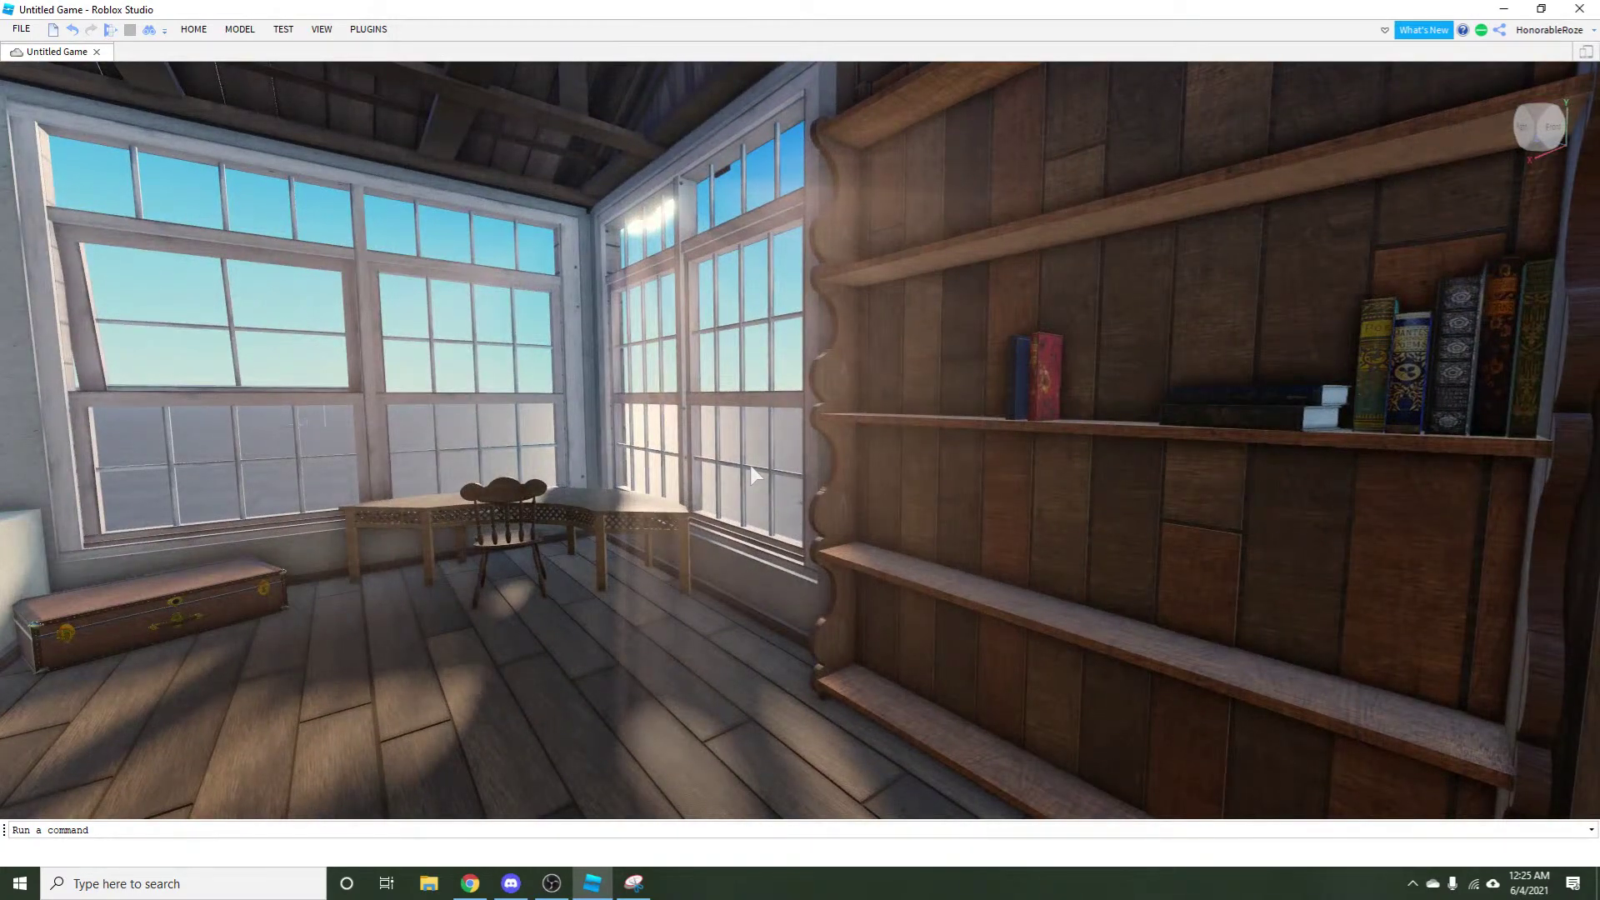
Lower the OBS desktop audio to -11.4 dB and return to the Roblox Studio scene.
{"action": "left_click", "coordinate": [553, 881]}
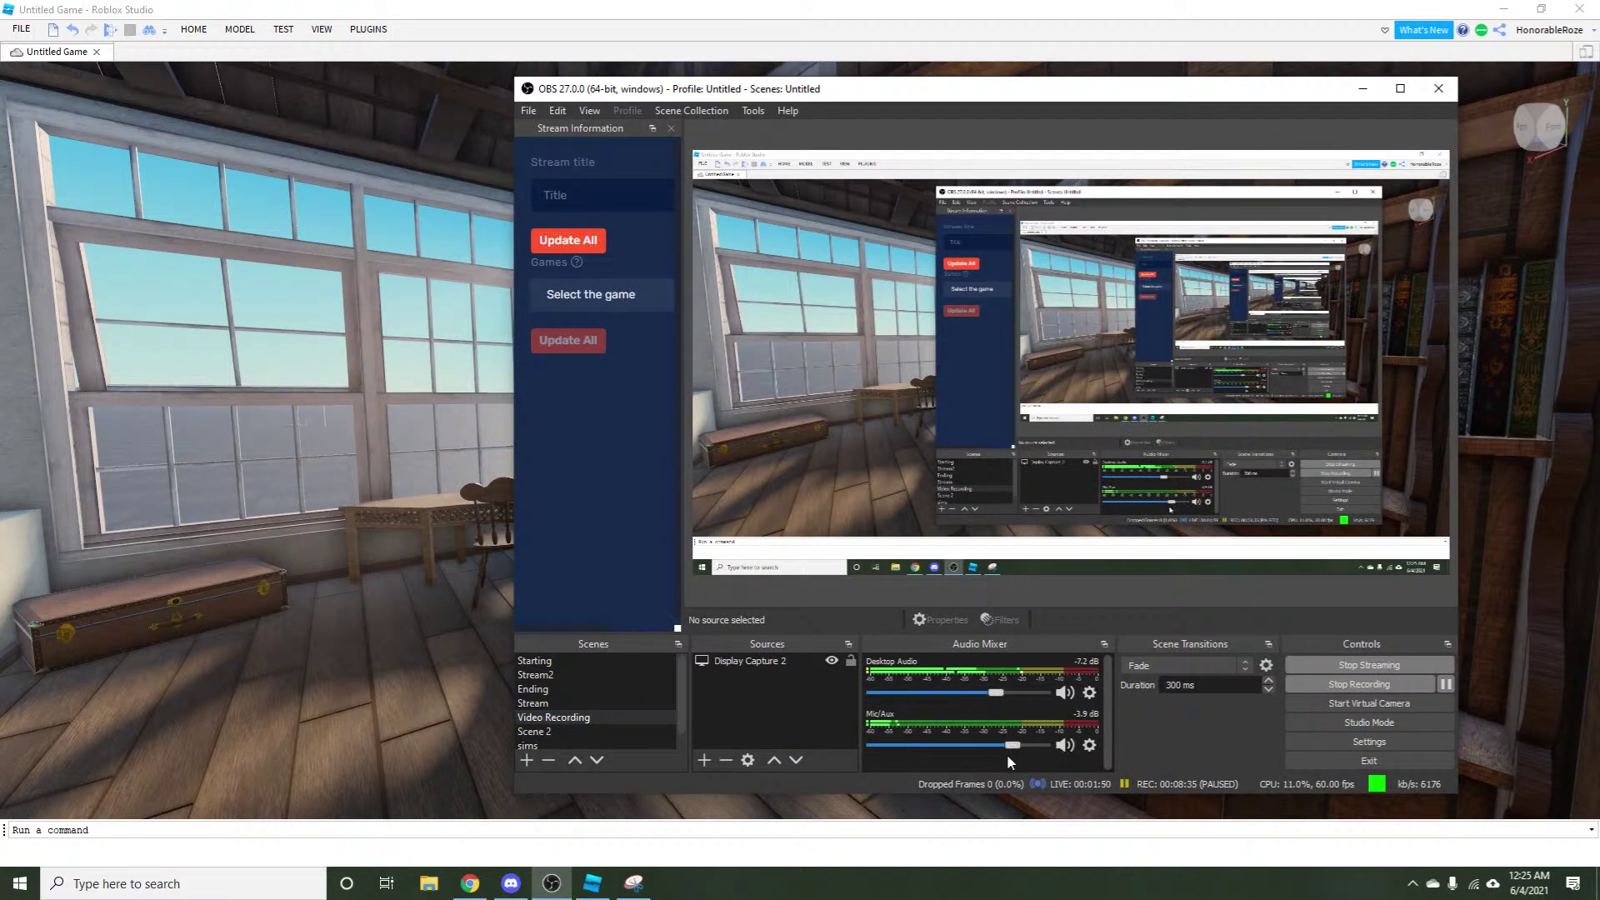
{"action": "left_click_drag", "start_coordinate": [987, 695], "coordinate": [979, 696]}
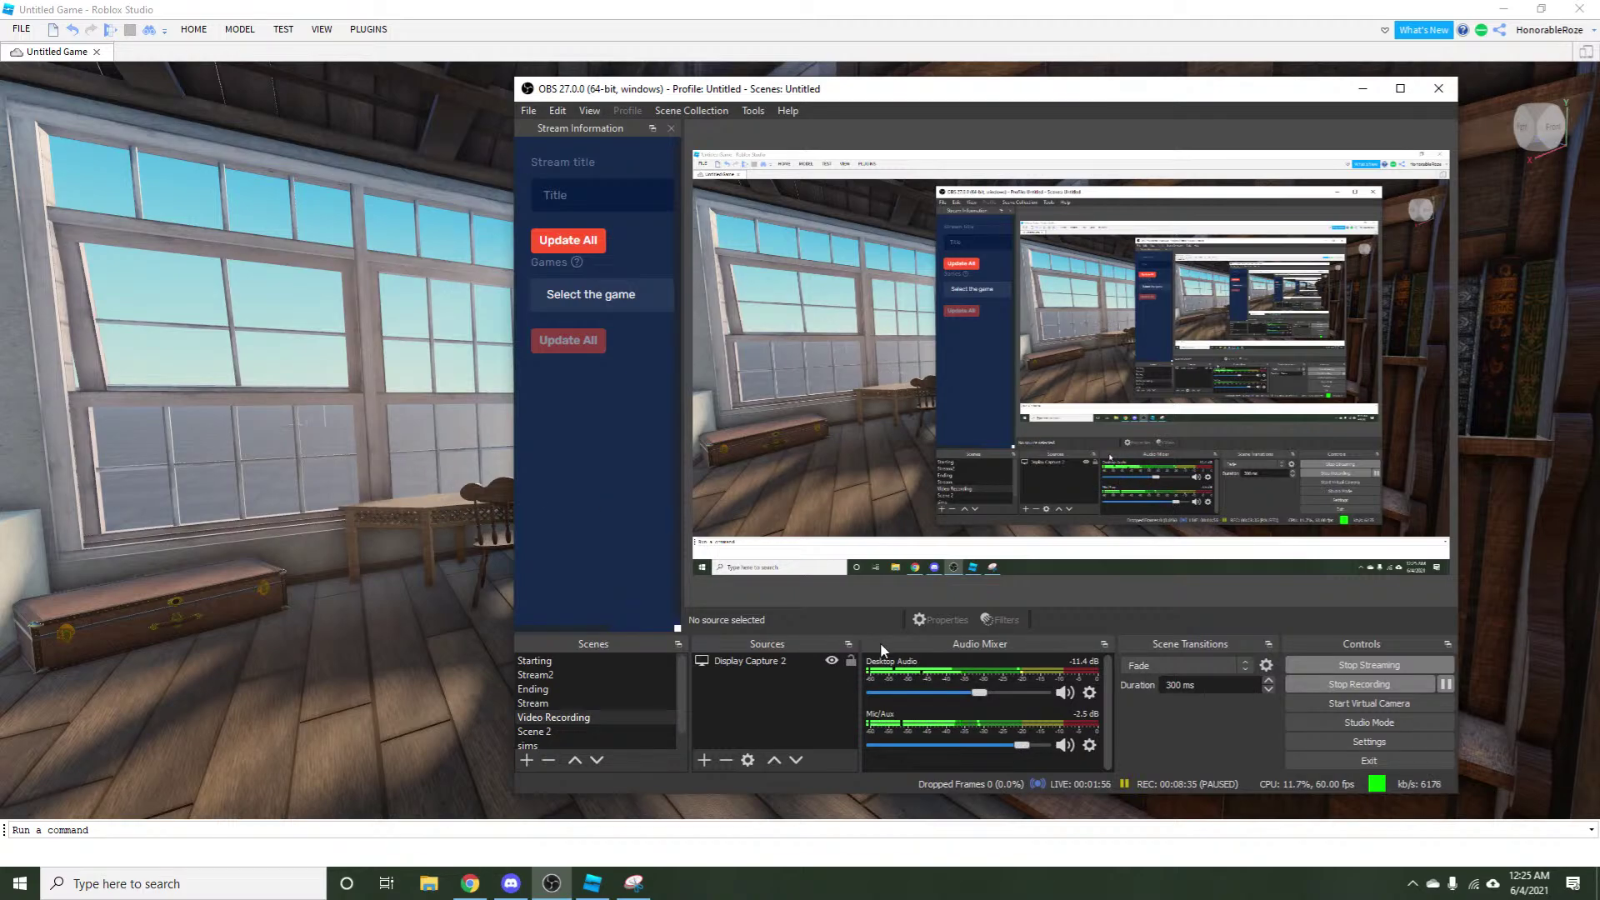
{"action": "left_click", "coordinate": [471, 509]}
Use the Set Sun plugin to give the attic a warm, low-angle sun.
{"action": "key", "text": "d"}
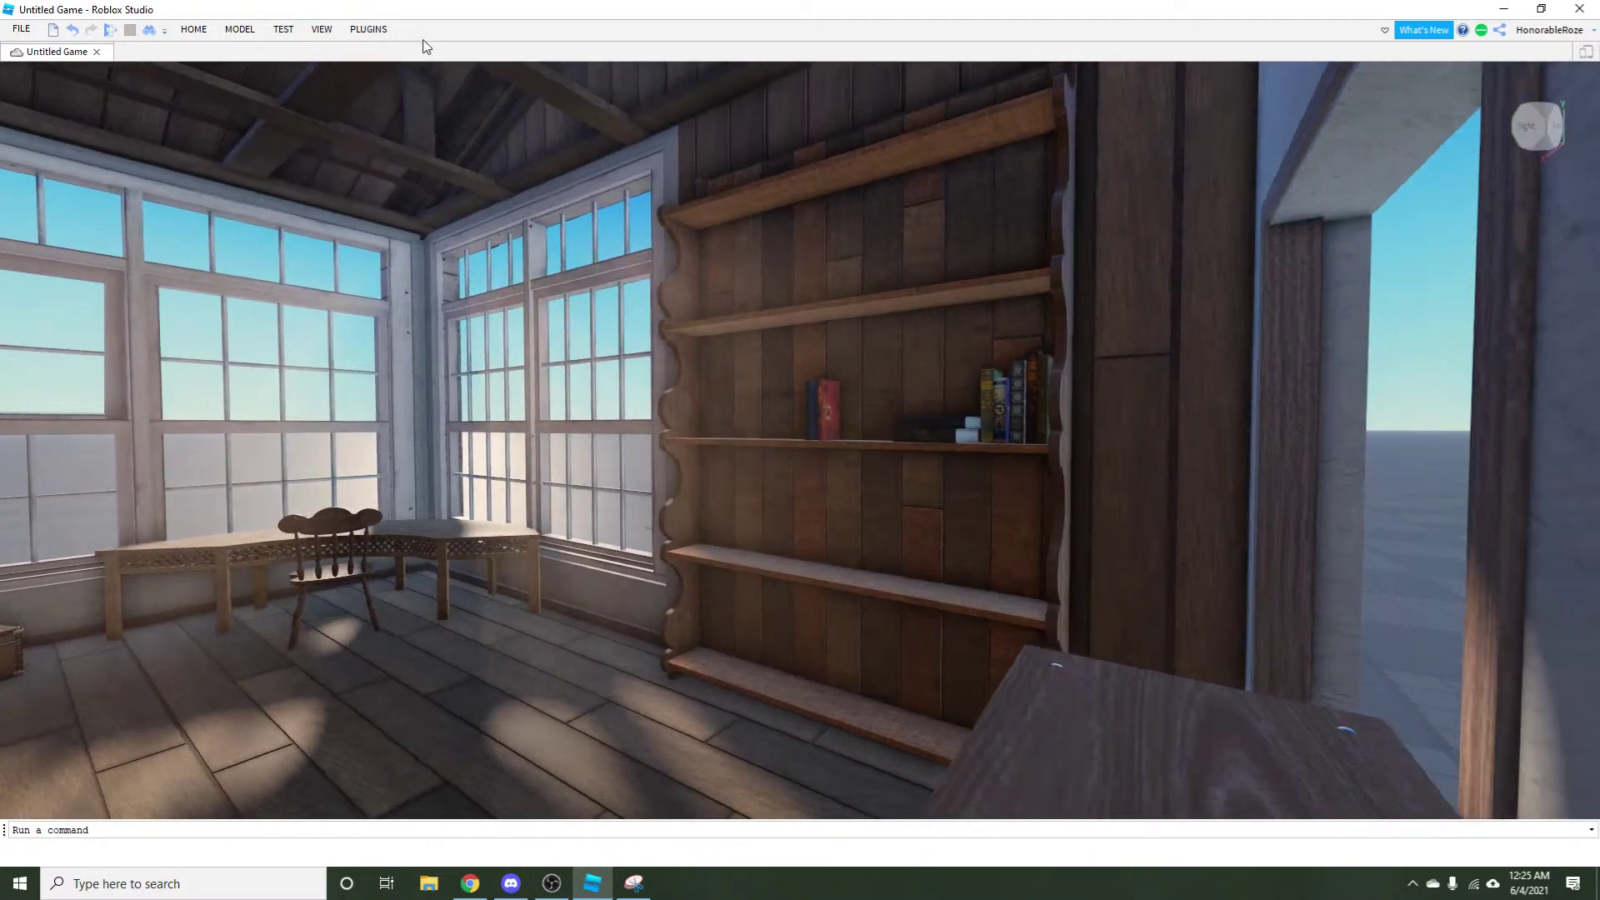
{"action": "left_click", "coordinate": [356, 33]}
{"action": "left_click", "coordinate": [370, 32]}
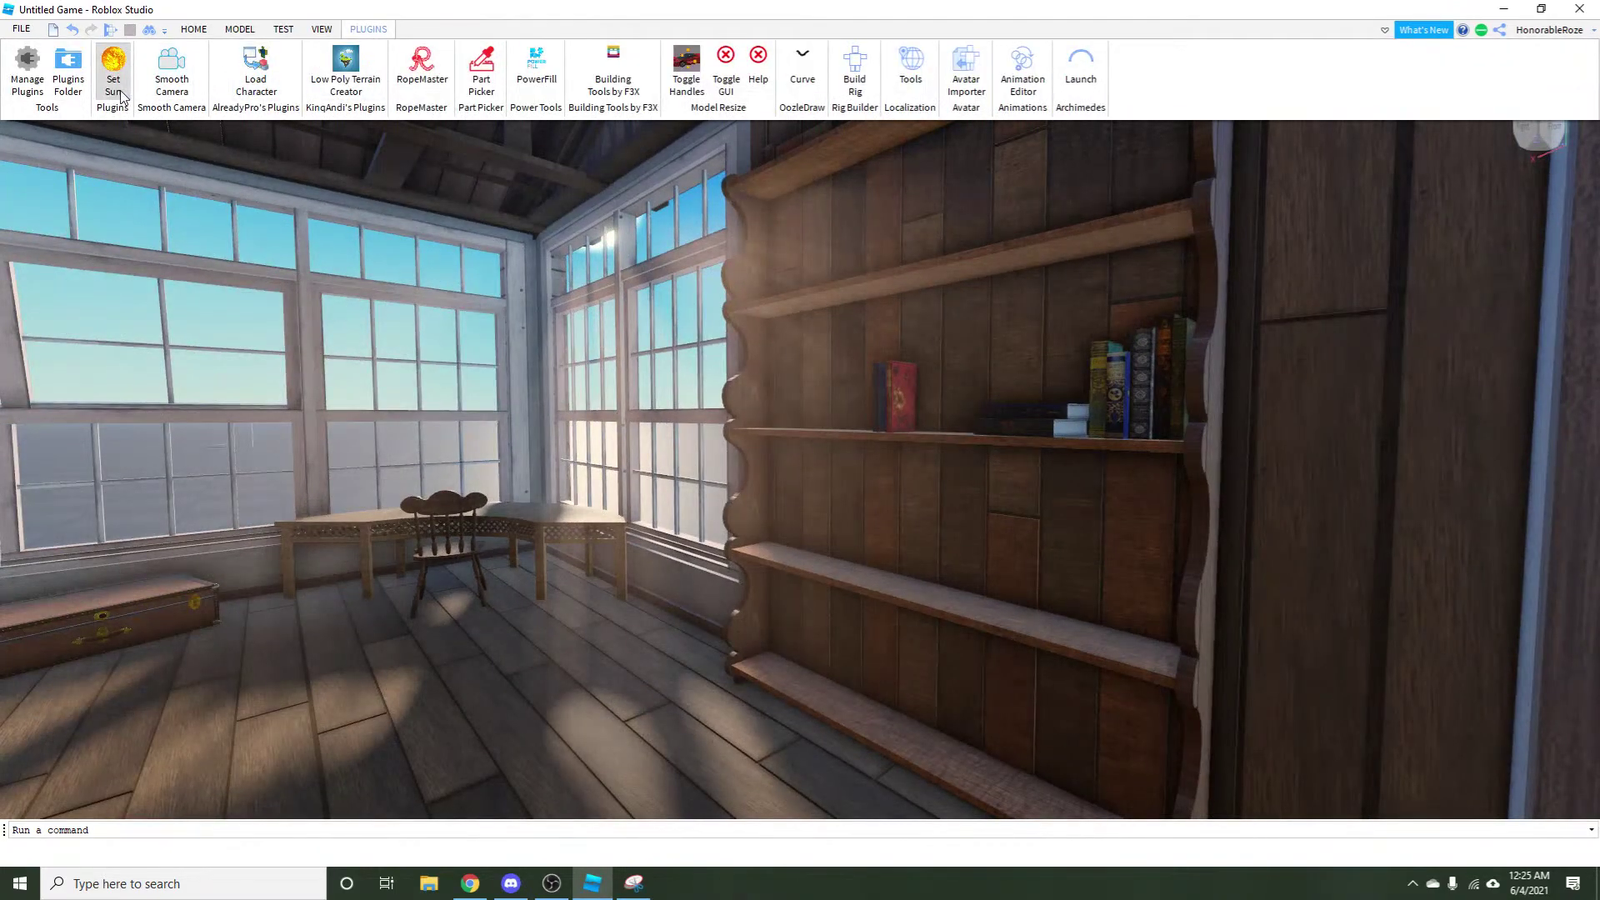
{"action": "left_click", "coordinate": [225, 275]}
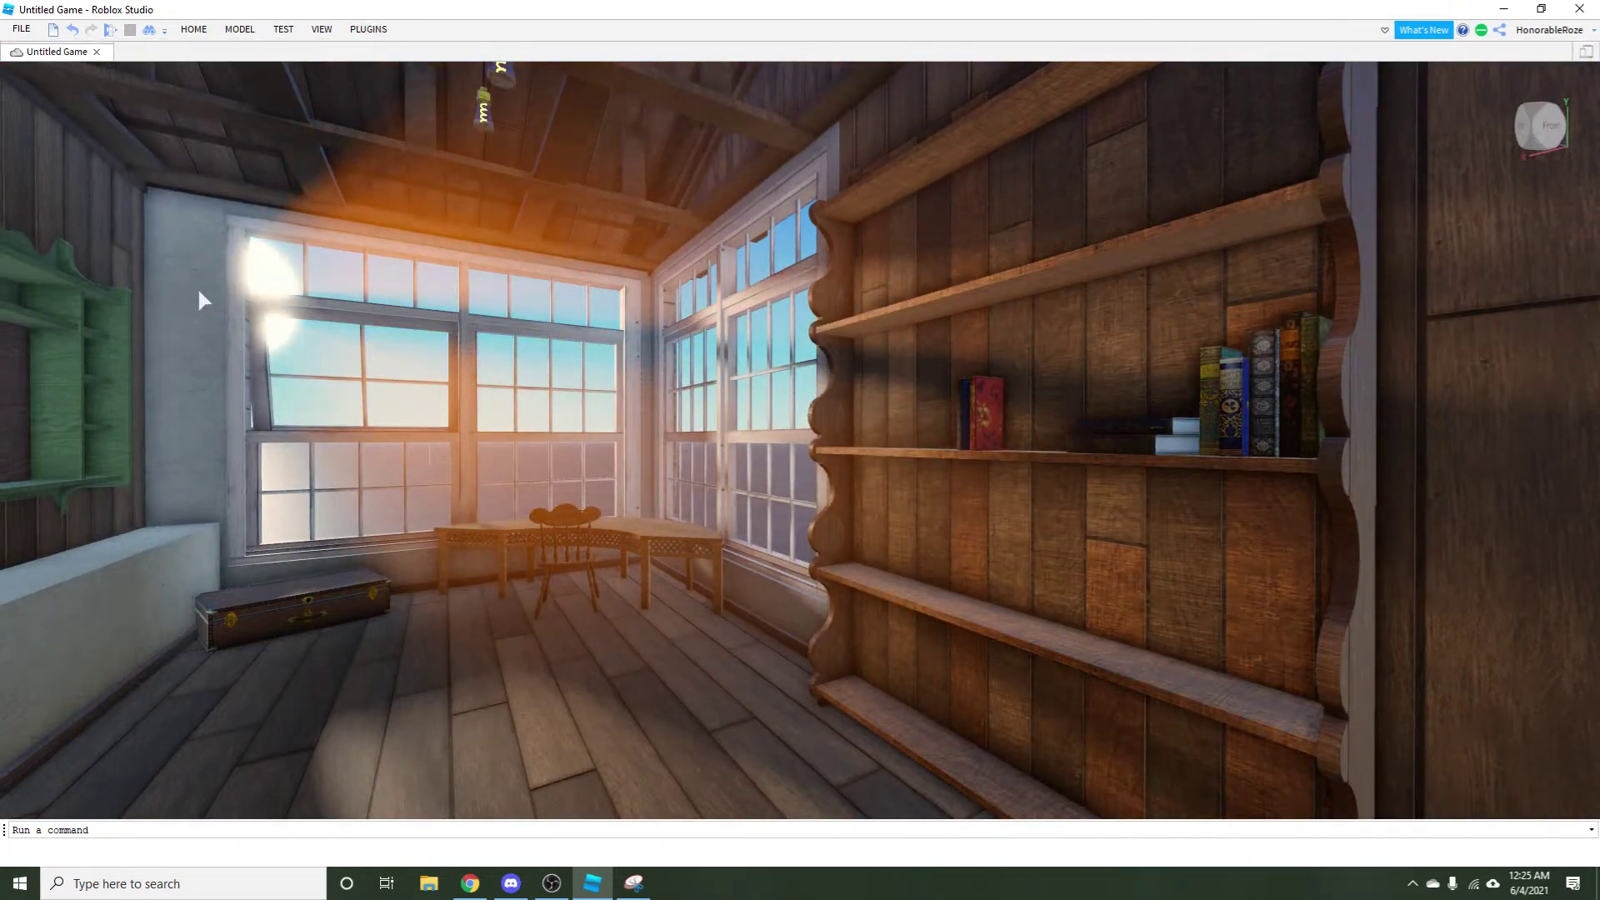
Fly up to the bookshelf and select the row of upright books with the Select tool.
{"action": "key", "text": "d"}
{"action": "key", "text": "w"}
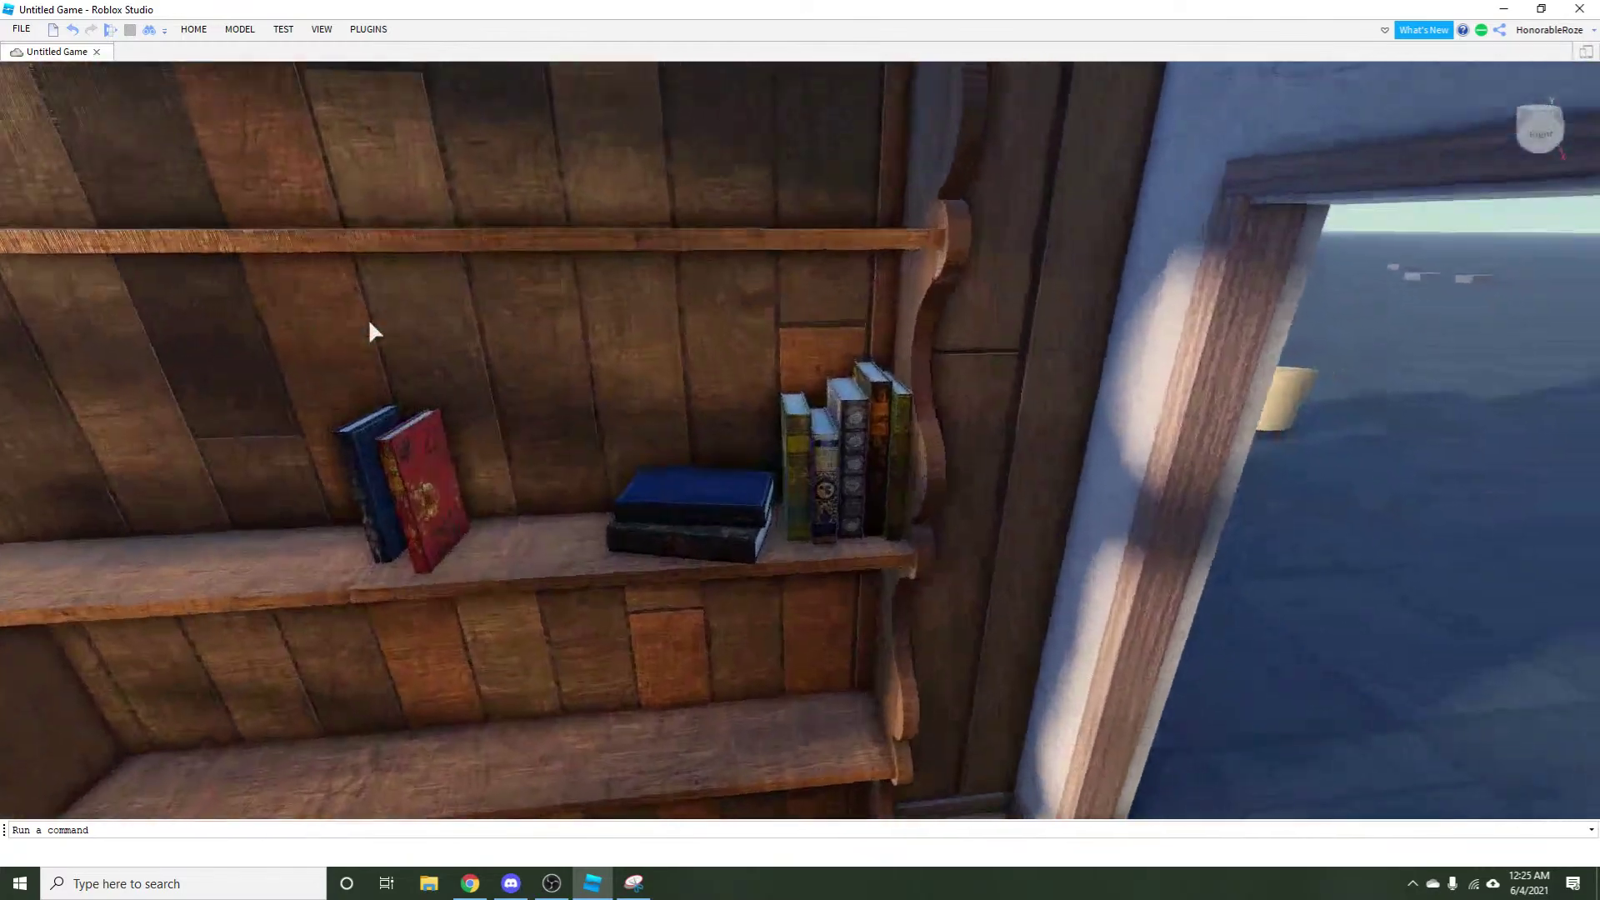
{"action": "key", "text": "a"}
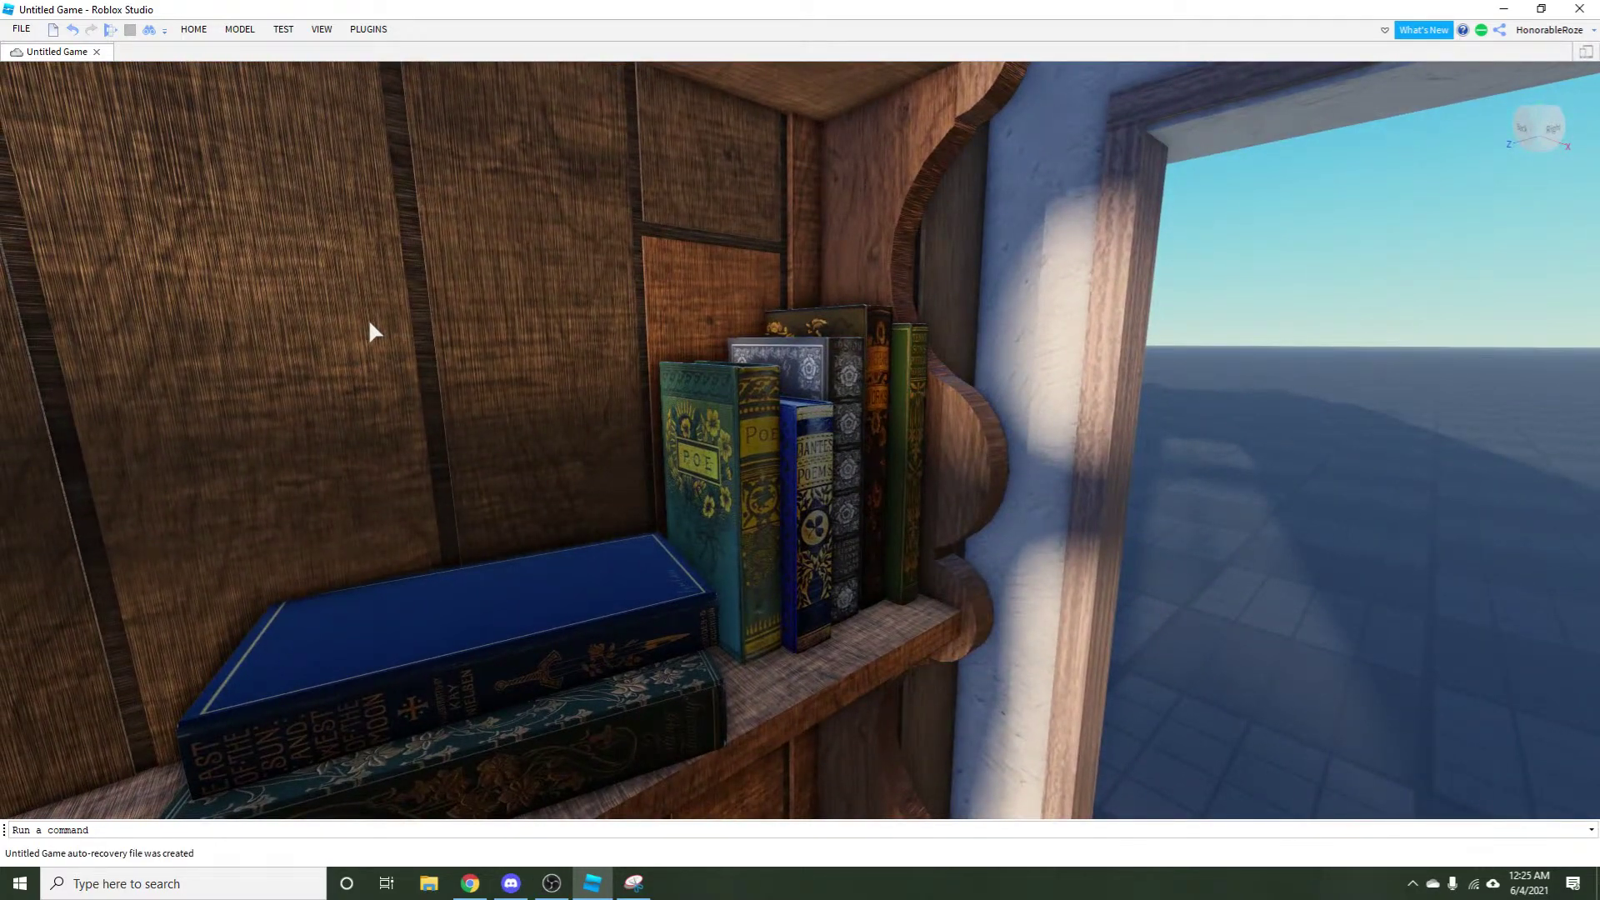
{"action": "key", "text": "s"}
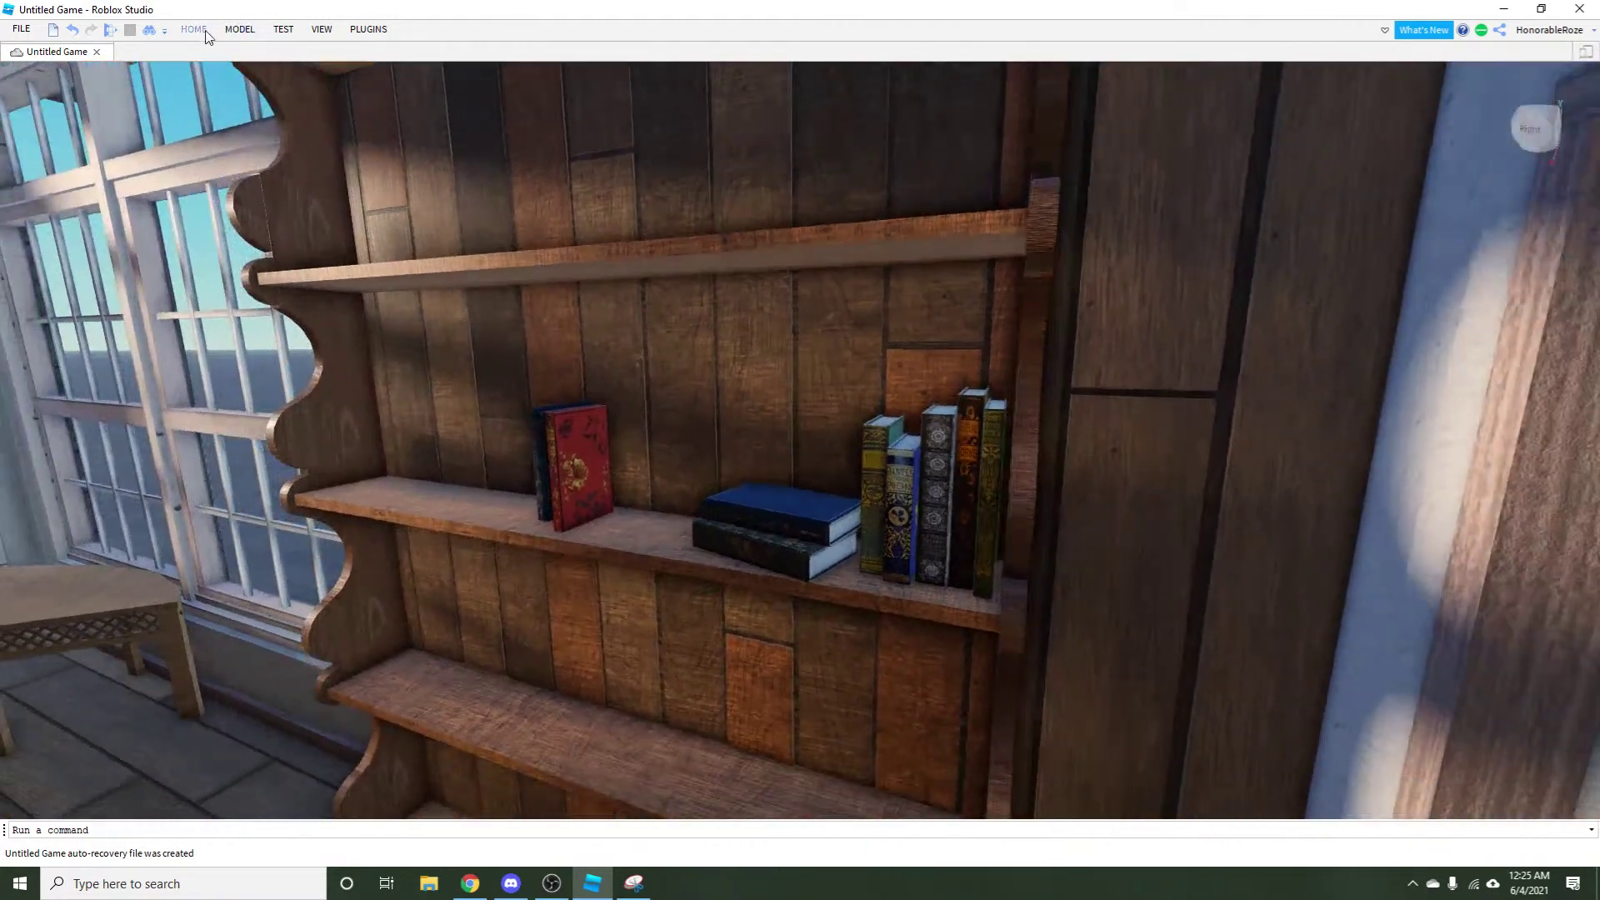
{"action": "left_click", "coordinate": [193, 29]}
{"action": "left_click", "coordinate": [130, 67]}
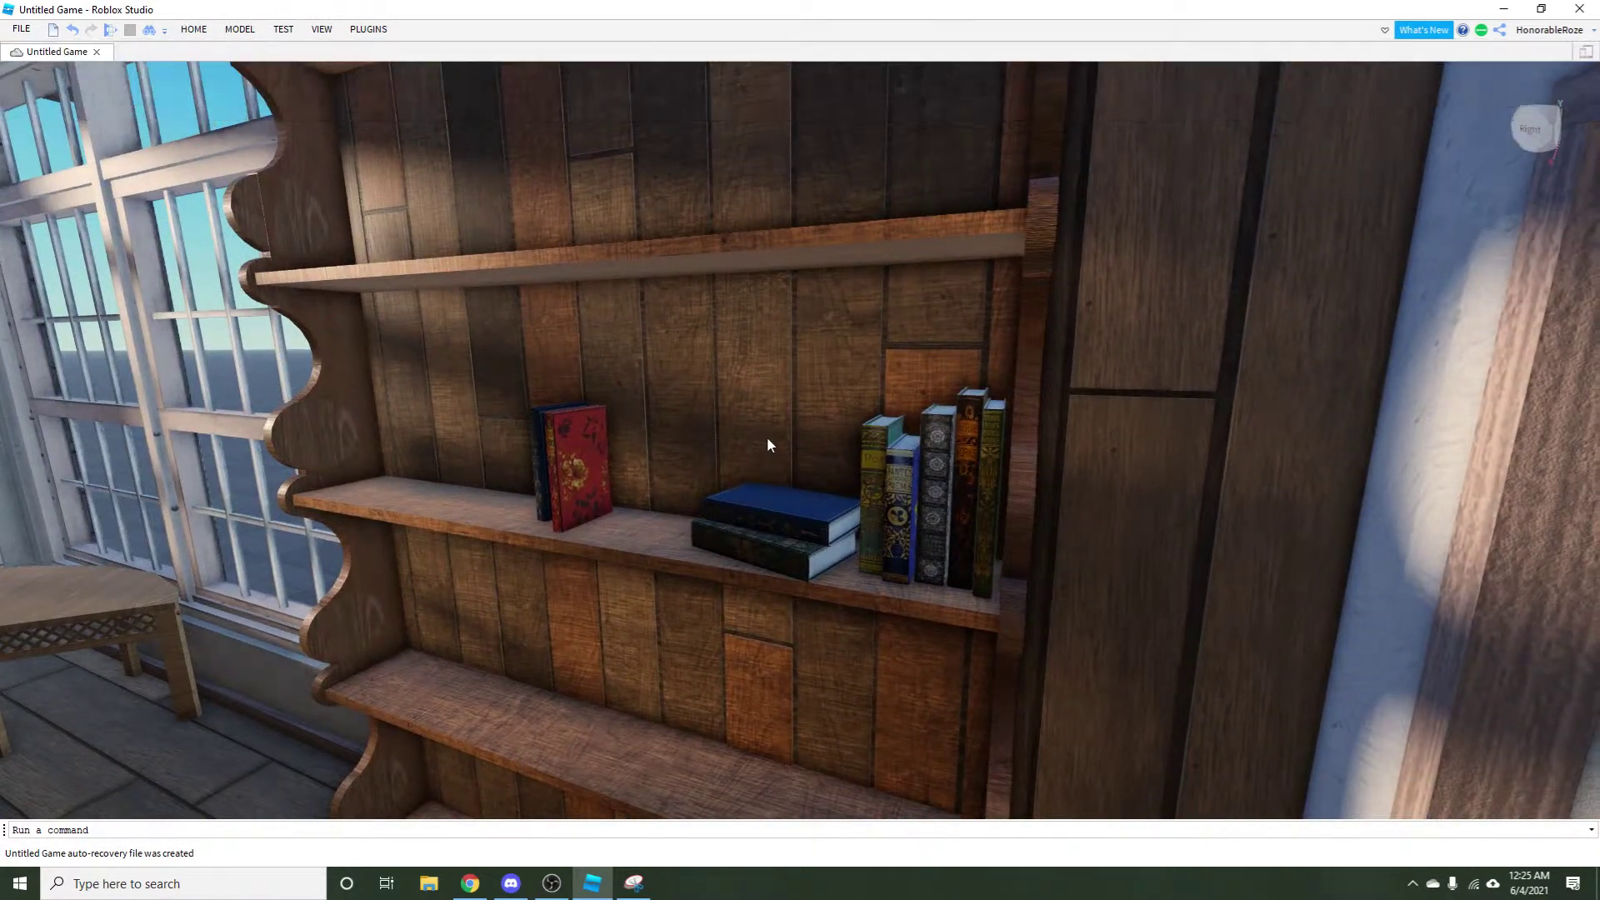
{"action": "key", "text": "d"}
{"action": "key", "text": "w"}
{"action": "left_click", "coordinate": [771, 484]}
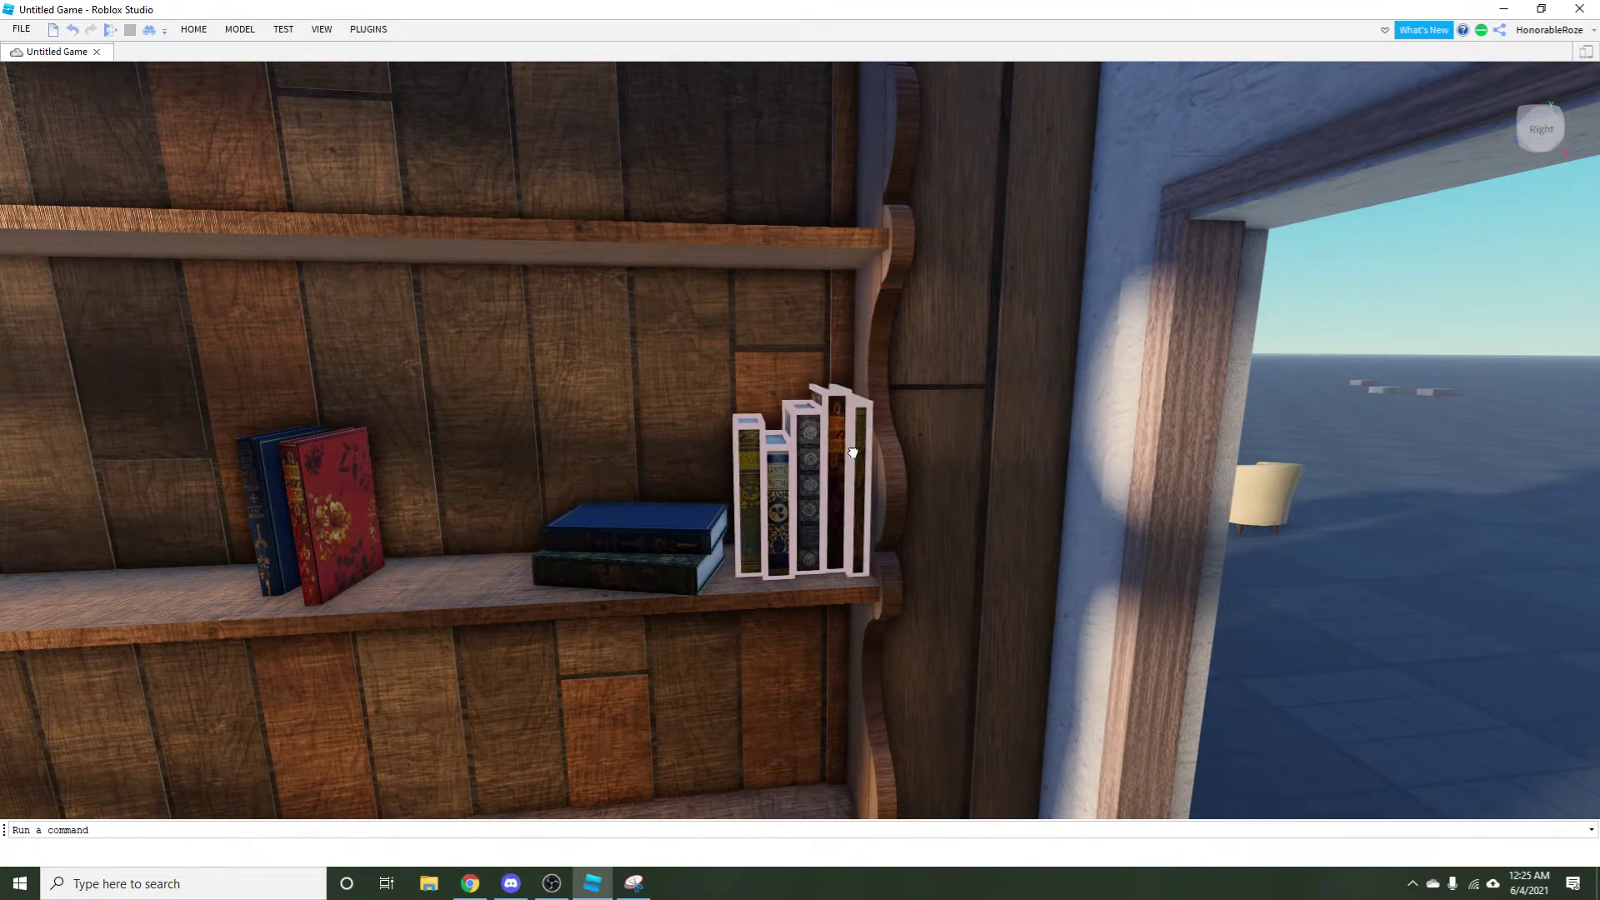
Drag the red Scale handle outward to enlarge the upright book row, then switch back to Move.
{"action": "left_click", "coordinate": [201, 31]}
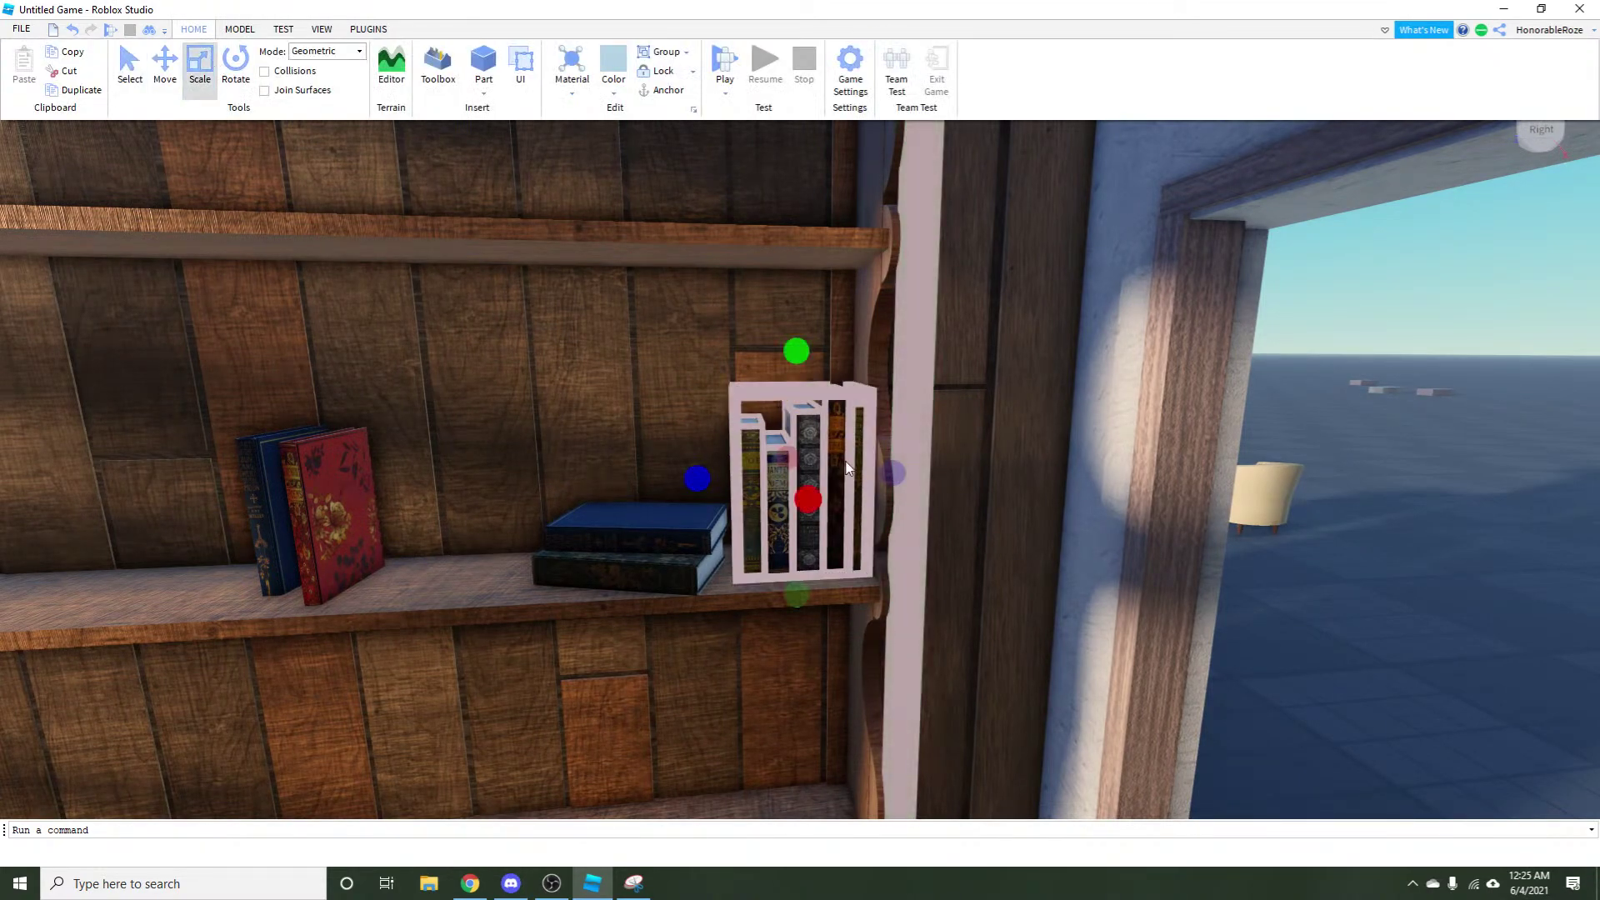
{"action": "key", "text": "d"}
{"action": "left_click_drag", "start_coordinate": [594, 549], "coordinate": [608, 550]}
{"action": "left_click", "coordinate": [194, 29]}
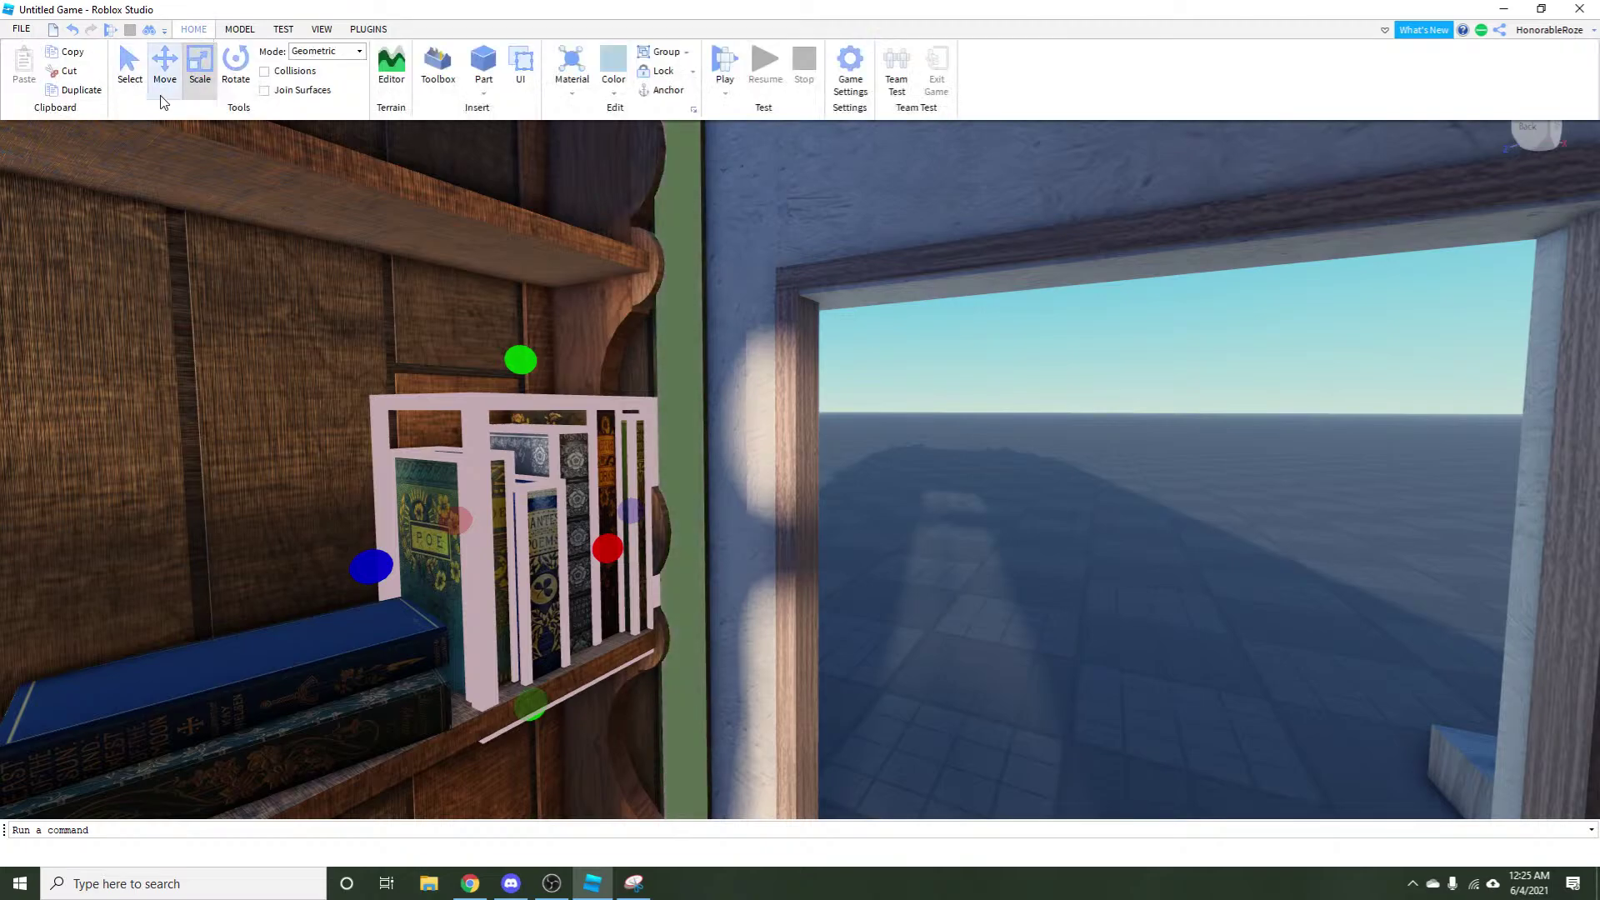
{"action": "left_click", "coordinate": [164, 61]}
{"action": "scroll", "coordinate": [766, 596], "scroll_direction": "up", "scroll_amount": 5}
{"action": "scroll", "coordinate": [767, 596], "scroll_direction": "up", "scroll_amount": 3}
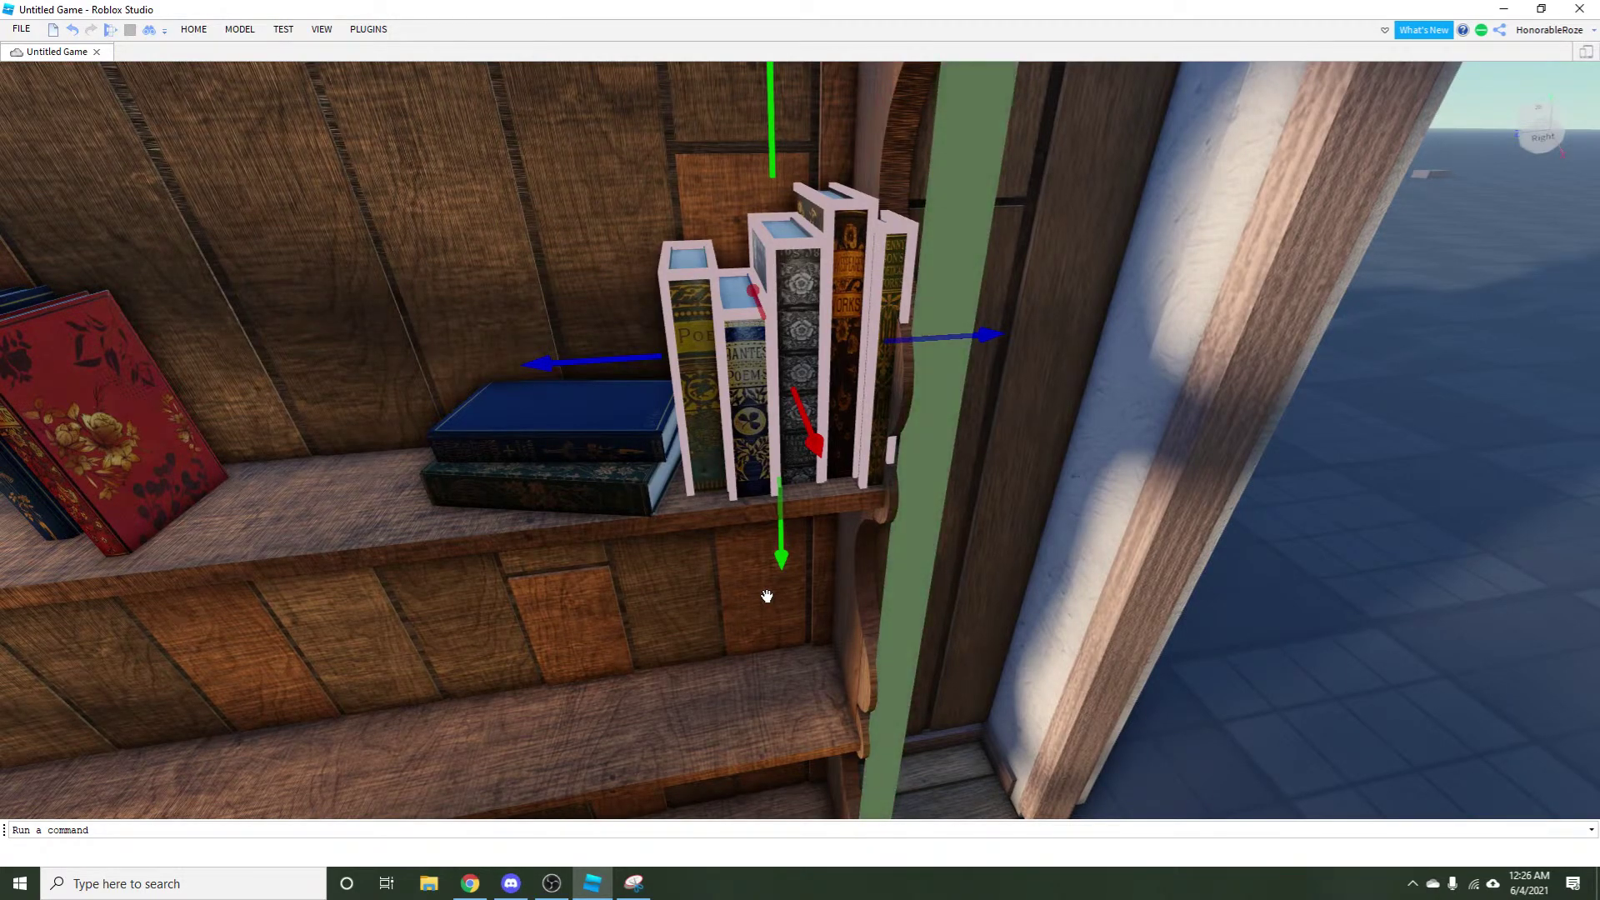
{"action": "scroll", "coordinate": [767, 597], "scroll_direction": "down", "scroll_amount": 2}
{"action": "scroll", "coordinate": [691, 700], "scroll_direction": "up", "scroll_amount": 6}
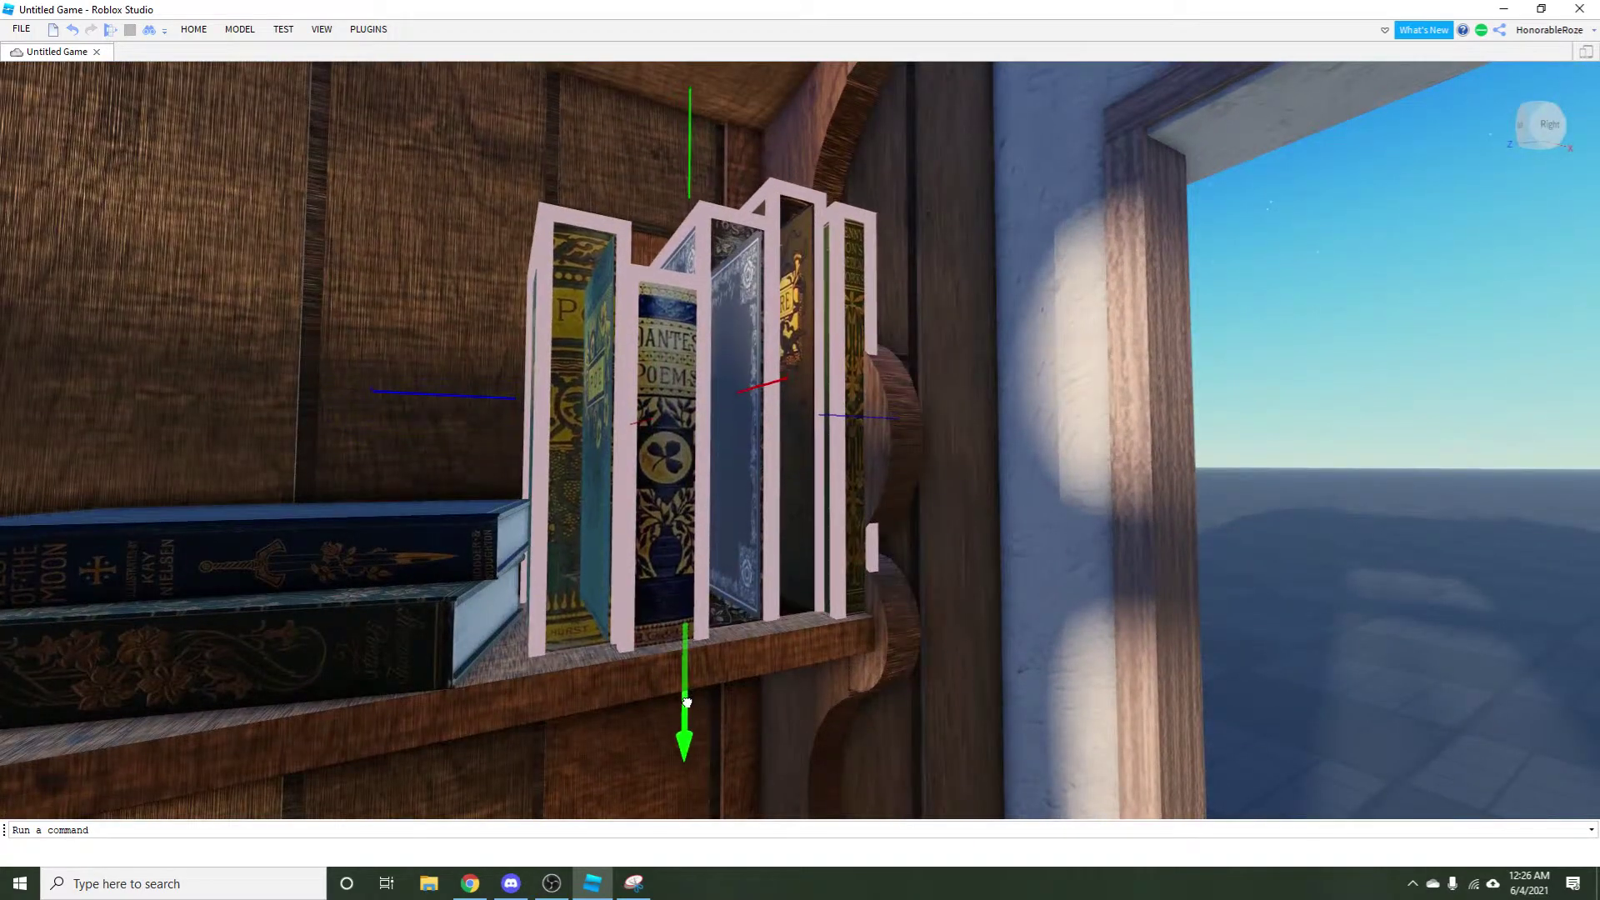
{"action": "scroll", "coordinate": [687, 702], "scroll_direction": "down", "scroll_amount": 8}
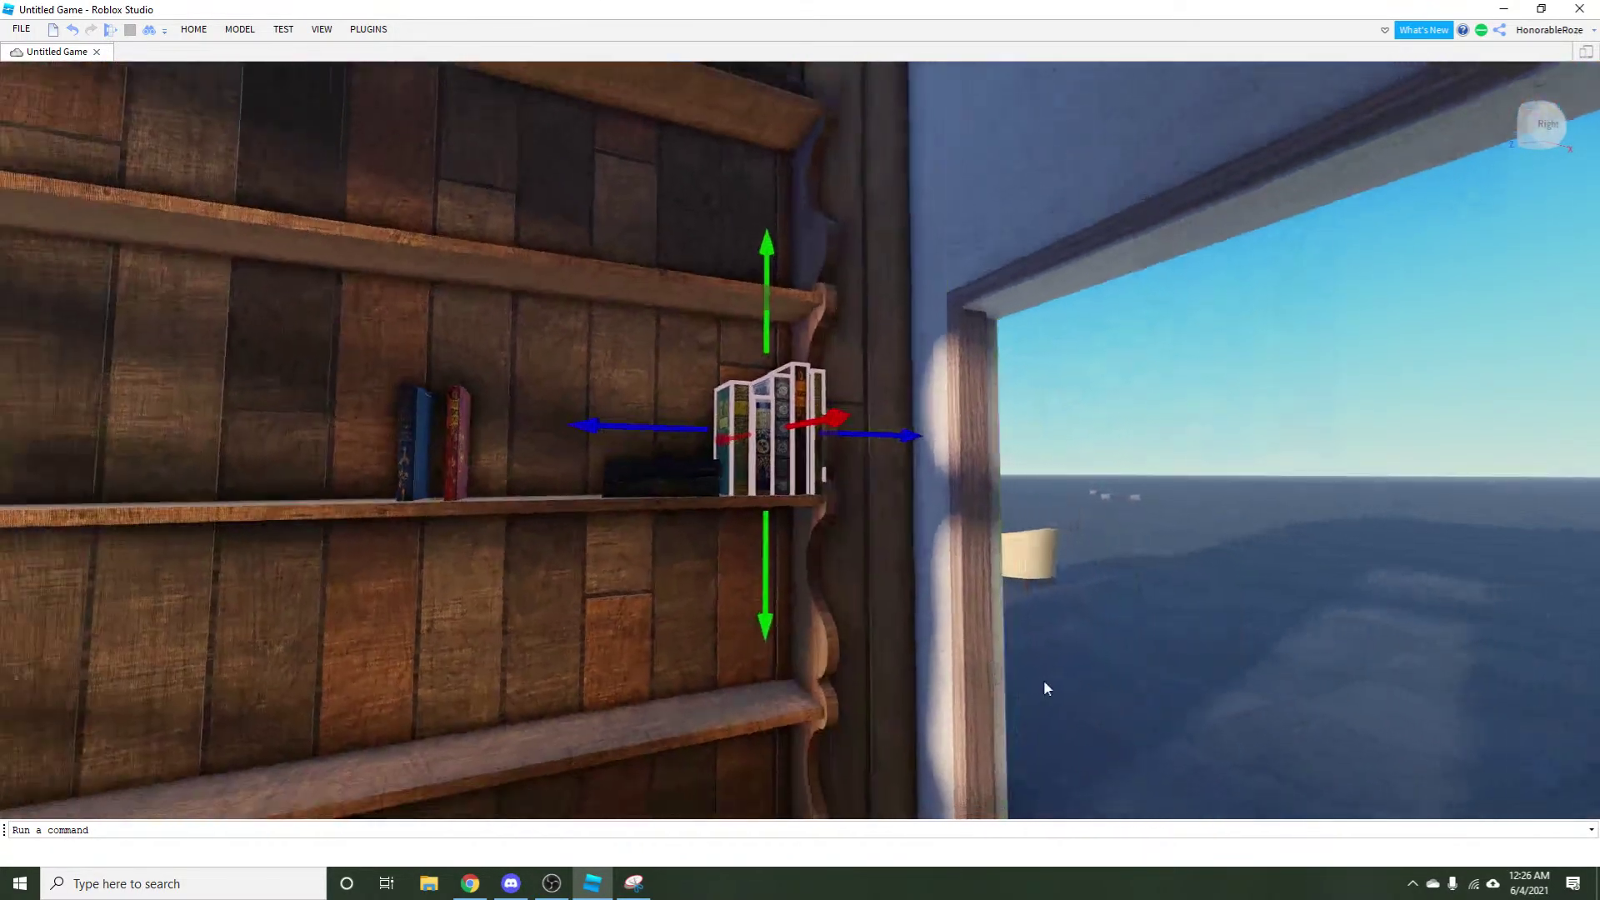
{"action": "scroll", "coordinate": [1056, 648], "scroll_direction": "up", "scroll_amount": 10}
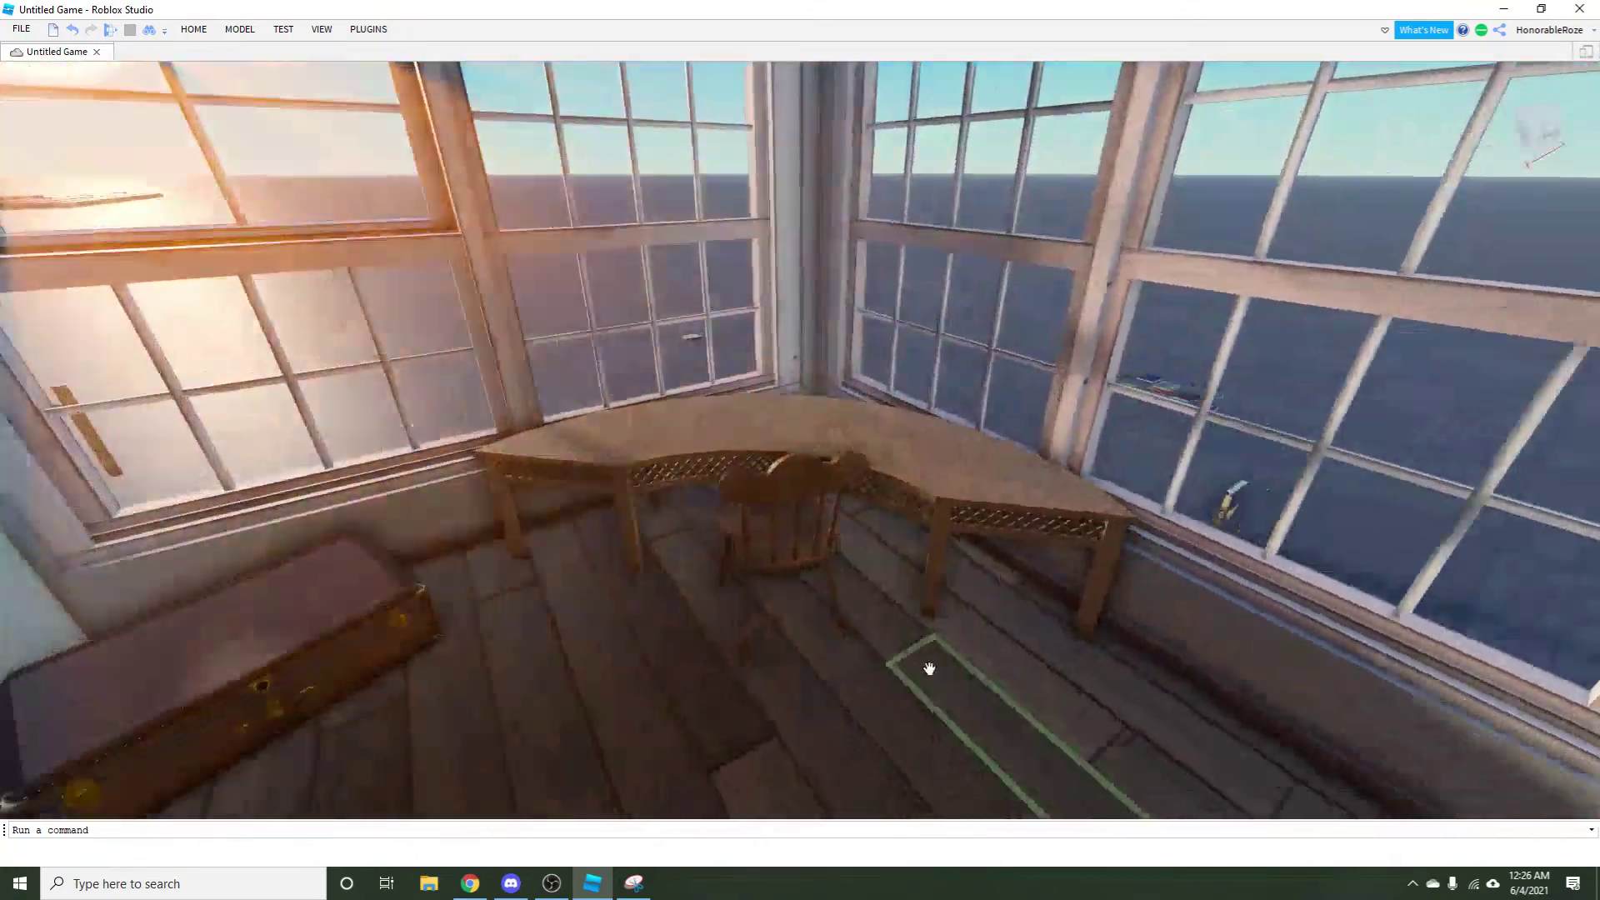
Locate the wooden chair beside the desk and drag it out of the room onto the baseplate.
{"action": "key", "text": "f"}
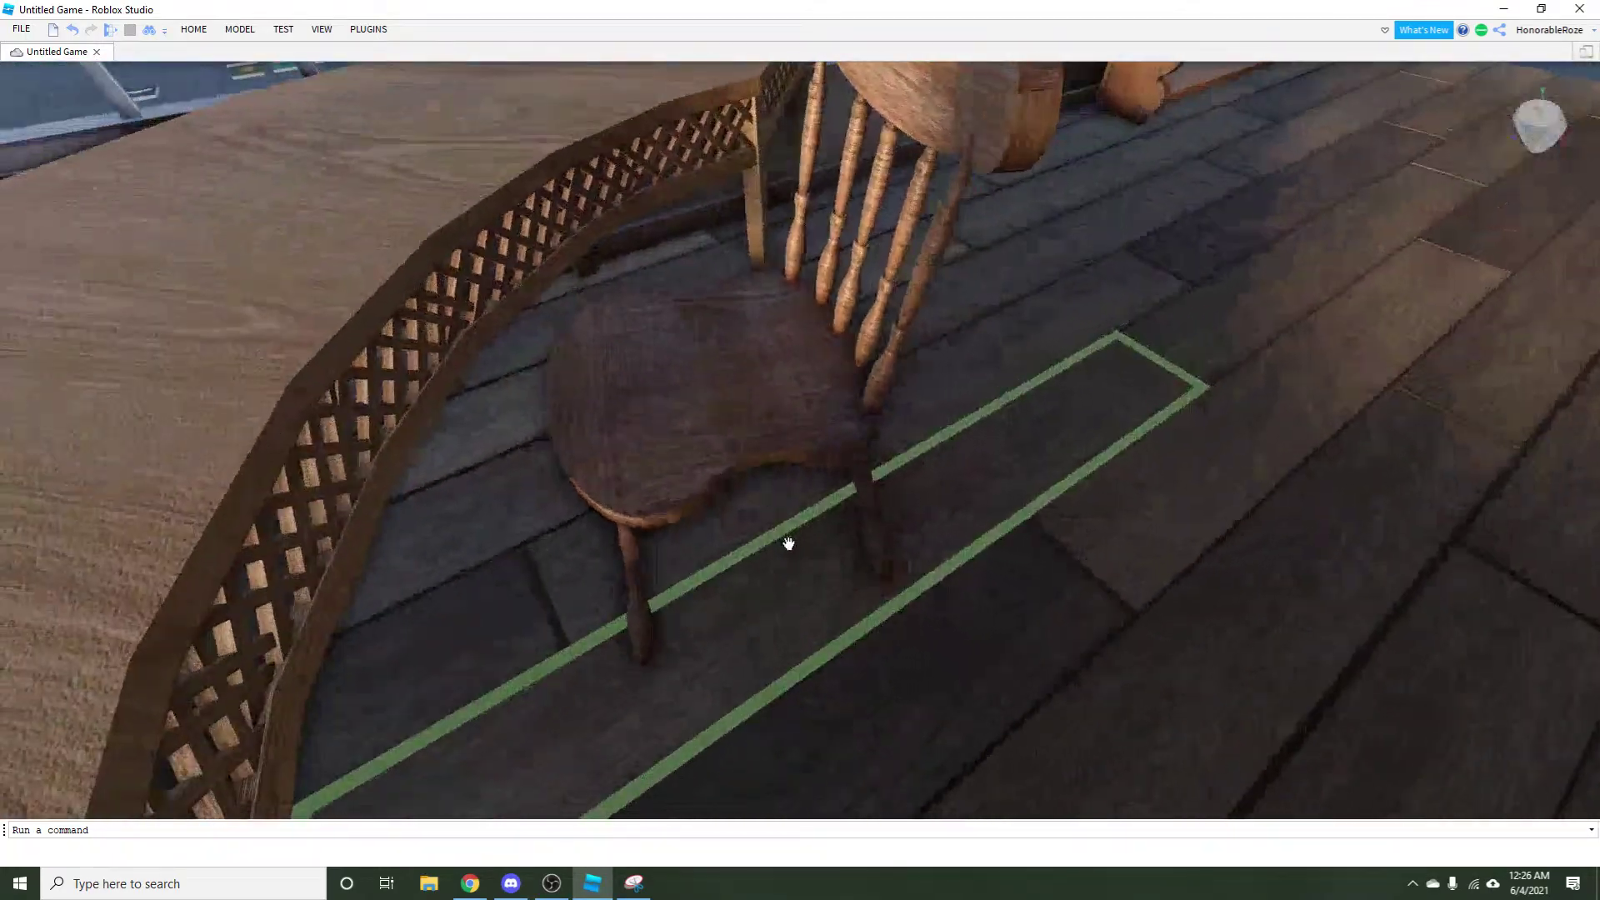
{"action": "scroll", "coordinate": [971, 574], "scroll_direction": "down", "scroll_amount": 3}
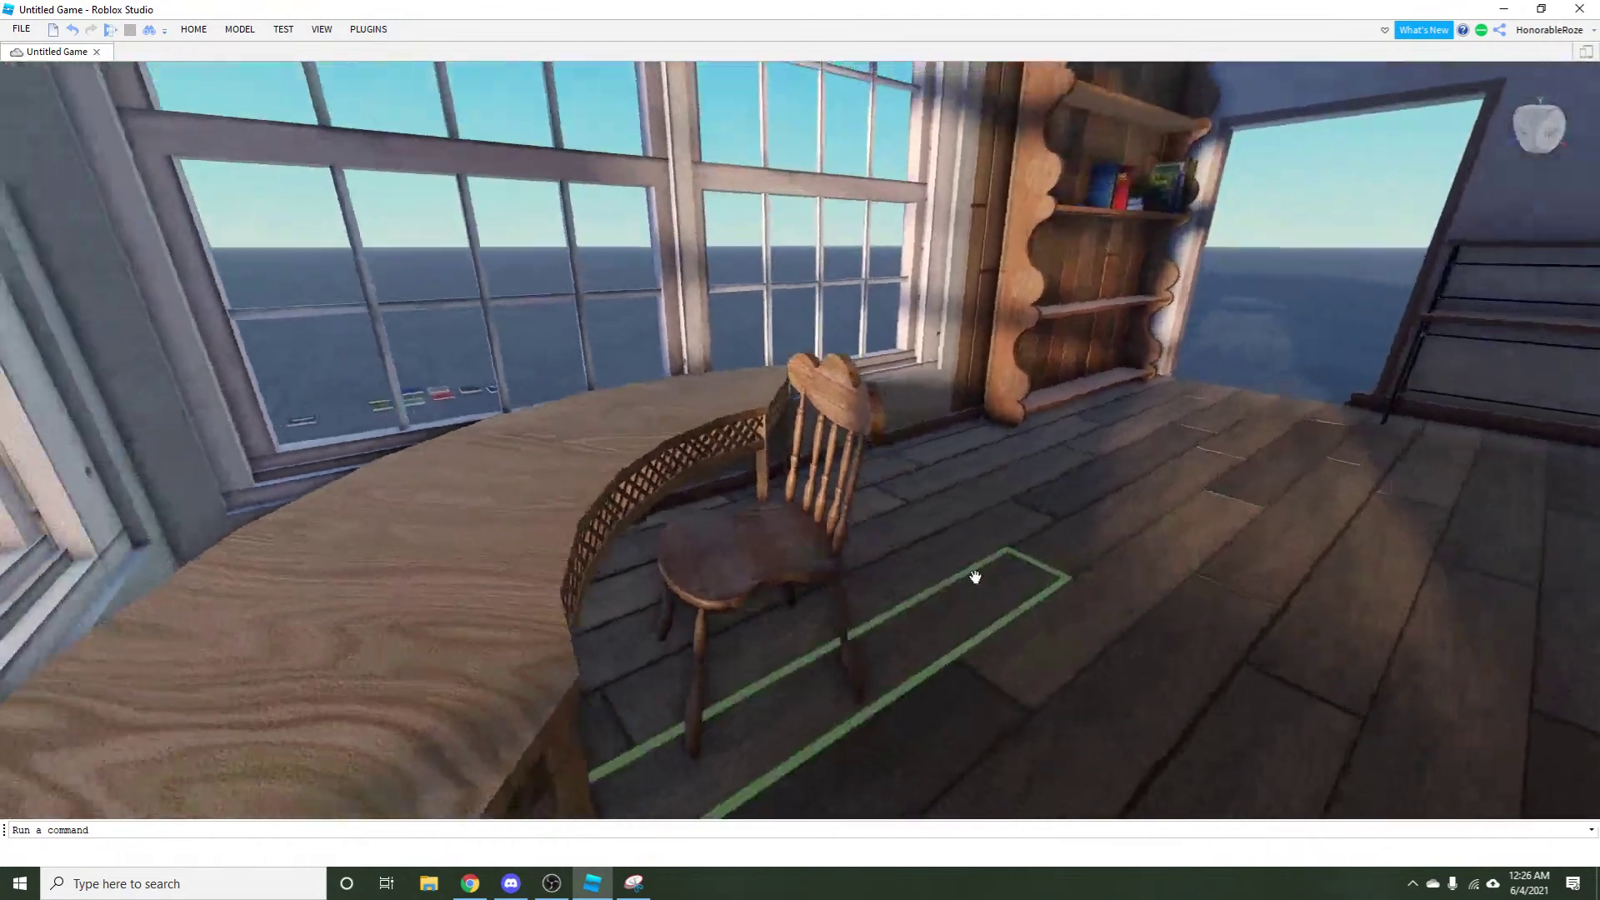
{"action": "key", "text": "d"}
{"action": "key", "text": "d"}
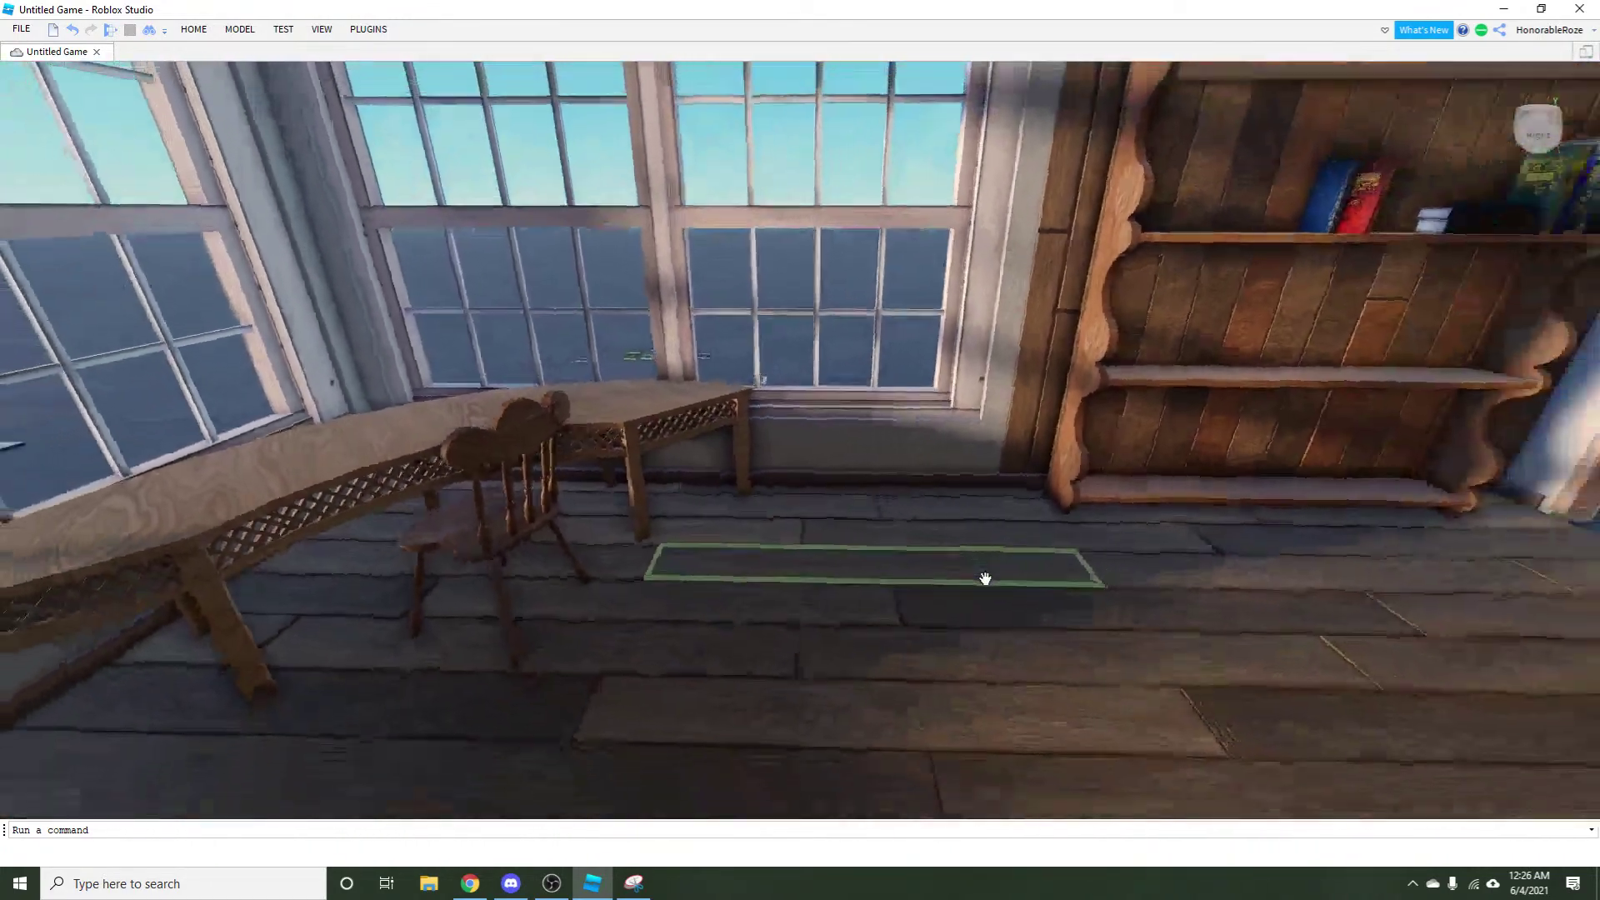
{"action": "key", "text": "d"}
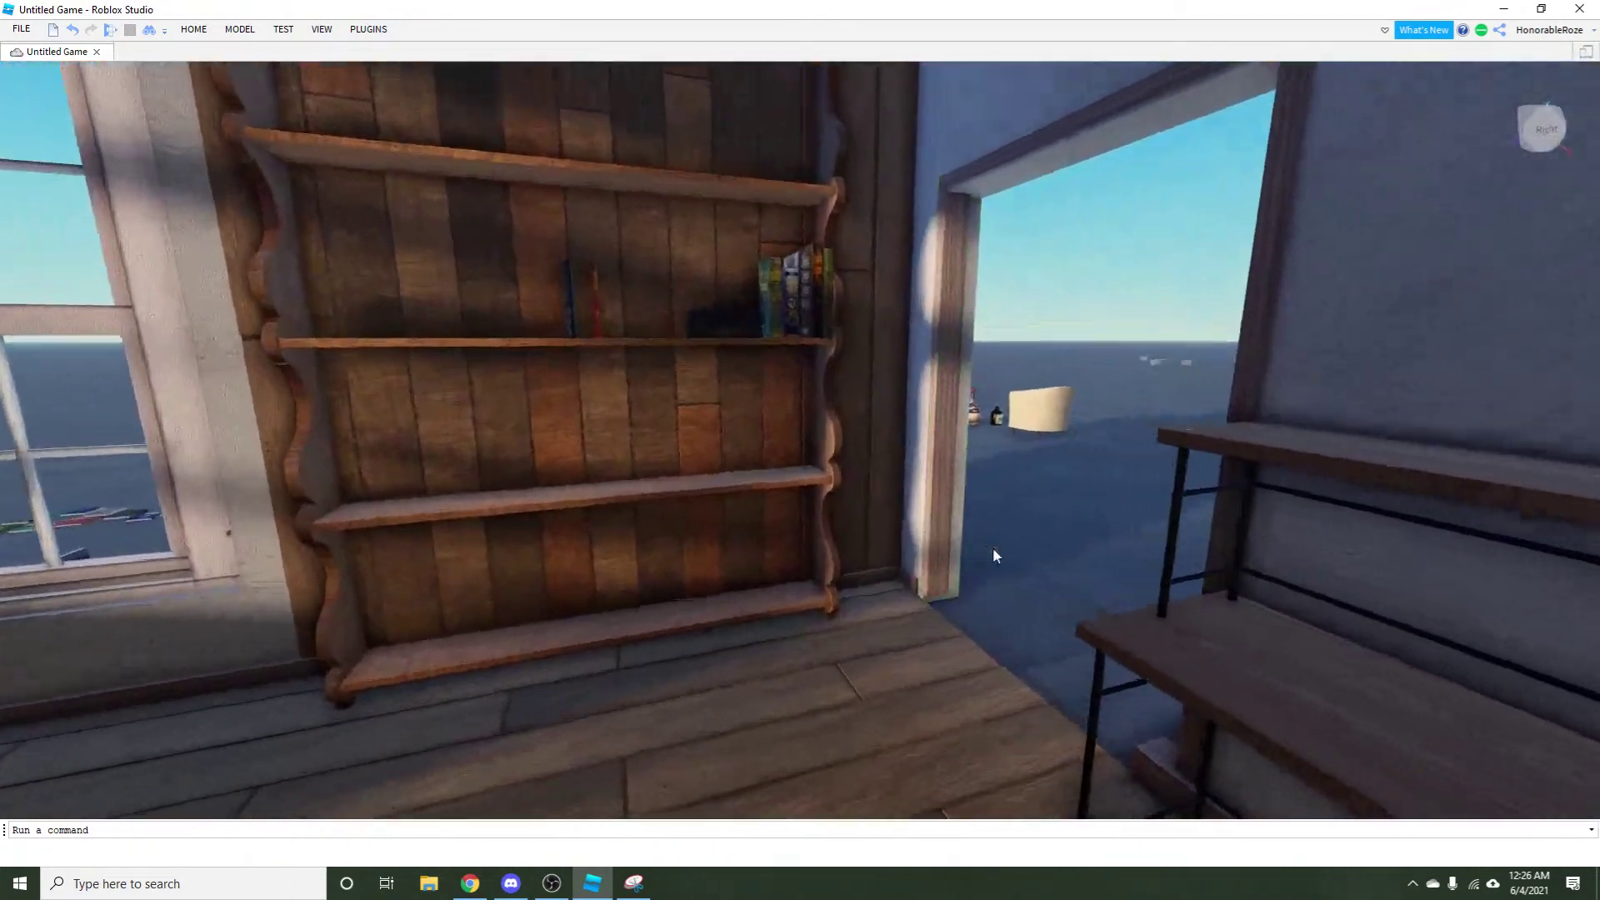
{"action": "scroll", "coordinate": [1093, 651], "scroll_direction": "down", "scroll_amount": 5}
{"action": "key", "text": "a"}
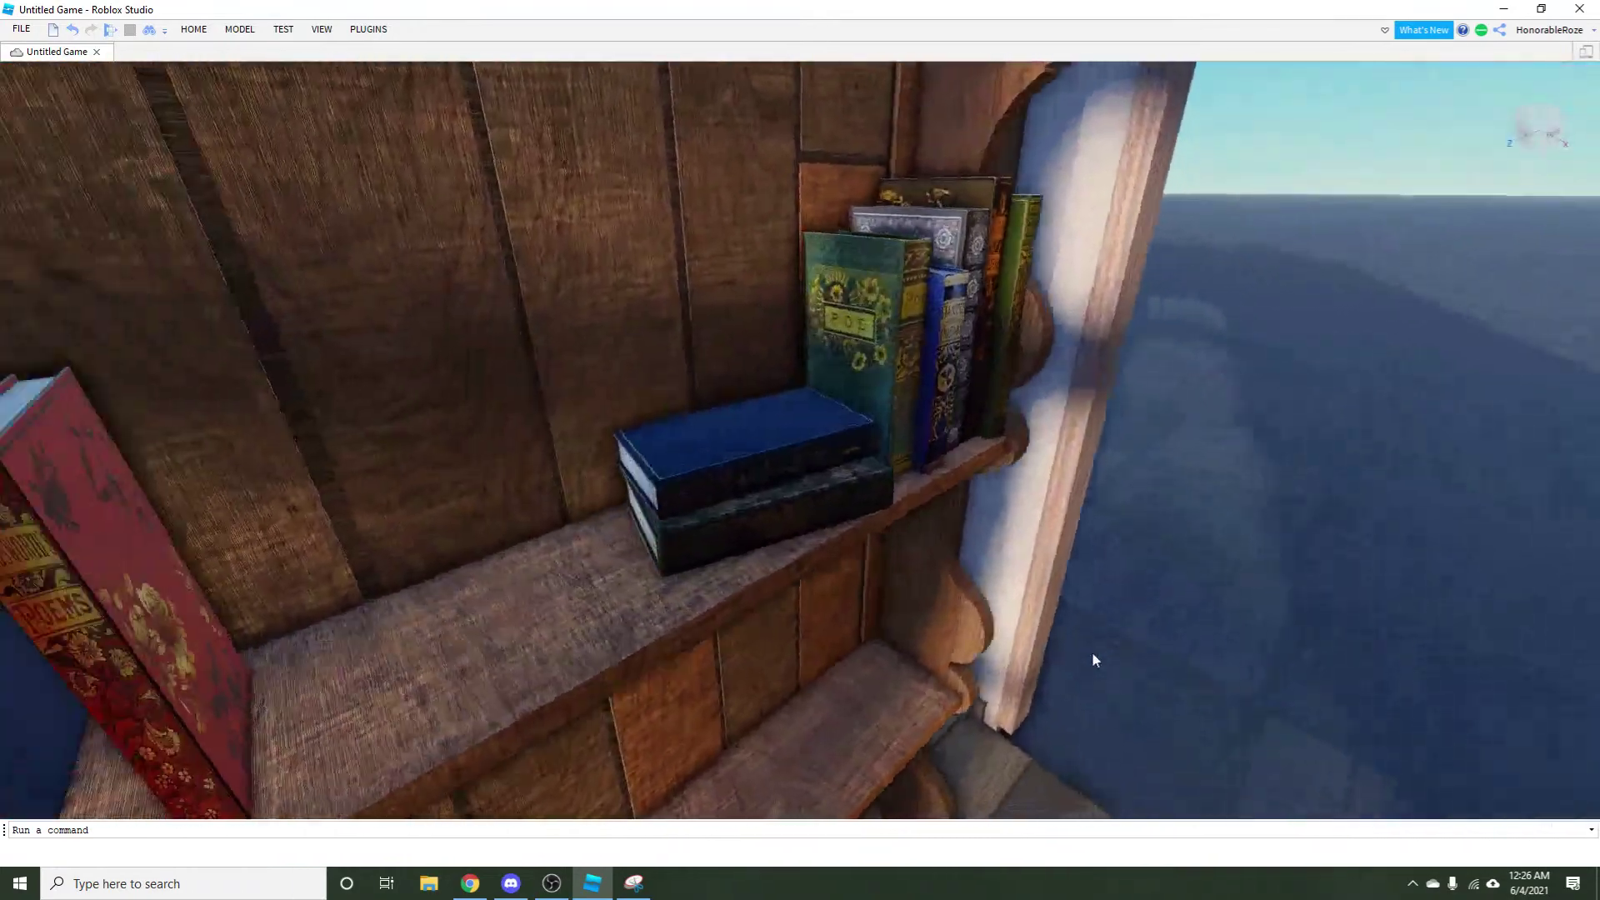
{"action": "key", "text": "s"}
{"action": "key", "text": "s"}
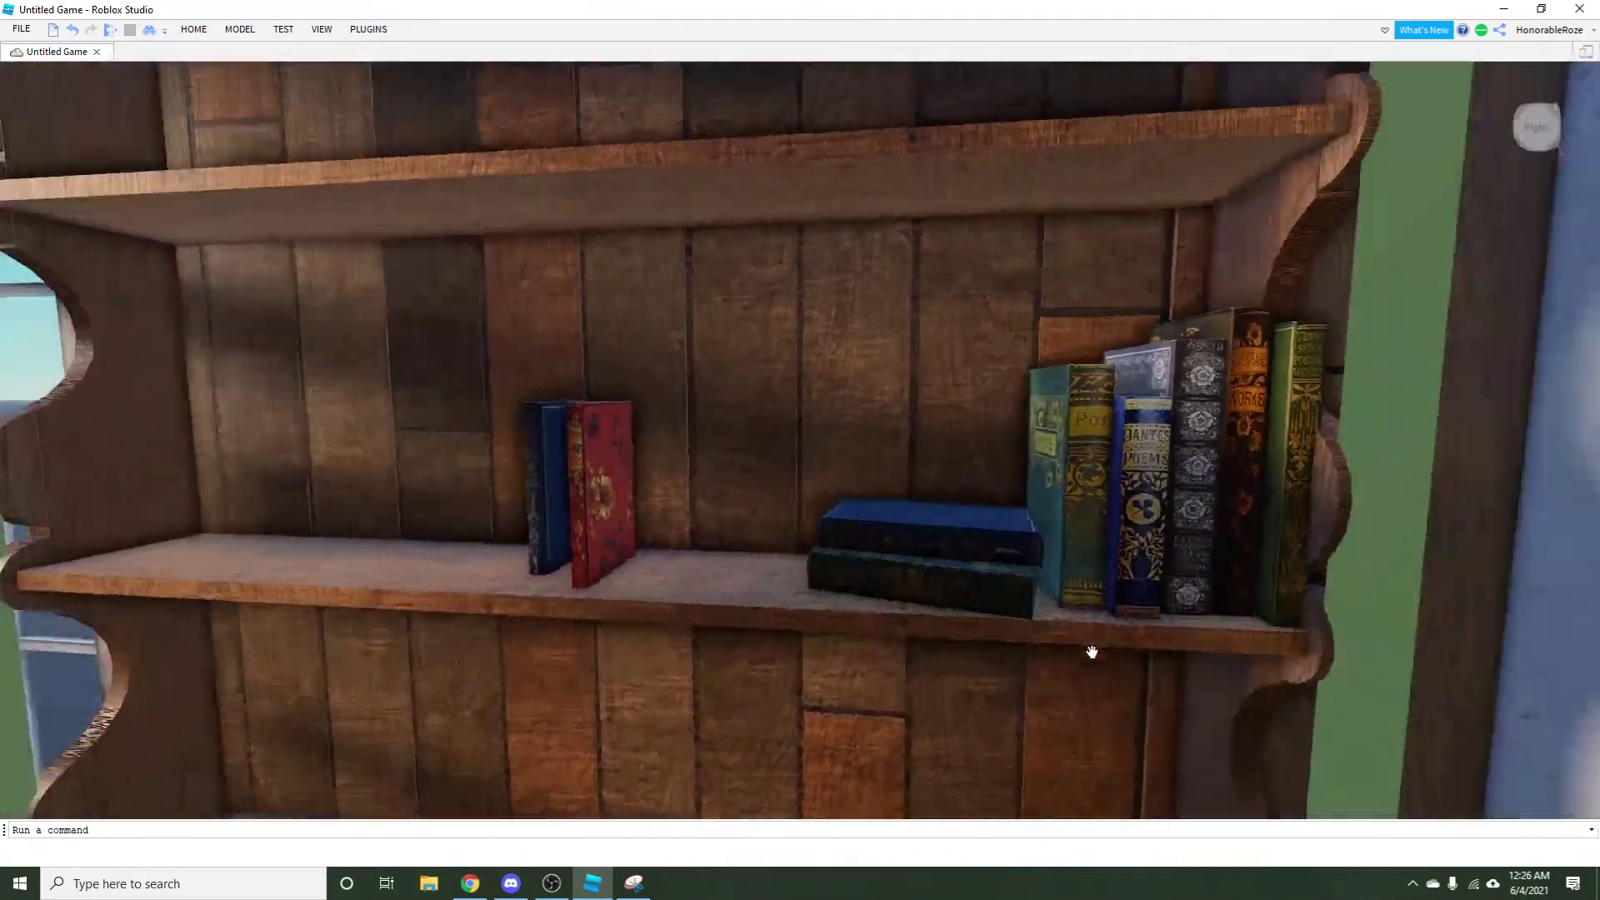
{"action": "key", "text": "d"}
{"action": "scroll", "coordinate": [1144, 670], "scroll_direction": "down", "scroll_amount": 3}
{"action": "scroll", "coordinate": [1144, 670], "scroll_direction": "up", "scroll_amount": 5}
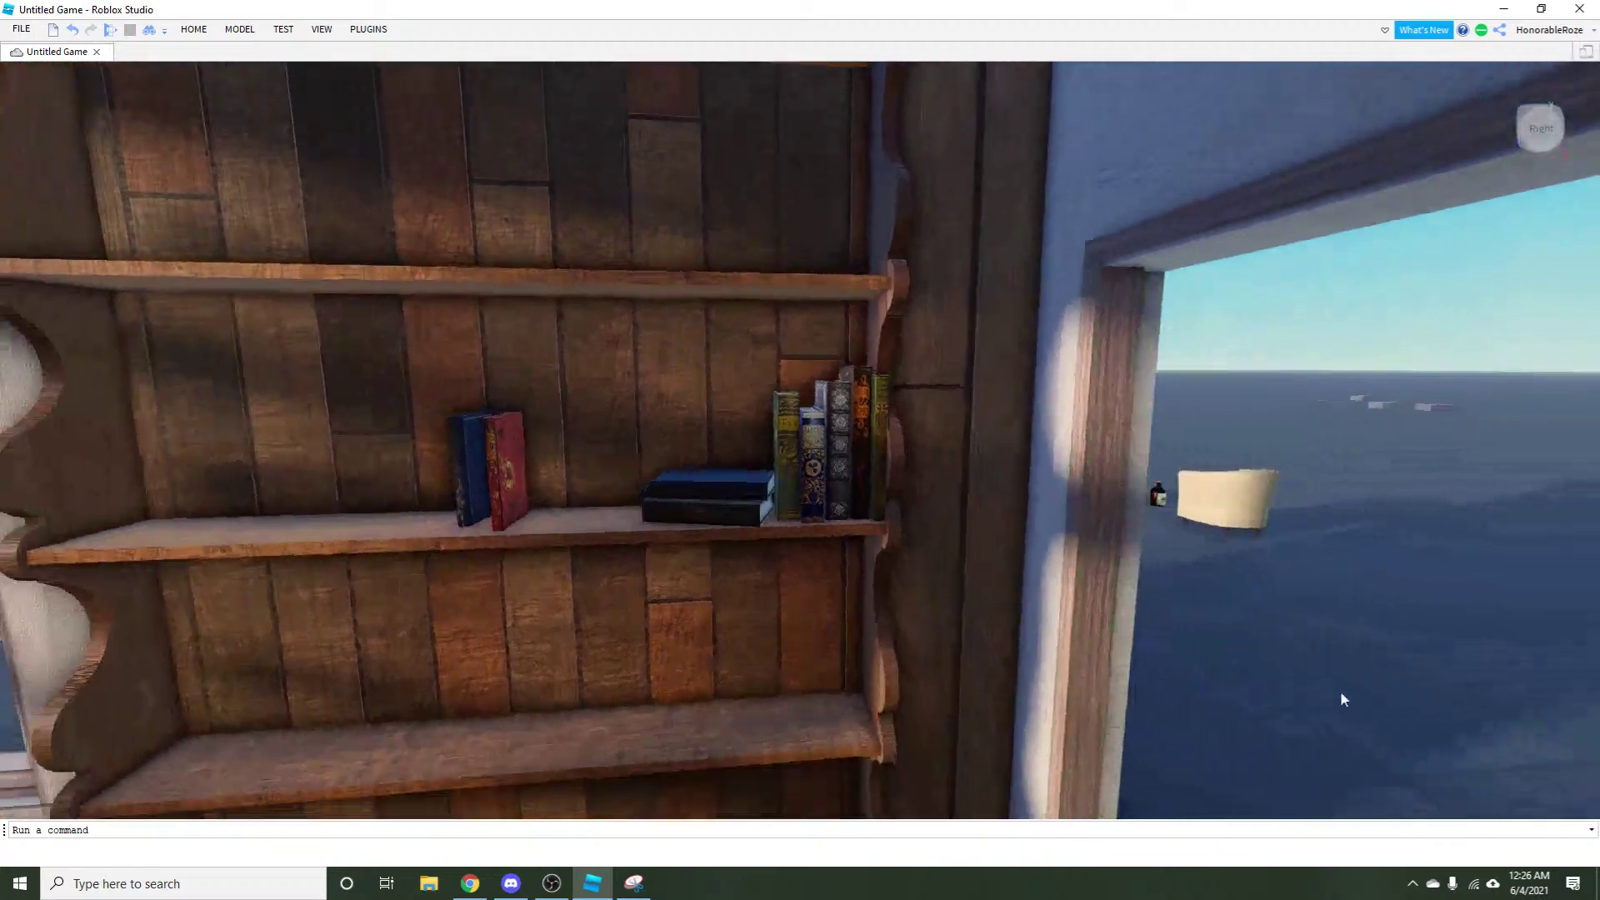
{"action": "scroll", "coordinate": [1248, 659], "scroll_direction": "down", "scroll_amount": 1}
{"action": "scroll", "coordinate": [1249, 669], "scroll_direction": "down", "scroll_amount": 1}
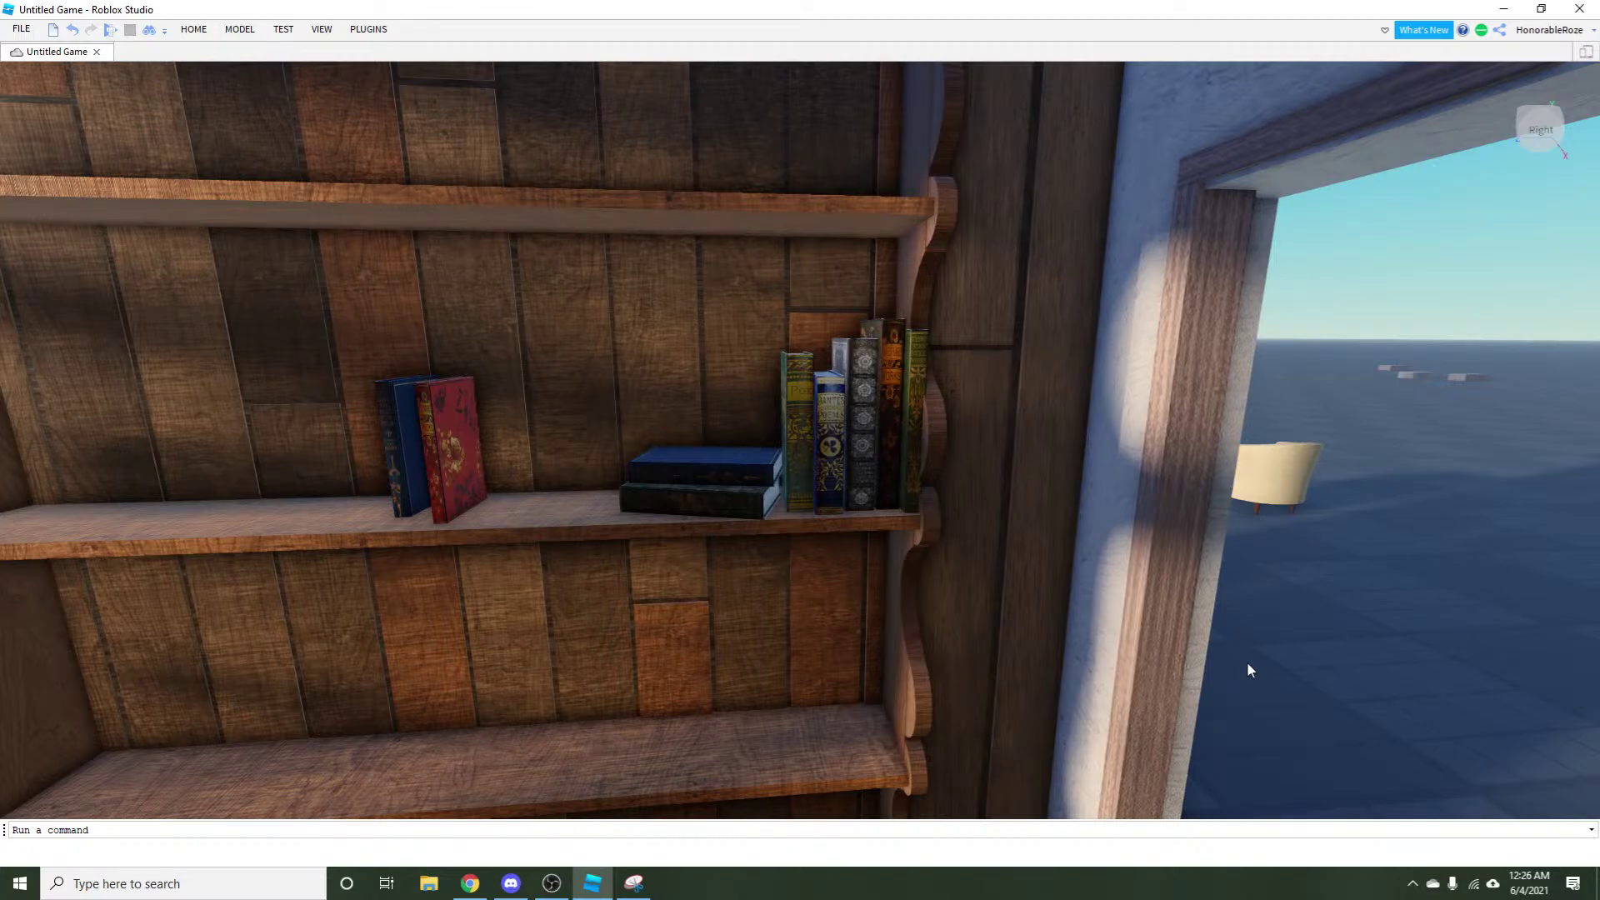
{"action": "scroll", "coordinate": [1247, 661], "scroll_direction": "up", "scroll_amount": 6}
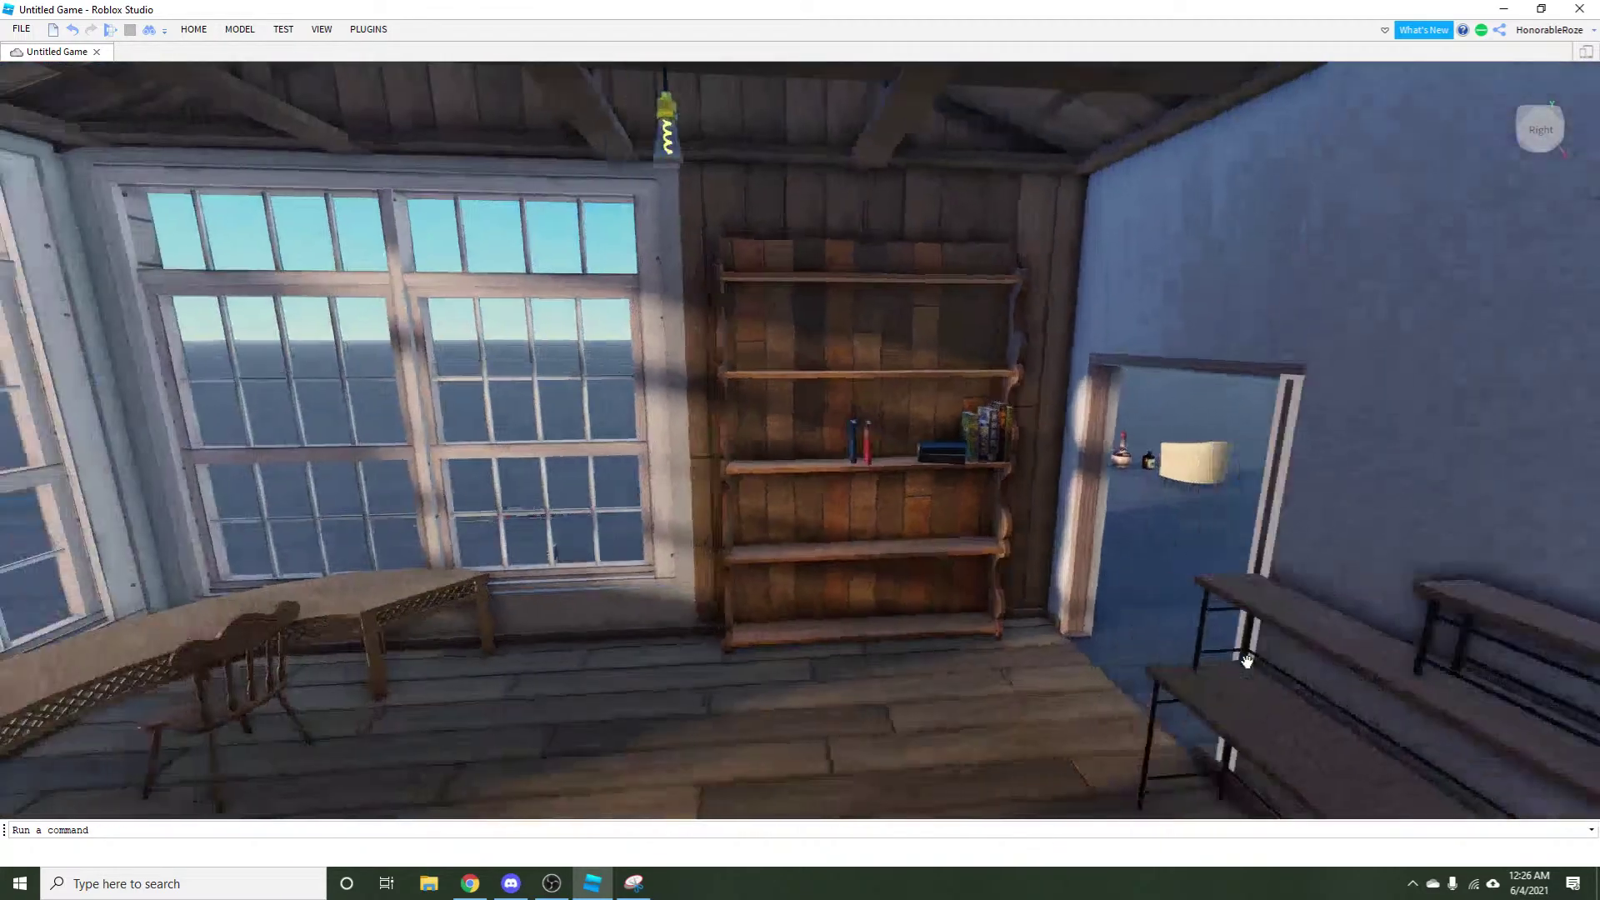
{"action": "key", "text": "Left"}
{"action": "scroll", "coordinate": [1110, 636], "scroll_direction": "down", "scroll_amount": 4}
{"action": "left_click", "coordinate": [695, 476]}
{"action": "left_click_drag", "start_coordinate": [695, 476], "coordinate": [650, 541]}
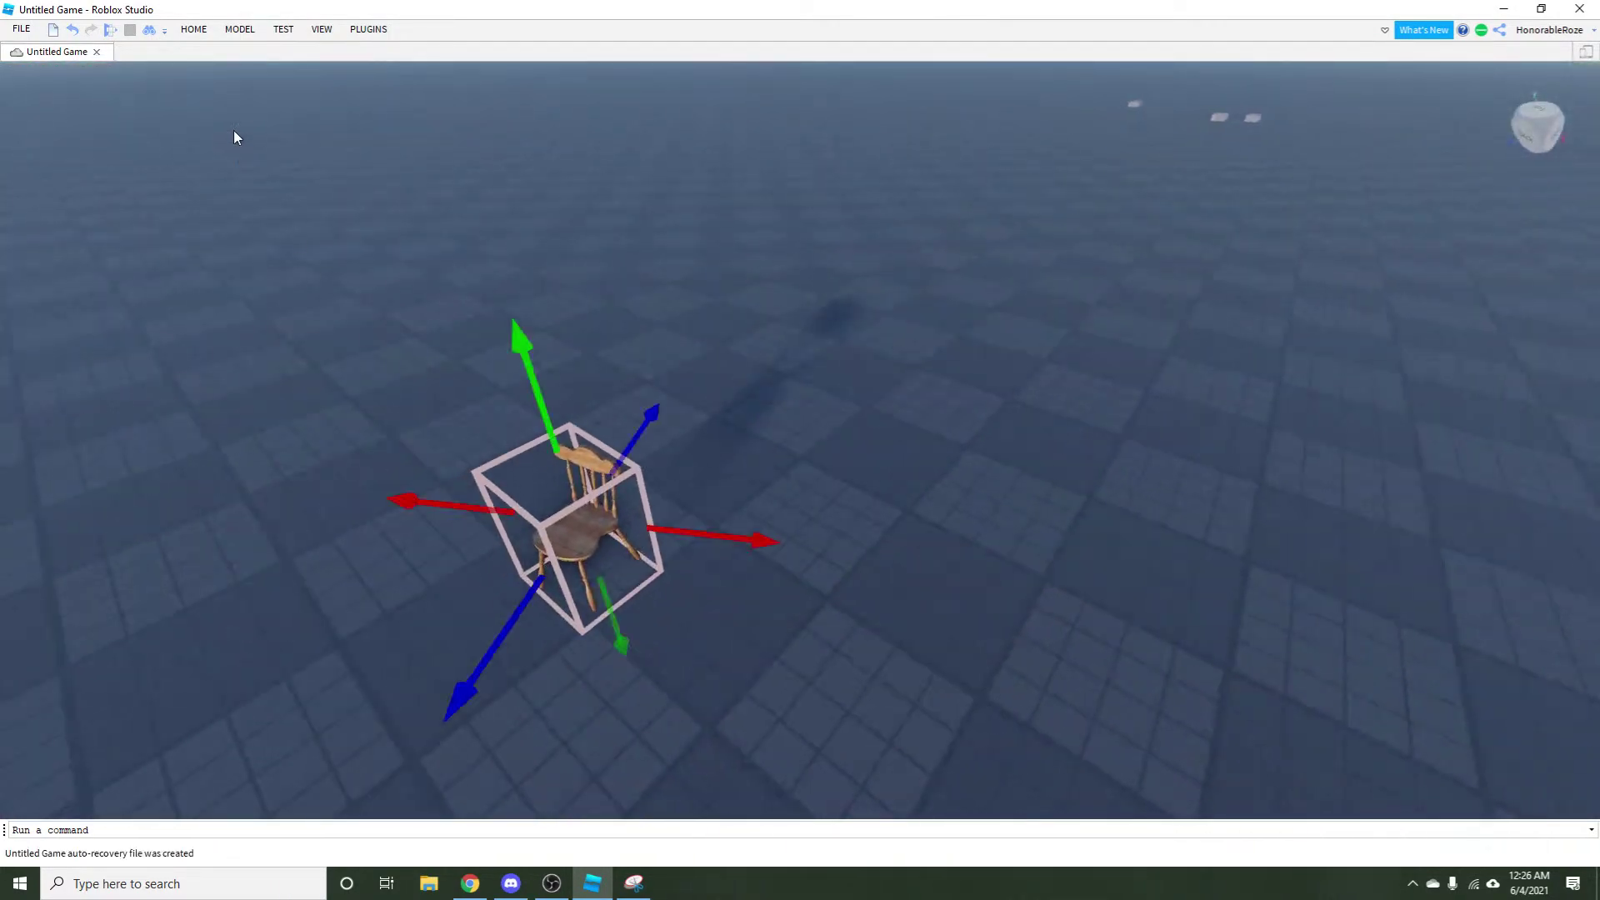
Pull the square seat piece and the oval seat part away from the chair.
{"action": "left_click", "coordinate": [240, 28]}
{"action": "key", "text": "f"}
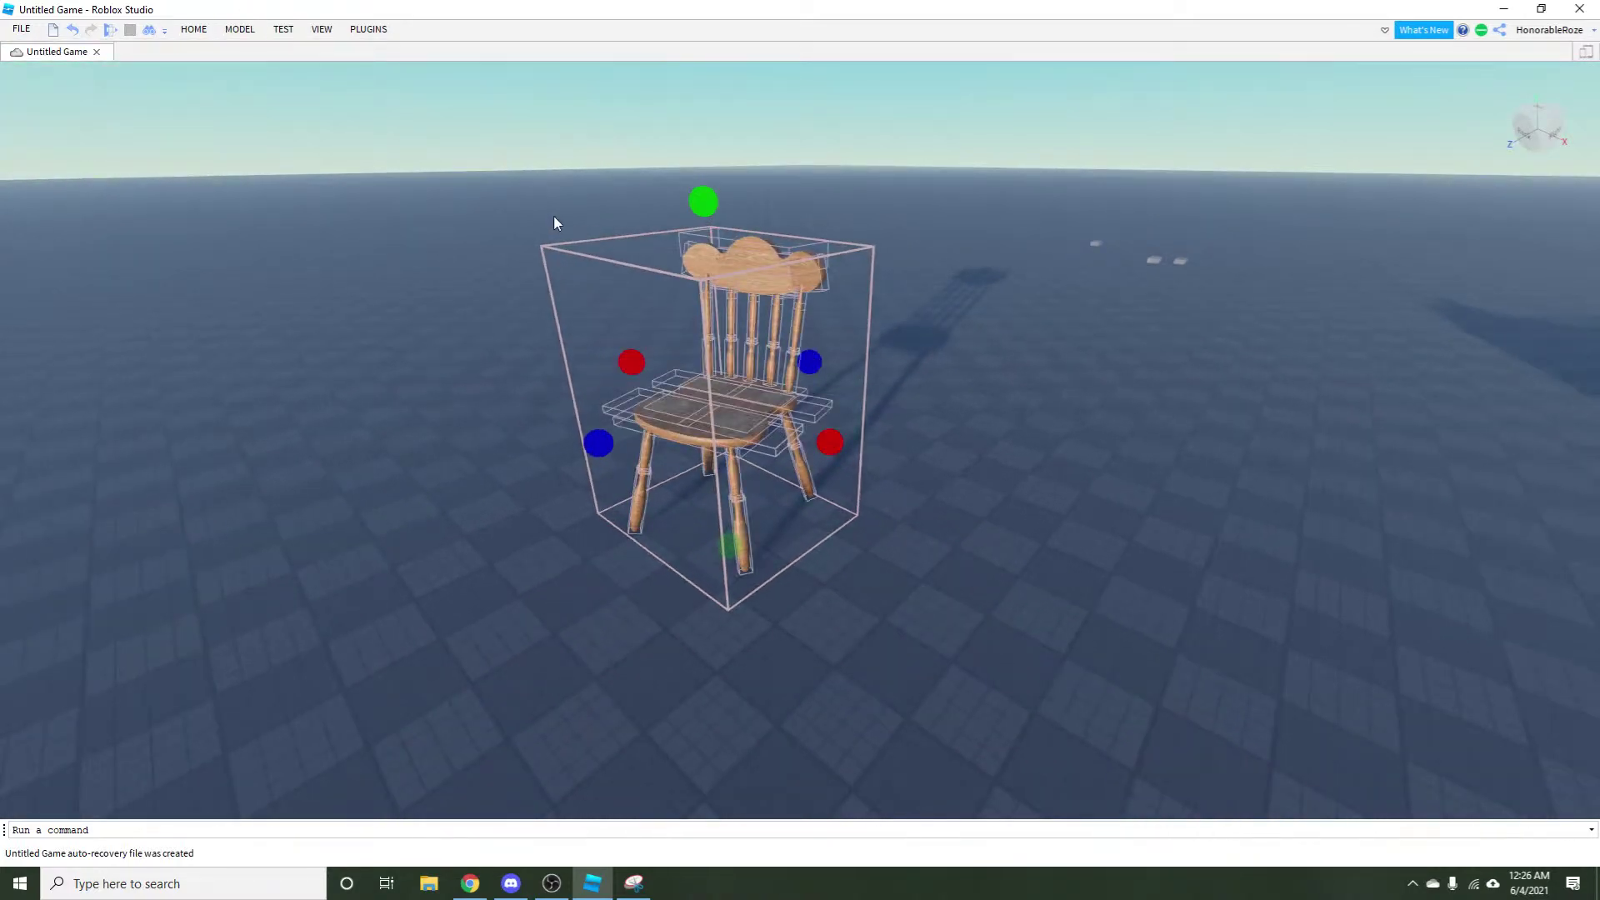
{"action": "left_click", "coordinate": [542, 650]}
{"action": "scroll", "coordinate": [542, 650], "scroll_direction": "up", "scroll_amount": 3}
{"action": "left_click_drag", "start_coordinate": [664, 566], "coordinate": [500, 583]}
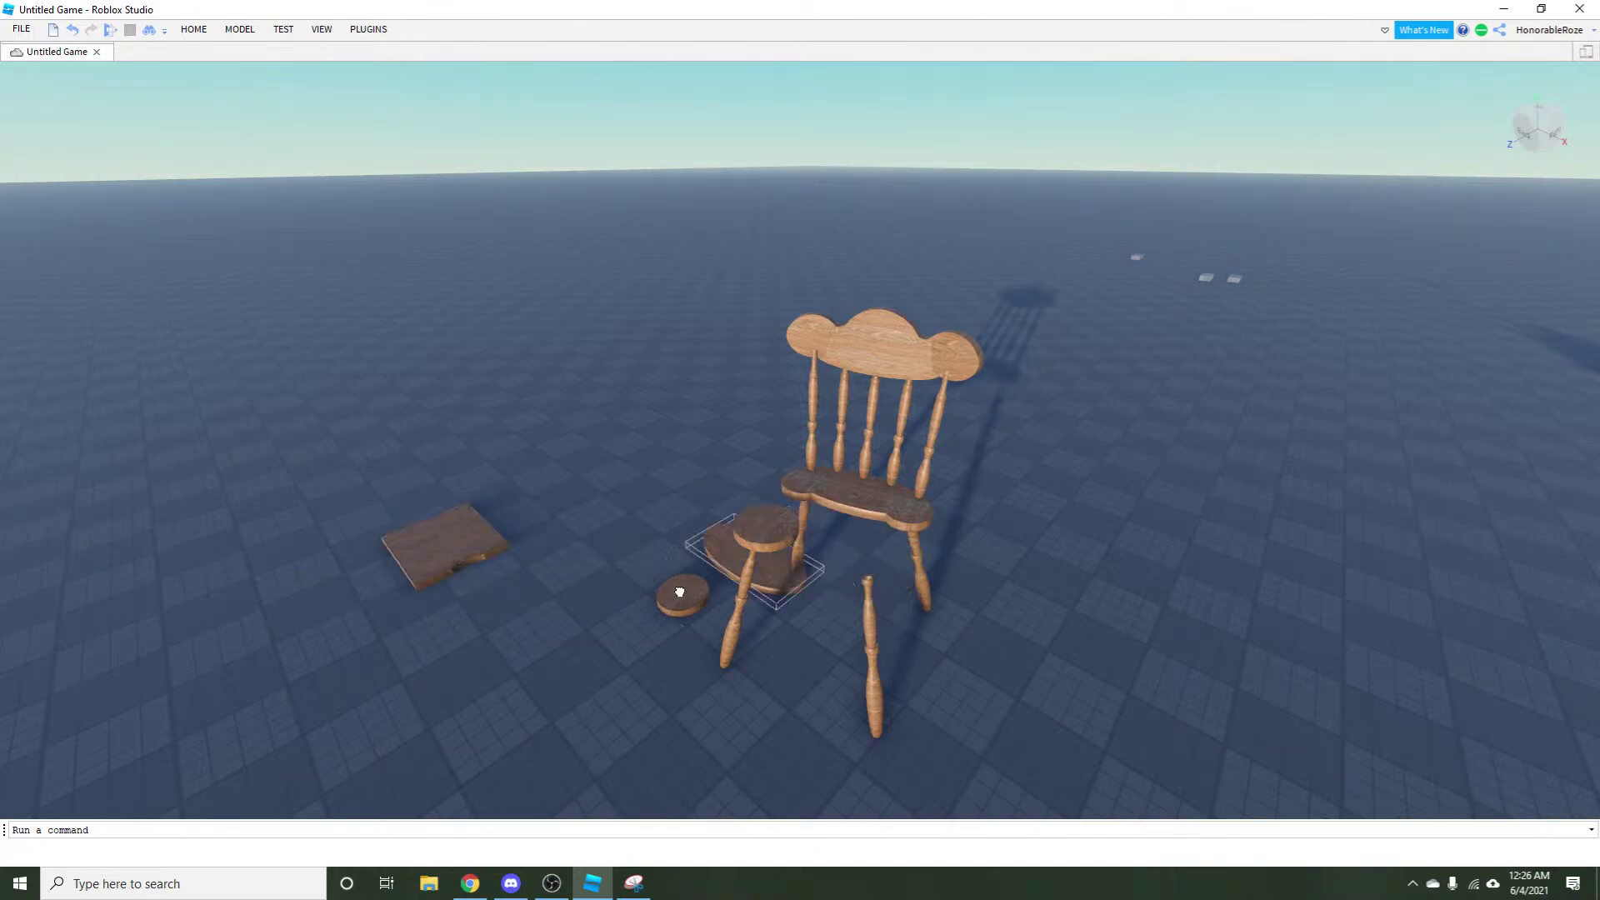
{"action": "left_click_drag", "start_coordinate": [734, 550], "coordinate": [738, 585]}
Split the square seat piece into separate parts with Model > Separate.
{"action": "left_click", "coordinate": [448, 547]}
{"action": "key", "text": "f"}
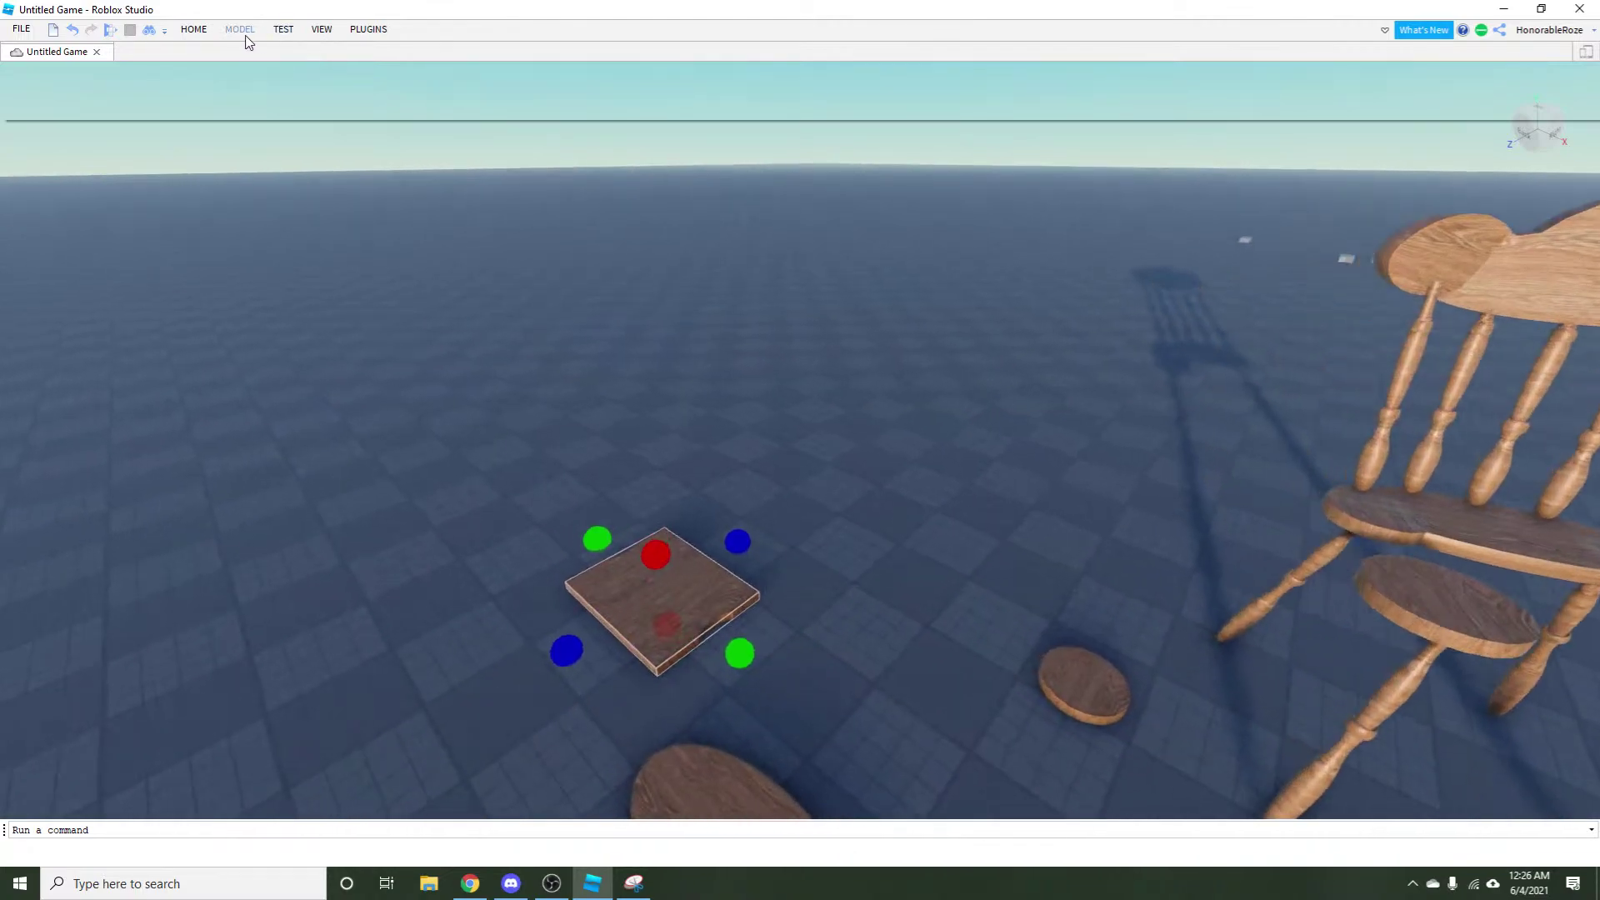
{"action": "left_click", "coordinate": [240, 29]}
{"action": "left_click", "coordinate": [795, 69]}
{"action": "left_click", "coordinate": [675, 553]}
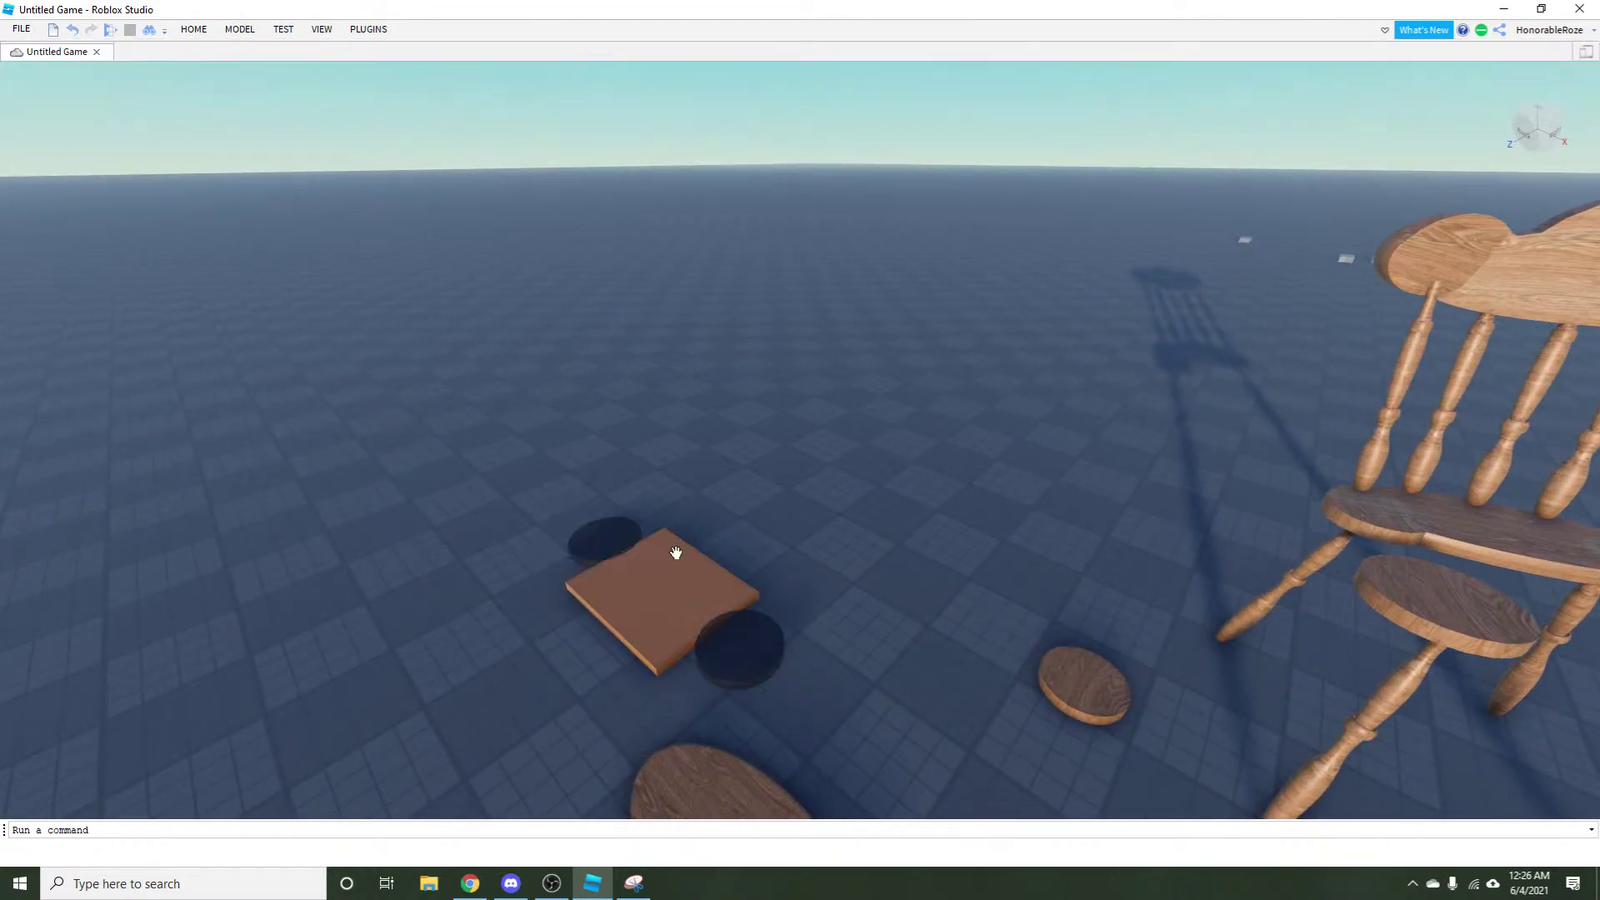
{"action": "scroll", "coordinate": [1130, 538], "scroll_direction": "up", "scroll_amount": 3}
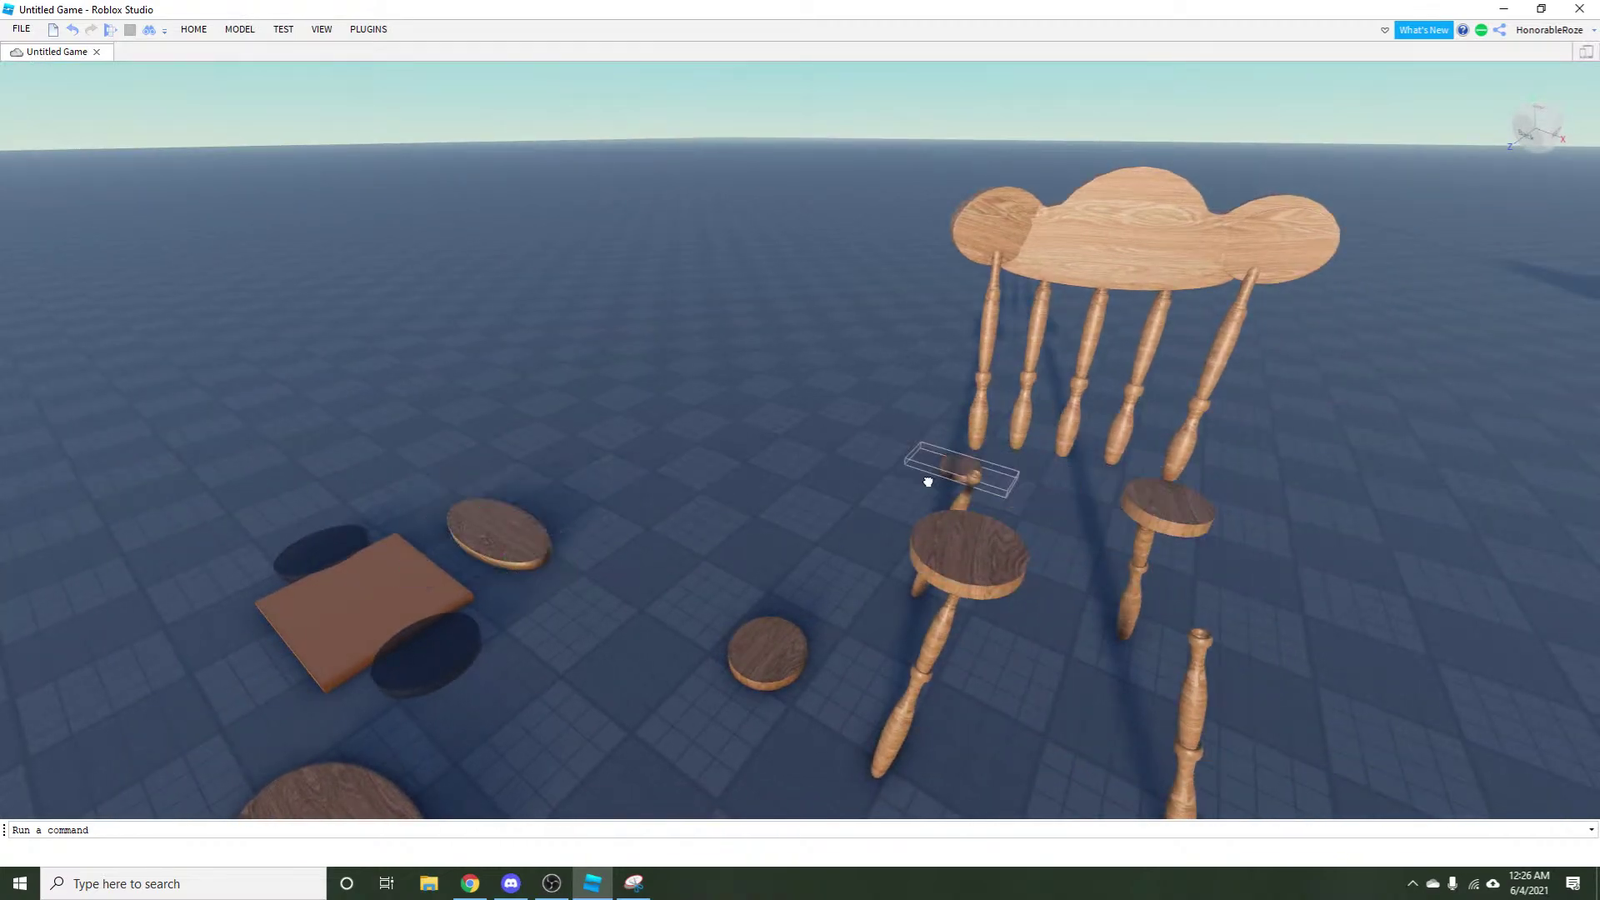
{"action": "scroll", "coordinate": [912, 650], "scroll_direction": "down", "scroll_amount": 4}
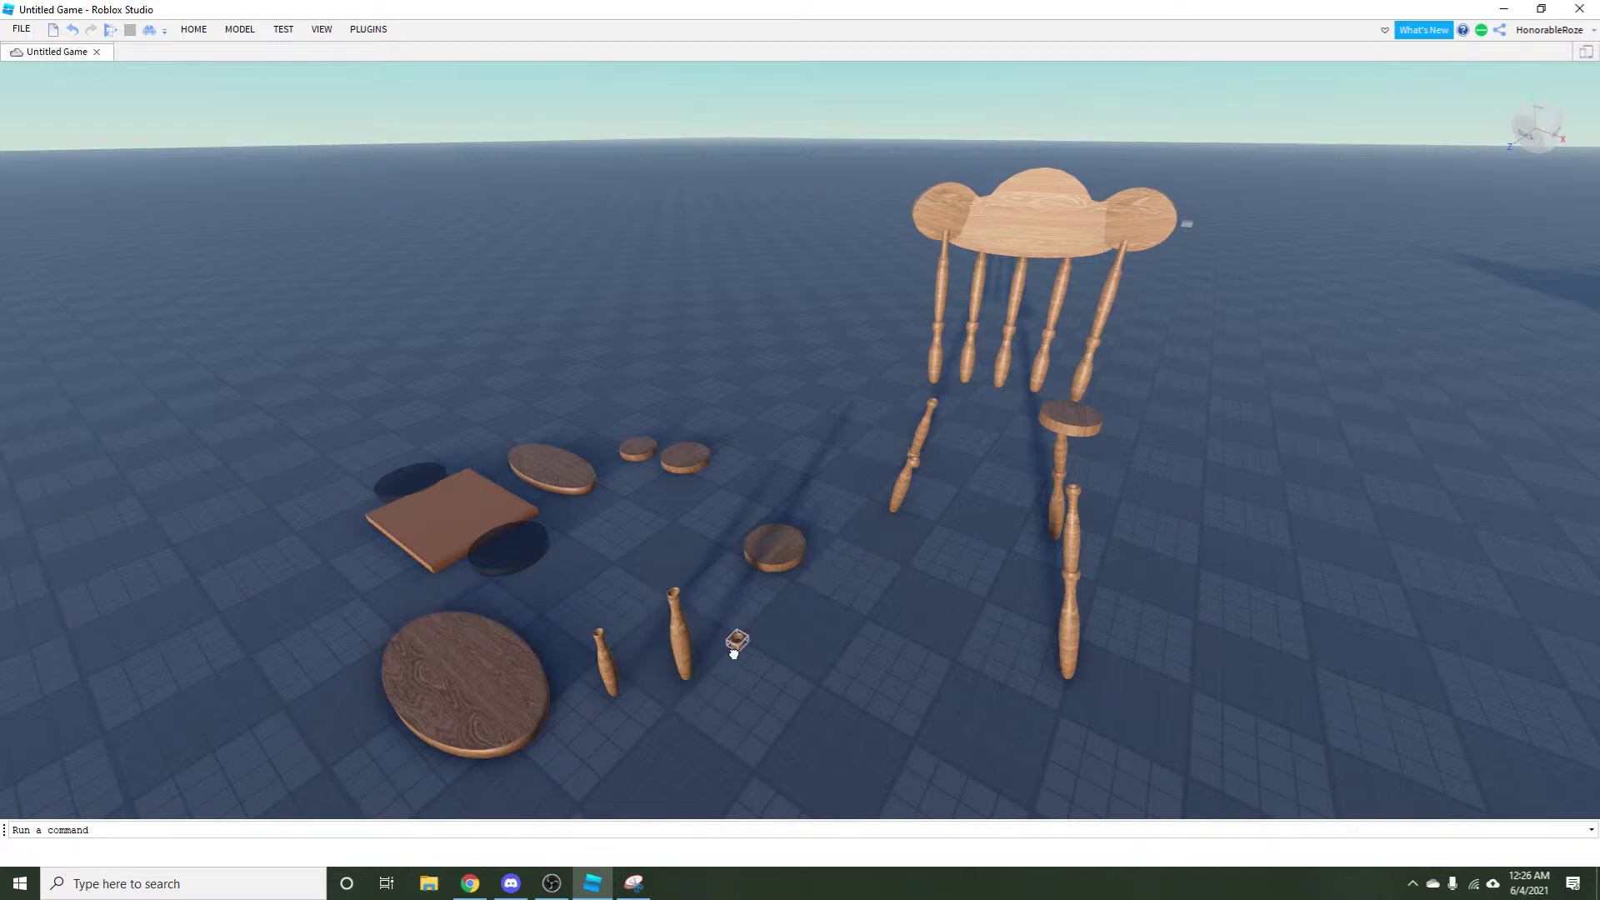
Drag a chair leg away and pull the wavy top crest off the chair.
{"action": "key", "text": "d"}
{"action": "left_click_drag", "start_coordinate": [971, 625], "coordinate": [781, 643]}
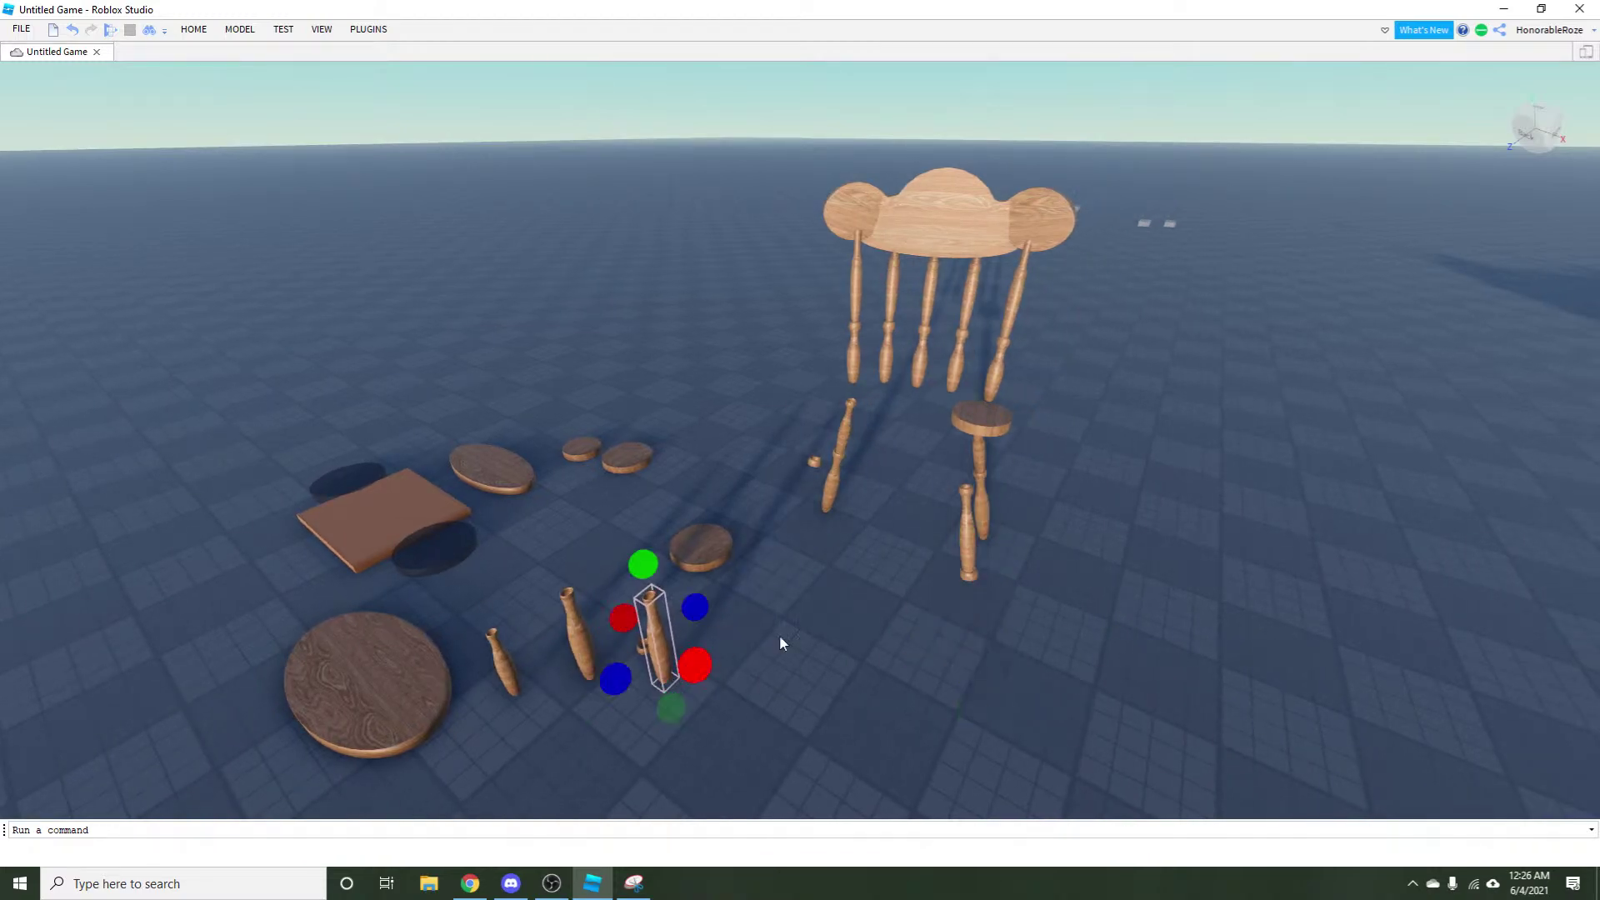
{"action": "key", "text": "d"}
{"action": "key", "text": "w"}
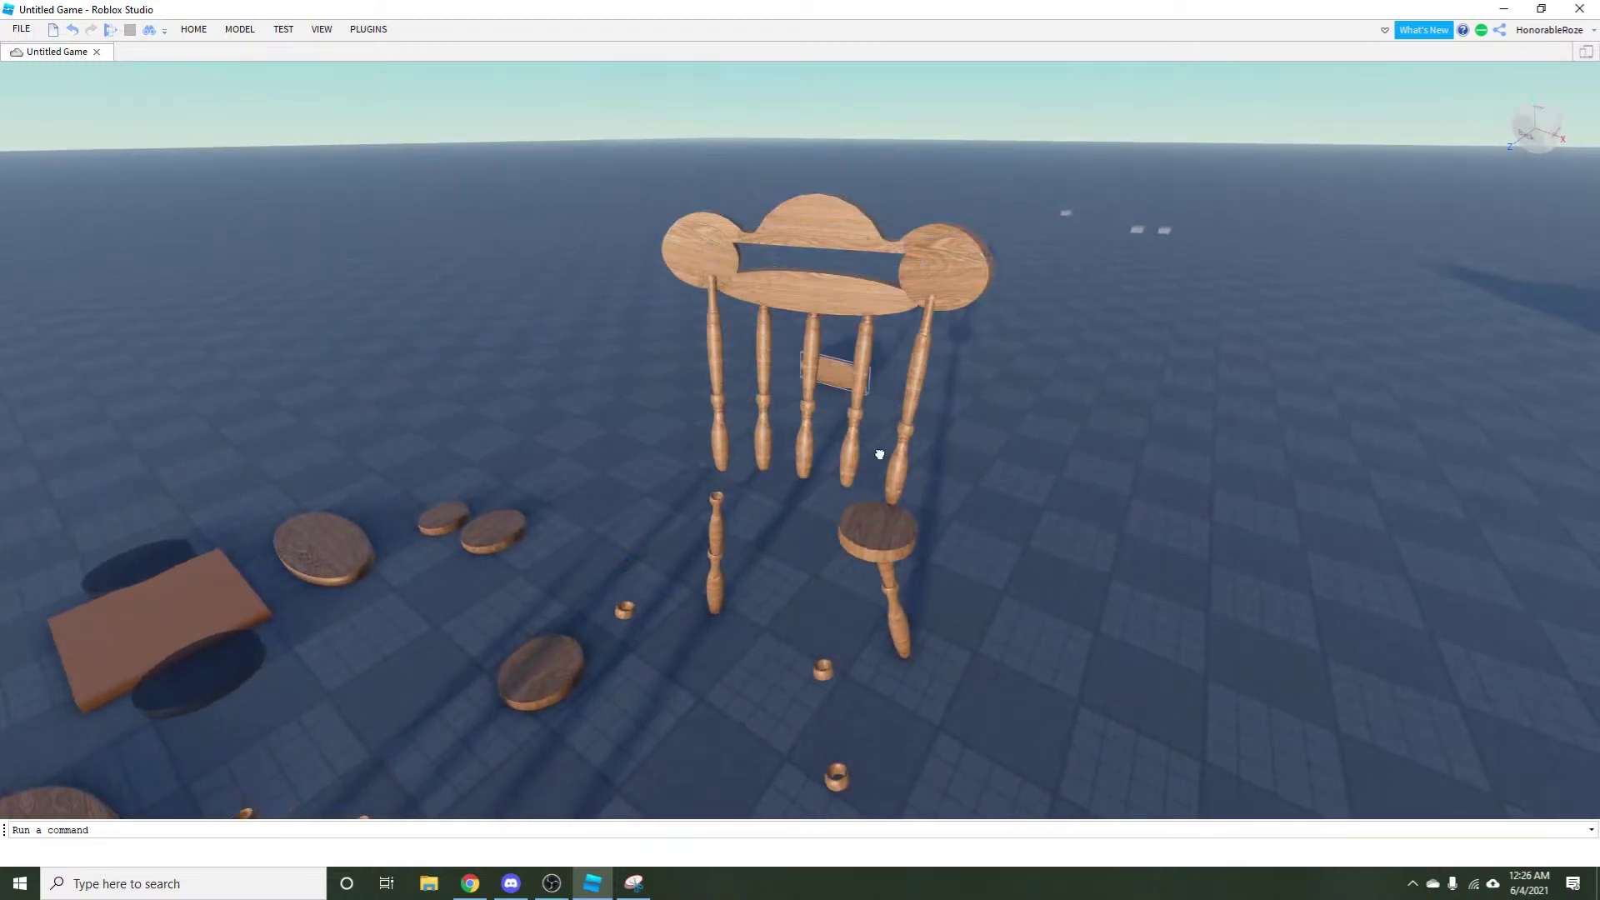
{"action": "key", "text": "d"}
{"action": "mouse_move", "coordinate": [733, 218]}
{"action": "left_mouse_down"}
{"action": "mouse_move", "coordinate": [921, 364]}
{"action": "mouse_move", "coordinate": [983, 631]}
{"action": "left_mouse_up"}
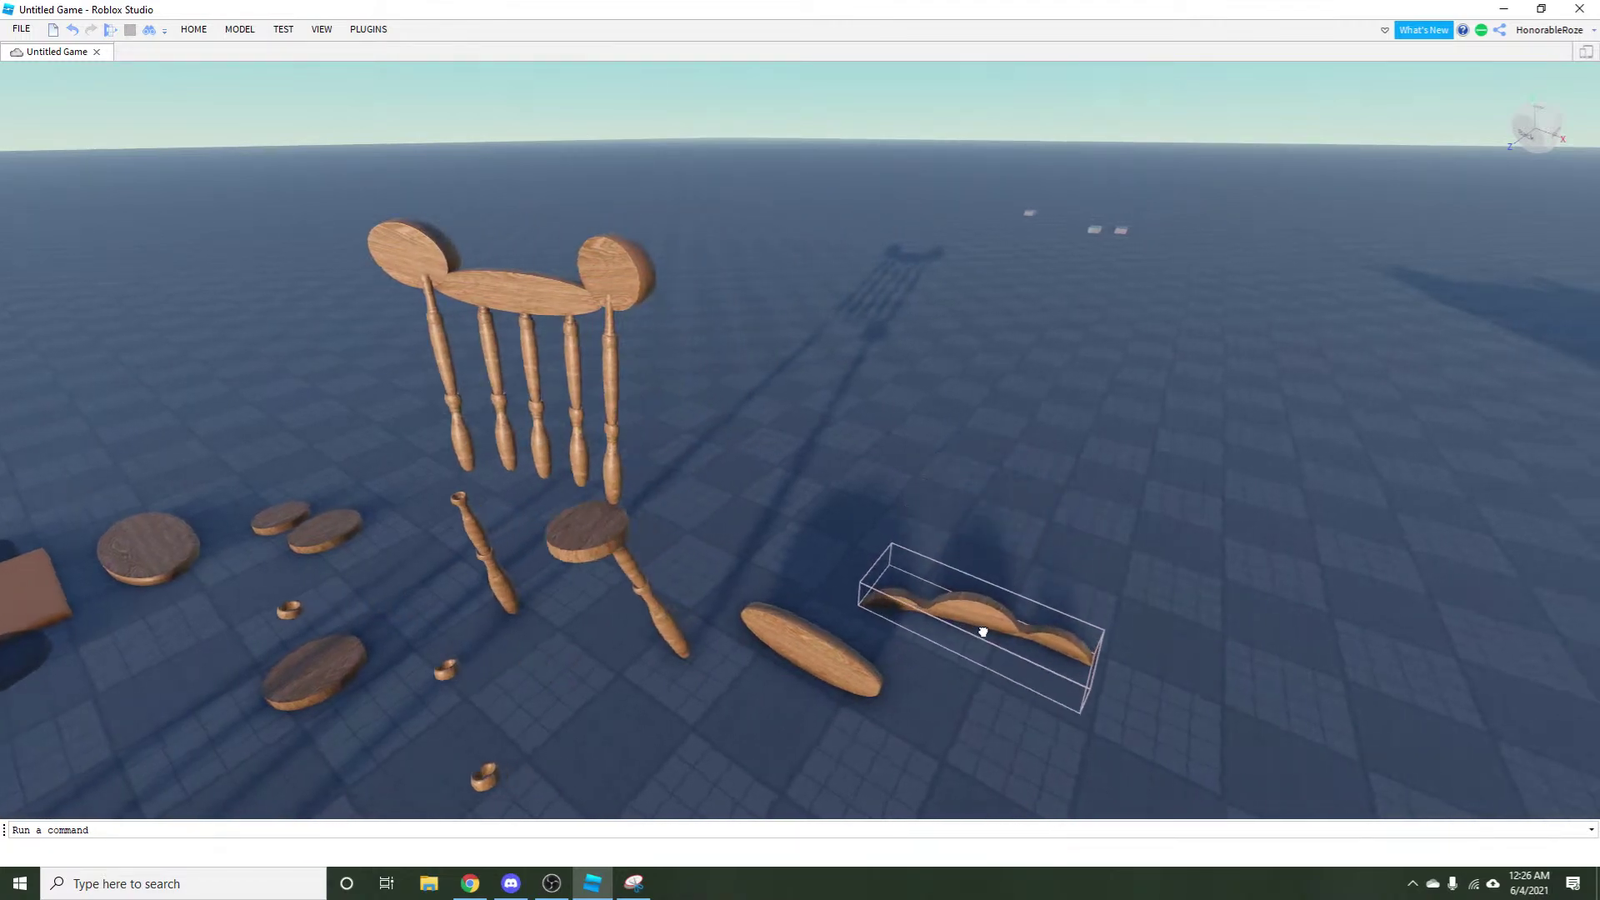
Separate the crest into its parts and pull the orange disc off it.
{"action": "left_click", "coordinate": [284, 31]}
{"action": "left_click", "coordinate": [240, 29]}
{"action": "left_click", "coordinate": [798, 77]}
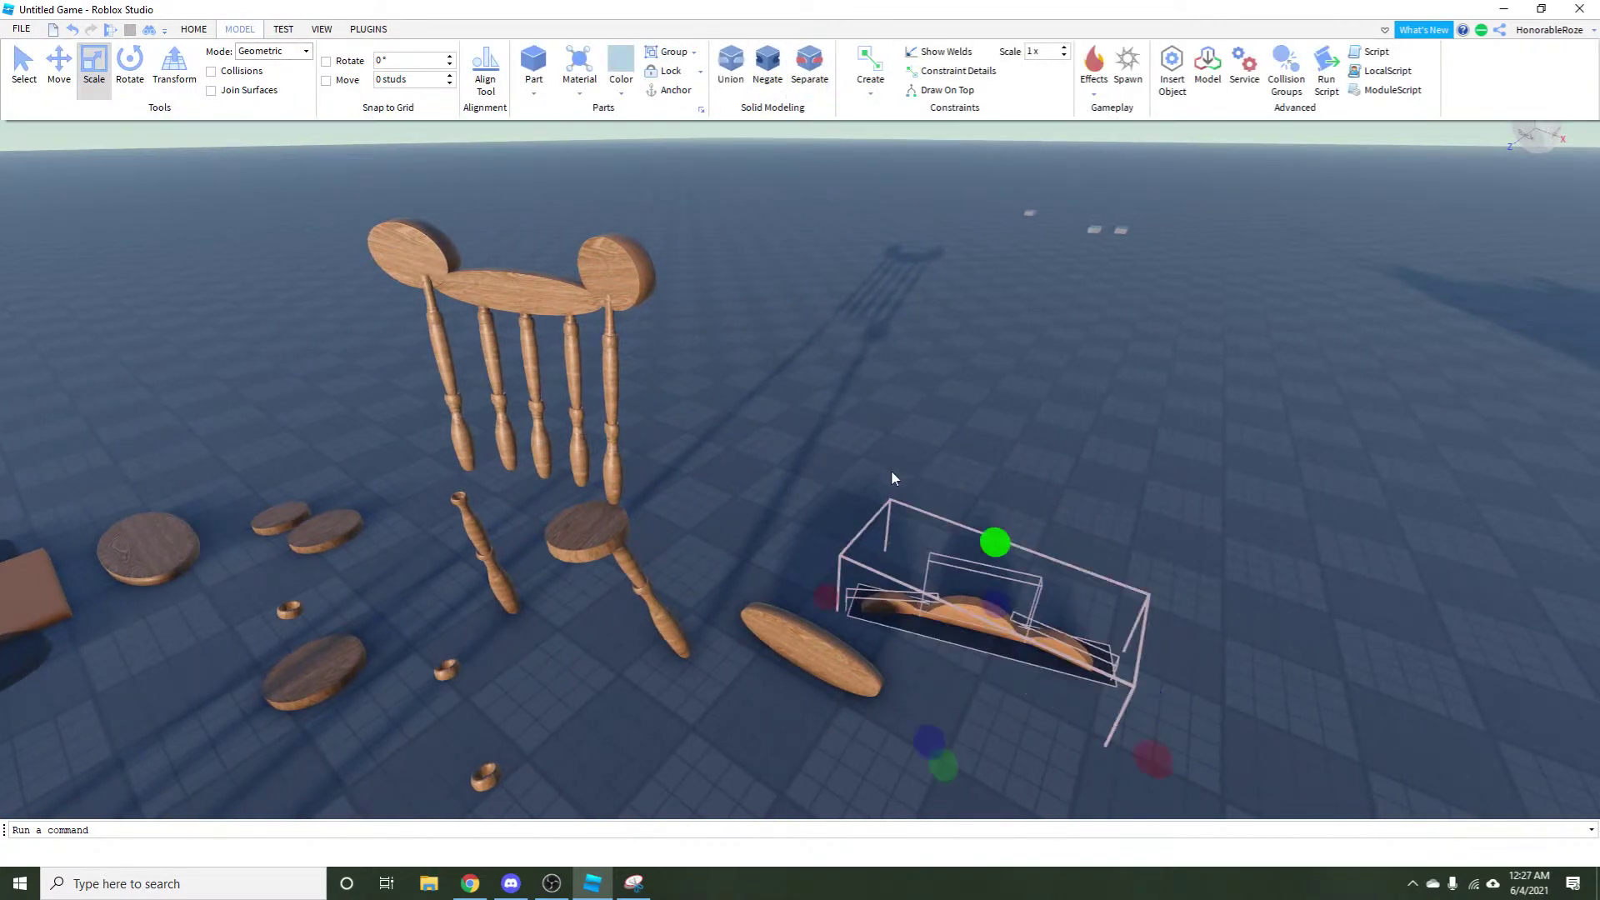
{"action": "key", "text": "w"}
{"action": "left_click_drag", "start_coordinate": [917, 543], "coordinate": [828, 590]}
{"action": "key", "text": "ctrl+4"}
{"action": "key", "text": "s"}
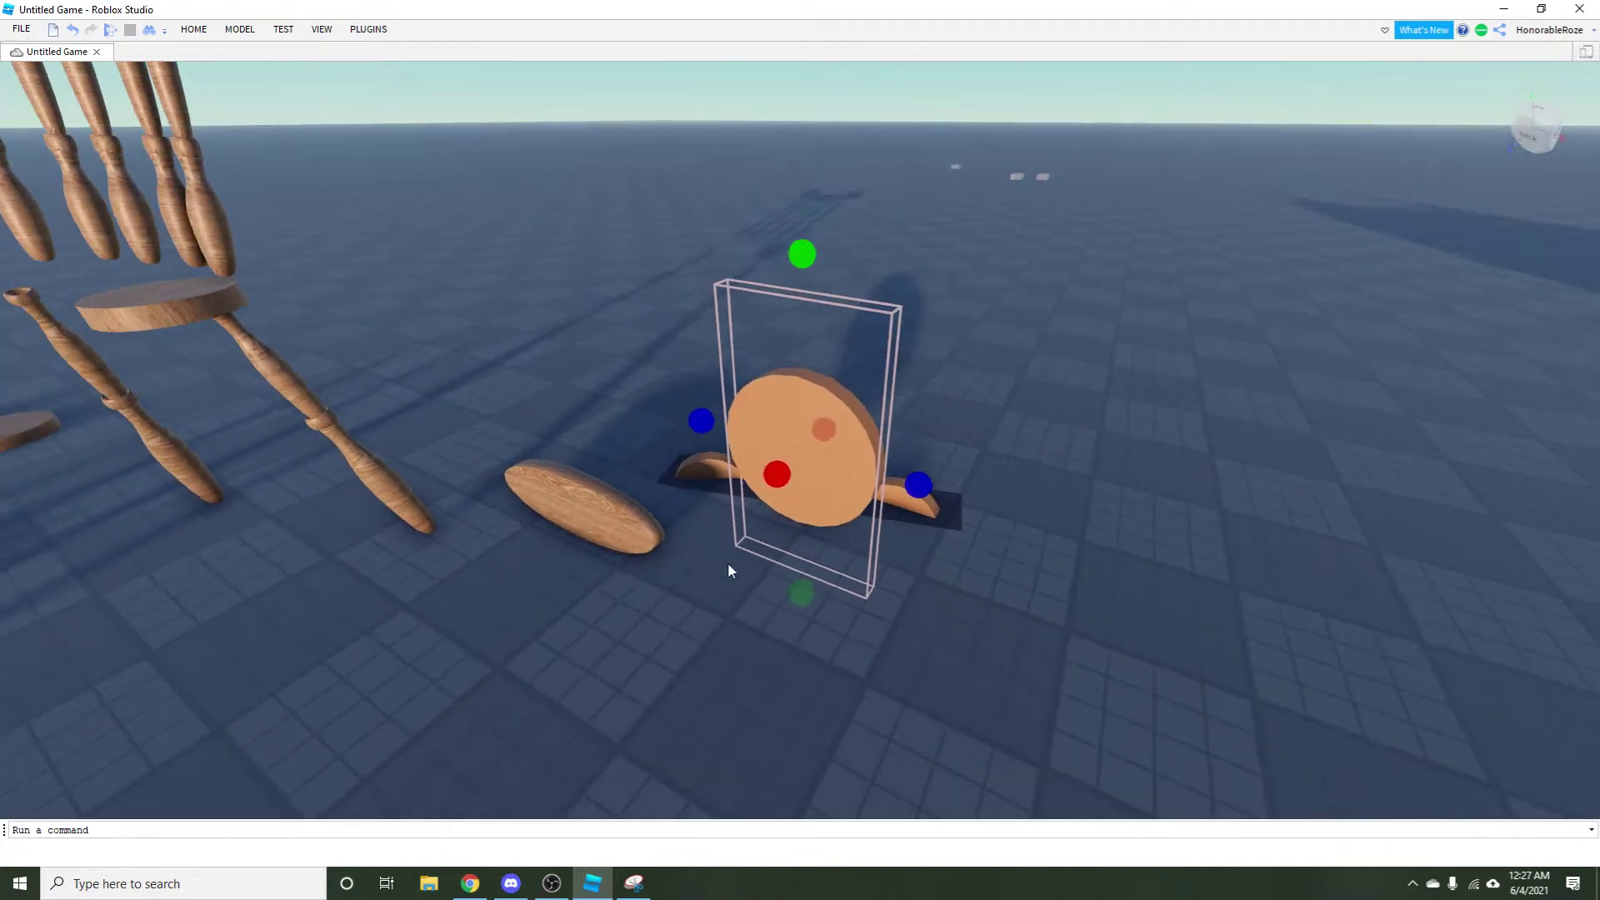
Move the crest's thin bar part out toward the front, away from the block.
{"action": "left_click", "coordinate": [823, 490]}
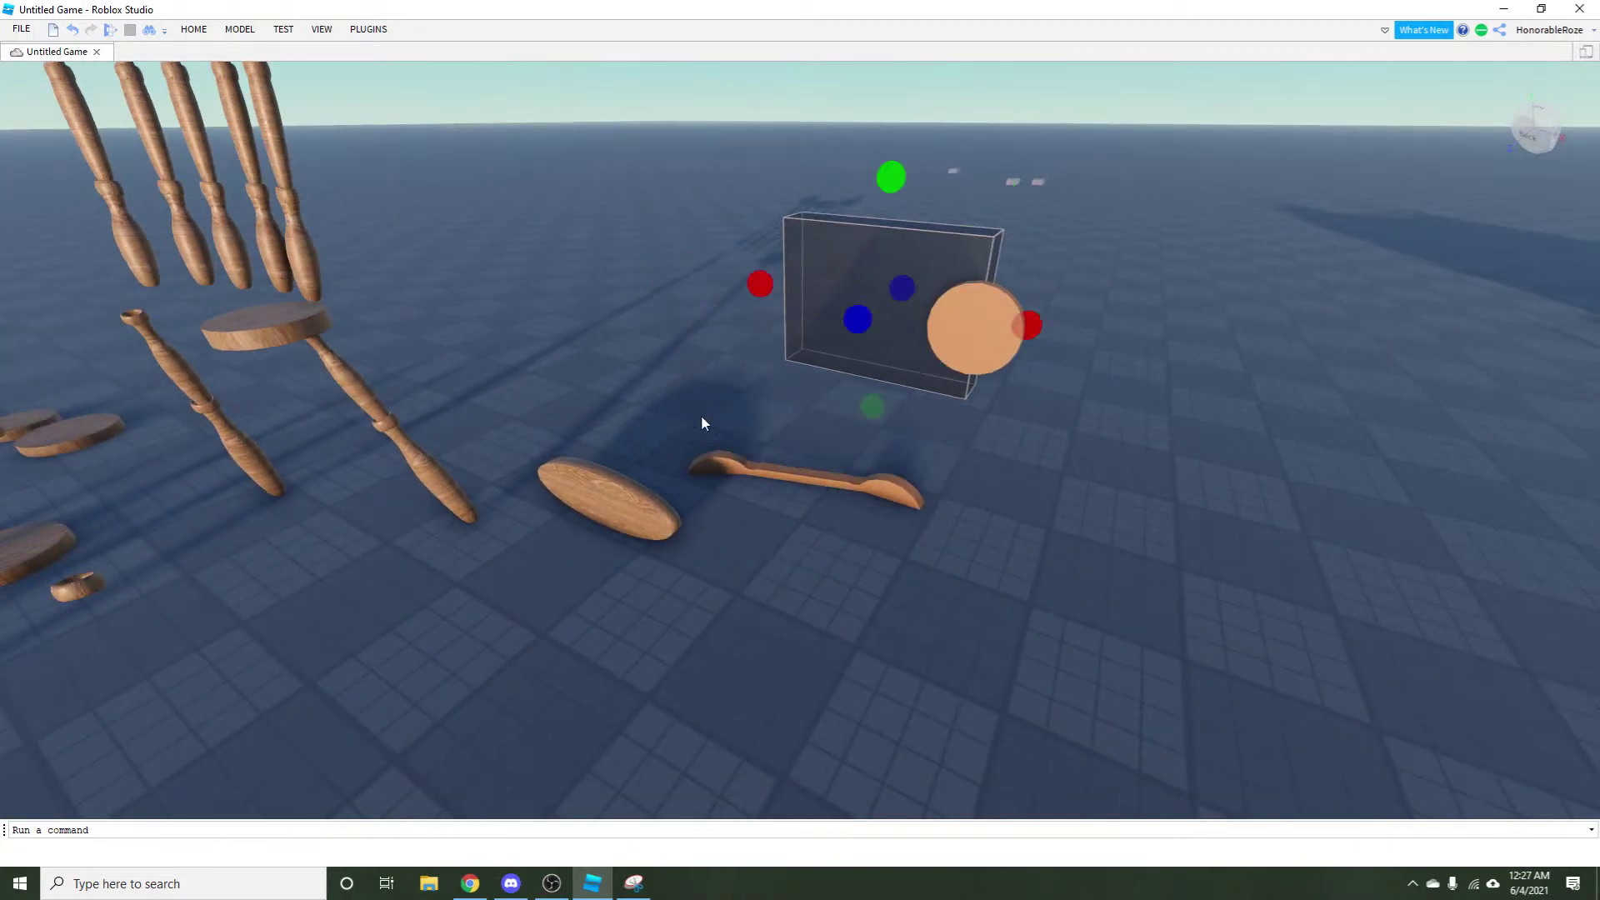
{"action": "left_click_drag", "start_coordinate": [773, 465], "coordinate": [800, 717]}
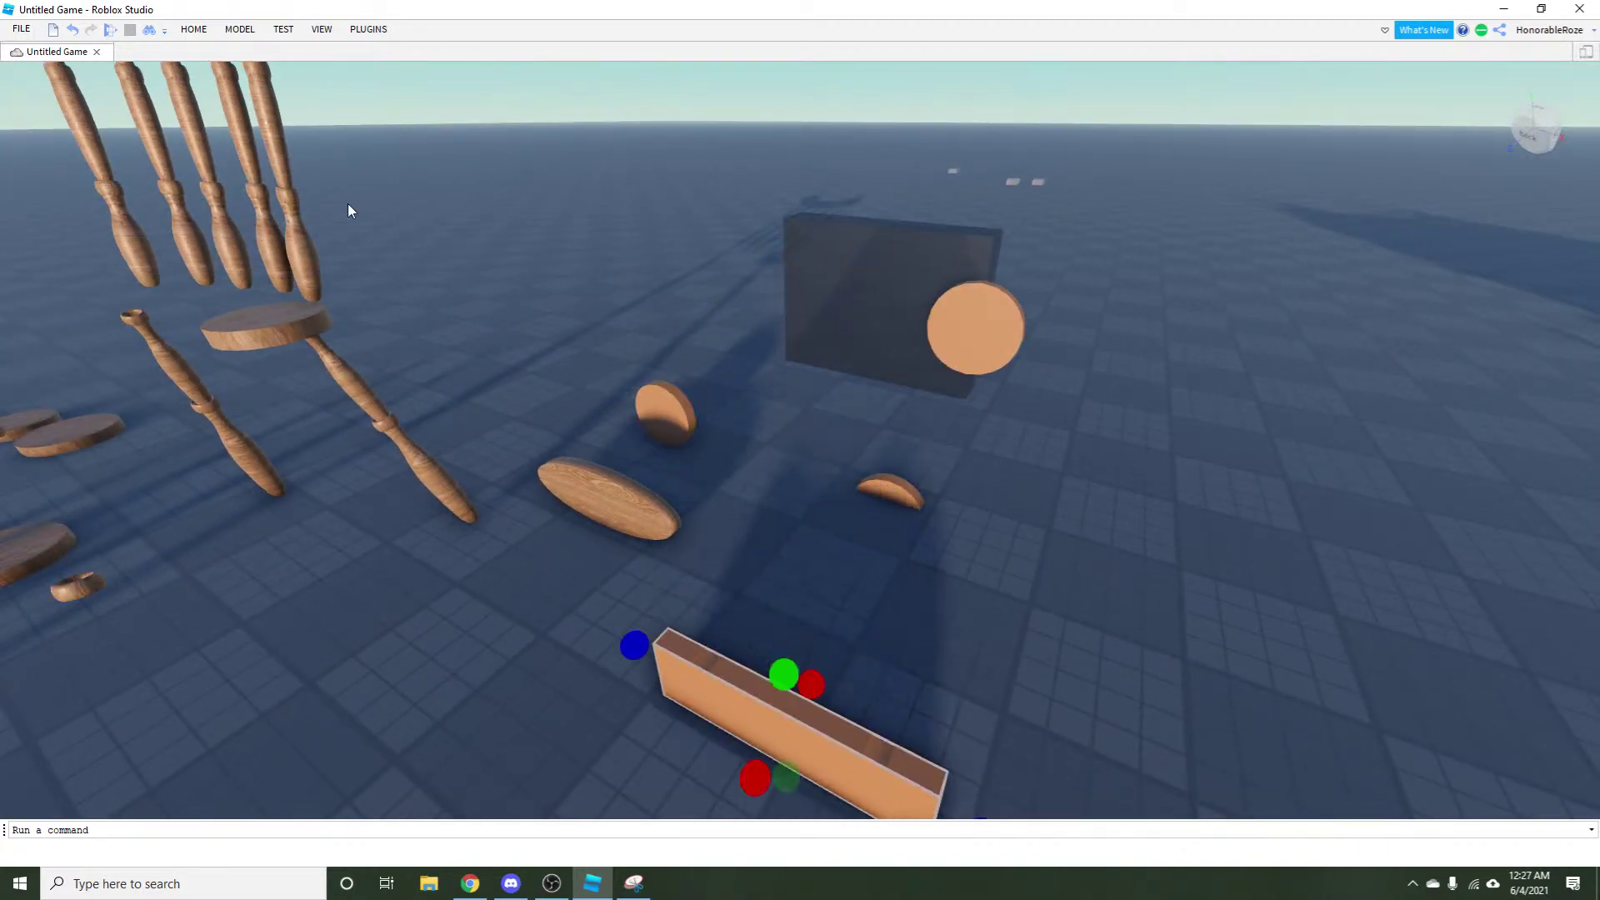
{"action": "left_click", "coordinate": [317, 29]}
{"action": "left_click", "coordinate": [280, 29]}
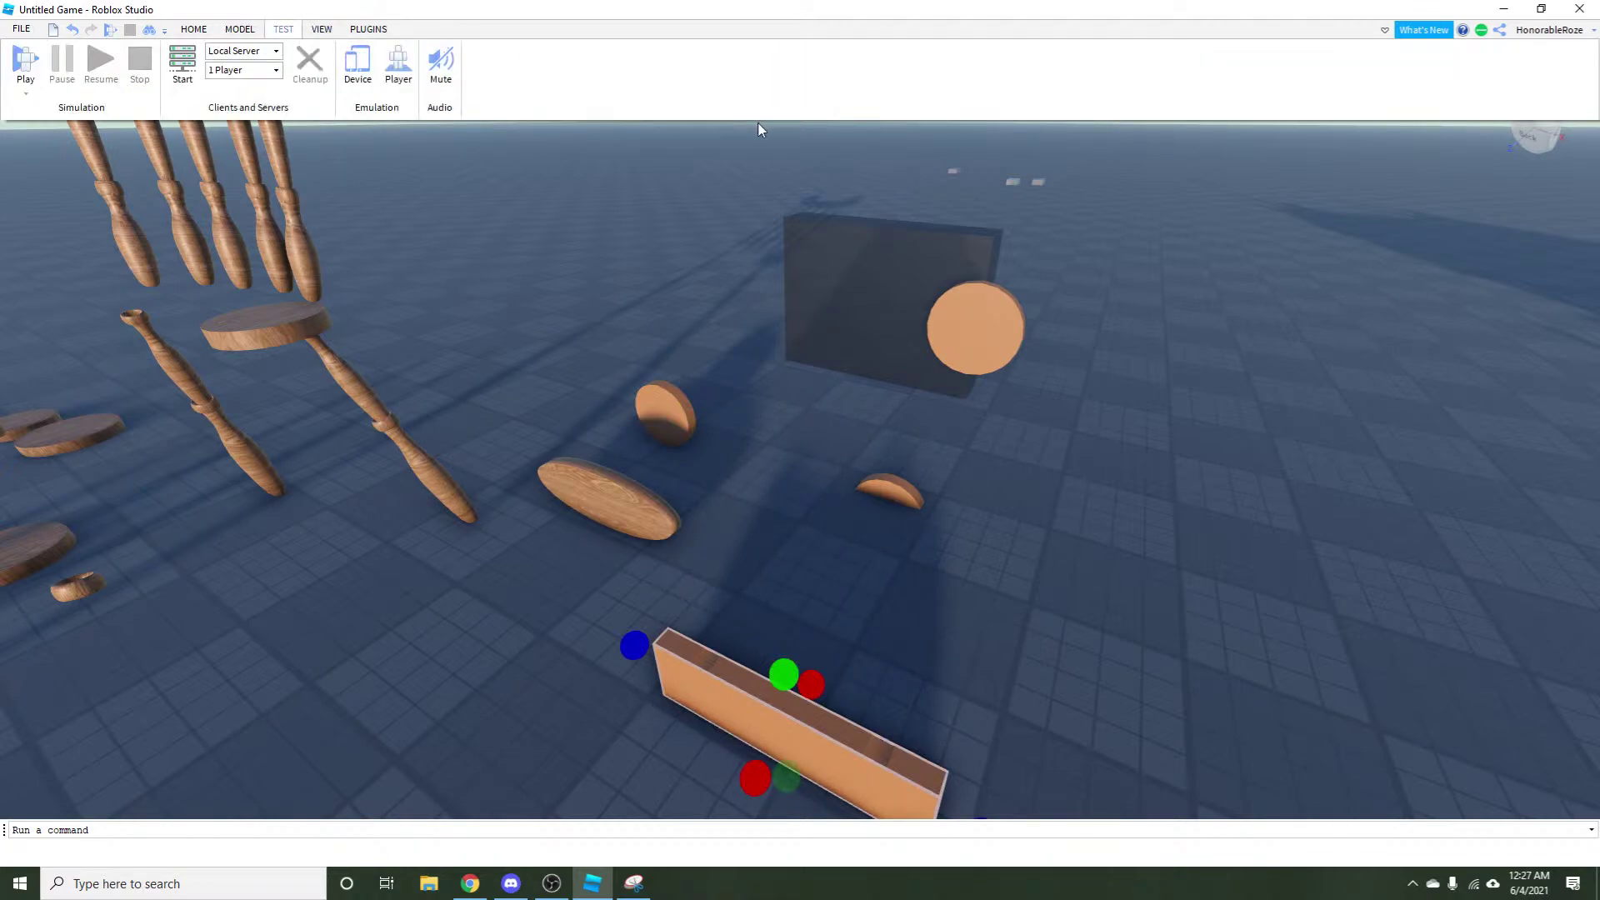
{"action": "left_click", "coordinate": [239, 29]}
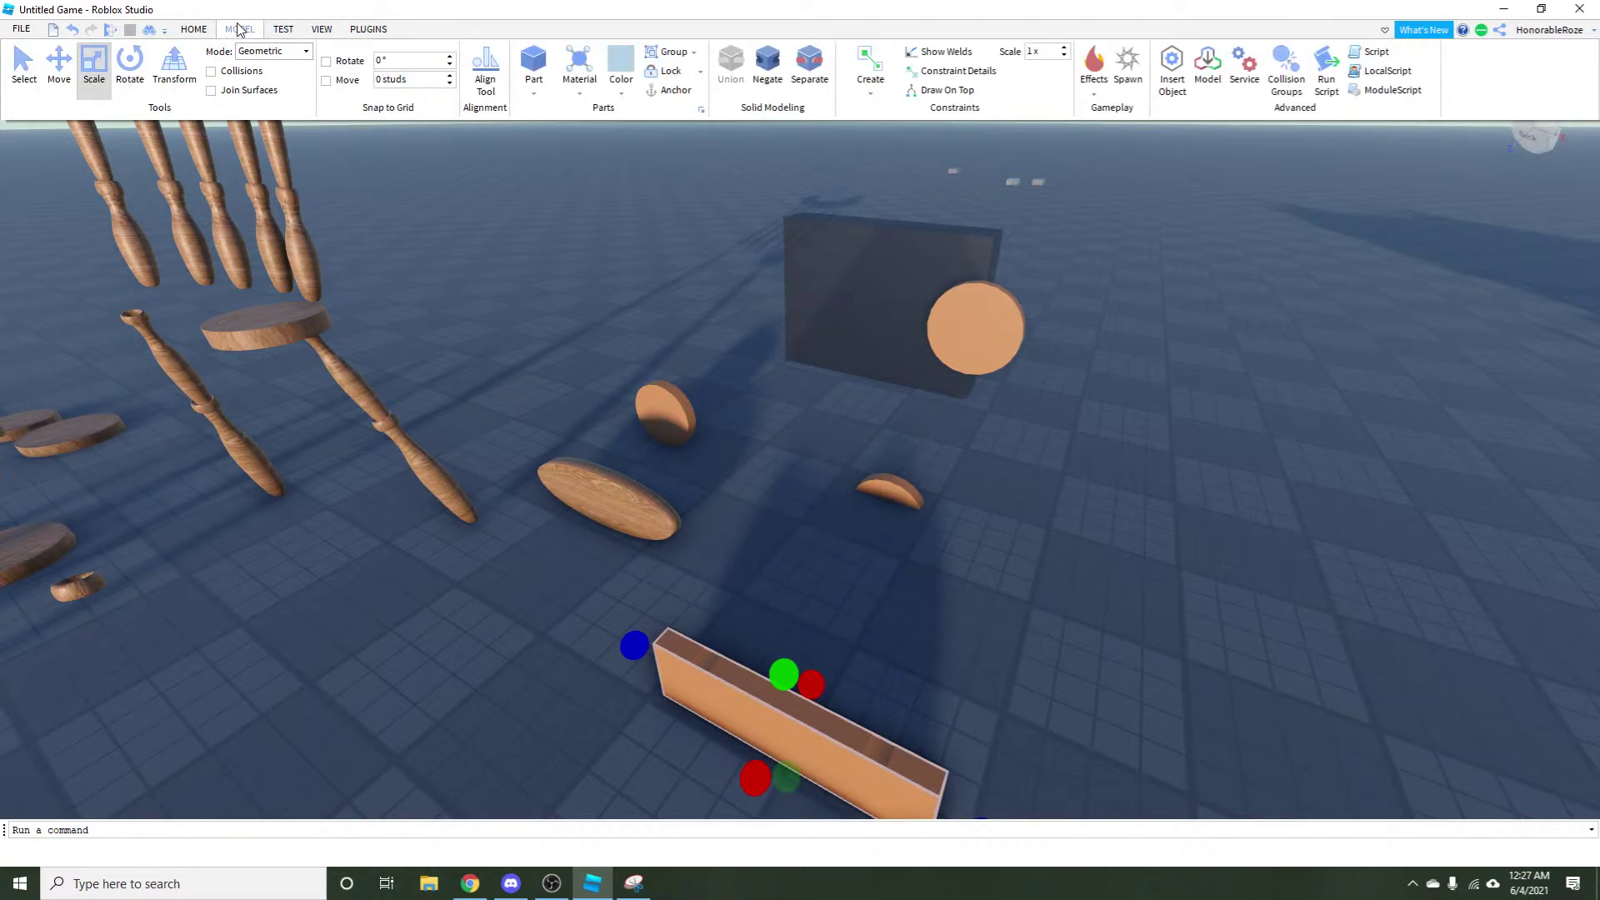
Separate the remaining combined part and pull off the elliptical top piece and a spindle.
{"action": "left_click", "coordinate": [802, 83]}
{"action": "left_click", "coordinate": [592, 348]}
{"action": "key", "text": "a"}
{"action": "key", "text": "e"}
{"action": "left_click_drag", "start_coordinate": [580, 243], "coordinate": [757, 270]}
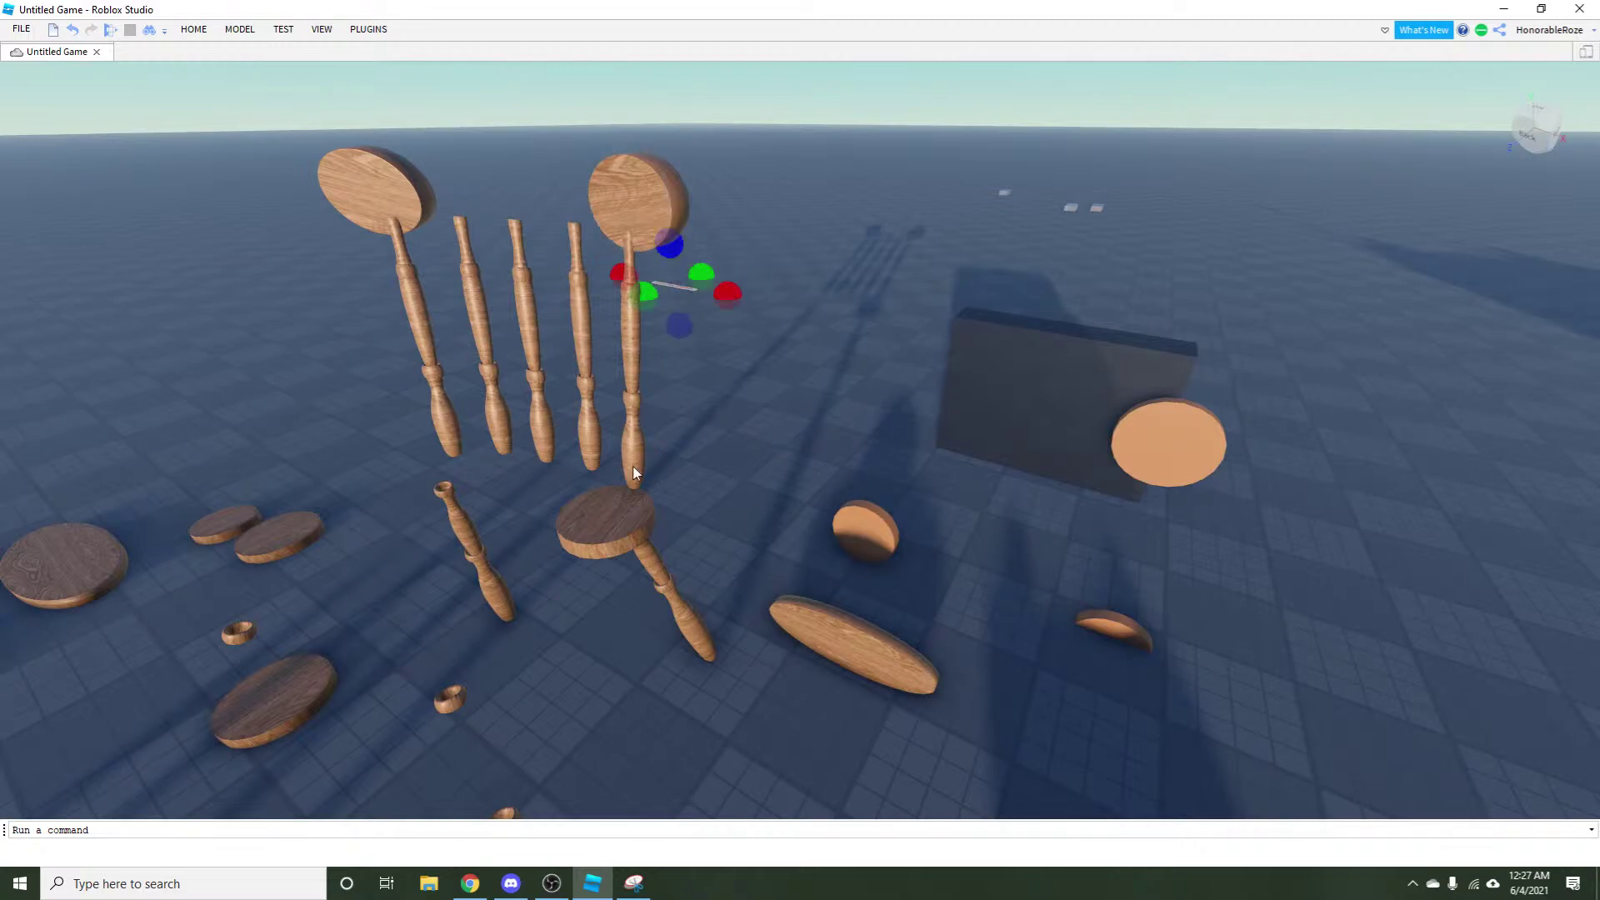
{"action": "left_click_drag", "start_coordinate": [587, 336], "coordinate": [837, 558]}
Box-select every scattered chair piece and delete them all.
{"action": "key", "text": "s"}
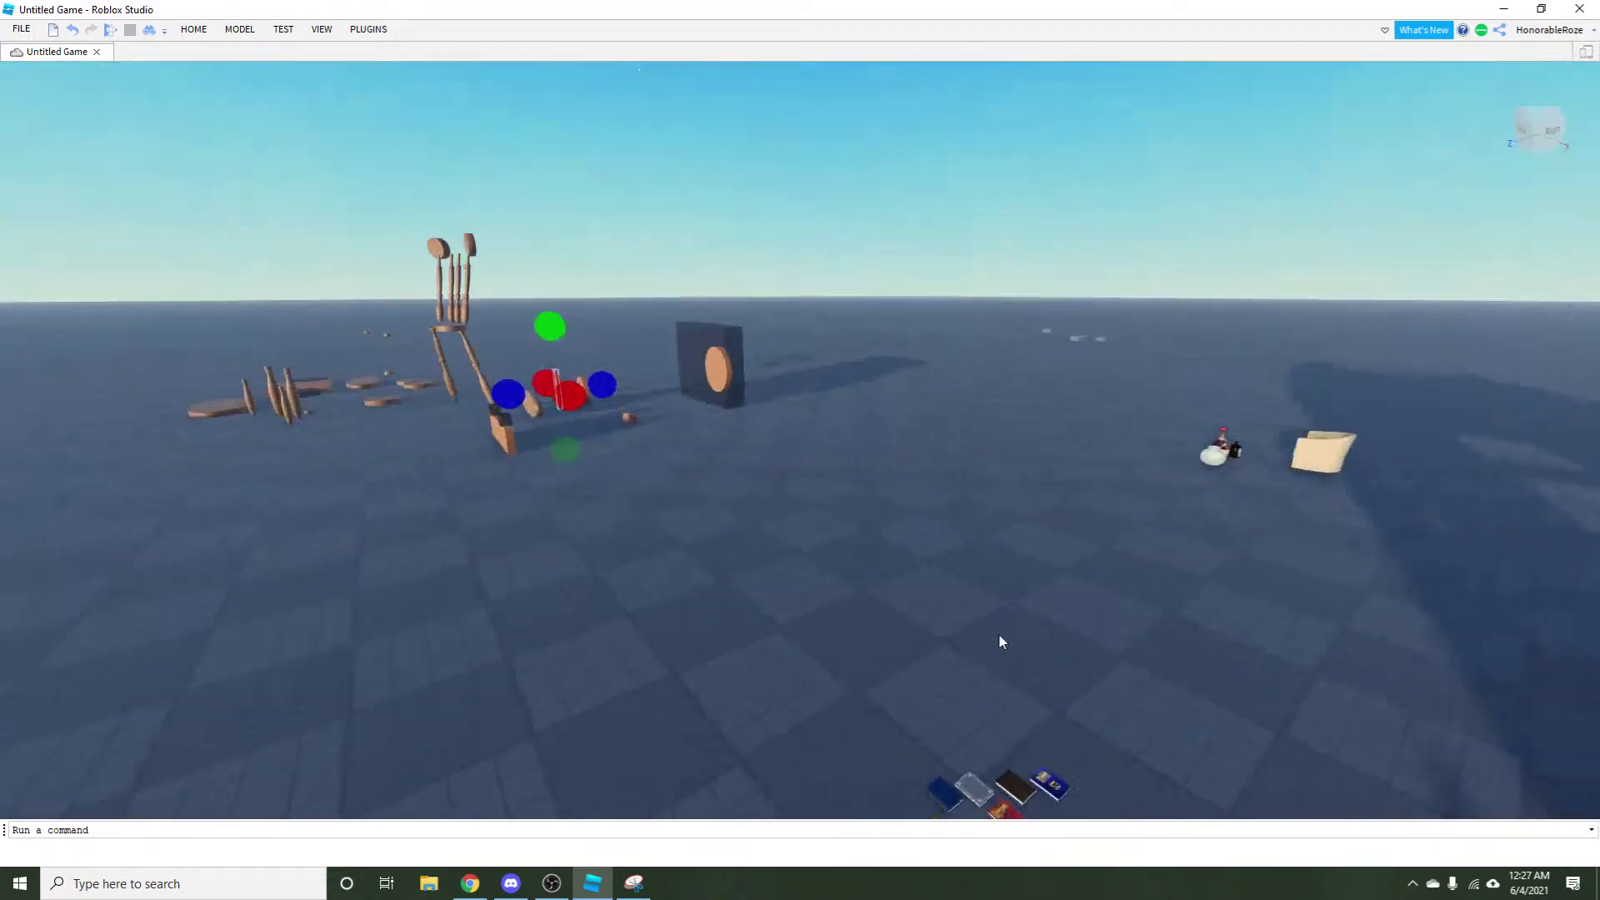
{"action": "key", "text": "w"}
{"action": "left_click_drag", "start_coordinate": [510, 155], "coordinate": [1023, 554]}
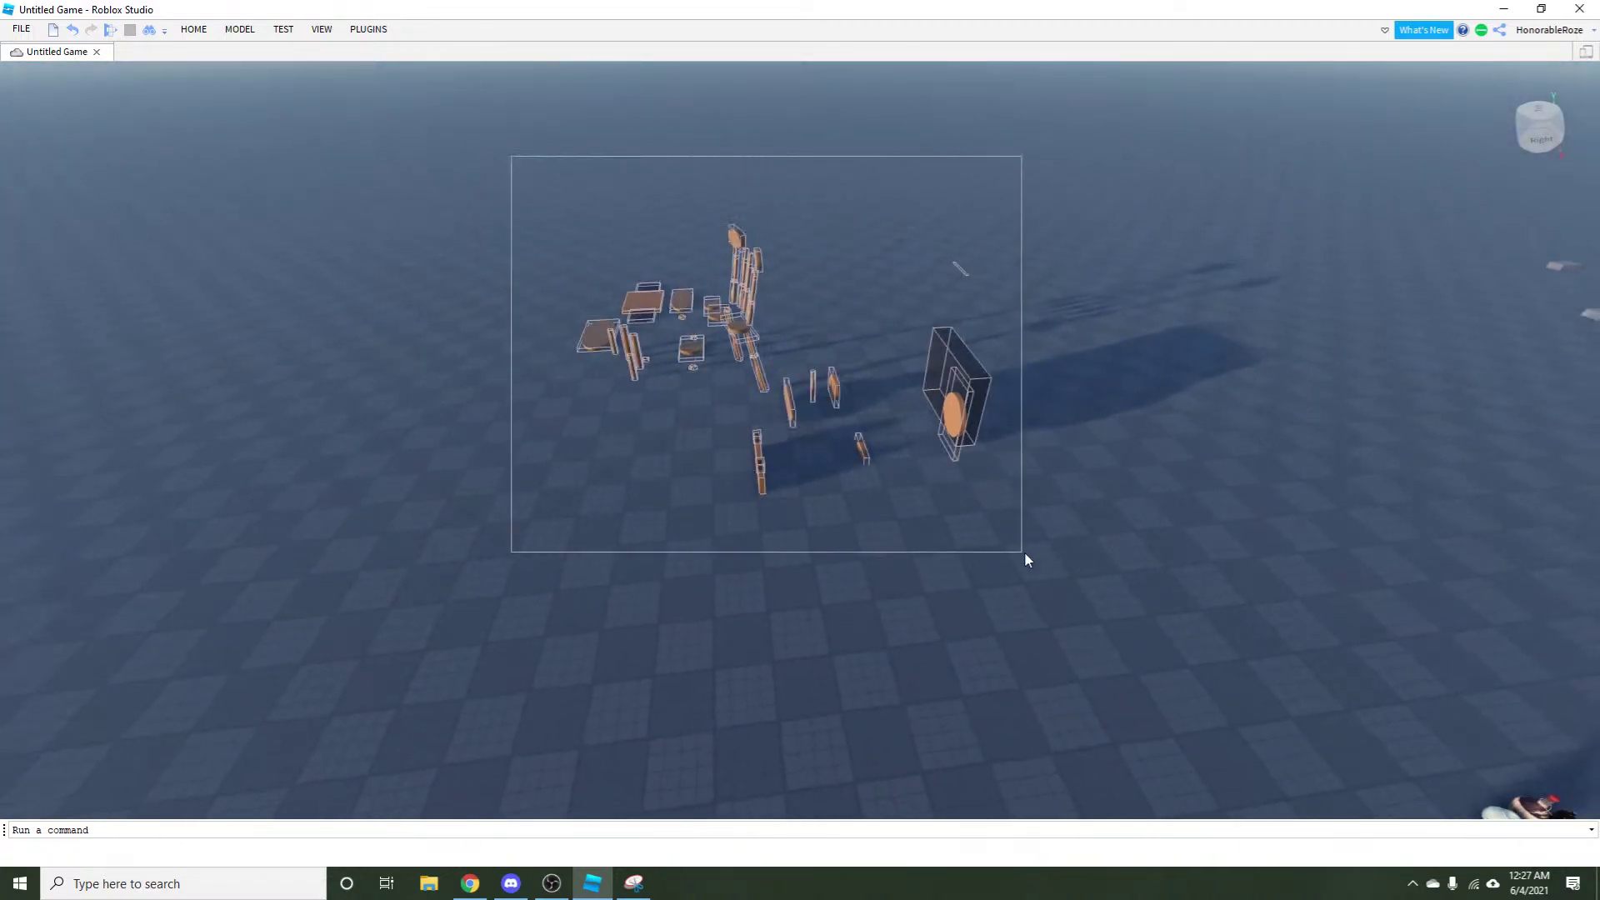
{"action": "key", "text": "Delete"}
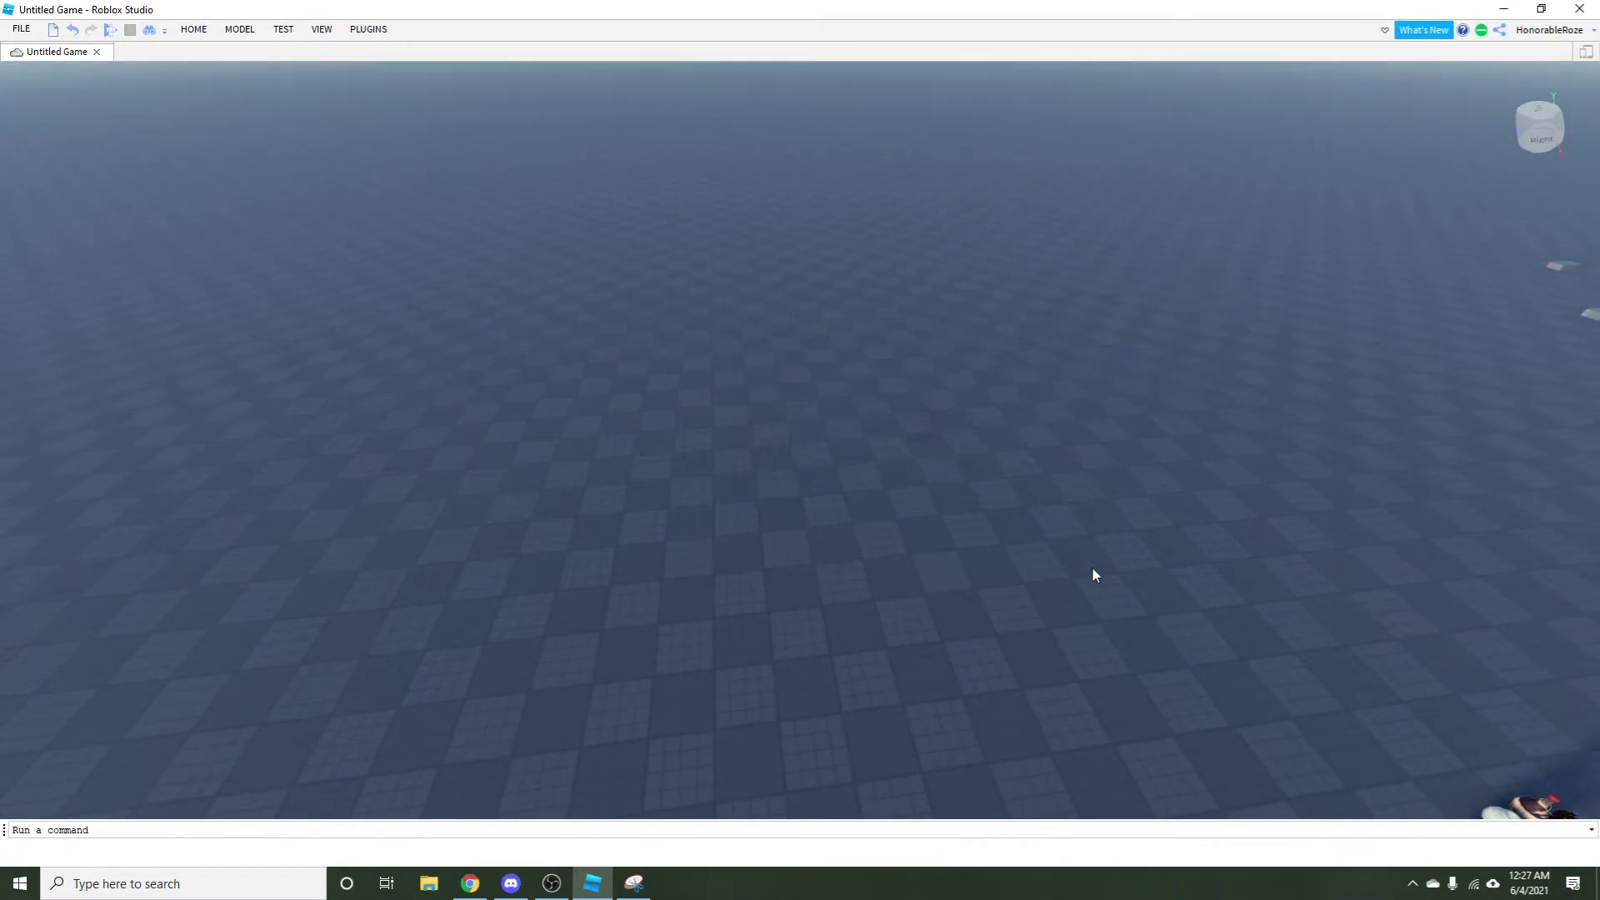
Fly the camera from the baseplate through the attic, past the chest, up close to the bookshelf books.
{"action": "key", "text": "w"}
{"action": "key", "text": "w"}
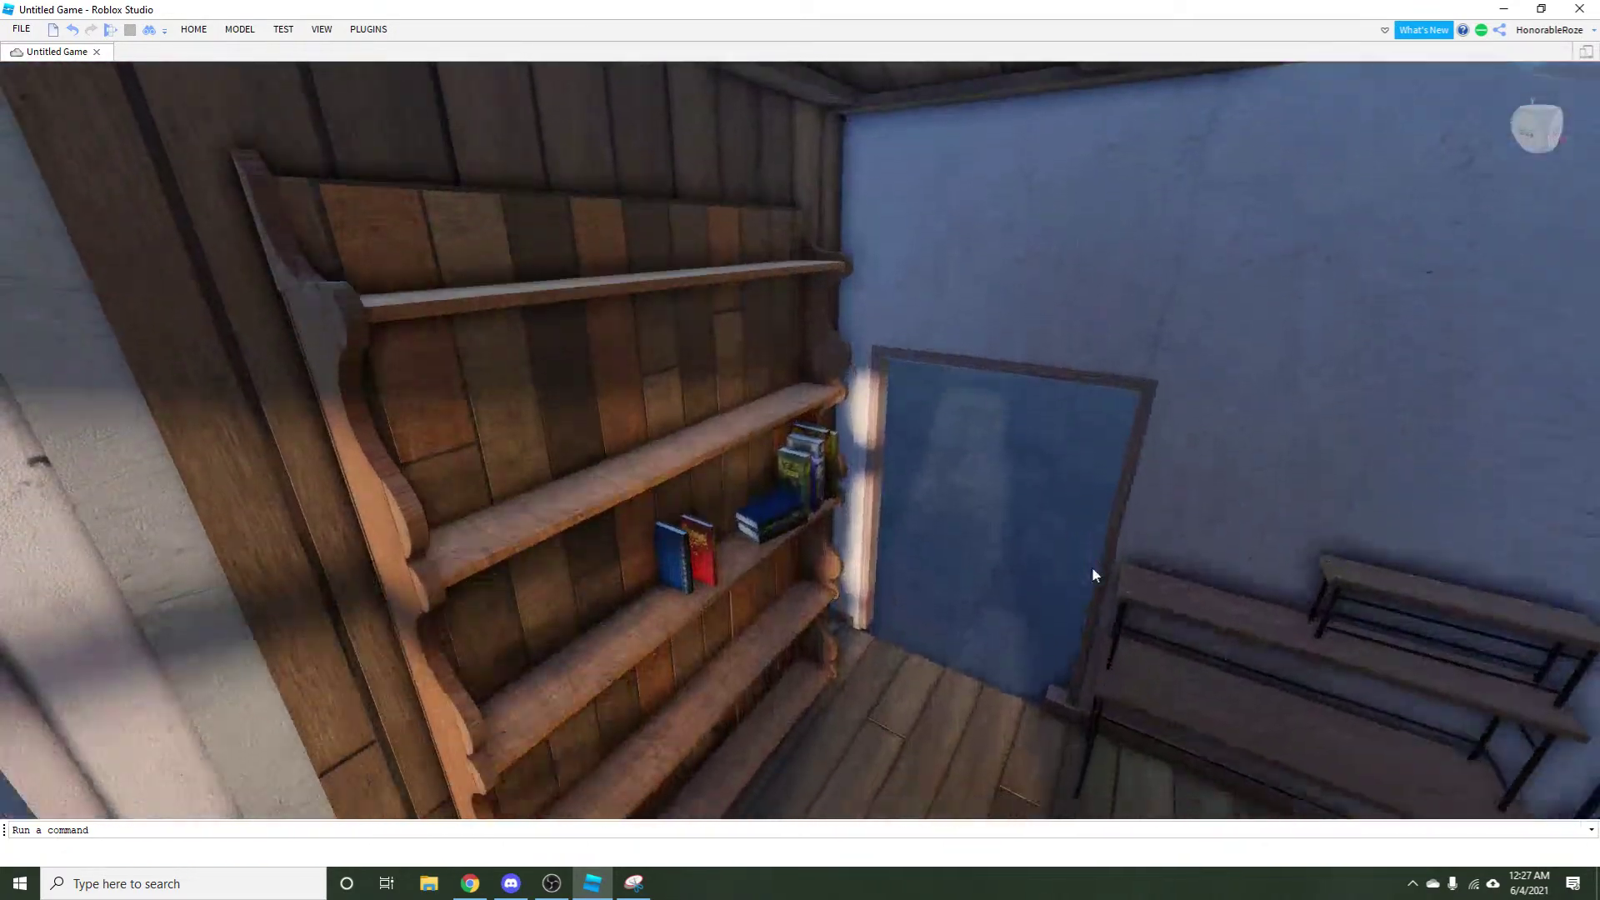
{"action": "key", "text": "s"}
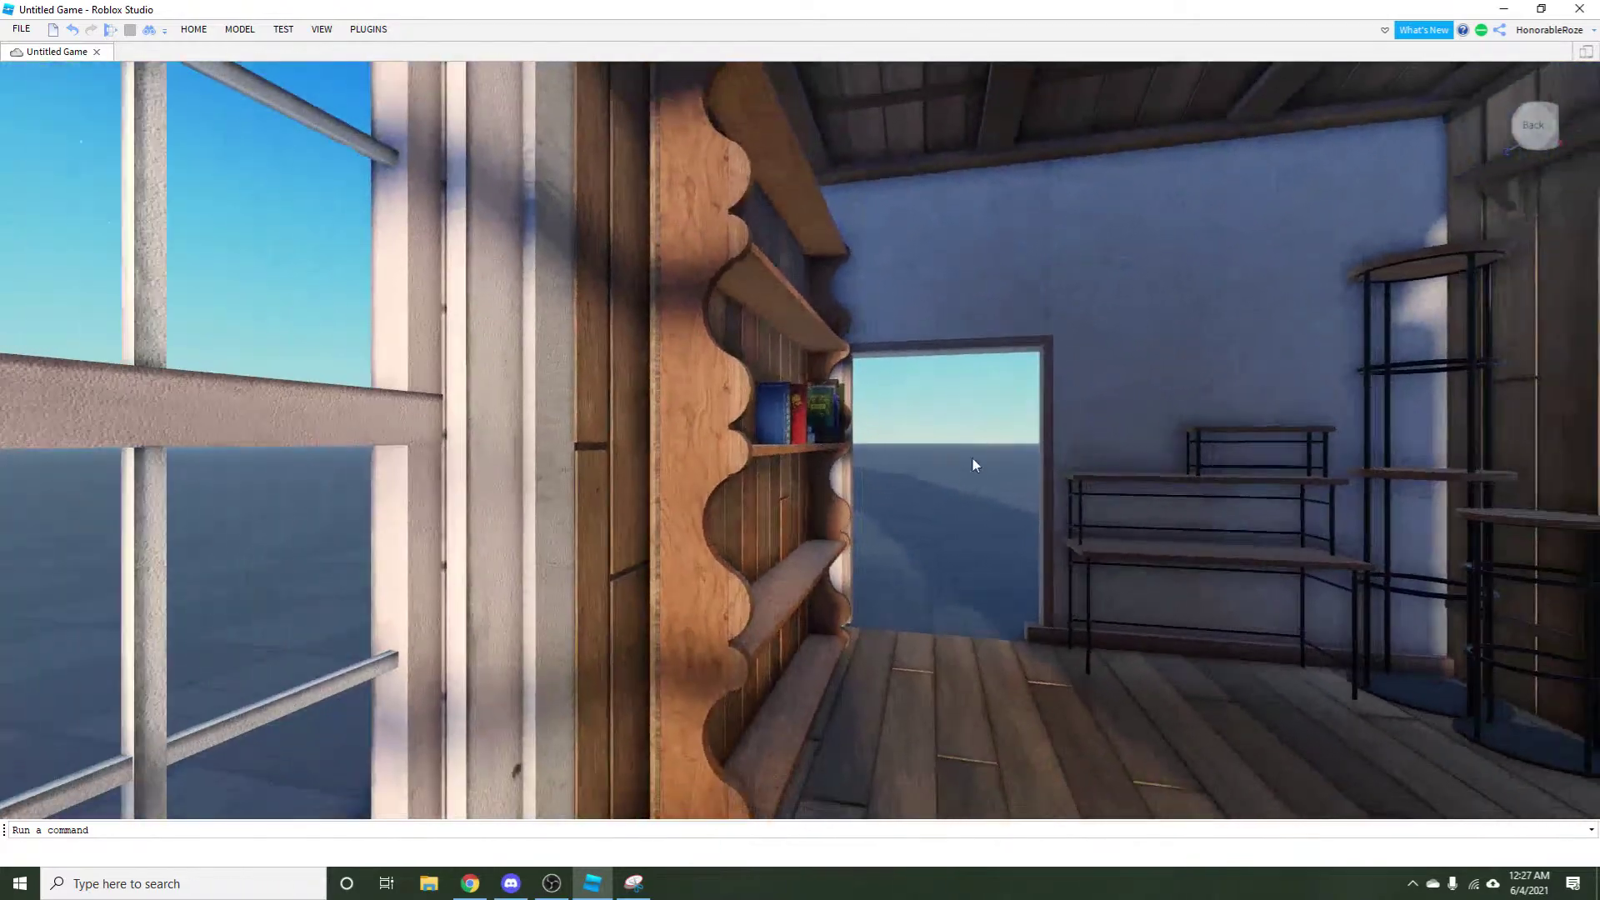
{"action": "key", "text": "w"}
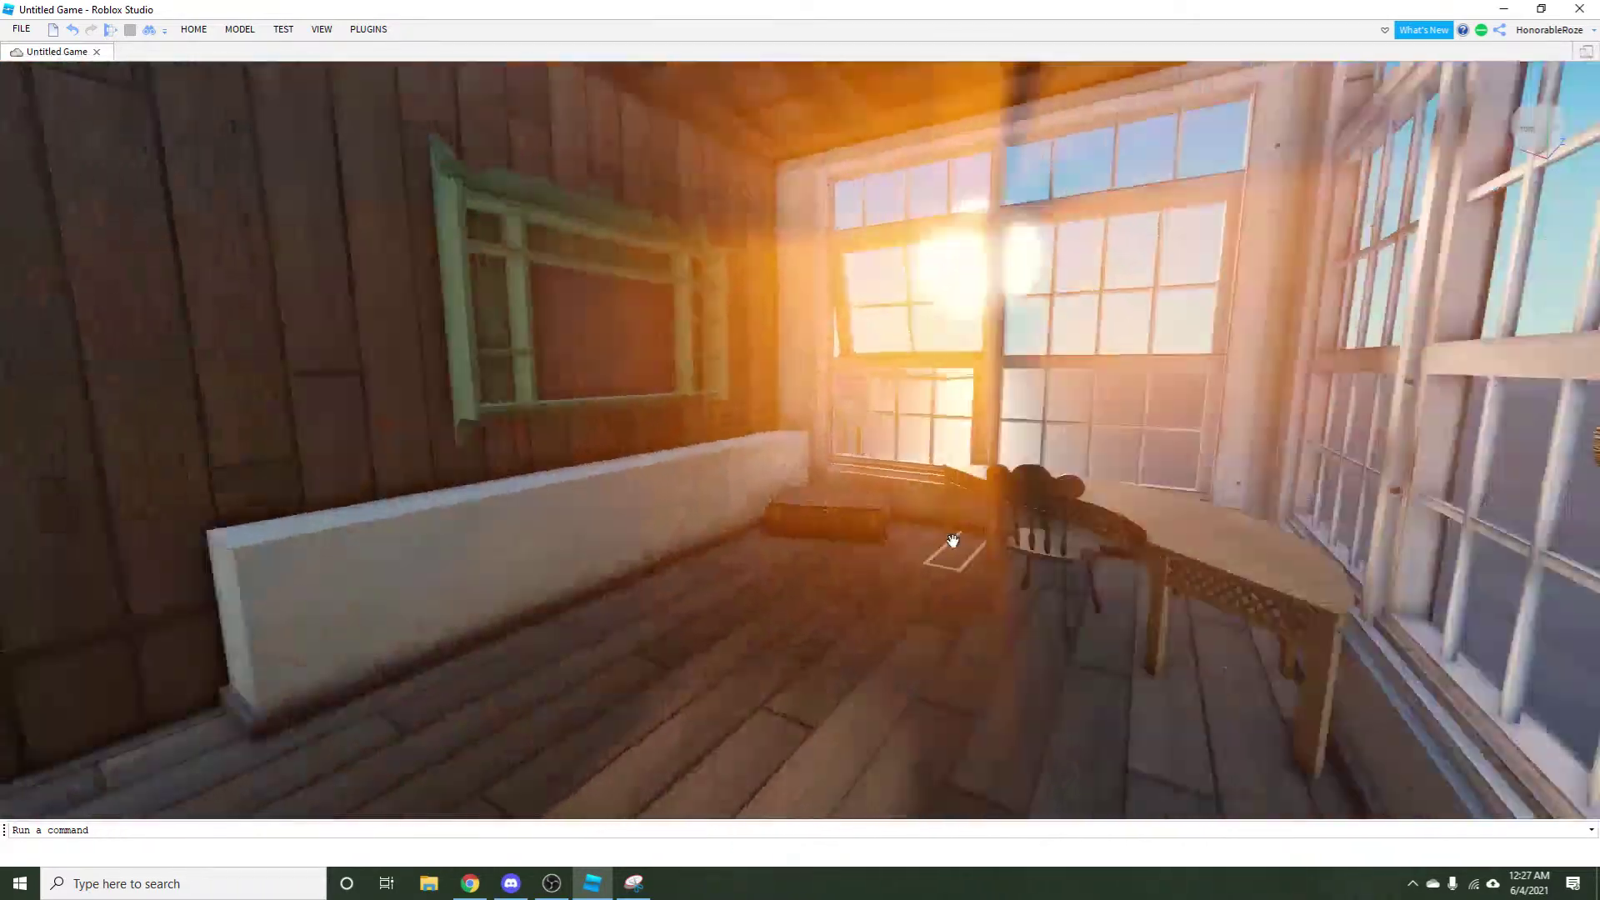
{"action": "key", "text": "w"}
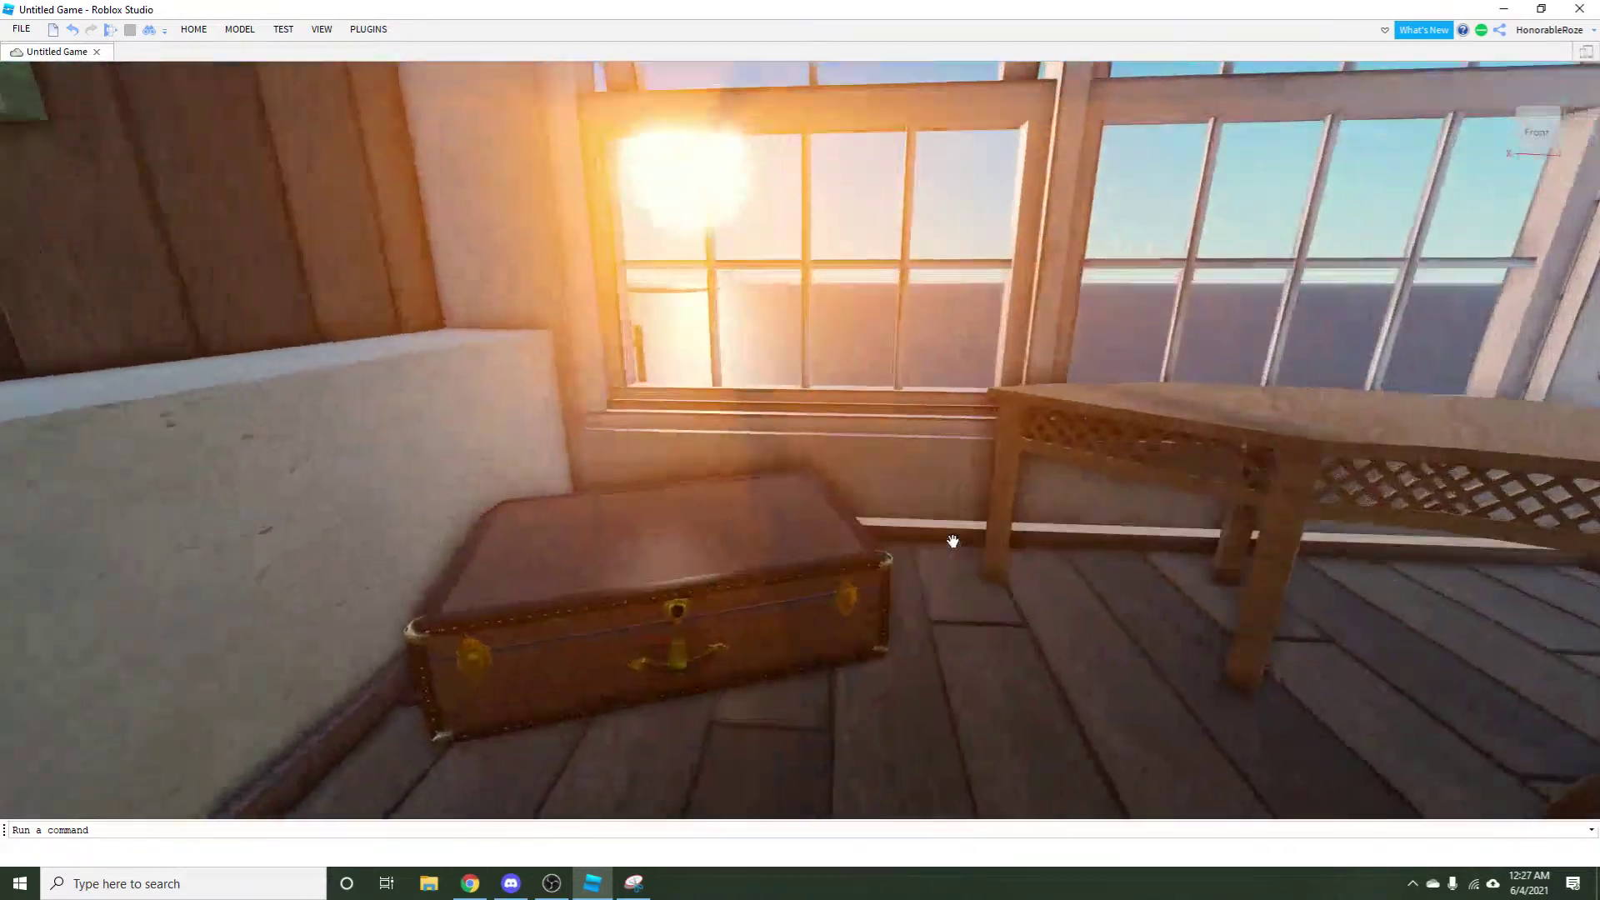
{"action": "key", "text": "s"}
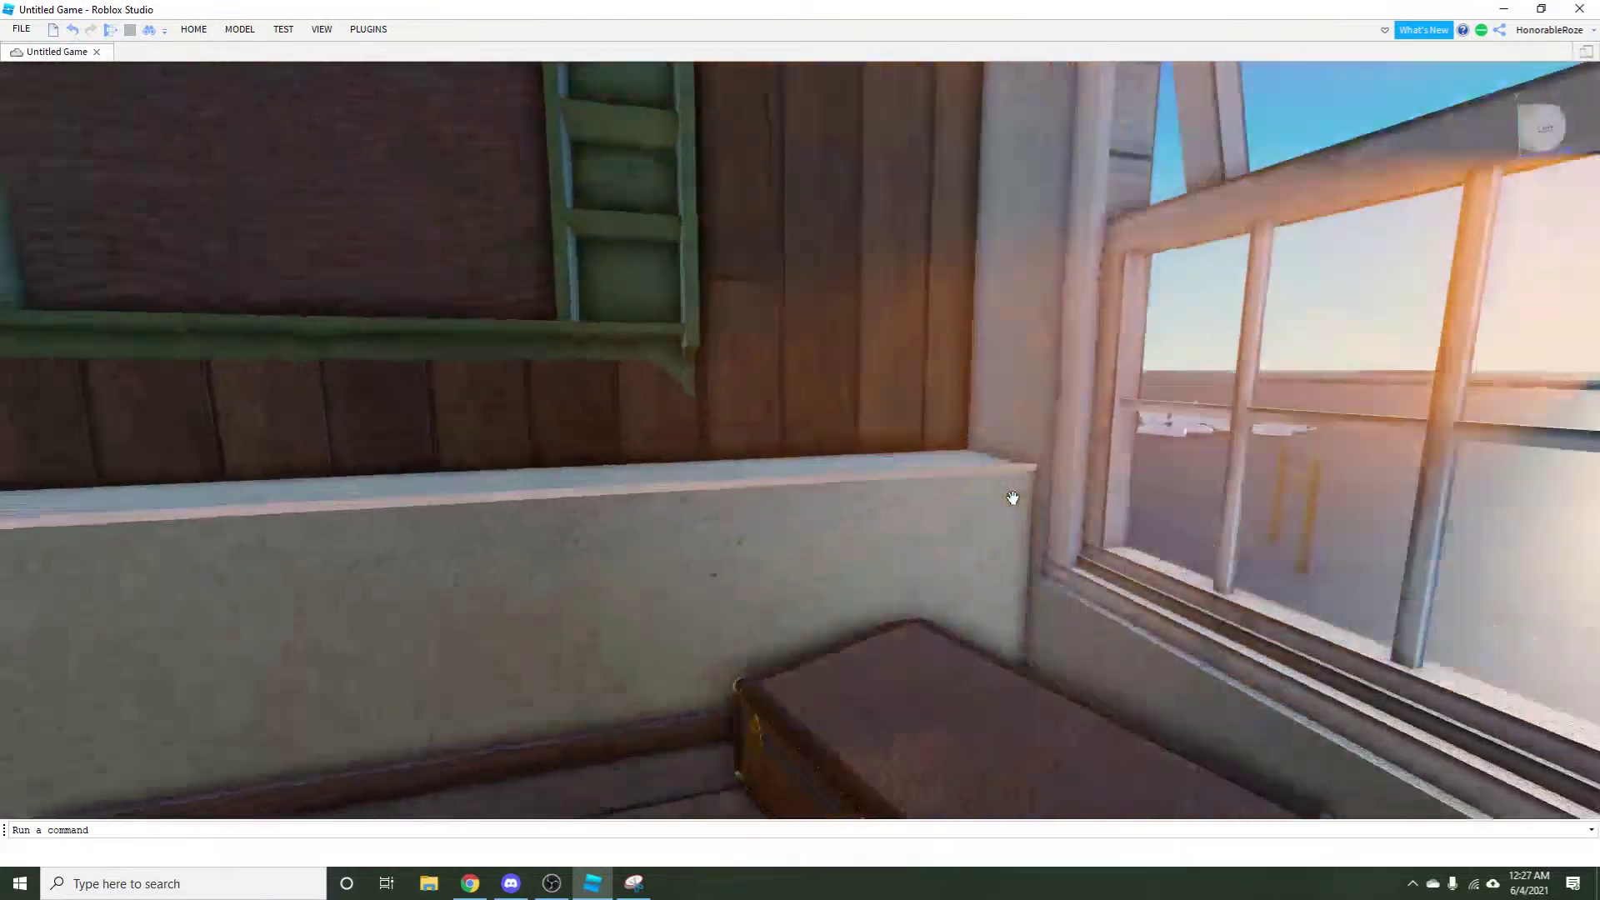
{"action": "key", "text": "Left"}
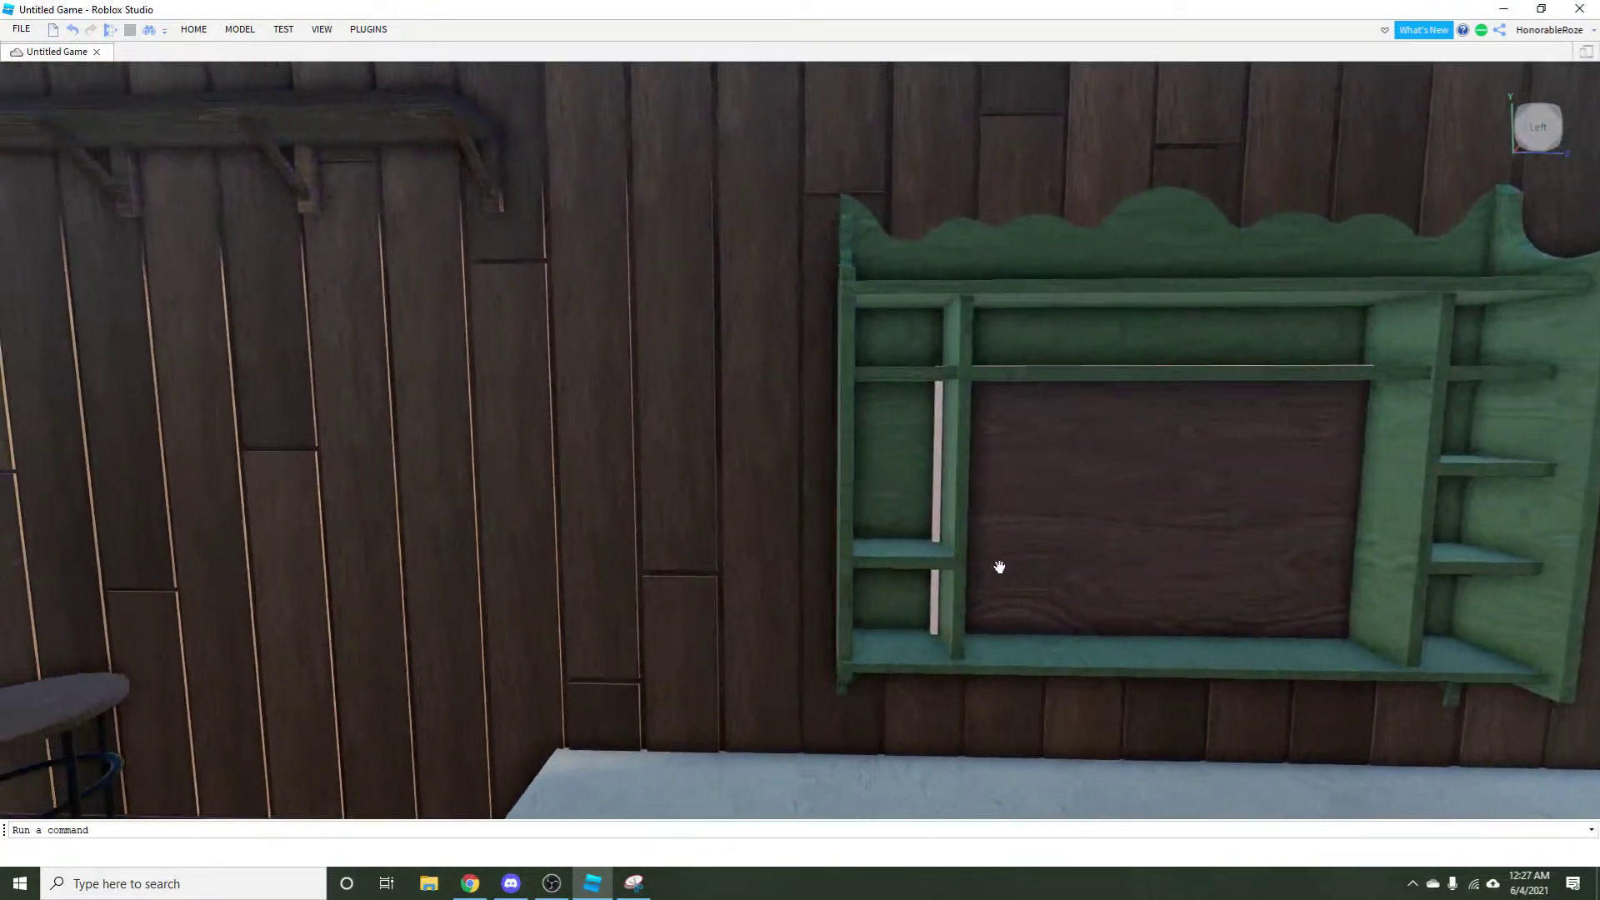
{"action": "key", "text": "w"}
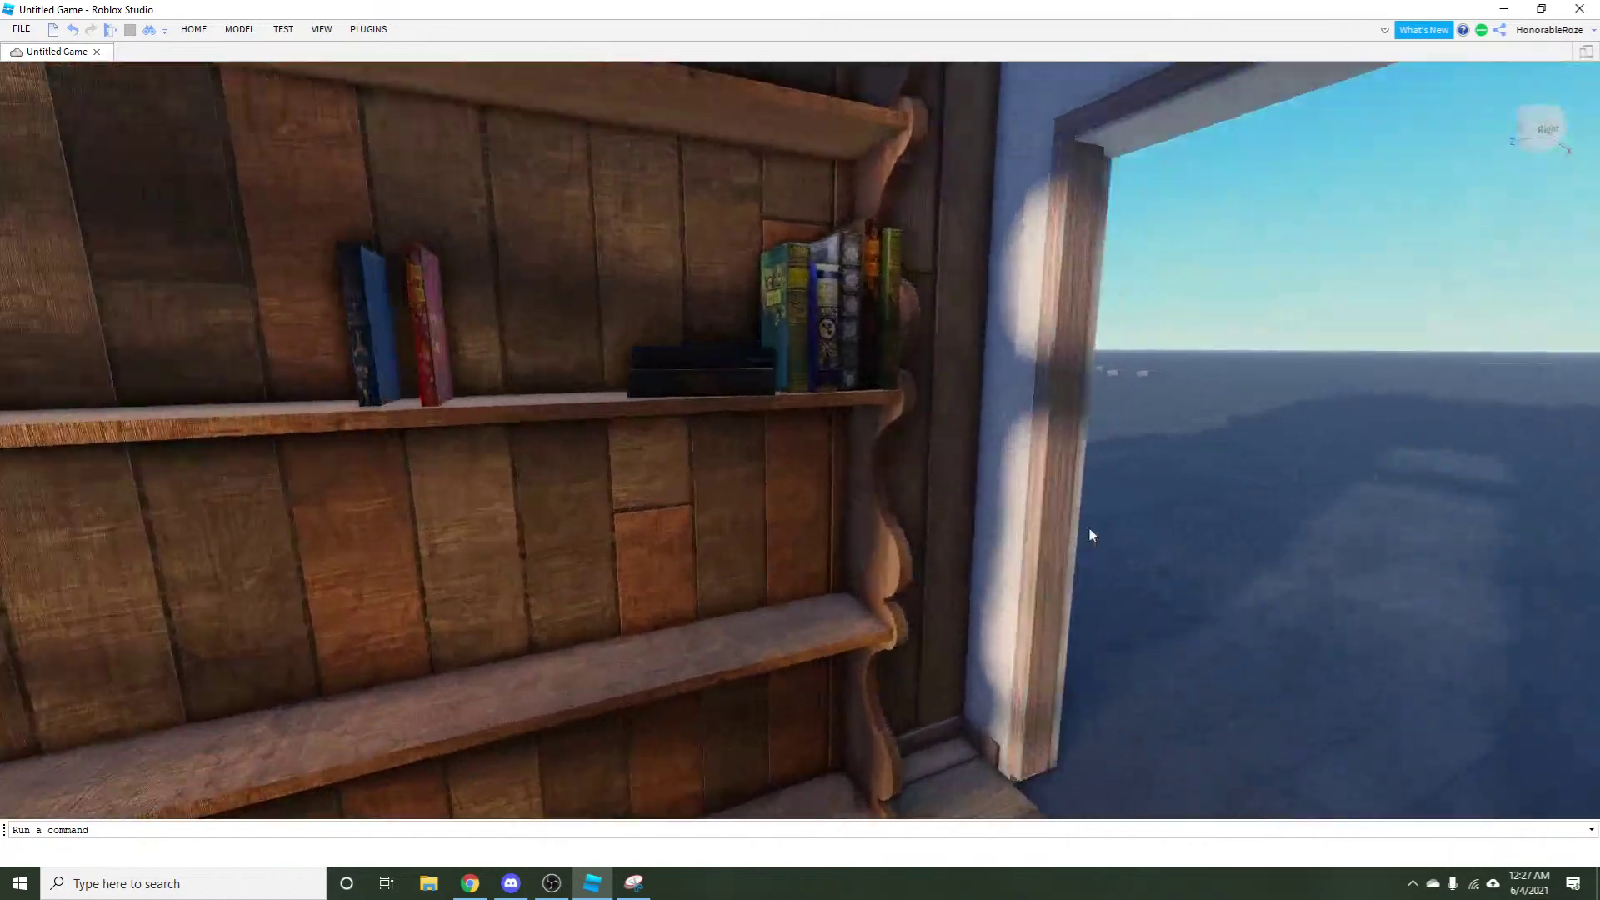
{"action": "key", "text": "a"}
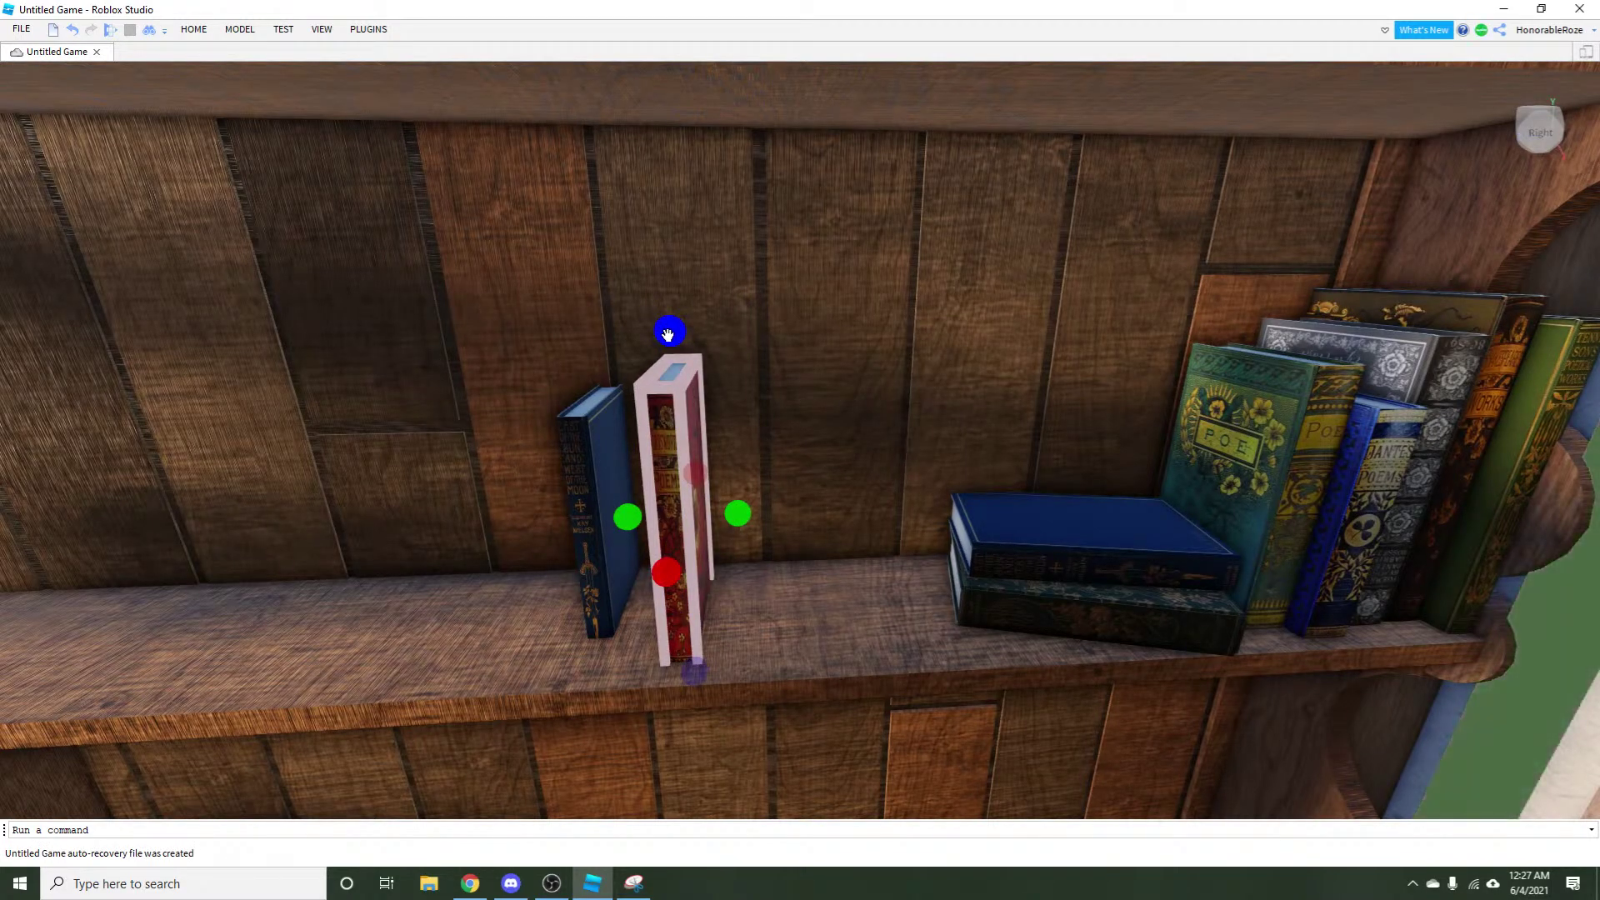
Make the blue book taller and slide it far left along the shelf.
{"action": "left_click", "coordinate": [570, 419]}
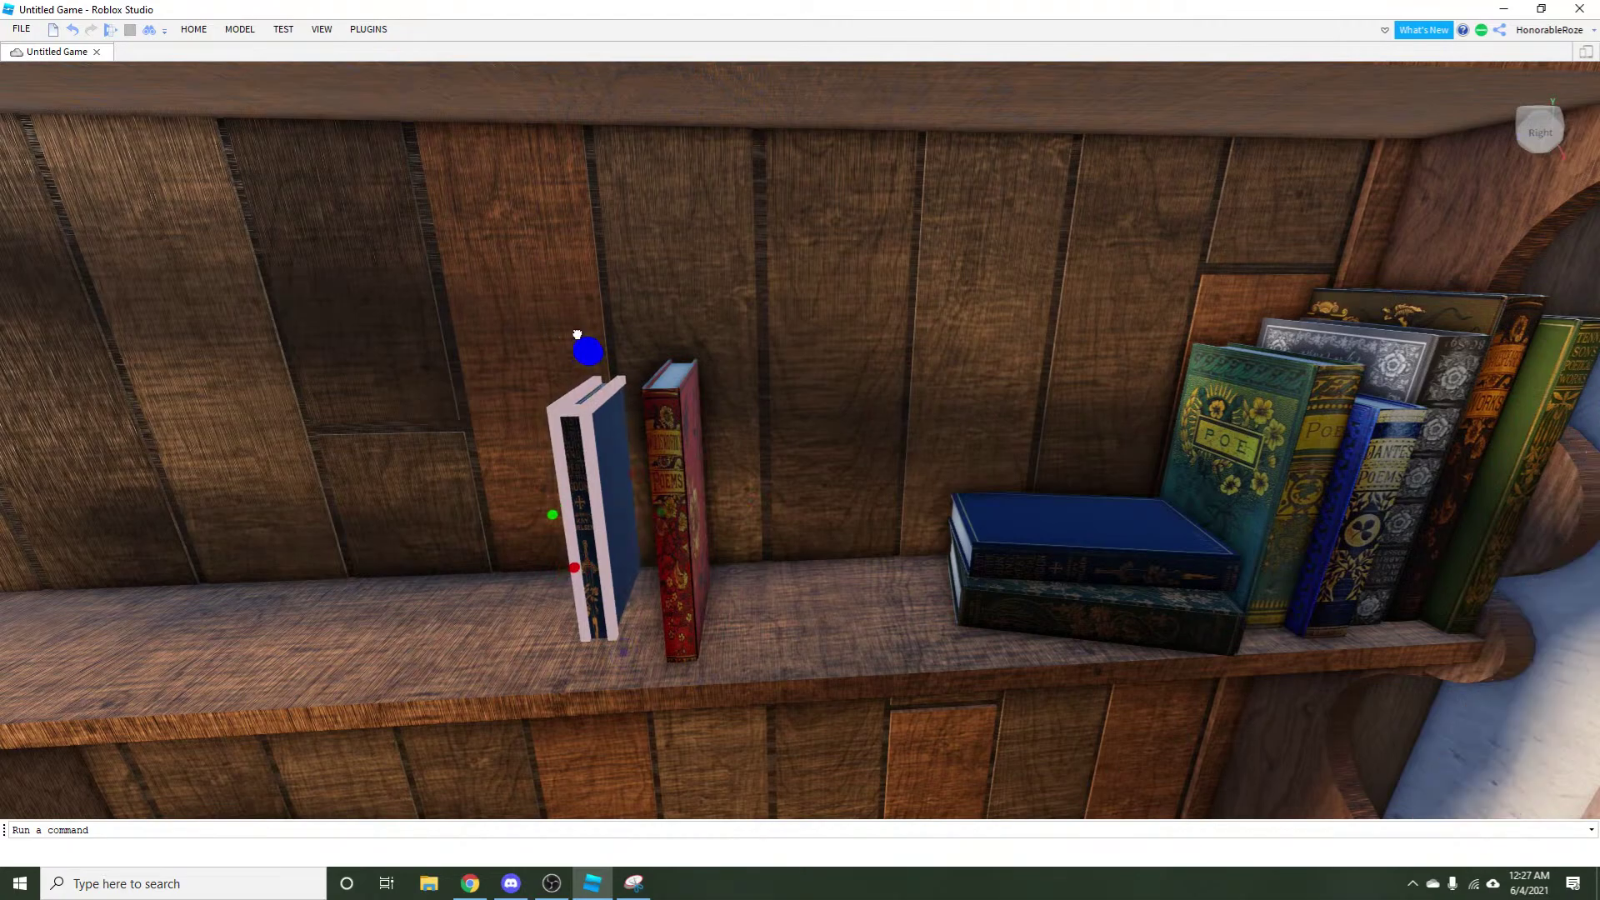
{"action": "left_click_drag", "start_coordinate": [577, 334], "coordinate": [572, 288]}
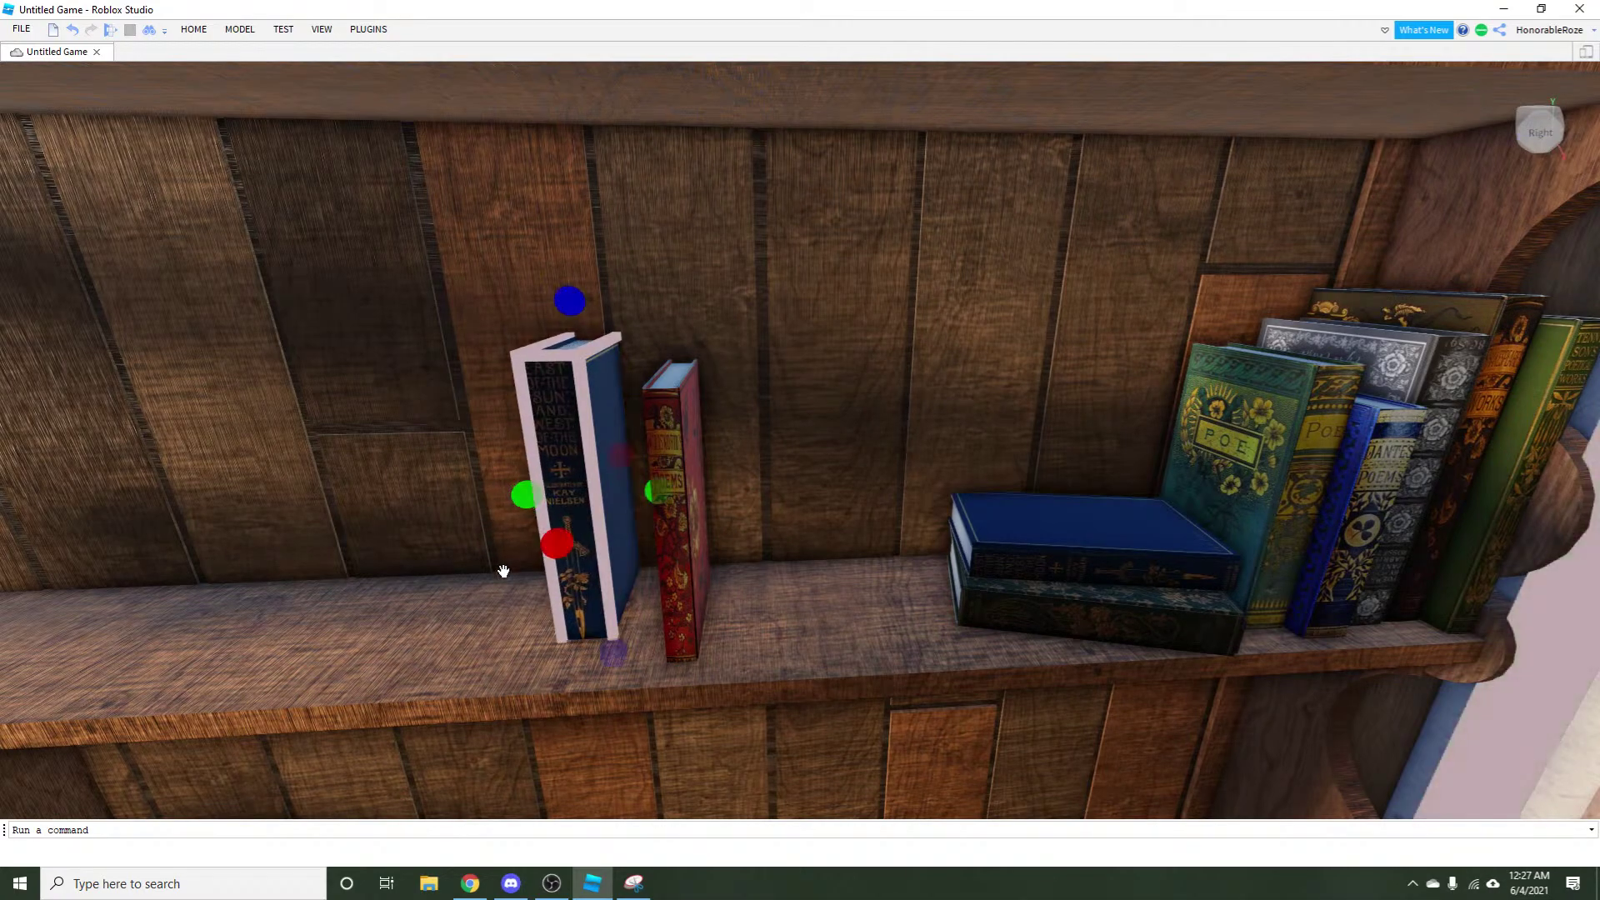
{"action": "left_click", "coordinate": [193, 31]}
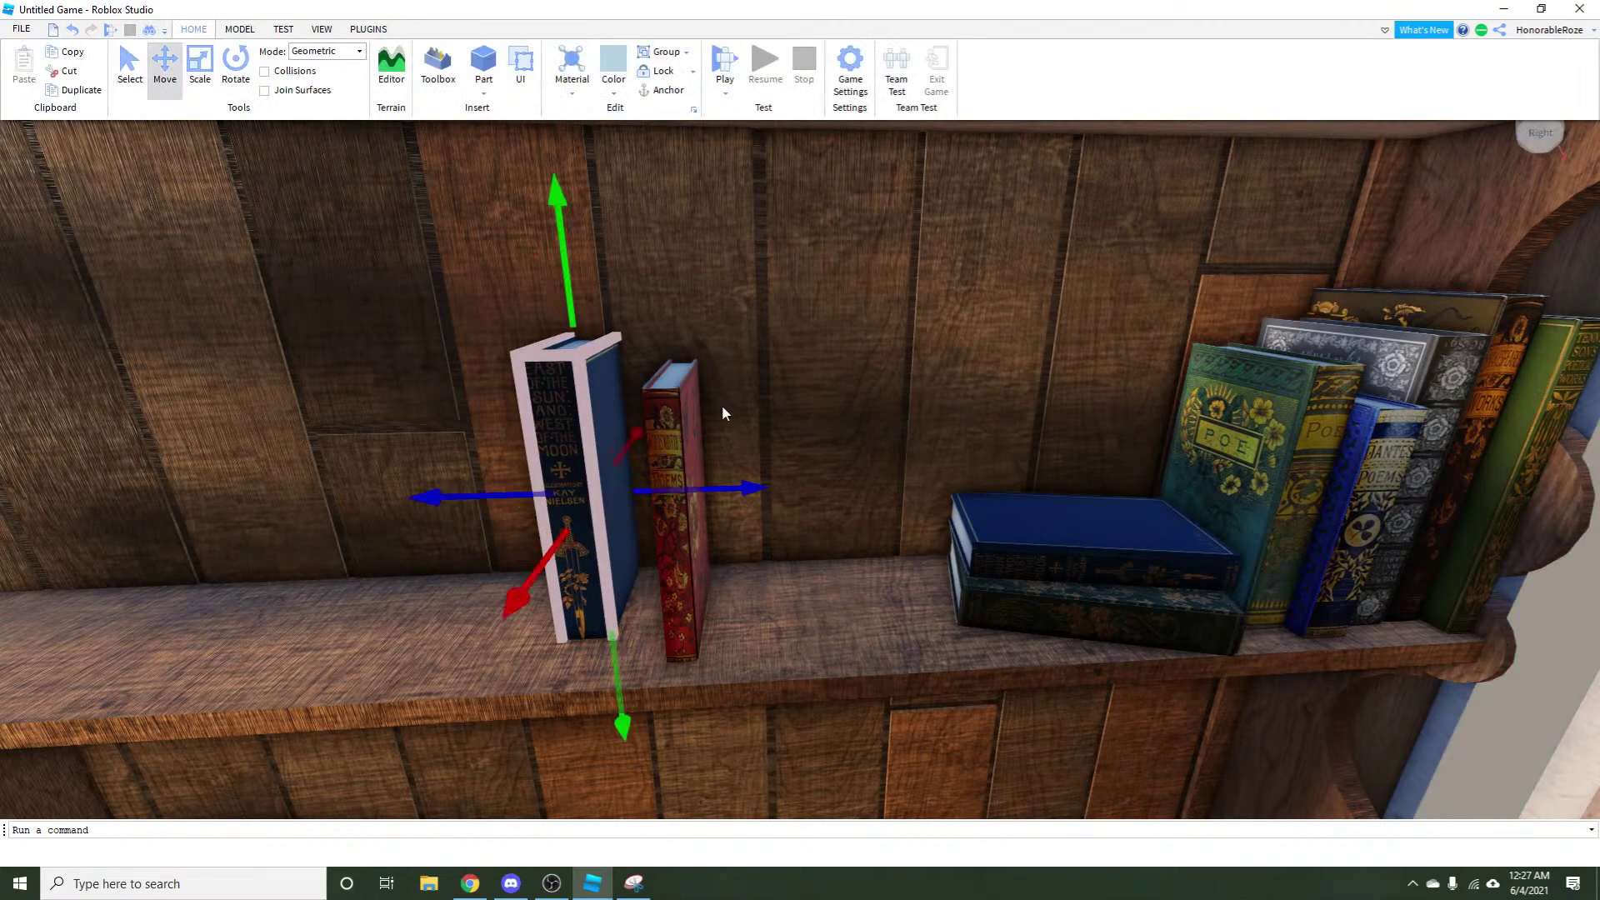
{"action": "scroll", "coordinate": [723, 412], "scroll_direction": "down", "scroll_amount": 5}
{"action": "scroll", "coordinate": [631, 520], "scroll_direction": "up", "scroll_amount": 5}
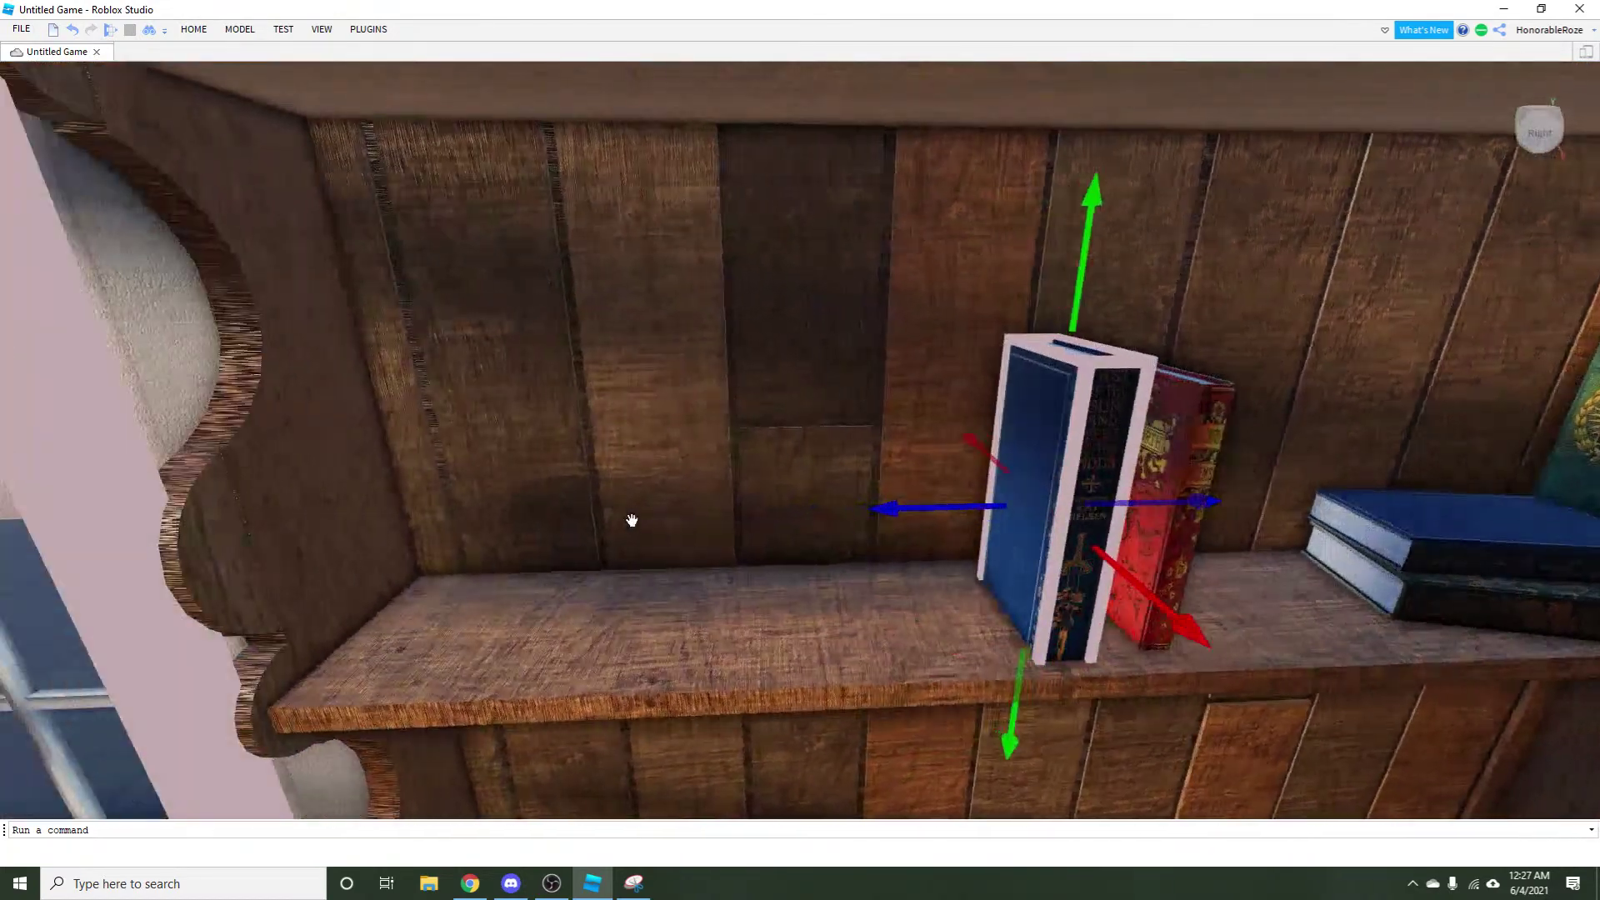
{"action": "left_click_drag", "start_coordinate": [878, 518], "coordinate": [146, 599]}
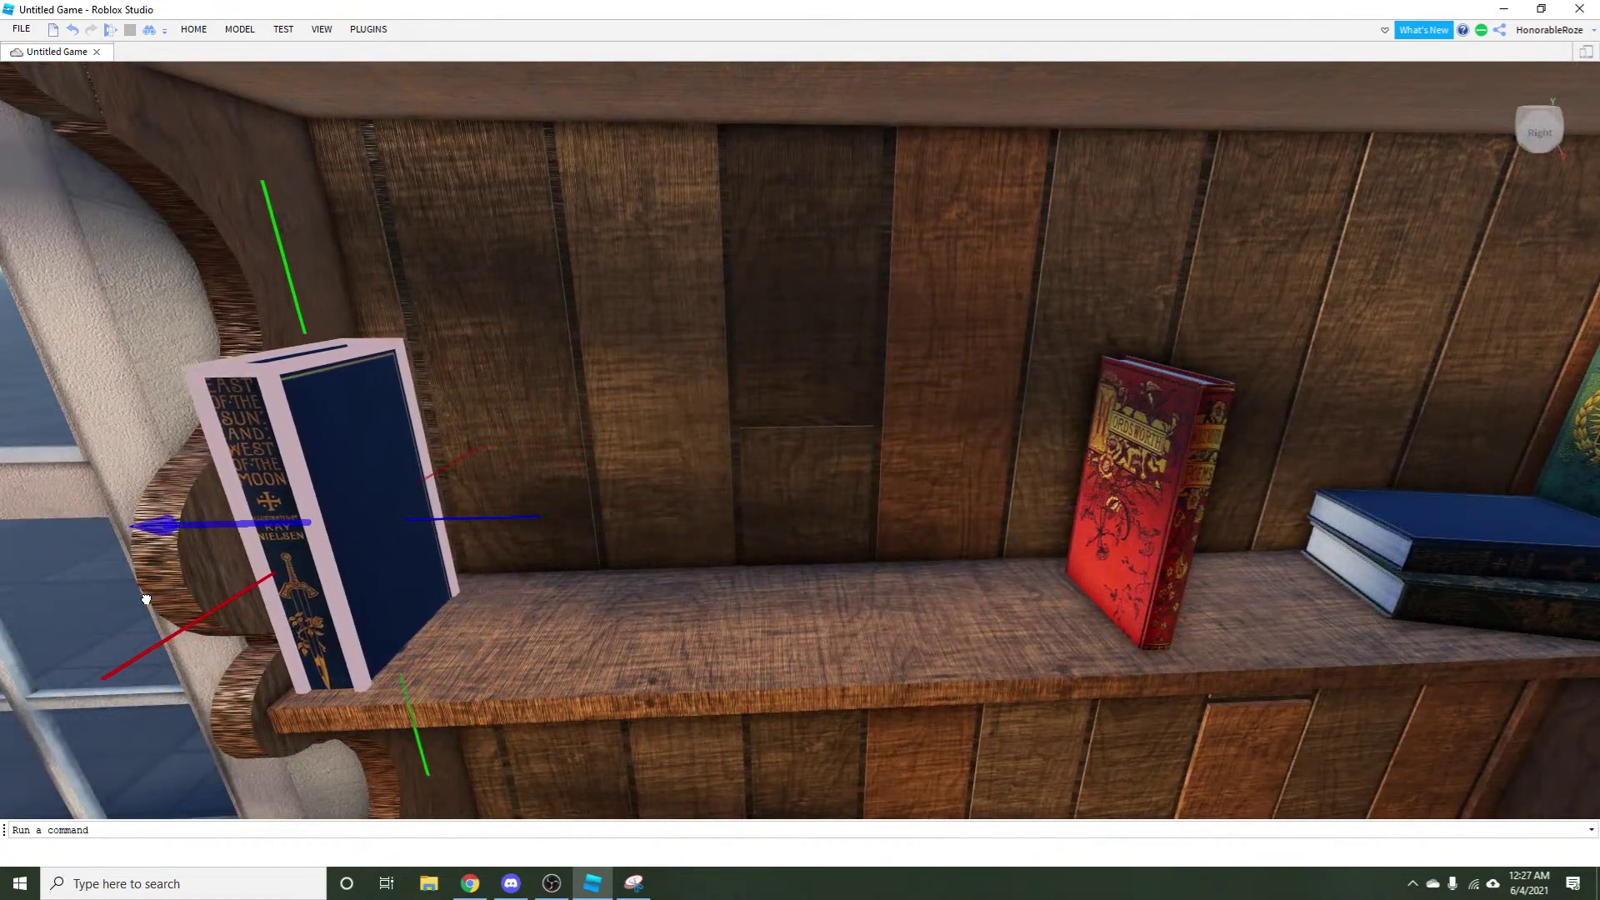
{"action": "key", "text": "f"}
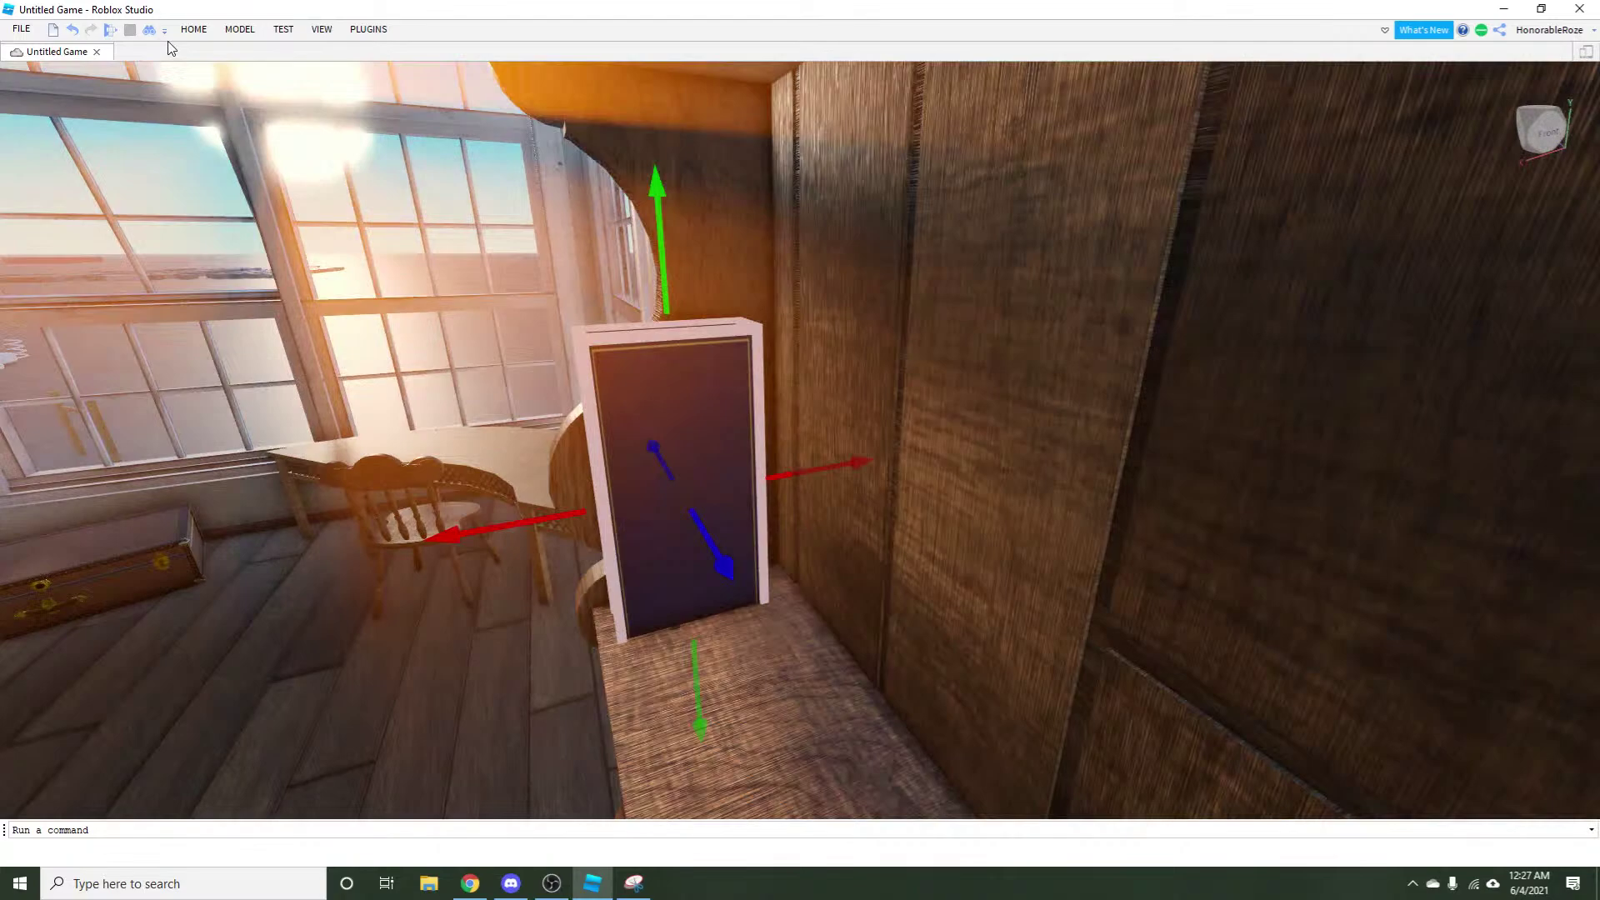
Select the tall patterned book in the POE stack and move it away along the shelf.
{"action": "left_click", "coordinate": [239, 29]}
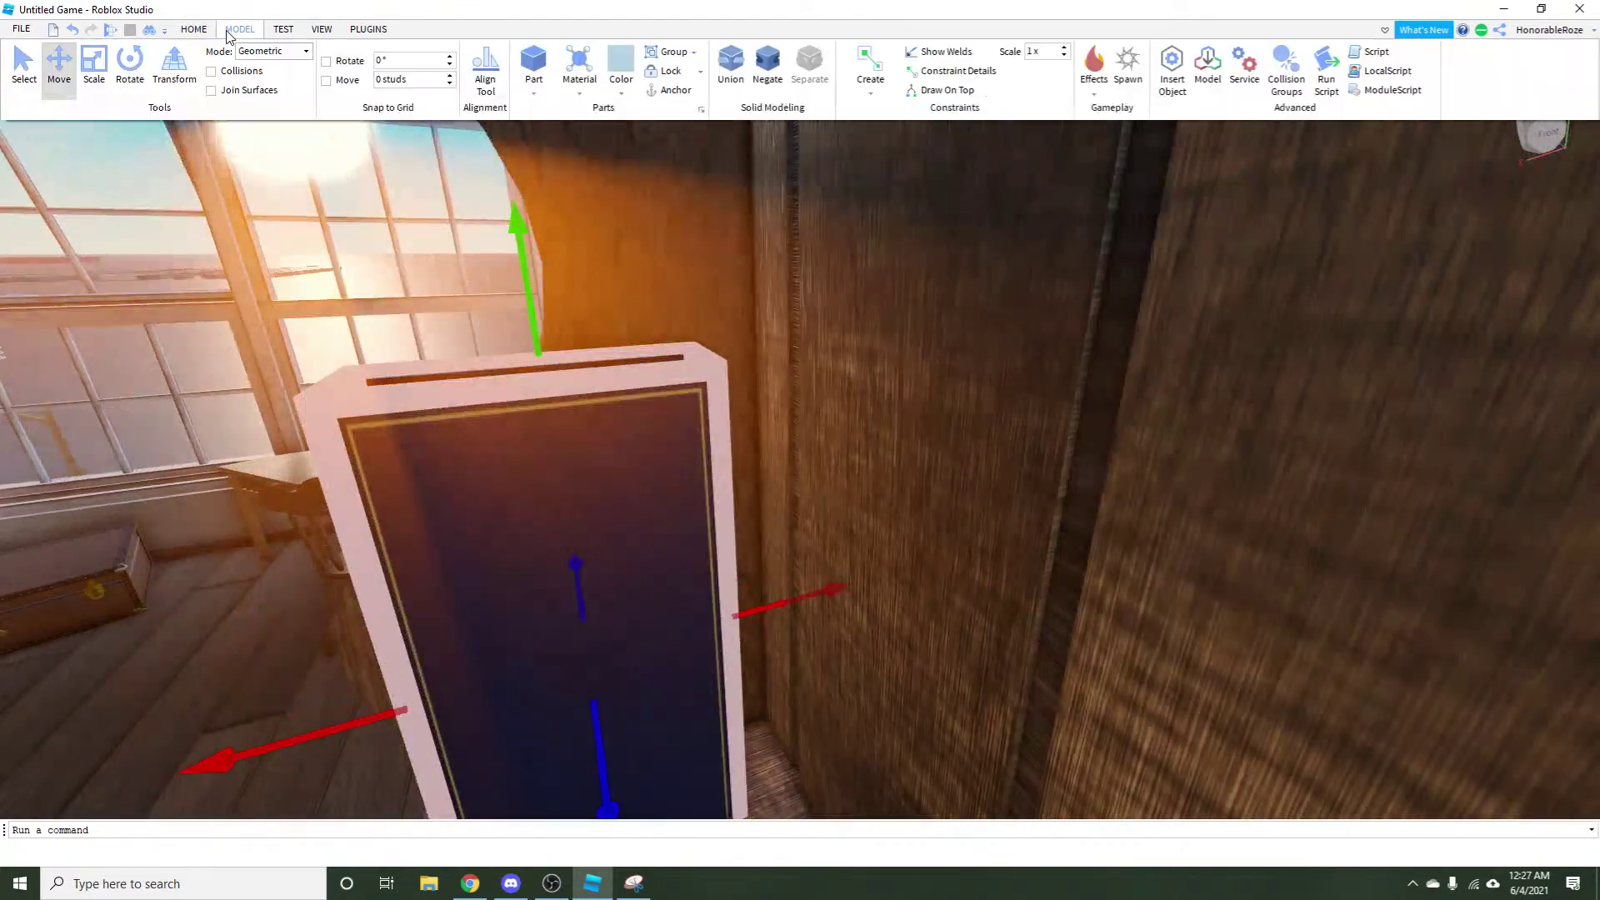
{"action": "scroll", "coordinate": [795, 574], "scroll_direction": "down", "scroll_amount": 2}
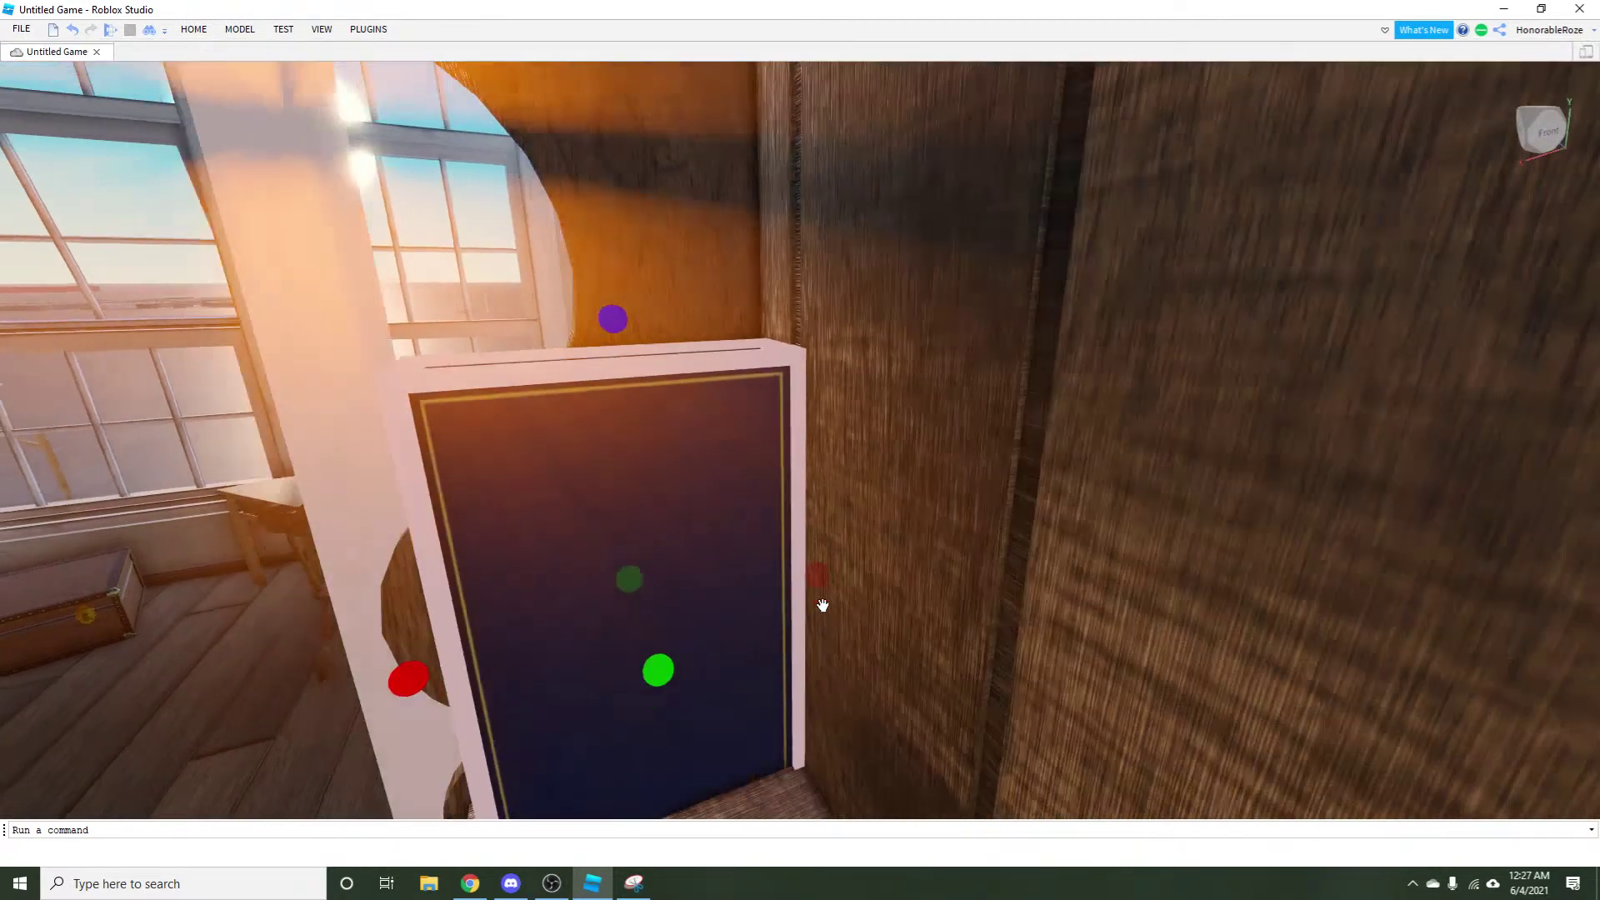
{"action": "left_click_drag", "start_coordinate": [822, 607], "coordinate": [434, 624]}
{"action": "left_click_drag", "start_coordinate": [717, 698], "coordinate": [717, 698]}
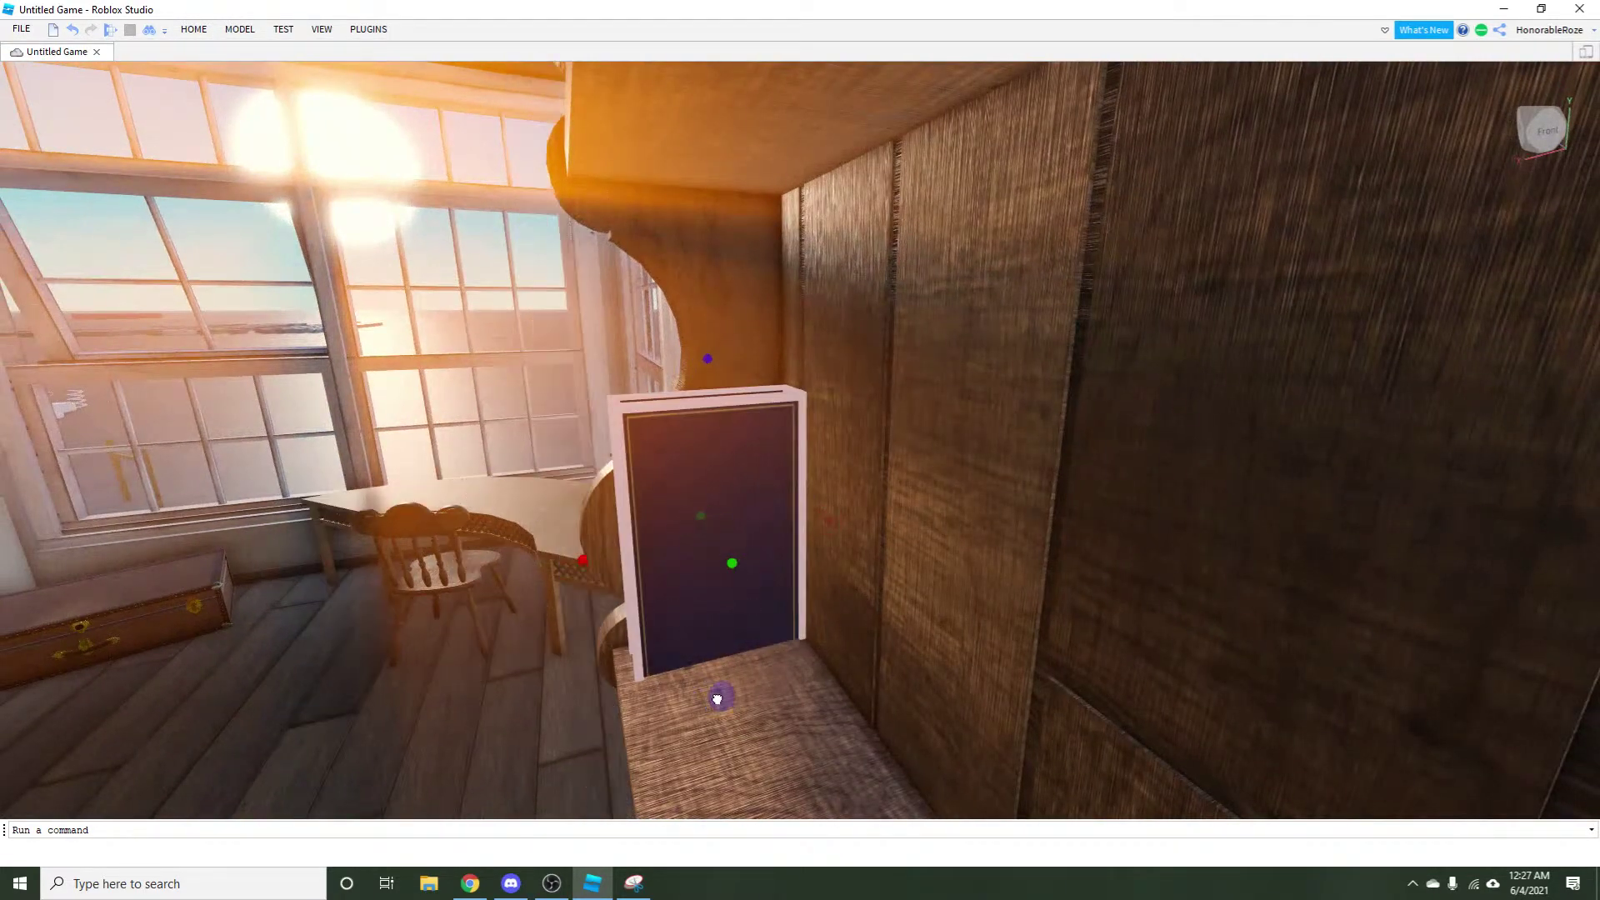
{"action": "key", "text": "f"}
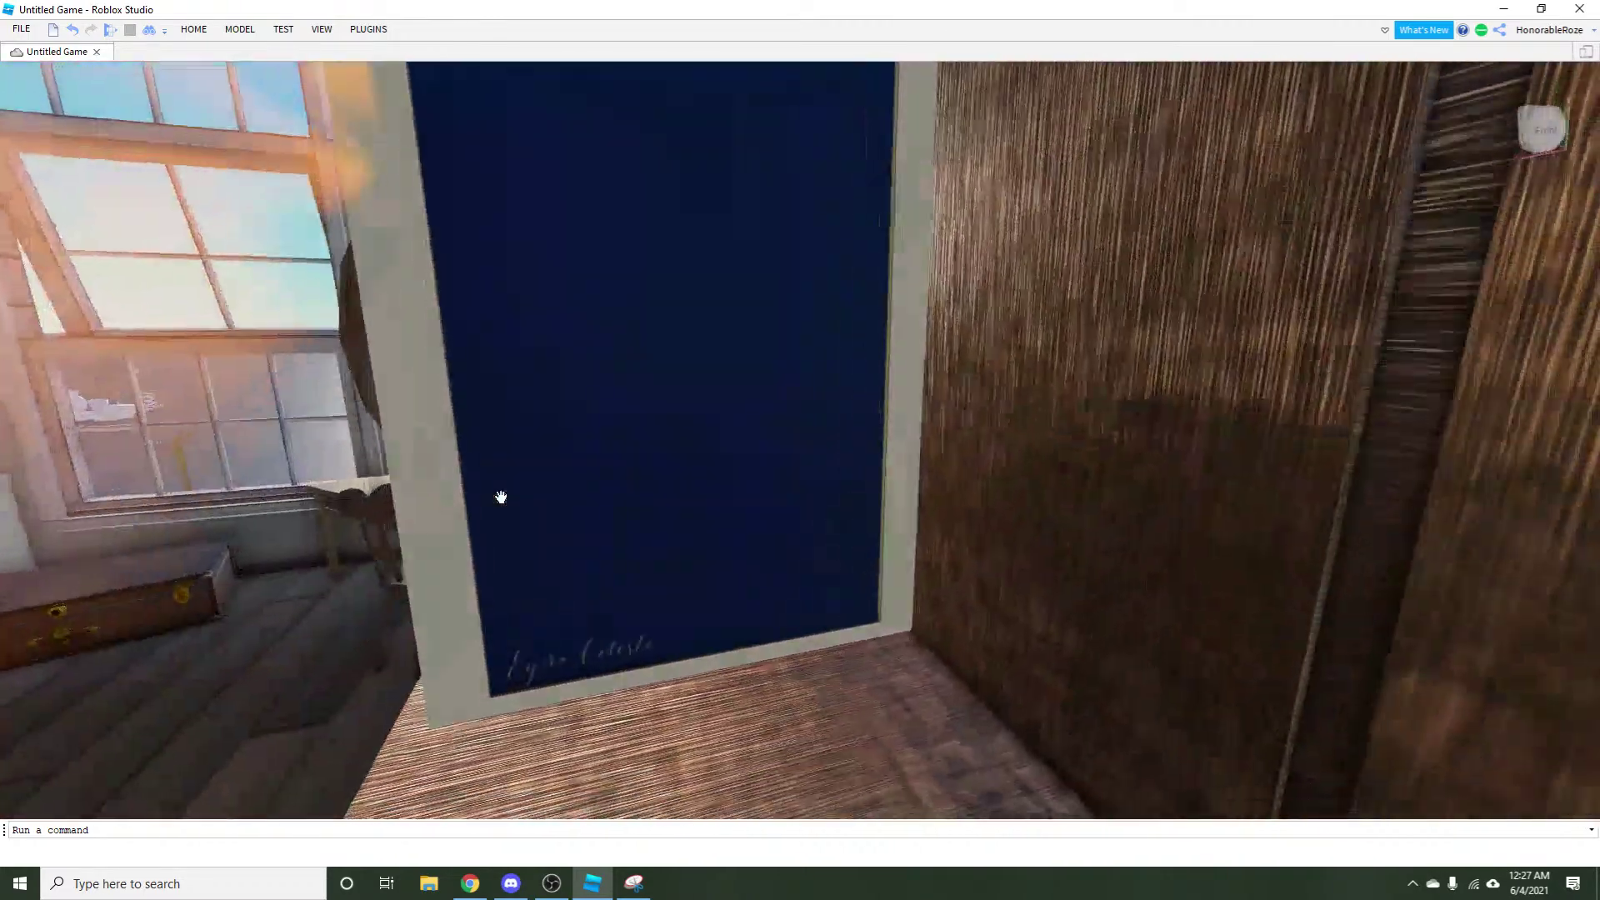
{"action": "left_click_drag", "start_coordinate": [501, 497], "coordinate": [571, 447]}
{"action": "left_click", "coordinate": [967, 358]}
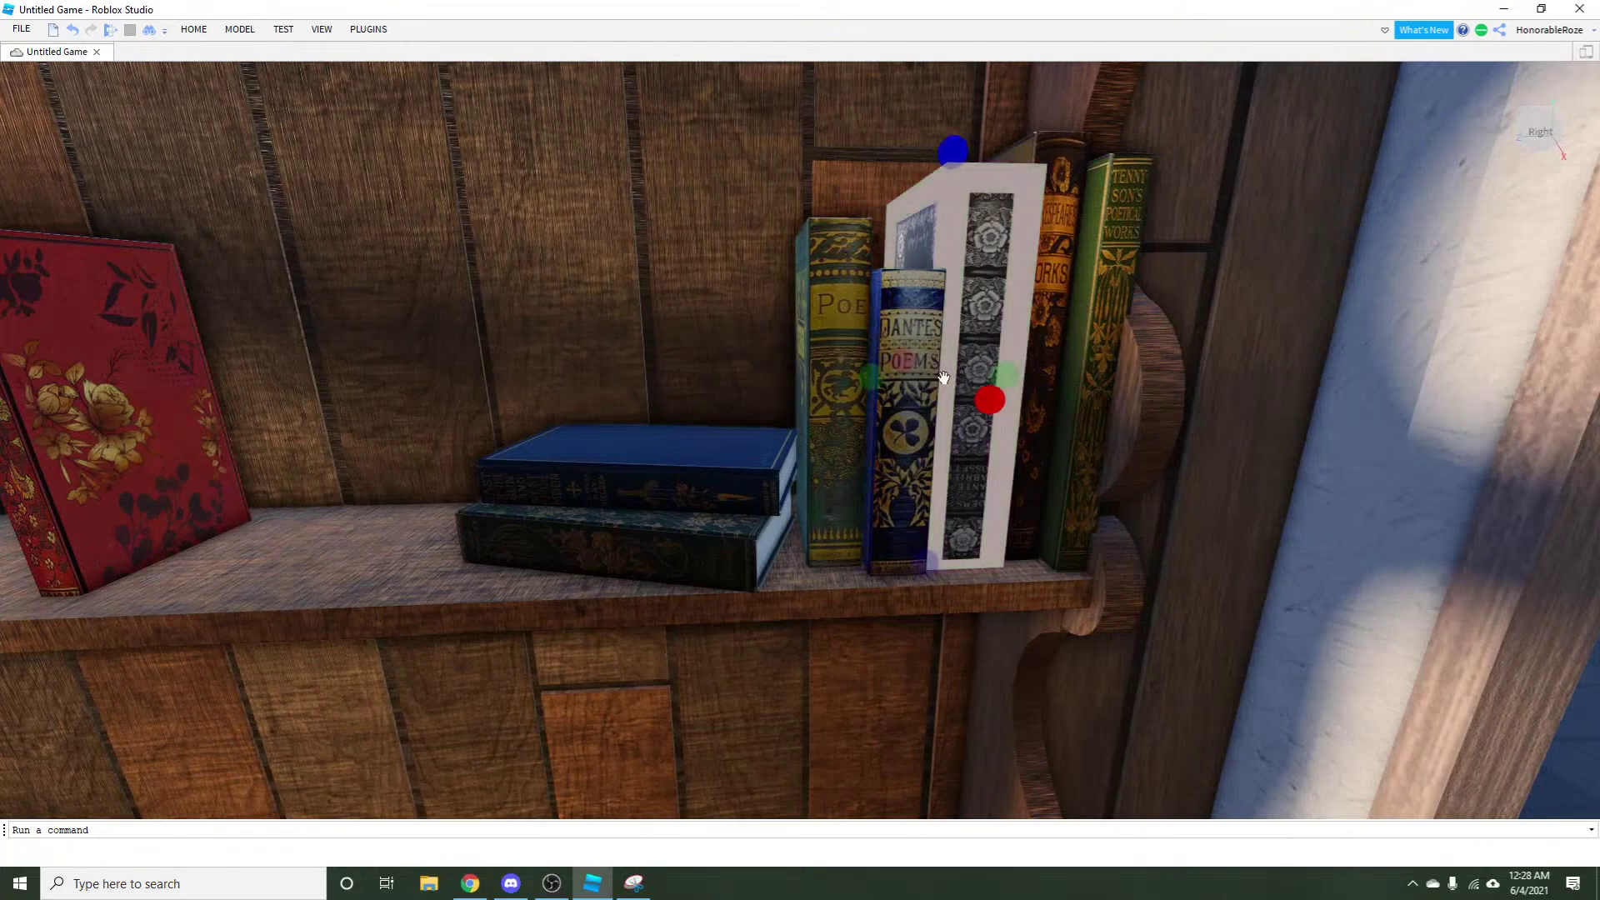
{"action": "left_click", "coordinate": [194, 29]}
{"action": "left_click", "coordinate": [164, 63]}
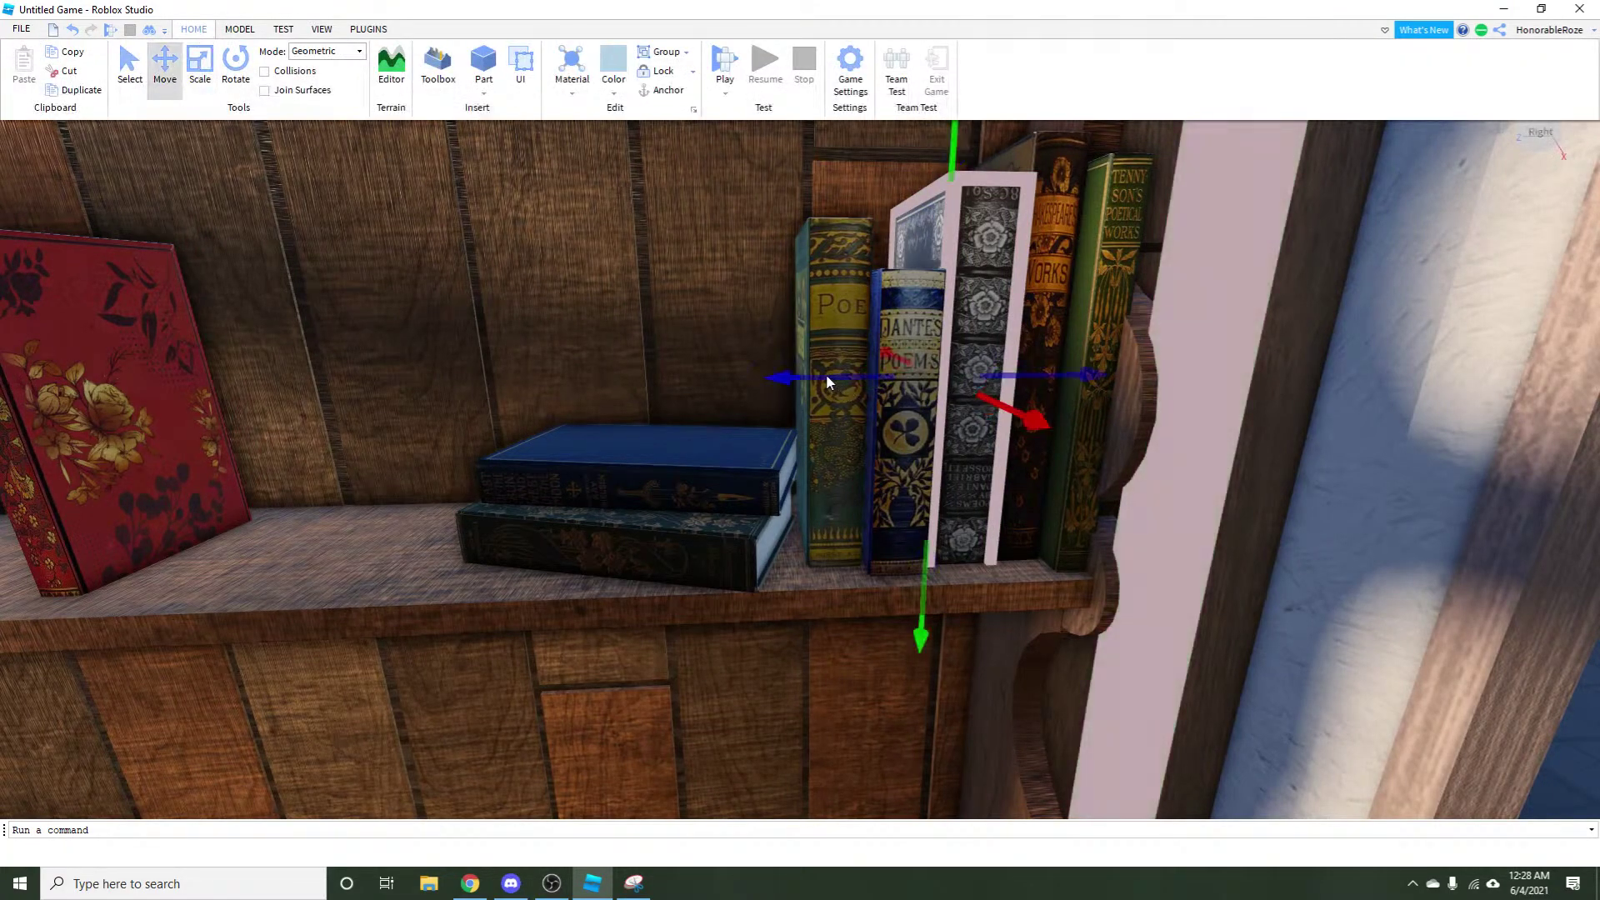
{"action": "scroll", "coordinate": [754, 402], "scroll_direction": "down", "scroll_amount": 5}
{"action": "left_click_drag", "start_coordinate": [754, 402], "coordinate": [833, 284]}
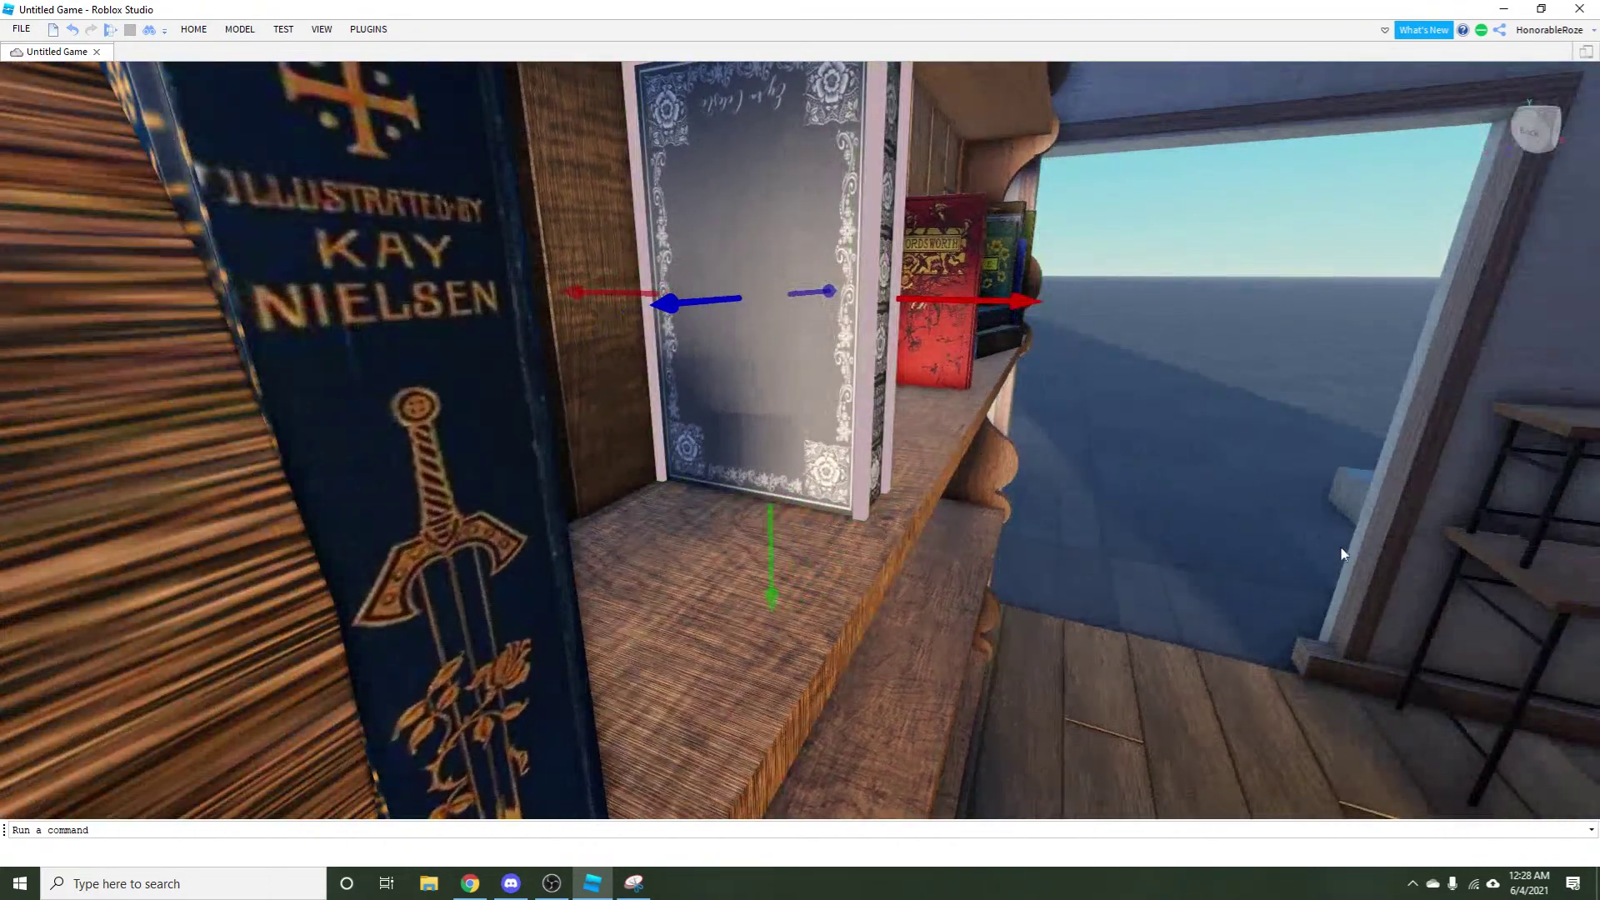
Deselect and orbit the view to face the bookshelf square-on.
{"action": "left_click", "coordinate": [1066, 550]}
{"action": "scroll", "coordinate": [1057, 548], "scroll_direction": "down", "scroll_amount": 3}
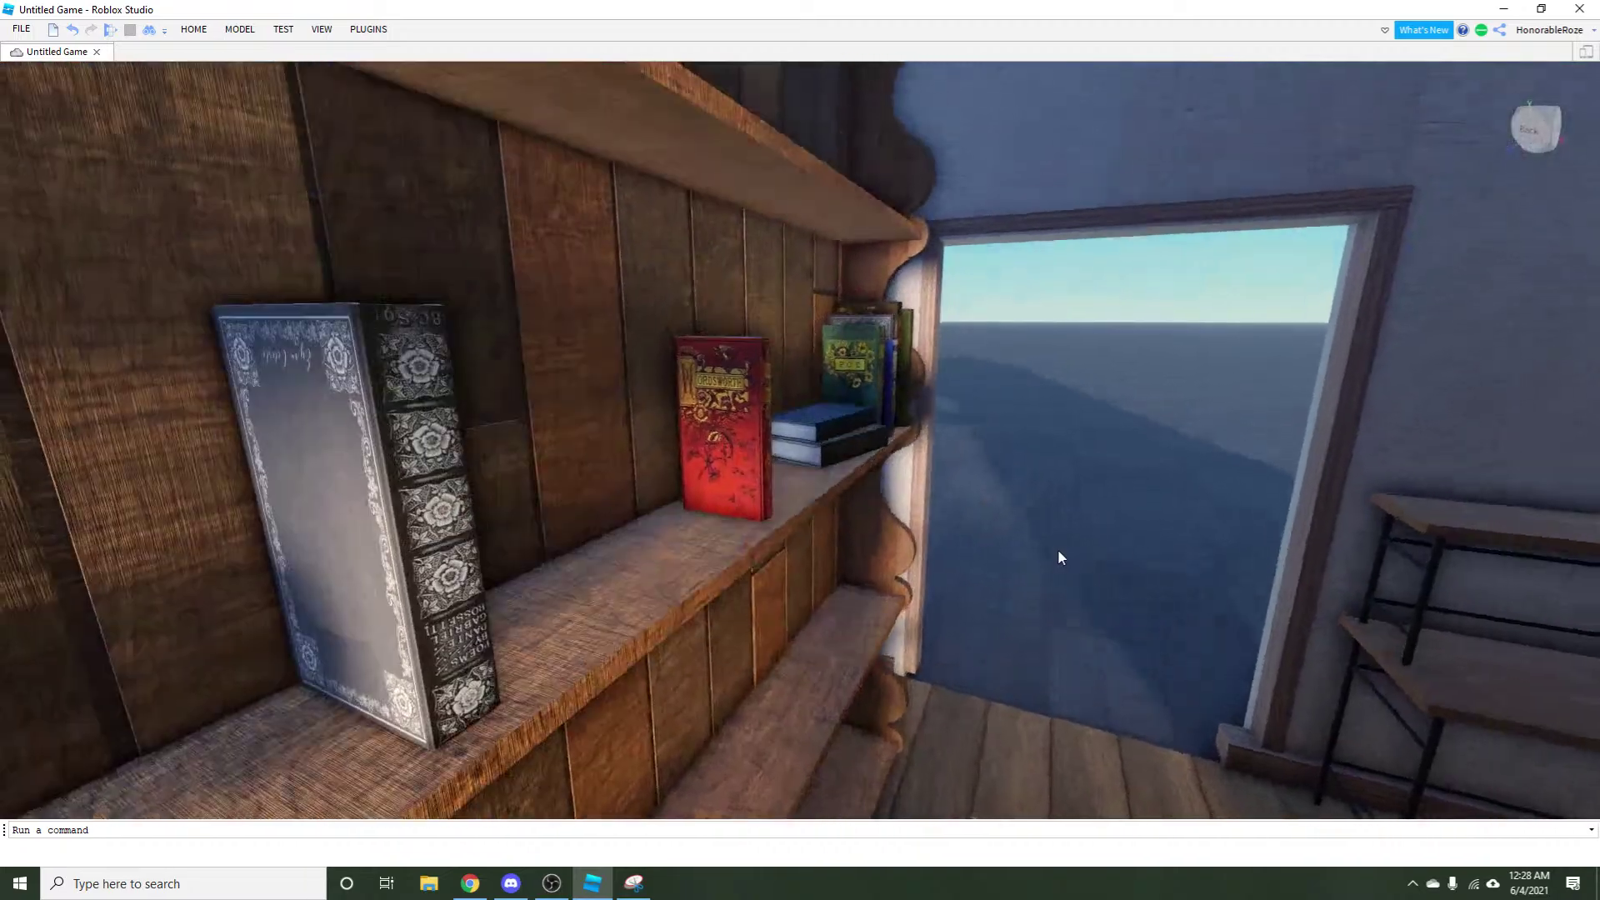
{"action": "left_click_drag", "start_coordinate": [1057, 549], "coordinate": [600, 315]}
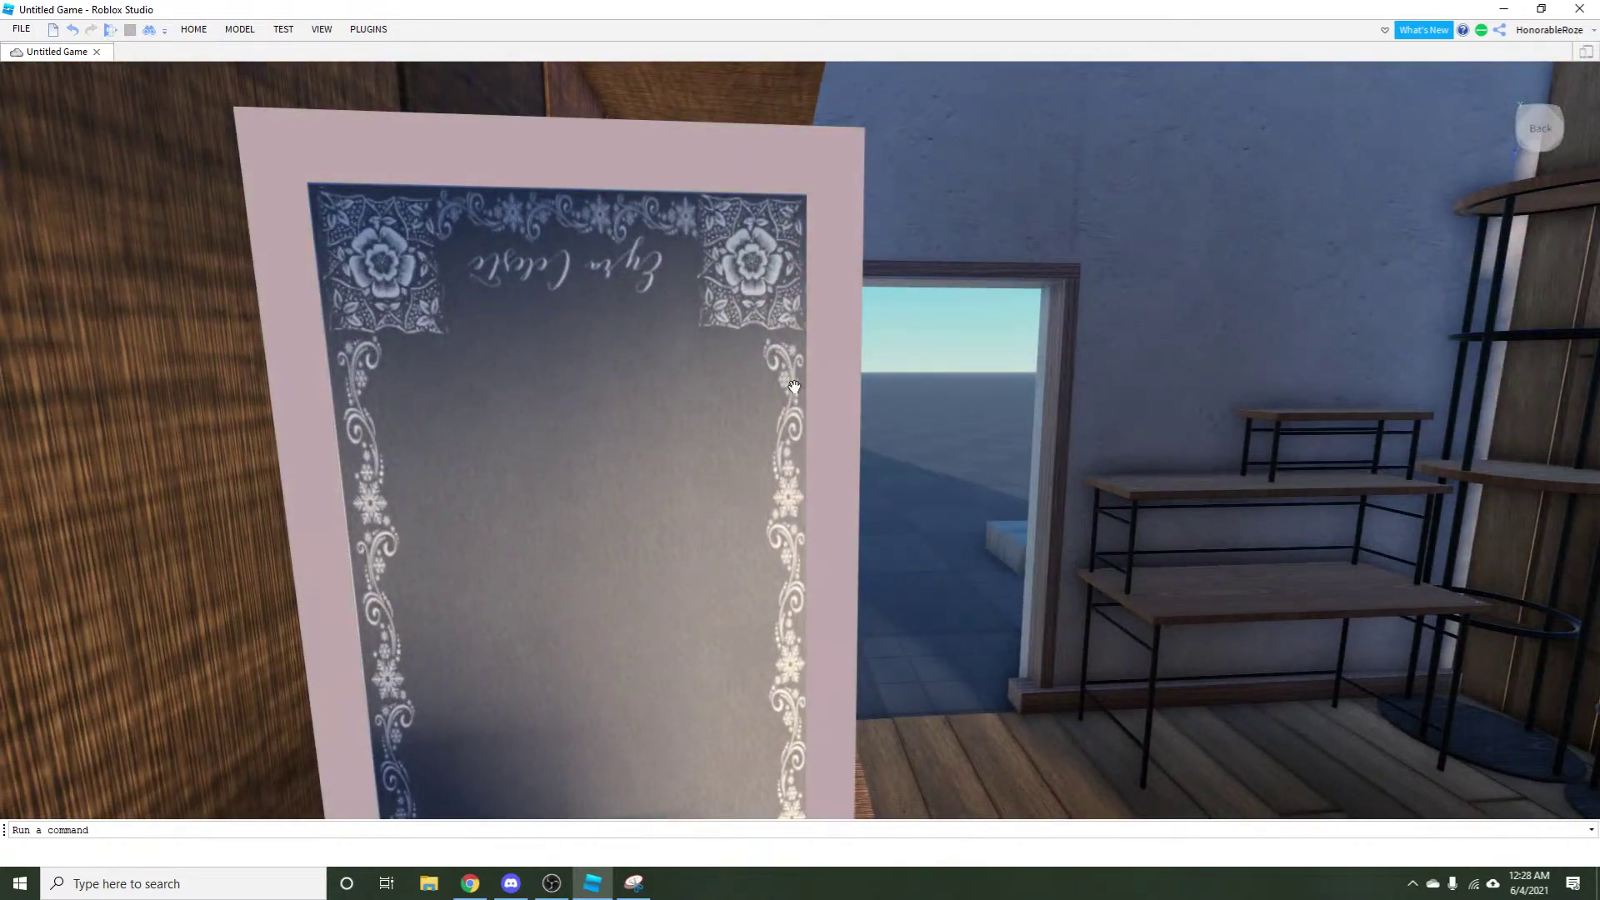
{"action": "left_click_drag", "start_coordinate": [794, 387], "coordinate": [754, 395]}
{"action": "scroll", "coordinate": [202, 109], "scroll_direction": "down", "scroll_amount": 3}
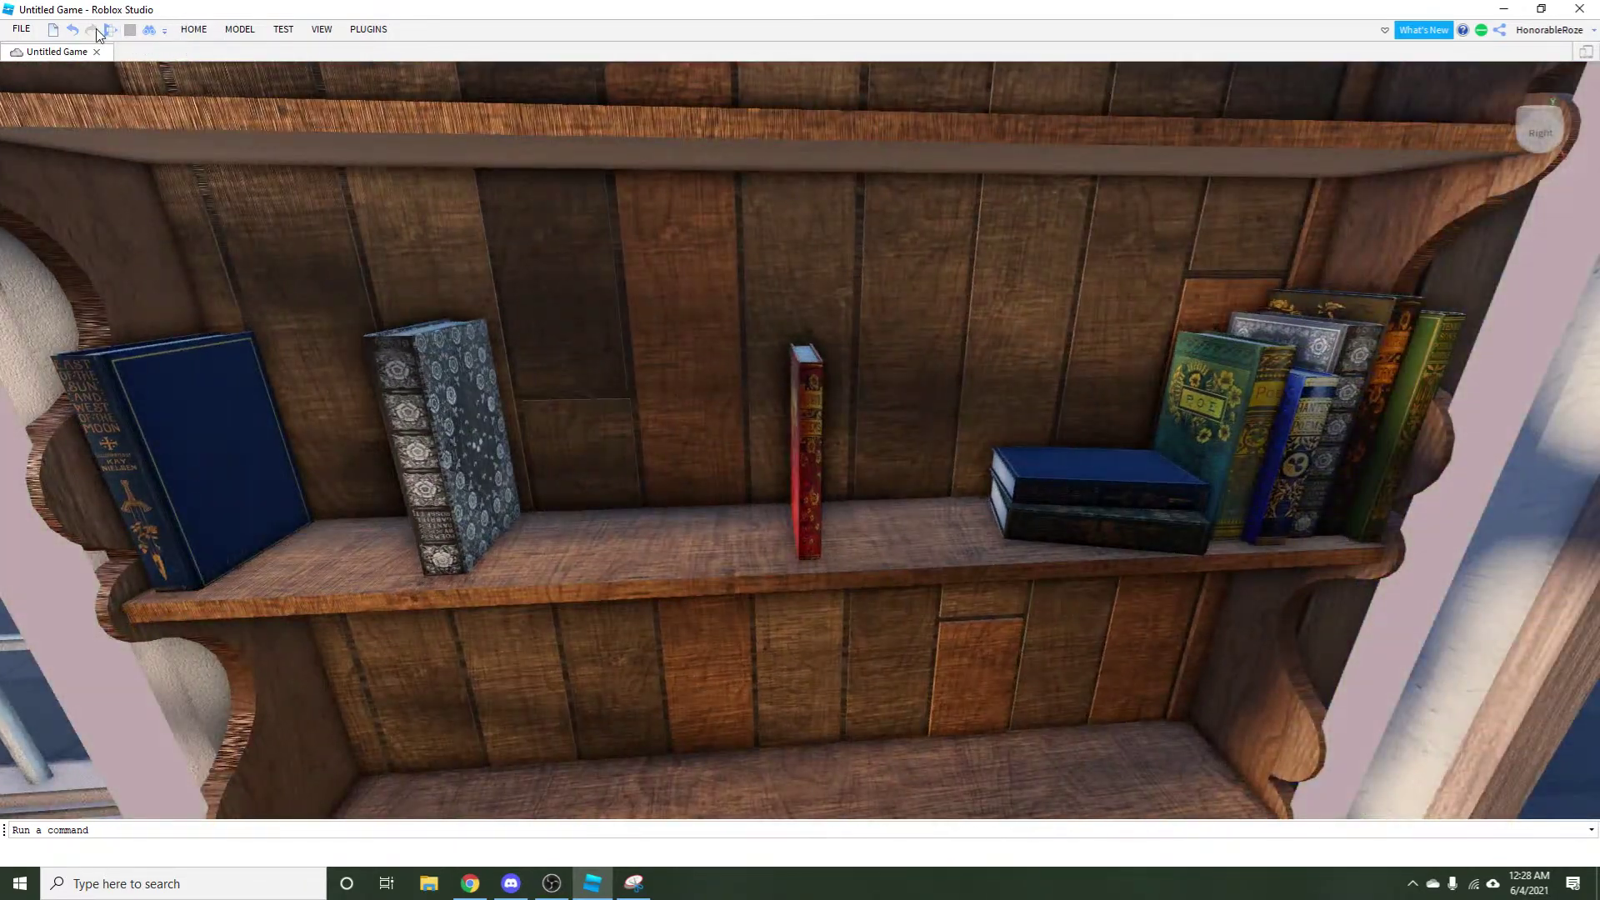
Undo the patterned book's move and rotate it so its spine faces outward.
{"action": "left_click", "coordinate": [75, 32]}
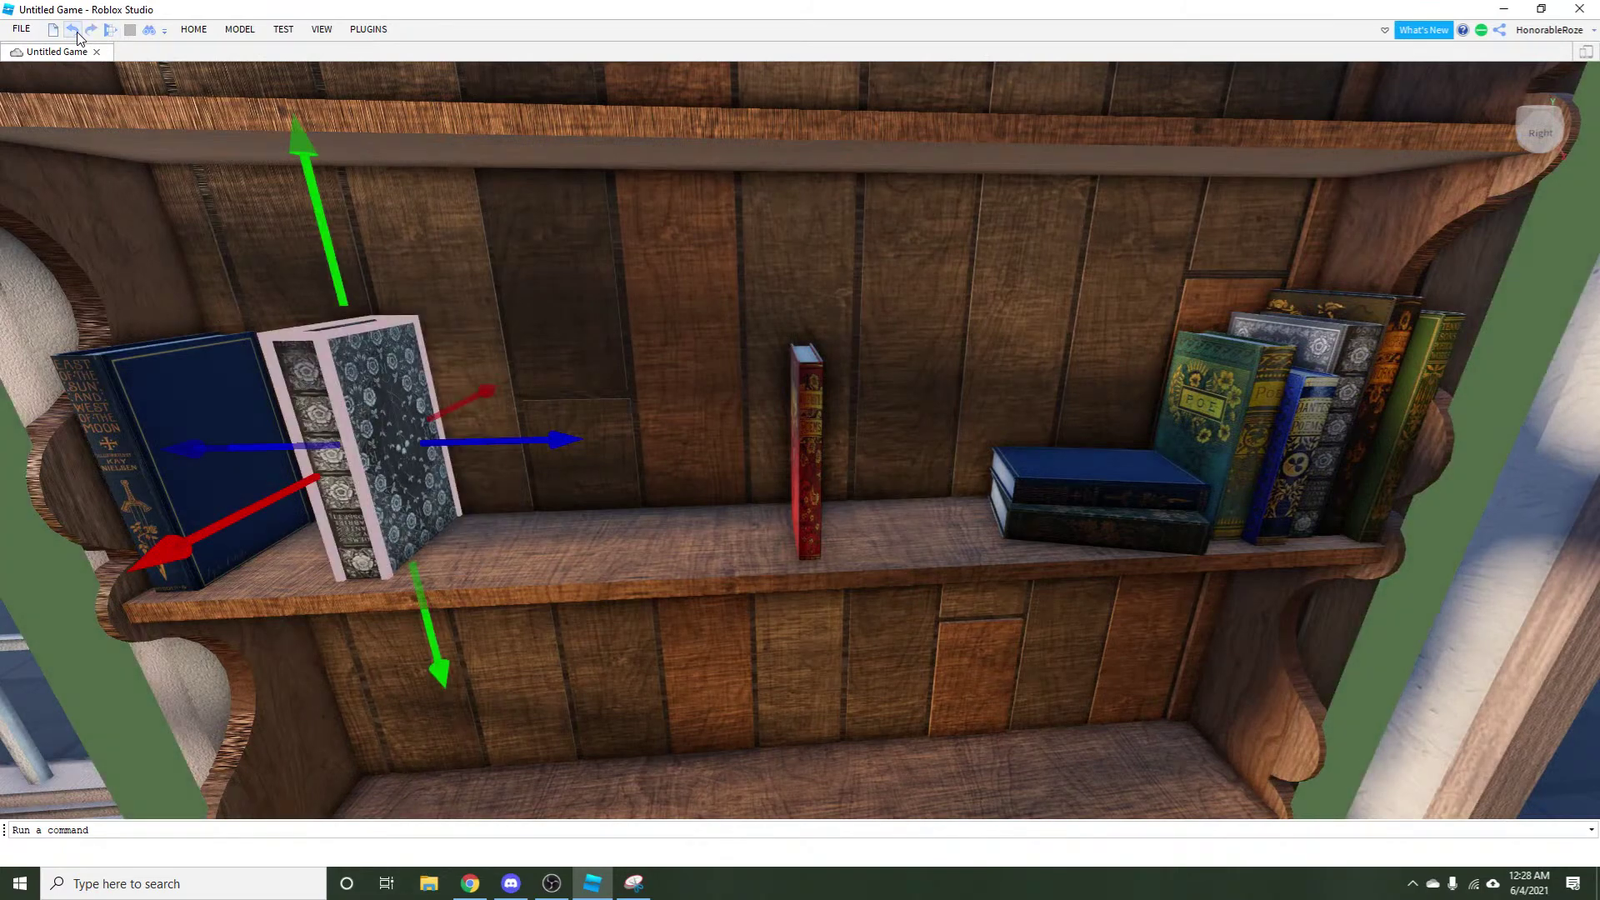
{"action": "left_click", "coordinate": [240, 30]}
{"action": "left_click", "coordinate": [130, 67]}
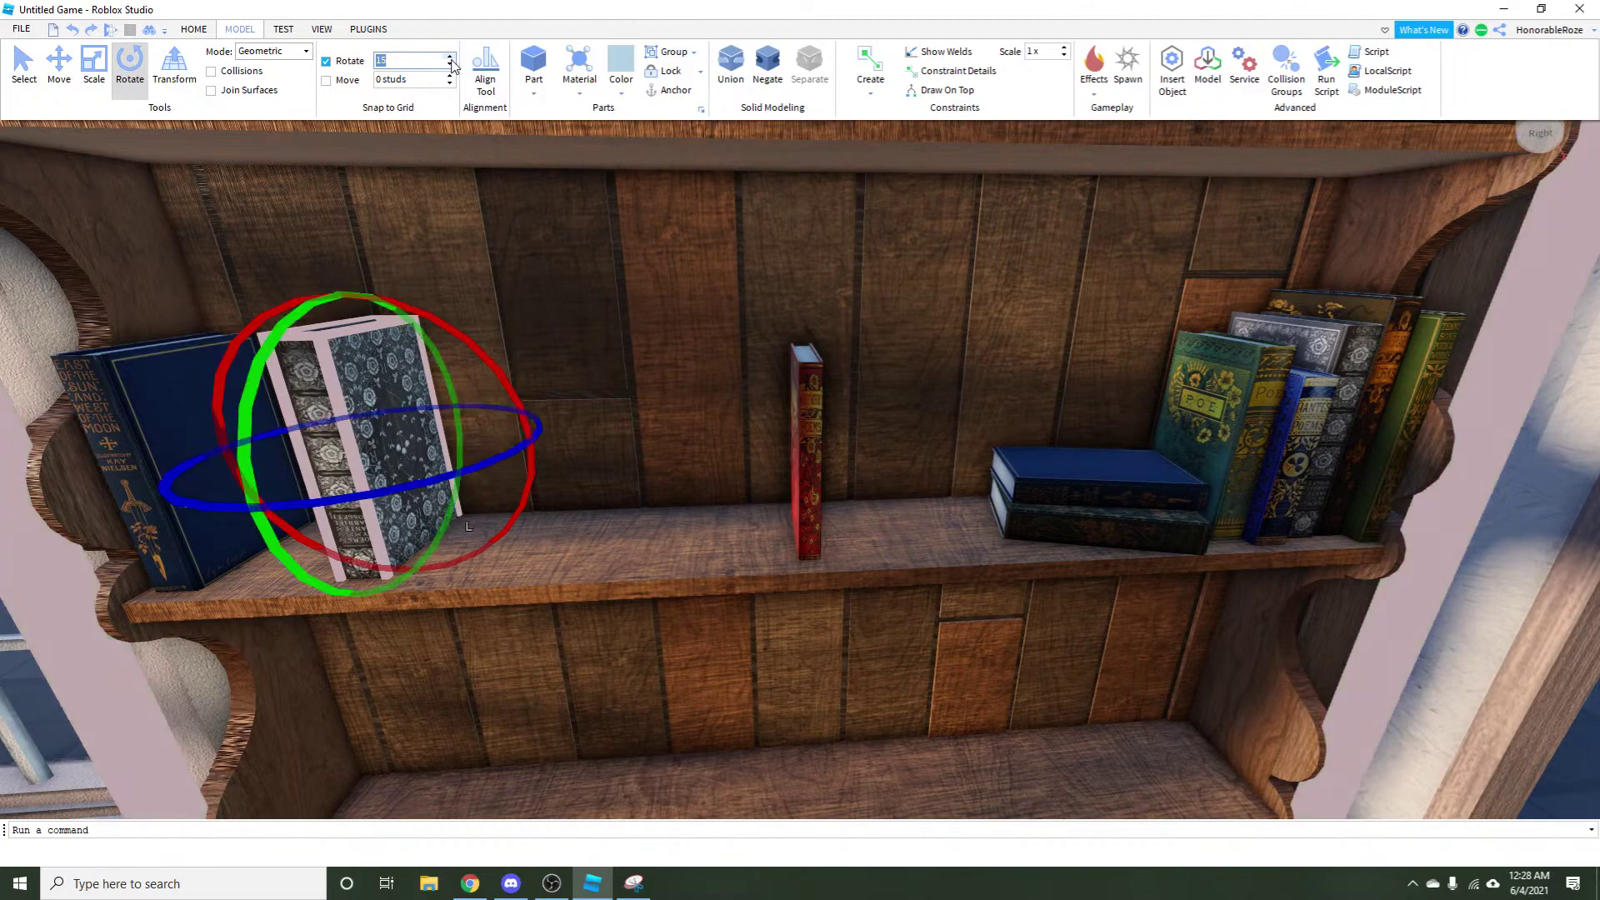
{"action": "left_click", "coordinate": [253, 458]}
{"action": "key", "text": "a"}
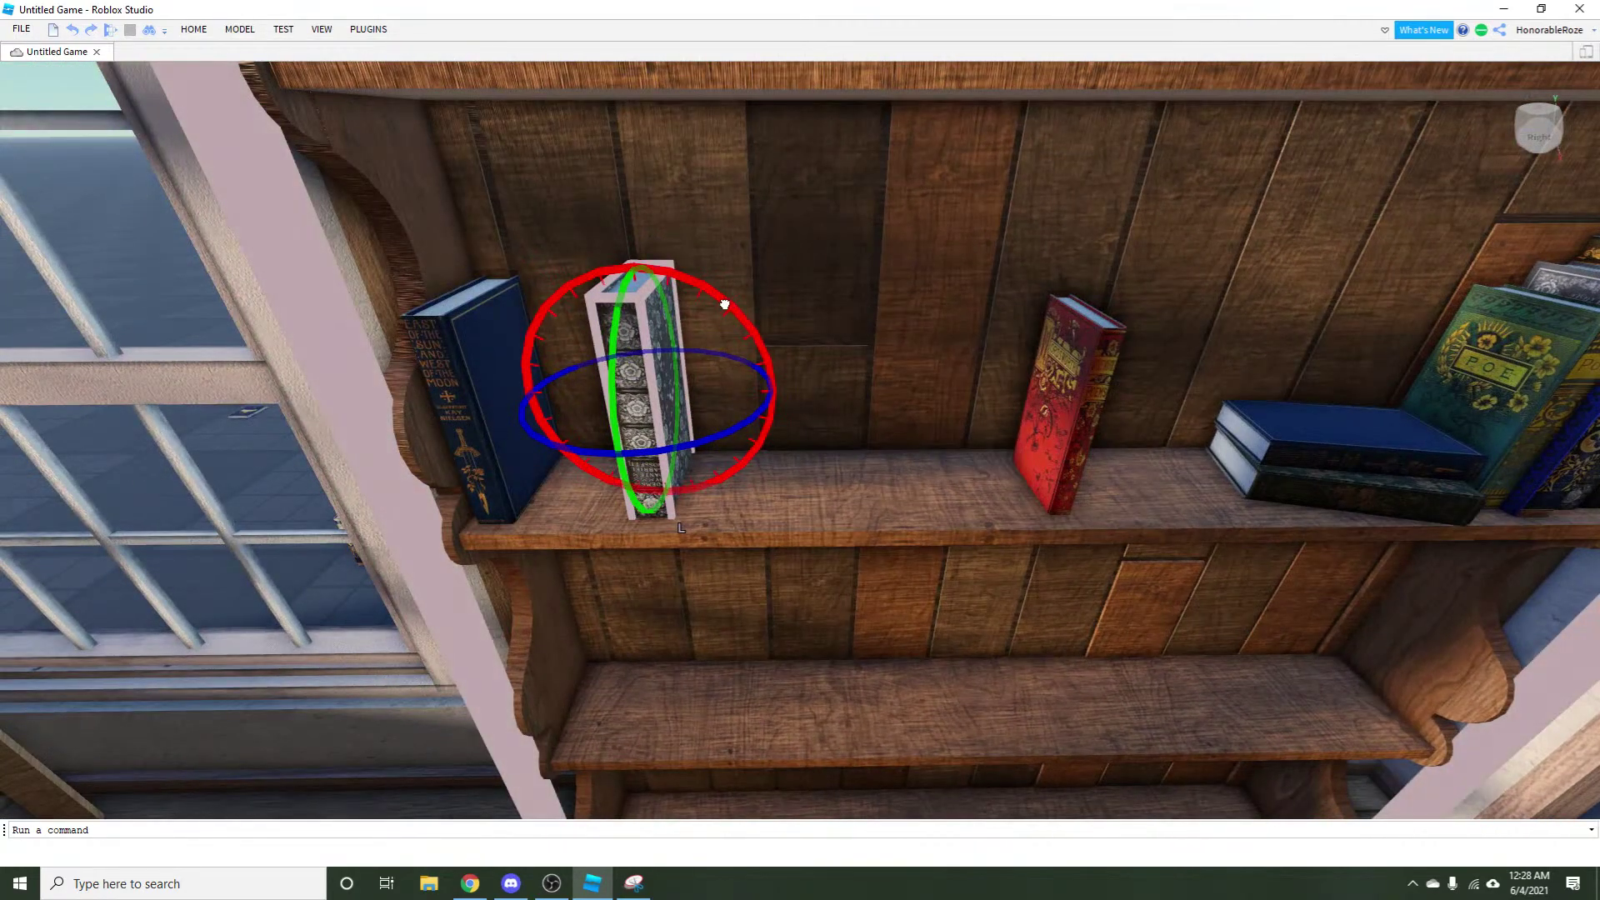
{"action": "left_click_drag", "start_coordinate": [724, 305], "coordinate": [360, 517]}
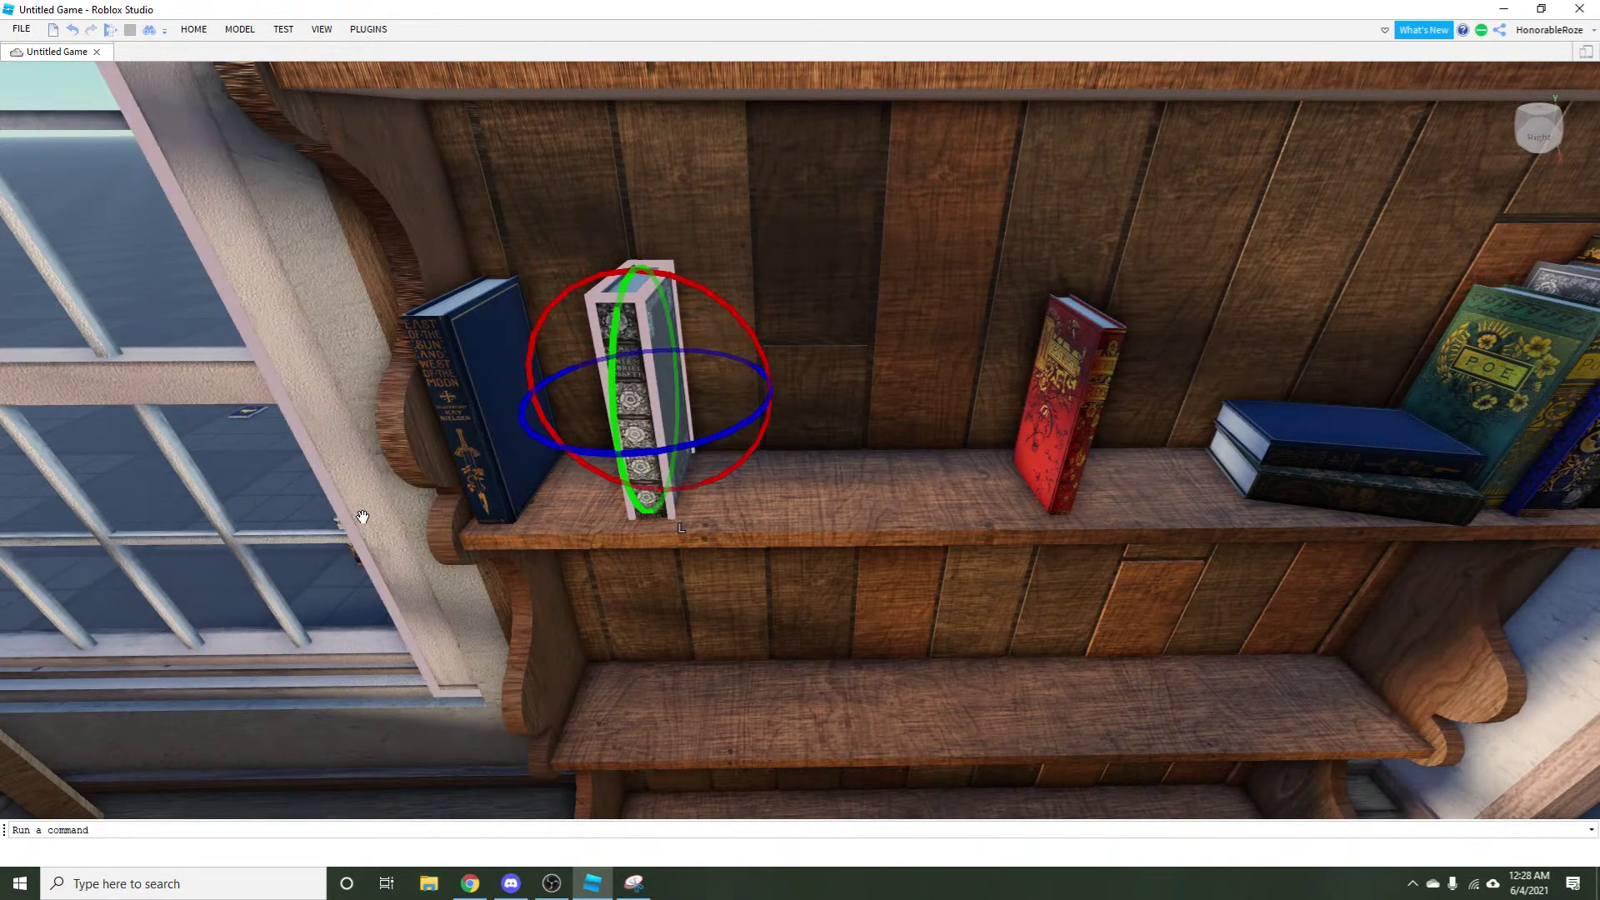
Reposition the view to face the spines and reselect the silver patterned book.
{"action": "key", "text": "w"}
{"action": "key", "text": "w"}
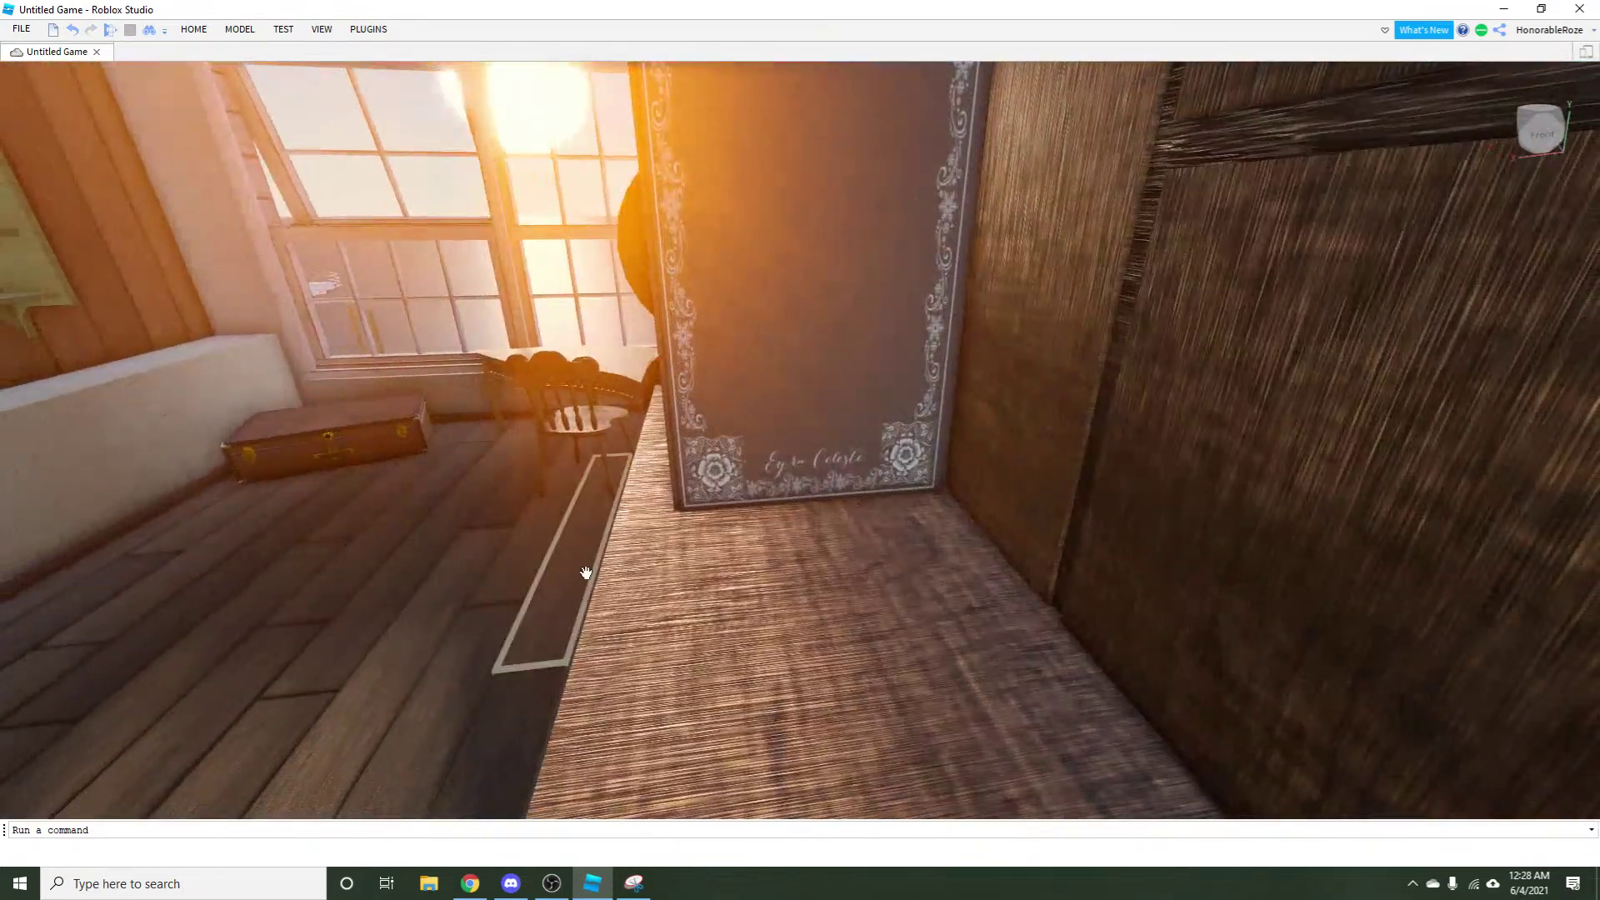
{"action": "key", "text": "s"}
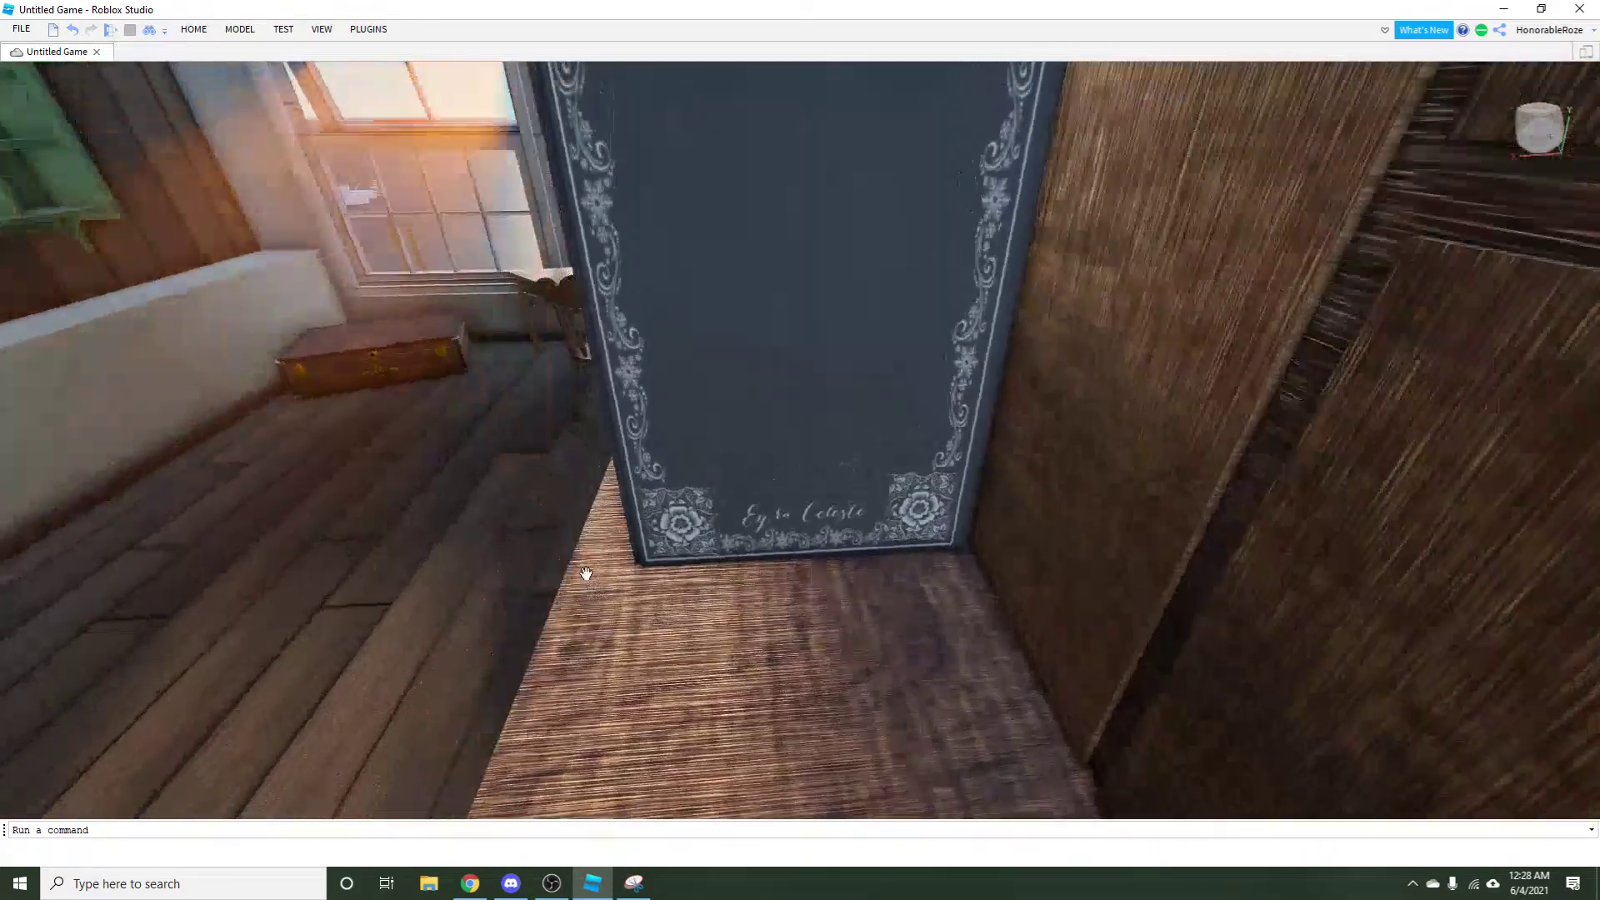
{"action": "key", "text": "a"}
{"action": "left_click", "coordinate": [747, 447]}
{"action": "left_click", "coordinate": [411, 428]}
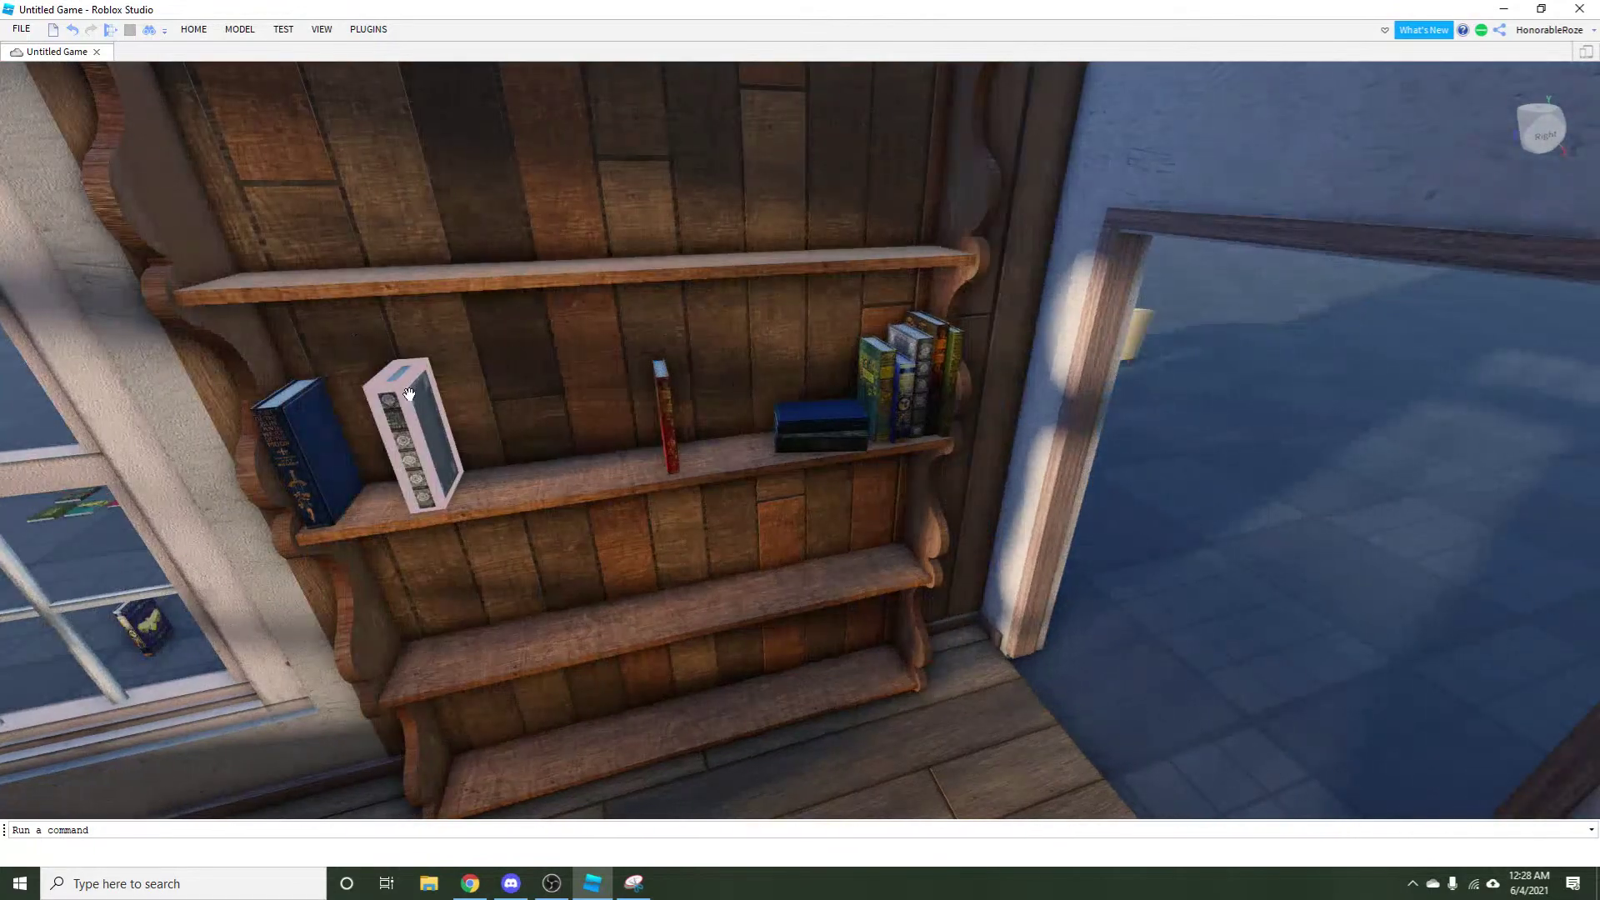
{"action": "left_click", "coordinate": [192, 30]}
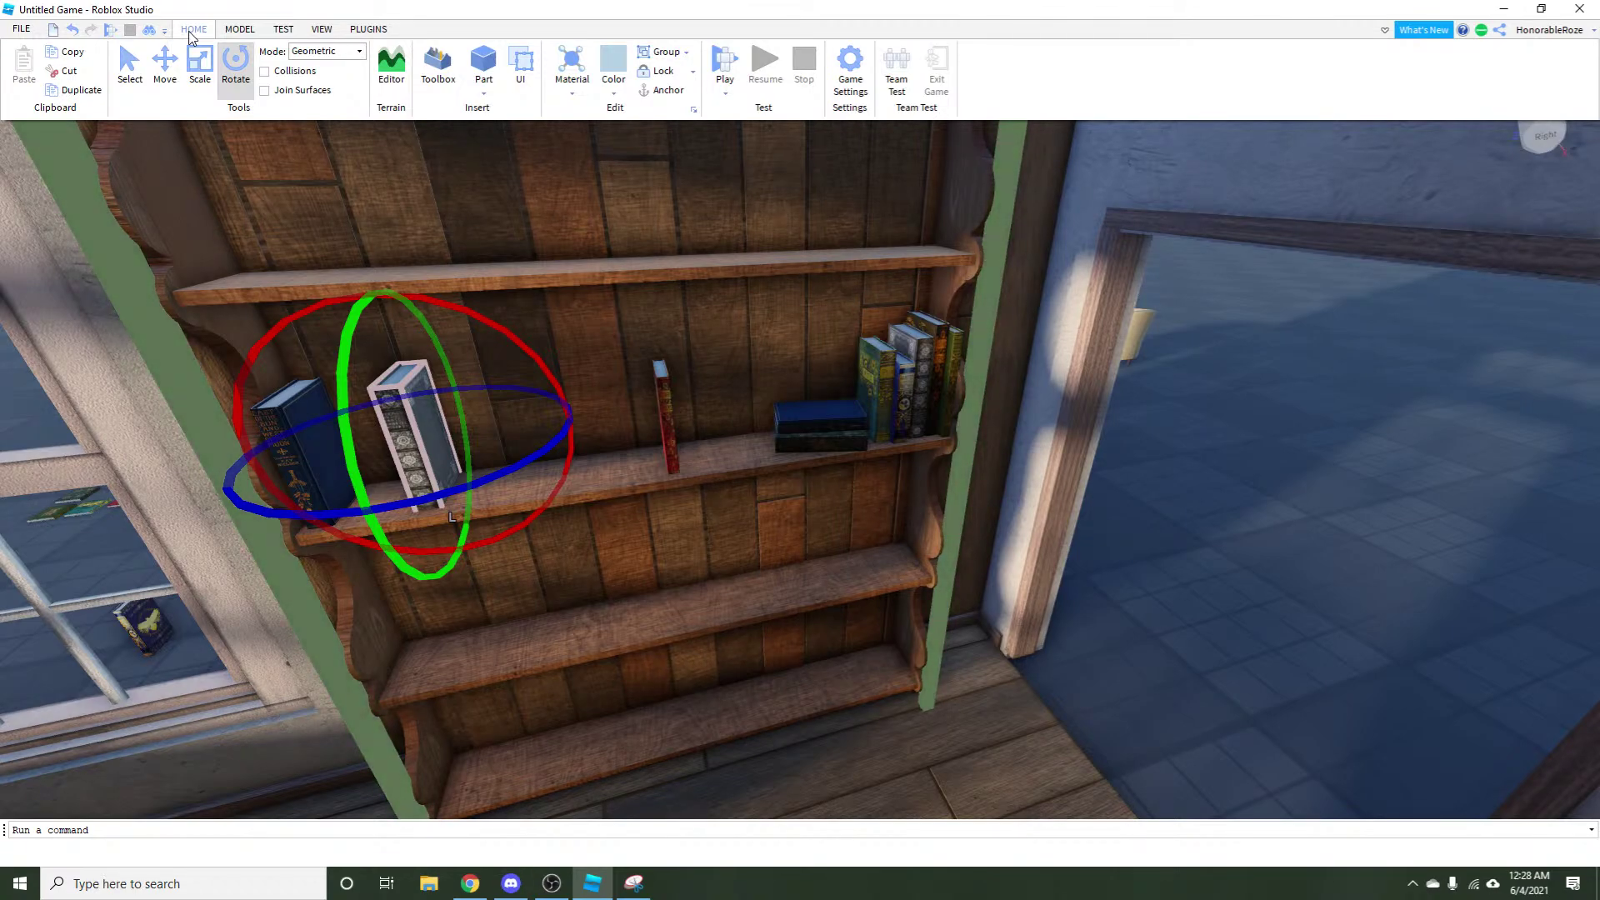
Slide the silver book right, over toward the poetry books.
{"action": "left_click", "coordinate": [197, 83]}
{"action": "left_click", "coordinate": [164, 71]}
{"action": "scroll", "coordinate": [663, 472], "scroll_direction": "down", "scroll_amount": 5}
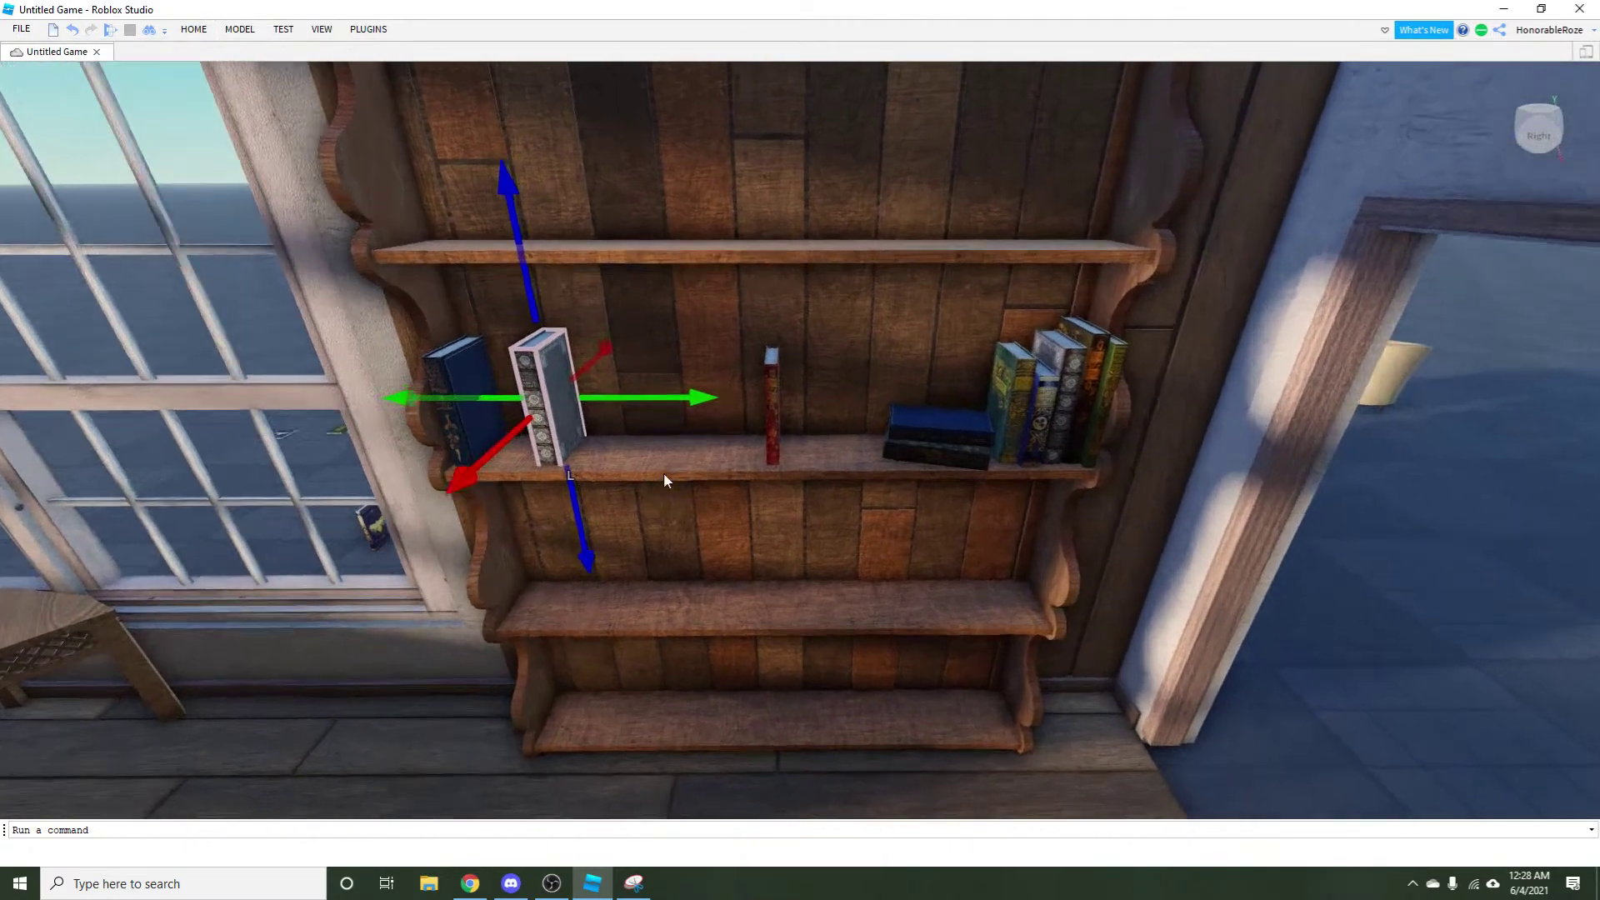
{"action": "left_click_drag", "start_coordinate": [441, 408], "coordinate": [657, 575]}
{"action": "scroll", "coordinate": [657, 574], "scroll_direction": "down", "scroll_amount": 5}
{"action": "left_click", "coordinate": [679, 614]}
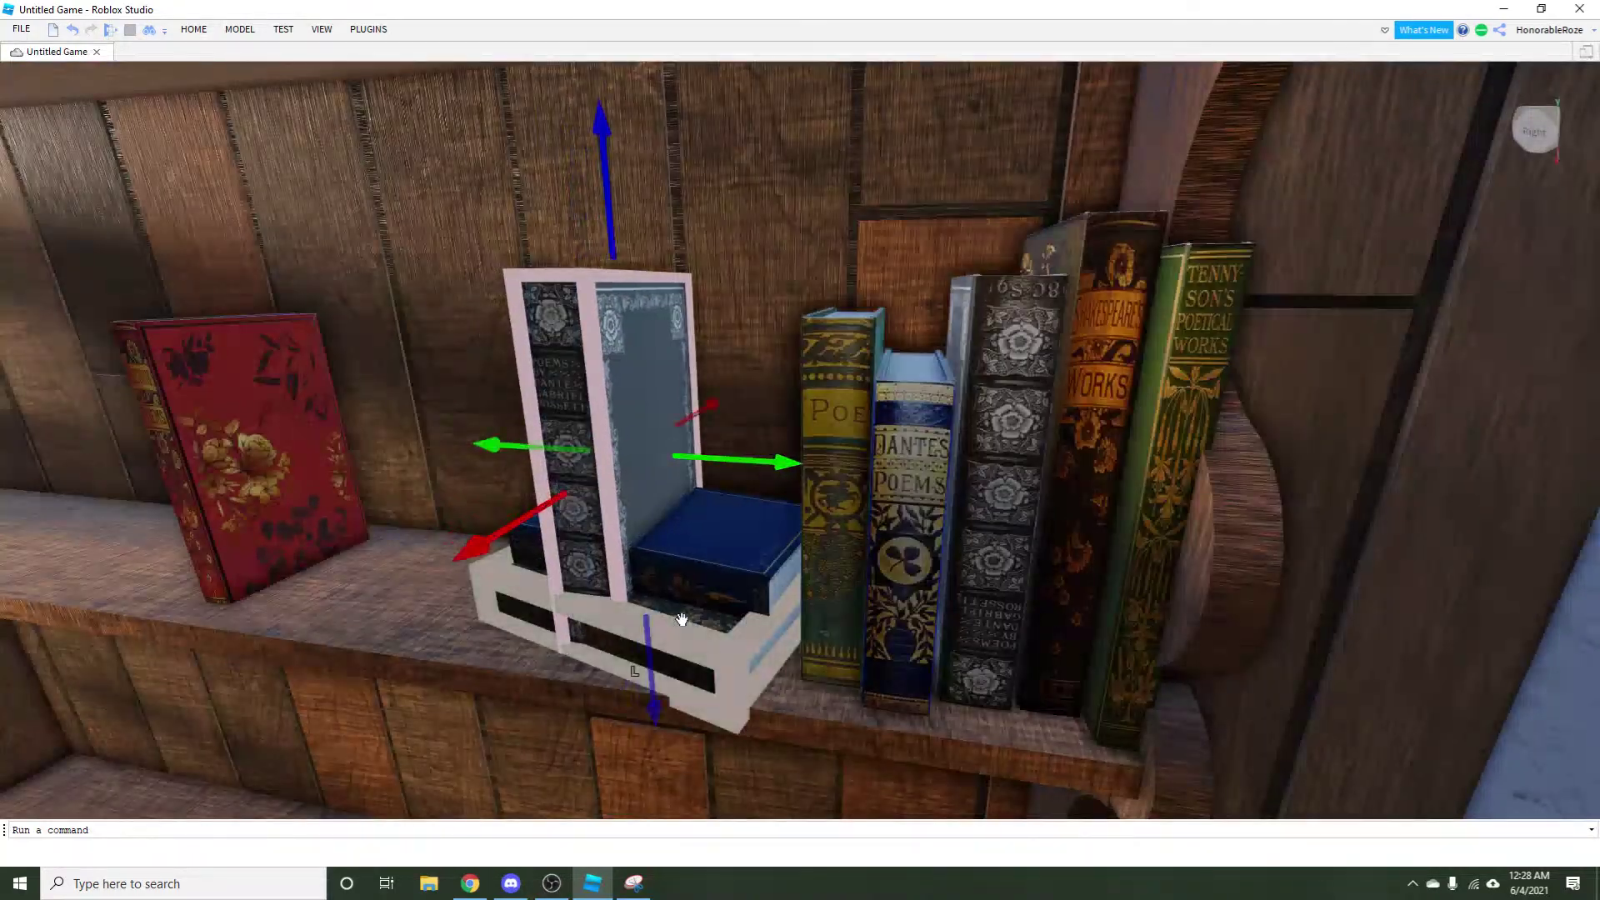
Drag the red book left so it sits beside the blue book.
{"action": "scroll", "coordinate": [679, 614], "scroll_direction": "down", "scroll_amount": 3}
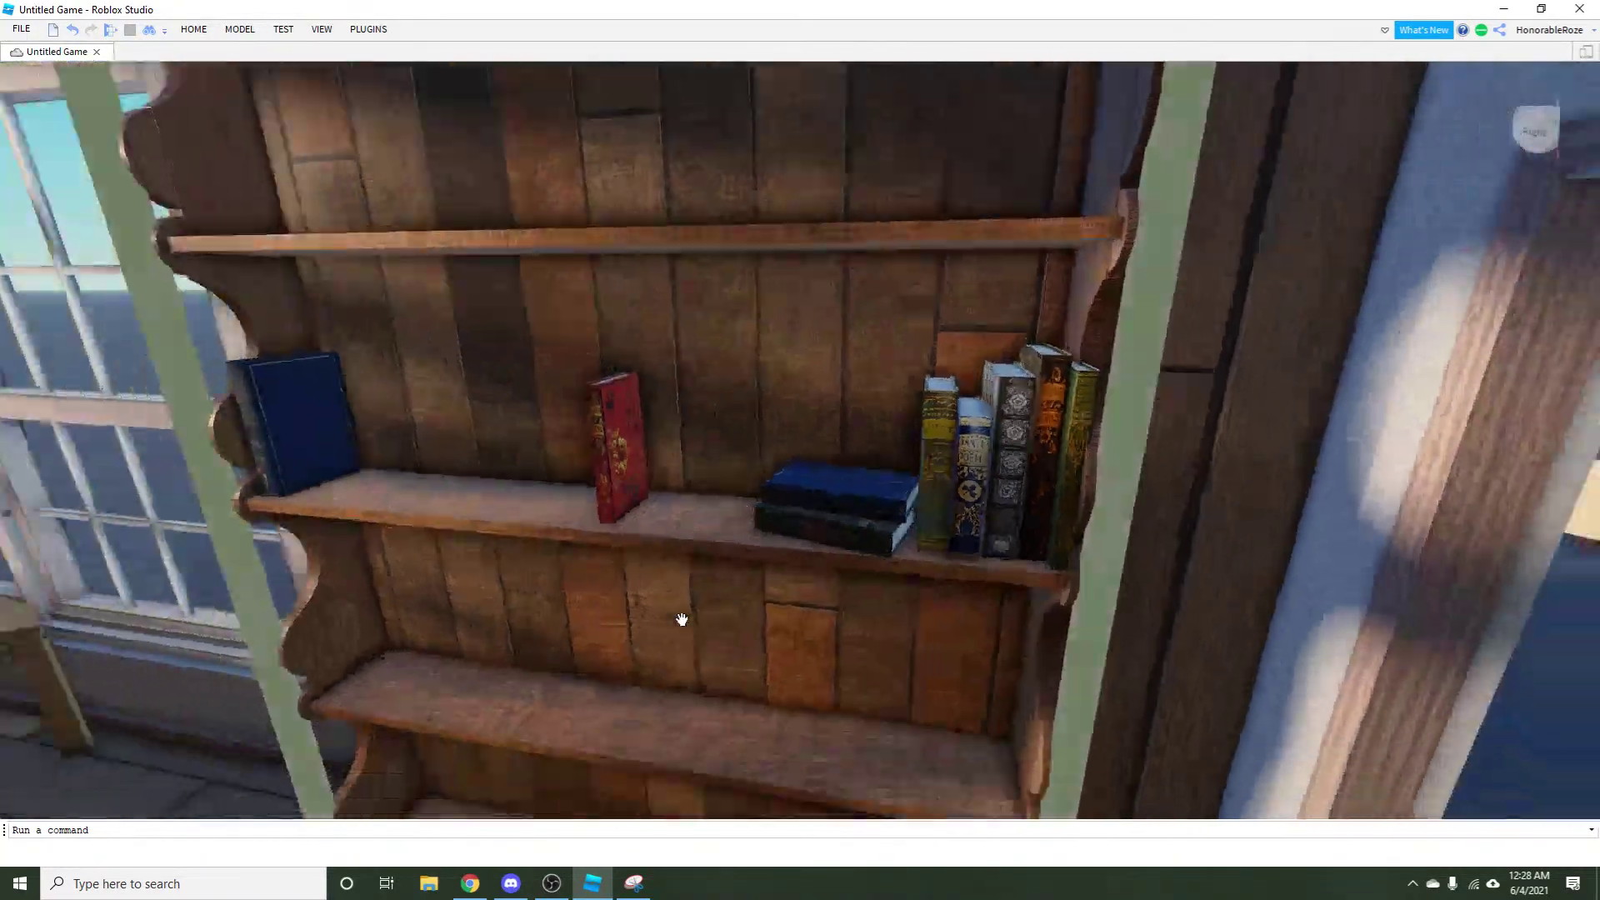
{"action": "scroll", "coordinate": [682, 619], "scroll_direction": "down", "scroll_amount": 5}
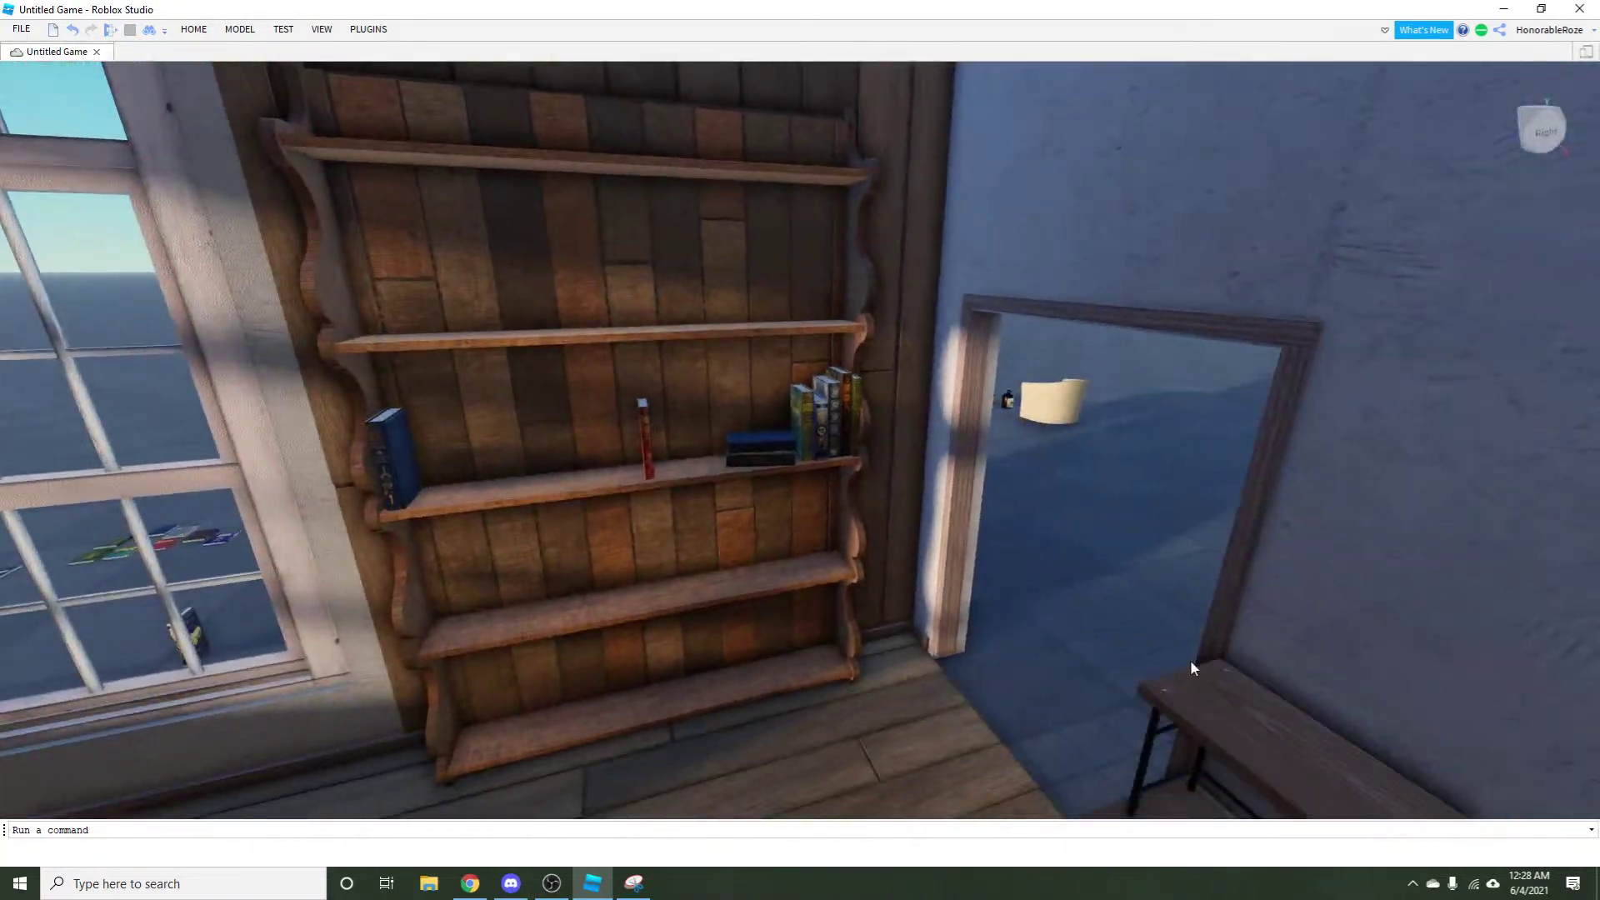
{"action": "scroll", "coordinate": [1071, 619], "scroll_direction": "up", "scroll_amount": 5}
{"action": "scroll", "coordinate": [1035, 603], "scroll_direction": "up", "scroll_amount": 3}
{"action": "left_click_drag", "start_coordinate": [975, 492], "coordinate": [464, 602]}
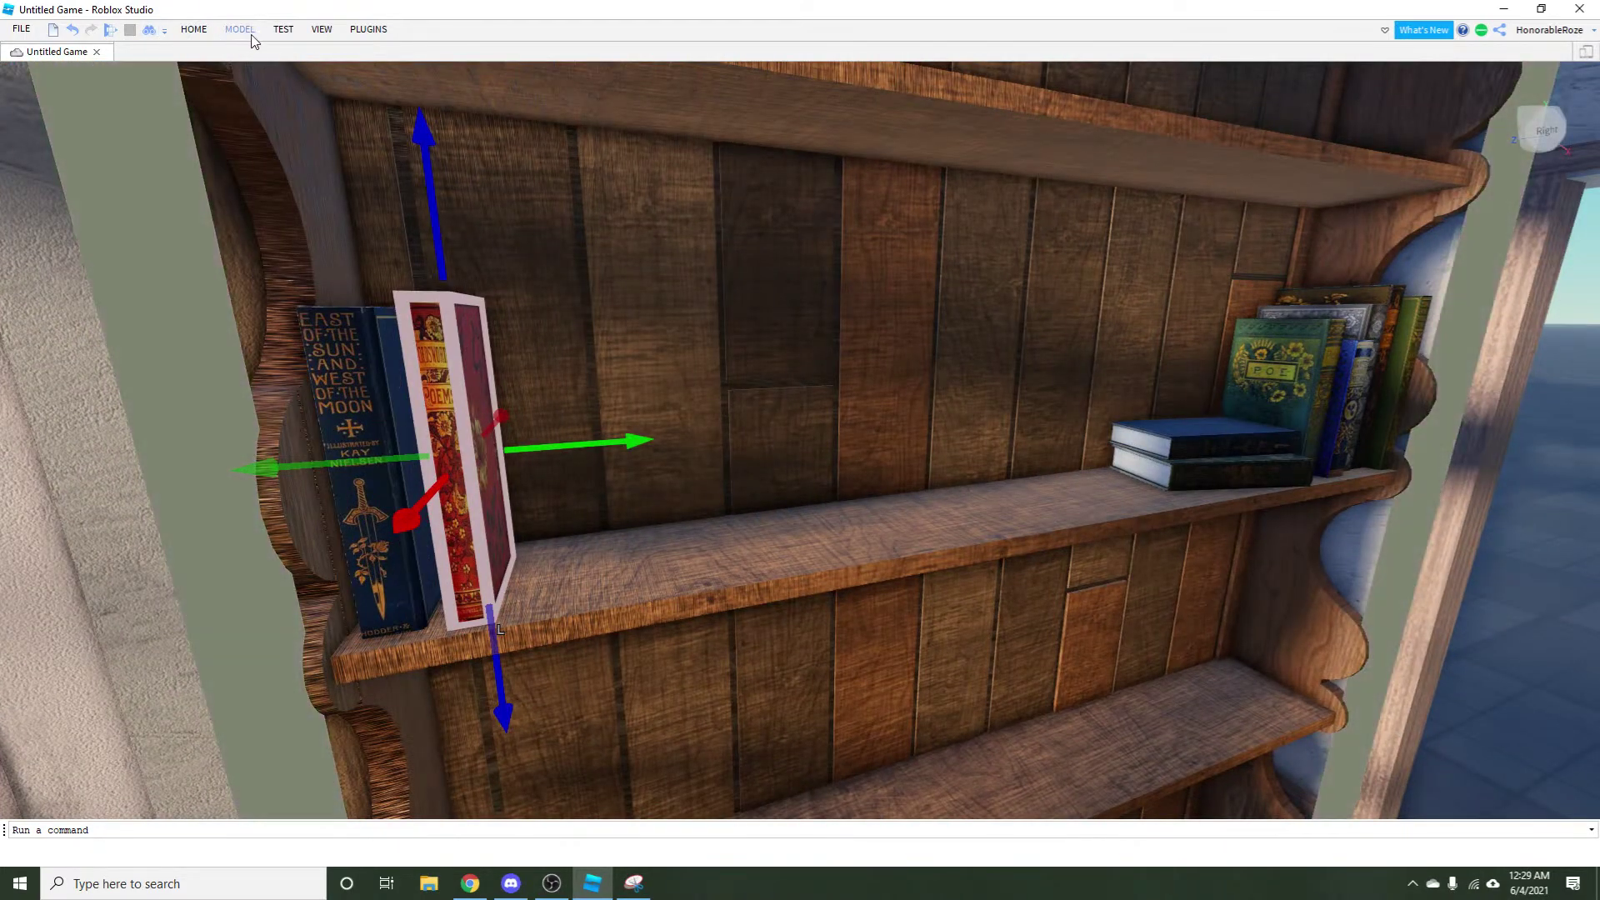
Scale the red book to make it thicker.
{"action": "left_click", "coordinate": [240, 29]}
{"action": "left_click", "coordinate": [93, 66]}
{"action": "right_click", "coordinate": [397, 239]}
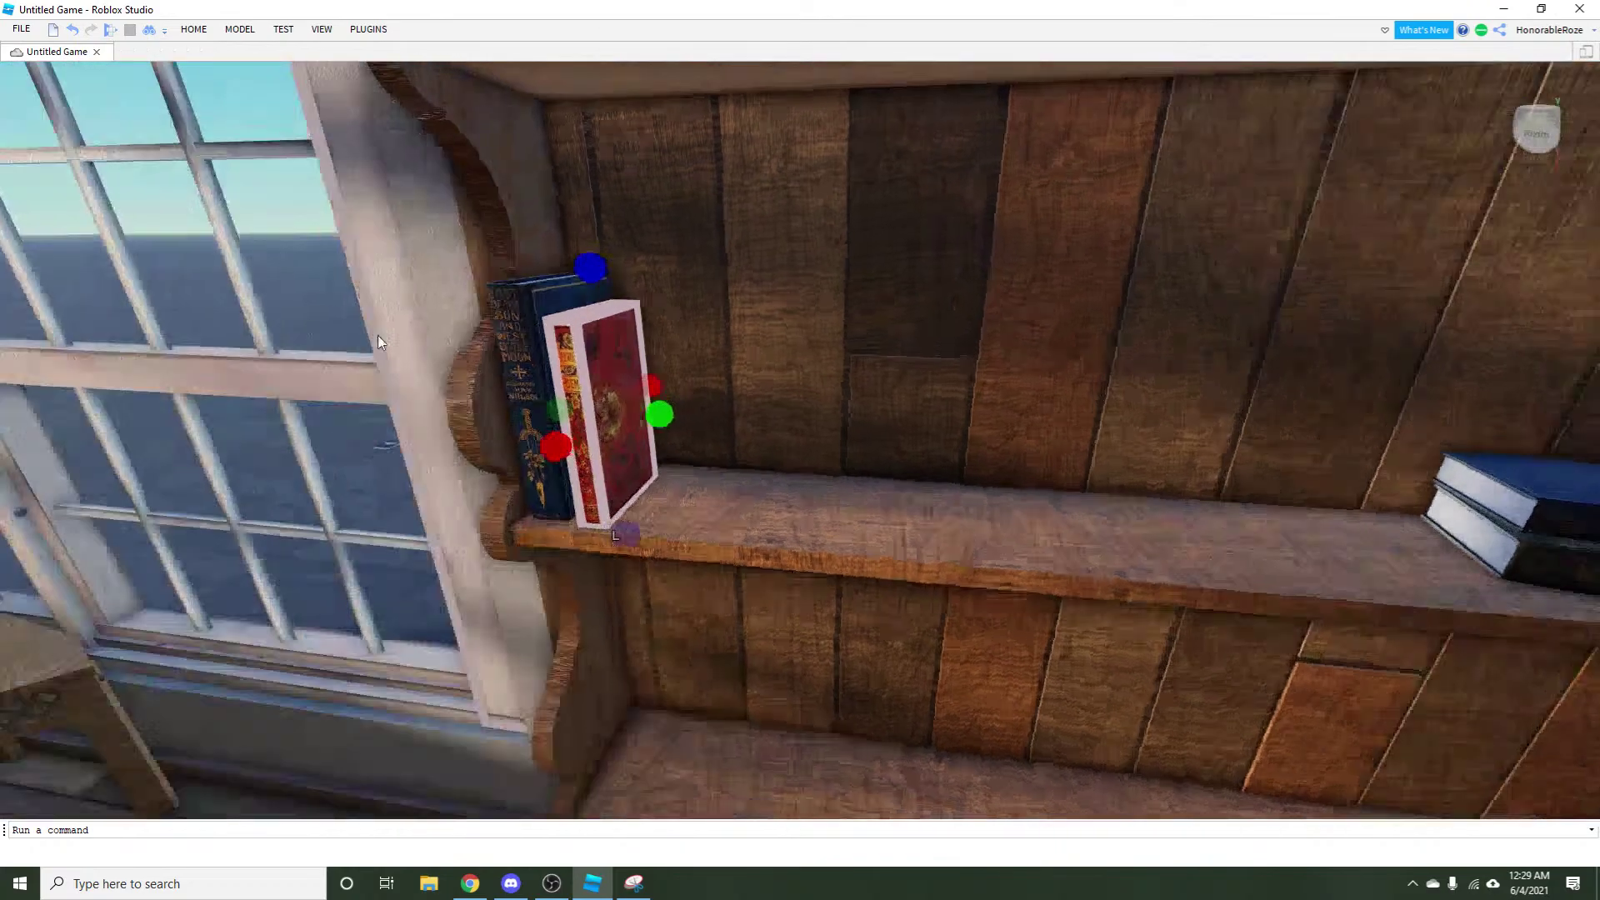
{"action": "scroll", "coordinate": [530, 416], "scroll_direction": "up", "scroll_amount": 5}
{"action": "left_click_drag", "start_coordinate": [530, 417], "coordinate": [541, 398]}
Turn the view to the book spines and nudge the red book slightly left.
{"action": "left_click", "coordinate": [238, 29]}
{"action": "right_click", "coordinate": [339, 163]}
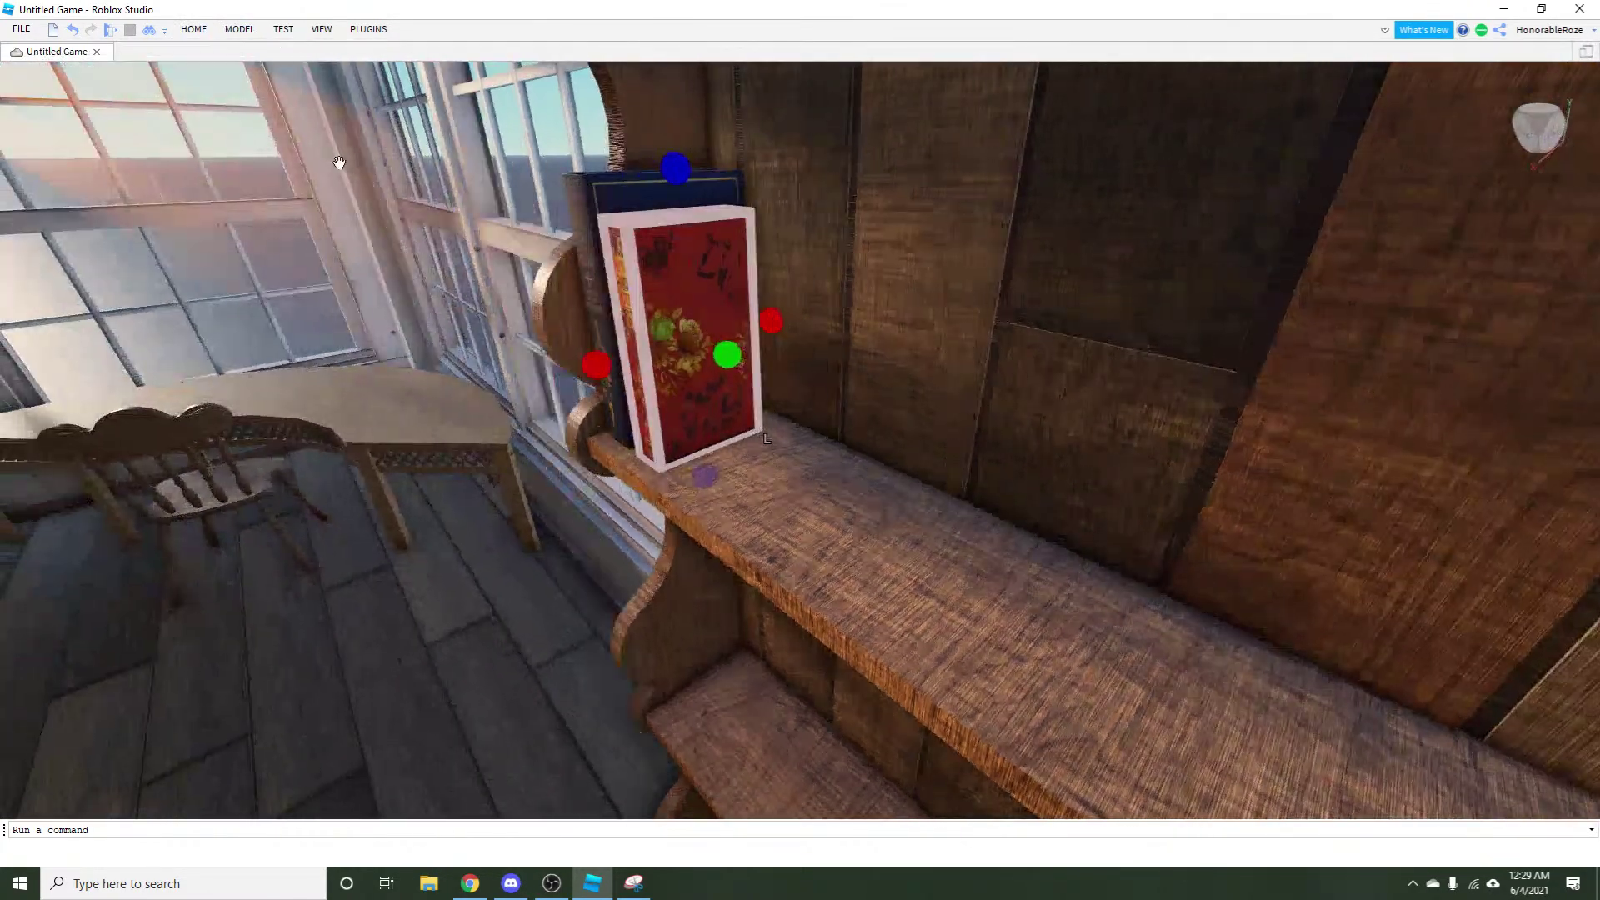
{"action": "left_click", "coordinate": [194, 29]}
{"action": "left_click", "coordinate": [168, 65]}
{"action": "right_click", "coordinate": [917, 321]}
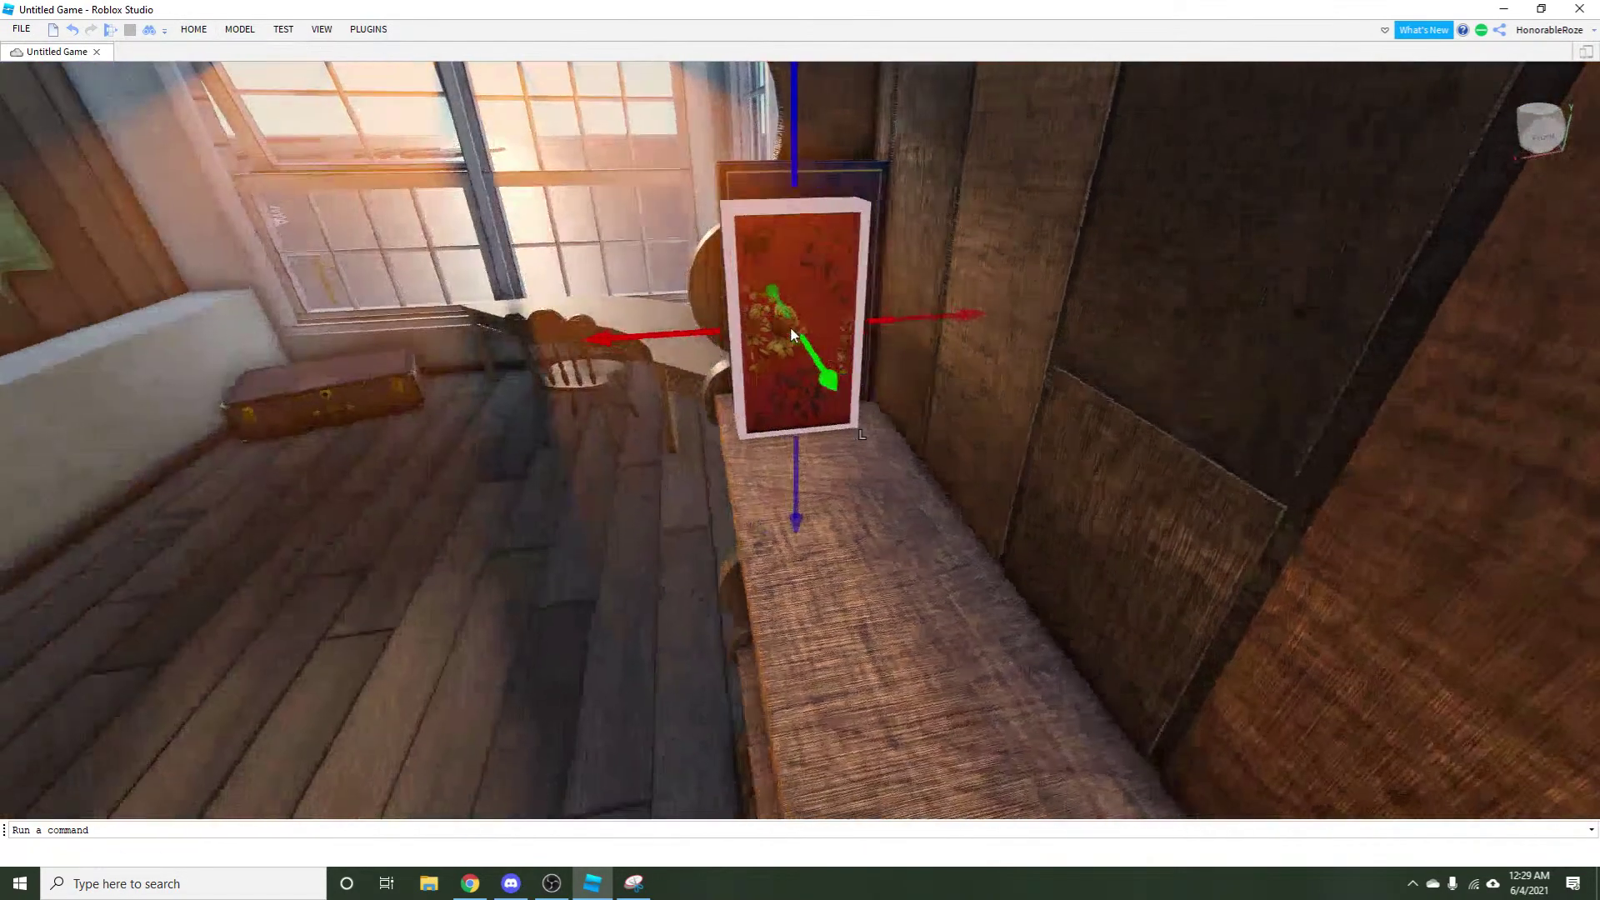
{"action": "right_click", "coordinate": [945, 326]}
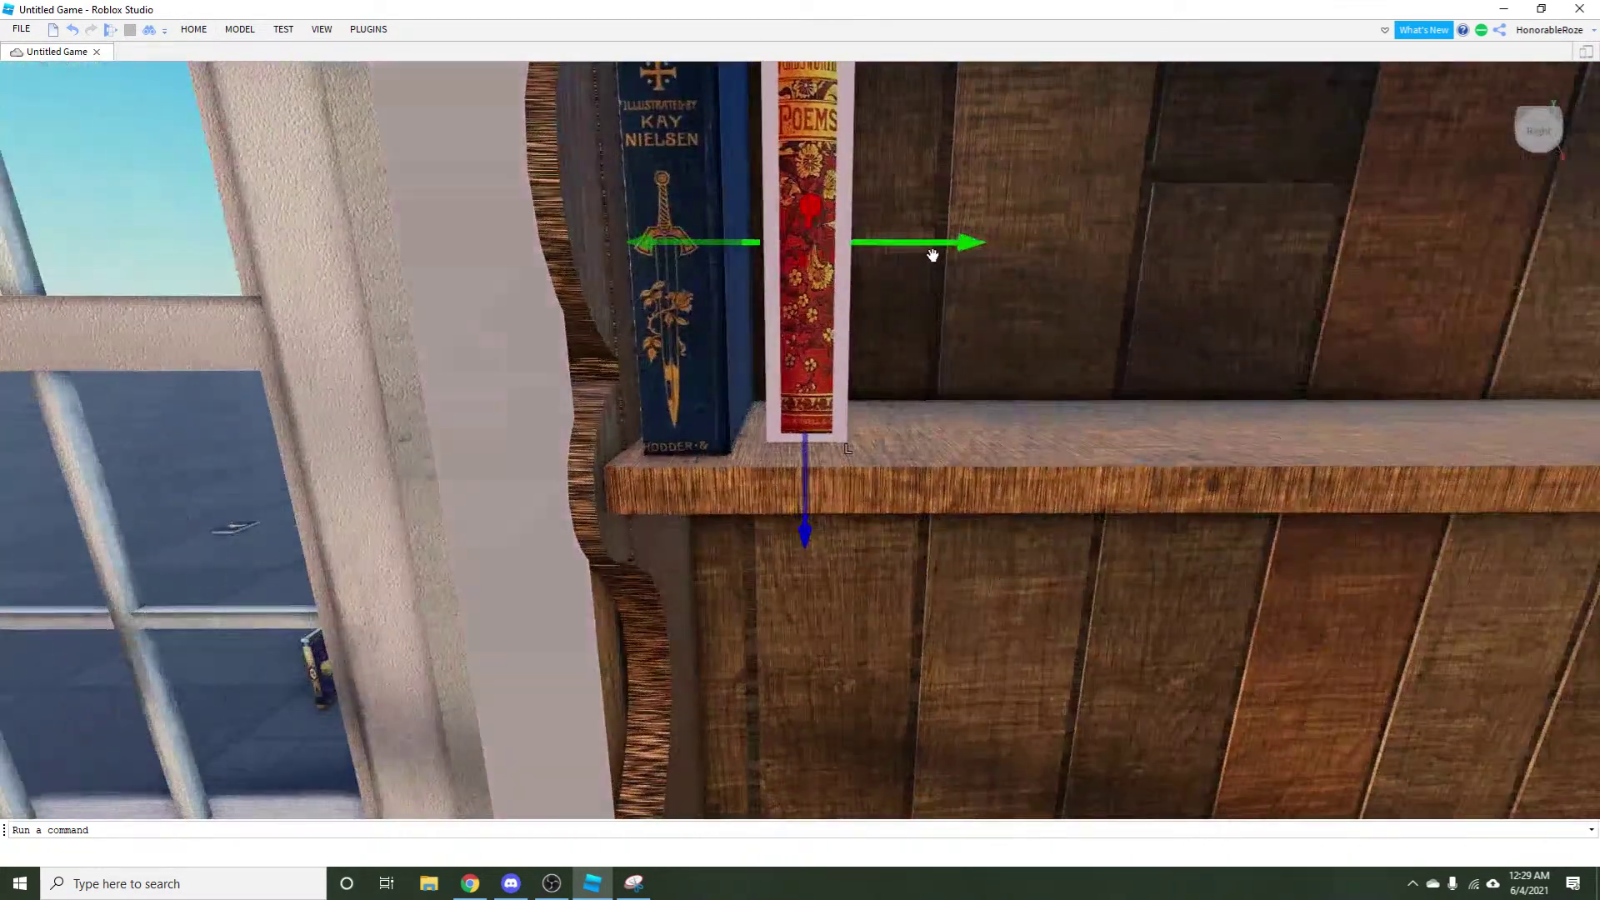
{"action": "left_click_drag", "start_coordinate": [931, 248], "coordinate": [921, 244]}
Rotate the red book so its spine faces out.
{"action": "left_click", "coordinate": [239, 29]}
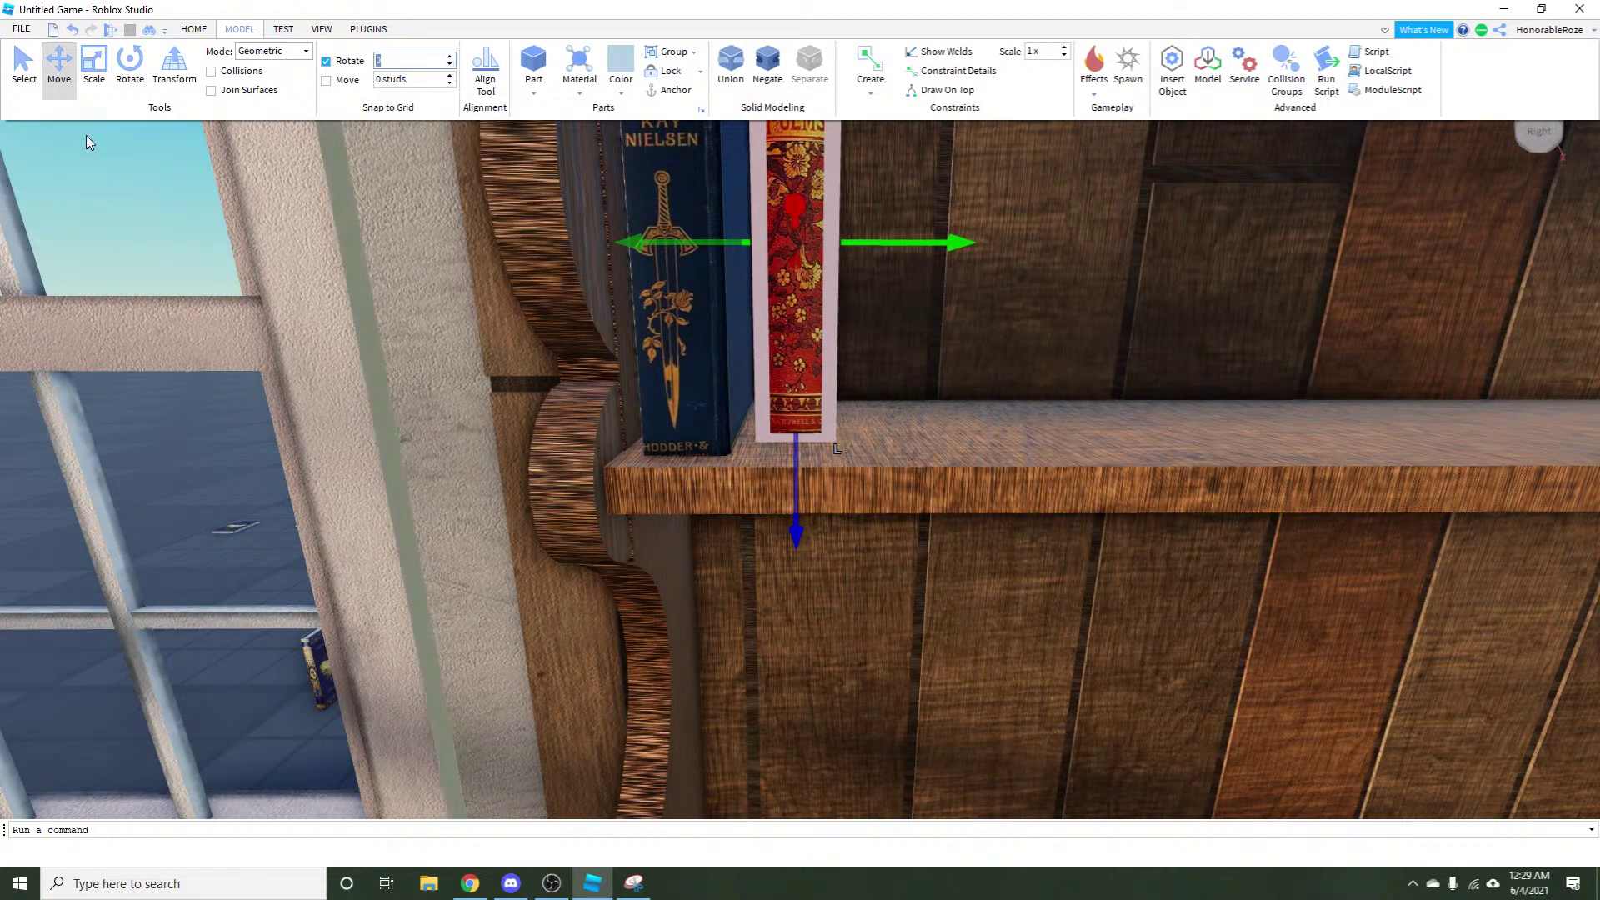
{"action": "left_click", "coordinate": [130, 62]}
{"action": "scroll", "coordinate": [762, 287], "scroll_direction": "down", "scroll_amount": 3}
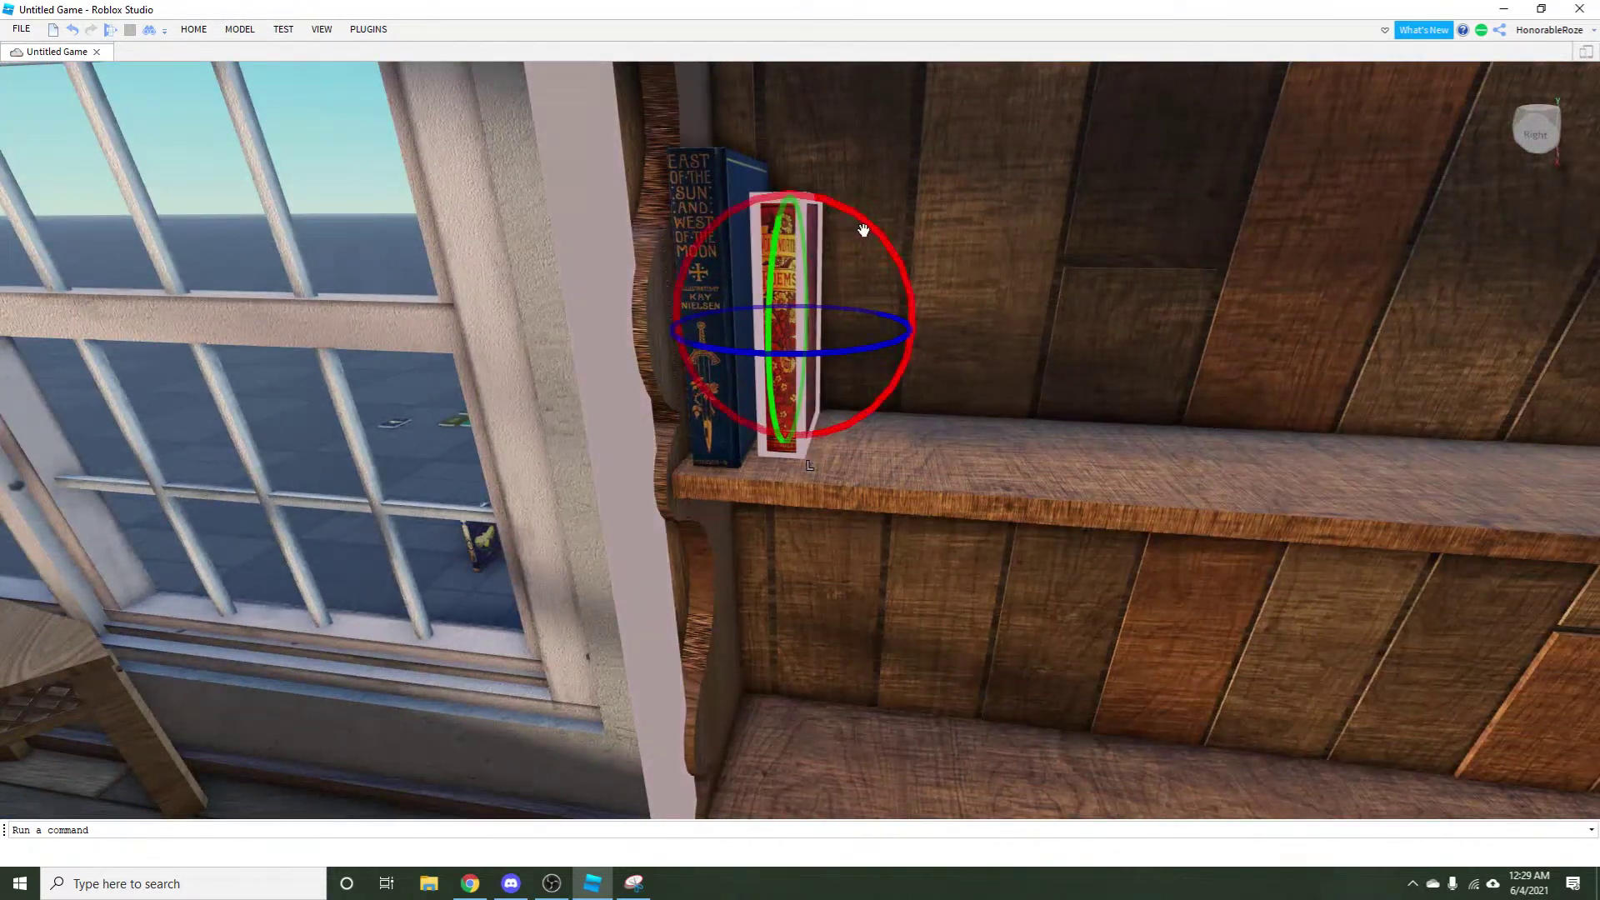
{"action": "left_click_drag", "start_coordinate": [864, 228], "coordinate": [853, 223]}
{"action": "key", "text": "e"}
{"action": "key", "text": "w"}
Slide the red book deeper onto the shelf, then pull back to view the whole bookshelf.
{"action": "left_click", "coordinate": [193, 30]}
{"action": "left_click", "coordinate": [165, 67]}
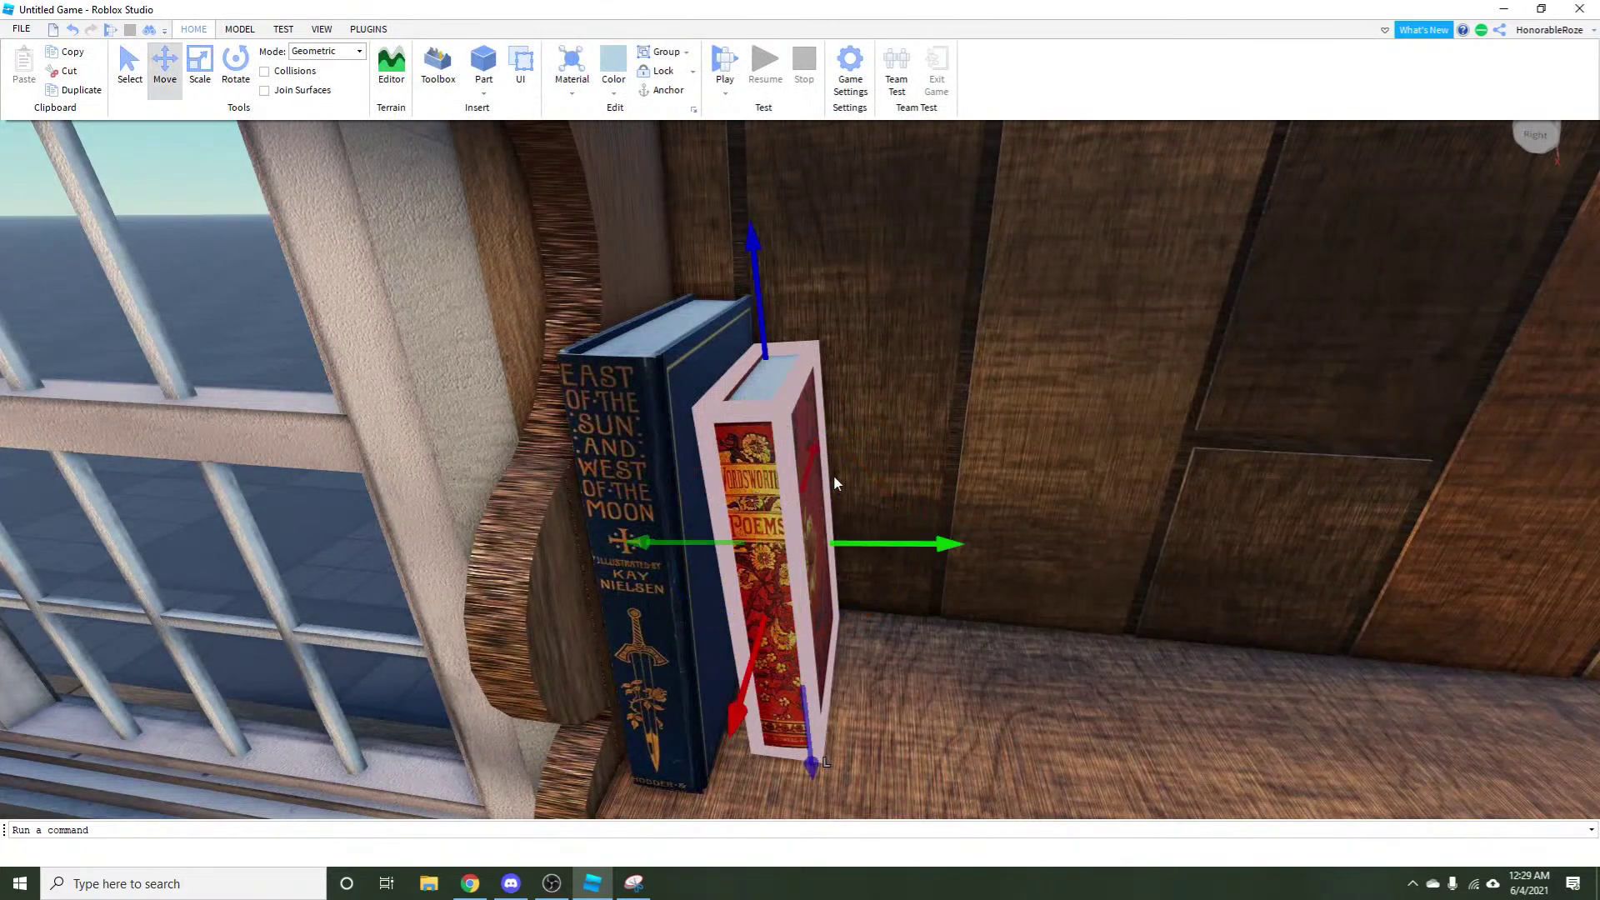
{"action": "key", "text": "d"}
{"action": "left_click_drag", "start_coordinate": [826, 466], "coordinate": [841, 477]}
{"action": "key", "text": "a"}
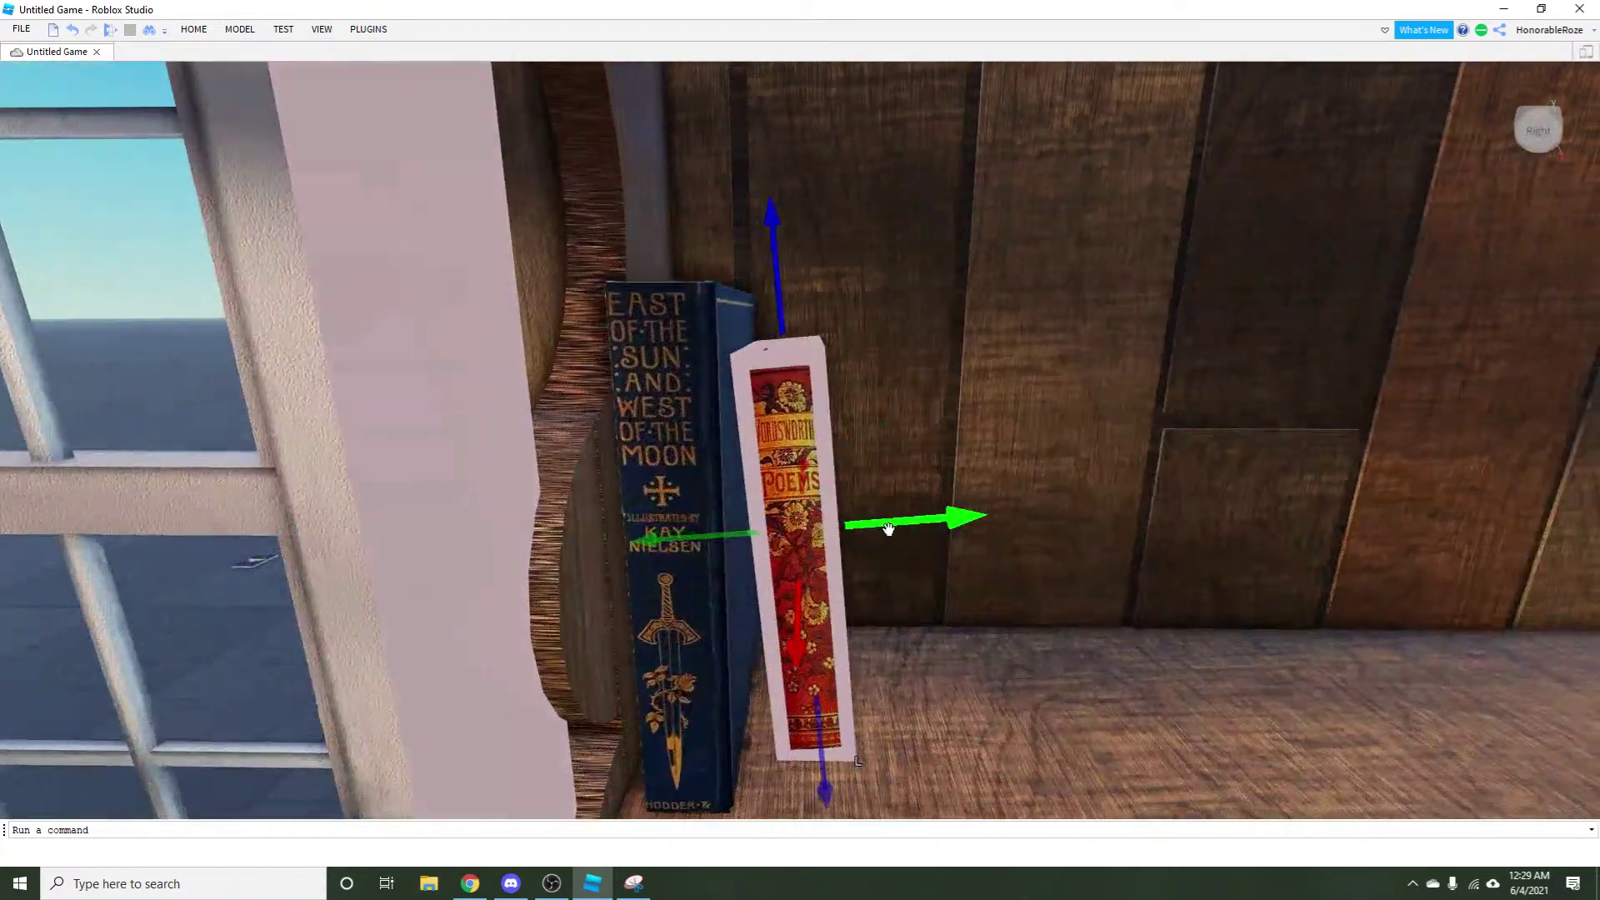
{"action": "key", "text": "s"}
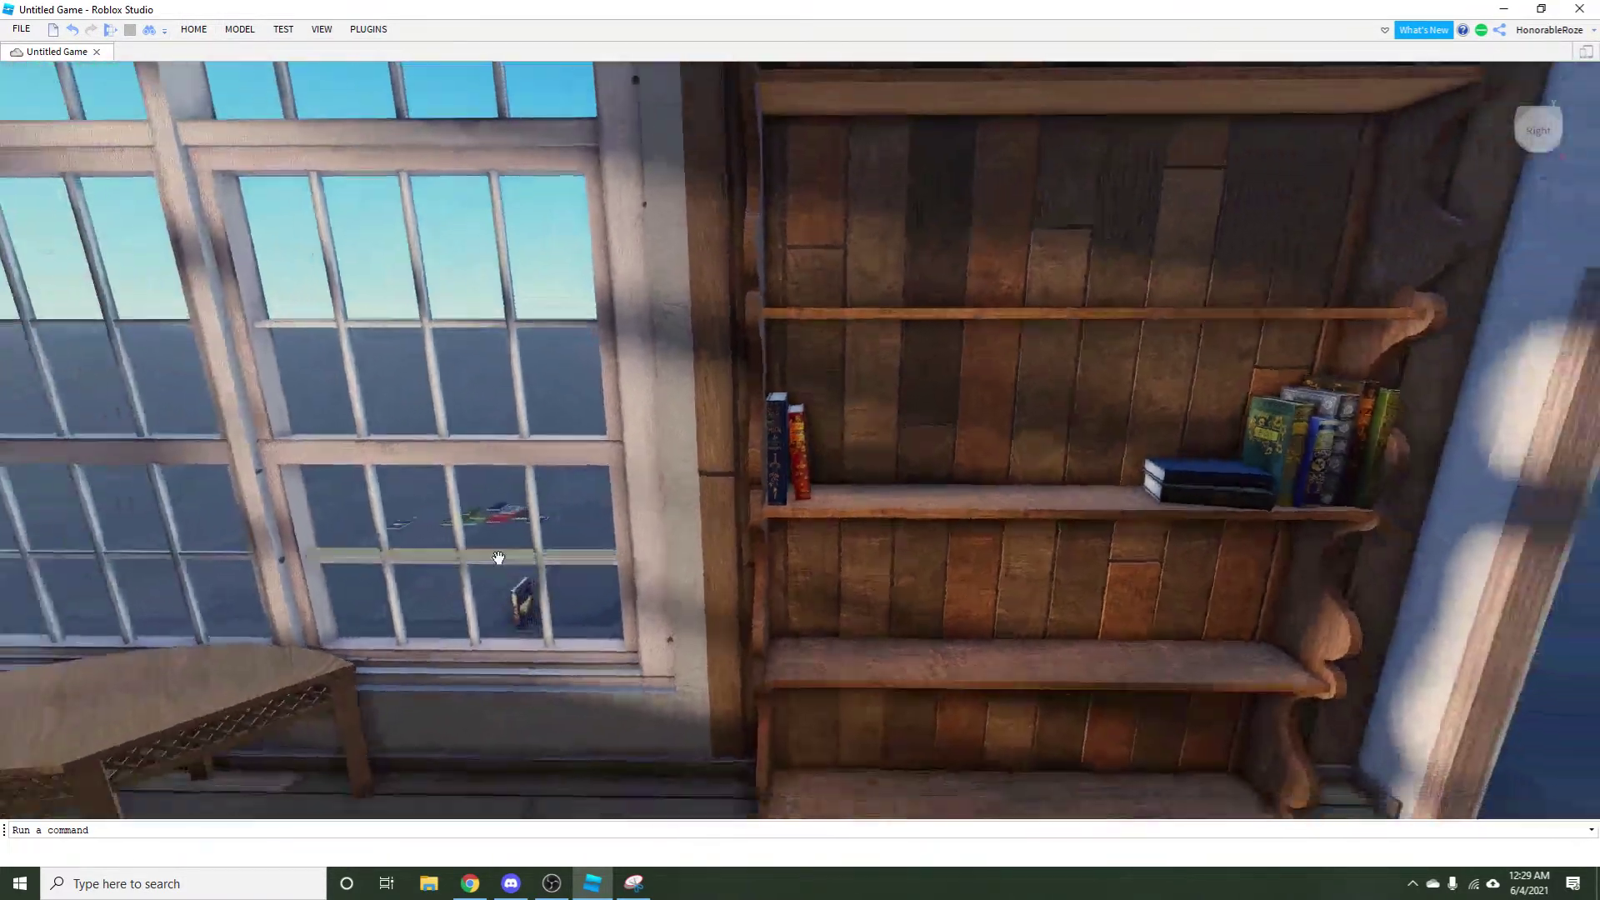
{"action": "key", "text": "d"}
{"action": "key", "text": "w"}
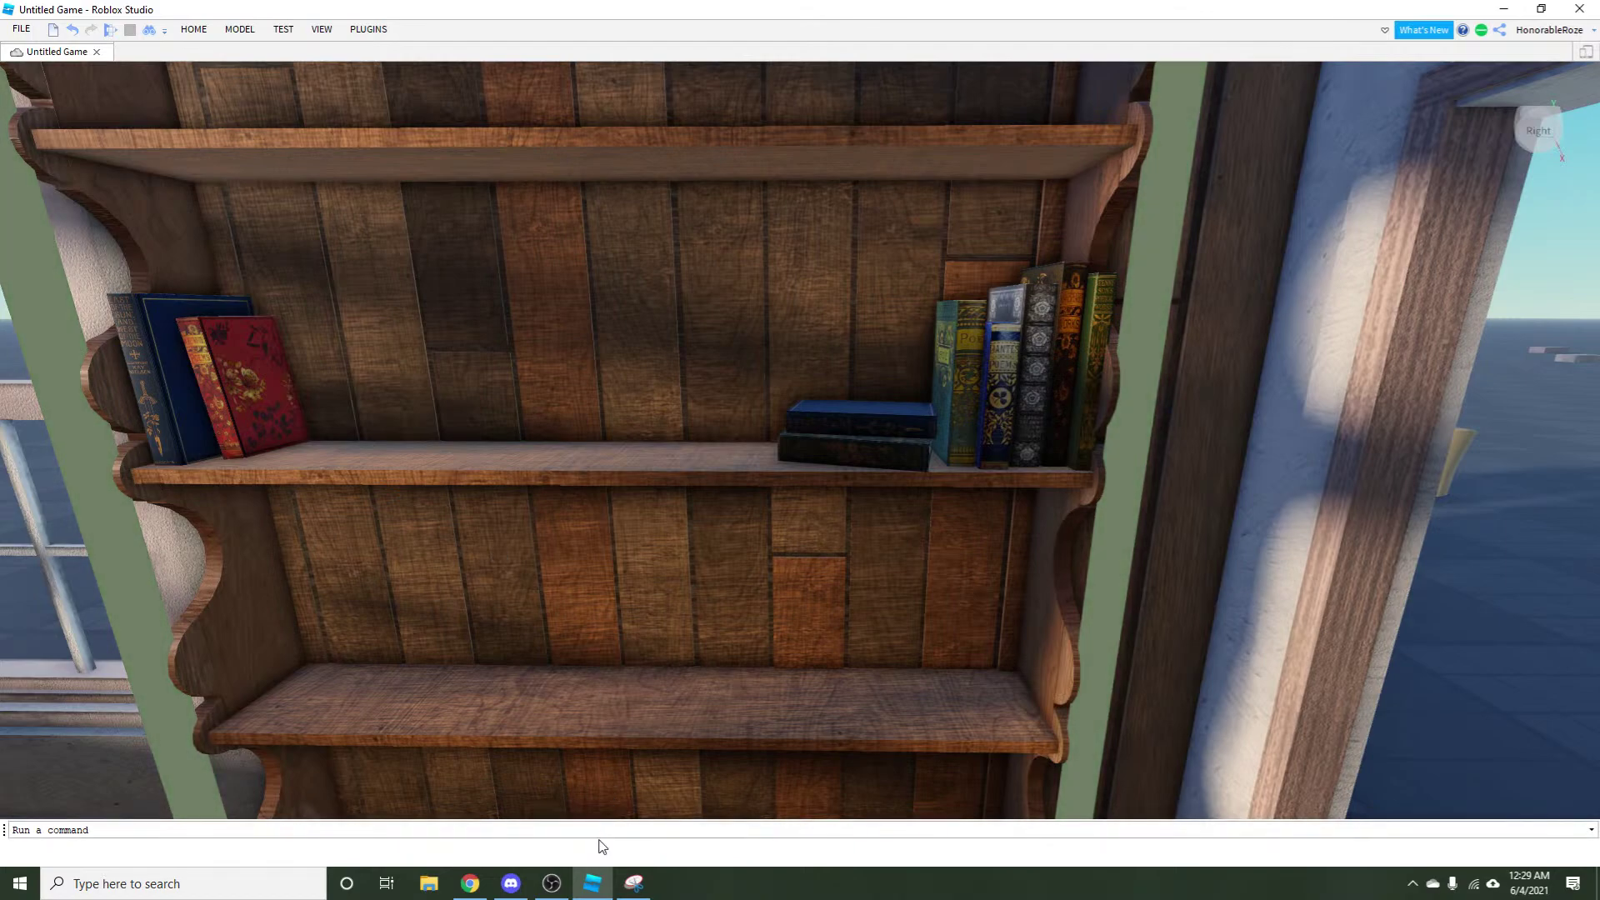
{"action": "key", "text": "alt+Tab"}
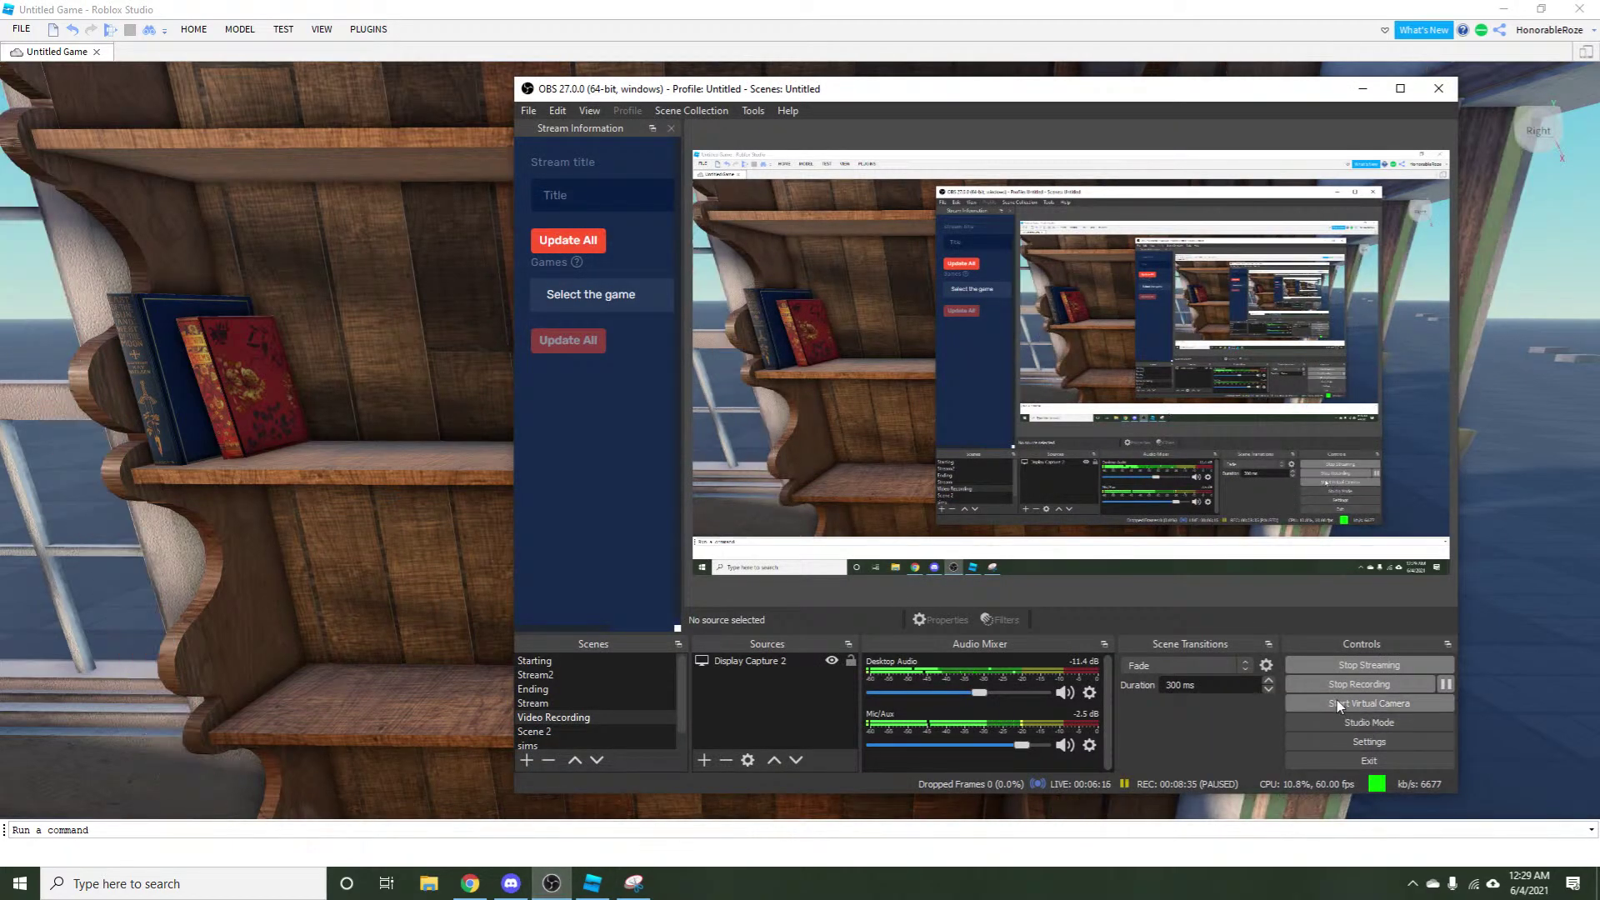
{"action": "left_click", "coordinate": [1445, 683]}
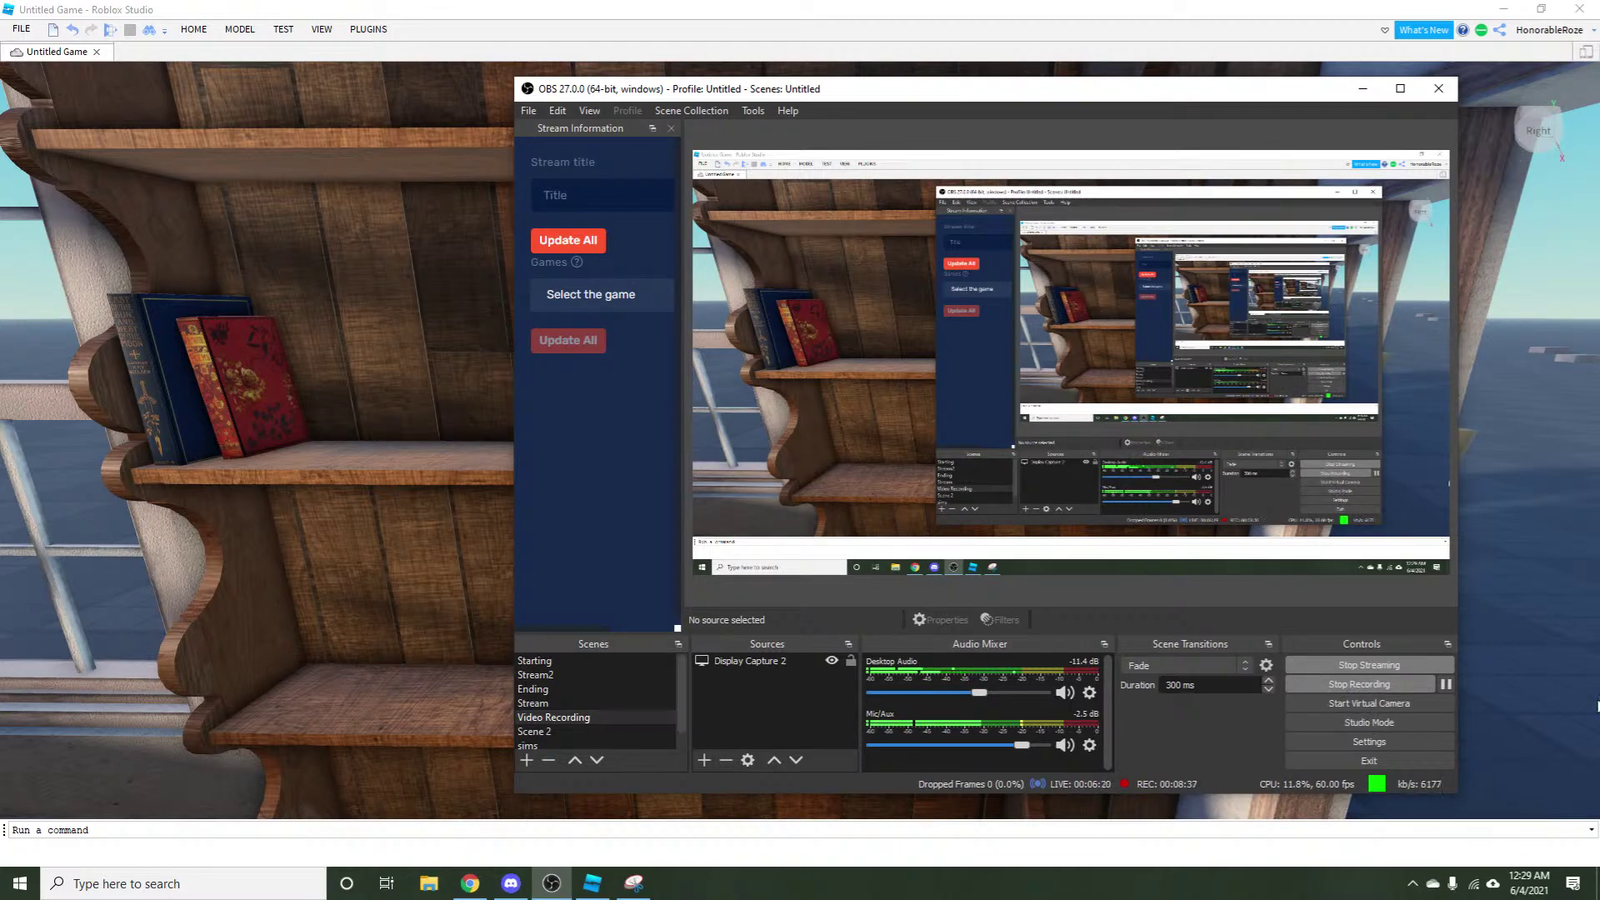
{"action": "left_click", "coordinate": [1551, 730]}
Select the stacked blue books plus the upright Poe, Dante, Works and Tennyson books.
{"action": "scroll", "coordinate": [864, 600], "scroll_direction": "down", "scroll_amount": 3}
{"action": "scroll", "coordinate": [599, 589], "scroll_direction": "up", "scroll_amount": 4}
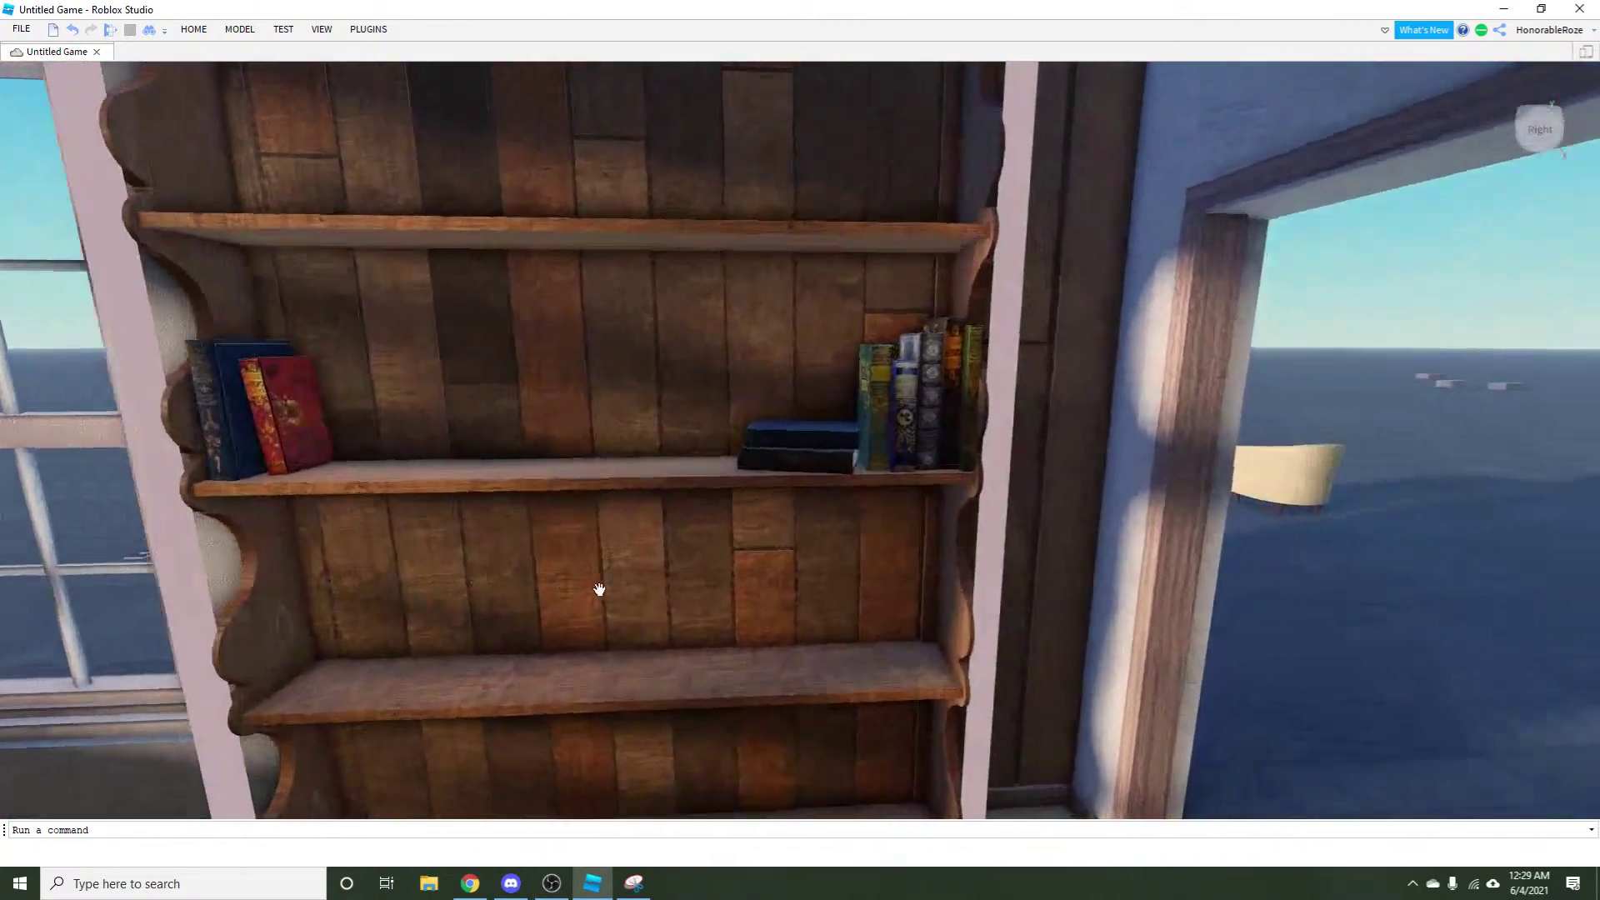
{"action": "scroll", "coordinate": [1107, 635], "scroll_direction": "up", "scroll_amount": 2}
{"action": "scroll", "coordinate": [842, 350], "scroll_direction": "up", "scroll_amount": 5}
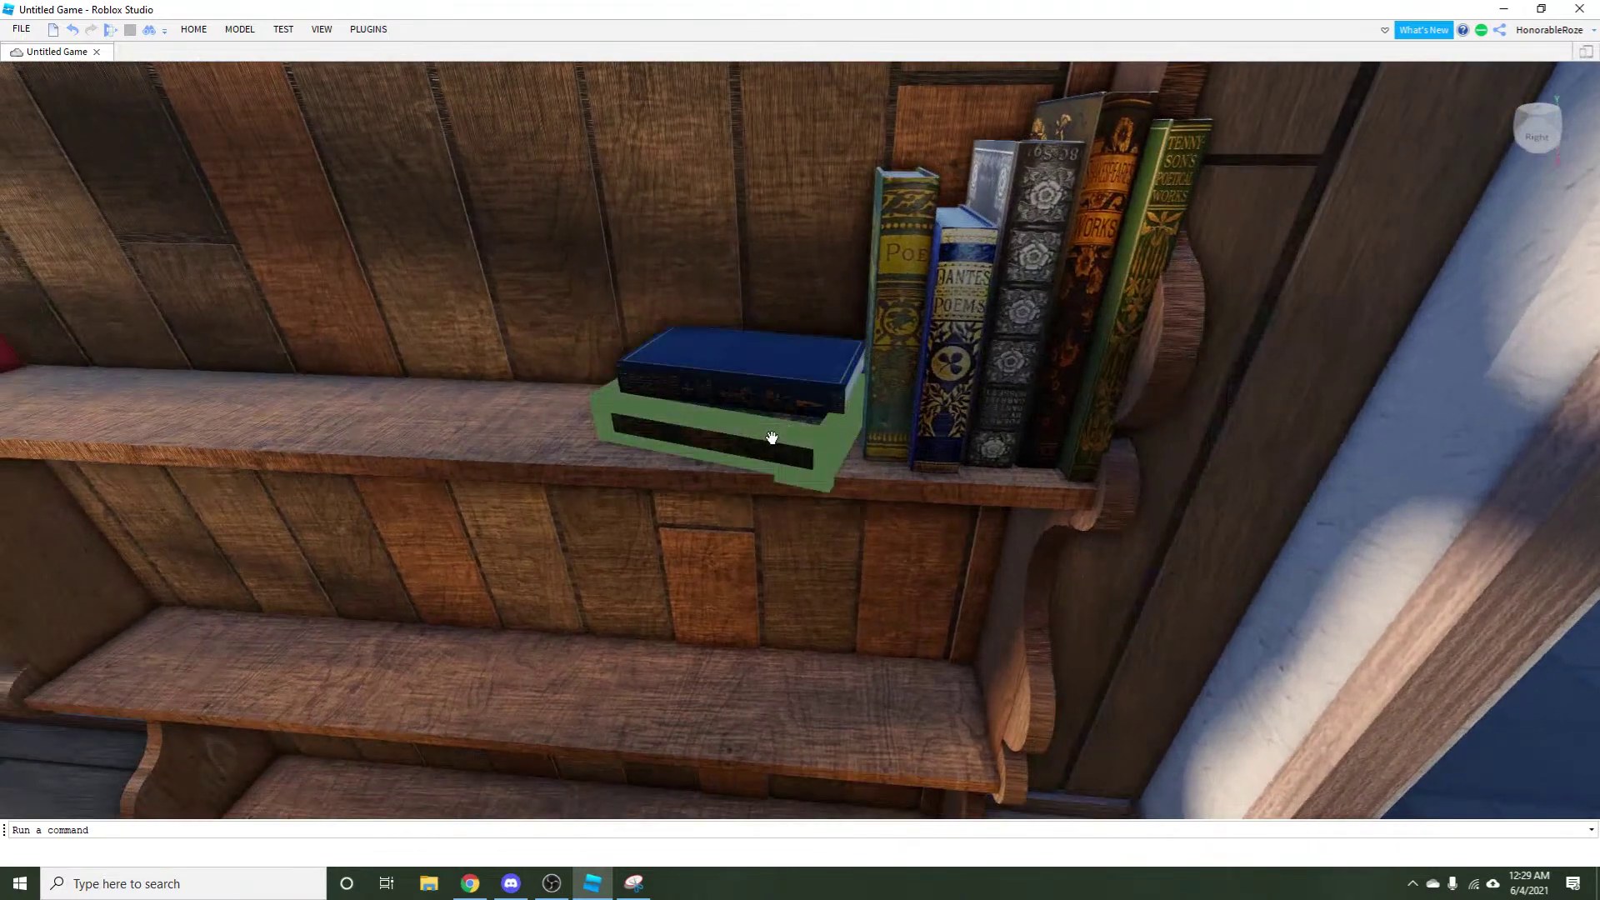
{"action": "left_click", "coordinate": [771, 437]}
{"action": "key", "text": "ctrl+2"}
{"action": "left_click", "coordinate": [904, 316], "text": "ctrl"}
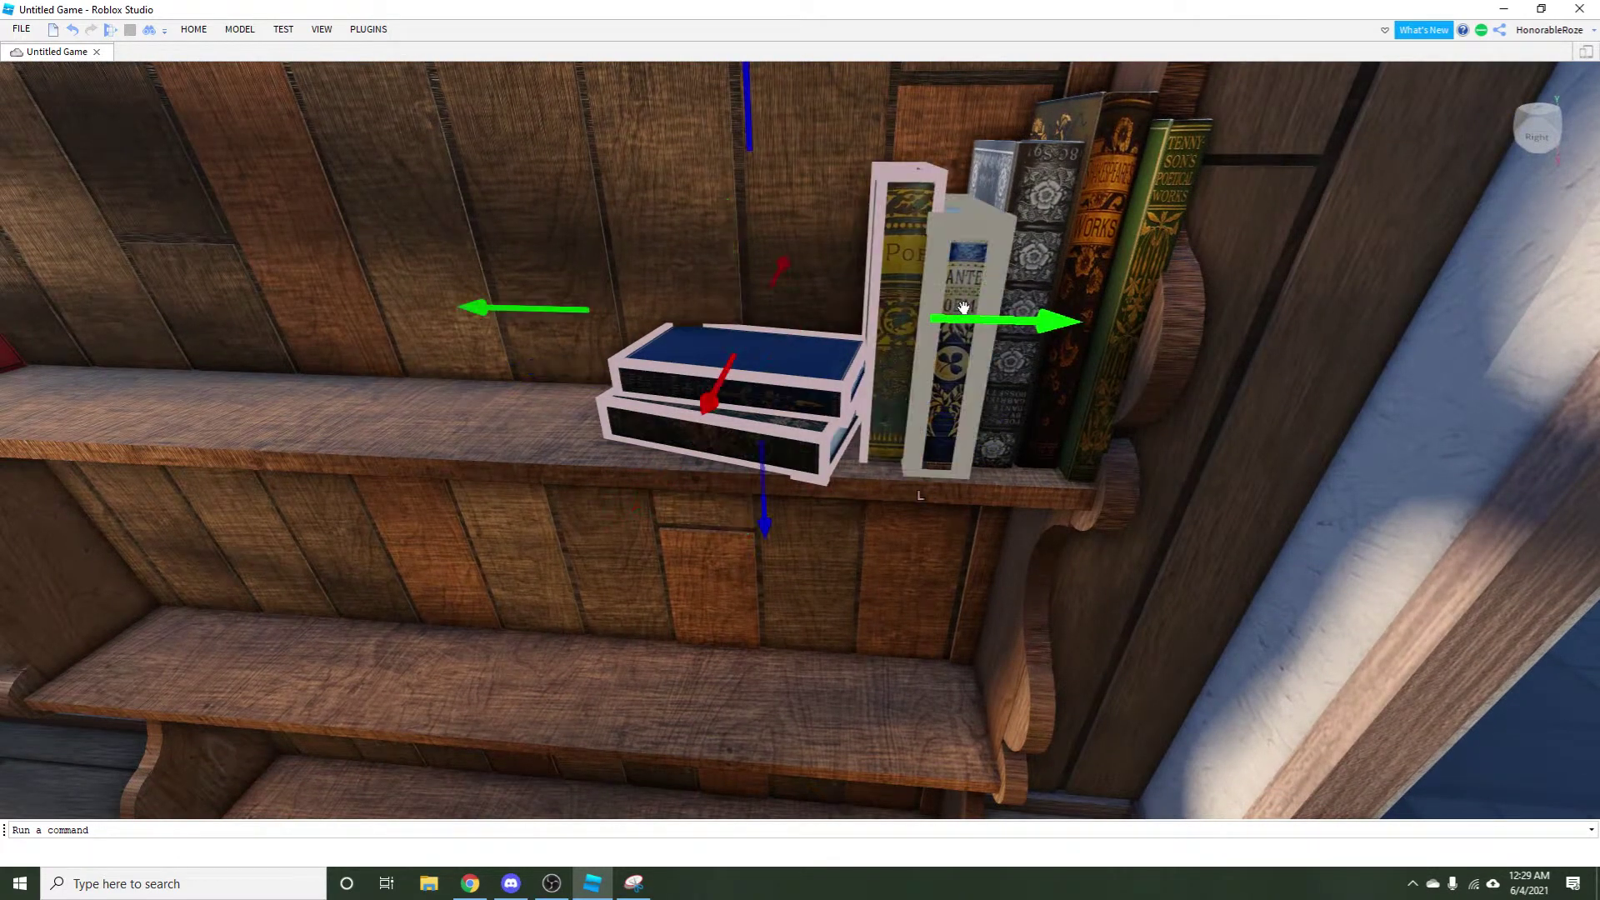
{"action": "left_click", "coordinate": [963, 308], "text": "ctrl"}
{"action": "left_click", "coordinate": [1012, 309], "text": "ctrl"}
{"action": "left_click", "coordinate": [1071, 310], "text": "ctrl"}
{"action": "left_click", "coordinate": [1117, 286], "text": "ctrl"}
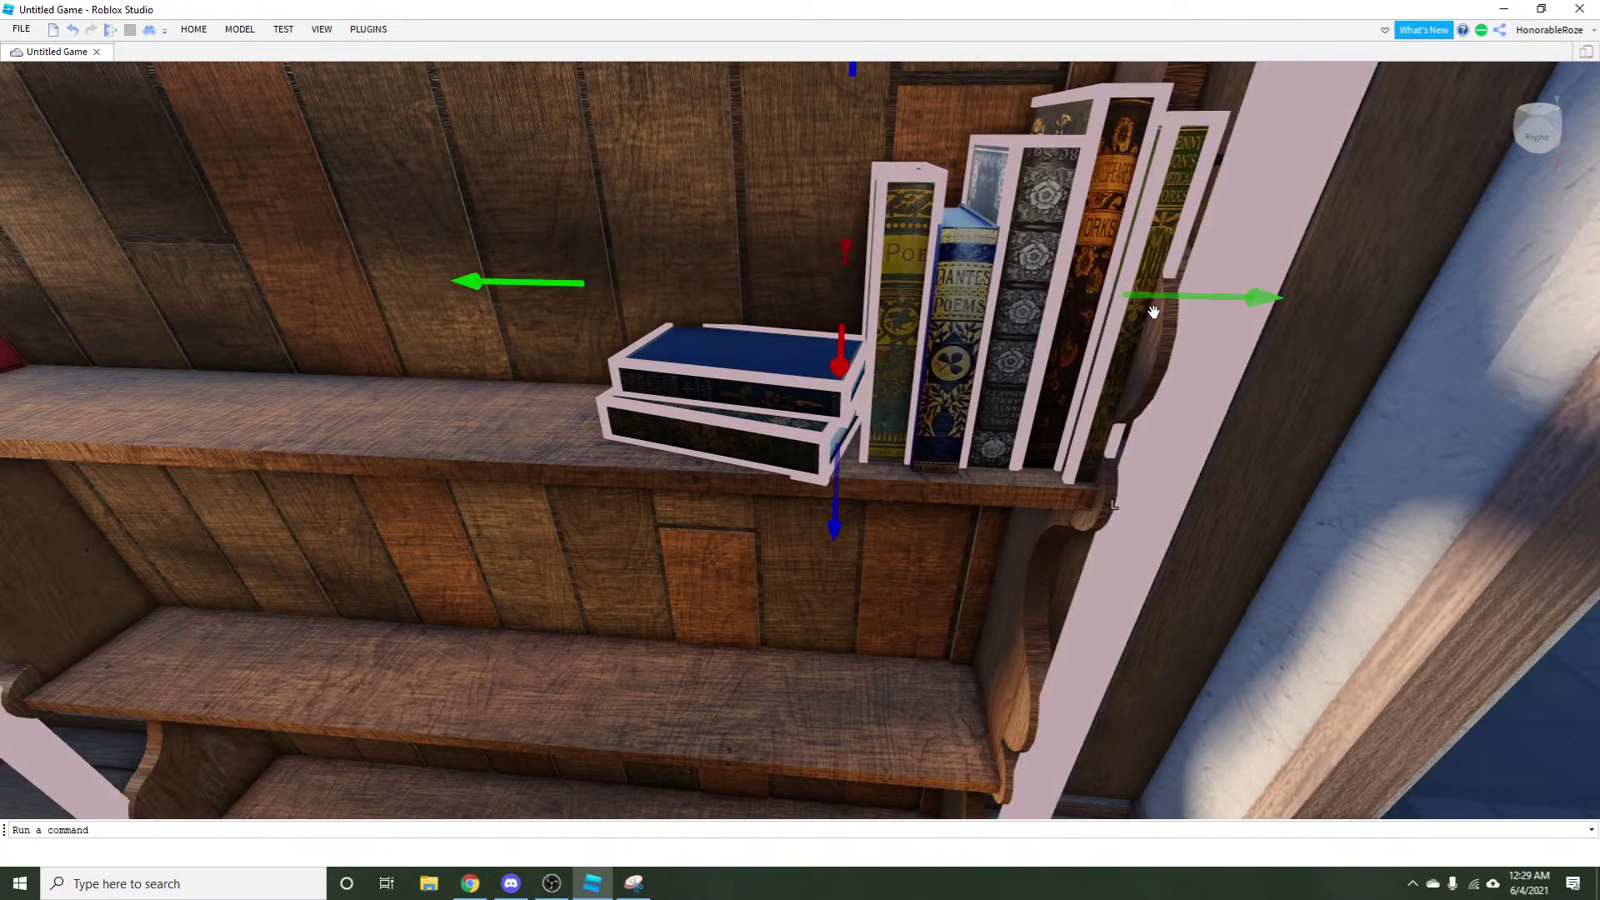
Slide the selected books, including Poe, along the shelf with the Move arrow.
{"action": "left_click_drag", "start_coordinate": [1194, 297], "coordinate": [1212, 298]}
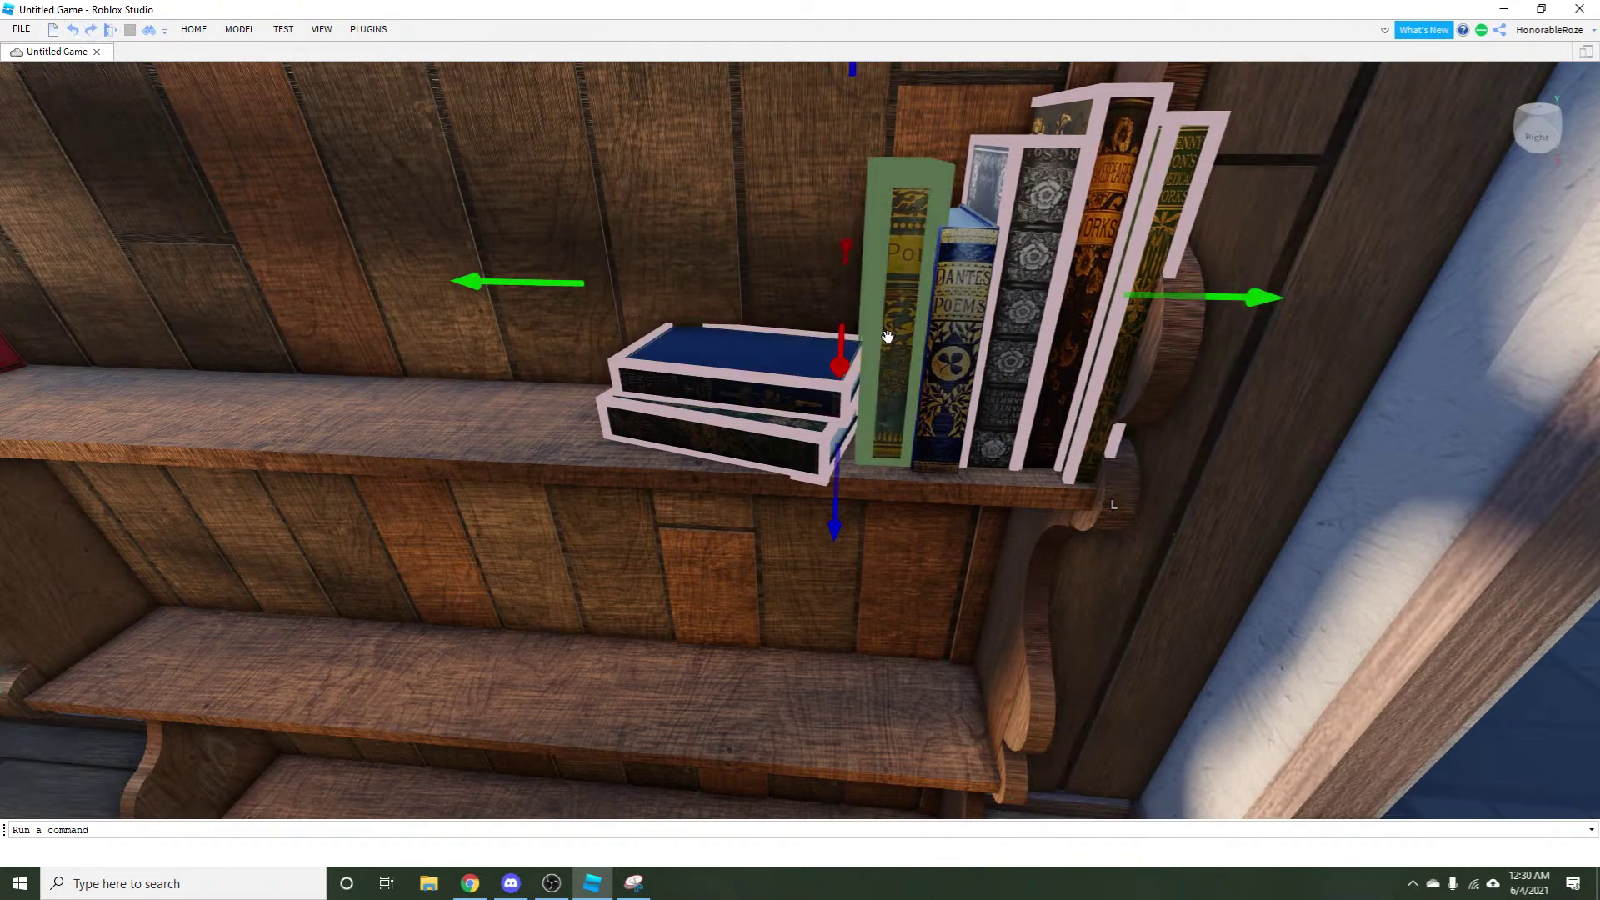
{"action": "left_click", "coordinate": [887, 336], "text": "ctrl"}
{"action": "left_click_drag", "start_coordinate": [1255, 306], "coordinate": [1239, 297]}
Select the blue and red books at the left end and resize them with Scale.
{"action": "scroll", "coordinate": [1258, 383], "scroll_direction": "down", "scroll_amount": 5}
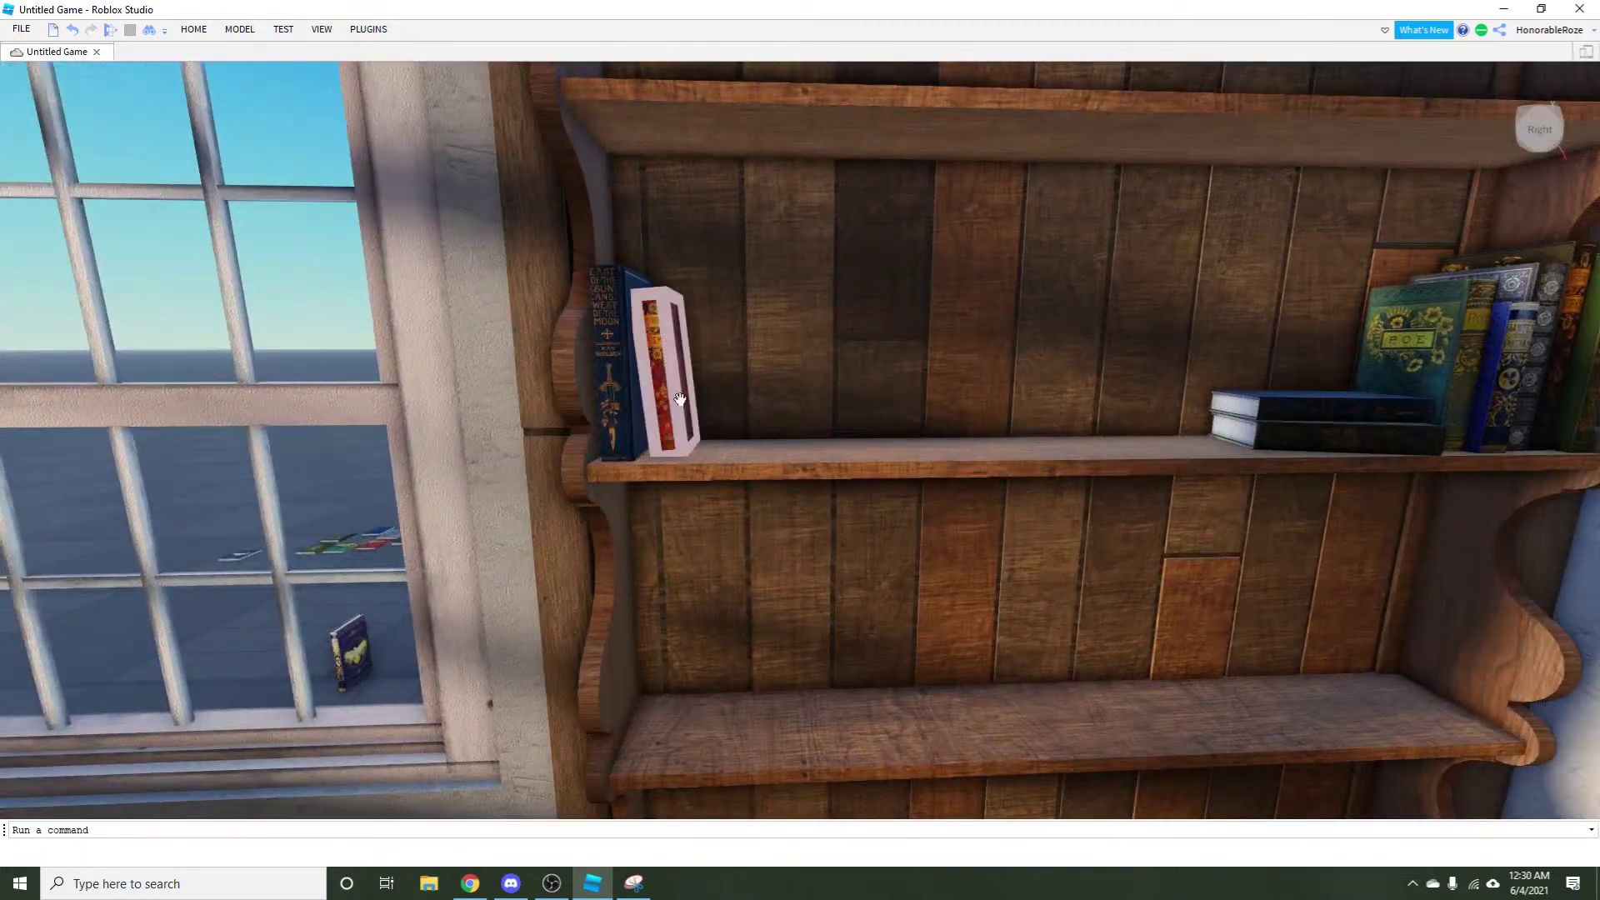
{"action": "left_click", "coordinate": [651, 381]}
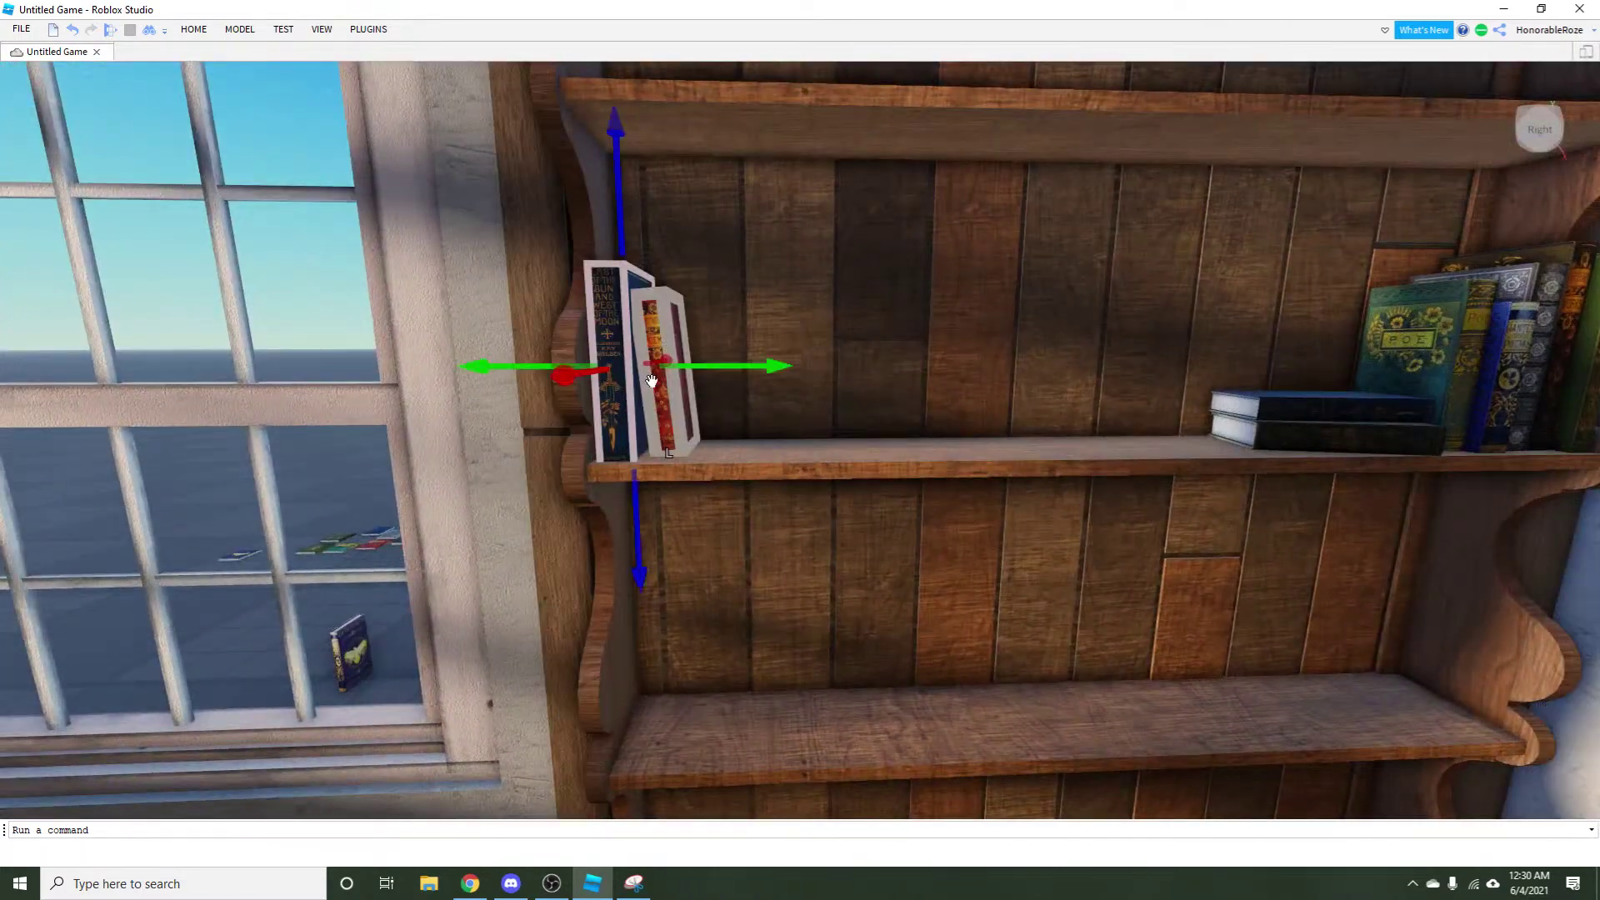
{"action": "left_click_drag", "start_coordinate": [673, 402], "coordinate": [212, 119]}
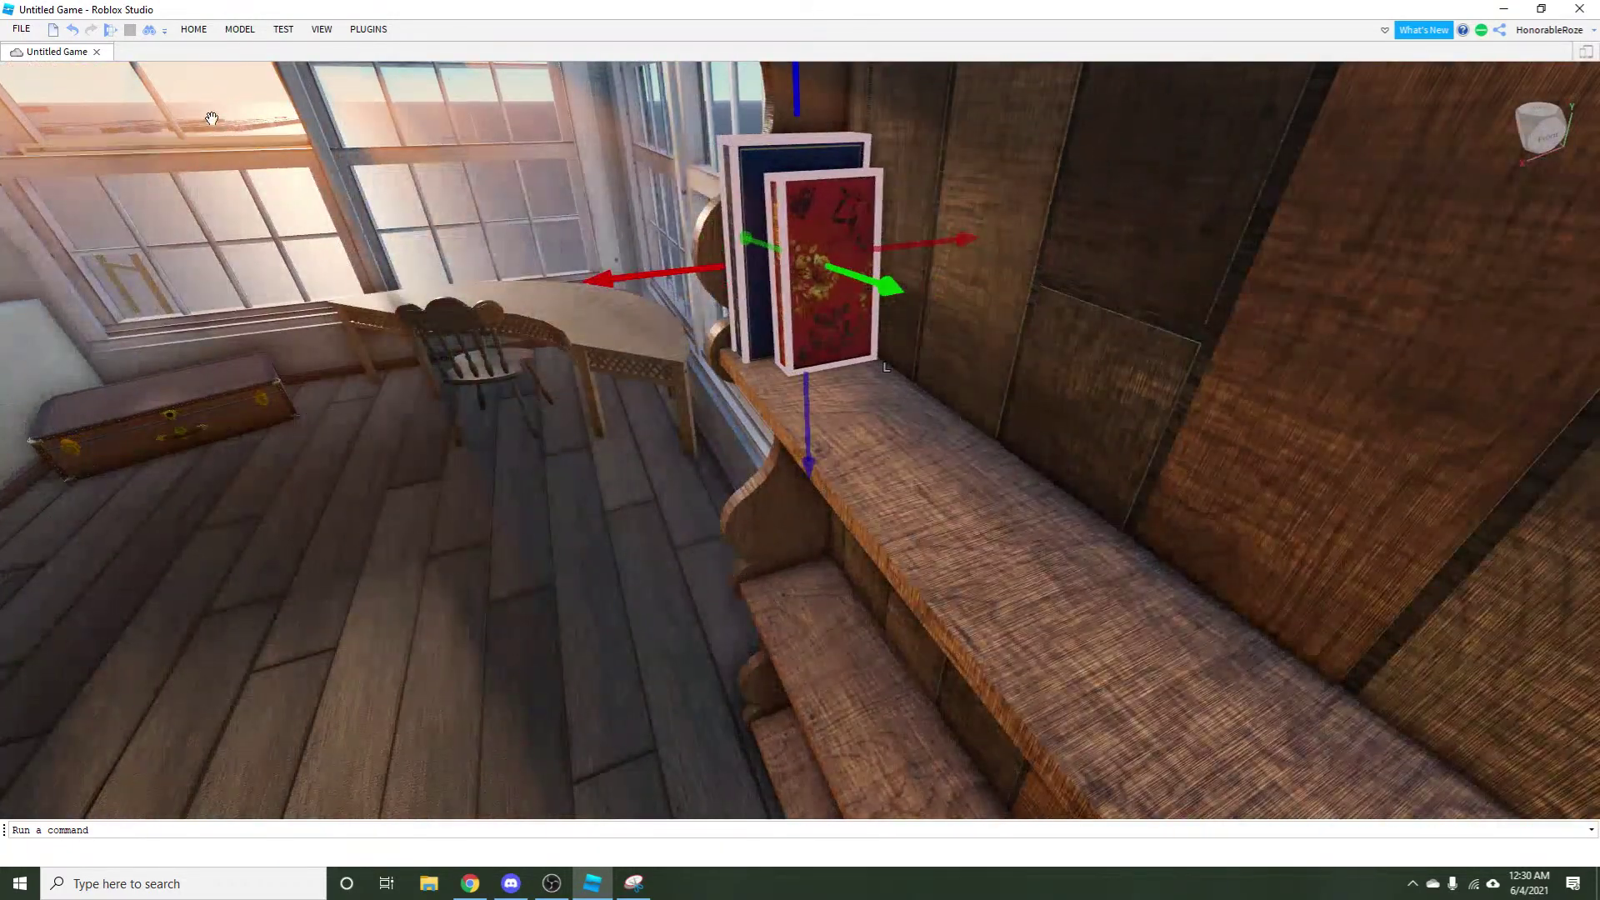
{"action": "left_click", "coordinate": [193, 28]}
{"action": "left_click", "coordinate": [200, 60]}
{"action": "scroll", "coordinate": [677, 179], "scroll_direction": "down", "scroll_amount": 3}
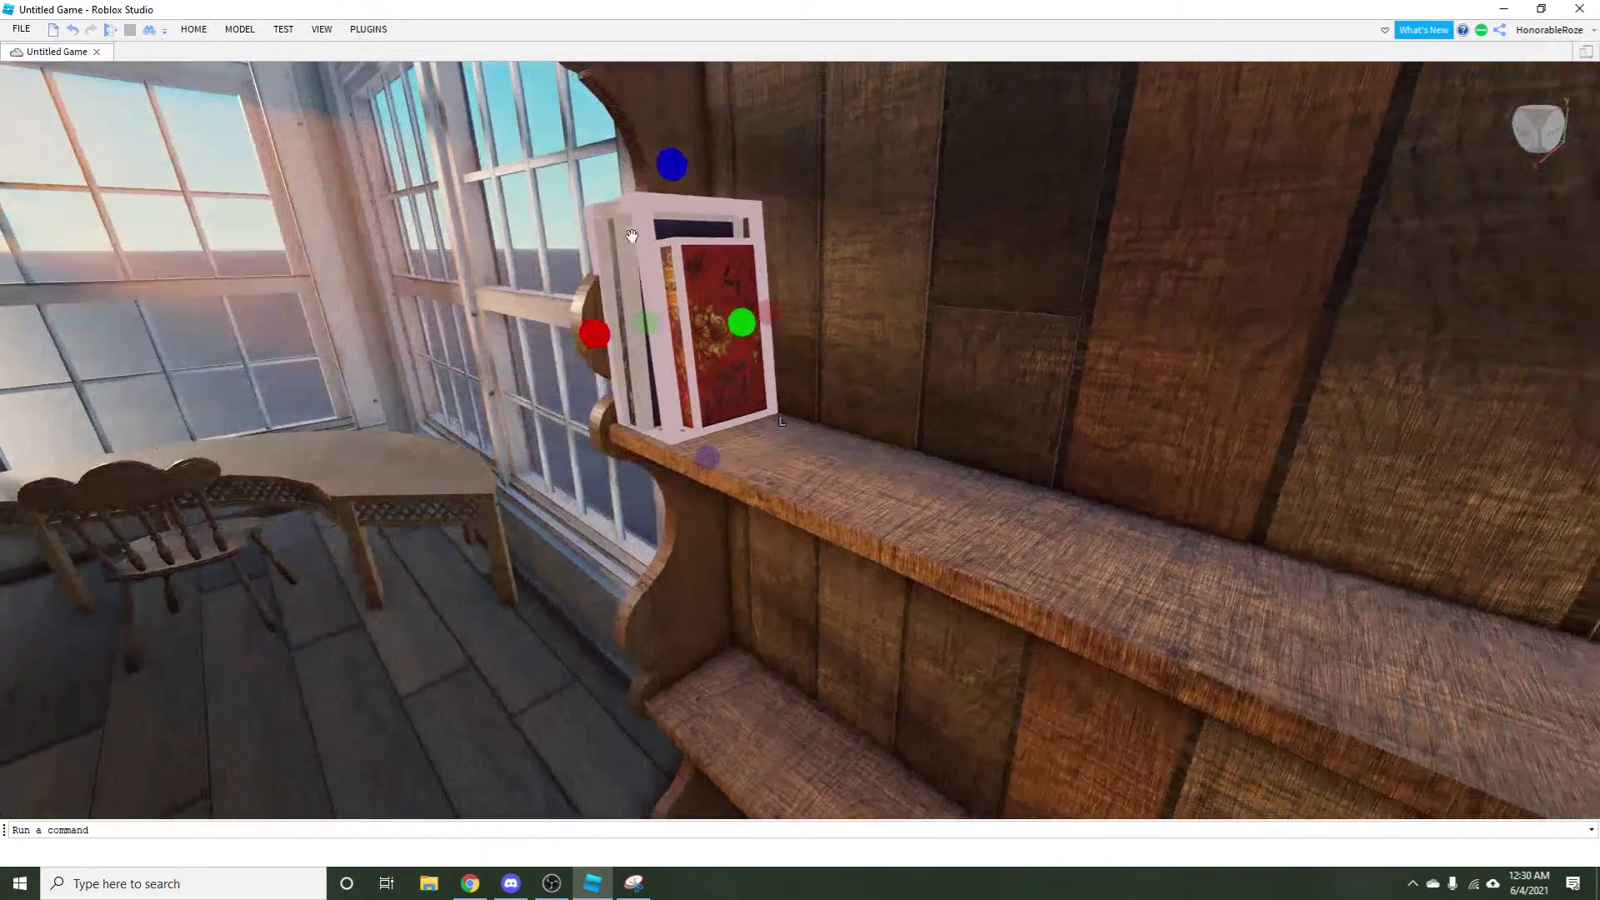
{"action": "left_click_drag", "start_coordinate": [678, 179], "coordinate": [633, 288]}
{"action": "key", "text": "d"}
{"action": "left_click", "coordinate": [412, 467]}
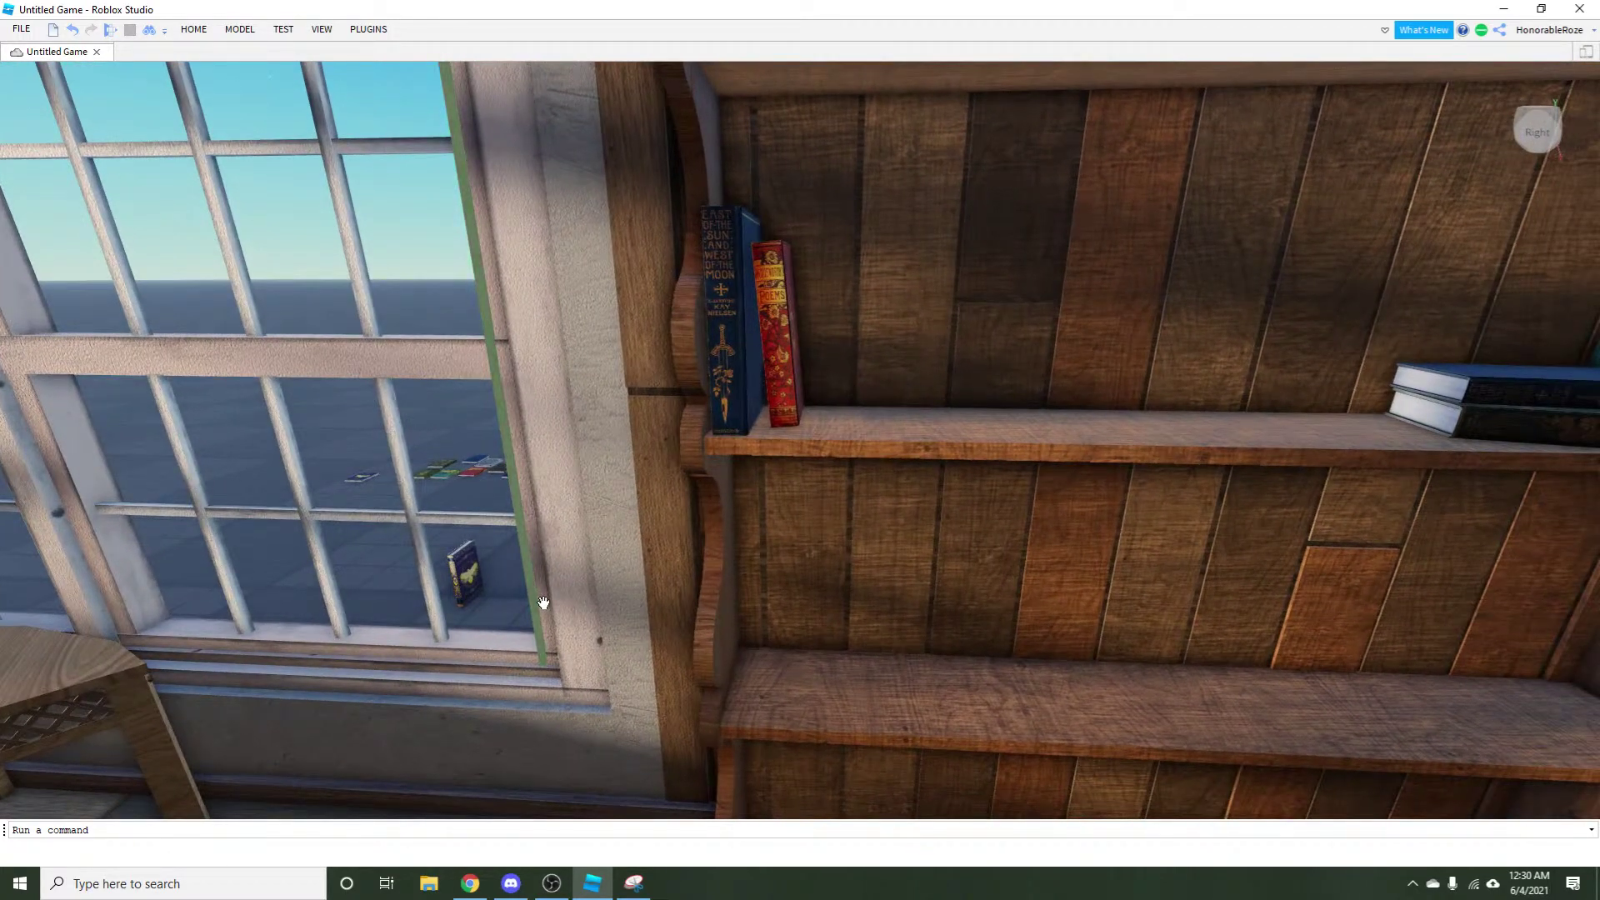
{"action": "key", "text": "s"}
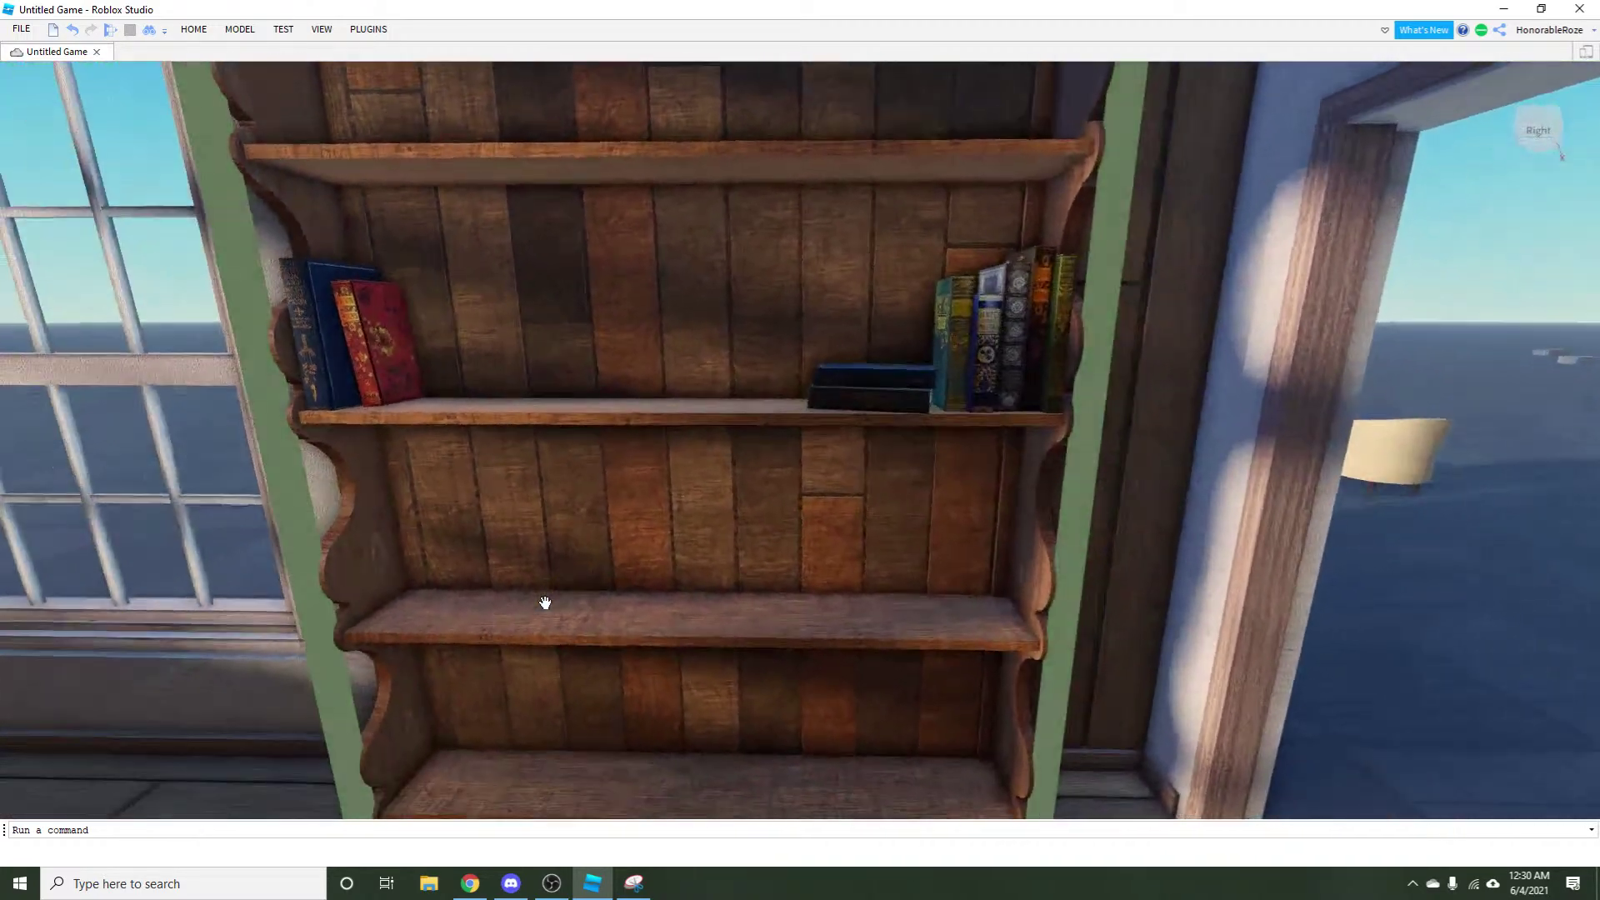
{"action": "key", "text": "w"}
{"action": "key", "text": "d"}
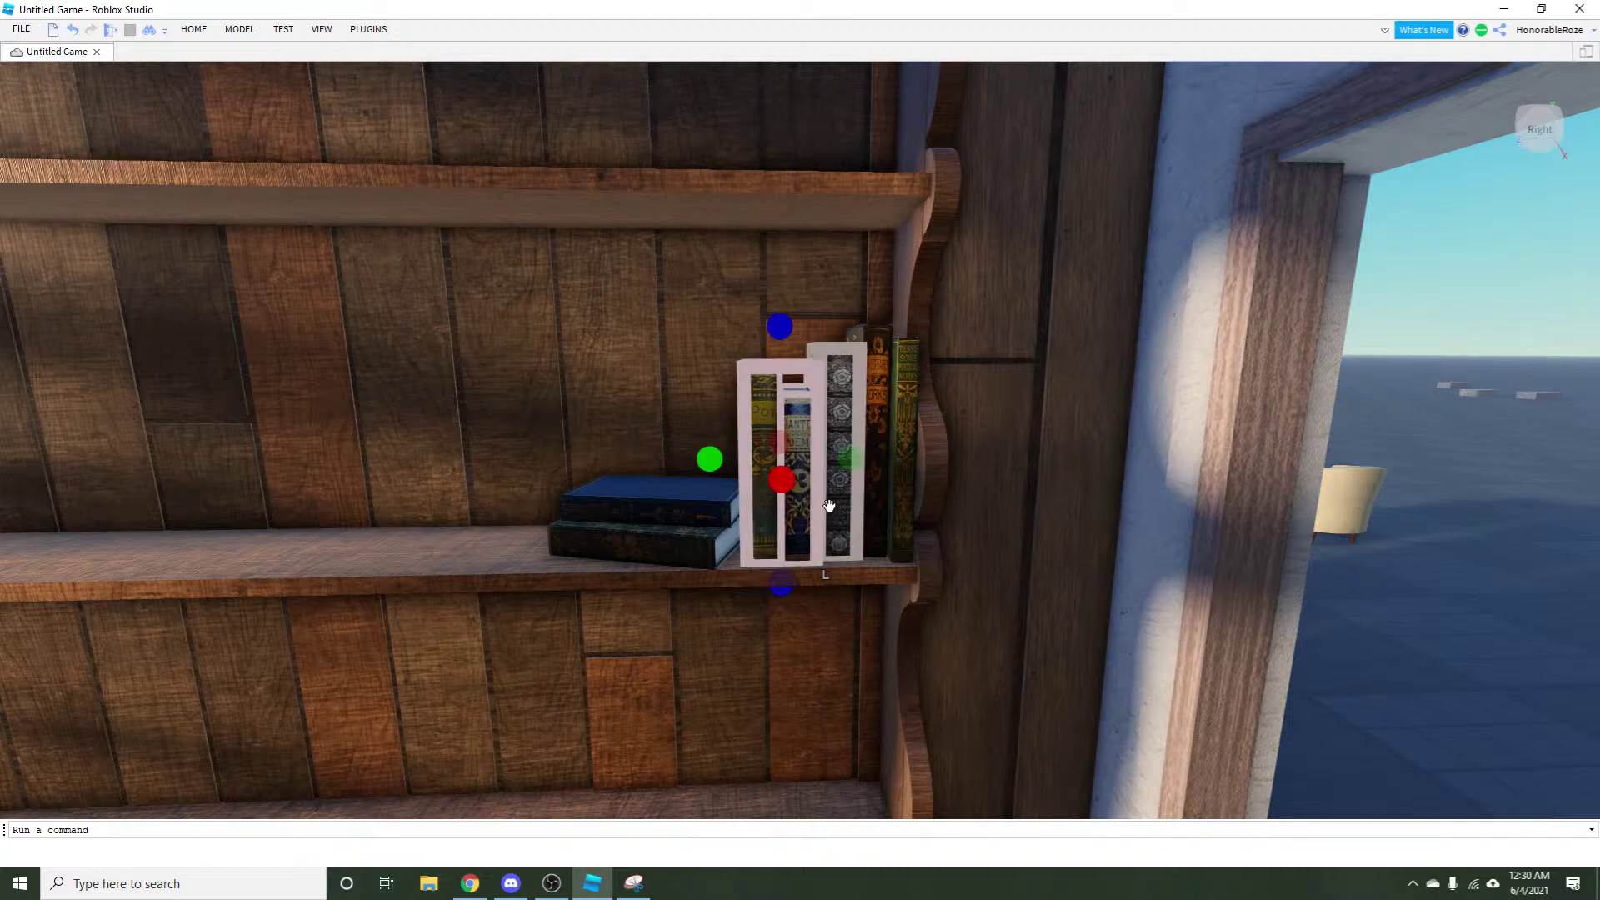
Finish moving the selected books with the Move tool and deselect them.
{"action": "left_click", "coordinate": [194, 29]}
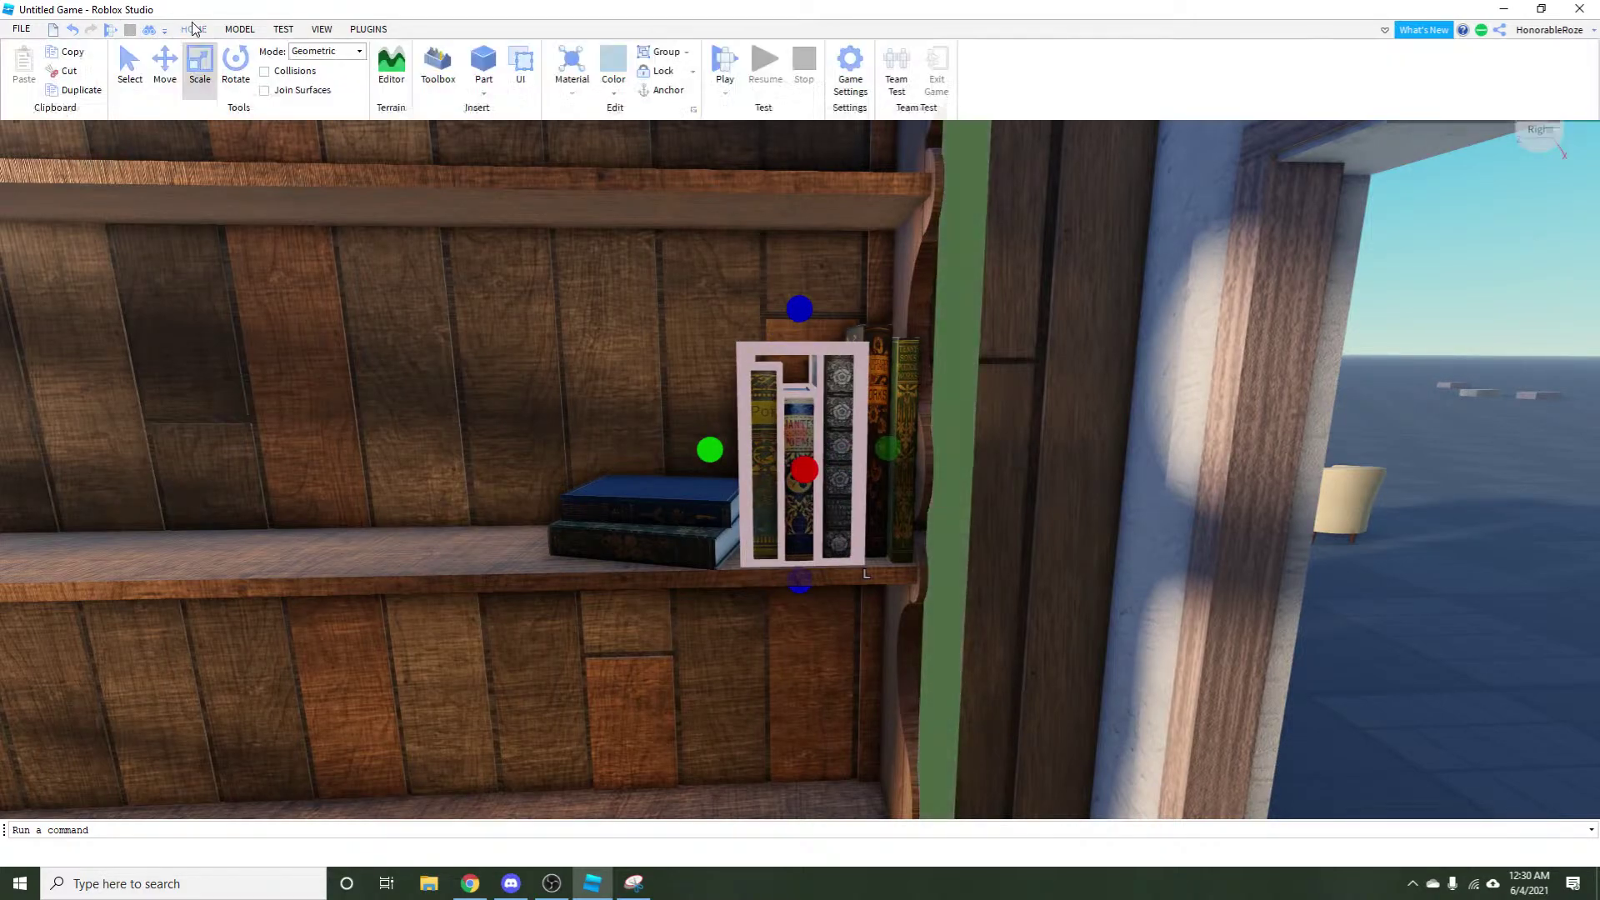
{"action": "left_click", "coordinate": [163, 67]}
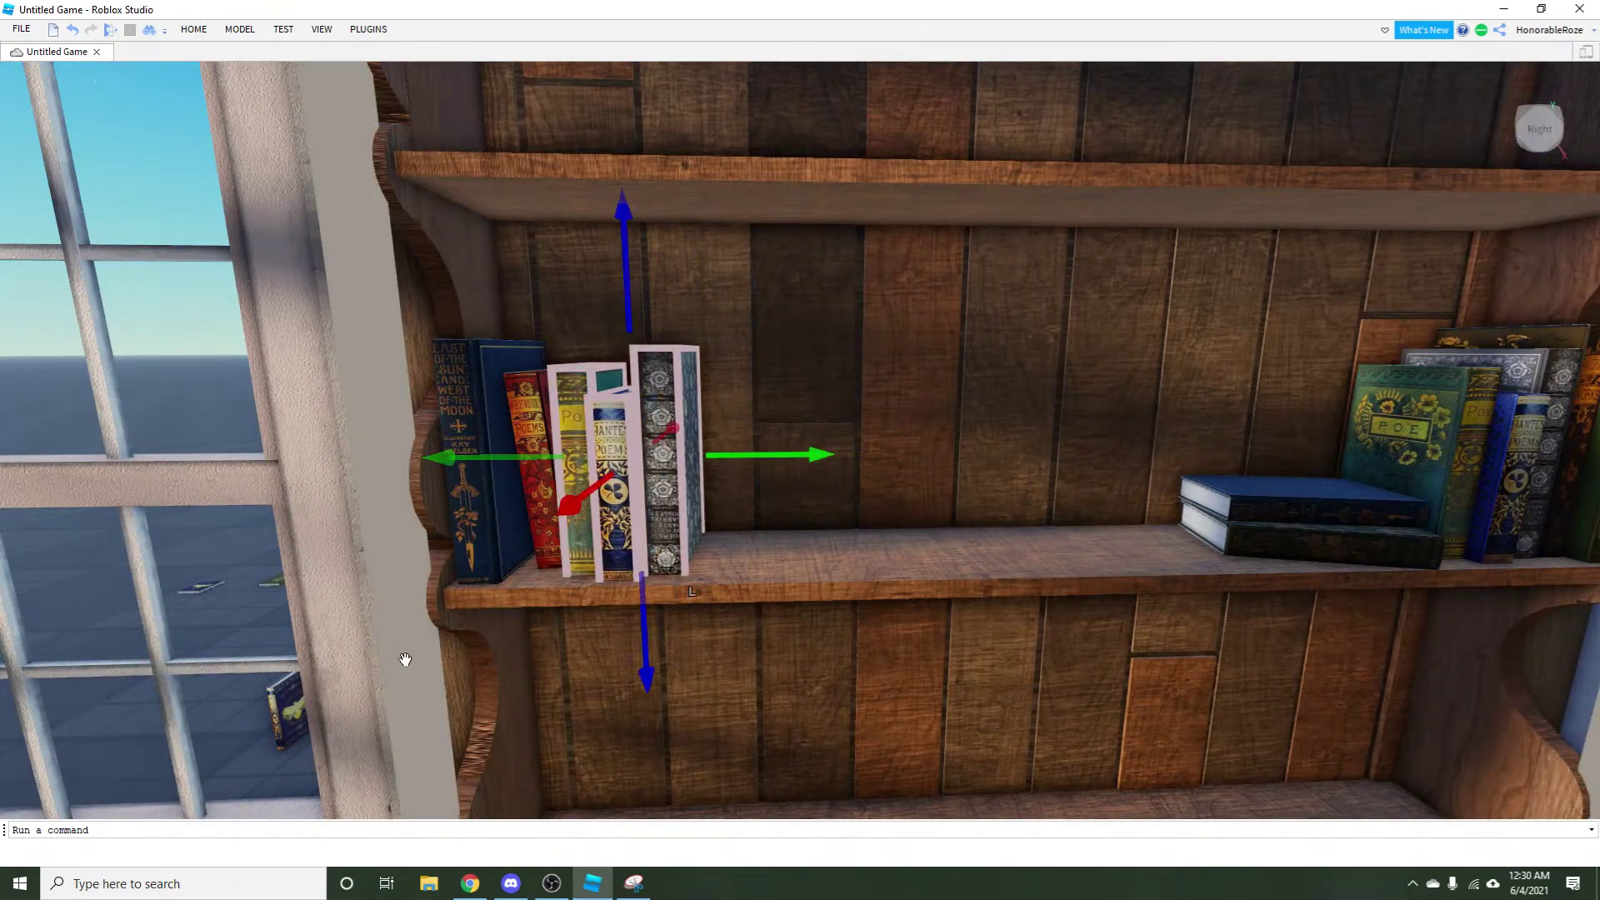
{"action": "left_click", "coordinate": [241, 612]}
{"action": "scroll", "coordinate": [292, 615], "scroll_direction": "up", "scroll_amount": 3}
{"action": "scroll", "coordinate": [292, 614], "scroll_direction": "down", "scroll_amount": 5}
{"action": "scroll", "coordinate": [291, 614], "scroll_direction": "up", "scroll_amount": 5}
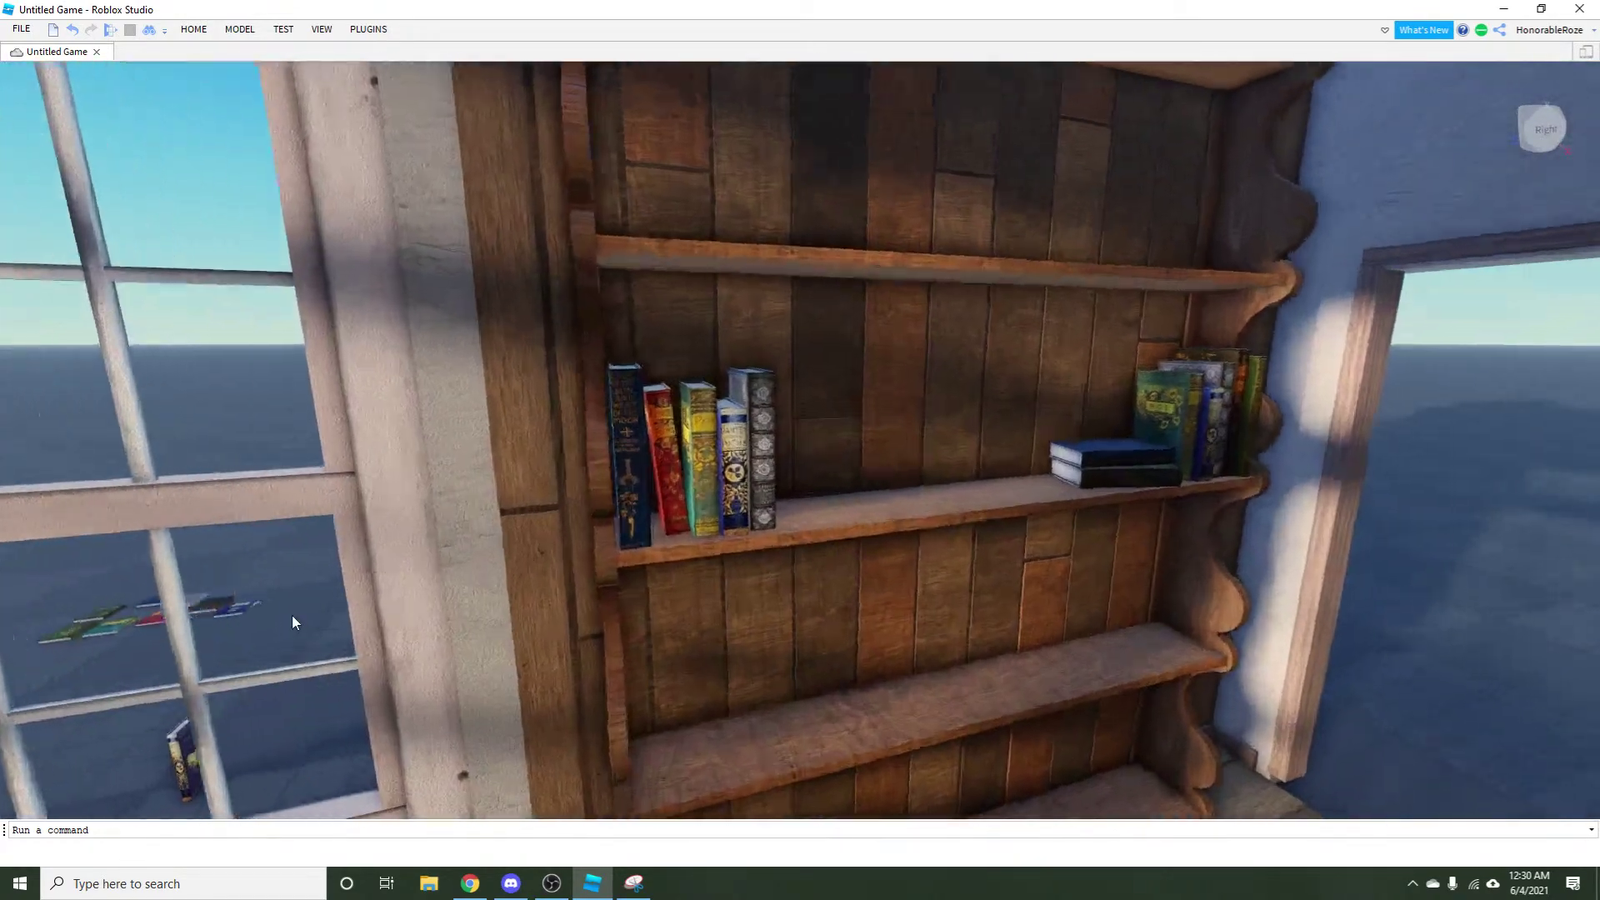
{"action": "scroll", "coordinate": [764, 453], "scroll_direction": "up", "scroll_amount": 3}
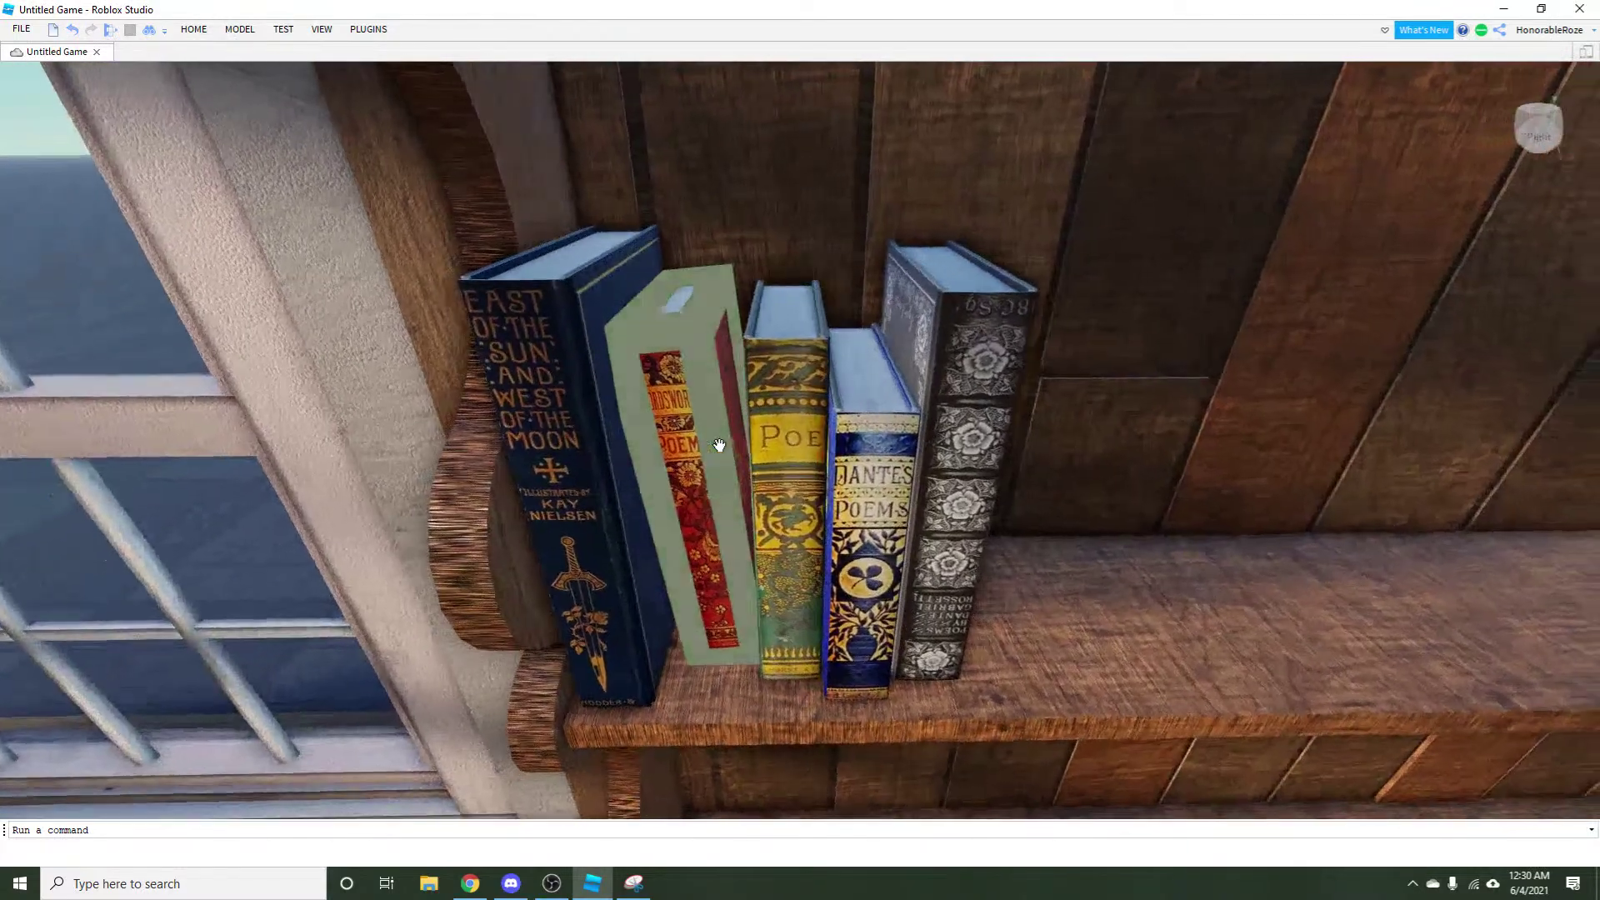
Tilt the Poe book on the shelf with the Rotate tool.
{"action": "left_click", "coordinate": [800, 391]}
{"action": "left_click", "coordinate": [238, 29]}
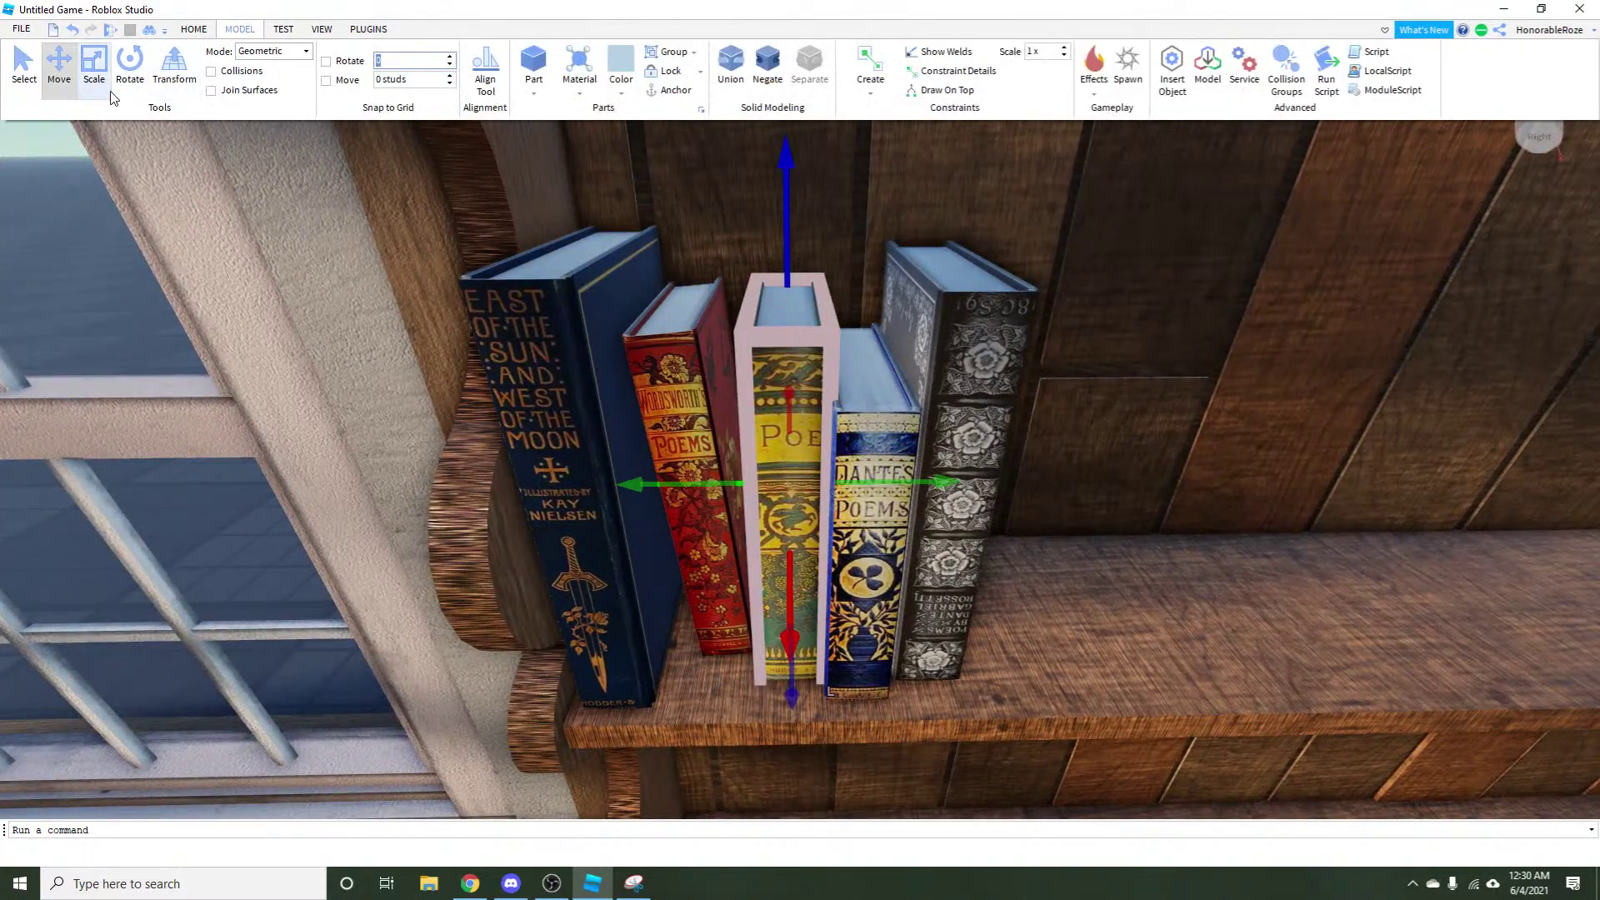
{"action": "scroll", "coordinate": [754, 510], "scroll_direction": "down", "scroll_amount": 3}
{"action": "scroll", "coordinate": [754, 510], "scroll_direction": "up", "scroll_amount": 3}
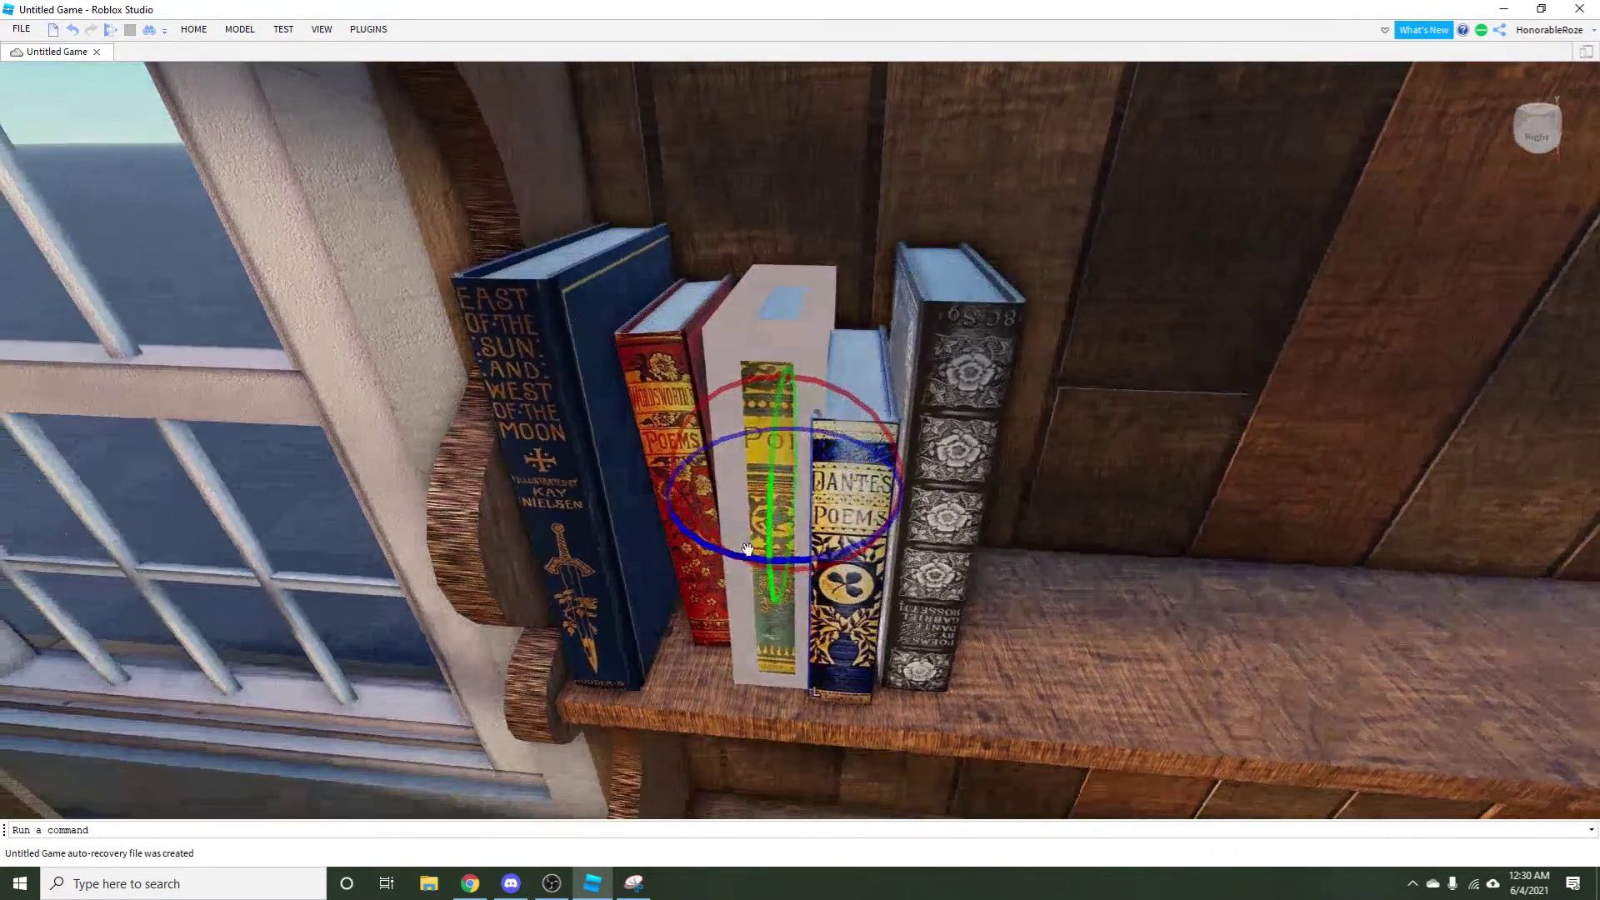
{"action": "mouse_move", "coordinate": [754, 551]}
{"action": "left_mouse_down"}
{"action": "mouse_move", "coordinate": [733, 553]}
{"action": "mouse_move", "coordinate": [748, 549]}
{"action": "left_mouse_up"}
{"action": "left_click_drag", "start_coordinate": [750, 443], "coordinate": [722, 408]}
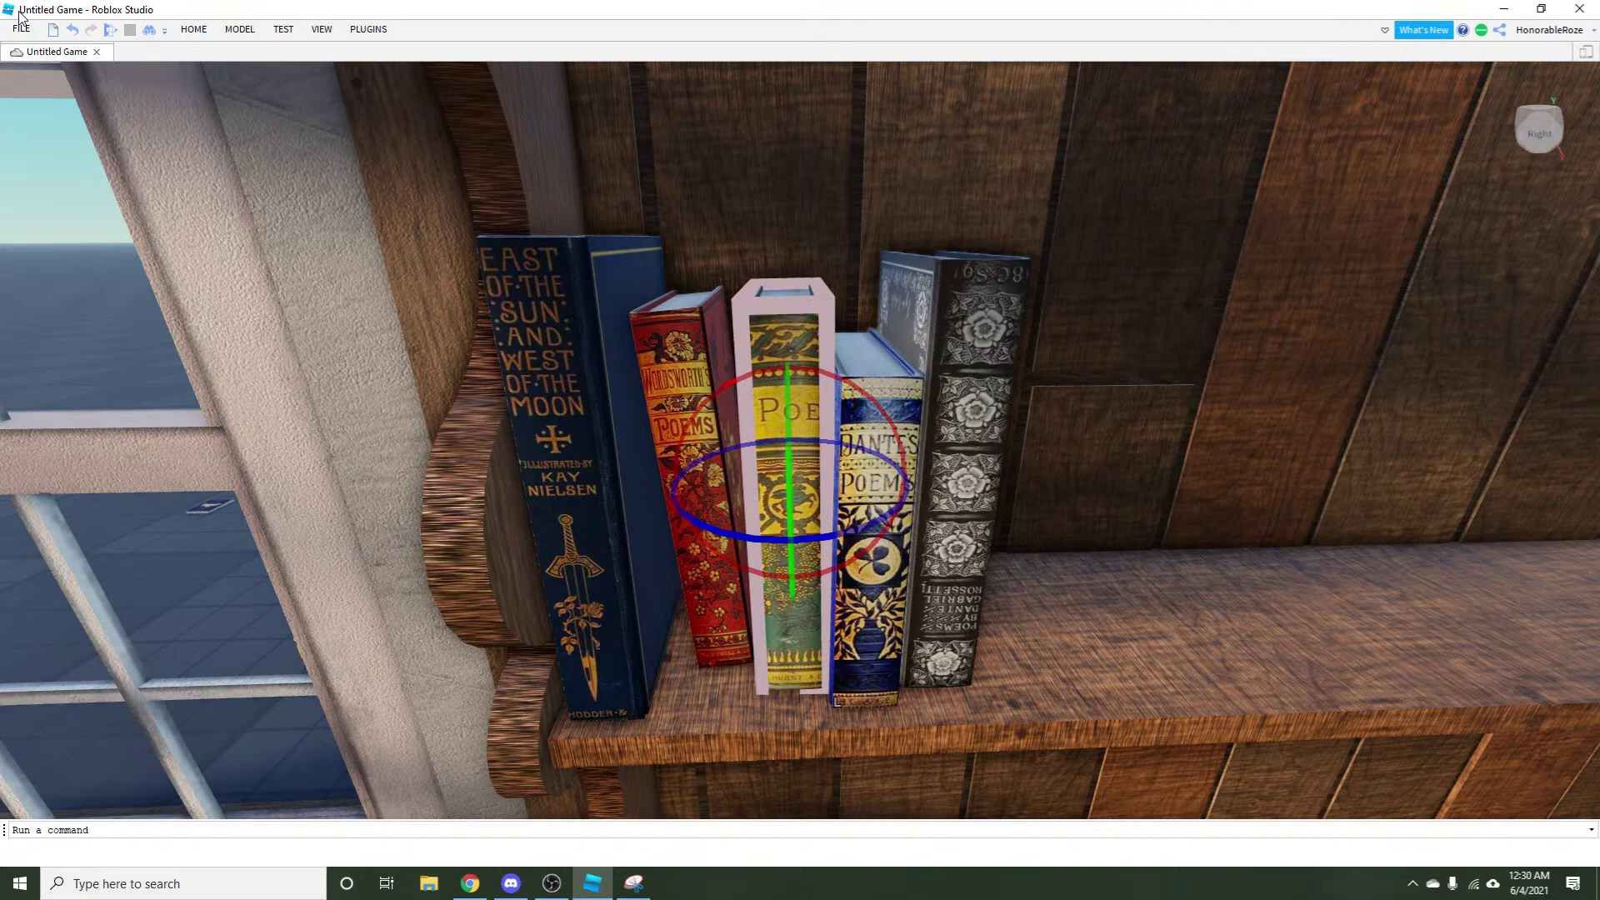
Slide the red Wordsworth book right and place the Rossetti book beside the Kay Nielsen book.
{"action": "left_click", "coordinate": [193, 29]}
{"action": "left_click", "coordinate": [158, 60]}
{"action": "left_click", "coordinate": [899, 474]}
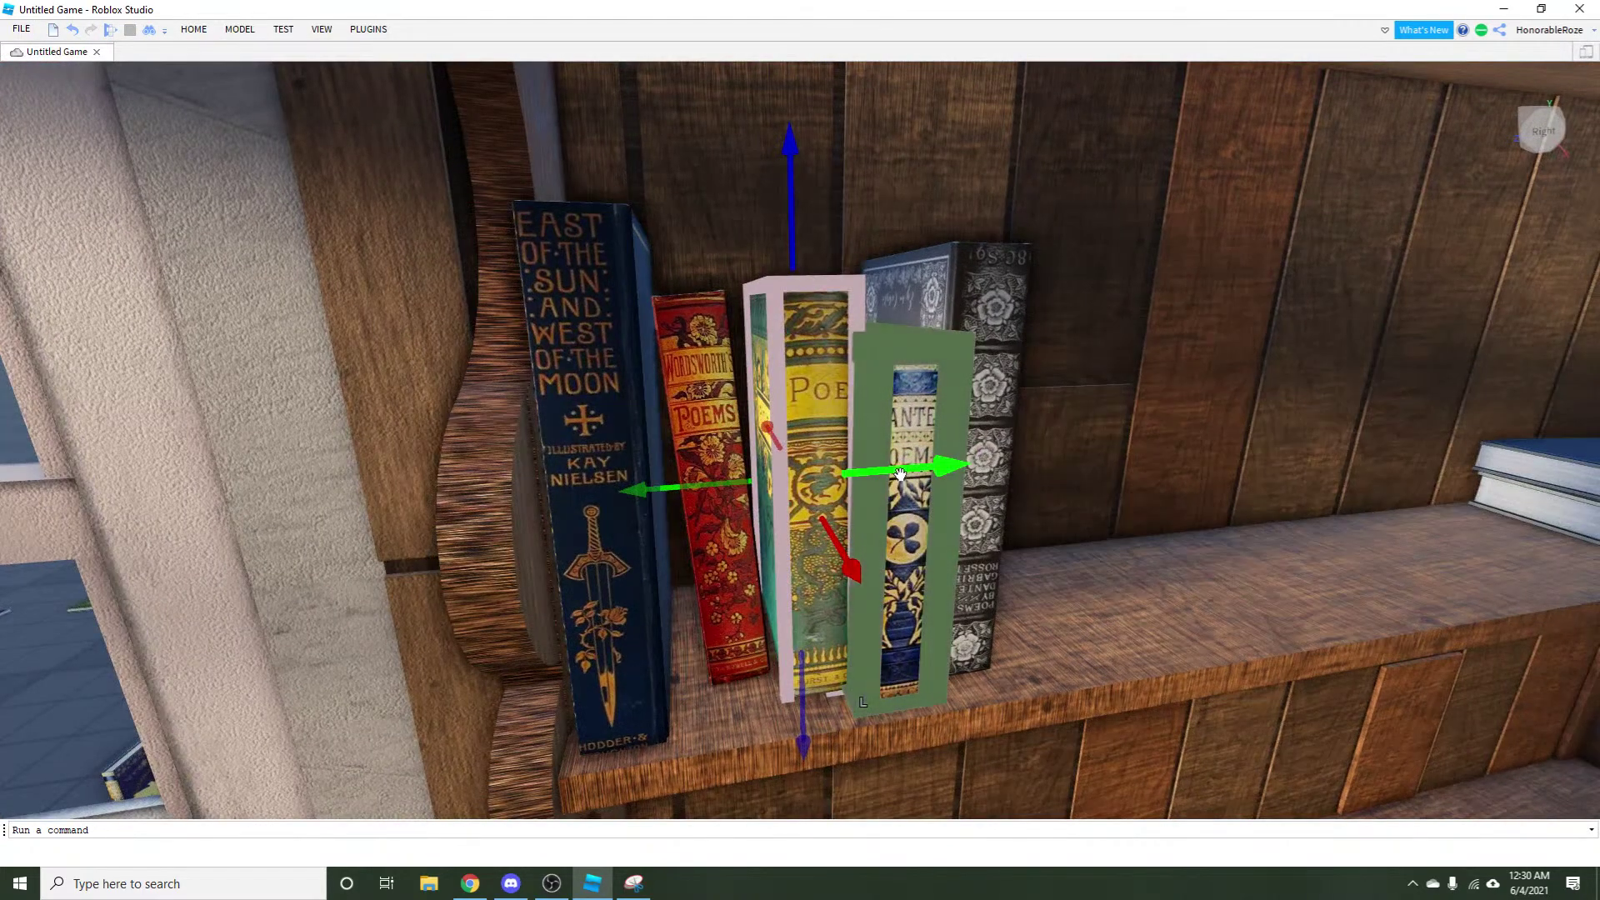
{"action": "scroll", "coordinate": [372, 640], "scroll_direction": "down", "scroll_amount": 5}
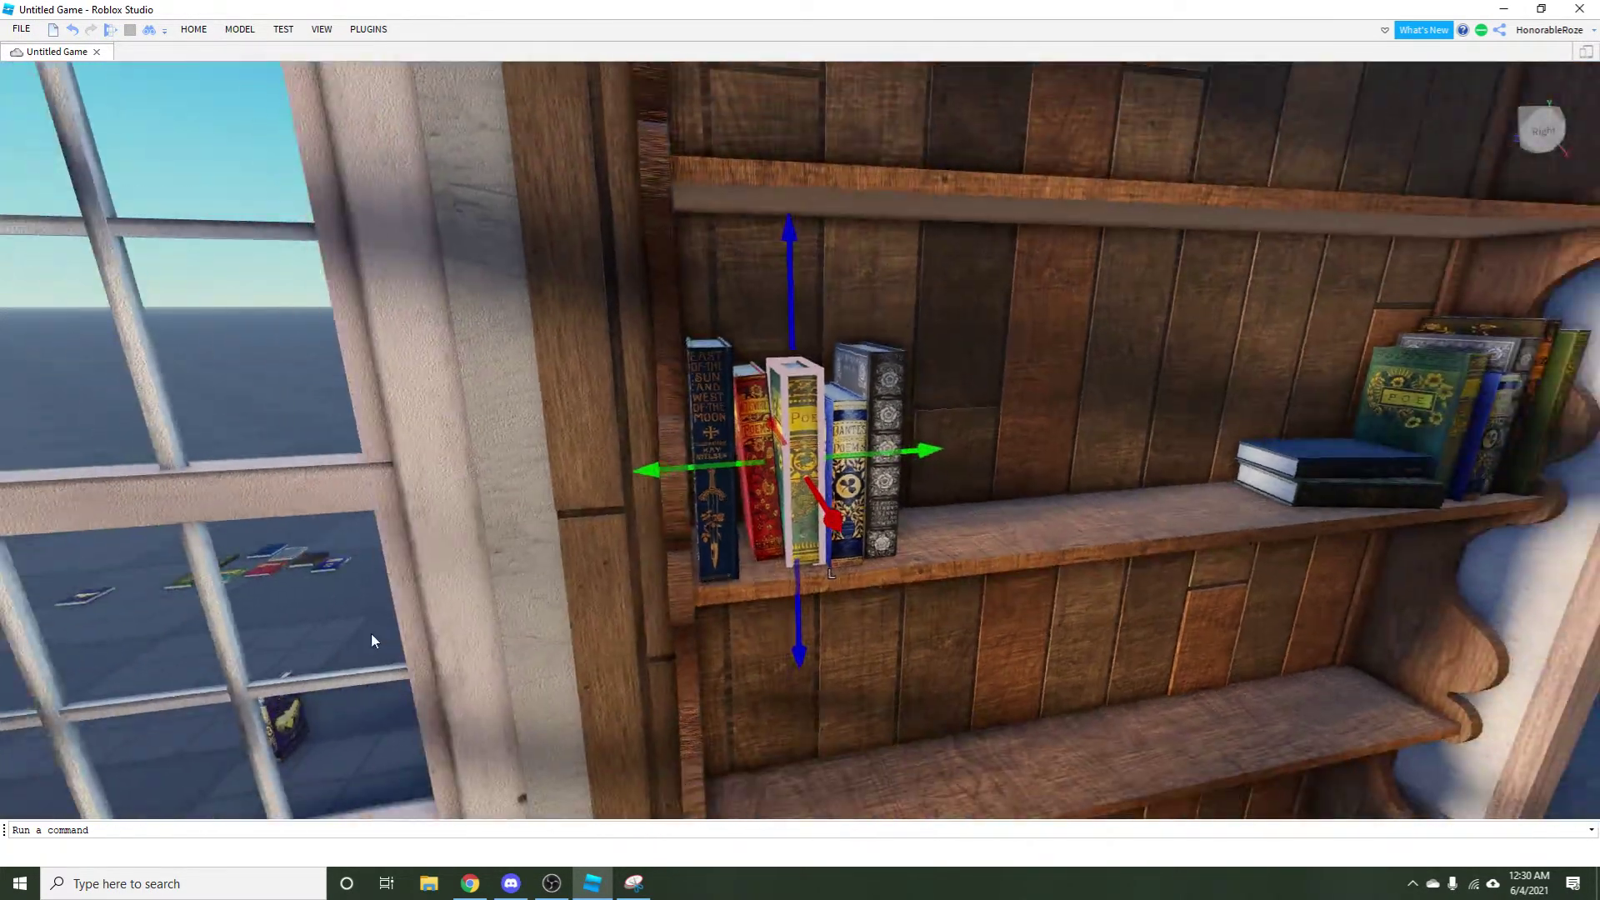
{"action": "scroll", "coordinate": [368, 633], "scroll_direction": "down", "scroll_amount": 8}
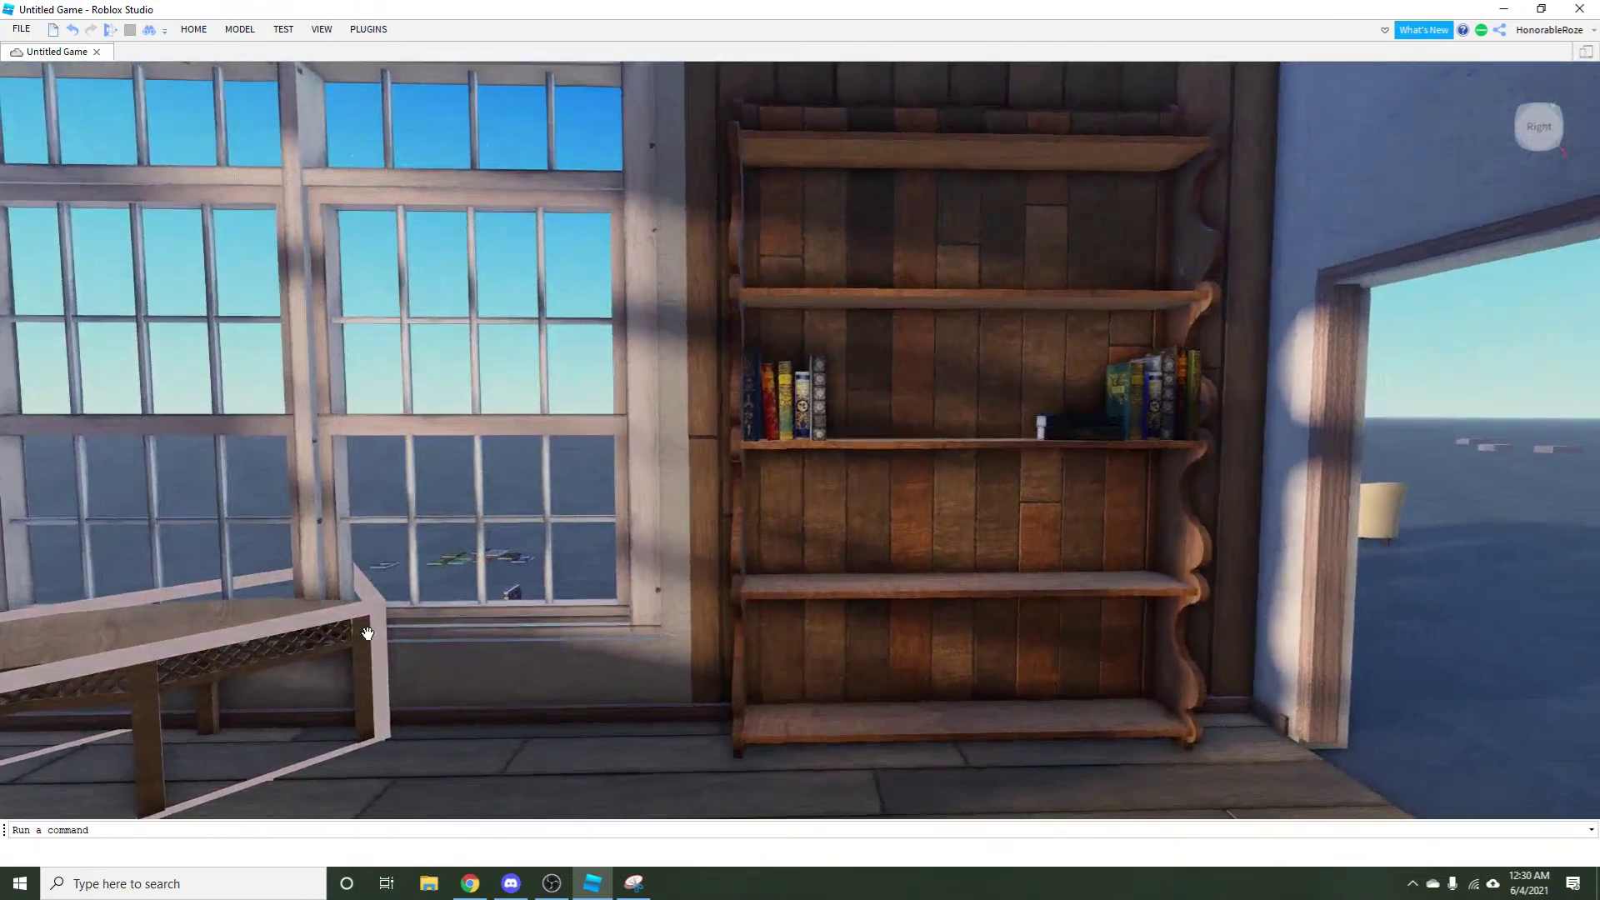
{"action": "scroll", "coordinate": [368, 633], "scroll_direction": "up", "scroll_amount": 10}
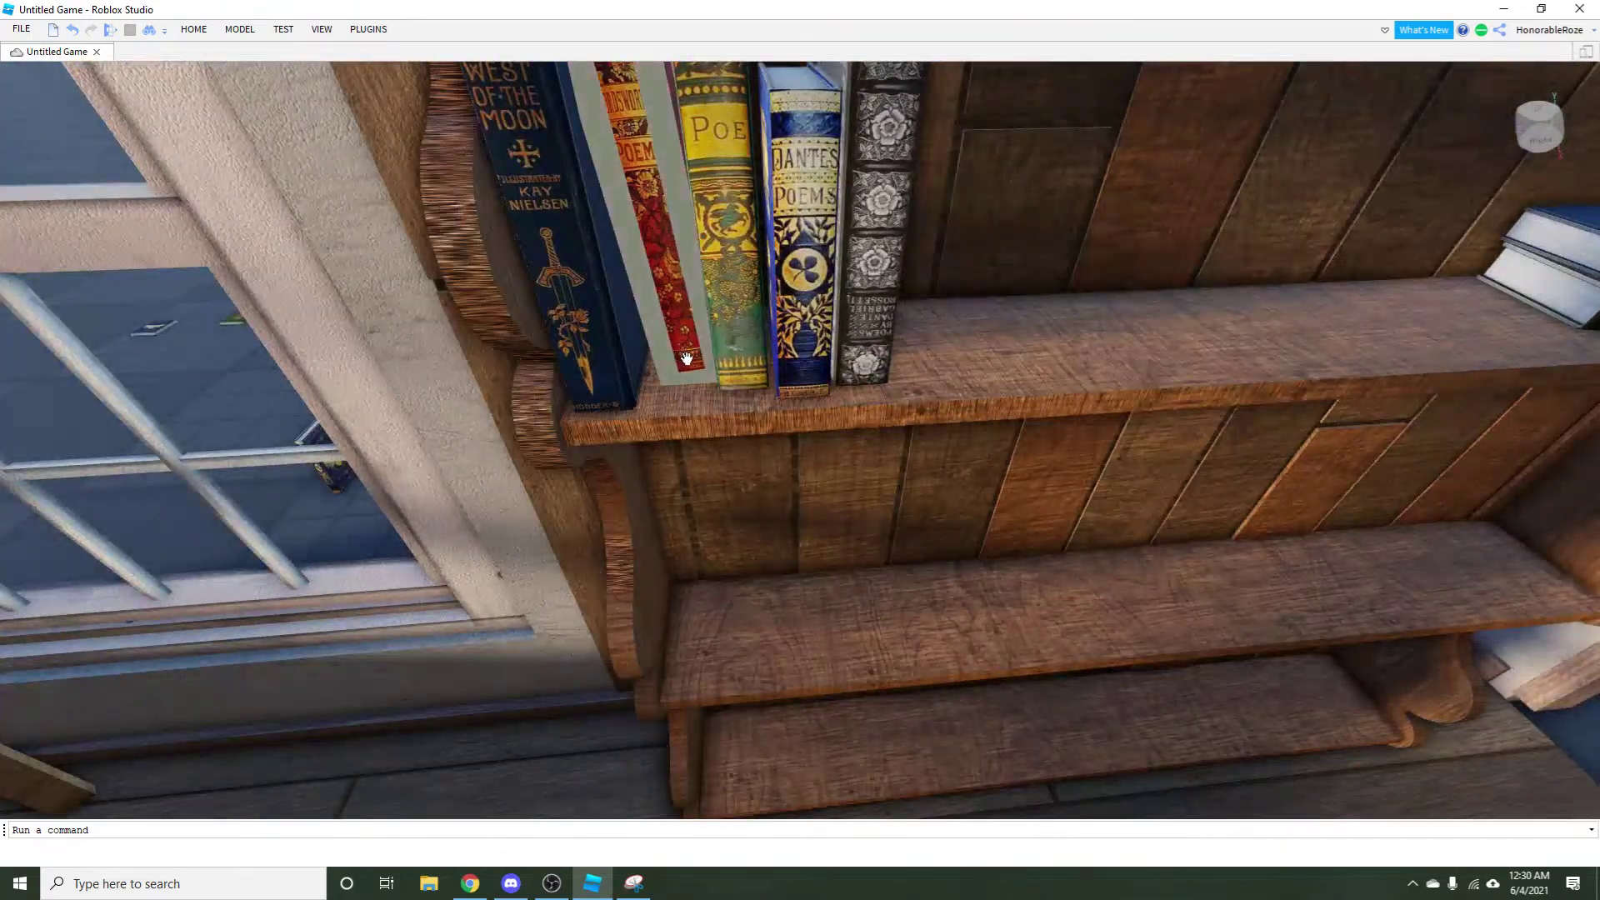
{"action": "left_click_drag", "start_coordinate": [687, 358], "coordinate": [992, 354]}
{"action": "left_click_drag", "start_coordinate": [875, 358], "coordinate": [668, 422]}
Select Dante's and the Poe book, focus on them, then deselect.
{"action": "left_click", "coordinate": [802, 334]}
{"action": "left_click", "coordinate": [716, 359], "text": "ctrl"}
{"action": "key", "text": "f"}
{"action": "scroll", "coordinate": [768, 384], "scroll_direction": "down", "scroll_amount": 3}
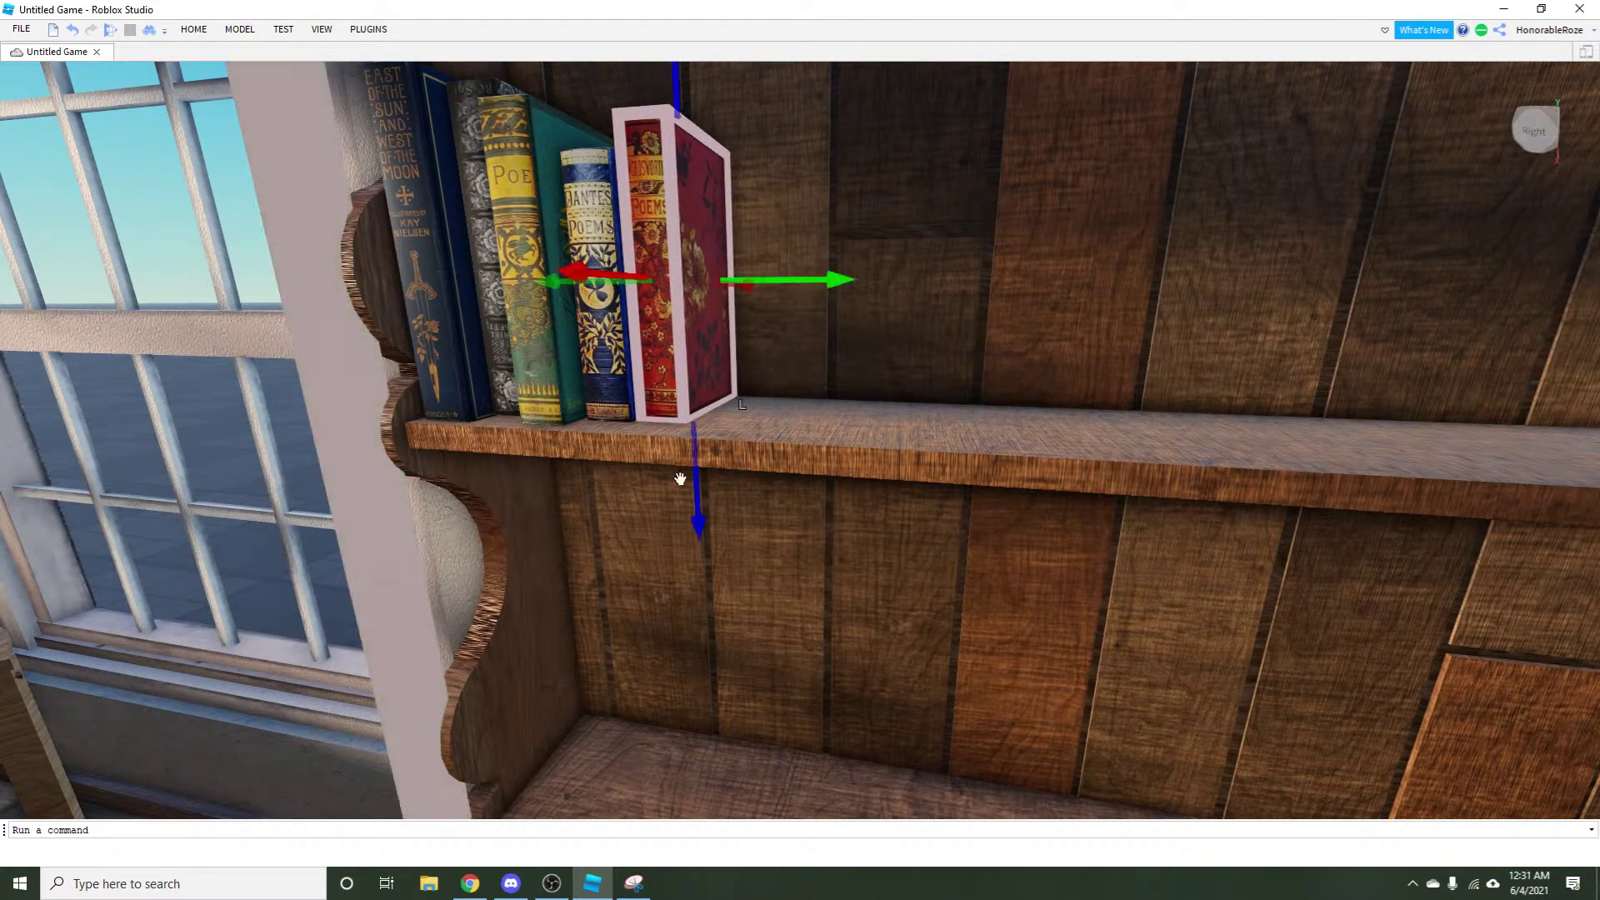
{"action": "scroll", "coordinate": [680, 478], "scroll_direction": "down", "scroll_amount": 10}
{"action": "left_click", "coordinate": [618, 503]}
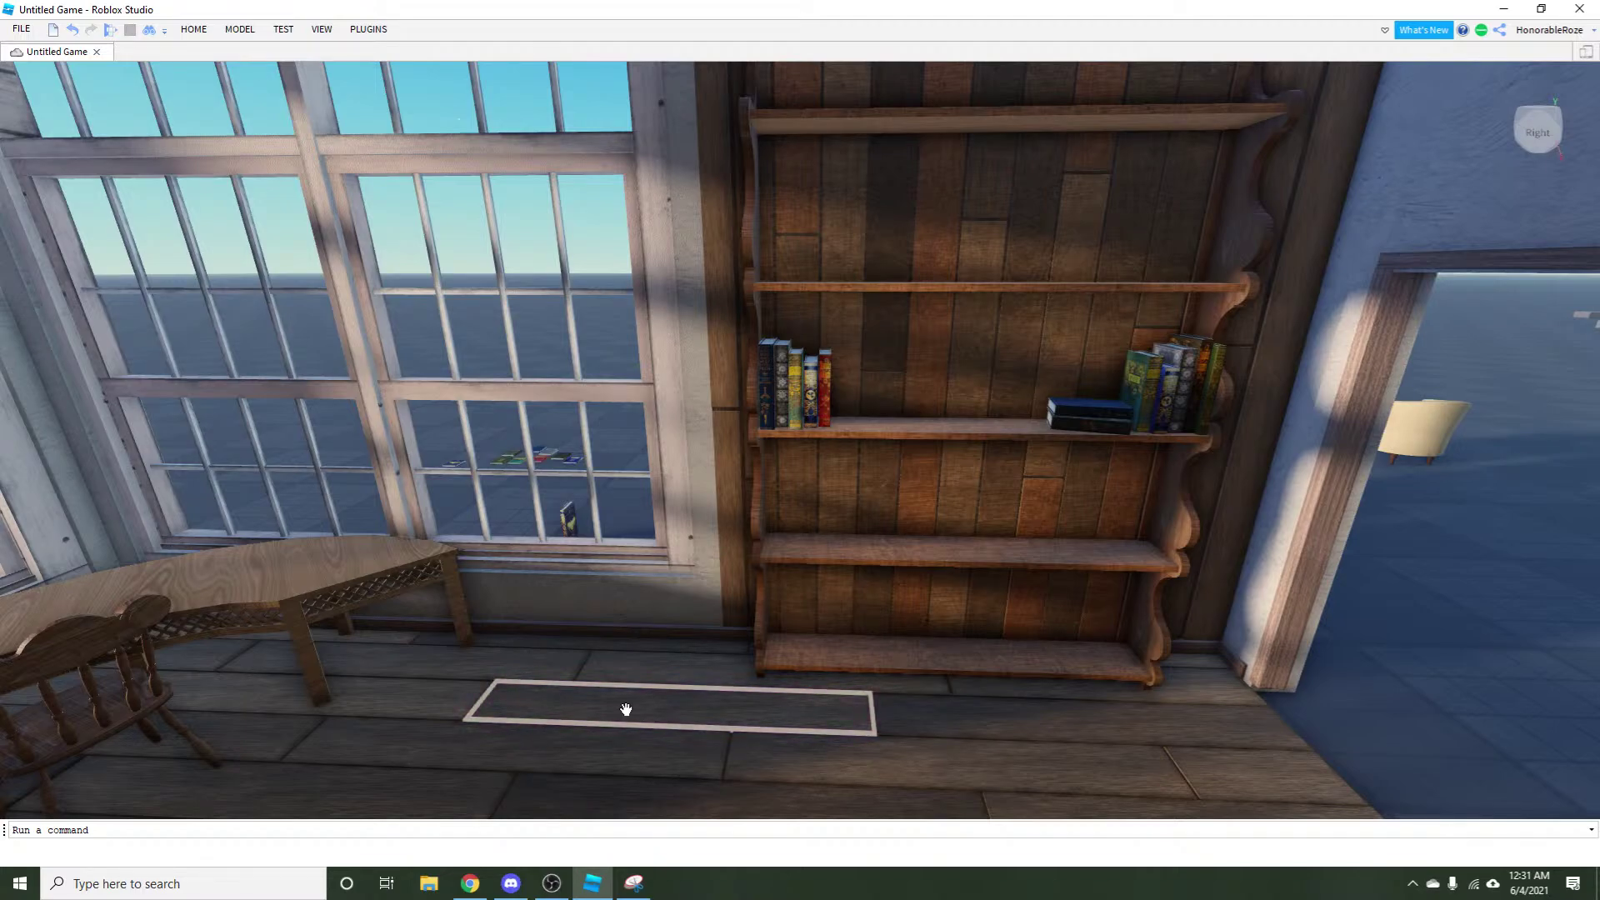
{"action": "key", "text": "w"}
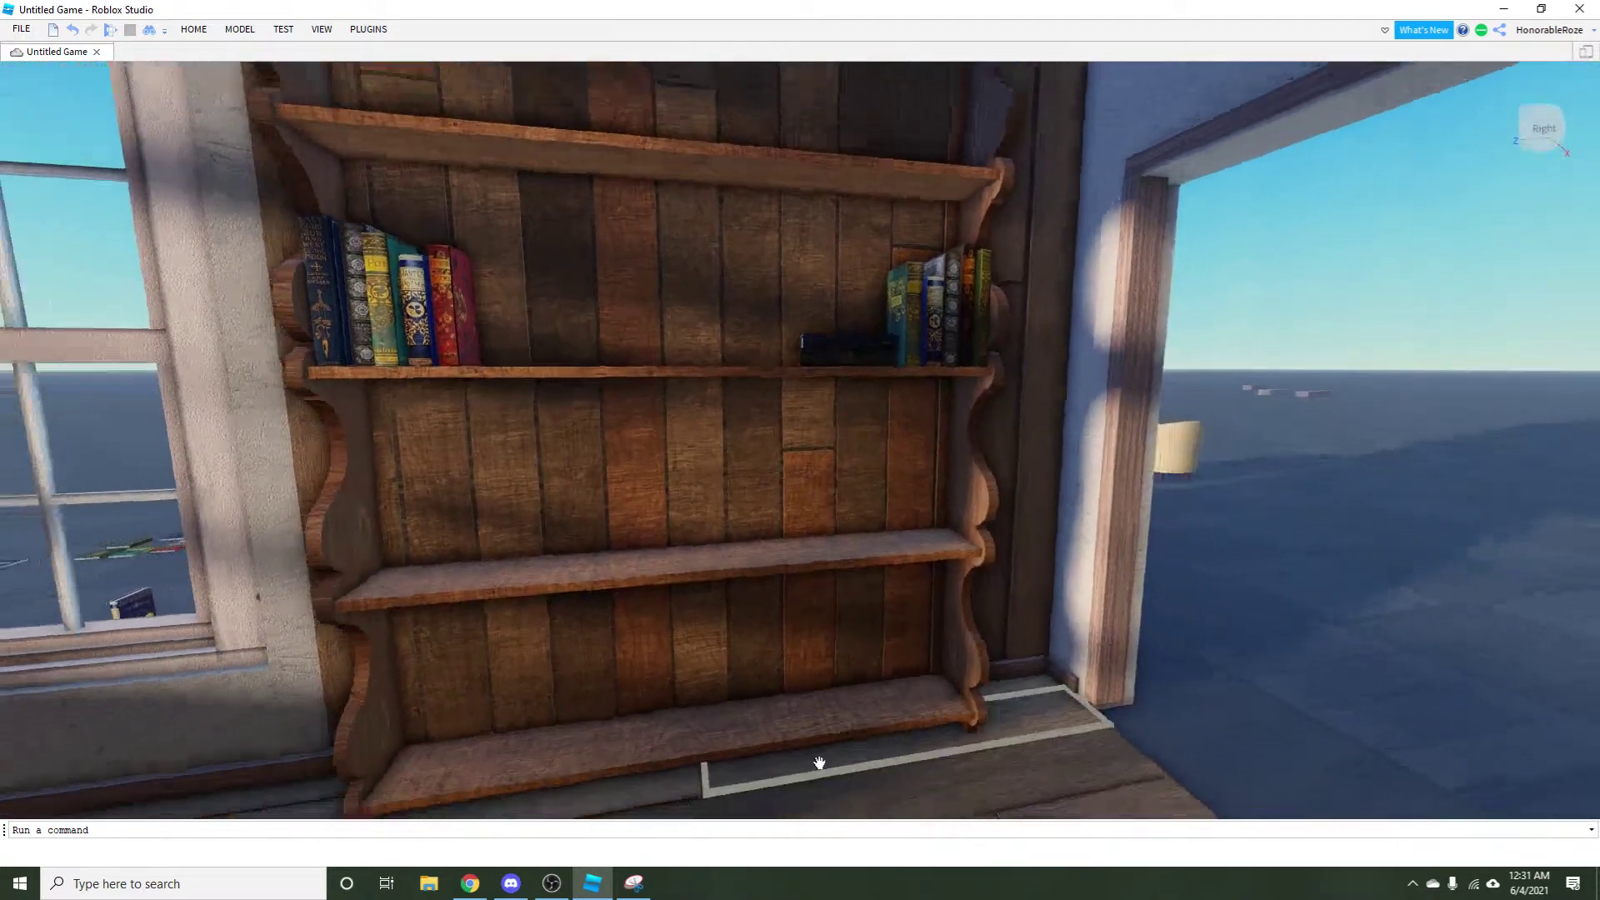
Bring Discord forward, open #announcements and enlarge the chair picture briefly.
{"action": "left_click", "coordinate": [510, 884]}
{"action": "right_click", "coordinate": [510, 883]}
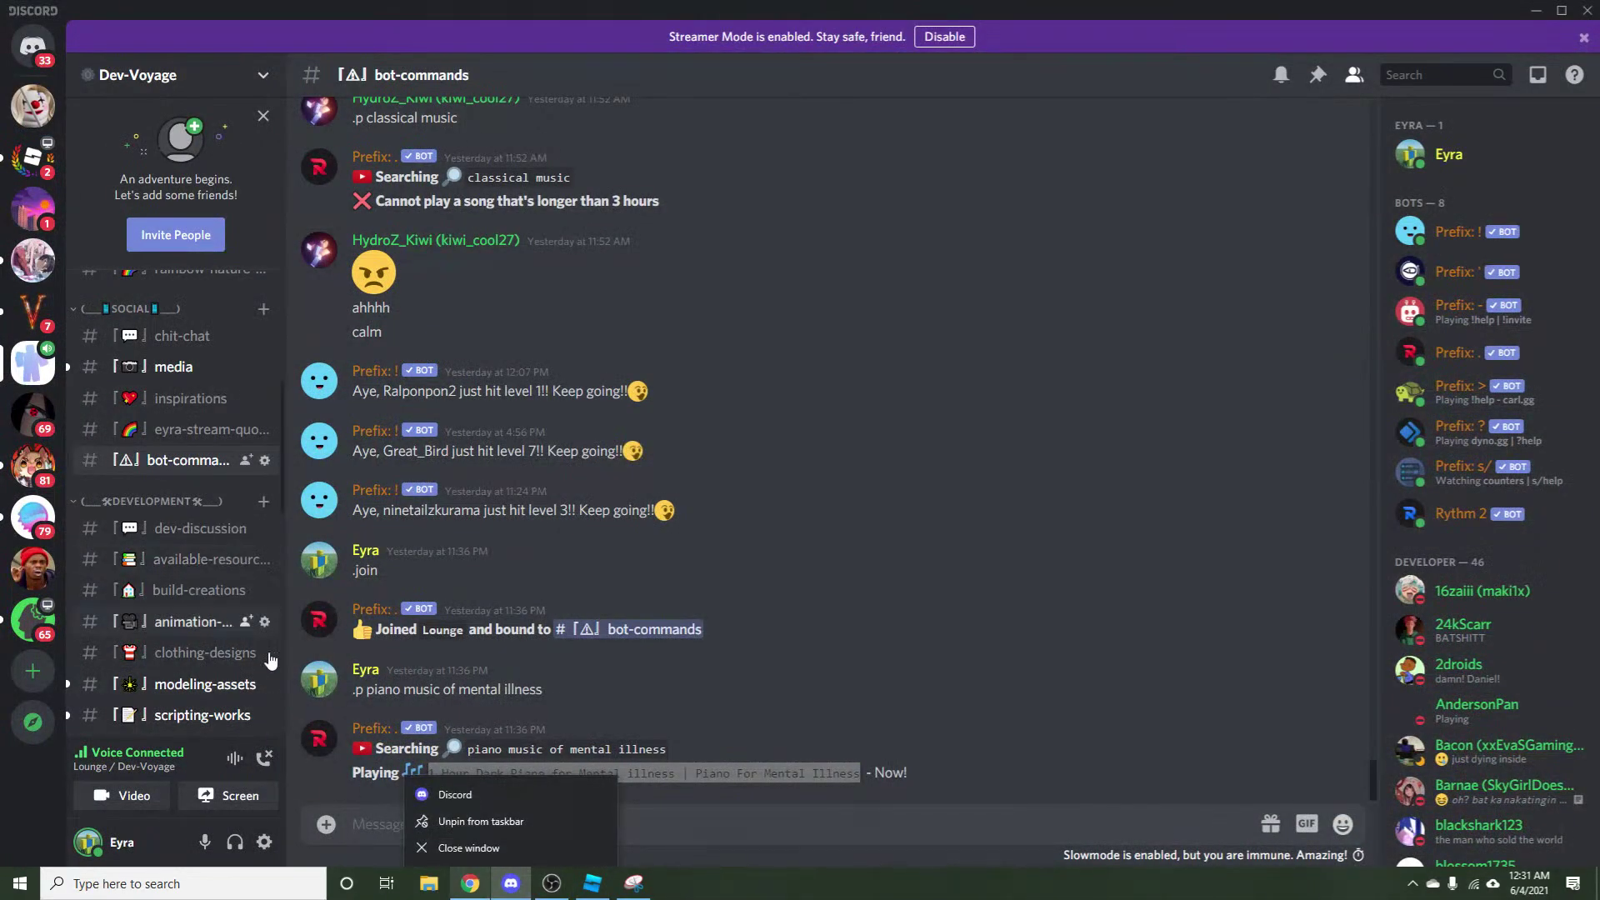
{"action": "left_click", "coordinate": [679, 577]}
{"action": "scroll", "coordinate": [174, 633], "scroll_direction": "up", "scroll_amount": 5}
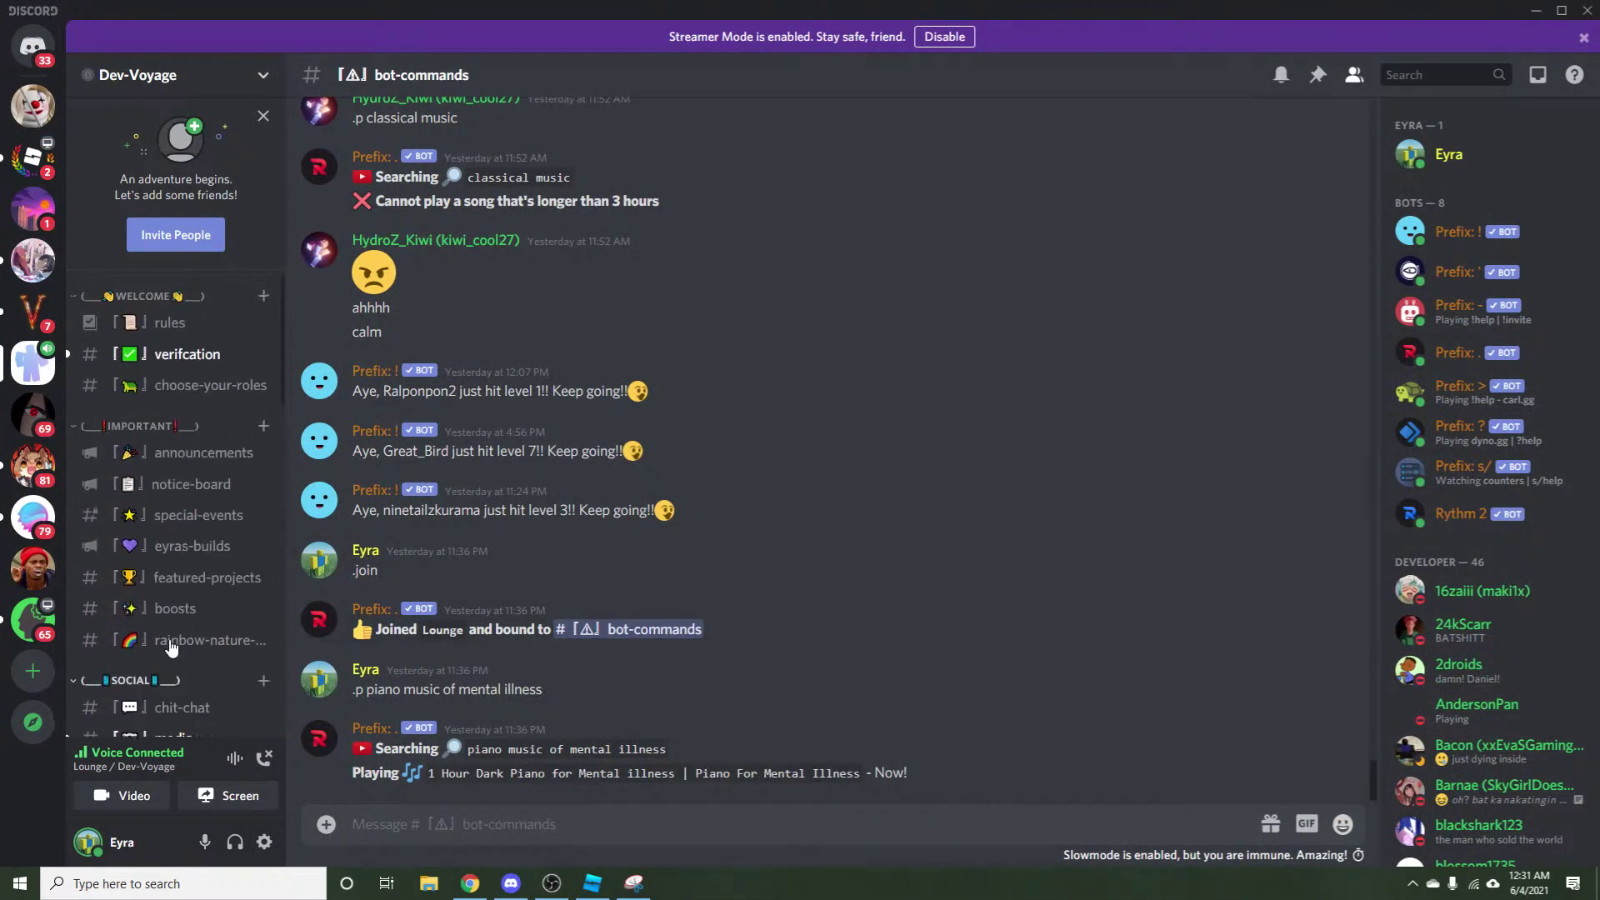
{"action": "left_click", "coordinate": [182, 454]}
{"action": "scroll", "coordinate": [686, 623], "scroll_direction": "up", "scroll_amount": 4}
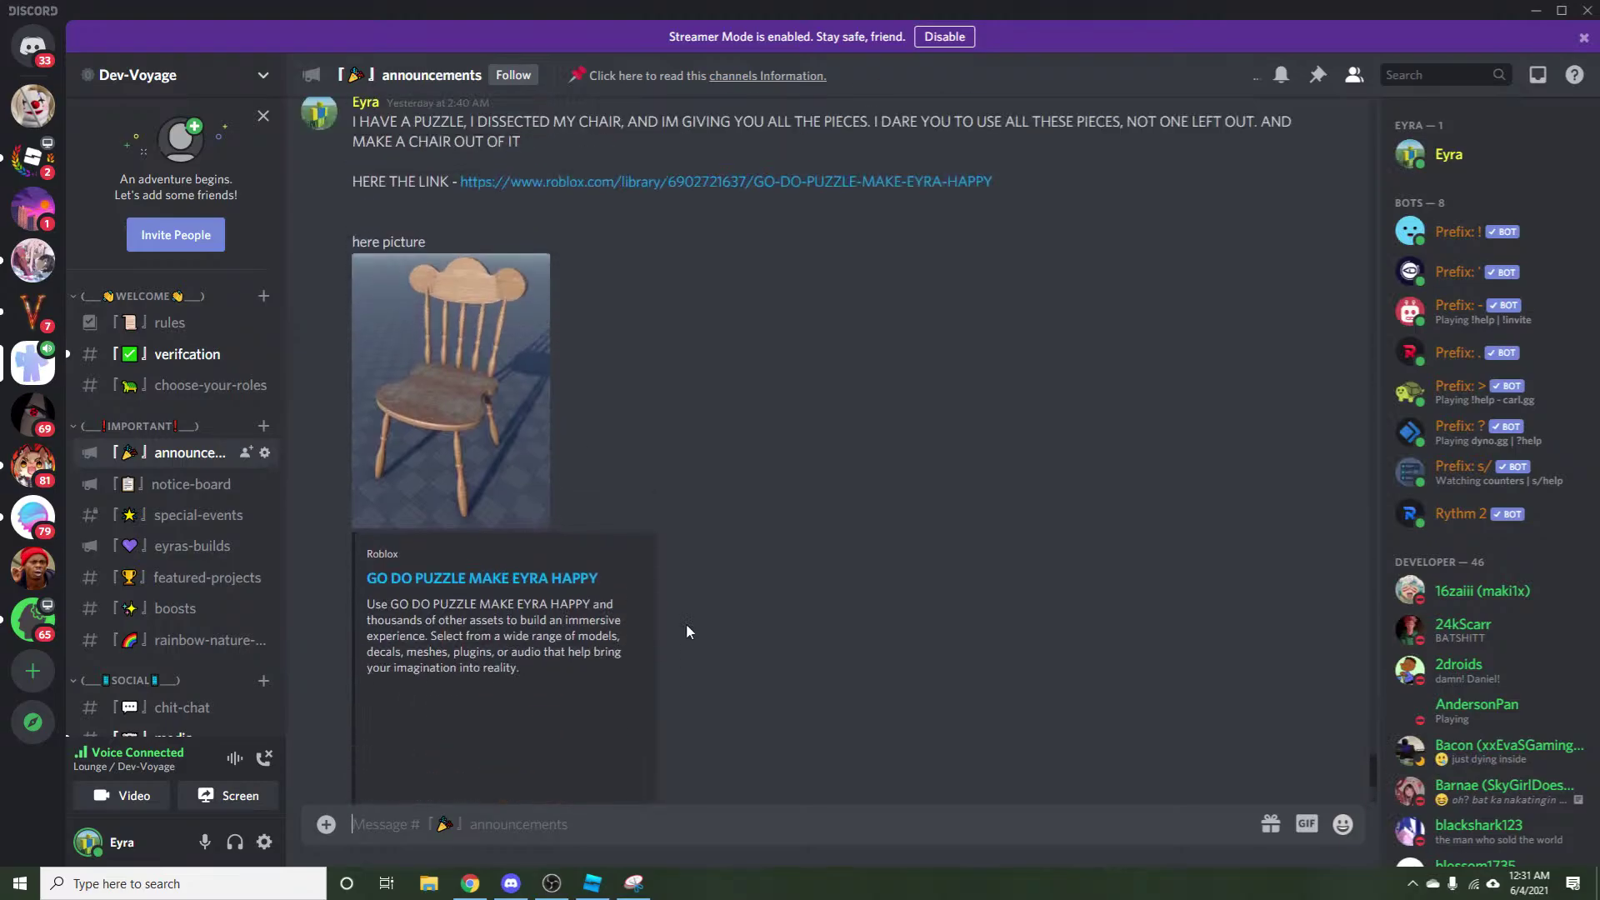
{"action": "left_click", "coordinate": [497, 467]}
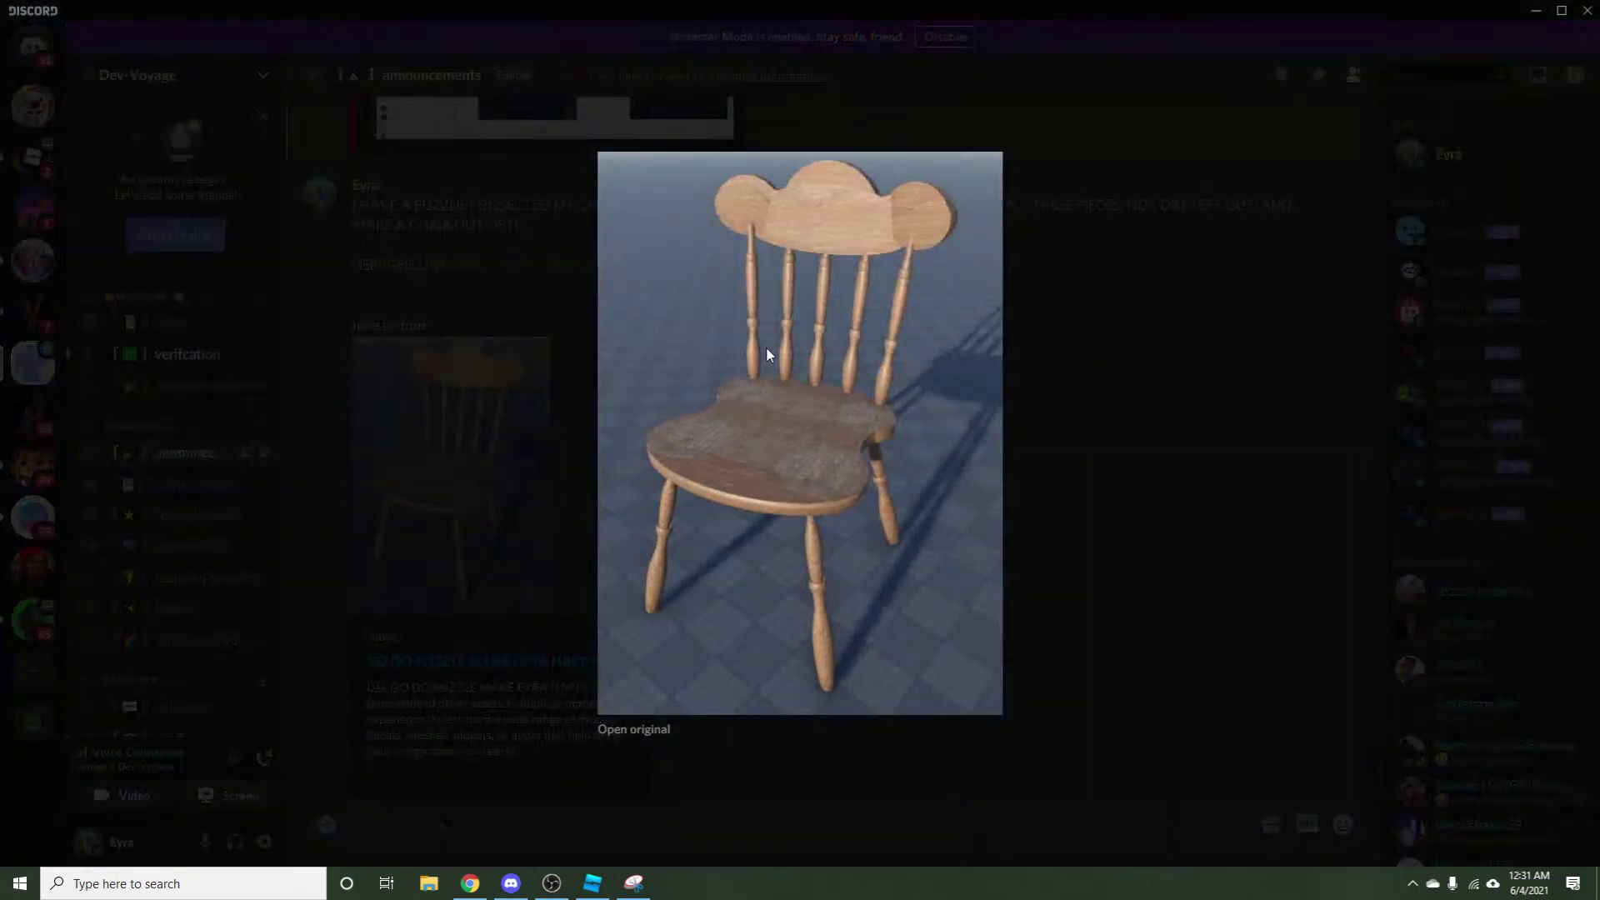
{"action": "left_click", "coordinate": [732, 822]}
Switch OBS to the Stream2 scene and back to Video Recording, then re-enlarge the chair puzzle picture.
{"action": "left_click", "coordinate": [592, 882]}
{"action": "key", "text": "alt+Tab"}
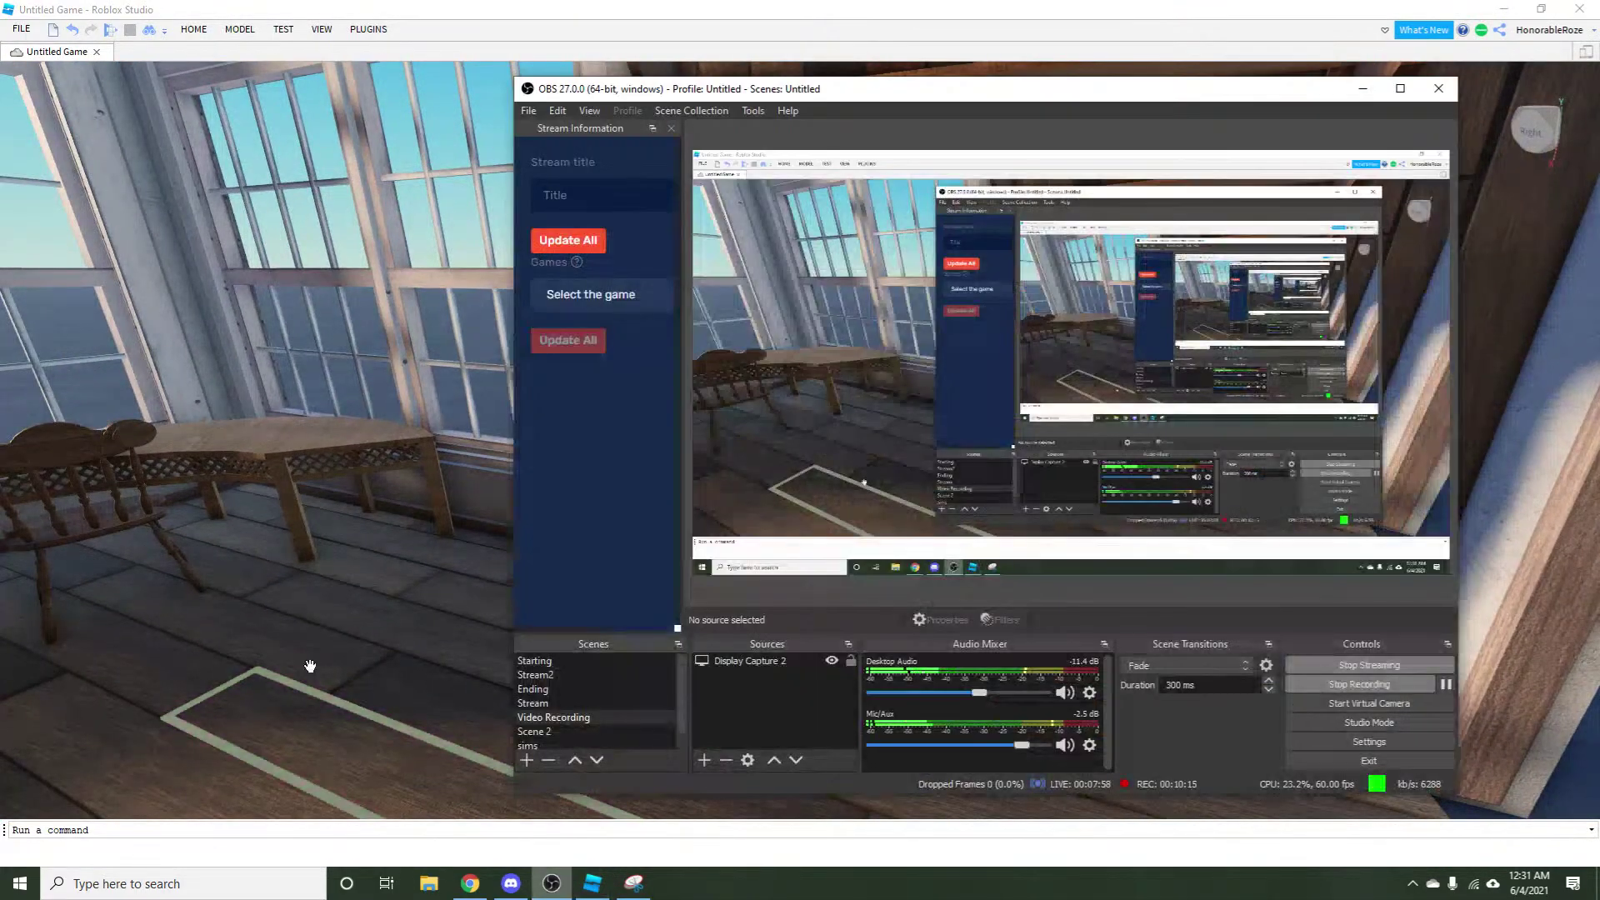
{"action": "left_click", "coordinate": [535, 674]}
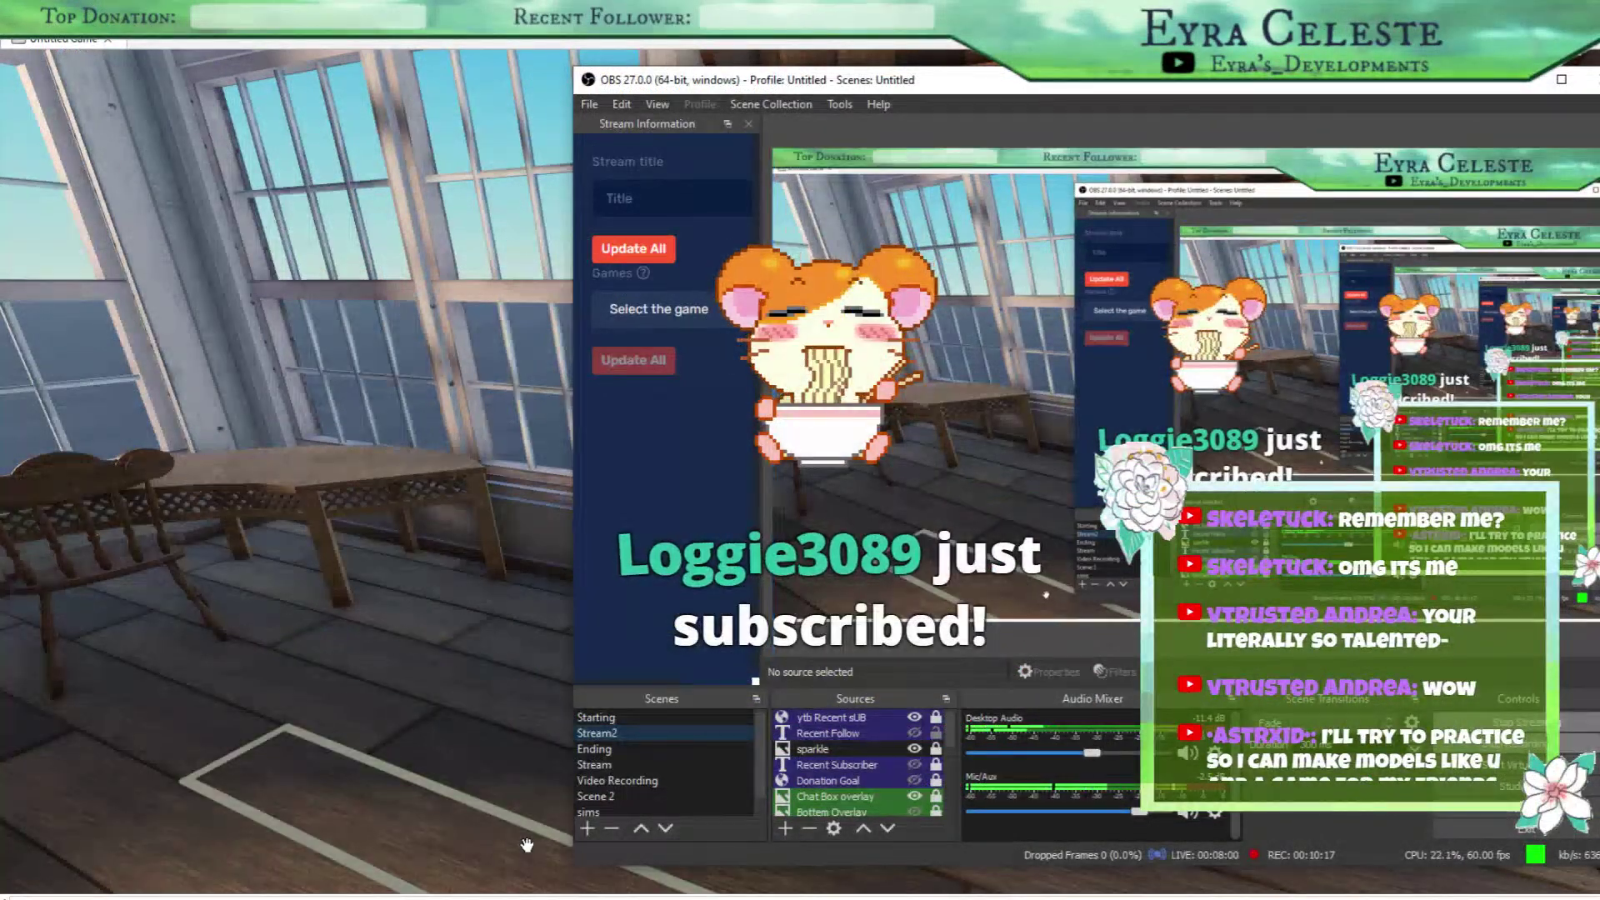
{"action": "left_click", "coordinate": [615, 780]}
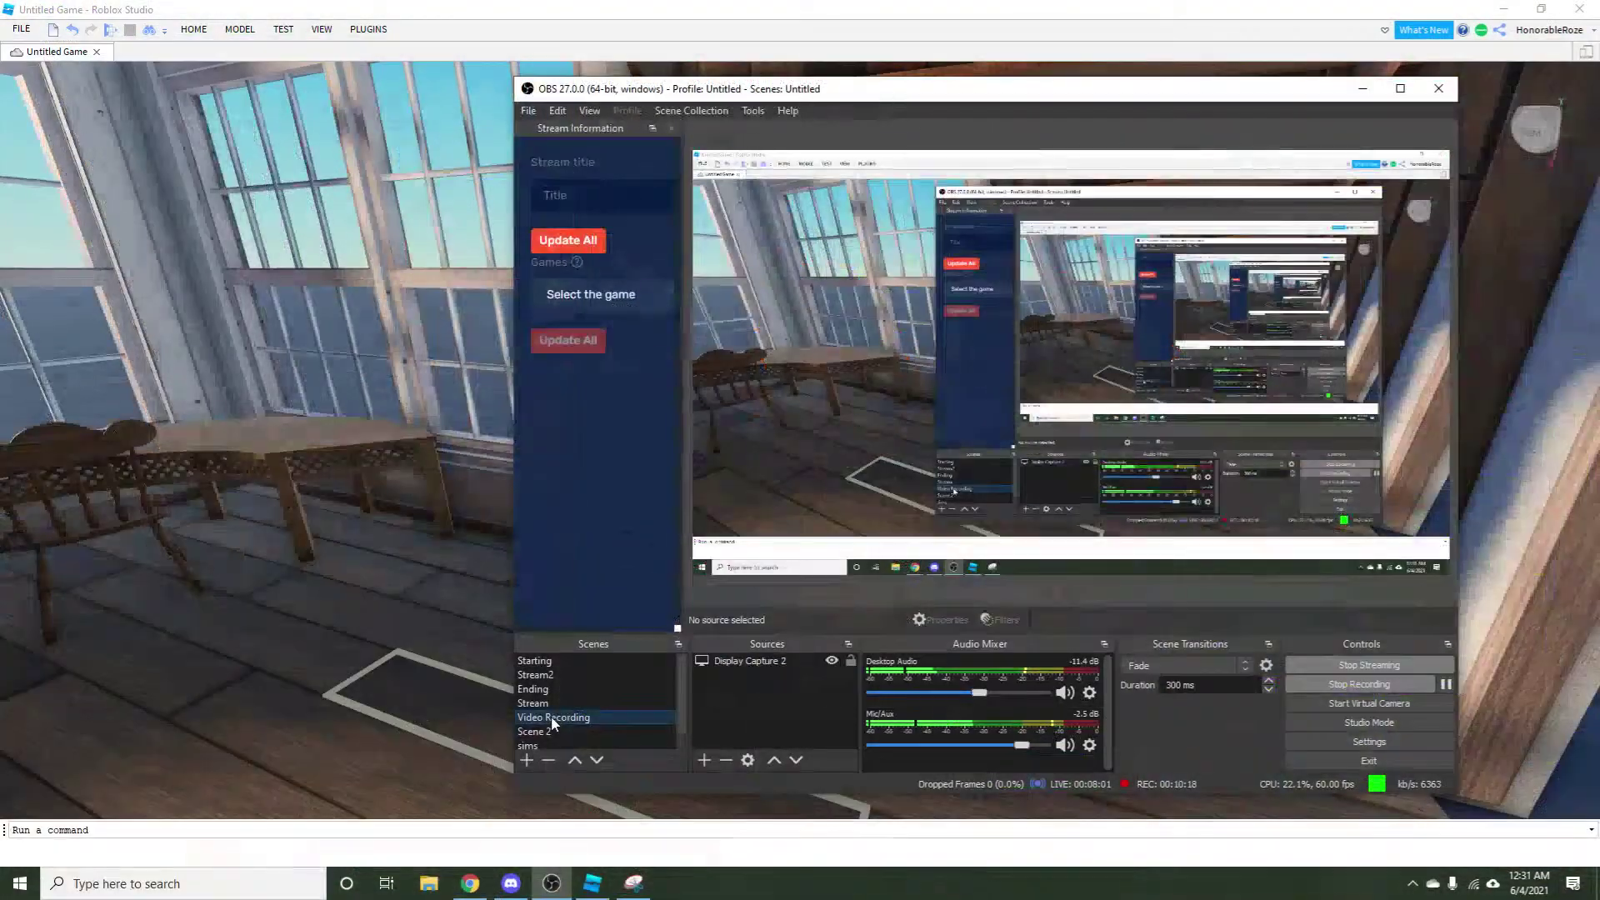
{"action": "left_click", "coordinate": [511, 882]}
{"action": "left_click", "coordinate": [487, 430]}
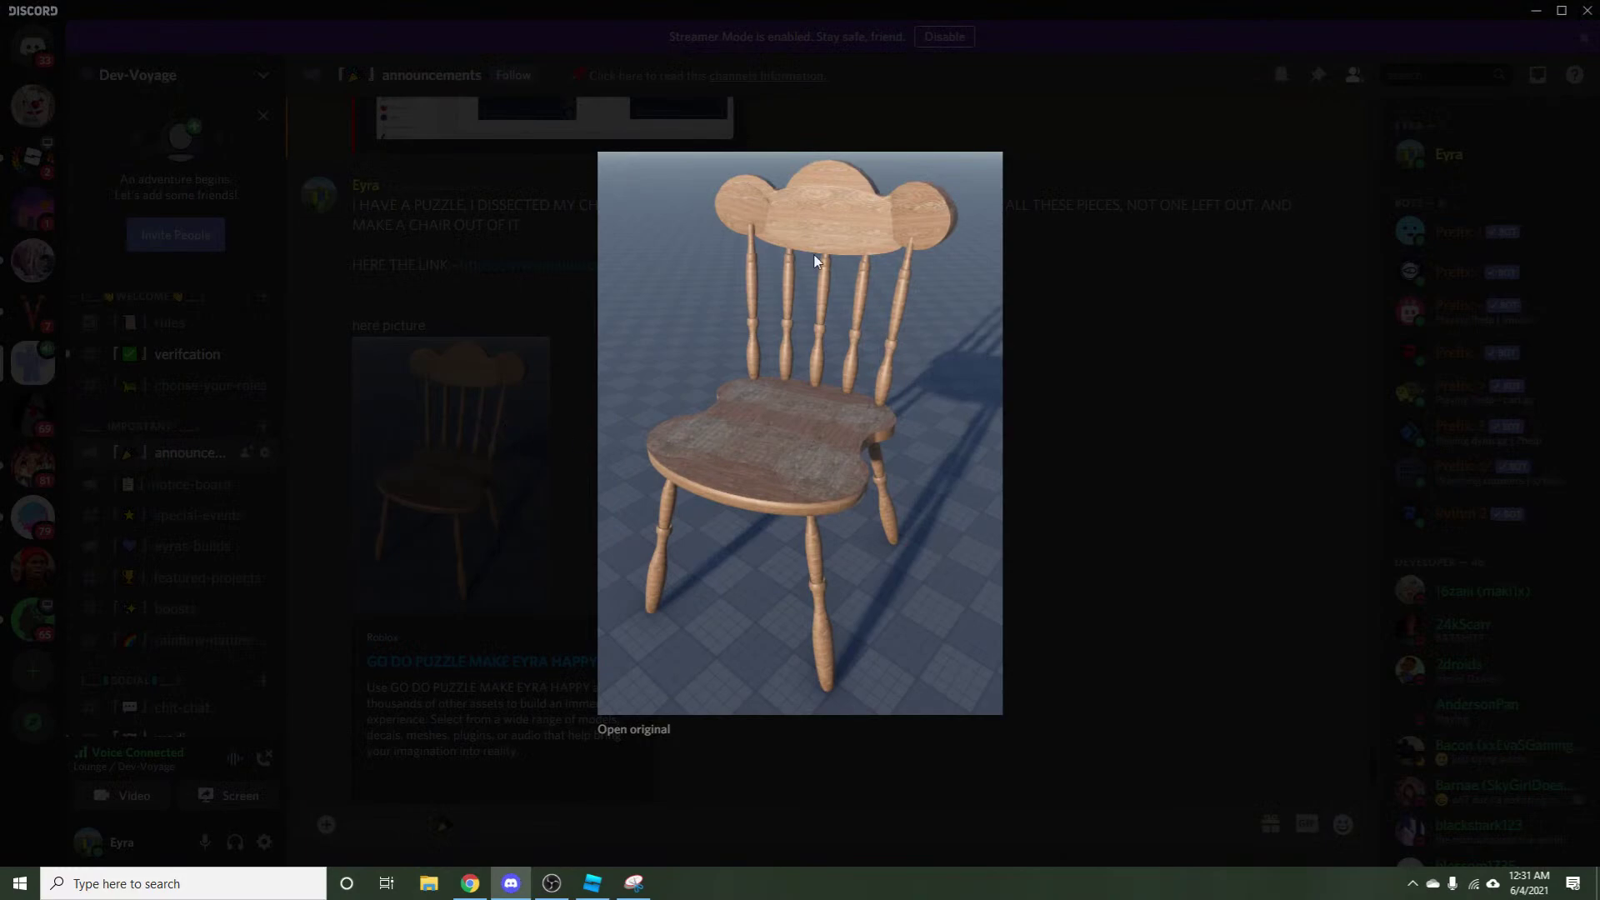
Close the chair picture and view the scattered chair pieces picture enlarged.
{"action": "left_click", "coordinate": [1112, 443]}
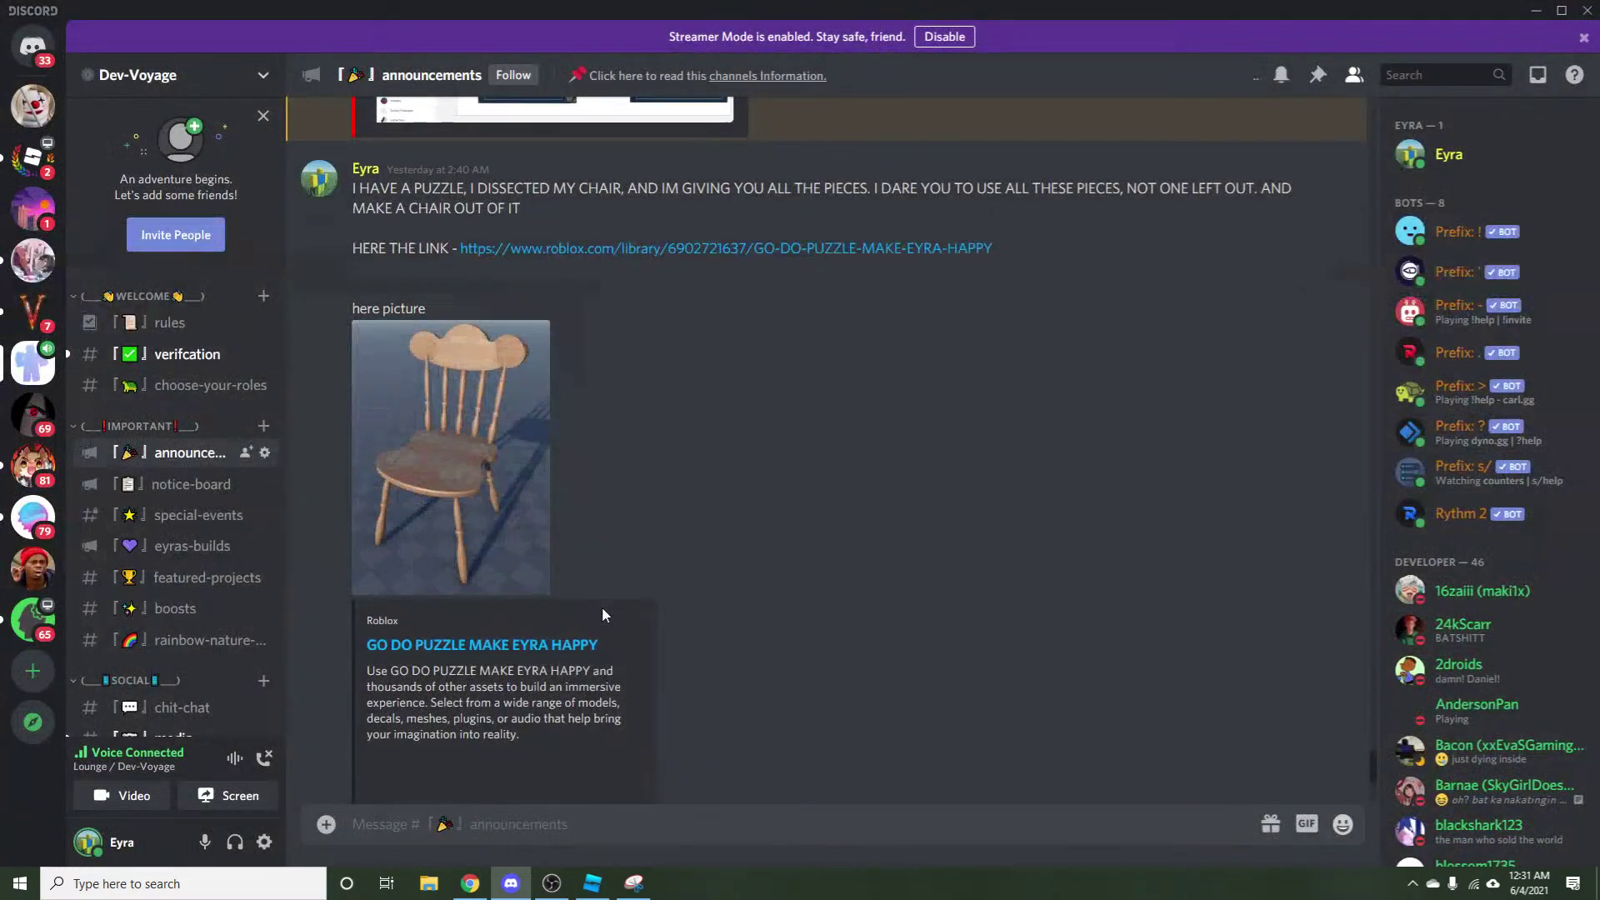
{"action": "scroll", "coordinate": [583, 584], "scroll_direction": "down", "scroll_amount": 5}
{"action": "left_click", "coordinate": [476, 550]}
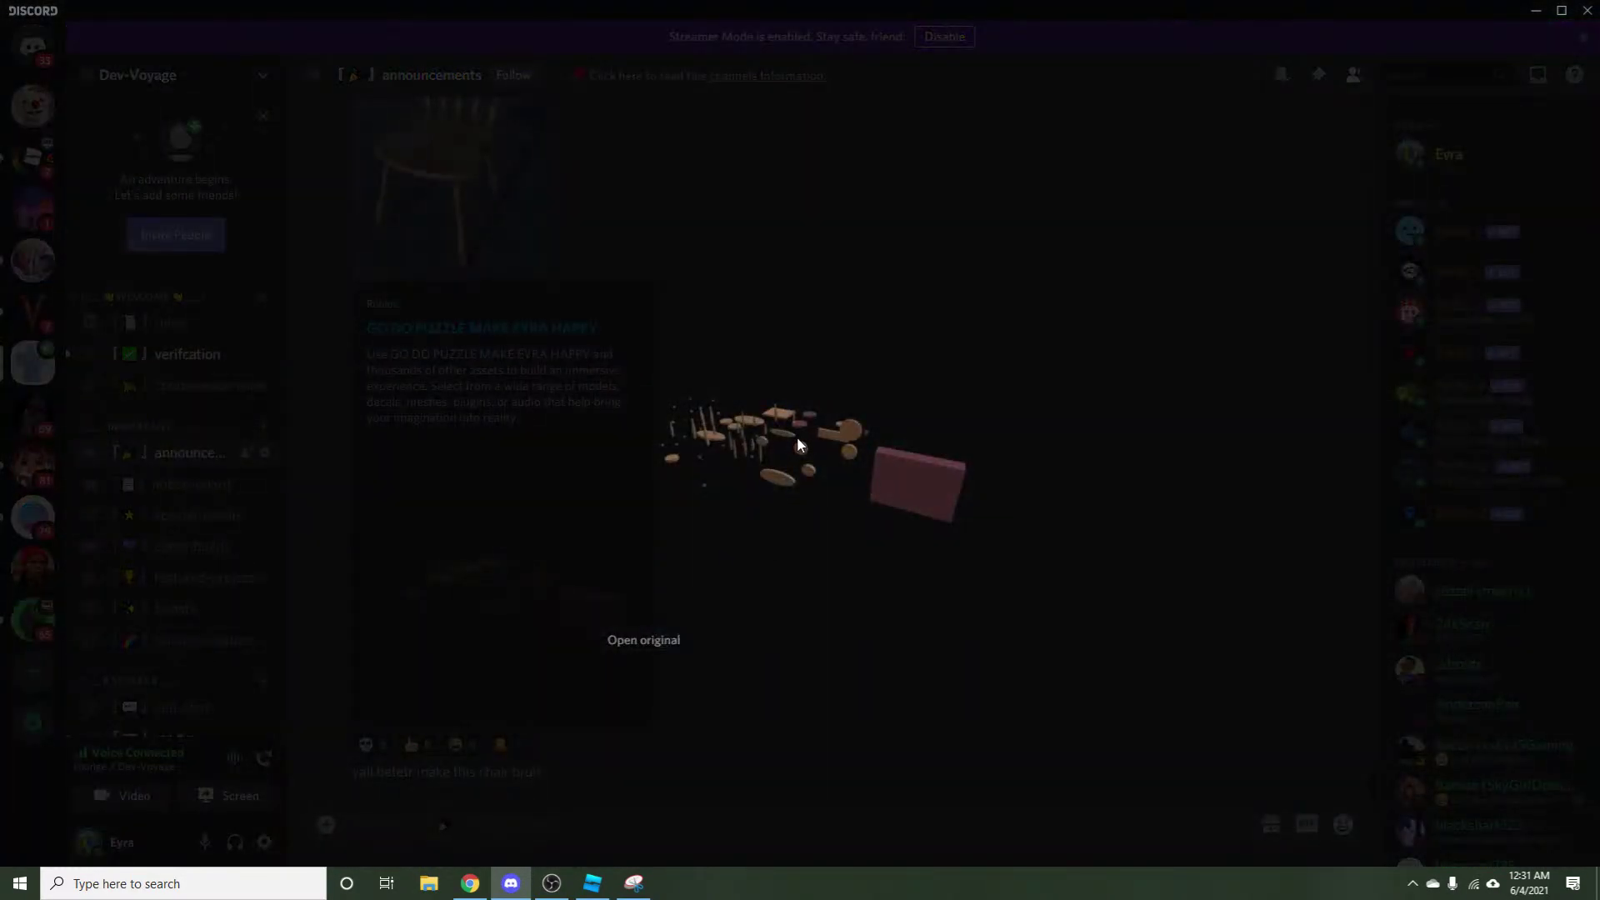
{"action": "left_click", "coordinate": [722, 794]}
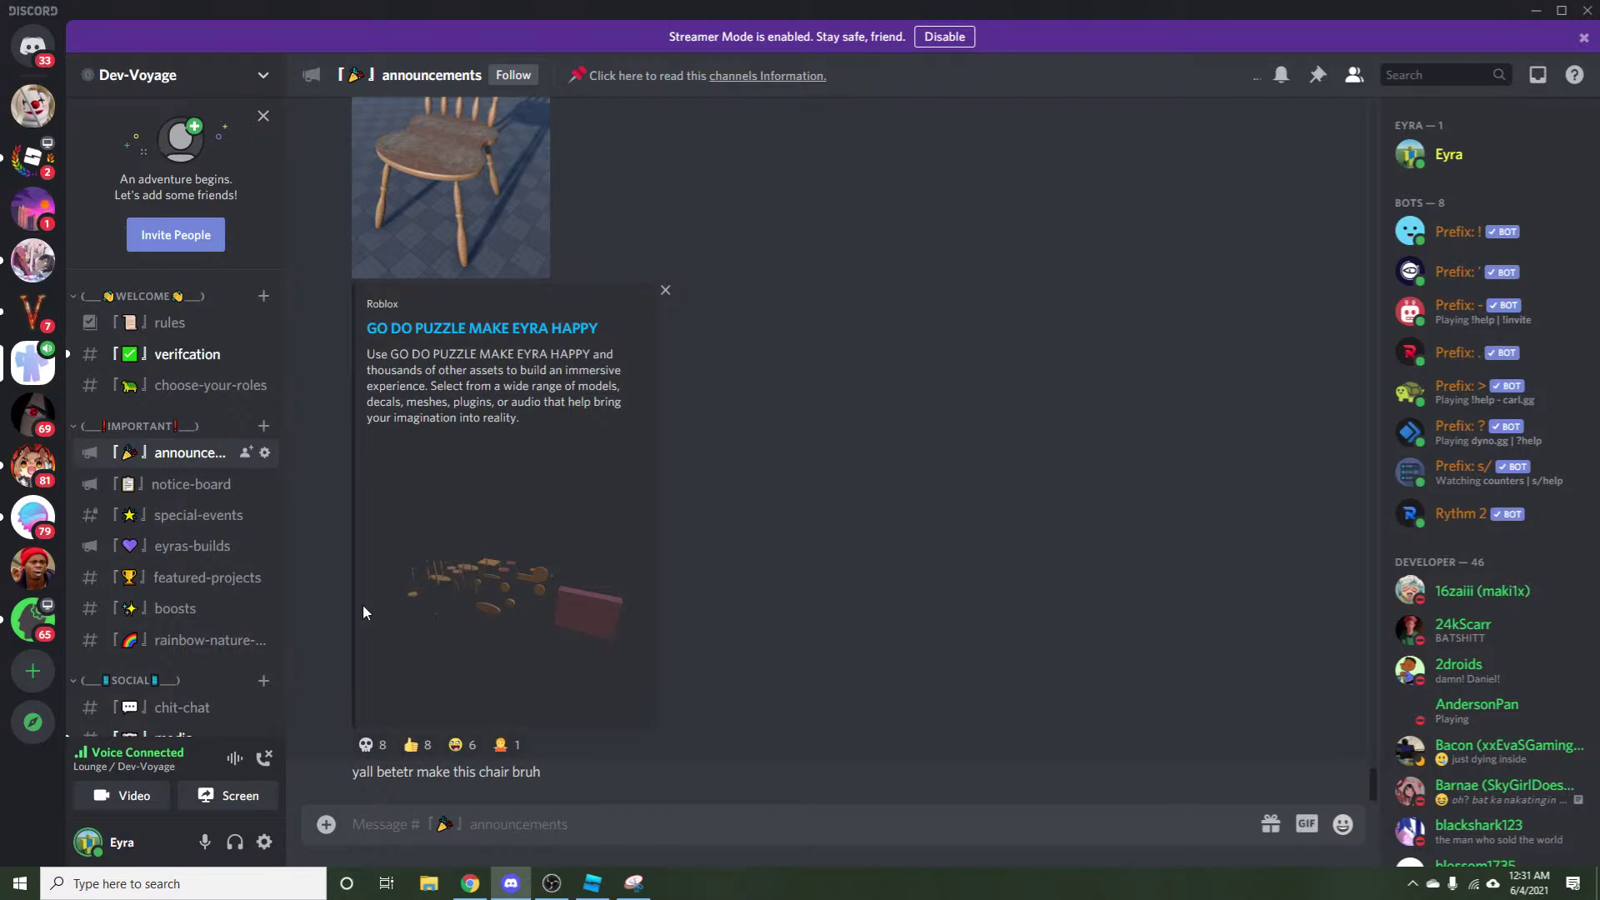
Open #media, check the poster's profile card and view the posted chair image enlarged.
{"action": "scroll", "coordinate": [191, 633], "scroll_direction": "down", "scroll_amount": 3}
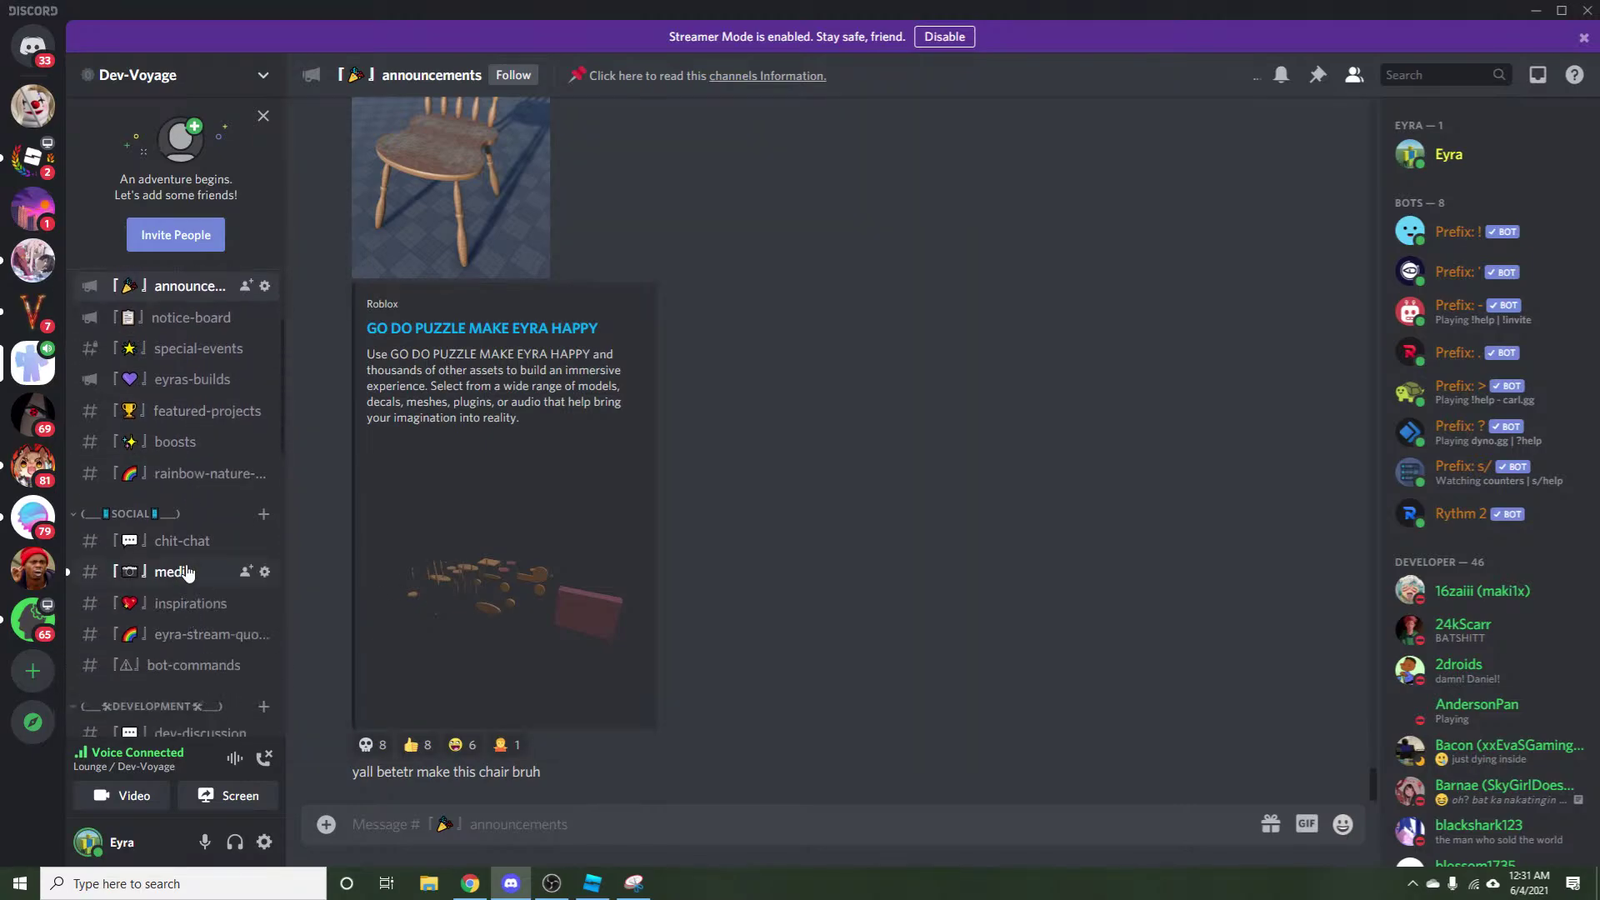
{"action": "left_click", "coordinate": [179, 572]}
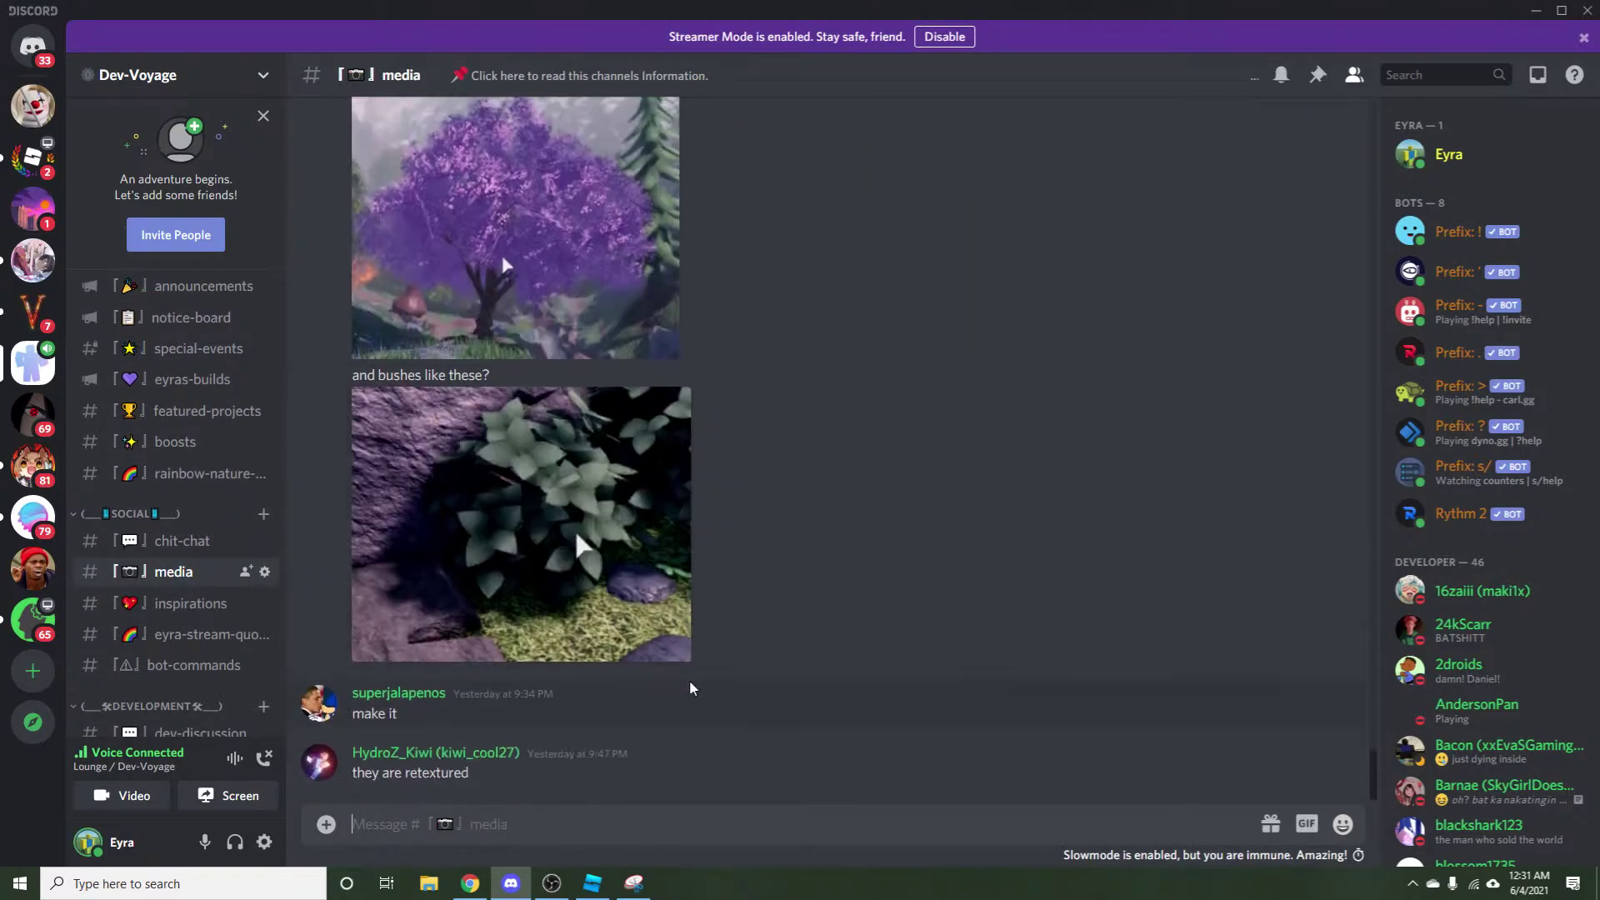
{"action": "scroll", "coordinate": [689, 680], "scroll_direction": "up", "scroll_amount": 10}
{"action": "scroll", "coordinate": [694, 688], "scroll_direction": "up", "scroll_amount": 20}
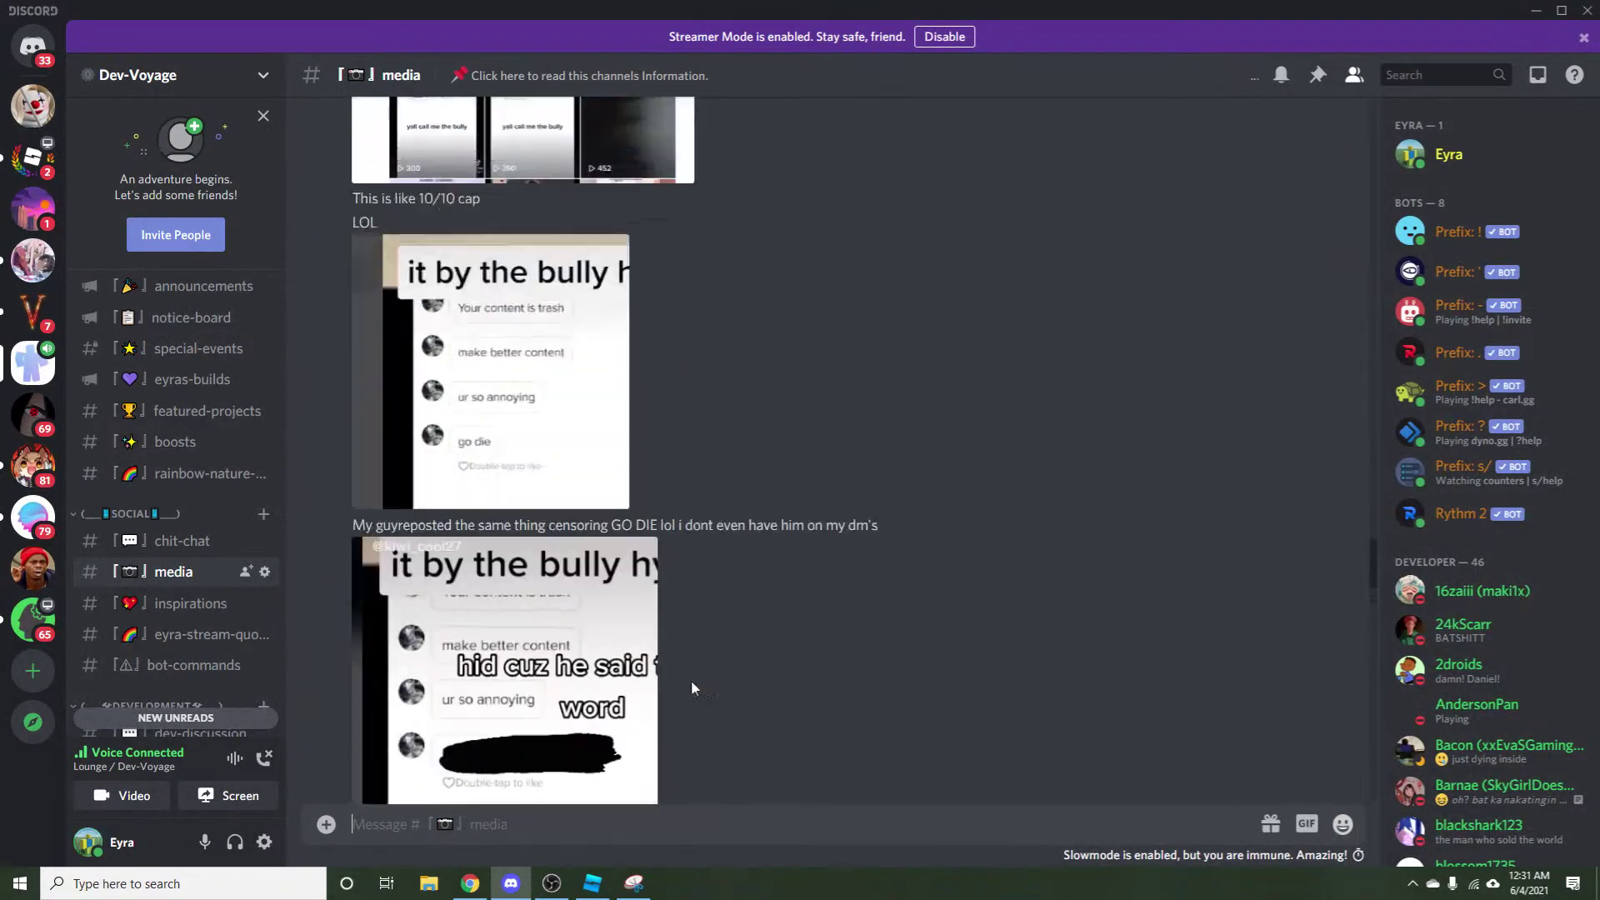
{"action": "scroll", "coordinate": [692, 680], "scroll_direction": "down", "scroll_amount": 6}
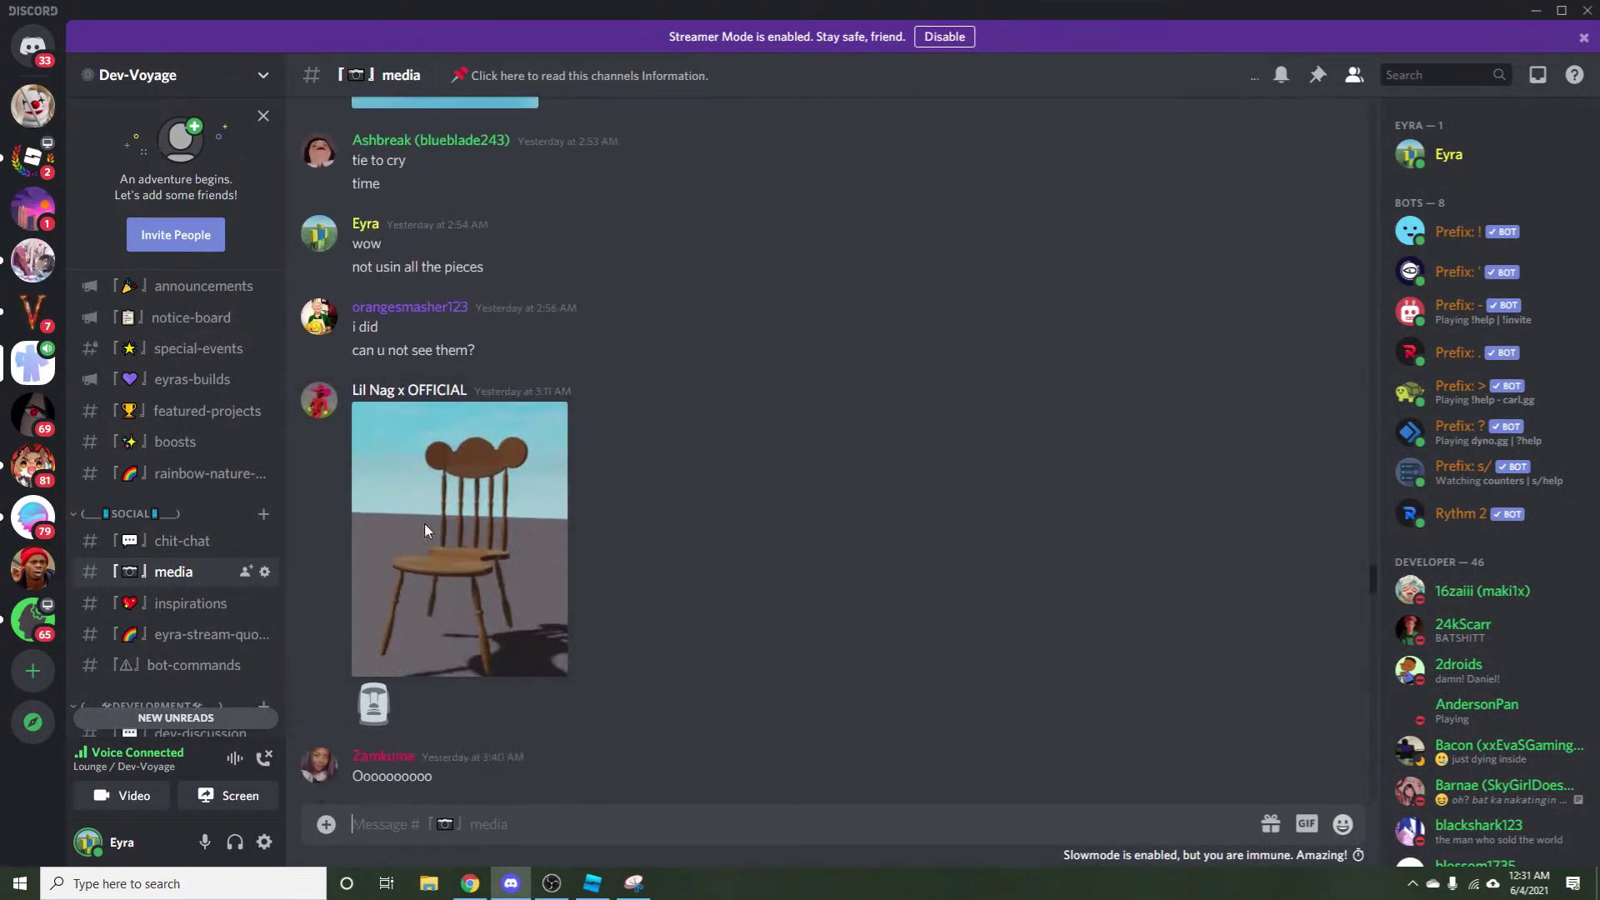
{"action": "left_click", "coordinate": [418, 391]}
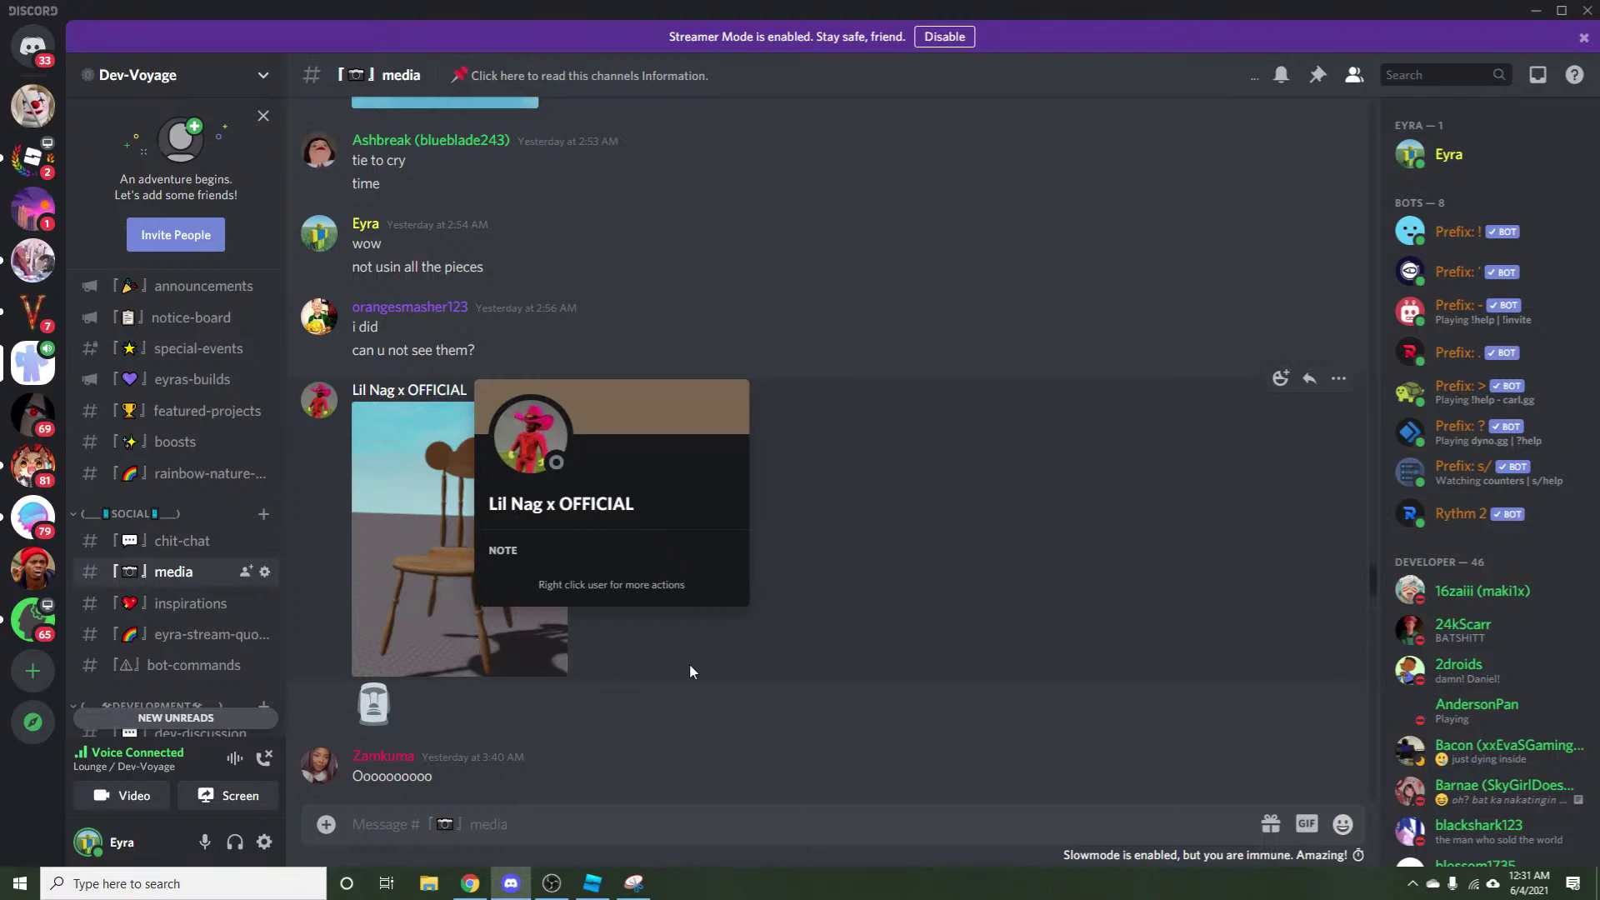
{"action": "left_click", "coordinate": [413, 643]}
{"action": "left_click", "coordinate": [439, 553]}
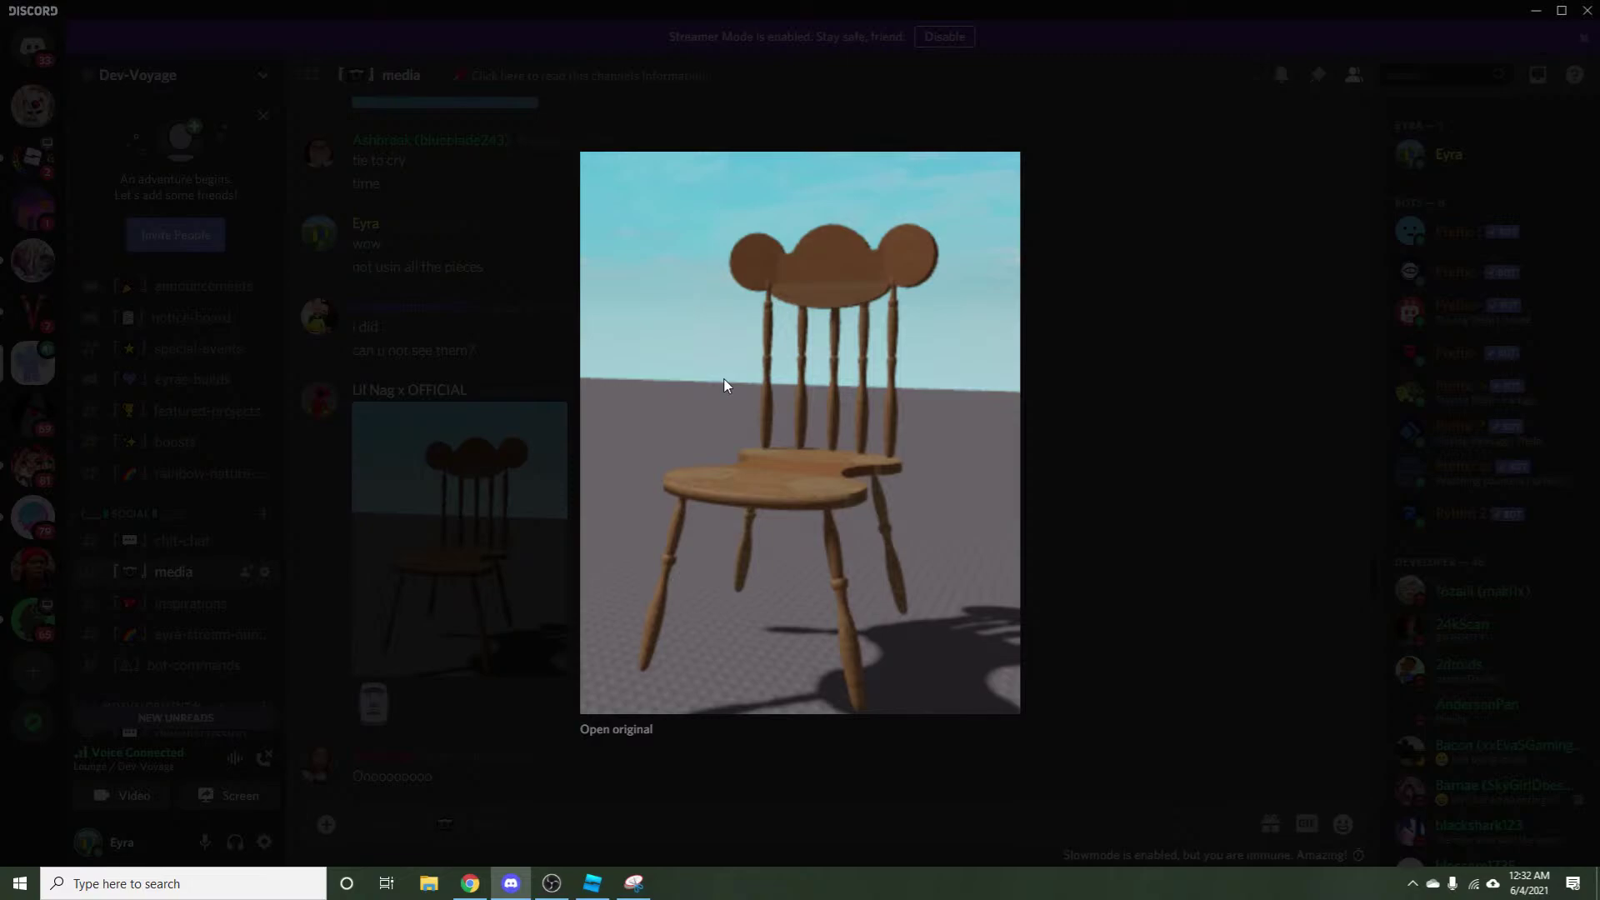
{"action": "left_click", "coordinate": [496, 525]}
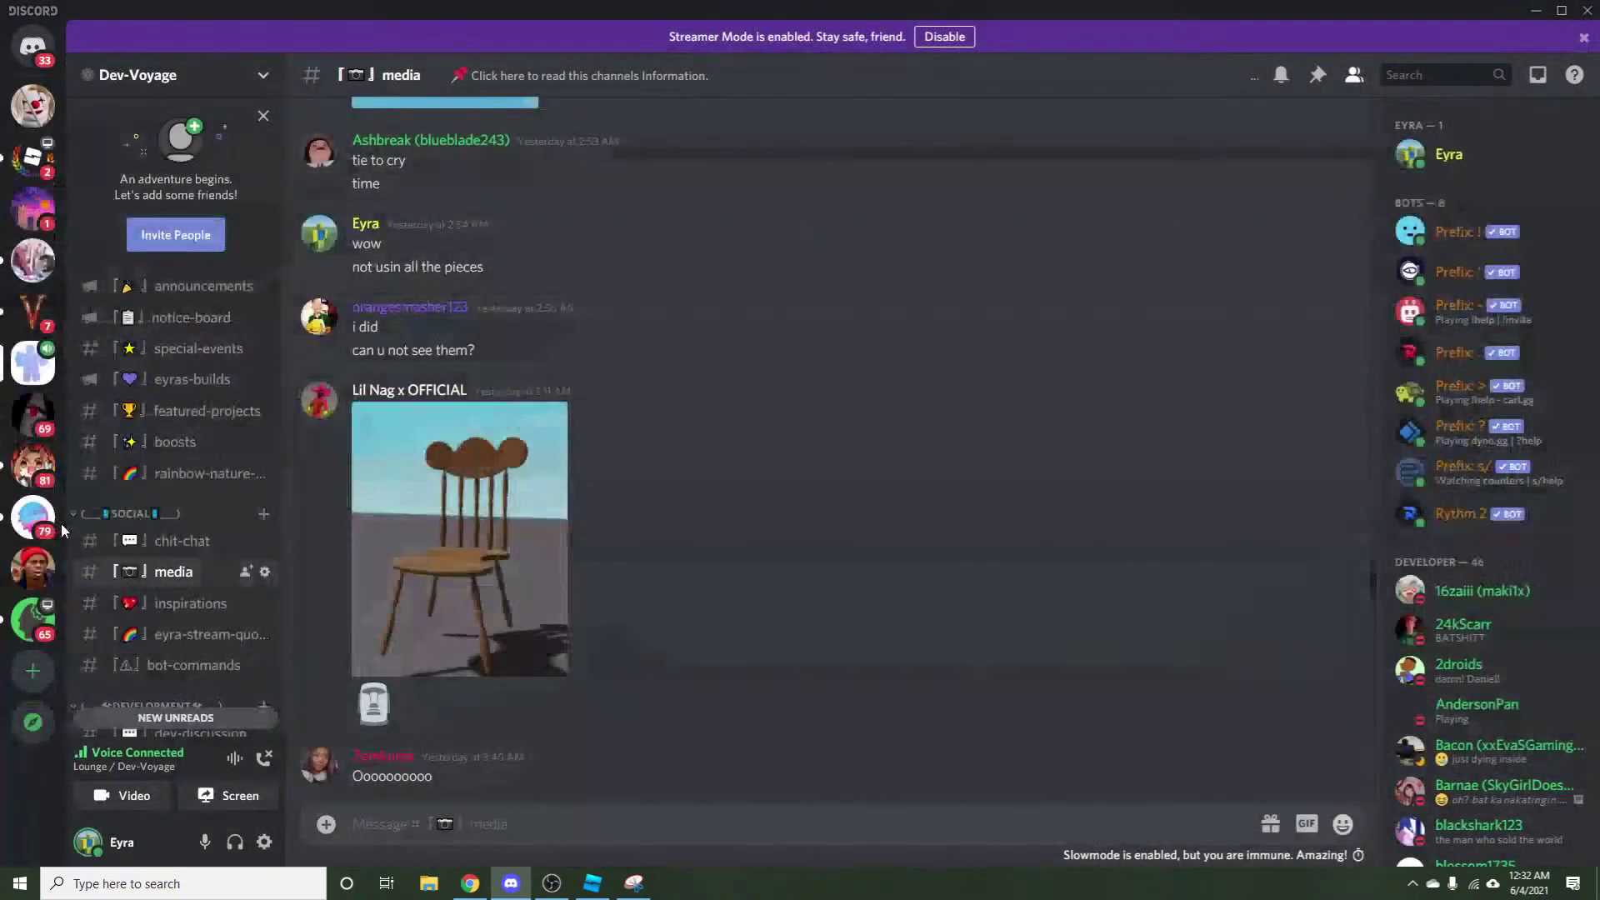
{"action": "scroll", "coordinate": [172, 562], "scroll_direction": "down", "scroll_amount": 3}
Open #inspirations and scroll through its posts.
{"action": "left_click", "coordinate": [183, 439]}
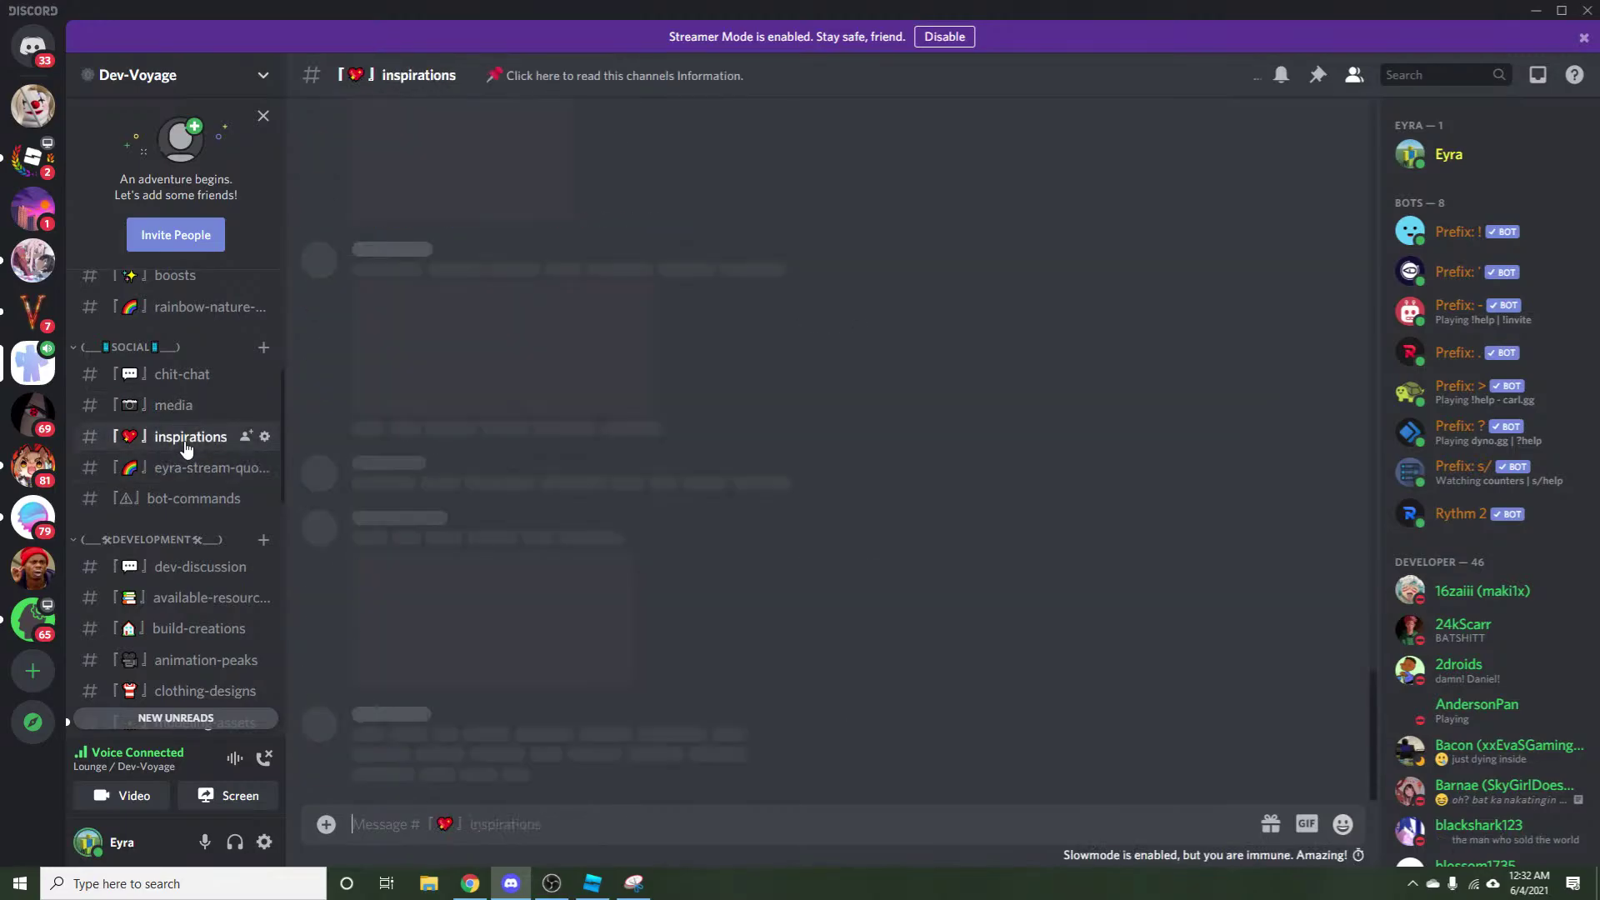
{"action": "scroll", "coordinate": [599, 616], "scroll_direction": "up", "scroll_amount": 10}
{"action": "scroll", "coordinate": [602, 616], "scroll_direction": "down", "scroll_amount": 10}
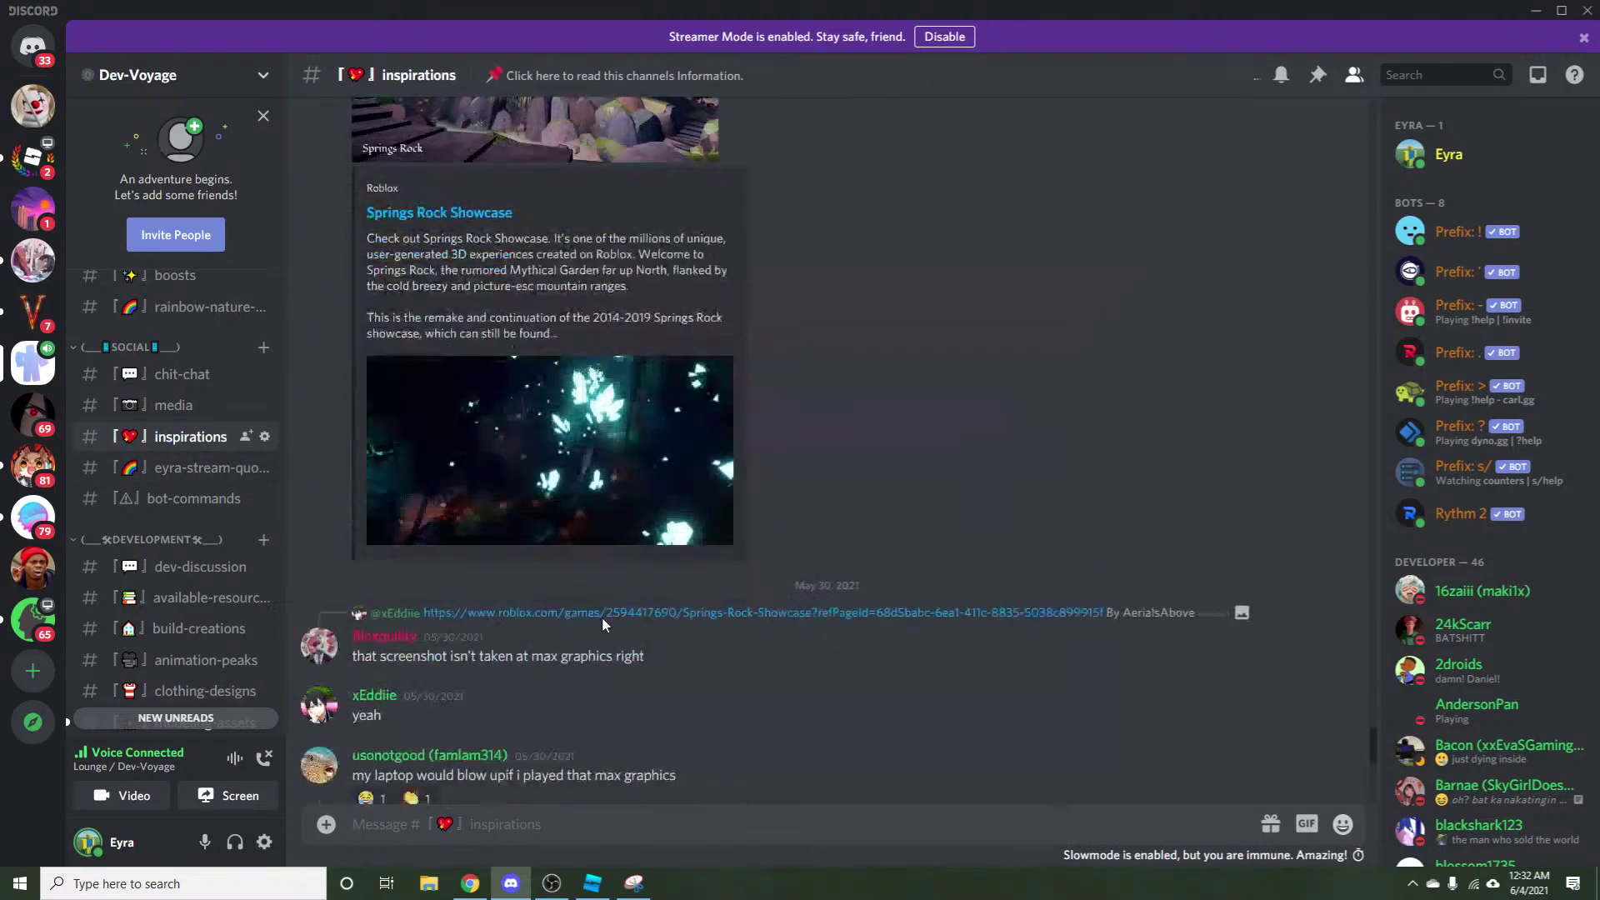
{"action": "scroll", "coordinate": [595, 729], "scroll_direction": "up", "scroll_amount": 7}
{"action": "scroll", "coordinate": [559, 702], "scroll_direction": "up", "scroll_amount": 5}
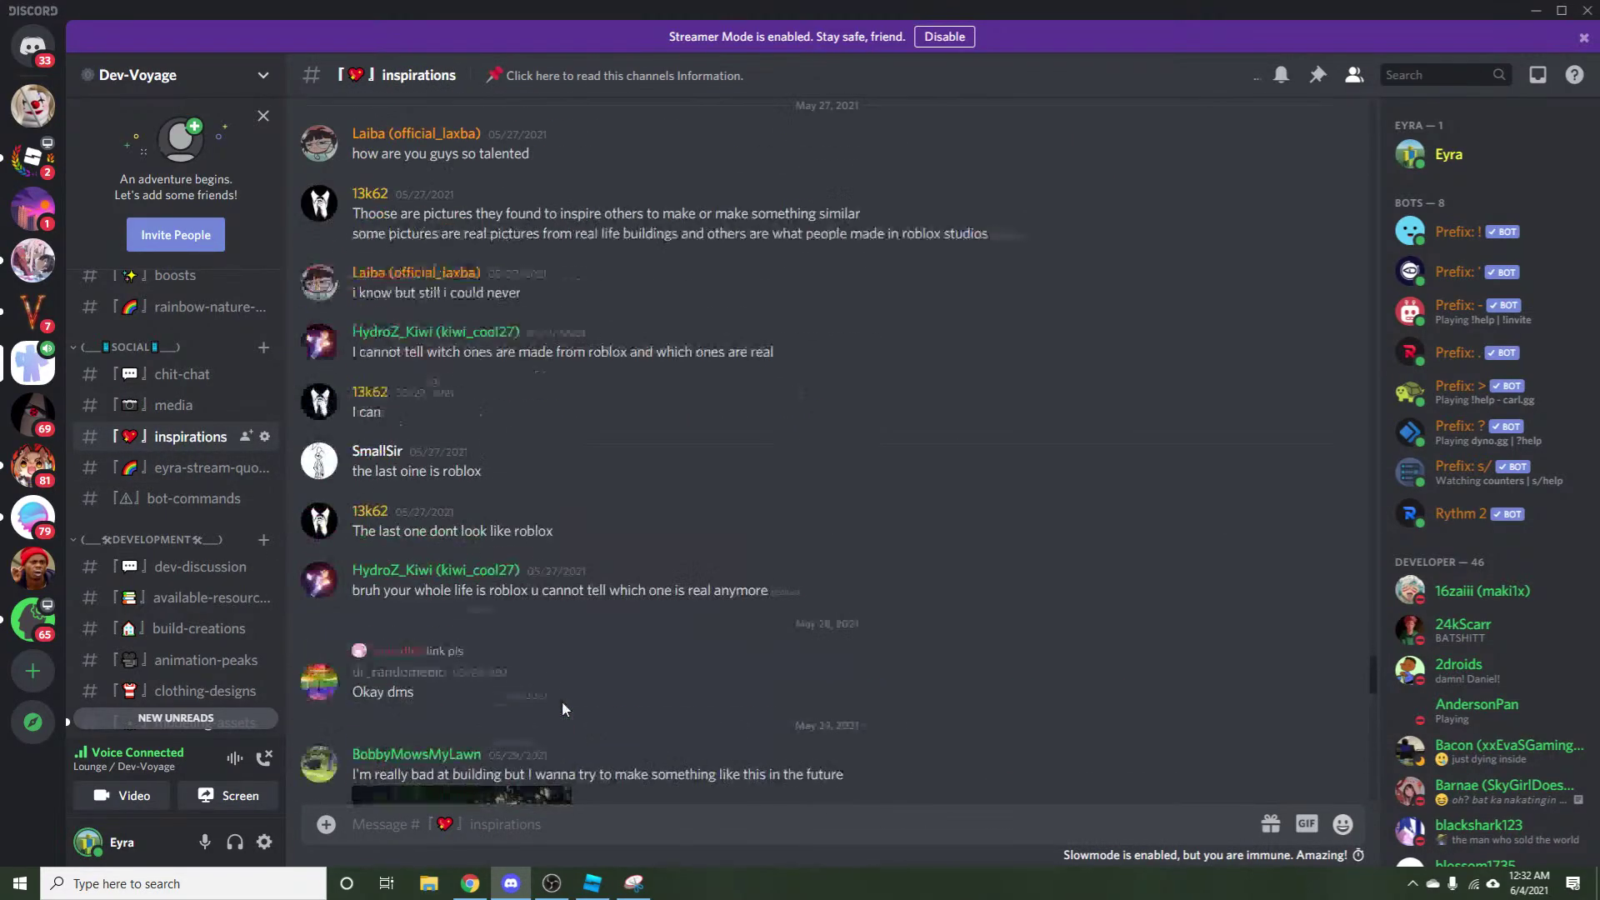
{"action": "scroll", "coordinate": [567, 698], "scroll_direction": "down", "scroll_amount": 10}
{"action": "scroll", "coordinate": [192, 567], "scroll_direction": "down", "scroll_amount": 5}
{"action": "scroll", "coordinate": [192, 566], "scroll_direction": "up", "scroll_amount": 8}
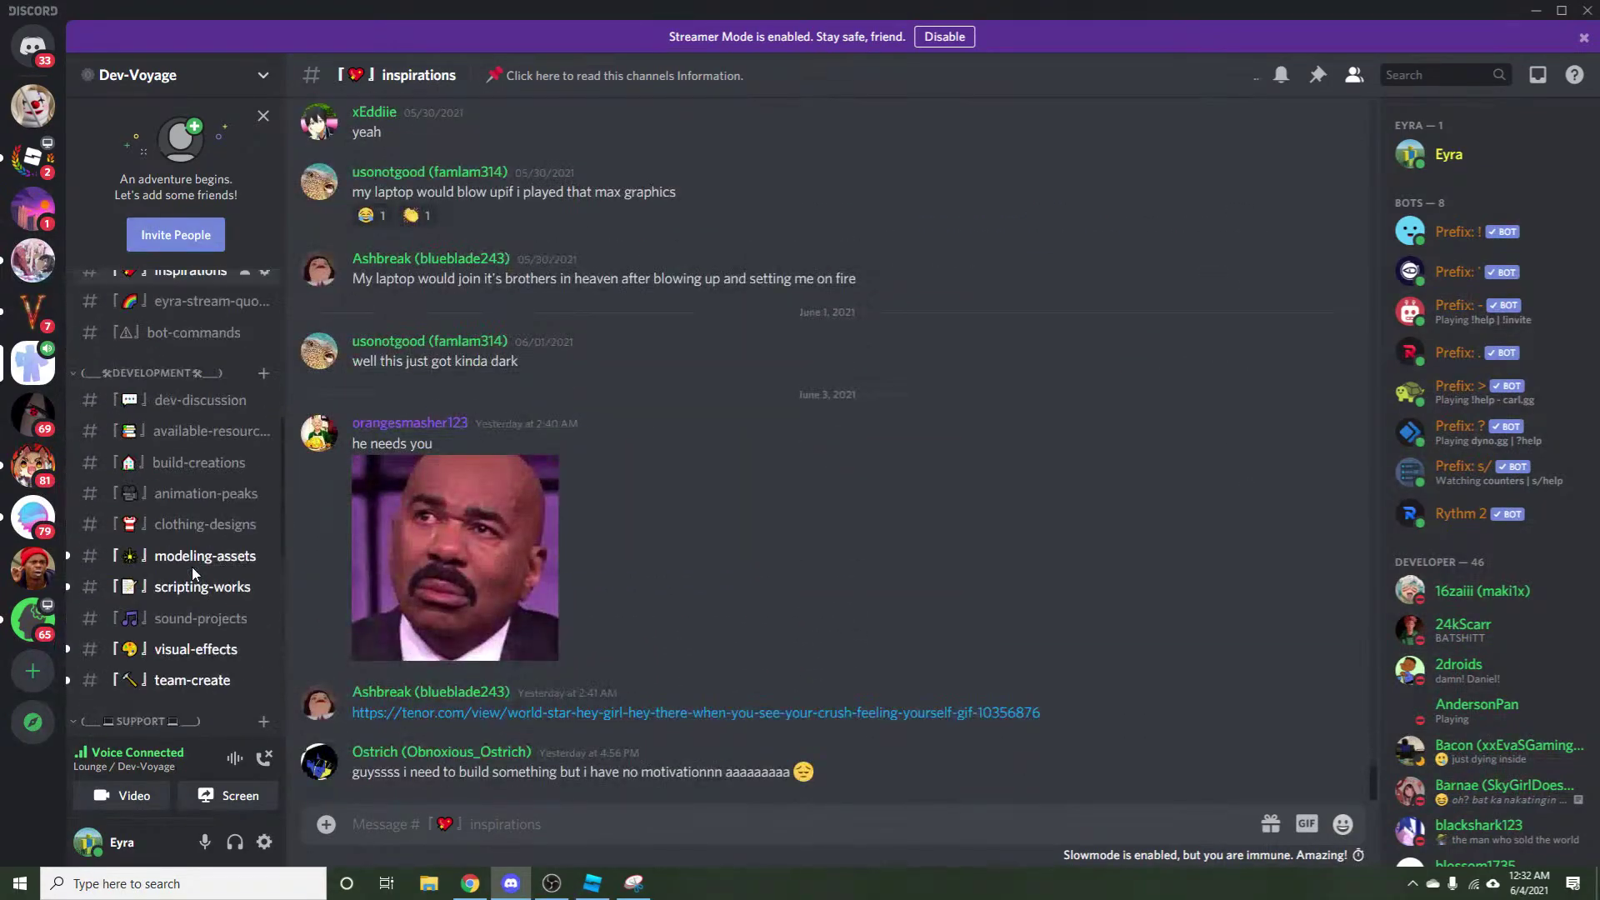
Visit #chit-chat, return to #media and view the face-textured chair image enlarged.
{"action": "left_click", "coordinate": [188, 572]}
{"action": "left_click", "coordinate": [185, 543]}
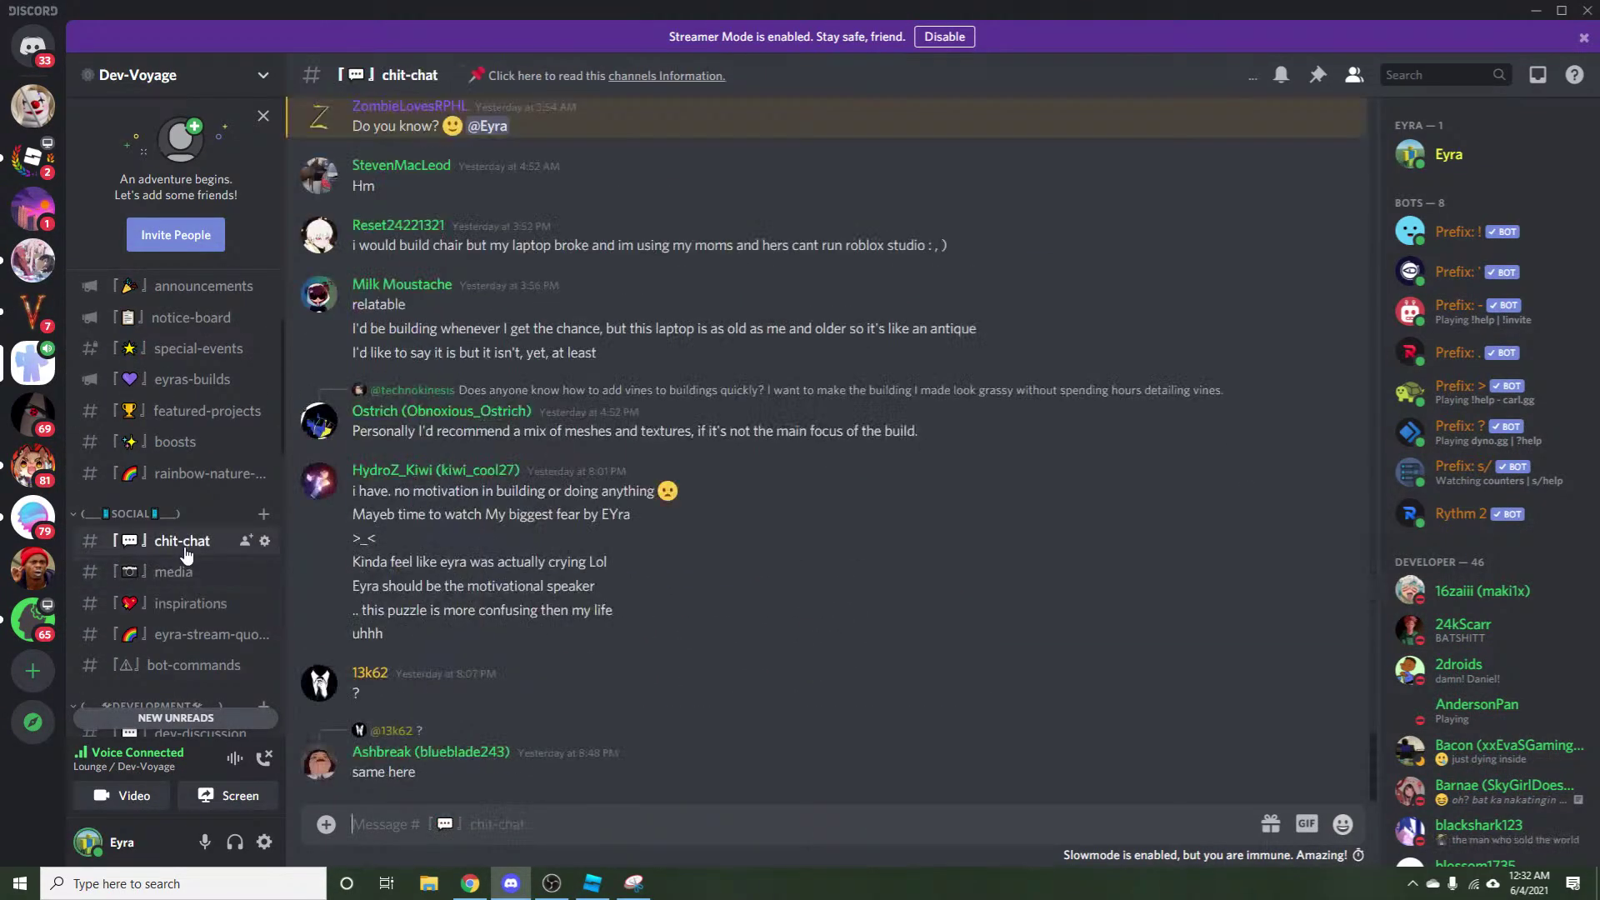
{"action": "left_click", "coordinate": [185, 572]}
{"action": "scroll", "coordinate": [770, 646], "scroll_direction": "up", "scroll_amount": 5}
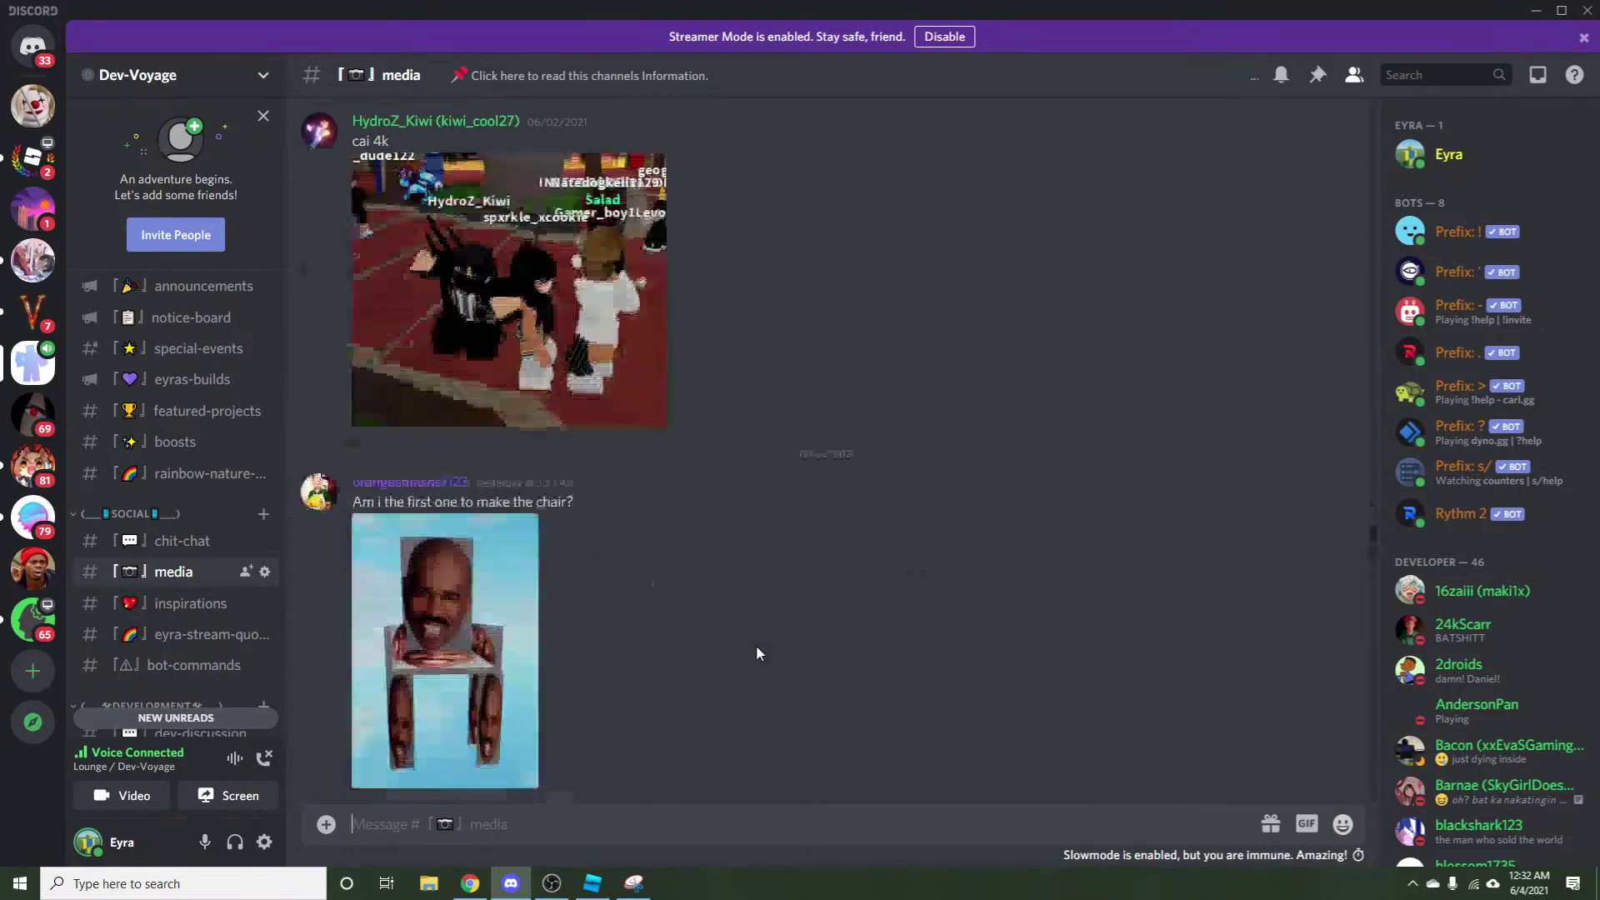
{"action": "left_click", "coordinate": [467, 643]}
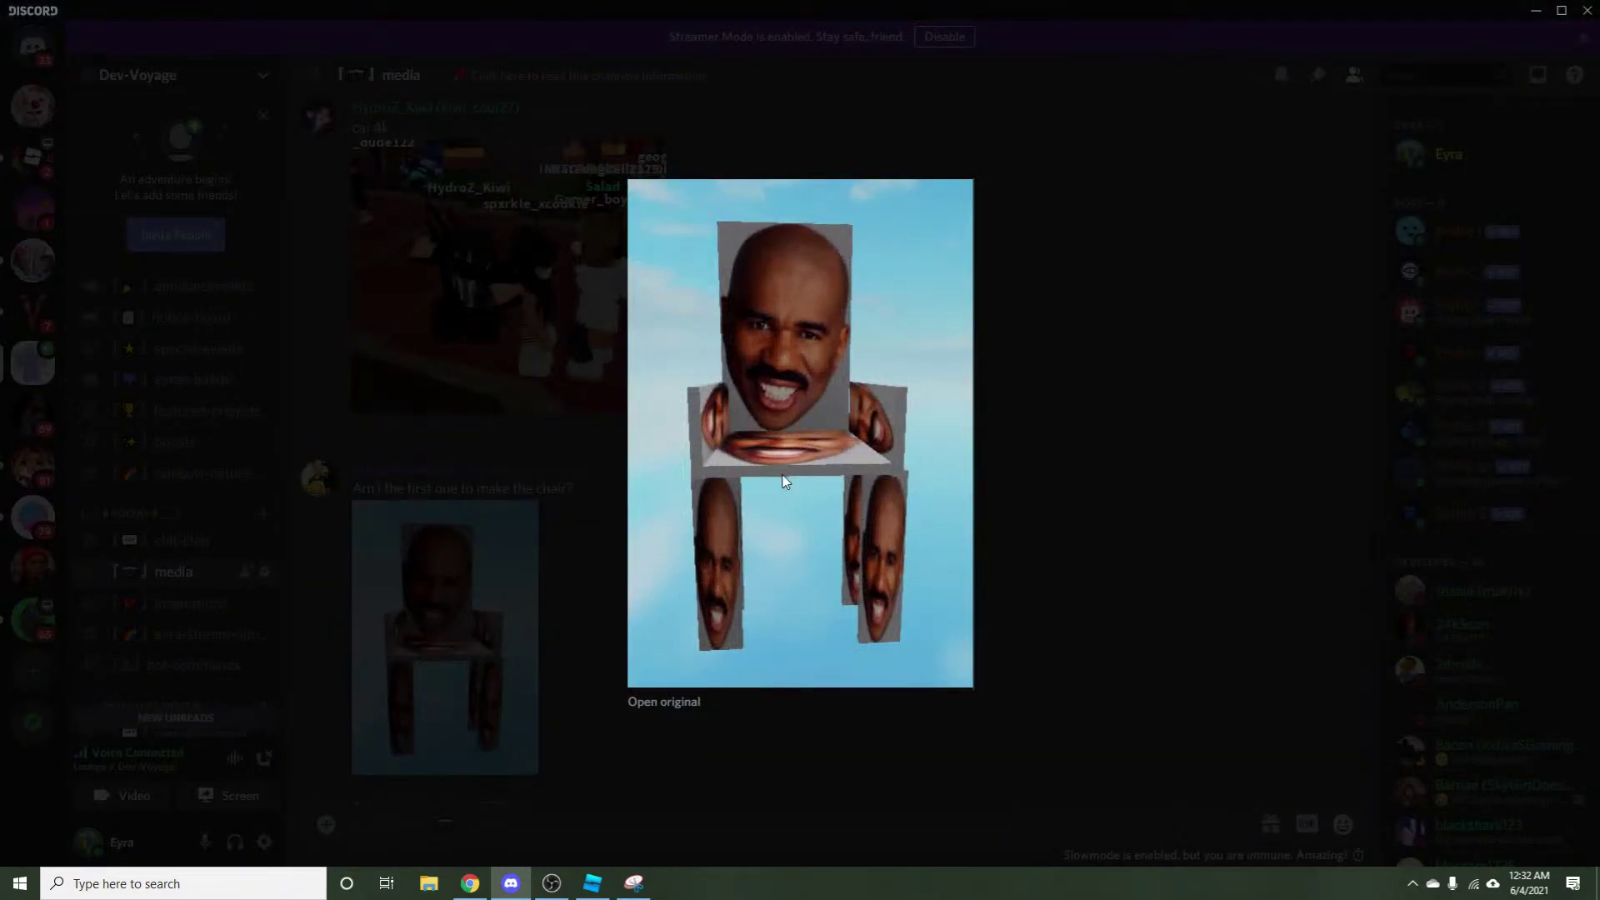
{"action": "left_click", "coordinate": [457, 620]}
{"action": "scroll", "coordinate": [208, 536], "scroll_direction": "up", "scroll_amount": 2}
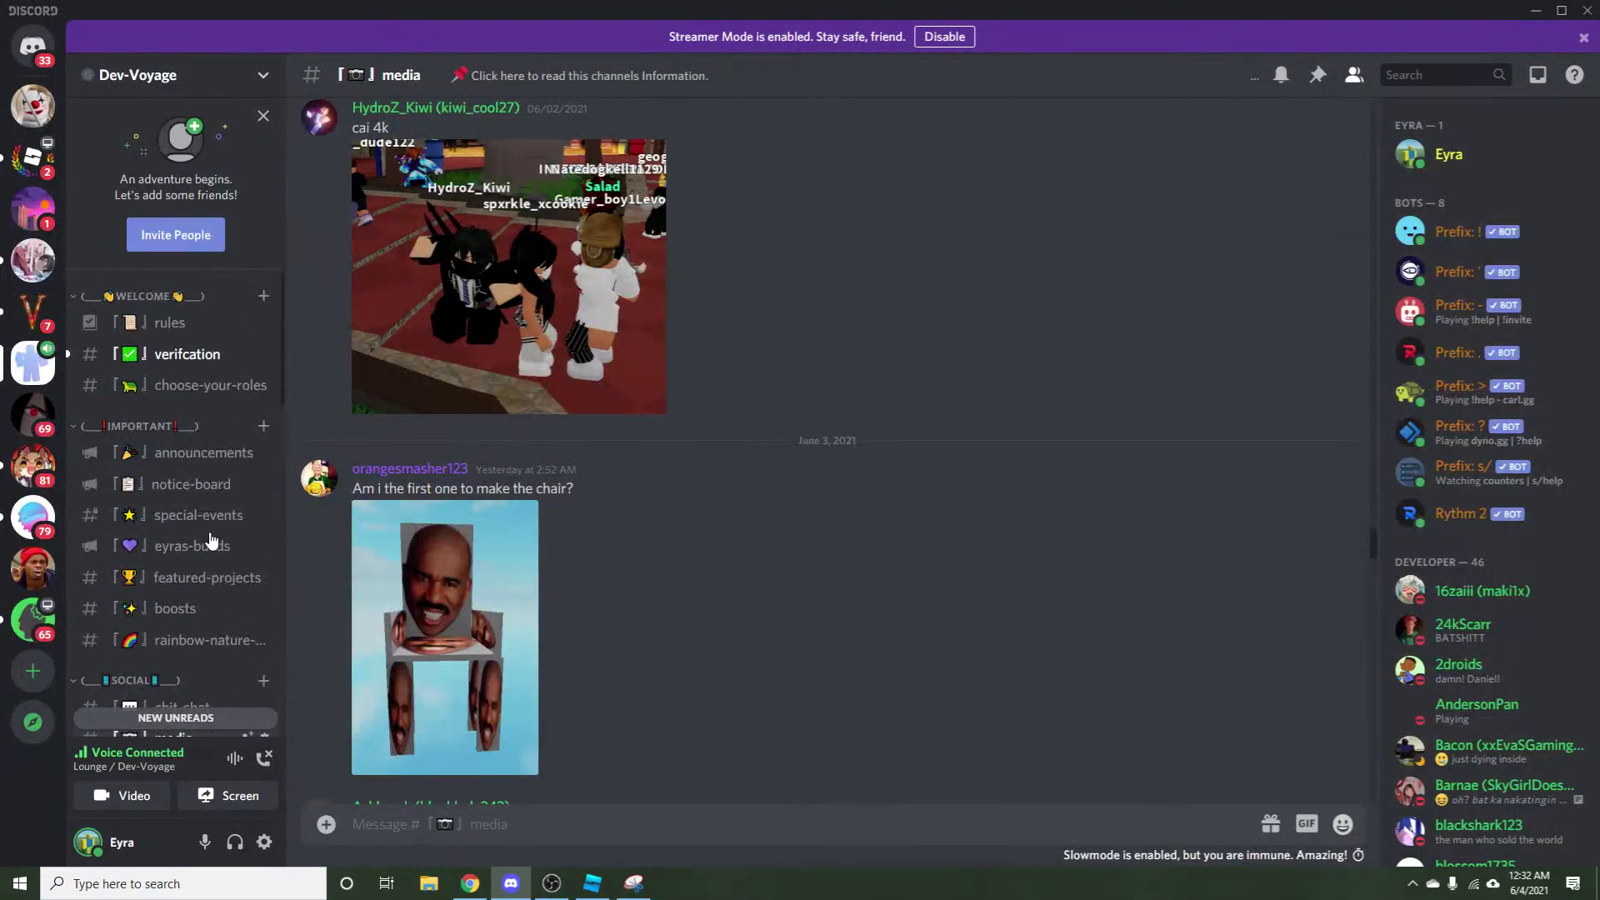
{"action": "scroll", "coordinate": [207, 537], "scroll_direction": "down", "scroll_amount": 3}
{"action": "scroll", "coordinate": [209, 536], "scroll_direction": "down", "scroll_amount": 3}
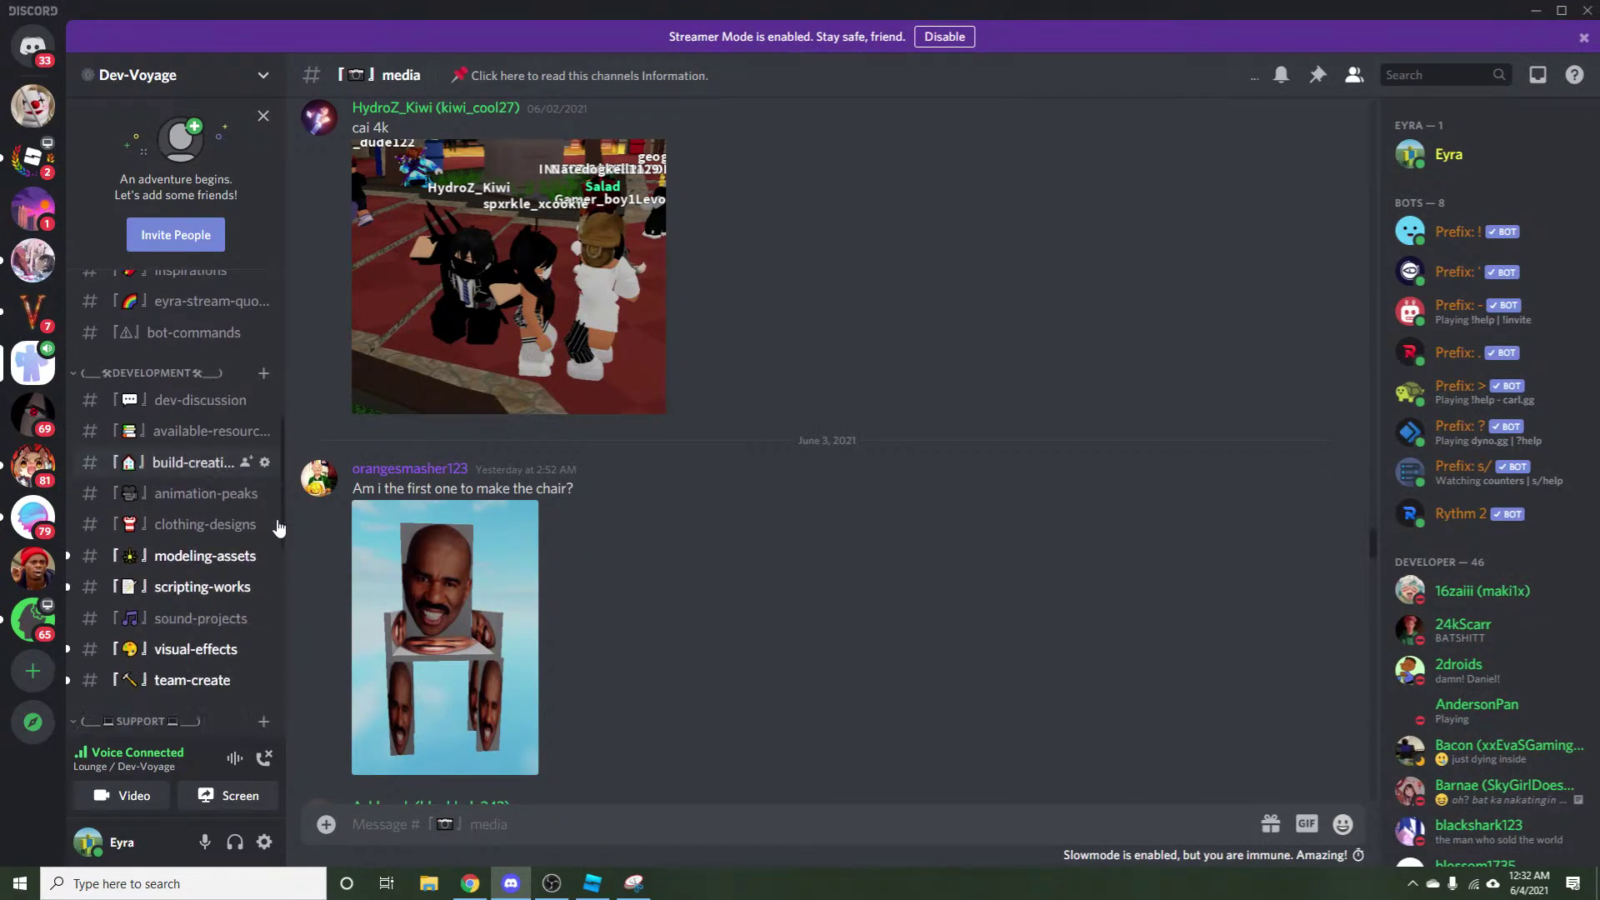
{"action": "scroll", "coordinate": [574, 687], "scroll_direction": "up", "scroll_amount": 15}
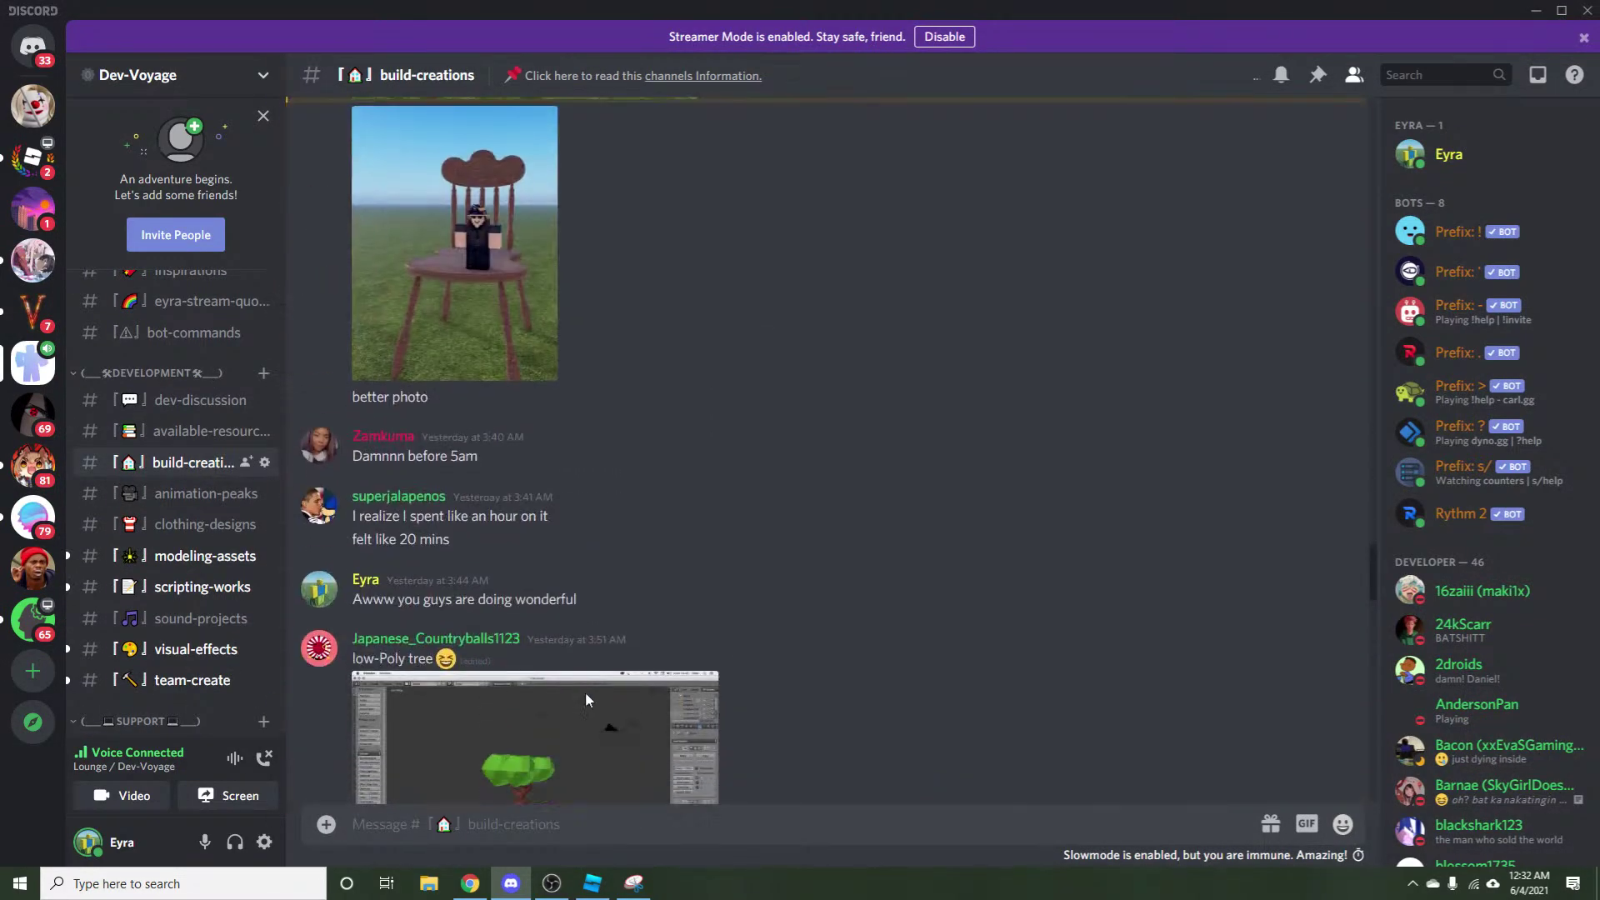
Enlarge the Roblox Studio chair screenshot in #build-creations twice, closing it each time.
{"action": "scroll", "coordinate": [586, 692], "scroll_direction": "down", "scroll_amount": 8}
{"action": "left_click", "coordinate": [508, 500]}
{"action": "left_click", "coordinate": [498, 717]}
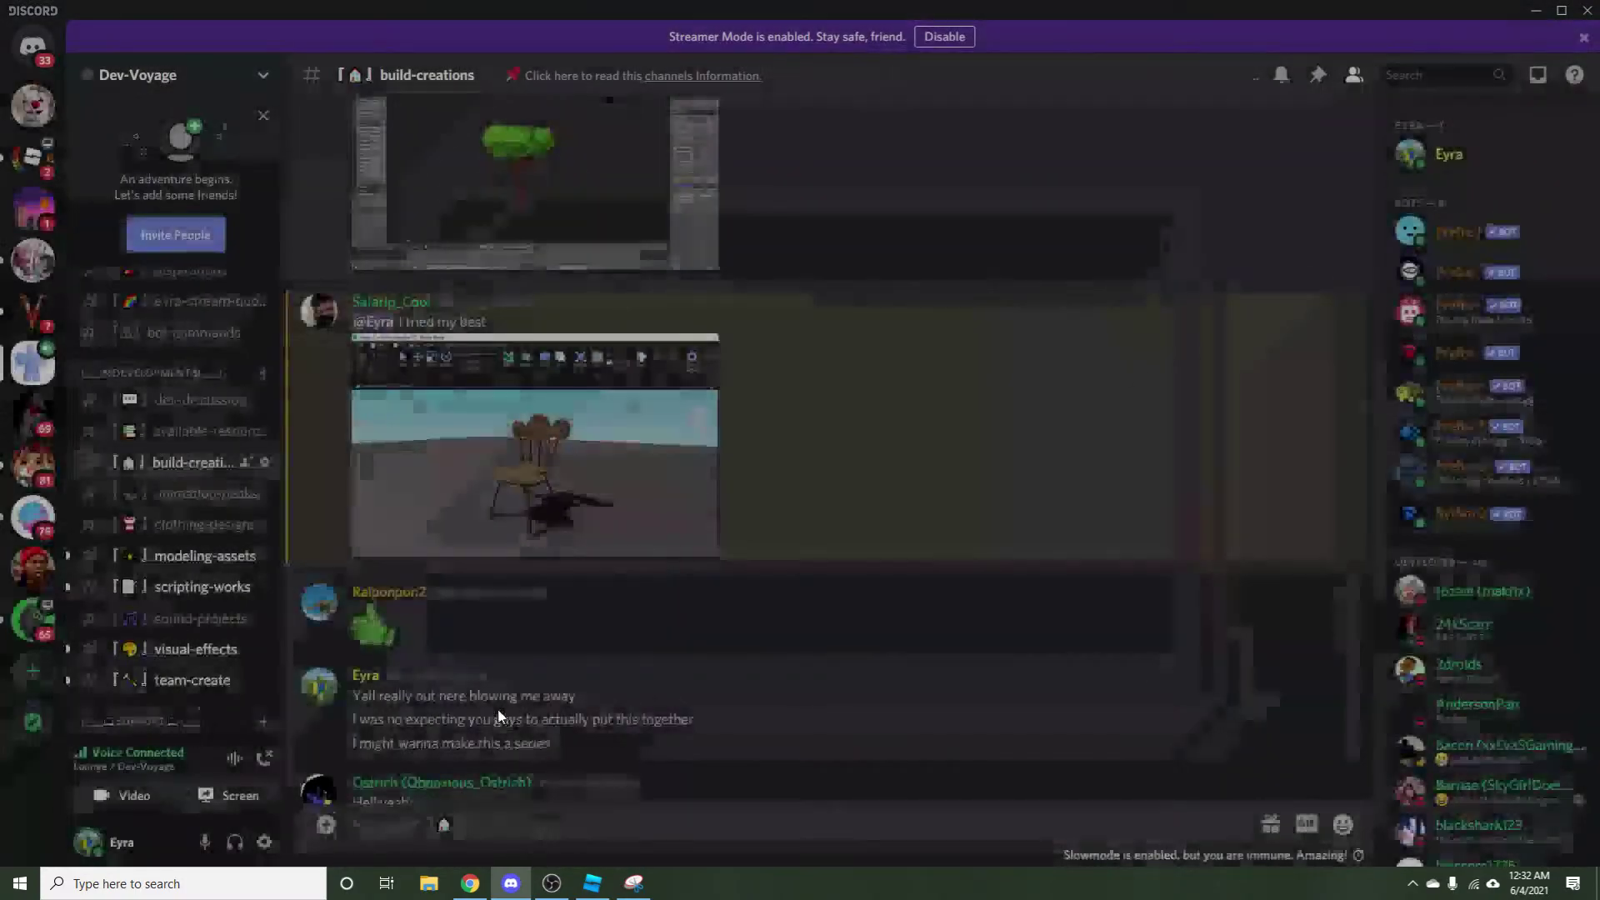
{"action": "left_click", "coordinate": [471, 452]}
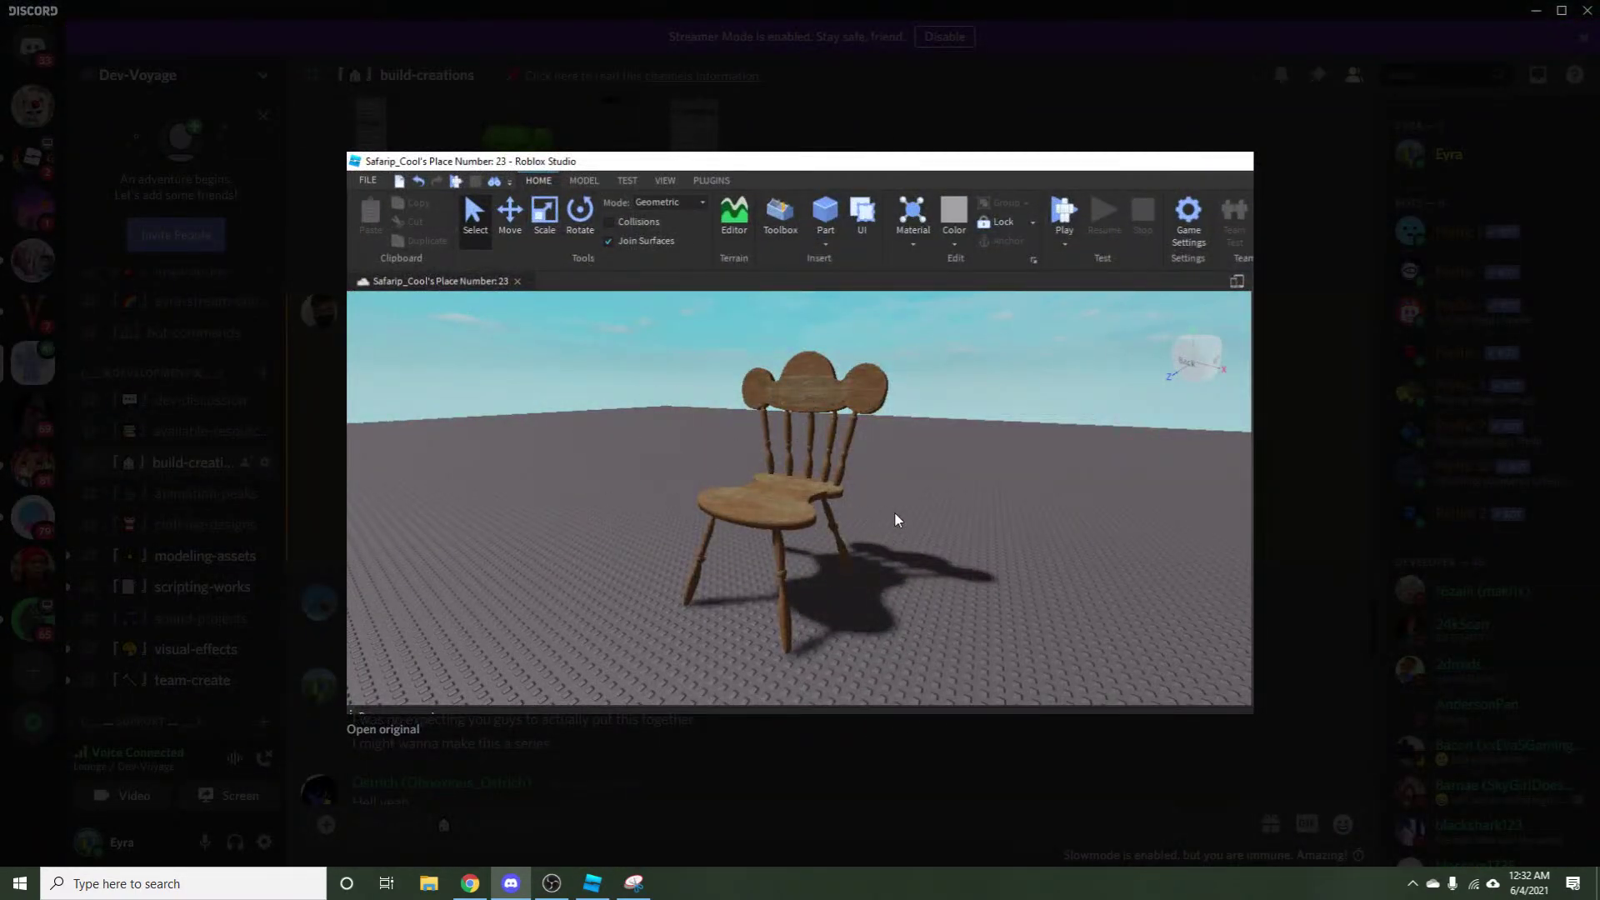
{"action": "left_click", "coordinate": [772, 752]}
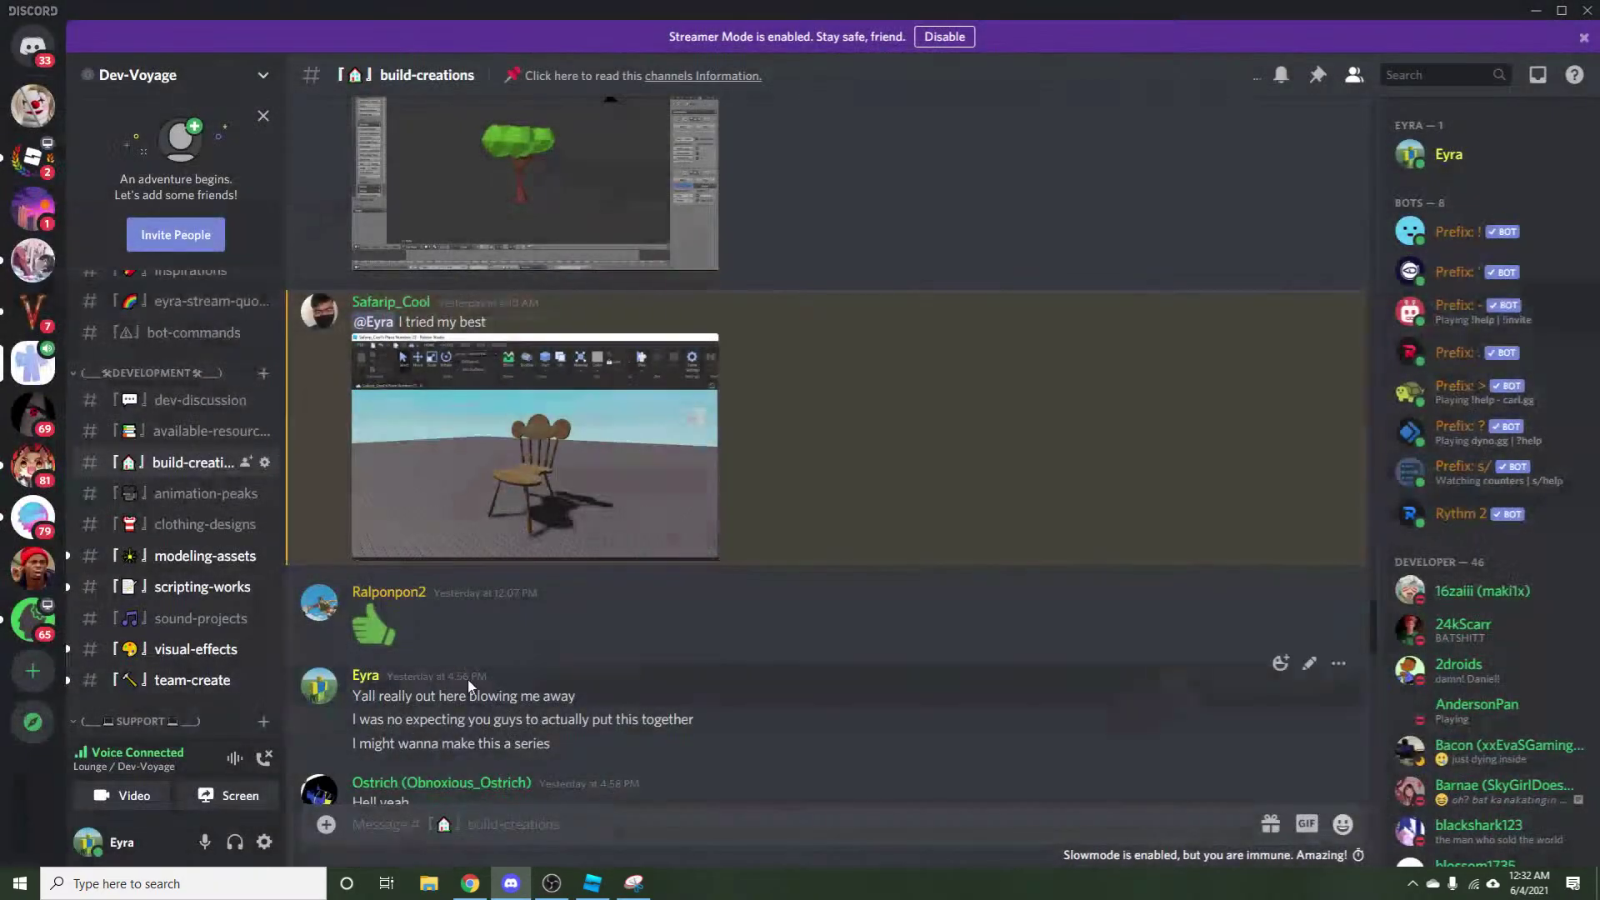
View the sun-lit chair photo with avatar, then enlarge the portrait chair photo below it.
{"action": "scroll", "coordinate": [480, 620], "scroll_direction": "up", "scroll_amount": 10}
{"action": "scroll", "coordinate": [458, 580], "scroll_direction": "up", "scroll_amount": 3}
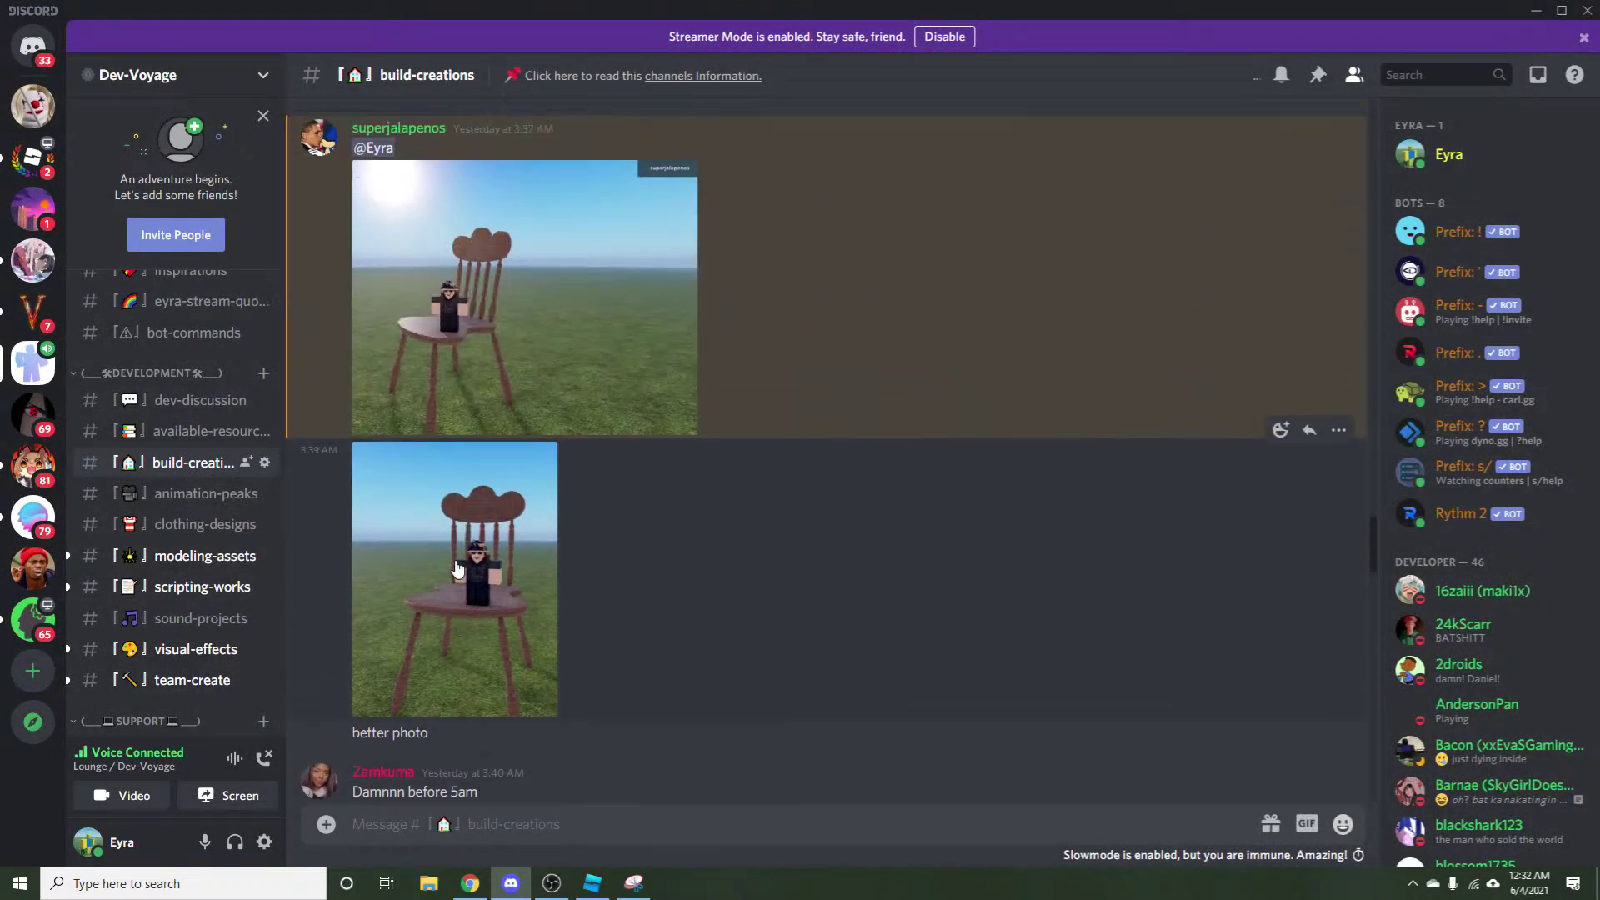
{"action": "left_click", "coordinate": [471, 504]}
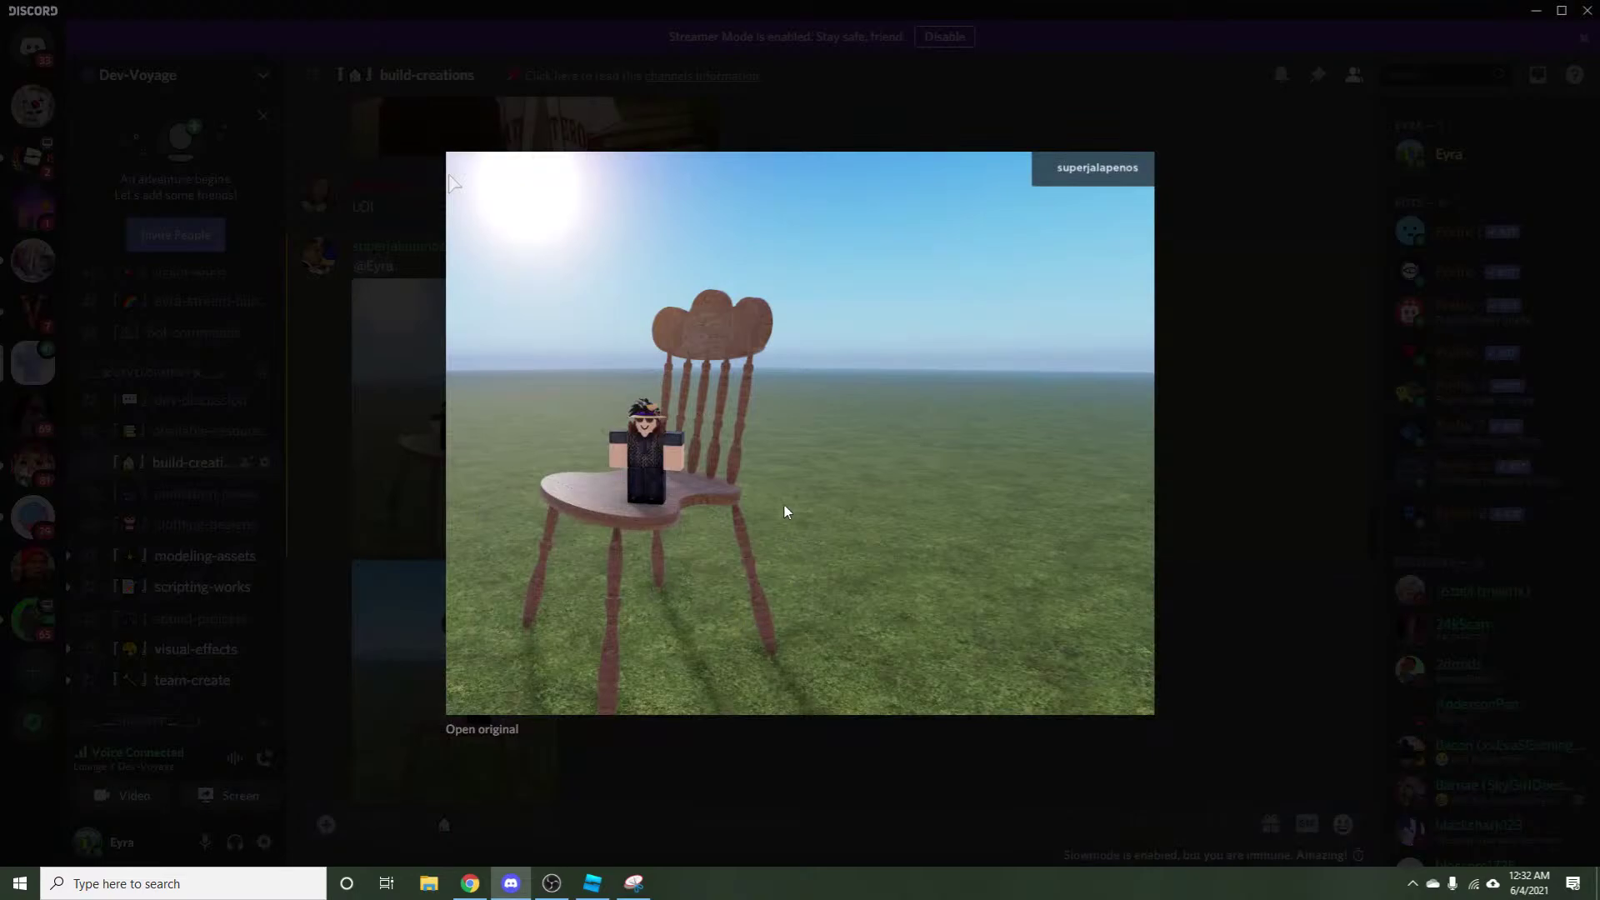
{"action": "left_click", "coordinate": [674, 761]}
{"action": "left_click", "coordinate": [541, 704]}
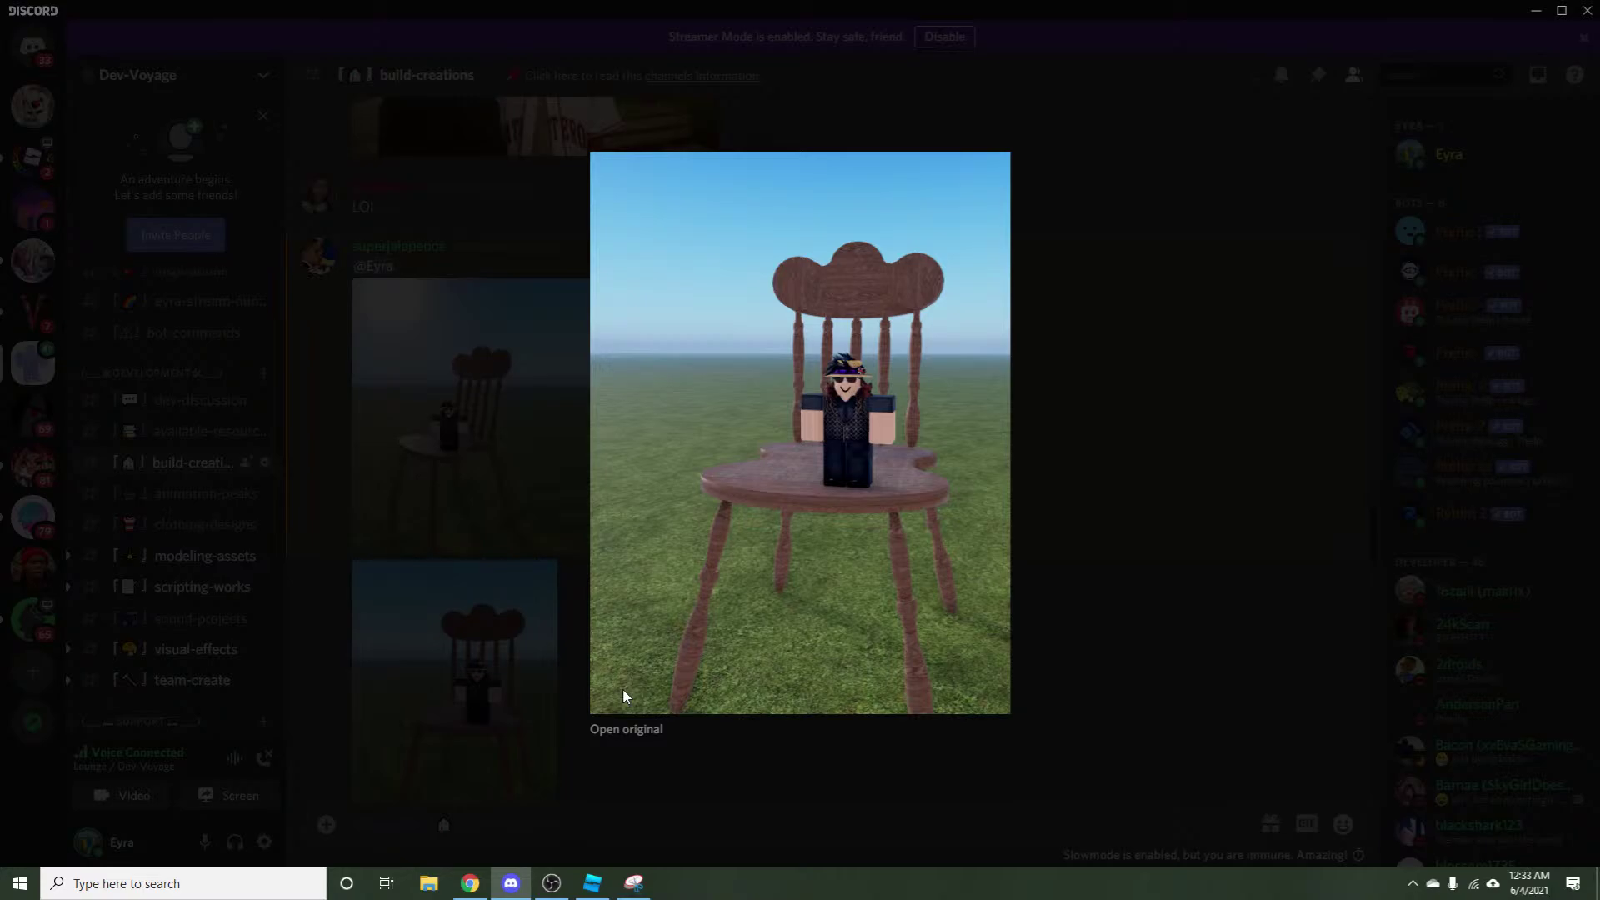
Switch OBS from Stream2 to the Video Recording scene, then close Discord's enlarged chair image.
{"action": "left_click", "coordinate": [551, 883]}
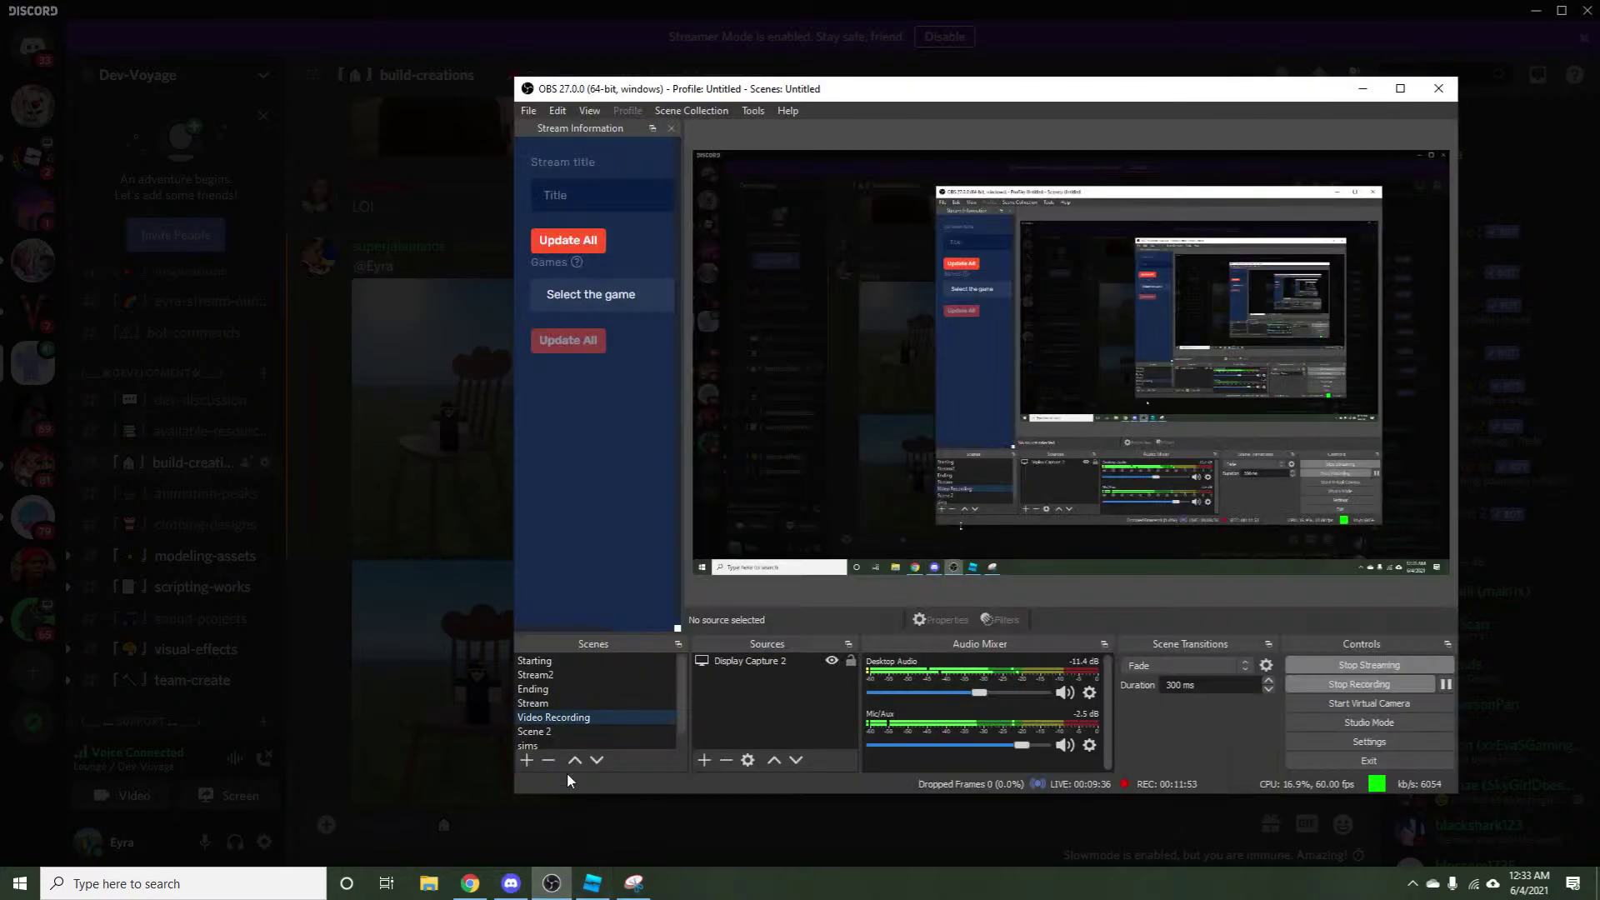
{"action": "left_click", "coordinate": [583, 675]}
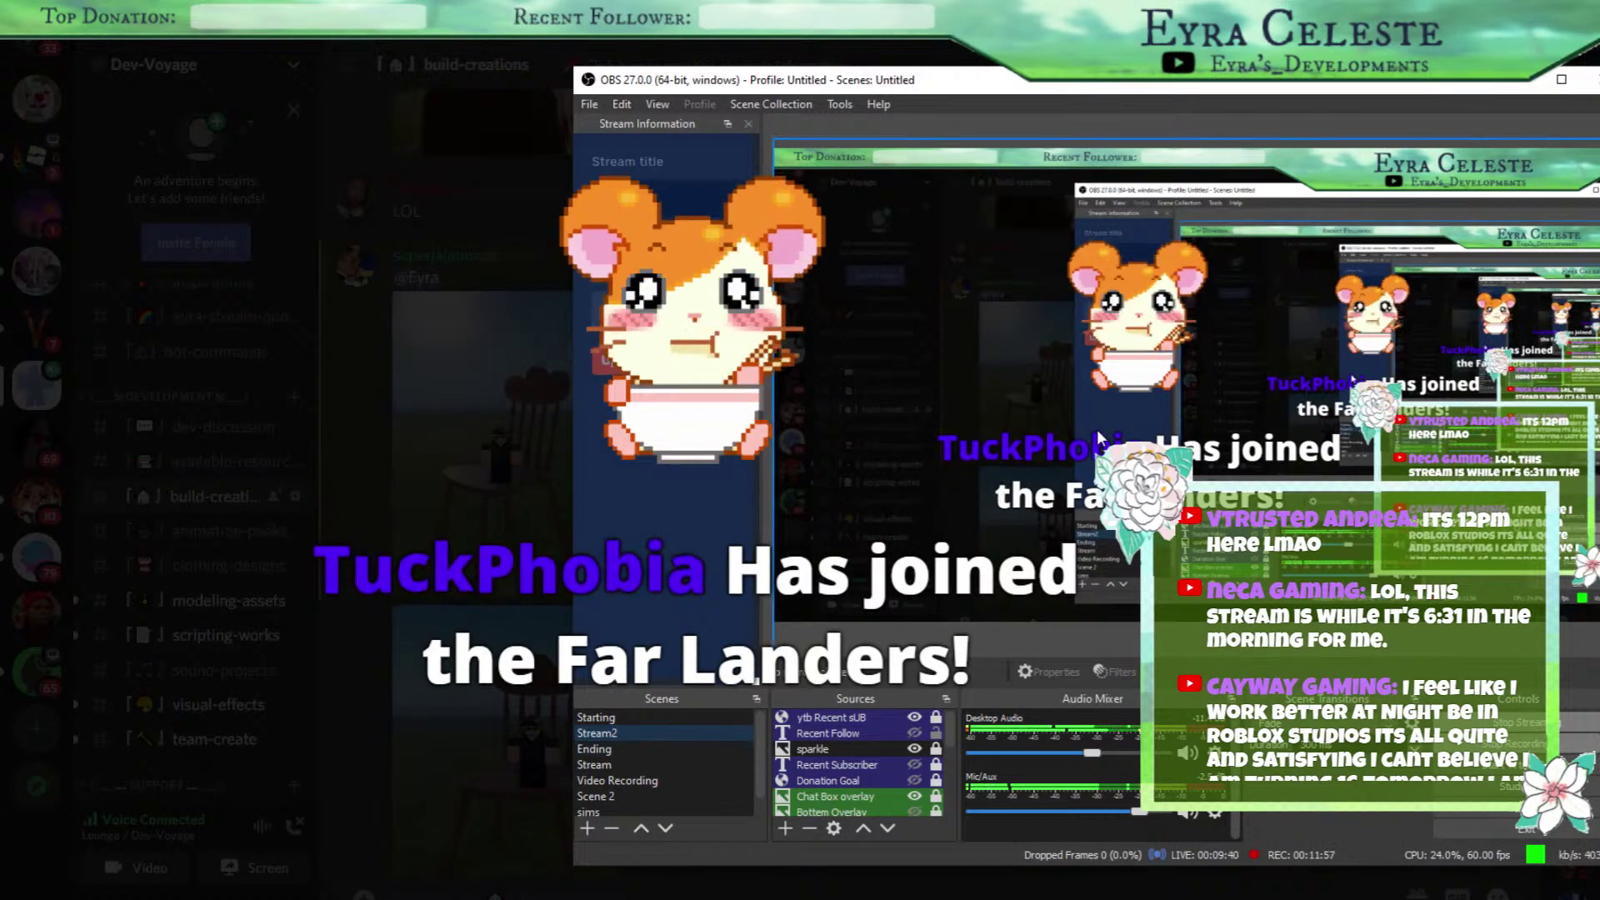
{"action": "left_click", "coordinate": [595, 782]}
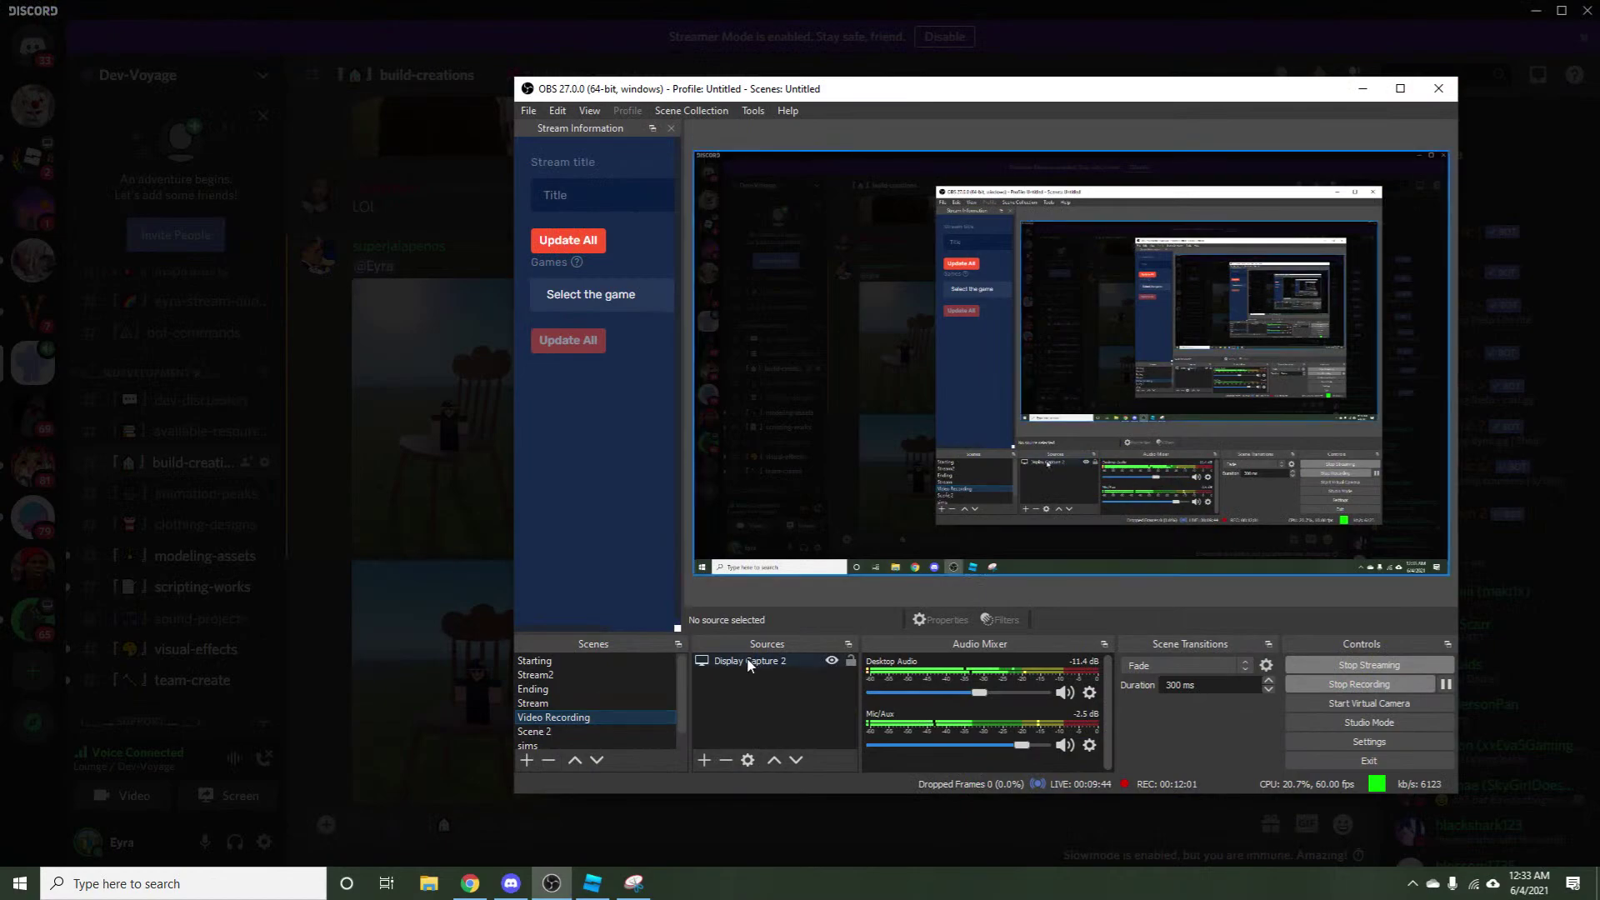
{"action": "left_click", "coordinate": [628, 824]}
{"action": "left_click", "coordinate": [626, 823]}
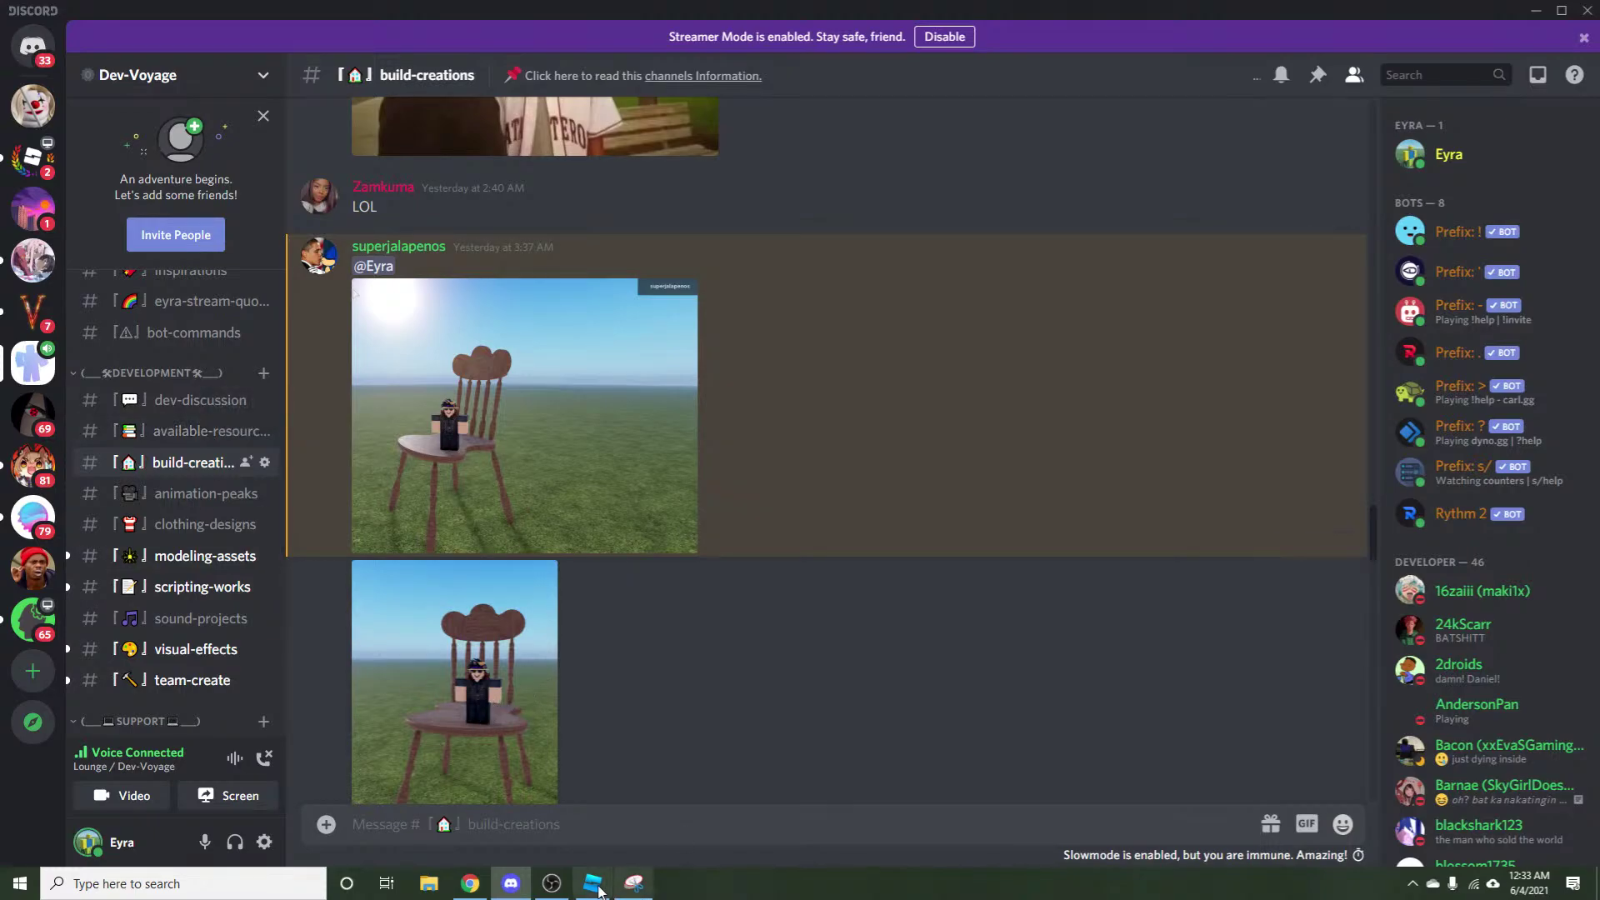
Bring up Roblox Studio and focus the camera on the attic bookshelf.
{"action": "left_click", "coordinate": [593, 883]}
{"action": "key", "text": "f"}
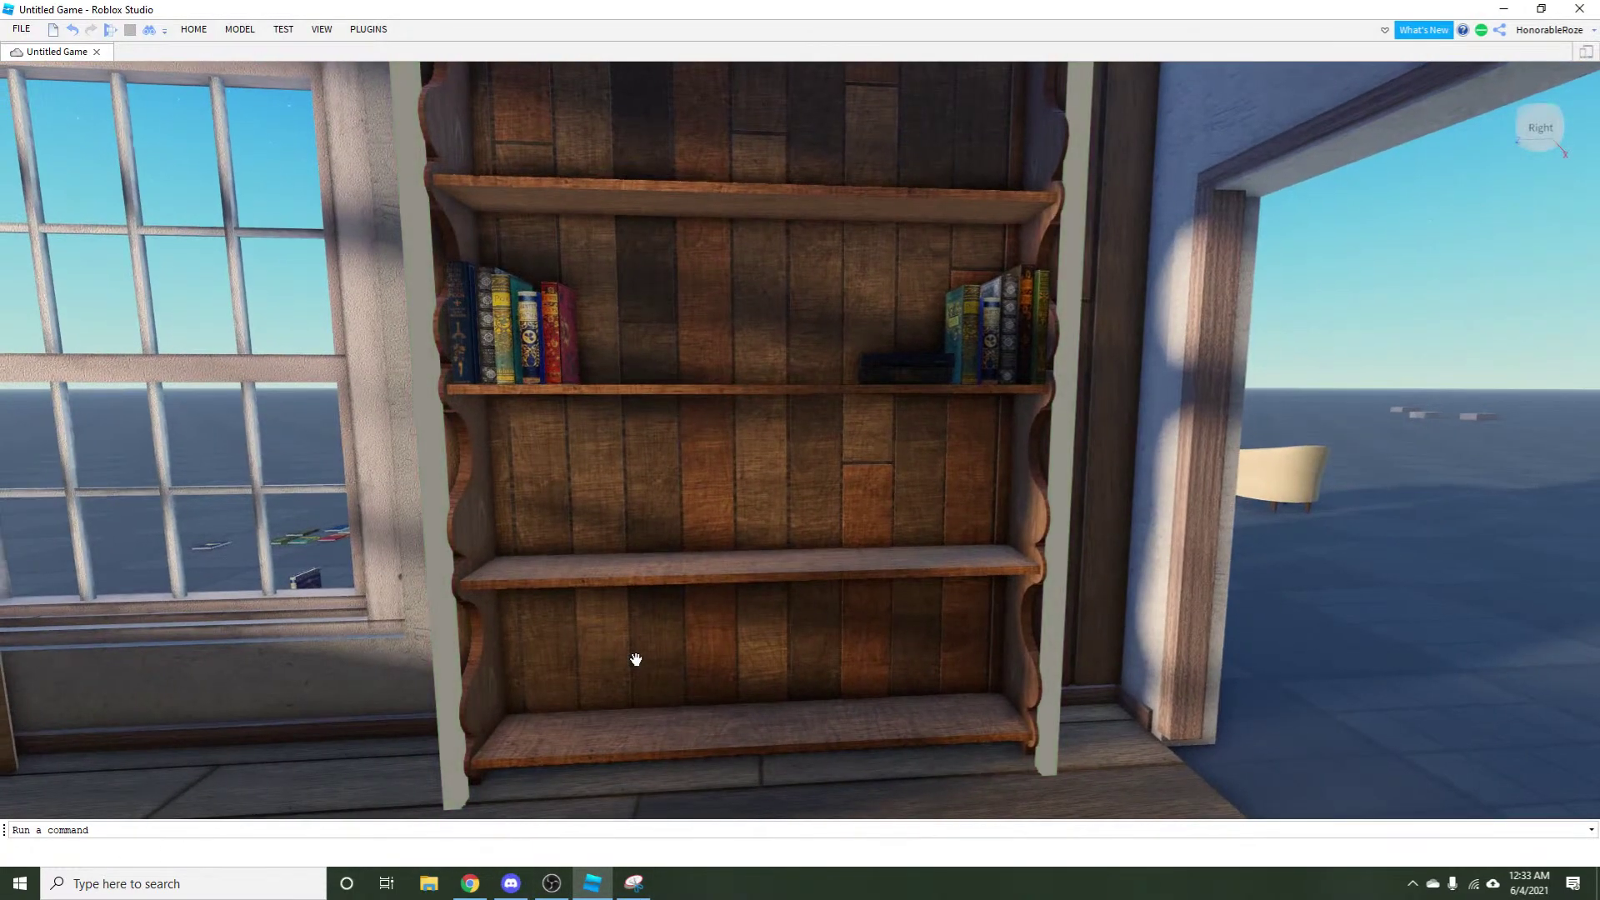
{"action": "scroll", "coordinate": [633, 658], "scroll_direction": "up", "scroll_amount": 3}
In OBS, lower the Desktop Audio slider and raise Mic/Aux slightly.
{"action": "left_click", "coordinate": [551, 883]}
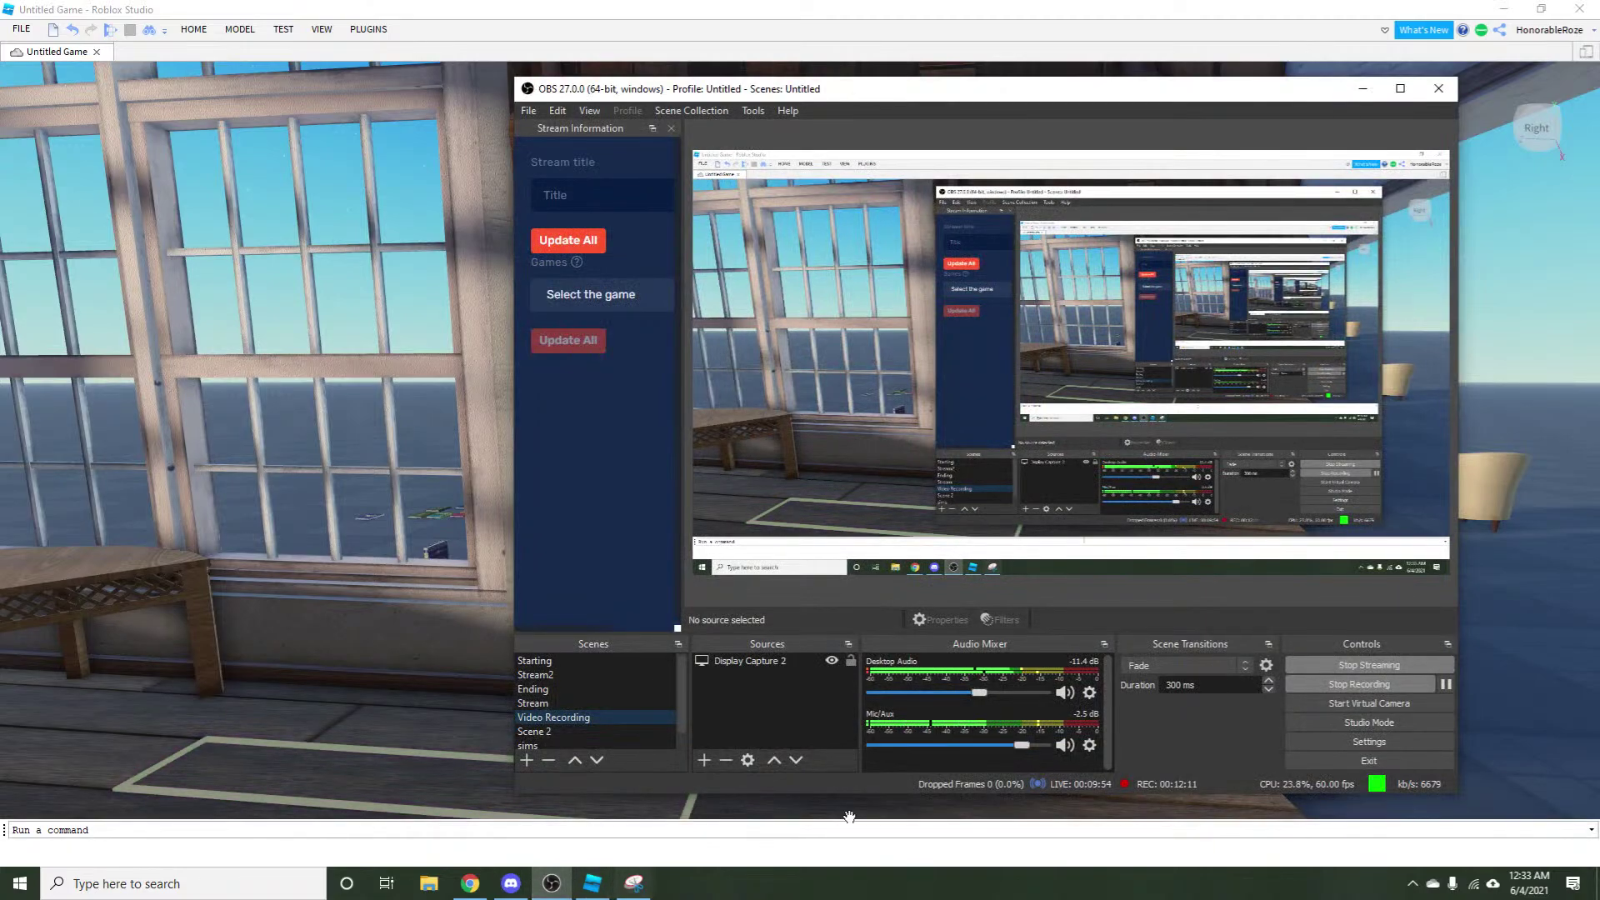
{"action": "left_click_drag", "start_coordinate": [966, 702], "coordinate": [952, 698]}
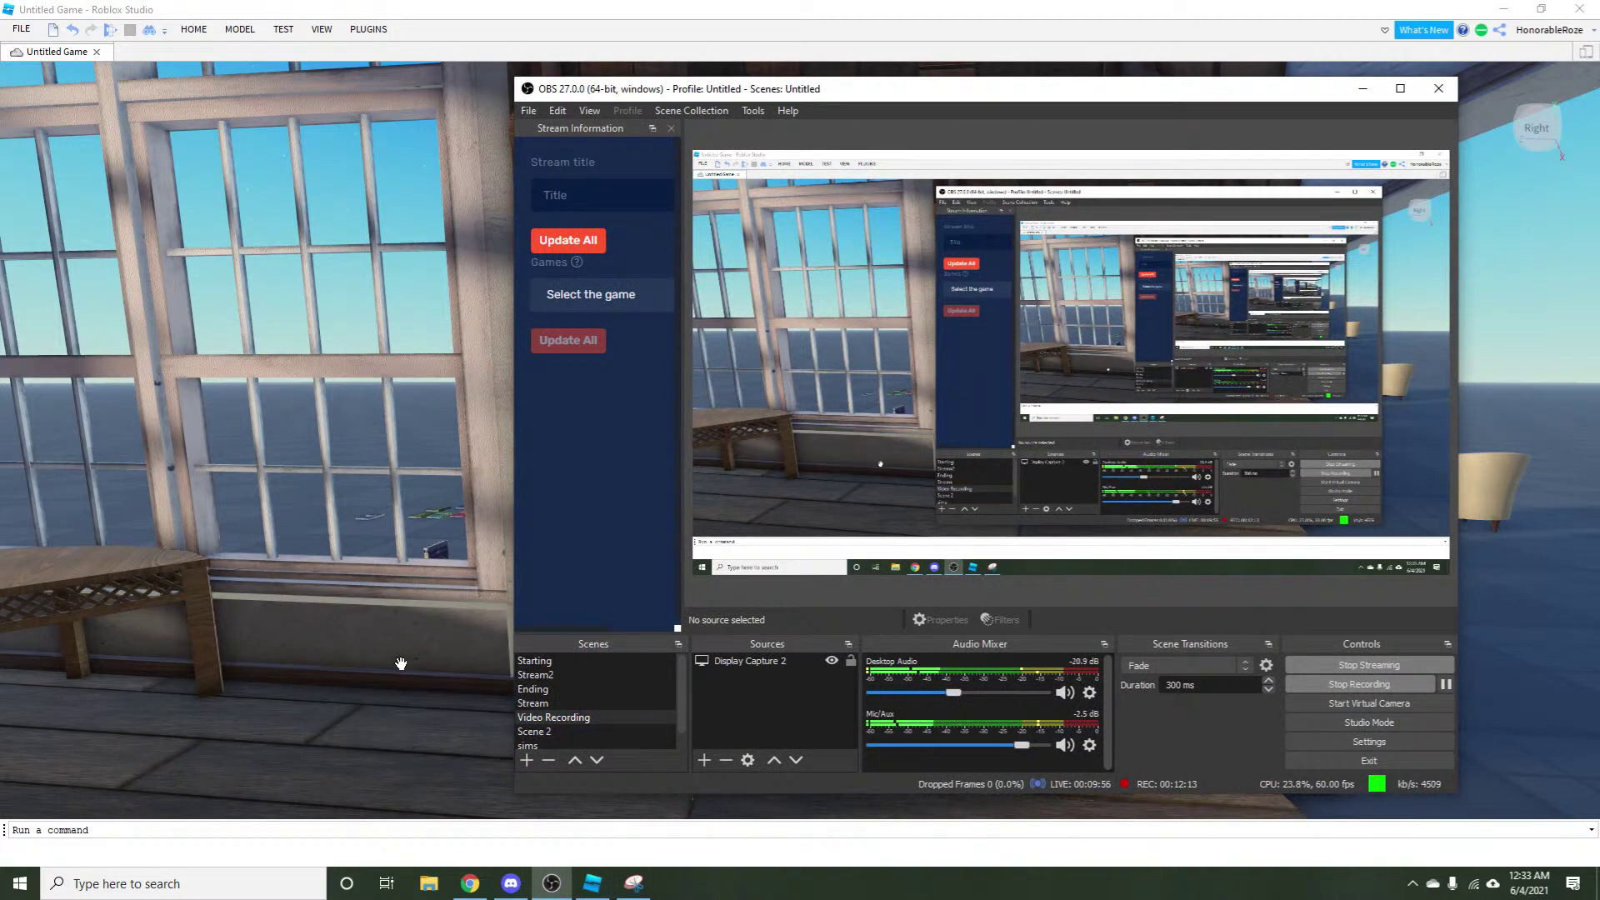
{"action": "left_click_drag", "start_coordinate": [1029, 746], "coordinate": [1043, 746]}
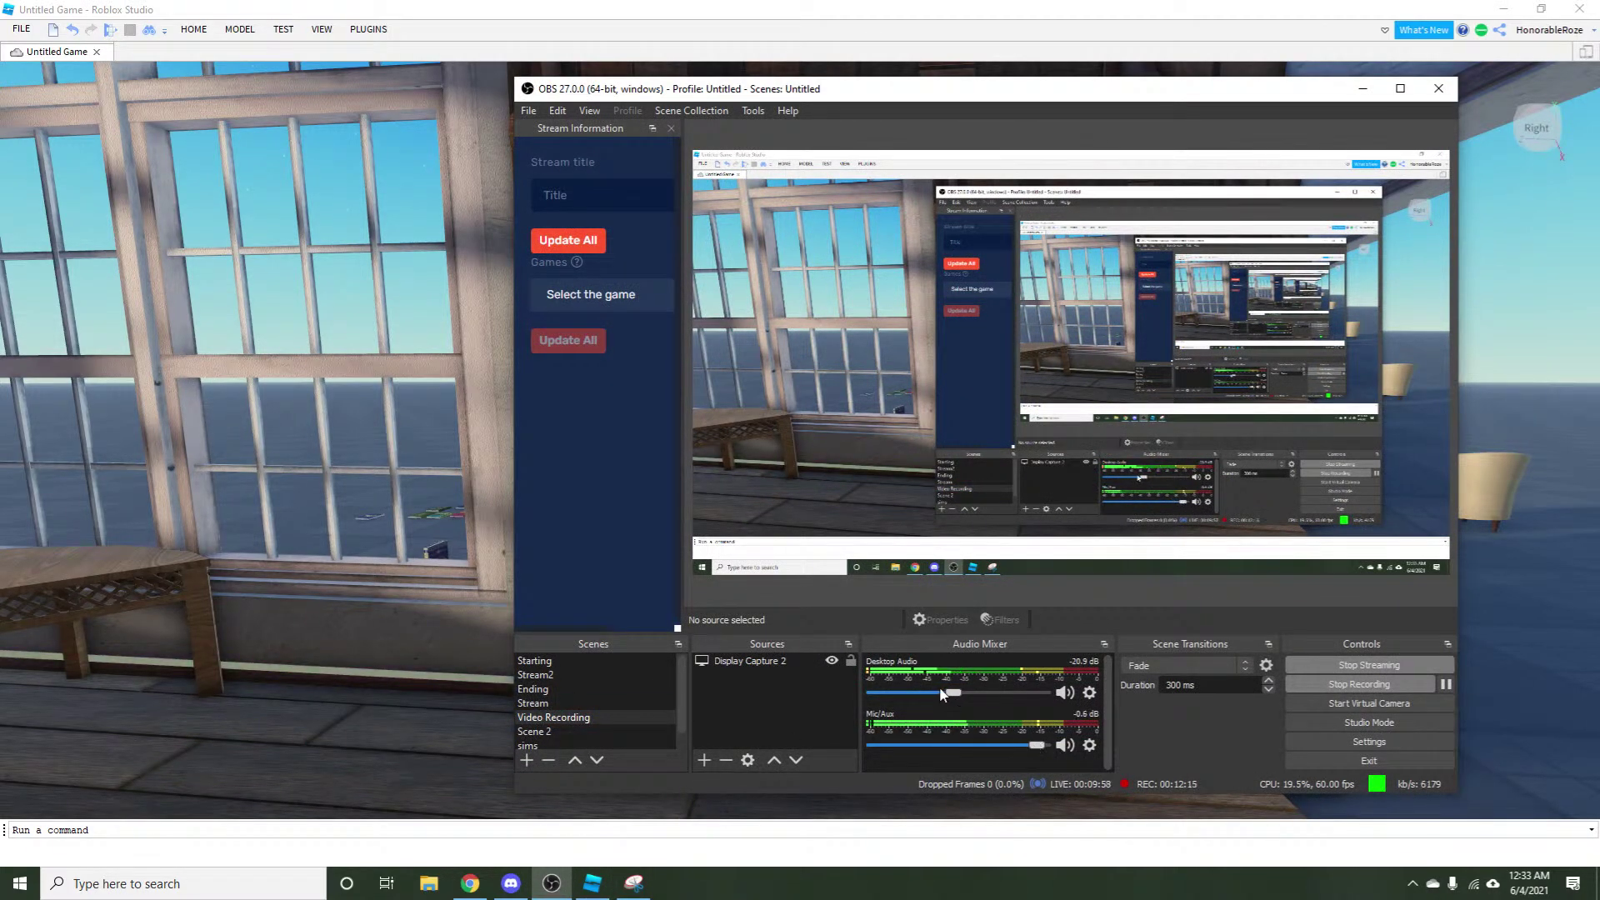
{"action": "left_click_drag", "start_coordinate": [952, 692], "coordinate": [946, 692]}
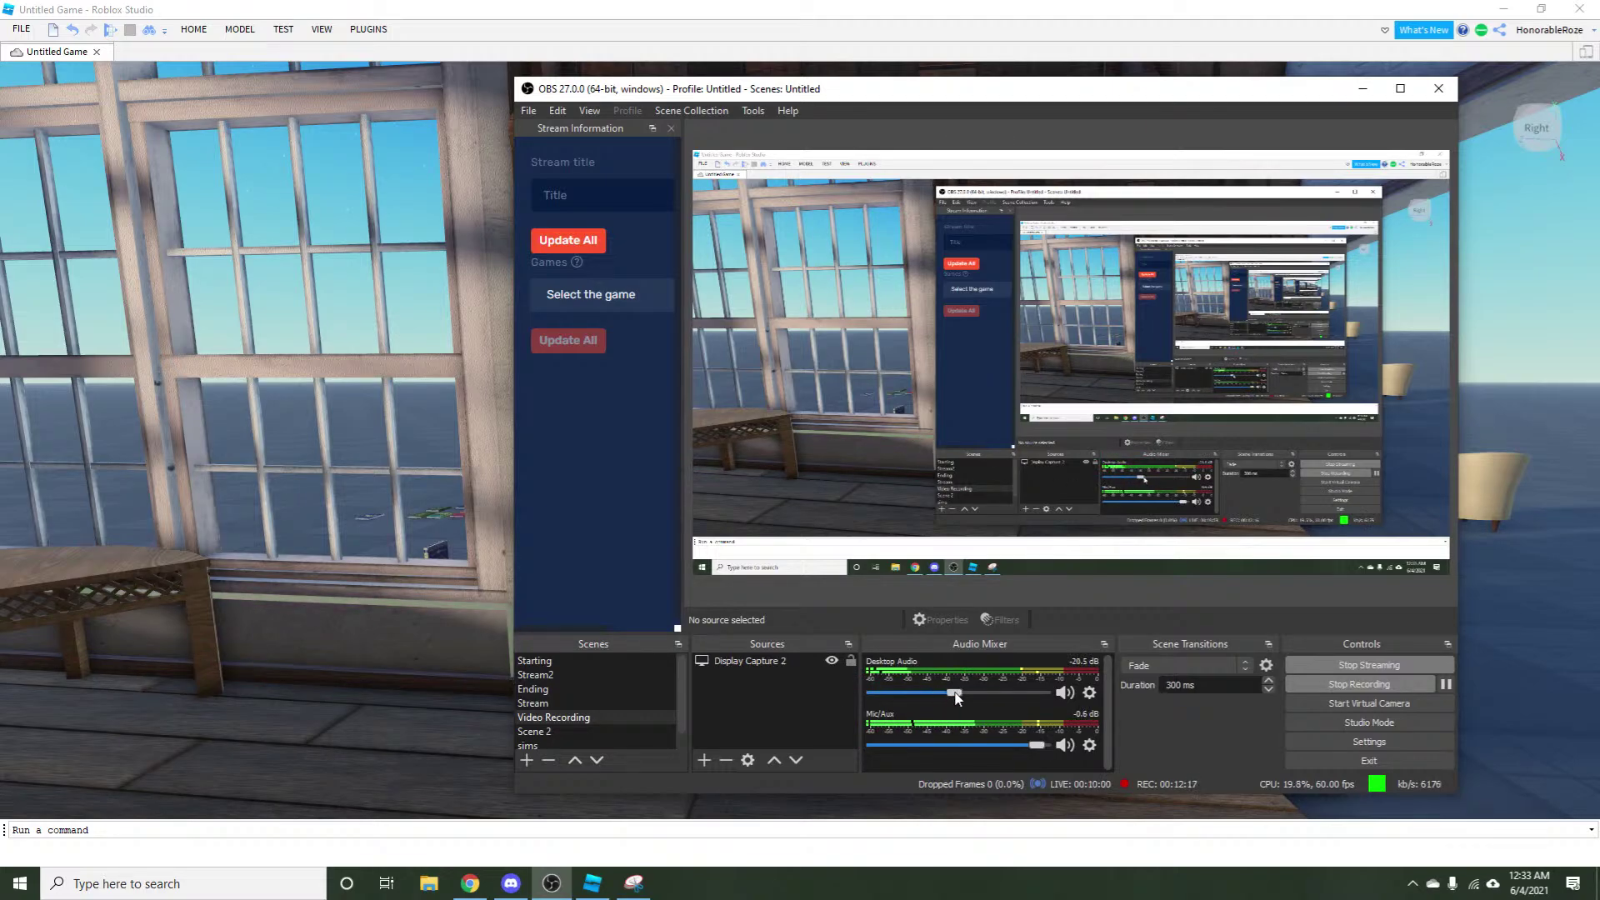
Fly around the bookshelf up close, ending on a view of shelf, window and doorway.
{"action": "left_click", "coordinate": [293, 695]}
{"action": "key", "text": "w"}
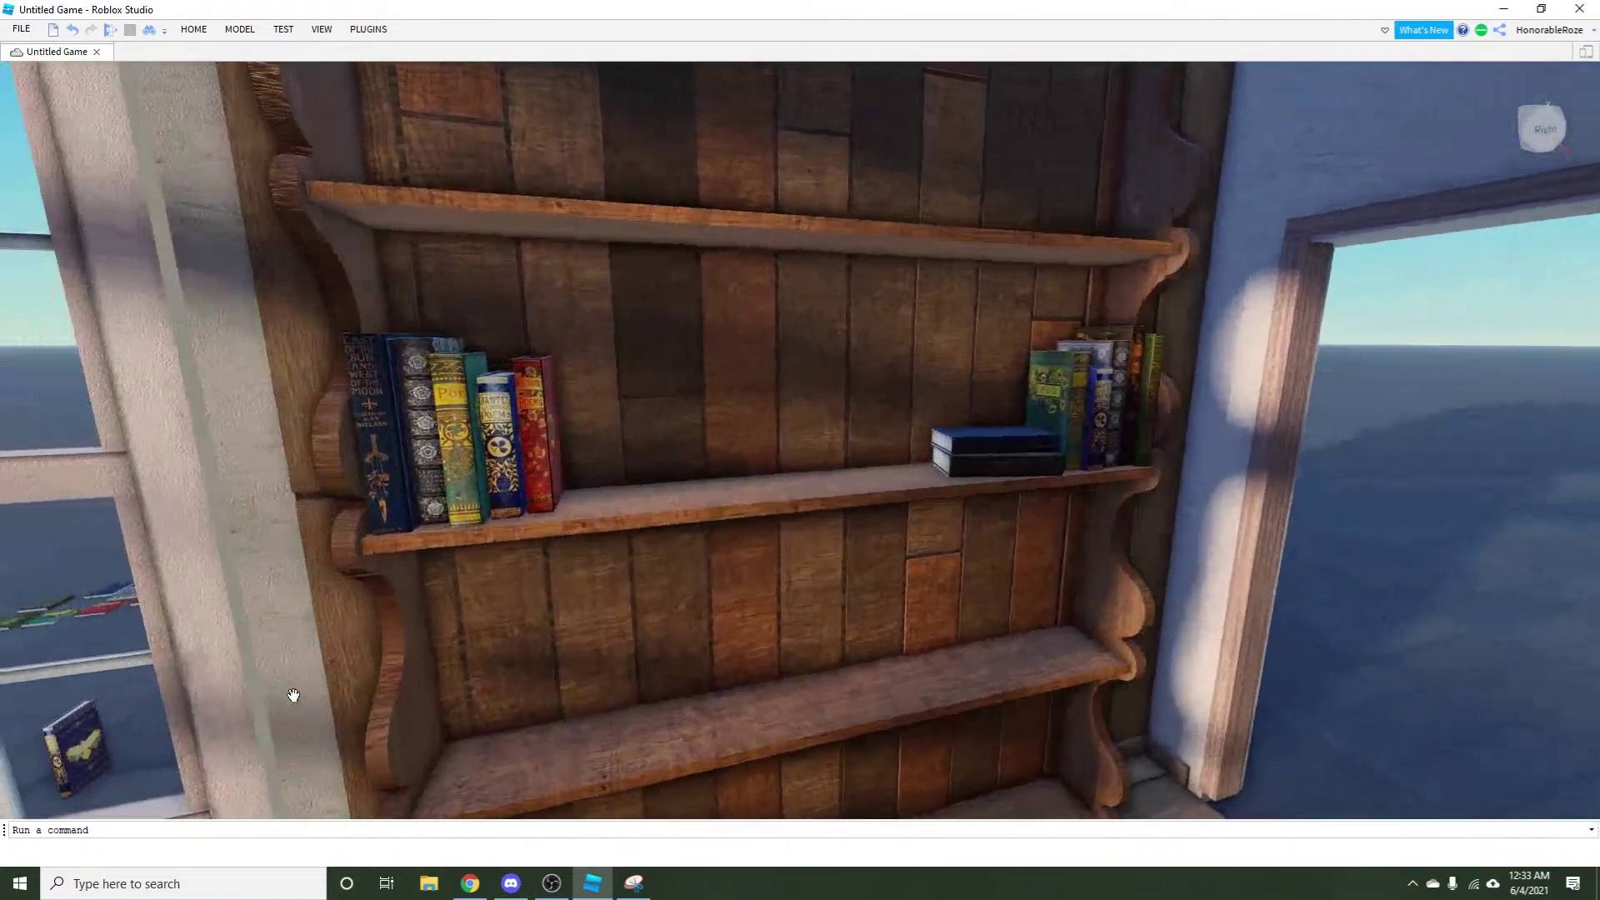
{"action": "key", "text": "s"}
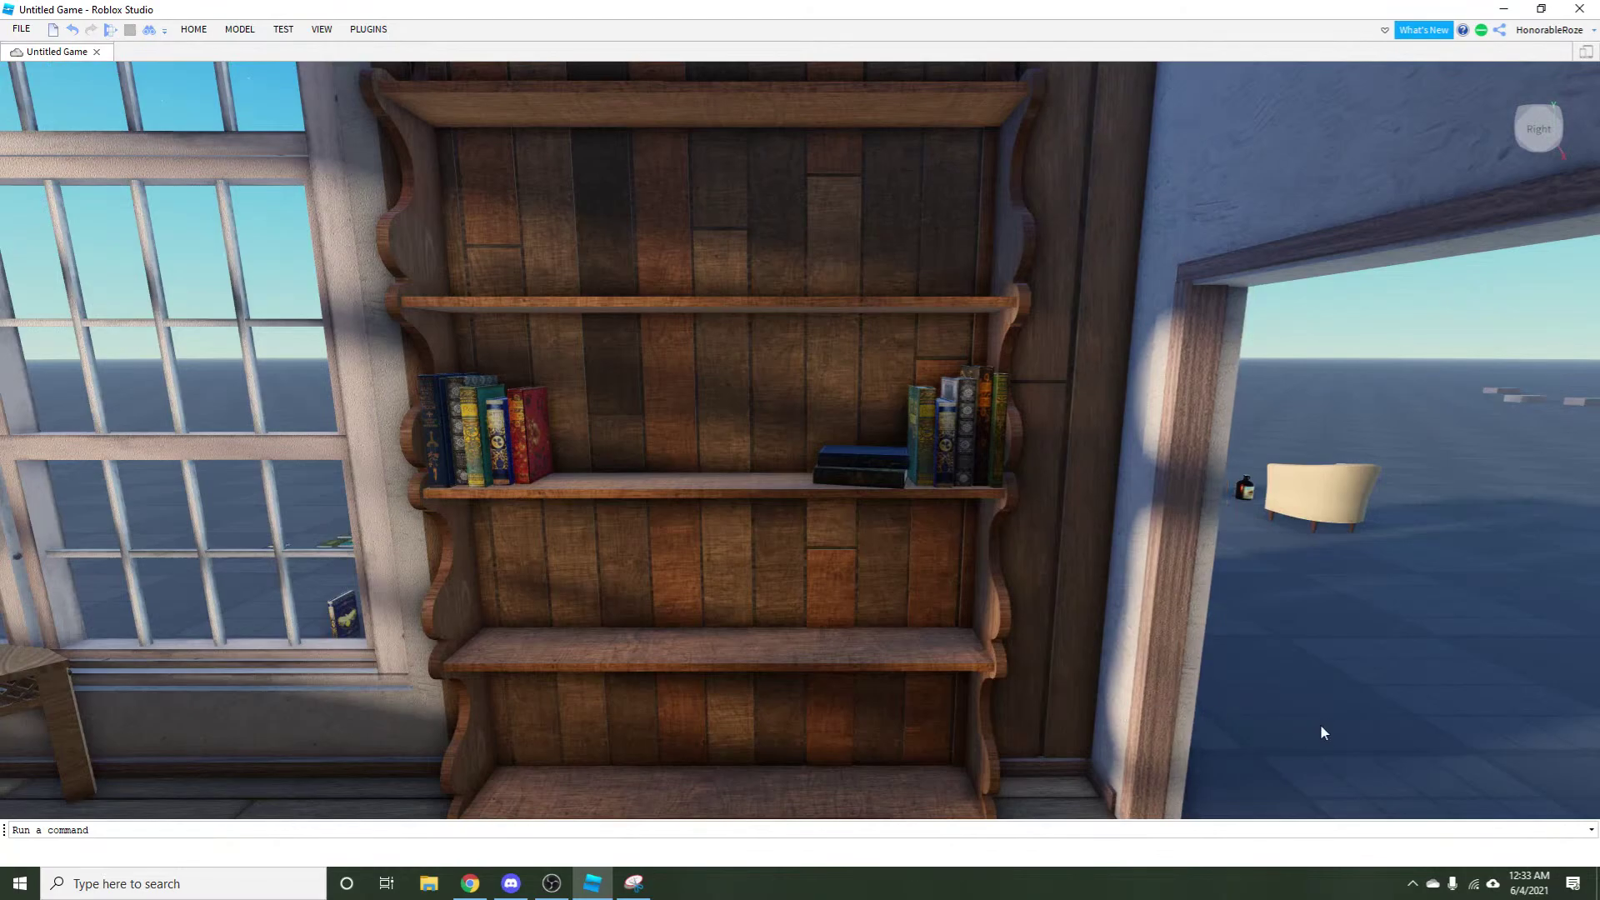
{"action": "key", "text": "a"}
{"action": "key", "text": "w"}
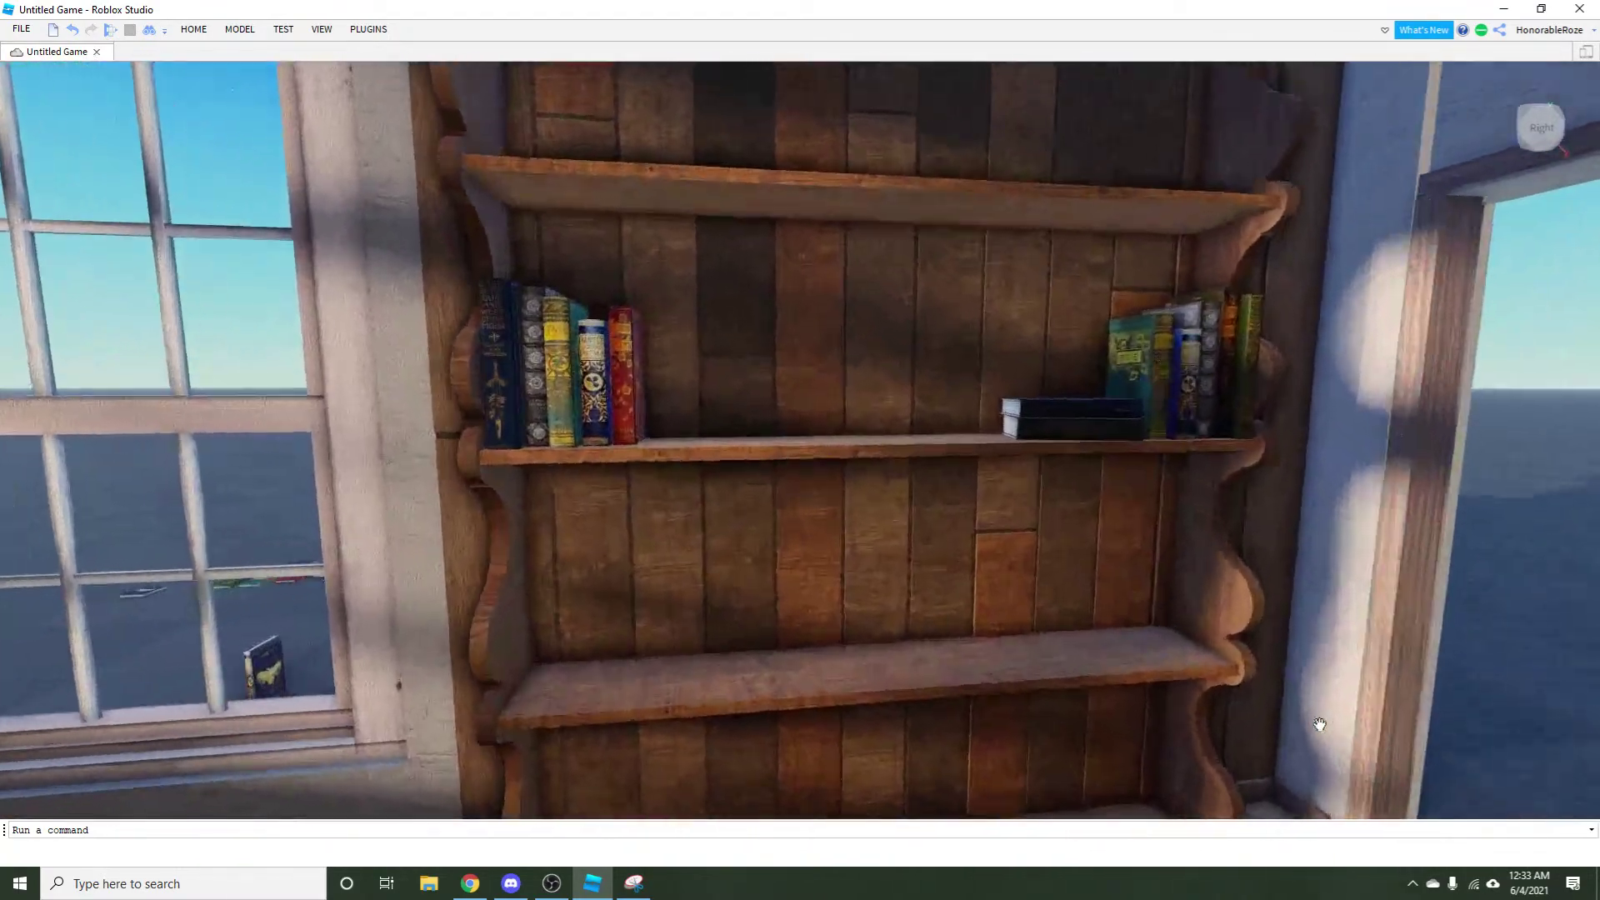
{"action": "key", "text": "s"}
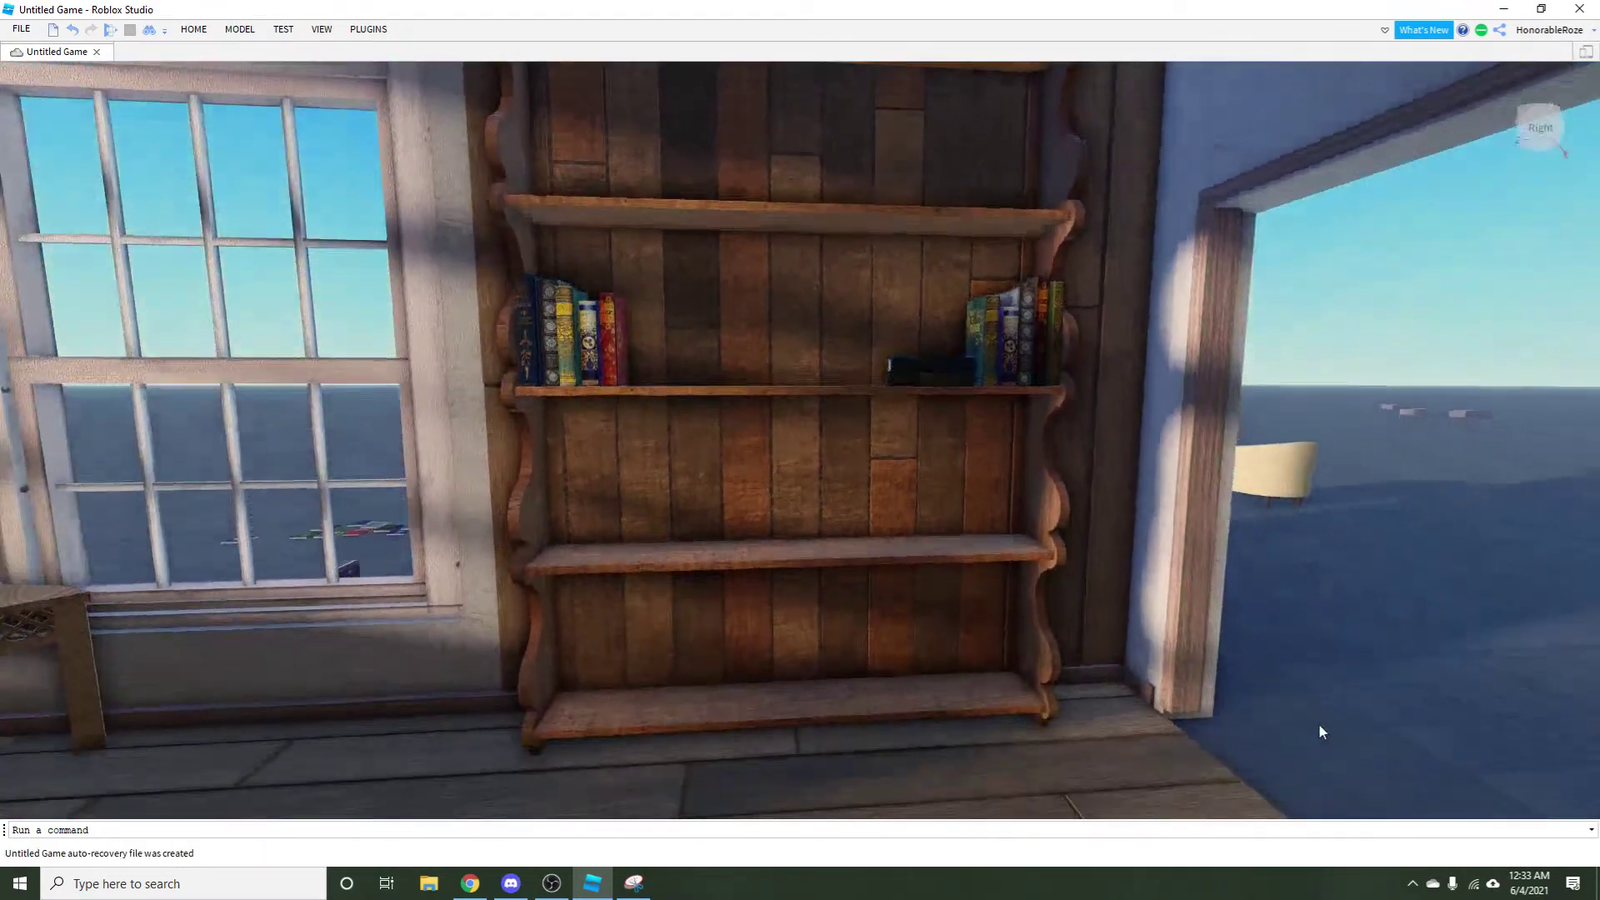
{"action": "key", "text": "d"}
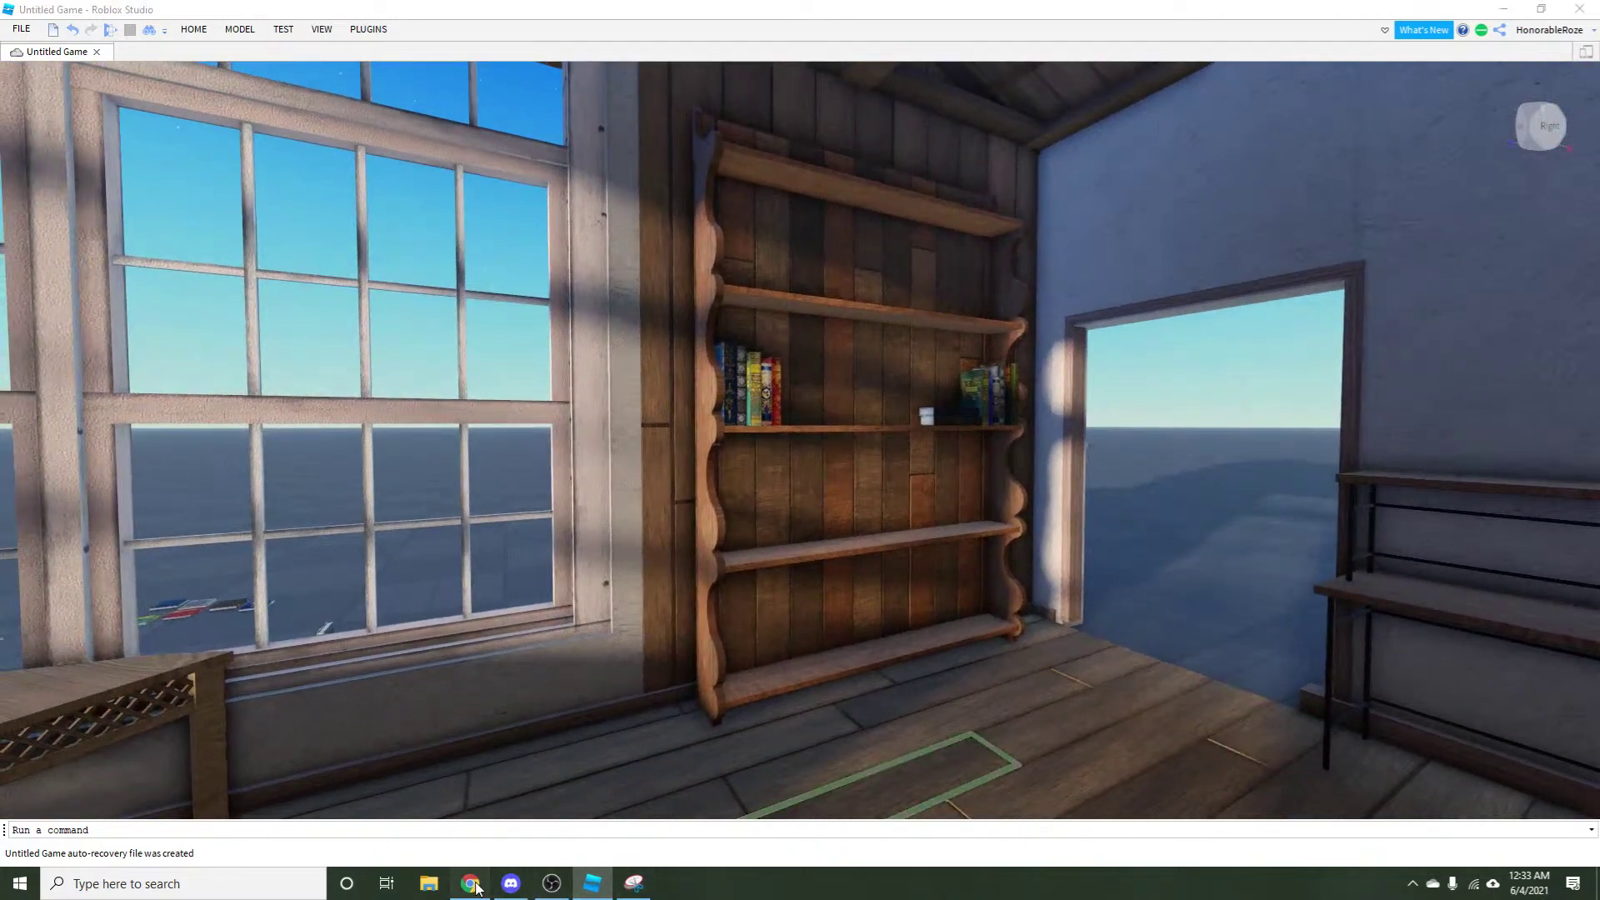
Switch between the web browser and Discord, ending back in the browser.
{"action": "left_click", "coordinate": [470, 883]}
{"action": "left_click", "coordinate": [507, 885]}
{"action": "left_click", "coordinate": [482, 888]}
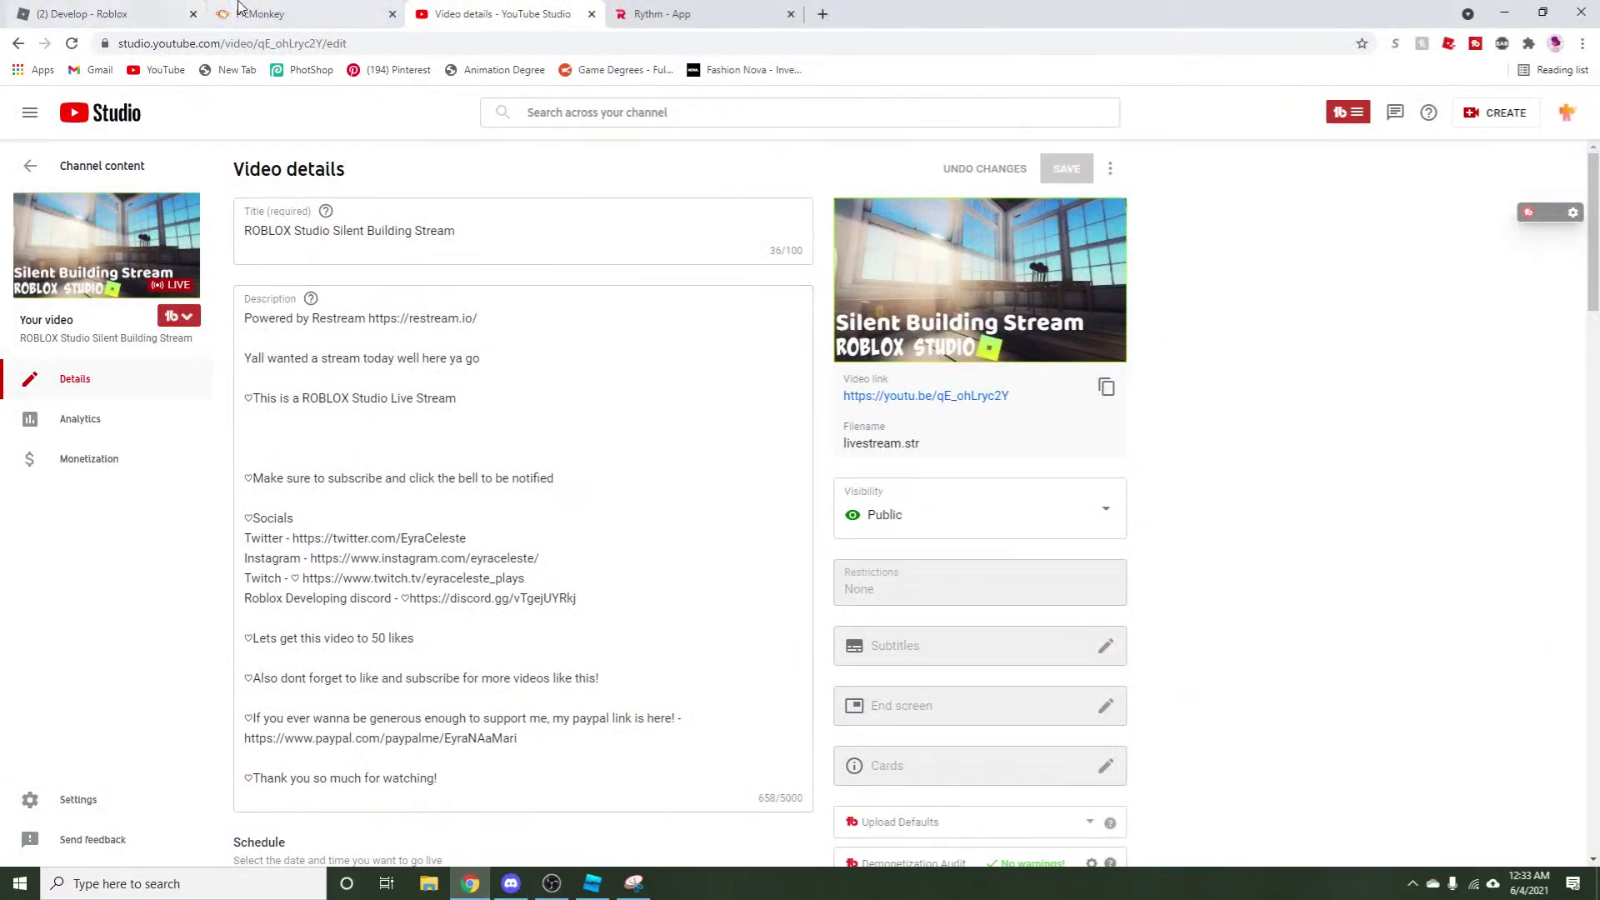
Close the old PicMonkey tab and load Pinterest in the current tab.
{"action": "left_click", "coordinate": [275, 13]}
{"action": "left_click", "coordinate": [650, 14]}
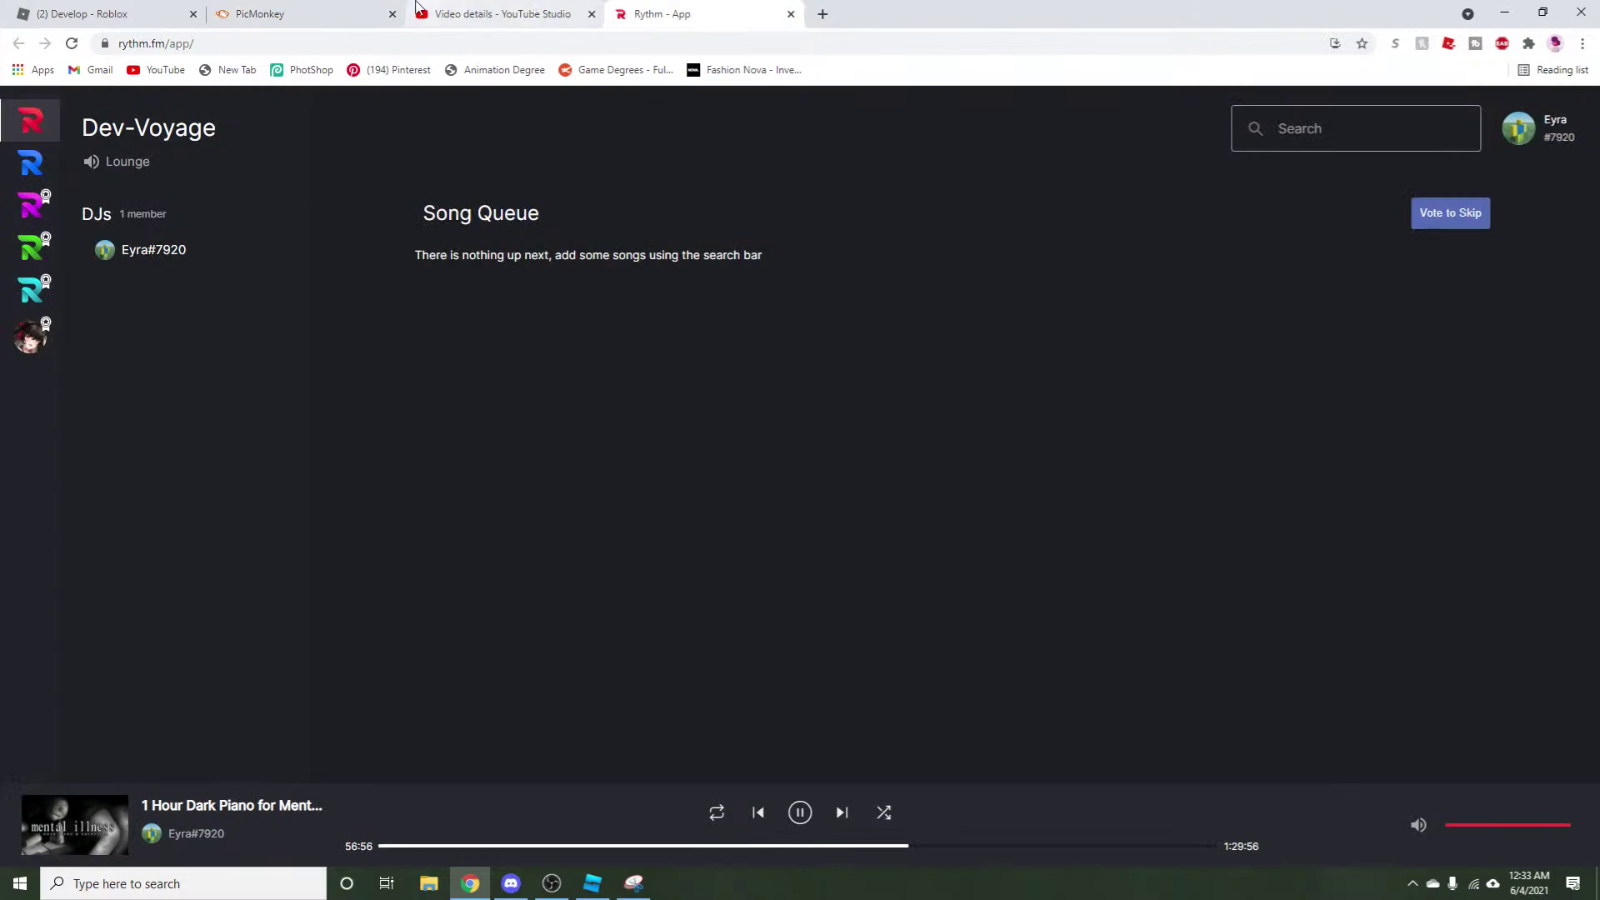
{"action": "left_click", "coordinate": [393, 15]}
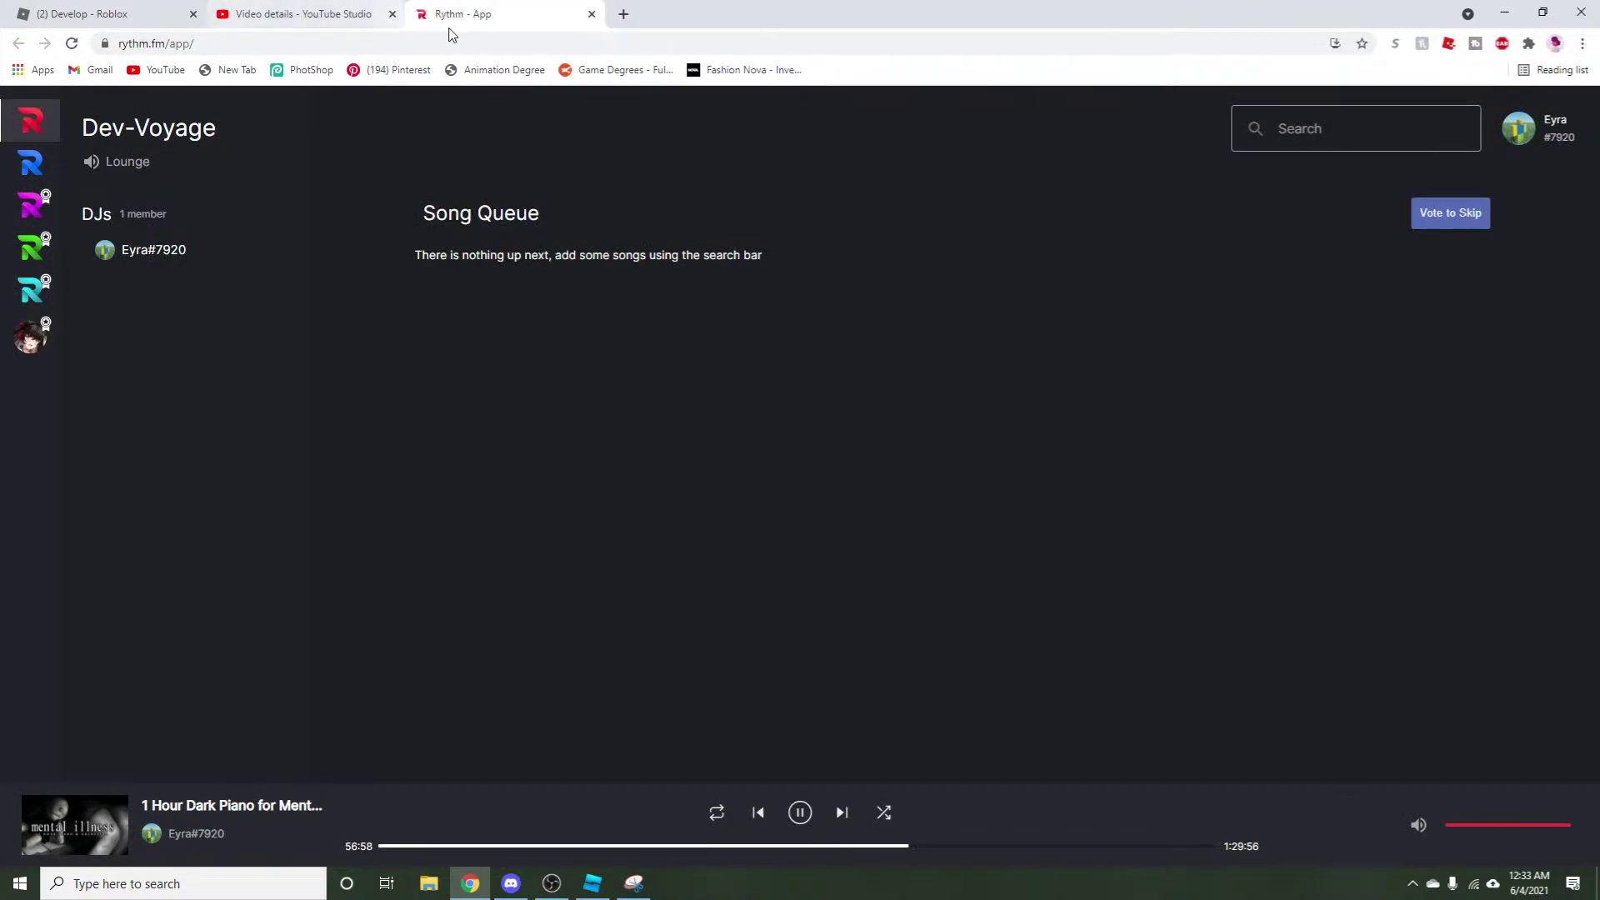
{"action": "left_click", "coordinate": [274, 46]}
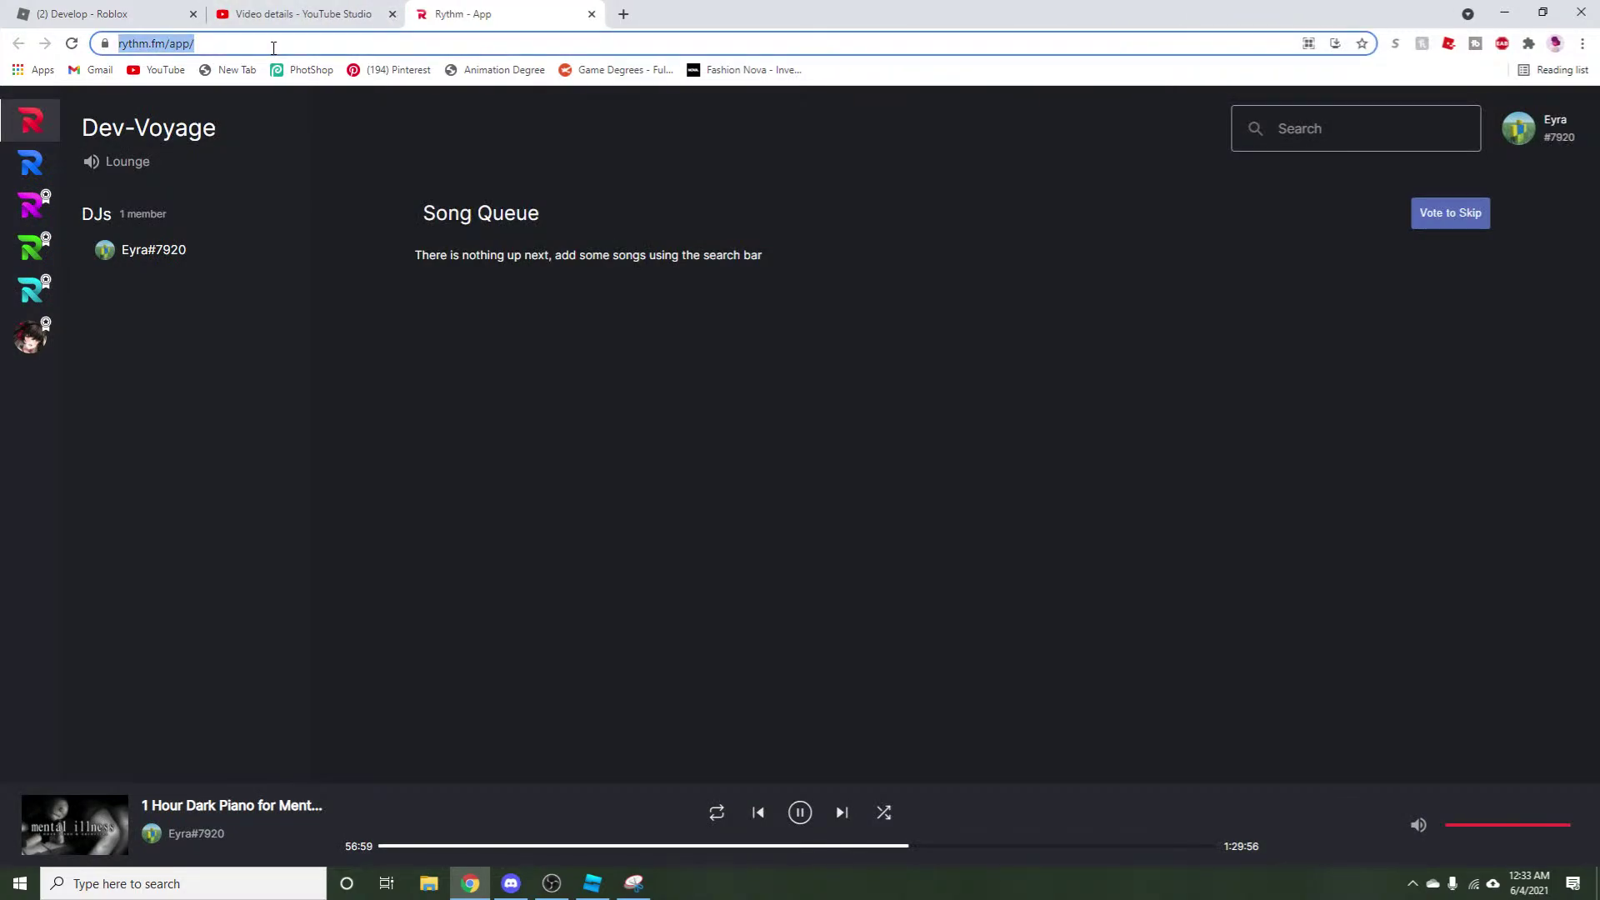
{"action": "left_click", "coordinate": [397, 75]}
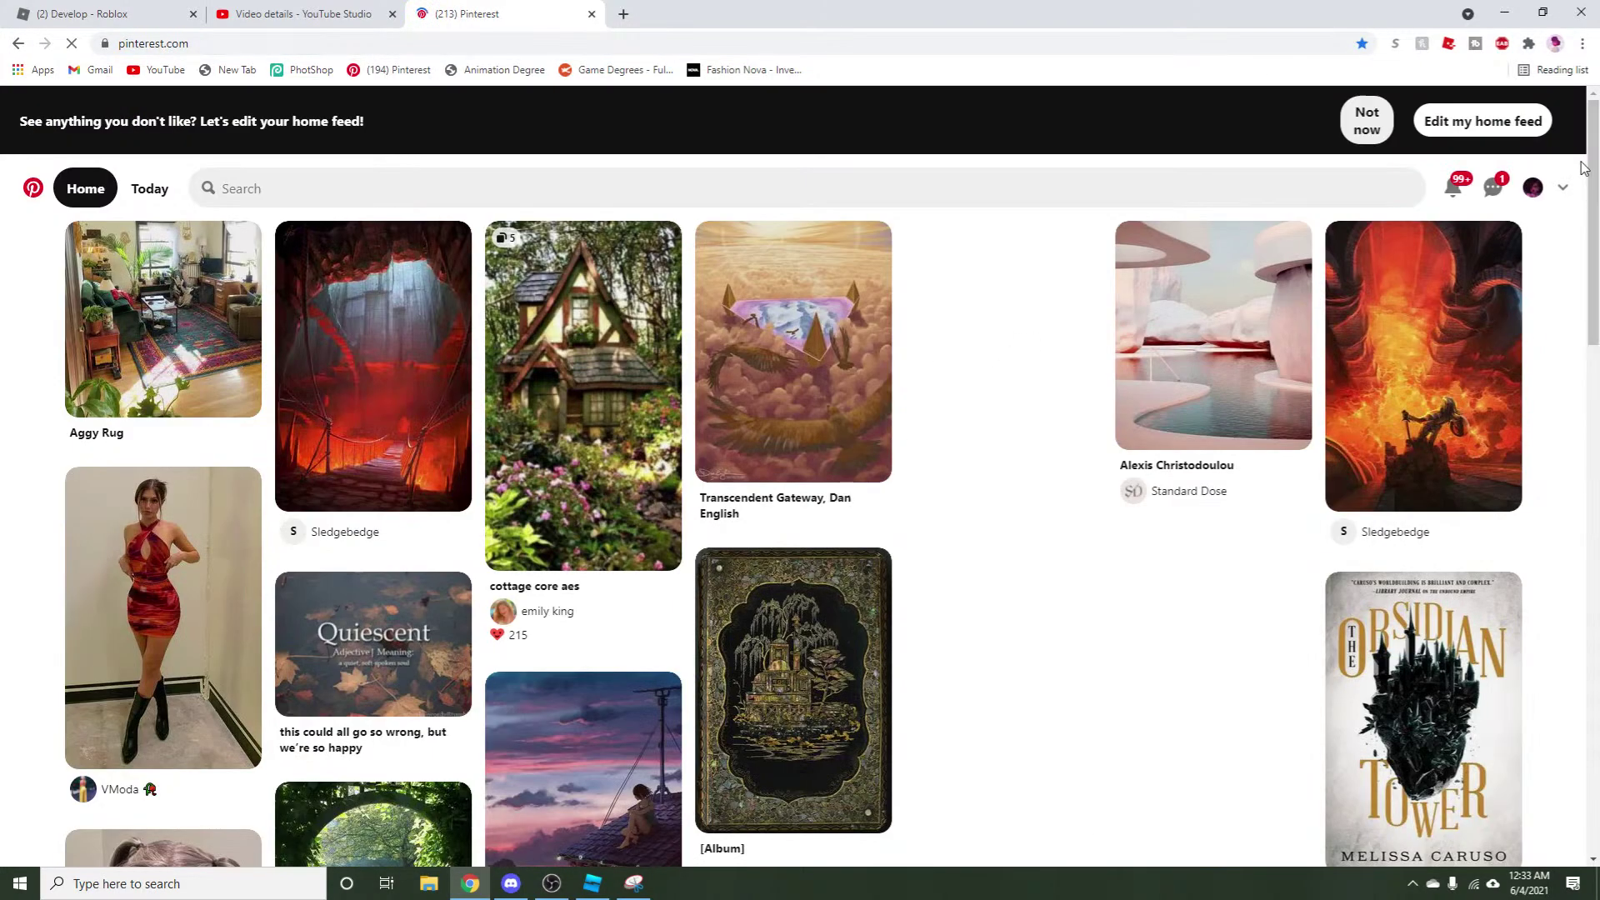
From your profile's All Pins, save the Gorgeous hi-res historical book covers image as a JPEG.
{"action": "left_click", "coordinate": [1532, 190]}
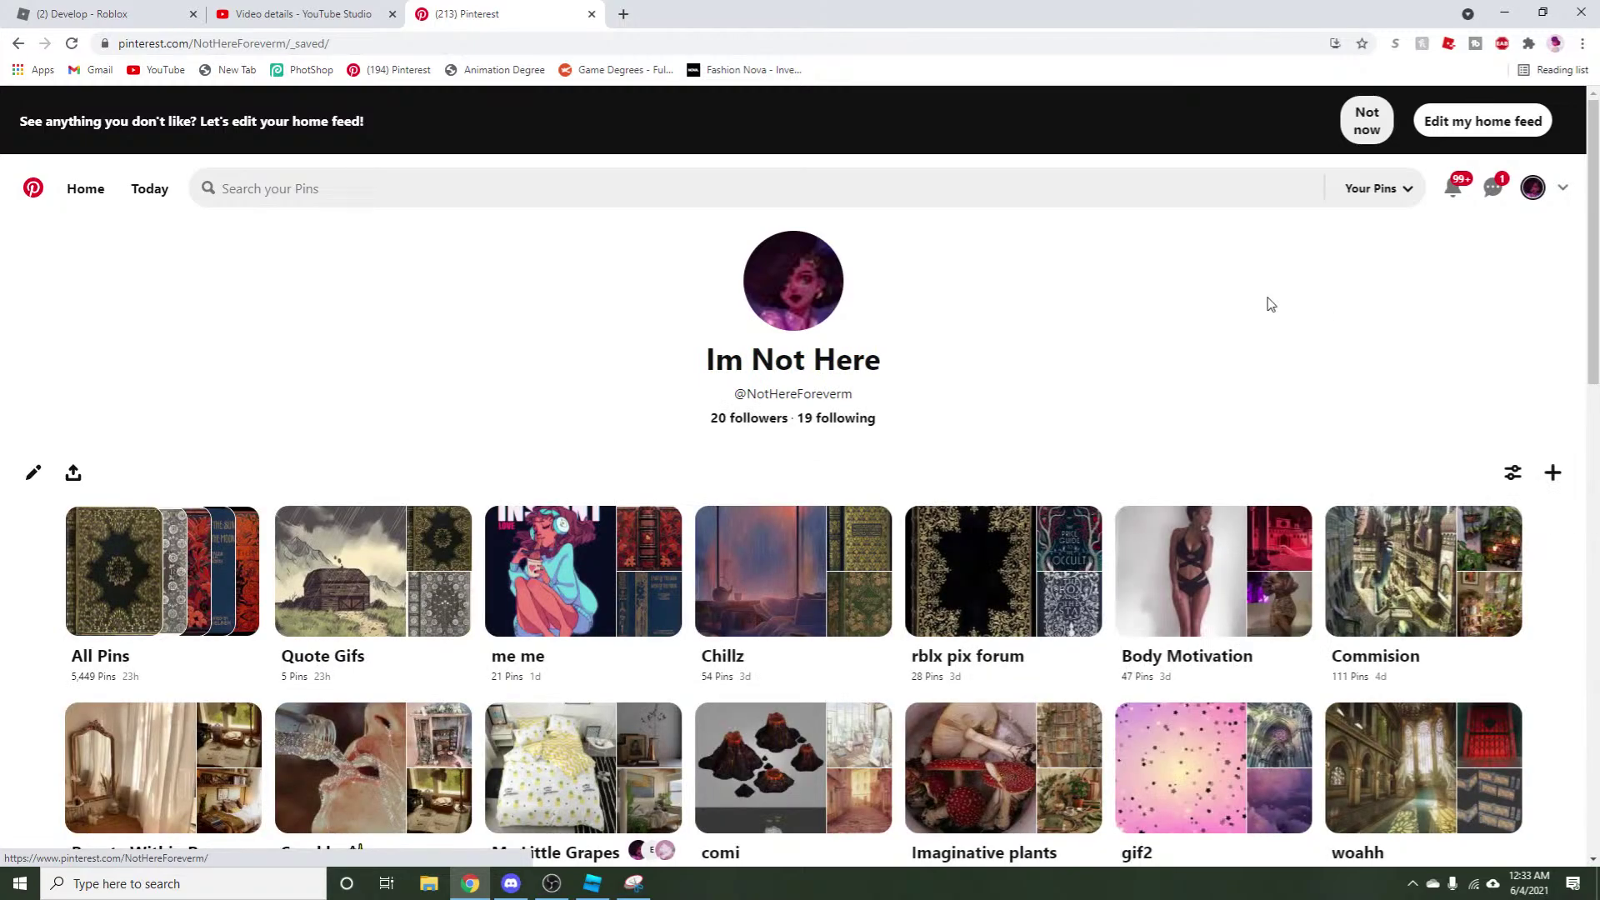
{"action": "left_click", "coordinate": [129, 561]}
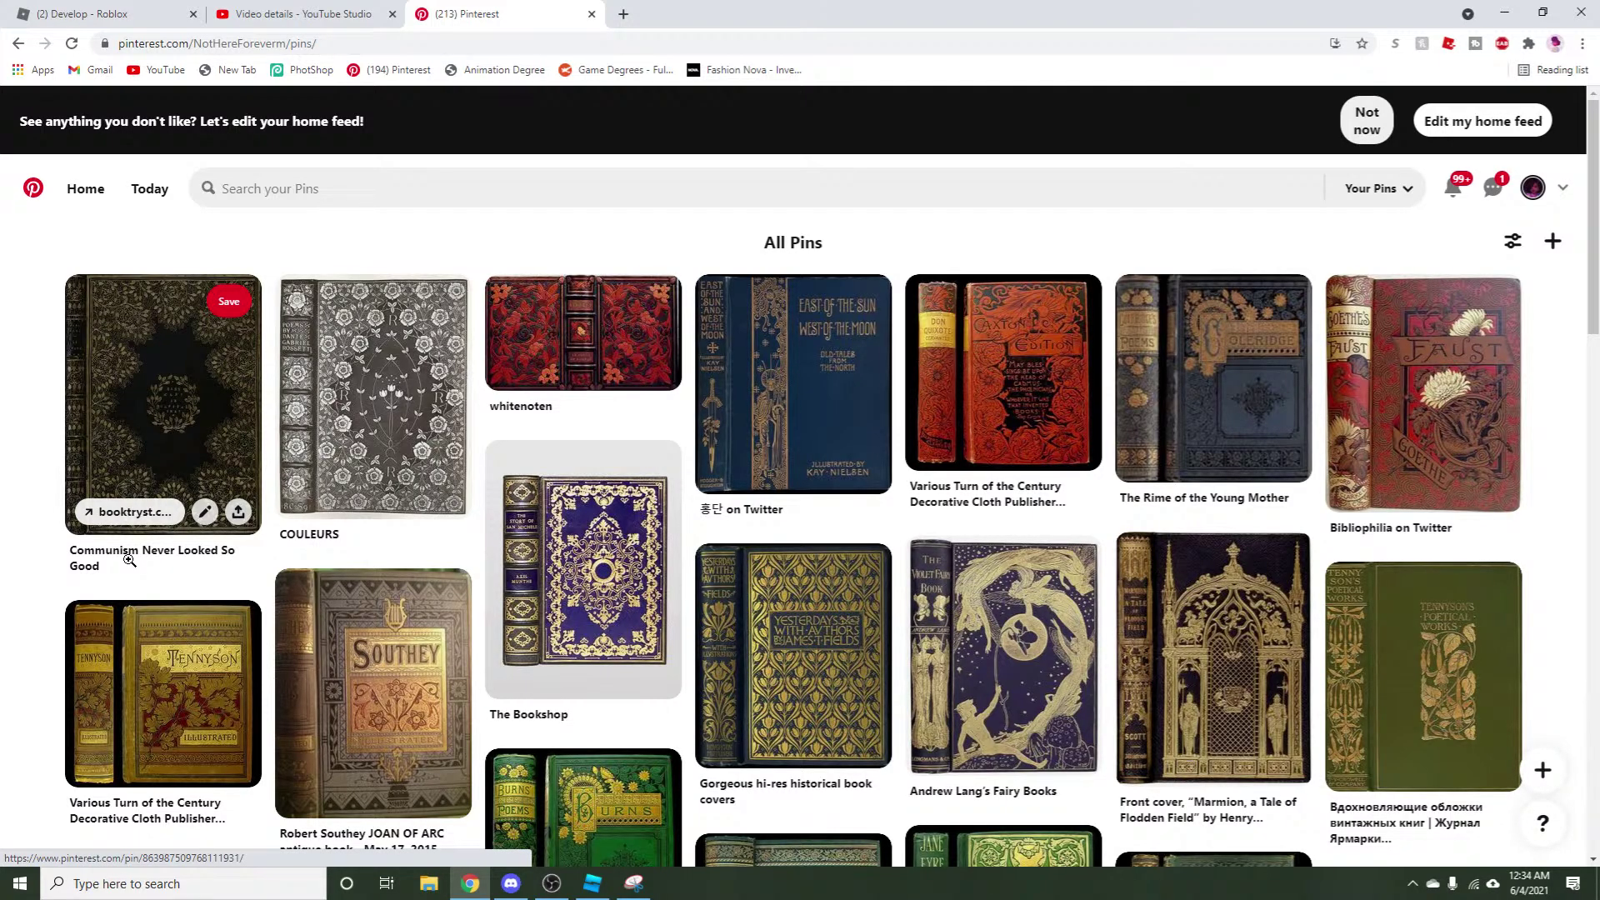
{"action": "left_click", "coordinate": [833, 719]}
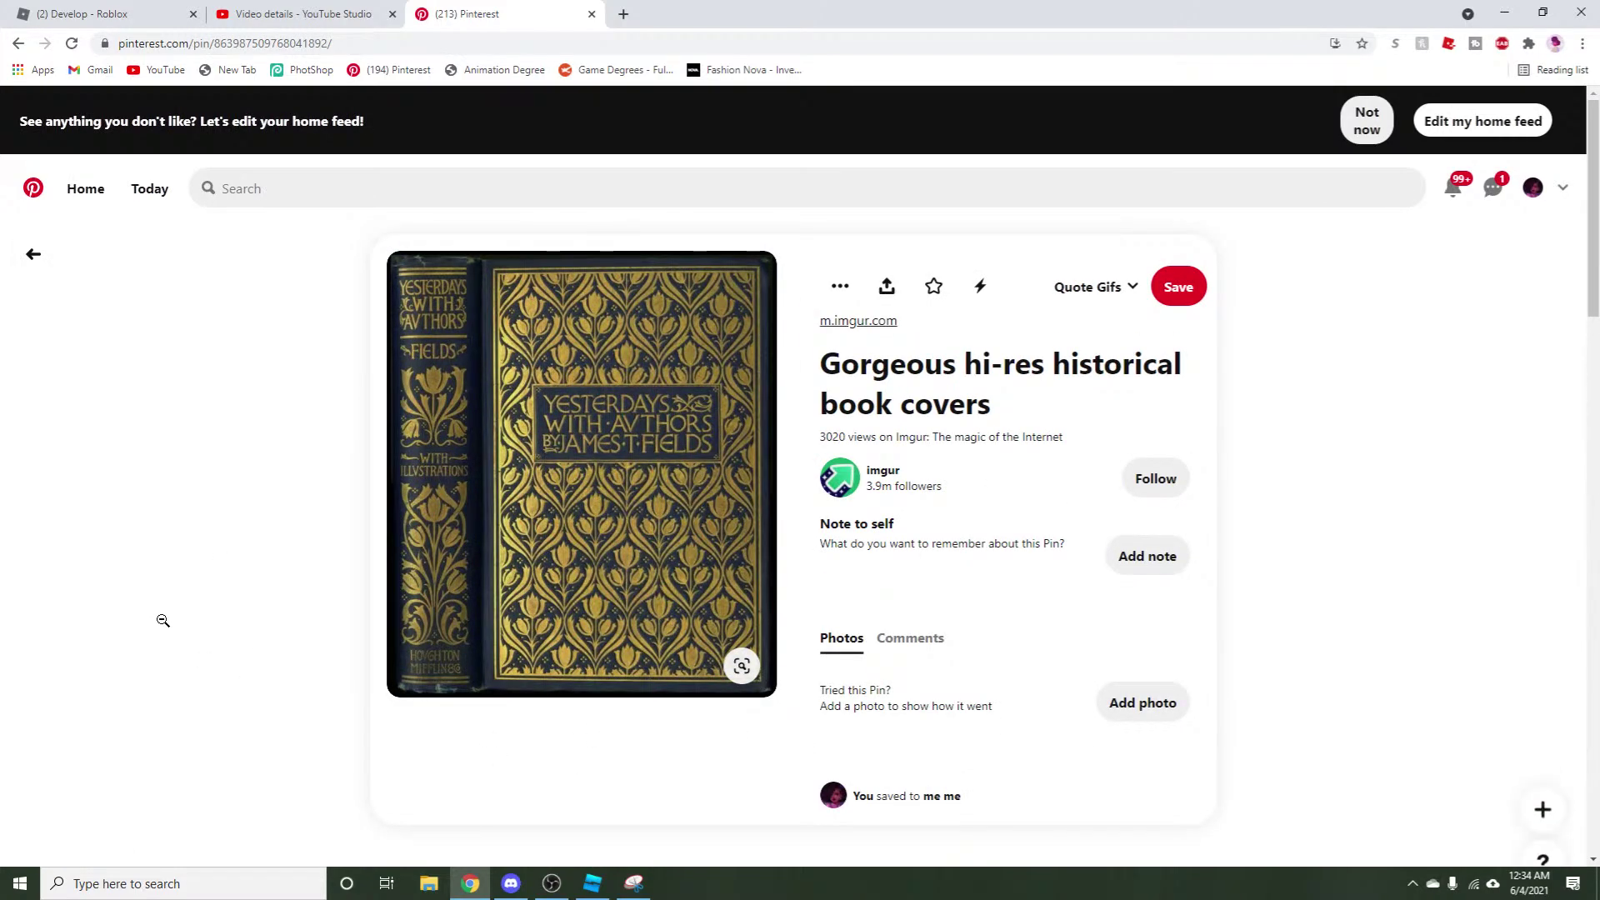
{"action": "right_click", "coordinate": [557, 551]}
{"action": "left_click", "coordinate": [641, 727]}
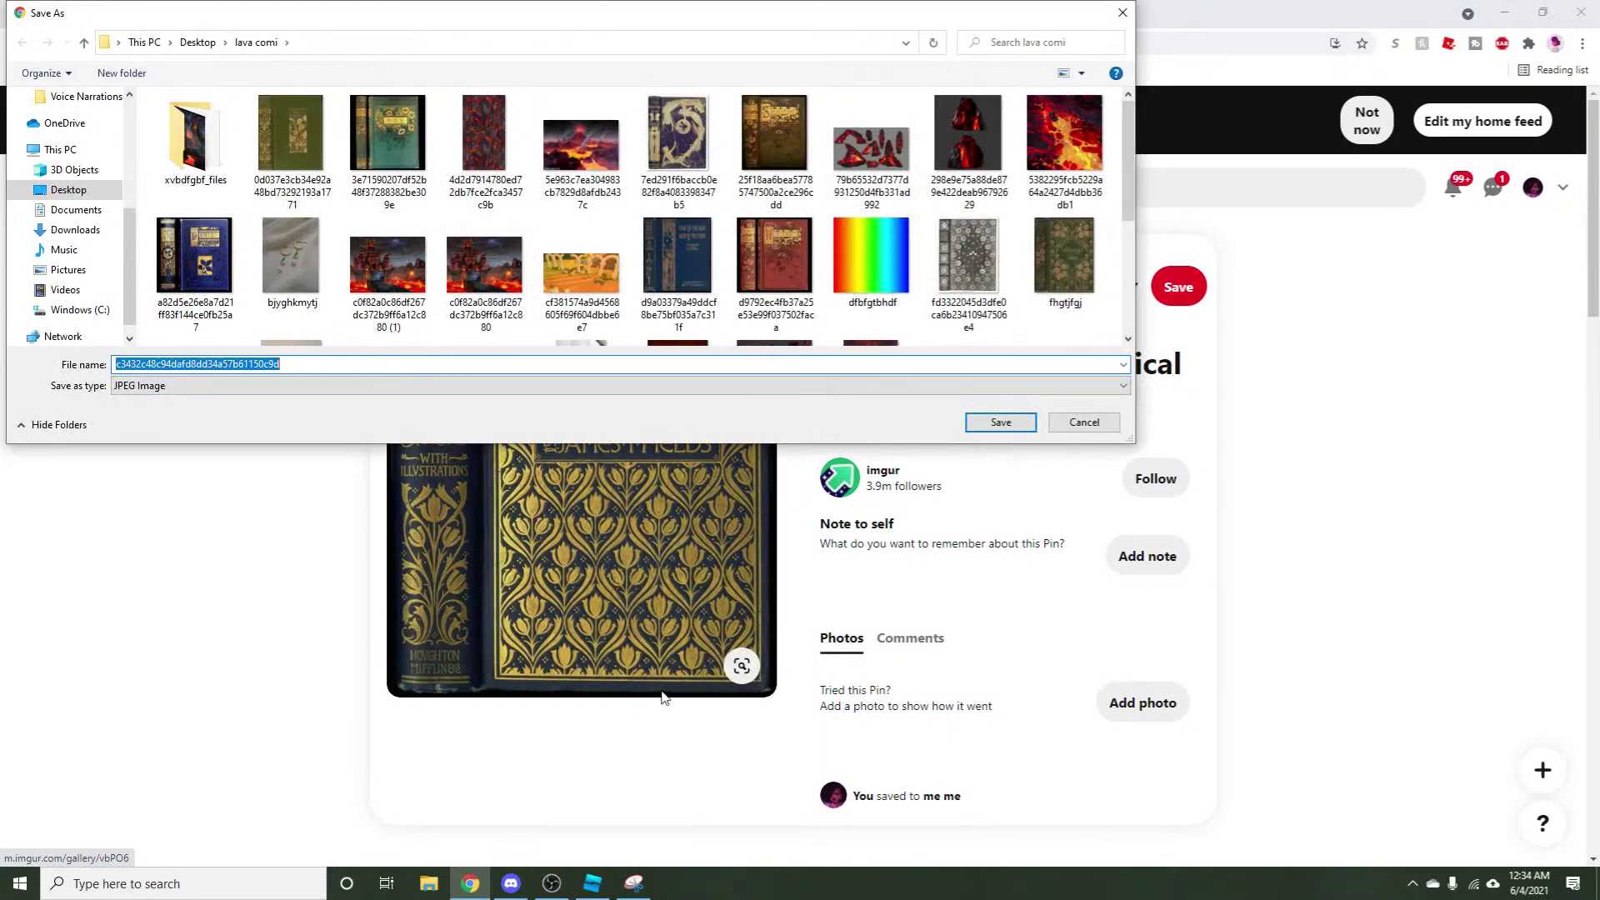
{"action": "left_click", "coordinate": [1000, 421]}
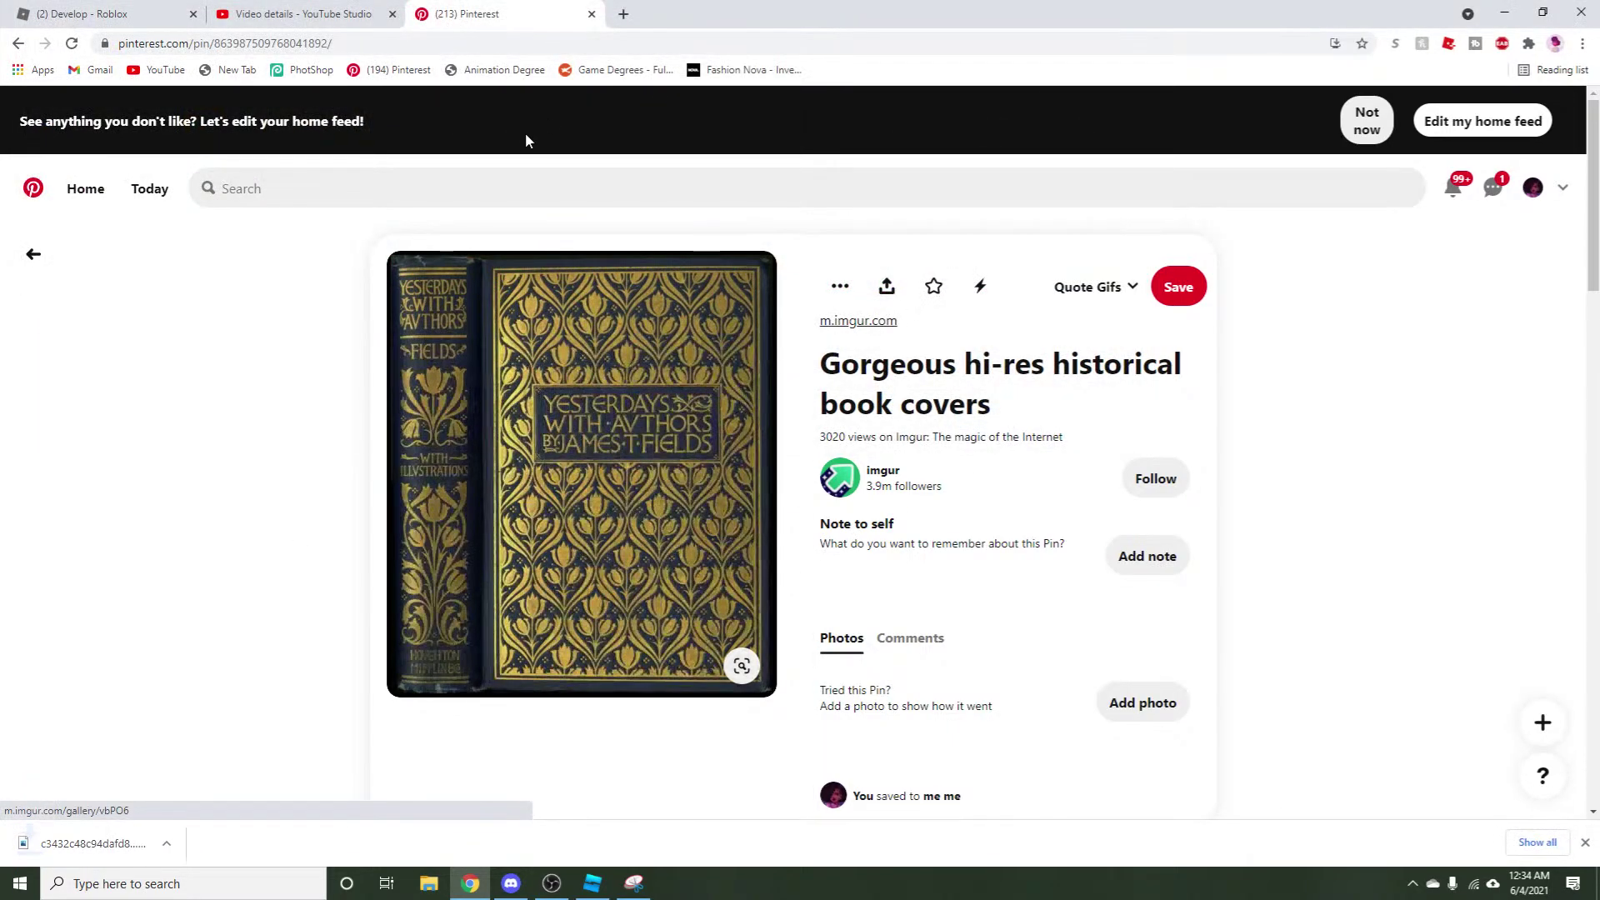
{"action": "left_click", "coordinate": [623, 14]}
{"action": "left_click", "coordinate": [620, 51]}
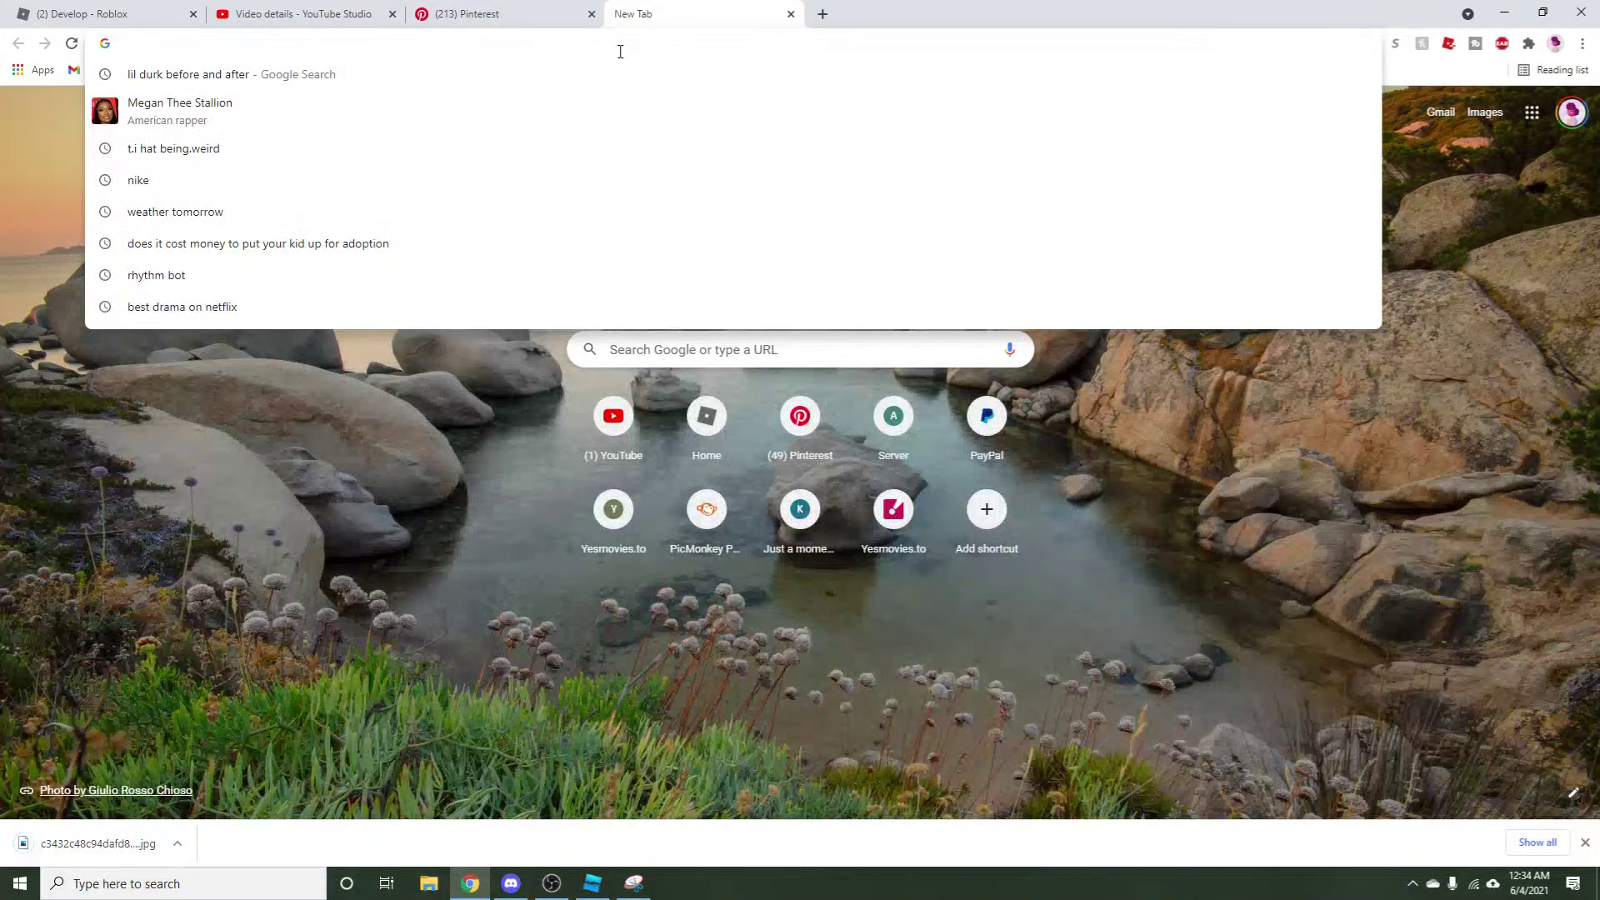
Load picmonkey.com and create a Blank Canvas using the 1280×720 YouTube Thumbnail size.
{"action": "type", "text": "pic"}
{"action": "key", "text": "Return"}
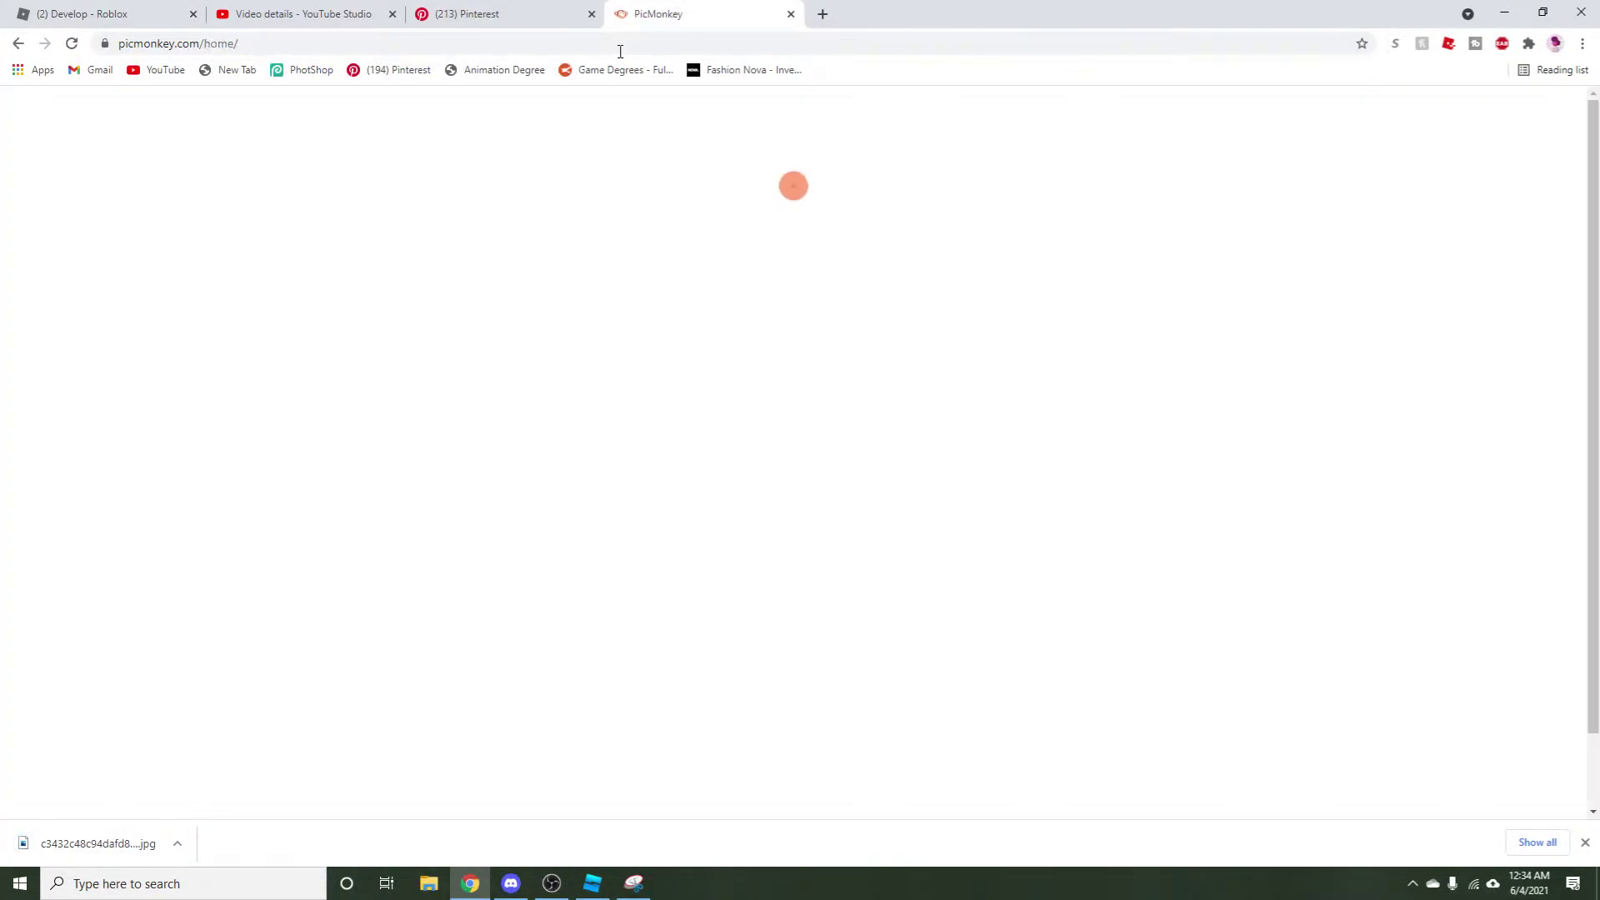
{"action": "left_click", "coordinate": [522, 11]}
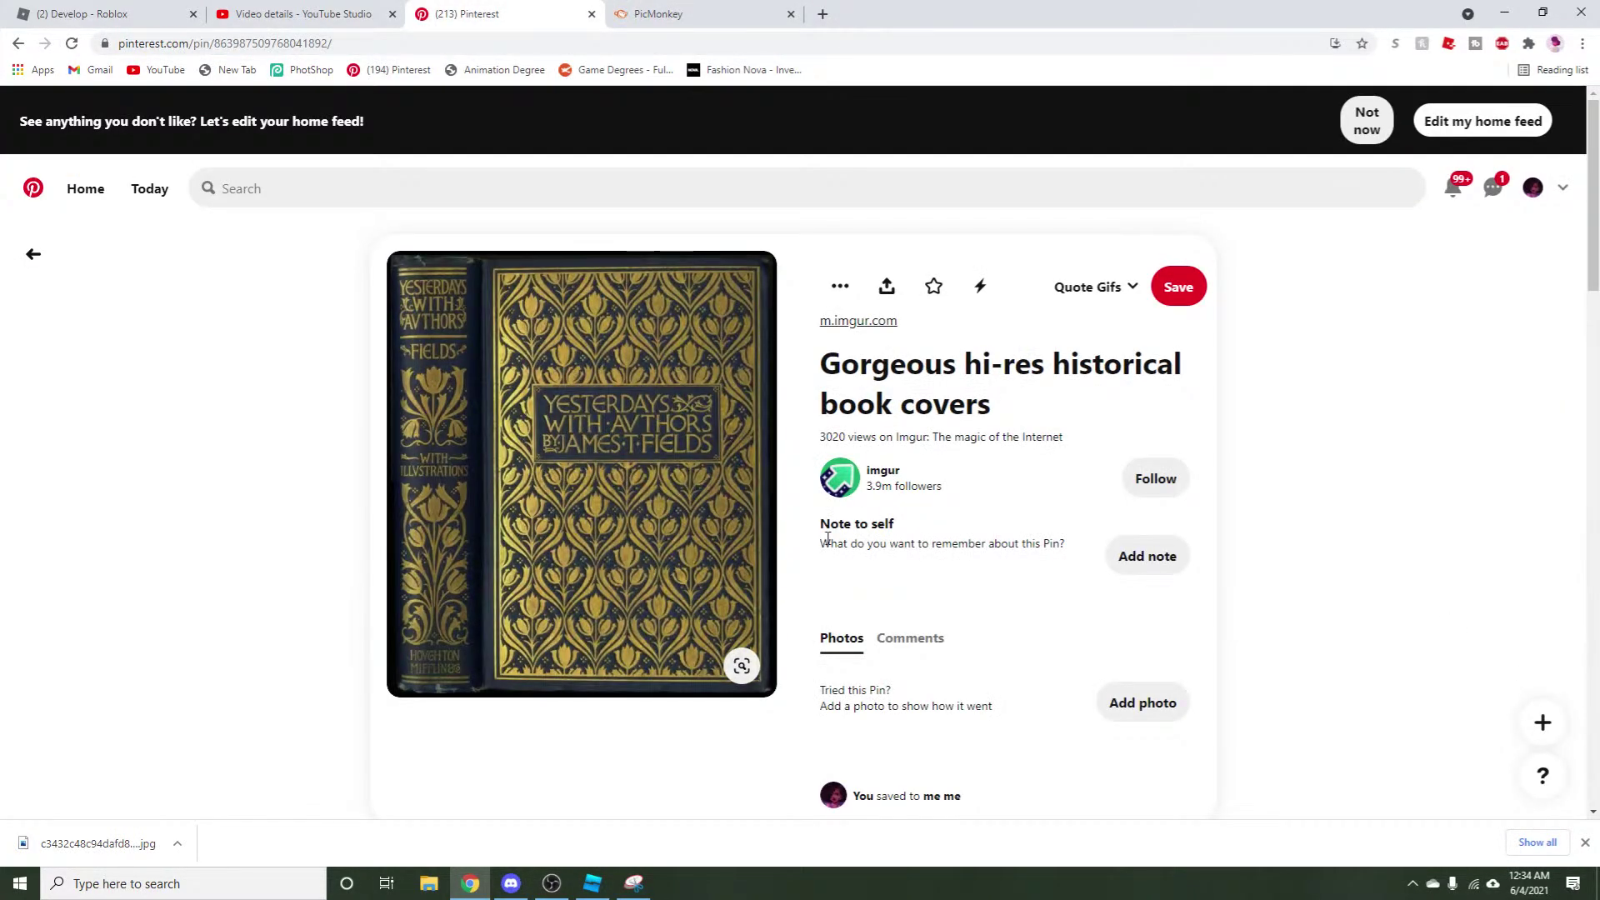
{"action": "left_click", "coordinate": [733, 11]}
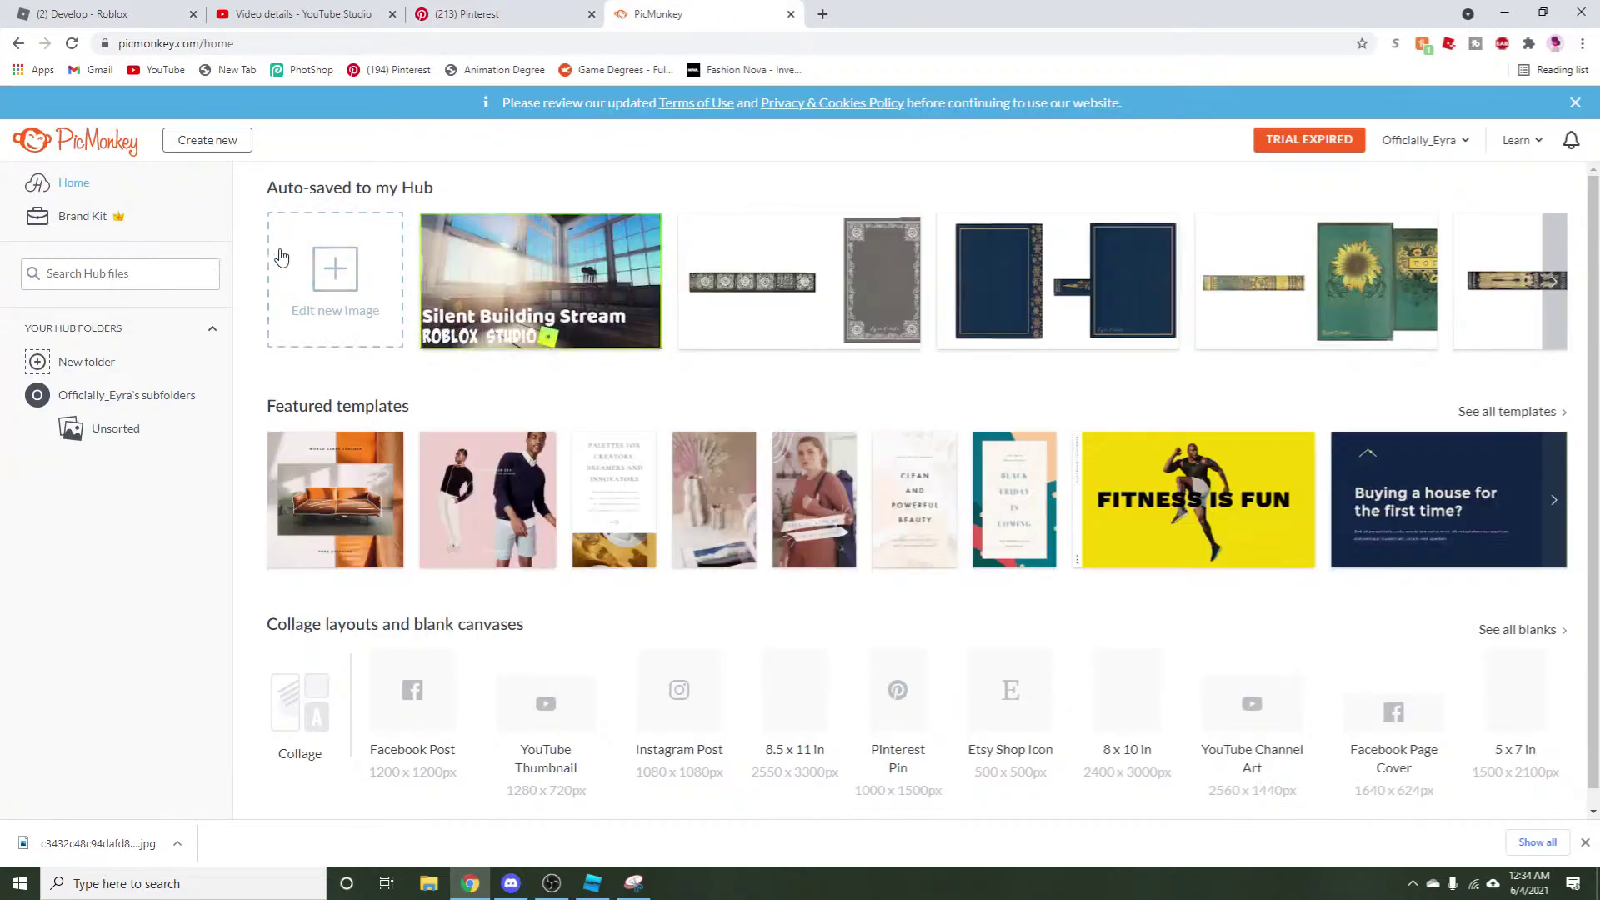
{"action": "left_click", "coordinate": [333, 270]}
{"action": "left_click", "coordinate": [326, 382]}
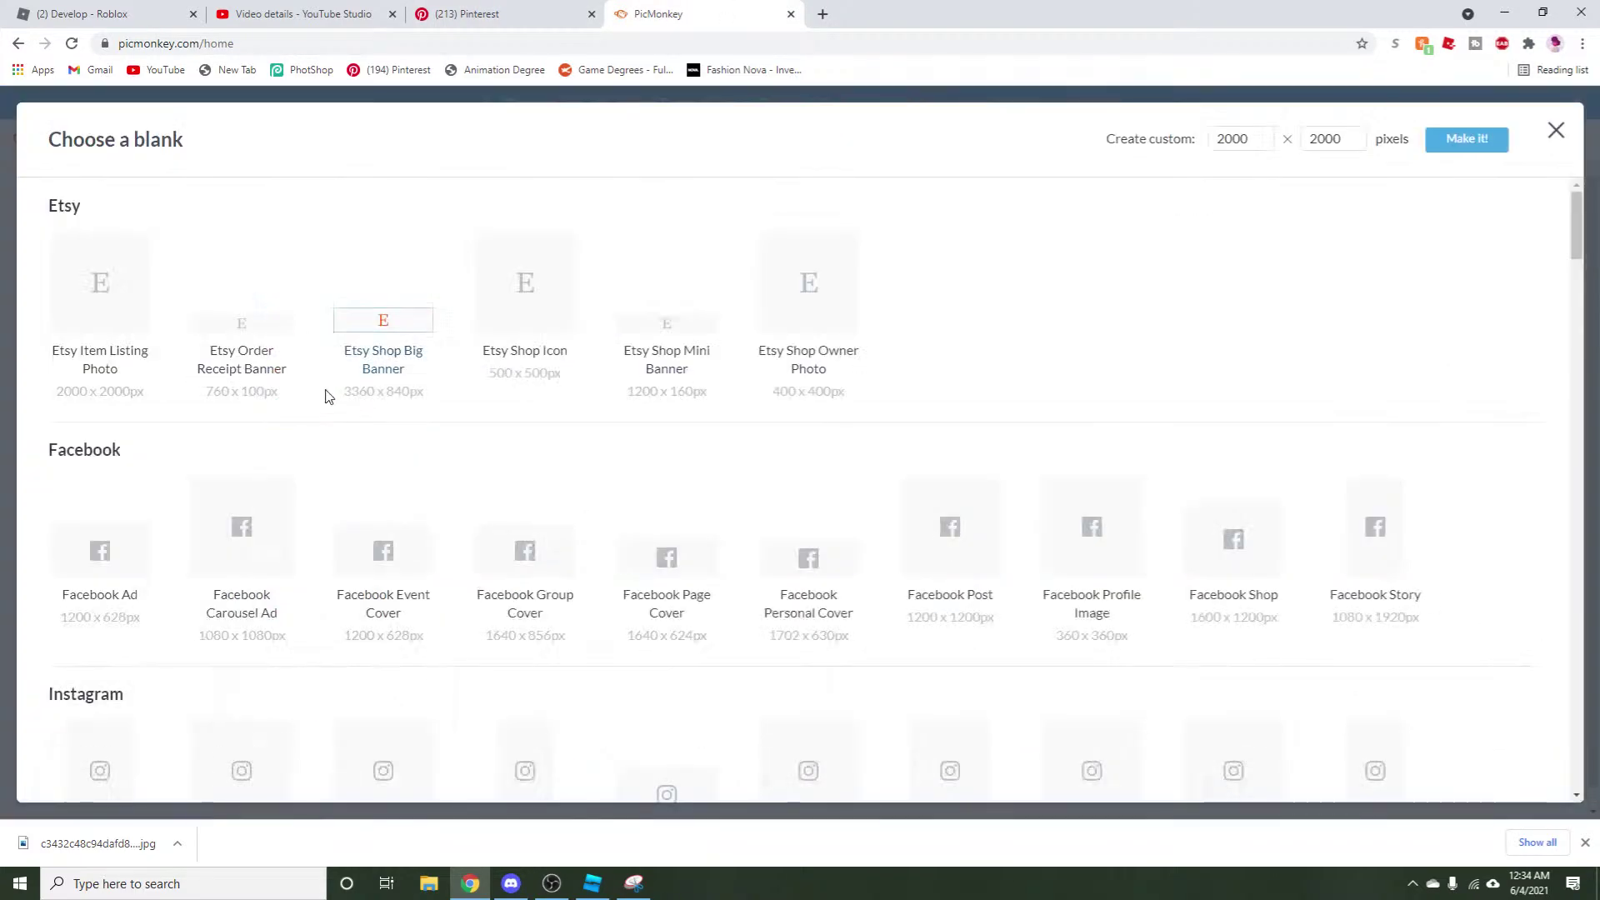
{"action": "scroll", "coordinate": [961, 511], "scroll_direction": "down", "scroll_amount": 15}
{"action": "scroll", "coordinate": [960, 511], "scroll_direction": "down", "scroll_amount": 18}
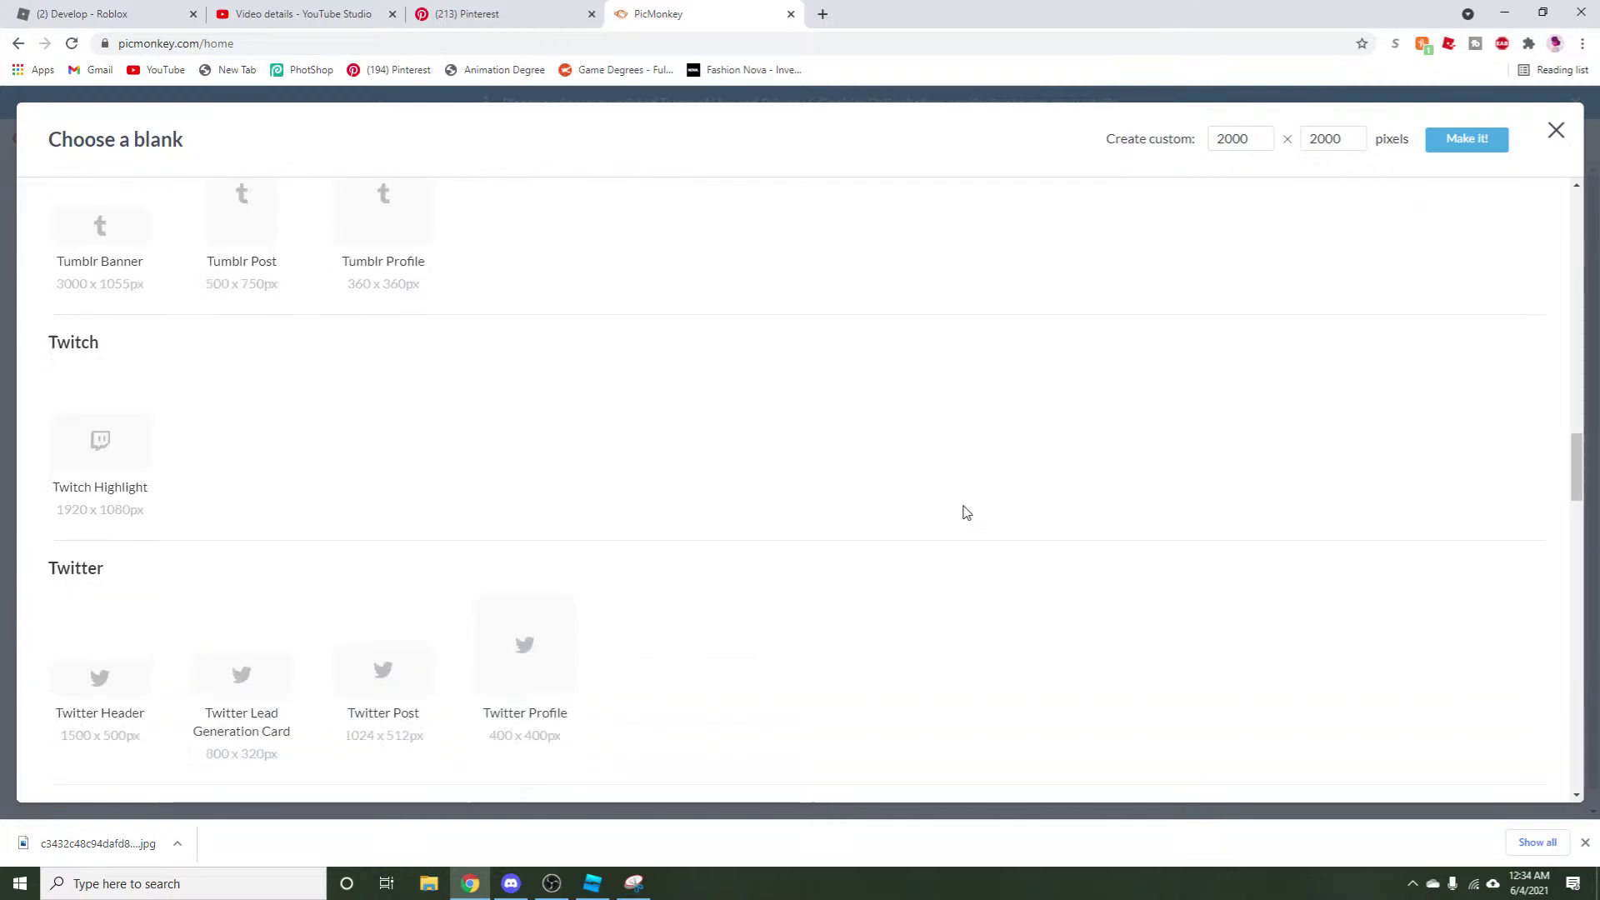
{"action": "scroll", "coordinate": [944, 489], "scroll_direction": "up", "scroll_amount": 4}
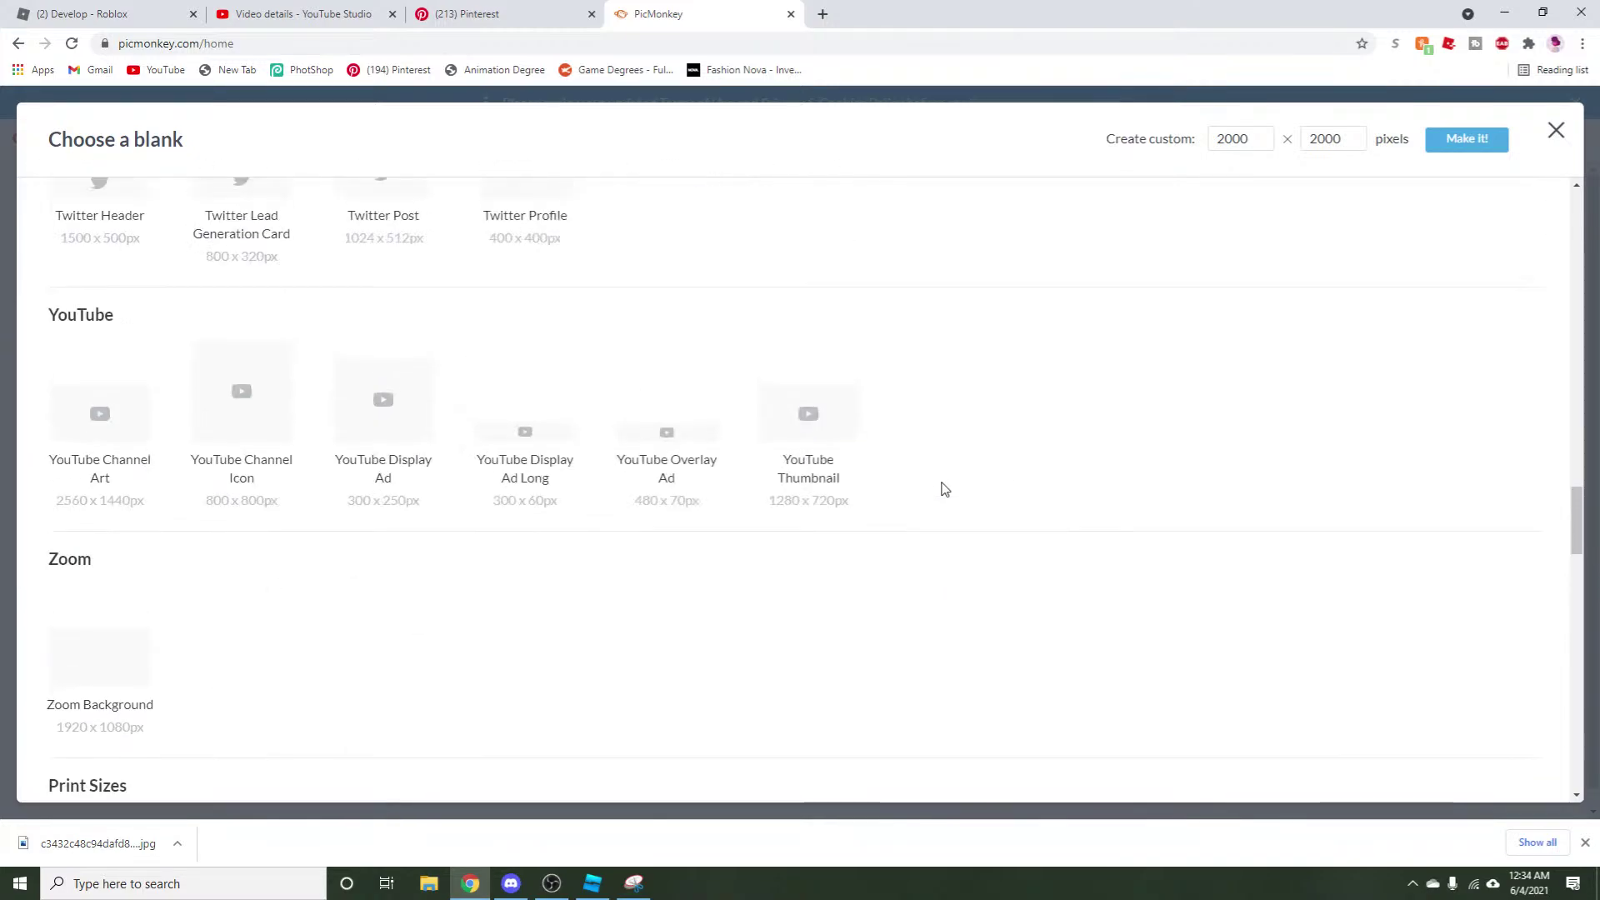
{"action": "left_click", "coordinate": [813, 417]}
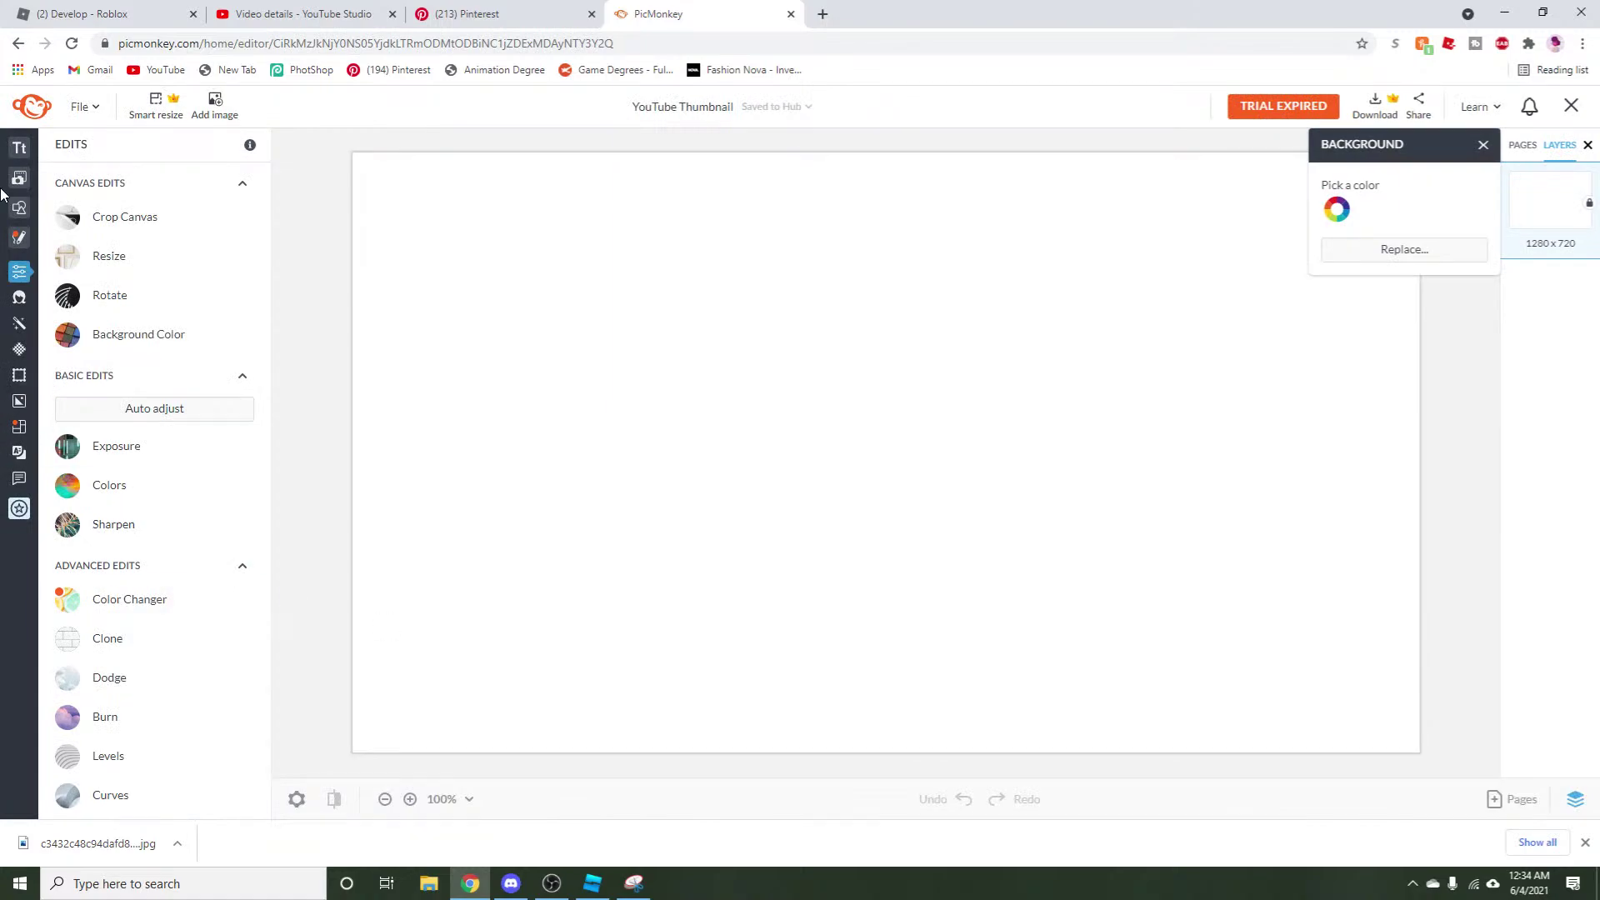
{"action": "mouse_move", "coordinate": [6, 232]}
Upload the downloaded Yesterdays with Authors cover image from the computer into PicMonkey.
{"action": "left_click", "coordinate": [34, 177]}
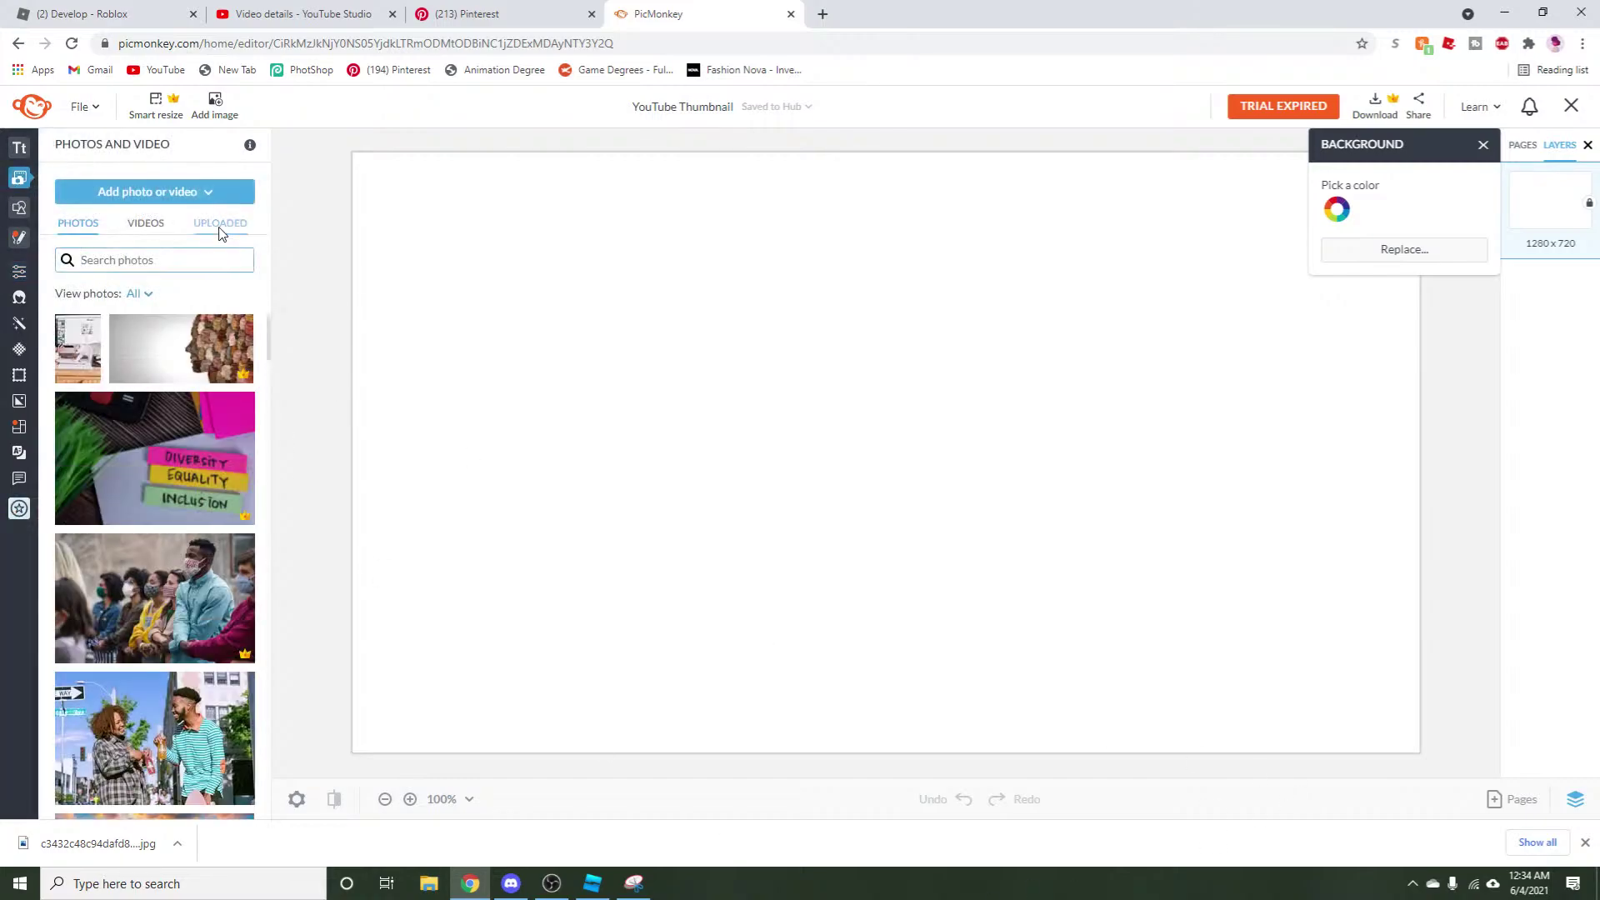
{"action": "left_click", "coordinate": [221, 224]}
{"action": "left_click", "coordinate": [169, 198]}
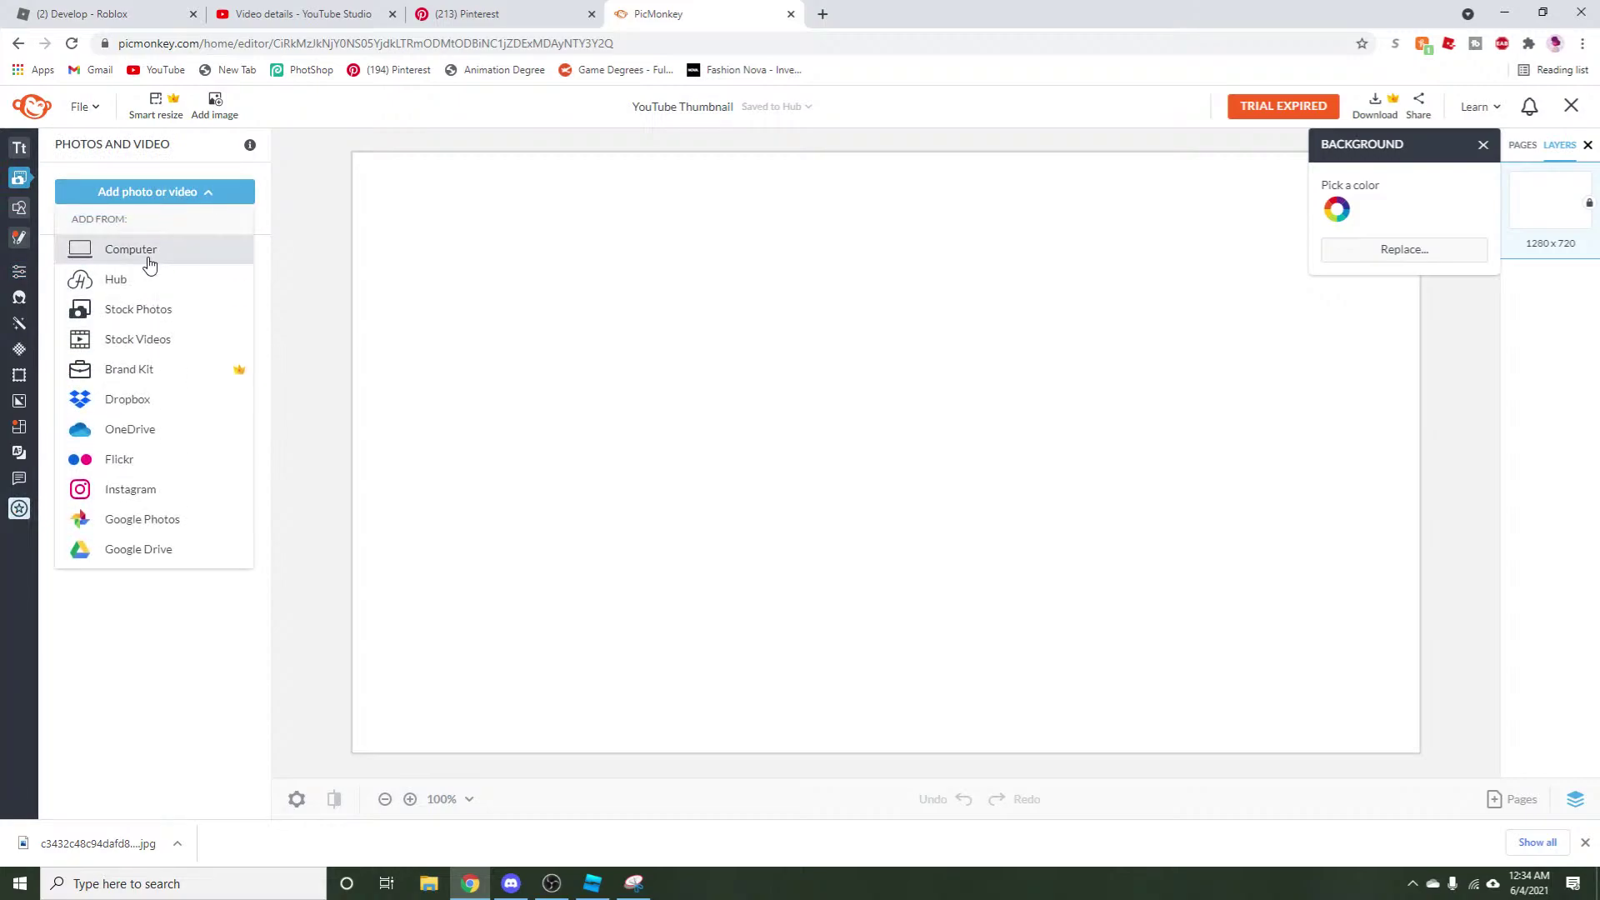
{"action": "left_click", "coordinate": [150, 249]}
{"action": "scroll", "coordinate": [75, 208], "scroll_direction": "up", "scroll_amount": 3}
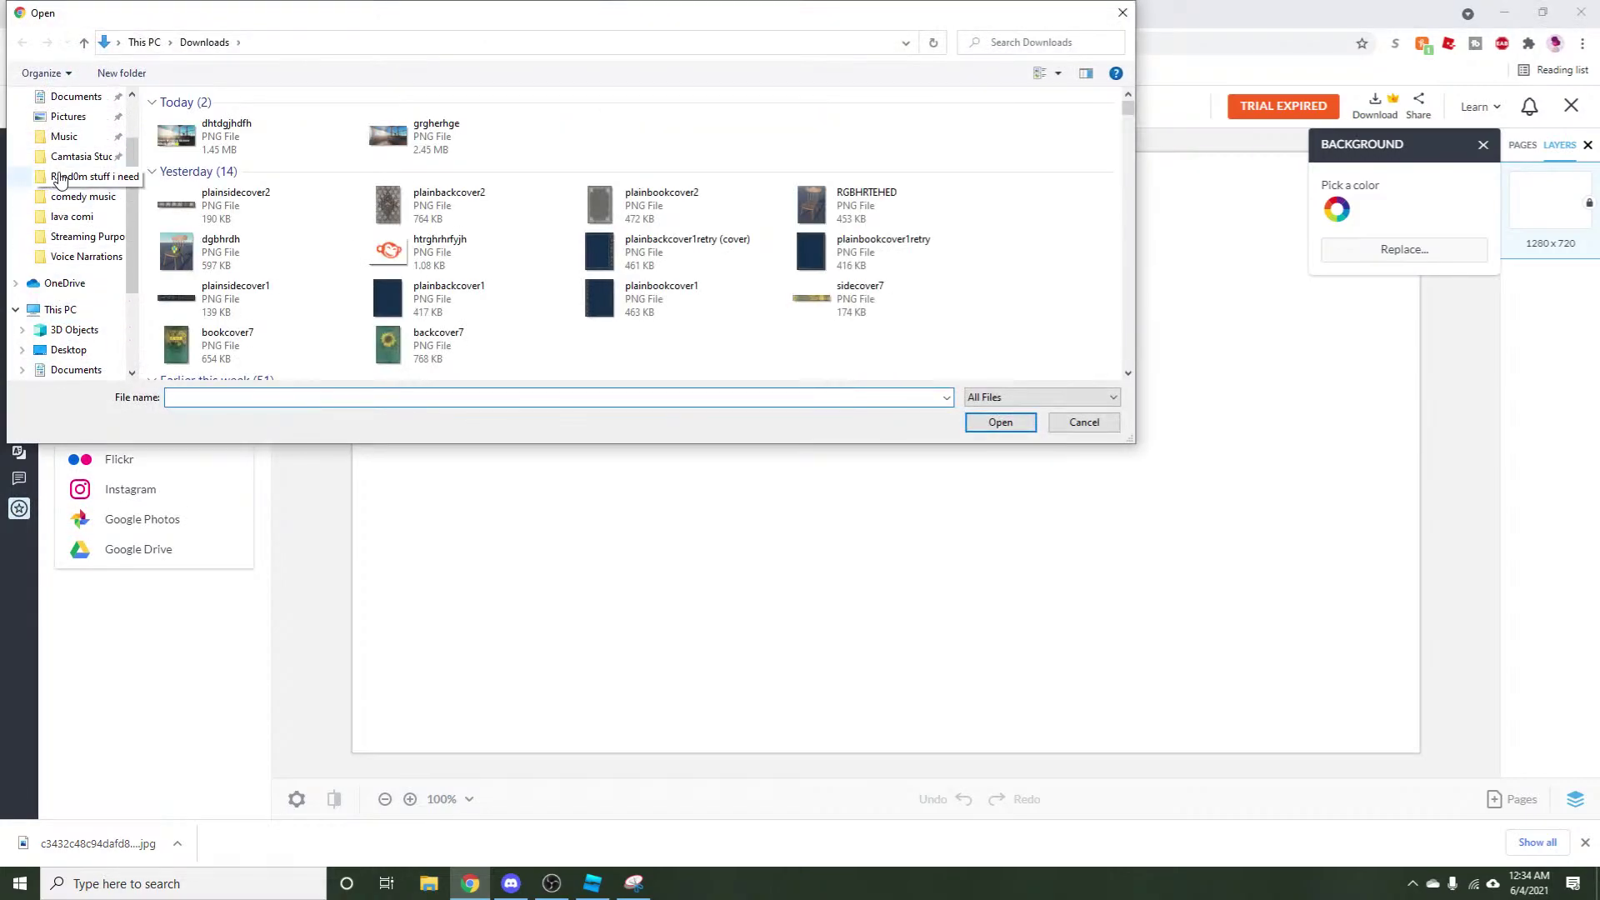
{"action": "left_click", "coordinate": [58, 111]}
{"action": "left_click", "coordinate": [260, 327]}
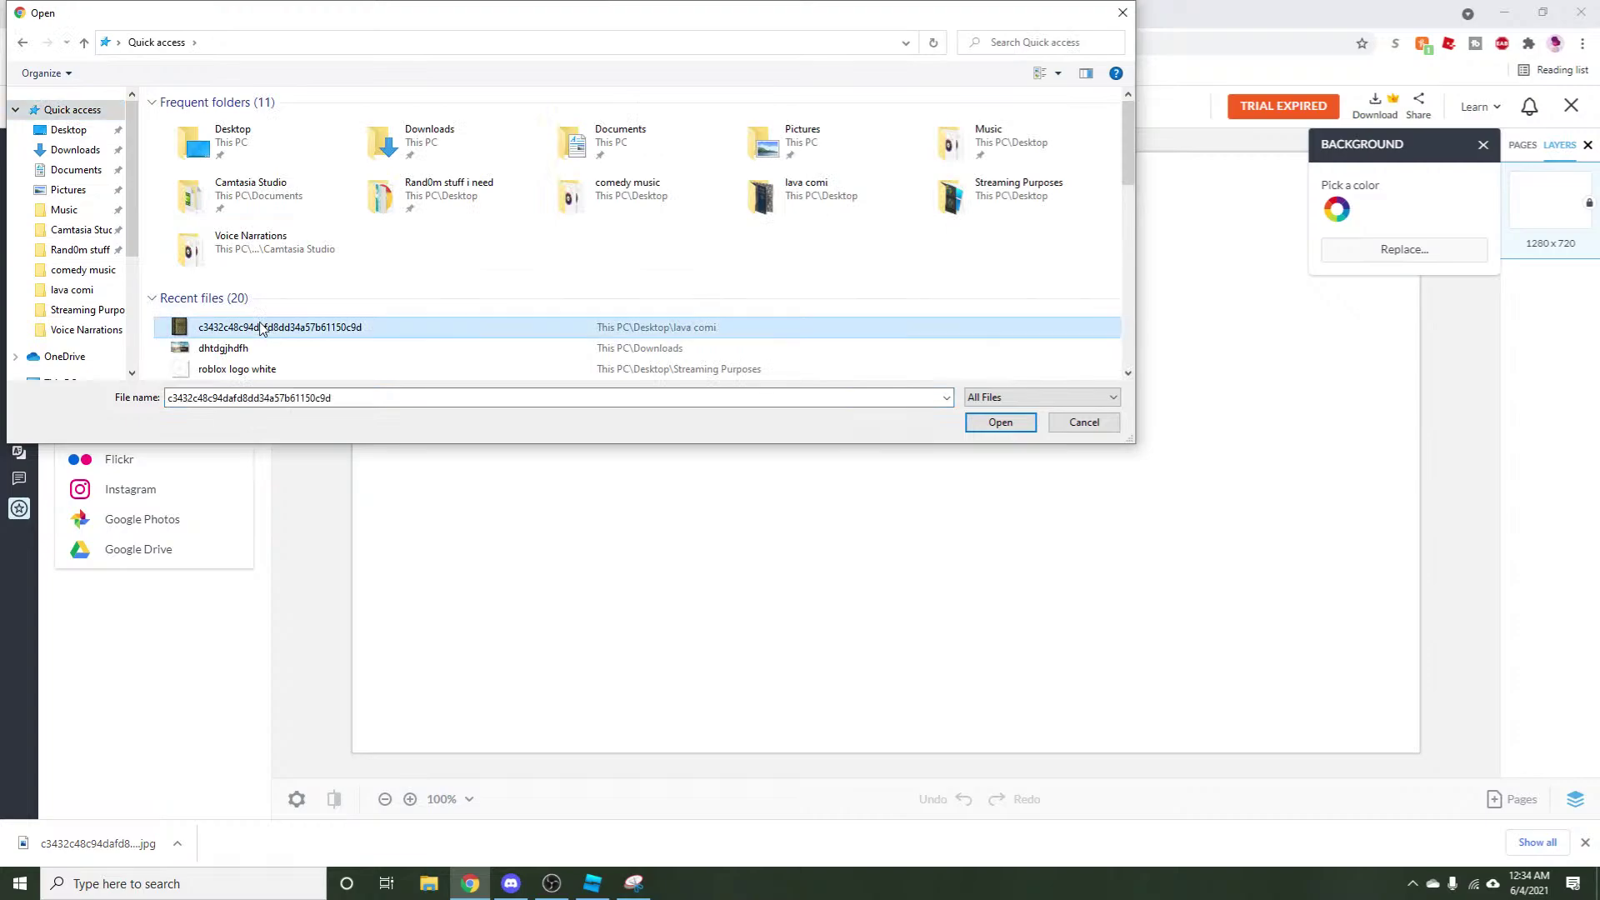
{"action": "left_click", "coordinate": [997, 426]}
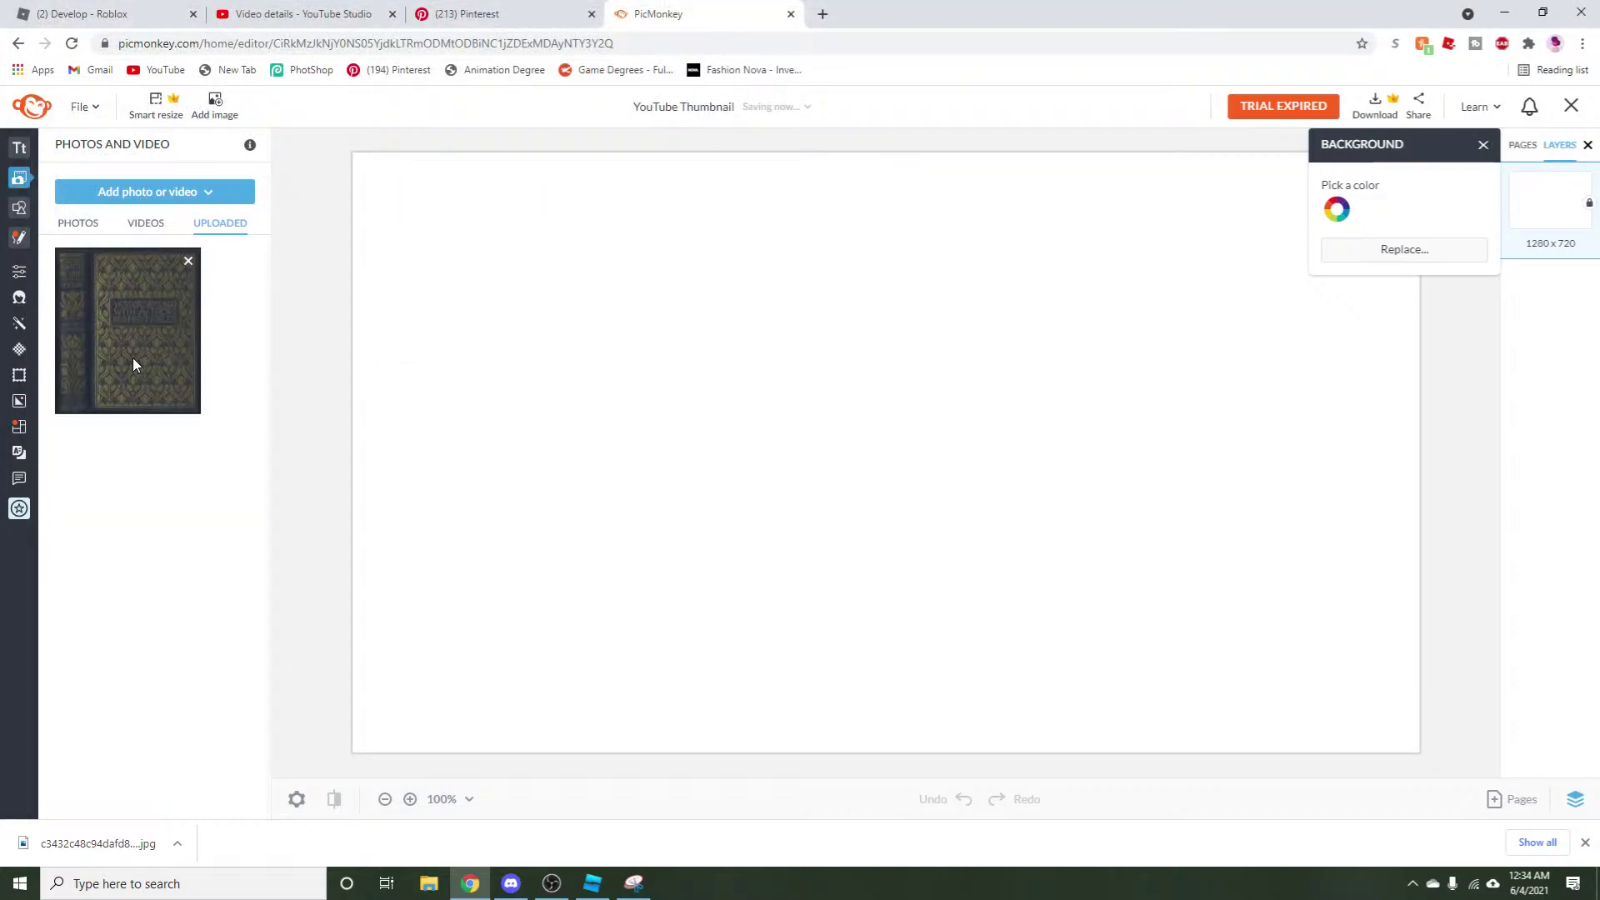
Place the cover on the canvas, duplicate it, and spread the copies left and right.
{"action": "left_click_drag", "start_coordinate": [682, 570], "coordinate": [517, 601]}
{"action": "right_click", "coordinate": [601, 583]}
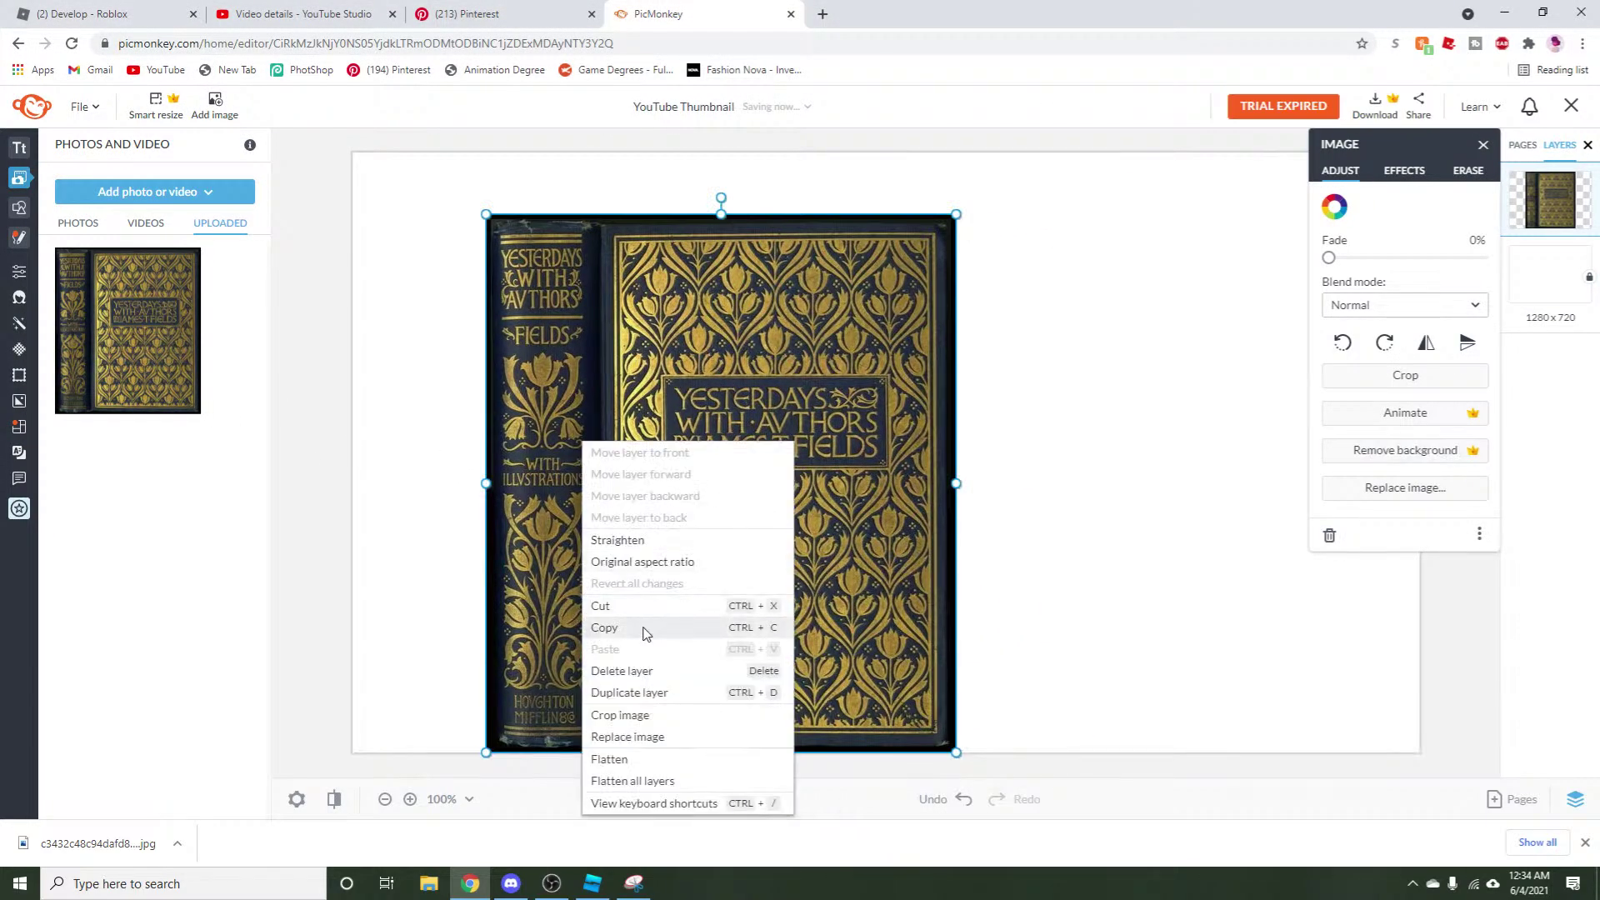
{"action": "left_click", "coordinate": [731, 634]}
{"action": "left_click_drag", "start_coordinate": [733, 583], "coordinate": [991, 521]}
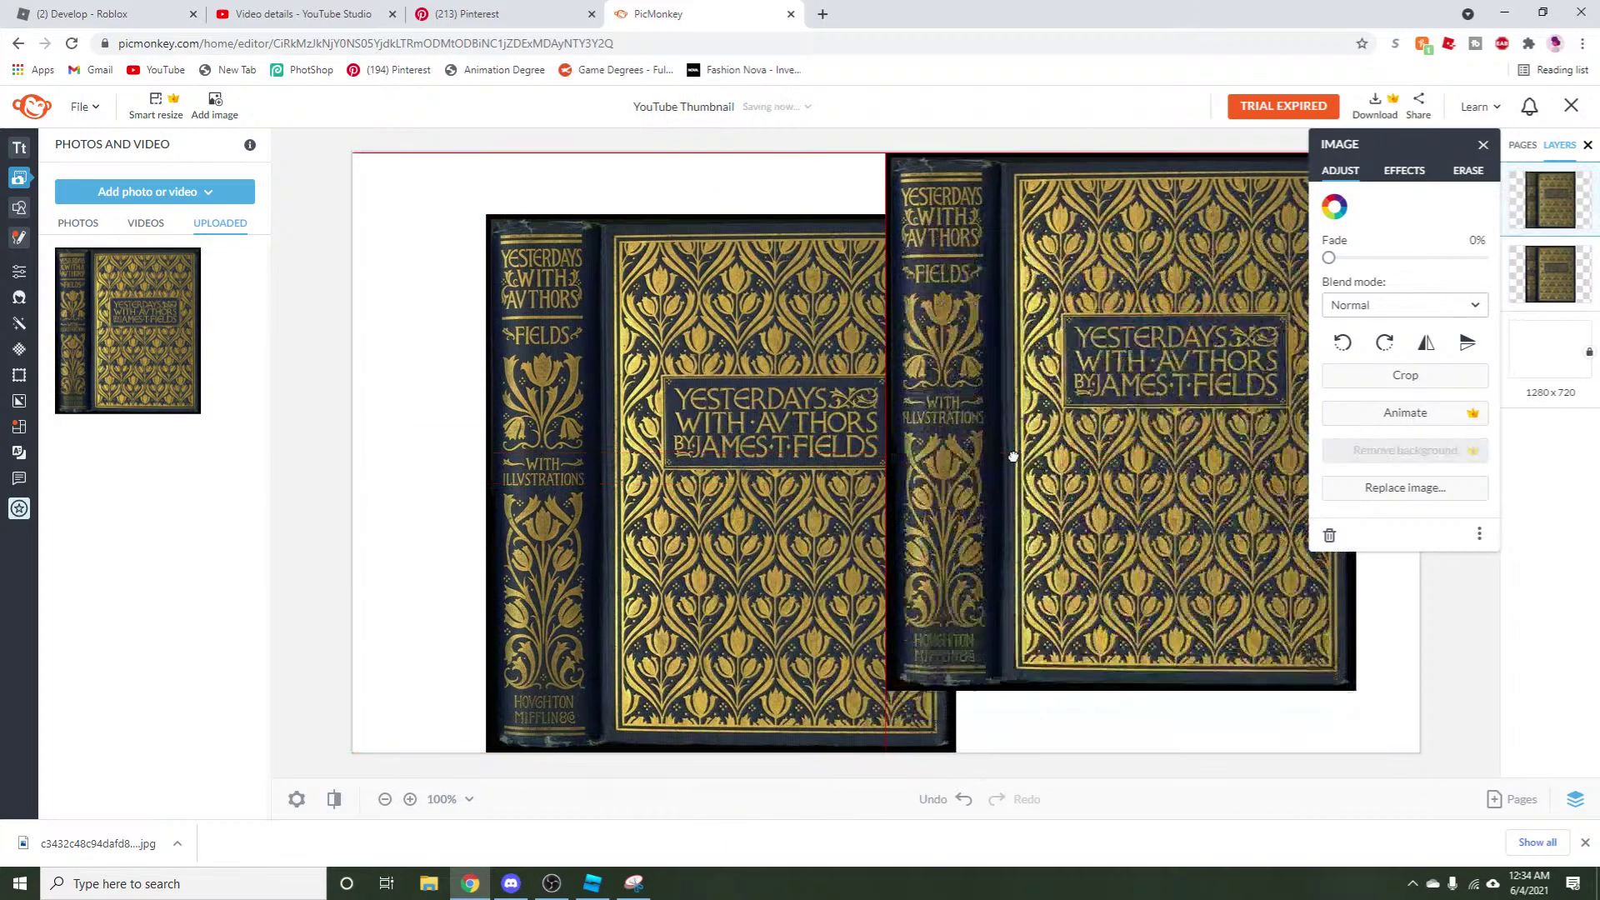
{"action": "left_click_drag", "start_coordinate": [723, 535], "coordinate": [625, 504]}
Crop the left cover copy down to just its spine and fine-tune the crop edges.
{"action": "left_click", "coordinate": [1403, 377]}
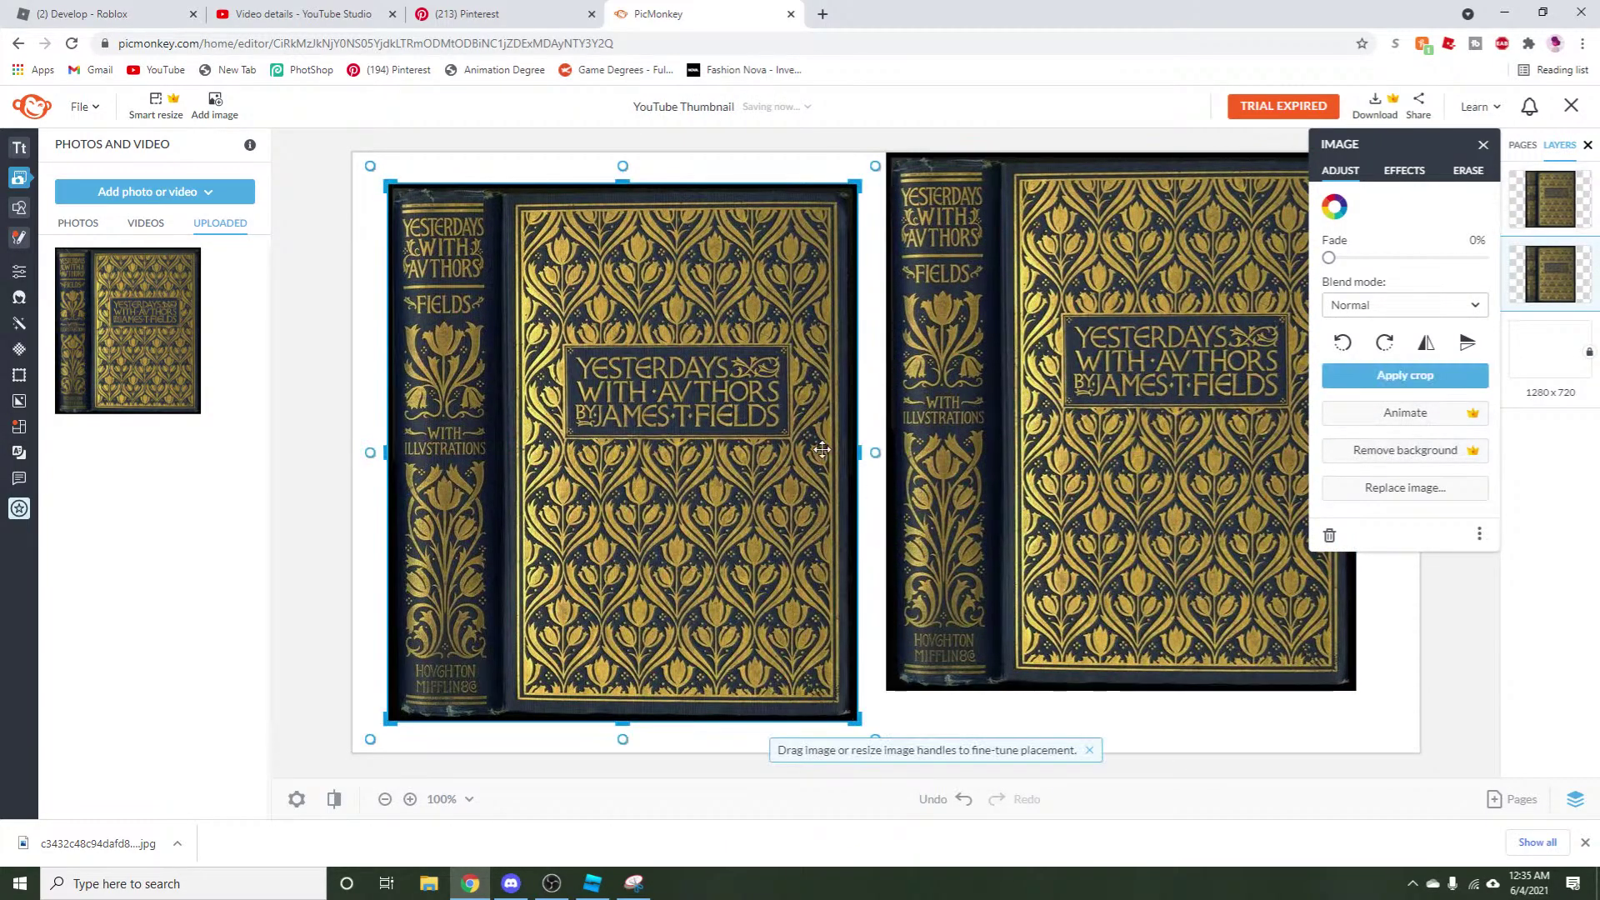
{"action": "left_click_drag", "start_coordinate": [860, 454], "coordinate": [490, 556]}
{"action": "left_click_drag", "start_coordinate": [444, 724], "coordinate": [444, 711]}
{"action": "left_click_drag", "start_coordinate": [384, 448], "coordinate": [404, 448]}
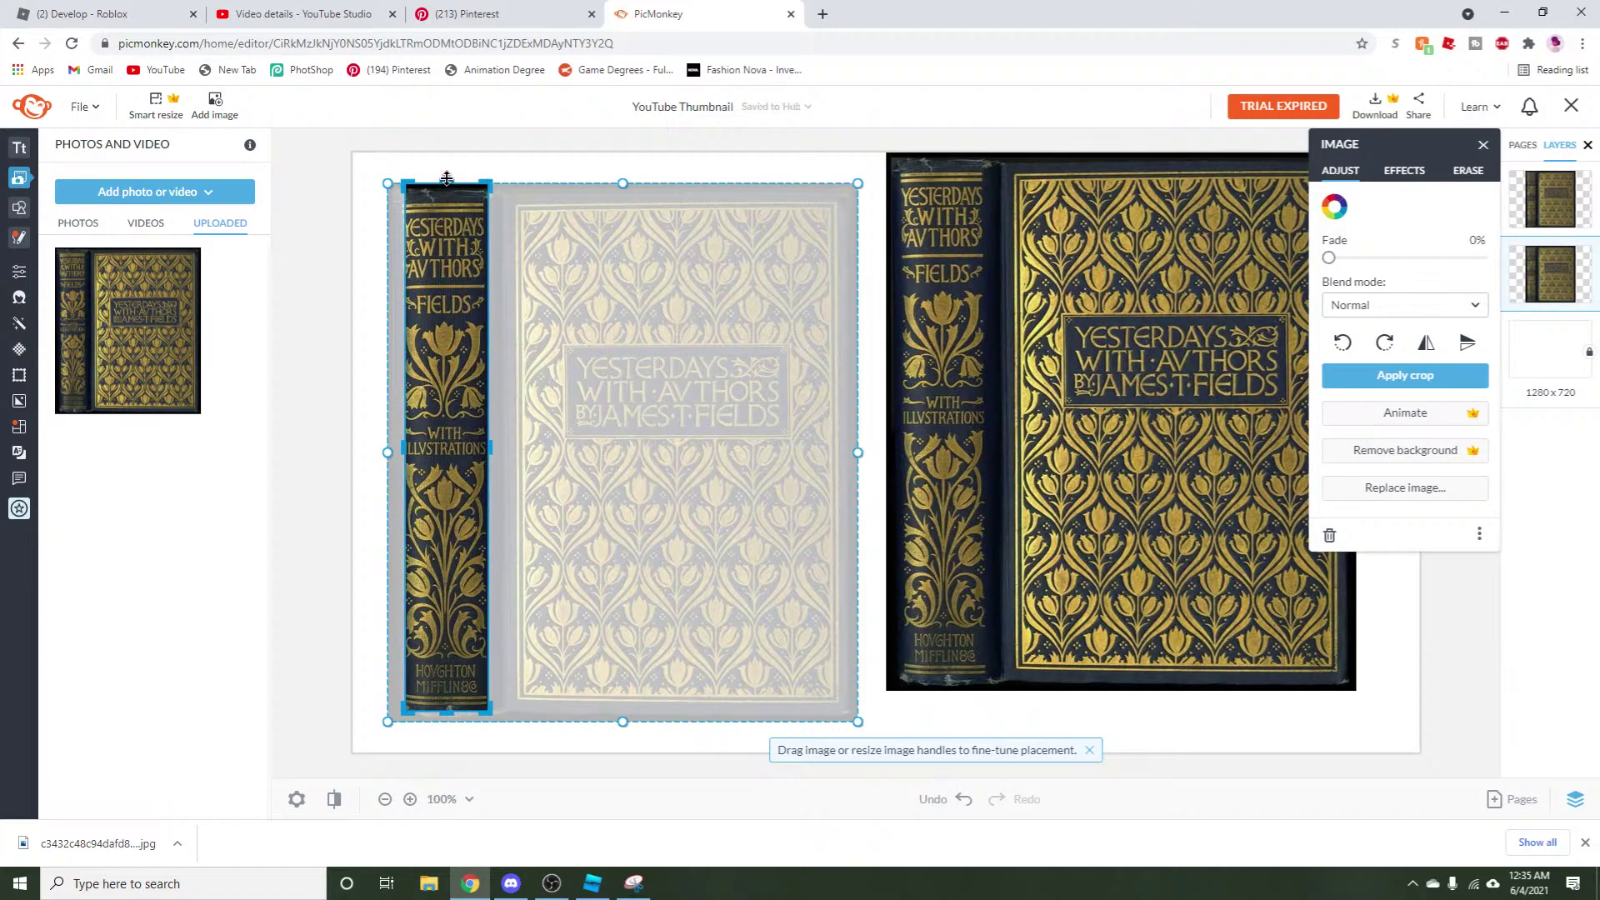
{"action": "left_click_drag", "start_coordinate": [446, 179], "coordinate": [451, 185]}
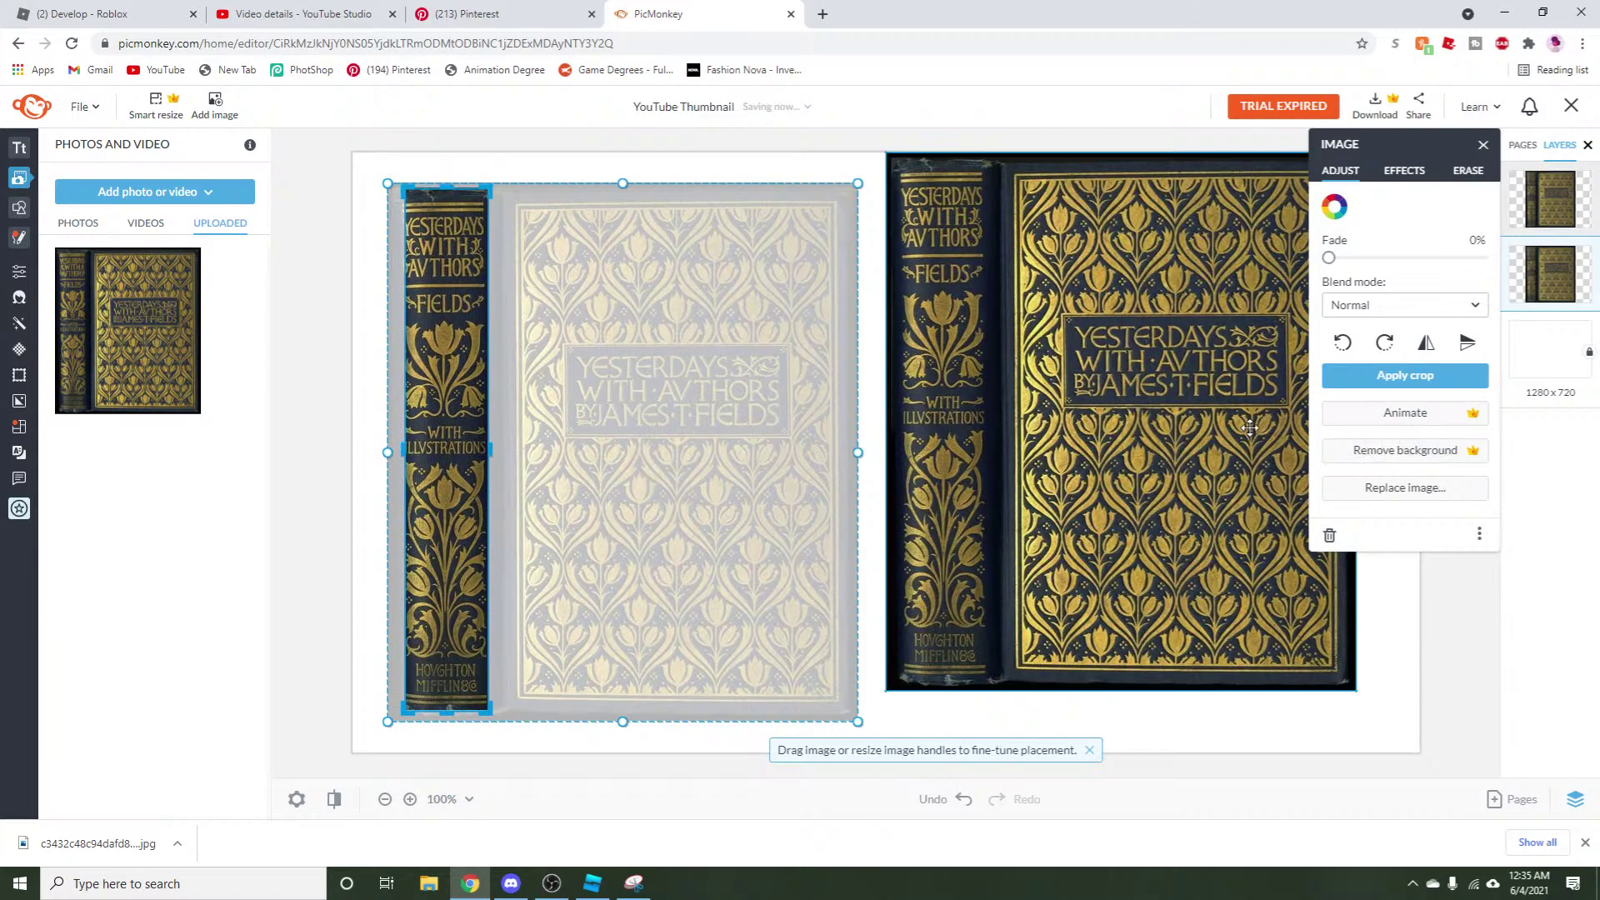
{"action": "left_click", "coordinate": [1385, 376]}
{"action": "left_click_drag", "start_coordinate": [464, 554], "coordinate": [415, 542]}
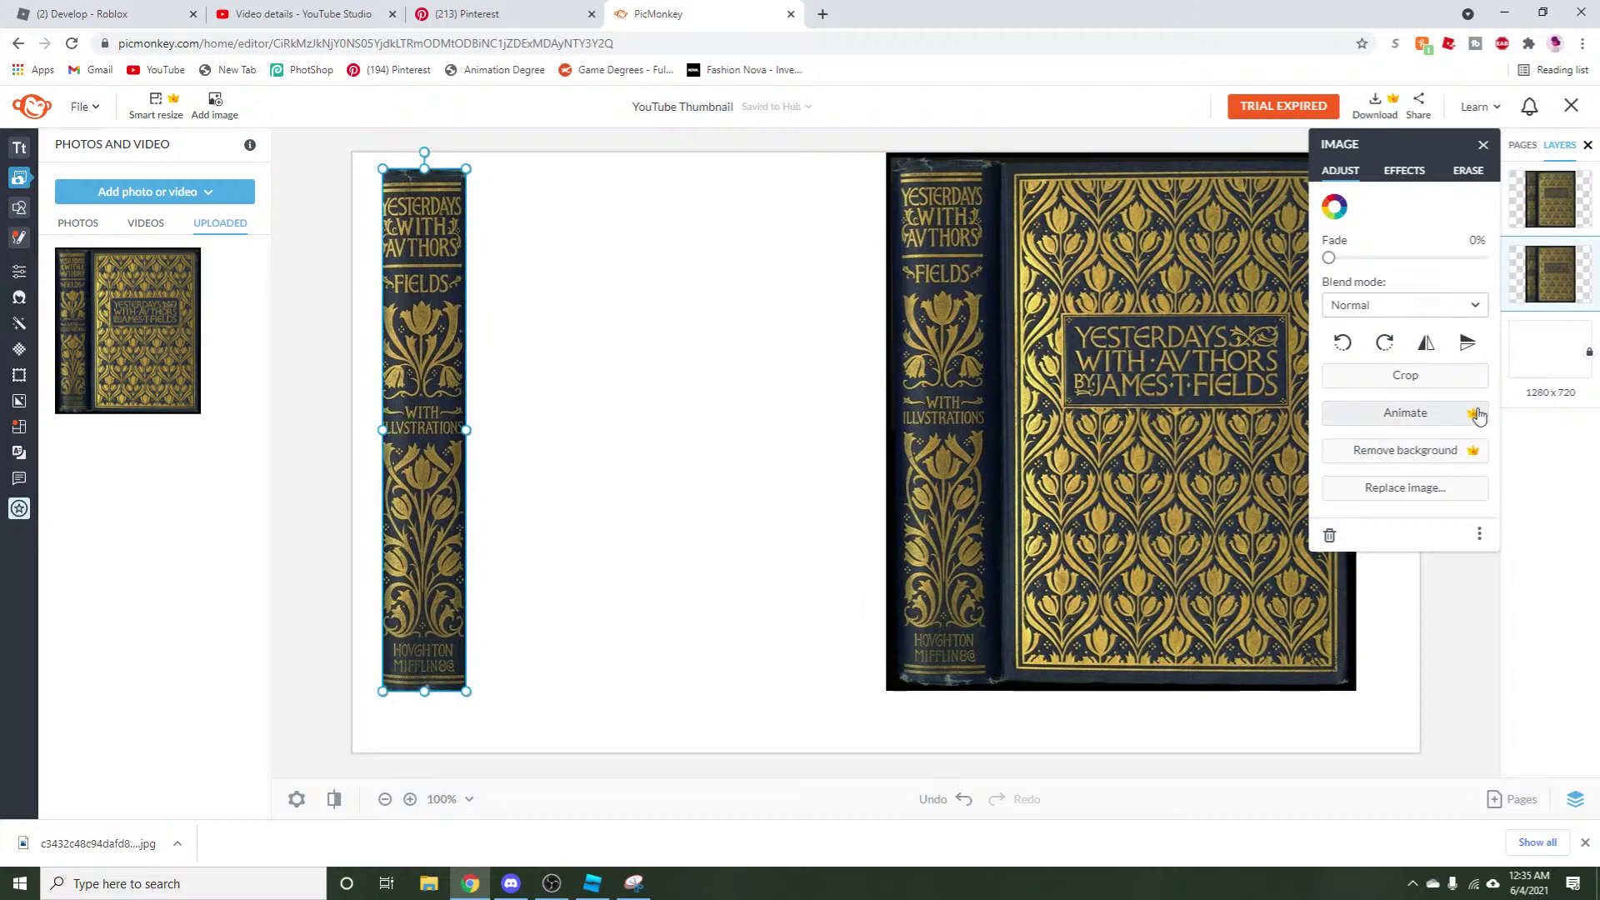
{"action": "left_click", "coordinate": [1449, 375]}
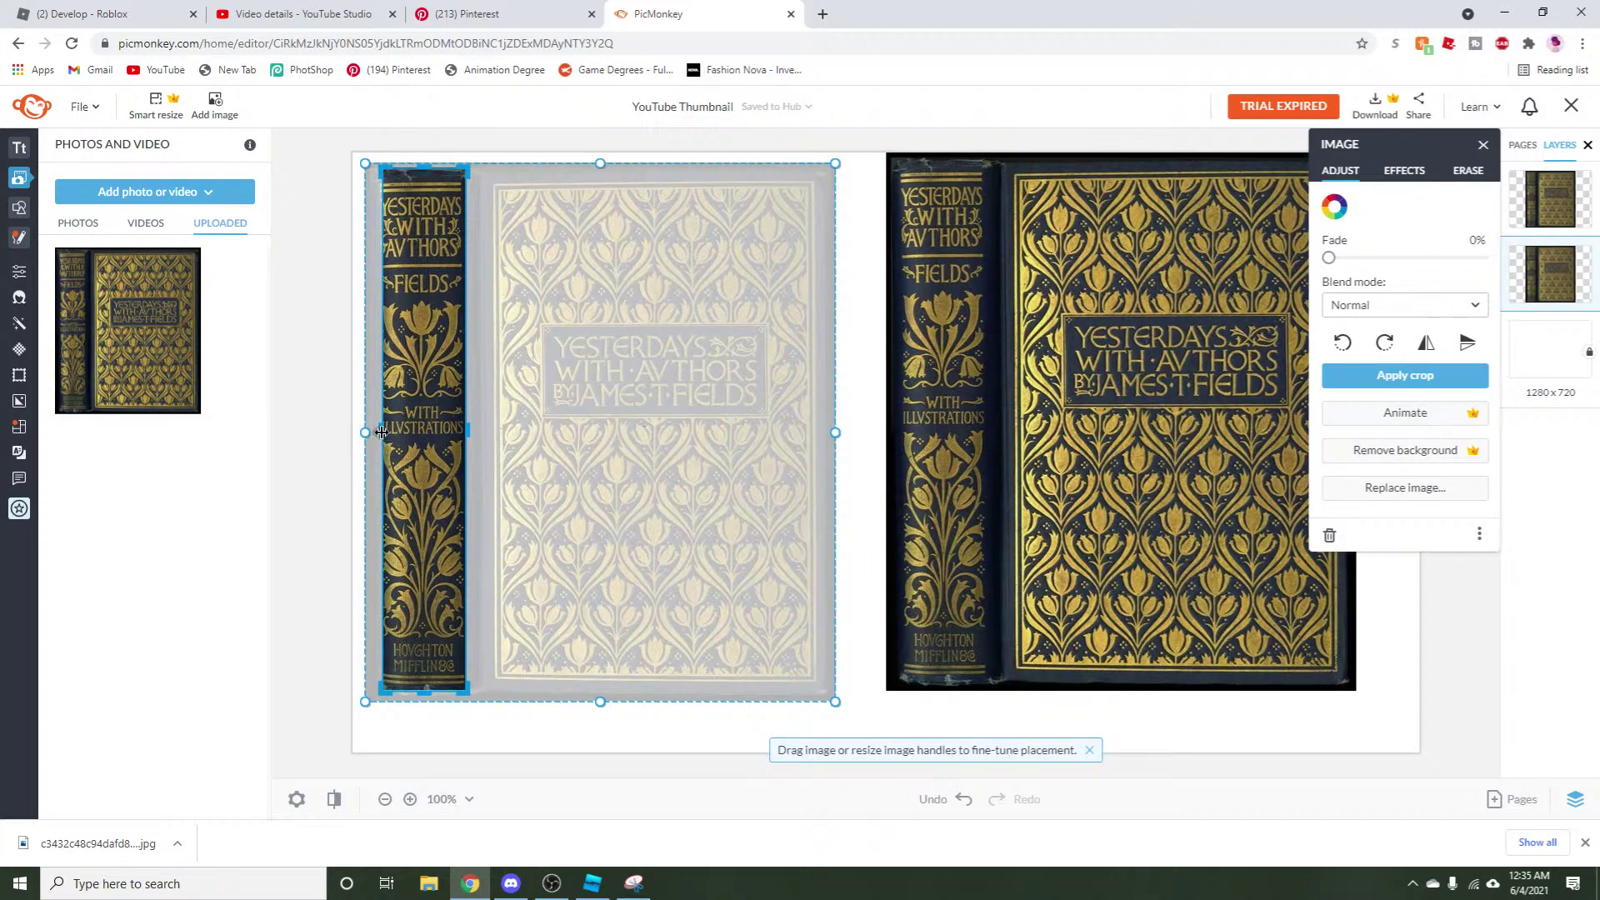
{"action": "left_click_drag", "start_coordinate": [380, 431], "coordinate": [380, 433]}
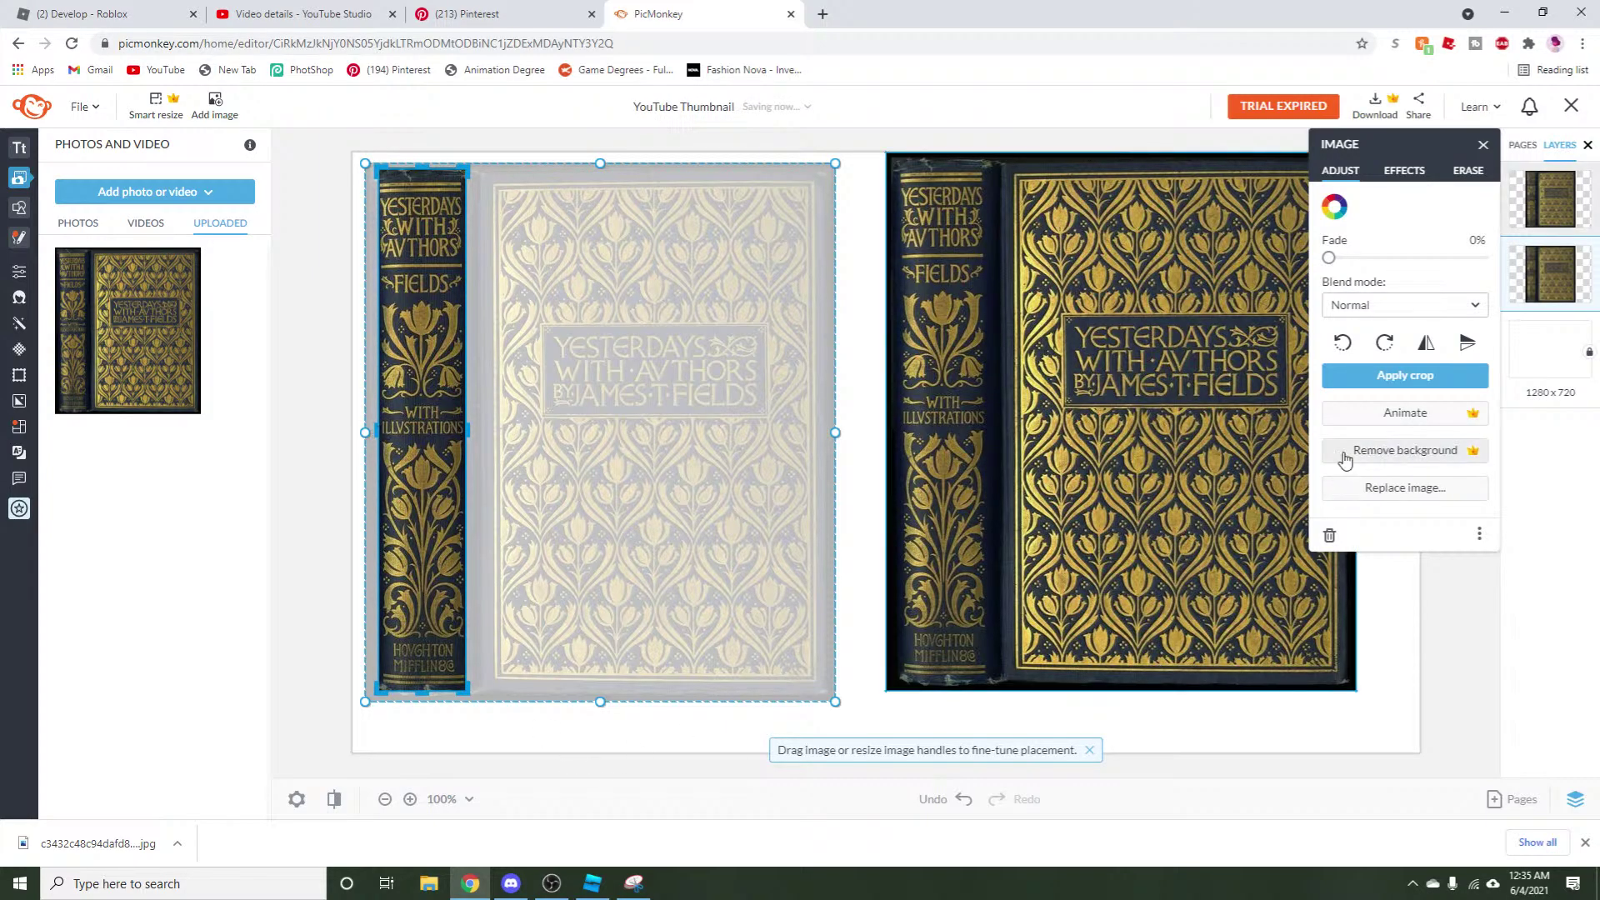
{"action": "left_click", "coordinate": [1366, 379]}
Crop the right copy to just the front cover and move it beside the spine.
{"action": "left_click_drag", "start_coordinate": [1098, 617], "coordinate": [760, 617]}
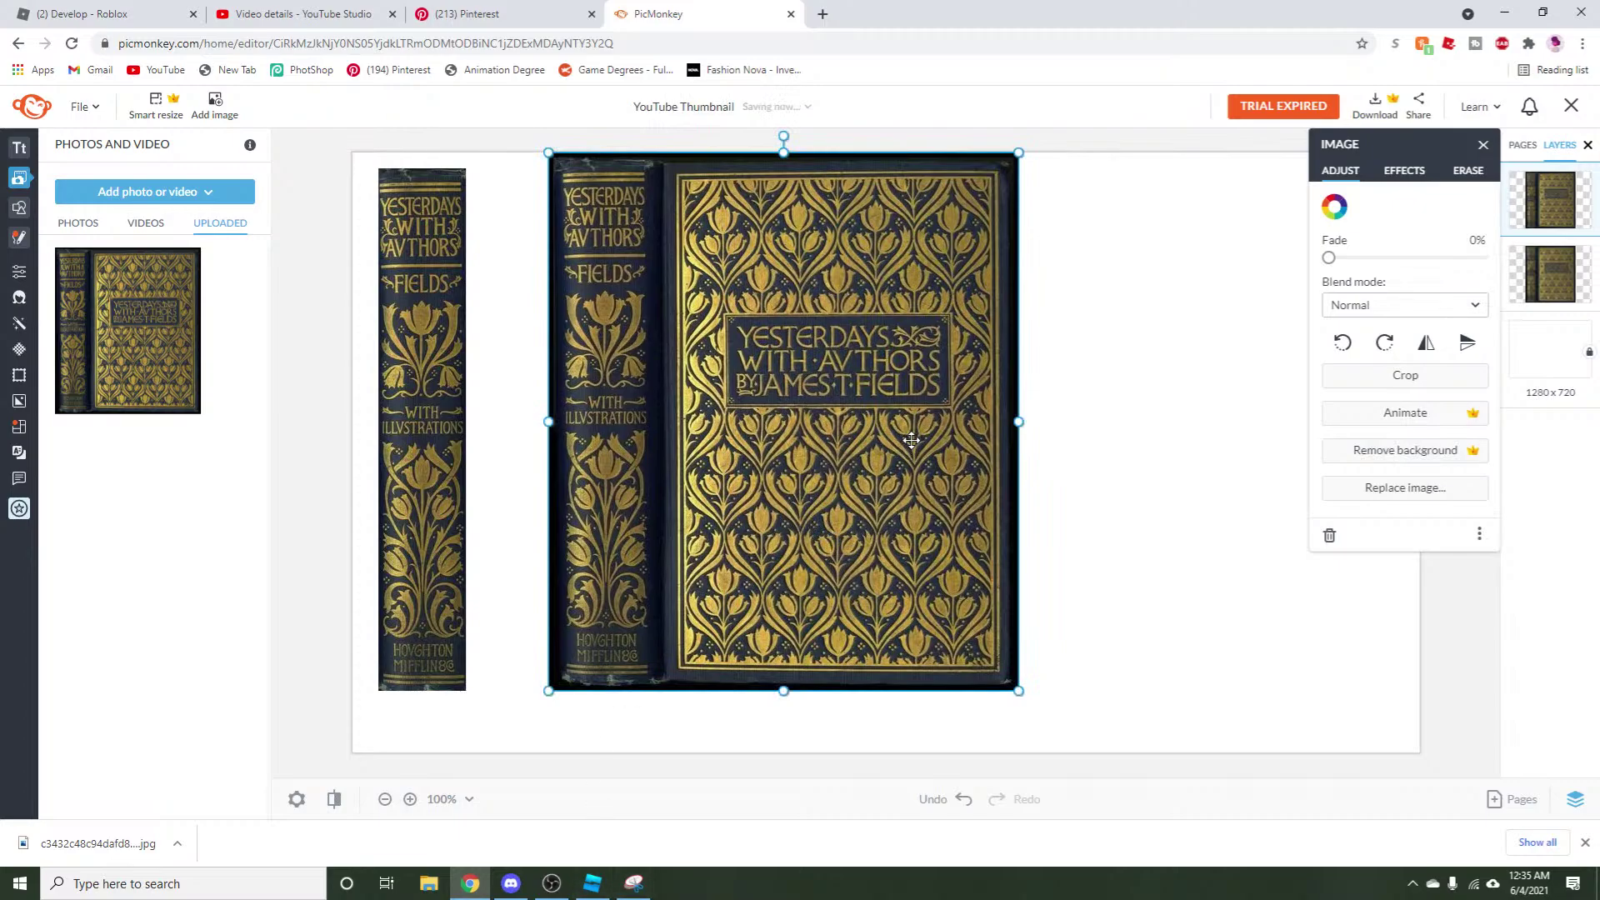
{"action": "left_click_drag", "start_coordinate": [776, 461], "coordinate": [775, 478]}
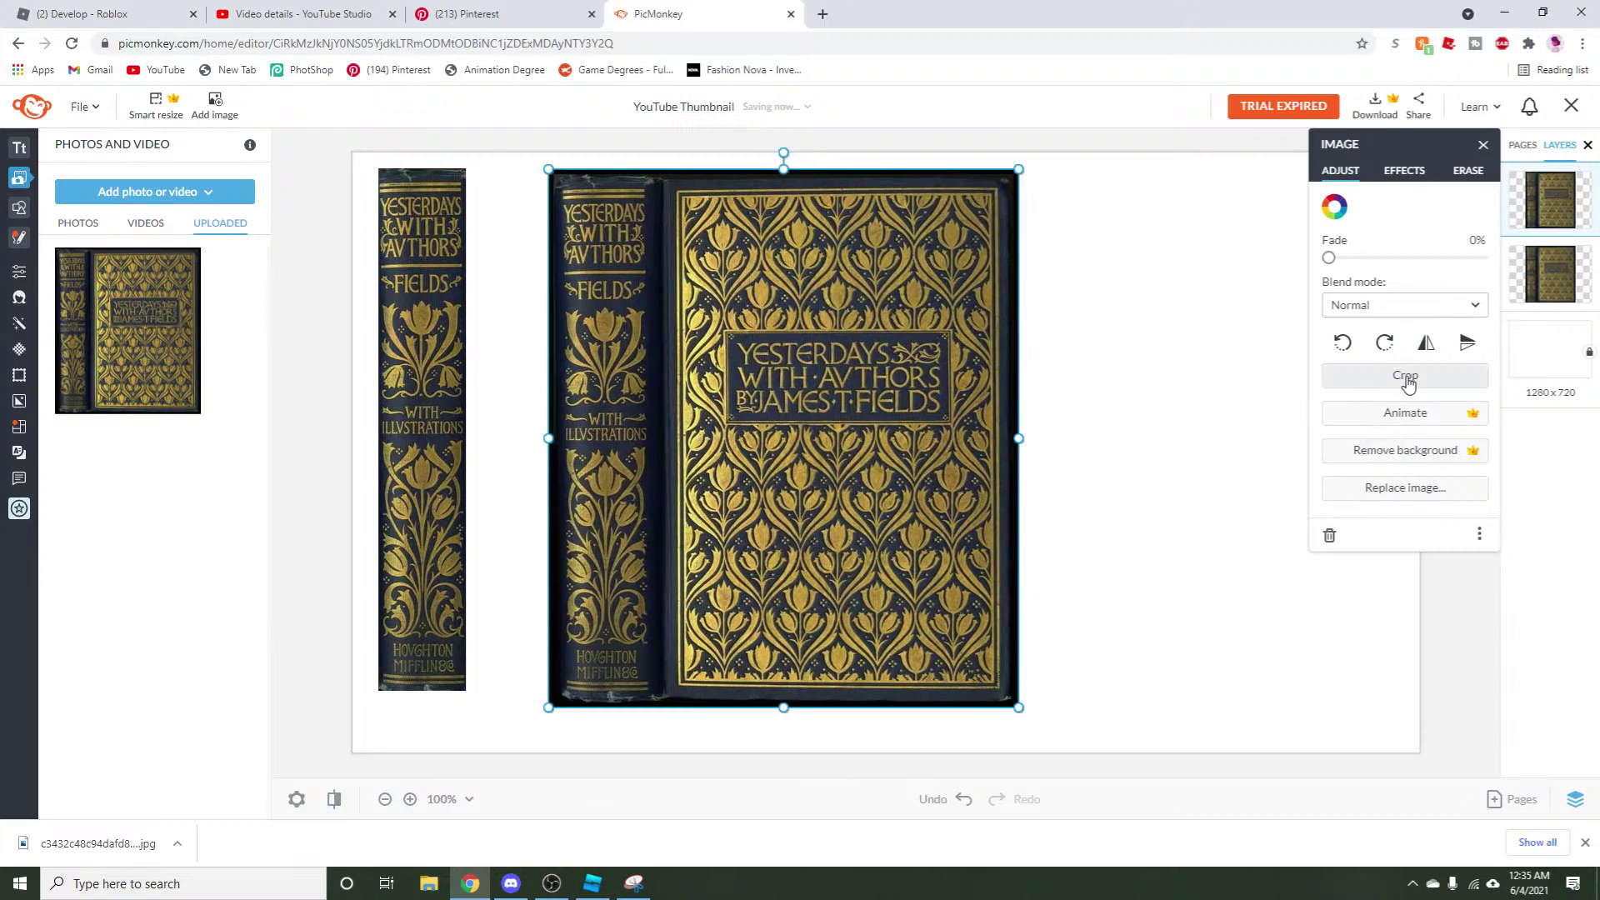
{"action": "left_click", "coordinate": [1405, 376]}
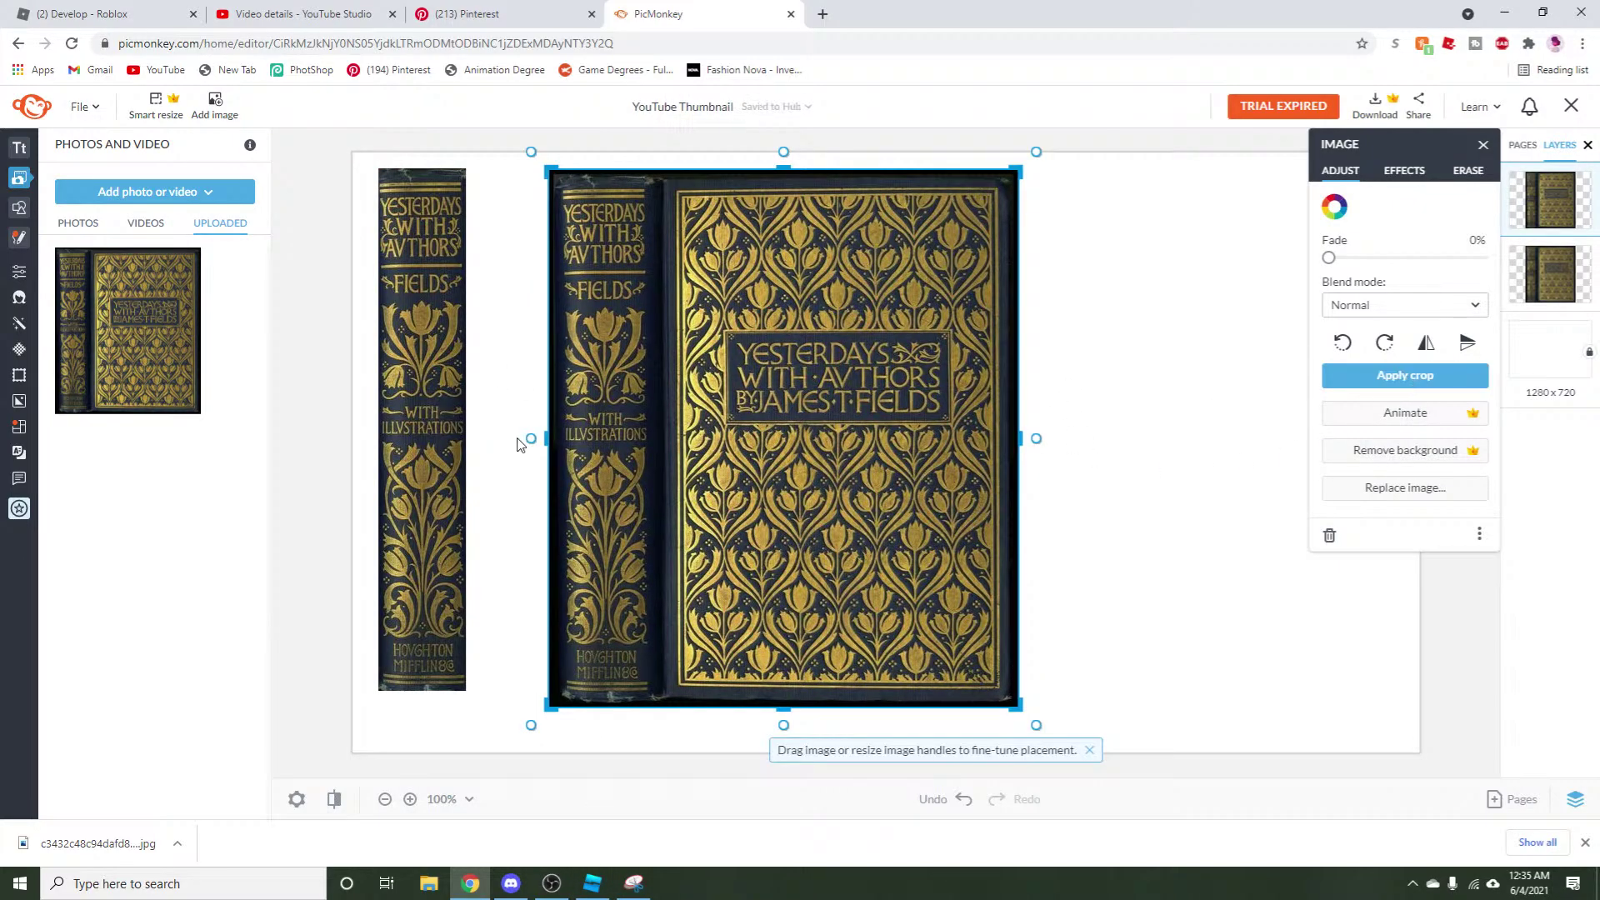
{"action": "left_click_drag", "start_coordinate": [544, 433], "coordinate": [665, 435]}
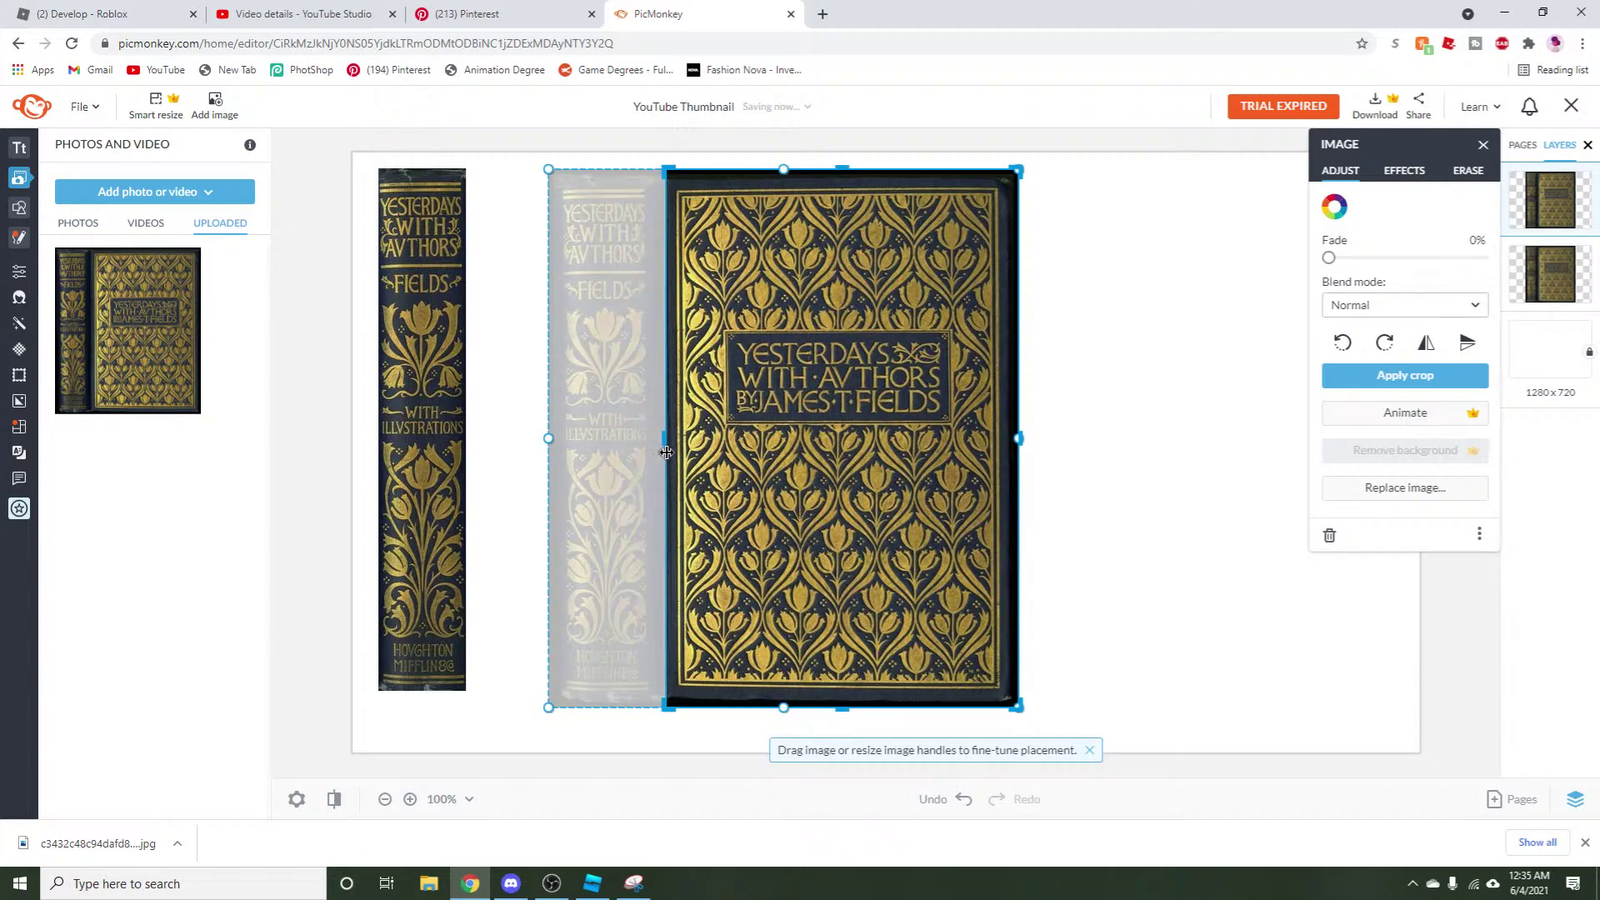
{"action": "left_click_drag", "start_coordinate": [846, 709], "coordinate": [844, 696]}
{"action": "left_click_drag", "start_coordinate": [1022, 436], "coordinate": [1009, 437]}
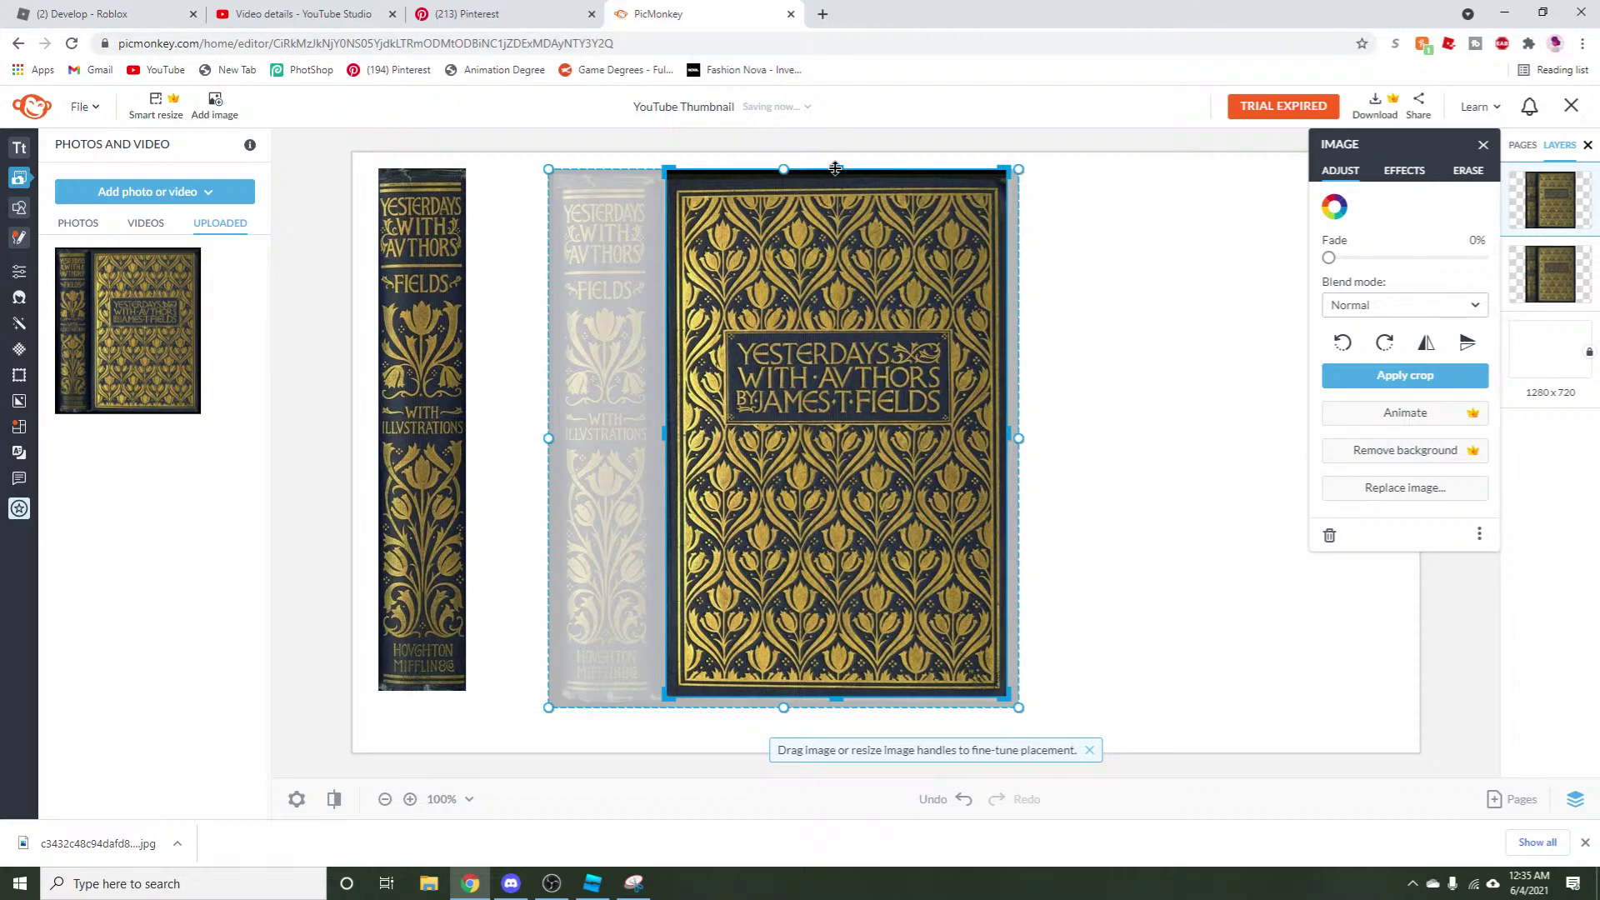
{"action": "left_click_drag", "start_coordinate": [835, 169], "coordinate": [858, 180]}
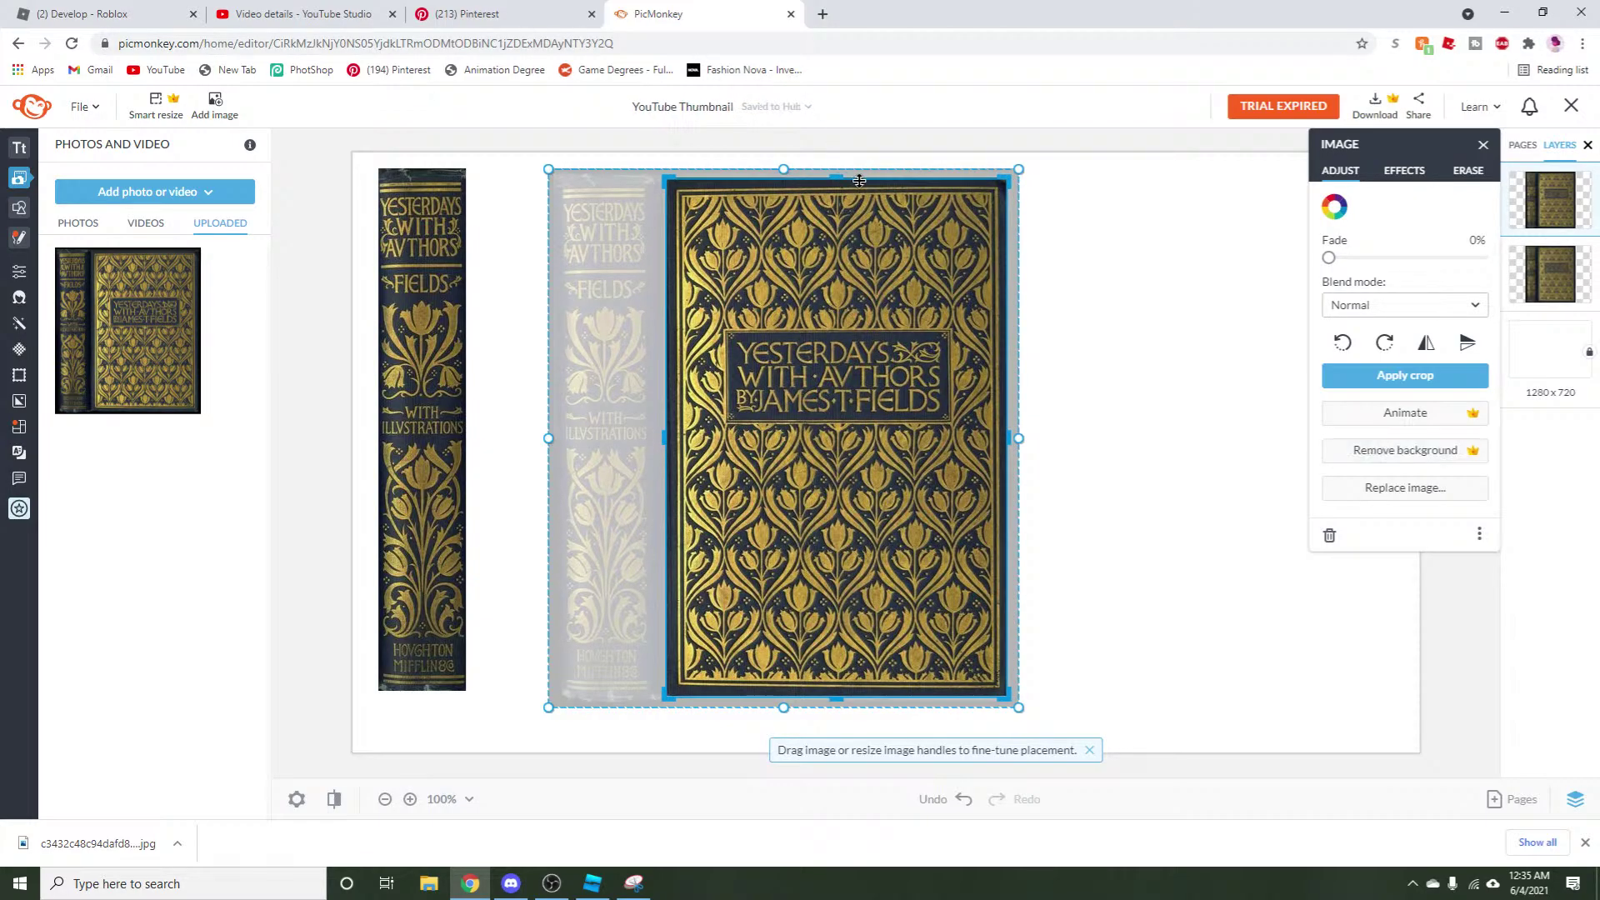
{"action": "left_click", "coordinate": [1392, 379]}
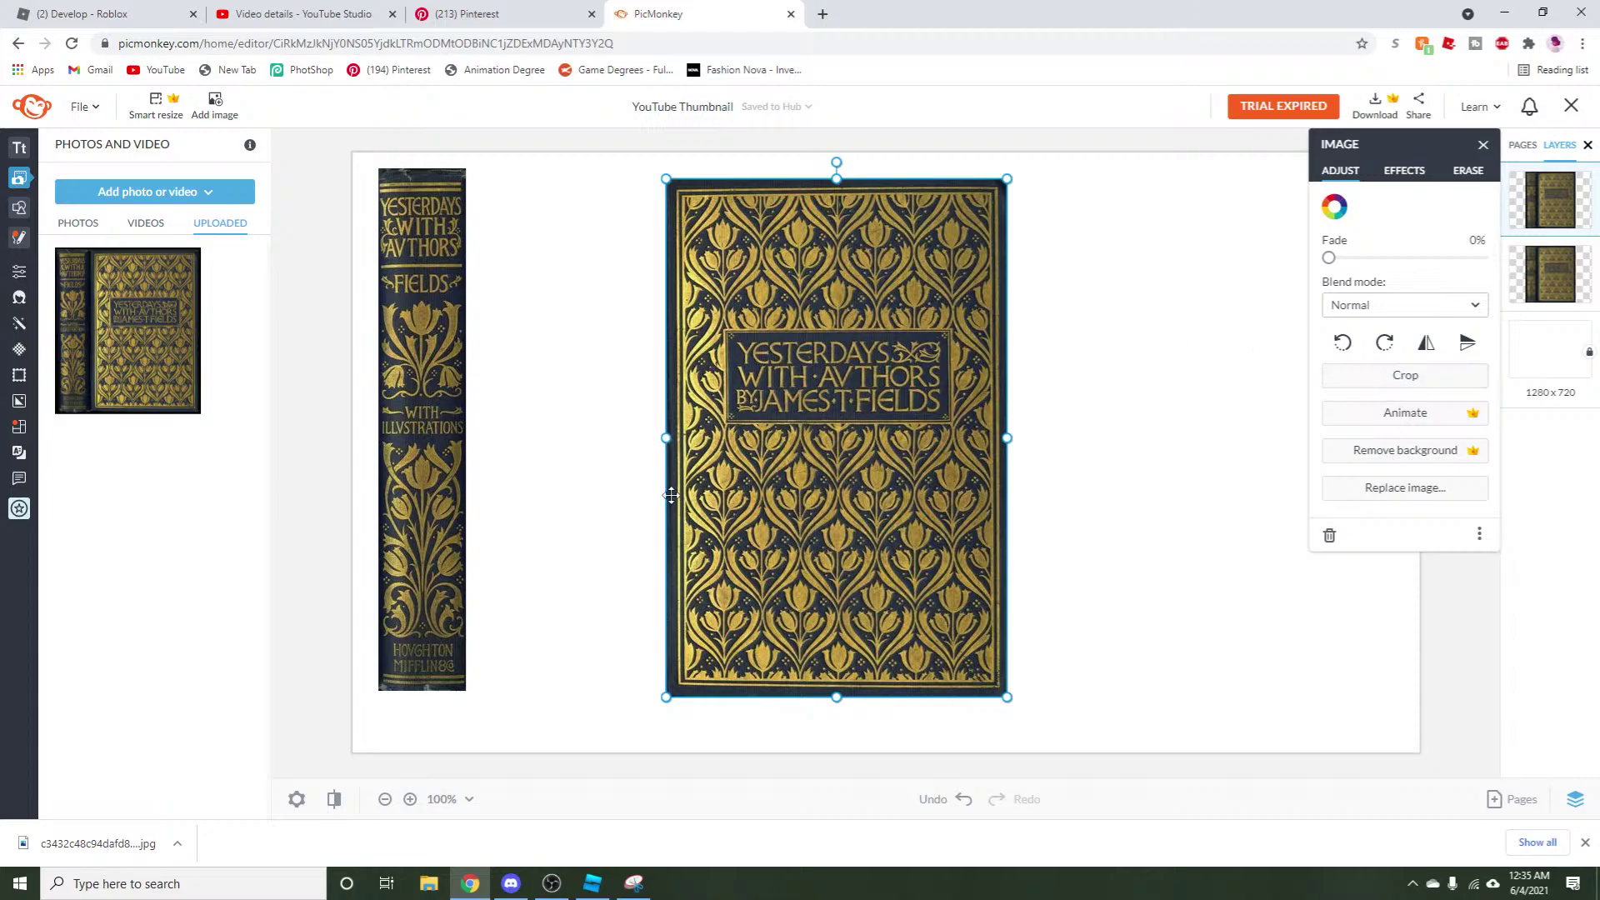
{"action": "left_click_drag", "start_coordinate": [792, 482], "coordinate": [671, 474]}
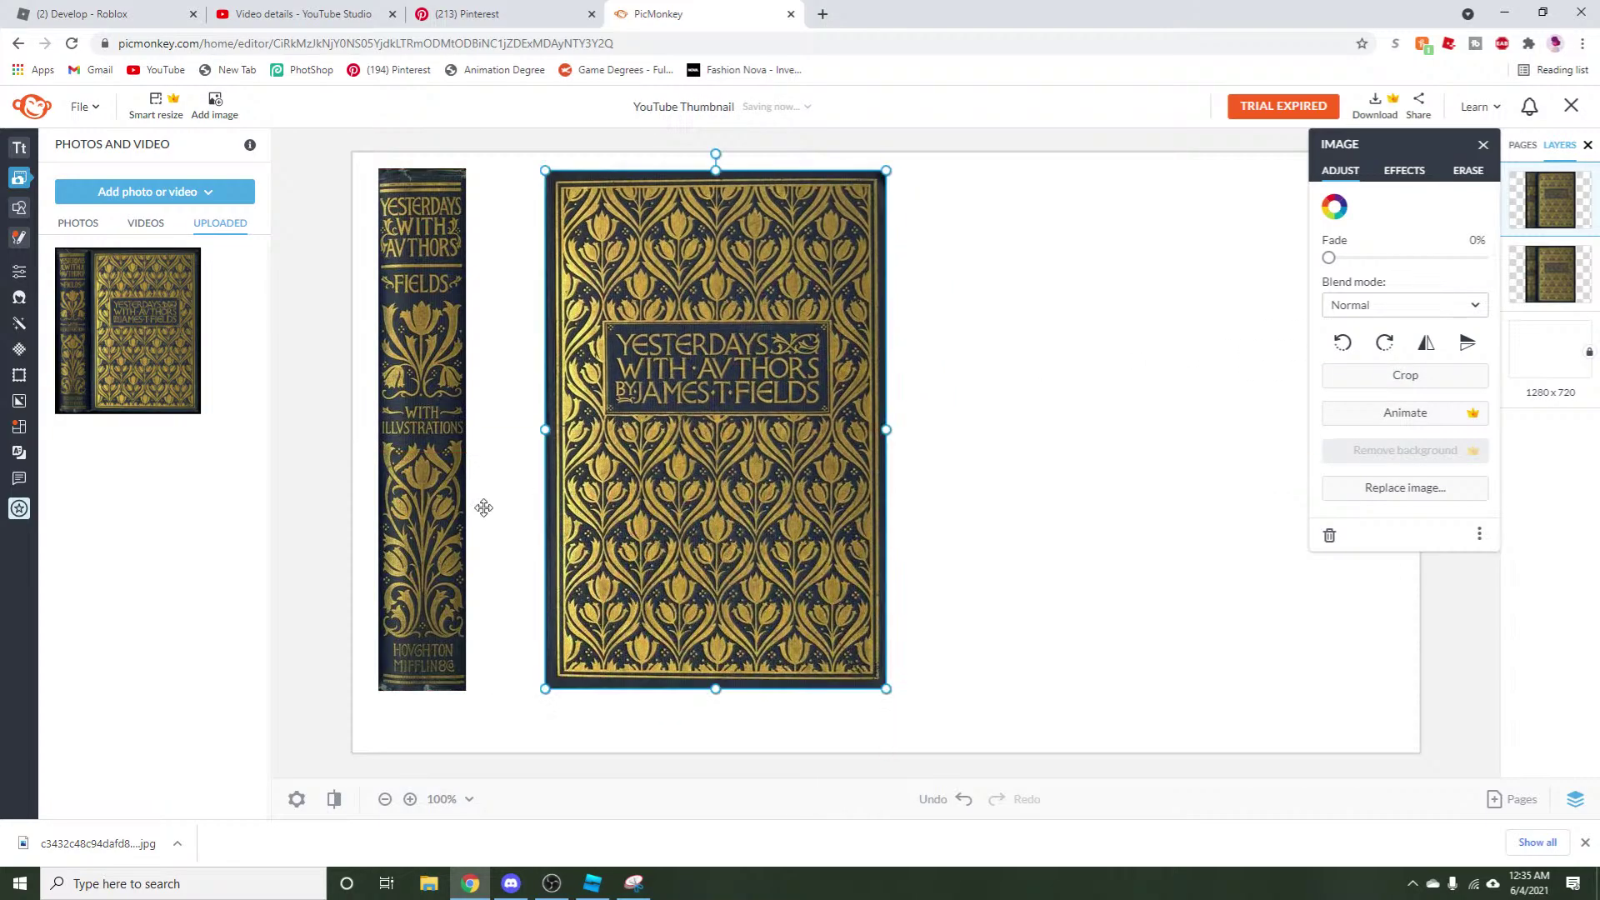
Copy the front cover image to prepare a third copy.
{"action": "left_click", "coordinate": [411, 454]}
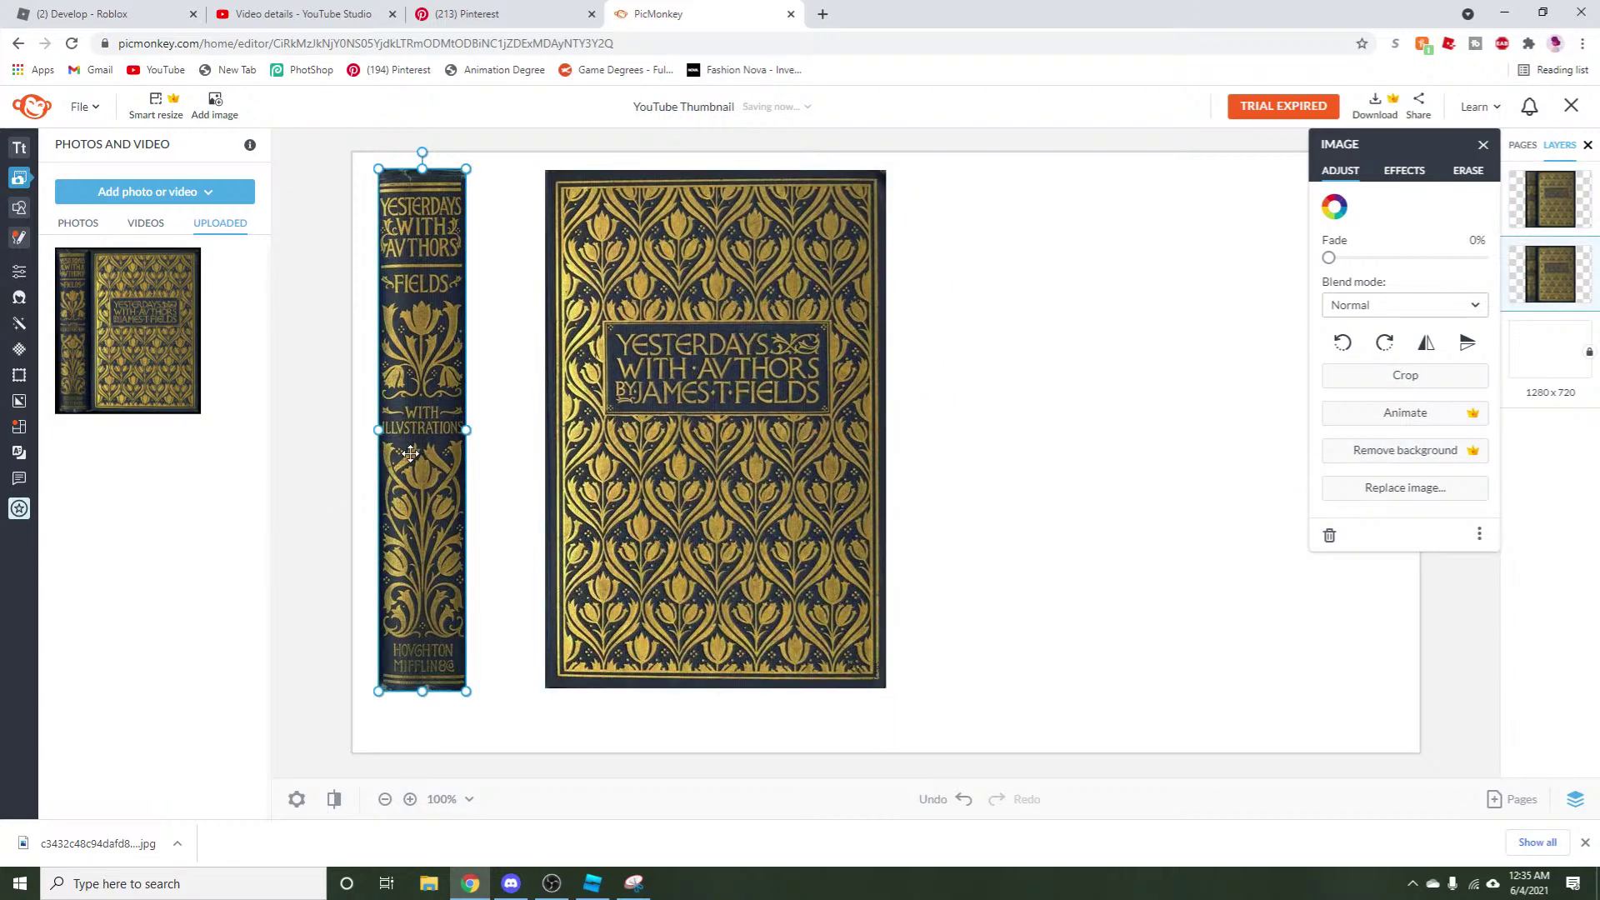
{"action": "right_click", "coordinate": [698, 474]}
{"action": "left_click", "coordinate": [748, 283]}
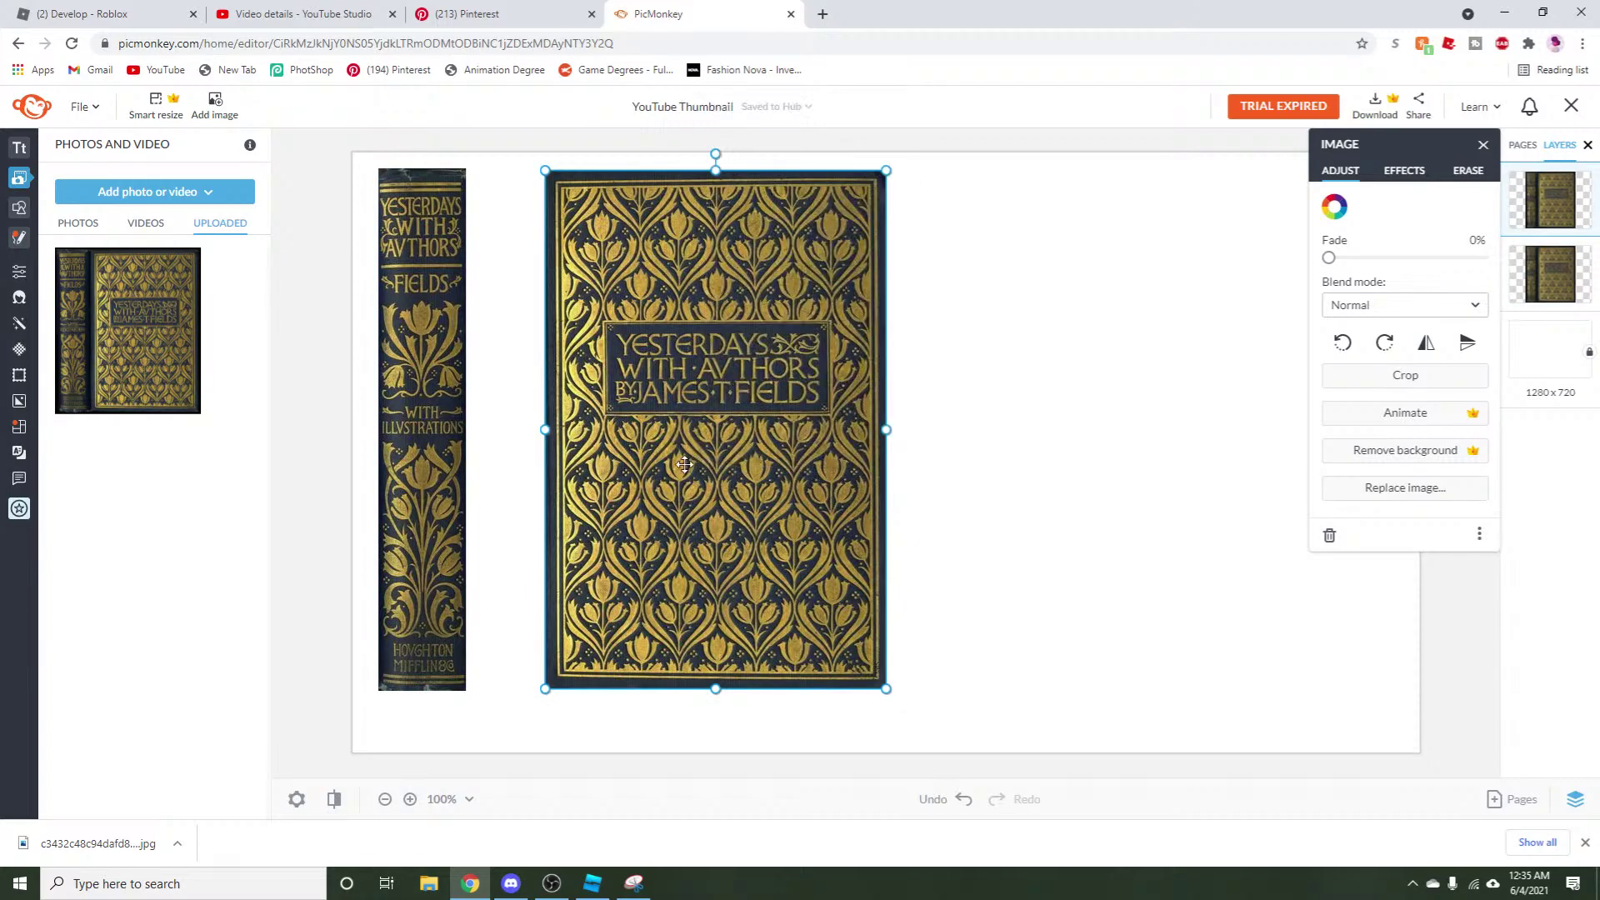
{"action": "right_click", "coordinate": [682, 494]}
Paste a third cover copy and crop it to a thin dark navy horizontal strip.
{"action": "left_click", "coordinate": [748, 324]}
{"action": "left_click_drag", "start_coordinate": [750, 386], "coordinate": [1031, 409]}
{"action": "left_click", "coordinate": [1405, 375]}
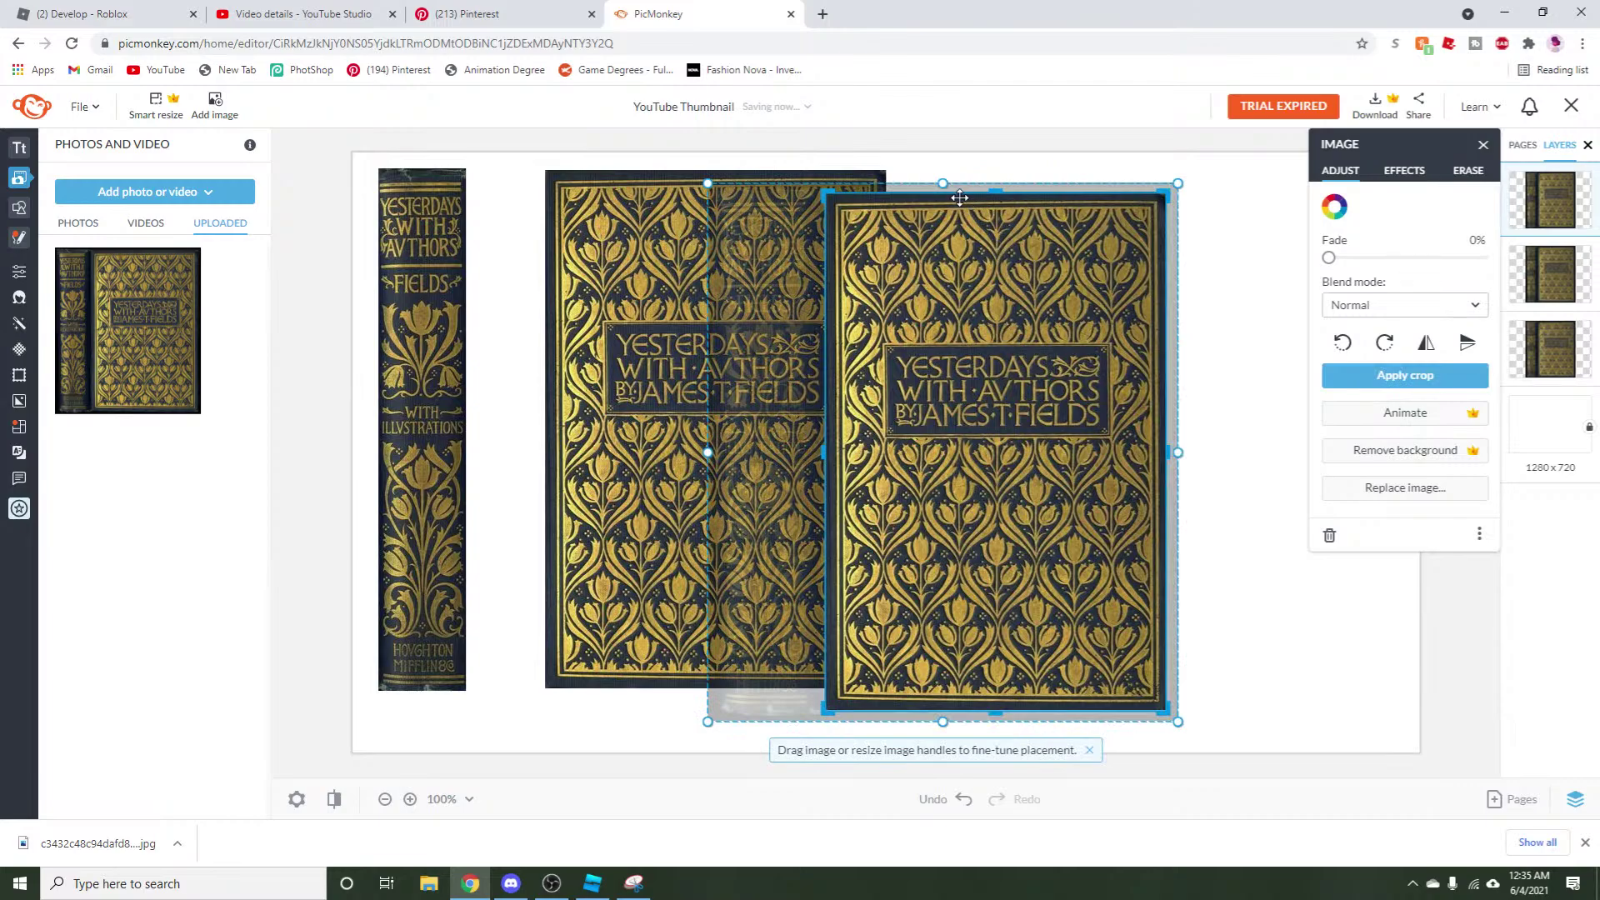
{"action": "left_click_drag", "start_coordinate": [996, 191], "coordinate": [1008, 342]}
{"action": "scroll", "coordinate": [1000, 348], "scroll_direction": "up", "scroll_amount": 1}
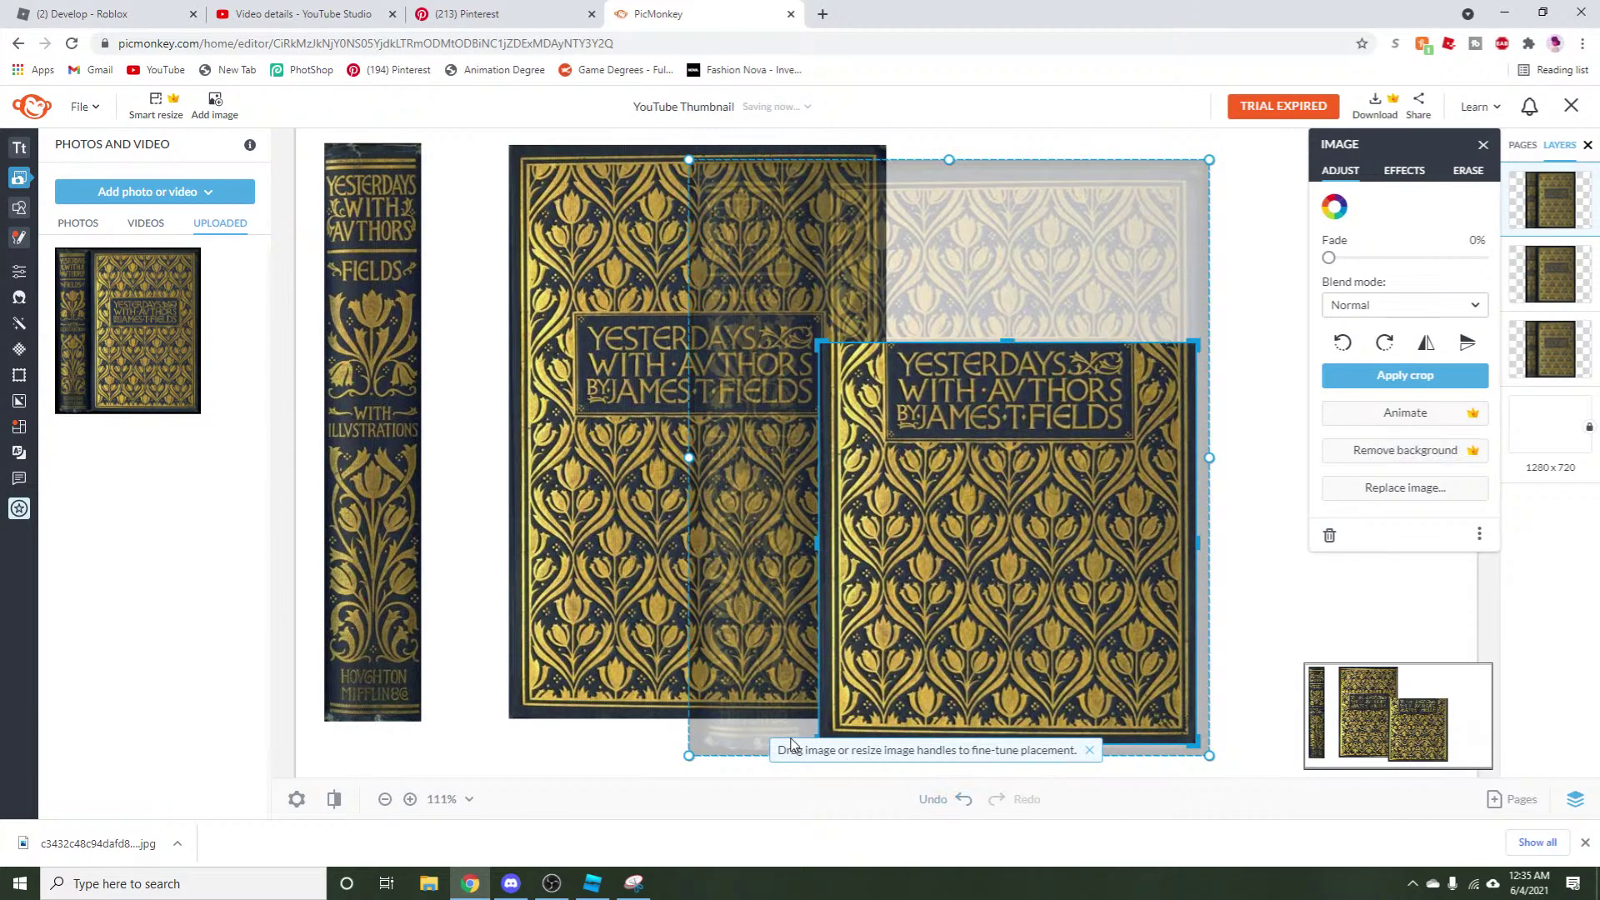
{"action": "left_click", "coordinate": [1088, 749]}
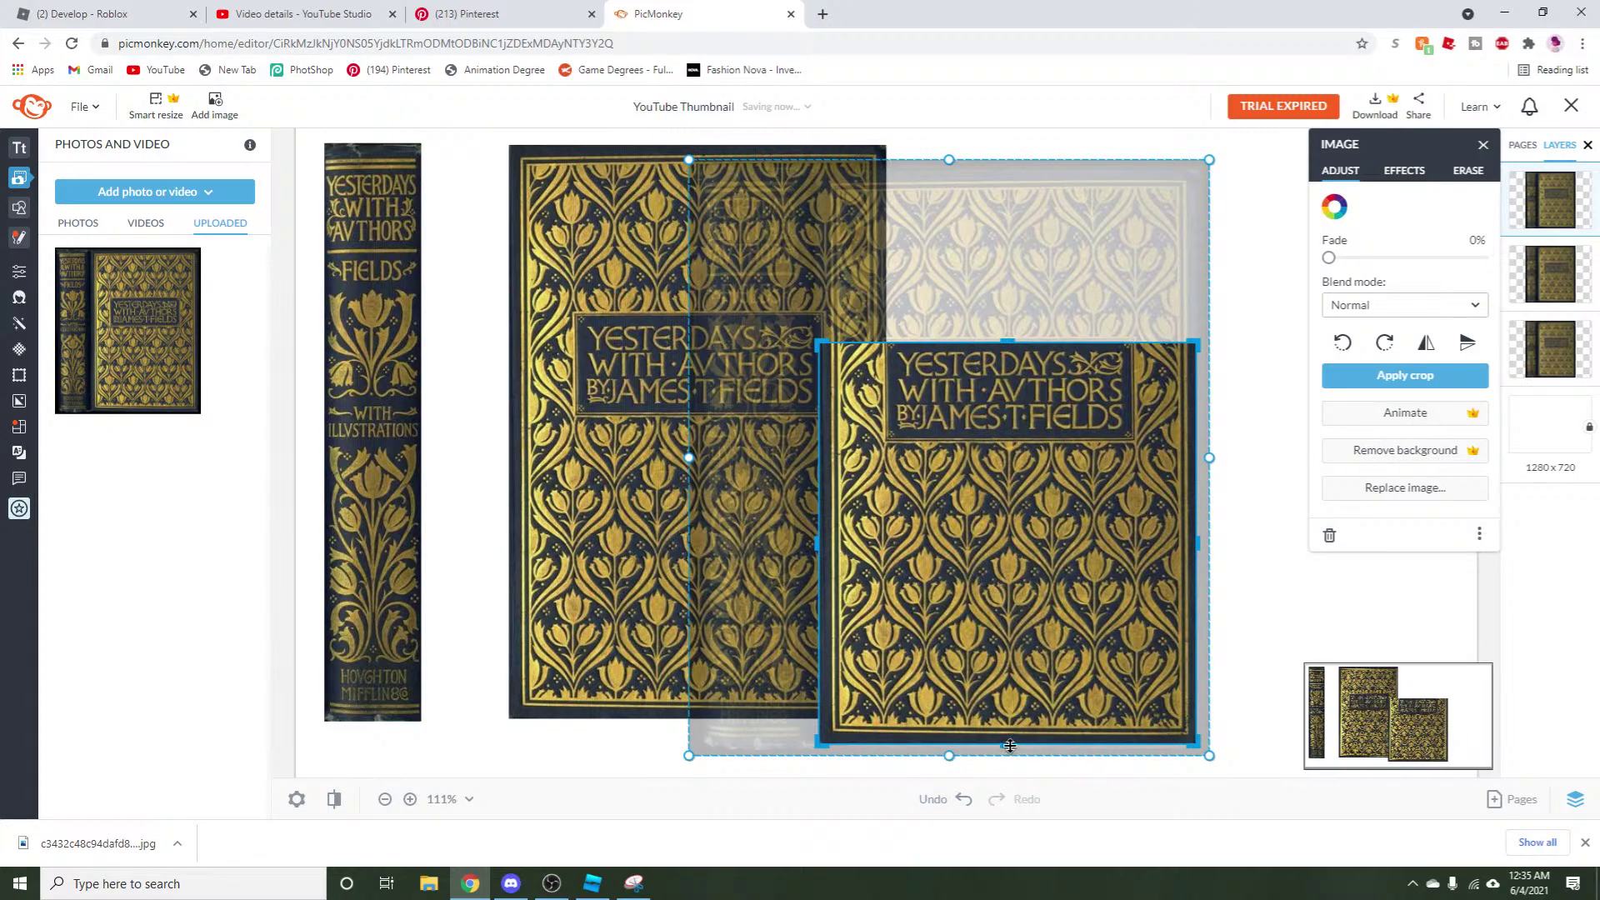
{"action": "left_click_drag", "start_coordinate": [1009, 745], "coordinate": [955, 355]}
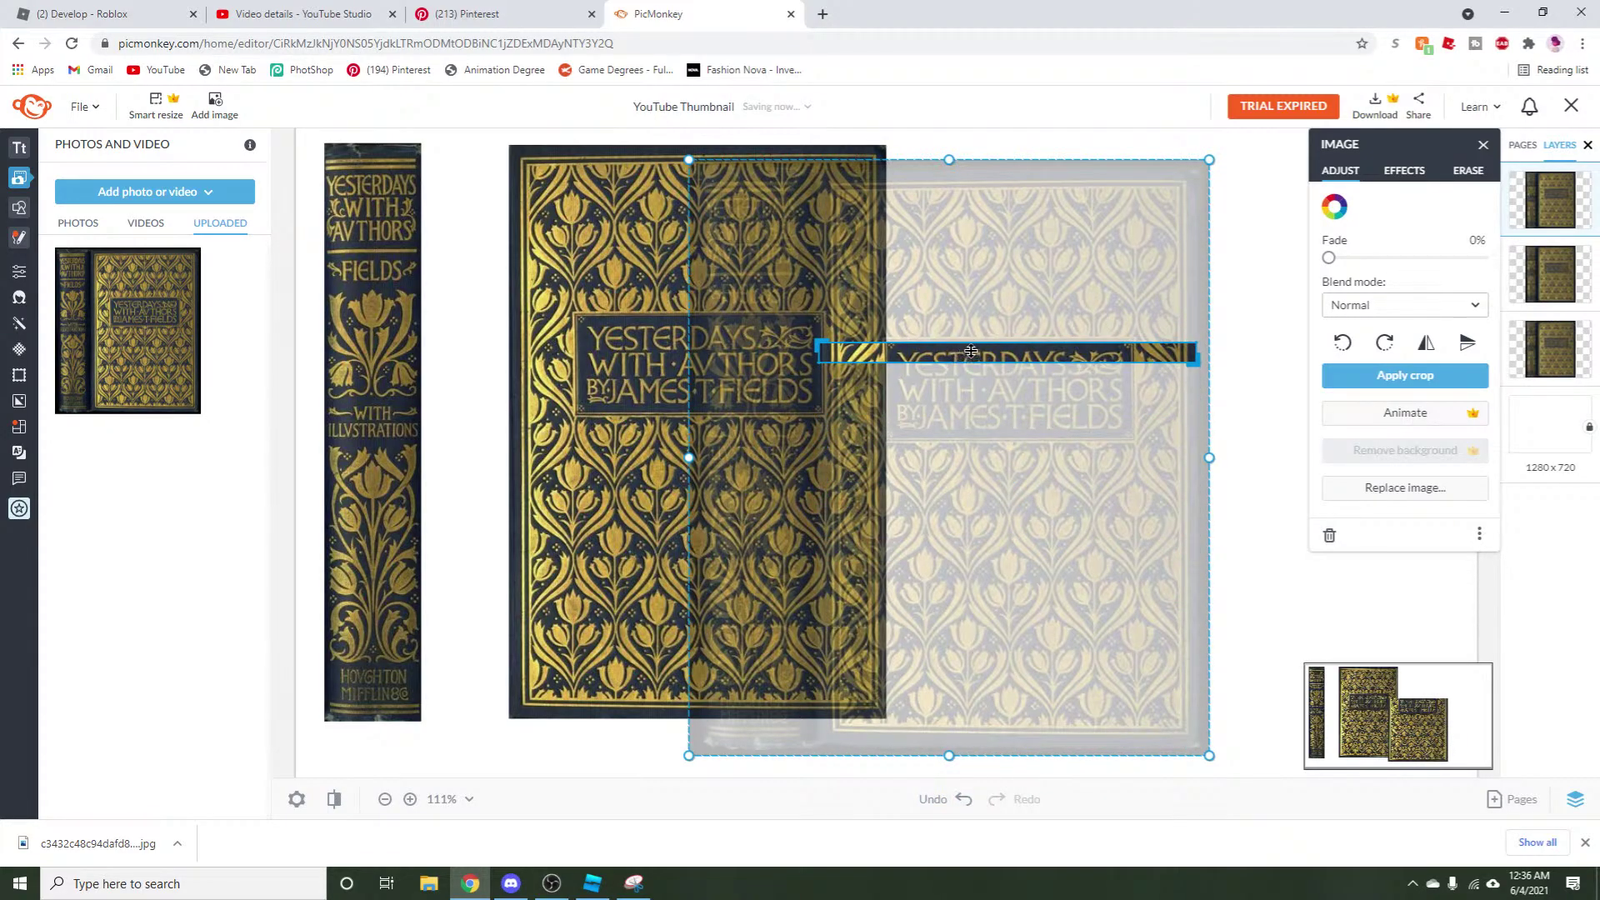
{"action": "left_click_drag", "start_coordinate": [1196, 358], "coordinate": [736, 332]}
{"action": "scroll", "coordinate": [948, 354], "scroll_direction": "up", "scroll_amount": 2}
{"action": "scroll", "coordinate": [986, 386], "scroll_direction": "up", "scroll_amount": 2}
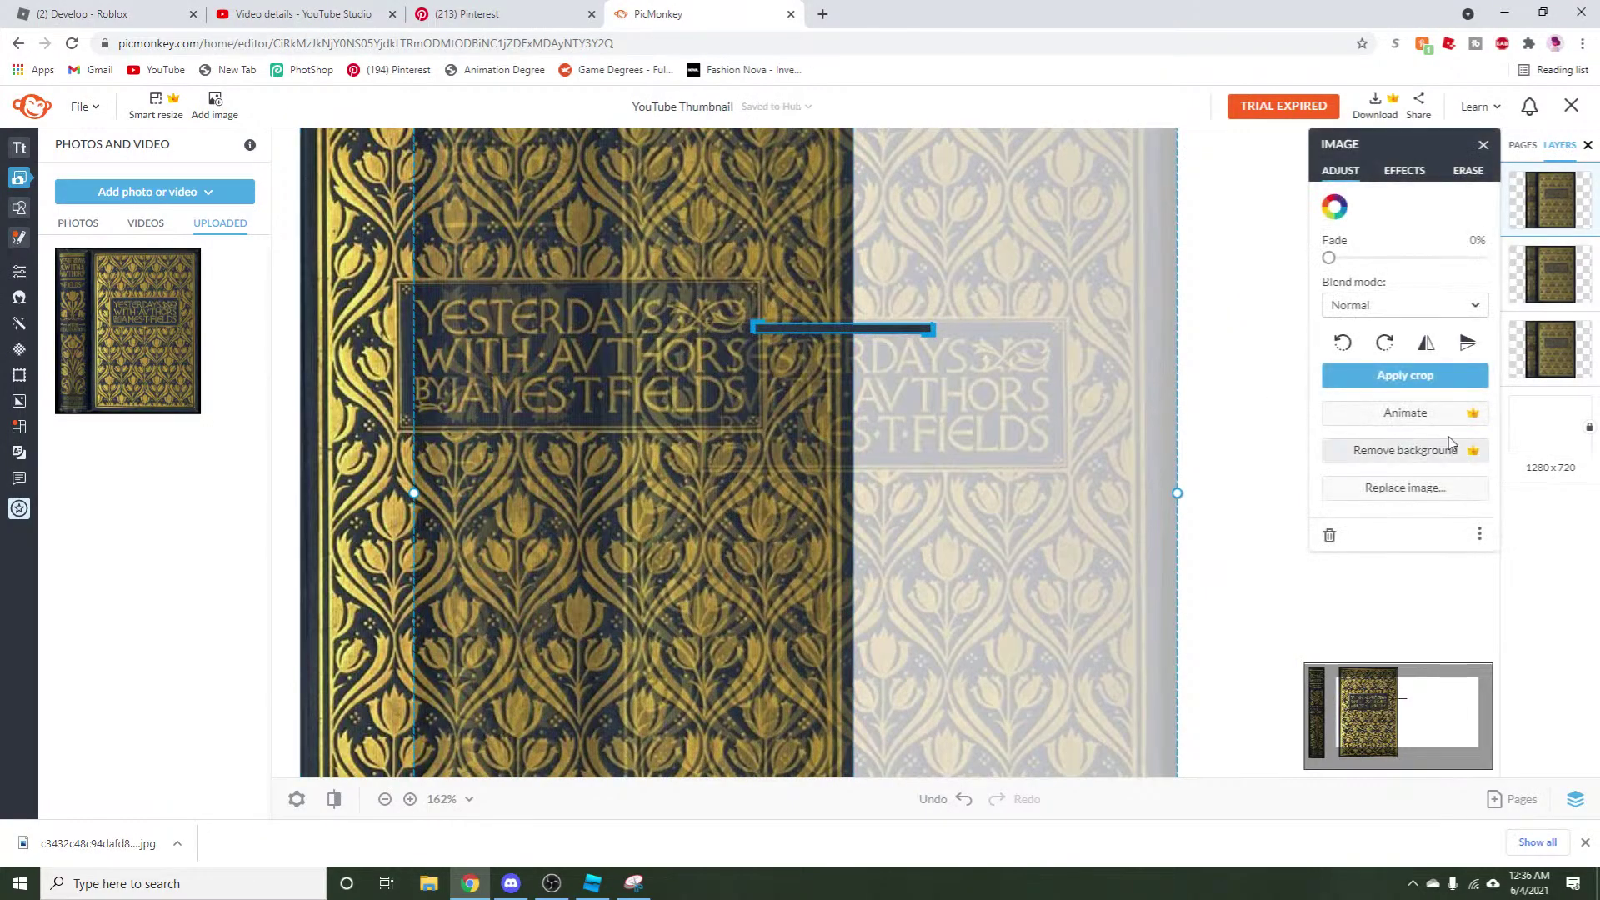
{"action": "left_click", "coordinate": [1420, 377]}
Re-crop and narrow the strip, then move it onto the cover's top band above the title.
{"action": "left_click_drag", "start_coordinate": [931, 336], "coordinate": [1283, 683]}
{"action": "scroll", "coordinate": [951, 564], "scroll_direction": "down", "scroll_amount": 1}
{"action": "scroll", "coordinate": [952, 564], "scroll_direction": "down", "scroll_amount": 2}
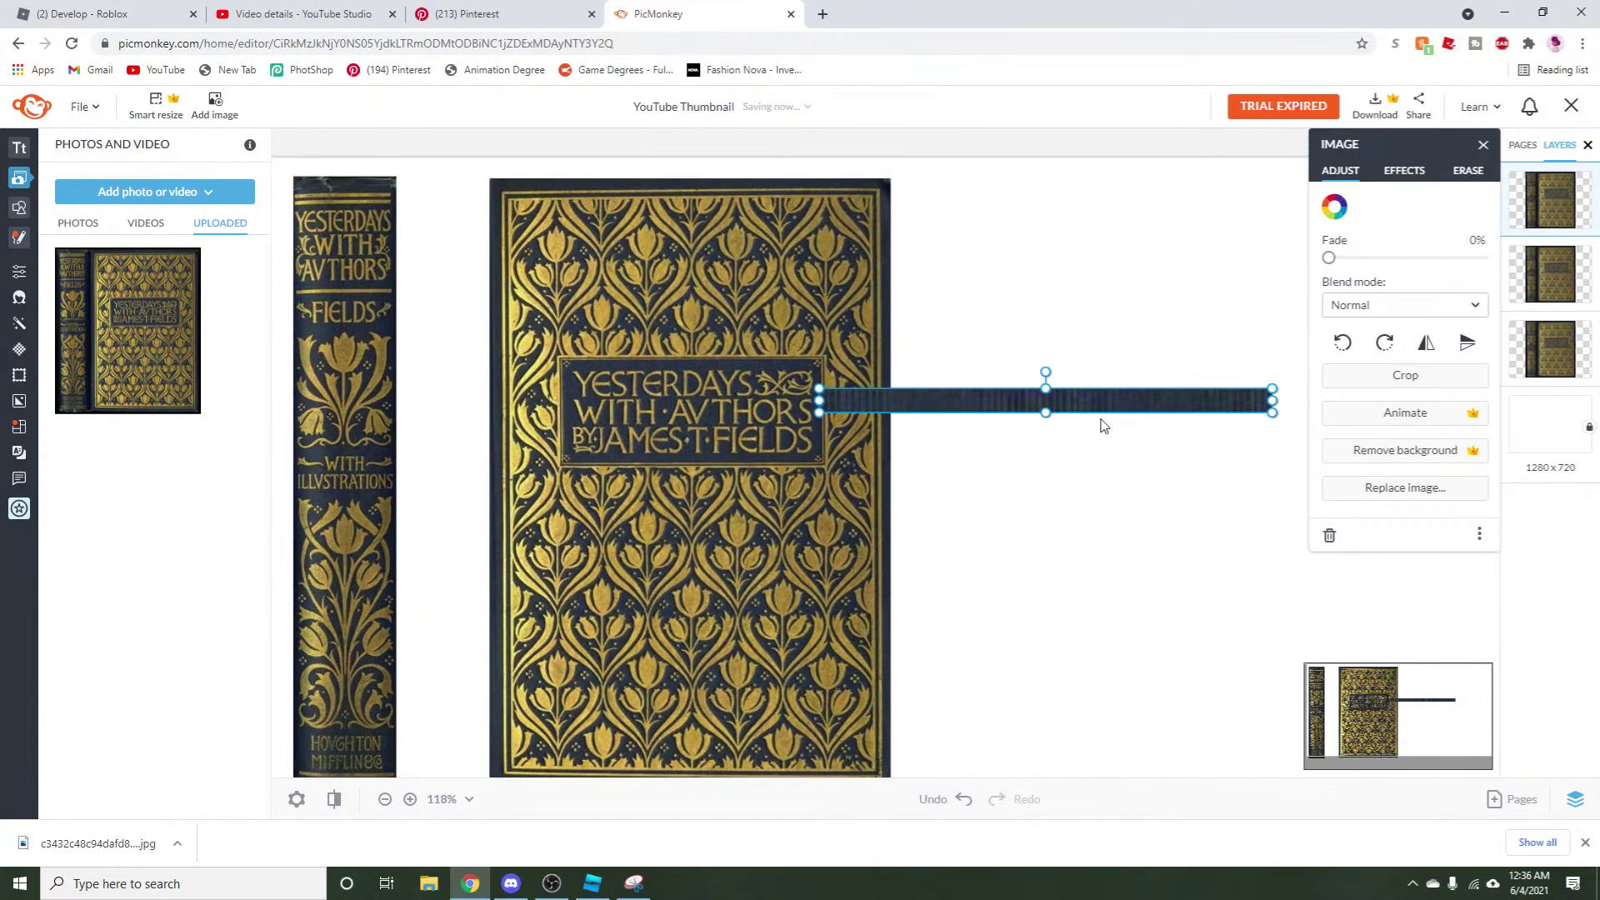
{"action": "left_click_drag", "start_coordinate": [1120, 400], "coordinate": [839, 342]}
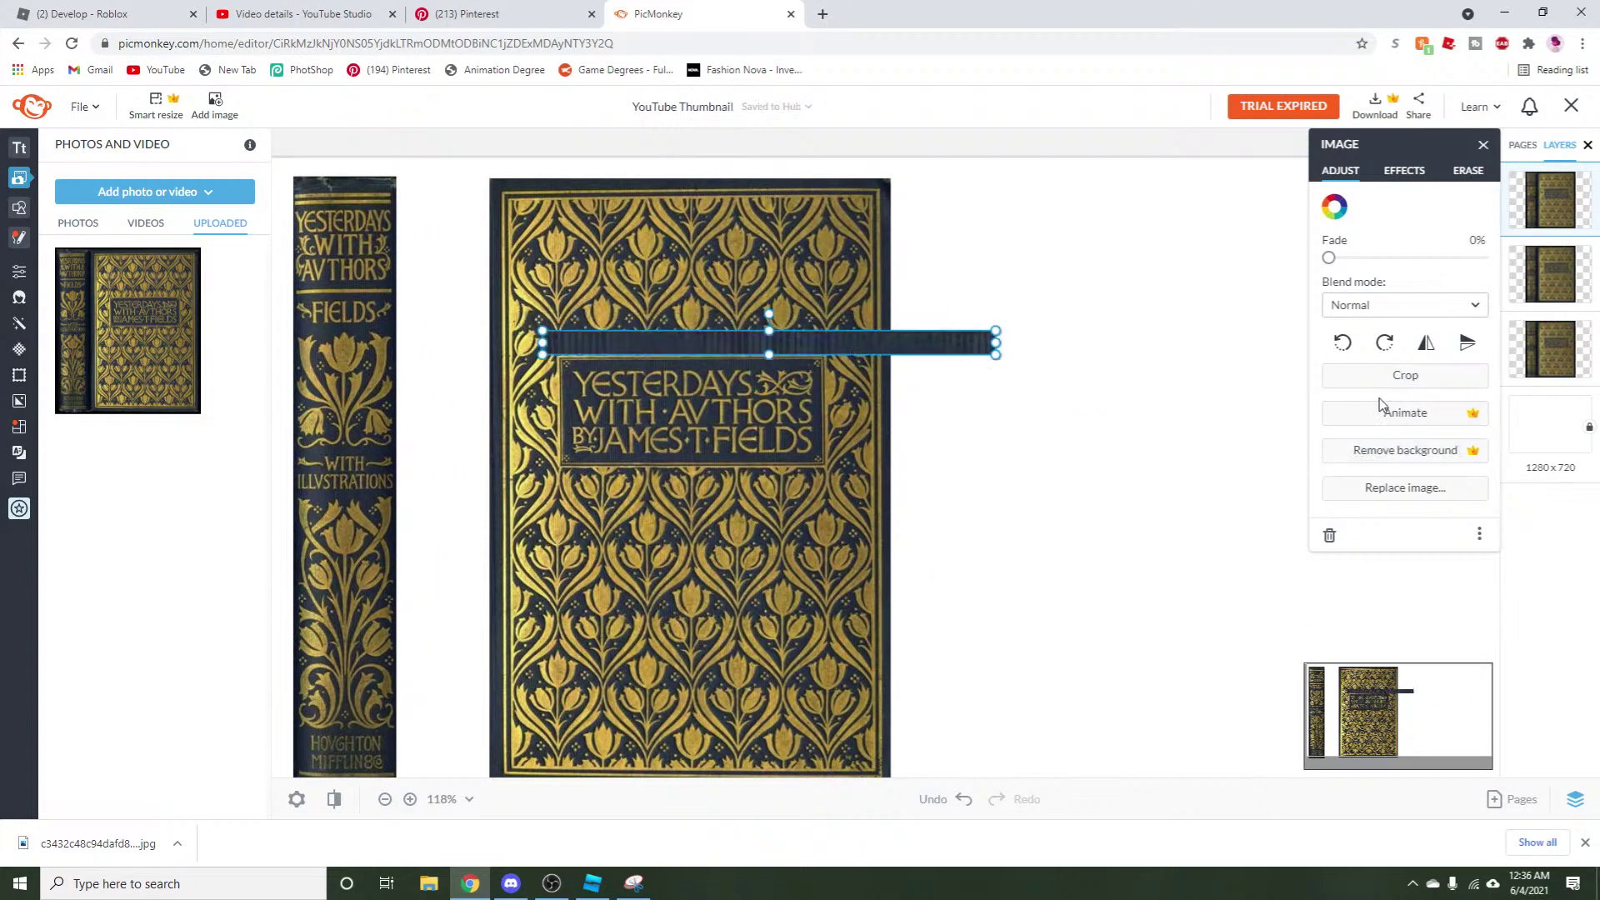
{"action": "double_click", "coordinate": [993, 353]}
{"action": "left_click_drag", "start_coordinate": [993, 354], "coordinate": [1173, 363]}
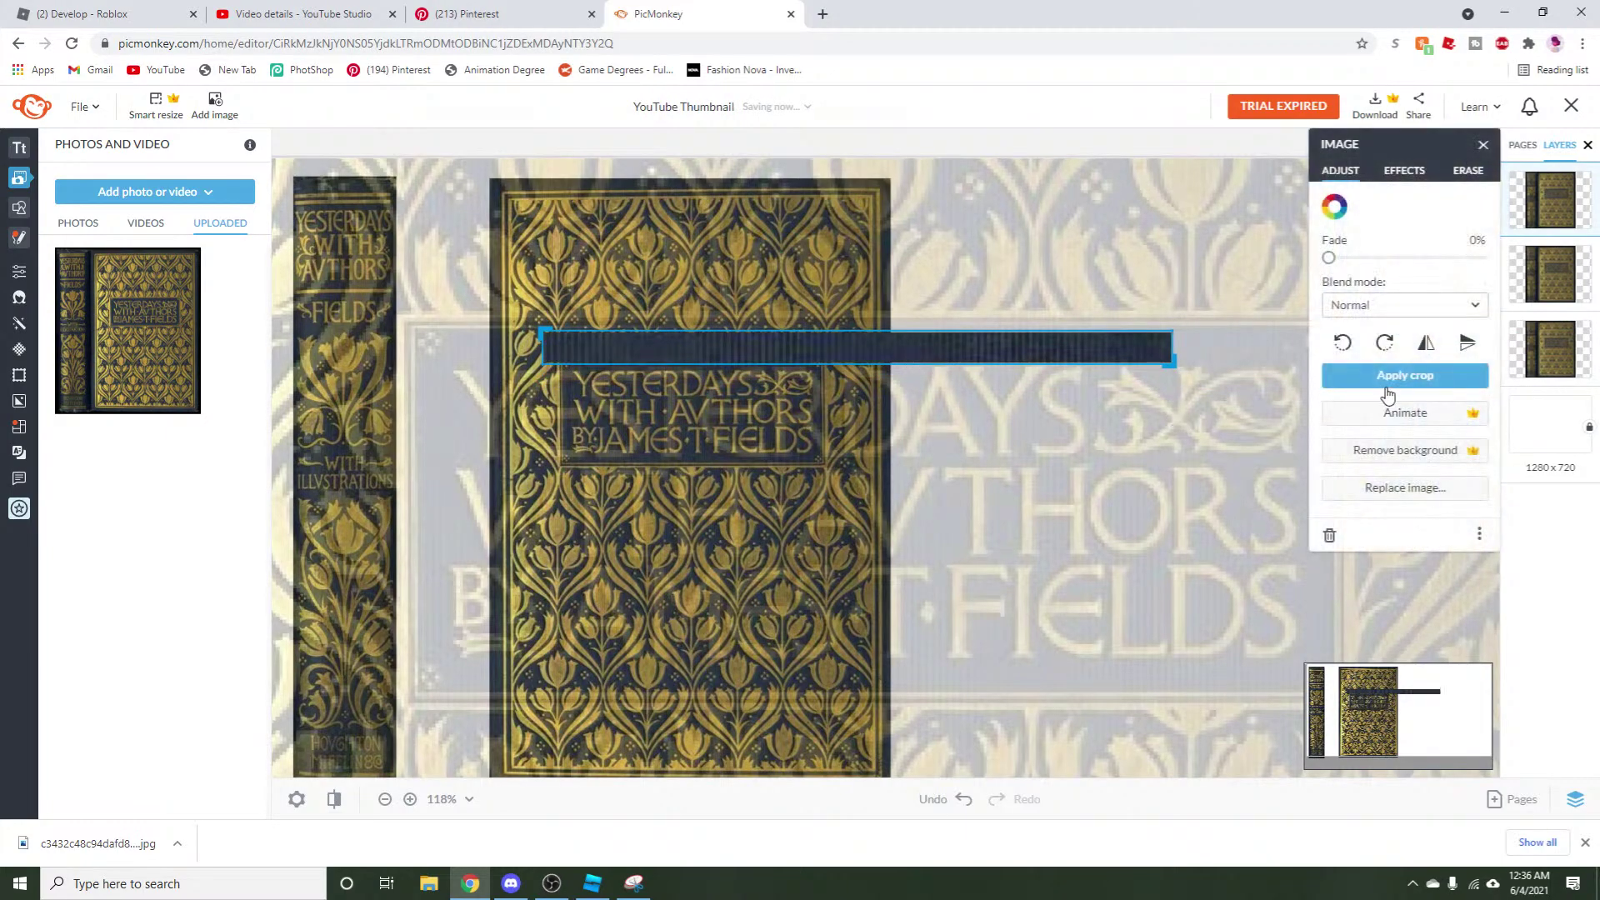
{"action": "left_click", "coordinate": [1404, 375]}
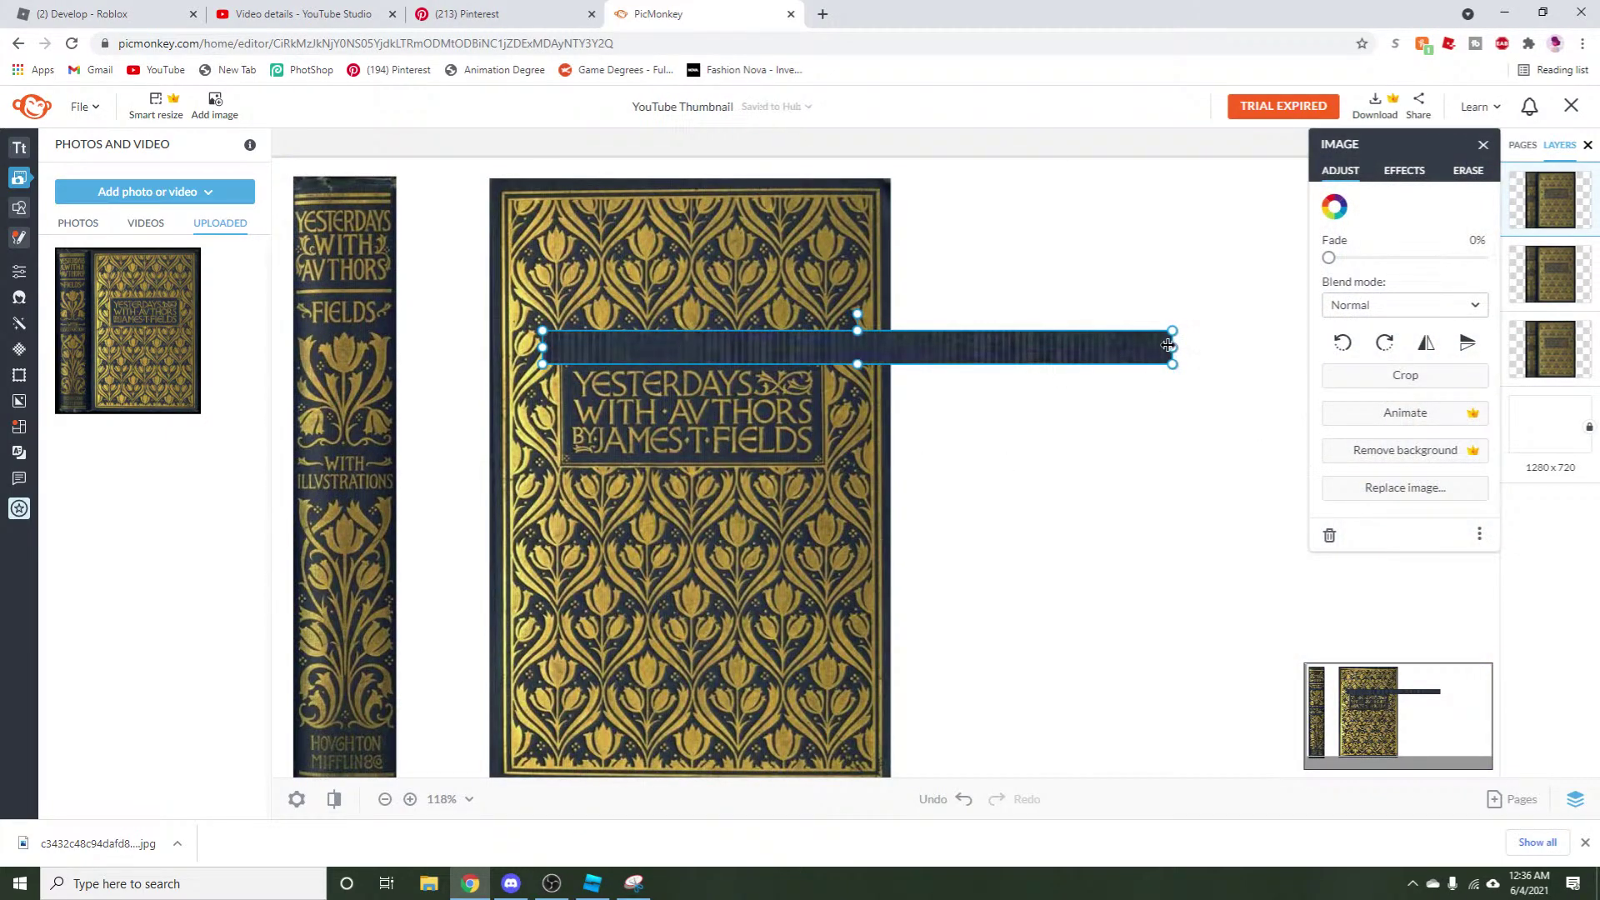
{"action": "left_click_drag", "start_coordinate": [1173, 345], "coordinate": [699, 323]}
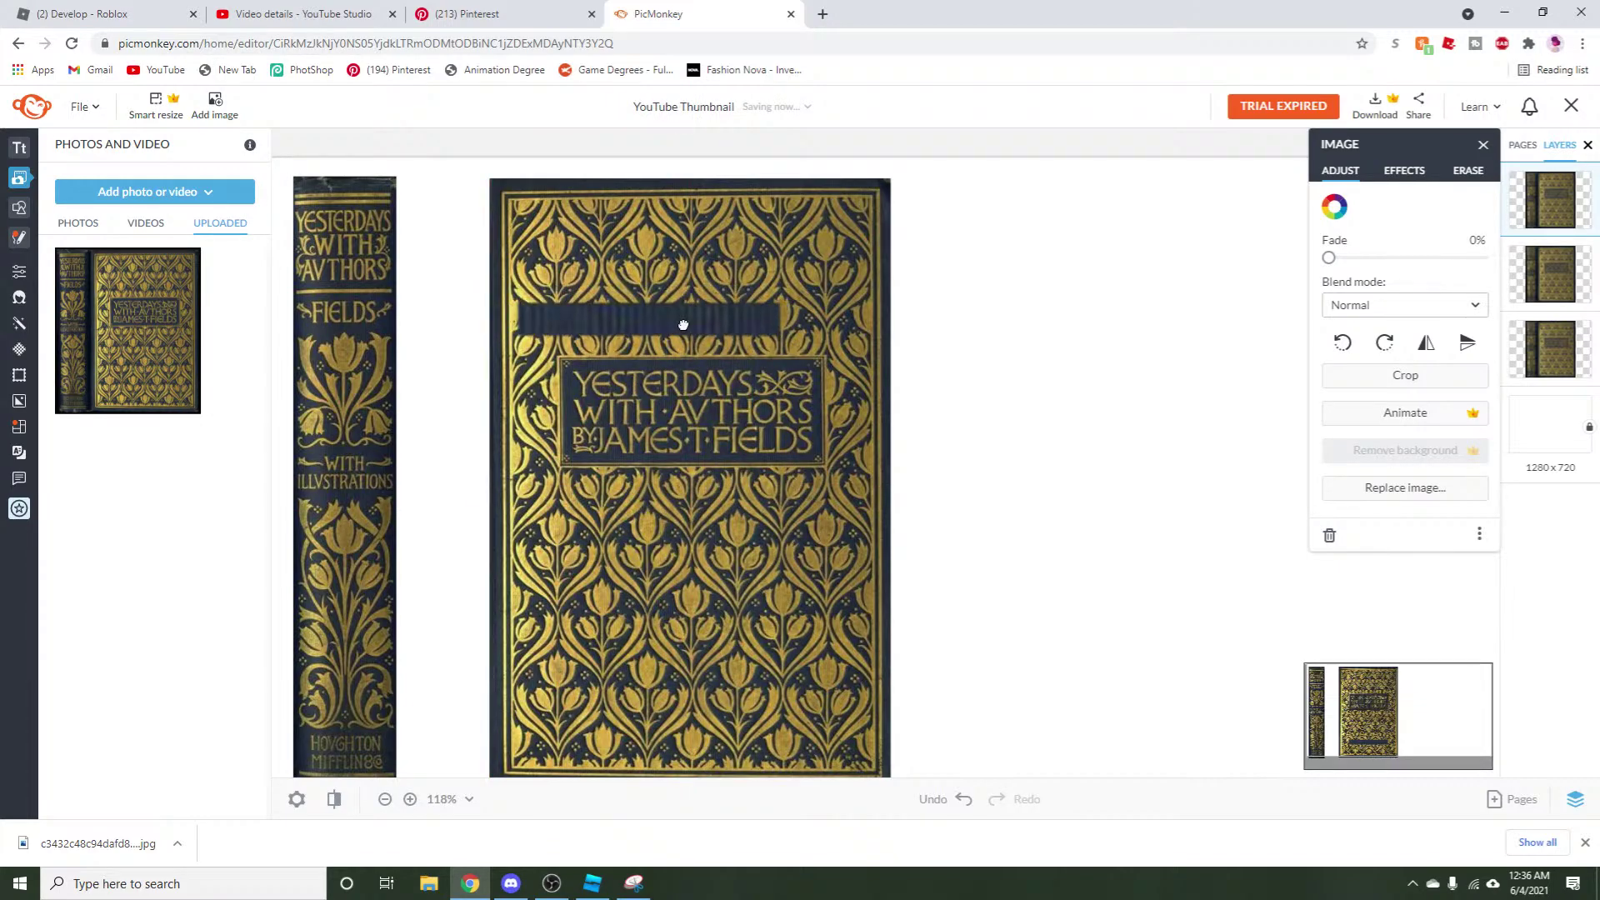
{"action": "left_click", "coordinate": [297, 800]}
{"action": "left_click", "coordinate": [1126, 547]}
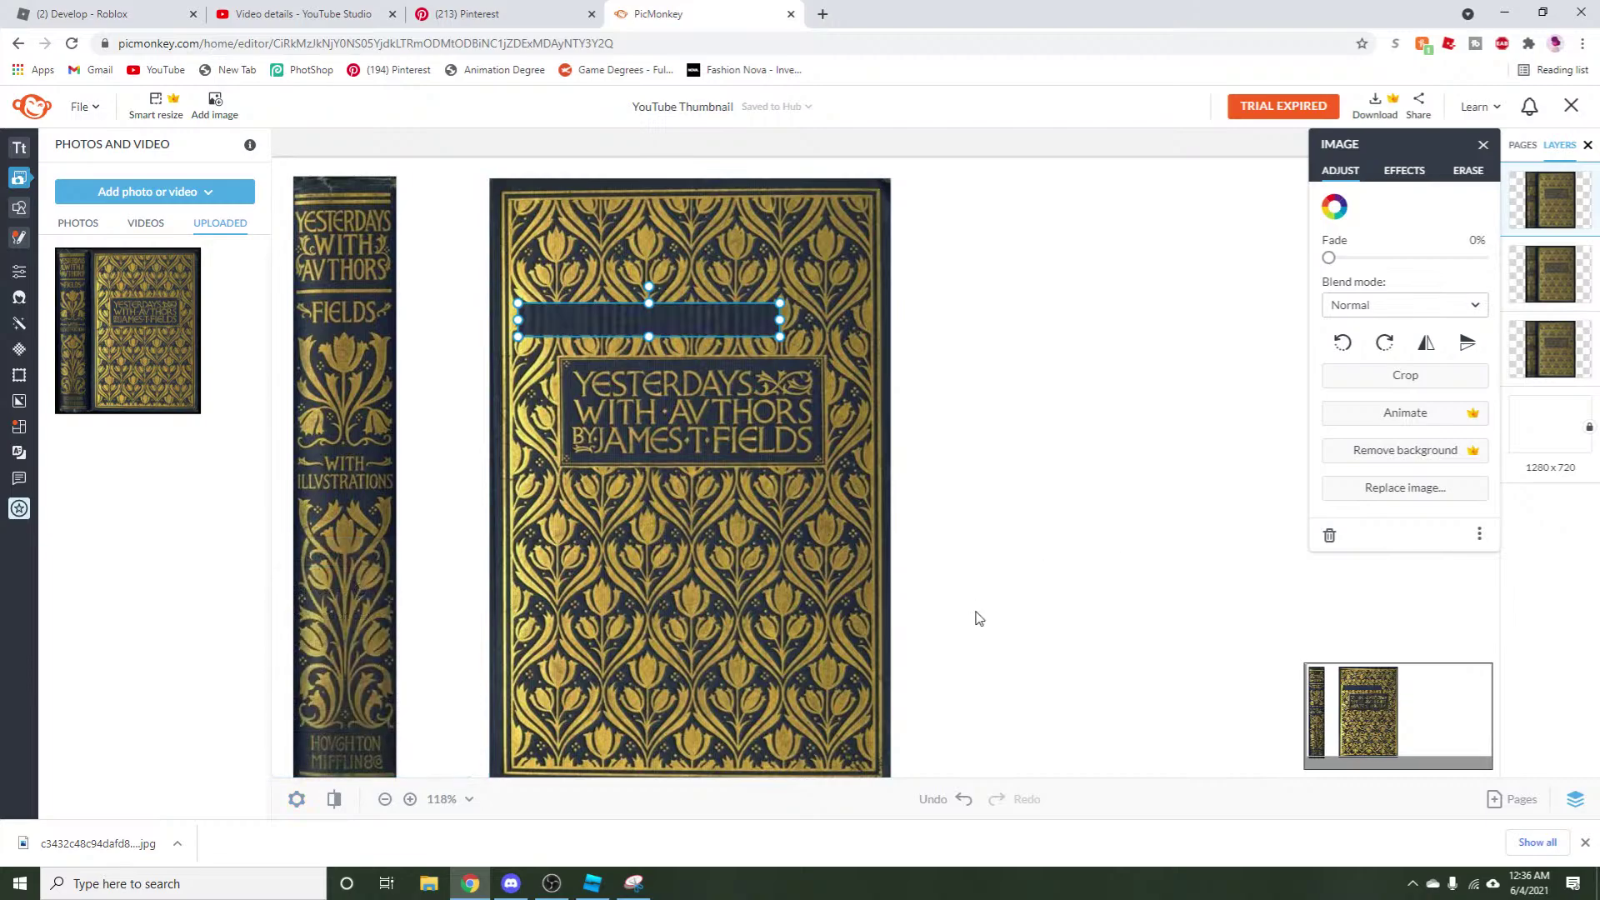
{"action": "left_click_drag", "start_coordinate": [710, 319], "coordinate": [872, 292]}
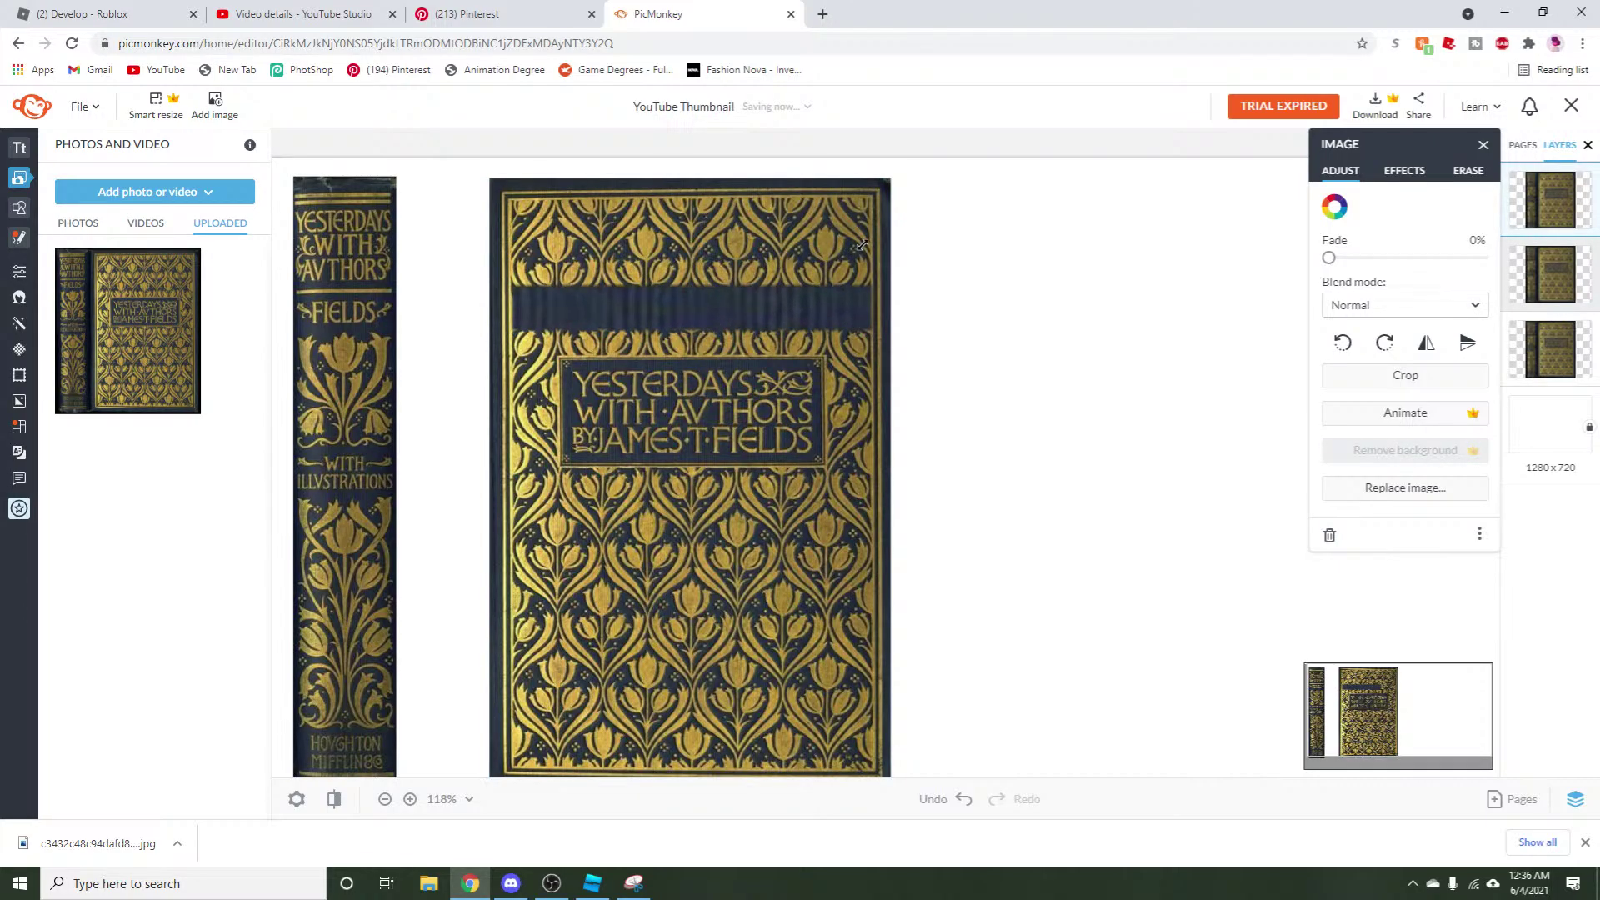
Add a basic square shape and colour it #21293e by sampling the cover's navy band.
{"action": "left_click", "coordinate": [20, 218]}
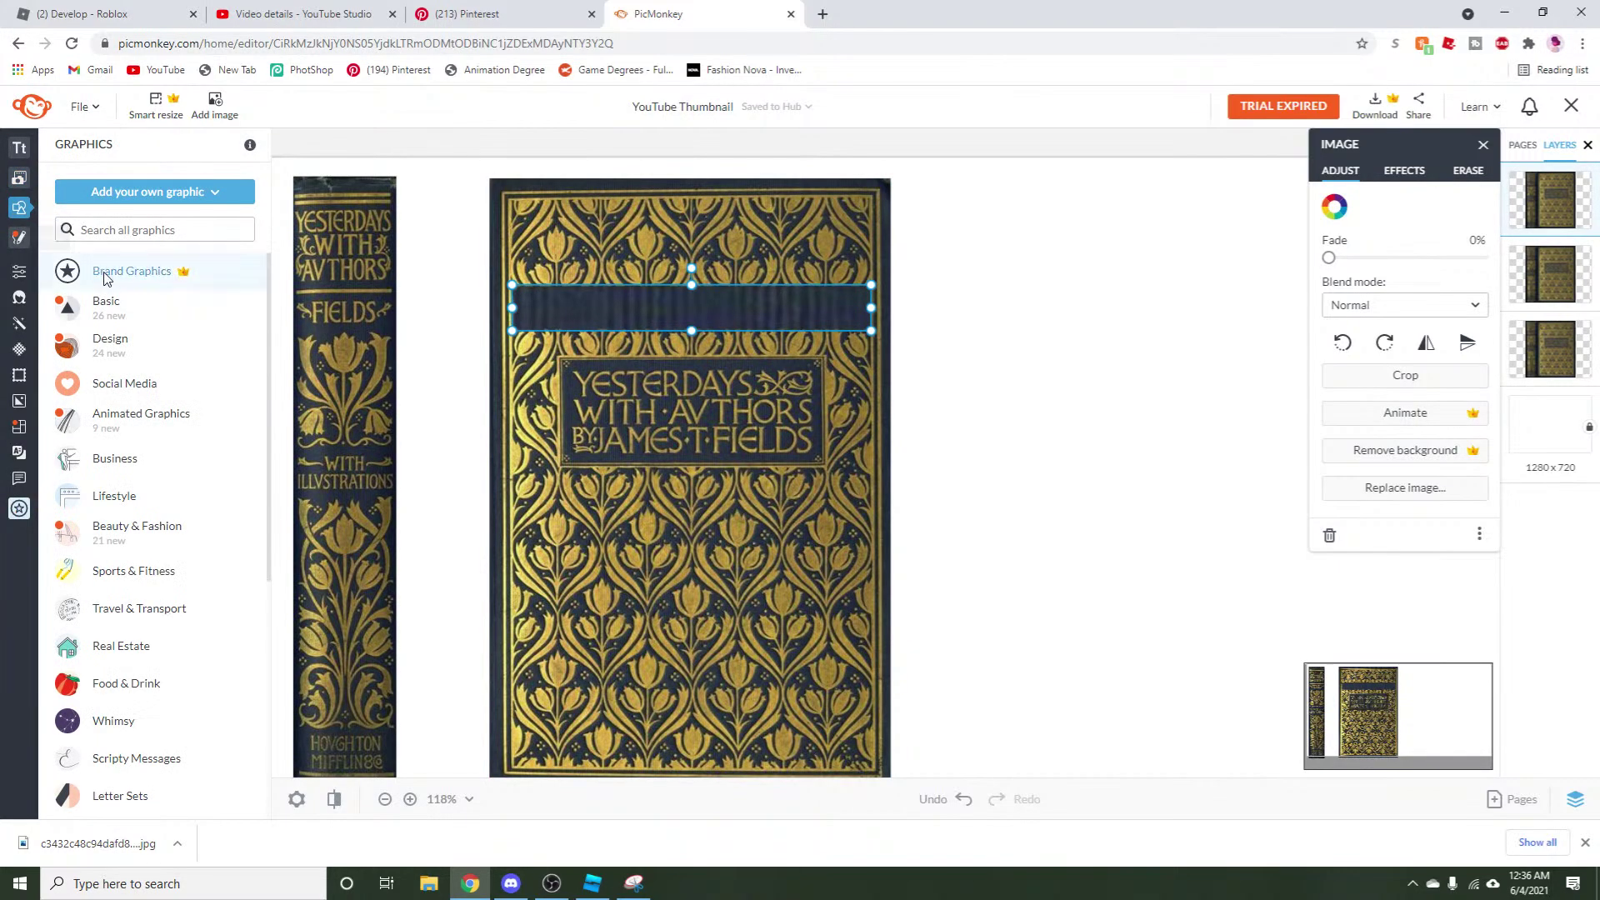
{"action": "left_click", "coordinate": [70, 311]}
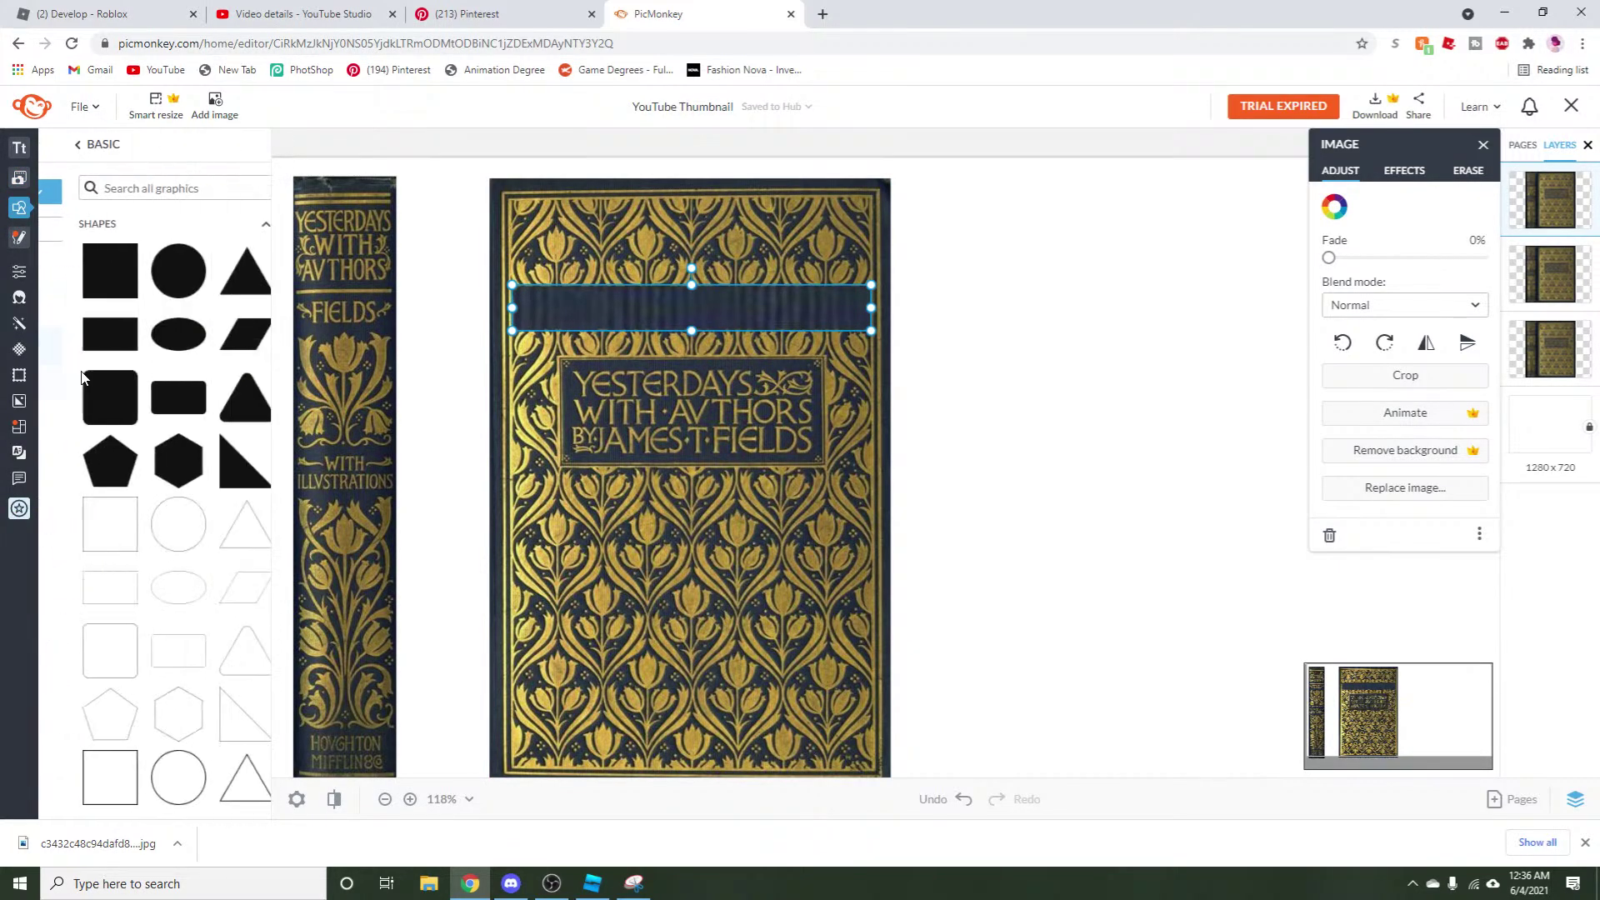
{"action": "left_click", "coordinate": [86, 265]}
{"action": "left_click_drag", "start_coordinate": [919, 431], "coordinate": [1019, 413]}
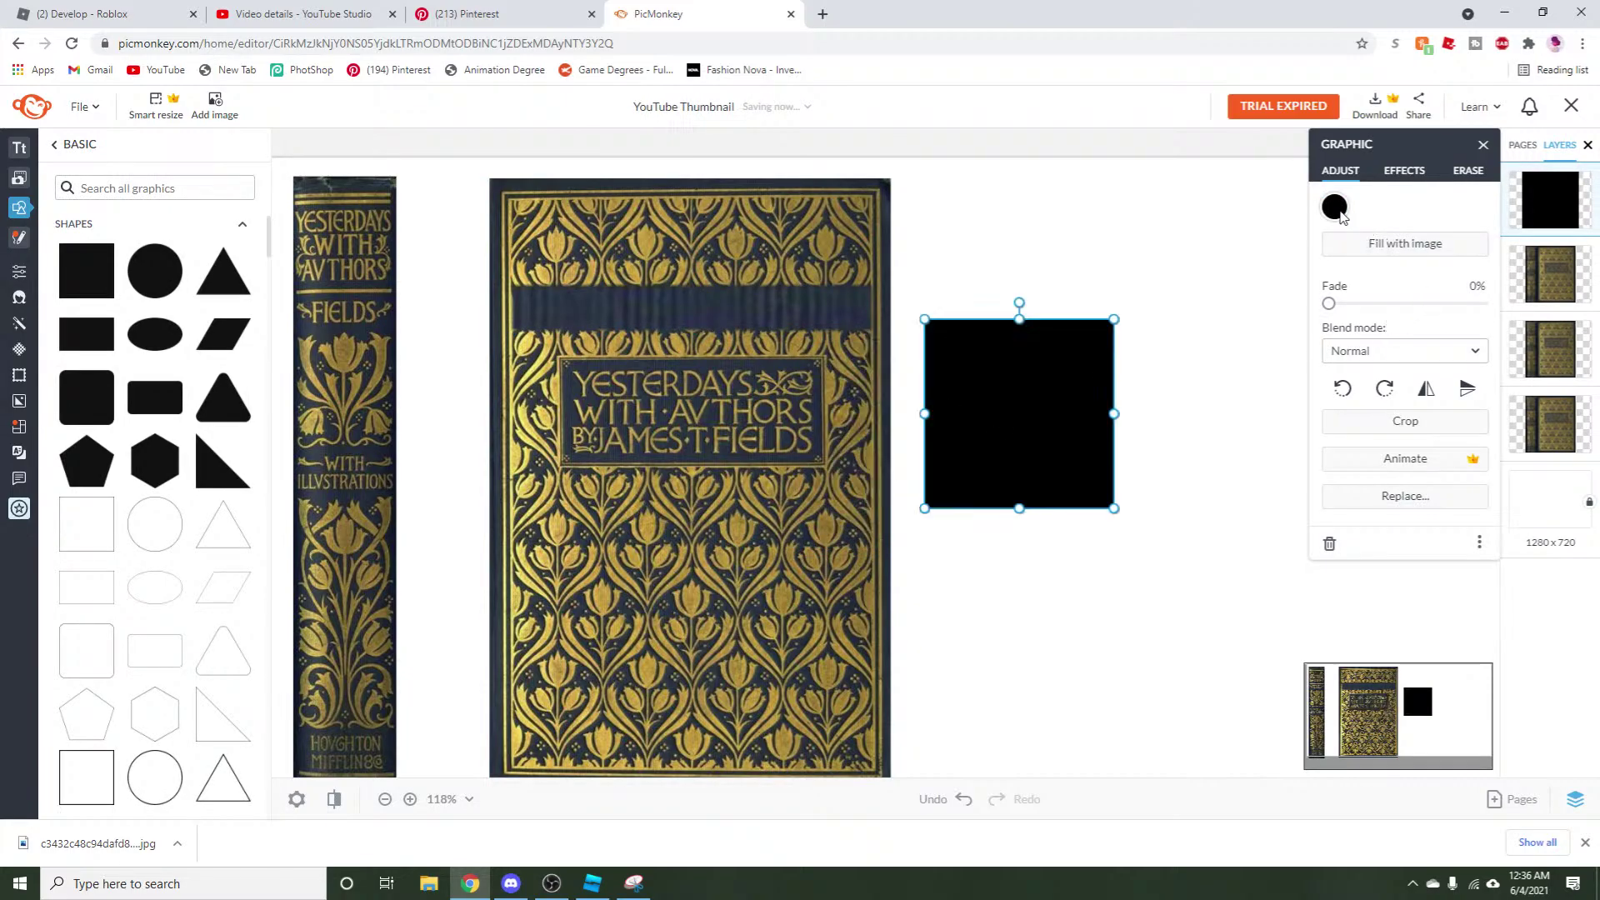
{"action": "left_click", "coordinate": [1334, 208]}
{"action": "left_click", "coordinate": [1480, 332]}
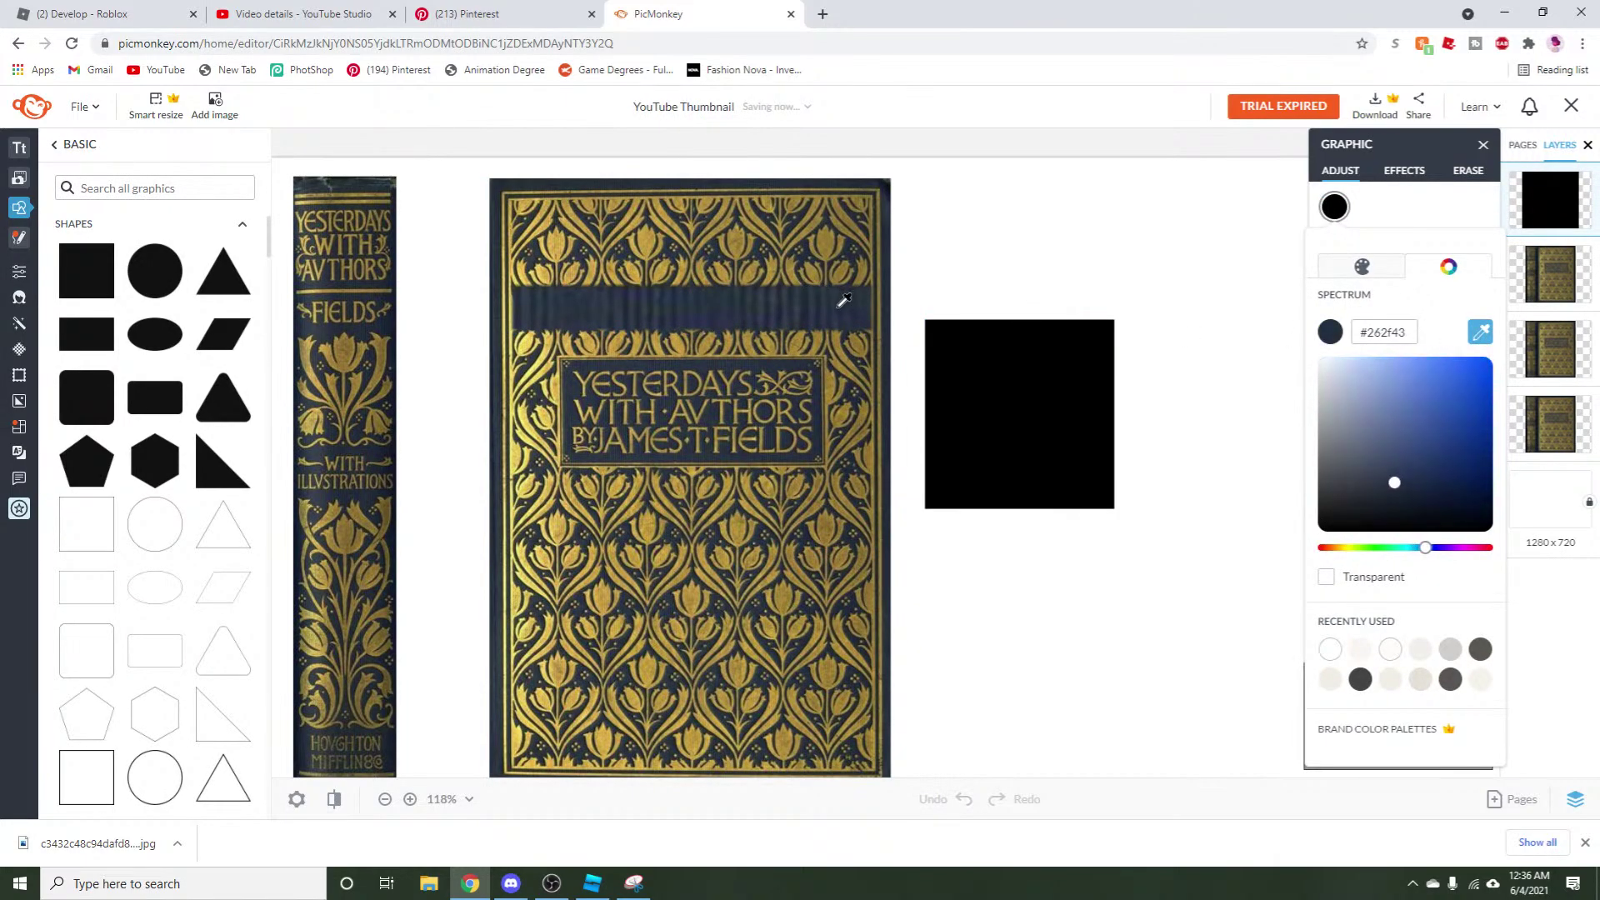
{"action": "left_click", "coordinate": [841, 301]}
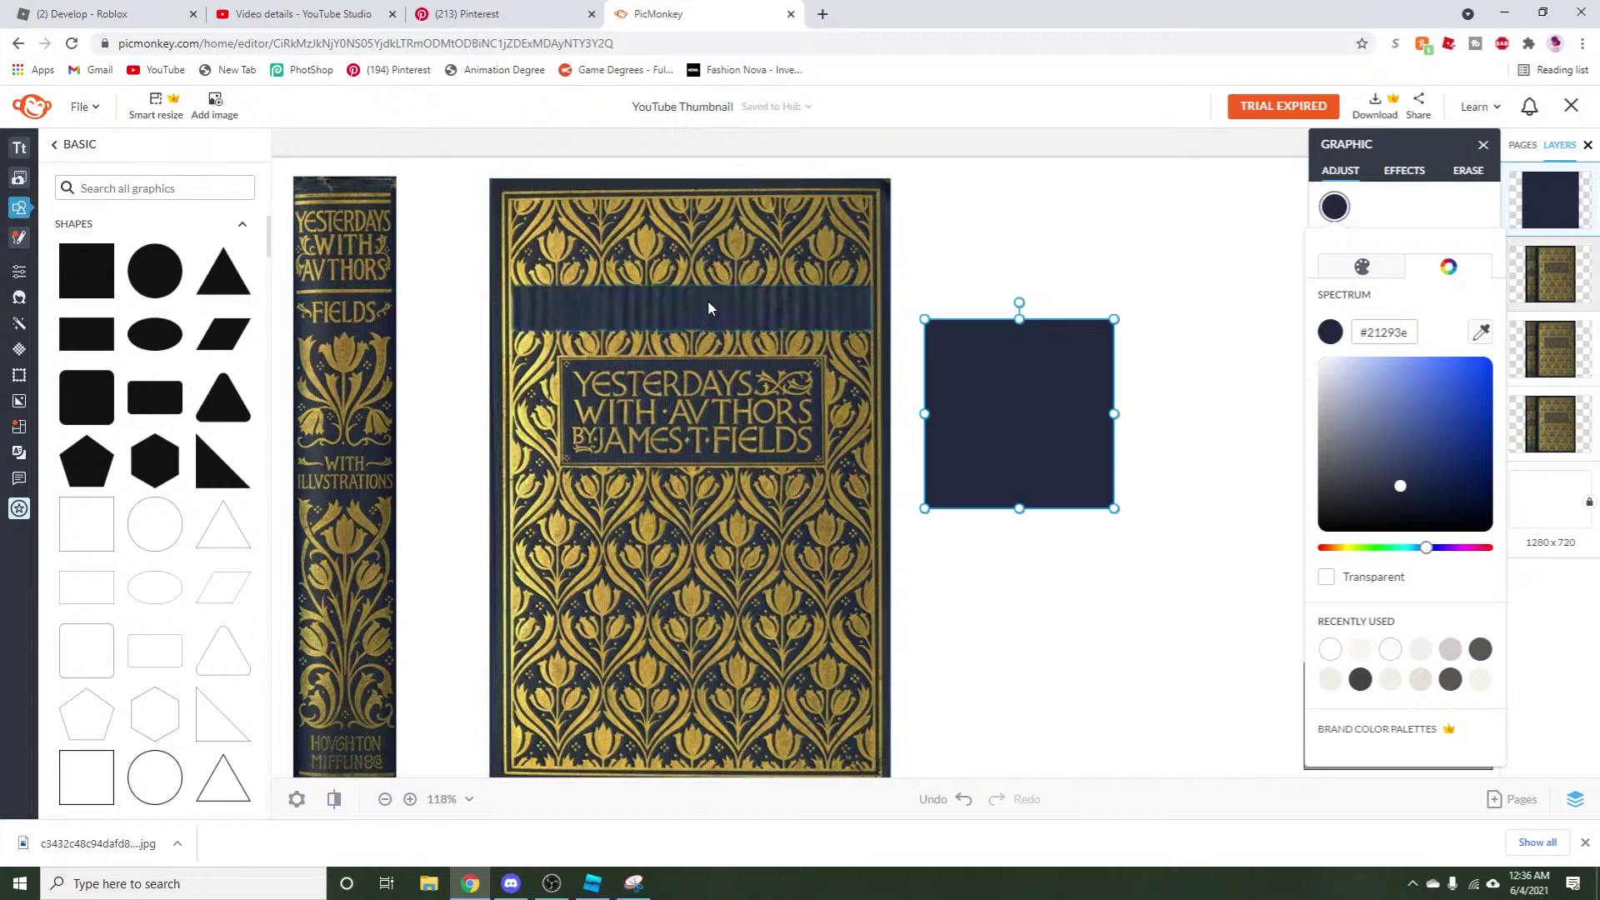
{"action": "left_click", "coordinate": [936, 386]}
Move the dark strip aside and stretch the navy square across the cover's top to the title panel.
{"action": "left_click_drag", "start_coordinate": [683, 291], "coordinate": [1100, 247]}
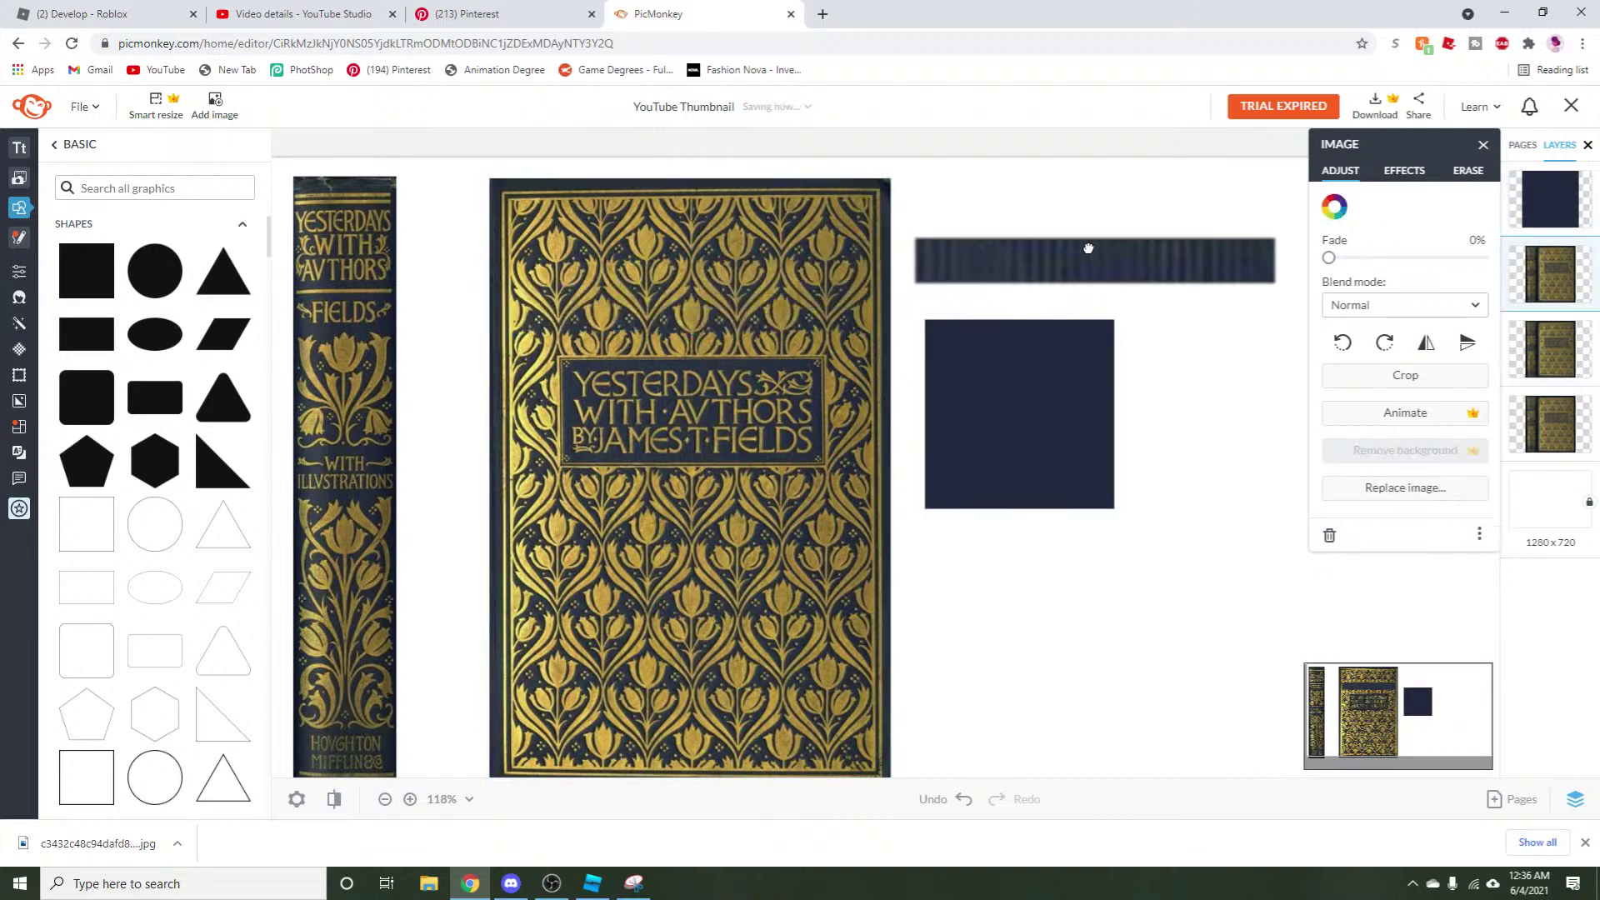
{"action": "left_click_drag", "start_coordinate": [1004, 407], "coordinate": [600, 291]}
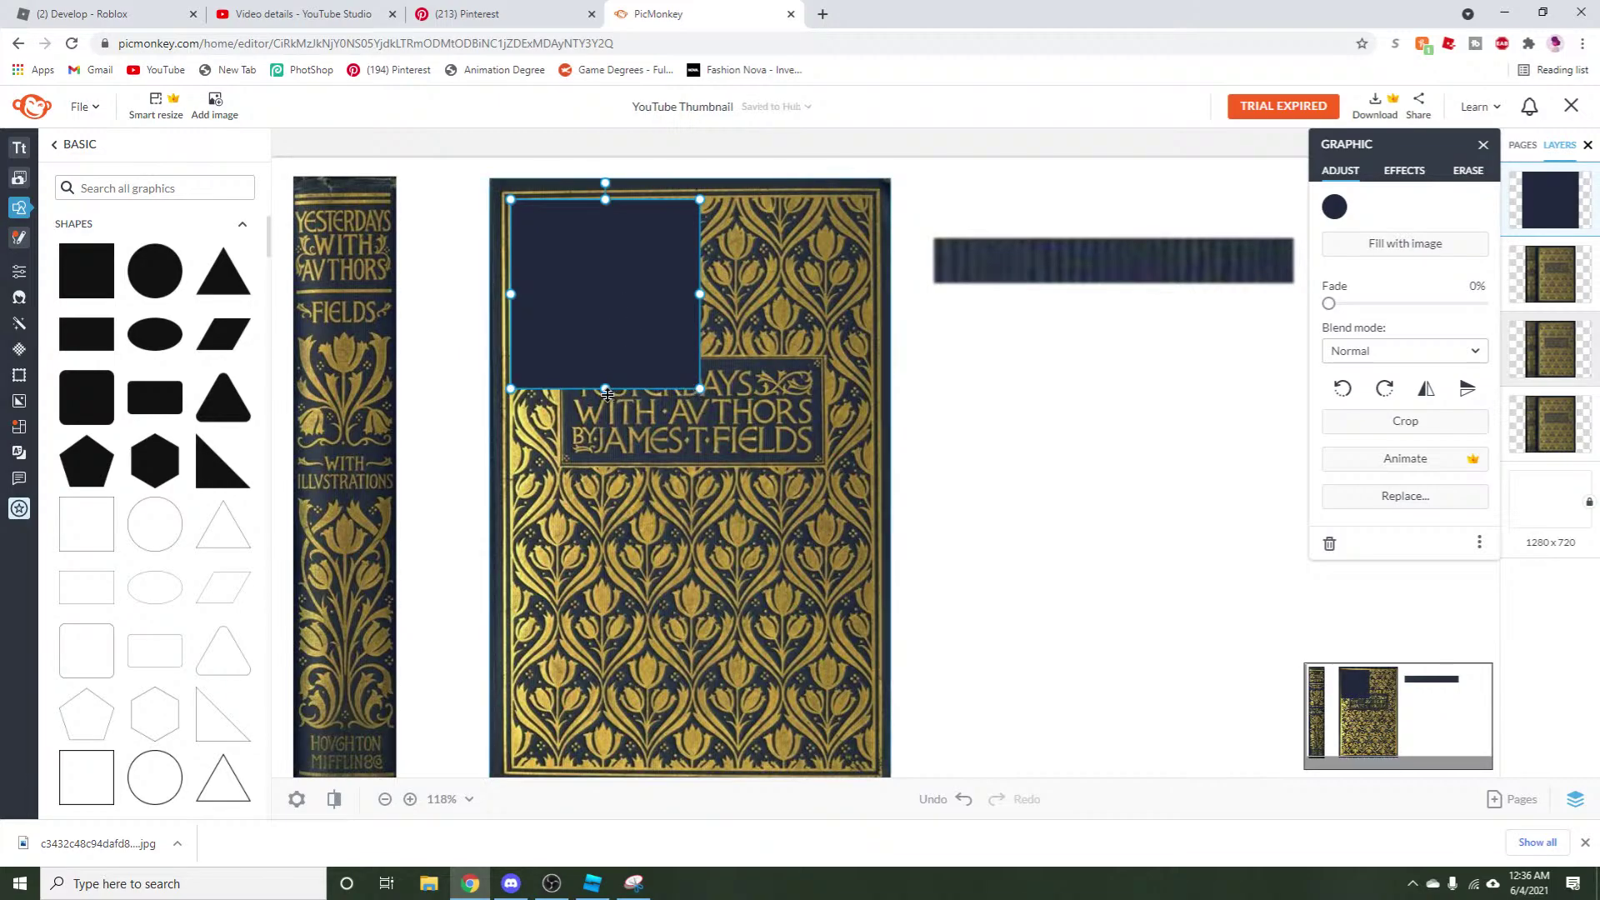
{"action": "left_click_drag", "start_coordinate": [606, 388], "coordinate": [606, 333]}
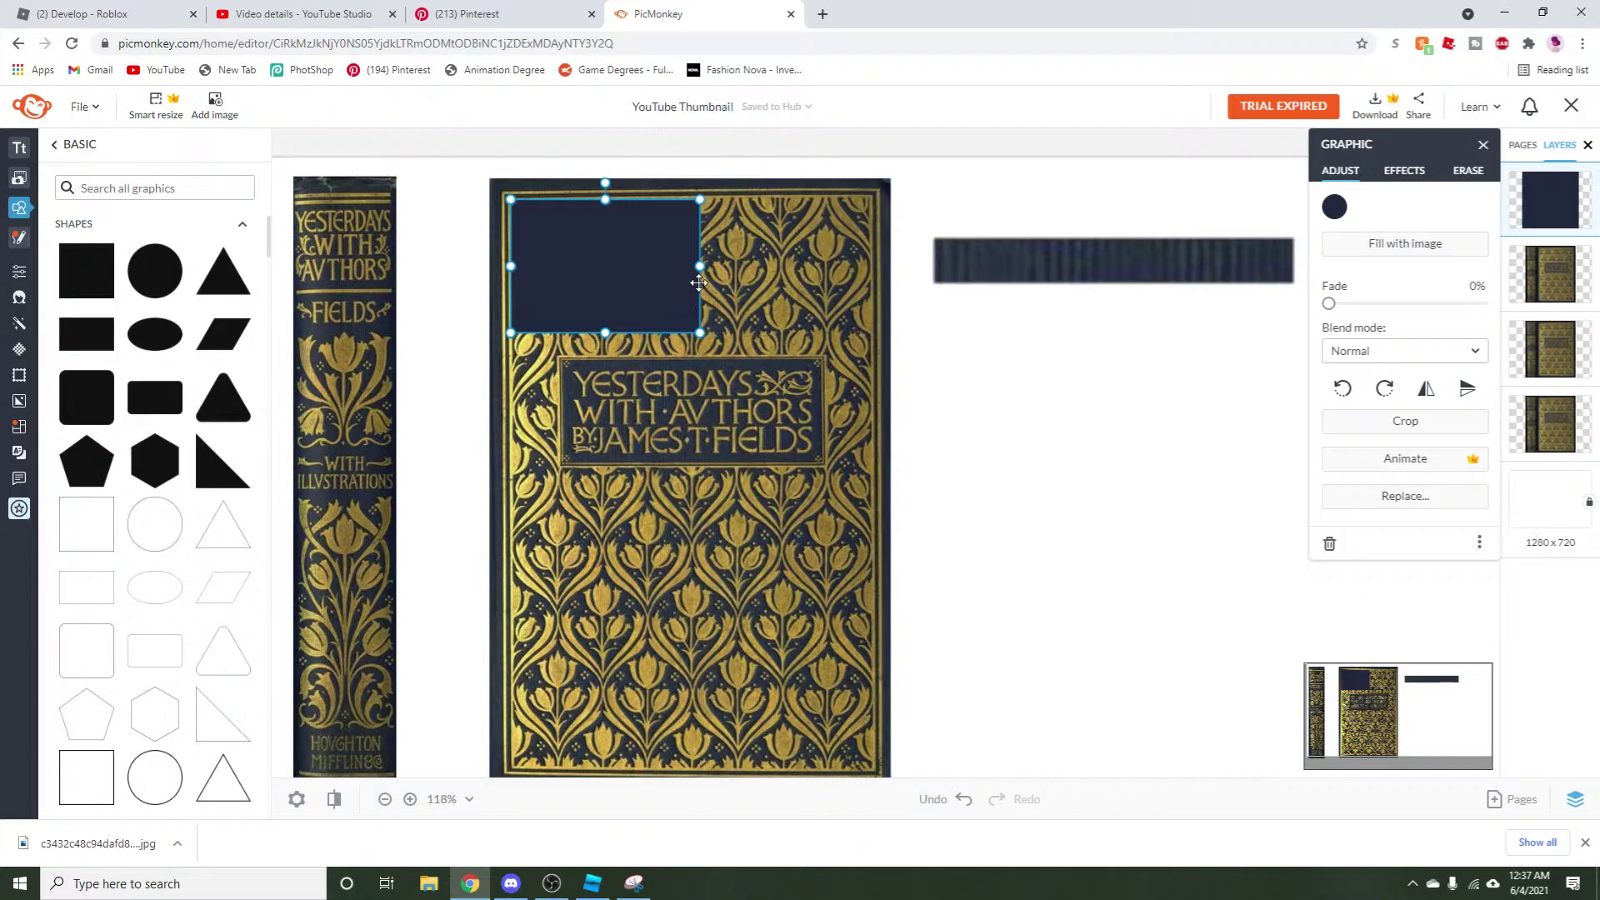
{"action": "left_click_drag", "start_coordinate": [698, 260], "coordinate": [868, 255]}
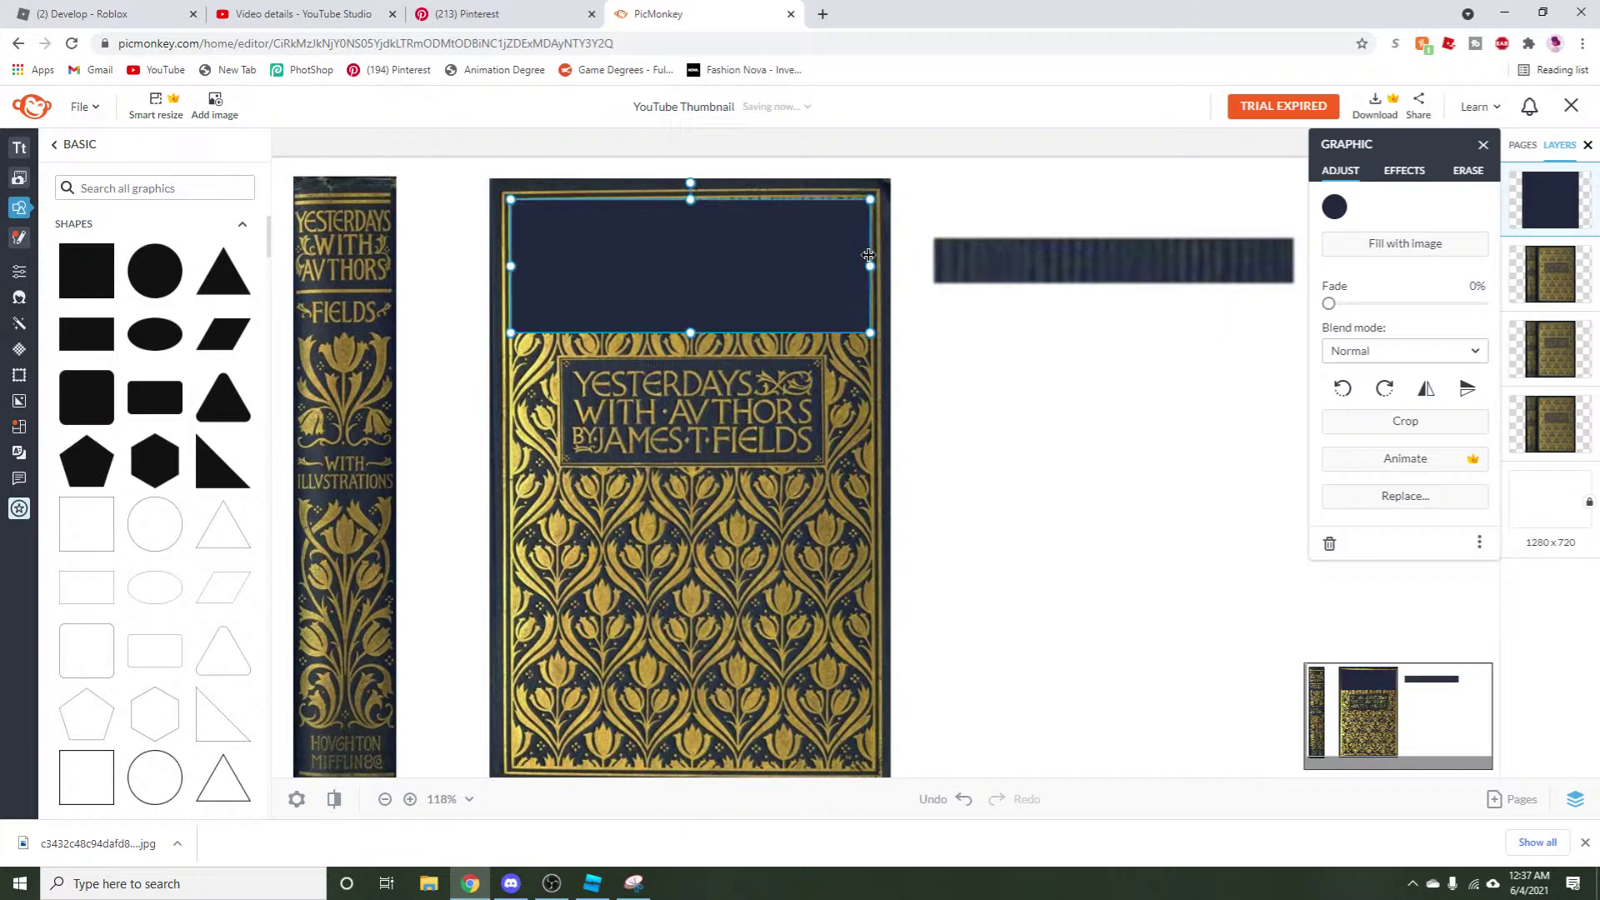
{"action": "left_click_drag", "start_coordinate": [689, 180], "coordinate": [689, 178]}
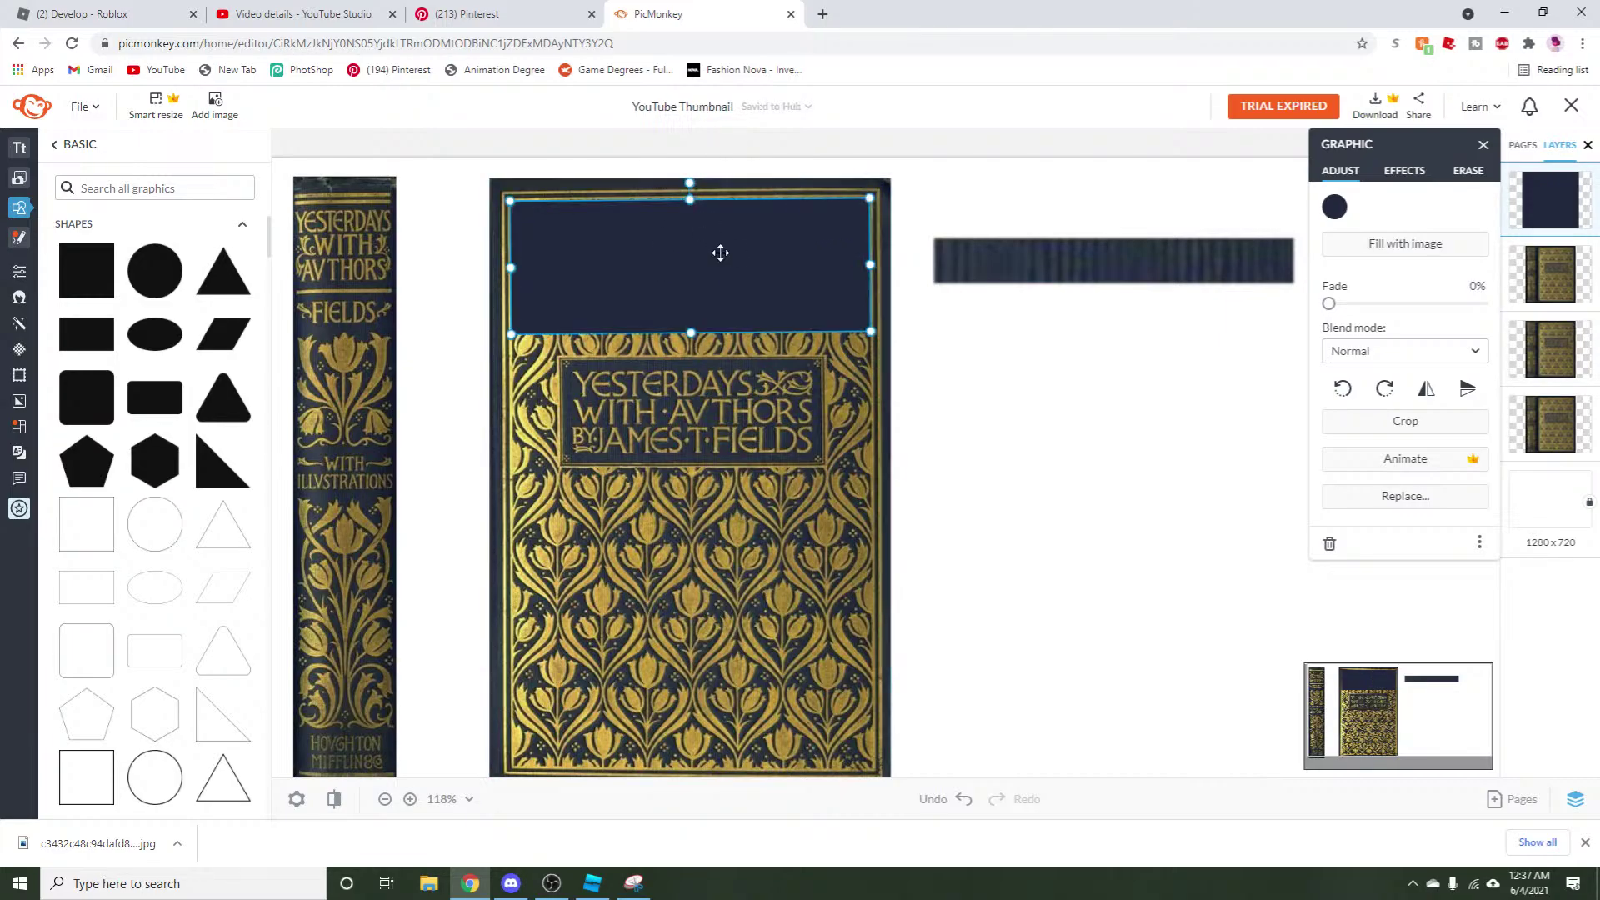
{"action": "left_click_drag", "start_coordinate": [698, 260], "coordinate": [699, 261]}
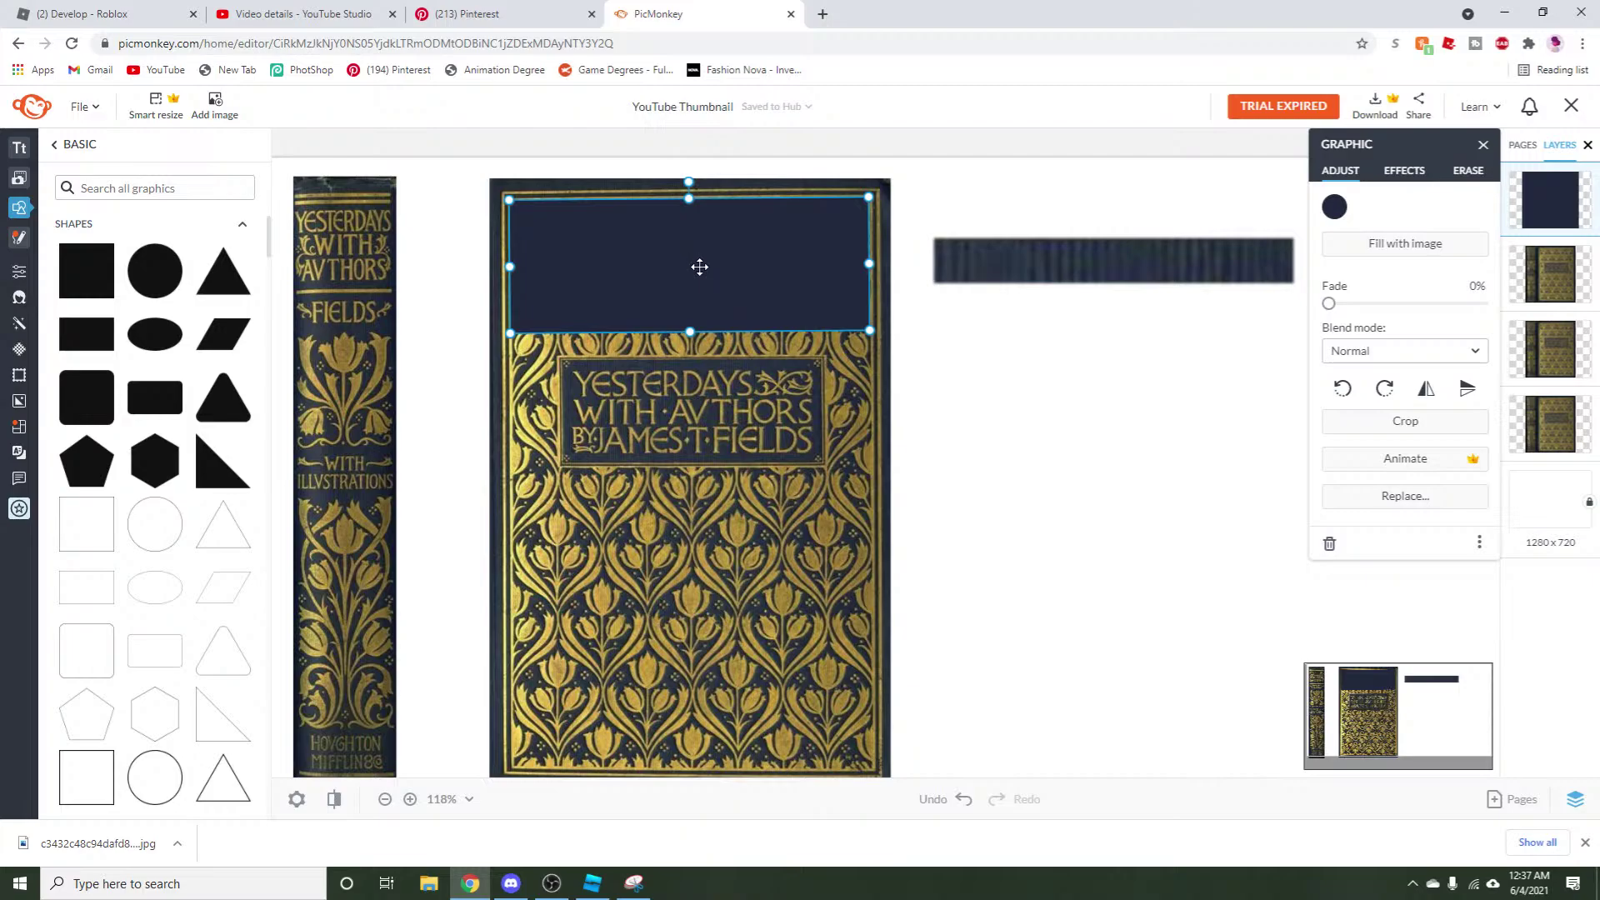
{"action": "left_click", "coordinate": [552, 883]}
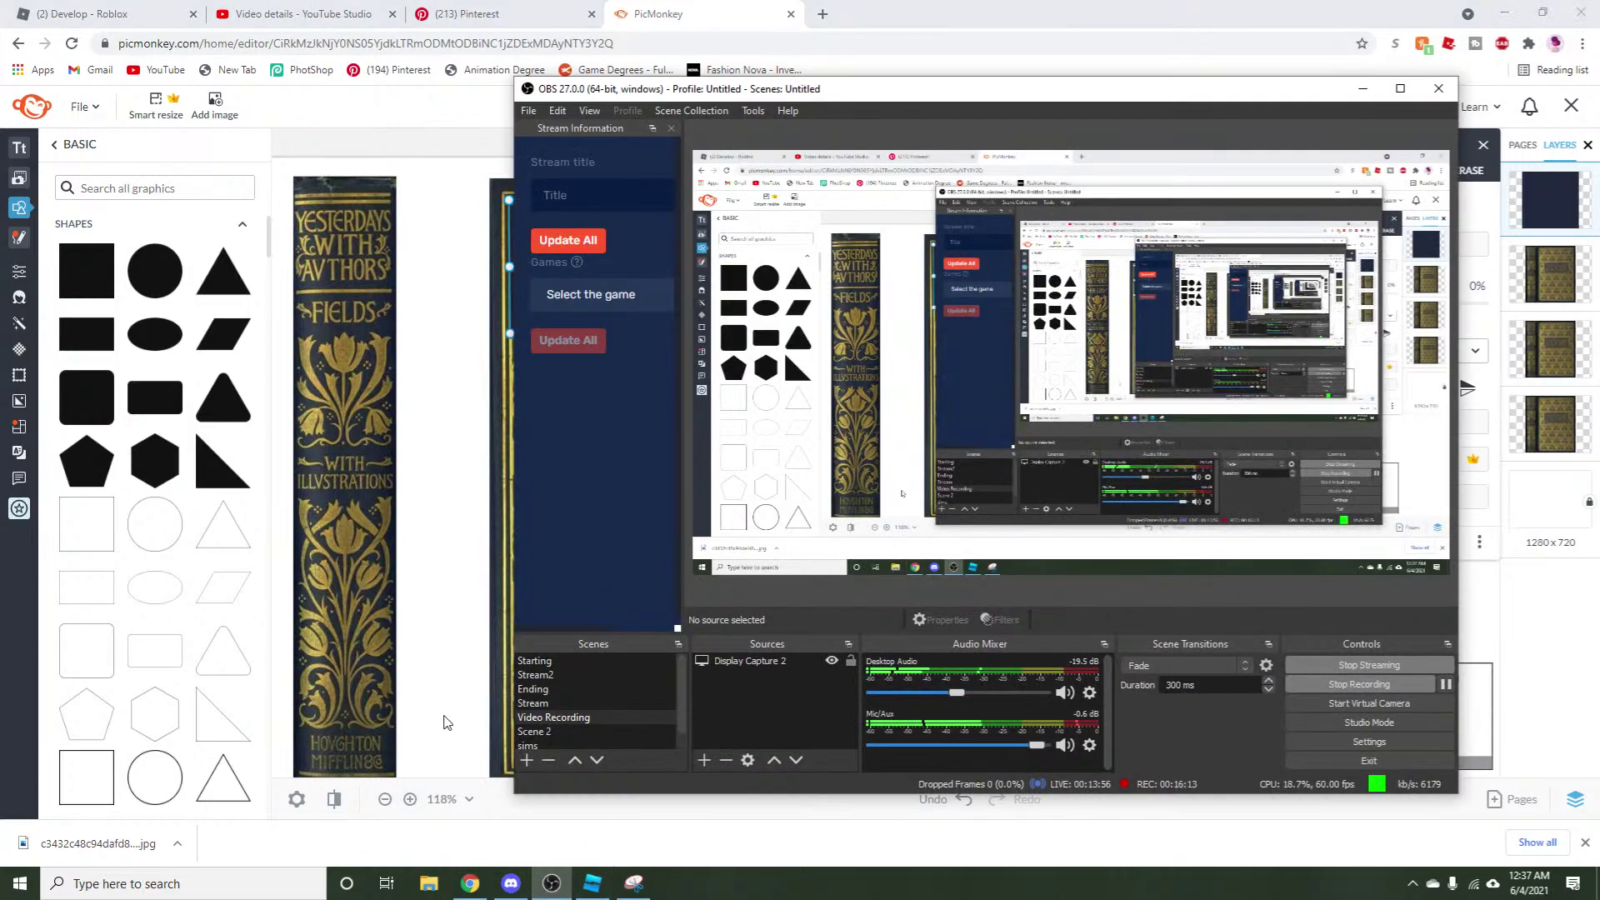
{"action": "left_click", "coordinate": [535, 674]}
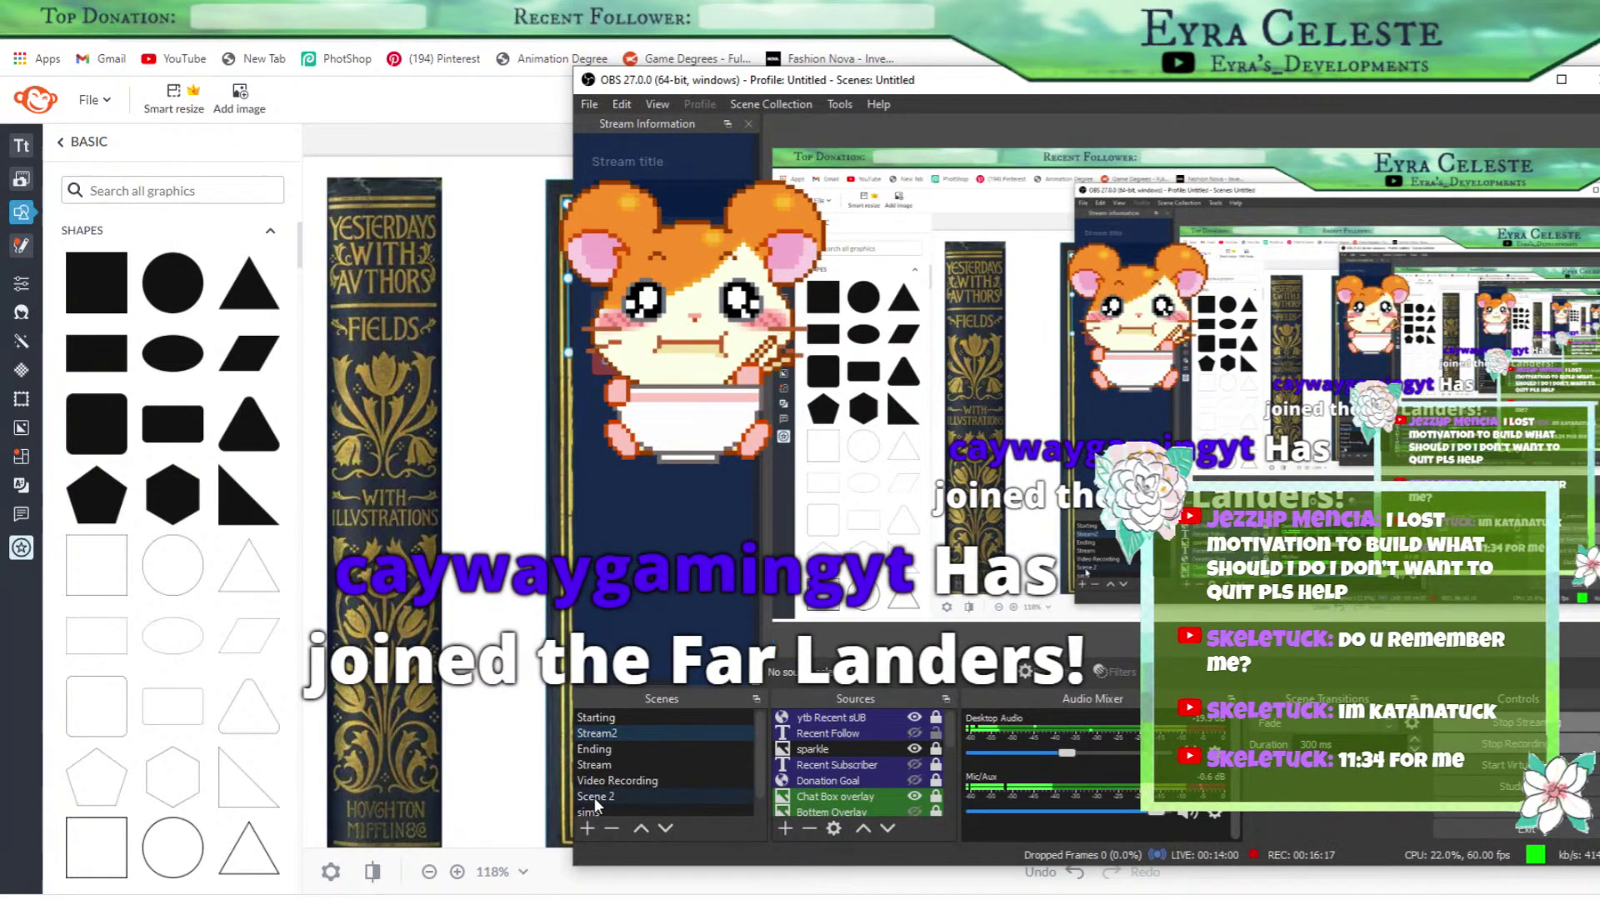
{"action": "left_click", "coordinate": [628, 778]}
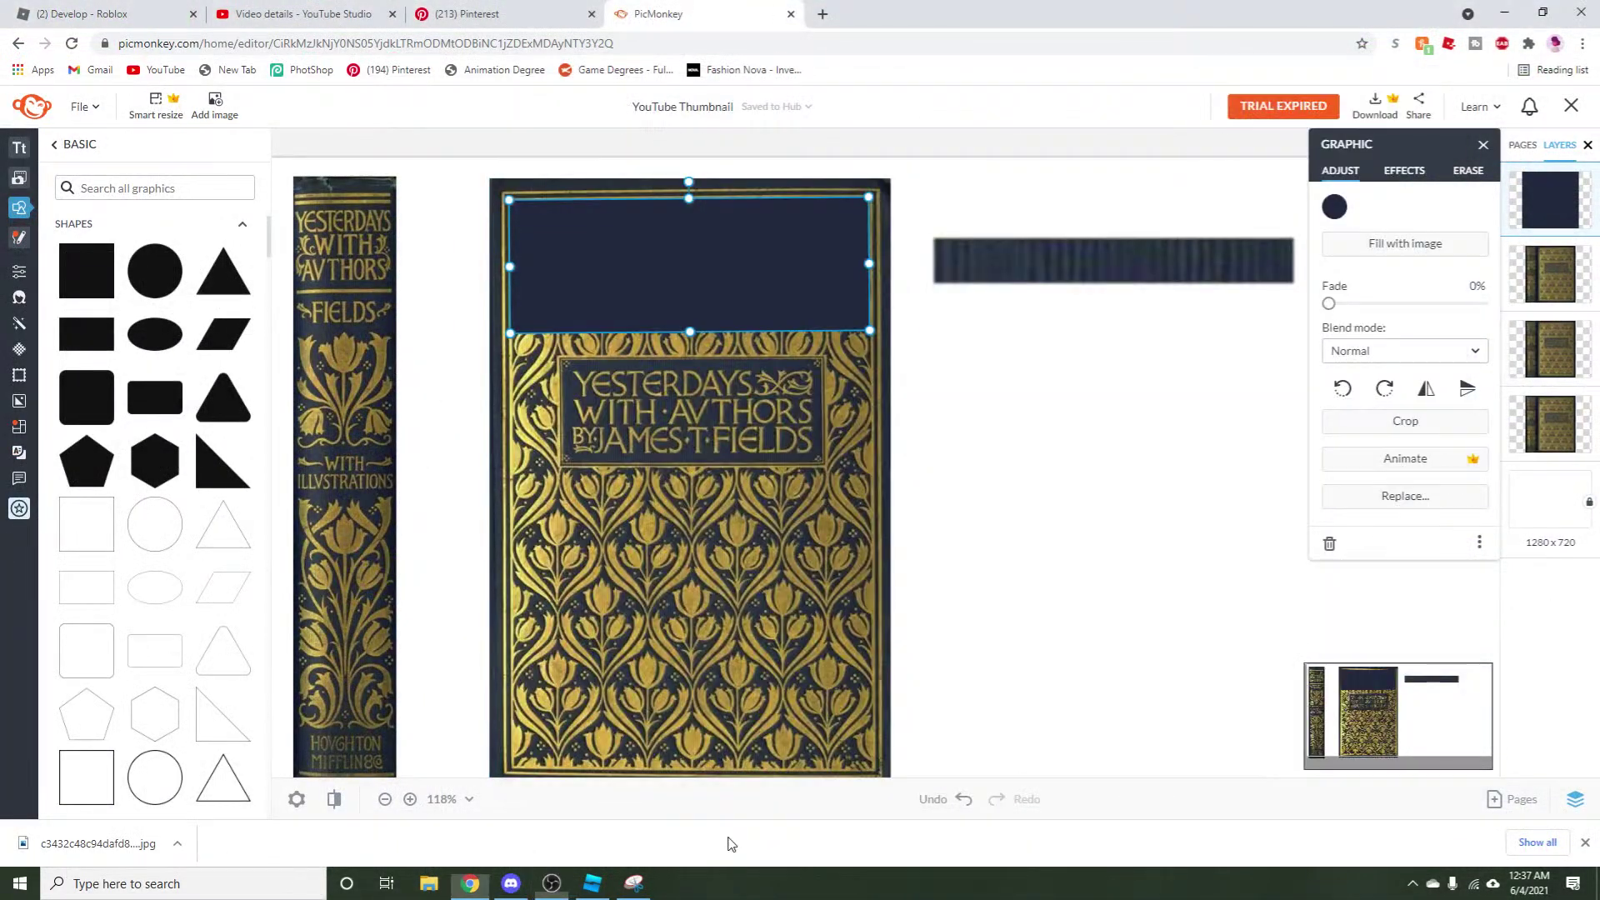
{"action": "left_click", "coordinate": [725, 843]}
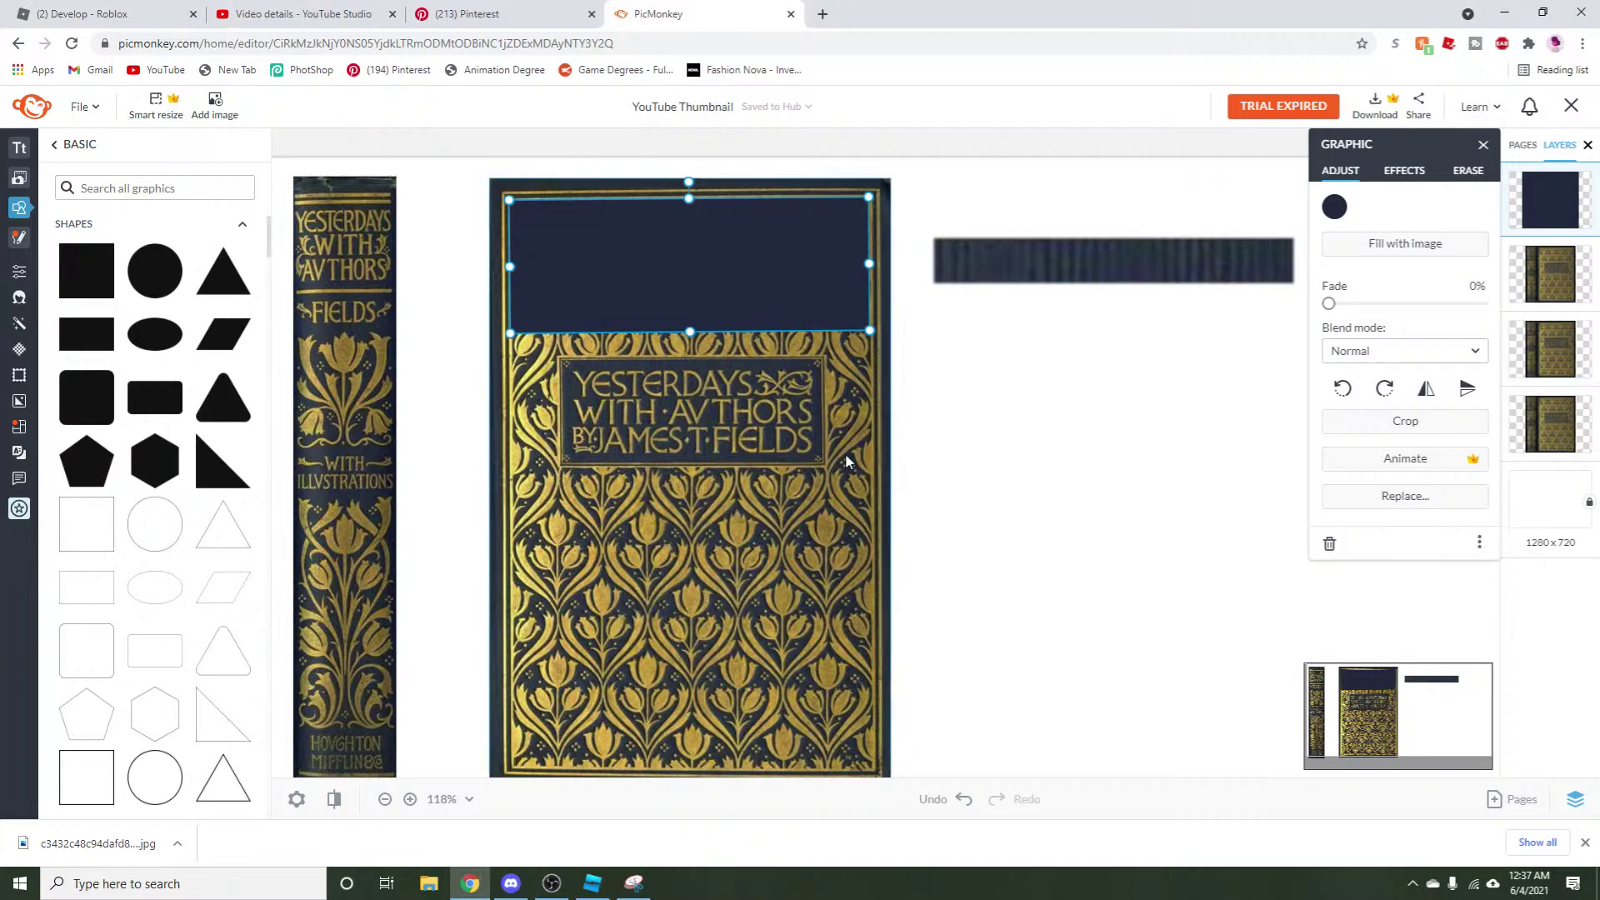
Set the eraser Hardness to 1% and feather the navy rectangle's lower edge.
{"action": "left_click_drag", "start_coordinate": [690, 330], "coordinate": [704, 323]}
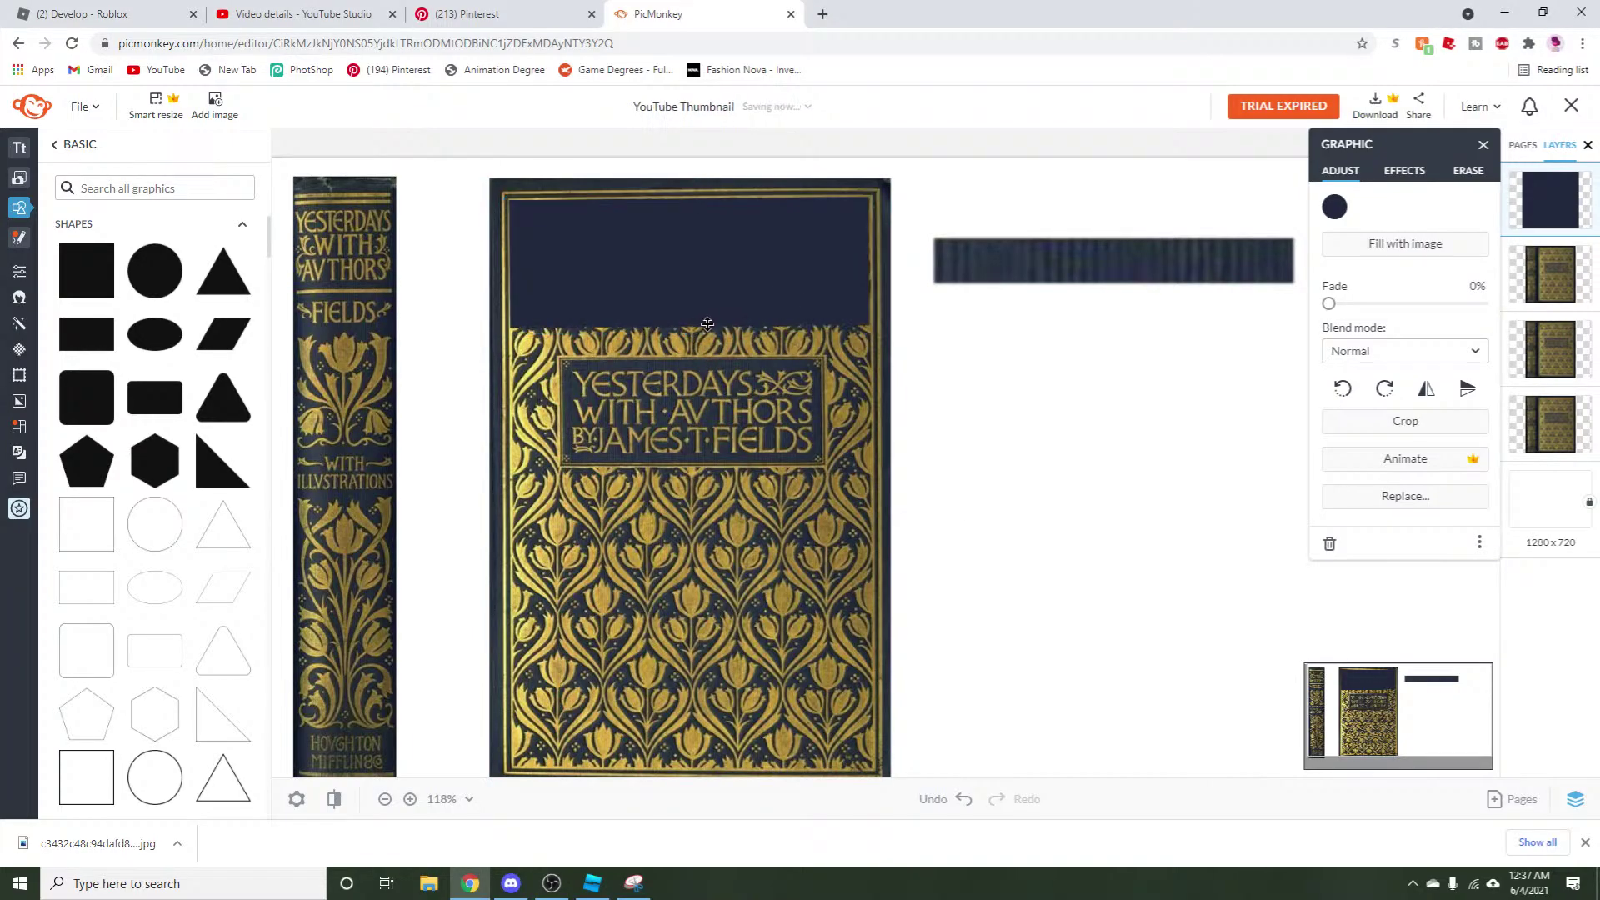
{"action": "left_click", "coordinate": [712, 325]}
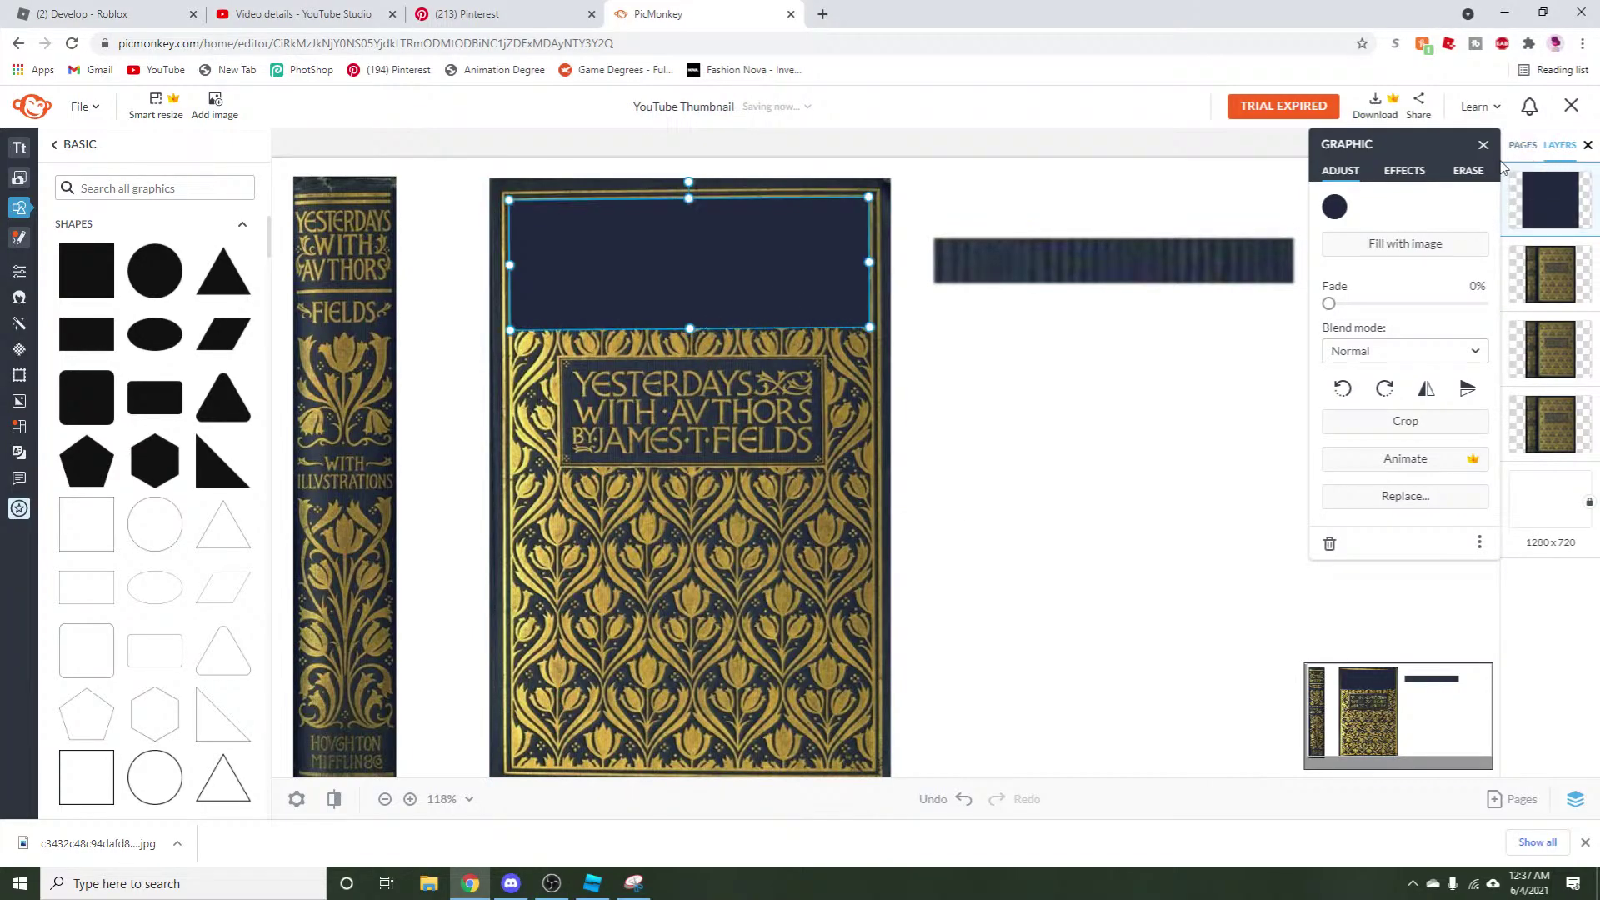
{"action": "left_click", "coordinate": [1468, 170]}
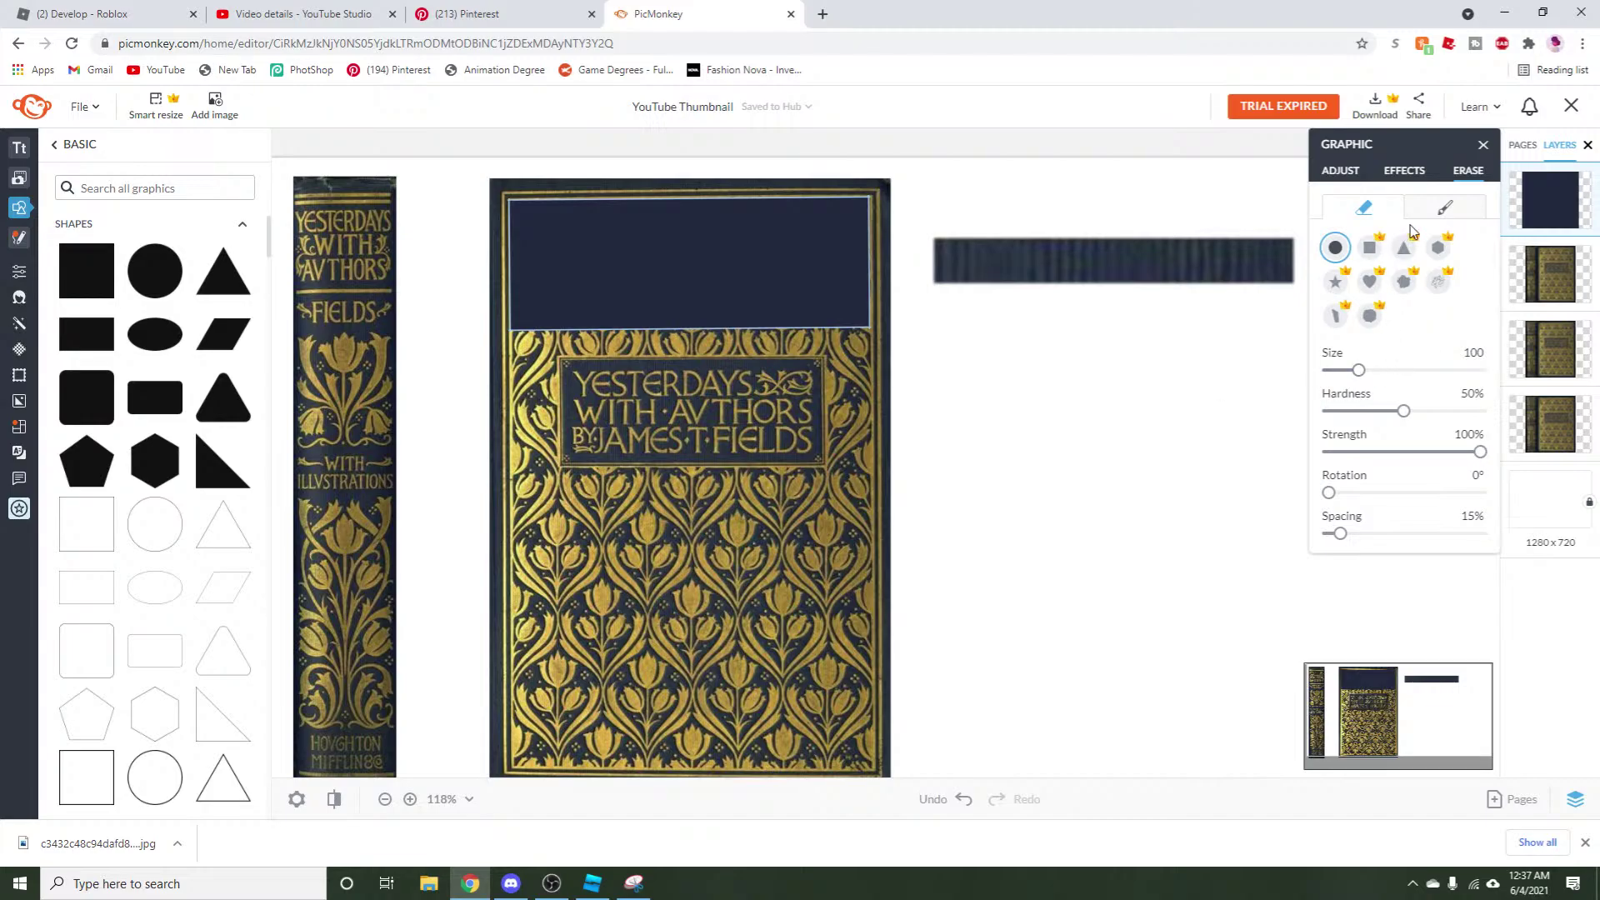
{"action": "mouse_move", "coordinate": [1403, 411]}
{"action": "left_mouse_down"}
{"action": "mouse_move", "coordinate": [1435, 419]}
{"action": "mouse_move", "coordinate": [1354, 421]}
{"action": "mouse_move", "coordinate": [1298, 446]}
{"action": "left_mouse_up"}
{"action": "left_click", "coordinate": [775, 363]}
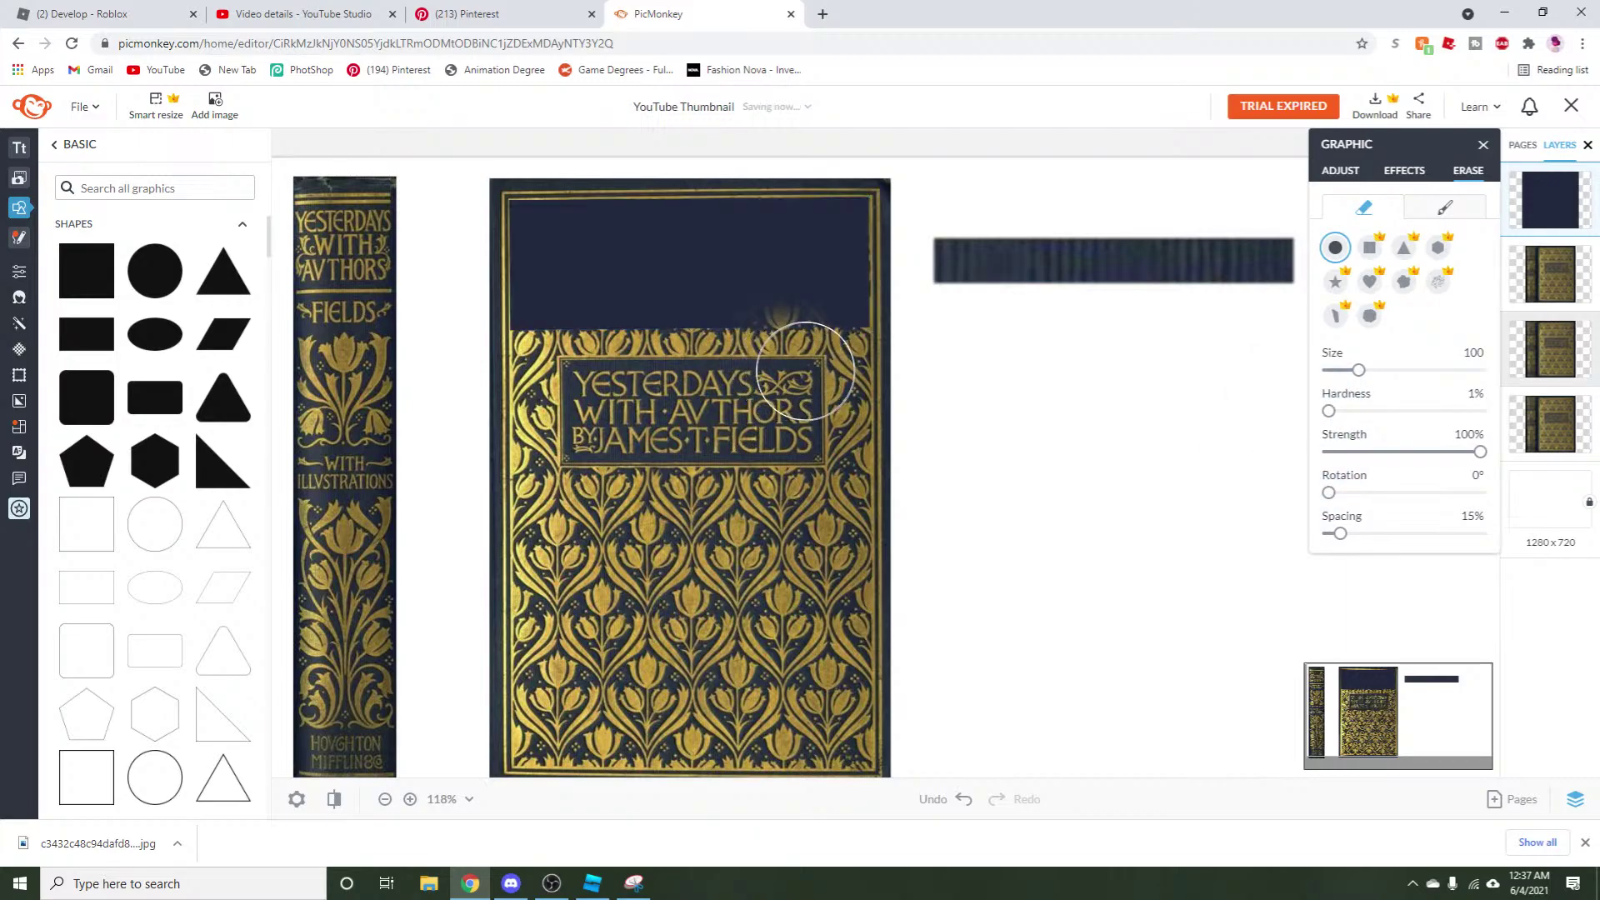
{"action": "mouse_move", "coordinate": [873, 372]}
{"action": "left_mouse_down"}
{"action": "mouse_move", "coordinate": [522, 371]}
{"action": "mouse_move", "coordinate": [561, 384]}
{"action": "mouse_move", "coordinate": [534, 367]}
{"action": "left_mouse_up"}
Nudge the rectangle down slightly and erase more of its bottom edge across the title area.
{"action": "left_click", "coordinate": [1339, 172]}
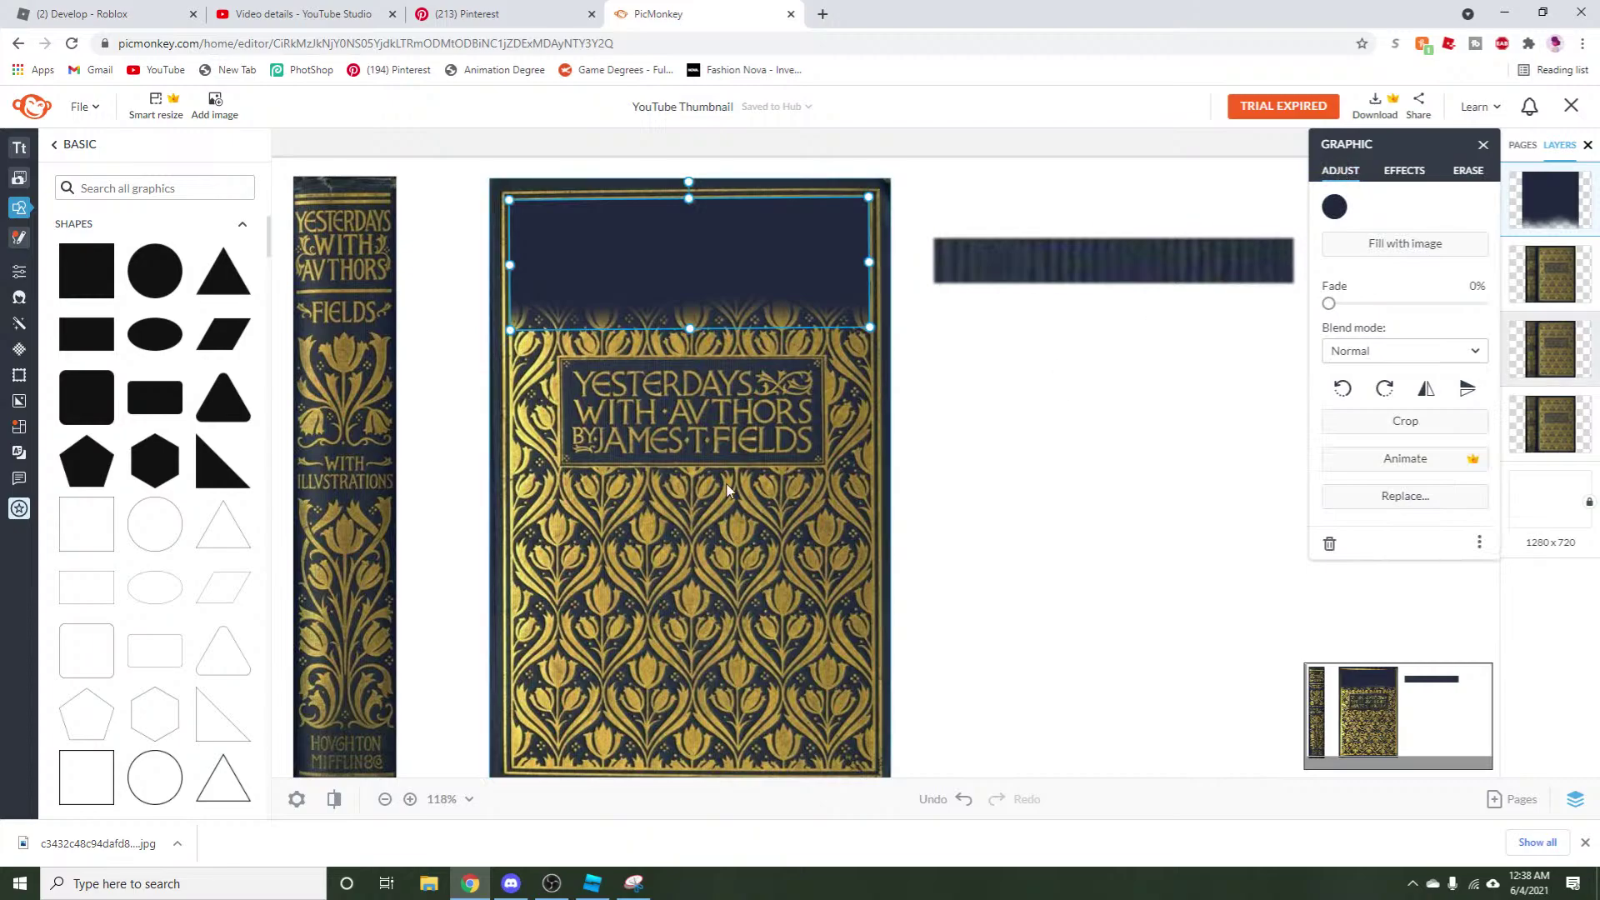
{"action": "left_click_drag", "start_coordinate": [705, 333], "coordinate": [690, 337]}
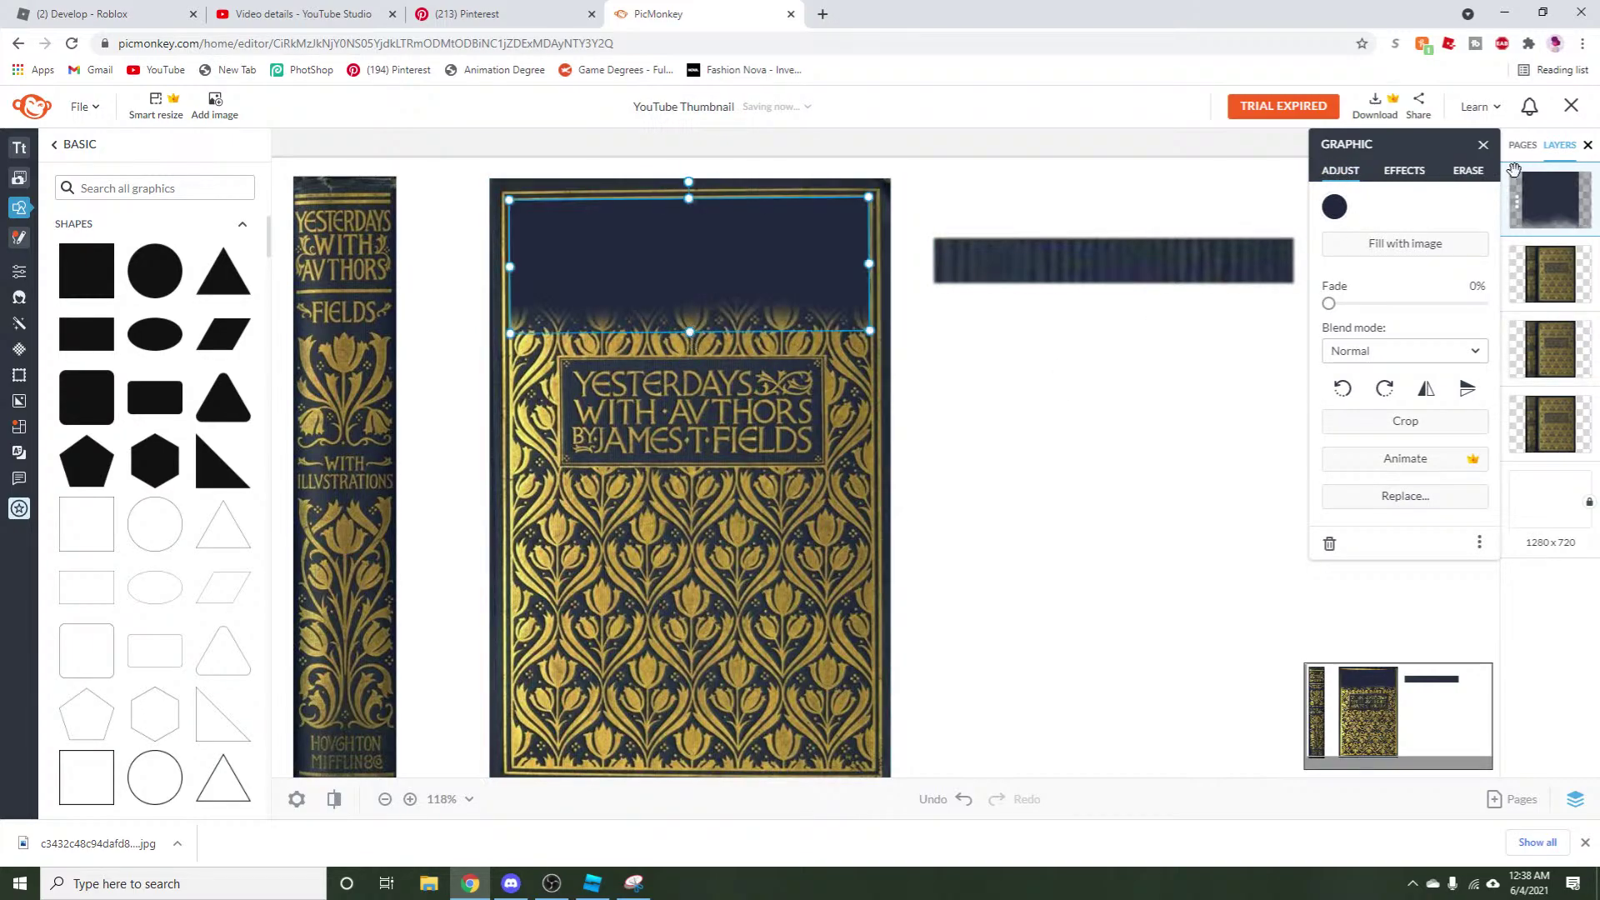
{"action": "left_click", "coordinate": [1468, 170]}
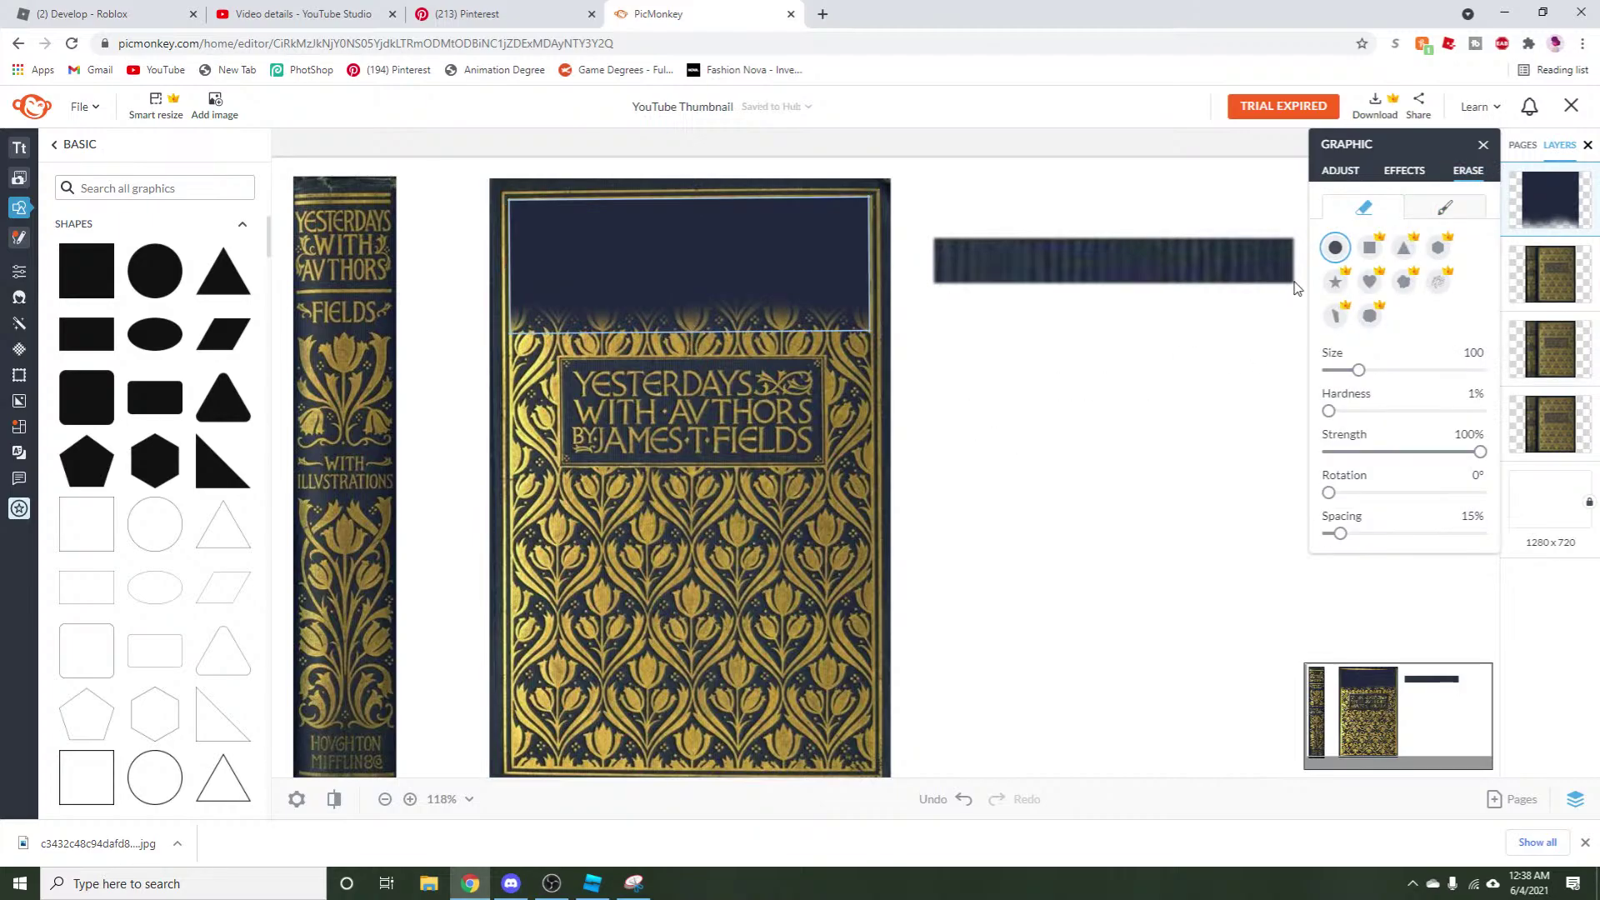
{"action": "left_click", "coordinate": [821, 341]}
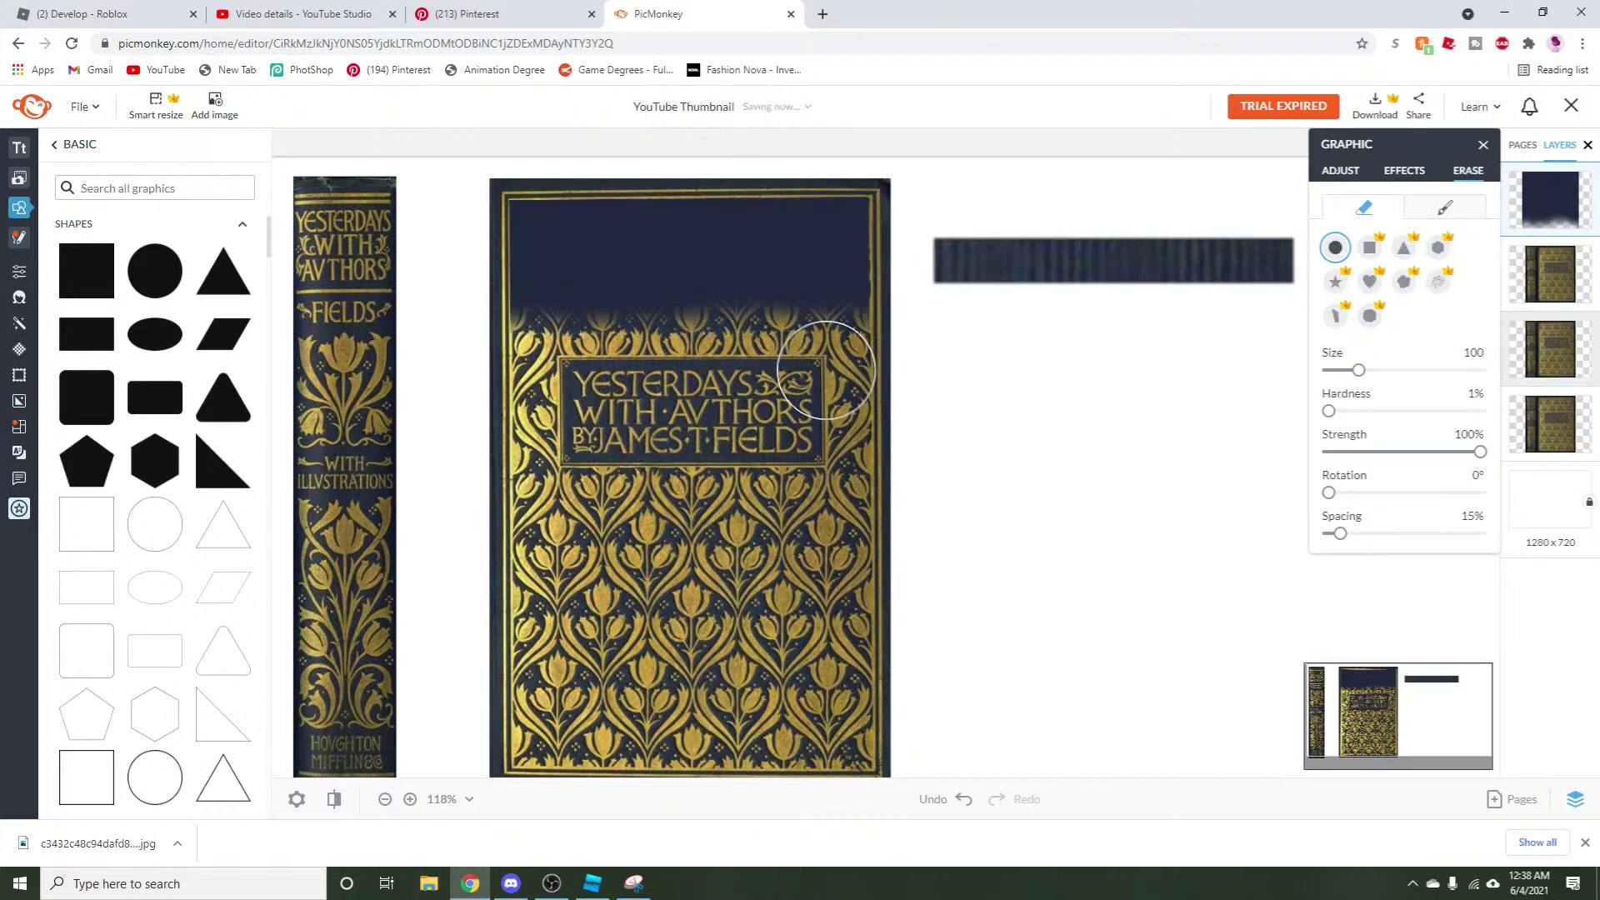
{"action": "mouse_move", "coordinate": [734, 372]}
{"action": "left_mouse_down"}
{"action": "mouse_move", "coordinate": [633, 377]}
{"action": "mouse_move", "coordinate": [642, 401]}
{"action": "left_mouse_up"}
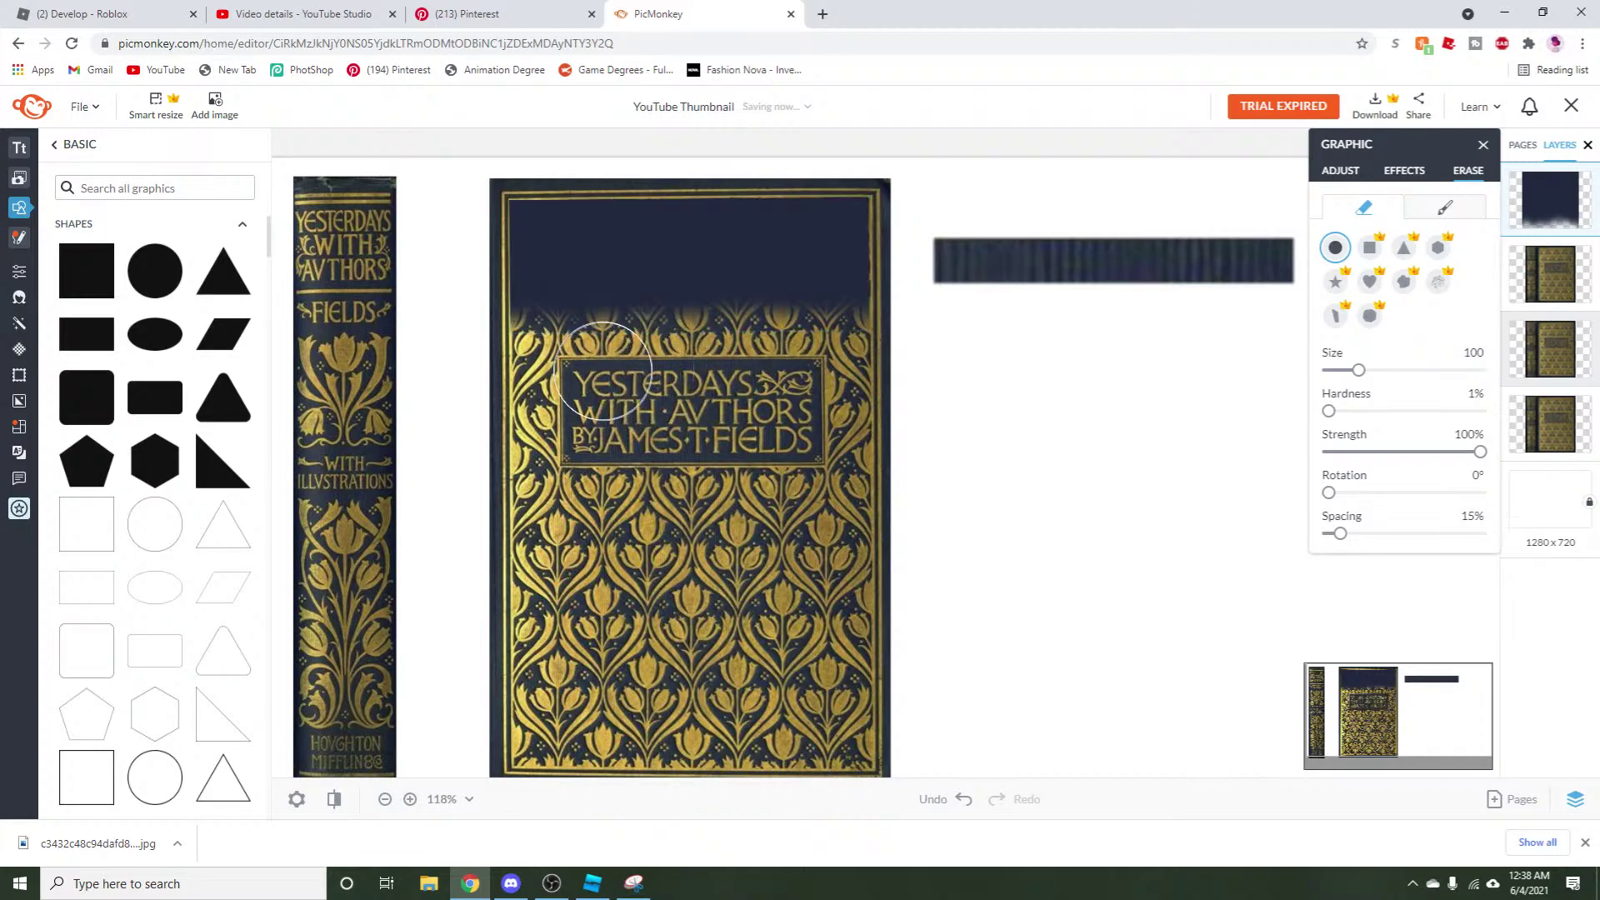
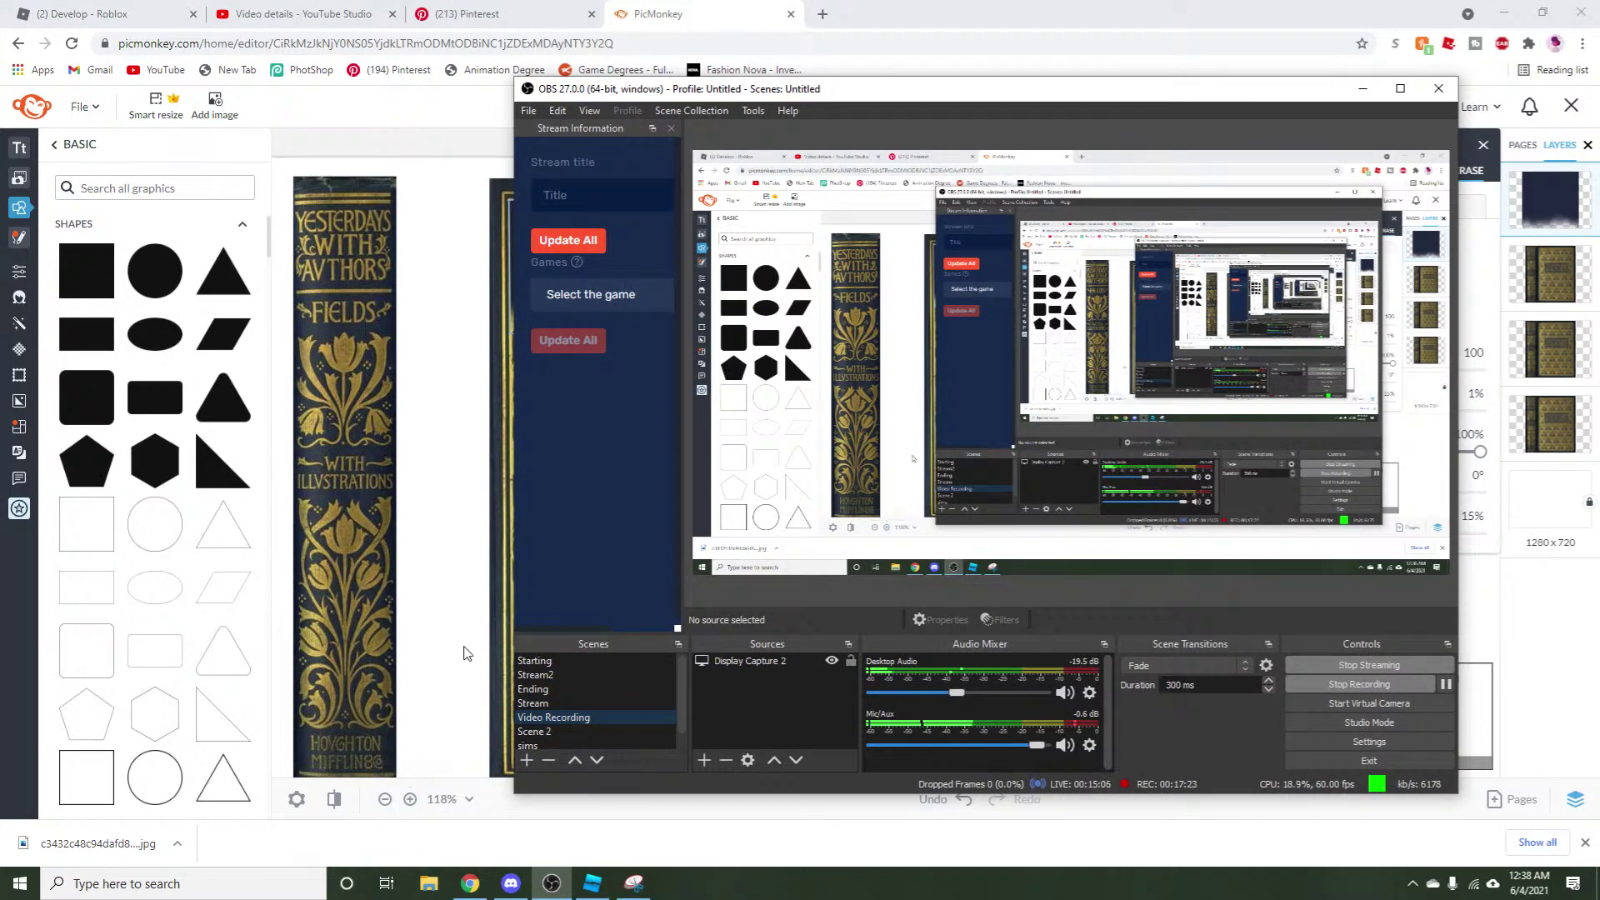
Stretch the navy fade band lower over the cover and erase it back off the gold title.
{"action": "left_click", "coordinate": [464, 653]}
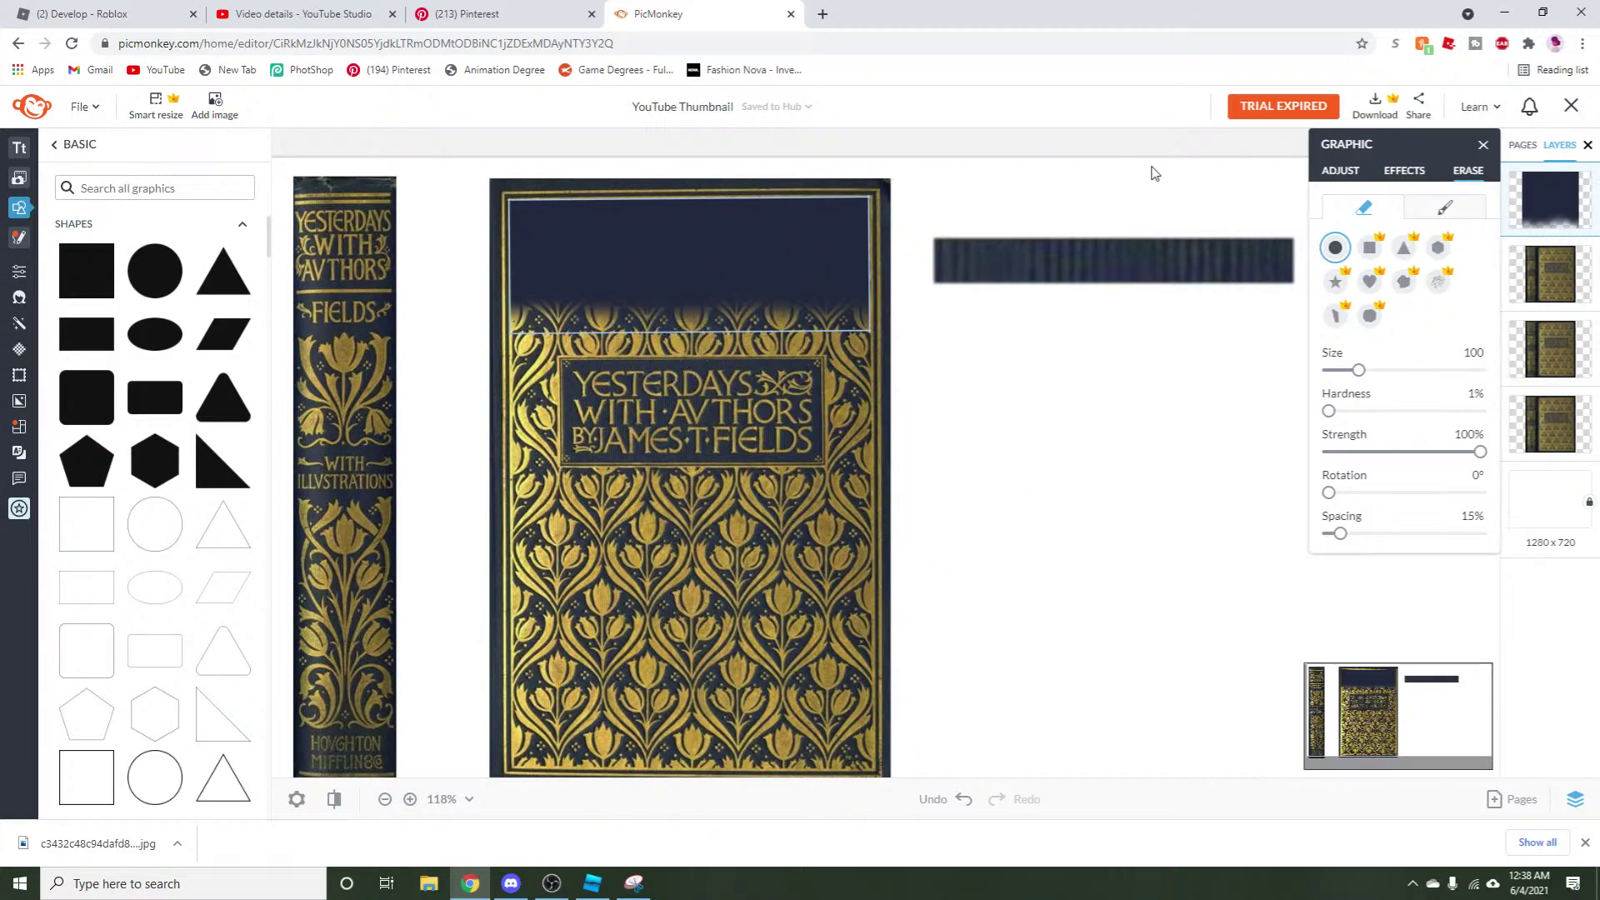
{"action": "left_click", "coordinate": [1351, 177]}
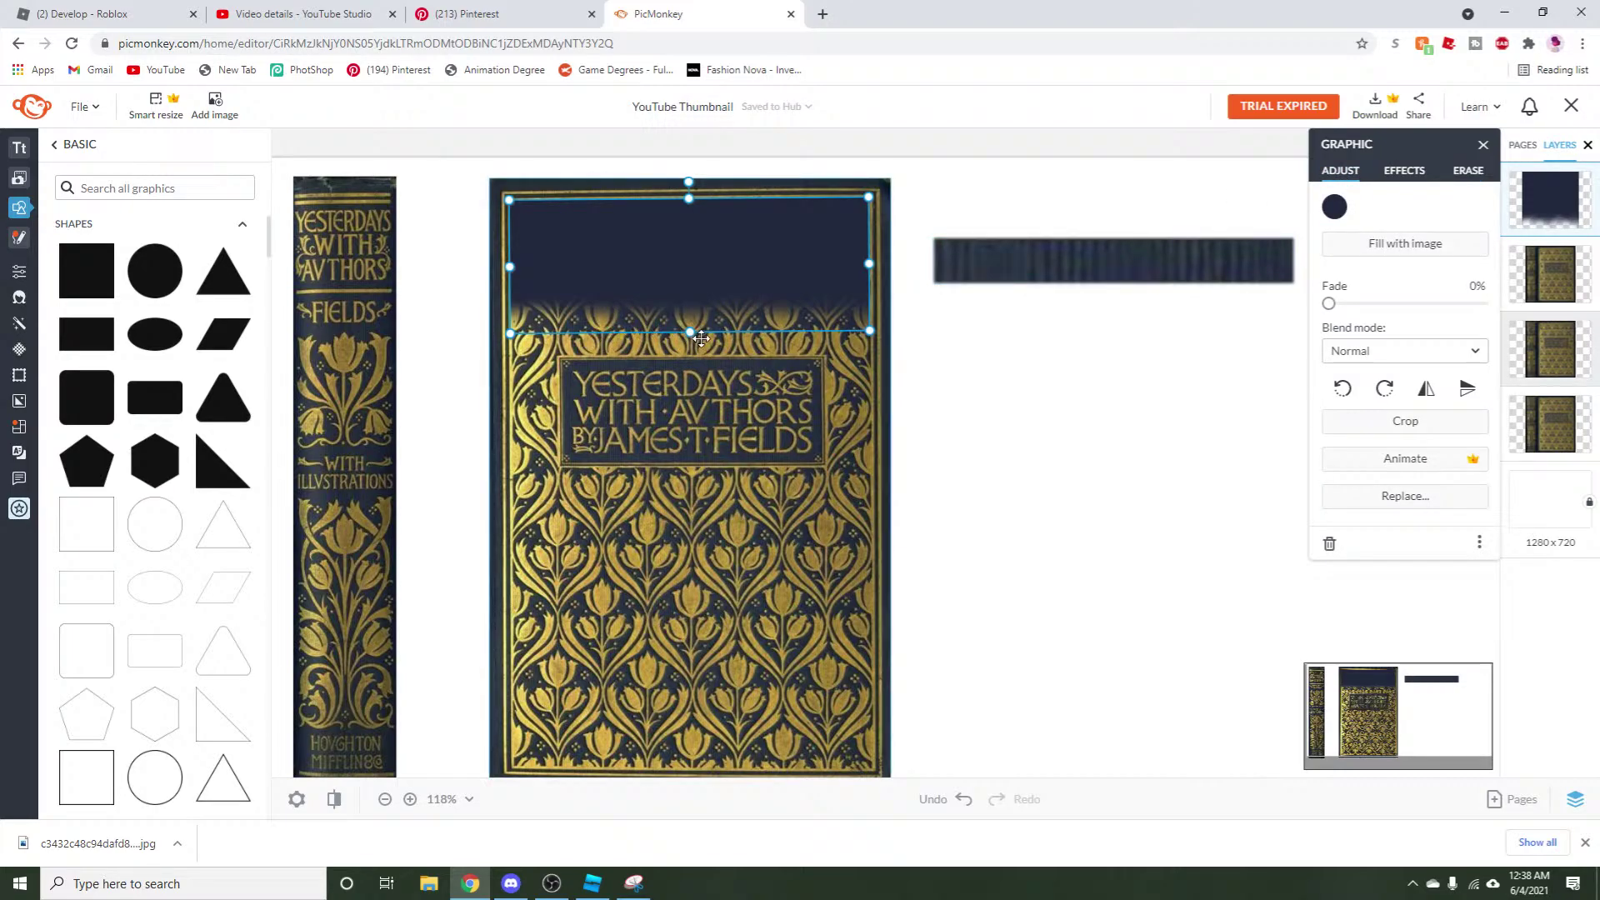
{"action": "left_click_drag", "start_coordinate": [688, 332], "coordinate": [702, 354]}
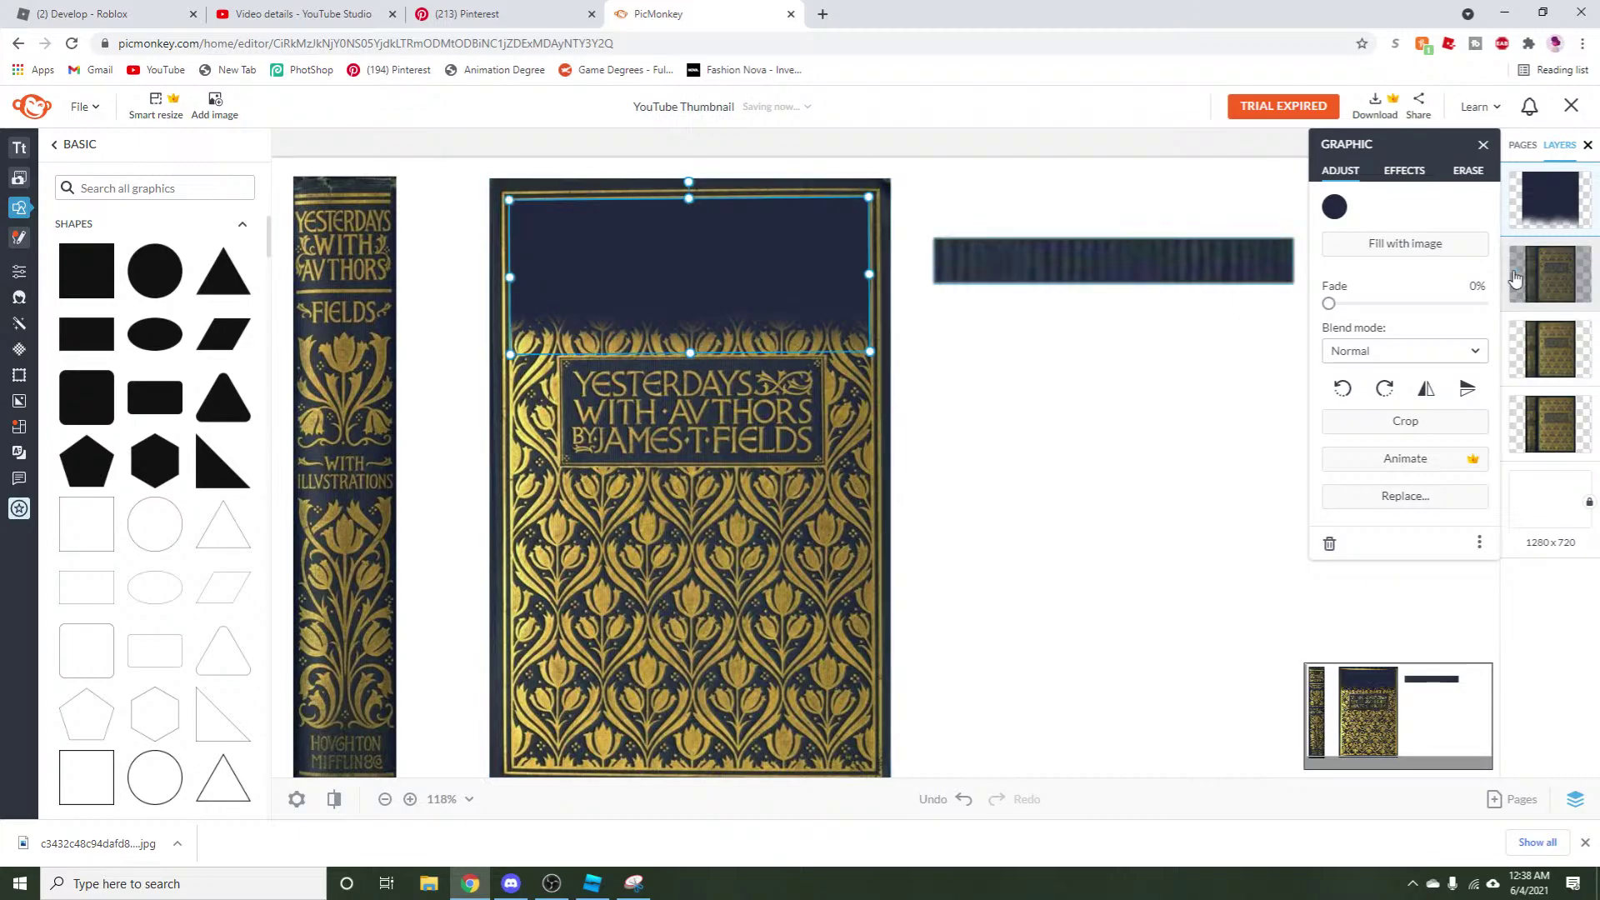
{"action": "left_click", "coordinate": [1471, 176]}
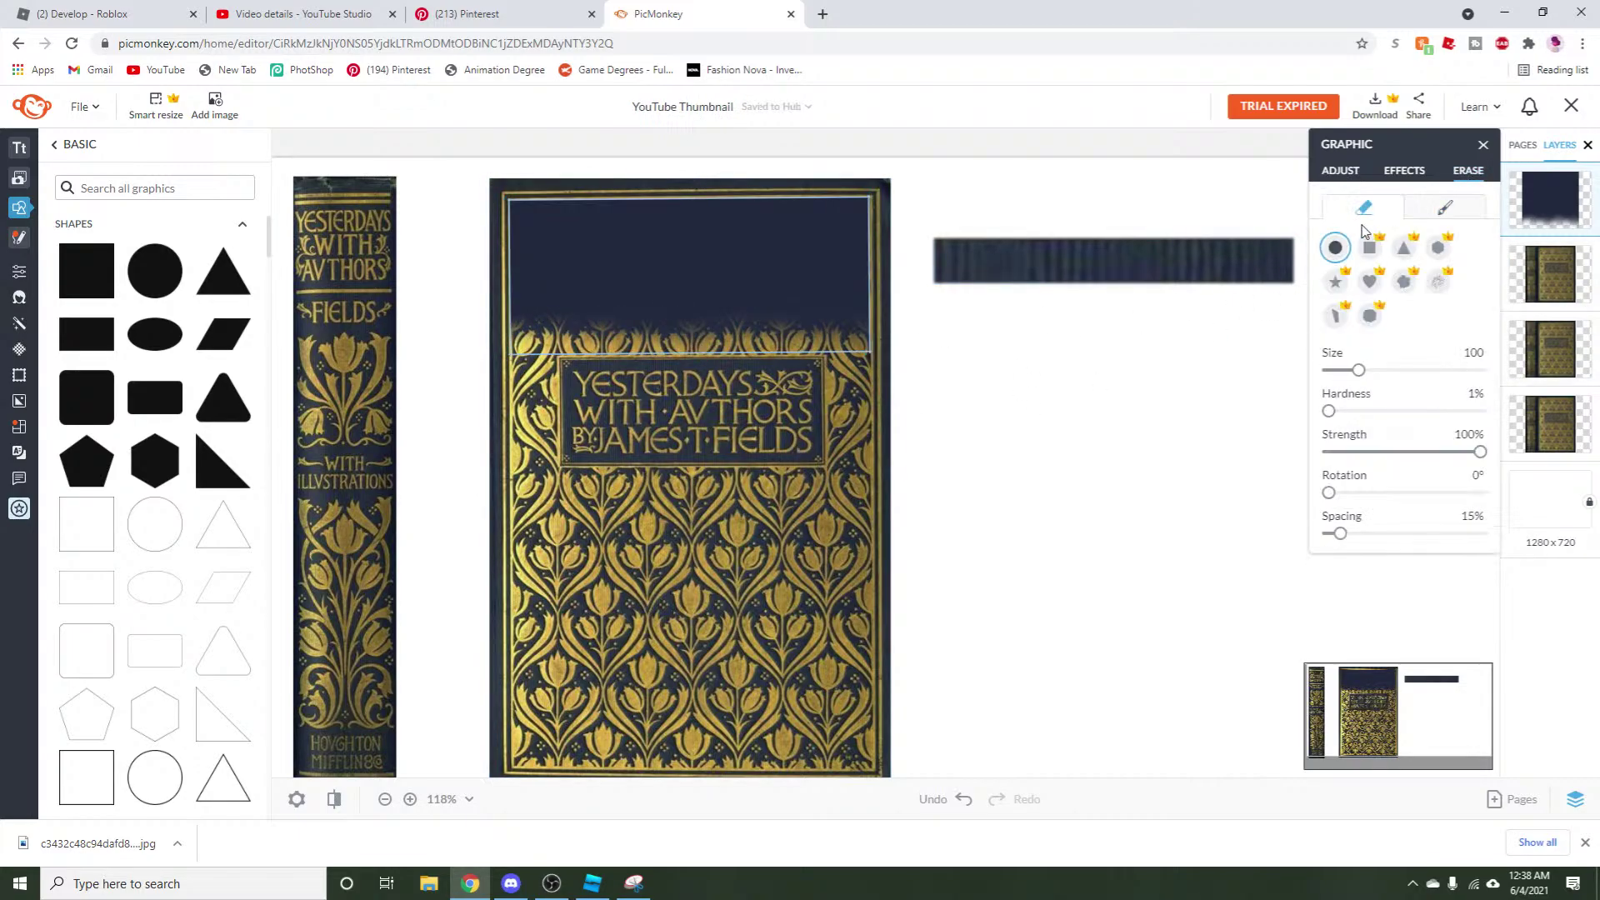
{"action": "left_click", "coordinate": [681, 385]}
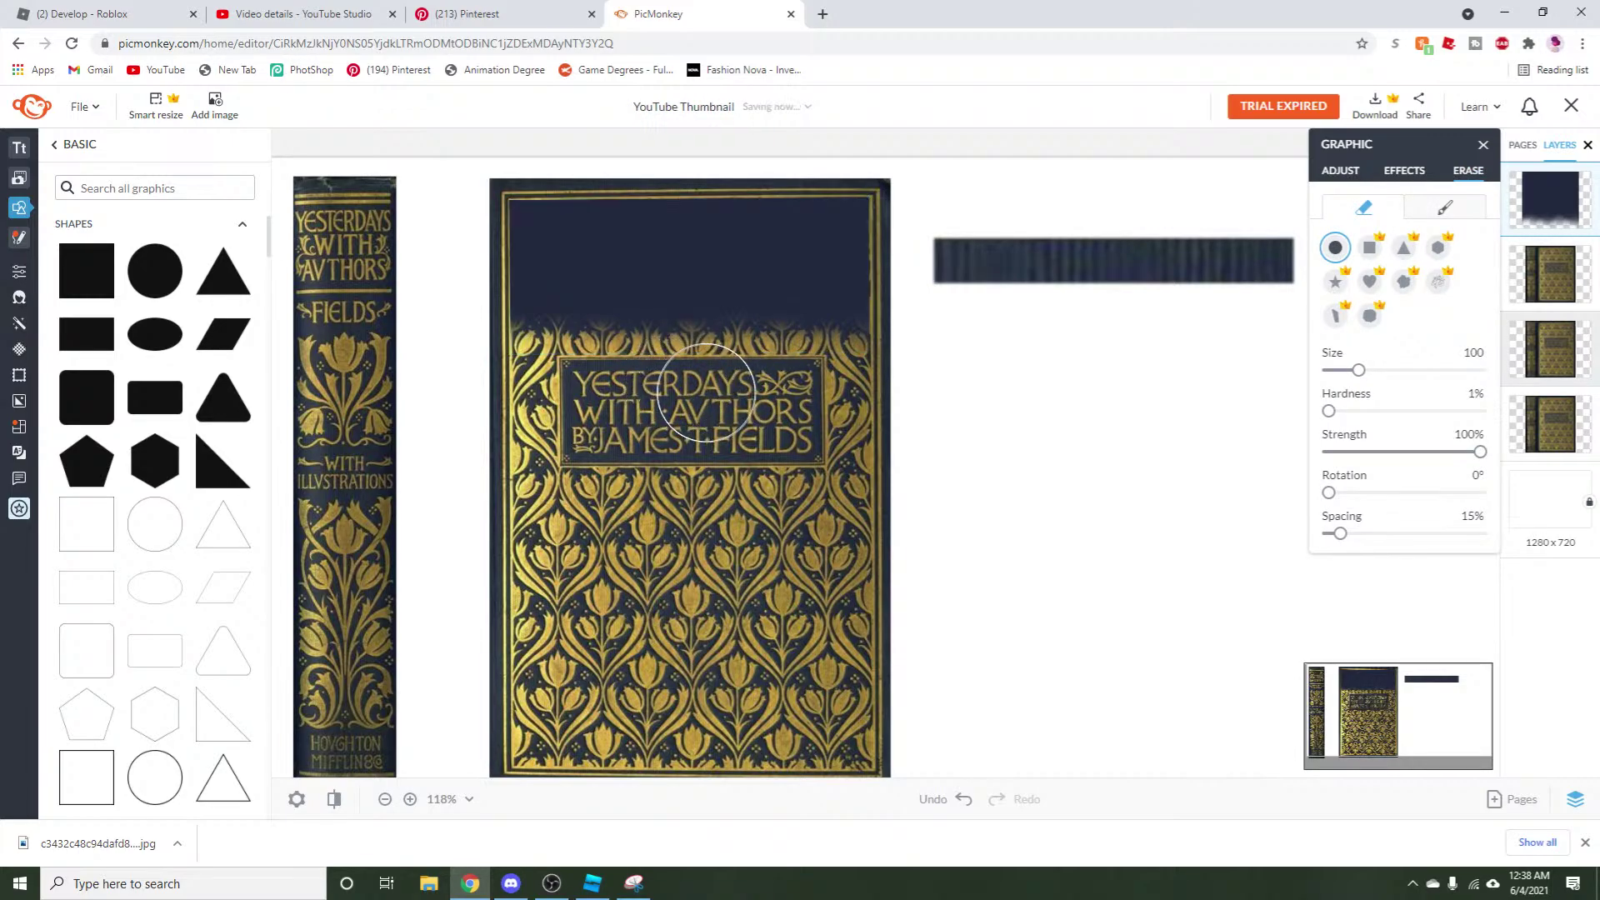
{"action": "left_click_drag", "start_coordinate": [824, 383], "coordinate": [692, 385]}
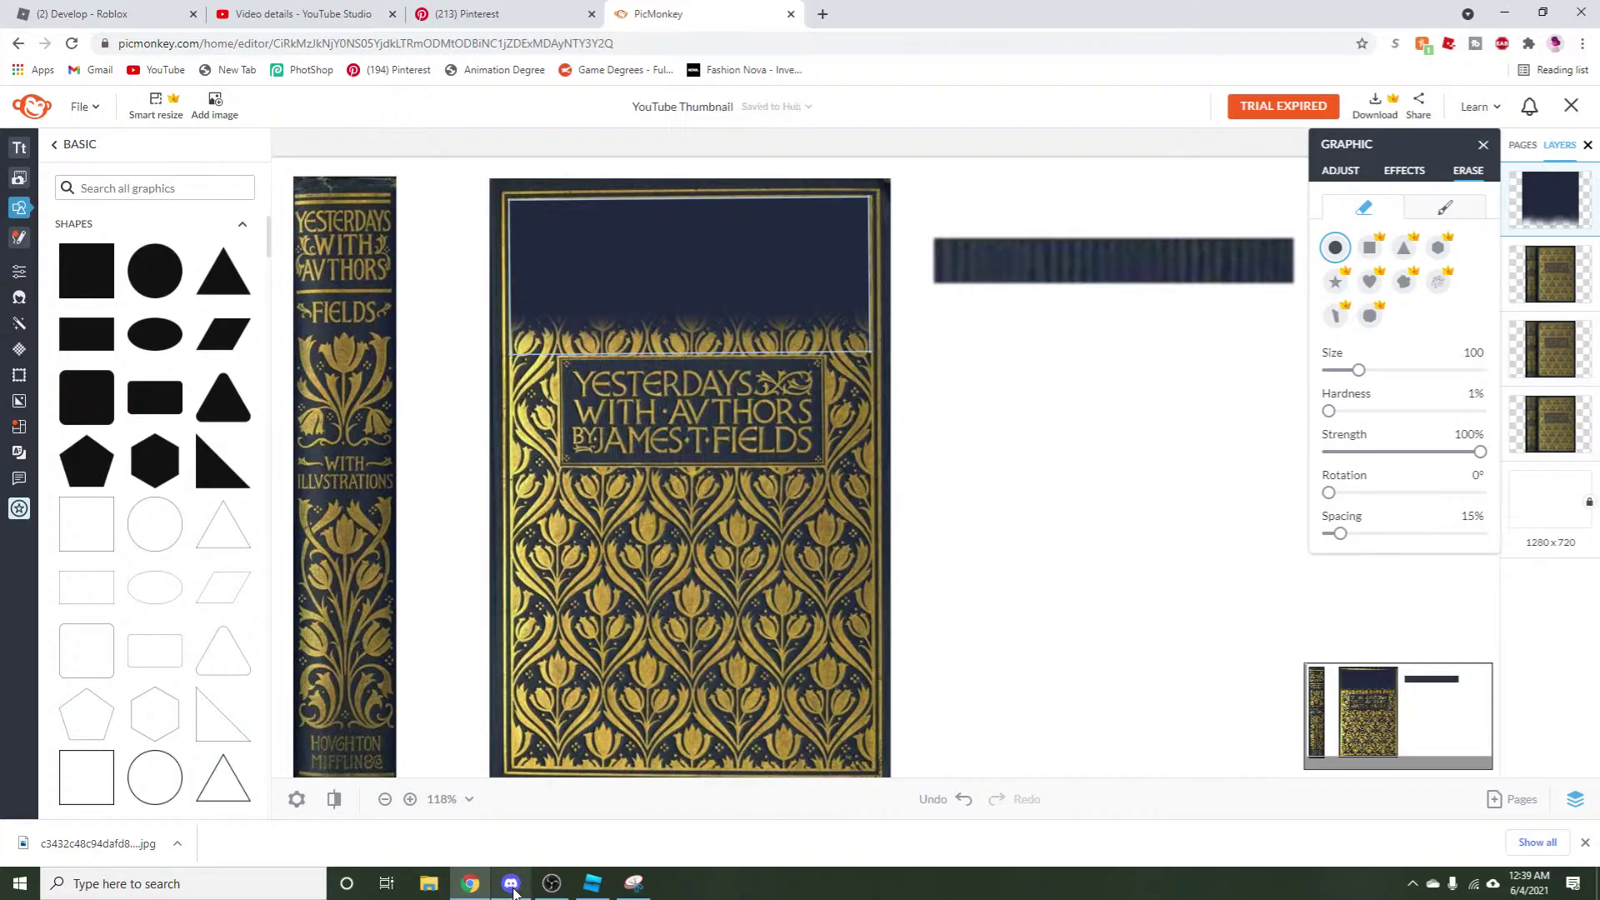
View a Lounge voice member's options in Discord, then return to PicMonkey.
{"action": "left_click", "coordinate": [511, 883]}
{"action": "scroll", "coordinate": [191, 518], "scroll_direction": "down", "scroll_amount": 3}
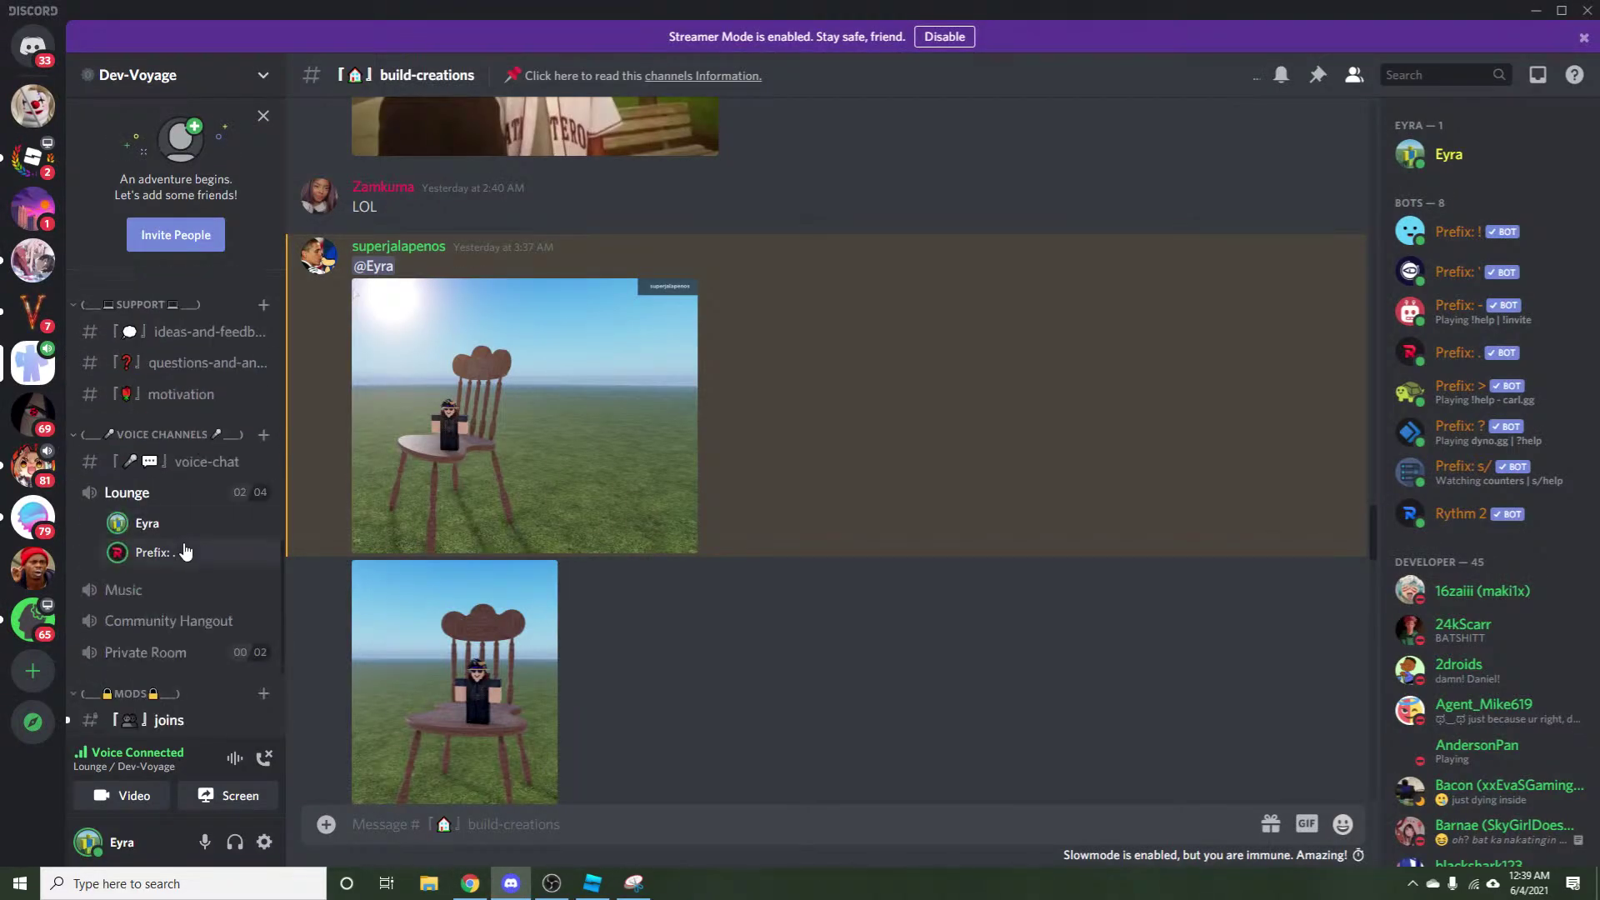
{"action": "right_click", "coordinate": [159, 551]}
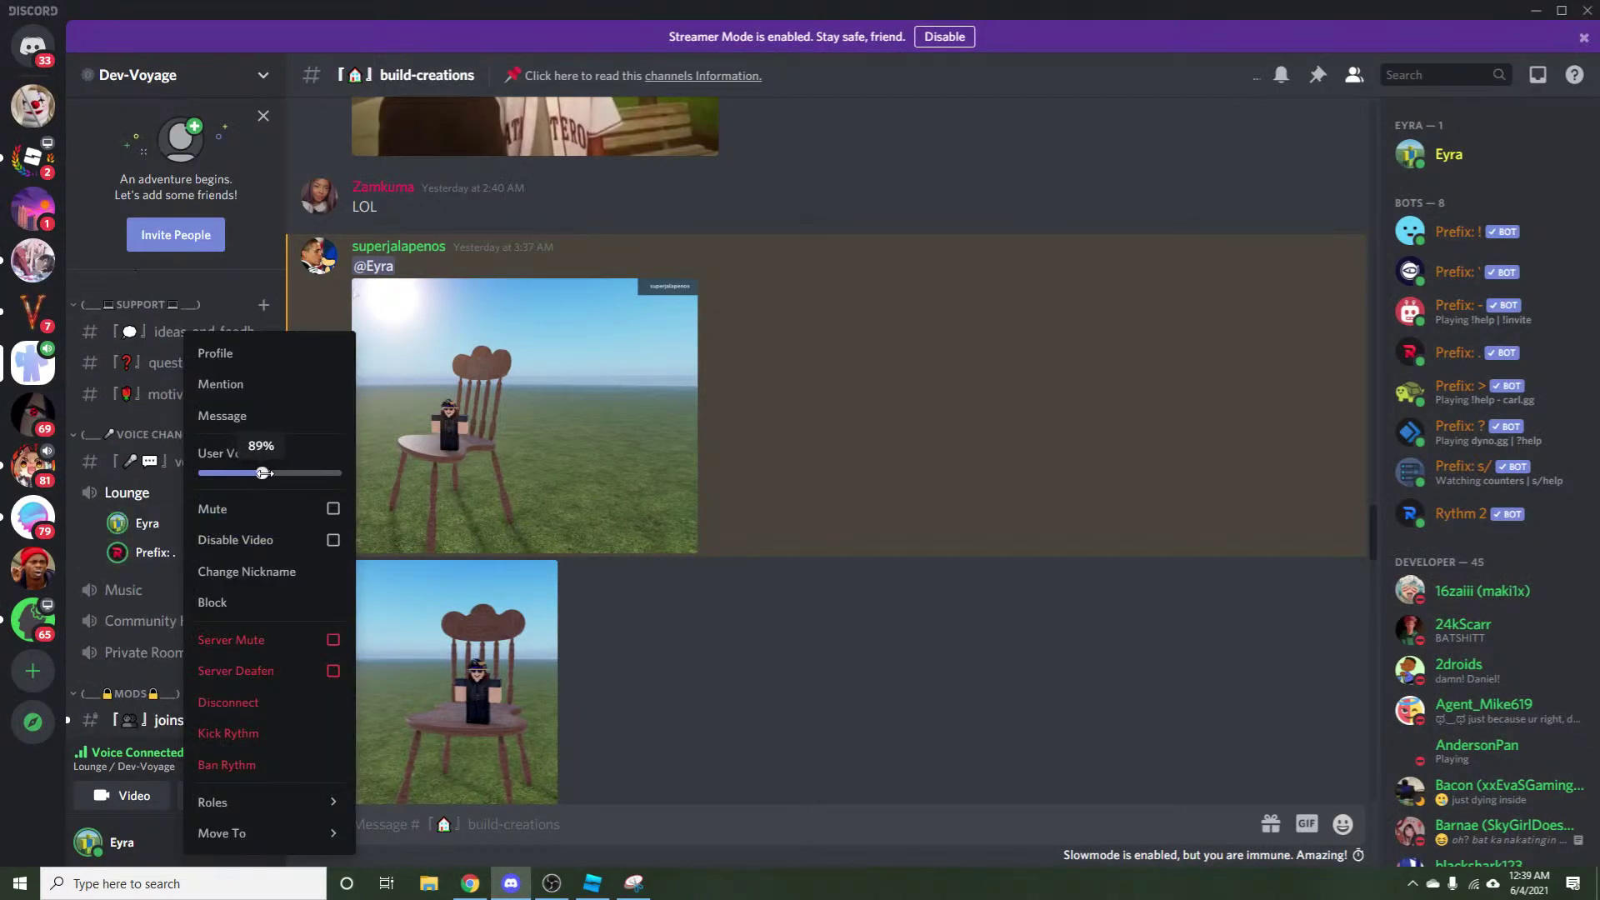
{"action": "left_click", "coordinate": [470, 883]}
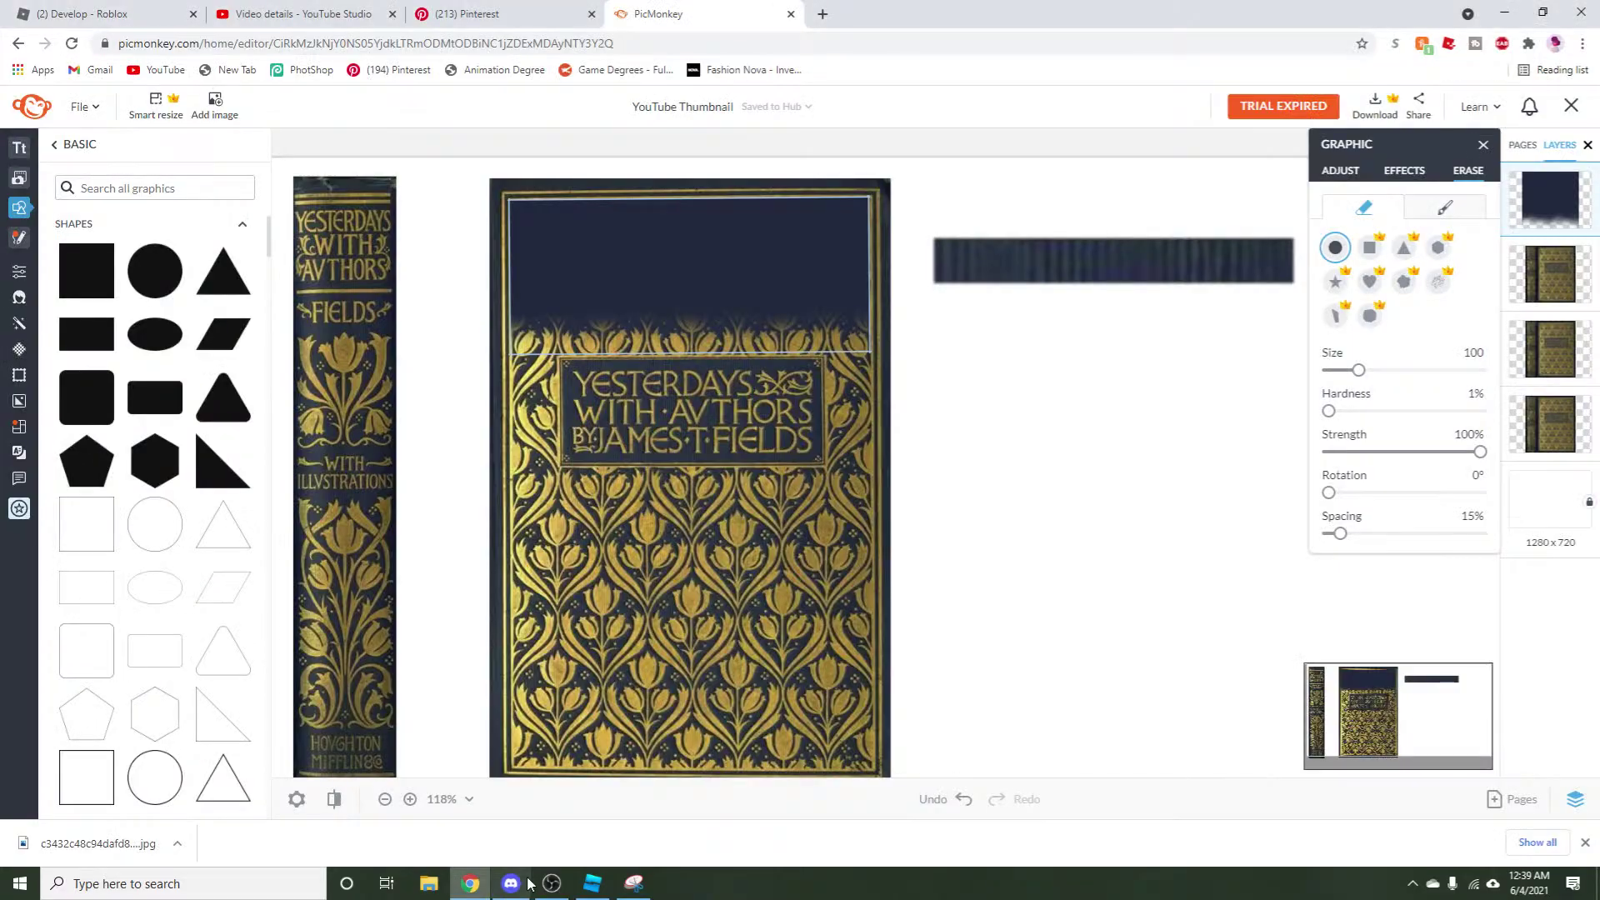
Copy and paste the dark top rectangle.
{"action": "left_click", "coordinate": [1013, 584]}
{"action": "right_click", "coordinate": [666, 258]}
{"action": "left_click", "coordinate": [1155, 531]}
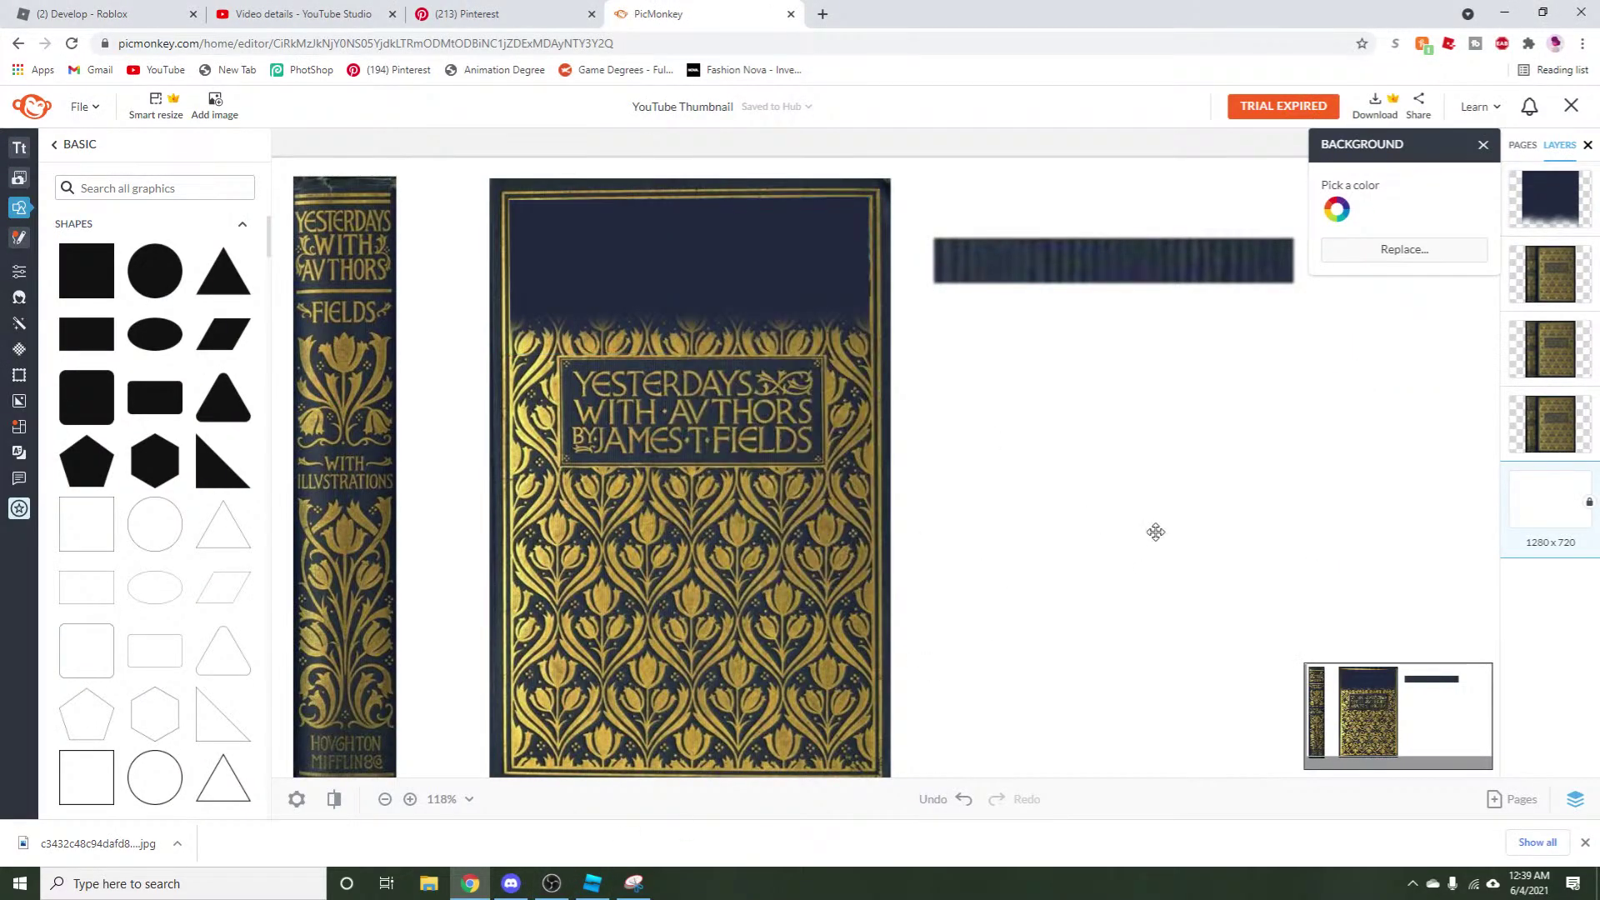
{"action": "left_click", "coordinate": [632, 244]}
{"action": "right_click", "coordinate": [634, 245]}
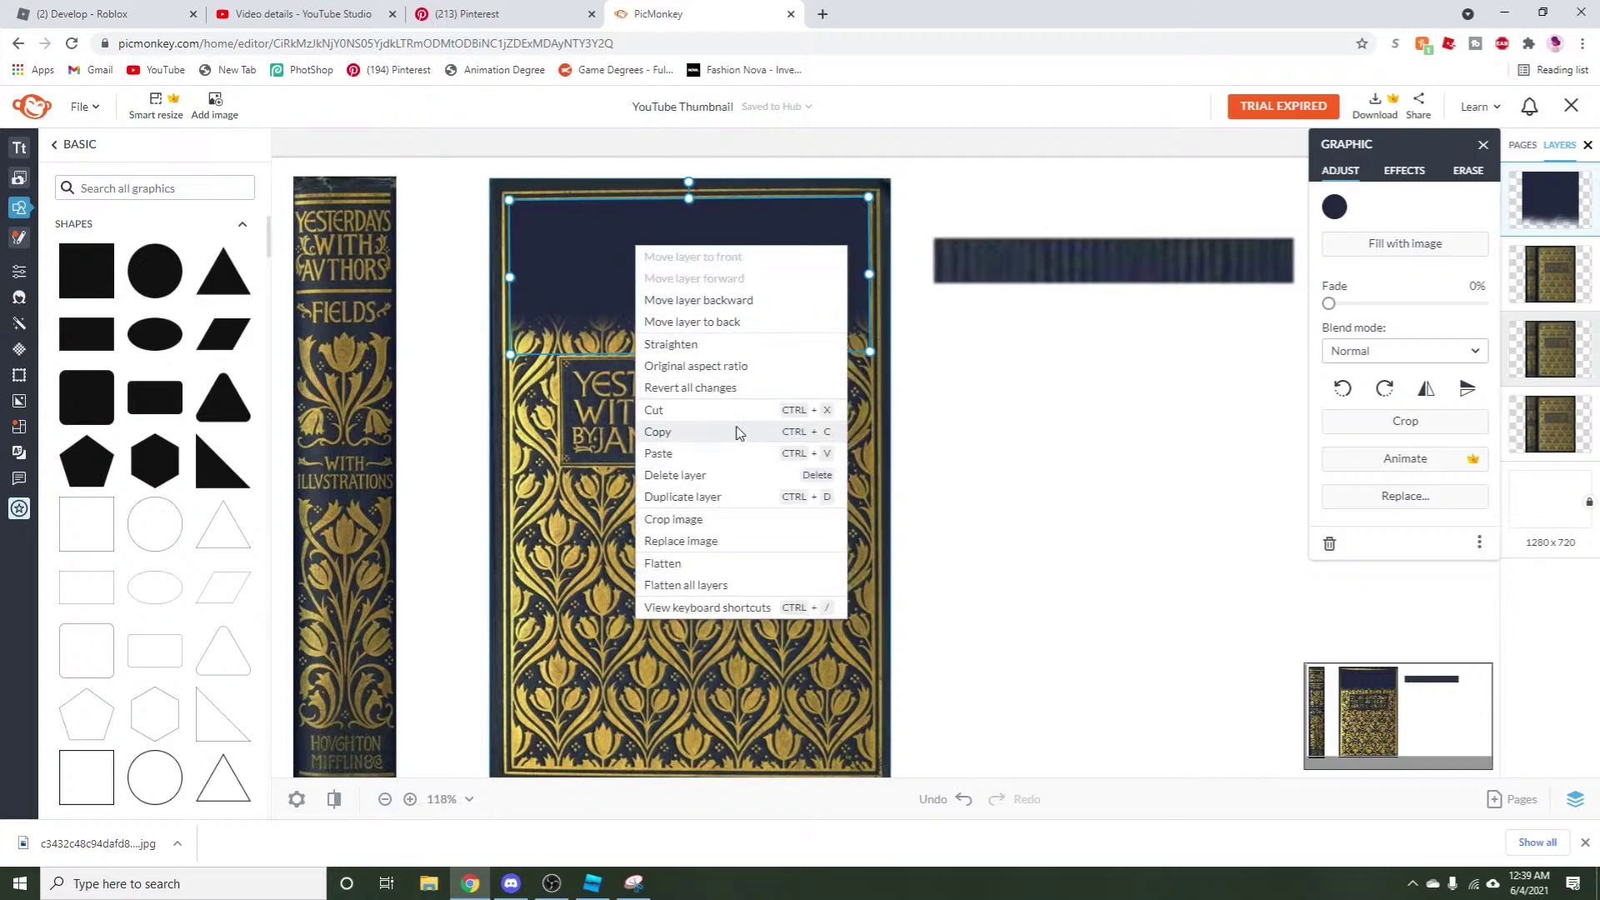
{"action": "left_click", "coordinate": [710, 437]}
{"action": "right_click", "coordinate": [648, 286]}
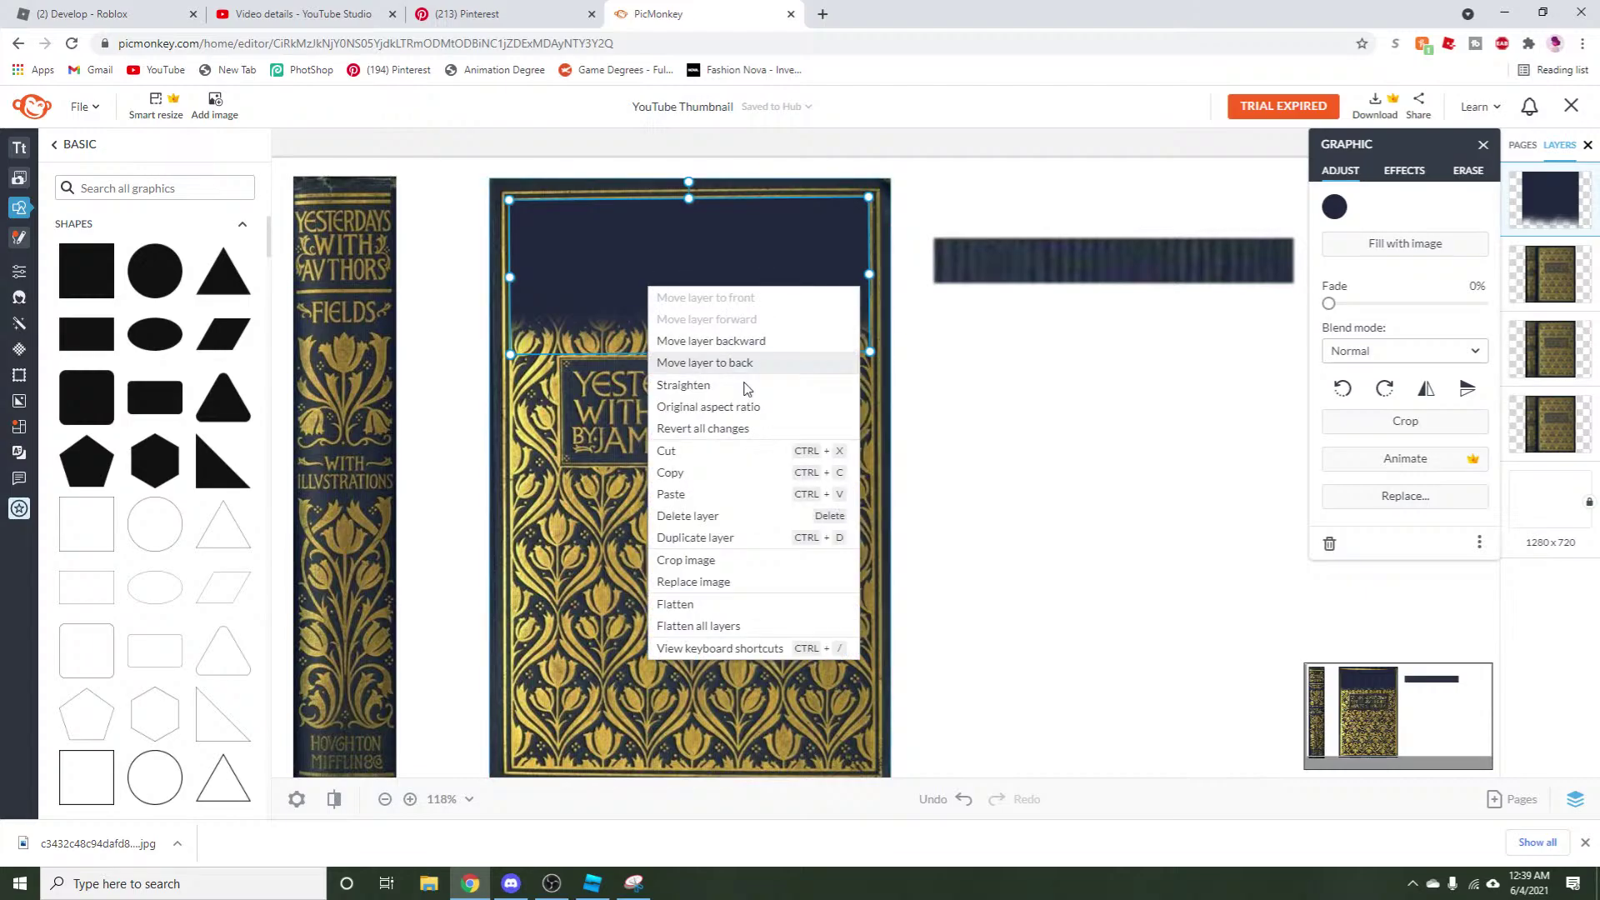
{"action": "left_click", "coordinate": [721, 493]}
Move the copy to the cover's bottom and stretch it up to just below the title.
{"action": "left_click_drag", "start_coordinate": [572, 281], "coordinate": [623, 690]}
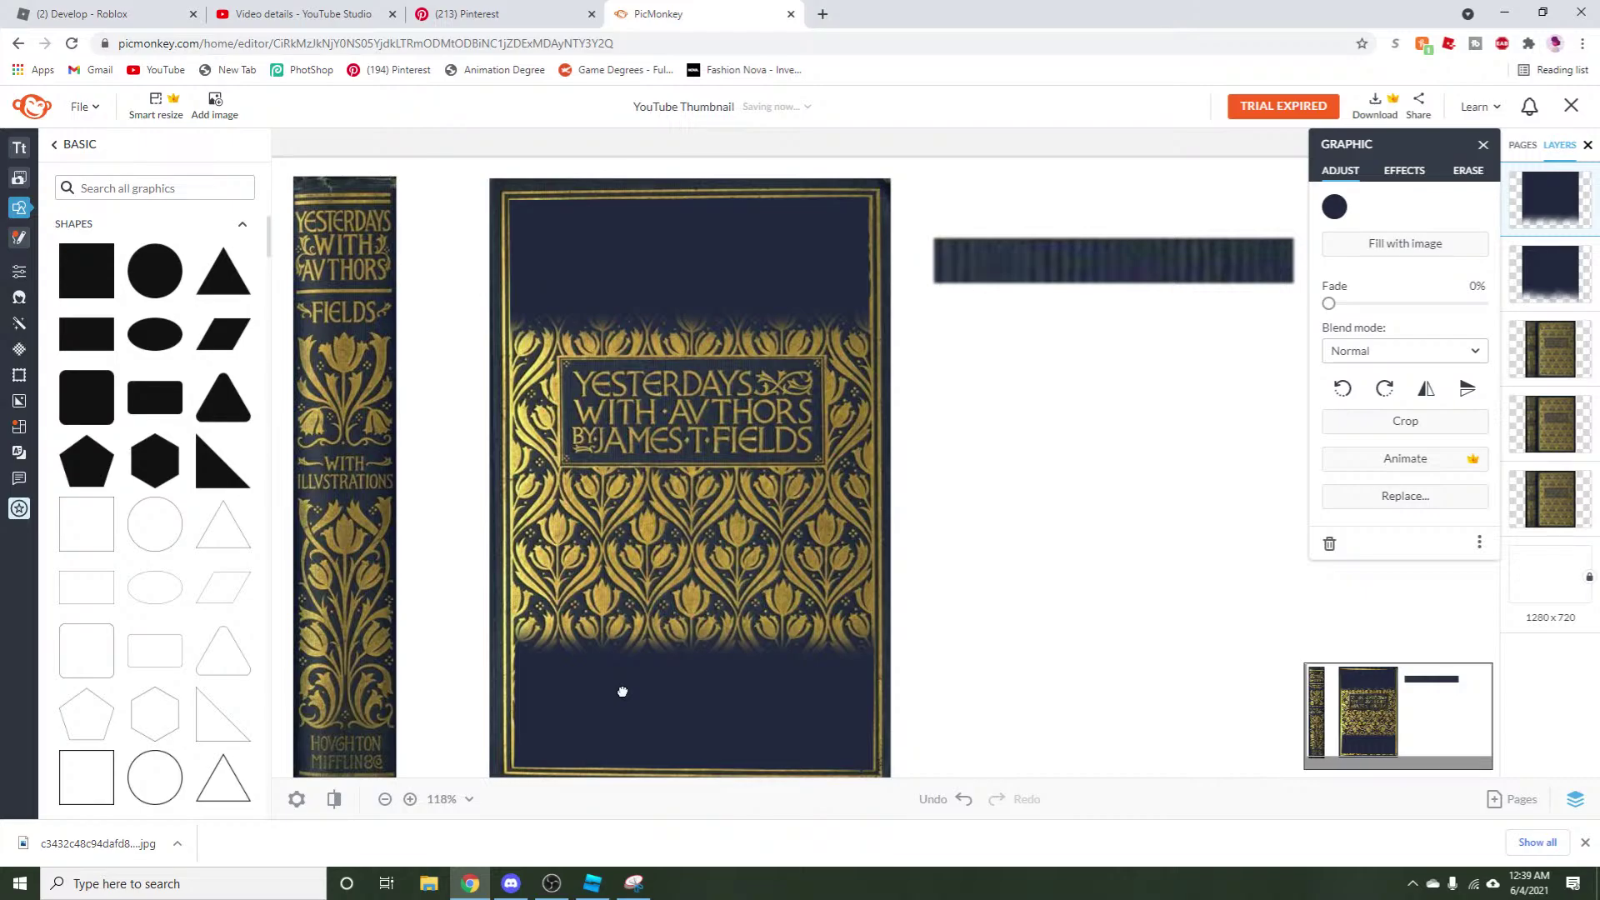
{"action": "left_click_drag", "start_coordinate": [623, 691], "coordinate": [621, 689]}
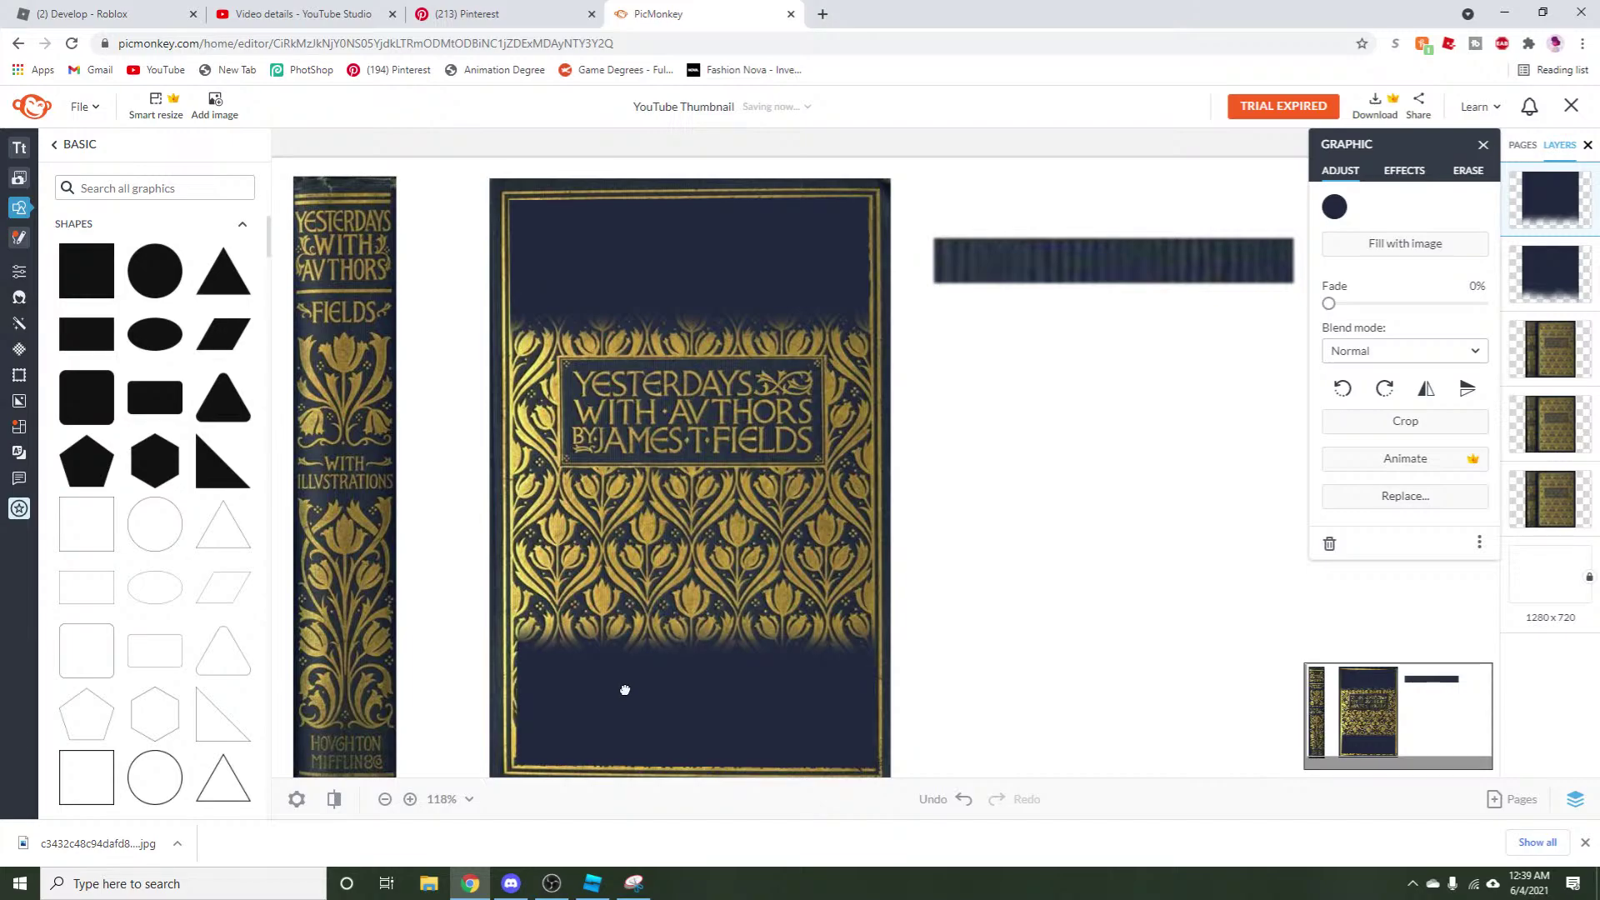
{"action": "left_click_drag", "start_coordinate": [625, 689], "coordinate": [626, 693]}
{"action": "left_click", "coordinate": [632, 725]}
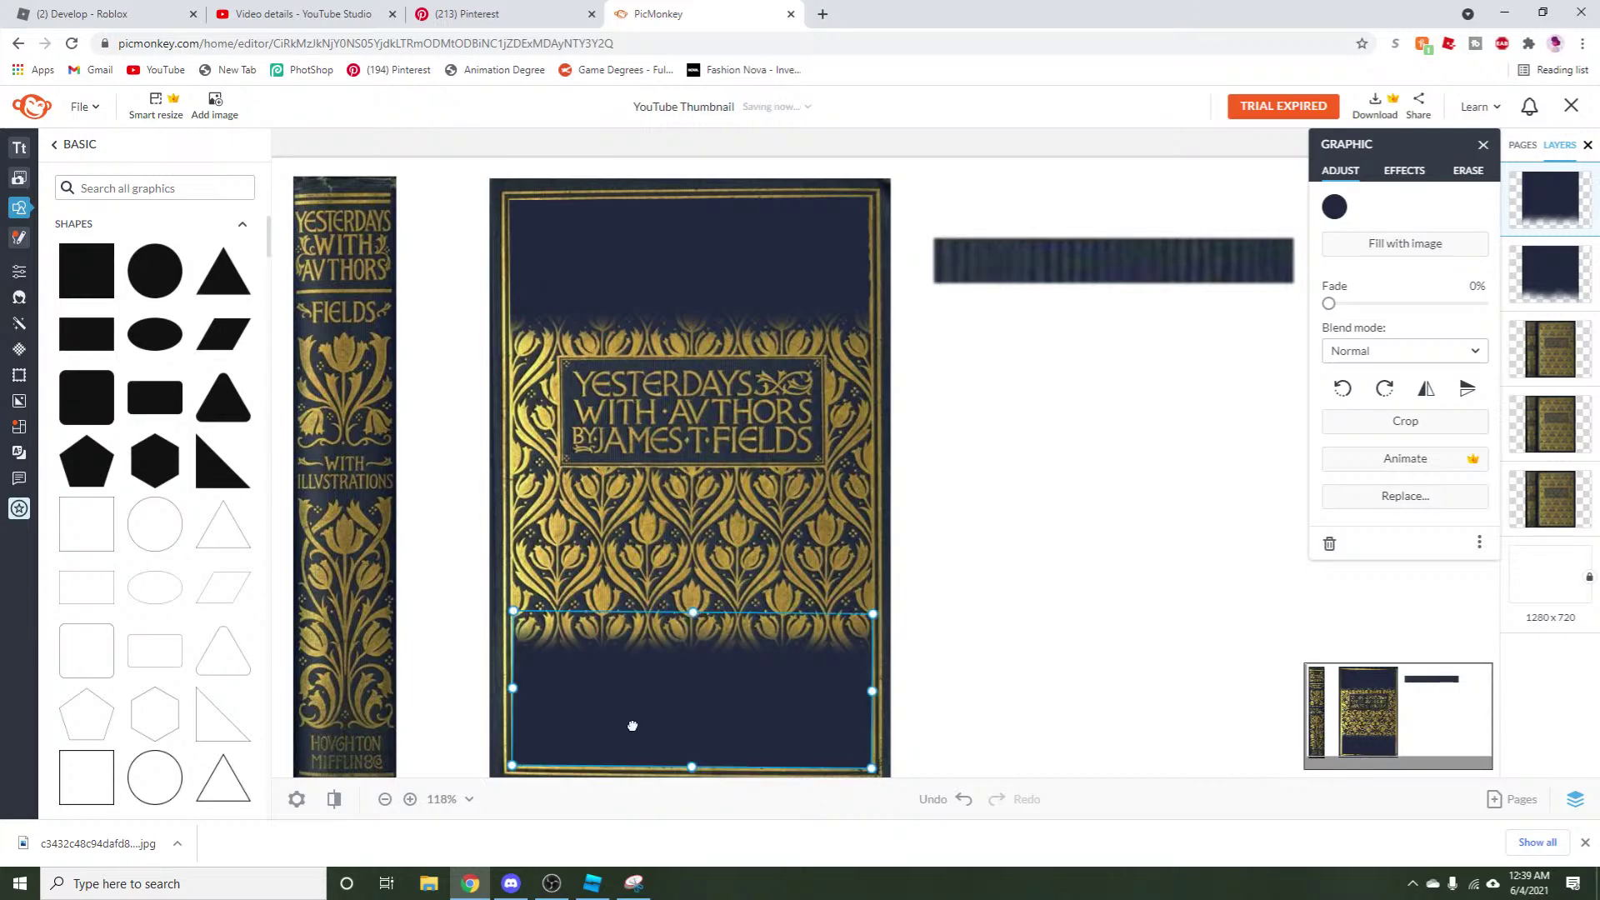
{"action": "left_click_drag", "start_coordinate": [692, 614], "coordinate": [682, 442]}
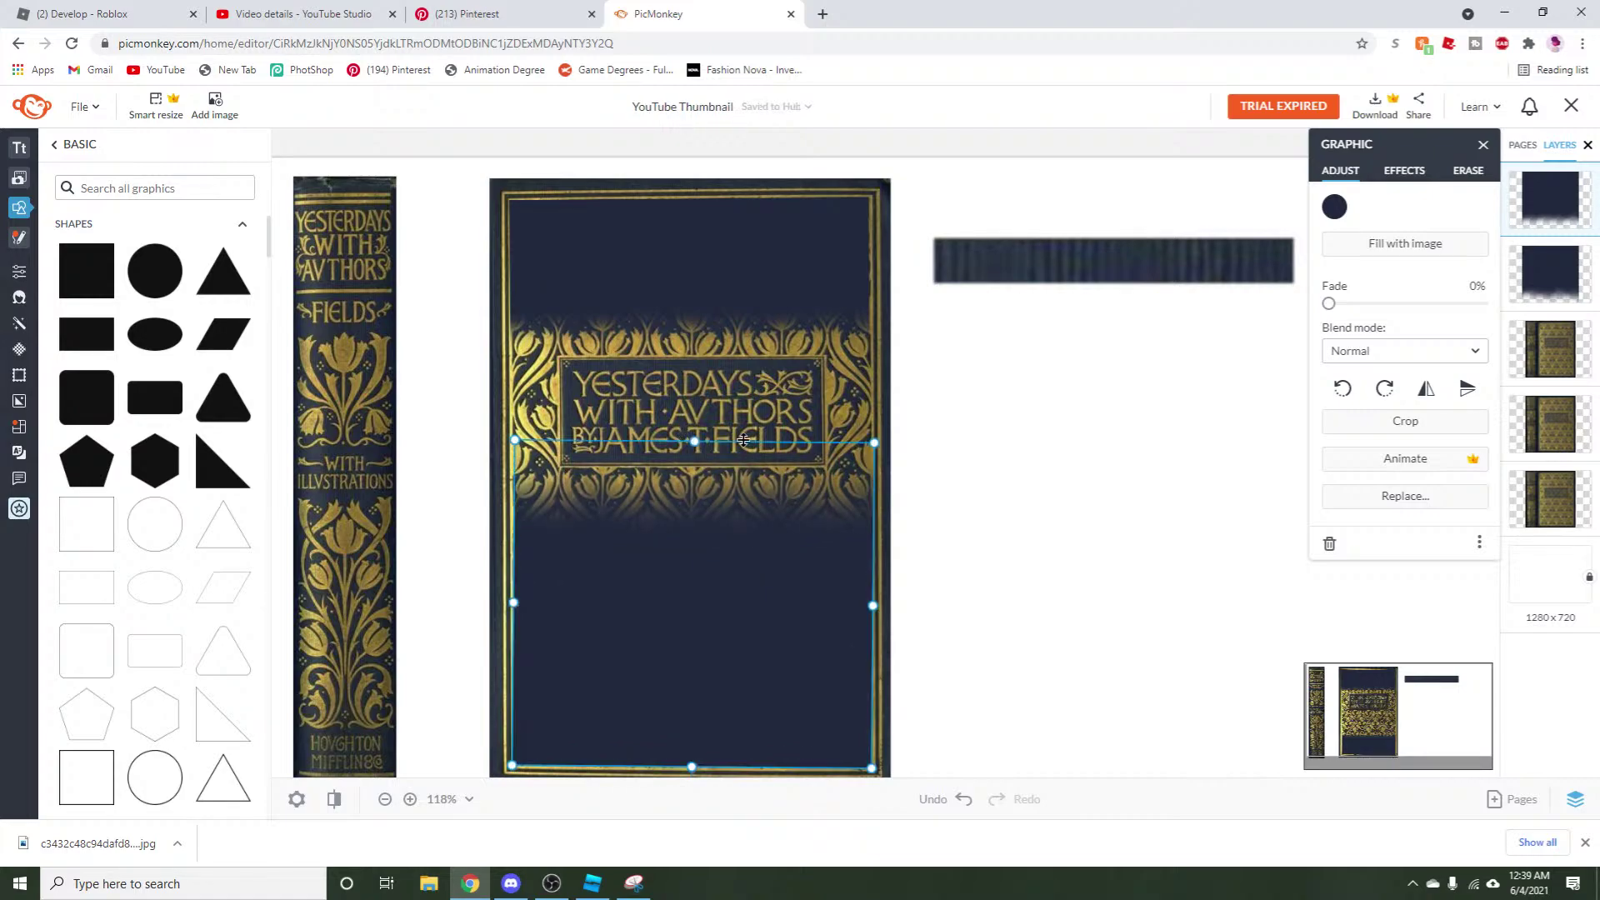
{"action": "left_click", "coordinate": [1466, 171]}
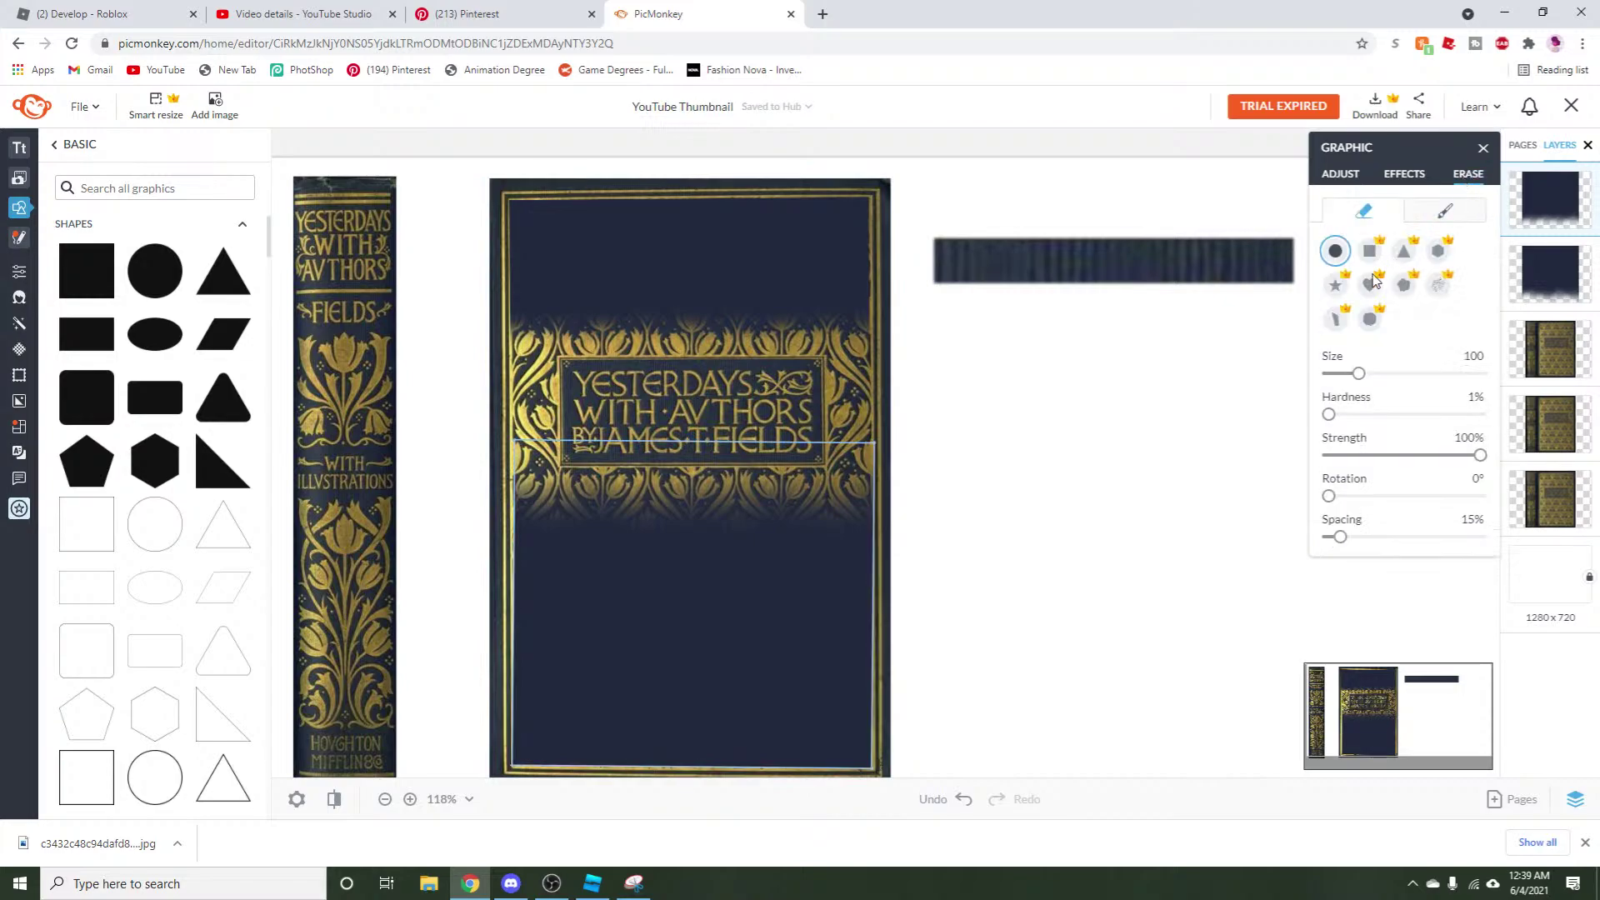
Erase the lower navy overlay across the gold title band with eraser hardness about 46%.
{"action": "left_click_drag", "start_coordinate": [1332, 418], "coordinate": [1435, 425]}
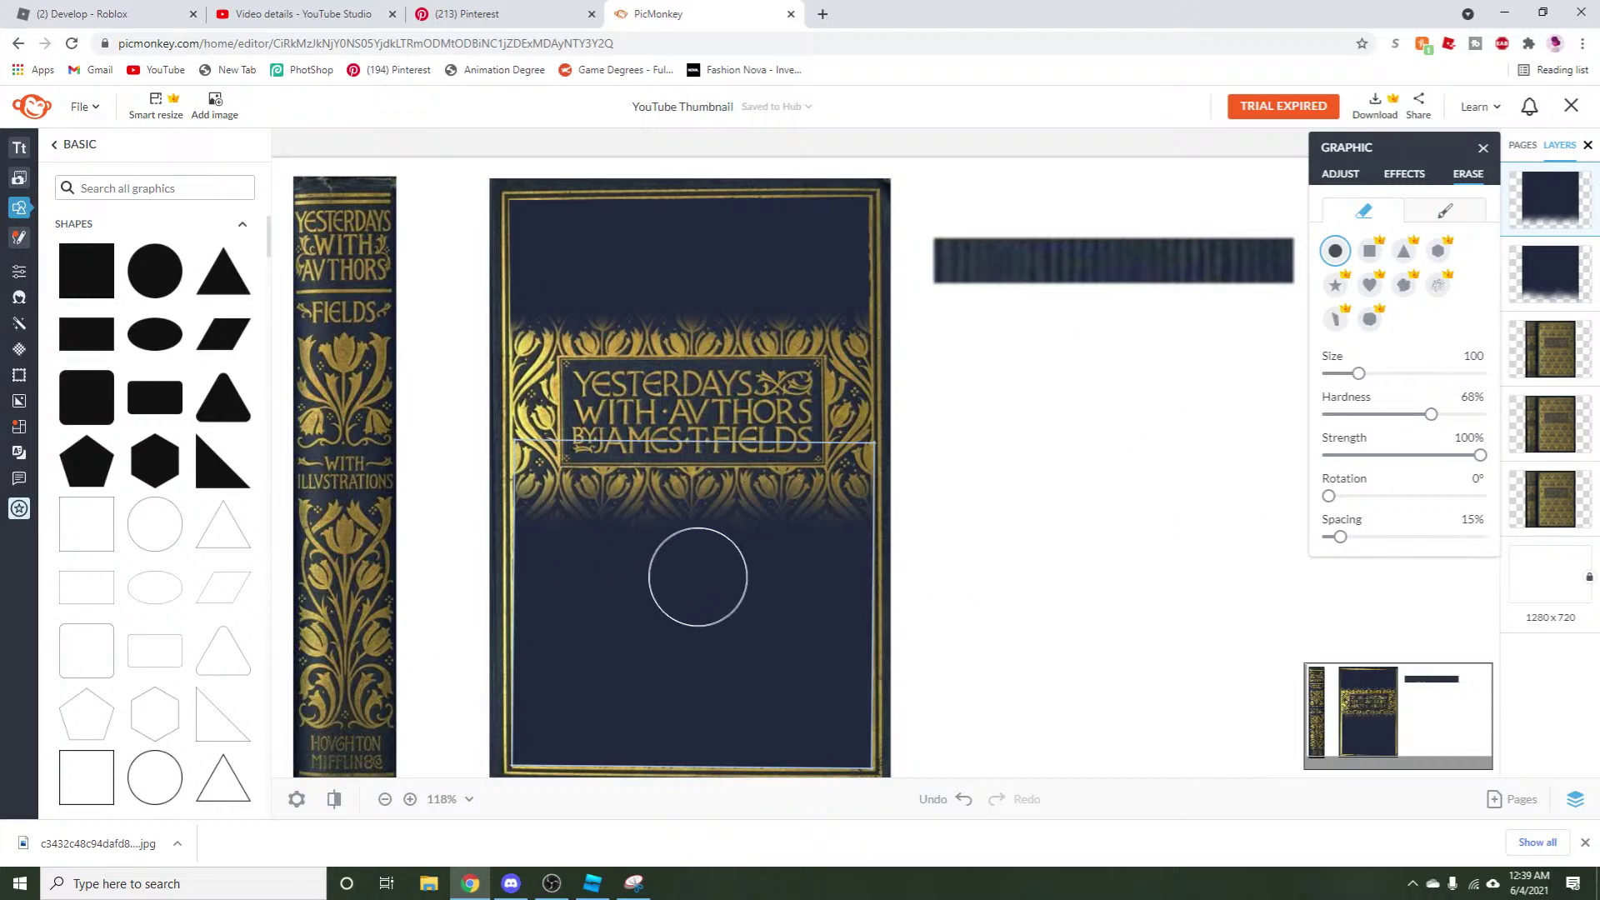
{"action": "left_click_drag", "start_coordinate": [737, 449], "coordinate": [802, 448]}
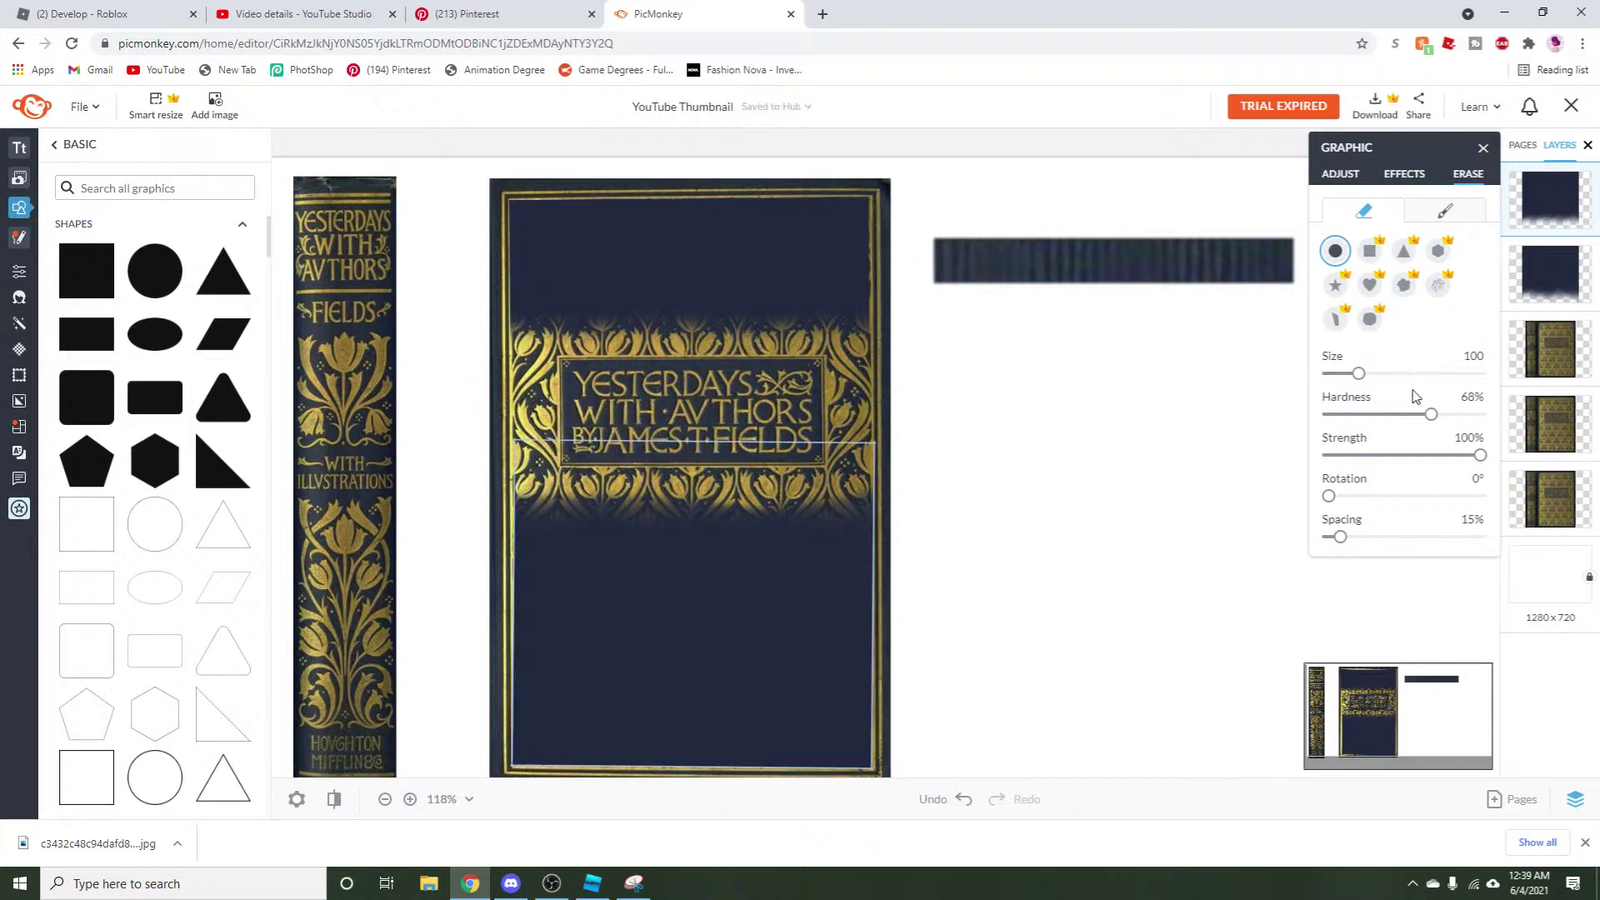
{"action": "left_click_drag", "start_coordinate": [1431, 423], "coordinate": [1398, 425]}
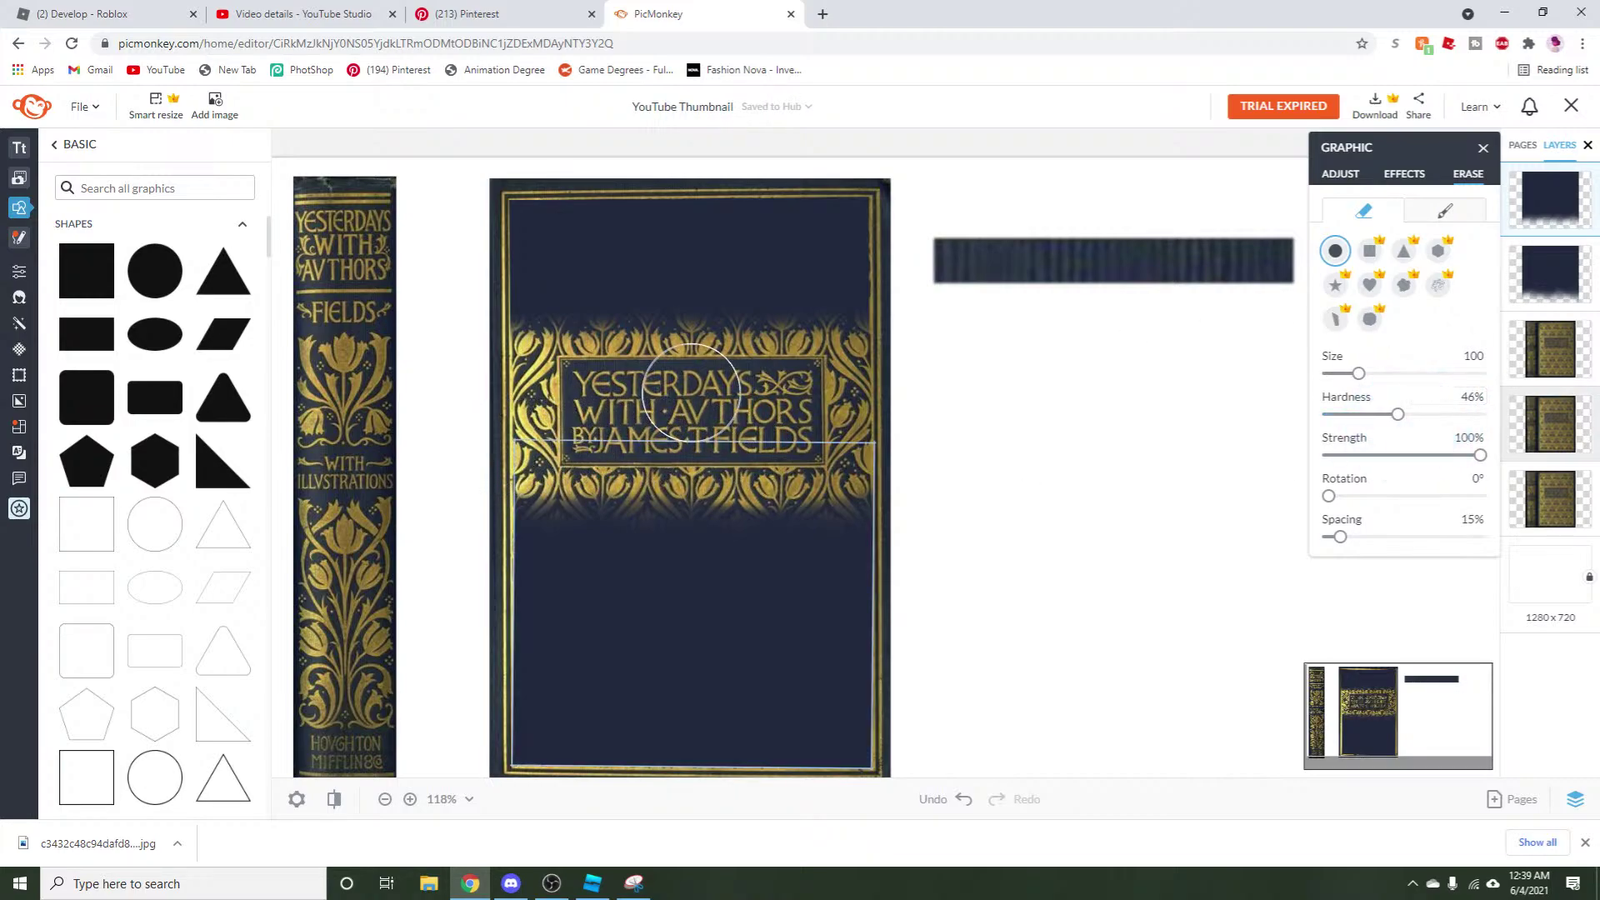
{"action": "left_click_drag", "start_coordinate": [535, 431], "coordinate": [912, 454]}
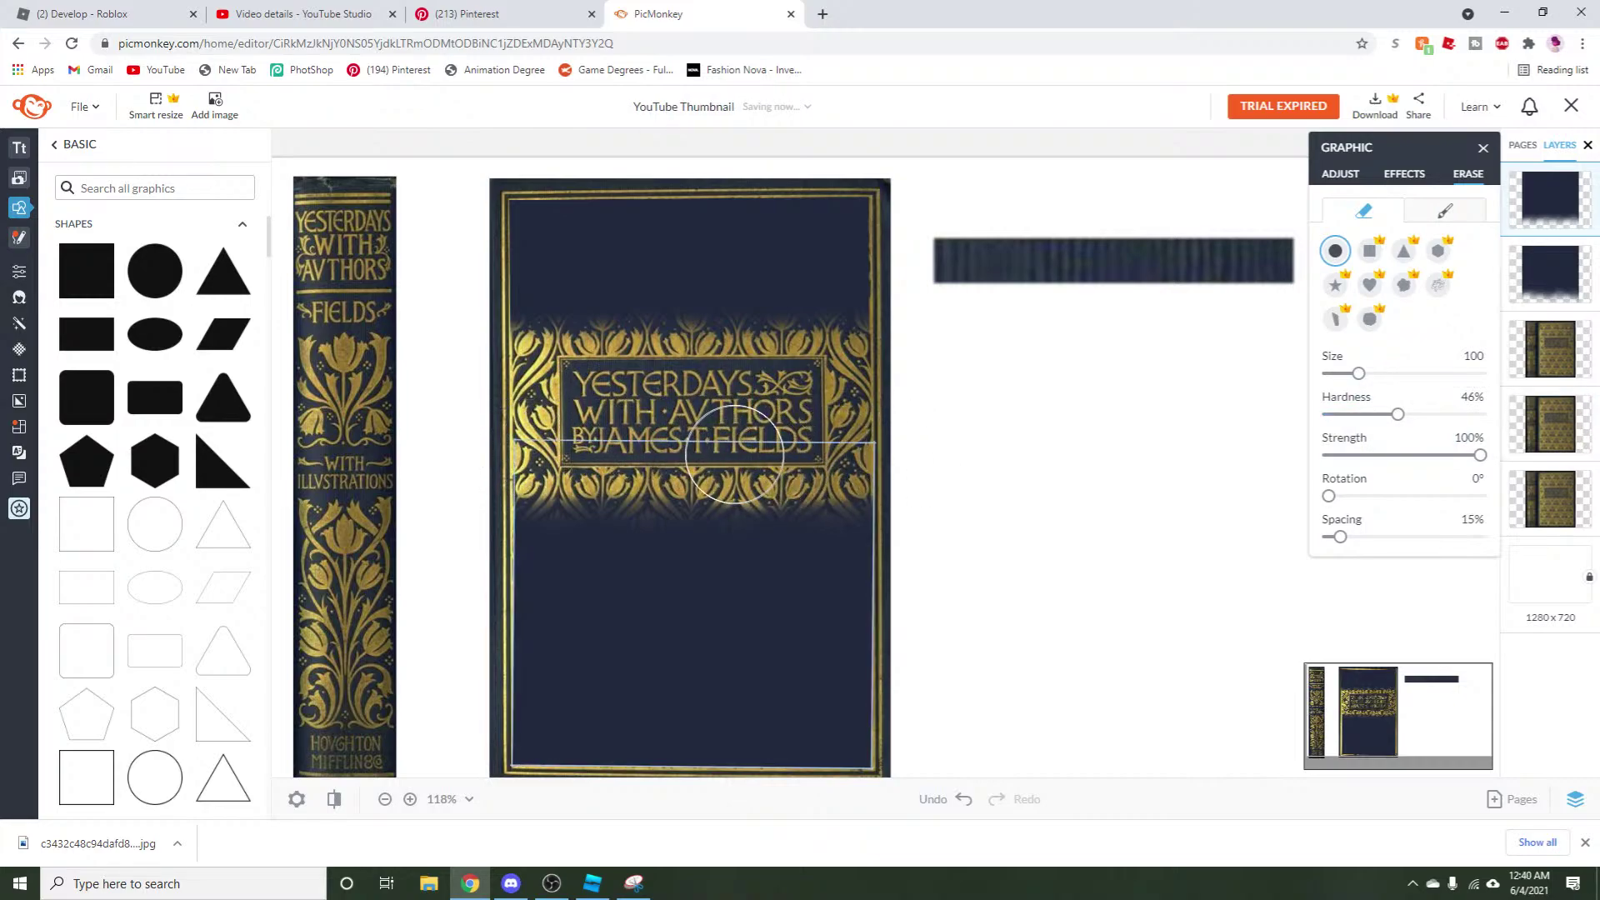
{"action": "mouse_move", "coordinate": [731, 447]}
{"action": "left_mouse_down"}
{"action": "mouse_move", "coordinate": [526, 456]}
{"action": "mouse_move", "coordinate": [539, 454]}
{"action": "left_mouse_up"}
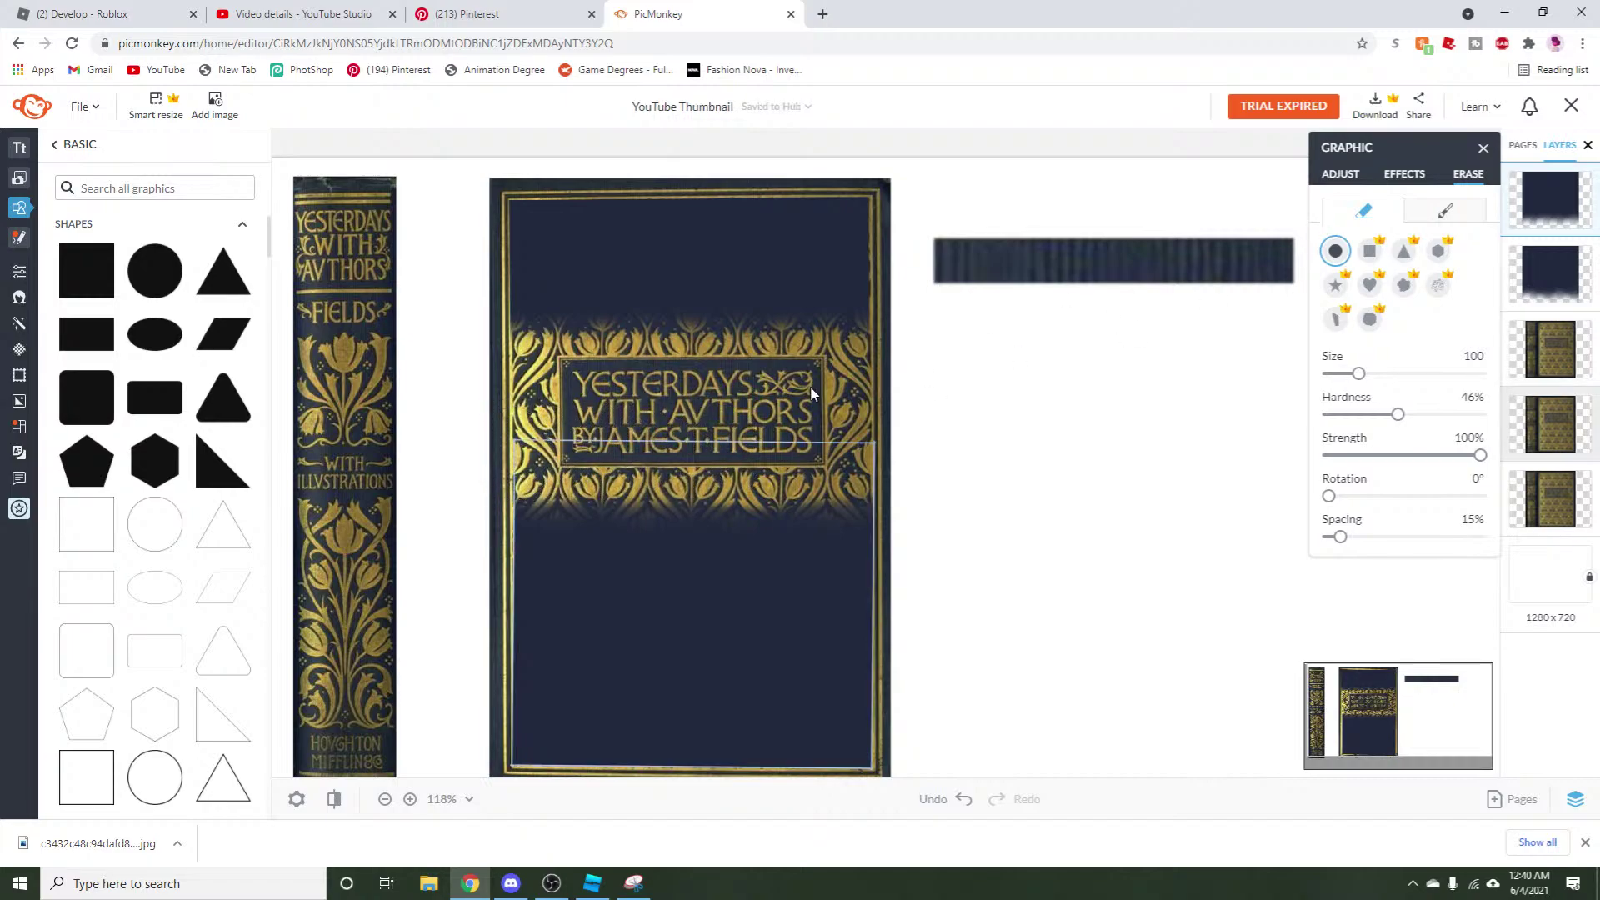
{"action": "left_click_drag", "start_coordinate": [834, 459], "coordinate": [883, 460]}
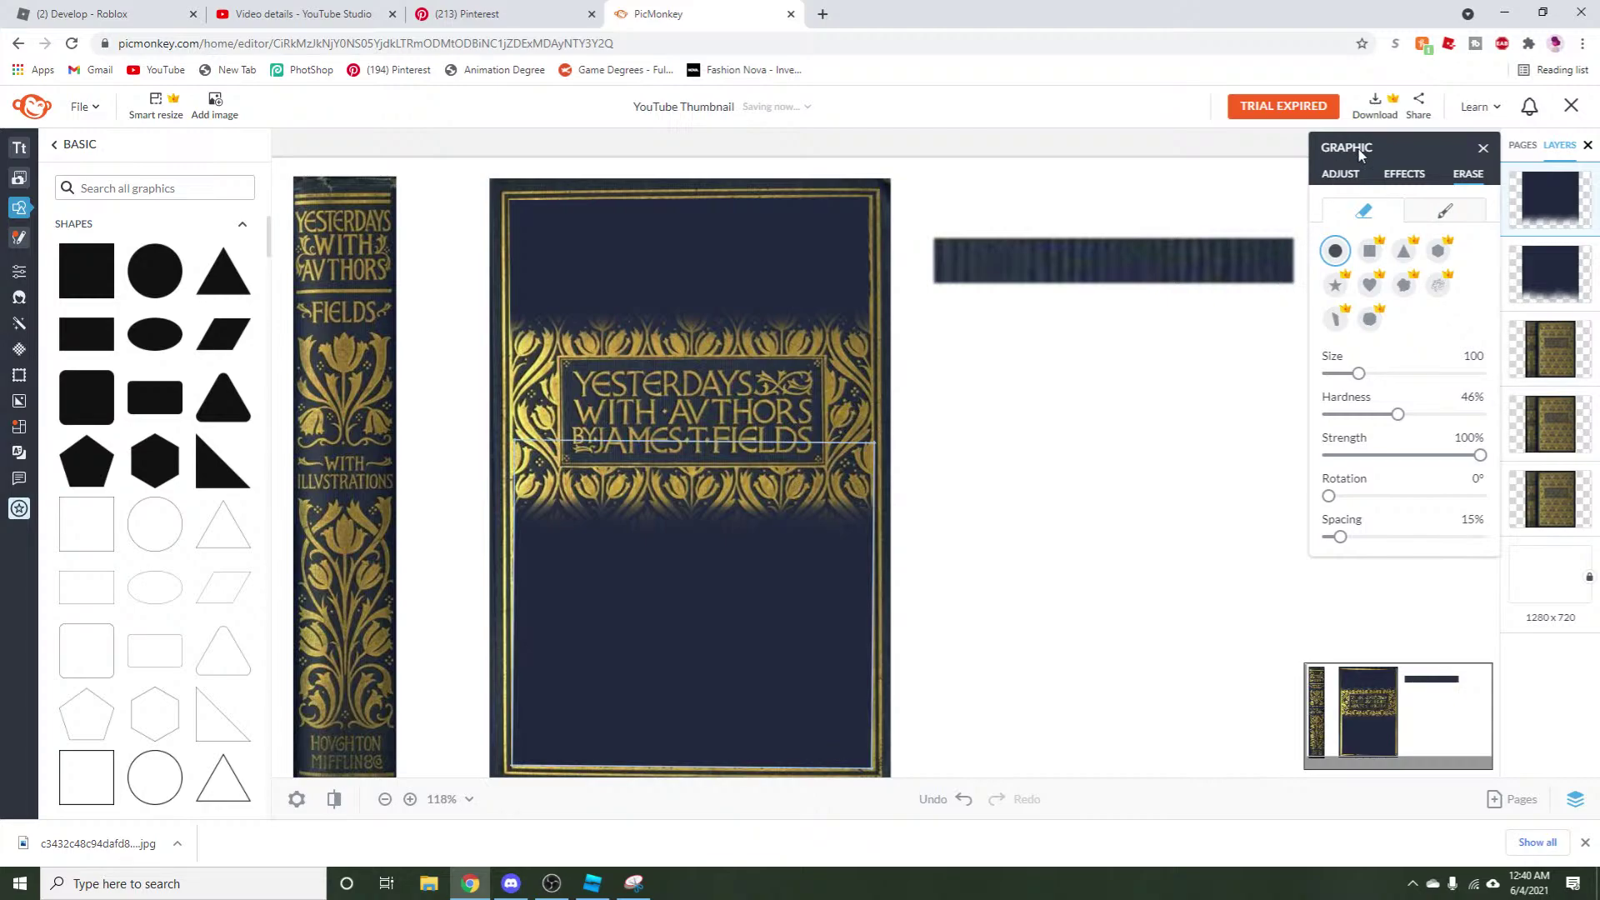
{"action": "left_click", "coordinate": [1339, 182]}
Duplicate the upper dark navy band.
{"action": "left_click", "coordinate": [673, 283]}
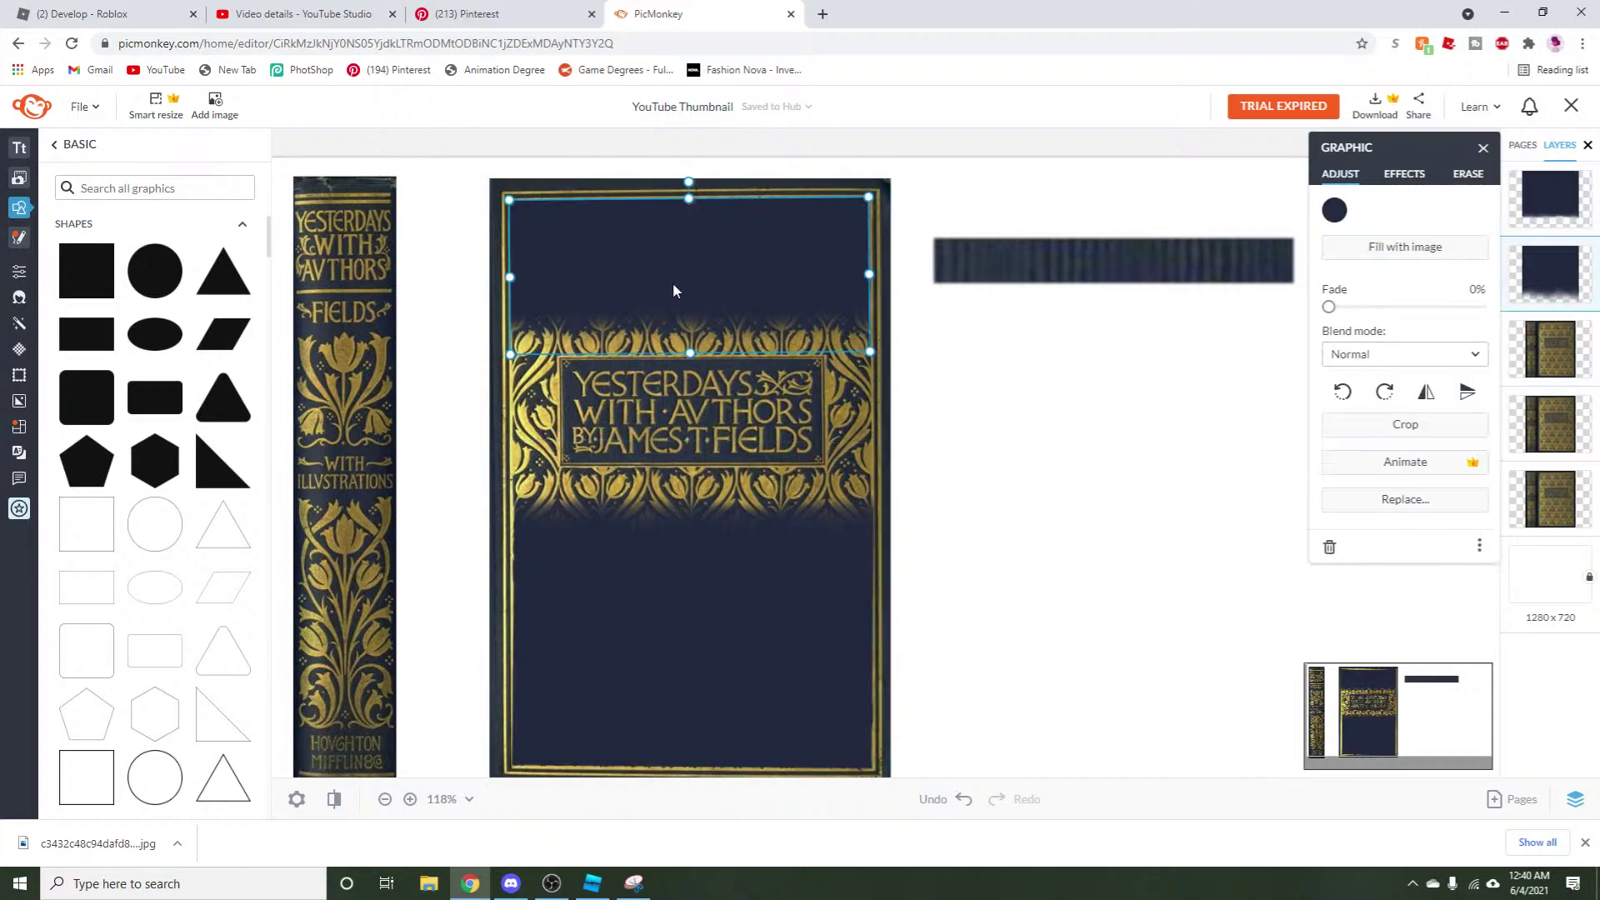
{"action": "right_click", "coordinate": [666, 275]}
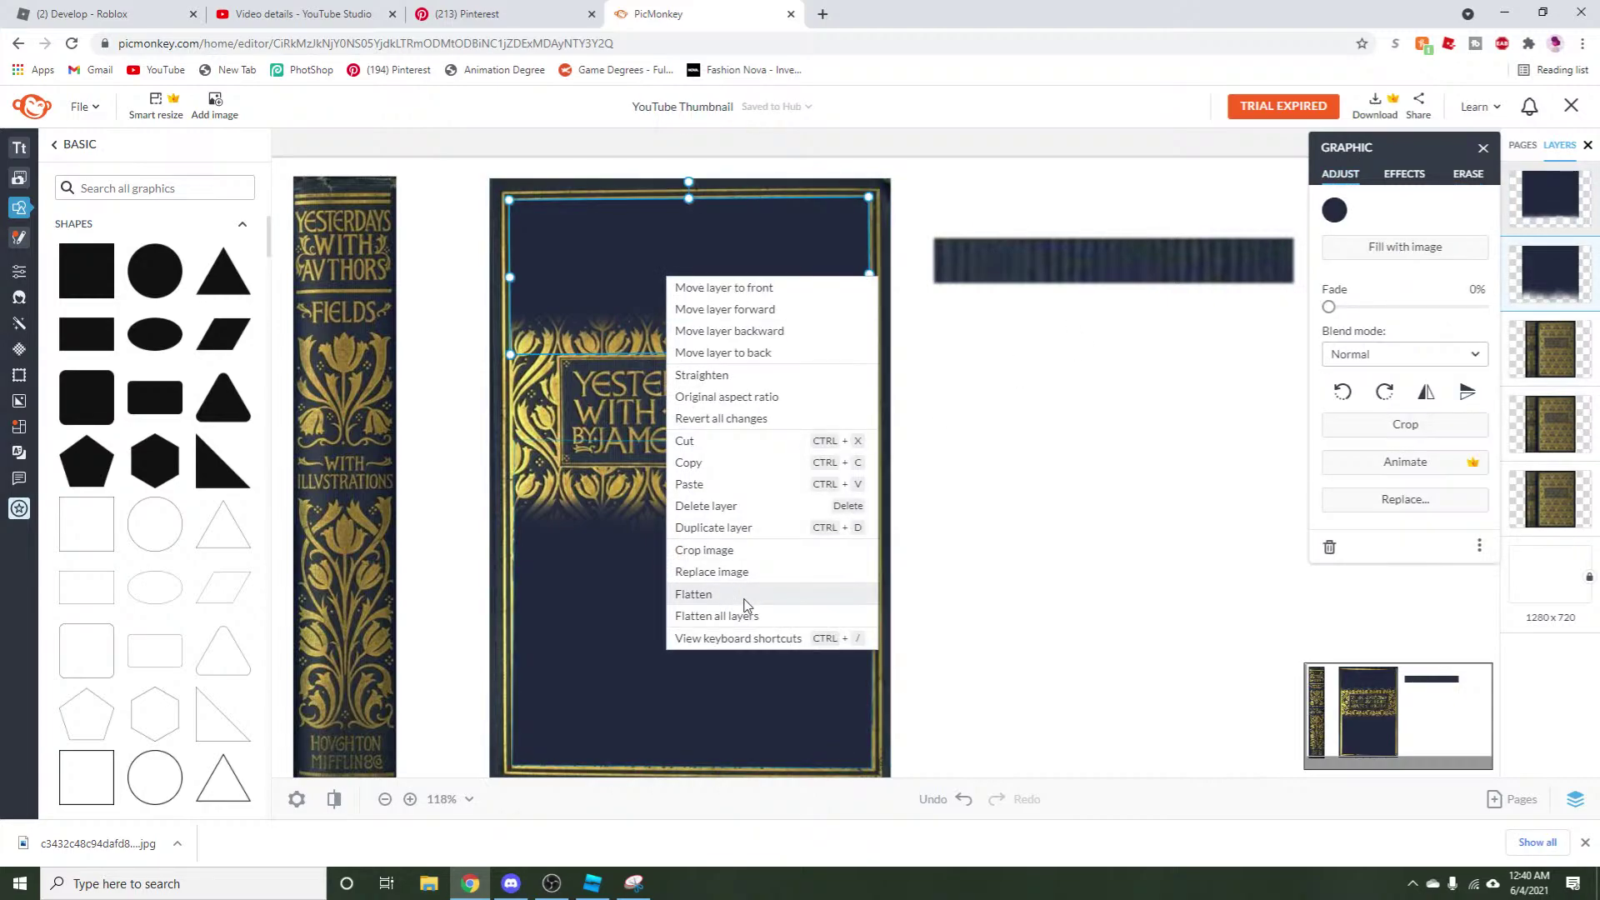
{"action": "left_click", "coordinate": [708, 463]}
{"action": "right_click", "coordinate": [657, 308]}
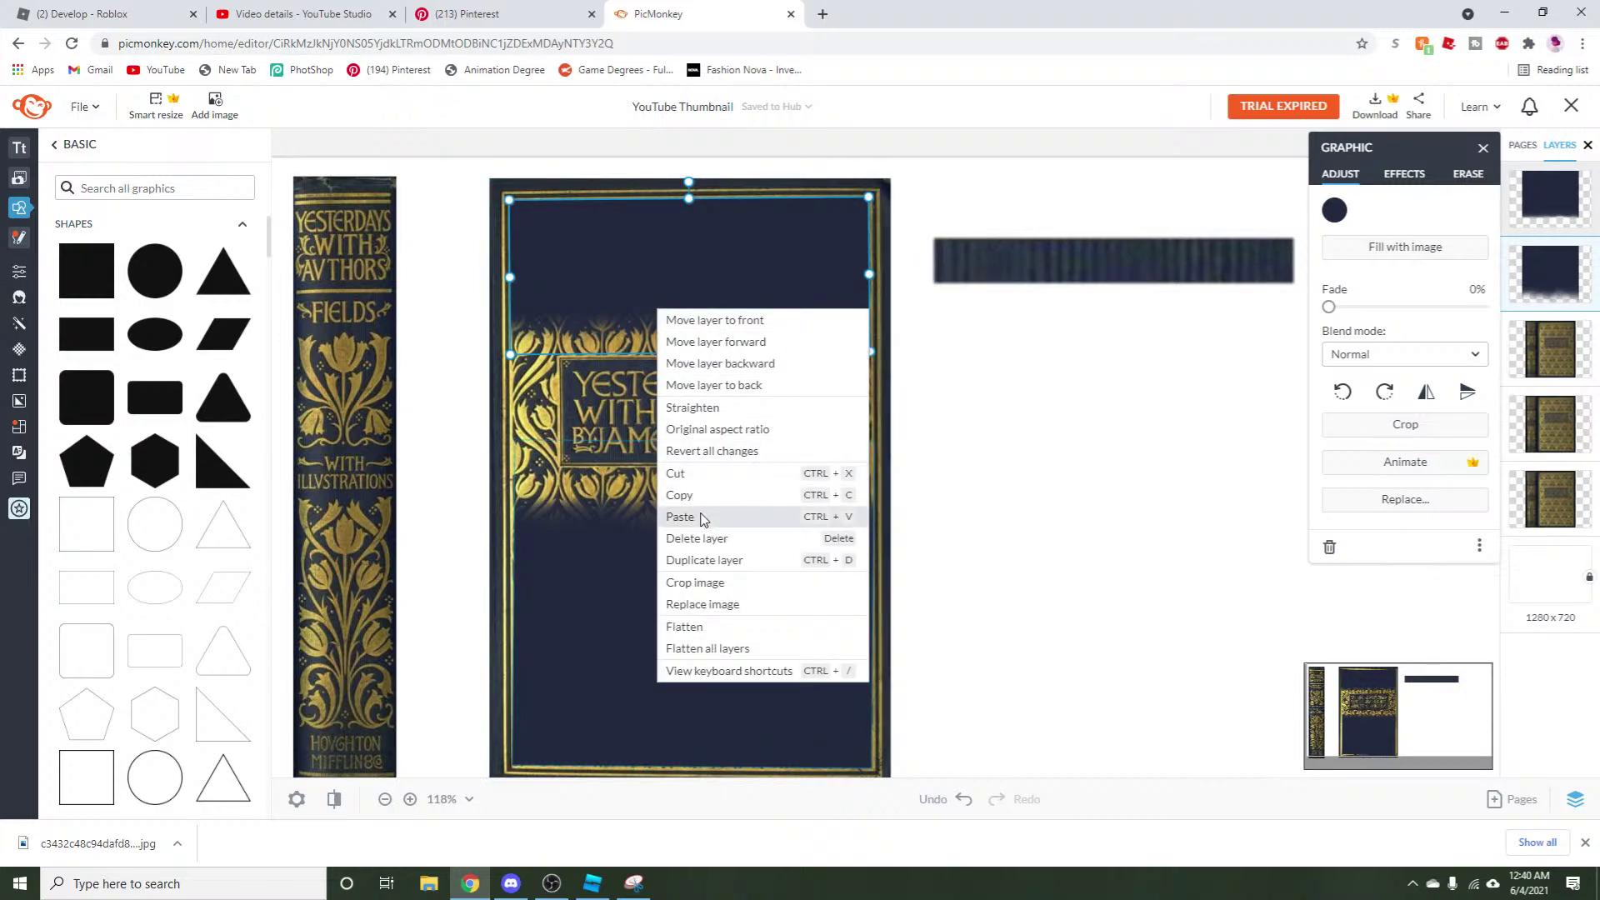
{"action": "left_click", "coordinate": [695, 516]}
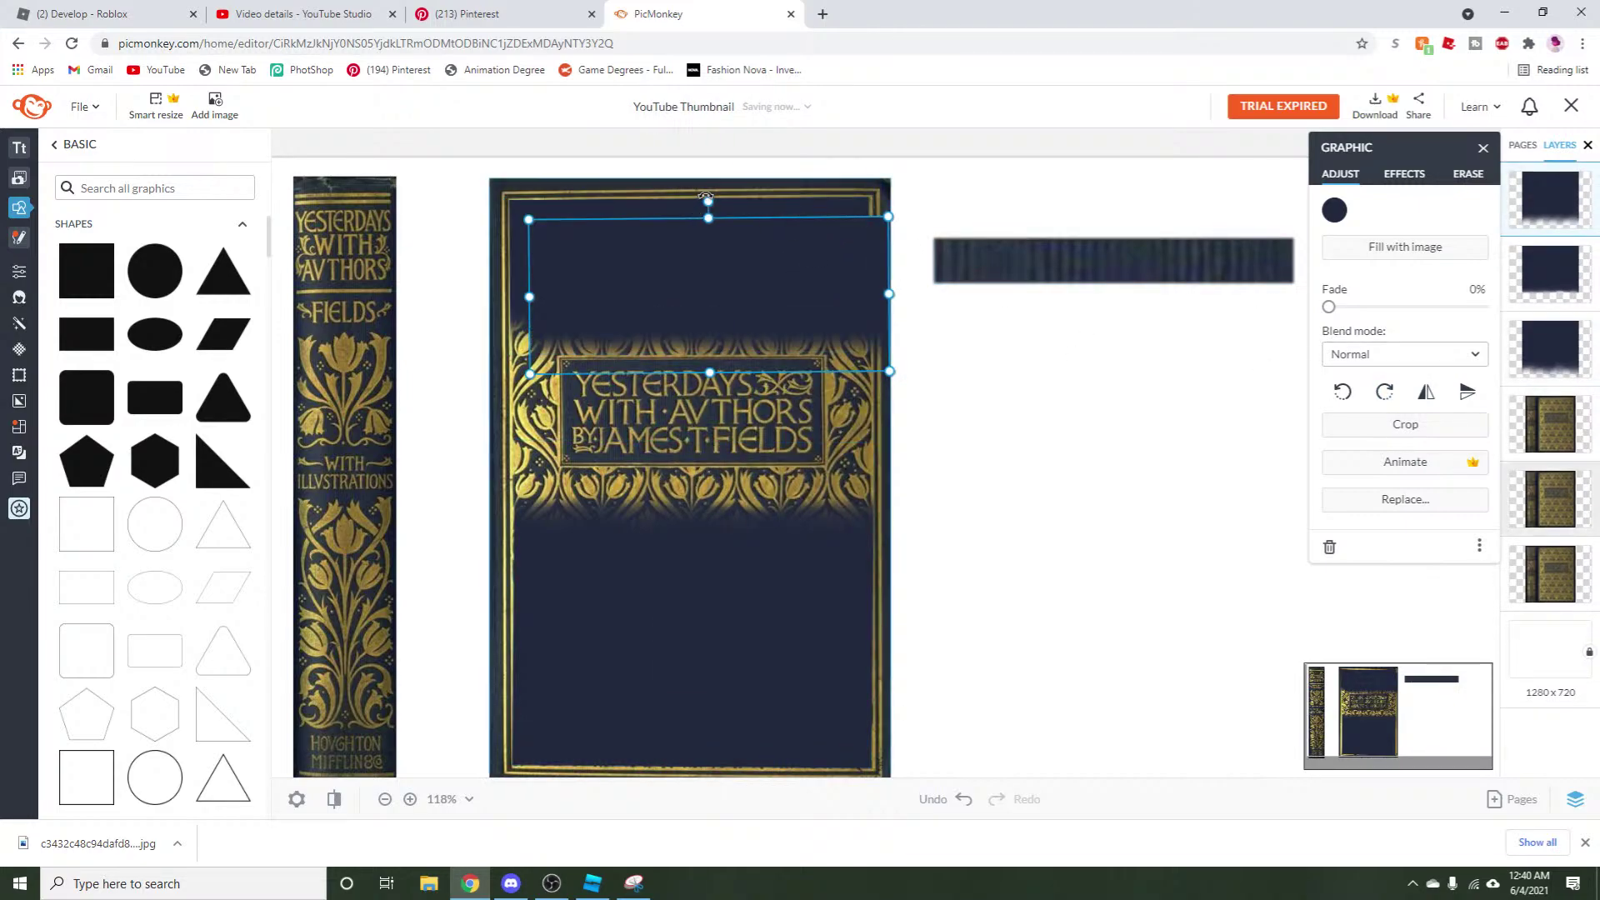
Rotate the copy upright and slide it onto the cover's right edge, clear of the title.
{"action": "left_click_drag", "start_coordinate": [707, 202], "coordinate": [785, 290]}
{"action": "left_click_drag", "start_coordinate": [806, 368], "coordinate": [1004, 575]}
{"action": "left_click_drag", "start_coordinate": [1048, 519], "coordinate": [1064, 527]}
{"action": "left_click_drag", "start_coordinate": [1005, 573], "coordinate": [867, 453]}
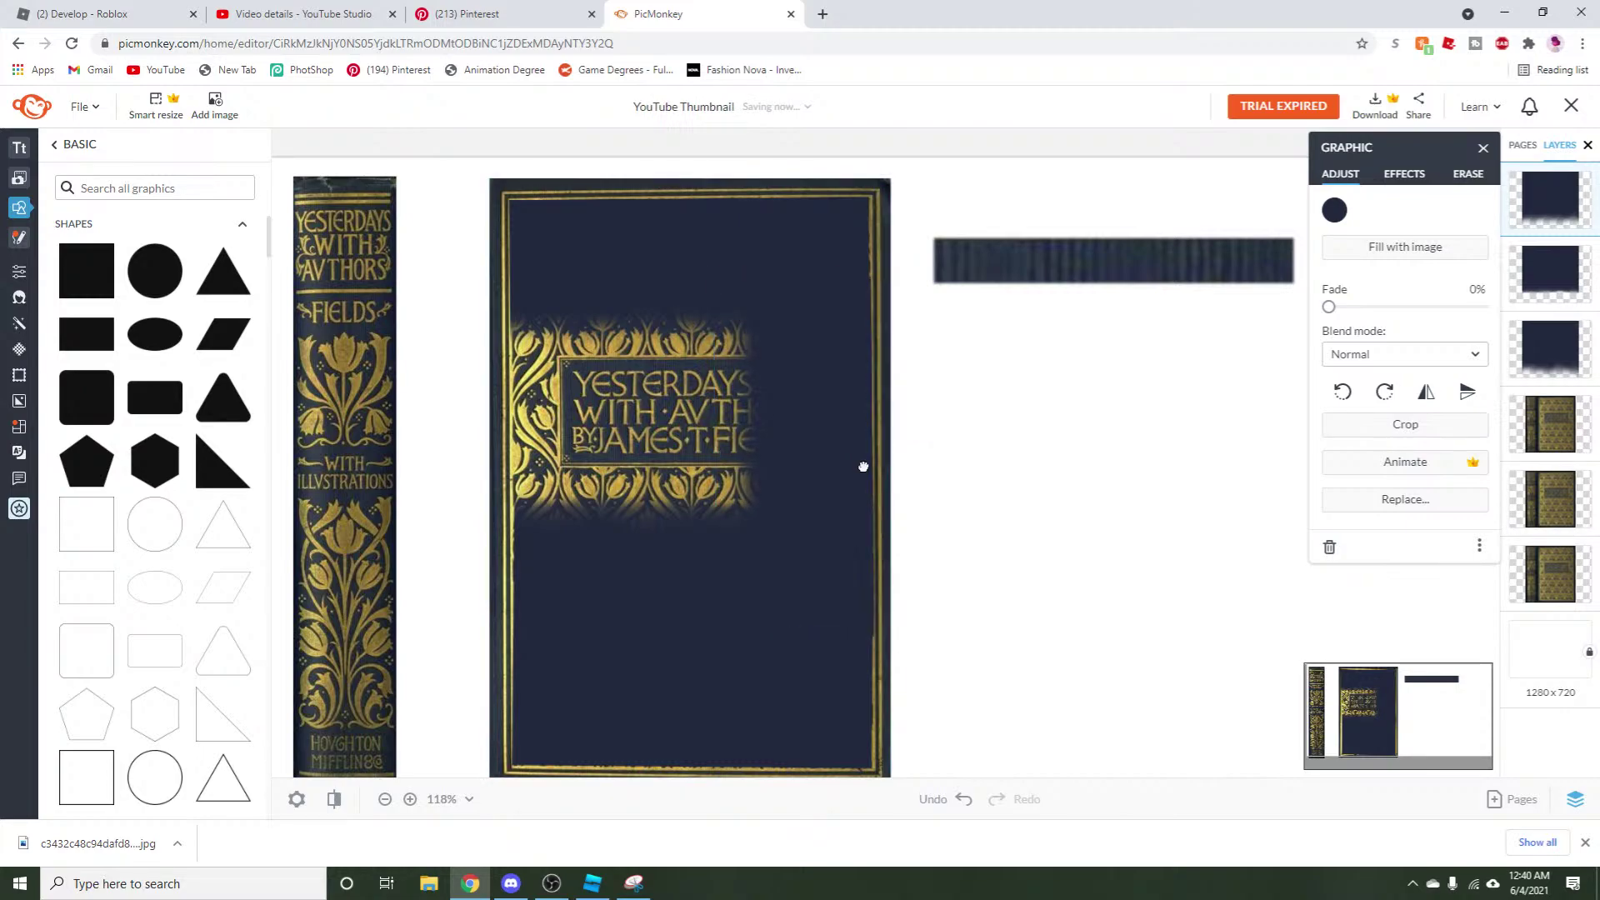
{"action": "left_click_drag", "start_coordinate": [720, 455], "coordinate": [841, 493]}
{"action": "left_click", "coordinate": [1468, 175]}
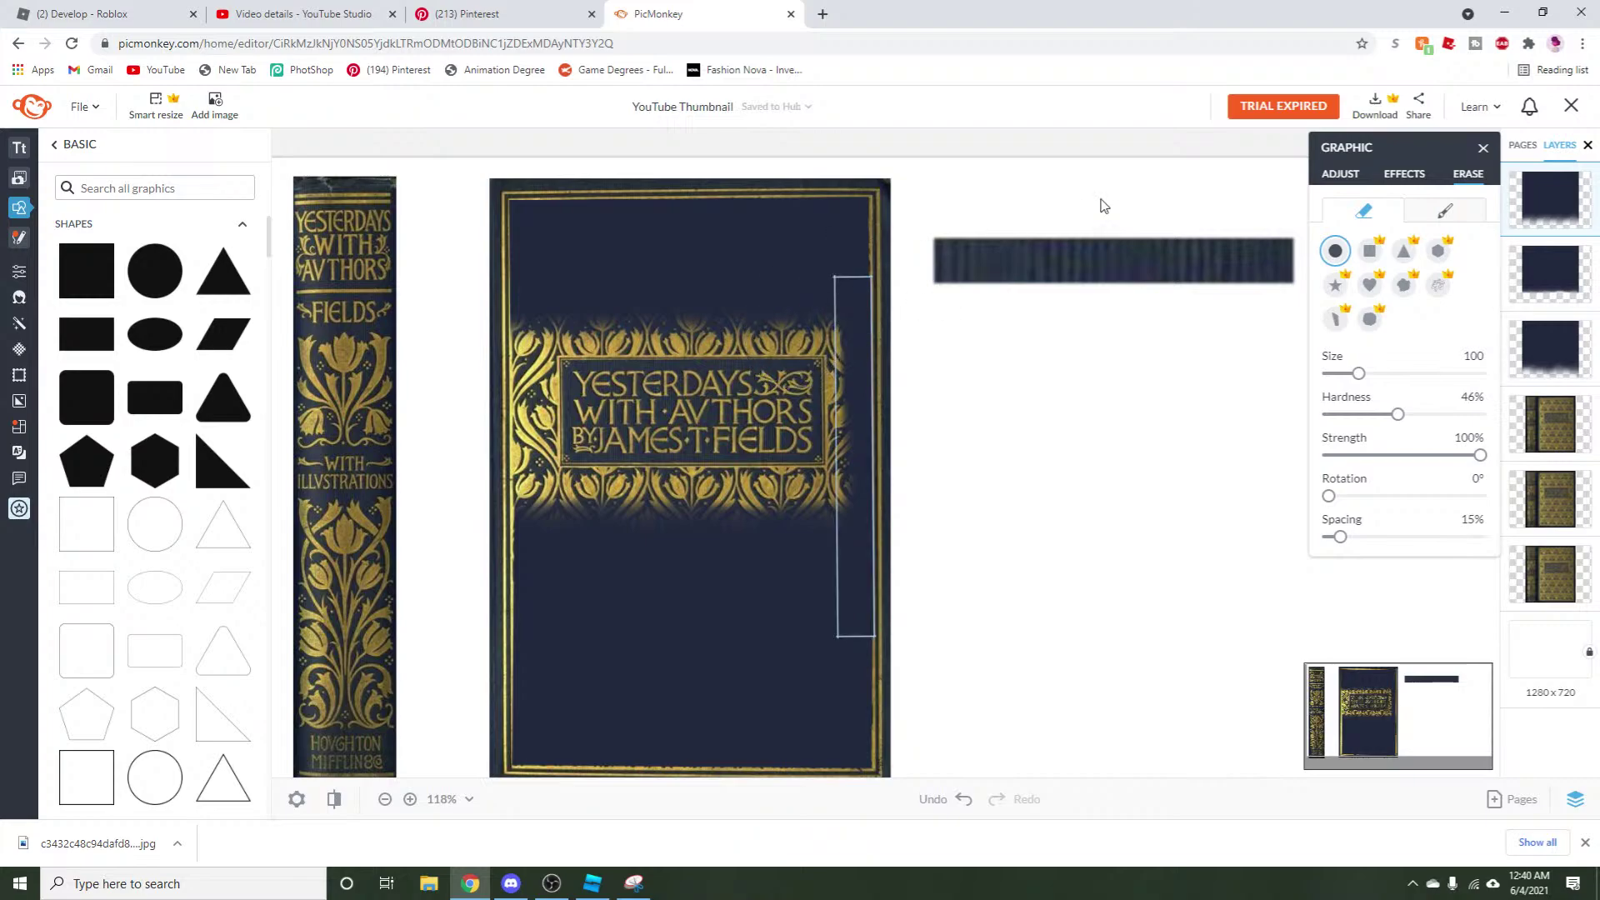
Copy the thin navy strip, flip it horizontally, and move it to the cover's left edge.
{"action": "left_click", "coordinate": [1344, 185]}
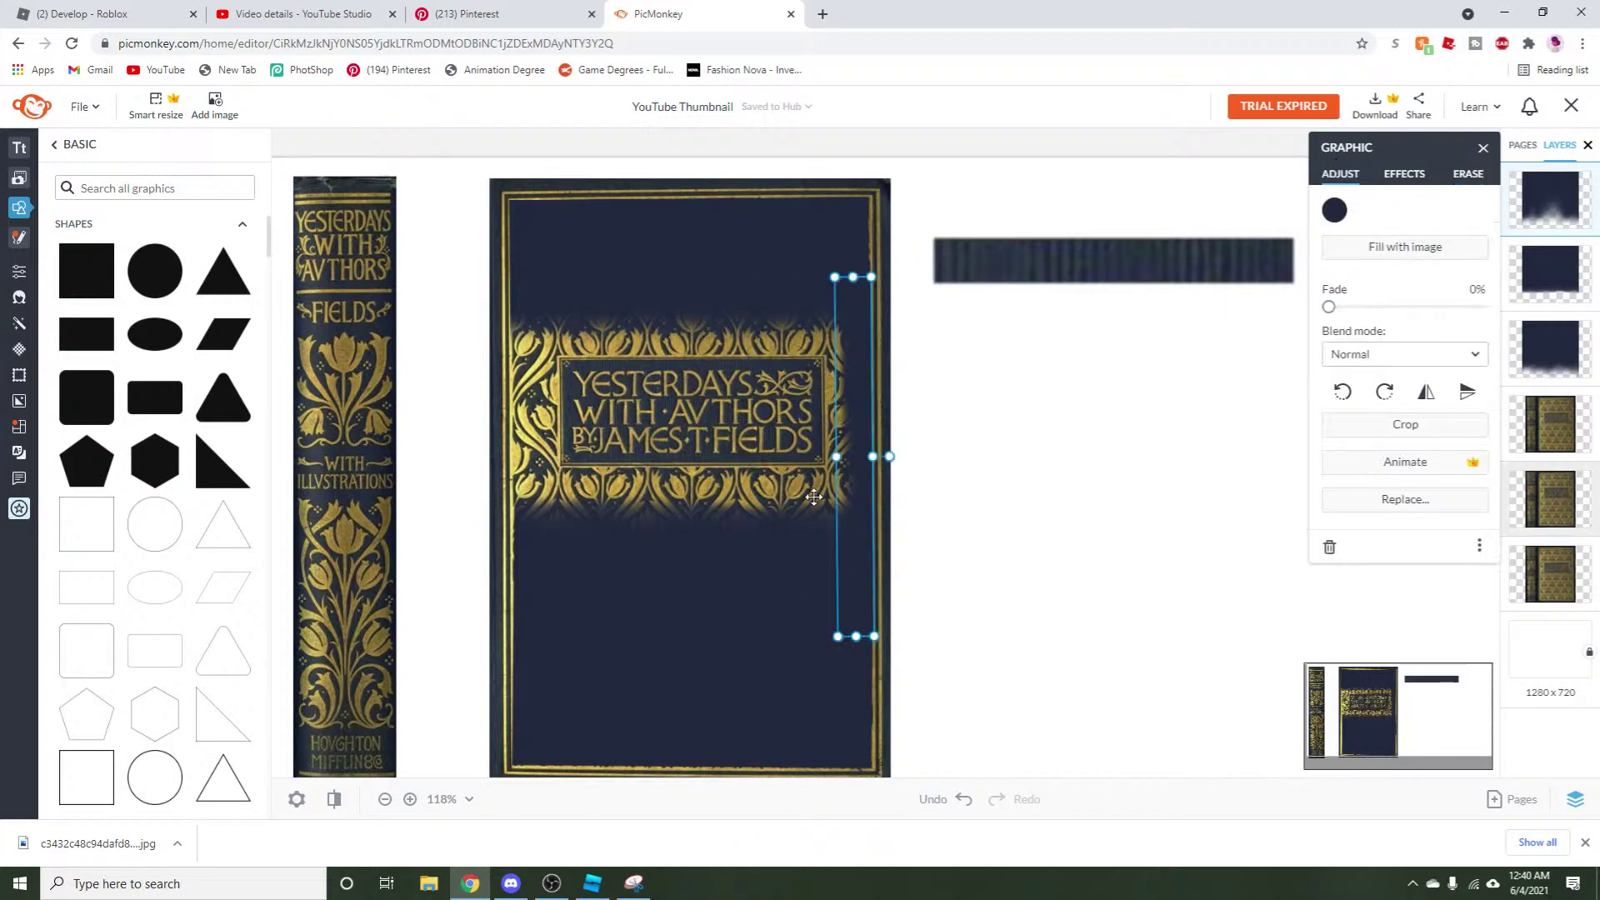
{"action": "right_click", "coordinate": [855, 433]}
{"action": "left_click", "coordinate": [908, 627]}
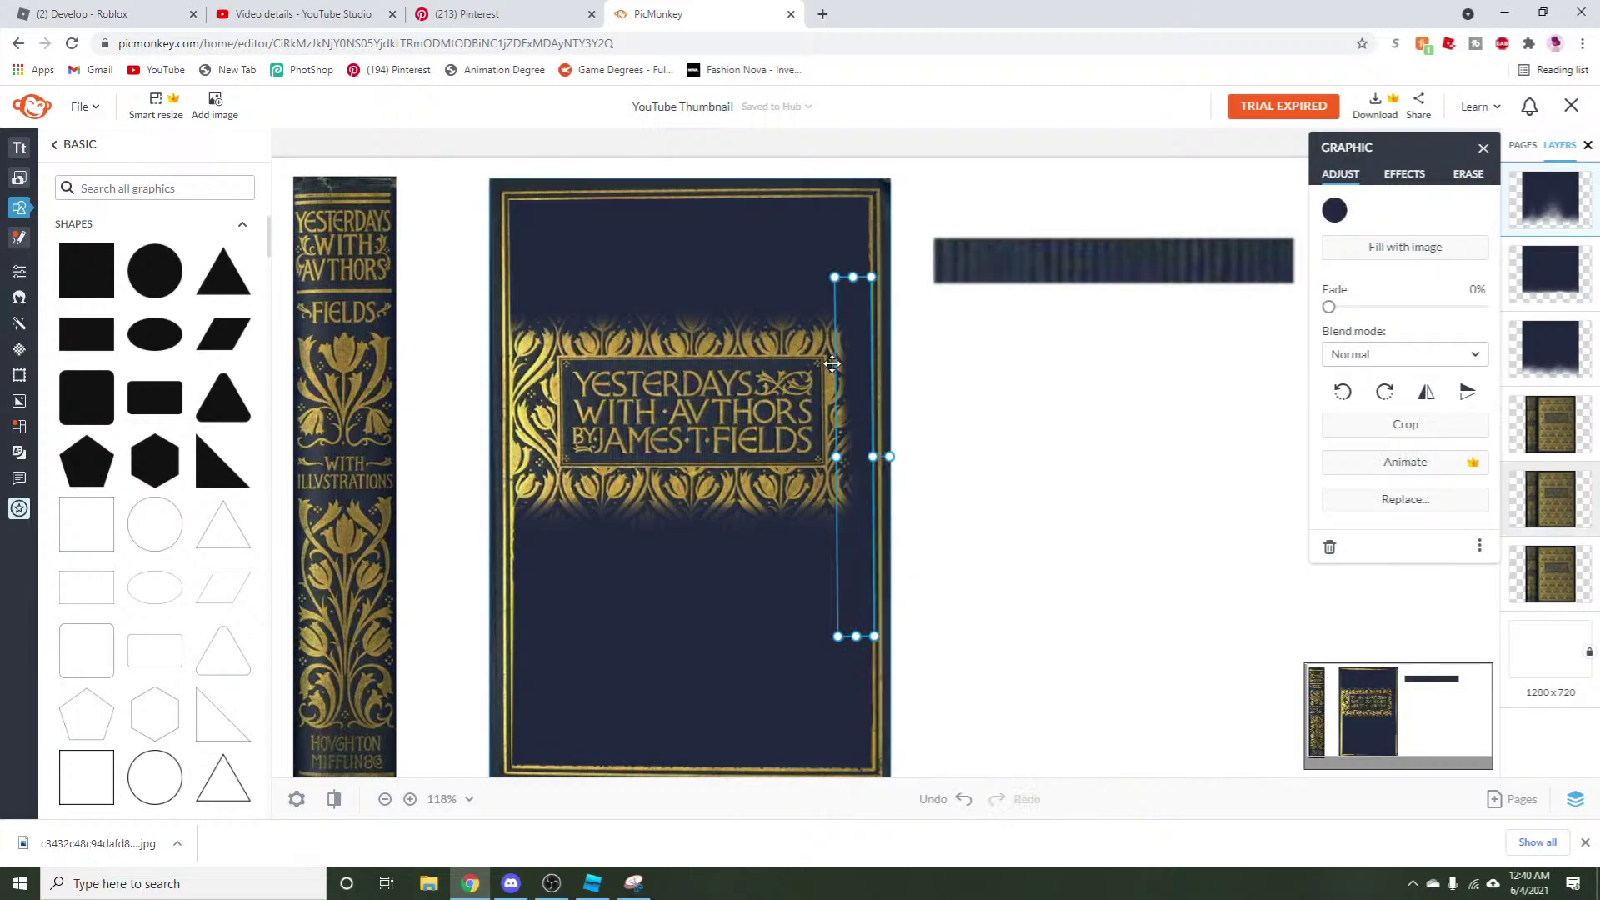
{"action": "right_click", "coordinate": [858, 350]}
{"action": "left_click", "coordinate": [899, 563]}
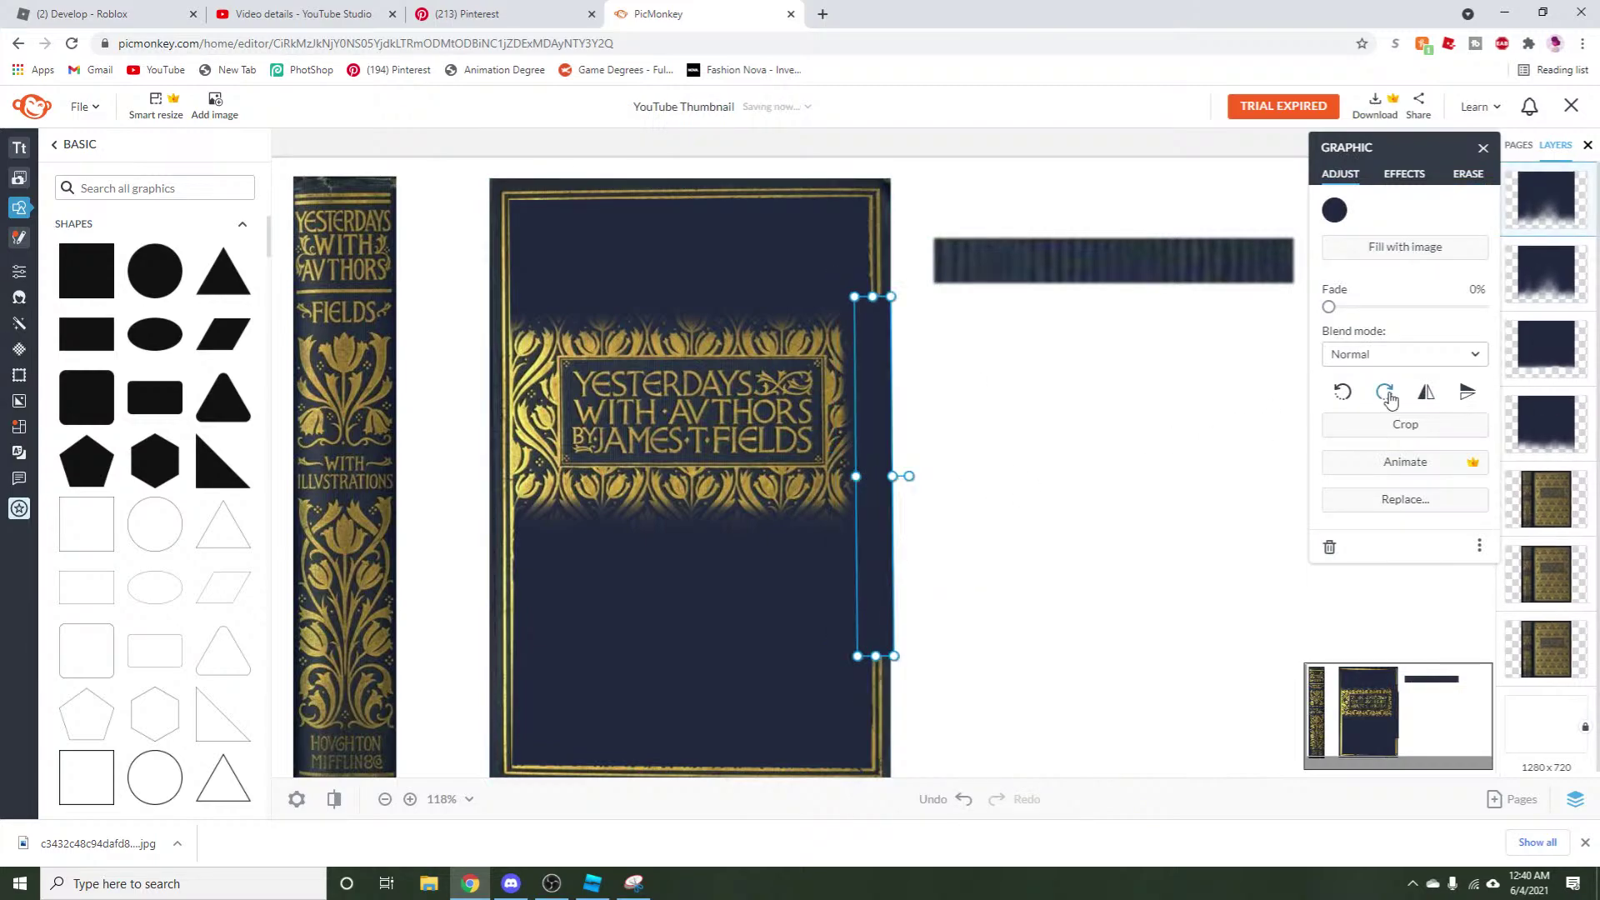
{"action": "left_click", "coordinate": [1433, 397]}
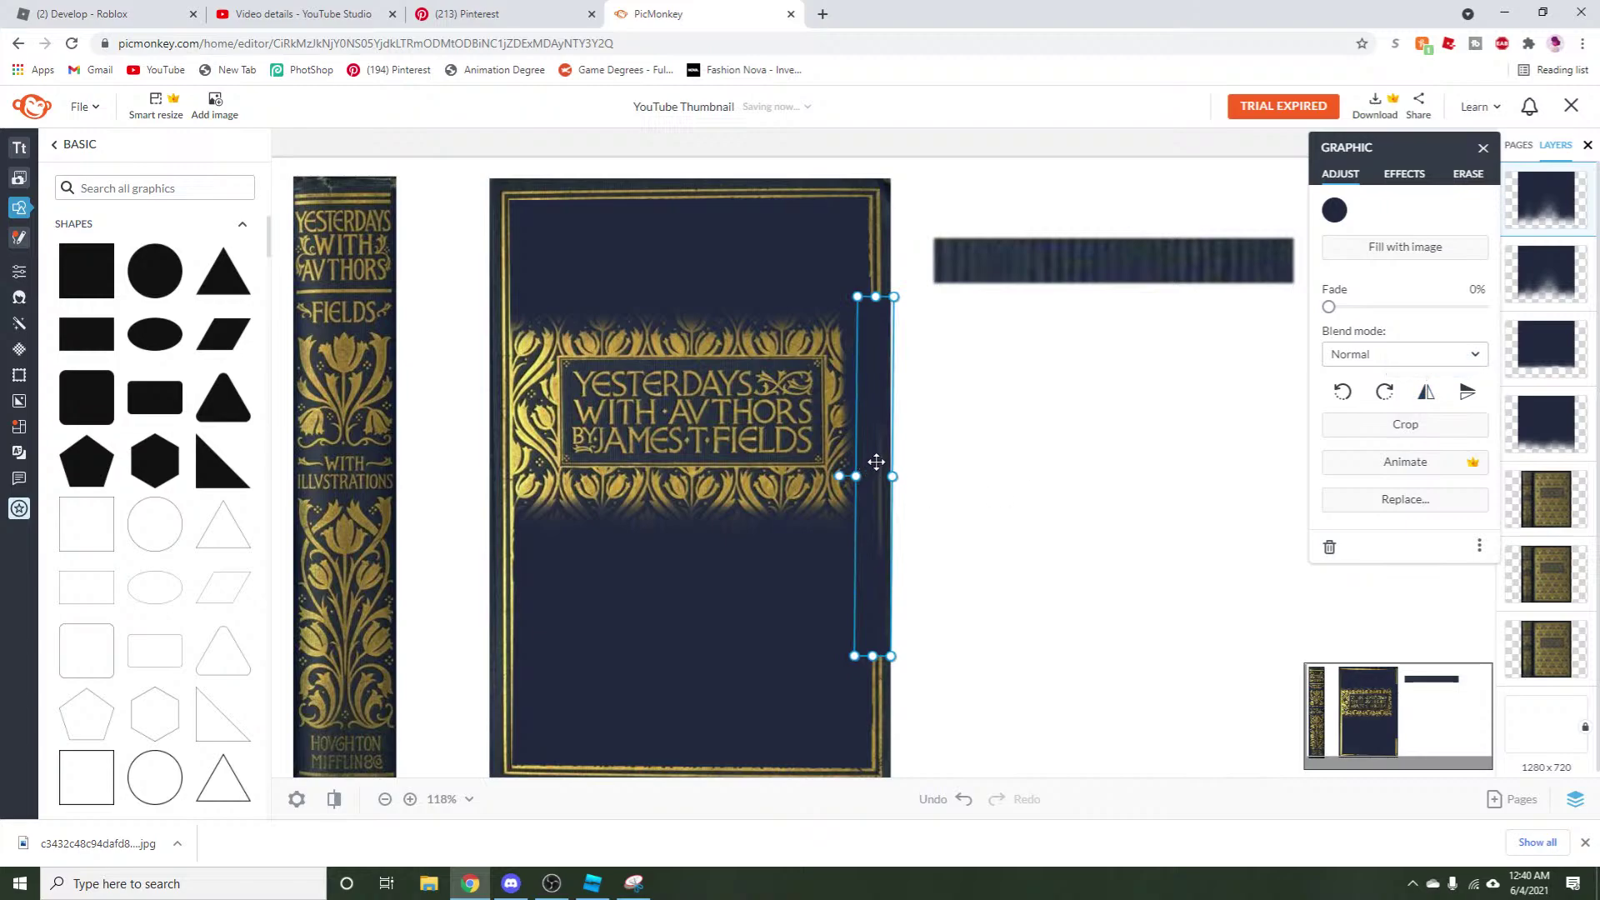
{"action": "left_click_drag", "start_coordinate": [875, 464], "coordinate": [487, 497]}
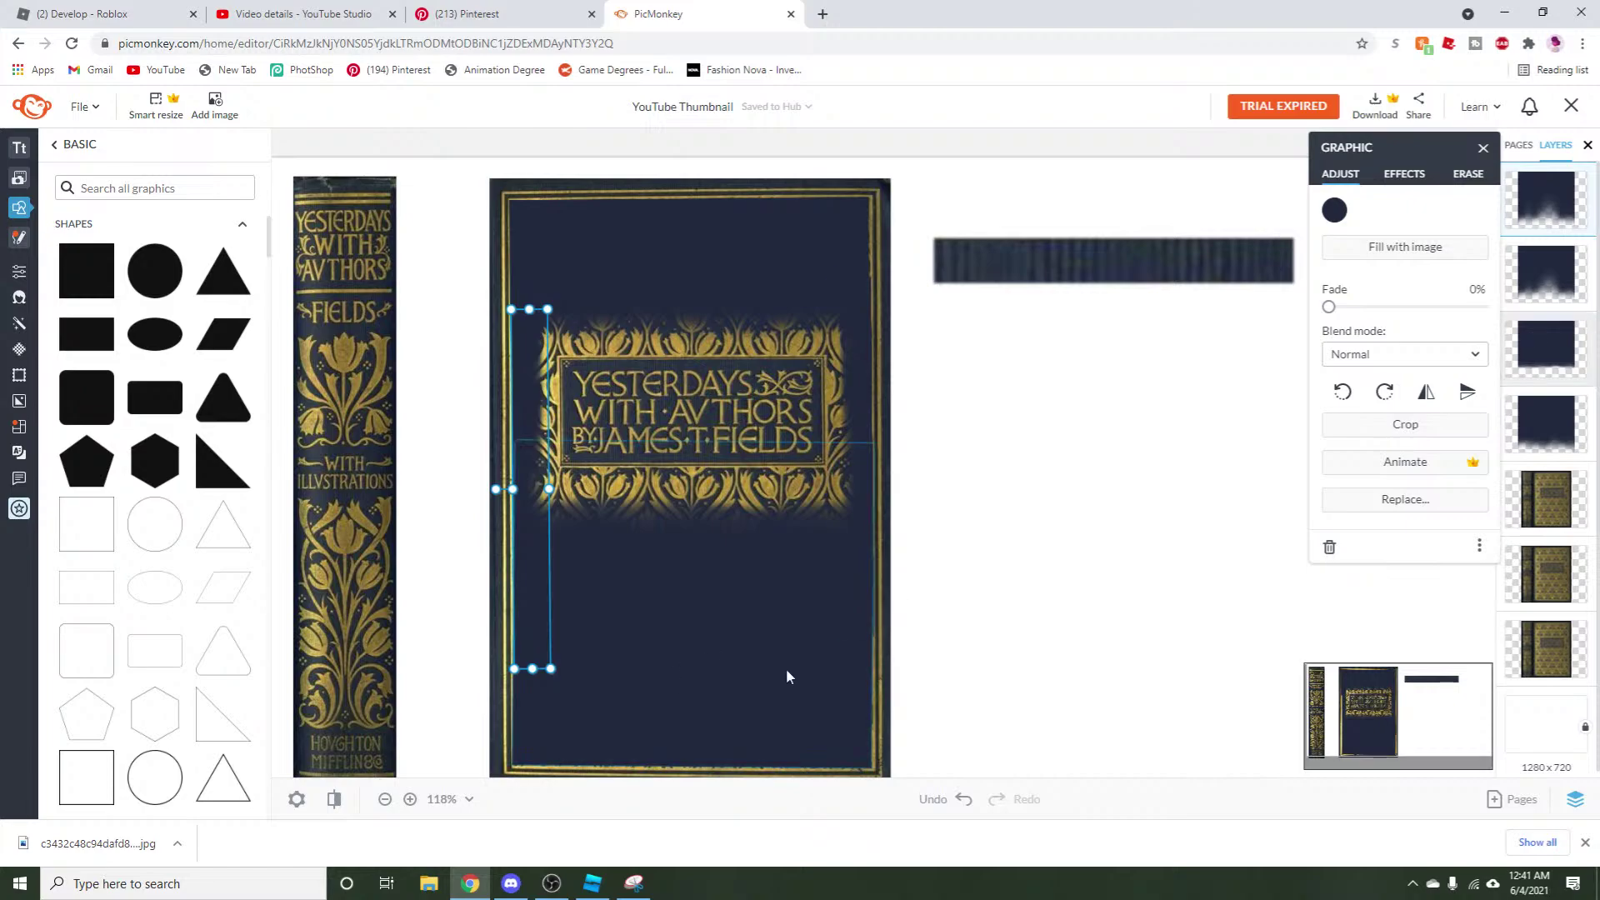
Delete the navy strip on the cover's right side.
{"action": "left_click", "coordinate": [1125, 661]}
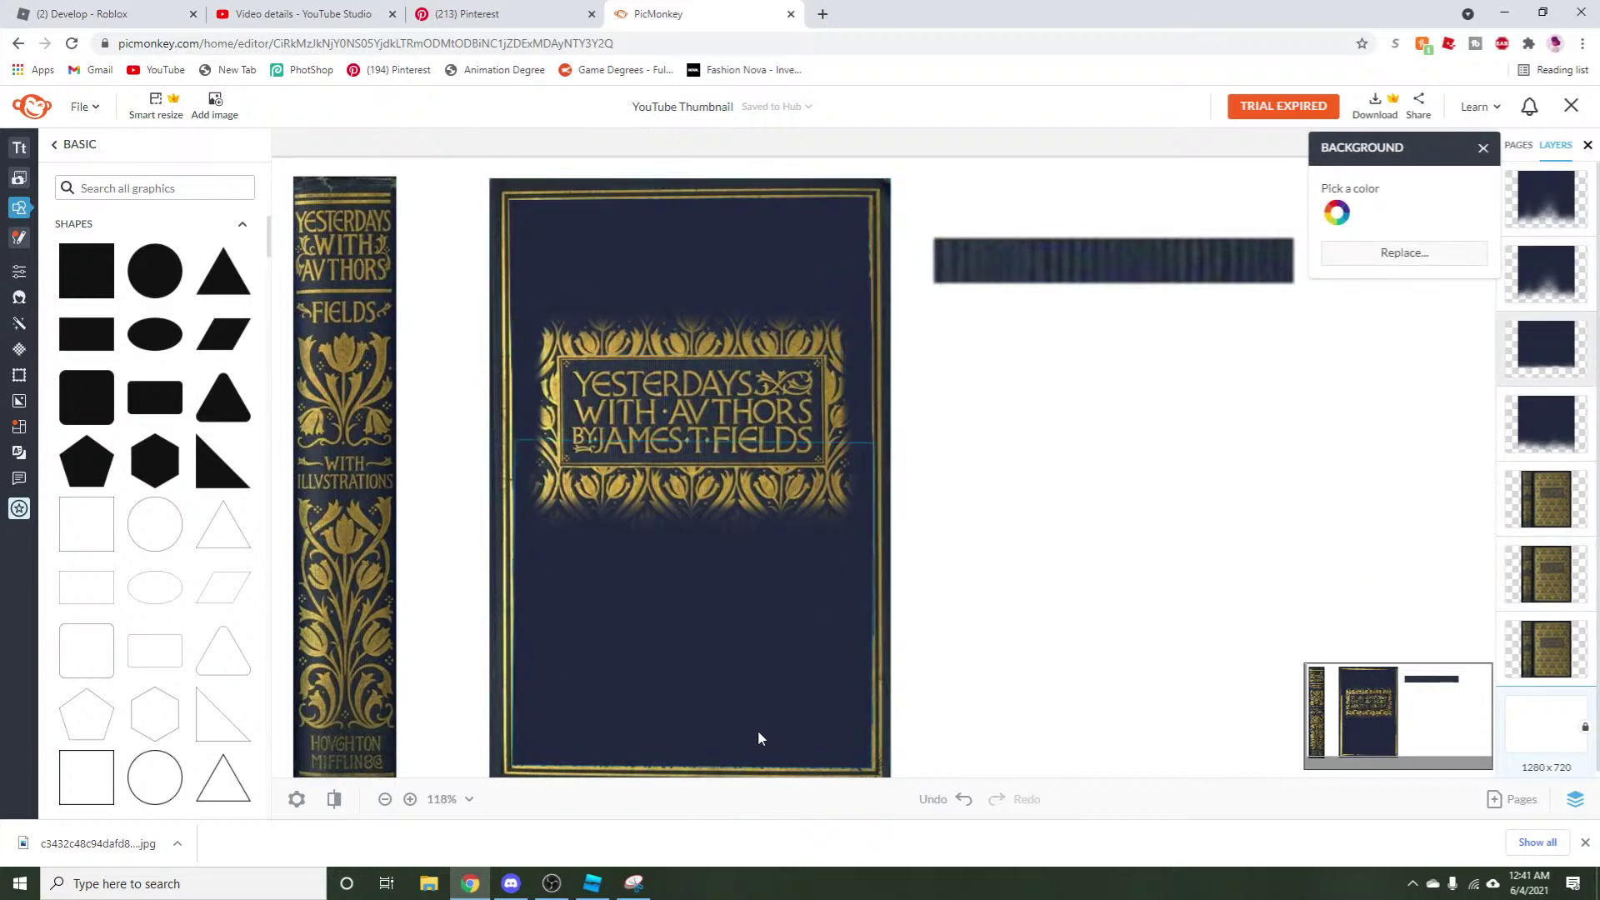
{"action": "left_click", "coordinate": [859, 600]}
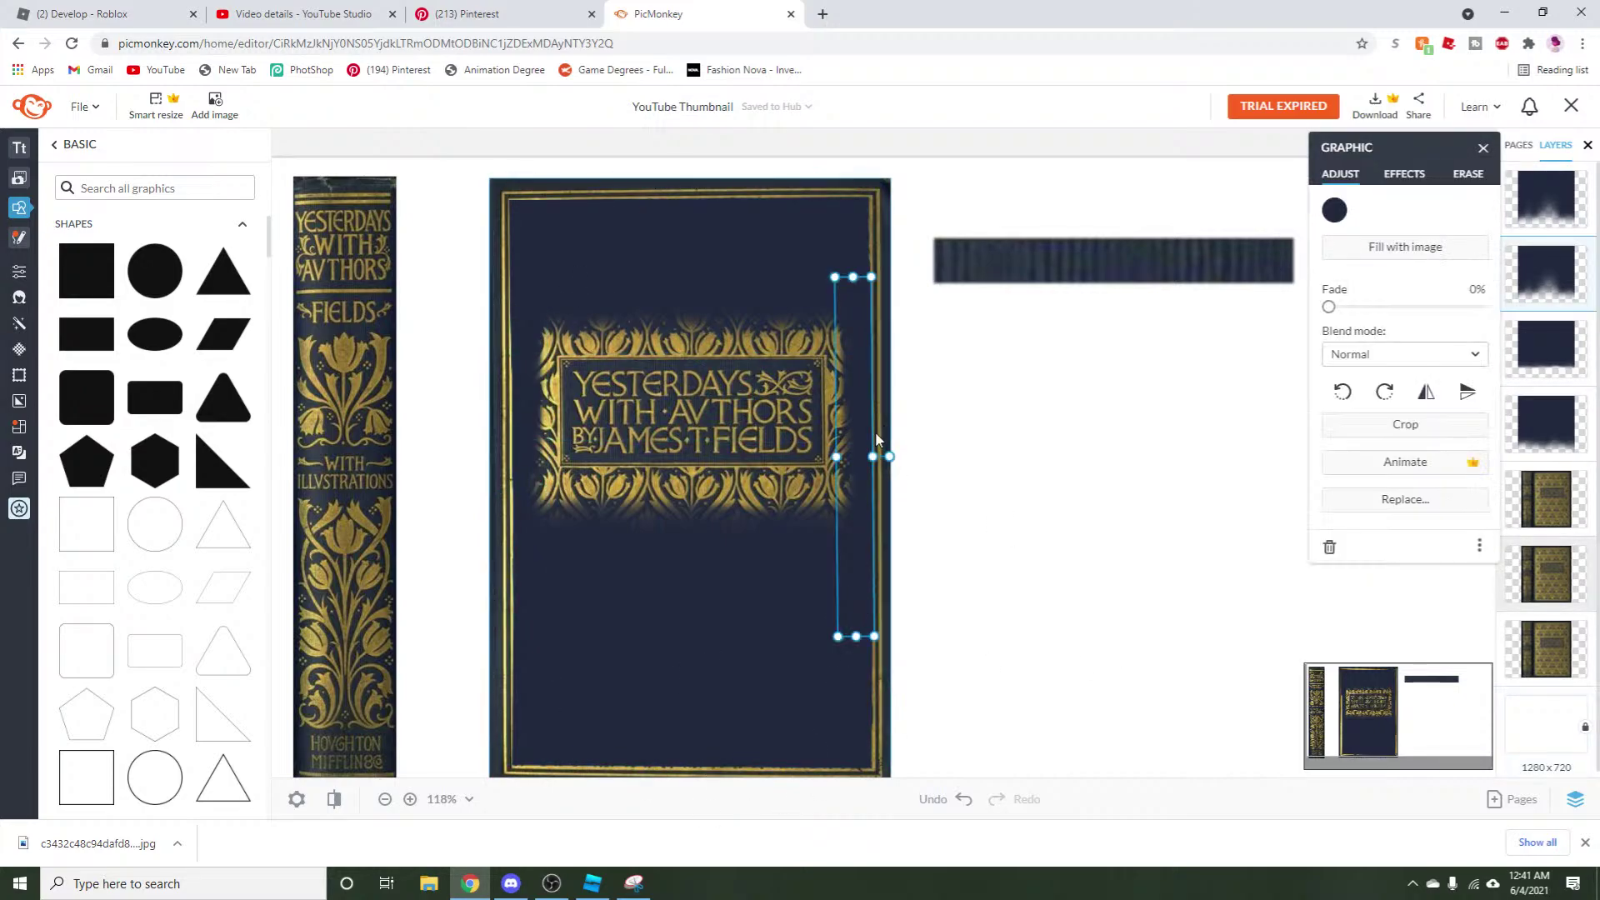
{"action": "key", "text": "Delete"}
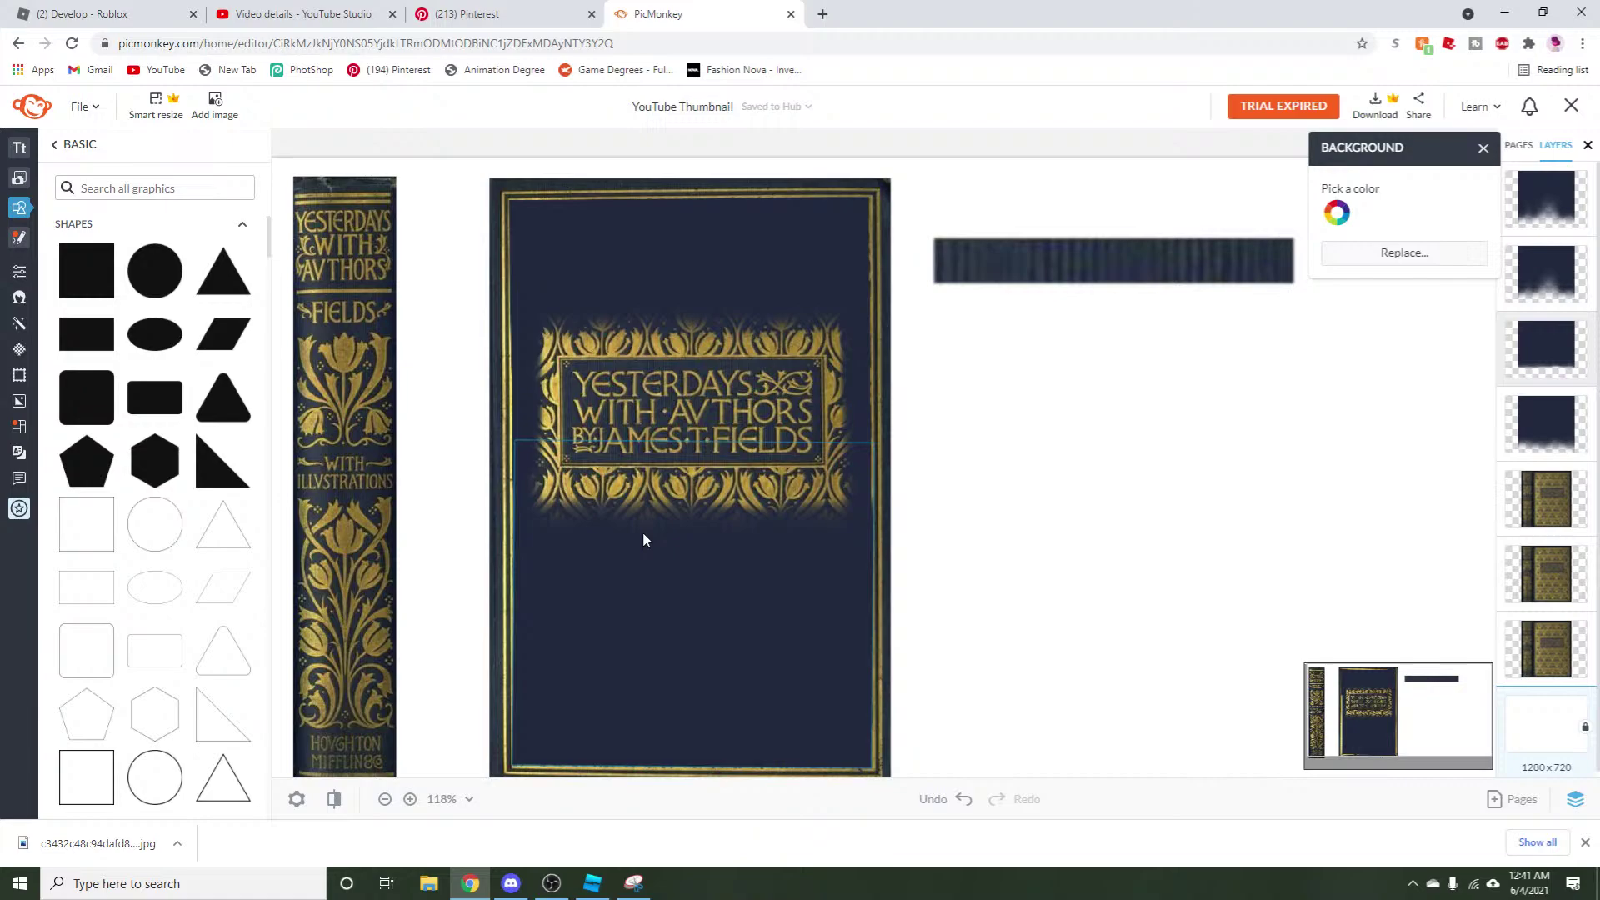
Erase the top navy patch's edge near the border above the title.
{"action": "left_click", "coordinate": [733, 277]}
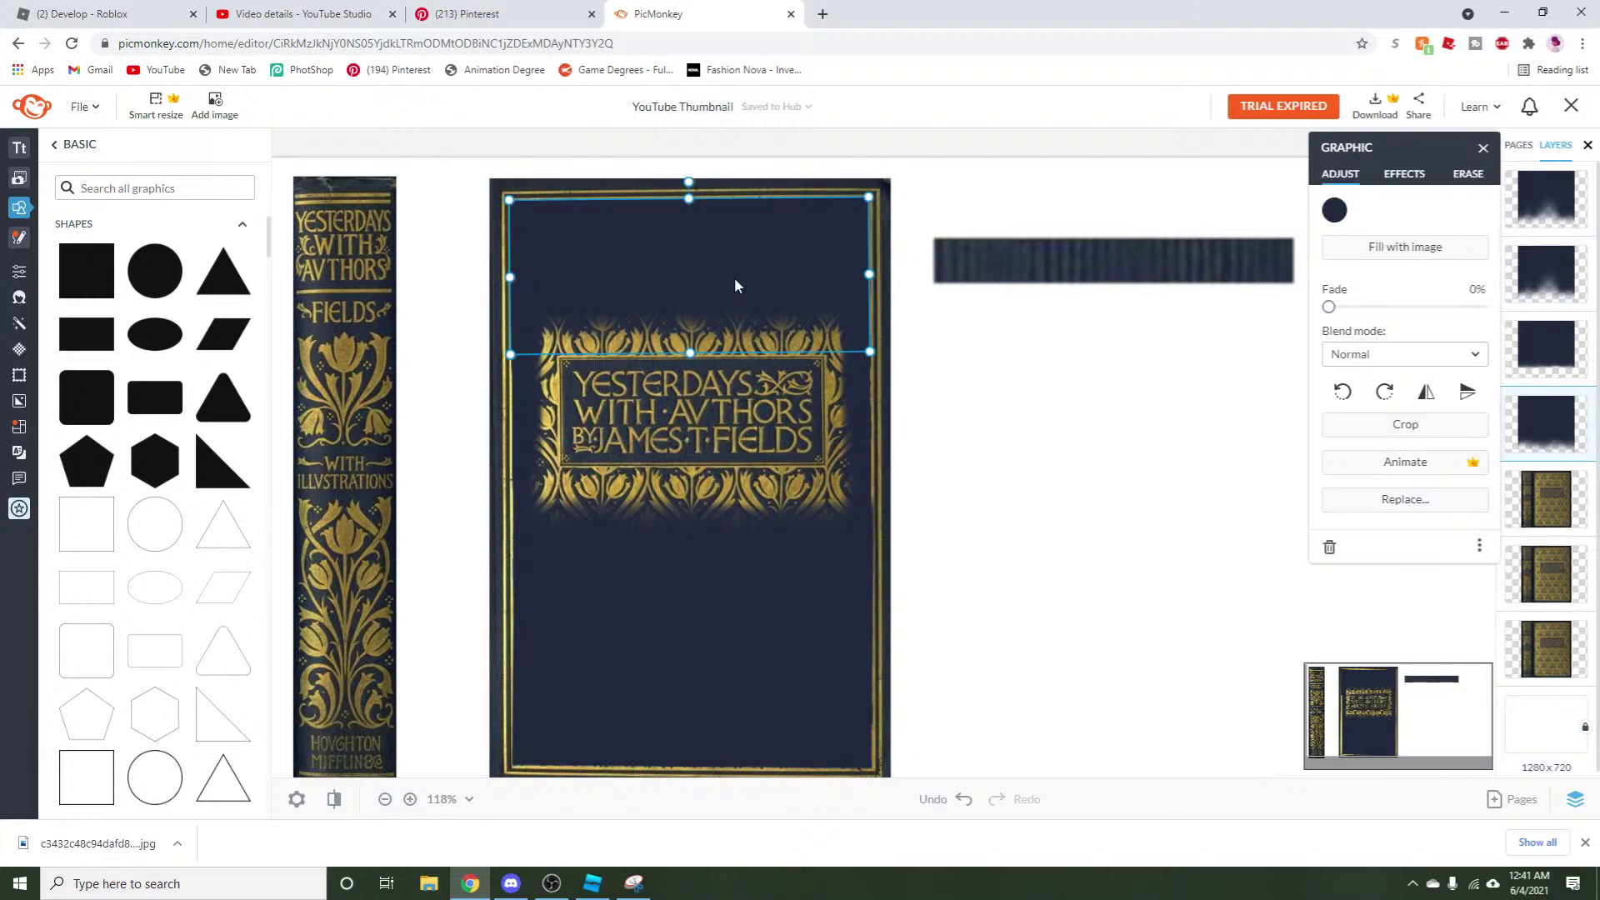
{"action": "left_click", "coordinate": [1459, 185]}
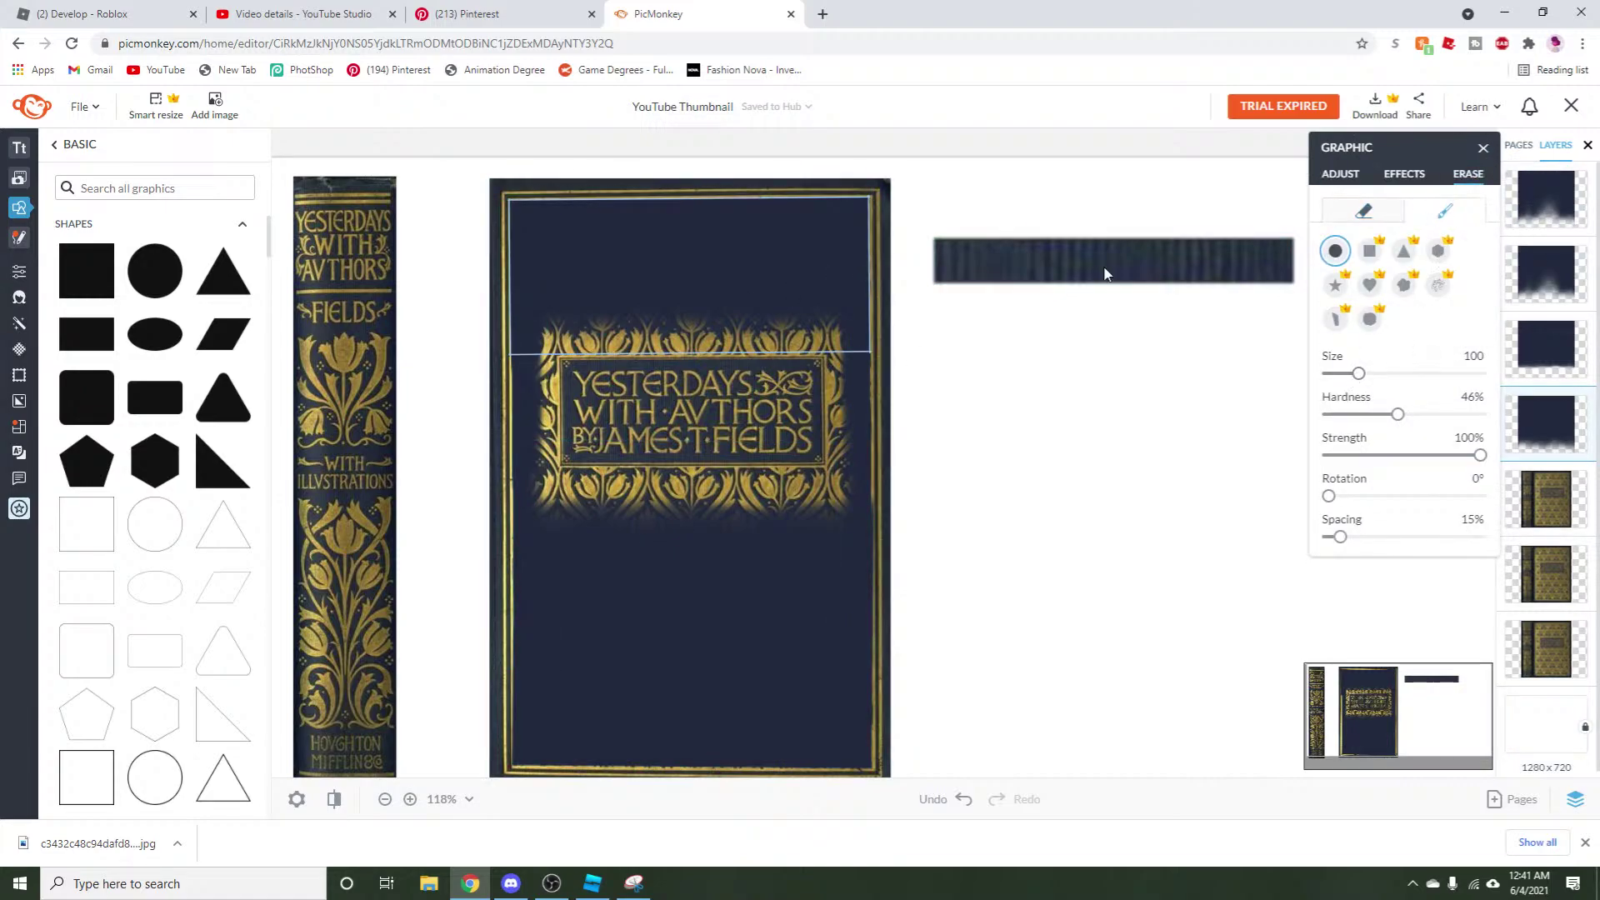
{"action": "mouse_move", "coordinate": [583, 254]}
{"action": "left_mouse_down"}
{"action": "mouse_move", "coordinate": [603, 267]}
{"action": "mouse_move", "coordinate": [589, 282]}
{"action": "left_mouse_up"}
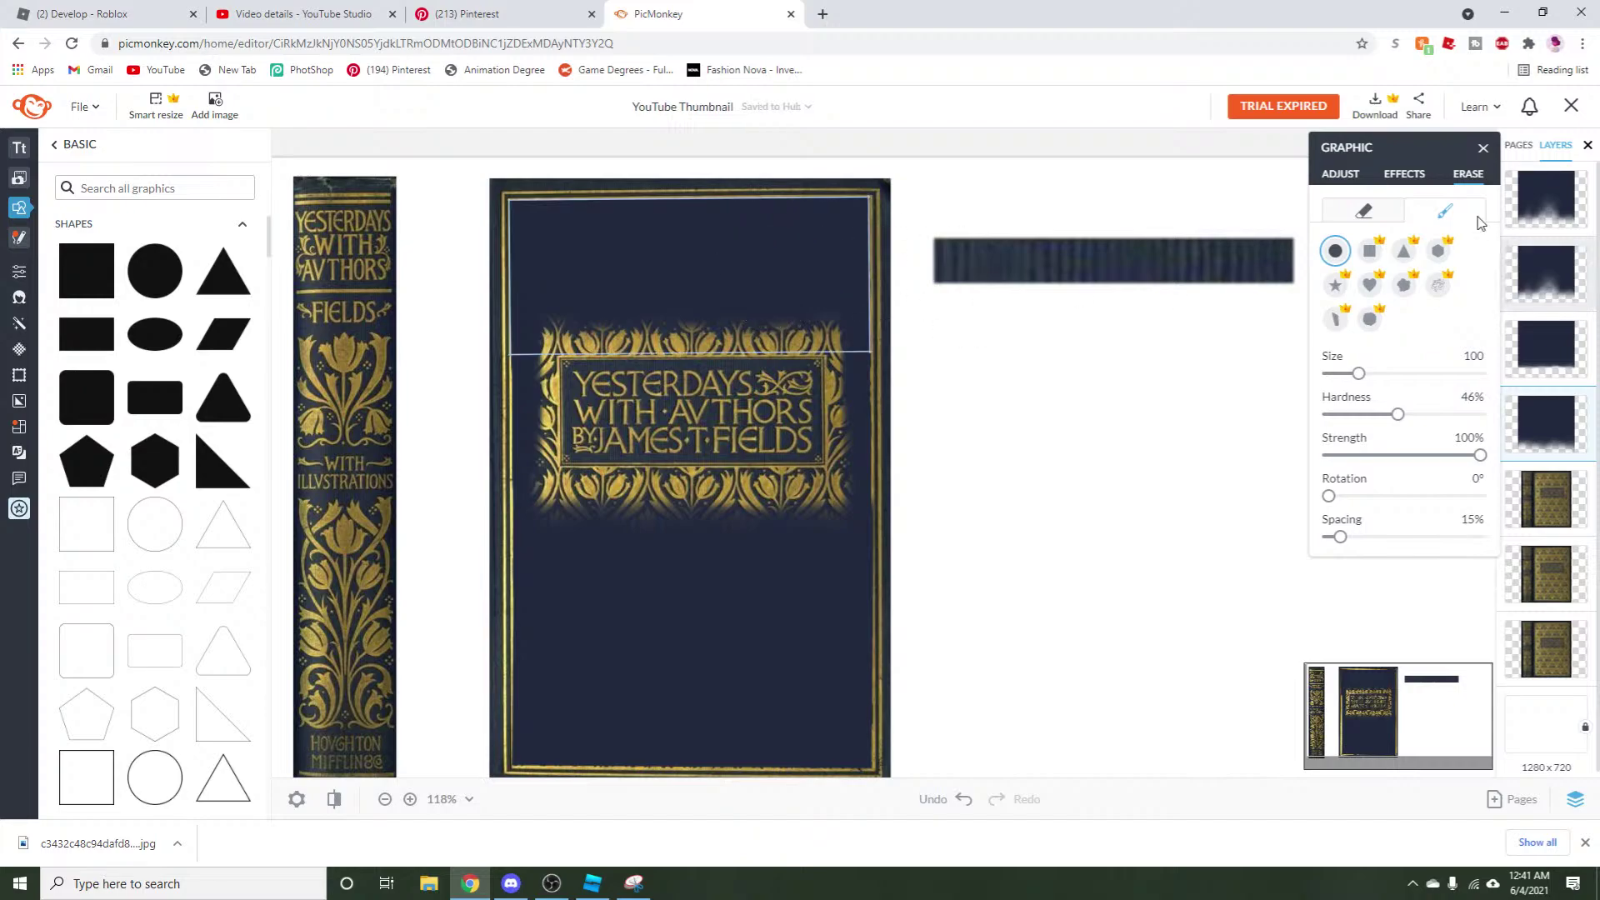
{"action": "left_click", "coordinate": [726, 606]}
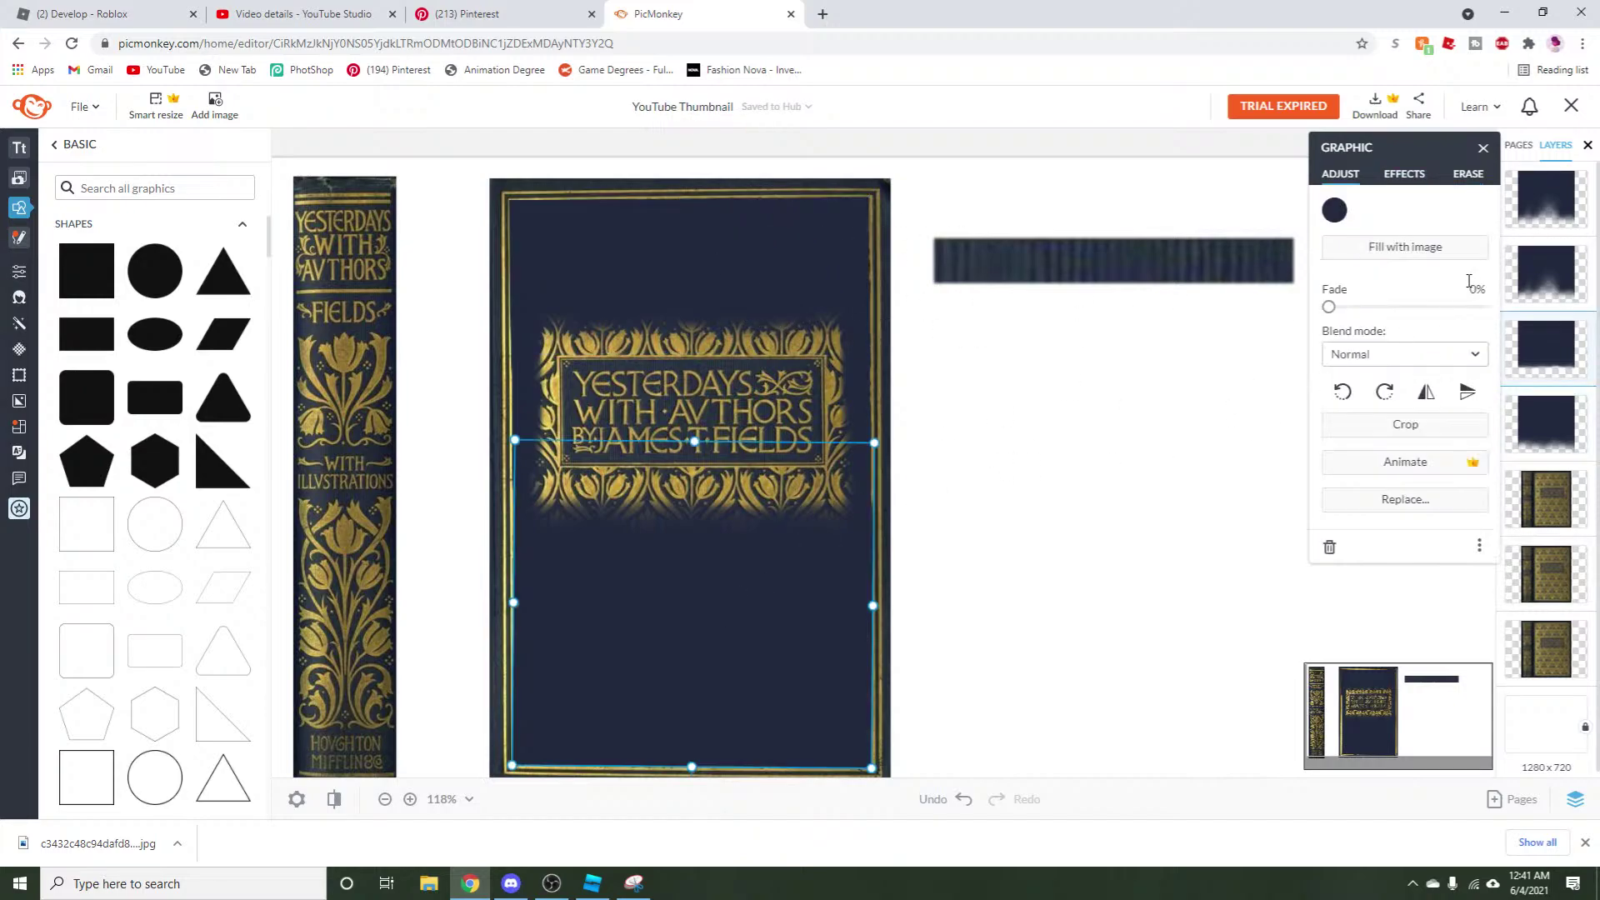
Restore the erased areas across the lower navy patch.
{"action": "left_click", "coordinate": [1468, 174]}
{"action": "left_click", "coordinate": [1446, 211]}
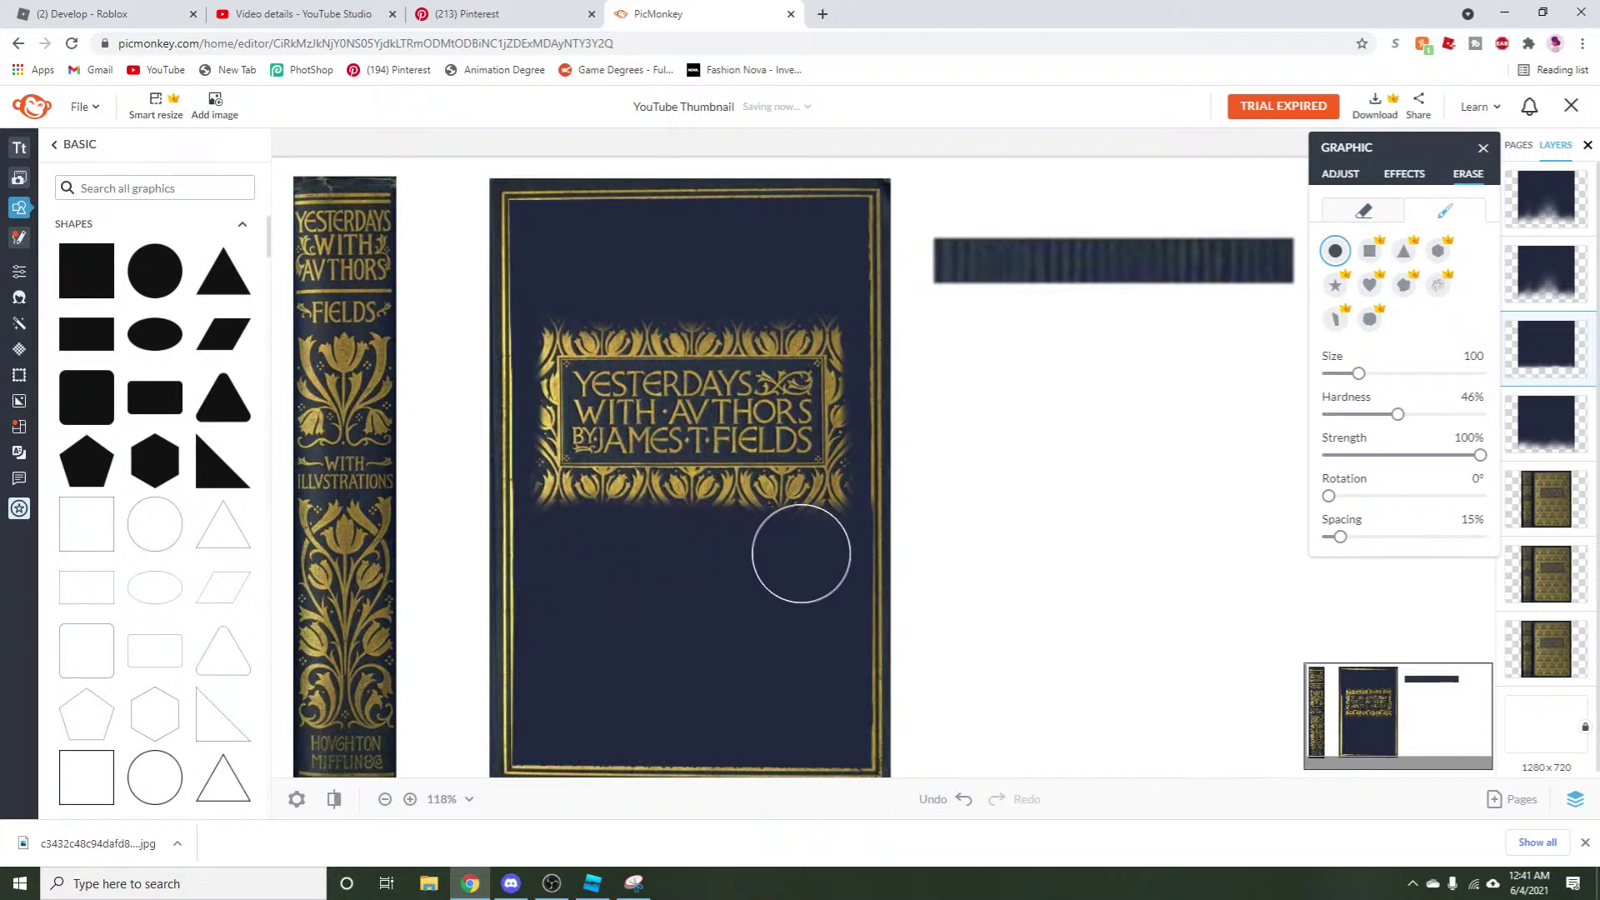
{"action": "left_click_drag", "start_coordinate": [742, 549], "coordinate": [854, 546]}
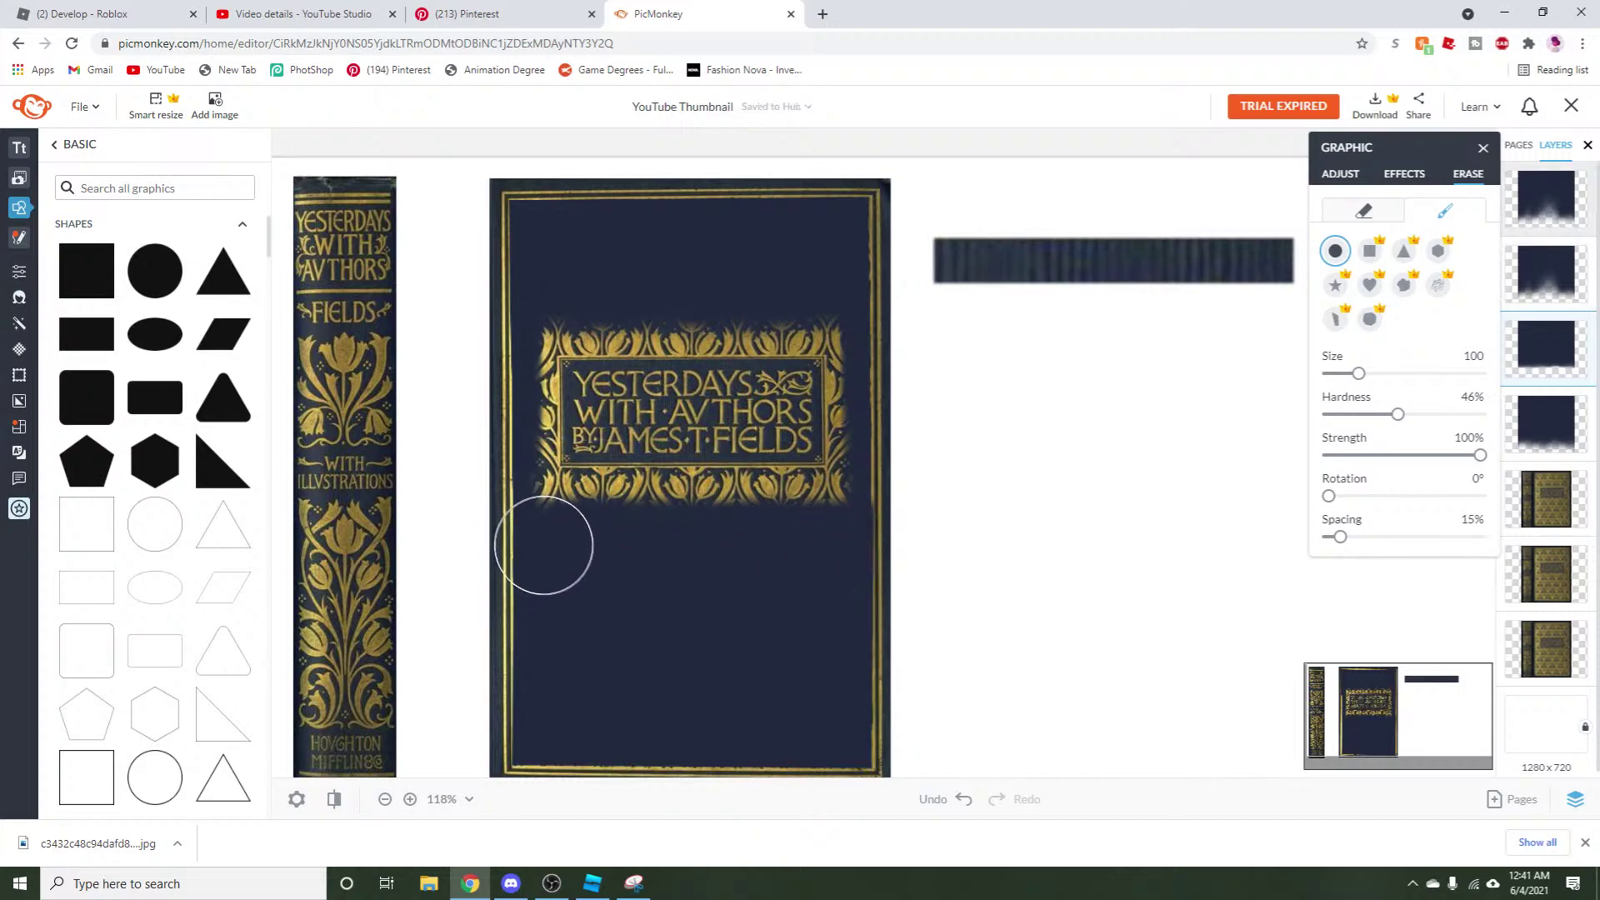
{"action": "left_click", "coordinate": [1333, 177]}
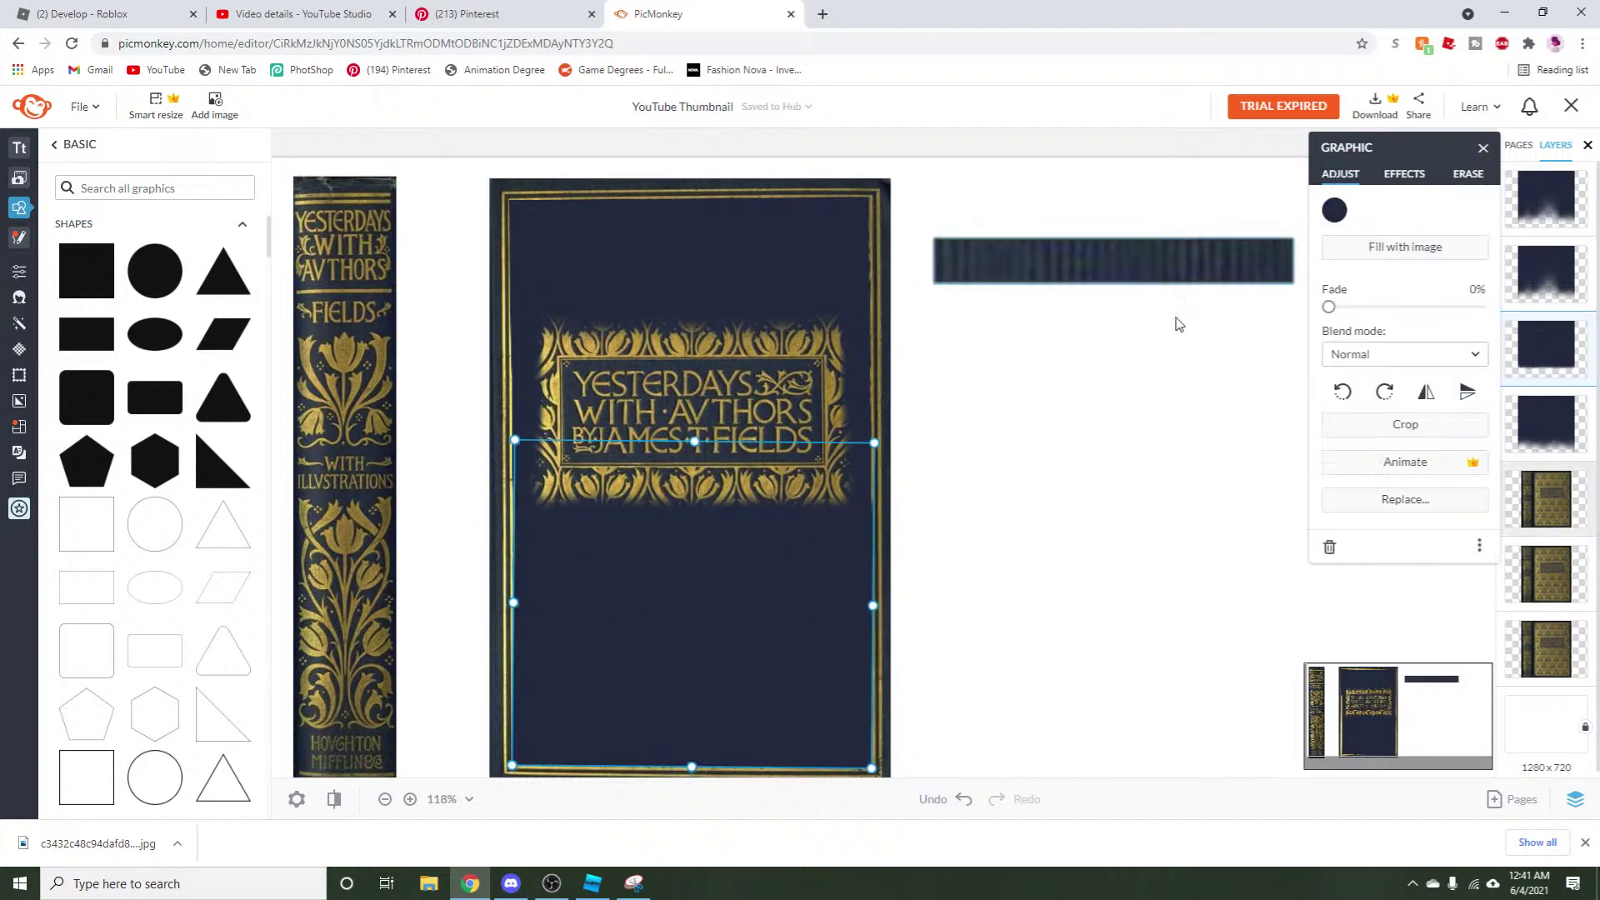
Group the lower navy patch, another navy patch, and the cover base layer together.
{"action": "left_click", "coordinate": [979, 607]}
{"action": "left_click", "coordinate": [753, 522]}
{"action": "left_click", "coordinate": [527, 375], "text": "shift"}
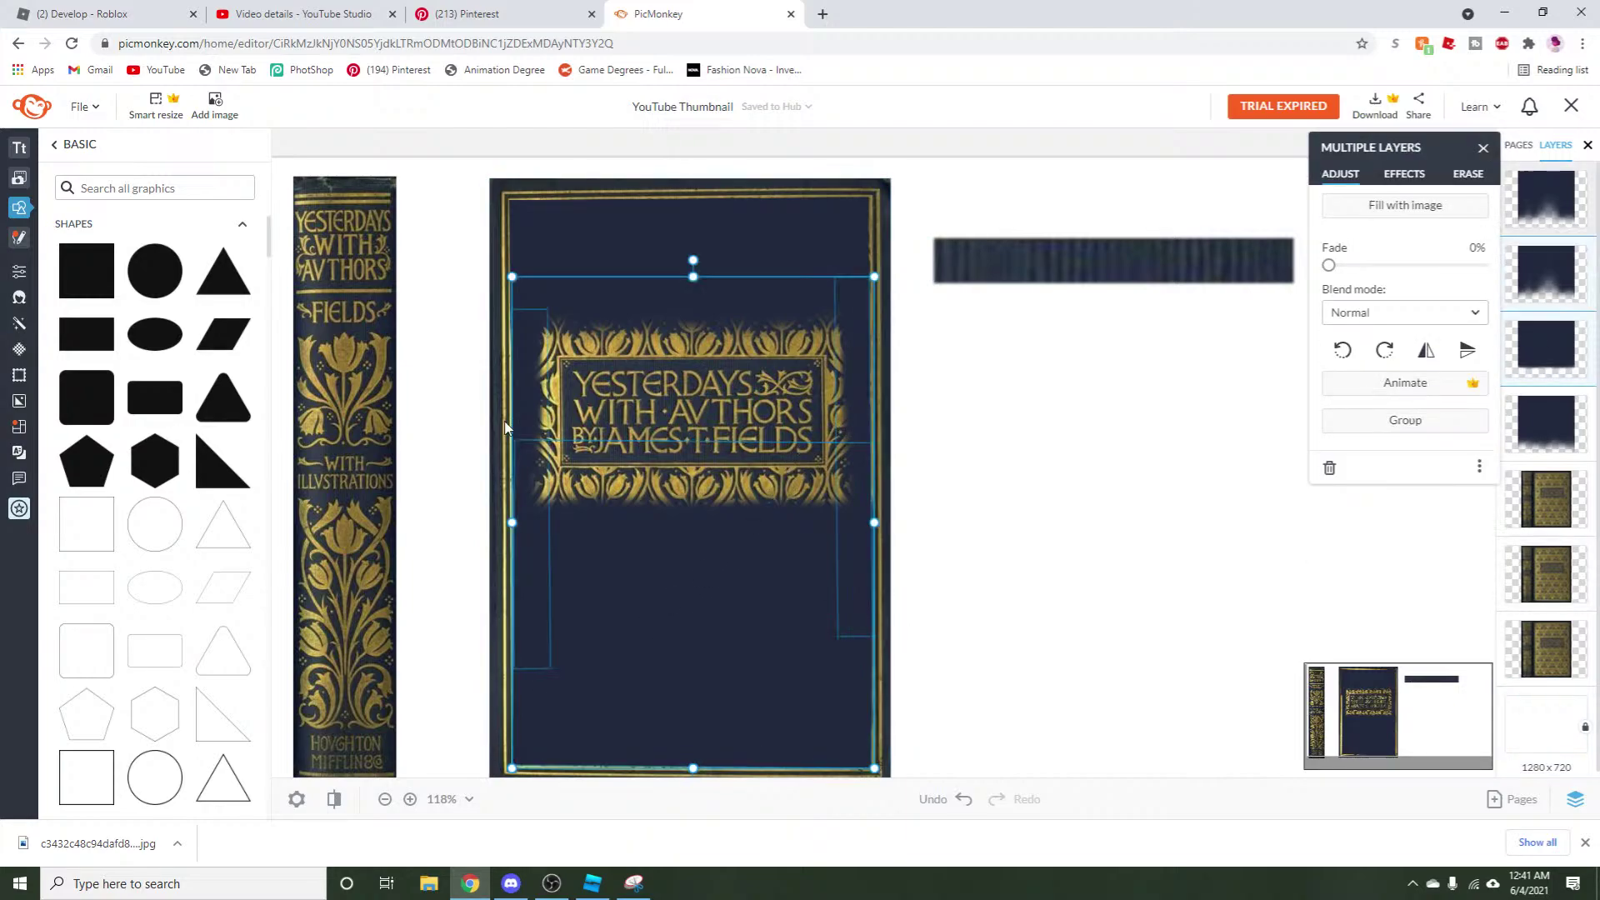
{"action": "left_click", "coordinate": [573, 240], "text": "shift"}
{"action": "right_click", "coordinate": [573, 240]}
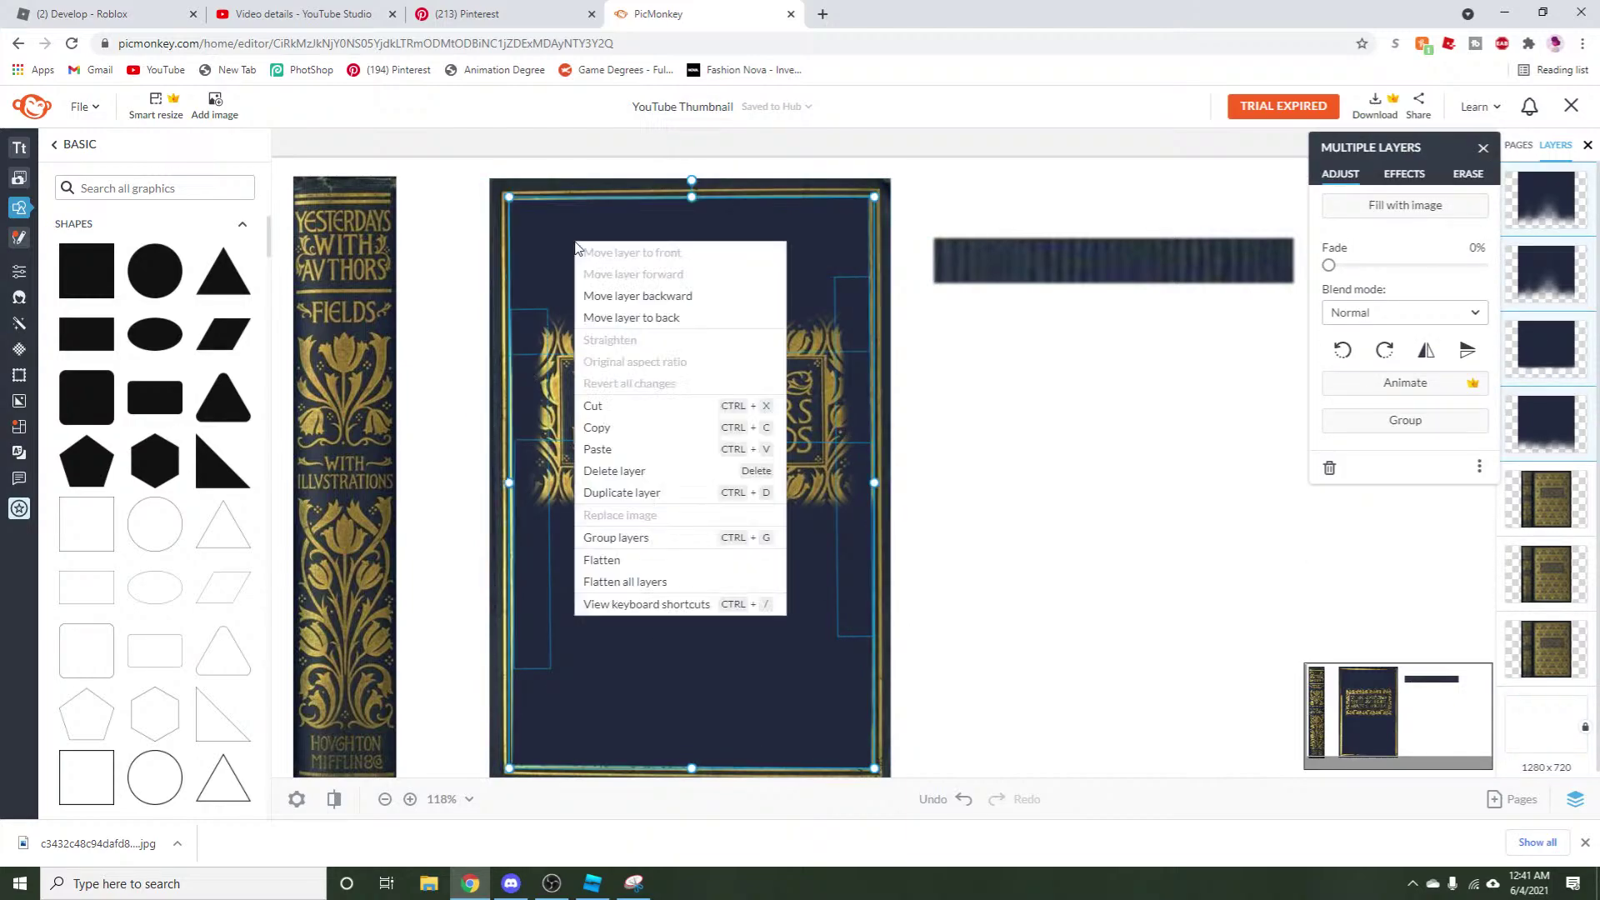
{"action": "left_click", "coordinate": [643, 544]}
{"action": "mouse_move", "coordinate": [25, 359]}
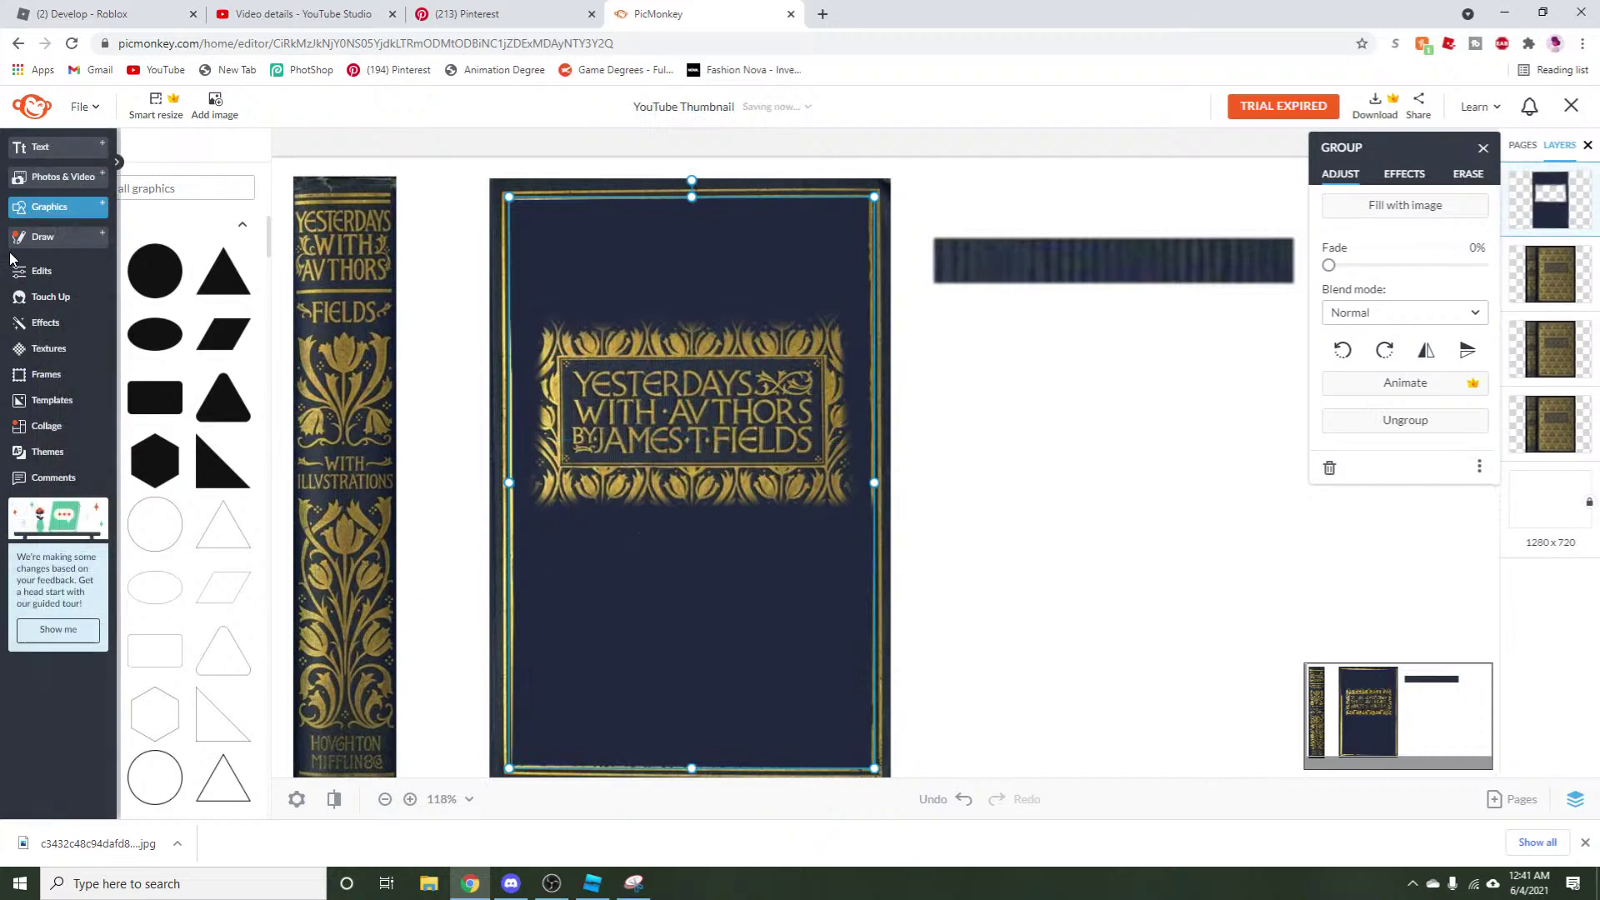
Apply the dark navy Textile texture to the cover group.
{"action": "left_click", "coordinate": [70, 358]}
{"action": "scroll", "coordinate": [219, 529], "scroll_direction": "down", "scroll_amount": 5}
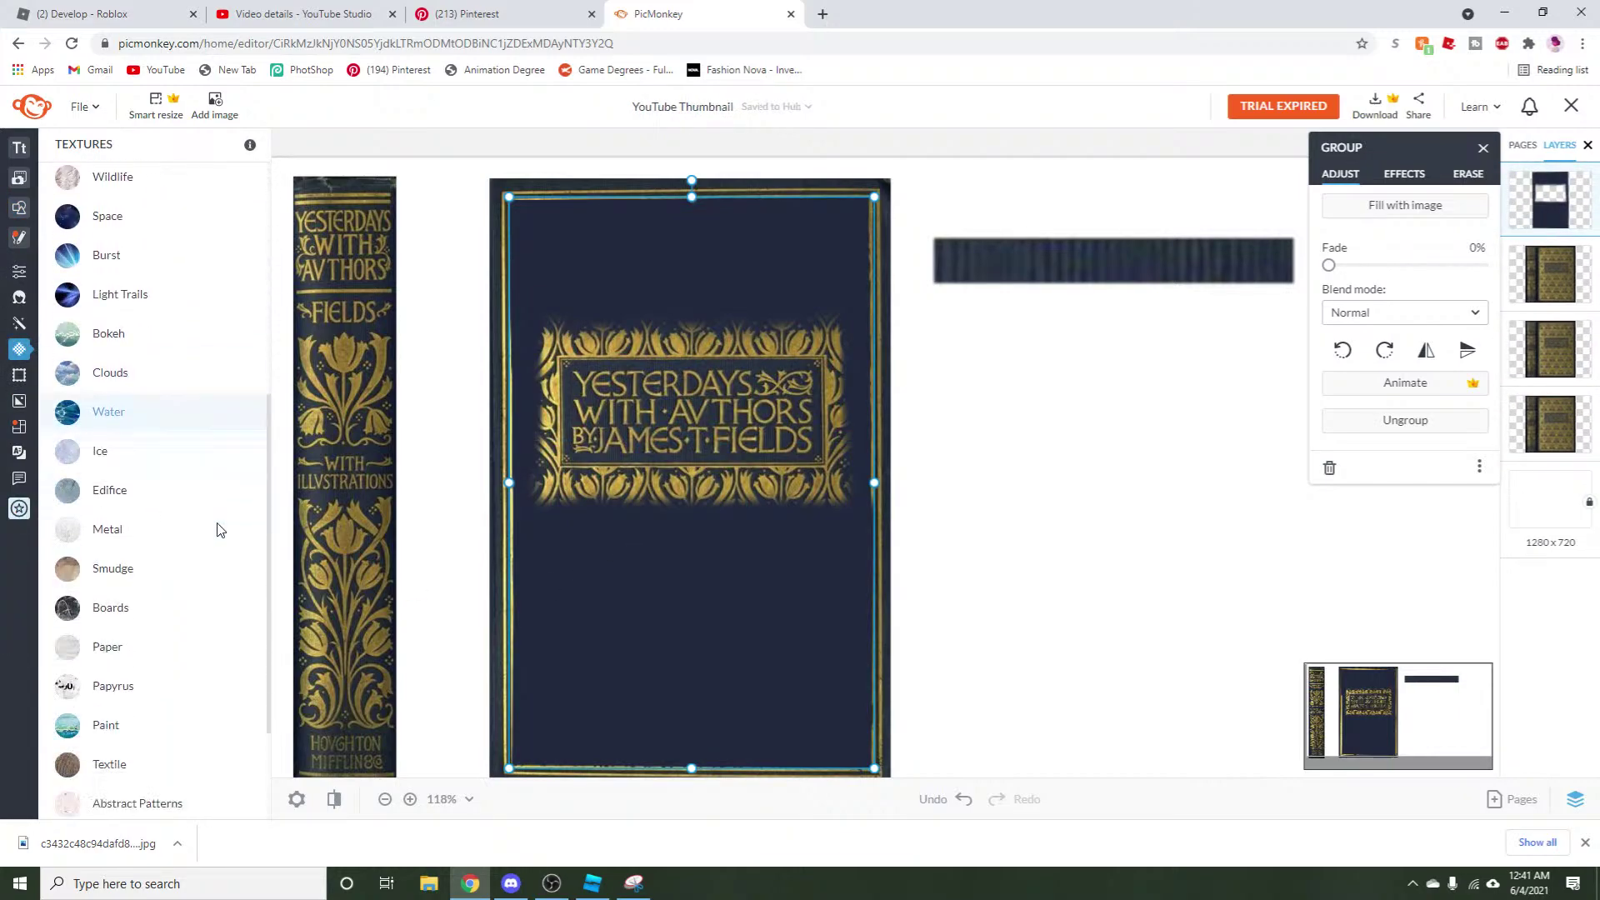
{"action": "scroll", "coordinate": [217, 529], "scroll_direction": "down", "scroll_amount": 2}
{"action": "left_click", "coordinate": [133, 606]}
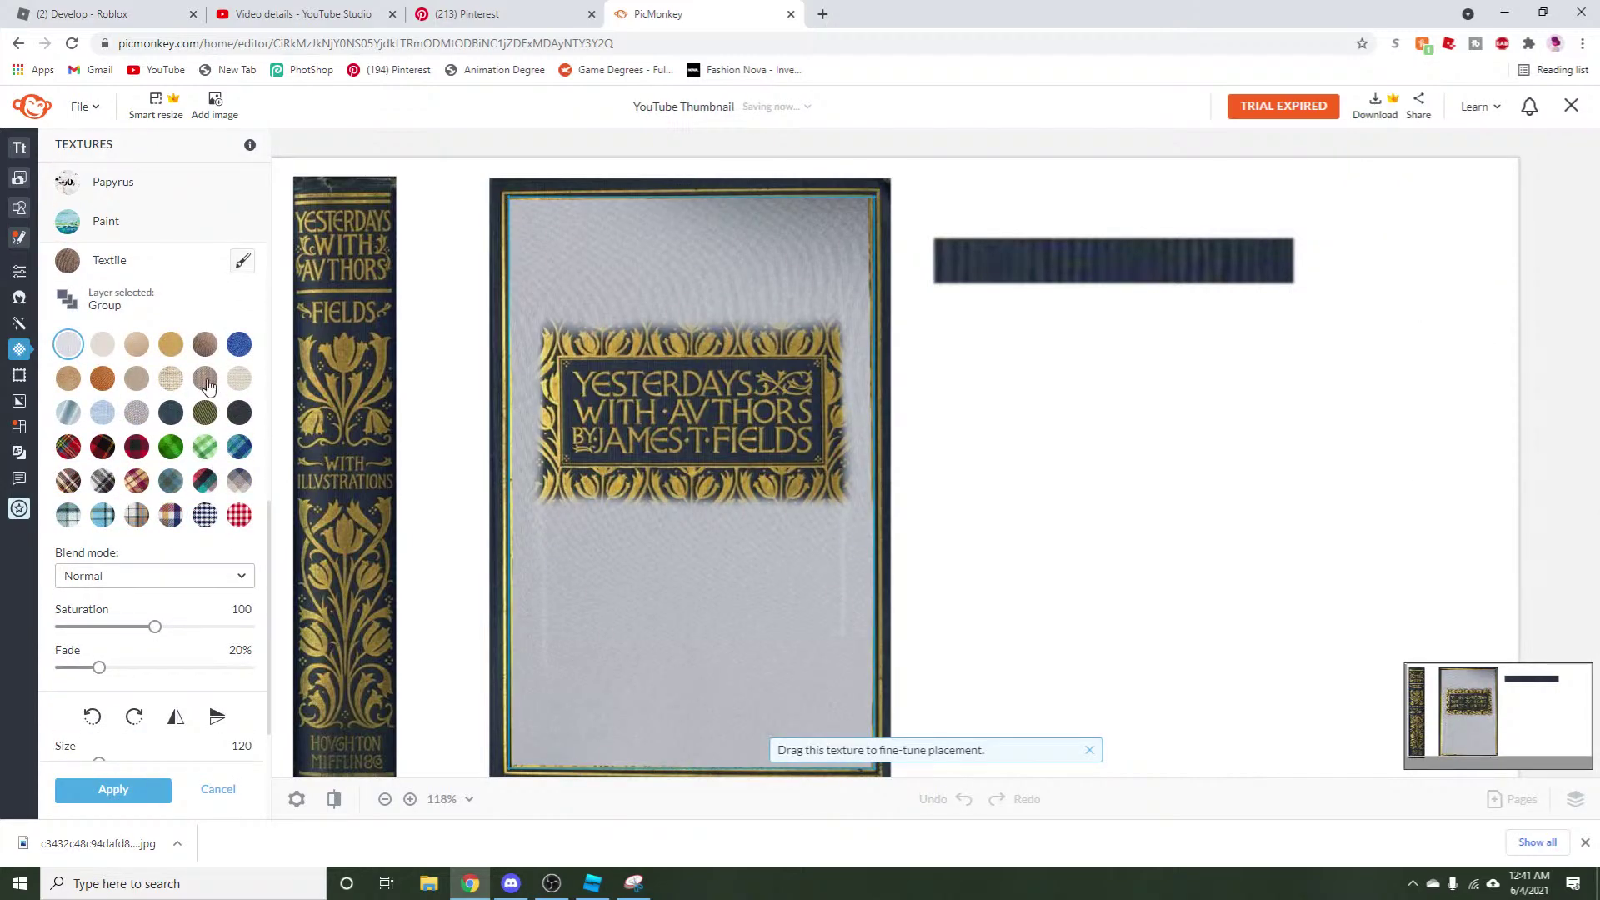
{"action": "left_click", "coordinate": [205, 382]}
{"action": "left_click", "coordinate": [206, 347]}
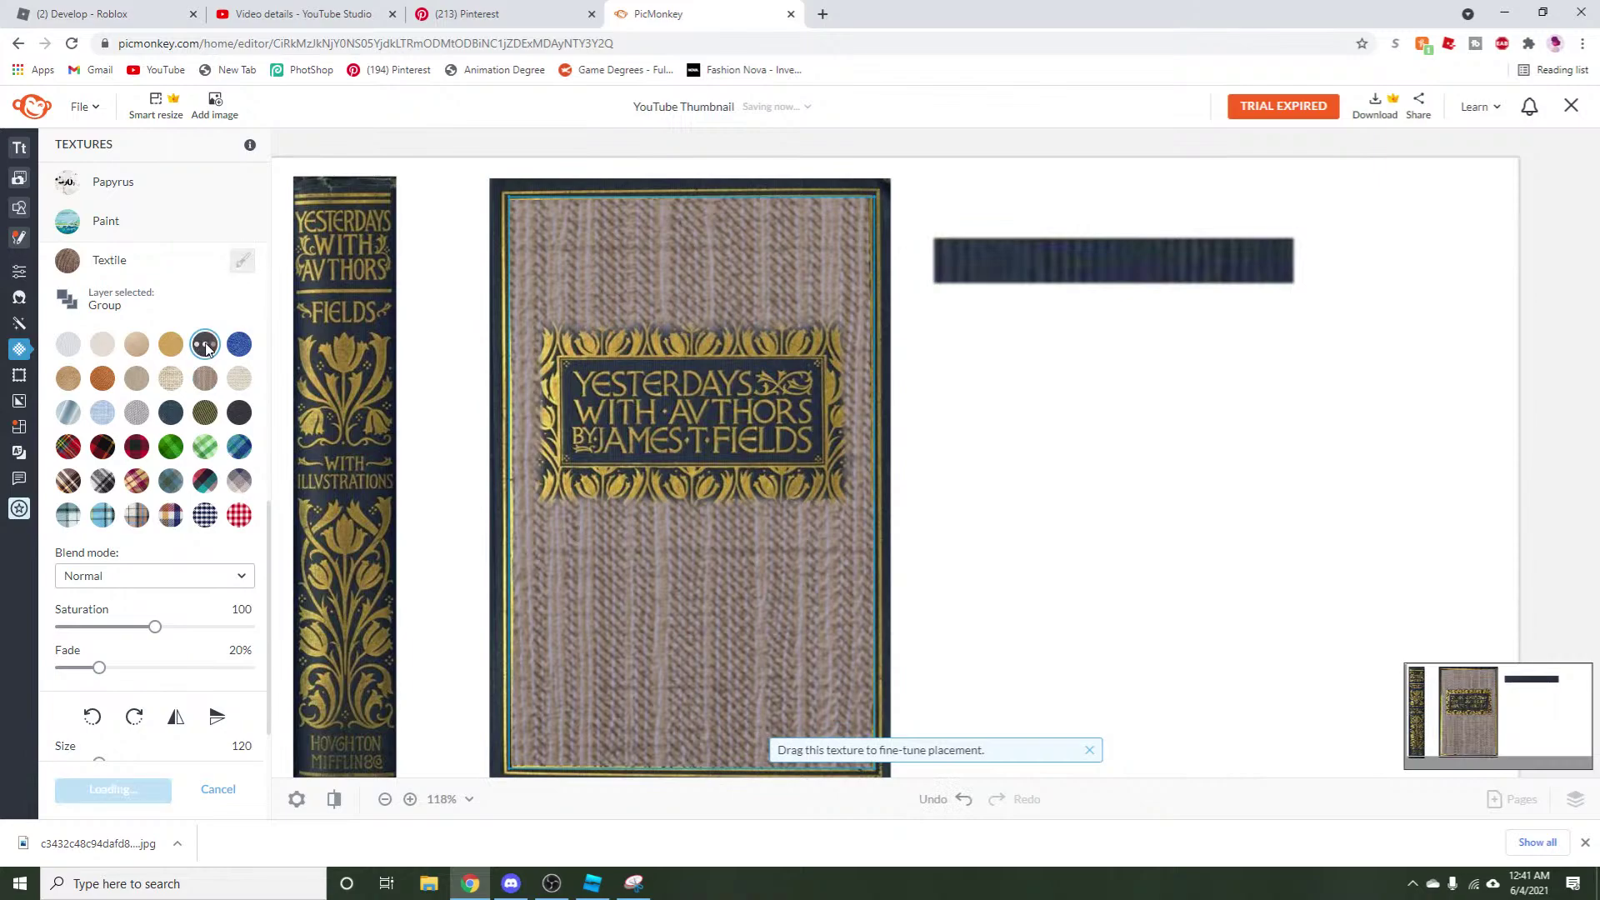
{"action": "left_click", "coordinate": [137, 382]}
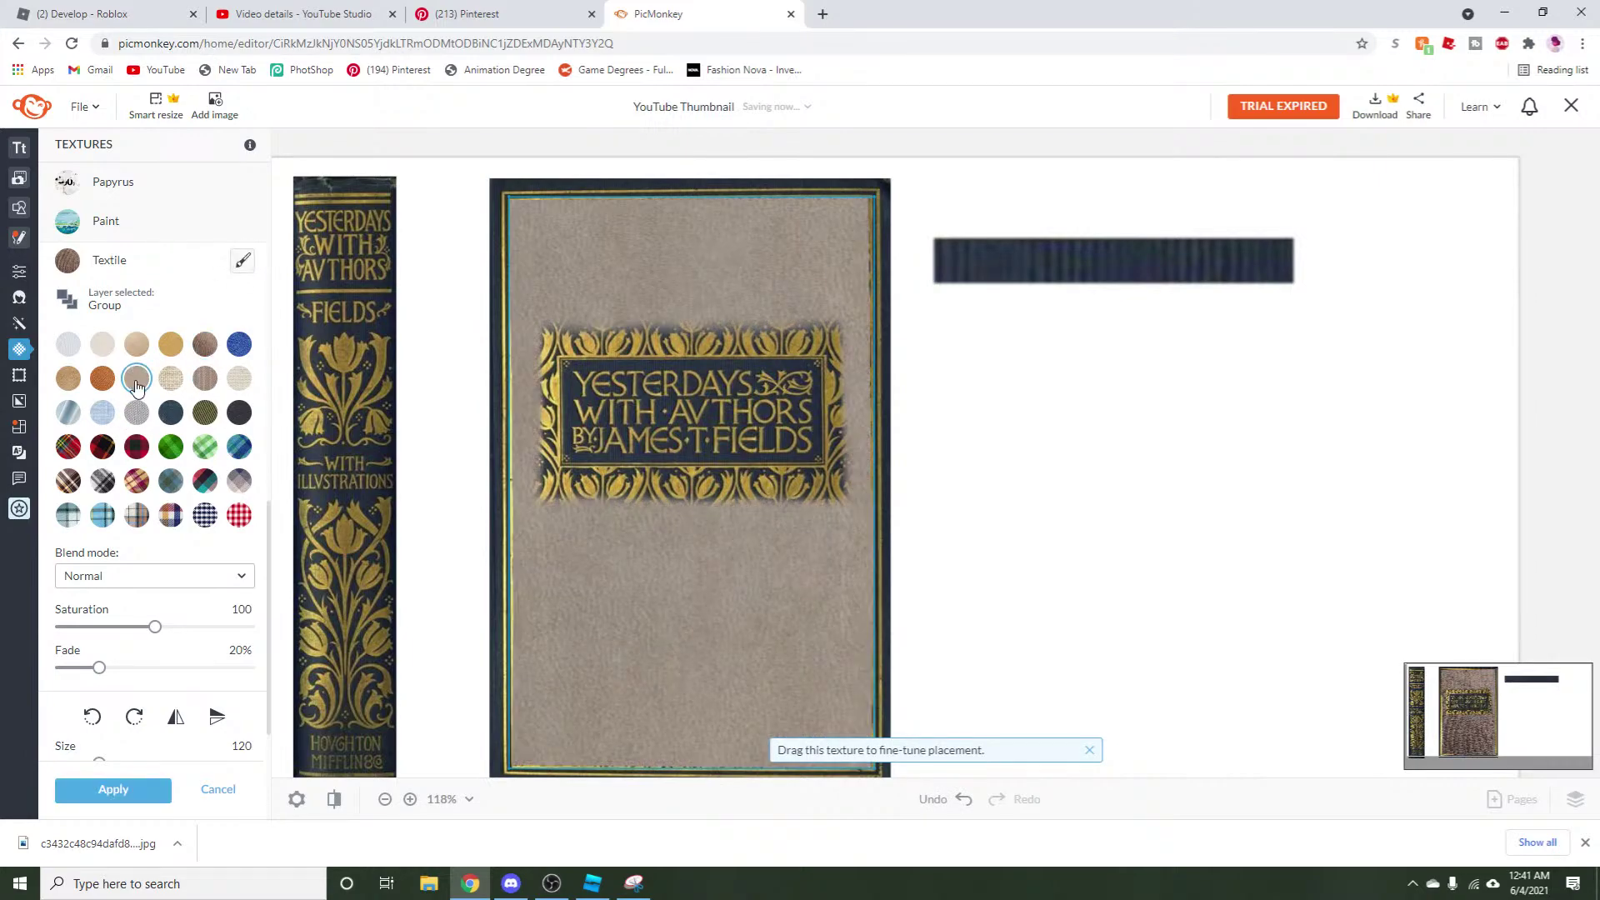
{"action": "left_click", "coordinate": [172, 415]}
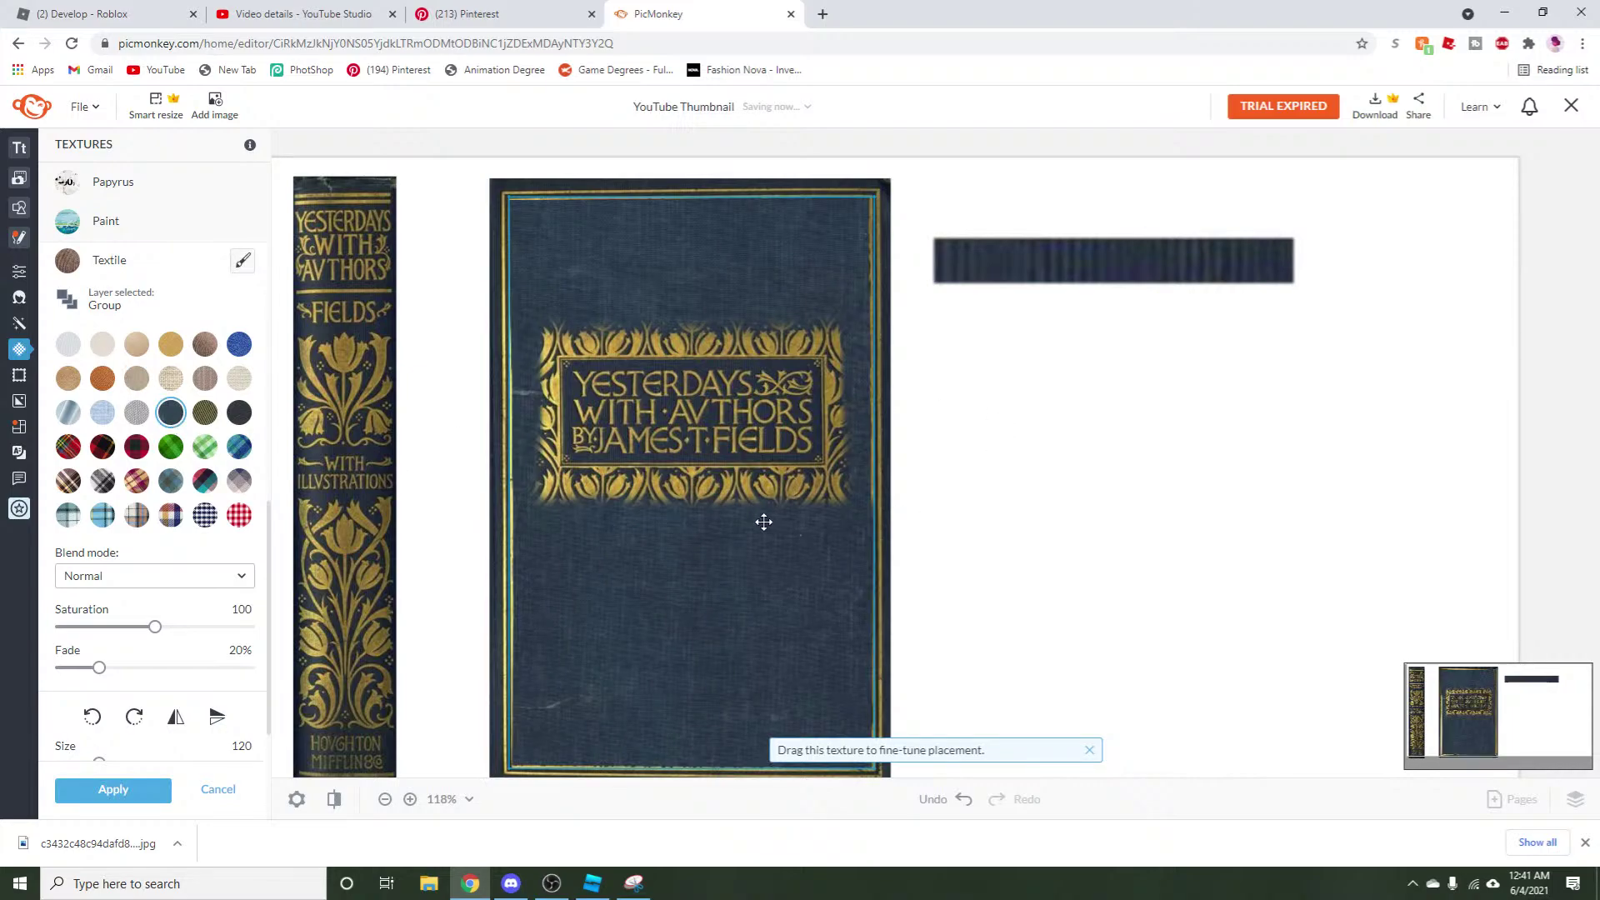
{"action": "left_click", "coordinate": [84, 788]}
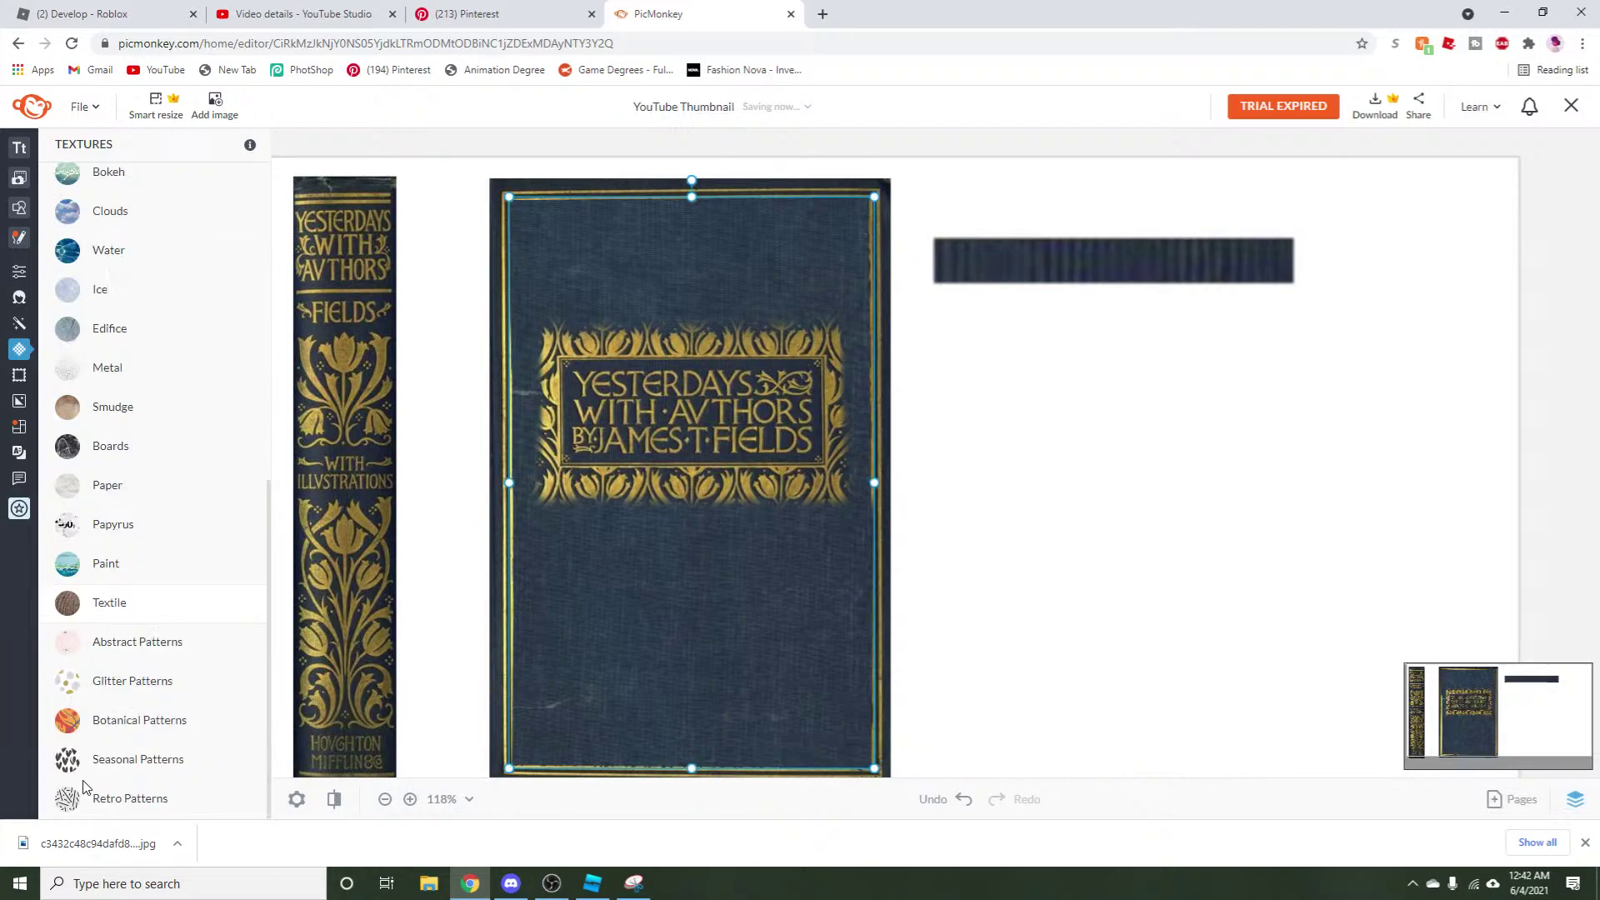
Try adjusting the texture's fade, then undo and bring the cover's texture back.
{"action": "left_click", "coordinate": [944, 686]}
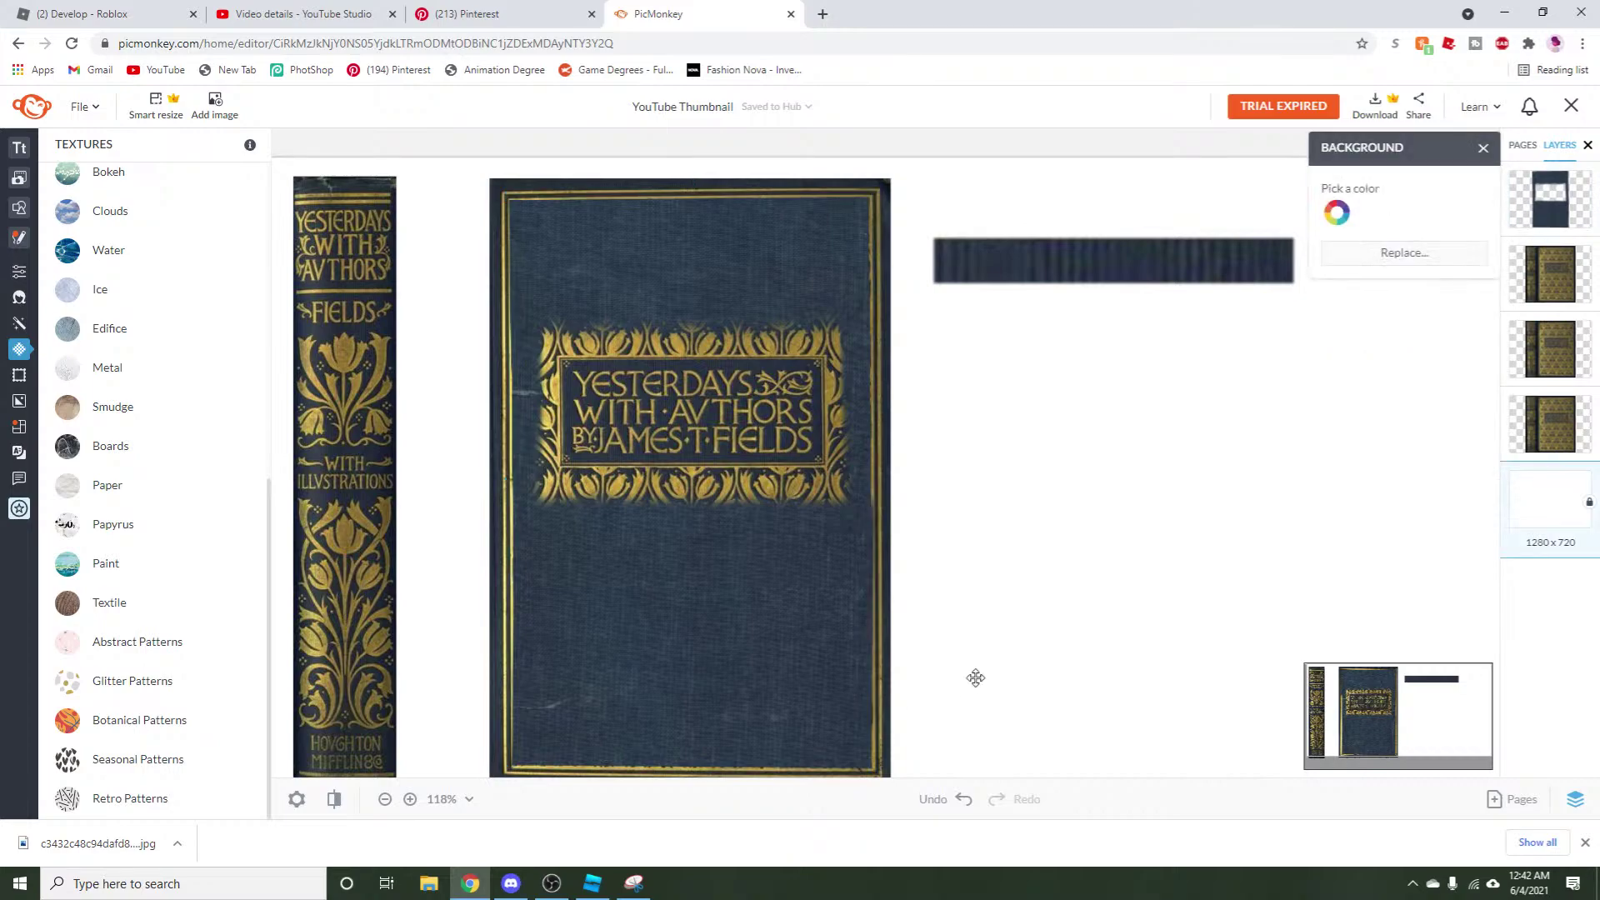
{"action": "left_click", "coordinate": [694, 656]}
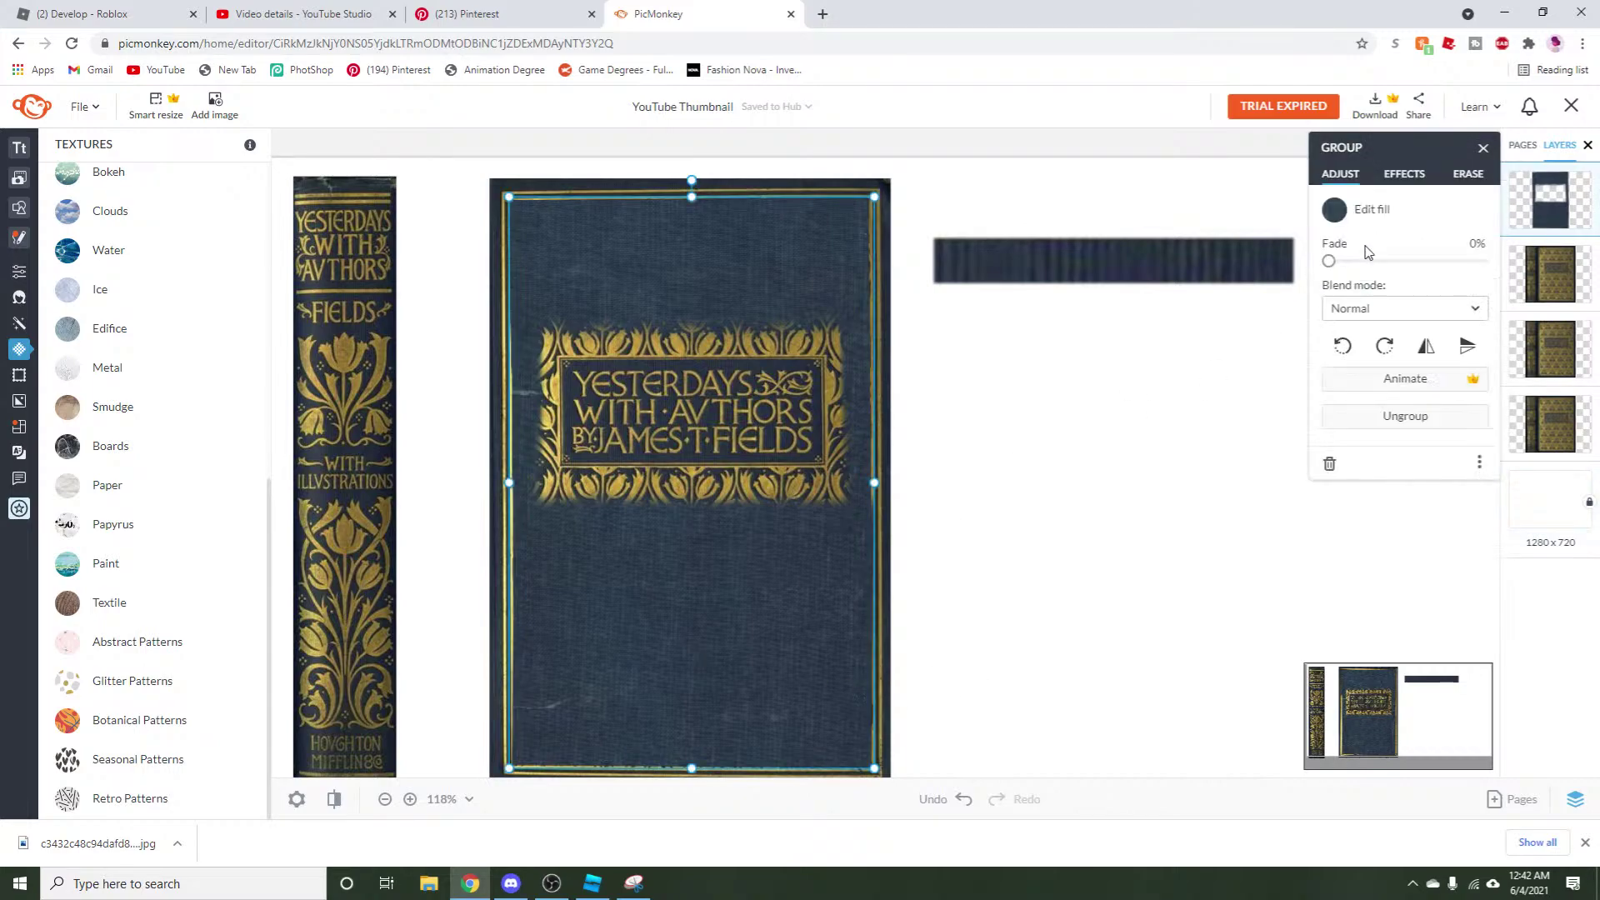
{"action": "mouse_move", "coordinate": [1330, 263]}
{"action": "left_mouse_down"}
{"action": "mouse_move", "coordinate": [1369, 260]}
{"action": "mouse_move", "coordinate": [1324, 272]}
{"action": "left_mouse_up"}
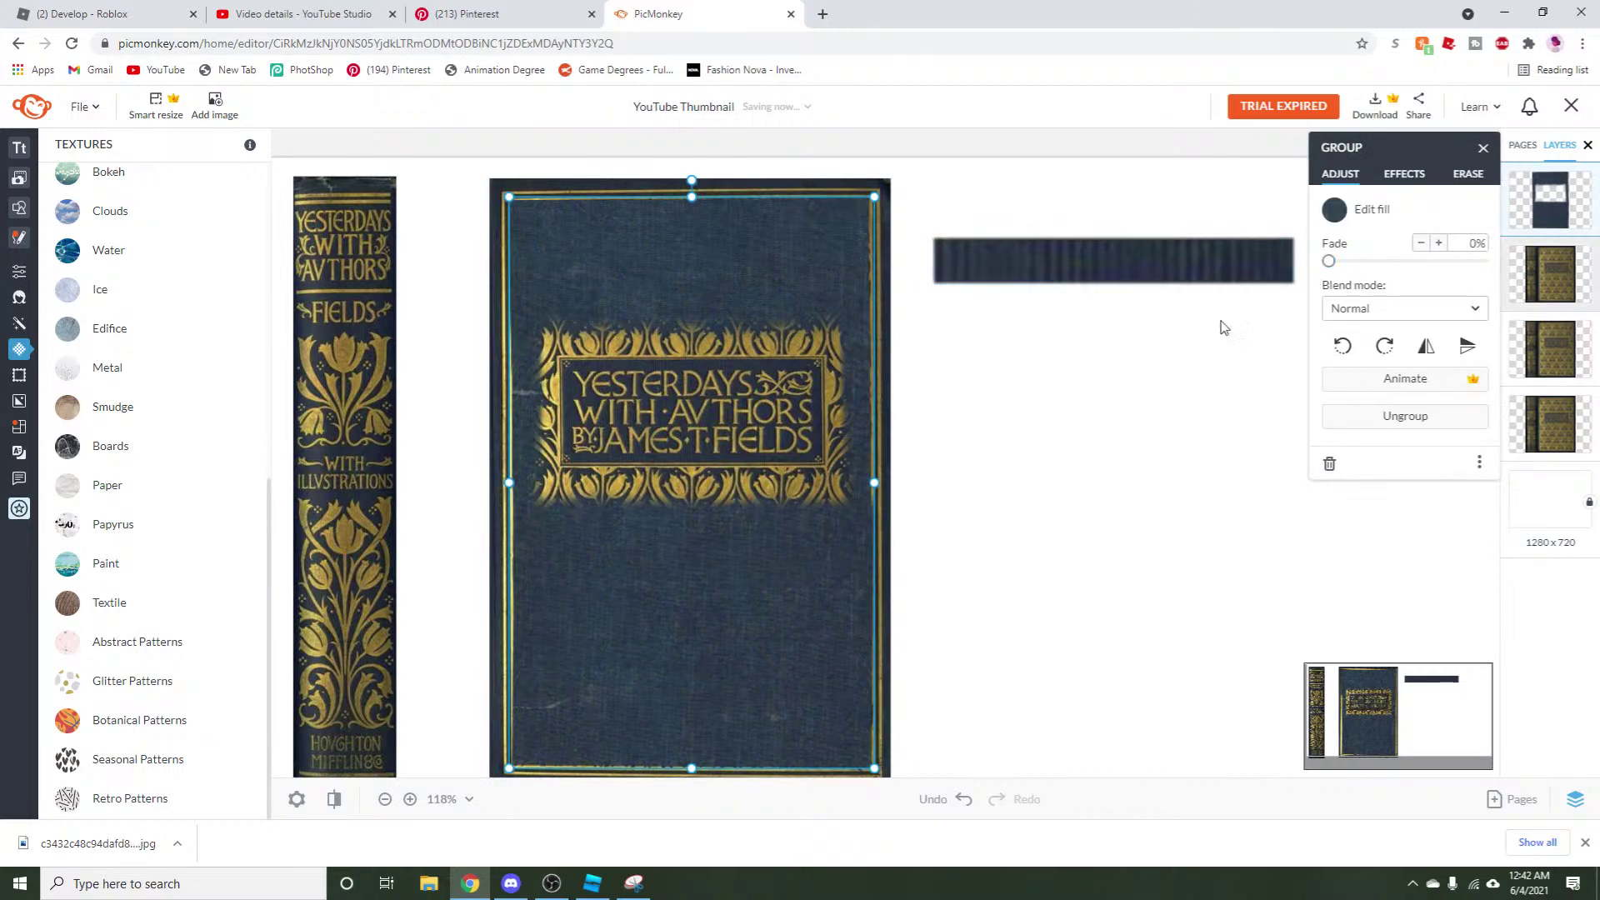
{"action": "left_click", "coordinate": [929, 546]}
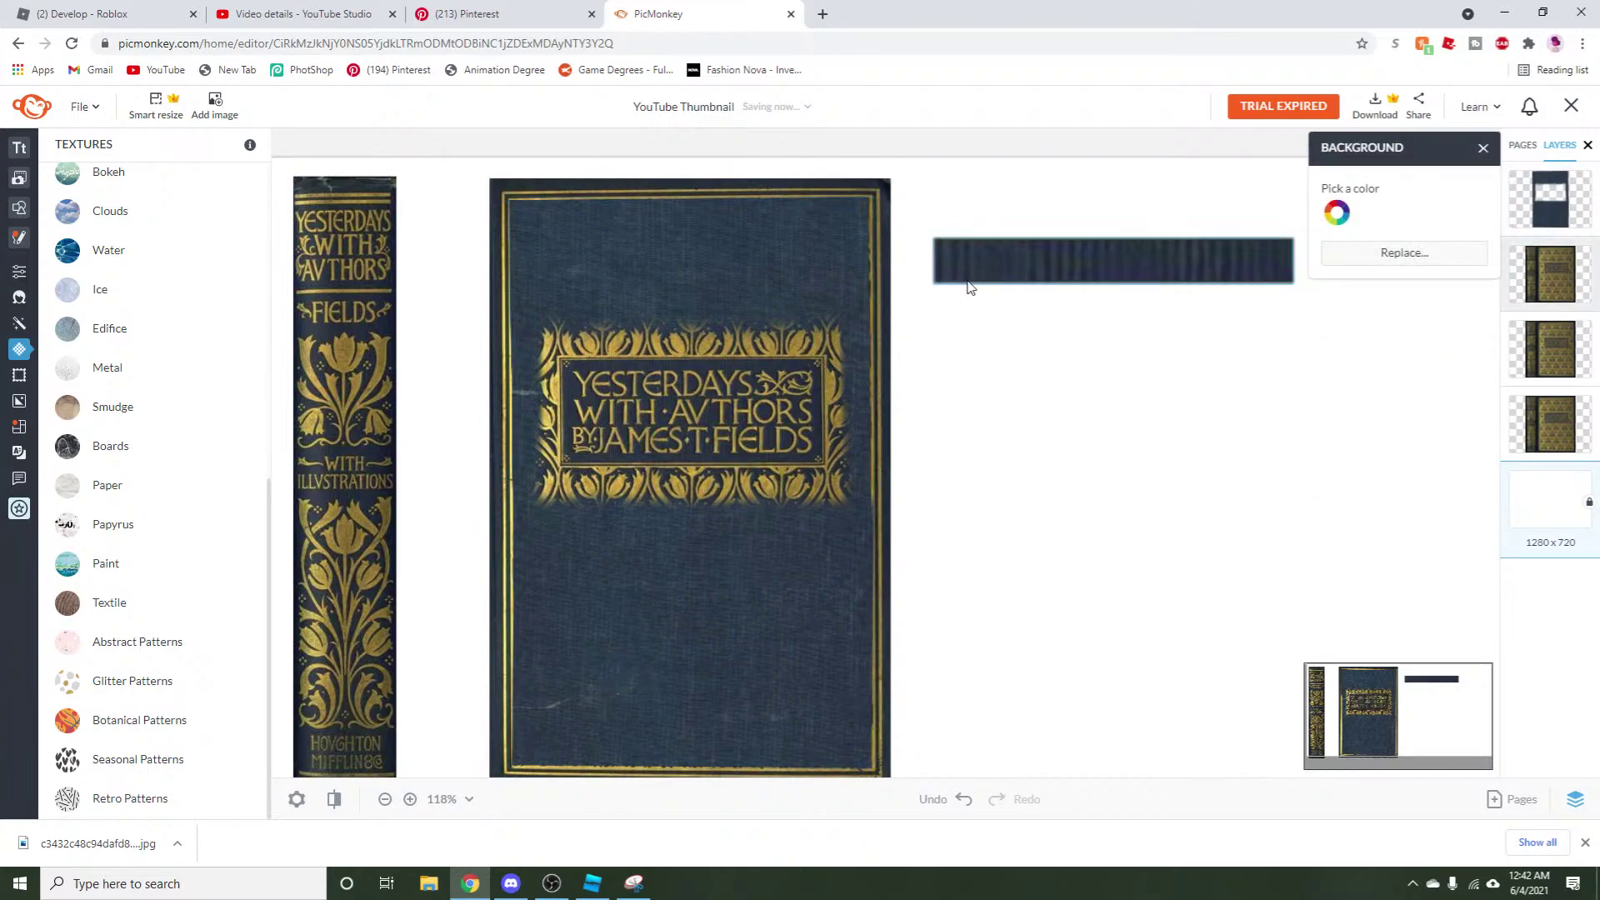
{"action": "left_click", "coordinate": [633, 676]}
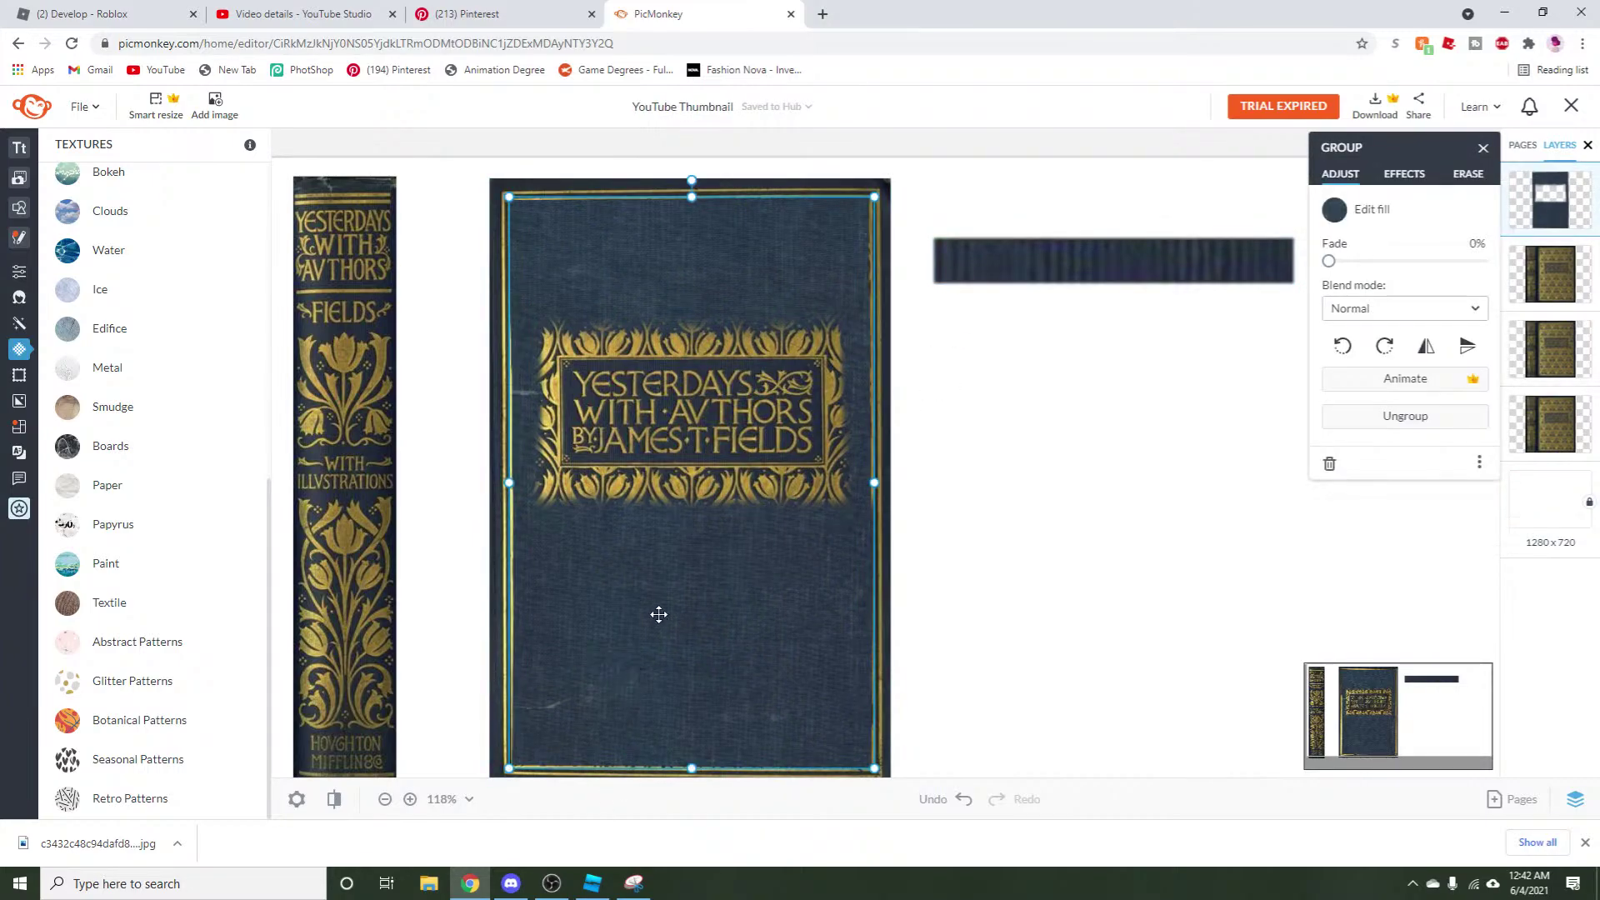
{"action": "left_click", "coordinate": [962, 799]}
{"action": "left_click", "coordinate": [958, 800]}
{"action": "right_click", "coordinate": [777, 278]}
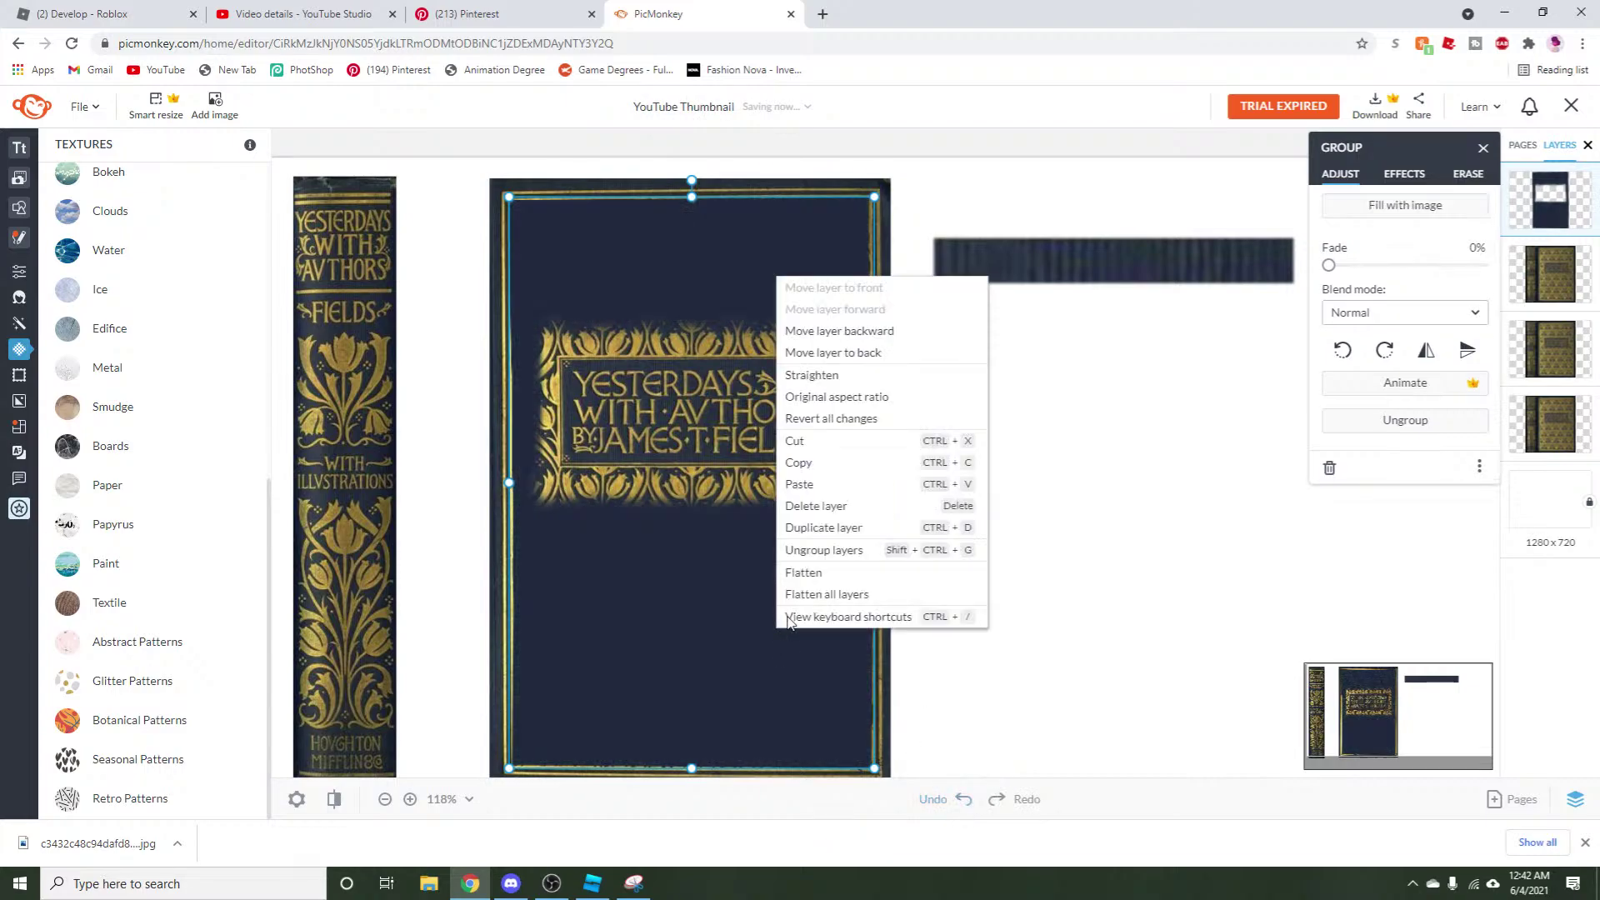
{"action": "left_click", "coordinate": [1002, 798]}
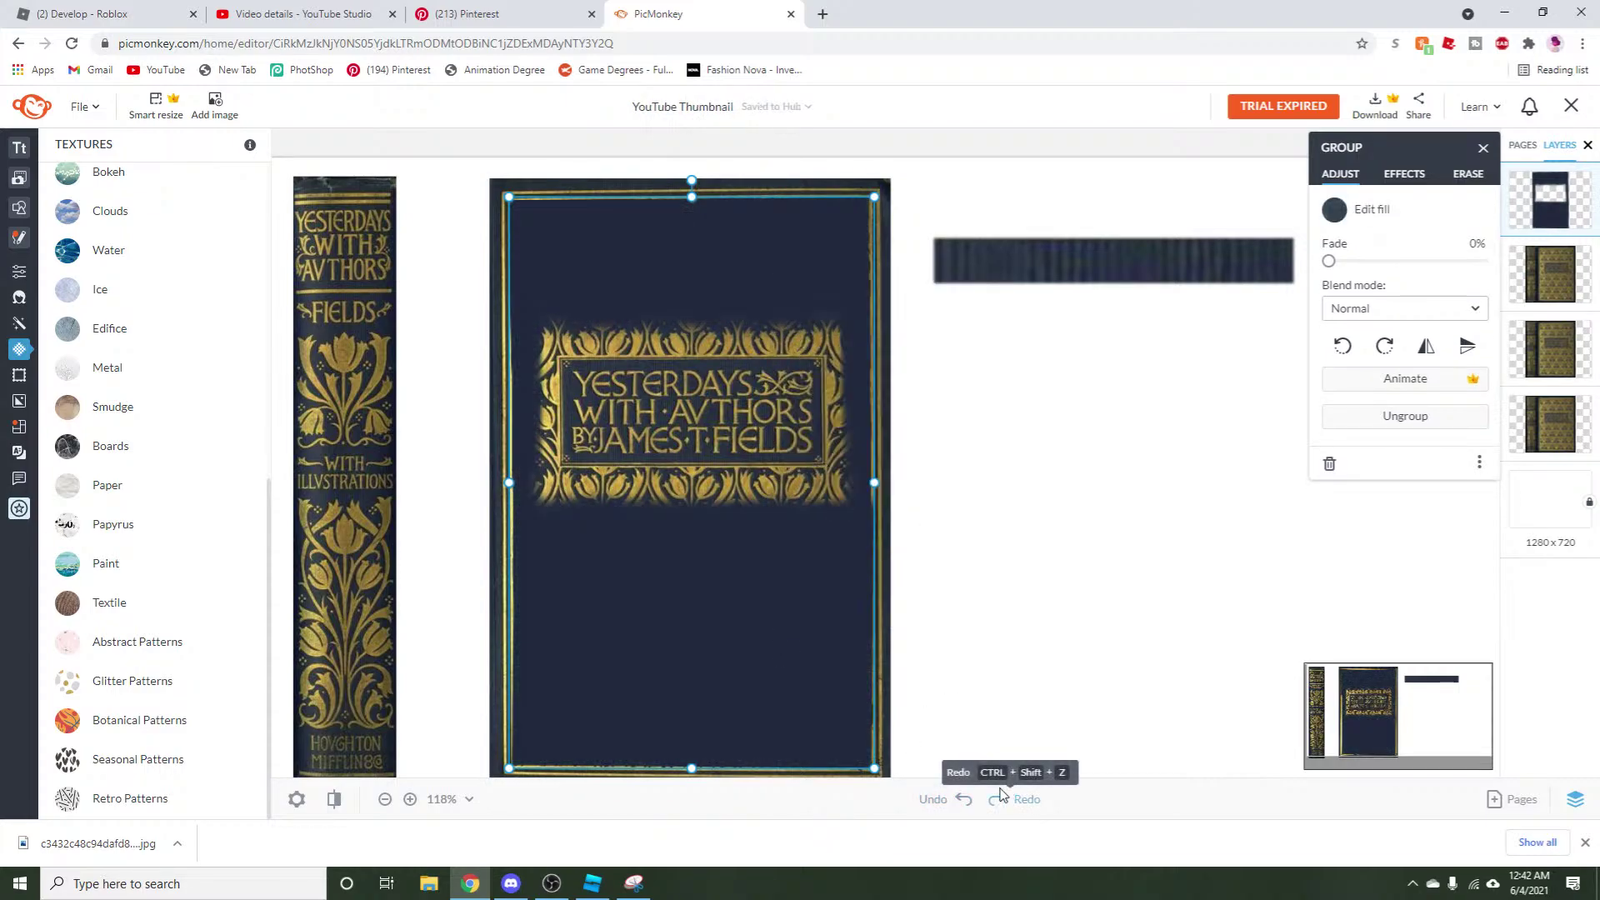
Paste the navy rectangle onto the cover and fade it to about 72%.
{"action": "right_click", "coordinate": [950, 431]}
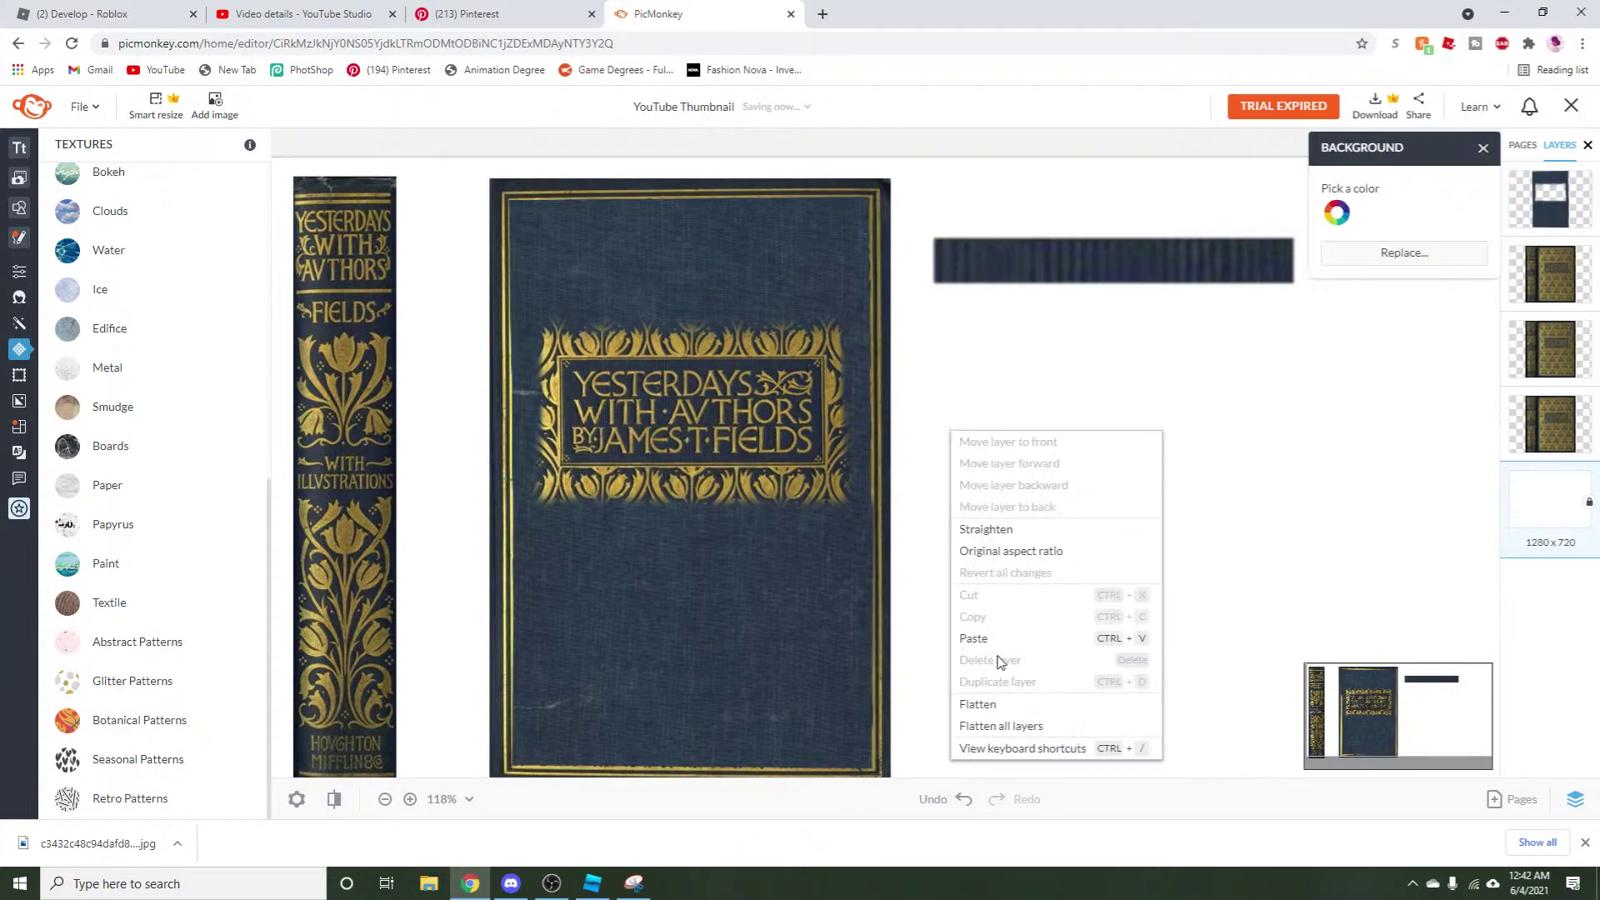
{"action": "left_click", "coordinate": [992, 643]}
{"action": "left_click_drag", "start_coordinate": [849, 647], "coordinate": [810, 634]}
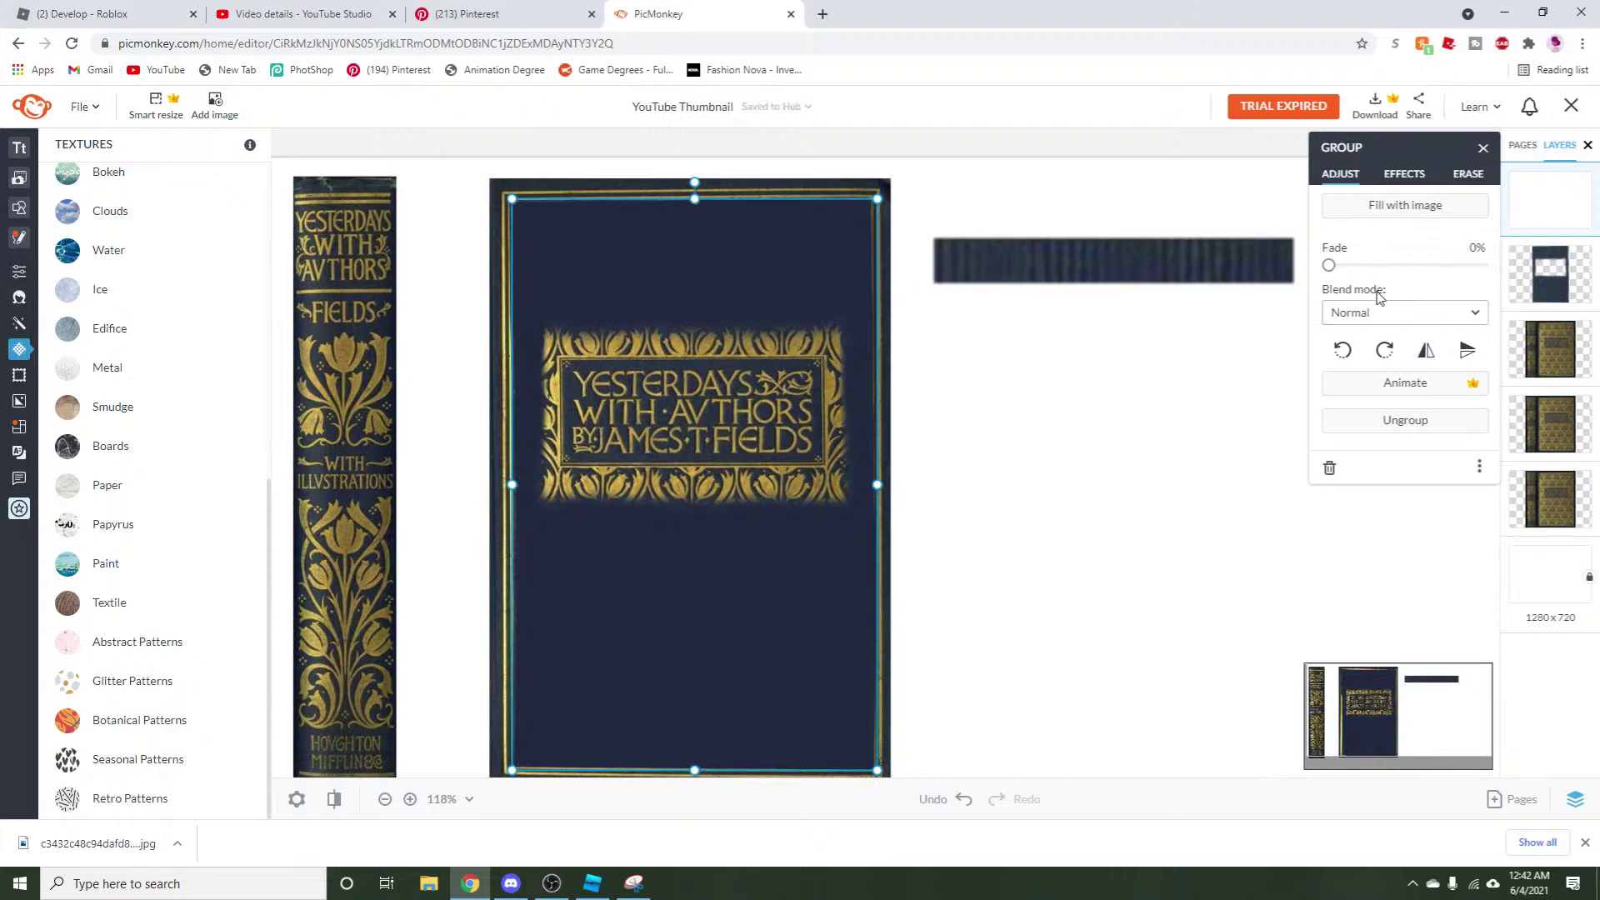
{"action": "left_click_drag", "start_coordinate": [1328, 264], "coordinate": [1444, 279]}
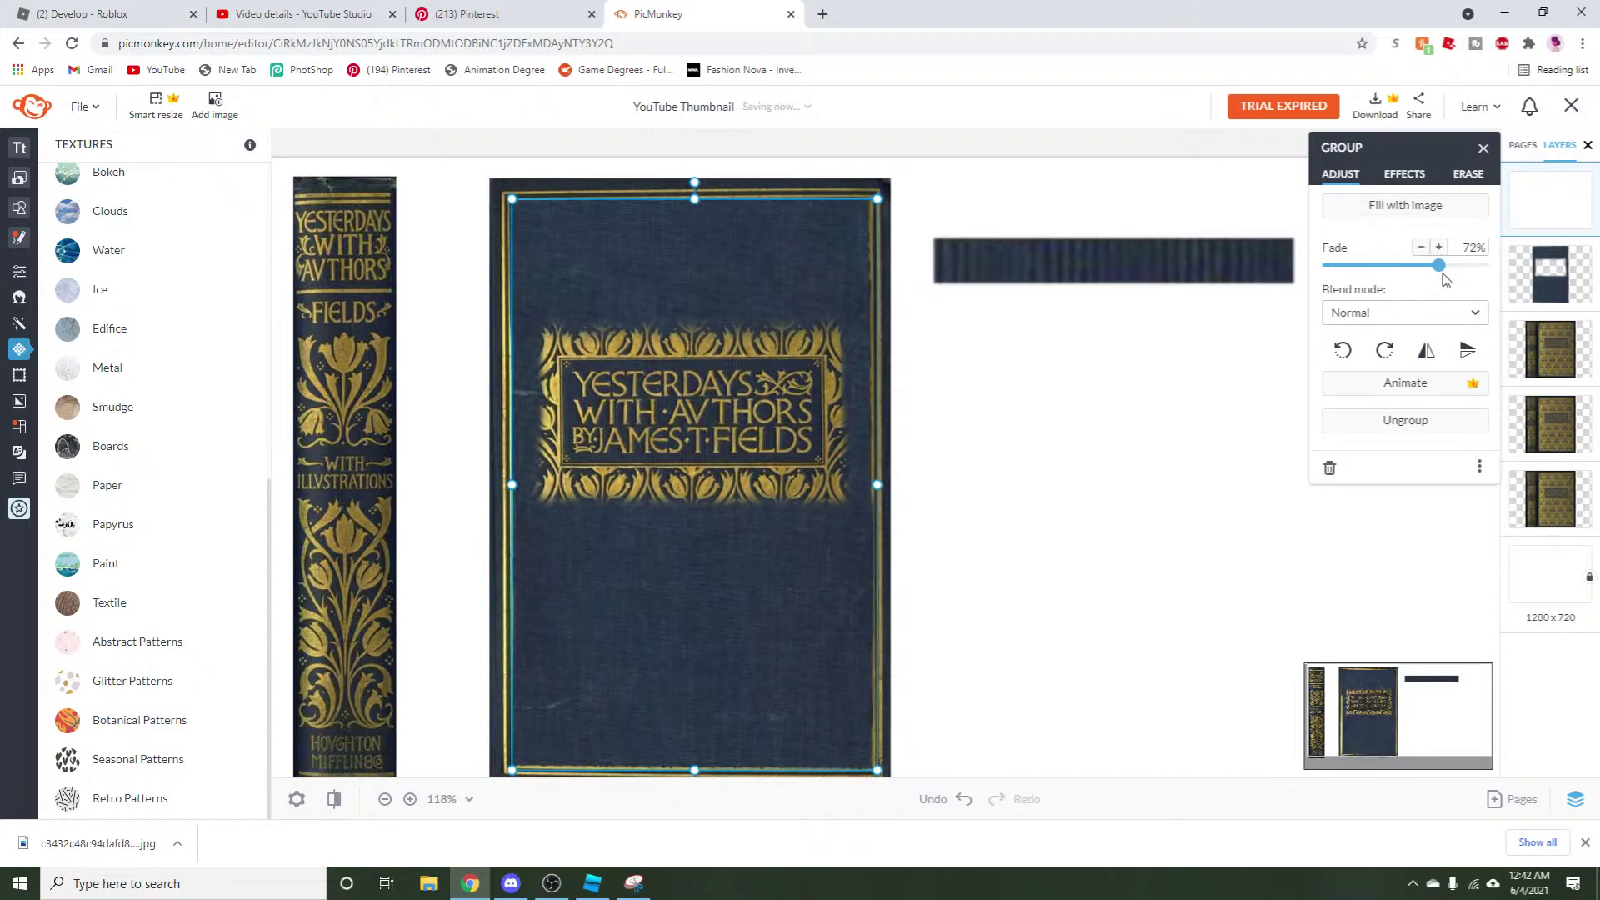
{"action": "left_click", "coordinate": [952, 608]}
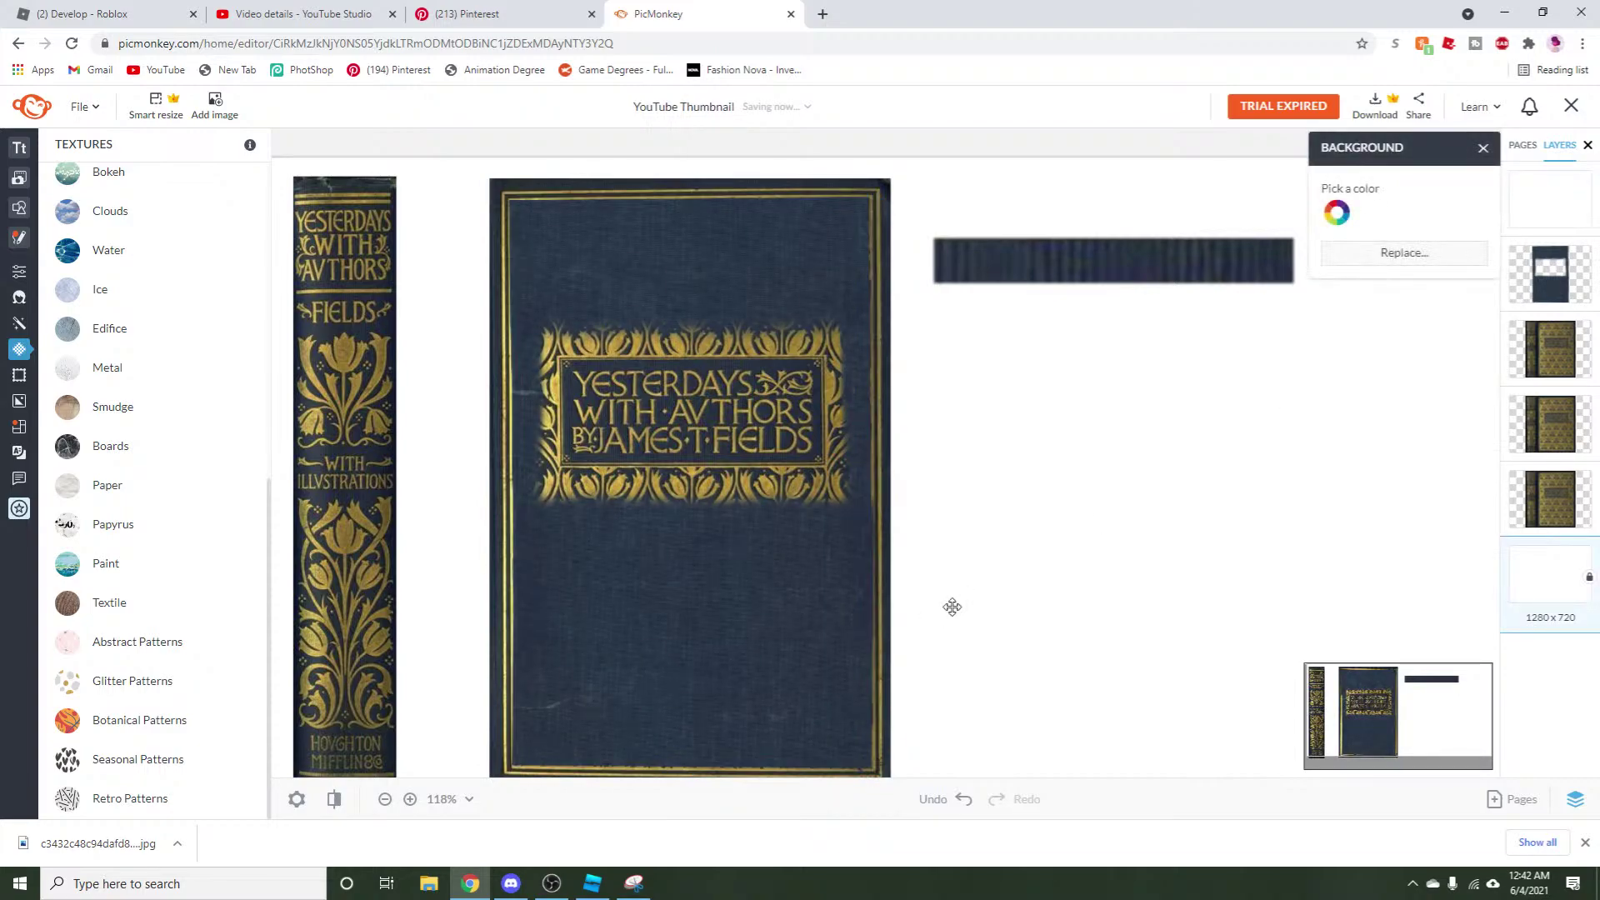
Group all front cover layers, return the dark strip to the top, and shift the group left.
{"action": "scroll", "coordinate": [953, 606], "scroll_direction": "down", "scroll_amount": 3}
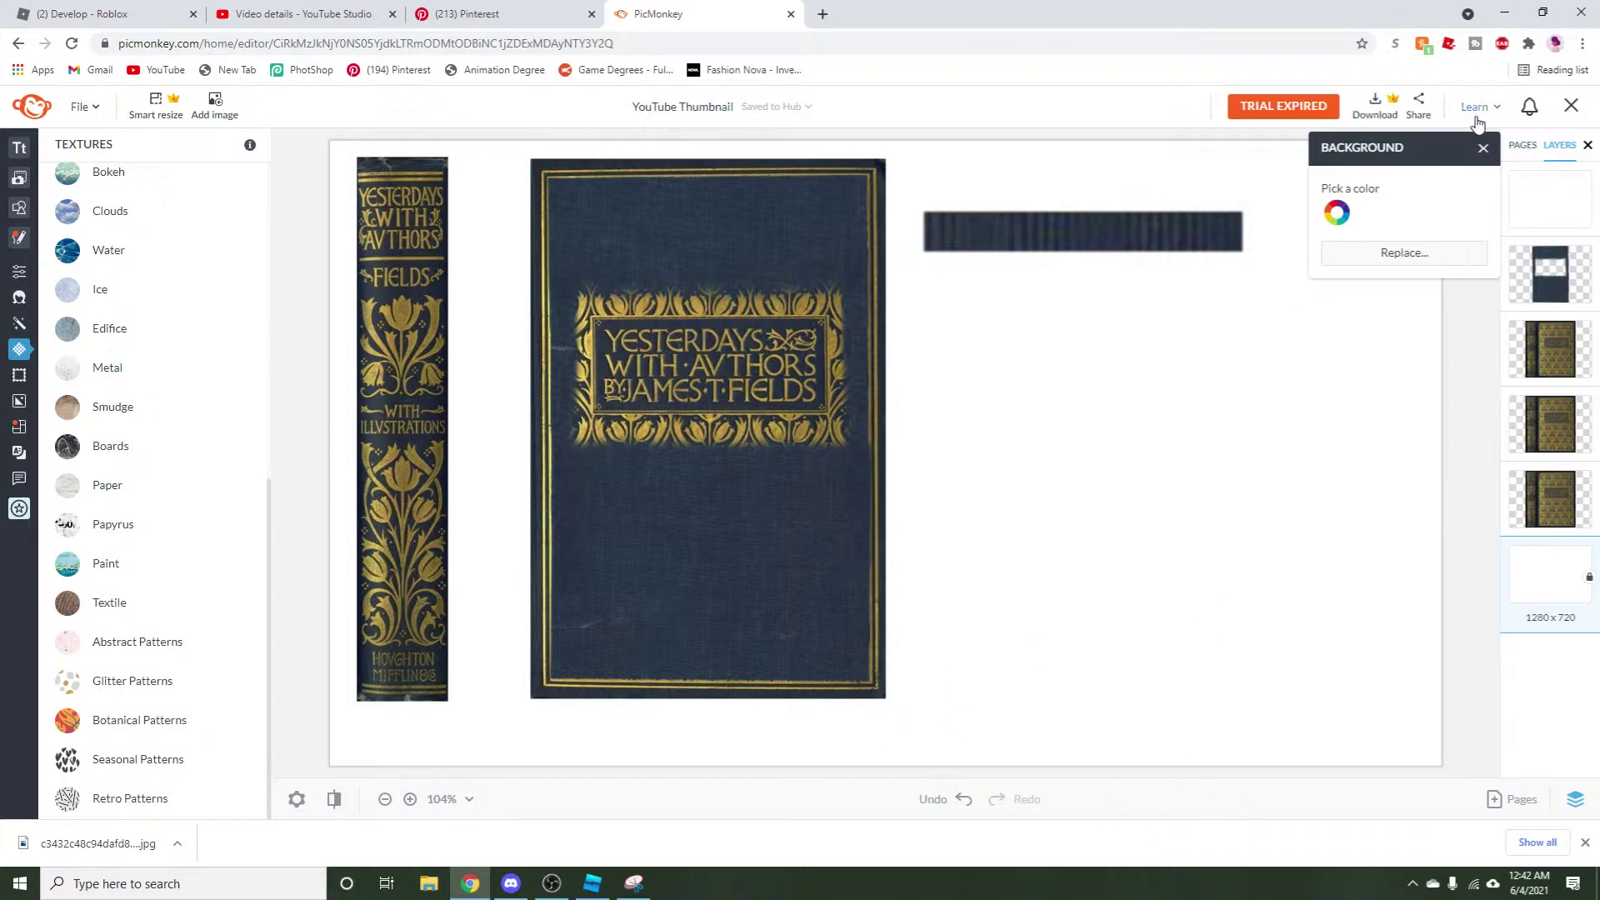
{"action": "left_click", "coordinate": [1484, 150]}
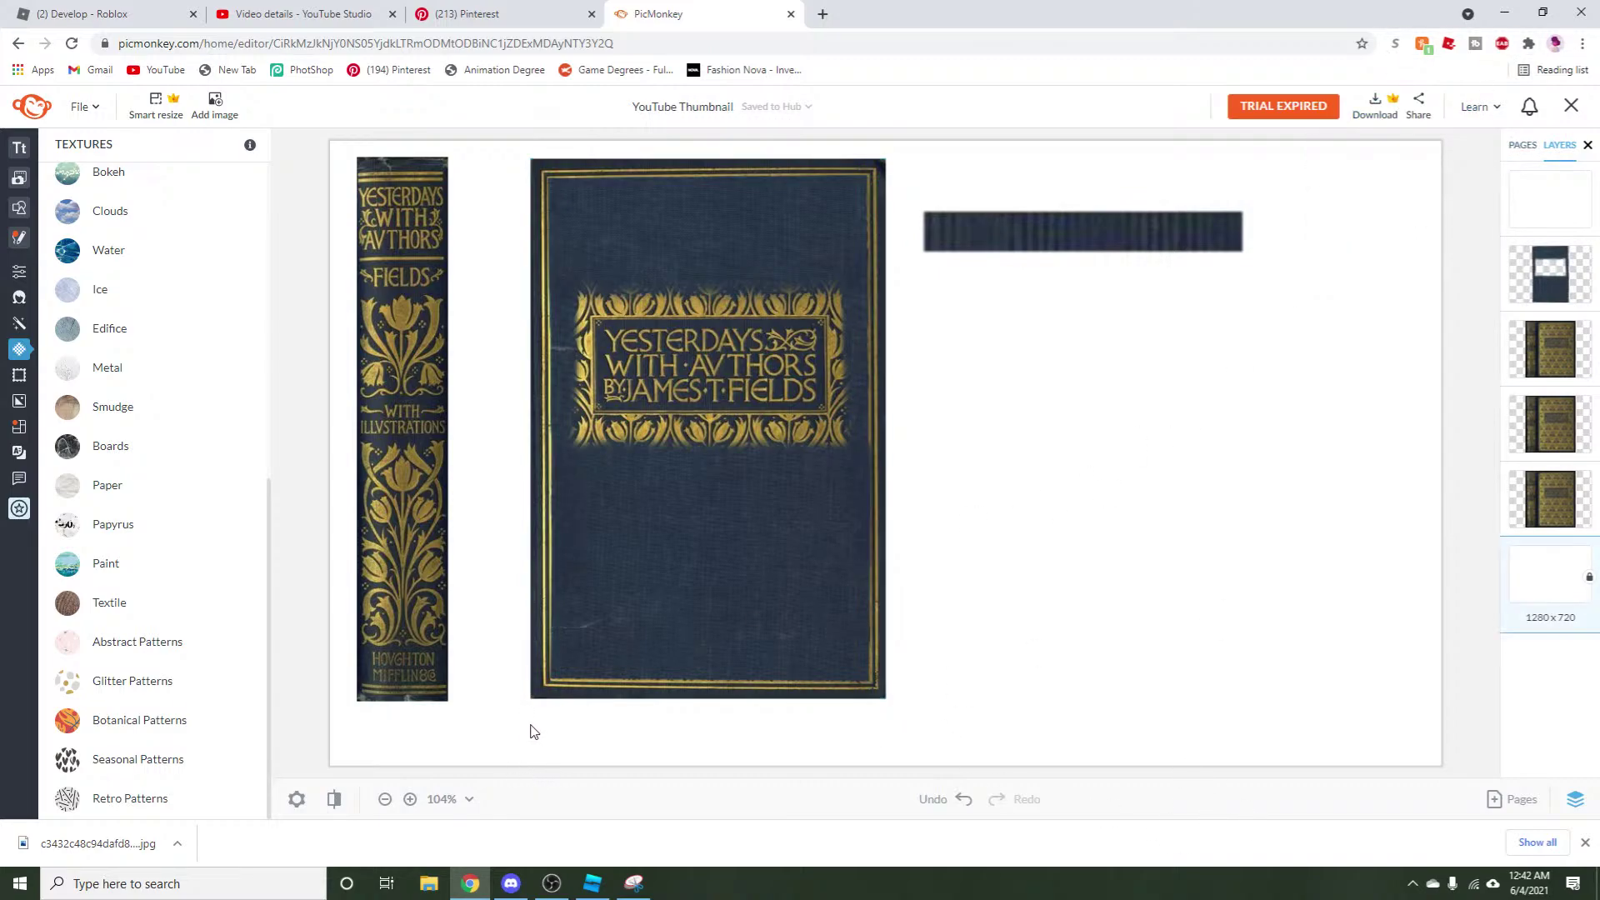
{"action": "left_click_drag", "start_coordinate": [509, 740], "coordinate": [890, 151]}
{"action": "right_click", "coordinate": [738, 328]}
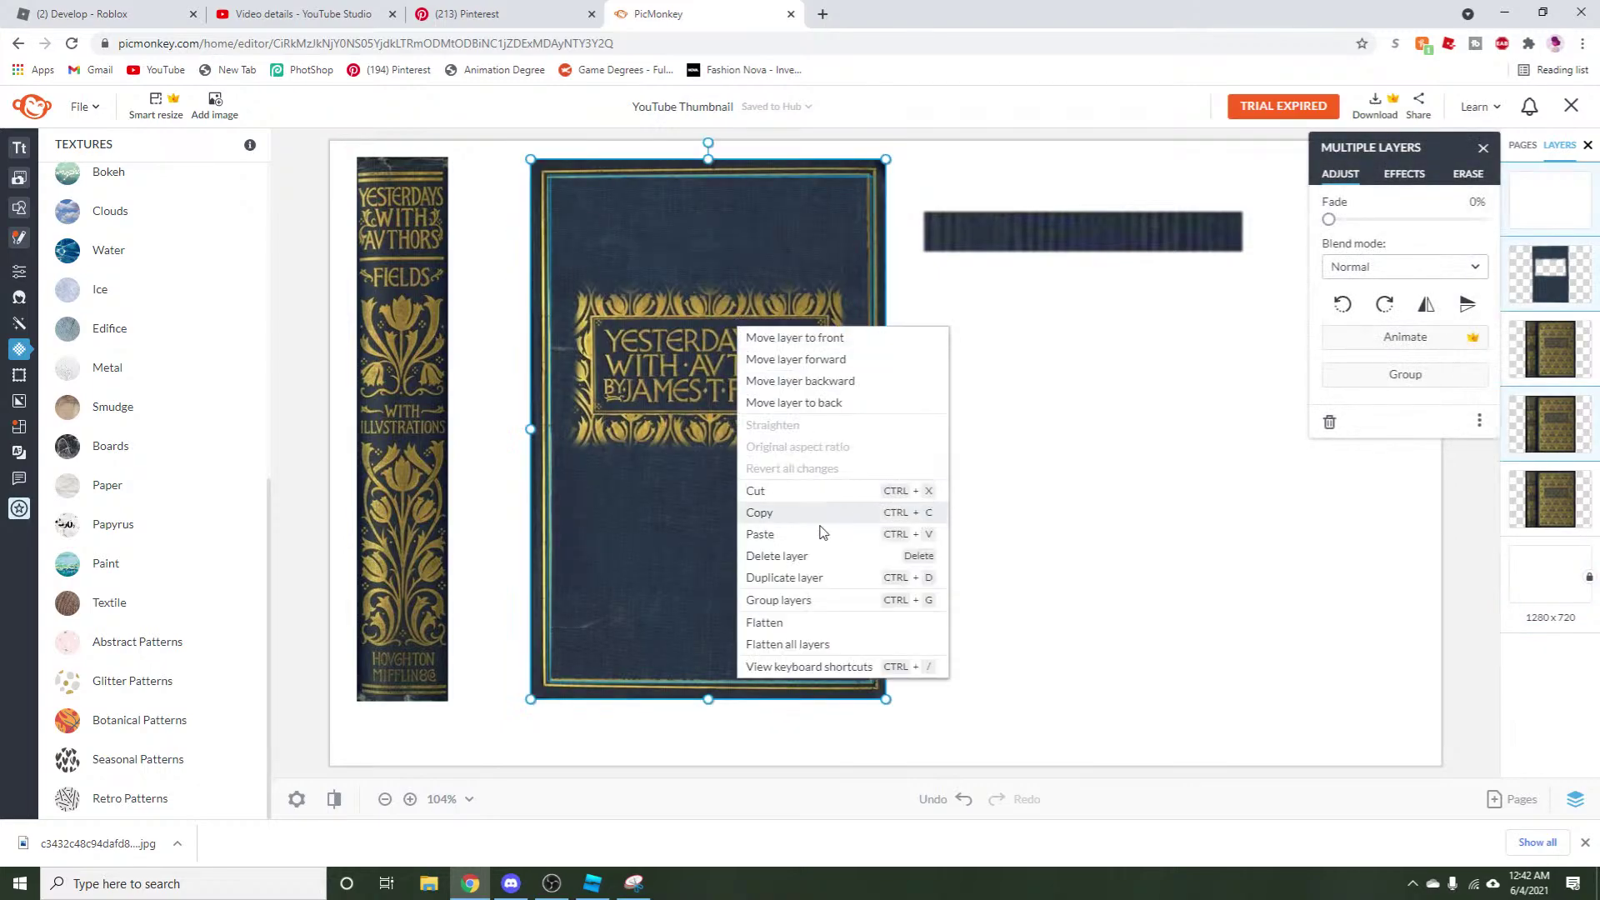
{"action": "left_click", "coordinate": [766, 600]}
{"action": "left_click_drag", "start_coordinate": [1024, 231], "coordinate": [1010, 165]}
{"action": "left_click_drag", "start_coordinate": [667, 579], "coordinate": [631, 590]}
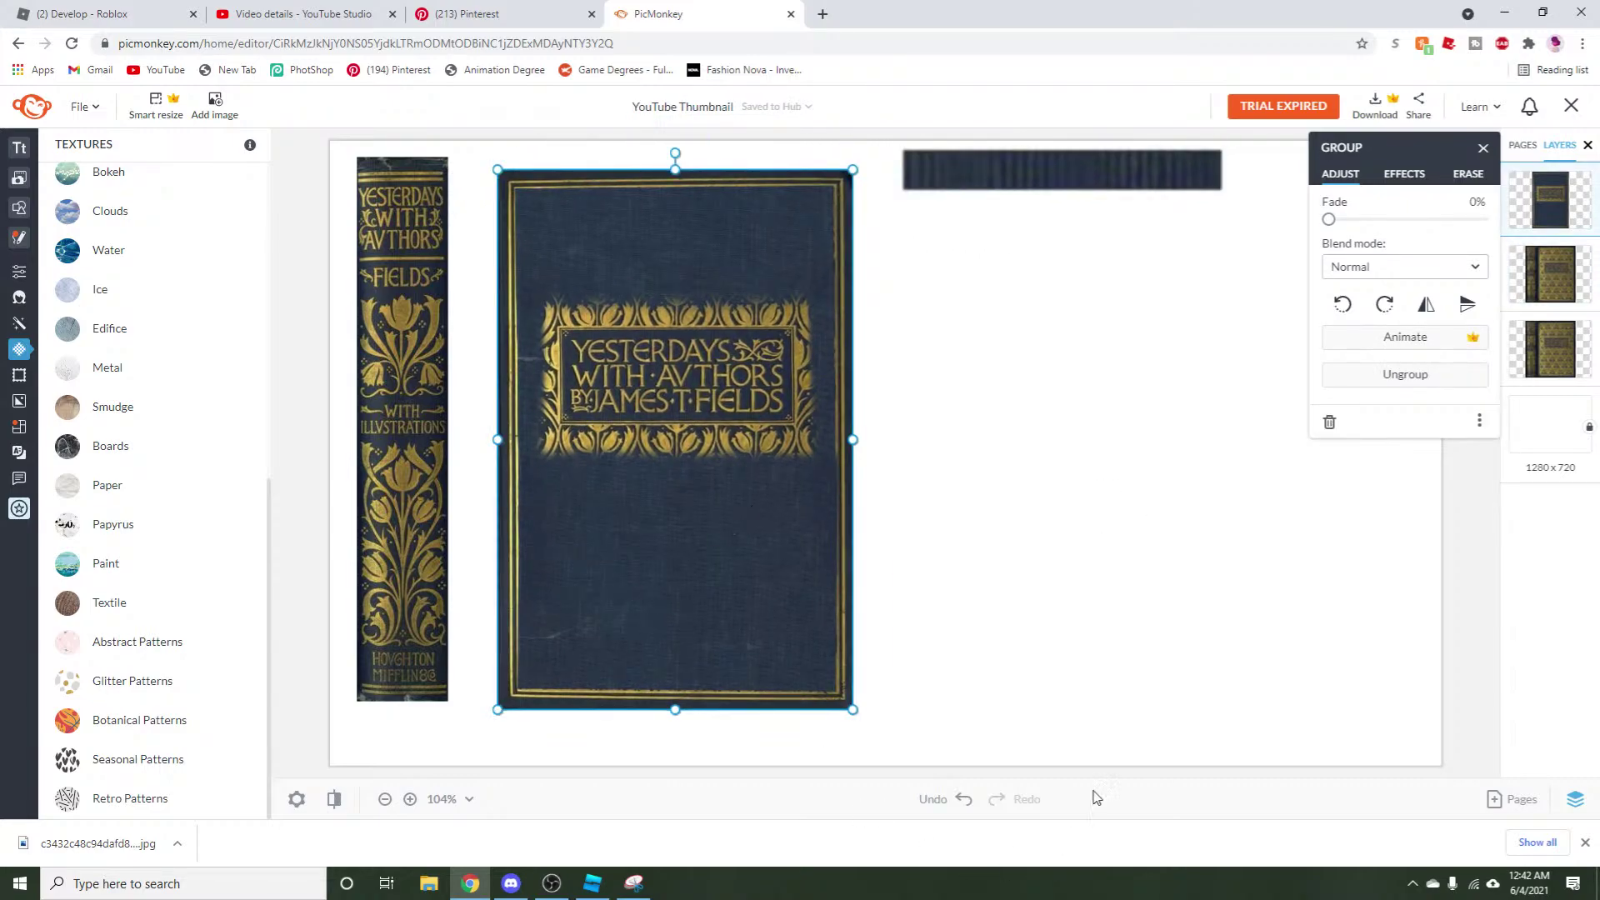
Copy the spine image and undo the accidental moves with Ctrl+Z.
{"action": "left_click", "coordinate": [1556, 365]}
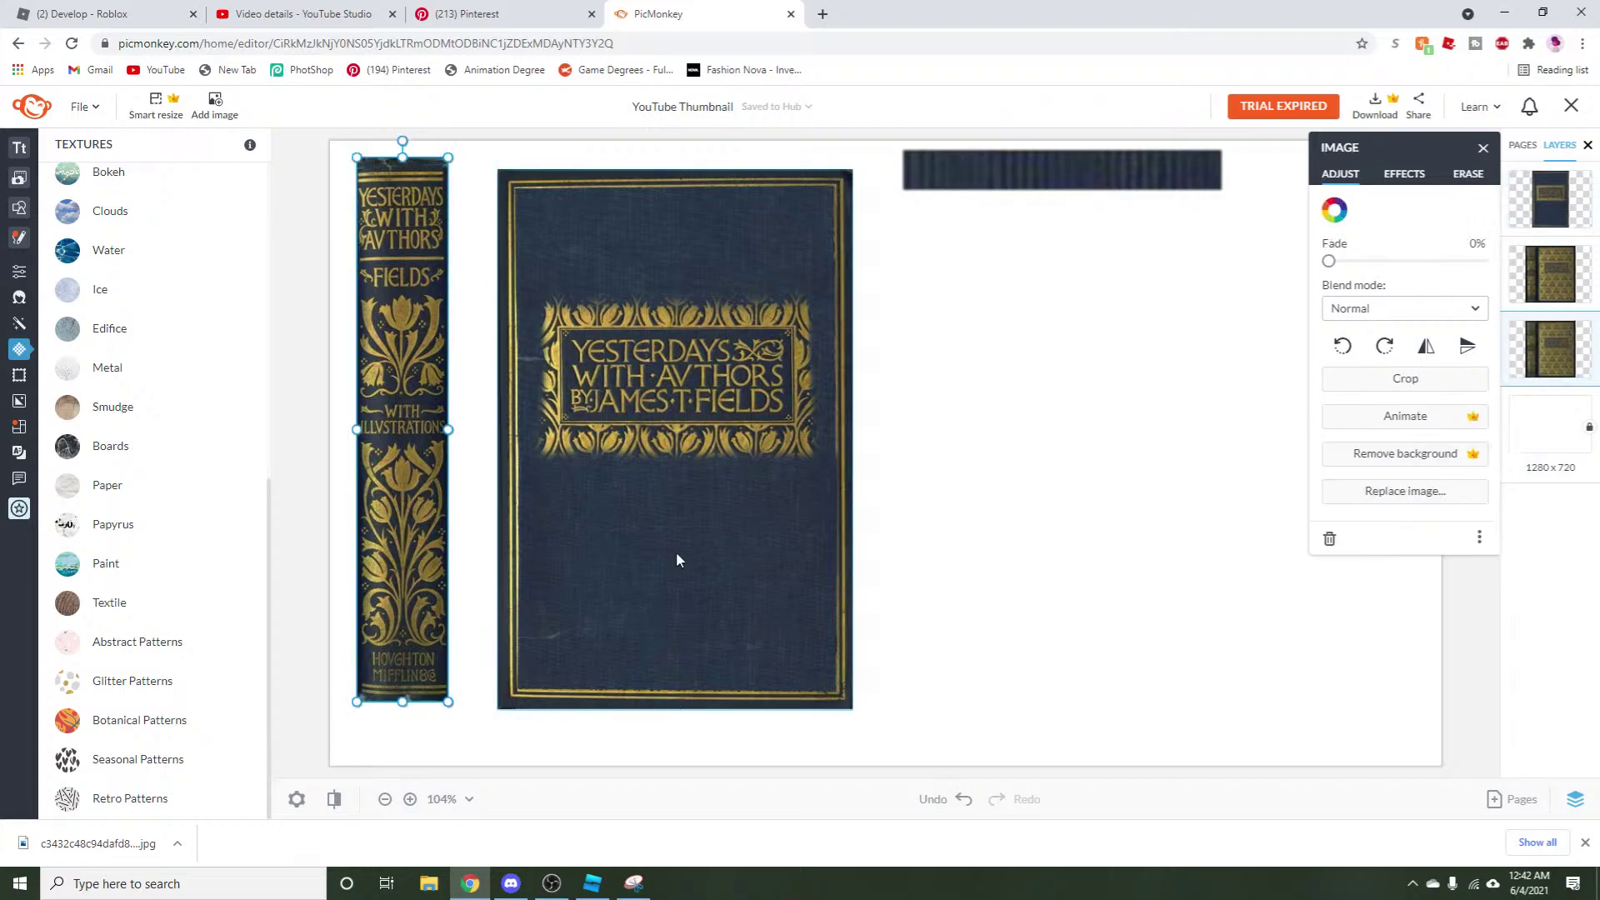
{"action": "right_click", "coordinate": [403, 133]}
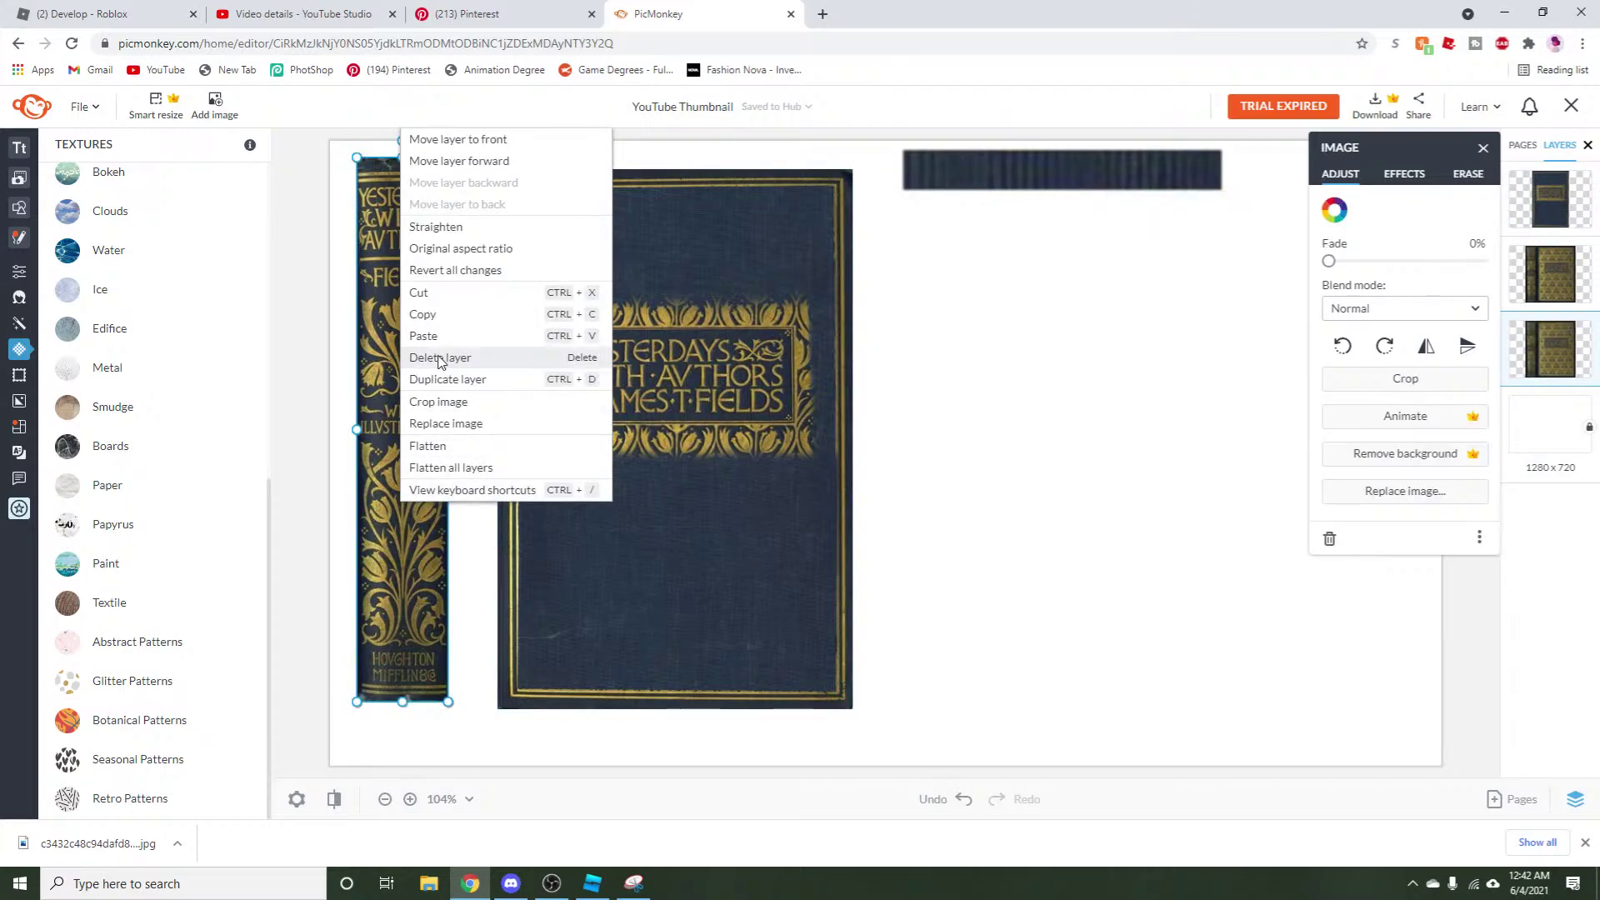
{"action": "left_click", "coordinate": [433, 321]}
{"action": "left_click_drag", "start_coordinate": [433, 333], "coordinate": [1010, 360]}
{"action": "left_click", "coordinate": [1089, 158]}
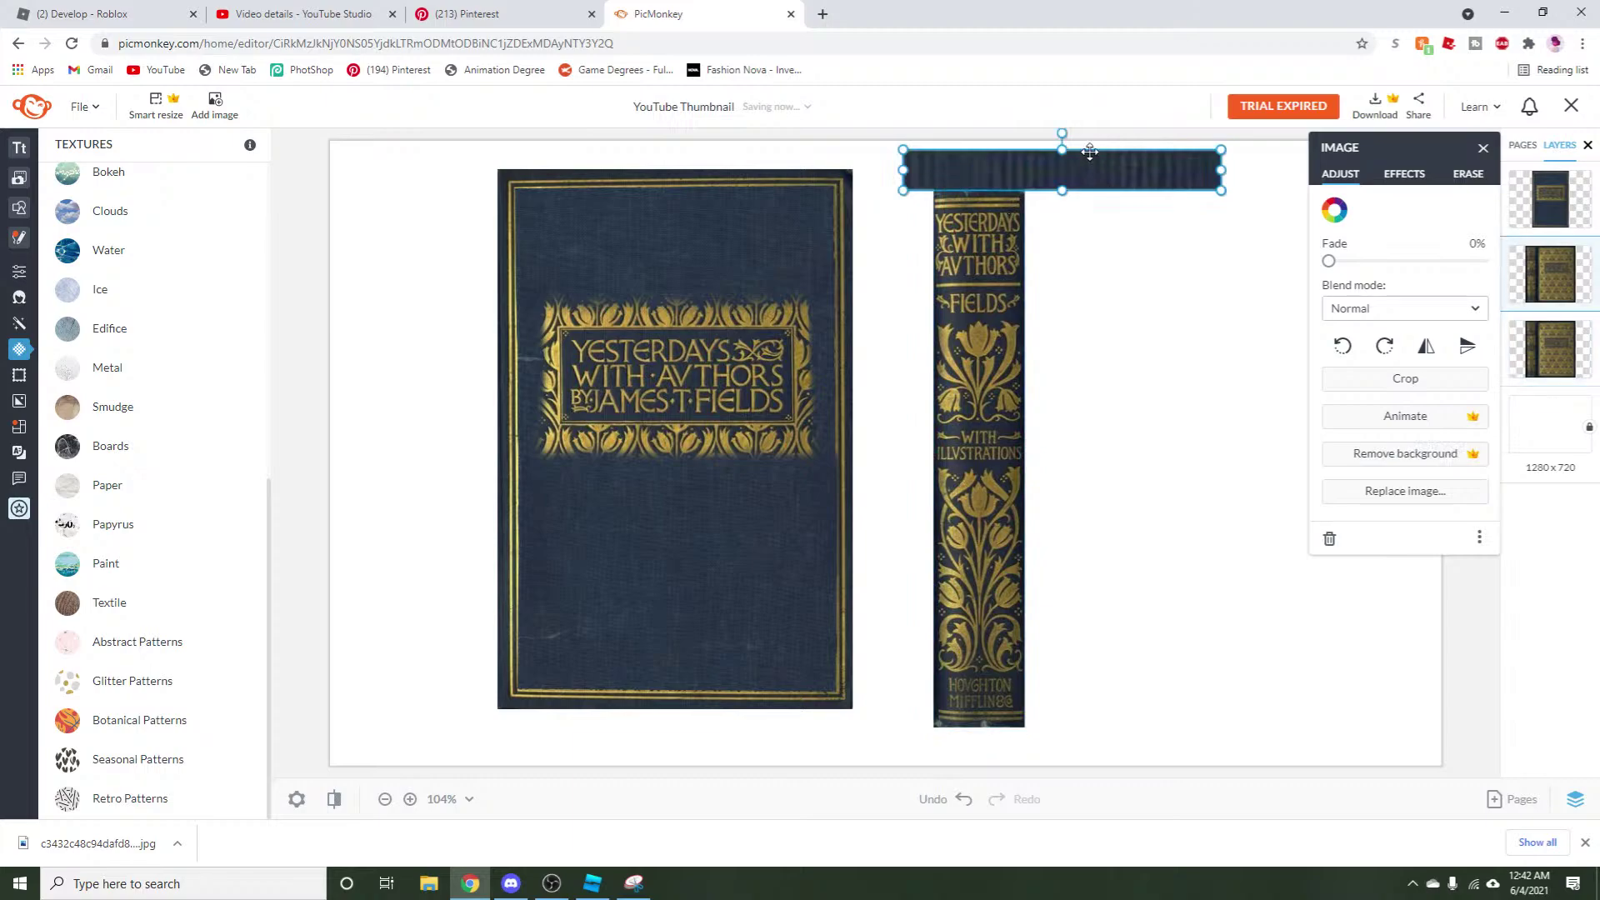
{"action": "key", "text": "ctrl+z"}
{"action": "key", "text": "ctrl+z"}
{"action": "left_click", "coordinate": [978, 447]}
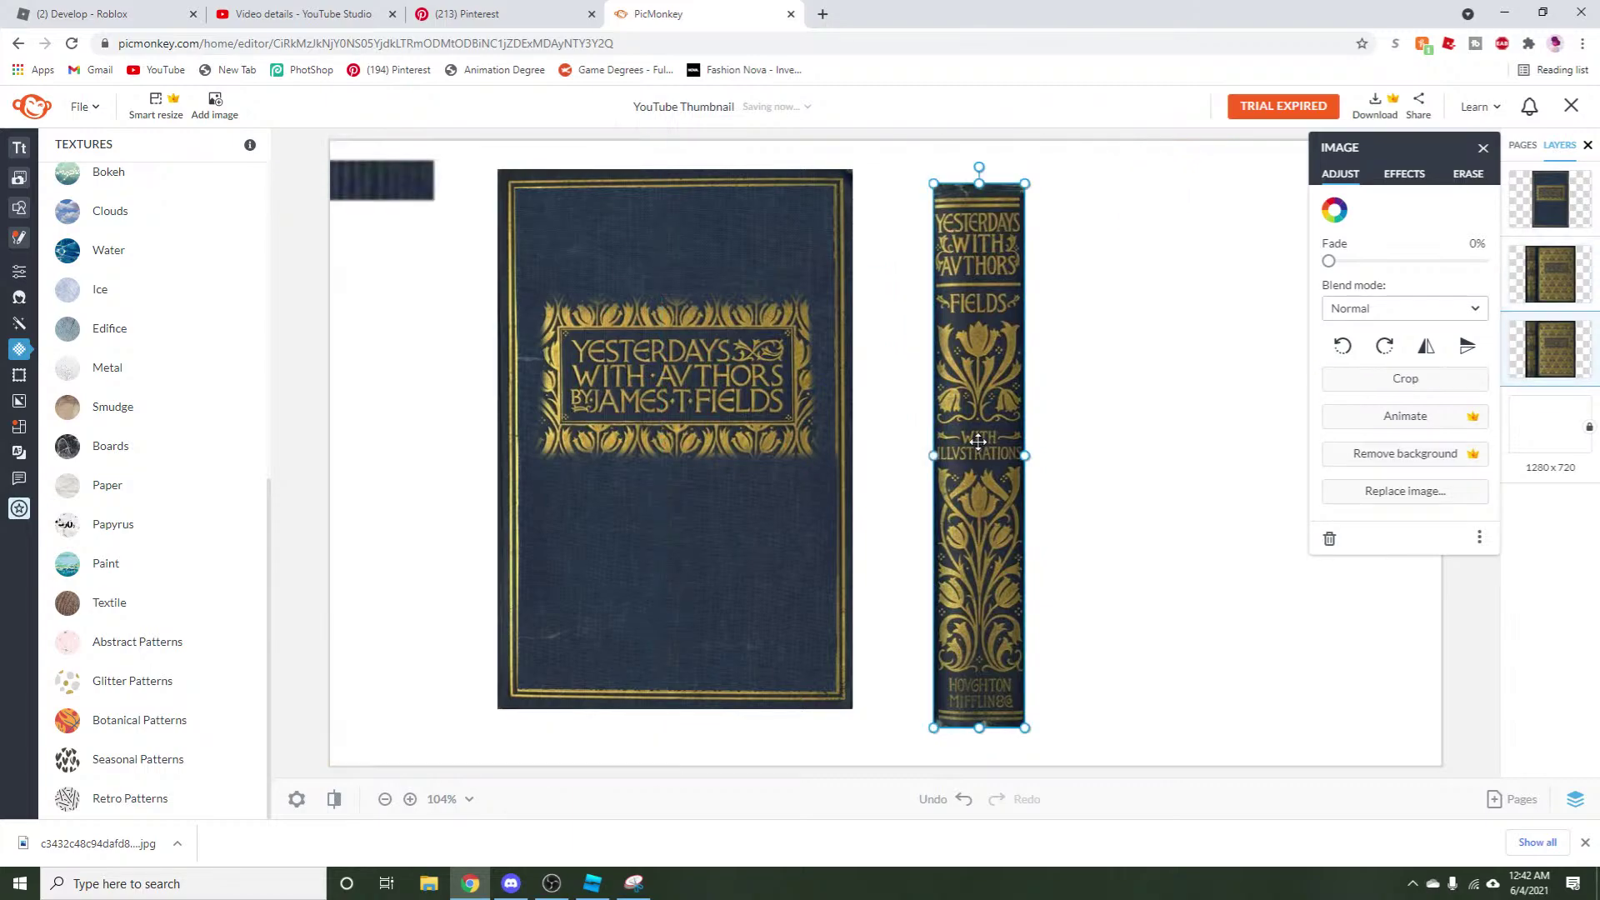
{"action": "key", "text": "ctrl+z"}
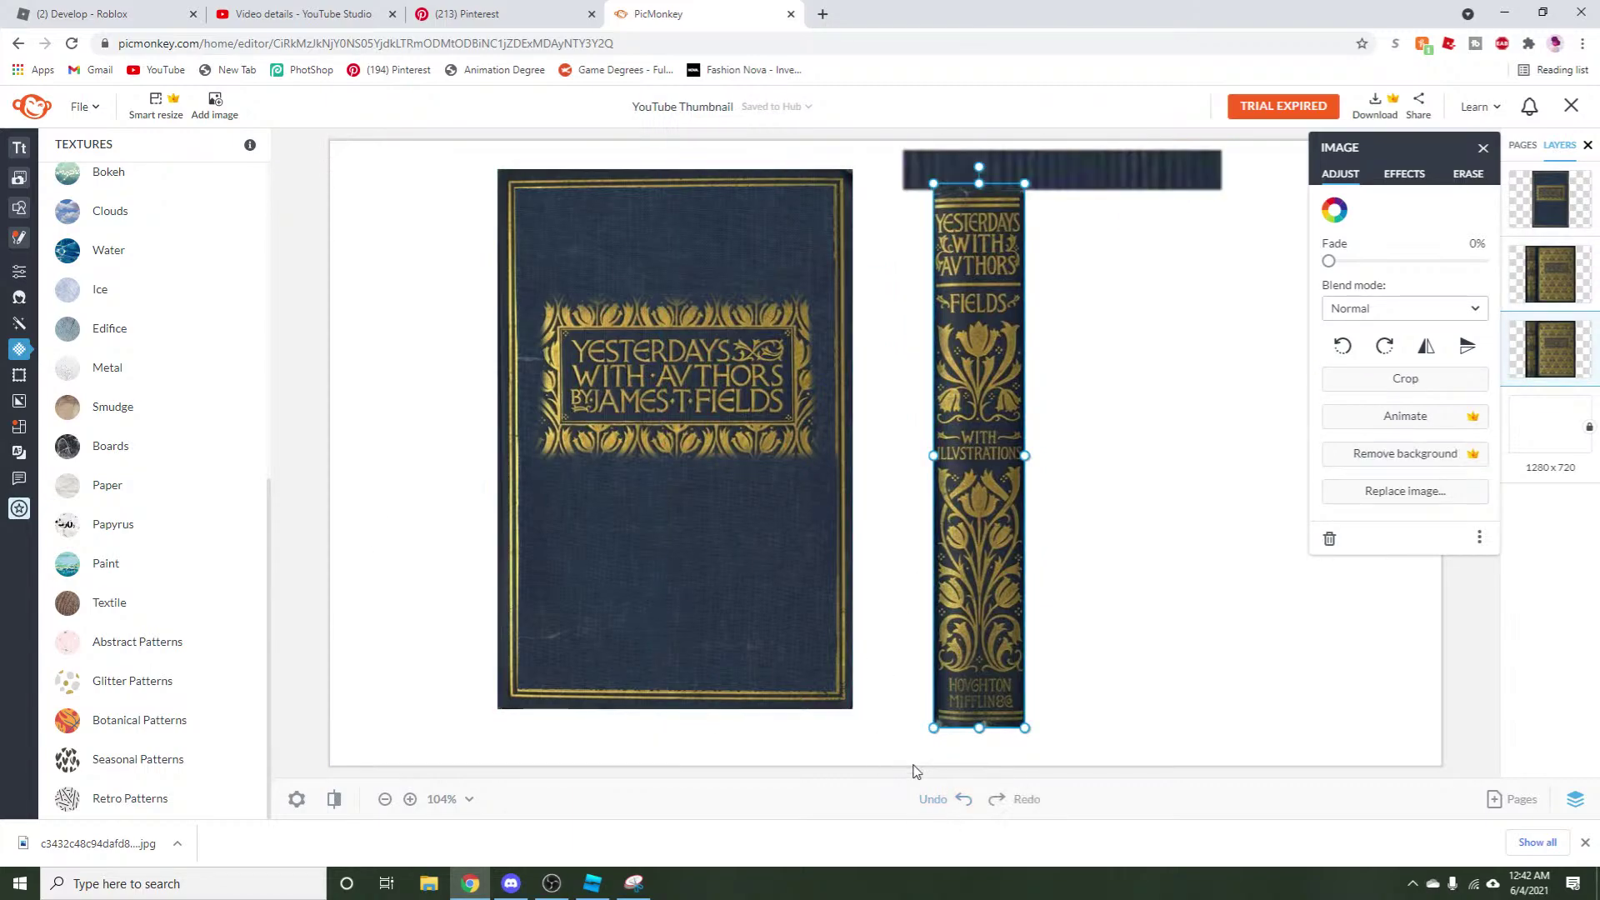
{"action": "key", "text": "ctrl+z"}
Paste a spine copy and uncrop it to reveal the full patterned cover photo, then switch to OBS.
{"action": "right_click", "coordinate": [403, 486]}
{"action": "left_click", "coordinate": [427, 322]}
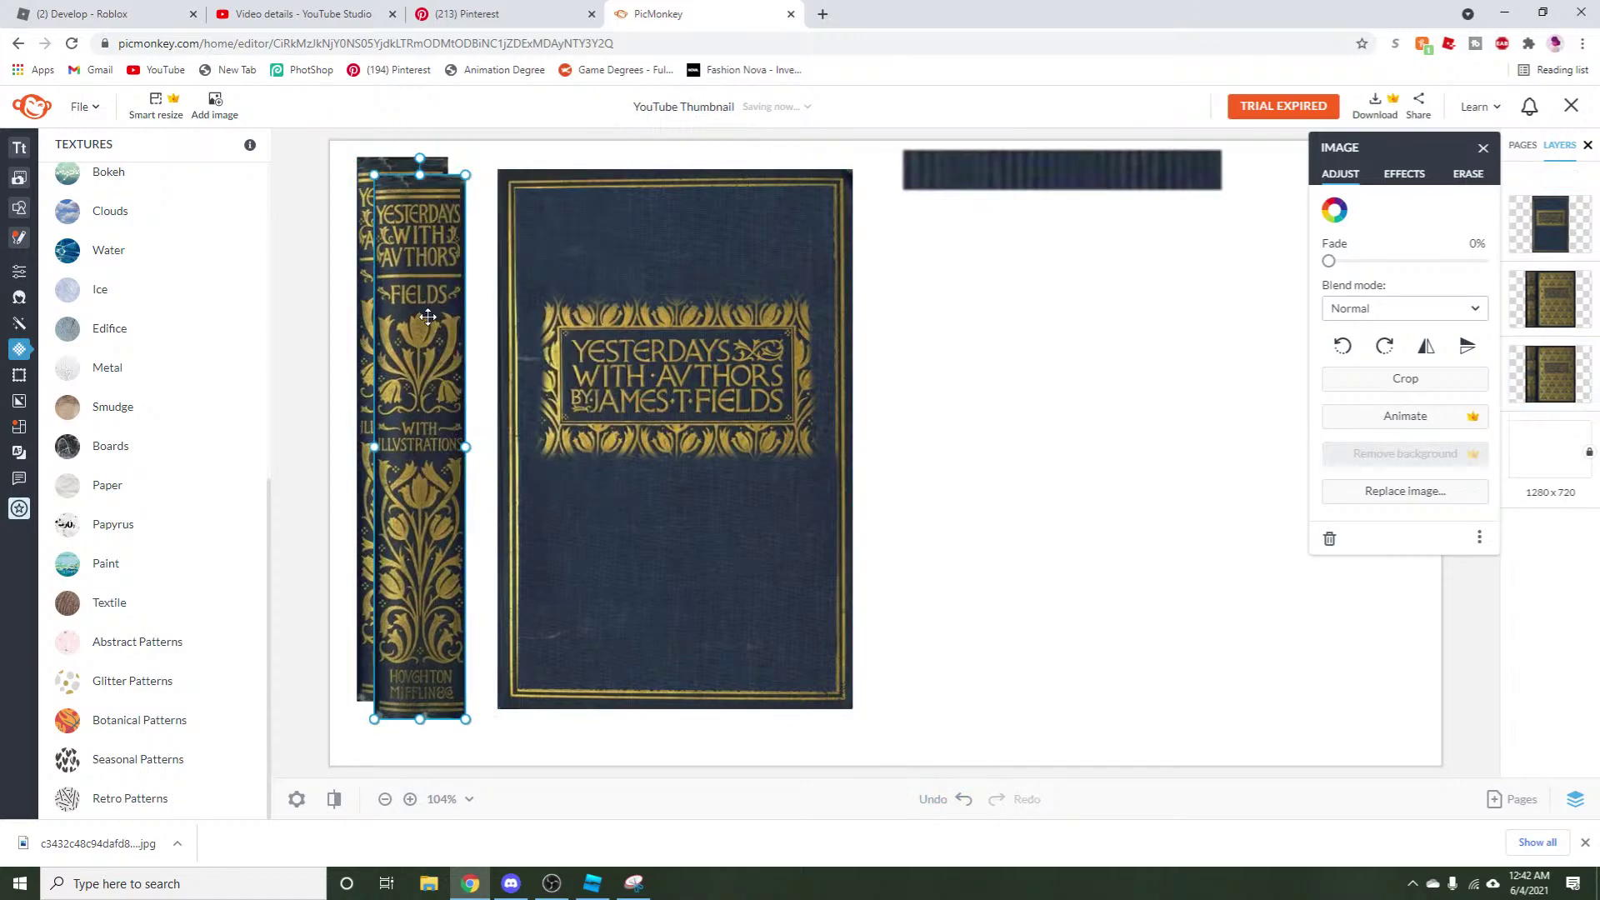
{"action": "left_click", "coordinate": [1413, 383]}
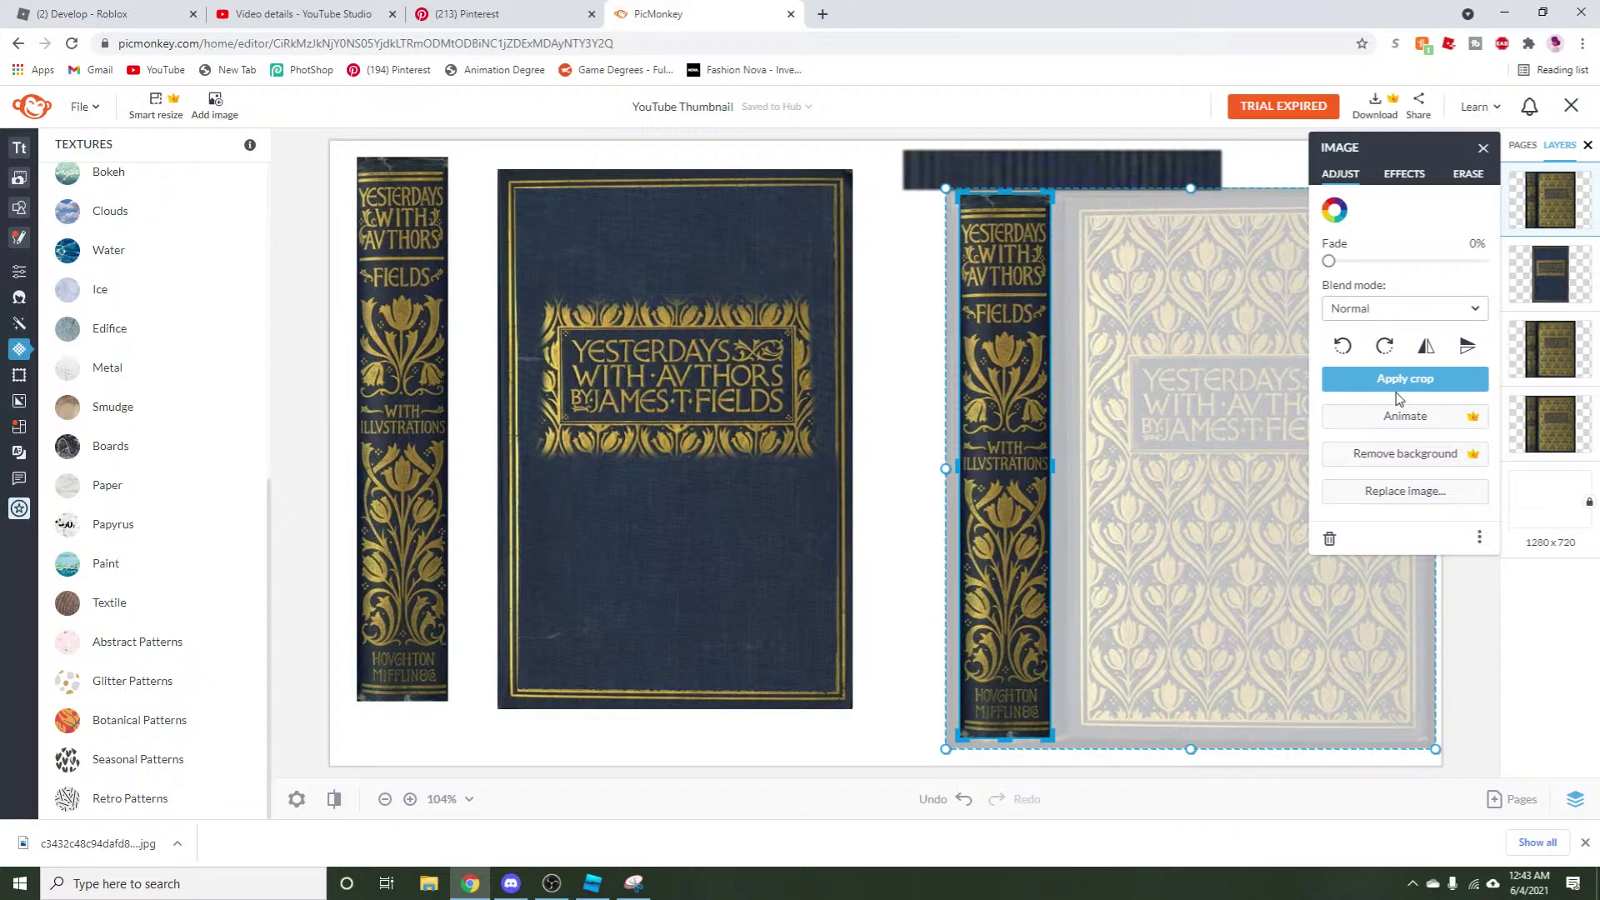
{"action": "left_click", "coordinate": [552, 883]}
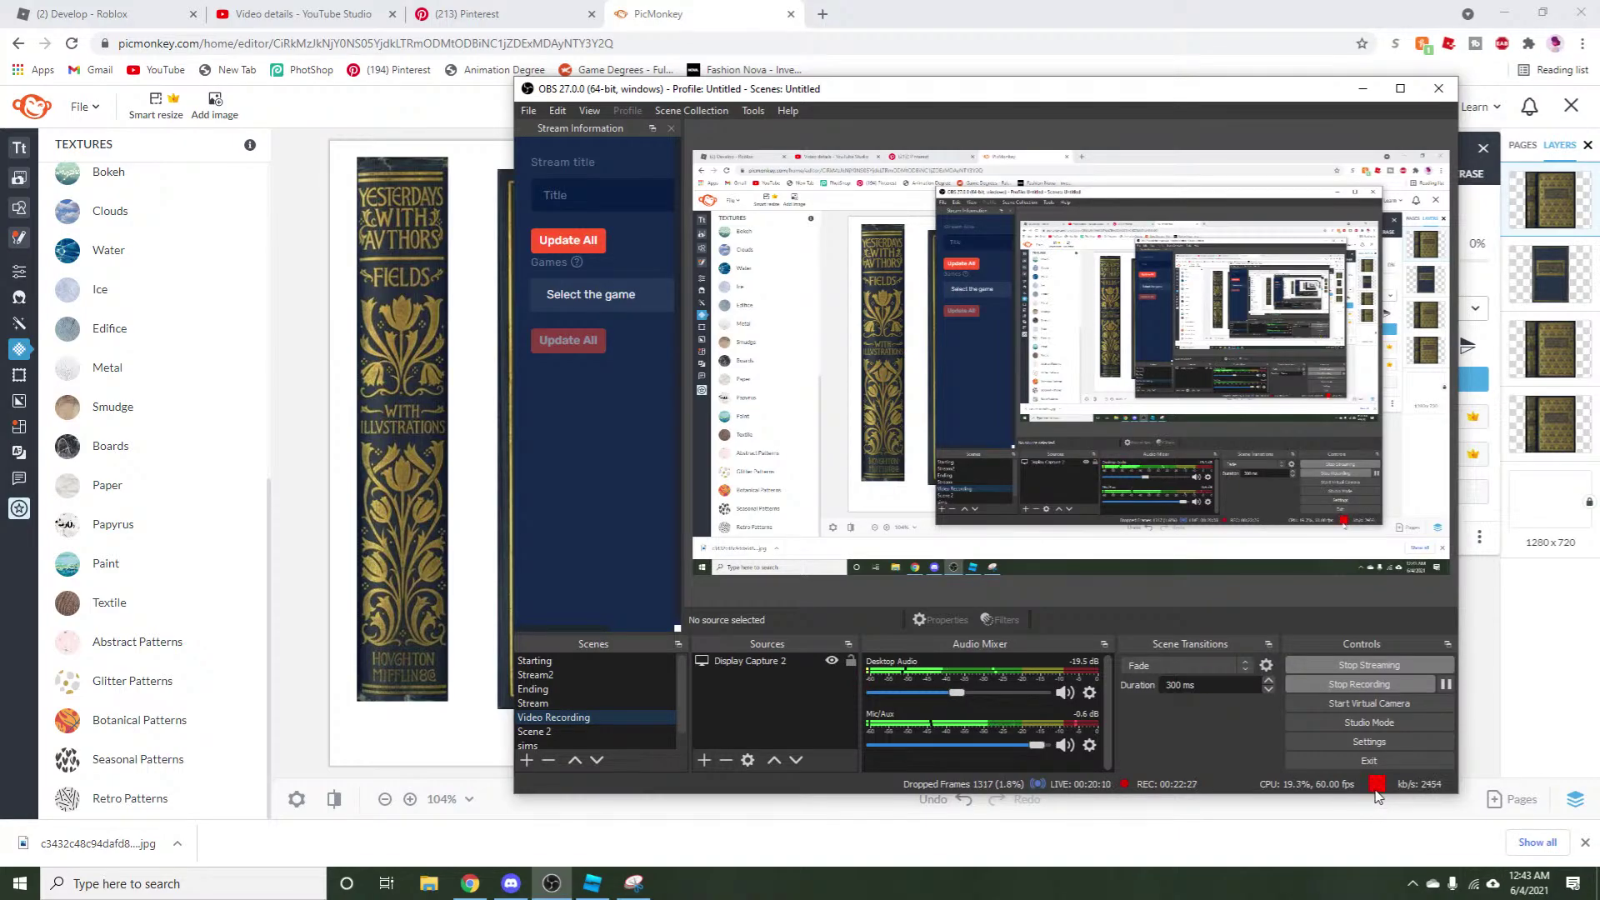
Toggle OBS between the Stream2 and Video Recording scenes, check the Wi-Fi, and return to PicMonkey.
{"action": "left_click", "coordinate": [541, 675]}
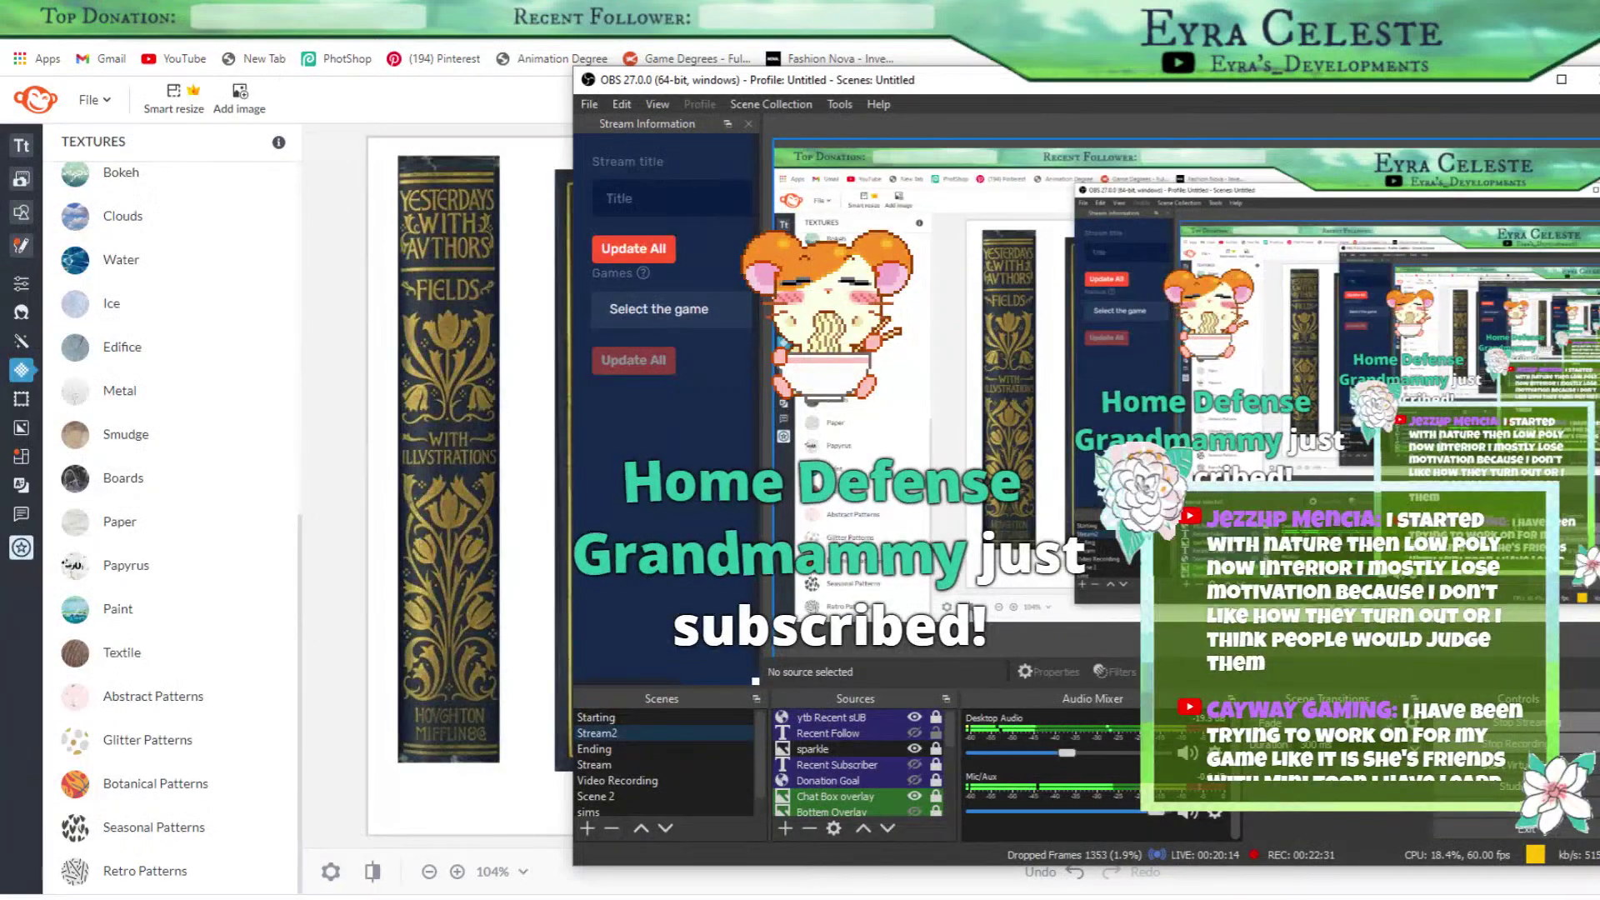
{"action": "left_click", "coordinate": [561, 720]}
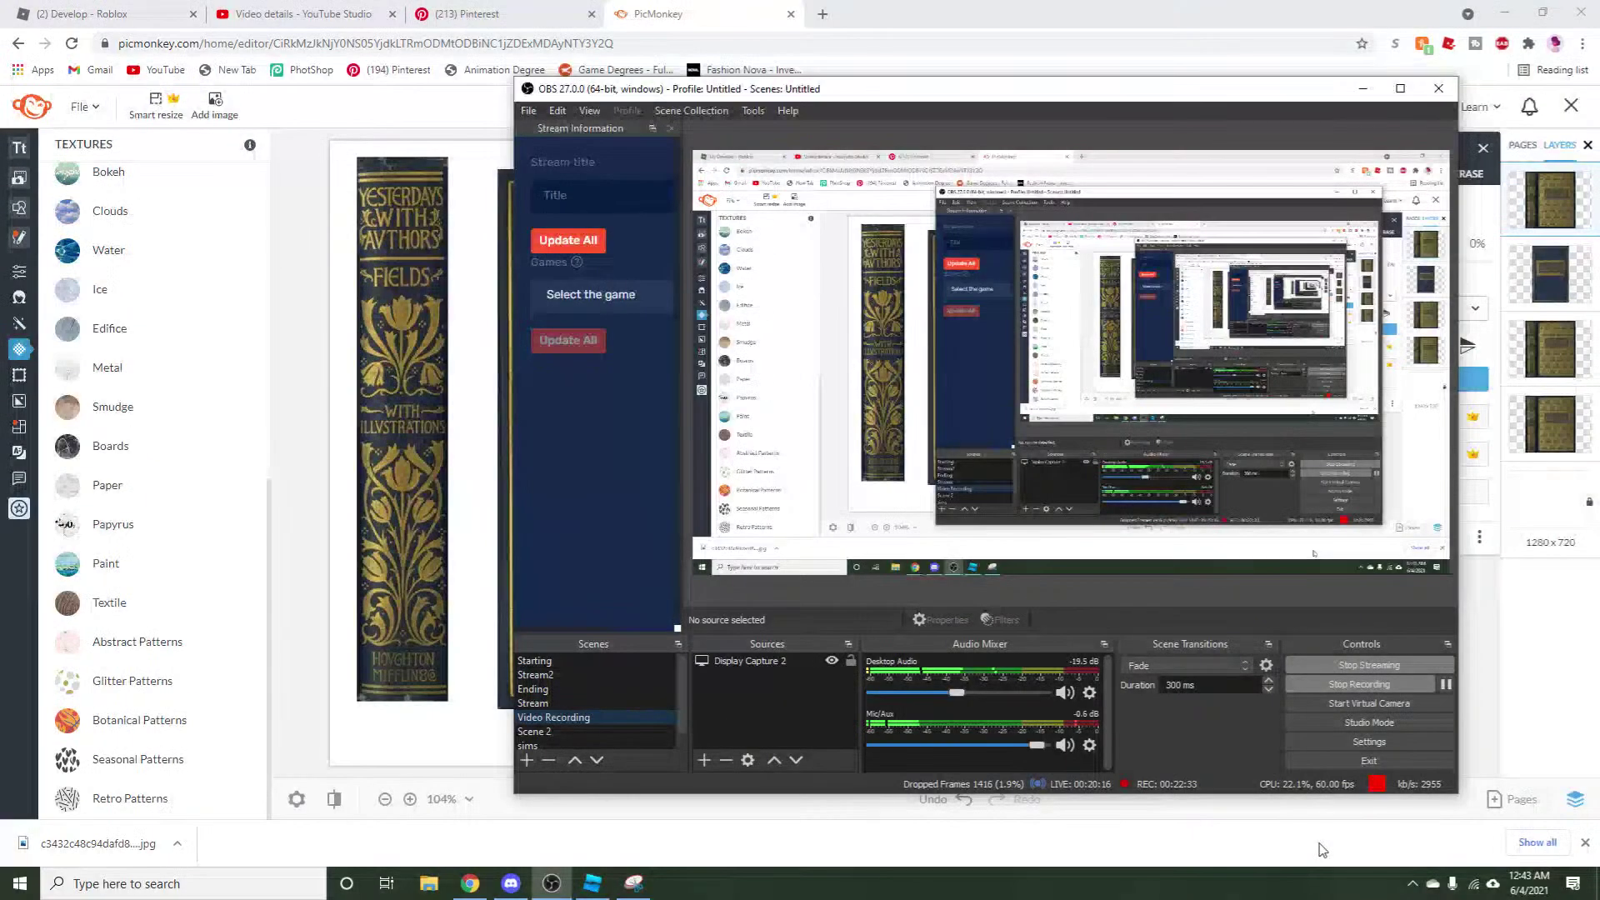
{"action": "left_click", "coordinate": [1473, 884]}
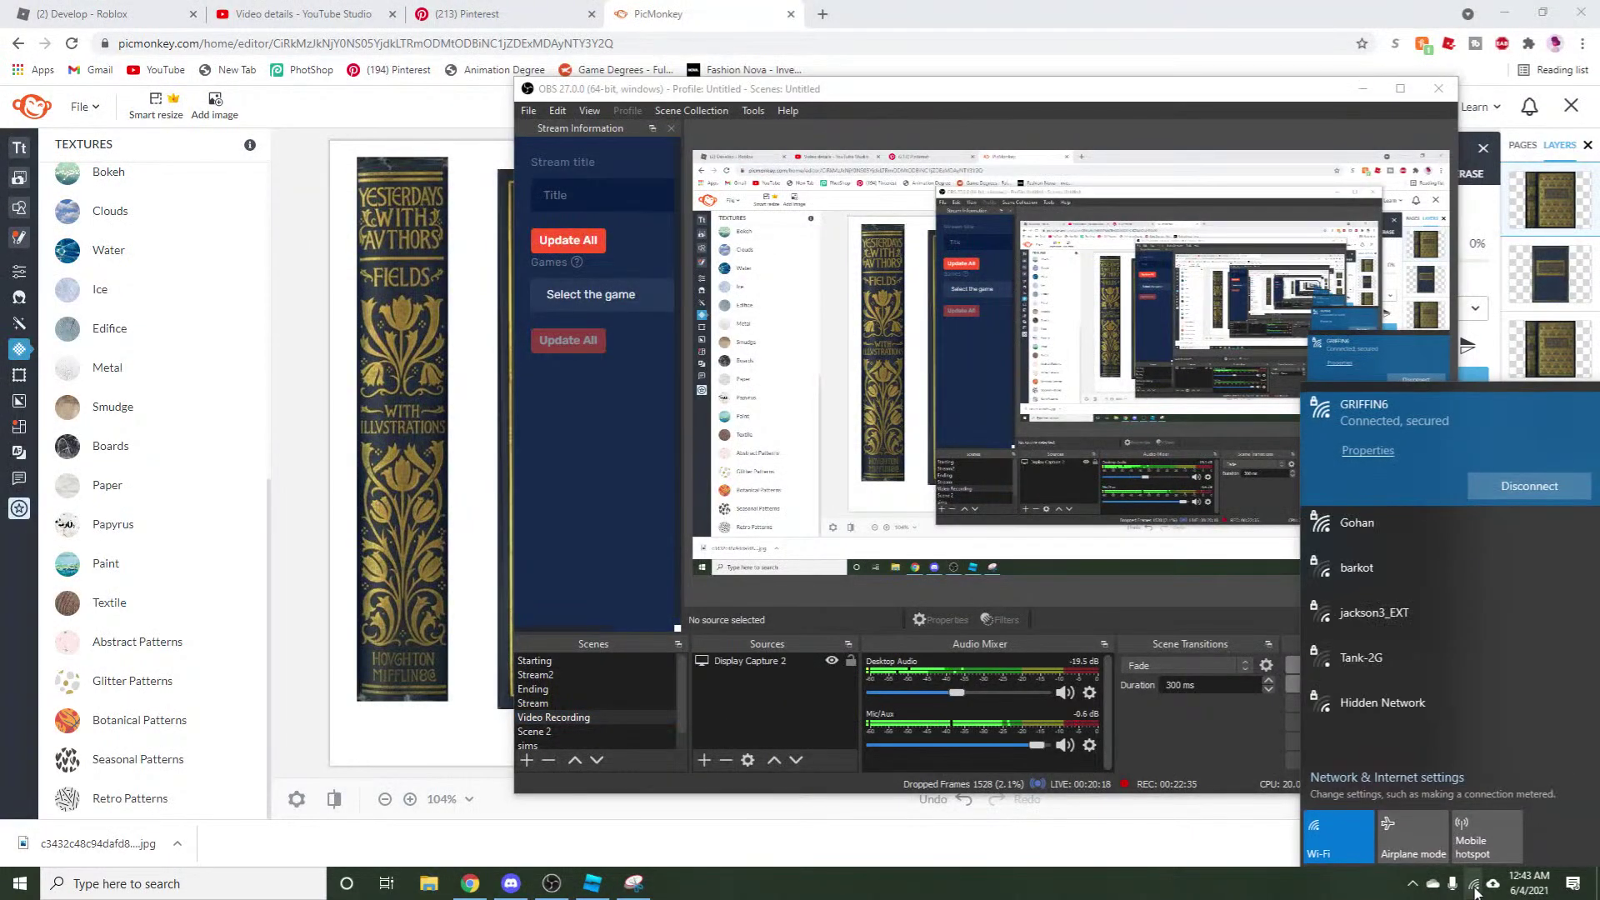
{"action": "left_click", "coordinate": [1169, 832]}
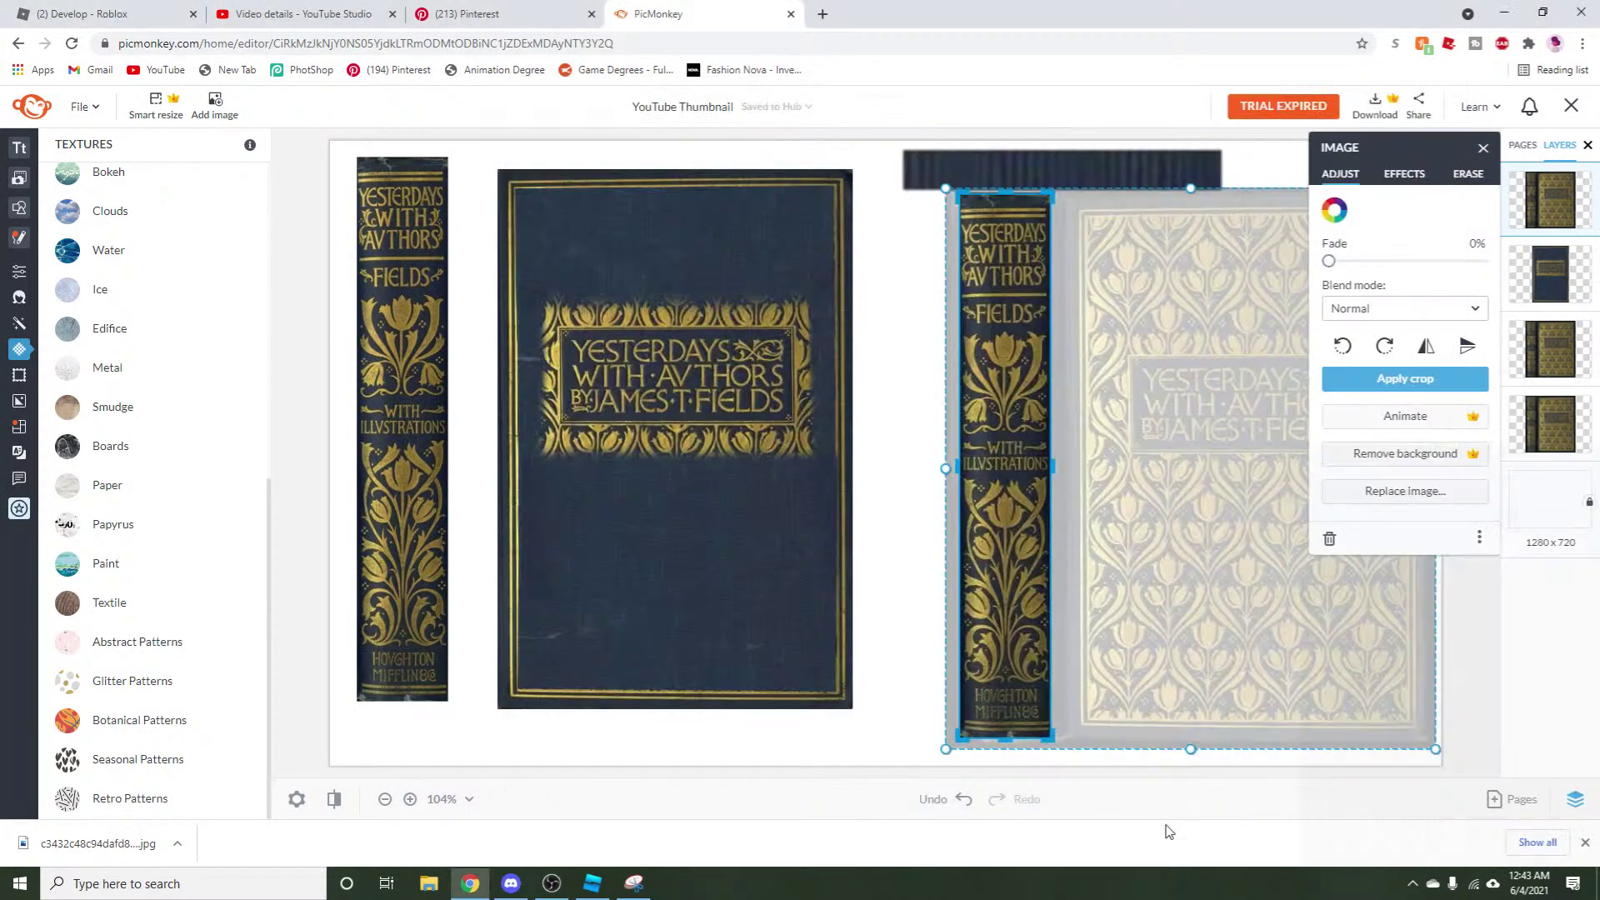
{"action": "key", "text": "alt+Tab"}
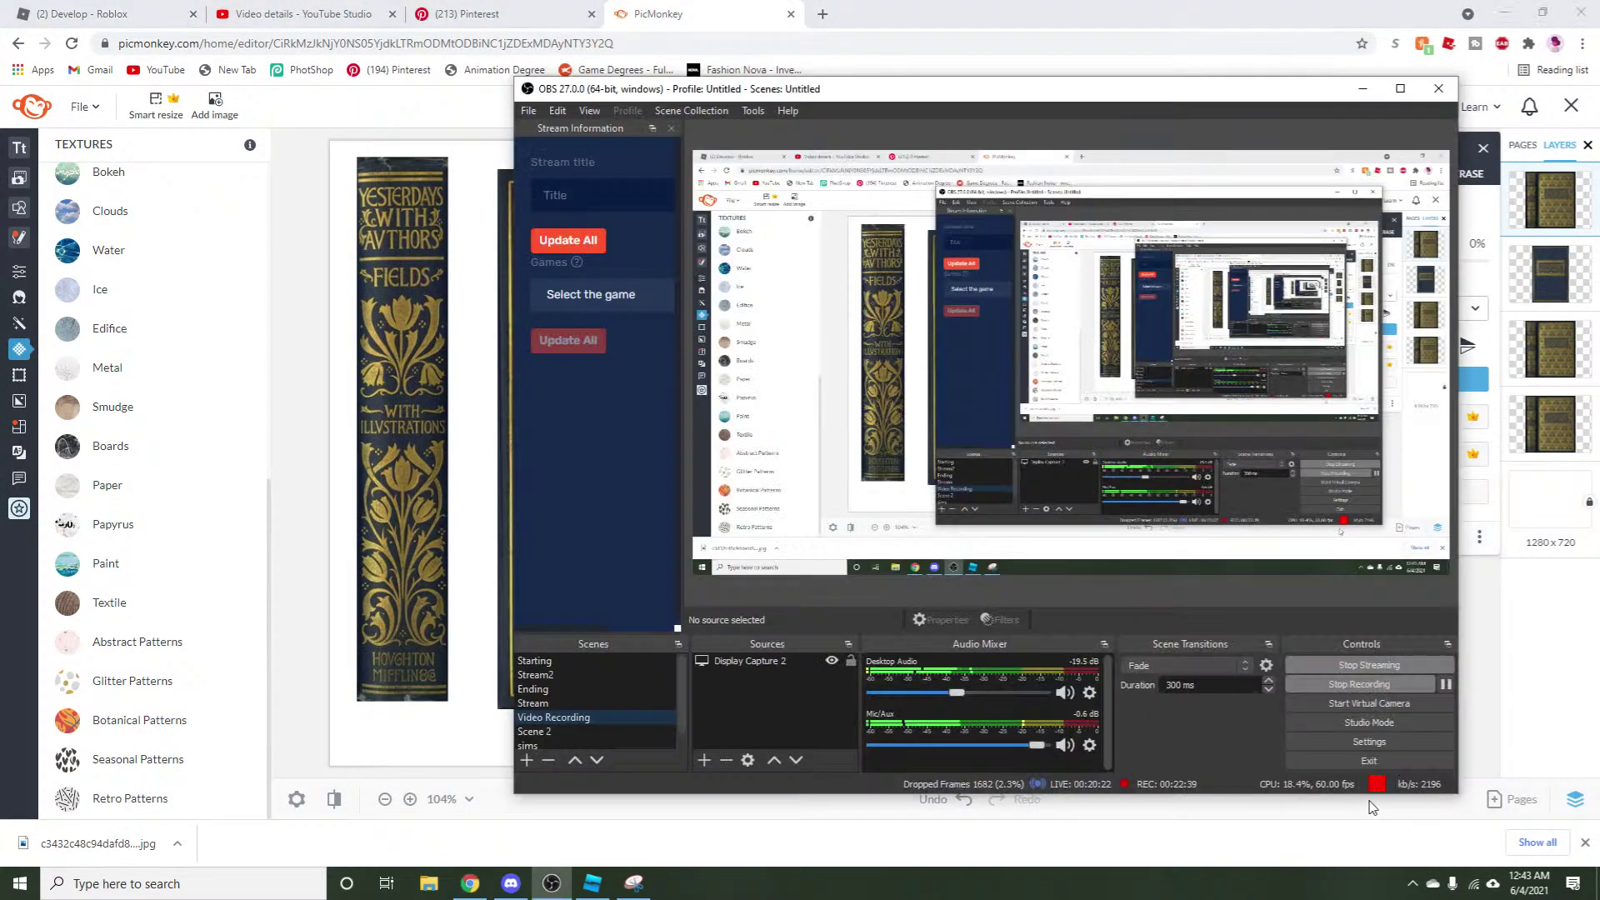
{"action": "left_click", "coordinate": [1176, 859]}
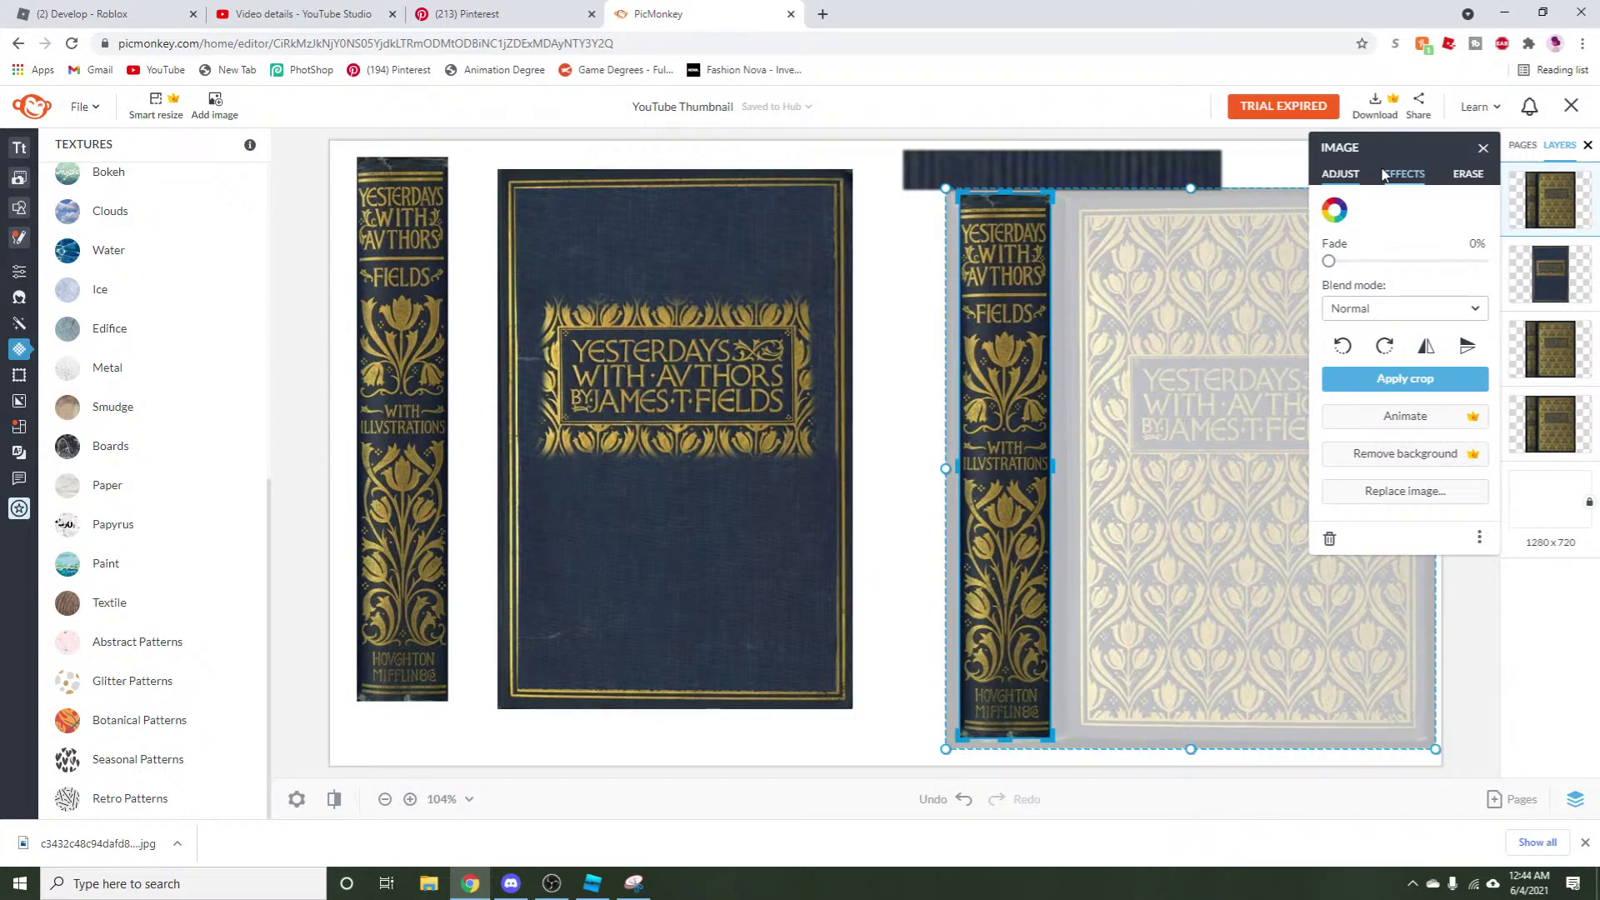
Crop the pasted patterned photo down to its front cover, trimming off the spine.
{"action": "left_click_drag", "start_coordinate": [1375, 155], "coordinate": [350, 165]}
{"action": "left_click_drag", "start_coordinate": [1052, 465], "coordinate": [1423, 518]}
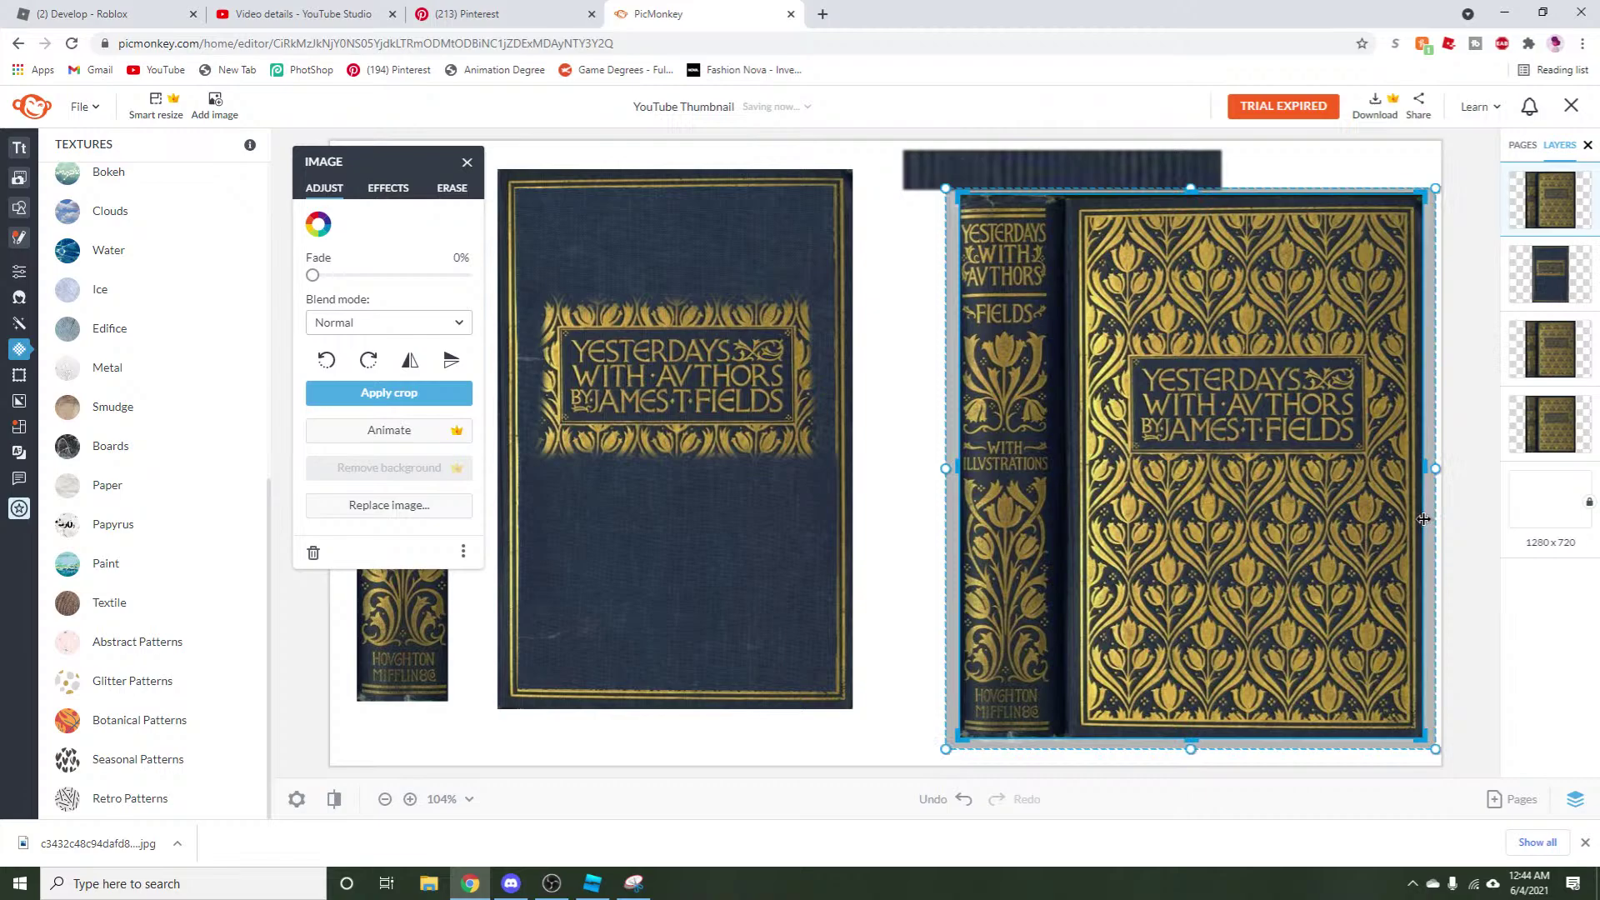
{"action": "left_click_drag", "start_coordinate": [958, 467], "coordinate": [1065, 475]}
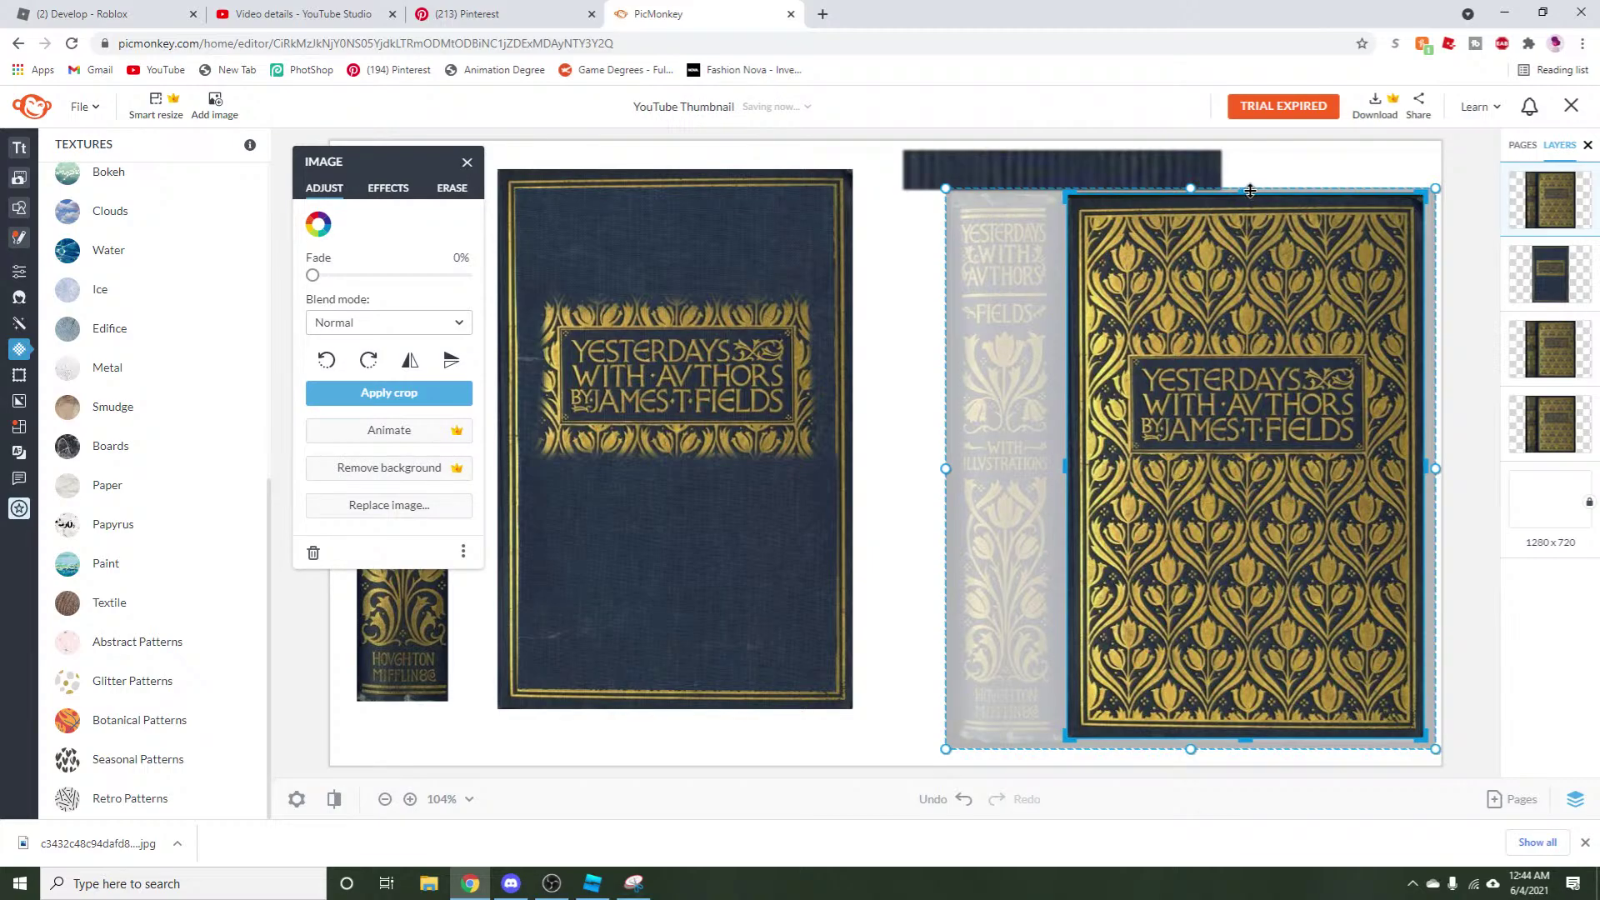
{"action": "left_click_drag", "start_coordinate": [1250, 191], "coordinate": [1249, 197]}
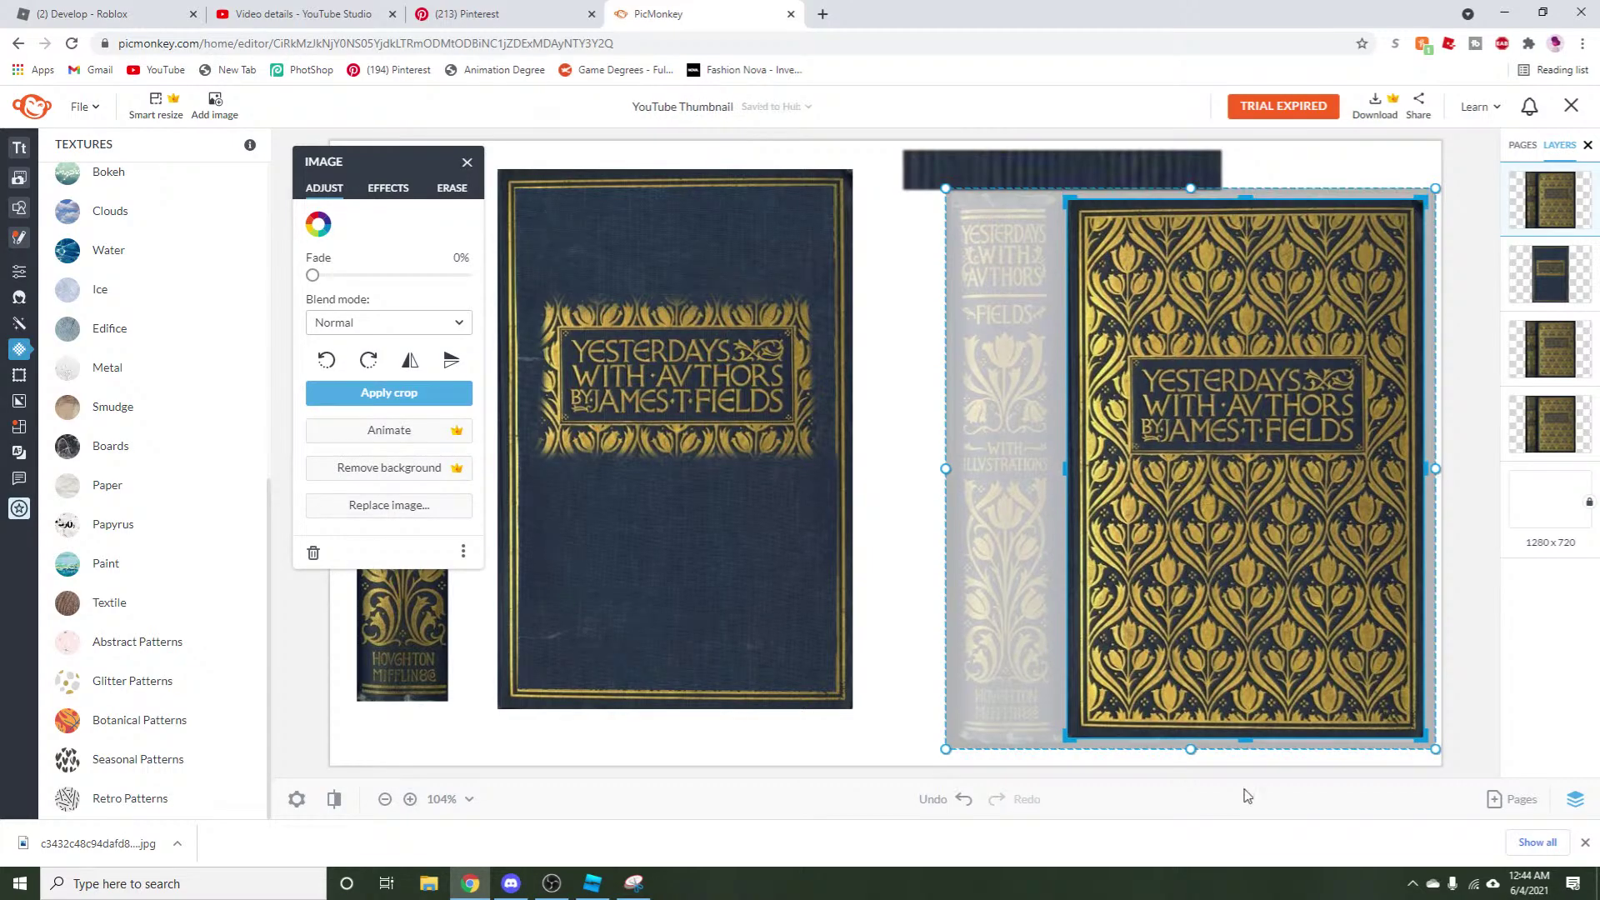
{"action": "left_click", "coordinate": [391, 395]}
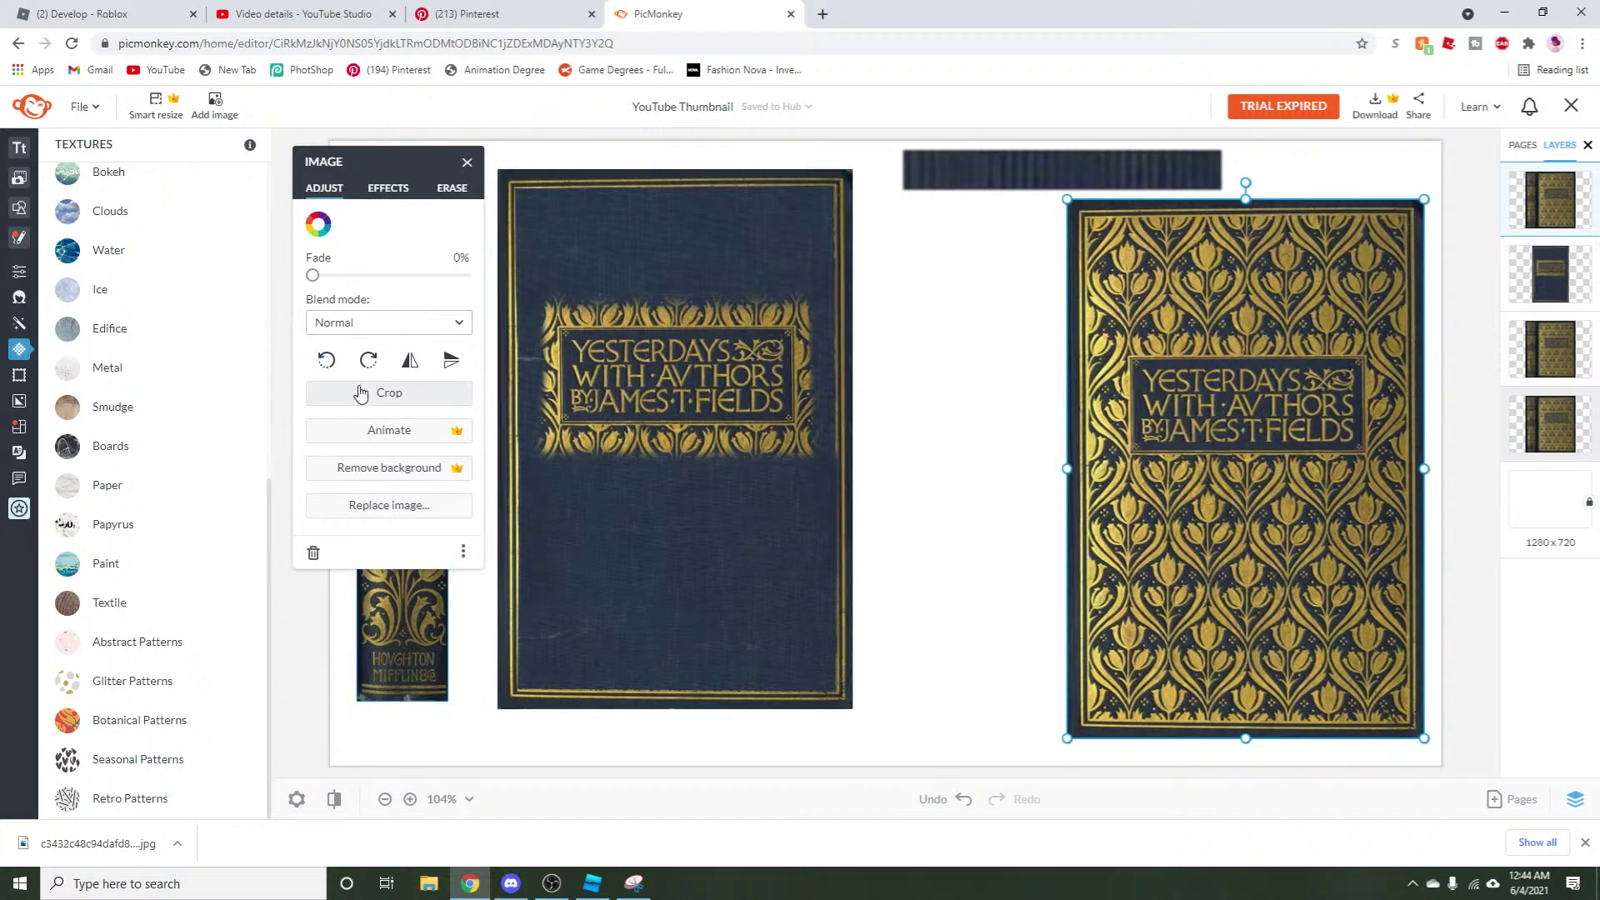
Trim a little more off the left edge and move the cropped cover beside the navy cover.
{"action": "left_click", "coordinate": [390, 394]}
{"action": "left_click_drag", "start_coordinate": [1066, 469], "coordinate": [1072, 471]}
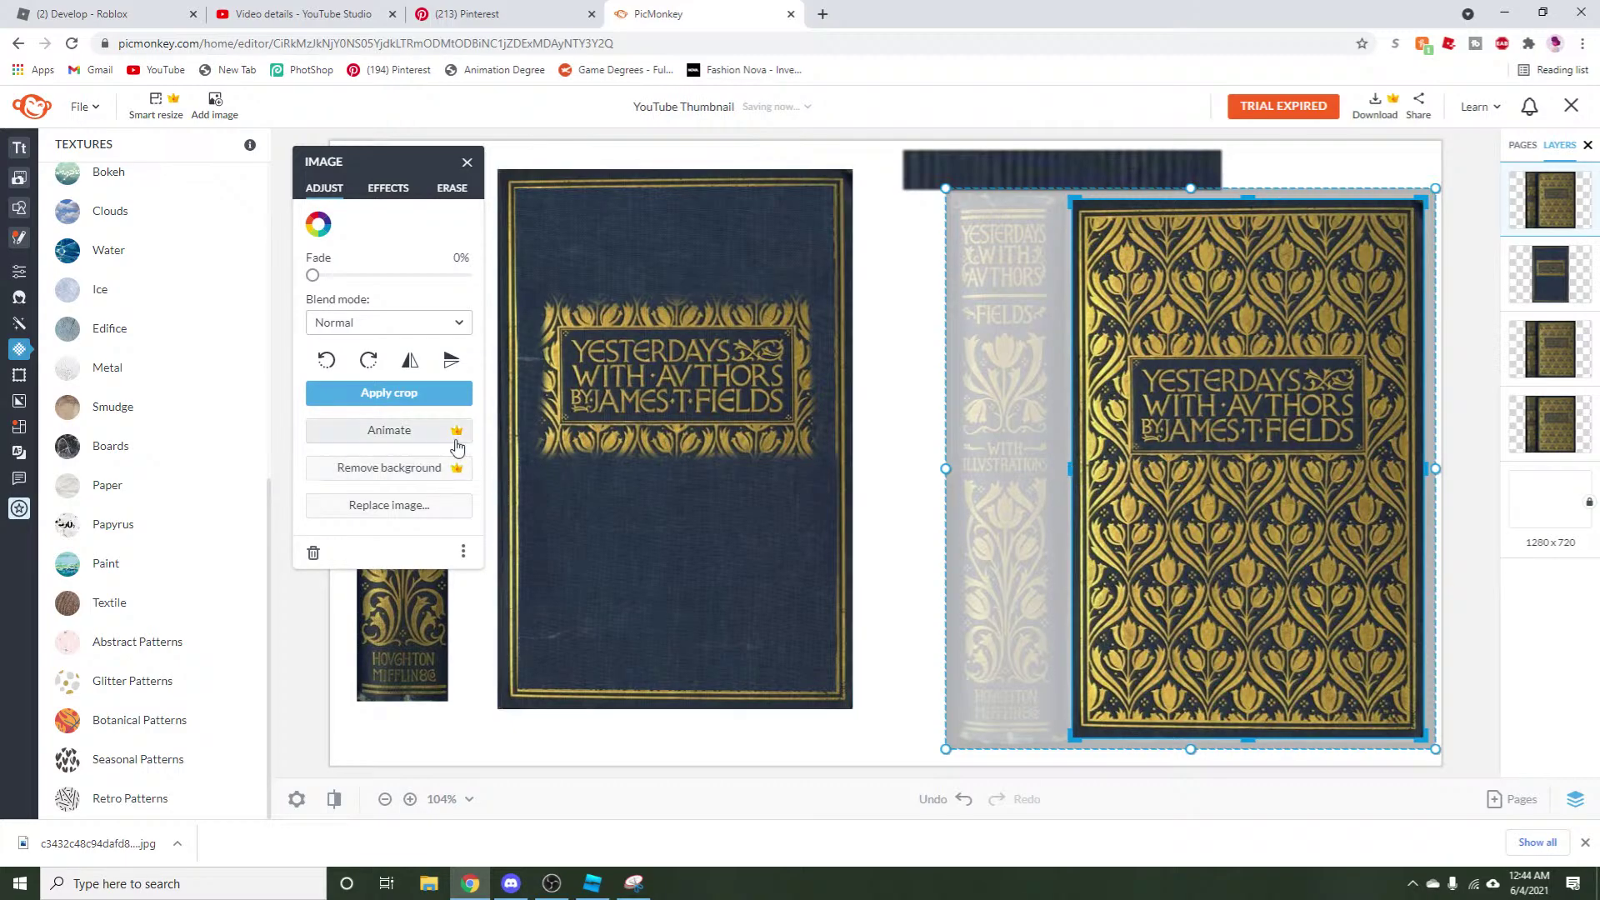
{"action": "left_click", "coordinate": [421, 396]}
{"action": "left_click_drag", "start_coordinate": [1261, 469], "coordinate": [1095, 472]}
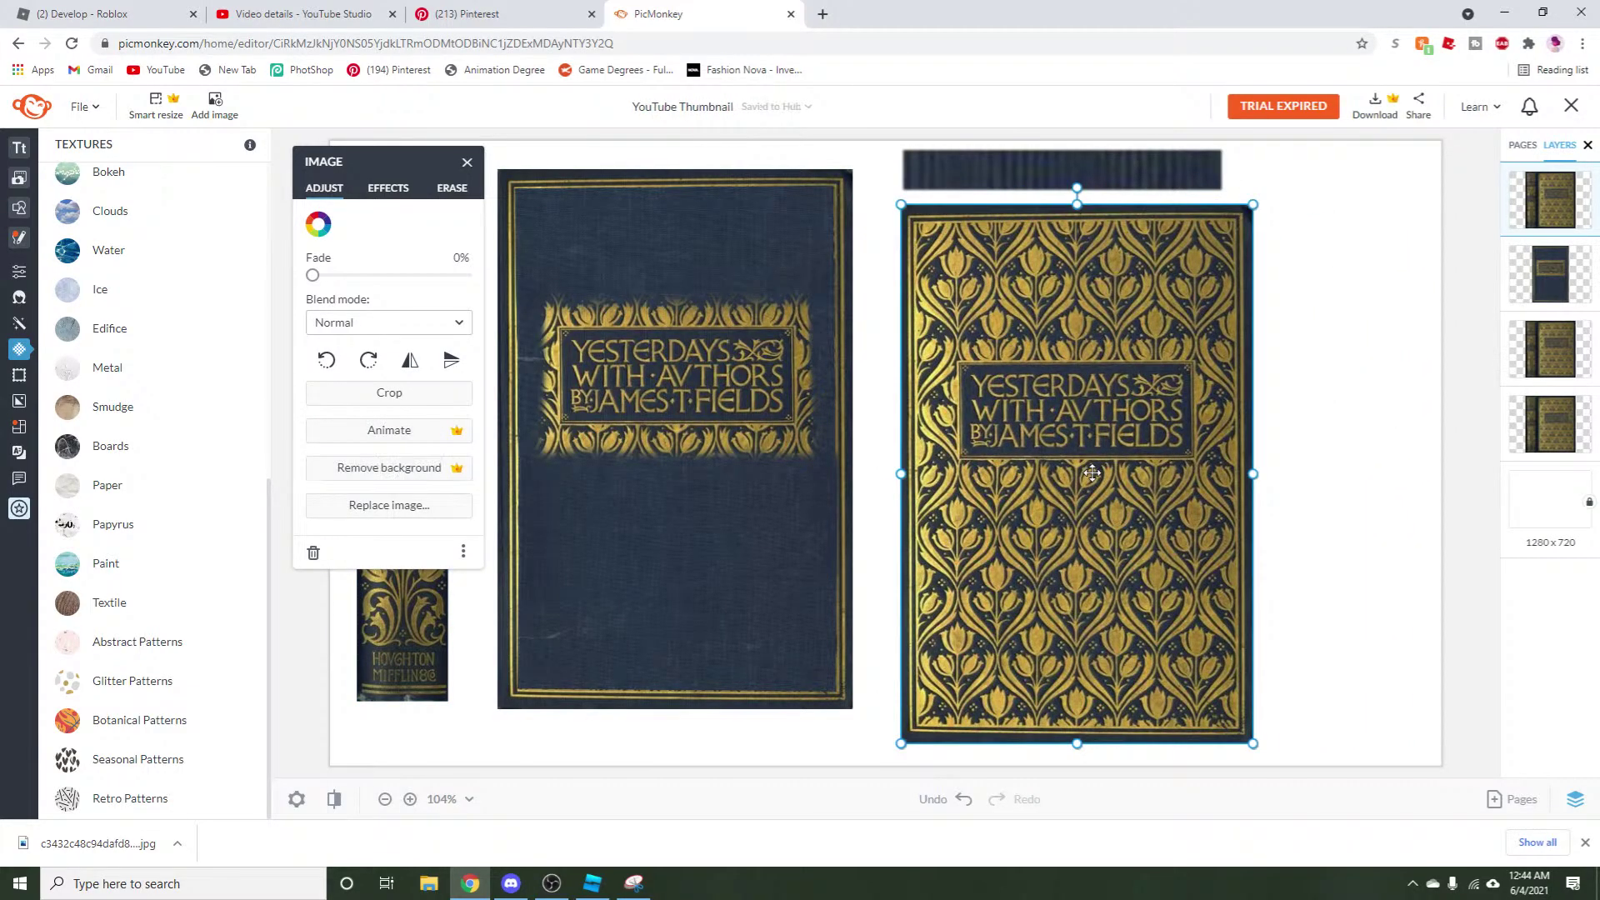
{"action": "left_click", "coordinate": [664, 539]}
Duplicate the navy cover group and move the copy to the canvas's right edge.
{"action": "right_click", "coordinate": [664, 539]}
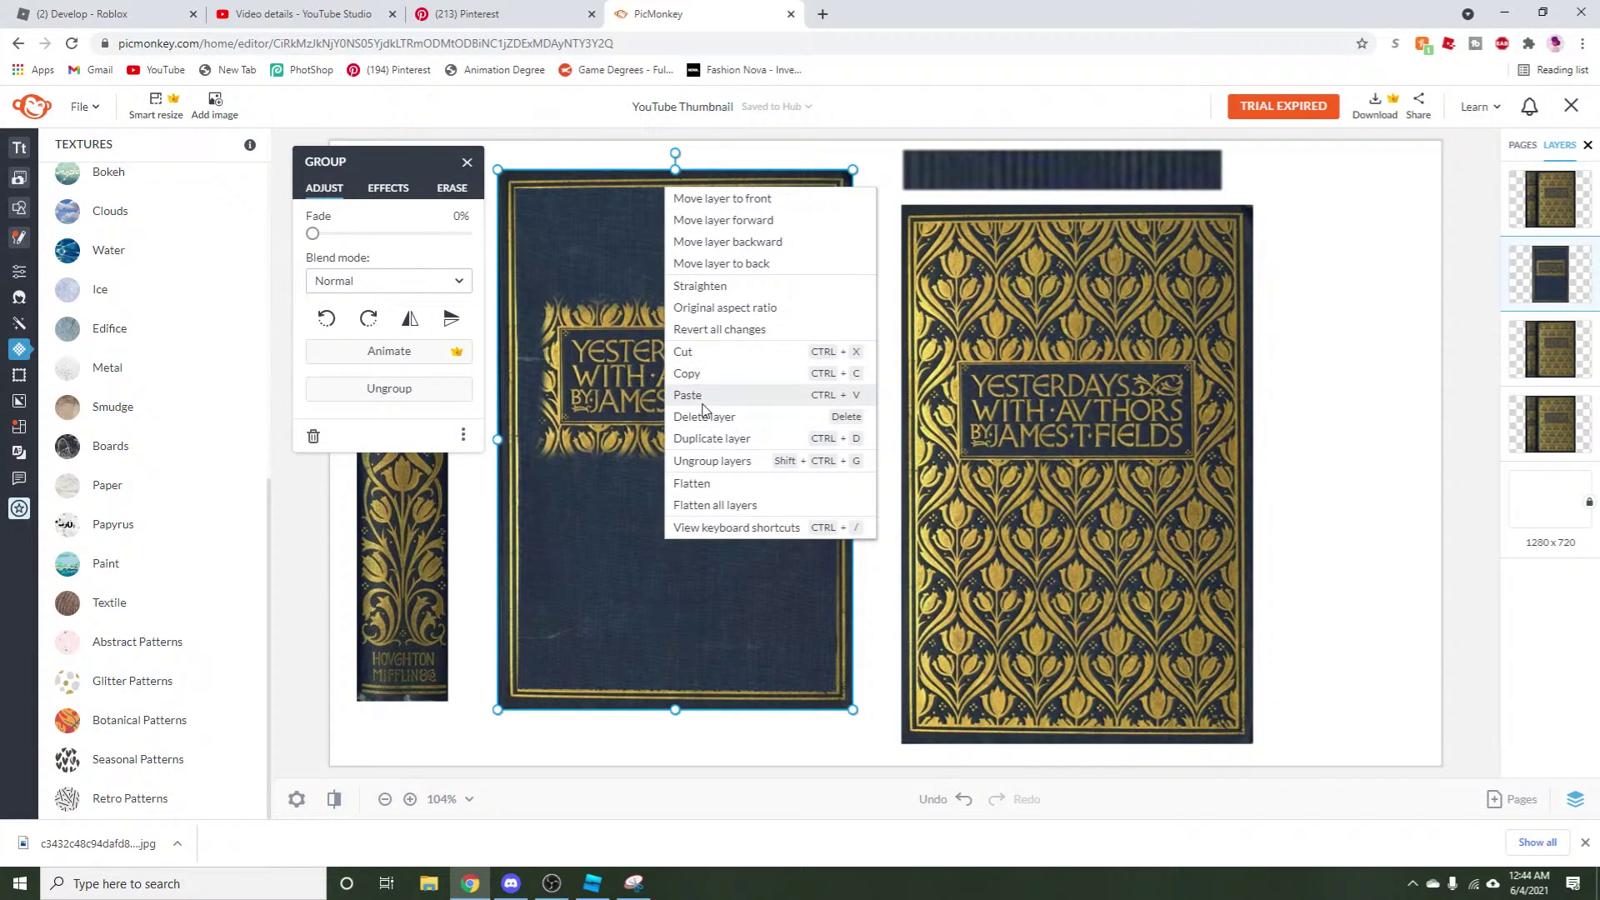
{"action": "left_click", "coordinate": [689, 371]}
{"action": "right_click", "coordinate": [649, 439]}
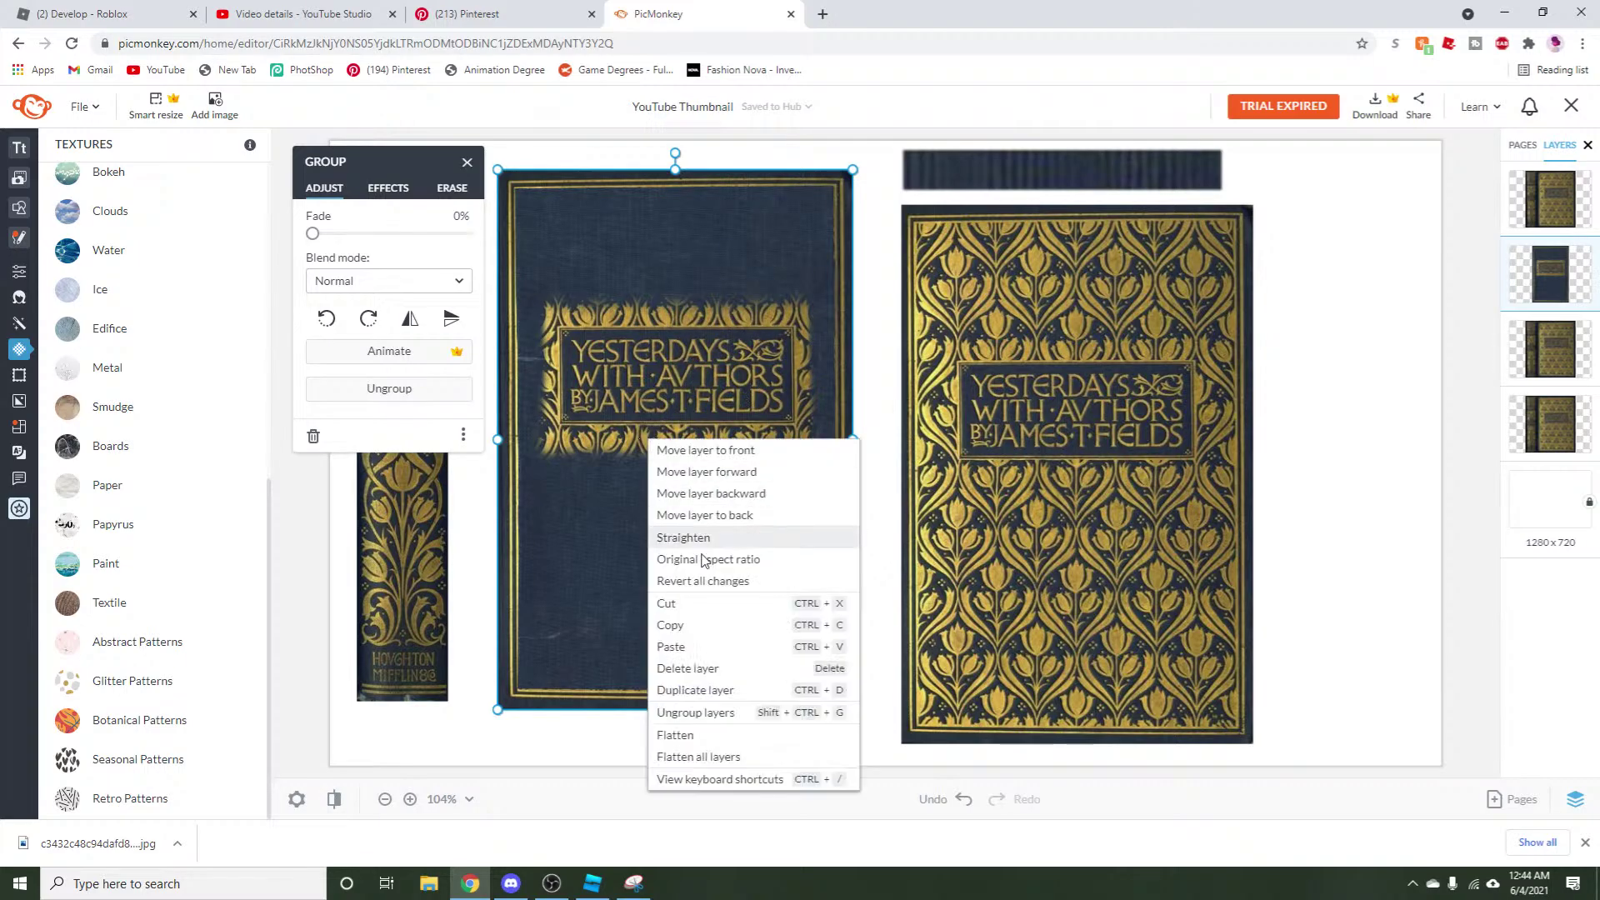
{"action": "left_click", "coordinate": [696, 646]}
{"action": "left_click_drag", "start_coordinate": [628, 553], "coordinate": [1374, 373]}
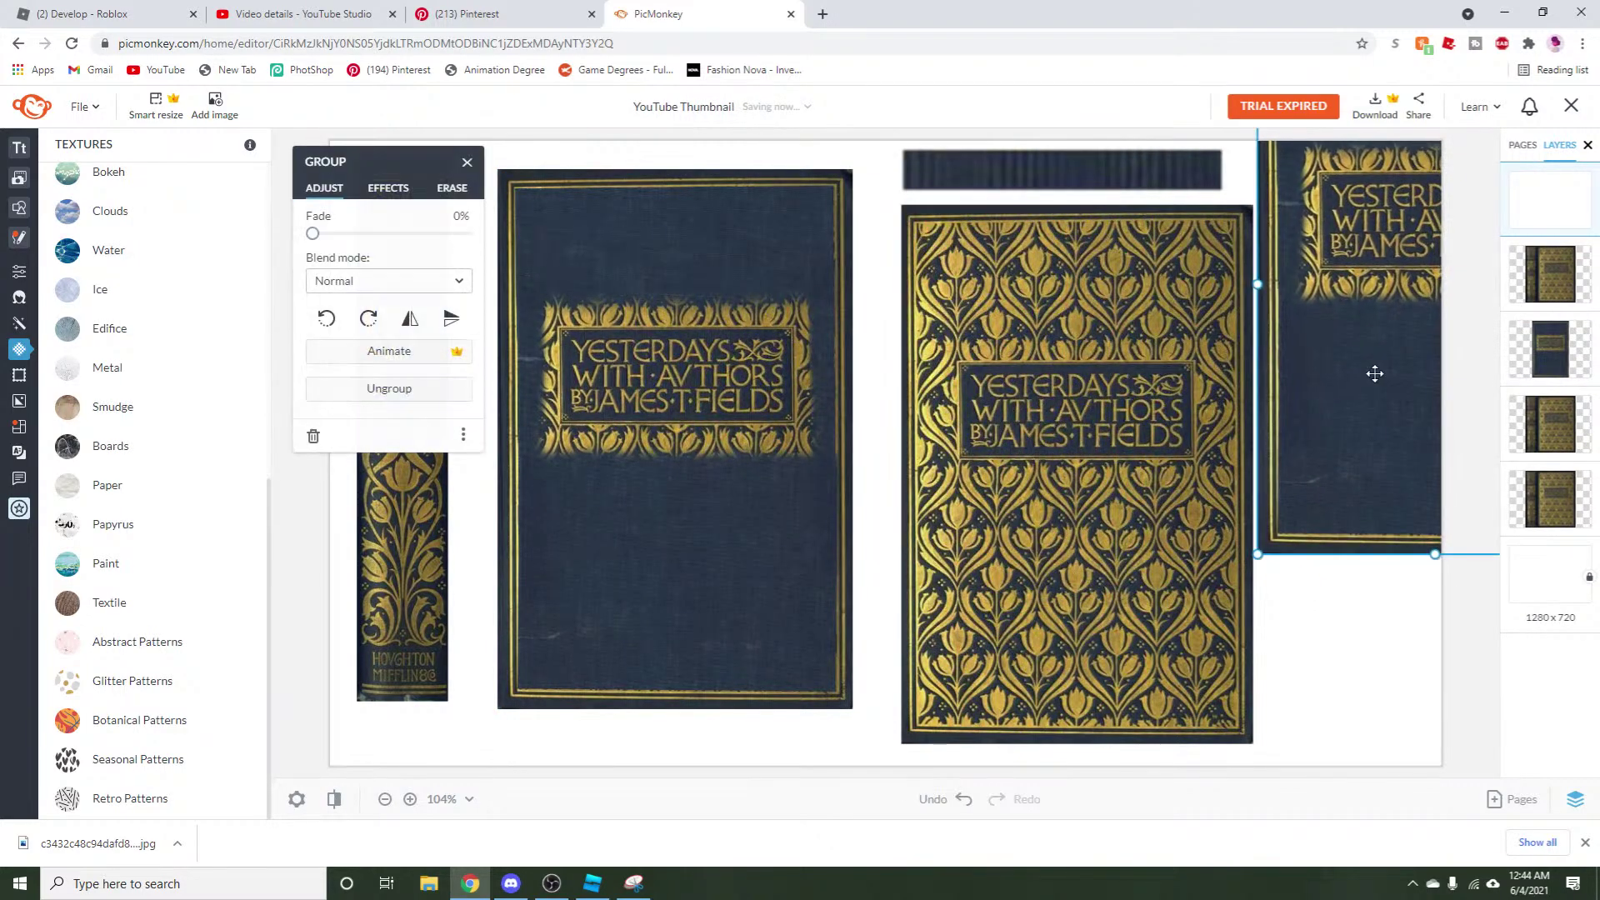
Ungroup the copied cover, set the dark overlay group's fade to 100%, and move it to the right edge.
{"action": "right_click", "coordinate": [1342, 409]}
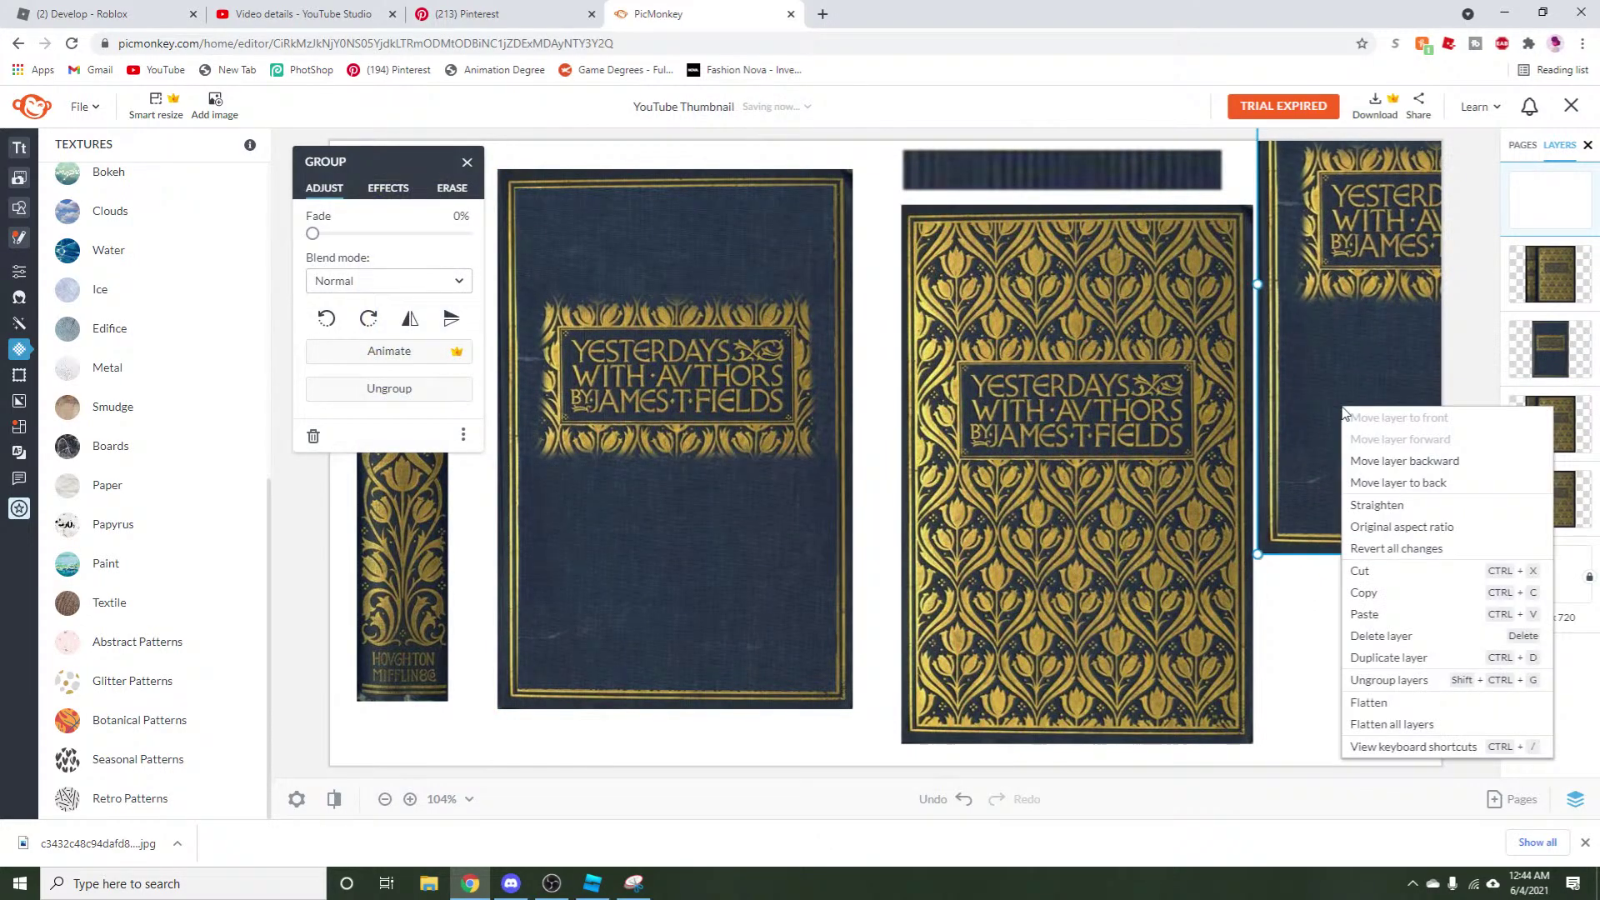
{"action": "left_click", "coordinate": [1408, 680]}
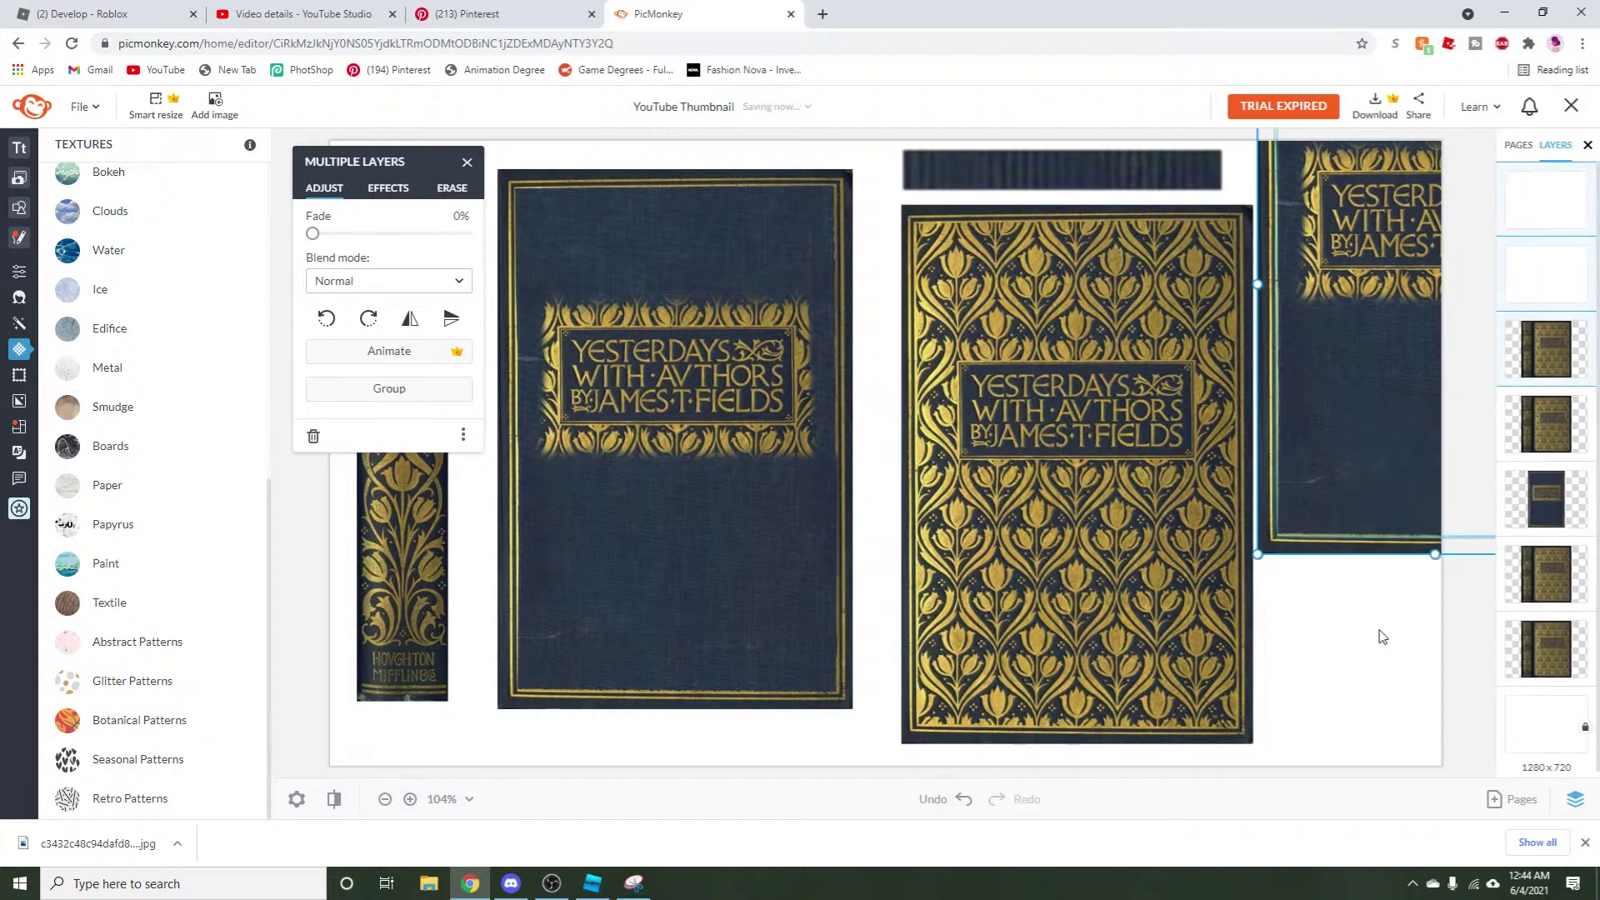
{"action": "left_click", "coordinate": [1382, 637]}
{"action": "left_click", "coordinate": [1150, 614]}
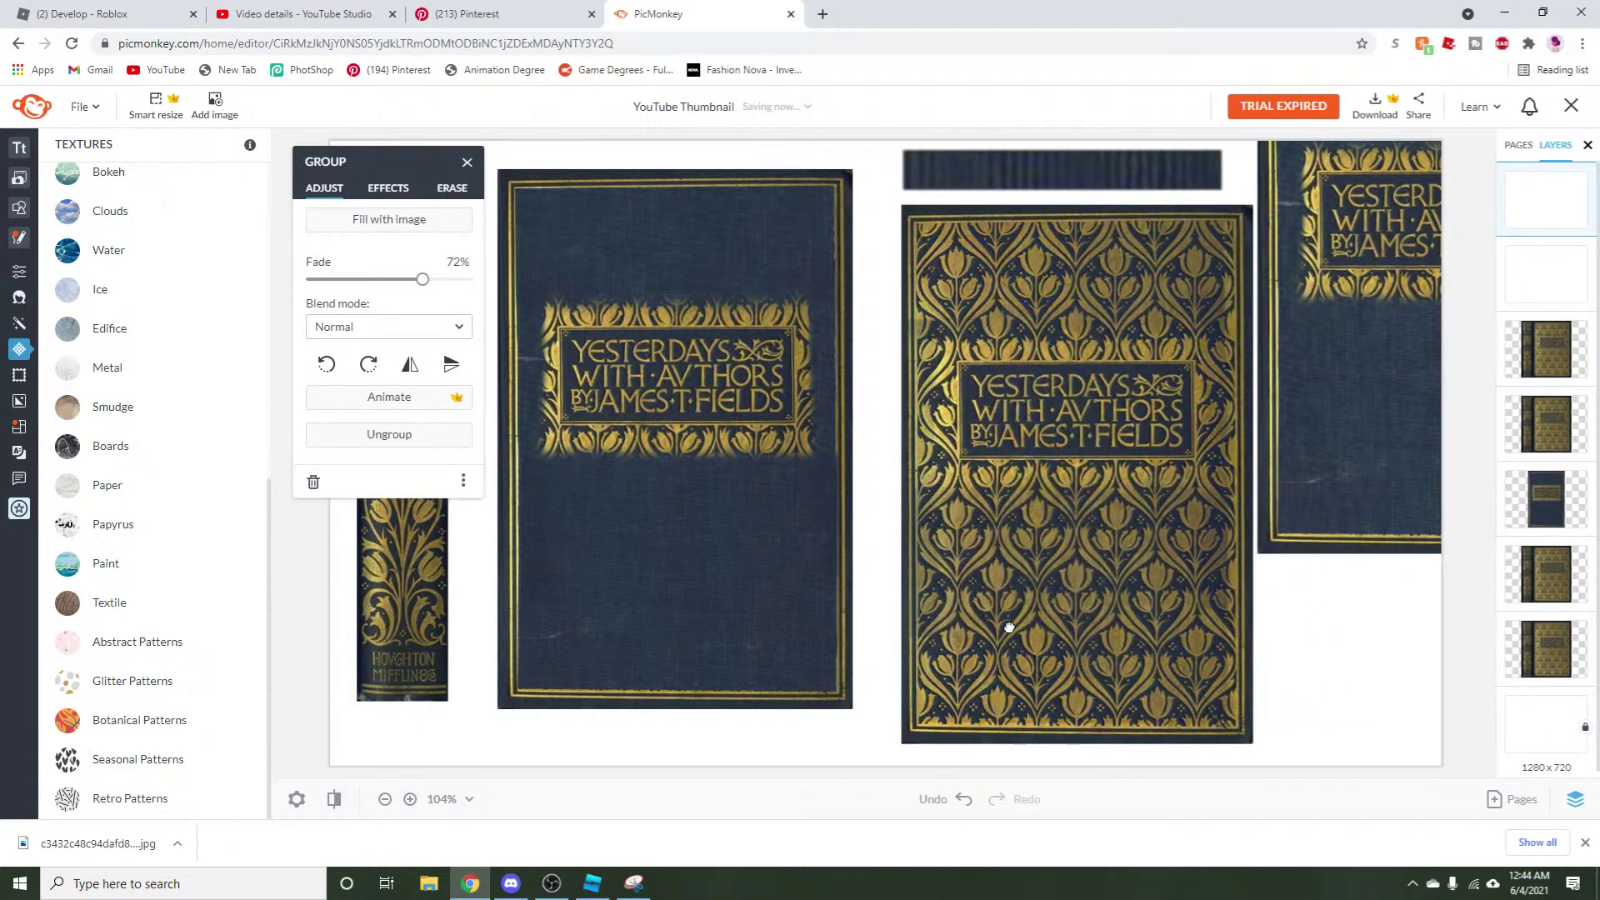
{"action": "left_click", "coordinate": [629, 525]}
{"action": "left_click_drag", "start_coordinate": [421, 279], "coordinate": [564, 278]}
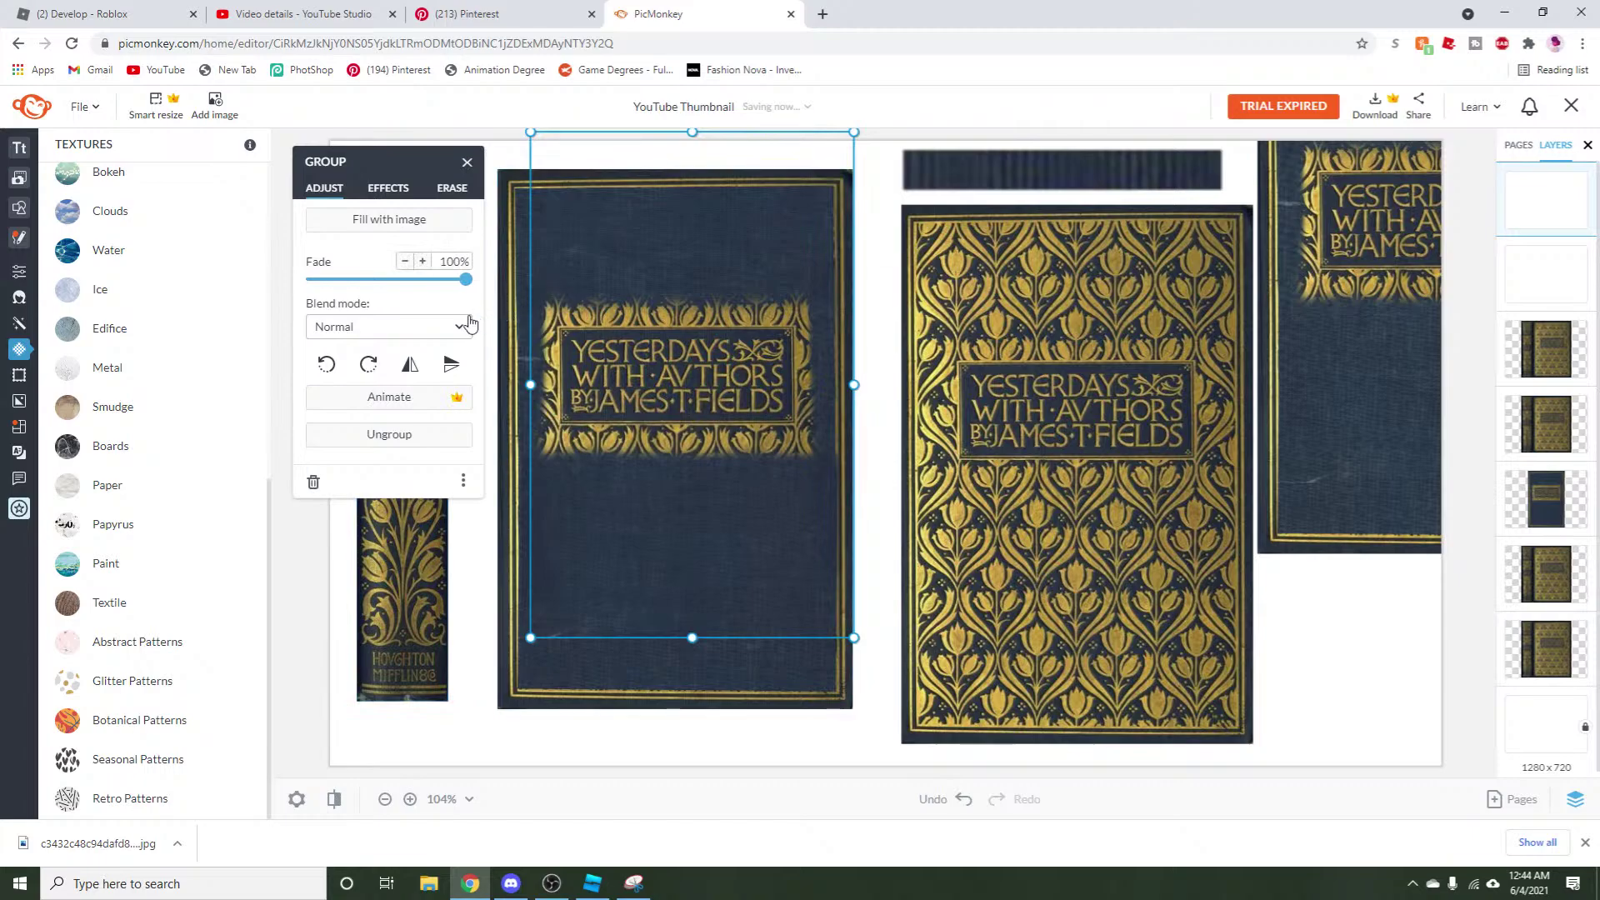
{"action": "left_click_drag", "start_coordinate": [716, 508], "coordinate": [1422, 545]}
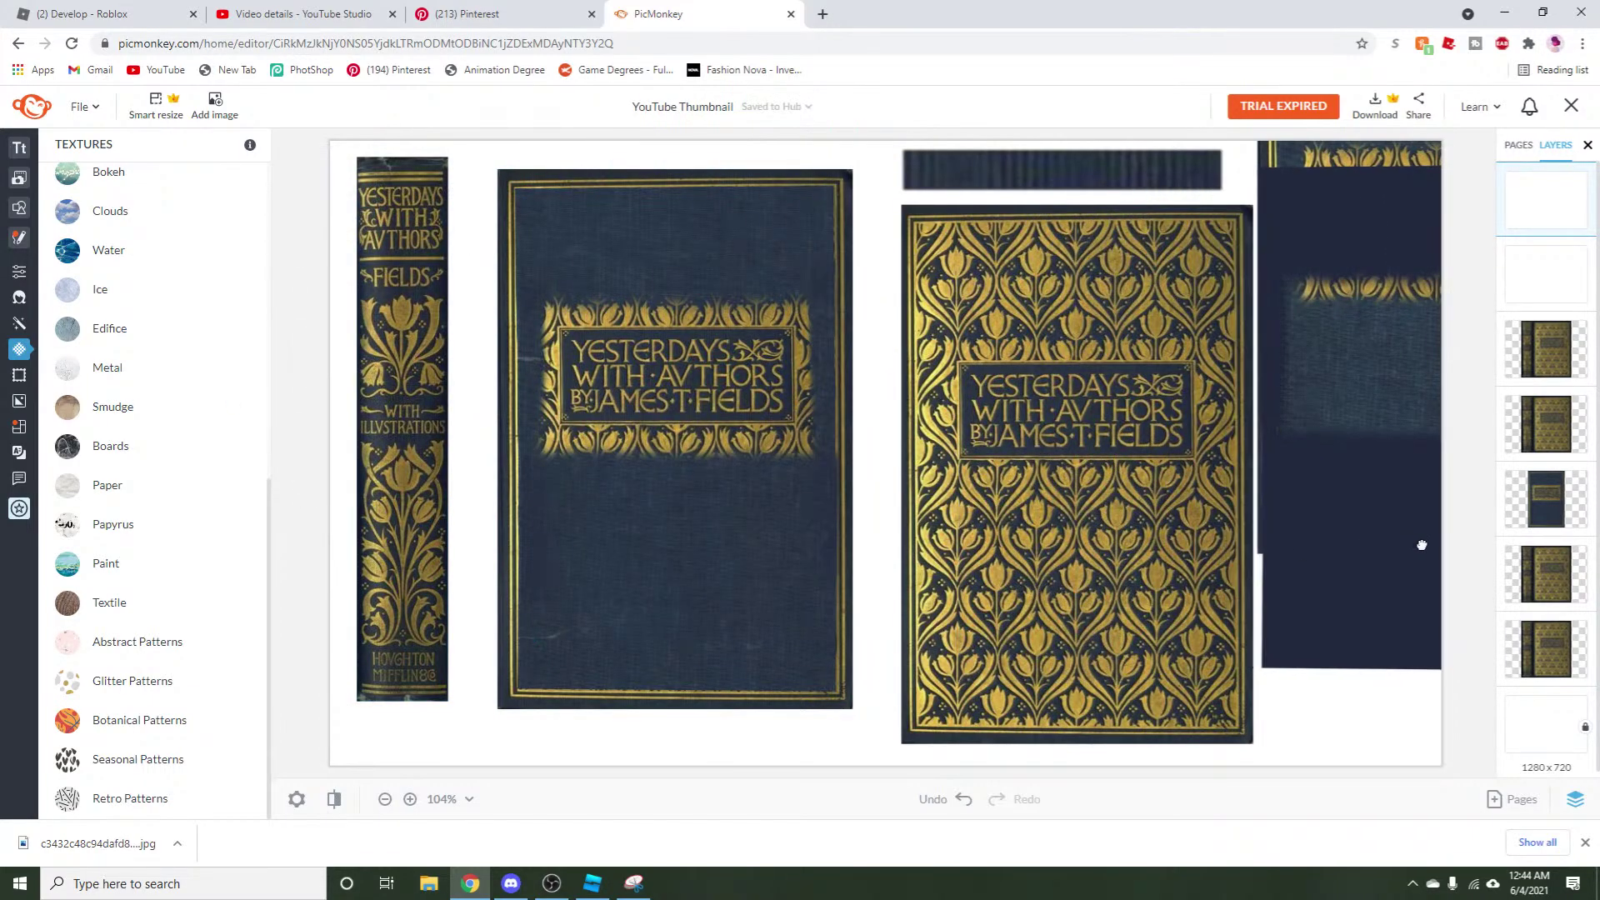
Ungroup the dark patch group and drag one navy patch onto the gold-patterned cover.
{"action": "right_click", "coordinate": [1422, 545]}
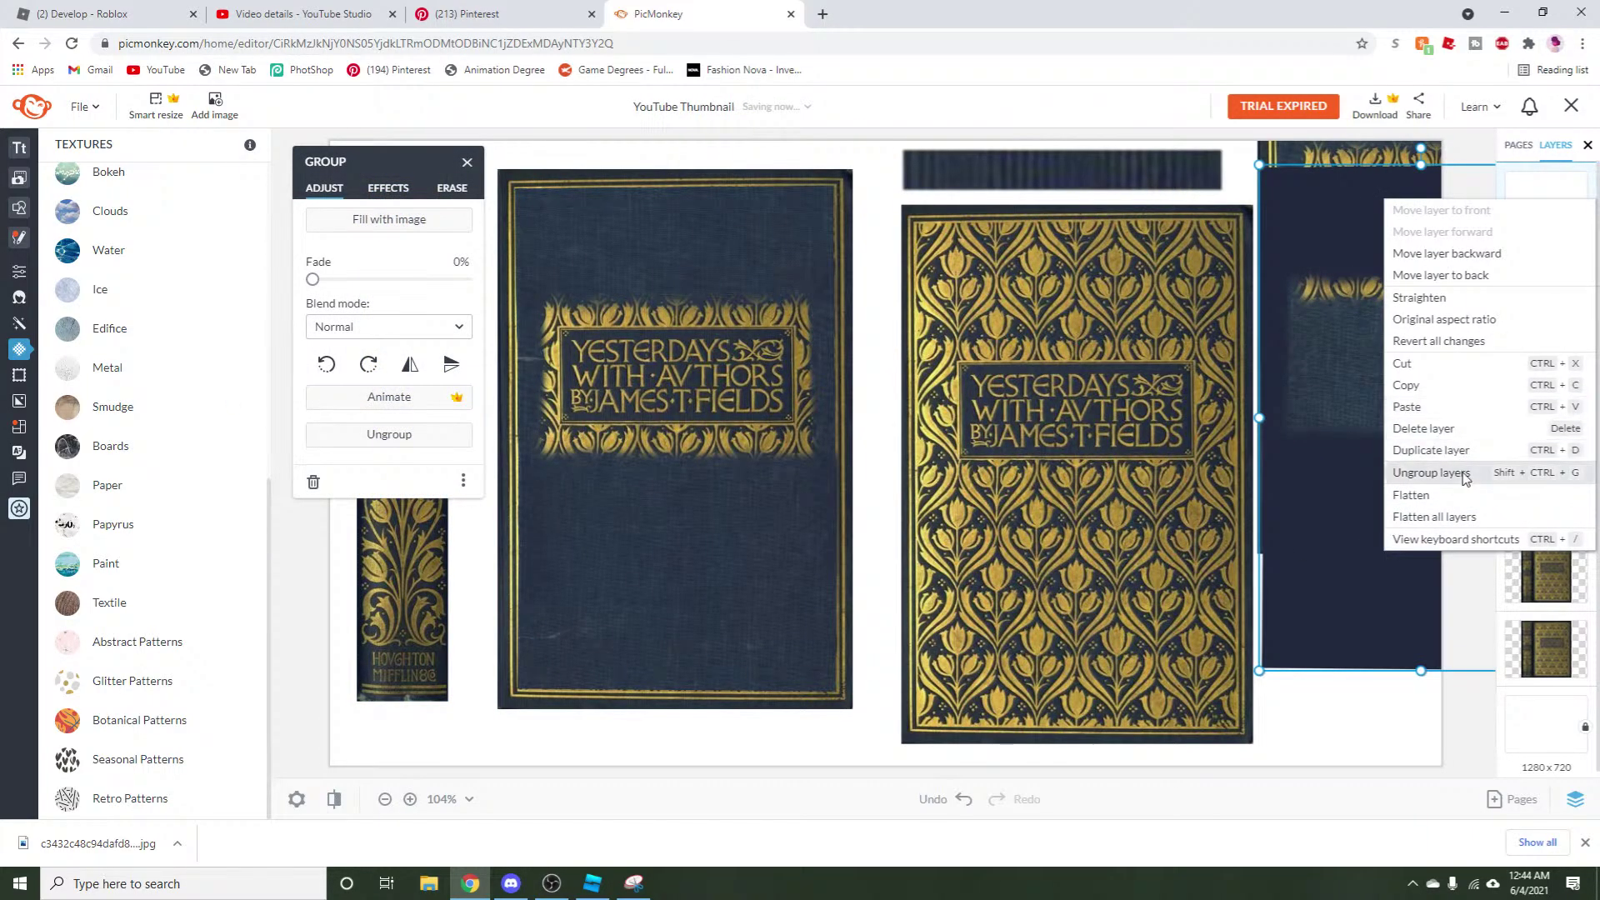
{"action": "left_click", "coordinate": [1429, 472]}
{"action": "left_click_drag", "start_coordinate": [1328, 708], "coordinate": [1016, 645]}
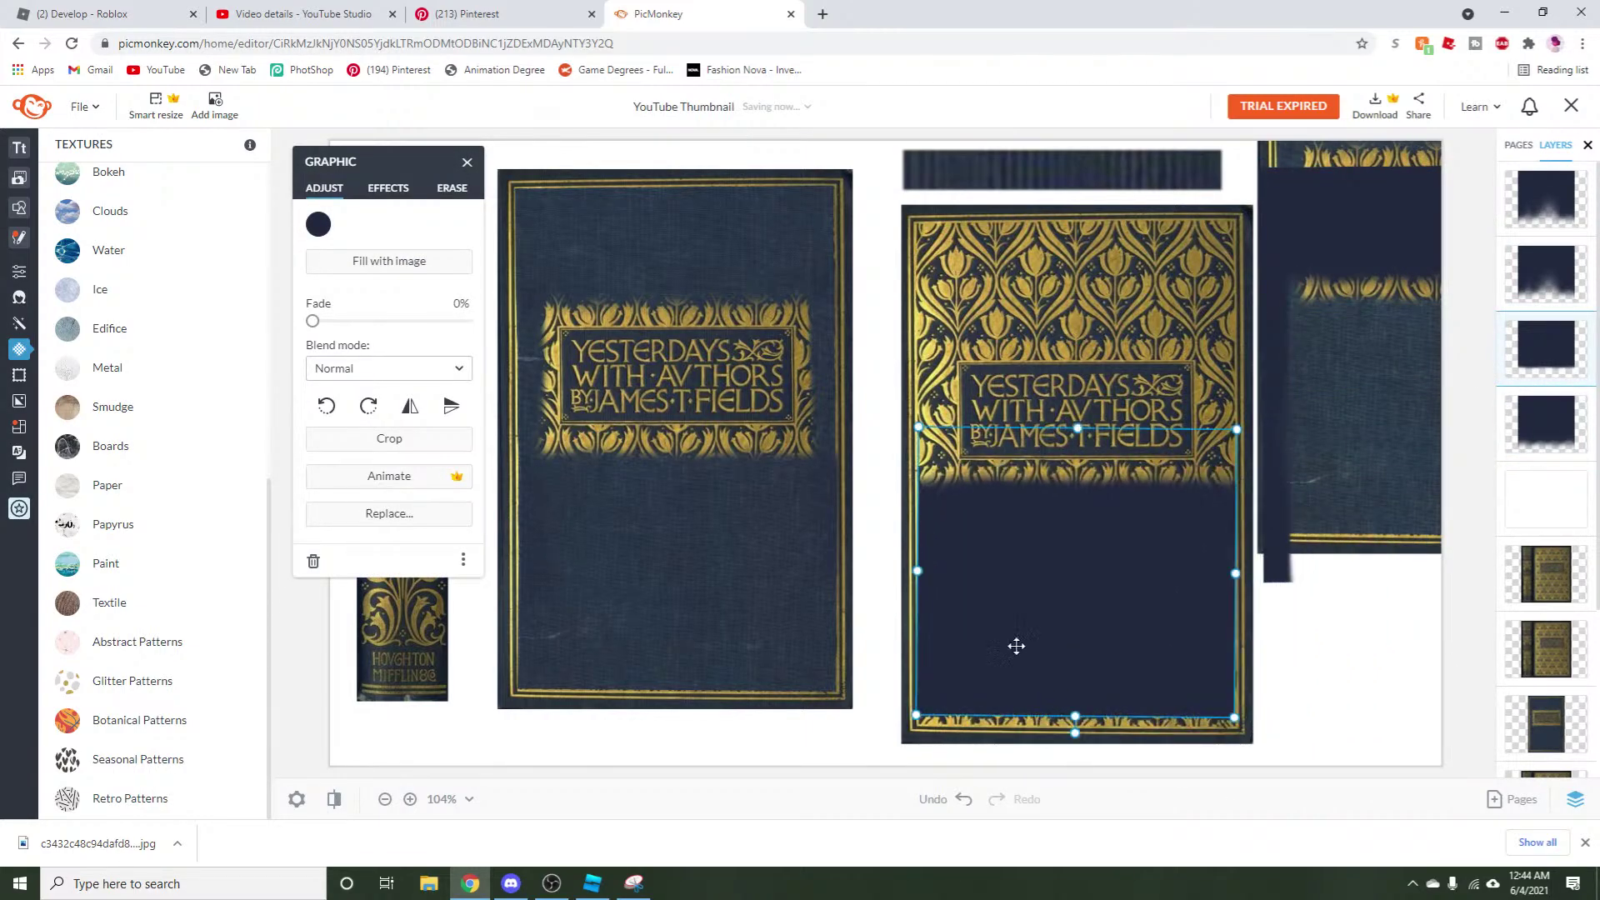
{"action": "left_click", "coordinate": [451, 188]}
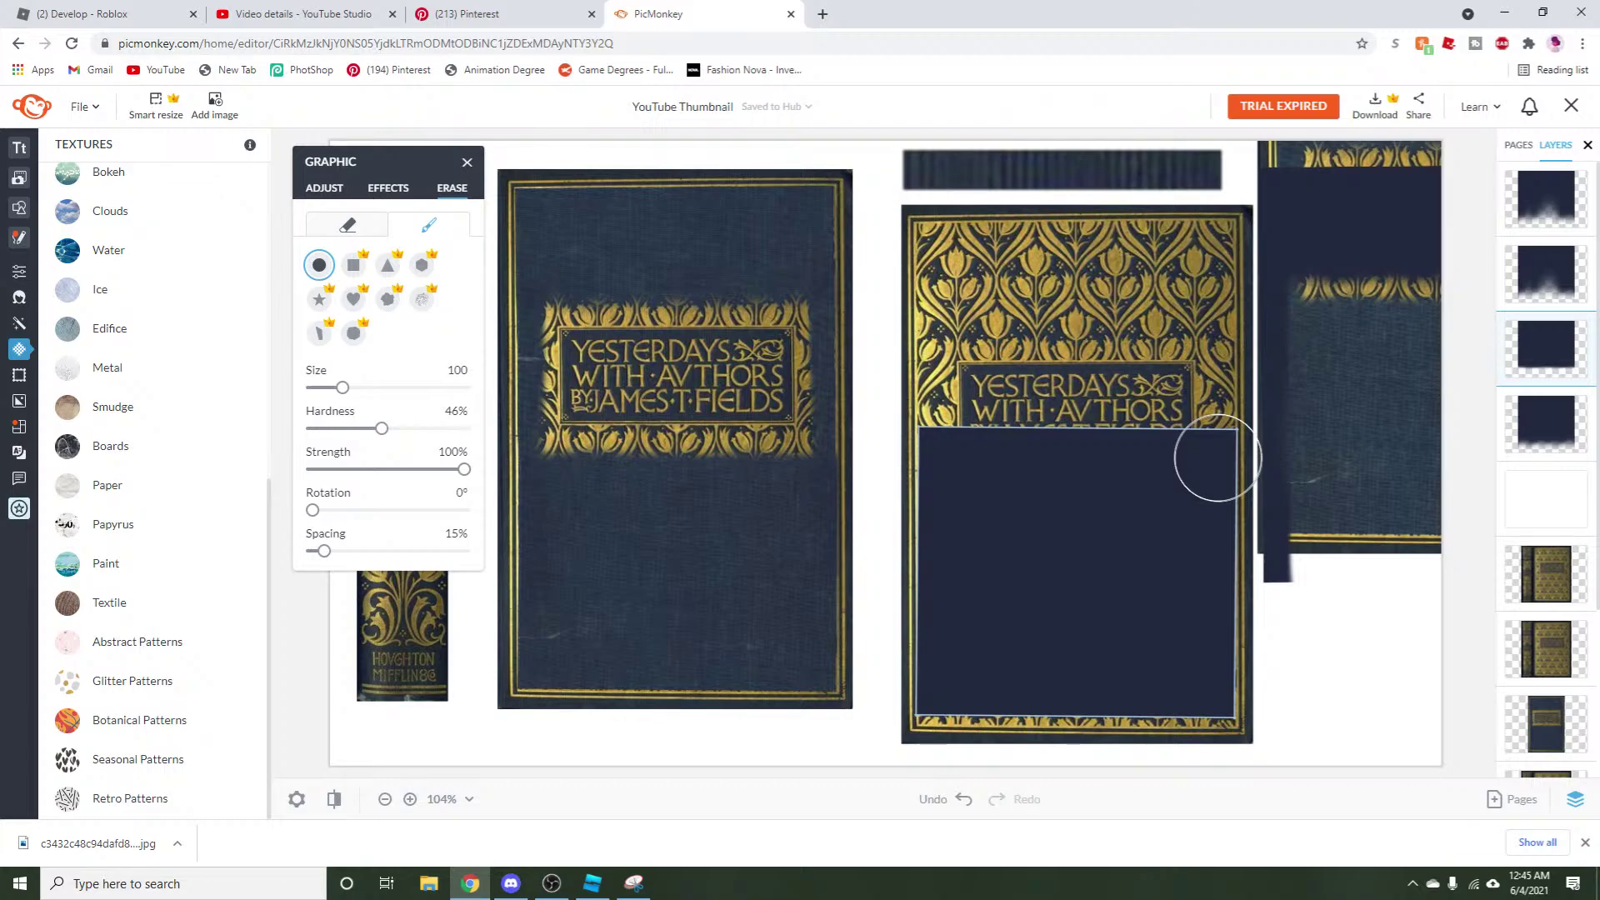
Nudge and level the navy patch over the cover's lower half, then switch OBS to Stream2.
{"action": "left_click", "coordinate": [321, 193]}
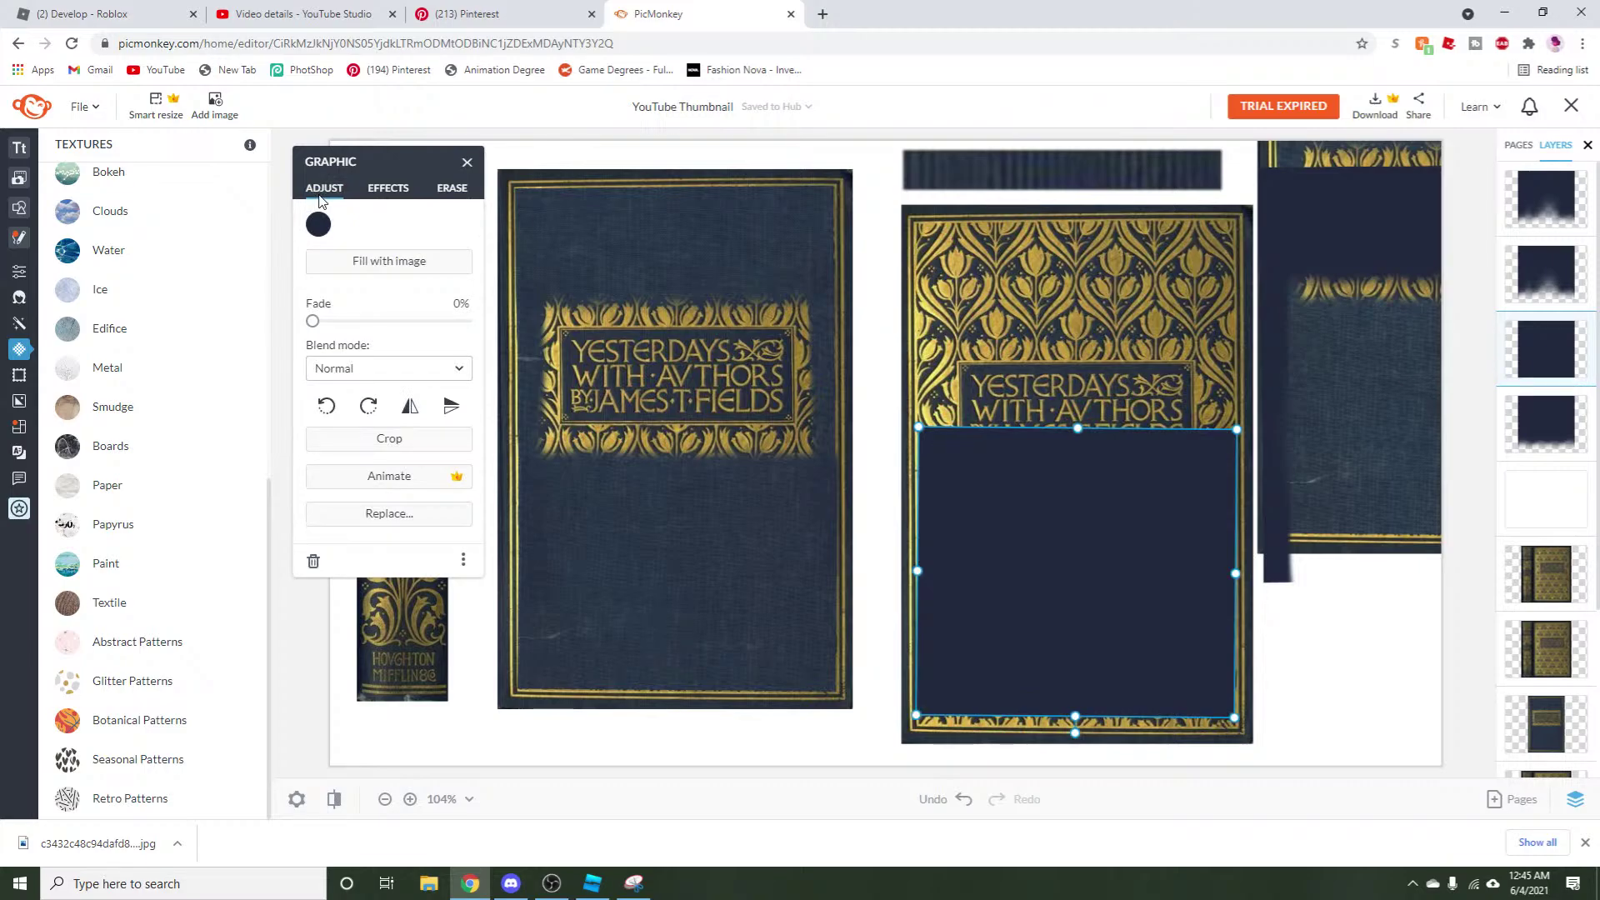
{"action": "left_click_drag", "start_coordinate": [1140, 594], "coordinate": [1142, 608]}
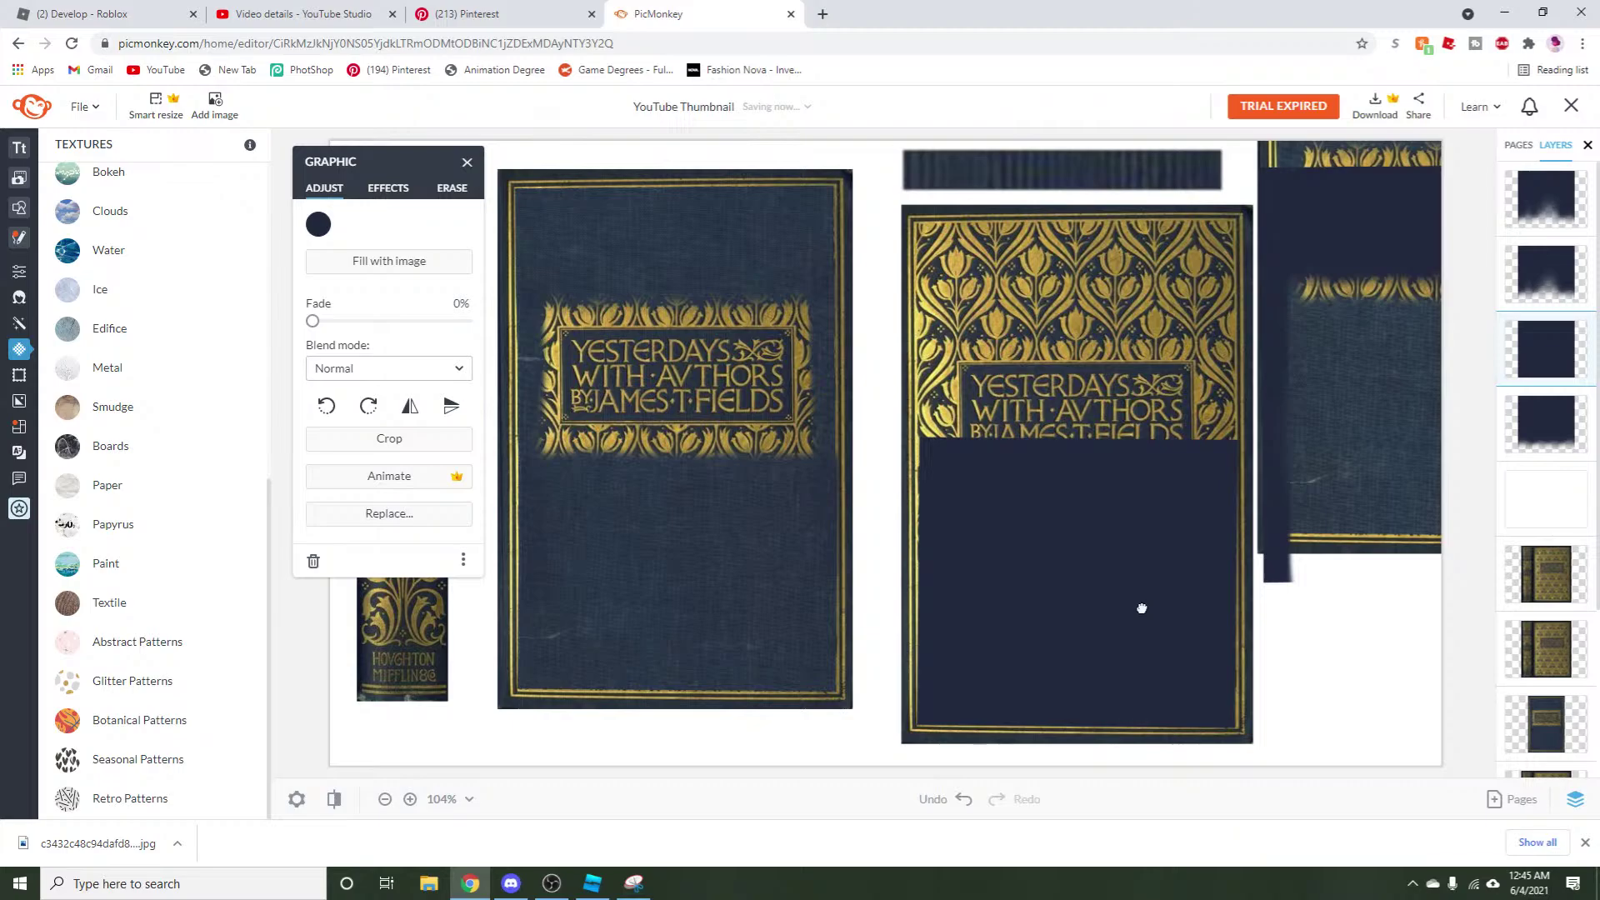
{"action": "left_click_drag", "start_coordinate": [923, 588], "coordinate": [917, 581]}
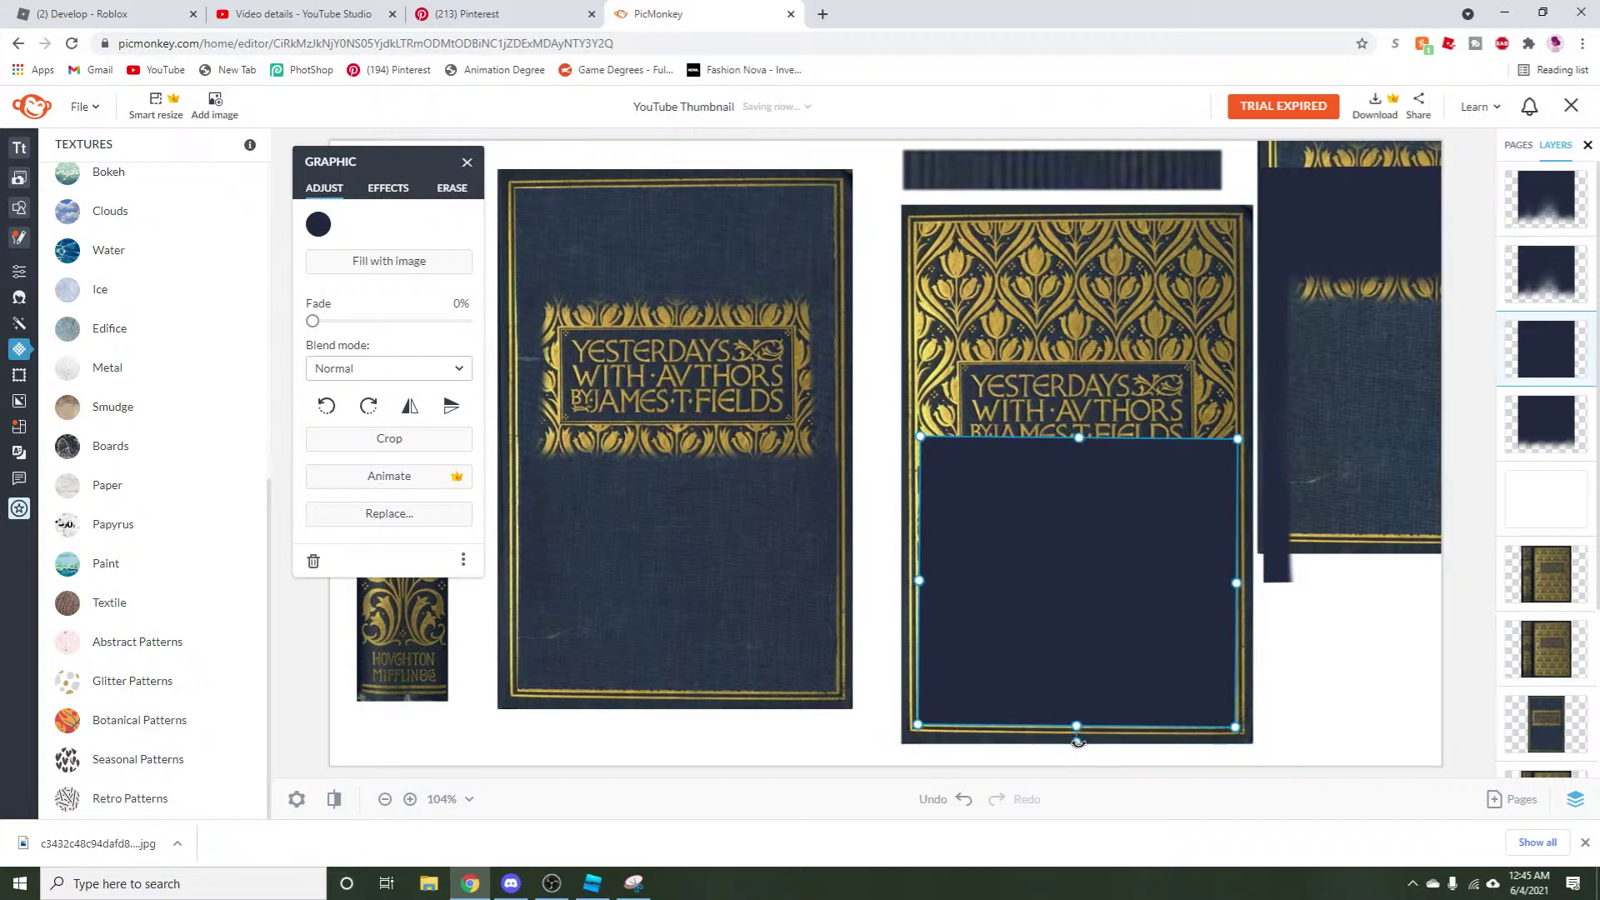
{"action": "left_click_drag", "start_coordinate": [1077, 740], "coordinate": [1078, 742]}
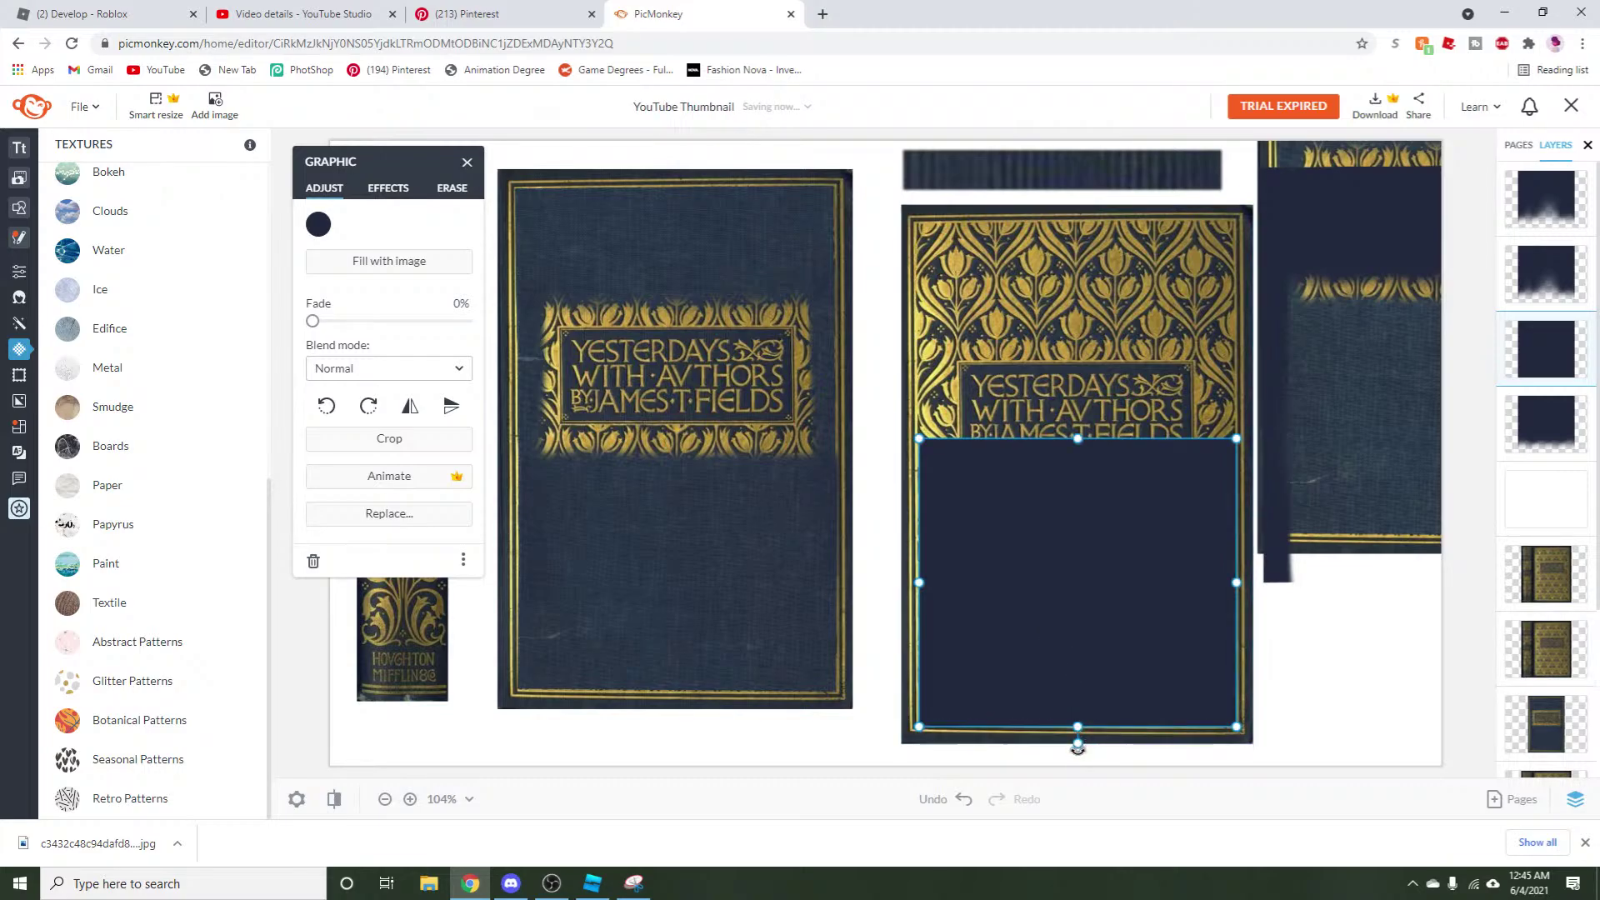
{"action": "left_click_drag", "start_coordinate": [1078, 742], "coordinate": [1076, 743]}
{"action": "left_click_drag", "start_coordinate": [1083, 679], "coordinate": [1086, 671]}
{"action": "left_click", "coordinate": [552, 883]}
{"action": "left_click", "coordinate": [548, 676]}
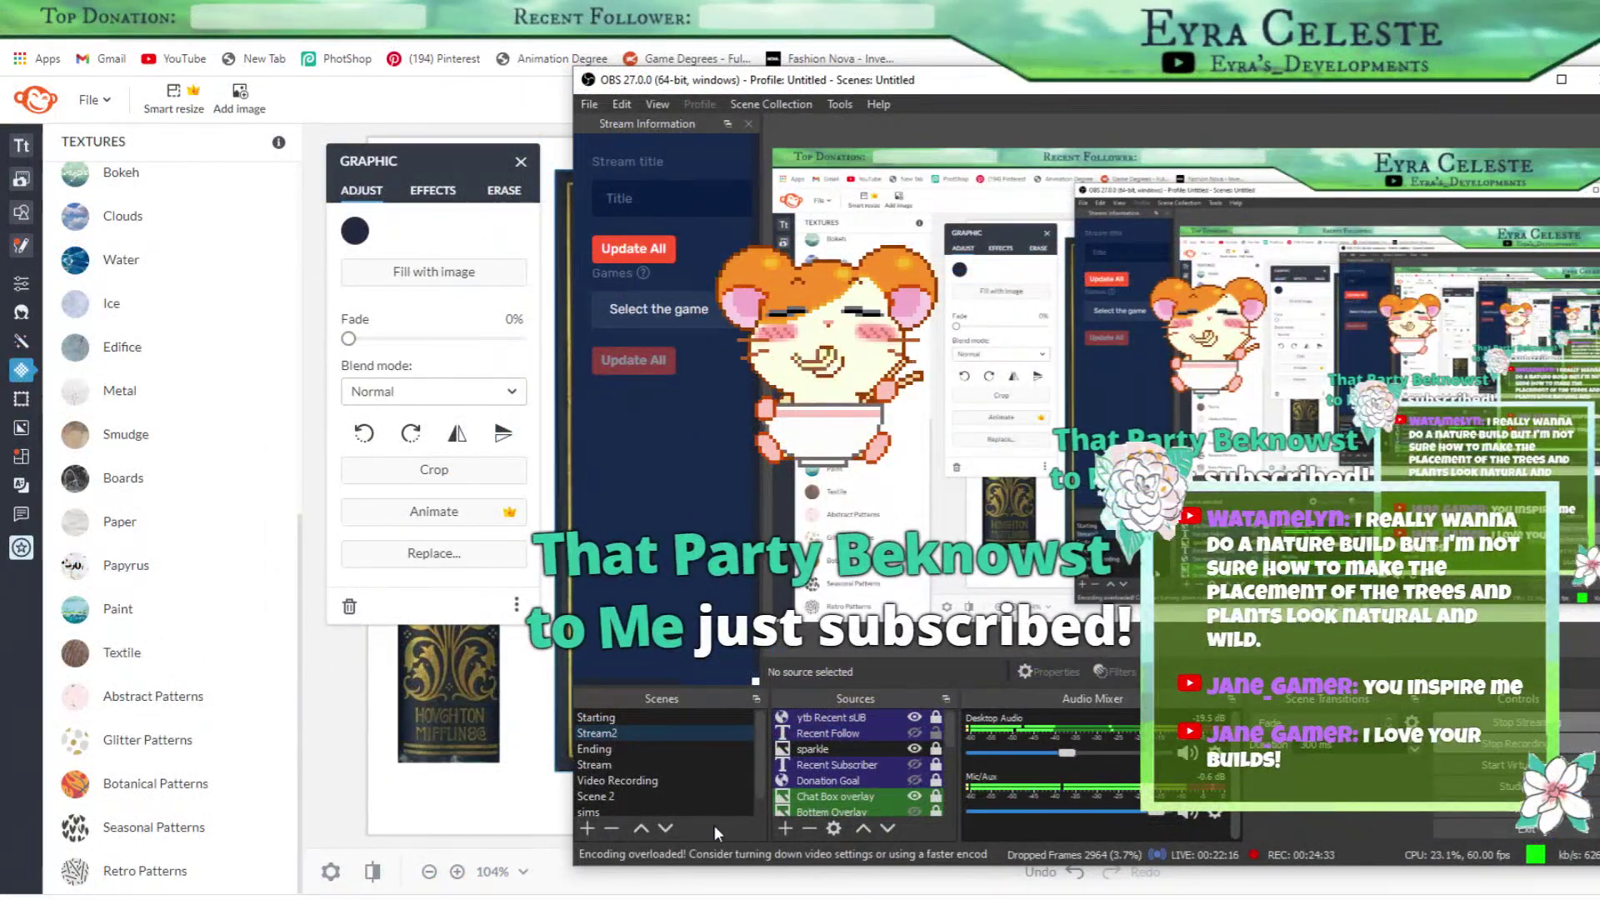
Switch OBS back to the Video Recording scene and bring the PicMonkey editor forward.
{"action": "left_click", "coordinate": [621, 781]}
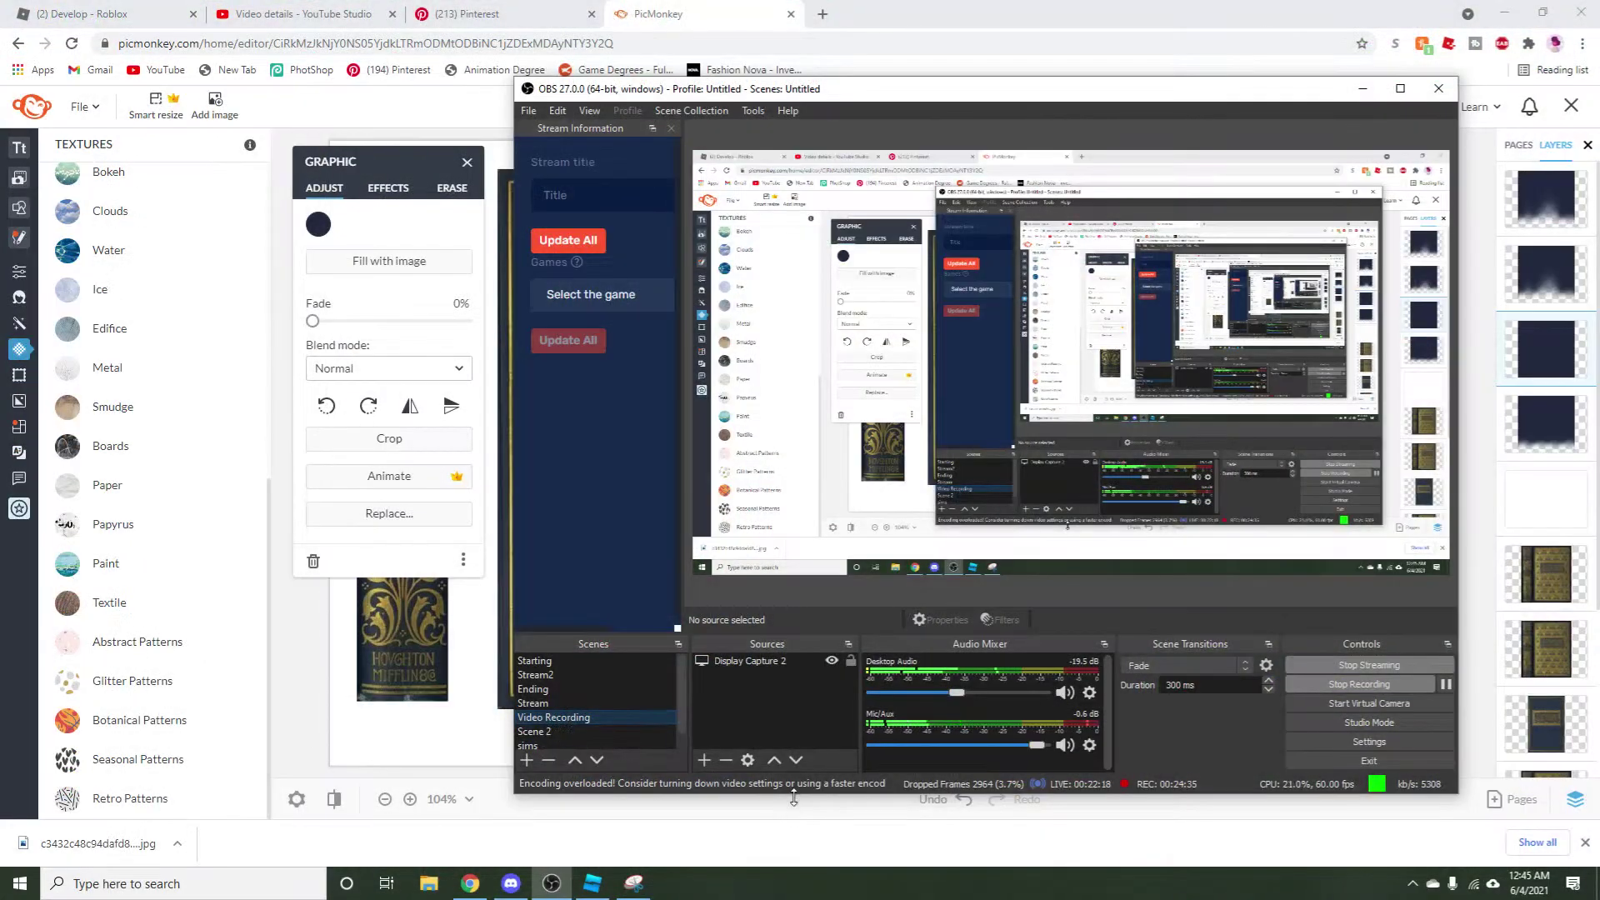
{"action": "left_click", "coordinate": [551, 883]}
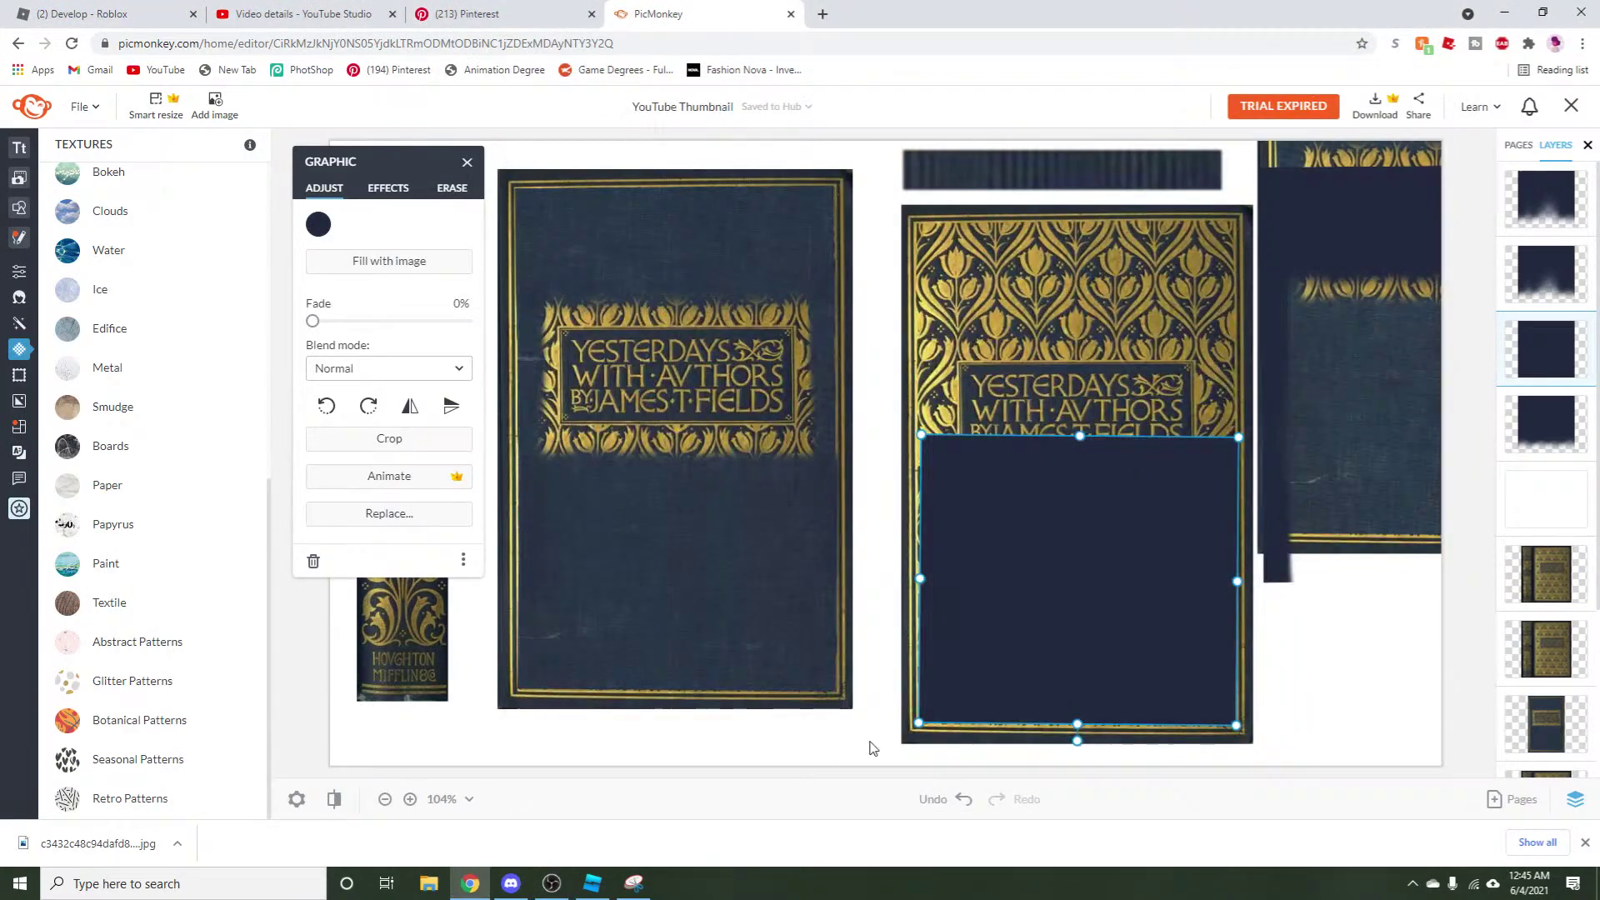
{"action": "left_click", "coordinate": [548, 883]}
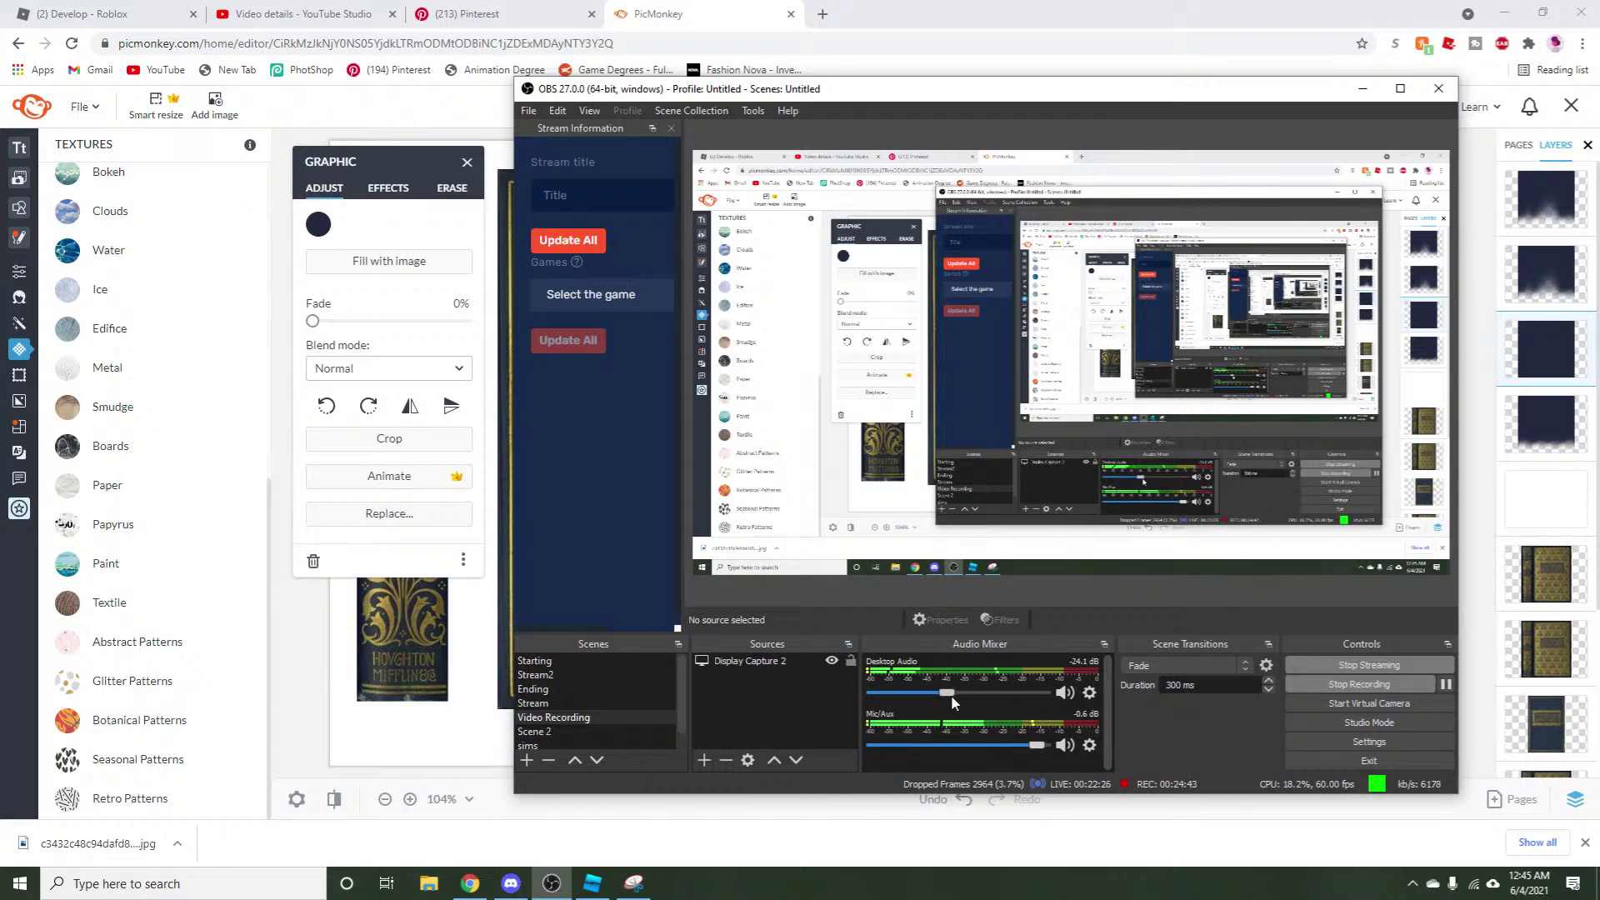
{"action": "left_click", "coordinate": [897, 803]}
{"action": "right_click", "coordinate": [881, 698]}
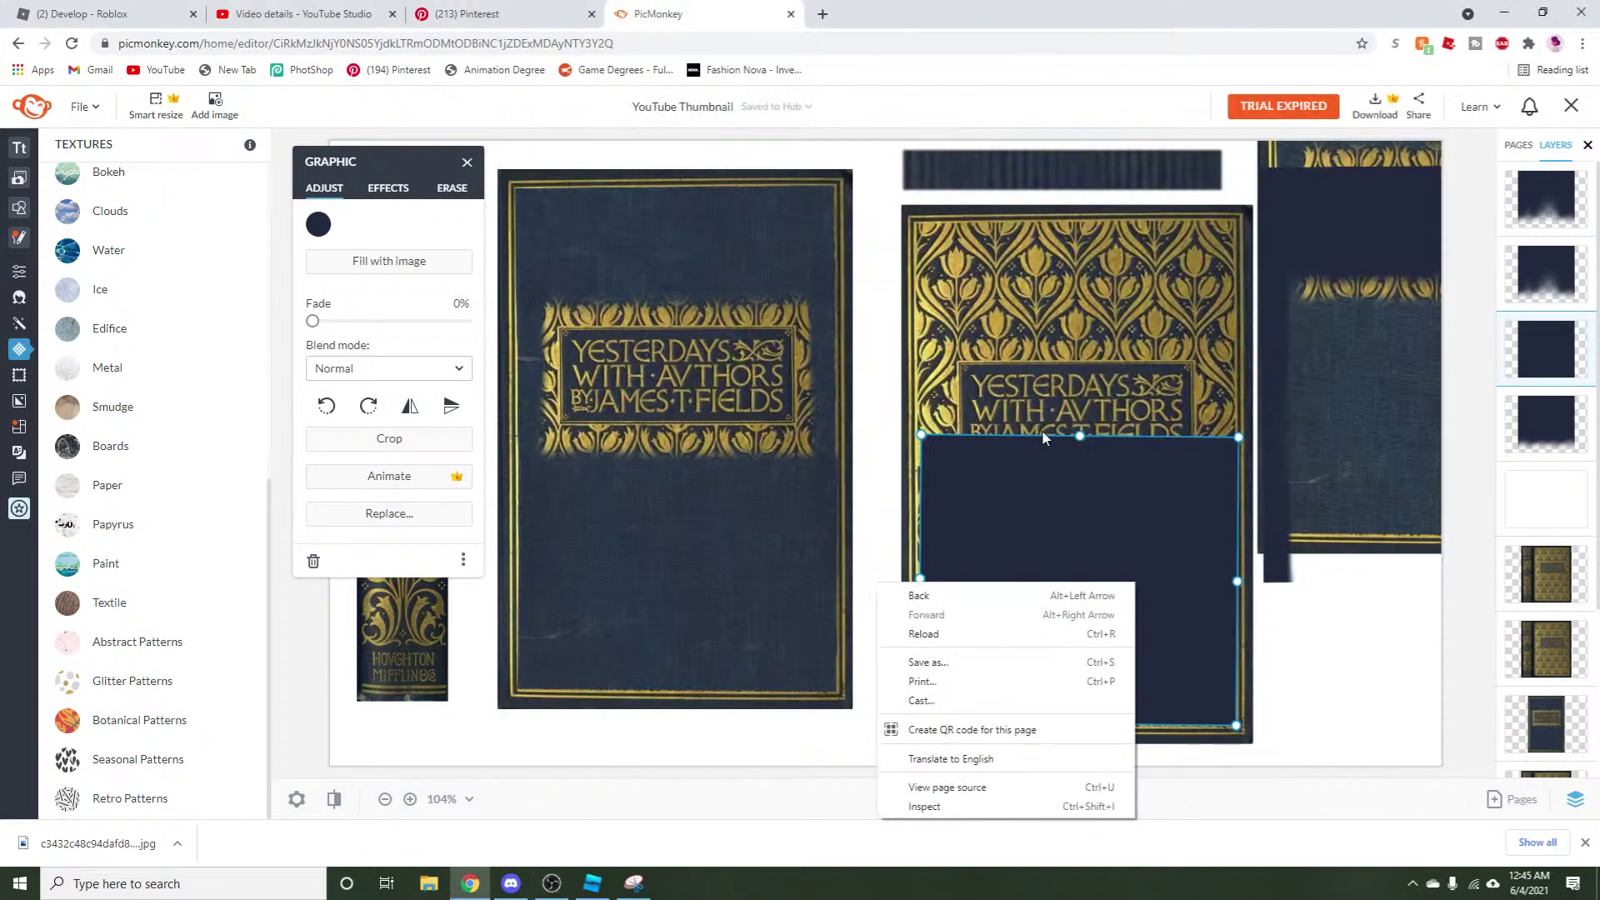
Stretch the navy rectangle to fill the patterned cover inside its gold border, then duplicate it.
{"action": "left_click", "coordinate": [1080, 434]}
{"action": "left_click_drag", "start_coordinate": [1080, 434], "coordinate": [1075, 218]}
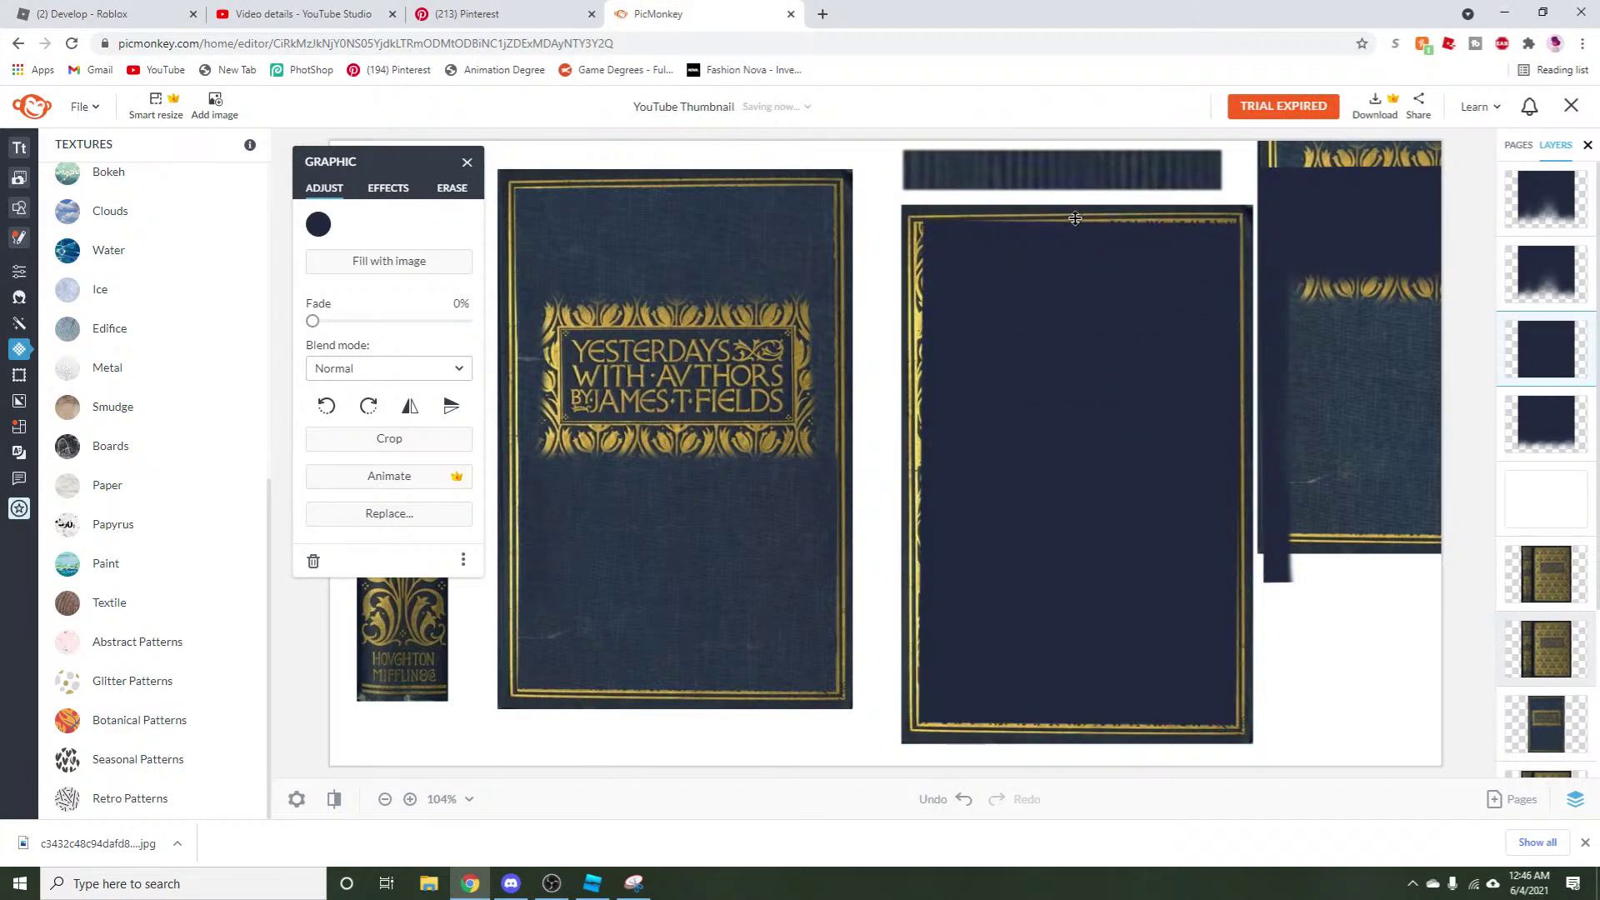
{"action": "right_click", "coordinate": [1073, 315]}
{"action": "left_click", "coordinate": [1102, 516]}
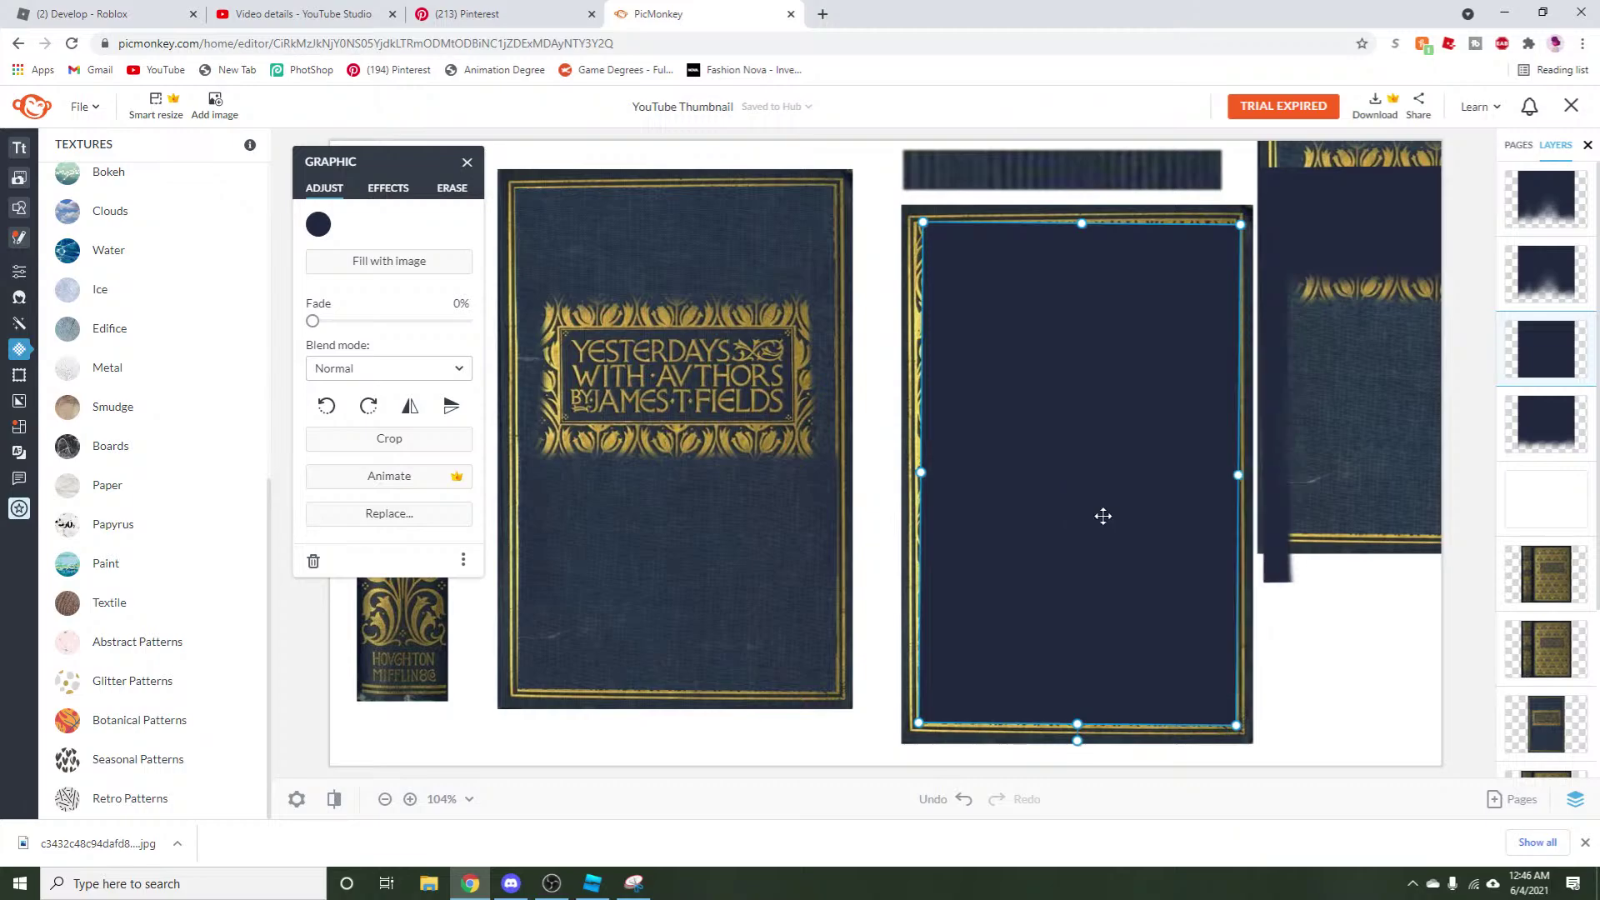
{"action": "right_click", "coordinate": [1102, 515]}
{"action": "left_click", "coordinate": [1116, 346]}
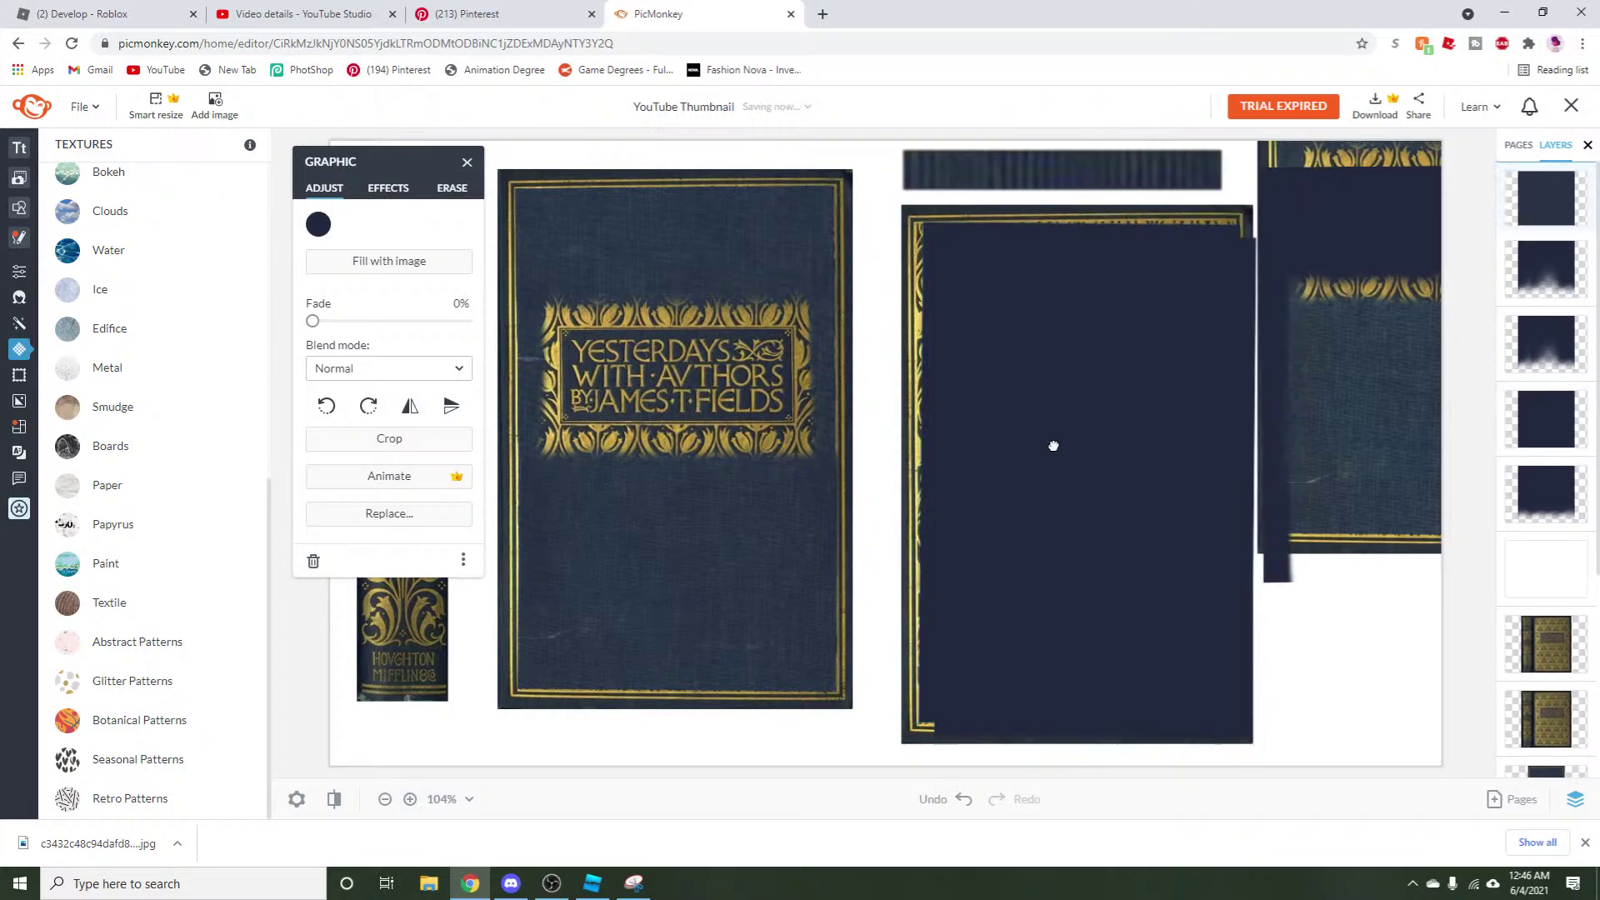
{"action": "left_click", "coordinate": [592, 883]}
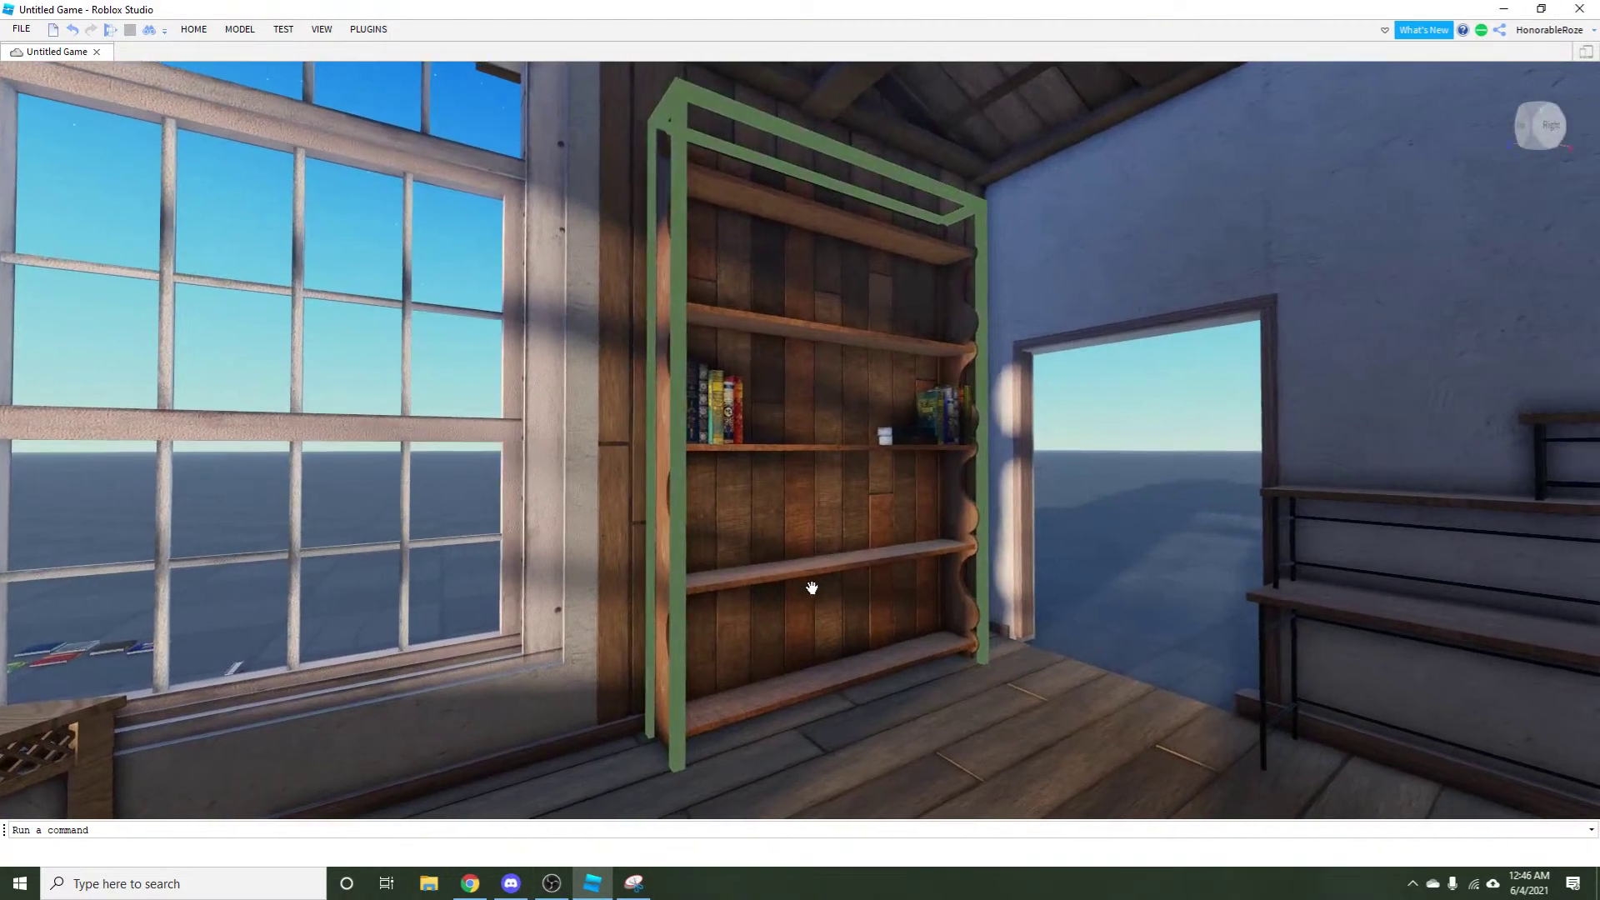
Zoom the Roblox Studio camera in and out on the bookshelf books, then return to PicMonkey.
{"action": "scroll", "coordinate": [812, 589], "scroll_direction": "down", "scroll_amount": 10}
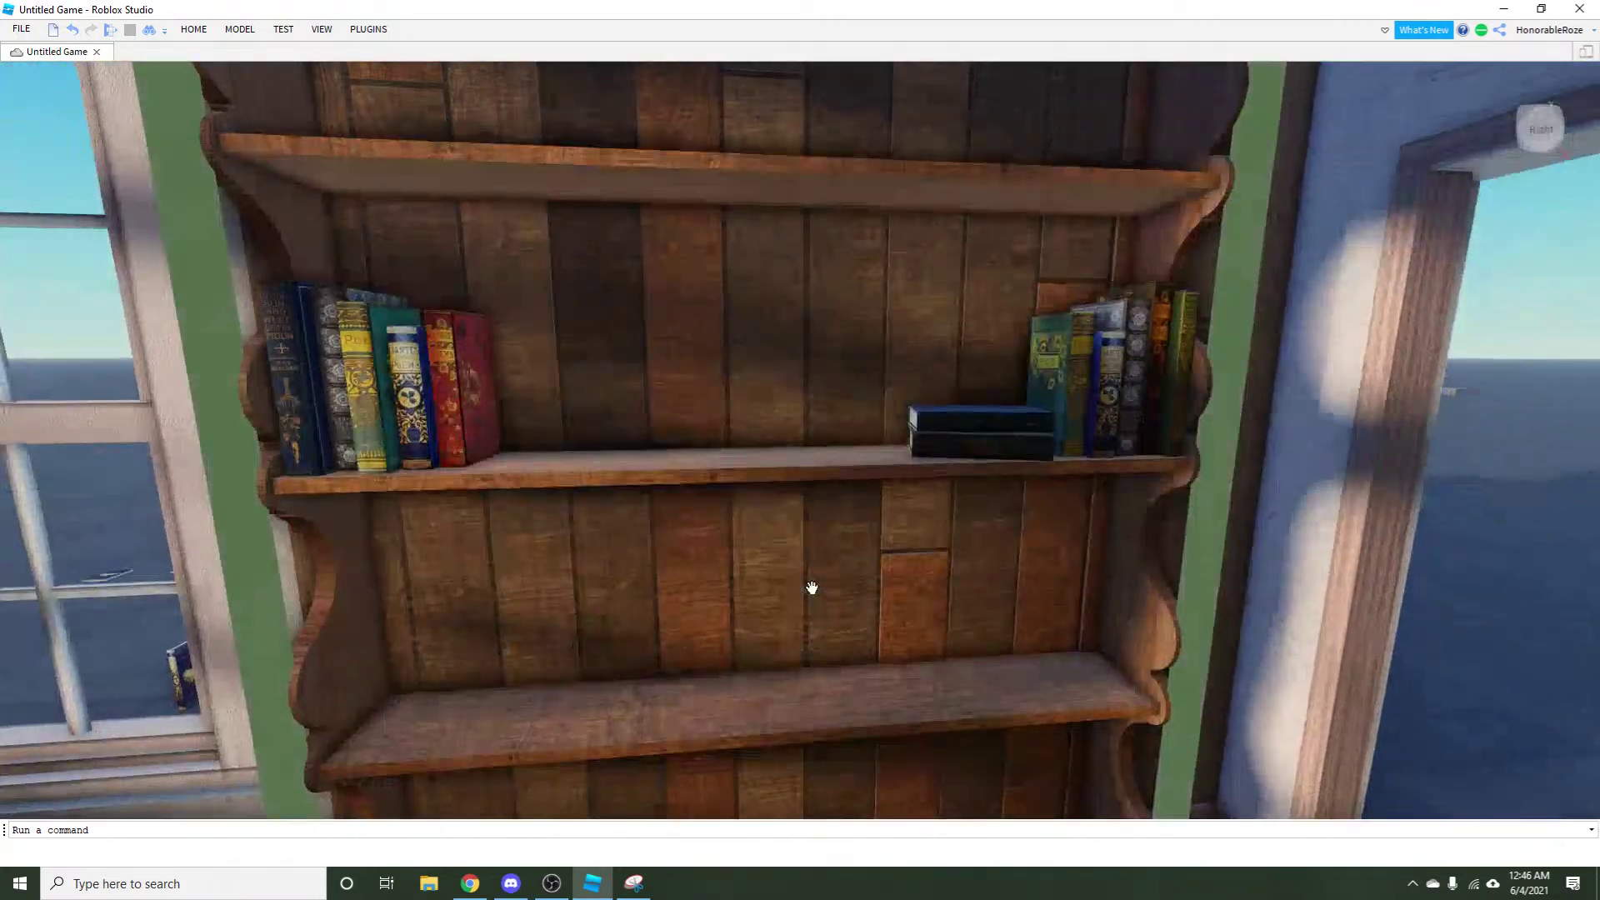
{"action": "scroll", "coordinate": [811, 588], "scroll_direction": "up", "scroll_amount": 5}
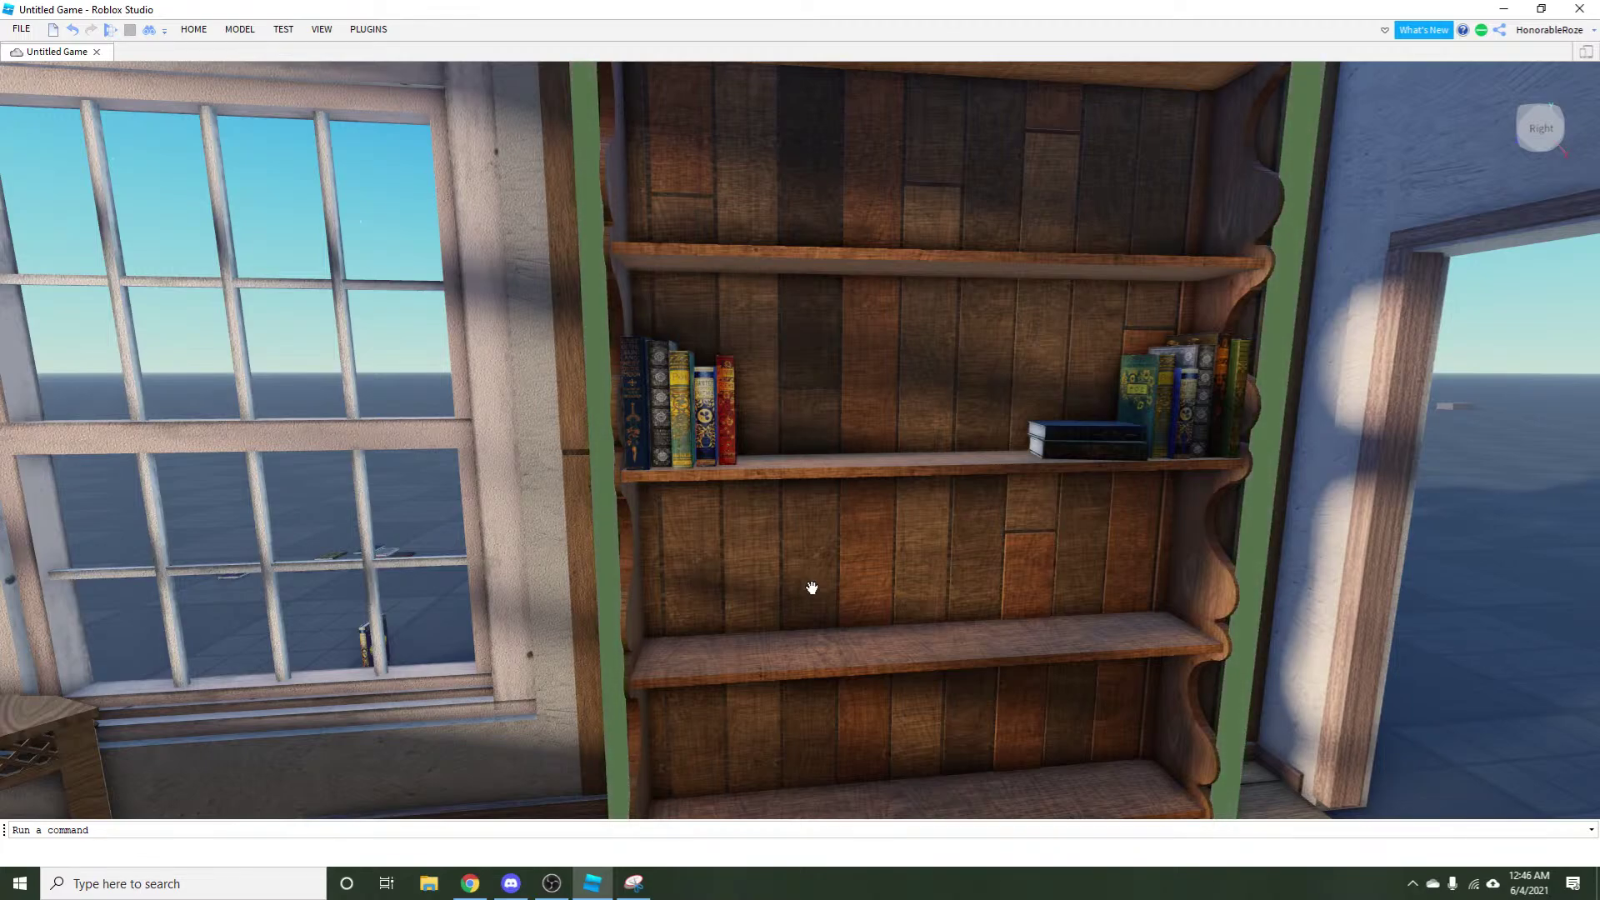
{"action": "scroll", "coordinate": [812, 588], "scroll_direction": "up", "scroll_amount": 4}
{"action": "left_click", "coordinate": [511, 883]}
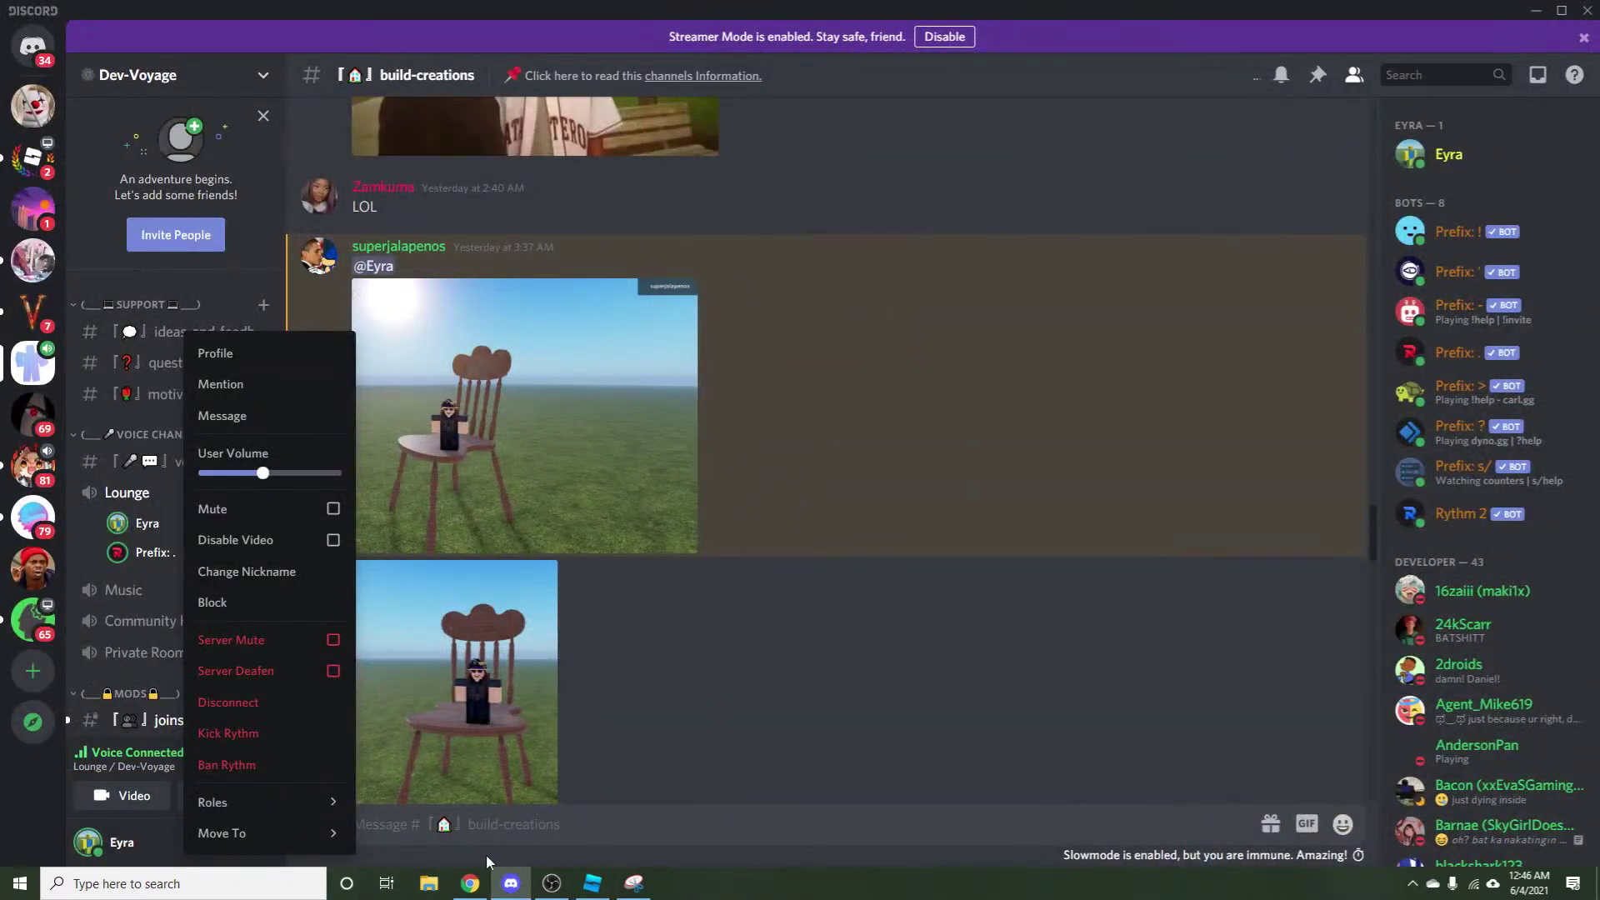
{"action": "left_click", "coordinate": [470, 883]}
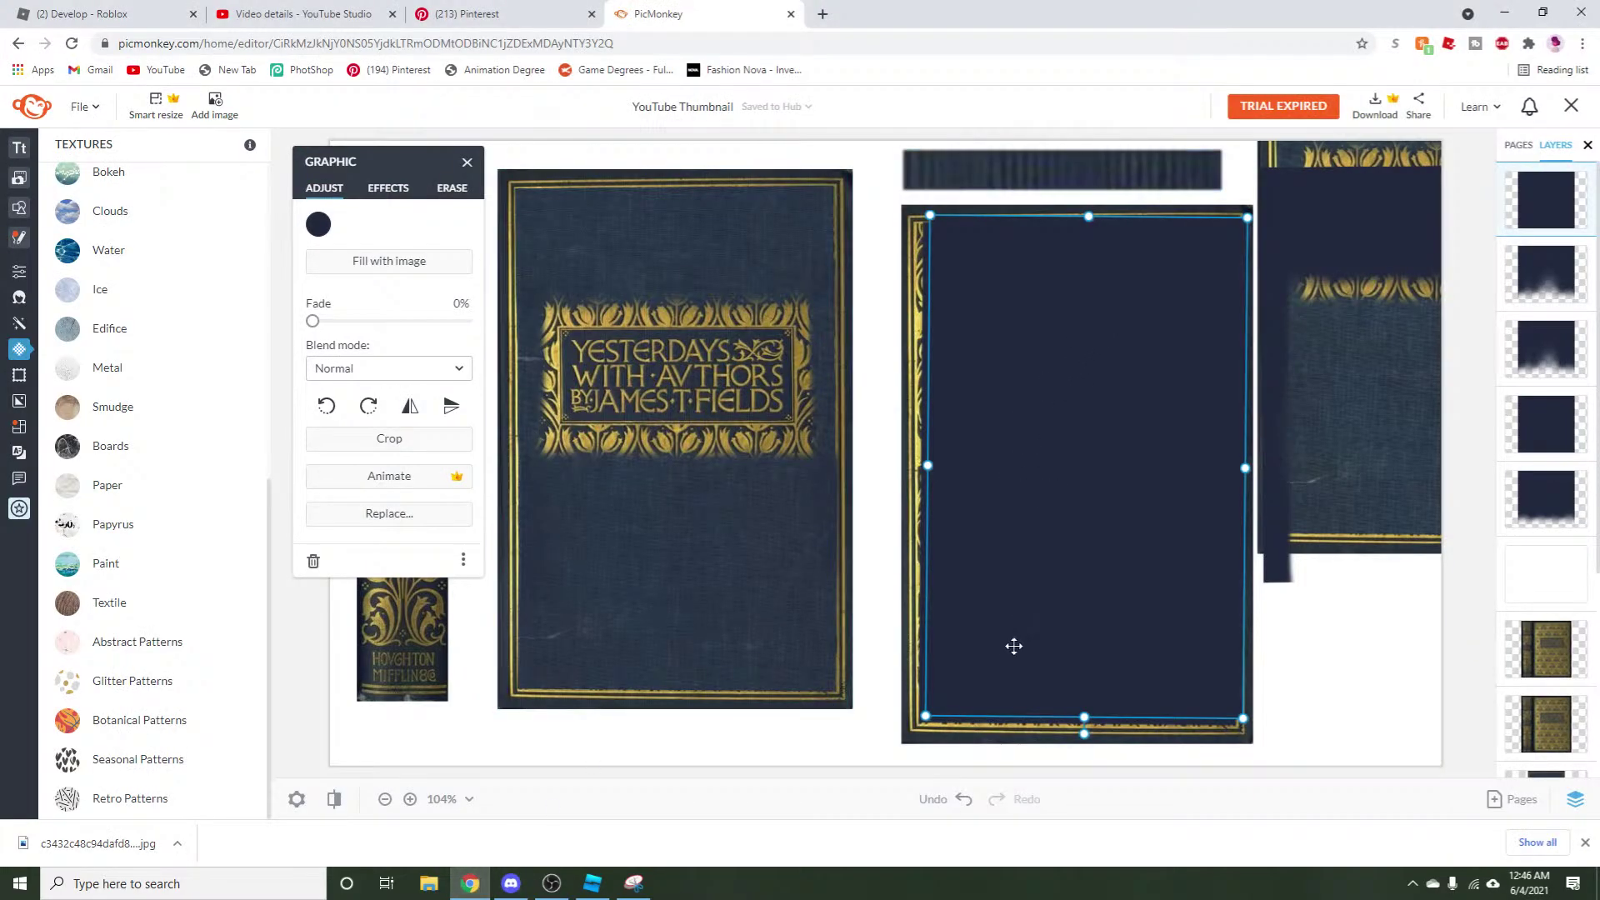
Reposition the navy rectangle and shorten it to cover the upper part of the cover.
{"action": "mouse_move", "coordinate": [1091, 733]}
{"action": "left_mouse_down"}
{"action": "mouse_move", "coordinate": [1120, 724]}
{"action": "mouse_move", "coordinate": [1095, 732]}
{"action": "left_mouse_up"}
{"action": "left_click_drag", "start_coordinate": [1079, 619], "coordinate": [1067, 623]}
{"action": "left_click_drag", "start_coordinate": [1084, 739], "coordinate": [1078, 572]}
{"action": "left_click", "coordinate": [958, 798]}
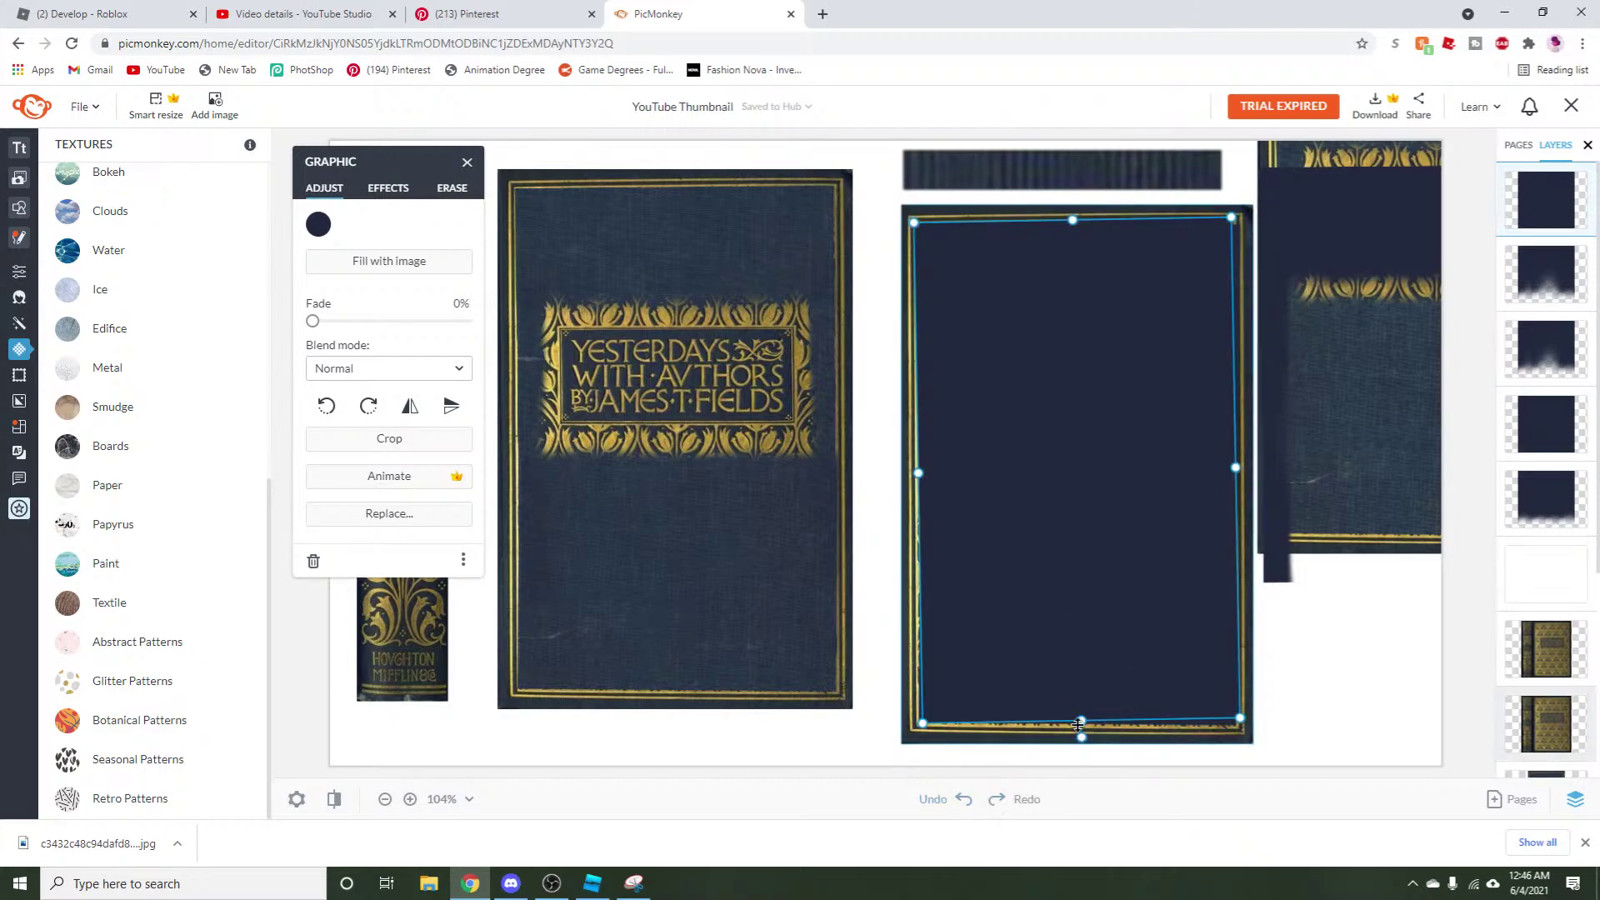
{"action": "left_click_drag", "start_coordinate": [1076, 740], "coordinate": [1092, 445]}
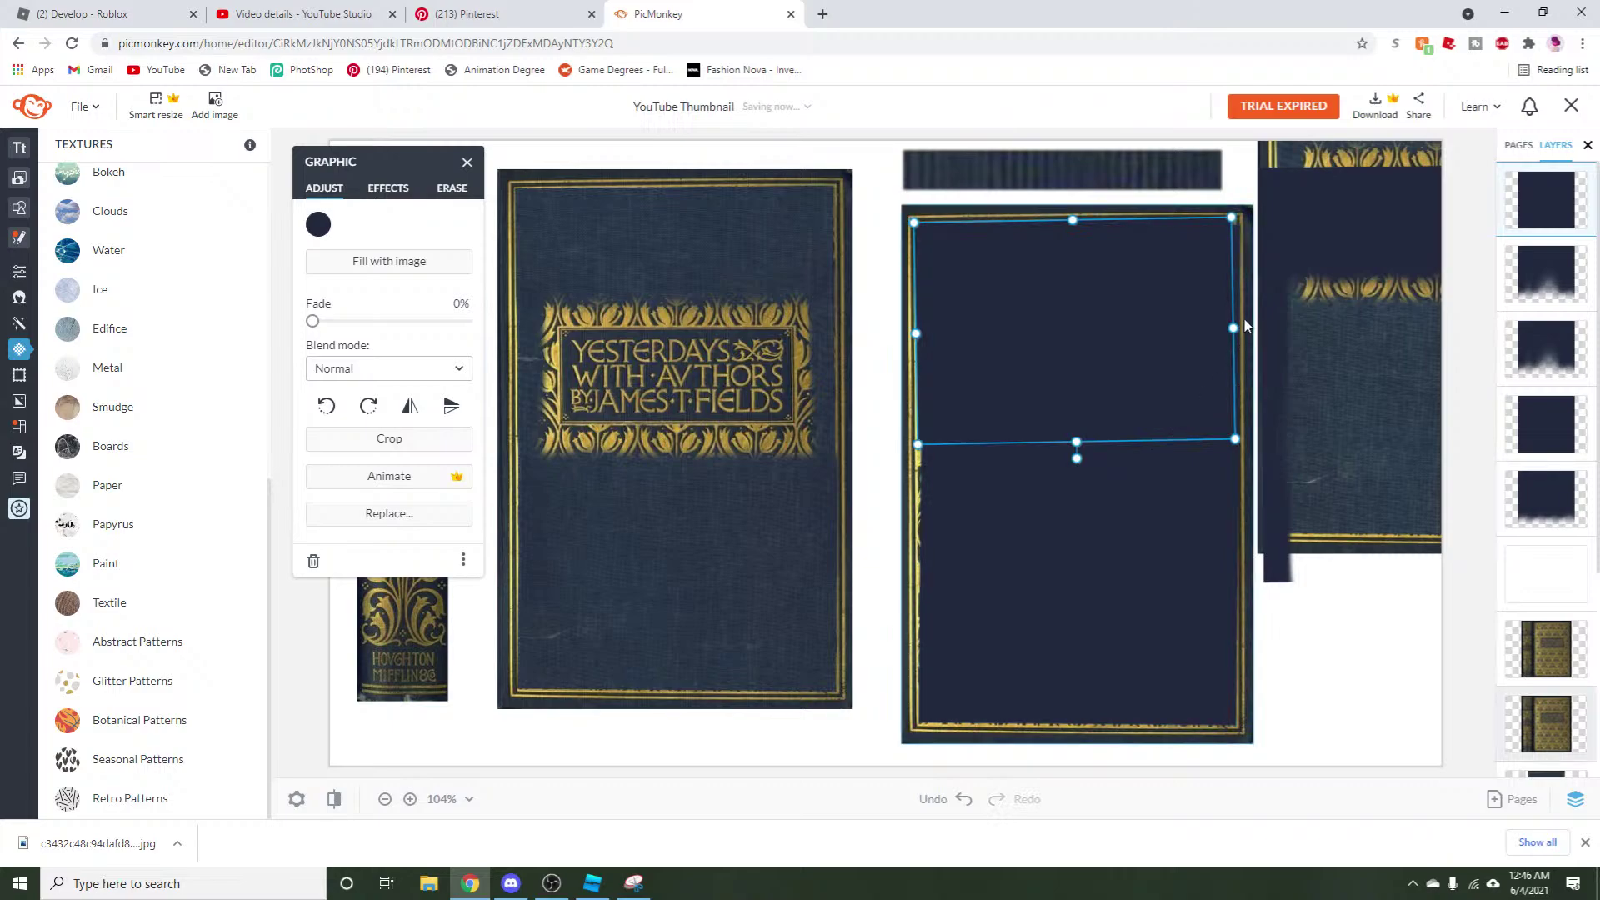
{"action": "left_click_drag", "start_coordinate": [1233, 328], "coordinate": [1239, 321]}
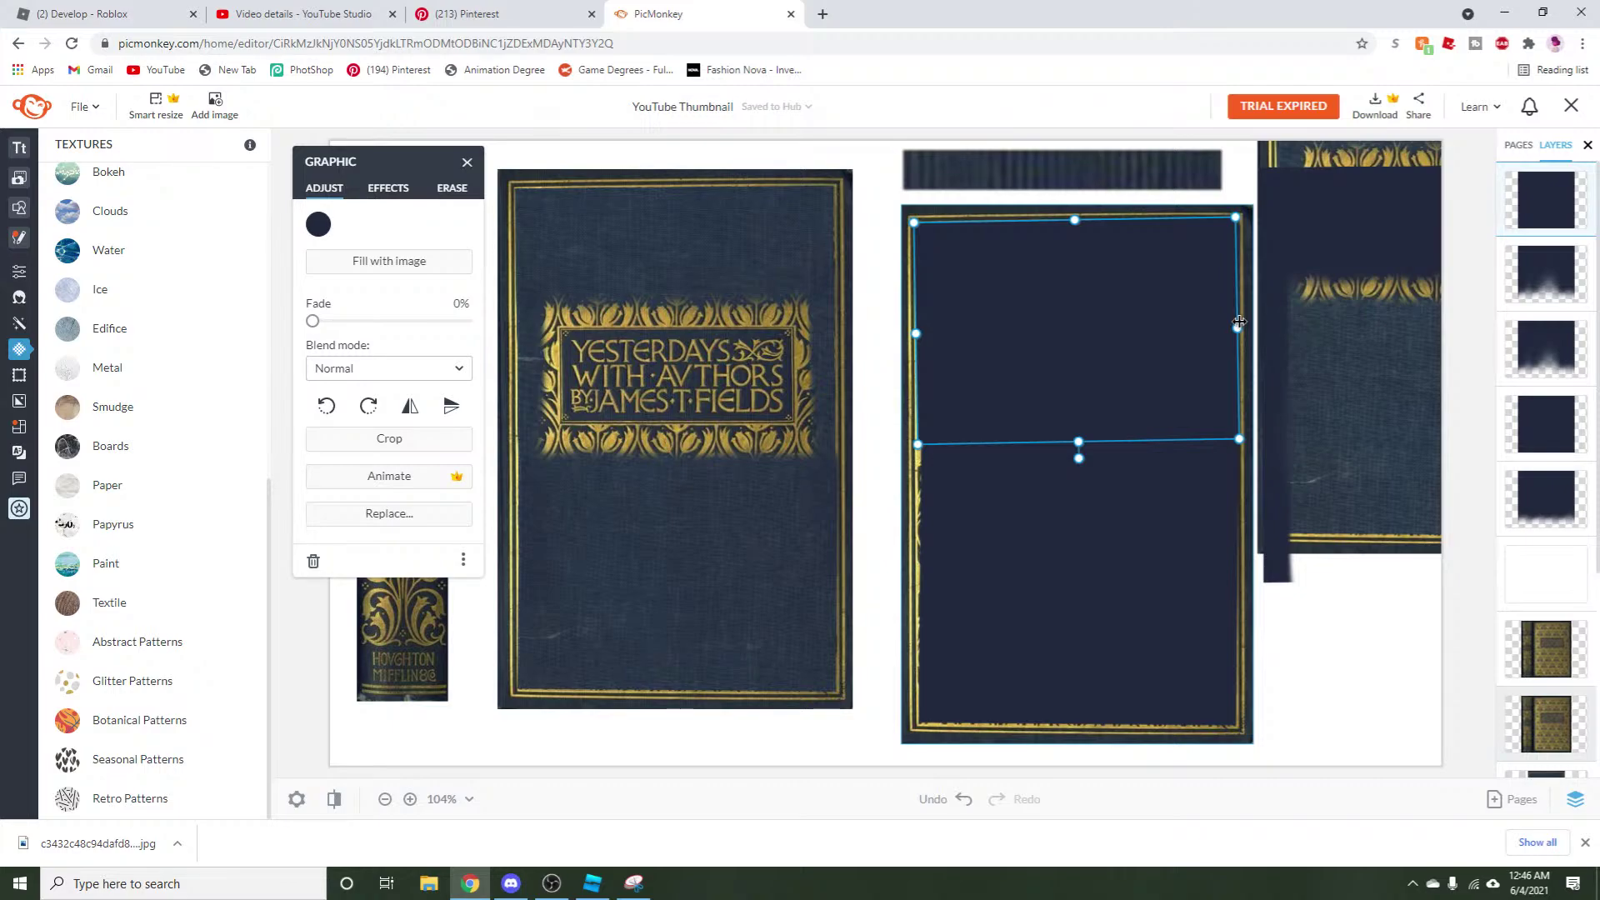
Paste another navy rectangle copy and rotate it across the cover's middle.
{"action": "right_click", "coordinate": [1061, 375]}
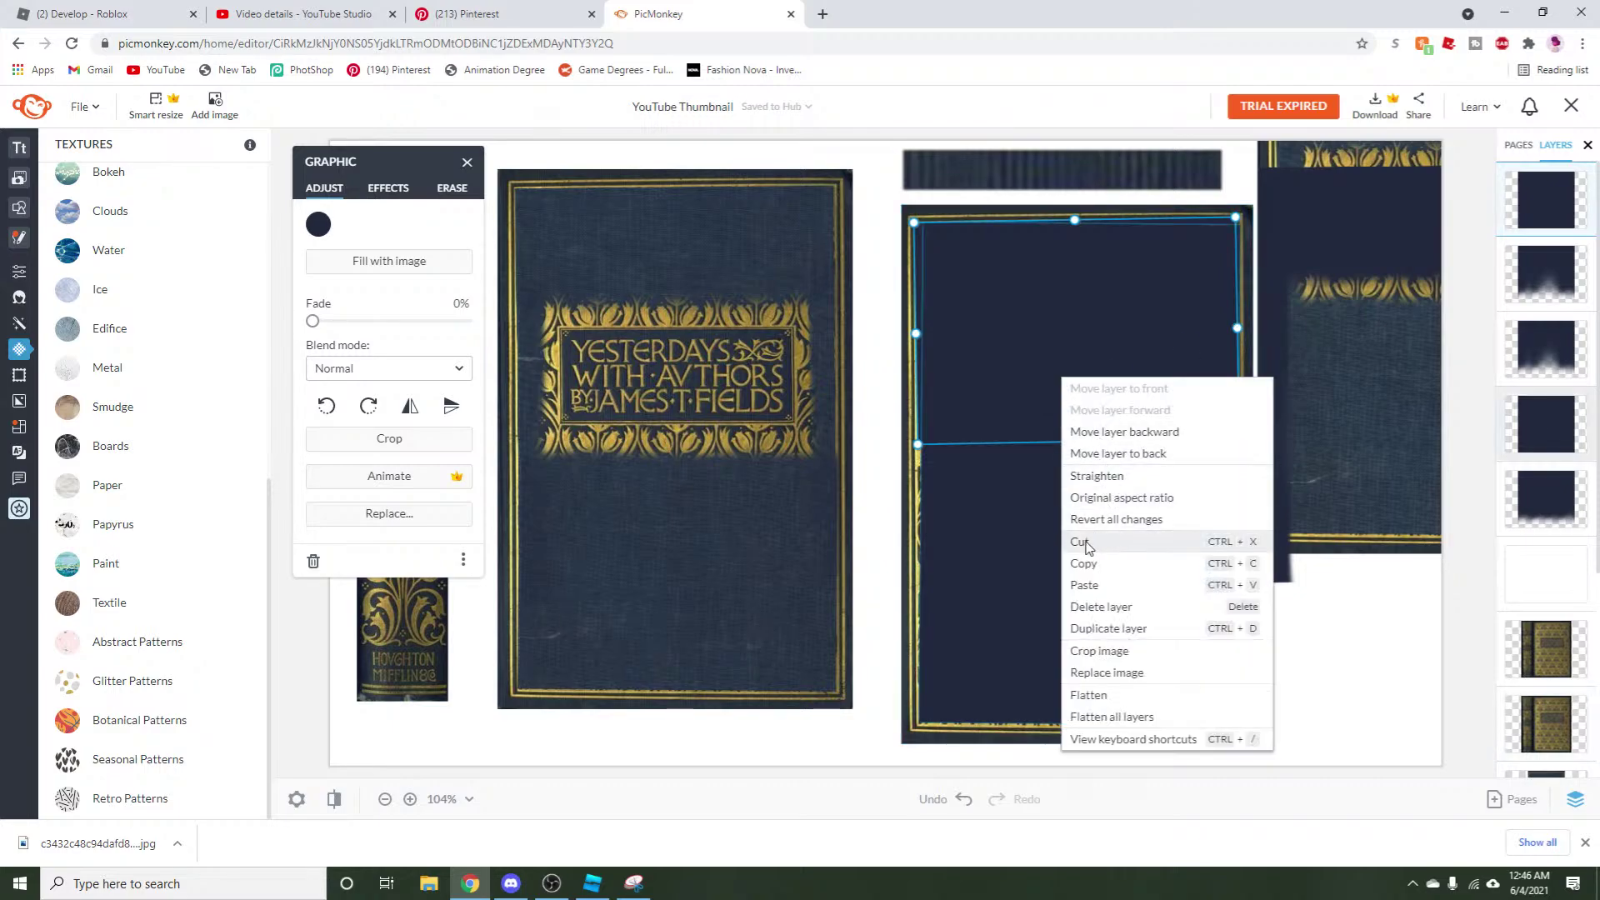
{"action": "left_click", "coordinate": [1083, 566]}
{"action": "right_click", "coordinate": [1015, 316]}
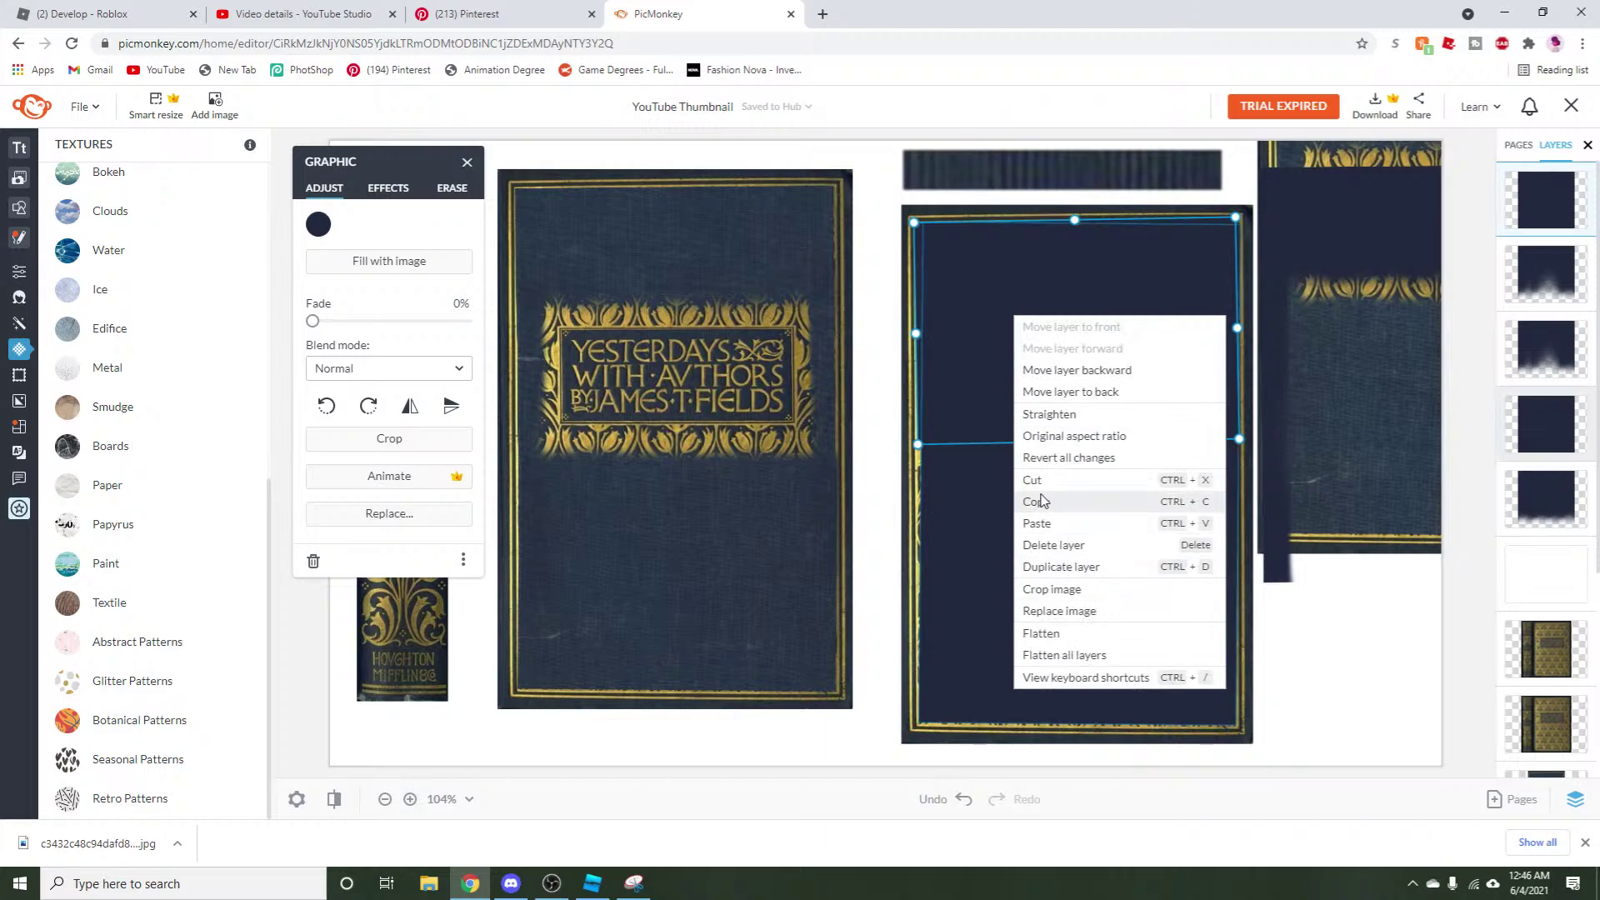
{"action": "left_click", "coordinate": [1037, 523]}
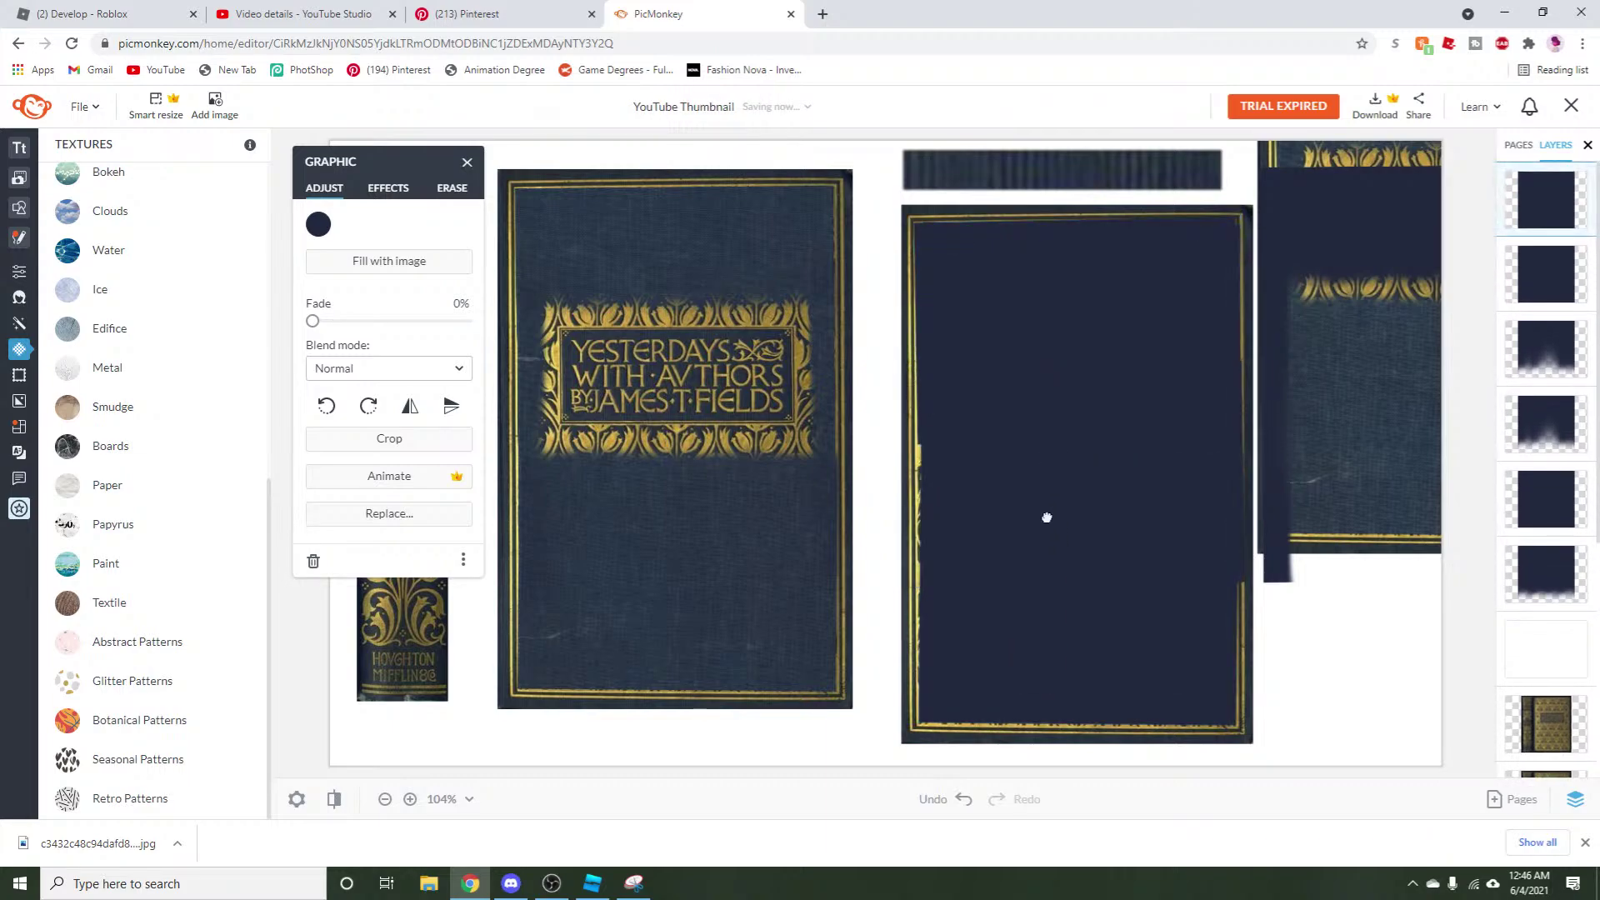
{"action": "left_click", "coordinate": [1044, 521]}
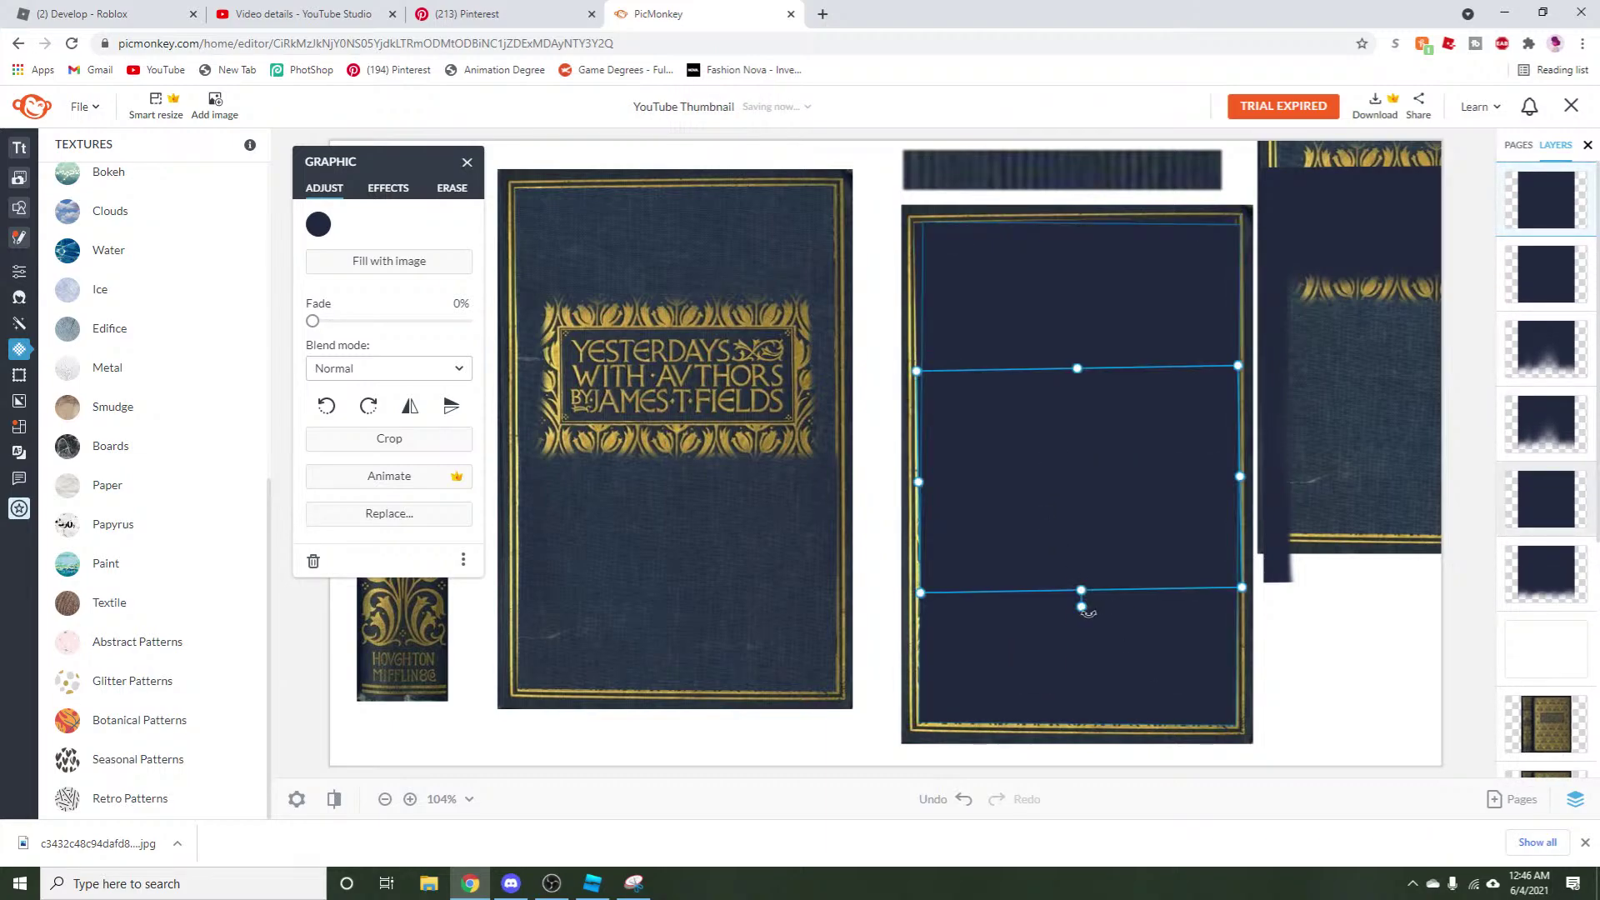
{"action": "left_click_drag", "start_coordinate": [1085, 613], "coordinate": [1061, 528]}
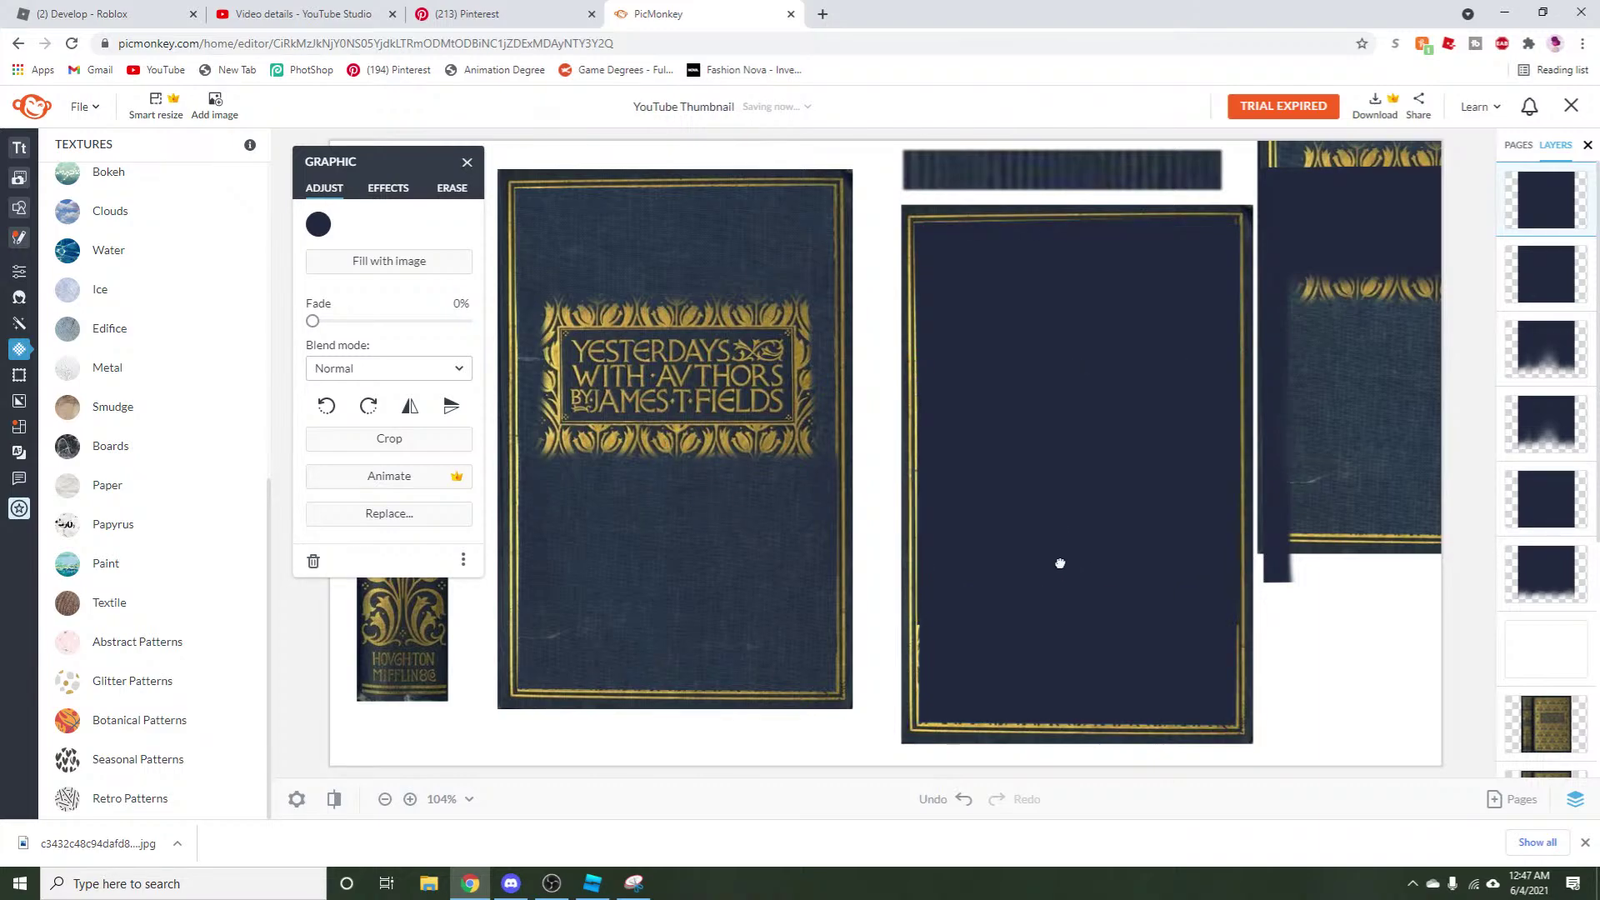
Open the owned Brushtool 2.1 plugin page from the Roblox inventory's Plugins and select its URL.
{"action": "left_click", "coordinate": [350, 14]}
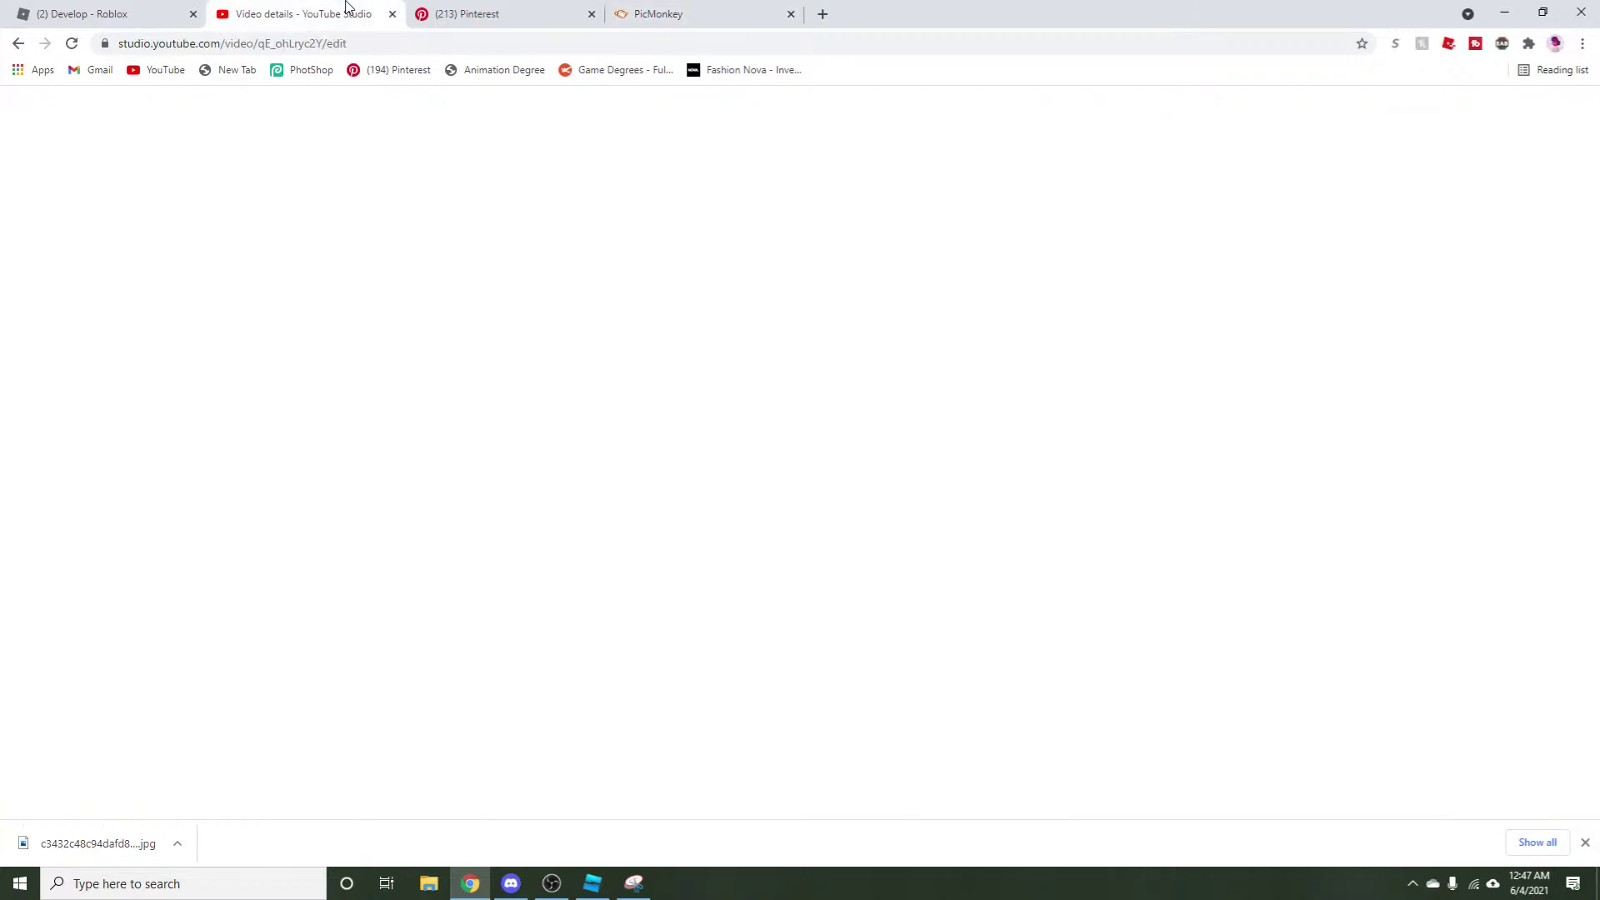
{"action": "left_click", "coordinate": [75, 13]}
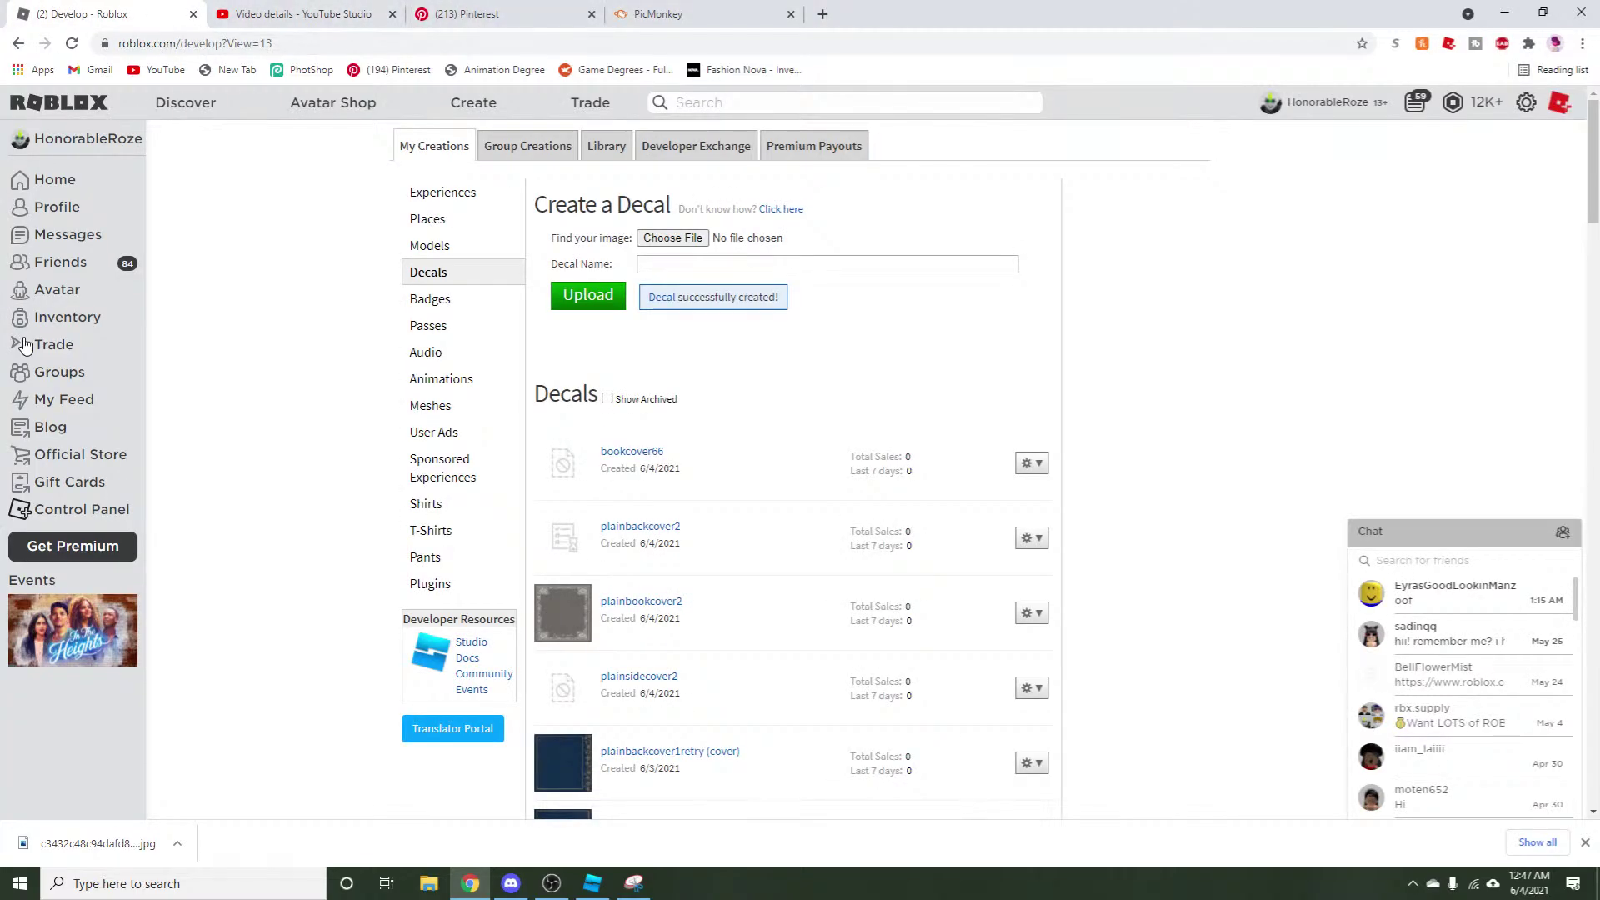
{"action": "left_click", "coordinate": [58, 317]}
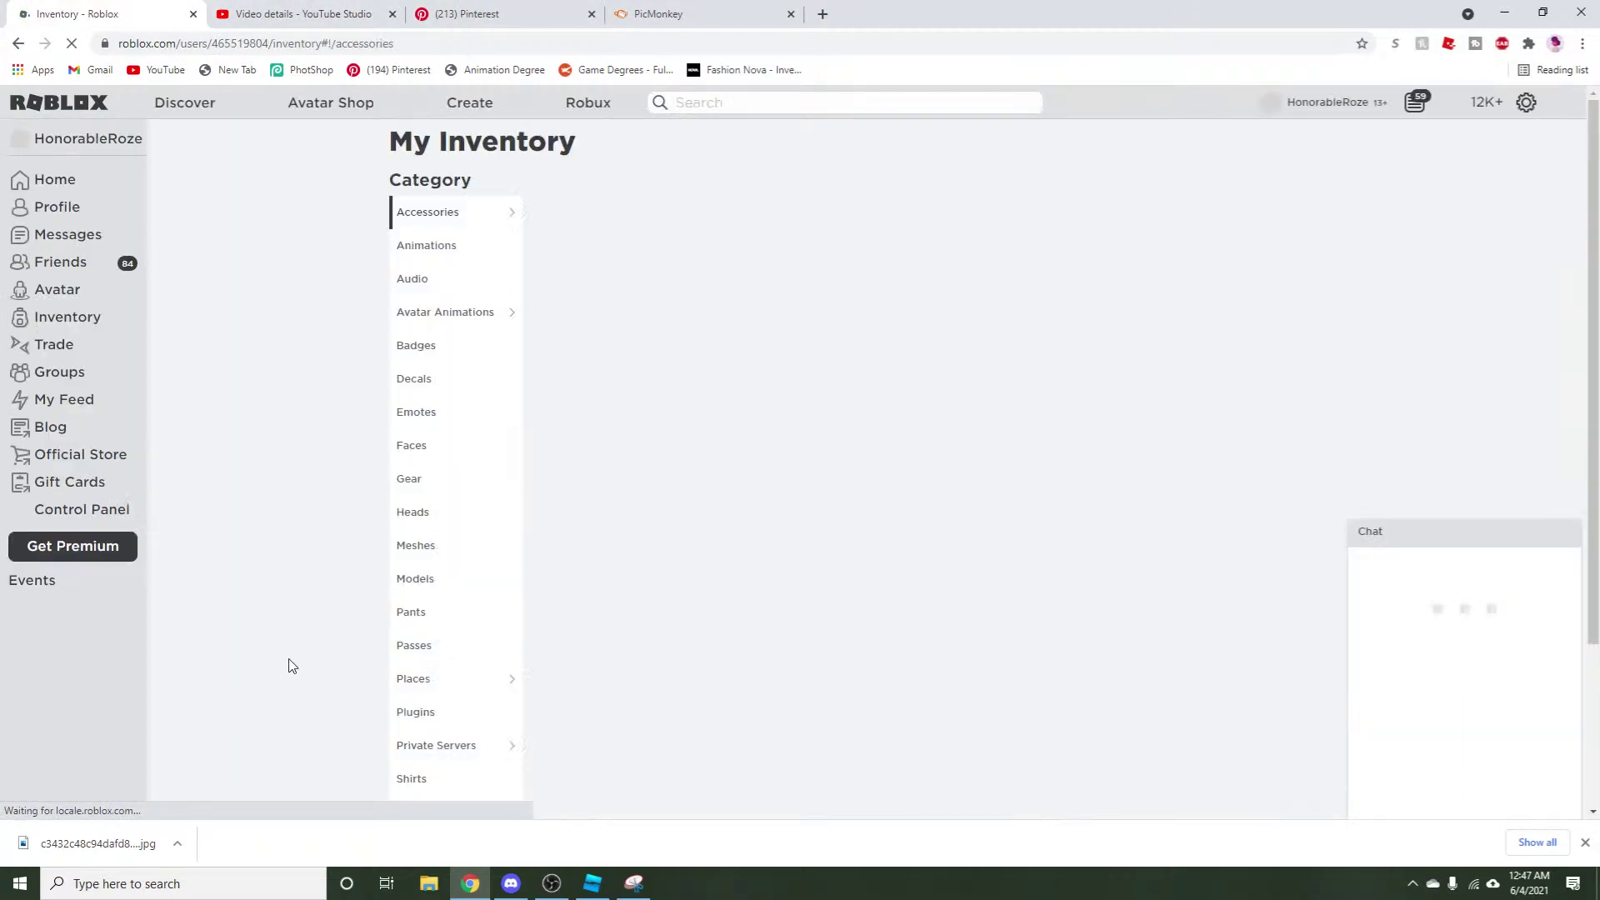
{"action": "left_click", "coordinate": [400, 710]}
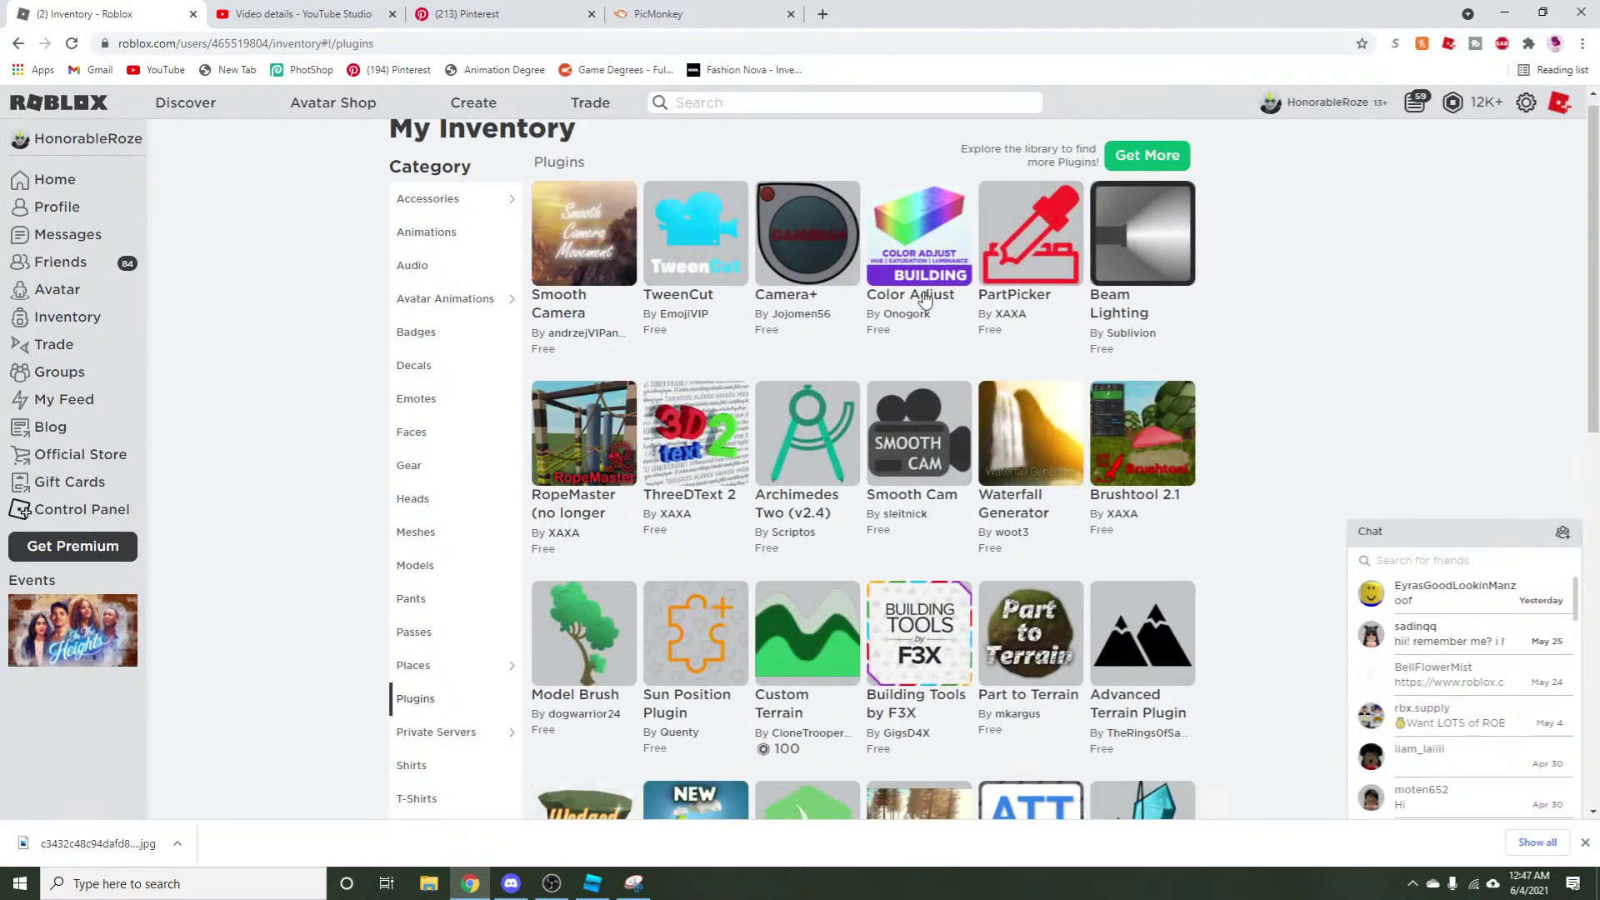
{"action": "scroll", "coordinate": [1083, 333], "scroll_direction": "down", "scroll_amount": 2}
{"action": "left_click", "coordinate": [1137, 283]}
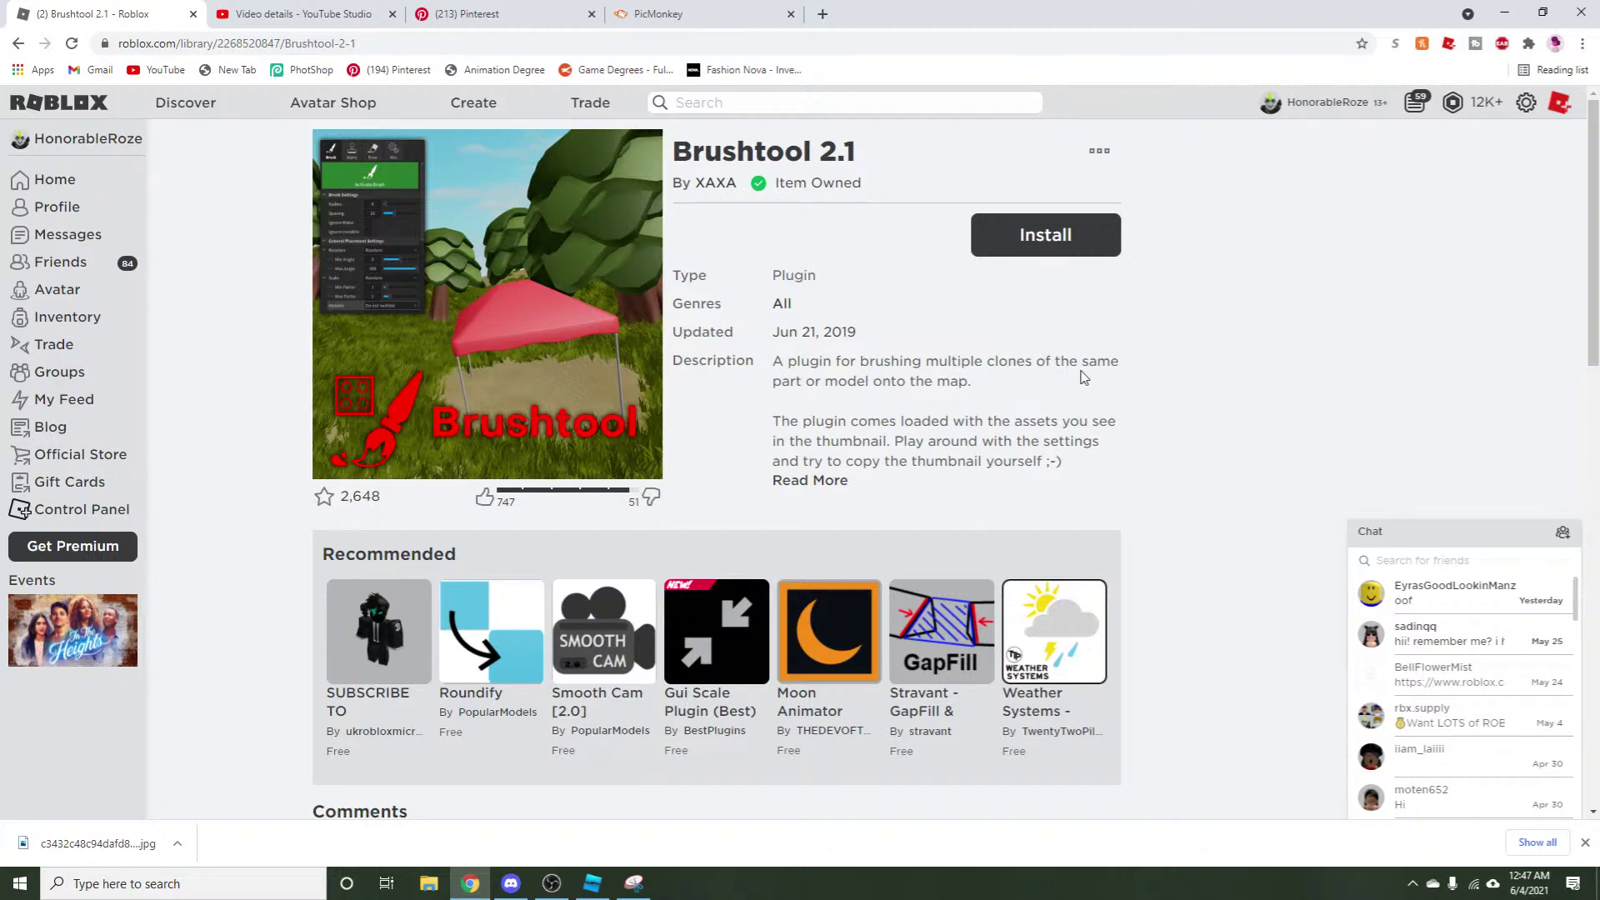
{"action": "left_click", "coordinate": [384, 43]}
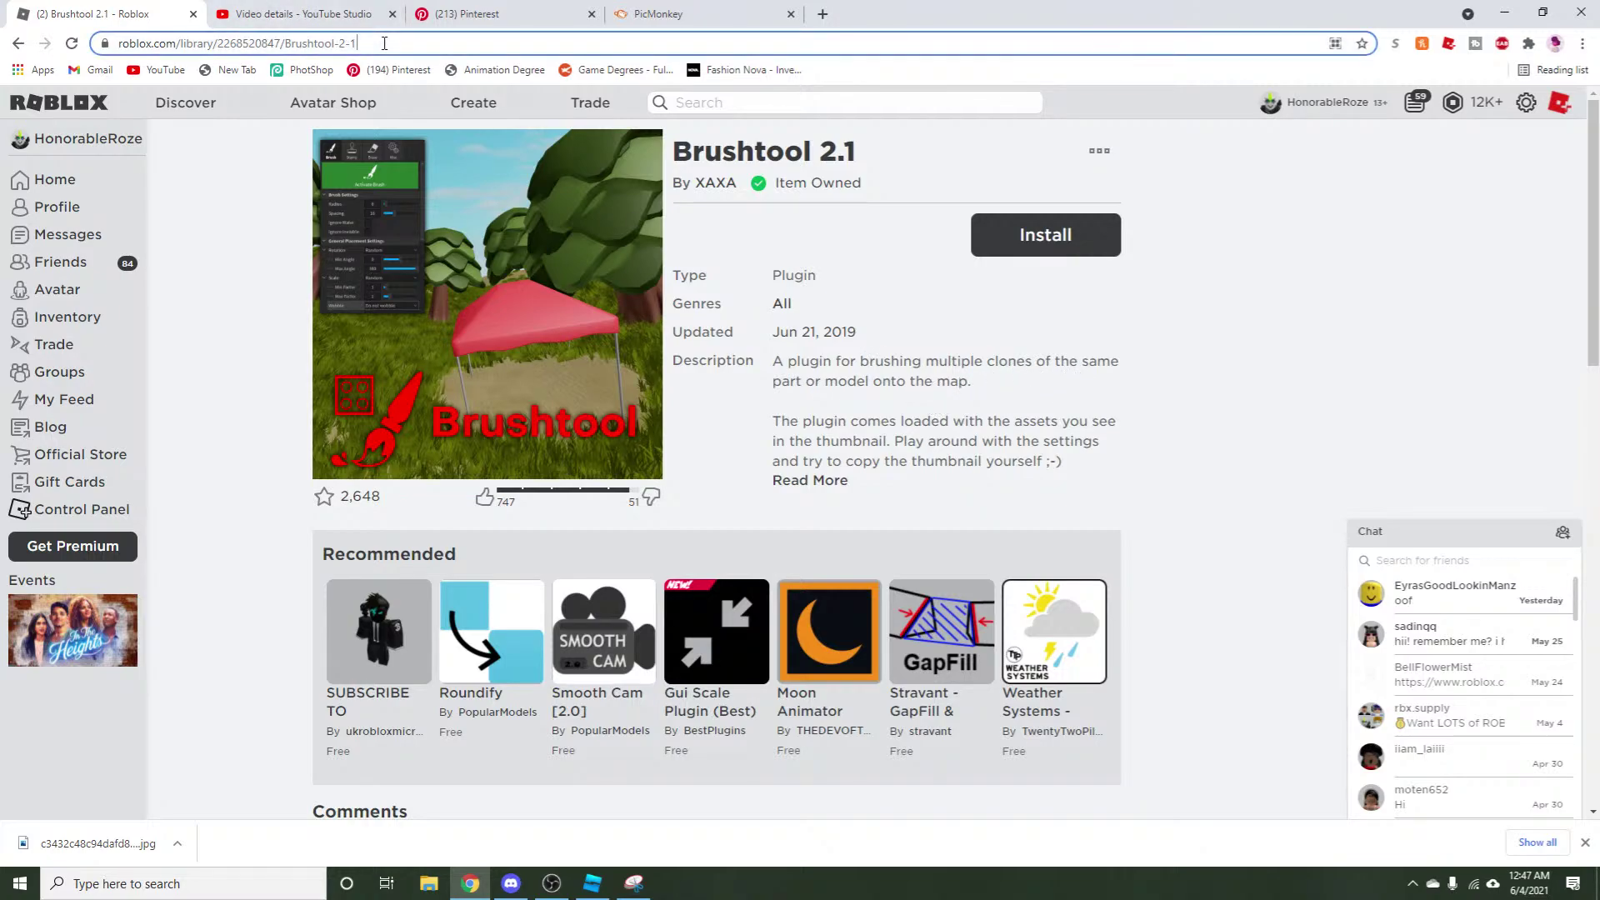
Post the Brushtool 2.1 link in the YouTube live chat, then close the stream page.
{"action": "left_click", "coordinate": [355, 14]}
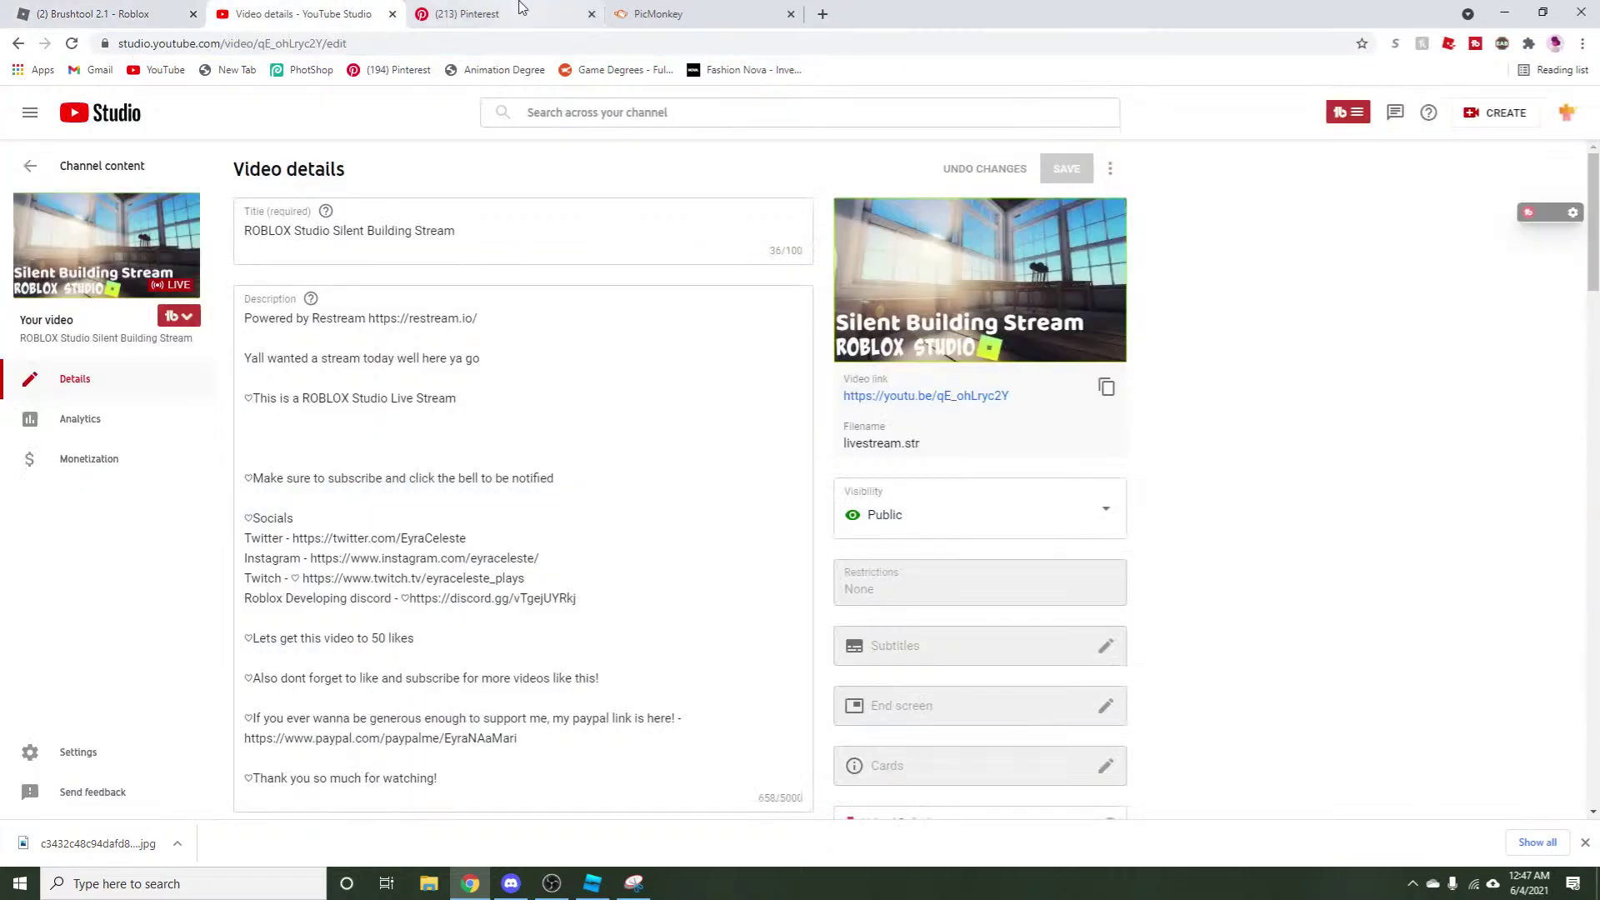
{"action": "left_click", "coordinate": [961, 398]}
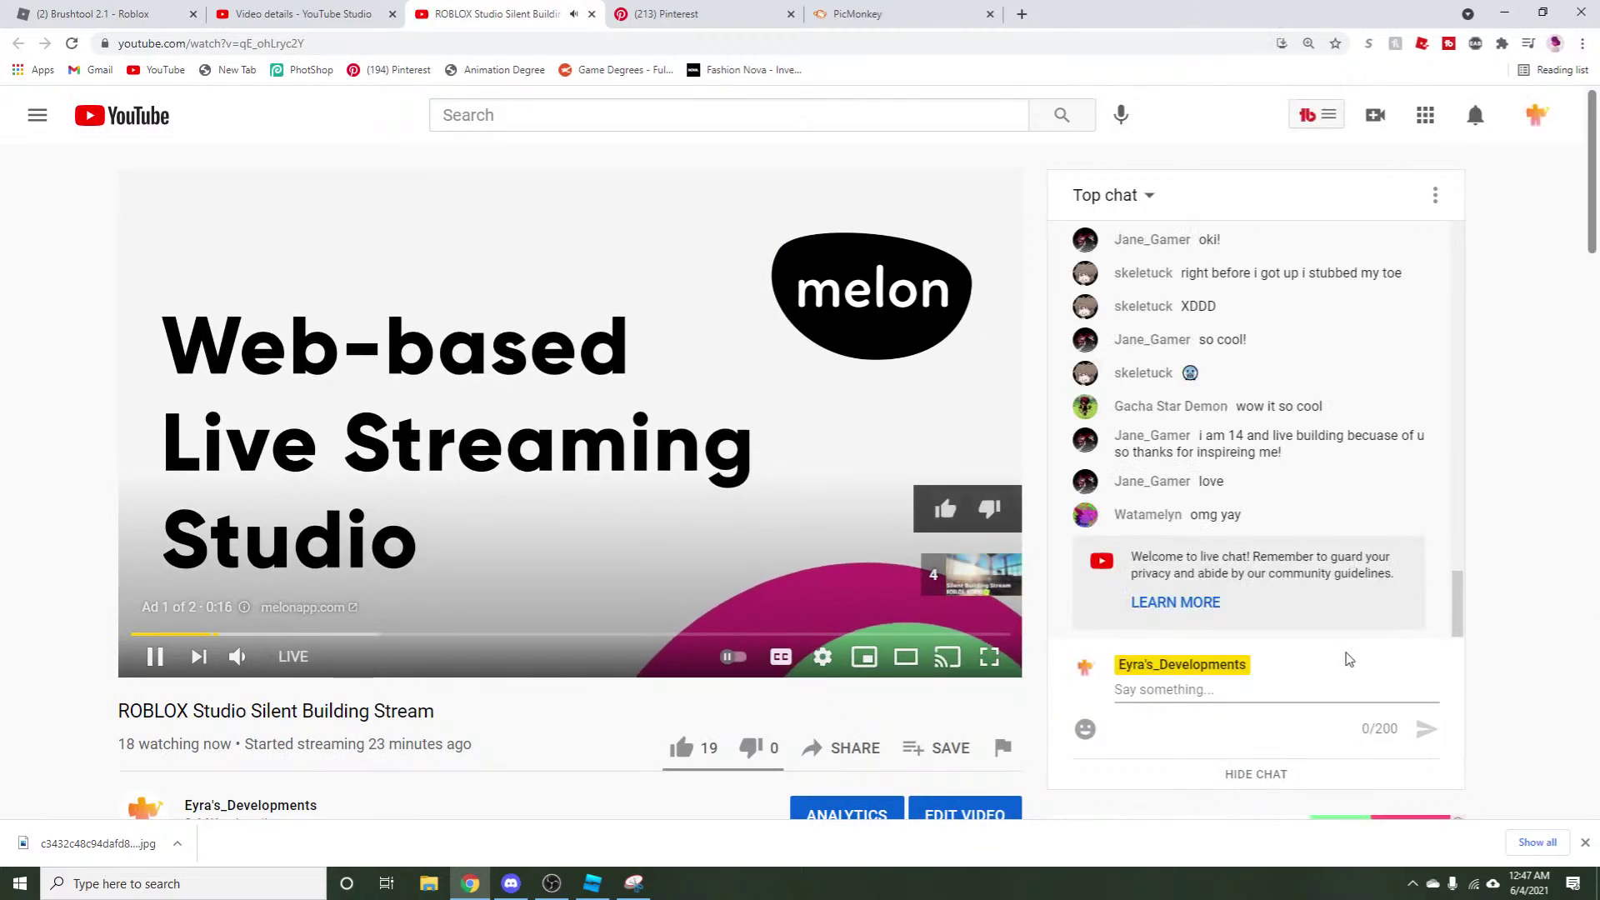
{"action": "left_click", "coordinate": [1289, 681]}
{"action": "key", "text": "ctrl+v"}
{"action": "key", "text": "Return"}
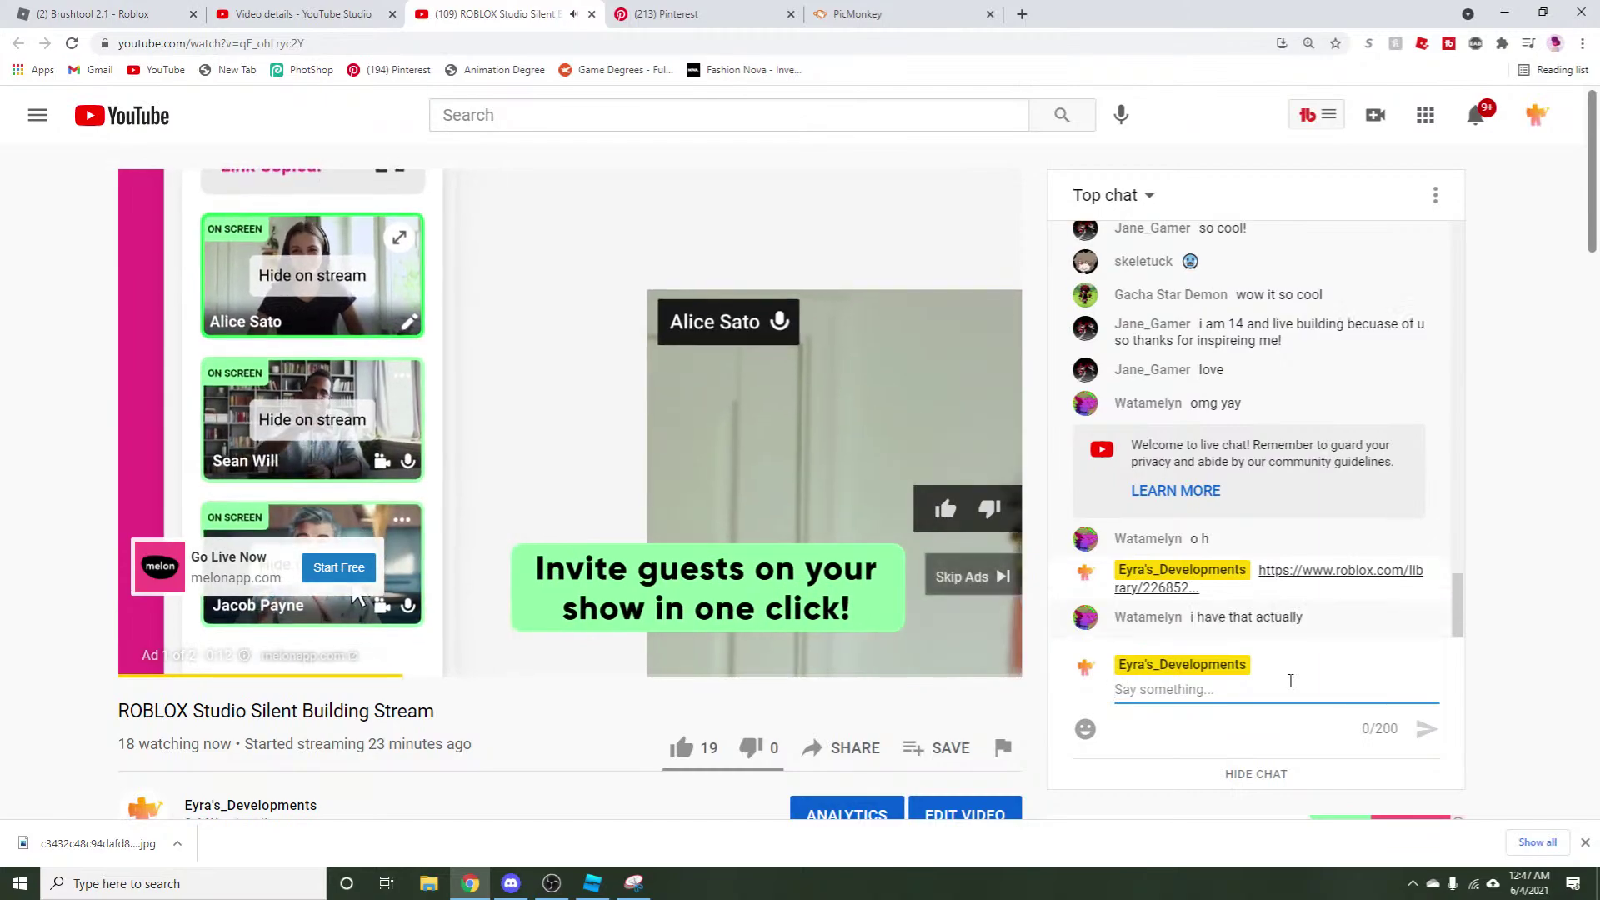
{"action": "left_click", "coordinate": [966, 575]}
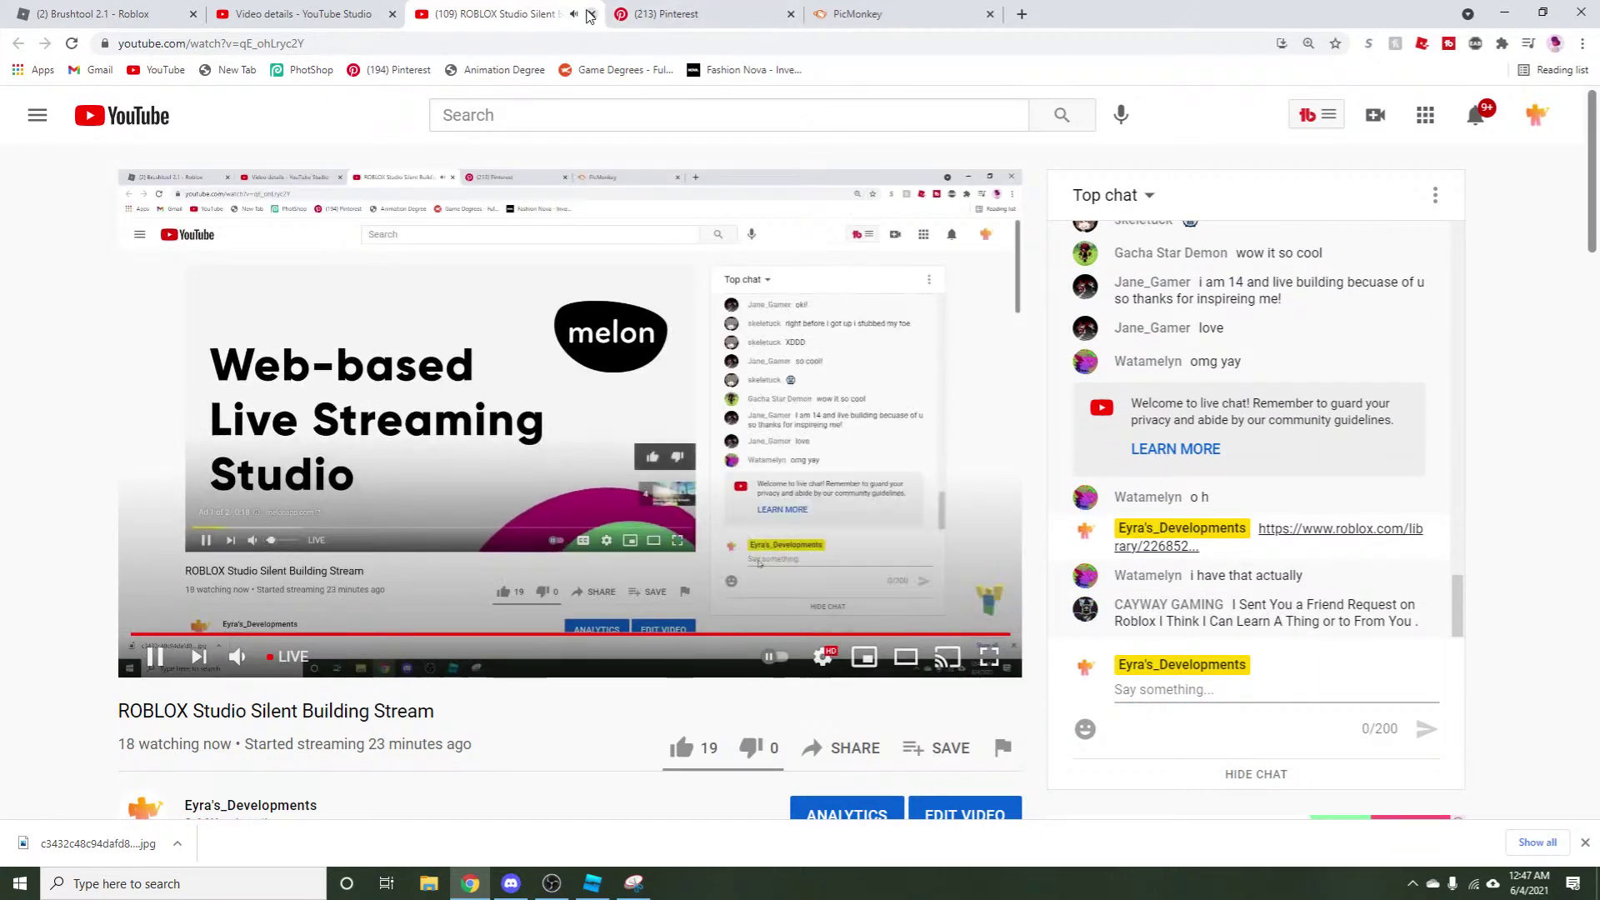
{"action": "middle_click", "coordinate": [462, 9]}
{"action": "left_click", "coordinate": [163, 10]}
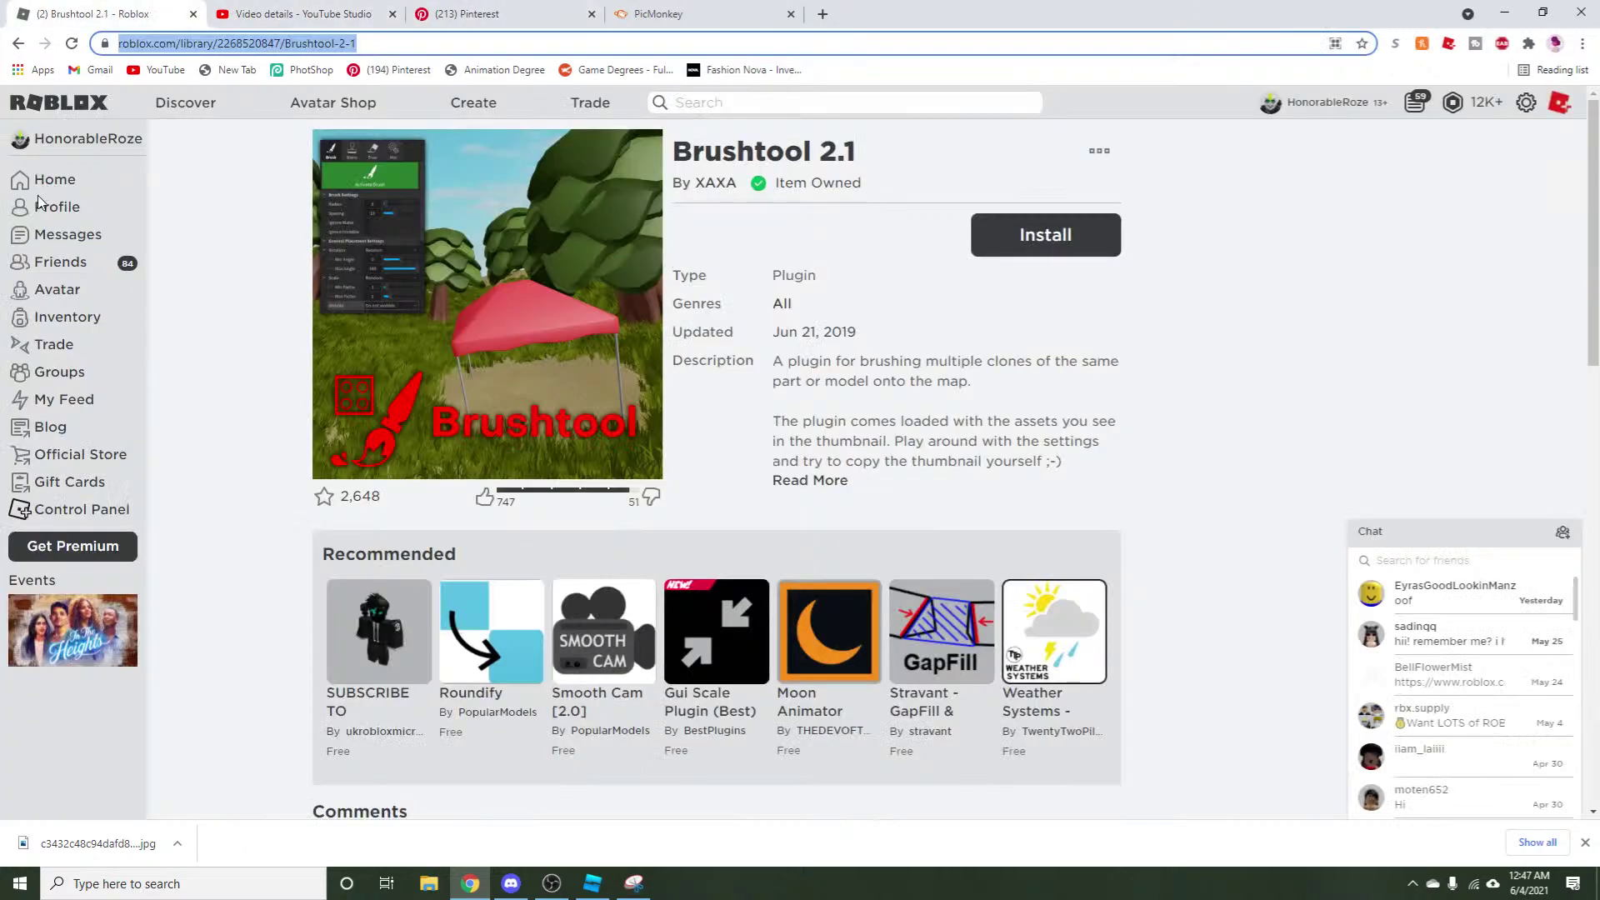
Open the Roblox creations dashboard, review the PicMonkey cover designs, then switch to Roblox Studio.
{"action": "left_click", "coordinate": [467, 113]}
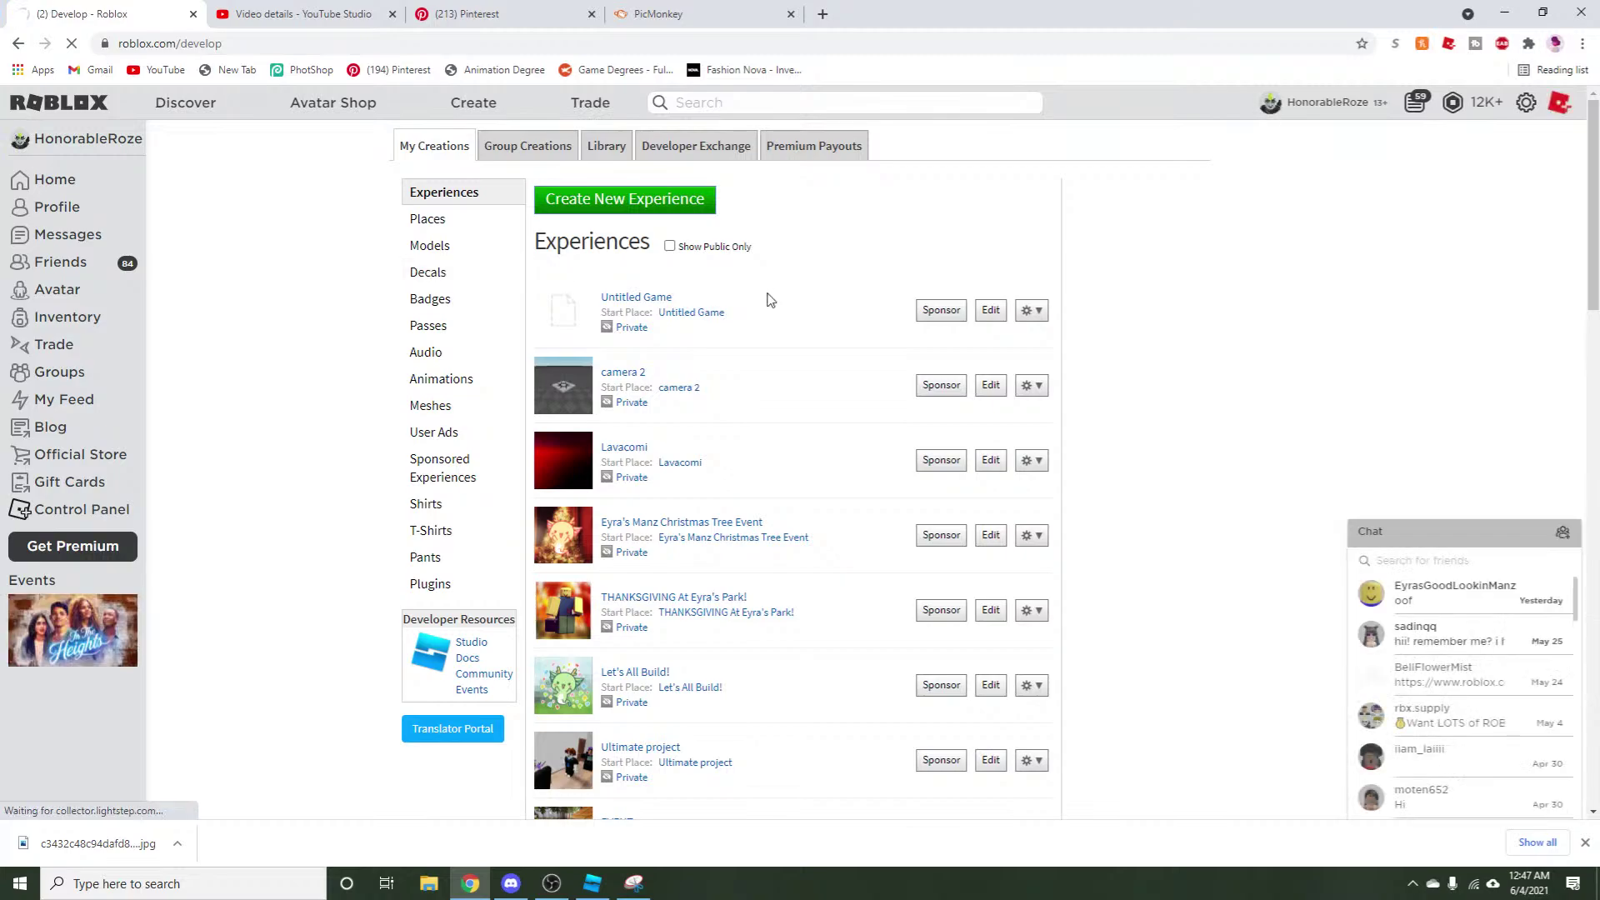
{"action": "left_click", "coordinate": [773, 10]}
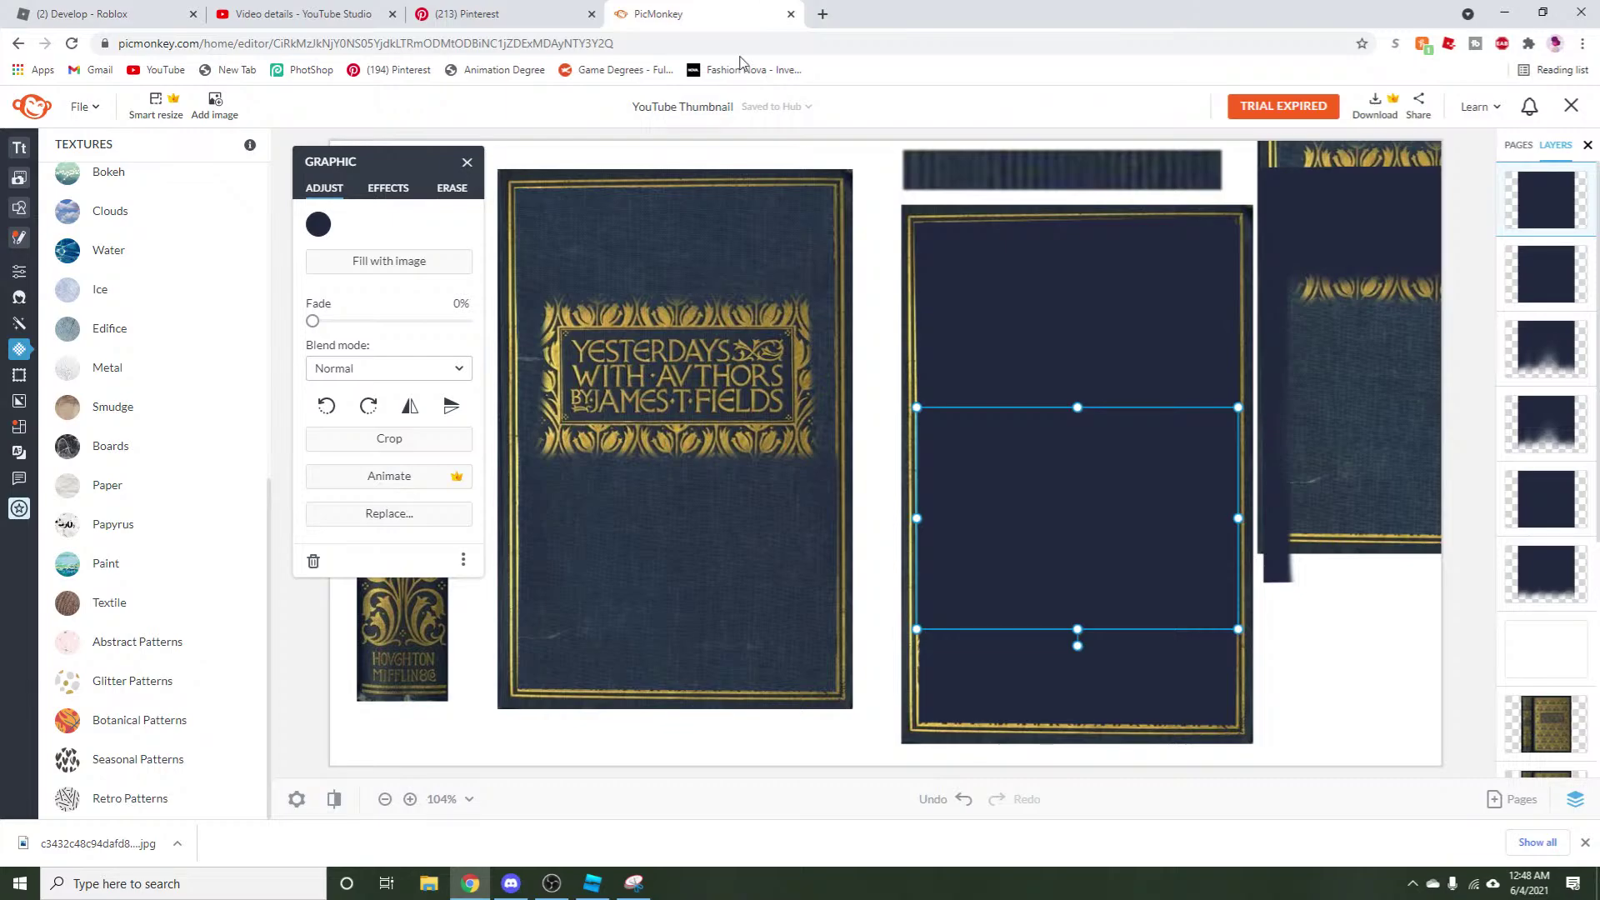
{"action": "left_click", "coordinate": [591, 884]}
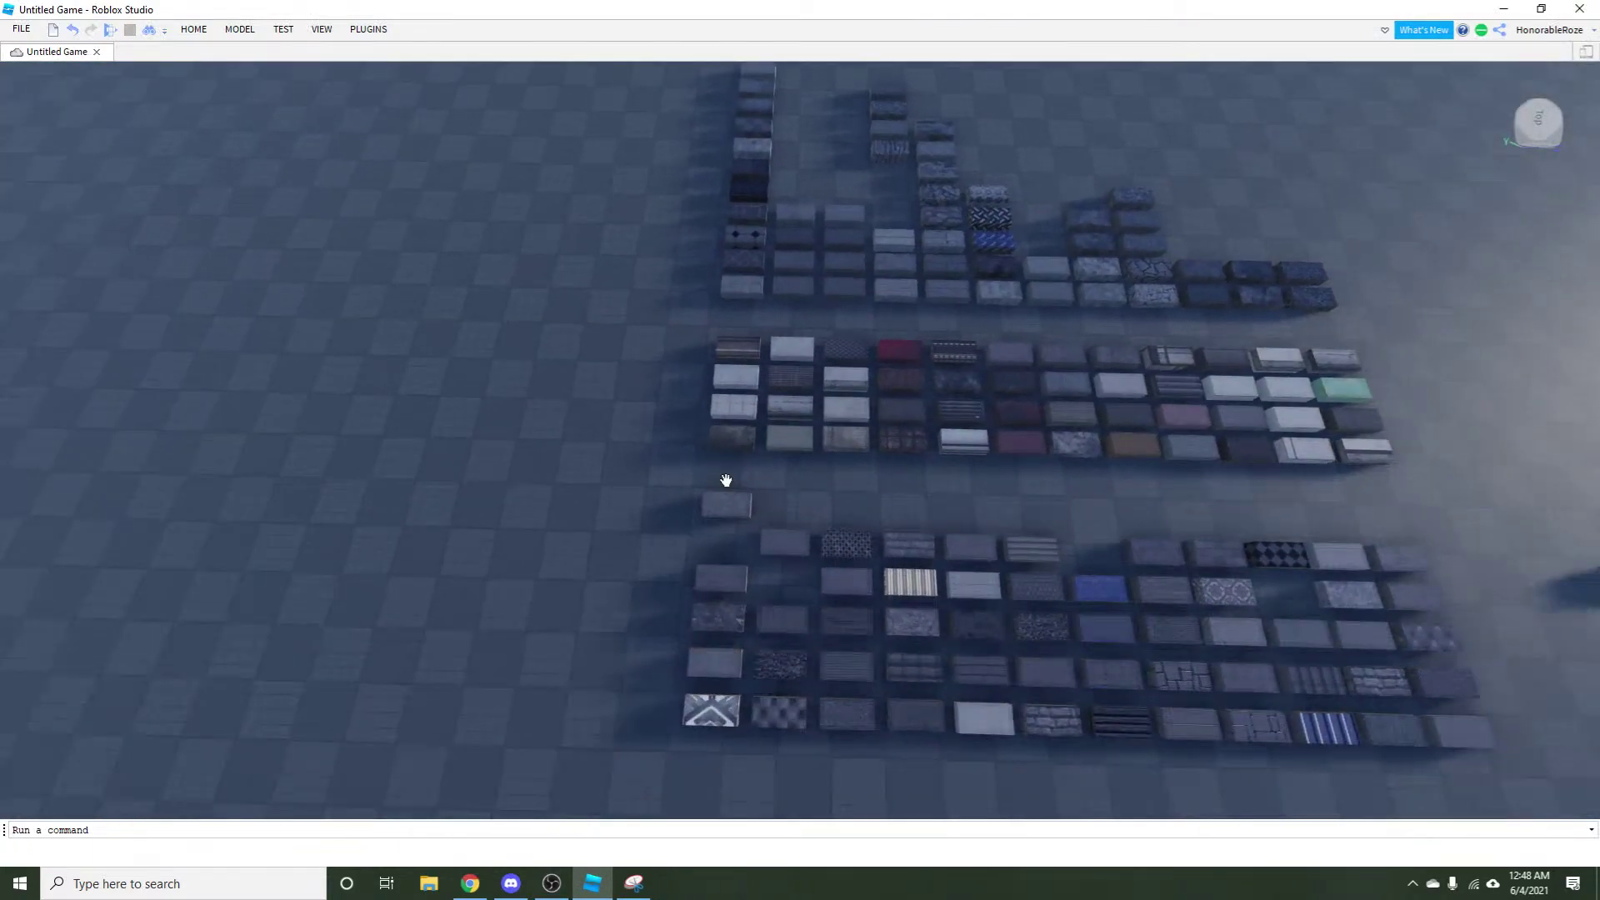
Delete the entire material-block grid from the baseplate.
{"action": "left_click_drag", "start_coordinate": [660, 196], "coordinate": [1314, 653]}
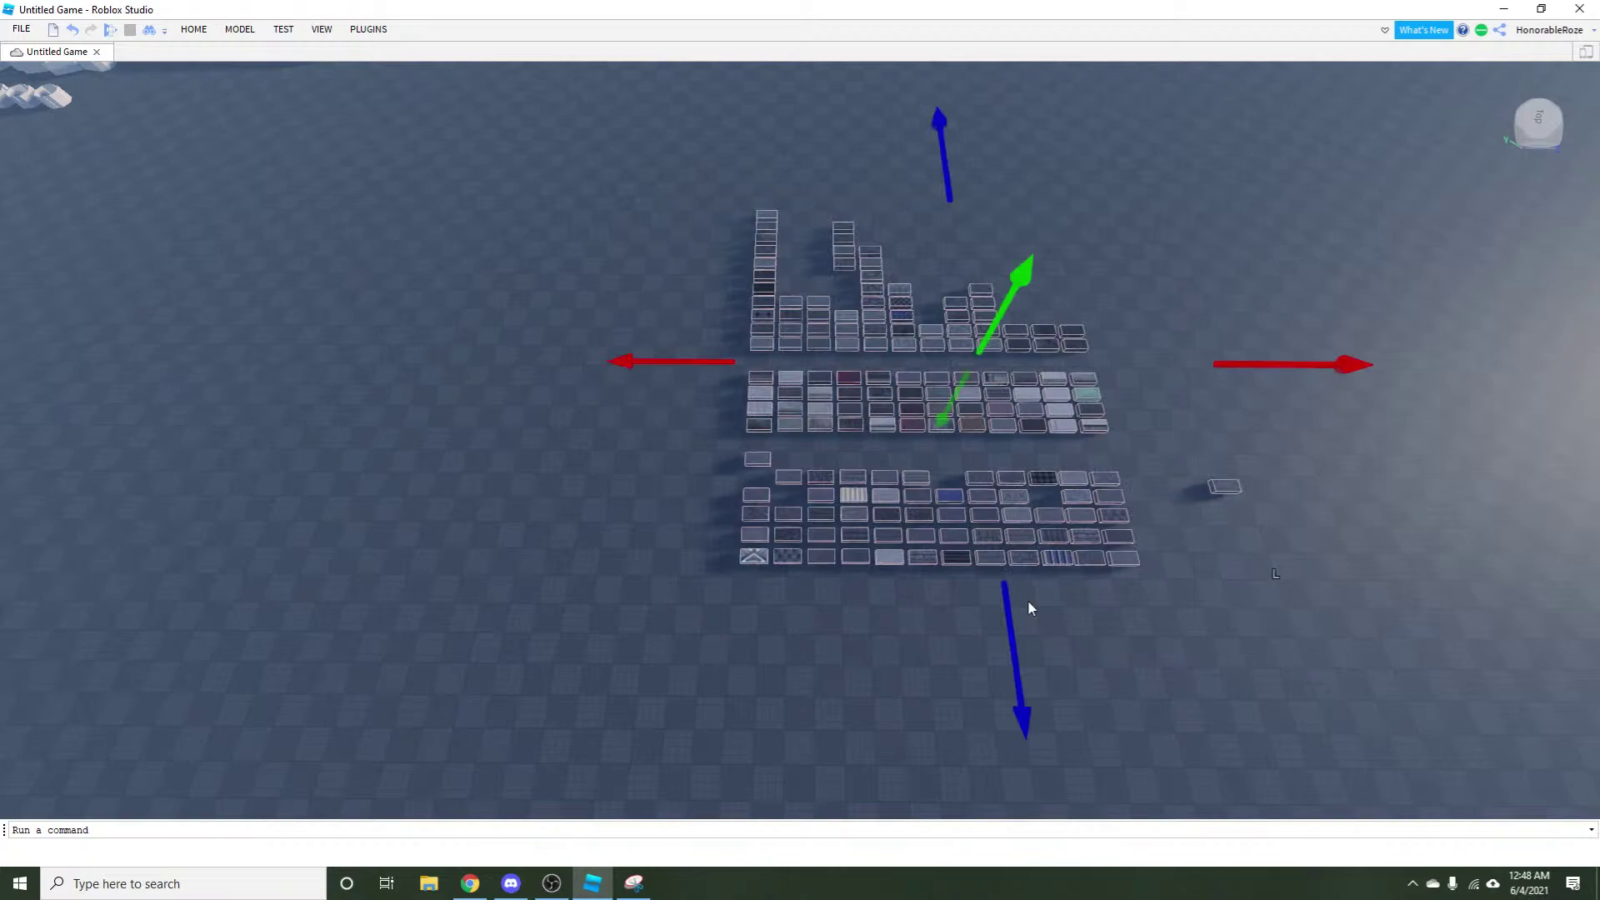
{"action": "key", "text": "Delete"}
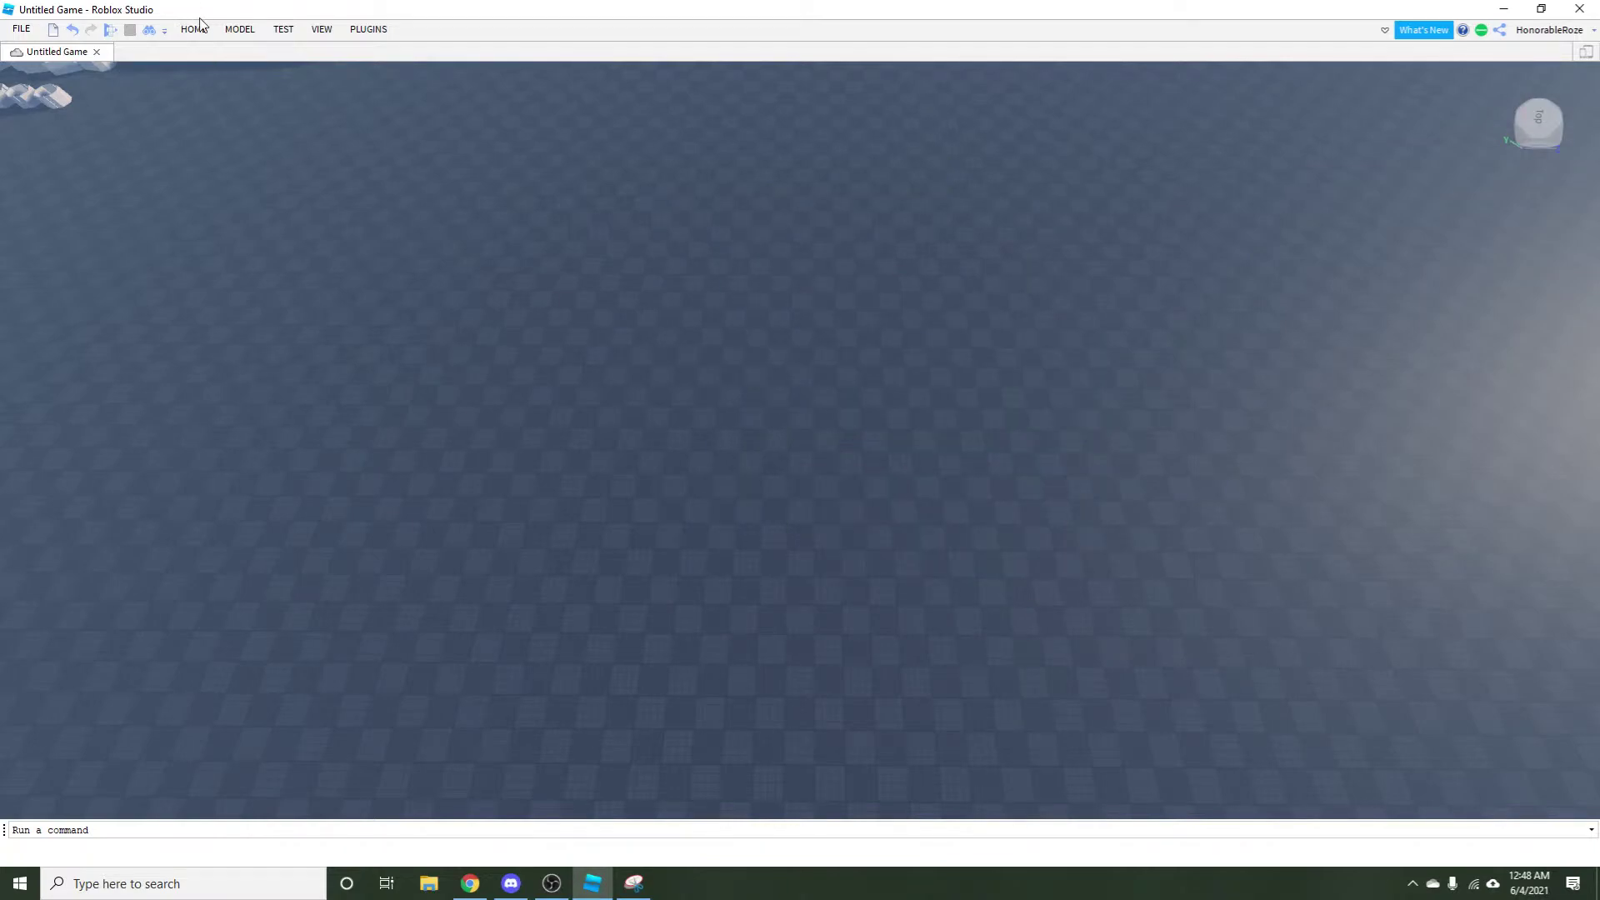
{"action": "left_click", "coordinate": [200, 25]}
{"action": "left_click", "coordinate": [245, 31]}
{"action": "left_click", "coordinate": [188, 32]}
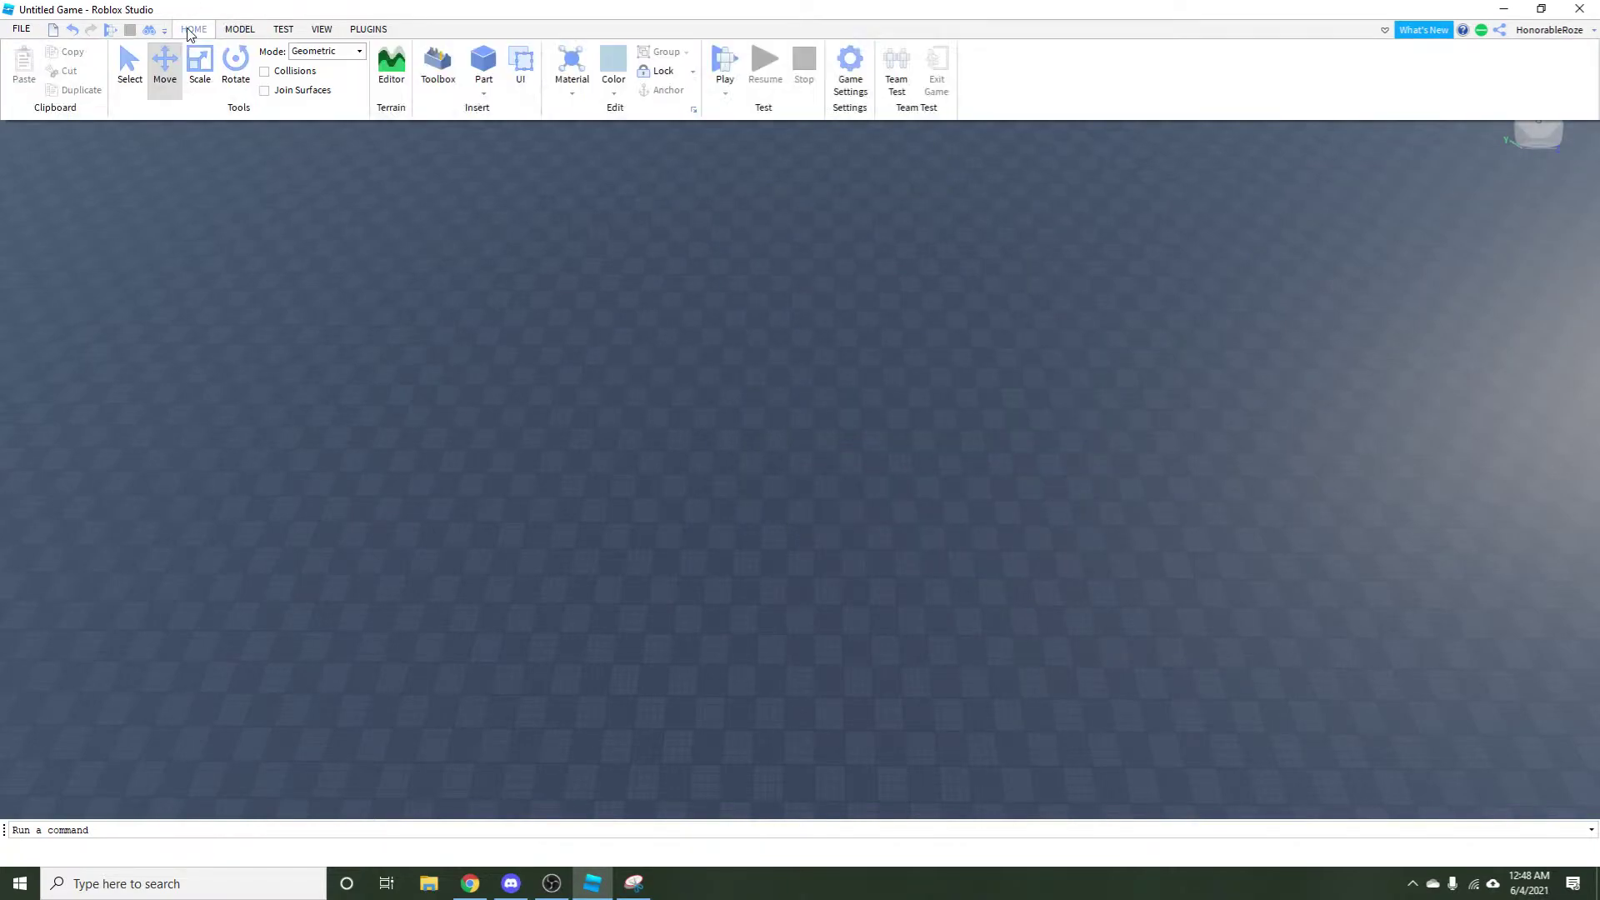
Insert the Texture/Materials model from My Models in the Toolbox, then close the Toolbox.
{"action": "left_click", "coordinate": [437, 70]}
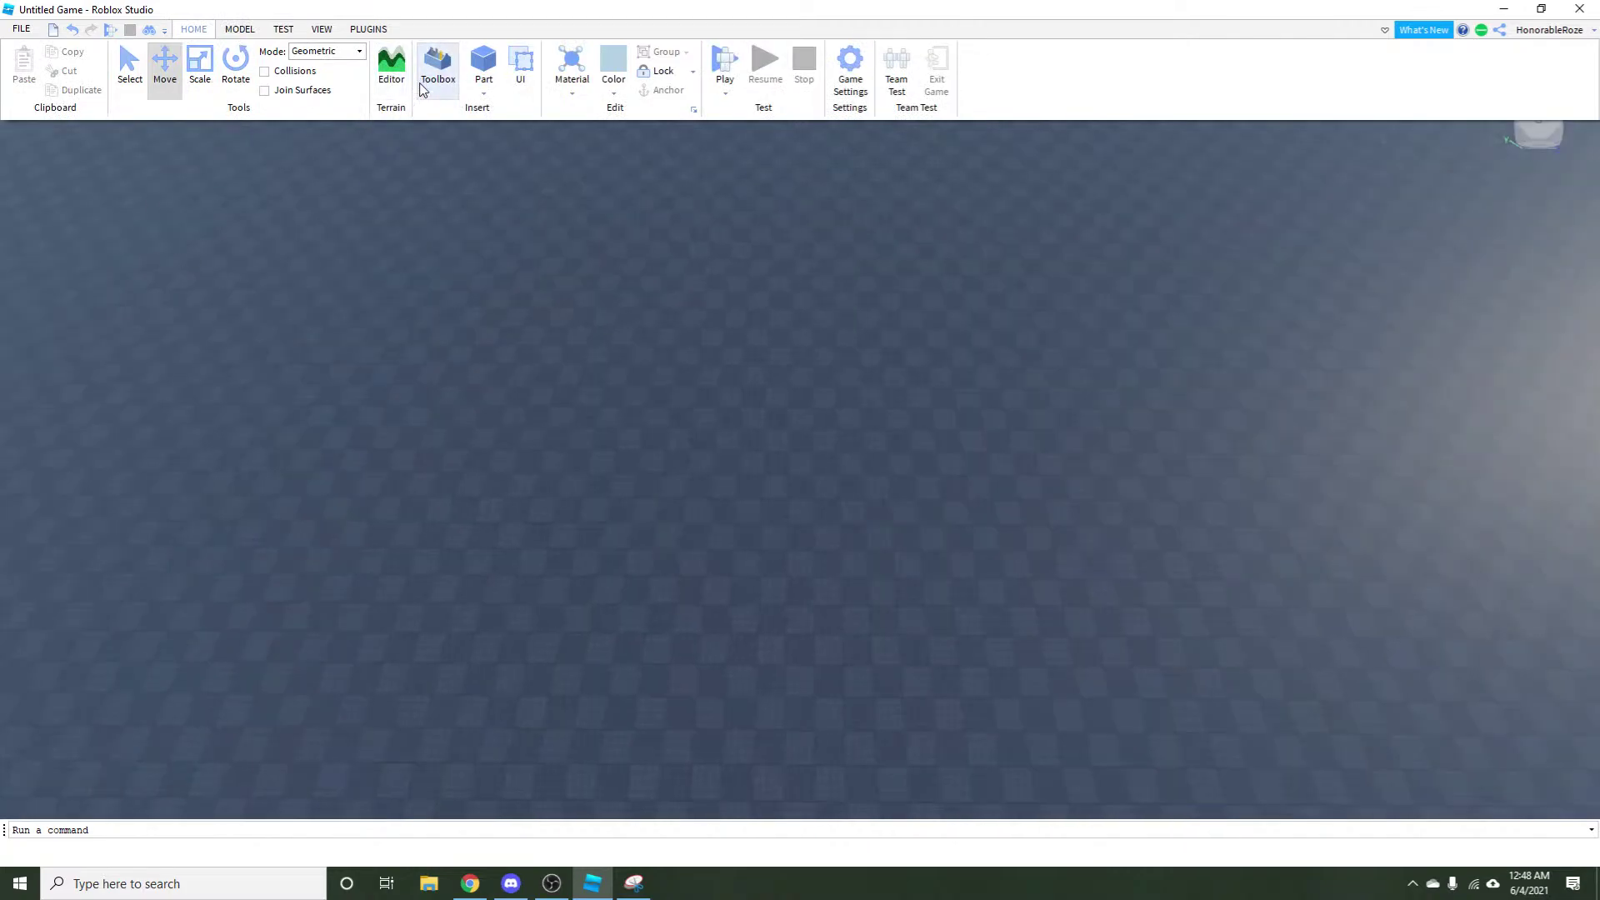
{"action": "left_click", "coordinate": [423, 90]}
{"action": "left_click", "coordinate": [233, 31]}
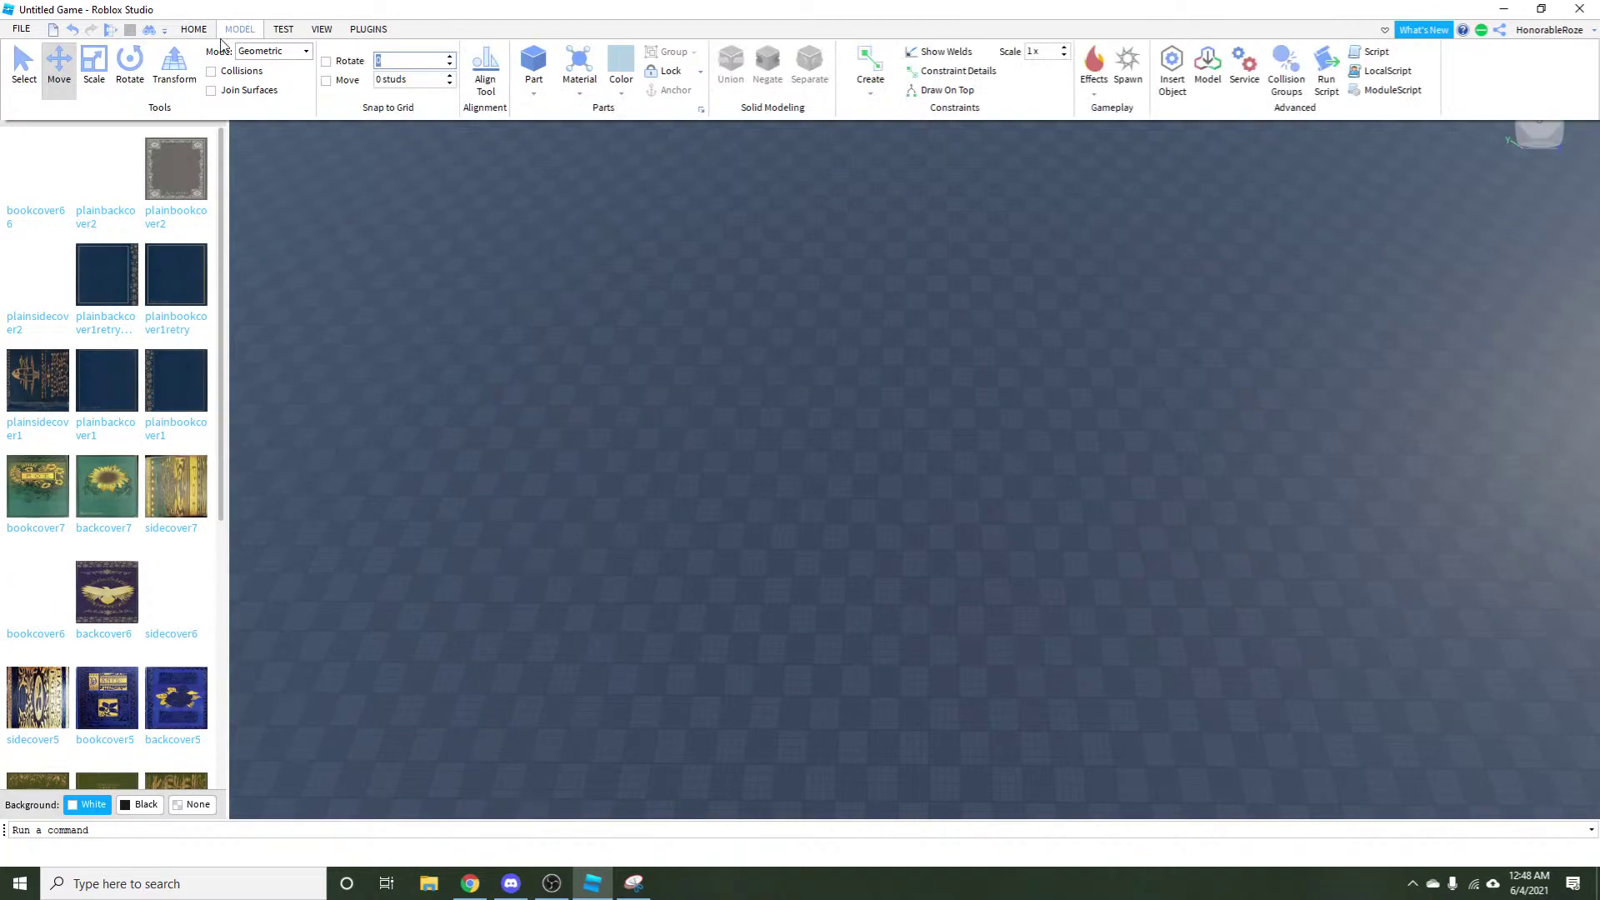
{"action": "left_click", "coordinate": [83, 132]}
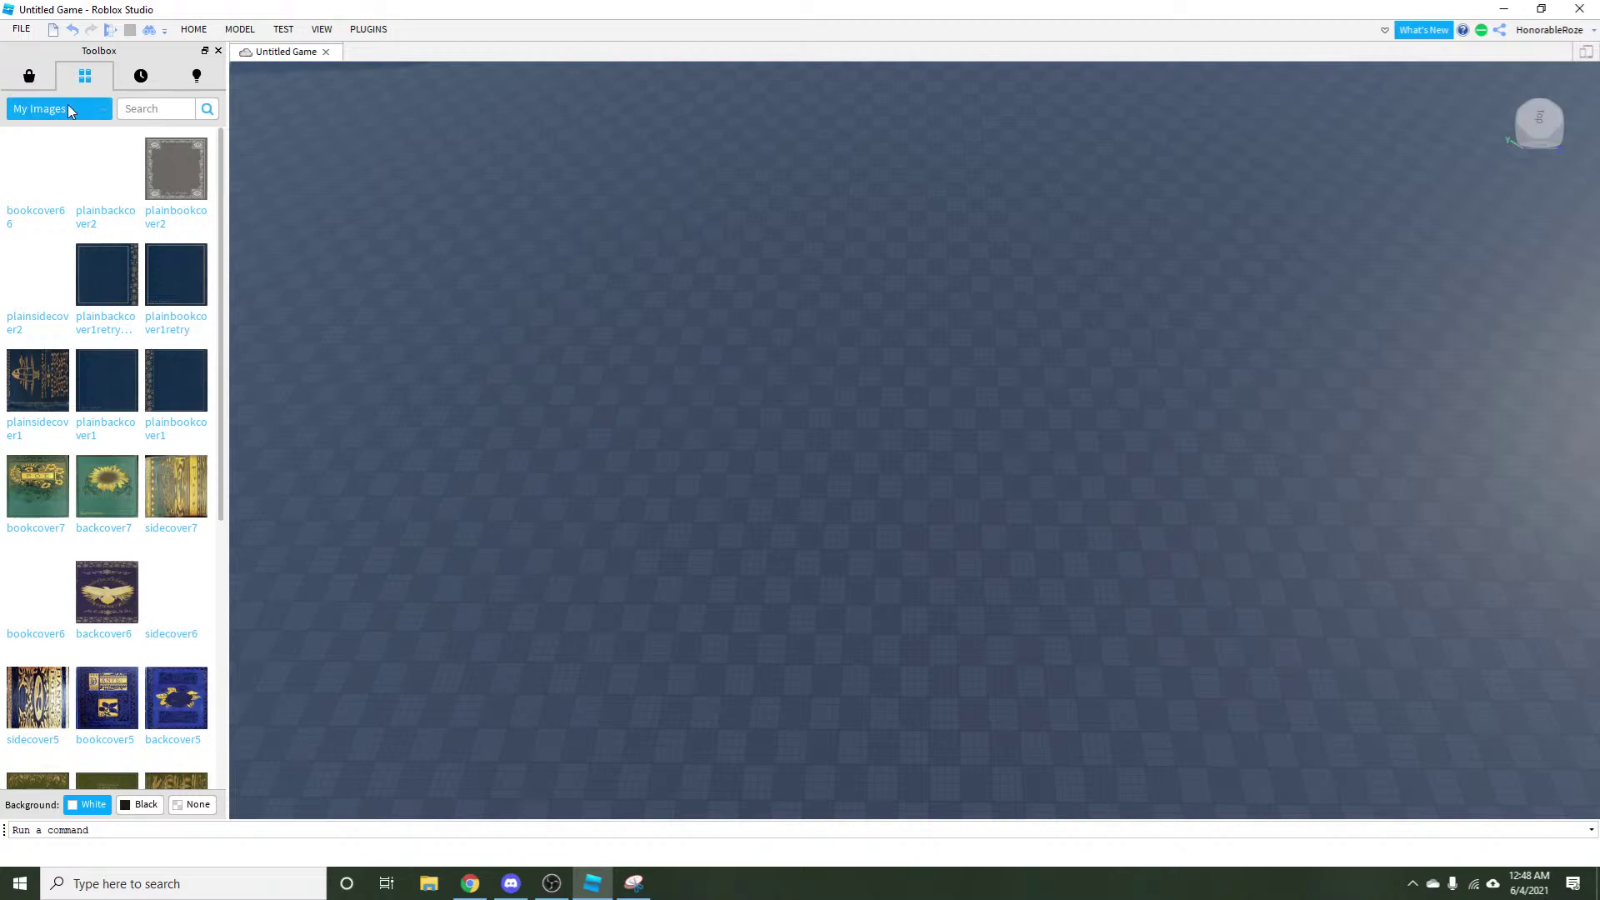
{"action": "left_click", "coordinate": [57, 133]}
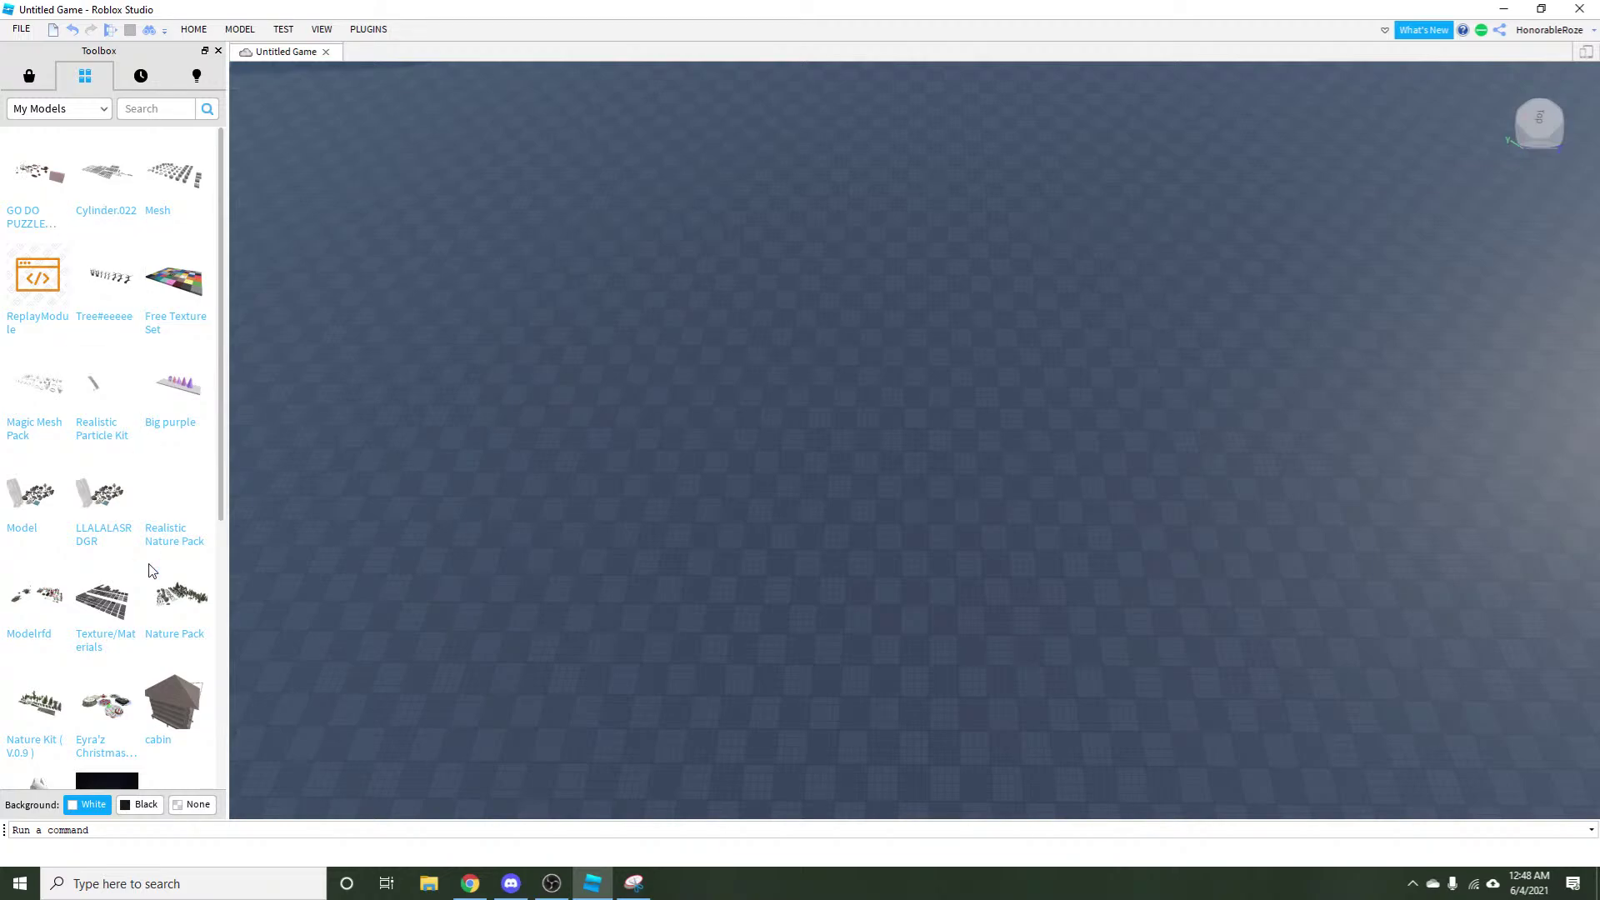
{"action": "left_click", "coordinate": [98, 611]}
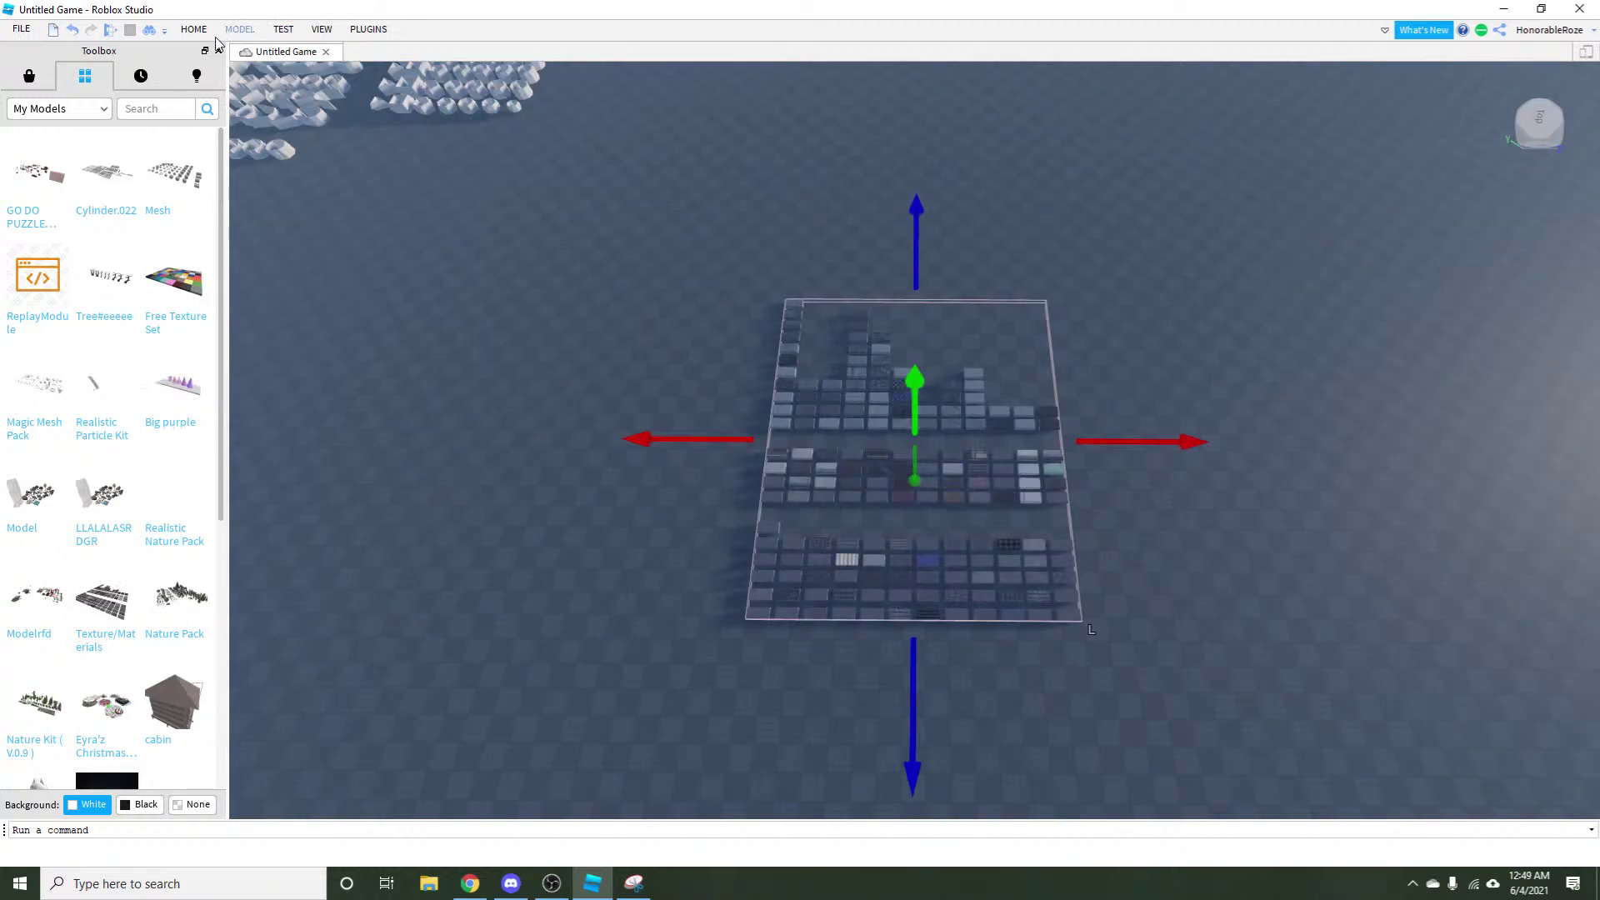
{"action": "left_click", "coordinate": [217, 50]}
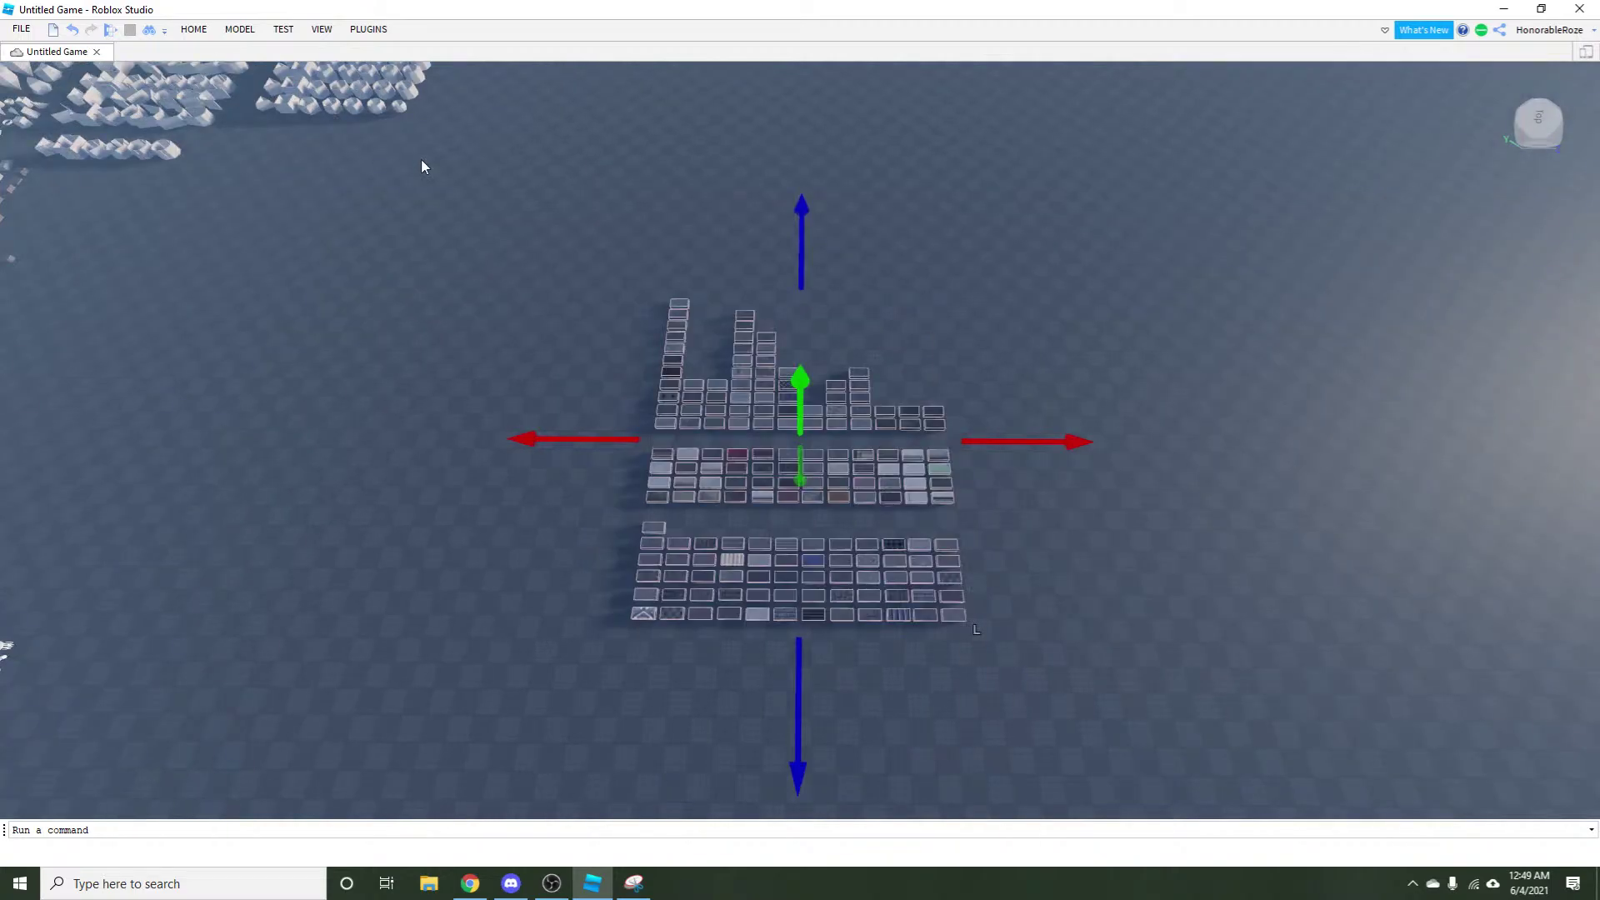
Deselect the inserted model and fly the camera across its rows of material sample tiles.
{"action": "left_click", "coordinate": [430, 518]}
{"action": "scroll", "coordinate": [1065, 658], "scroll_direction": "down", "scroll_amount": 10}
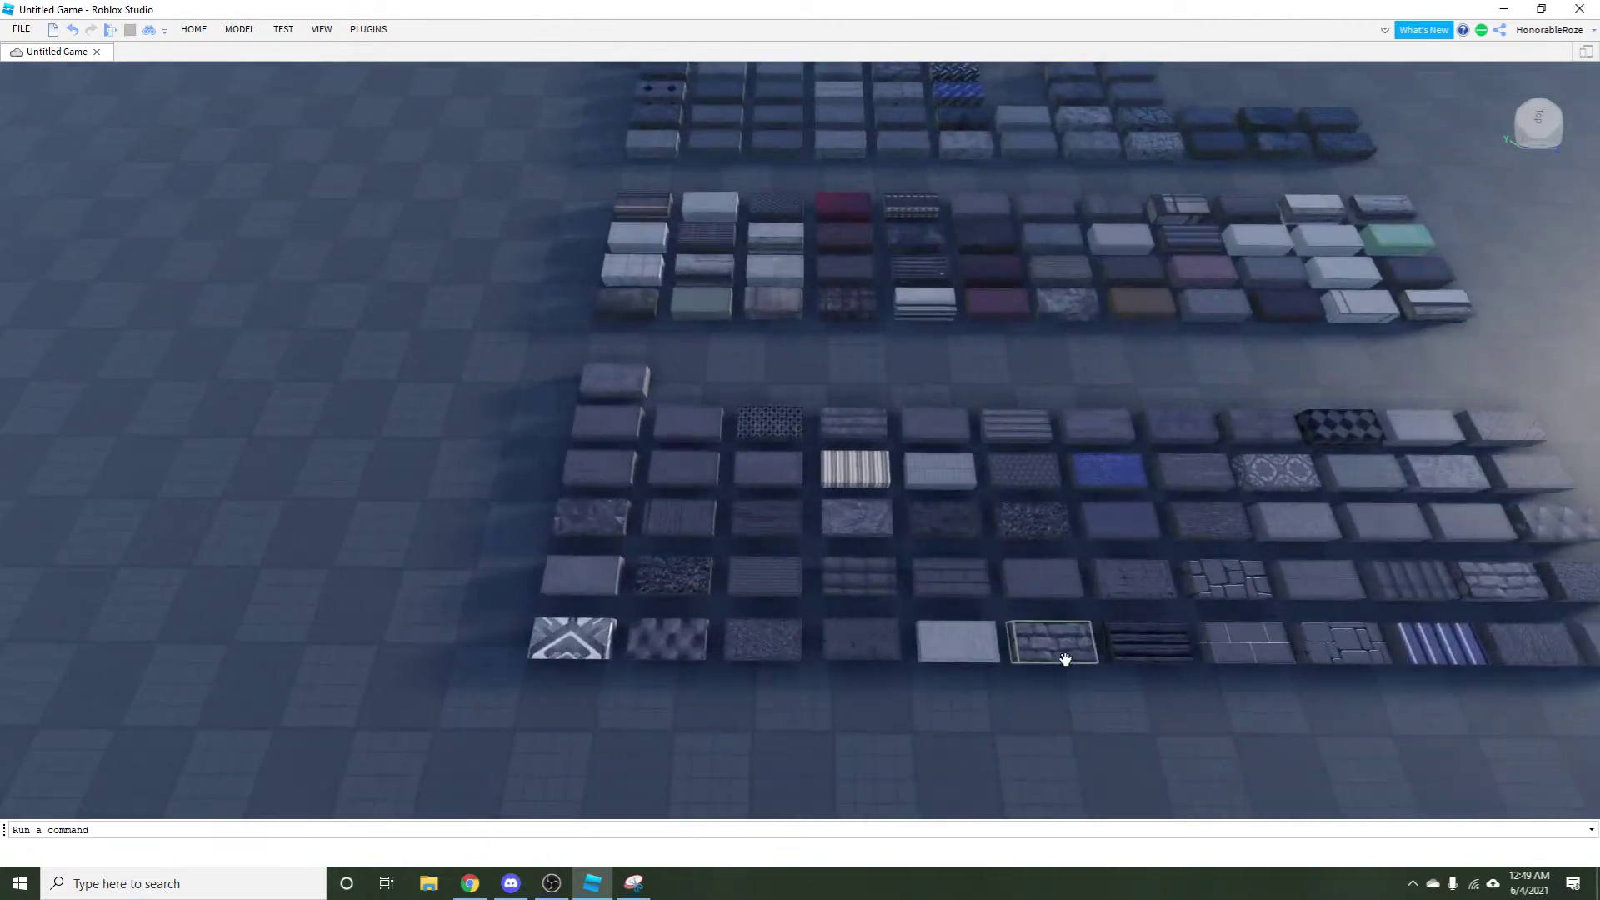
{"action": "scroll", "coordinate": [1064, 658], "scroll_direction": "up", "scroll_amount": 10}
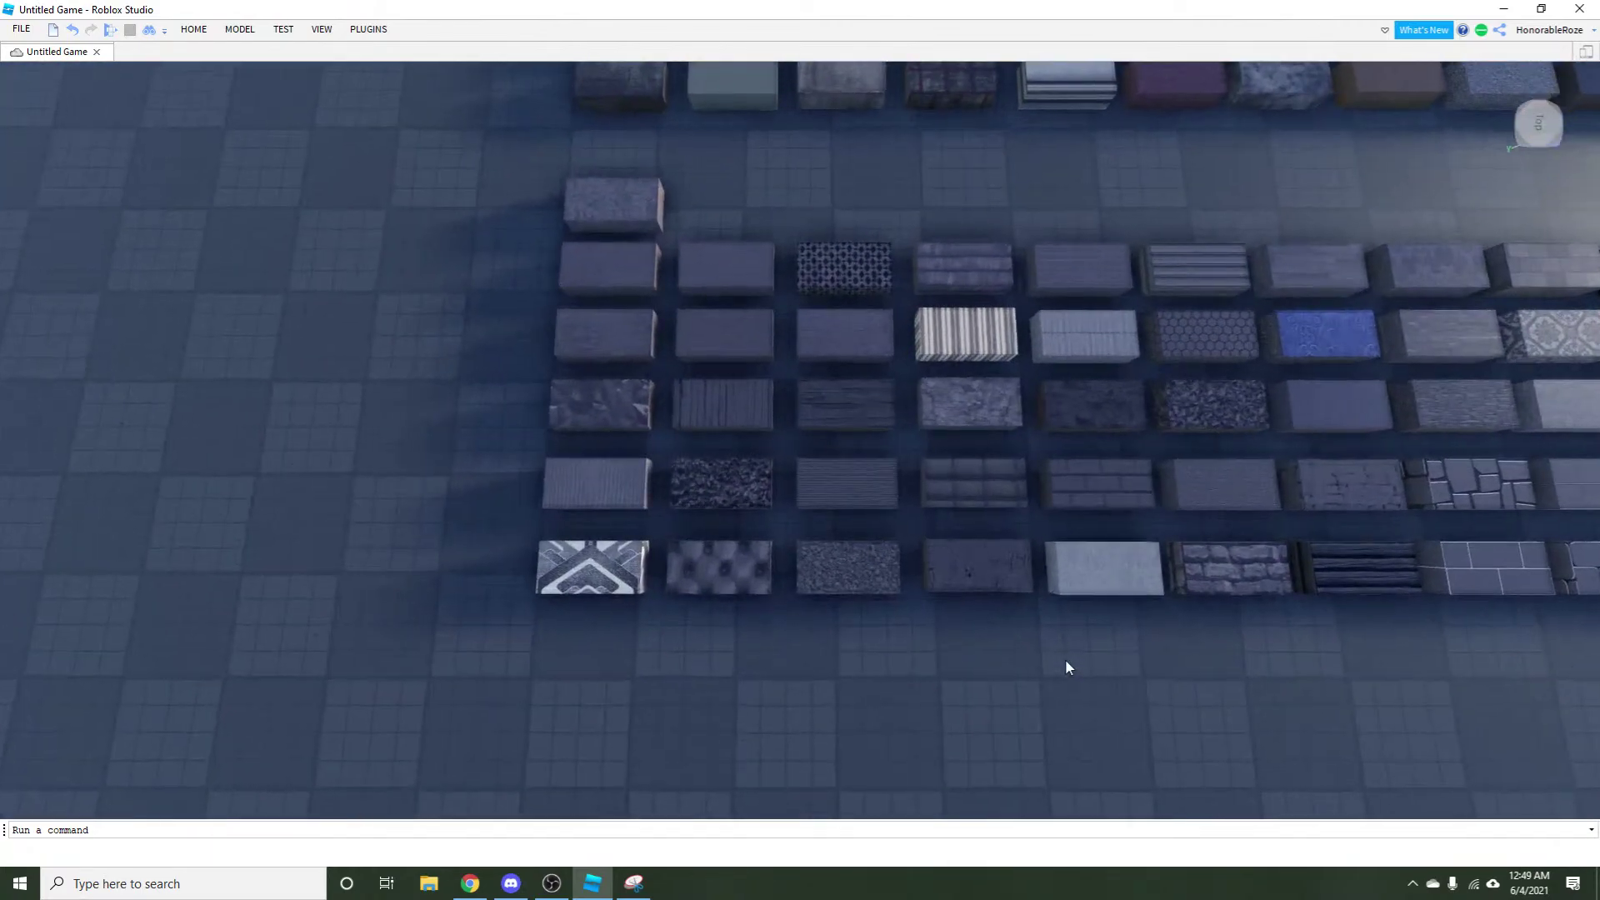
{"action": "scroll", "coordinate": [953, 467], "scroll_direction": "up", "scroll_amount": 10}
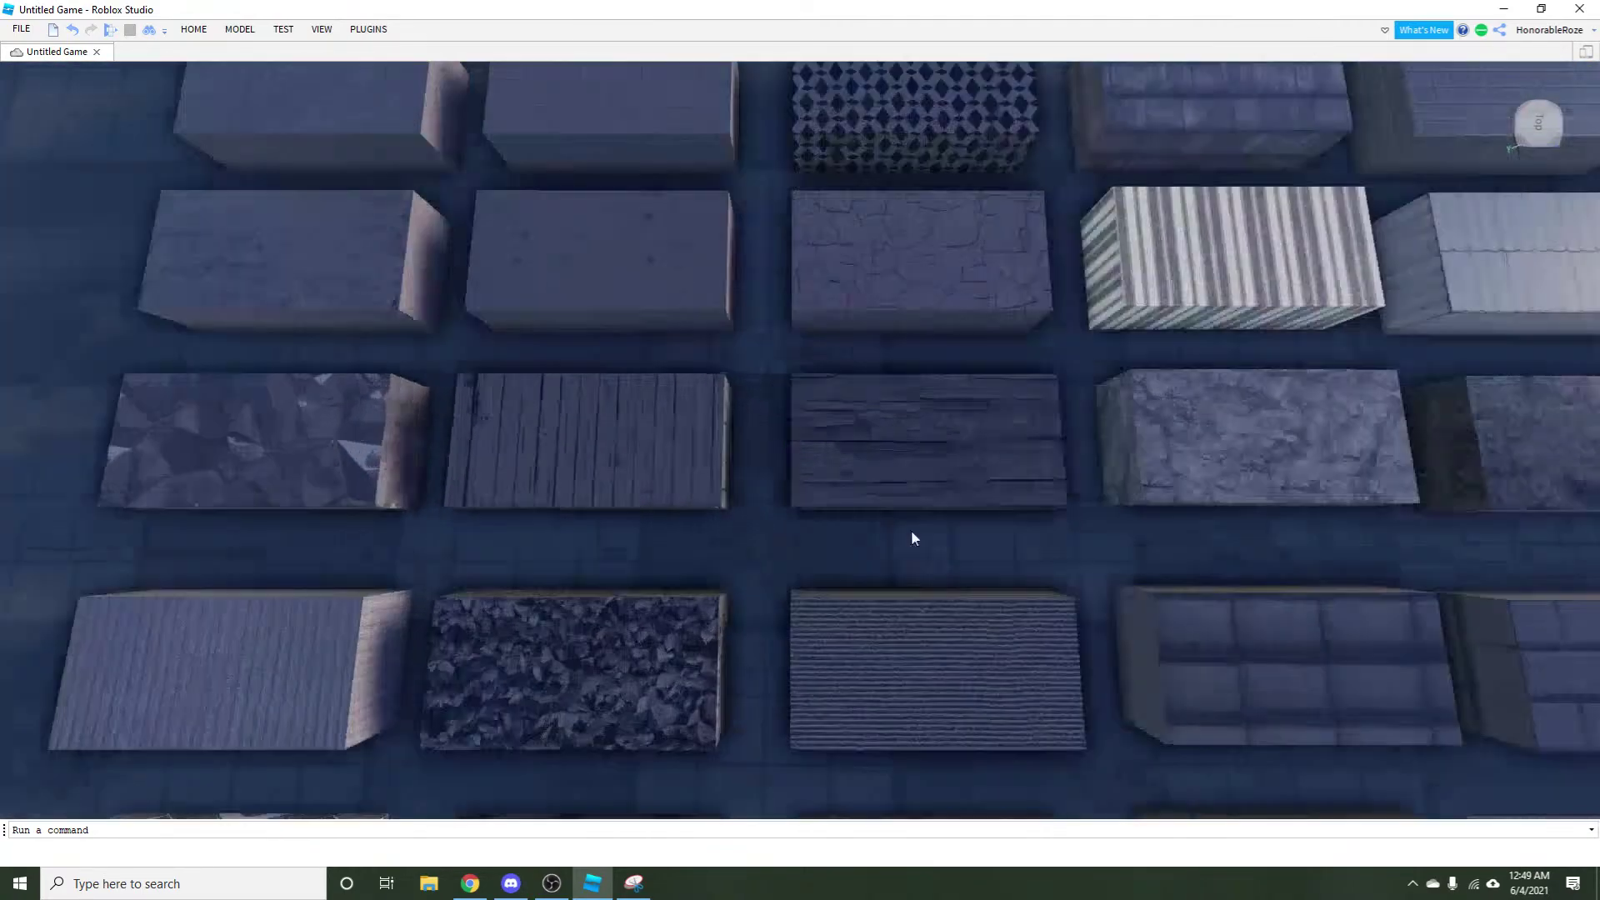
{"action": "scroll", "coordinate": [867, 412], "scroll_direction": "down", "scroll_amount": 10}
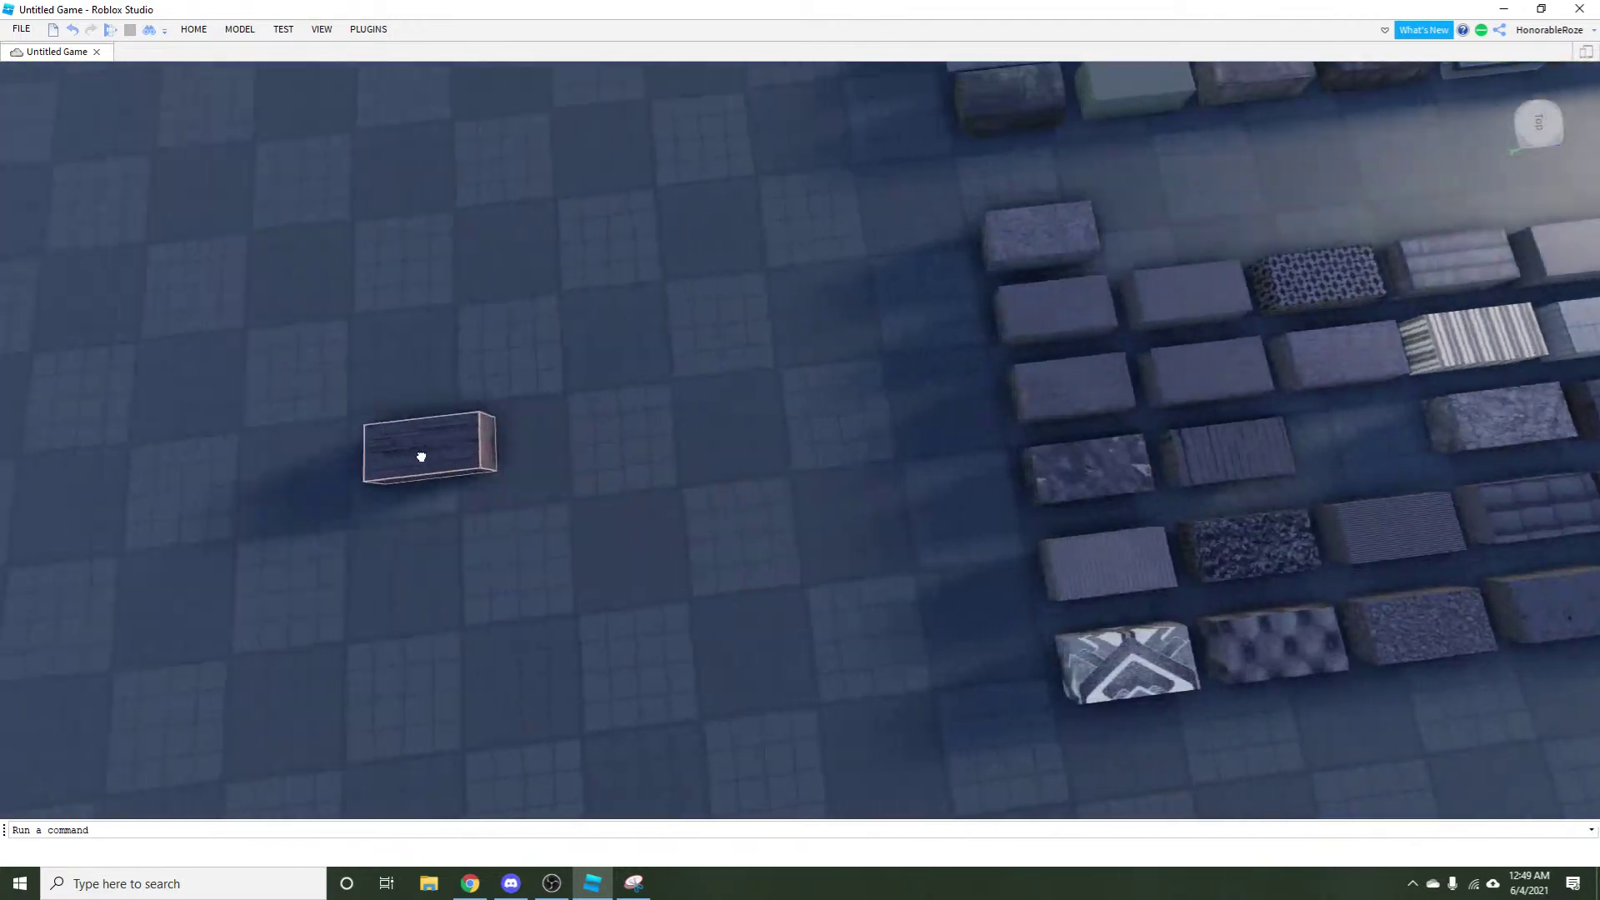
{"action": "scroll", "coordinate": [478, 533], "scroll_direction": "up", "scroll_amount": 5}
{"action": "scroll", "coordinate": [478, 529], "scroll_direction": "up", "scroll_amount": 5}
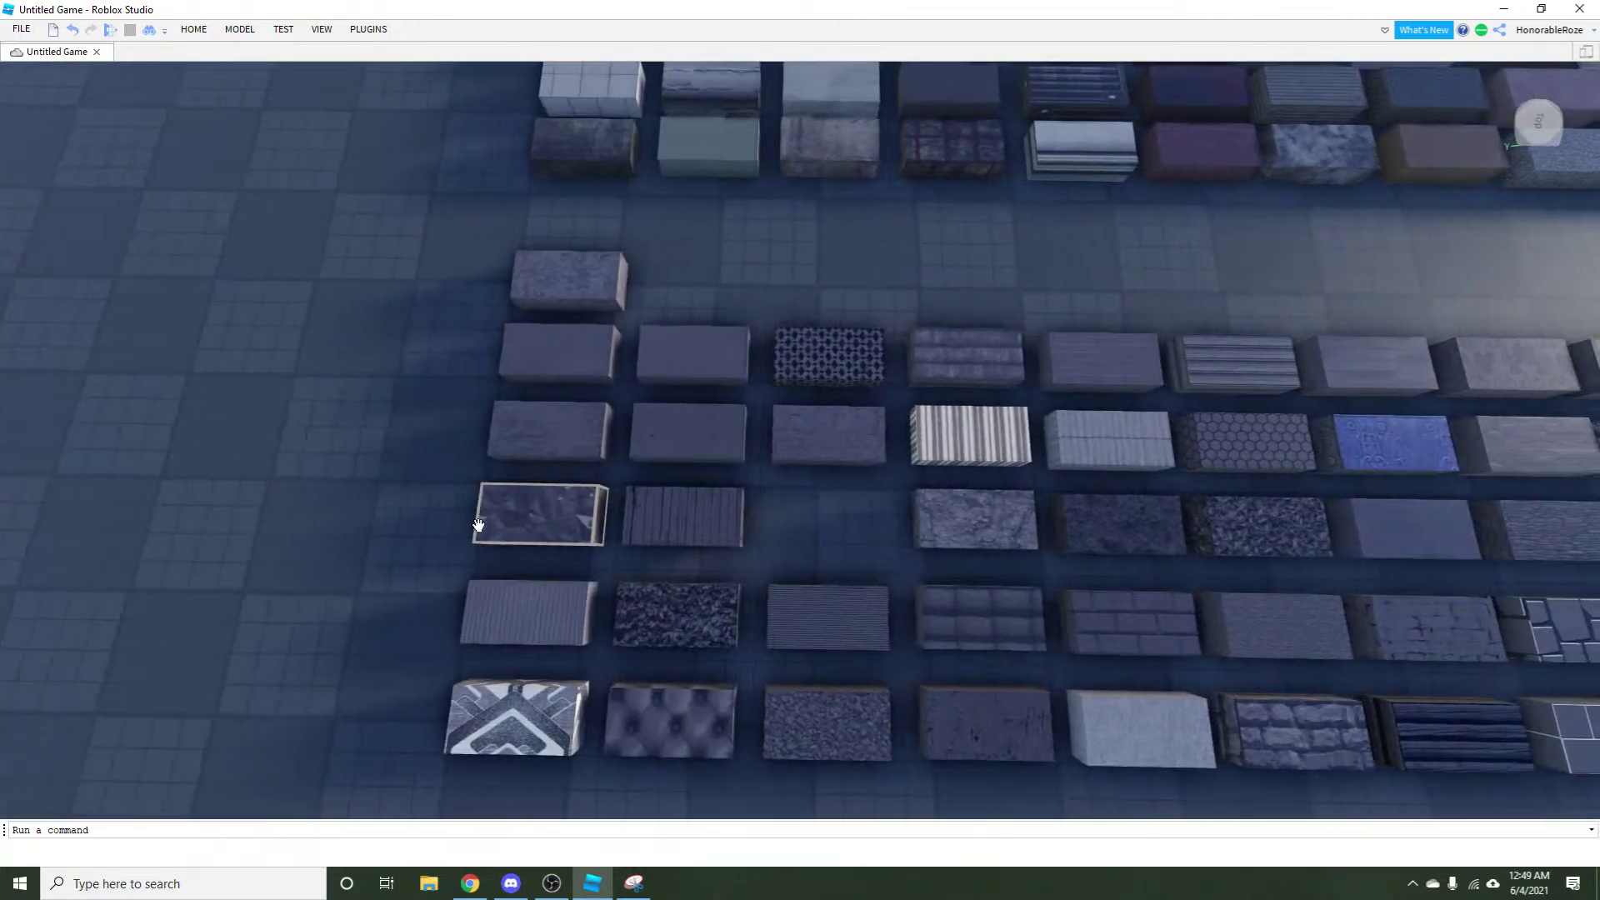
{"action": "scroll", "coordinate": [479, 525], "scroll_direction": "down", "scroll_amount": 5}
{"action": "scroll", "coordinate": [544, 626], "scroll_direction": "up", "scroll_amount": 8}
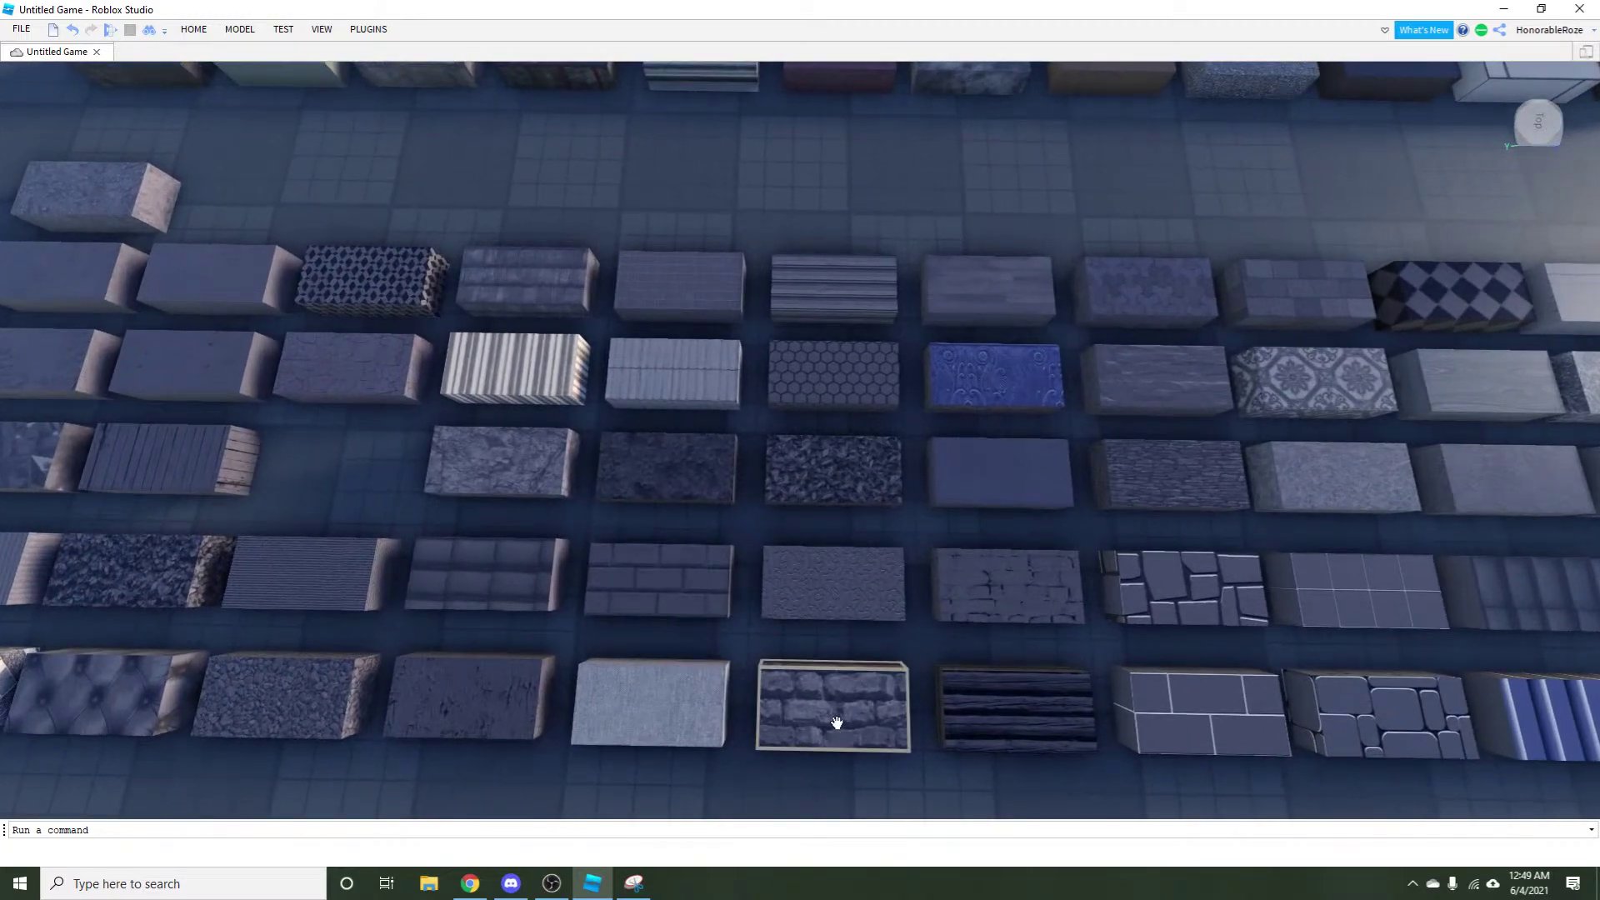
{"action": "scroll", "coordinate": [653, 750], "scroll_direction": "down", "scroll_amount": 5}
{"action": "left_click_drag", "start_coordinate": [837, 723], "coordinate": [360, 375]}
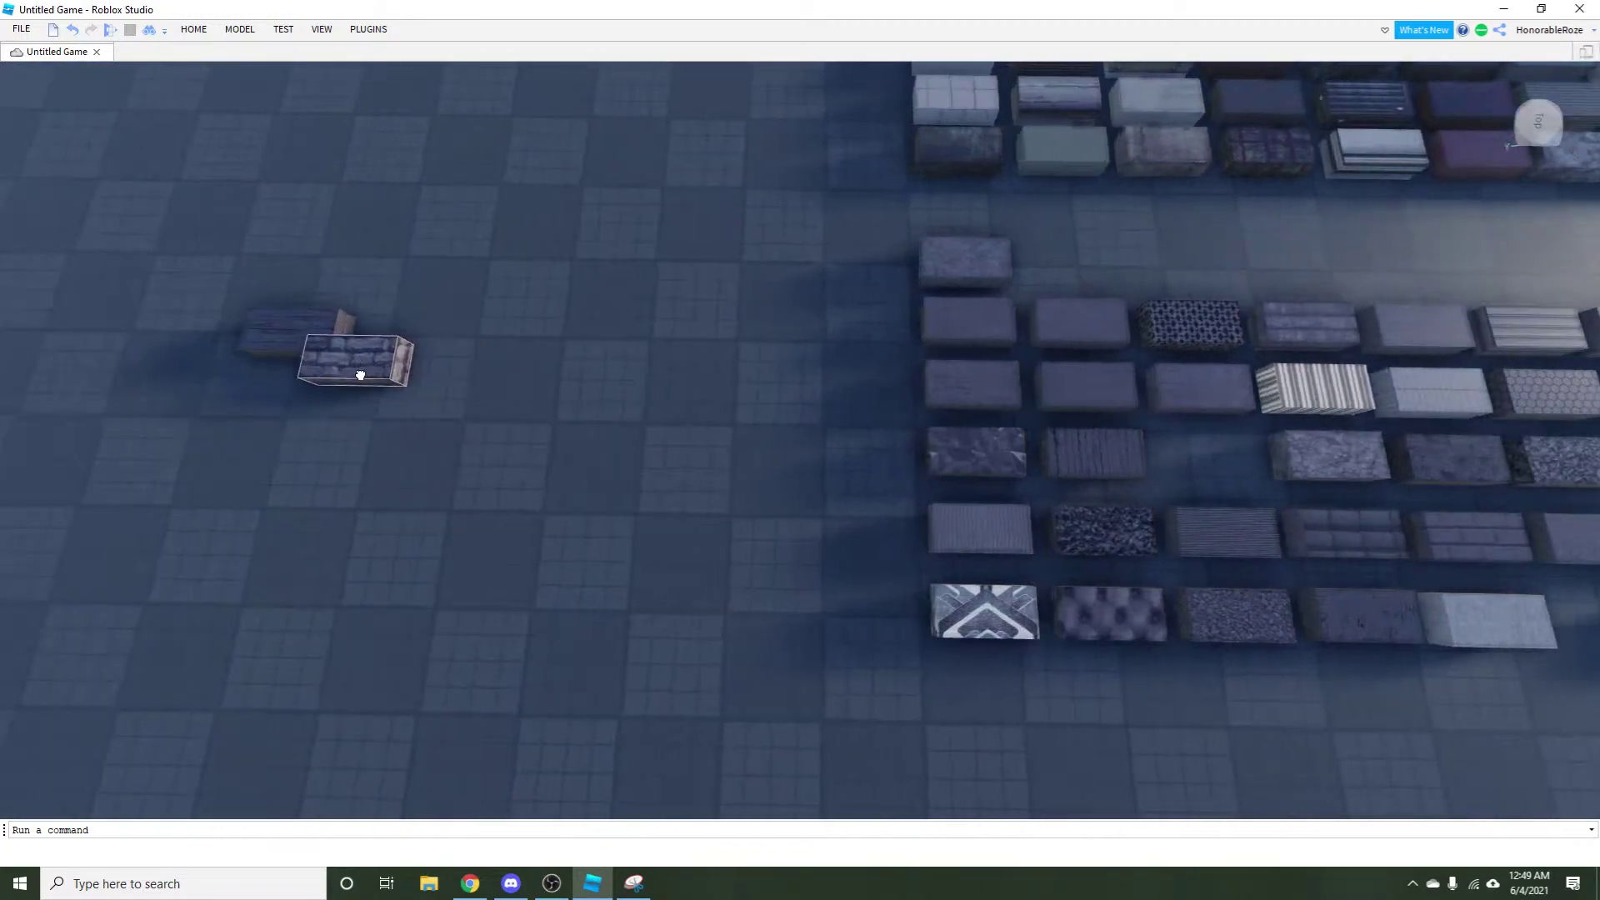
{"action": "key", "text": "d"}
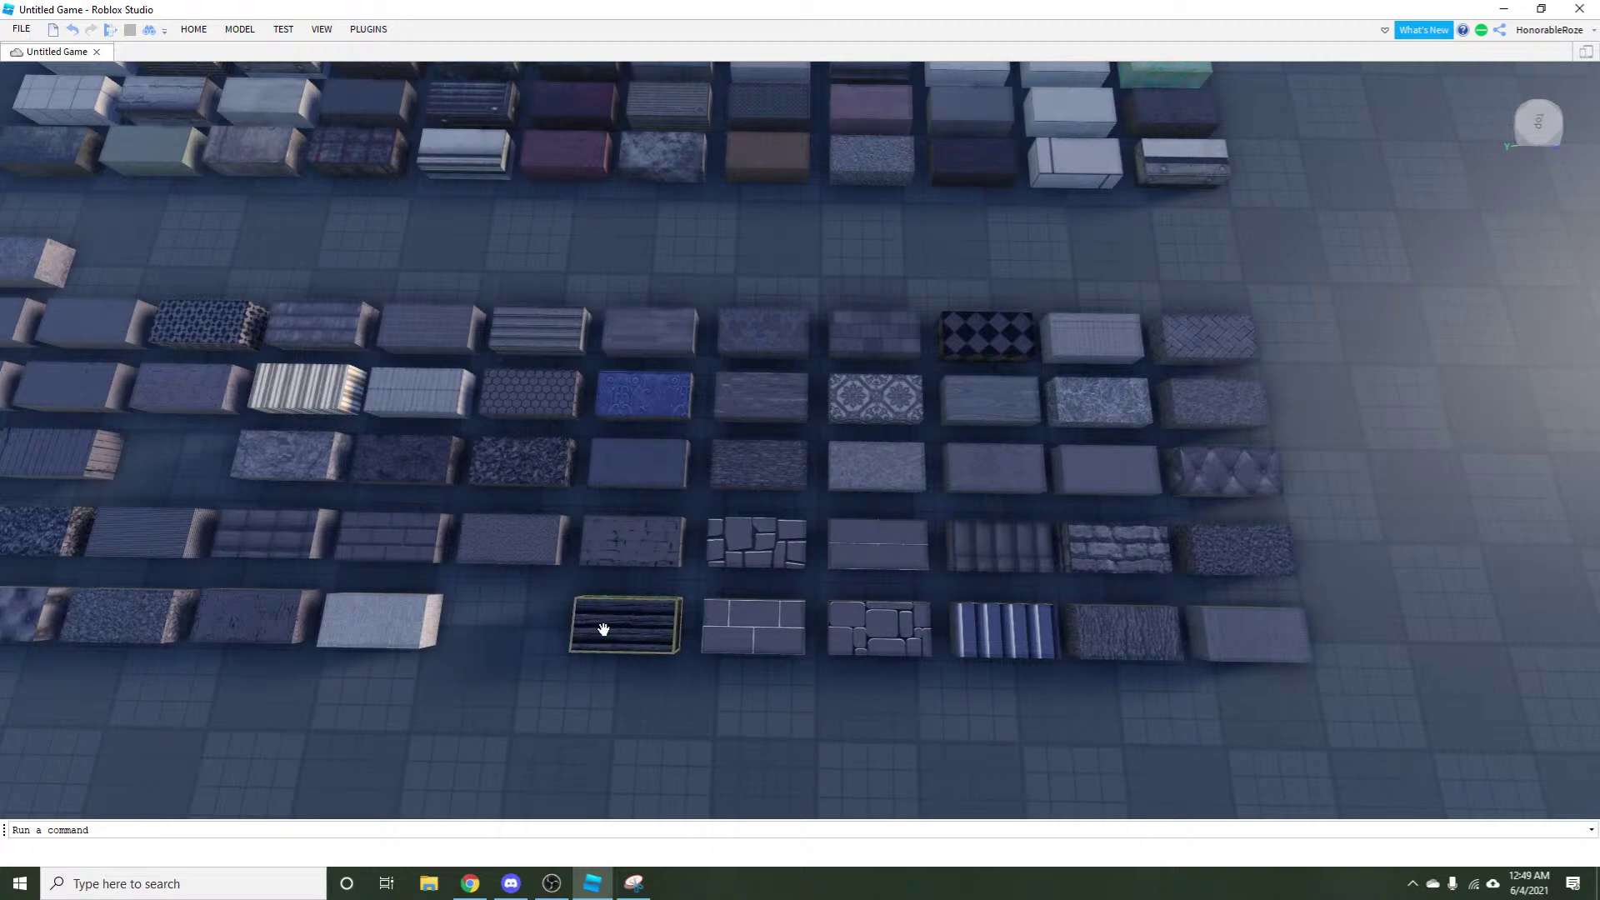
{"action": "key", "text": "w"}
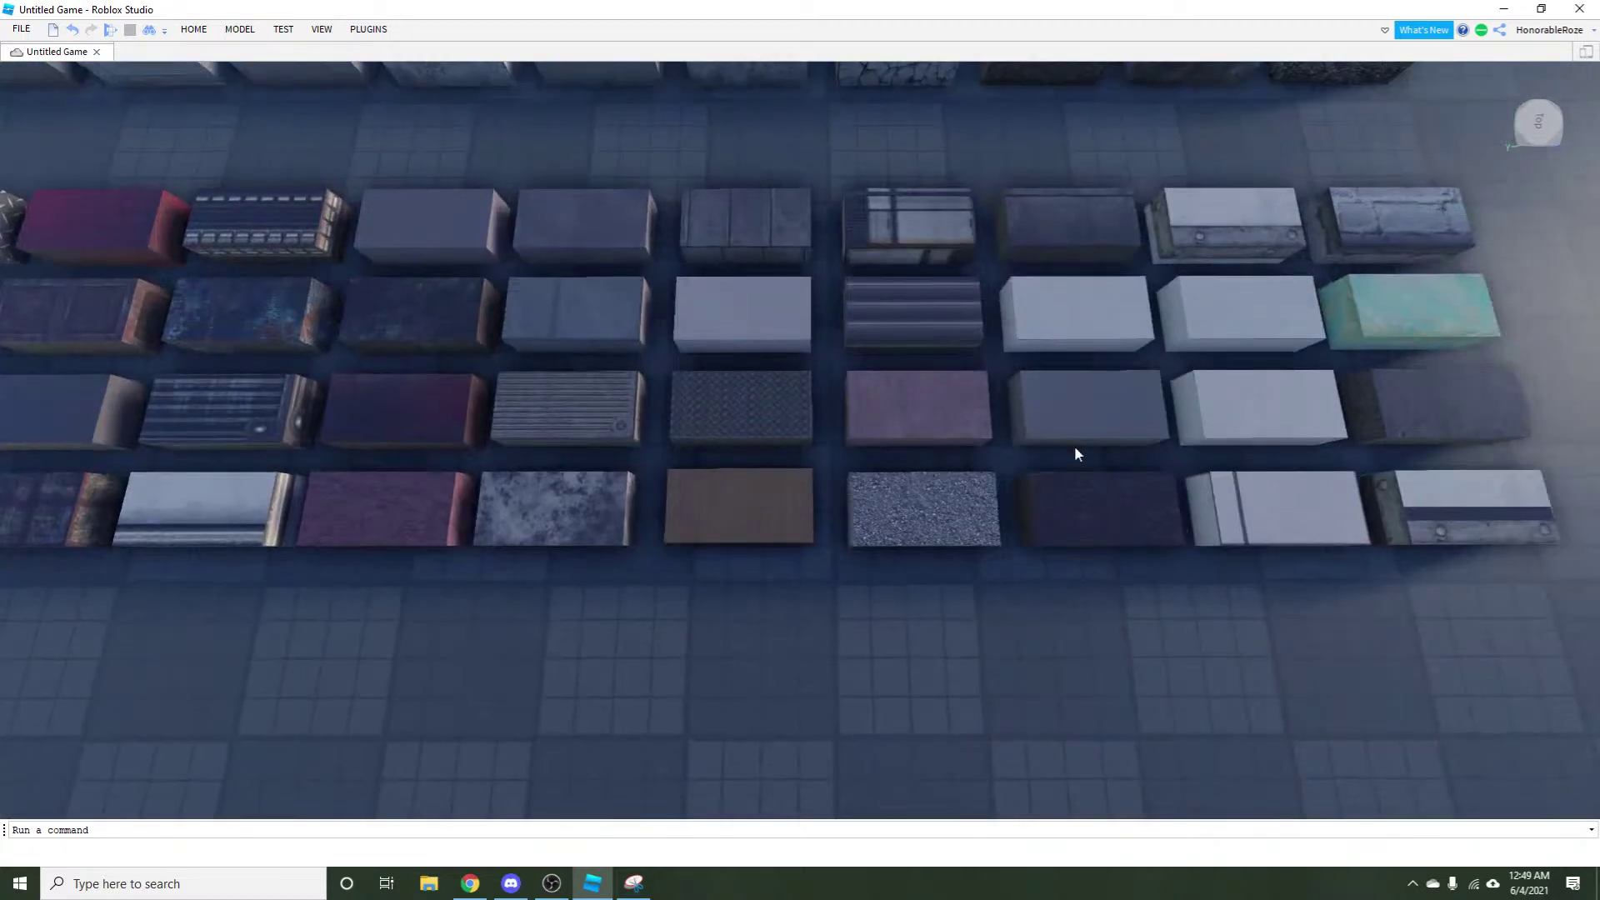
{"action": "key", "text": "s"}
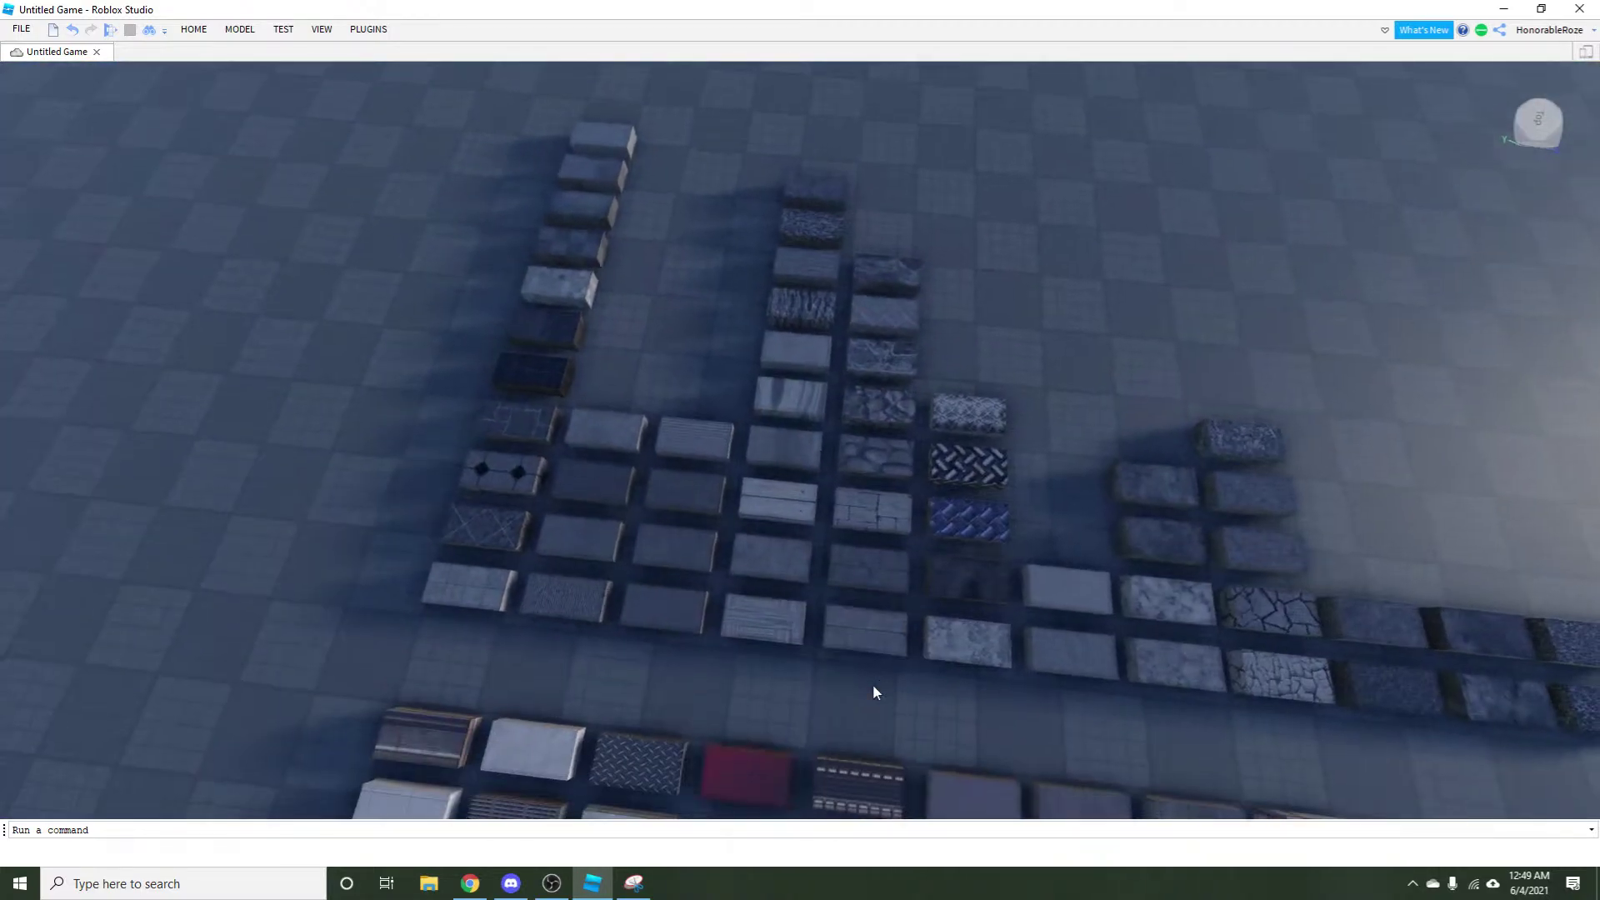
{"action": "key", "text": "Left"}
{"action": "key", "text": "Left"}
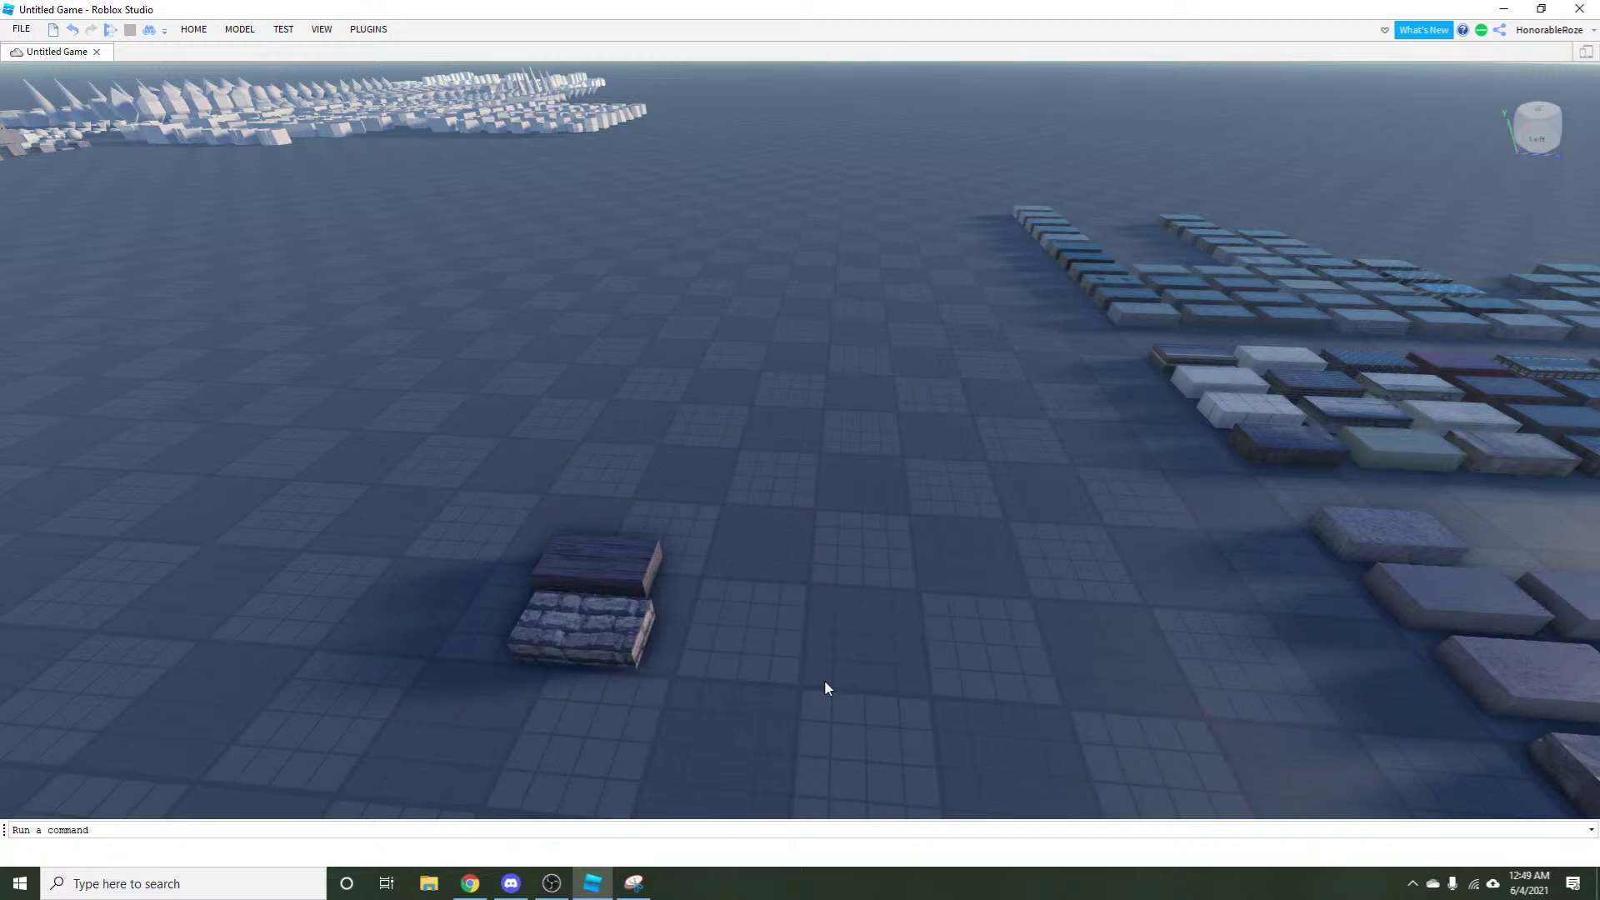
{"action": "key", "text": "Right"}
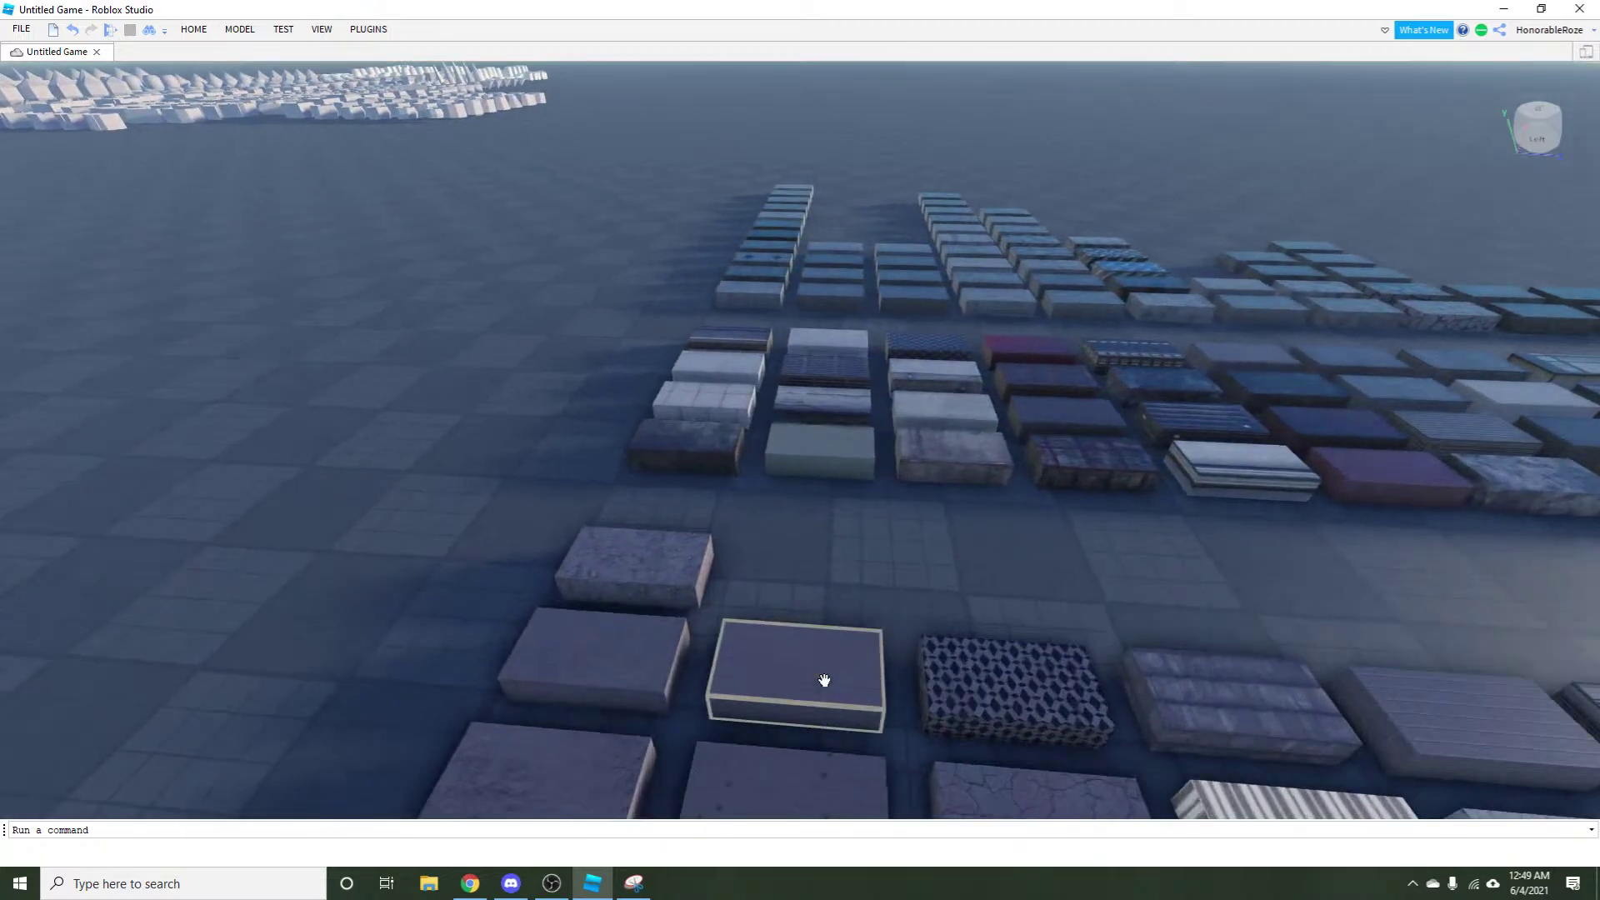
{"action": "key", "text": "Up"}
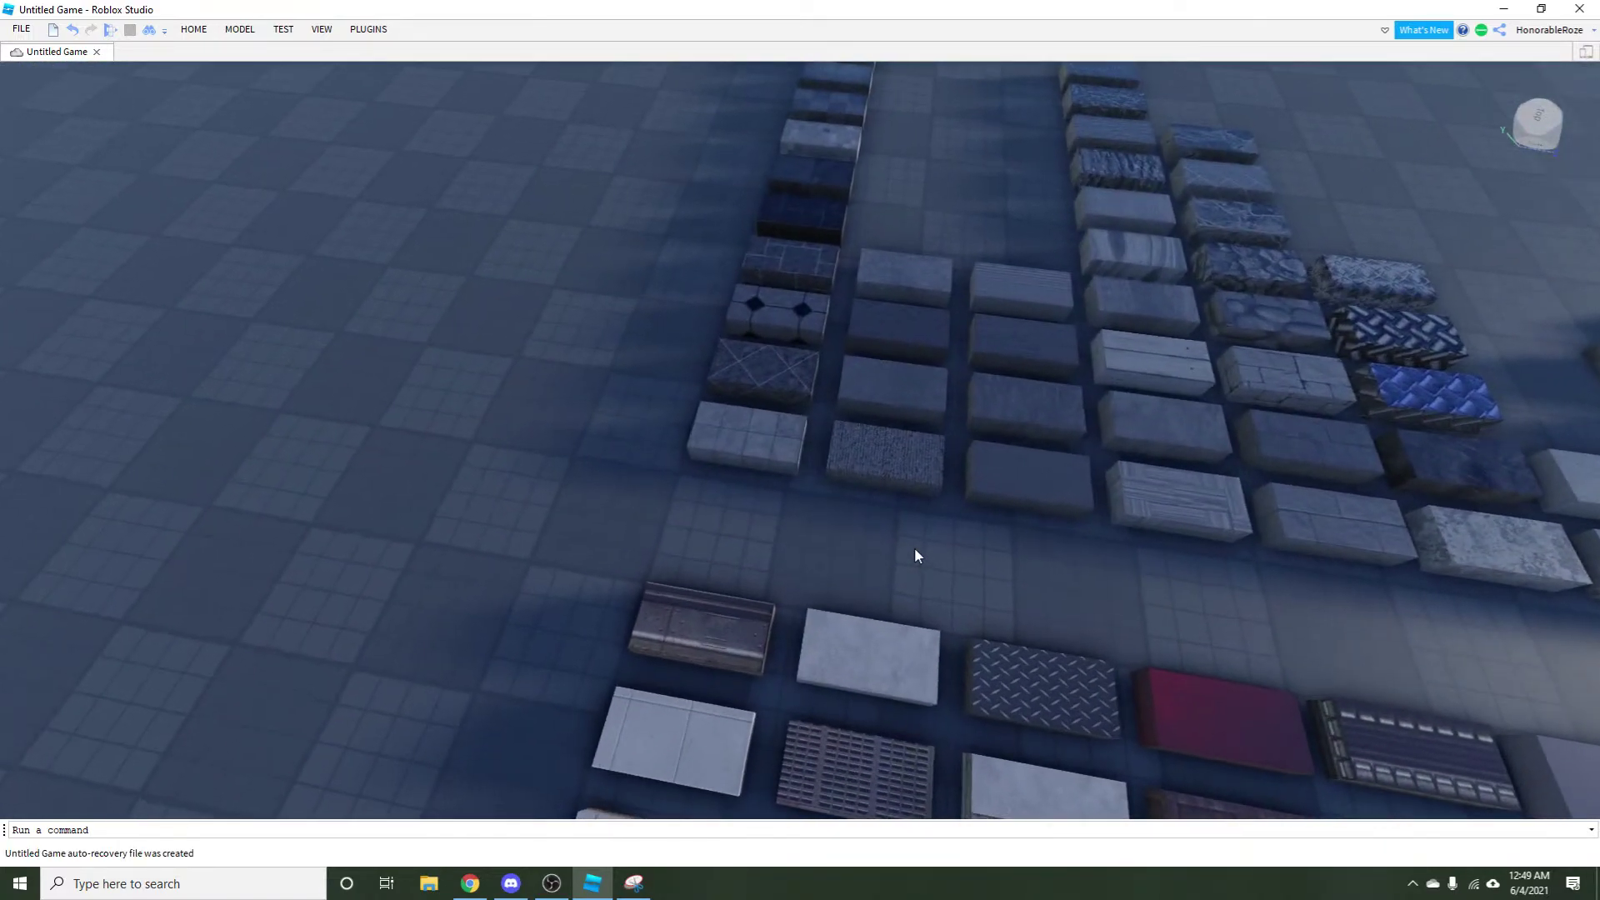
{"action": "key", "text": "Right"}
{"action": "key", "text": "Up"}
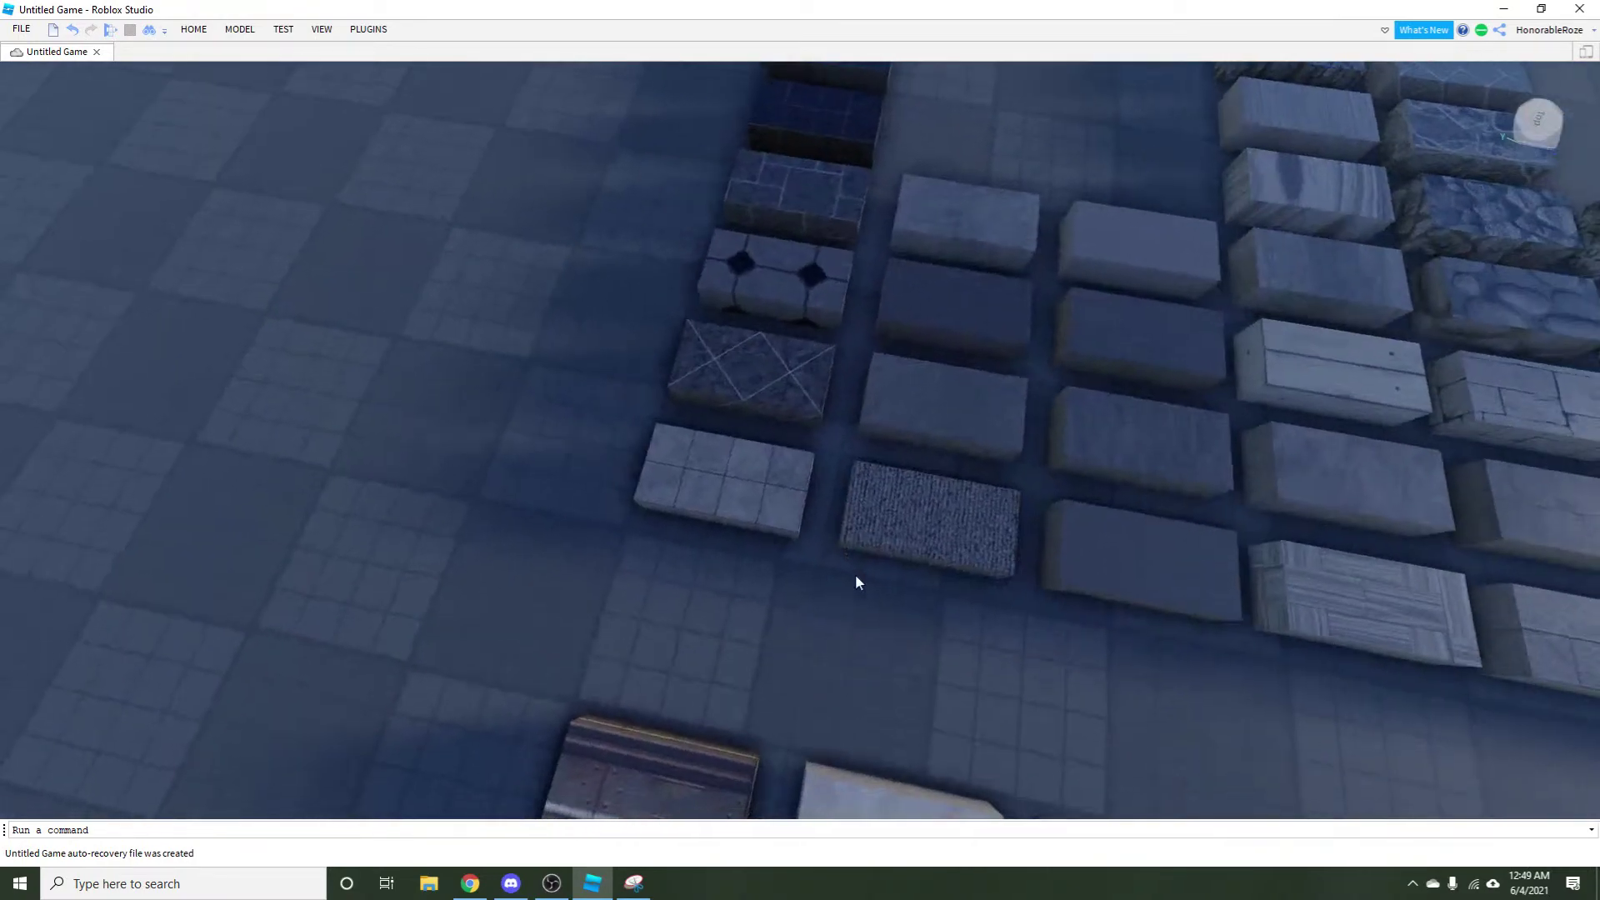
{"action": "key", "text": "Right"}
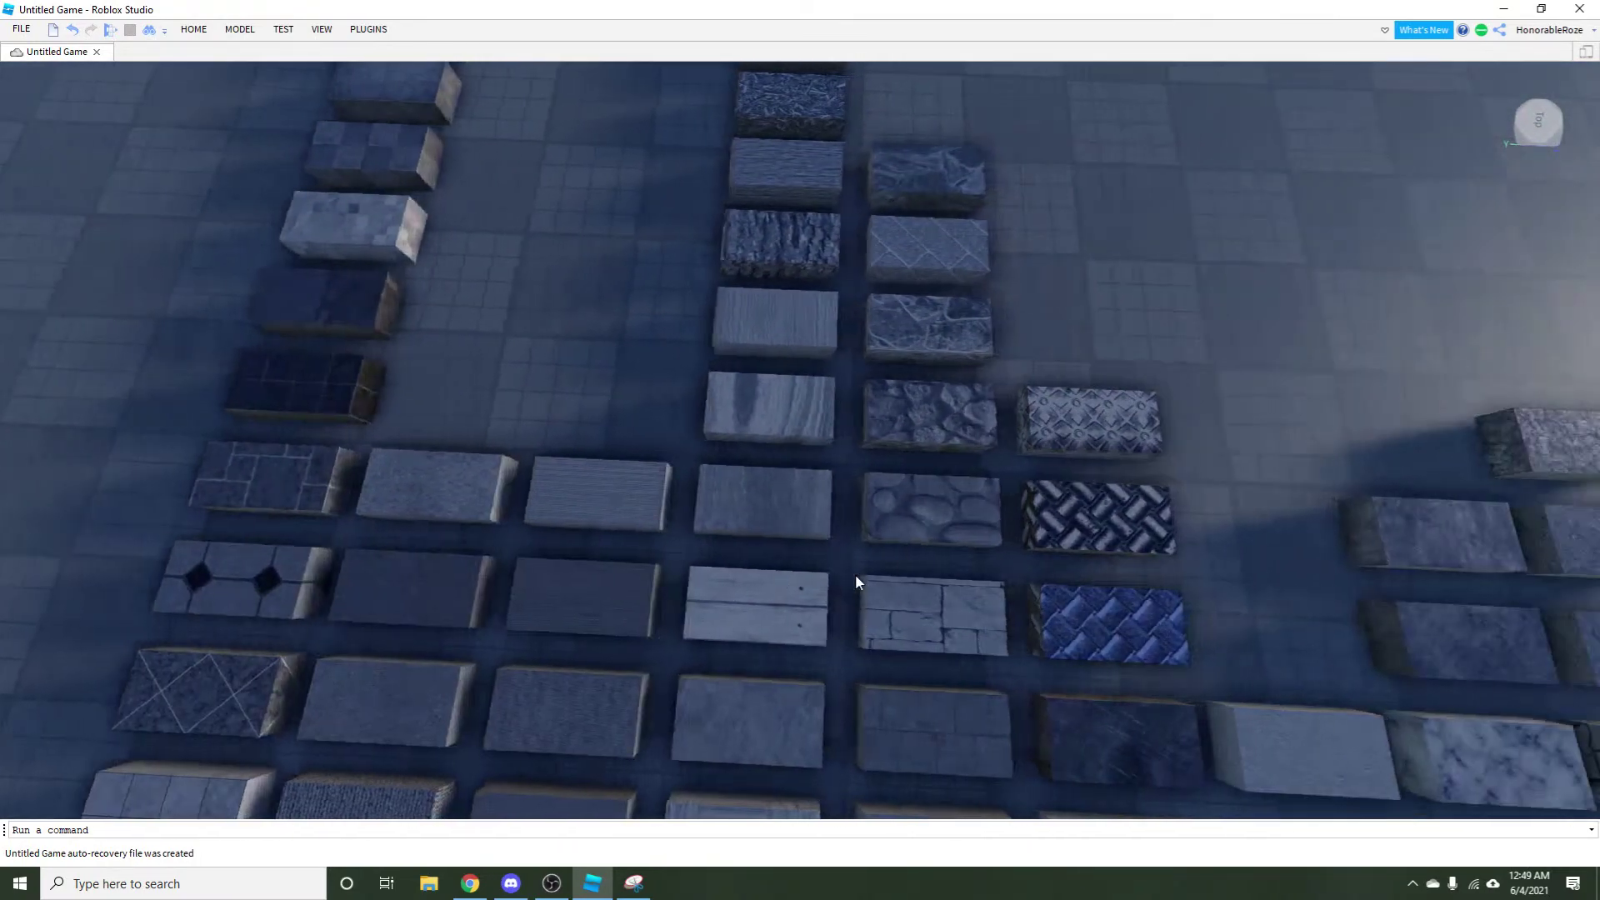
{"action": "key", "text": "Up"}
{"action": "key", "text": "Down"}
Select the rocky grey stone tile, undo an accidental cobblestone deletion, and focus on it.
{"action": "left_click", "coordinate": [875, 493]}
{"action": "key", "text": "Up"}
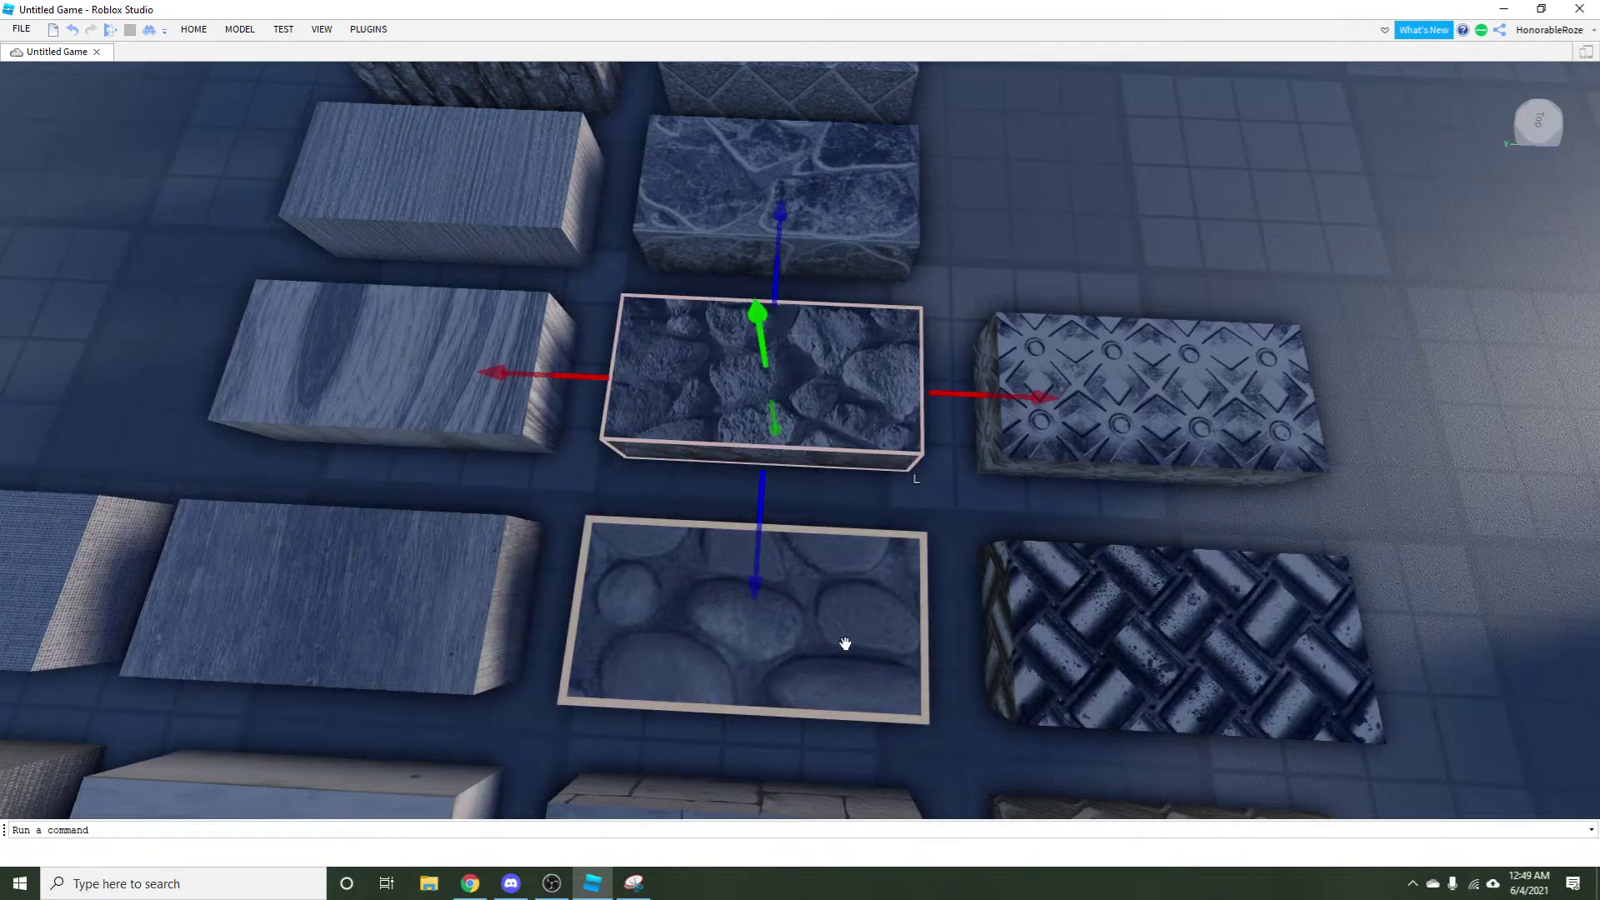
{"action": "left_click", "coordinate": [847, 643]}
{"action": "key", "text": "Delete"}
{"action": "key", "text": "Down"}
{"action": "key", "text": "ctrl+z"}
{"action": "key", "text": "f"}
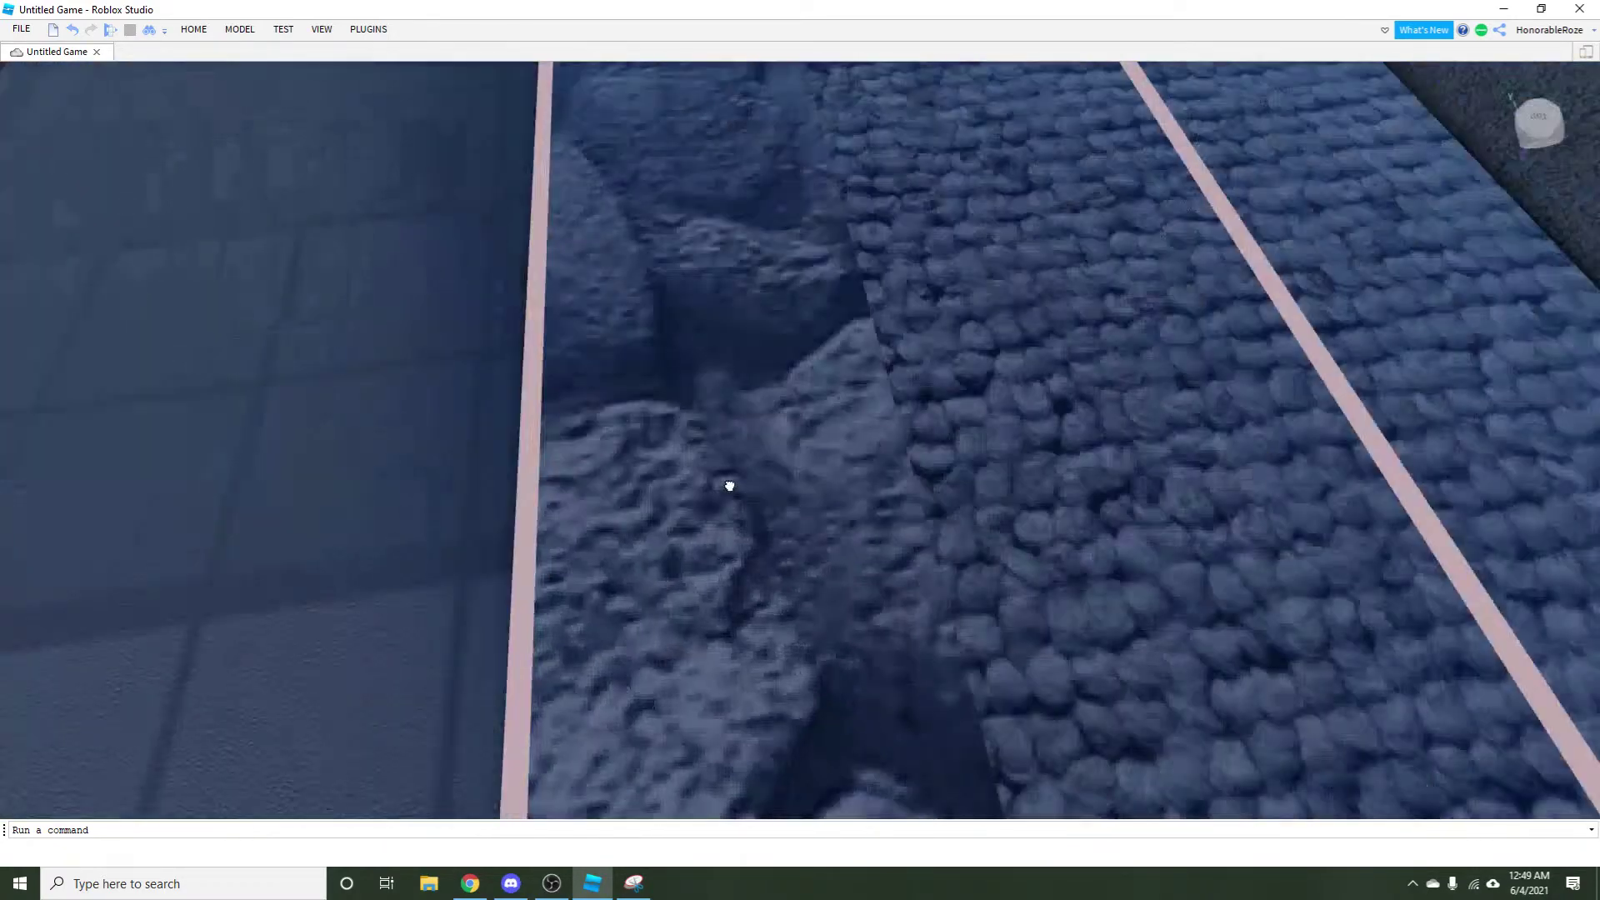
Pan the view left and forward along the rows of sample blocks.
{"action": "scroll", "coordinate": [723, 495], "scroll_direction": "down", "scroll_amount": 5}
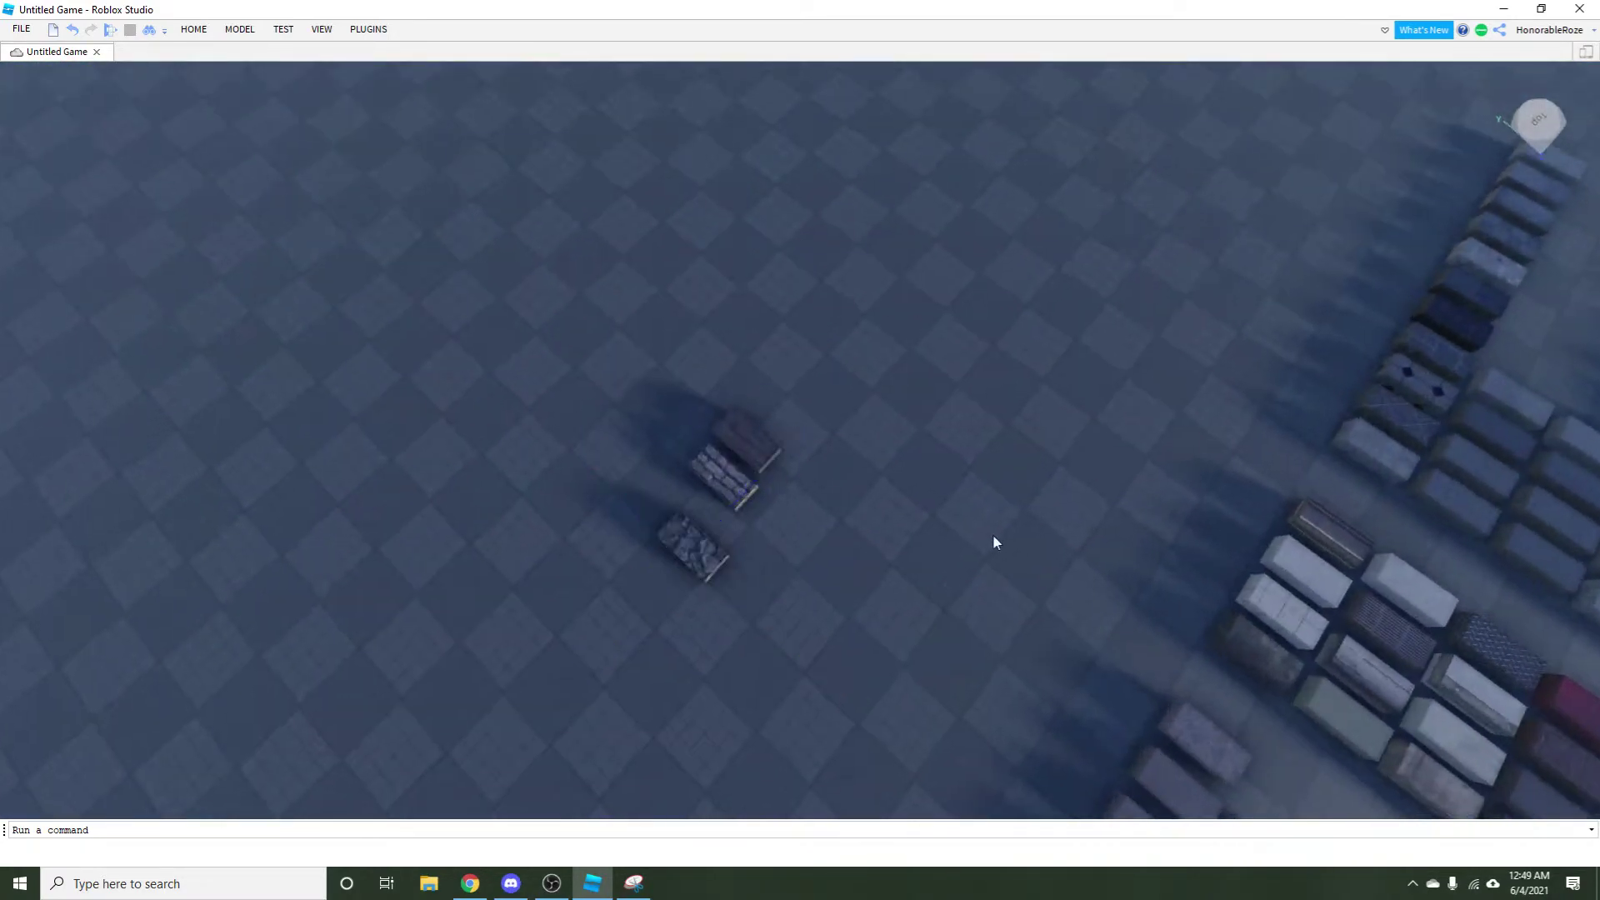
{"action": "scroll", "coordinate": [996, 541], "scroll_direction": "up", "scroll_amount": 5}
{"action": "scroll", "coordinate": [1000, 541], "scroll_direction": "down", "scroll_amount": 3}
{"action": "scroll", "coordinate": [1000, 541], "scroll_direction": "up", "scroll_amount": 6}
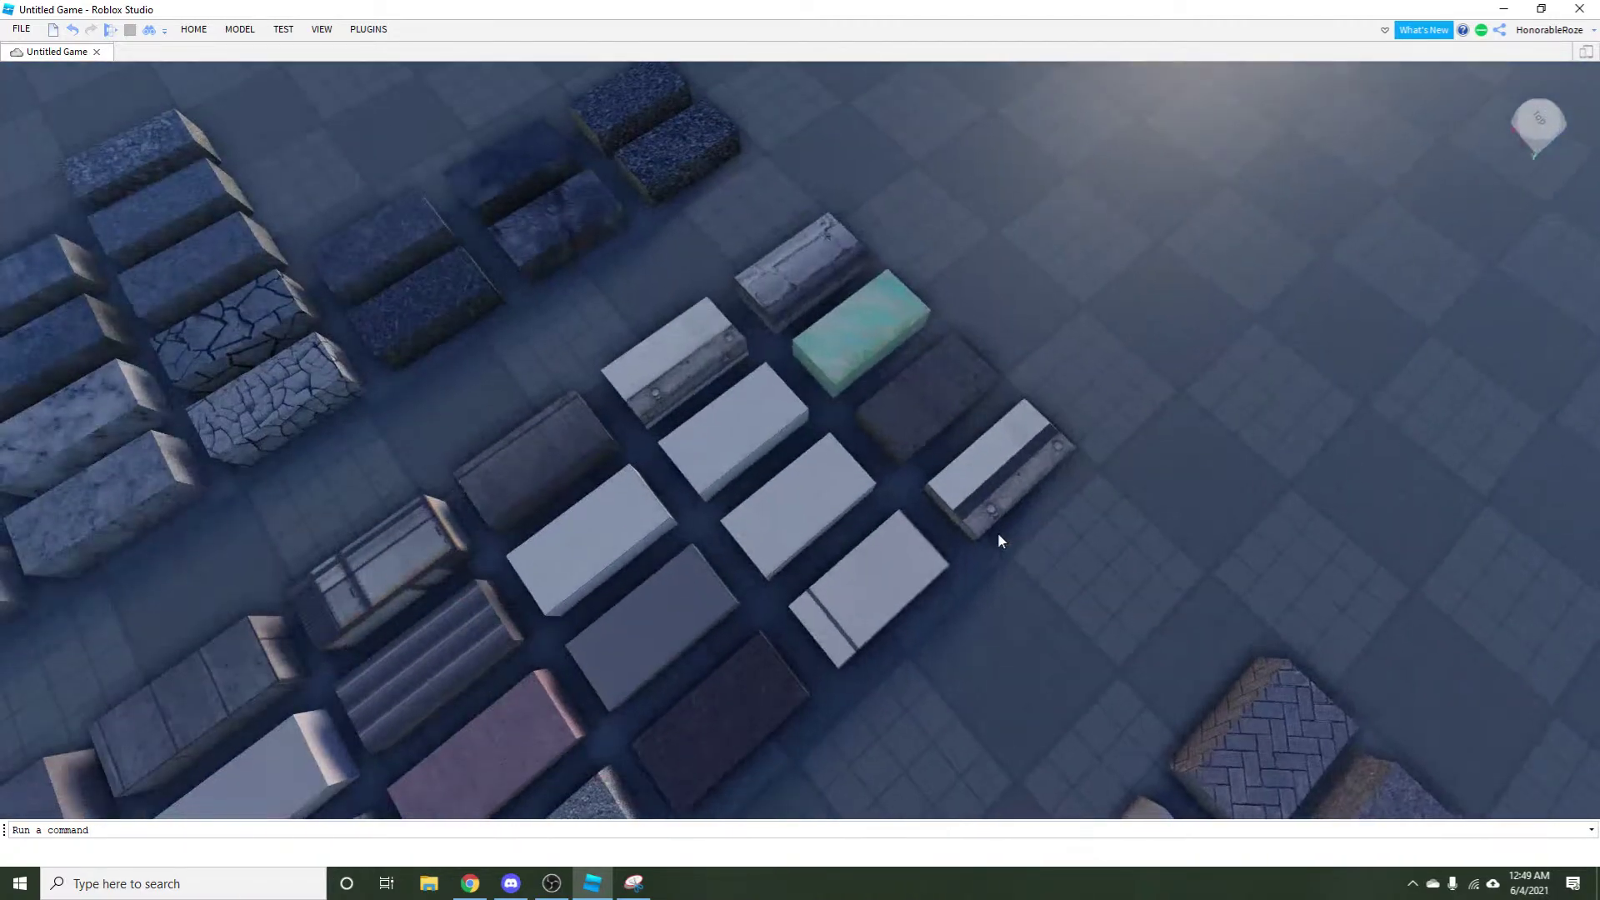
{"action": "scroll", "coordinate": [999, 538], "scroll_direction": "down", "scroll_amount": 3}
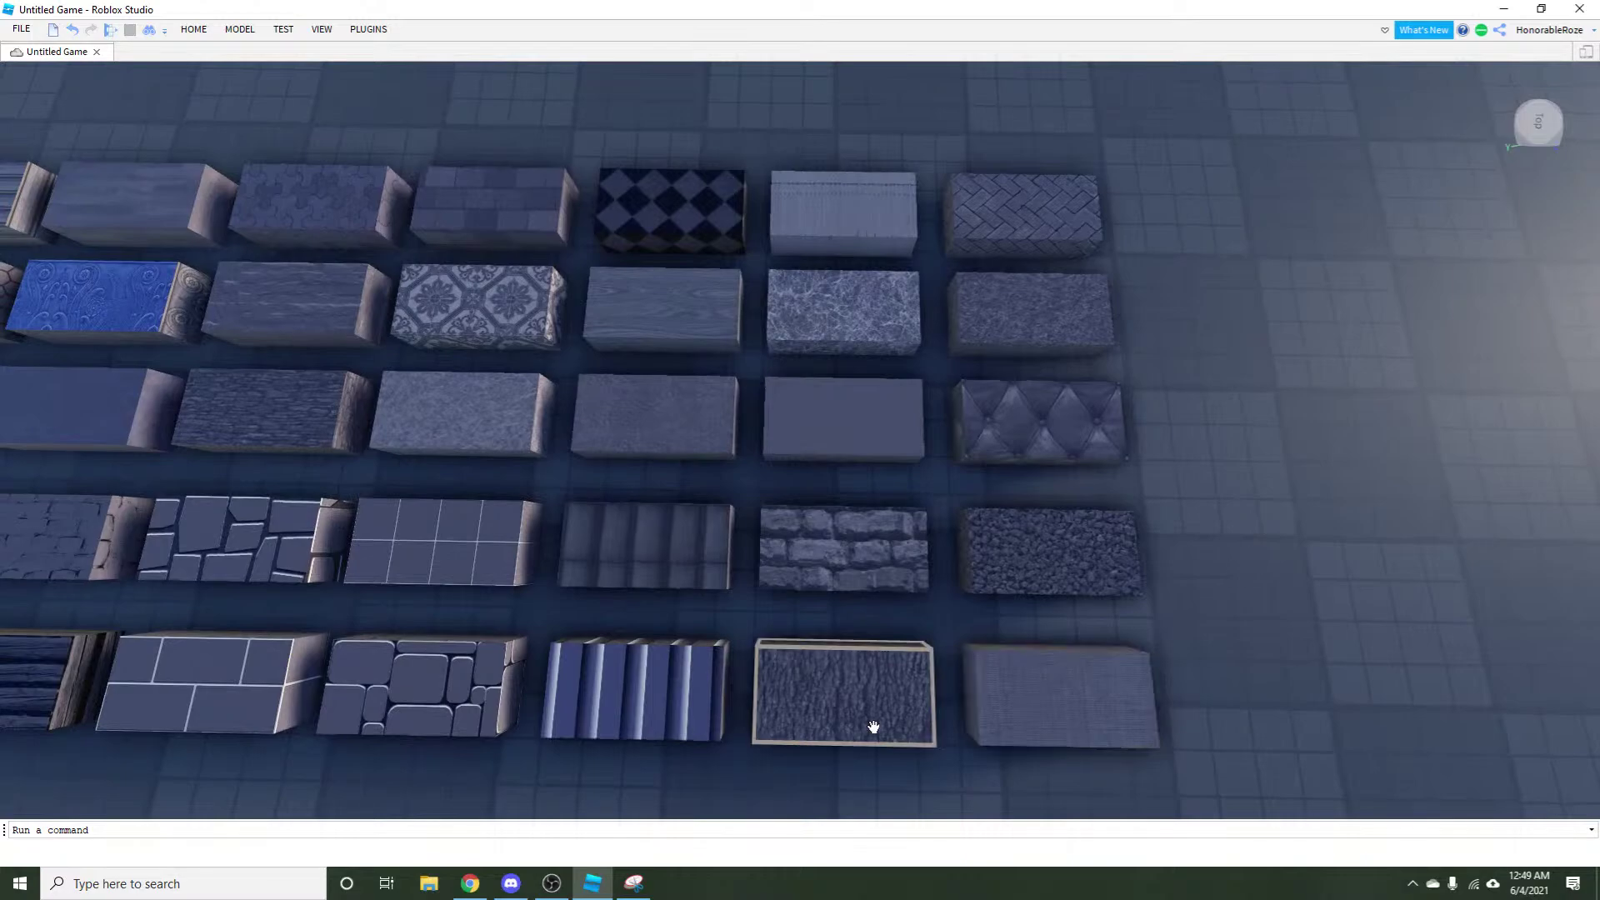
{"action": "key", "text": "a"}
{"action": "key", "text": "a"}
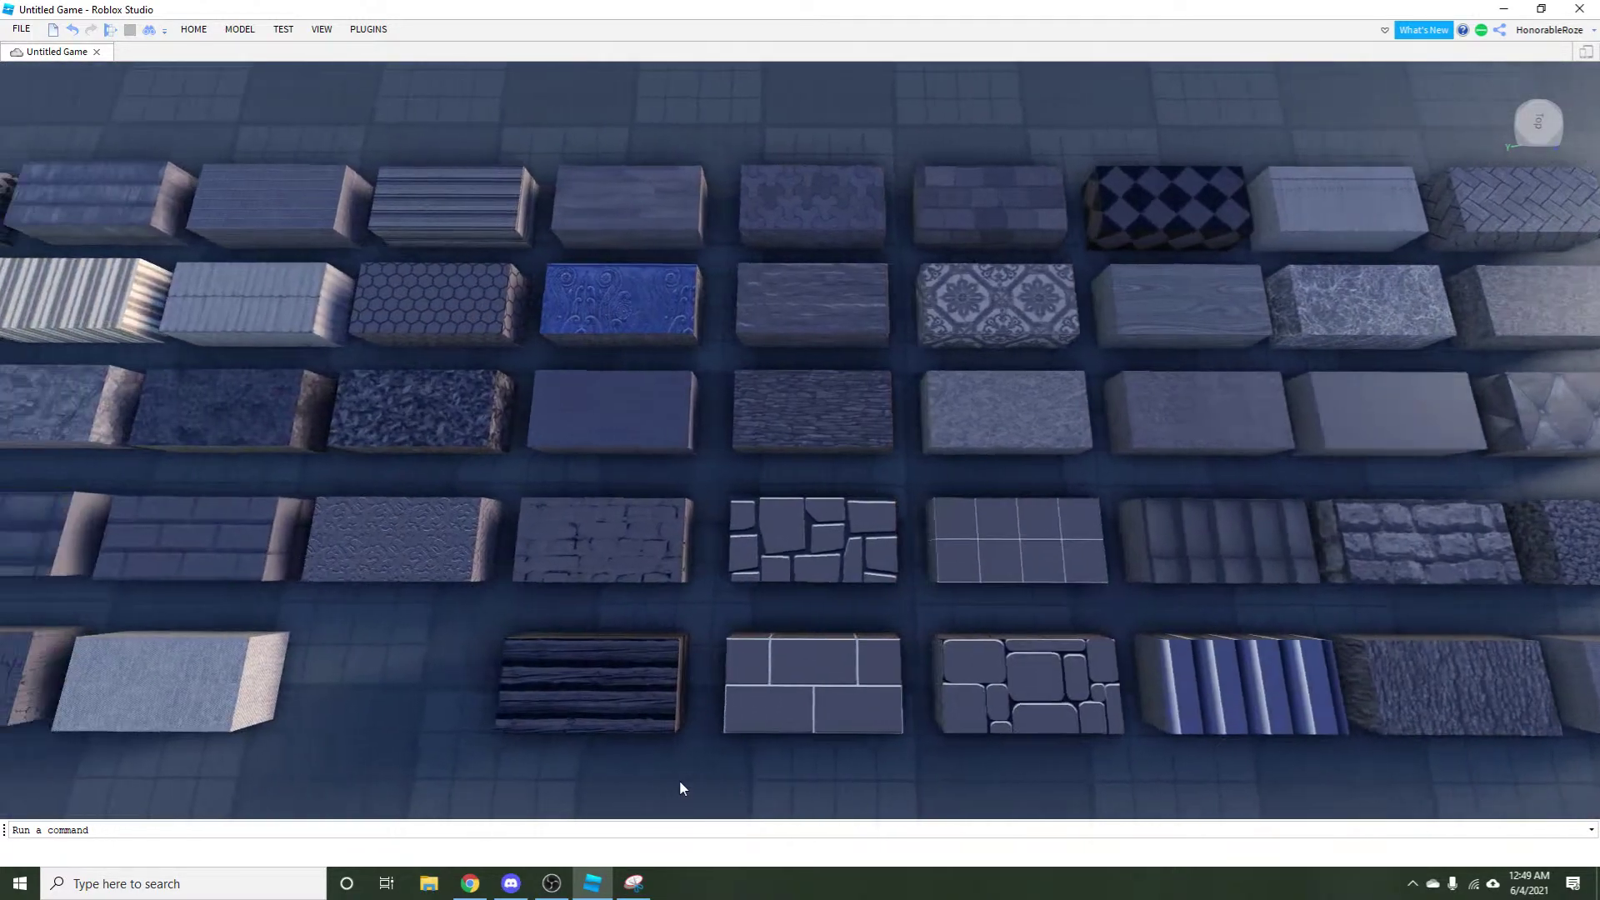
{"action": "key", "text": "a"}
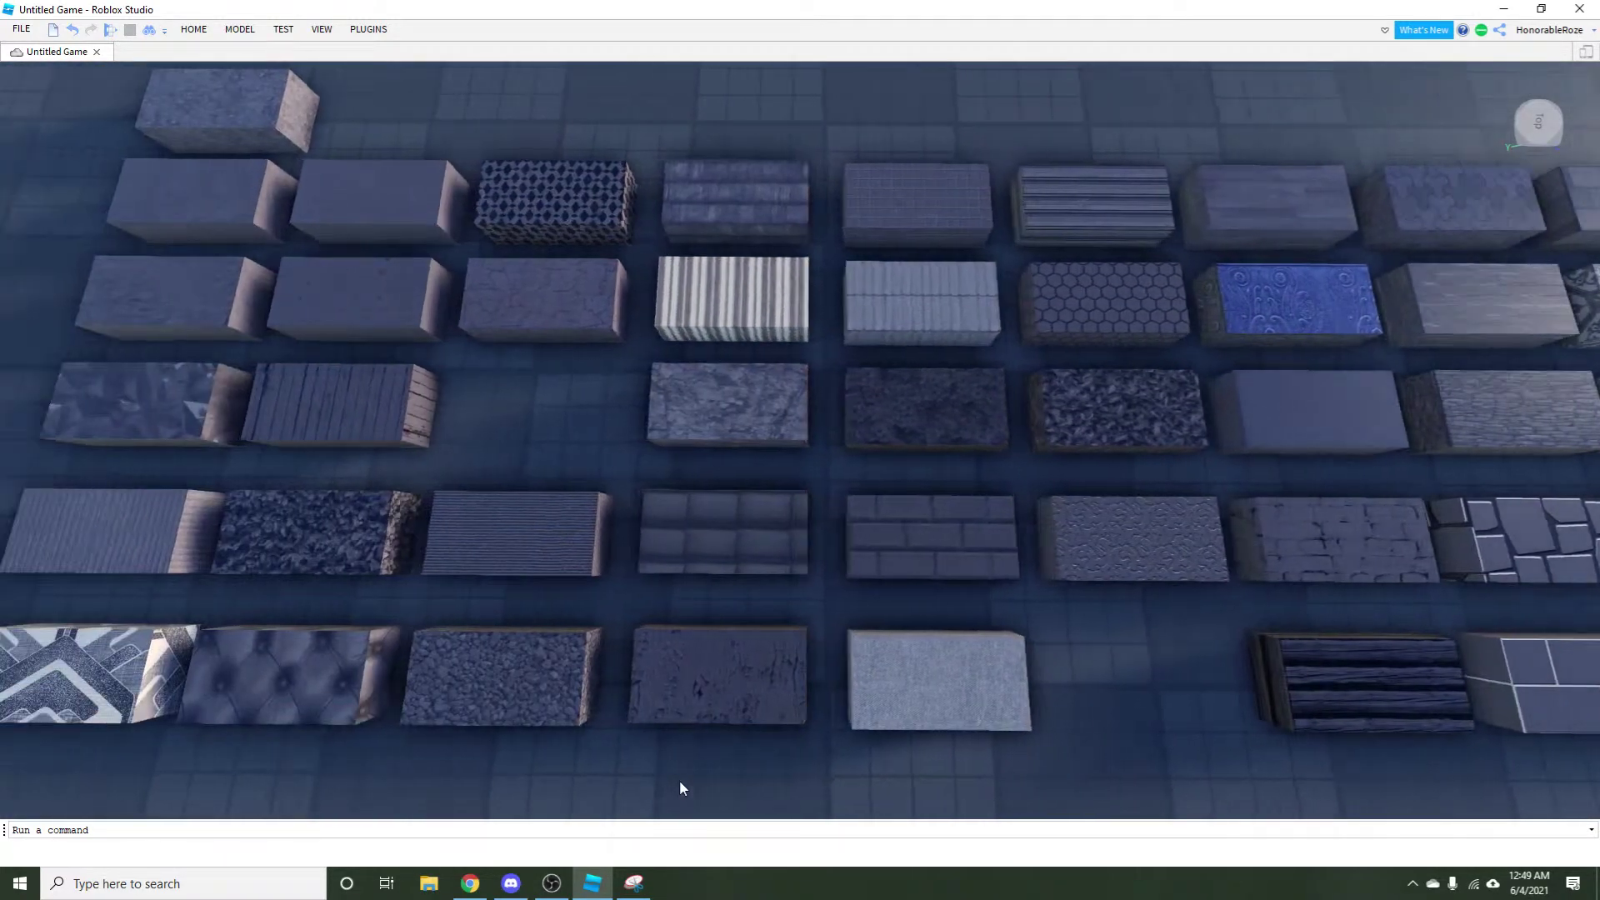
{"action": "key", "text": "w"}
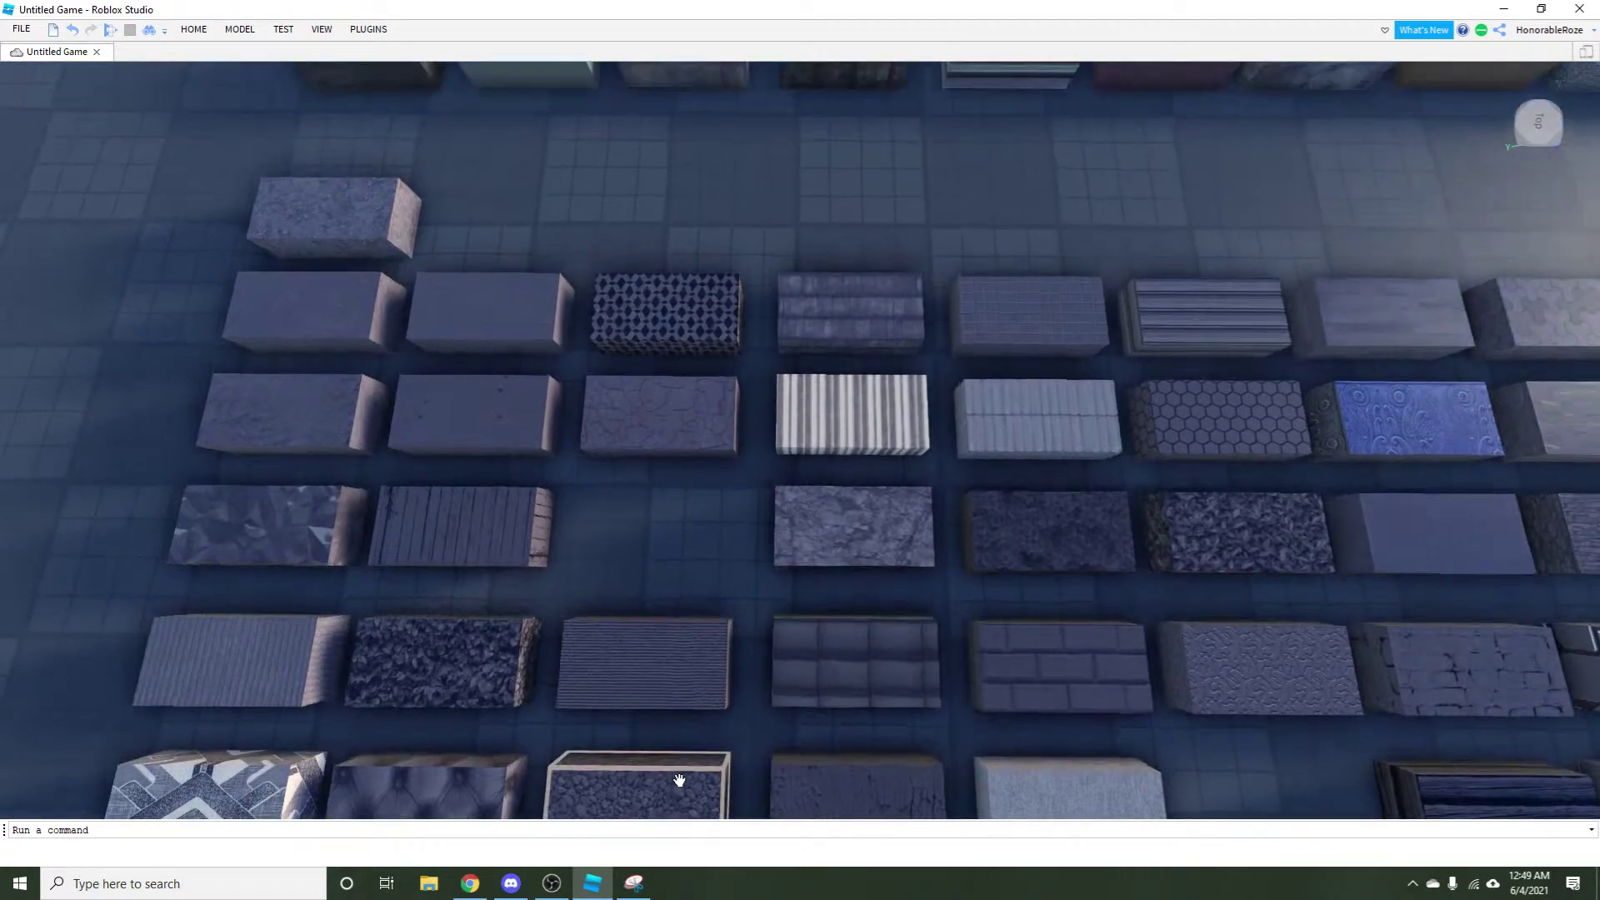
{"action": "key", "text": "w"}
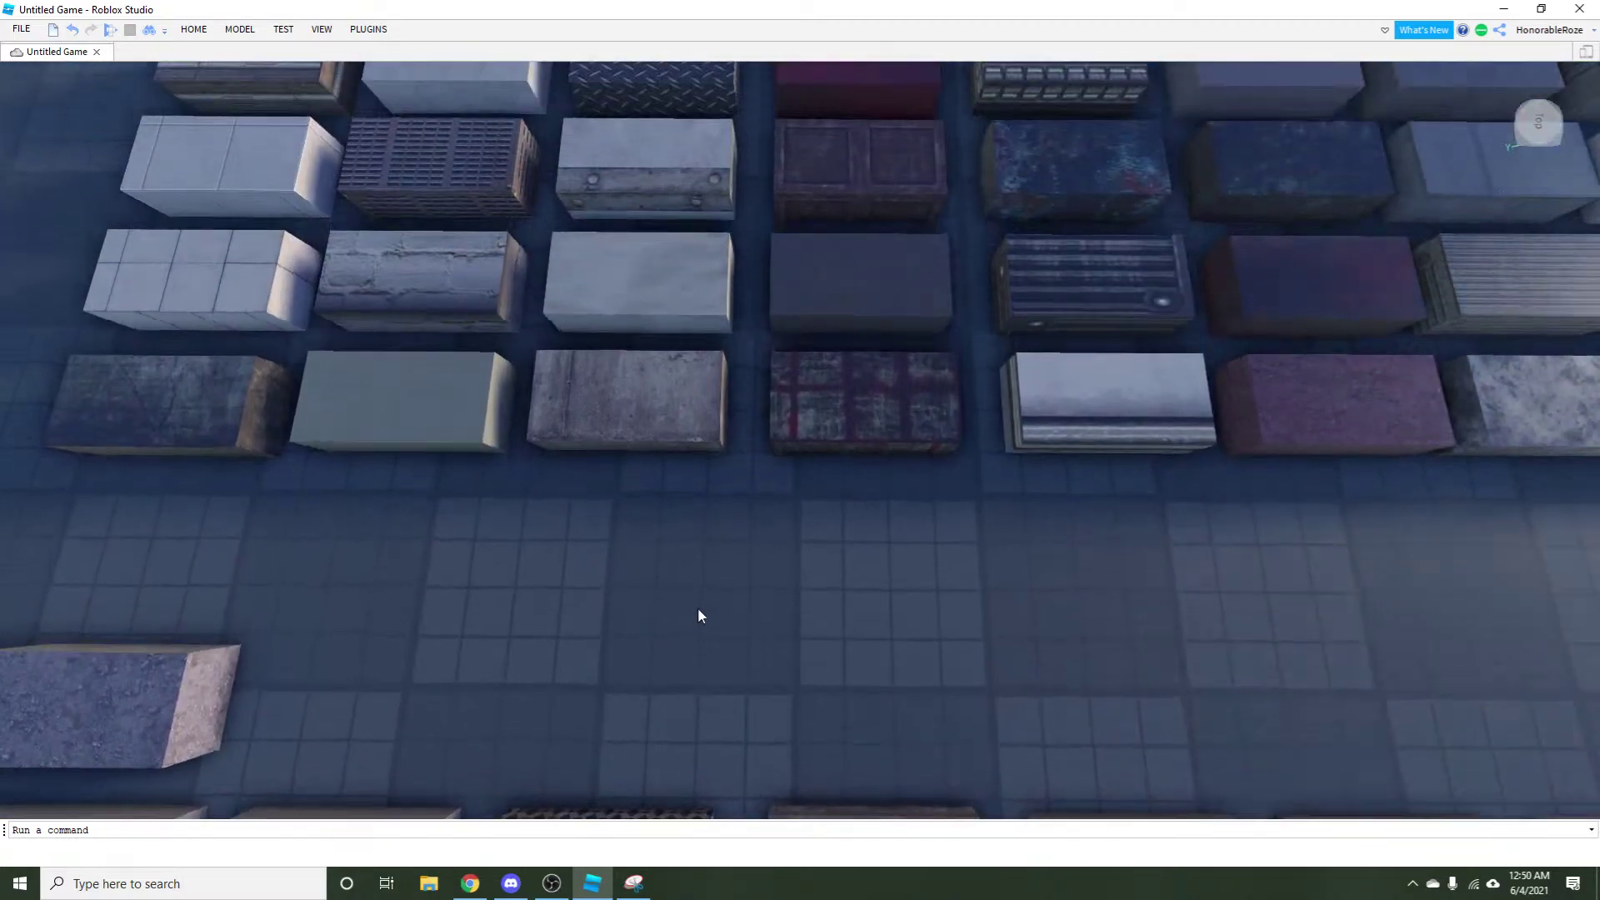
Fly the camera across the sample rows to the grey stone-tile block.
{"action": "key", "text": "d"}
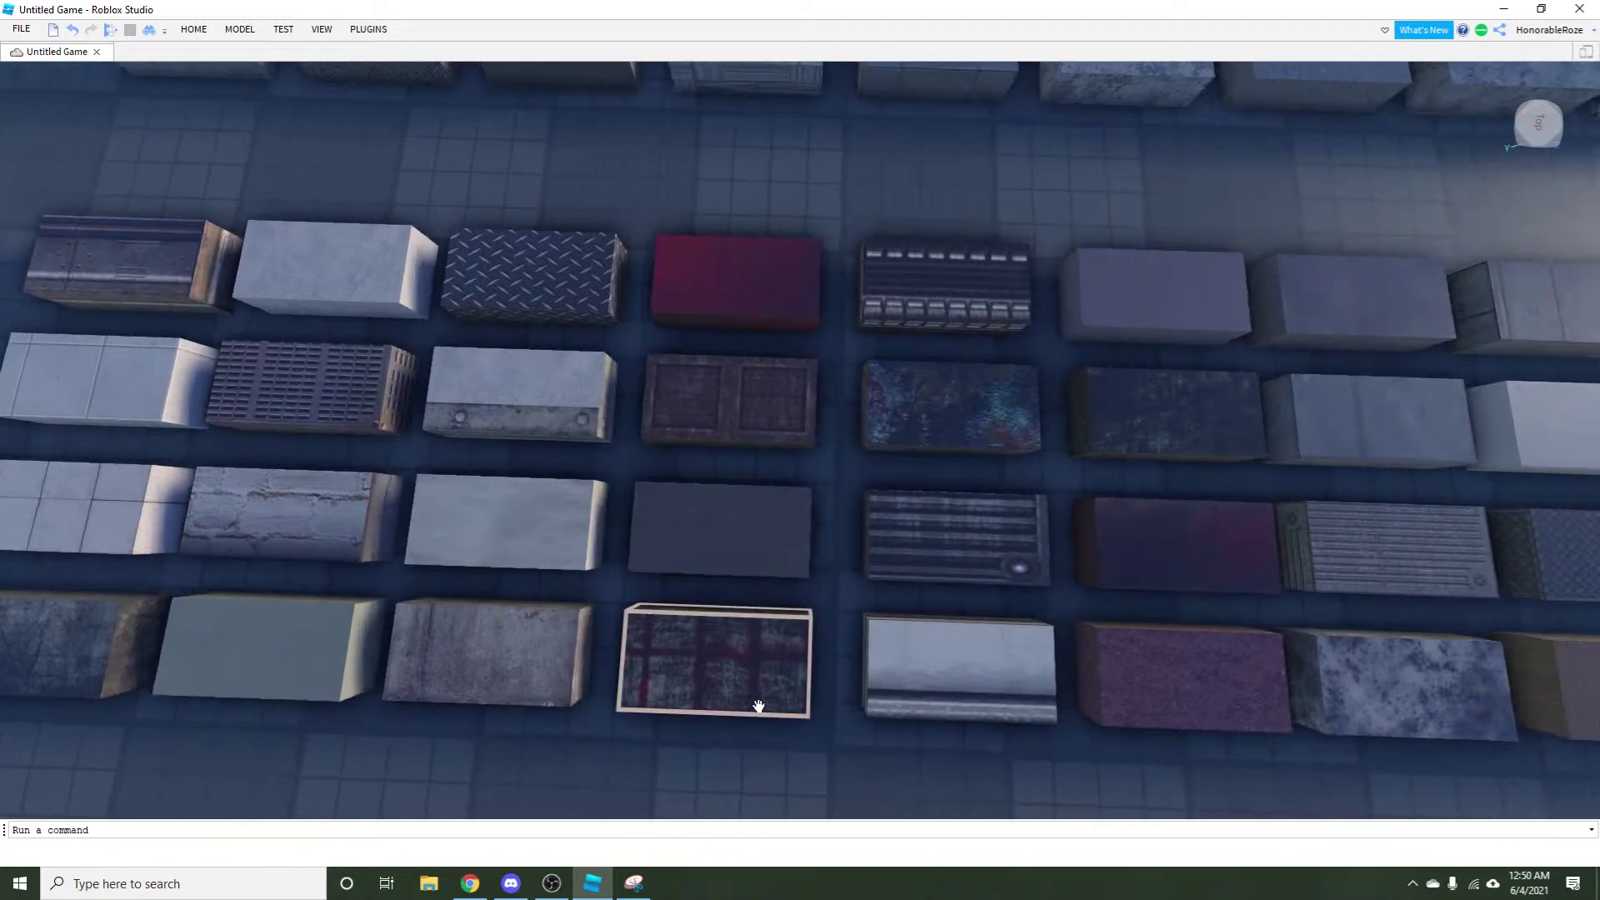
{"action": "key", "text": "d"}
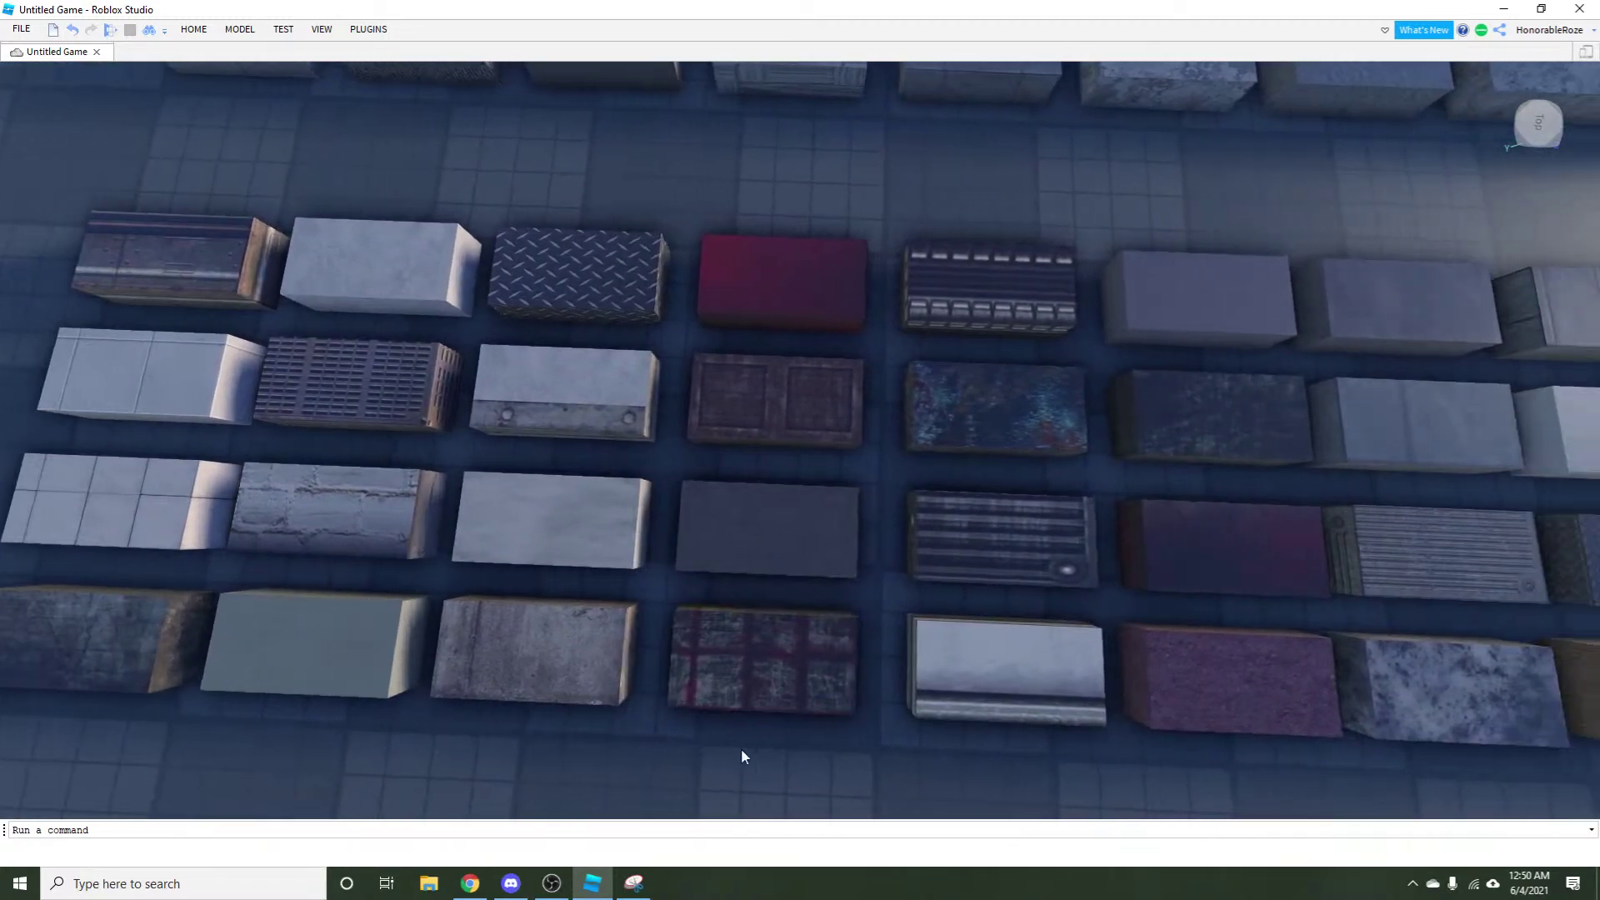
{"action": "key", "text": "d"}
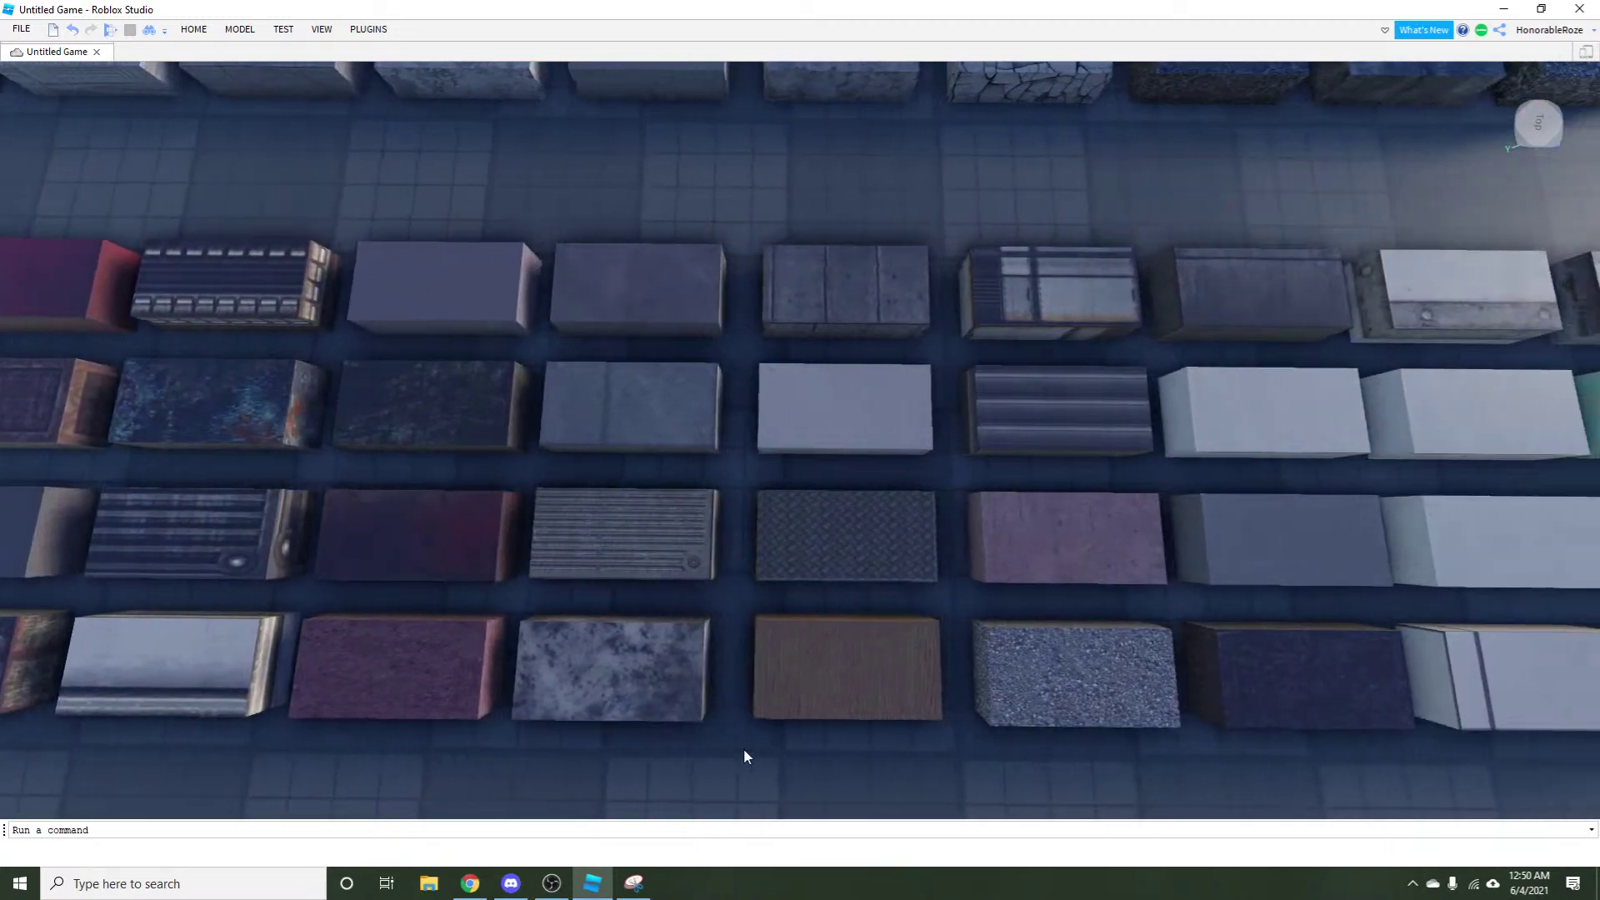
{"action": "key", "text": "d"}
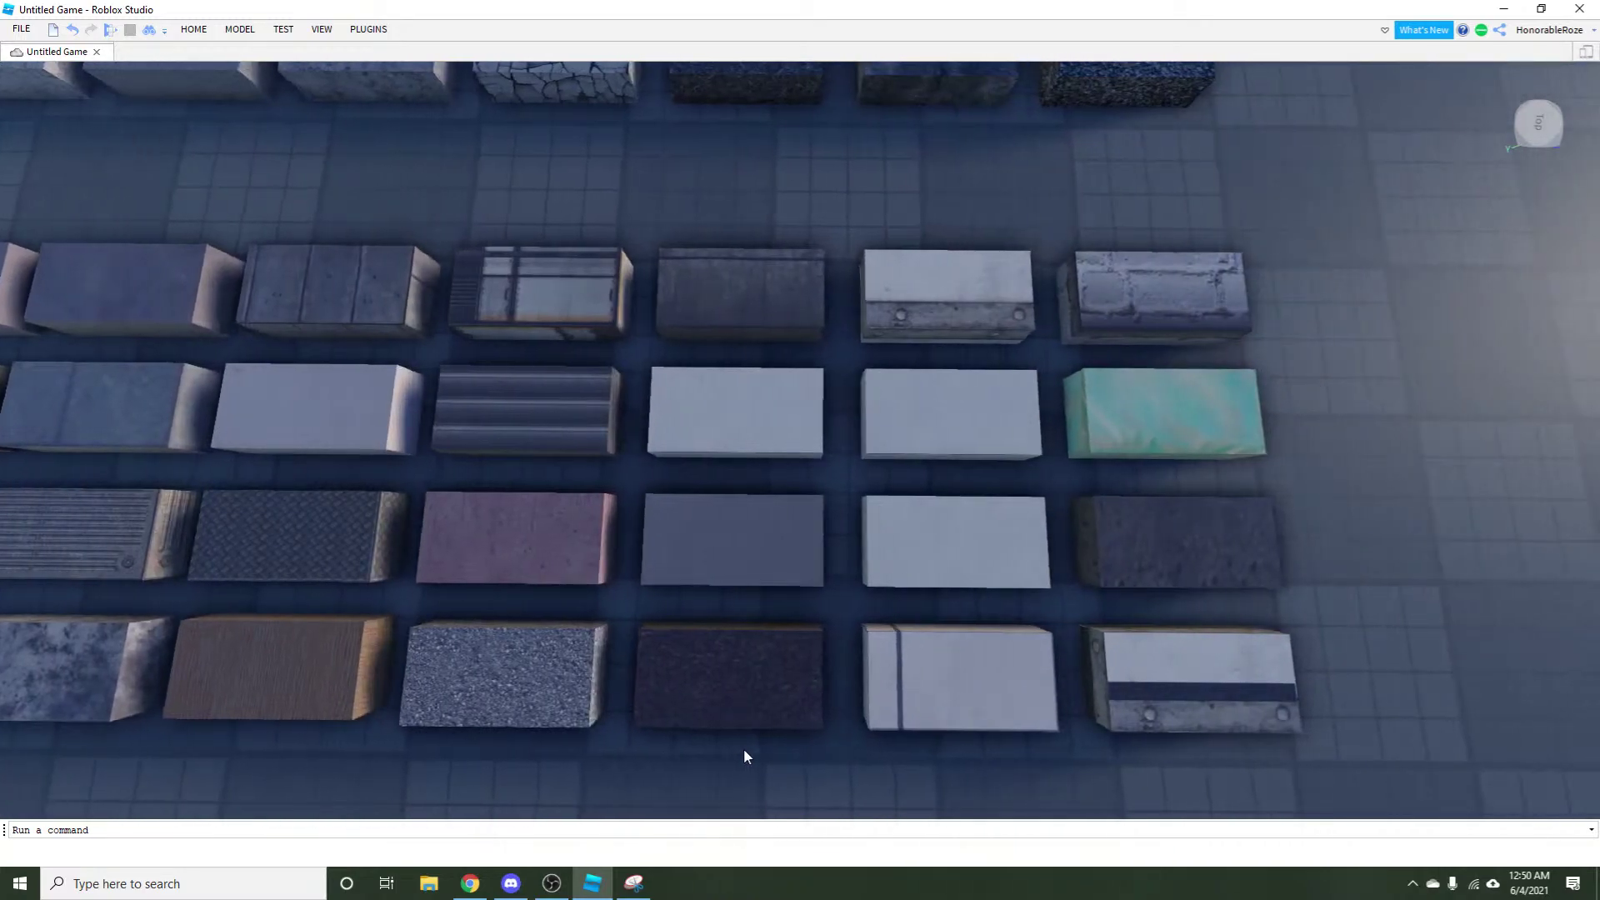
{"action": "key", "text": "w"}
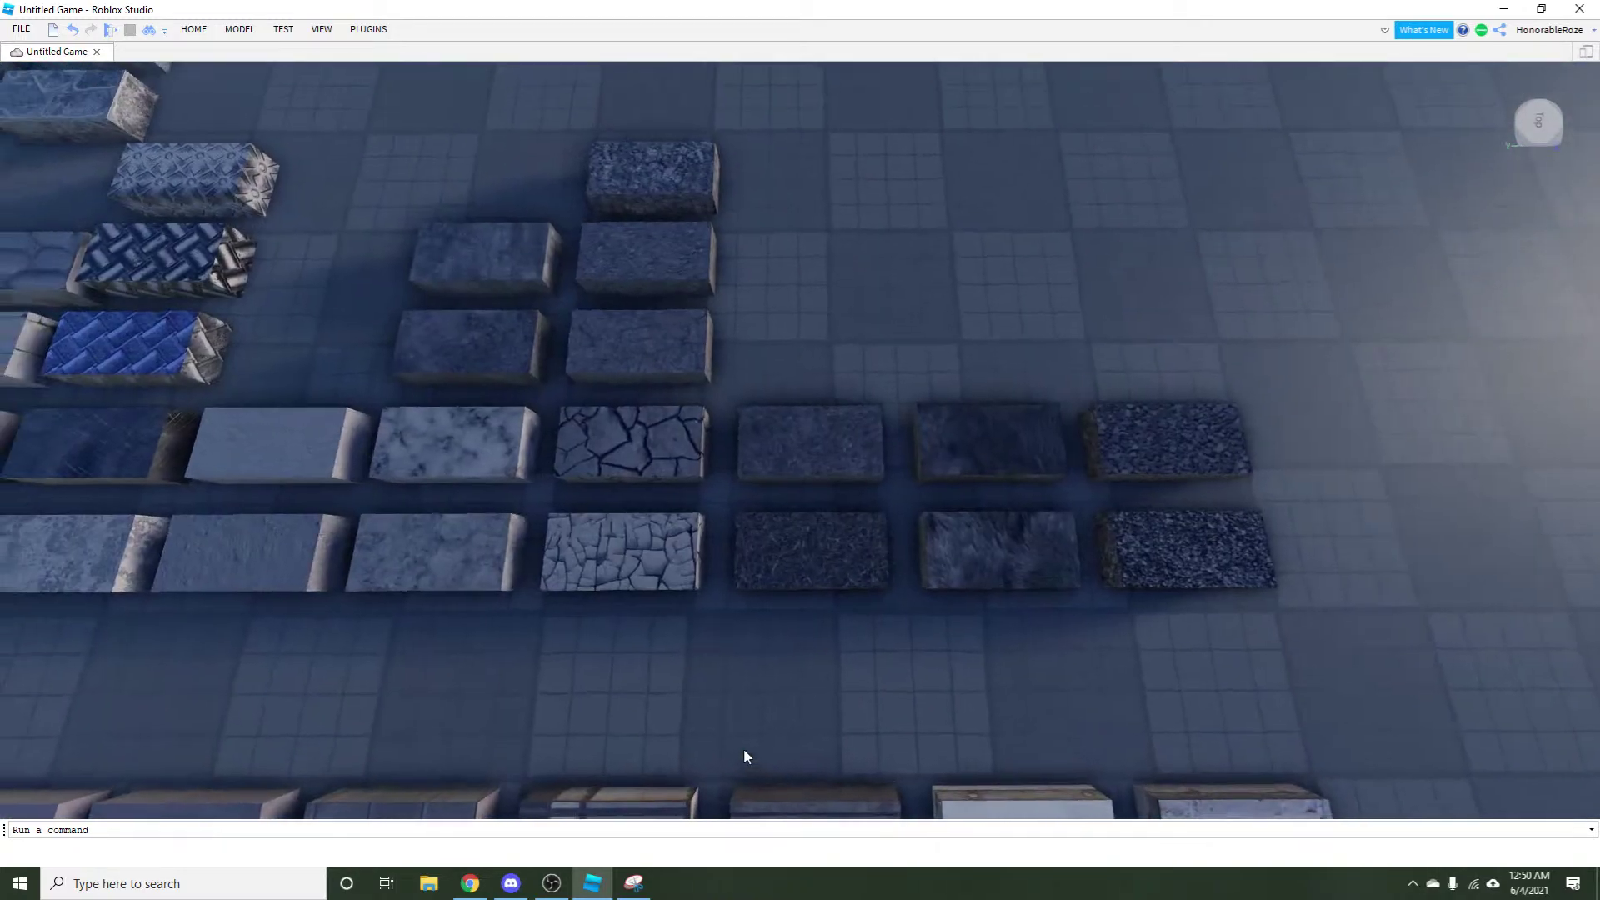
{"action": "key", "text": "w"}
{"action": "key", "text": "a"}
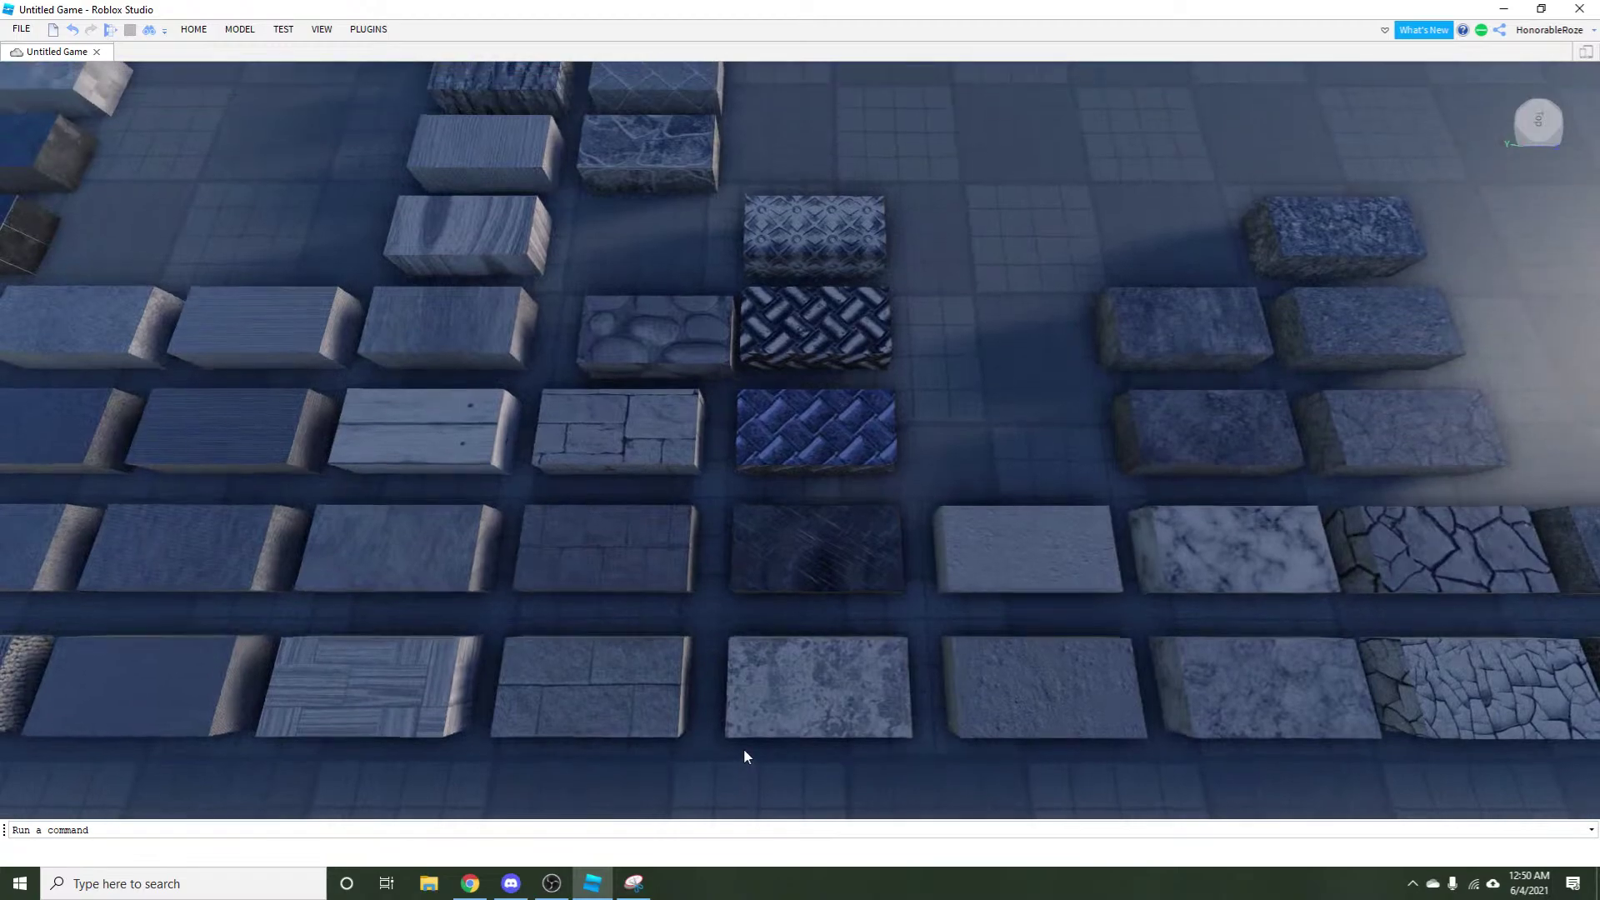
{"action": "key", "text": "w"}
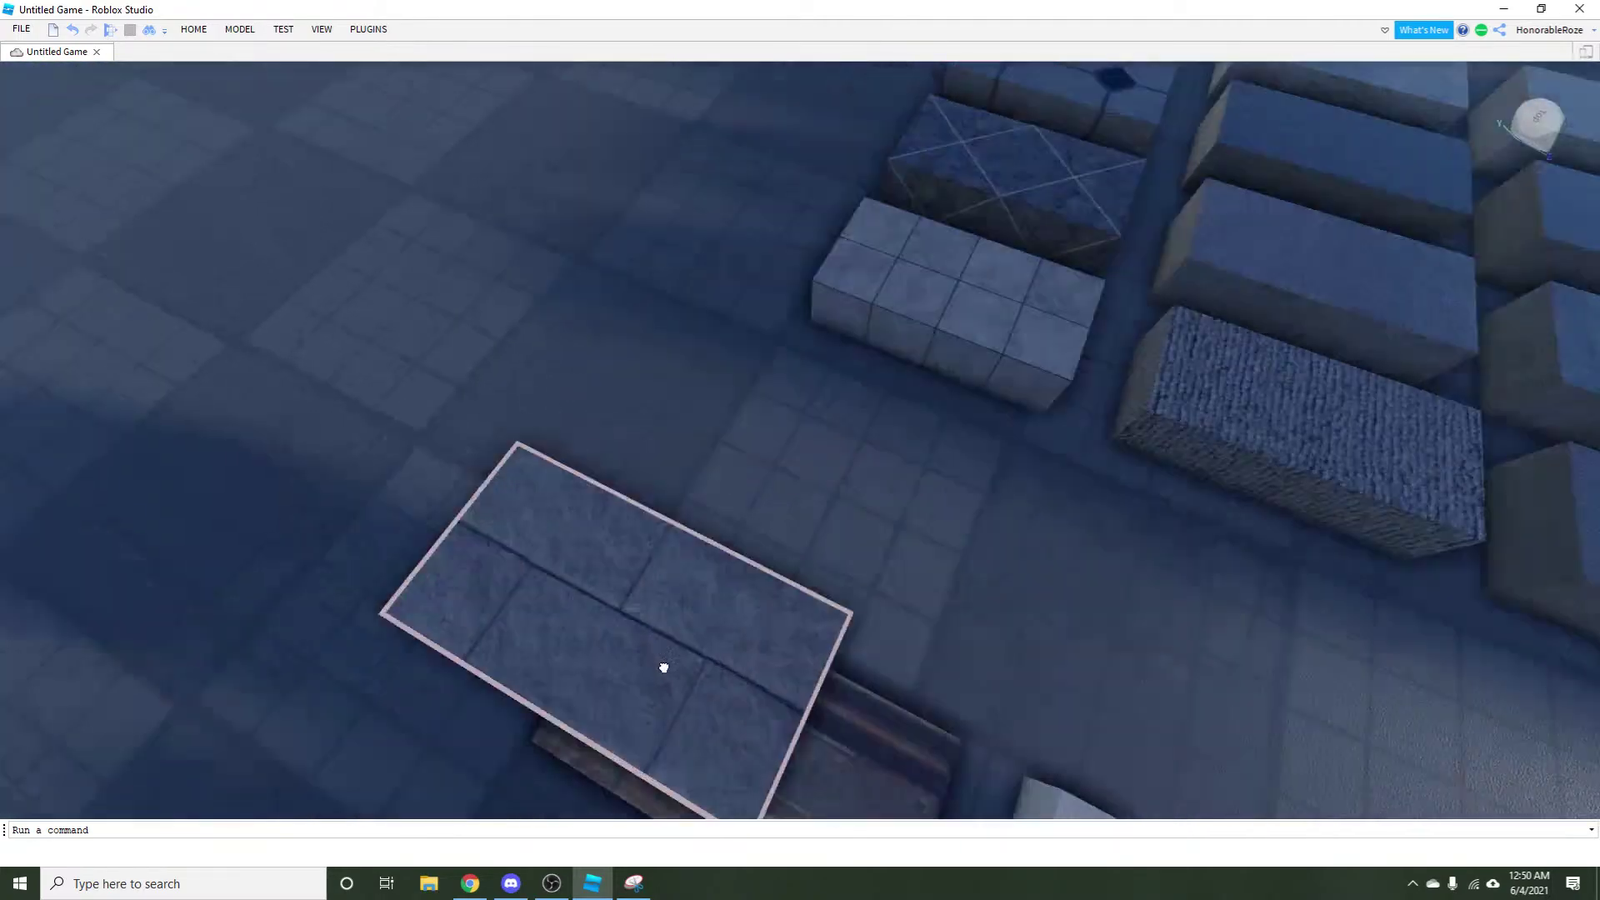
{"action": "key", "text": "s"}
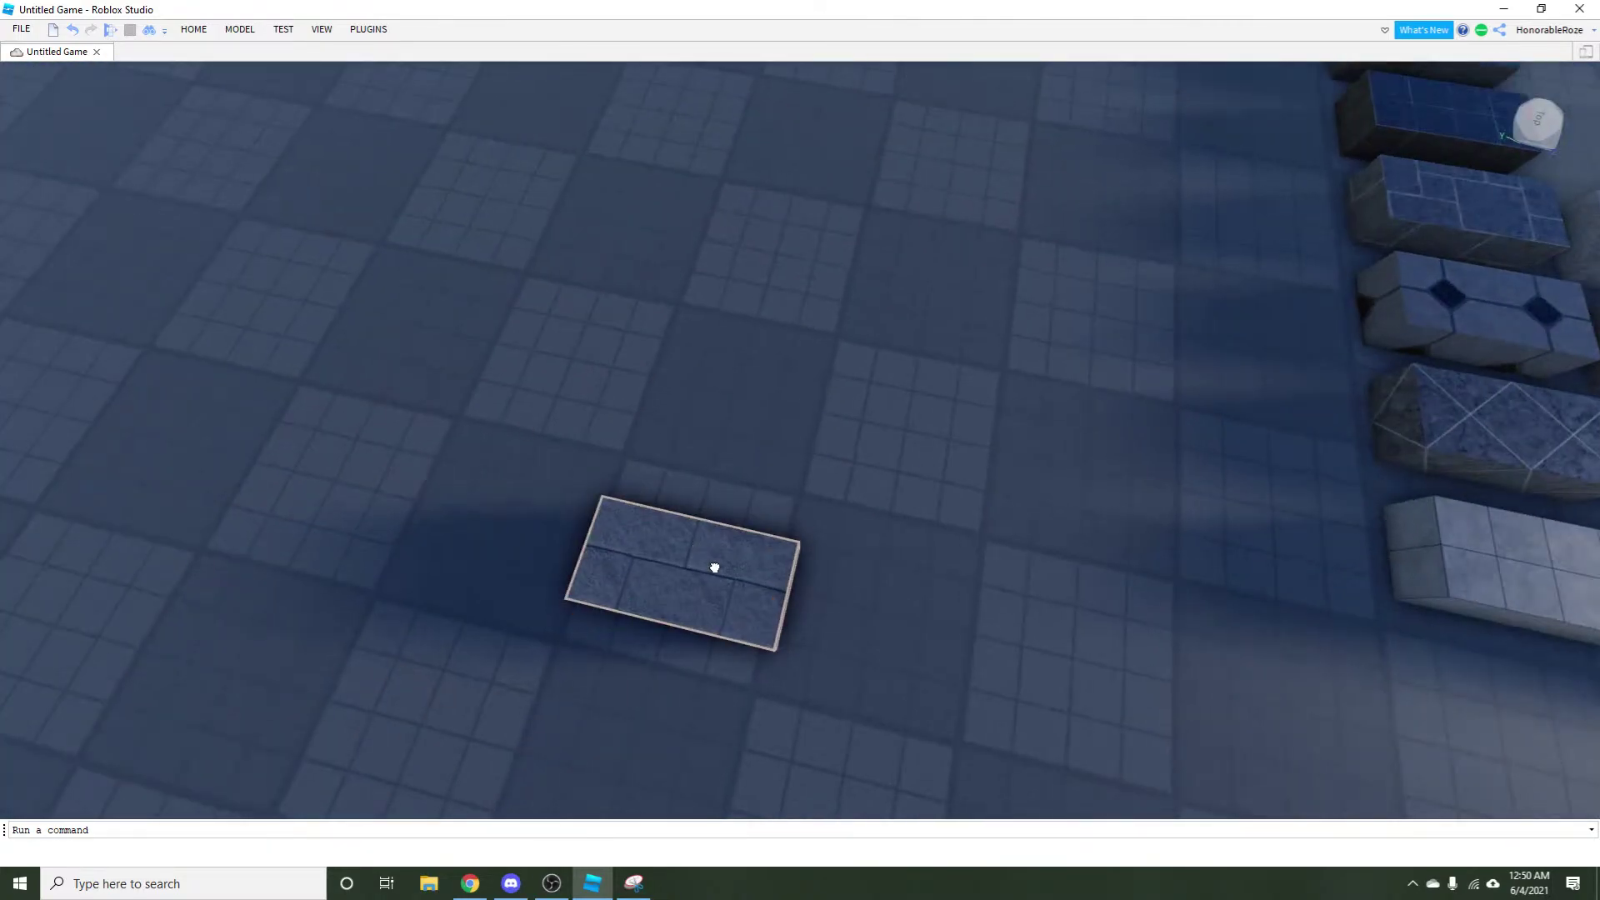
Stretch the stone block longer and wider into a broad slab with the Scale tool.
{"action": "left_click", "coordinate": [240, 29]}
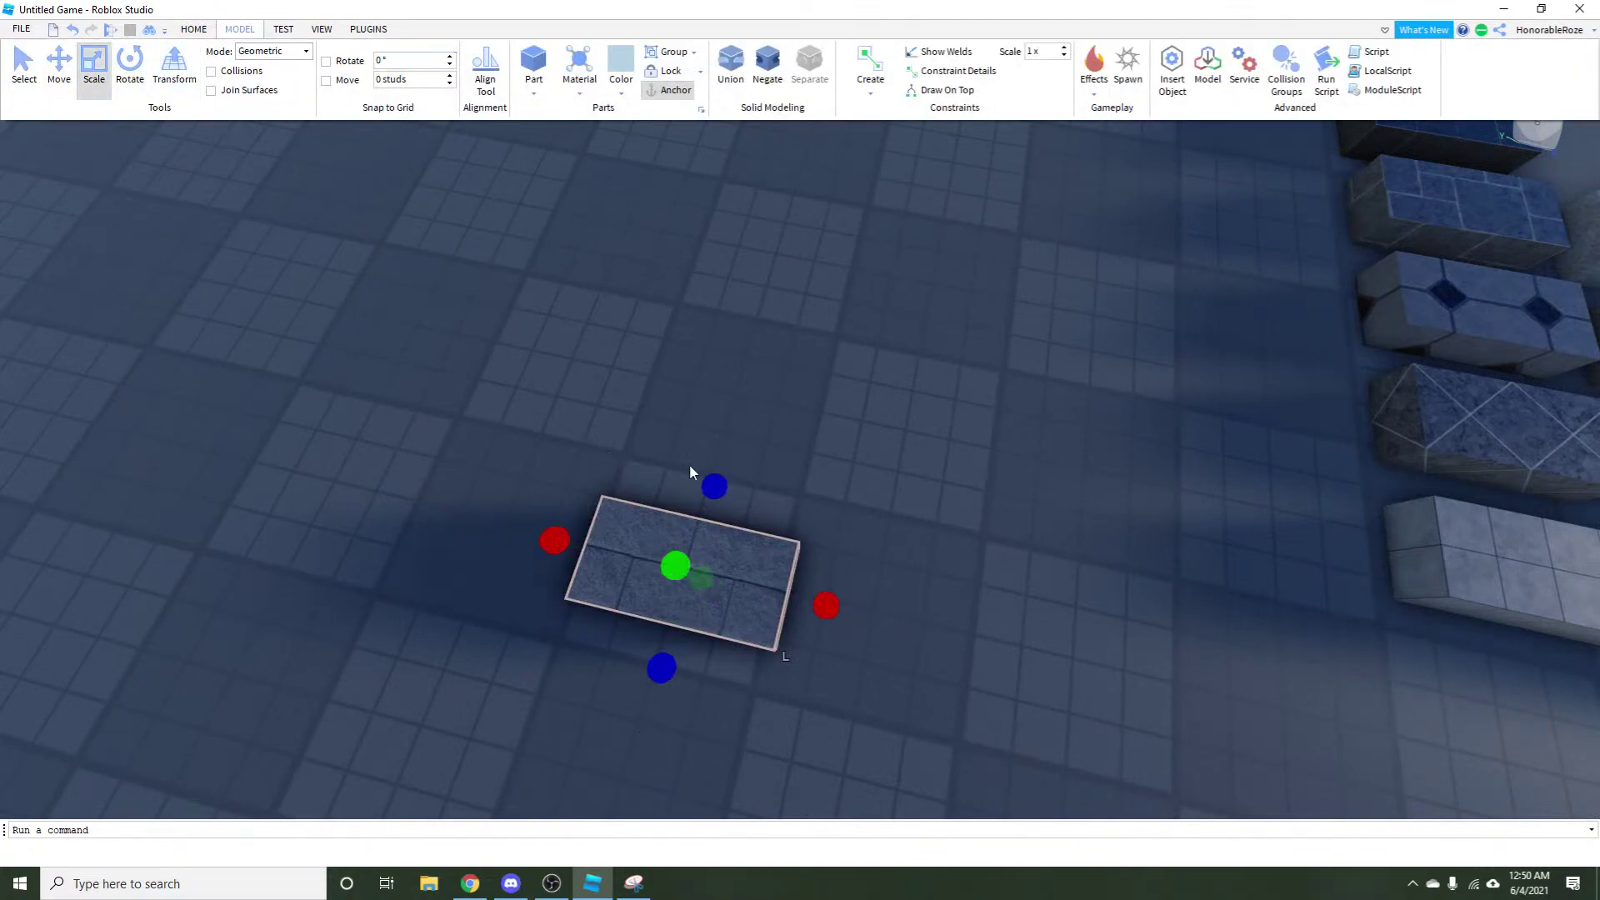
{"action": "left_click_drag", "start_coordinate": [713, 486], "coordinate": [804, 137]}
{"action": "left_click_drag", "start_coordinate": [637, 348], "coordinate": [419, 229]}
{"action": "key", "text": "a"}
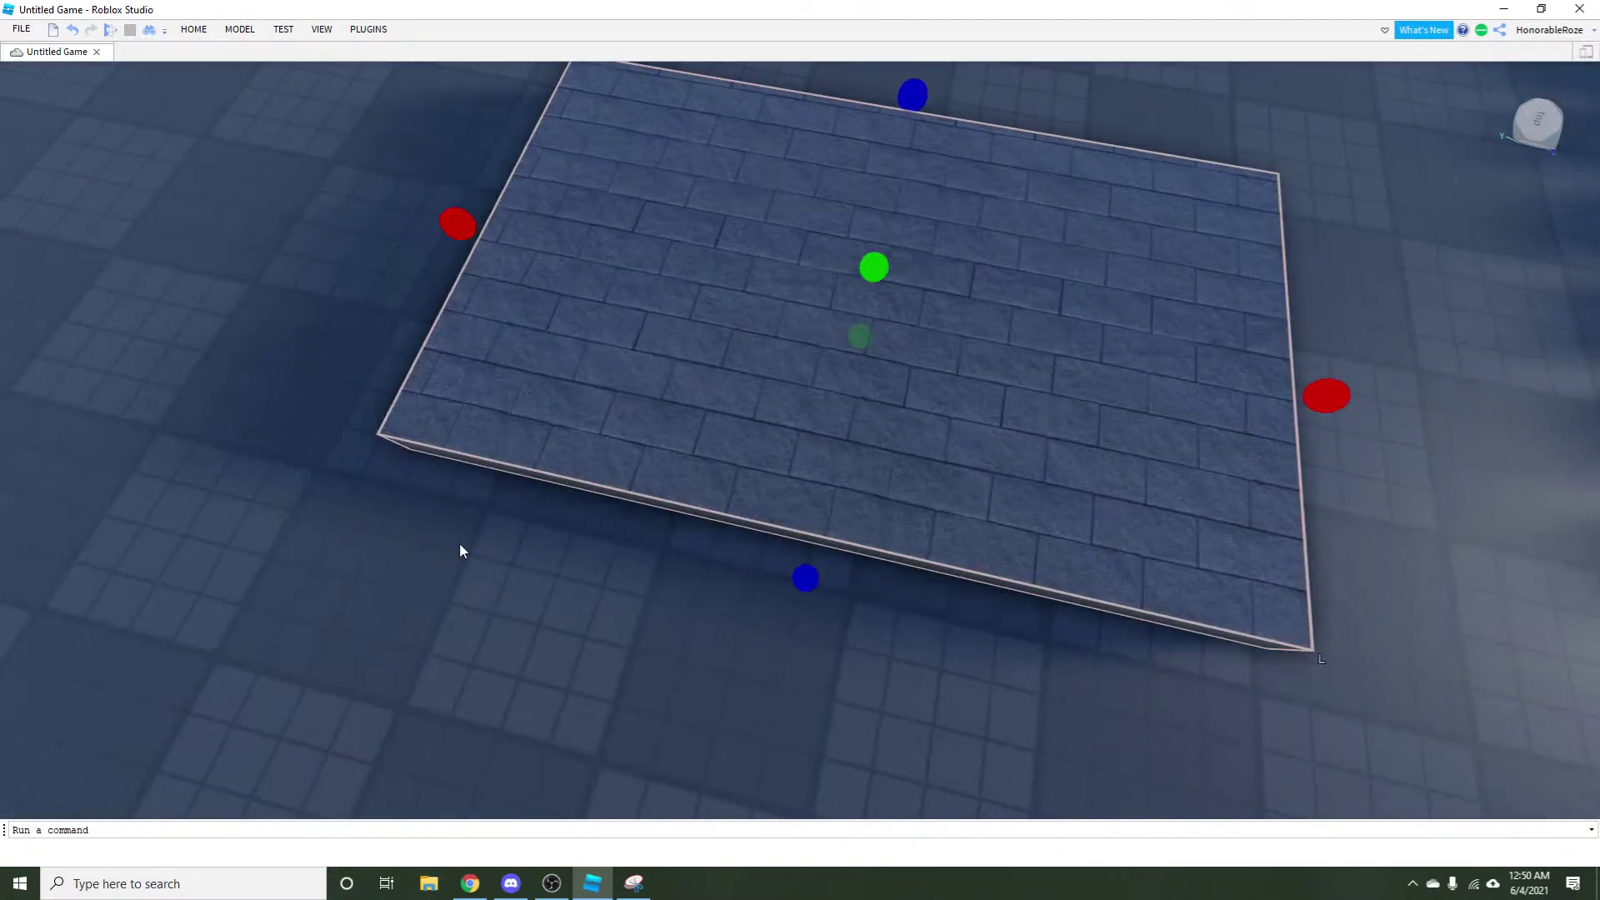
{"action": "left_click", "coordinate": [458, 543]}
{"action": "key", "text": "w"}
{"action": "key", "text": "s"}
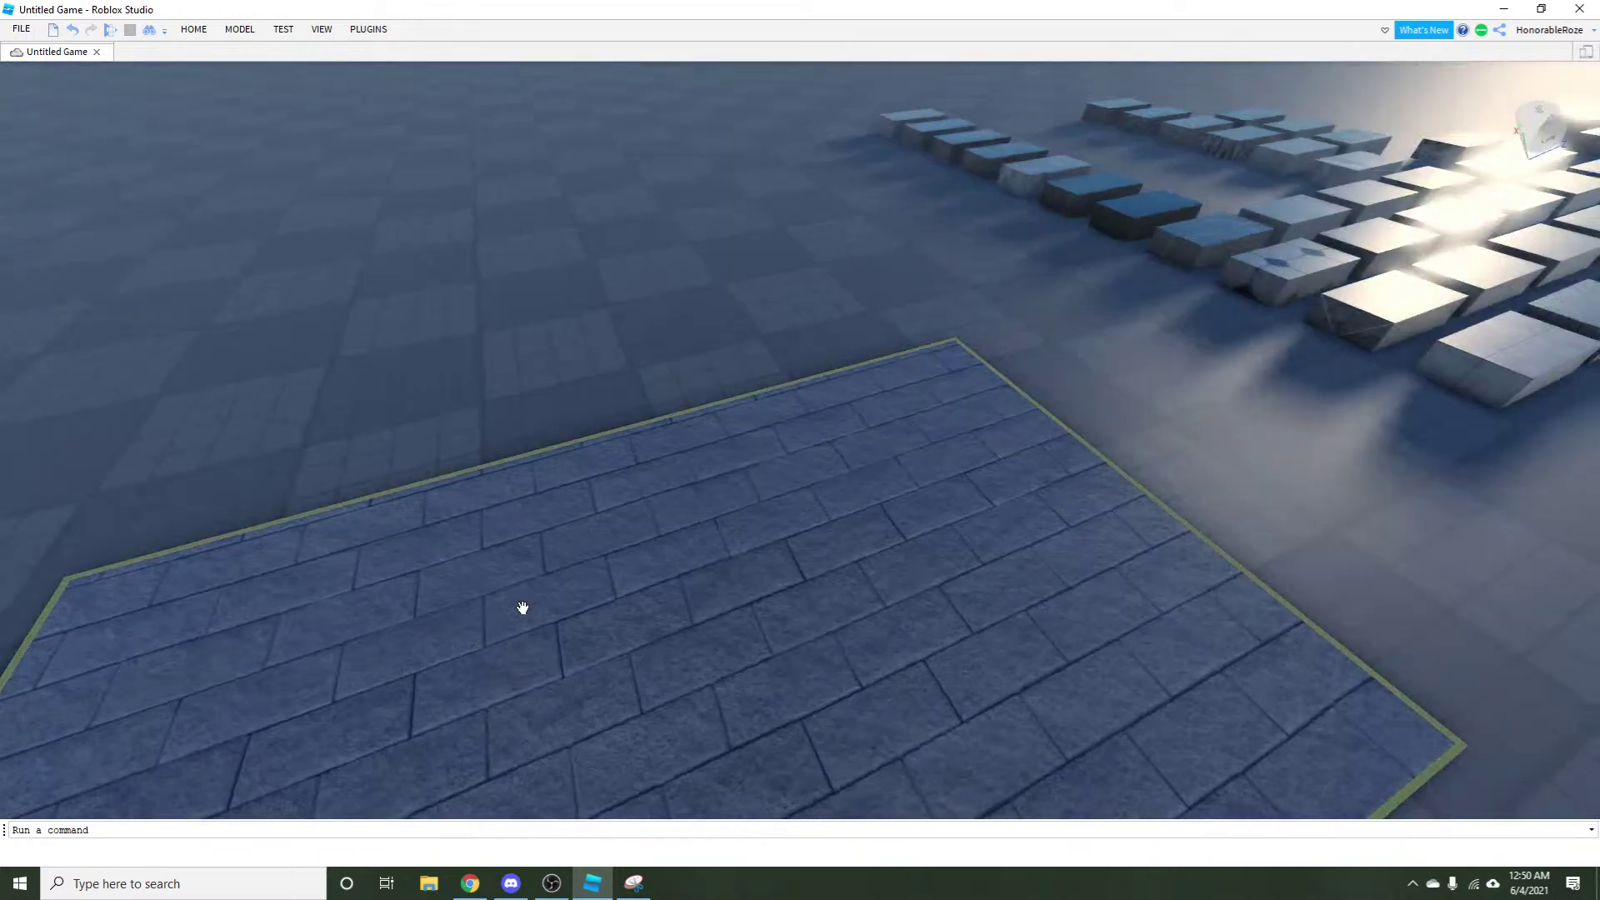
Move a sample block onto the baseplate and enlarge it left and backward into a slab.
{"action": "key", "text": "a"}
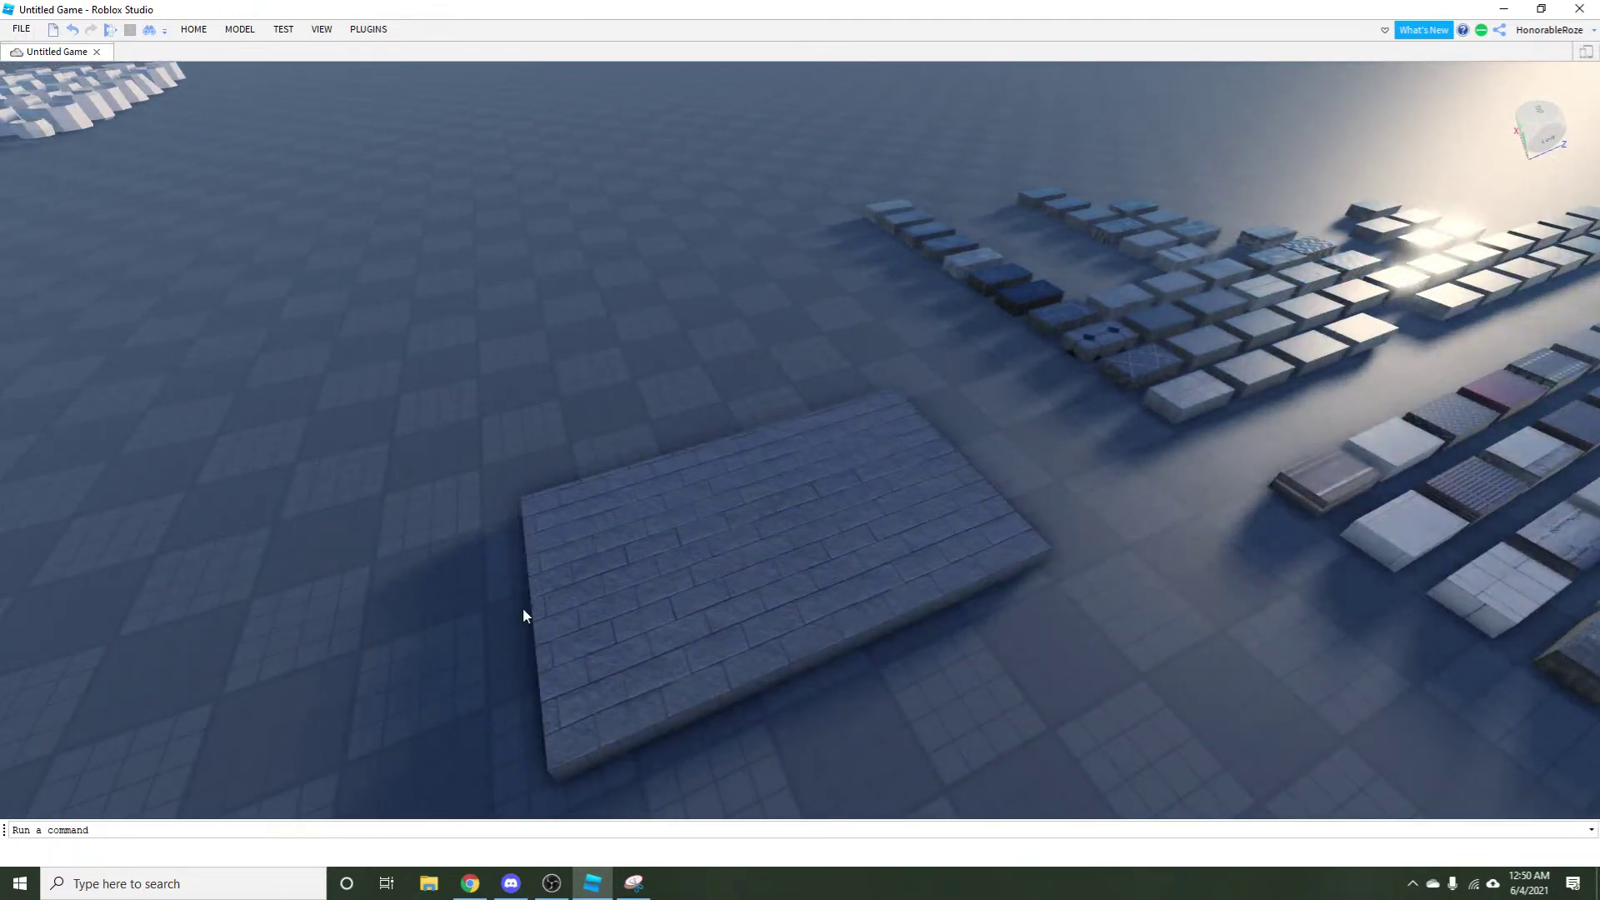
{"action": "key", "text": "d"}
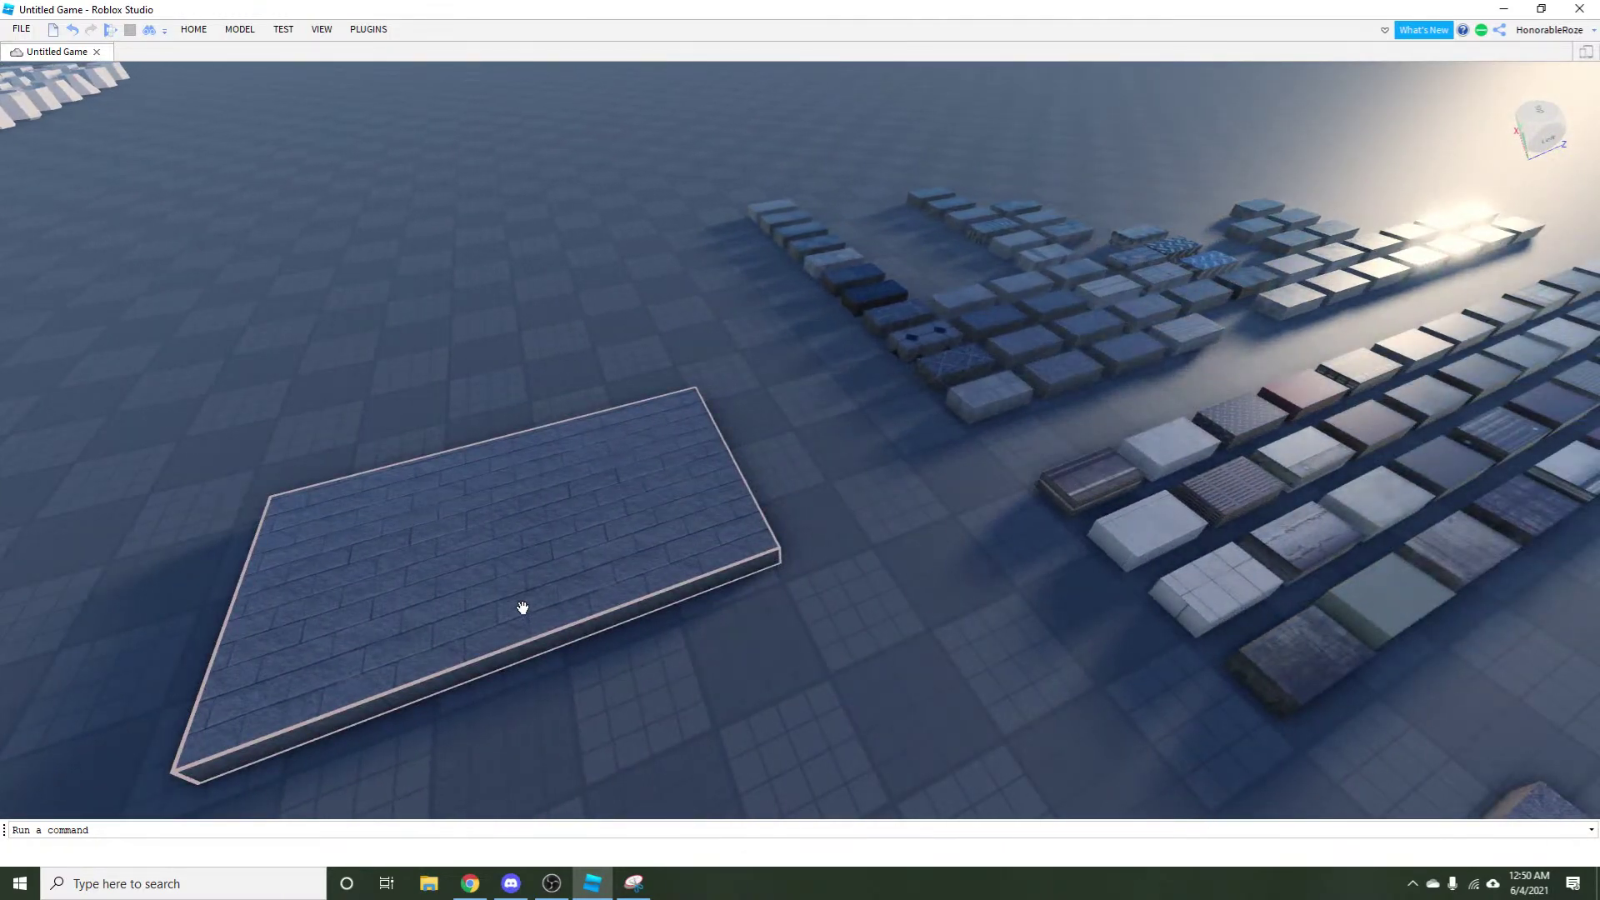
{"action": "key", "text": "w"}
{"action": "key", "text": "w"}
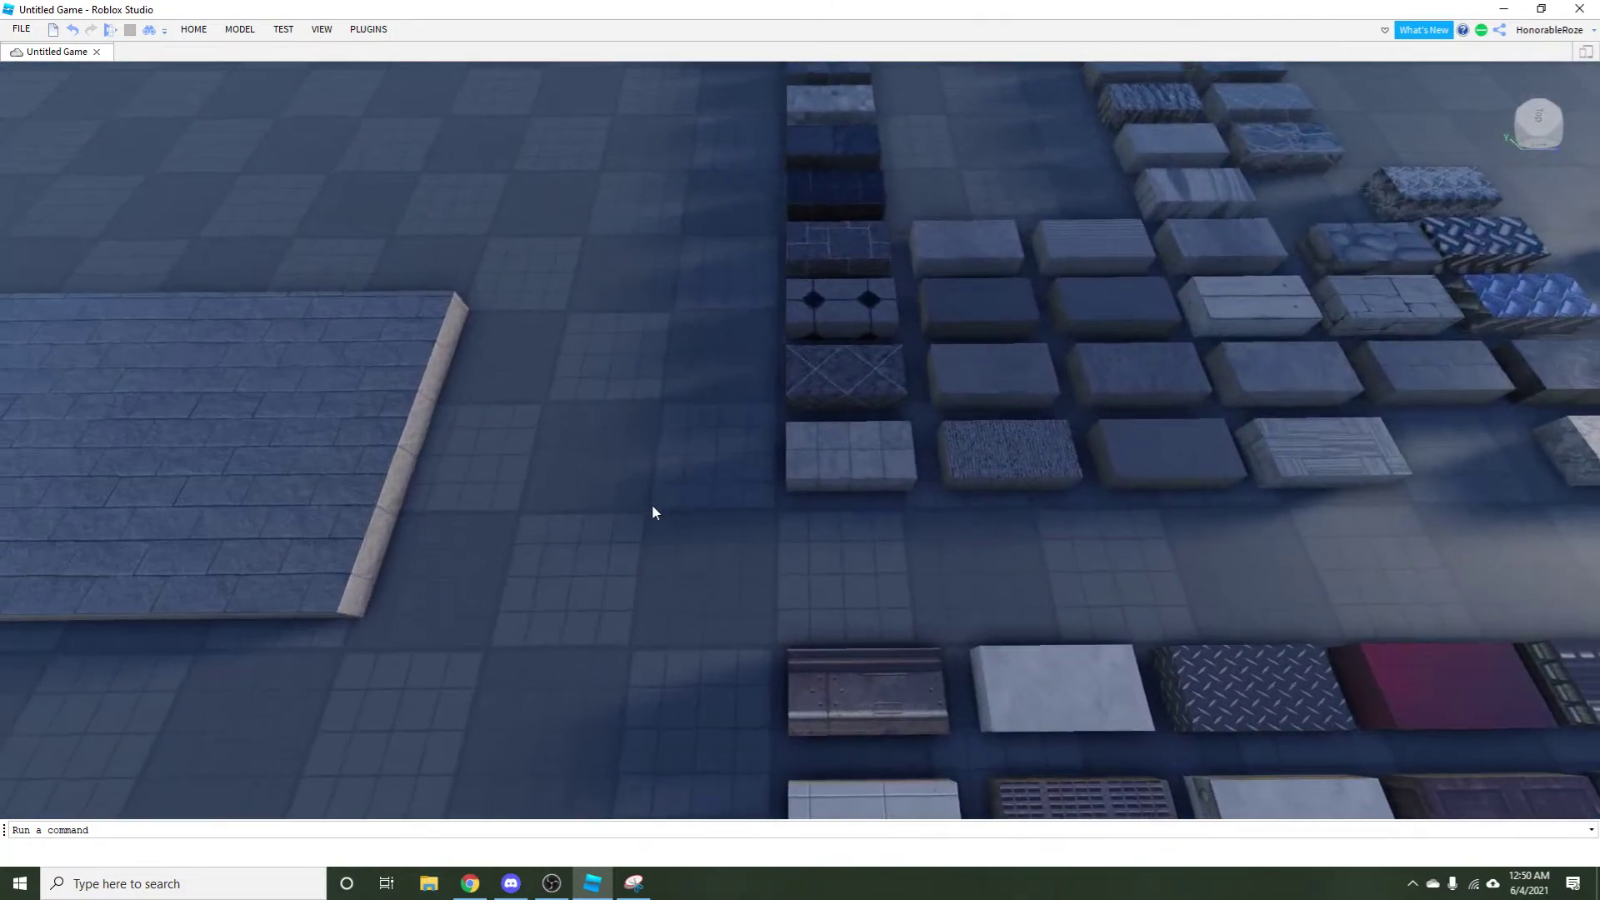
{"action": "key", "text": "w"}
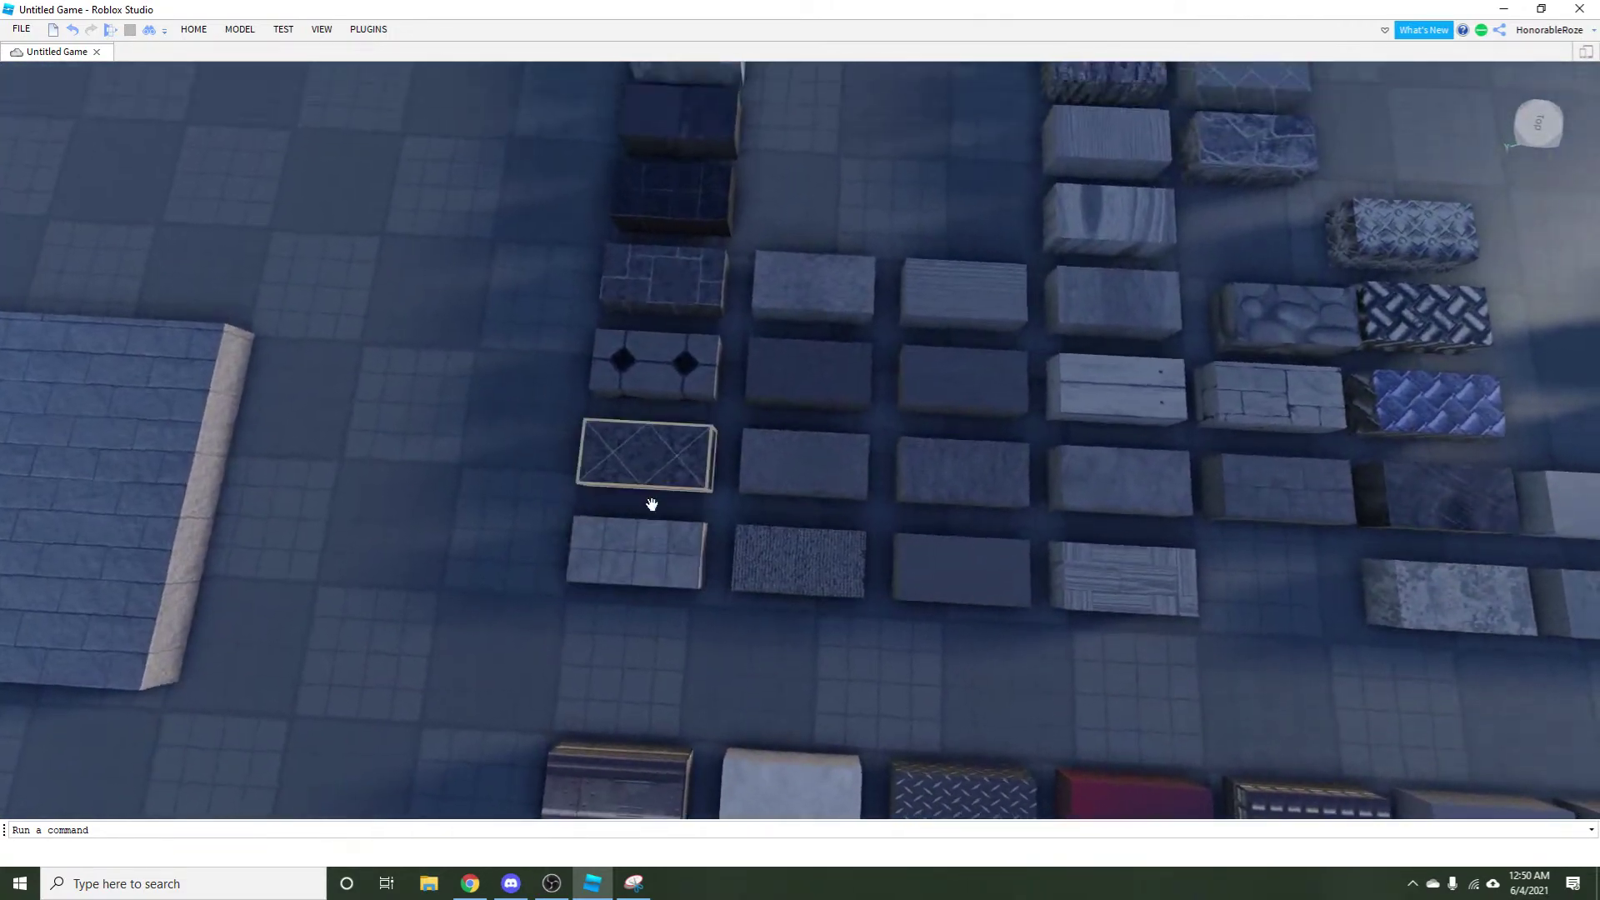
{"action": "key", "text": "w"}
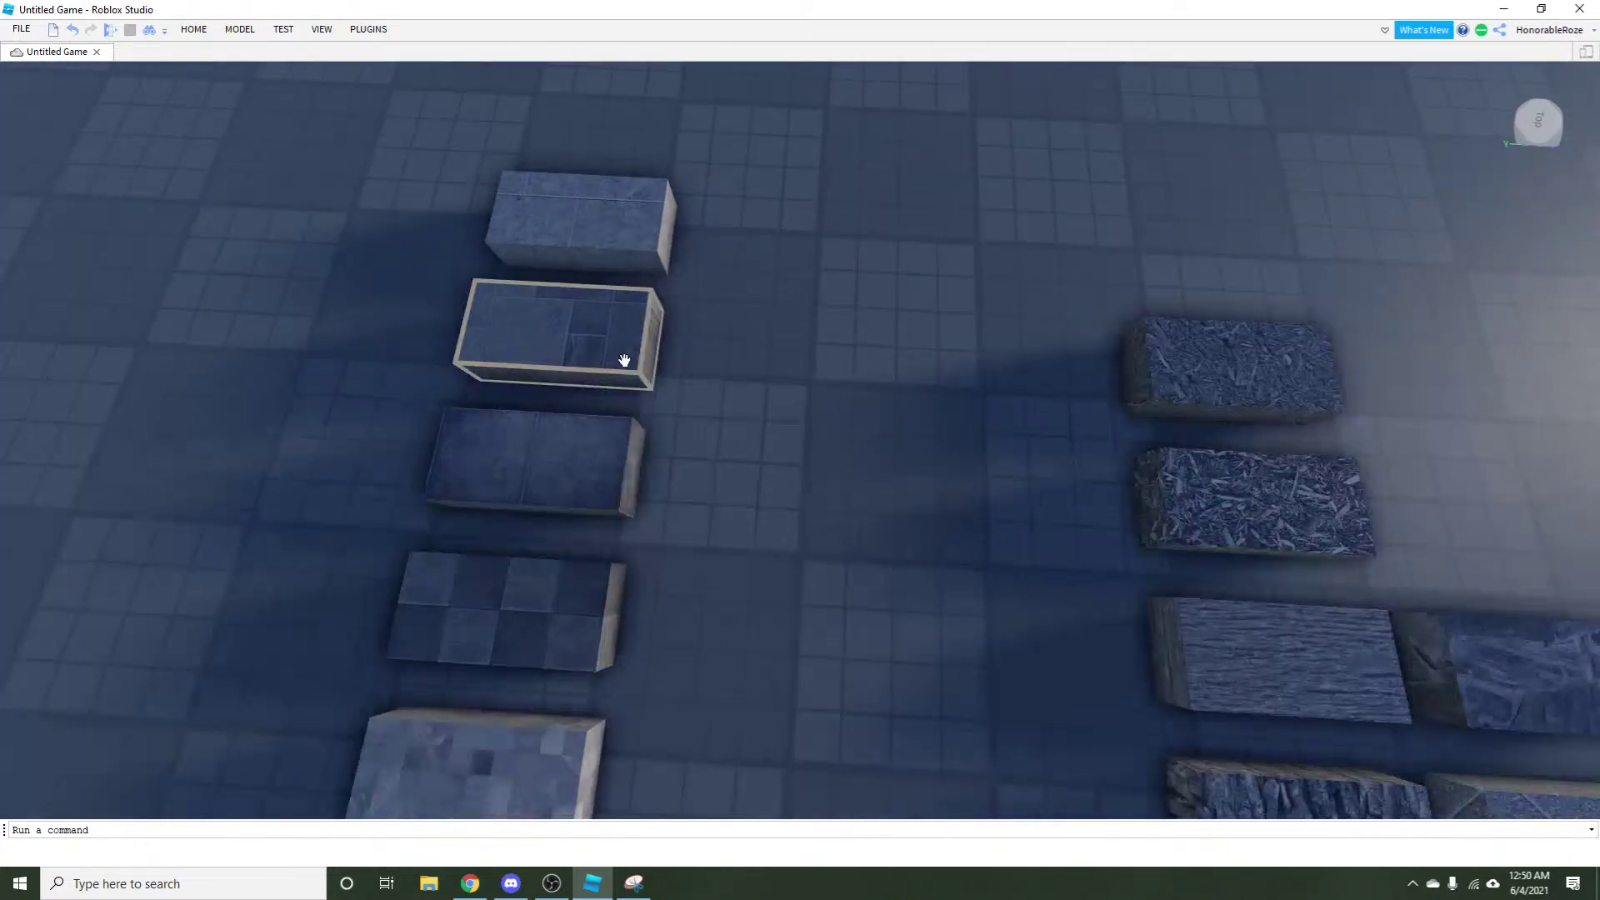
{"action": "key", "text": "s"}
{"action": "left_click_drag", "start_coordinate": [624, 360], "coordinate": [714, 627]}
{"action": "left_click_drag", "start_coordinate": [614, 628], "coordinate": [339, 703]}
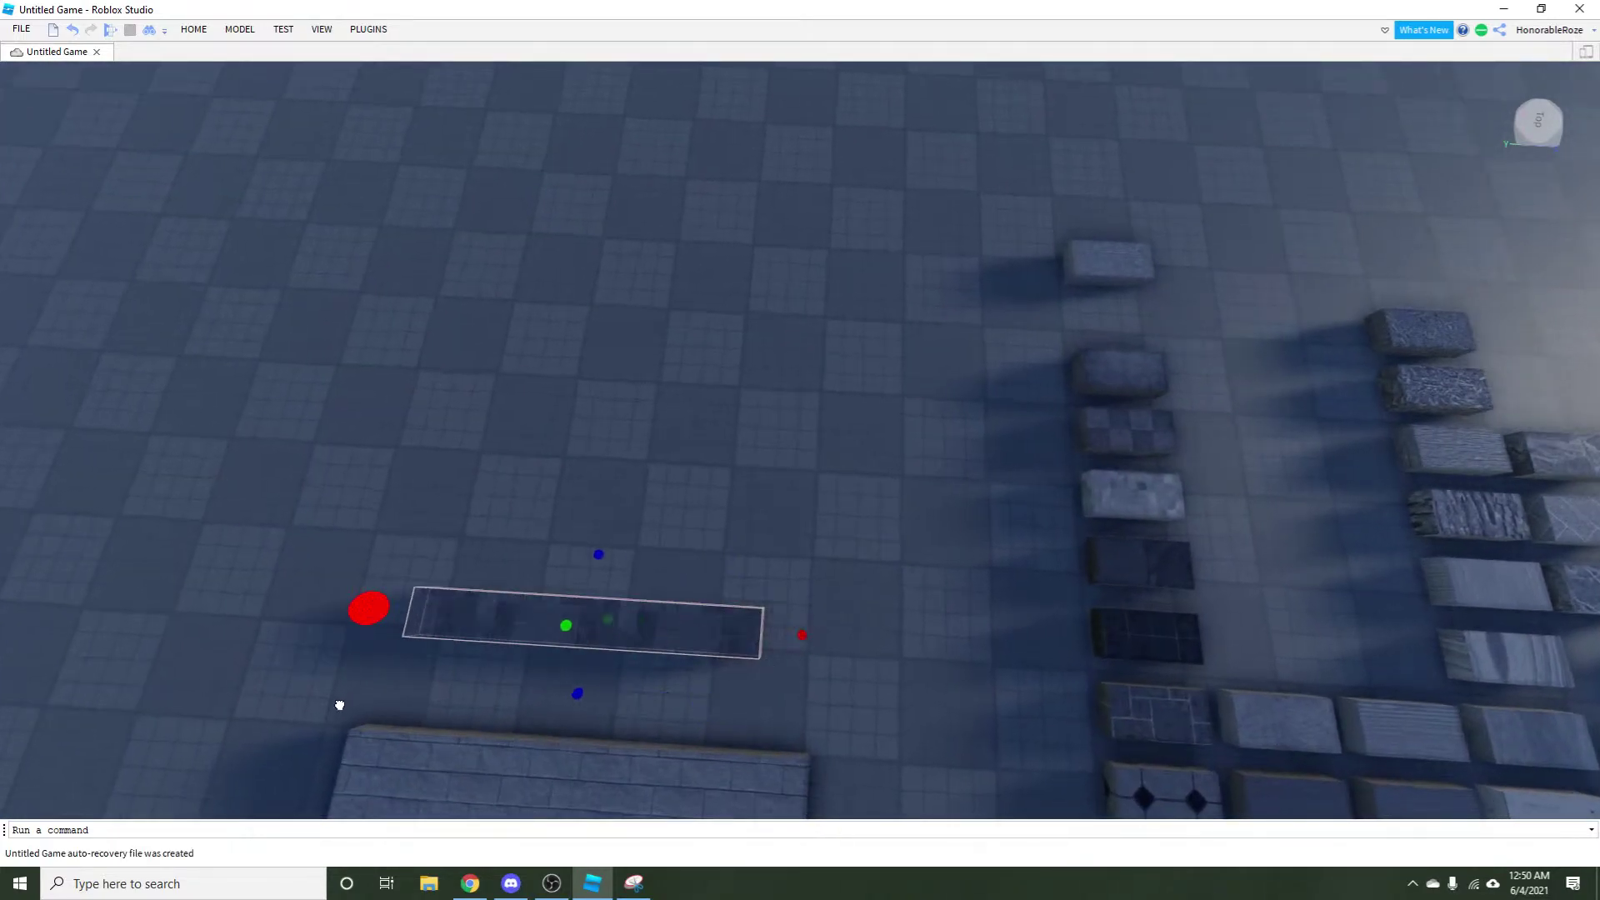
{"action": "left_click_drag", "start_coordinate": [586, 548], "coordinate": [728, 305]}
{"action": "key", "text": "w"}
Pull the top sample block from its column and stretch it into a second wide slab.
{"action": "left_click_drag", "start_coordinate": [1024, 261], "coordinate": [752, 421]}
{"action": "left_click_drag", "start_coordinate": [664, 375], "coordinate": [529, 492]}
{"action": "key", "text": "a"}
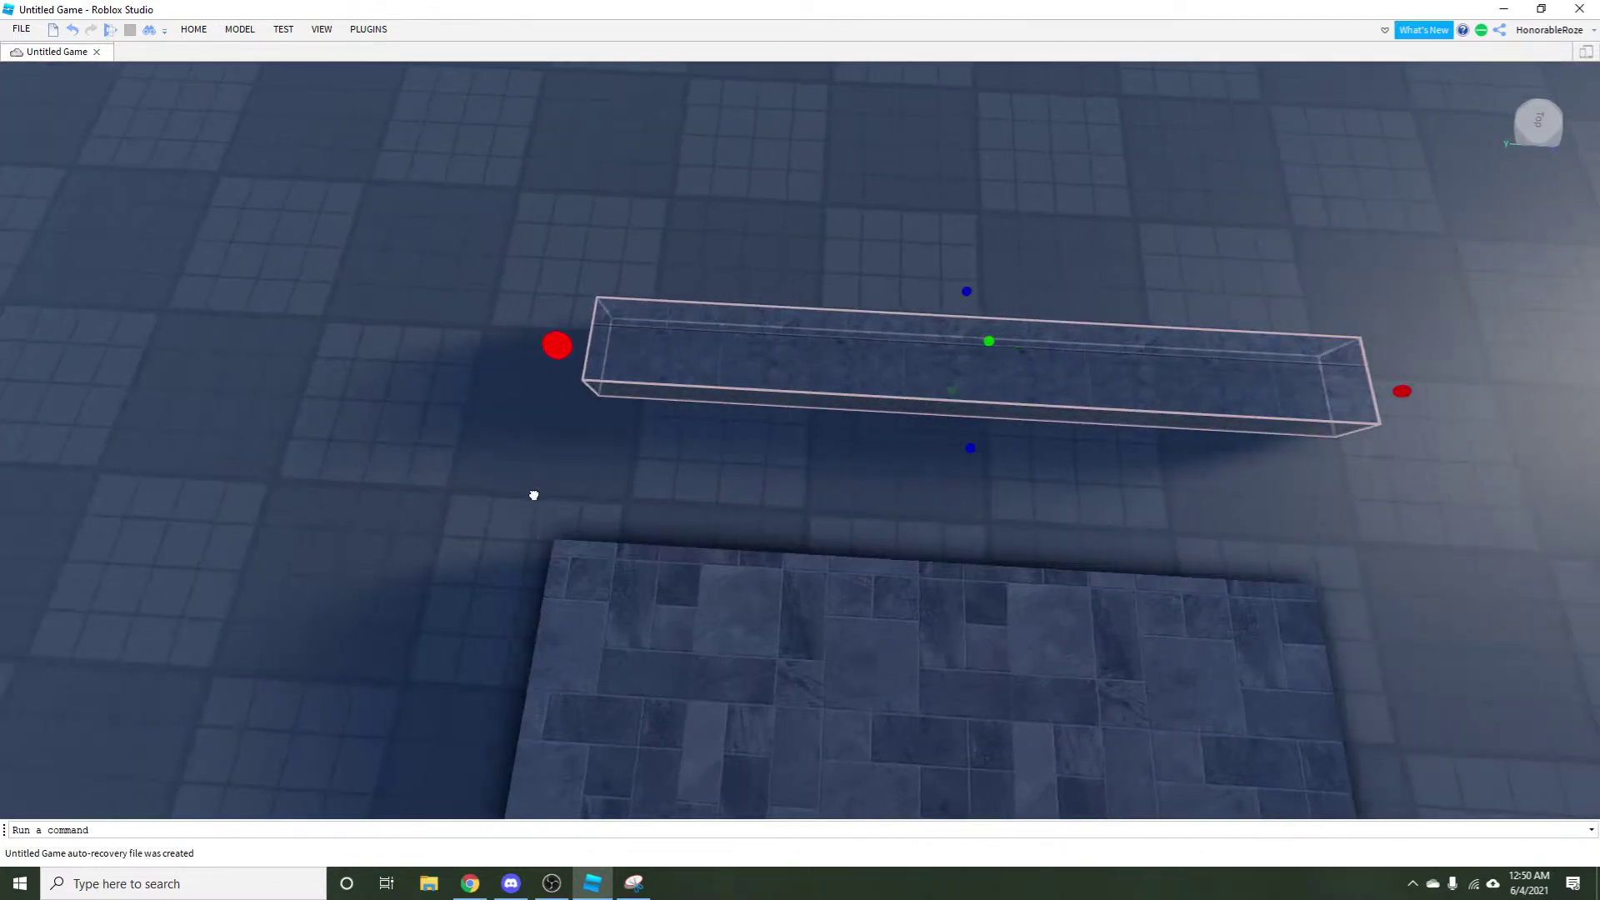
{"action": "left_click_drag", "start_coordinate": [967, 278], "coordinate": [958, 132]}
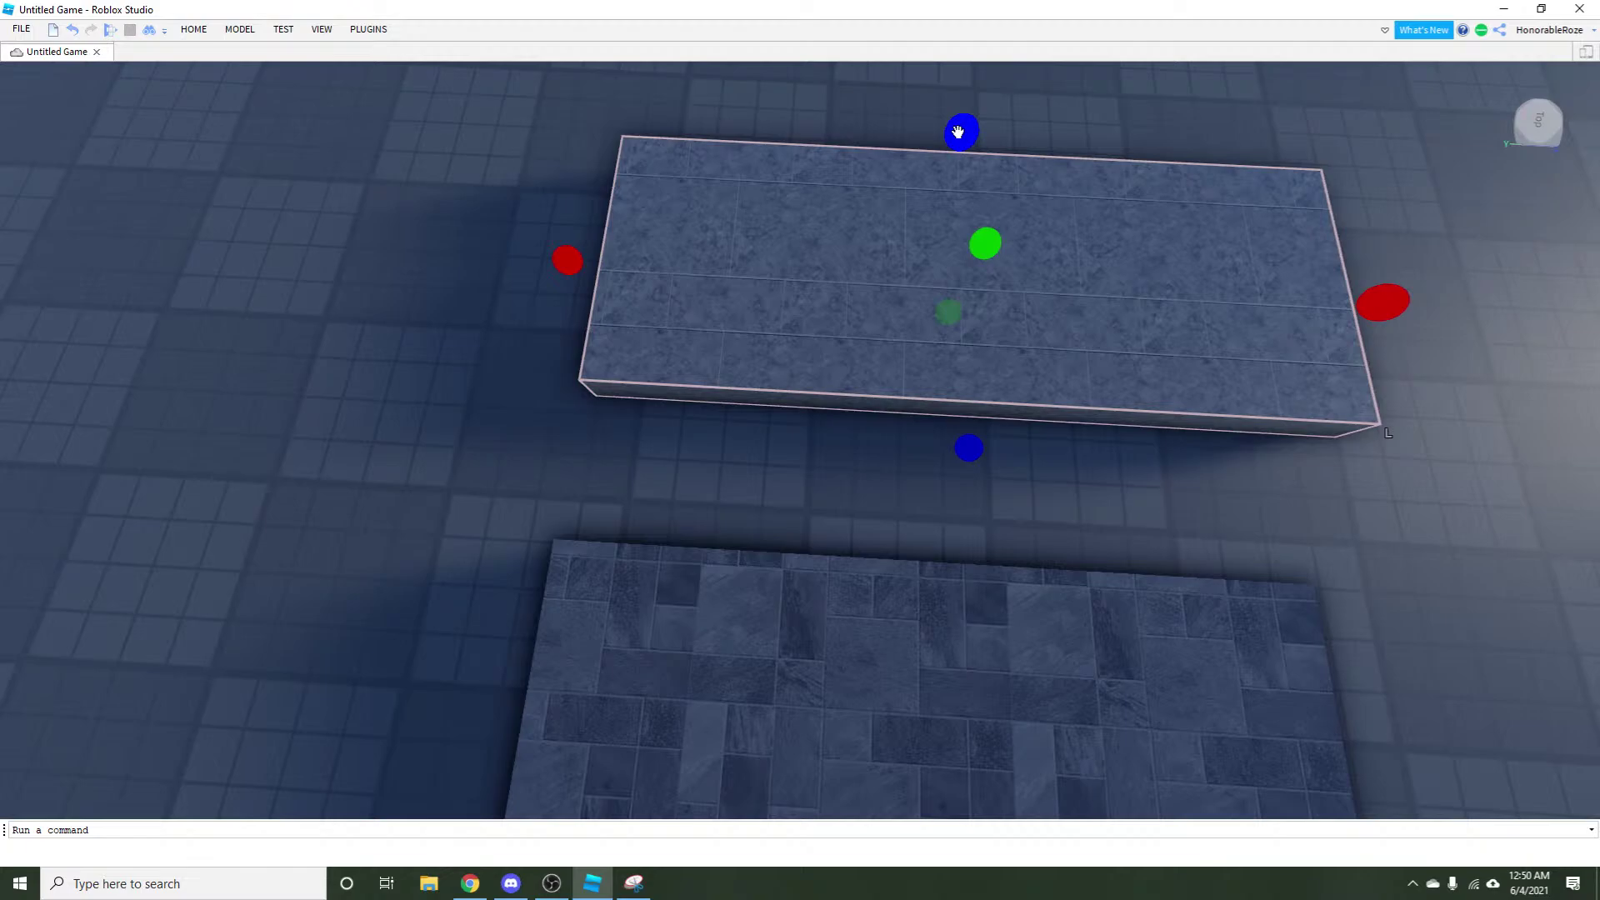
{"action": "scroll", "coordinate": [957, 132], "scroll_direction": "down", "scroll_amount": 10}
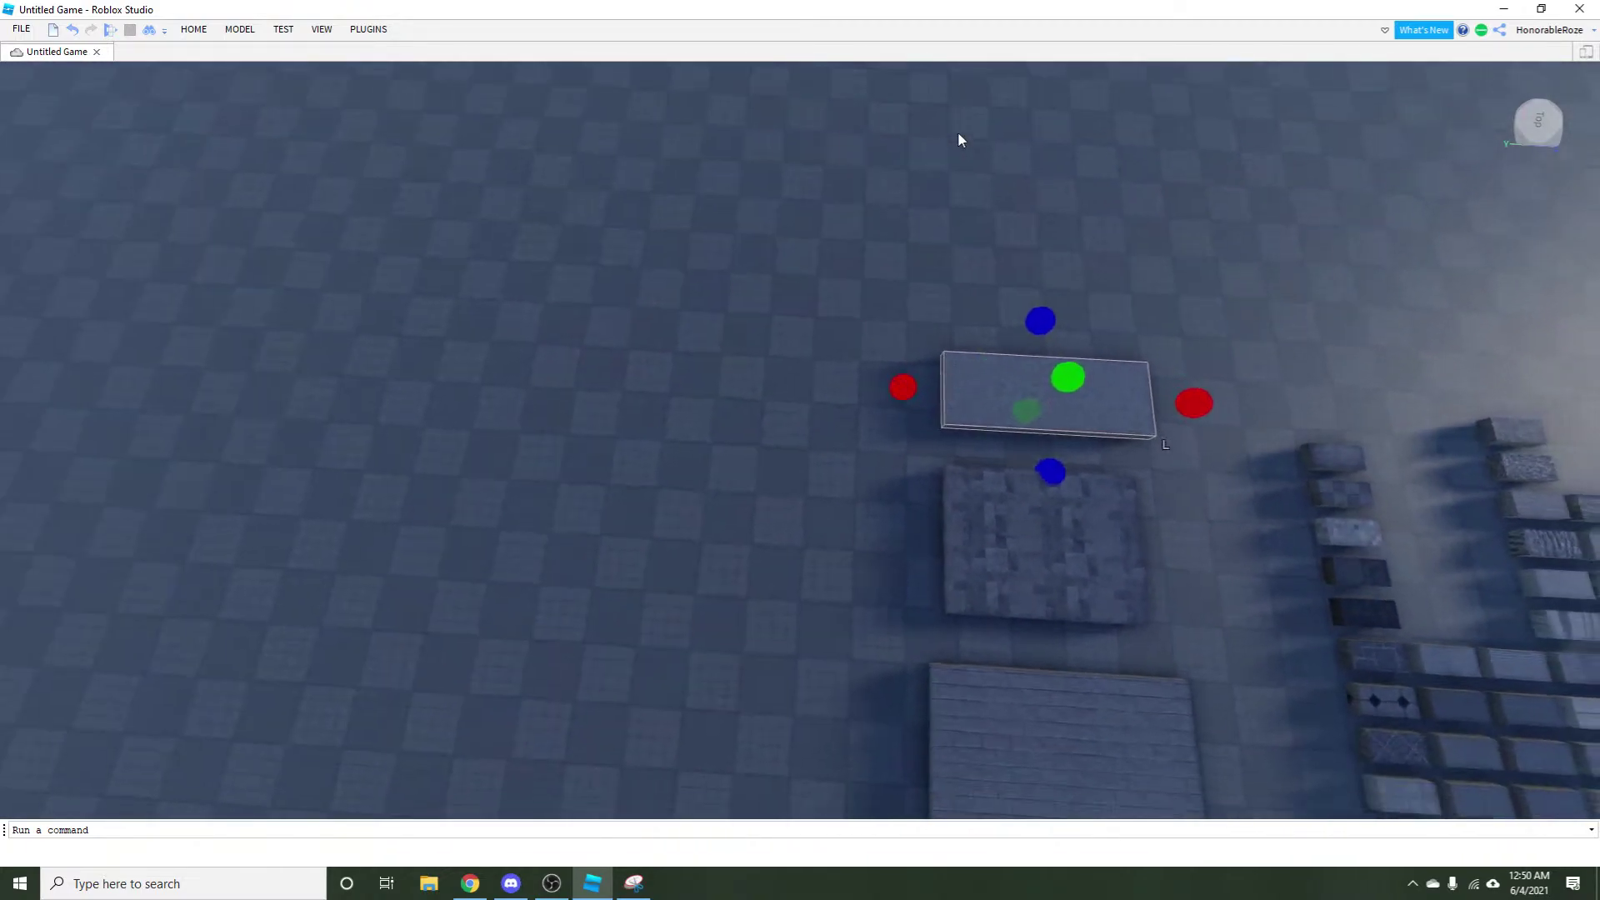
Scroll the camera toward the bookshelf of books inside the house.
{"action": "scroll", "coordinate": [741, 332], "scroll_direction": "up", "scroll_amount": 15}
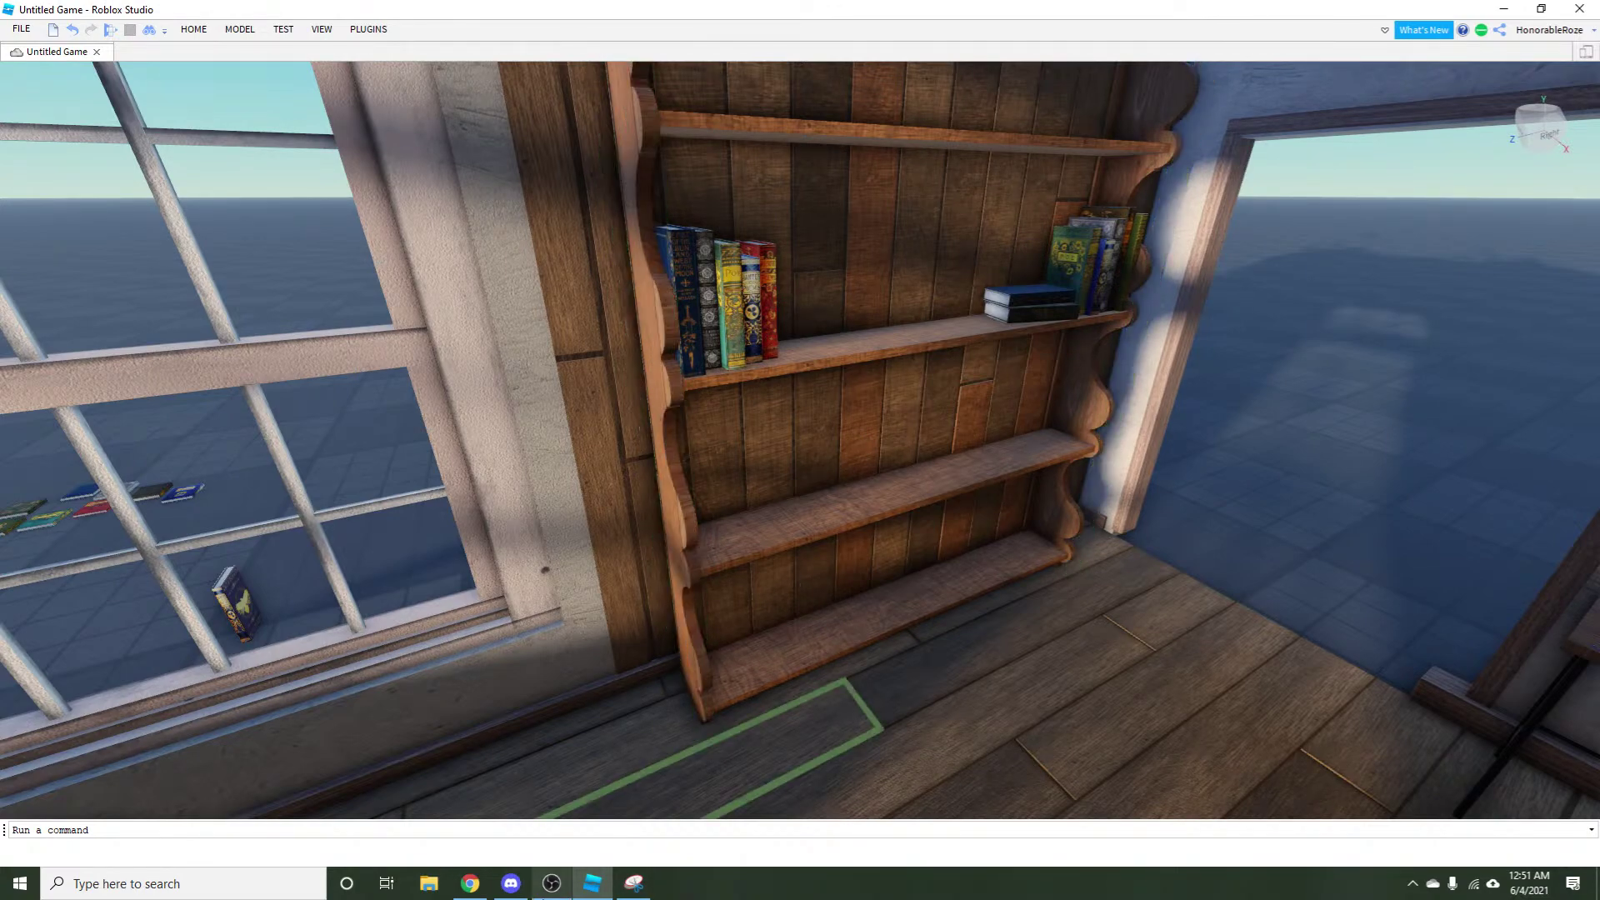
Return to PicMonkey and close the background settings panel.
{"action": "left_click", "coordinate": [511, 883]}
{"action": "left_click", "coordinate": [471, 883]}
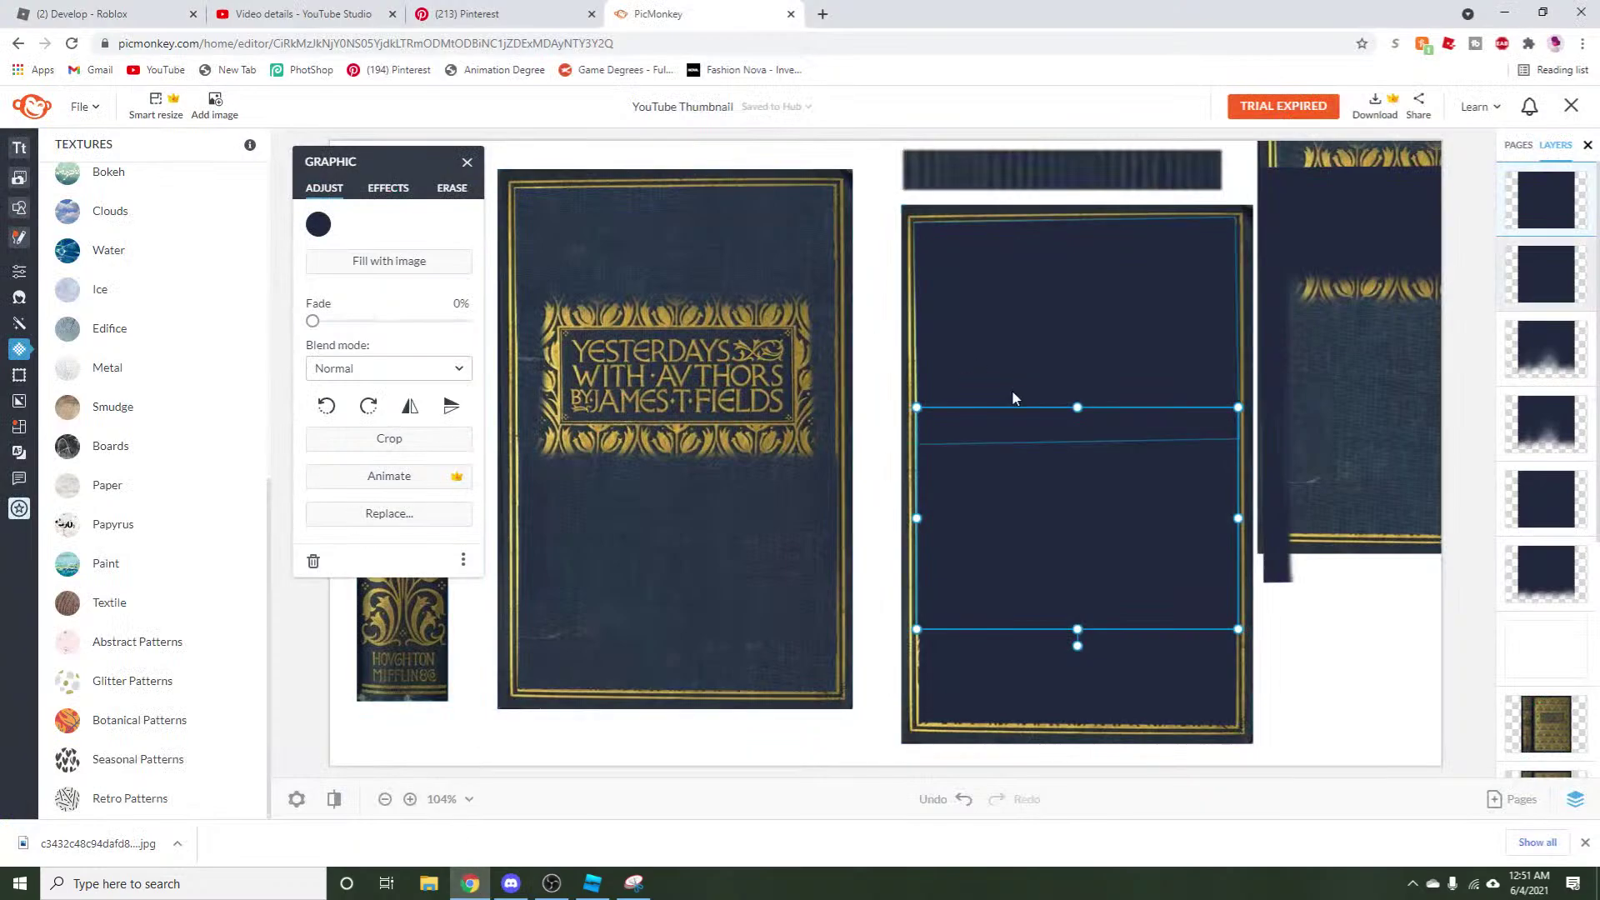
{"action": "left_click", "coordinate": [1376, 768]}
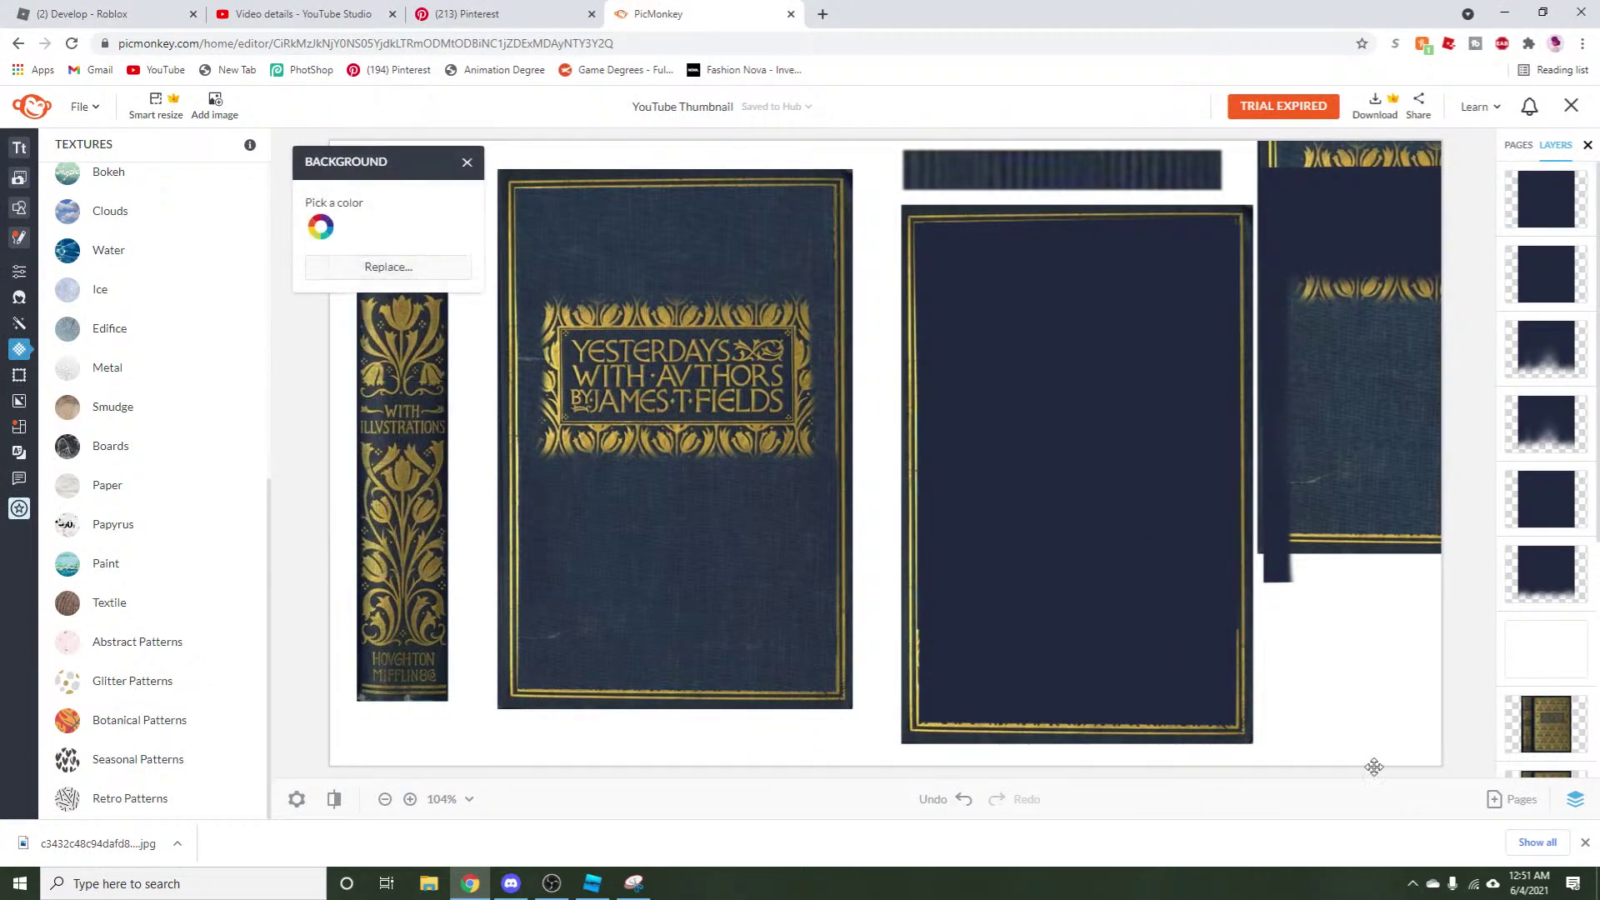
{"action": "left_click_drag", "start_coordinate": [399, 159], "coordinate": [258, 261]}
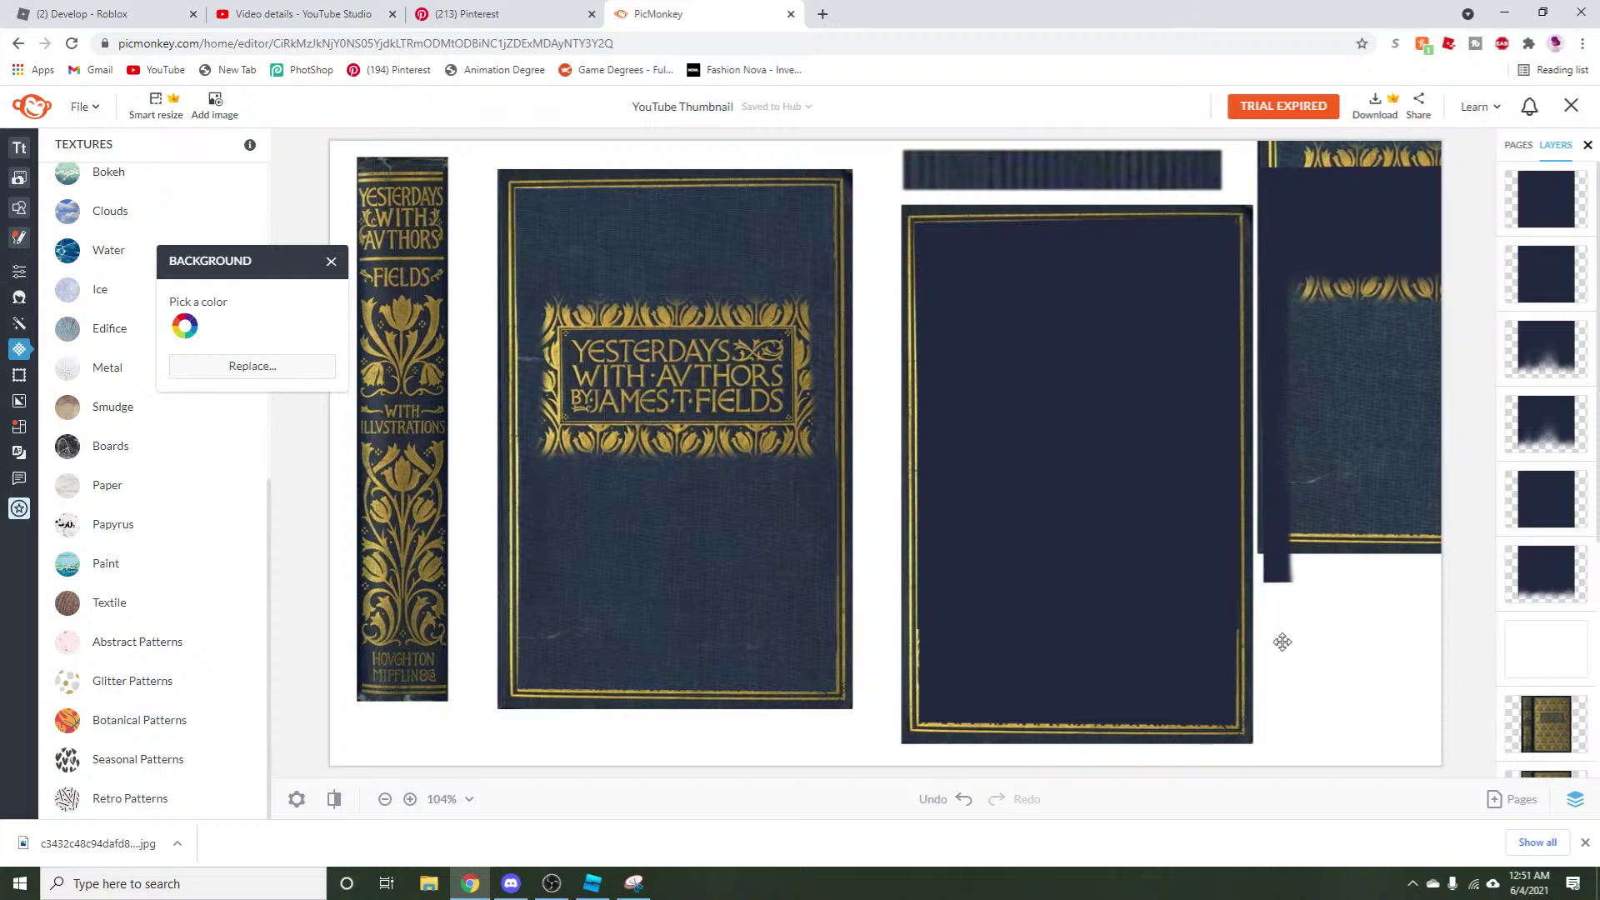
{"action": "left_click", "coordinate": [331, 263]}
Delete the leftover strip images and image group around the right cover.
{"action": "left_click", "coordinate": [1303, 650]}
{"action": "left_click", "coordinate": [1114, 182]}
{"action": "key", "text": "Delete"}
{"action": "left_click", "coordinate": [1352, 348]}
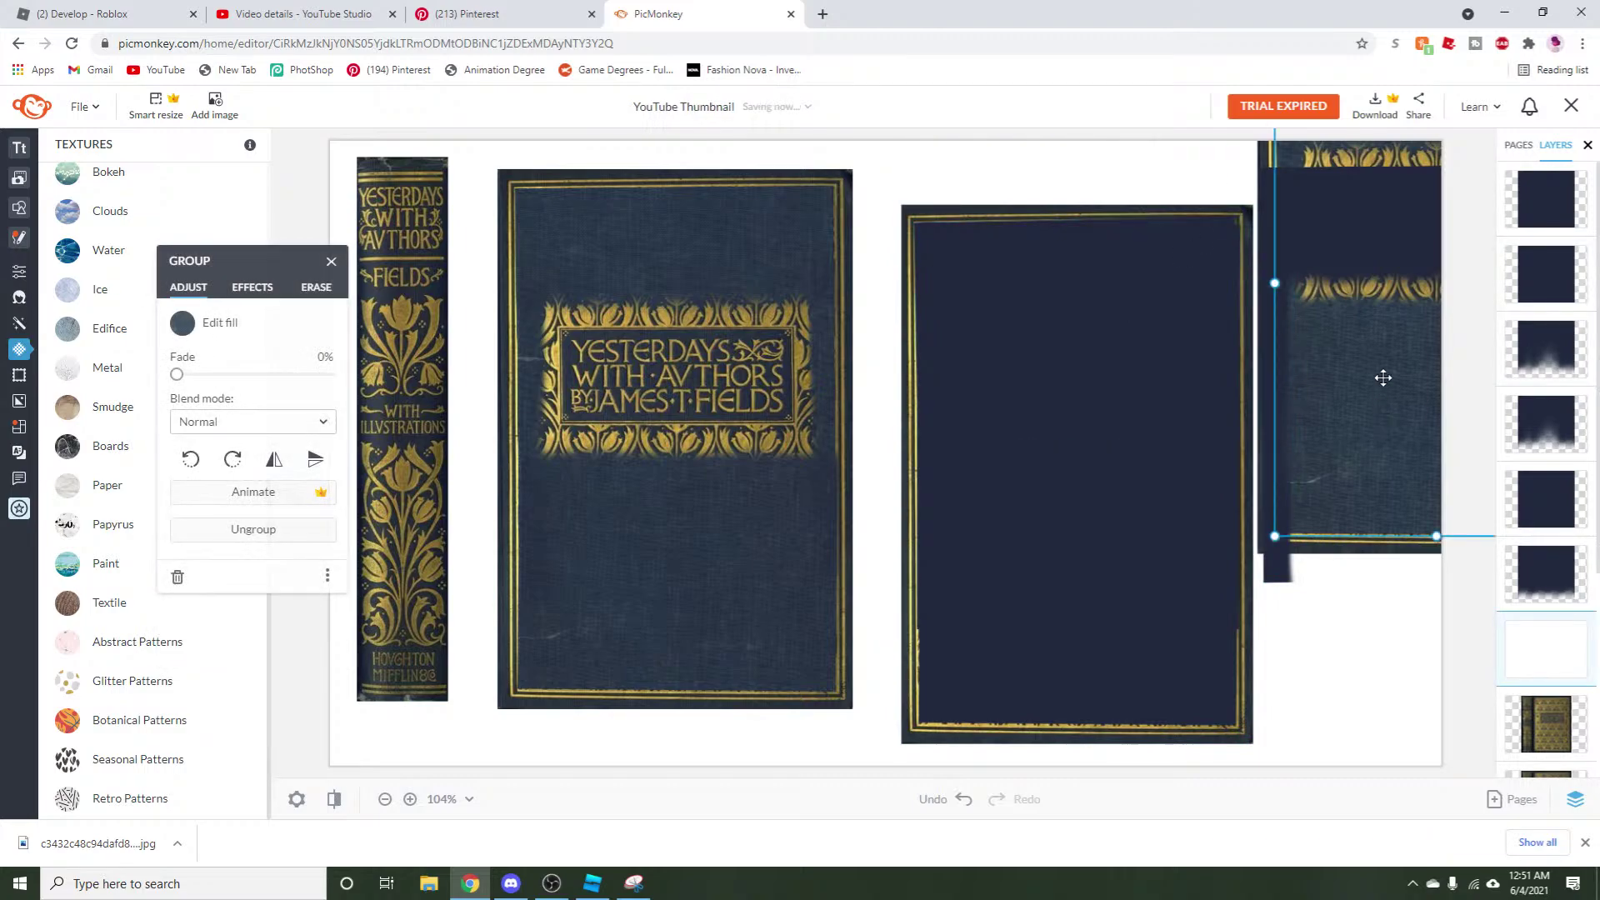
{"action": "key", "text": "Delete"}
{"action": "key", "text": "Delete"}
{"action": "left_click", "coordinate": [1267, 297]}
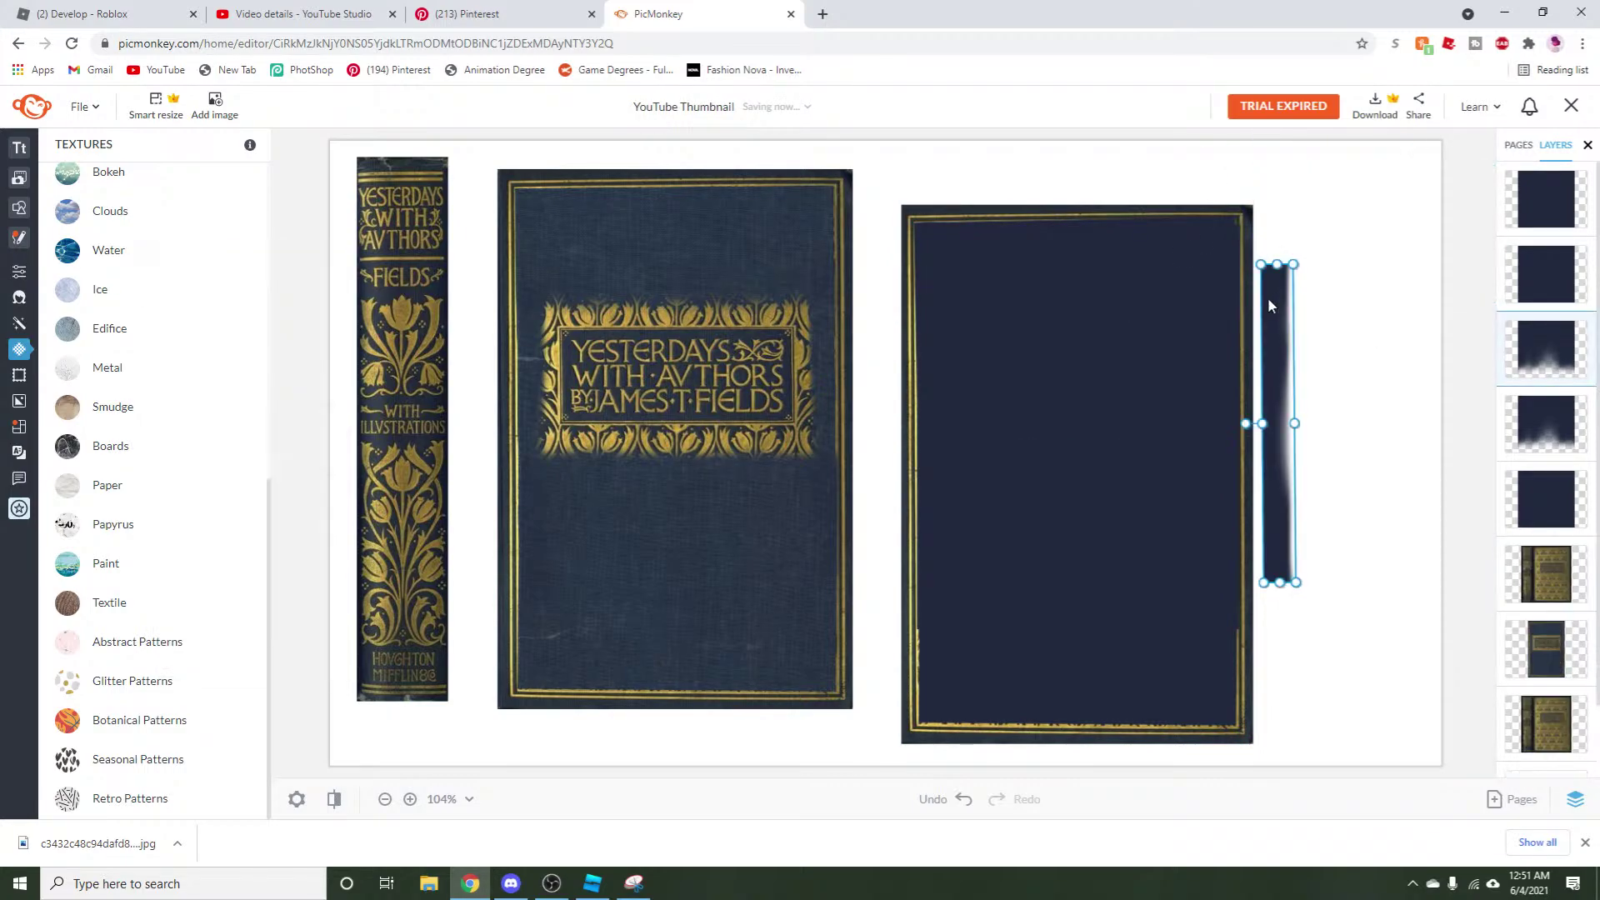
{"action": "key", "text": "Delete"}
Copy the right cover's three dark shapes and fill them with dark navy Textile texture.
{"action": "left_click", "coordinate": [993, 326]}
{"action": "left_click", "coordinate": [1013, 550], "text": "shift"}
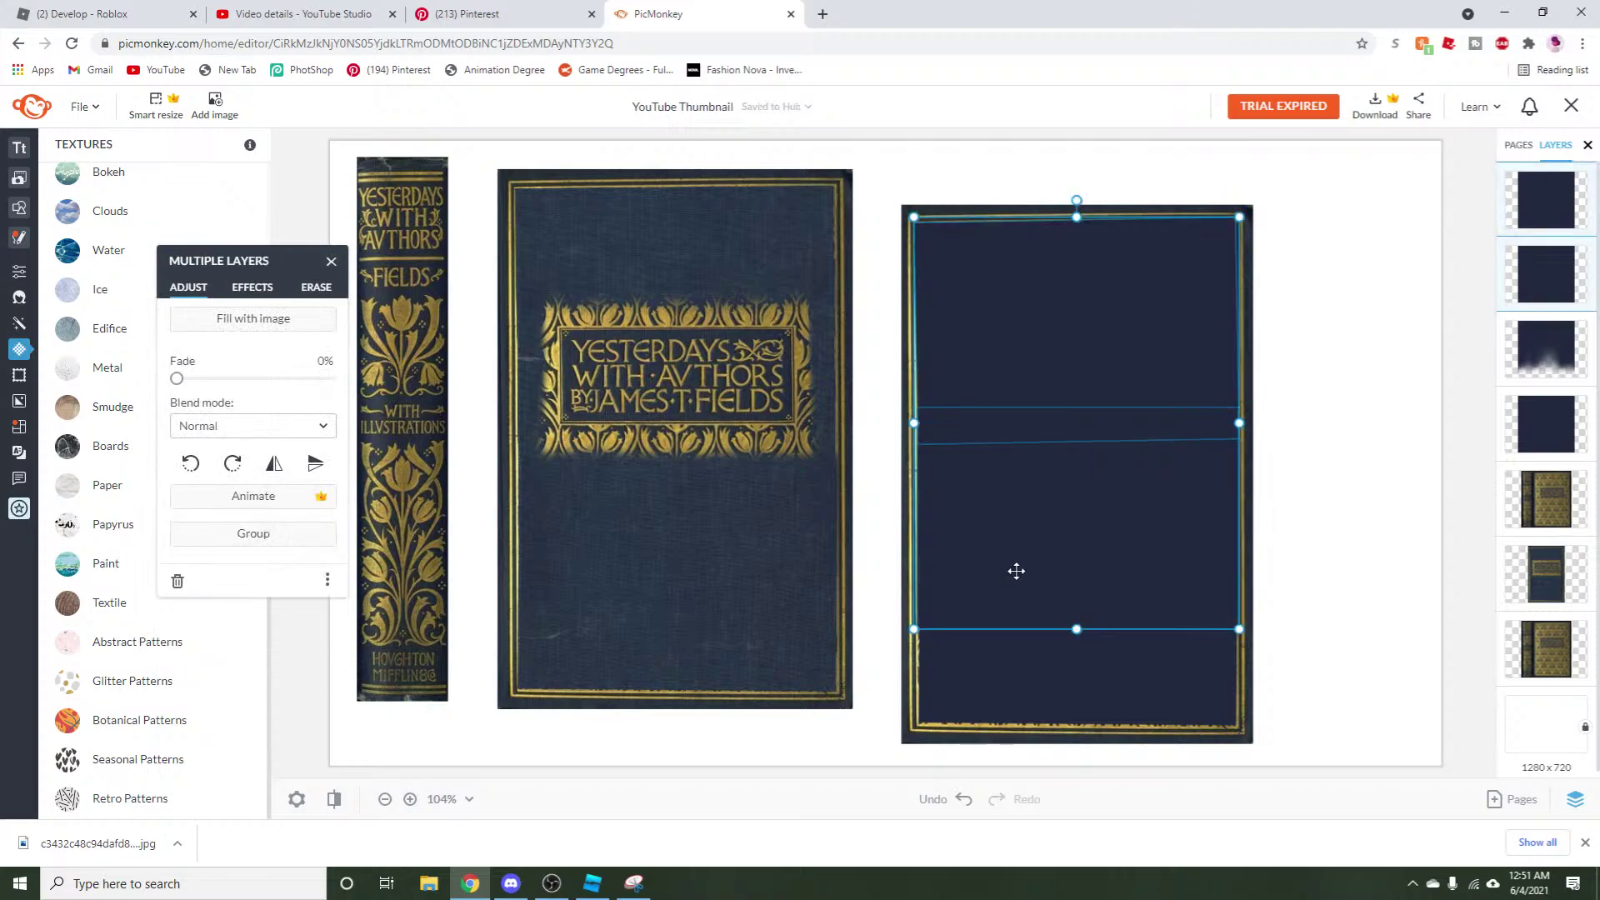
{"action": "left_click", "coordinate": [1001, 666], "text": "shift"}
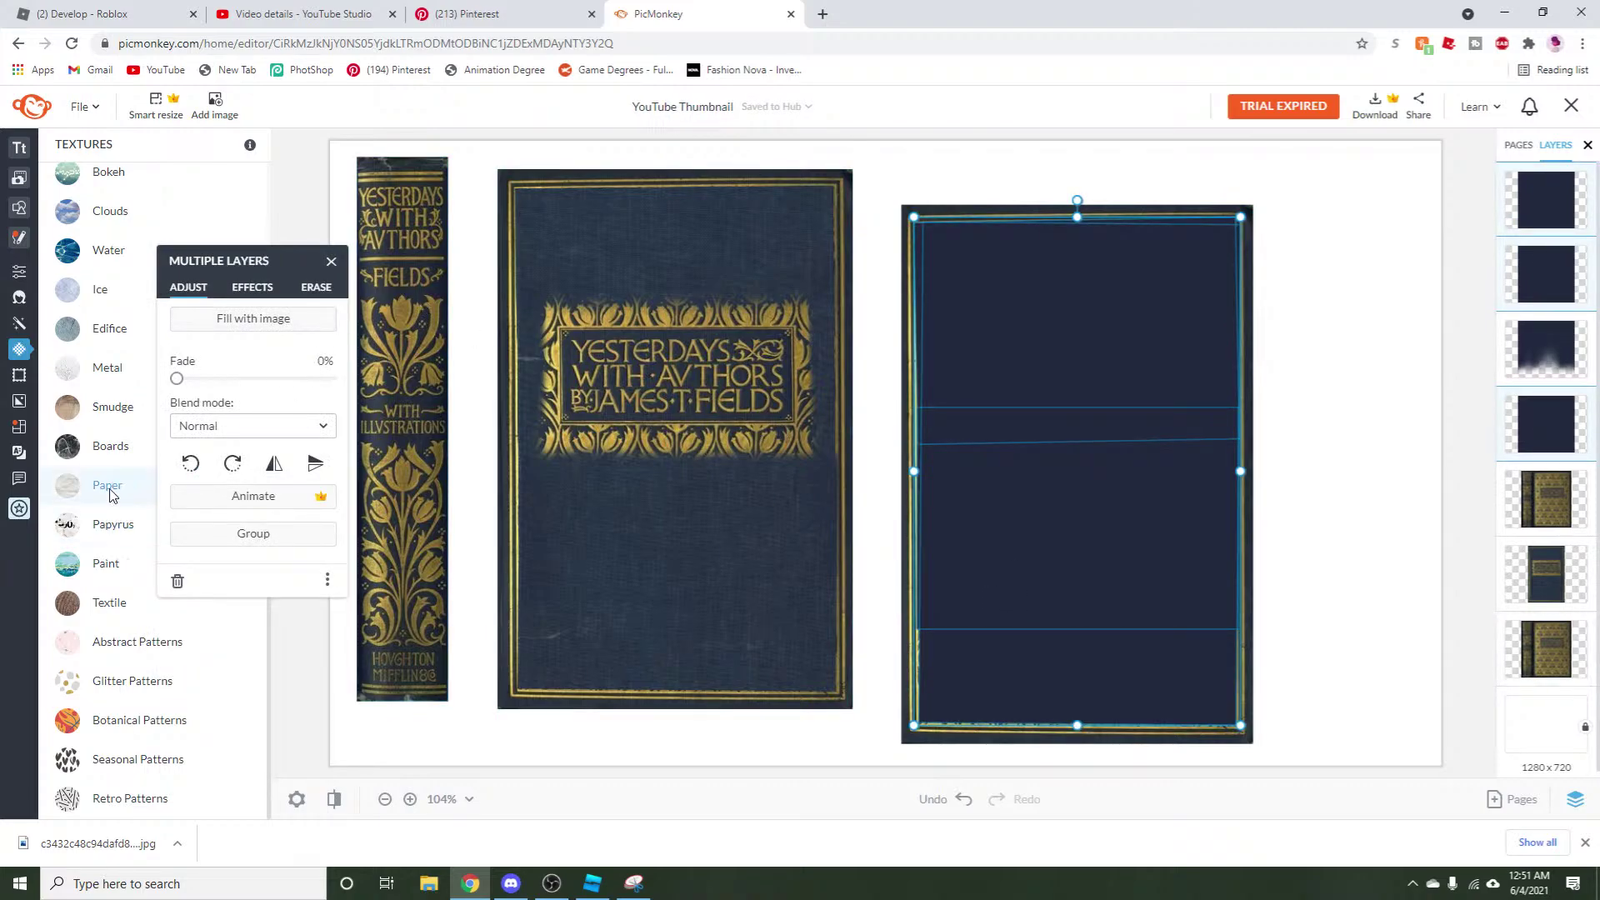
{"action": "right_click", "coordinate": [1164, 465]}
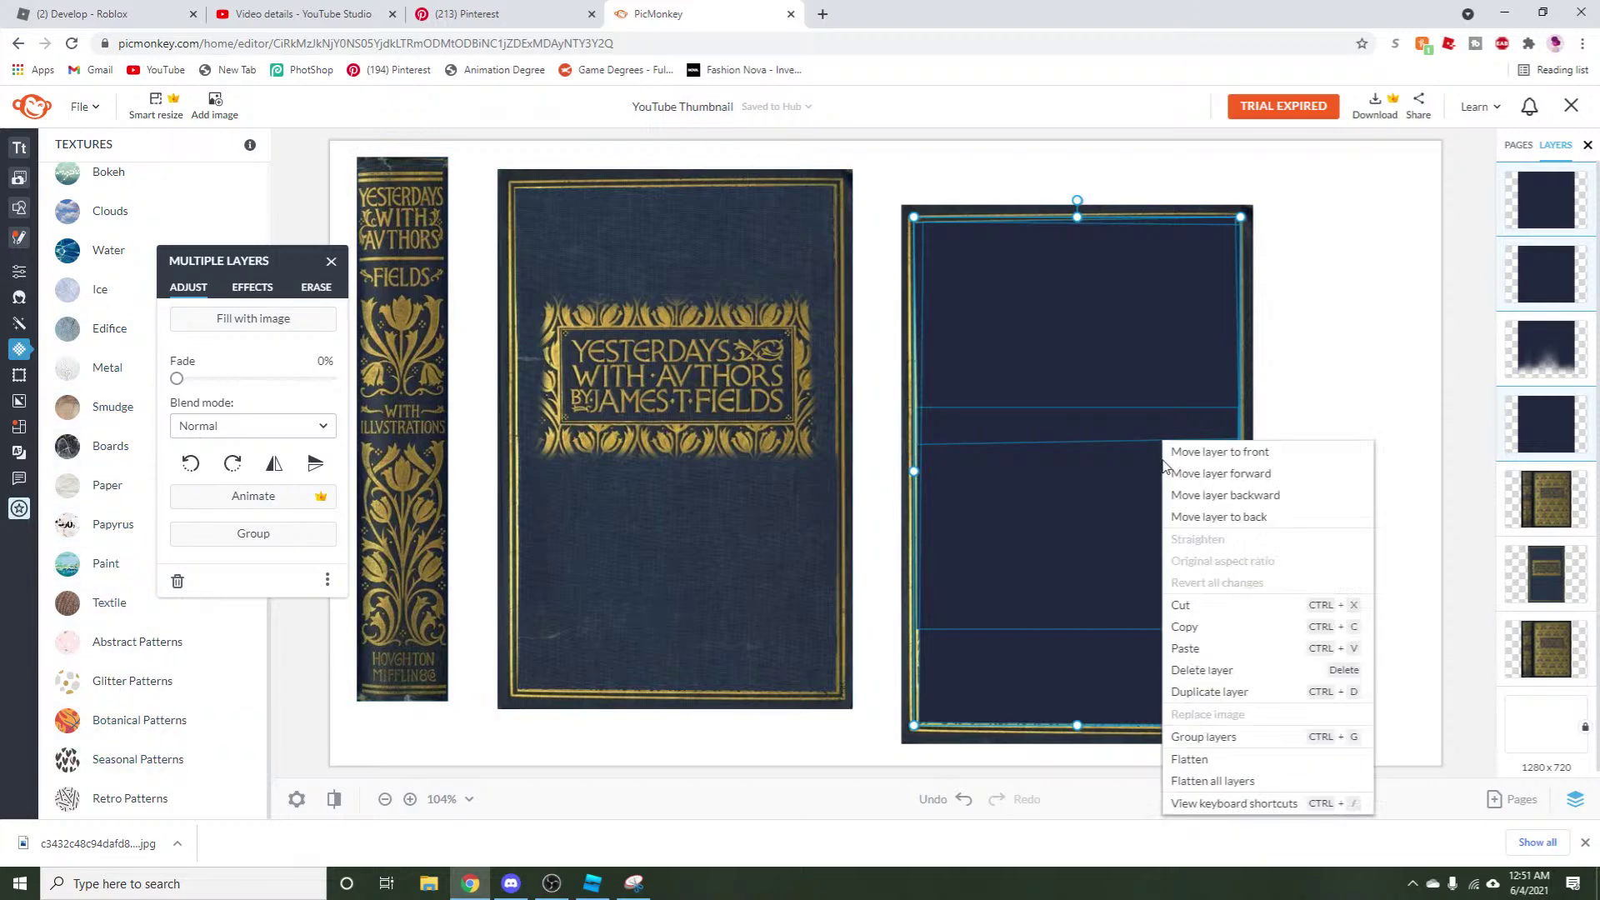
{"action": "left_click", "coordinate": [1186, 627]}
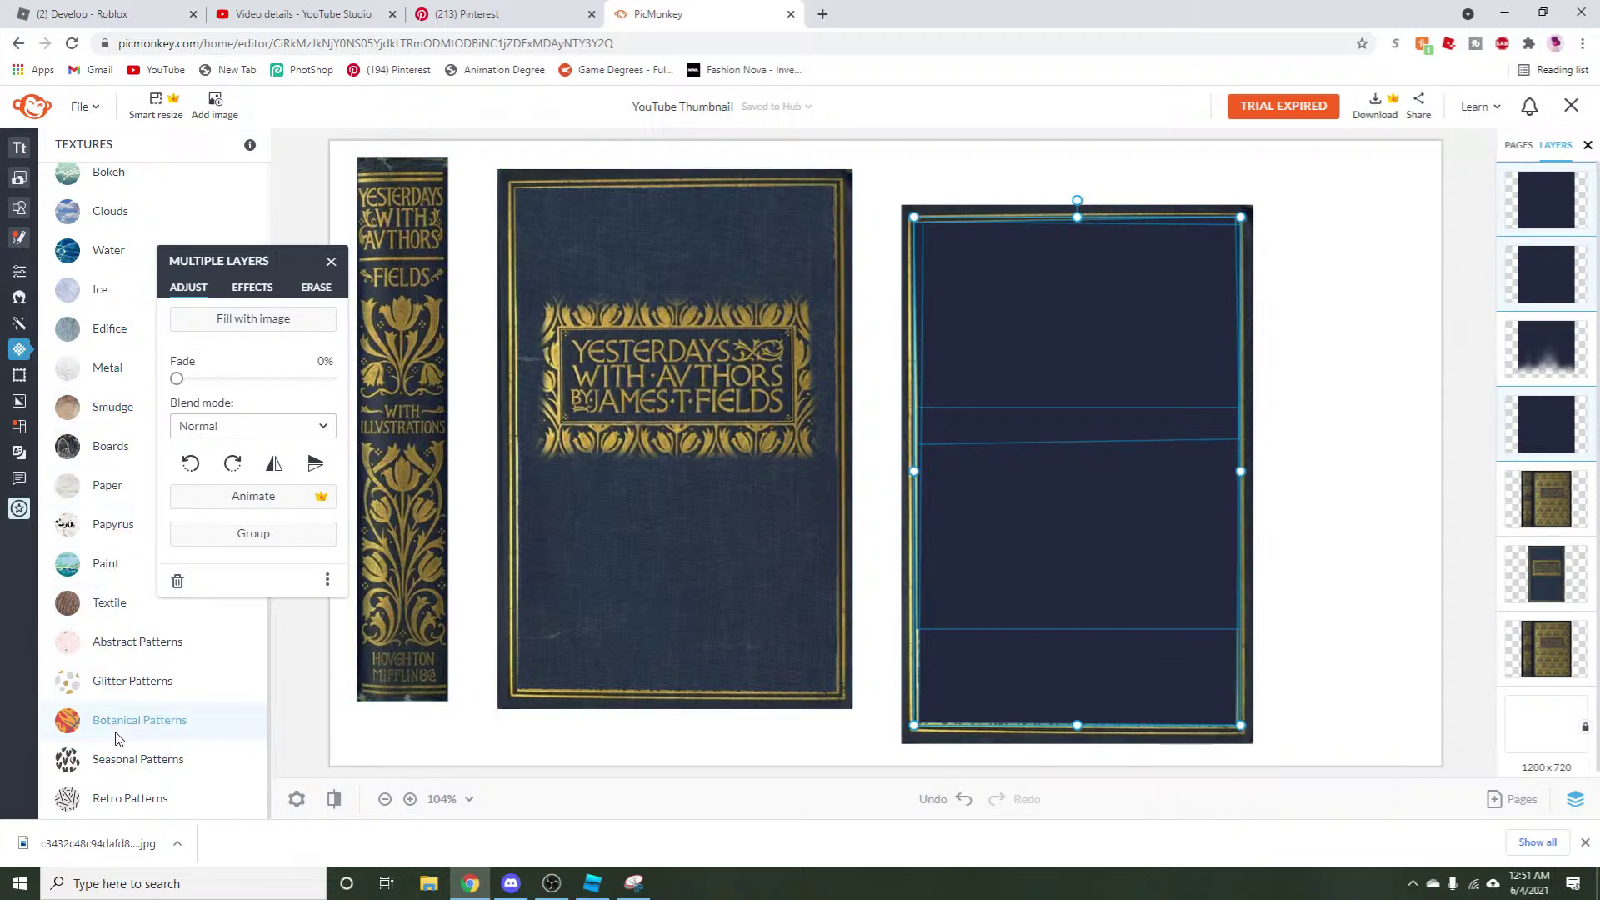
{"action": "left_click", "coordinate": [117, 604]}
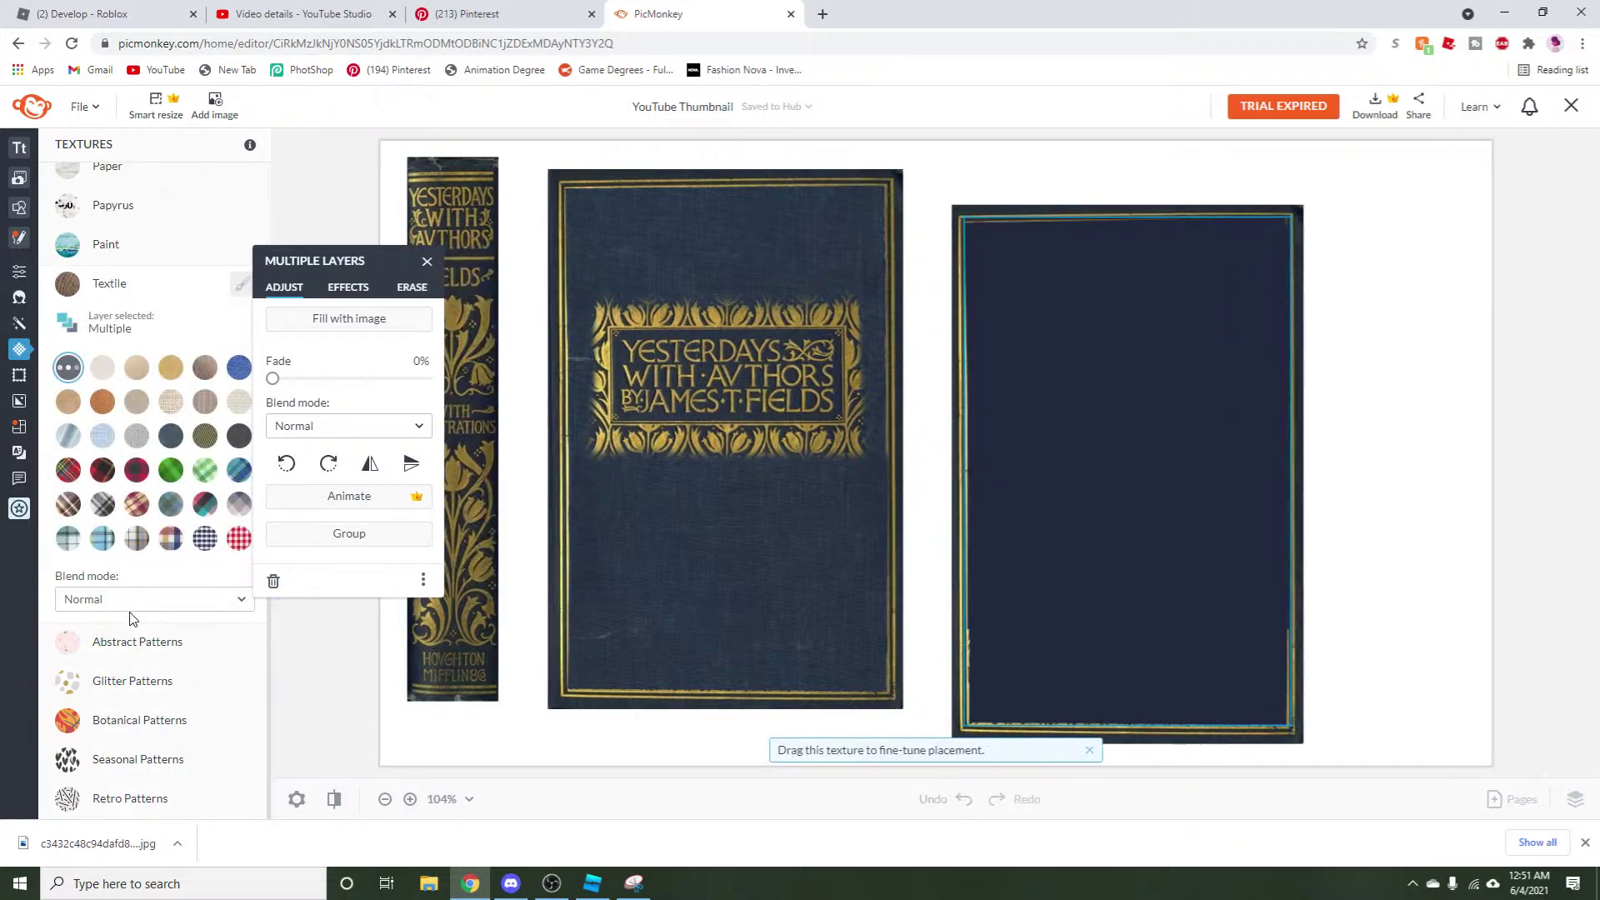
{"action": "left_click", "coordinate": [171, 376]}
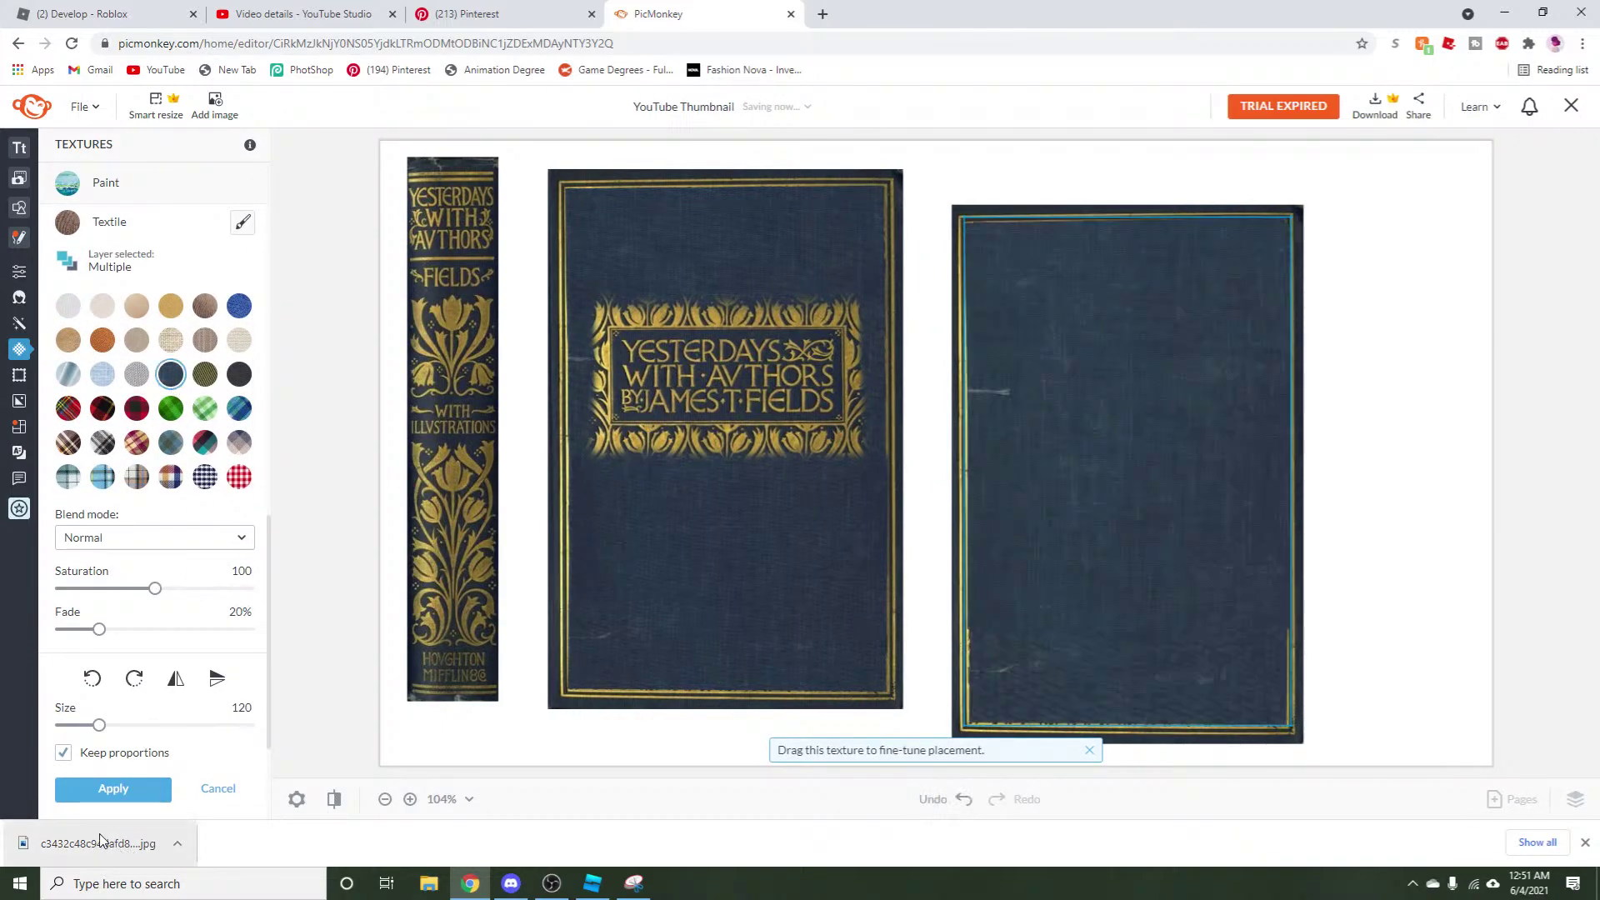
{"action": "left_click", "coordinate": [113, 788]}
Paste the copied navy shapes over the right cover and fade them partway.
{"action": "right_click", "coordinate": [1012, 437]}
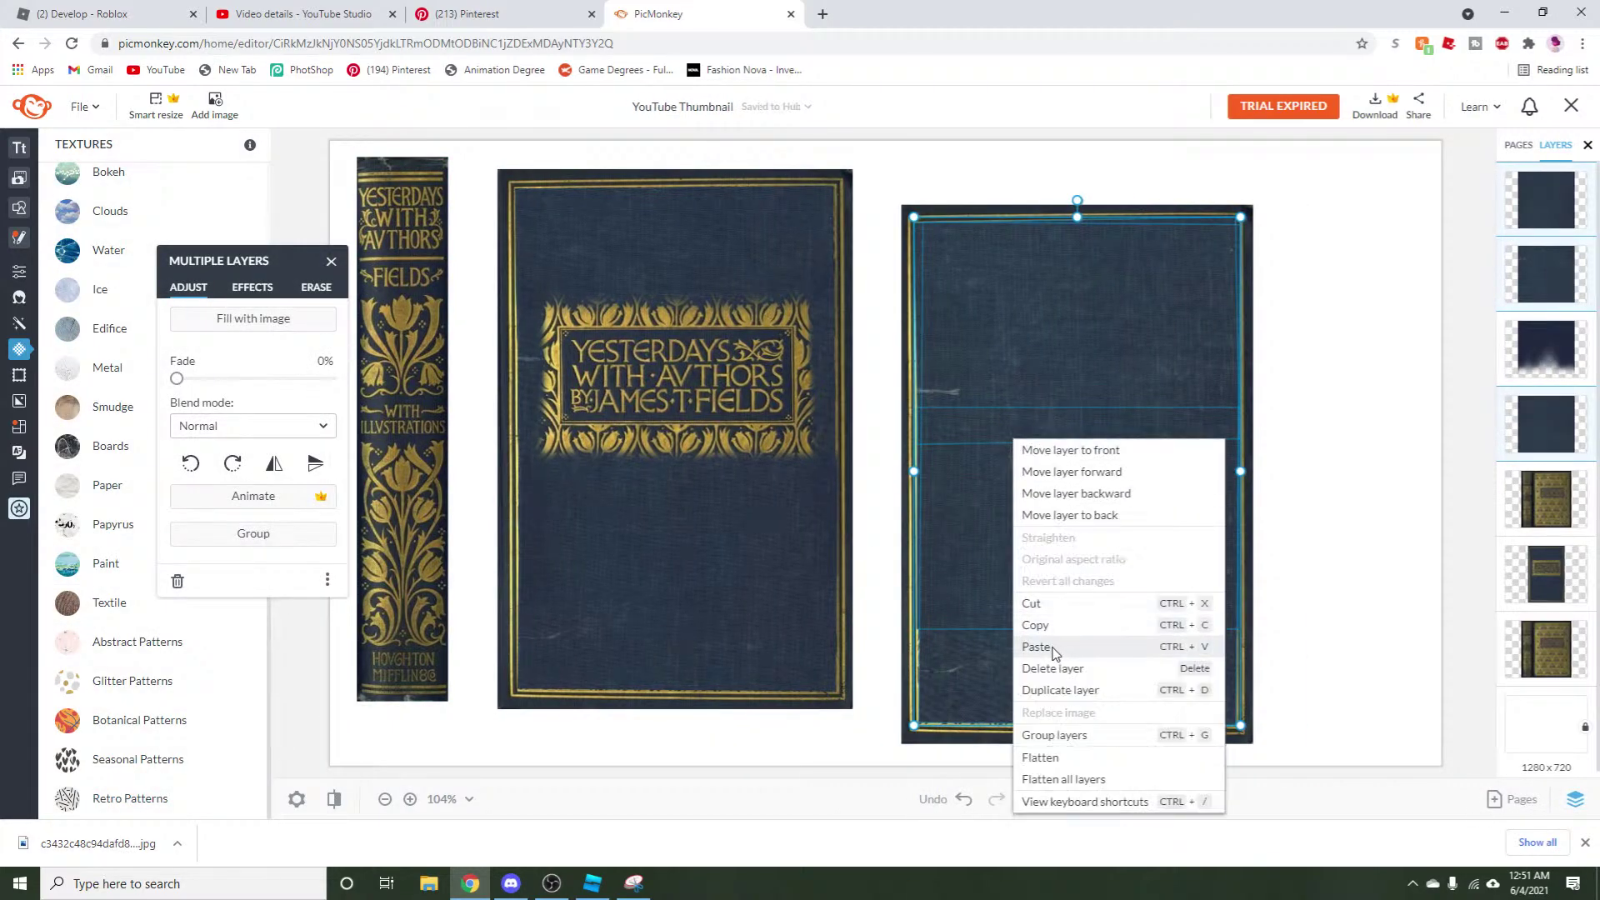
{"action": "left_click", "coordinate": [1083, 642]}
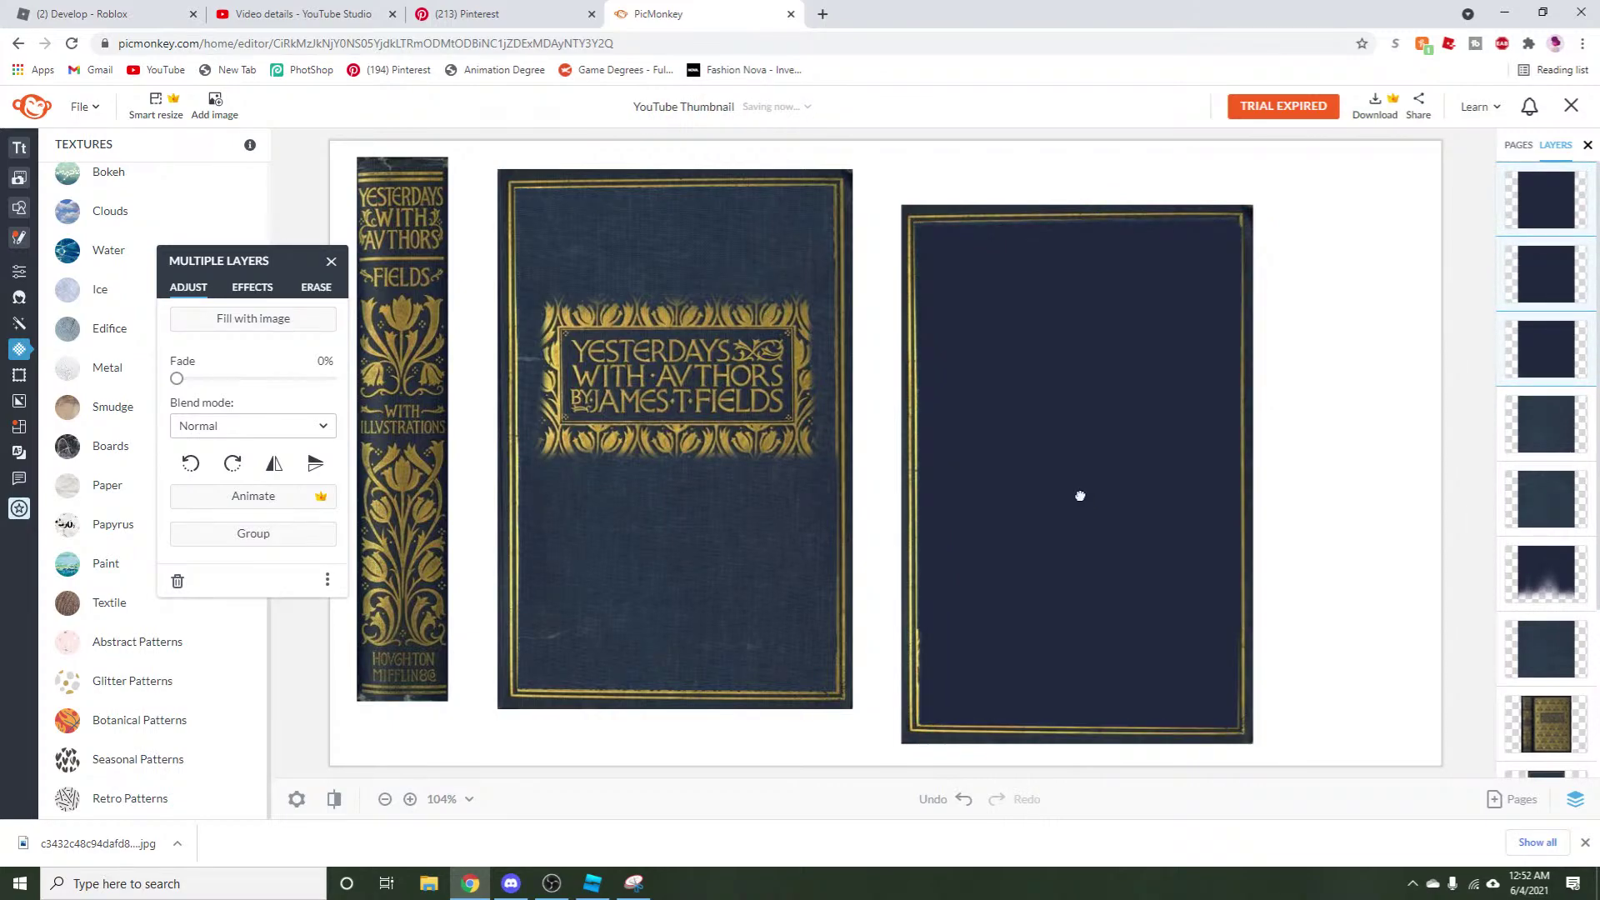
{"action": "left_click_drag", "start_coordinate": [177, 378], "coordinate": [258, 414]}
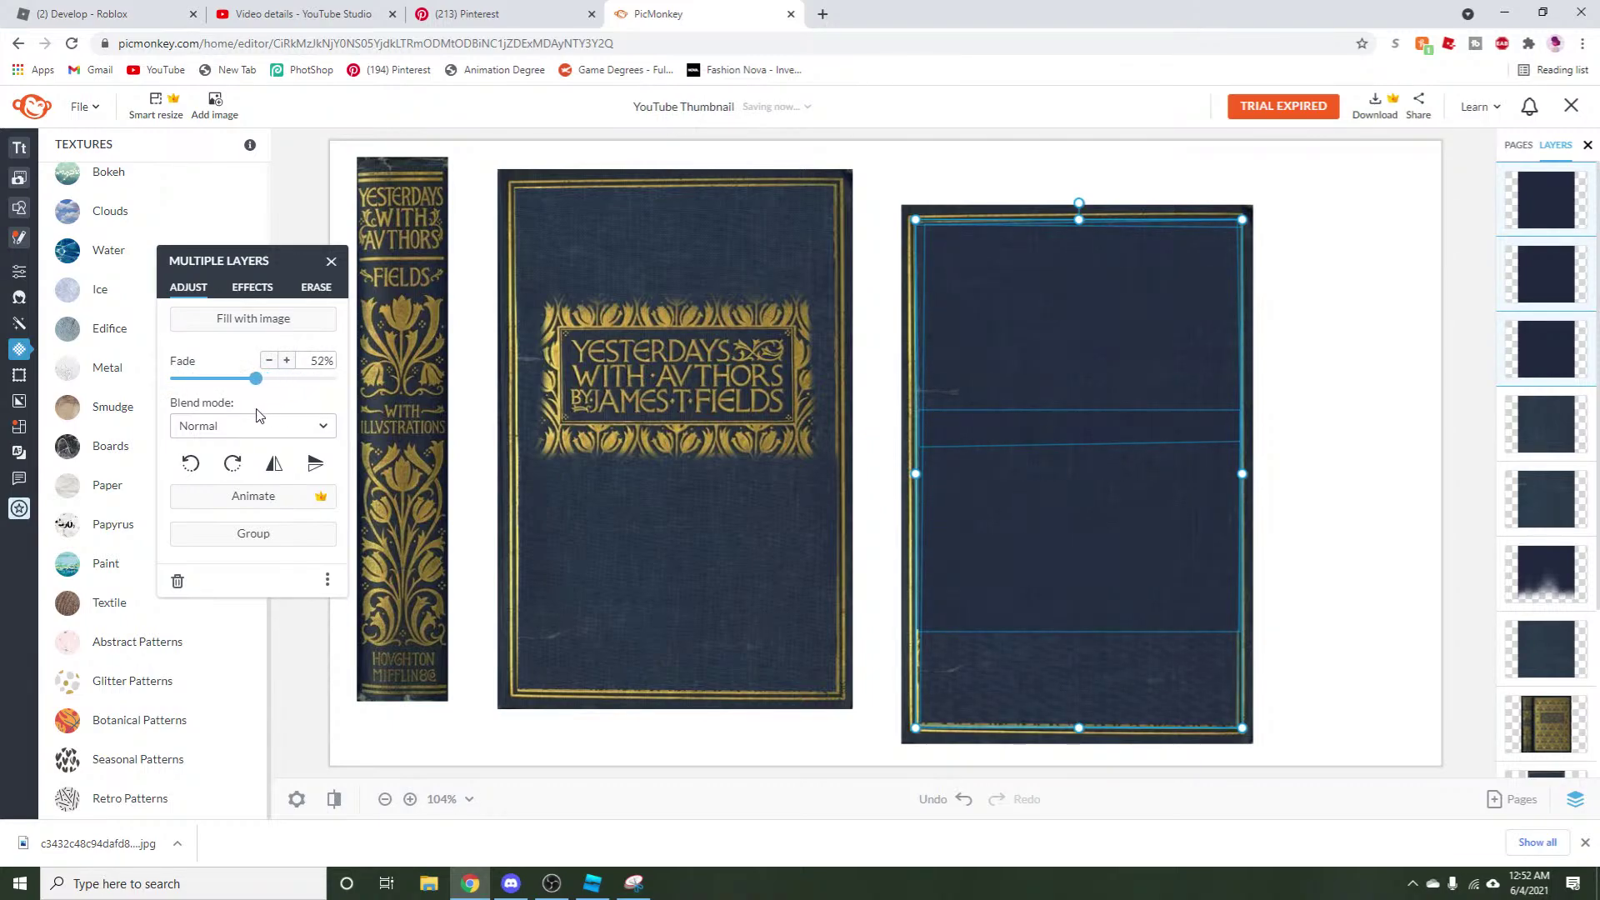
{"action": "left_click", "coordinate": [1307, 522]}
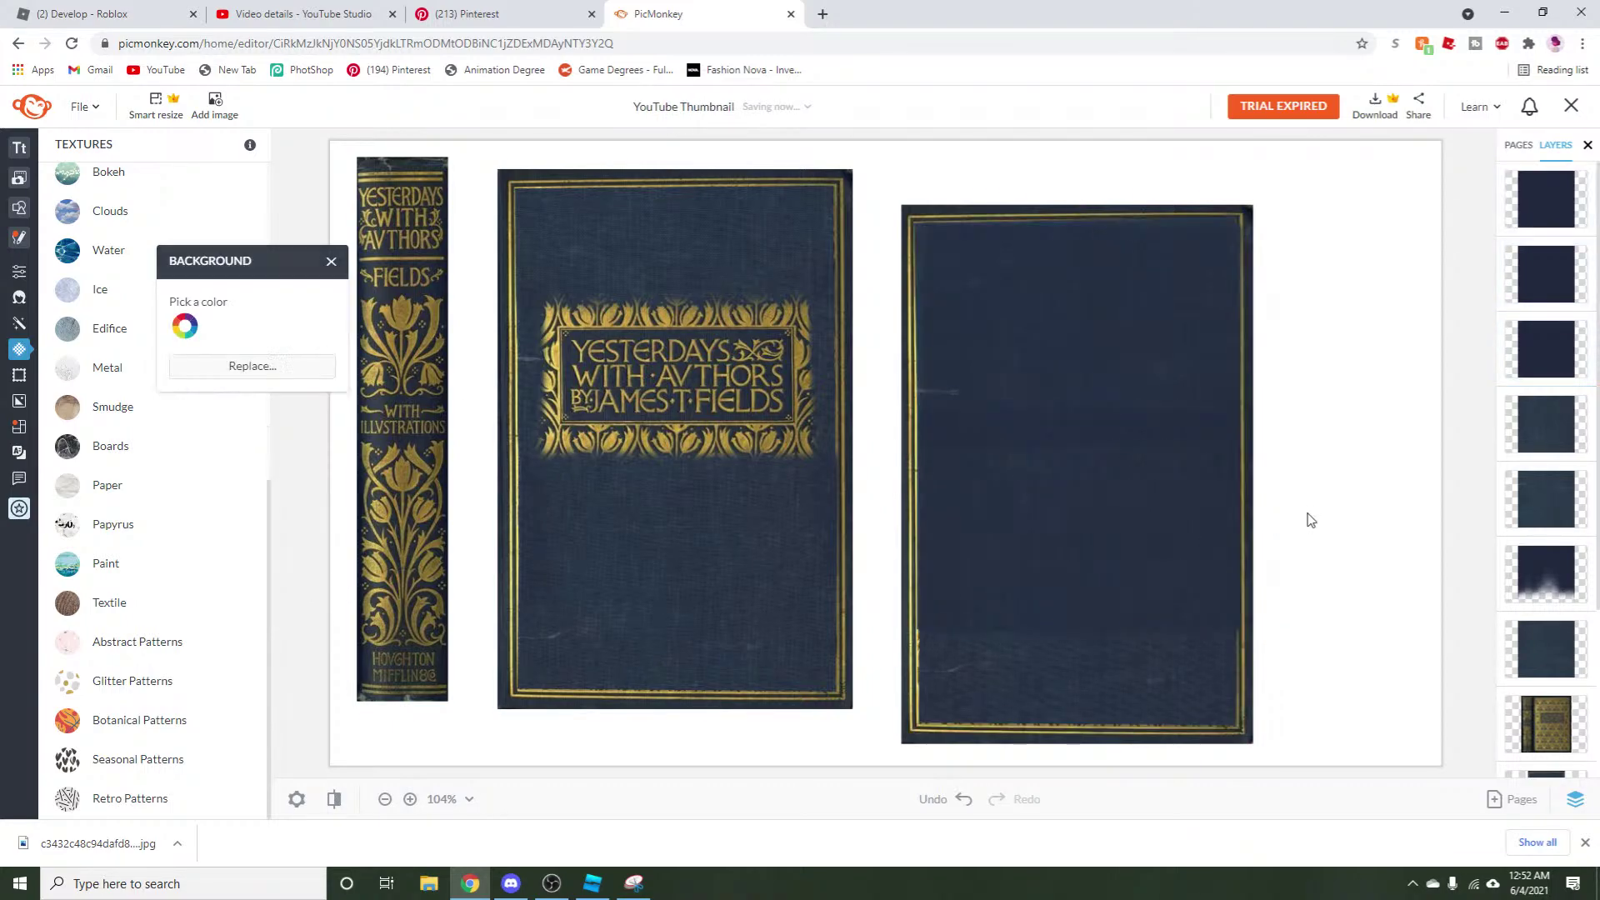
Rearrange the cover layers, moving the lower navy rectangle down-left and nudging the gold border.
{"action": "left_click", "coordinate": [1213, 542]}
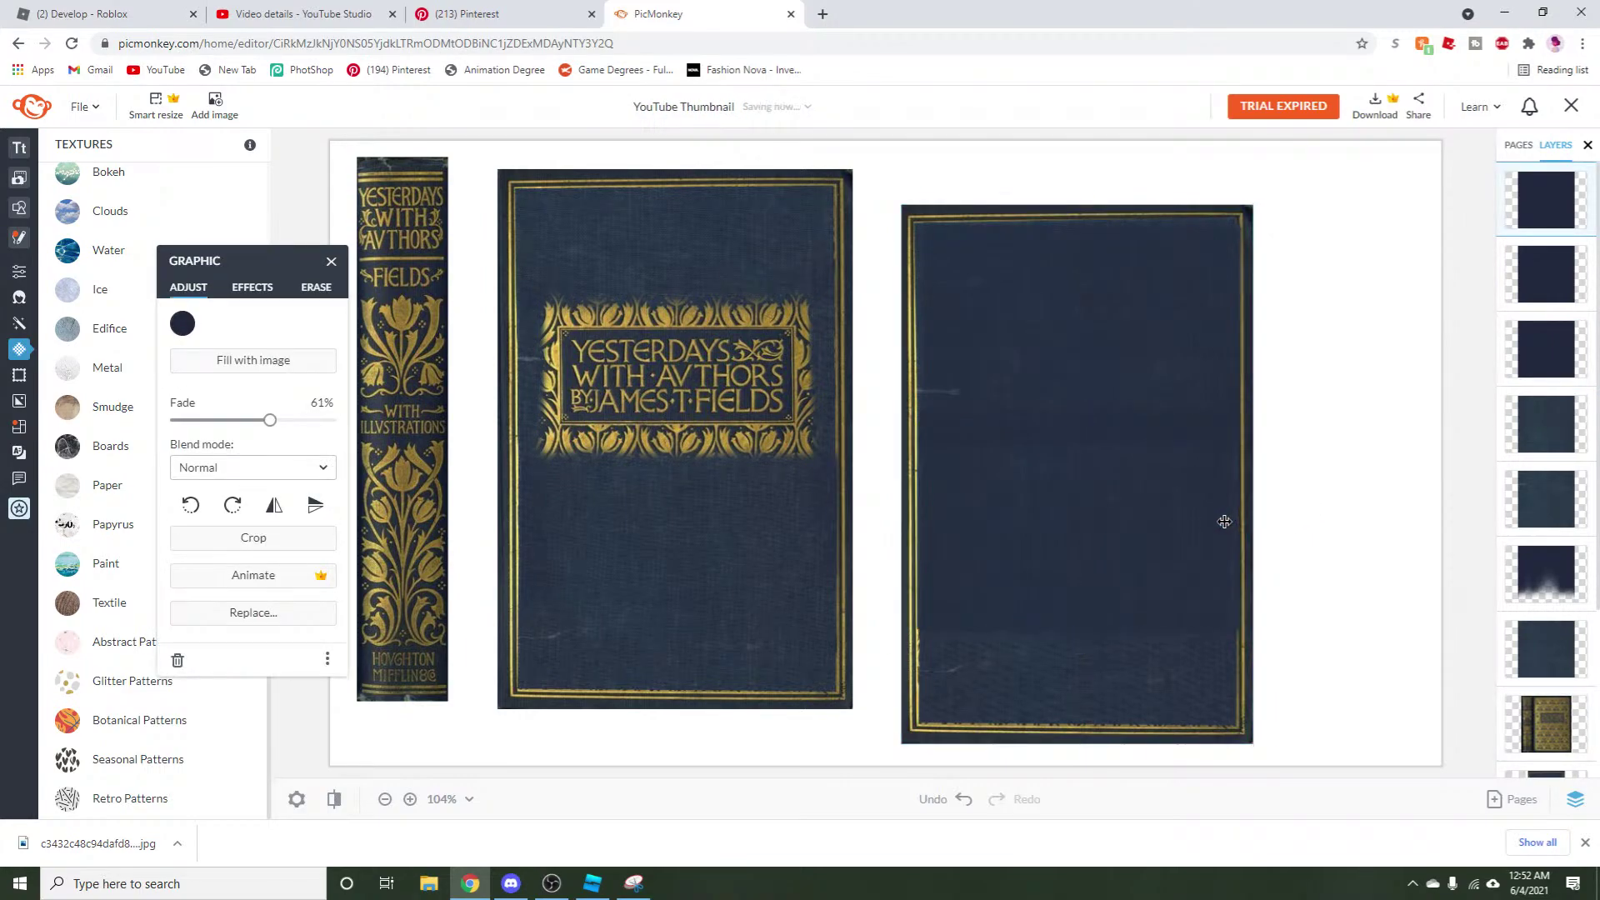
{"action": "left_click", "coordinate": [1233, 522]}
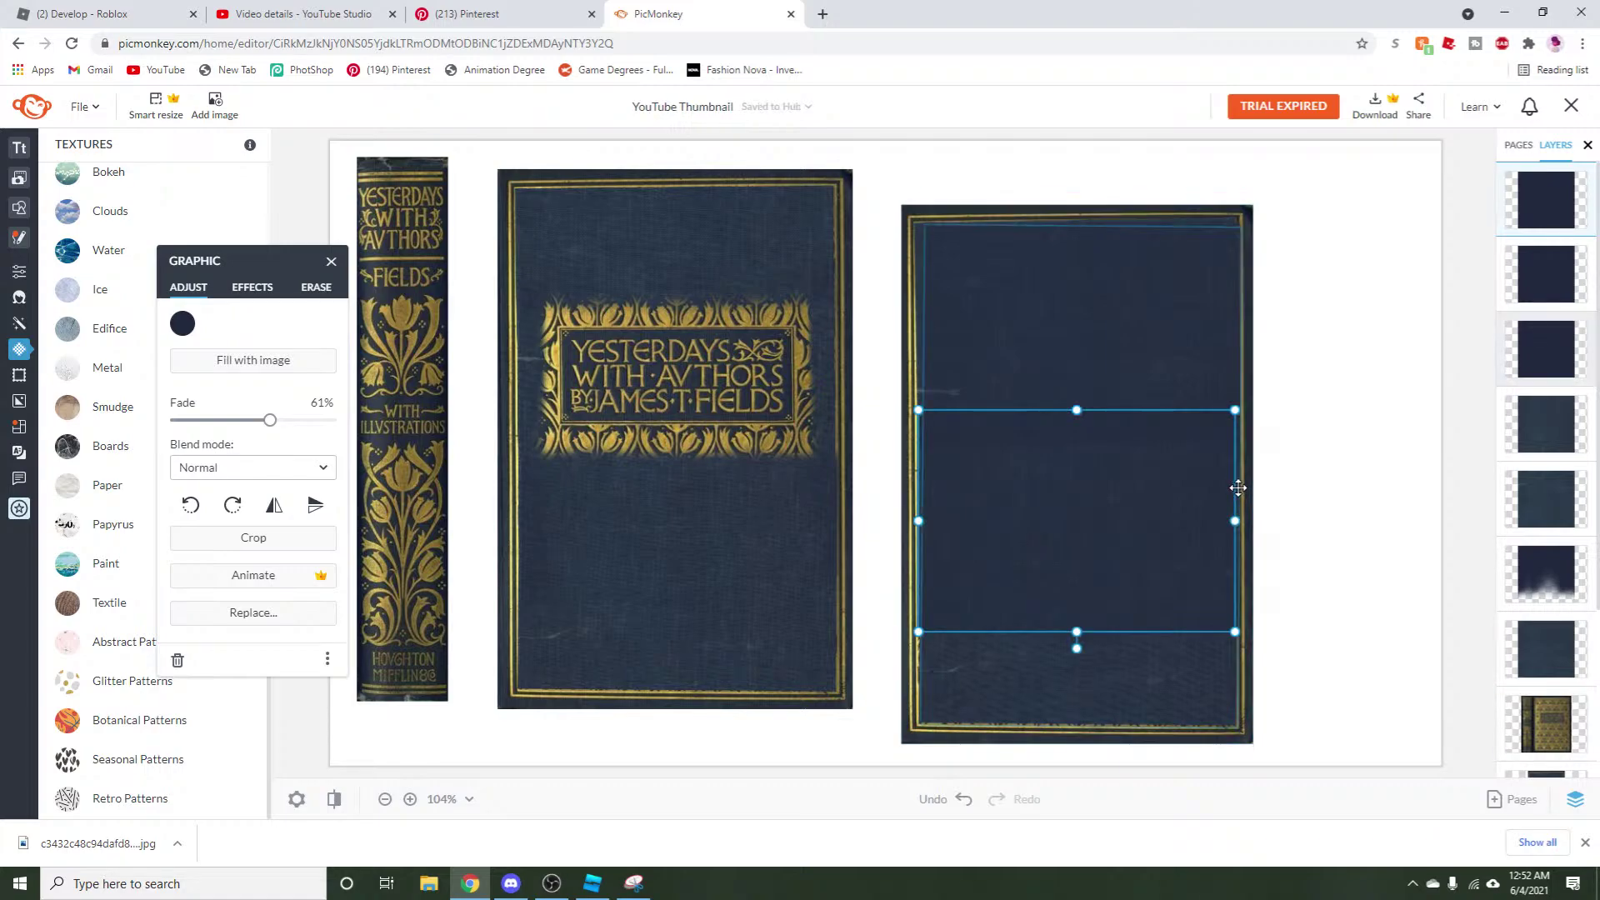
{"action": "left_click", "coordinate": [1171, 289]}
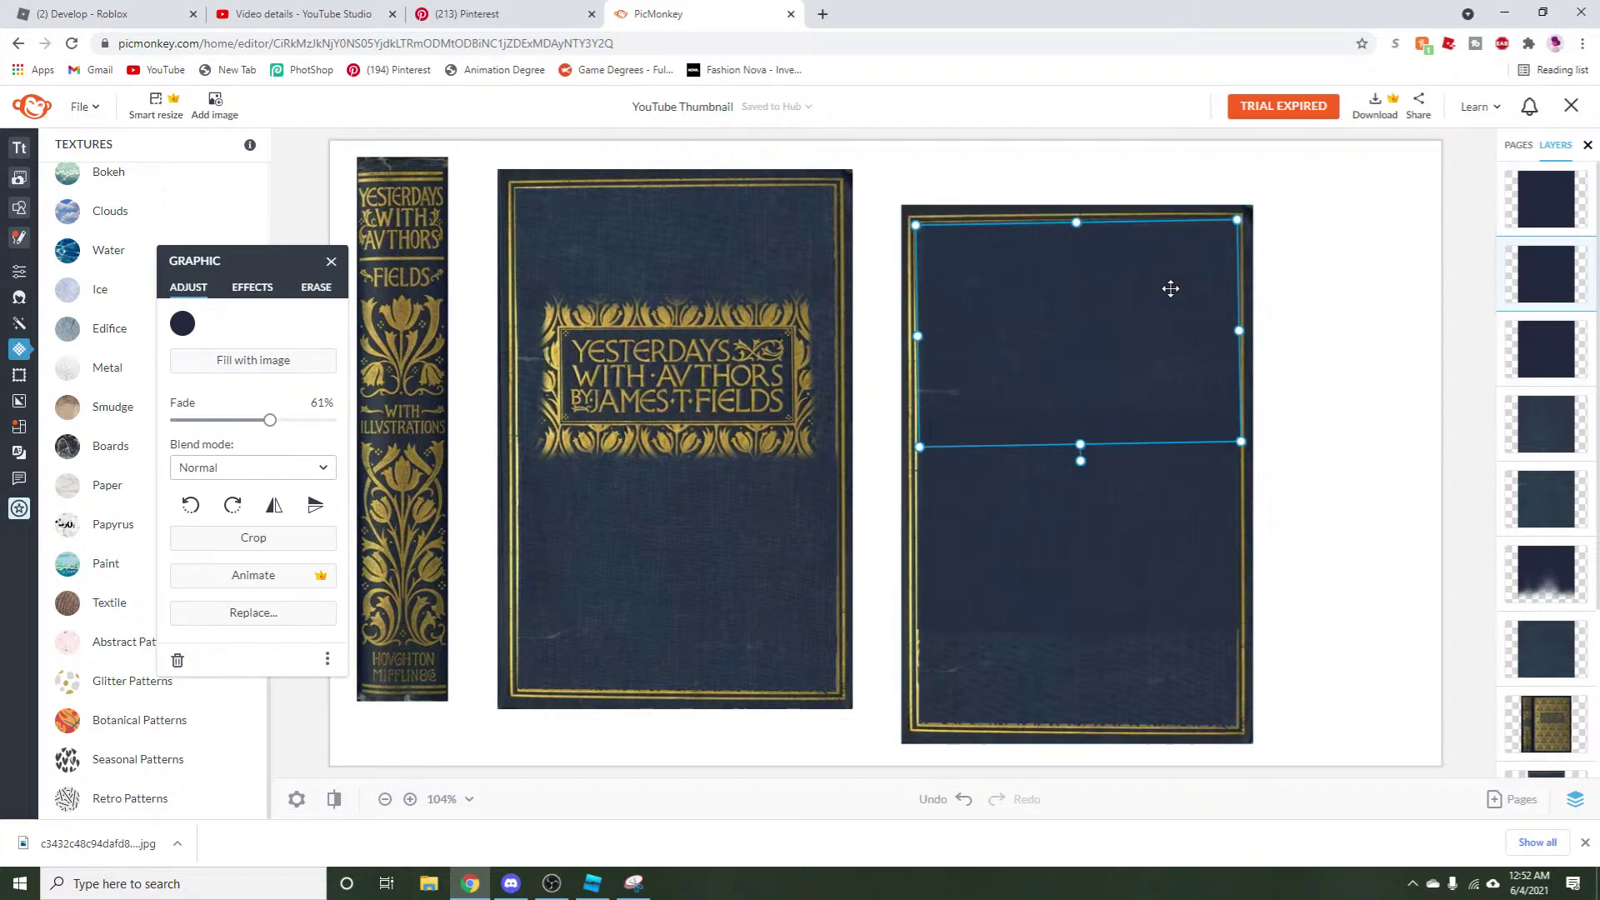
{"action": "left_click", "coordinate": [1226, 423]}
{"action": "left_click_drag", "start_coordinate": [1224, 446], "coordinate": [1088, 498]}
{"action": "left_click", "coordinate": [1178, 528]}
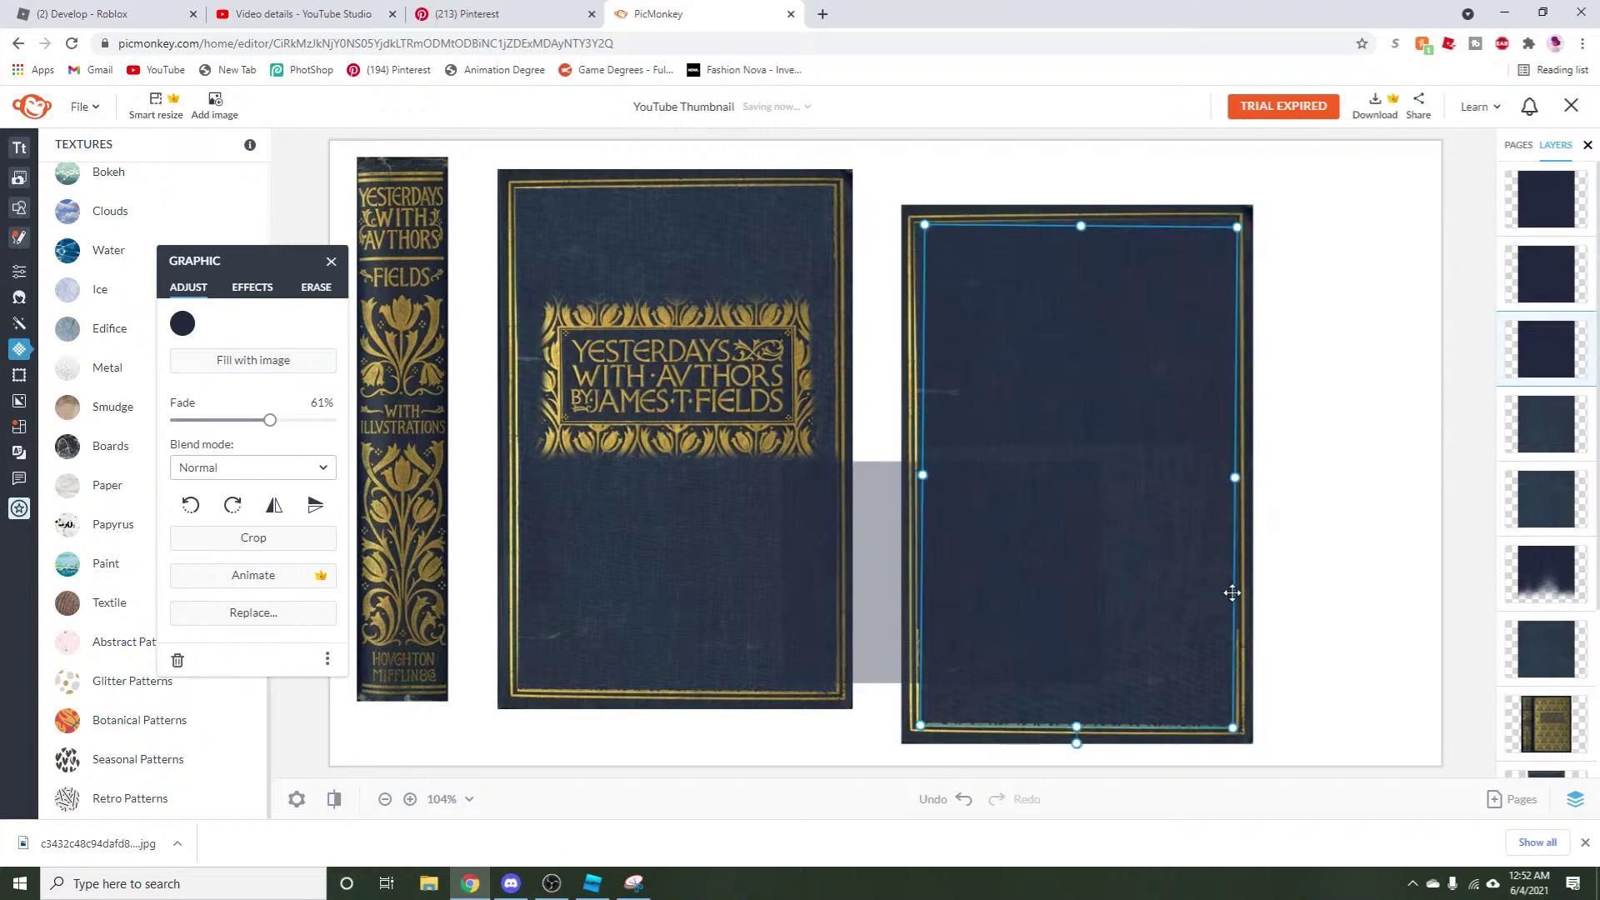
{"action": "left_click", "coordinate": [1219, 615]}
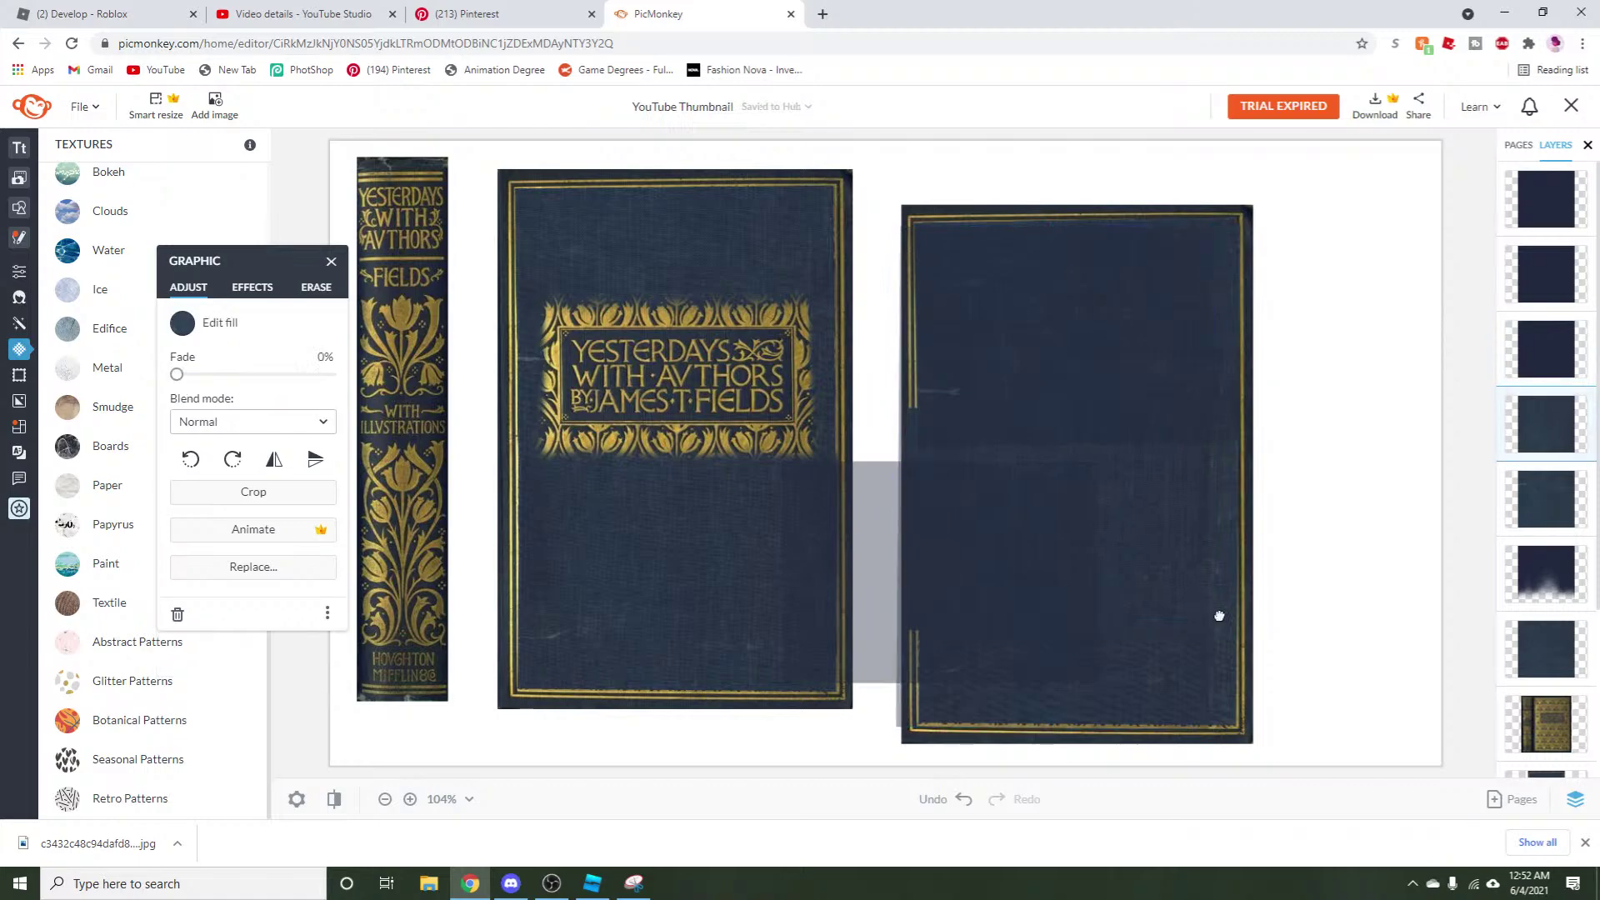
{"action": "left_click", "coordinate": [1222, 613]}
{"action": "left_click", "coordinate": [1218, 658]}
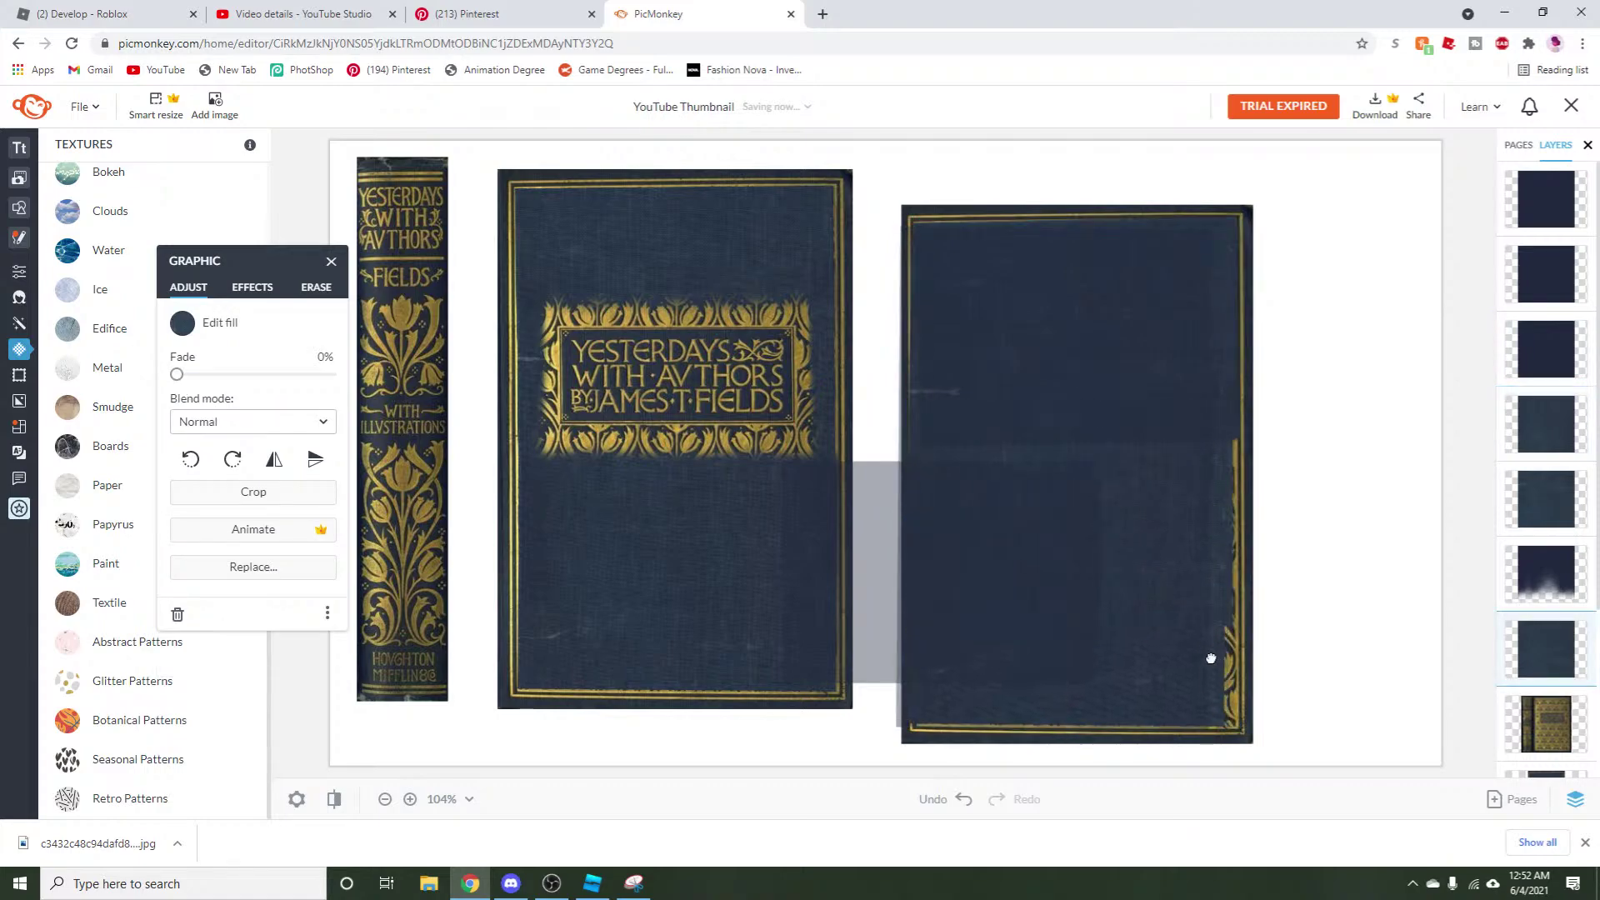
{"action": "left_click_drag", "start_coordinate": [1210, 658], "coordinate": [1218, 656]}
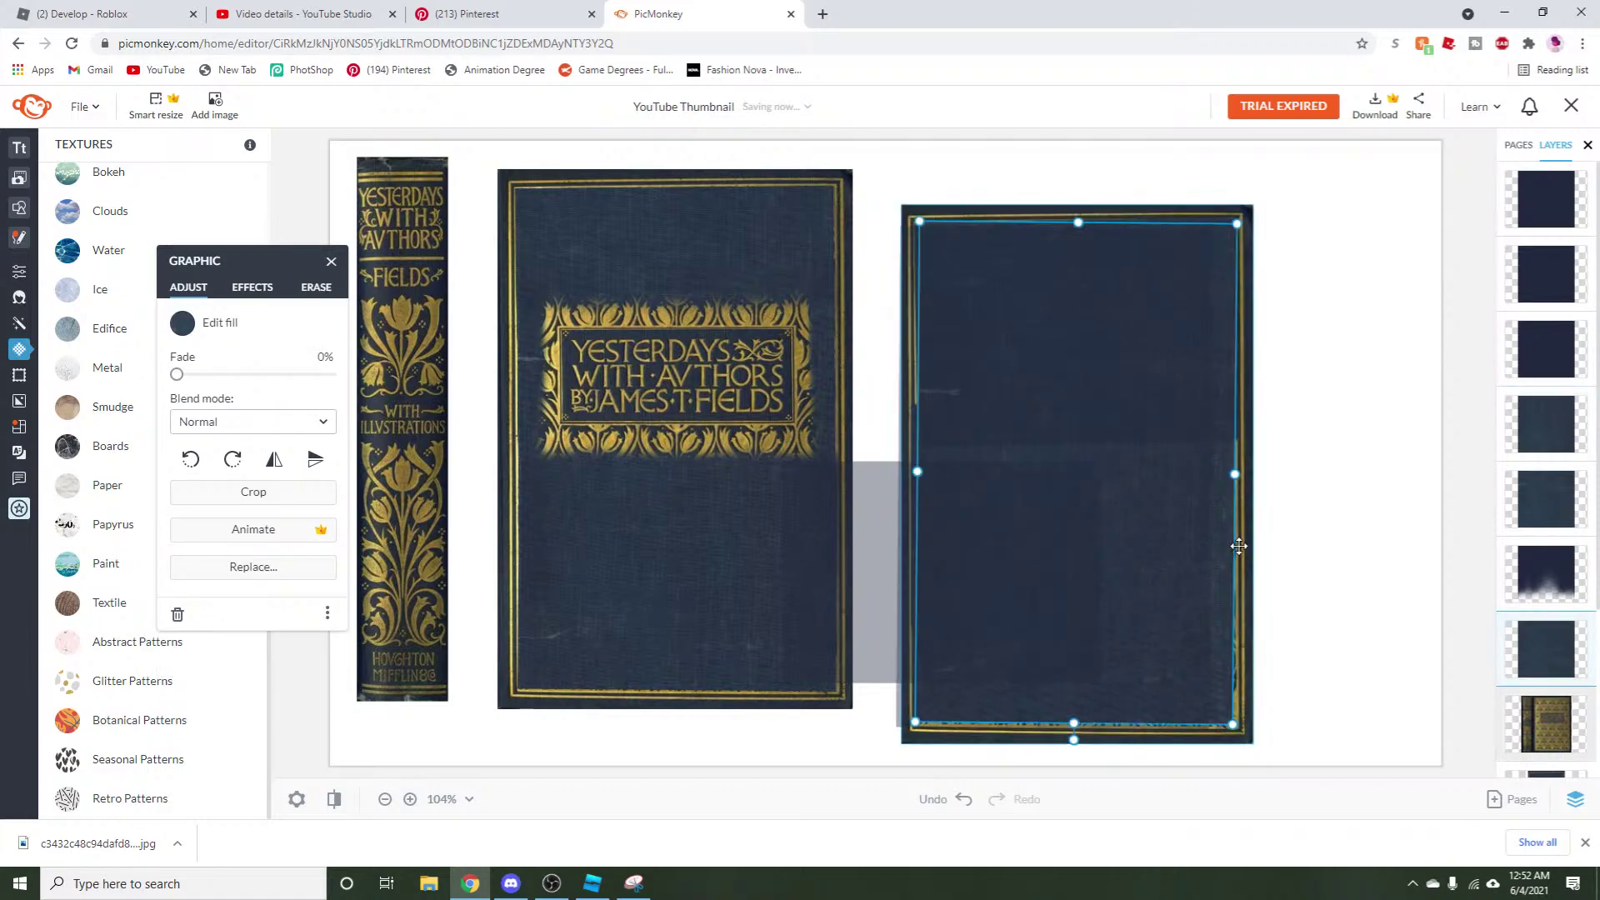
Shift the navy rectangles and drag the faded one off to the canvas's right edge.
{"action": "left_click", "coordinate": [1181, 373]}
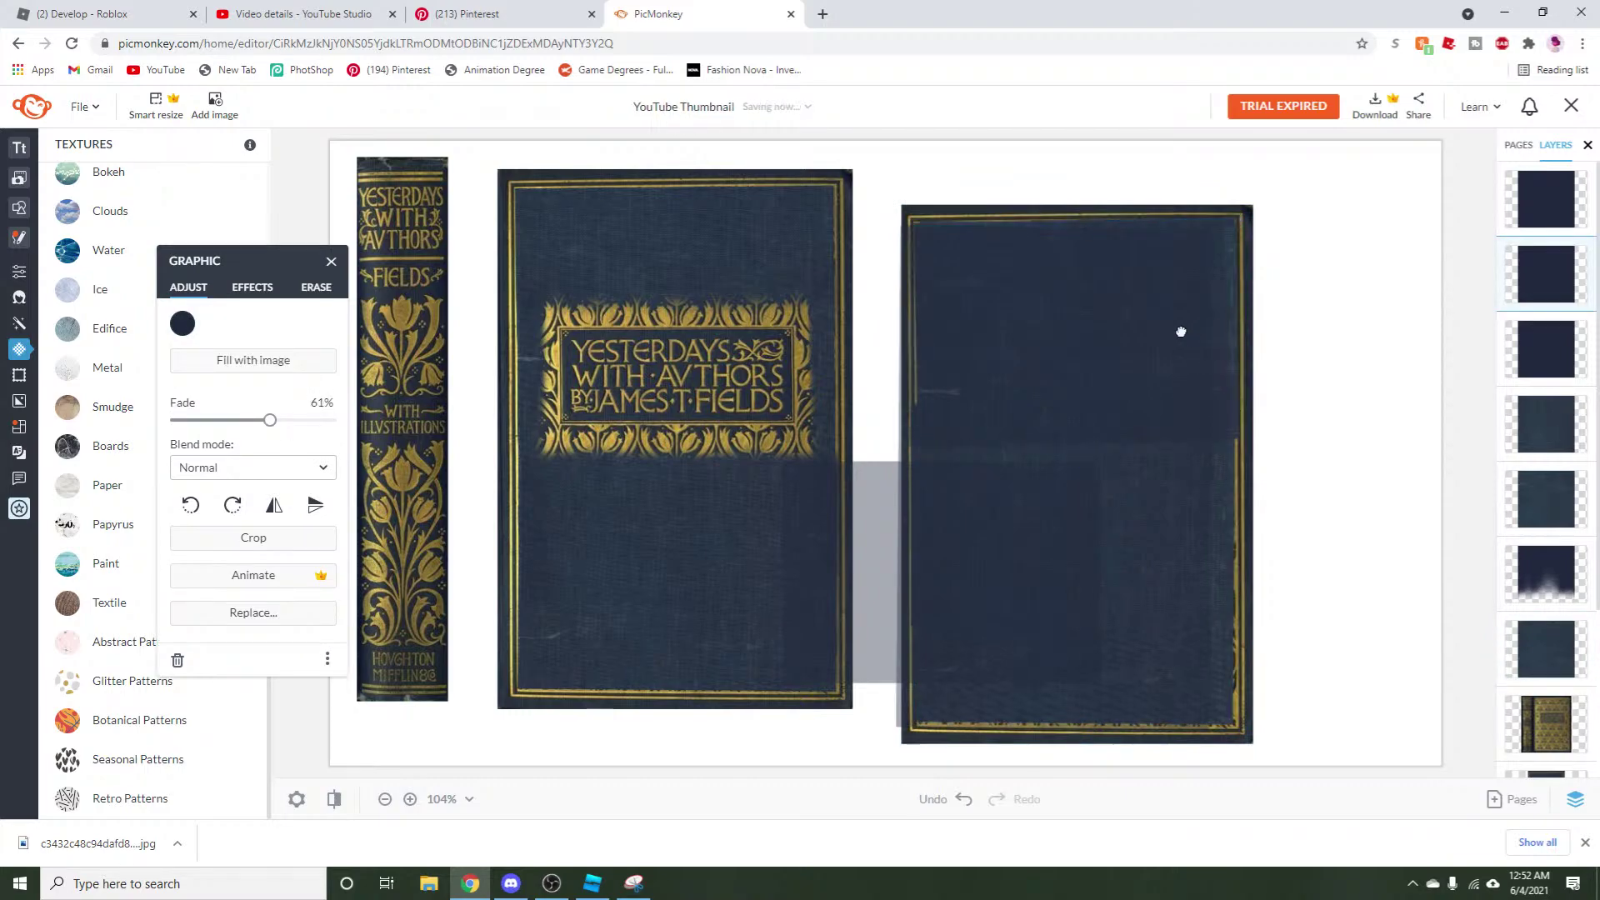
{"action": "left_click_drag", "start_coordinate": [1189, 332], "coordinate": [957, 347]}
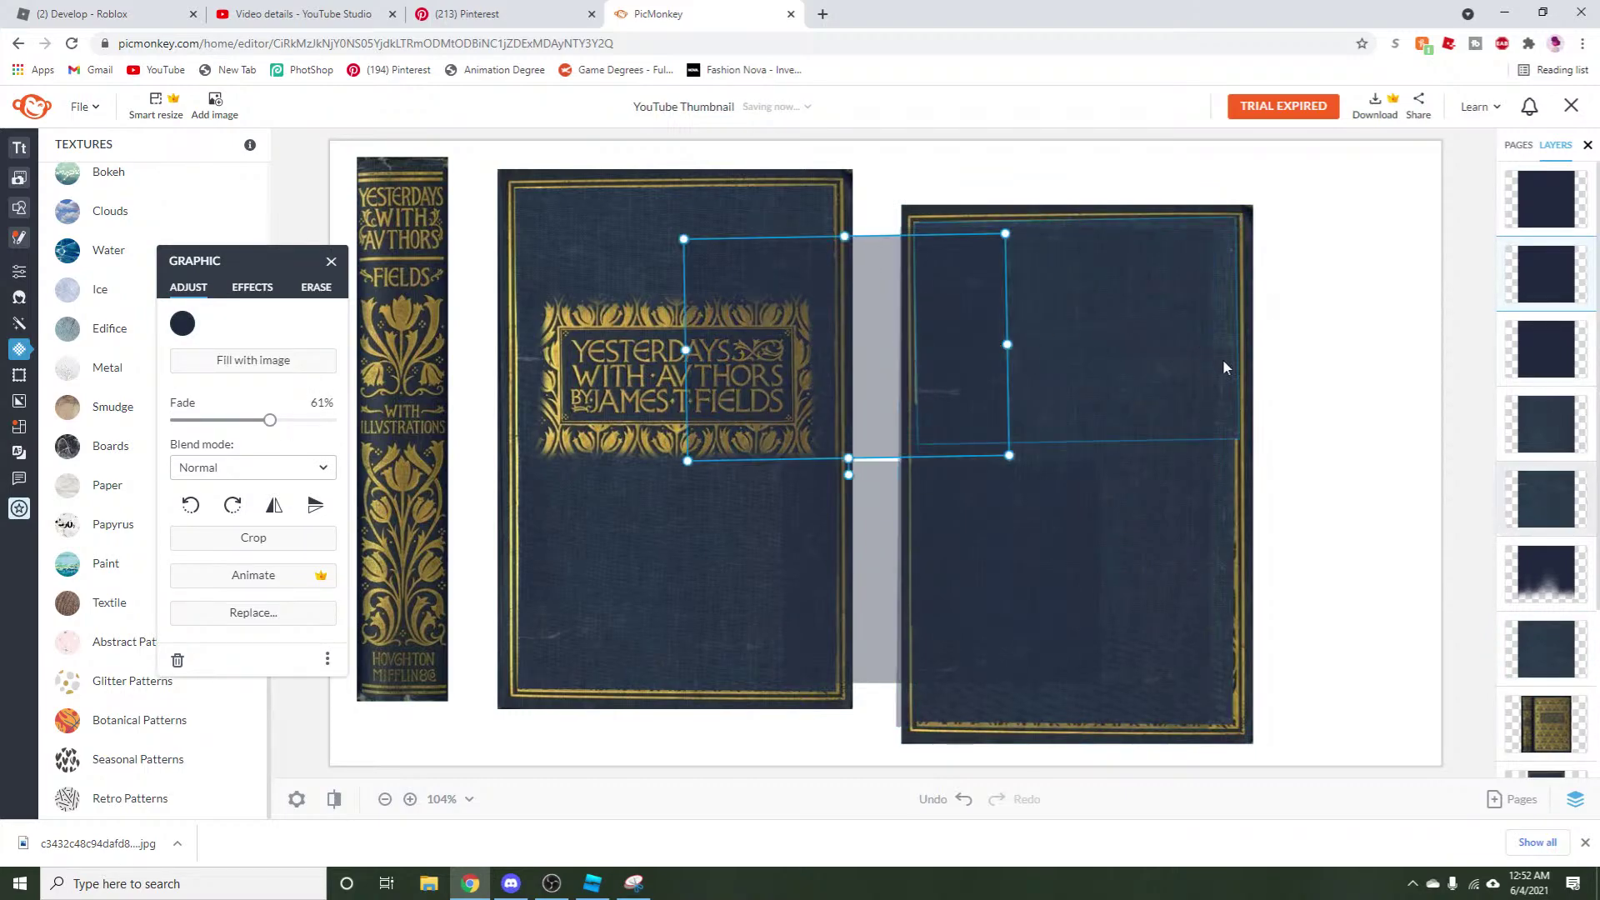
{"action": "left_click", "coordinate": [1227, 403]}
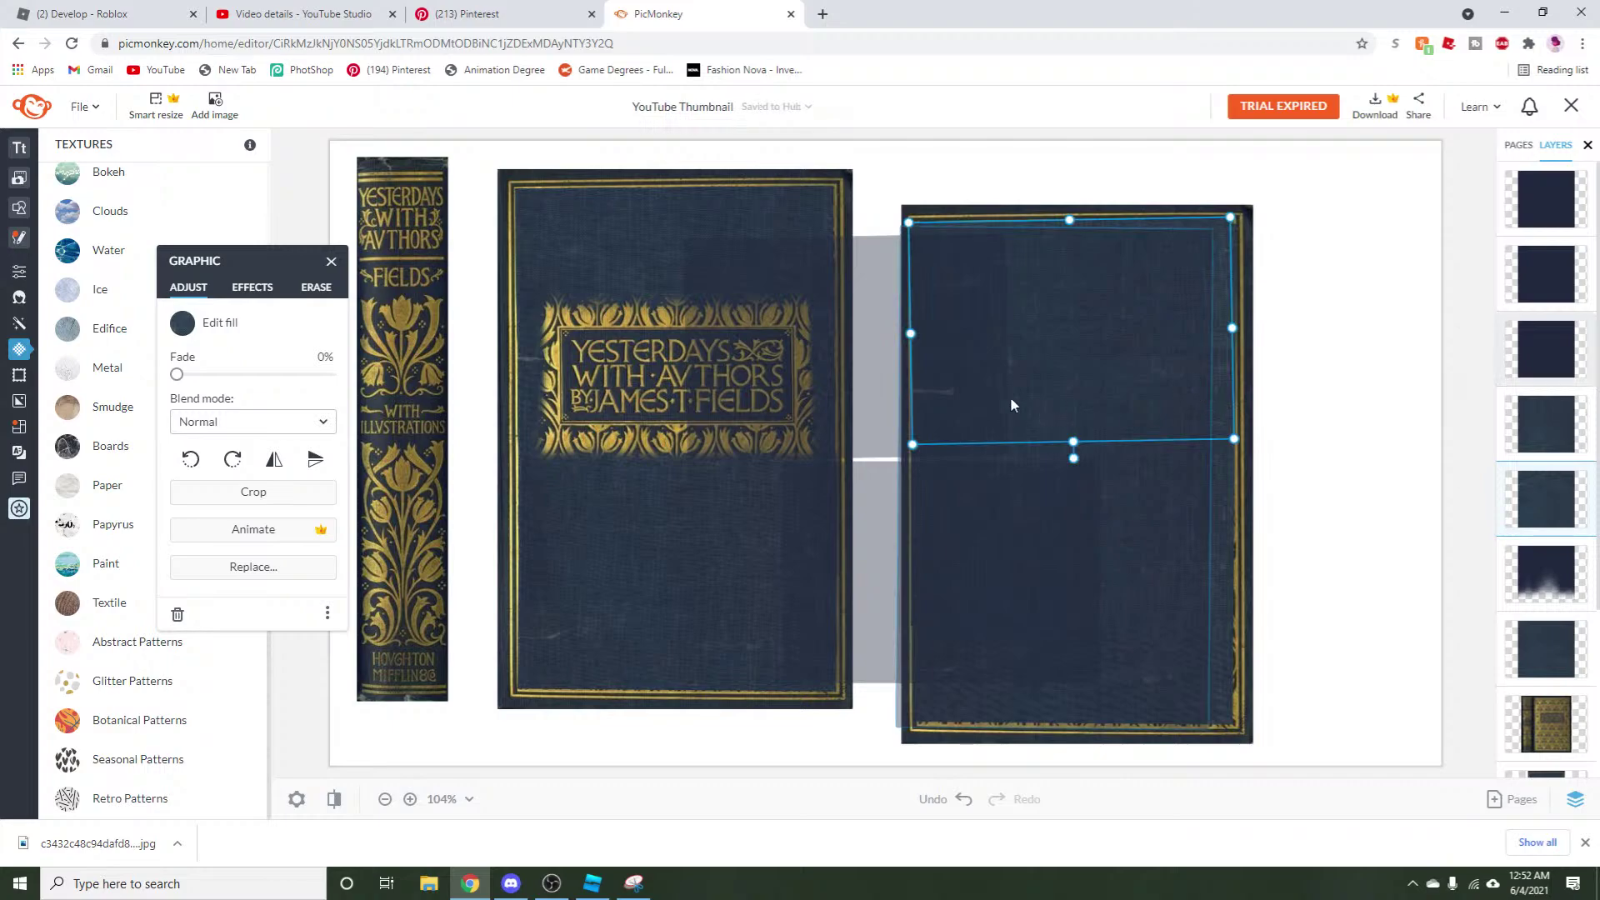
{"action": "left_click_drag", "start_coordinate": [907, 335], "coordinate": [912, 337]}
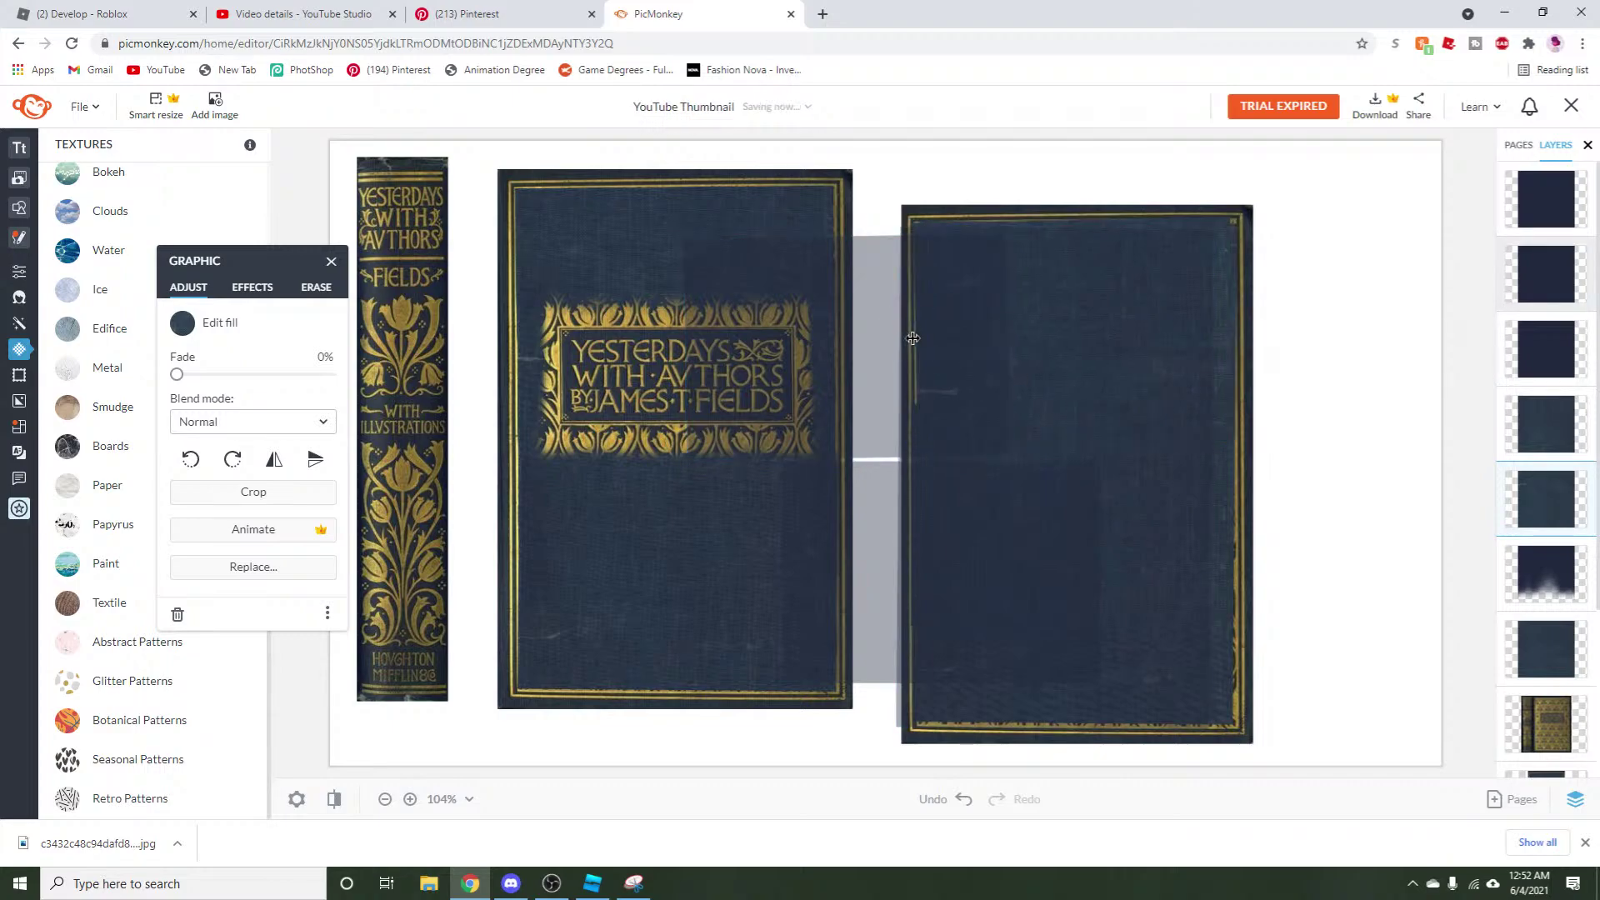
{"action": "left_click", "coordinate": [912, 337]}
{"action": "left_click", "coordinate": [928, 502]}
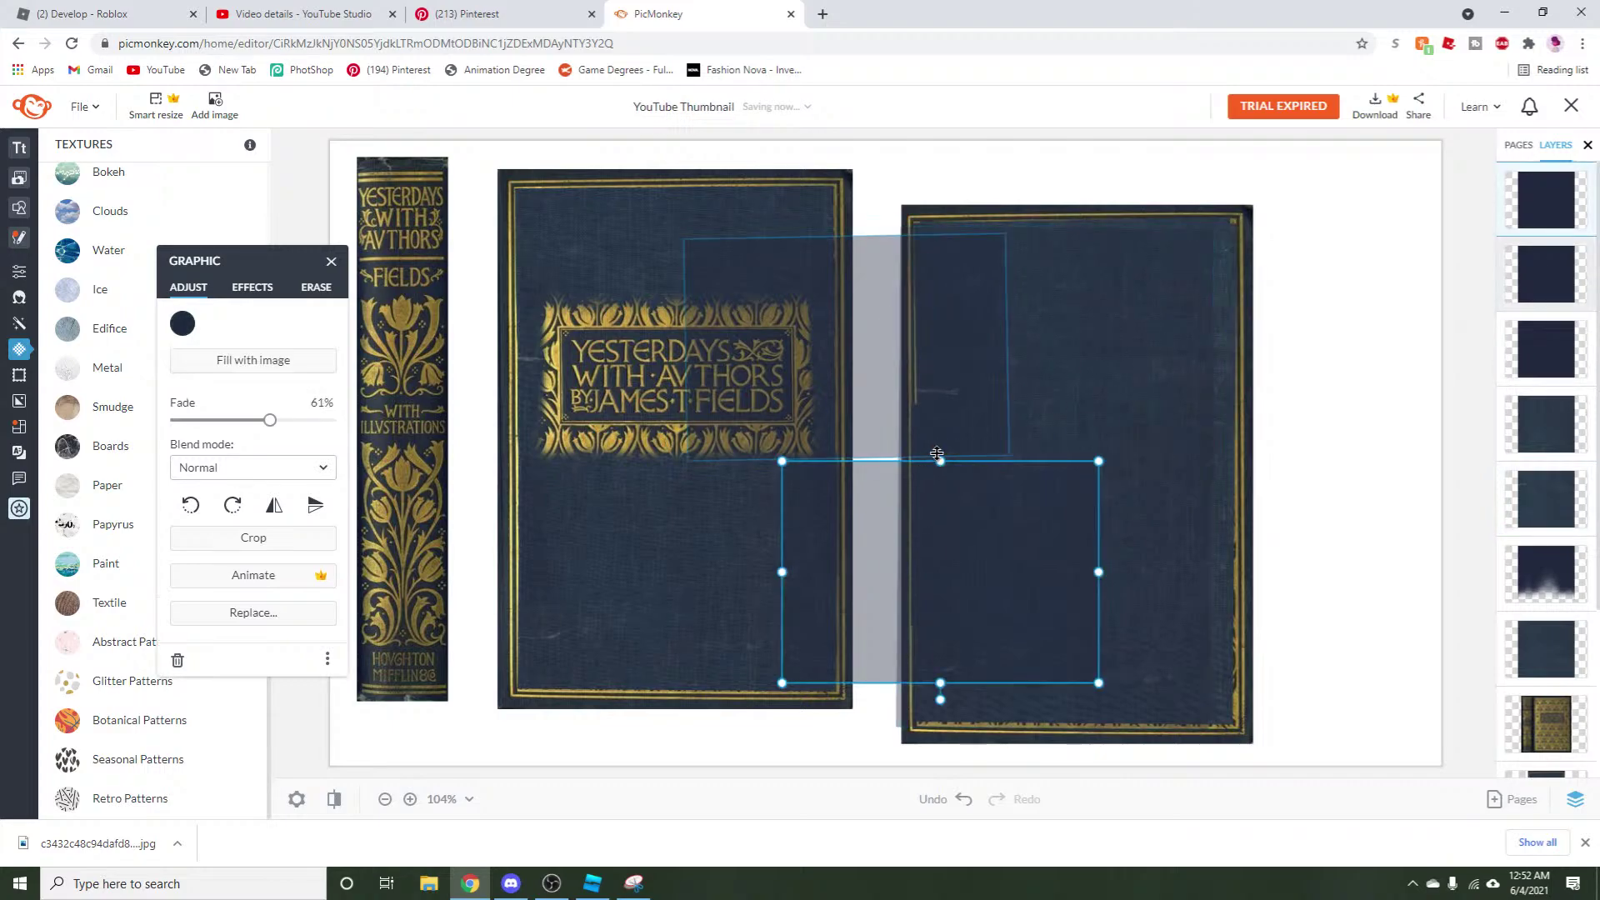
{"action": "left_click_drag", "start_coordinate": [934, 448], "coordinate": [1407, 387]}
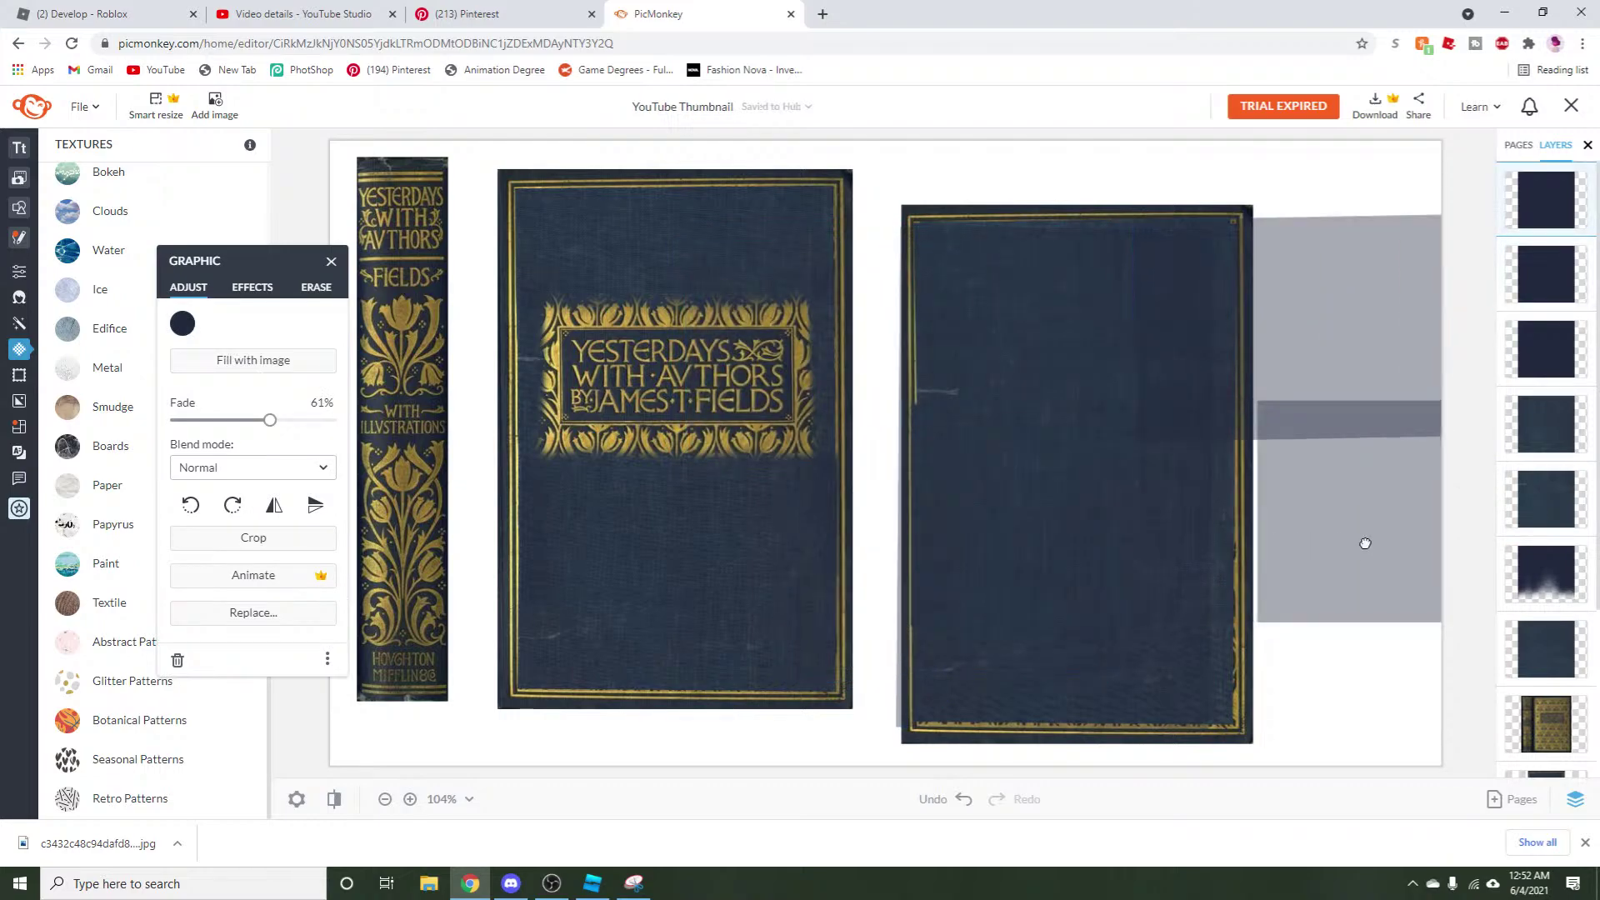
Move the grey layer aside and fit the right cover's navy fill inside its gold border.
{"action": "left_click_drag", "start_coordinate": [969, 483], "coordinate": [1428, 483]}
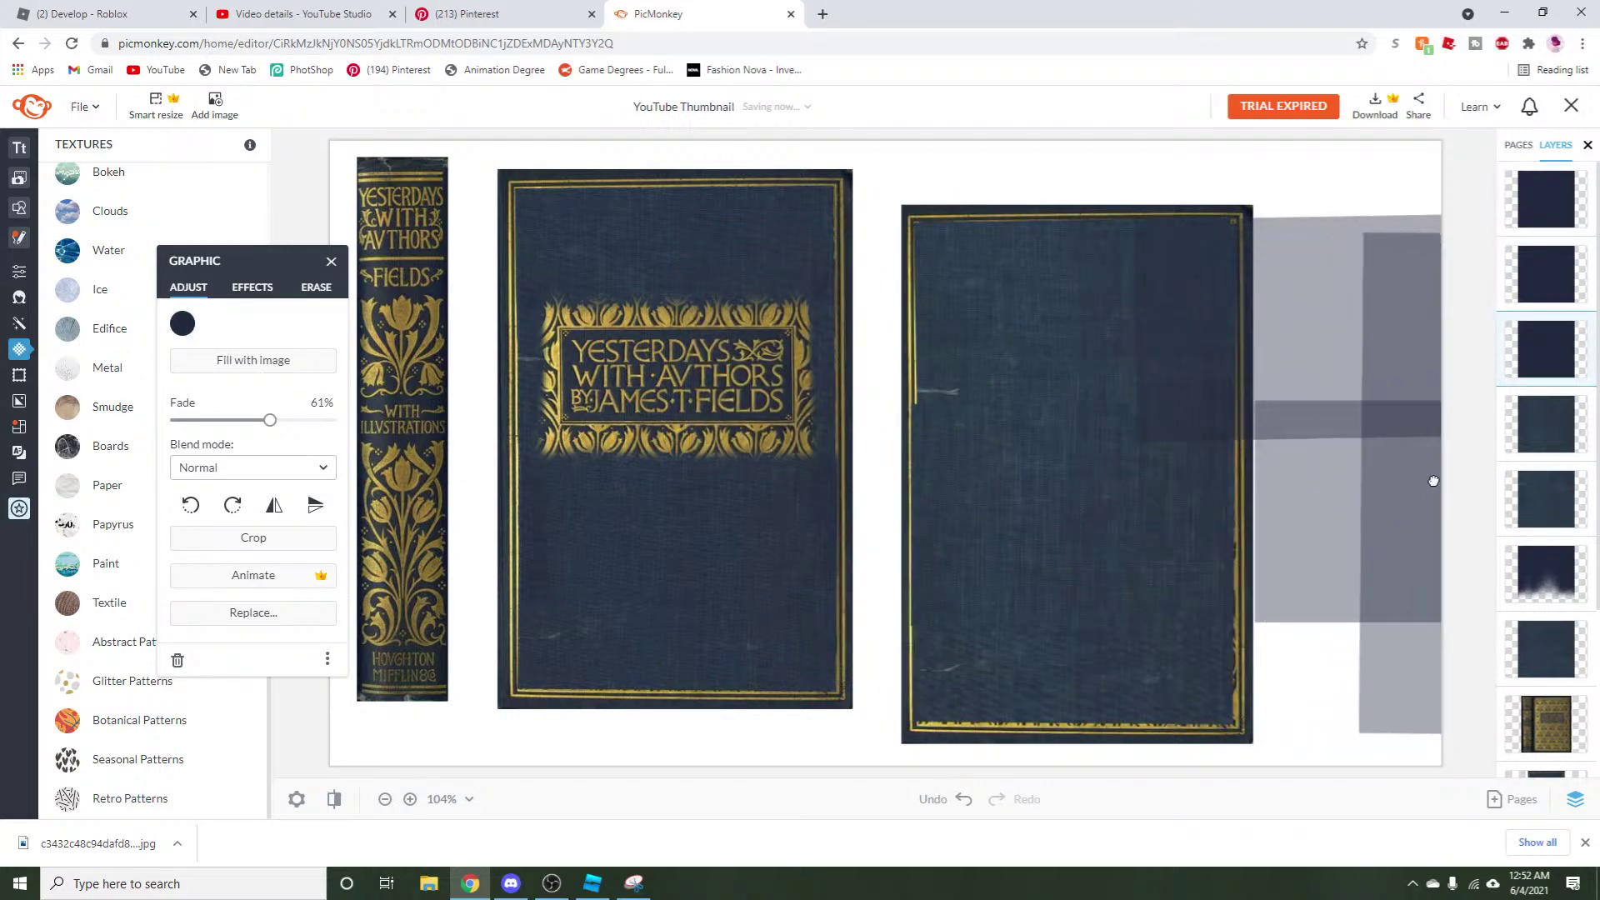
{"action": "left_click", "coordinate": [908, 521]}
{"action": "left_click_drag", "start_coordinate": [902, 521], "coordinate": [920, 518]}
{"action": "left_click_drag", "start_coordinate": [1072, 621], "coordinate": [1079, 611]}
{"action": "left_click", "coordinate": [967, 684]}
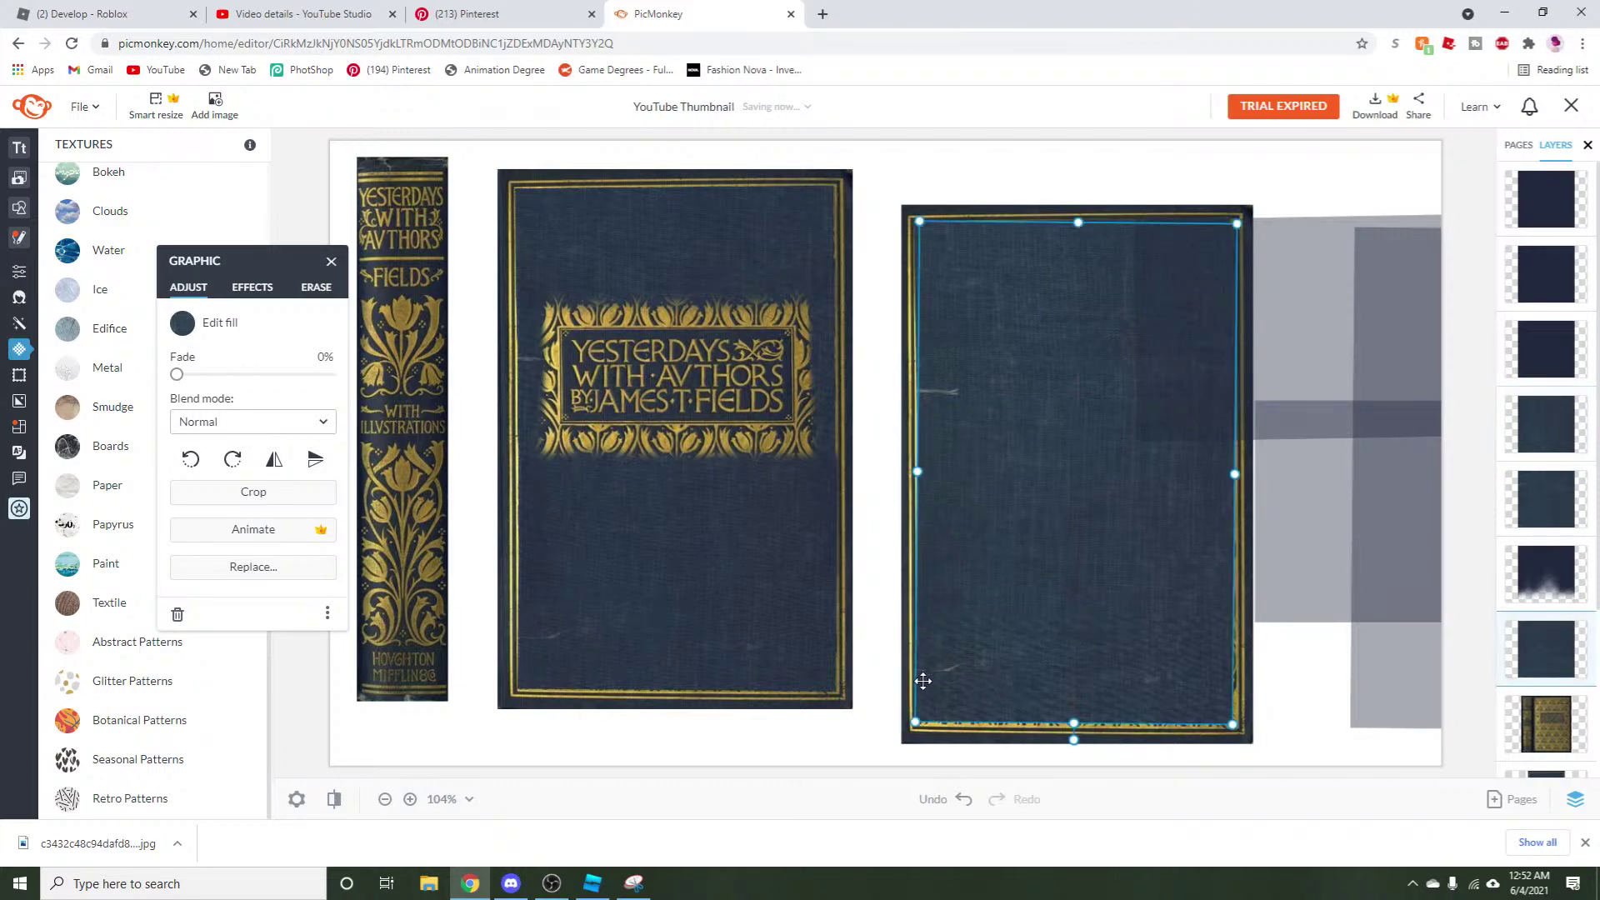
{"action": "left_click_drag", "start_coordinate": [916, 476], "coordinate": [919, 476]}
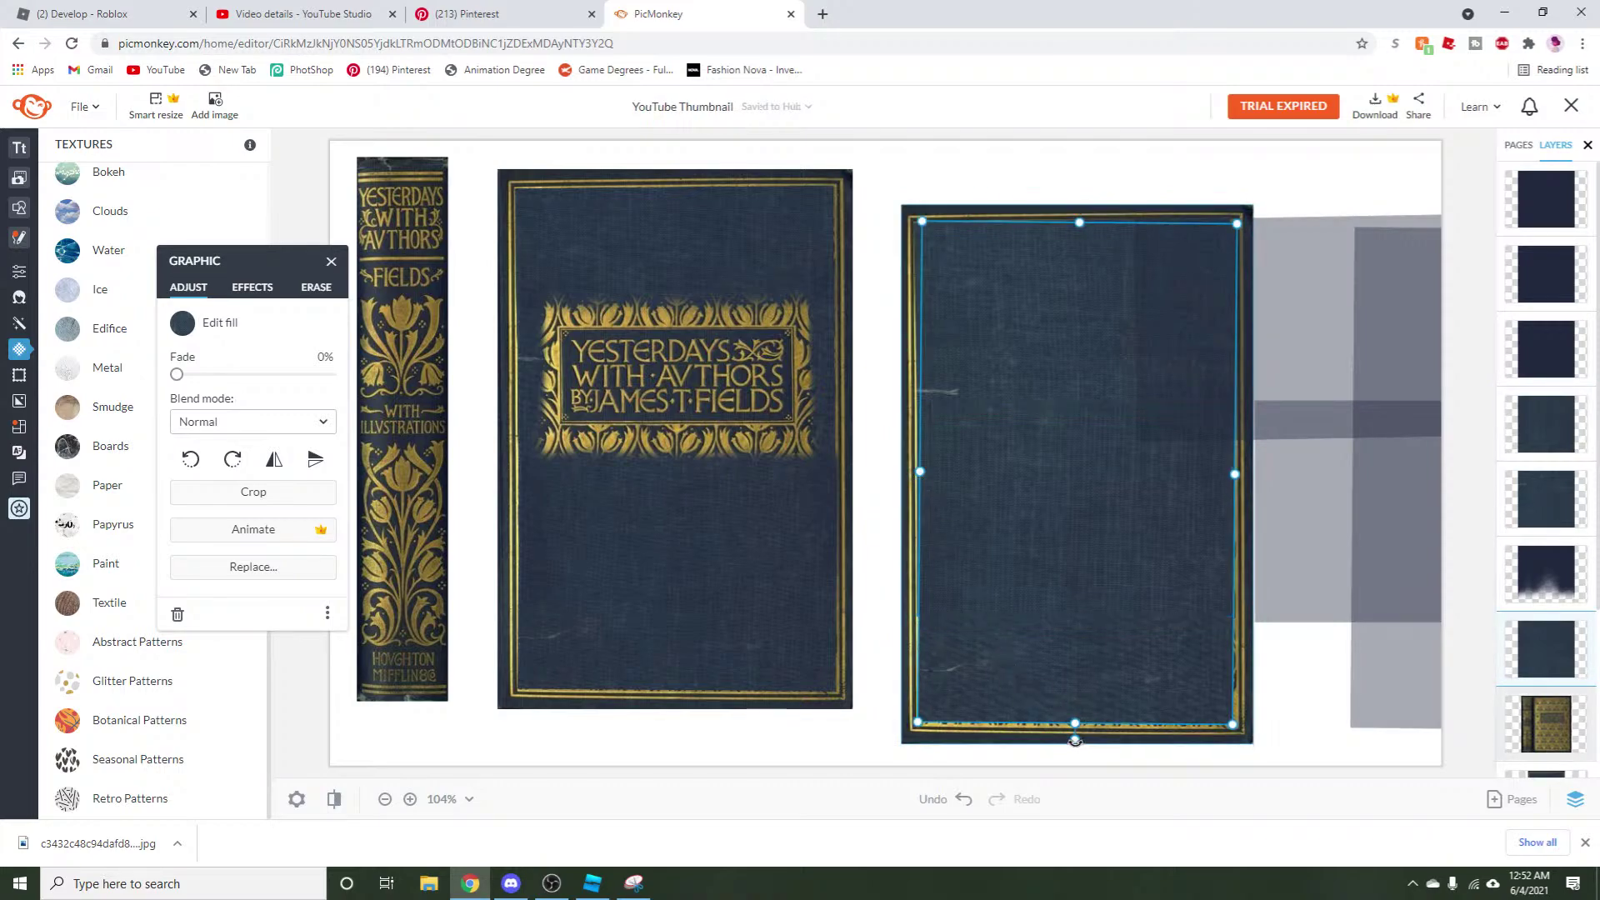
{"action": "left_click_drag", "start_coordinate": [1073, 726], "coordinate": [1074, 726]}
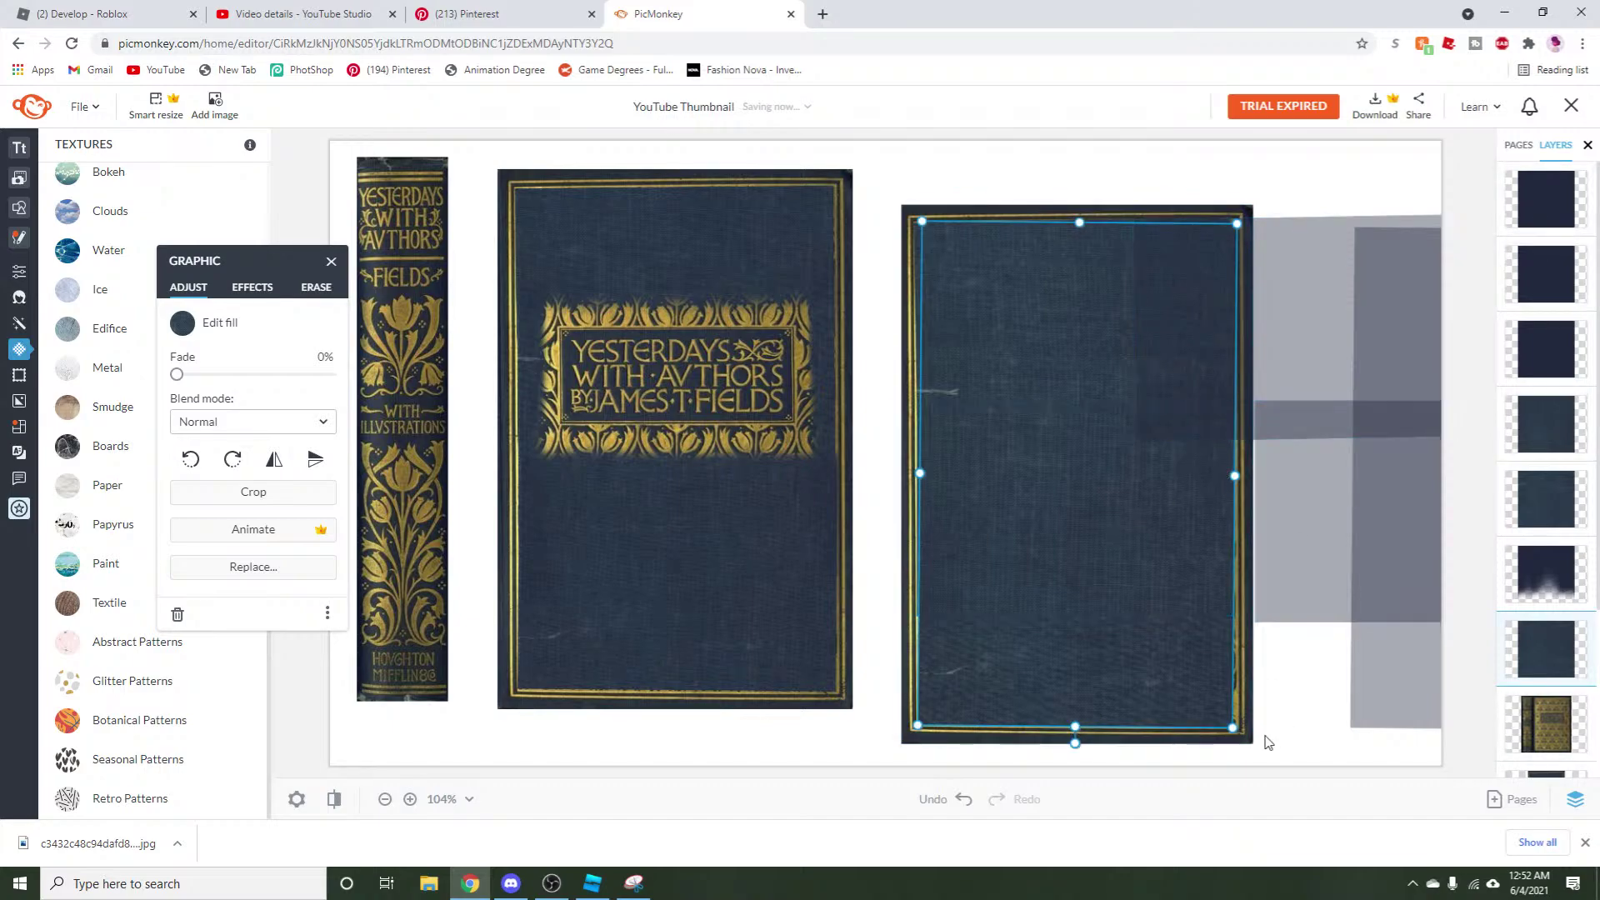
Paste the copied layer into the design from the right-click layer menu.
{"action": "left_click", "coordinate": [1305, 699]}
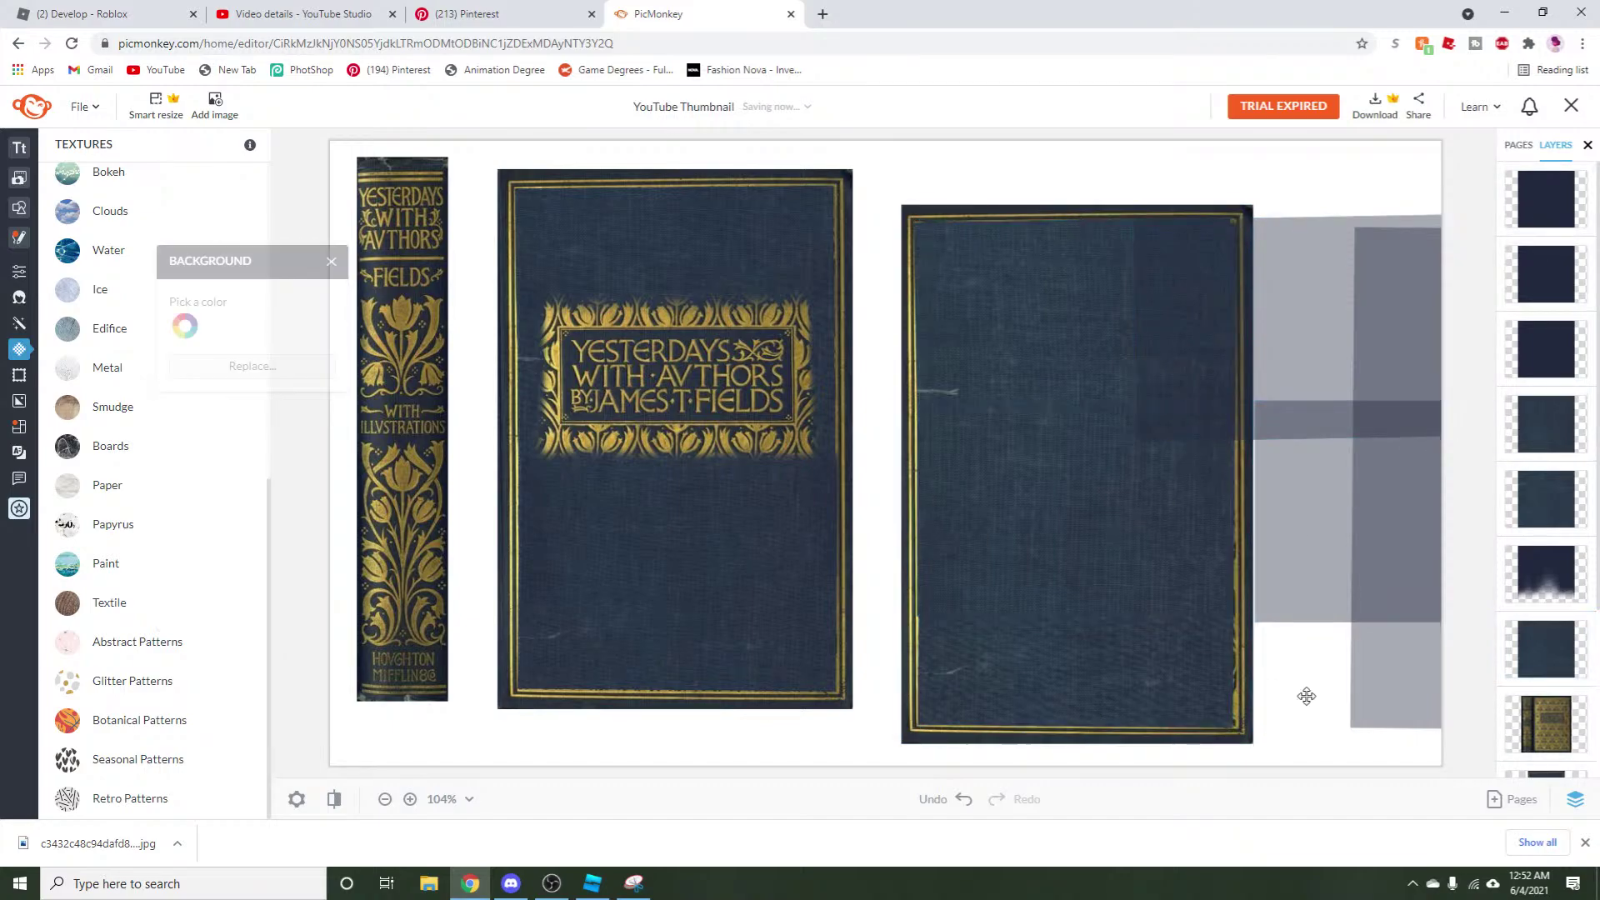
{"action": "left_click", "coordinate": [1197, 641]}
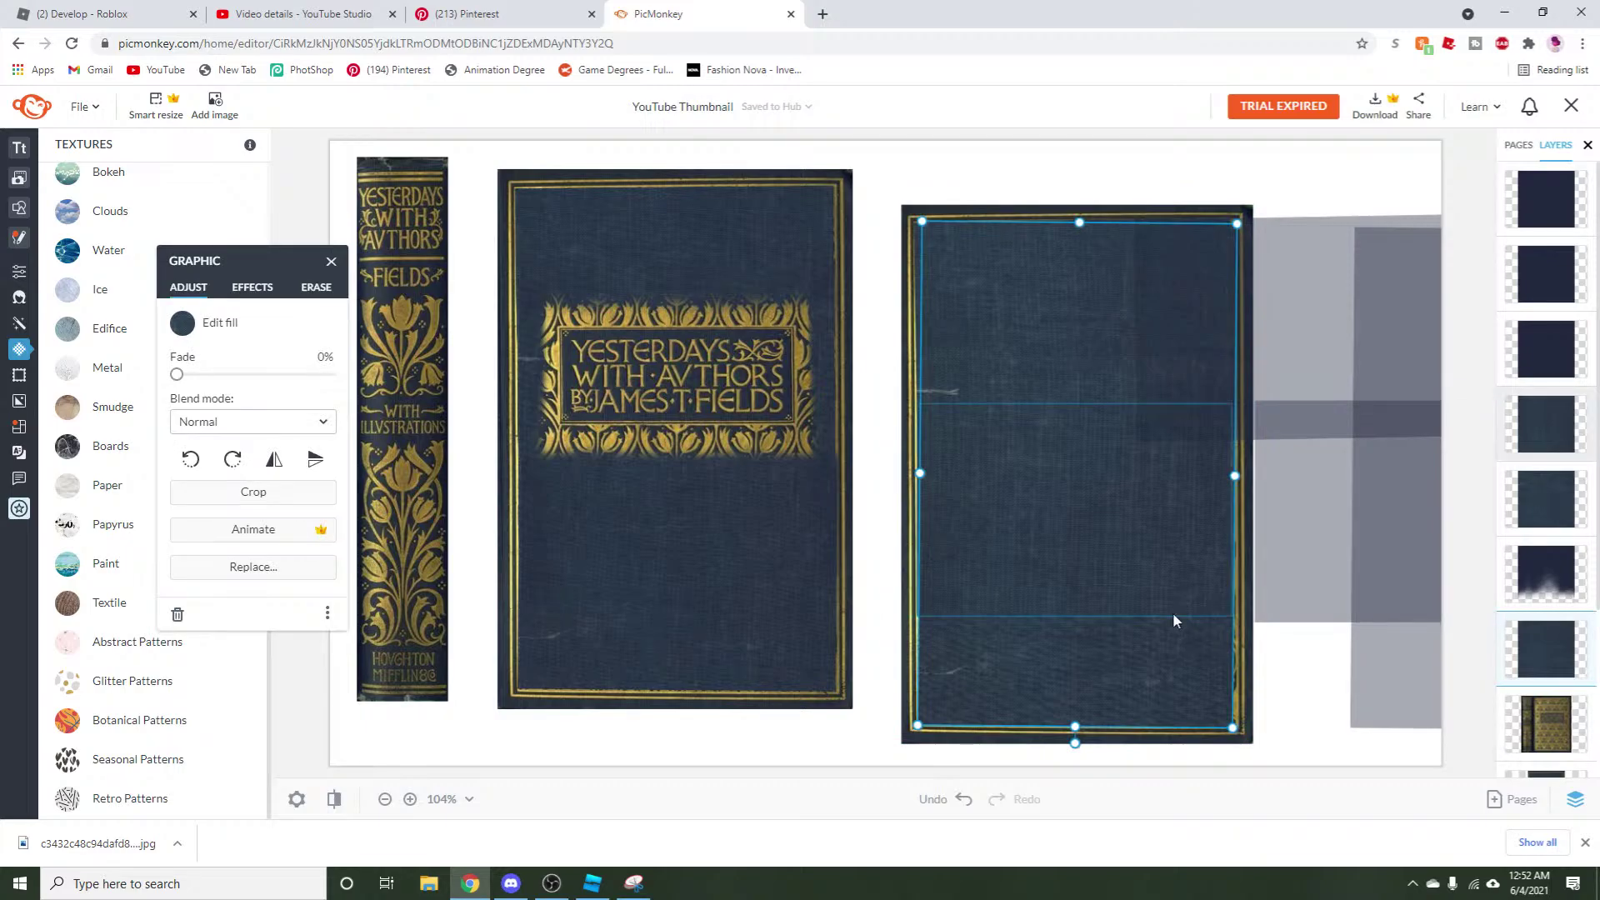
{"action": "right_click", "coordinate": [1177, 628]}
{"action": "left_click", "coordinate": [1083, 500]}
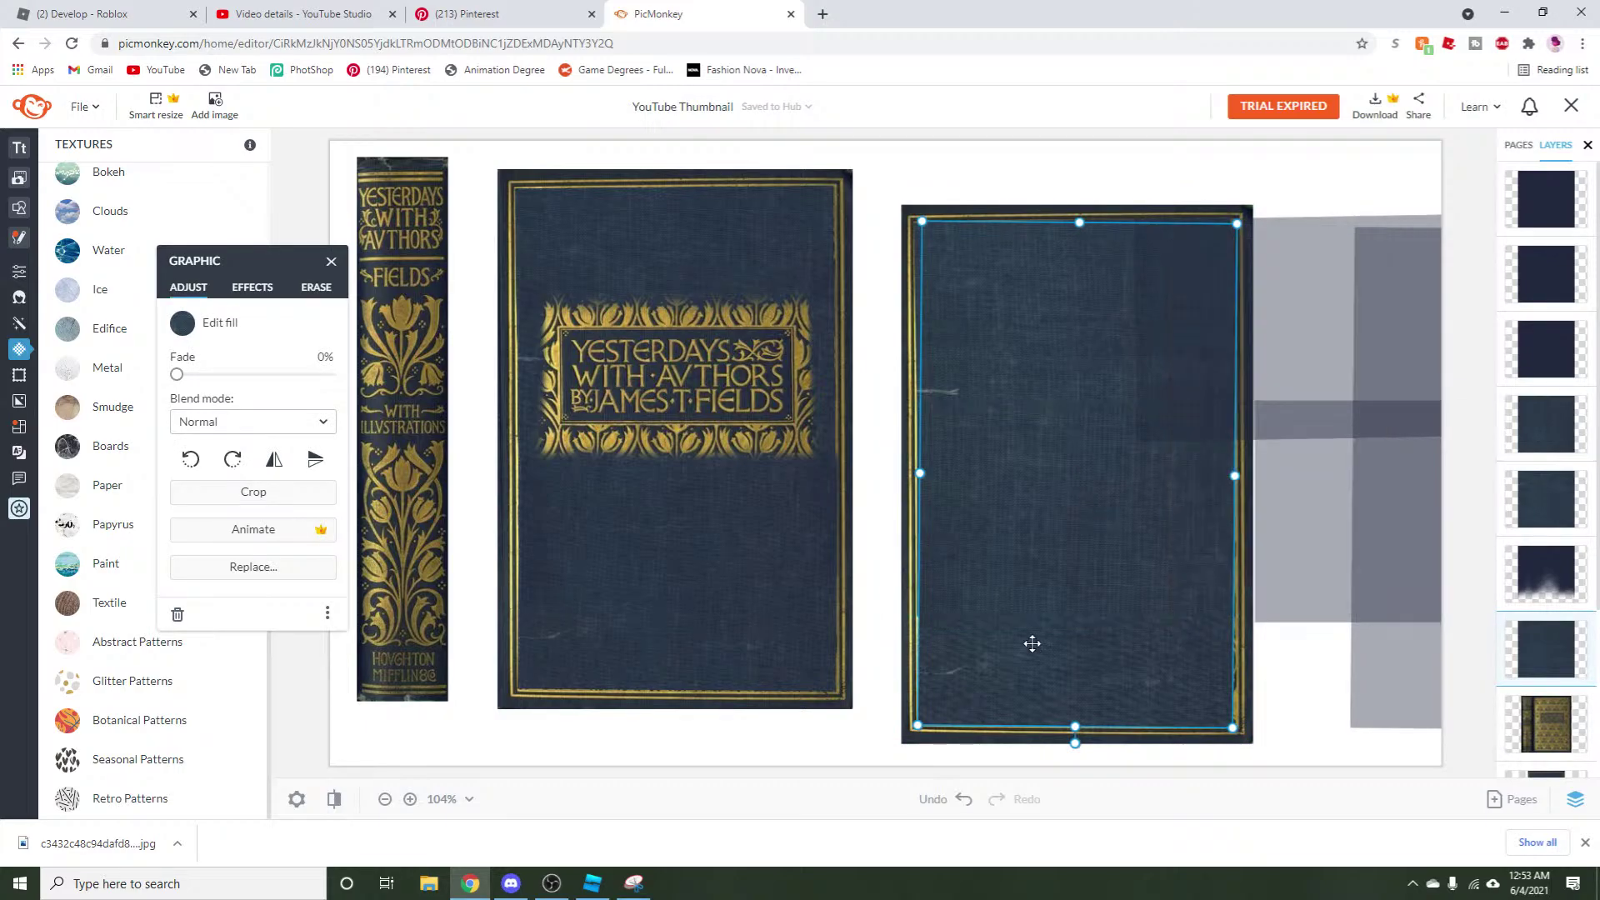
{"action": "left_click", "coordinate": [1064, 515]}
{"action": "right_click", "coordinate": [1054, 527]}
{"action": "left_click", "coordinate": [1086, 360]}
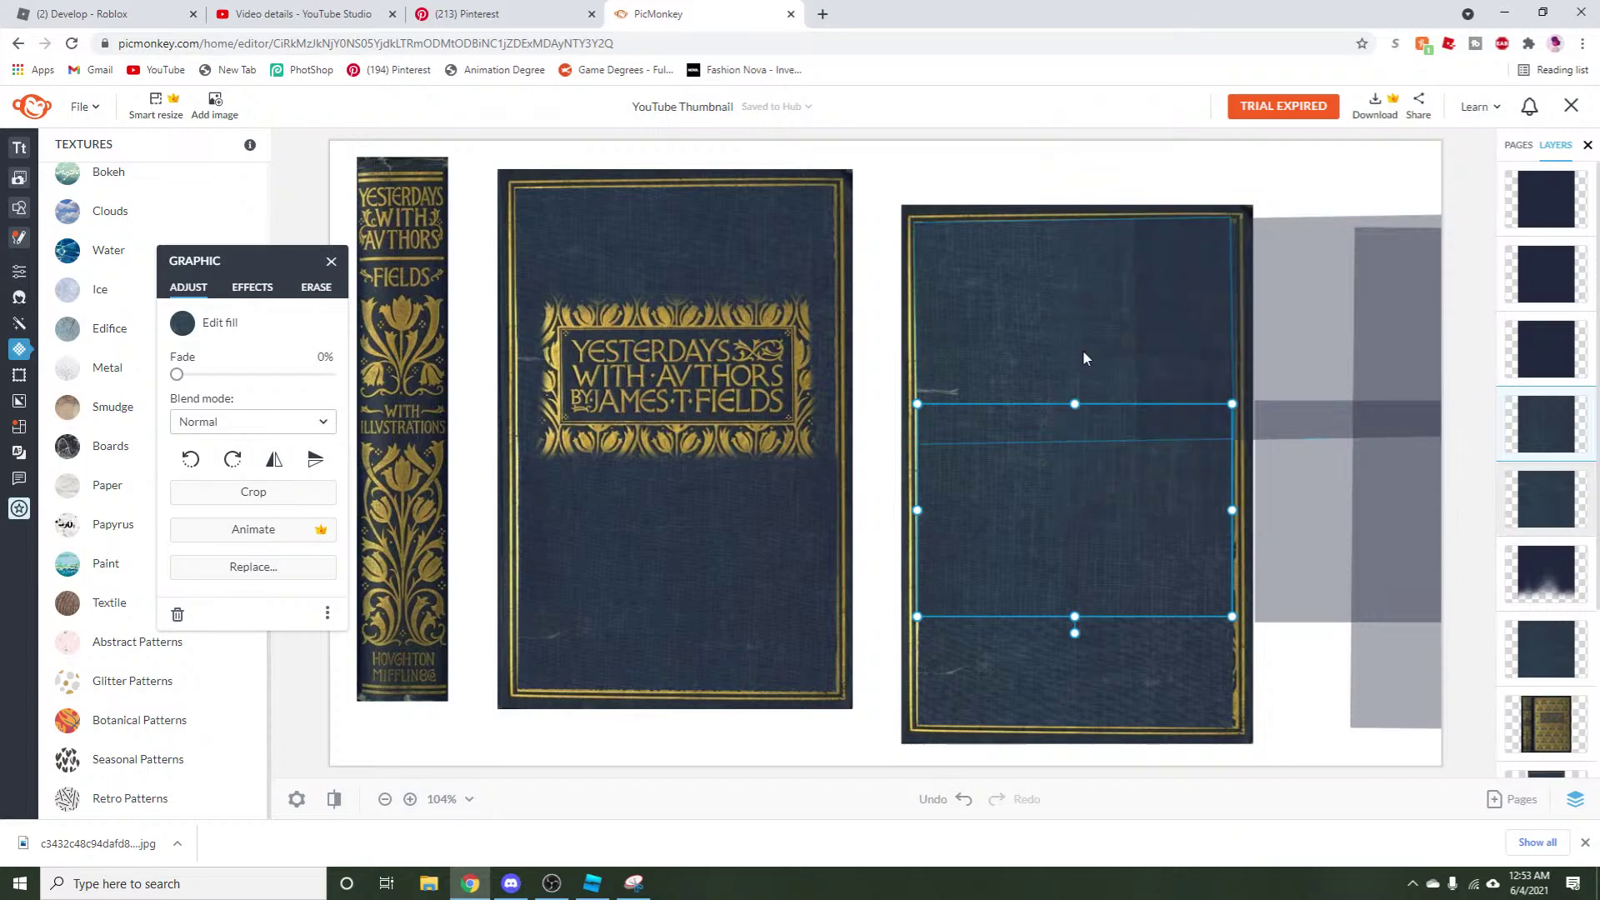
{"action": "right_click", "coordinate": [1053, 583]}
{"action": "left_click", "coordinate": [1117, 419]}
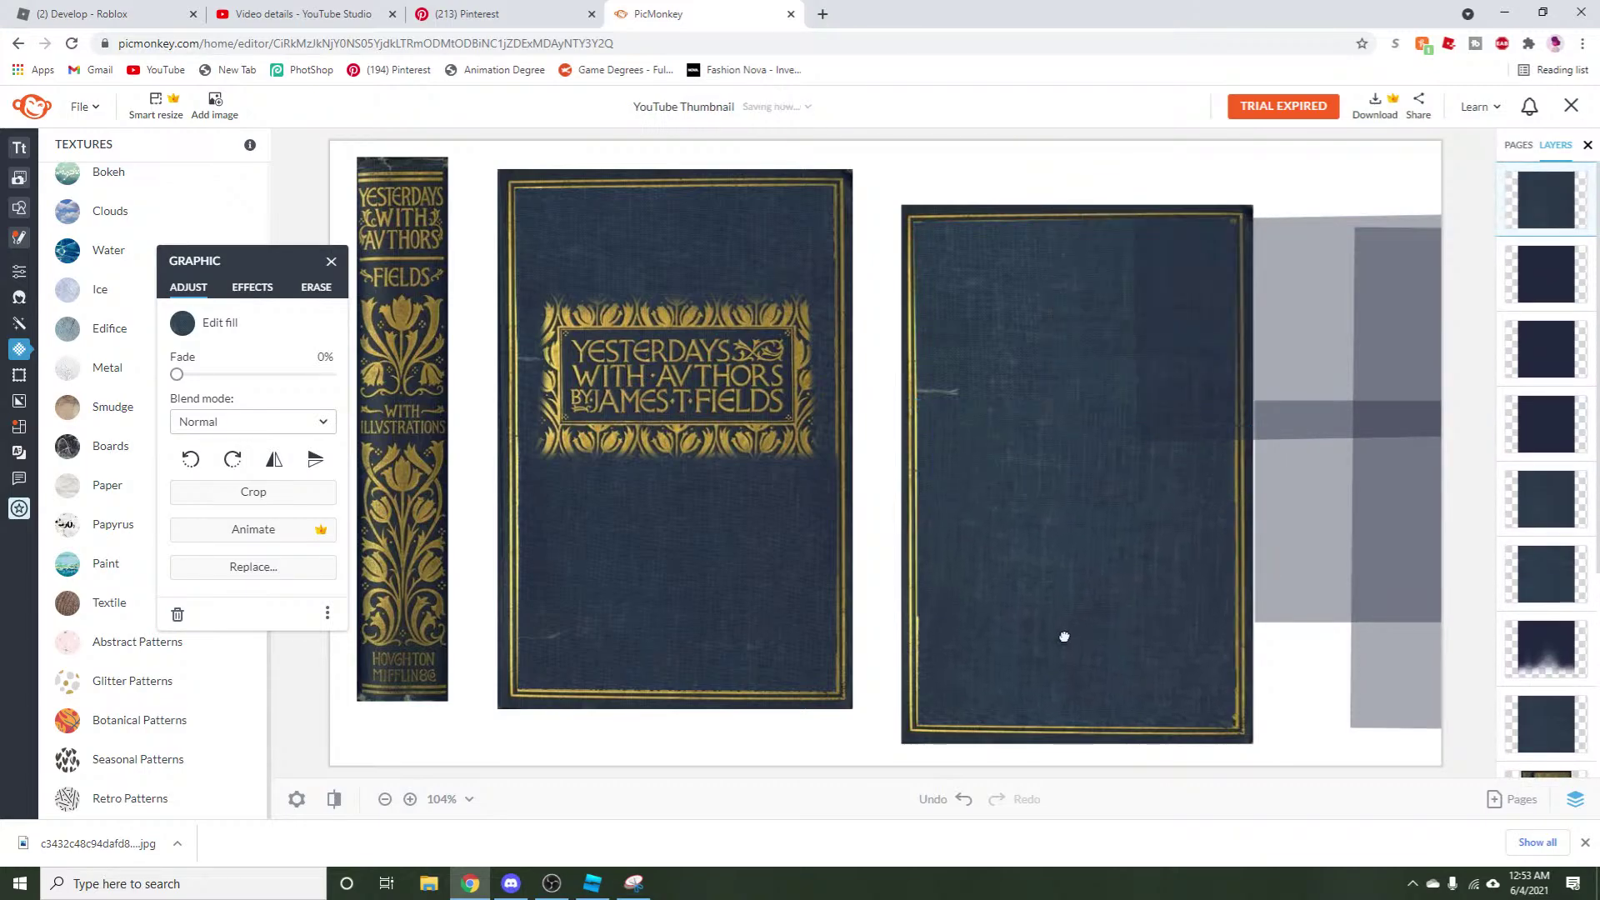
Position the faded rectangles behind the right cover so one peeks out below and right like a shadow.
{"action": "left_click_drag", "start_coordinate": [1067, 644], "coordinate": [1065, 650]}
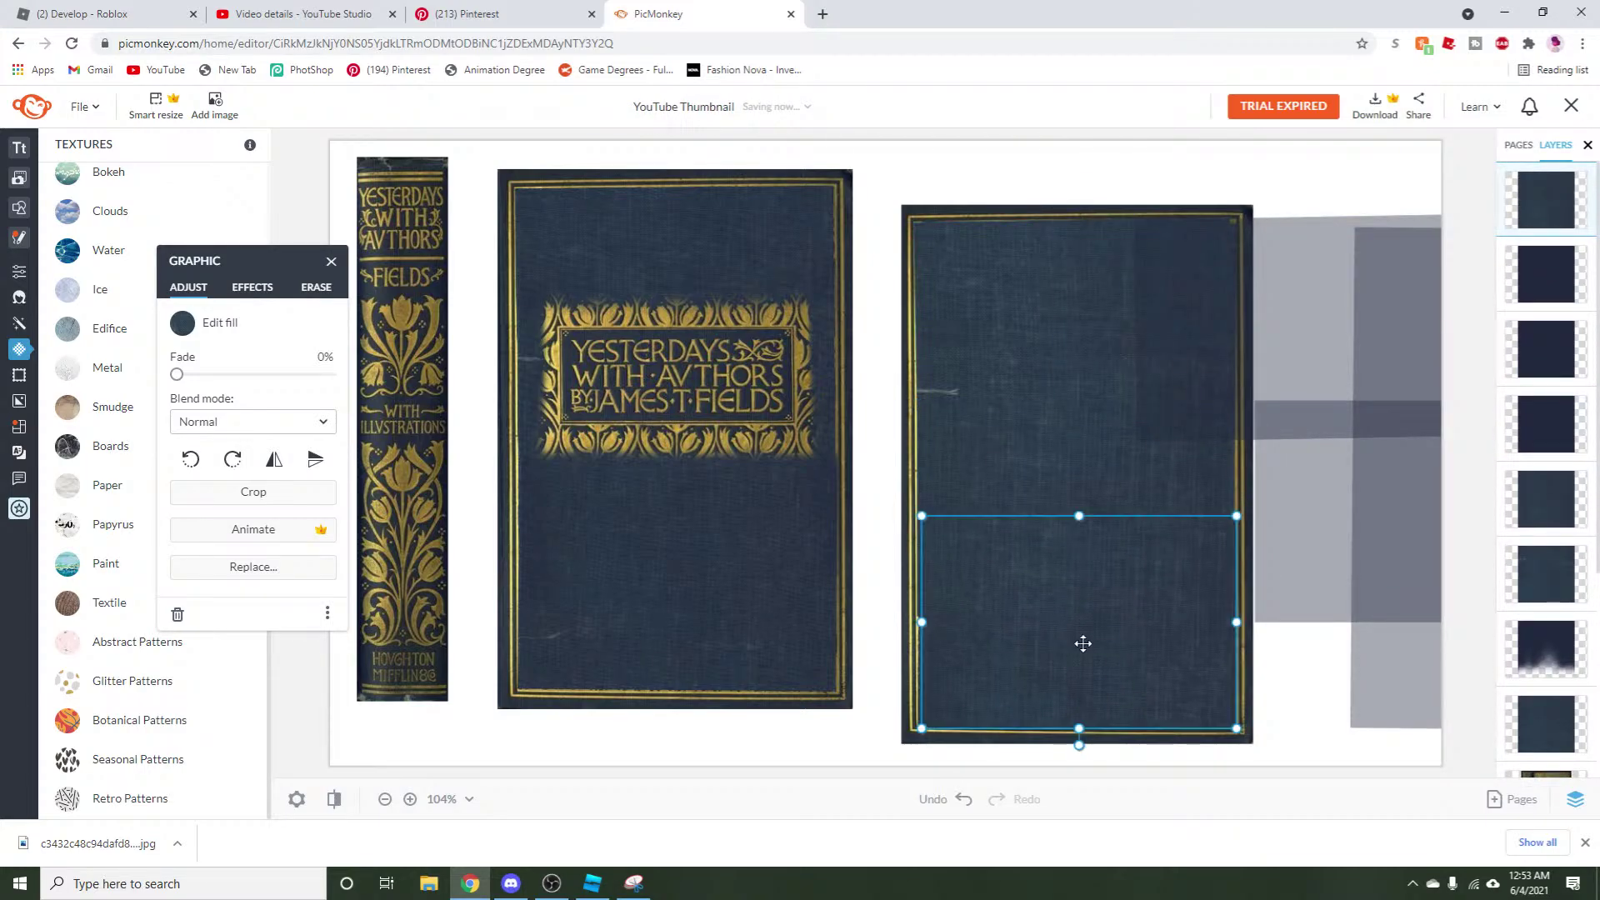
{"action": "left_click", "coordinate": [1305, 280]}
{"action": "left_click_drag", "start_coordinate": [1305, 280], "coordinate": [1099, 286]}
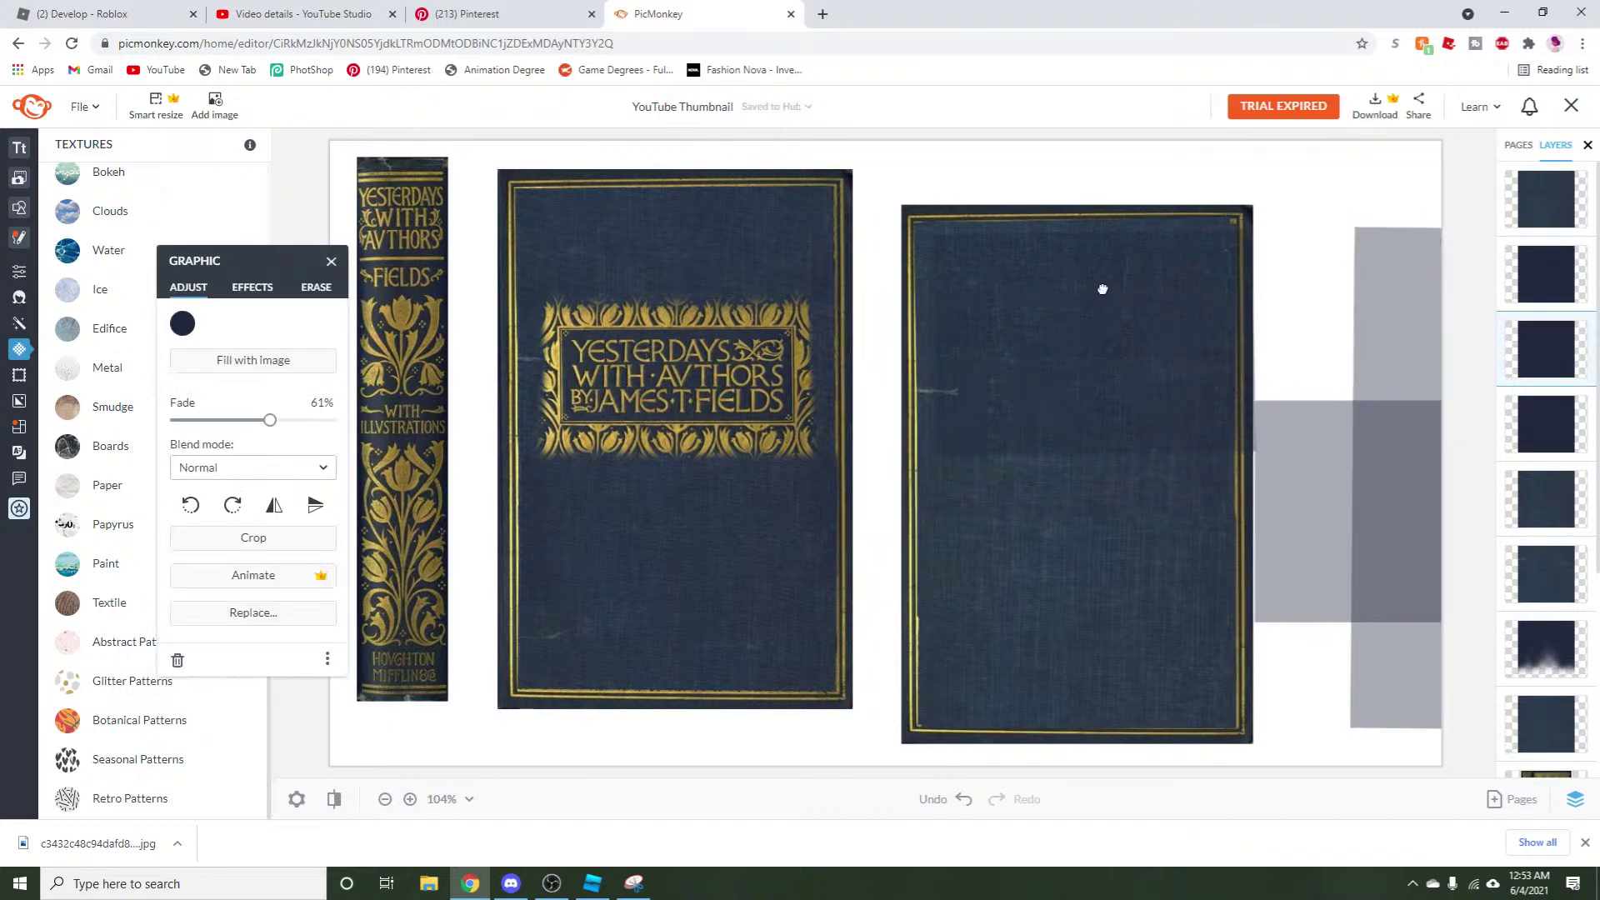
{"action": "left_click_drag", "start_coordinate": [1353, 496], "coordinate": [1019, 653]}
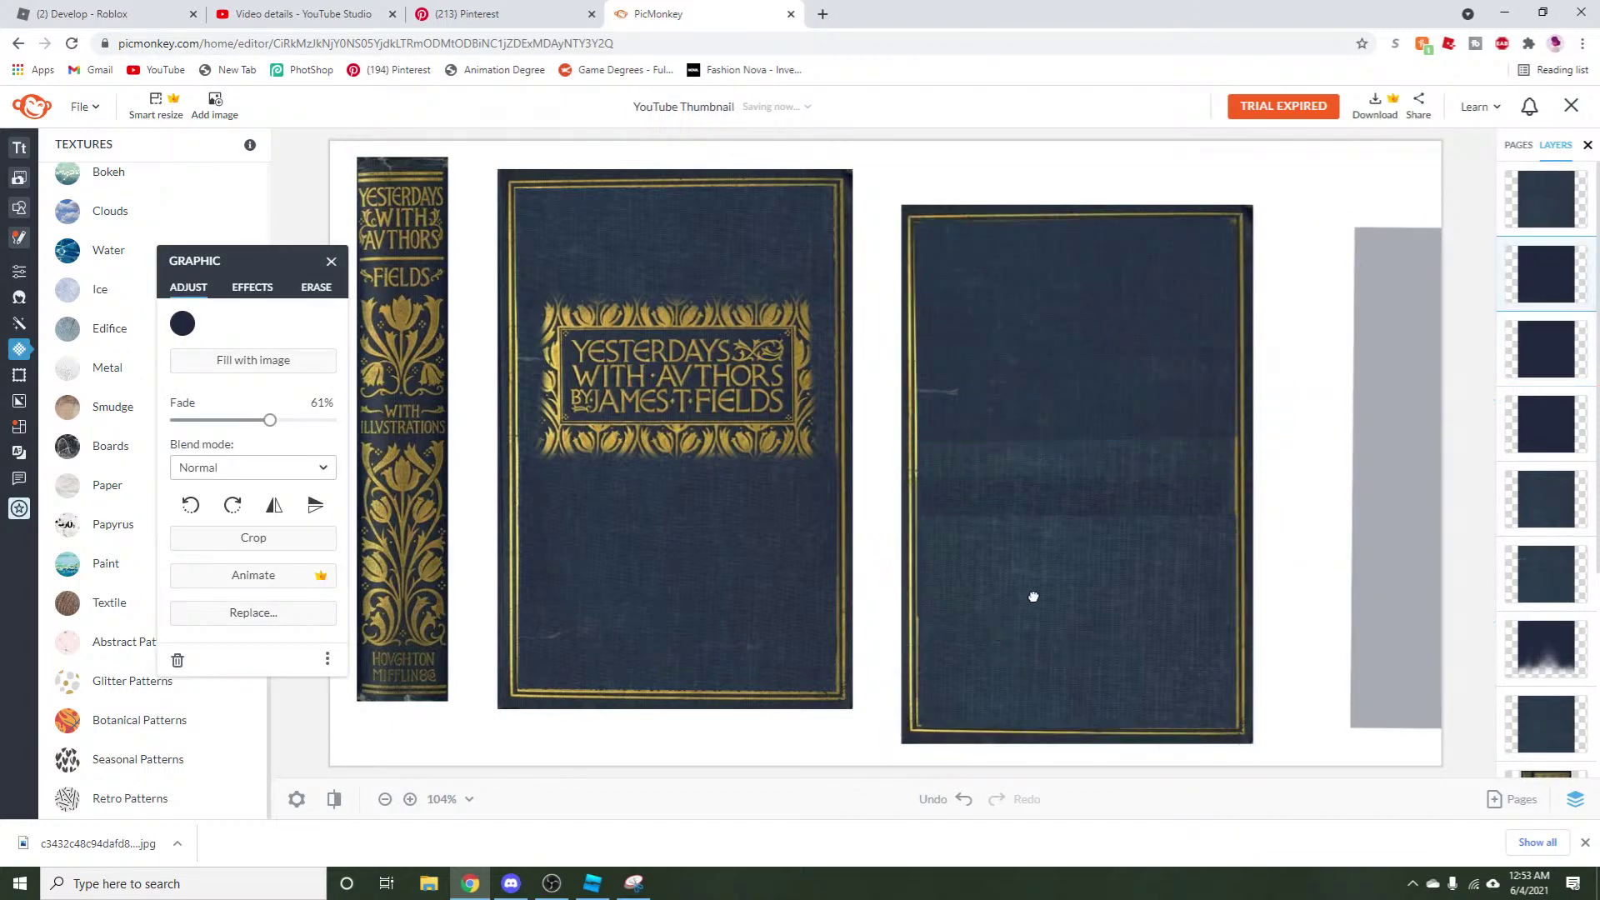
{"action": "left_click", "coordinate": [1238, 354]}
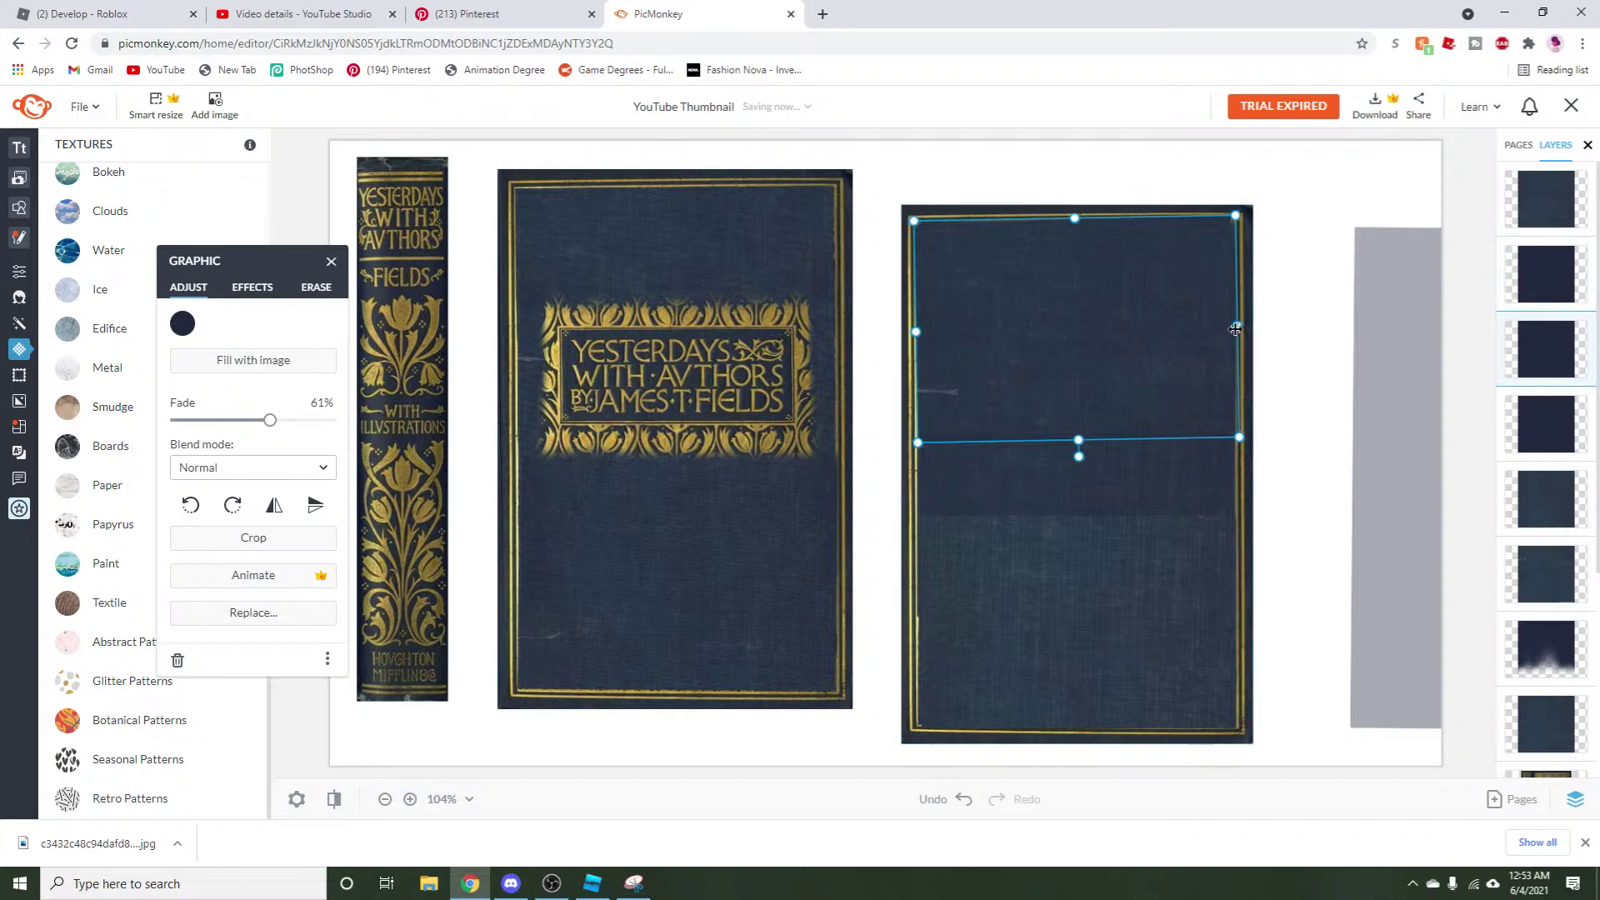
{"action": "left_click_drag", "start_coordinate": [1235, 330], "coordinate": [1226, 330]}
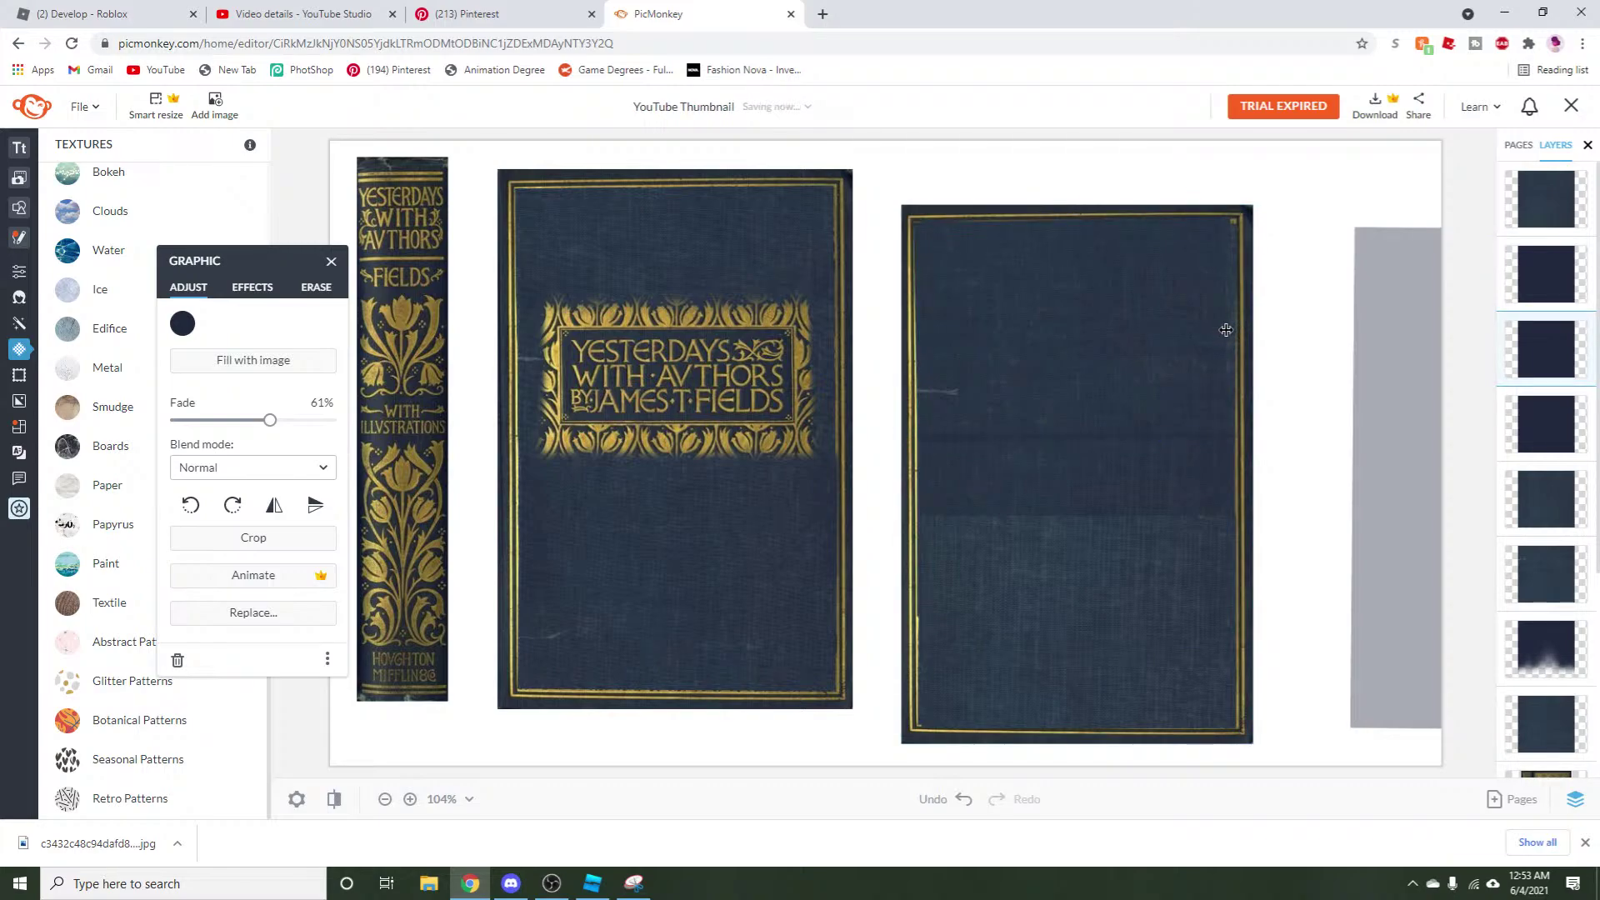
{"action": "left_click", "coordinate": [1231, 330]}
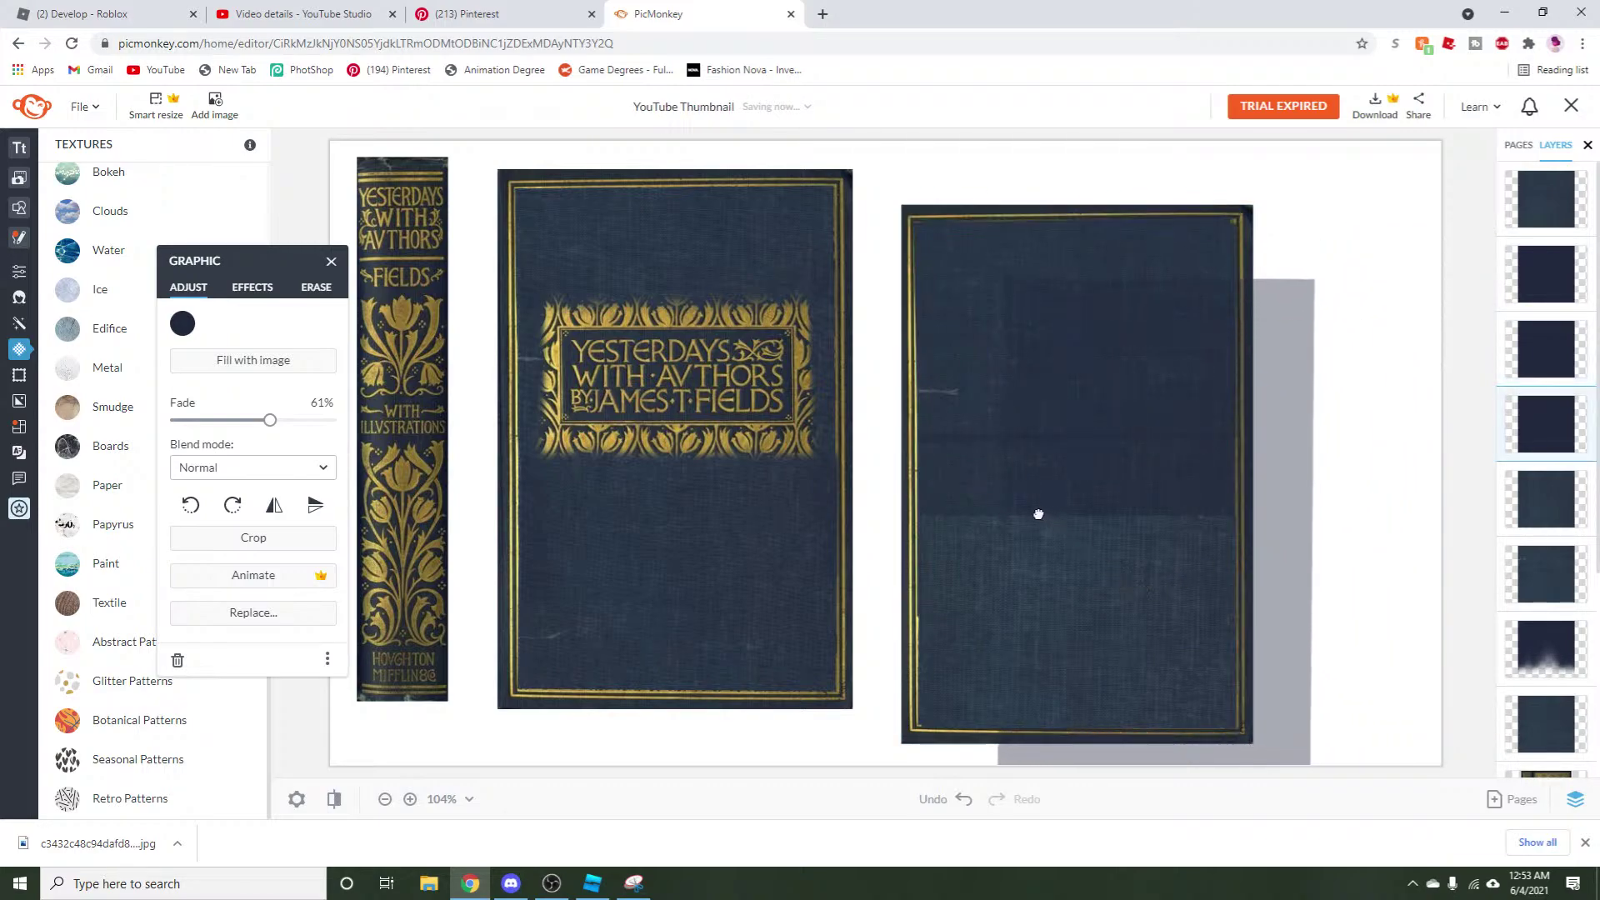
Resize the faded lower patch on the right cover and fade it out completely.
{"action": "left_click", "coordinate": [965, 468]}
{"action": "left_click_drag", "start_coordinate": [1077, 227], "coordinate": [1035, 479]}
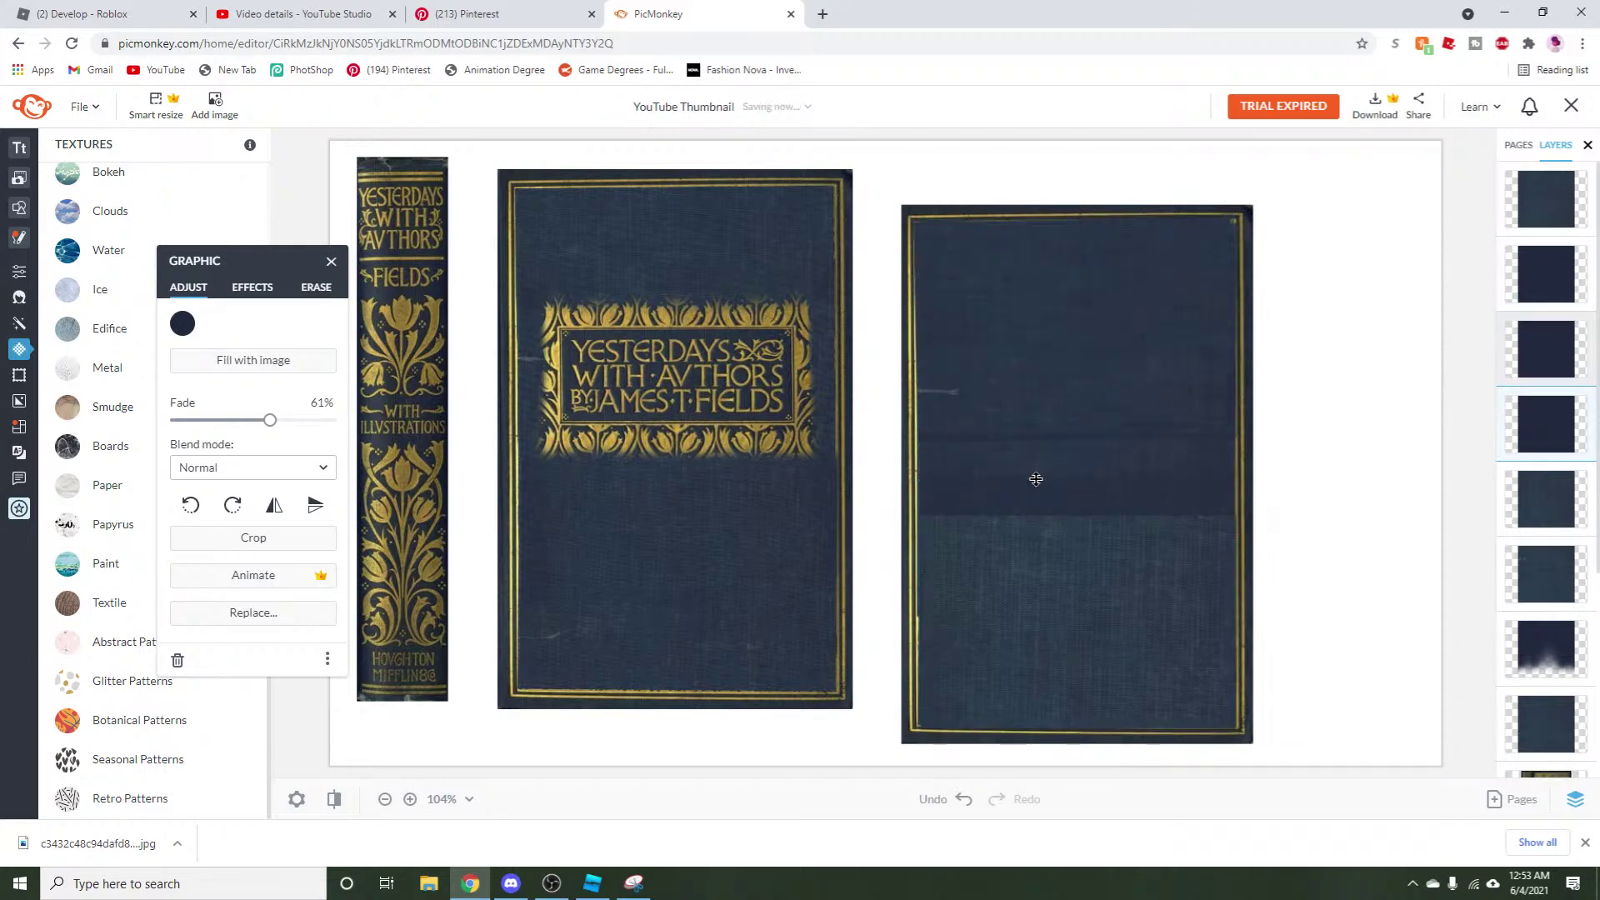
{"action": "left_click", "coordinate": [1034, 510]}
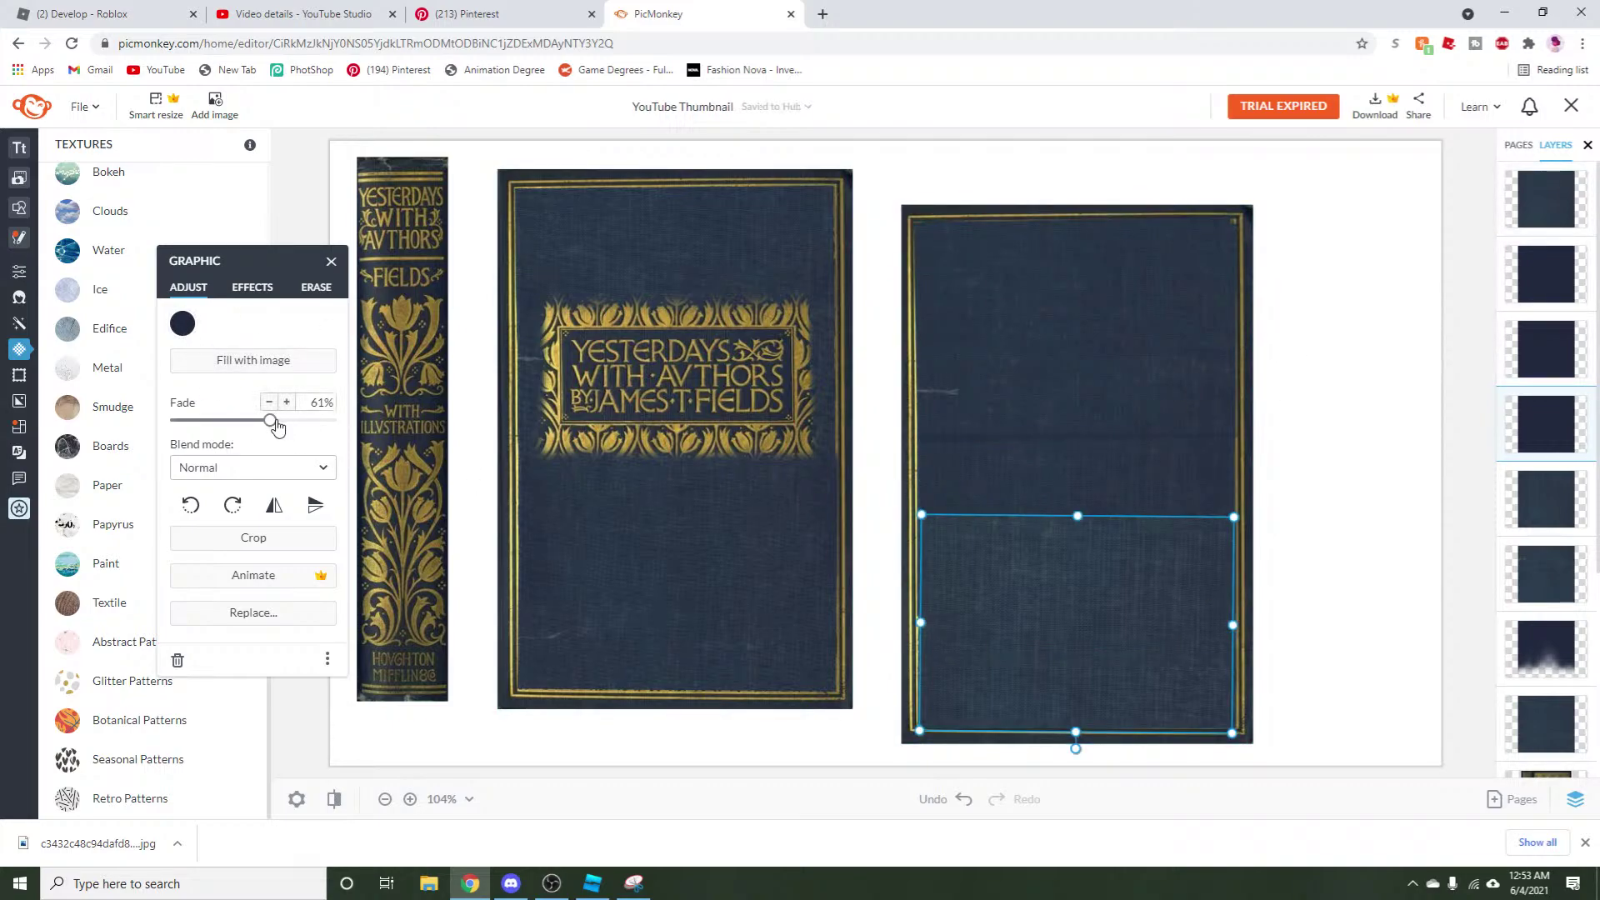
{"action": "left_click_drag", "start_coordinate": [275, 419], "coordinate": [111, 477]}
{"action": "left_click_drag", "start_coordinate": [176, 420], "coordinate": [331, 420]}
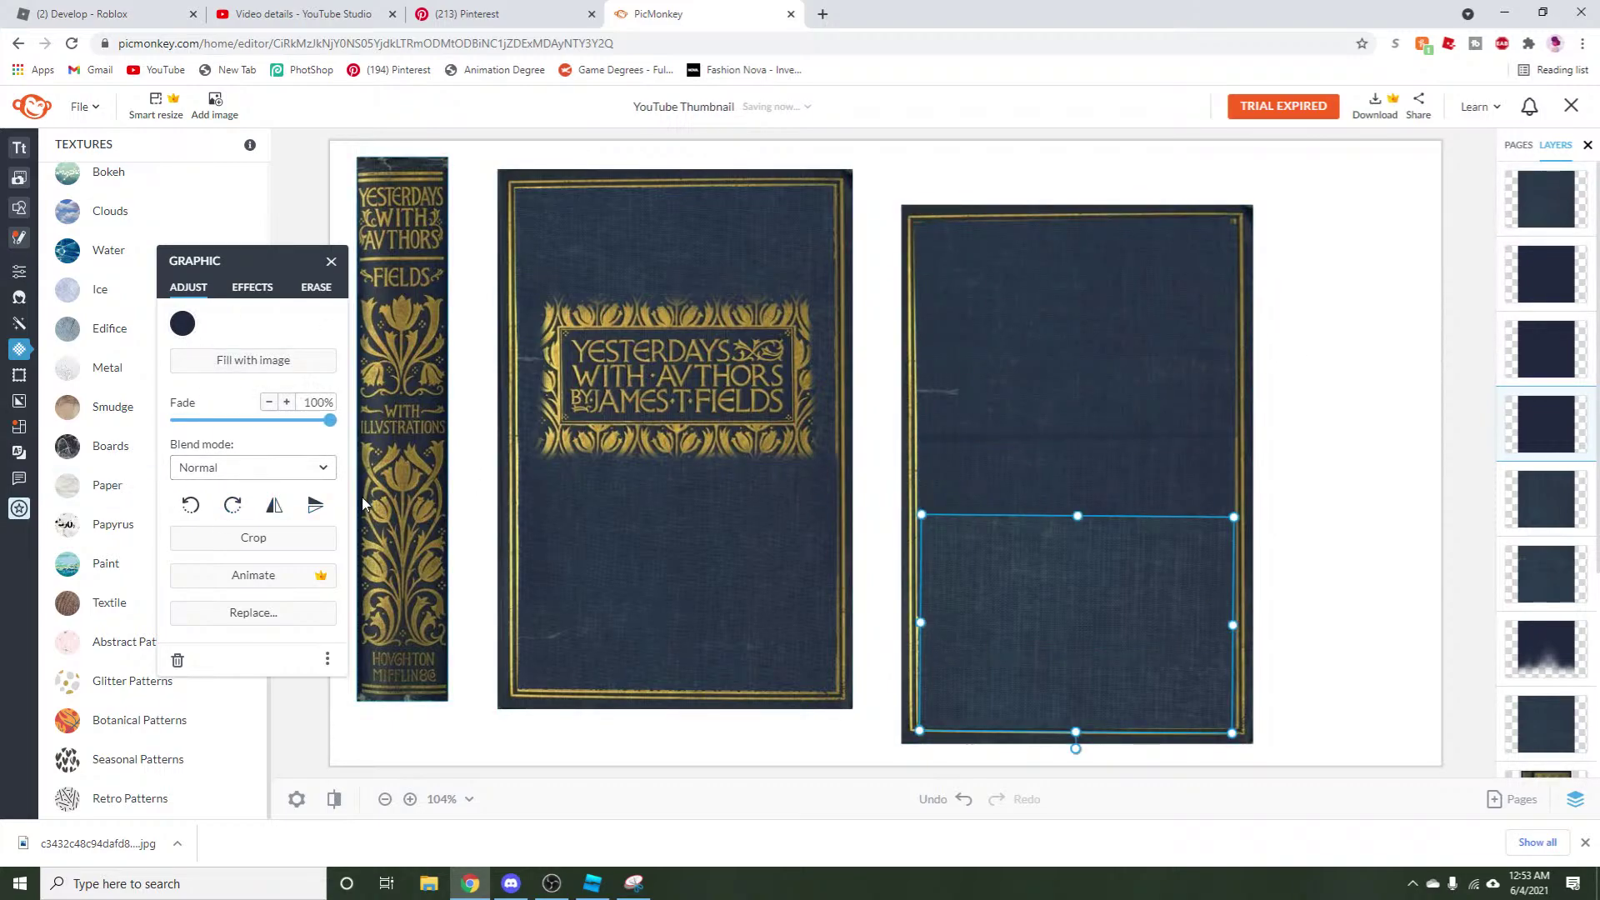
{"action": "left_click", "coordinate": [1308, 591]}
Make the dark rectangle opaque, layer it on top over the cover's lower half, and fade it to about 51%.
{"action": "left_click", "coordinate": [1314, 593]}
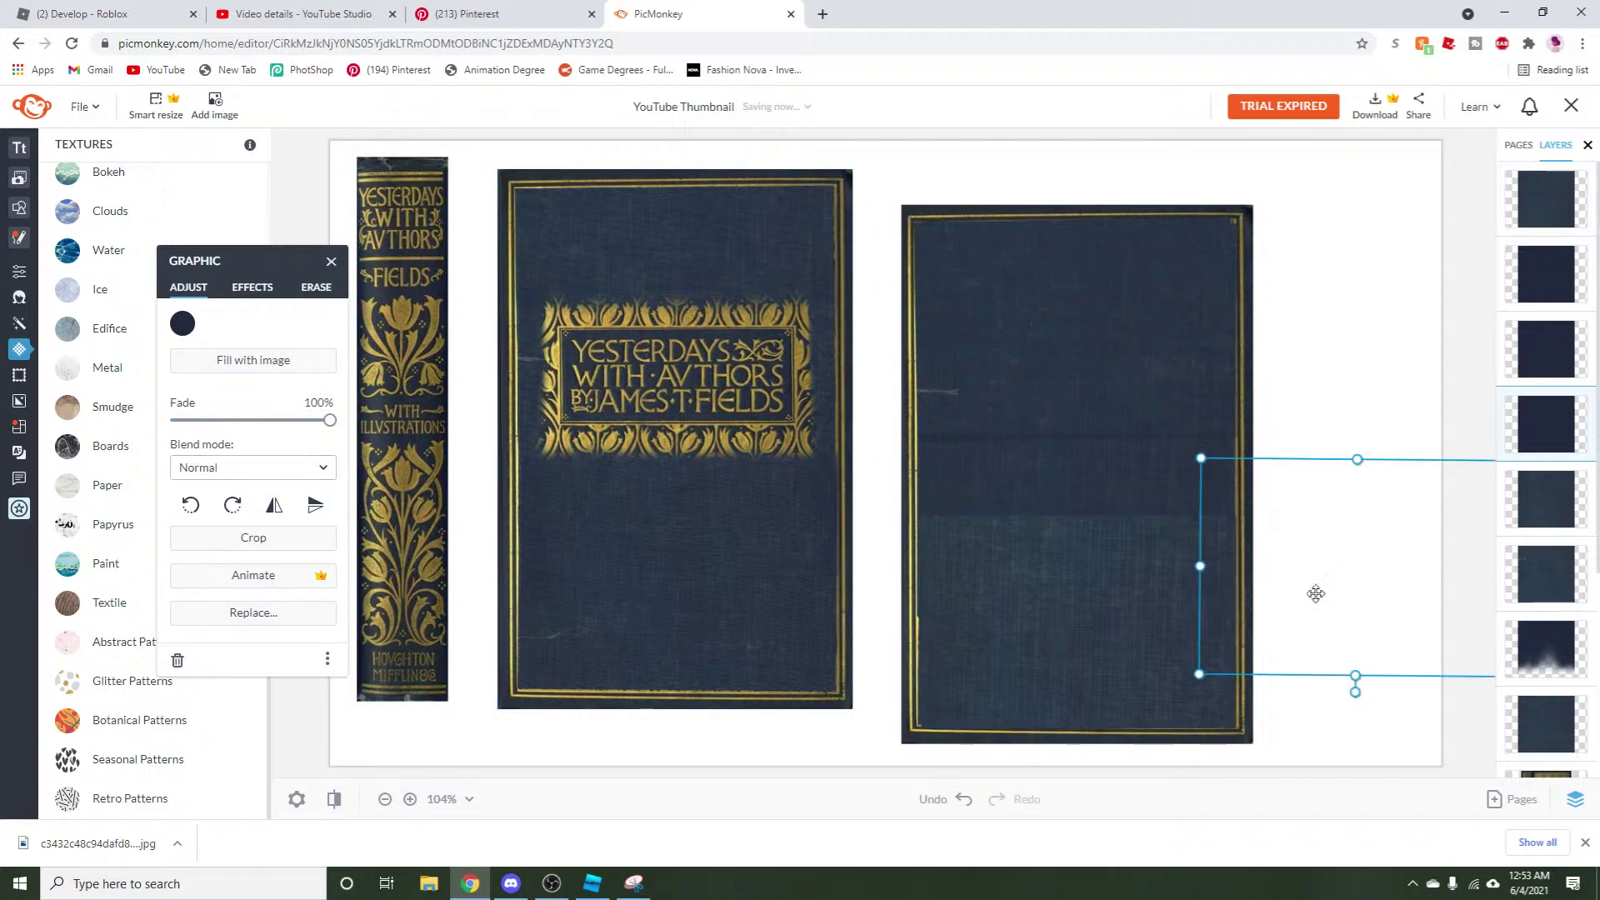
{"action": "left_click_drag", "start_coordinate": [329, 420], "coordinate": [19, 485]}
{"action": "left_click_drag", "start_coordinate": [1243, 605], "coordinate": [1157, 577]}
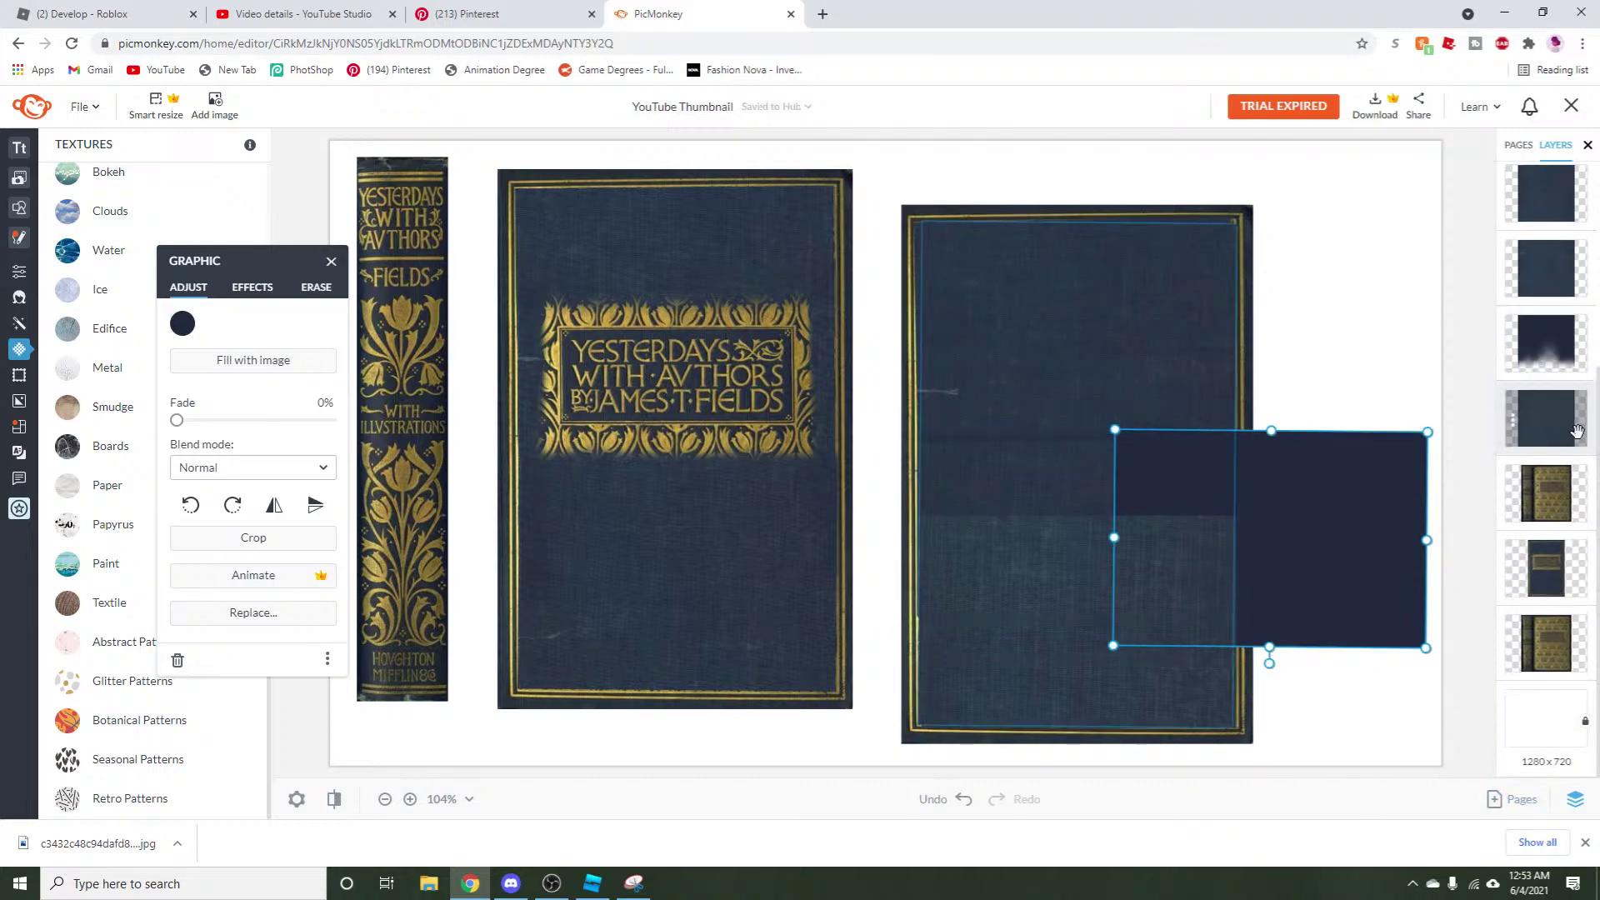
{"action": "left_click_drag", "start_coordinate": [1577, 444], "coordinate": [1554, 200]}
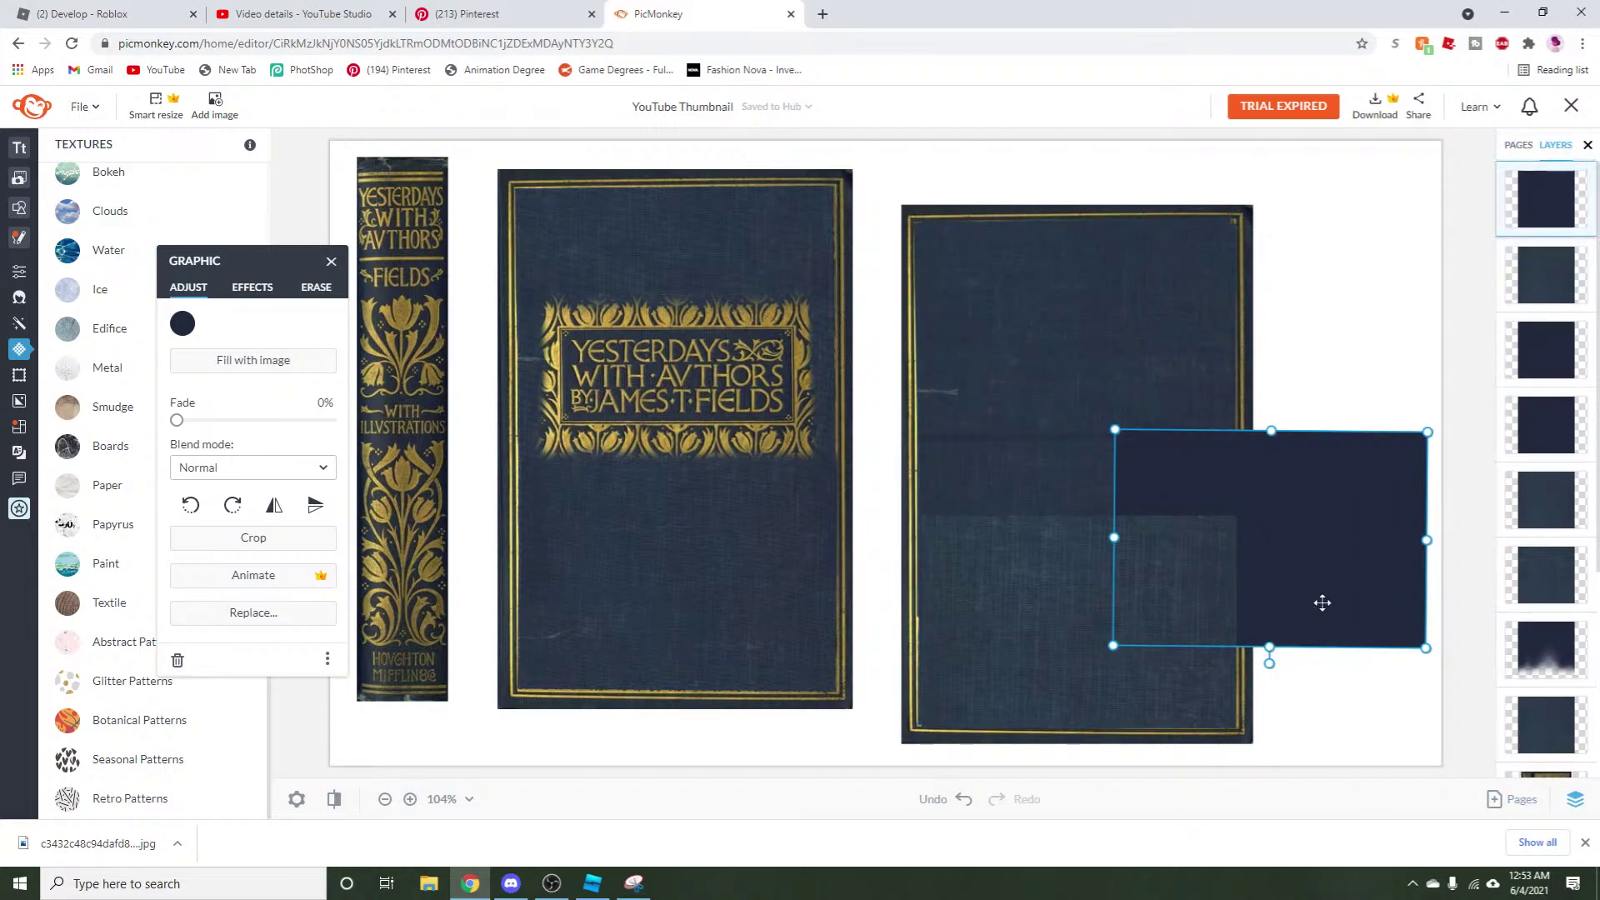
{"action": "left_click_drag", "start_coordinate": [1321, 600], "coordinate": [1136, 684]}
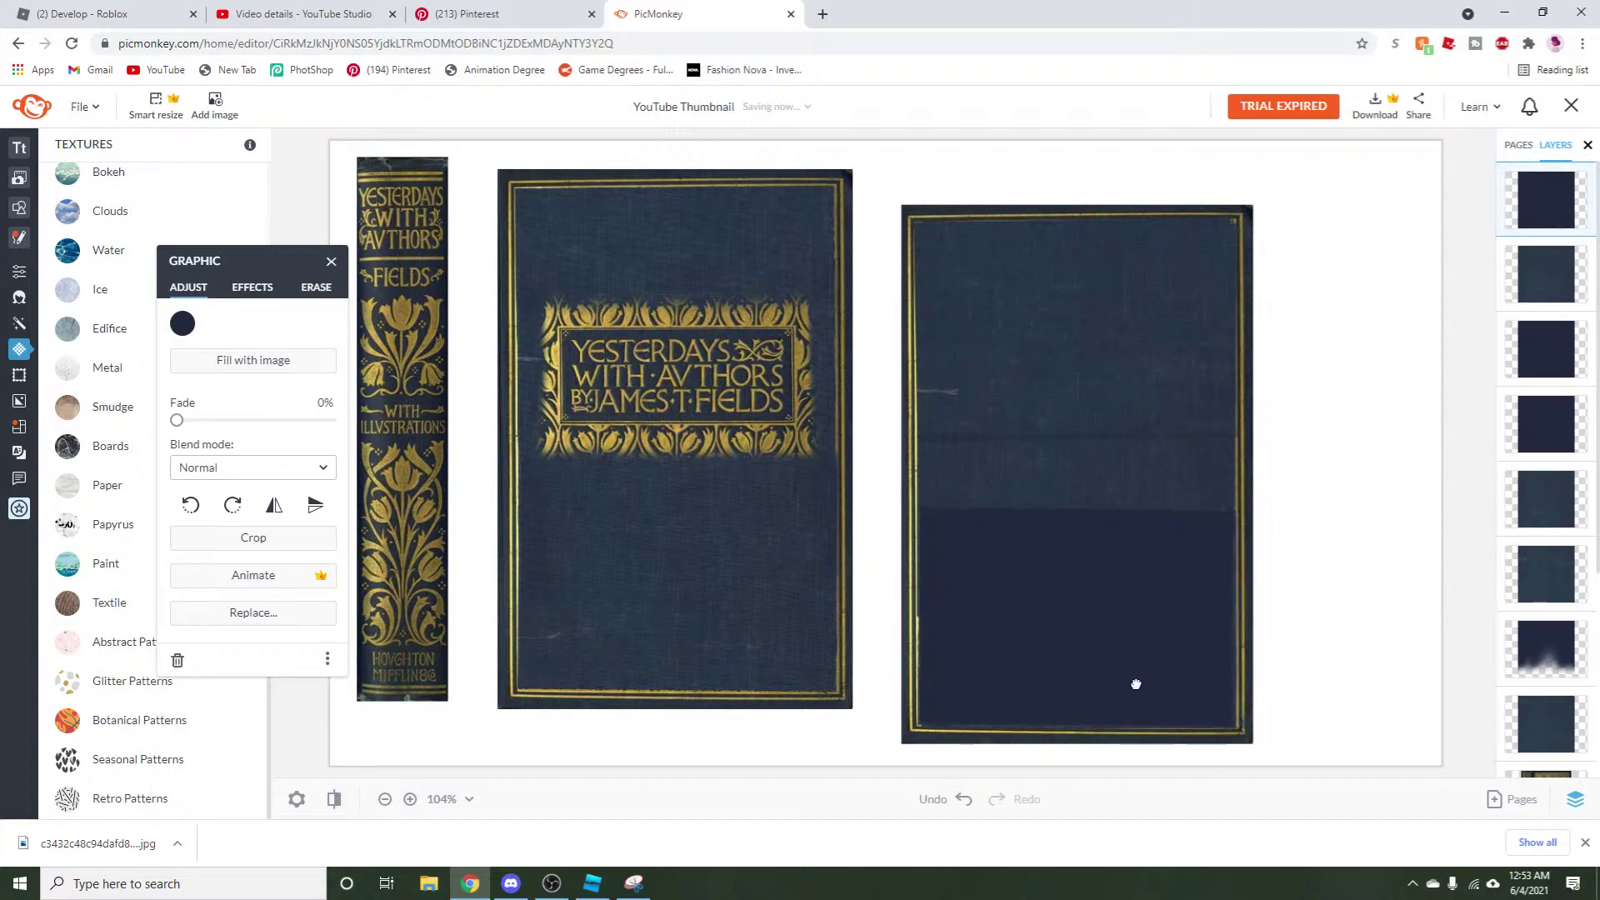
{"action": "left_click_drag", "start_coordinate": [177, 420], "coordinate": [256, 434]}
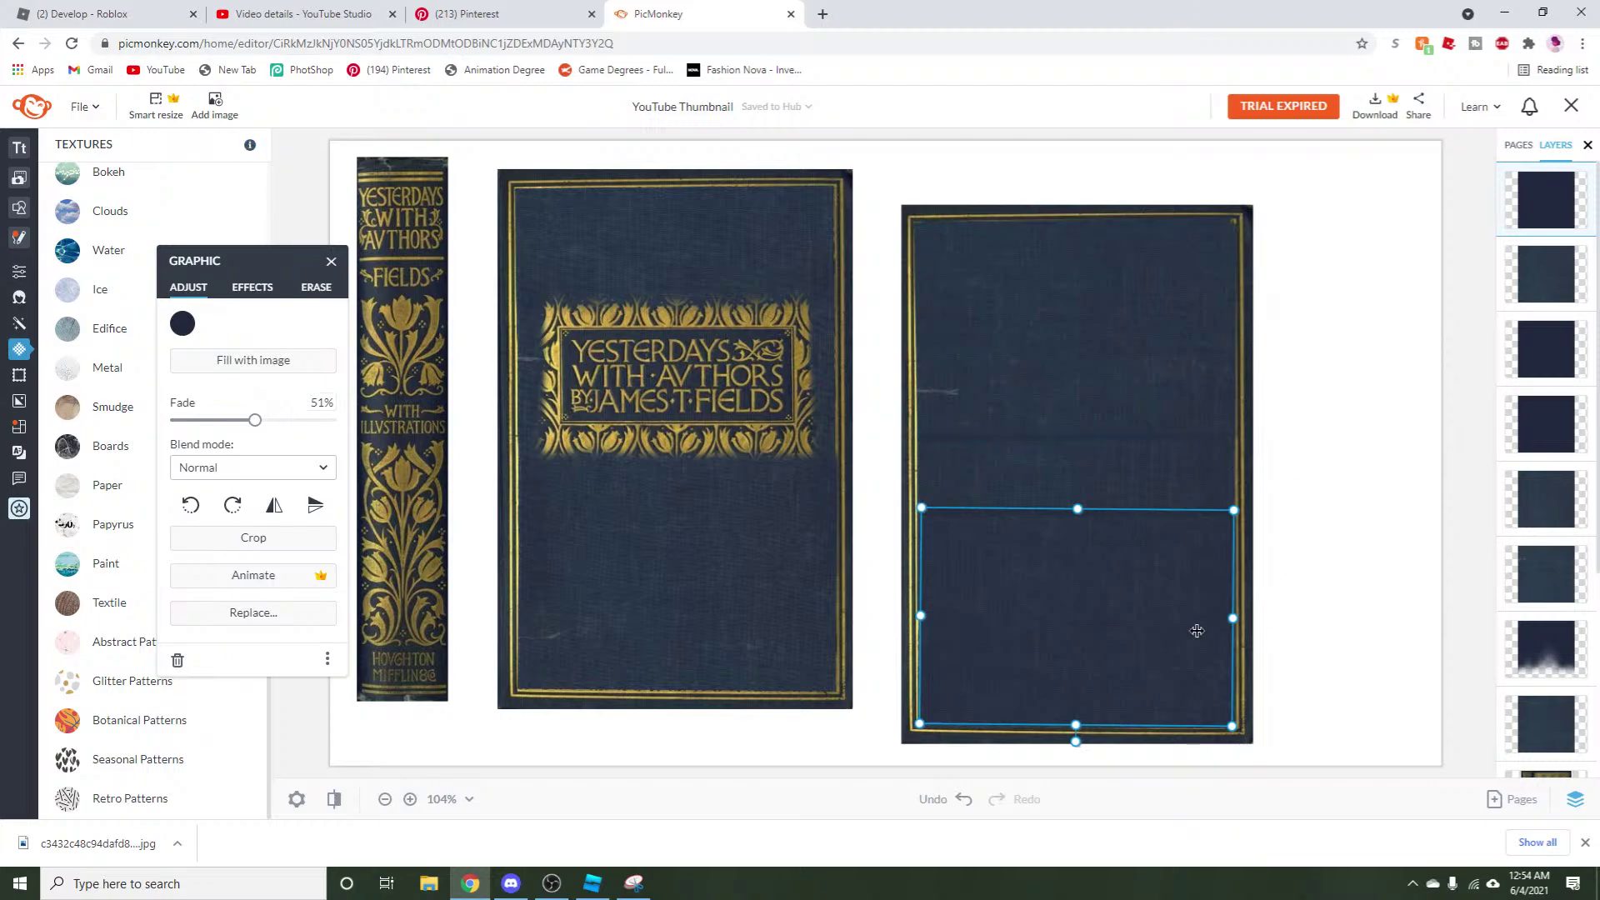
Select all the back cover's layers and group them into one piece.
{"action": "left_click", "coordinate": [1328, 611]}
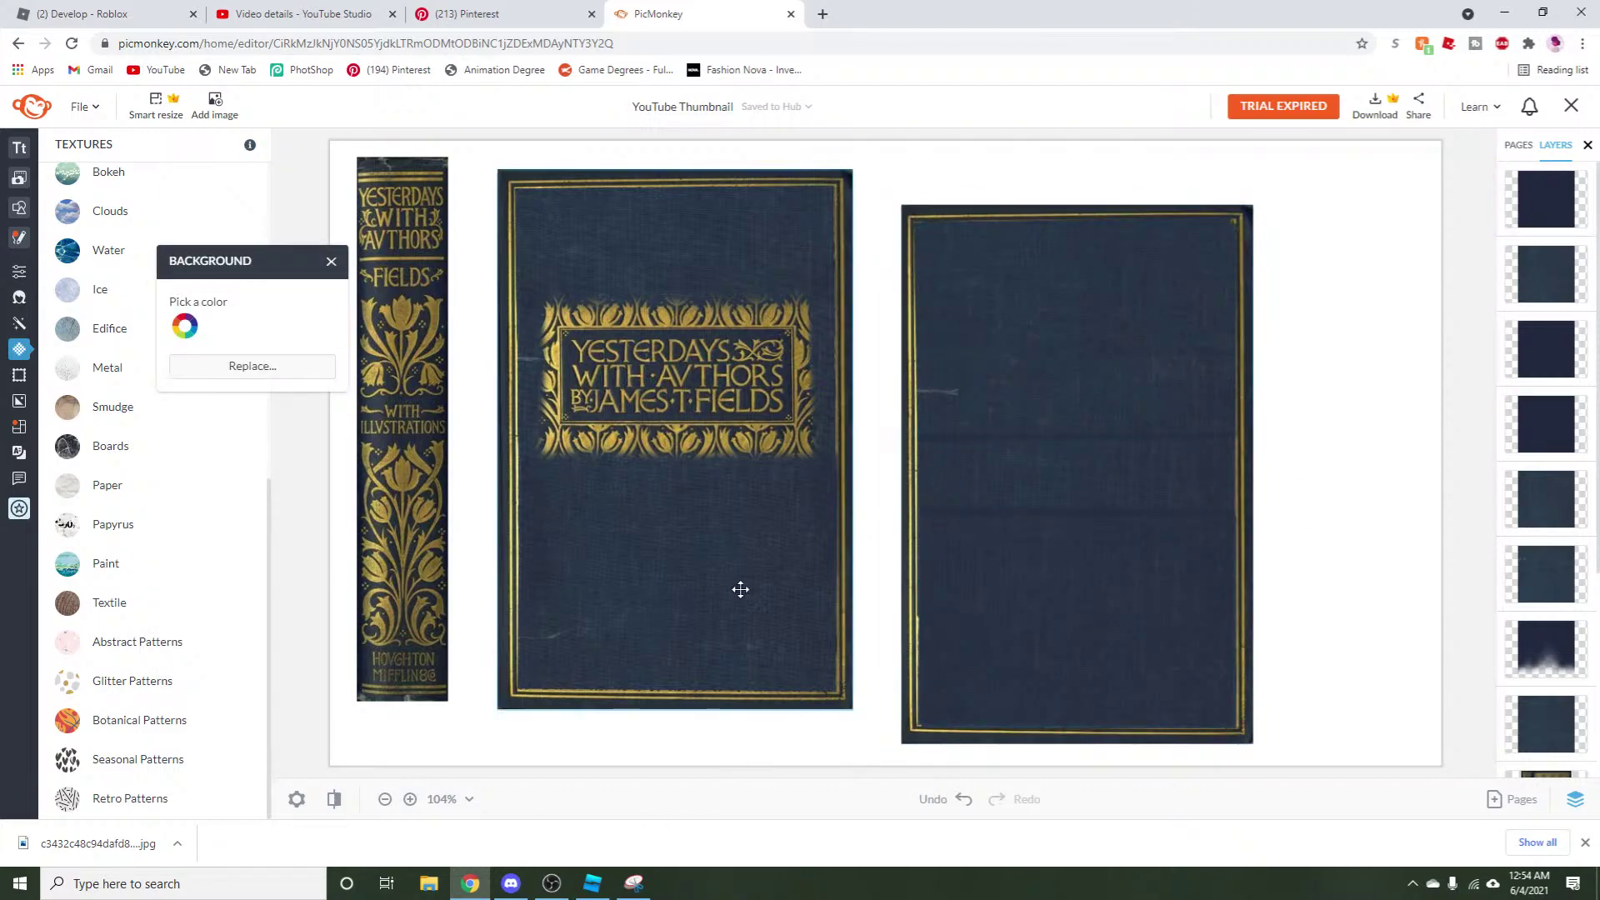
{"action": "left_click", "coordinate": [332, 263]}
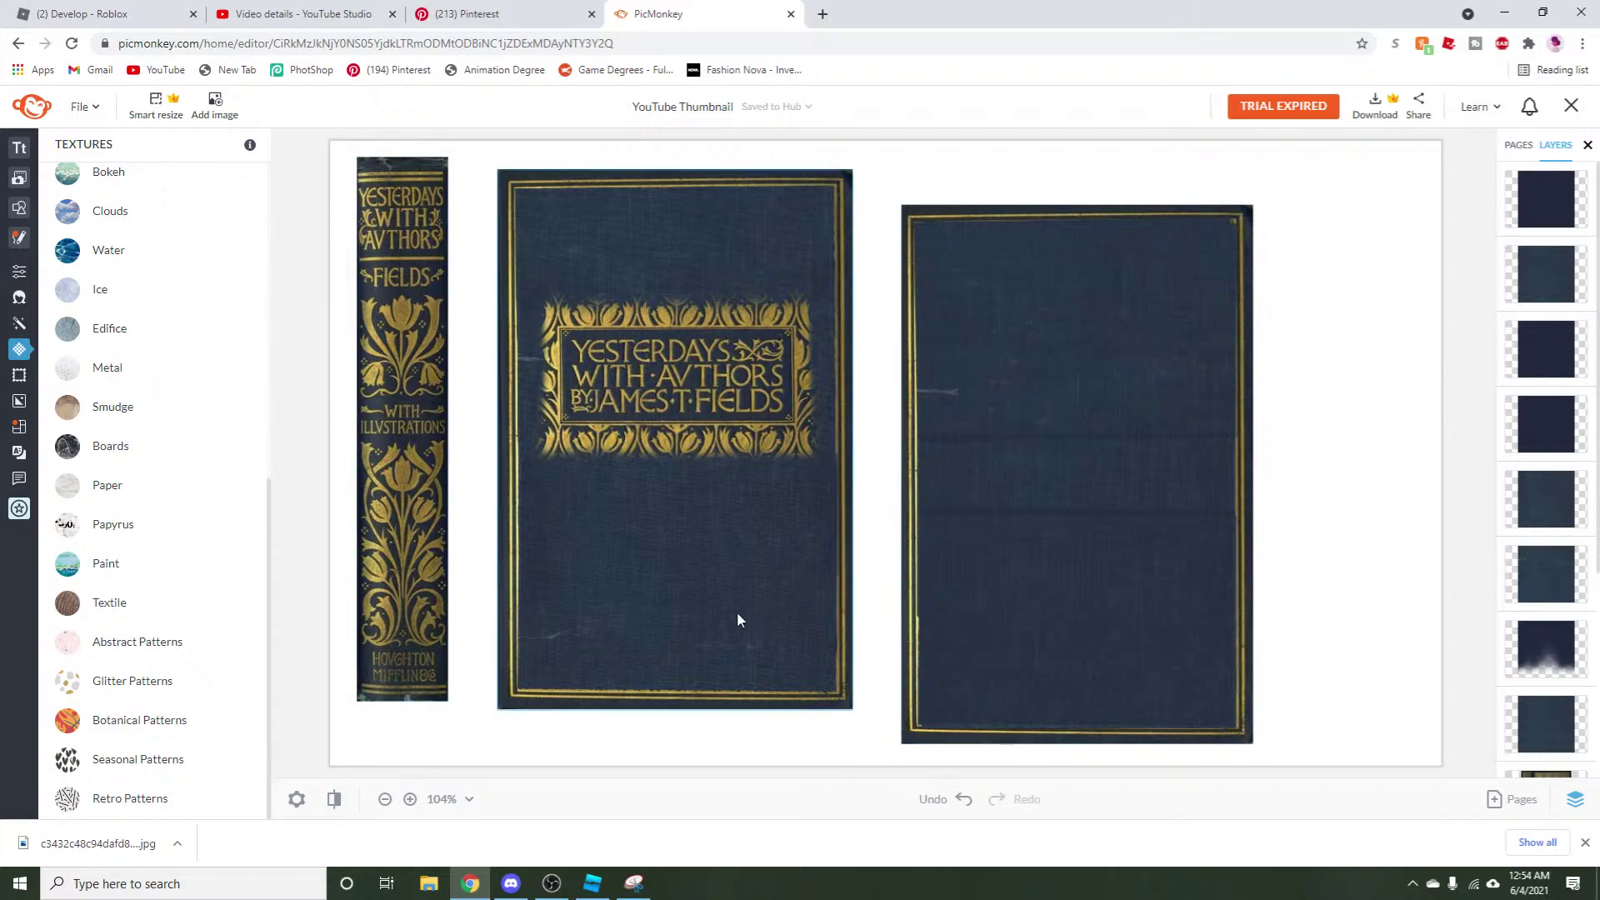
{"action": "left_click", "coordinate": [883, 752]}
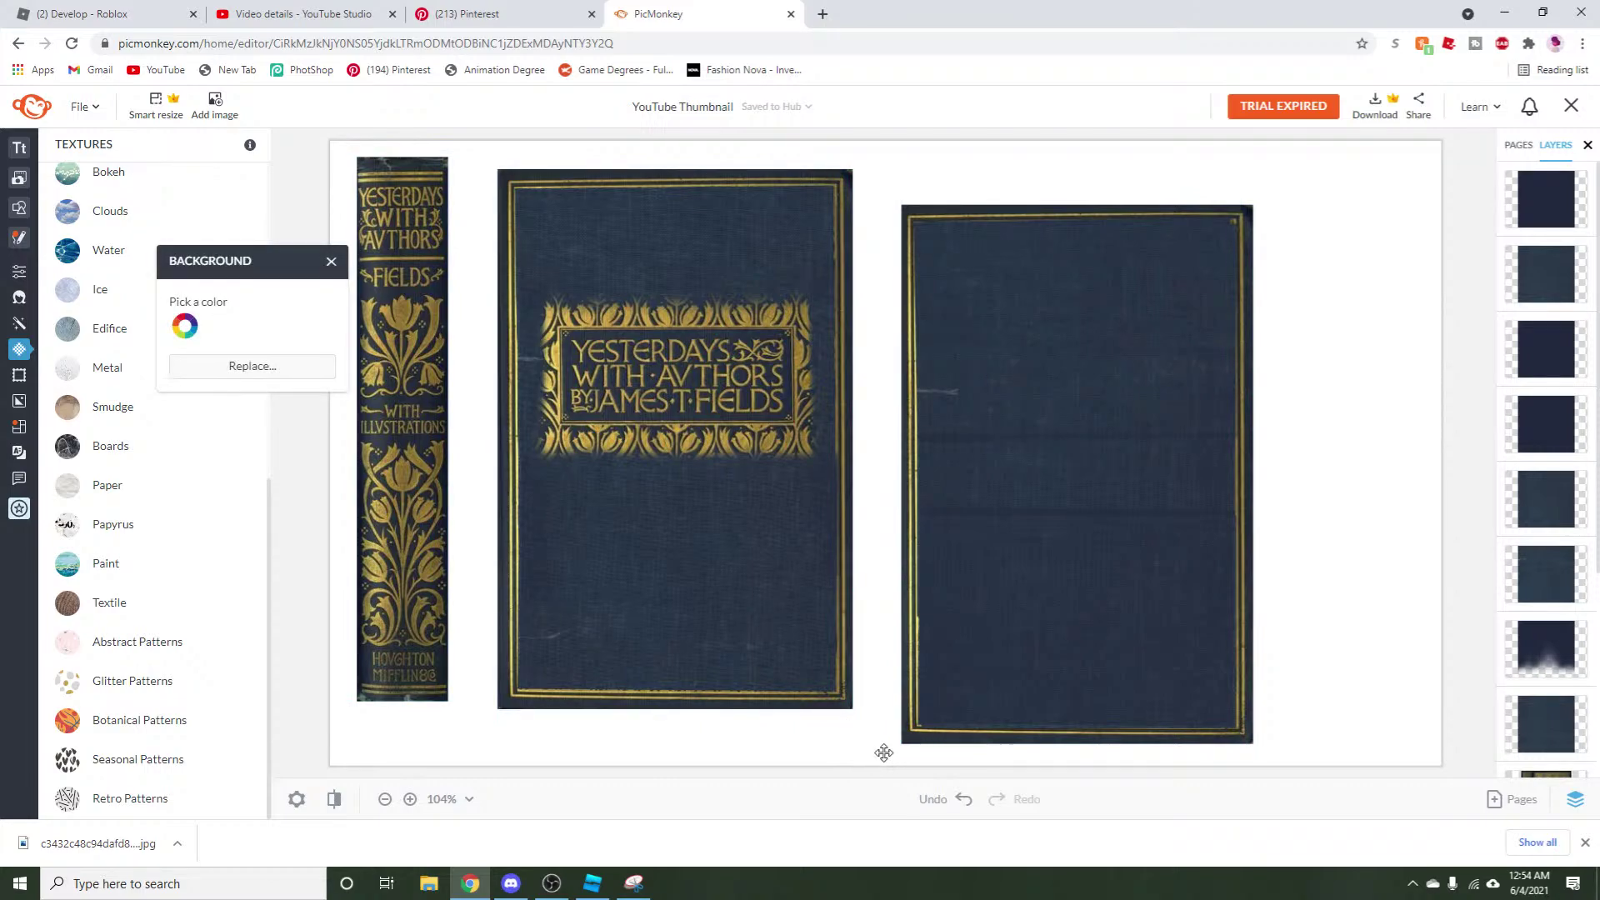
{"action": "left_click", "coordinate": [331, 261]}
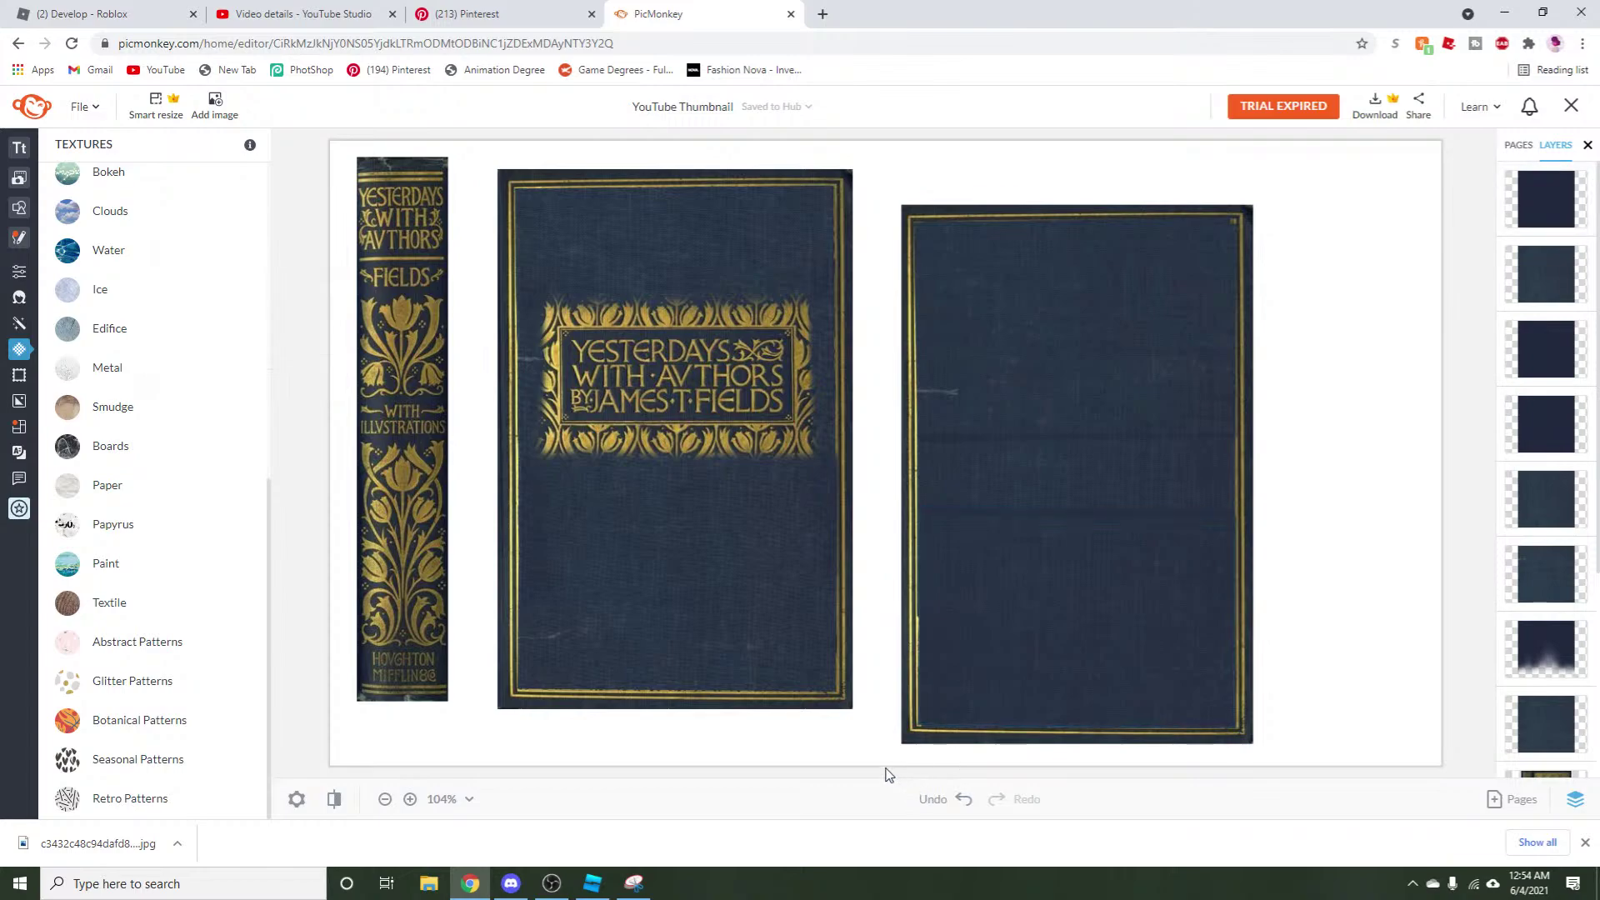
{"action": "left_click_drag", "start_coordinate": [896, 777], "coordinate": [1303, 197]}
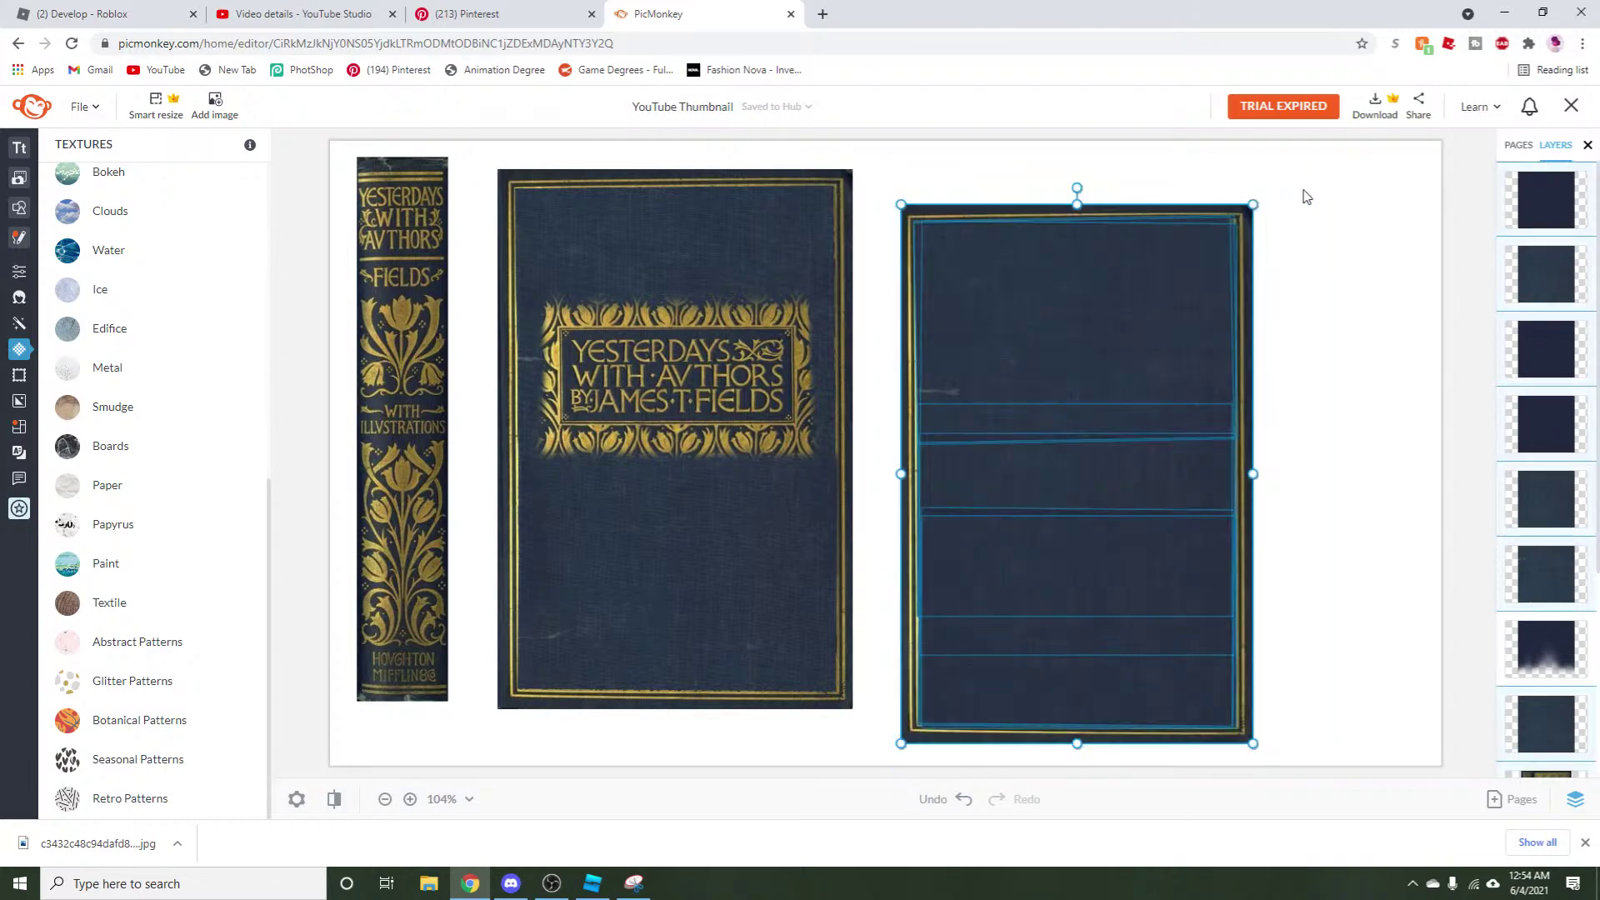
{"action": "right_click", "coordinate": [1158, 348]}
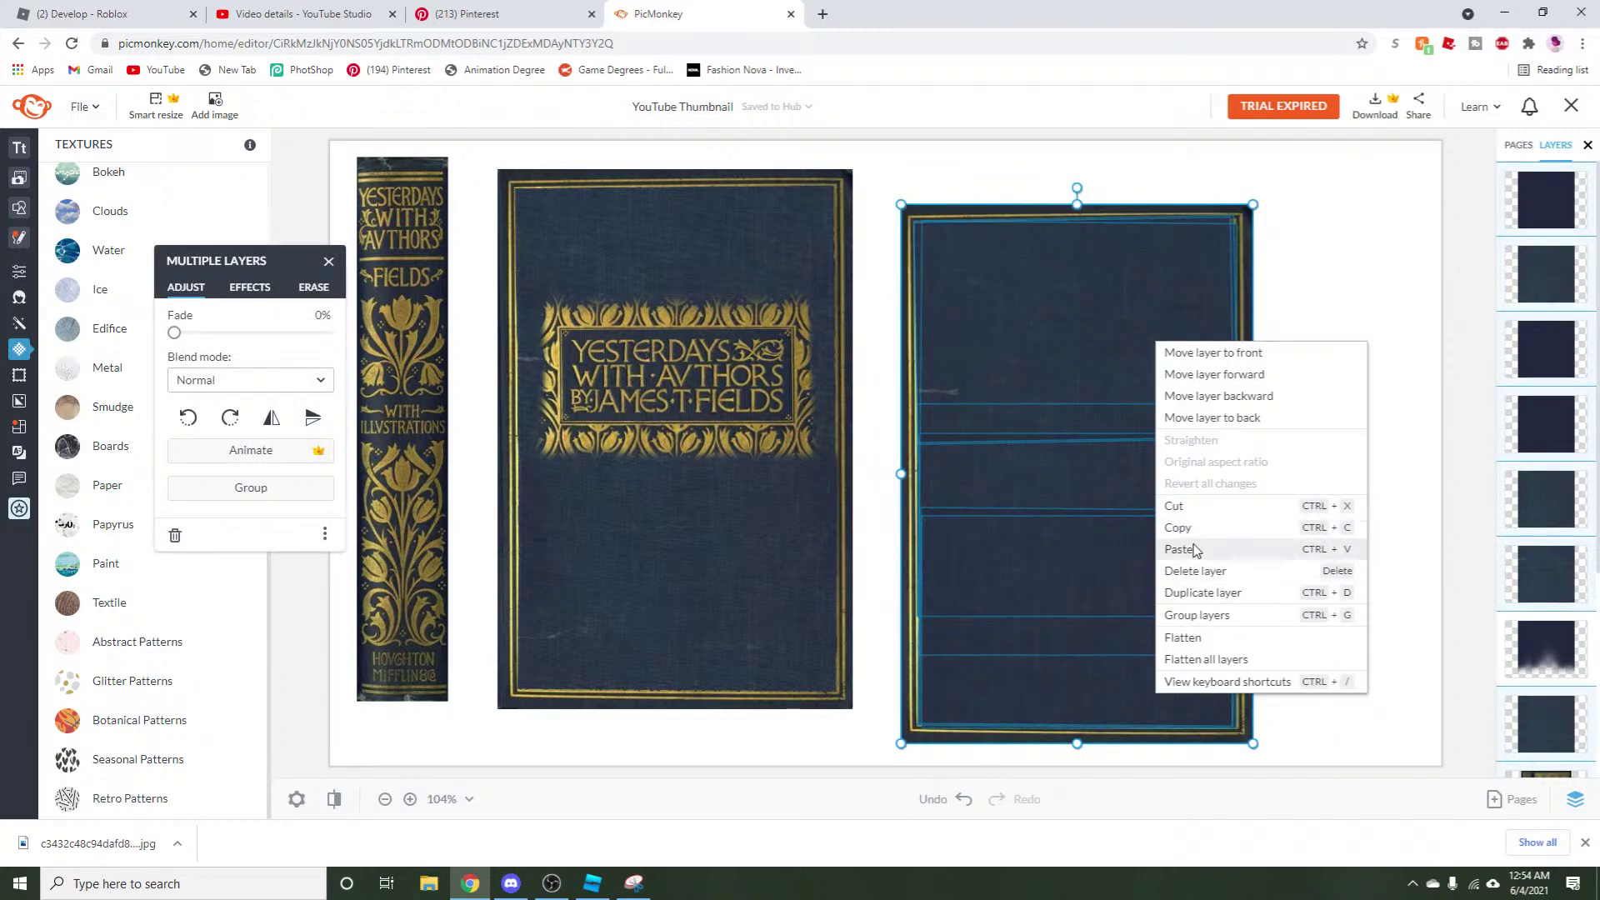
{"action": "left_click", "coordinate": [1194, 616]}
Spread the back cover, front cover and spine rightward across the canvas, then start a new snip.
{"action": "left_click_drag", "start_coordinate": [1074, 639], "coordinate": [1267, 582]}
{"action": "left_click_drag", "start_coordinate": [705, 590], "coordinate": [906, 579]}
{"action": "left_click_drag", "start_coordinate": [377, 553], "coordinate": [481, 575]}
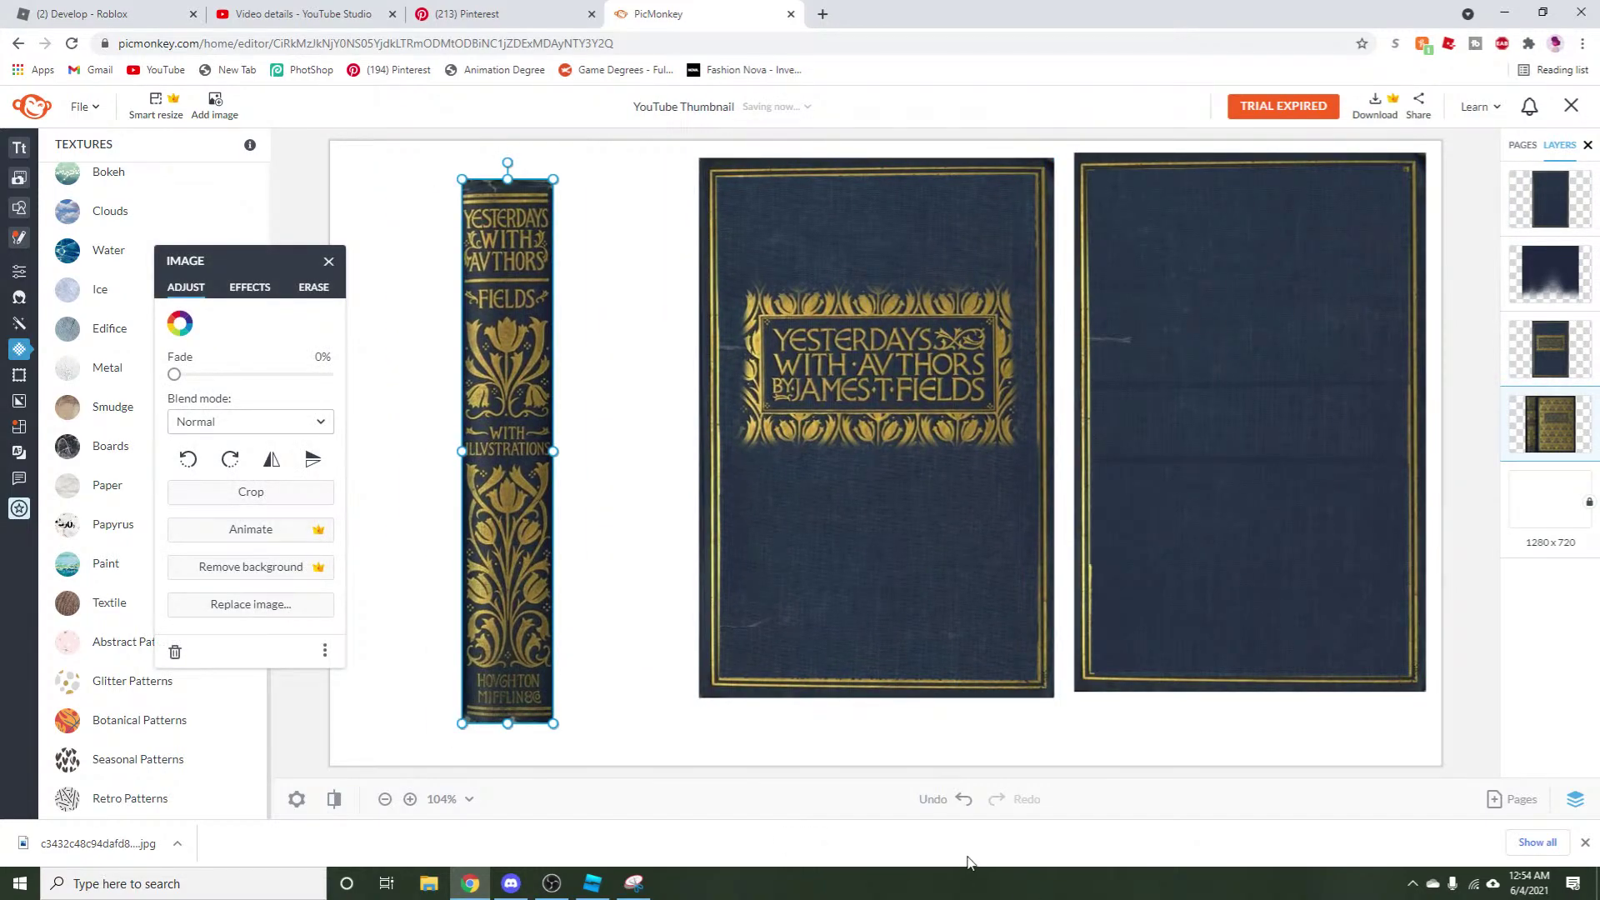
{"action": "left_click", "coordinate": [634, 883]}
{"action": "left_click", "coordinate": [323, 93]}
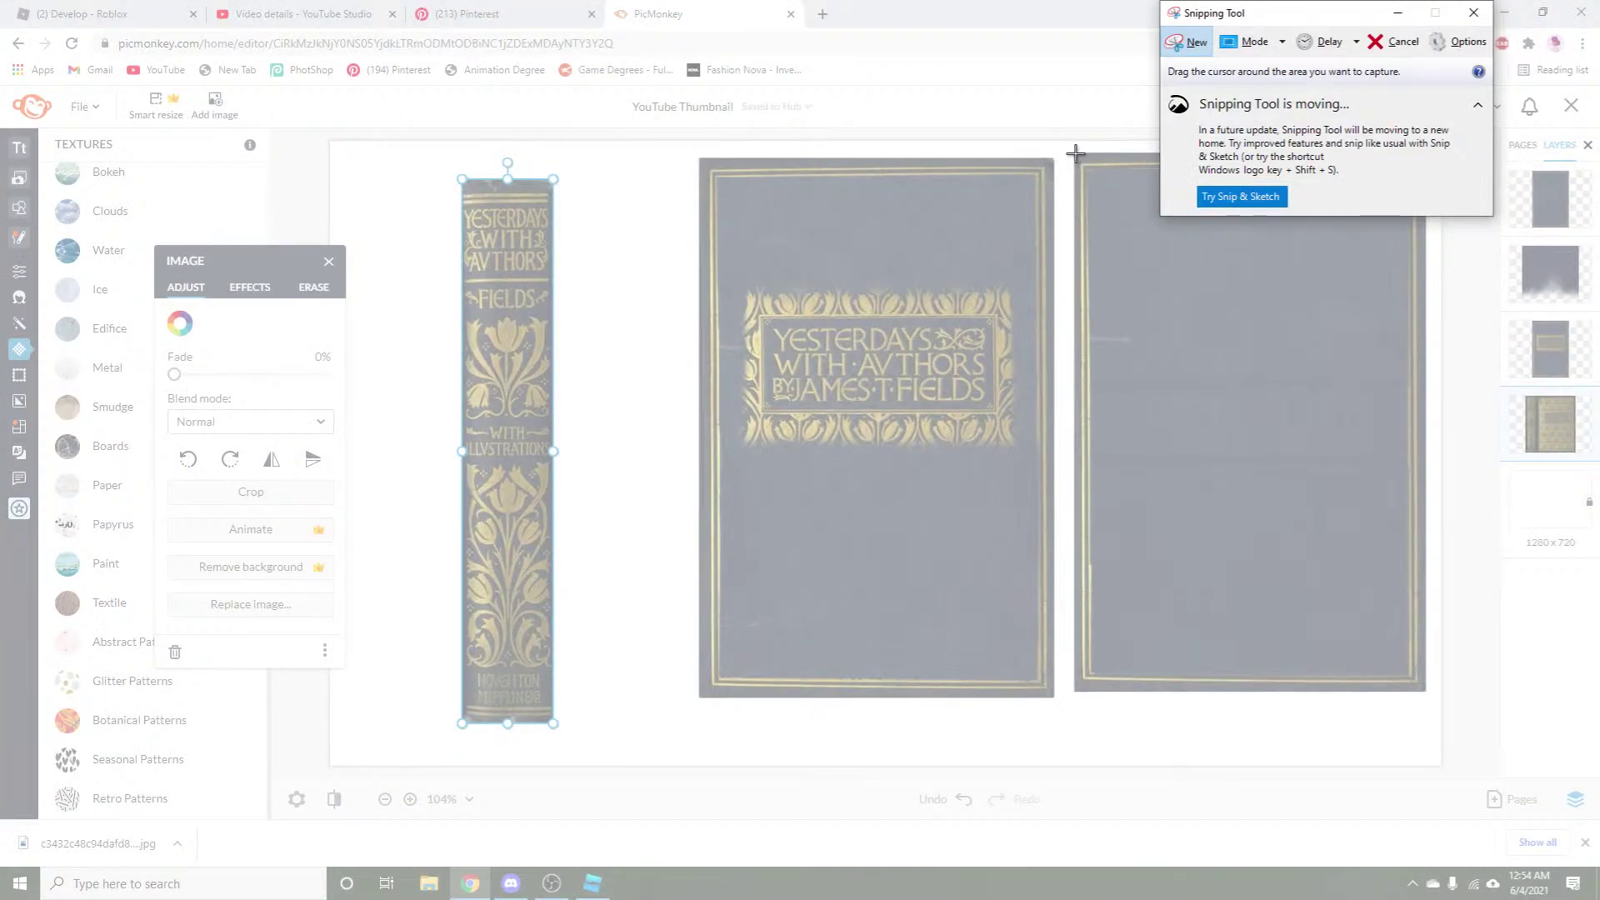
Snip the plain back cover, close Snipping Tool without saving, and return to PicMonkey.
{"action": "left_click_drag", "start_coordinate": [1075, 154], "coordinate": [1425, 693]}
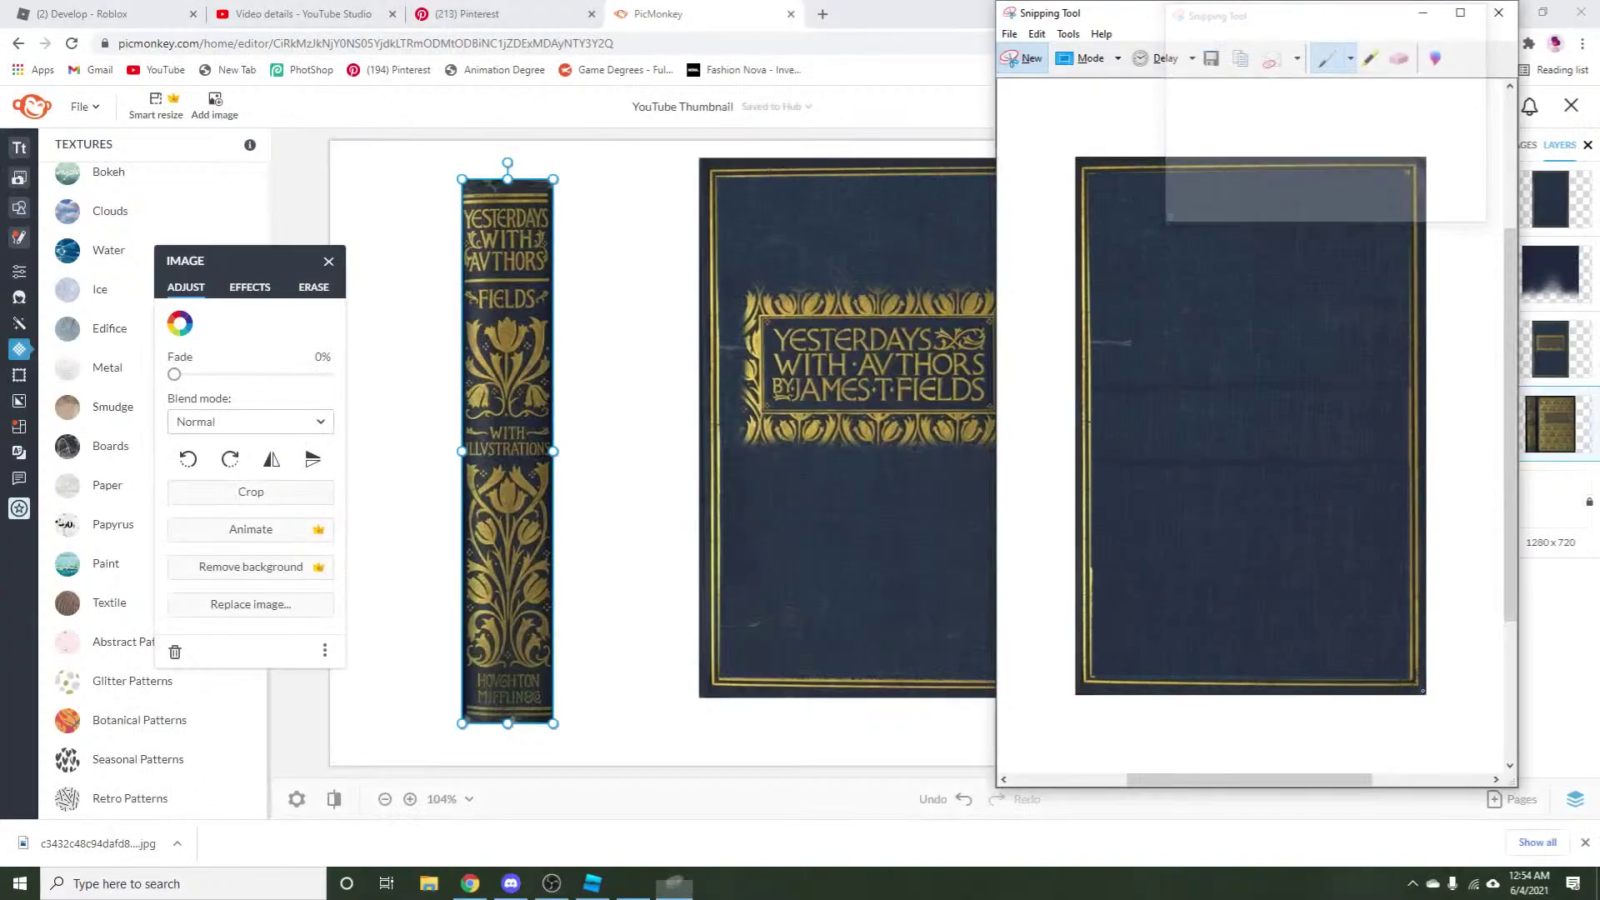
{"action": "left_click", "coordinate": [1498, 12]}
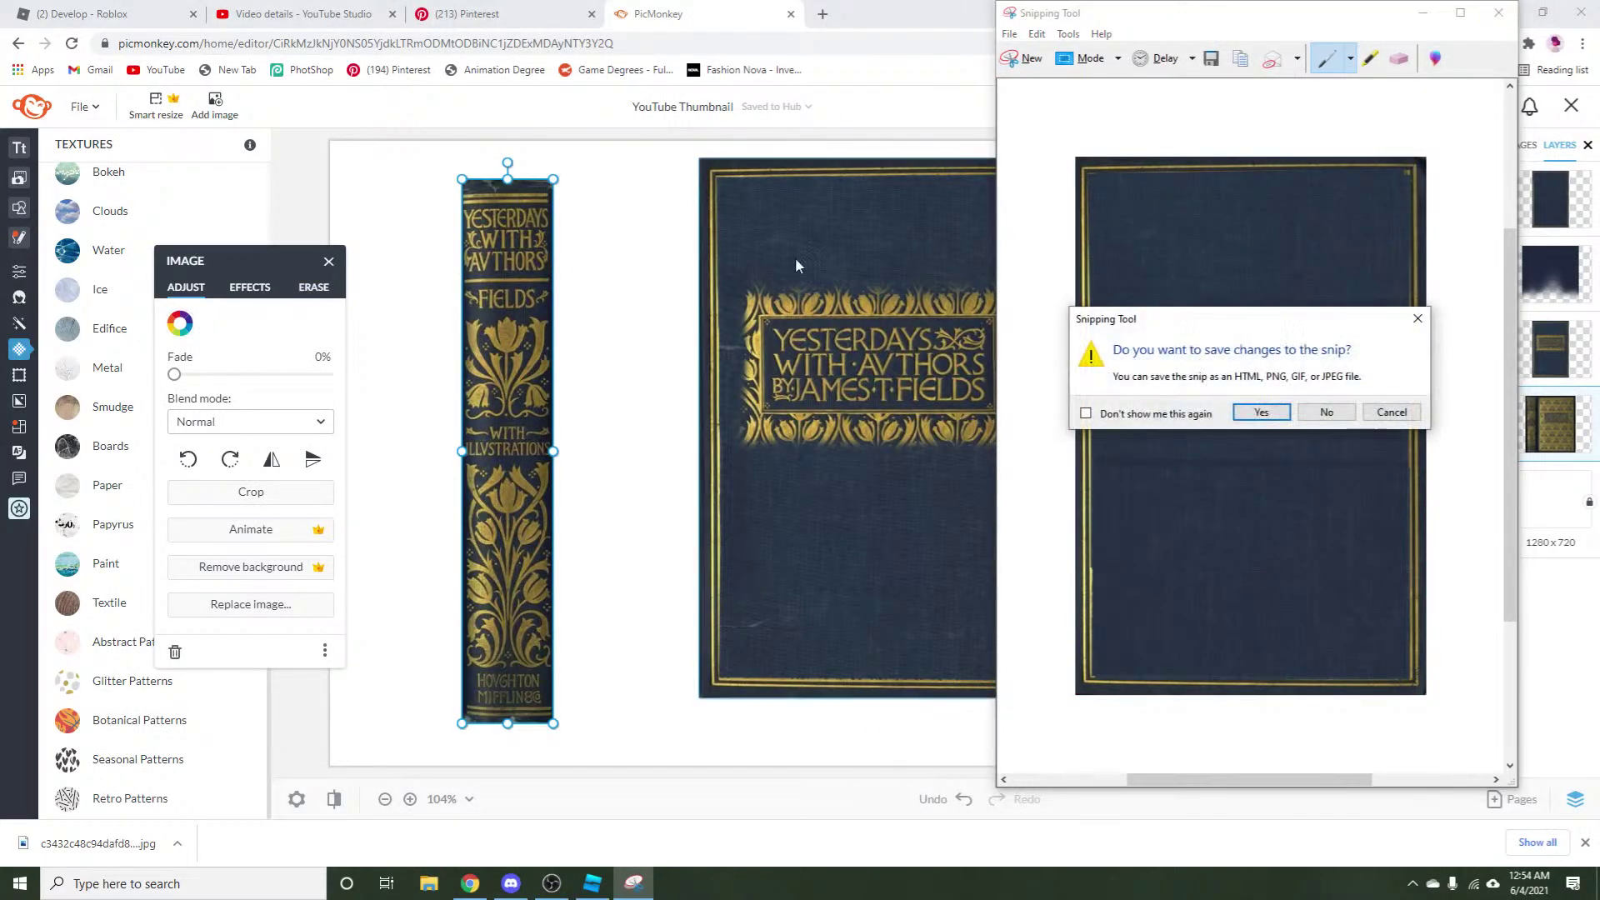
{"action": "left_click", "coordinate": [1326, 411]}
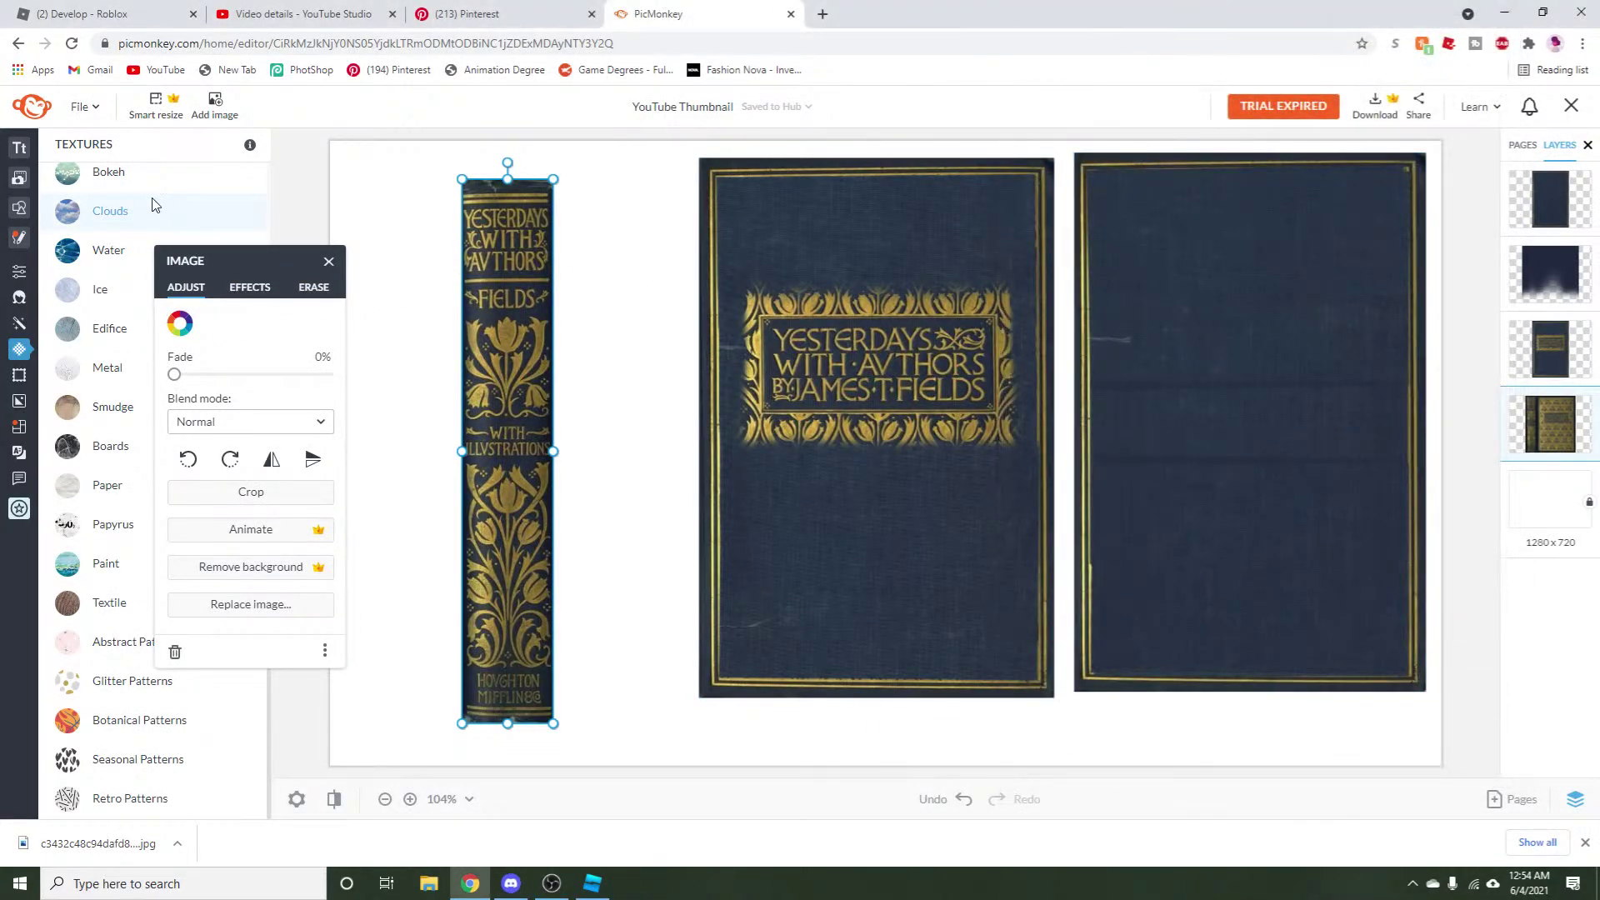
{"action": "left_click", "coordinate": [350, 209]}
{"action": "left_click", "coordinate": [552, 883]}
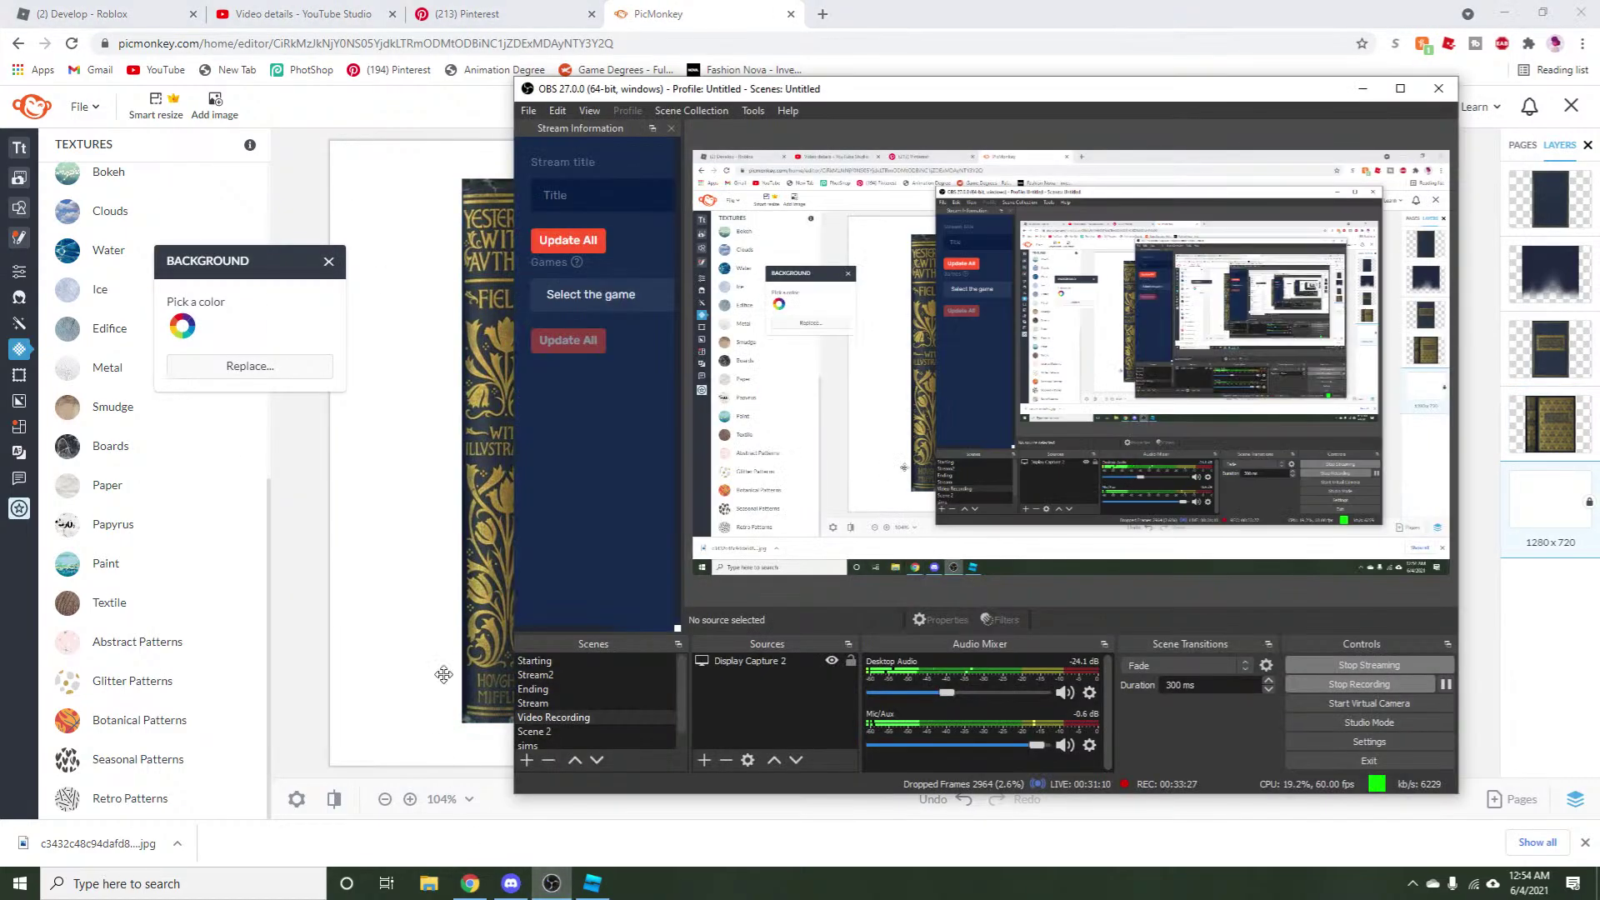
{"action": "left_click", "coordinate": [406, 708]}
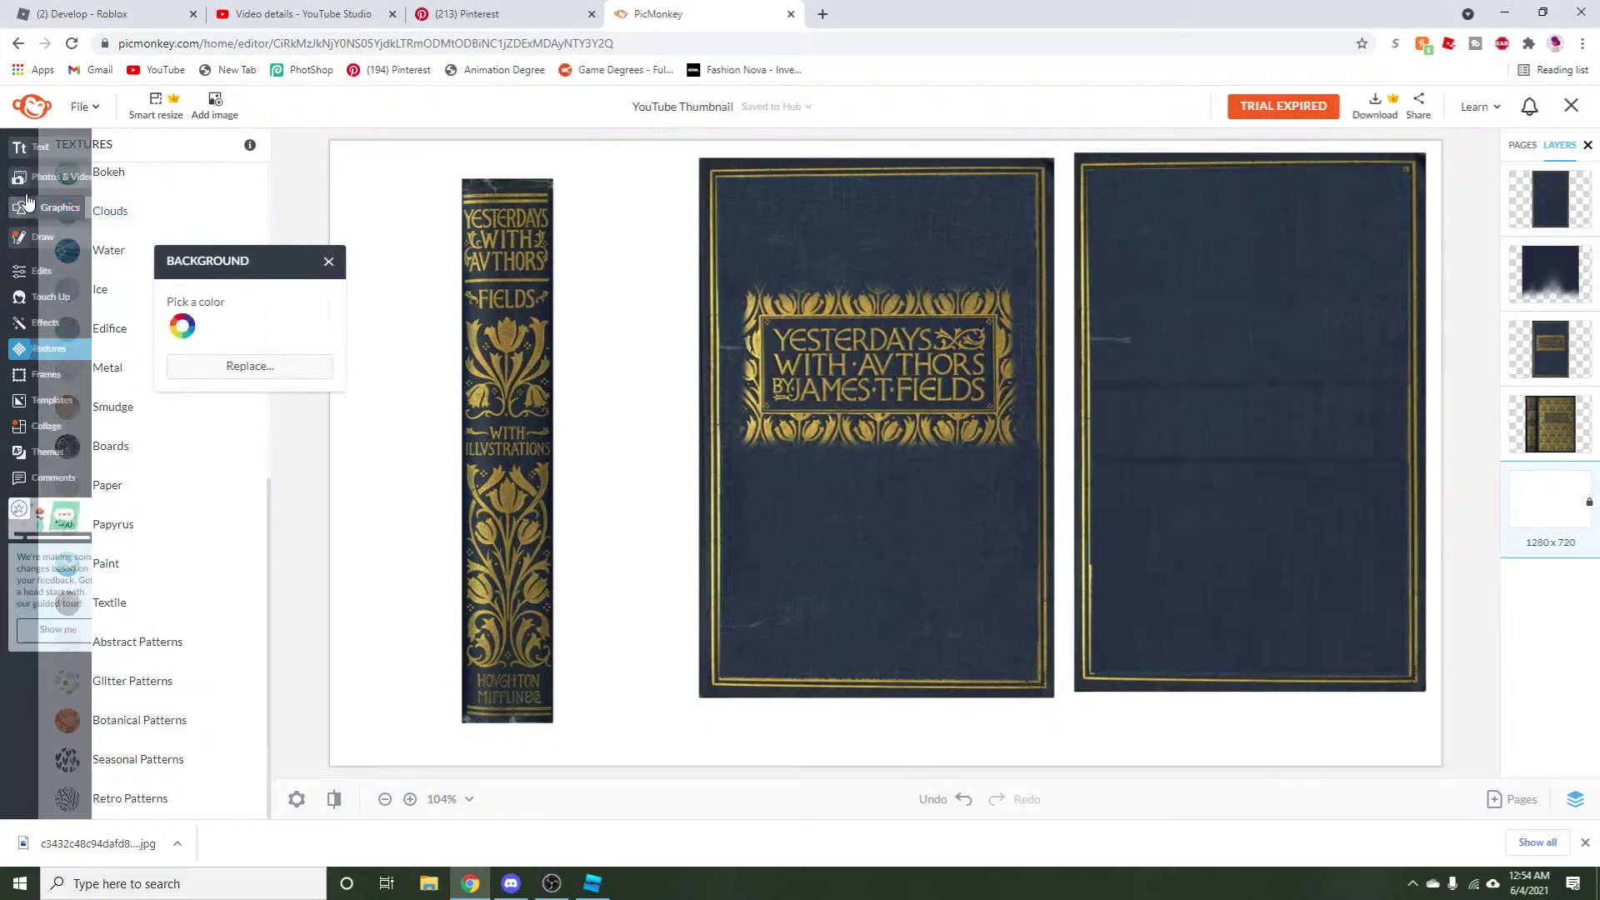
Add a text box on the back cover containing the author's name.
{"action": "left_click", "coordinate": [25, 148]}
{"action": "left_click", "coordinate": [129, 195]}
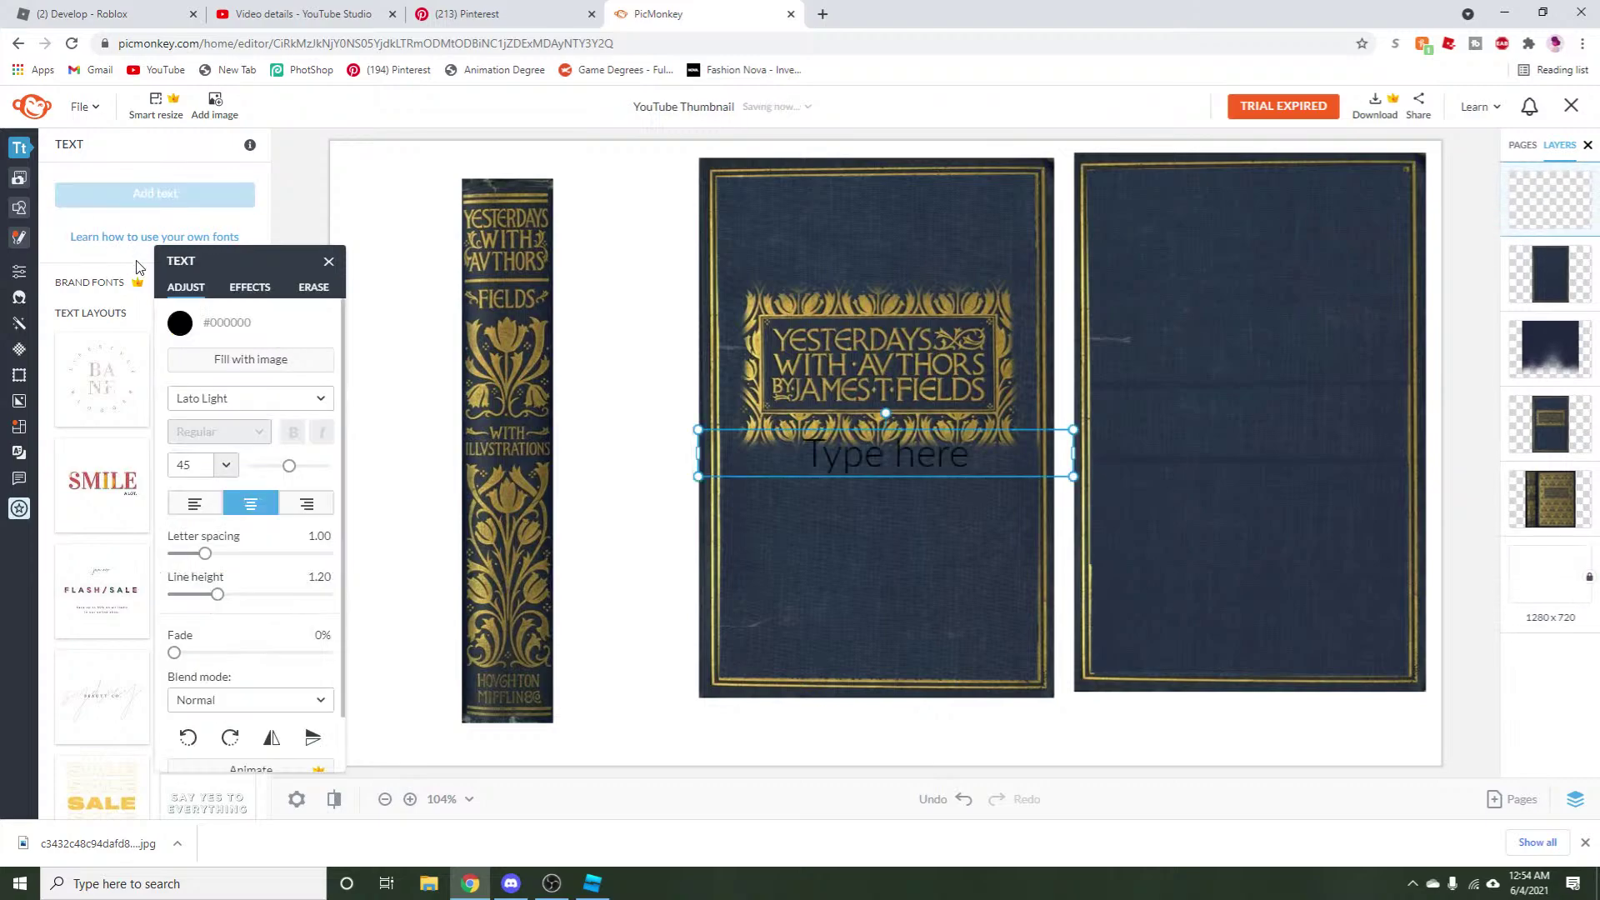
{"action": "left_click_drag", "start_coordinate": [908, 458], "coordinate": [1170, 487]}
{"action": "double_click", "coordinate": [1142, 479]}
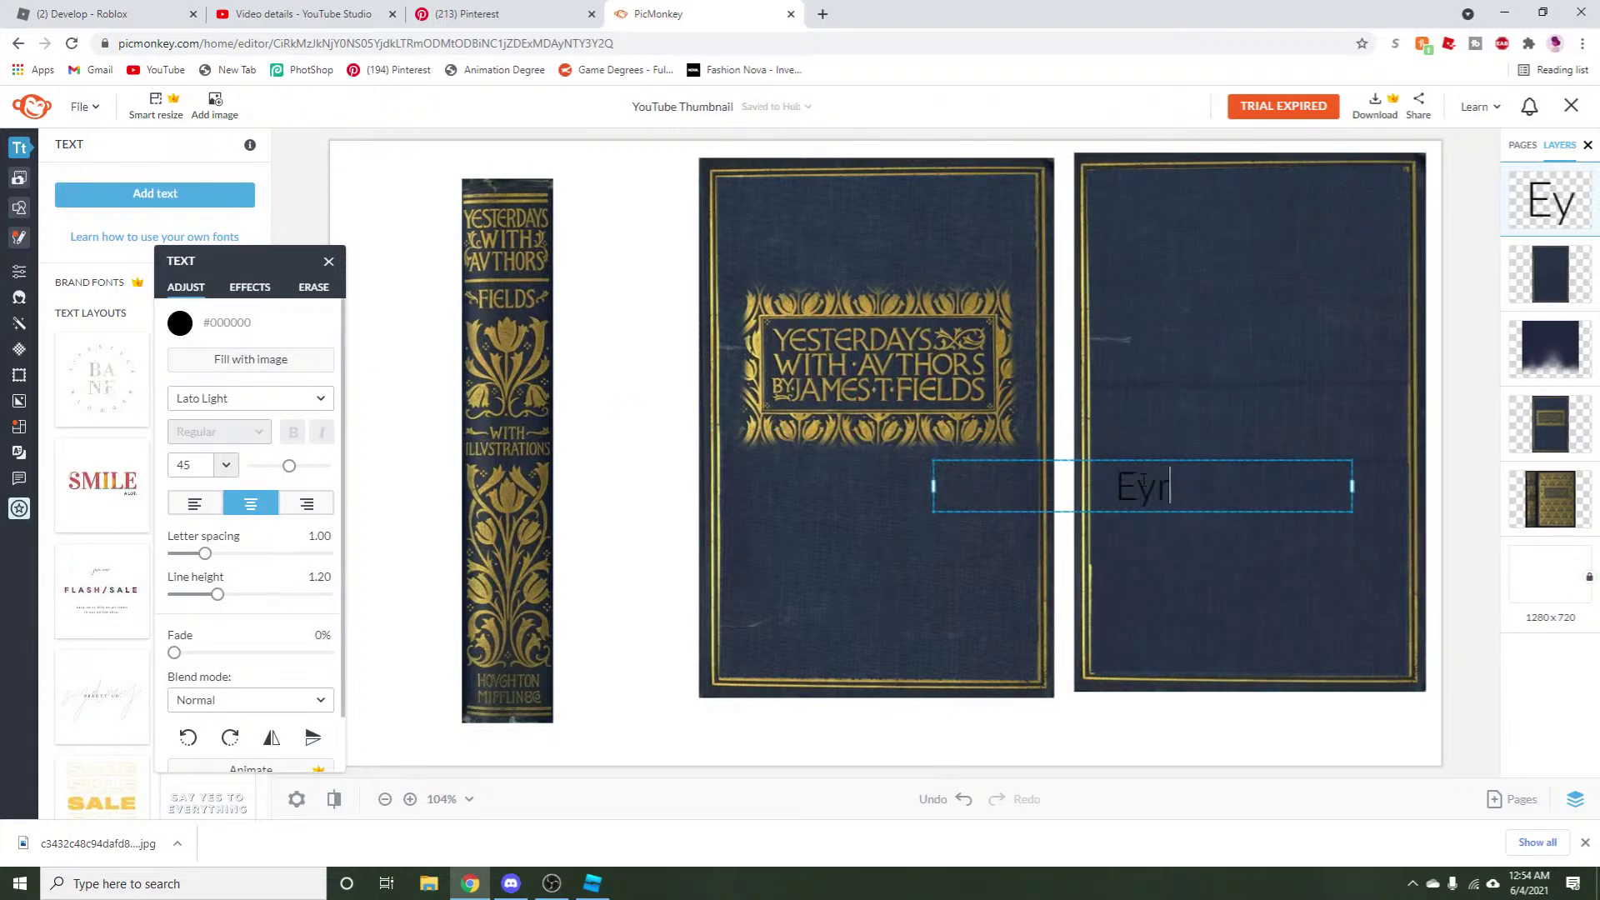
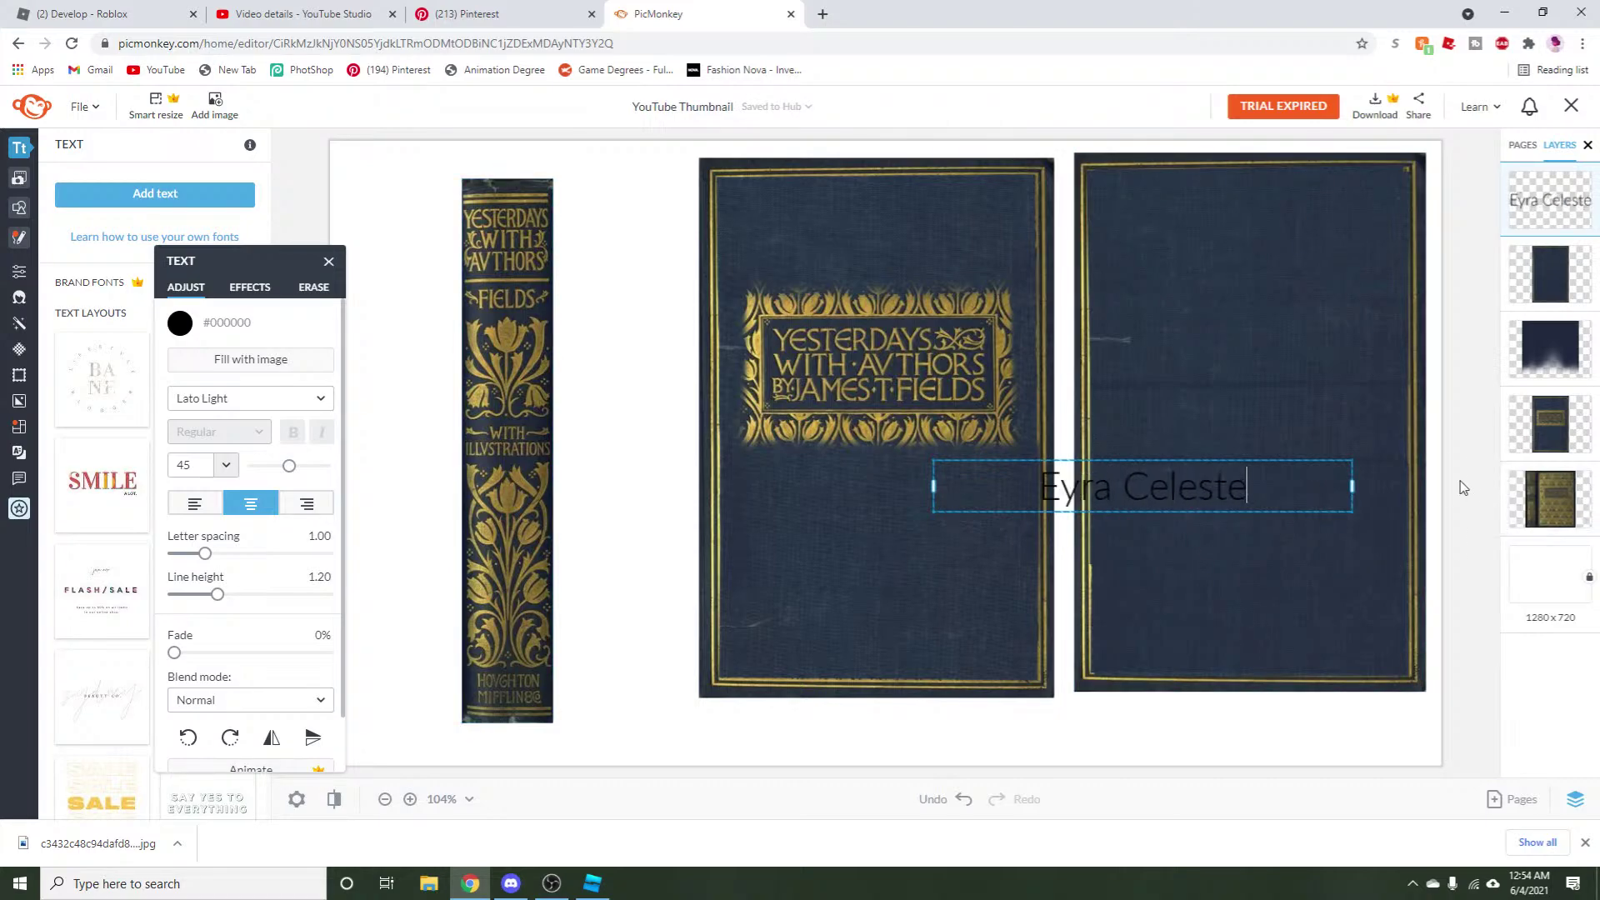
{"action": "key", "text": "Escape"}
{"action": "left_click_drag", "start_coordinate": [1087, 487], "coordinate": [1174, 490]}
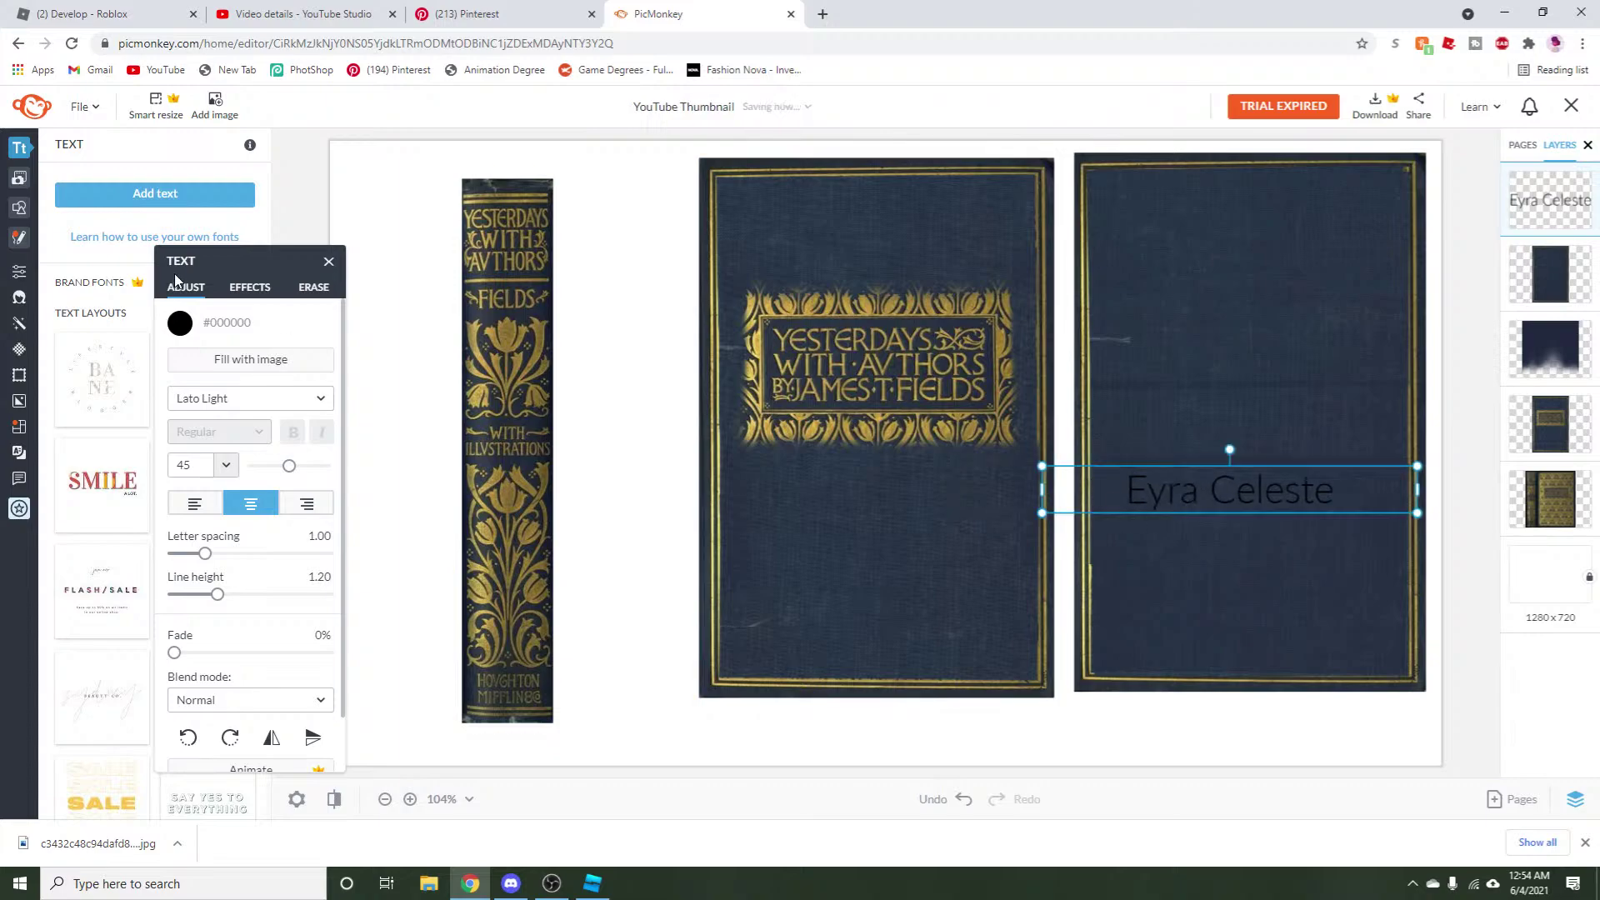
Color the name with gold sampled from the front cover ornament and set it to Bombshell Pro.
{"action": "left_click", "coordinate": [179, 324]}
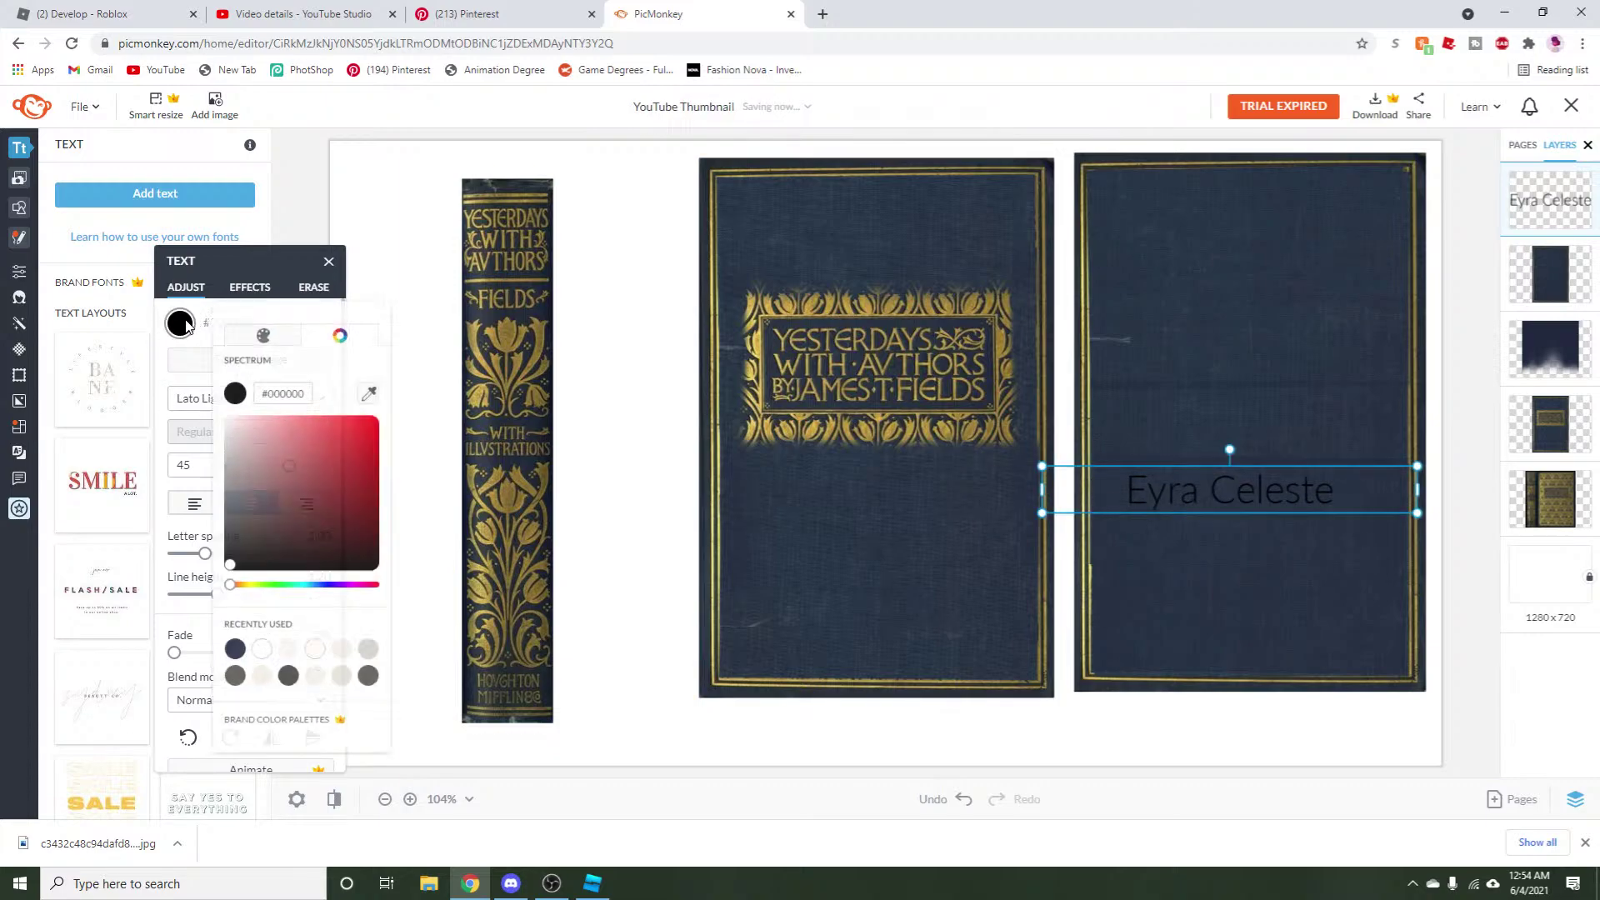
{"action": "left_click", "coordinate": [376, 406]}
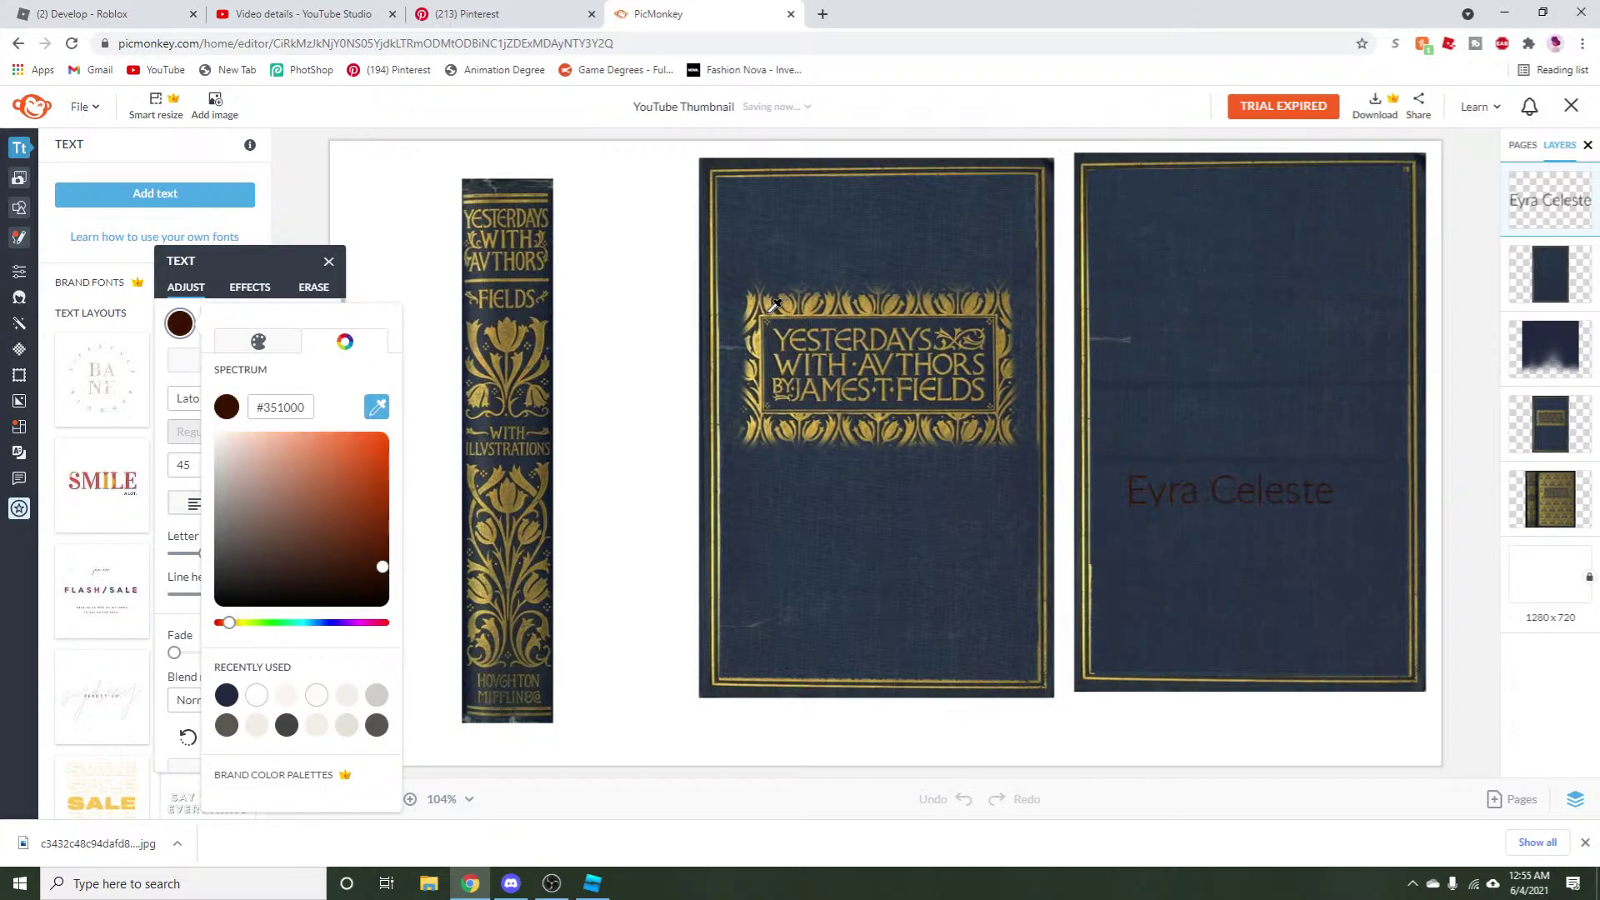
{"action": "left_click", "coordinate": [754, 363]}
{"action": "left_click", "coordinate": [391, 301]}
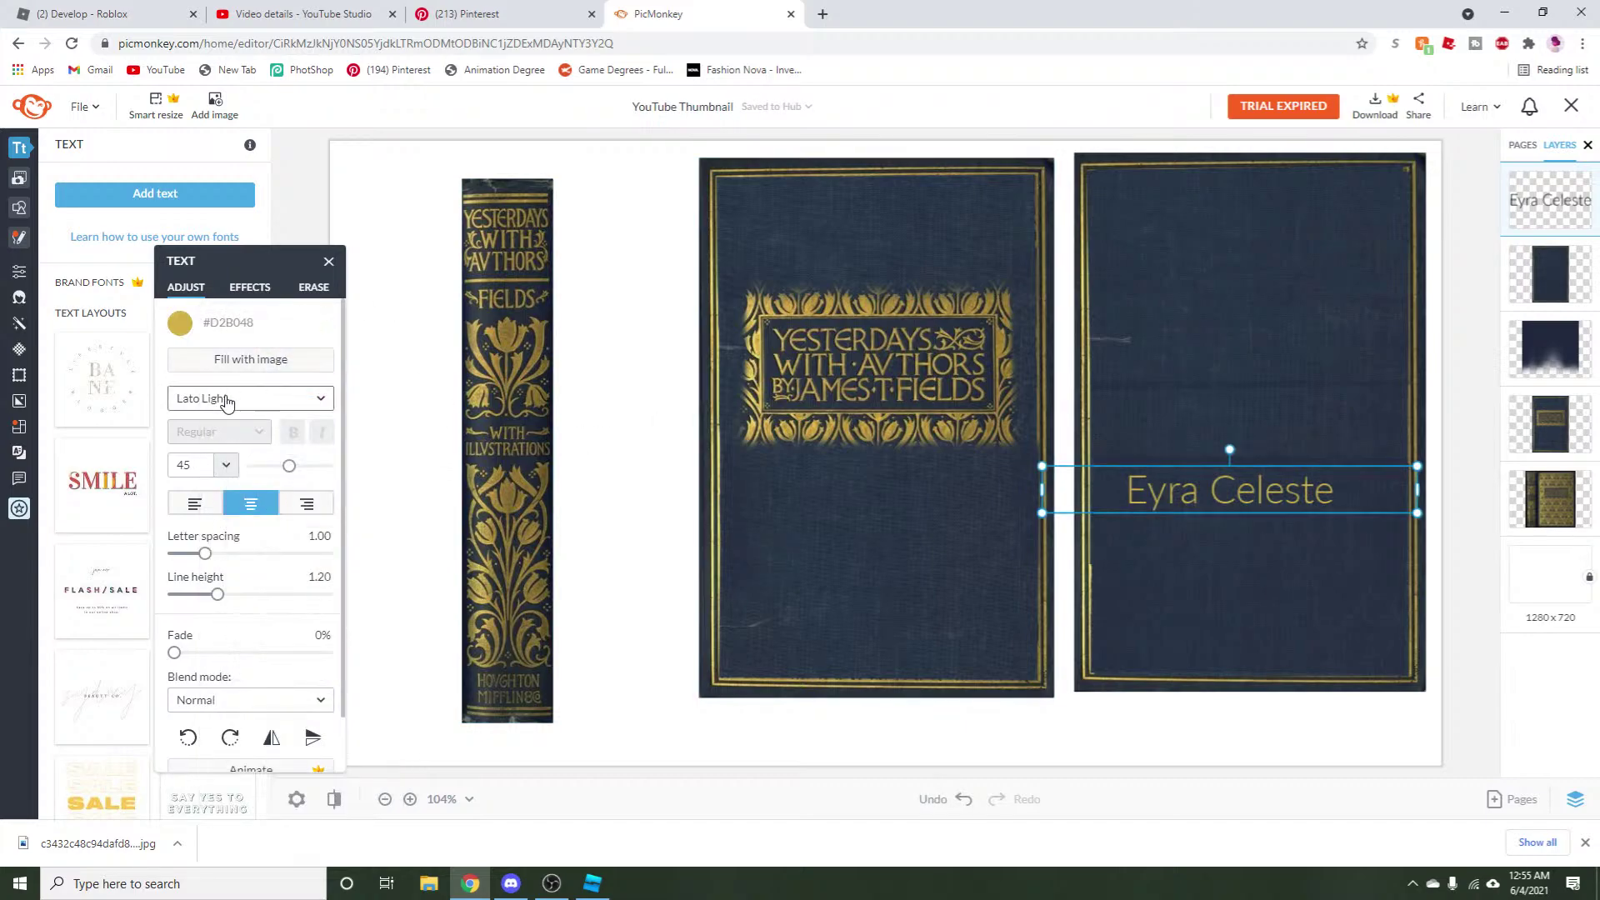
{"action": "left_click", "coordinate": [222, 400]}
{"action": "left_click", "coordinate": [250, 334]}
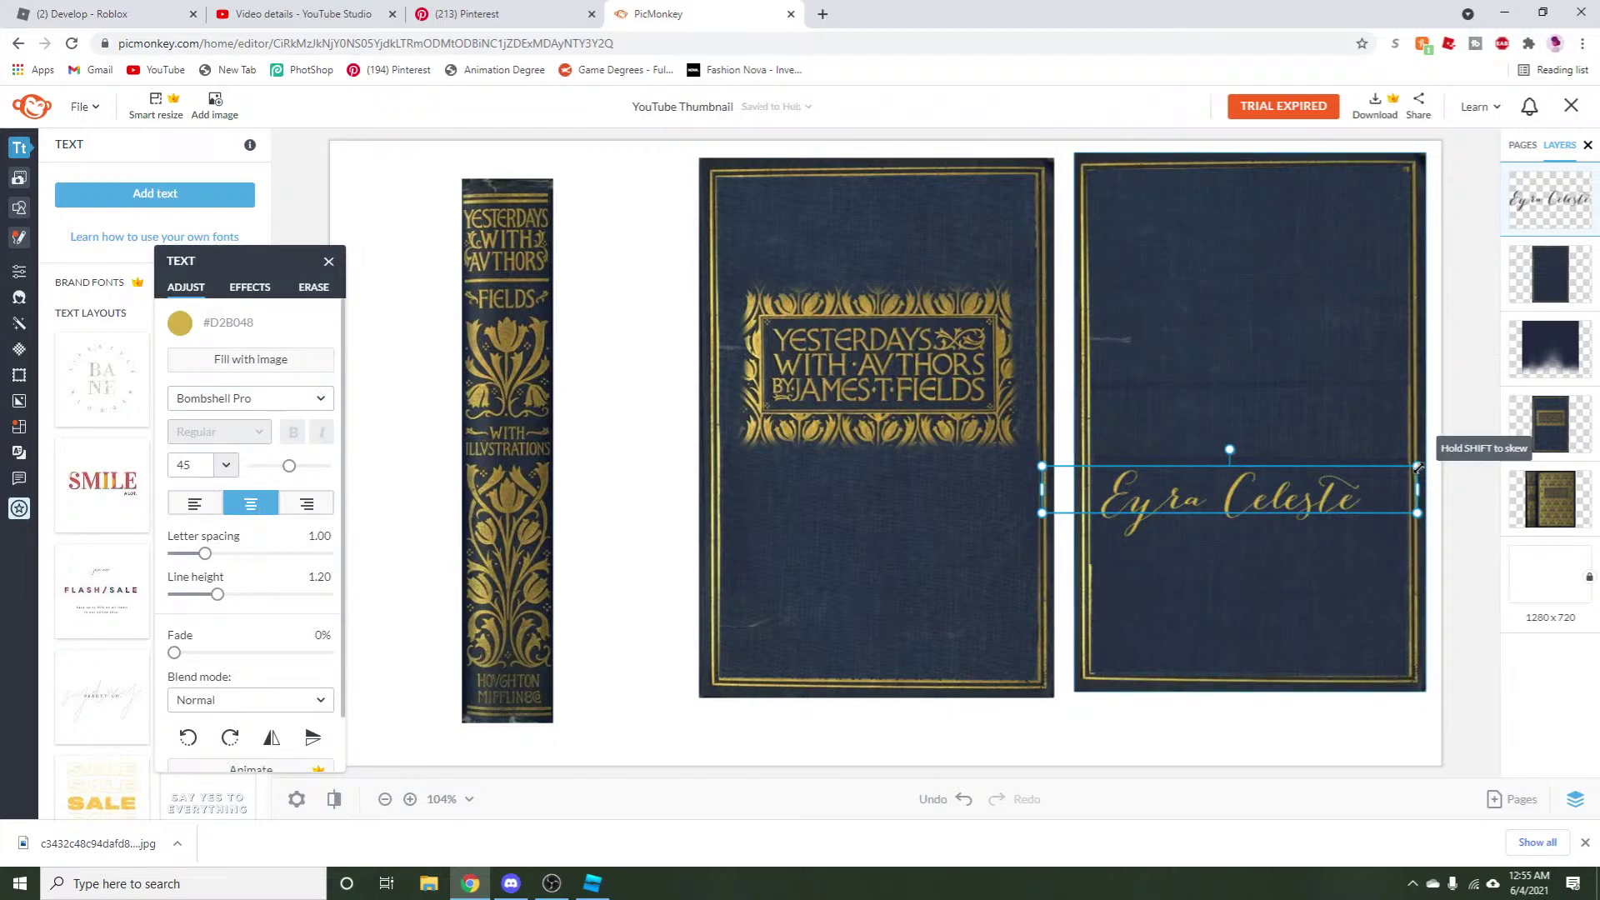
Shrink the name to size 31, place it near the back cover's bottom, then switch to Discord.
{"action": "left_click_drag", "start_coordinate": [1416, 465], "coordinate": [1318, 543]}
{"action": "left_click_drag", "start_coordinate": [1237, 536], "coordinate": [1251, 678]}
{"action": "left_click", "coordinate": [1111, 773]}
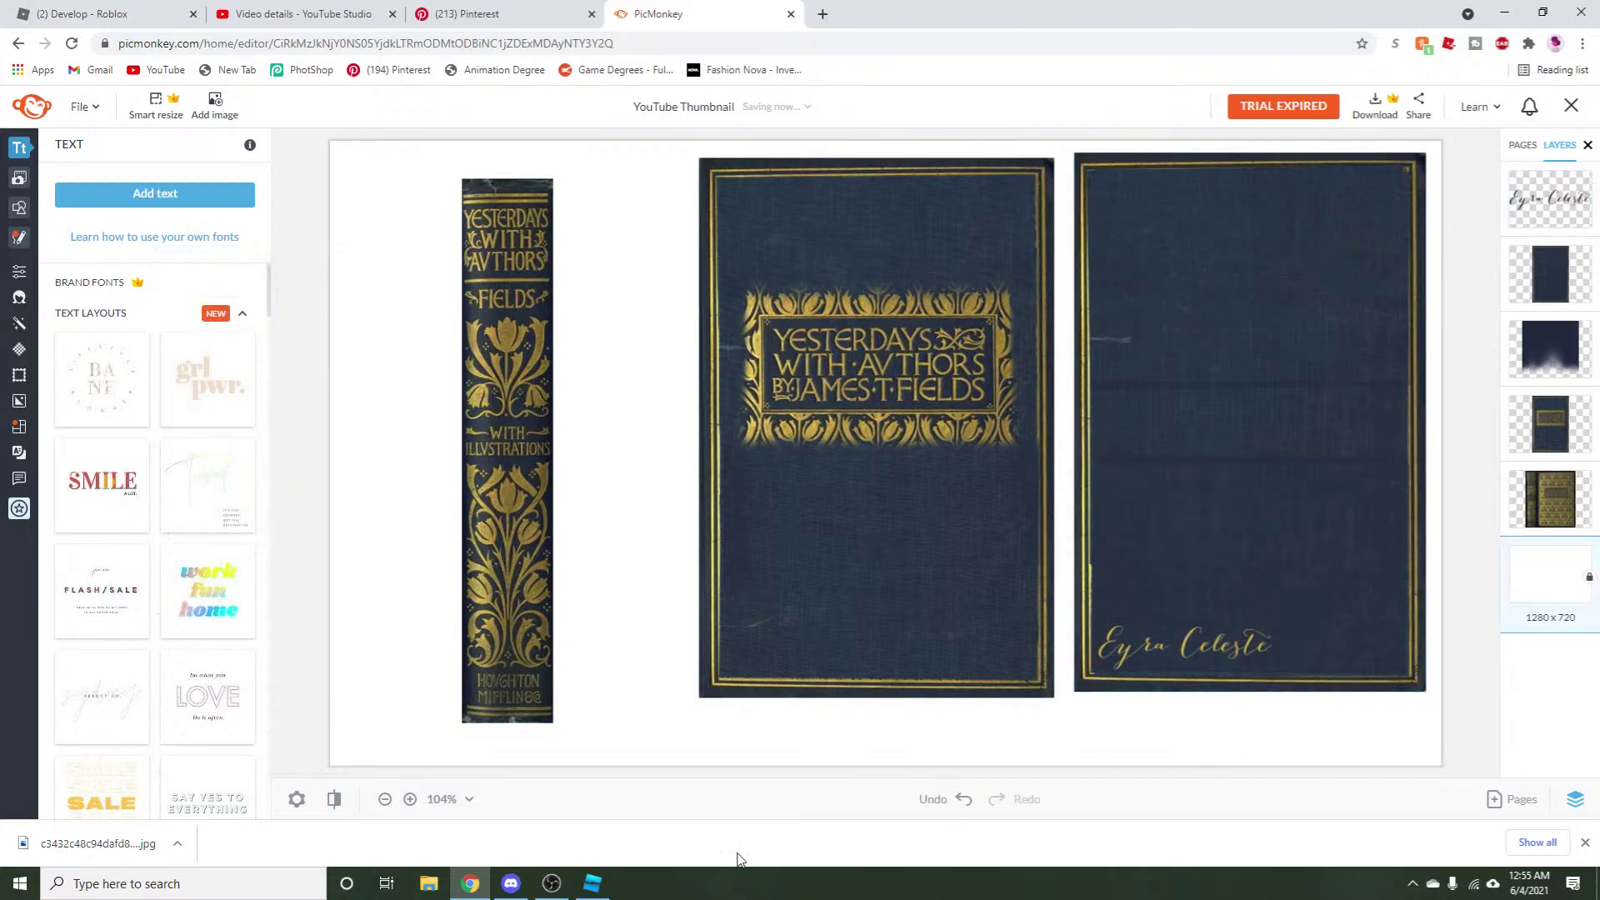
{"action": "left_click", "coordinate": [550, 883]}
{"action": "left_click", "coordinate": [511, 884]}
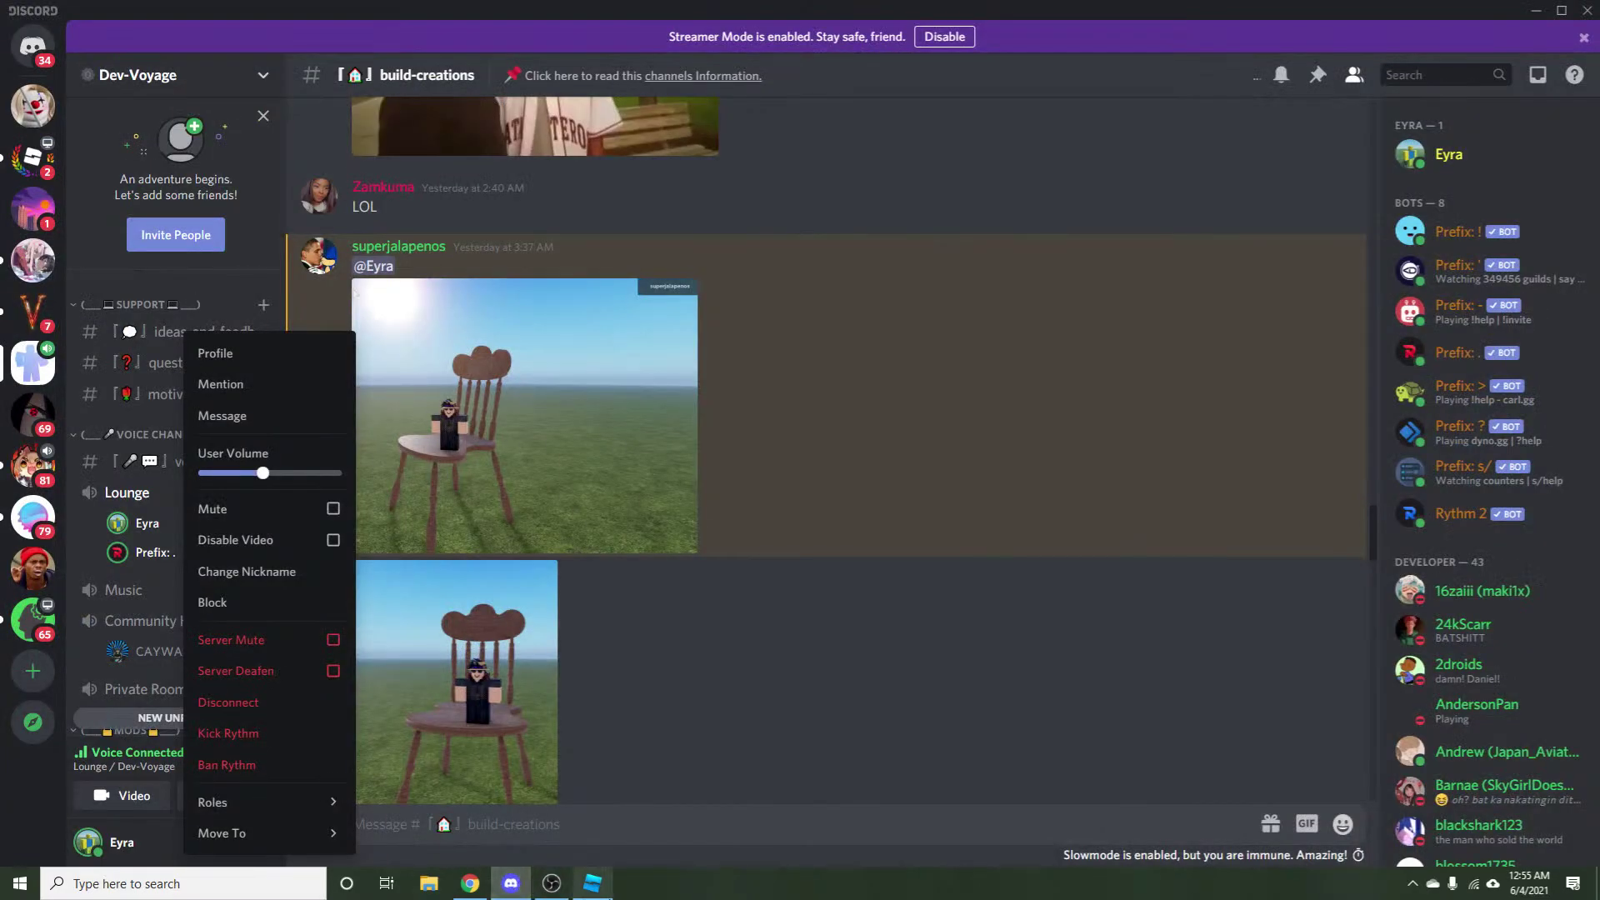
Fly the Roblox Studio camera closer to the bookshelf books, then return to PicMonkey.
{"action": "left_click", "coordinate": [592, 883]}
{"action": "key", "text": "w"}
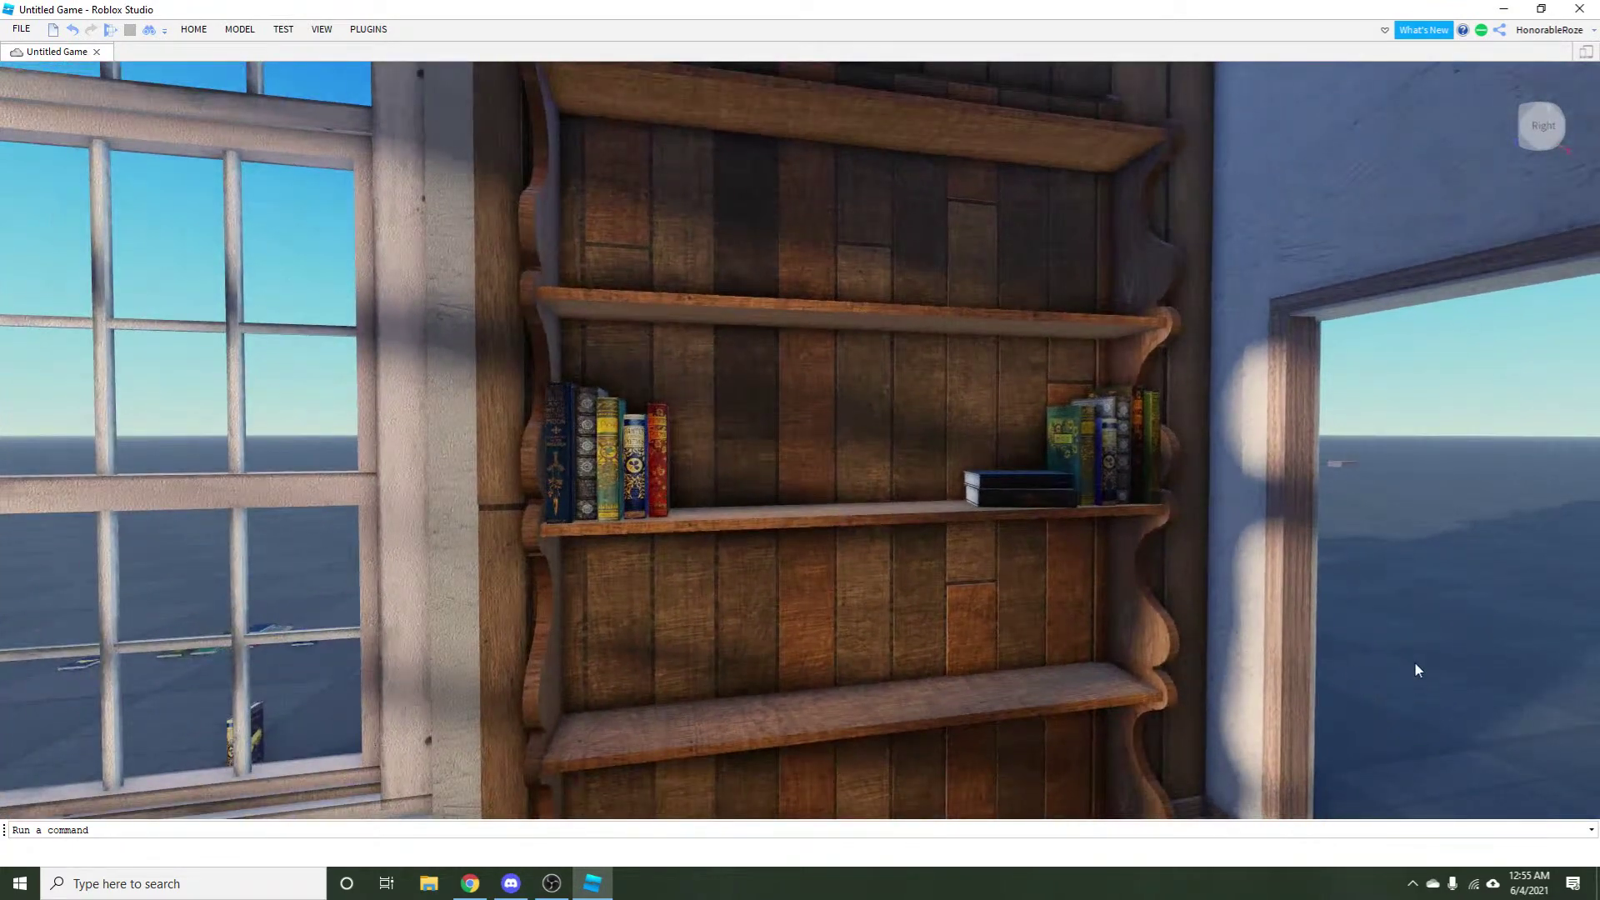
{"action": "left_click", "coordinate": [472, 884]}
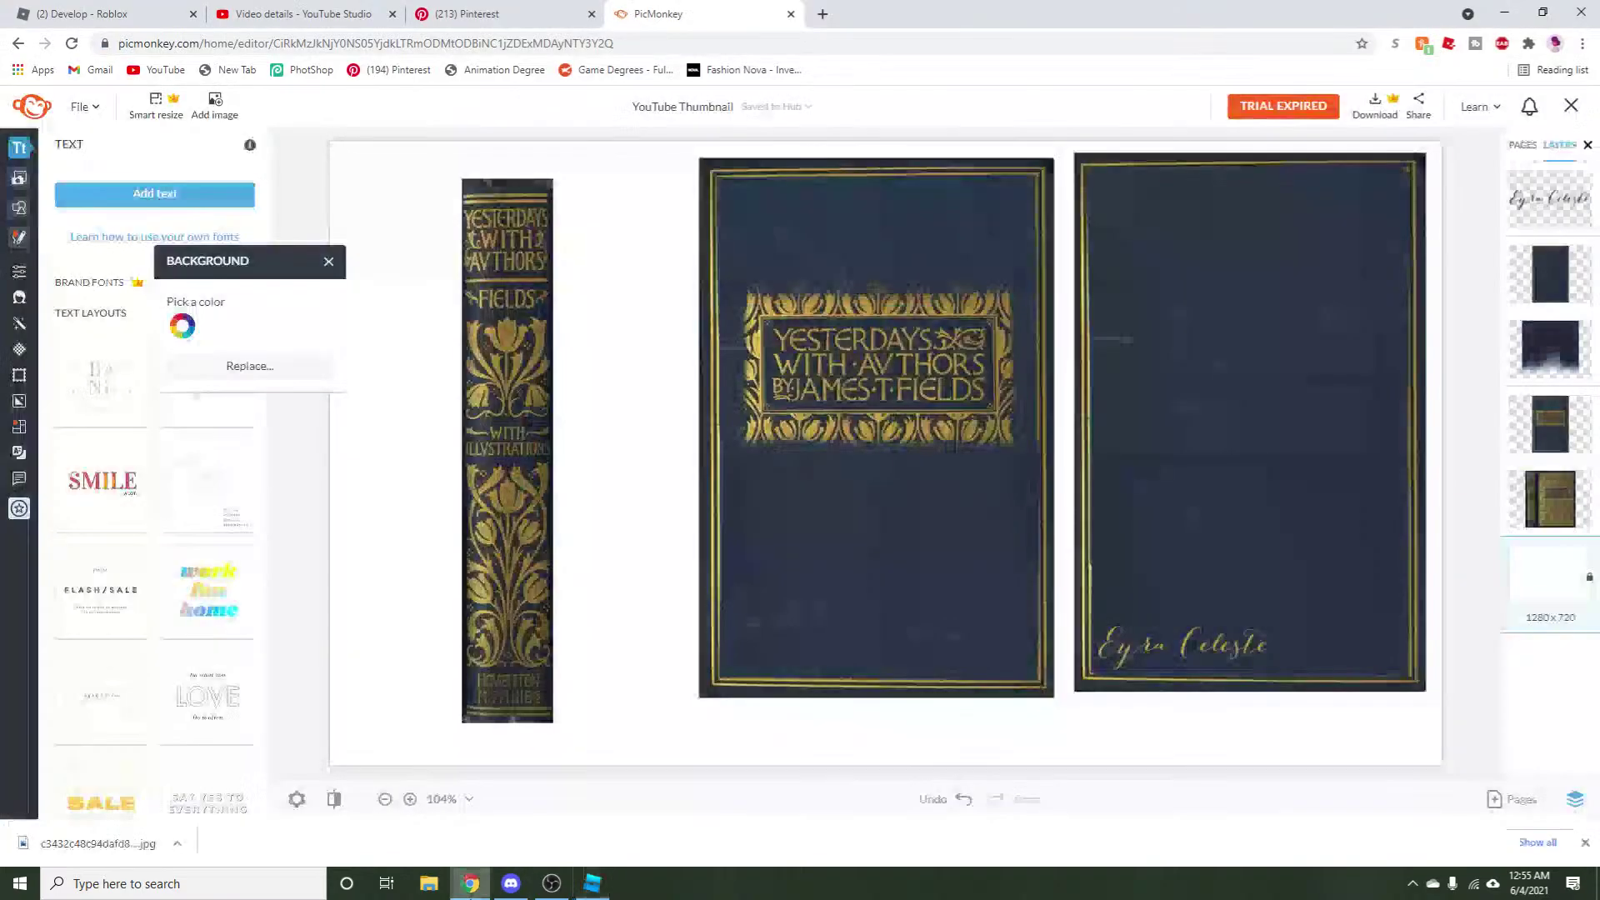
Paste a copy of the cover layer onto the back cover and ungroup the back cover.
{"action": "left_click", "coordinate": [1237, 460]}
{"action": "right_click", "coordinate": [1238, 459]}
{"action": "left_click", "coordinate": [1192, 542]}
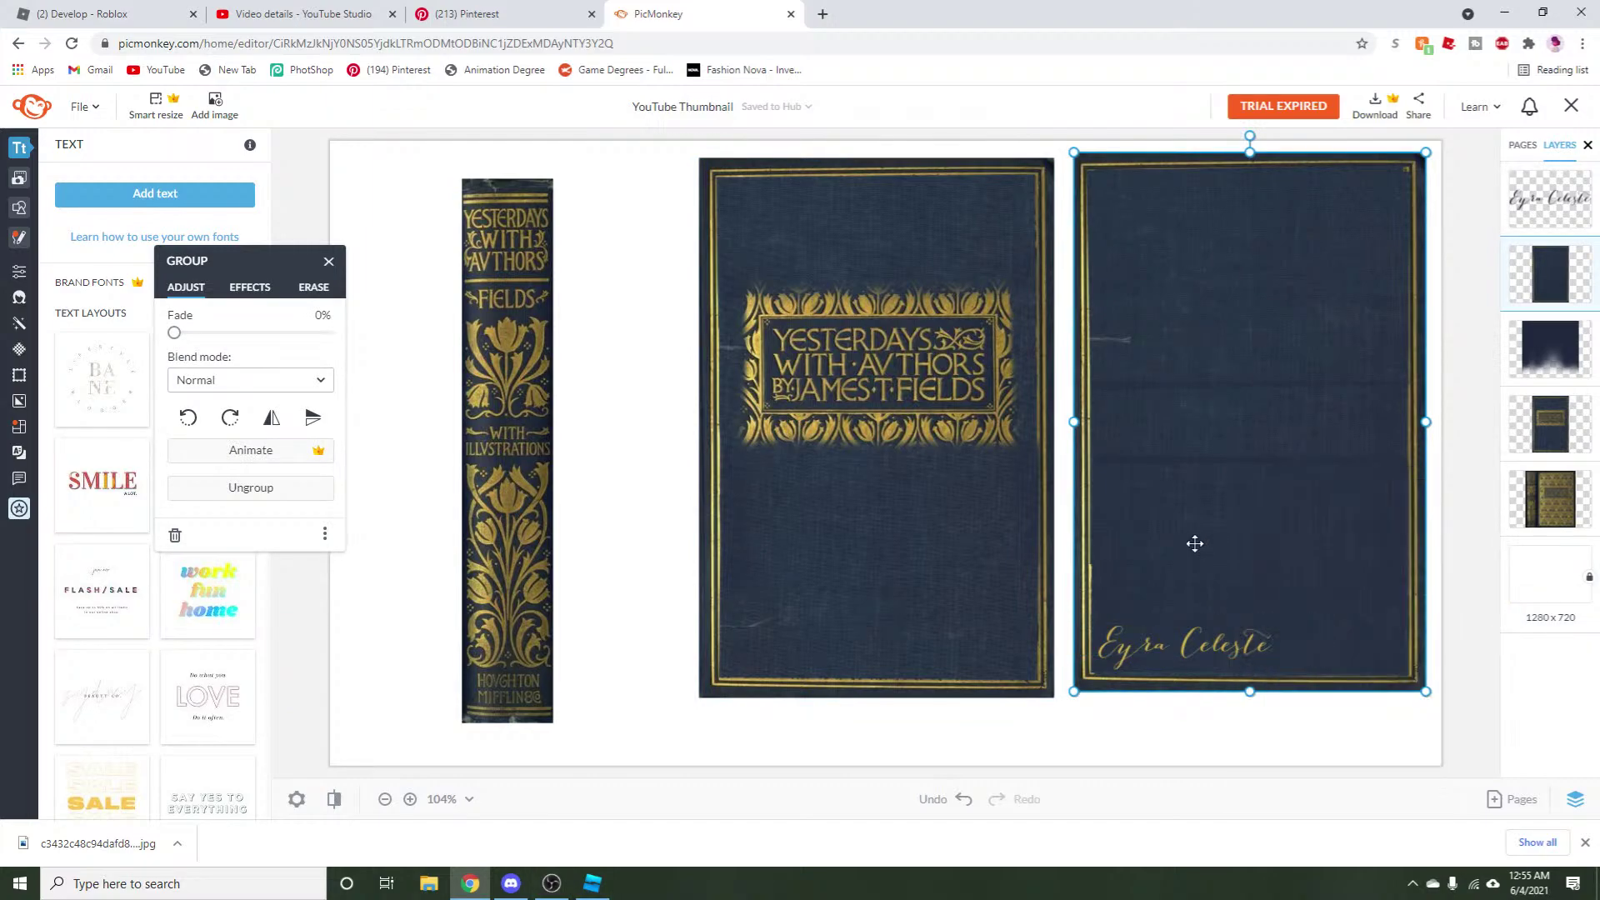
{"action": "right_click", "coordinate": [1193, 542]}
{"action": "left_click", "coordinate": [1218, 399]}
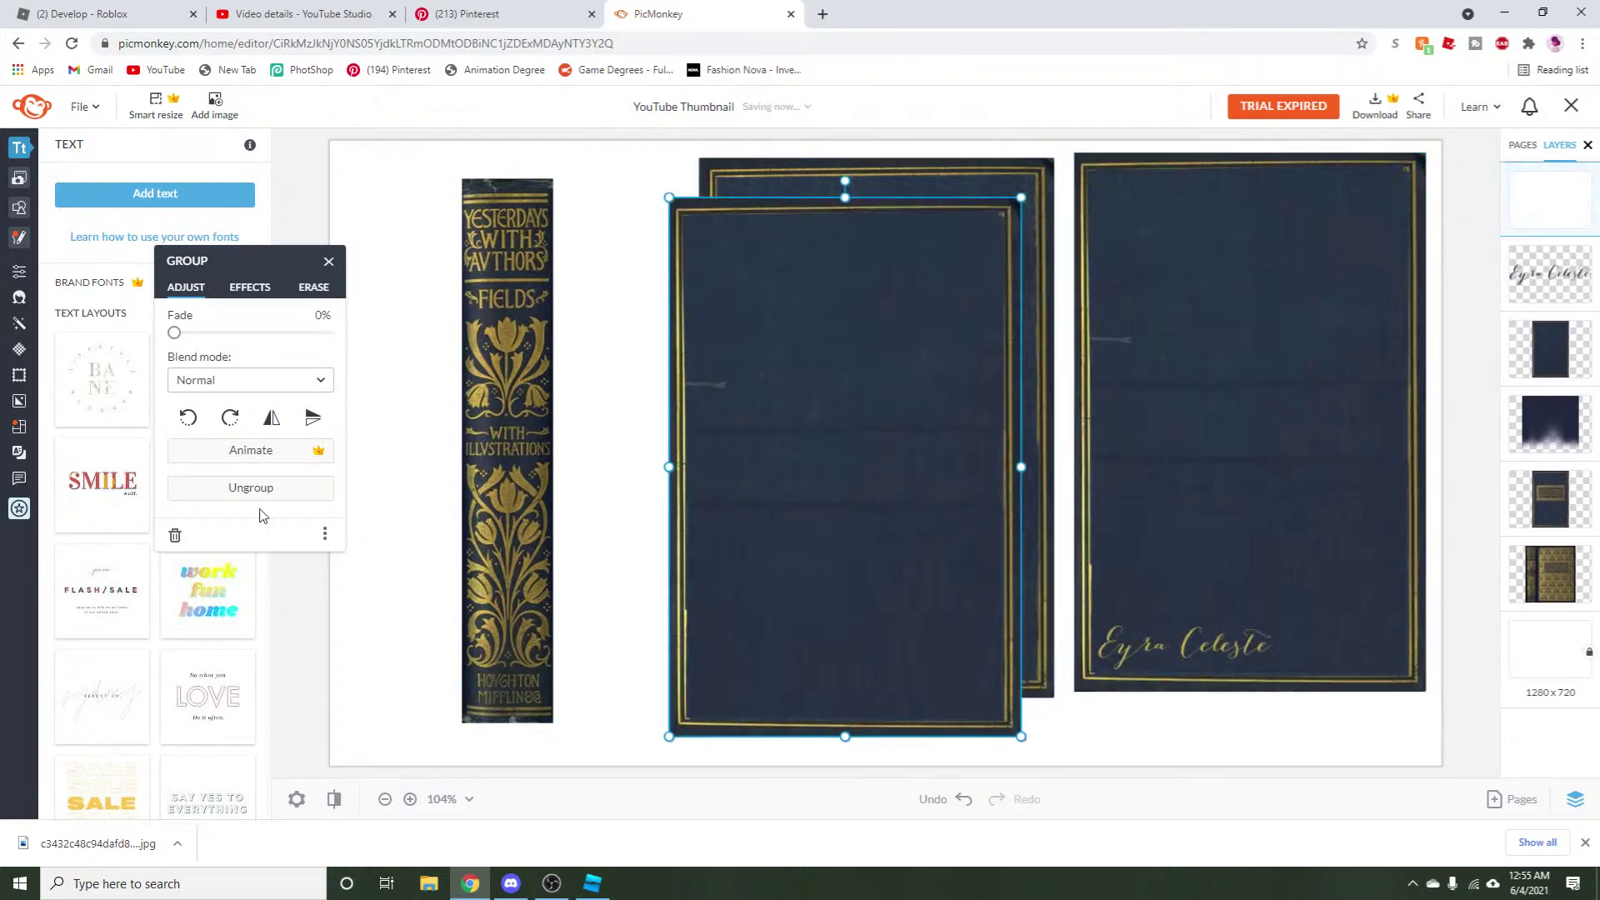
{"action": "left_click_drag", "start_coordinate": [680, 525], "coordinate": [1297, 462]}
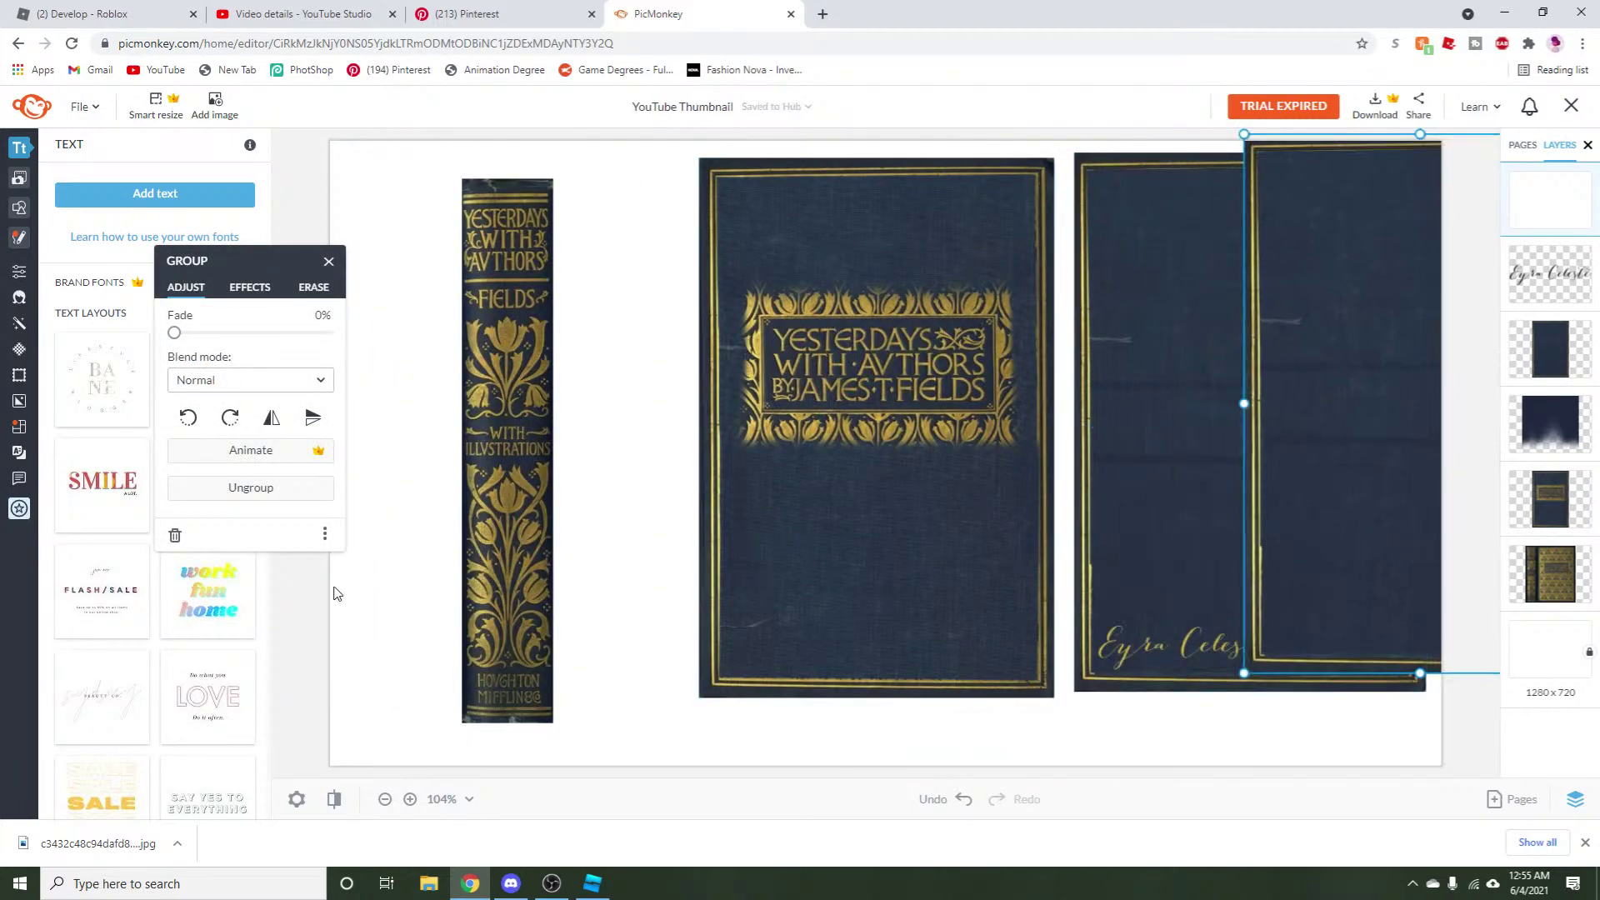
{"action": "left_click", "coordinate": [278, 490]}
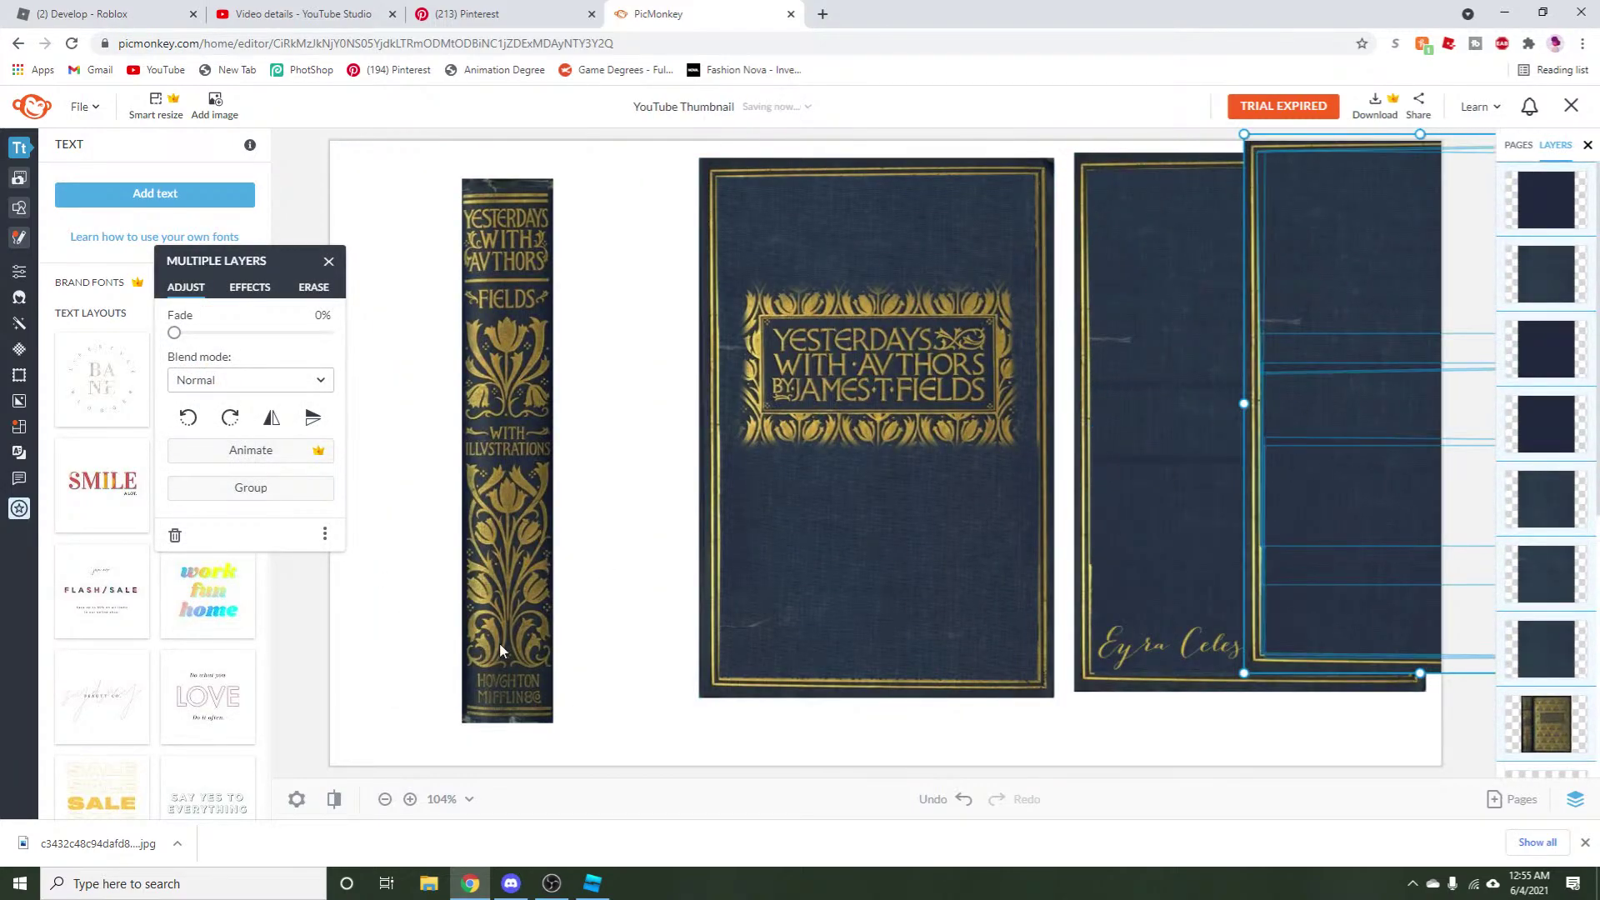
Move stray pieces aside, delete the overlapping top-right piece, and move the grey patch over the spine.
{"action": "left_click", "coordinate": [1311, 751]}
{"action": "left_click_drag", "start_coordinate": [1338, 536], "coordinate": [564, 700]}
{"action": "left_click", "coordinate": [1416, 554]}
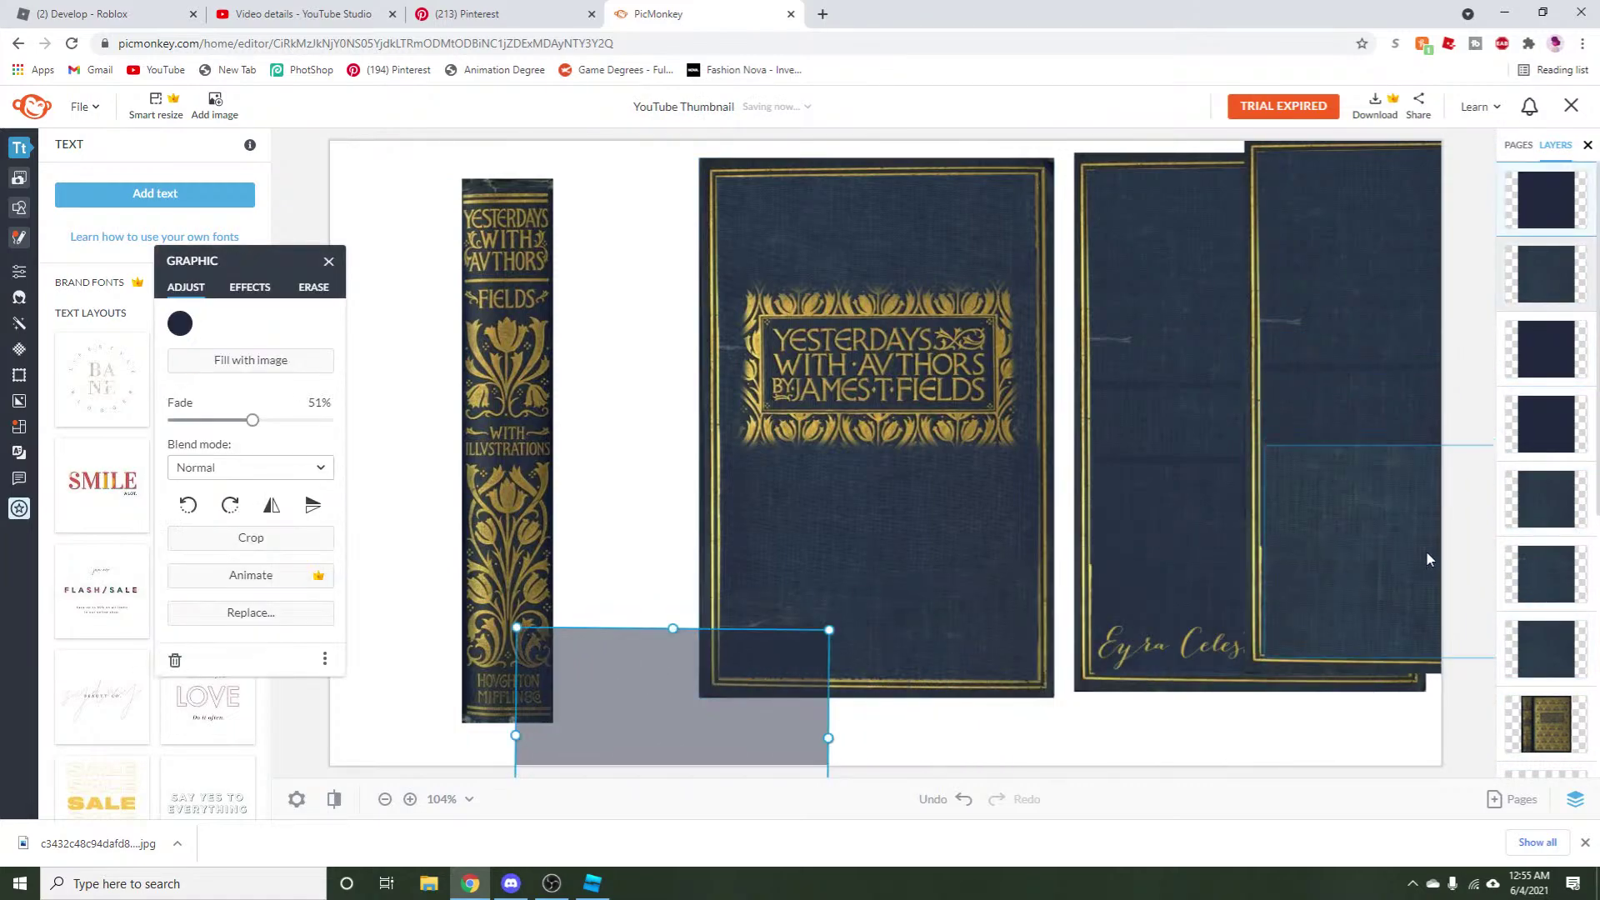
{"action": "left_click_drag", "start_coordinate": [1399, 554], "coordinate": [1366, 325]}
{"action": "key", "text": "Escape"}
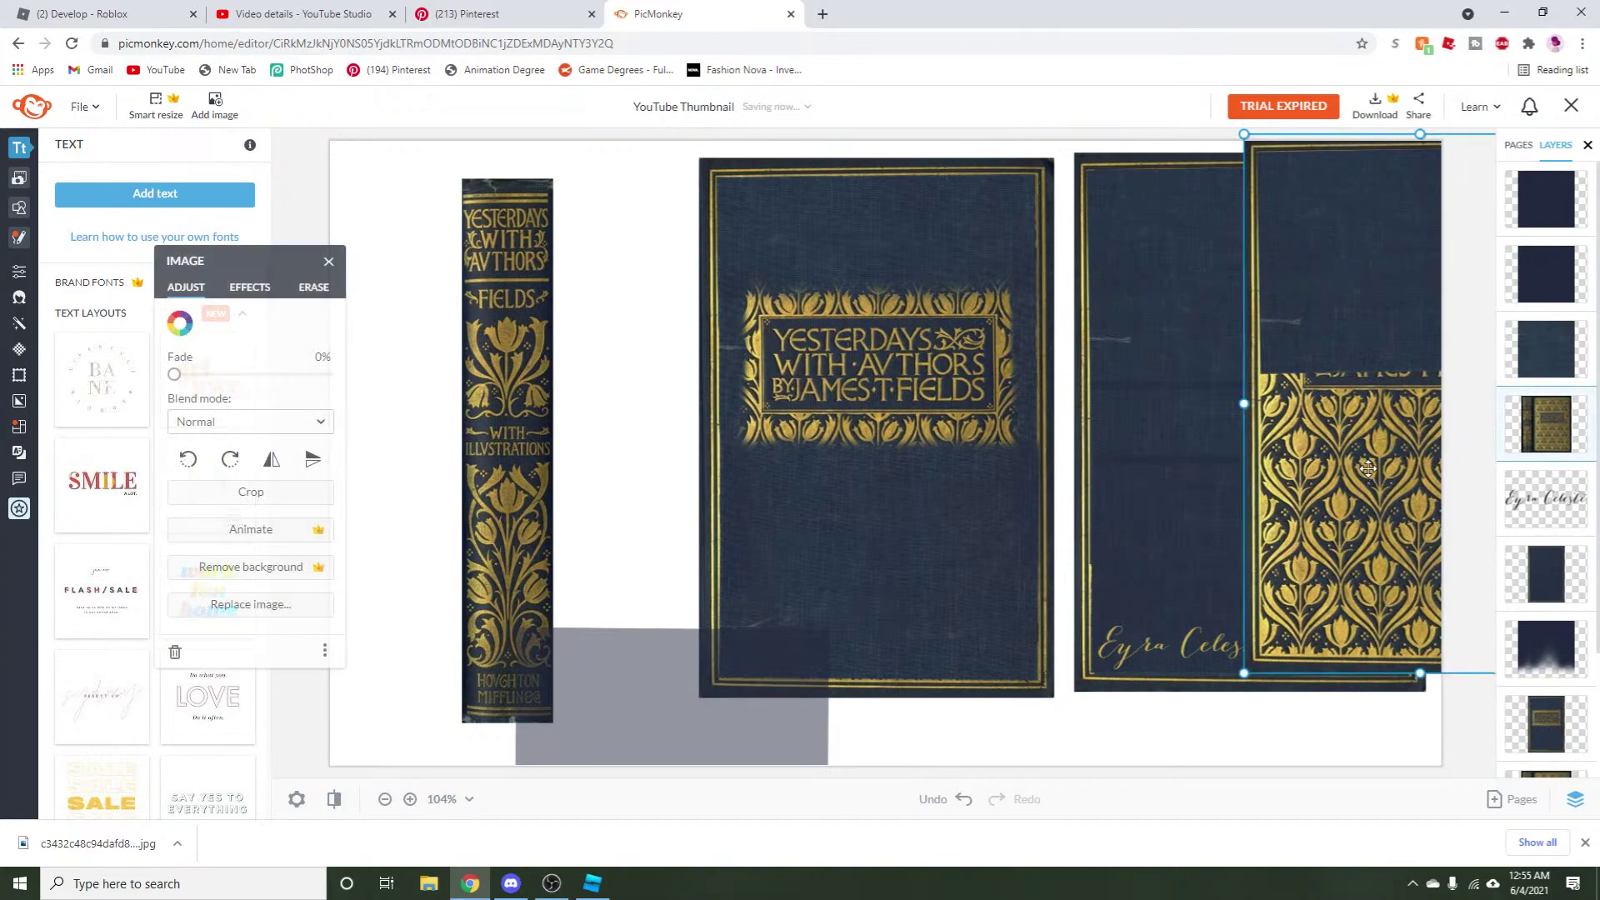
{"action": "key", "text": "Escape"}
{"action": "left_click", "coordinate": [1383, 359]}
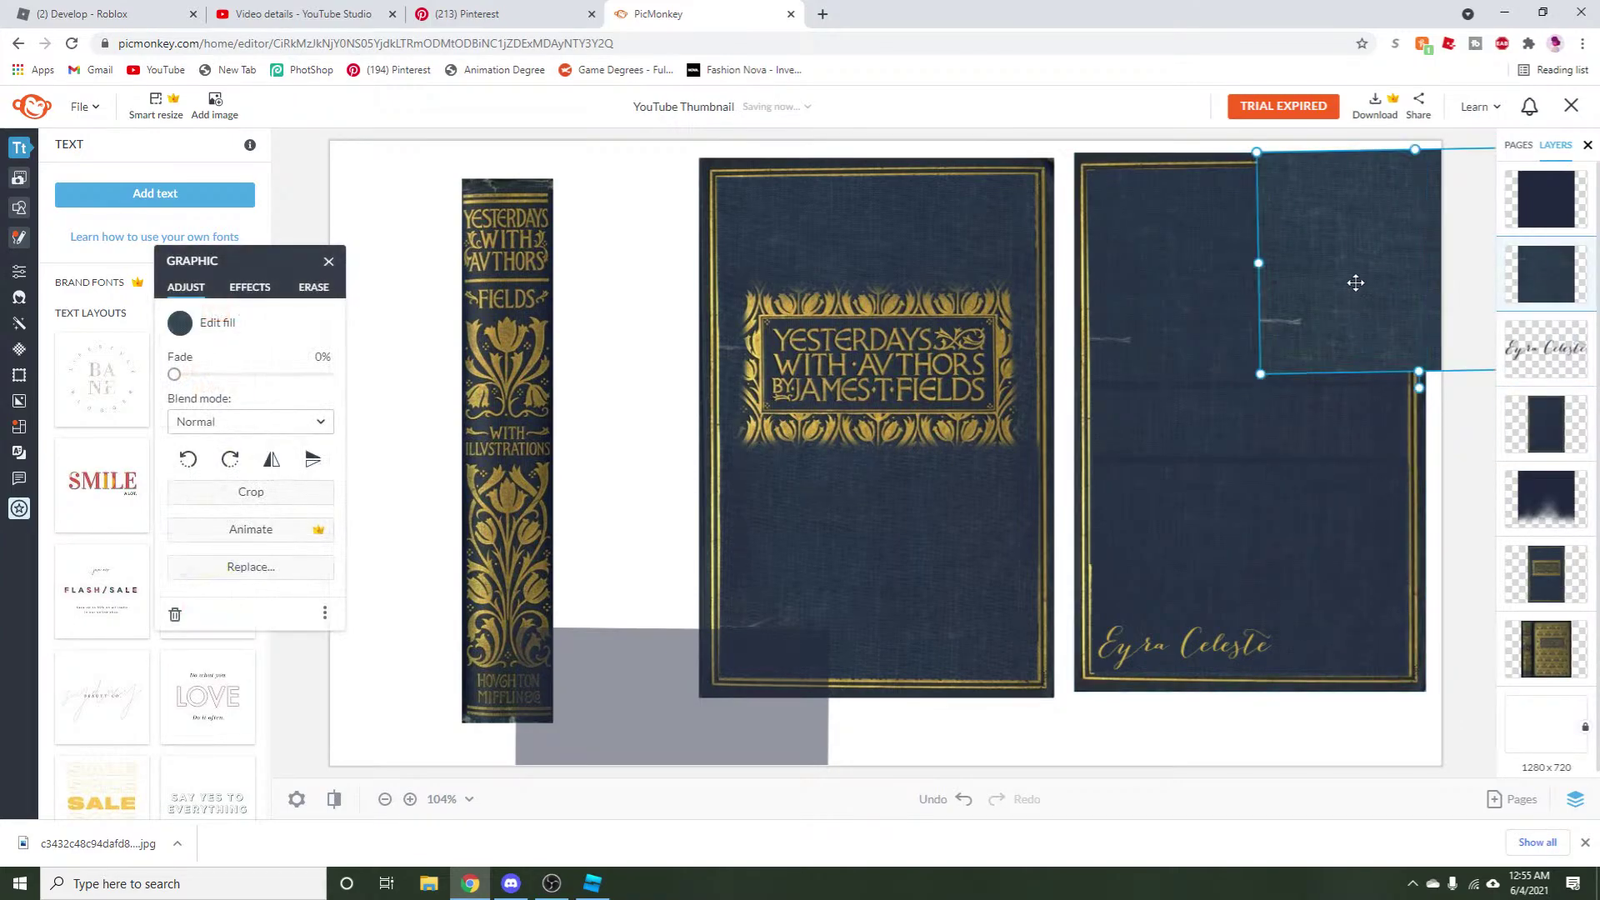
{"action": "key", "text": "Delete"}
{"action": "left_click_drag", "start_coordinate": [605, 776], "coordinate": [564, 539]}
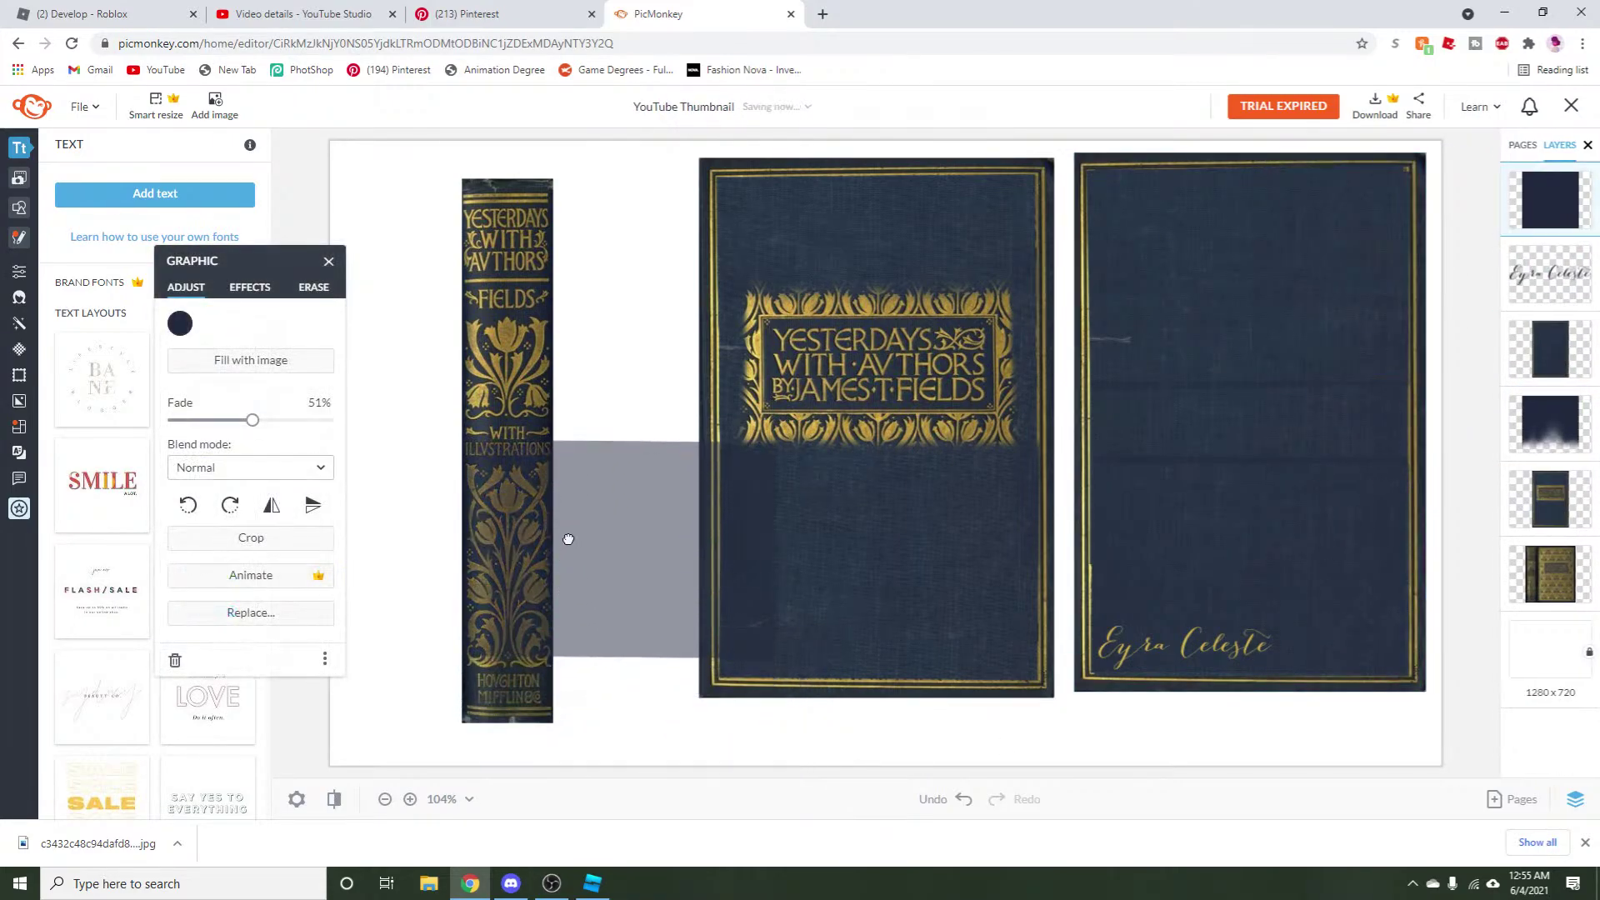
Make the rectangle solid navy at 0% fade and fit it over the spine's ornament.
{"action": "left_click_drag", "start_coordinate": [253, 428], "coordinate": [593, 504]}
{"action": "key", "text": "ctrl+z"}
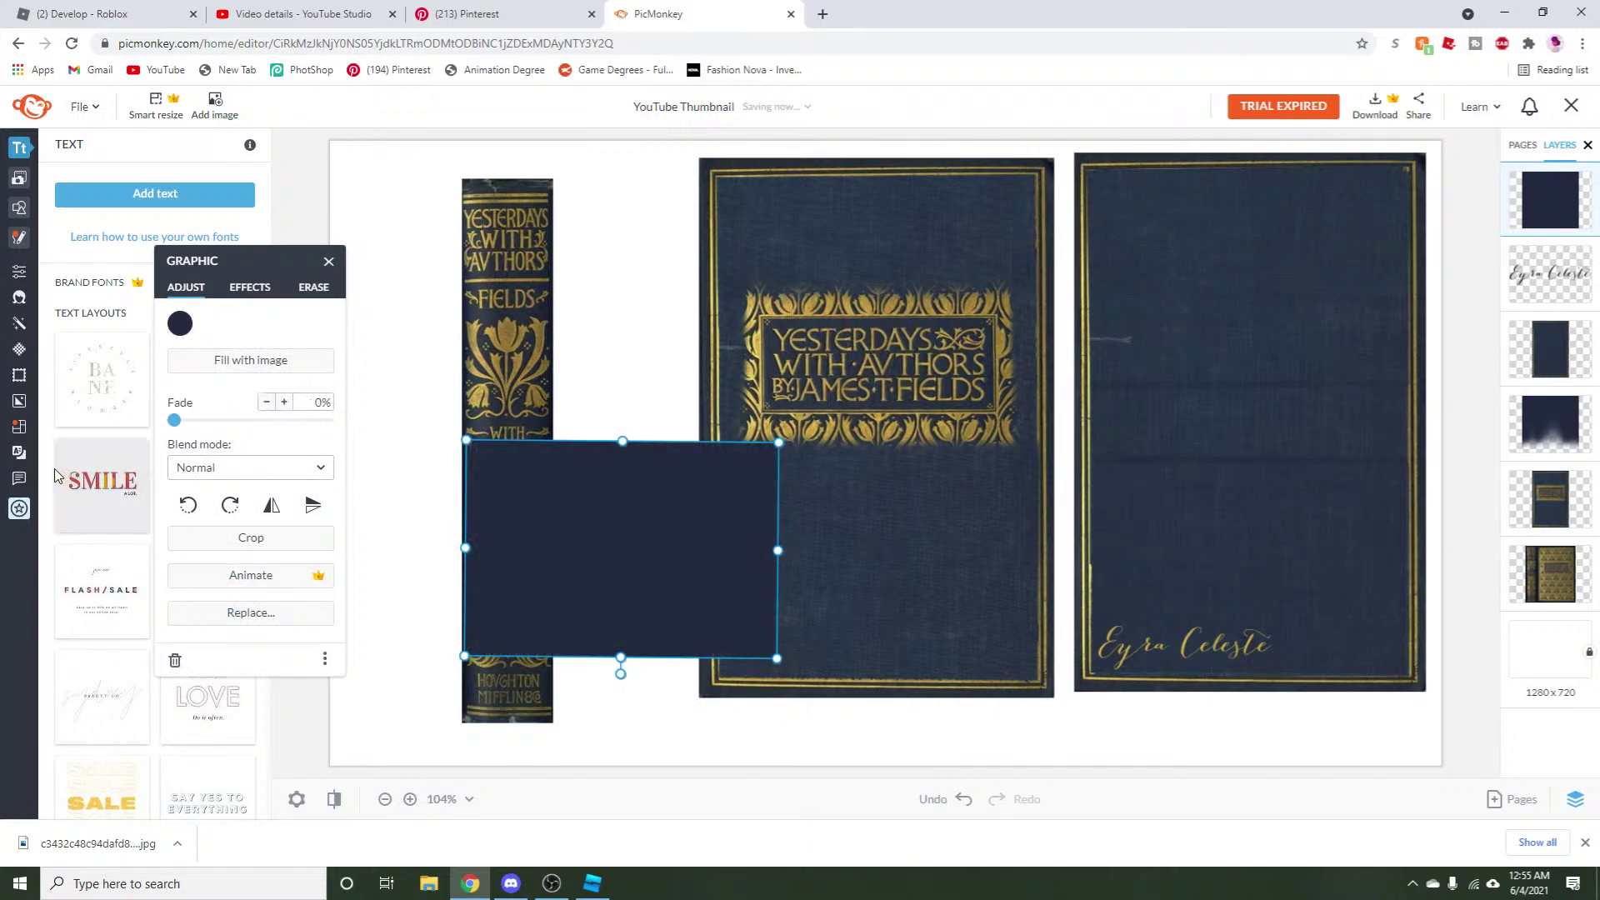
{"action": "left_click_drag", "start_coordinate": [536, 560], "coordinate": [533, 582]}
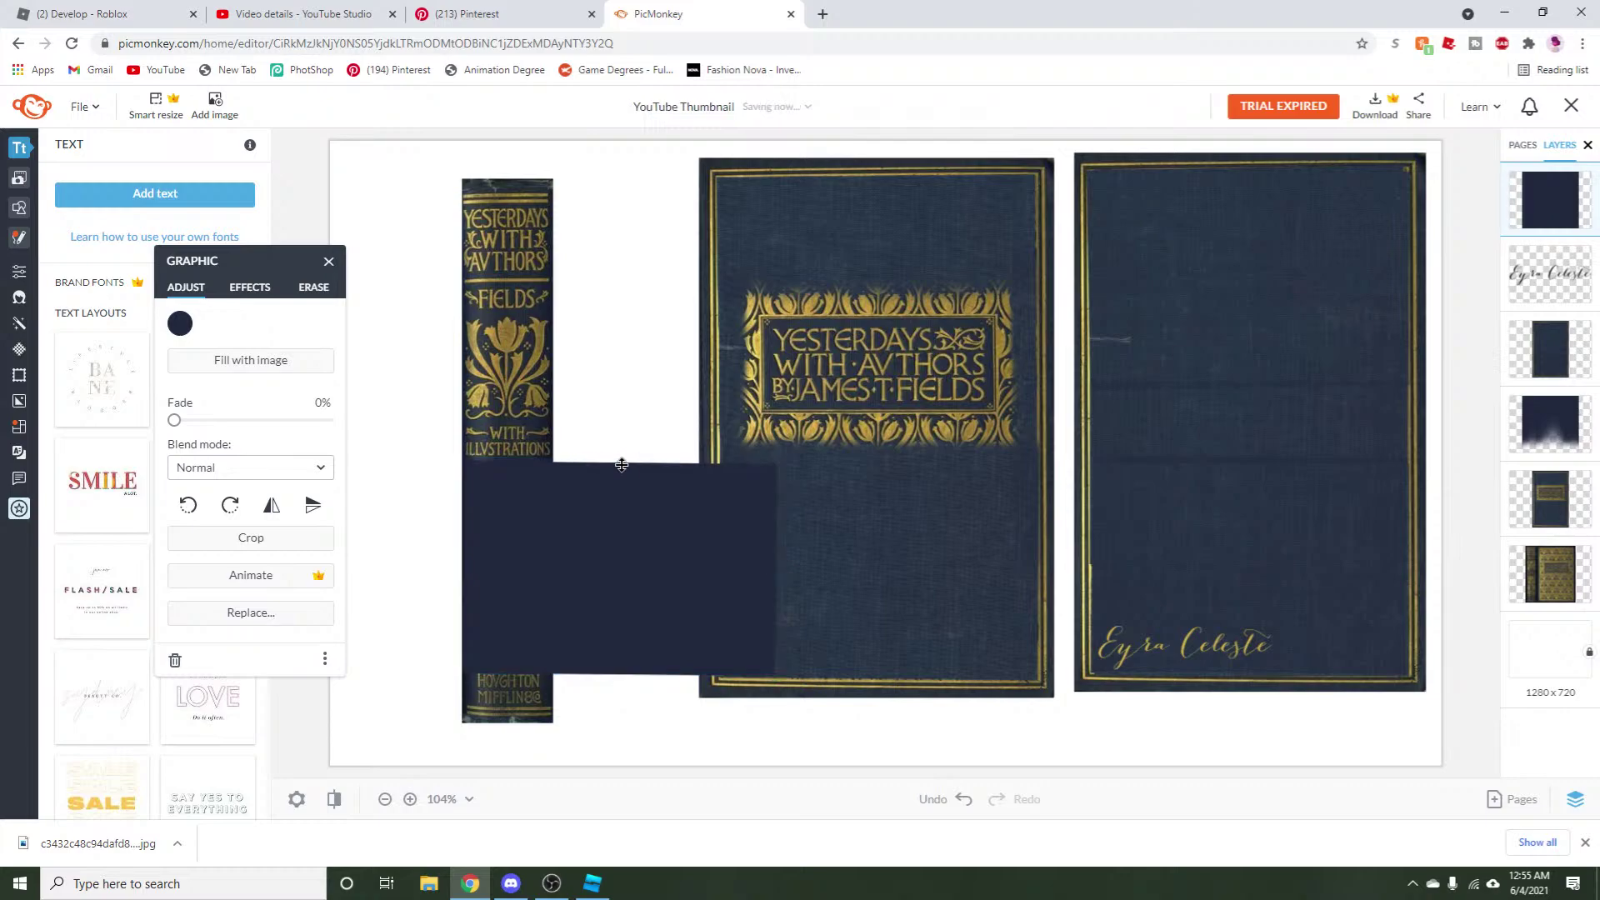
{"action": "key", "text": "ctrl+z"}
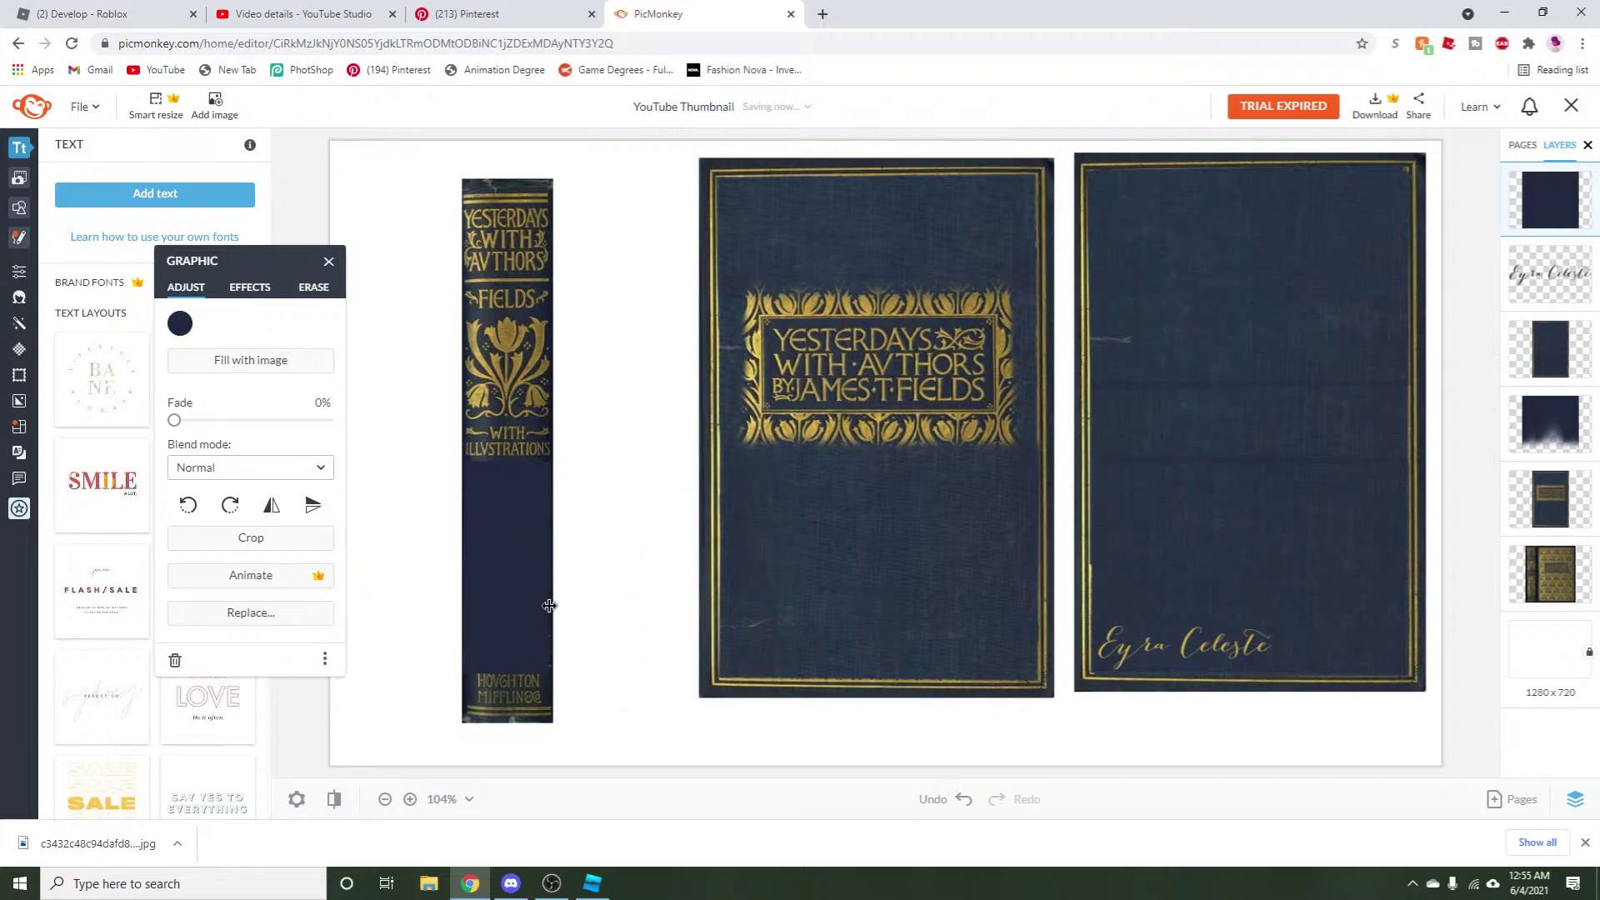
Copy the navy patch over the upper spine ornaments, shortened so WITH ILLUSTRATIONS still shows.
{"action": "left_click", "coordinate": [549, 605]}
{"action": "right_click", "coordinate": [522, 594]}
{"action": "left_click", "coordinate": [558, 406]}
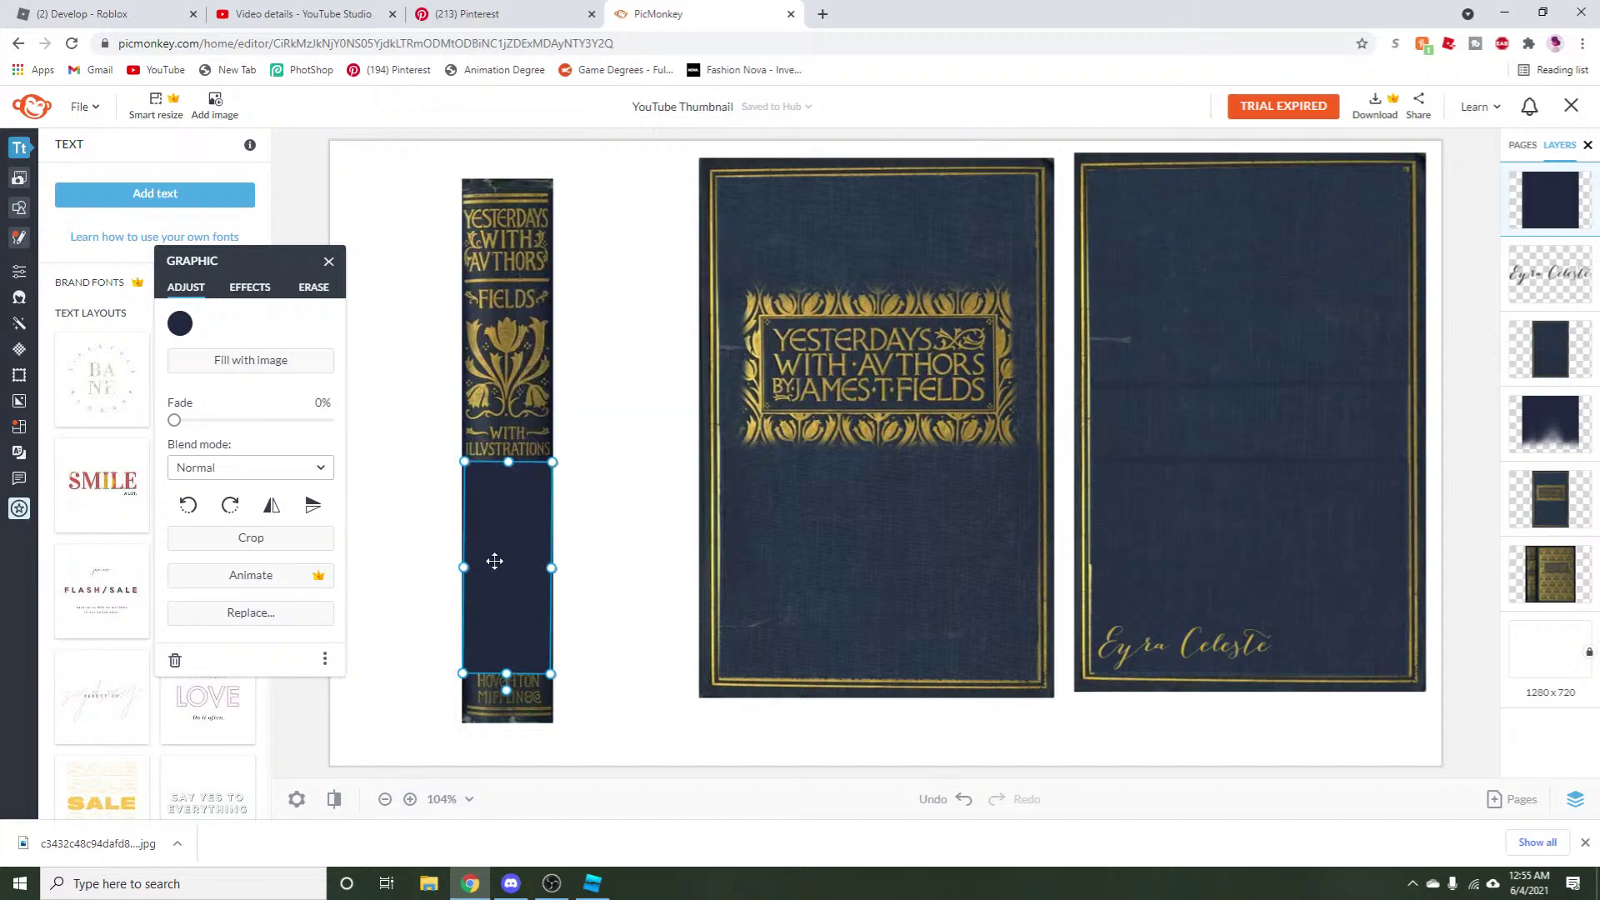
{"action": "right_click", "coordinate": [494, 561]}
{"action": "left_click", "coordinate": [550, 392]}
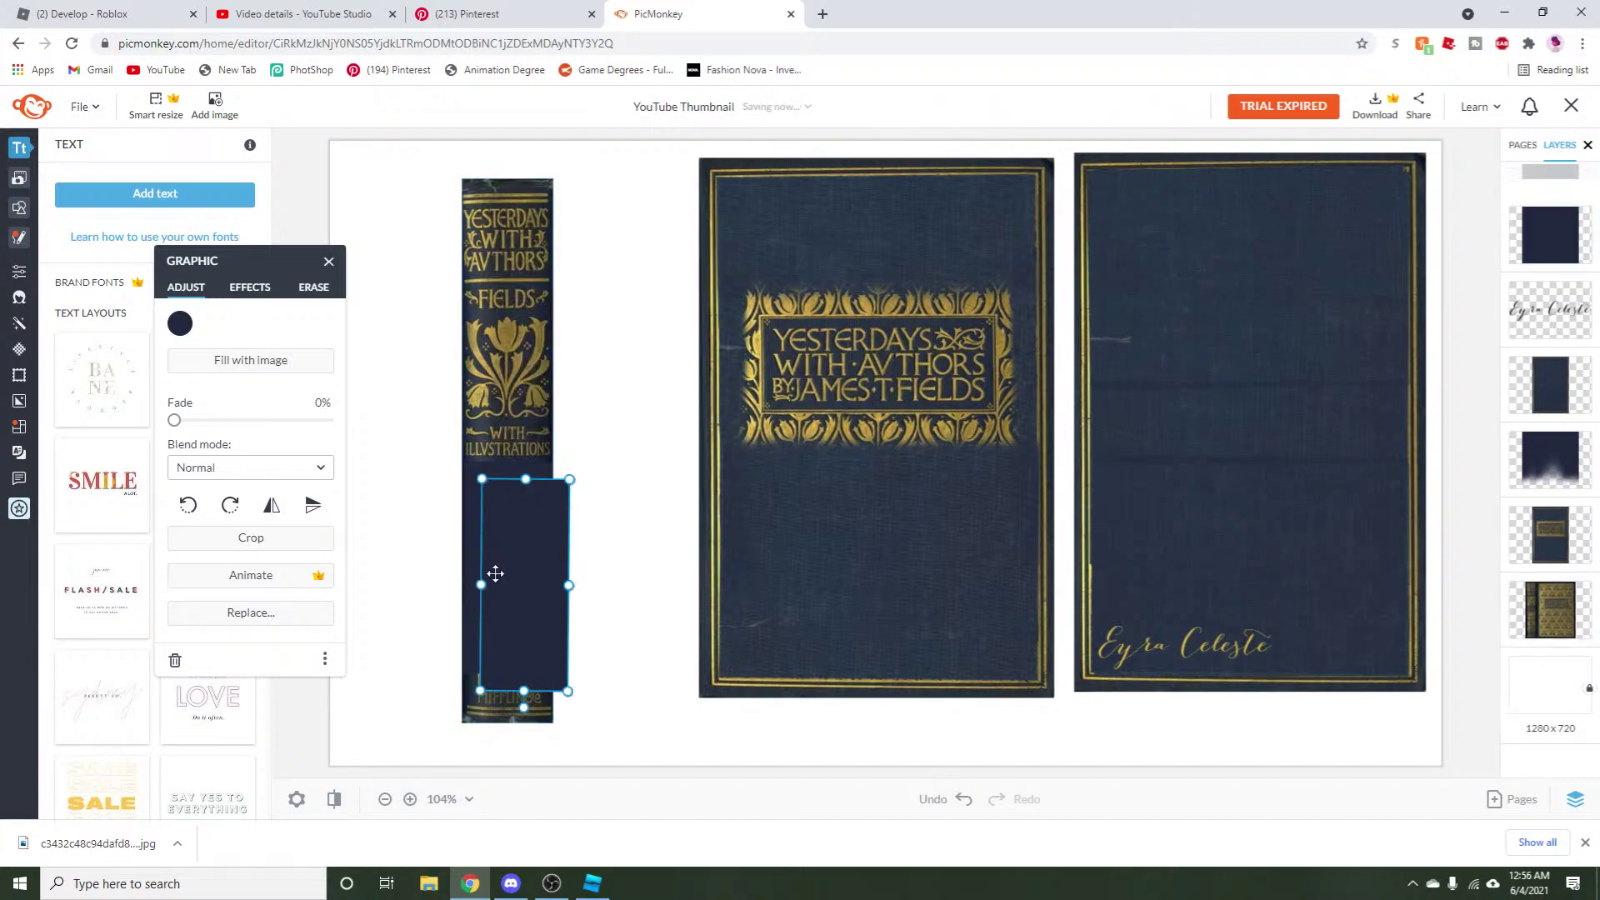
{"action": "left_click_drag", "start_coordinate": [495, 573], "coordinate": [481, 415]}
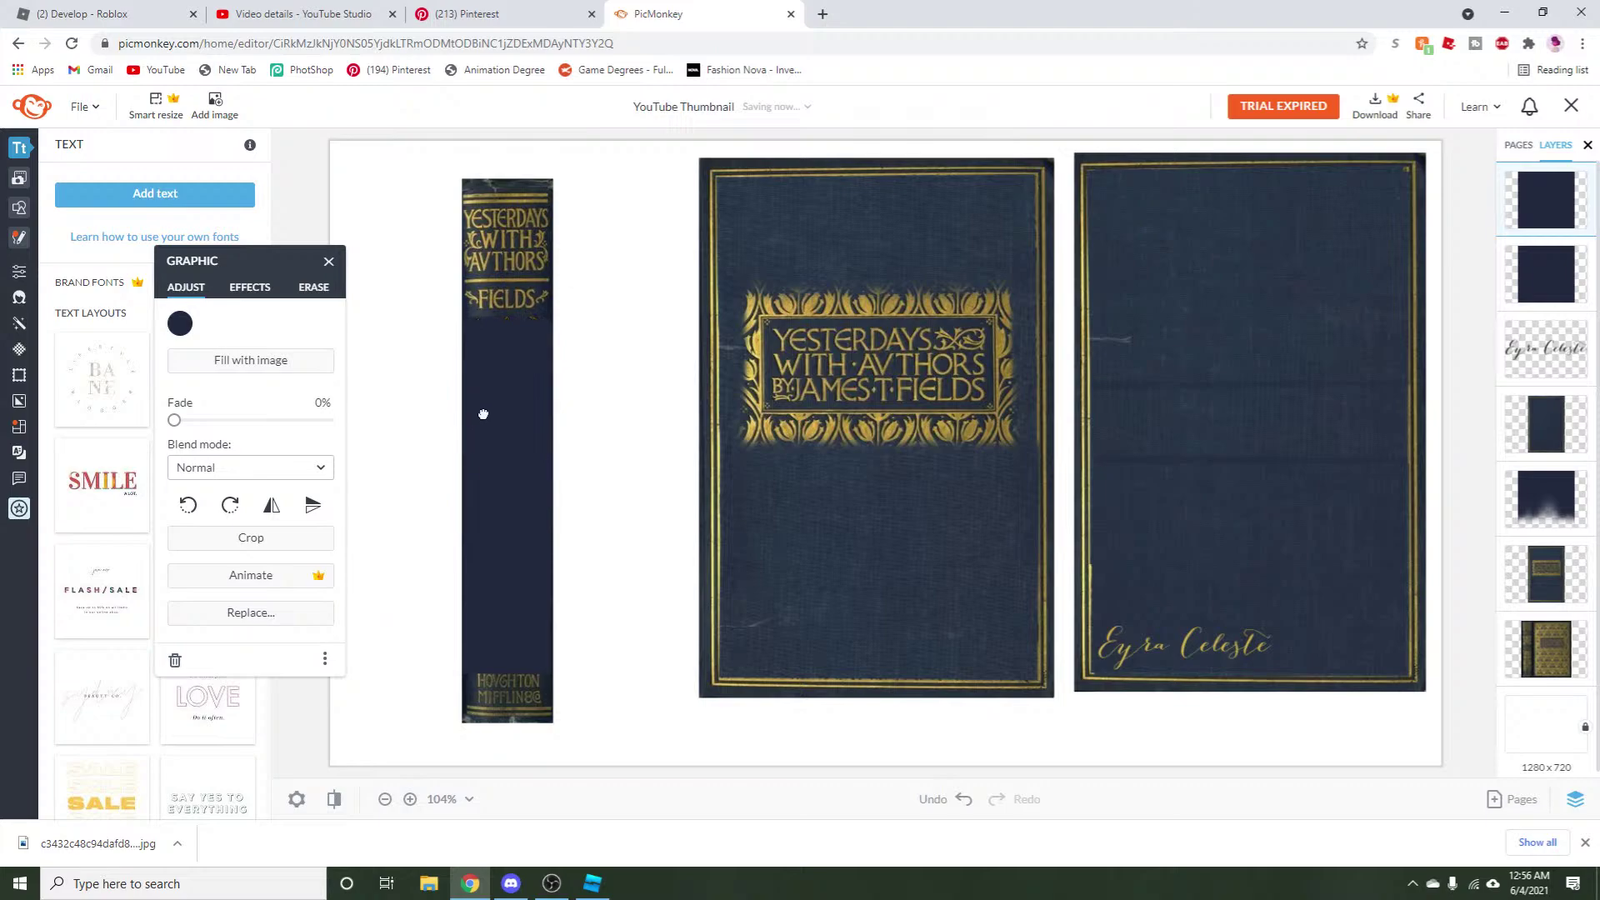
{"action": "left_click_drag", "start_coordinate": [507, 533], "coordinate": [539, 421]}
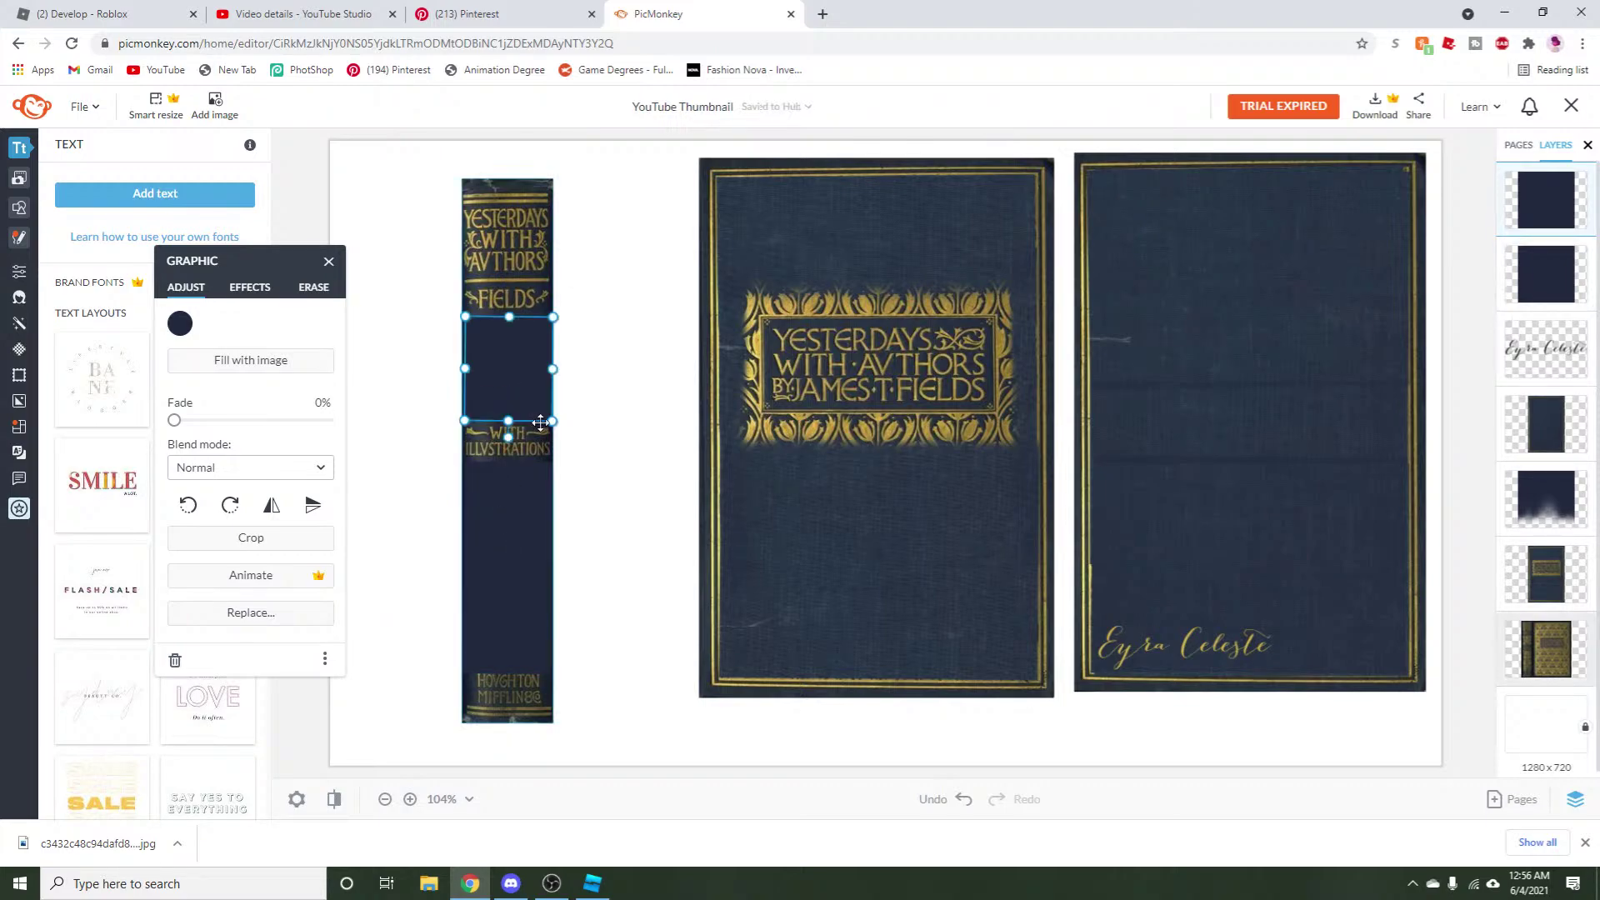
{"action": "left_click", "coordinate": [631, 474]}
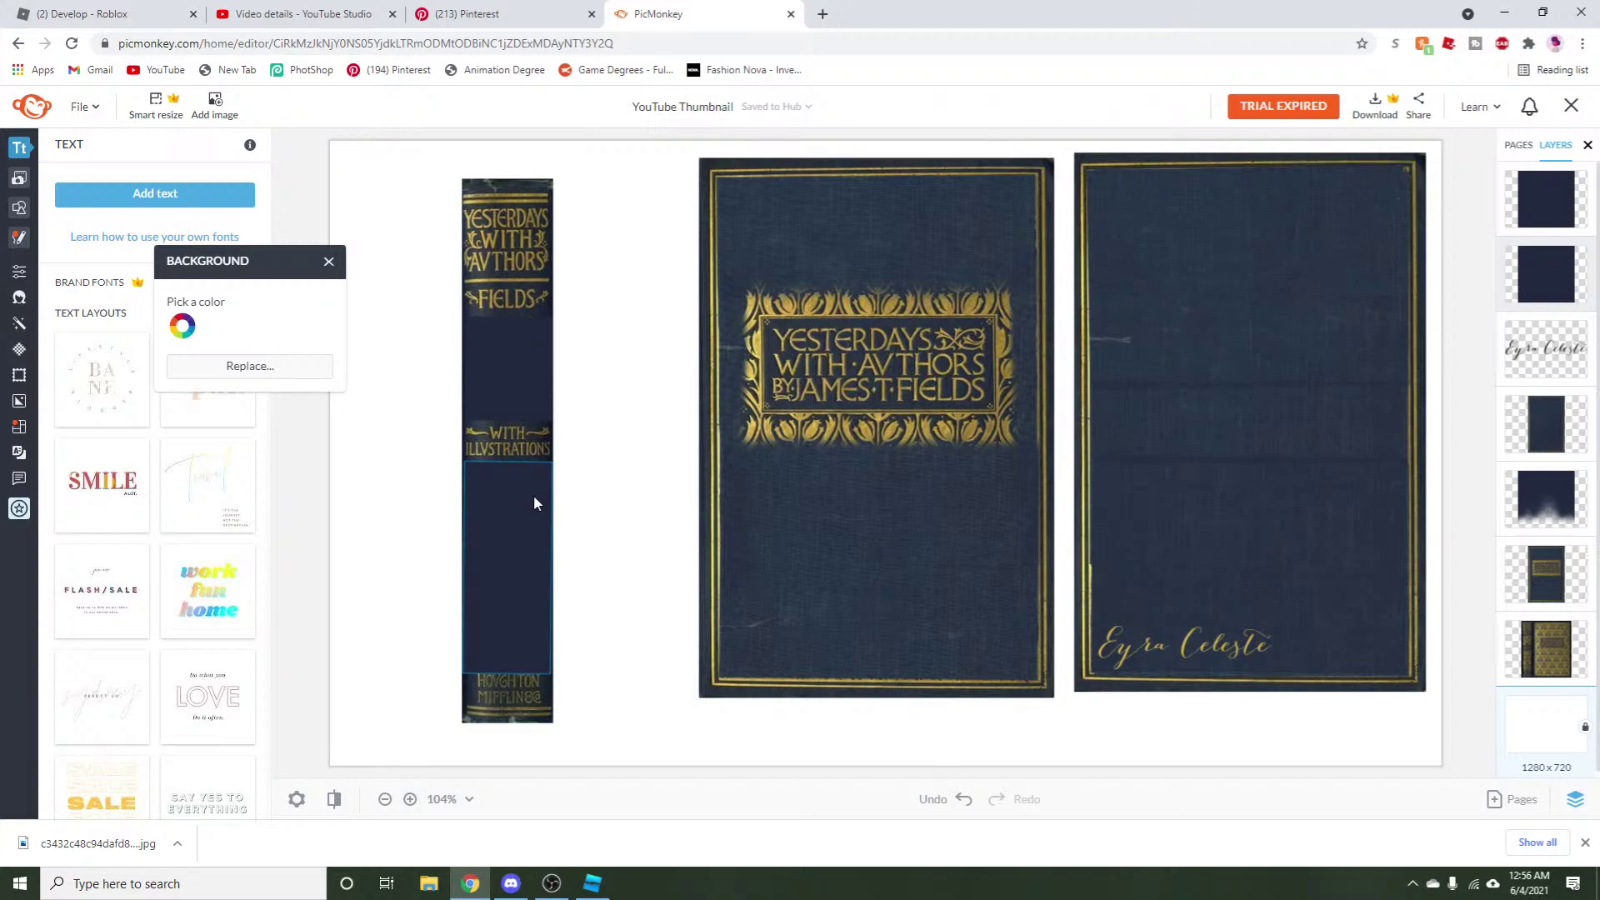
Select all the spine's layers and group them into one.
{"action": "left_click", "coordinate": [326, 277]}
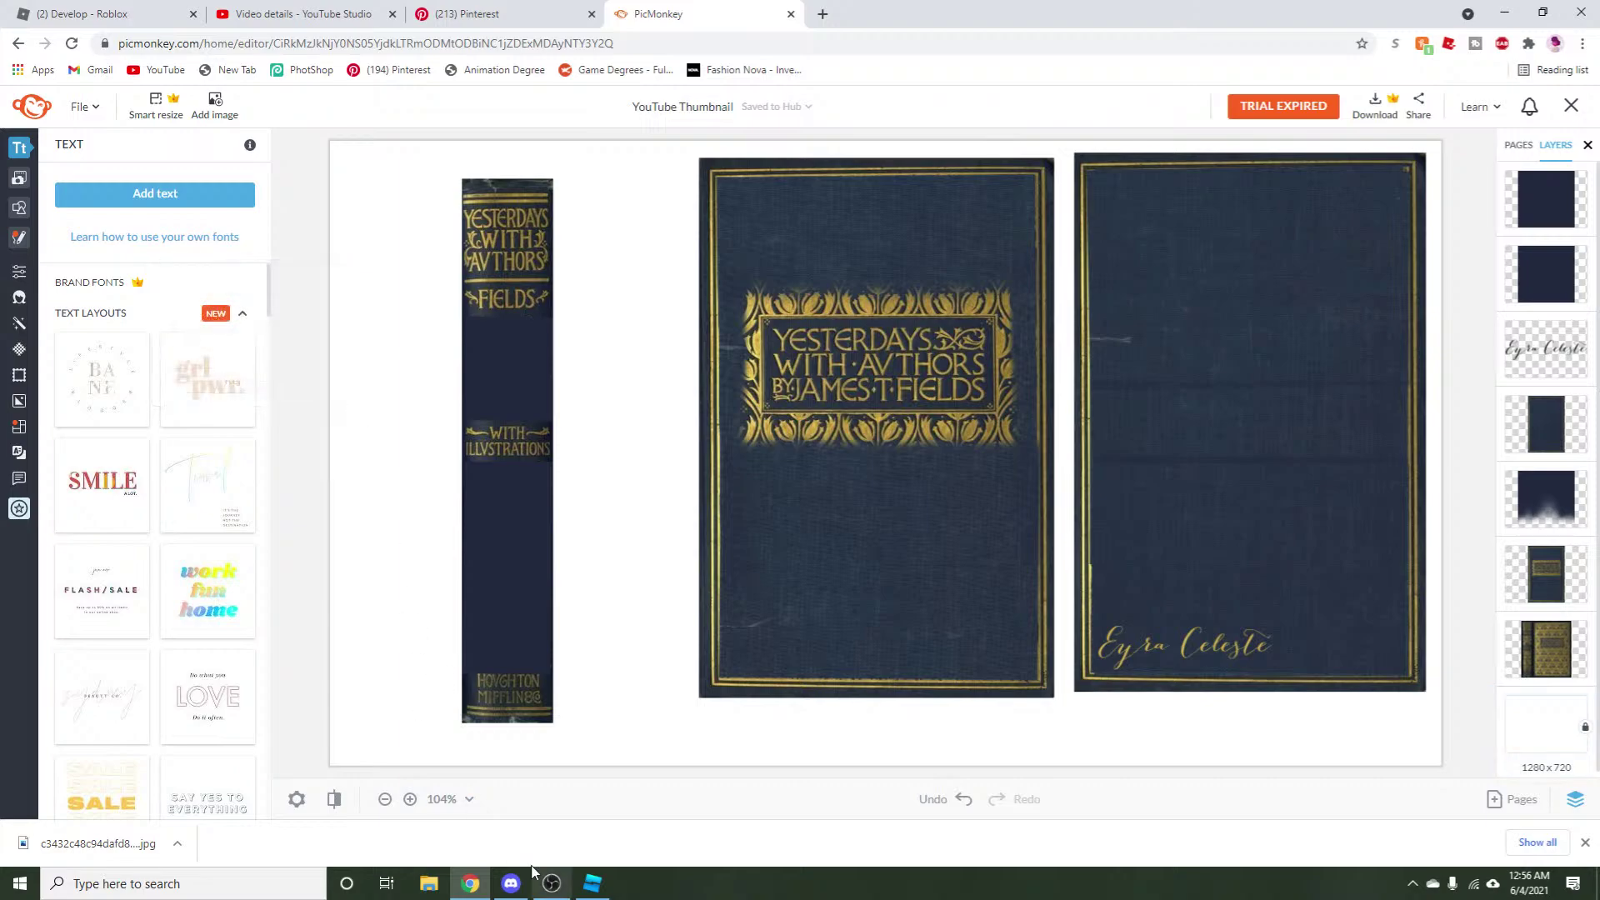
{"action": "left_click_drag", "start_coordinate": [422, 754], "coordinate": [586, 196]}
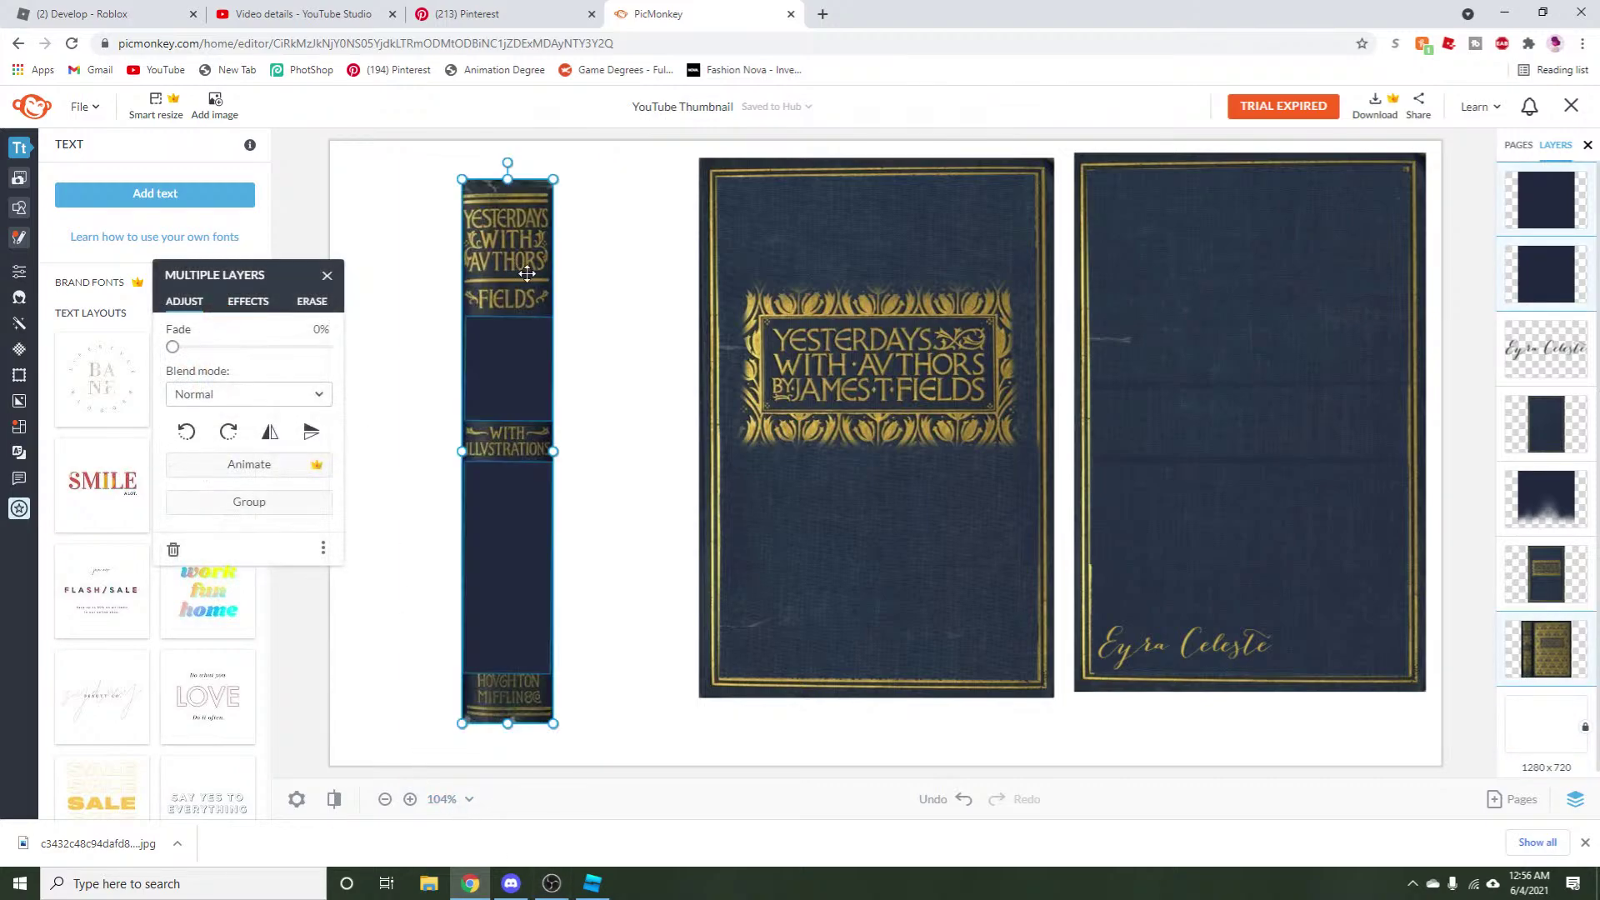
{"action": "right_click", "coordinate": [472, 319]}
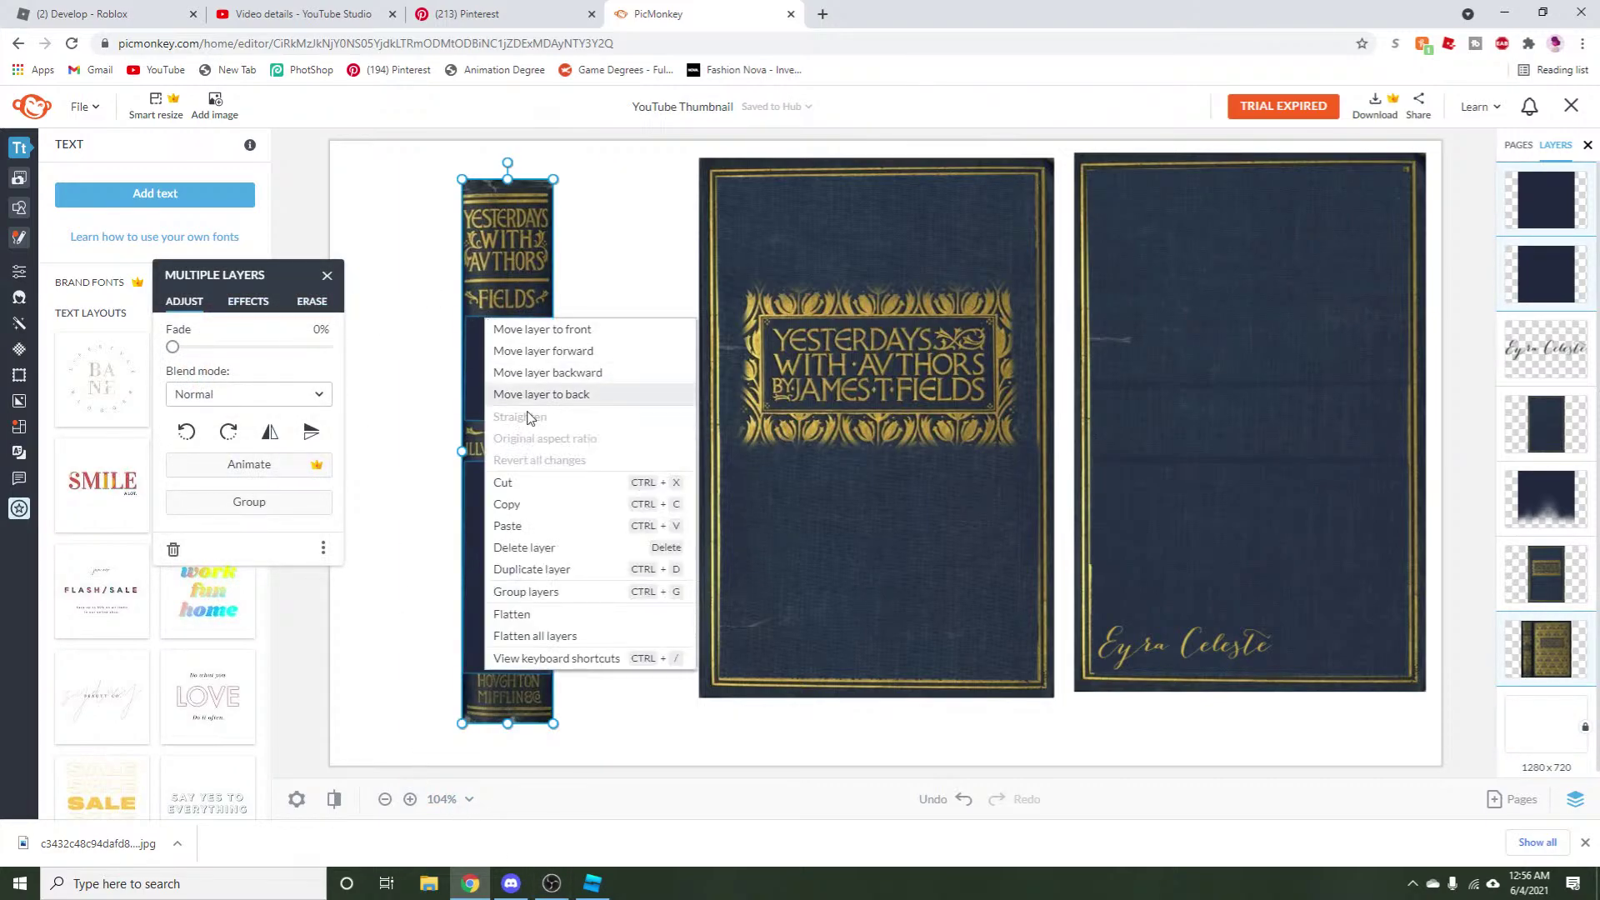
{"action": "left_click", "coordinate": [563, 613]}
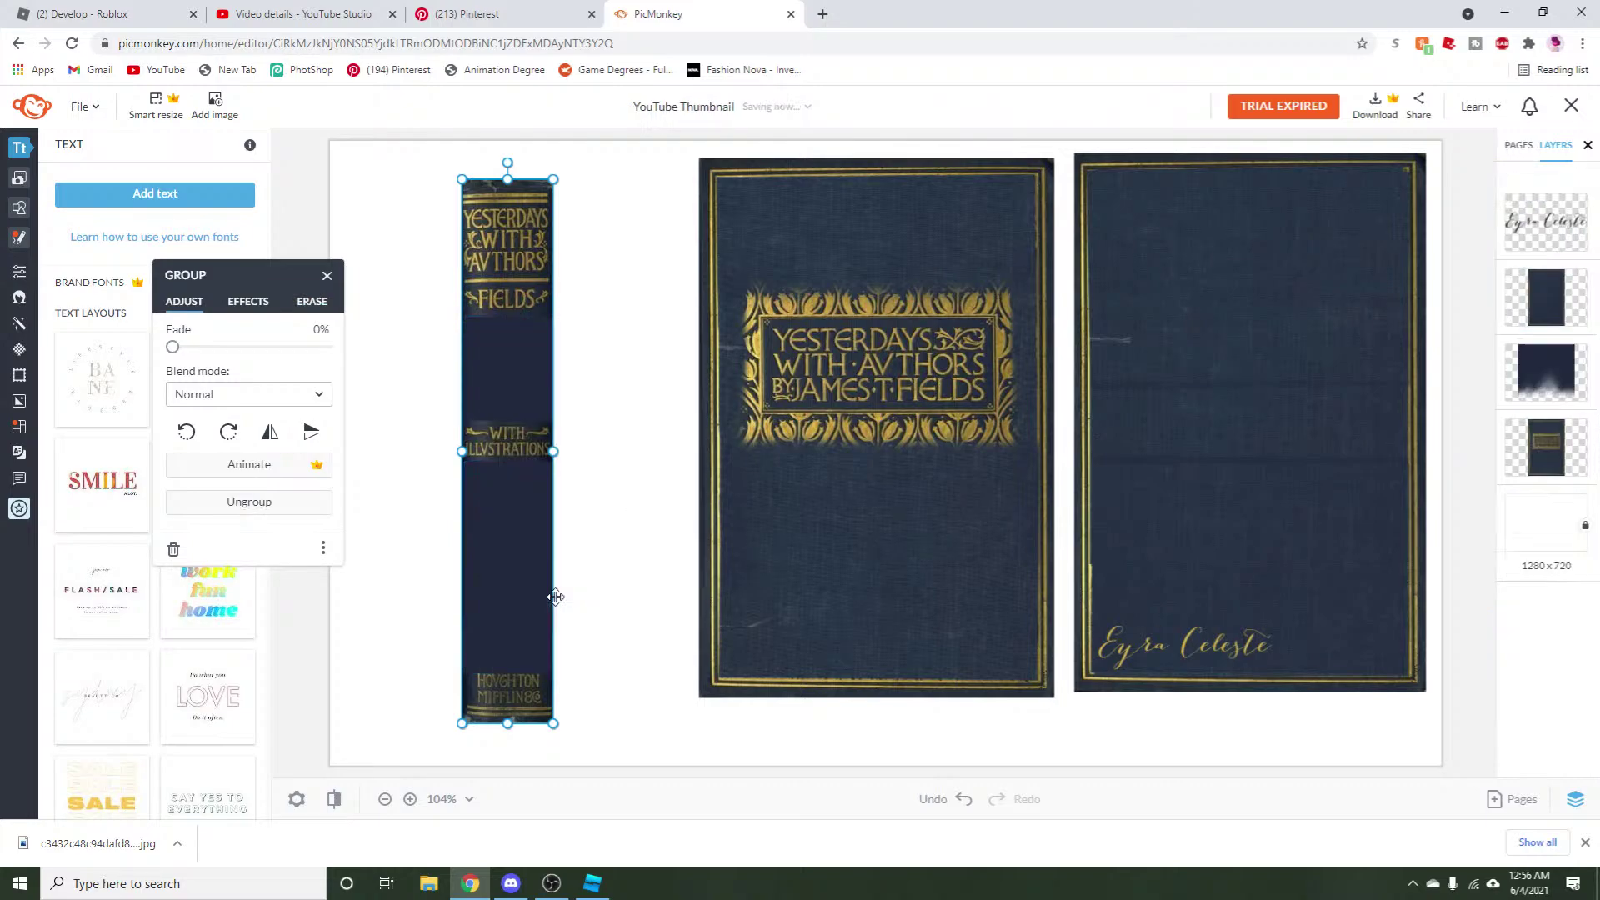
Snip the back cover and save it as plainbackcover3.
{"action": "left_click", "coordinate": [1025, 750]}
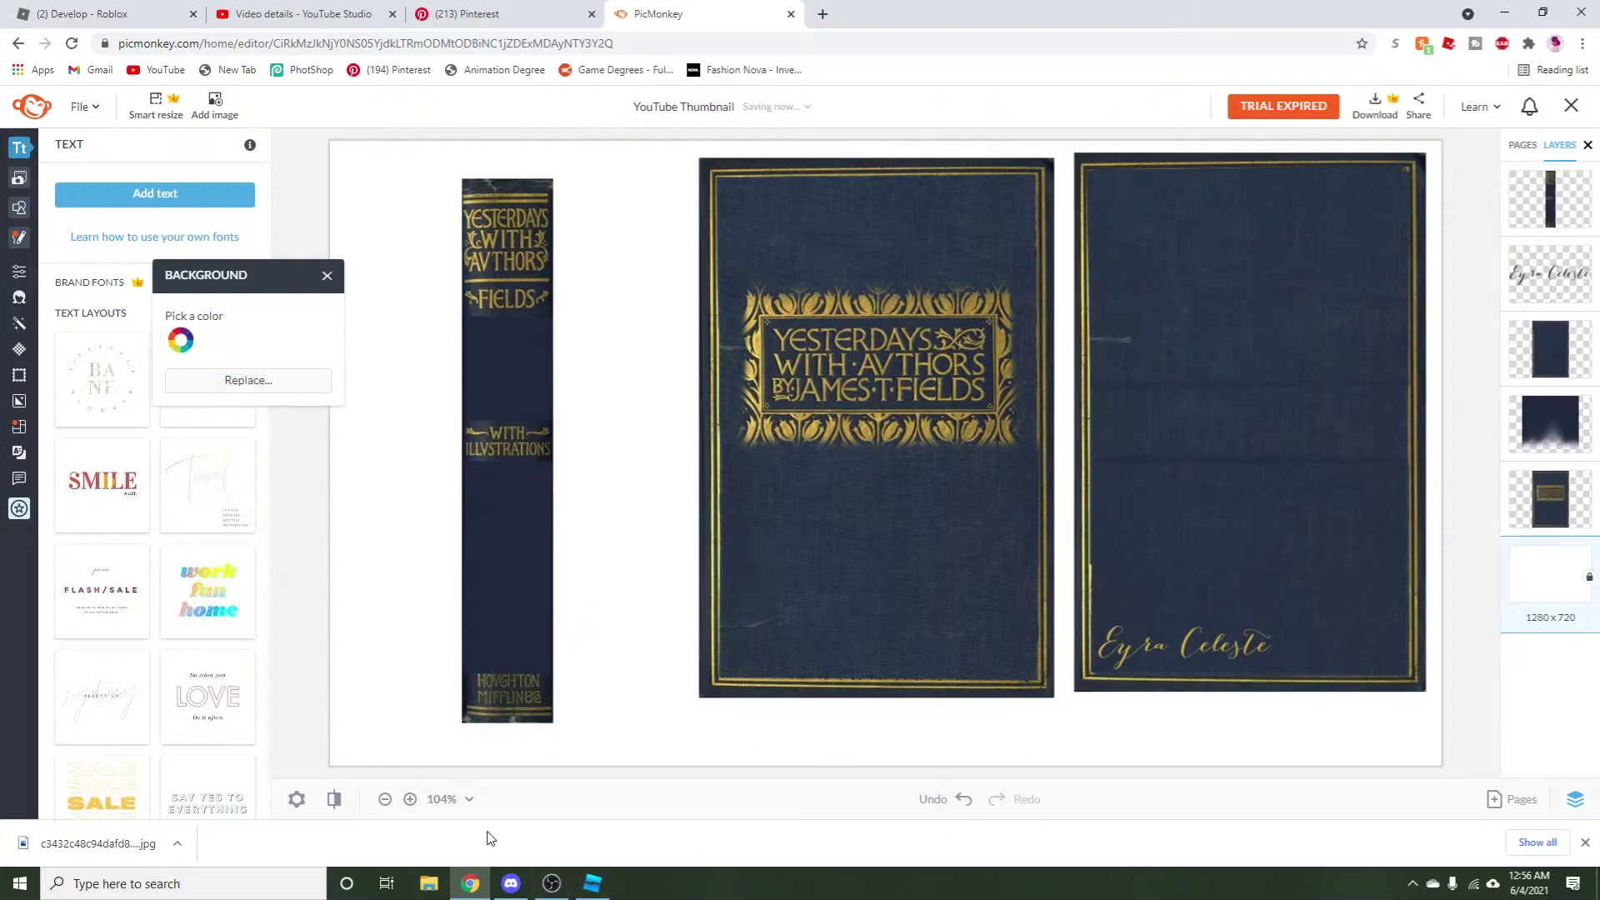
{"action": "left_click", "coordinate": [204, 884]}
{"action": "left_click", "coordinate": [357, 453]}
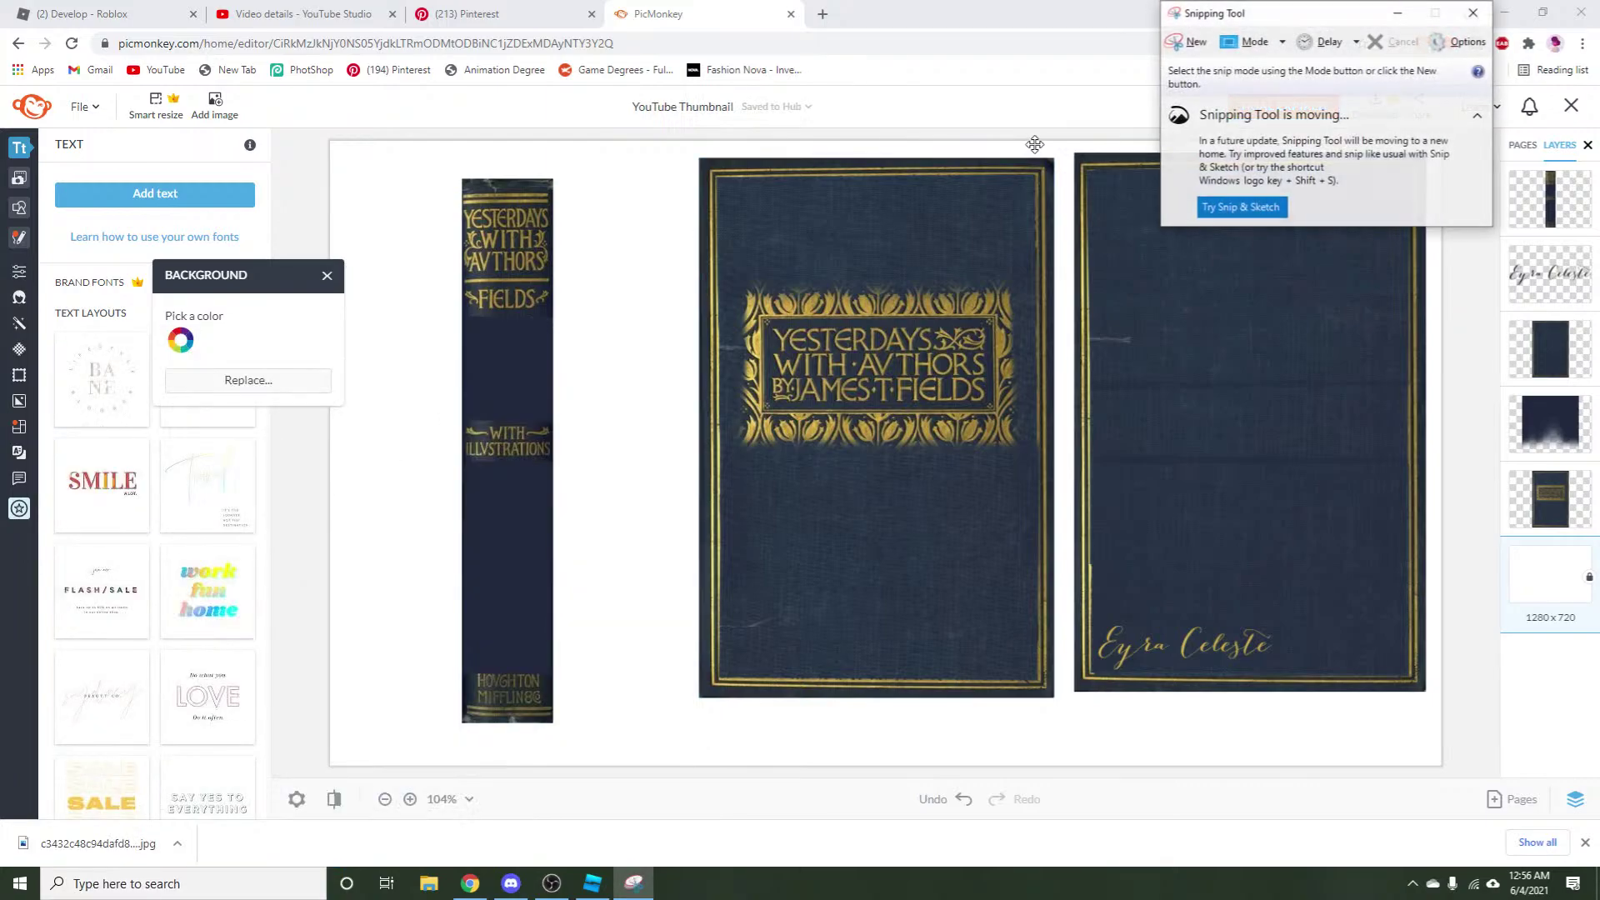
{"action": "left_click", "coordinate": [1173, 48]}
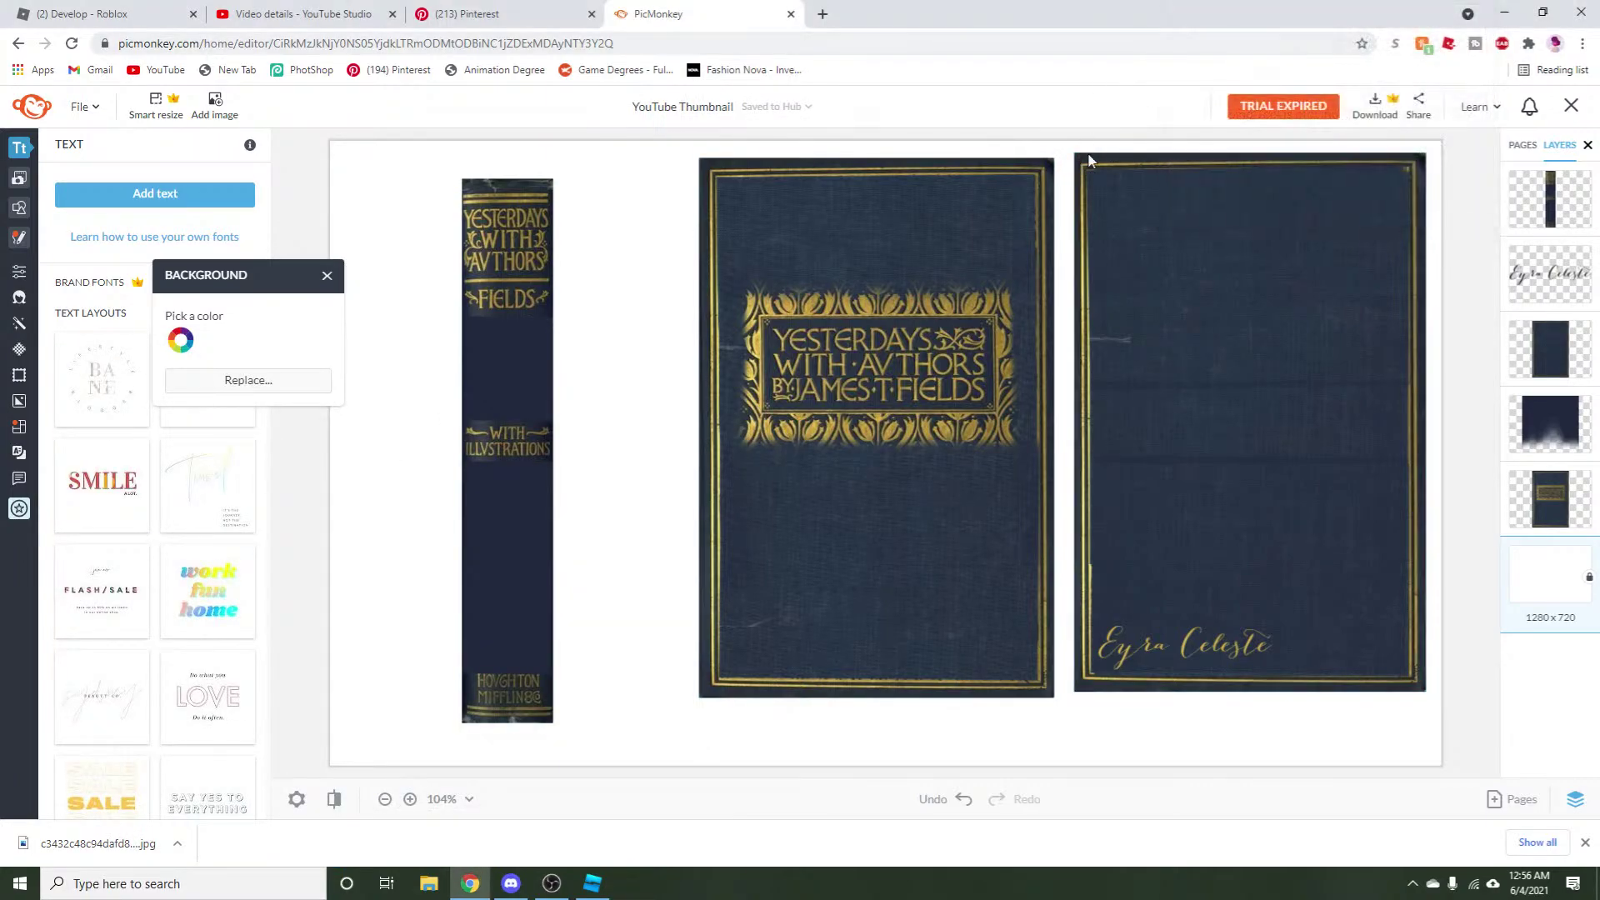
{"action": "left_click_drag", "start_coordinate": [1073, 151], "coordinate": [1425, 690]}
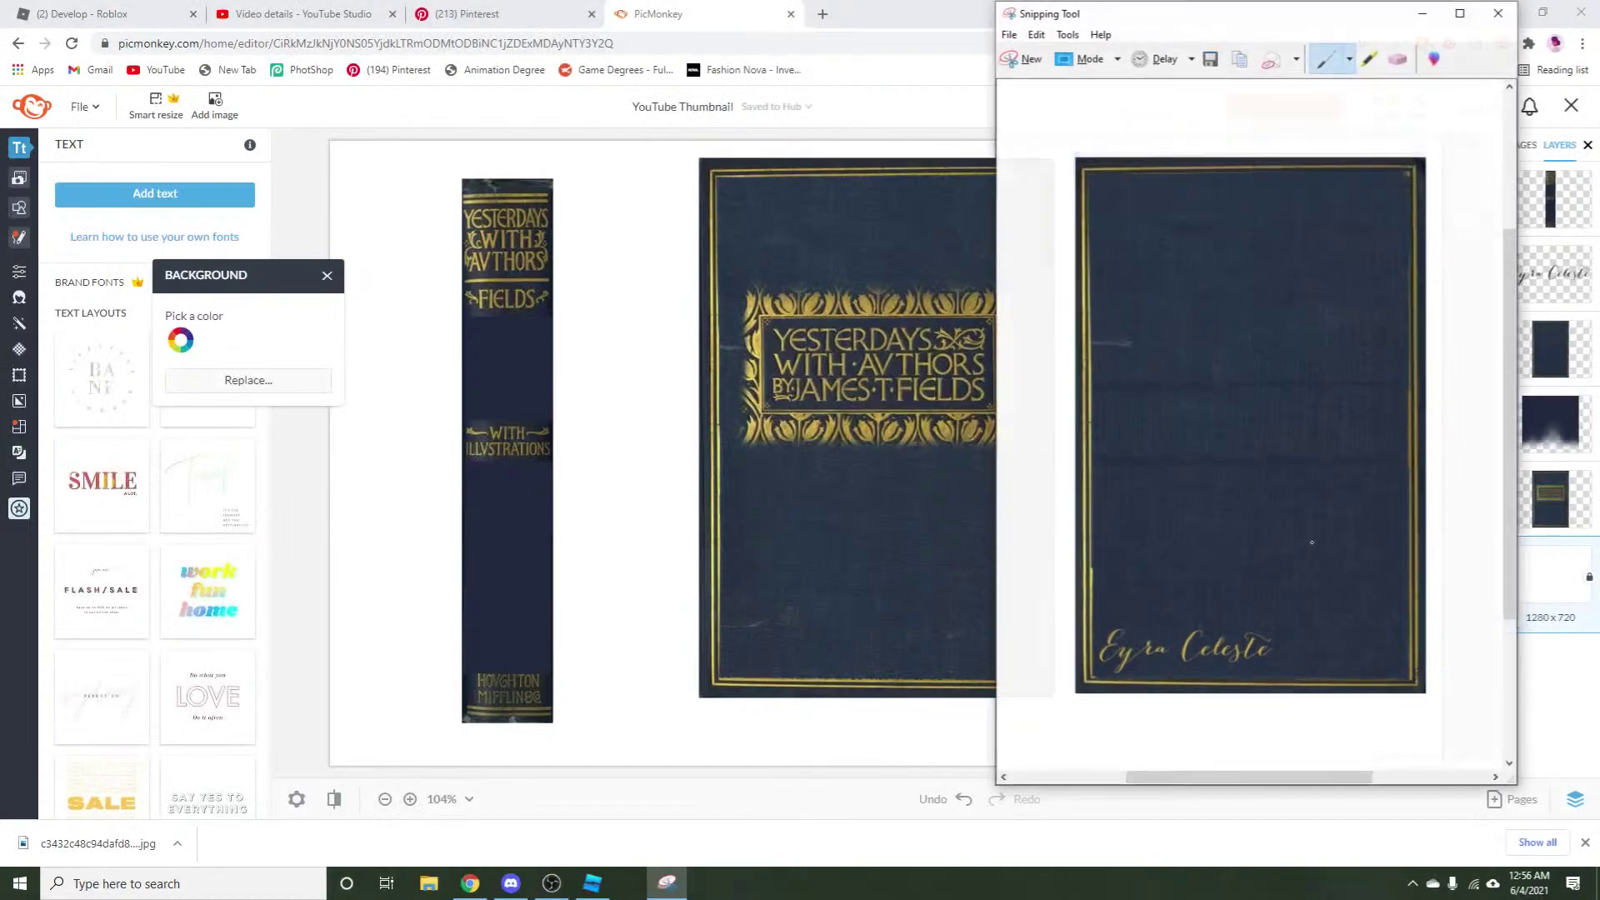
{"action": "left_click", "coordinate": [1008, 34]}
{"action": "left_click", "coordinate": [1033, 76]}
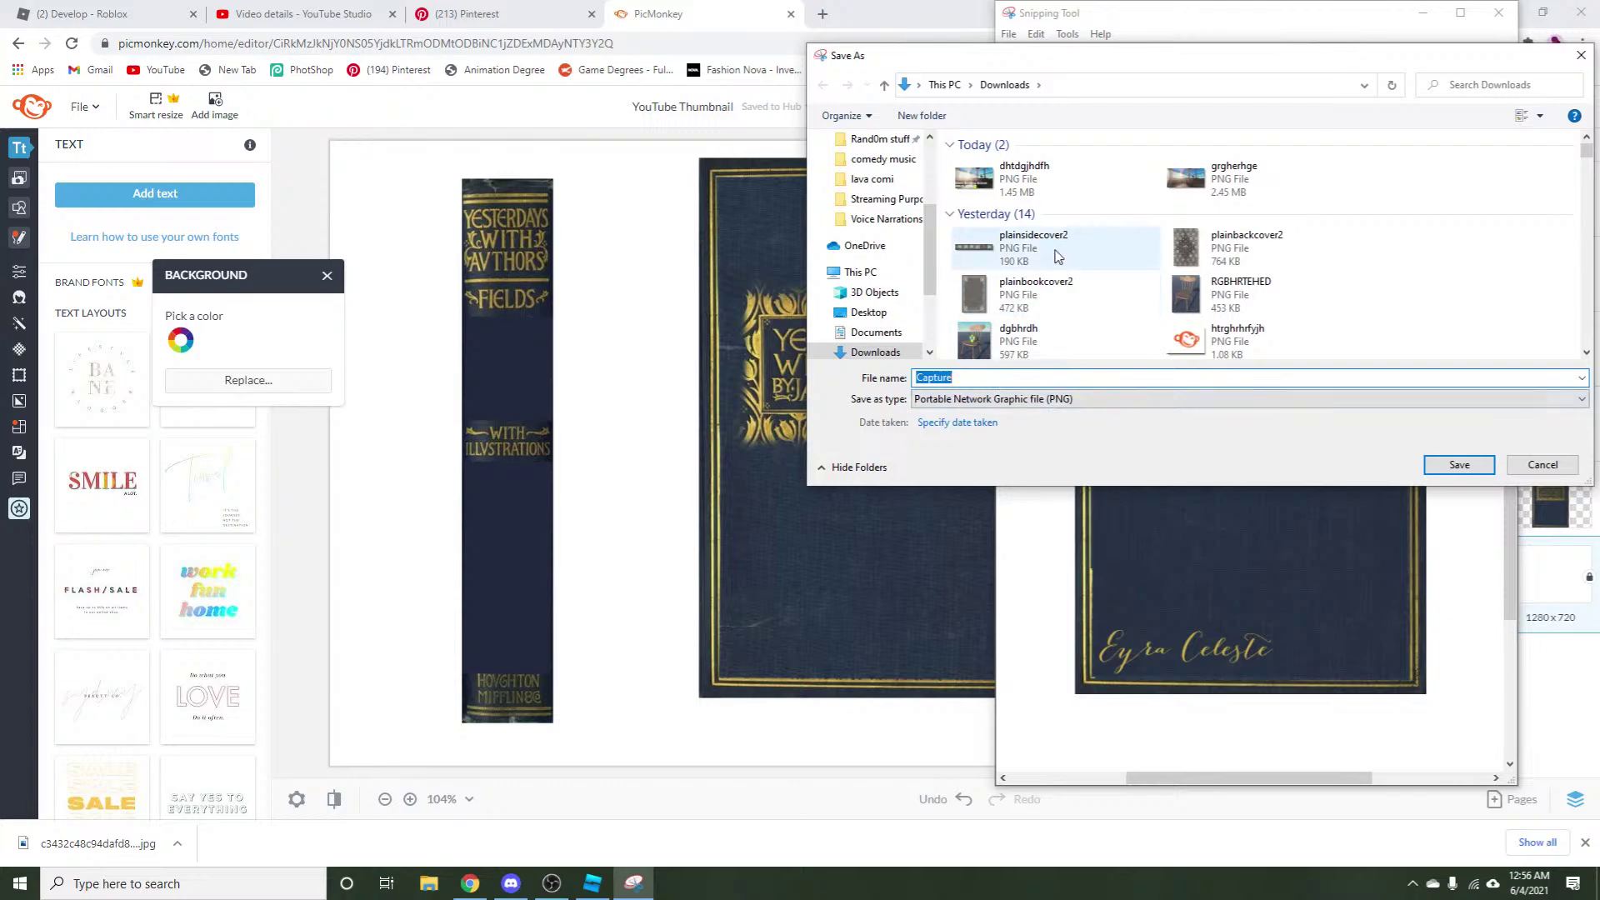
{"action": "left_click", "coordinate": [1247, 241]}
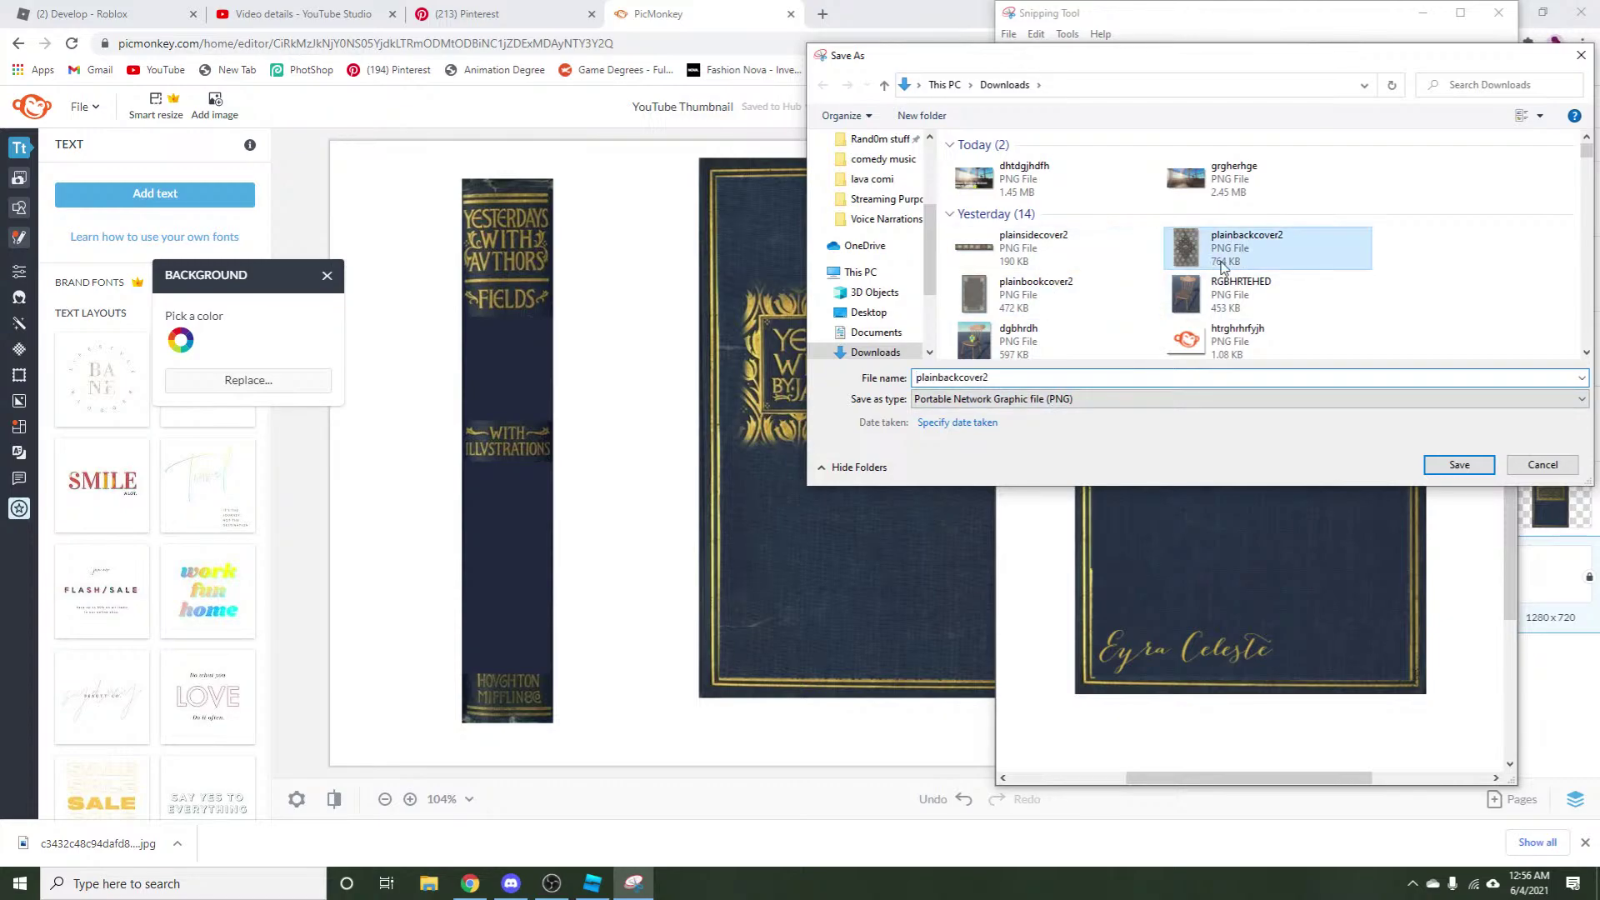
{"action": "left_click", "coordinate": [1034, 382]}
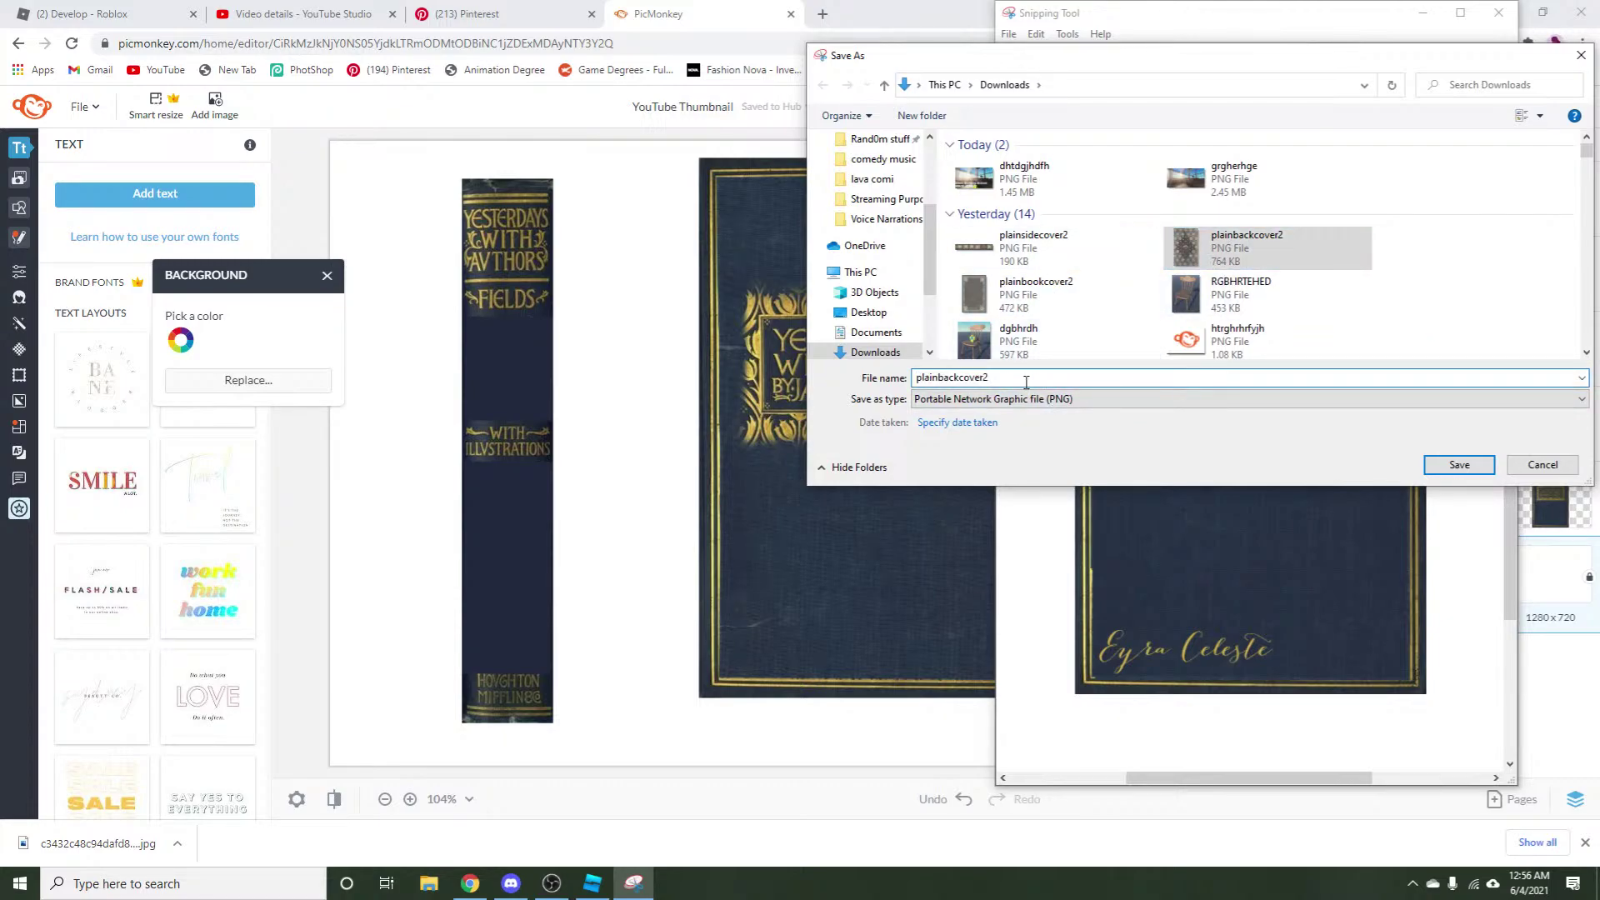
{"action": "key", "text": "BackSpace"}
{"action": "type", "text": "3"}
{"action": "left_click", "coordinate": [1459, 465]}
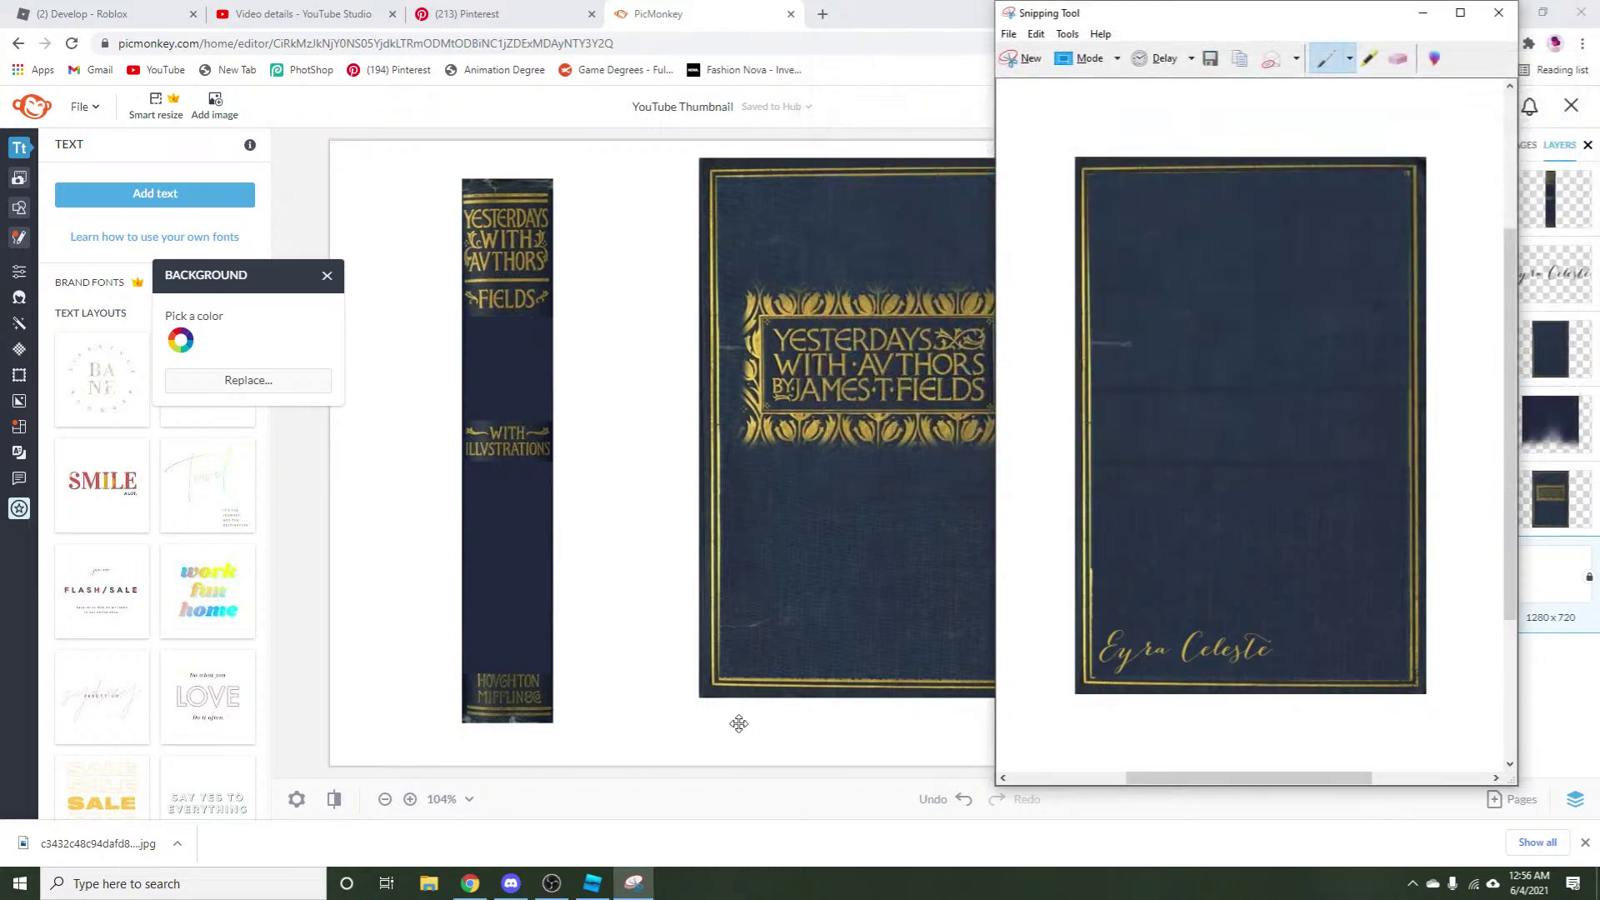
Snip the gold-titled front cover, save it as plainbookcover3 in Downloads, and close Snipping Tool.
{"action": "left_click", "coordinate": [1010, 59]}
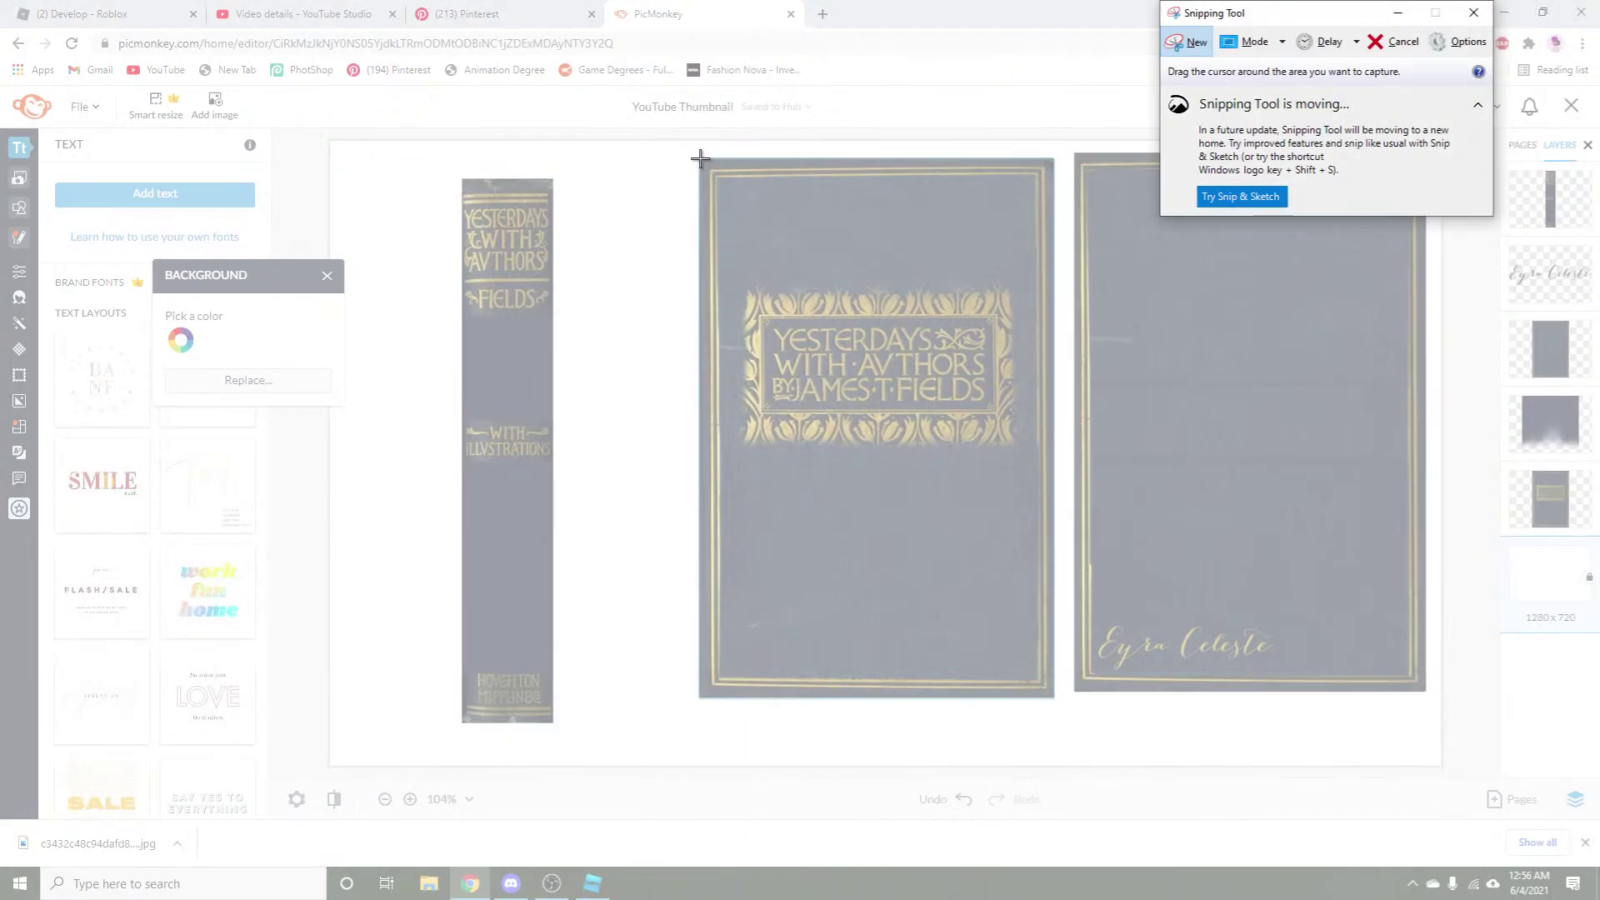
{"action": "left_click_drag", "start_coordinate": [698, 158], "coordinate": [1053, 698]}
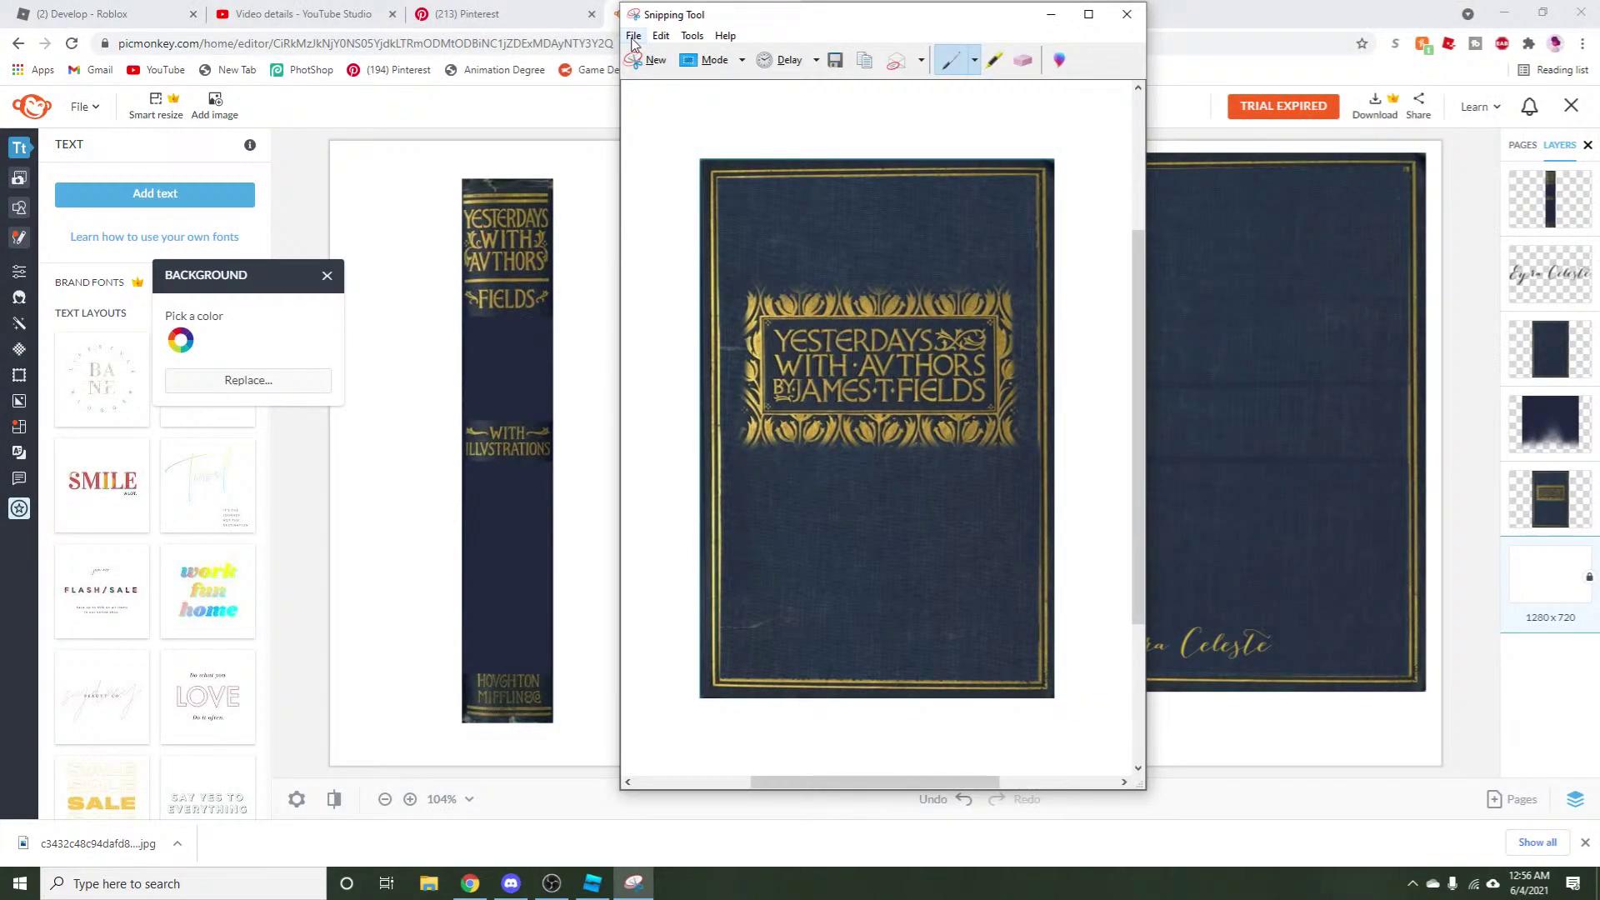
{"action": "left_click", "coordinate": [633, 37]}
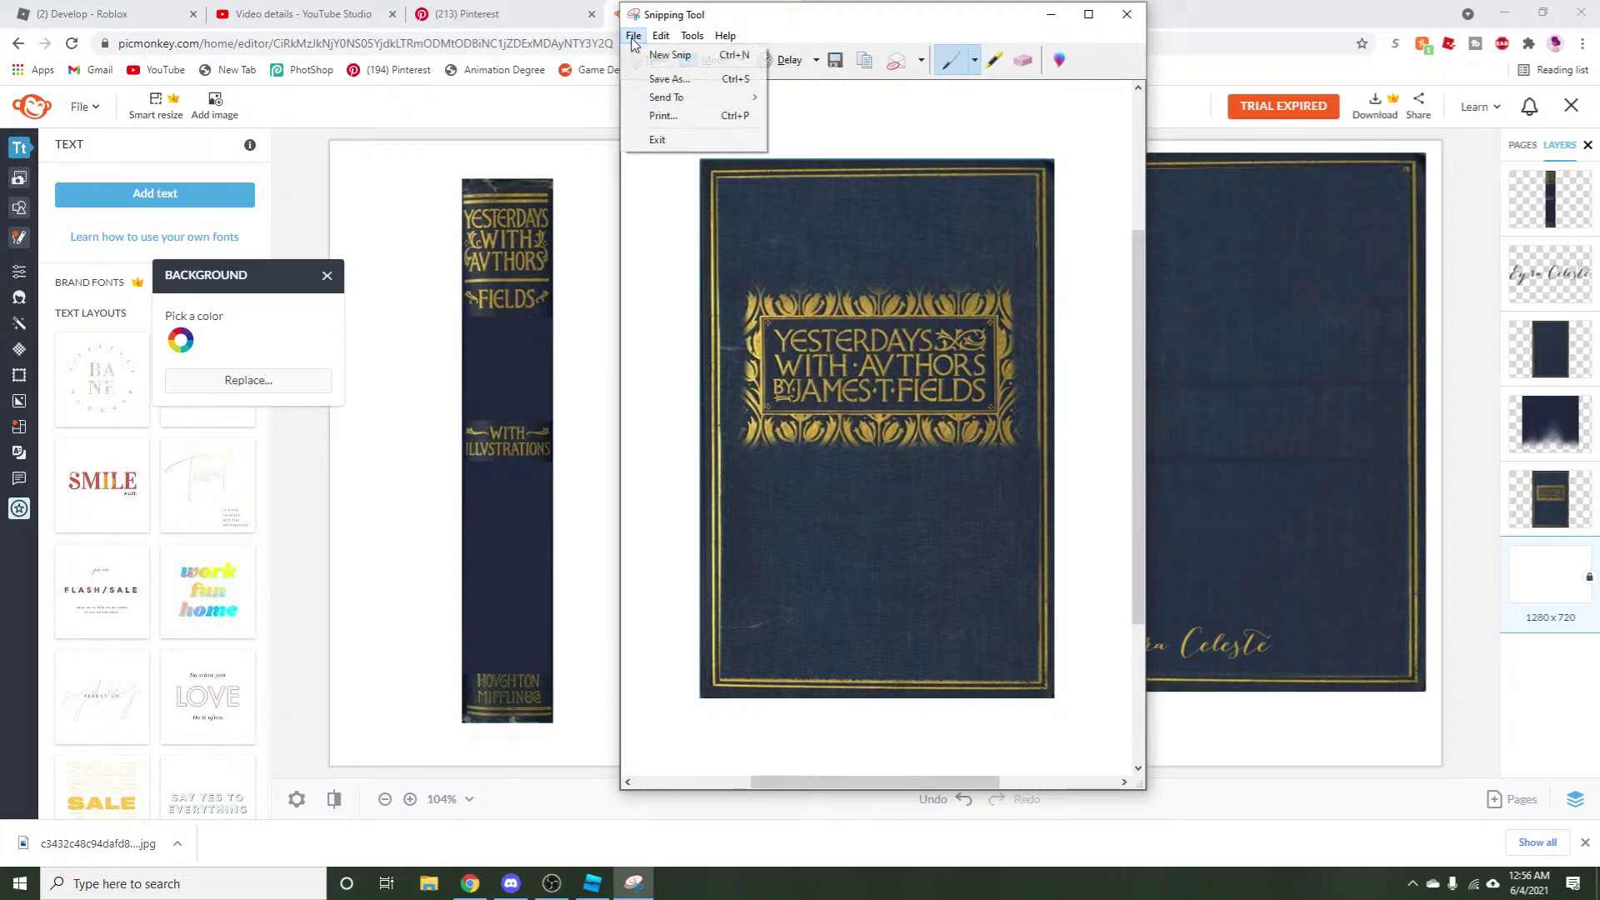
{"action": "left_click", "coordinate": [660, 75]}
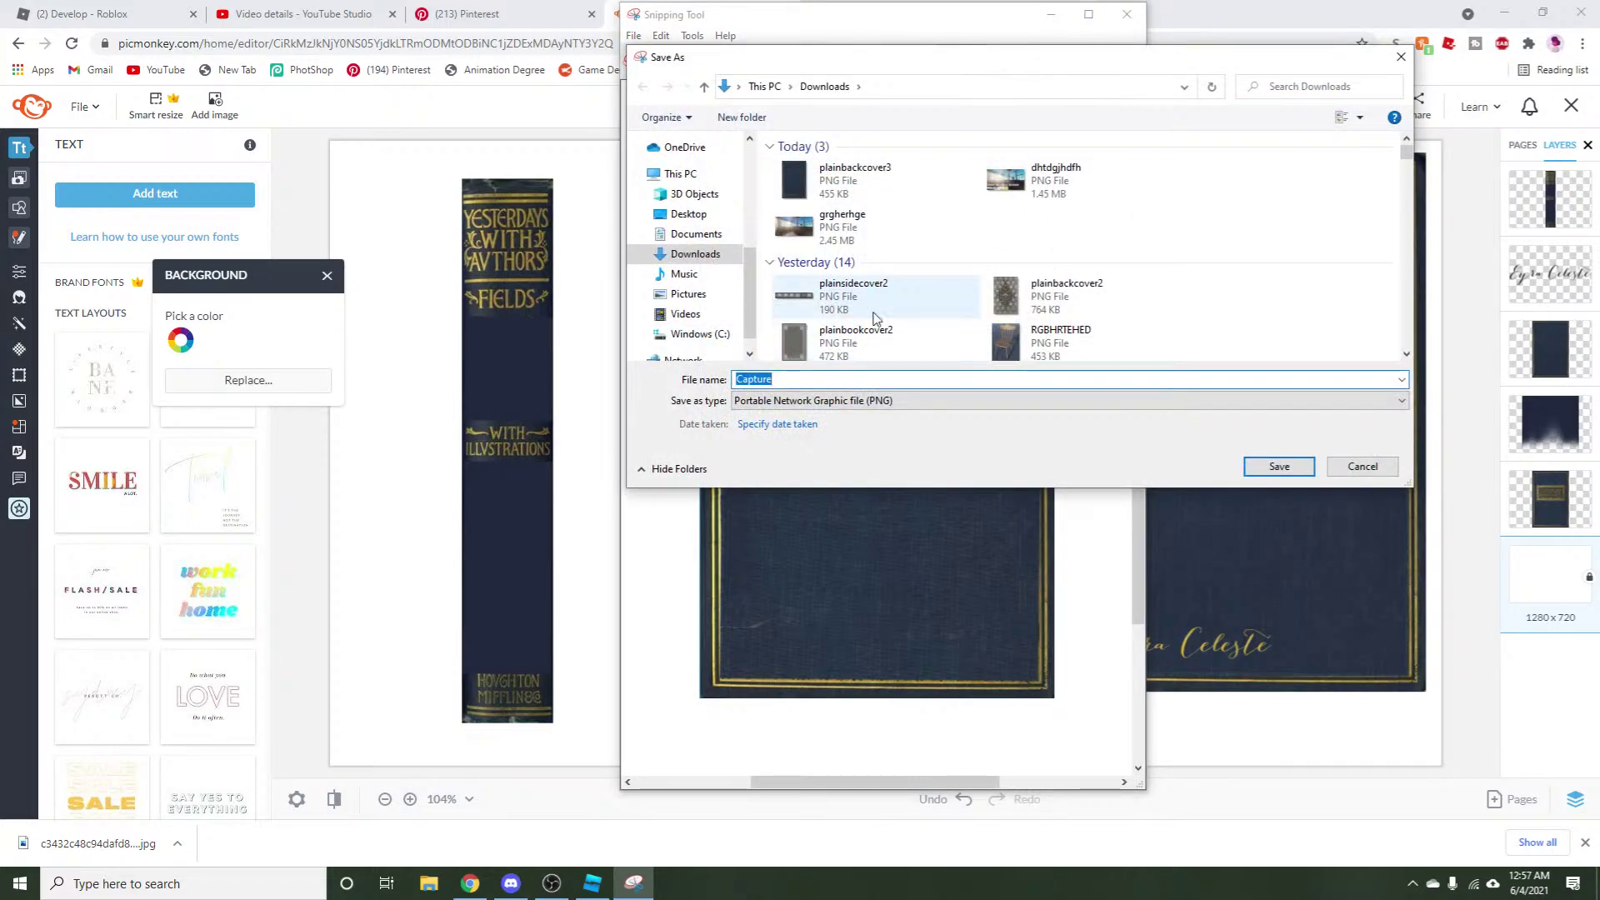
{"action": "left_click", "coordinate": [858, 340]}
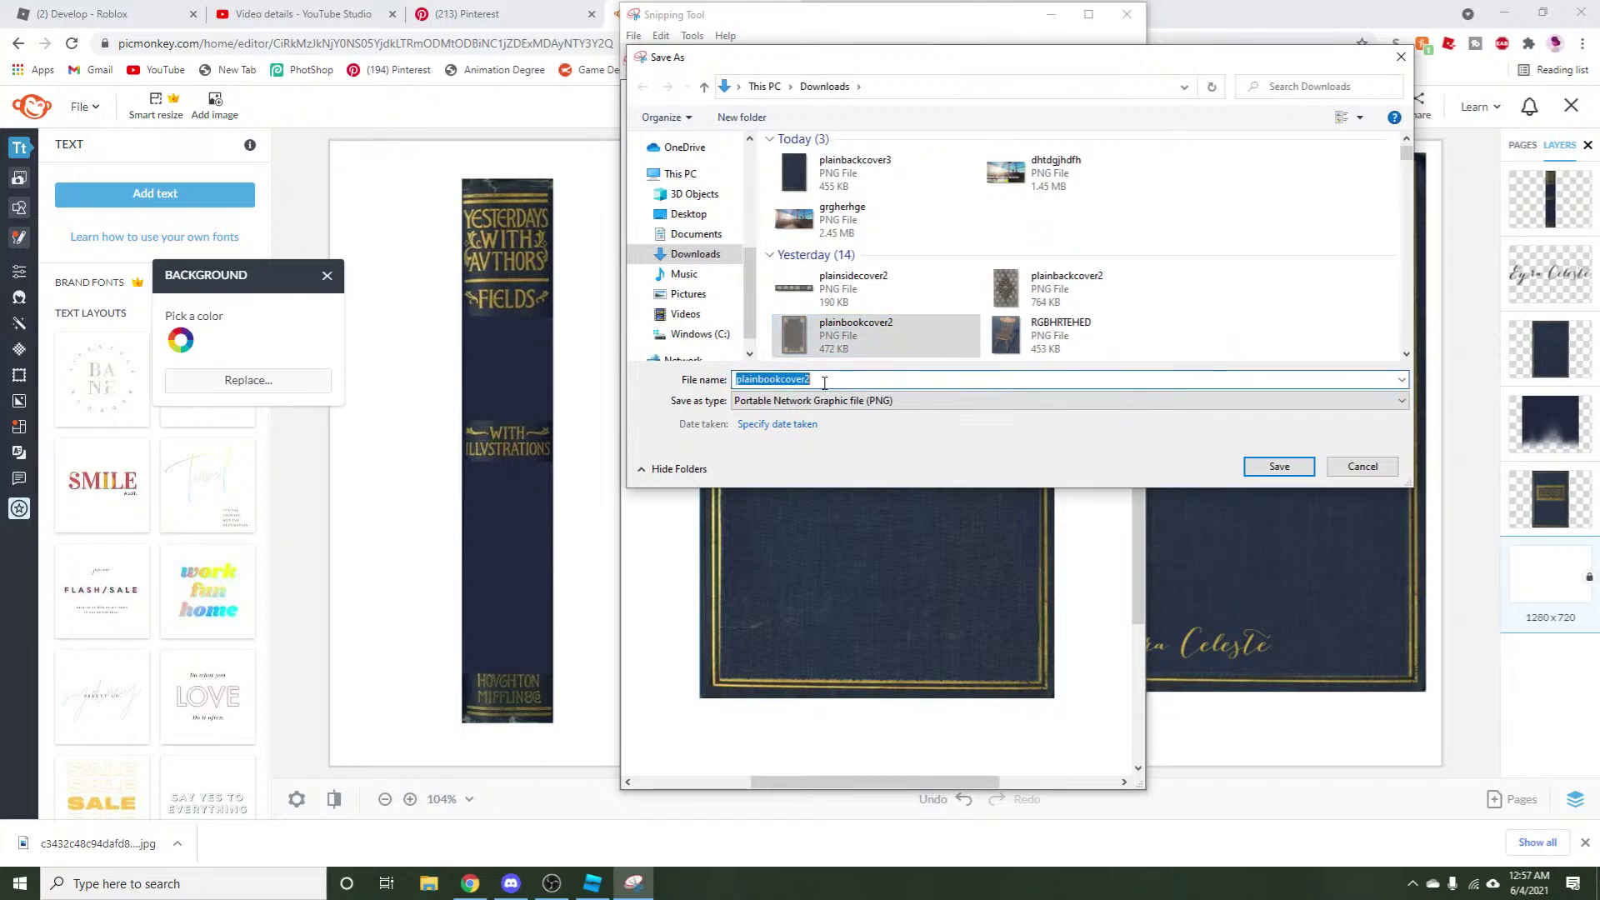
{"action": "key", "text": "BackSpace"}
{"action": "type", "text": "3"}
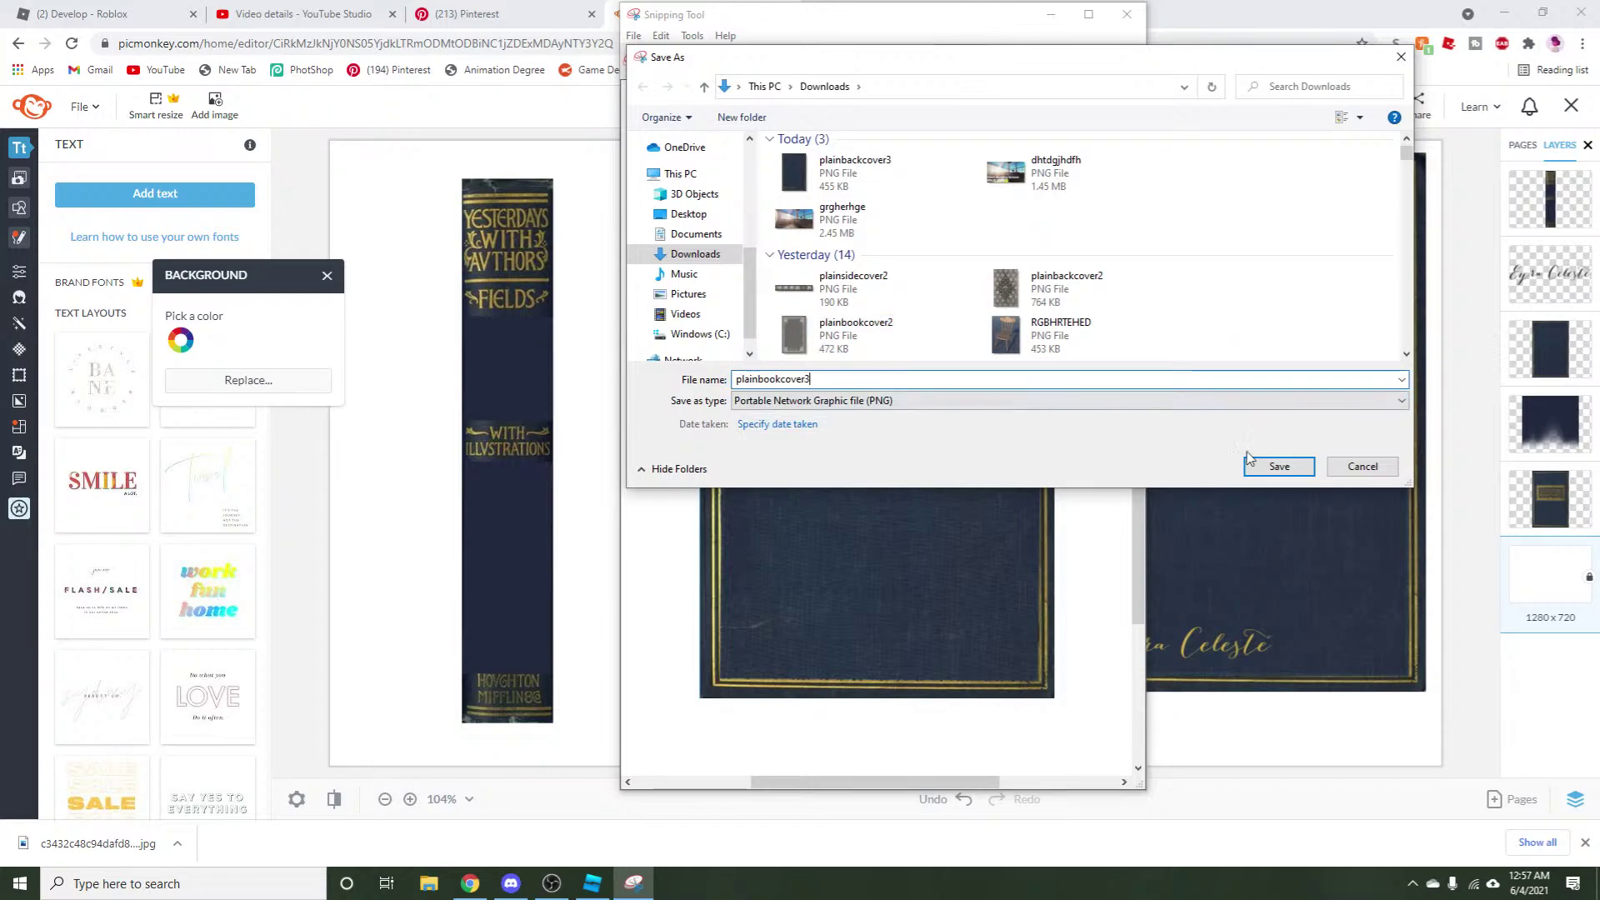
{"action": "left_click", "coordinate": [1276, 467]}
{"action": "left_click", "coordinate": [1126, 13]}
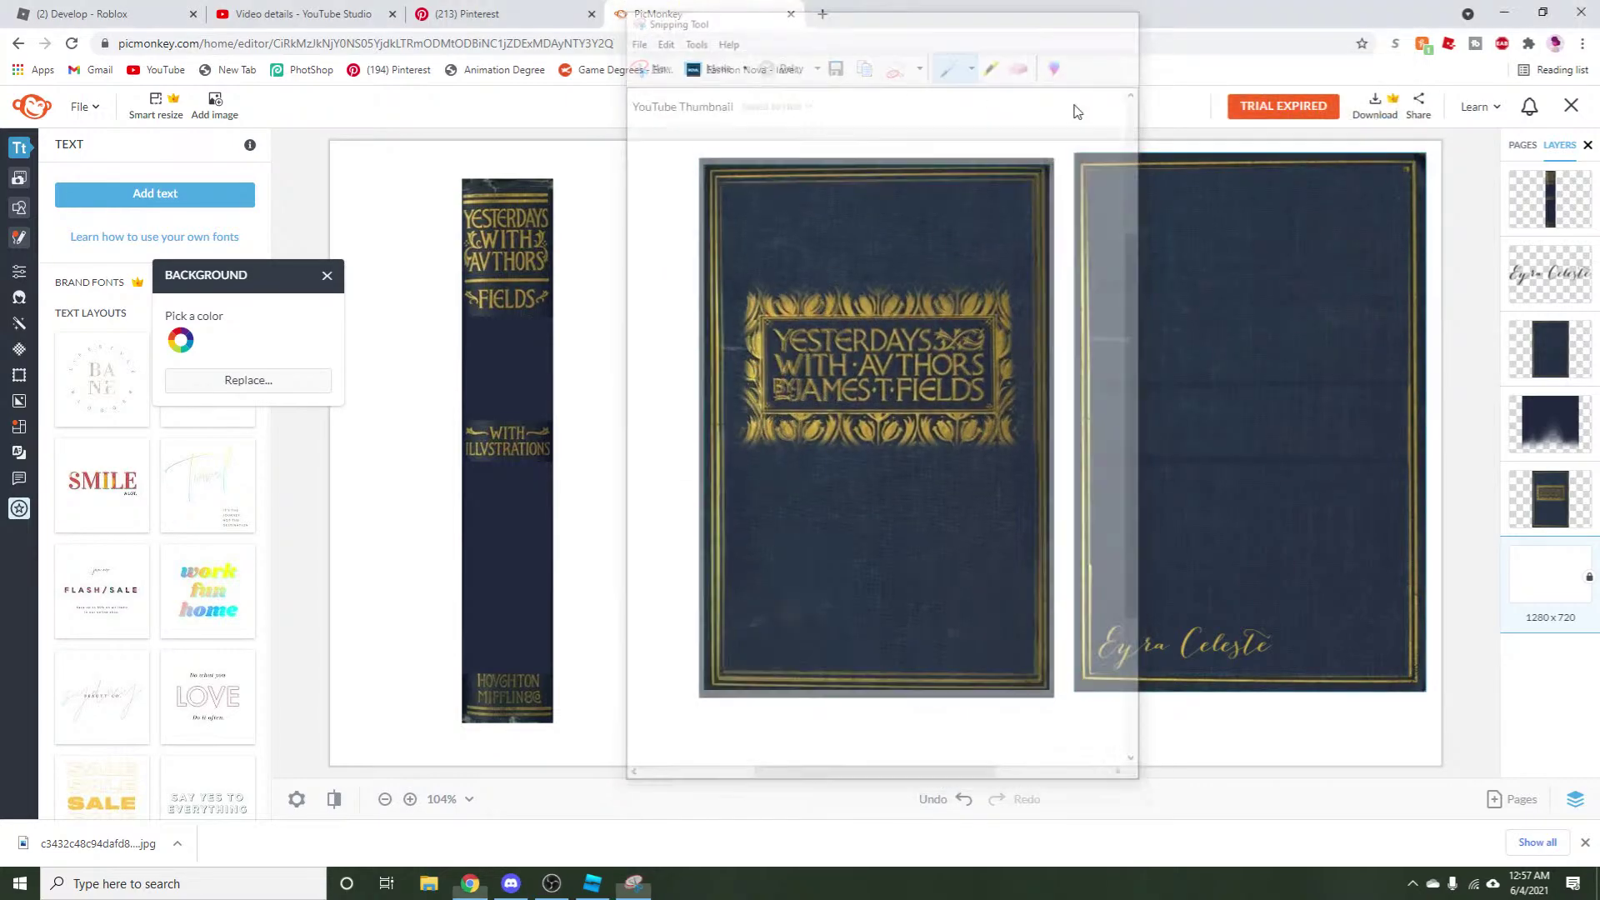
{"action": "left_click", "coordinate": [489, 472]}
Rotate the spine artwork 90° to lie horizontally and shift it right.
{"action": "left_click_drag", "start_coordinate": [519, 284], "coordinate": [628, 296]}
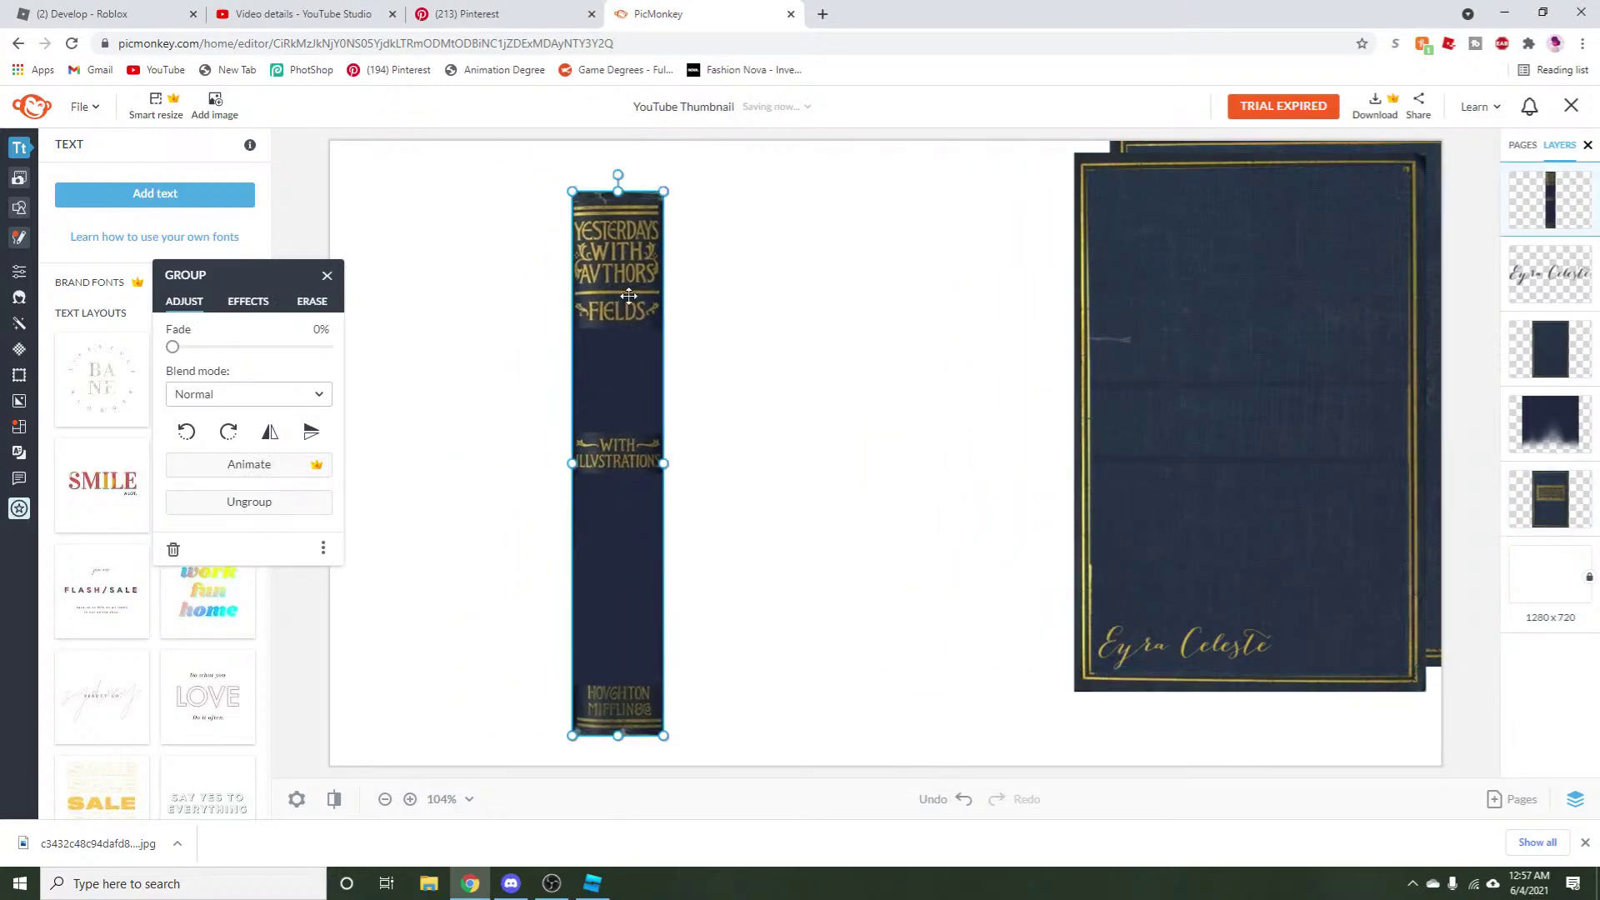
{"action": "left_click_drag", "start_coordinate": [620, 176], "coordinate": [906, 463]}
{"action": "left_click_drag", "start_coordinate": [777, 445], "coordinate": [851, 436]}
{"action": "left_click", "coordinate": [789, 561]}
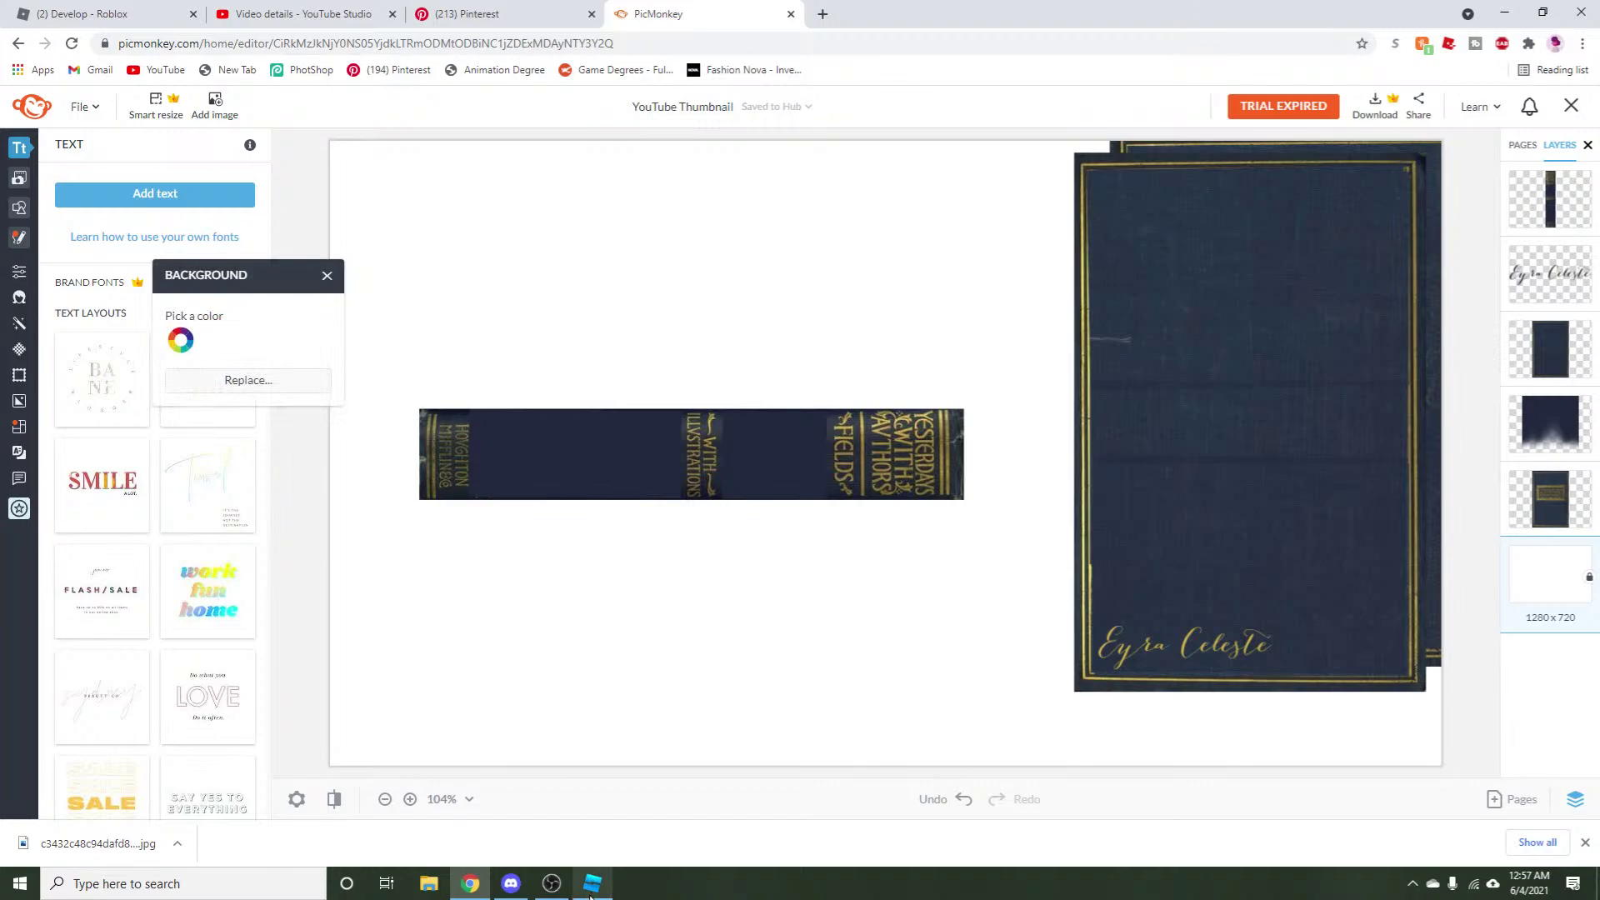
Snip the horizontal spine and save it as plainsidecover3 in Downloads.
{"action": "left_click", "coordinate": [200, 888]}
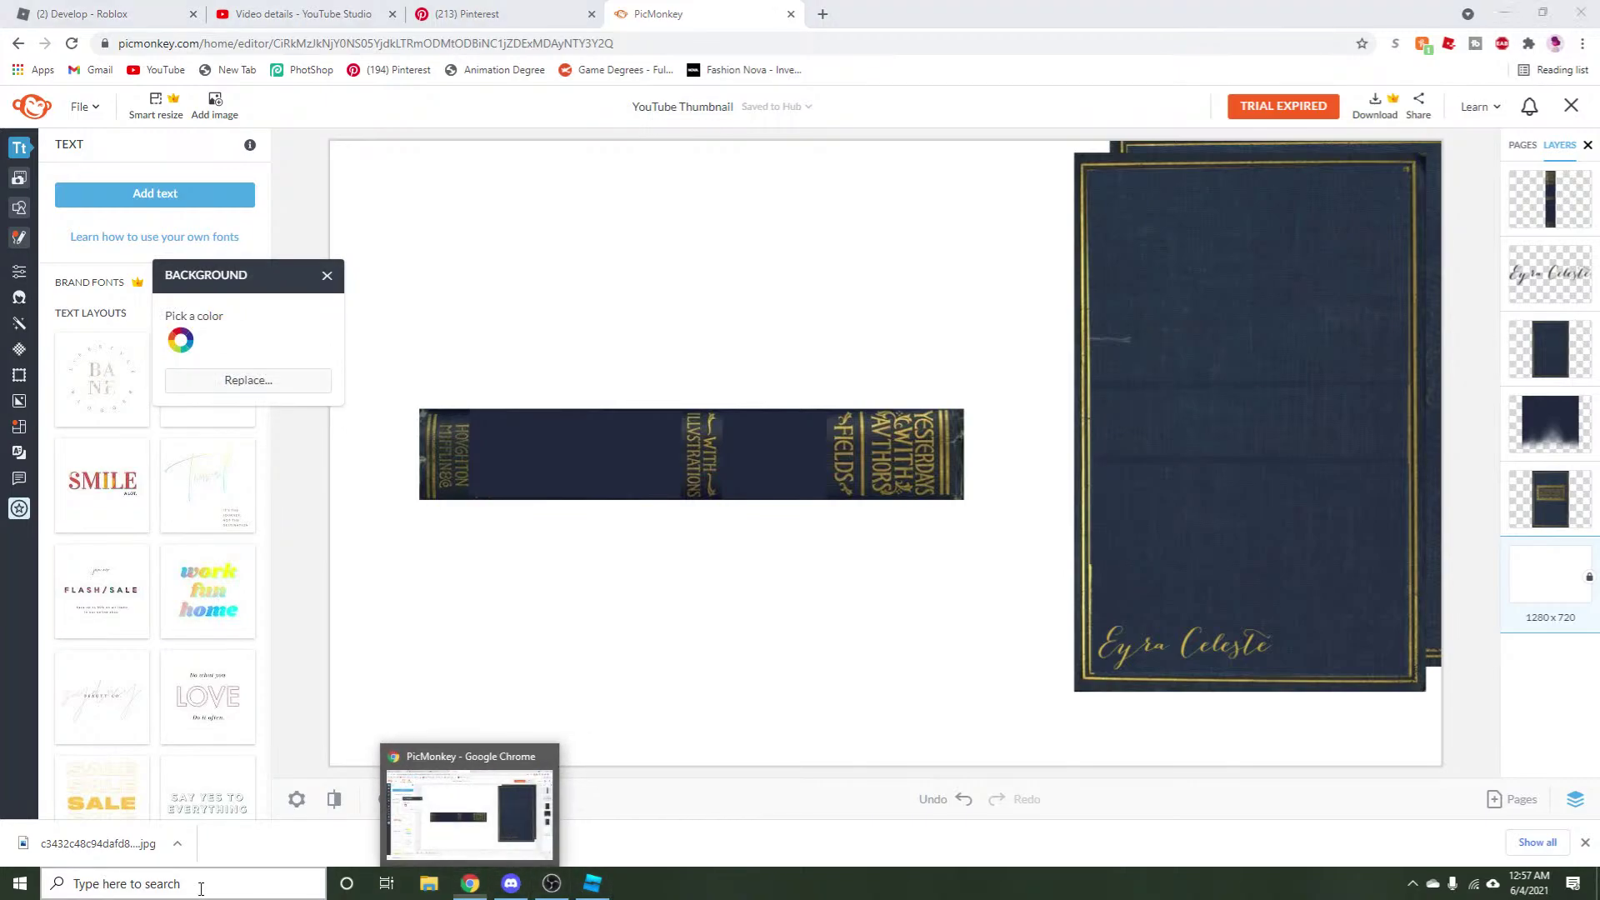
{"action": "left_click", "coordinate": [365, 454]}
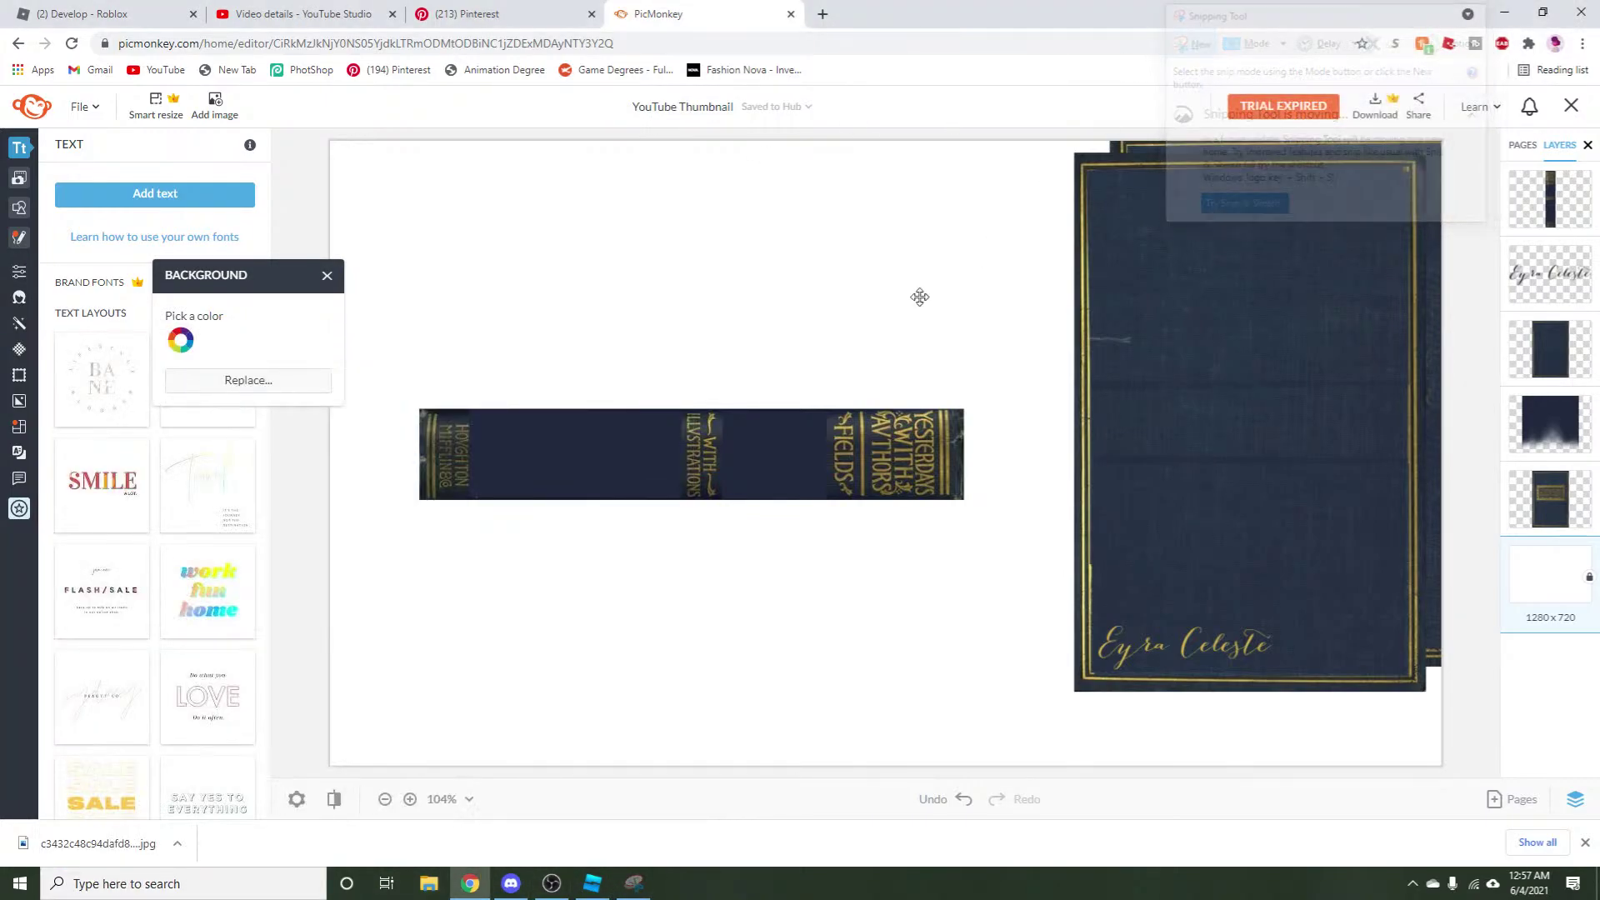
{"action": "left_click_drag", "start_coordinate": [418, 408], "coordinate": [961, 499]}
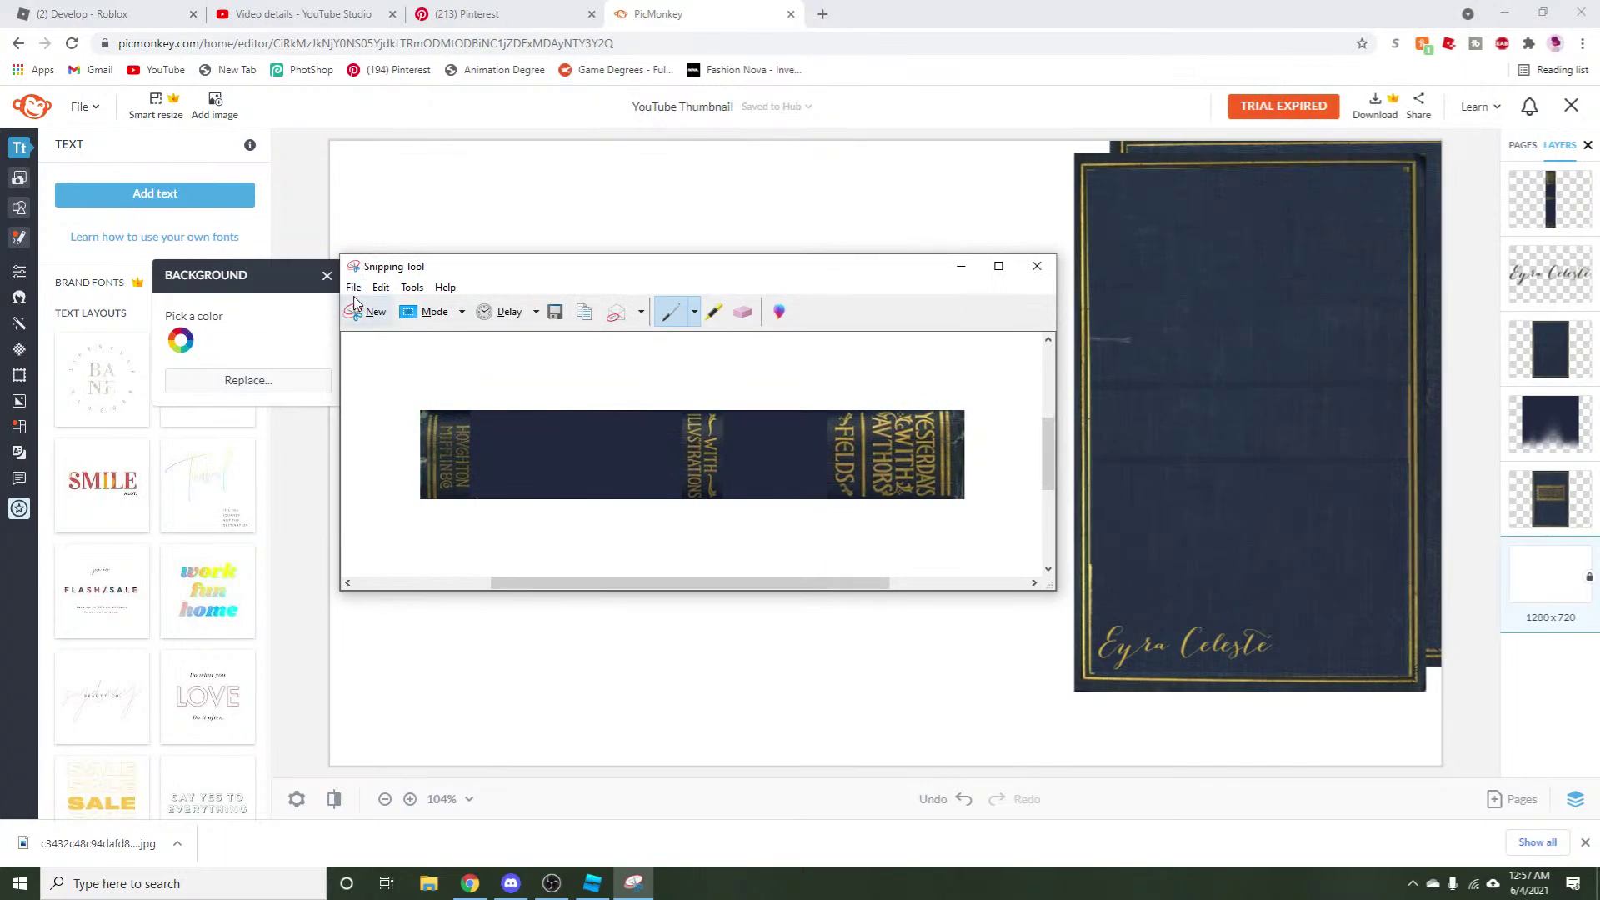
{"action": "left_click", "coordinate": [350, 288]}
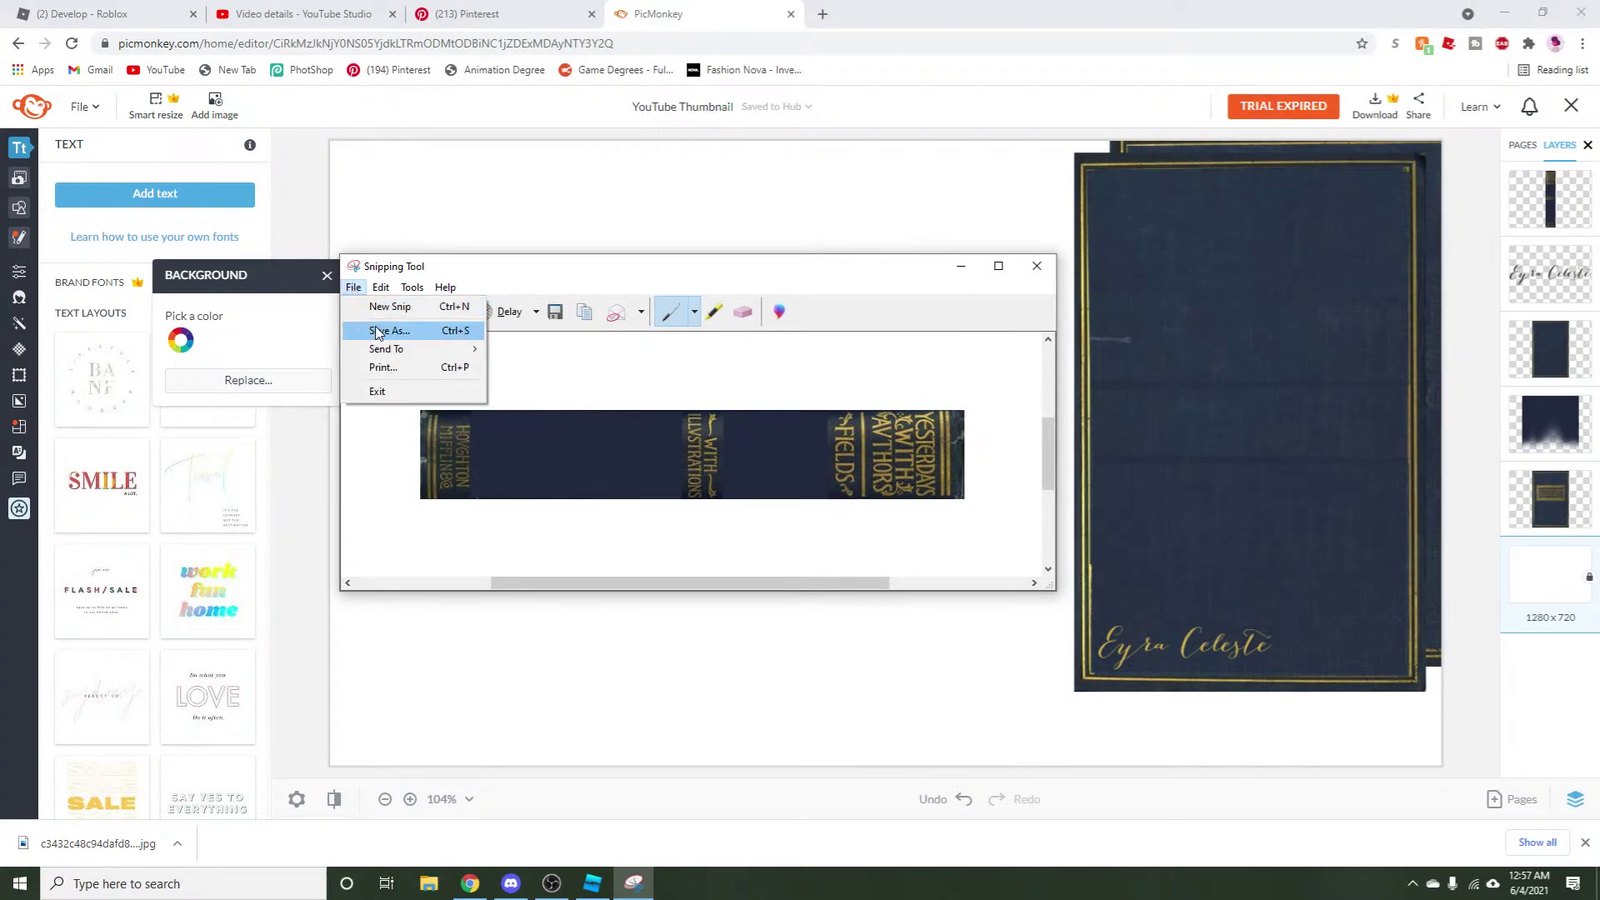
{"action": "left_click", "coordinate": [421, 331]}
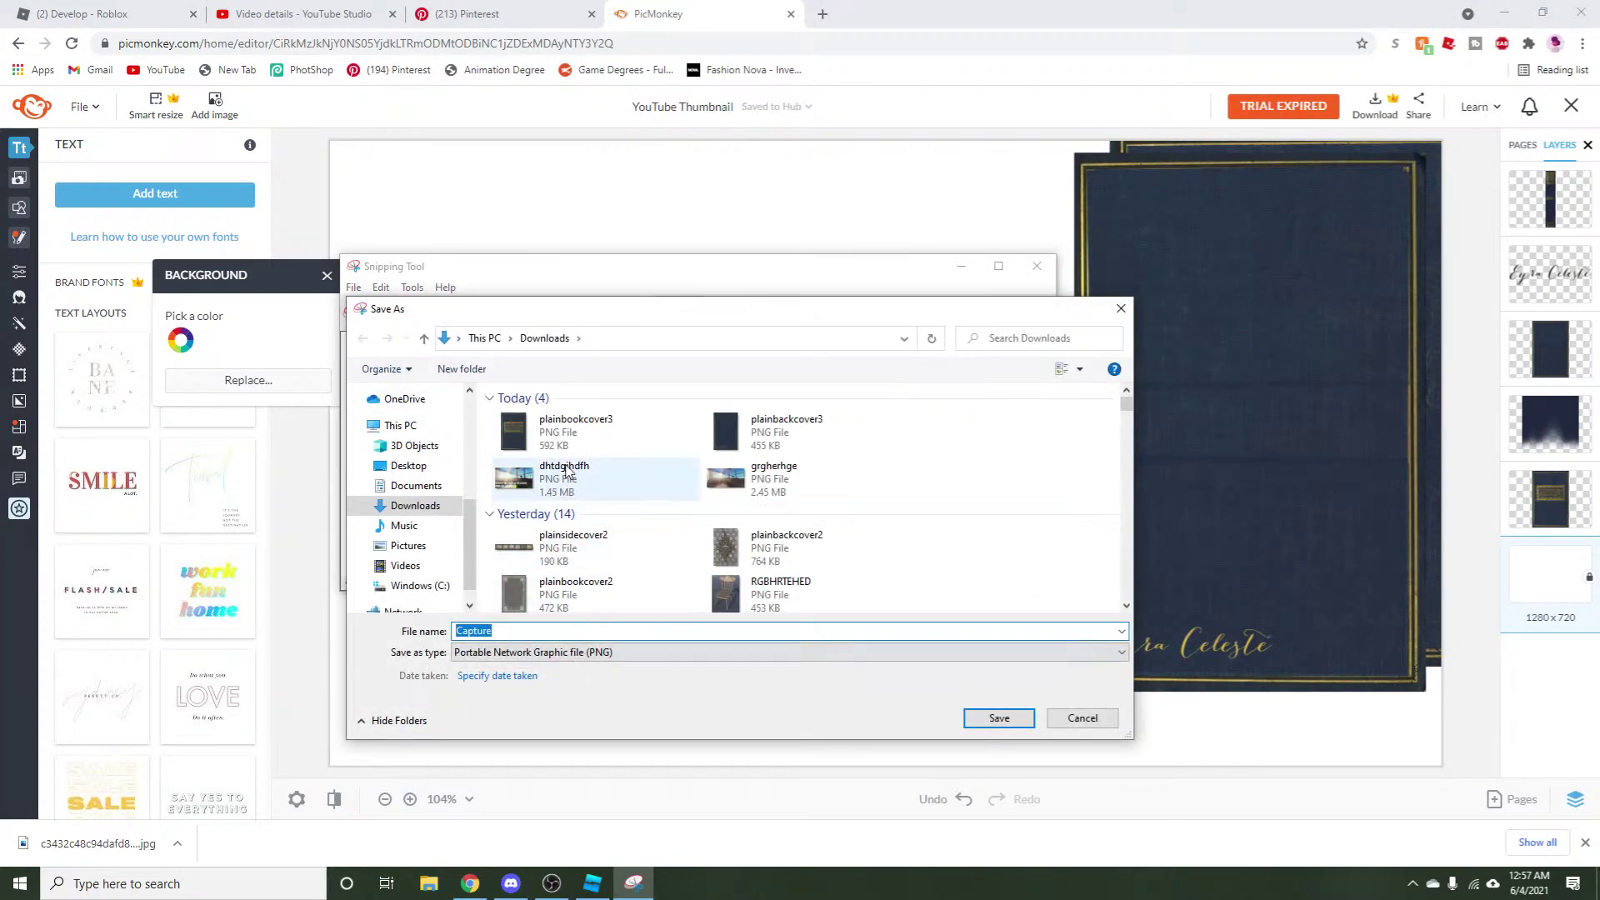
{"action": "left_click", "coordinate": [571, 560]}
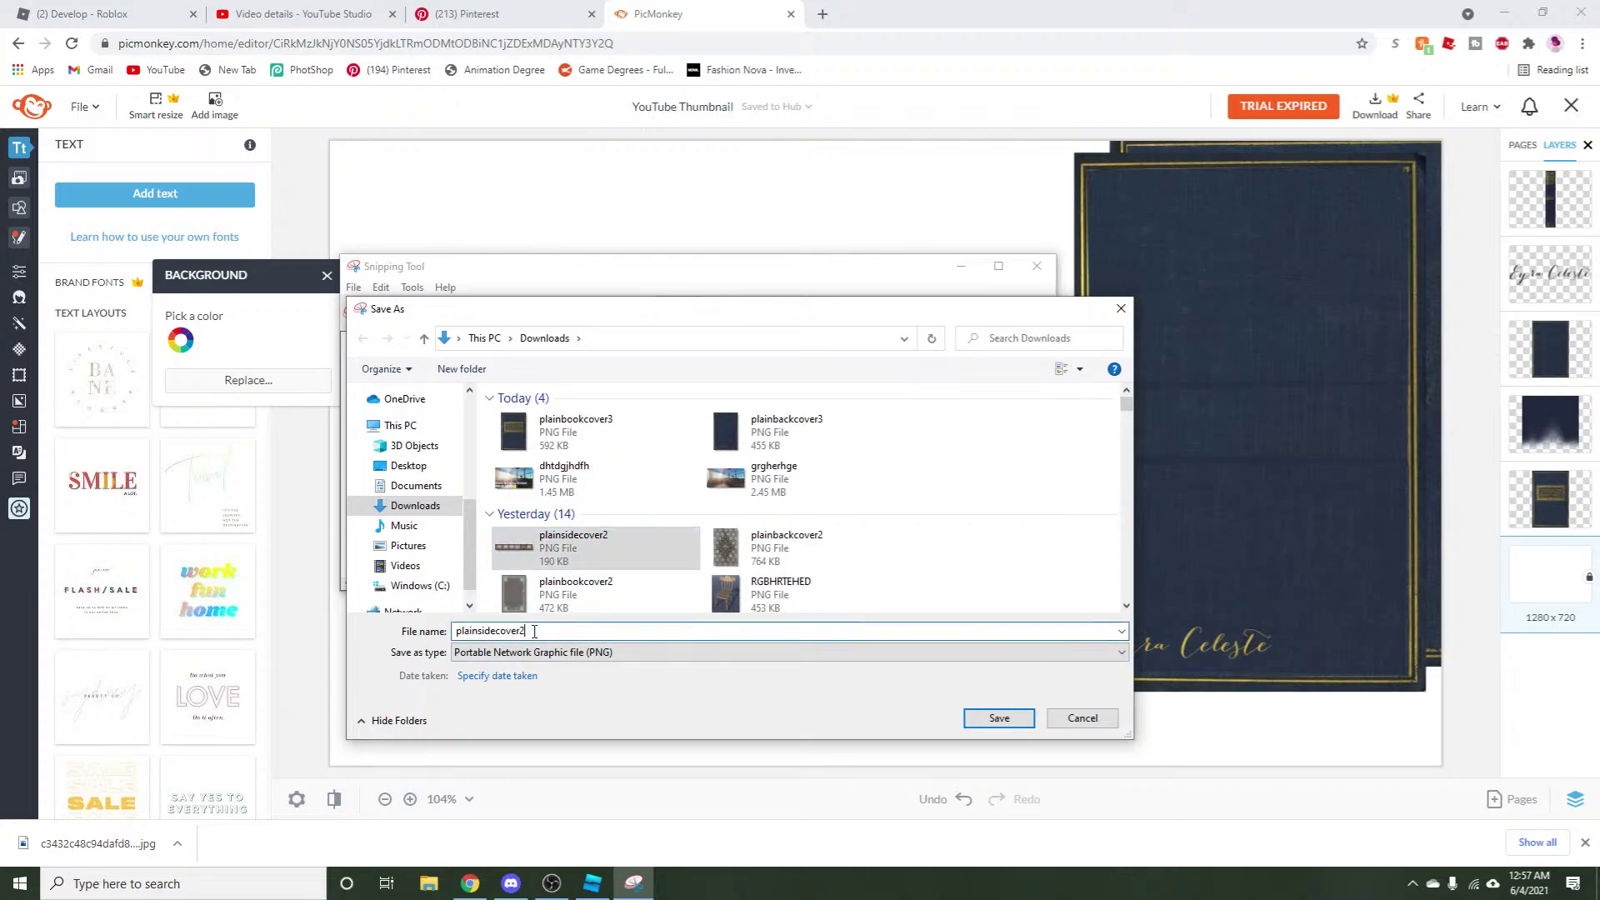
{"action": "key", "text": "BackSpace"}
{"action": "type", "text": "3"}
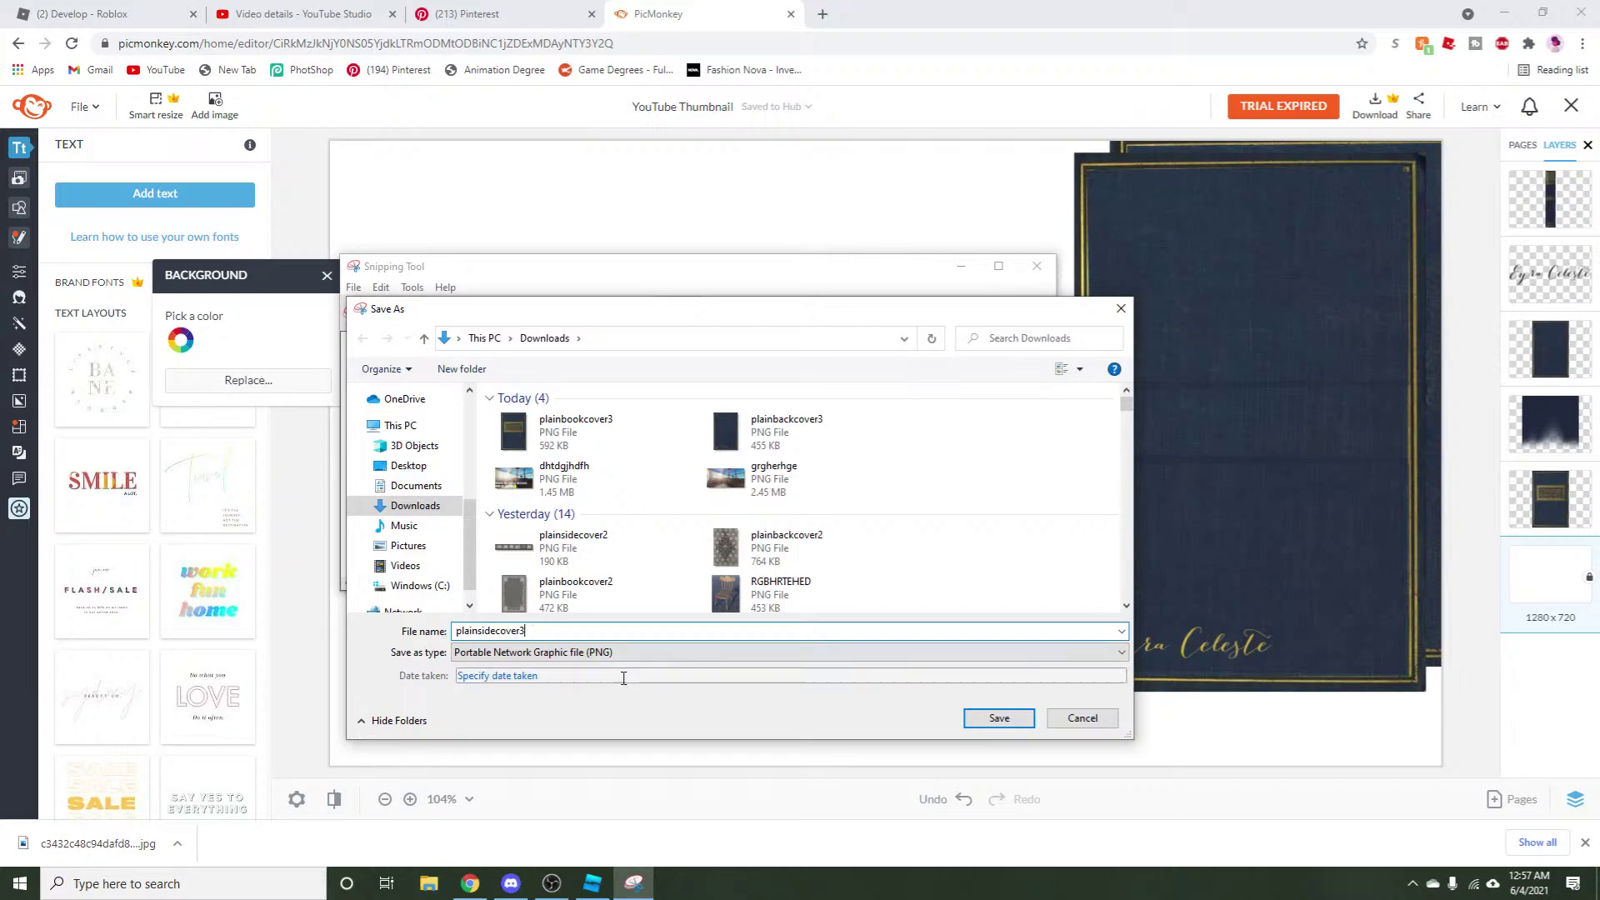
{"action": "left_click", "coordinate": [980, 727]}
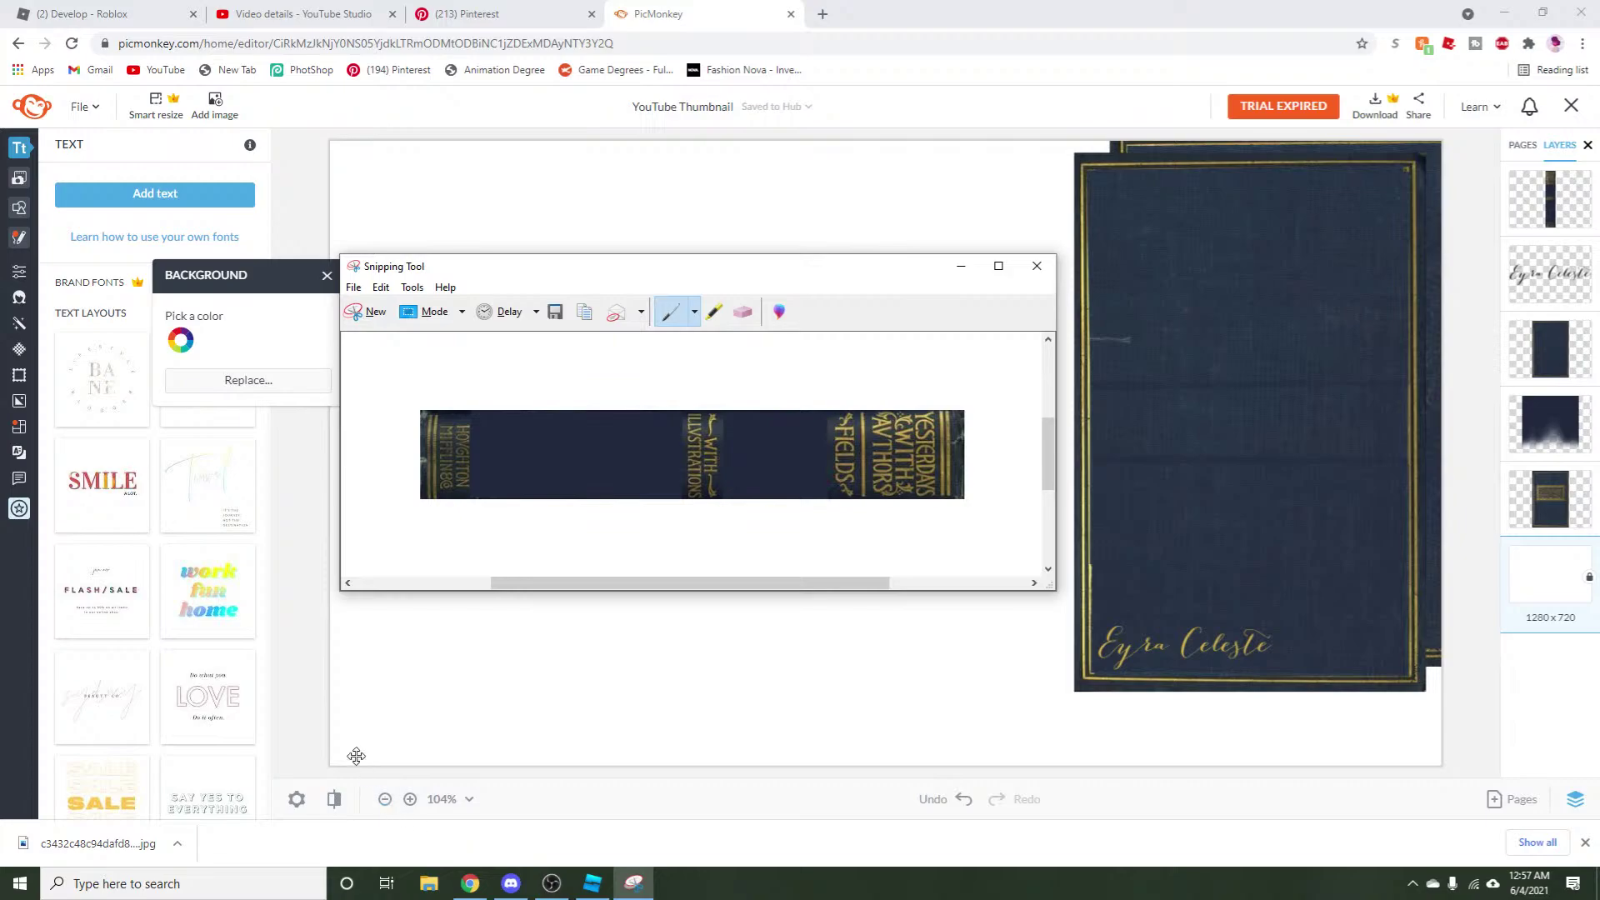
Bring Roblox Studio forward and activate the sun positioning plugin.
{"action": "mouse_move", "coordinate": [588, 891]}
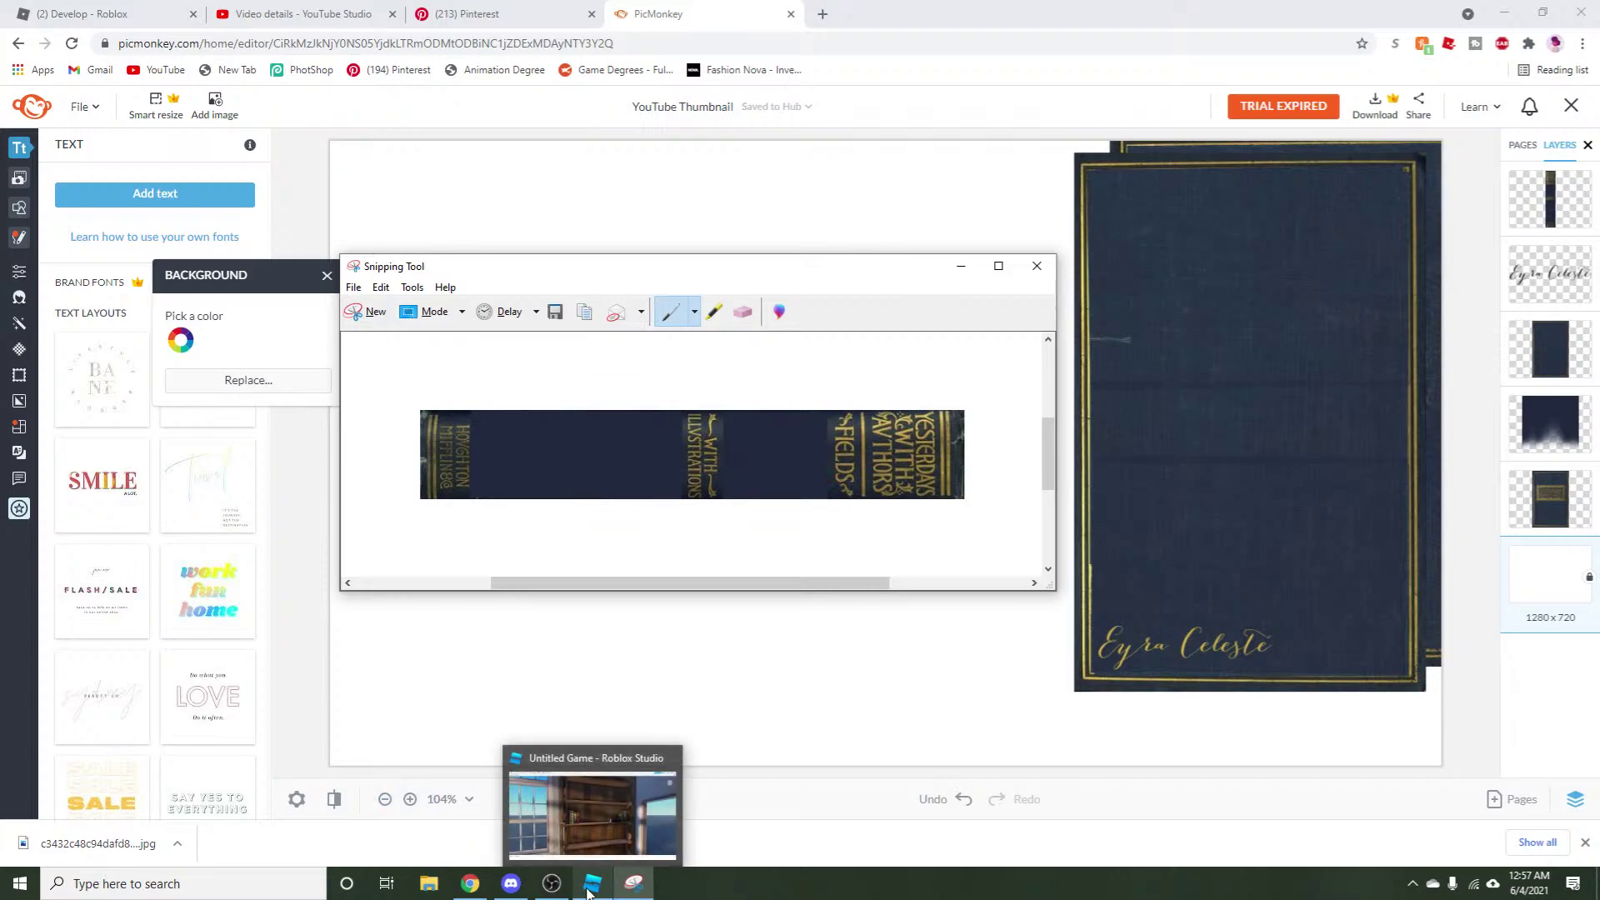
{"action": "left_click", "coordinate": [588, 892]}
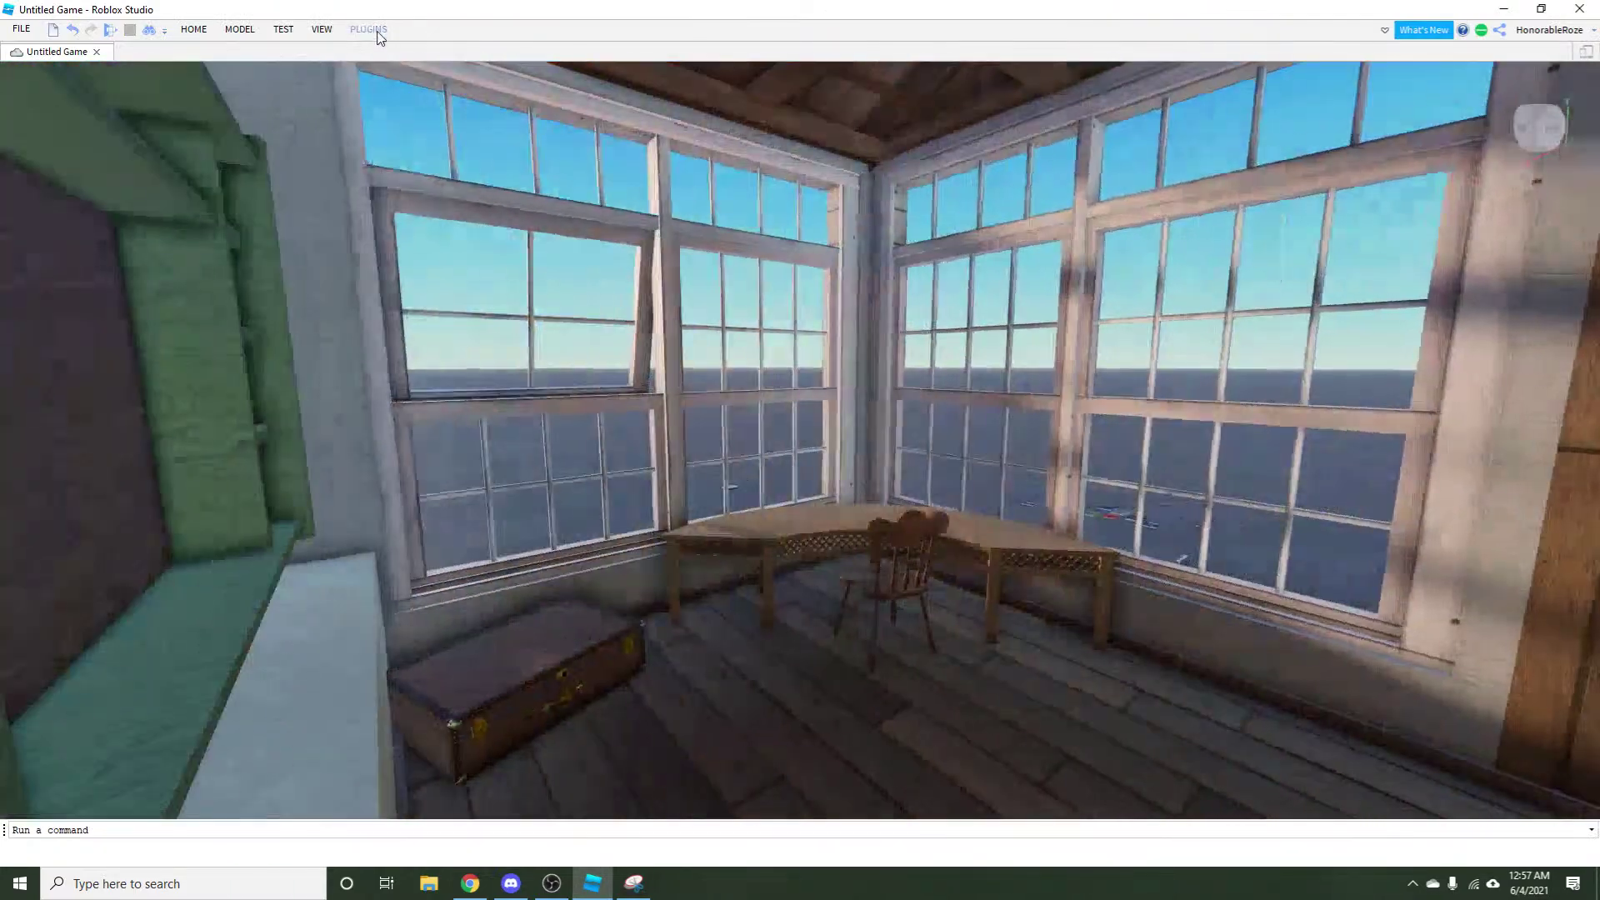
{"action": "left_click", "coordinate": [368, 29]}
{"action": "left_click", "coordinate": [113, 83]}
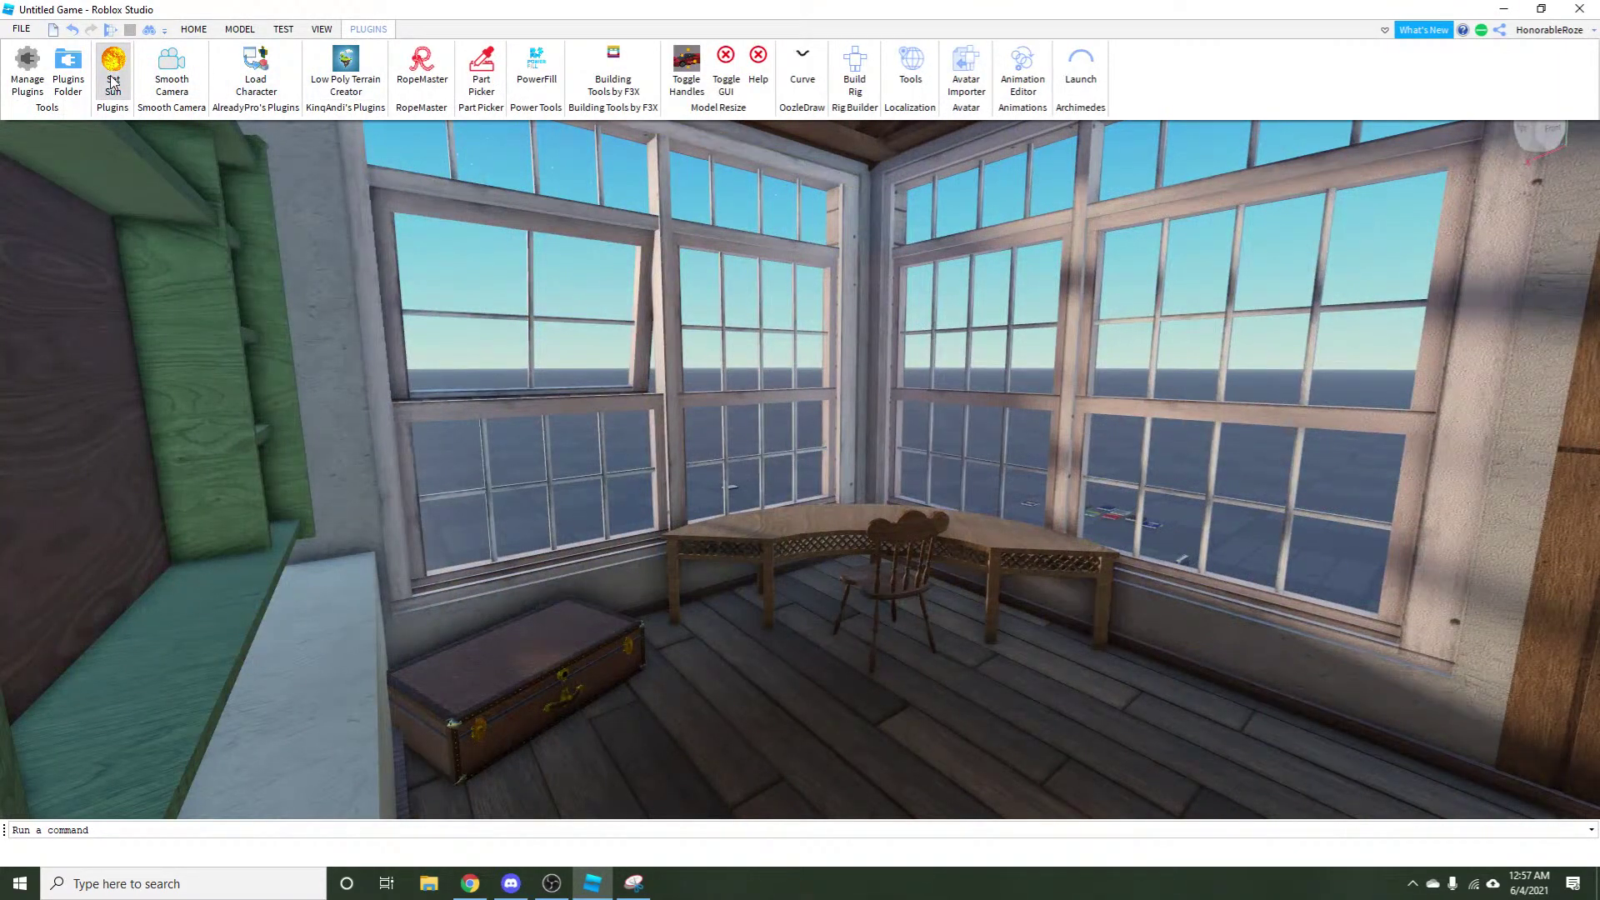
{"action": "left_click", "coordinate": [405, 236]}
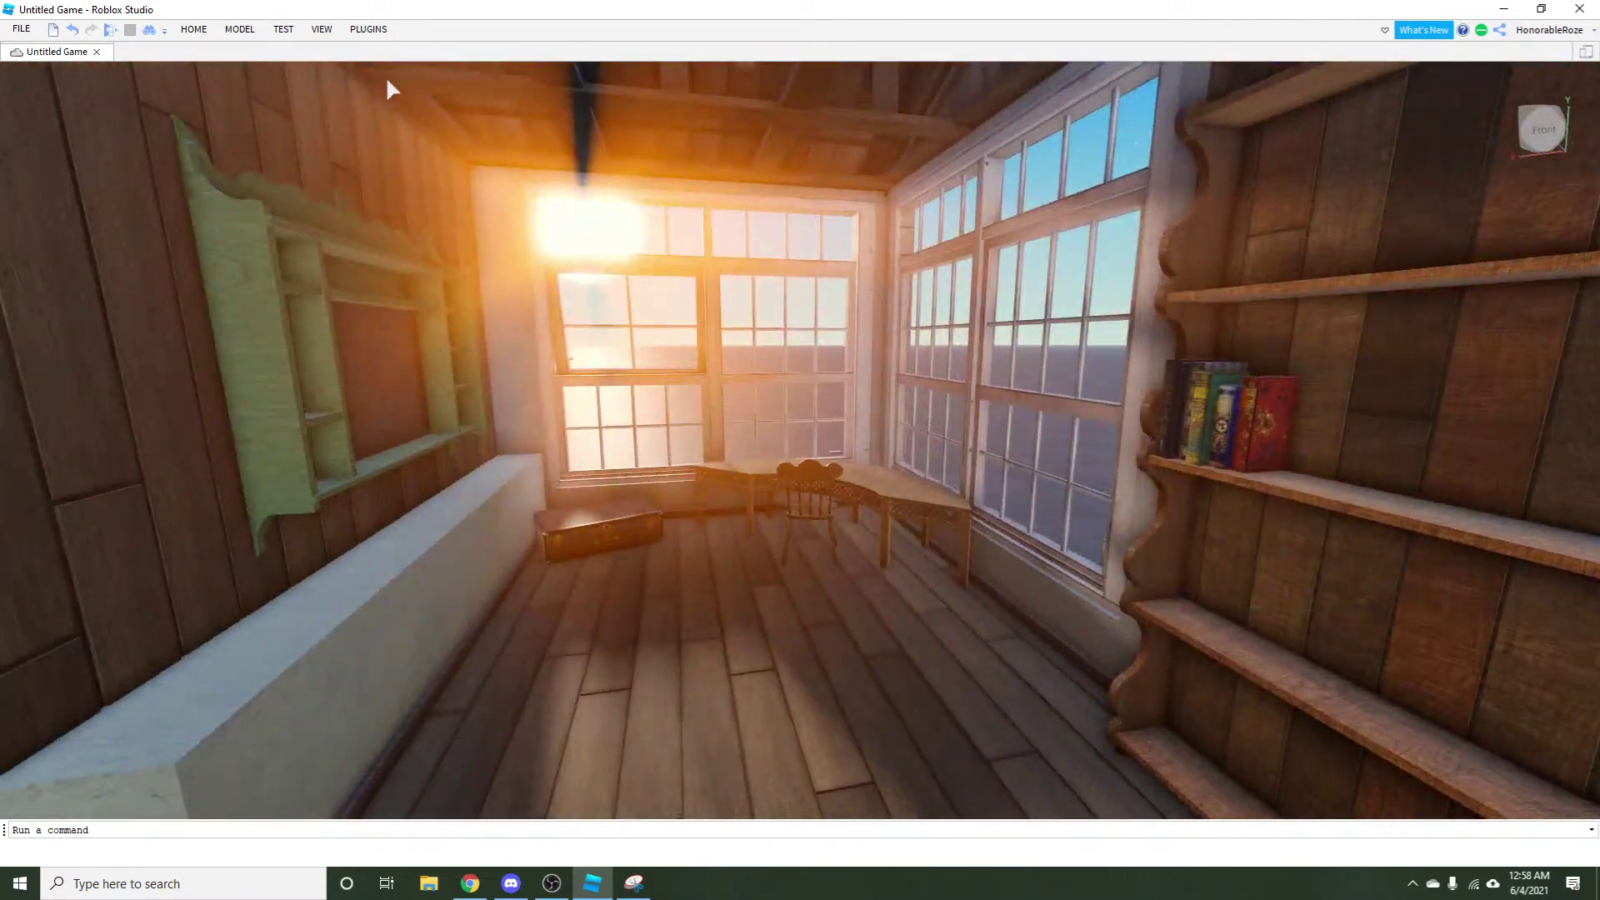
Open the Properties and Explorer panels, inspect Lighting, and turn the camera toward the bookshelf.
{"action": "left_click", "coordinate": [330, 26]}
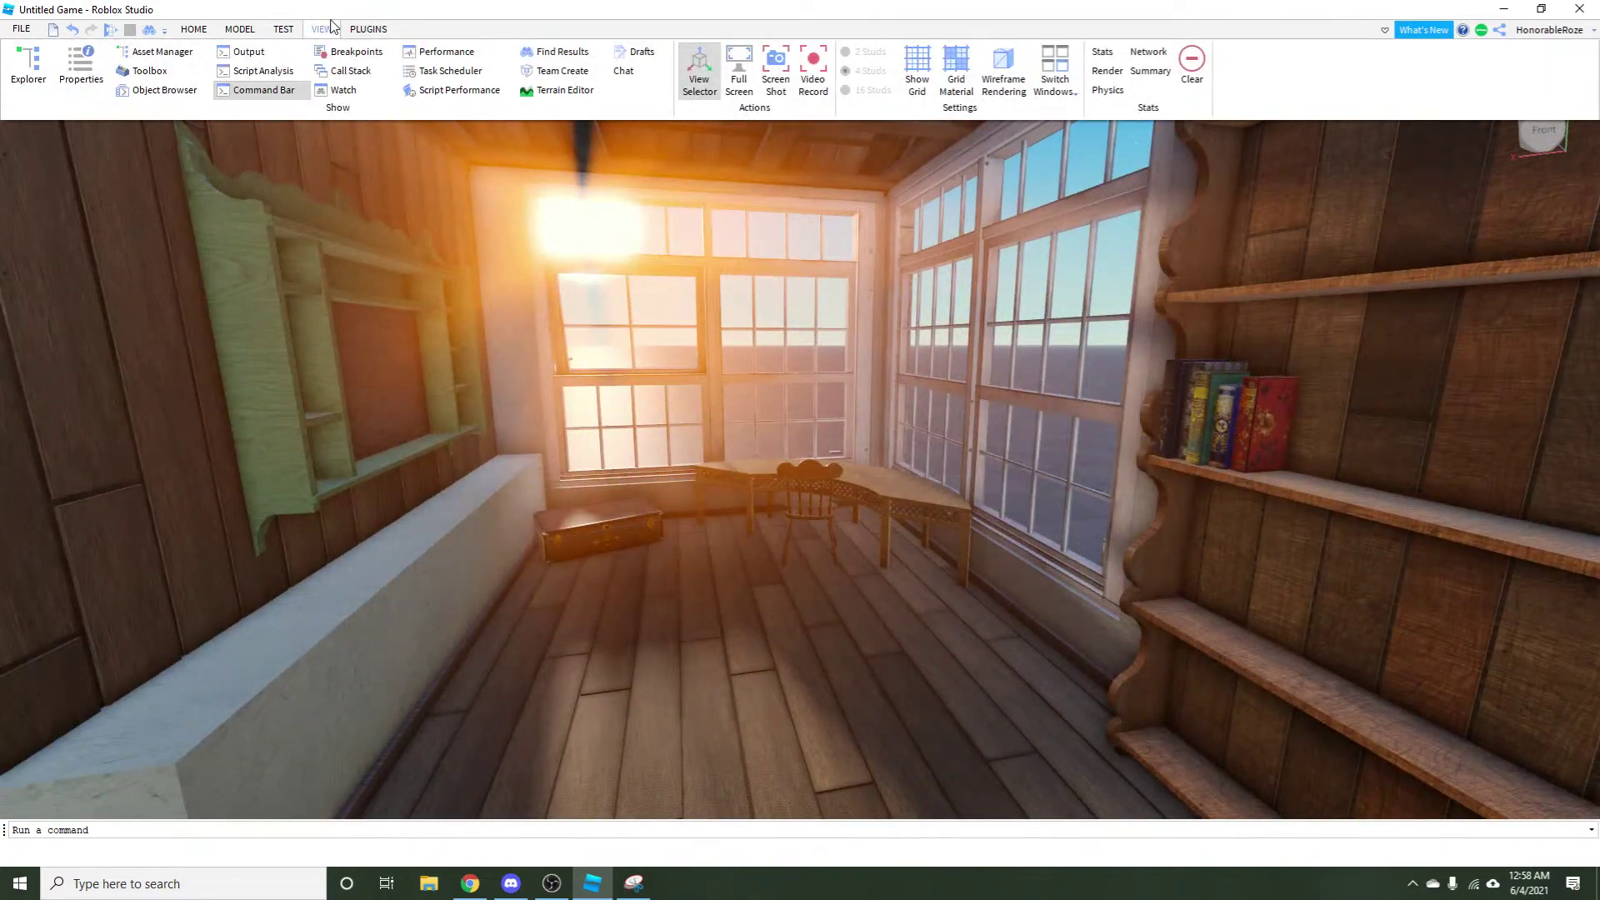
{"action": "left_click", "coordinate": [284, 30]}
{"action": "left_click", "coordinate": [325, 28]}
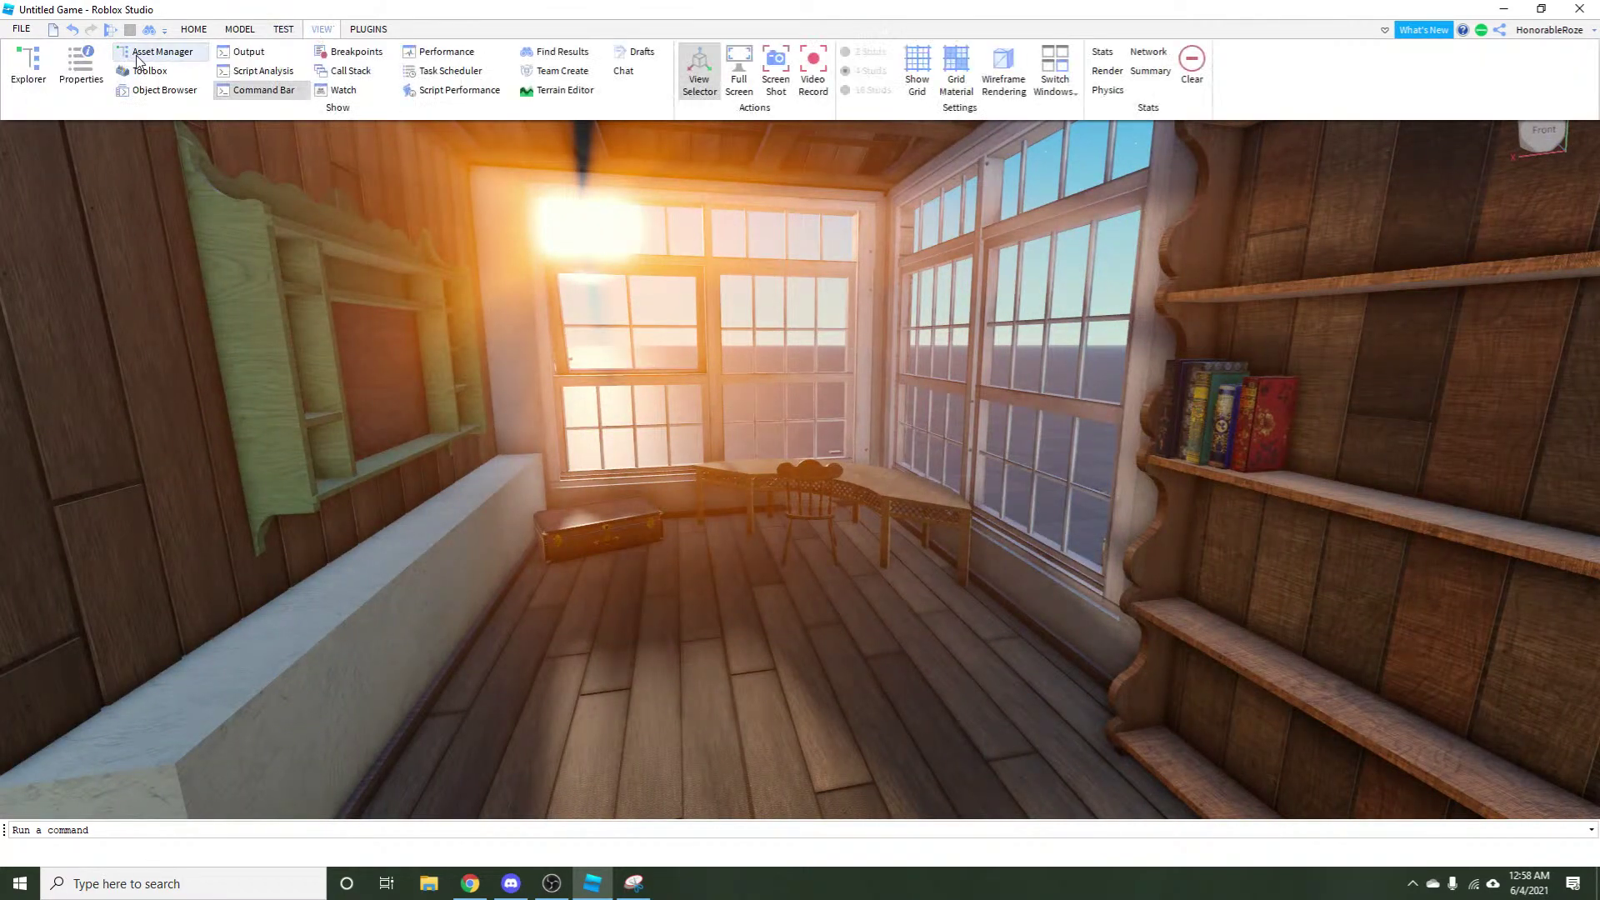
{"action": "left_click", "coordinate": [81, 68]}
{"action": "left_click", "coordinate": [28, 74]}
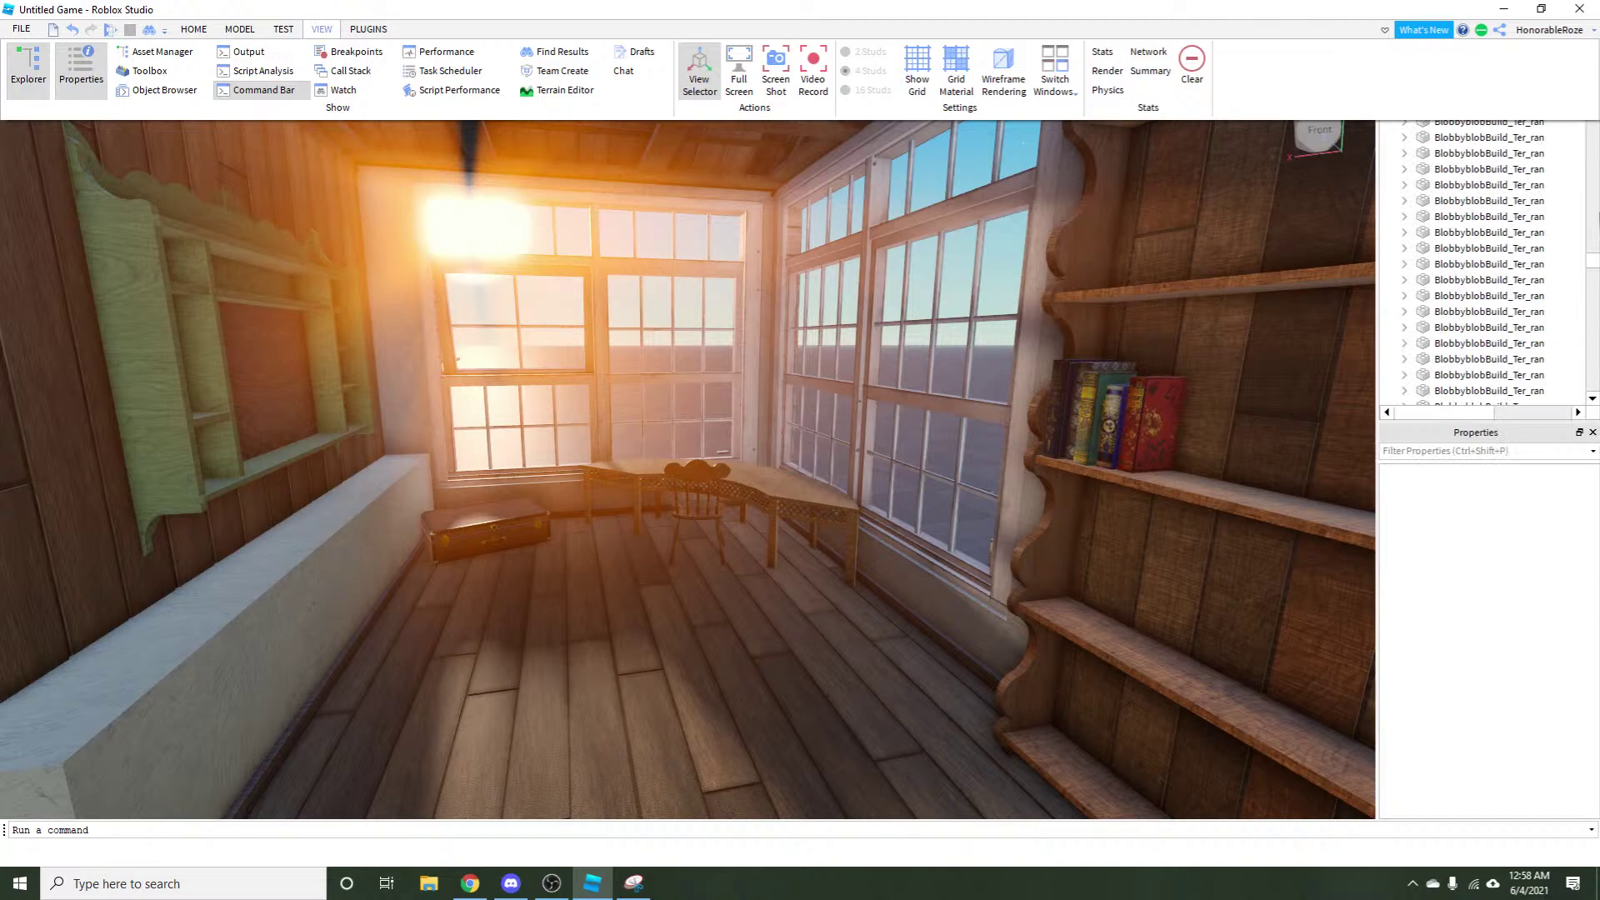
{"action": "left_click_drag", "start_coordinate": [1591, 277], "coordinate": [1597, 350]}
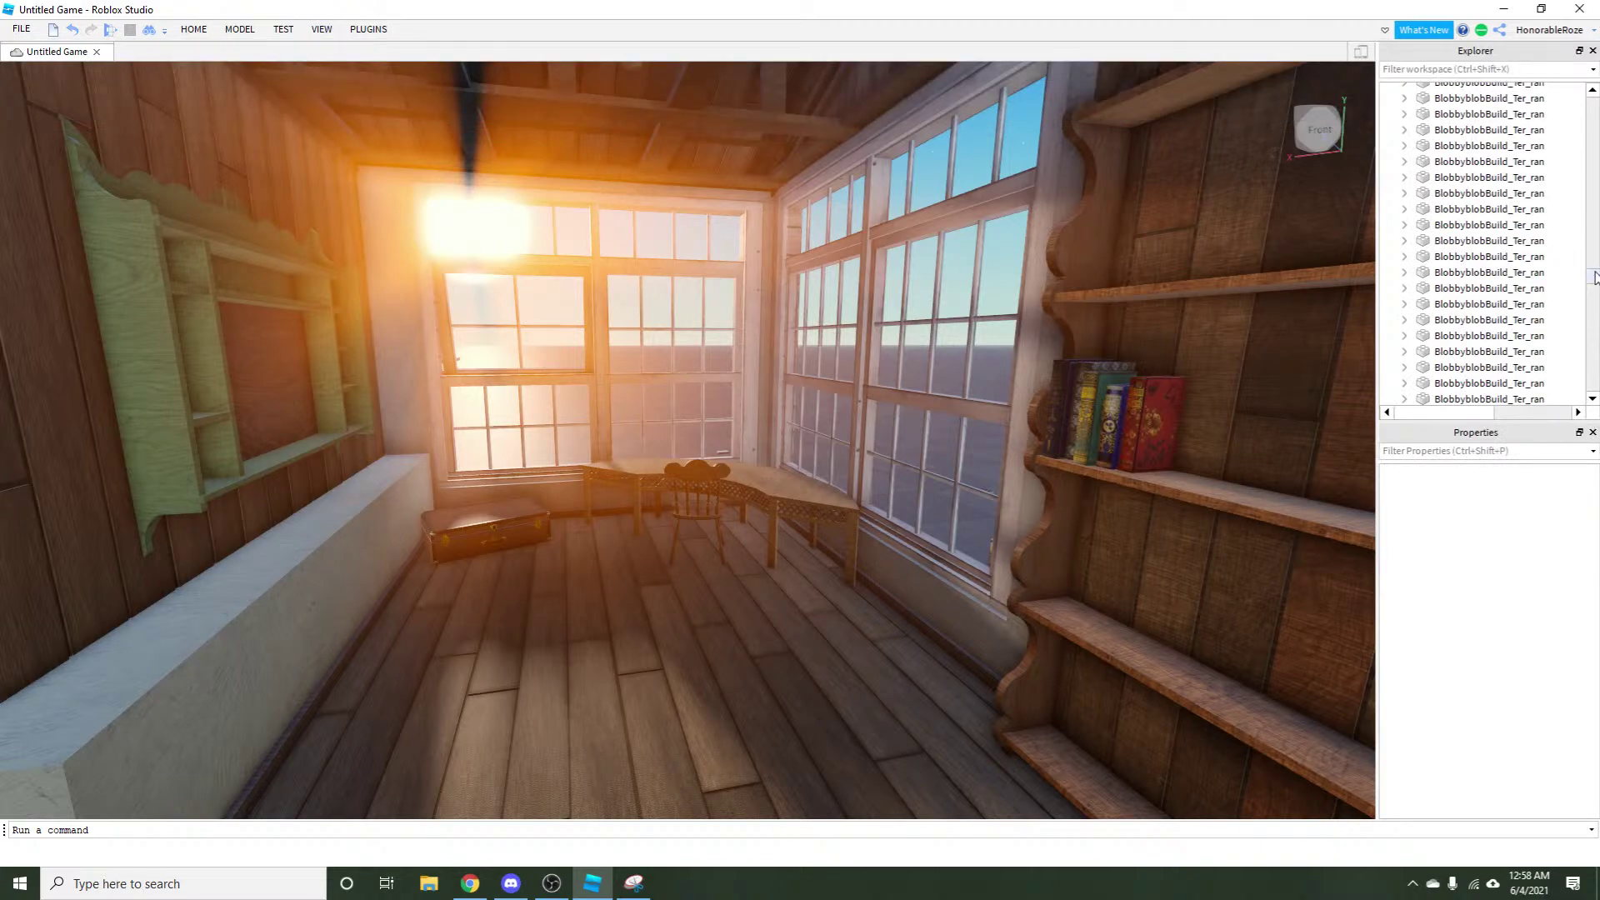
{"action": "left_click_drag", "start_coordinate": [1594, 277], "coordinate": [1592, 391]}
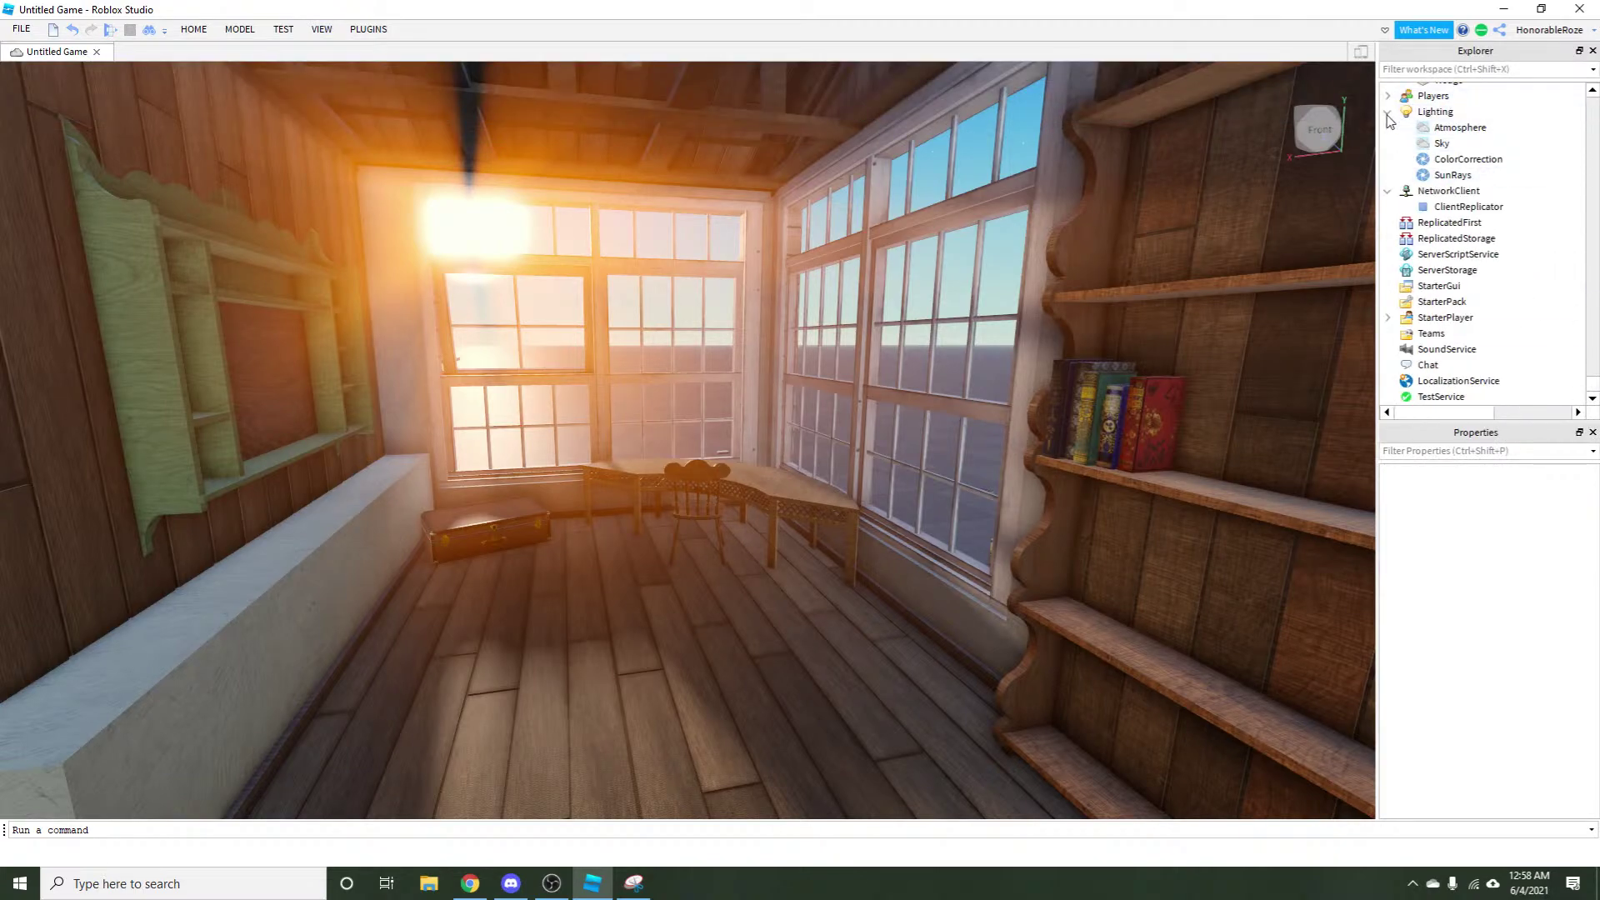
{"action": "scroll", "coordinate": [1387, 117], "scroll_direction": "up", "scroll_amount": 2}
{"action": "left_click", "coordinate": [1387, 117]}
{"action": "left_click", "coordinate": [1390, 176]}
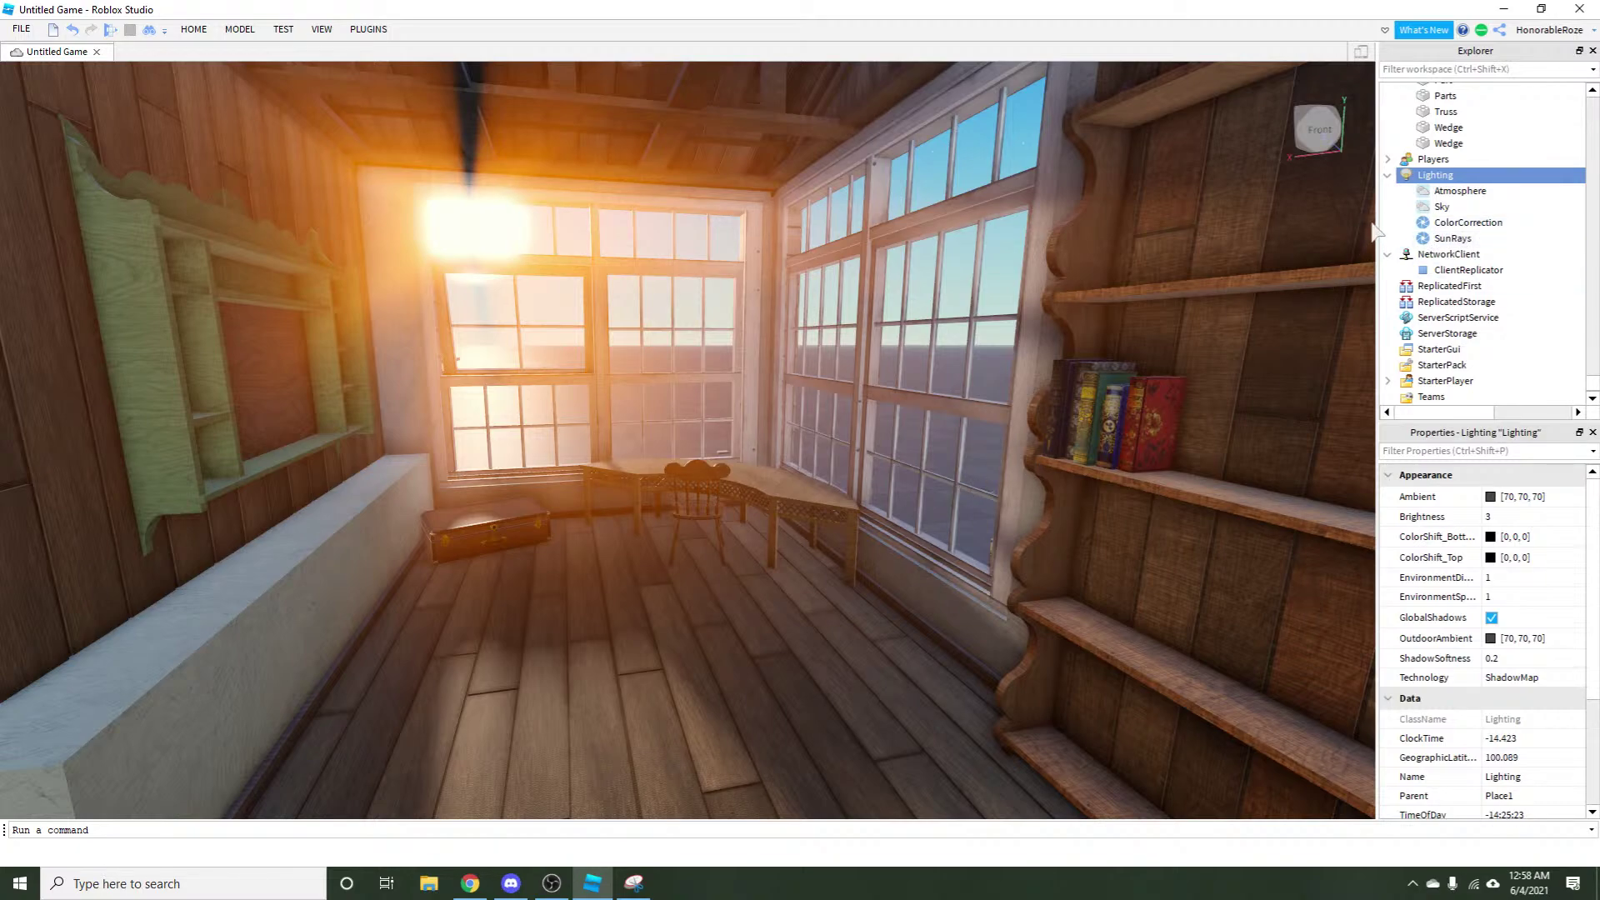
{"action": "mouse_move", "coordinate": [1398, 182]}
{"action": "left_click", "coordinate": [1387, 175]}
{"action": "right_click", "coordinate": [793, 469]}
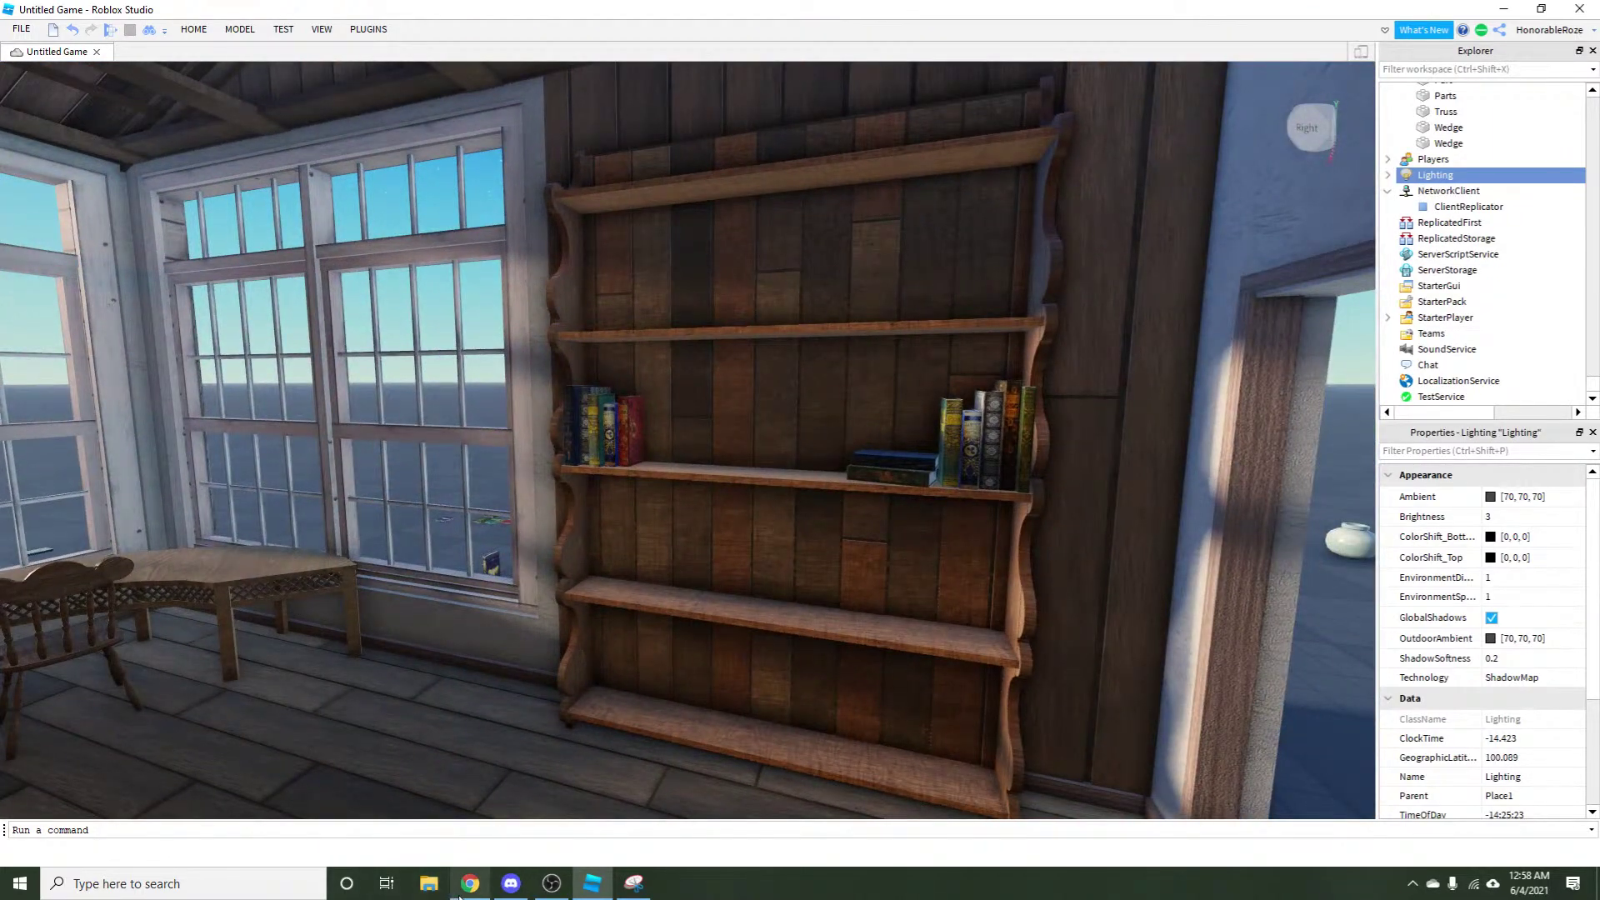
Return to the browser and open the Roblox Create > Decals page.
{"action": "mouse_move", "coordinate": [459, 897]}
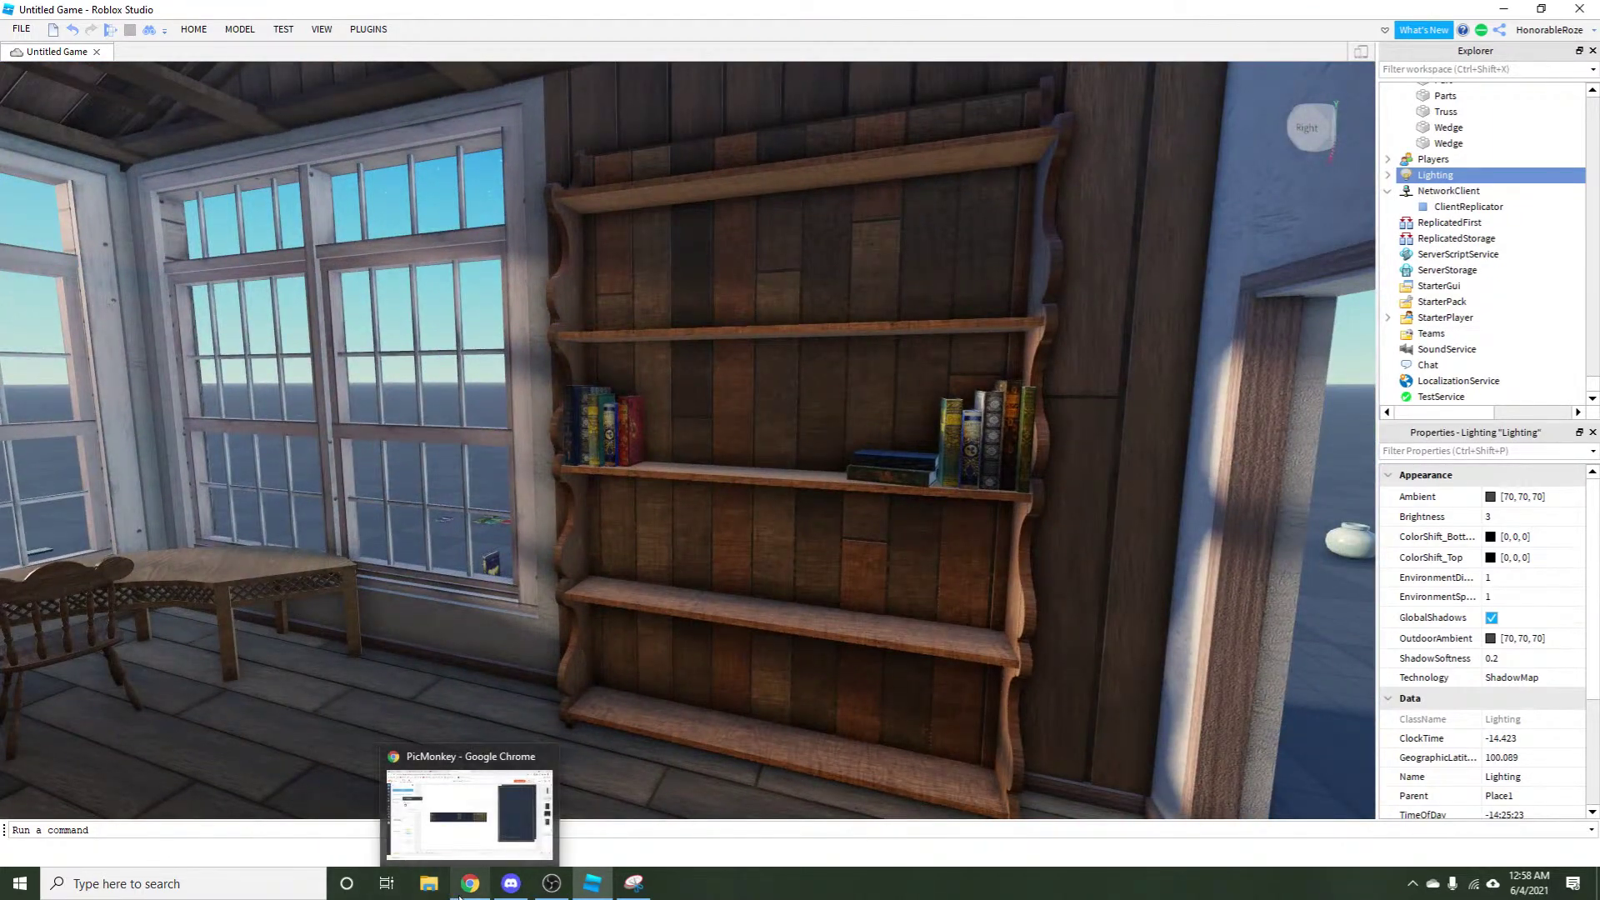
{"action": "left_click", "coordinate": [459, 894]}
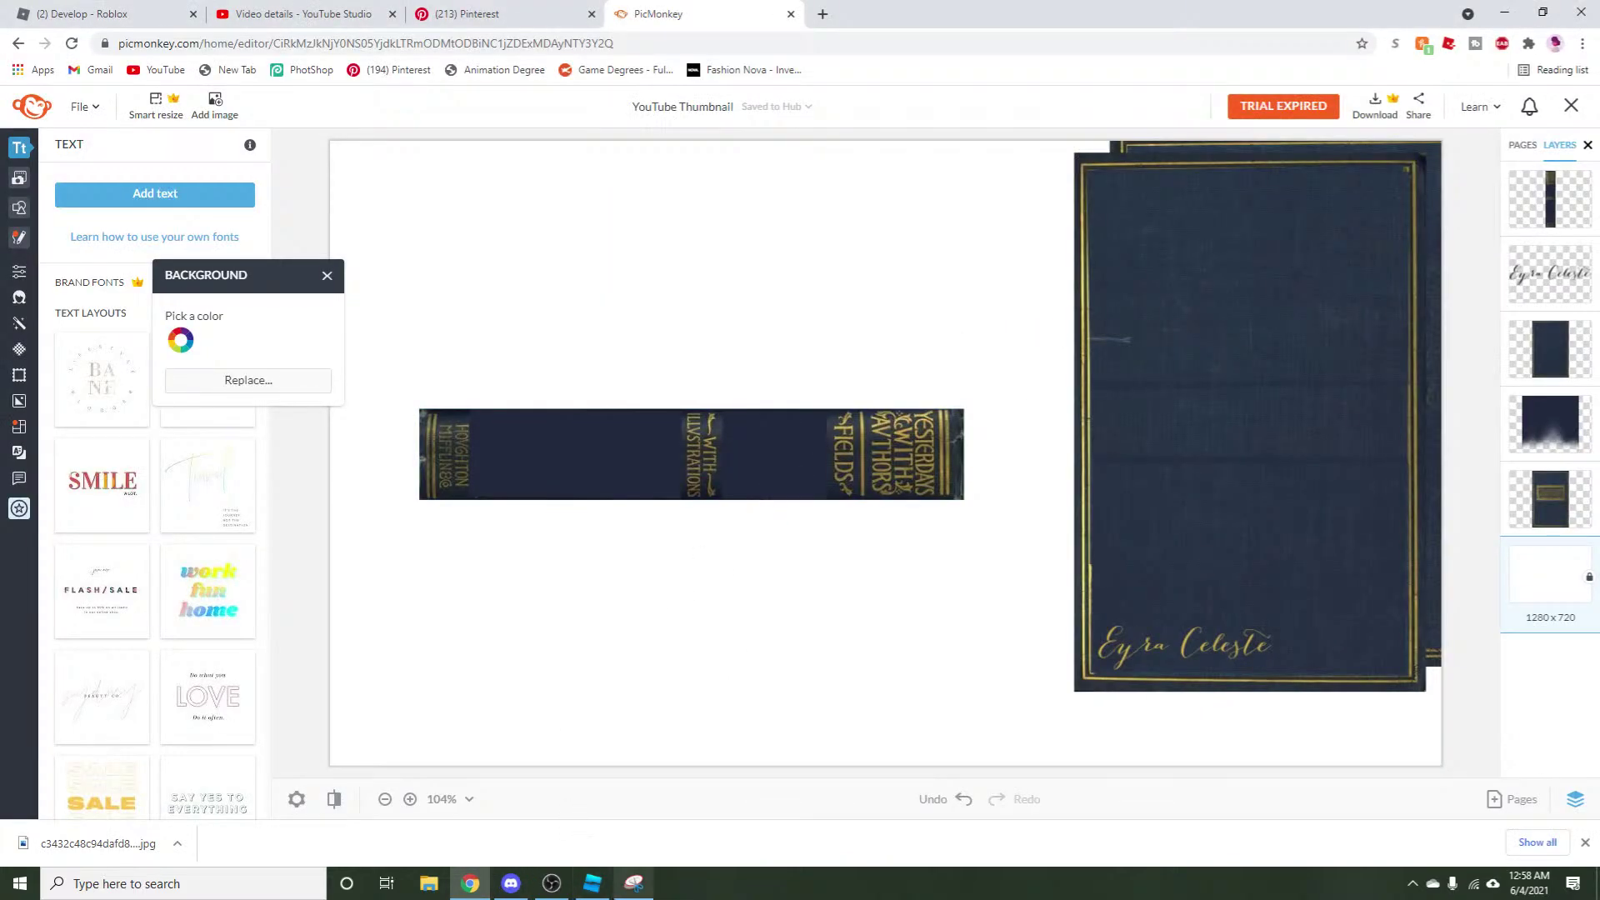
{"action": "left_click", "coordinate": [4, 8]}
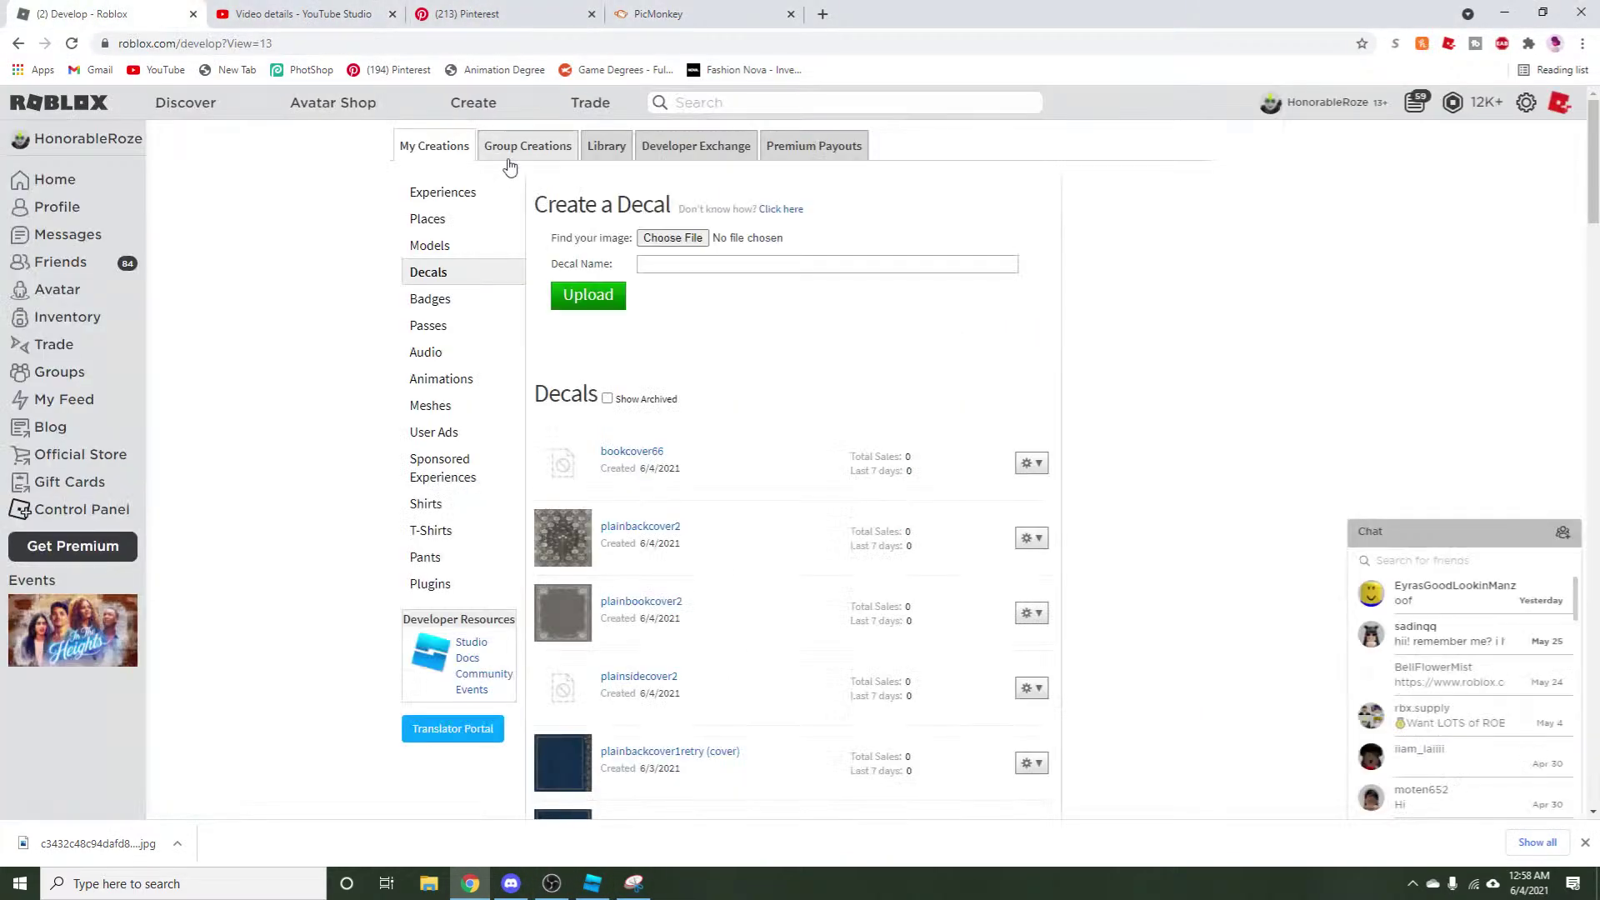
{"action": "mouse_move", "coordinate": [510, 883]}
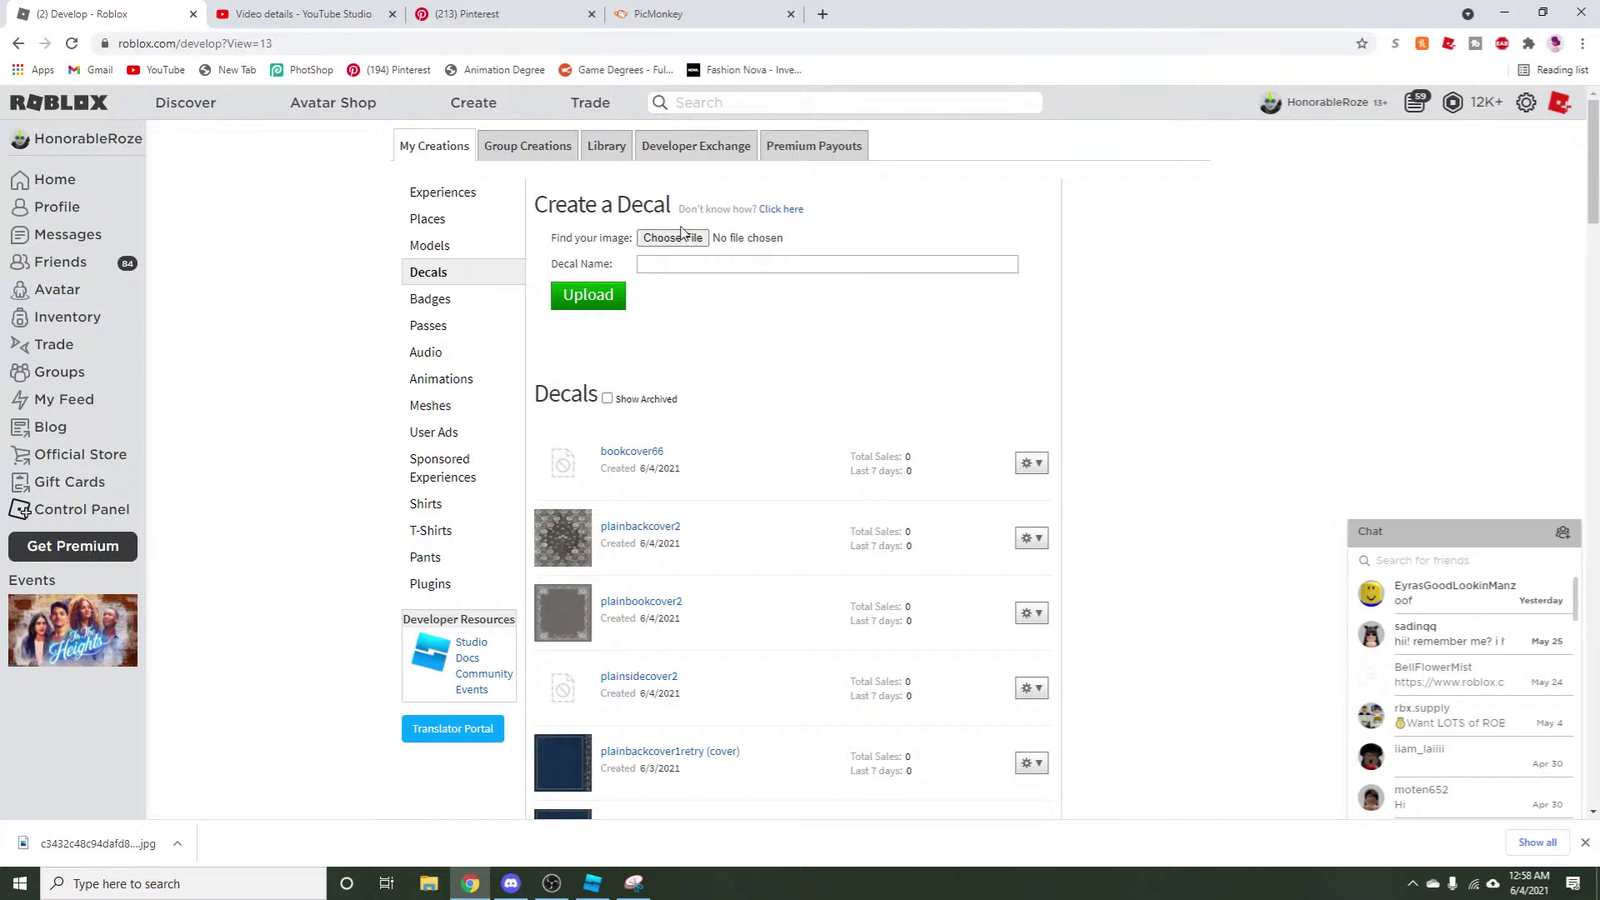
{"action": "left_click", "coordinate": [674, 238]}
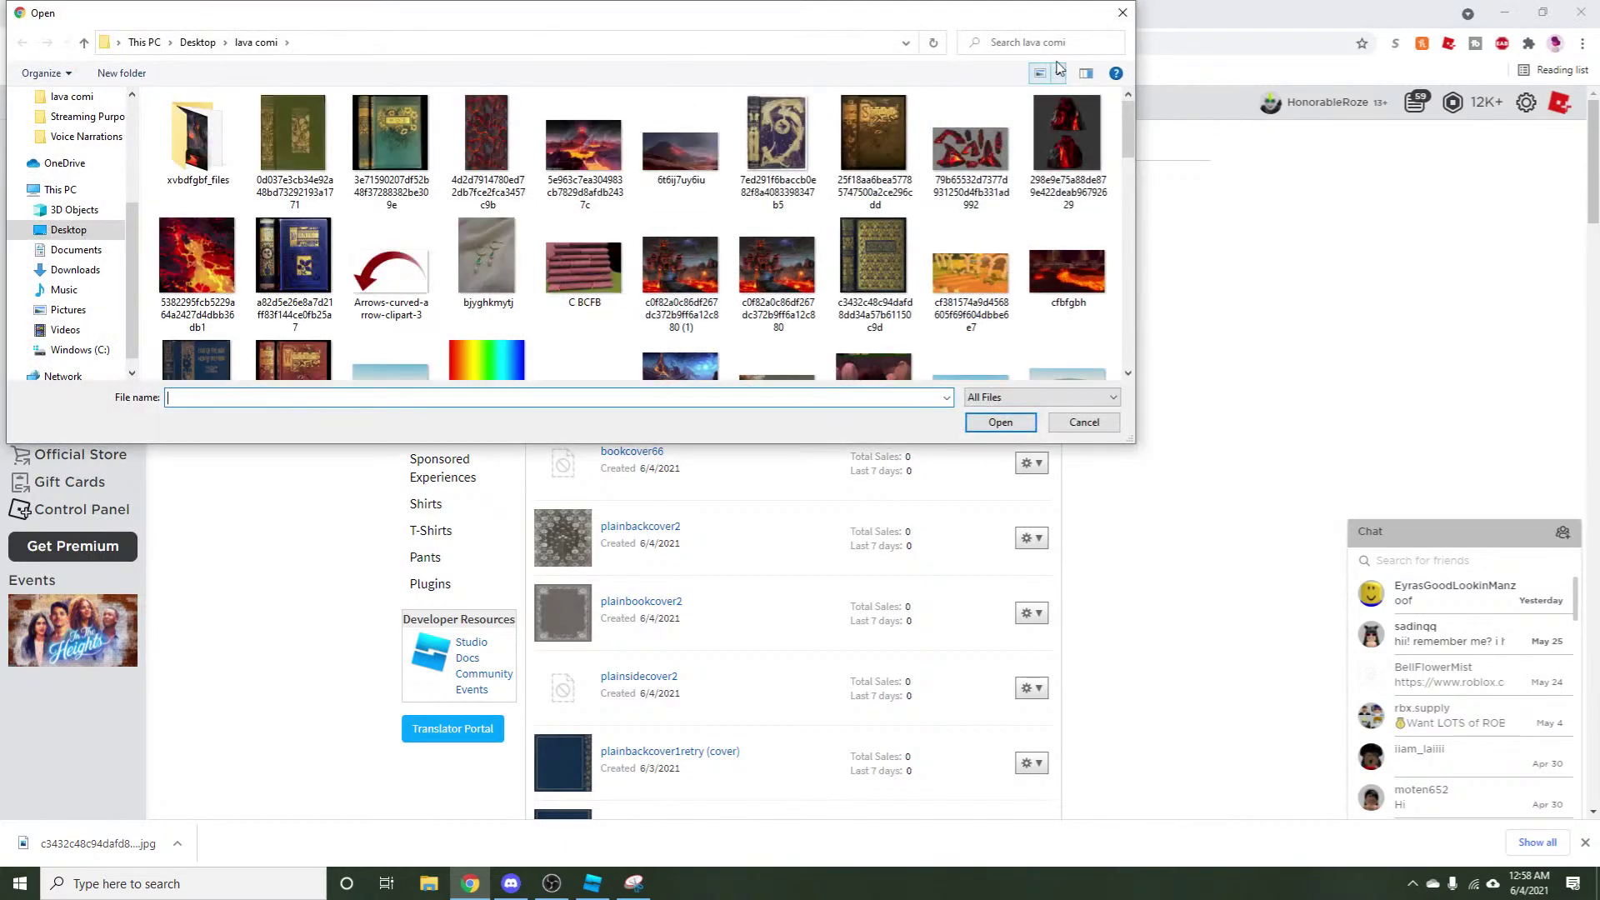
{"action": "left_click", "coordinate": [1123, 13]}
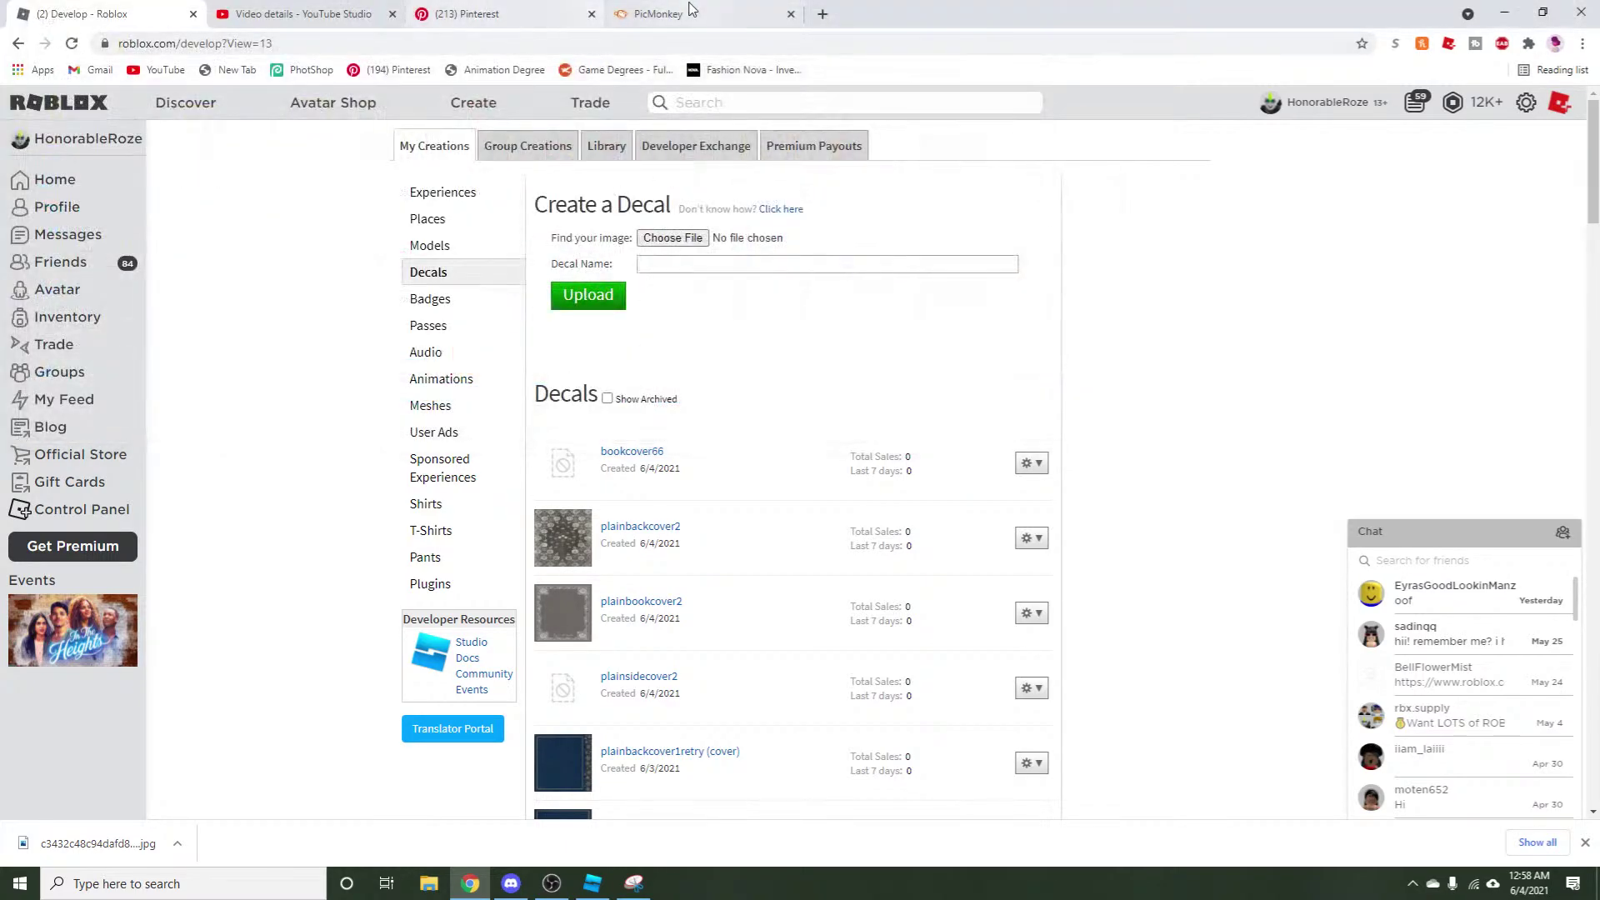
{"action": "left_click", "coordinate": [689, 10]}
{"action": "left_click", "coordinate": [164, 10]}
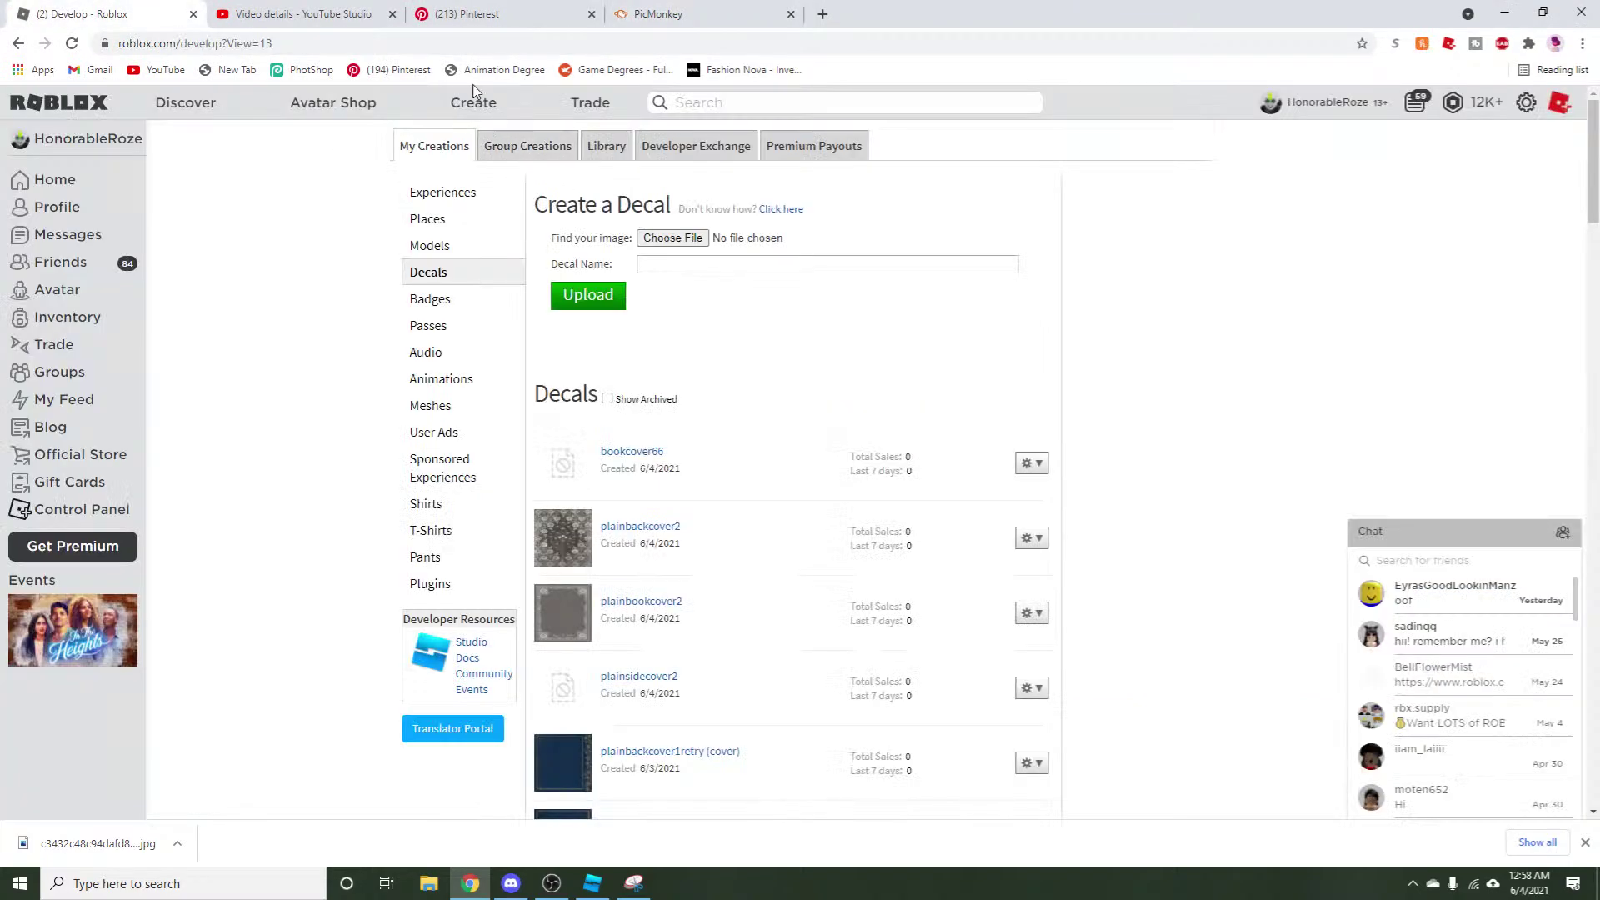
{"action": "left_click", "coordinate": [43, 190]}
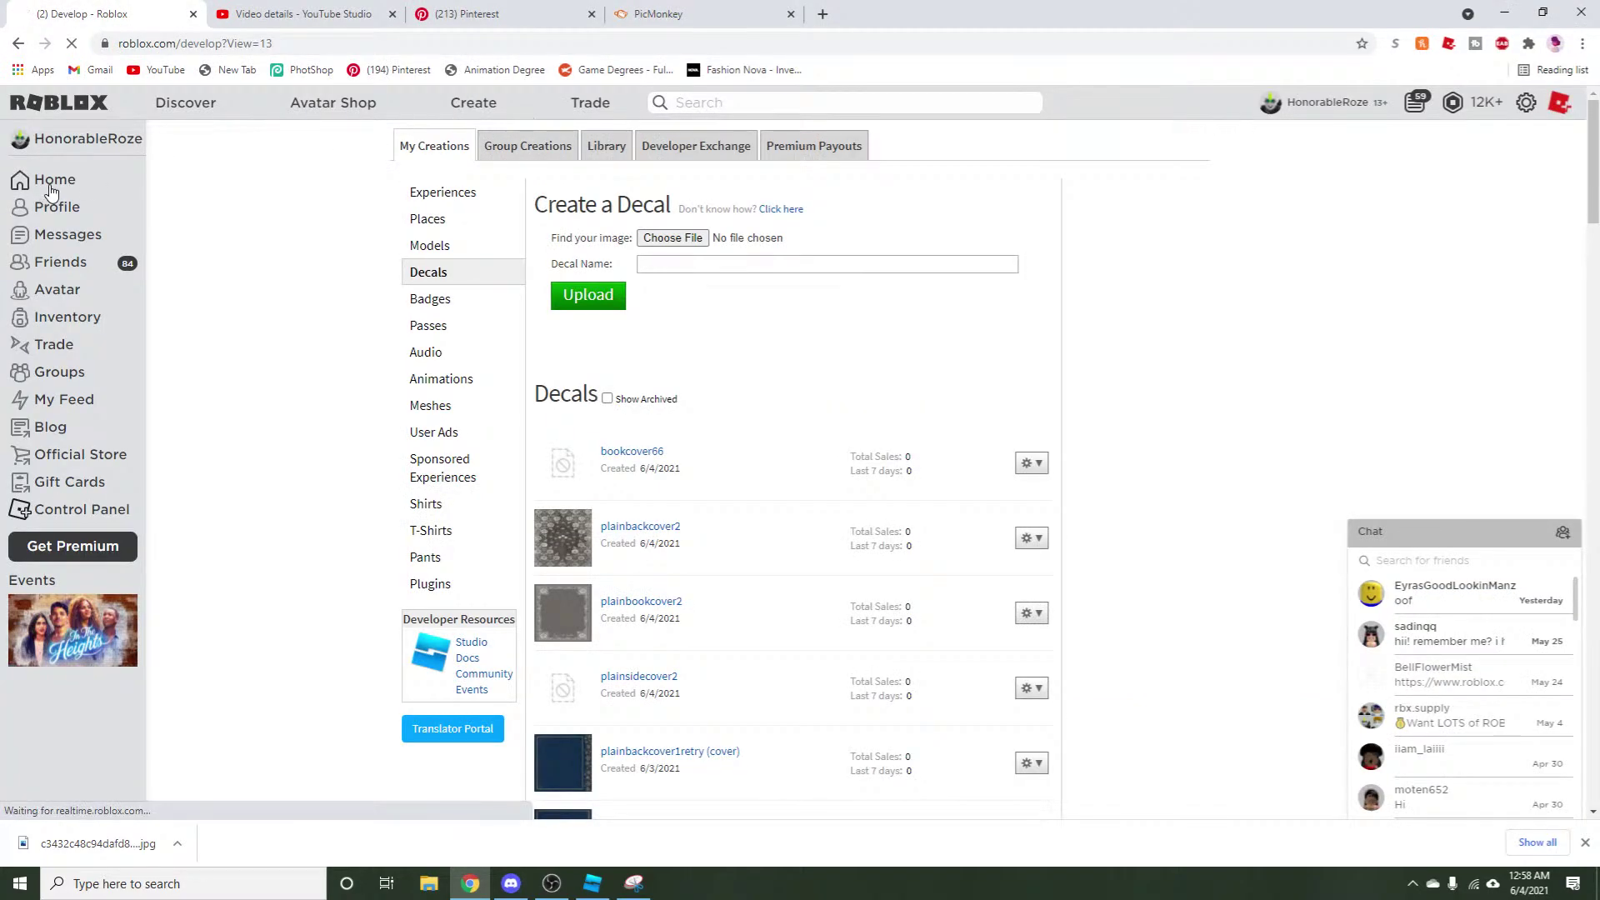
{"action": "left_click", "coordinate": [473, 110]}
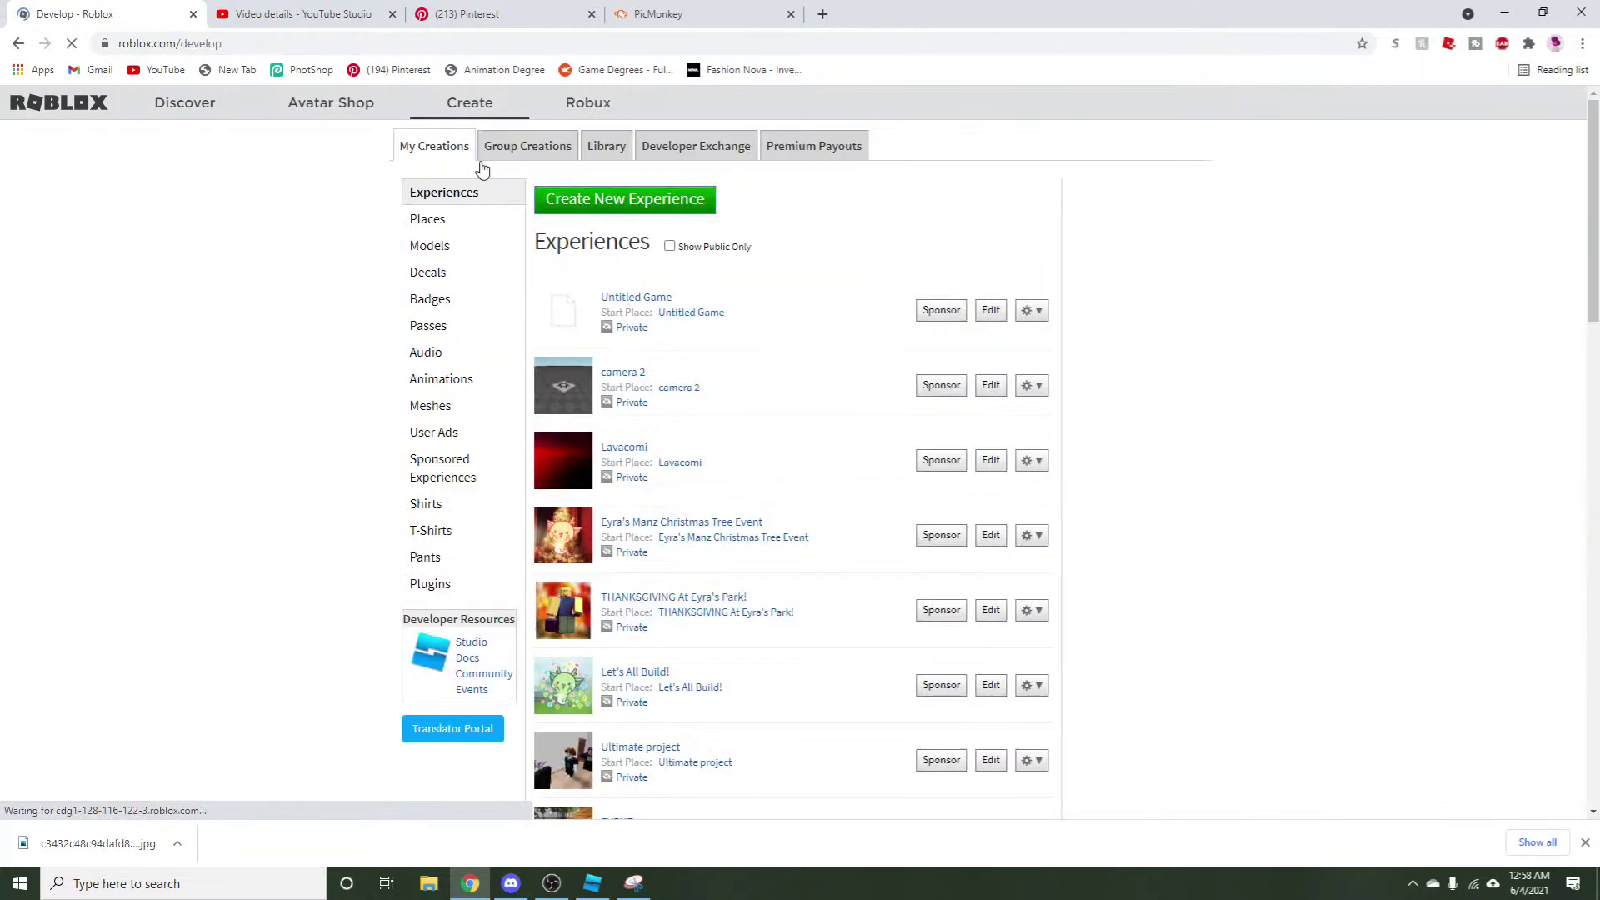
{"action": "left_click", "coordinate": [434, 281]}
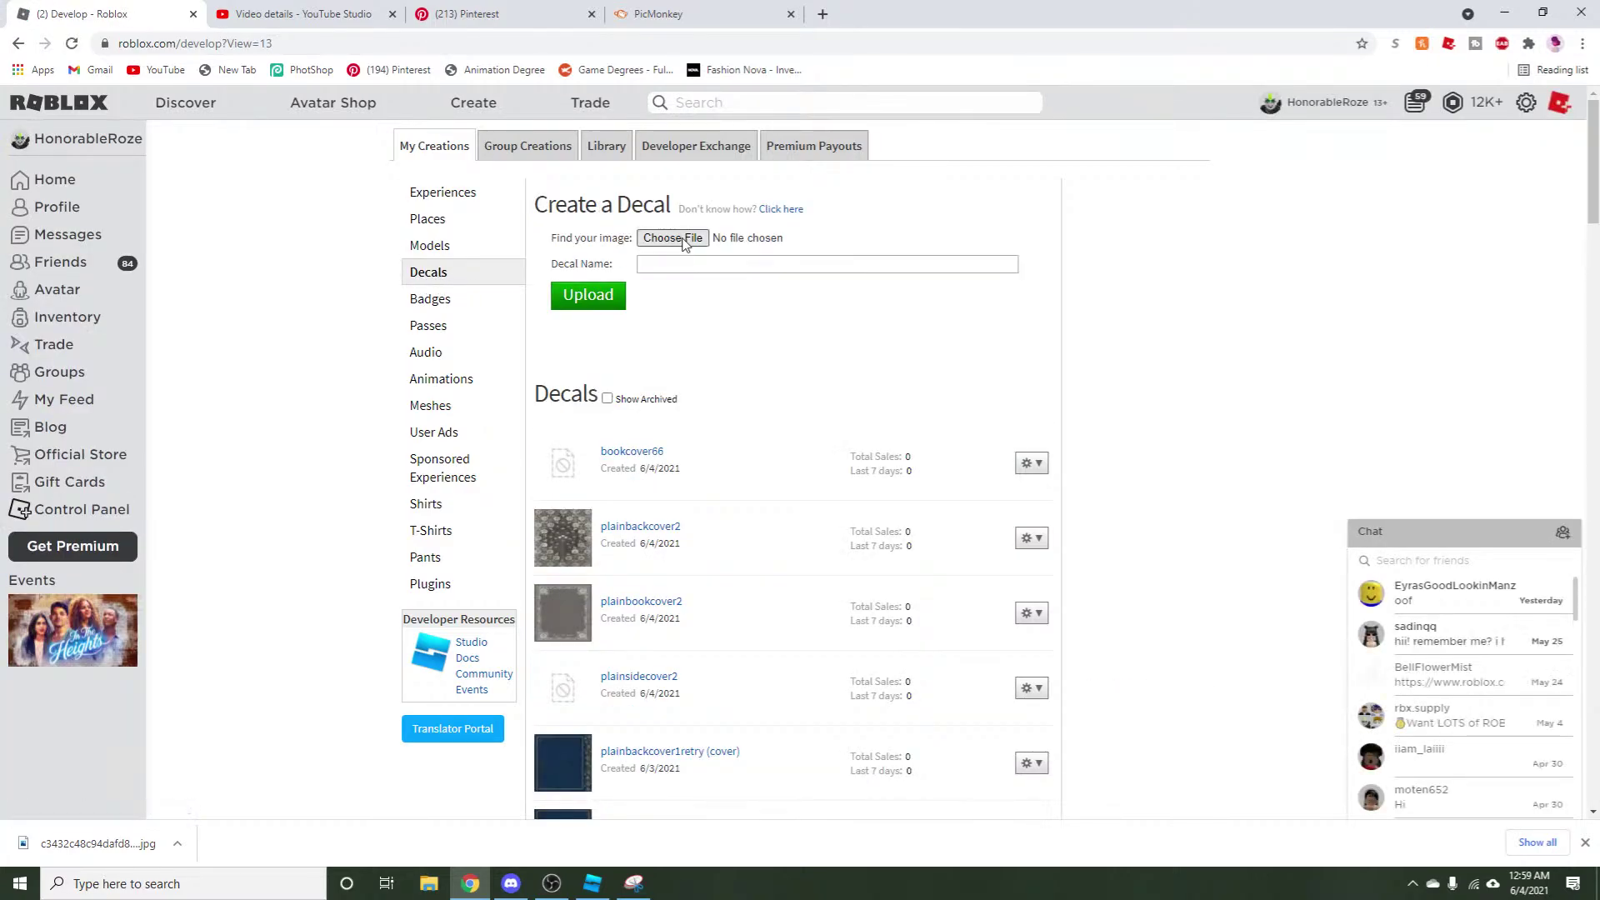
Upload plainsidecover3 from Downloads as a new decal.
{"action": "left_click", "coordinate": [682, 240]}
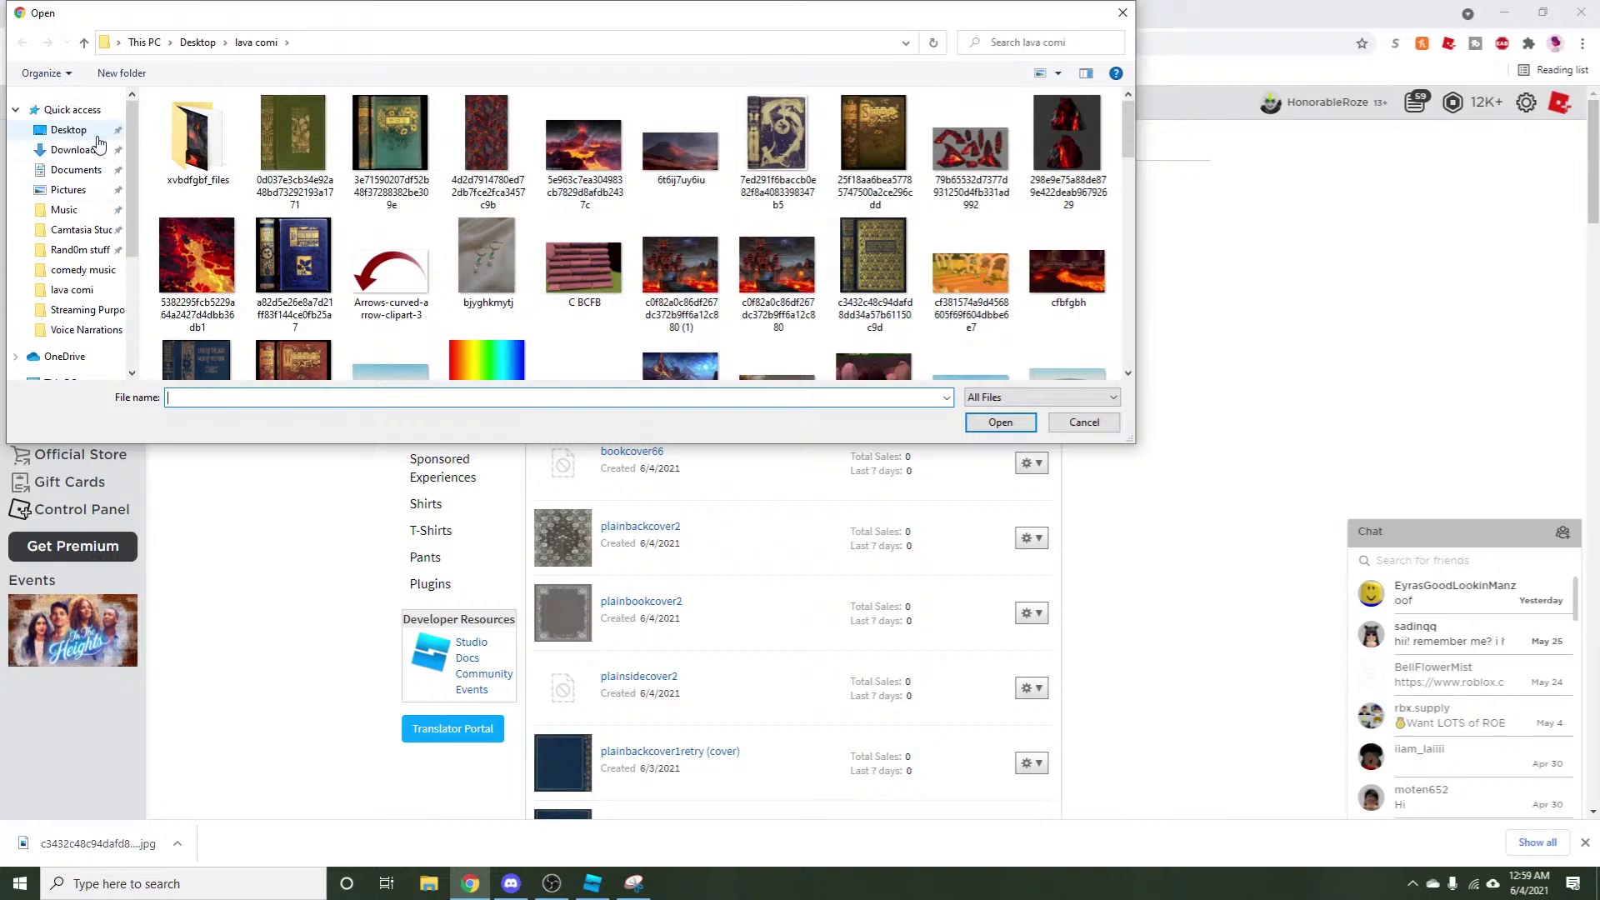
{"action": "left_click", "coordinate": [81, 115]}
{"action": "scroll", "coordinate": [283, 300], "scroll_direction": "down", "scroll_amount": 1}
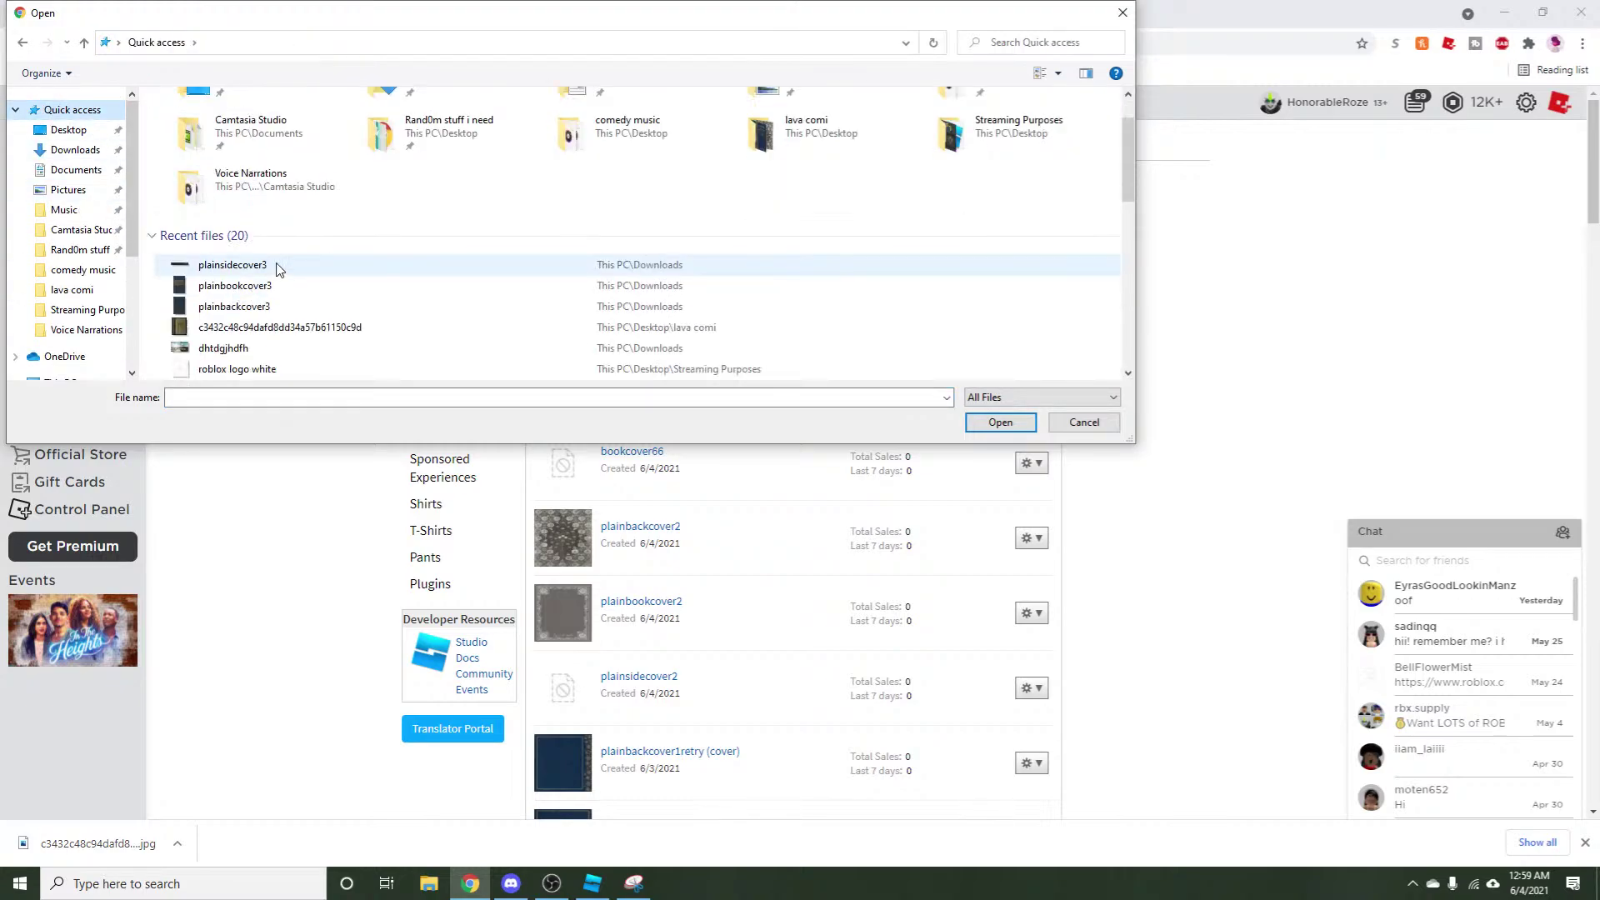
{"action": "left_click", "coordinate": [277, 264]}
{"action": "left_click", "coordinate": [1000, 423]}
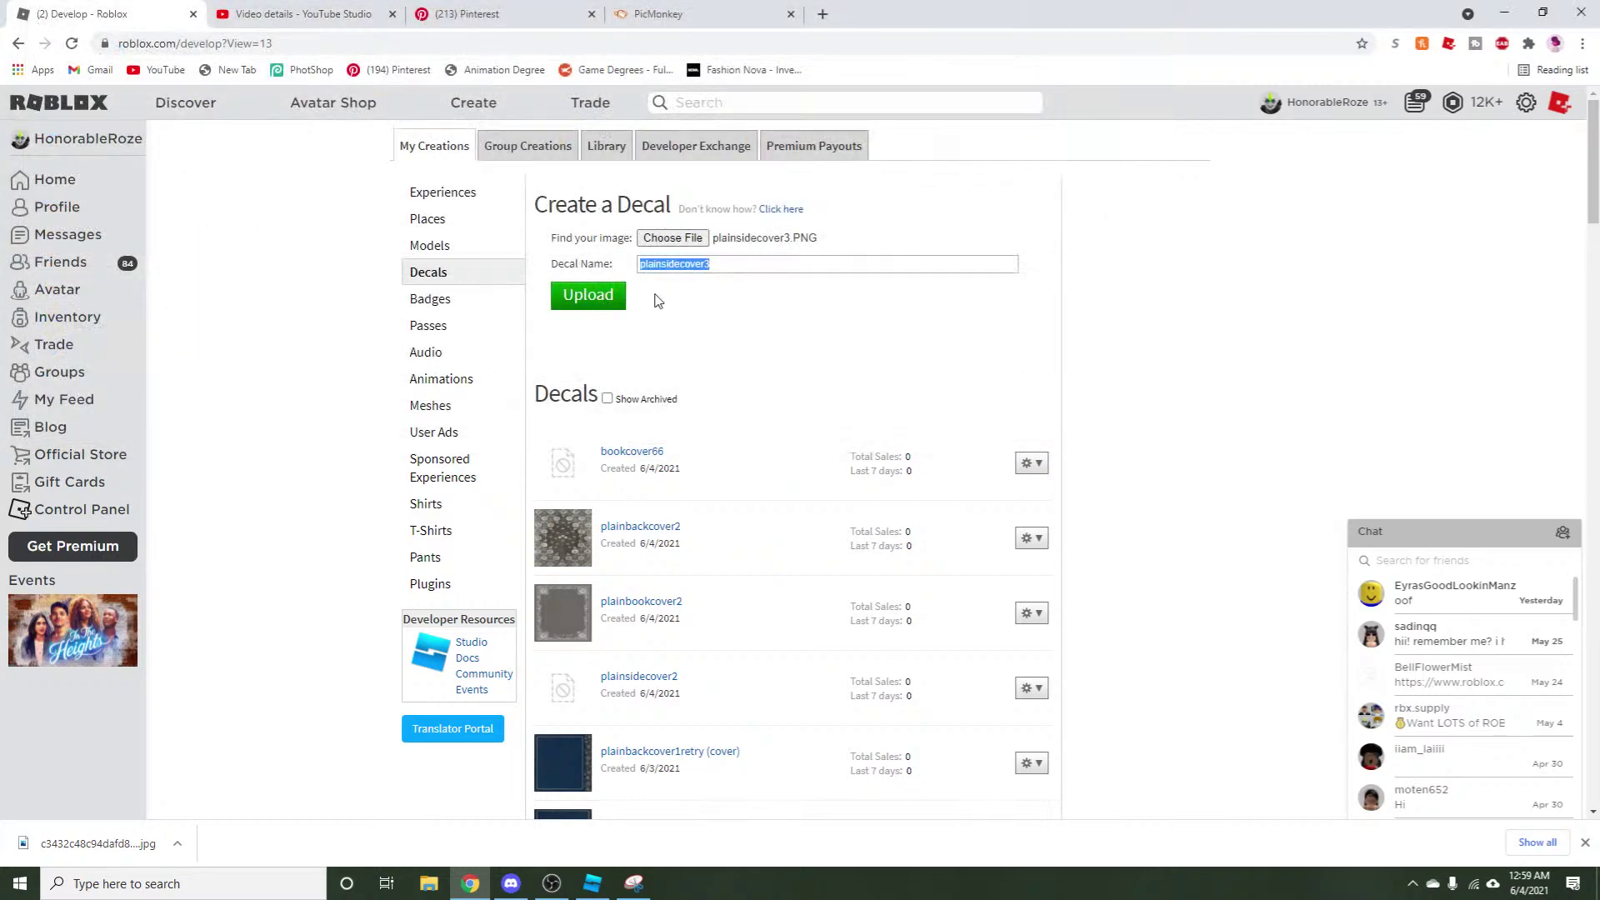
{"action": "left_click", "coordinate": [591, 298]}
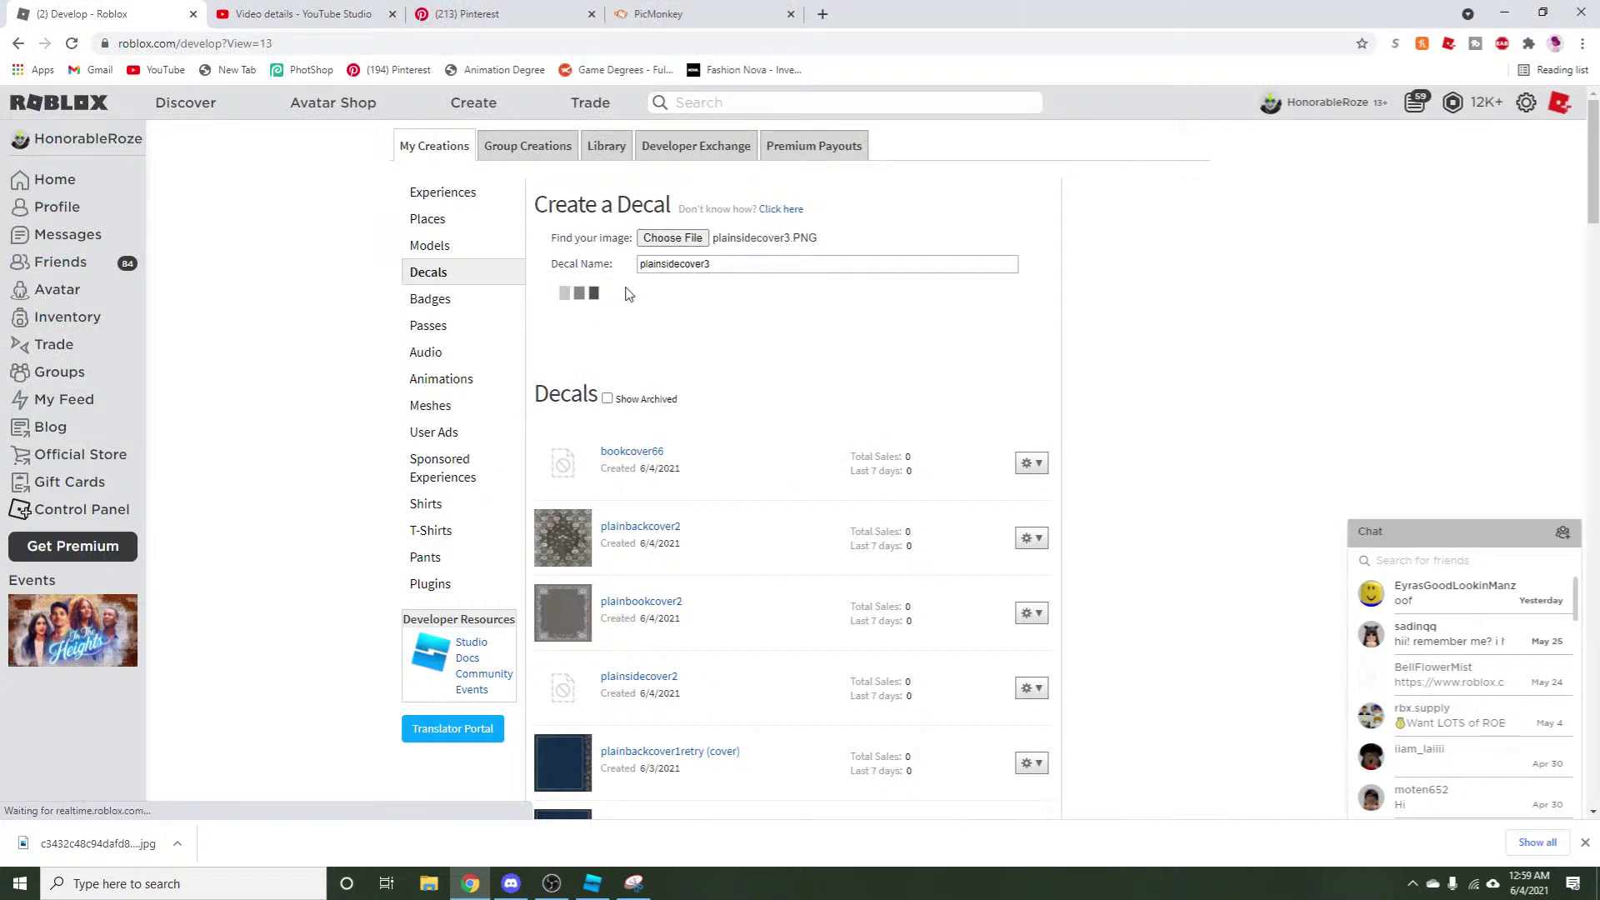
Upload plainbookcover3 and plainbackcover3 as decals.
{"action": "left_click", "coordinate": [690, 239]}
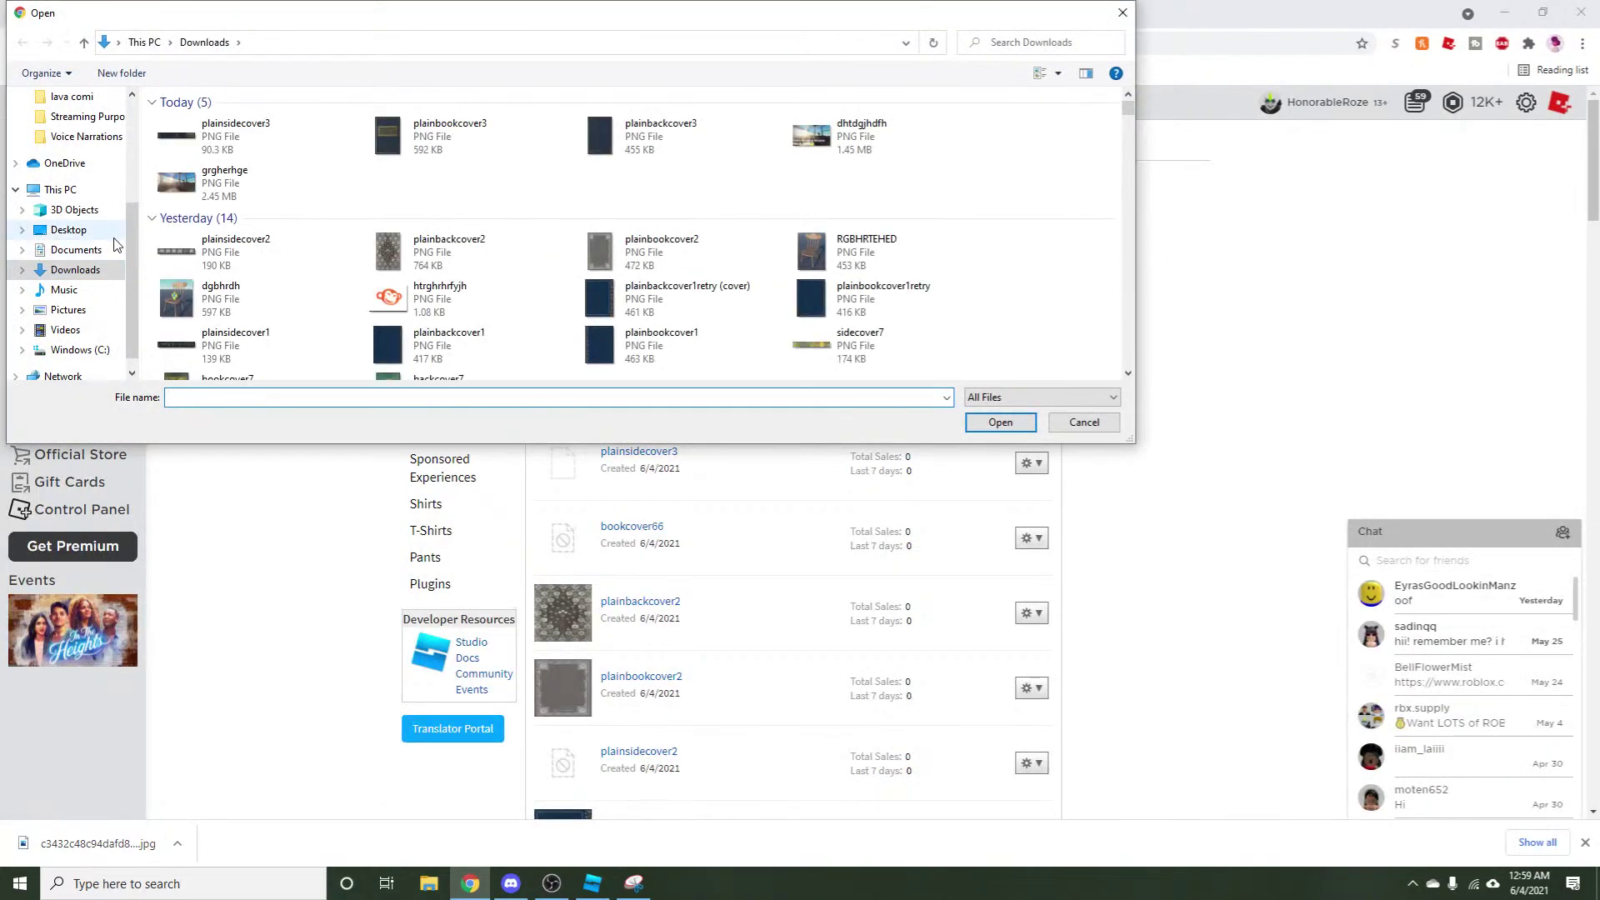
{"action": "scroll", "coordinate": [75, 217], "scroll_direction": "up", "scroll_amount": 3}
{"action": "left_click", "coordinate": [403, 155]}
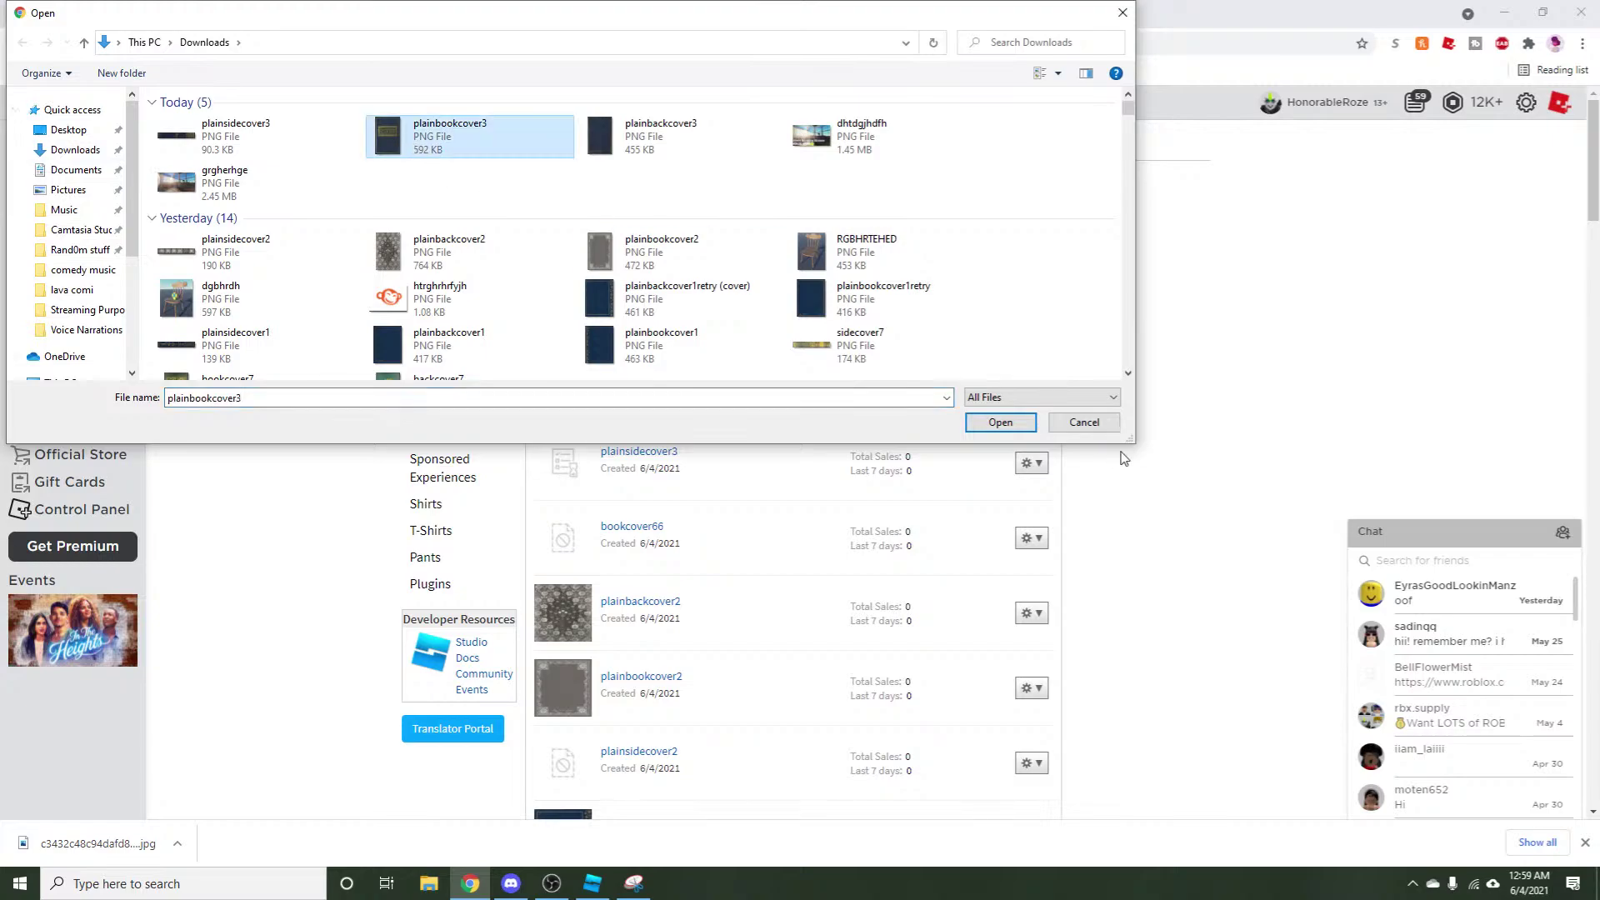
{"action": "left_click", "coordinate": [1004, 425]}
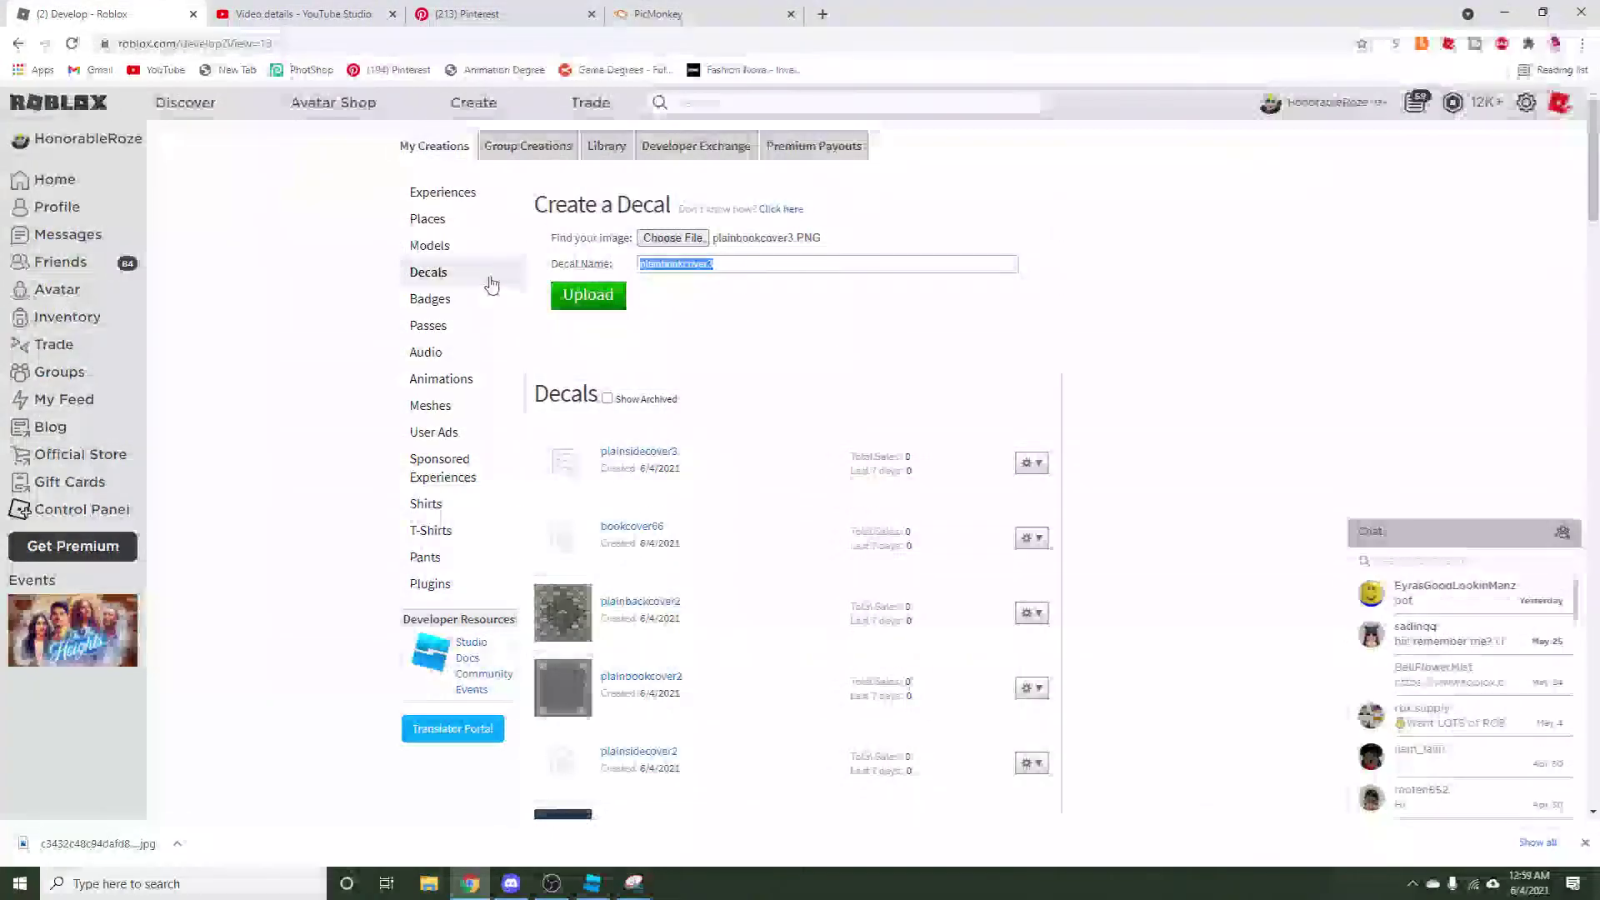
{"action": "left_click", "coordinate": [617, 298]}
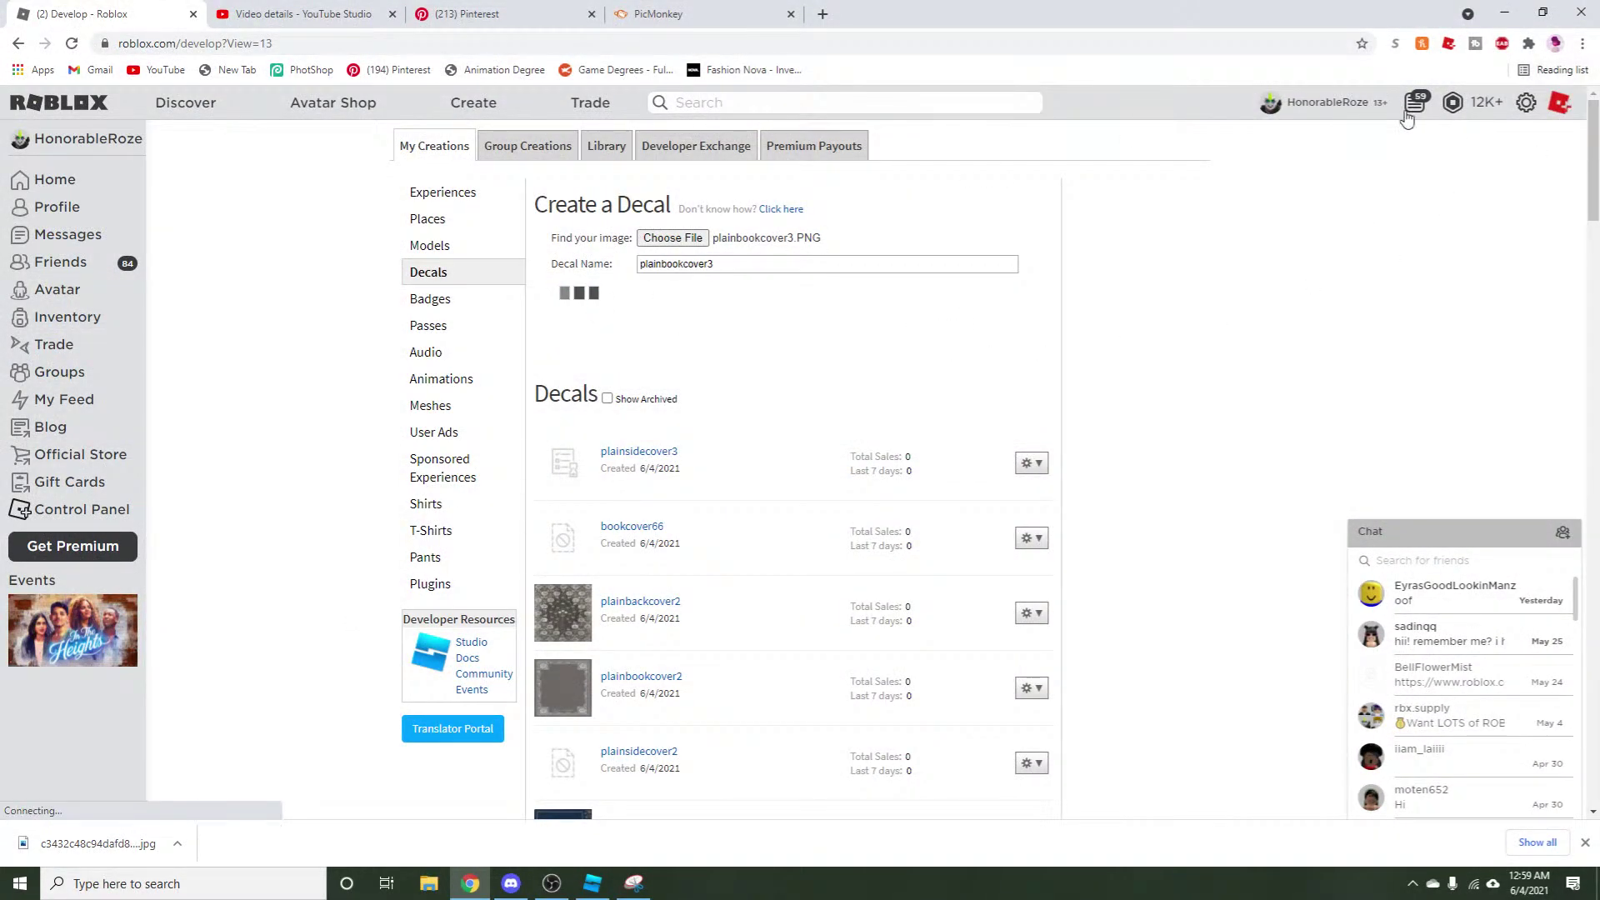
{"action": "left_click", "coordinate": [657, 240]}
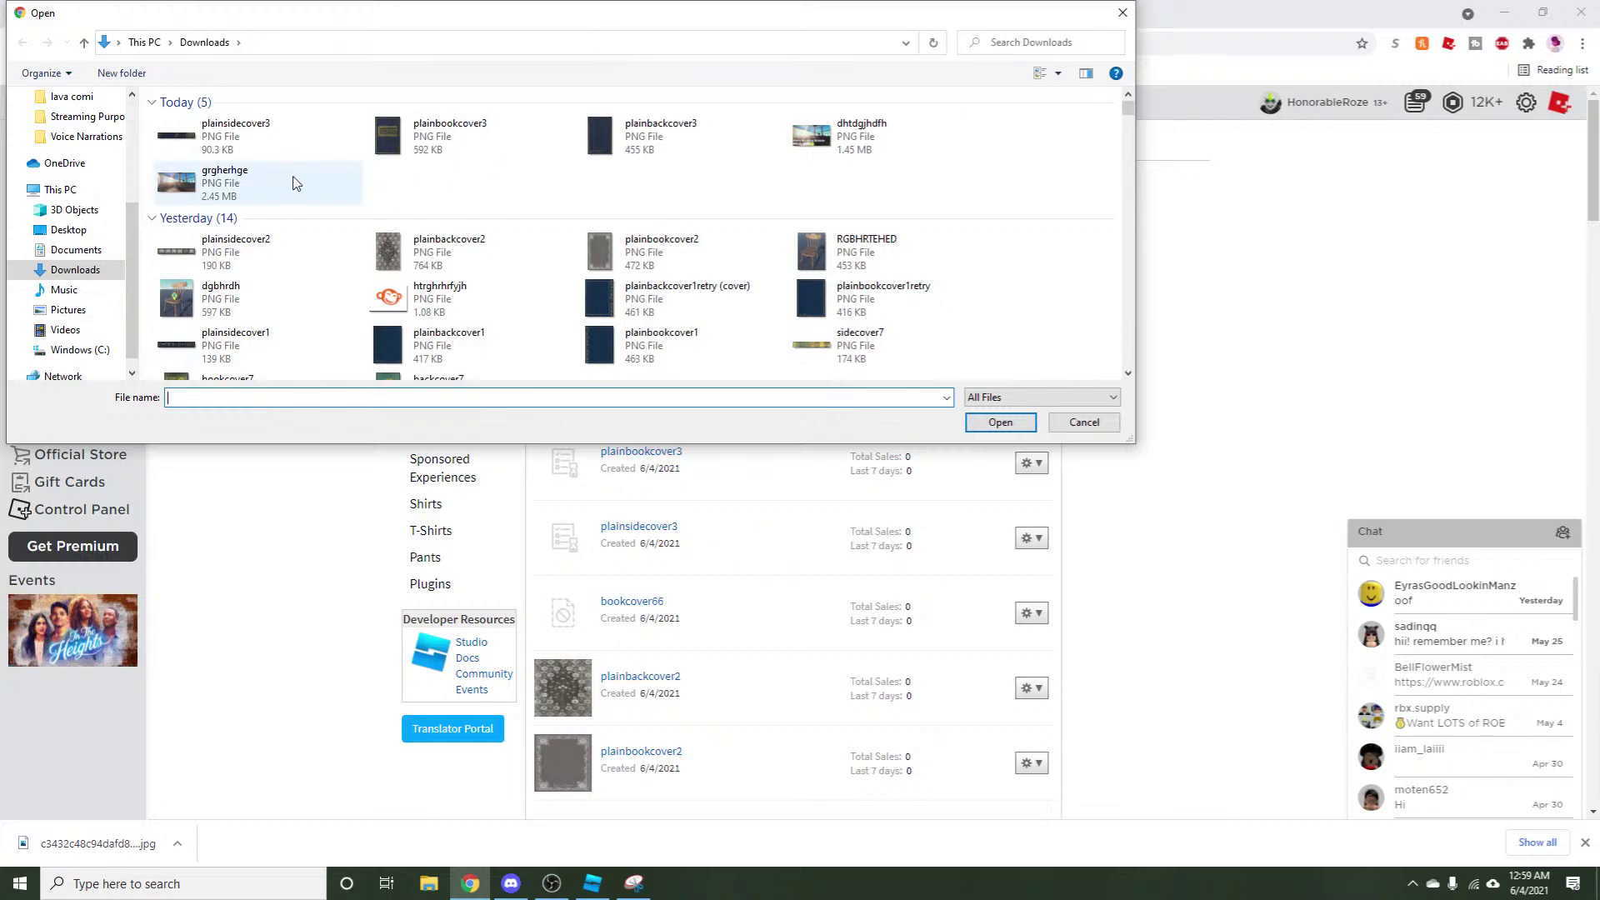
{"action": "left_click", "coordinate": [660, 135]}
{"action": "left_click", "coordinate": [999, 424]}
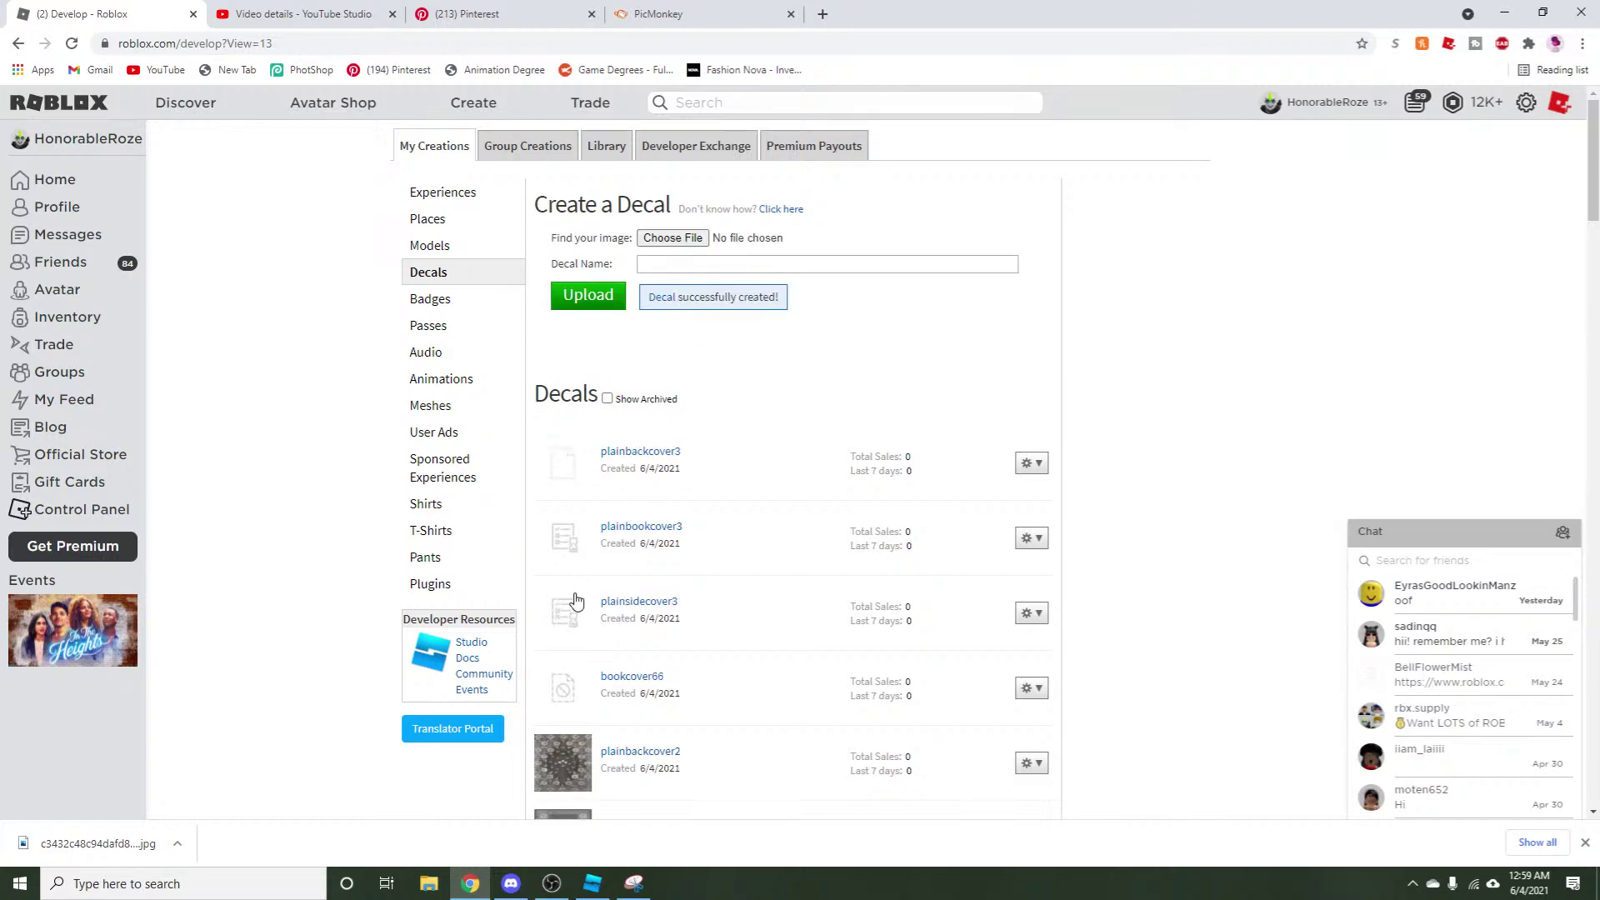
Check the reference cover pin, then centre the back-cover group on the PicMonkey canvas.
{"action": "left_click", "coordinate": [463, 14]}
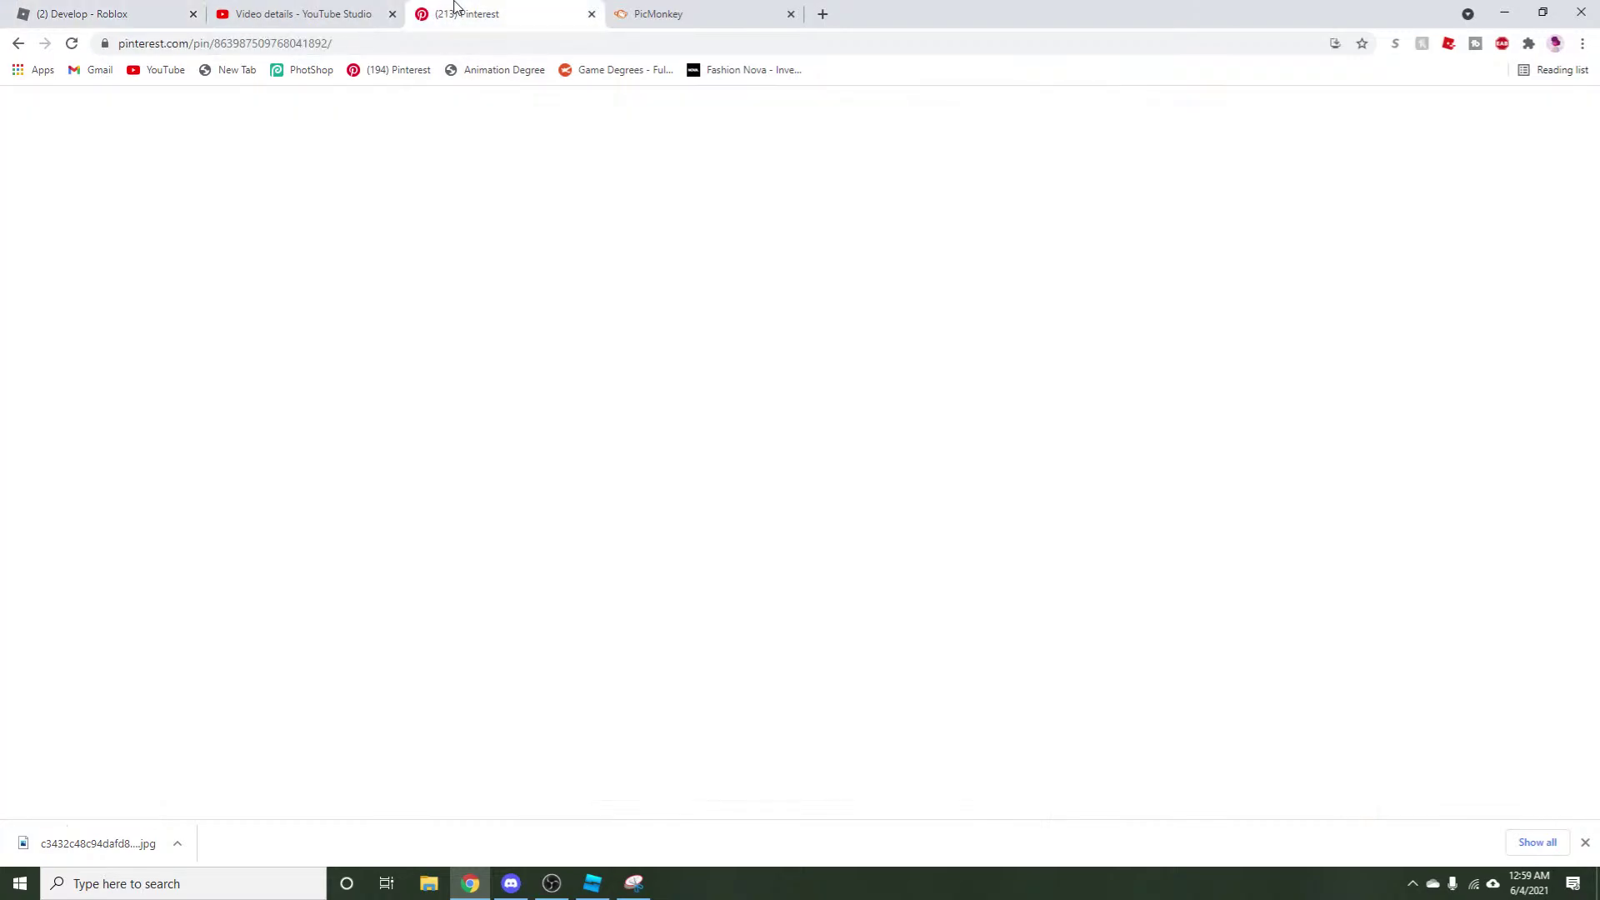
{"action": "left_click", "coordinate": [658, 13]}
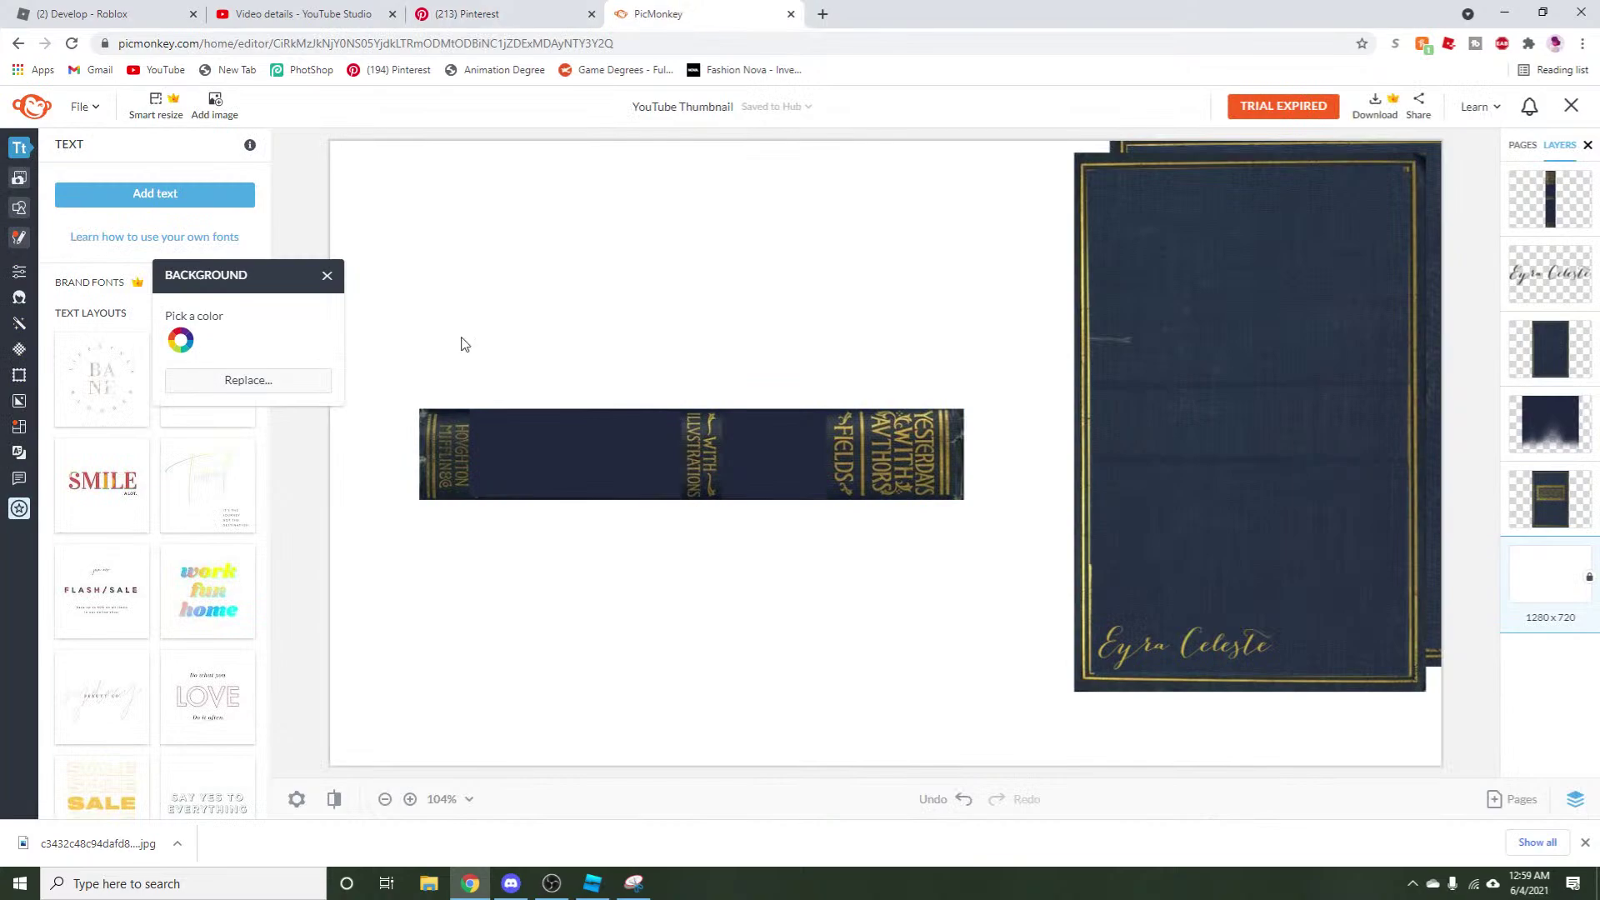
{"action": "left_click_drag", "start_coordinate": [1180, 508], "coordinate": [767, 492]}
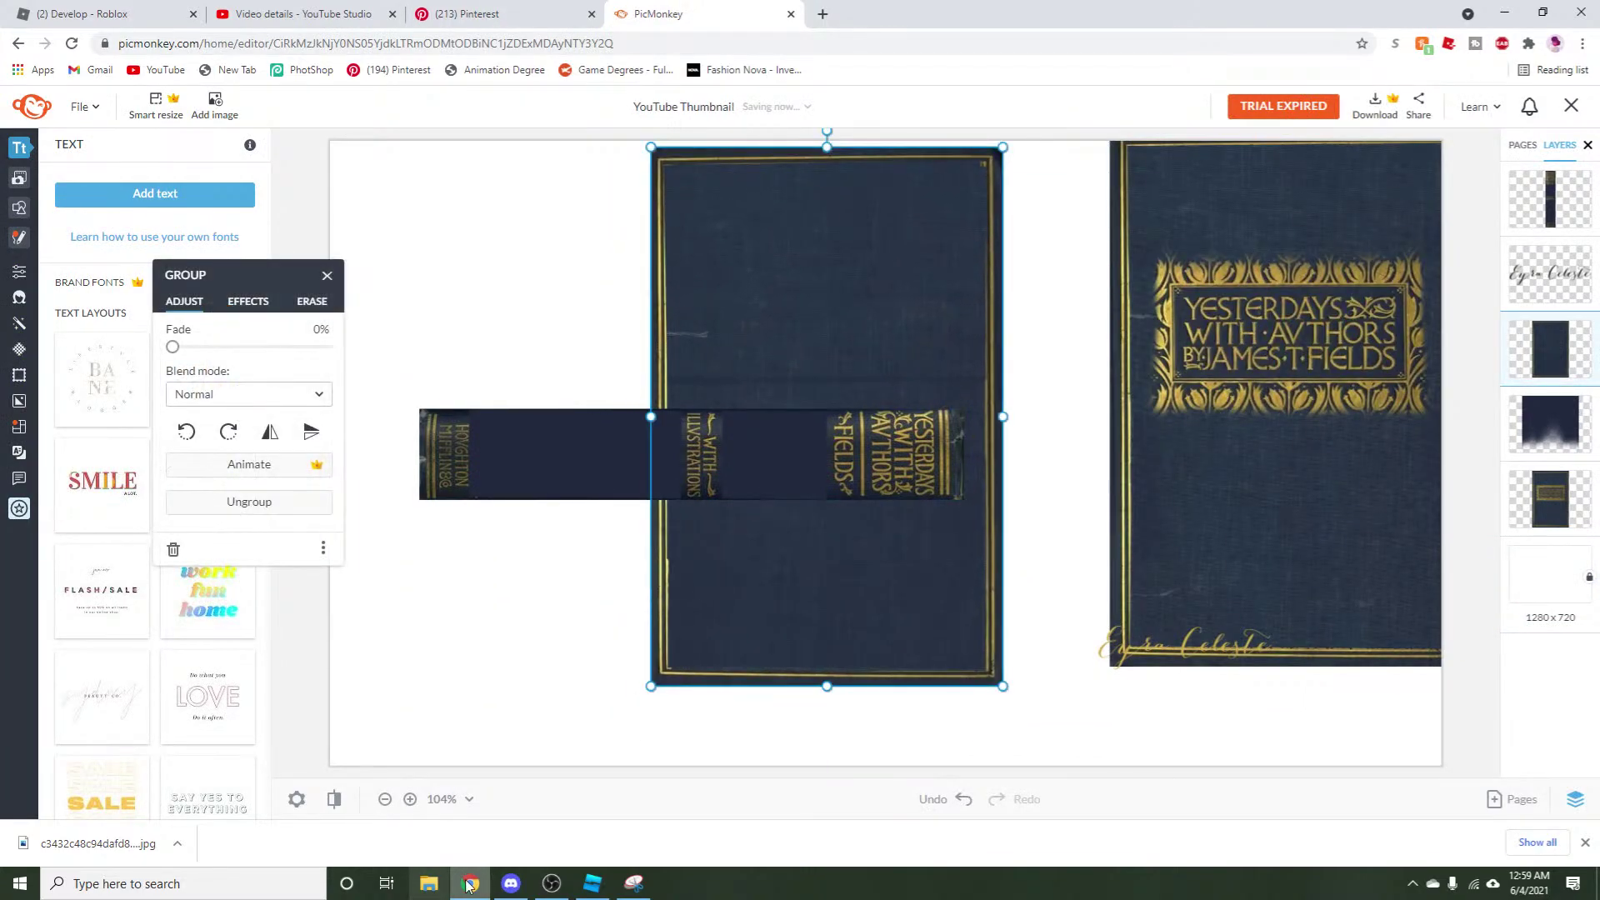
{"action": "key", "text": "alt+Tab"}
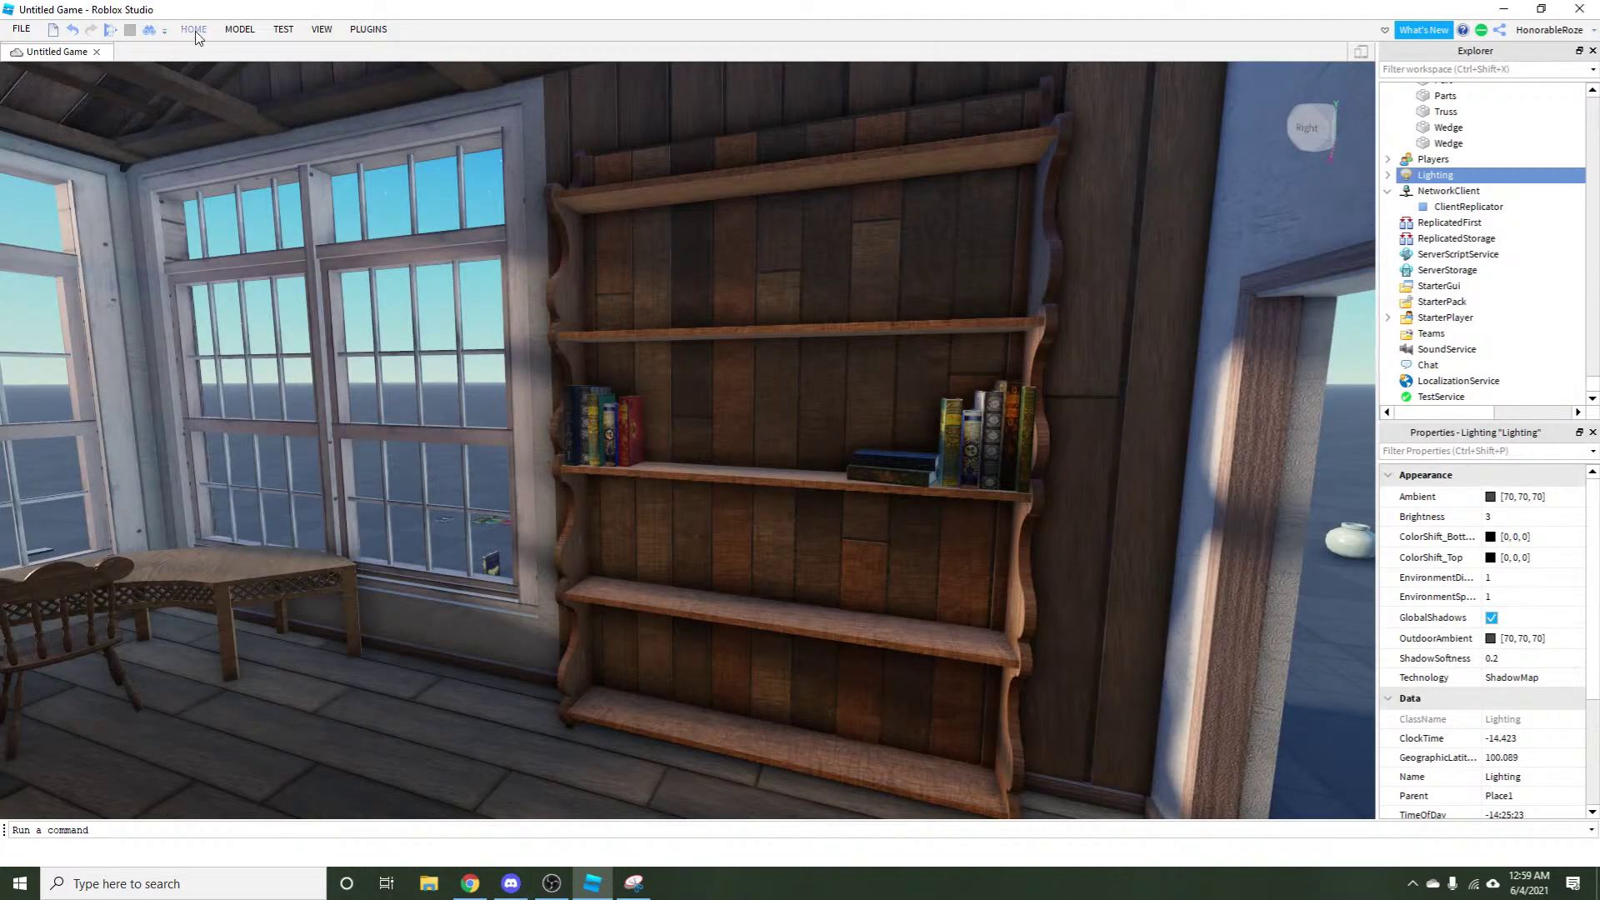
Open the Toolbox to show My Images with the uploaded covers.
{"action": "left_click", "coordinate": [197, 33]}
{"action": "left_click", "coordinate": [440, 65]}
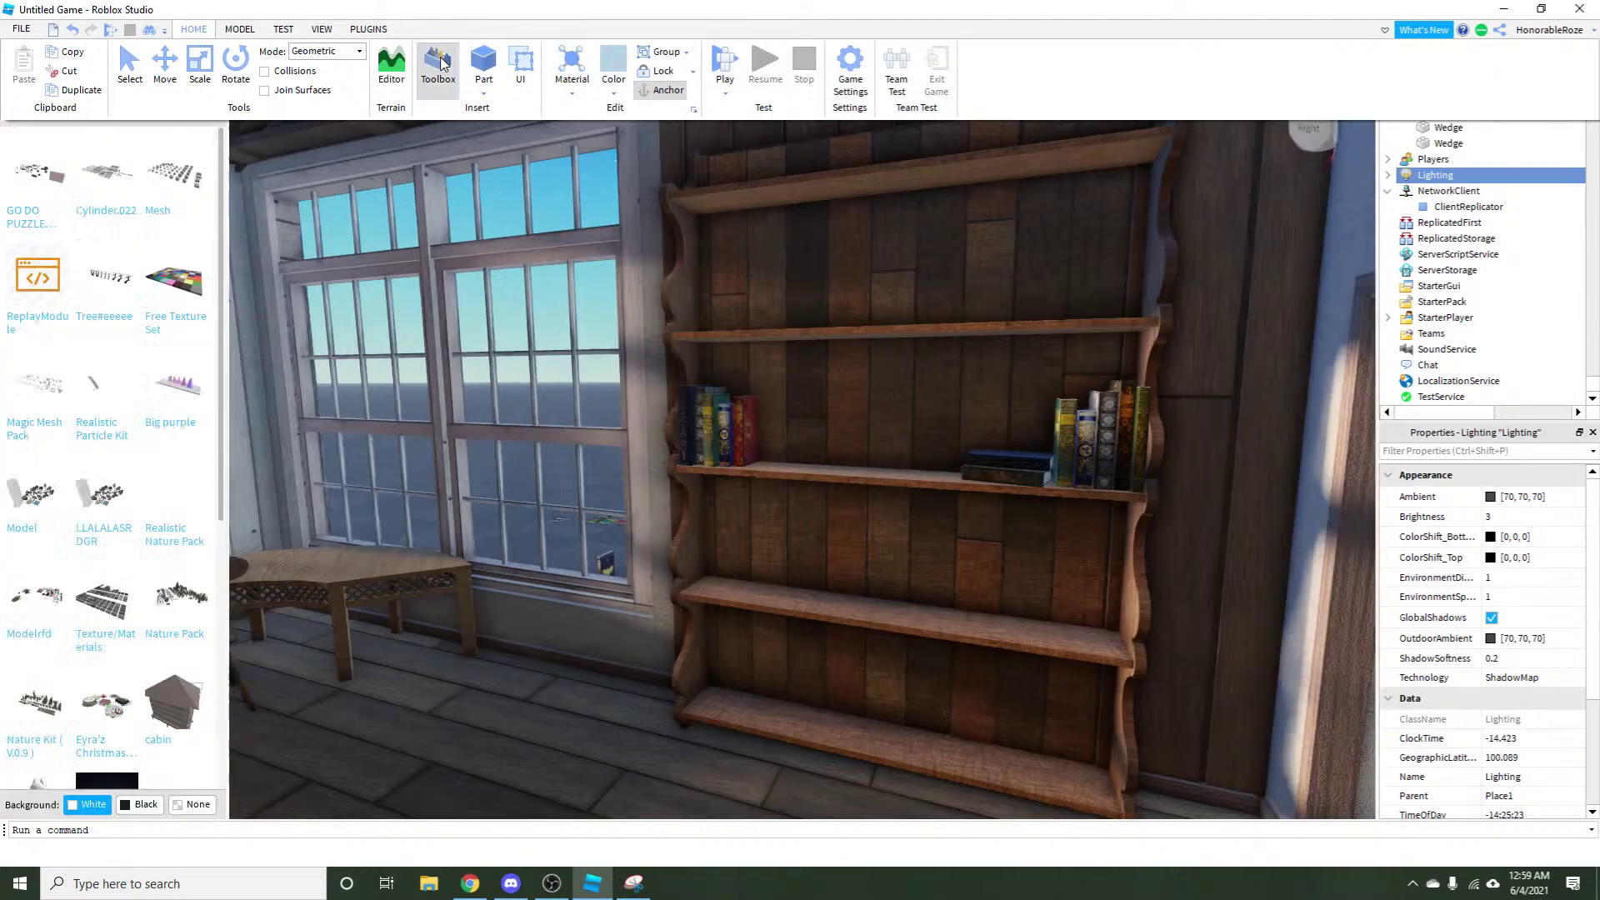
{"action": "left_click", "coordinate": [223, 158]}
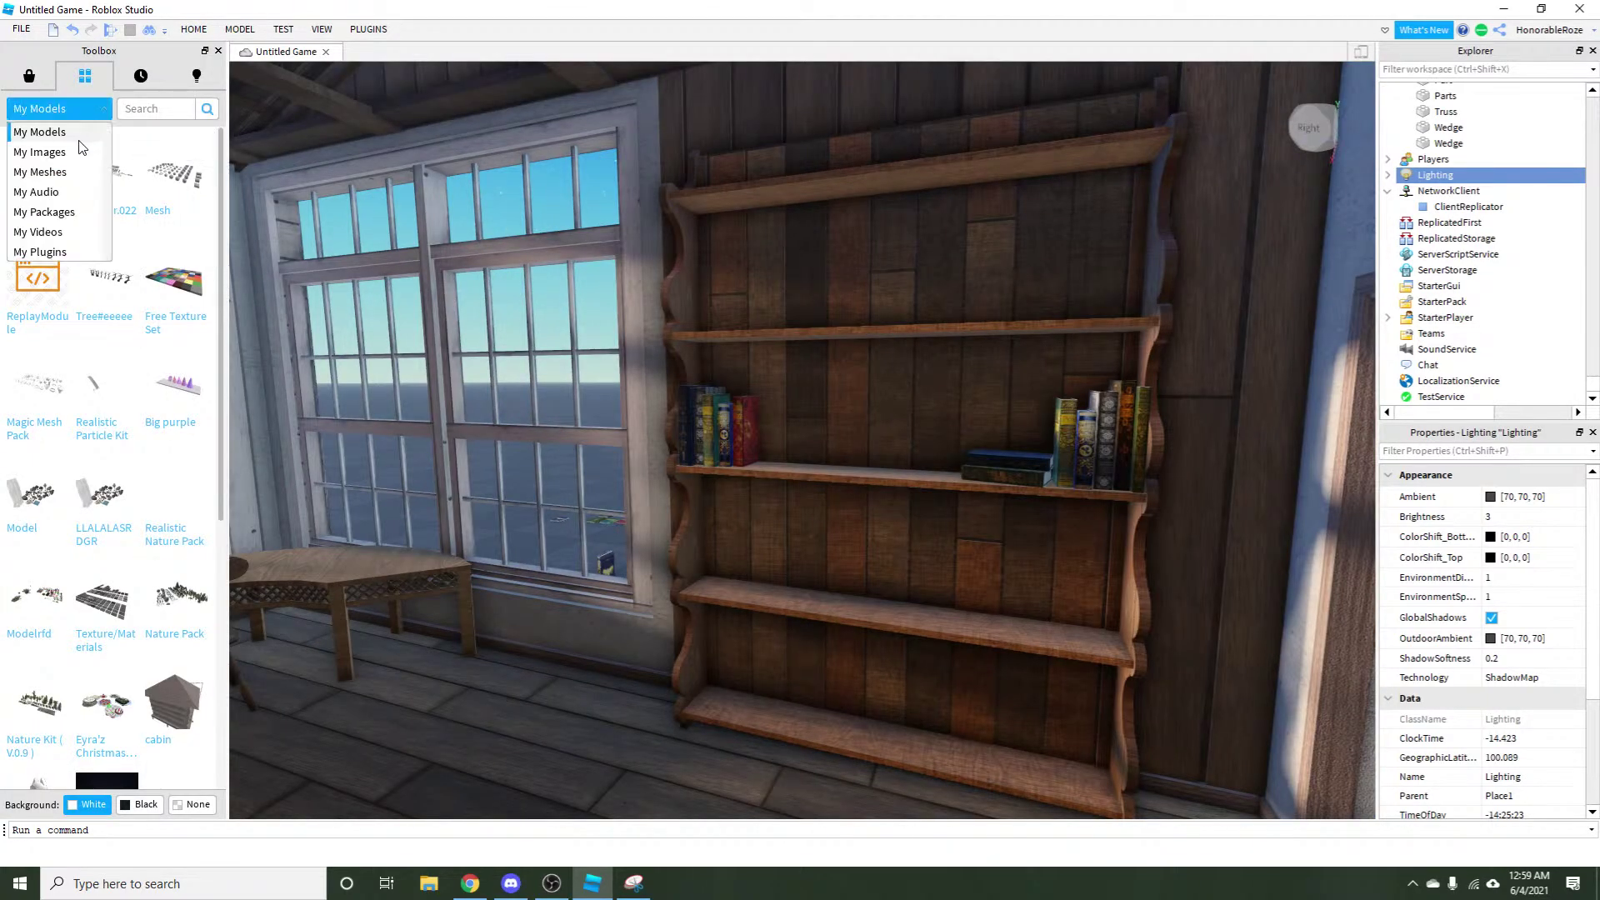
{"action": "left_click", "coordinate": [75, 155]}
Fly to the table book and delete its old red floral cover decals.
{"action": "key", "text": "a"}
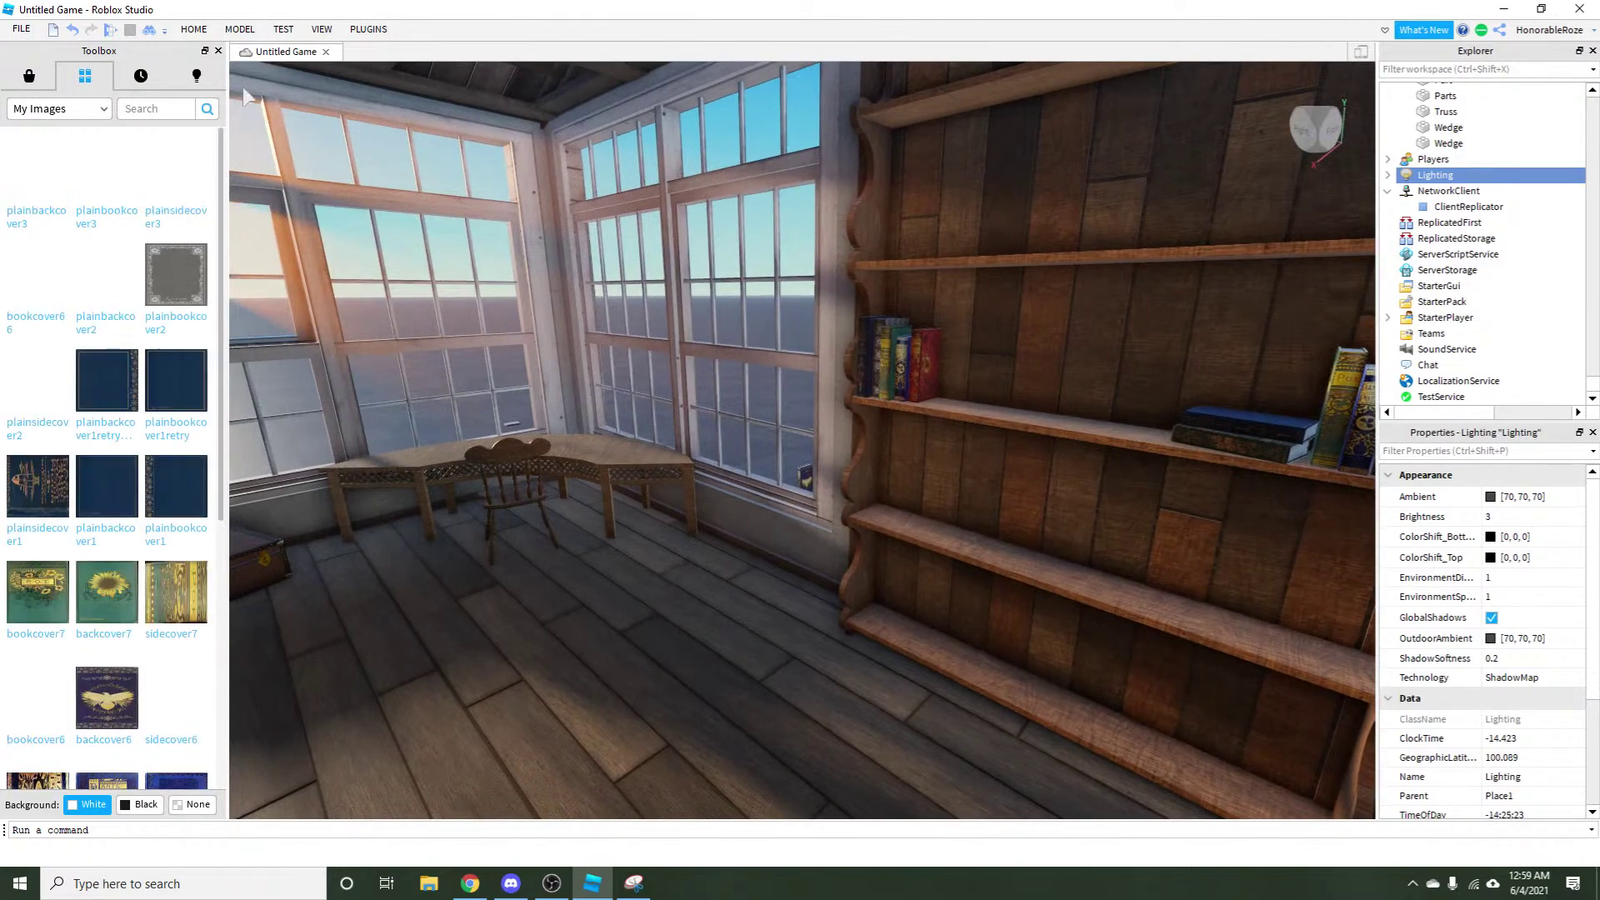
{"action": "left_click", "coordinate": [205, 34]}
{"action": "left_click", "coordinate": [129, 73]}
{"action": "key", "text": "w"}
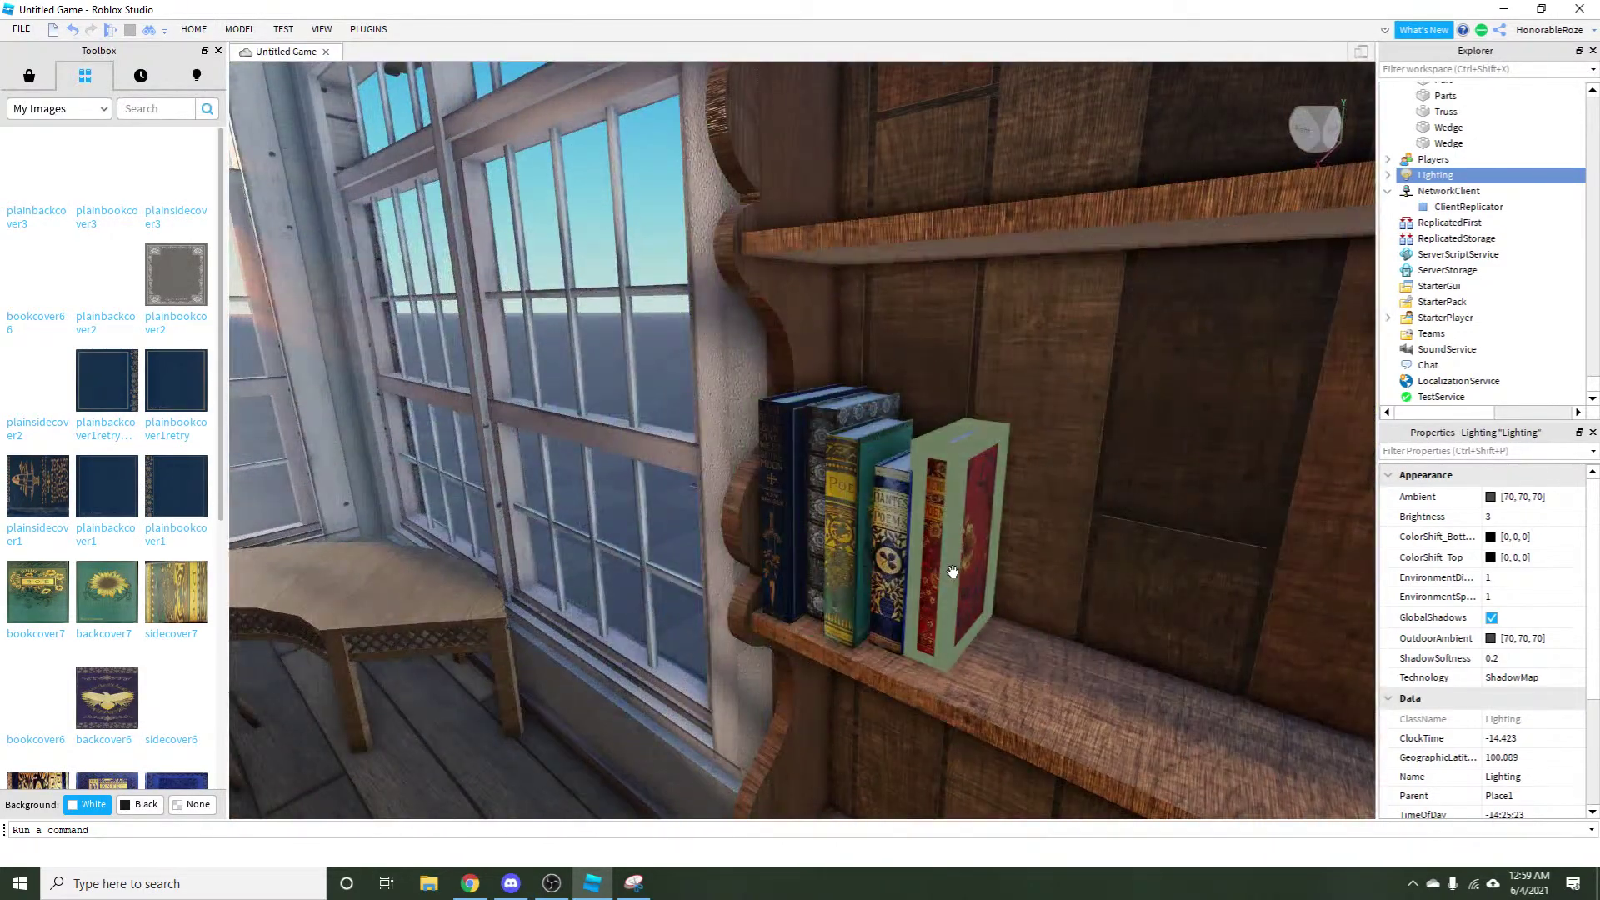
{"action": "left_click_drag", "start_coordinate": [946, 500], "coordinate": [957, 547]}
{"action": "key", "text": "d"}
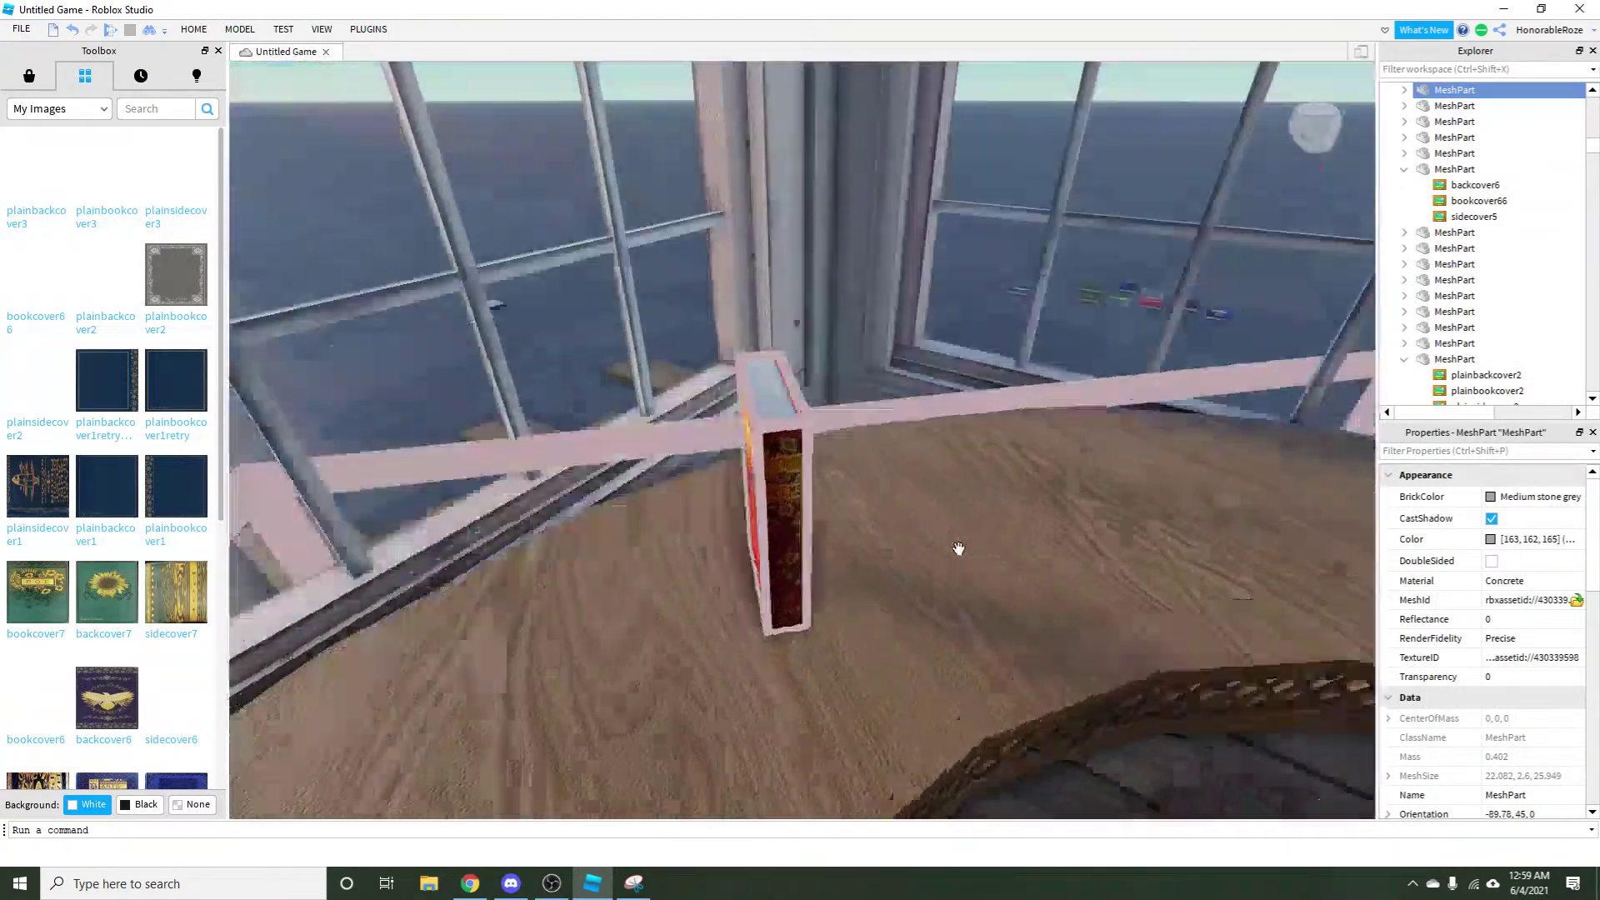
{"action": "key", "text": "d"}
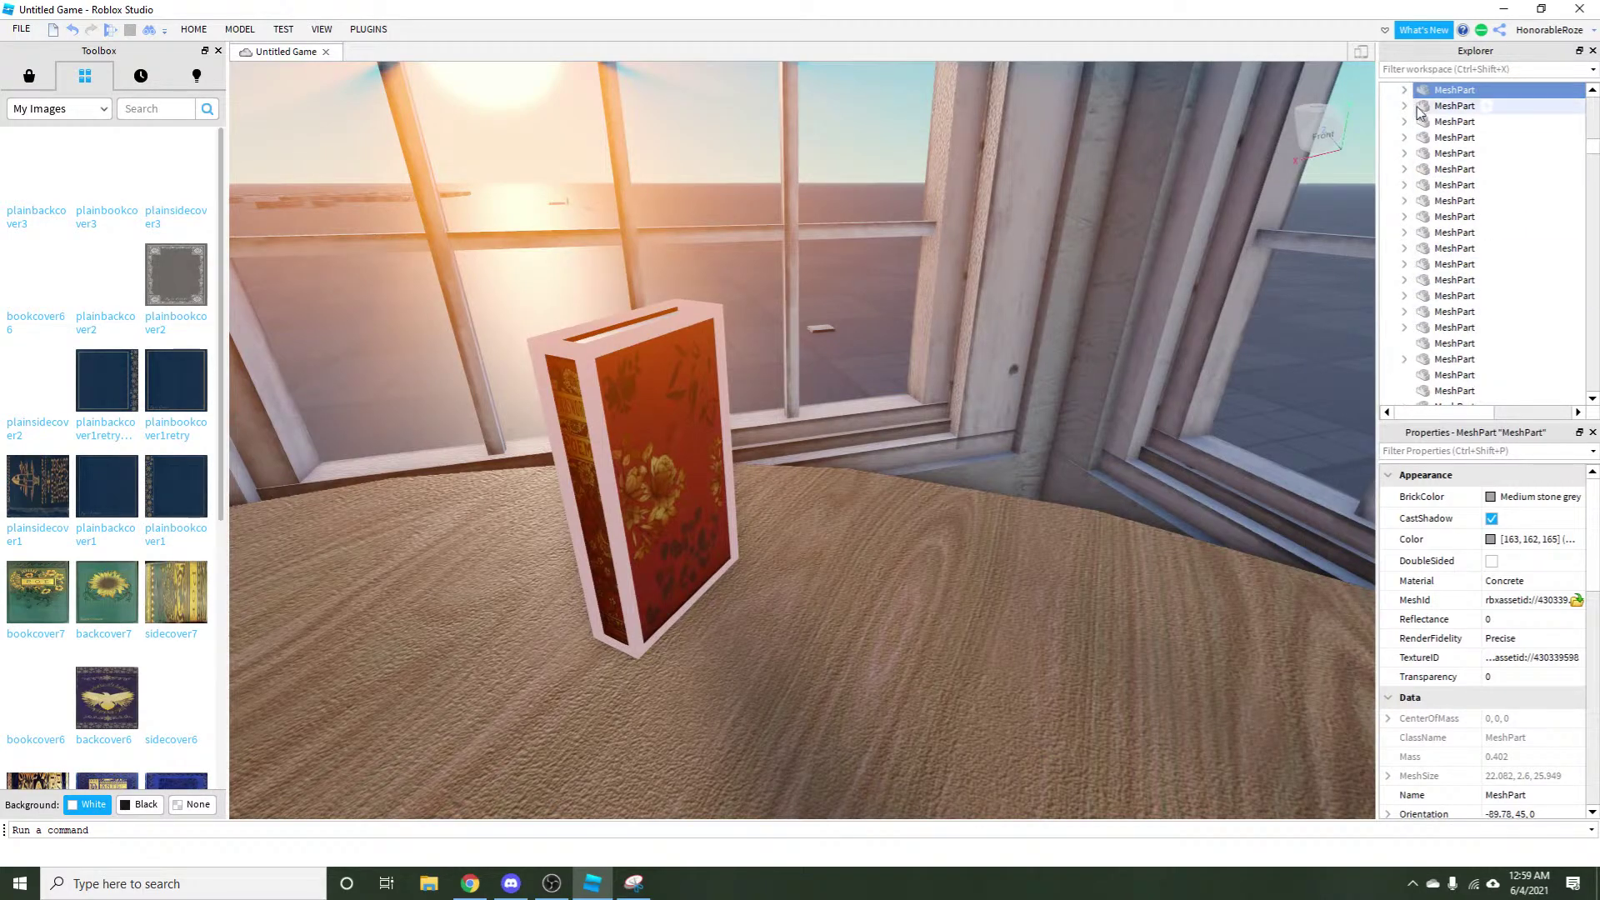
{"action": "left_click", "coordinate": [1452, 125]}
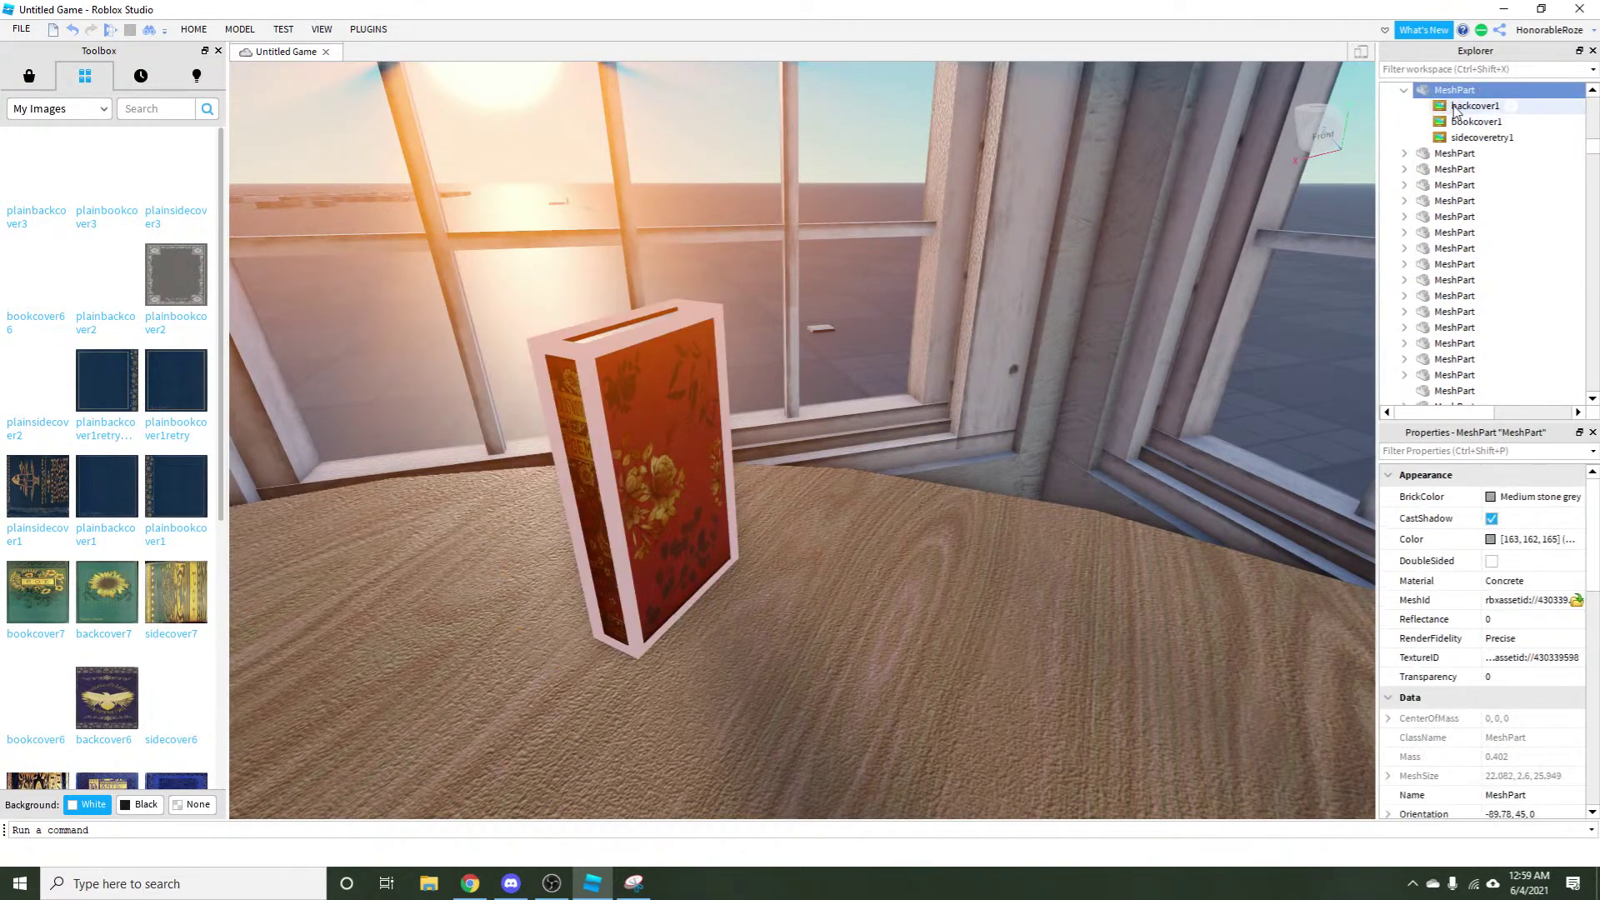
{"action": "key", "text": "Up"}
{"action": "key", "text": "Delete"}
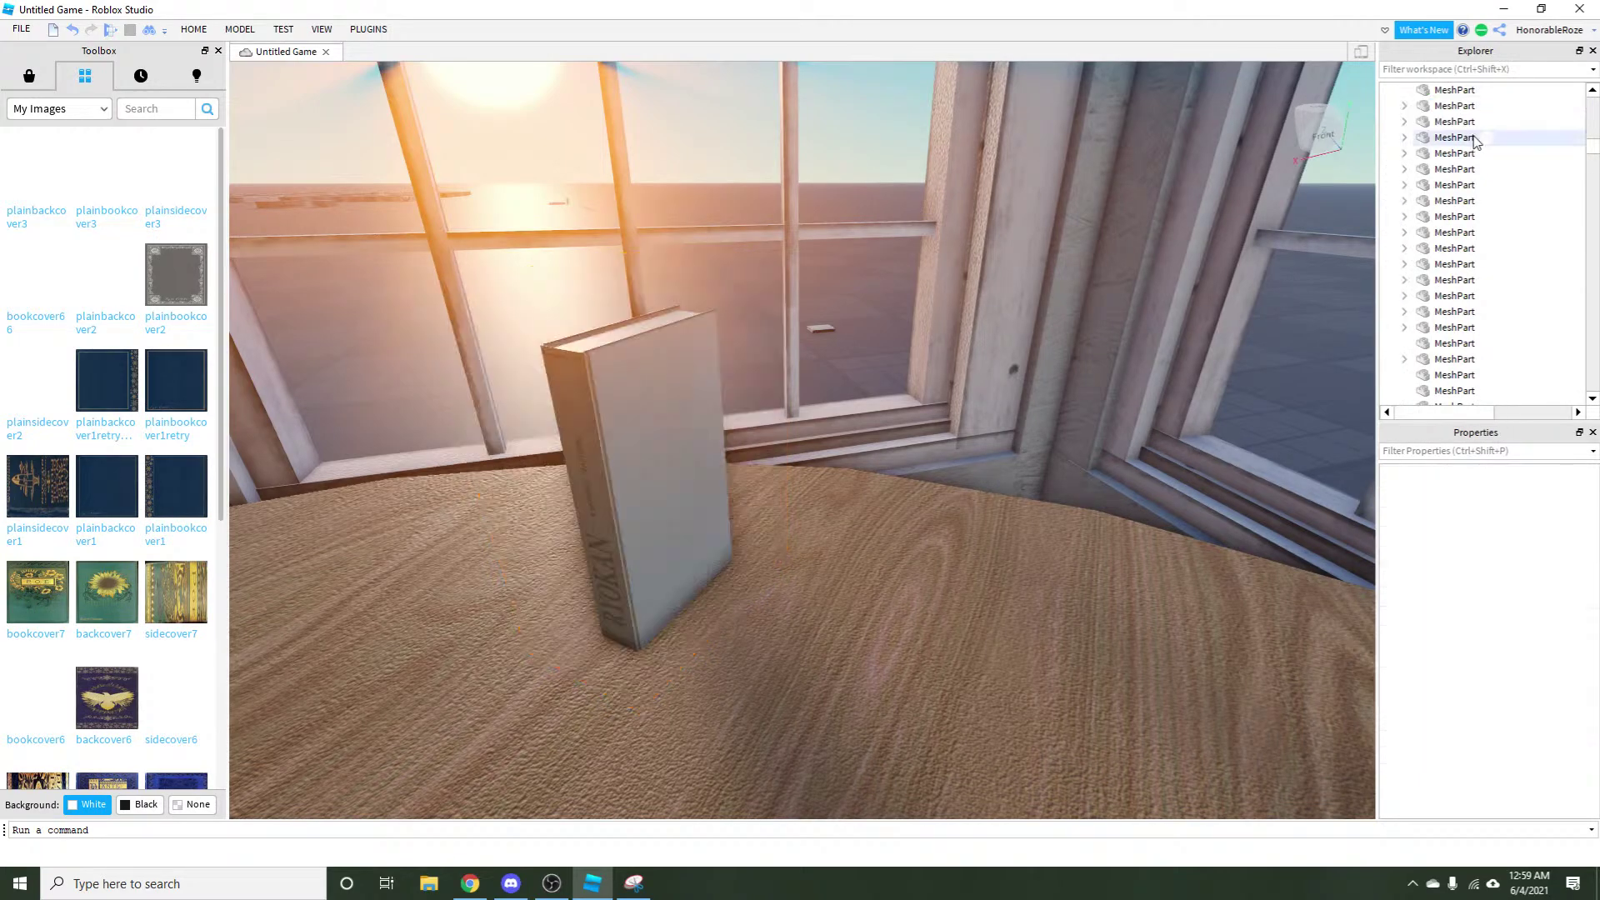
Bring the plain book into close view and select its MeshPart.
{"action": "key", "text": "w"}
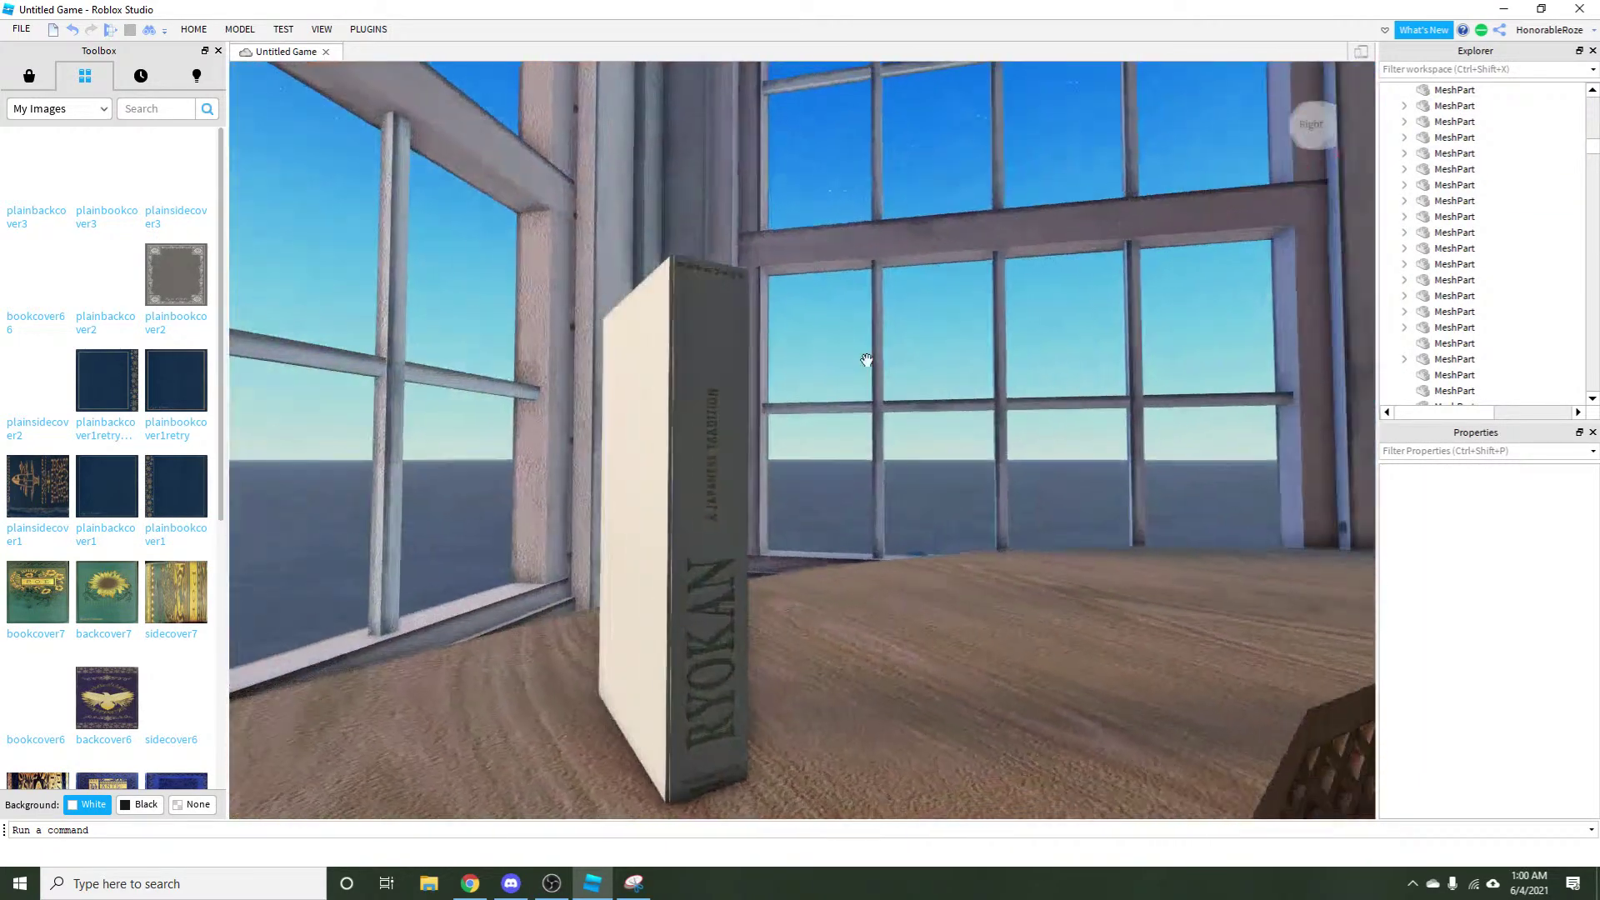
{"action": "key", "text": "s"}
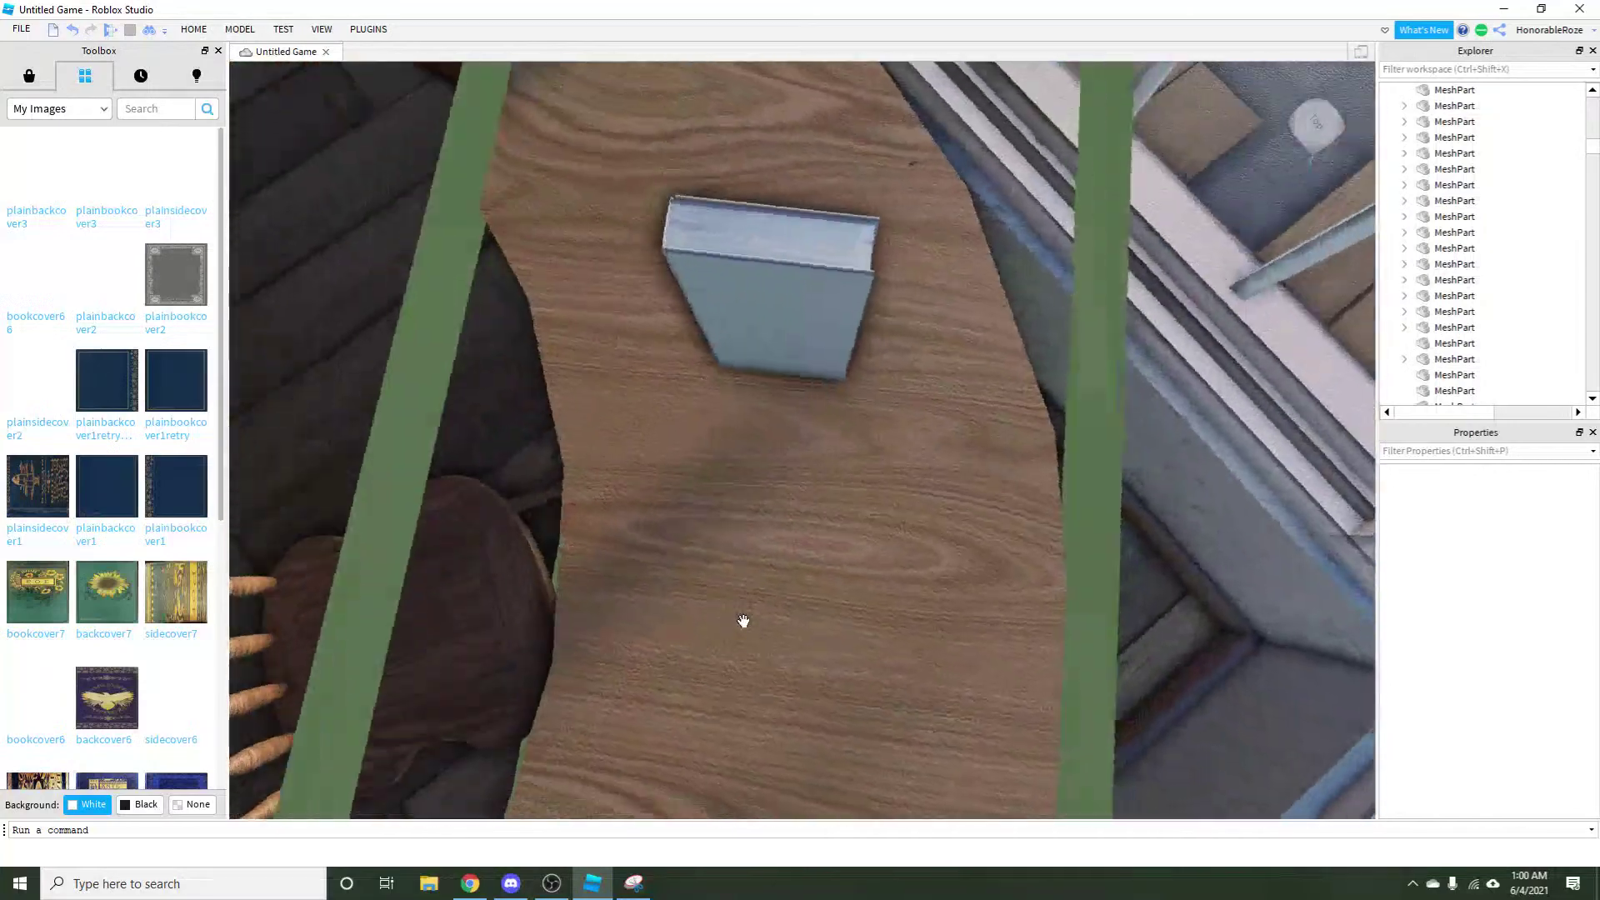
{"action": "key", "text": "q"}
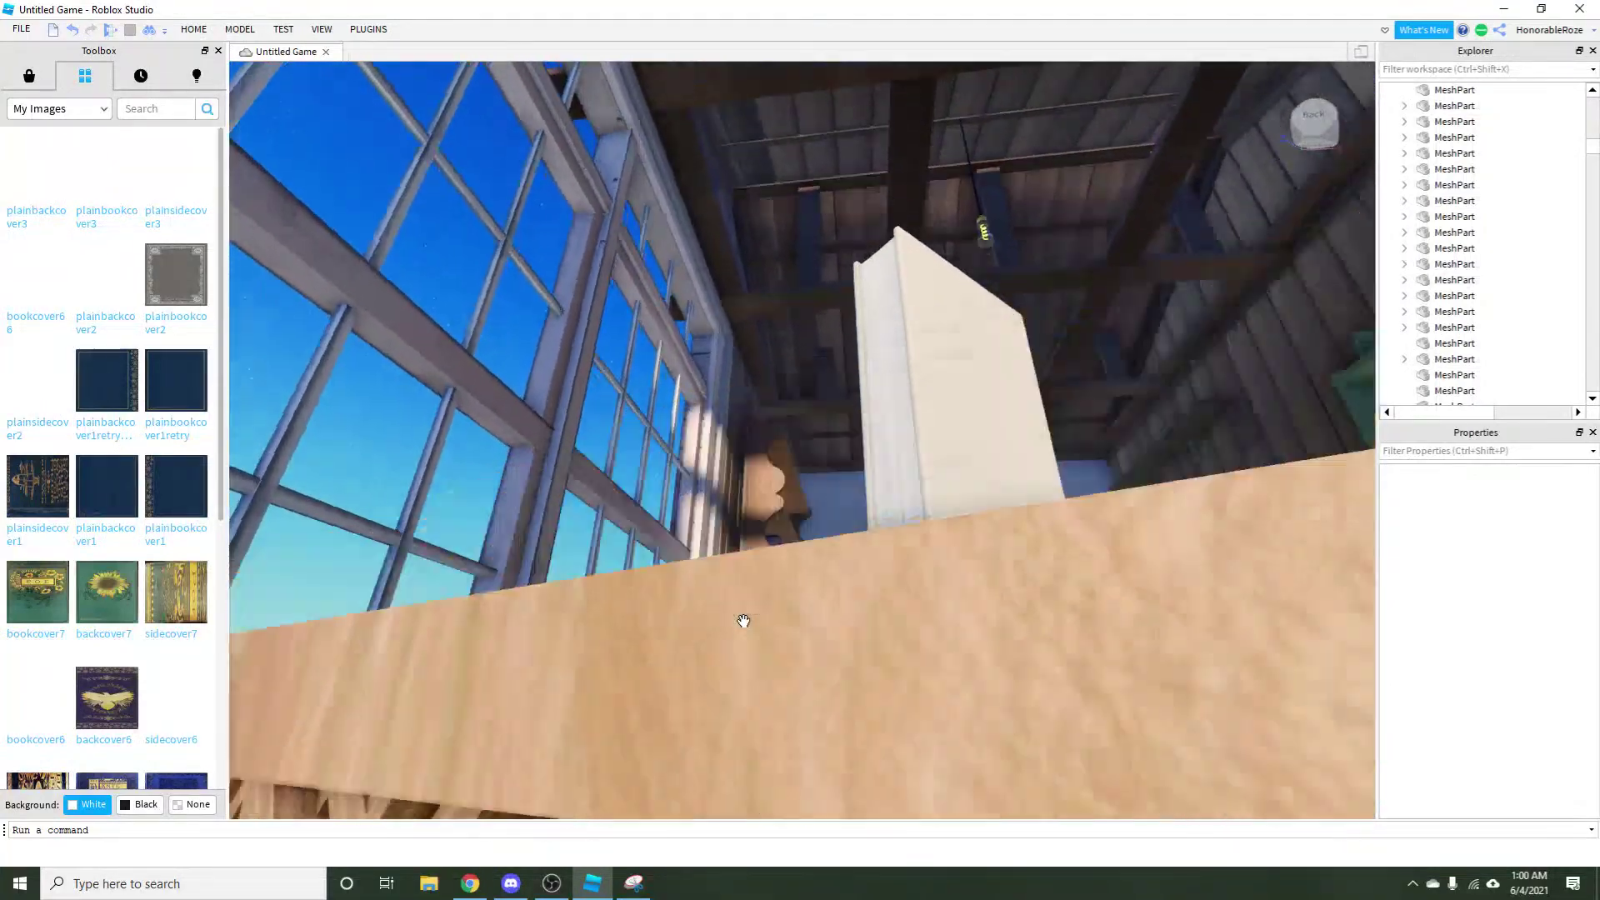
{"action": "key", "text": "e"}
{"action": "key", "text": "s"}
{"action": "key", "text": "q"}
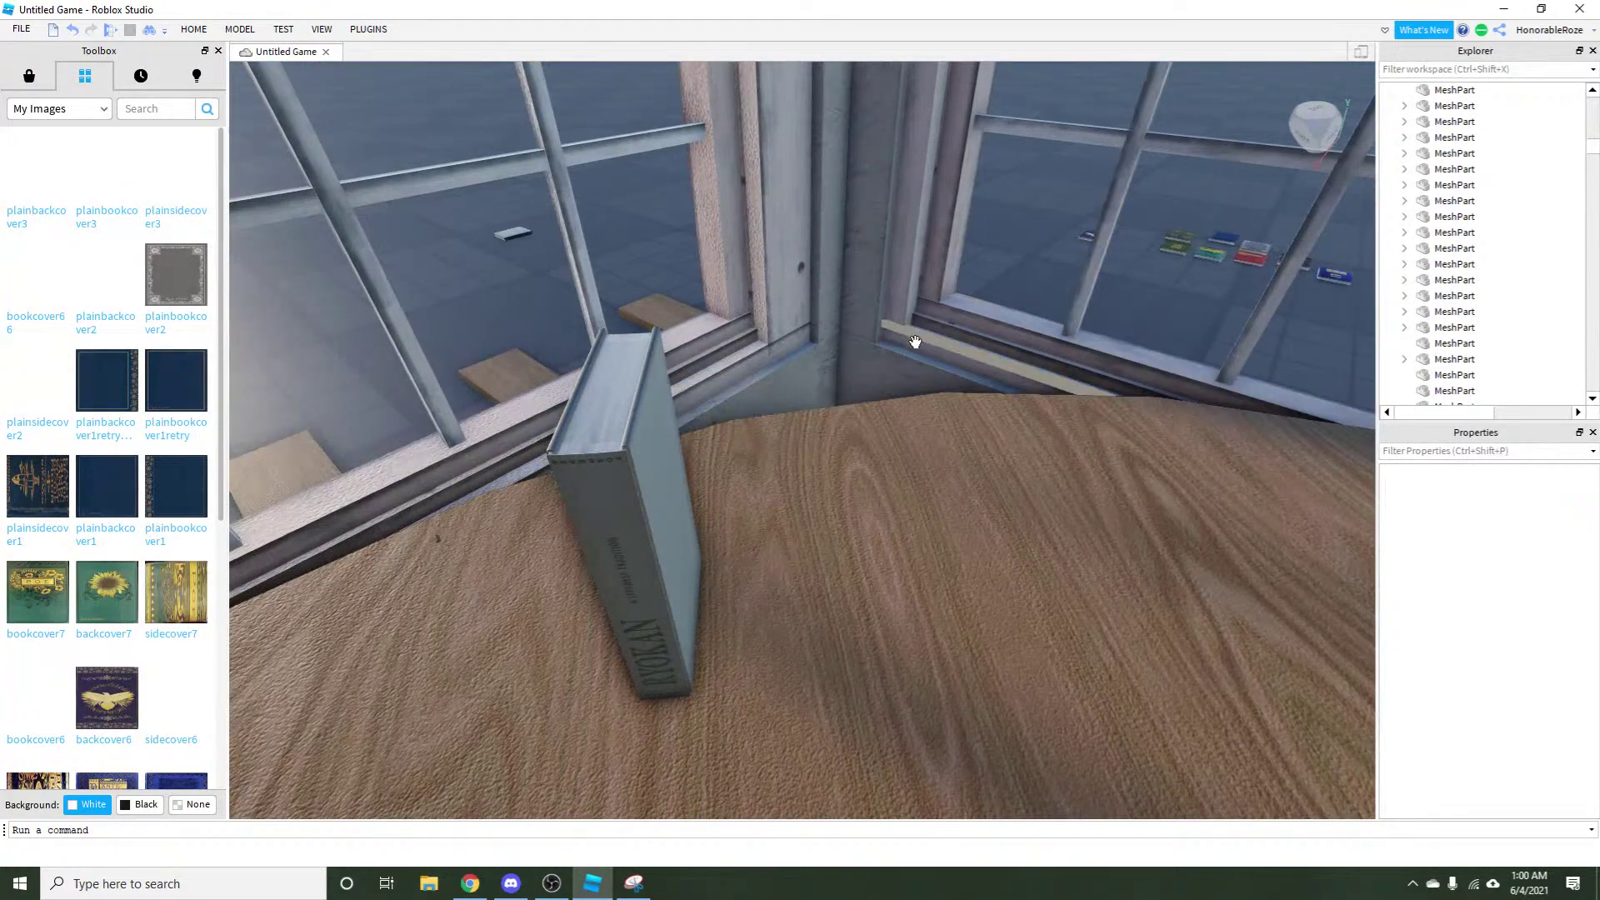
{"action": "left_click", "coordinate": [683, 511]}
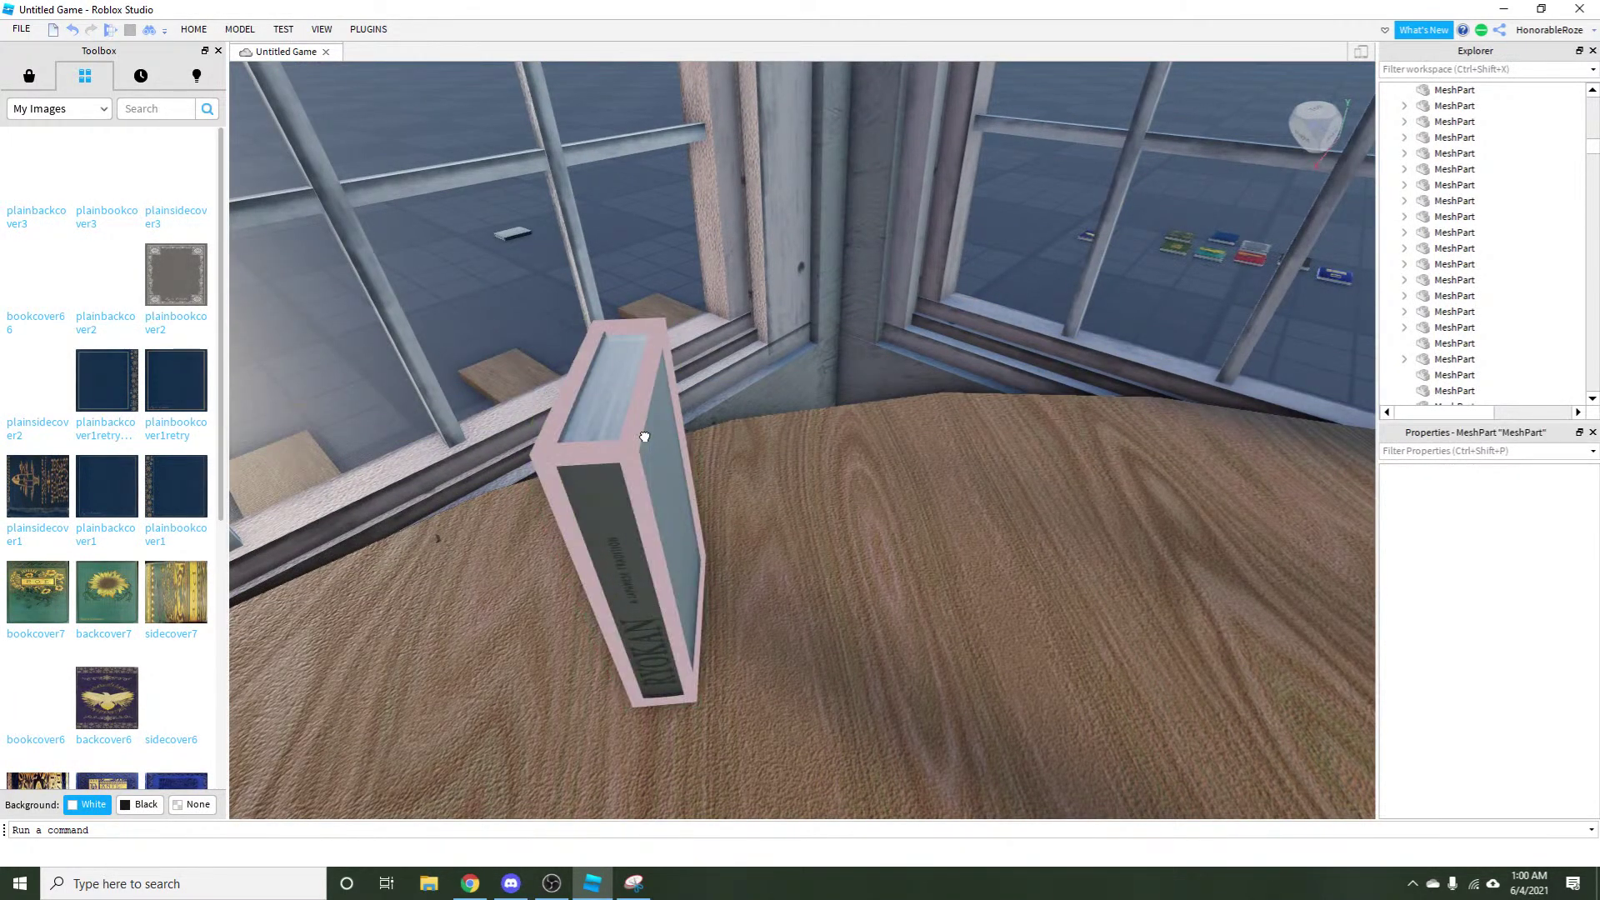
Insert plainsidecover3 from My Images as a decal on the book, then circle the camera to its spine.
{"action": "mouse_move", "coordinate": [194, 247]}
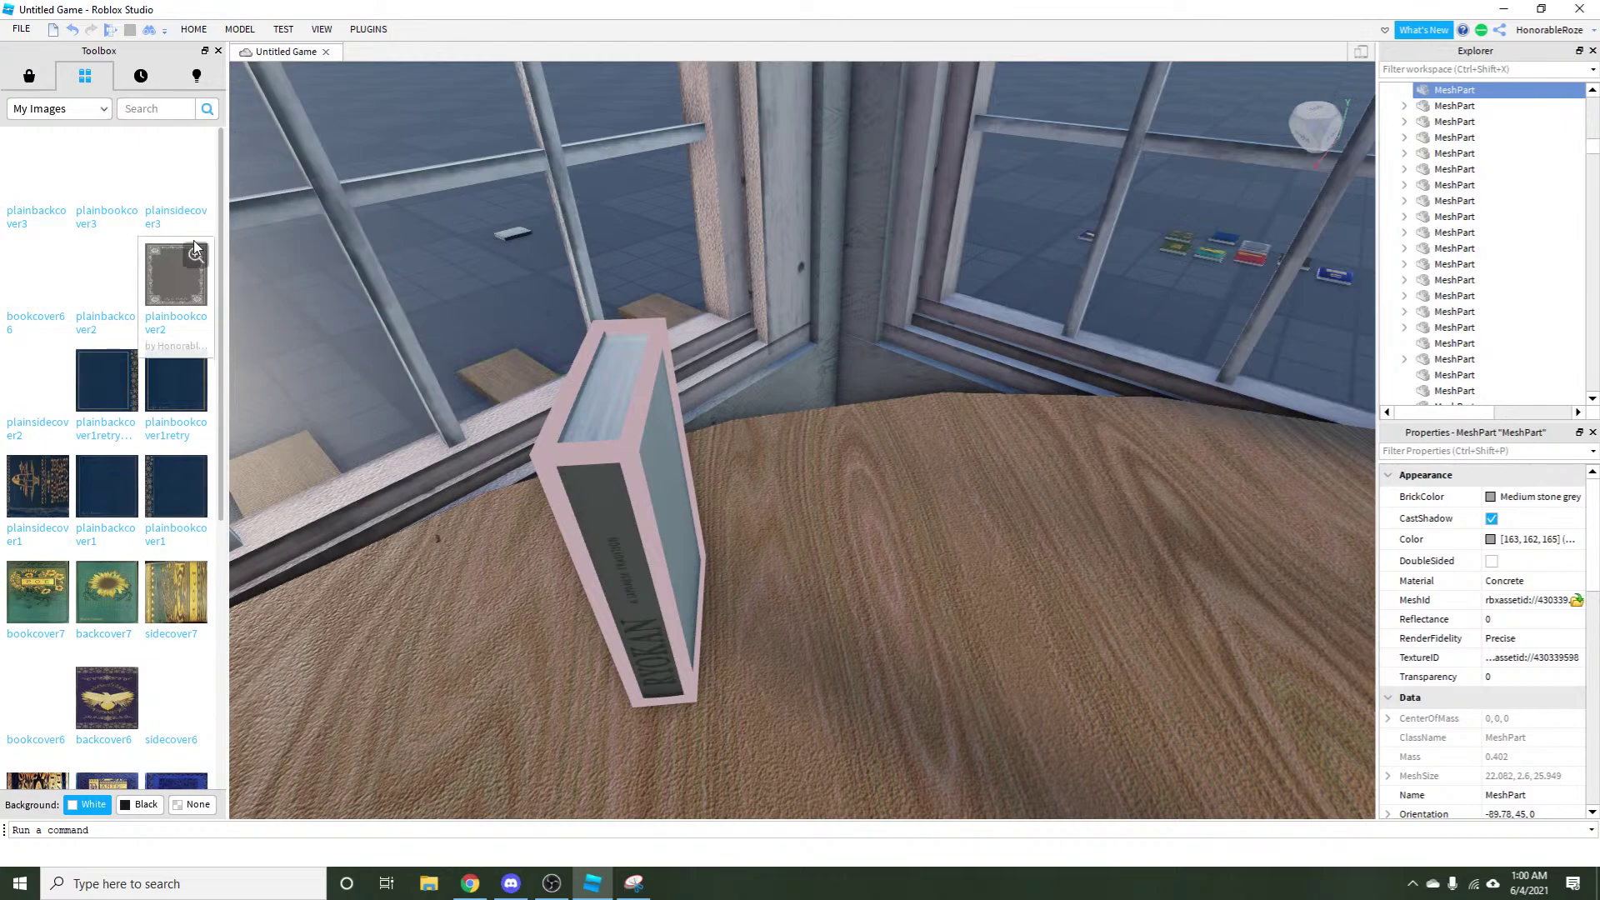
{"action": "left_click", "coordinate": [192, 206]}
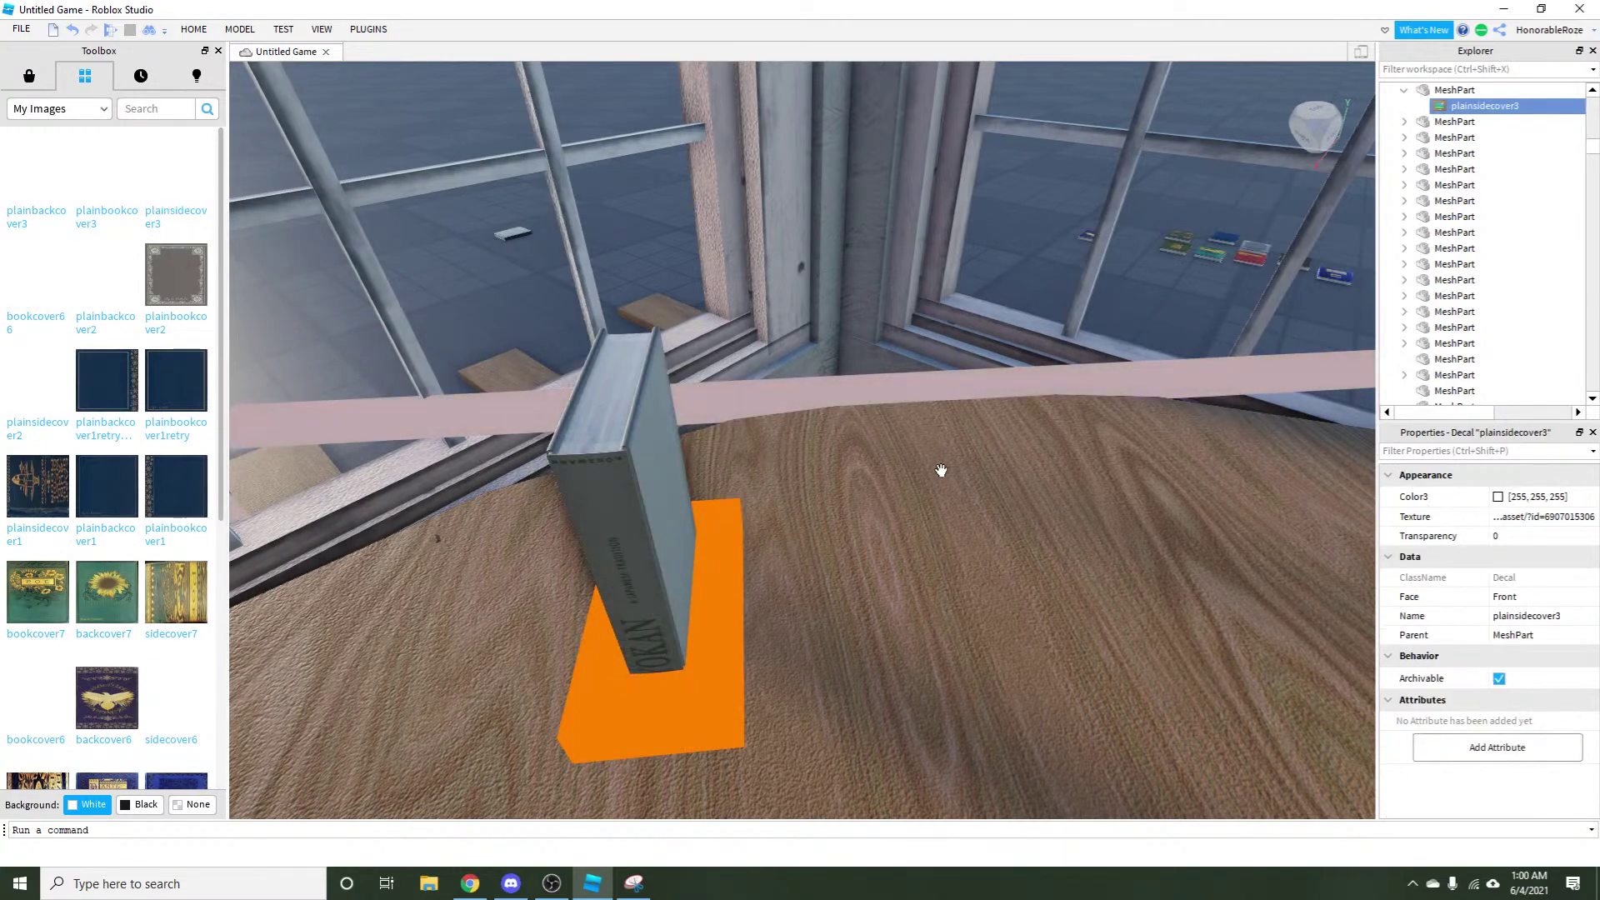
{"action": "scroll", "coordinate": [1566, 270], "scroll_direction": "up", "scroll_amount": 4}
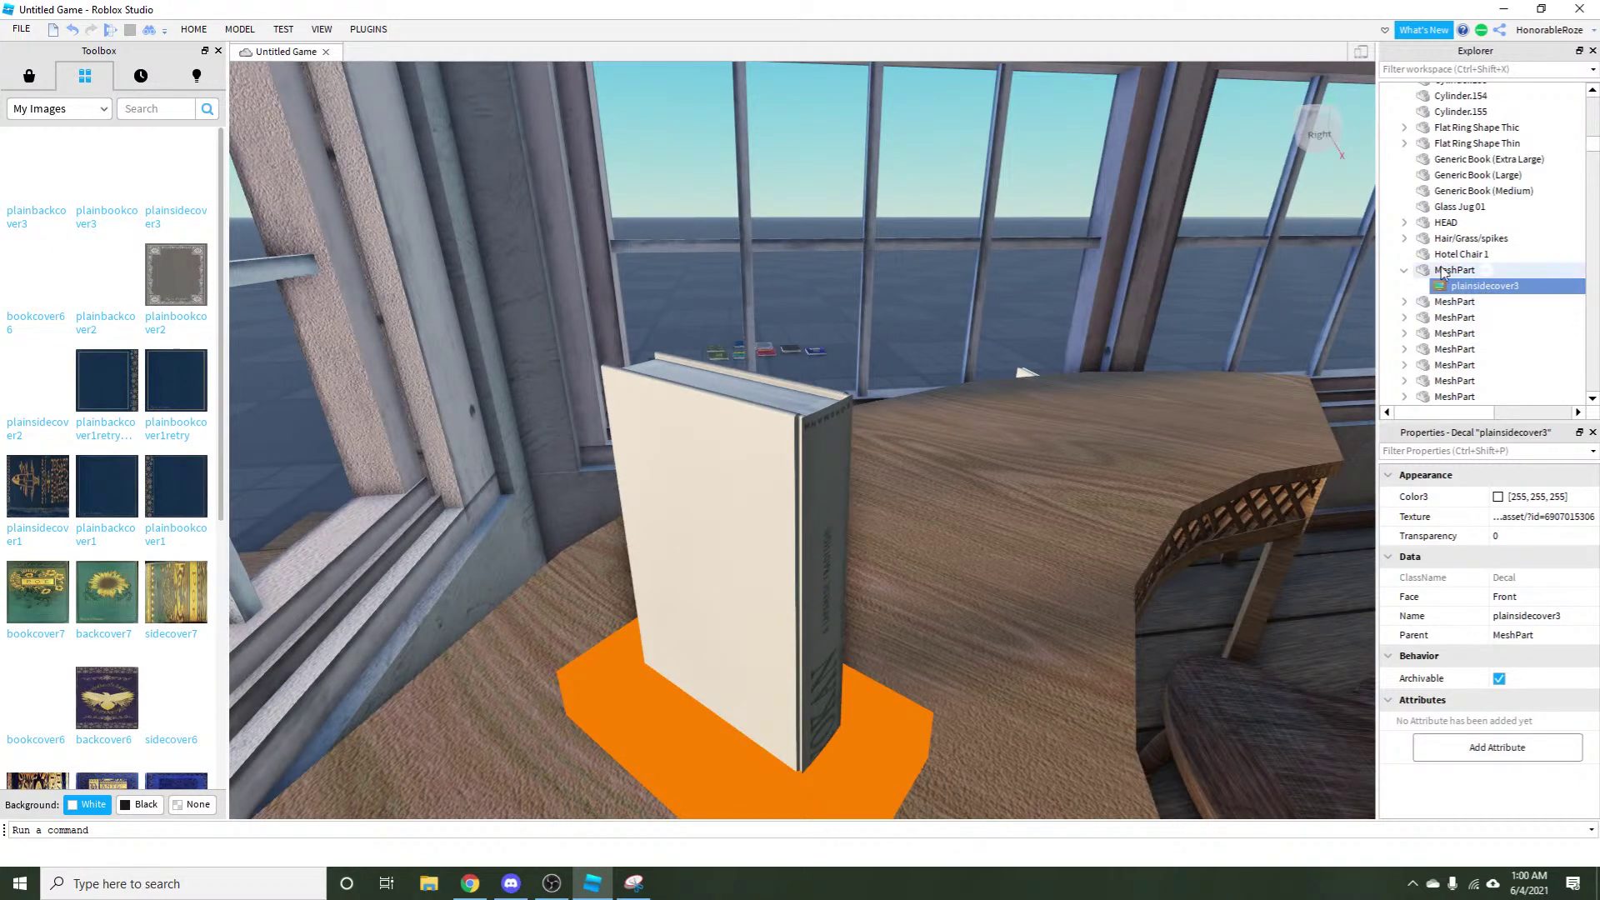
{"action": "key", "text": "w"}
{"action": "key", "text": "d"}
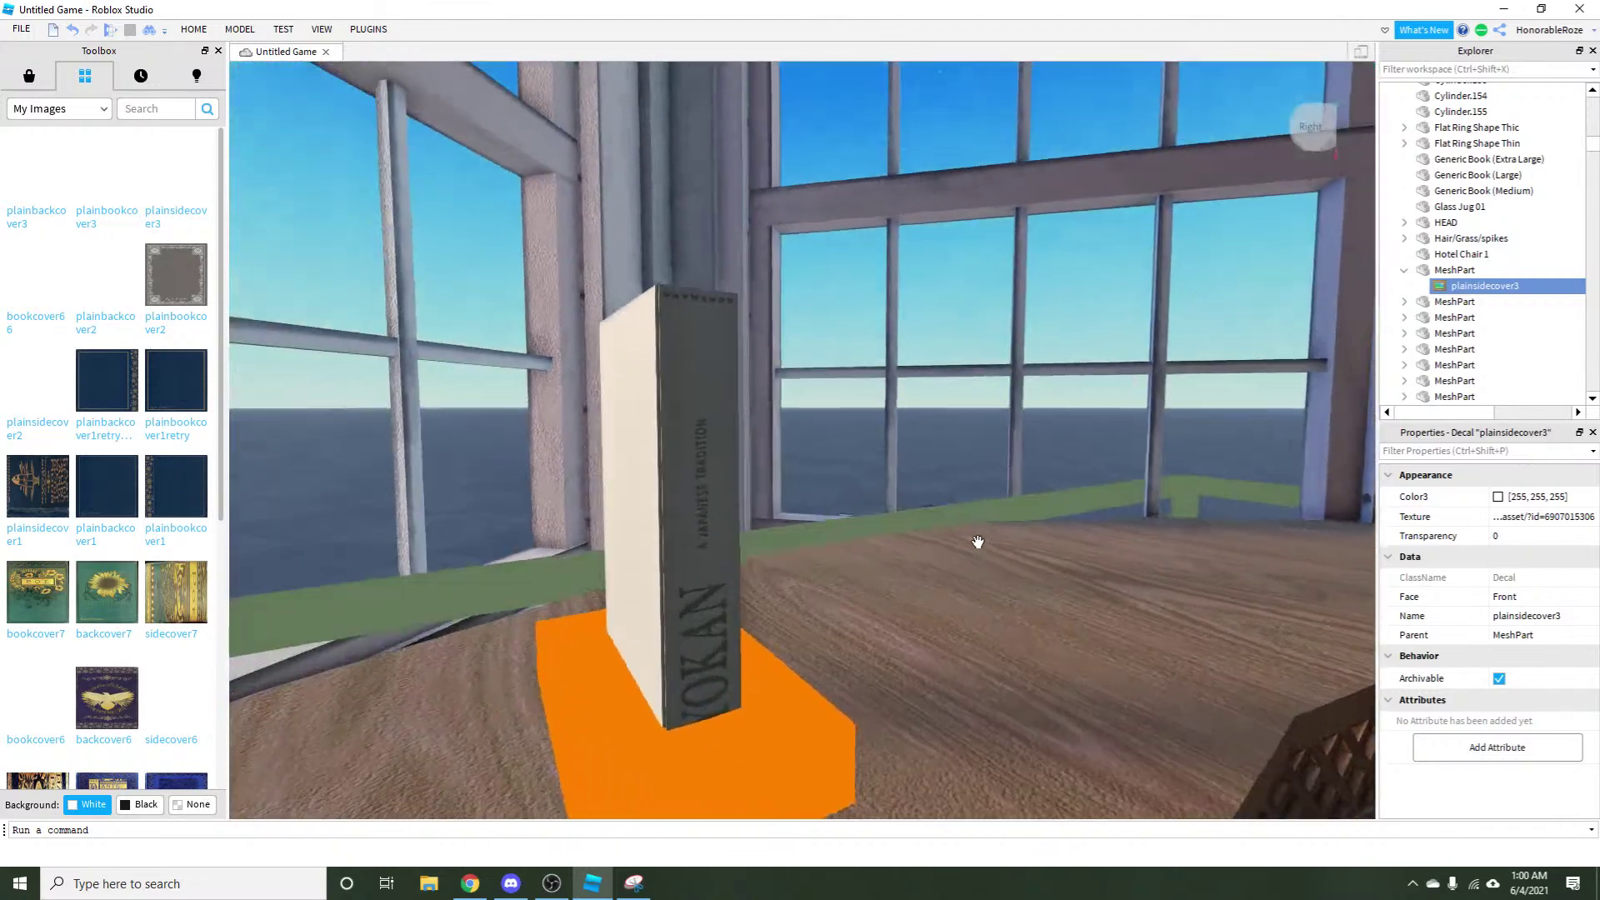
{"action": "key", "text": "w"}
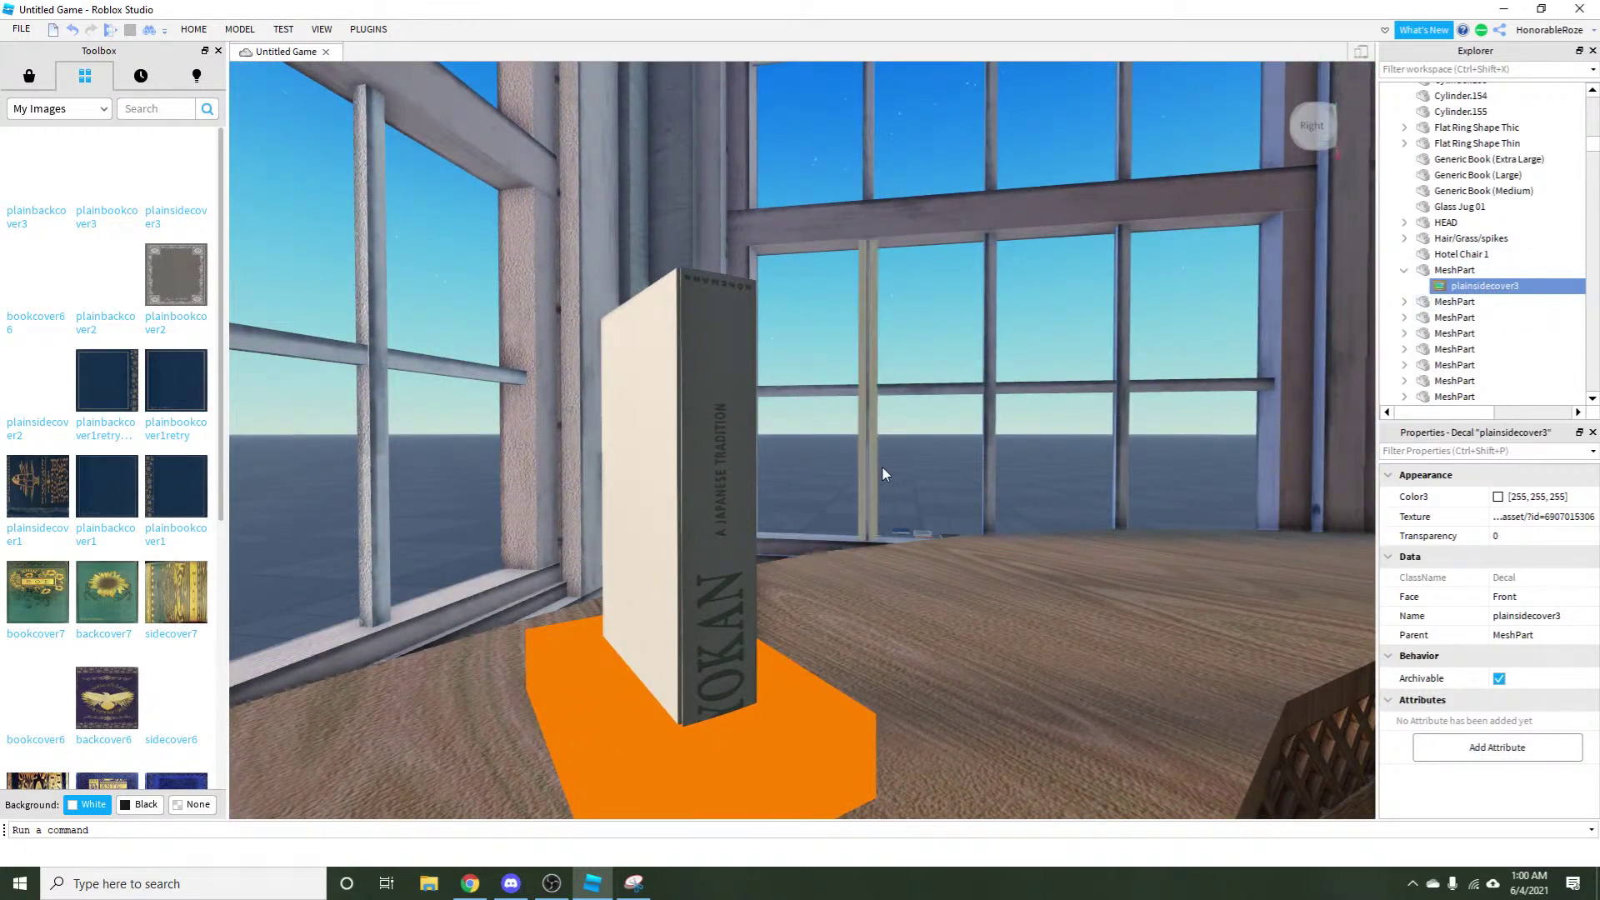
{"action": "key", "text": "d"}
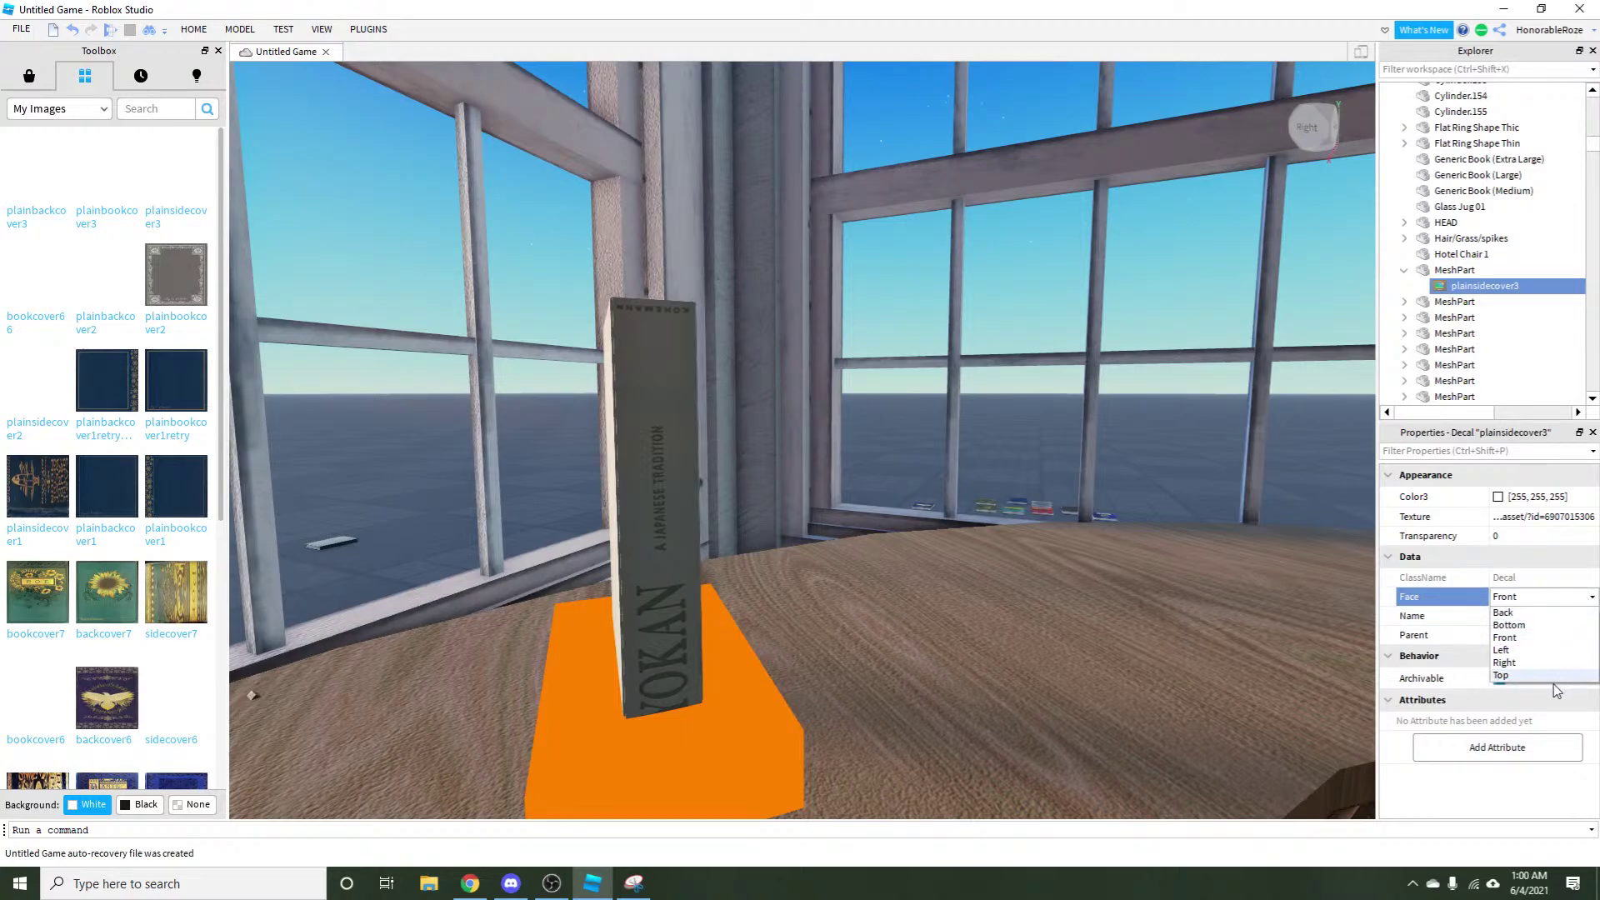
Try the plainsidecover3 decal on the Bottom face, then the Top face.
{"action": "left_click", "coordinate": [1516, 626]}
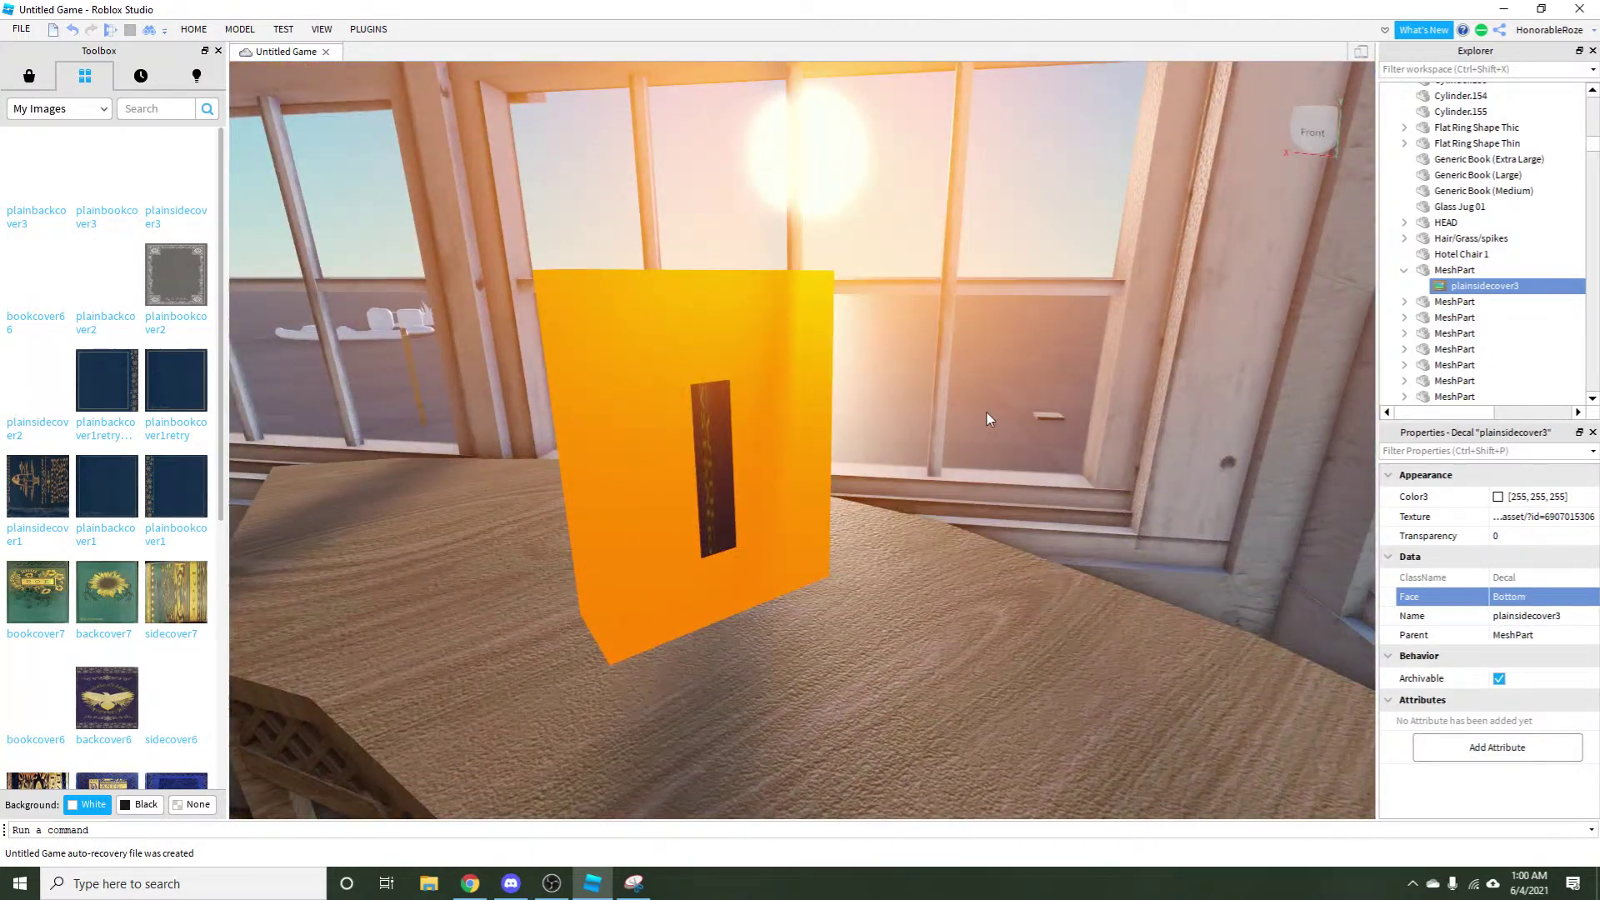
{"action": "left_click_drag", "start_coordinate": [986, 412], "coordinate": [810, 417]}
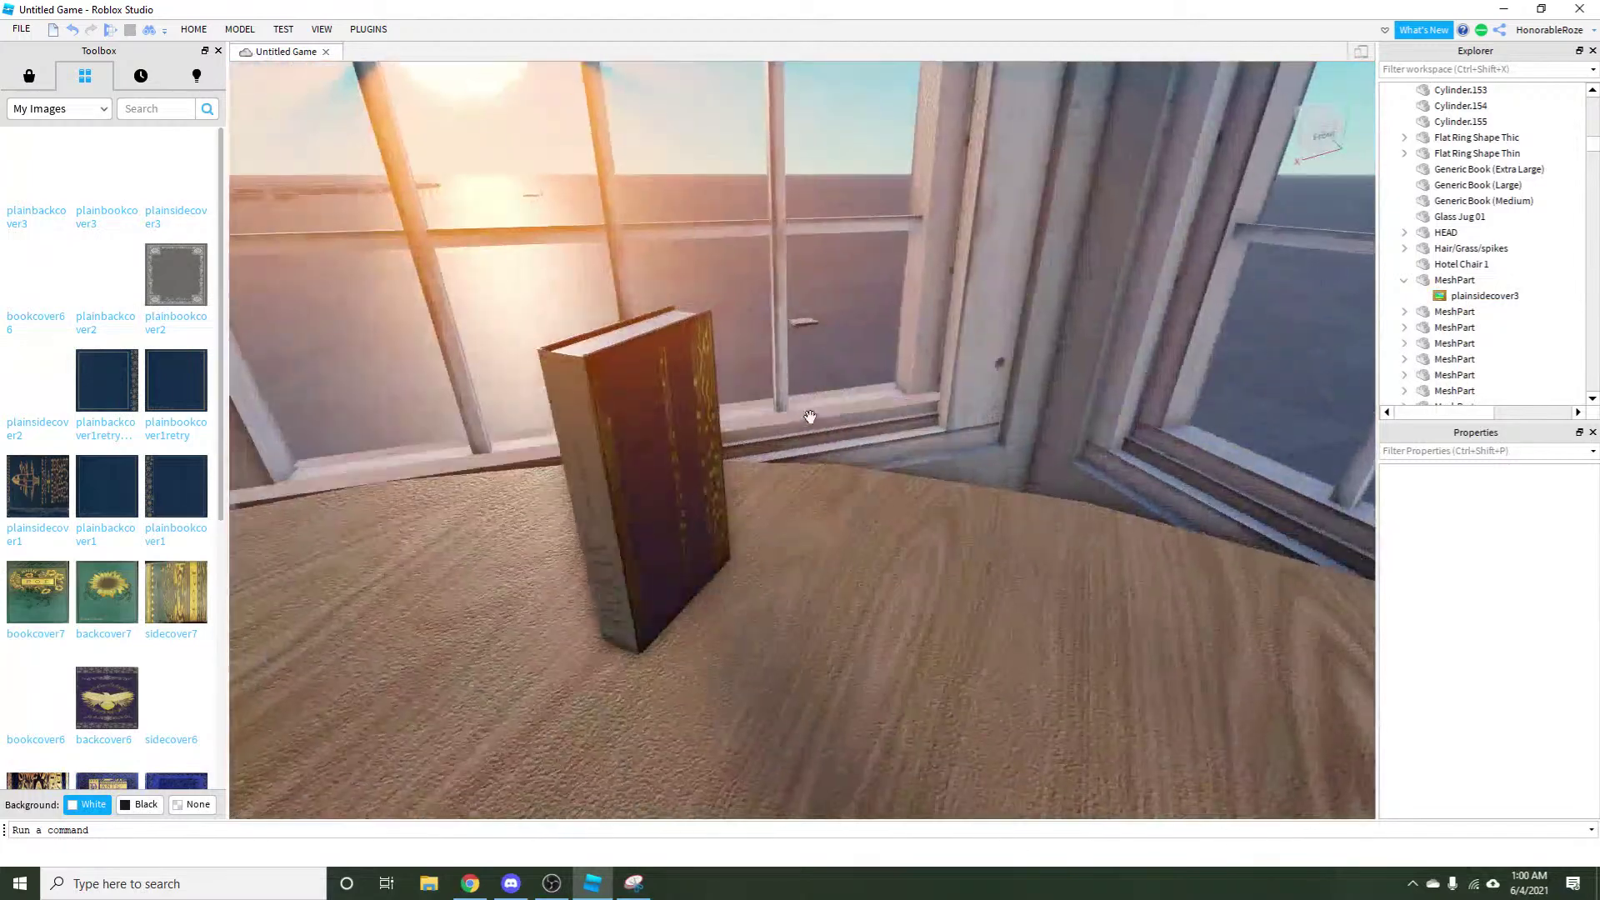
{"action": "left_click", "coordinate": [625, 435]}
{"action": "left_click_drag", "start_coordinate": [625, 436], "coordinate": [992, 492]}
{"action": "left_click", "coordinate": [1558, 292]}
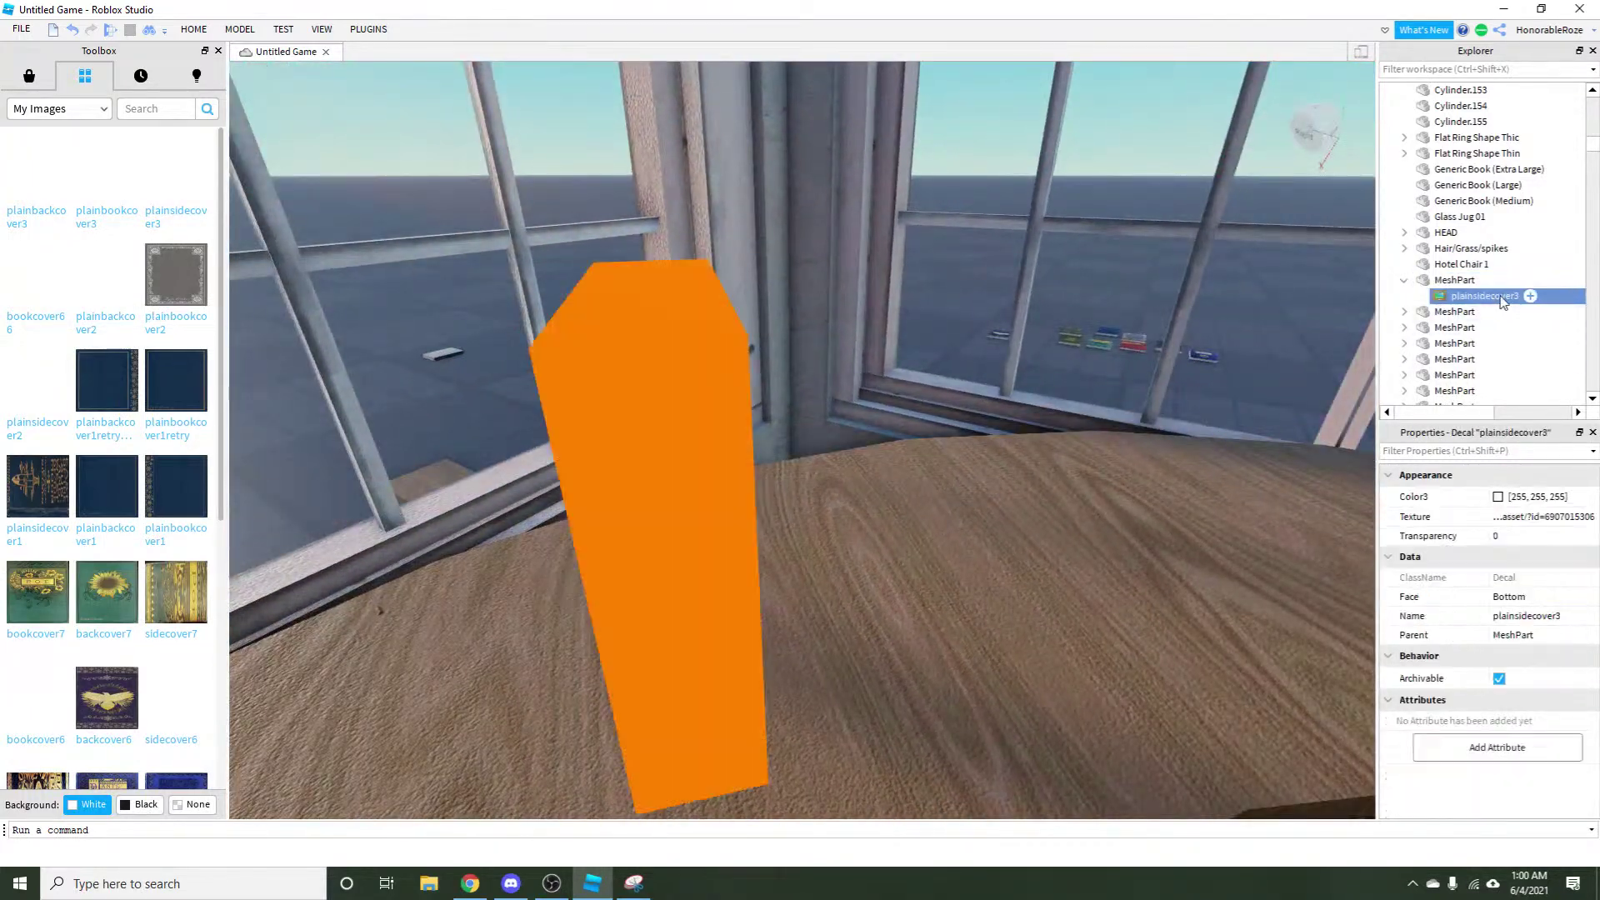
{"action": "left_click", "coordinate": [1525, 596]}
{"action": "left_click", "coordinate": [1524, 596]}
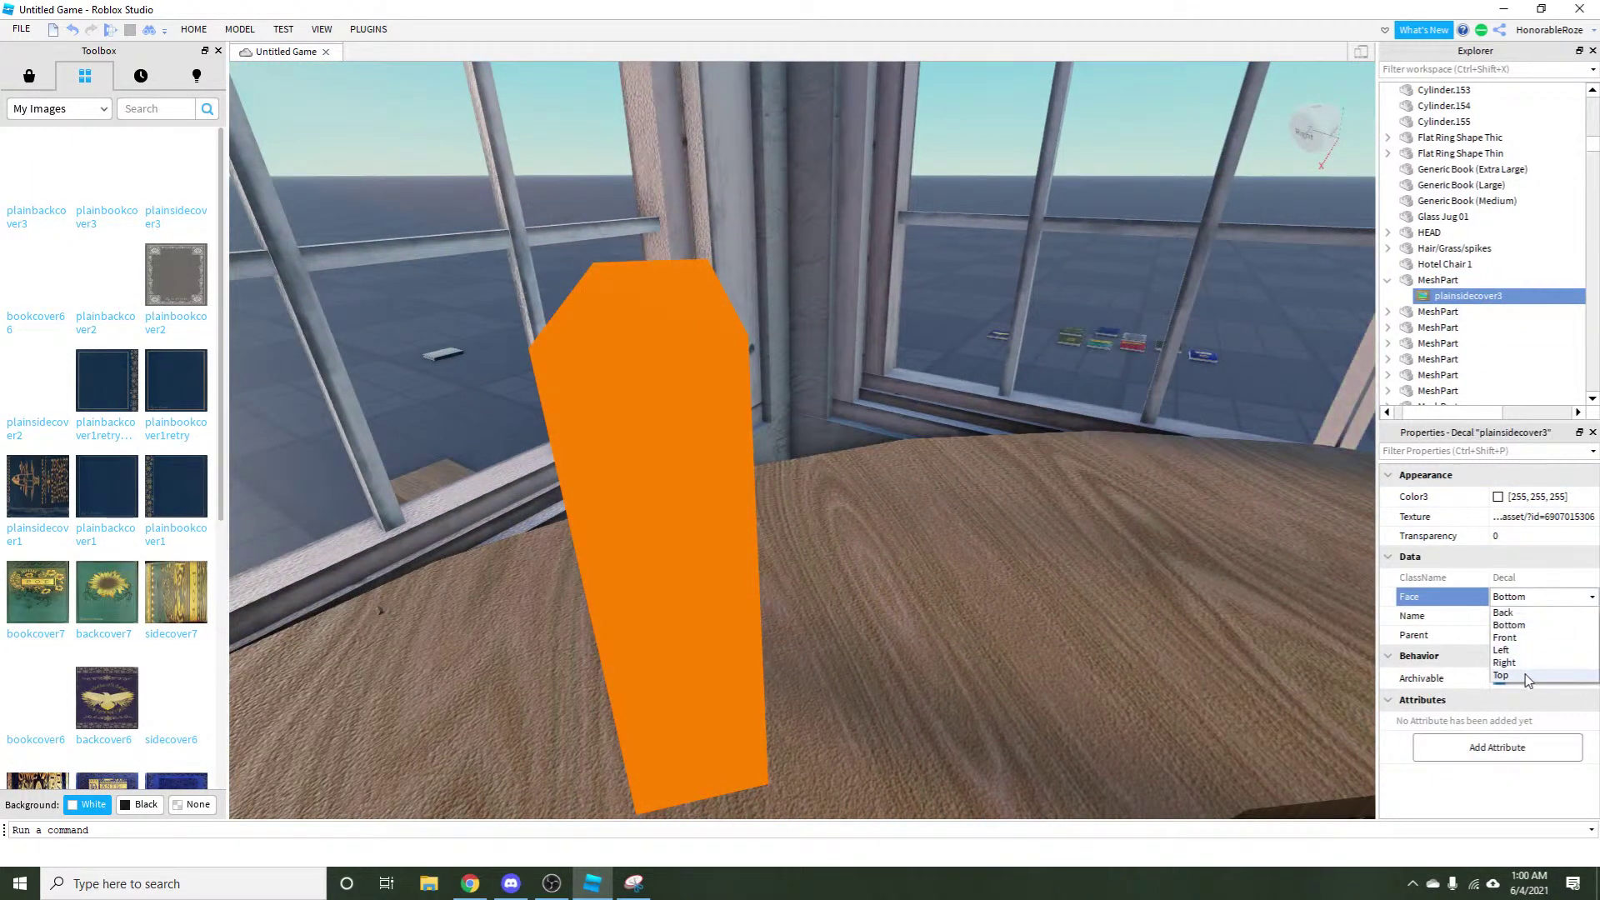
{"action": "left_click", "coordinate": [1527, 676]}
{"action": "left_click_drag", "start_coordinate": [1235, 400], "coordinate": [1217, 374]}
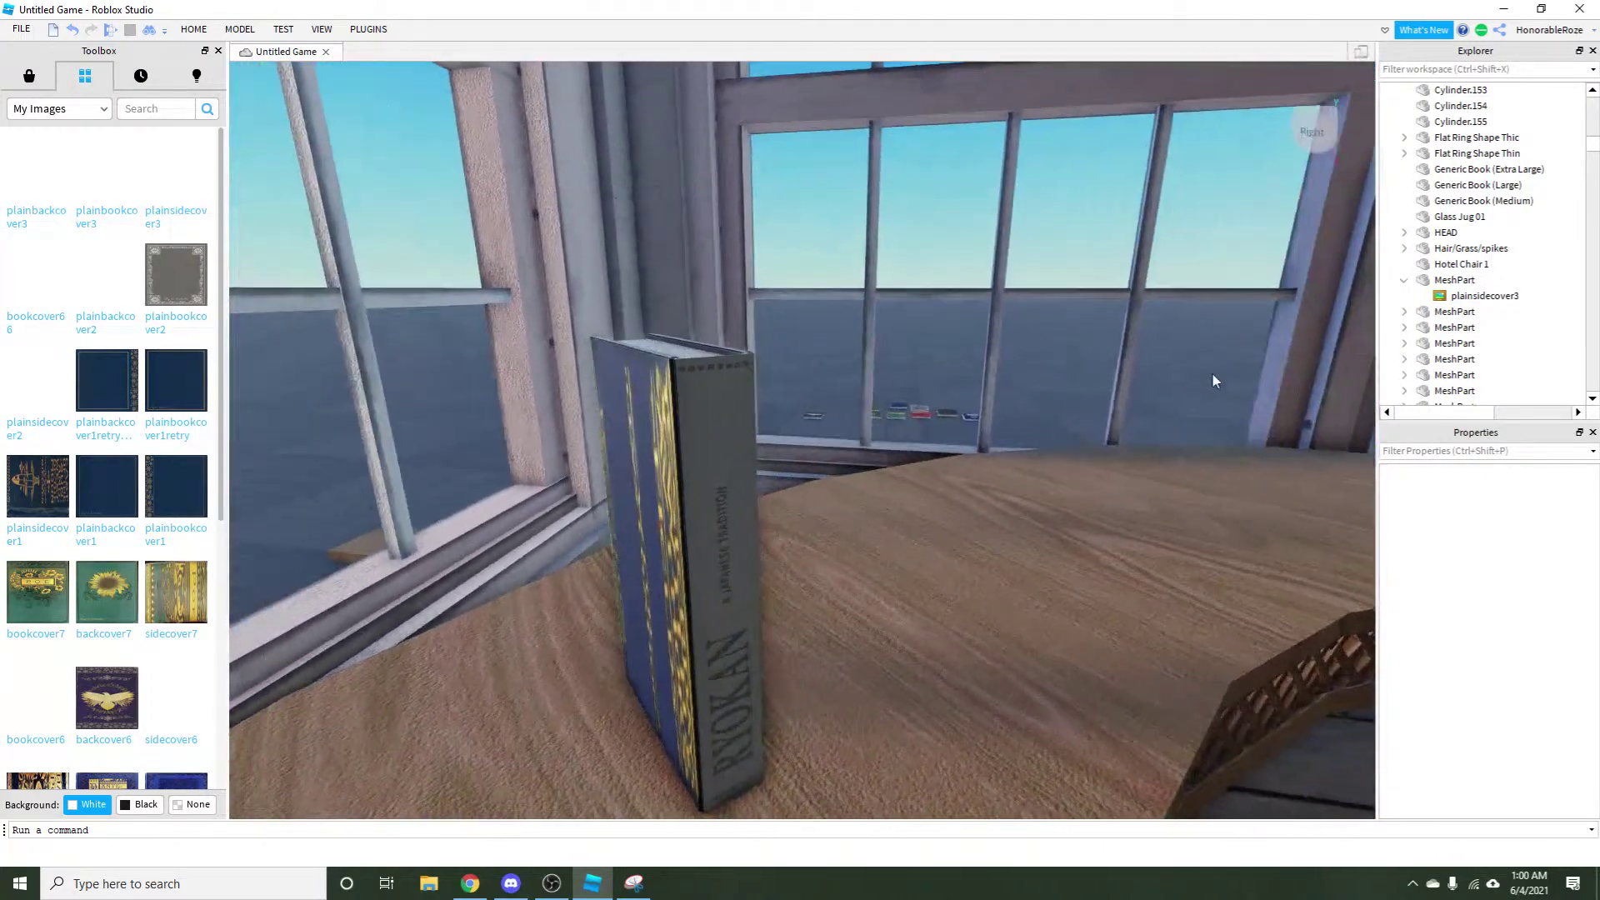
Set the decal's Face to the spine side and zoom in to check the title.
{"action": "left_click", "coordinate": [702, 559]}
{"action": "left_click", "coordinate": [1466, 299]}
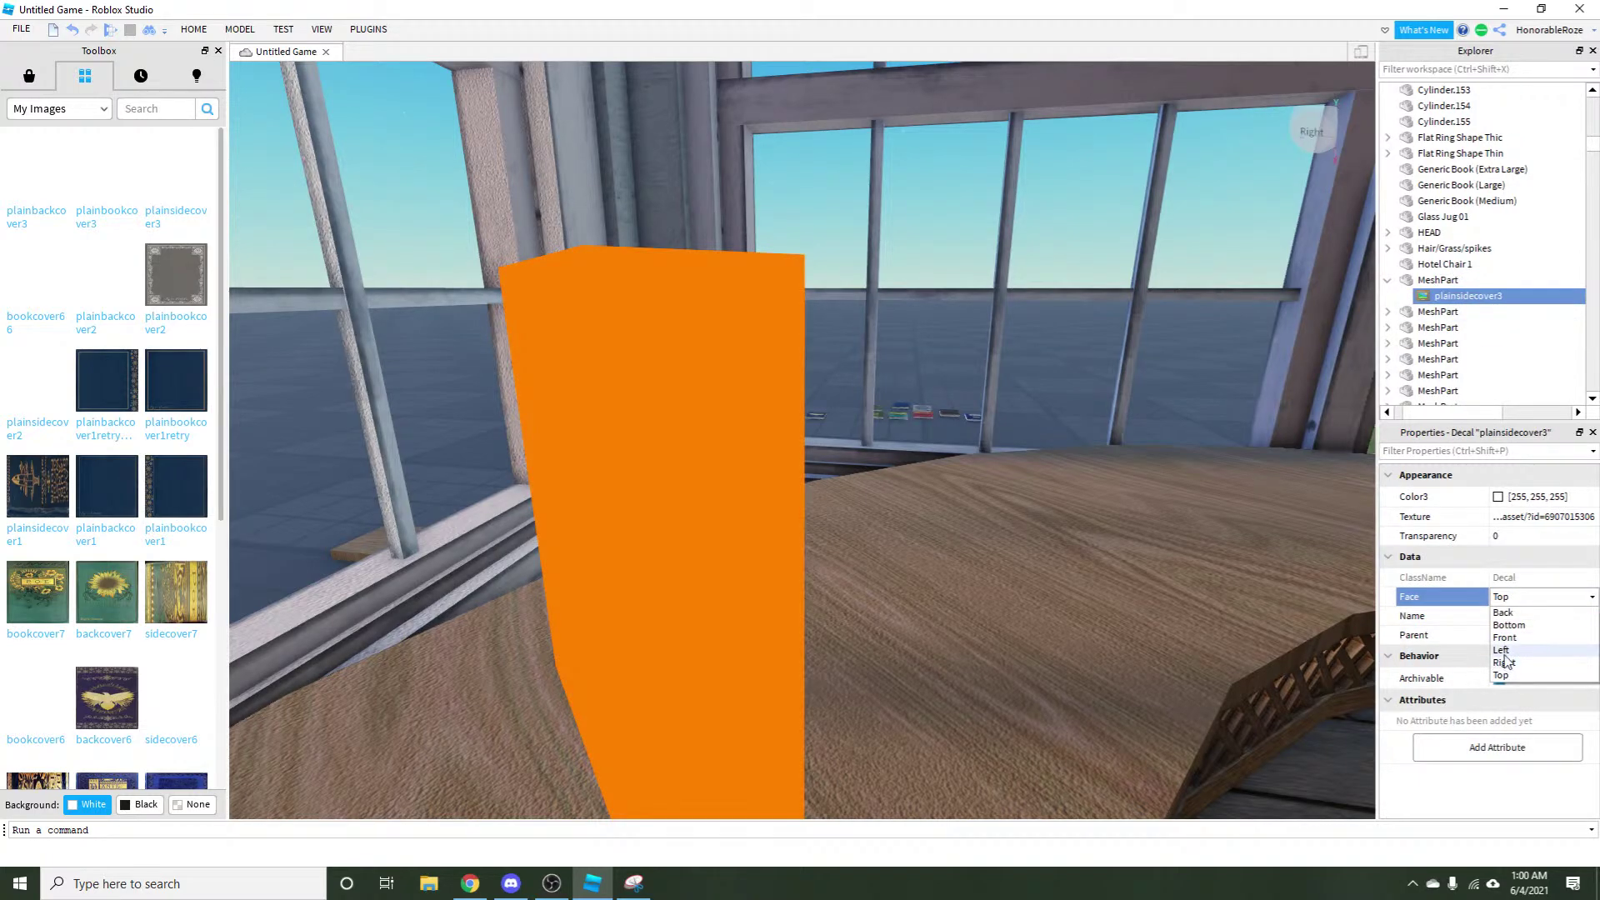
{"action": "left_click", "coordinate": [1504, 650]}
{"action": "left_click", "coordinate": [1231, 410]}
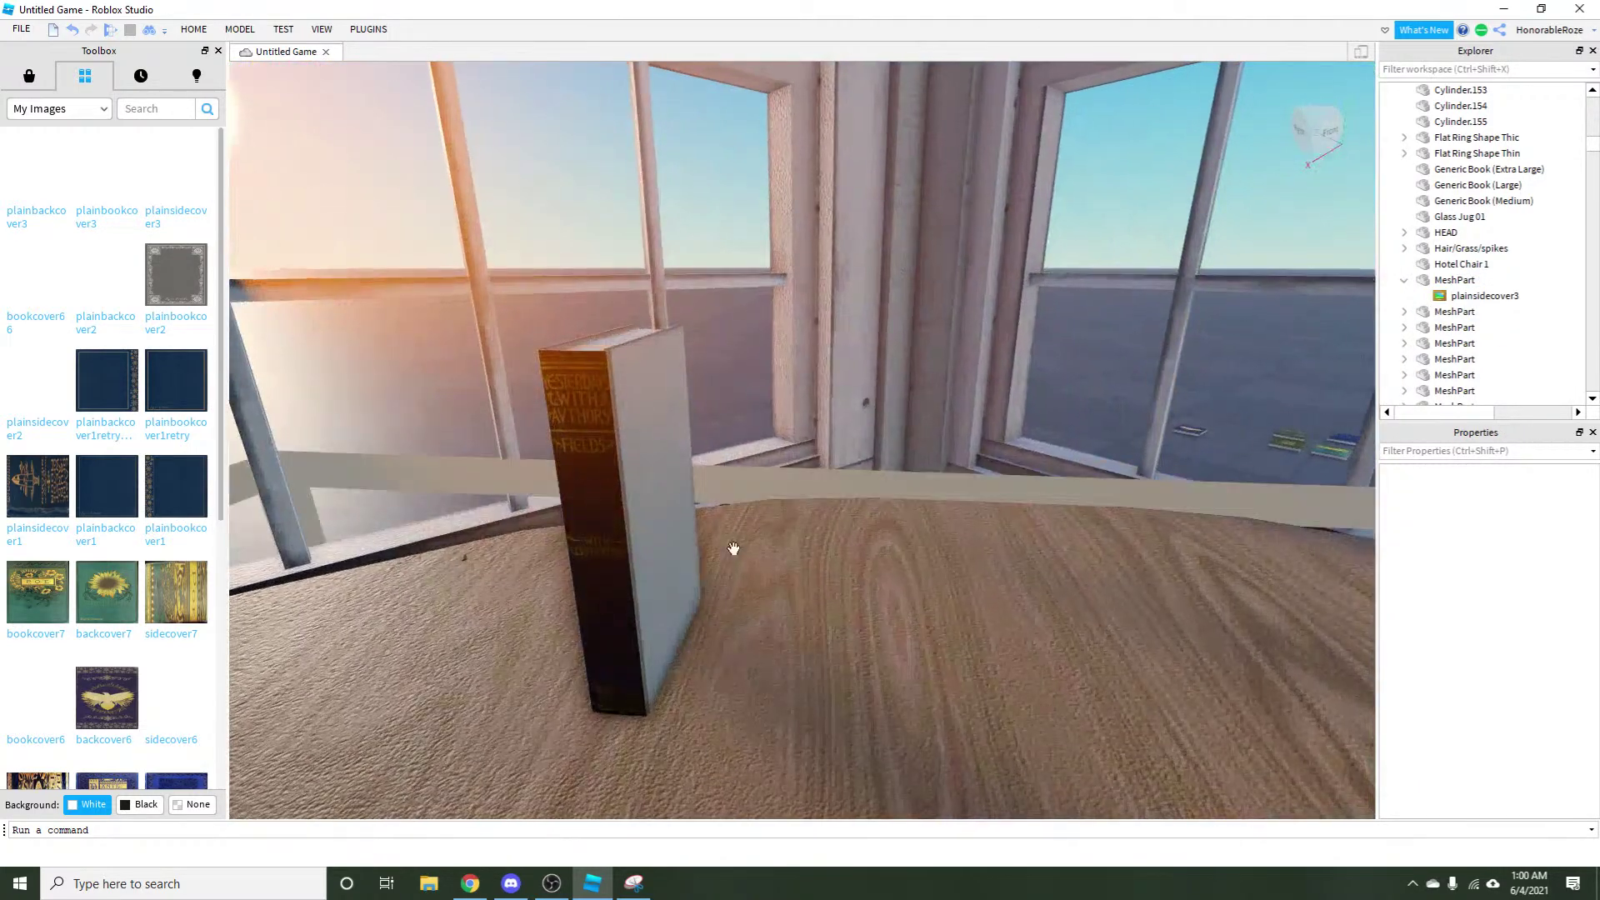
{"action": "left_click", "coordinate": [658, 550]}
{"action": "key", "text": "f"}
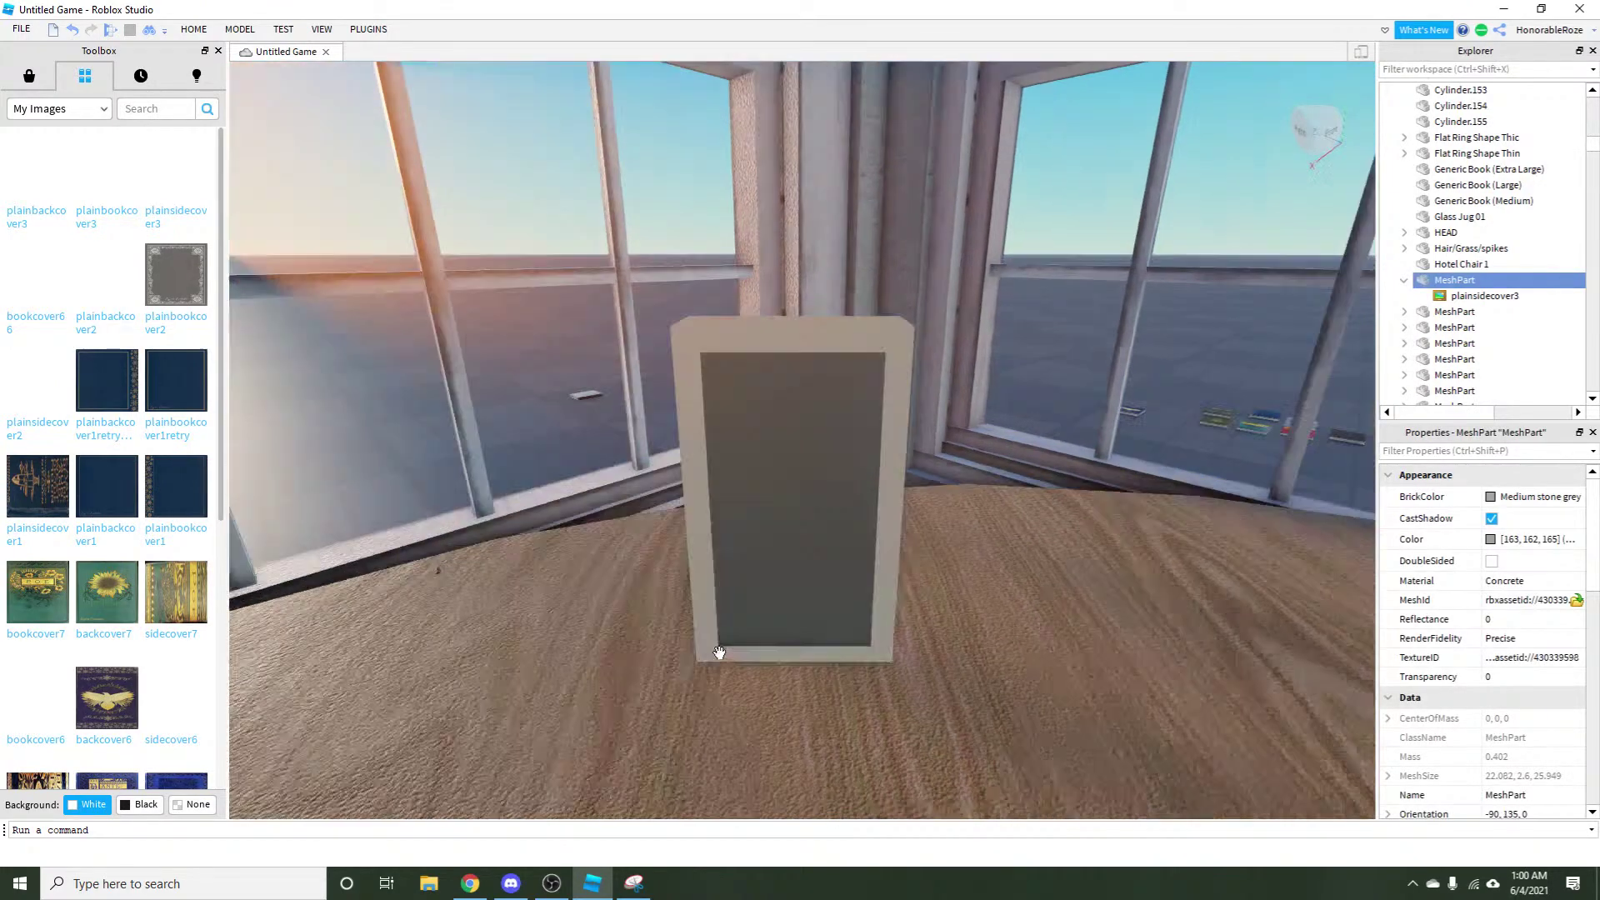
{"action": "key", "text": "w"}
{"action": "left_click", "coordinate": [957, 354]}
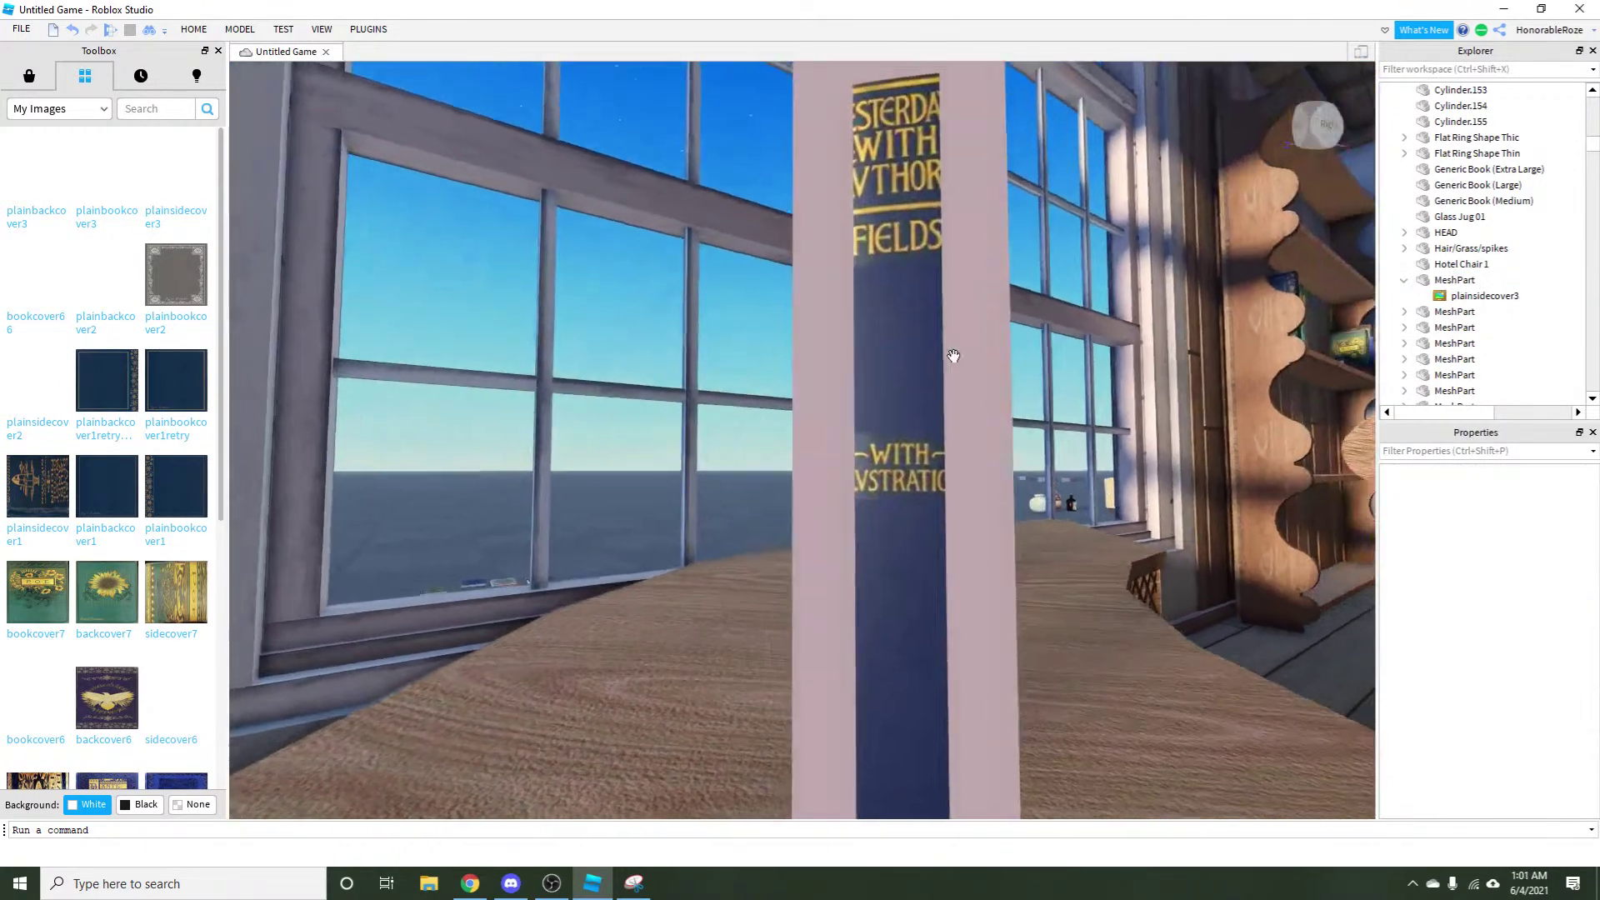
{"action": "scroll", "coordinate": [953, 356], "scroll_direction": "down", "scroll_amount": 5}
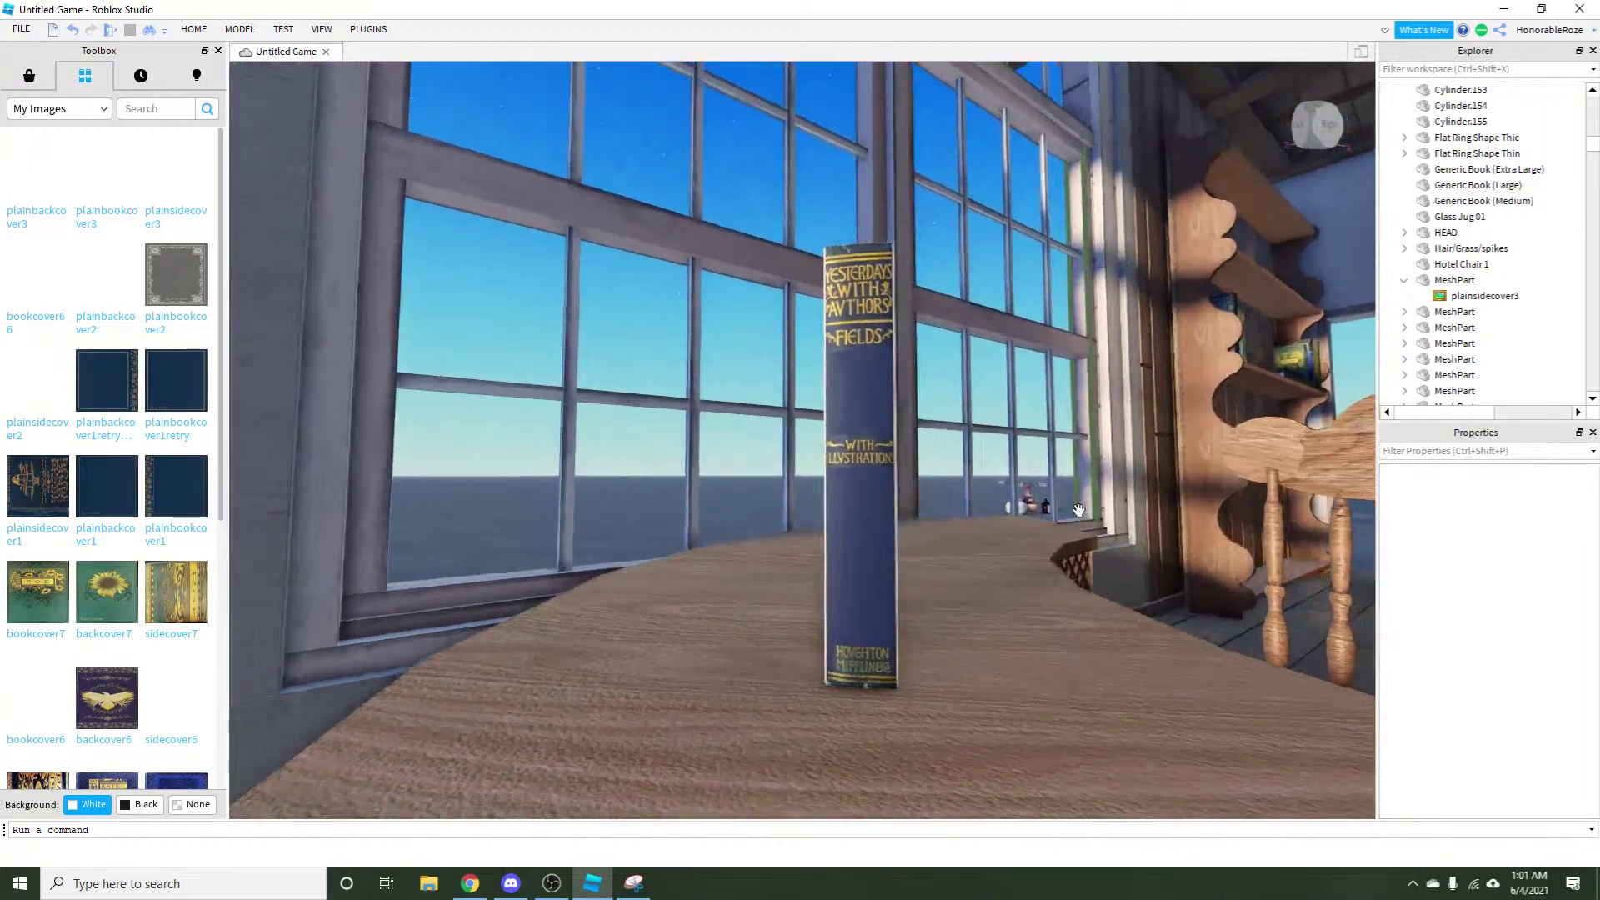
{"action": "key", "text": "w"}
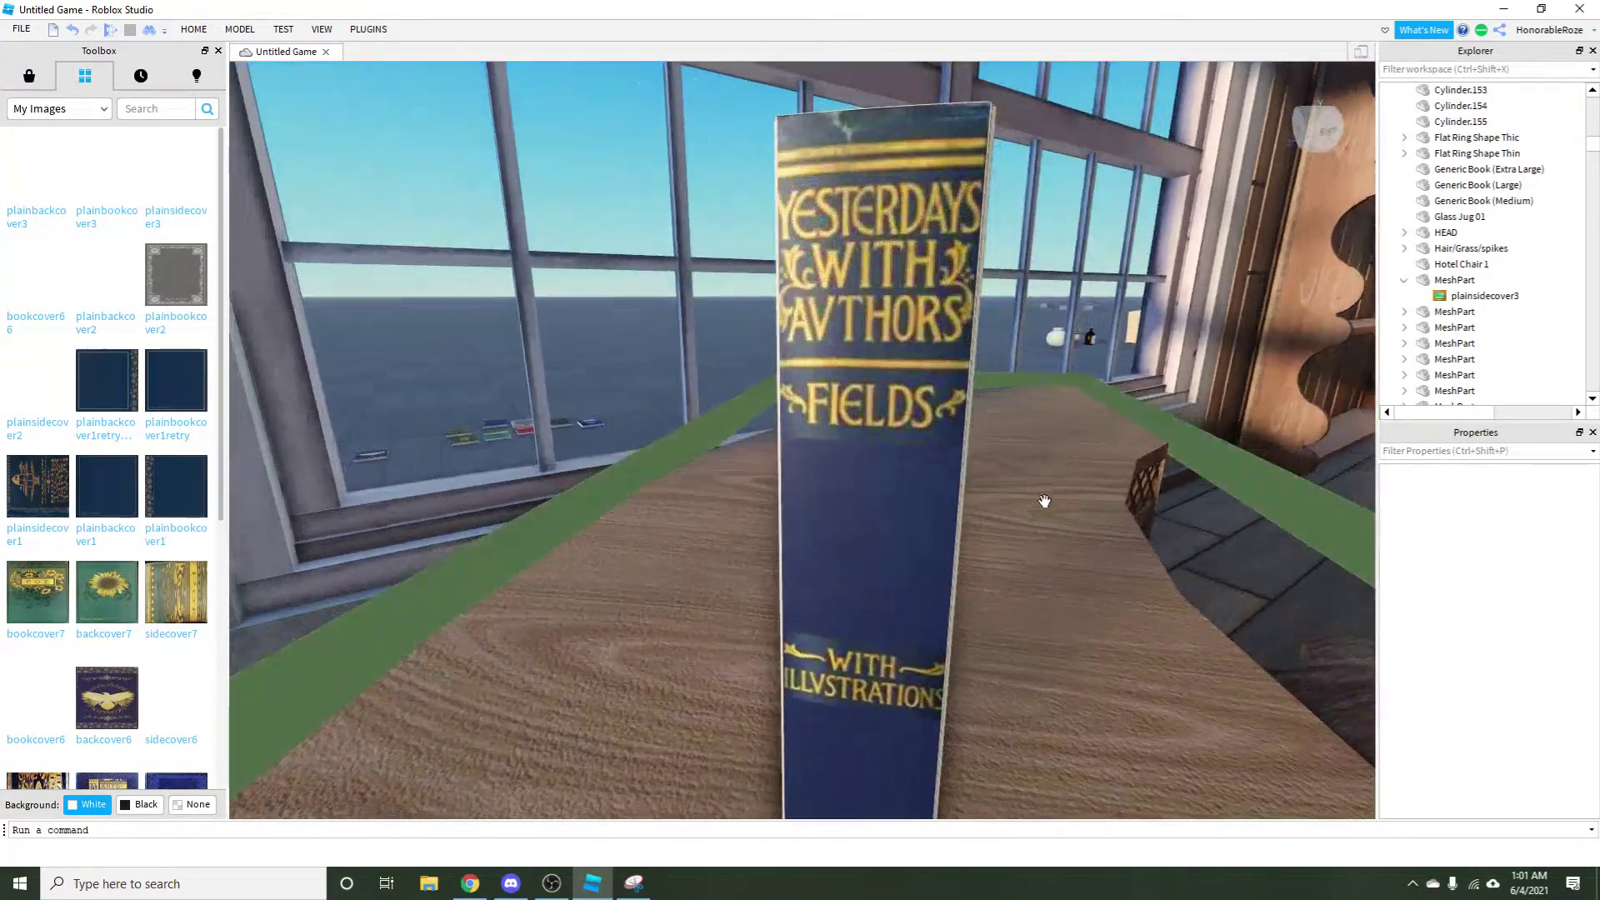
{"action": "scroll", "coordinate": [792, 500], "scroll_direction": "down", "scroll_amount": 5}
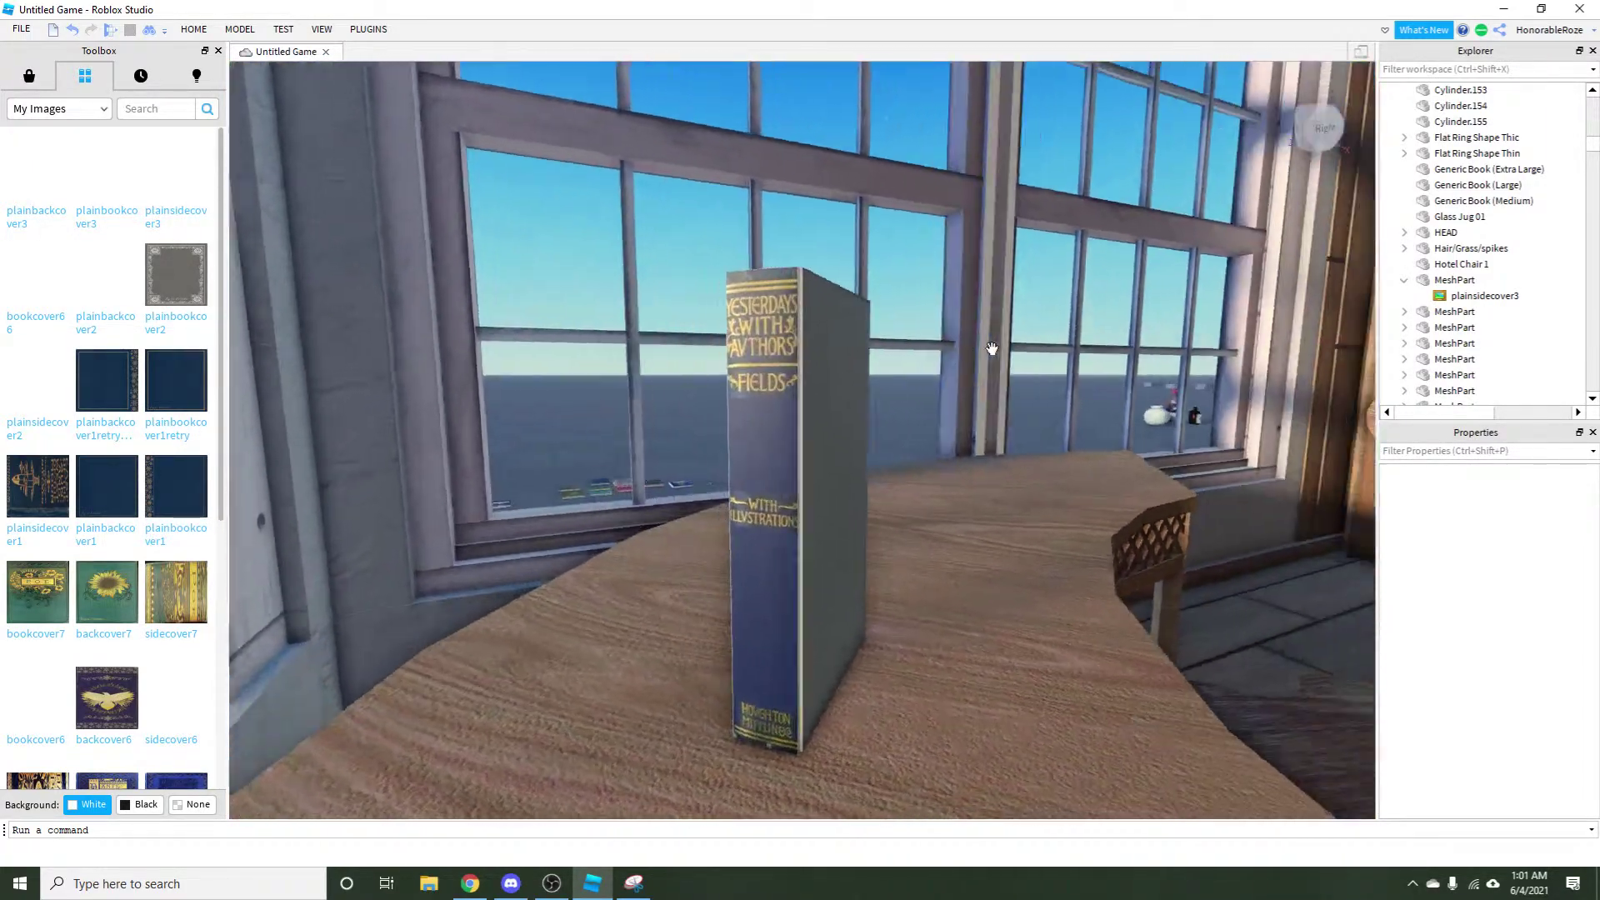
{"action": "left_click", "coordinate": [756, 501]}
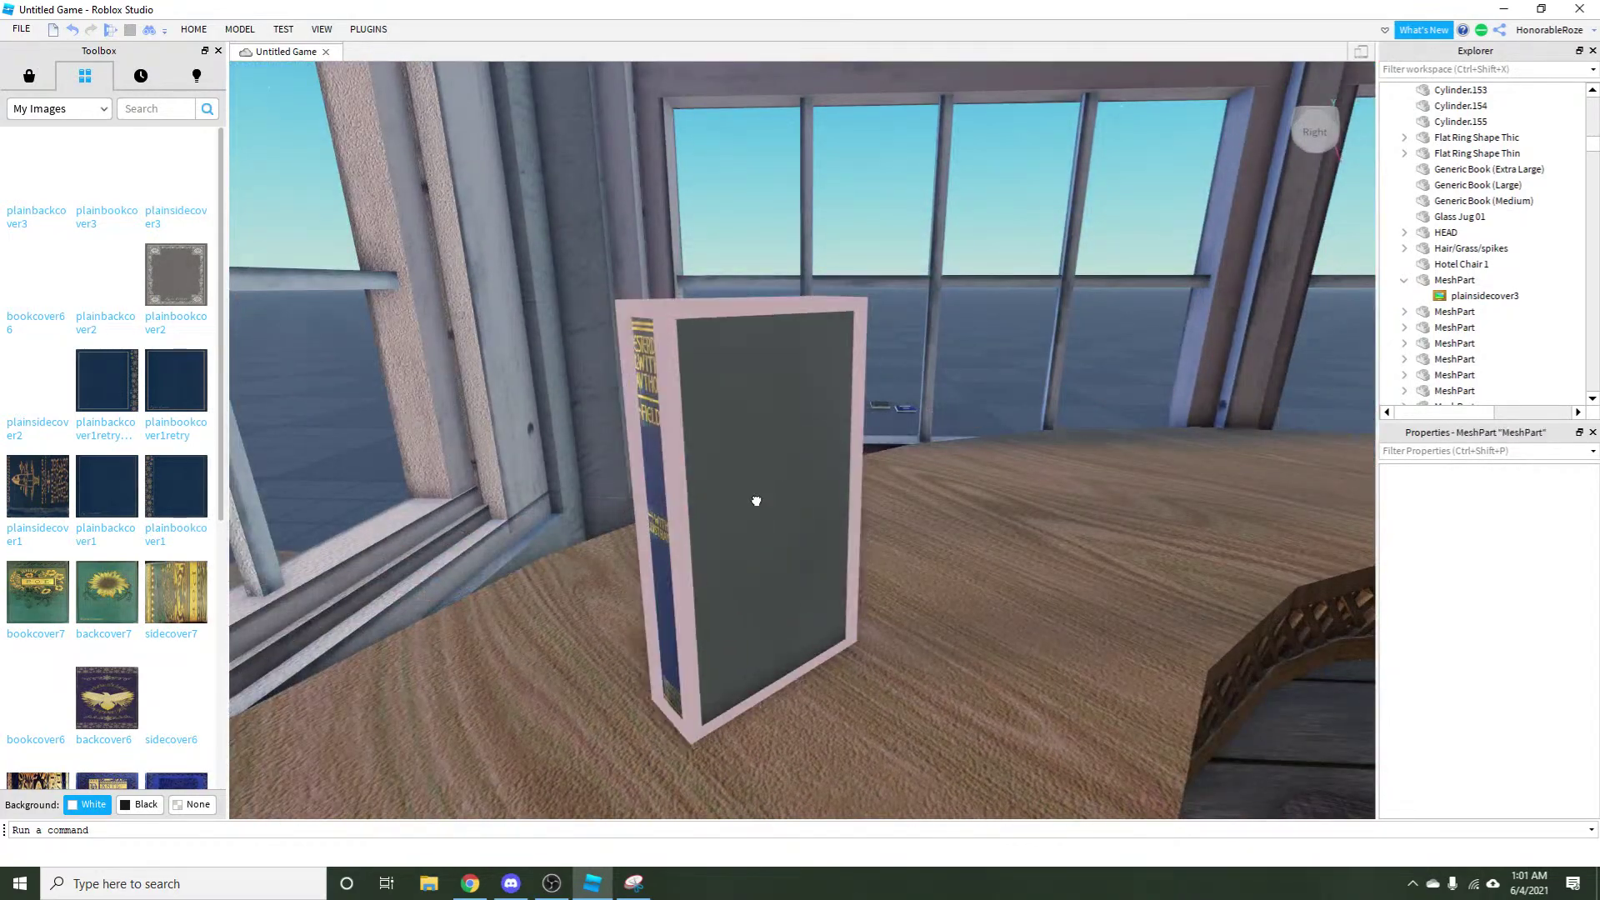
Apply plainbookcover3 to the book and set it on the front large face.
{"action": "left_click", "coordinate": [122, 191]}
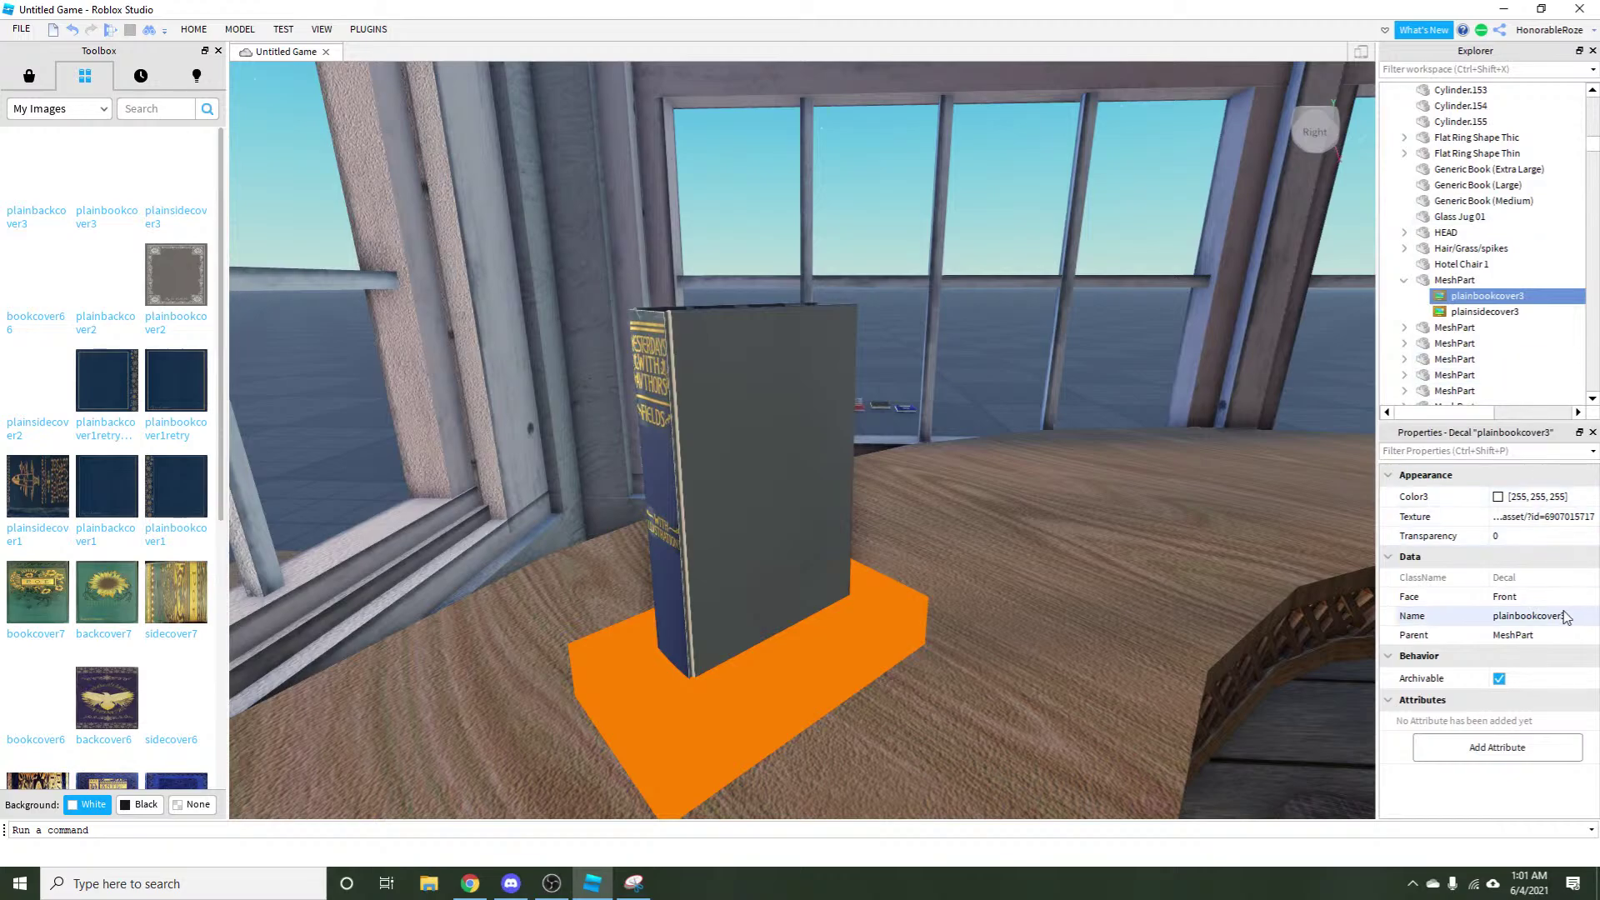
{"action": "left_click", "coordinate": [1502, 675]}
{"action": "left_click", "coordinate": [1096, 392]}
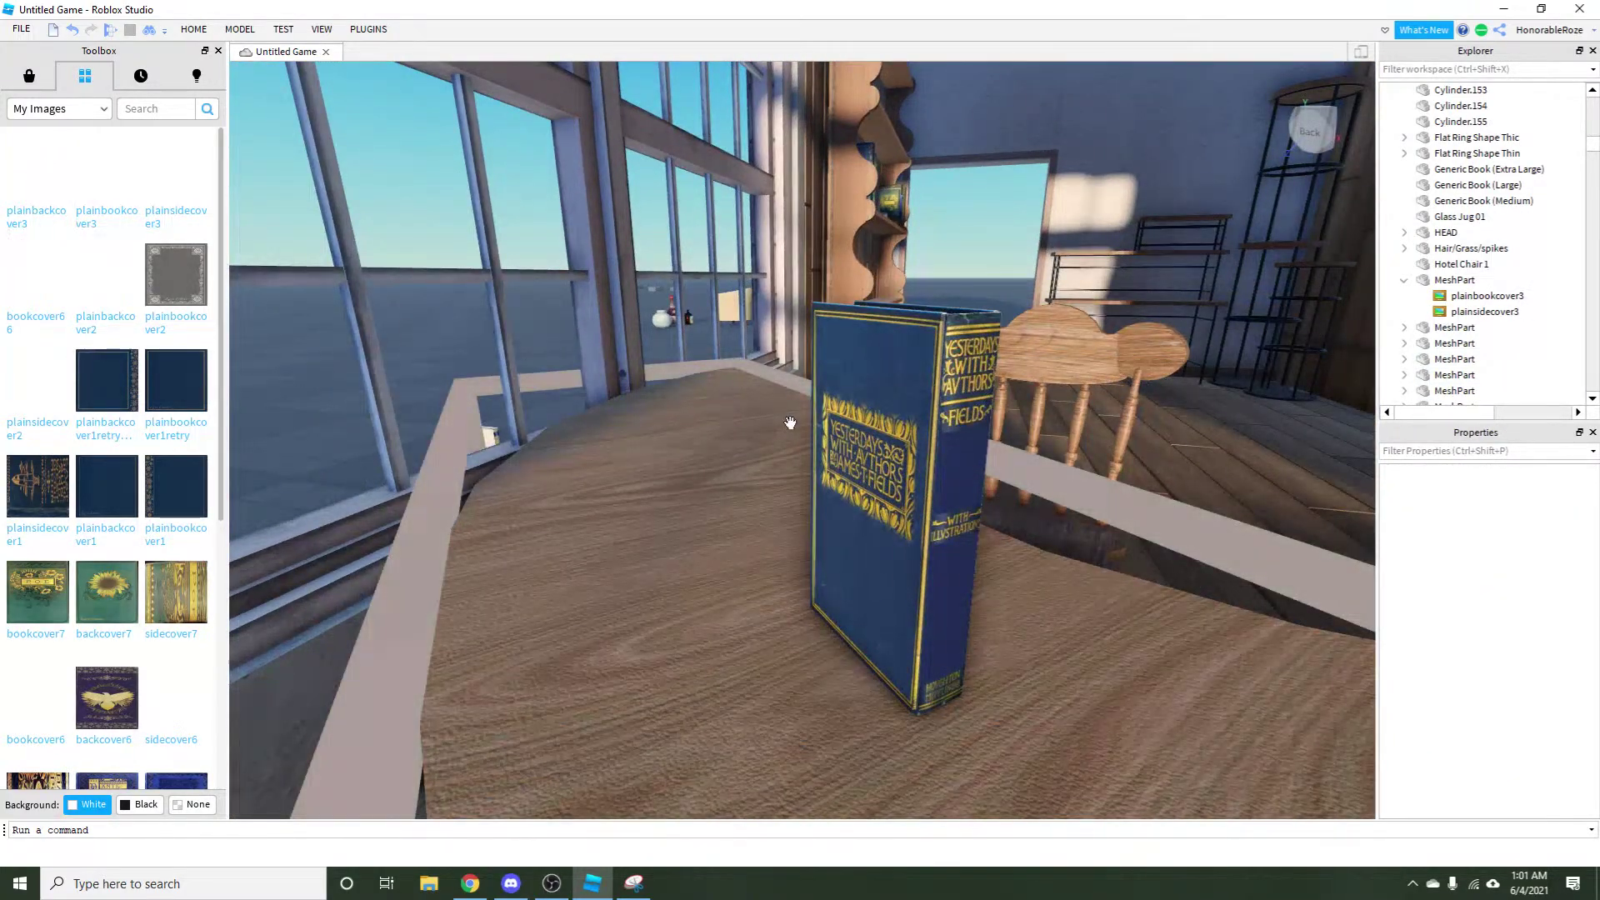
Place the plainbackcover3 back cover on the opposite large face and orbit to check it.
{"action": "left_click", "coordinate": [821, 434]}
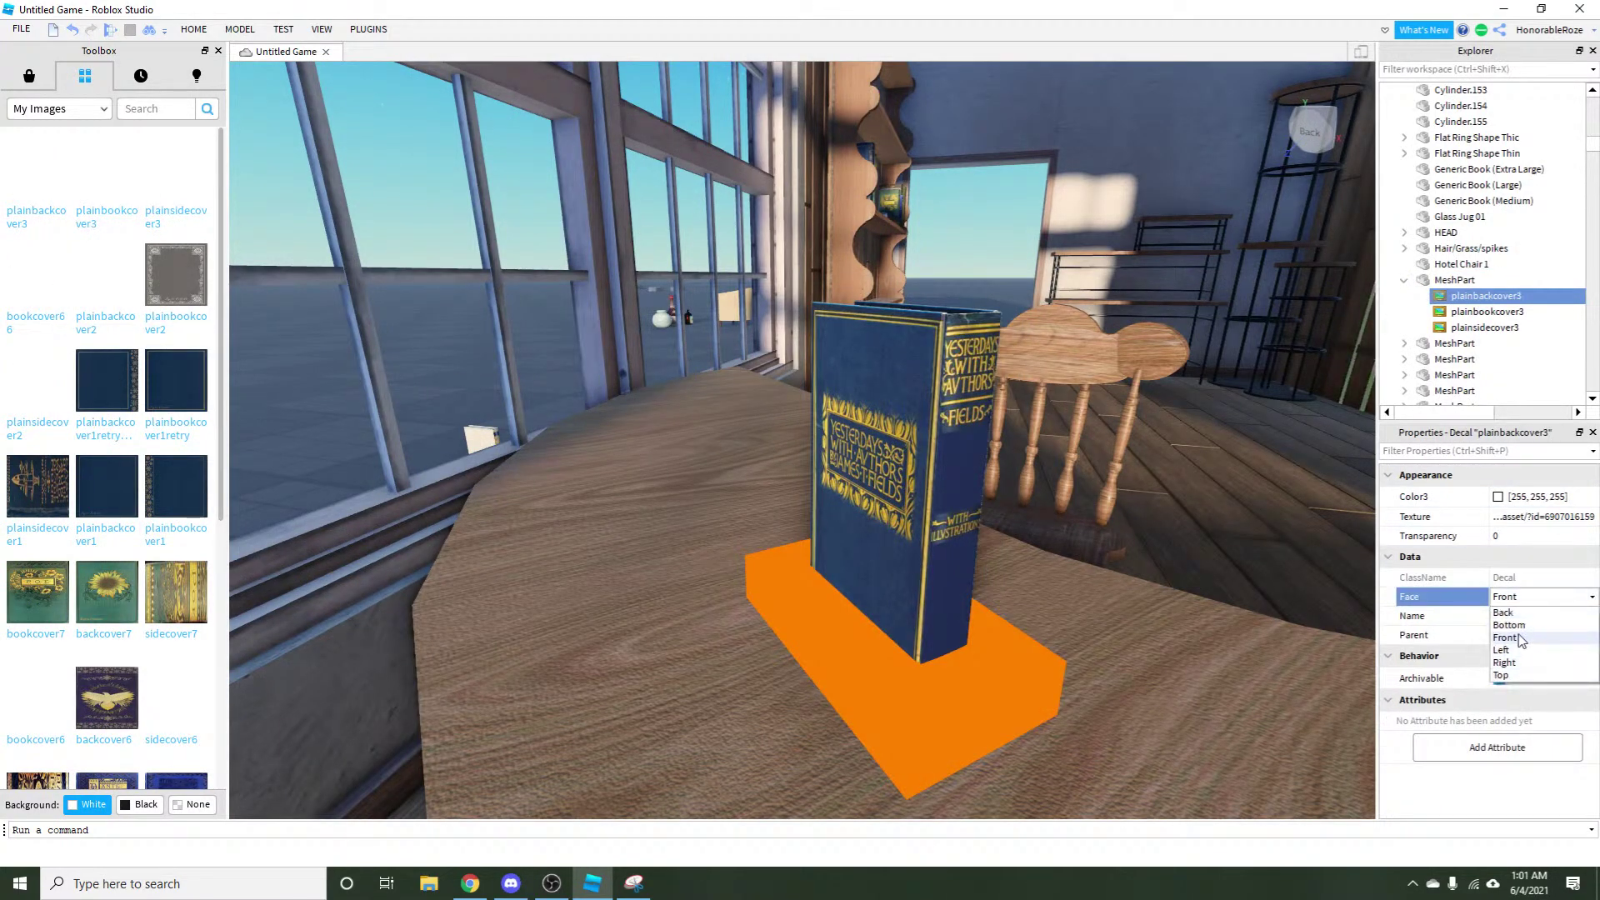
{"action": "left_click", "coordinate": [1502, 650]}
{"action": "left_click", "coordinate": [1256, 553]}
{"action": "left_click", "coordinate": [627, 344]}
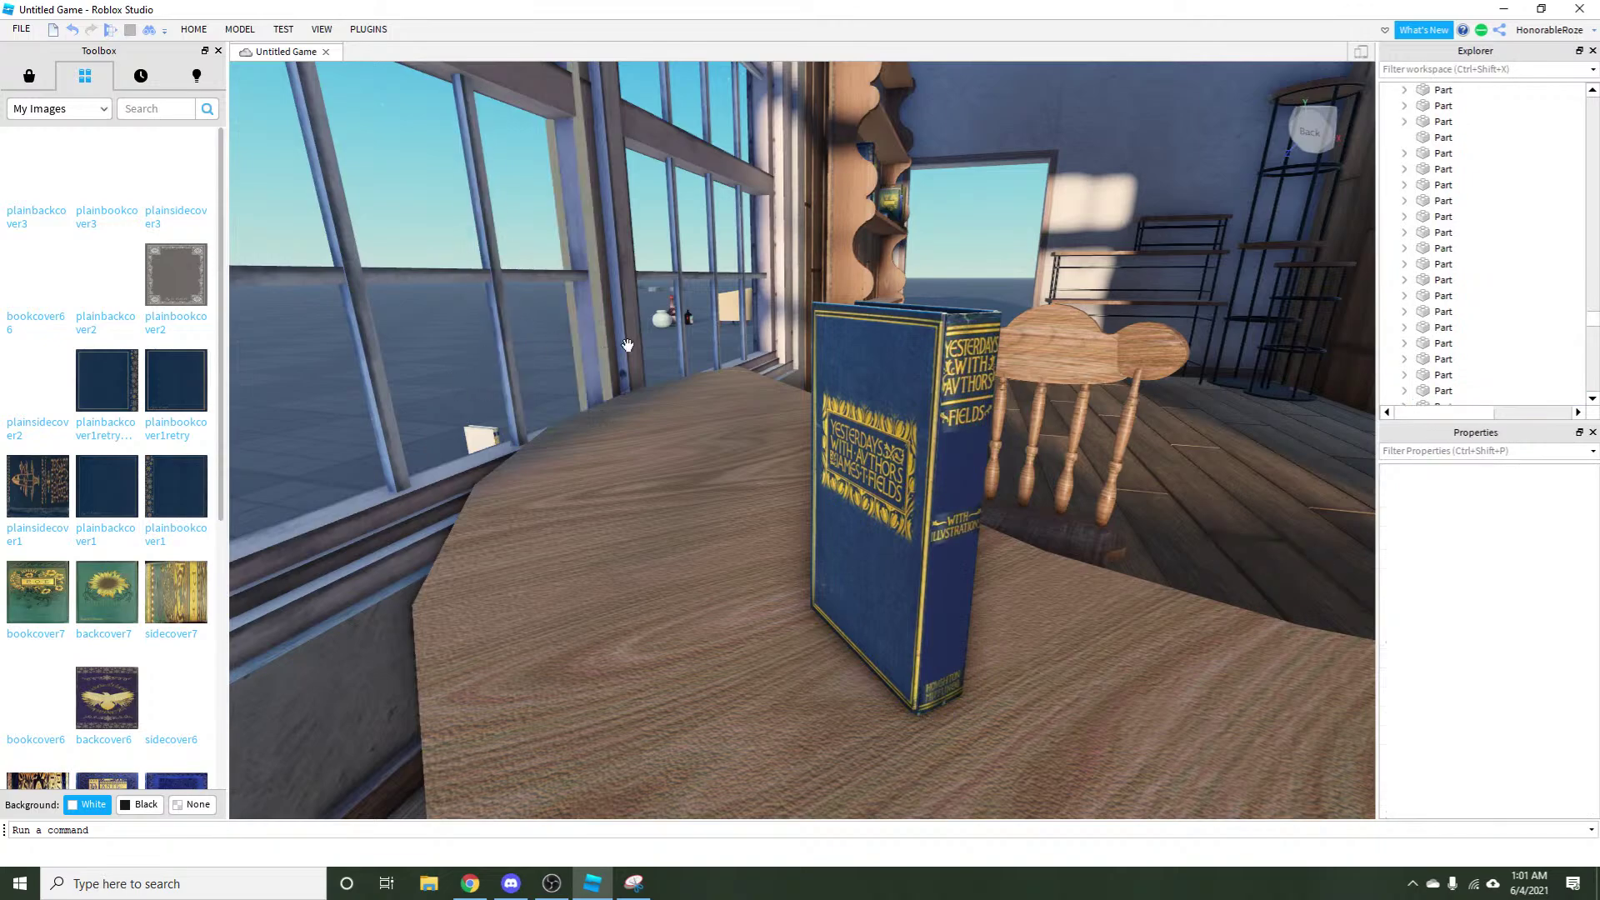
{"action": "left_click_drag", "start_coordinate": [627, 344], "coordinate": [1207, 524]}
Circle the camera around the book to inspect its front and back covers.
{"action": "left_click", "coordinate": [874, 491]}
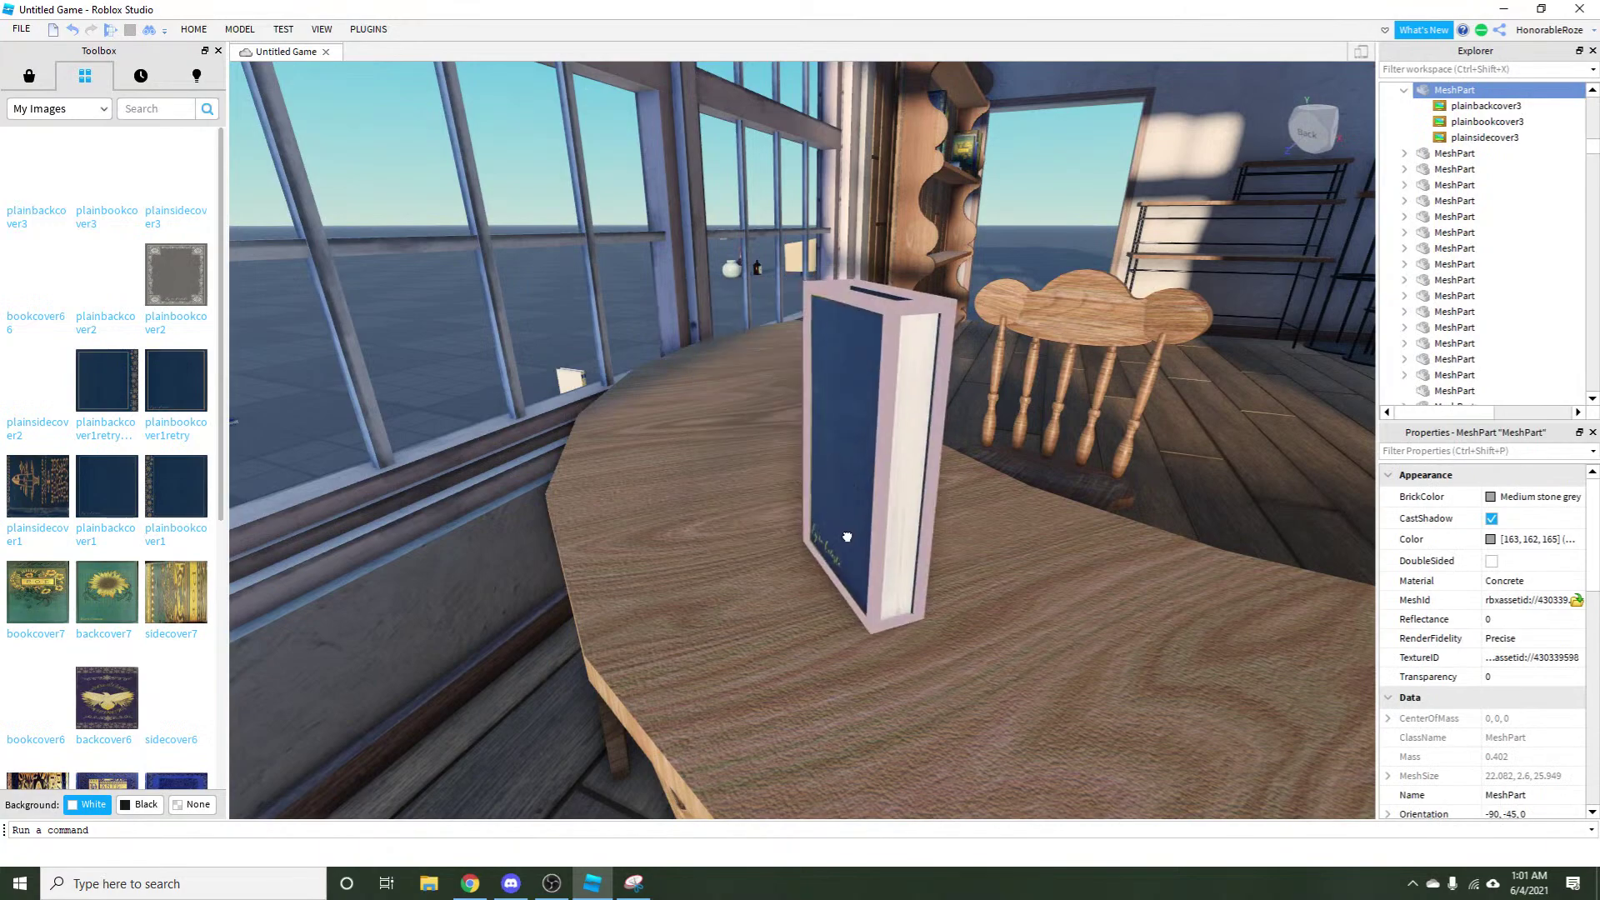
{"action": "left_click", "coordinate": [450, 386]}
{"action": "key", "text": "w"}
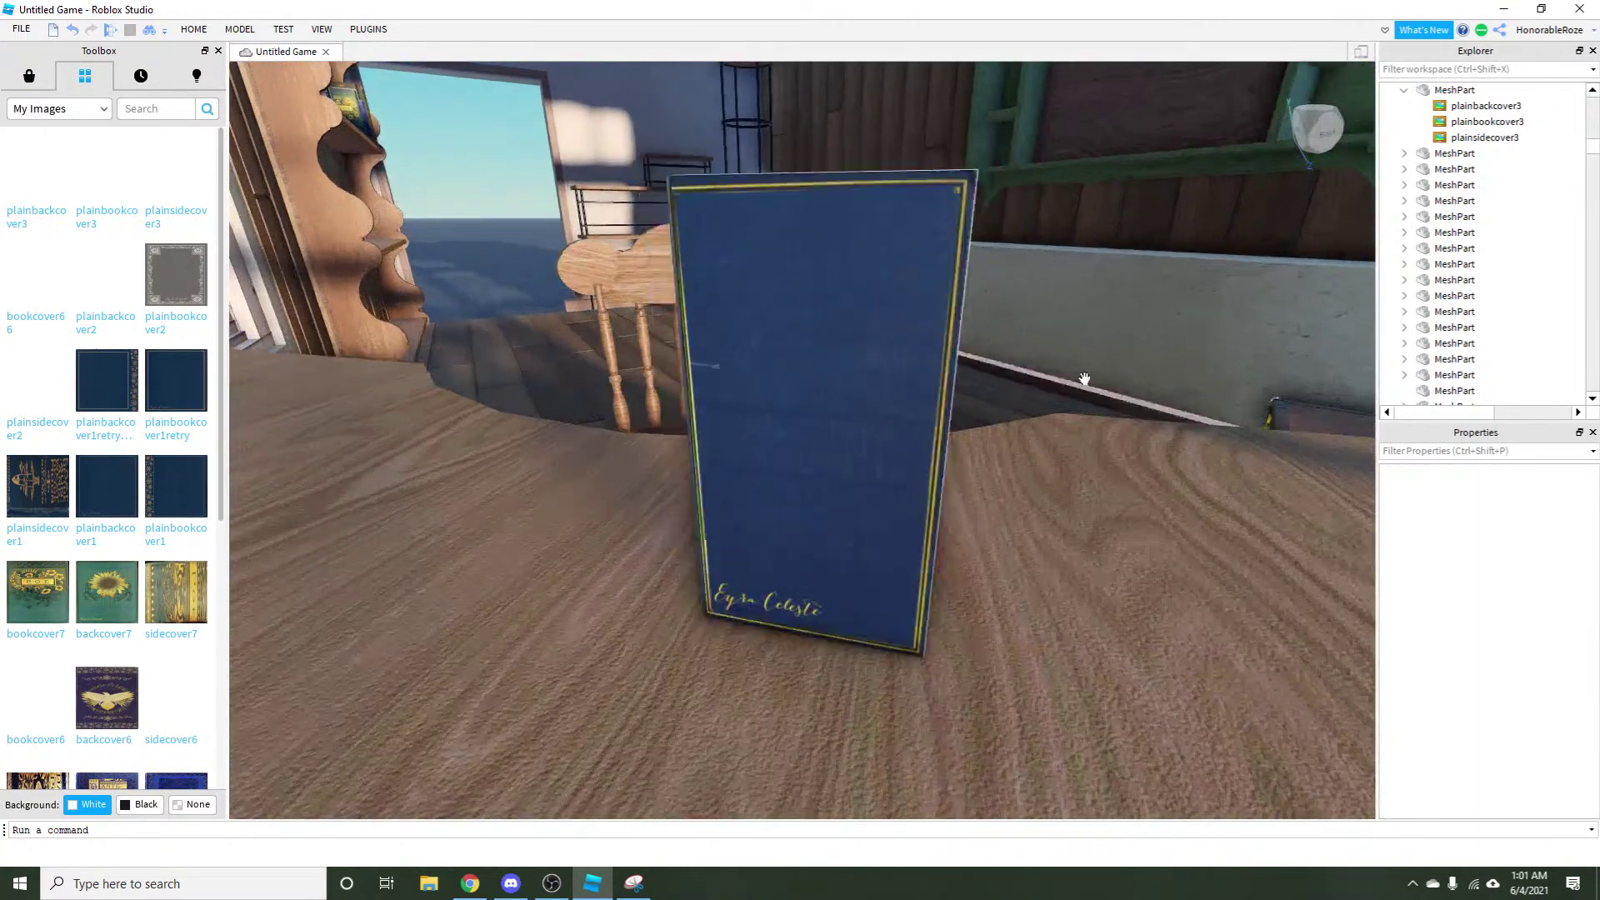
{"action": "key", "text": "w"}
{"action": "key", "text": "s"}
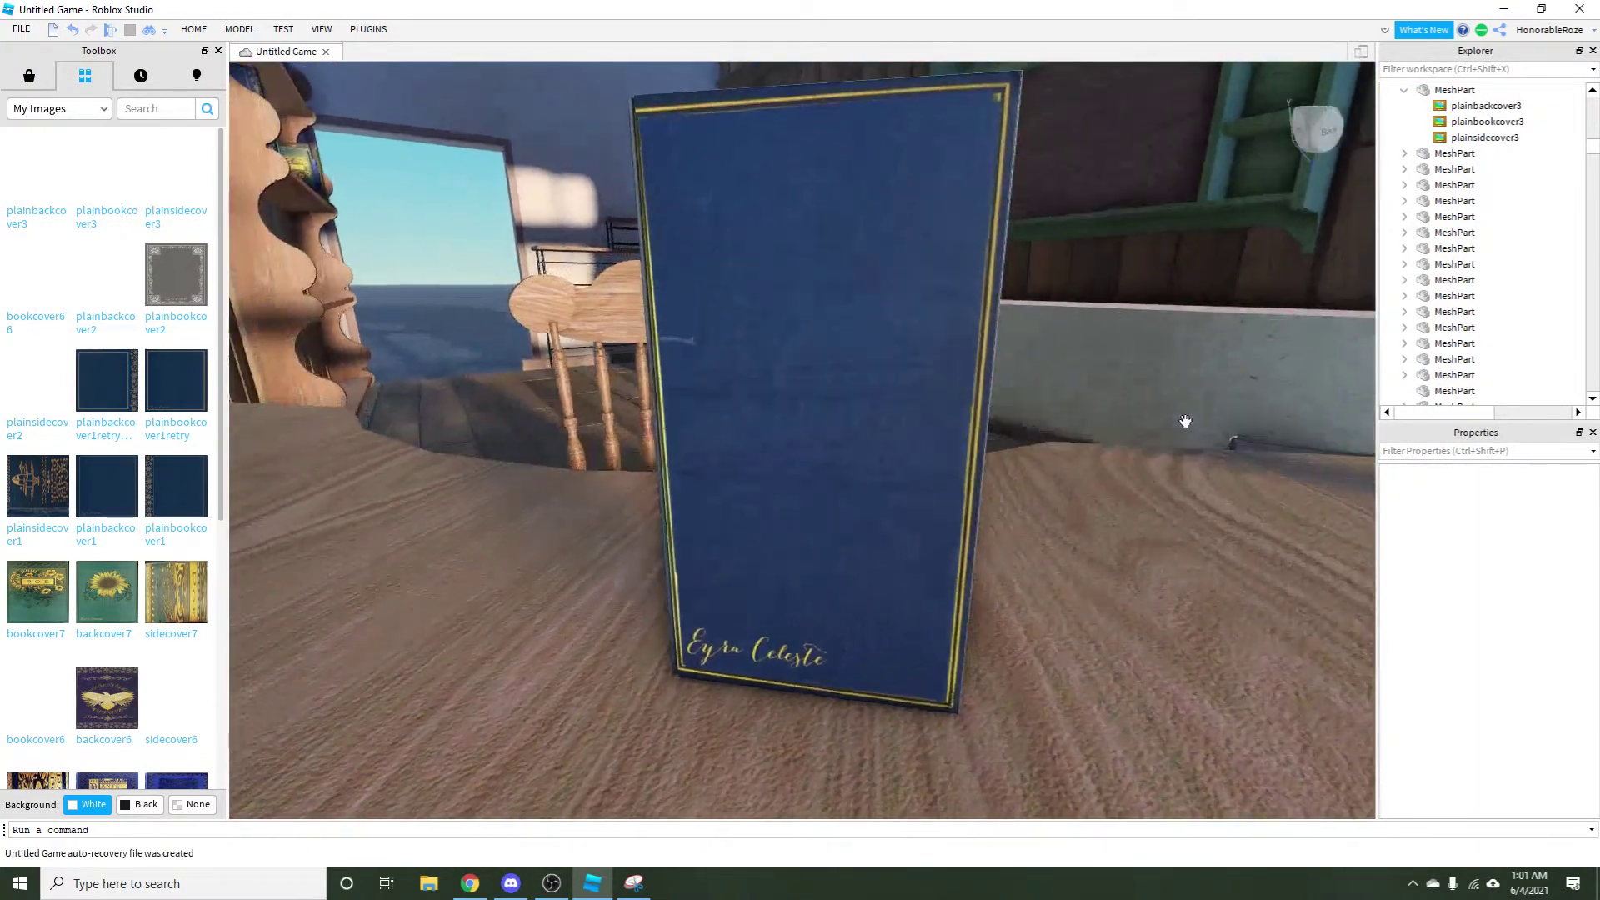
{"action": "key", "text": "s"}
{"action": "key", "text": "d"}
{"action": "key", "text": "e"}
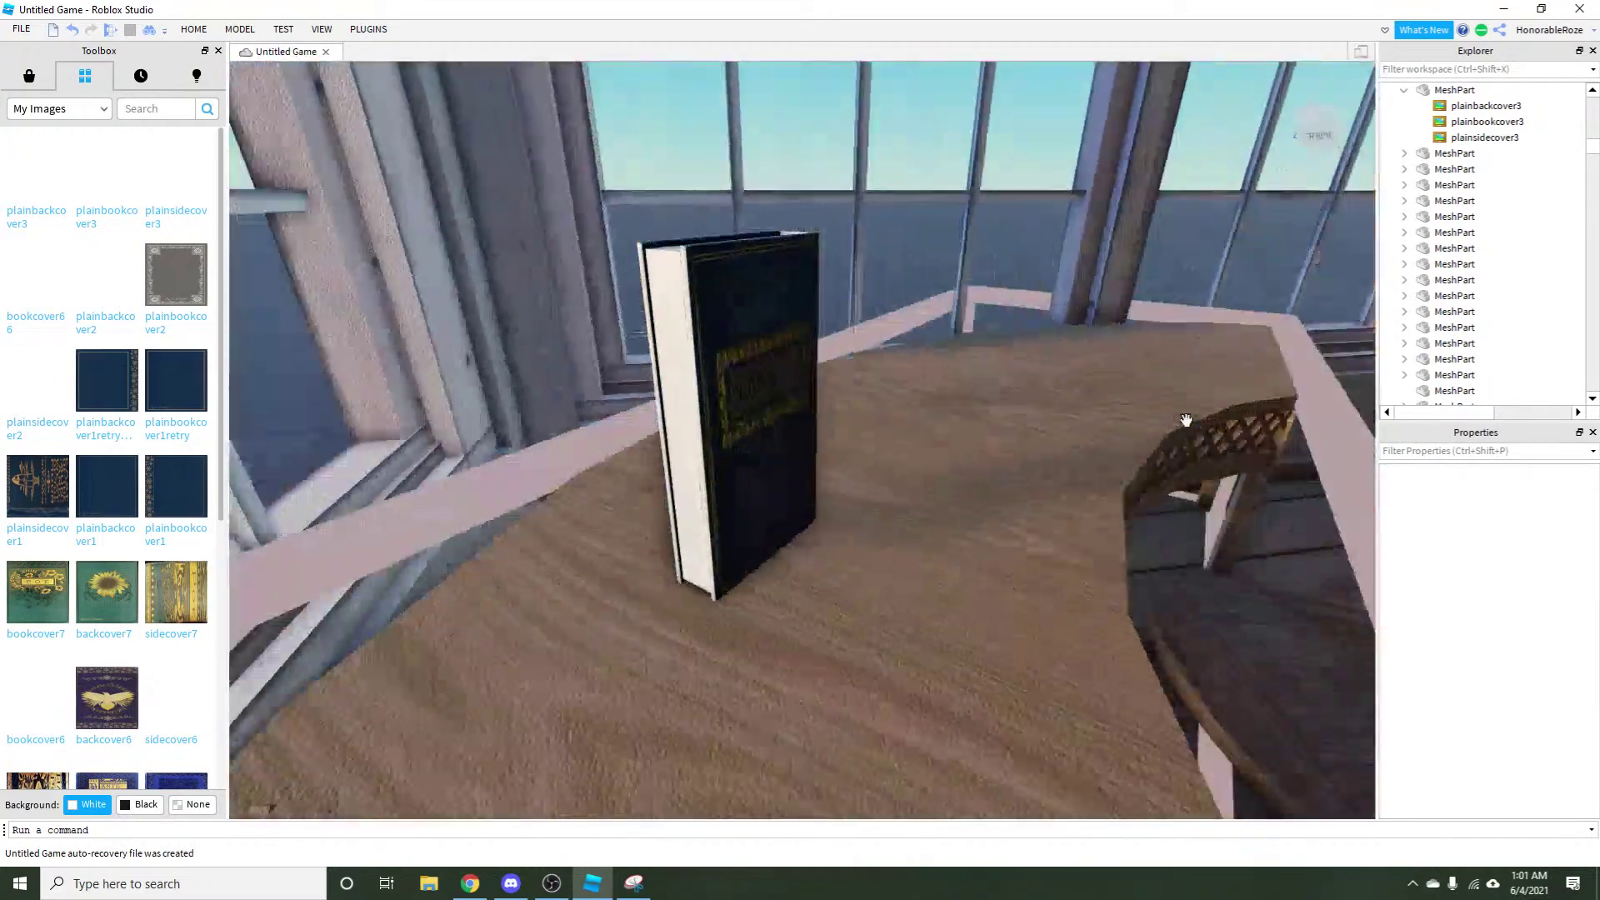
{"action": "key", "text": "a"}
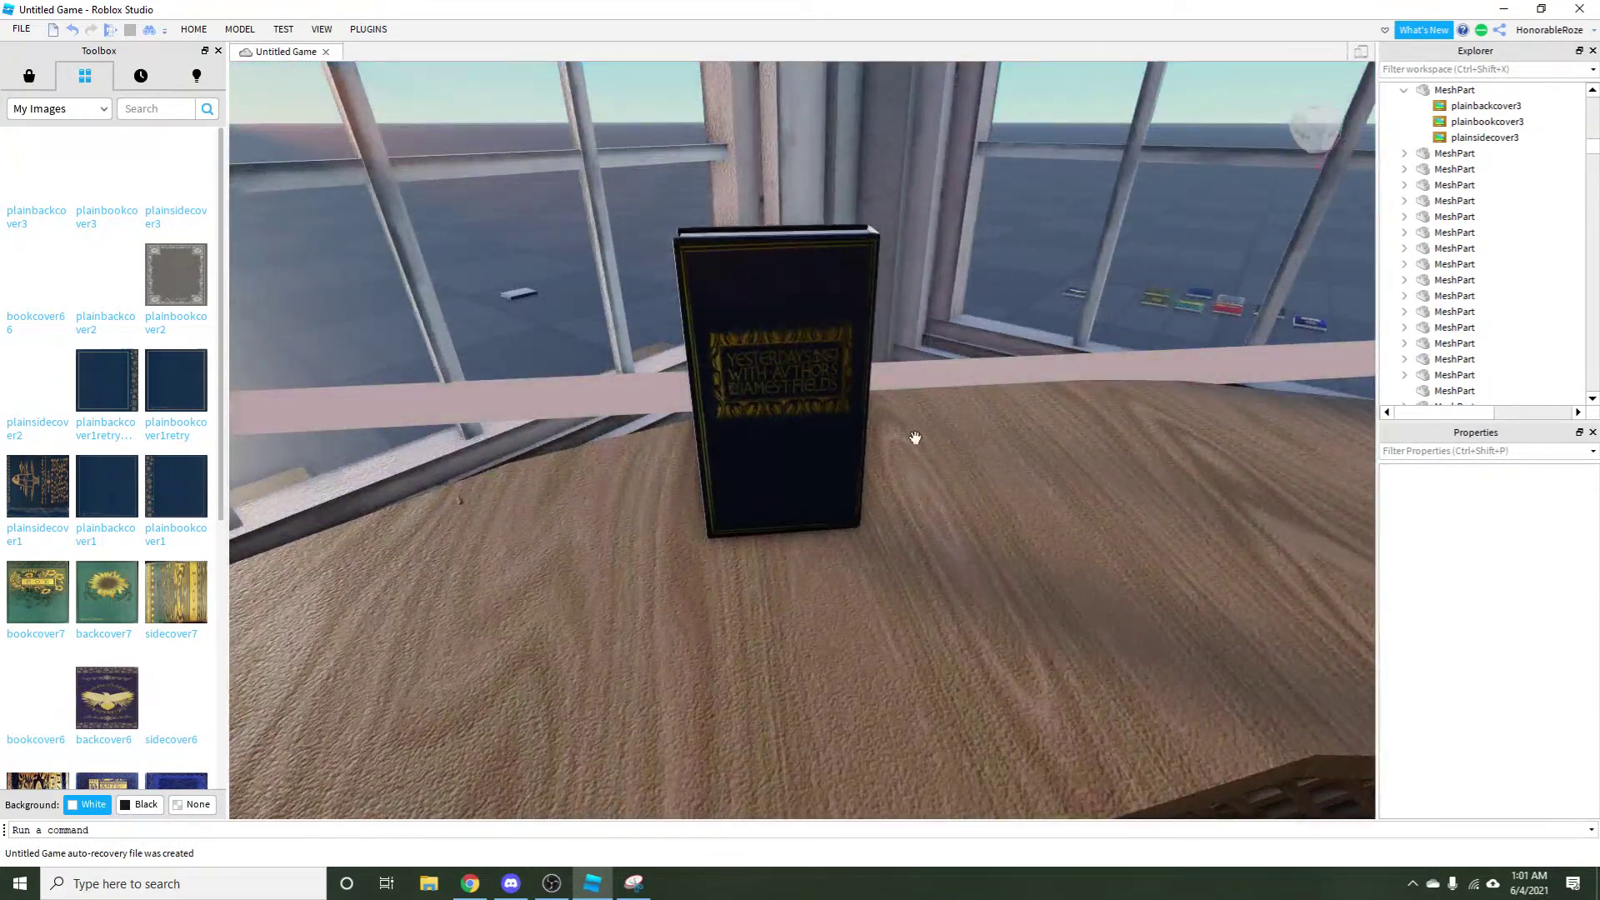
Slide the book along the table, rotate it with R, and stand it upright further right.
{"action": "left_click", "coordinate": [725, 569]}
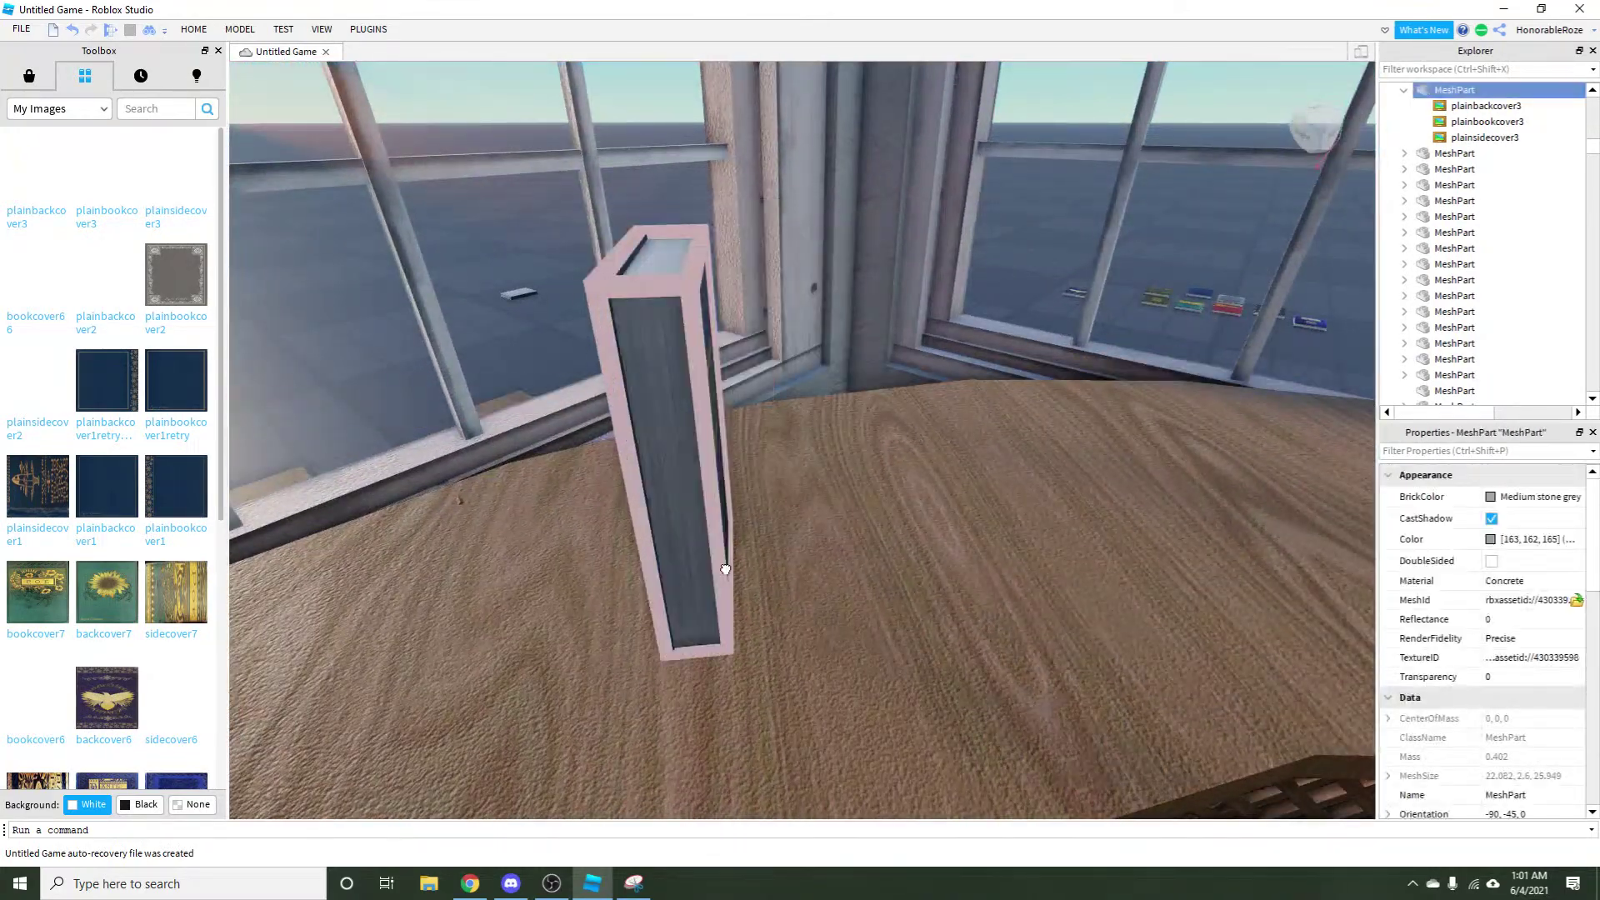
{"action": "left_click_drag", "start_coordinate": [725, 569], "coordinate": [757, 558]}
{"action": "key", "text": "r"}
{"action": "key", "text": "r"}
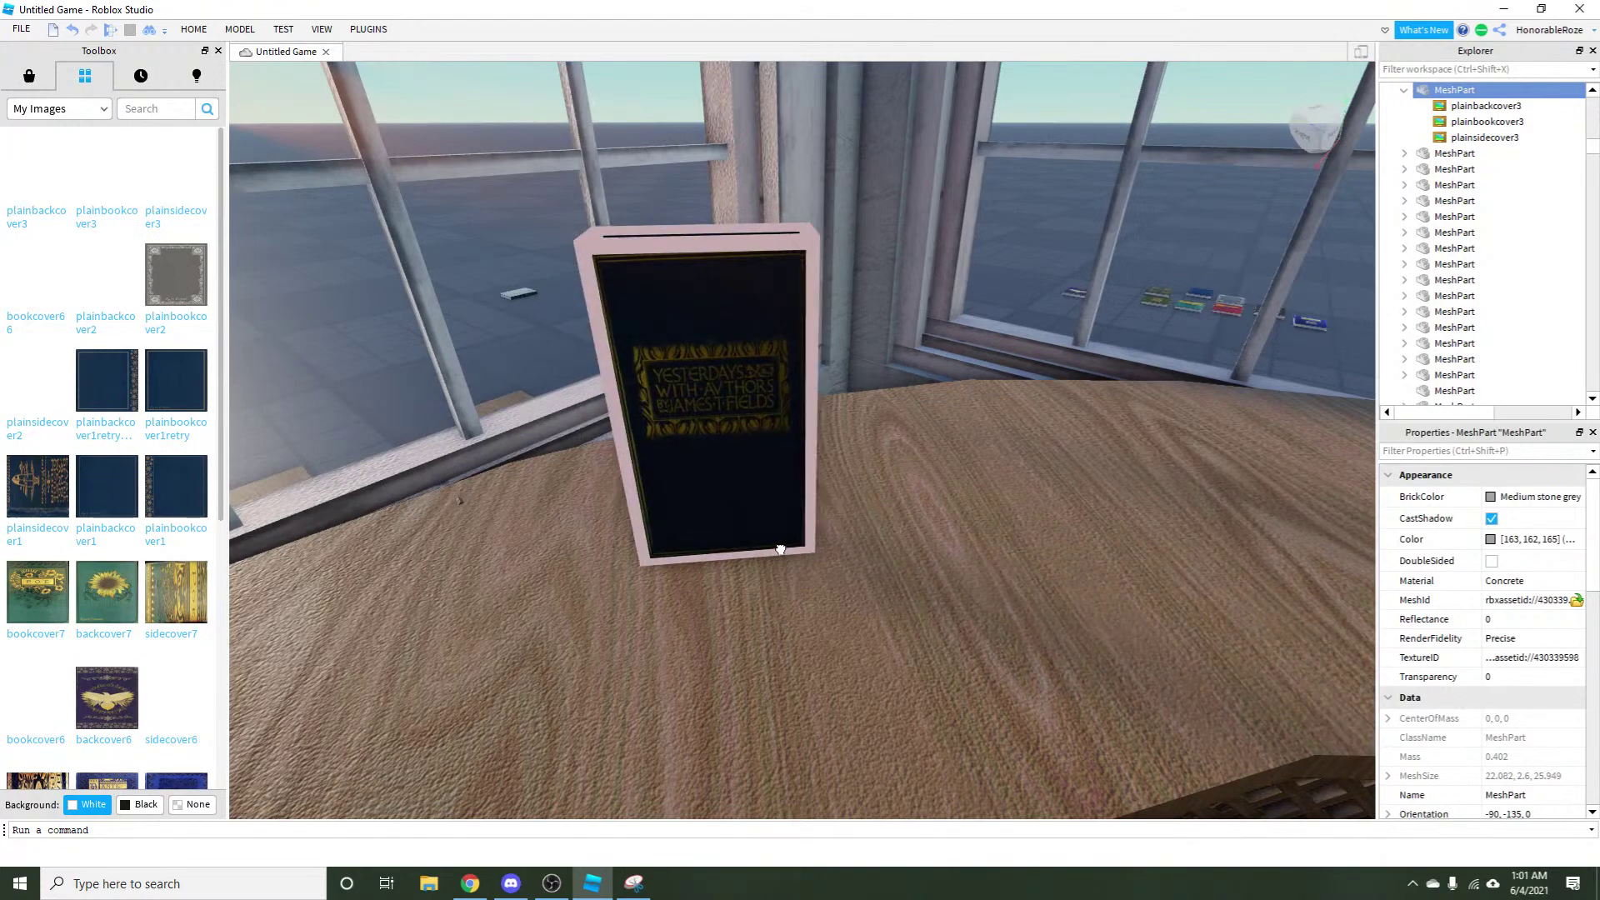
{"action": "left_click_drag", "start_coordinate": [860, 507], "coordinate": [1035, 497]}
{"action": "key", "text": "d"}
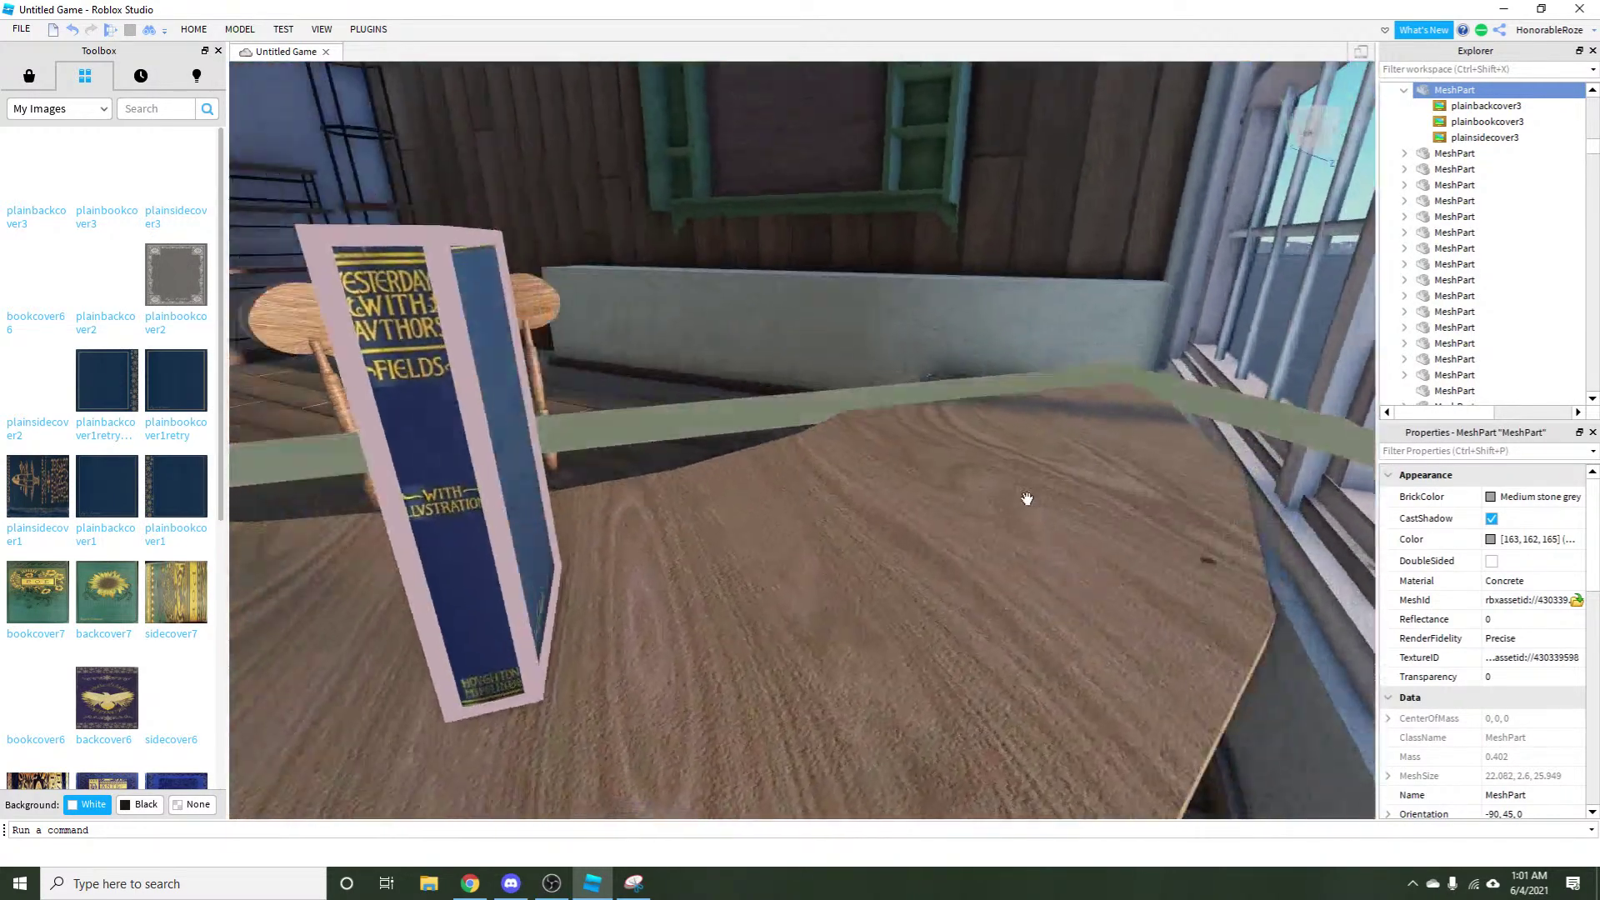
{"action": "key", "text": "a"}
{"action": "key", "text": "a"}
{"action": "left_click", "coordinate": [1118, 499]}
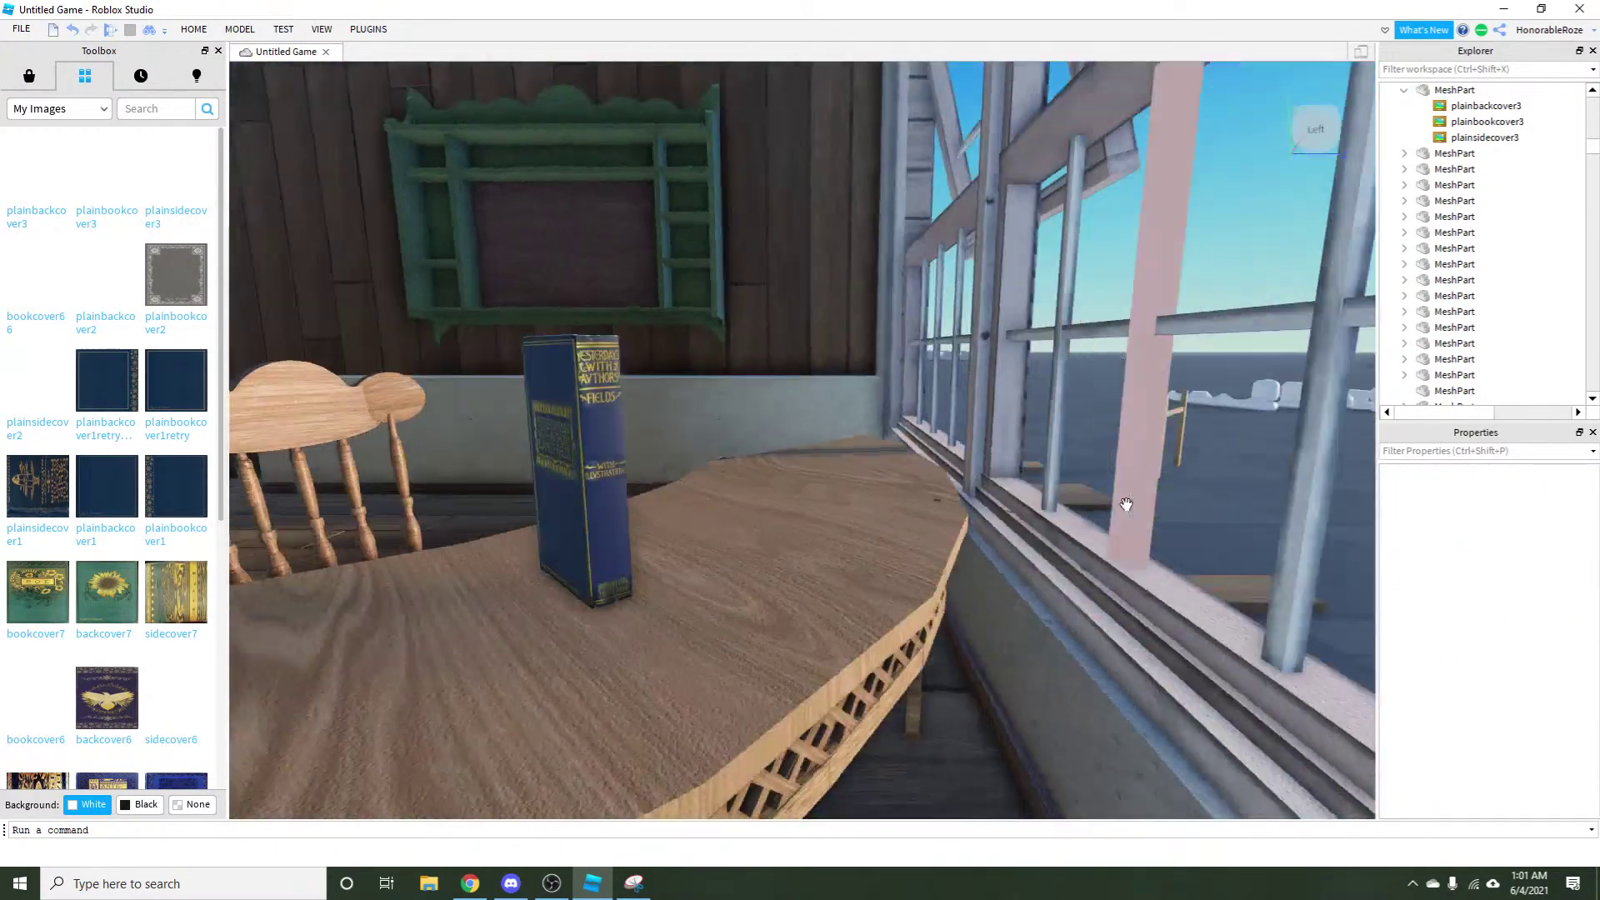
{"action": "key", "text": "a"}
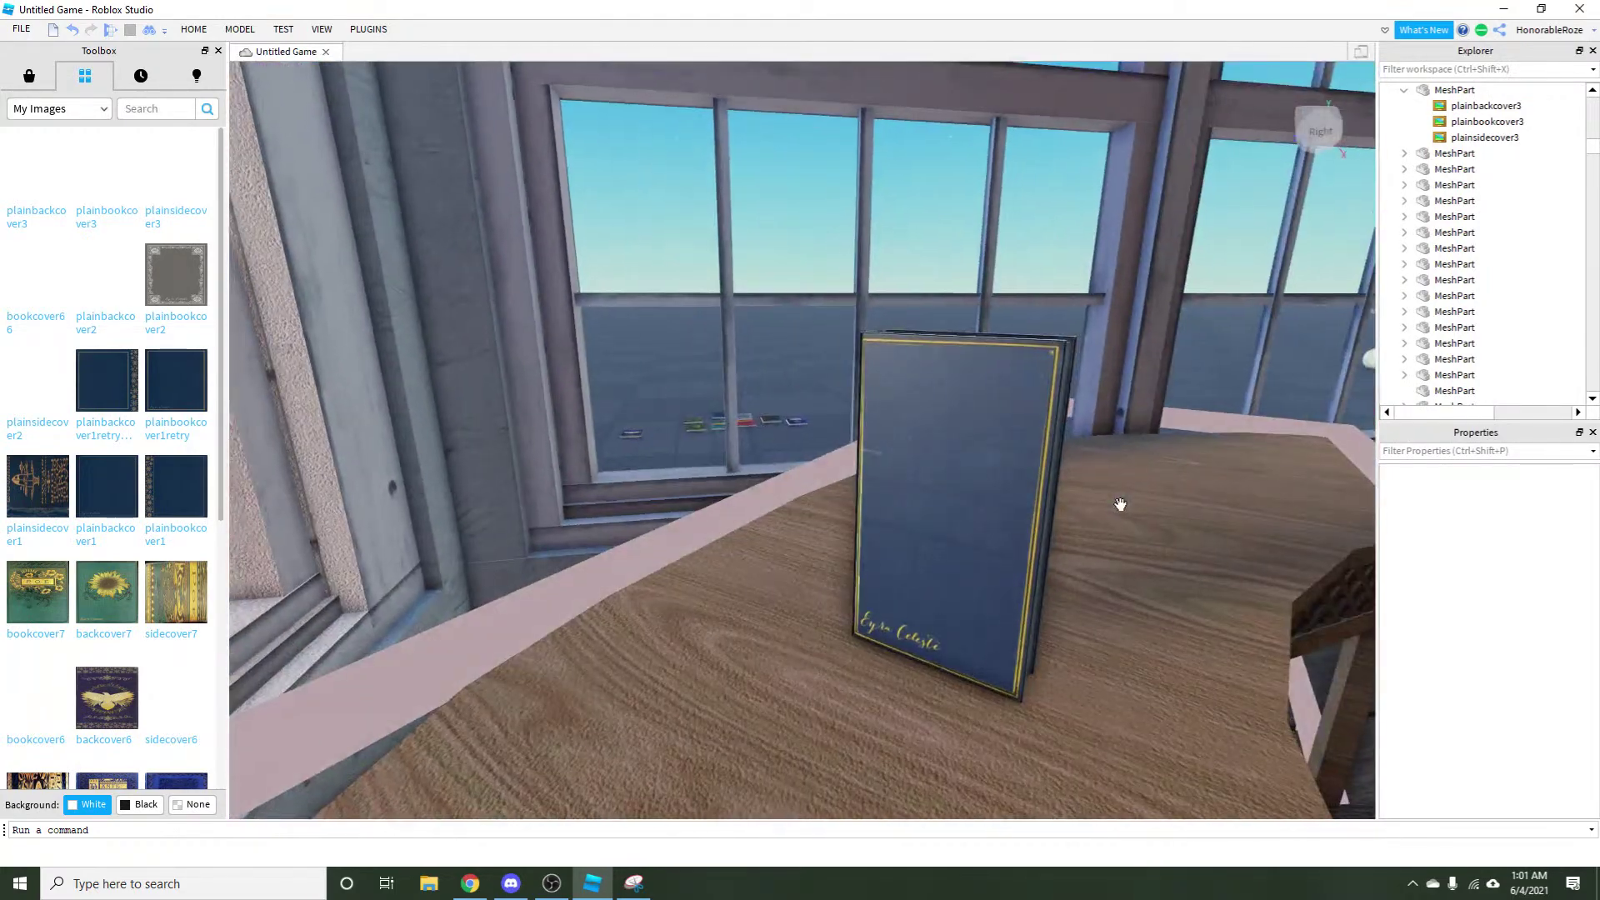
{"action": "key", "text": "a"}
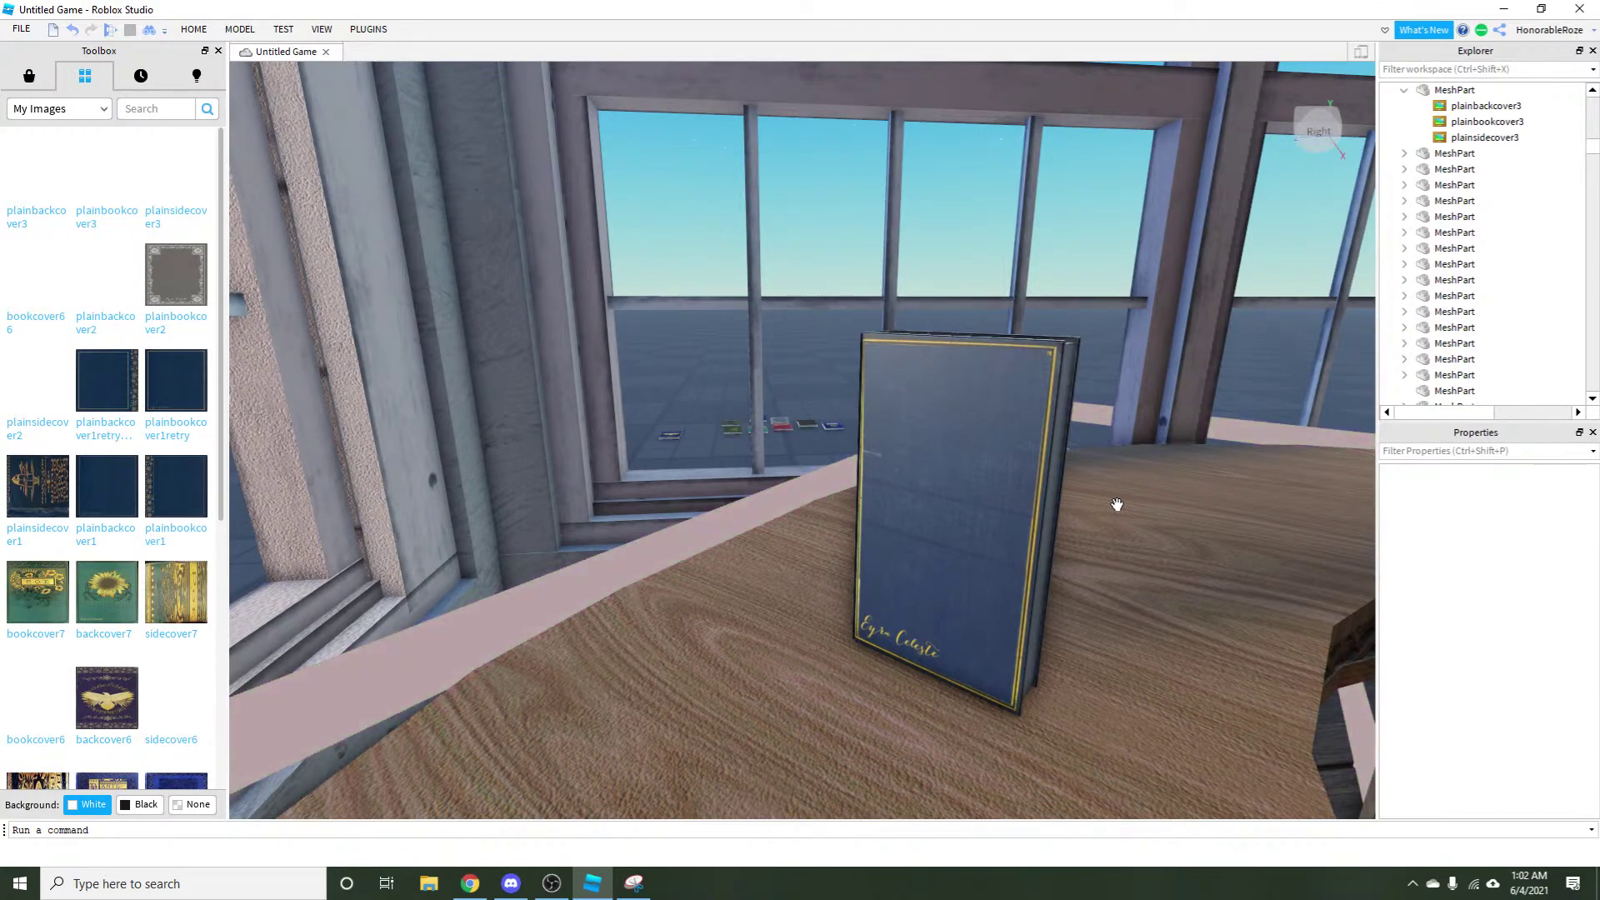
Zoom and turn the view toward the windows to check the book in the scene, then reselect it.
{"action": "scroll", "coordinate": [1118, 503], "scroll_direction": "down", "scroll_amount": 3}
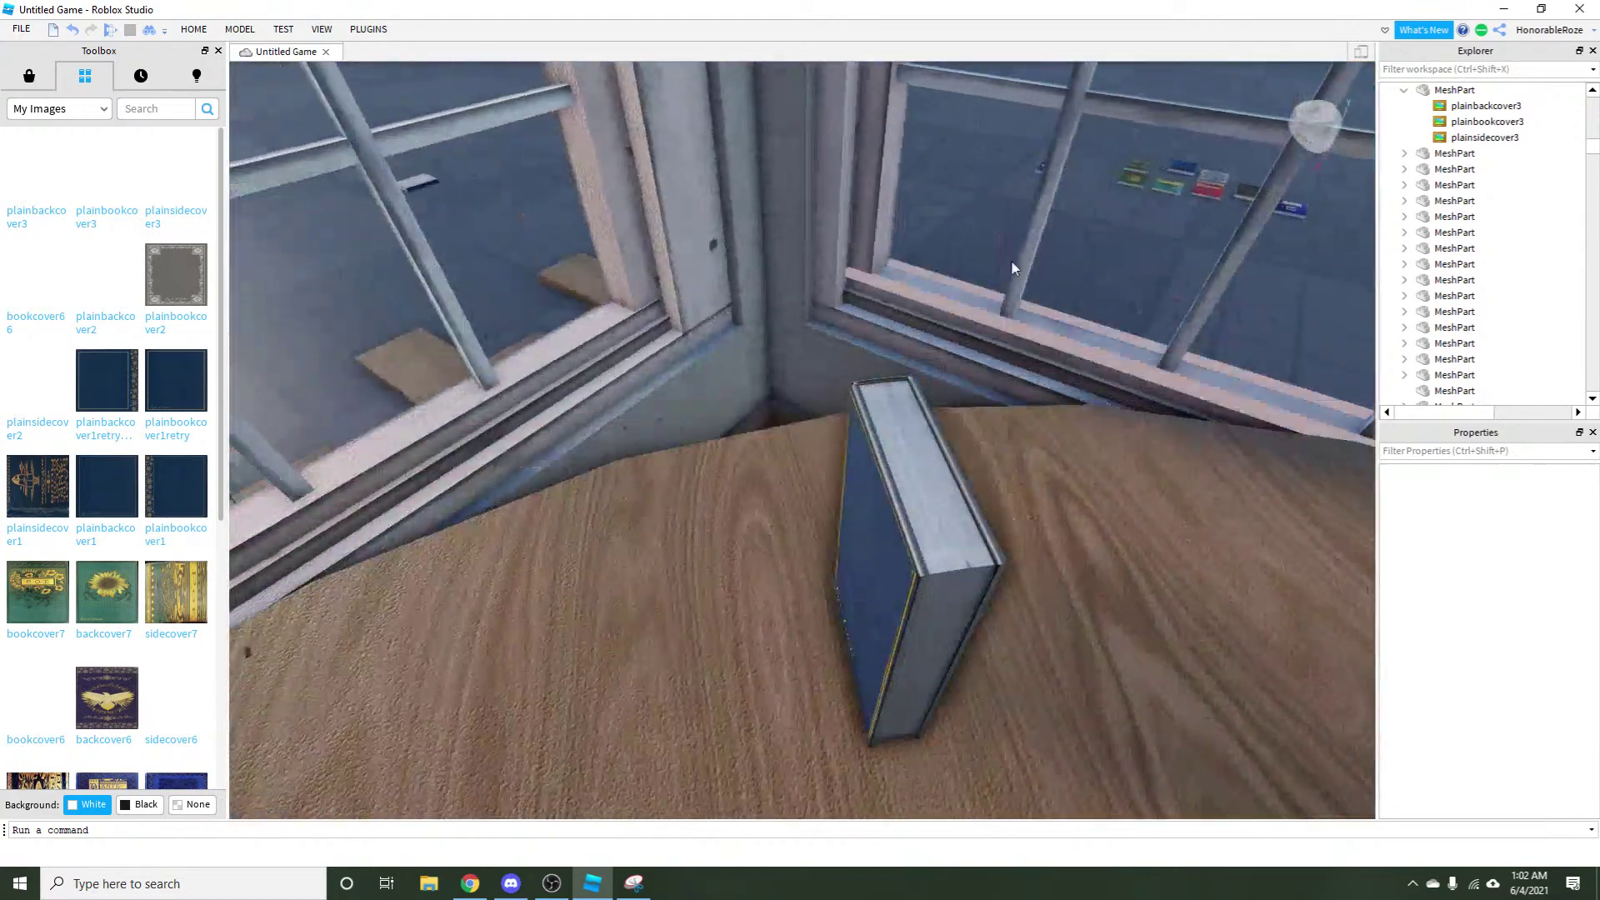
{"action": "scroll", "coordinate": [1048, 308], "scroll_direction": "up", "scroll_amount": 3}
{"action": "scroll", "coordinate": [1048, 308], "scroll_direction": "down", "scroll_amount": 3}
{"action": "scroll", "coordinate": [442, 628], "scroll_direction": "up", "scroll_amount": 5}
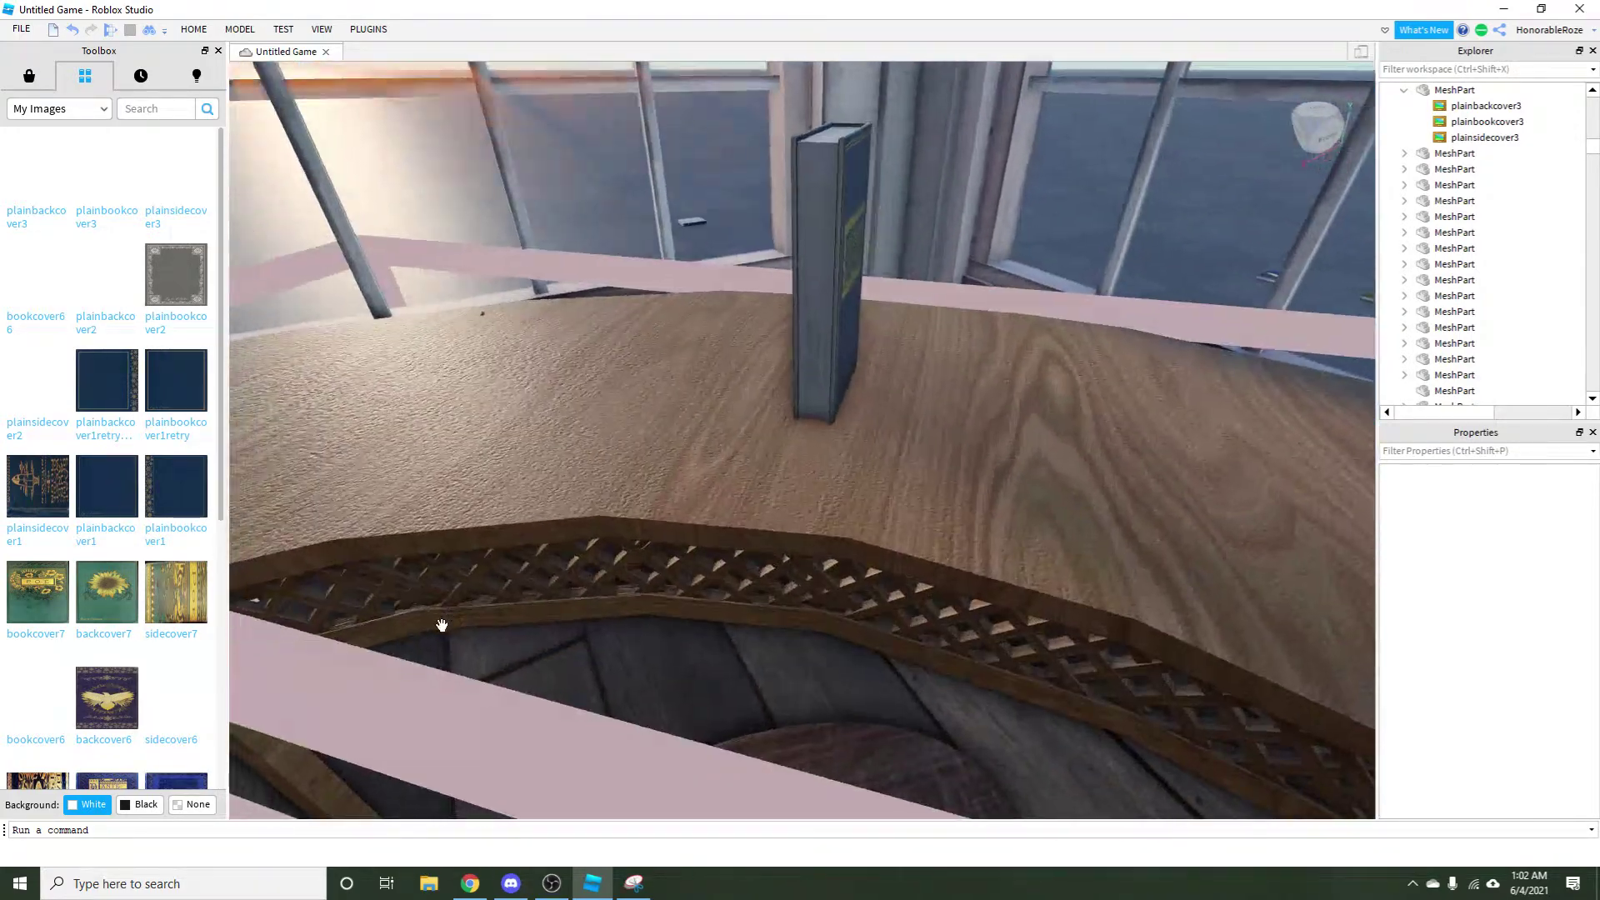
{"action": "scroll", "coordinate": [721, 472], "scroll_direction": "down", "scroll_amount": 5}
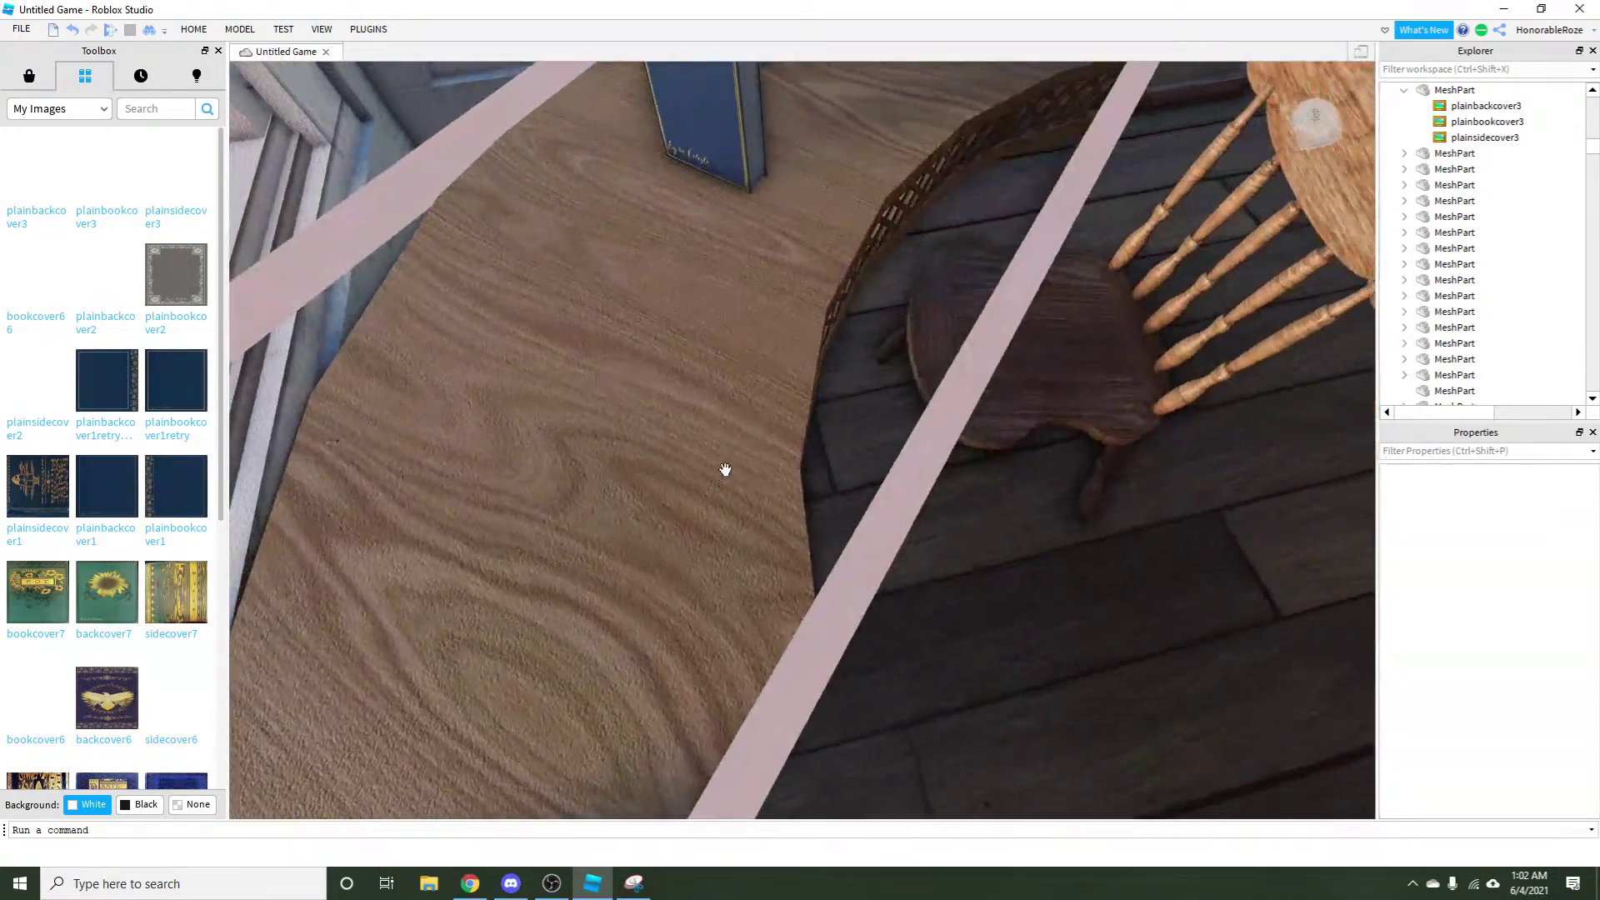
{"action": "scroll", "coordinate": [721, 472], "scroll_direction": "up", "scroll_amount": 4}
{"action": "scroll", "coordinate": [722, 472], "scroll_direction": "down", "scroll_amount": 4}
{"action": "scroll", "coordinate": [722, 473], "scroll_direction": "up", "scroll_amount": 4}
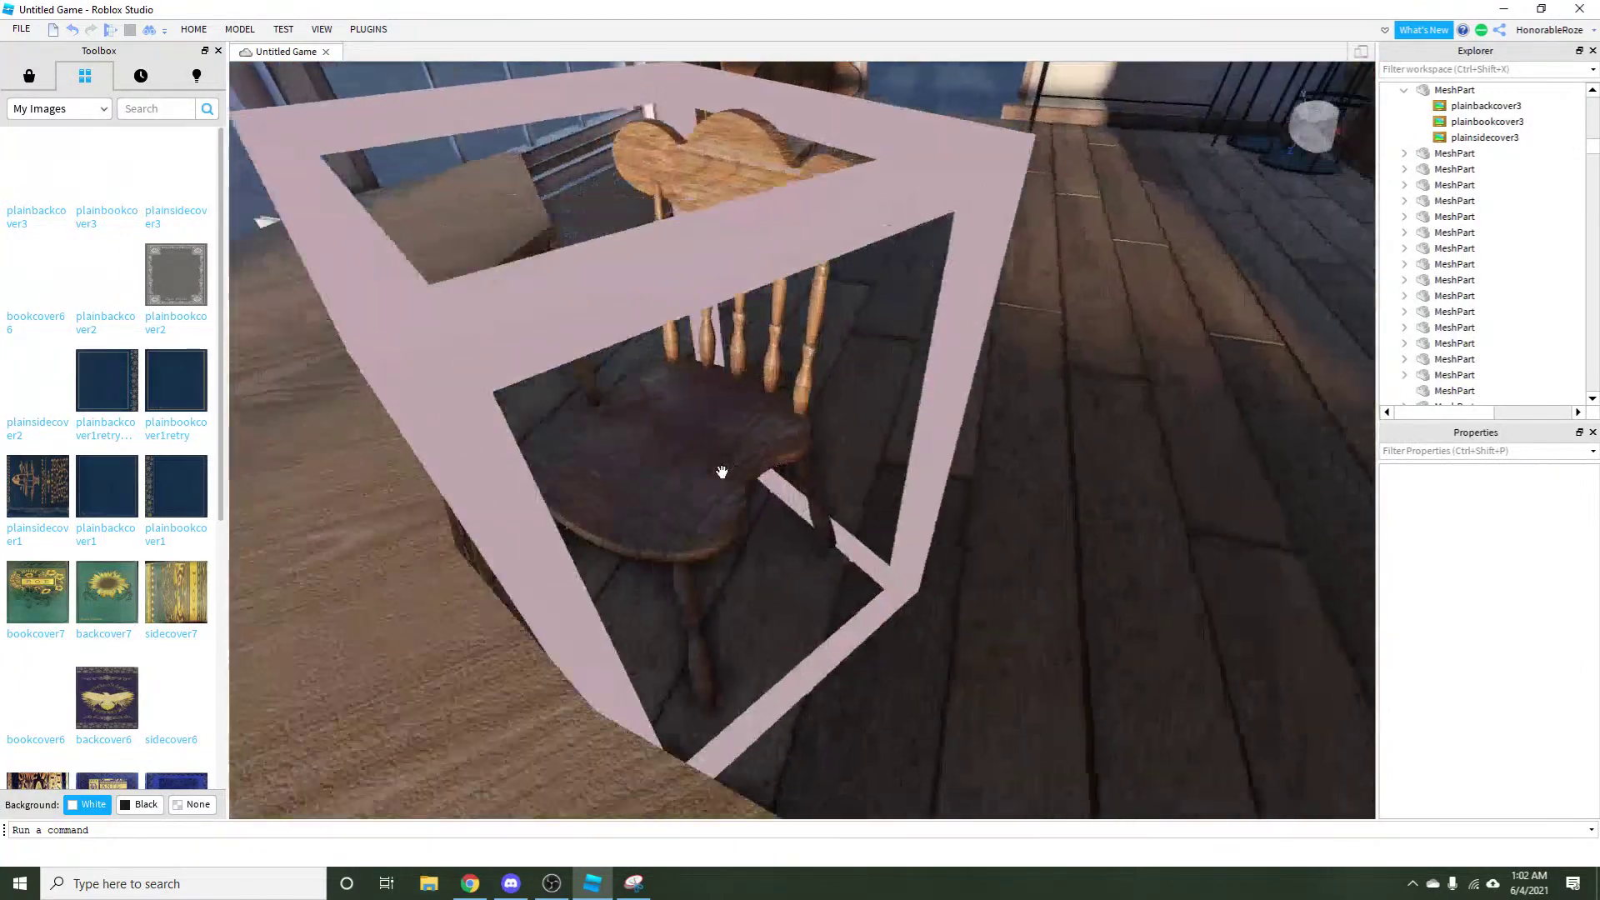
{"action": "scroll", "coordinate": [722, 472], "scroll_direction": "down", "scroll_amount": 2}
{"action": "scroll", "coordinate": [722, 472], "scroll_direction": "up", "scroll_amount": 3}
{"action": "scroll", "coordinate": [722, 473], "scroll_direction": "down", "scroll_amount": 4}
{"action": "scroll", "coordinate": [722, 472], "scroll_direction": "up", "scroll_amount": 3}
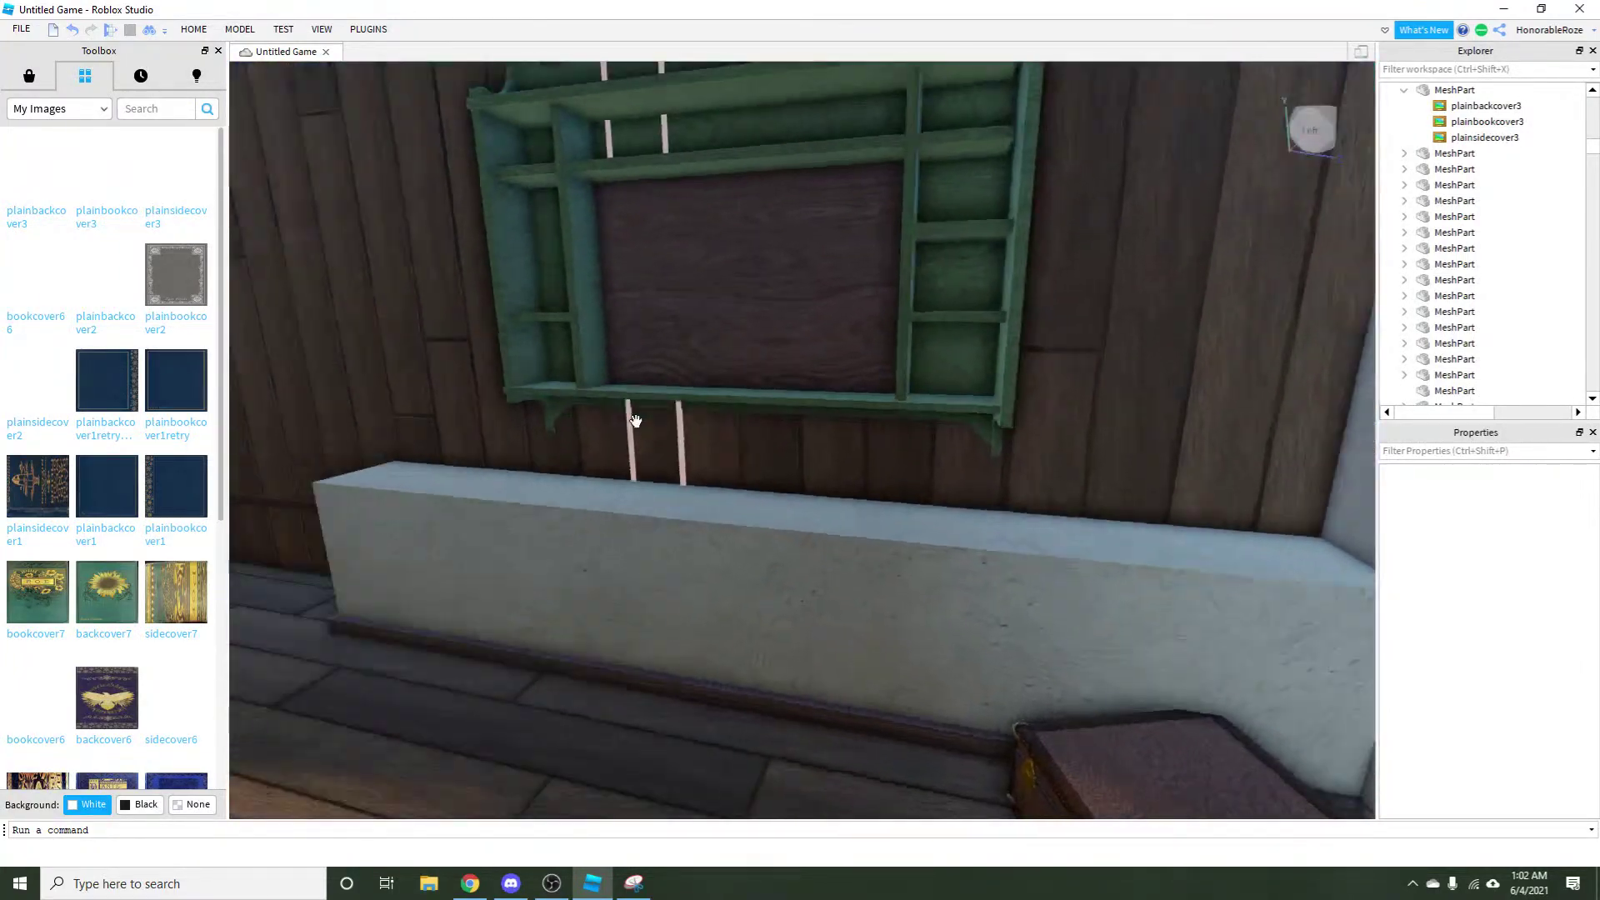
{"action": "left_click_drag", "start_coordinate": [721, 472], "coordinate": [701, 631]}
{"action": "scroll", "coordinate": [701, 632], "scroll_direction": "up", "scroll_amount": 3}
{"action": "left_click", "coordinate": [701, 631]}
{"action": "scroll", "coordinate": [732, 653], "scroll_direction": "up", "scroll_amount": 5}
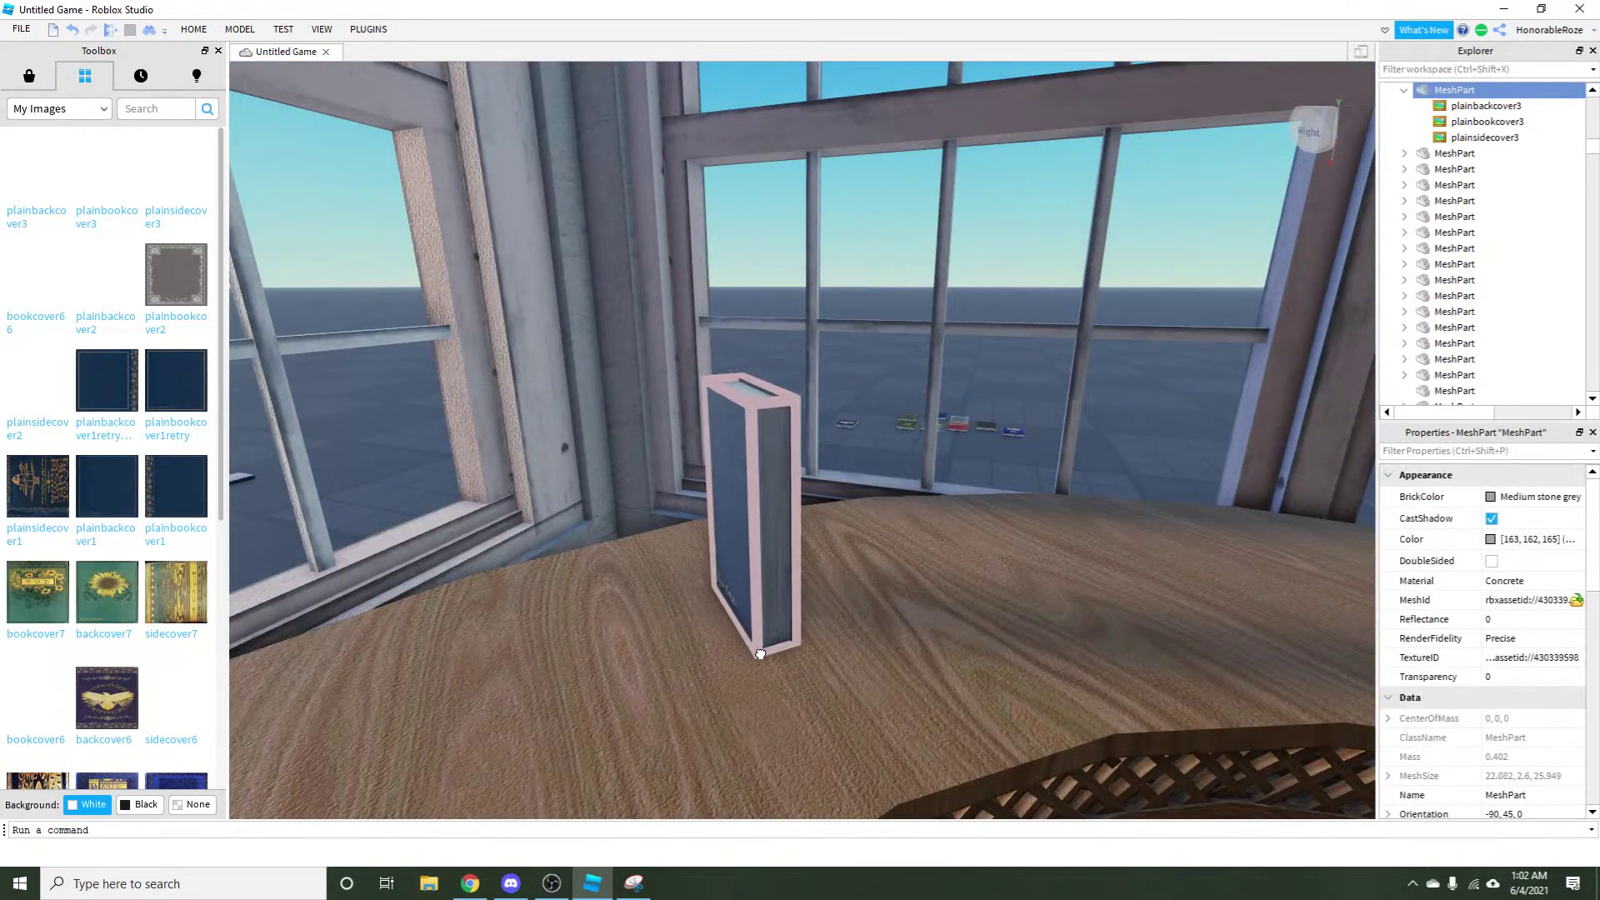
Lift the grey book, rotate it cover-up and set it down beside the Wordsworth book.
{"action": "left_click", "coordinate": [1018, 477]}
{"action": "left_click_drag", "start_coordinate": [1018, 477], "coordinate": [1017, 468]}
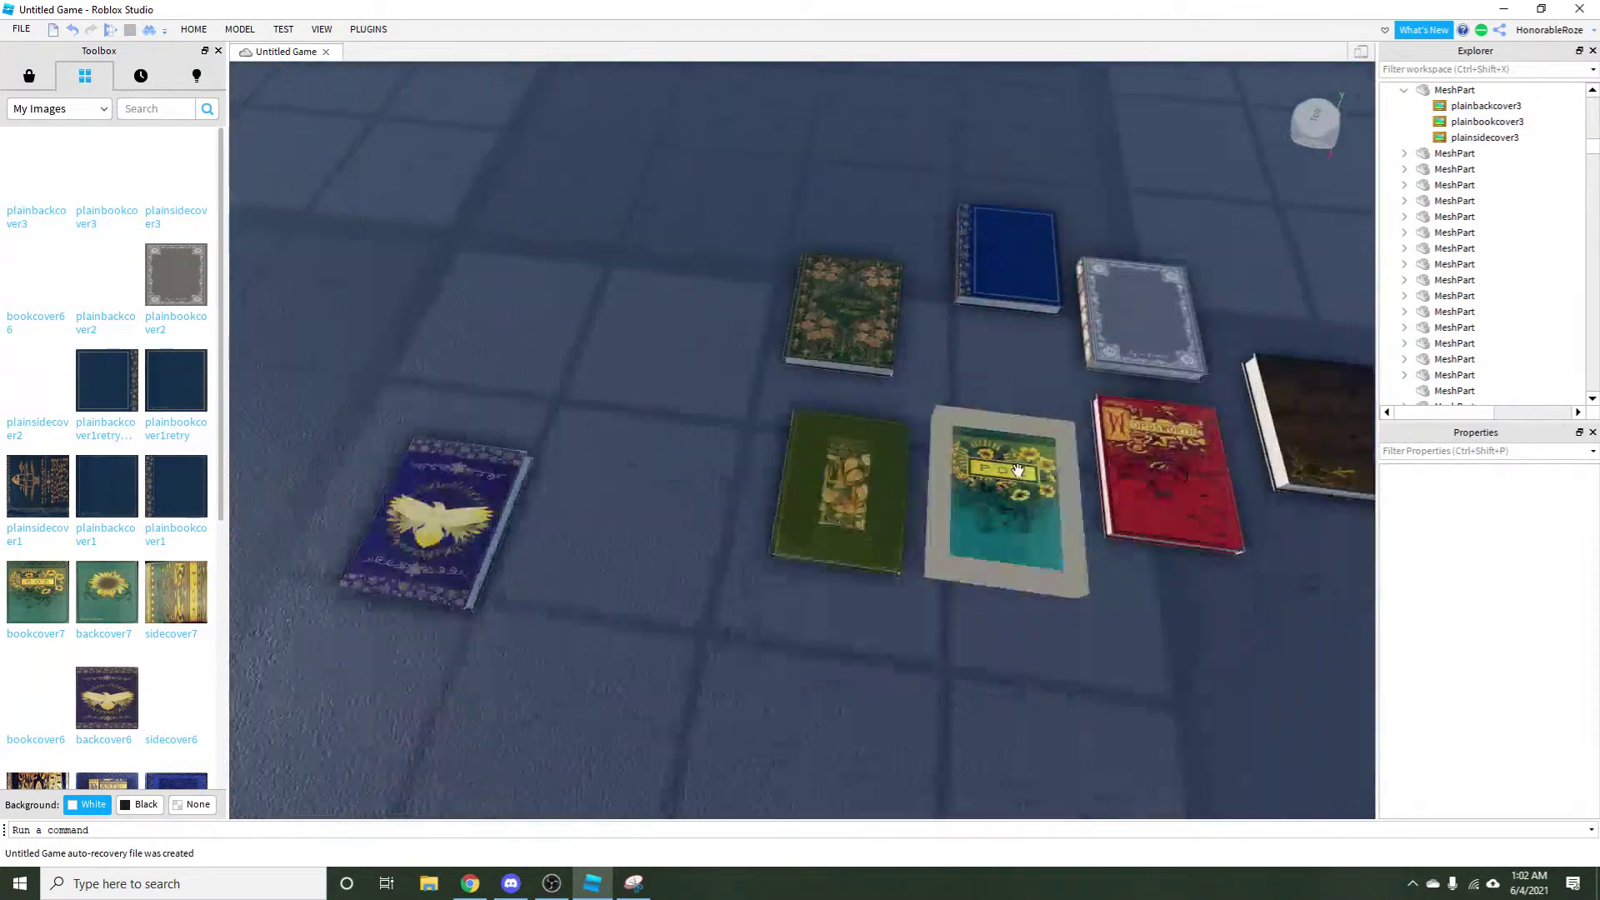
{"action": "scroll", "coordinate": [824, 611], "scroll_direction": "up", "scroll_amount": 3}
{"action": "scroll", "coordinate": [825, 611], "scroll_direction": "up", "scroll_amount": 3}
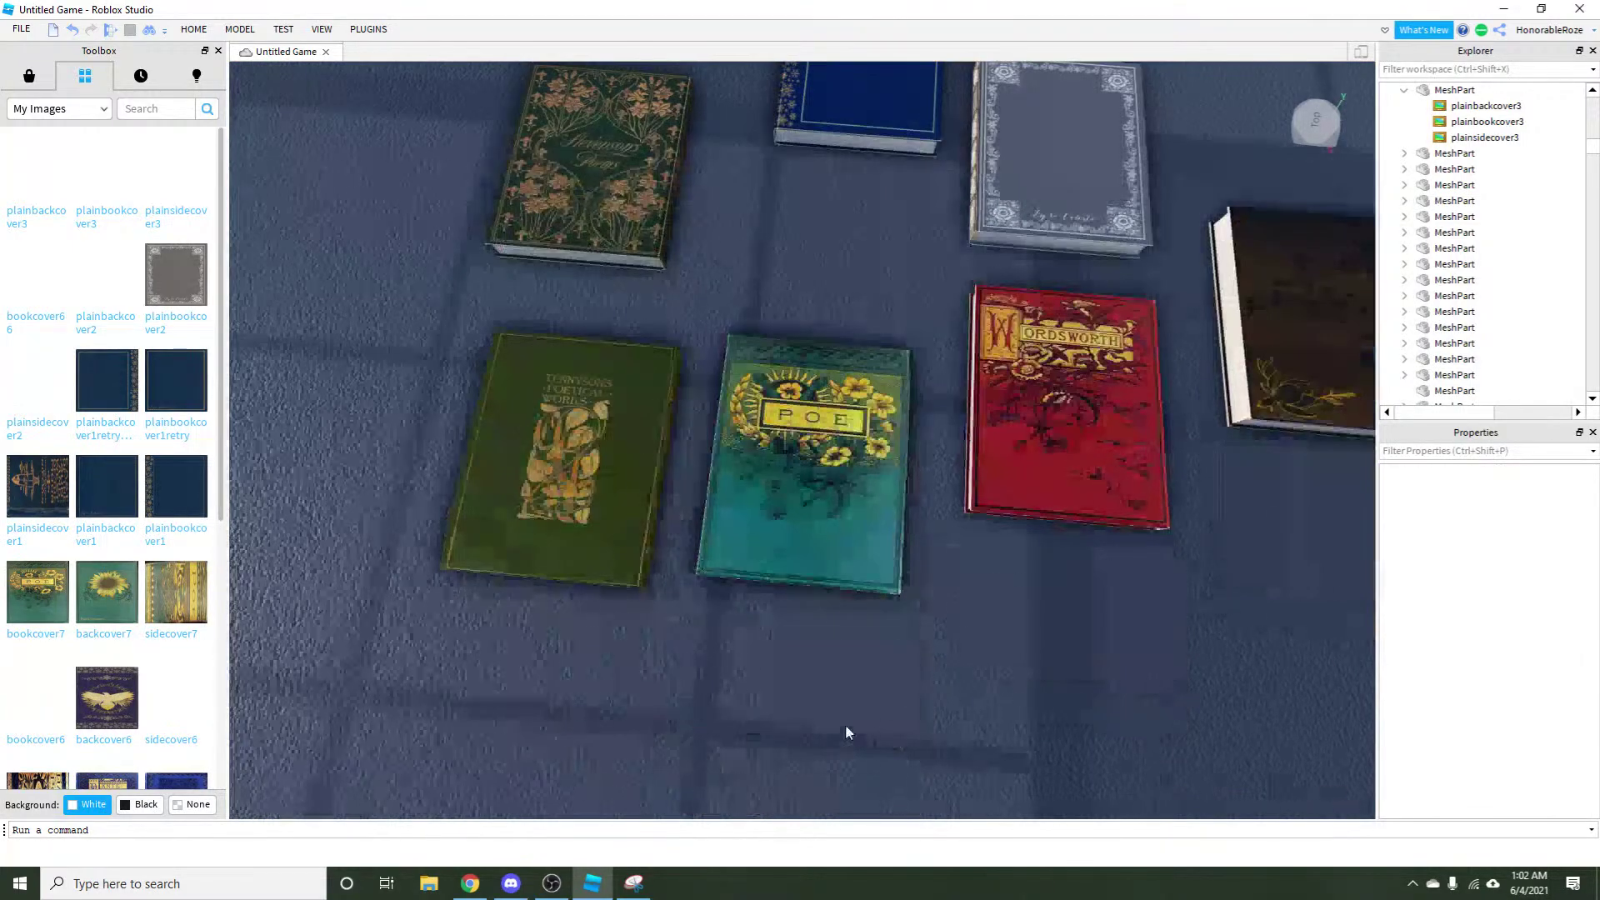
{"action": "scroll", "coordinate": [845, 723], "scroll_direction": "down", "scroll_amount": 3}
{"action": "scroll", "coordinate": [898, 341], "scroll_direction": "up", "scroll_amount": 3}
{"action": "left_click_drag", "start_coordinate": [973, 224], "coordinate": [917, 208]}
{"action": "scroll", "coordinate": [1108, 693], "scroll_direction": "up", "scroll_amount": 3}
{"action": "scroll", "coordinate": [1108, 693], "scroll_direction": "down", "scroll_amount": 3}
{"action": "key", "text": "ctrl+r"}
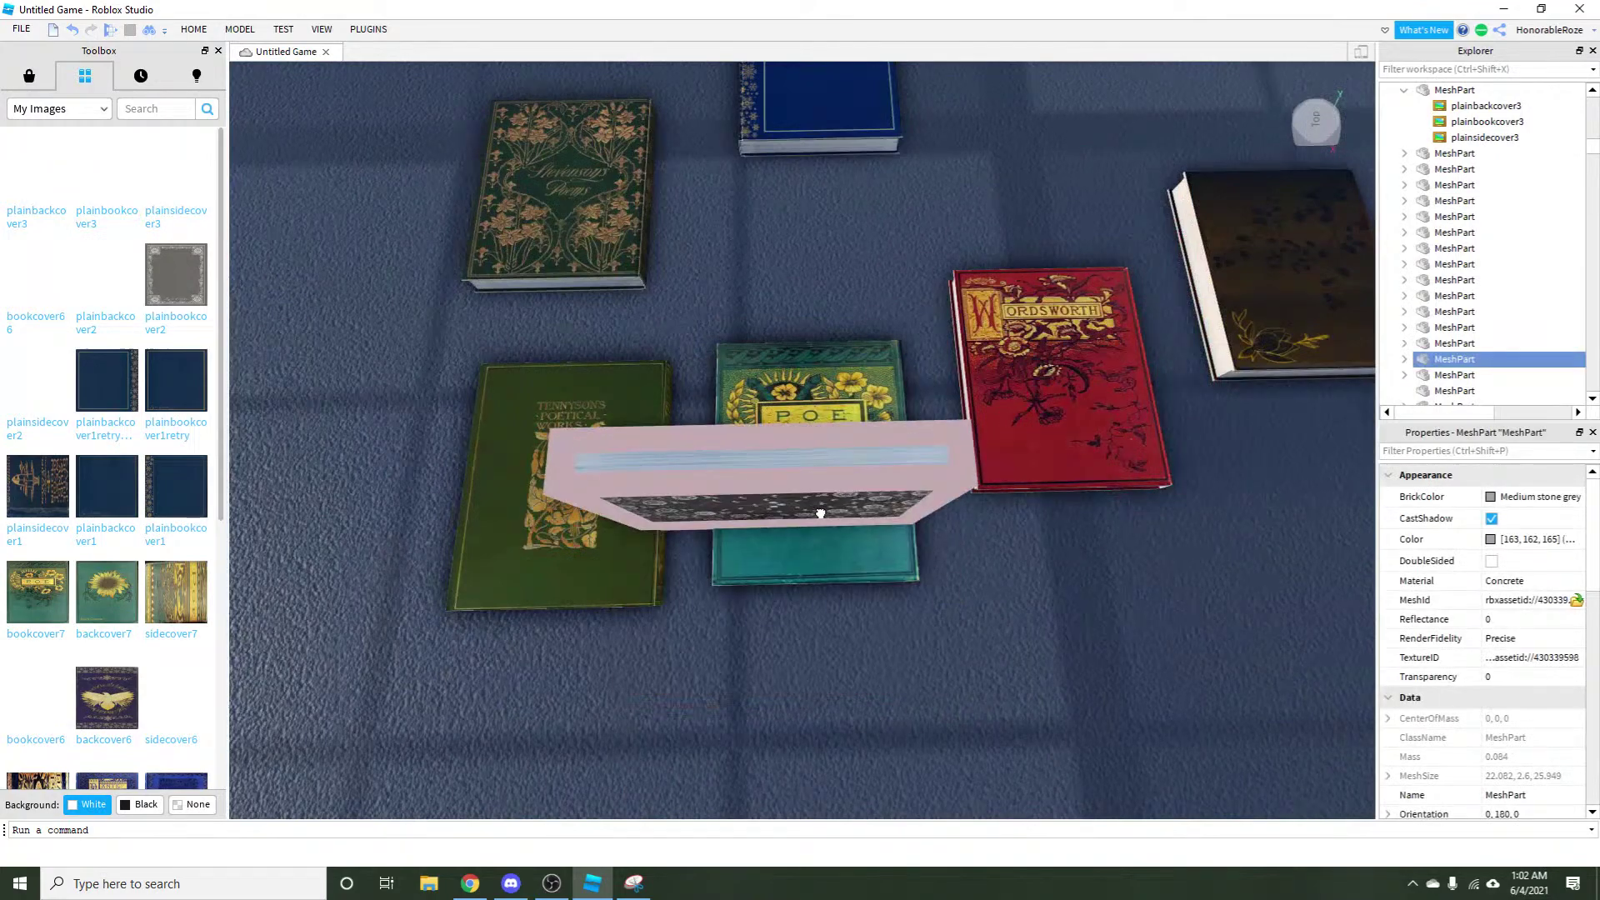
{"action": "key", "text": "ctrl+t"}
{"action": "key", "text": "ctrl+r"}
{"action": "scroll", "coordinate": [788, 423], "scroll_direction": "up", "scroll_amount": 5}
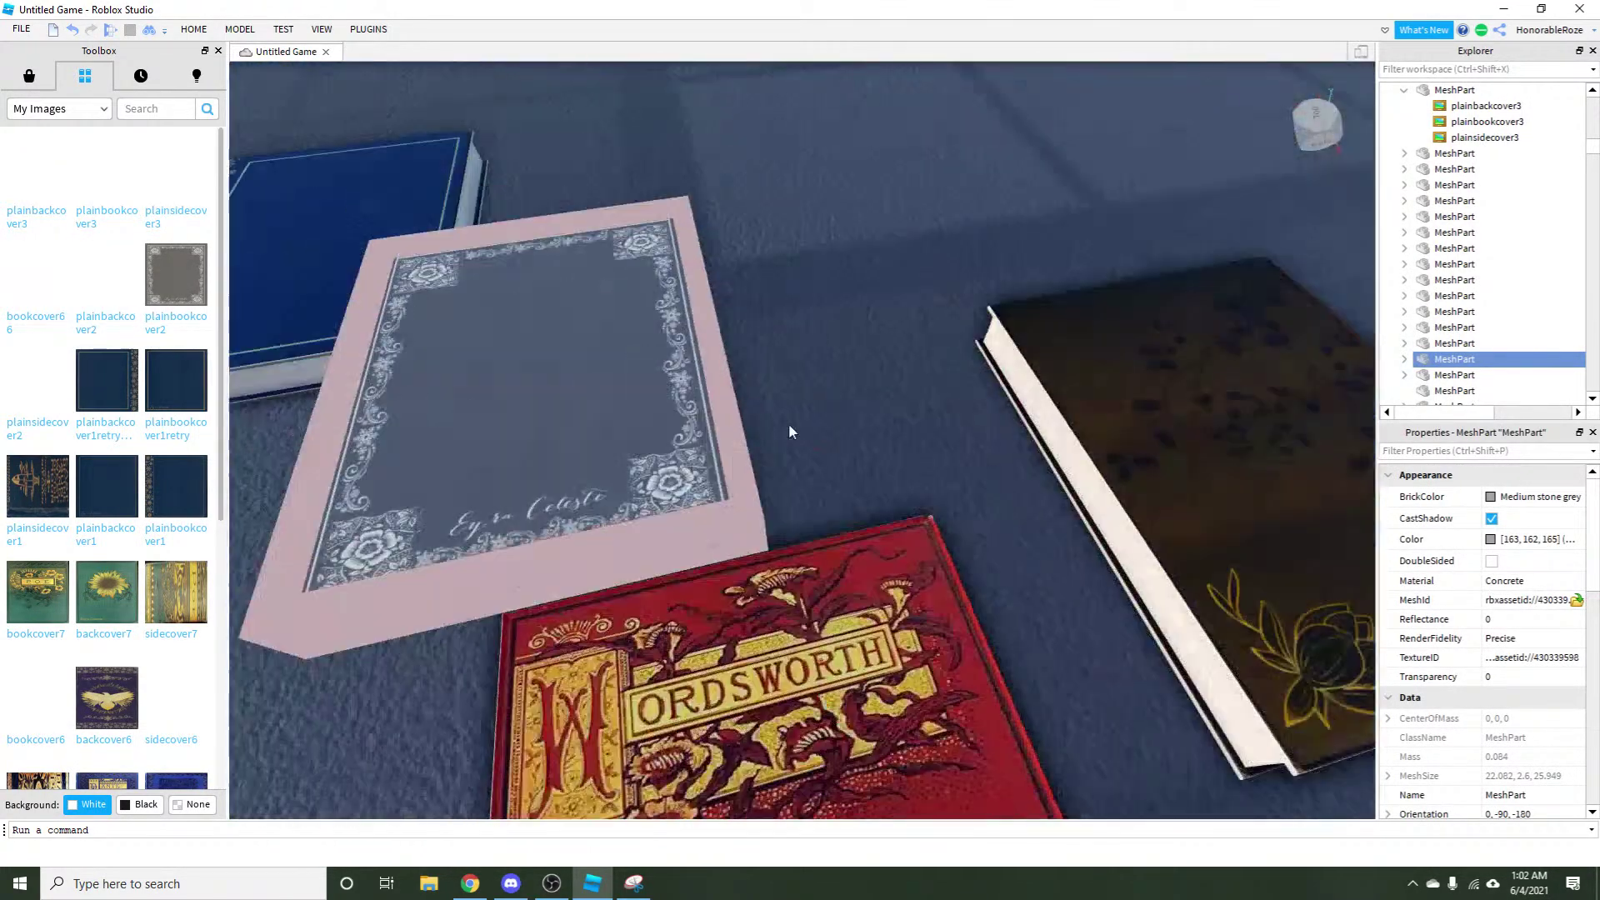
{"action": "left_click", "coordinate": [850, 456]}
Pick up the blue Dante book and drop it into place.
{"action": "scroll", "coordinate": [850, 457], "scroll_direction": "down", "scroll_amount": 5}
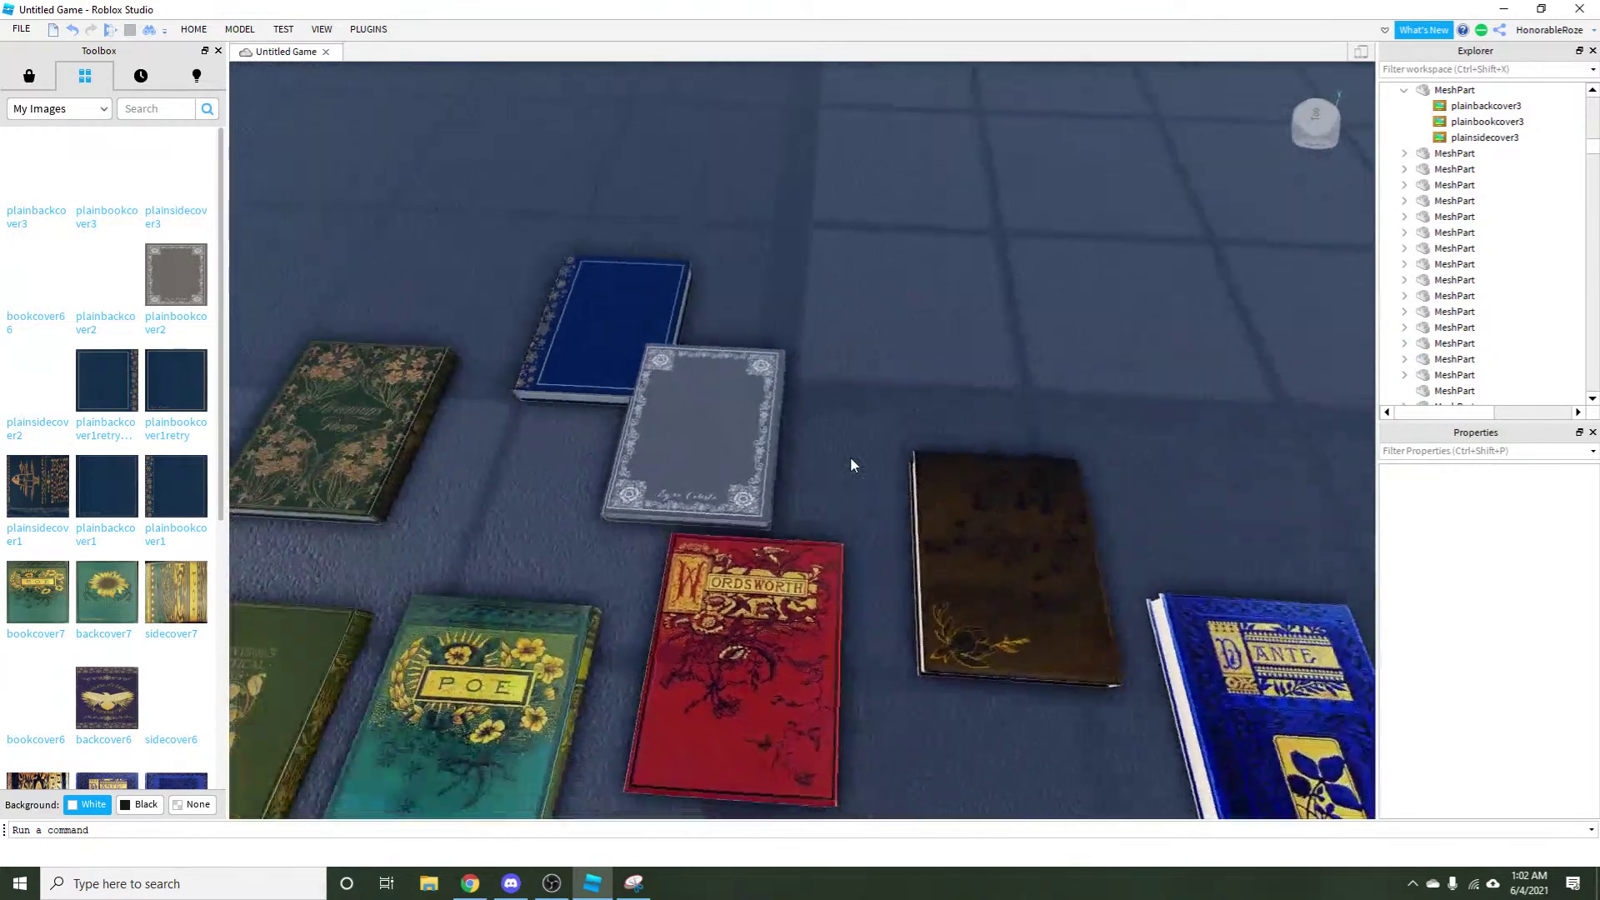
{"action": "scroll", "coordinate": [758, 626], "scroll_direction": "up", "scroll_amount": 5}
{"action": "scroll", "coordinate": [742, 542], "scroll_direction": "down", "scroll_amount": 5}
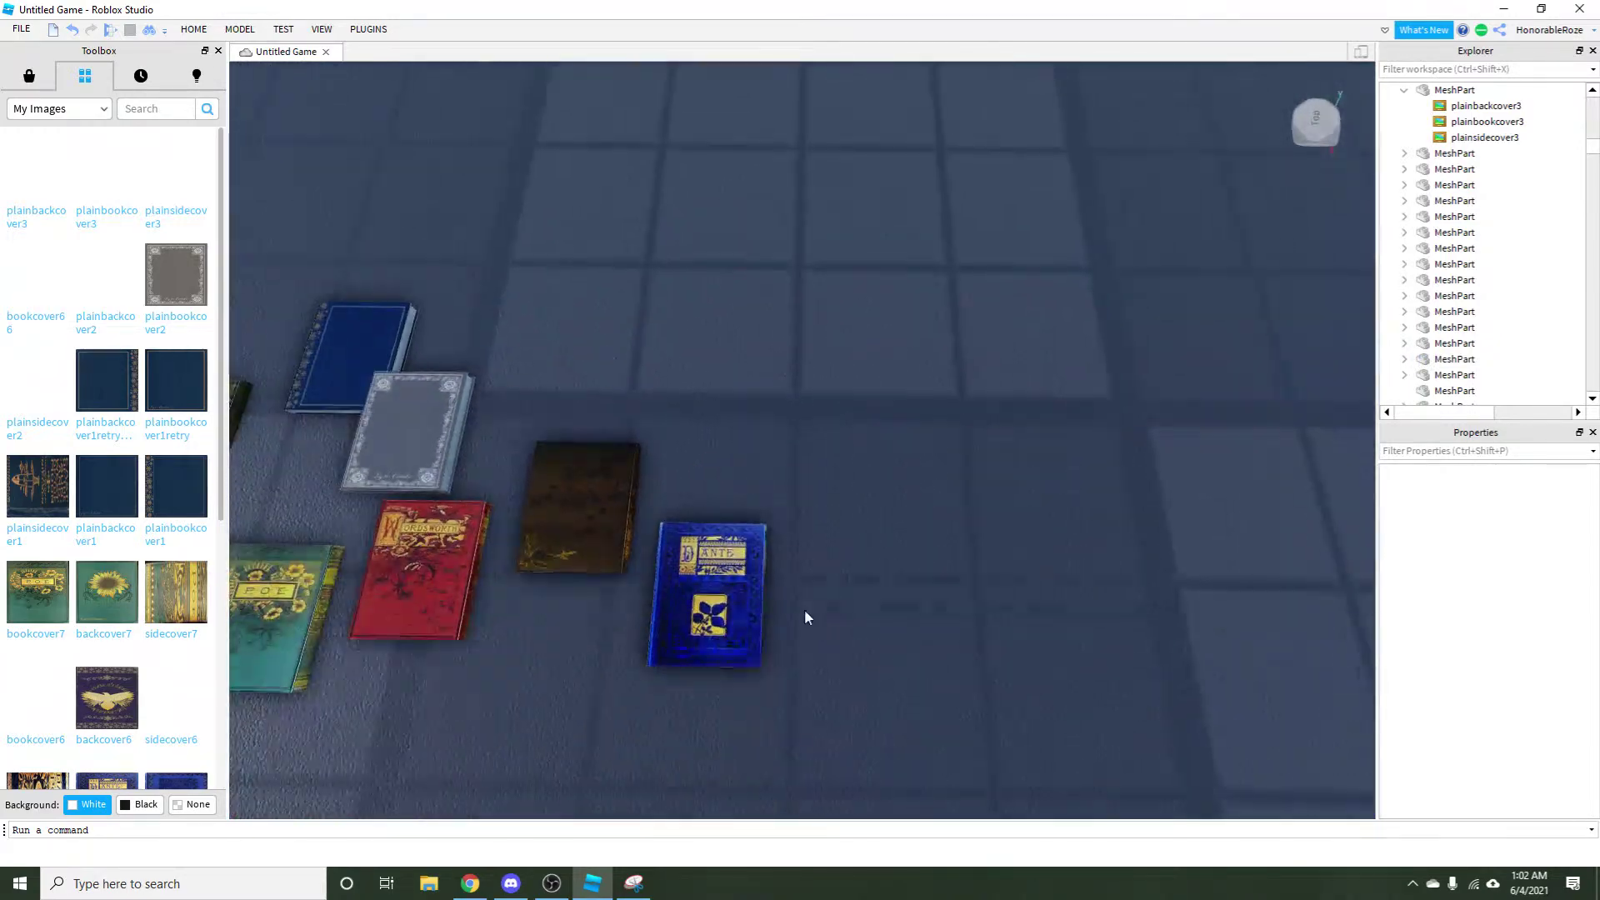
{"action": "scroll", "coordinate": [806, 614], "scroll_direction": "up", "scroll_amount": 5}
{"action": "left_click_drag", "start_coordinate": [717, 493], "coordinate": [813, 517]}
{"action": "left_click", "coordinate": [822, 564]}
Flip the Wordsworth, Poe and Tennyson books over and lay Tennyson flat.
{"action": "scroll", "coordinate": [822, 564], "scroll_direction": "down", "scroll_amount": 5}
{"action": "scroll", "coordinate": [841, 438], "scroll_direction": "up", "scroll_amount": 5}
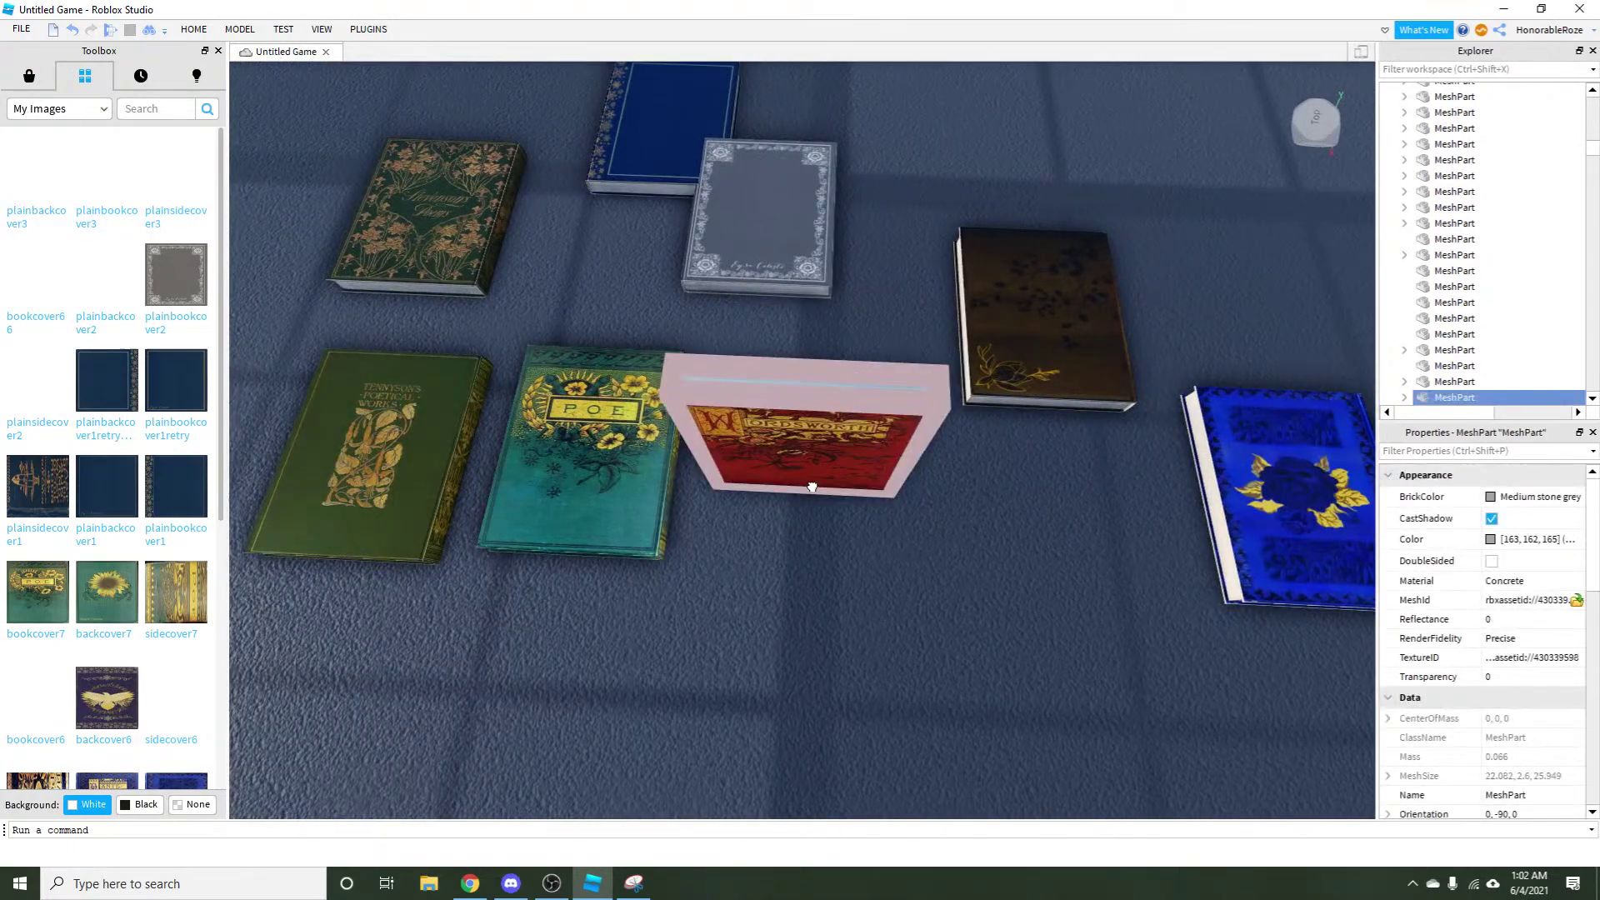
{"action": "key", "text": "ctrl+t"}
{"action": "key", "text": "ctrl+t"}
{"action": "left_click_drag", "start_coordinate": [633, 466], "coordinate": [589, 457]}
{"action": "key", "text": "ctrl+t"}
{"action": "key", "text": "ctrl+t"}
{"action": "scroll", "coordinate": [536, 733], "scroll_direction": "up", "scroll_amount": 5}
{"action": "scroll", "coordinate": [572, 500], "scroll_direction": "down", "scroll_amount": 2}
{"action": "key", "text": "ctrl+t"}
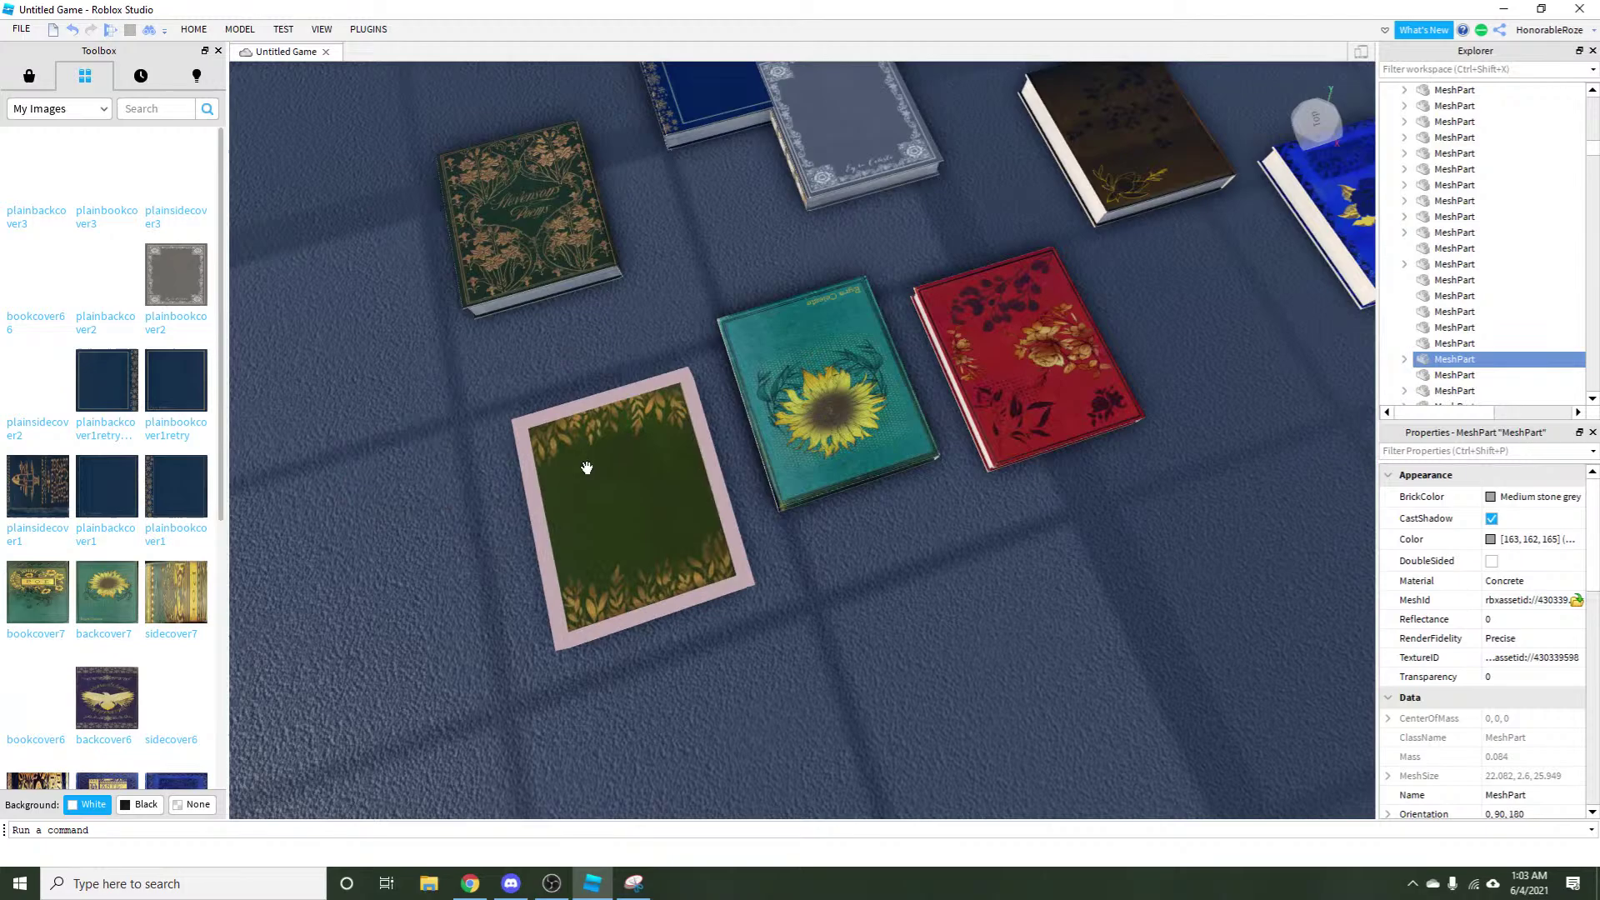
{"action": "left_click", "coordinate": [783, 748]}
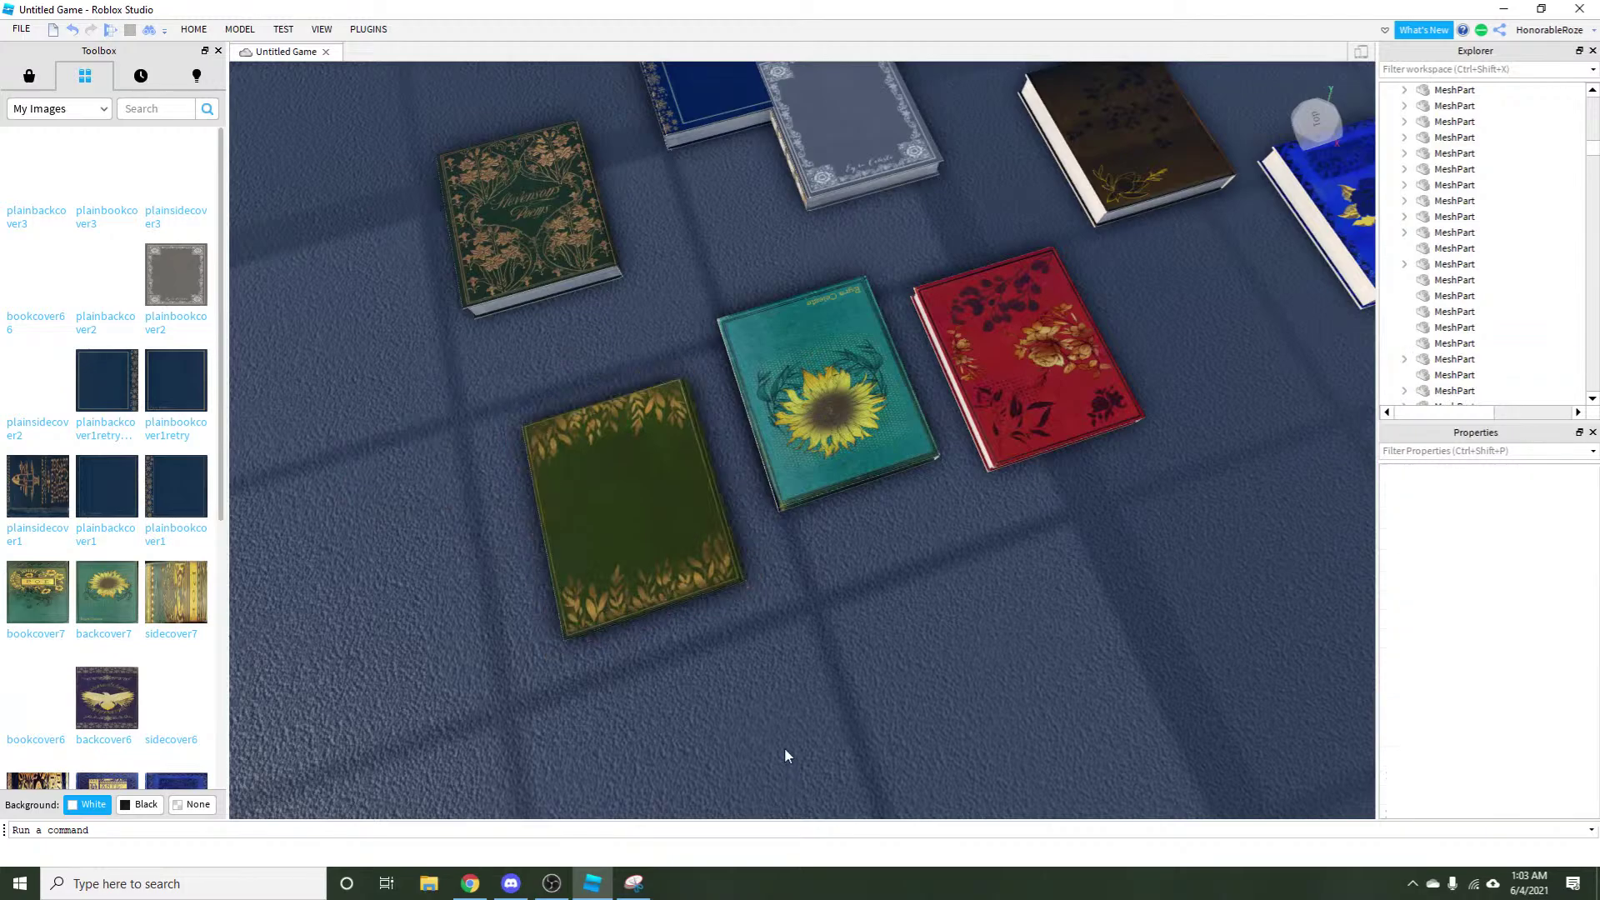
Flip the Stevenson book to its lily side and set the blue book down lower left.
{"action": "scroll", "coordinate": [777, 746], "scroll_direction": "down", "scroll_amount": 2}
{"action": "left_click_drag", "start_coordinate": [599, 519], "coordinate": [607, 464]}
{"action": "key", "text": "ctrl+t"}
{"action": "key", "text": "ctrl+t"}
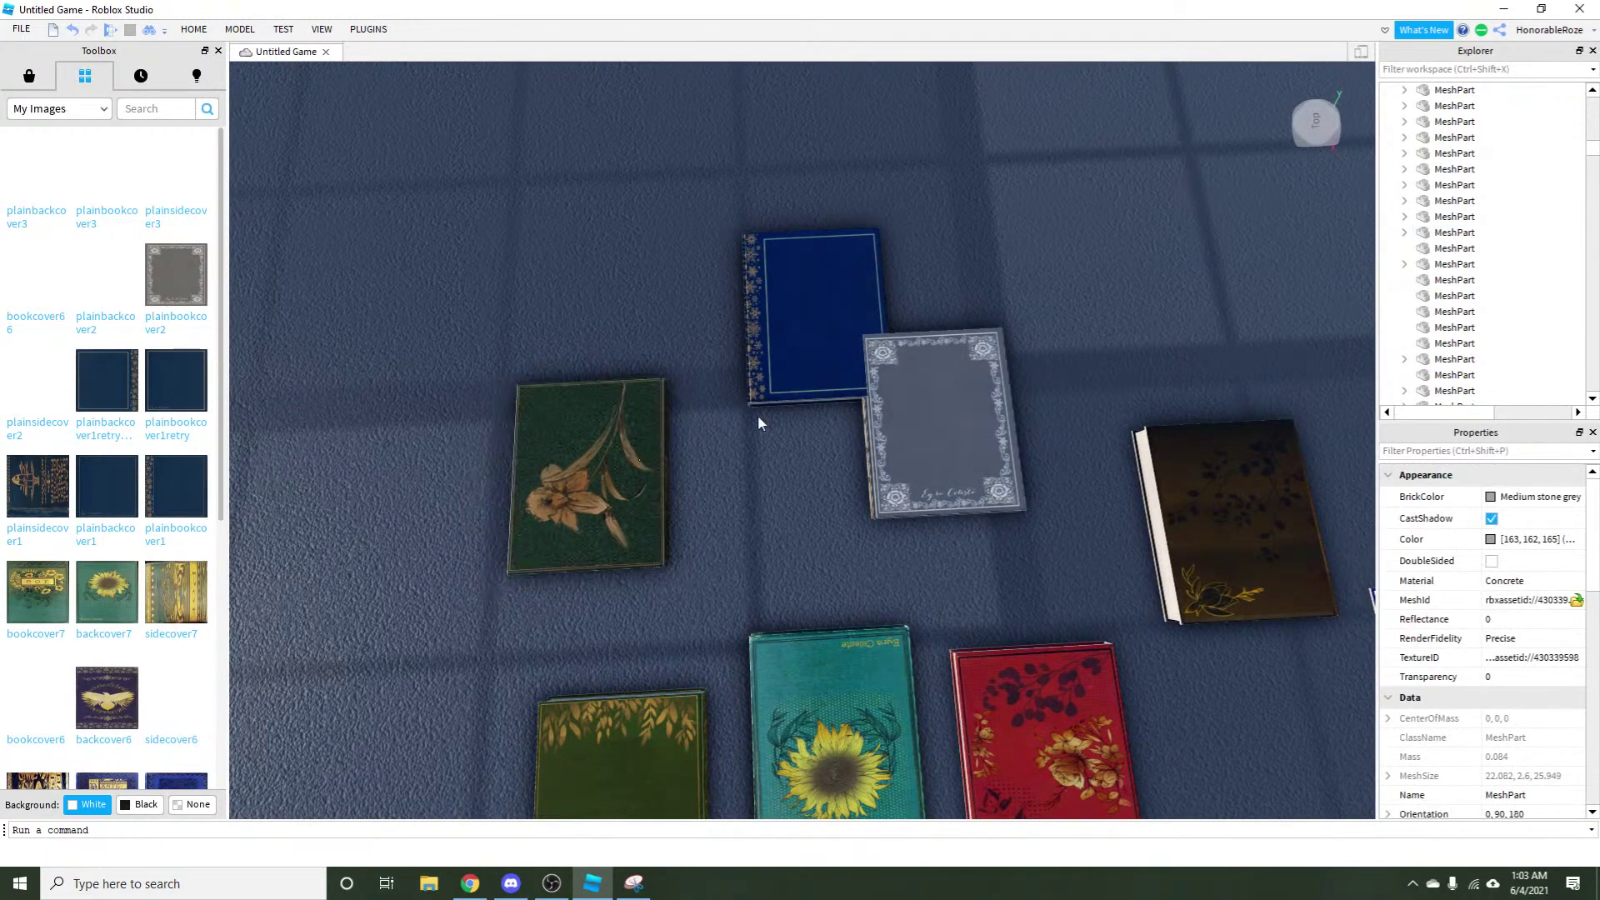
{"action": "left_click_drag", "start_coordinate": [758, 415], "coordinate": [721, 433]}
{"action": "left_click", "coordinate": [711, 547]}
{"action": "scroll", "coordinate": [711, 547], "scroll_direction": "down", "scroll_amount": 3}
{"action": "scroll", "coordinate": [703, 477], "scroll_direction": "up", "scroll_amount": 3}
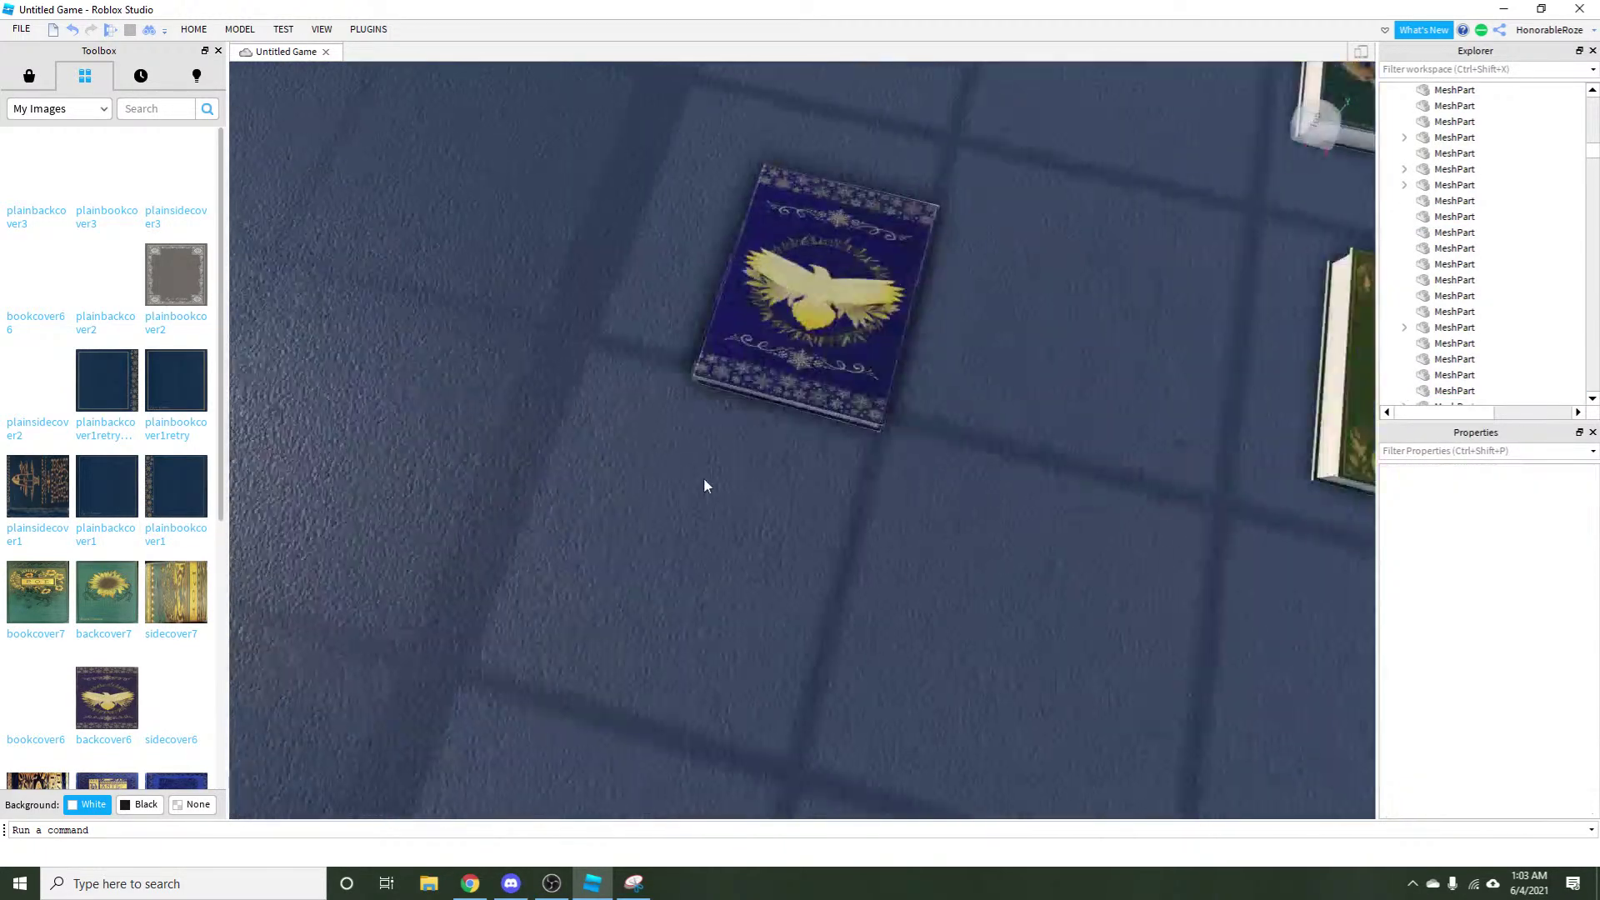
{"action": "scroll", "coordinate": [813, 617], "scroll_direction": "down", "scroll_amount": 5}
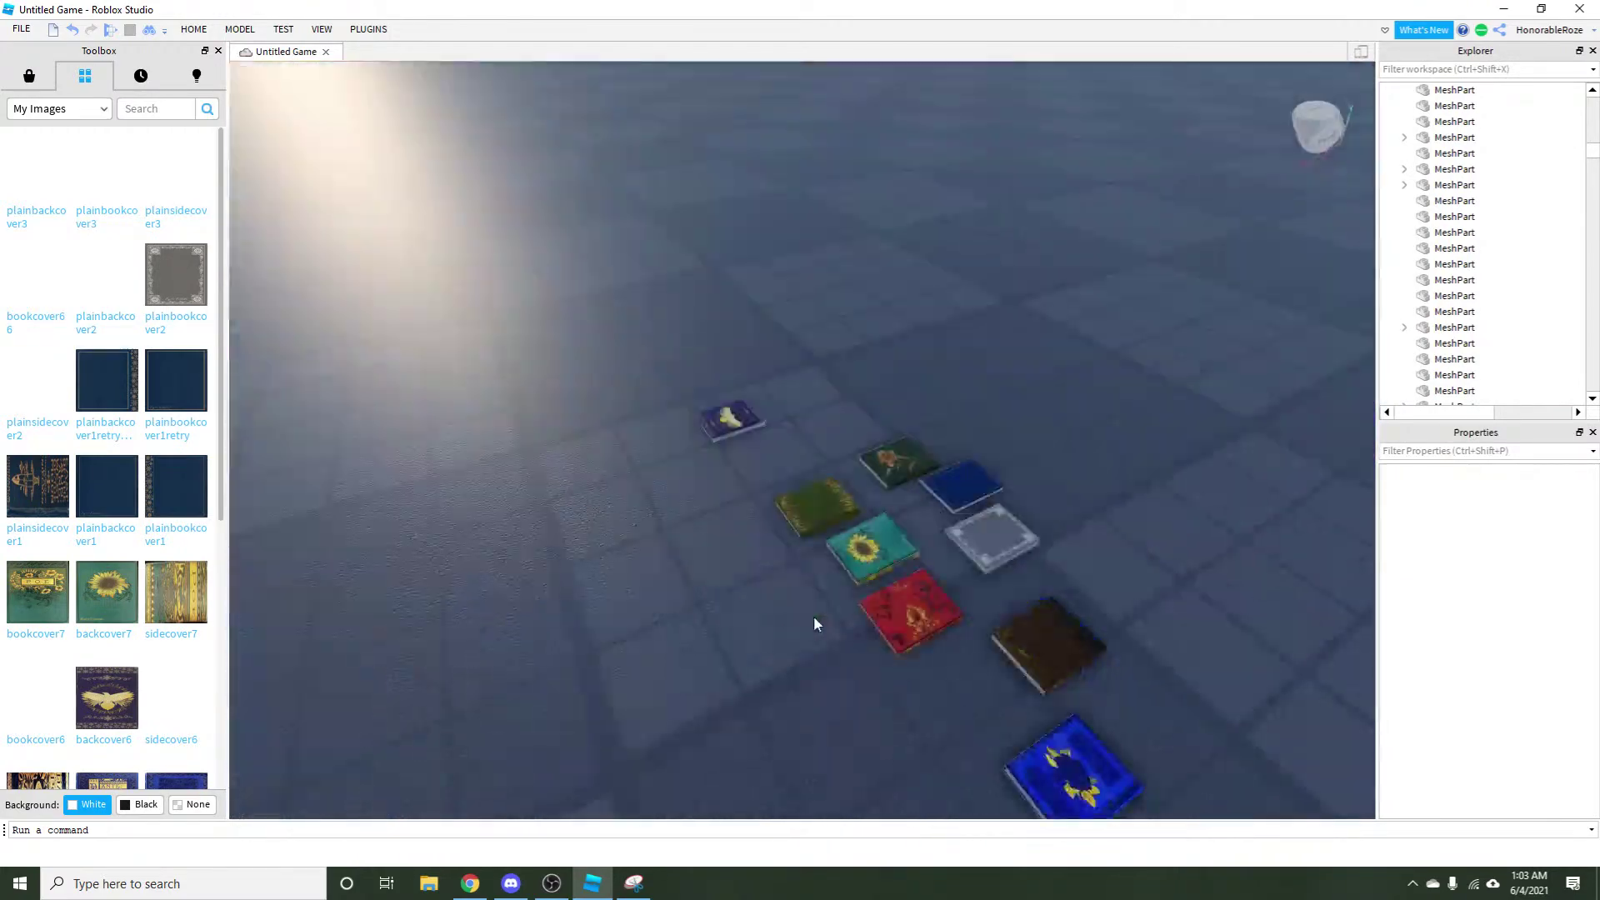
{"action": "scroll", "coordinate": [814, 617], "scroll_direction": "up", "scroll_amount": 6}
Fly the camera back into the building to face the bookshelf.
{"action": "key", "text": "d"}
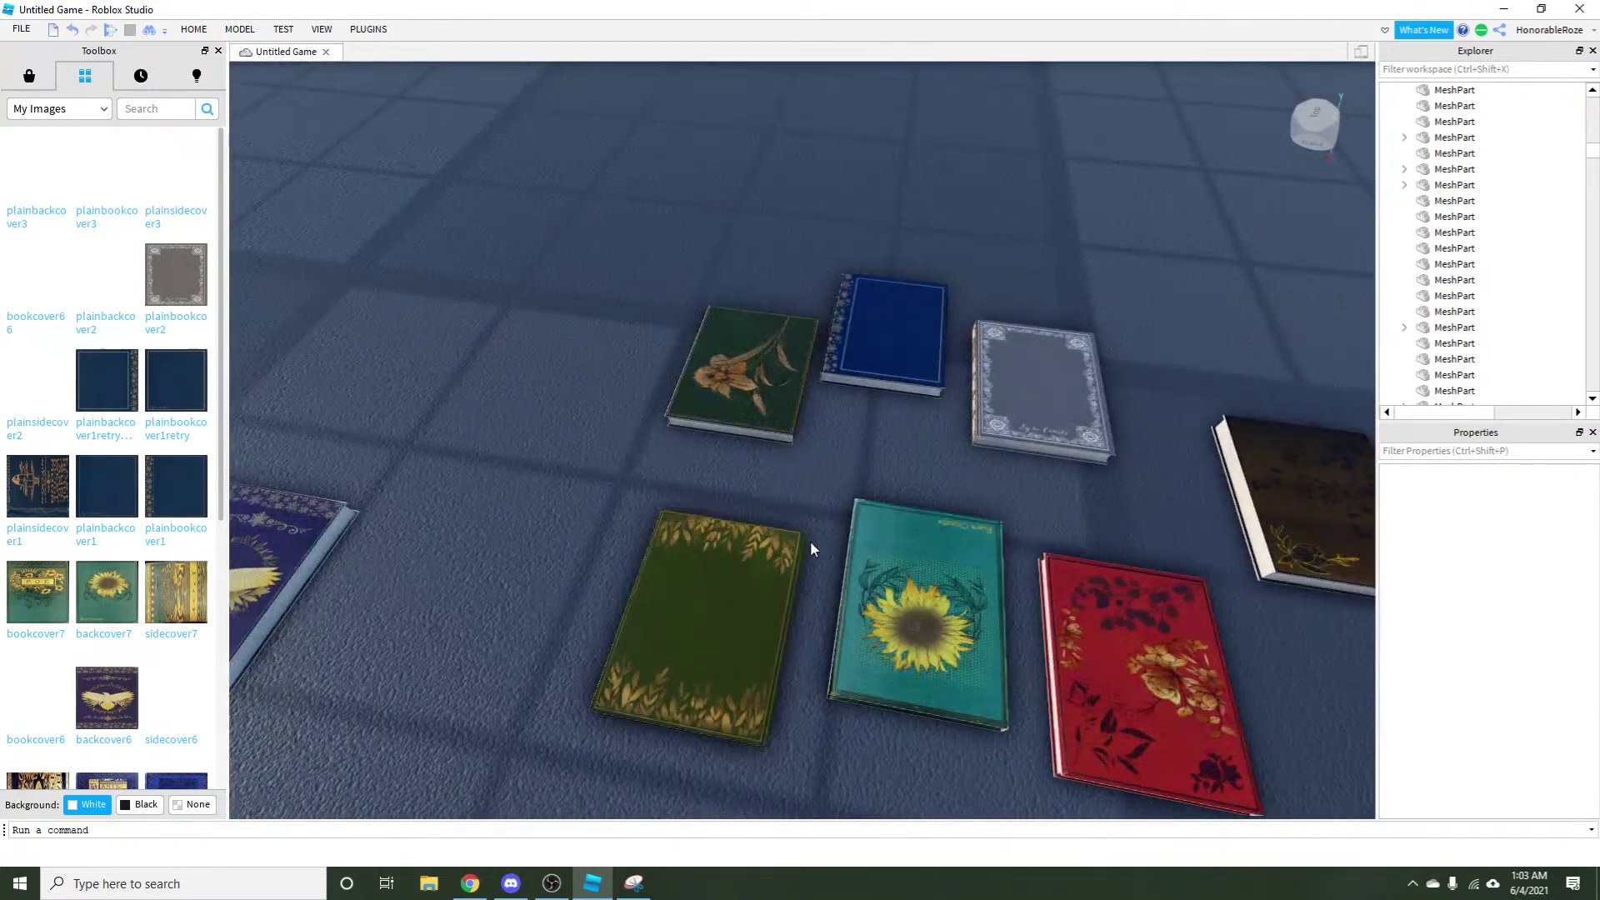
{"action": "right_click", "coordinate": [774, 559]}
{"action": "right_click", "coordinate": [774, 559]}
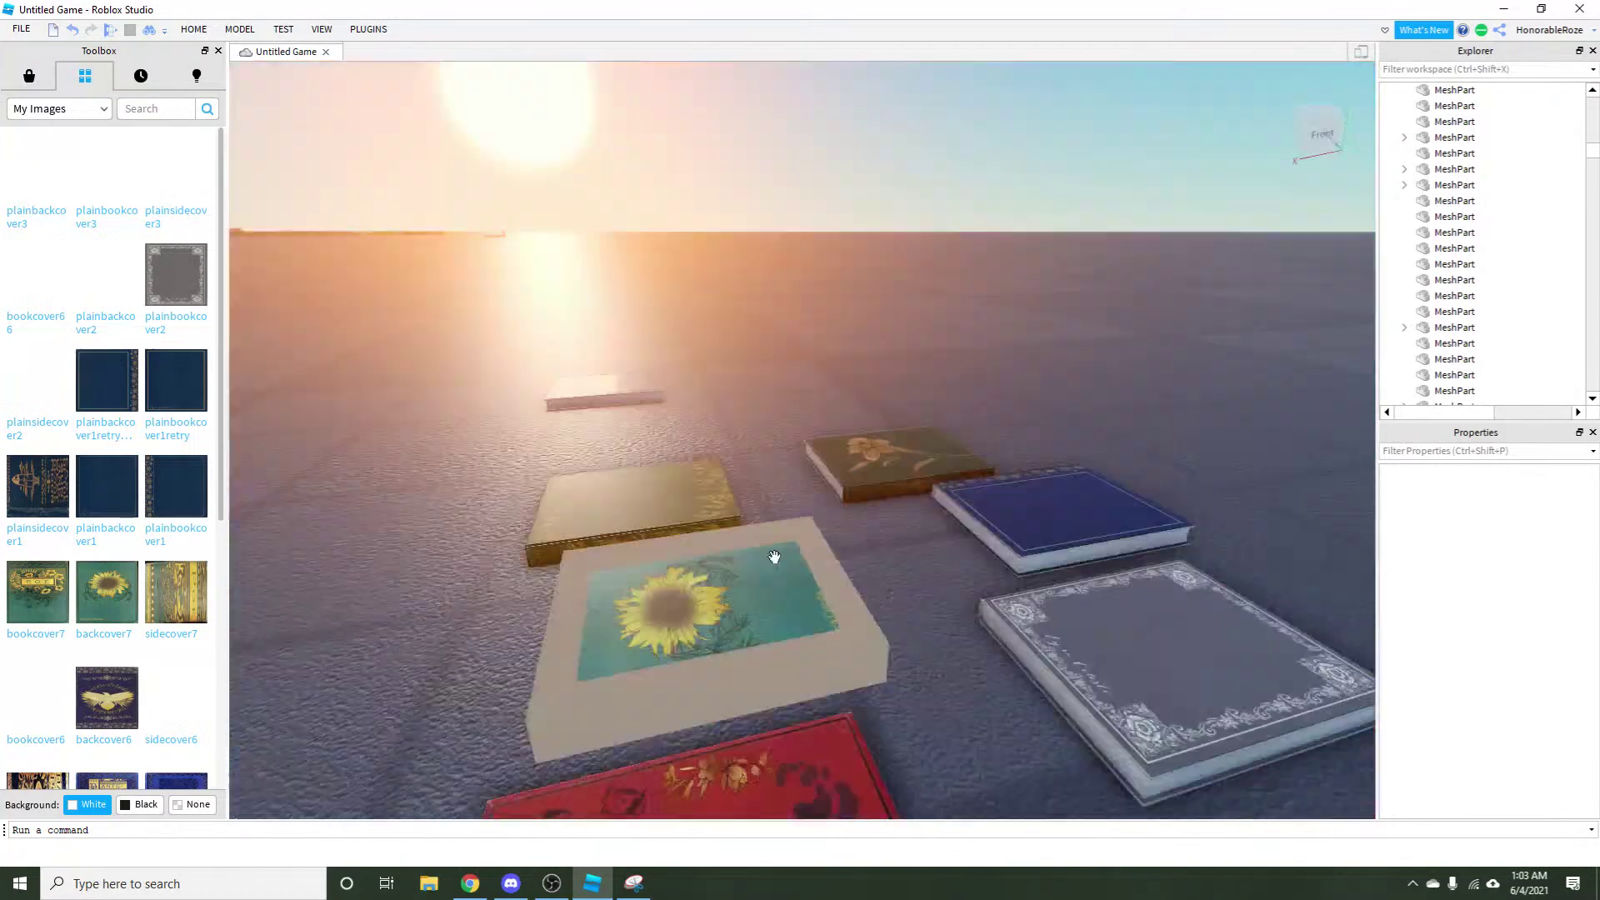
{"action": "key", "text": "w"}
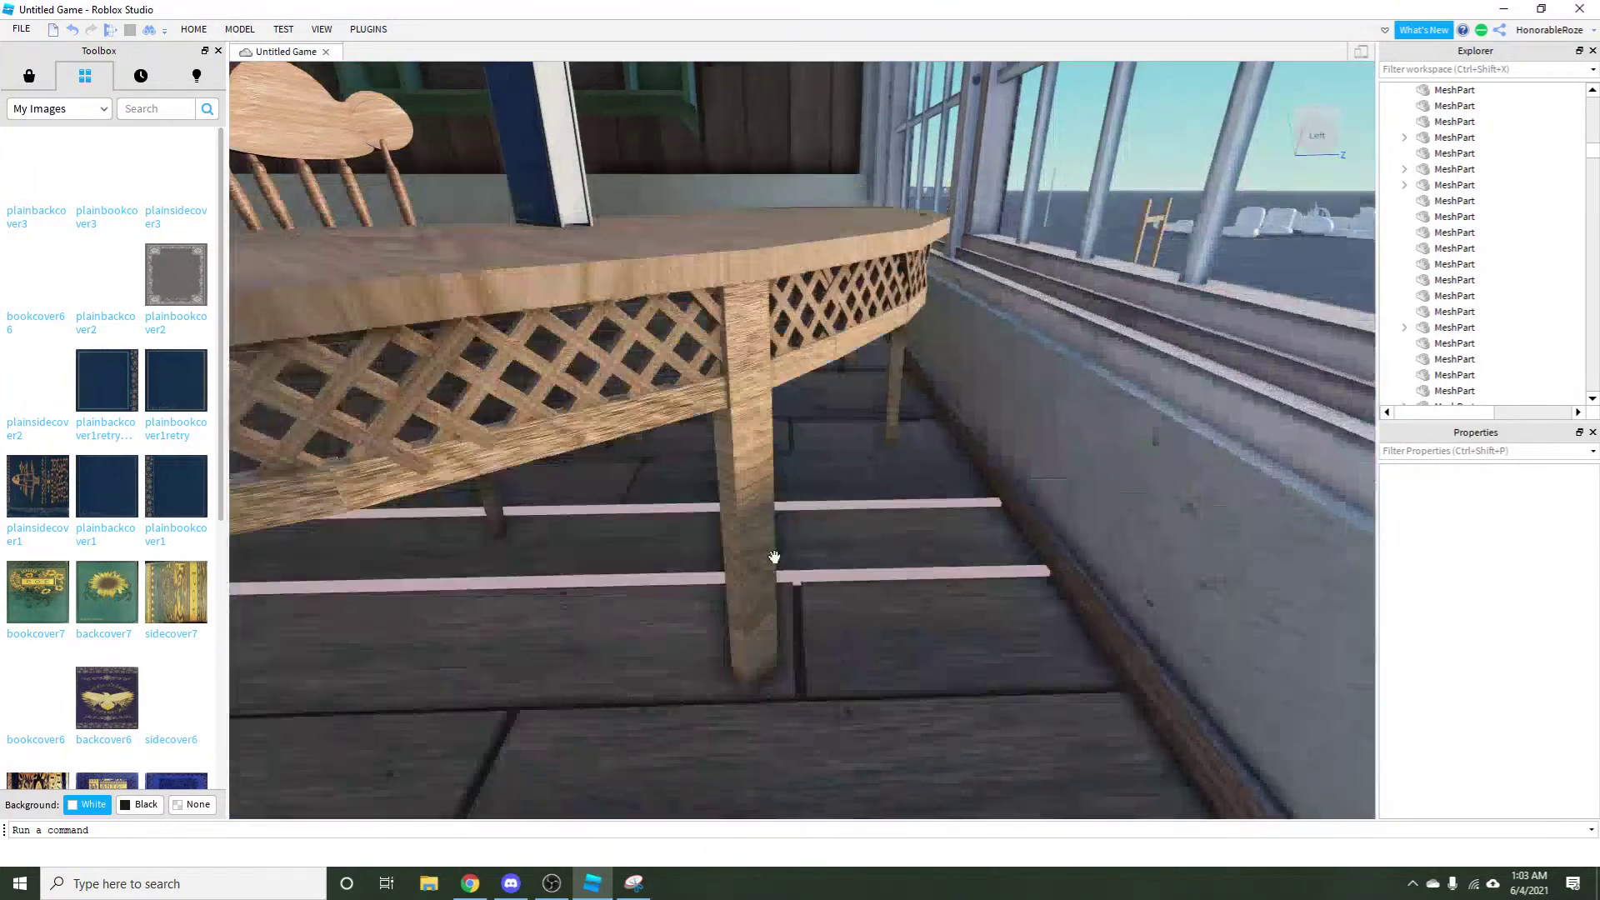
{"action": "right_click", "coordinate": [774, 558]}
{"action": "right_click", "coordinate": [774, 558]}
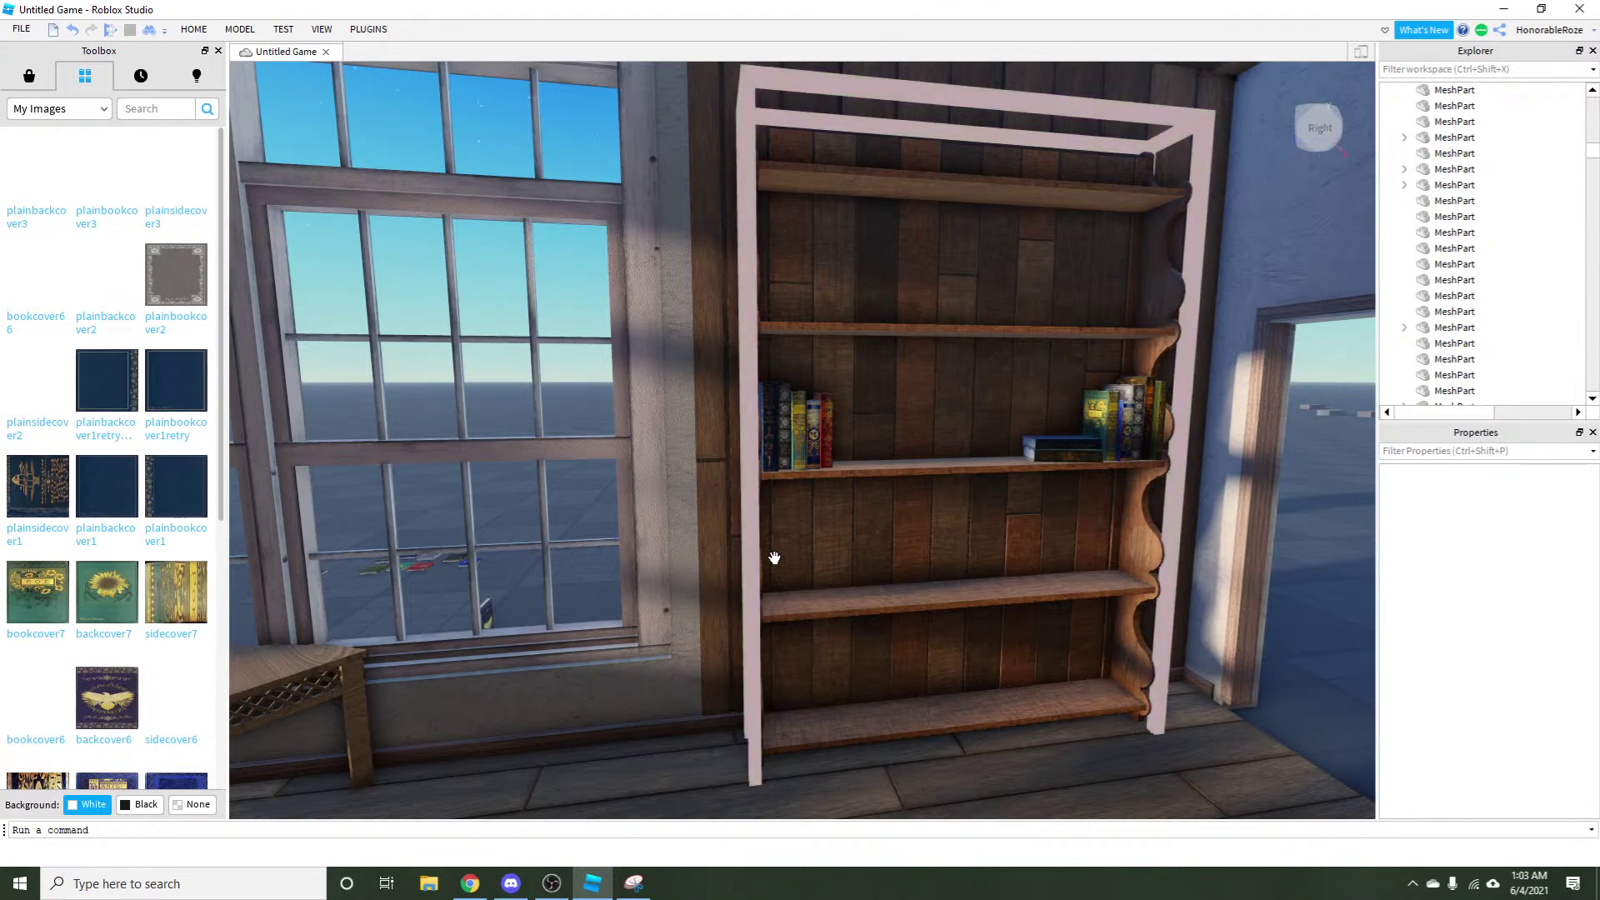
Look around the furnished corner room's walls, ceiling and floor, with the navy book on the table.
{"action": "left_click_drag", "start_coordinate": [936, 403], "coordinate": [803, 747]}
{"action": "left_click_drag", "start_coordinate": [1021, 775], "coordinate": [1018, 772]}
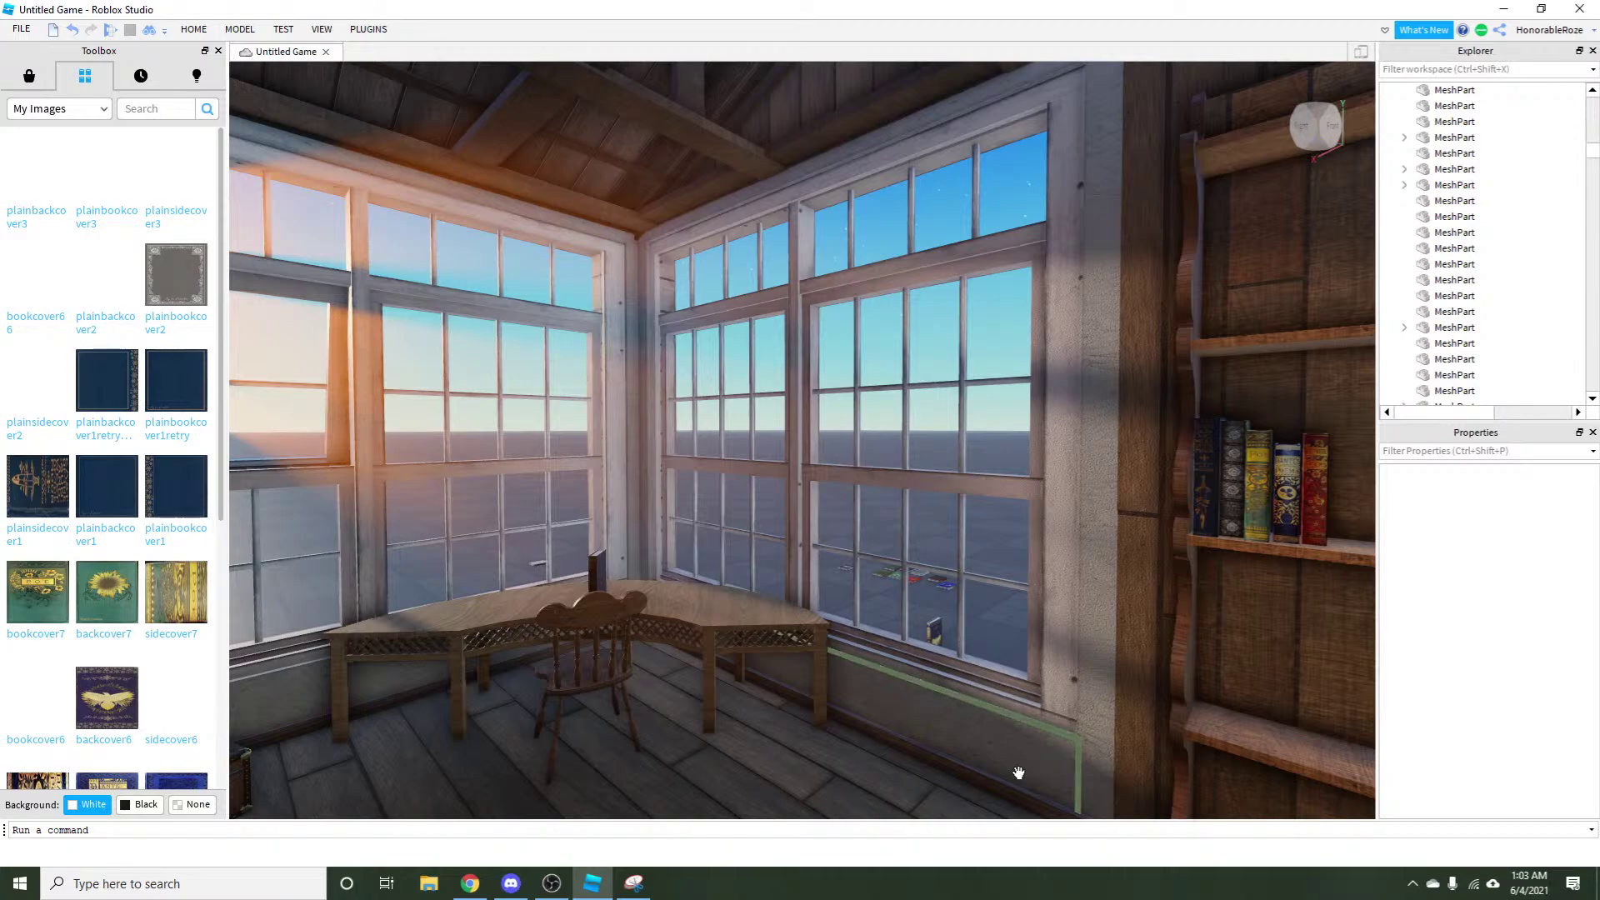
In Discord, close the member's profile menu and open the #available-resources channel.
{"action": "left_click", "coordinate": [511, 884]}
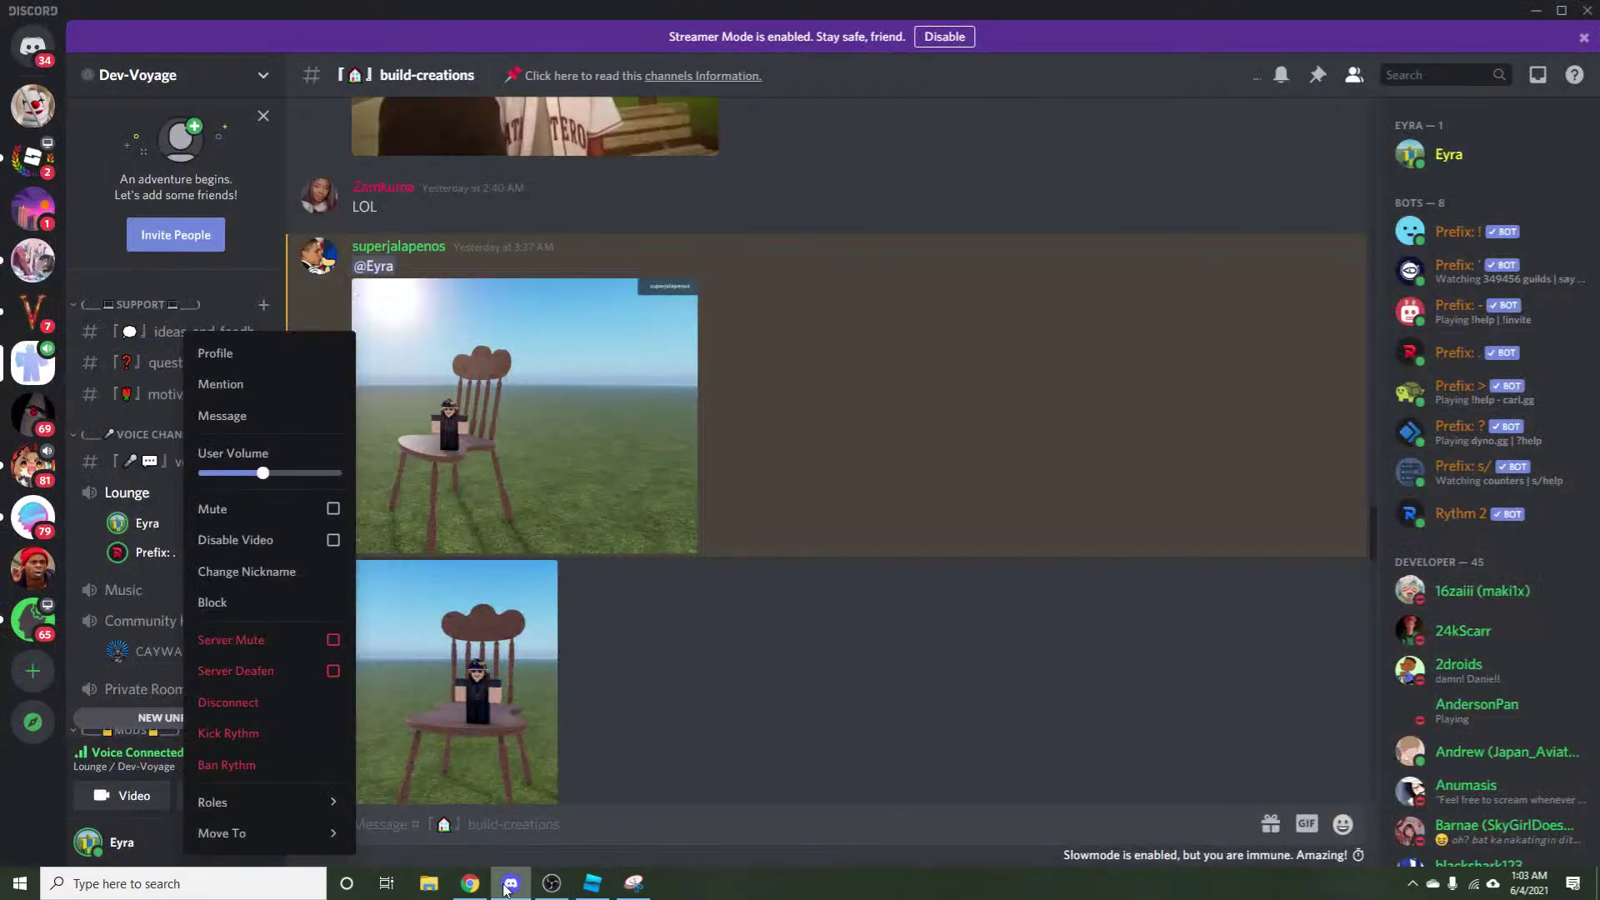
{"action": "left_click", "coordinate": [677, 626]}
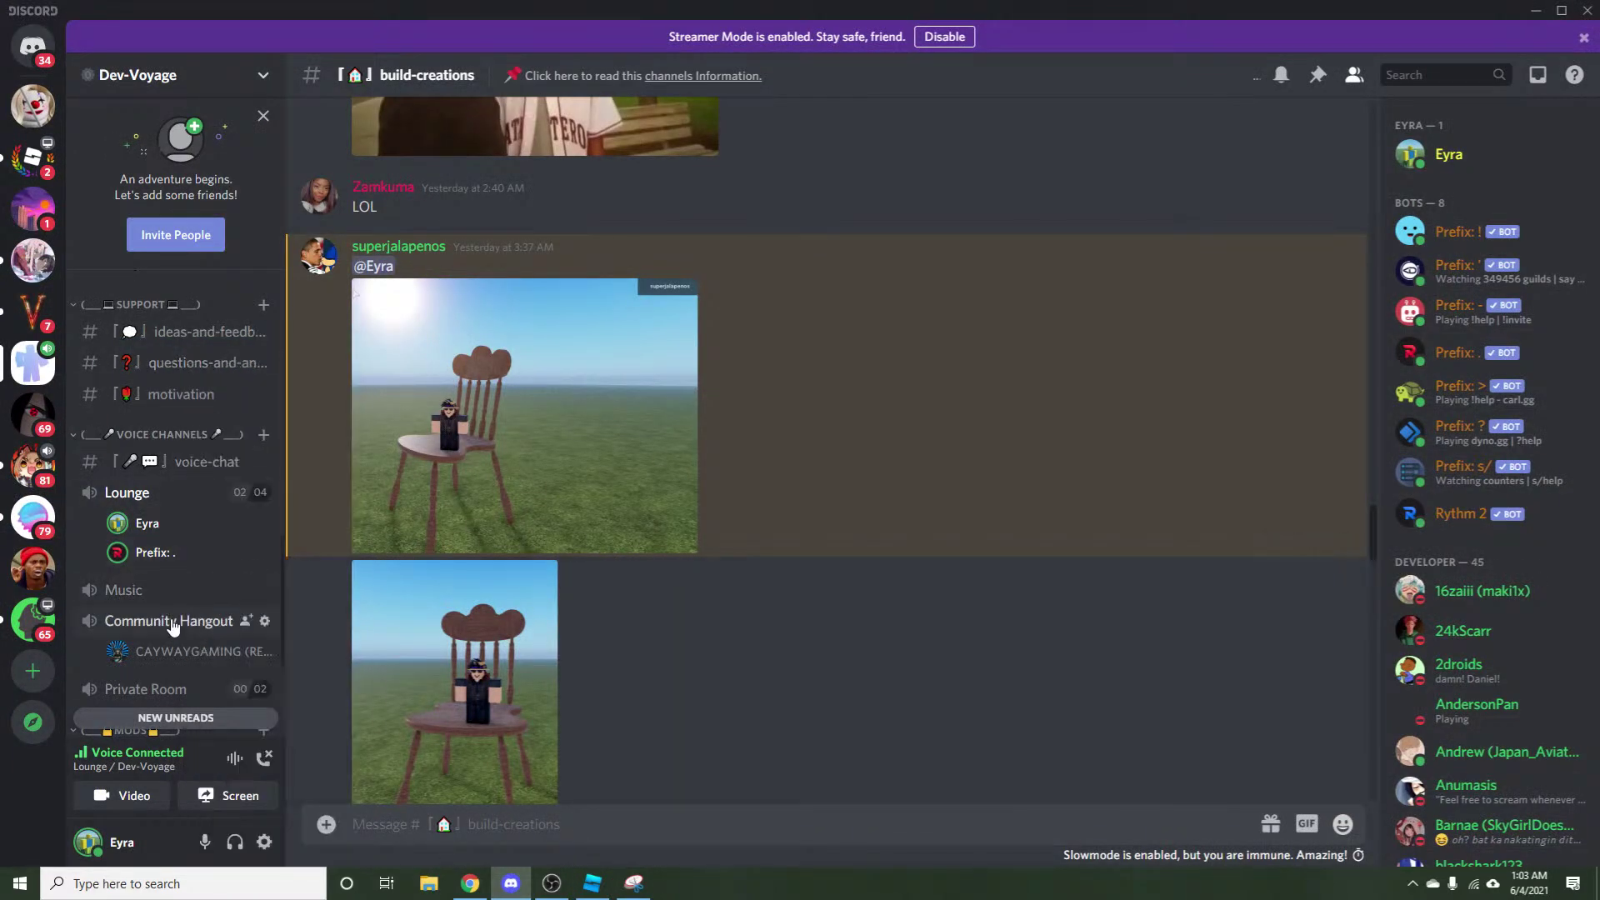
{"action": "scroll", "coordinate": [168, 595], "scroll_direction": "up", "scroll_amount": 1}
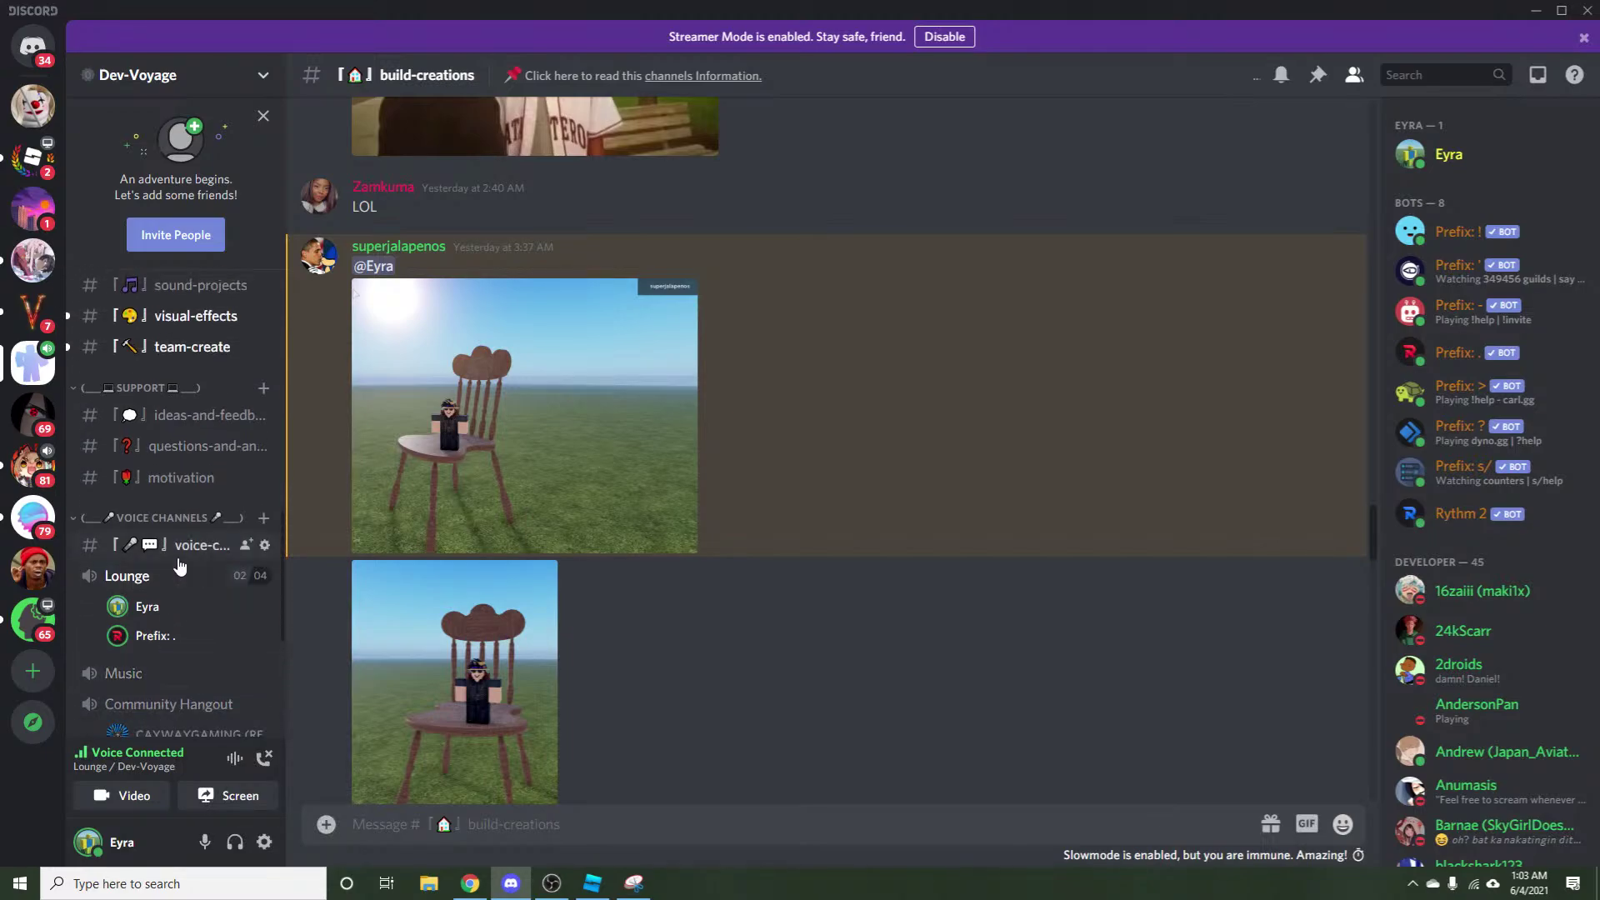
{"action": "scroll", "coordinate": [179, 567], "scroll_direction": "up", "scroll_amount": 3}
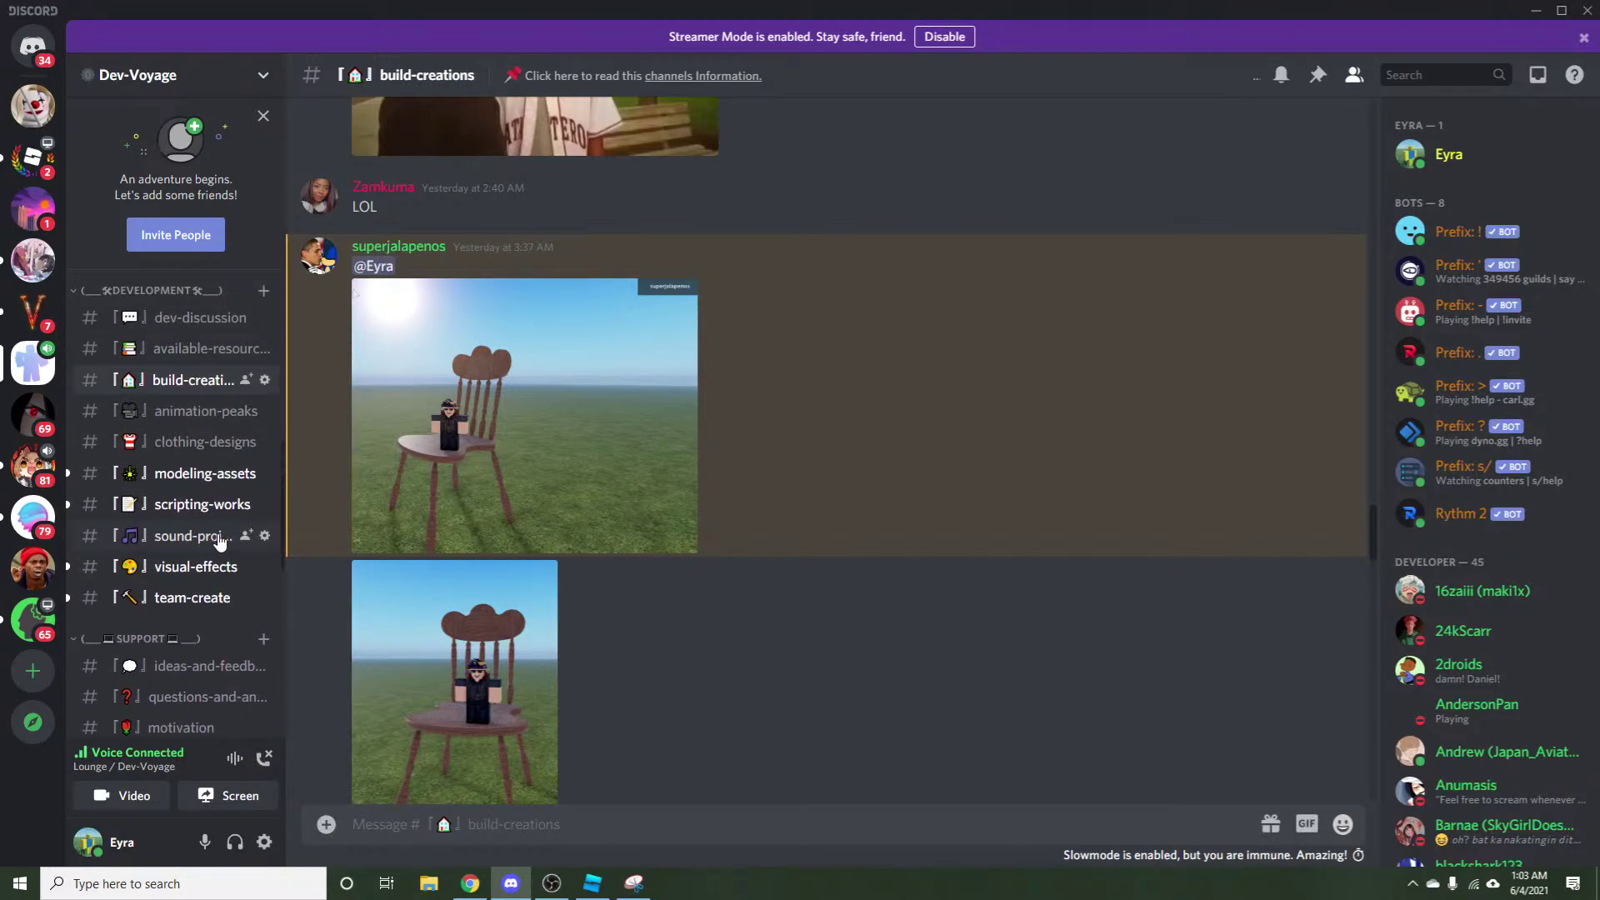
{"action": "scroll", "coordinate": [219, 542], "scroll_direction": "up", "scroll_amount": 1}
{"action": "left_click", "coordinate": [193, 447]}
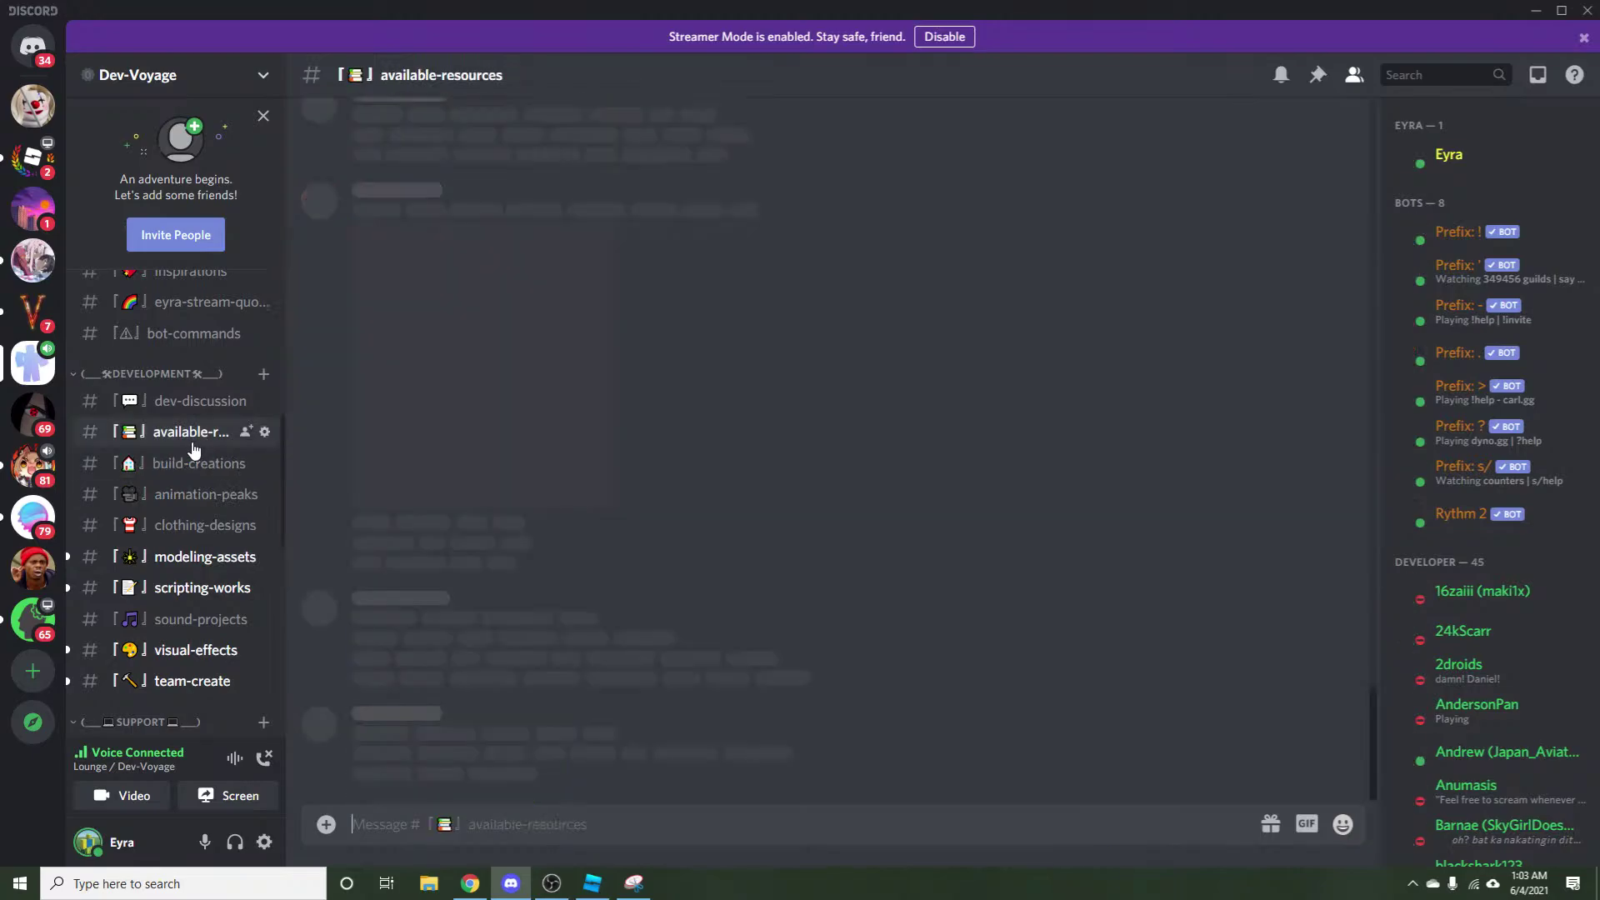
Scroll up to the texture pack post and view its preview image enlarged.
{"action": "scroll", "coordinate": [666, 700], "scroll_direction": "up", "scroll_amount": 12}
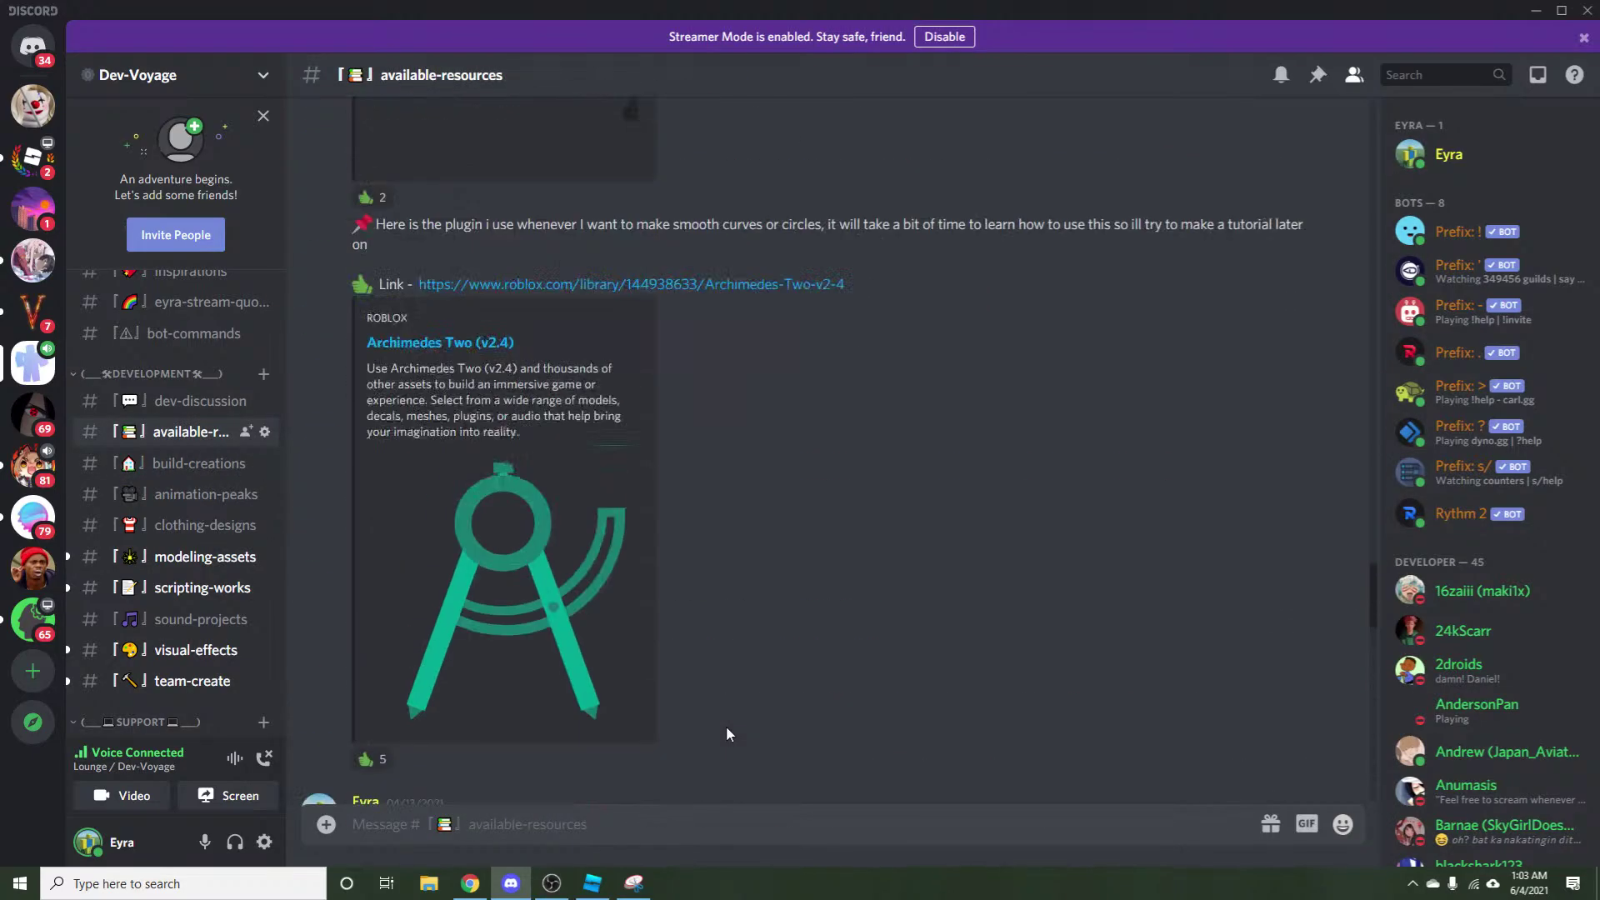
{"action": "scroll", "coordinate": [729, 733], "scroll_direction": "up", "scroll_amount": 15}
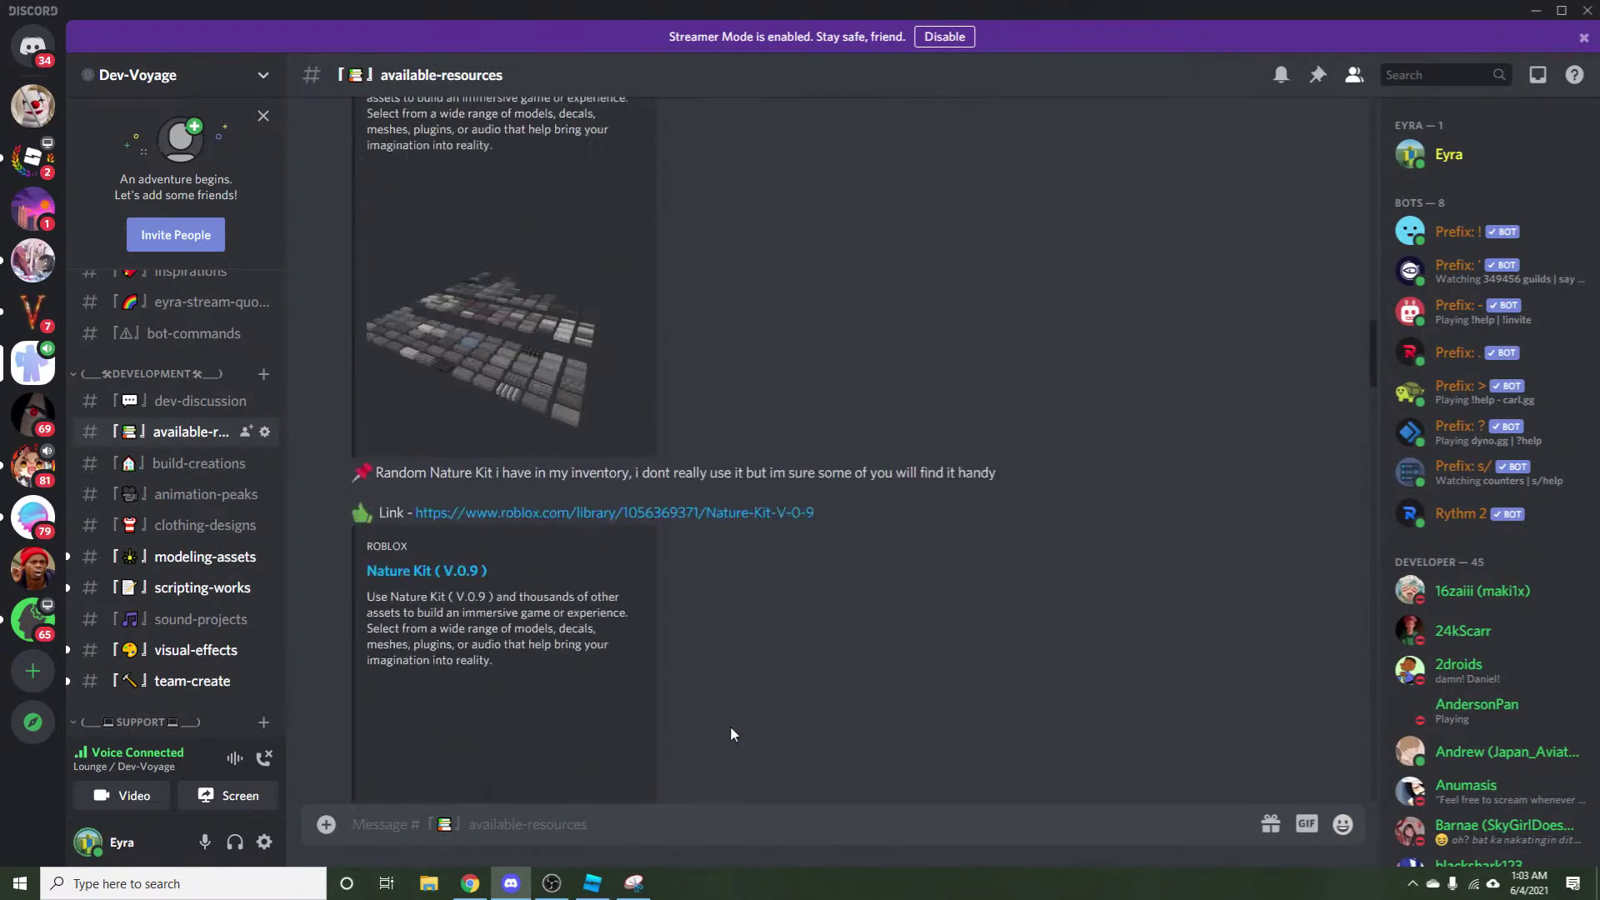
{"action": "scroll", "coordinate": [403, 478], "scroll_direction": "up", "scroll_amount": 3}
{"action": "scroll", "coordinate": [490, 459], "scroll_direction": "up", "scroll_amount": 4}
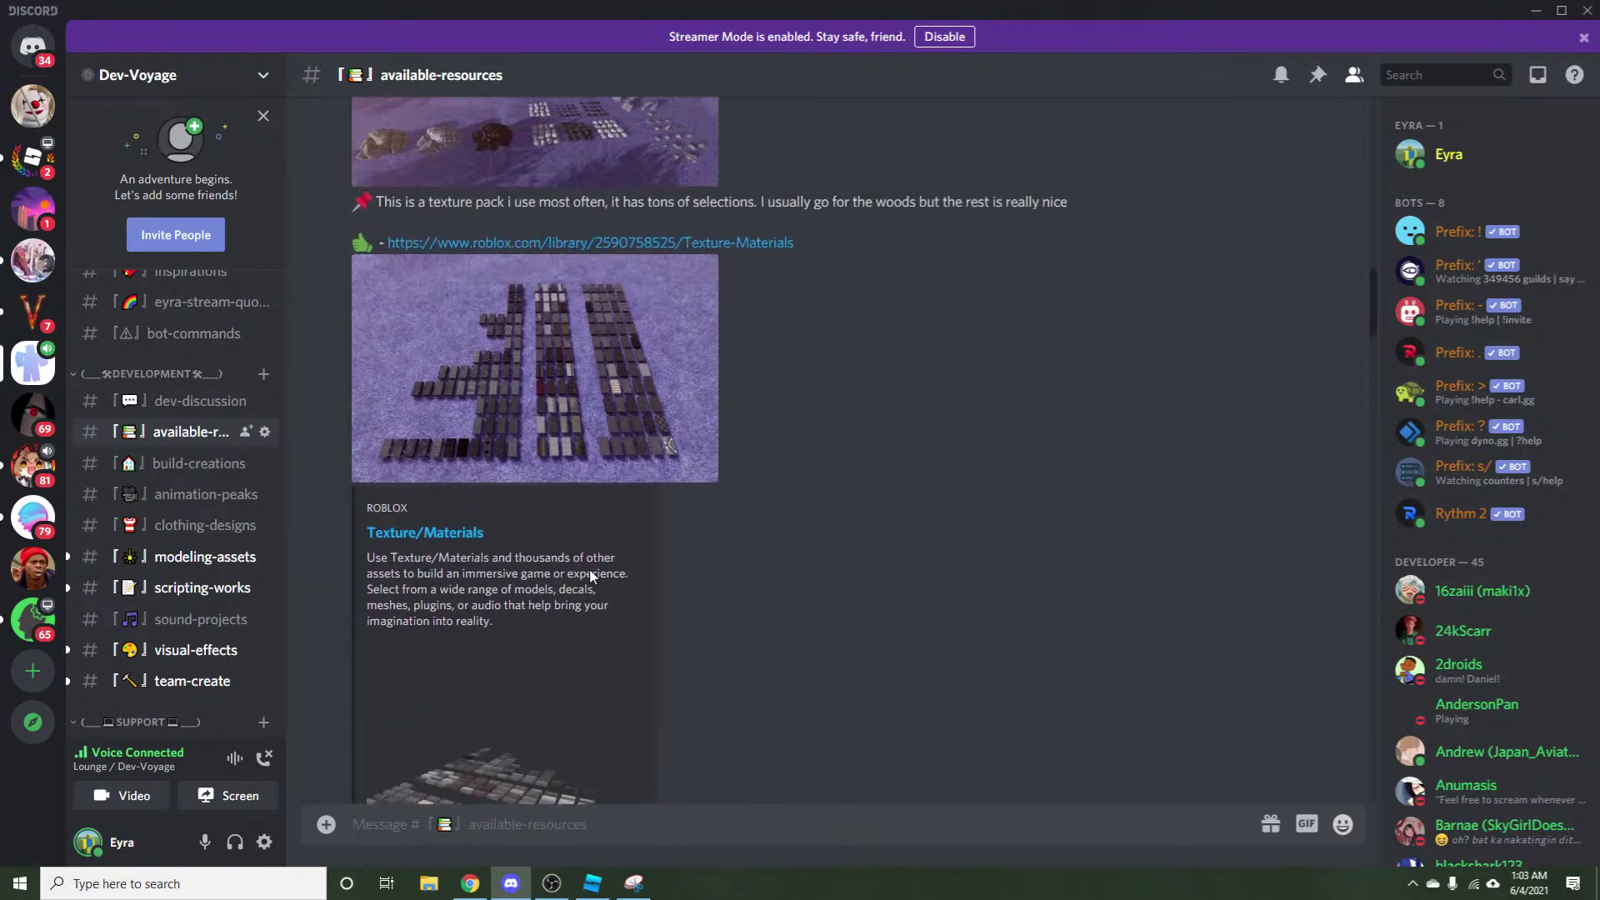
{"action": "left_click", "coordinate": [578, 432]}
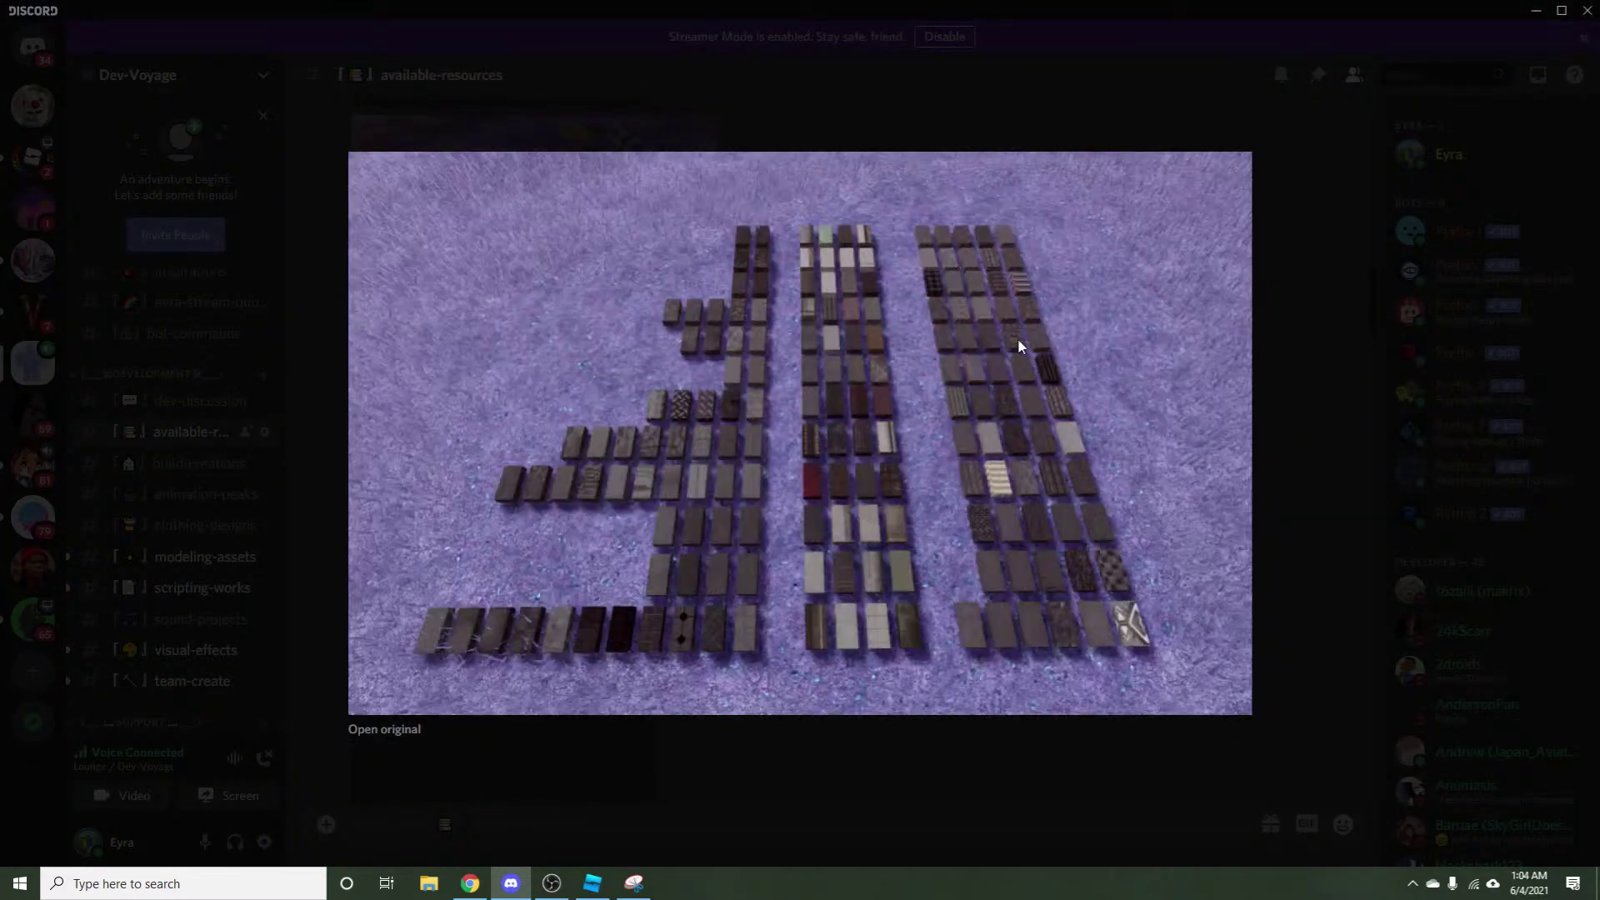
{"action": "left_click", "coordinate": [692, 843]}
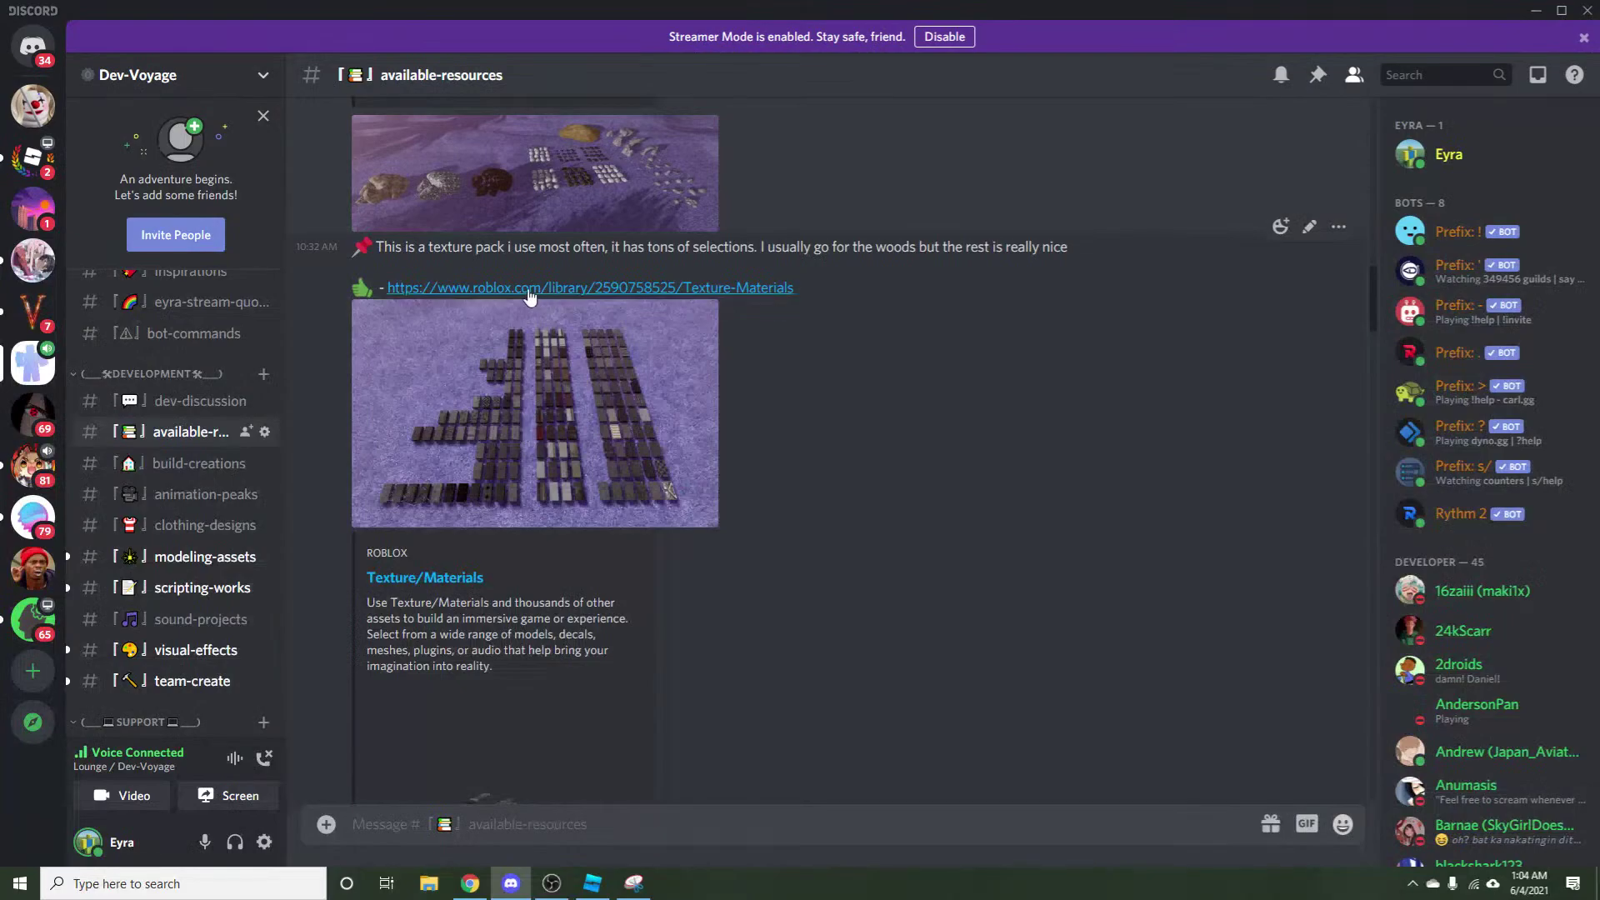
Scroll through the remaining plugin and texture posts, then return to Roblox Studio.
{"action": "scroll", "coordinate": [455, 466], "scroll_direction": "up", "scroll_amount": 10}
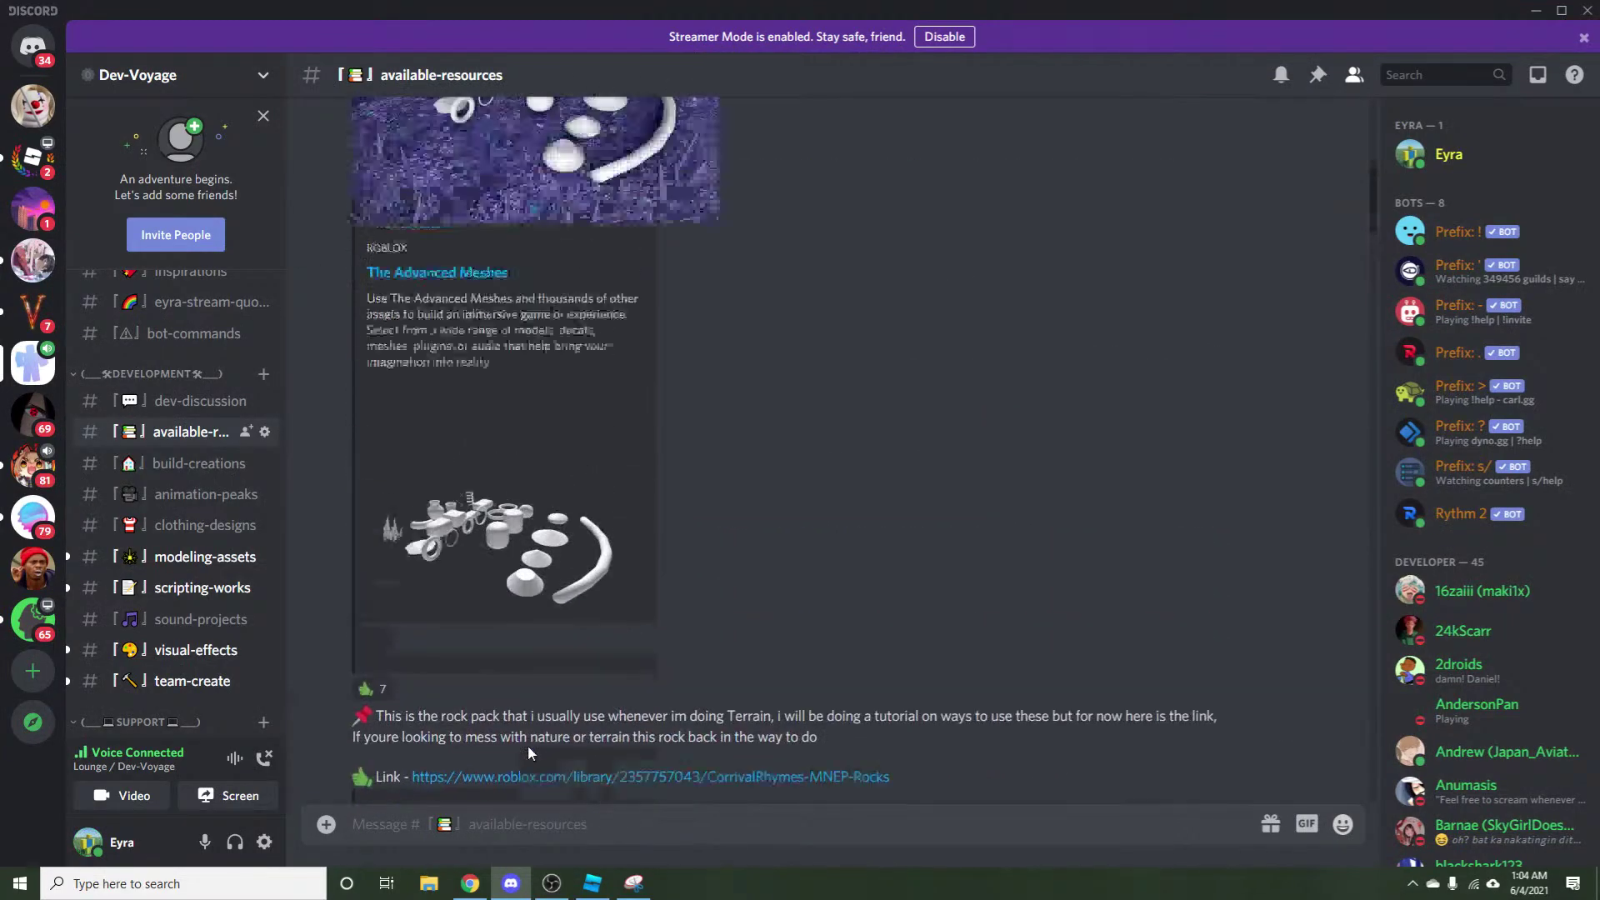
{"action": "scroll", "coordinate": [532, 750], "scroll_direction": "down", "scroll_amount": 15}
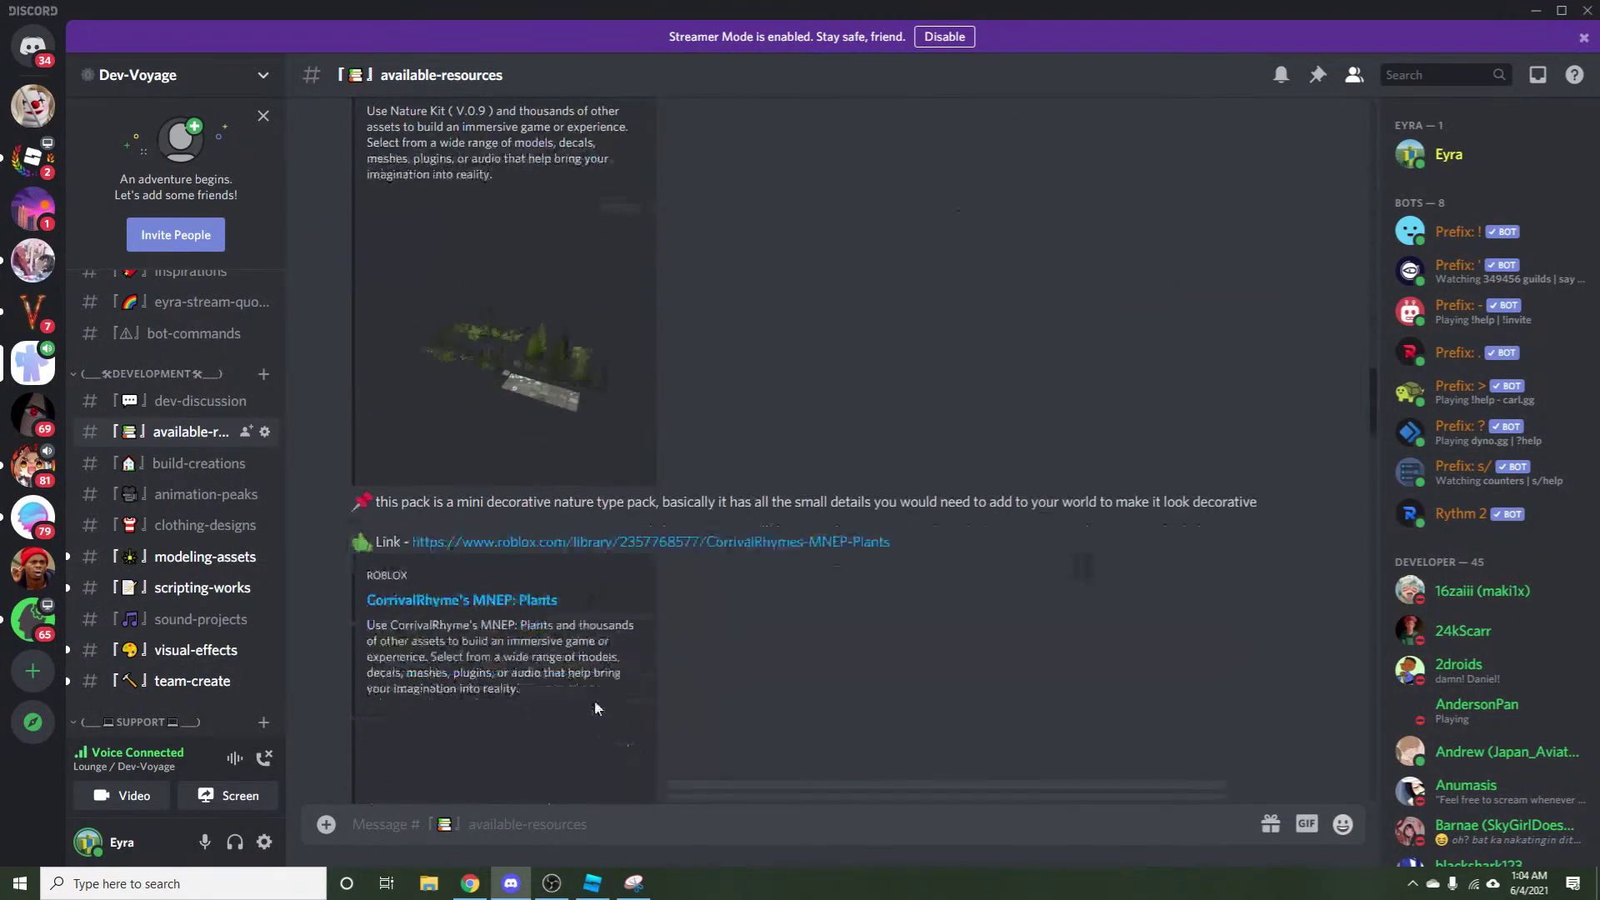
{"action": "scroll", "coordinate": [614, 716], "scroll_direction": "down", "scroll_amount": 15}
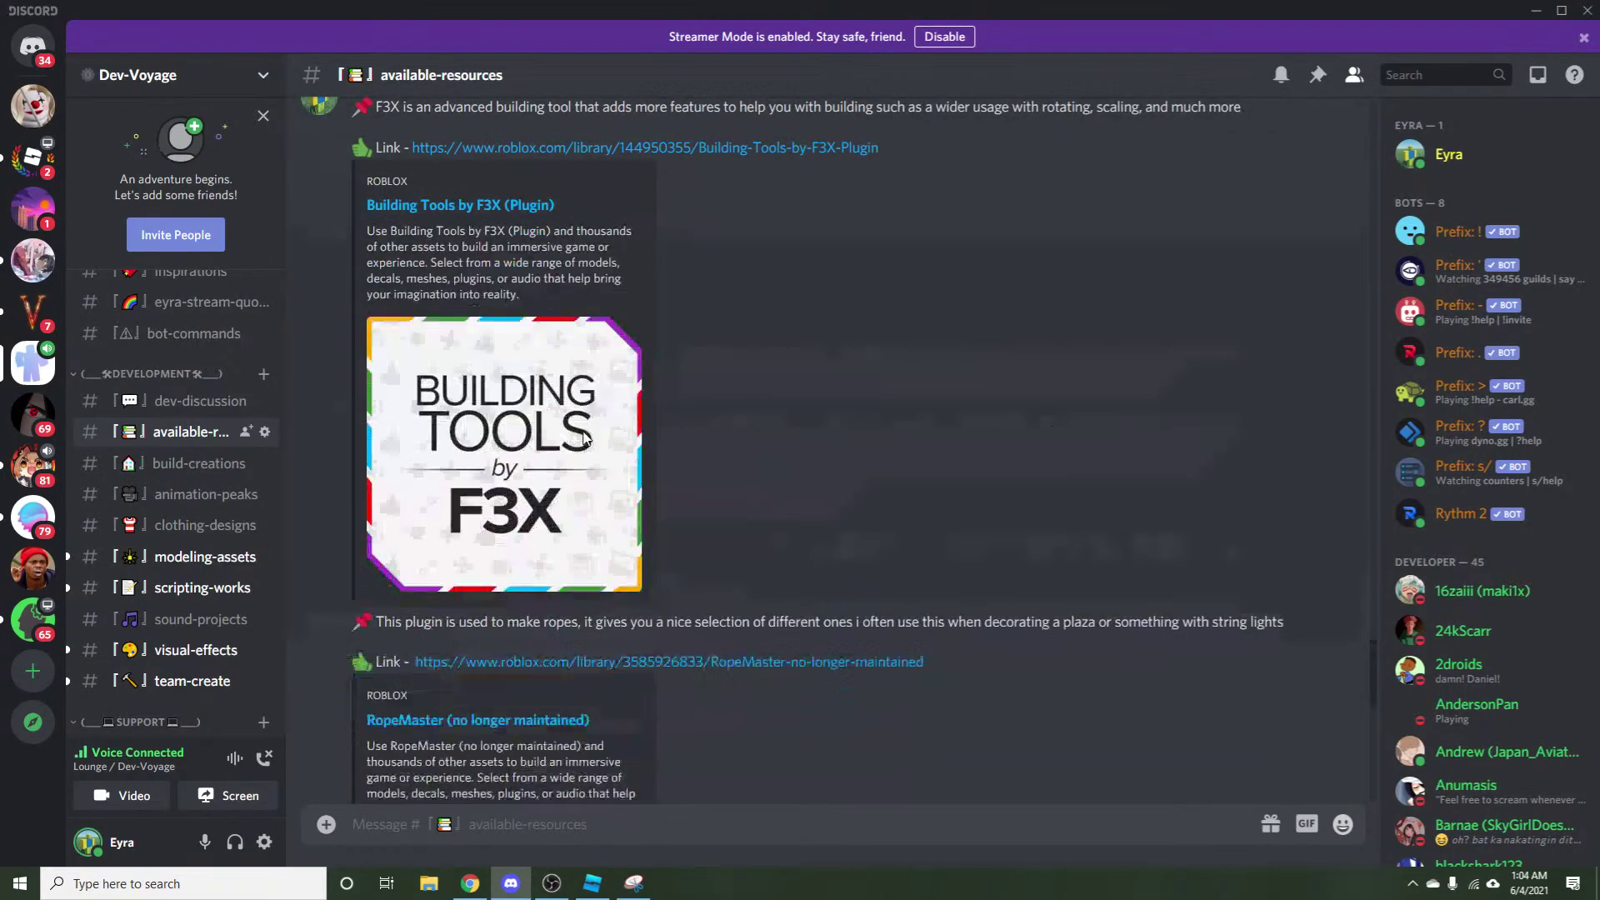
{"action": "scroll", "coordinate": [584, 433], "scroll_direction": "down", "scroll_amount": 4}
{"action": "scroll", "coordinate": [660, 559], "scroll_direction": "up", "scroll_amount": 12}
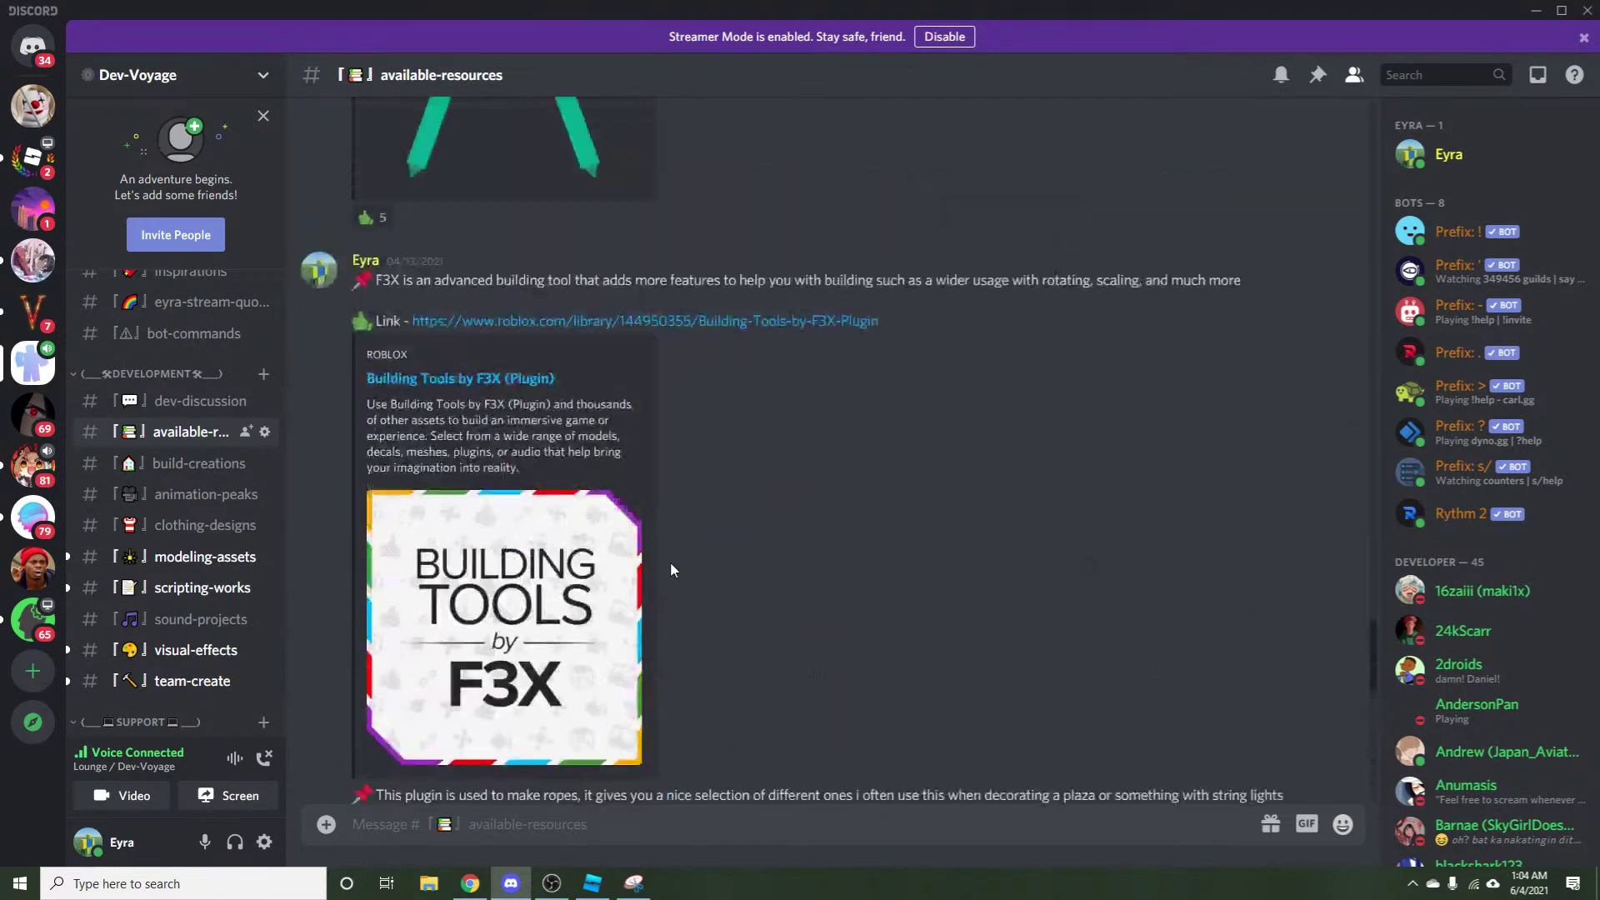
{"action": "scroll", "coordinate": [673, 567], "scroll_direction": "up", "scroll_amount": 1}
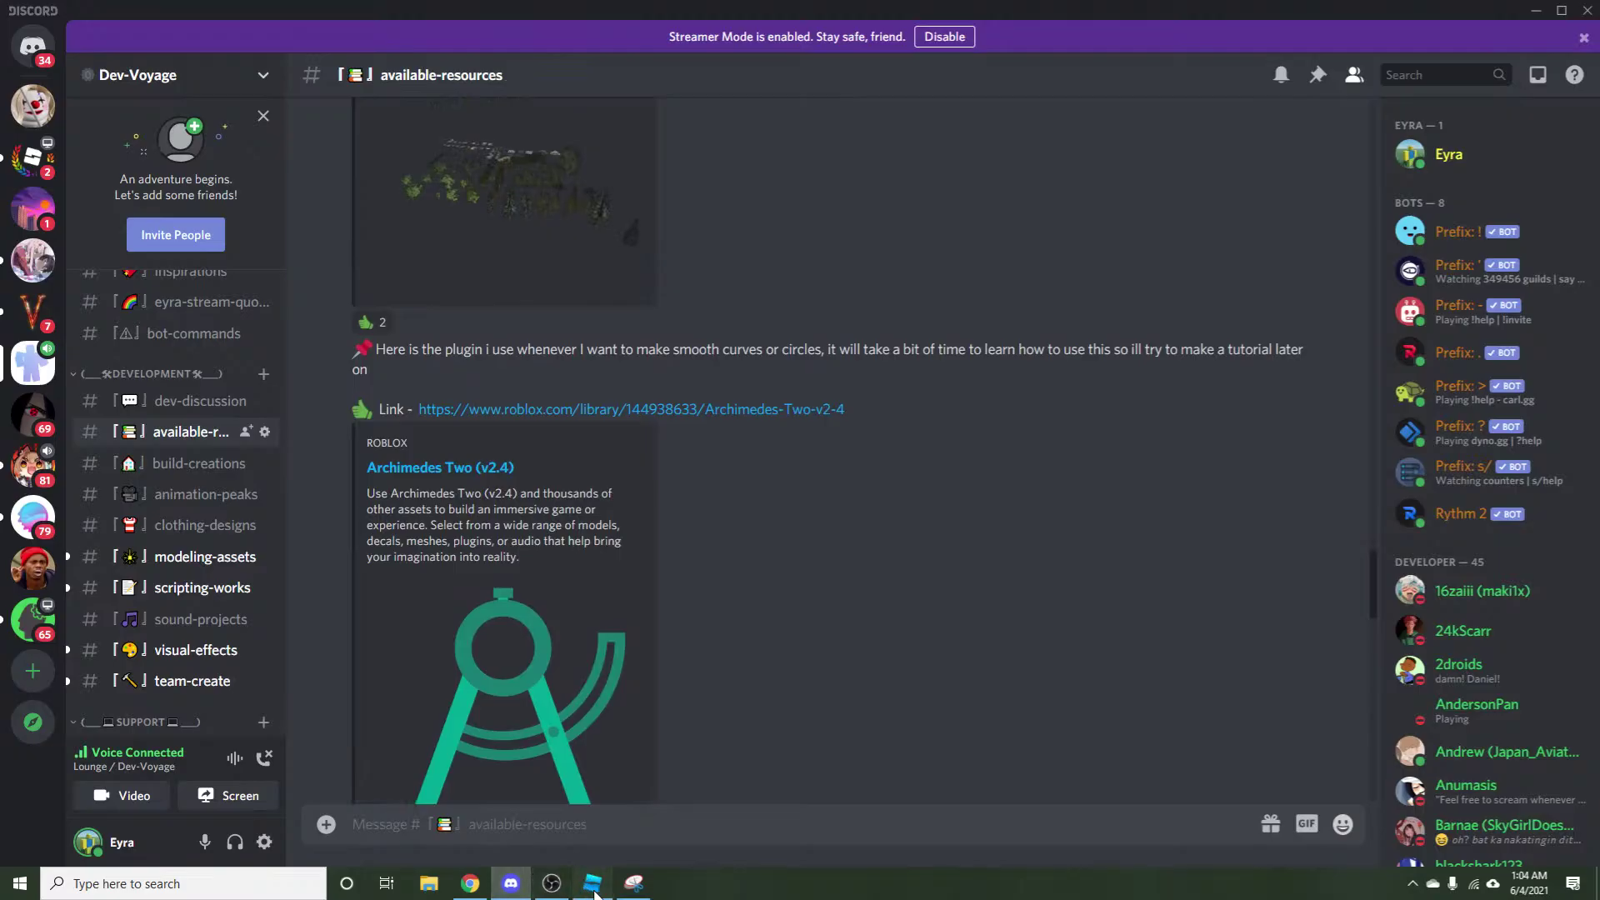
{"action": "left_click", "coordinate": [592, 886]}
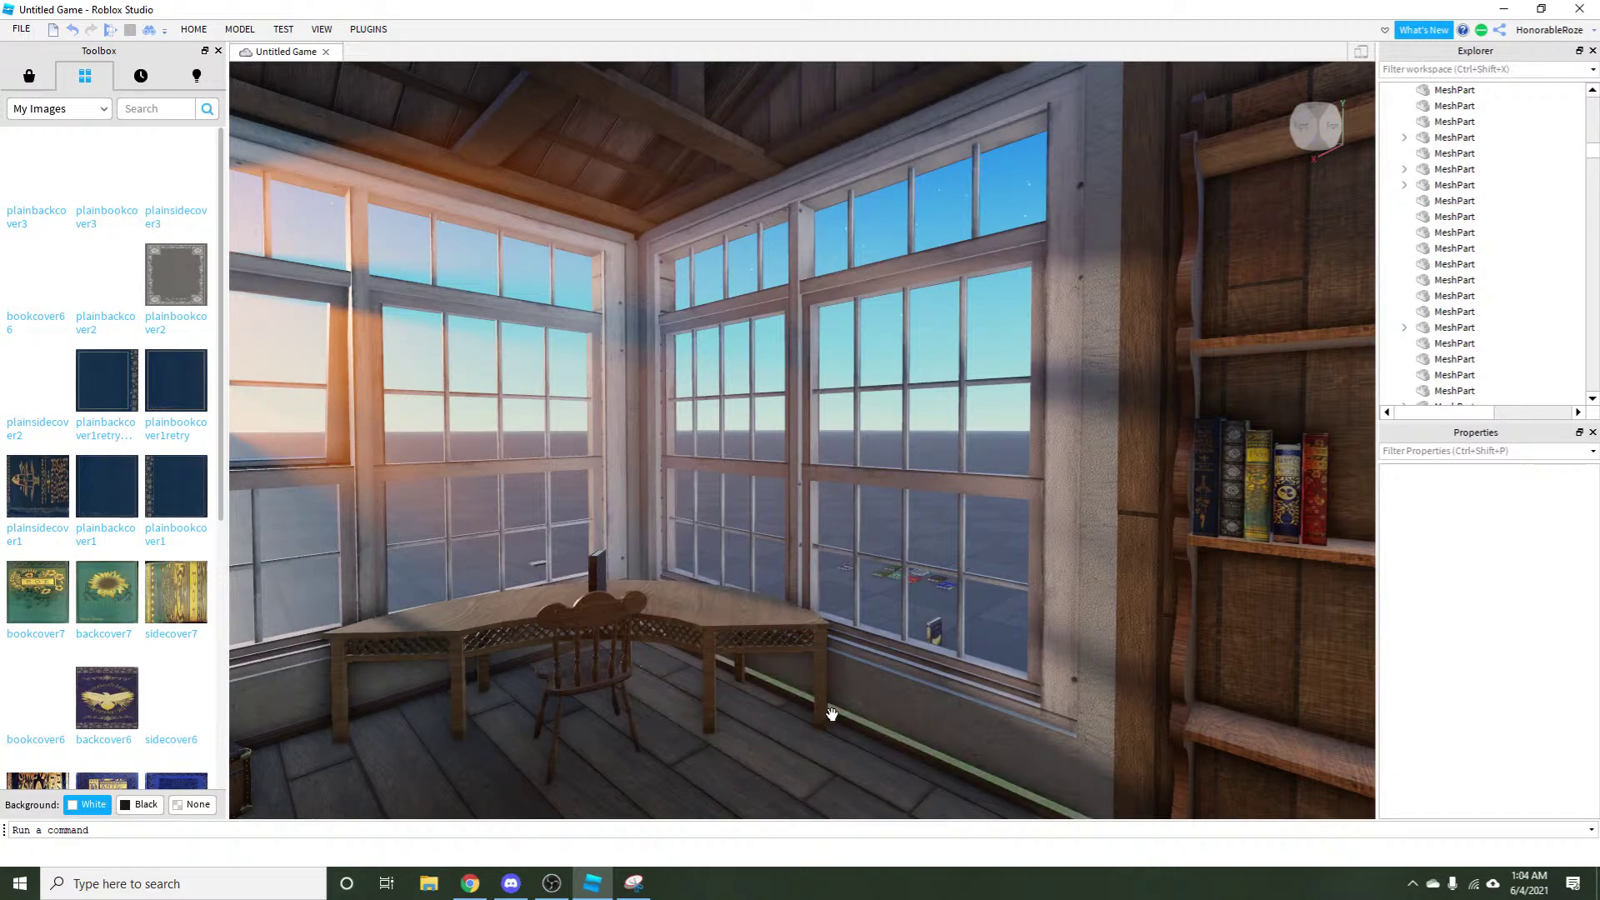
Carry the navy book from beside the chair onto the bookshelf next to the shelved books.
{"action": "key", "text": "w"}
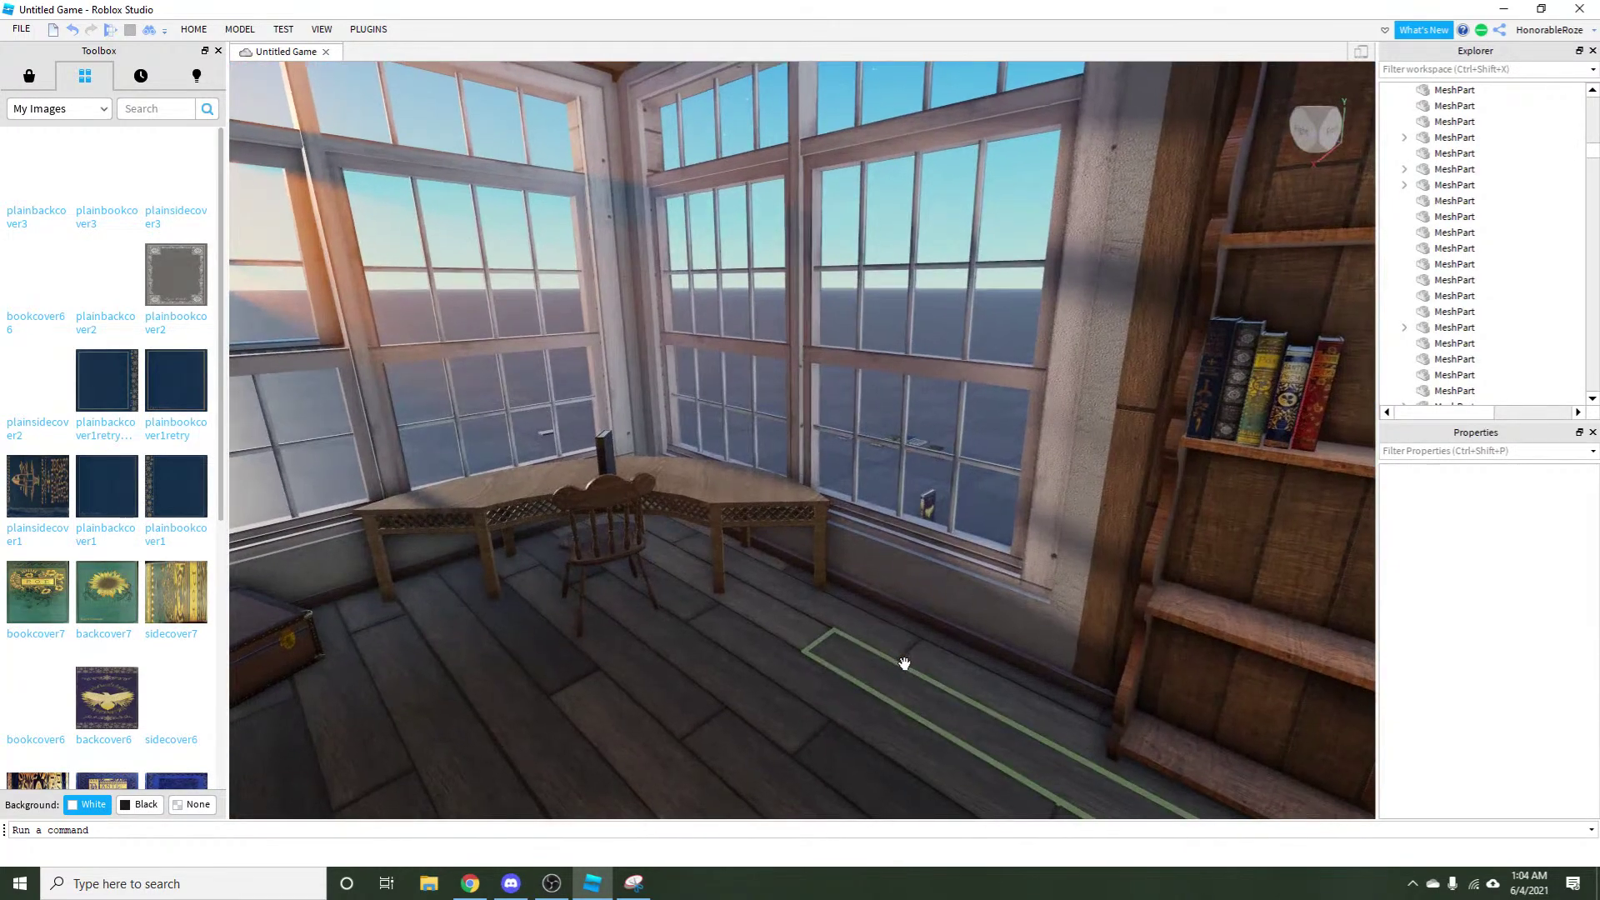
{"action": "key", "text": "w"}
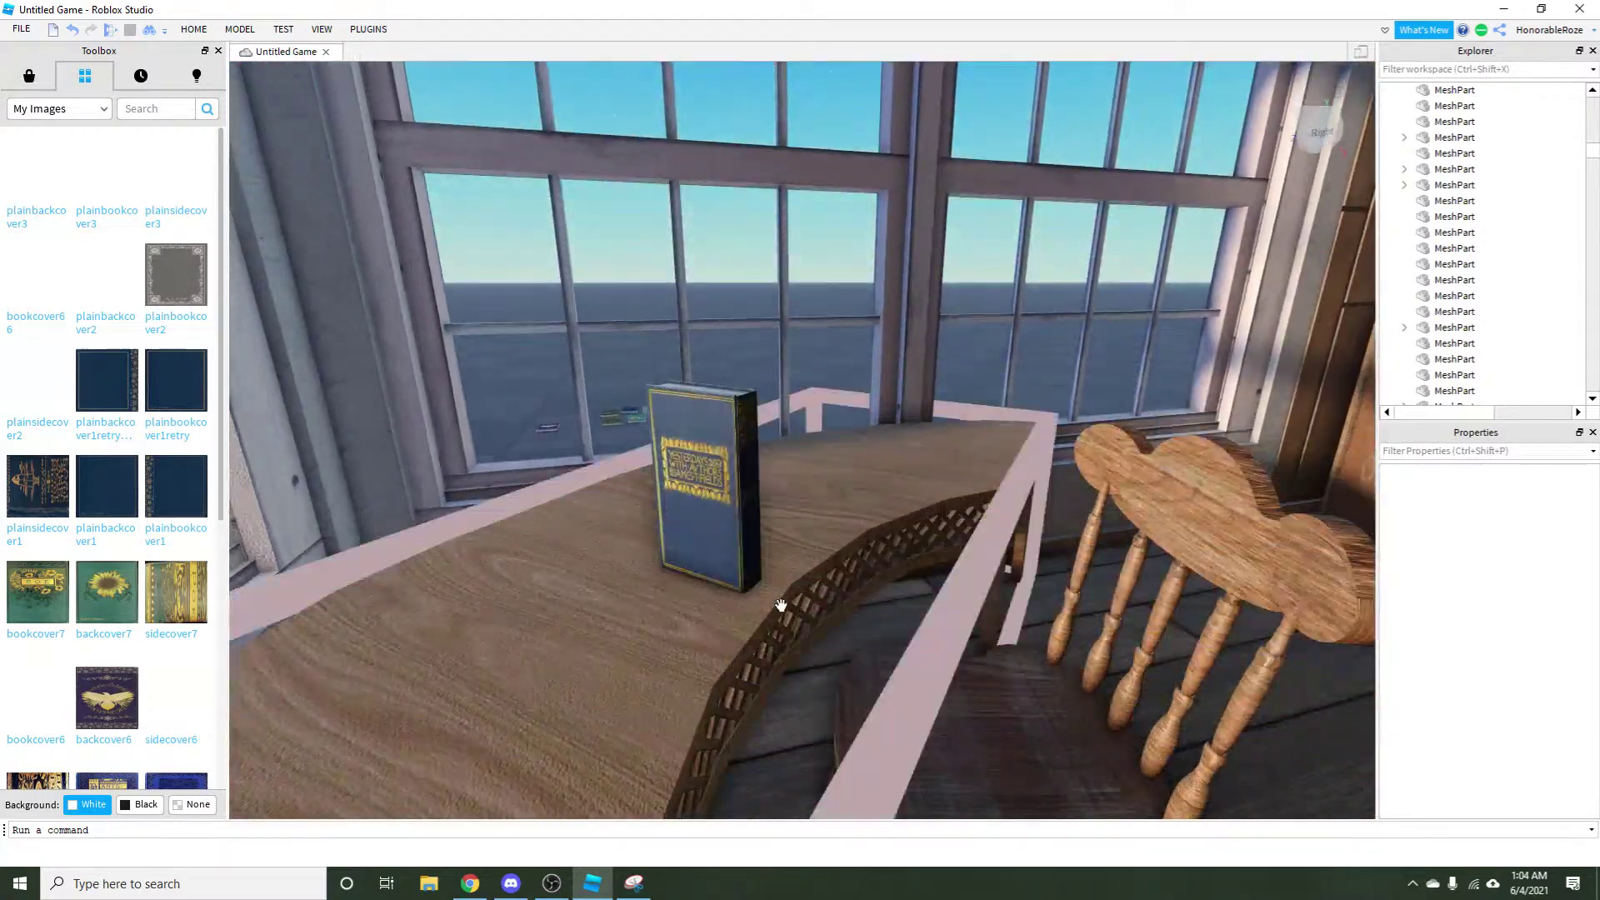
{"action": "left_click", "coordinate": [799, 550]}
{"action": "key", "text": "f"}
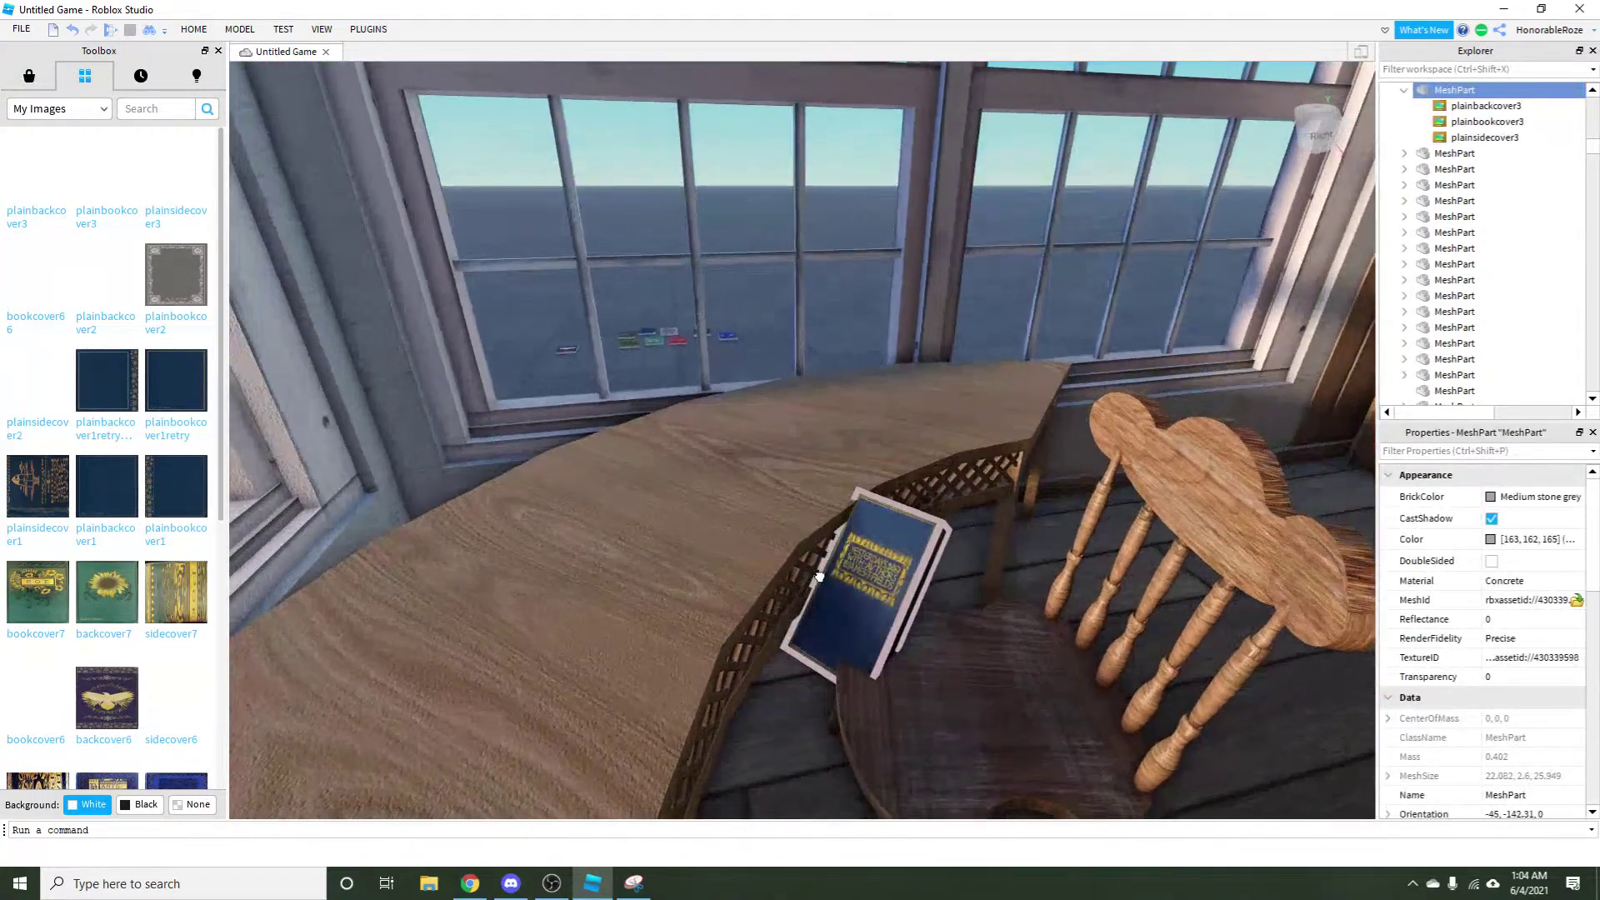
{"action": "left_click_drag", "start_coordinate": [819, 577], "coordinate": [785, 418]}
{"action": "key", "text": "w"}
{"action": "left_click", "coordinate": [419, 563]}
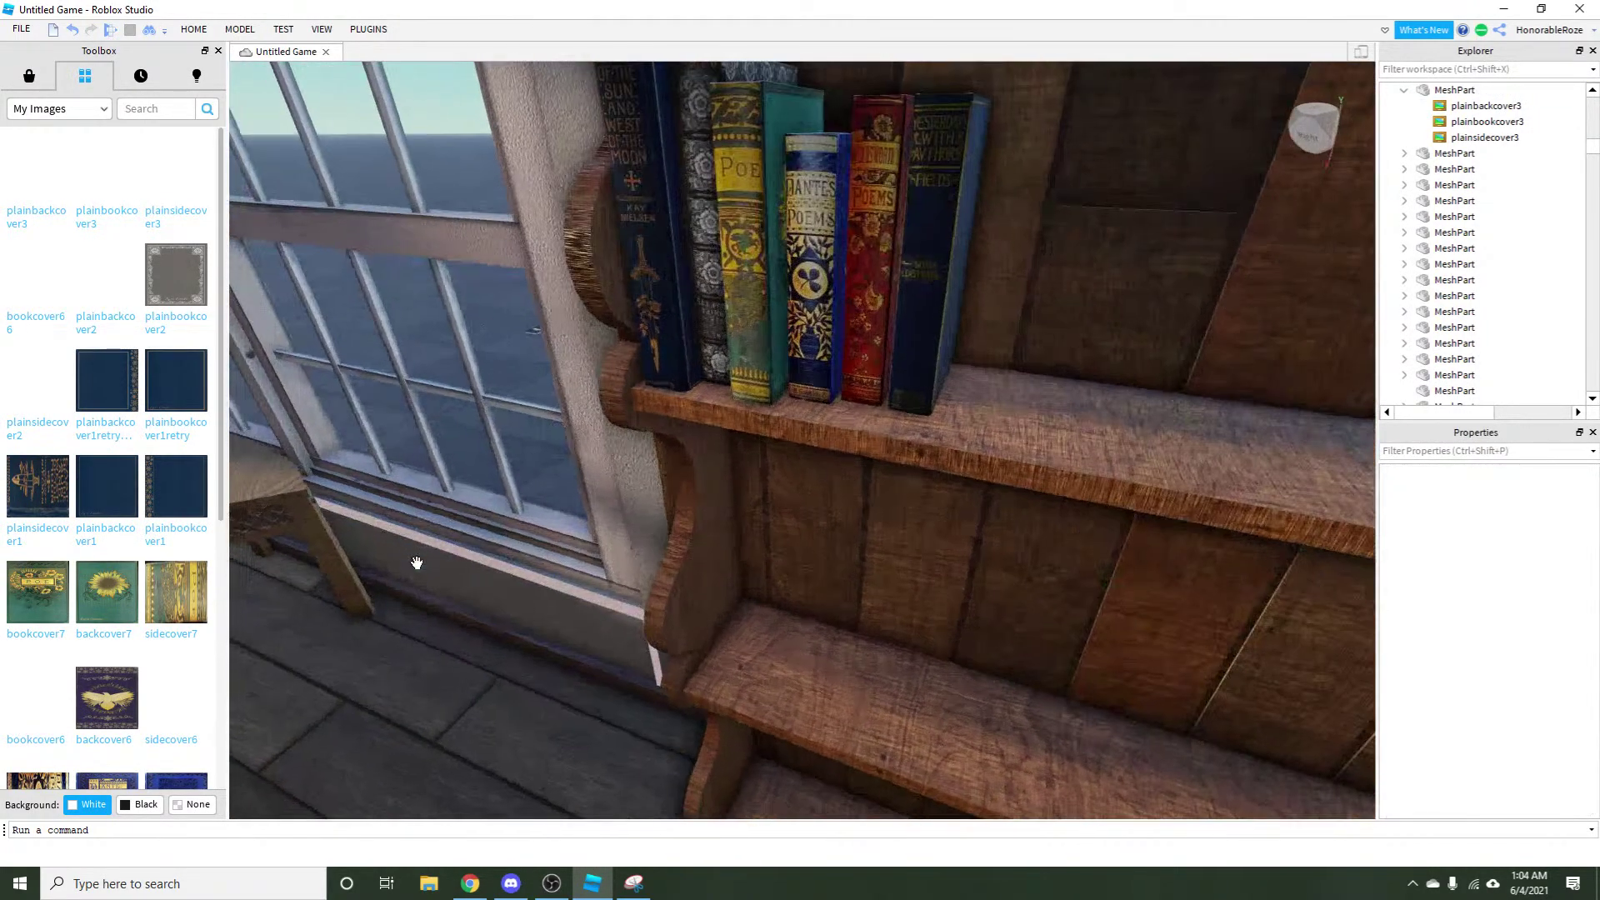
View the shelved books up close, then switch to the web browser.
{"action": "key", "text": "w"}
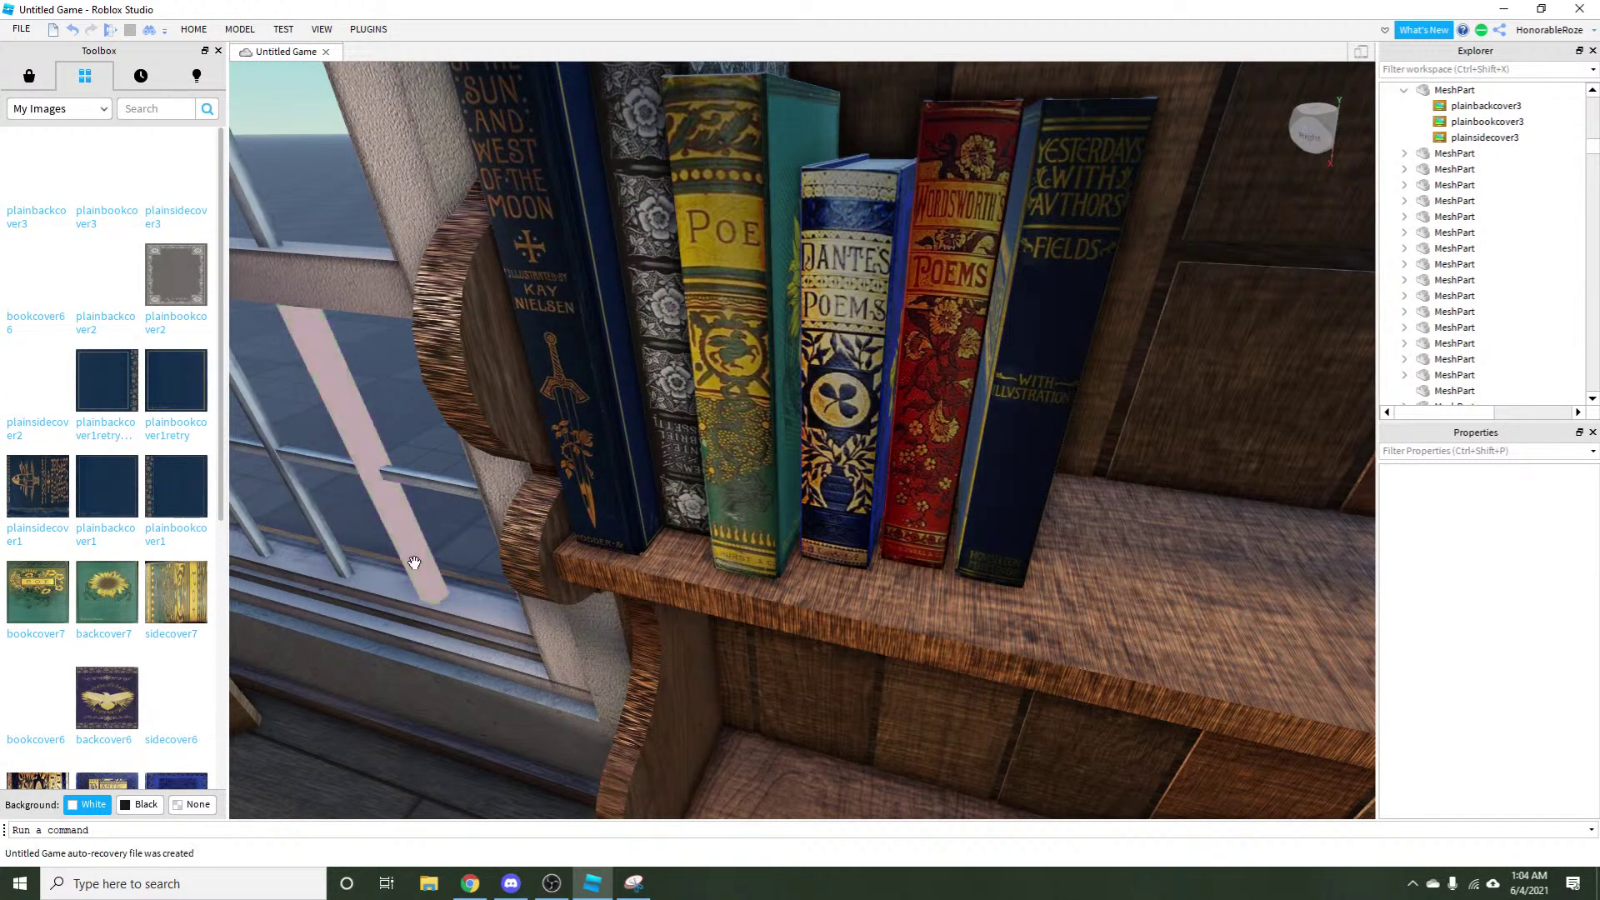
{"action": "key", "text": "w"}
{"action": "key", "text": "s"}
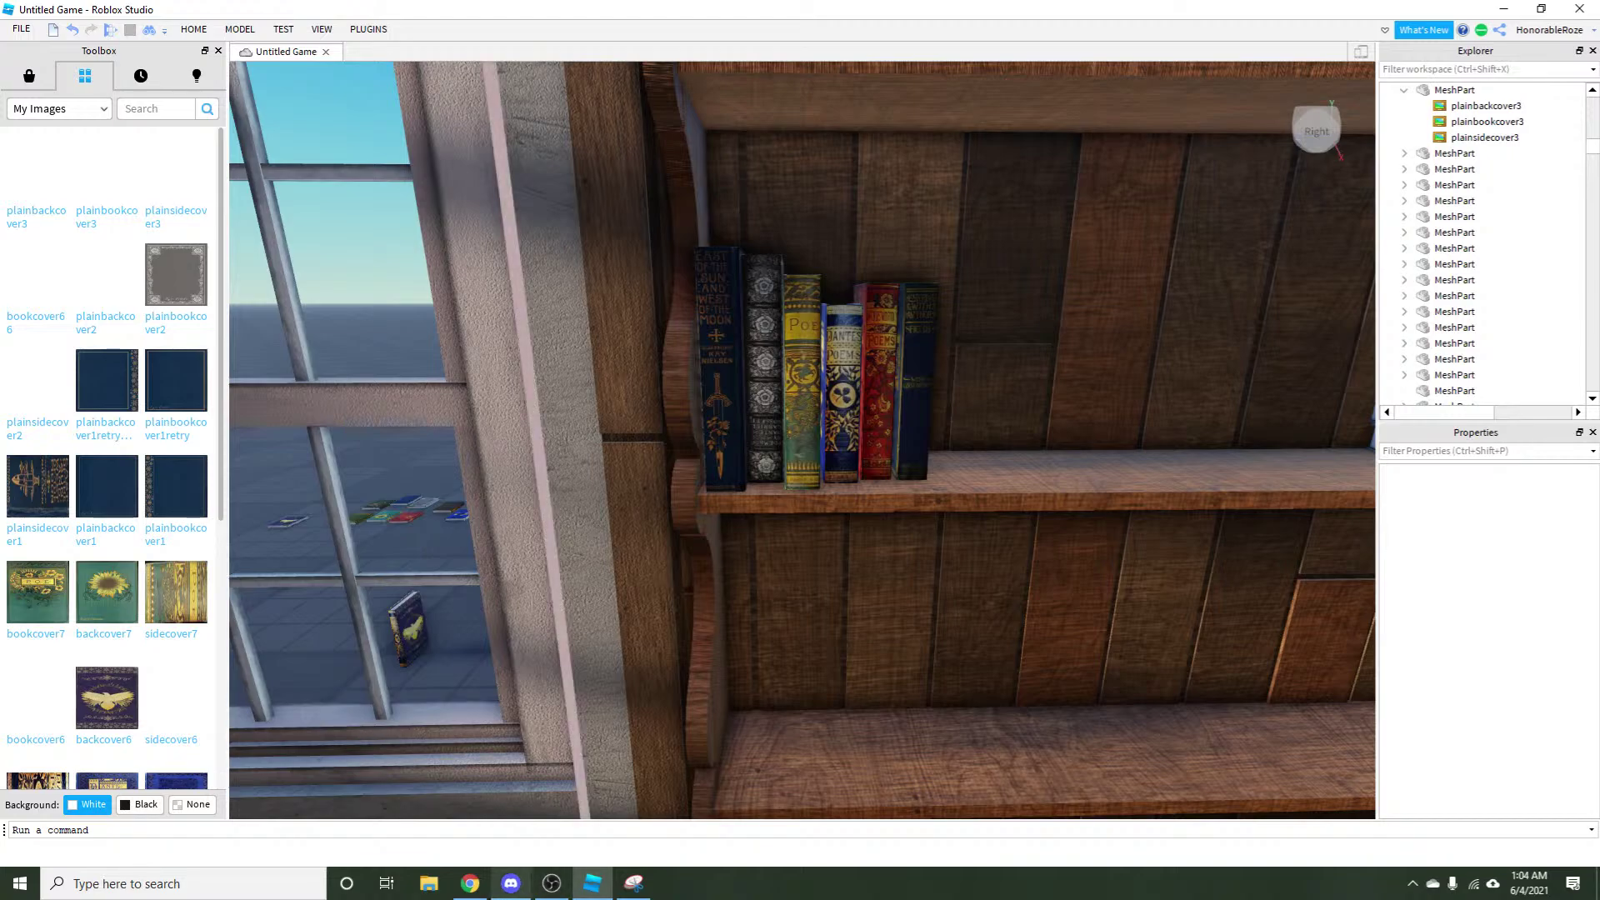
{"action": "left_click", "coordinate": [460, 888]}
Go back to the historical book cover pin and open the Love is Enough cover pin.
{"action": "left_click", "coordinate": [454, 12]}
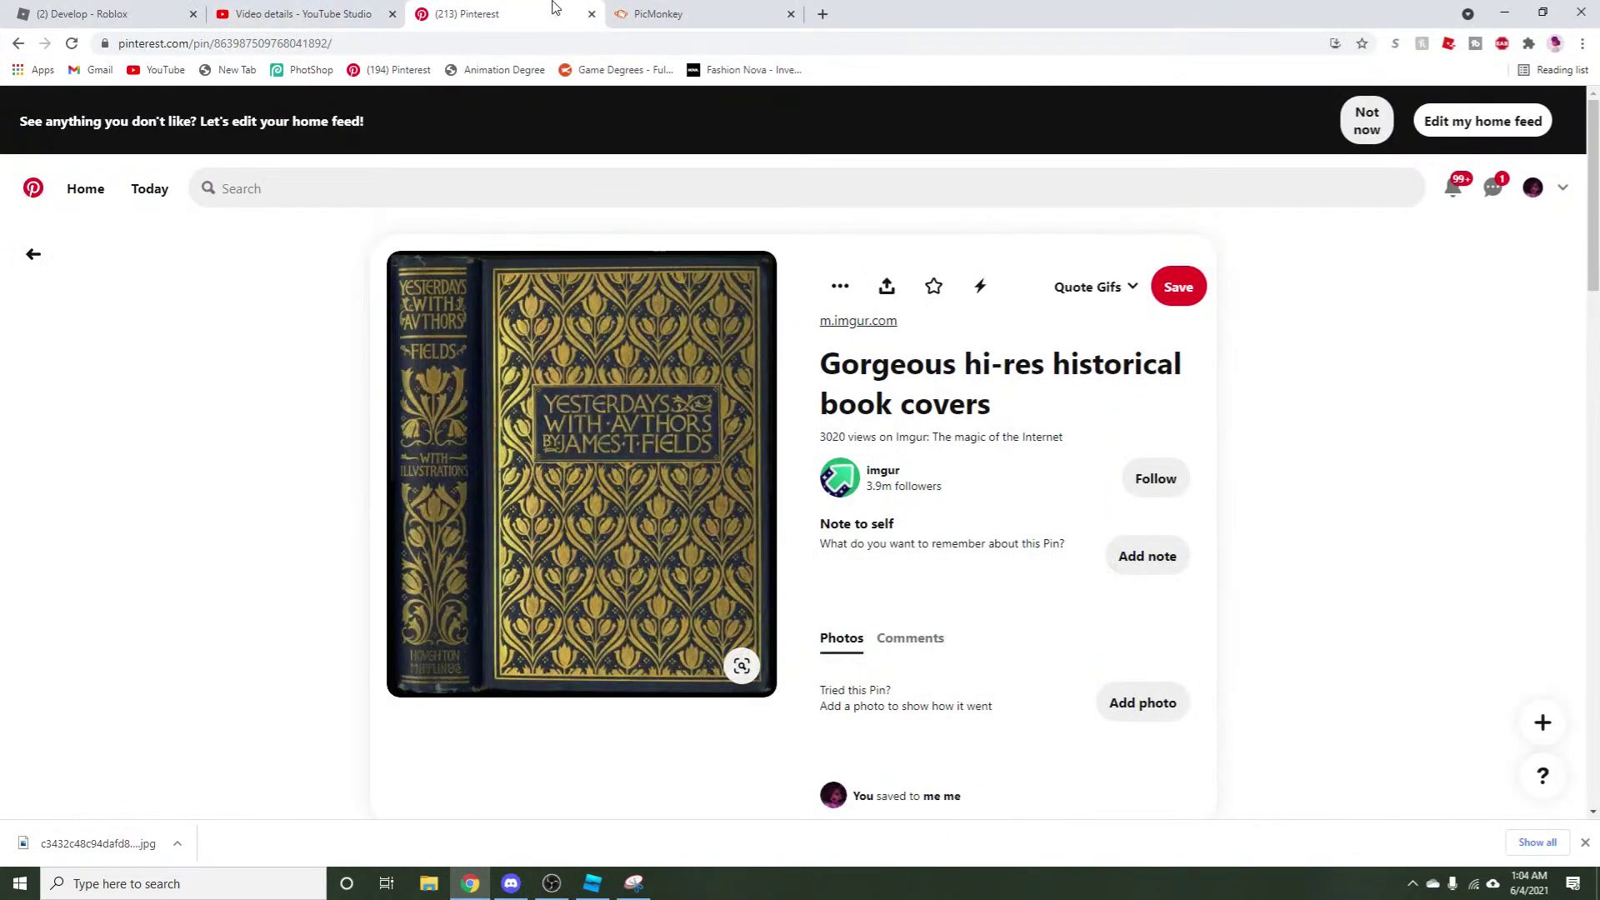
{"action": "left_click", "coordinate": [634, 7]}
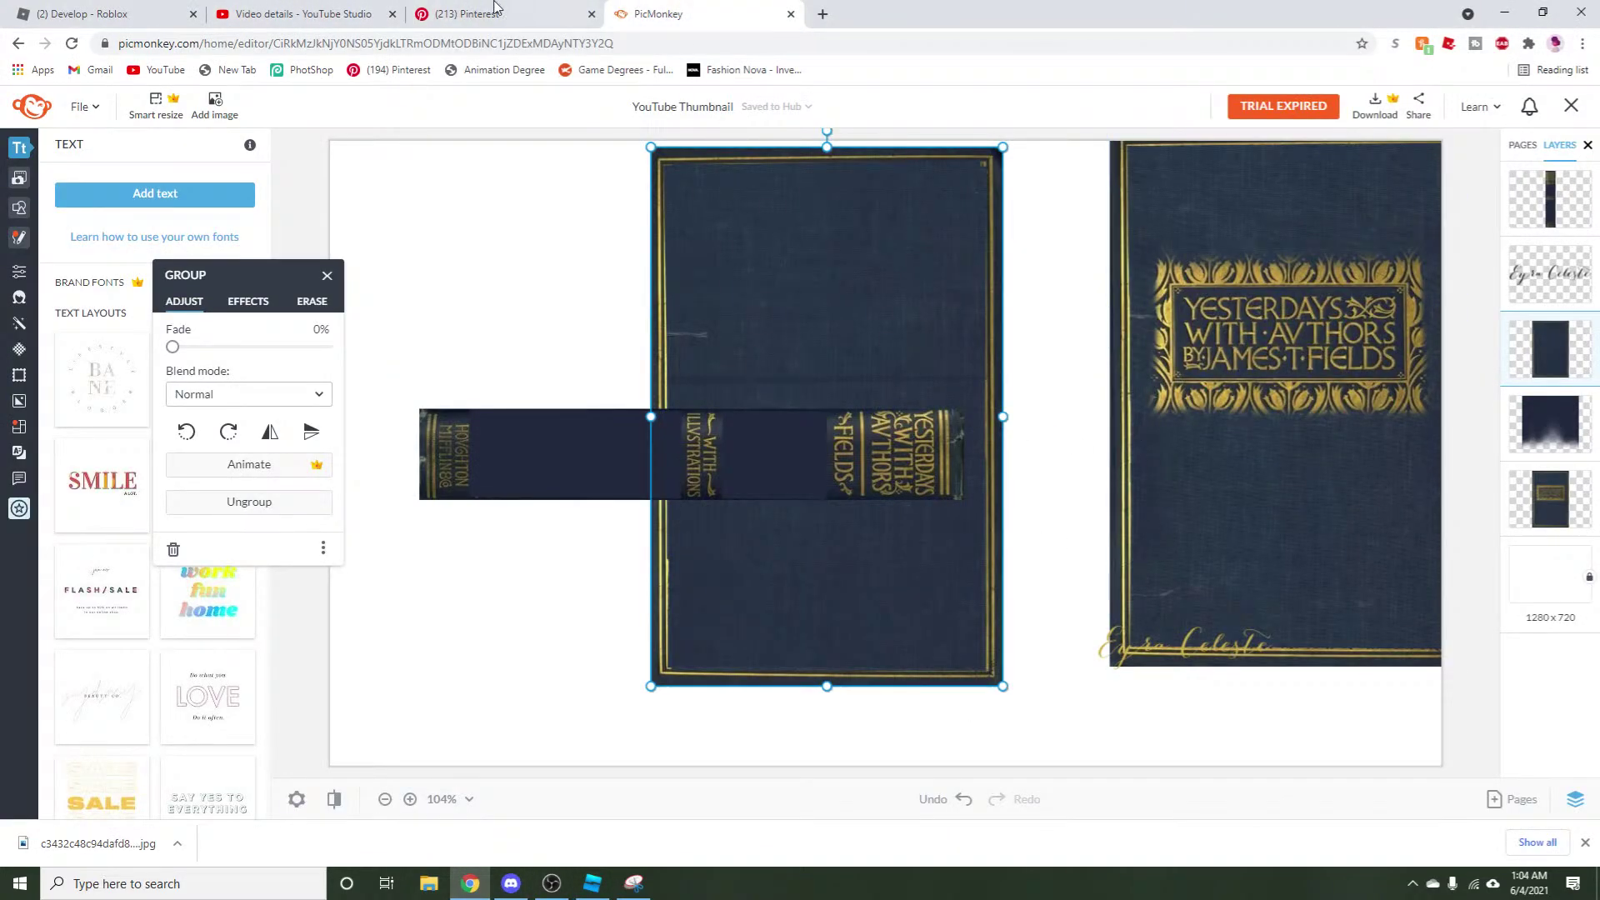
{"action": "left_click", "coordinate": [457, 6]}
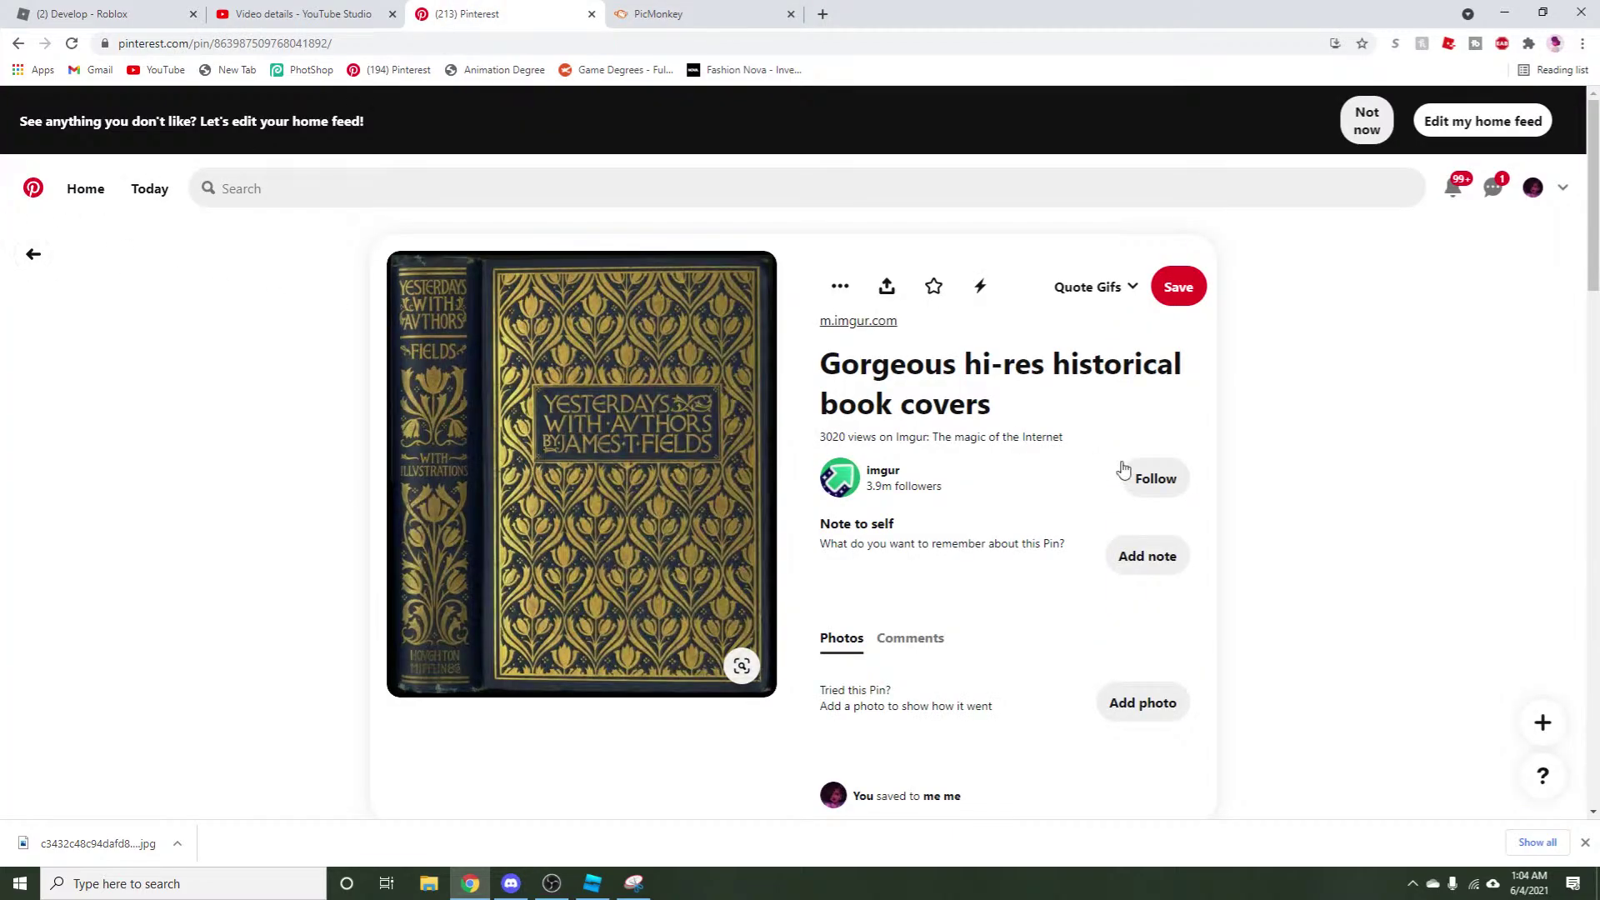
{"action": "scroll", "coordinate": [1122, 469], "scroll_direction": "down", "scroll_amount": 14}
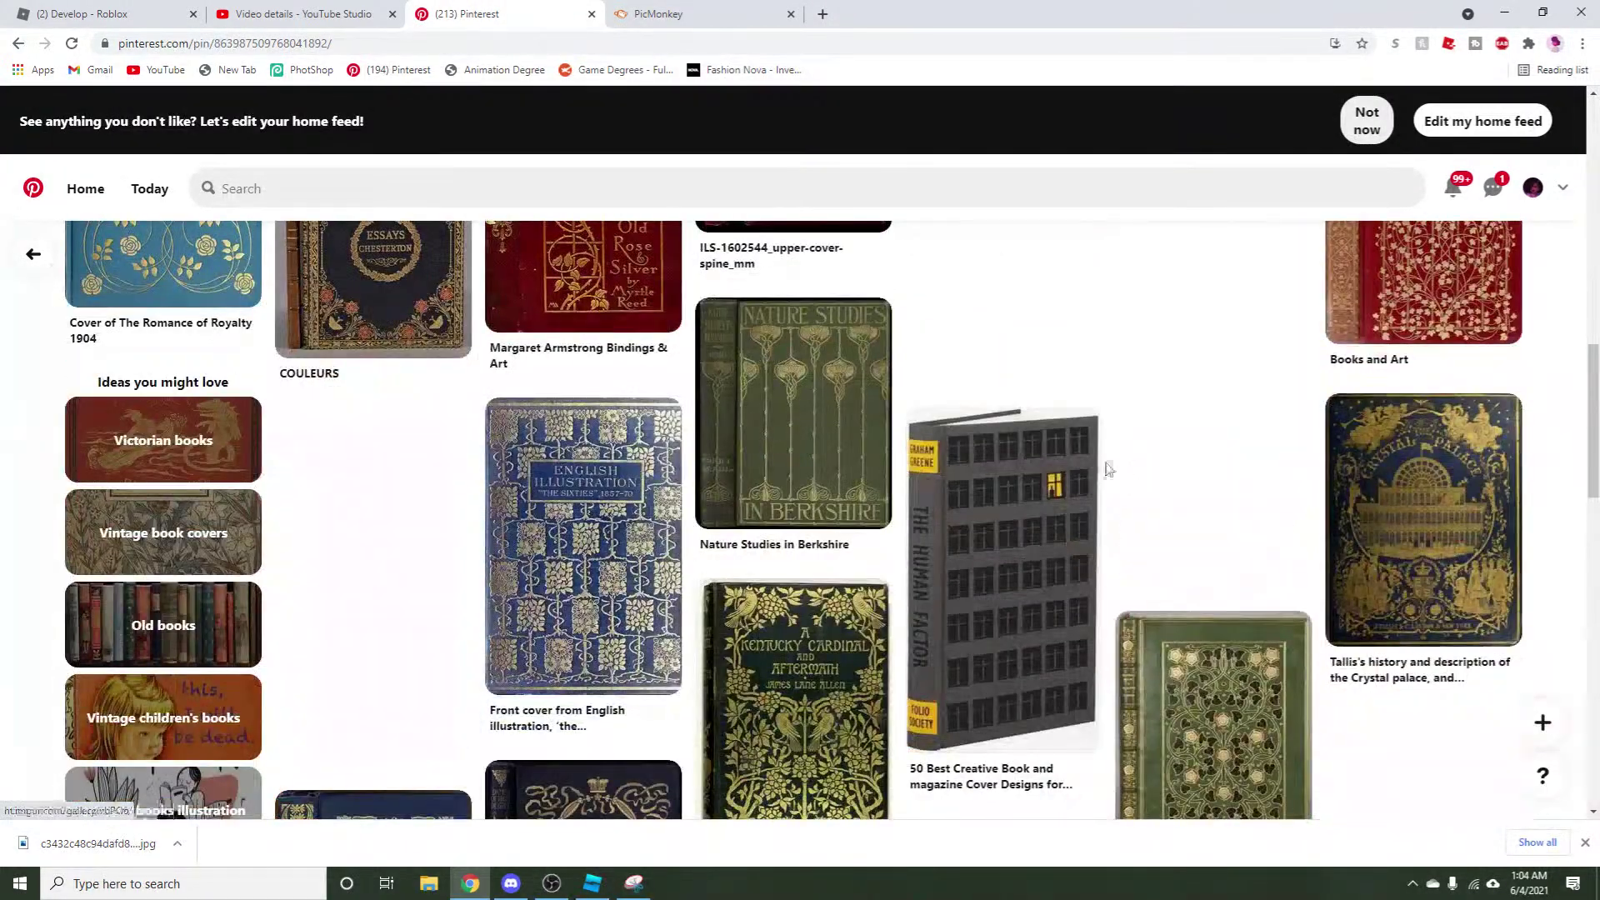
{"action": "scroll", "coordinate": [662, 321], "scroll_direction": "down", "scroll_amount": 6}
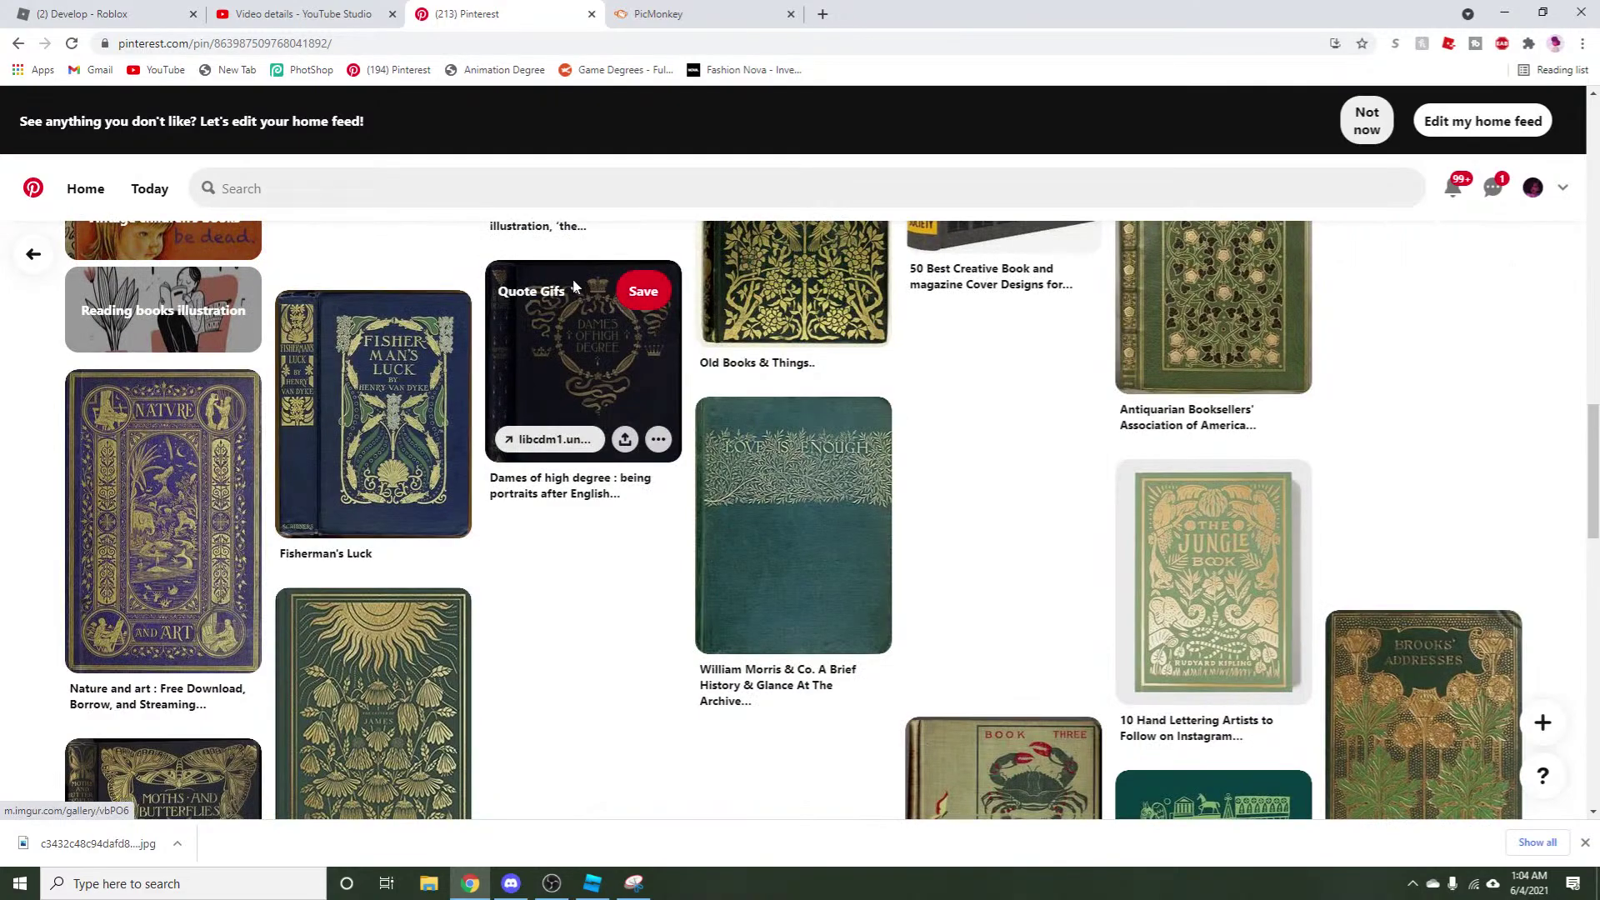
{"action": "left_click", "coordinate": [751, 569]}
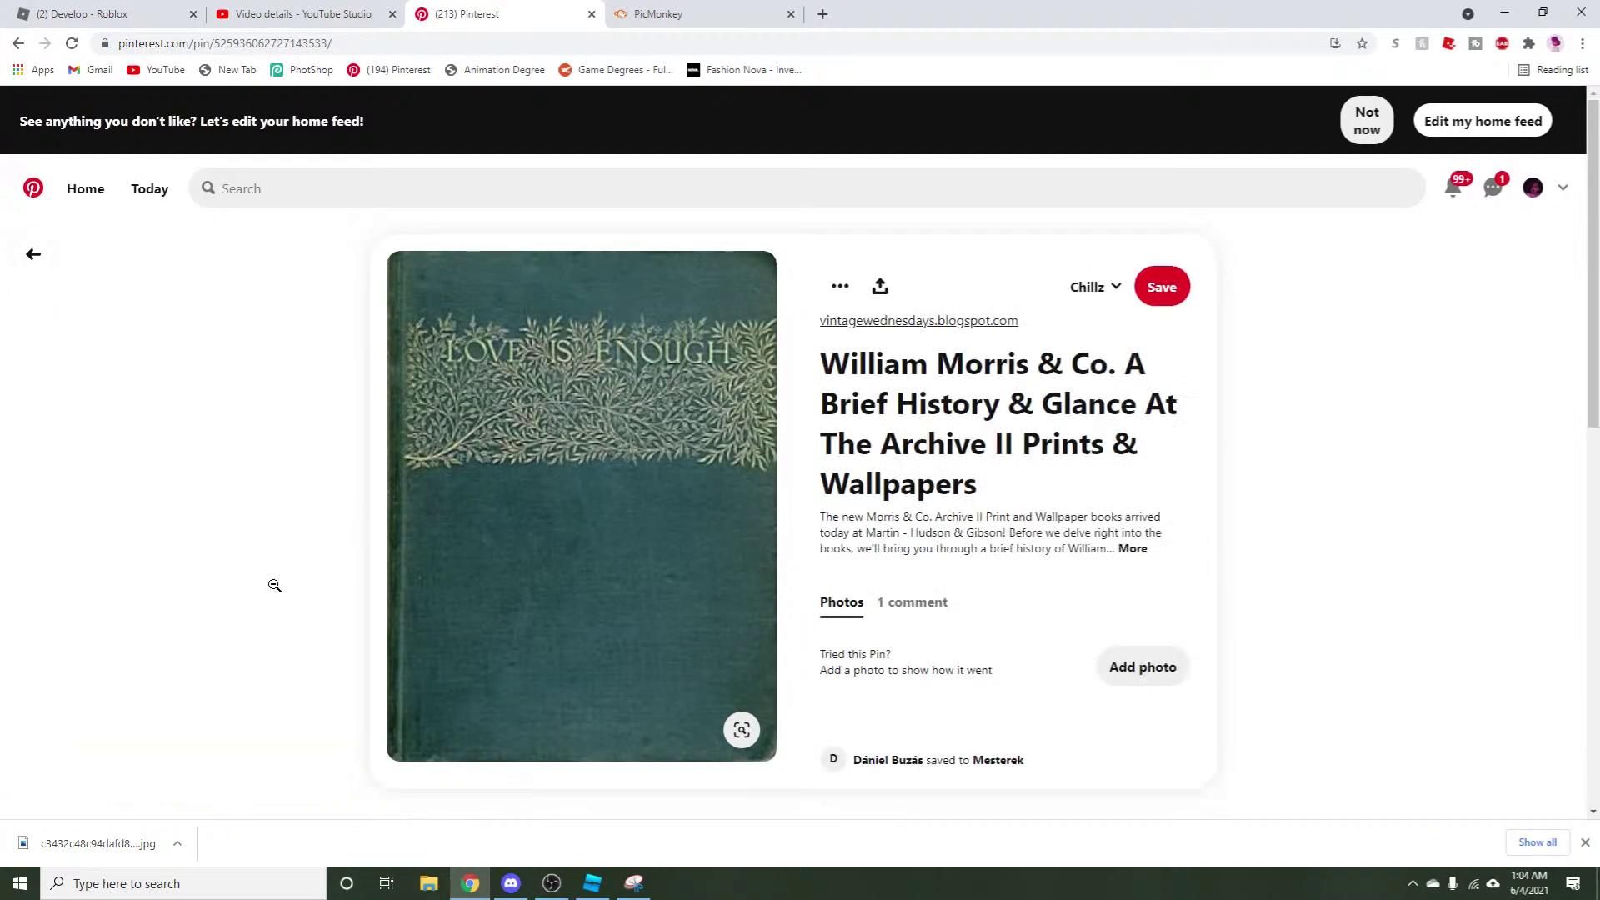
Save the storybook sketches and être dans la lune pins to the Chillz board.
{"action": "scroll", "coordinate": [7, 654], "scroll_direction": "down", "scroll_amount": 8}
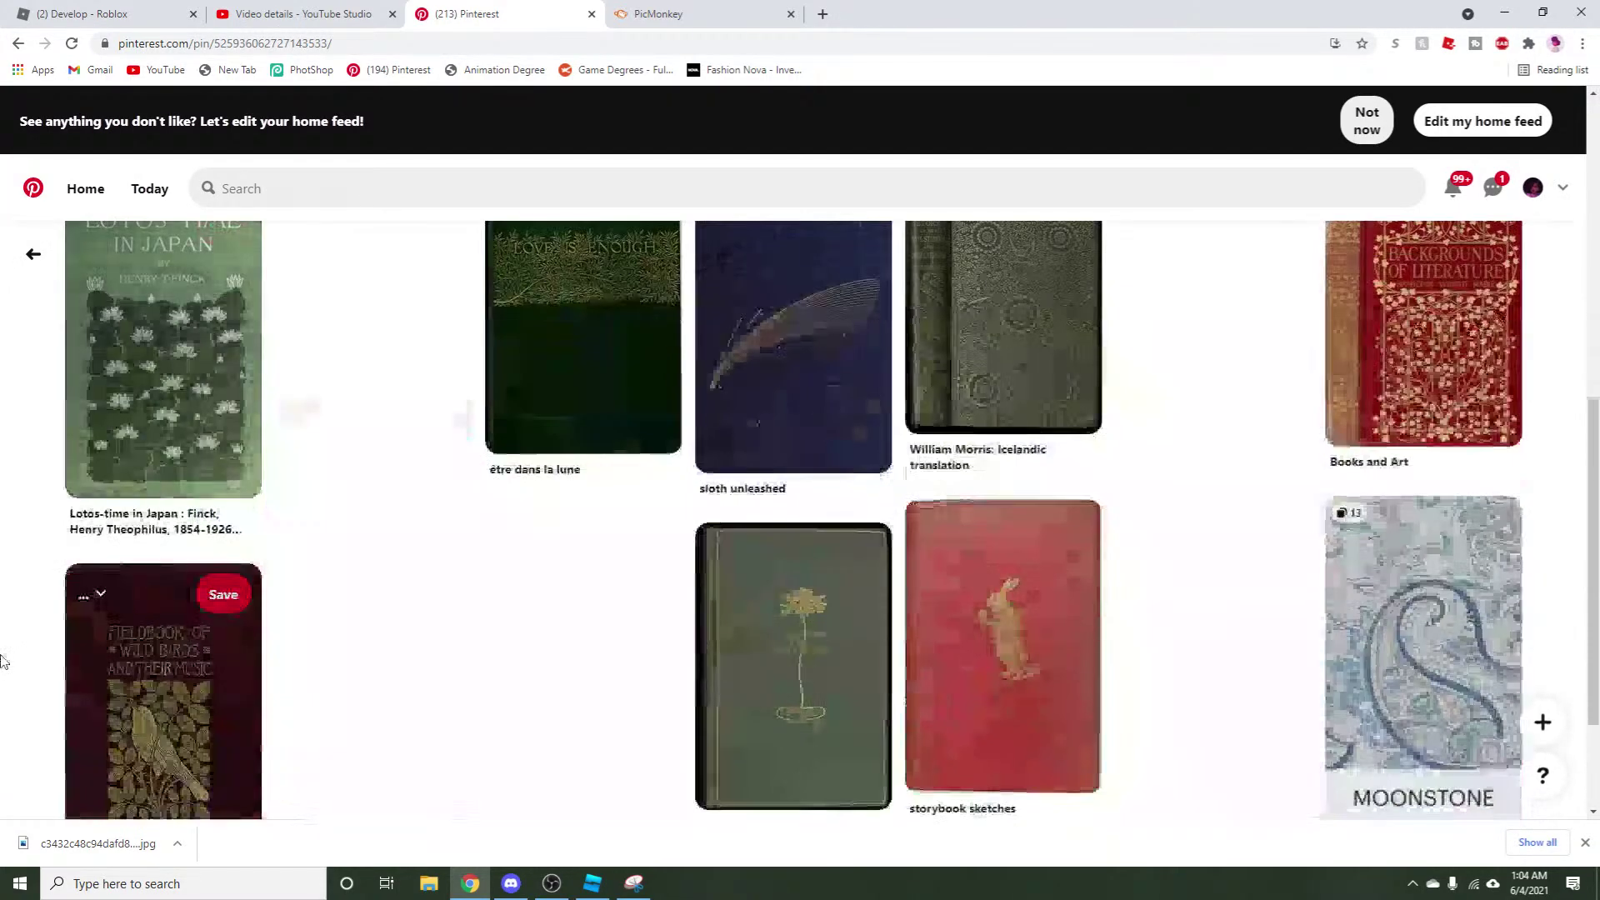
{"action": "scroll", "coordinate": [3, 710], "scroll_direction": "up", "scroll_amount": 8}
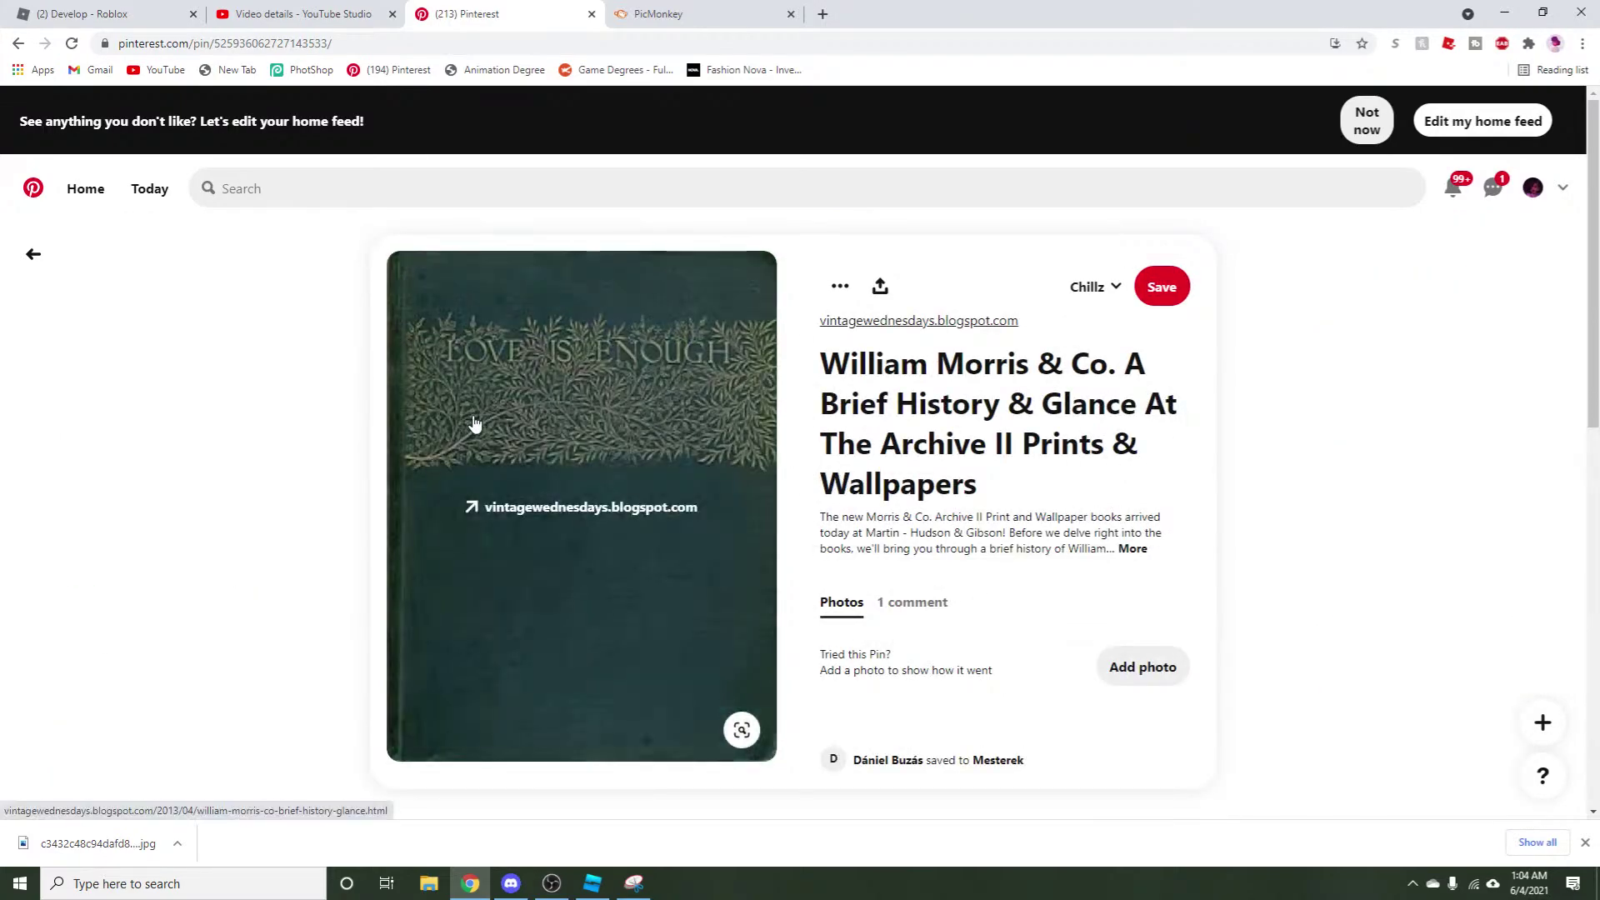
{"action": "scroll", "coordinate": [66, 430], "scroll_direction": "down", "scroll_amount": 4}
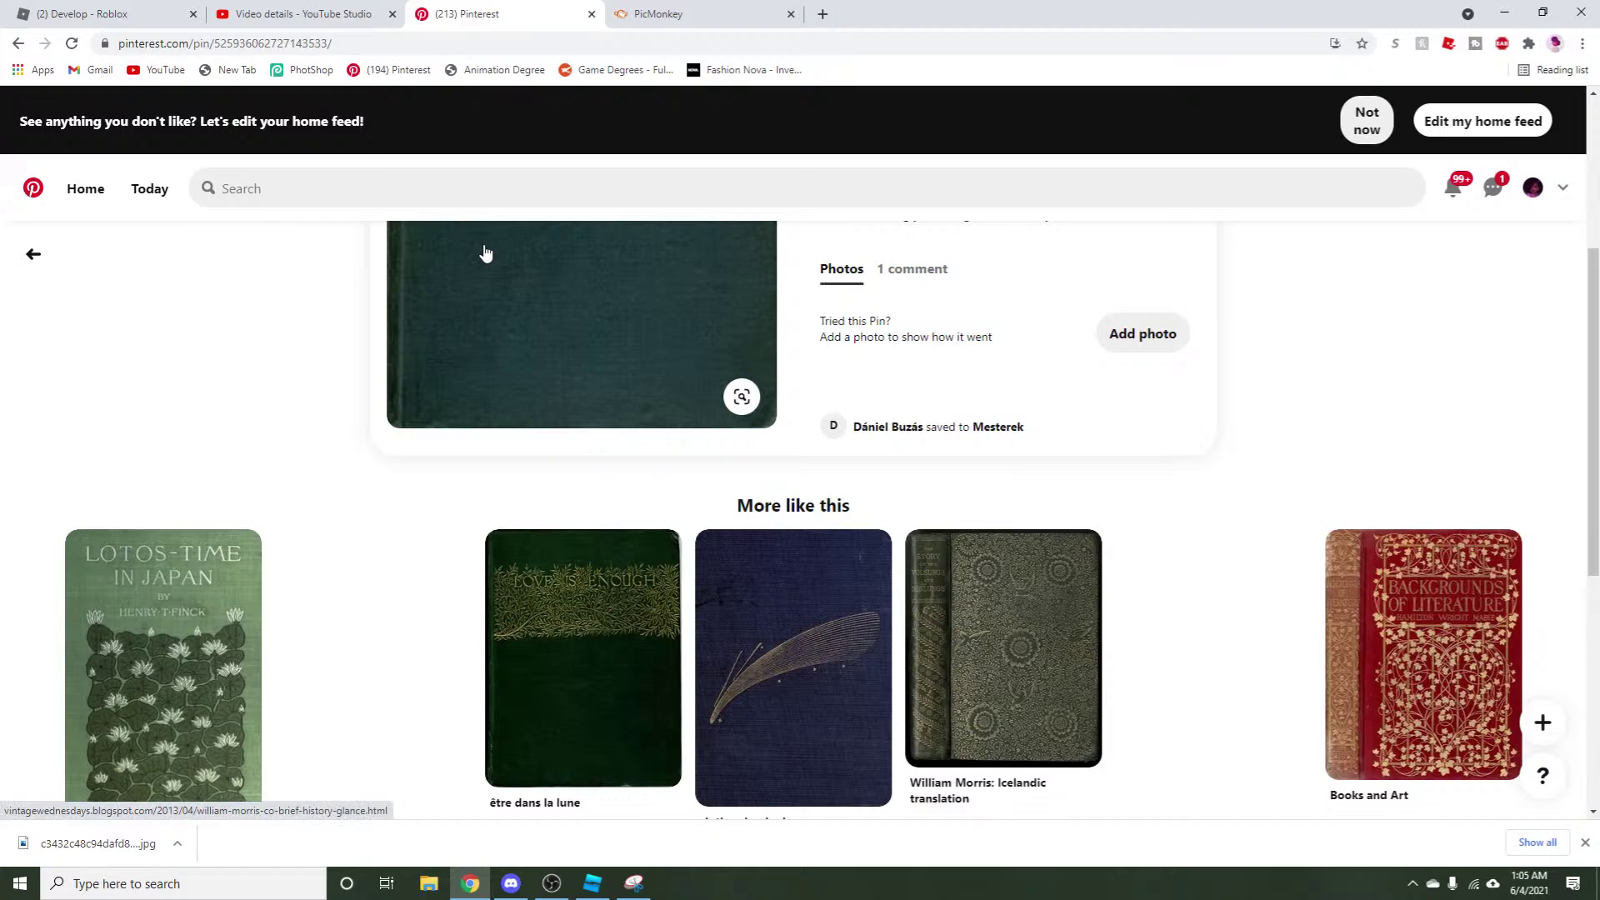
{"action": "scroll", "coordinate": [486, 272], "scroll_direction": "down", "scroll_amount": 5}
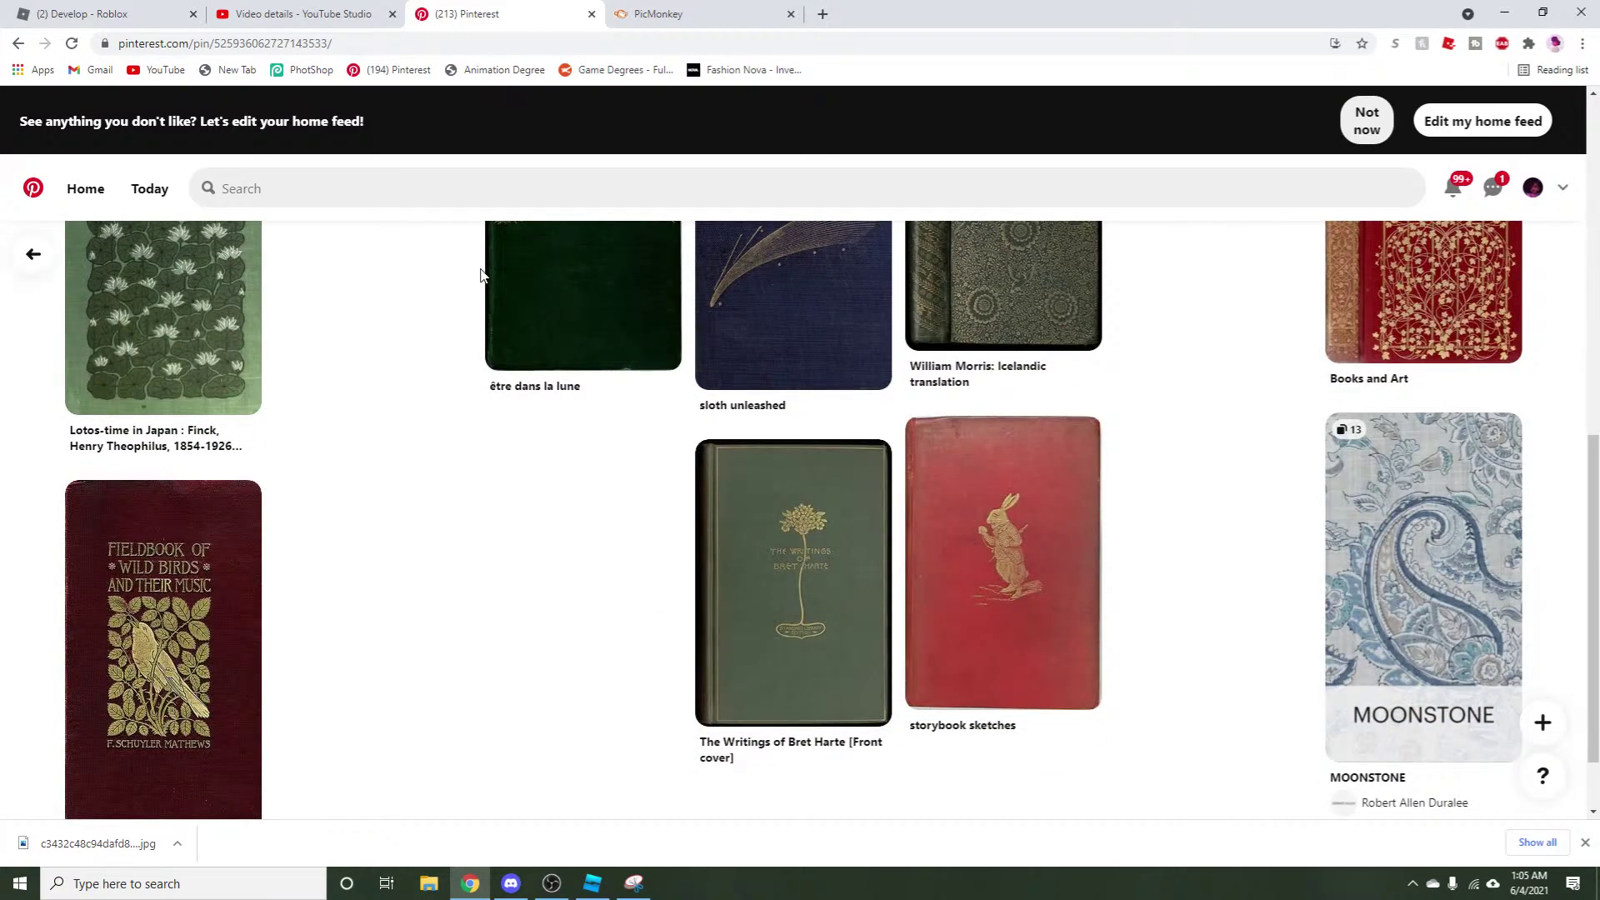
{"action": "left_click", "coordinate": [1063, 449]}
{"action": "scroll", "coordinate": [642, 600], "scroll_direction": "up", "scroll_amount": 5}
{"action": "left_click", "coordinate": [642, 560]}
Open the être dans la lune pin's page and save the red Field and woodland plants pin.
{"action": "scroll", "coordinate": [653, 564], "scroll_direction": "down", "scroll_amount": 5}
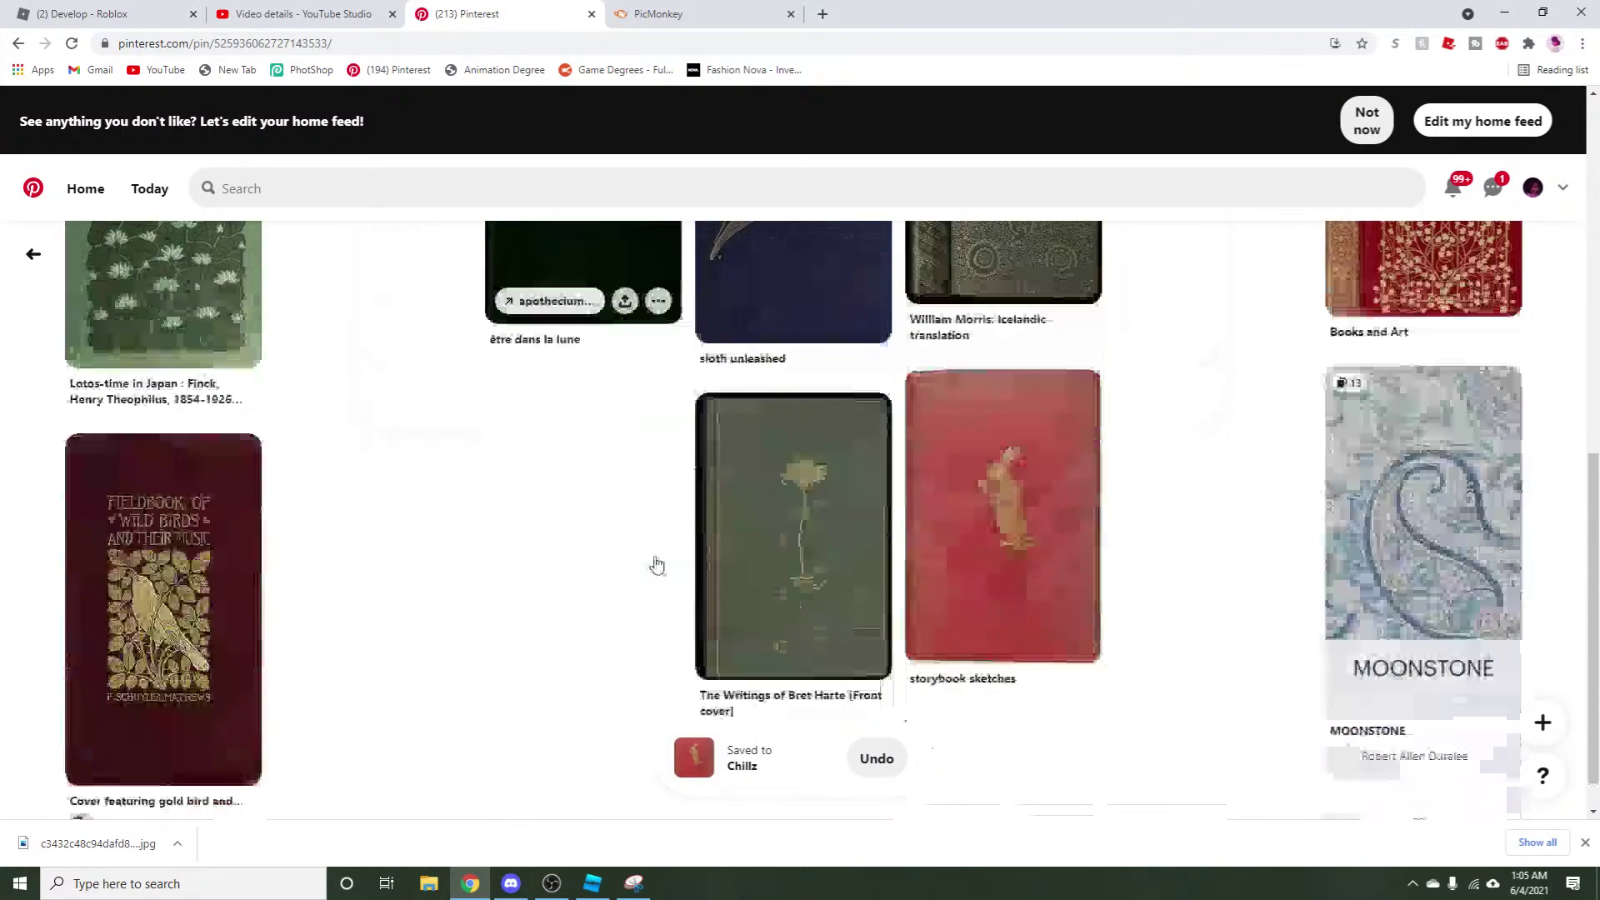
{"action": "left_click", "coordinate": [587, 600]}
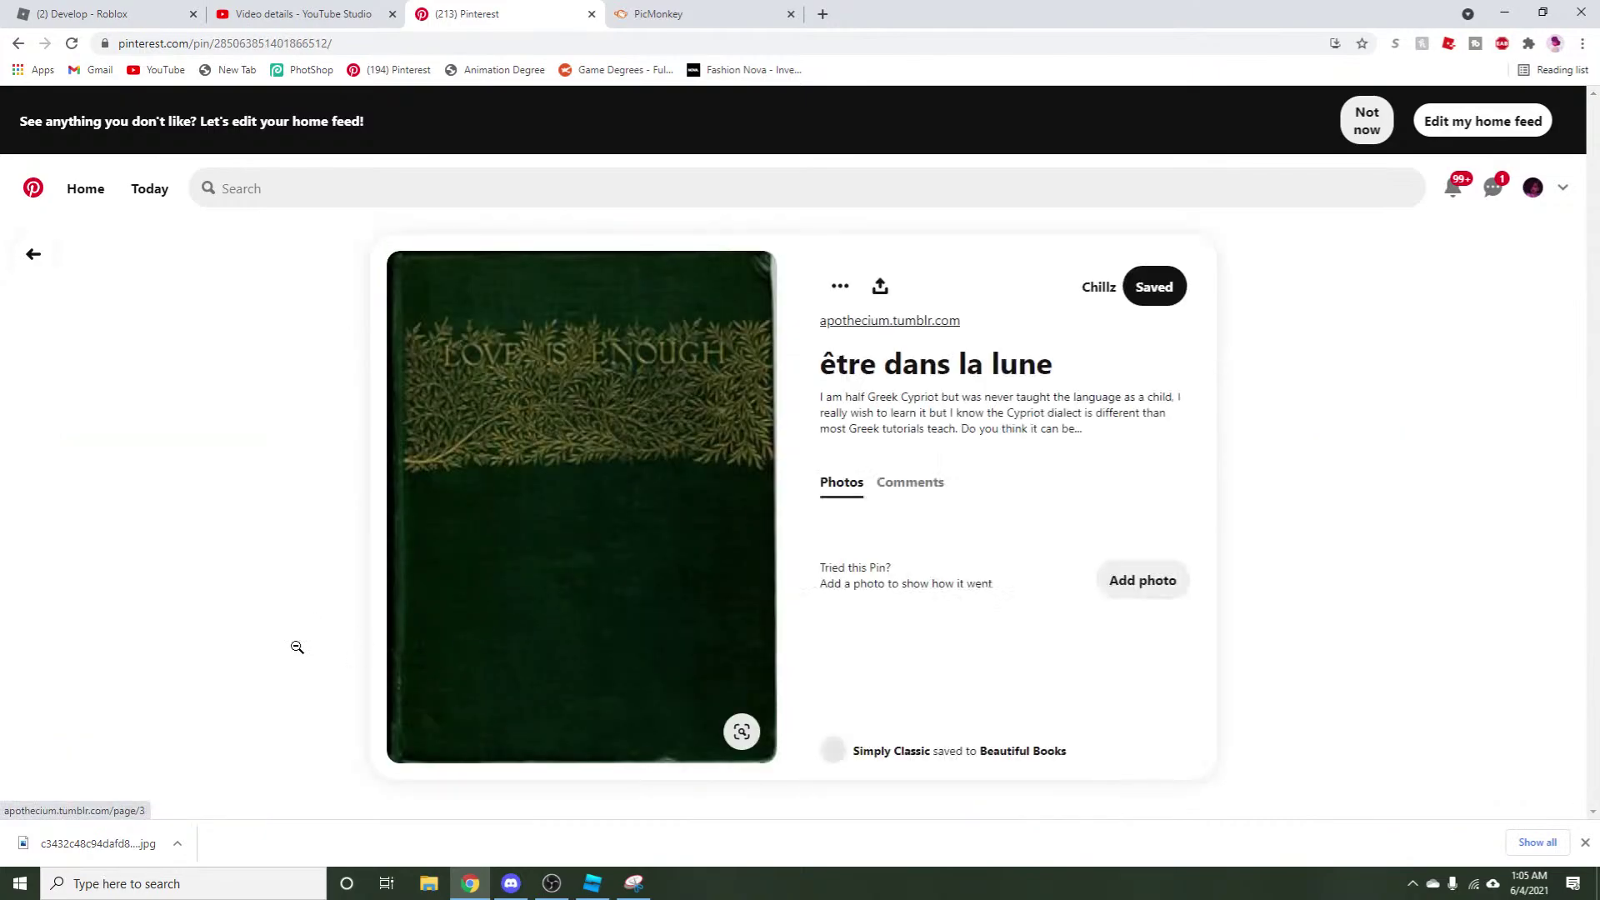
{"action": "scroll", "coordinate": [249, 668], "scroll_direction": "down", "scroll_amount": 10}
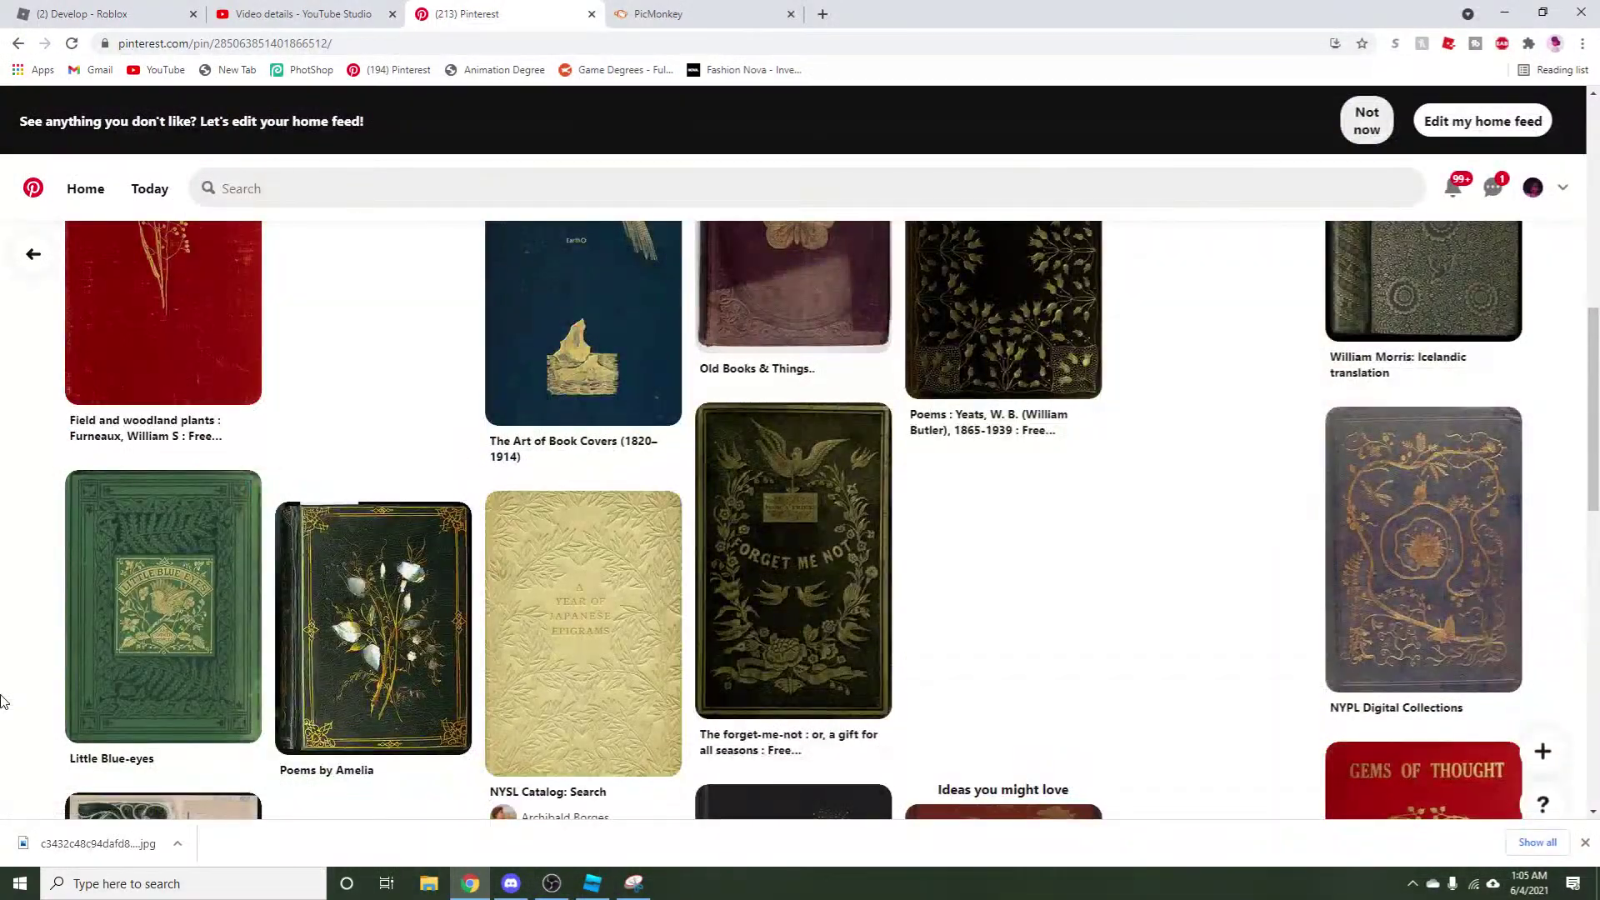
{"action": "scroll", "coordinate": [15, 692], "scroll_direction": "up", "scroll_amount": 4}
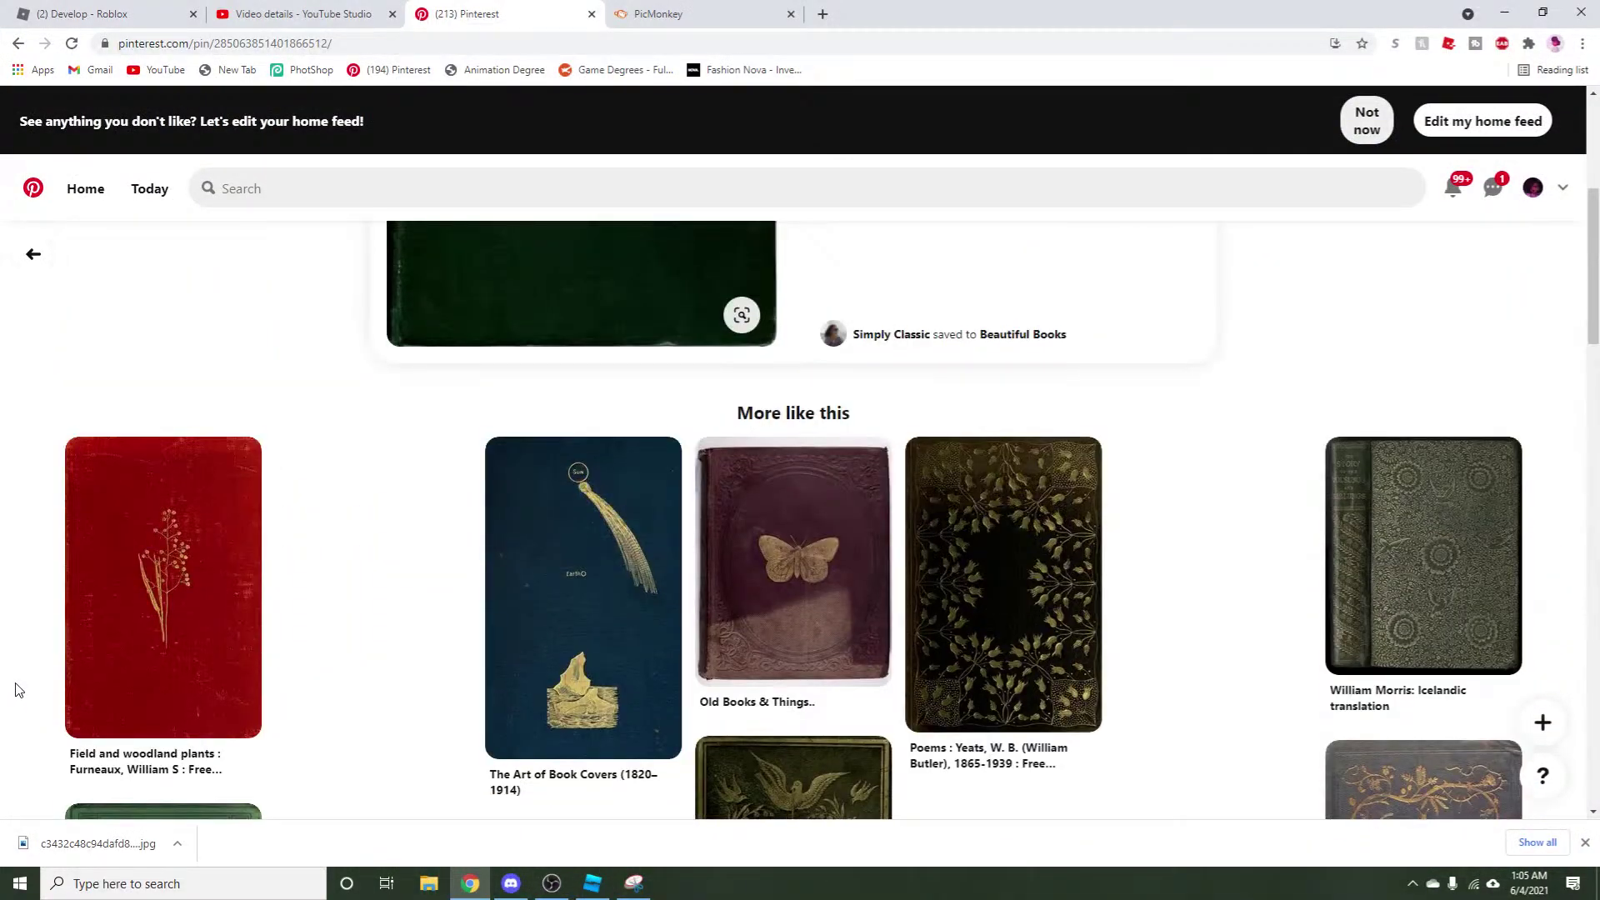
{"action": "left_click", "coordinate": [224, 469]}
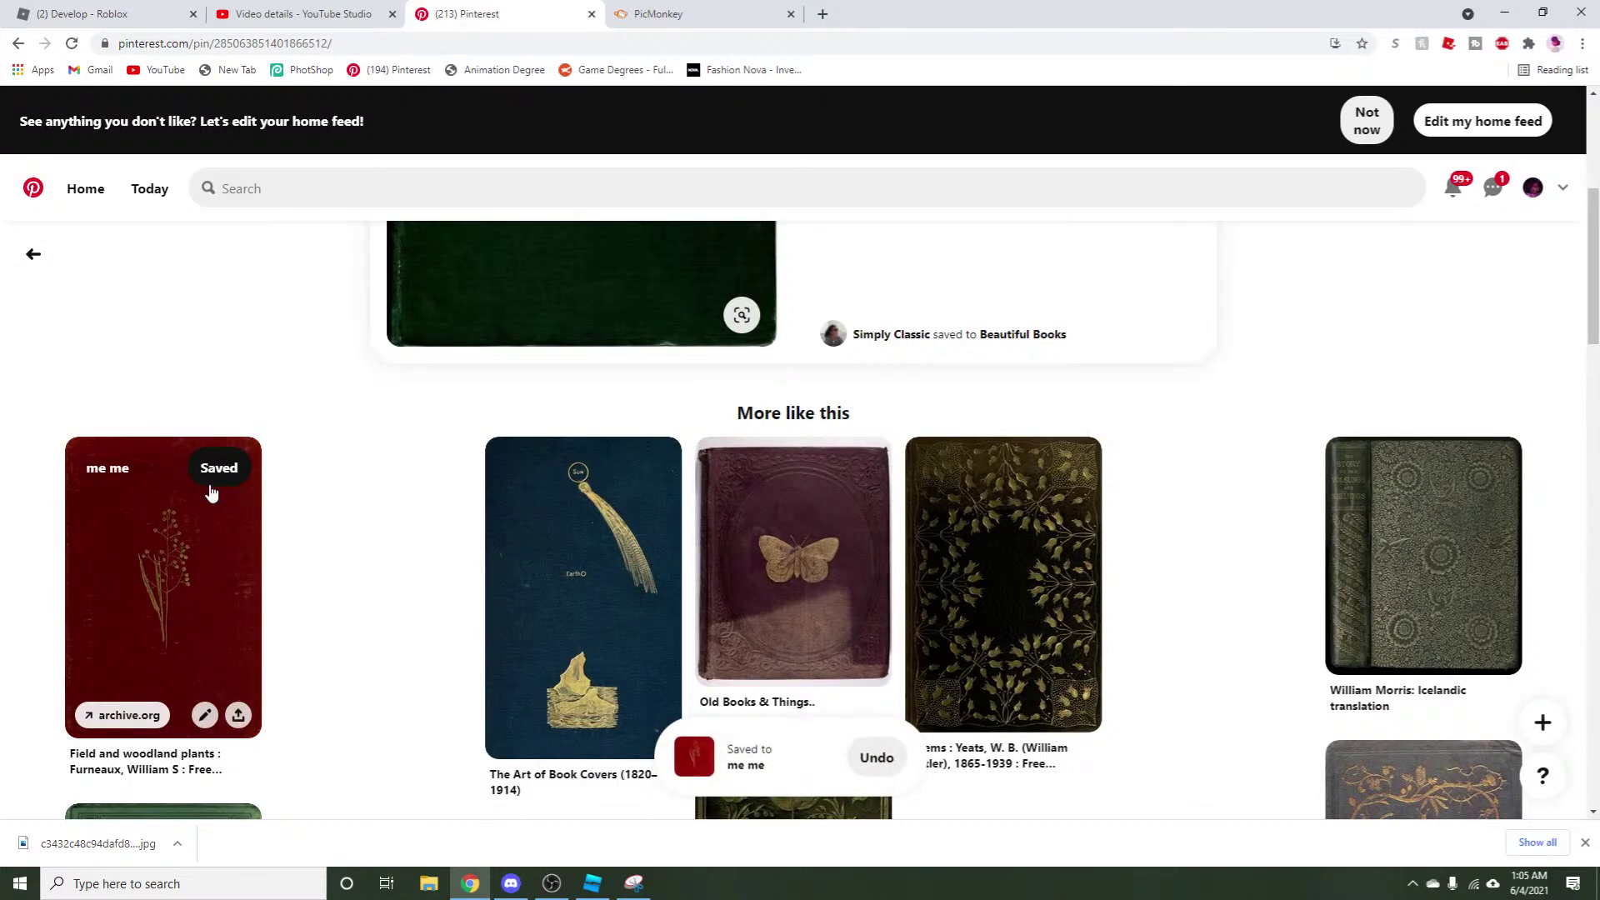
Open the Vintage Book Covers pin and scroll through its related vintage covers.
{"action": "scroll", "coordinate": [21, 704], "scroll_direction": "down", "scroll_amount": 6}
{"action": "scroll", "coordinate": [23, 704], "scroll_direction": "down", "scroll_amount": 8}
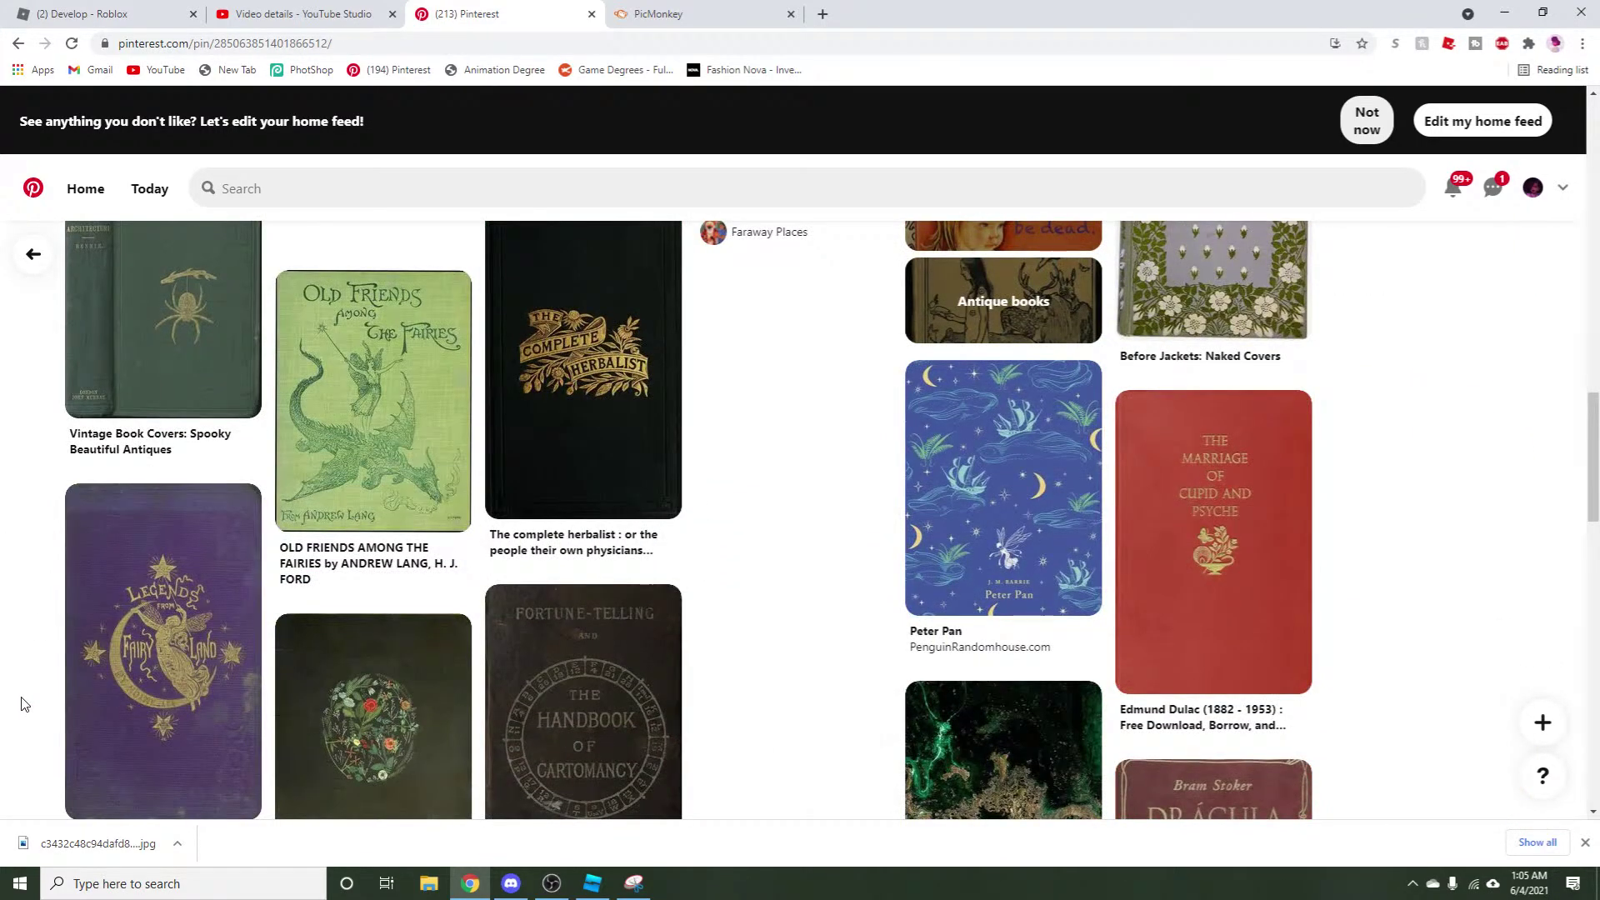
{"action": "scroll", "coordinate": [23, 704], "scroll_direction": "up", "scroll_amount": 2}
{"action": "mouse_move", "coordinate": [115, 497]}
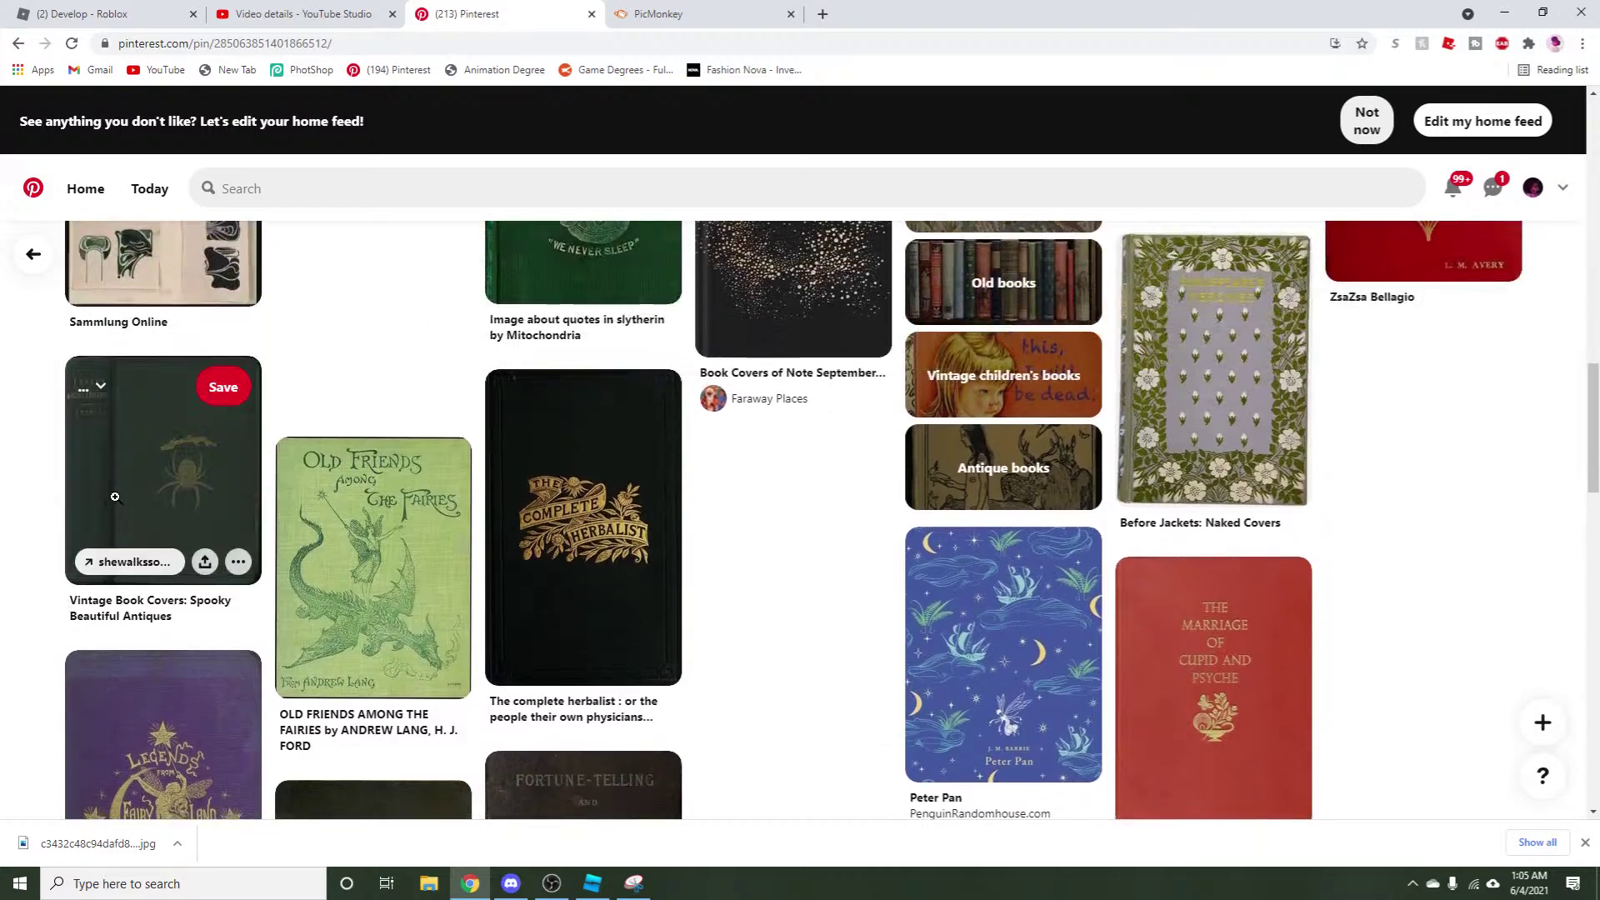
{"action": "left_click", "coordinate": [165, 462]}
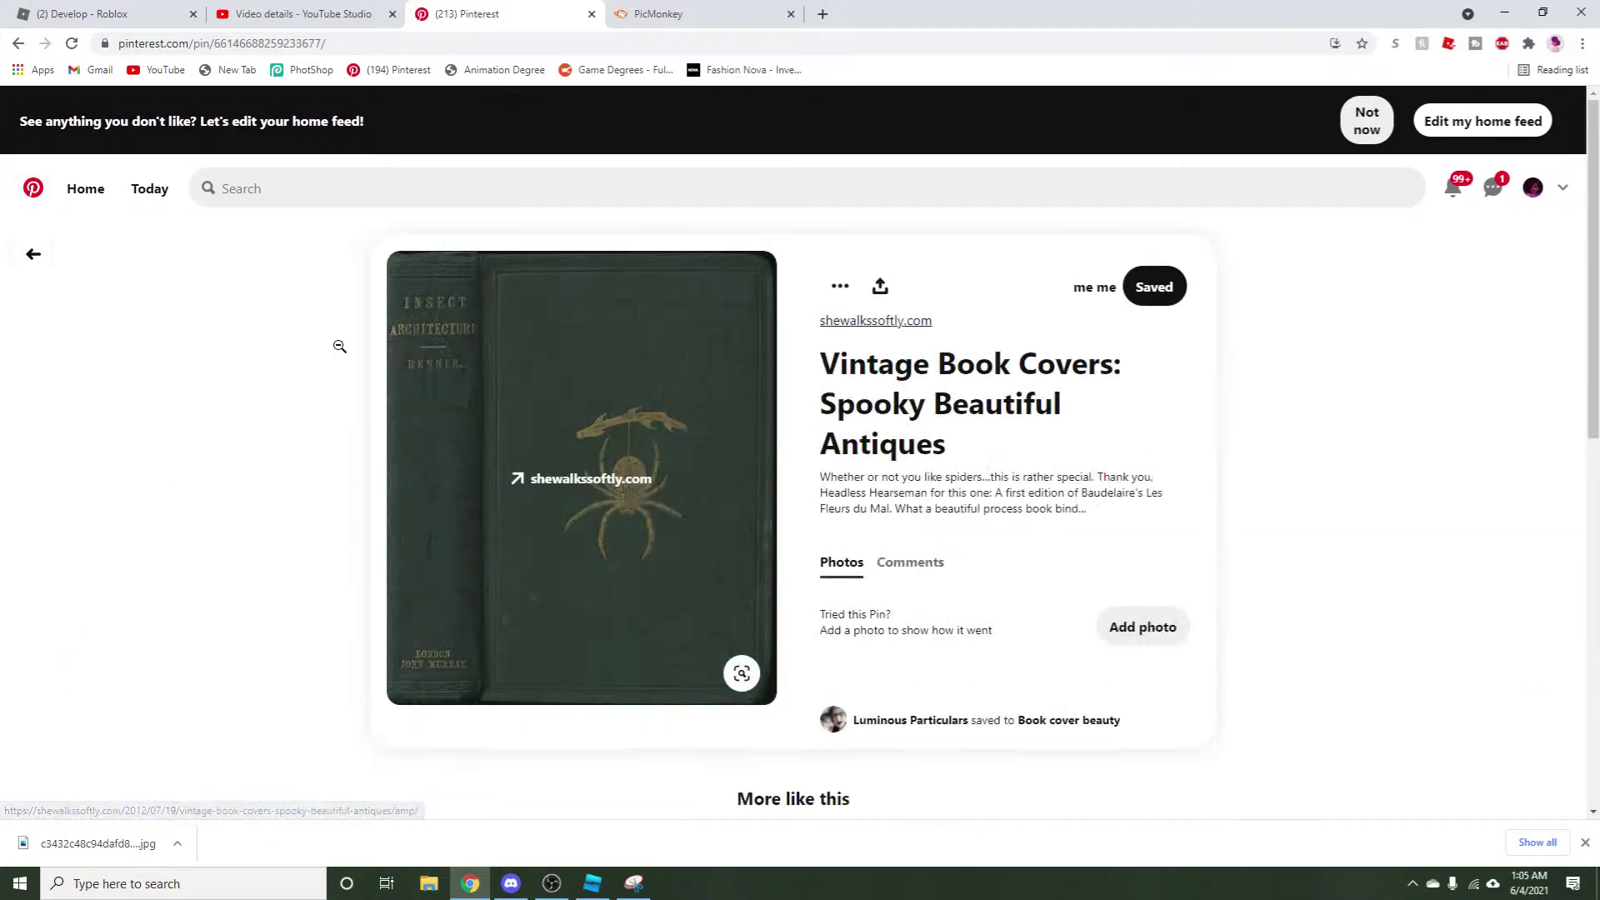
{"action": "scroll", "coordinate": [3, 654], "scroll_direction": "down", "scroll_amount": 6}
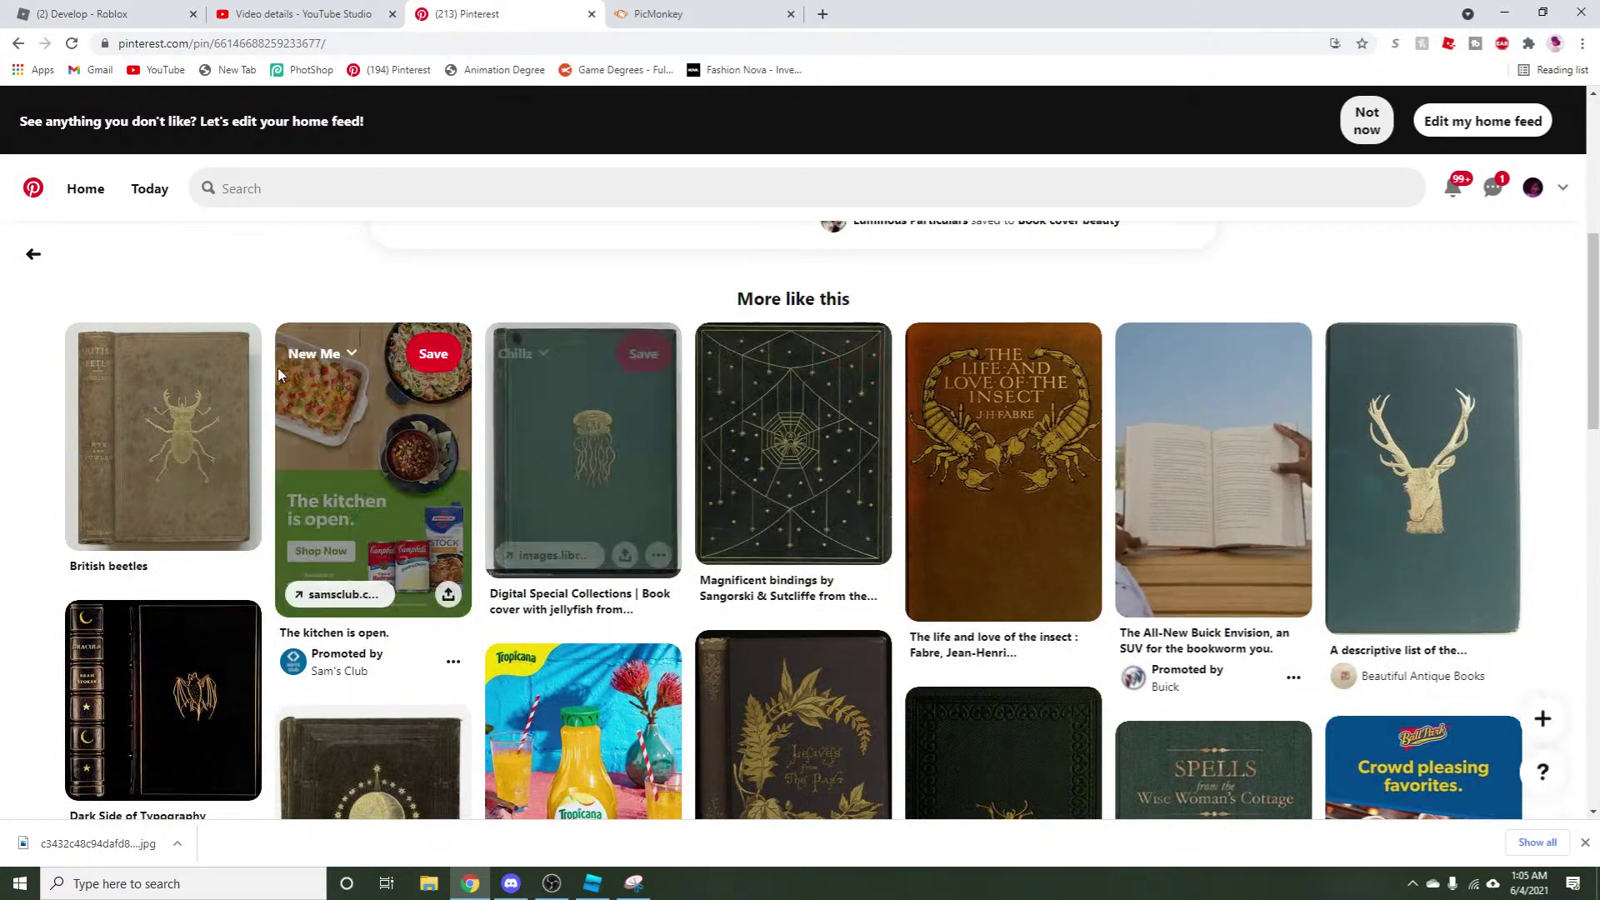
{"action": "mouse_move", "coordinate": [223, 358]}
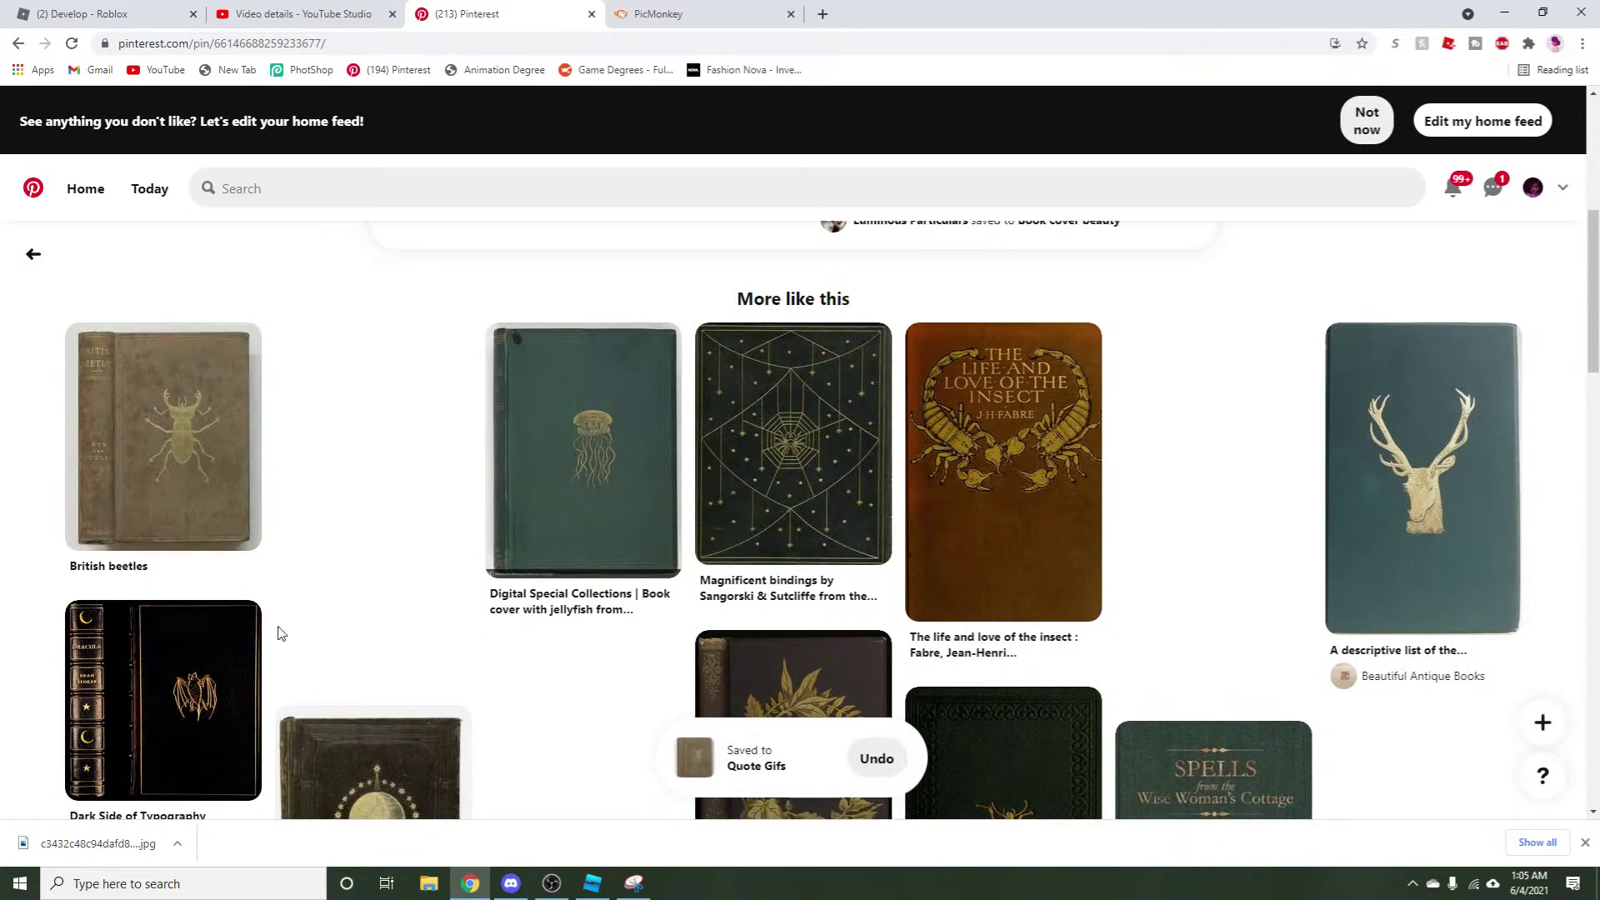
{"action": "mouse_move", "coordinate": [224, 635]}
{"action": "scroll", "coordinate": [1542, 479], "scroll_direction": "down", "scroll_amount": 10}
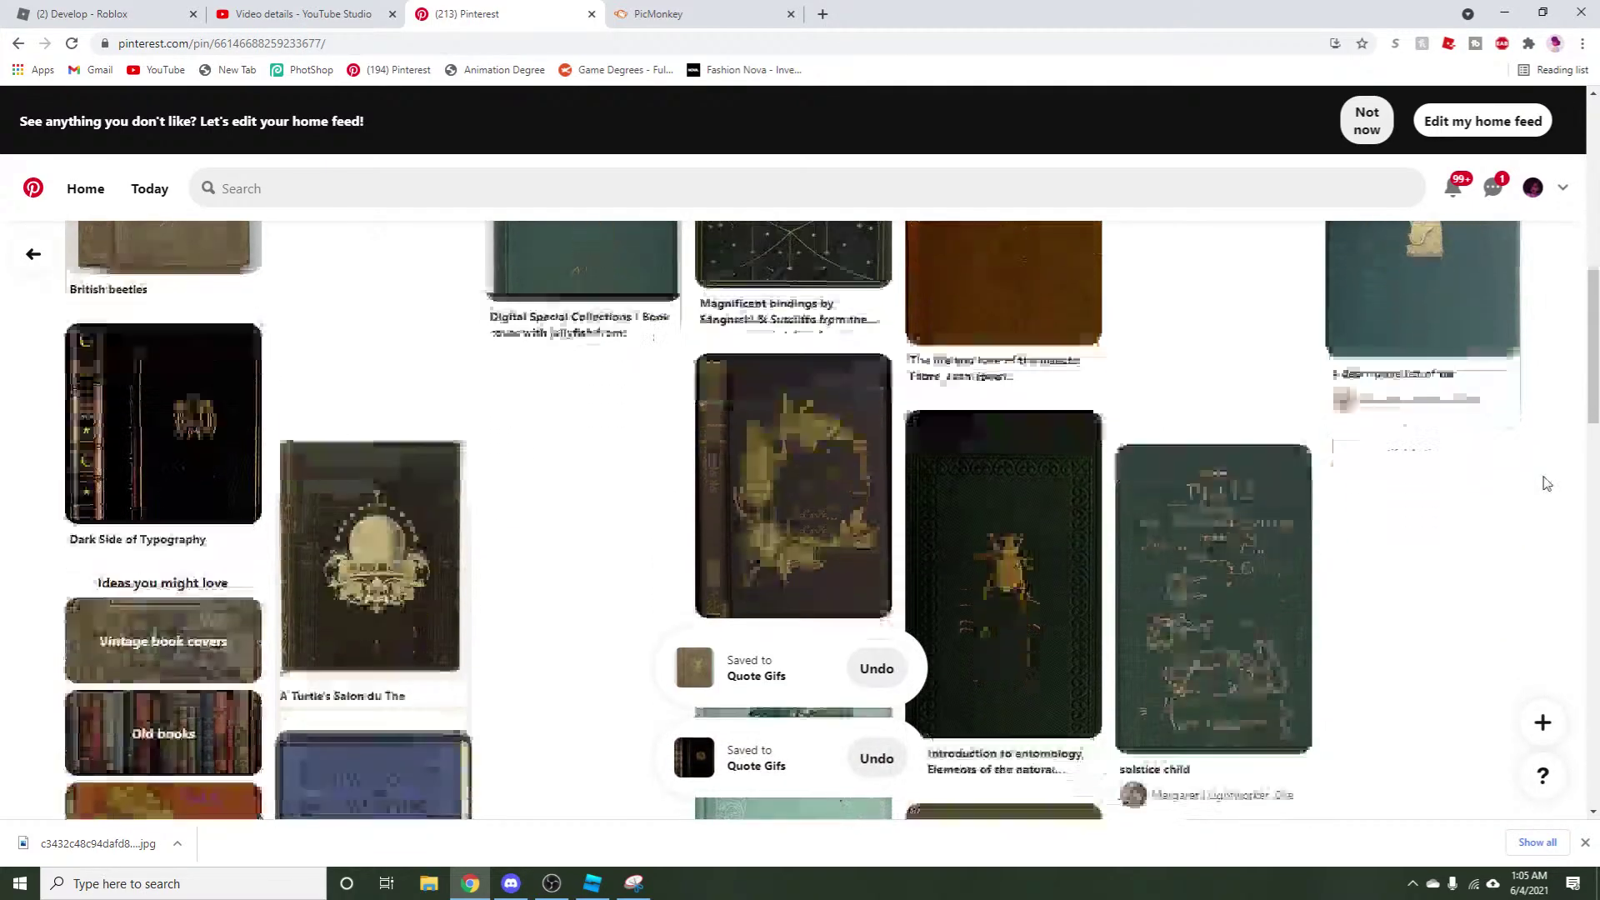
{"action": "scroll", "coordinate": [1546, 483], "scroll_direction": "down", "scroll_amount": 6}
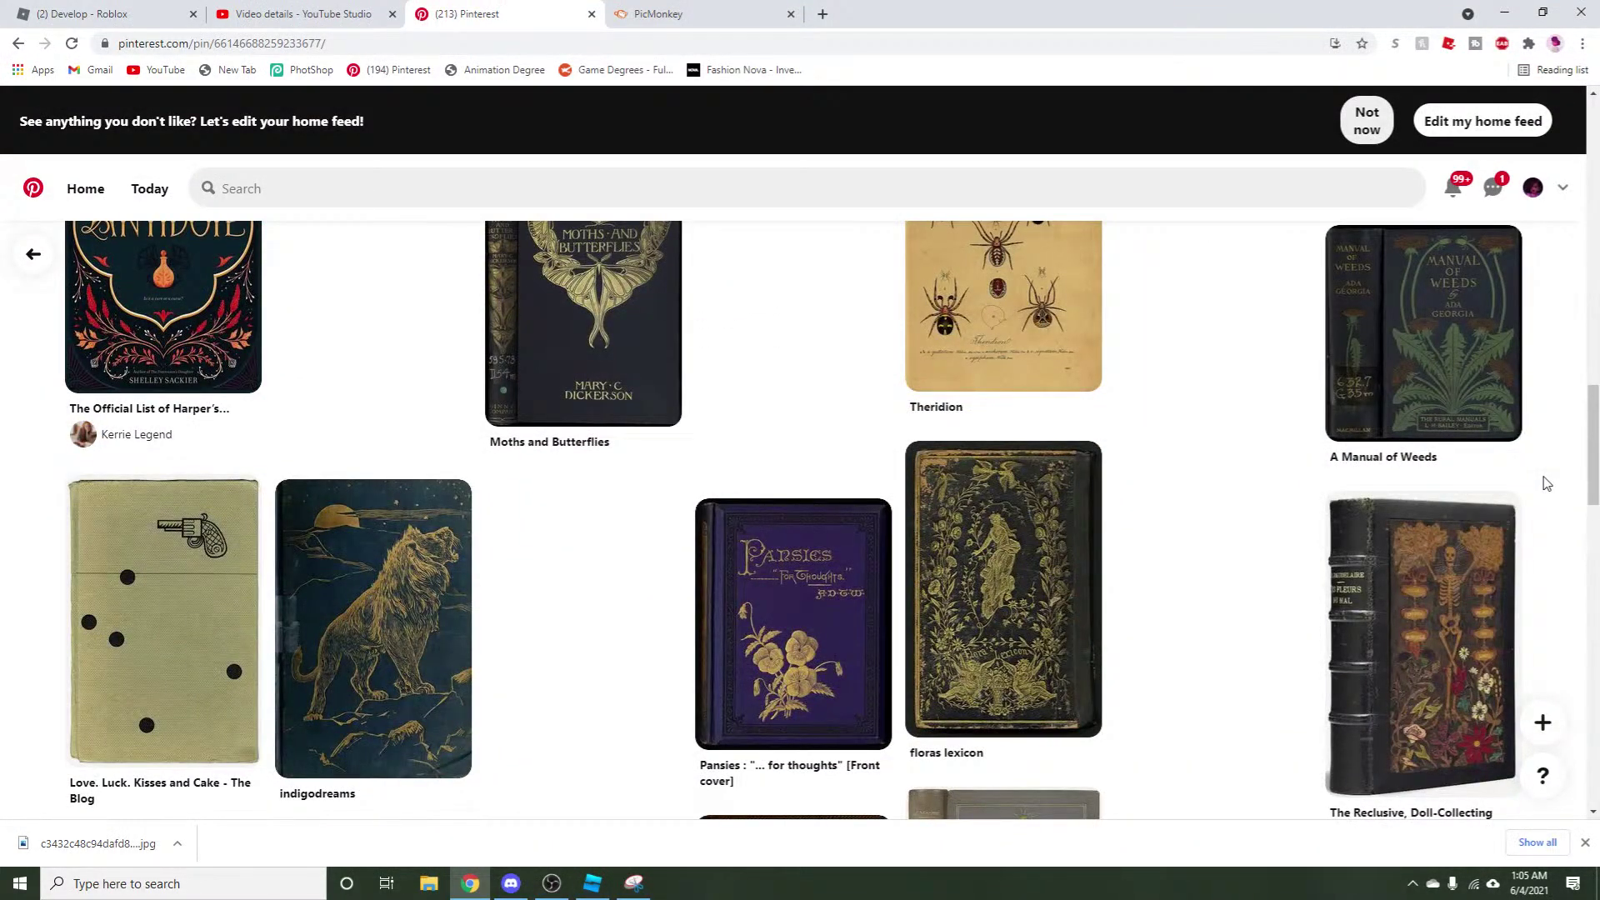
{"action": "scroll", "coordinate": [1546, 483], "scroll_direction": "down", "scroll_amount": 5}
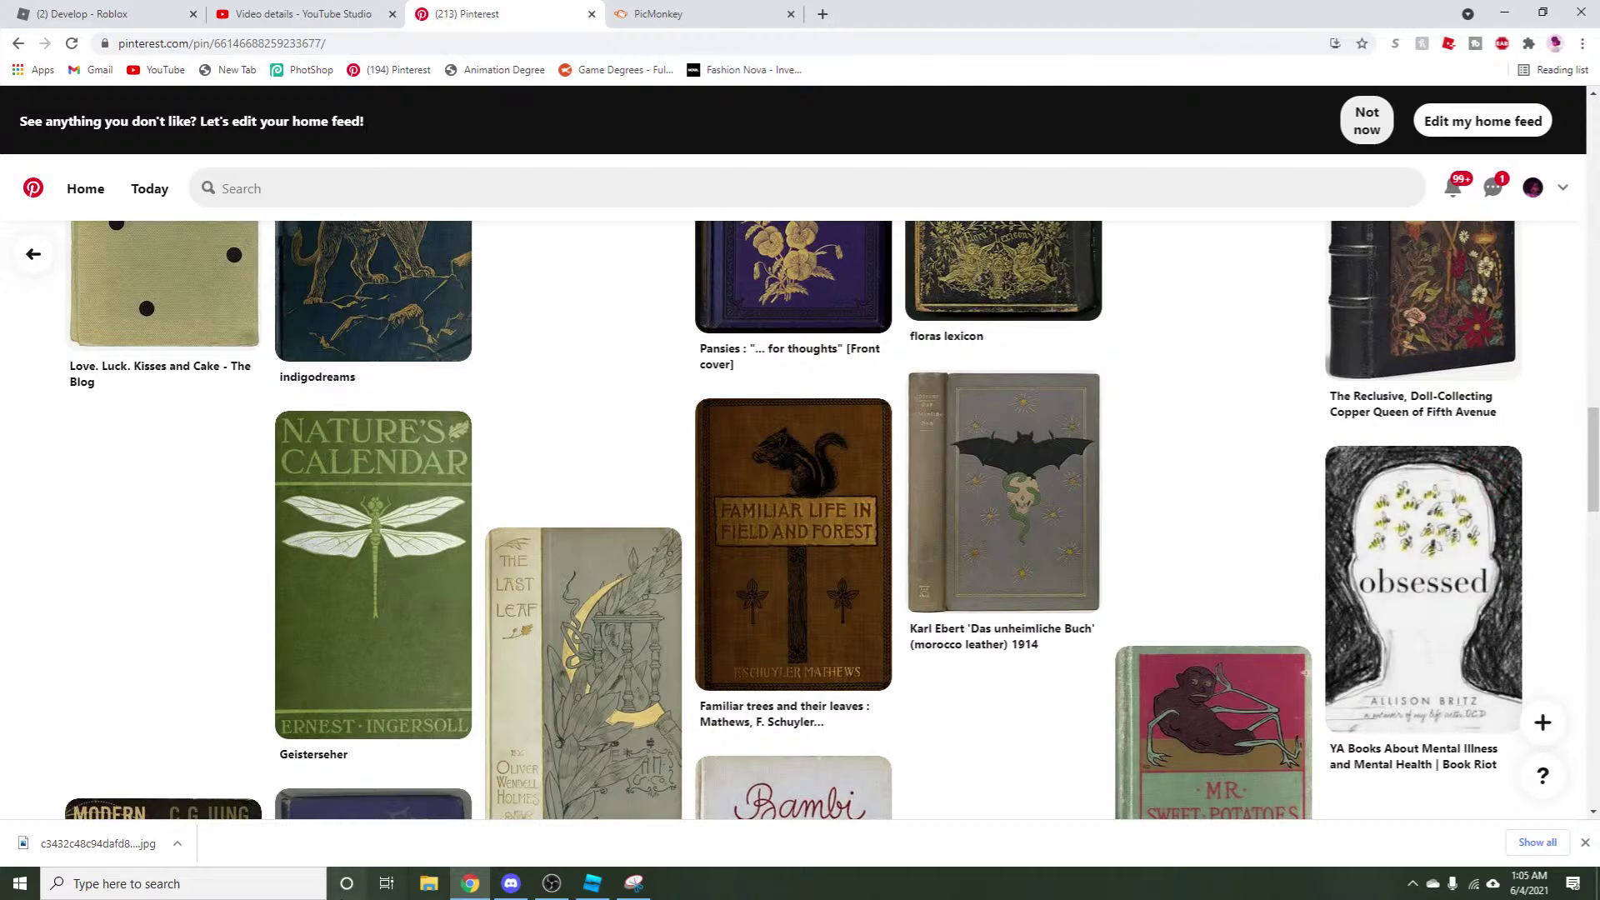
{"action": "left_click", "coordinate": [510, 884]}
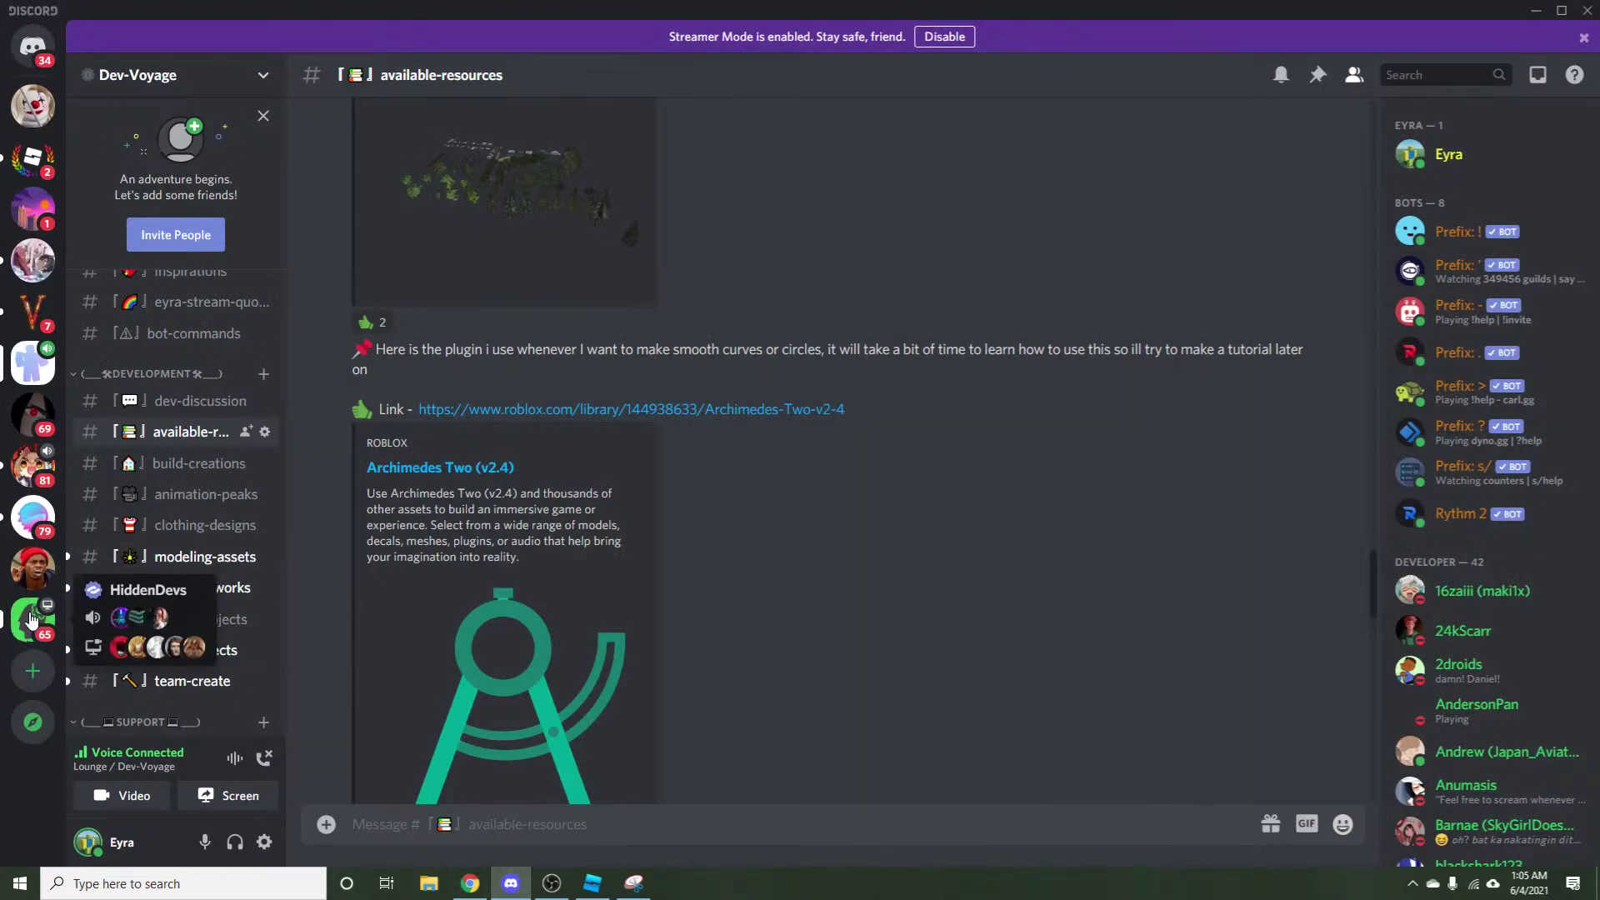
{"action": "left_click", "coordinate": [31, 620]}
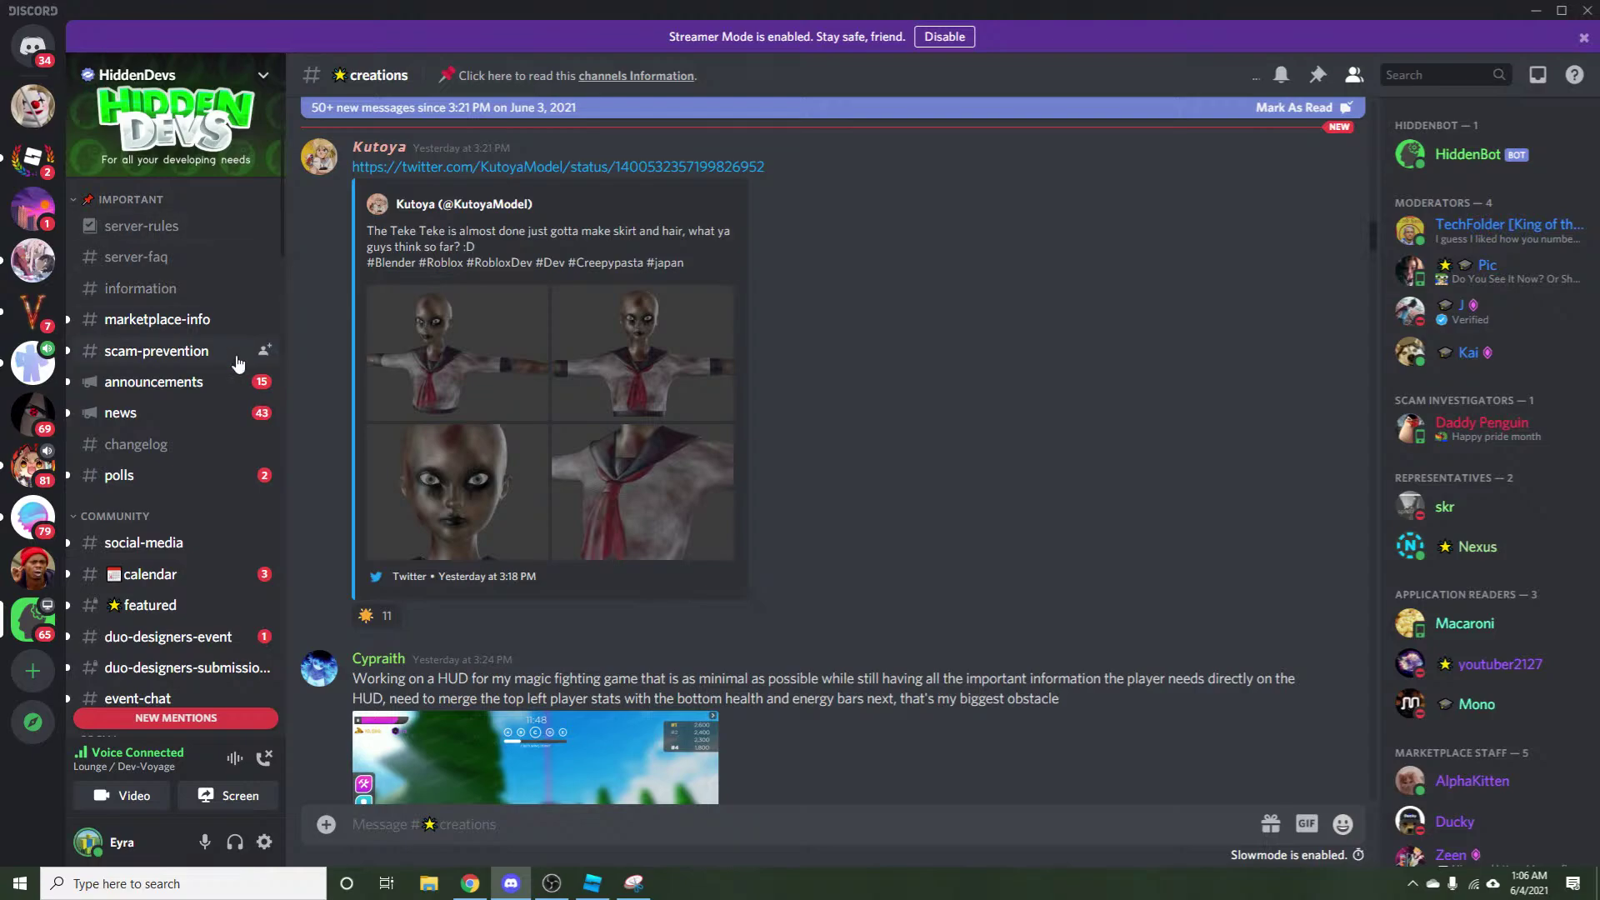
{"action": "scroll", "coordinate": [239, 365], "scroll_direction": "down", "scroll_amount": 10}
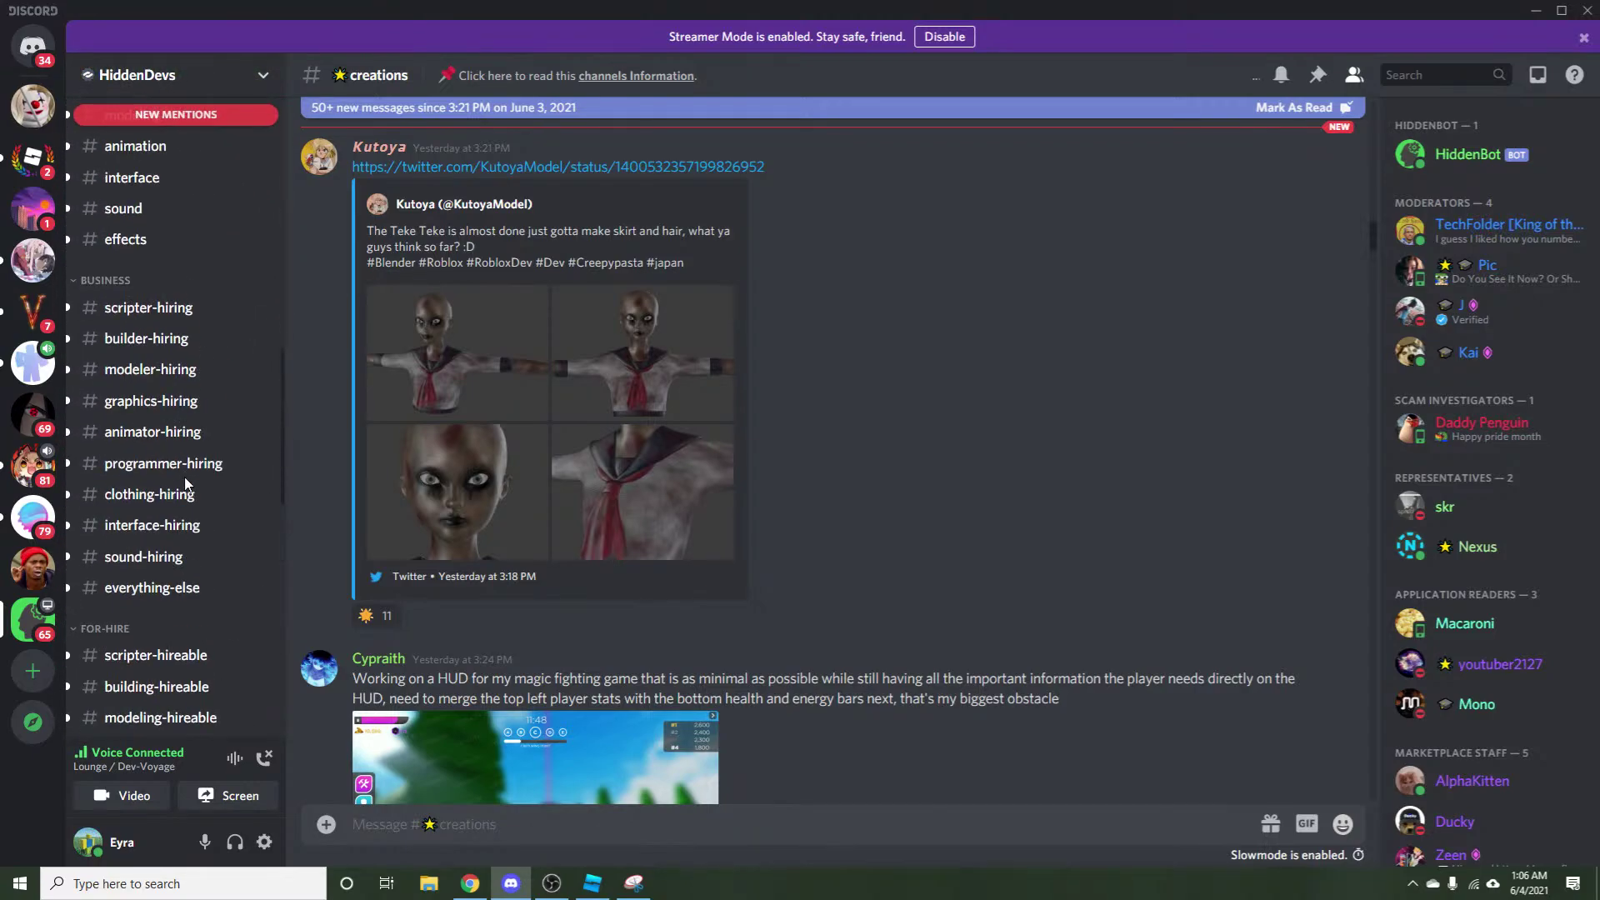
{"action": "scroll", "coordinate": [185, 481], "scroll_direction": "up", "scroll_amount": 10}
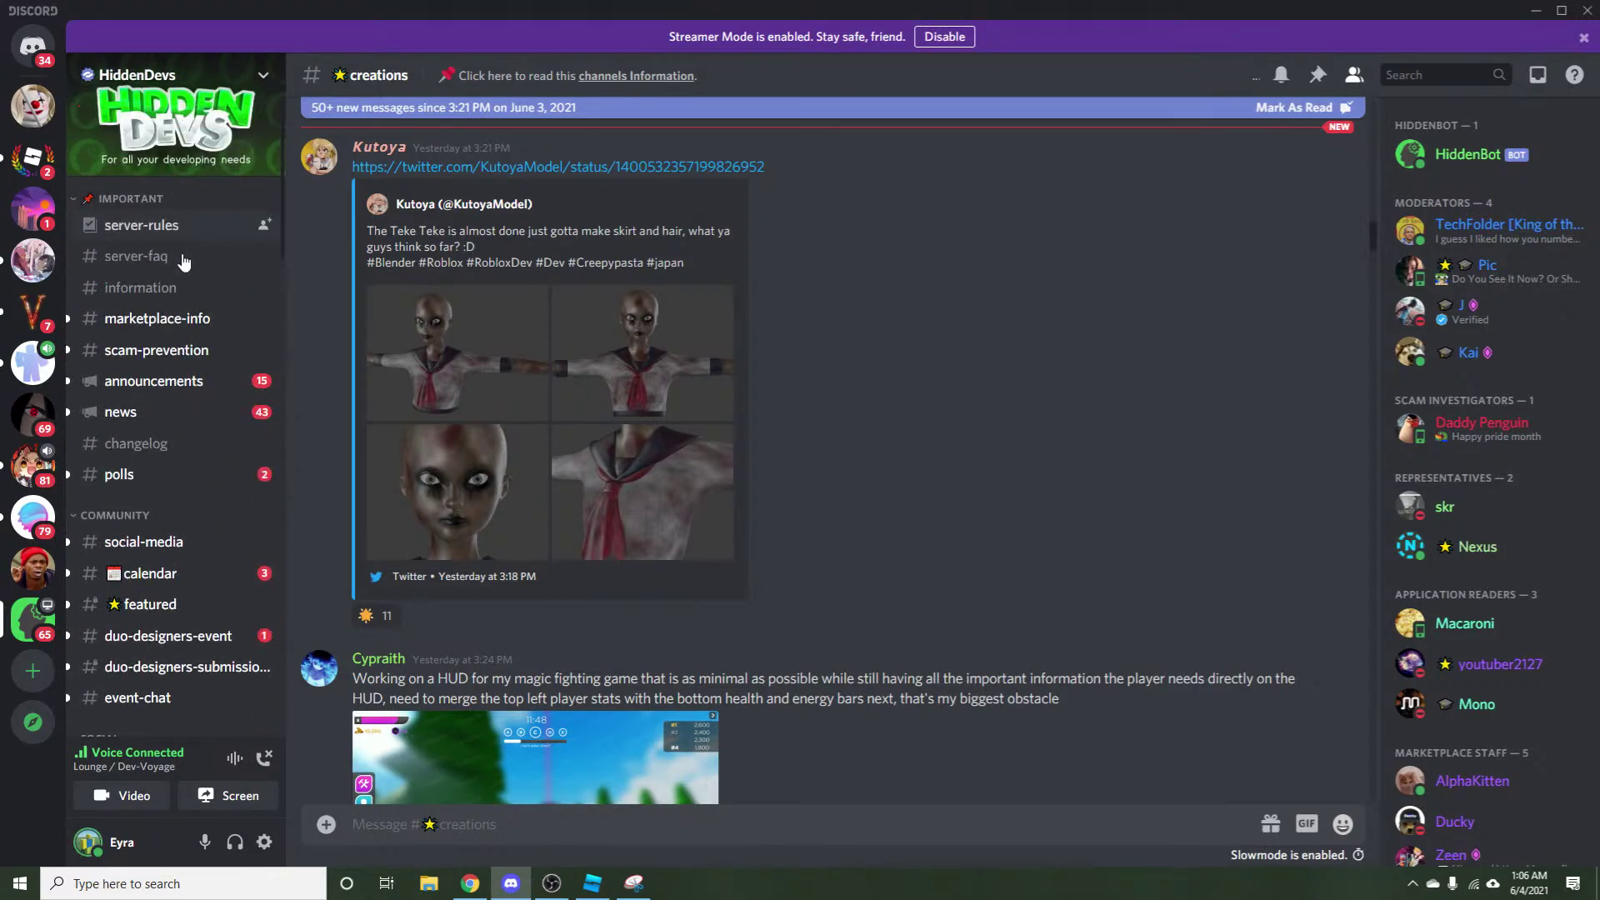
{"action": "left_click", "coordinate": [469, 883]}
Save the red Old Books & Things pin to Quote Gifs and scroll further down the feed.
{"action": "scroll", "coordinate": [1416, 499], "scroll_direction": "down", "scroll_amount": 7}
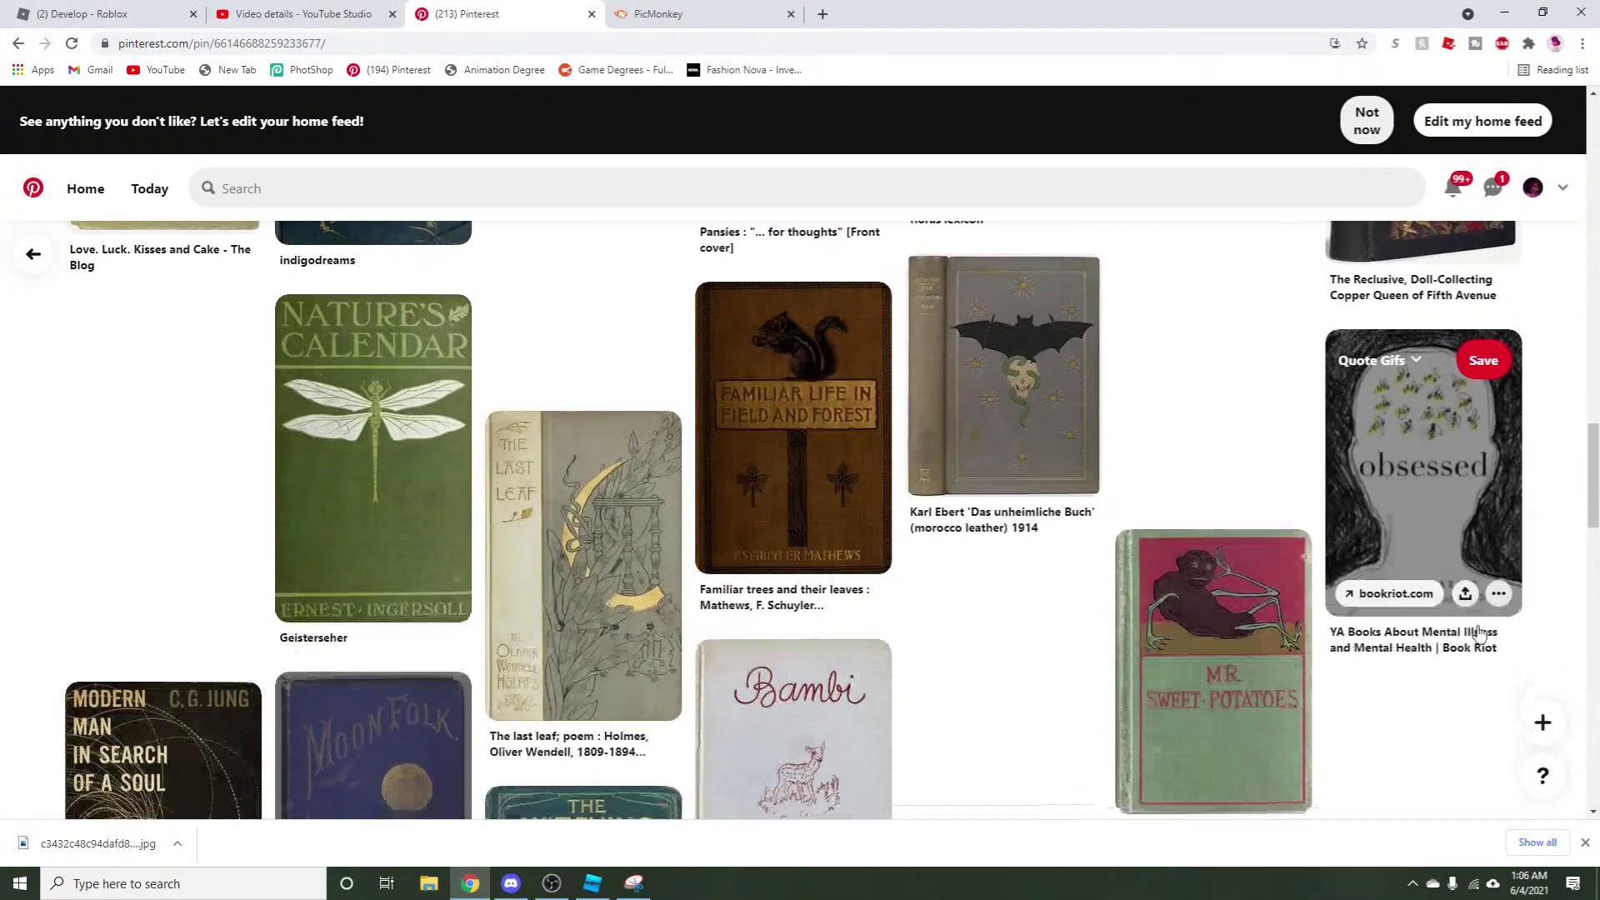
{"action": "scroll", "coordinate": [1532, 608], "scroll_direction": "down", "scroll_amount": 5}
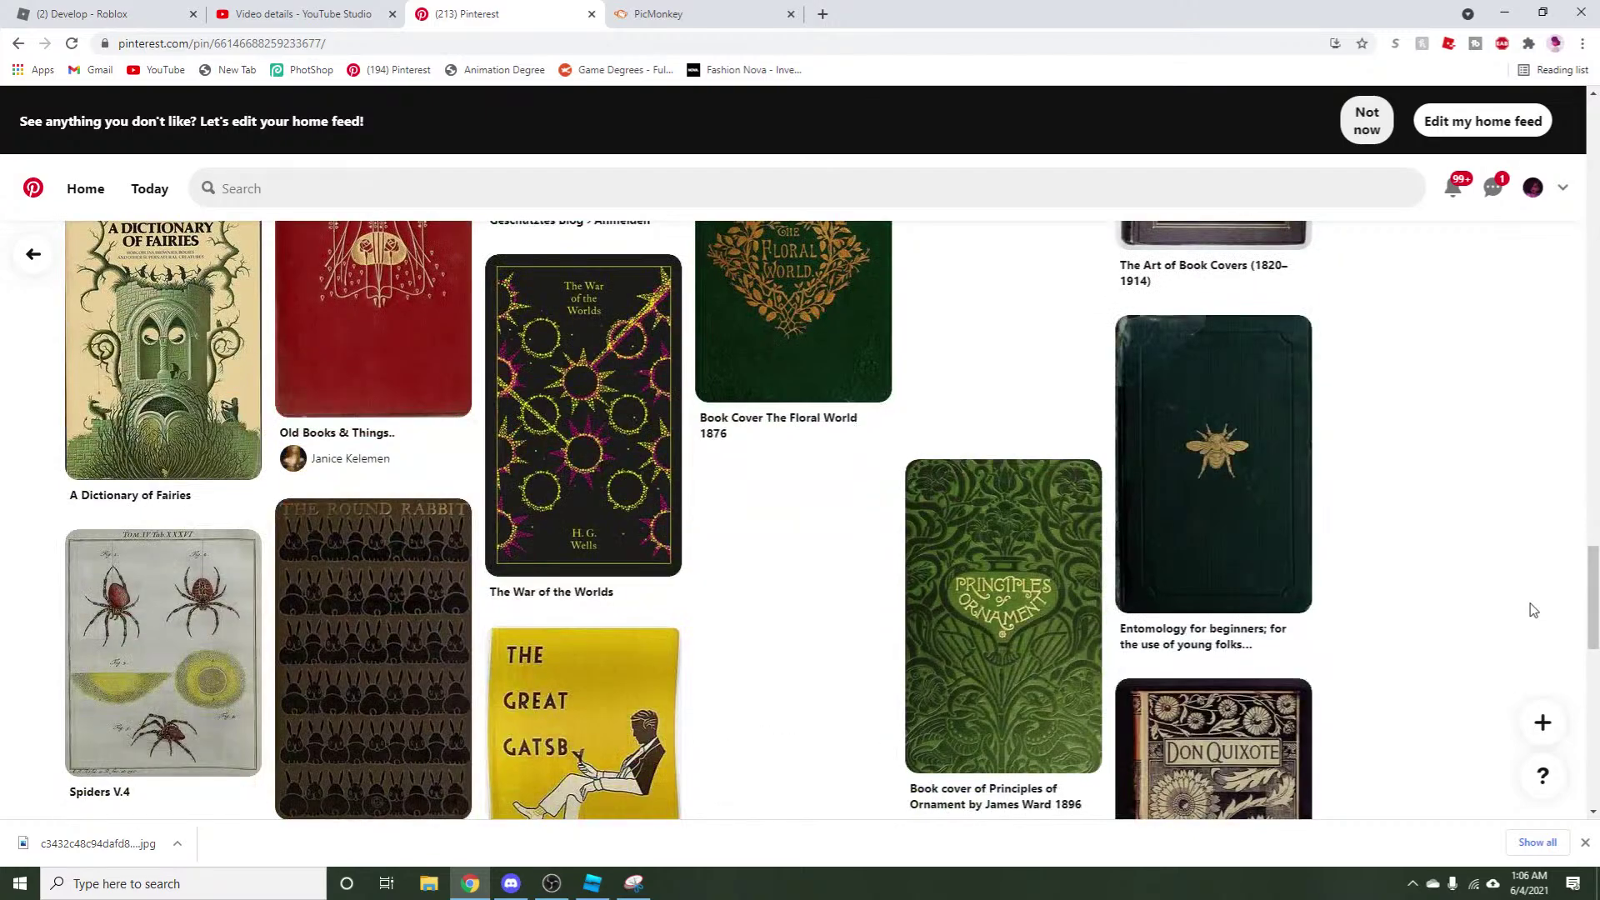
{"action": "scroll", "coordinate": [1529, 607], "scroll_direction": "up", "scroll_amount": 2}
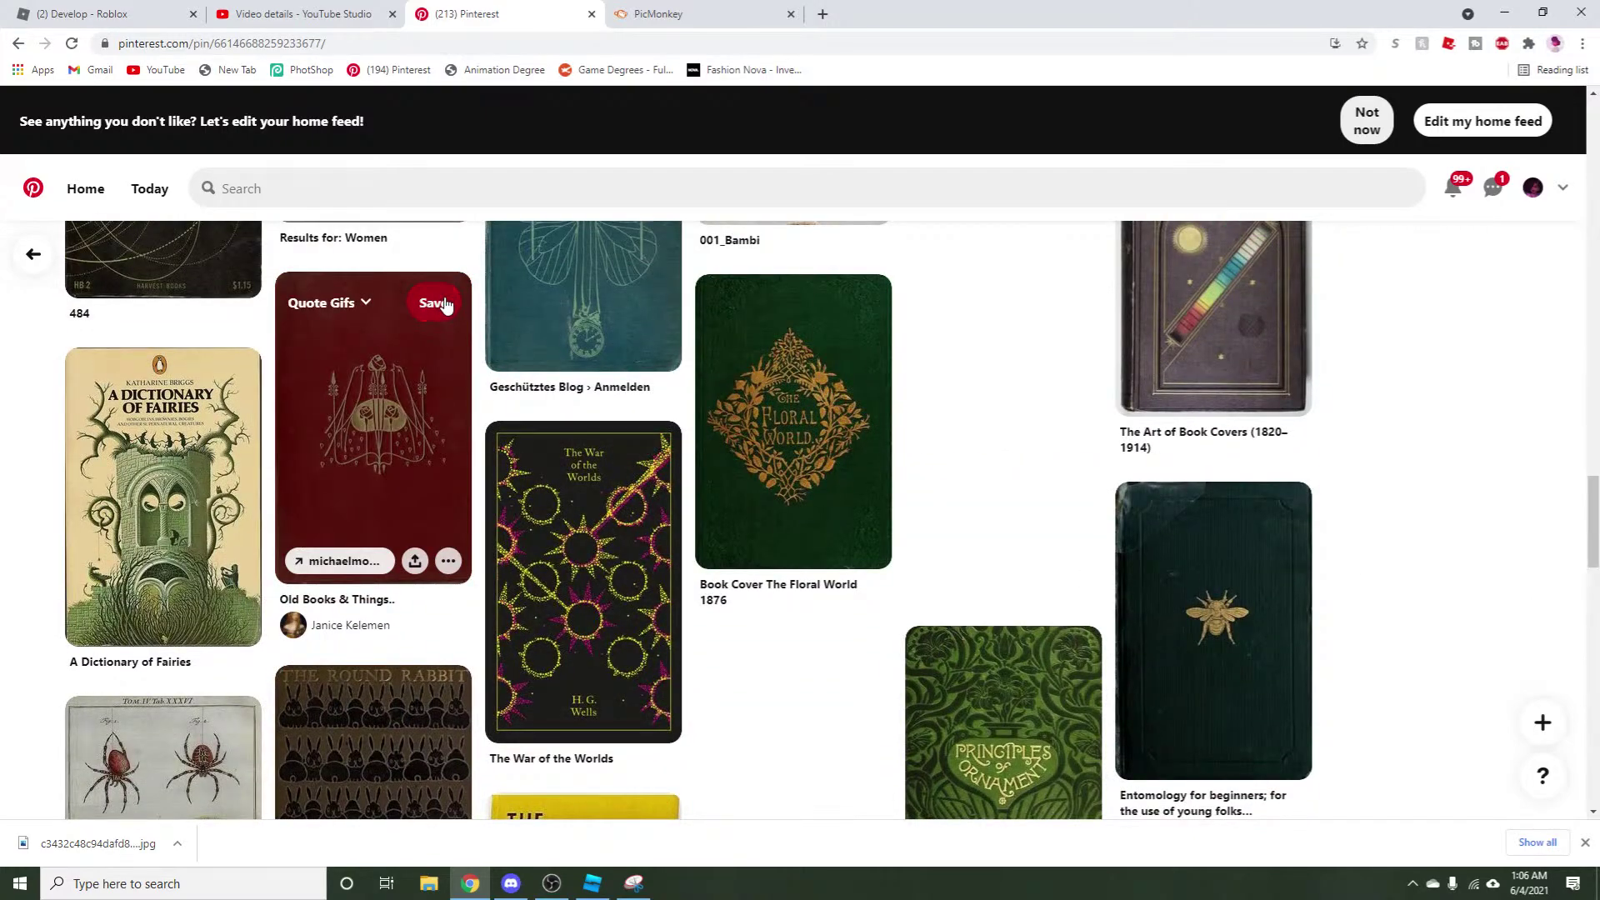
{"action": "left_click", "coordinate": [435, 303]}
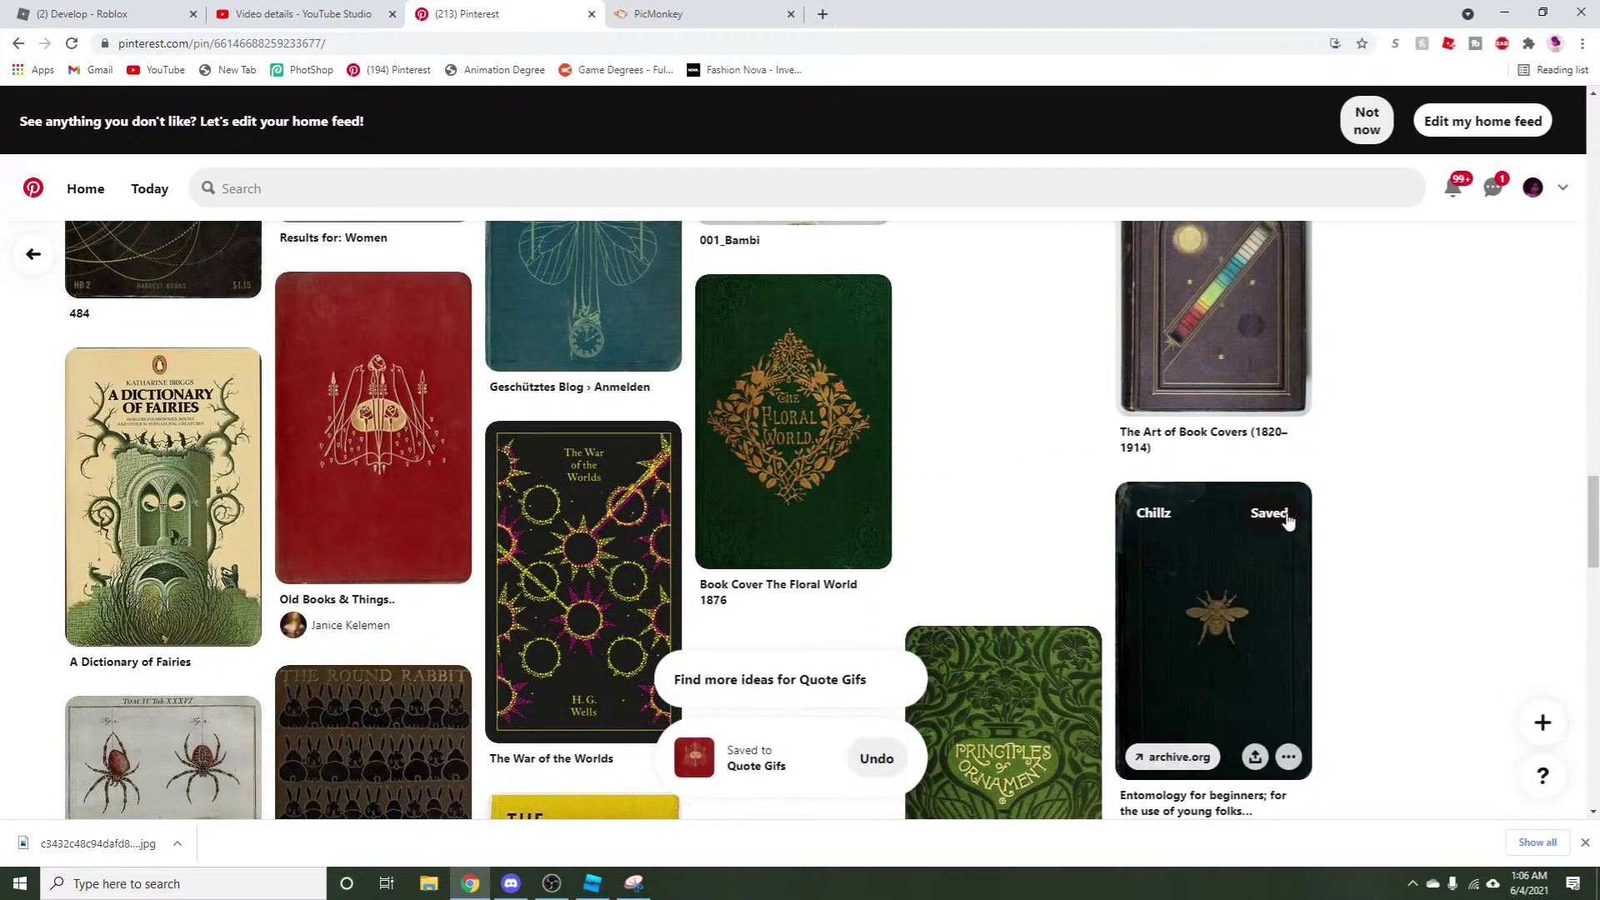
{"action": "scroll", "coordinate": [1519, 500], "scroll_direction": "down", "scroll_amount": 10}
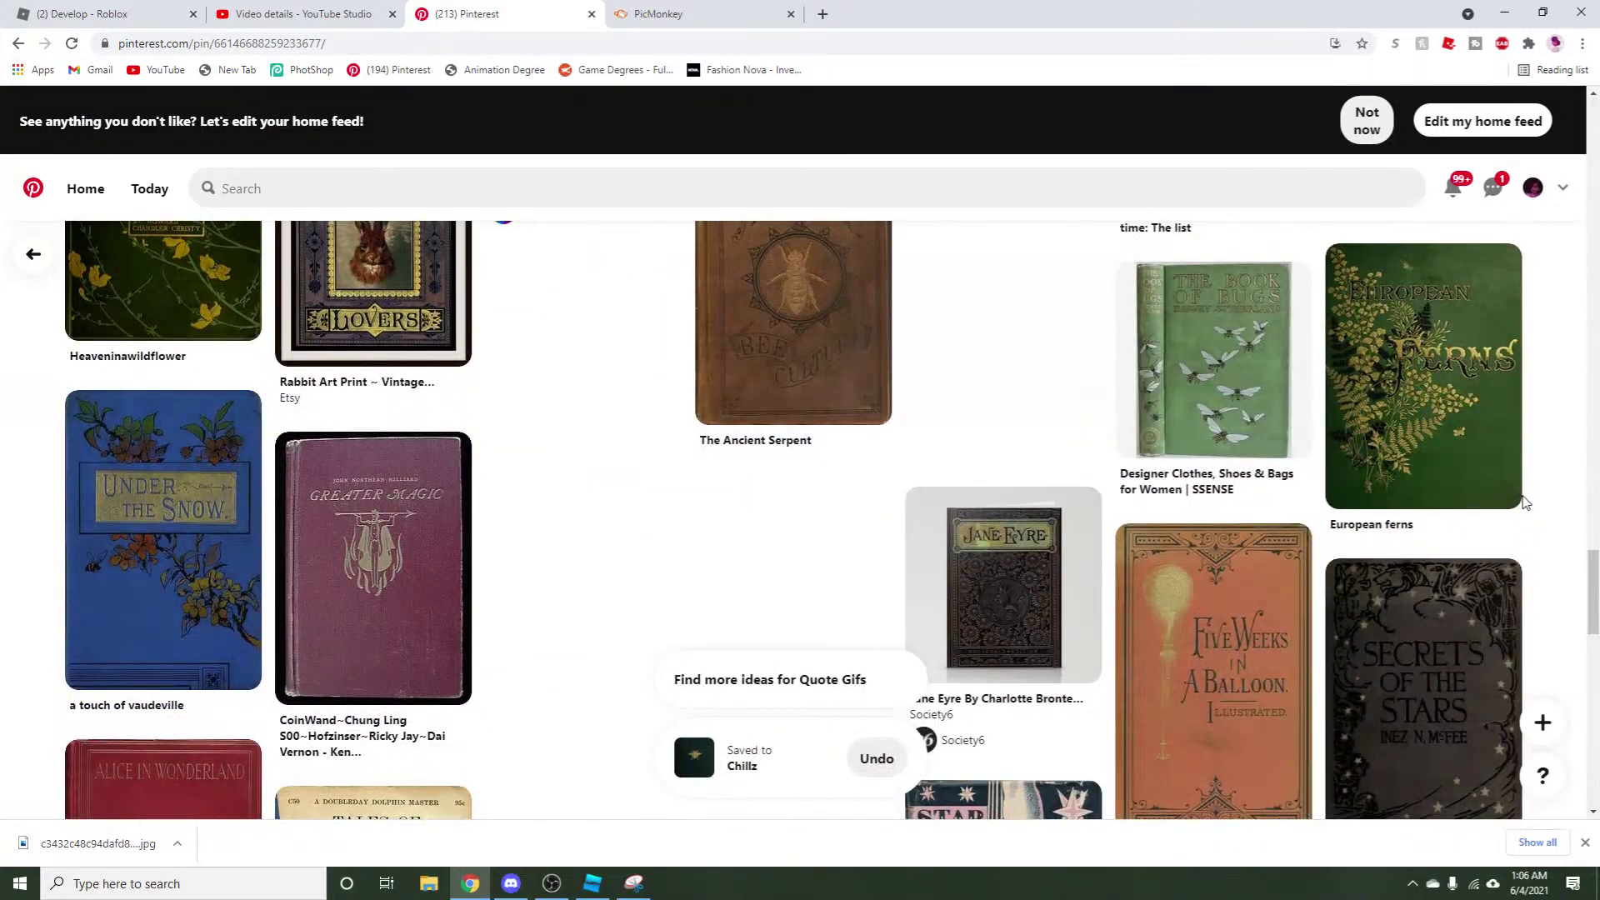
{"action": "scroll", "coordinate": [1525, 502], "scroll_direction": "down", "scroll_amount": 1}
{"action": "scroll", "coordinate": [1524, 502], "scroll_direction": "down", "scroll_amount": 11}
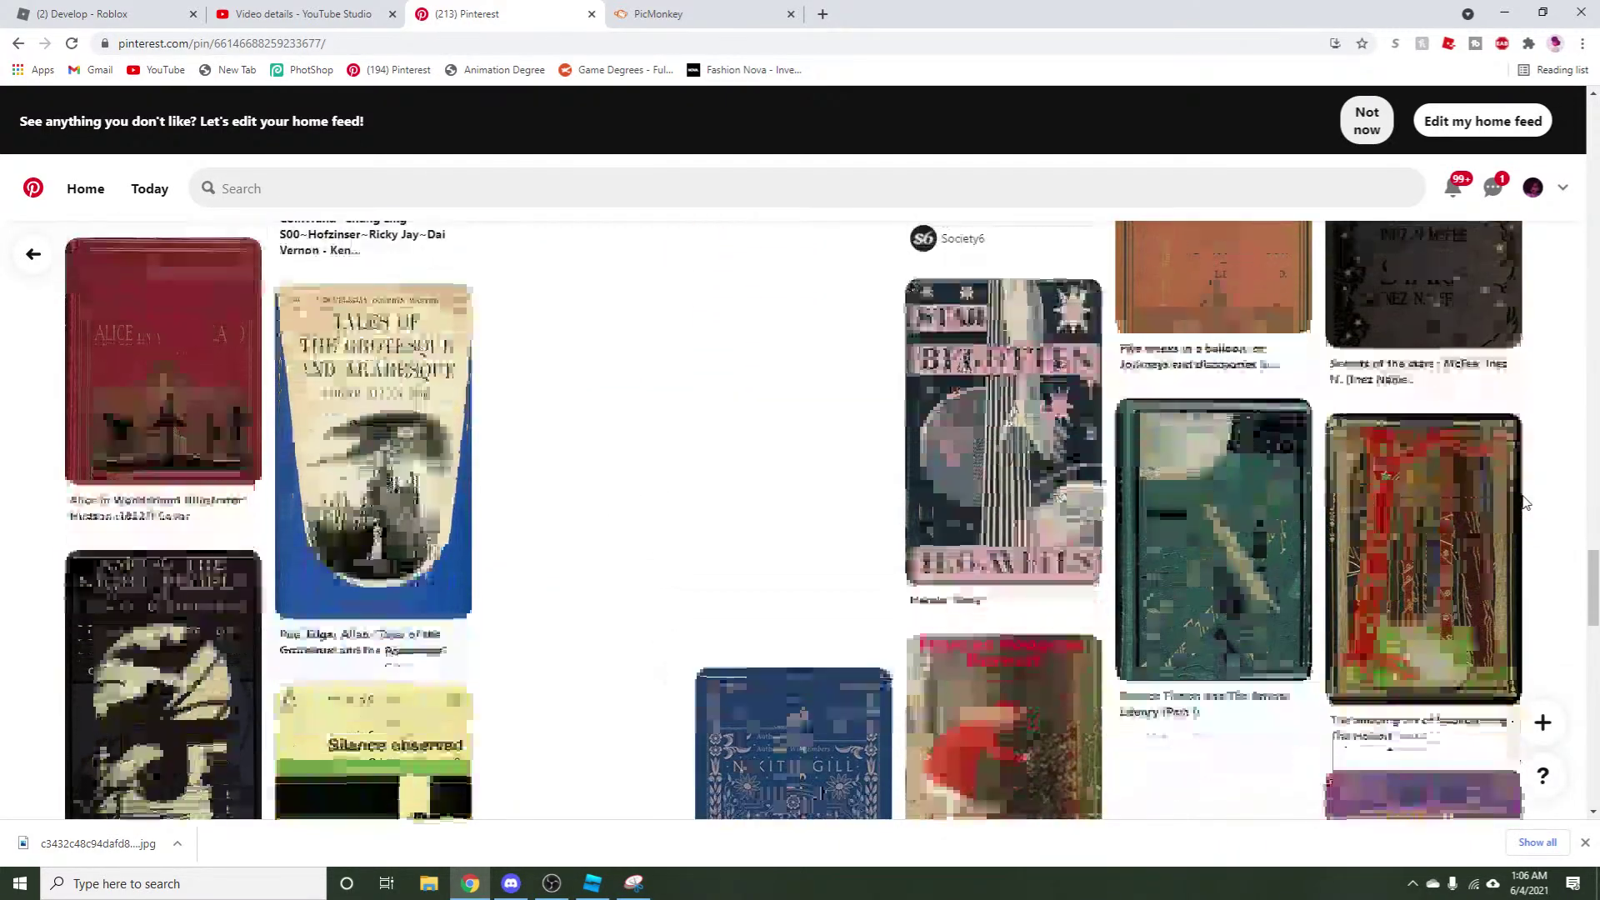
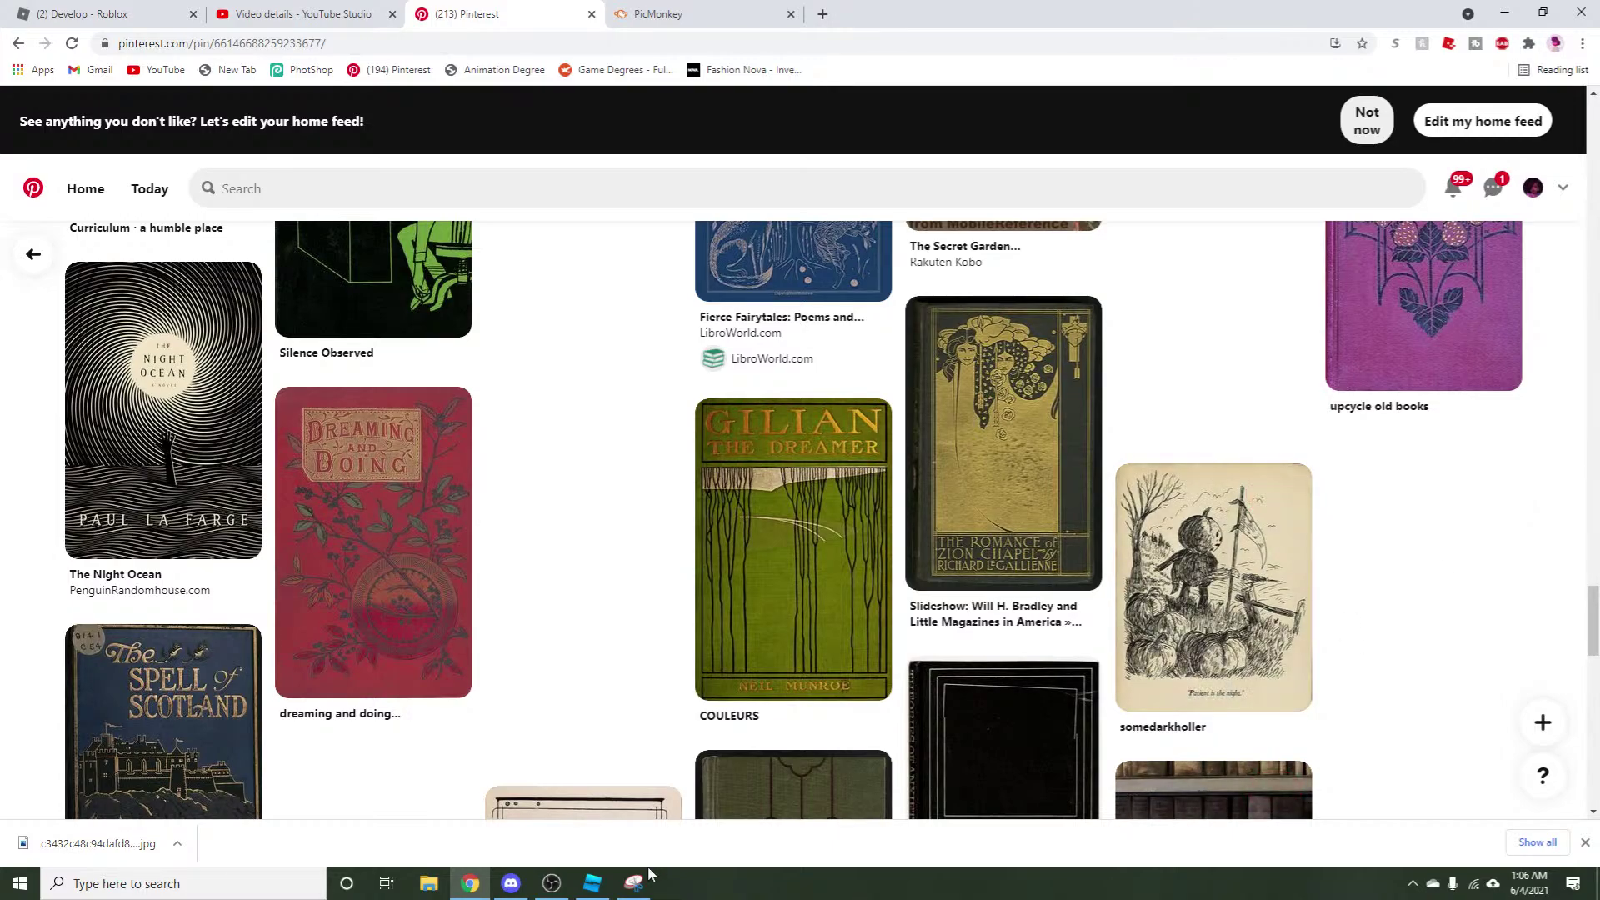
Switch from Pinterest back to the Roblox Studio game showing the textured book model.
{"action": "left_click", "coordinate": [593, 883]}
{"action": "scroll", "coordinate": [900, 636], "scroll_direction": "down", "scroll_amount": 5}
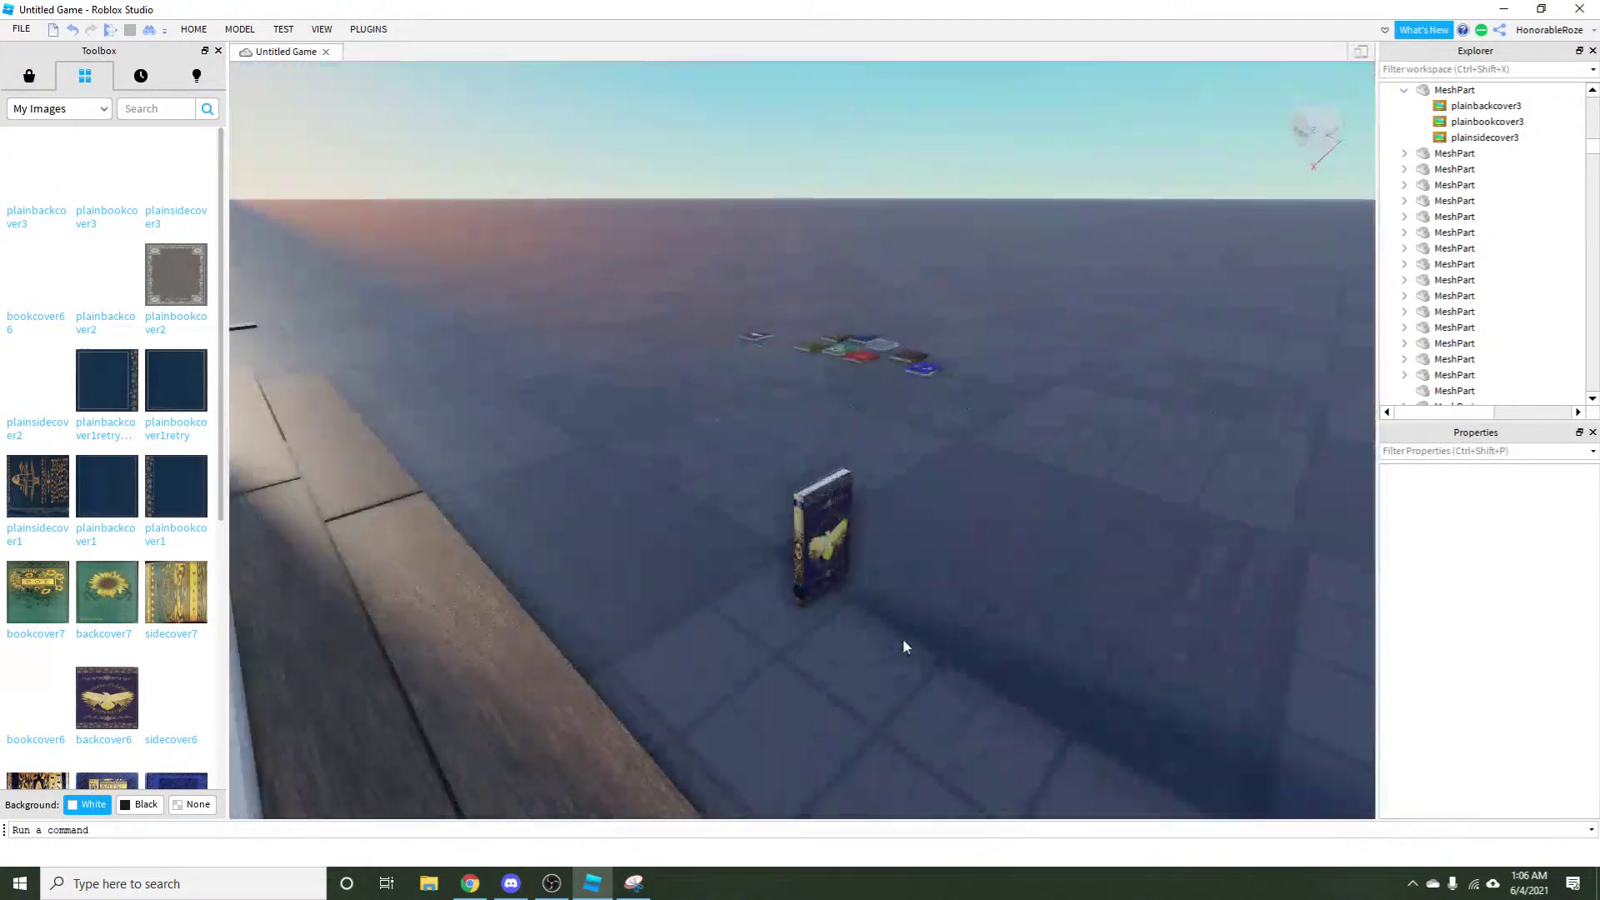
Drag the book mesh across the baseplate, rotate it upright, and deselect it.
{"action": "scroll", "coordinate": [901, 637], "scroll_direction": "up", "scroll_amount": 5}
{"action": "left_click_drag", "start_coordinate": [996, 391], "coordinate": [680, 681]}
{"action": "scroll", "coordinate": [628, 703], "scroll_direction": "down", "scroll_amount": 5}
{"action": "key", "text": "ctrl+r"}
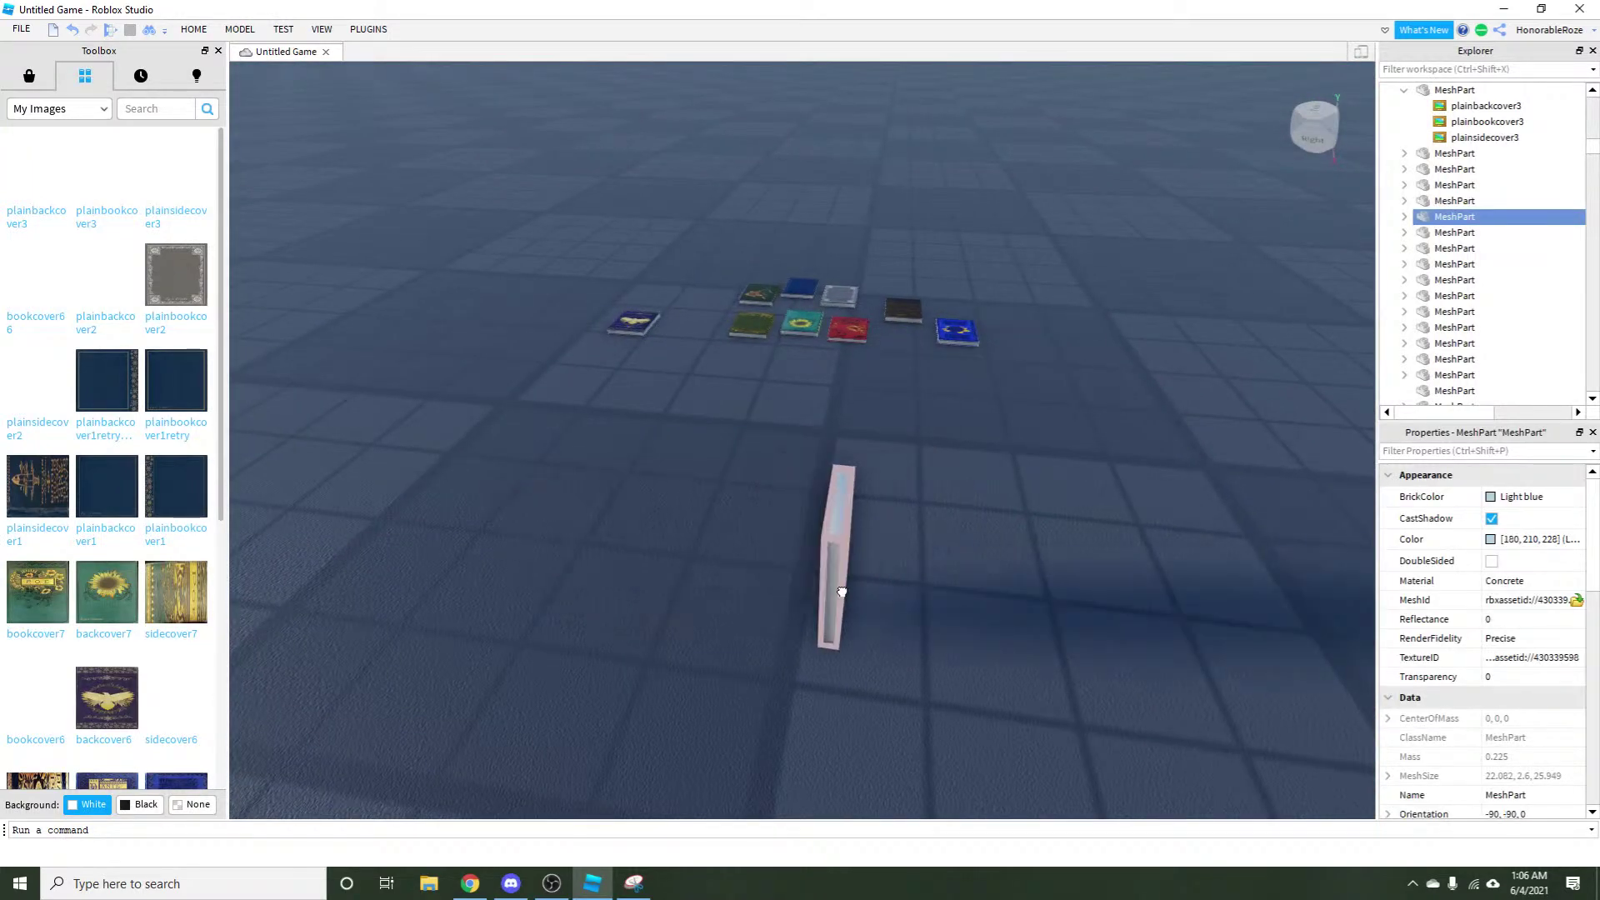
{"action": "key", "text": "ctrl+r"}
{"action": "key", "text": "ctrl+r"}
{"action": "key", "text": "ctrl+r"}
{"action": "key", "text": "ctrl+r"}
{"action": "key", "text": "ctrl+r"}
{"action": "key", "text": "ctrl+r"}
{"action": "key", "text": "ctrl+r"}
{"action": "key", "text": "ctrl+r"}
{"action": "key", "text": "ctrl+r"}
{"action": "key", "text": "ctrl+r"}
{"action": "key", "text": "ctrl+r"}
{"action": "key", "text": "ctrl+r"}
{"action": "key", "text": "ctrl+r"}
{"action": "key", "text": "ctrl+r"}
{"action": "key", "text": "ctrl+r"}
{"action": "key", "text": "ctrl+r"}
{"action": "key", "text": "ctrl+r"}
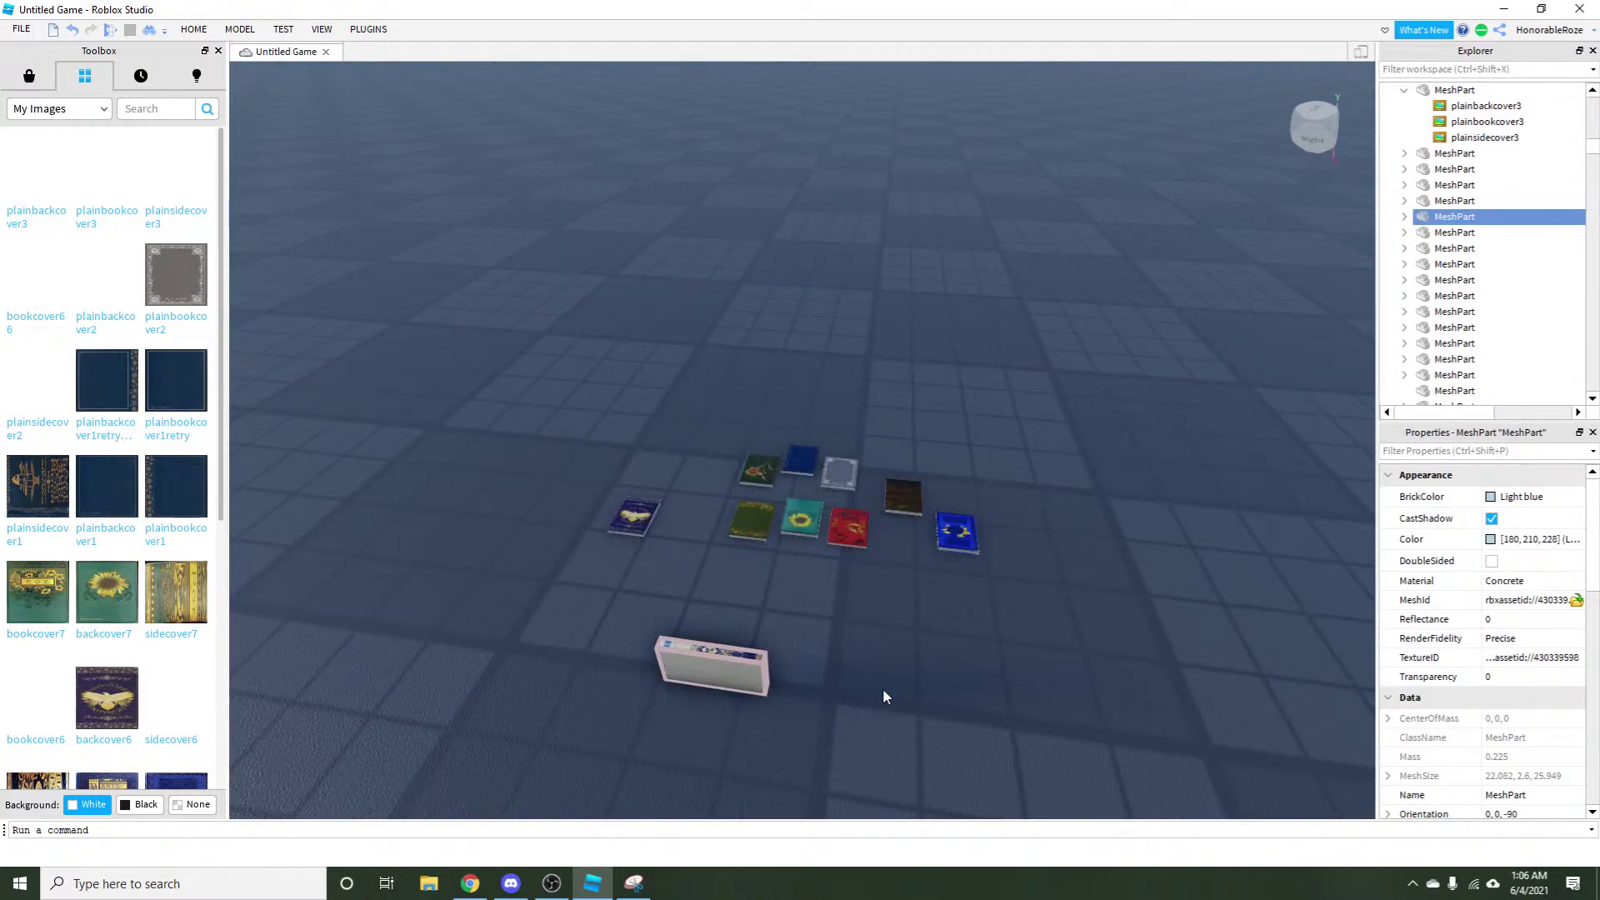
{"action": "left_click", "coordinate": [887, 693]}
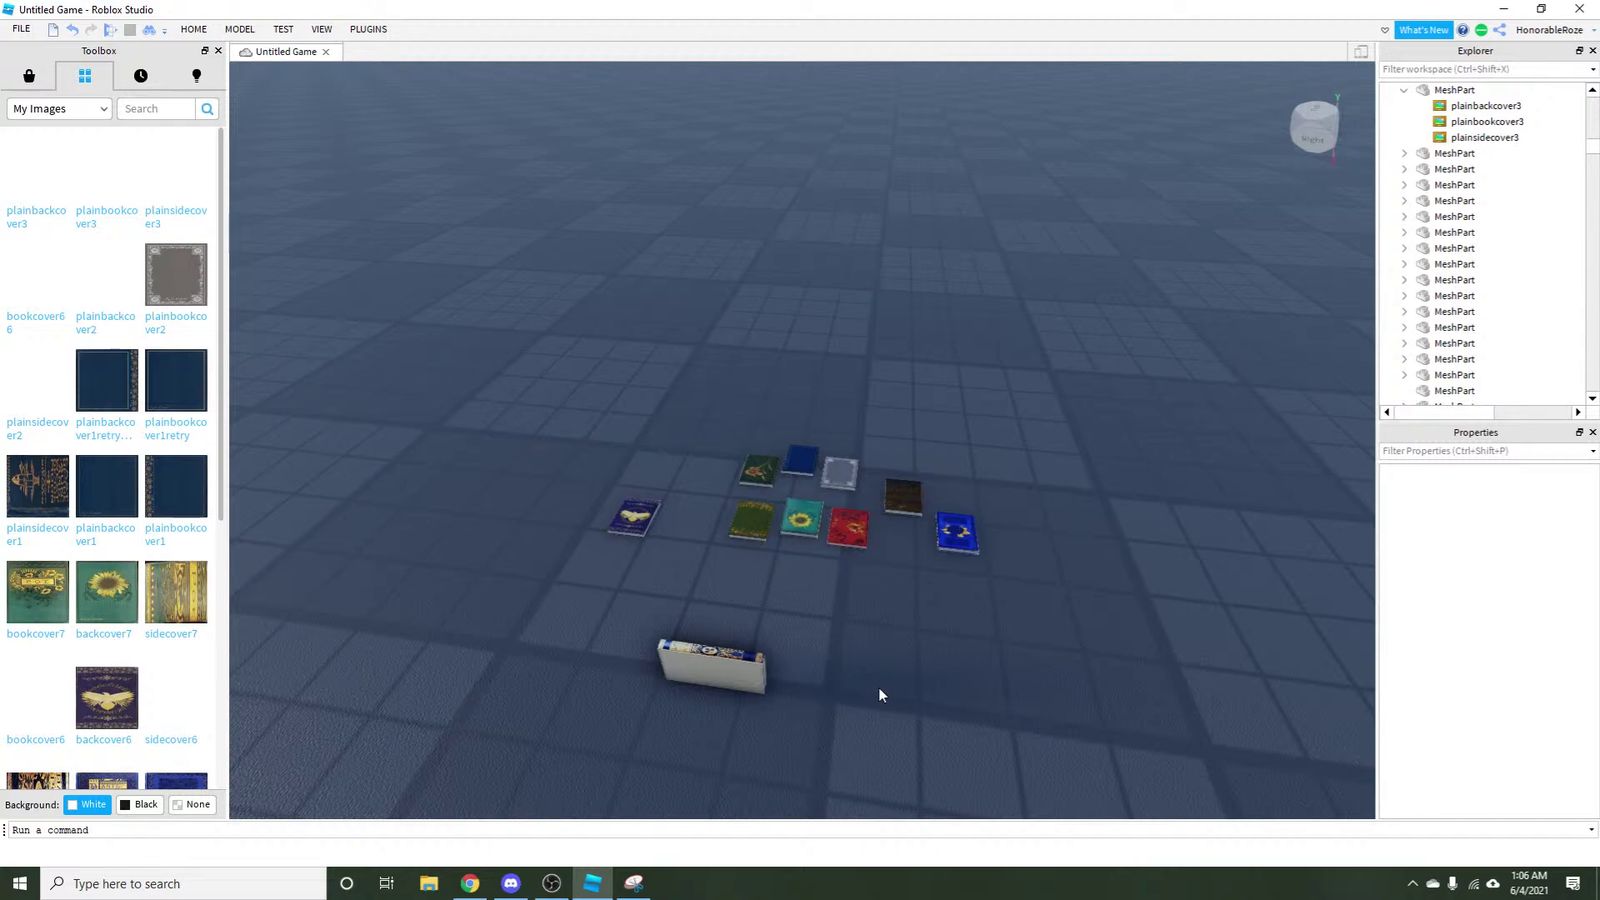
Orbit the camera around to face the bookshelf with its clusters of textured books.
{"action": "scroll", "coordinate": [879, 686], "scroll_direction": "down", "scroll_amount": 3}
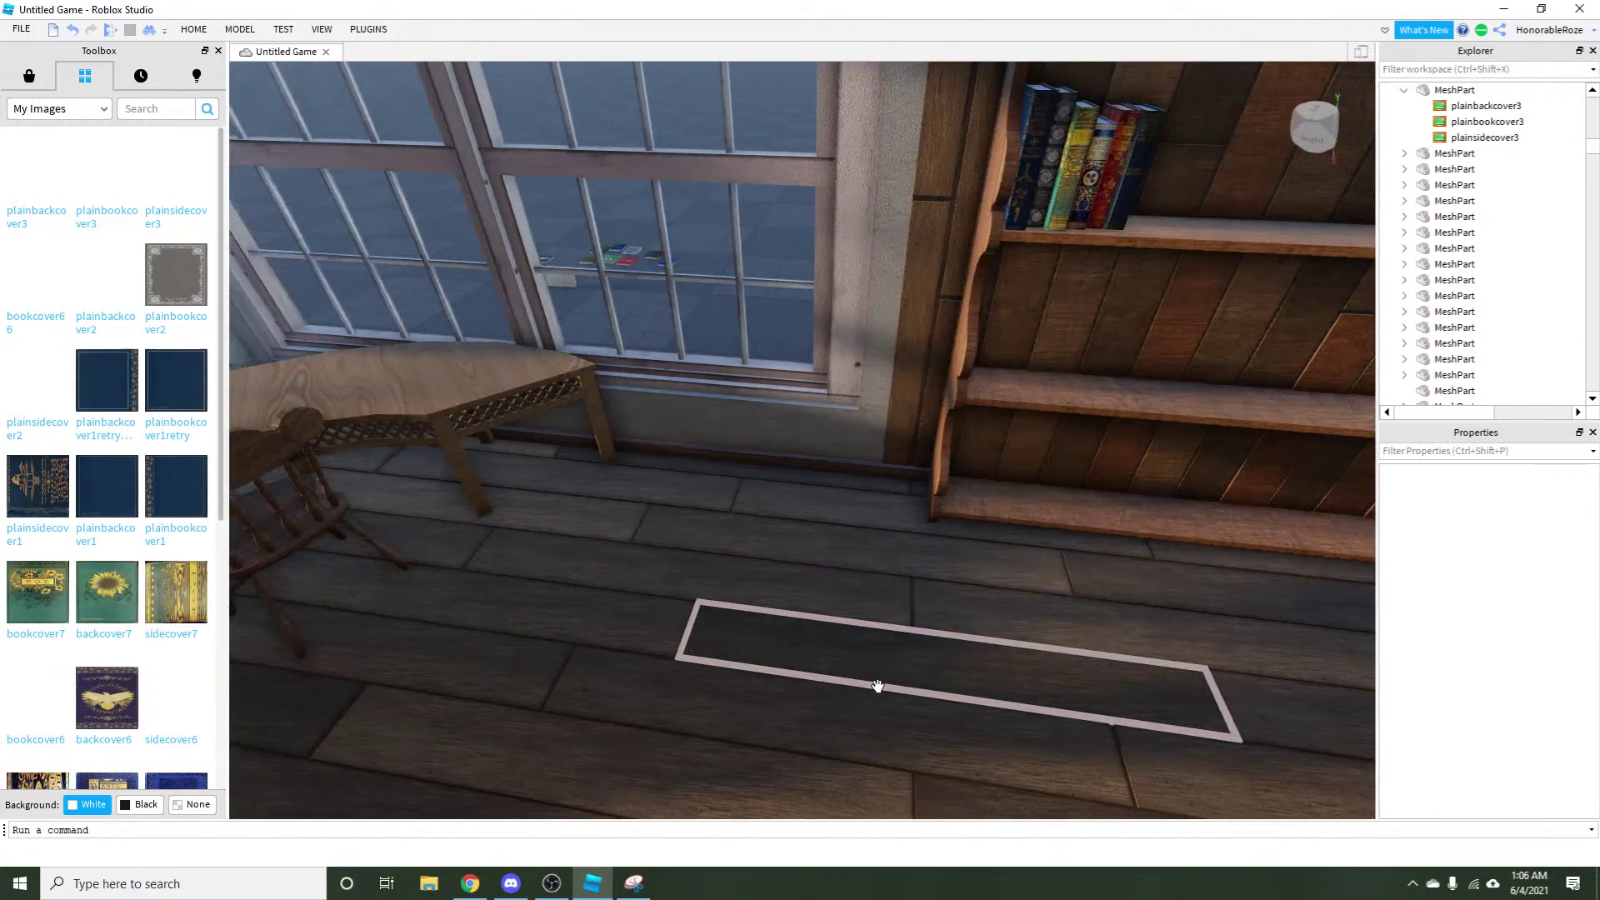
{"action": "scroll", "coordinate": [878, 686], "scroll_direction": "down", "scroll_amount": 3}
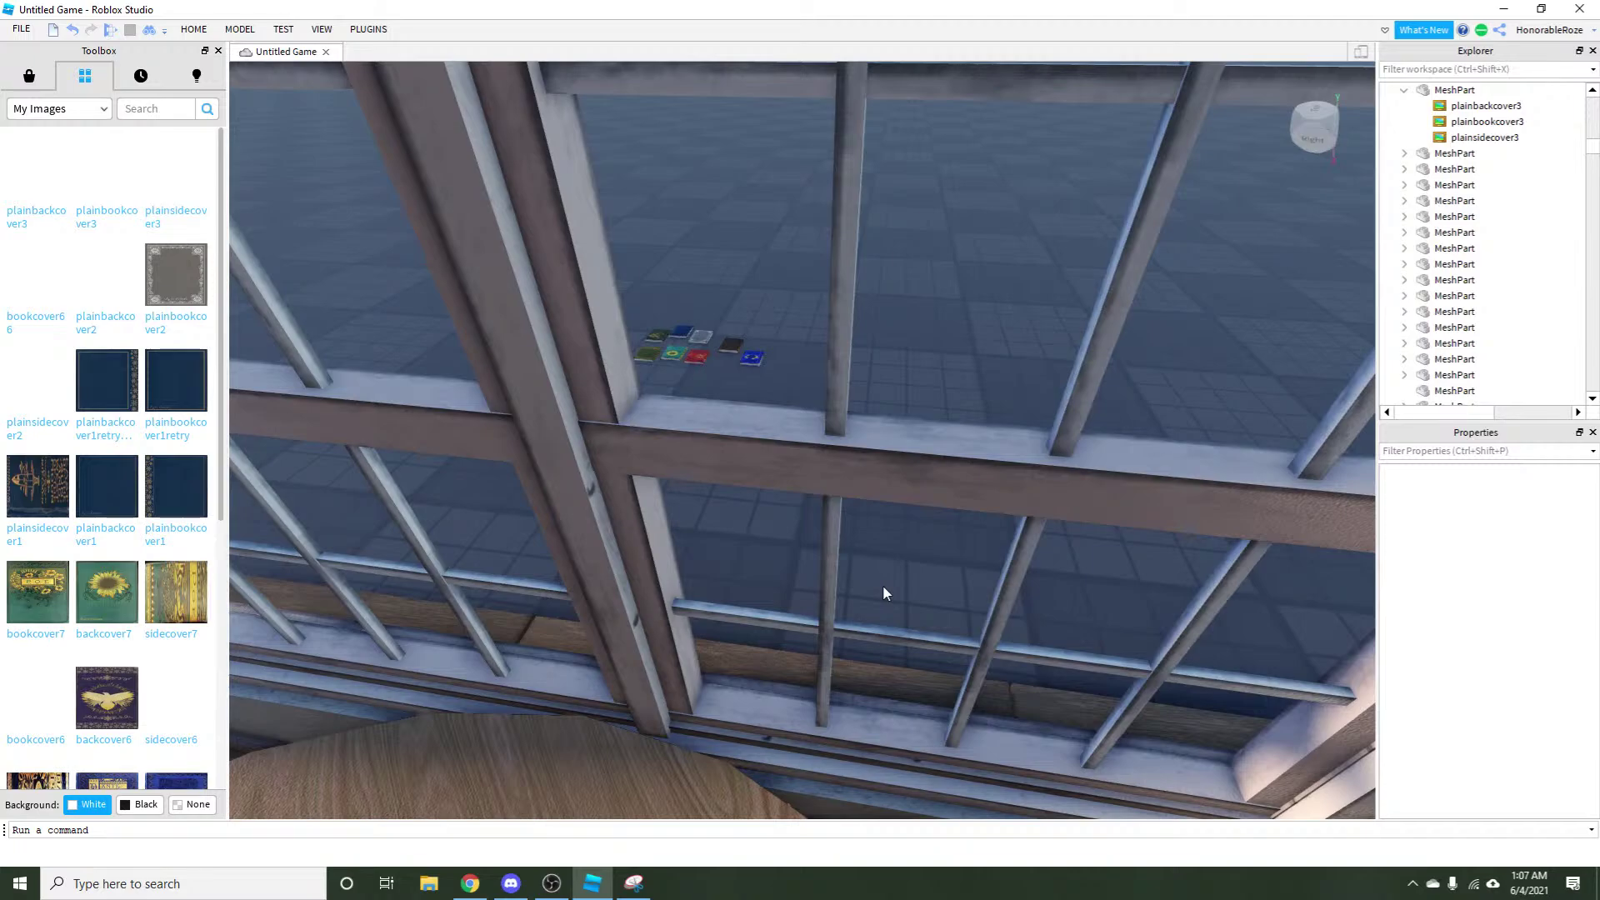
{"action": "right_click", "coordinate": [882, 592]}
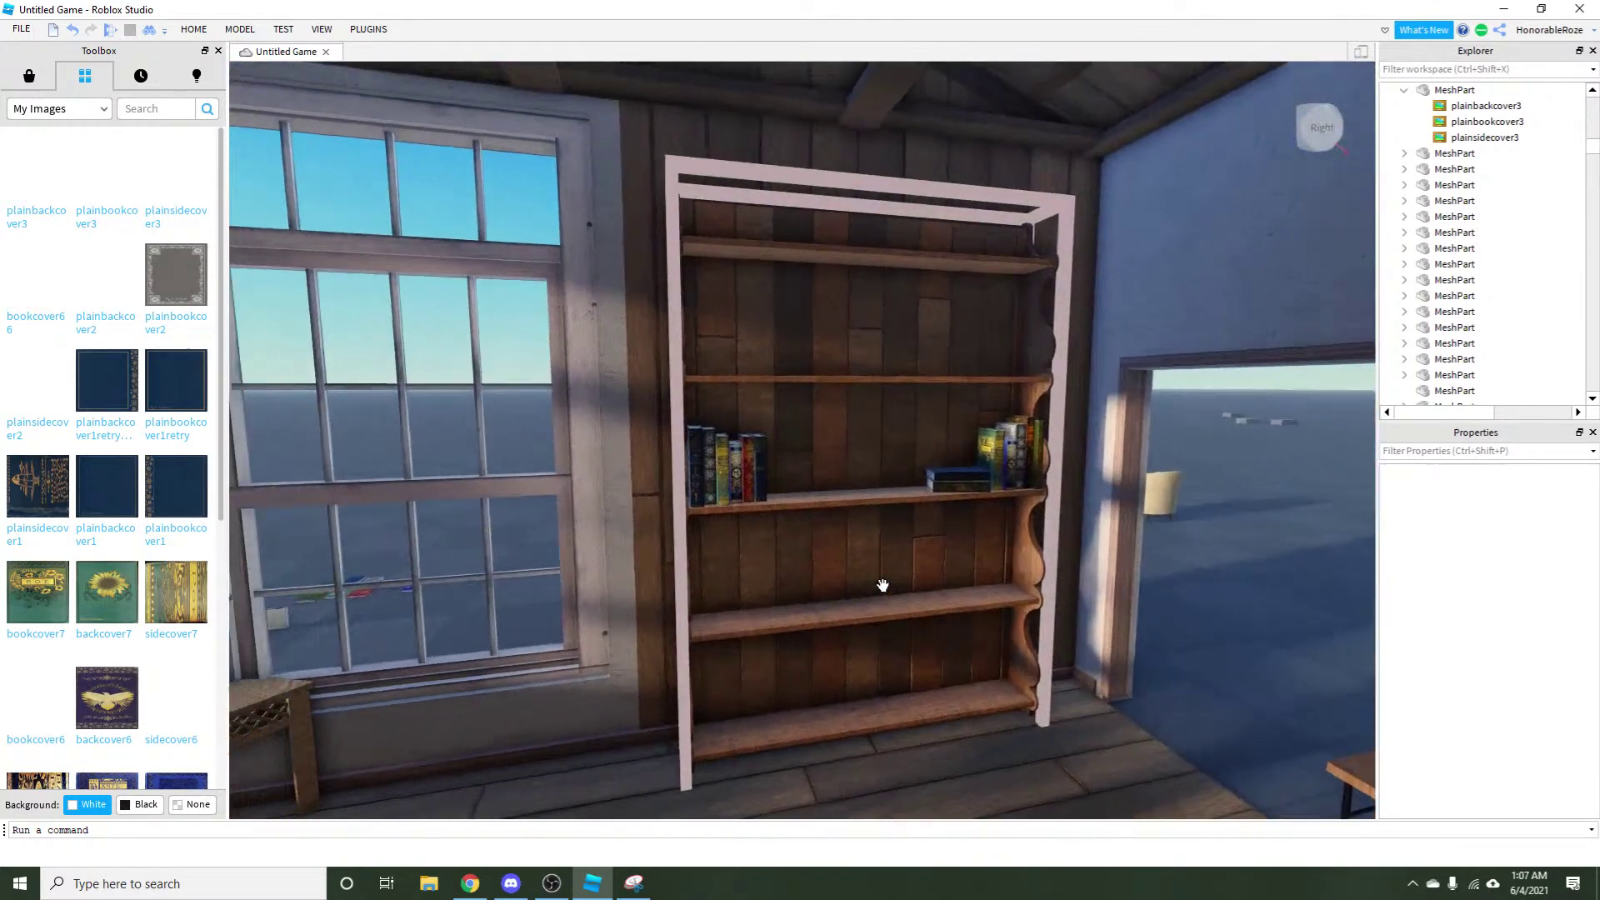
{"action": "left_click_drag", "start_coordinate": [883, 586], "coordinate": [483, 896]}
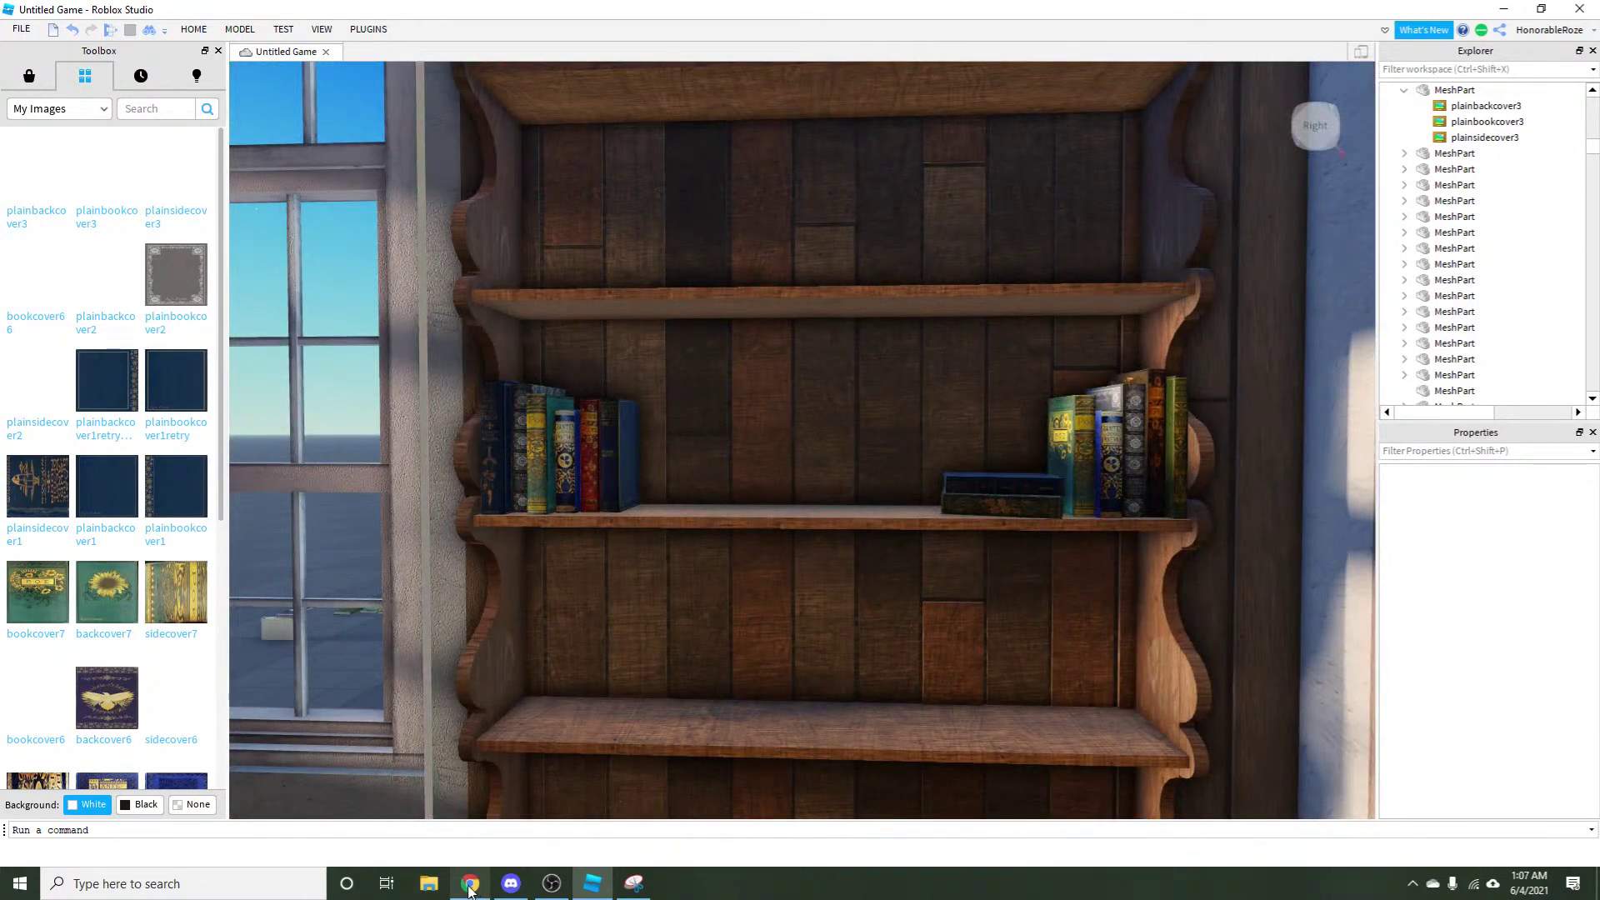
Back on the Pinterest feed, find and open the British beetles book-cover pin.
{"action": "left_click", "coordinate": [467, 885]}
{"action": "scroll", "coordinate": [244, 789], "scroll_direction": "down", "scroll_amount": 20}
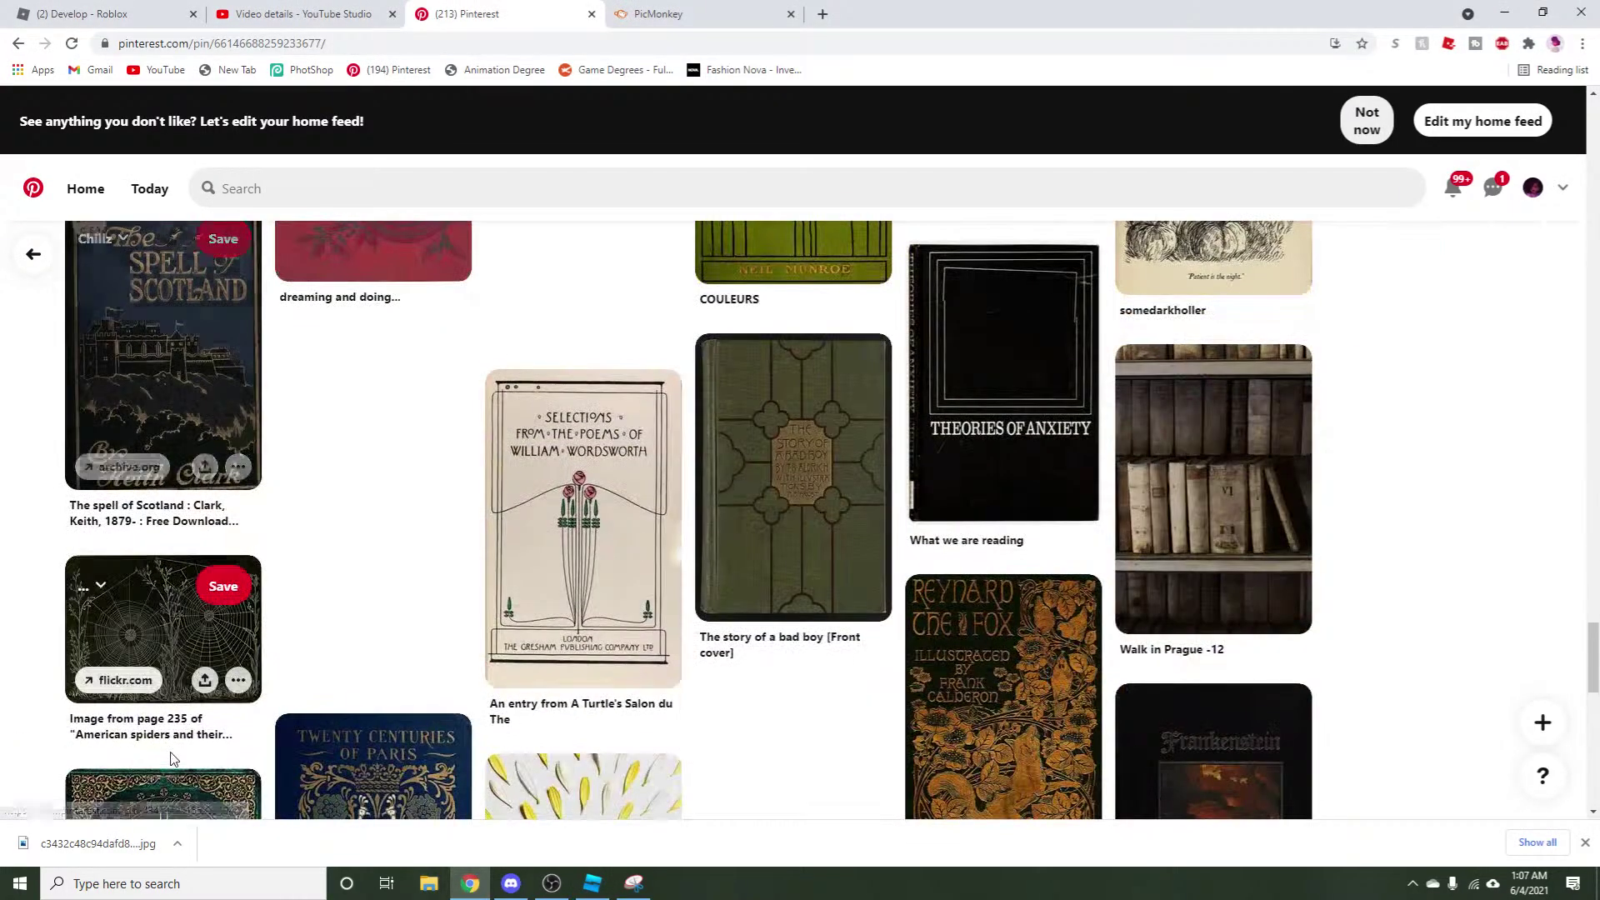
{"action": "scroll", "coordinate": [172, 760], "scroll_direction": "down", "scroll_amount": 20}
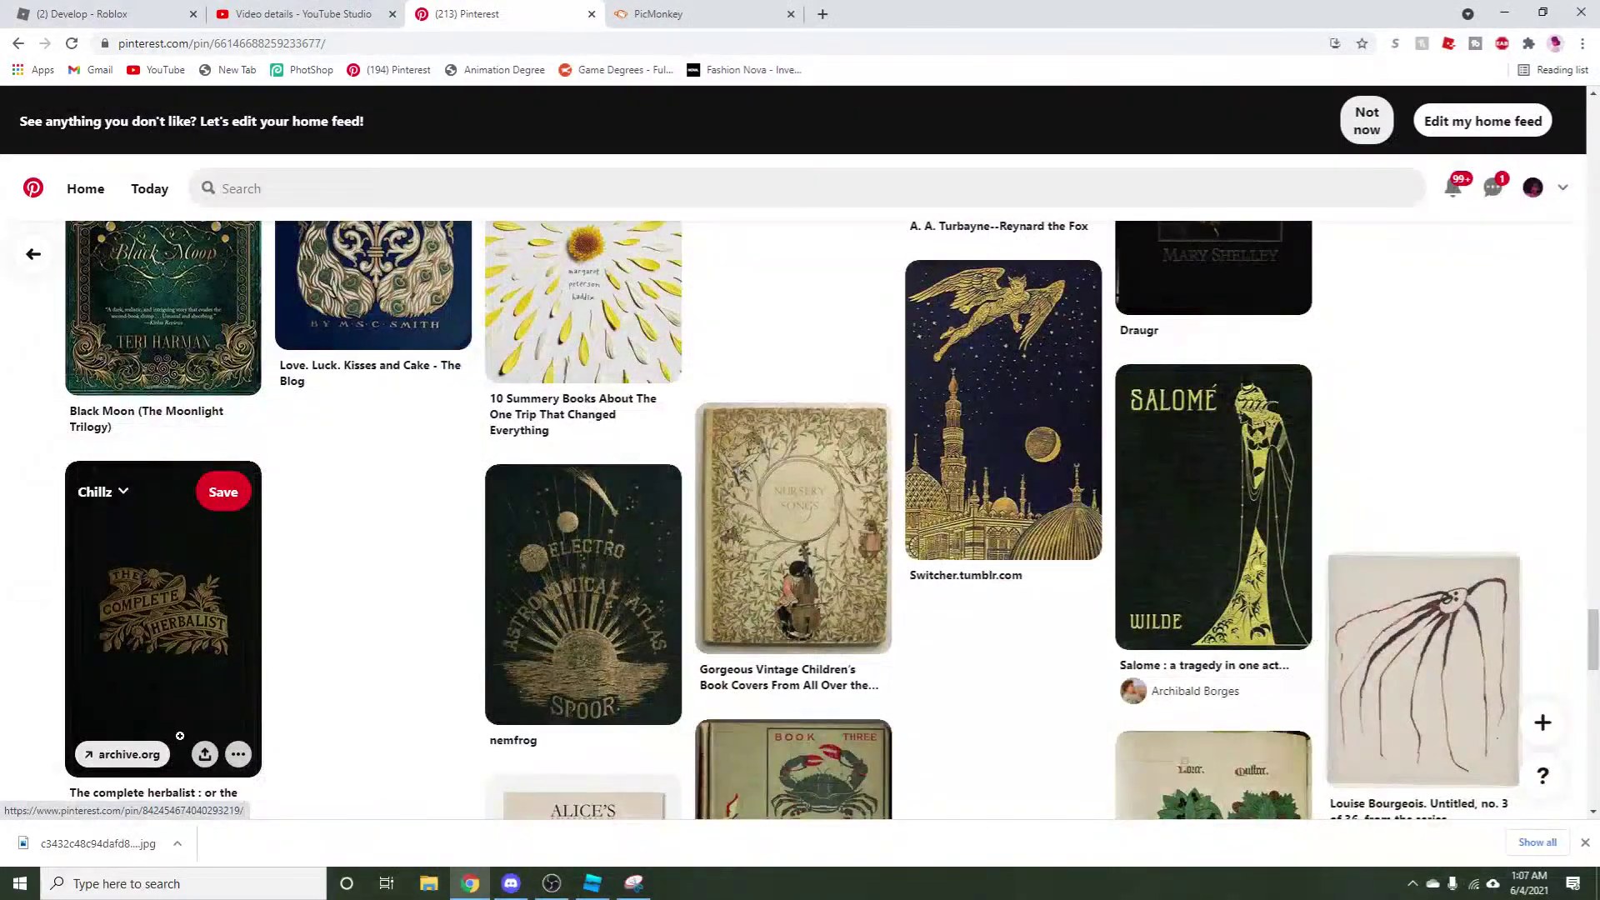
{"action": "scroll", "coordinate": [175, 750], "scroll_direction": "down", "scroll_amount": 15}
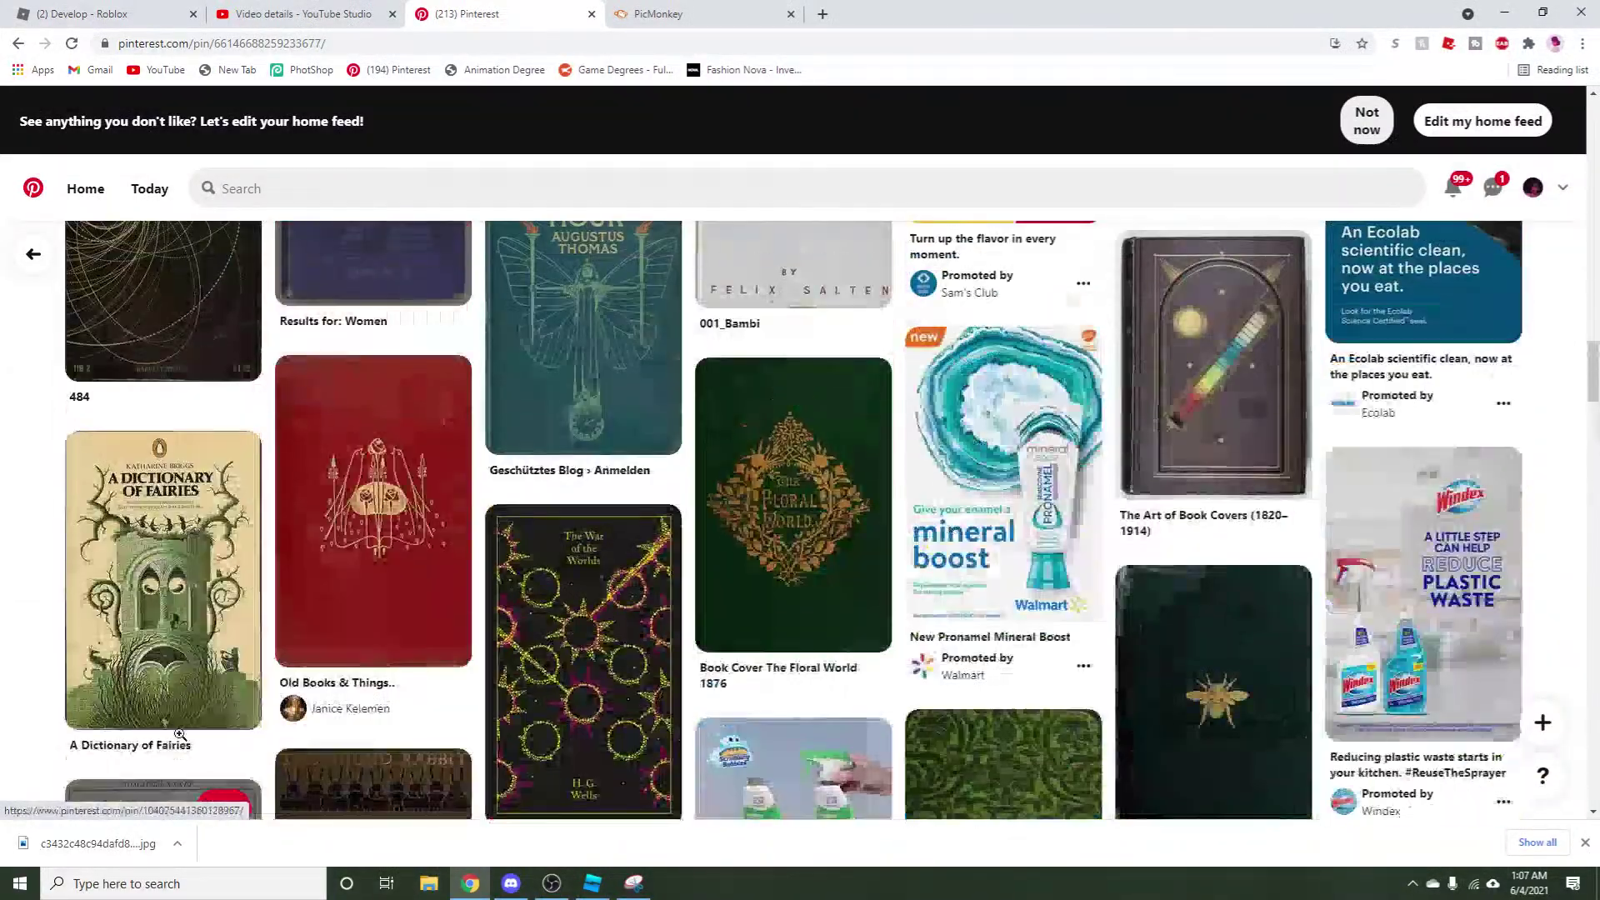
{"action": "scroll", "coordinate": [166, 766], "scroll_direction": "up", "scroll_amount": 20}
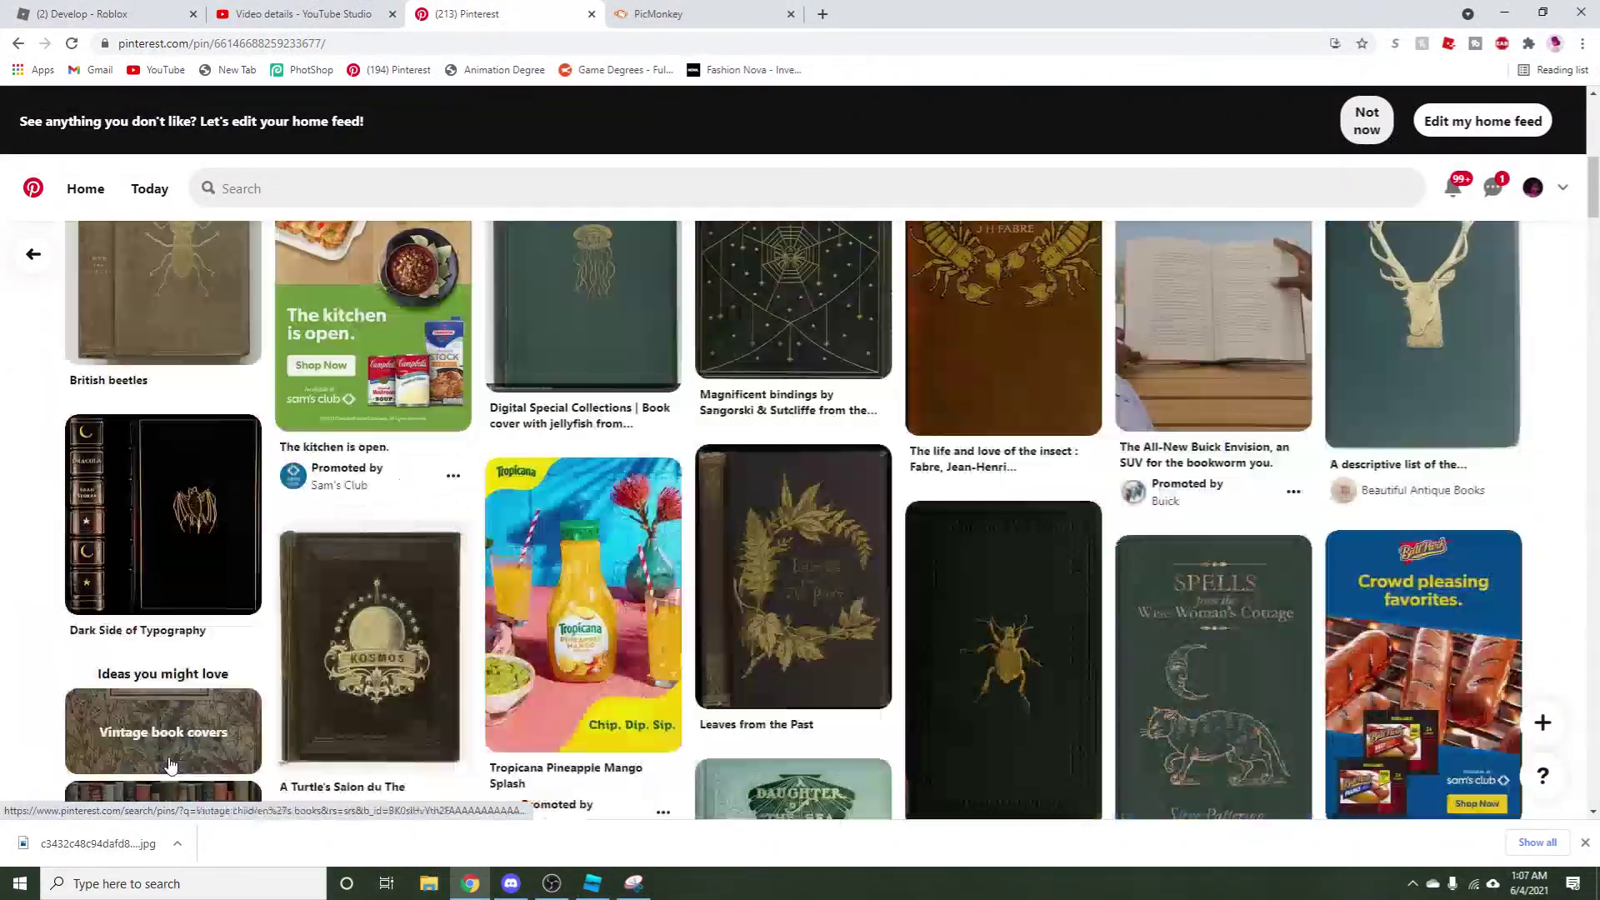
{"action": "scroll", "coordinate": [178, 750], "scroll_direction": "down", "scroll_amount": 7}
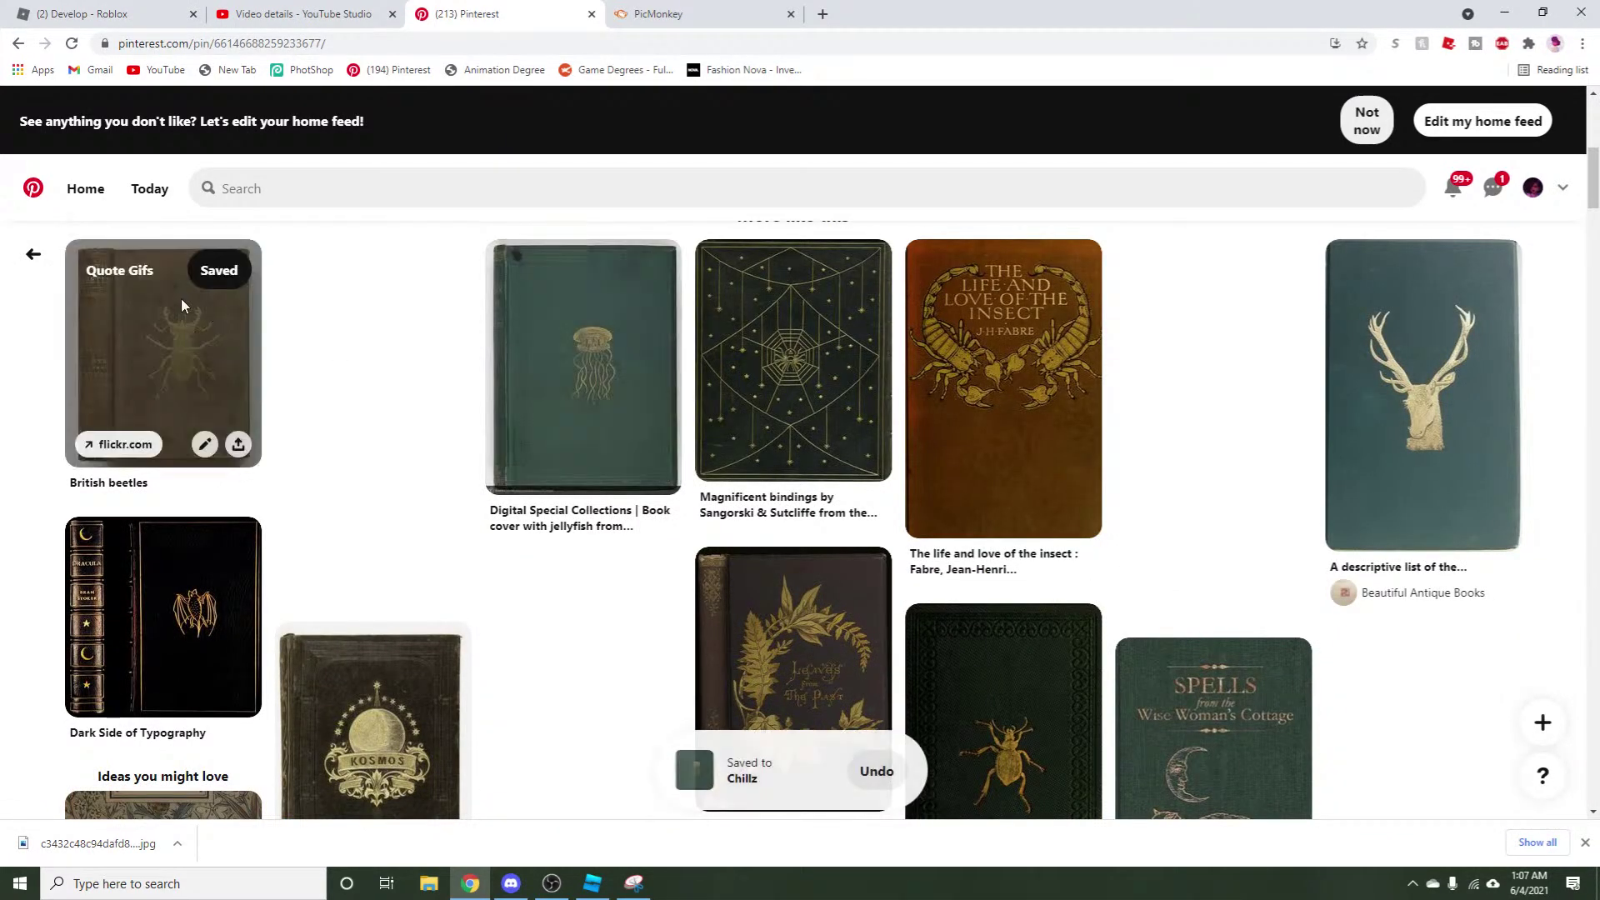
{"action": "left_click", "coordinate": [189, 333]}
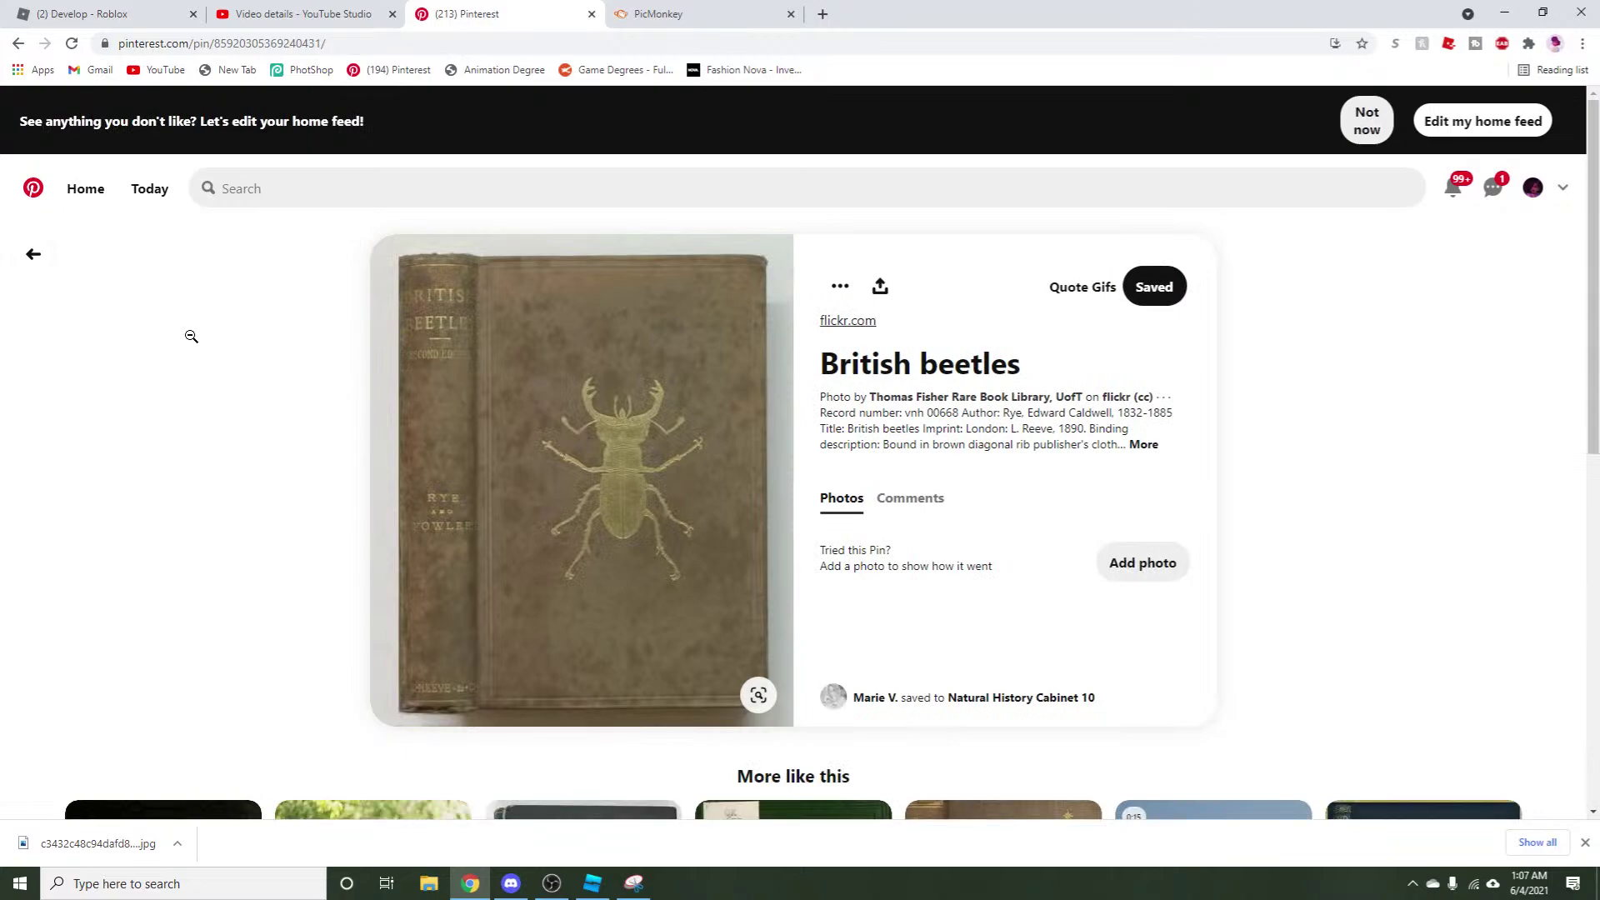
{"action": "scroll", "coordinate": [148, 361], "scroll_direction": "down", "scroll_amount": 6}
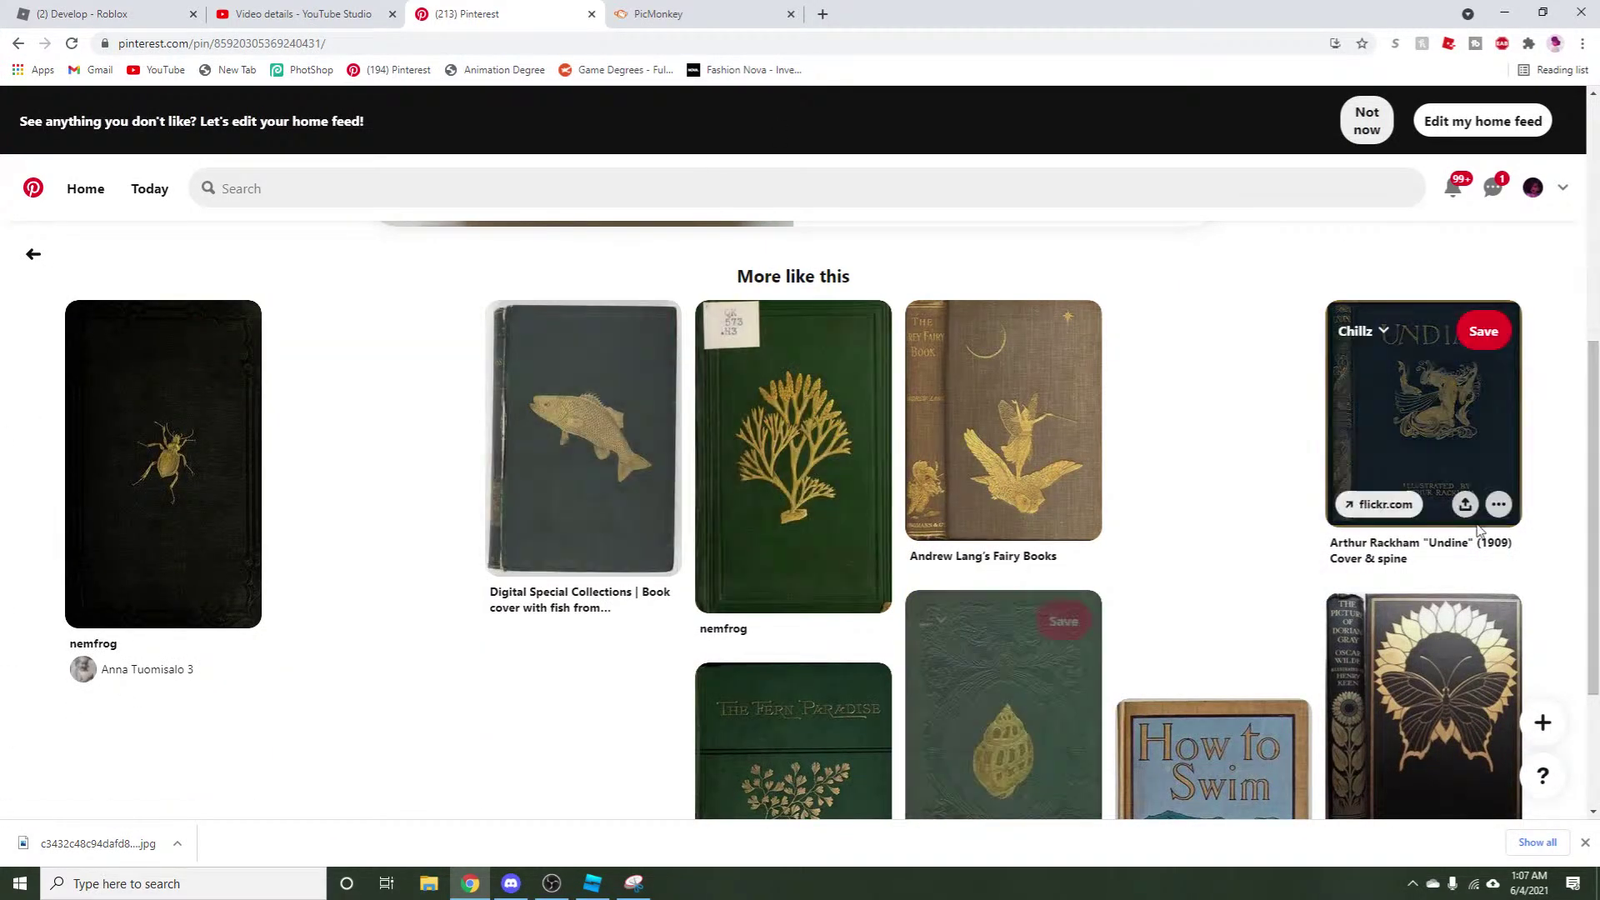
{"action": "scroll", "coordinate": [1594, 493], "scroll_direction": "down", "scroll_amount": 3}
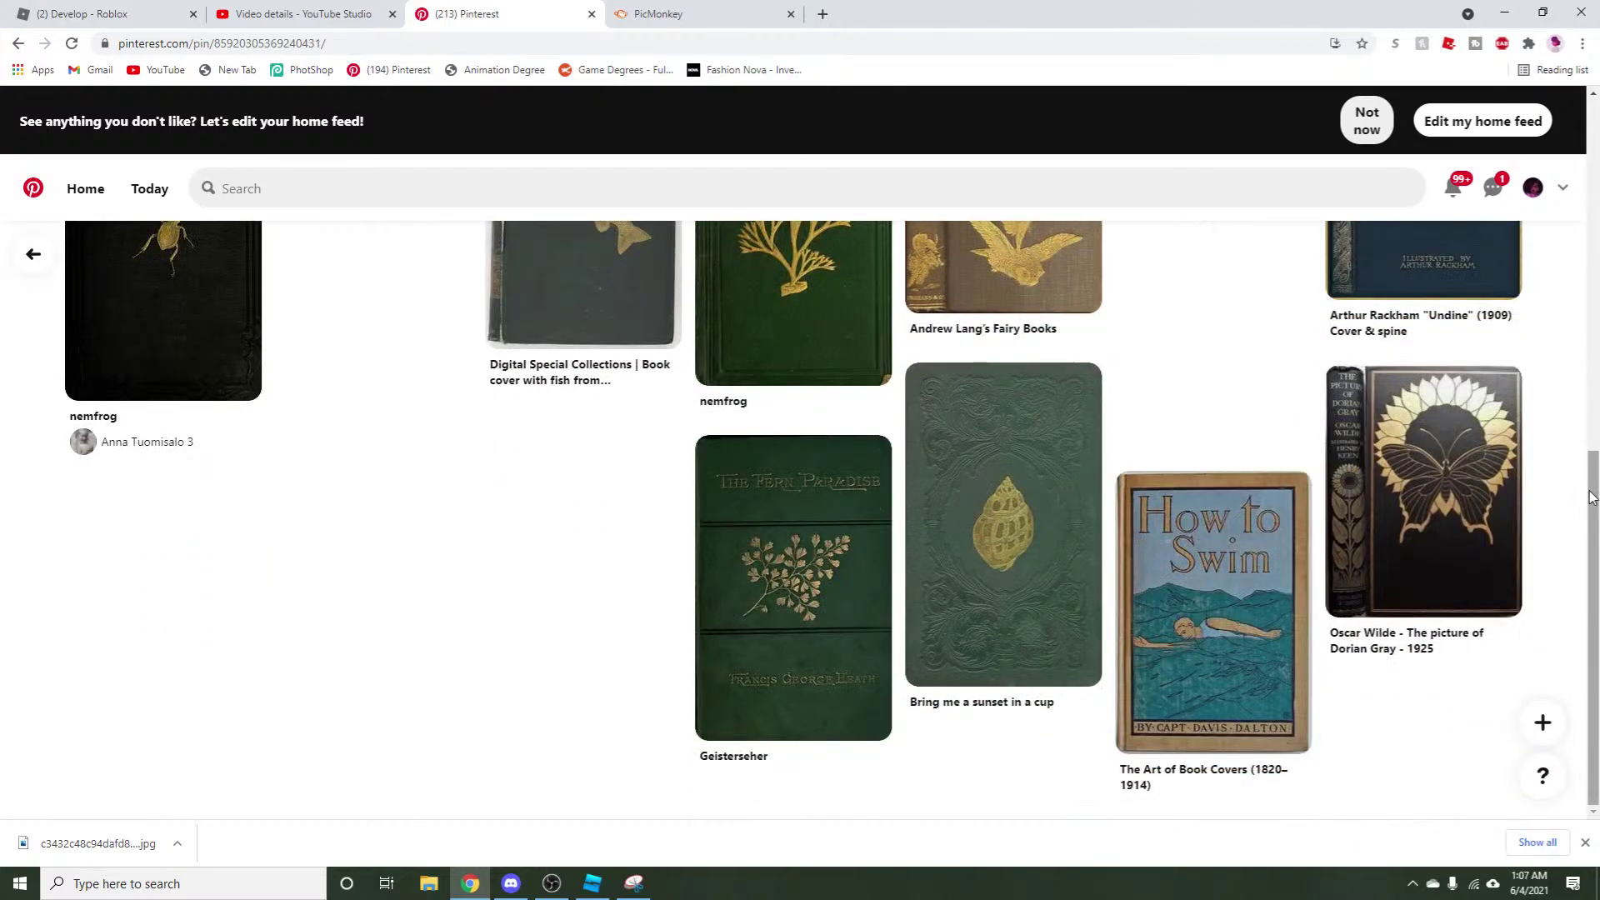
Save the Bring me a sunset in a cup pin, the butterfly cover to Pd, and a green cover to Chillz.
{"action": "left_click", "coordinate": [1084, 393]}
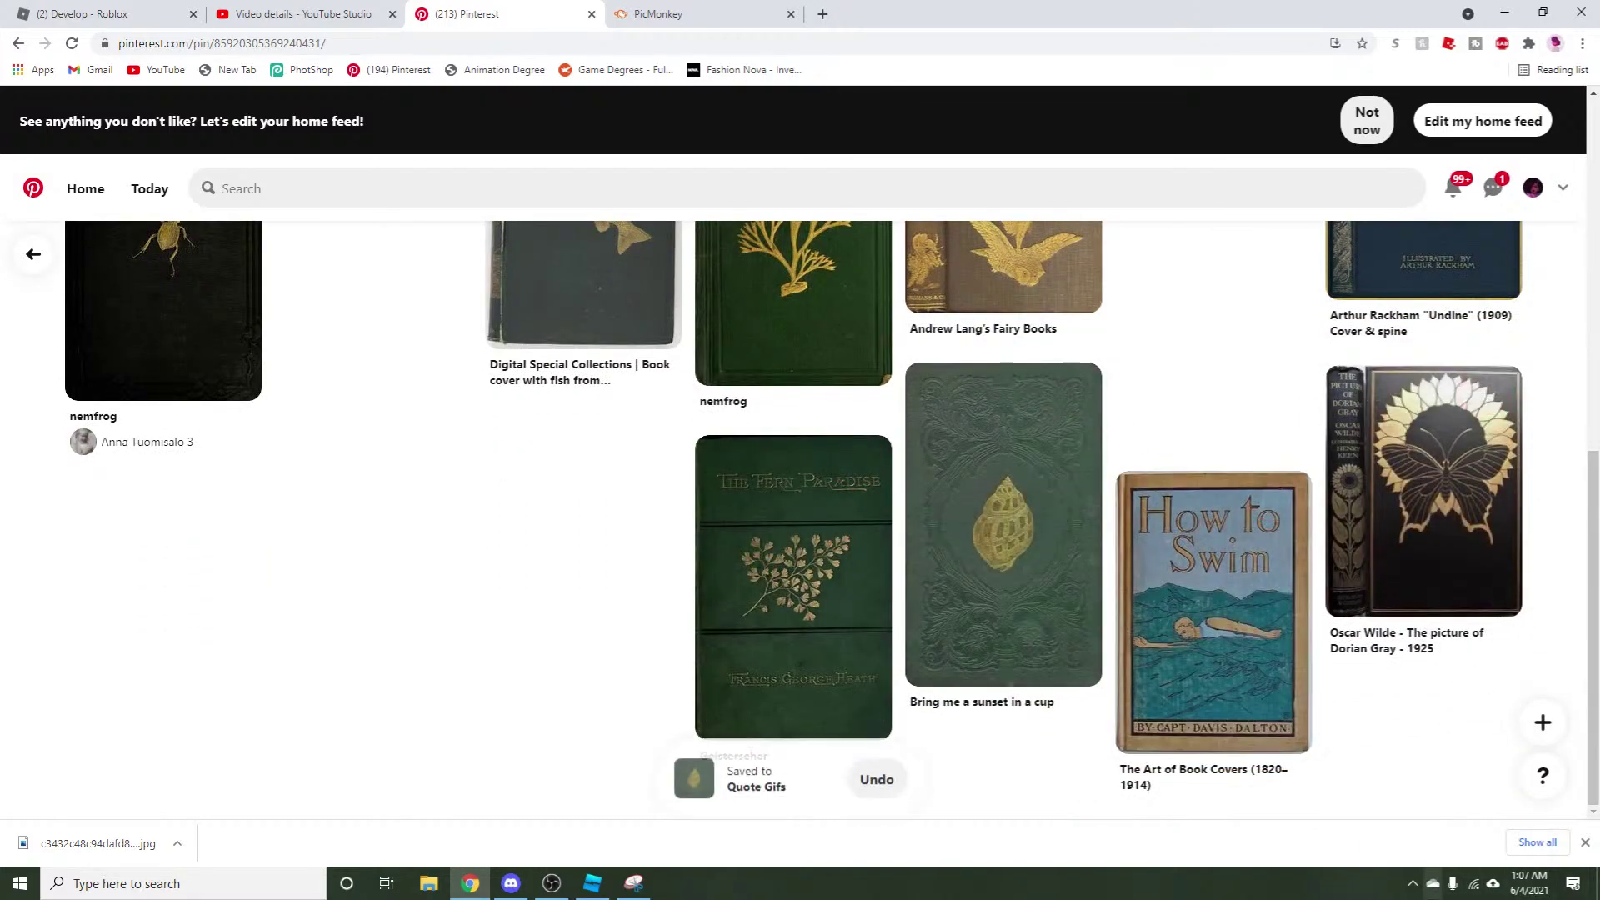
{"action": "left_click", "coordinate": [968, 520]}
{"action": "scroll", "coordinate": [101, 416], "scroll_direction": "down", "scroll_amount": 7}
{"action": "scroll", "coordinate": [101, 416], "scroll_direction": "up", "scroll_amount": 5}
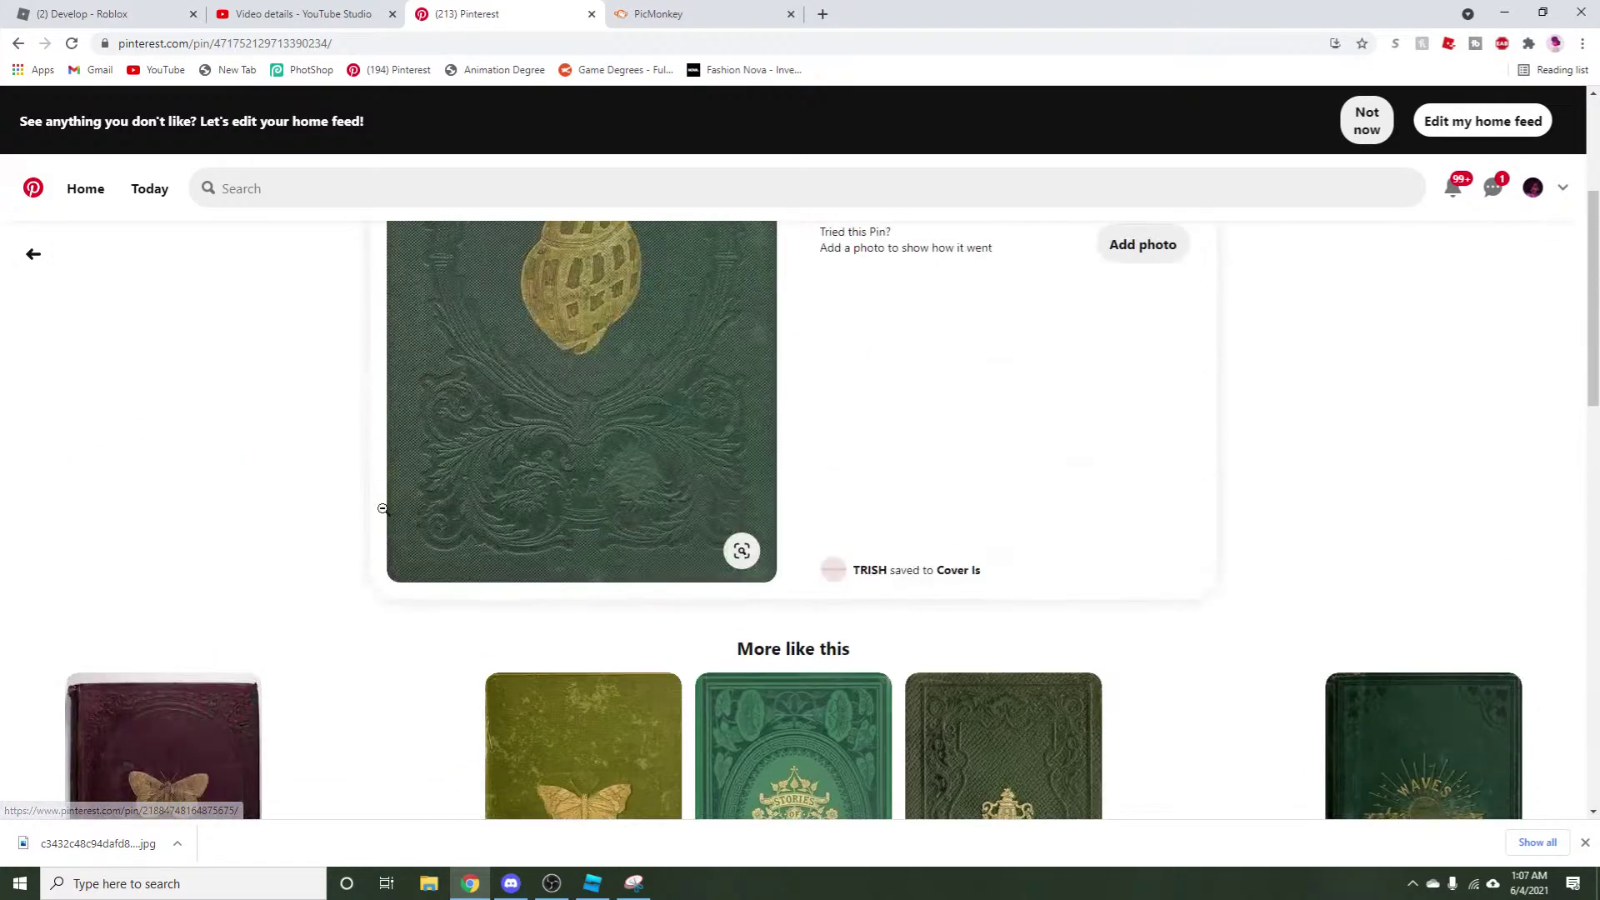
{"action": "scroll", "coordinate": [1132, 486], "scroll_direction": "down", "scroll_amount": 4}
{"action": "left_click", "coordinate": [620, 370]}
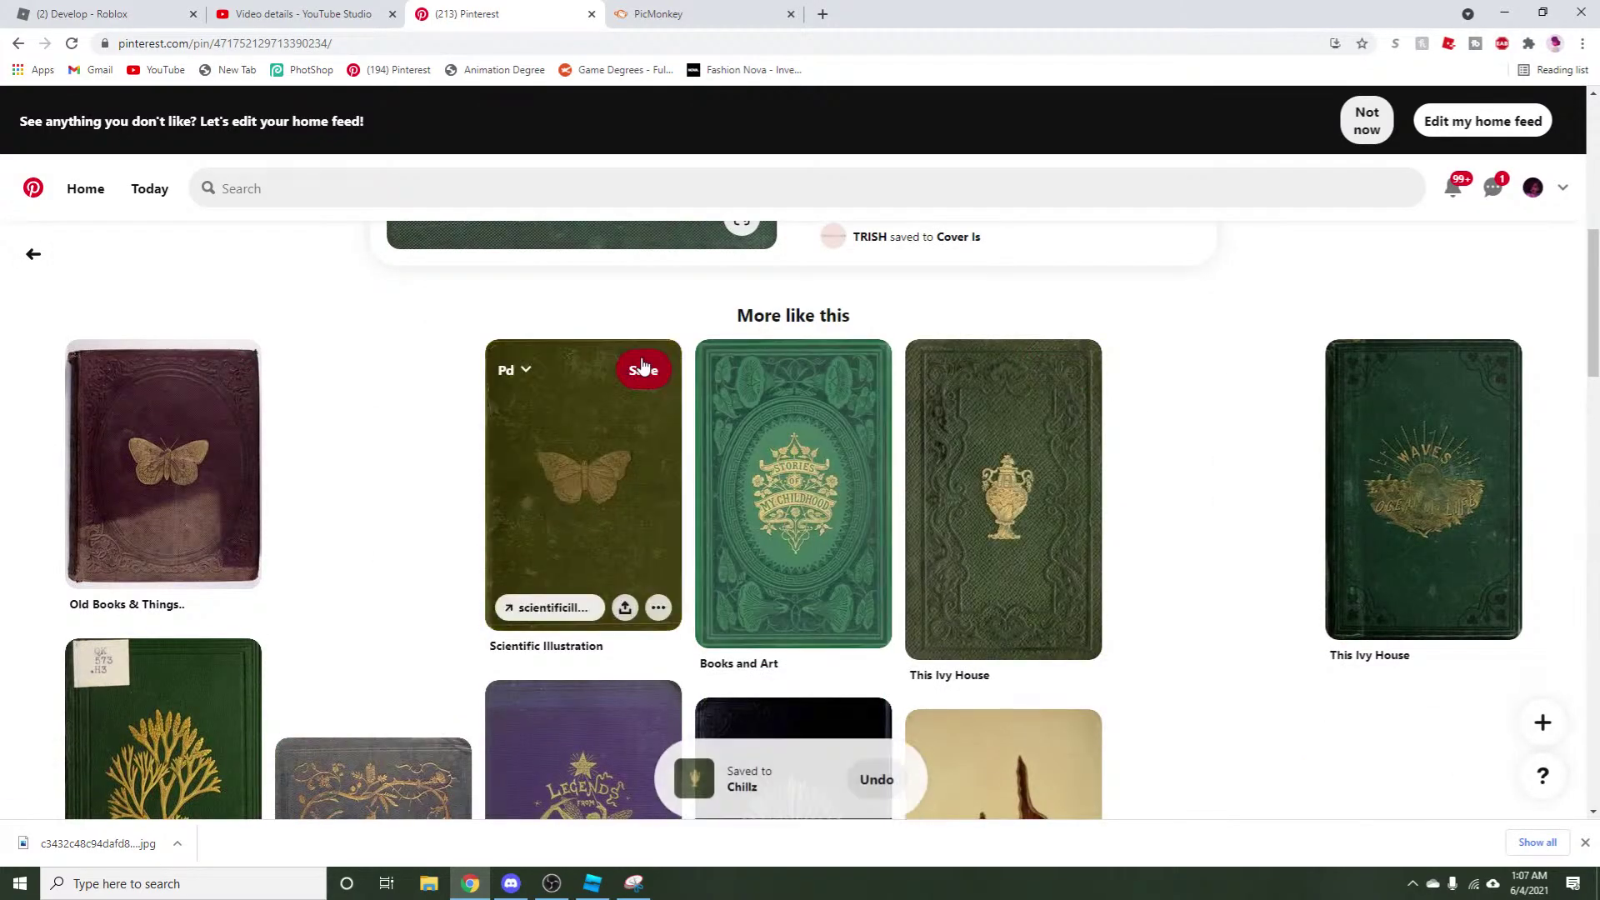
{"action": "left_click", "coordinate": [1074, 370]}
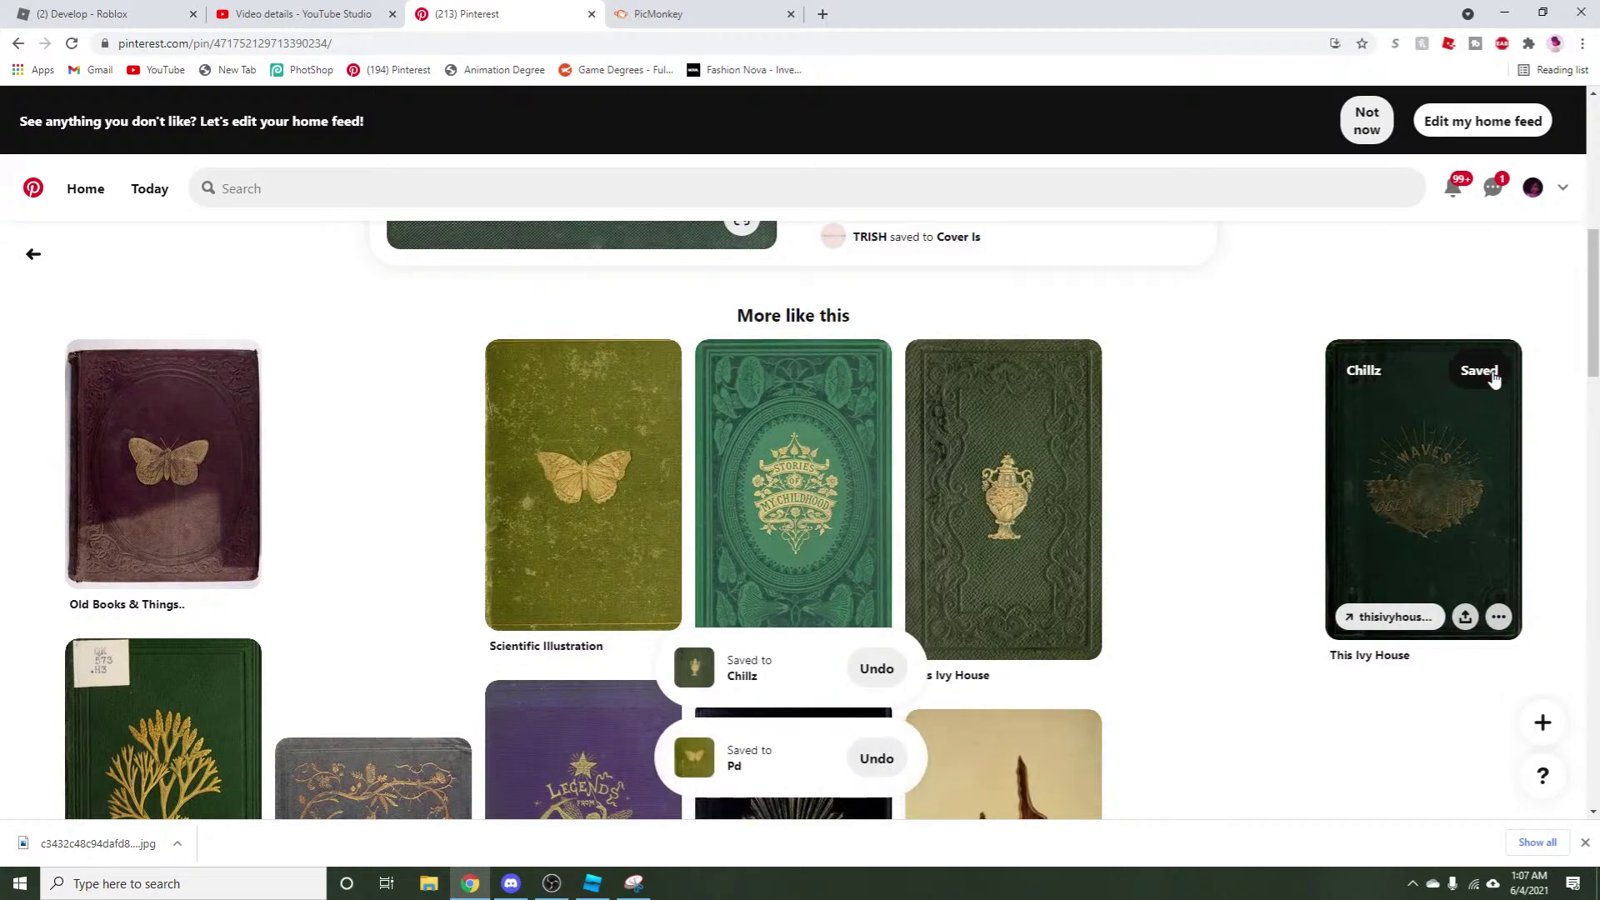
Save the camellia cover to Pd, A Turtle's Salon du The, and Botanical Gold to me me.
{"action": "scroll", "coordinate": [575, 473], "scroll_direction": "down", "scroll_amount": 5}
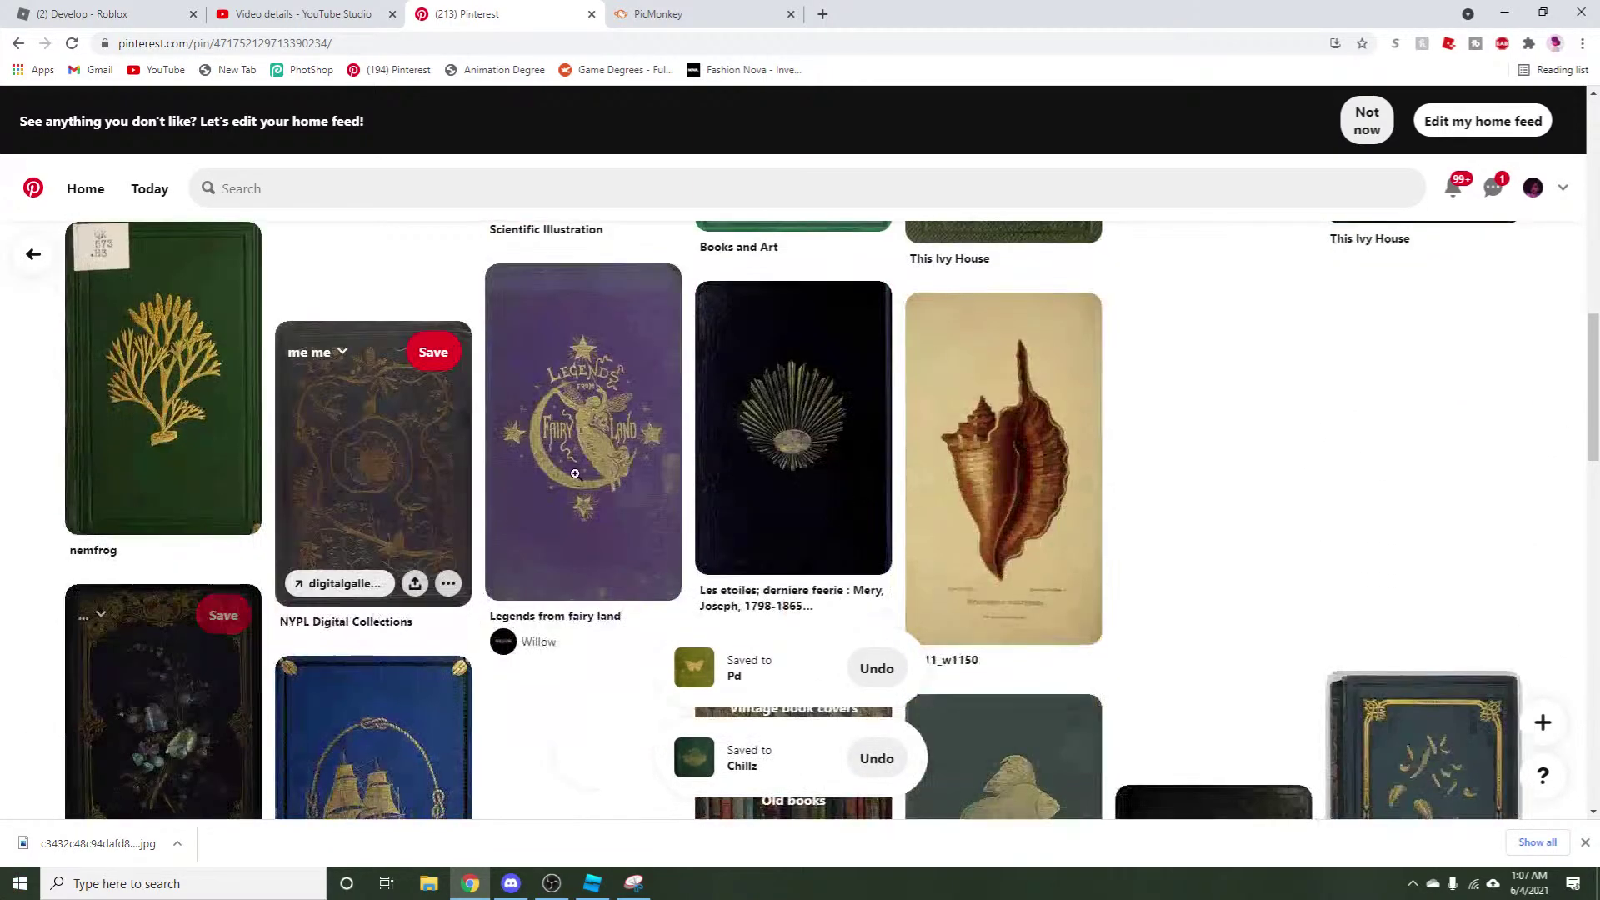
{"action": "scroll", "coordinate": [644, 308], "scroll_direction": "down", "scroll_amount": 3}
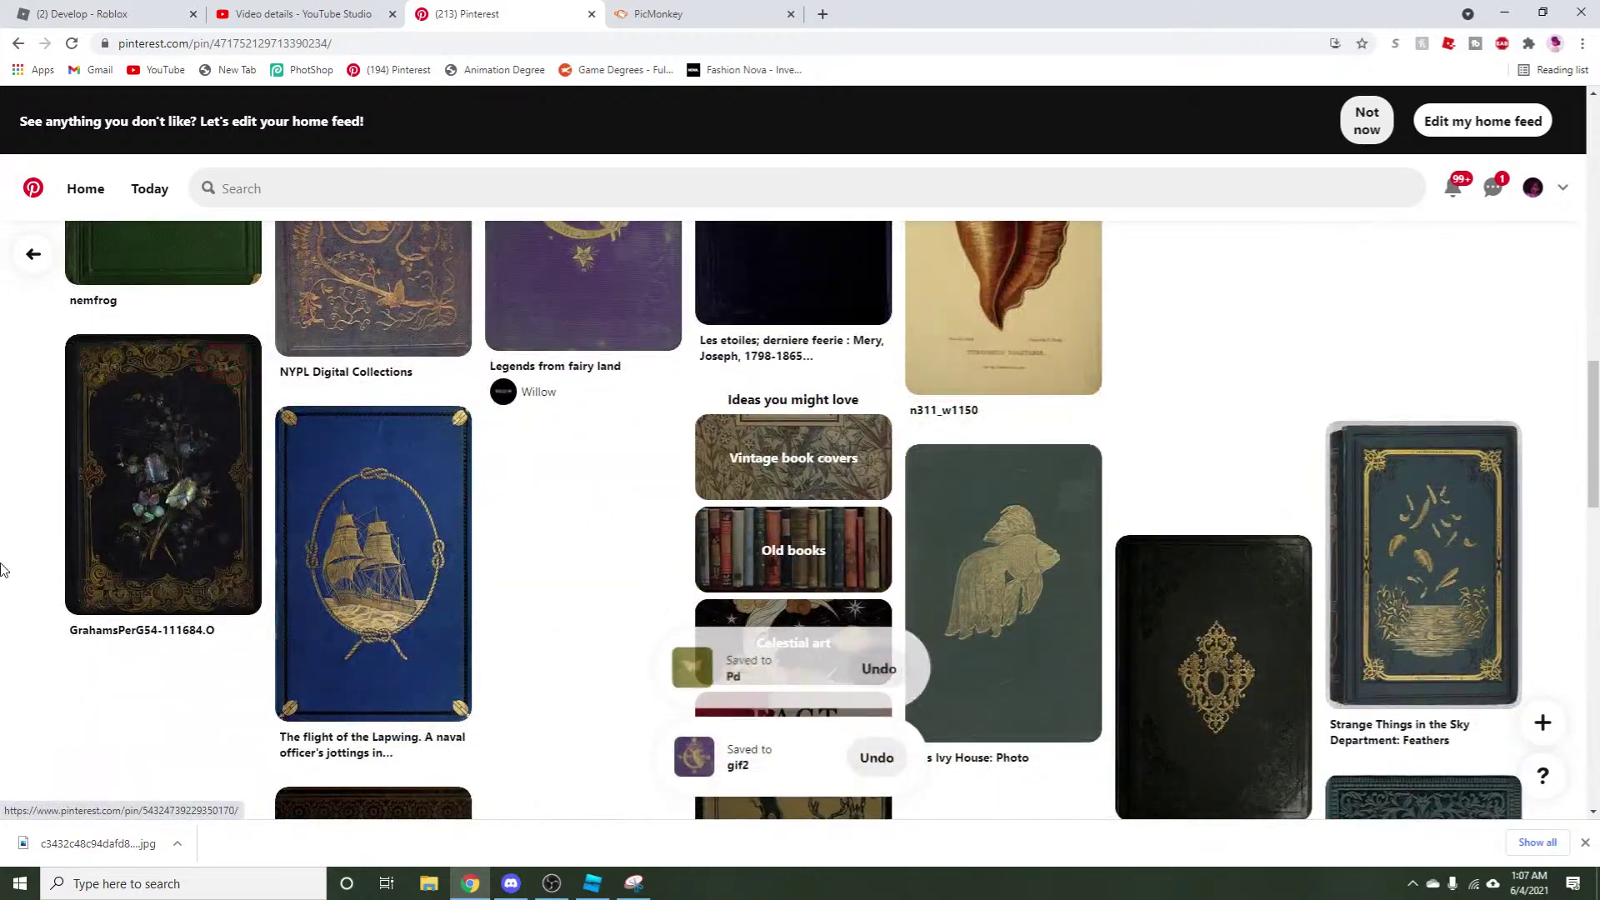
{"action": "scroll", "coordinate": [46, 550], "scroll_direction": "down", "scroll_amount": 2}
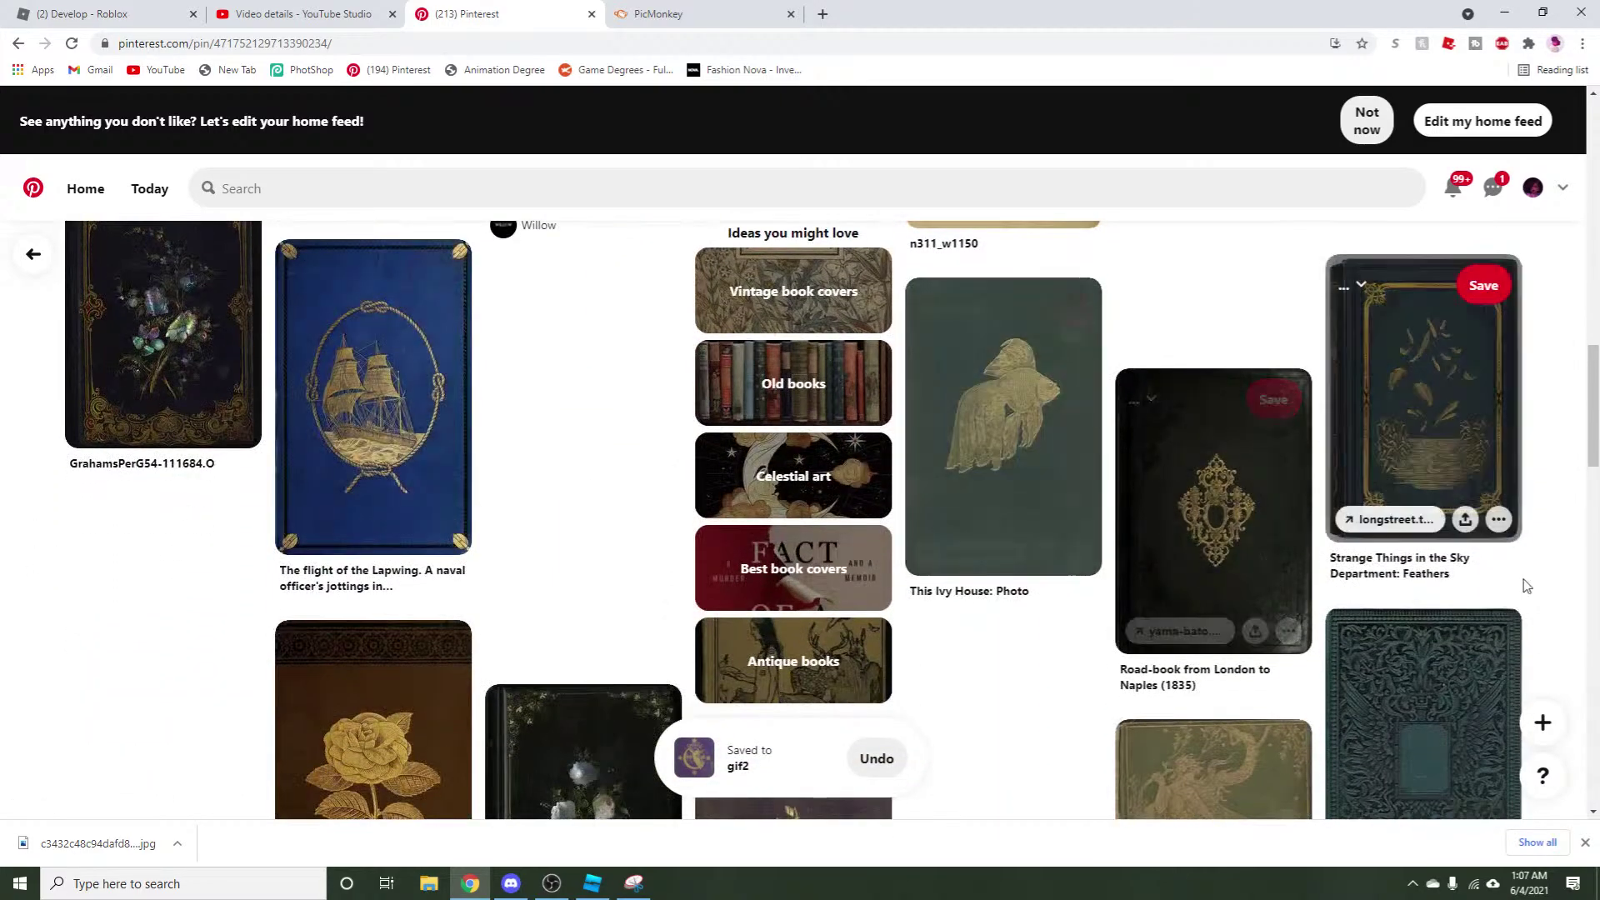
{"action": "scroll", "coordinate": [1417, 400], "scroll_direction": "down", "scroll_amount": 3}
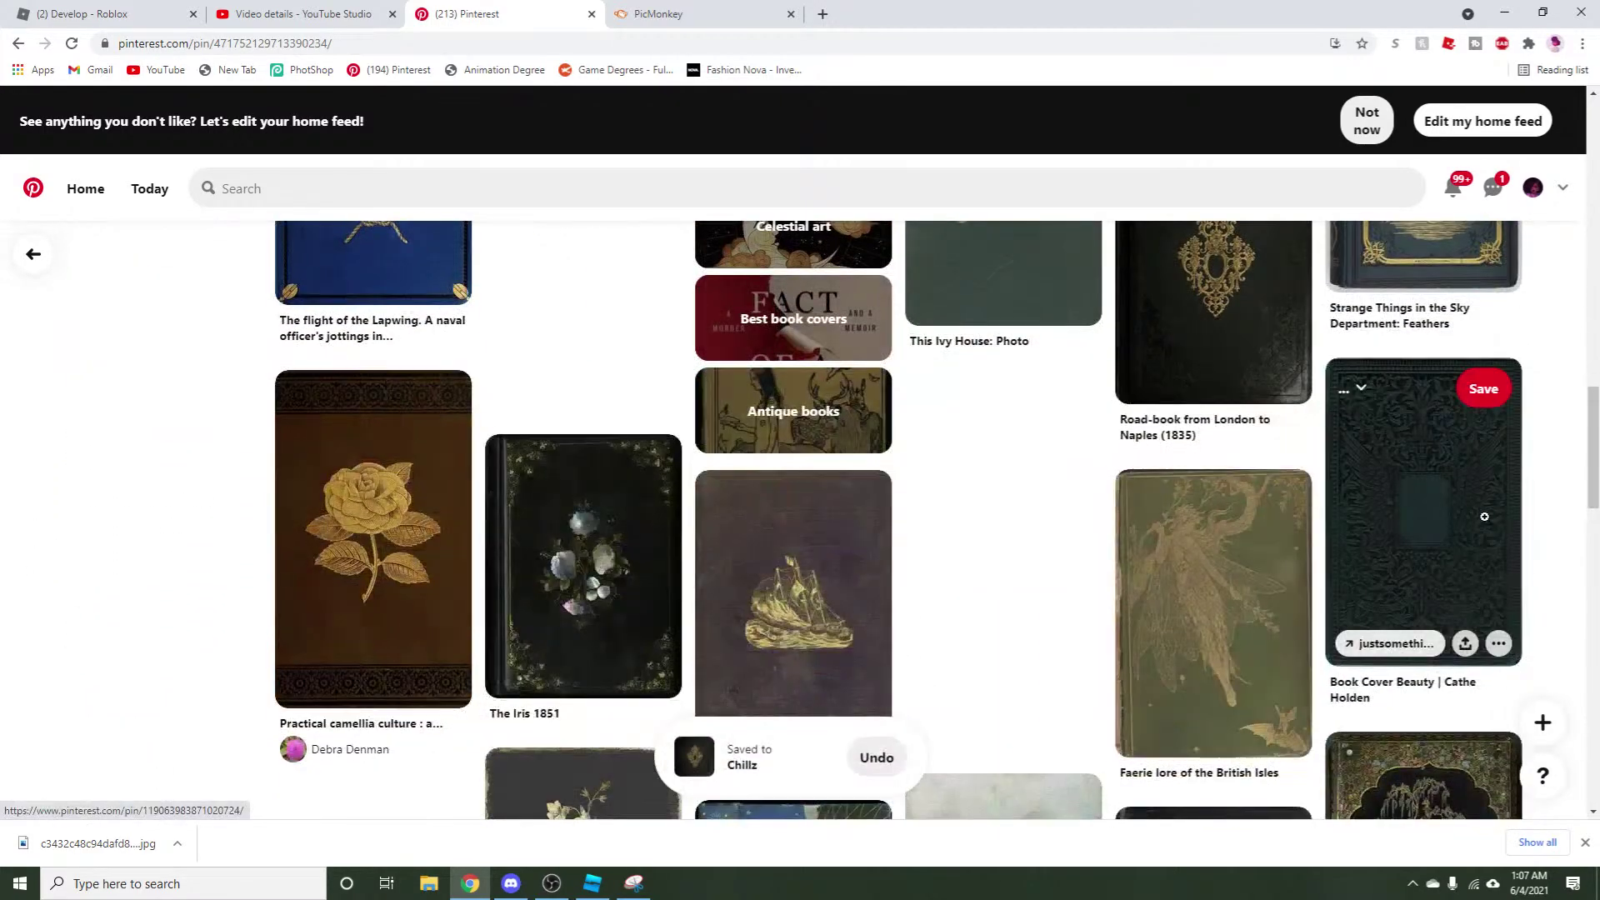
{"action": "scroll", "coordinate": [1585, 492], "scroll_direction": "down", "scroll_amount": 1}
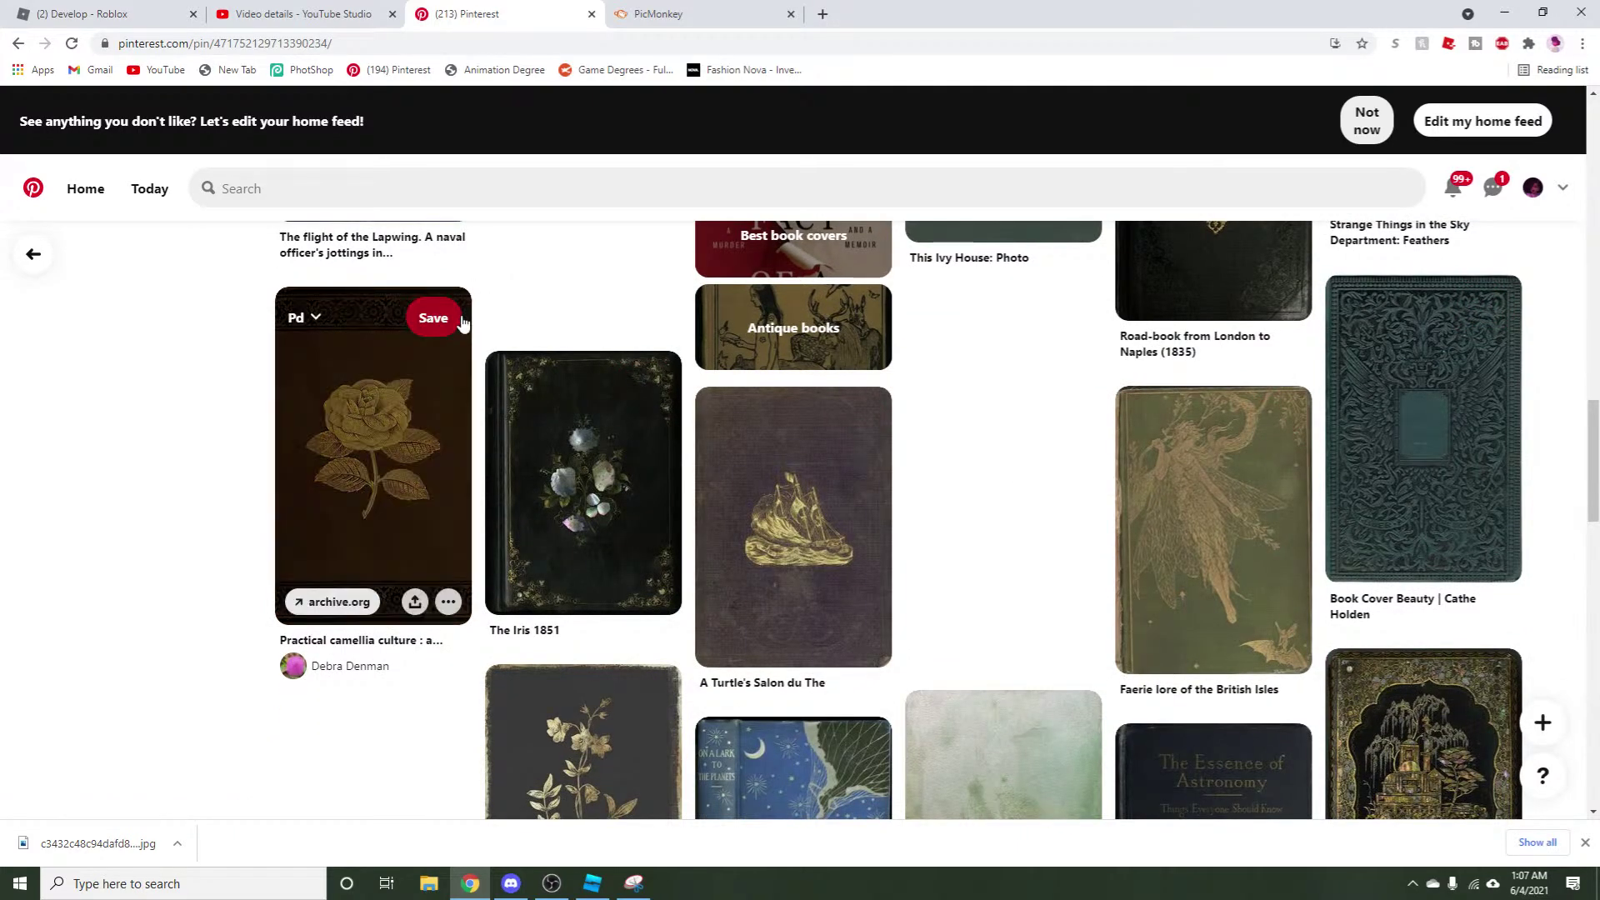
{"action": "left_click", "coordinate": [446, 325]}
{"action": "scroll", "coordinate": [833, 317], "scroll_direction": "down", "scroll_amount": 2}
{"action": "scroll", "coordinate": [847, 333], "scroll_direction": "up", "scroll_amount": 1}
{"action": "left_click", "coordinate": [858, 337]}
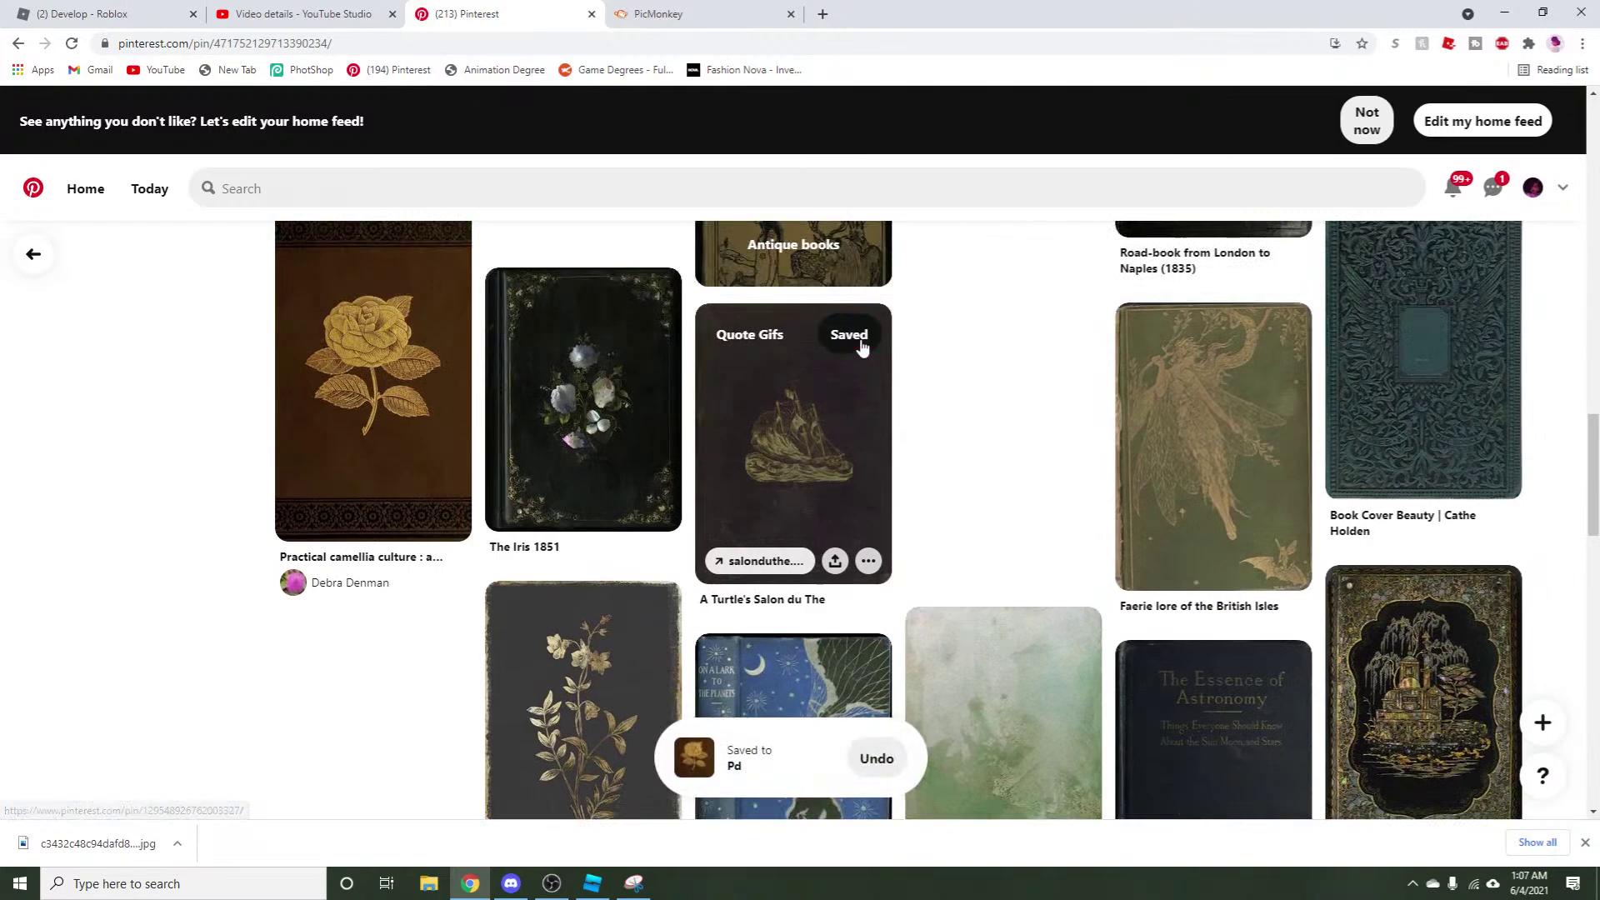
{"action": "scroll", "coordinate": [833, 375], "scroll_direction": "down", "scroll_amount": 2}
{"action": "left_click", "coordinate": [646, 442]}
Scroll further through the covers, then return to Roblox Studio via the taskbar.
{"action": "scroll", "coordinate": [583, 417], "scroll_direction": "down", "scroll_amount": 8}
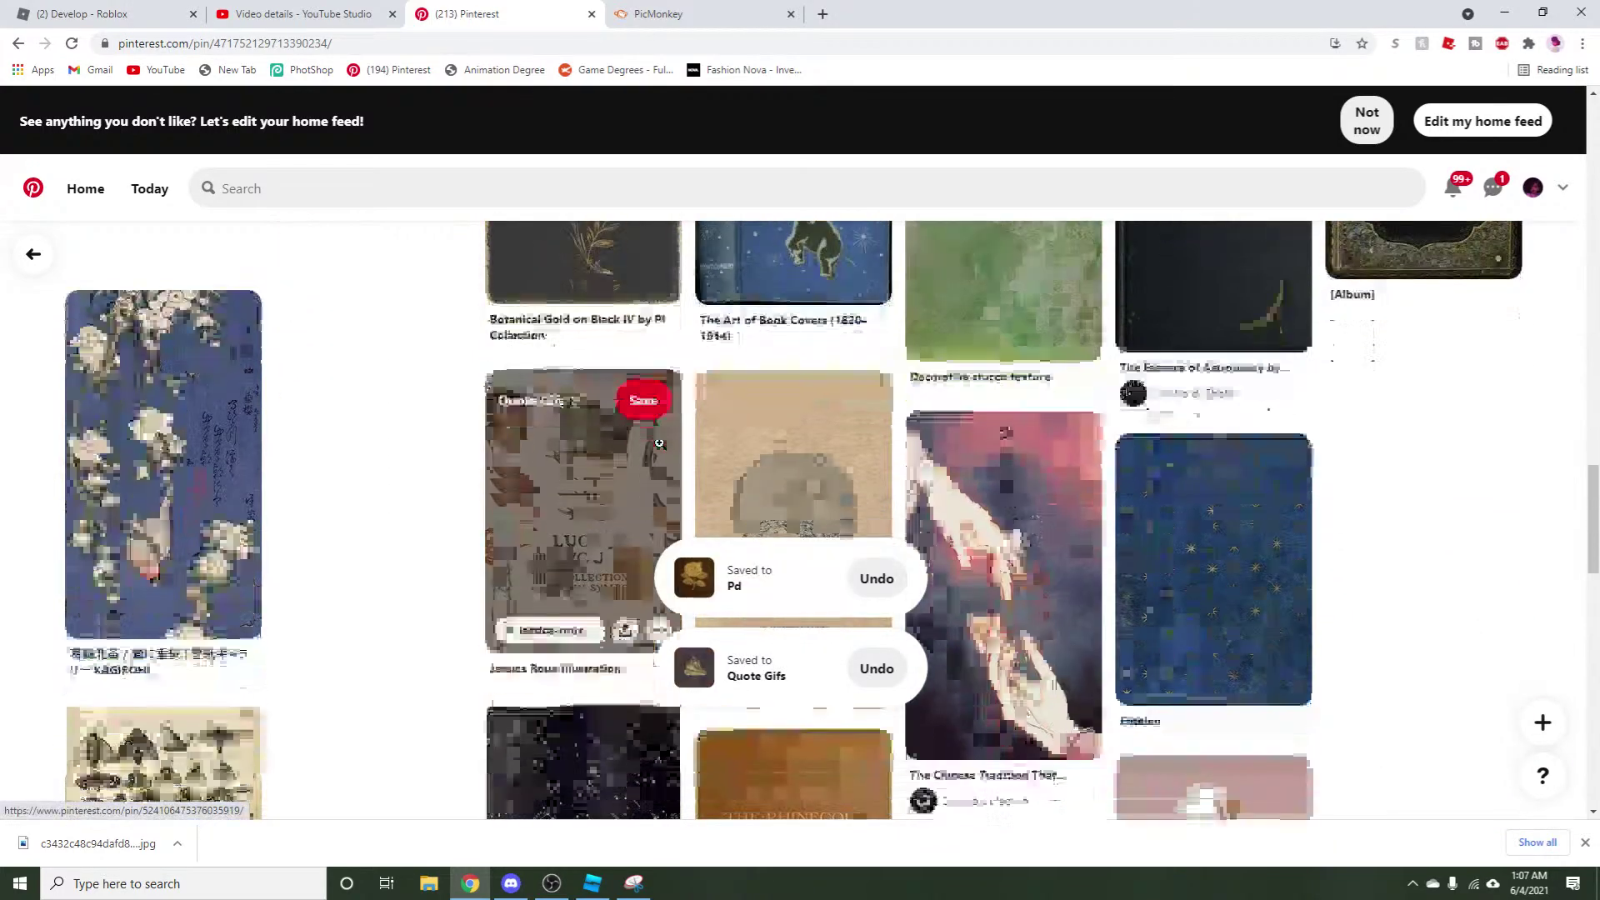
{"action": "scroll", "coordinate": [103, 698], "scroll_direction": "down", "scroll_amount": 5}
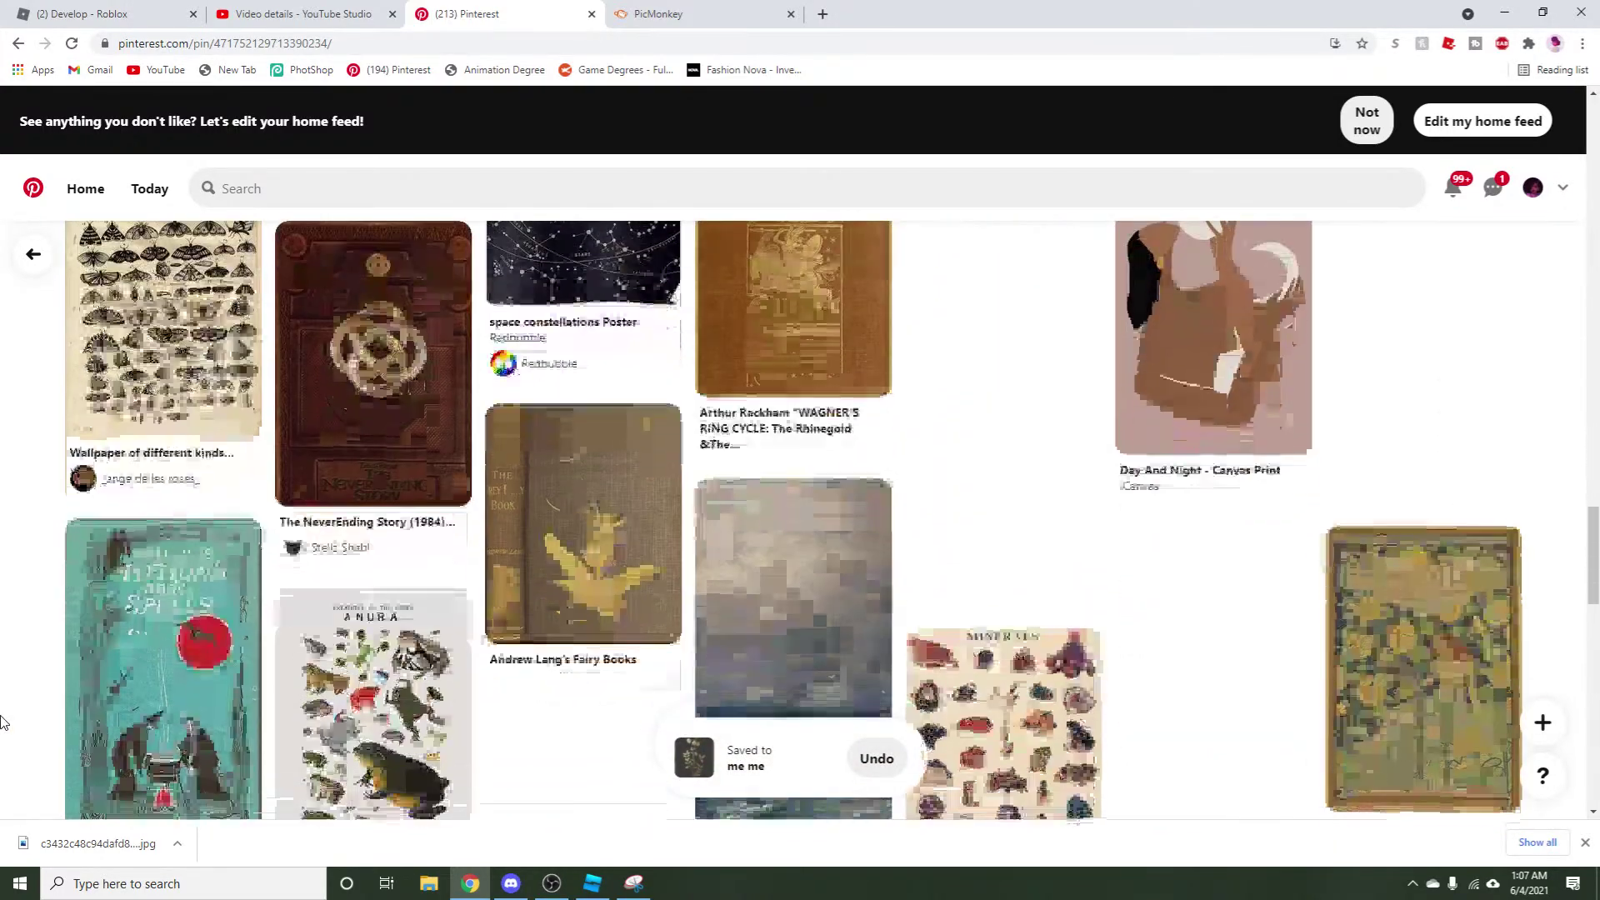
{"action": "scroll", "coordinate": [3, 721], "scroll_direction": "down", "scroll_amount": 3}
{"action": "scroll", "coordinate": [3, 722], "scroll_direction": "down", "scroll_amount": 7}
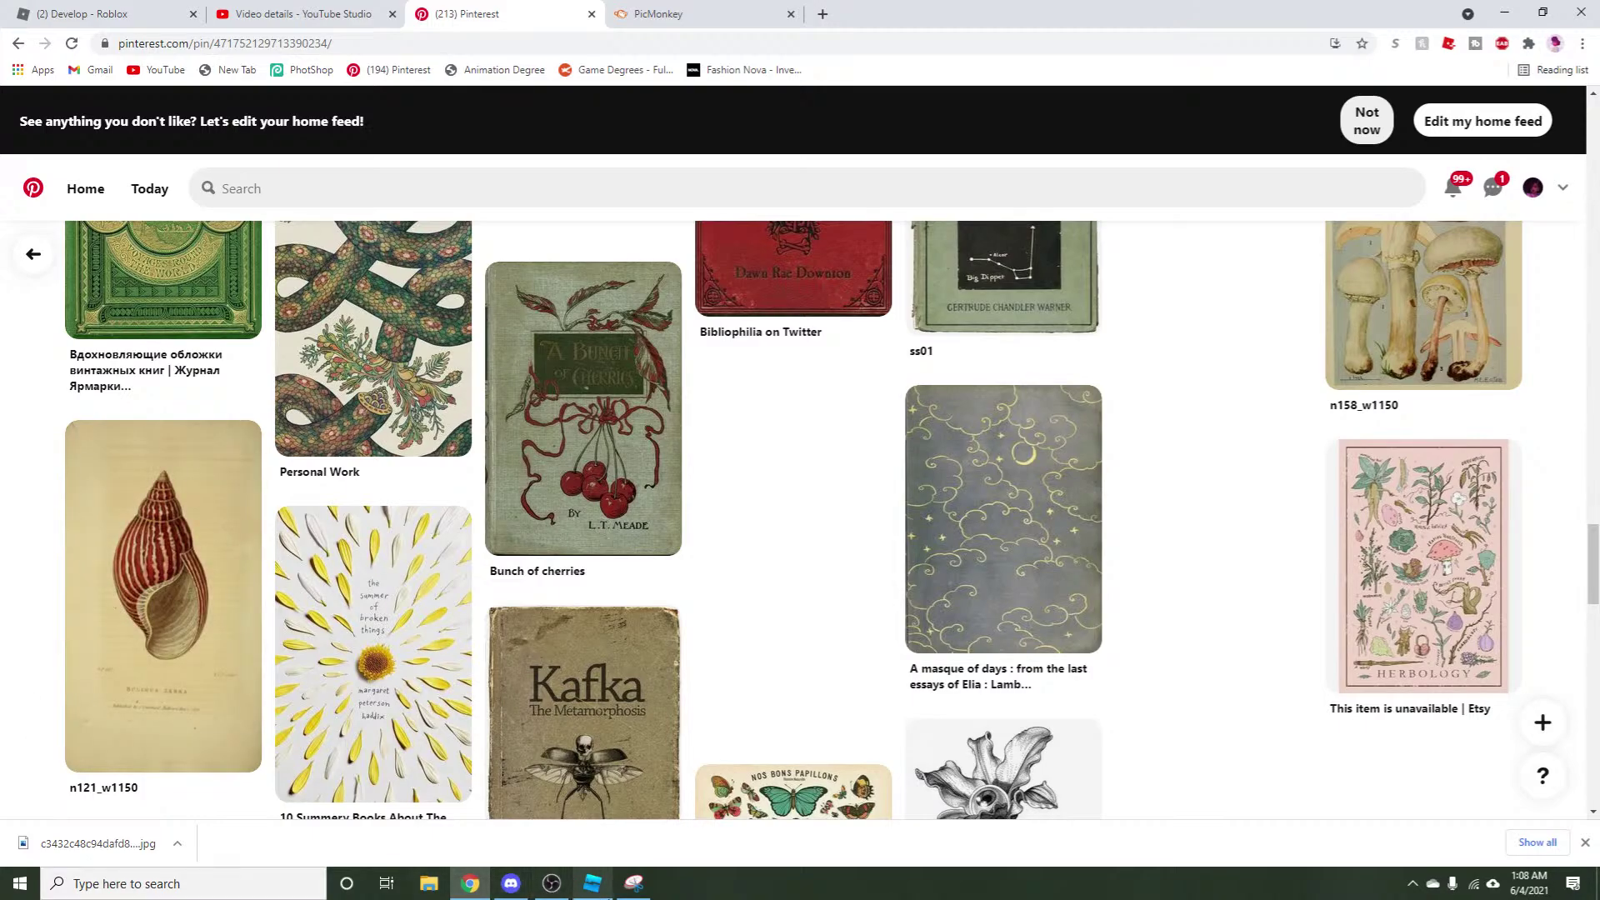
{"action": "left_click", "coordinate": [634, 883]}
{"action": "left_click", "coordinate": [592, 883]}
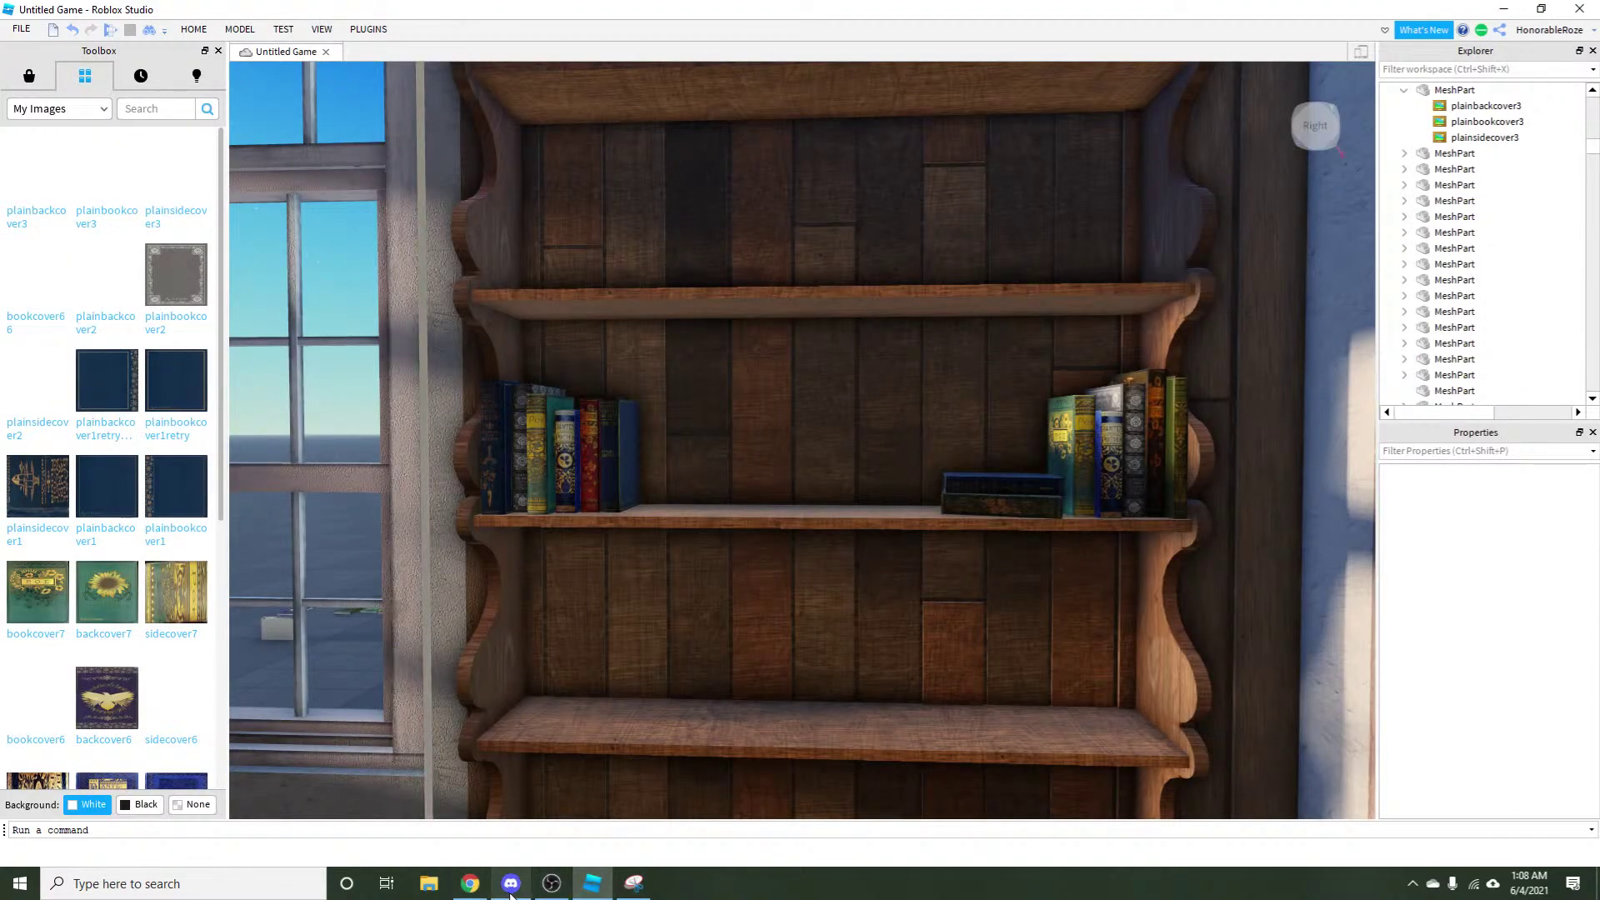
Glance through the Dev-Voyage server's channels in Discord, then switch back to the Pinterest pin page.
{"action": "left_click", "coordinate": [511, 885]}
{"action": "left_click", "coordinate": [32, 363]}
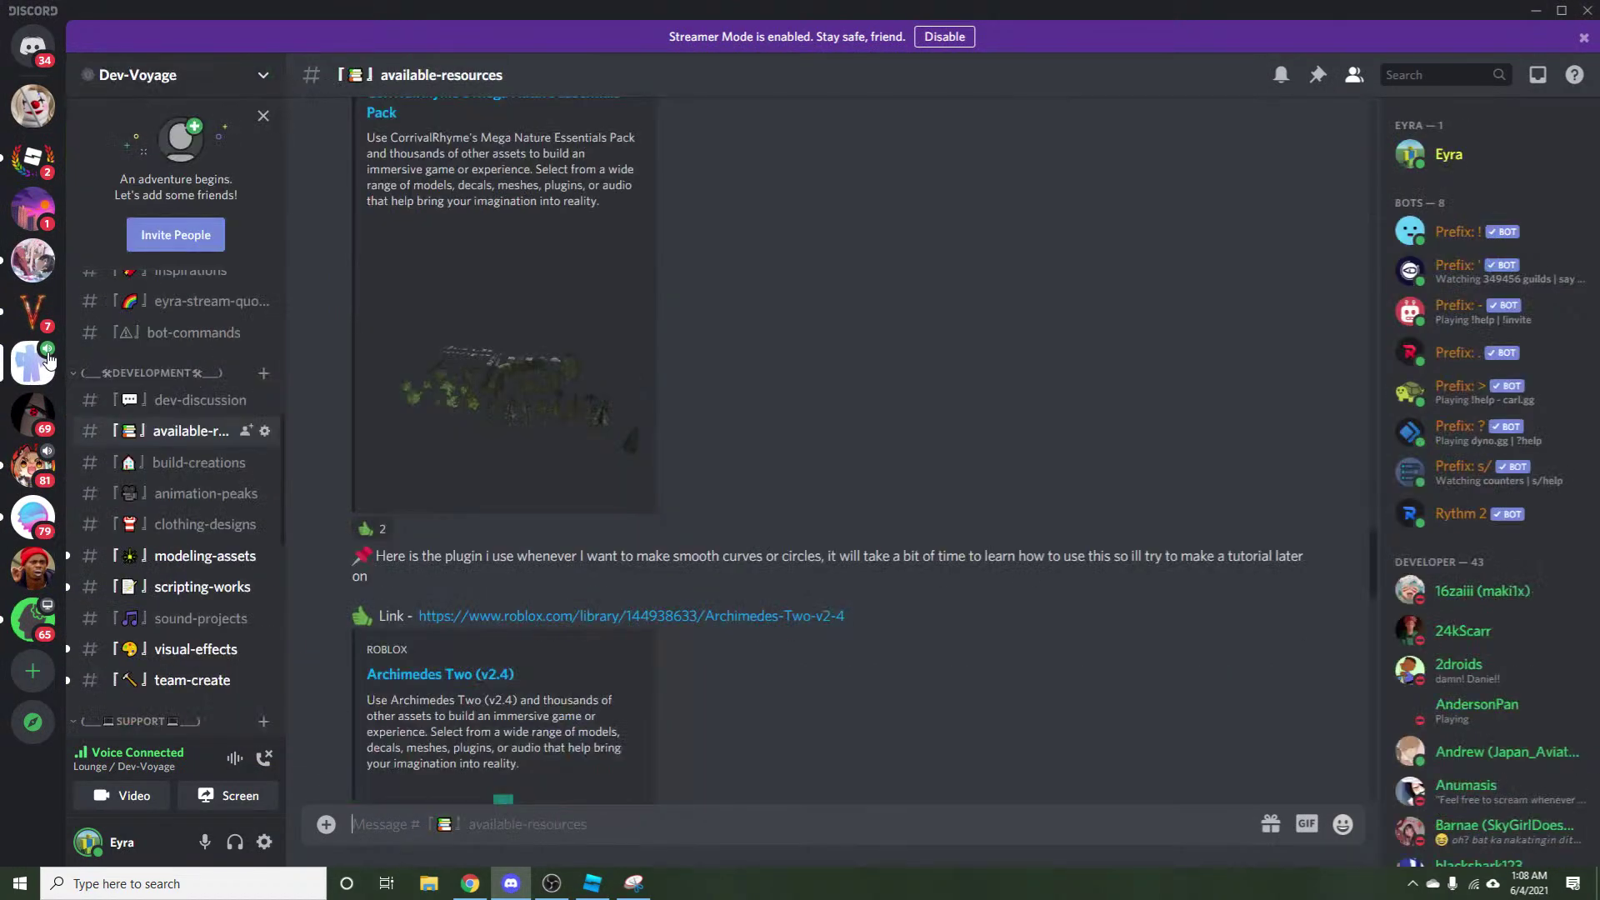
{"action": "scroll", "coordinate": [220, 630], "scroll_direction": "down", "scroll_amount": 10}
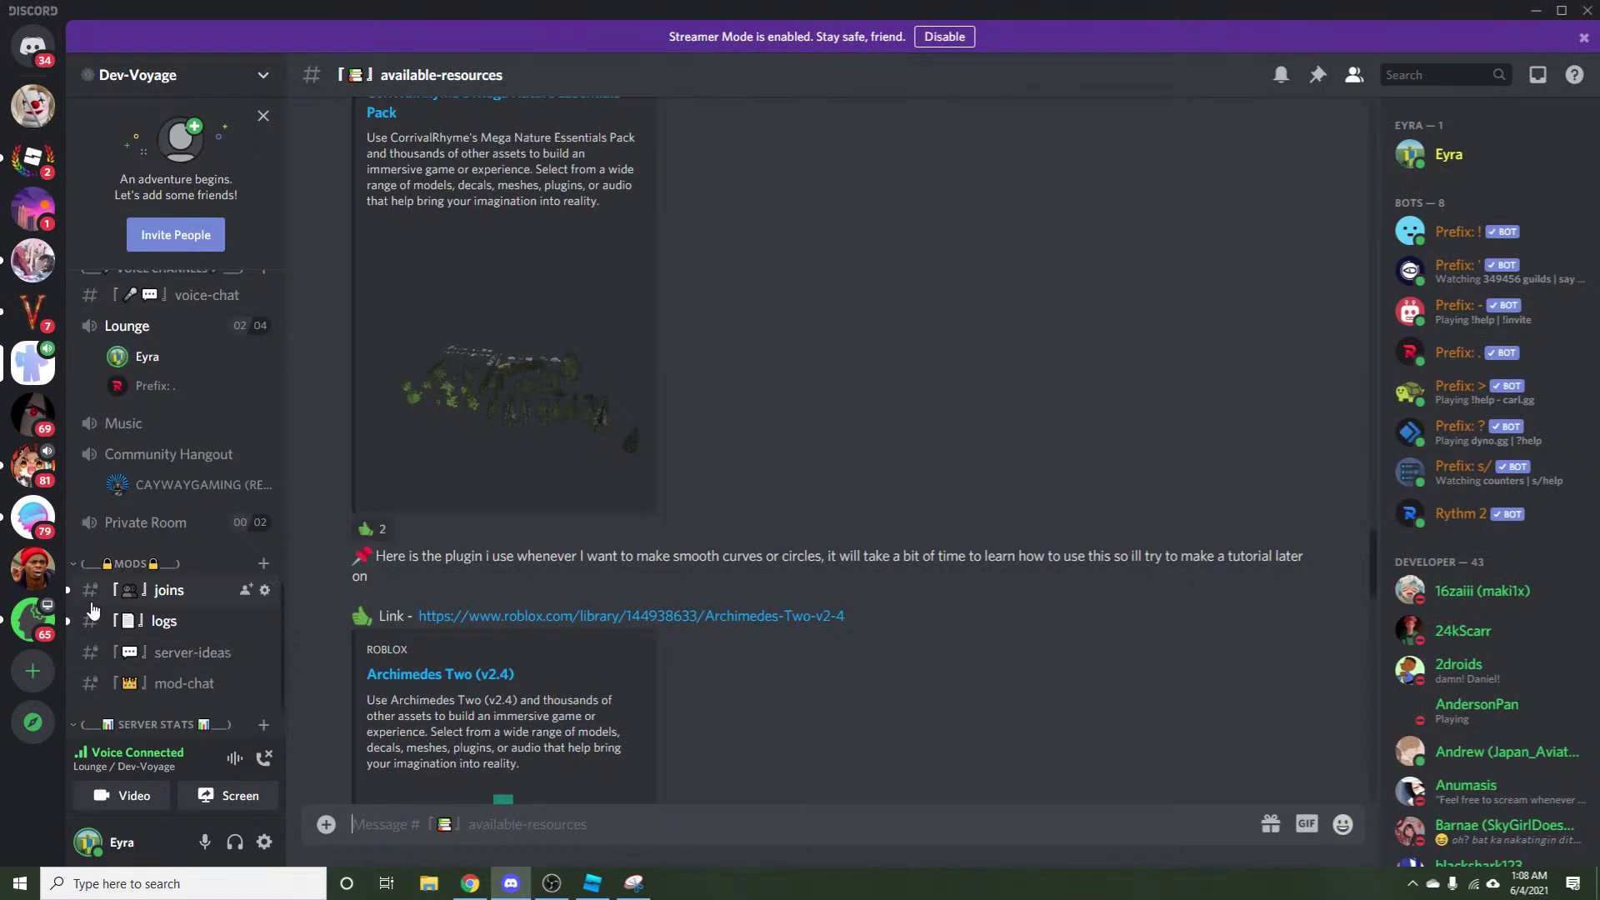
{"action": "scroll", "coordinate": [225, 643], "scroll_direction": "up", "scroll_amount": 6}
{"action": "scroll", "coordinate": [220, 657], "scroll_direction": "up", "scroll_amount": 5}
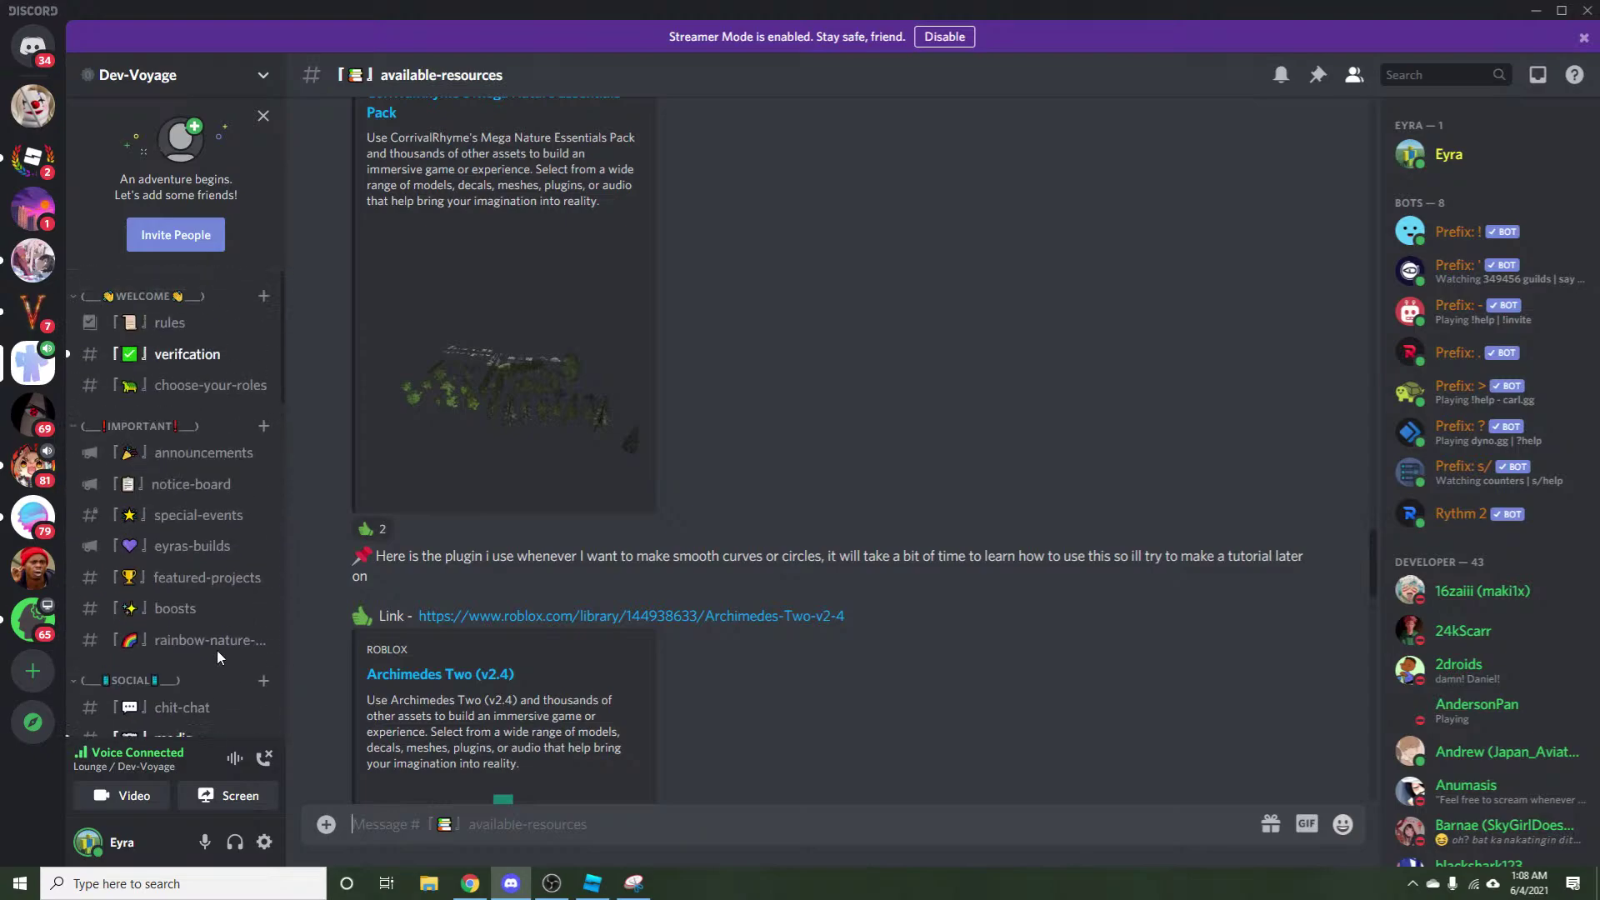
{"action": "scroll", "coordinate": [193, 627], "scroll_direction": "down", "scroll_amount": 4}
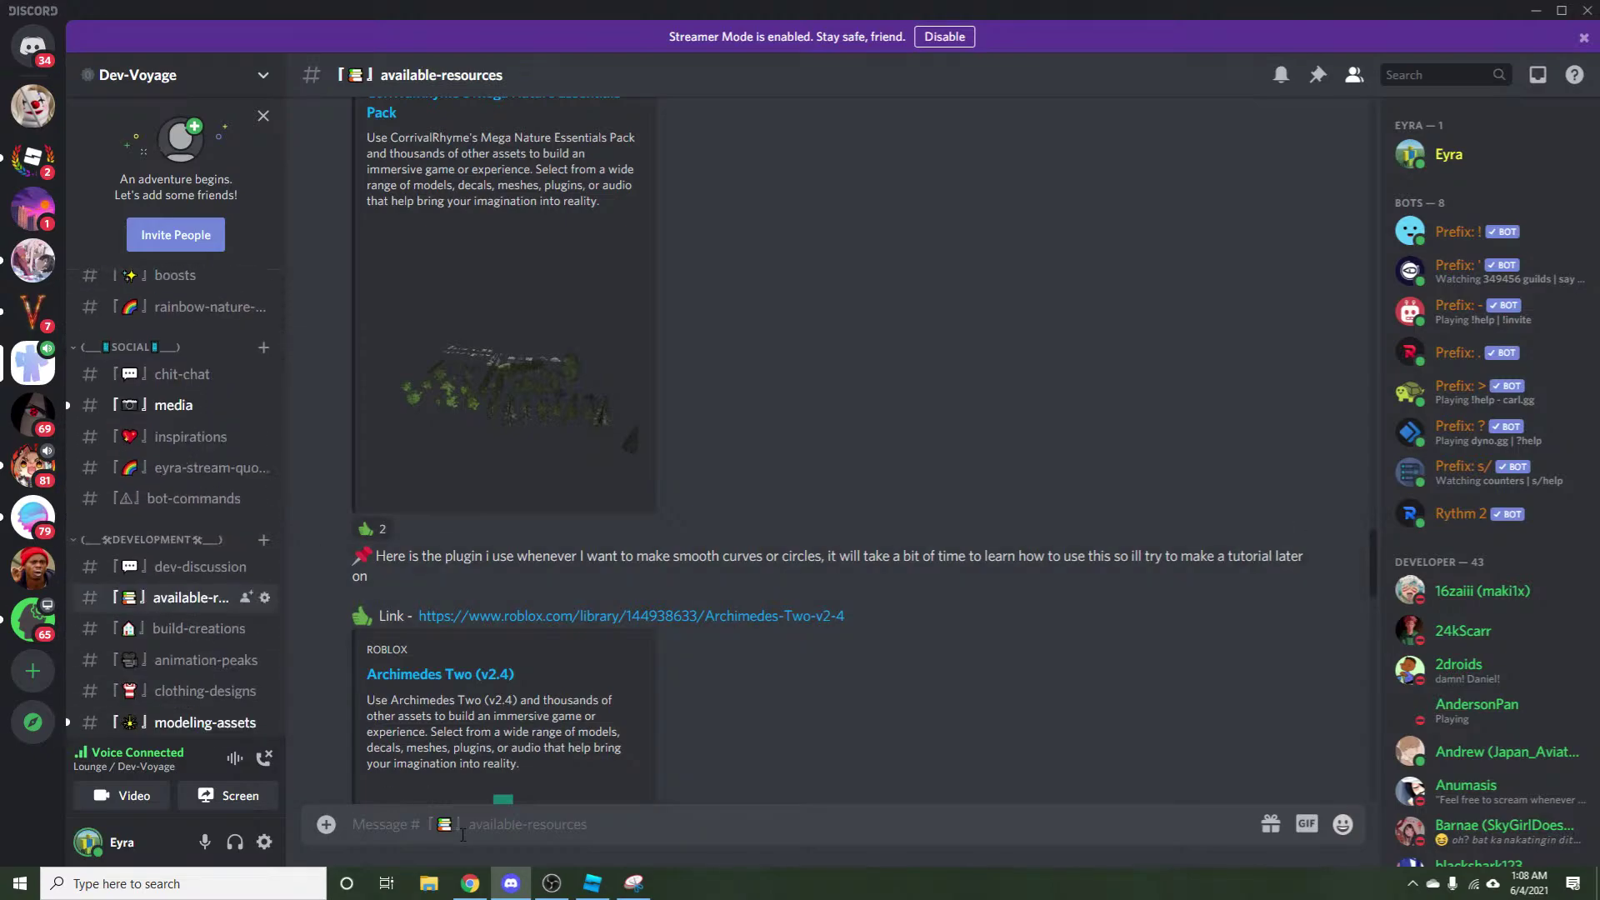
{"action": "left_click", "coordinate": [470, 885]}
Scroll through related vintage cover pins such as the Dracula and Manual of Gardening covers.
{"action": "scroll", "coordinate": [1597, 364], "scroll_direction": "down", "scroll_amount": 6}
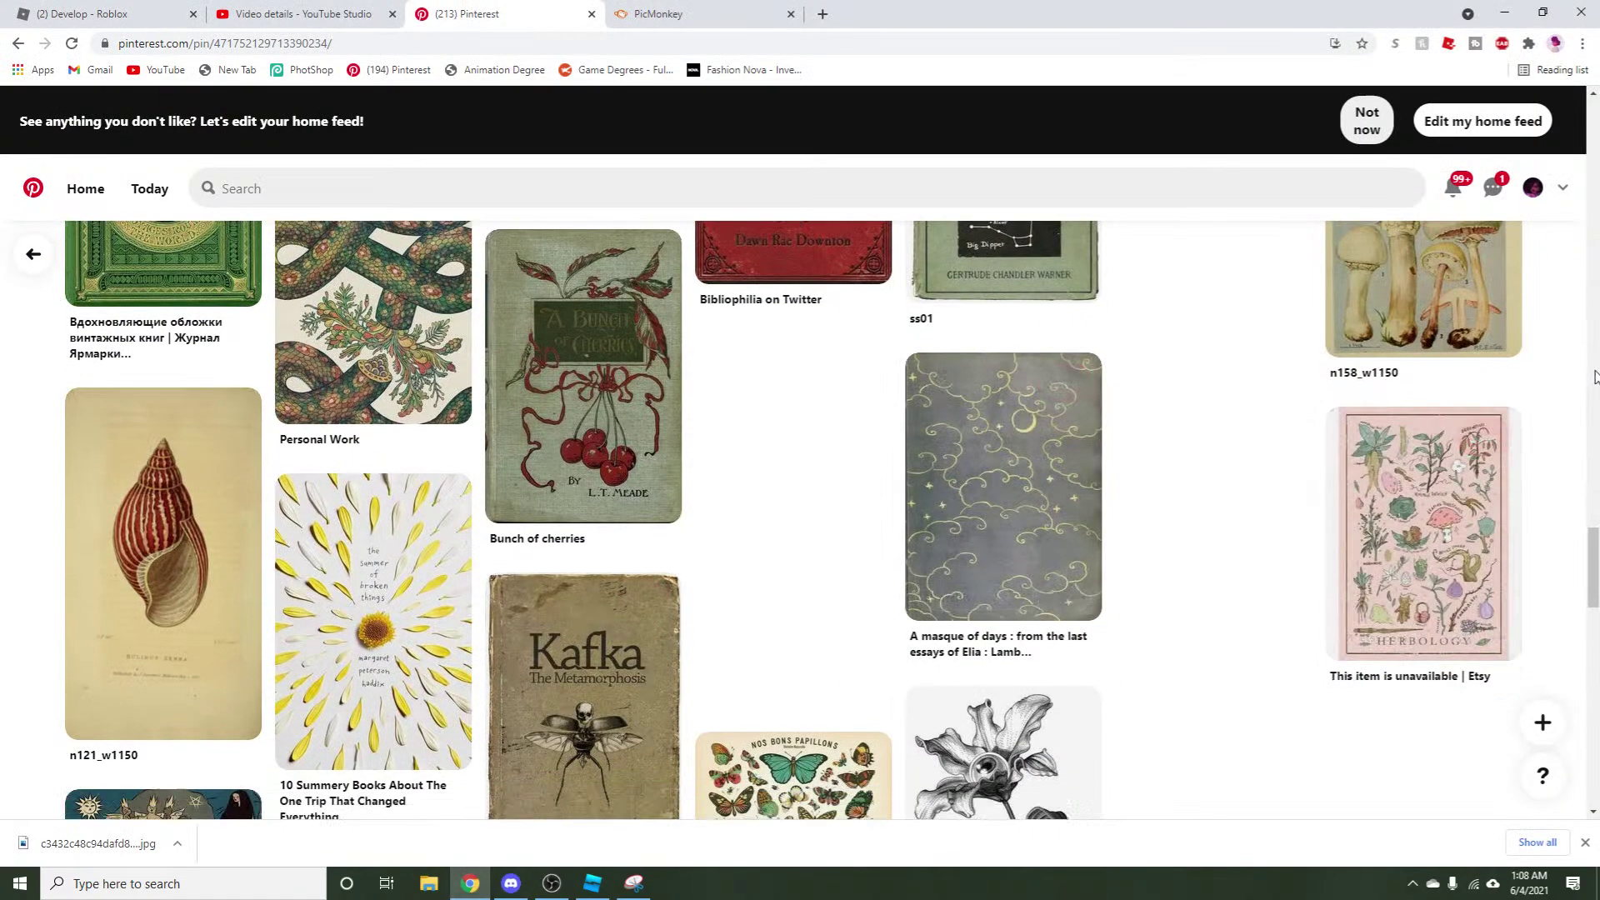
{"action": "scroll", "coordinate": [1597, 365], "scroll_direction": "down", "scroll_amount": 11}
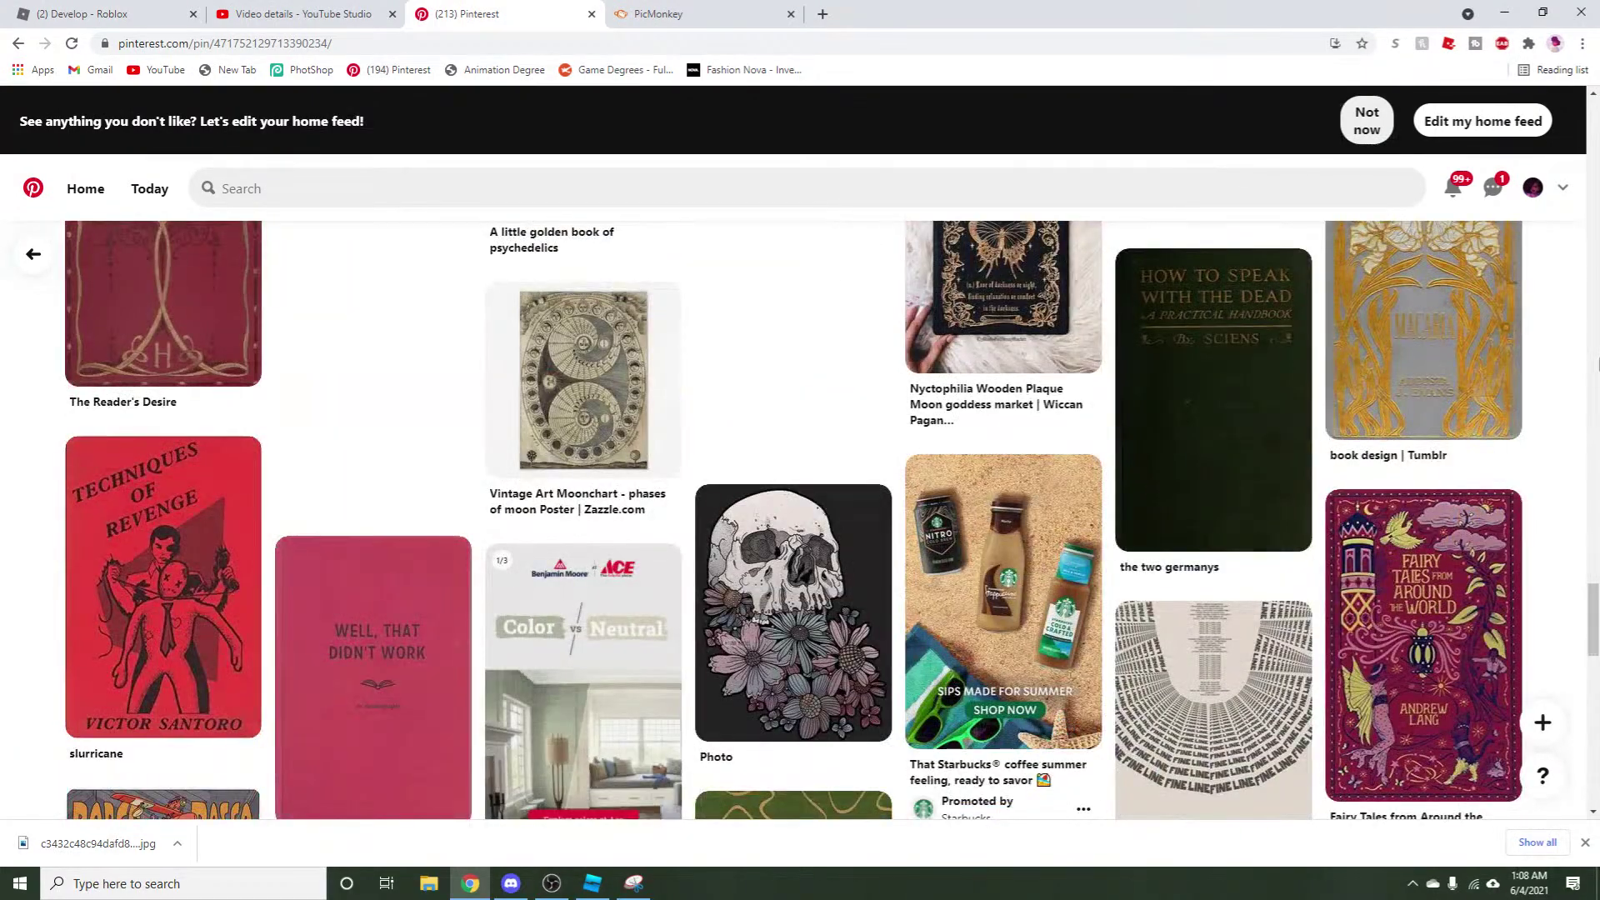
{"action": "scroll", "coordinate": [1580, 367], "scroll_direction": "down", "scroll_amount": 7}
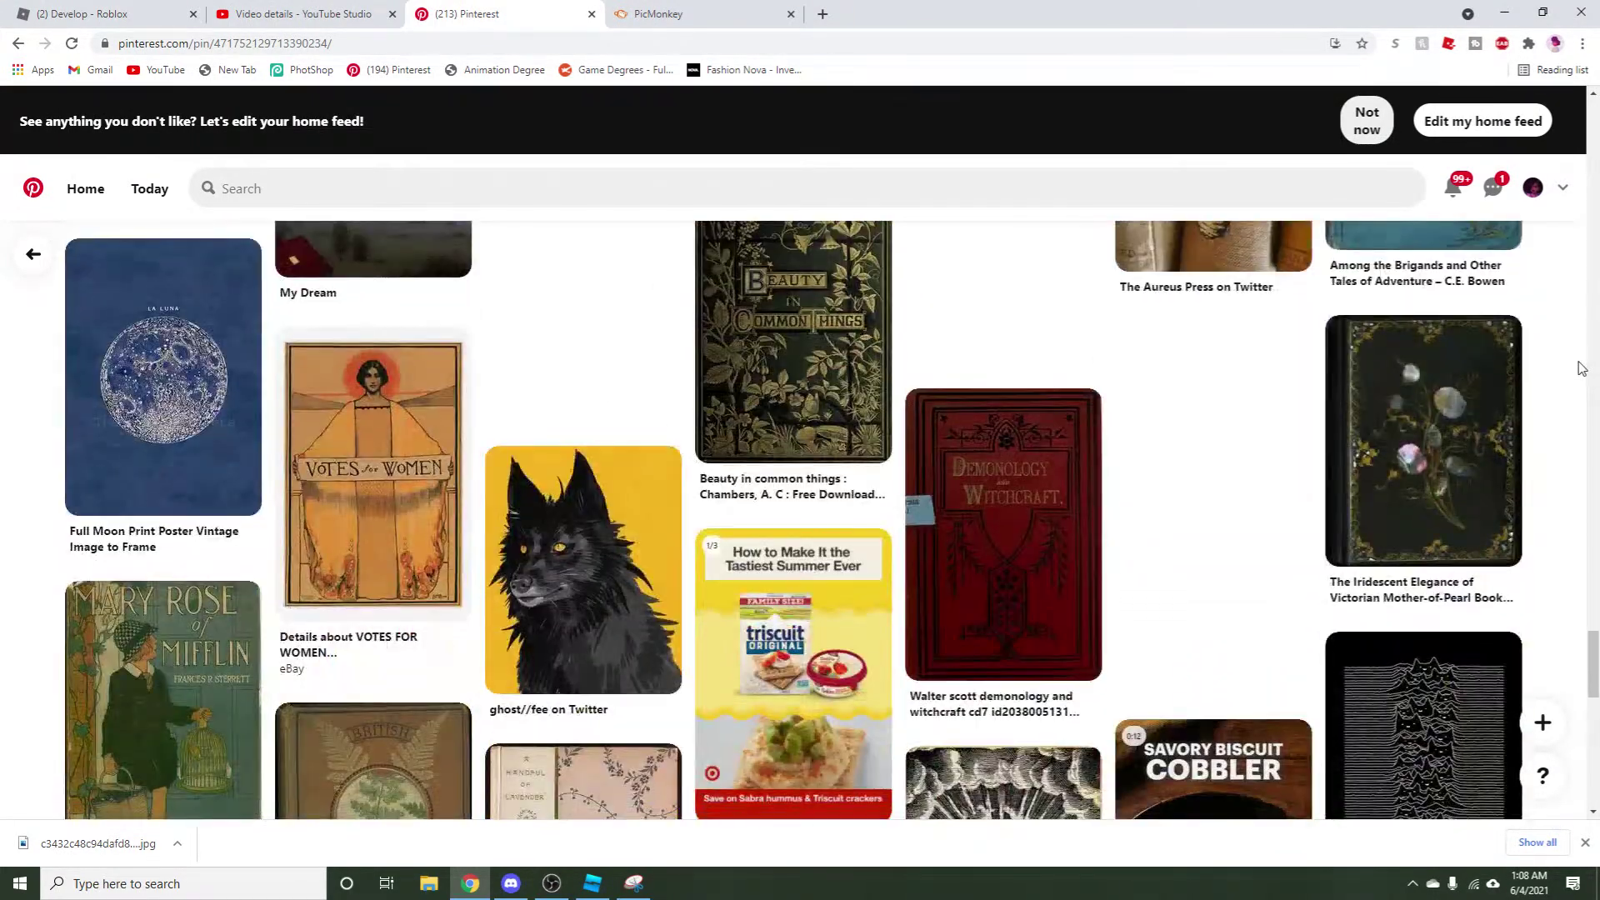
{"action": "scroll", "coordinate": [1581, 367], "scroll_direction": "down", "scroll_amount": 12}
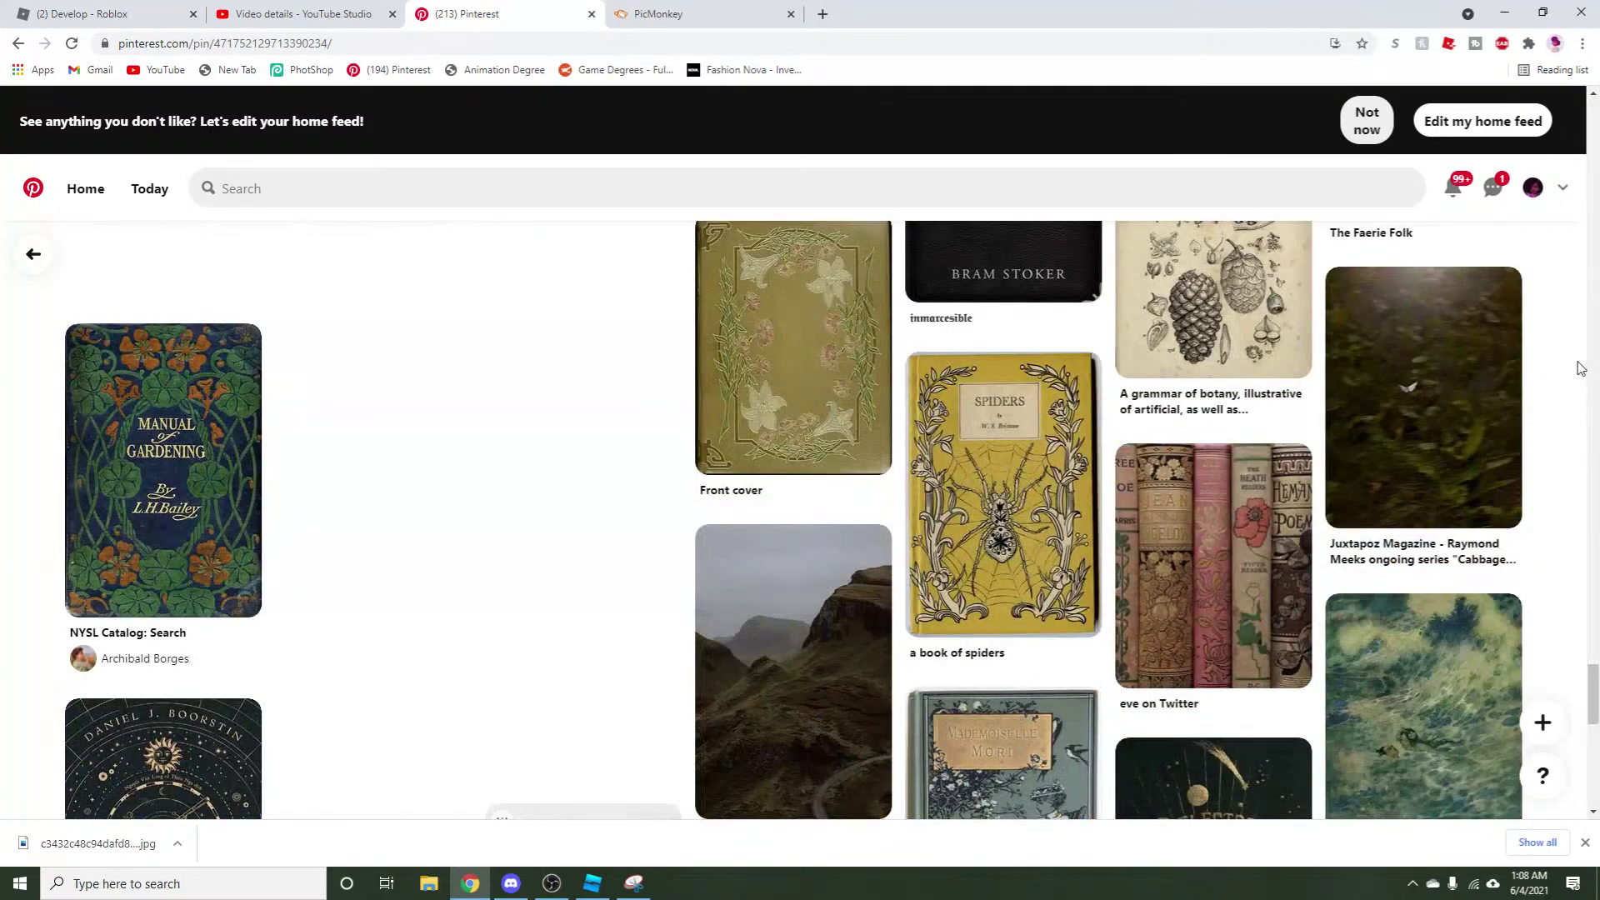
{"action": "scroll", "coordinate": [1575, 366], "scroll_direction": "up", "scroll_amount": 3}
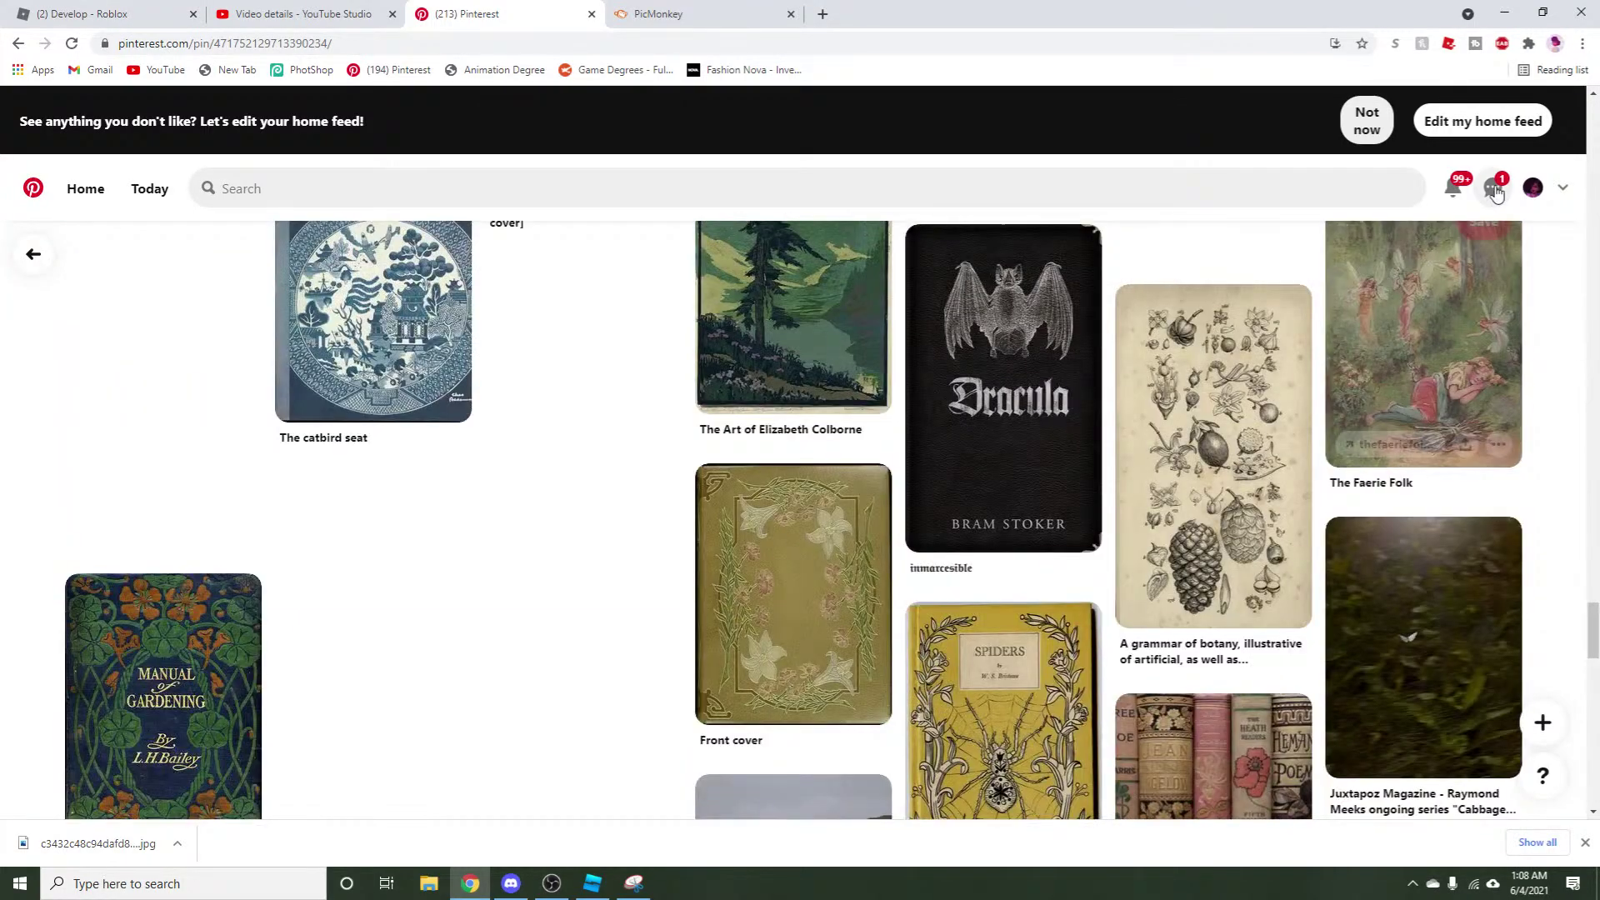
Open Discord's bot-commands channel and scroll up to an earlier music command.
{"action": "left_click", "coordinate": [512, 883]}
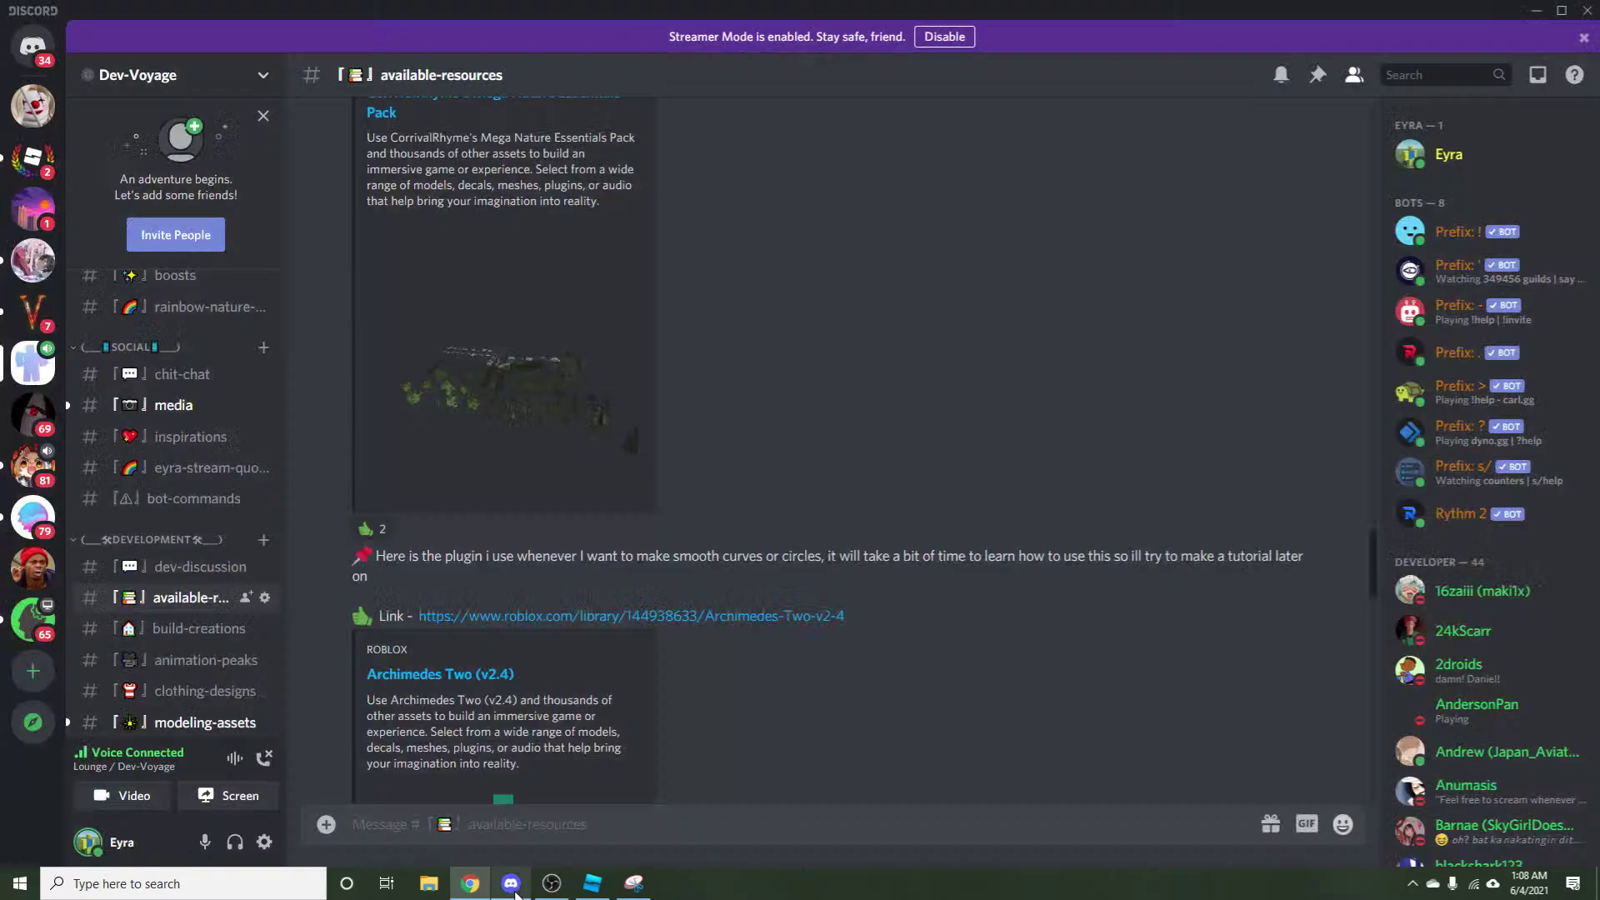
{"action": "scroll", "coordinate": [208, 537], "scroll_direction": "up", "scroll_amount": 3}
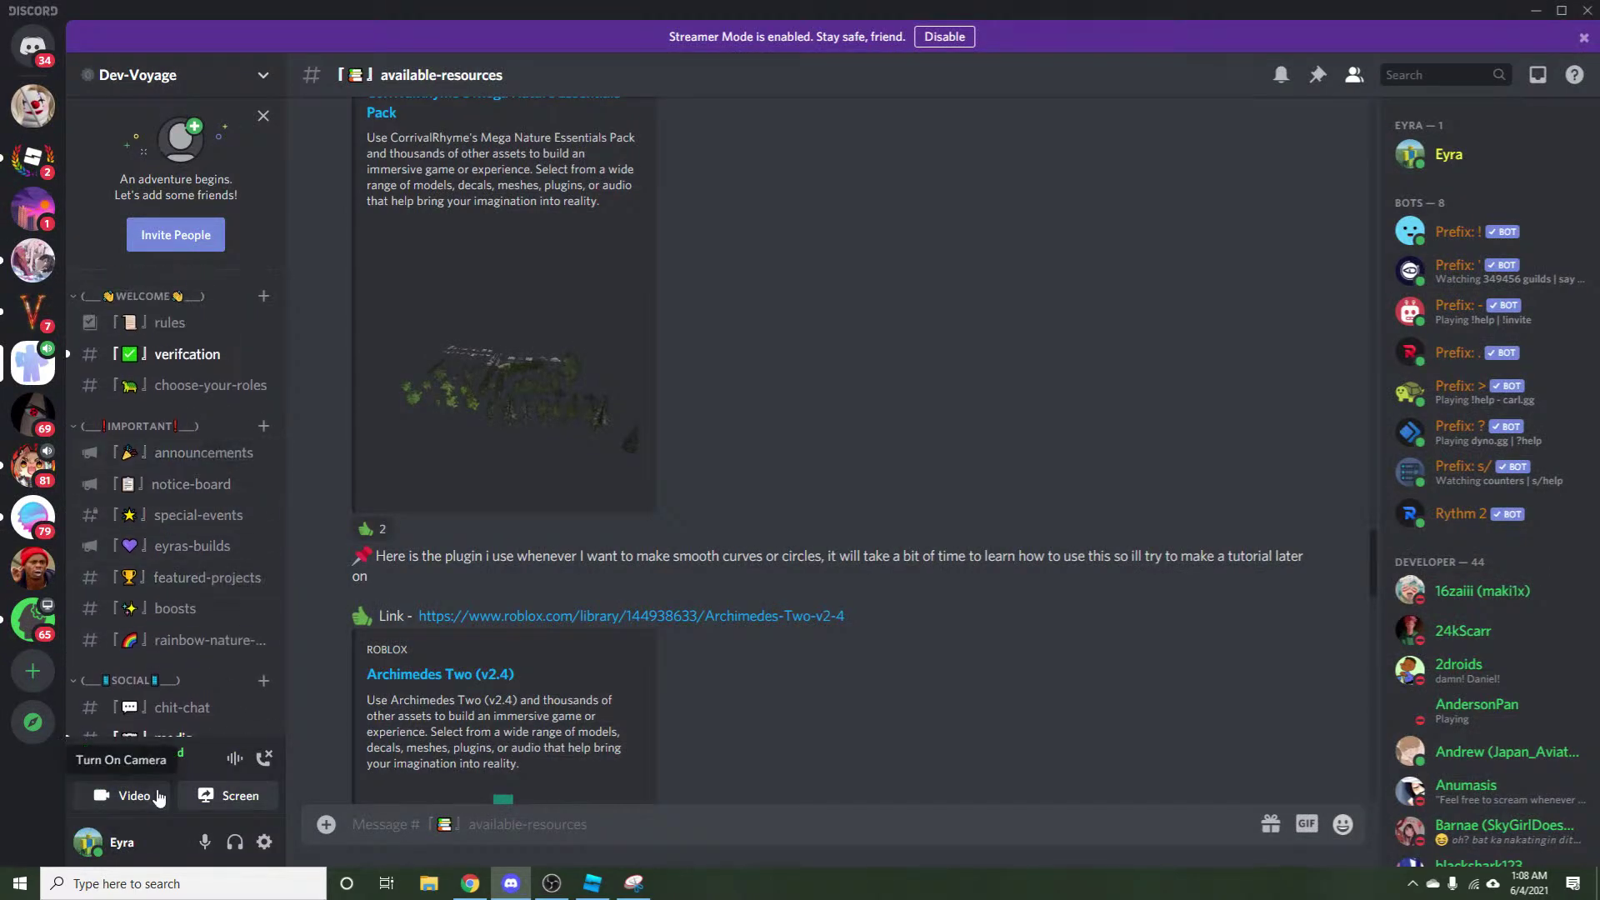
{"action": "scroll", "coordinate": [195, 653], "scroll_direction": "down", "scroll_amount": 3}
{"action": "left_click", "coordinate": [161, 504]}
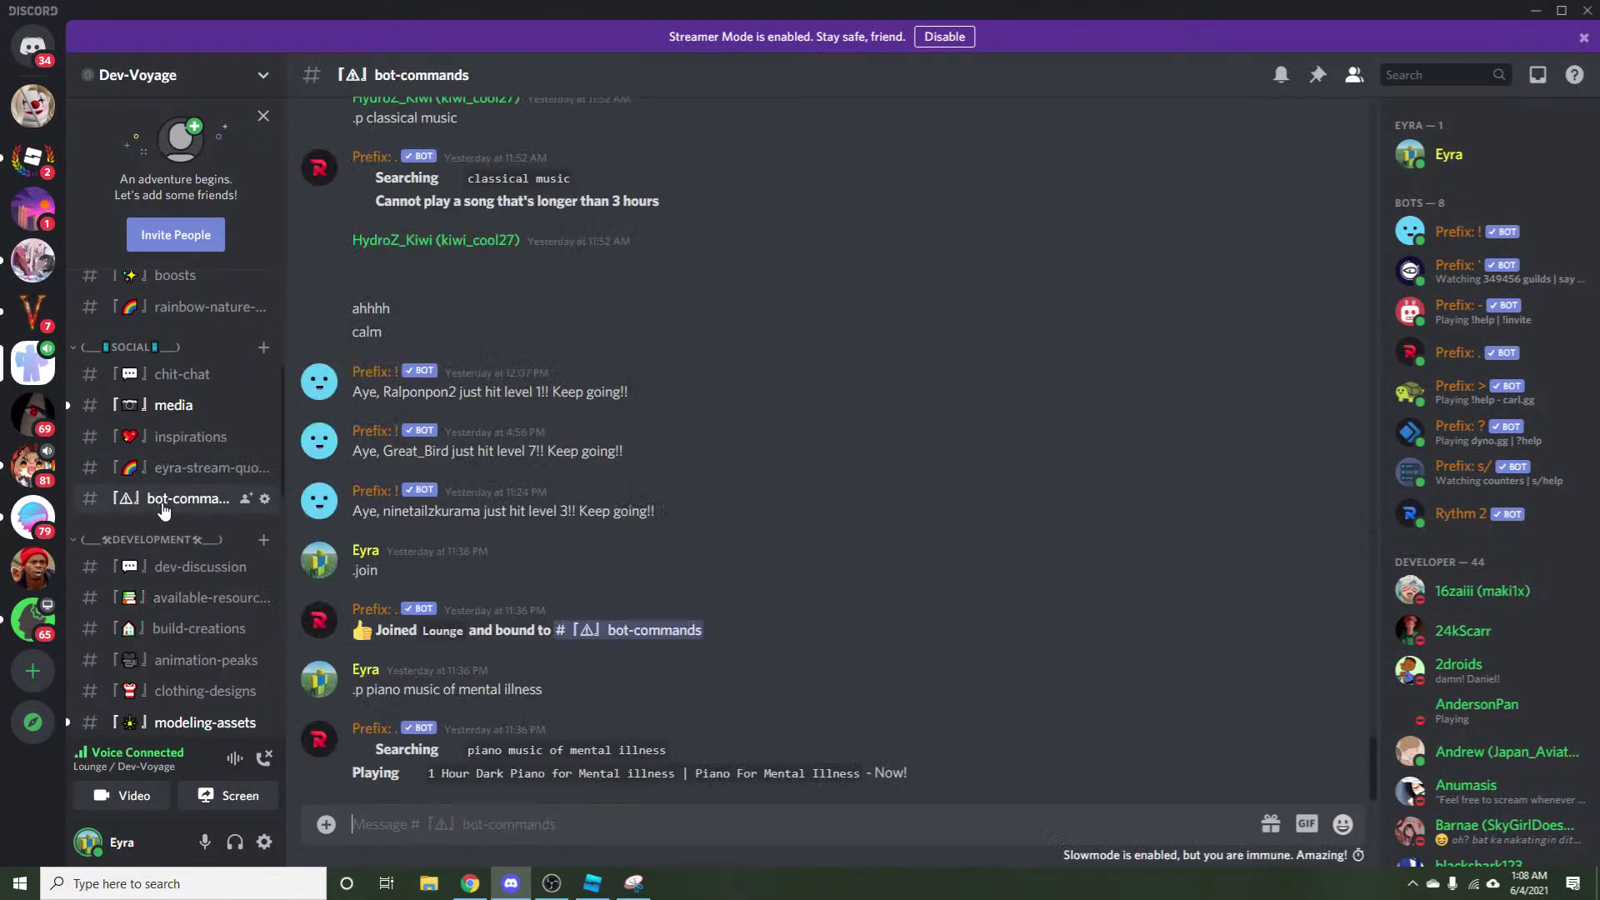
{"action": "scroll", "coordinate": [456, 777], "scroll_direction": "up", "scroll_amount": 20}
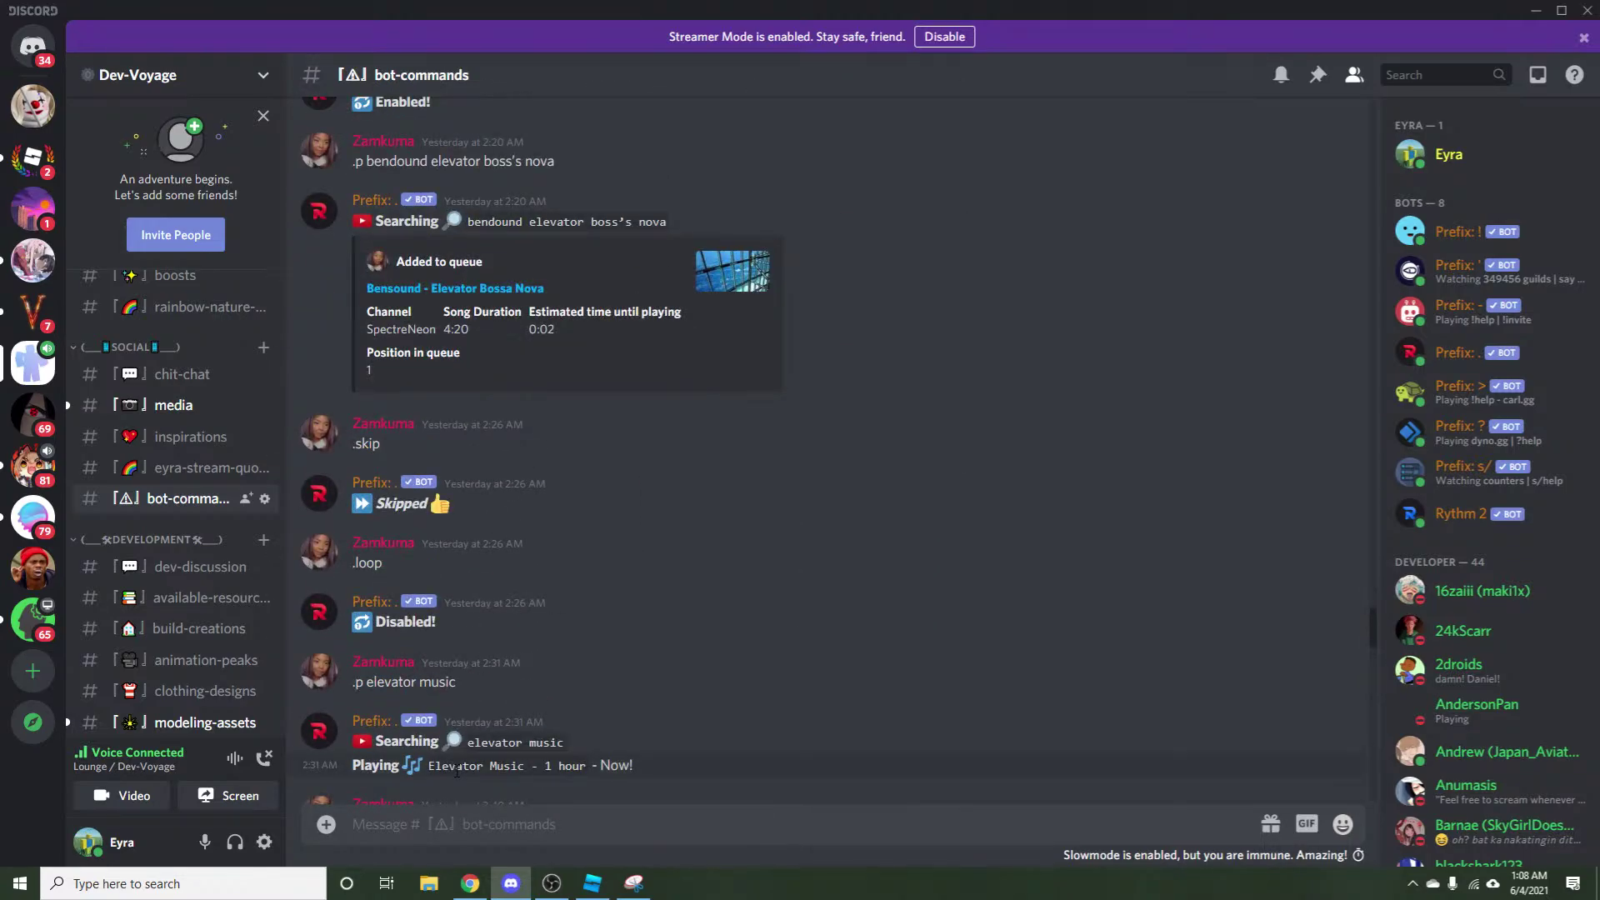
{"action": "scroll", "coordinate": [456, 770], "scroll_direction": "up", "scroll_amount": 10}
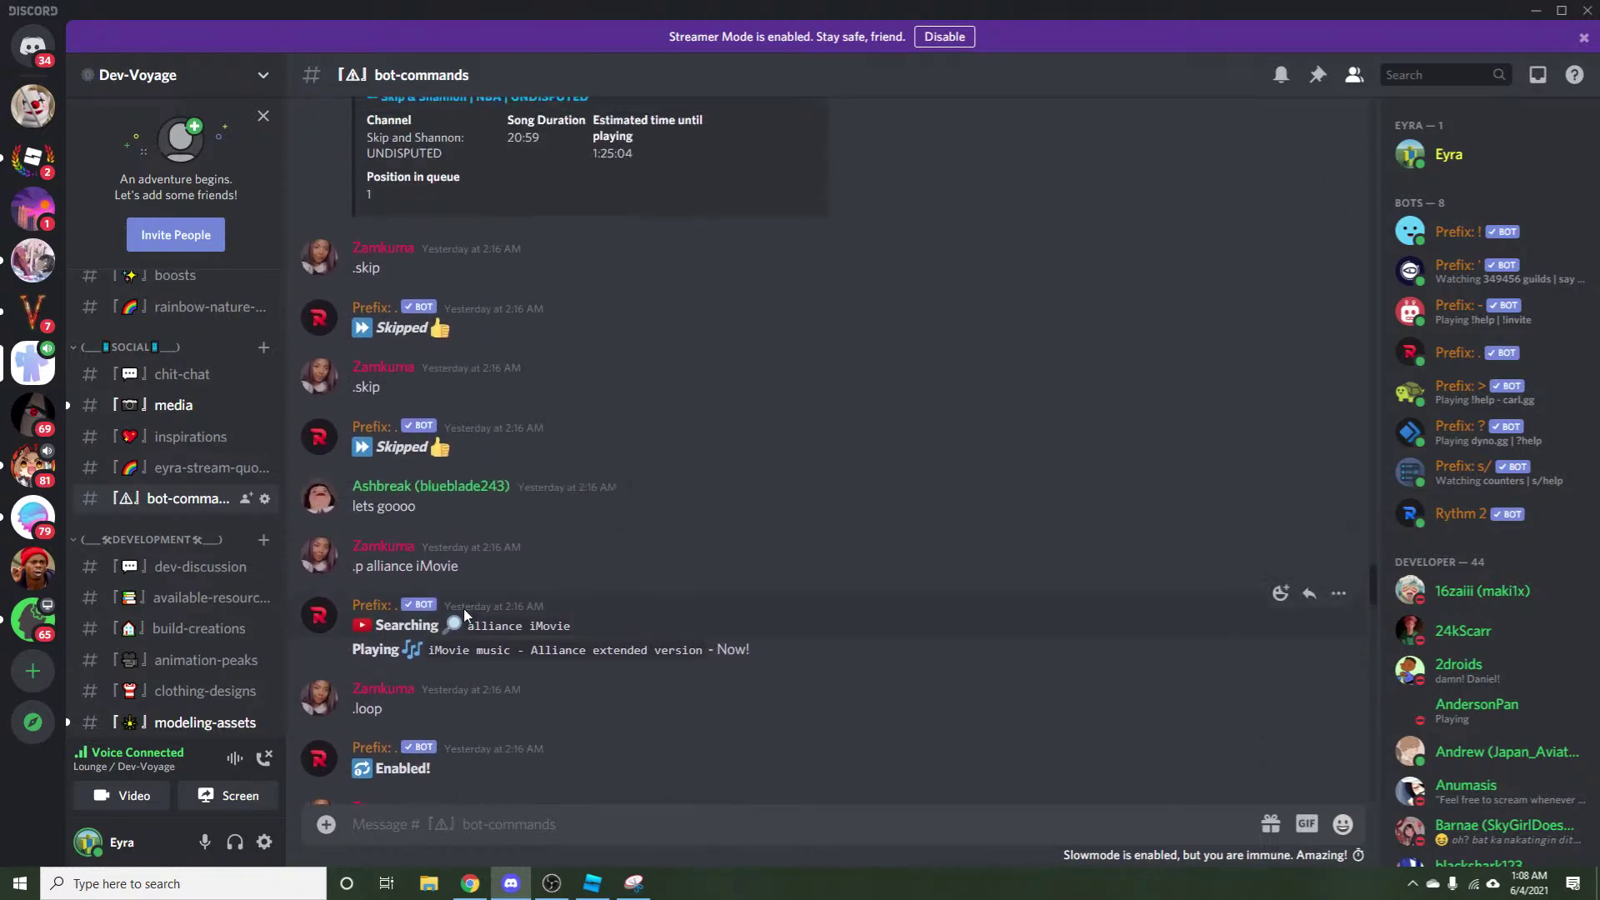
{"action": "scroll", "coordinate": [676, 700], "scroll_direction": "up", "scroll_amount": 5}
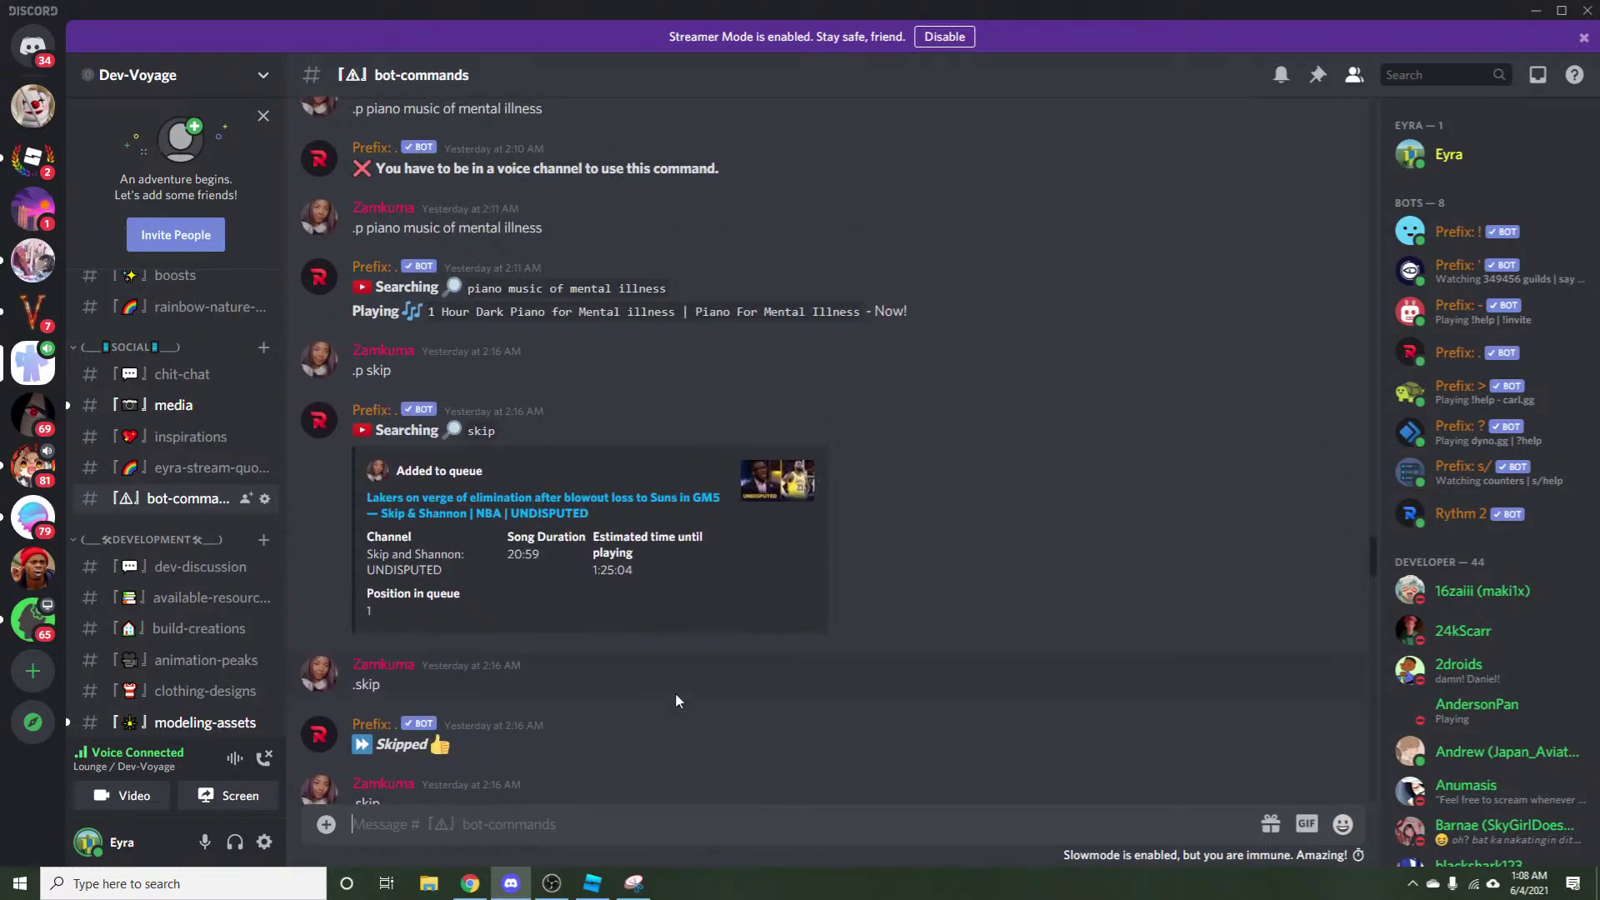
{"action": "scroll", "coordinate": [639, 592], "scroll_direction": "up", "scroll_amount": 4}
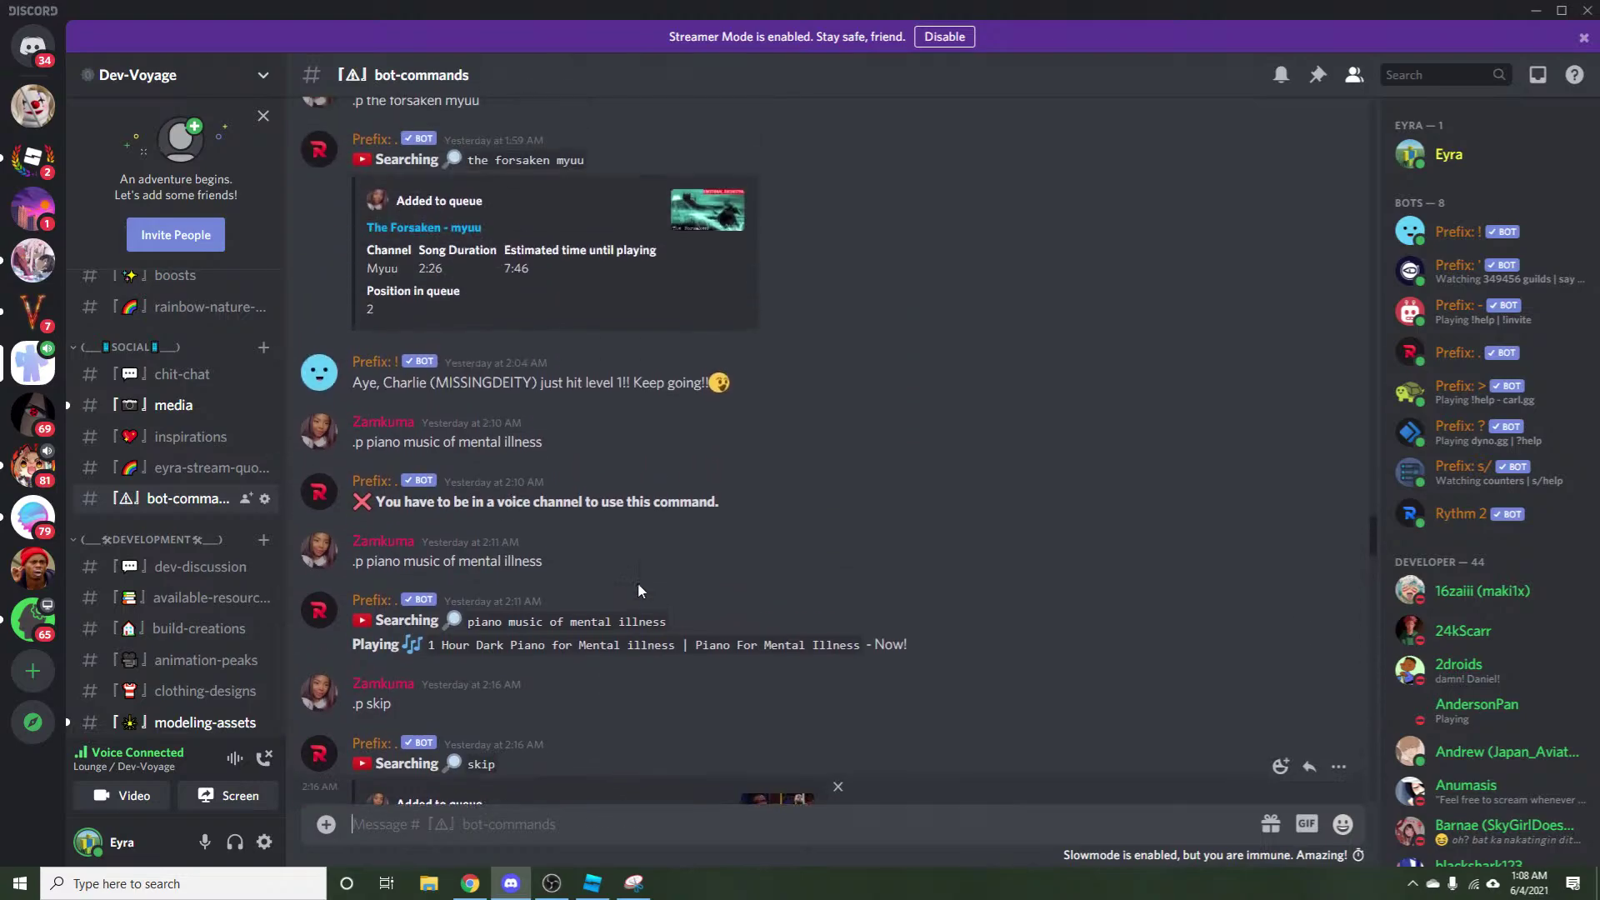
{"action": "scroll", "coordinate": [639, 594], "scroll_direction": "up", "scroll_amount": 8}
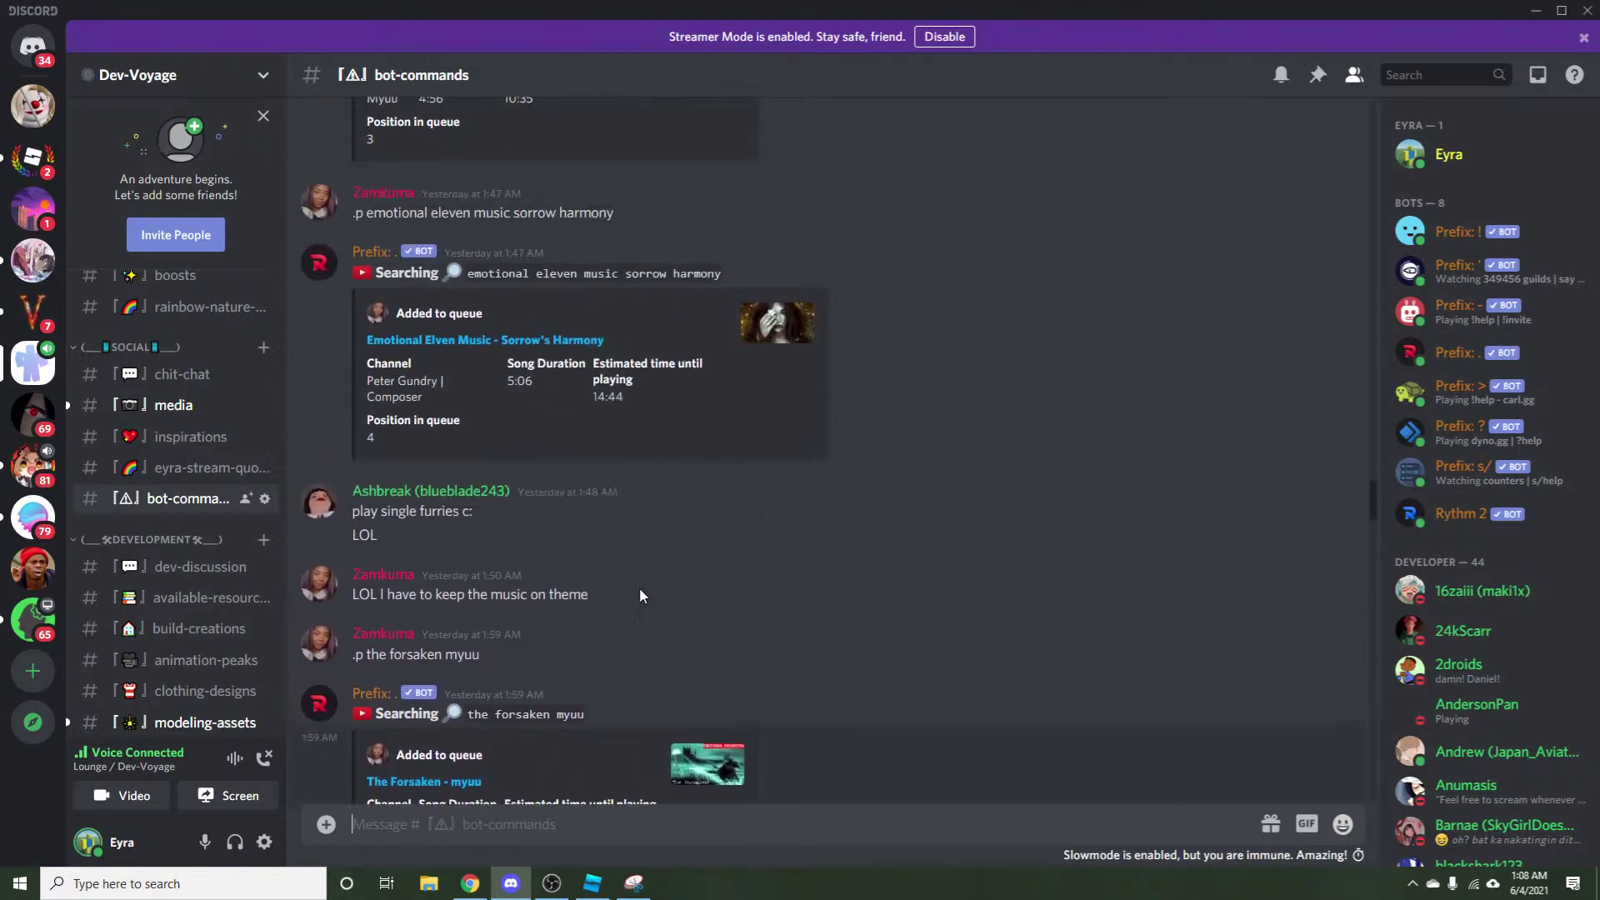
{"action": "scroll", "coordinate": [640, 594], "scroll_direction": "up", "scroll_amount": 3}
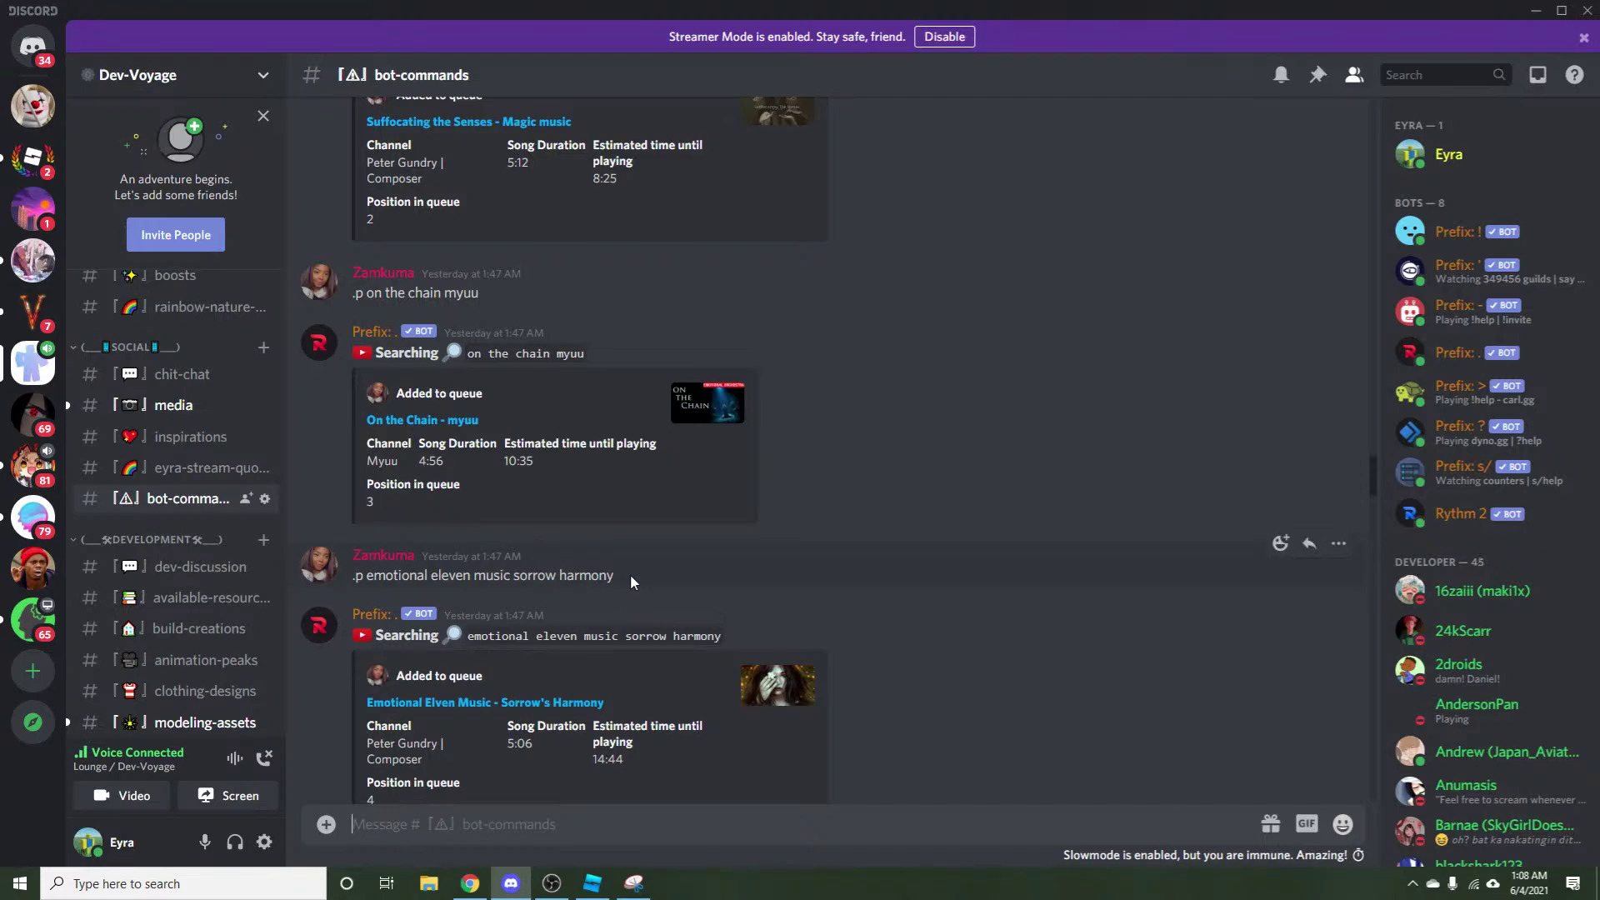
Resend the old .p command for Emotional Elven Music – Sorrow's Harmony, then minimize Discord and Chrome.
{"action": "left_click_drag", "start_coordinate": [623, 581], "coordinate": [346, 577]}
{"action": "key", "text": "ctrl+c"}
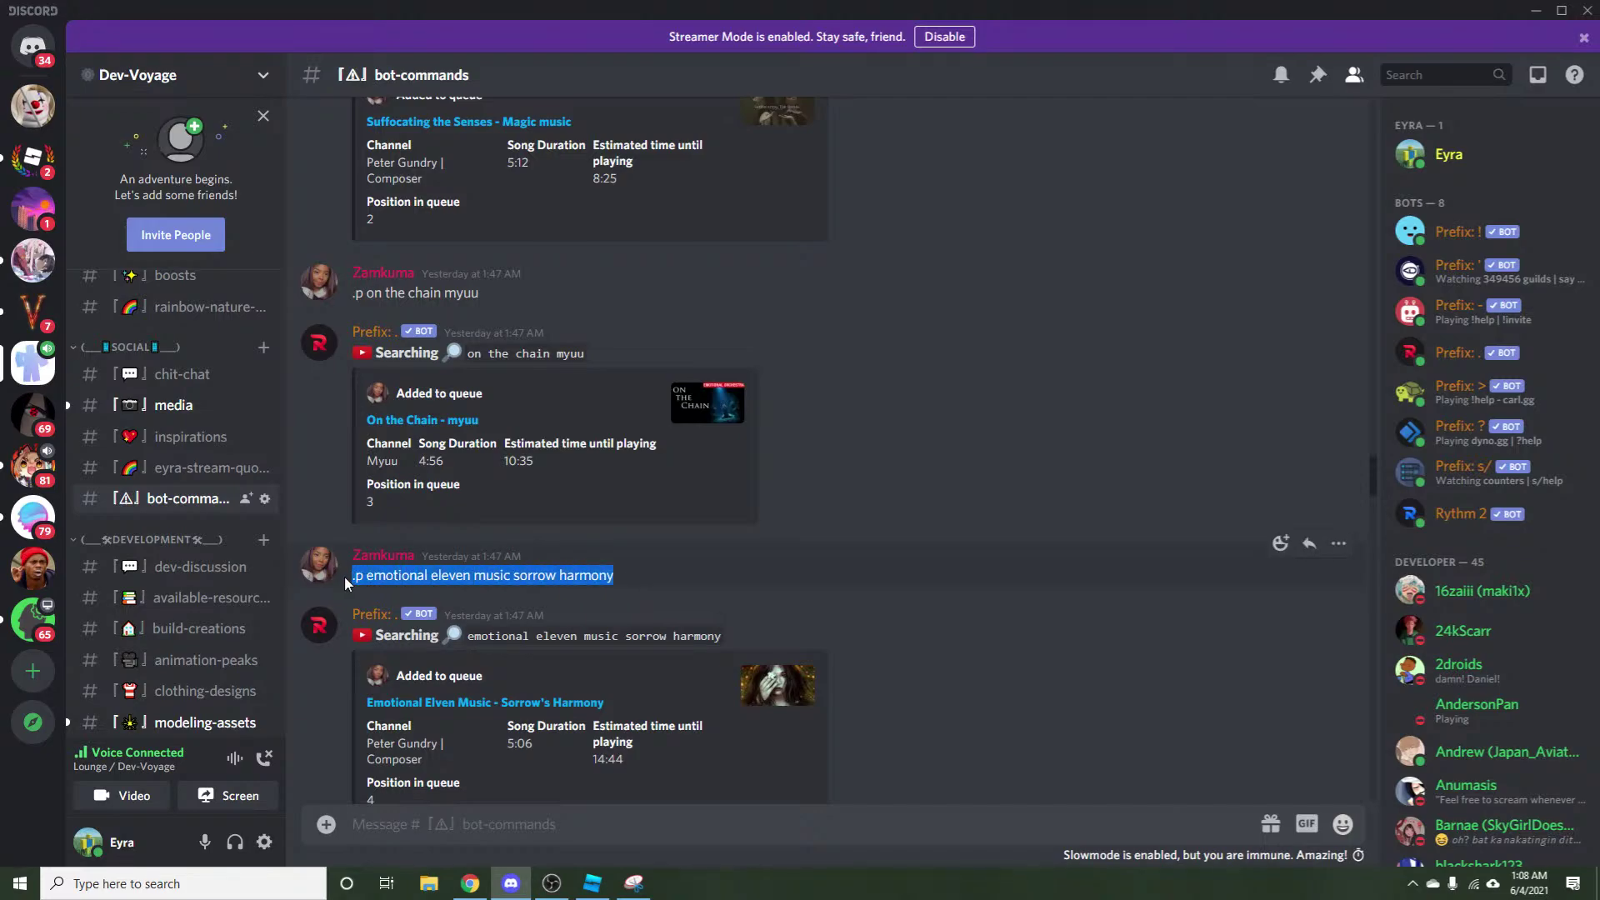
{"action": "left_click", "coordinate": [519, 825]}
{"action": "key", "text": "ctrl+v"}
{"action": "key", "text": "Return"}
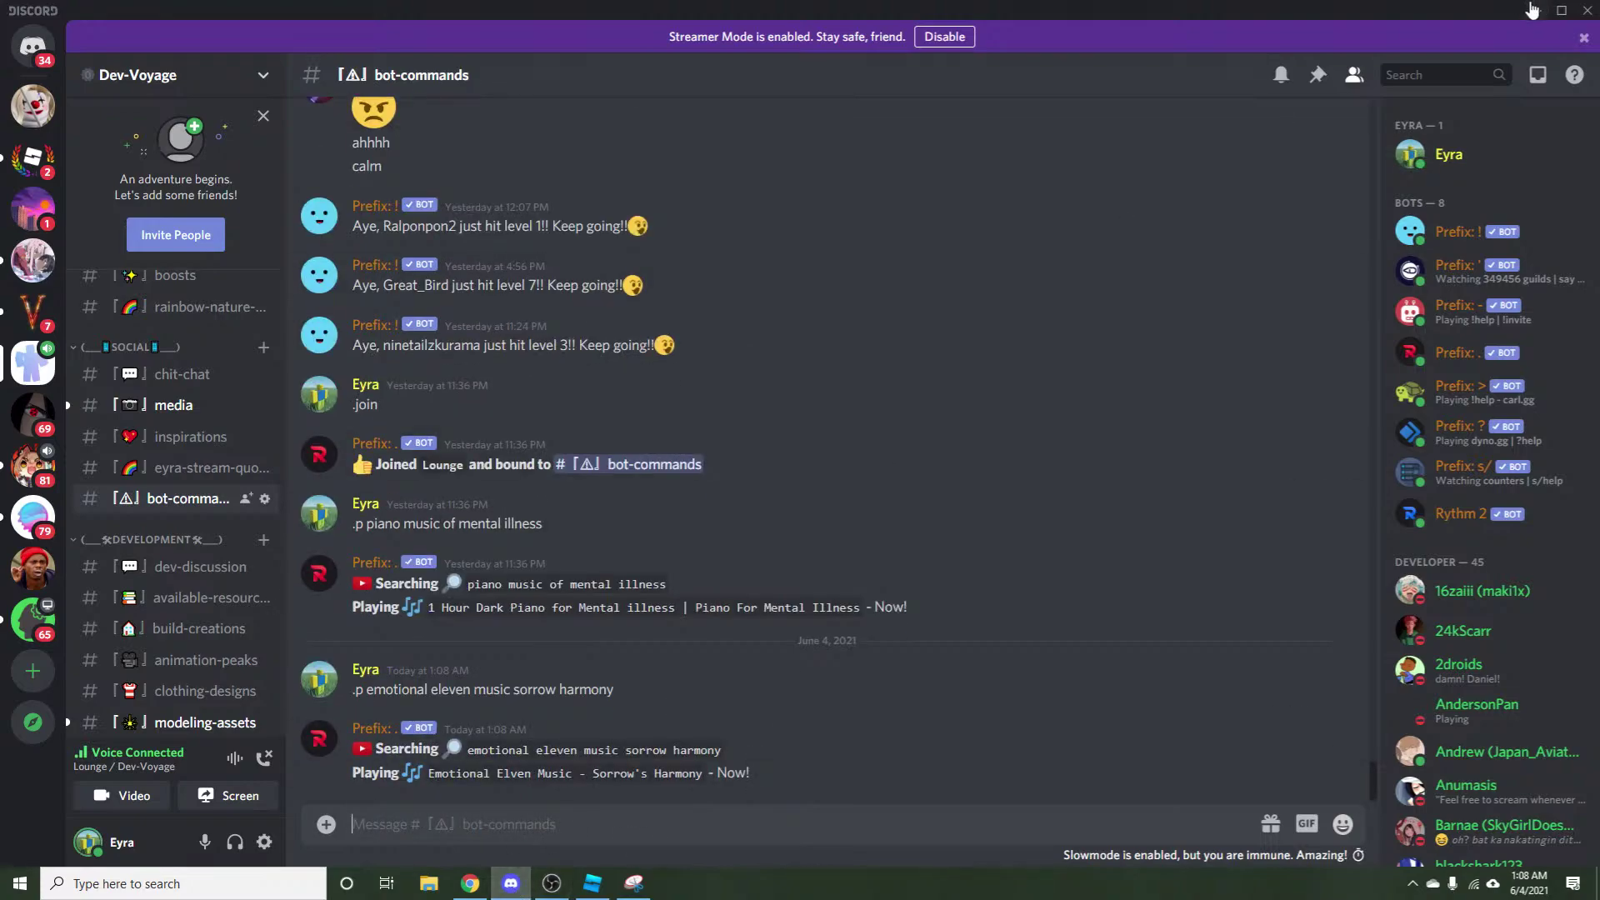
{"action": "left_click", "coordinate": [1536, 10]}
{"action": "left_click", "coordinate": [1505, 13]}
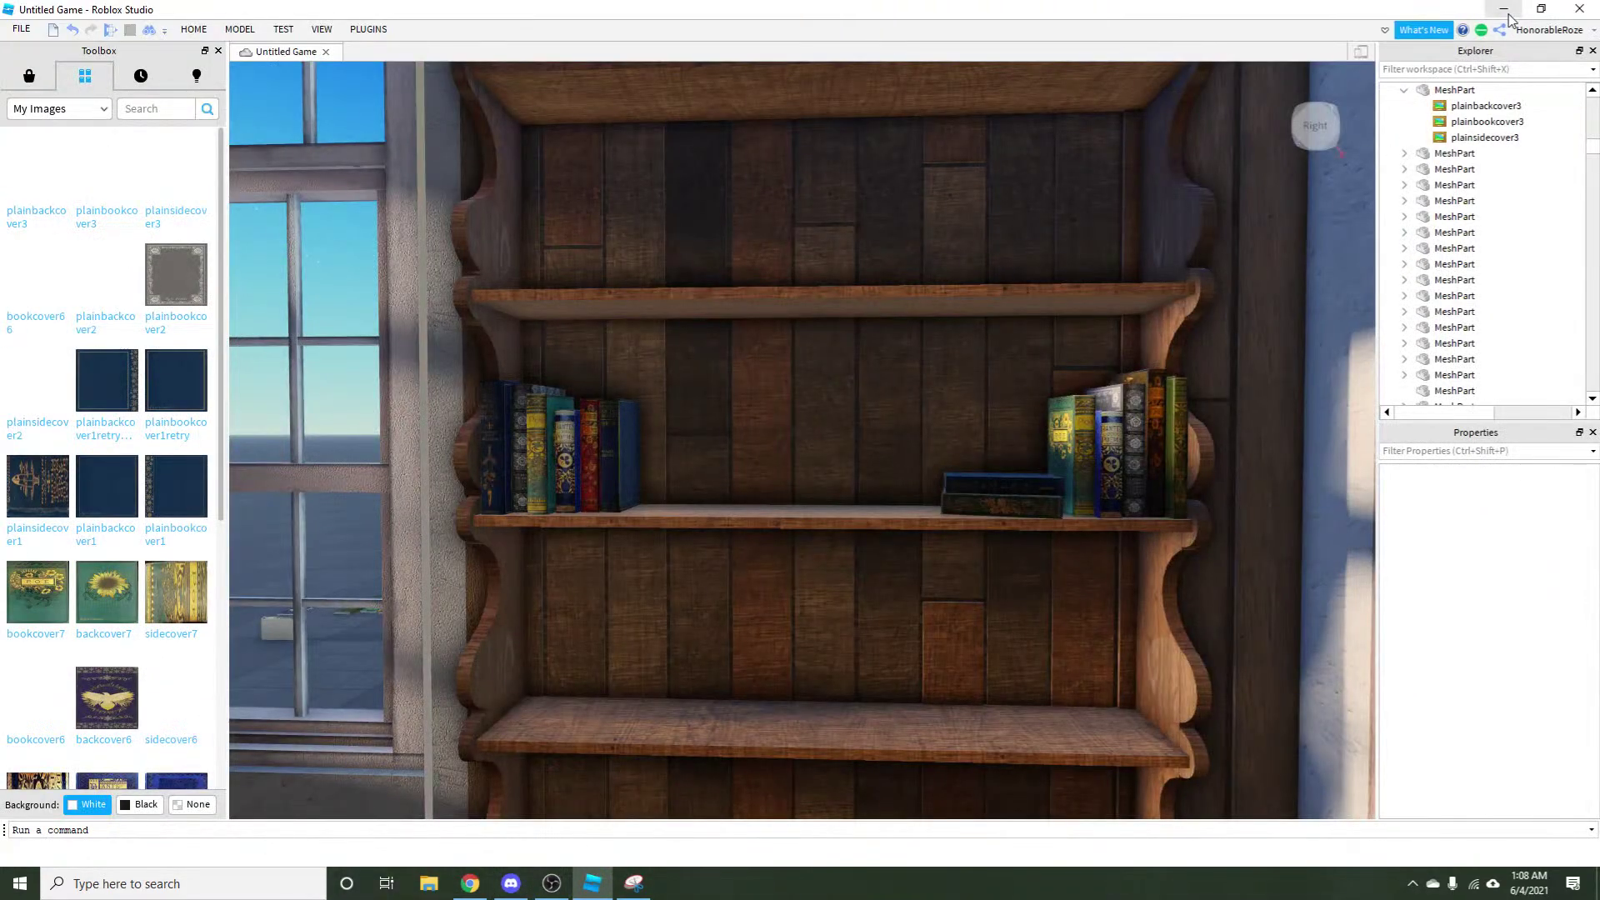
Minimize Studio, discard the Snipping Tool snip, move OBS aside, and open lights.rbxl from the desktop.
{"action": "left_click", "coordinate": [1505, 12]}
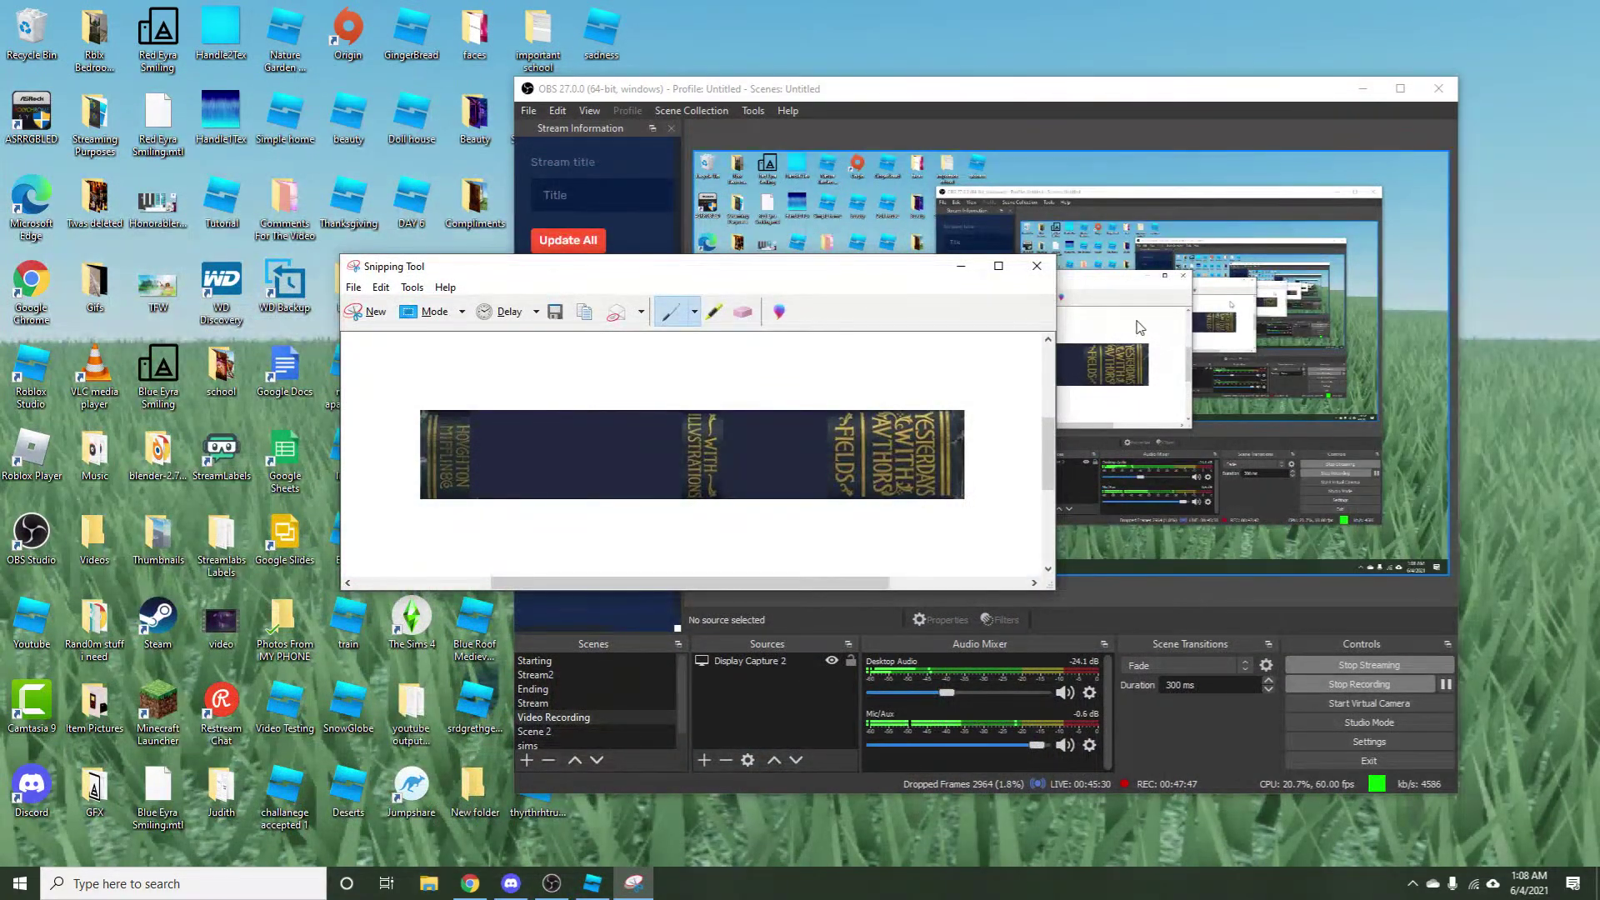
{"action": "left_click", "coordinate": [1037, 266]}
{"action": "left_click_drag", "start_coordinate": [782, 93], "coordinate": [988, 98]}
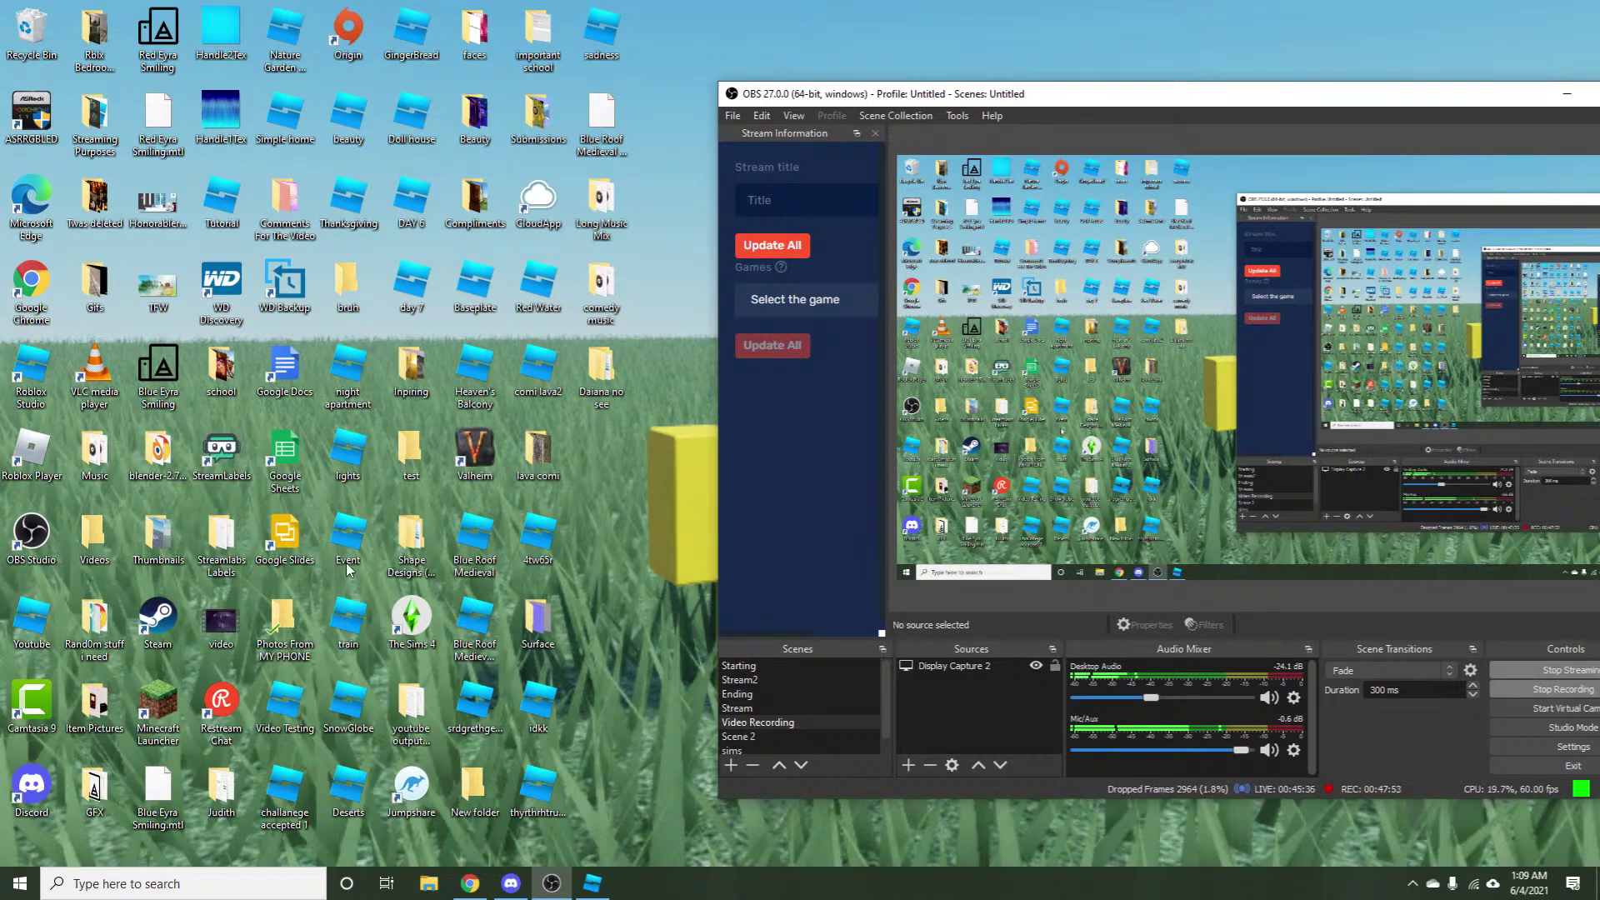
{"action": "left_click", "coordinate": [346, 453]}
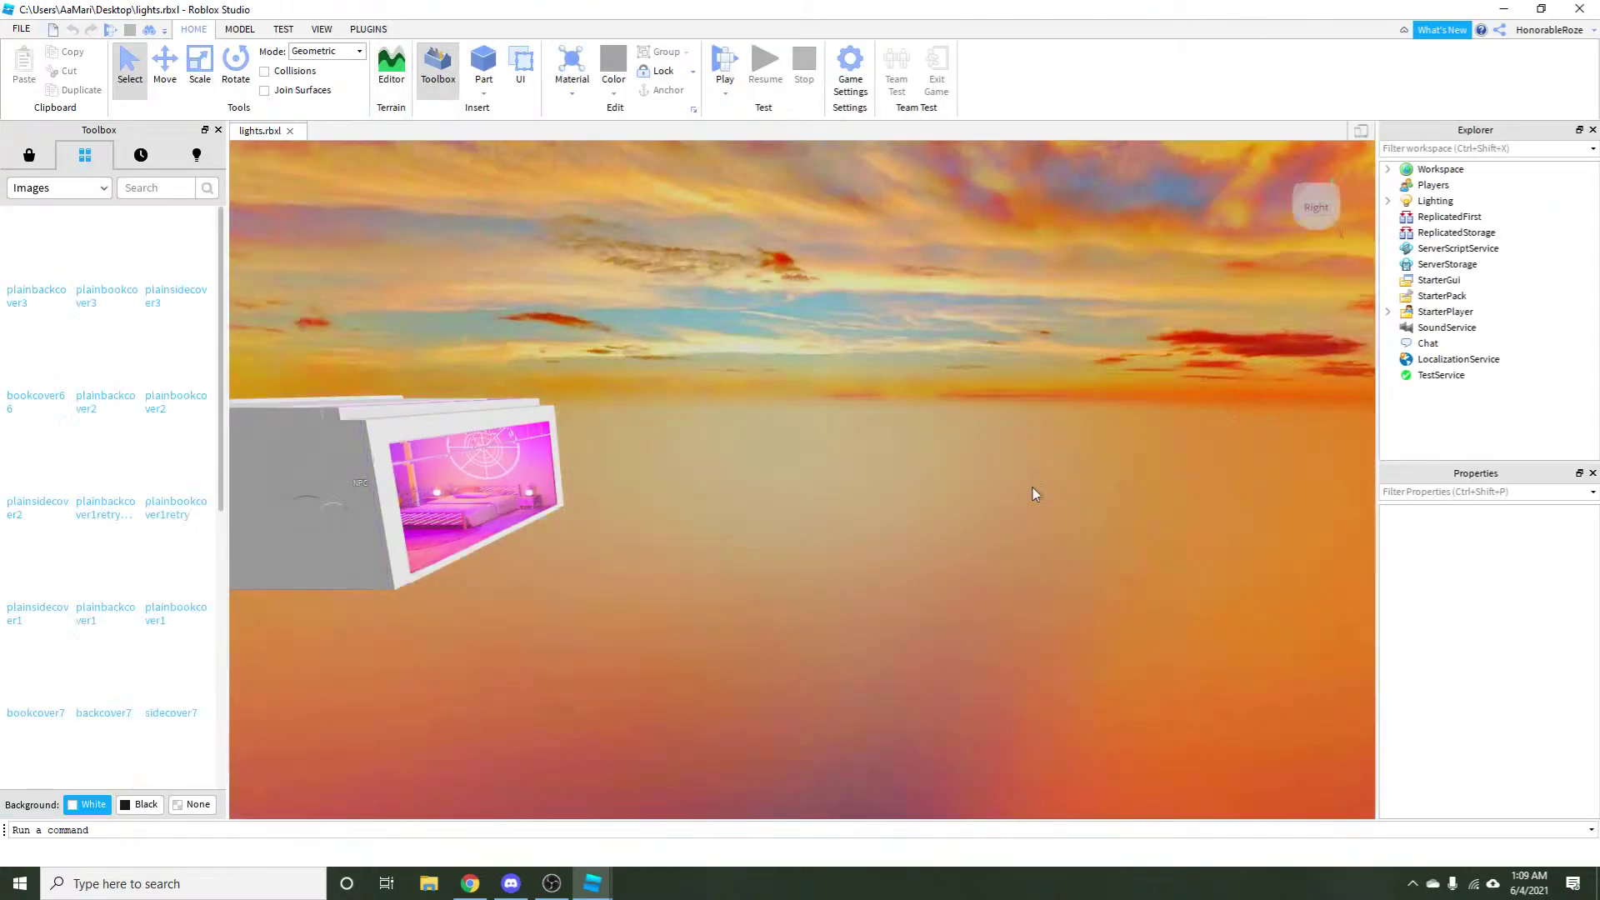
Select the Lighting service and set its Technology property to Compatibility.
{"action": "right_click", "coordinate": [887, 448]}
{"action": "scroll", "coordinate": [886, 448], "scroll_direction": "up", "scroll_amount": 8}
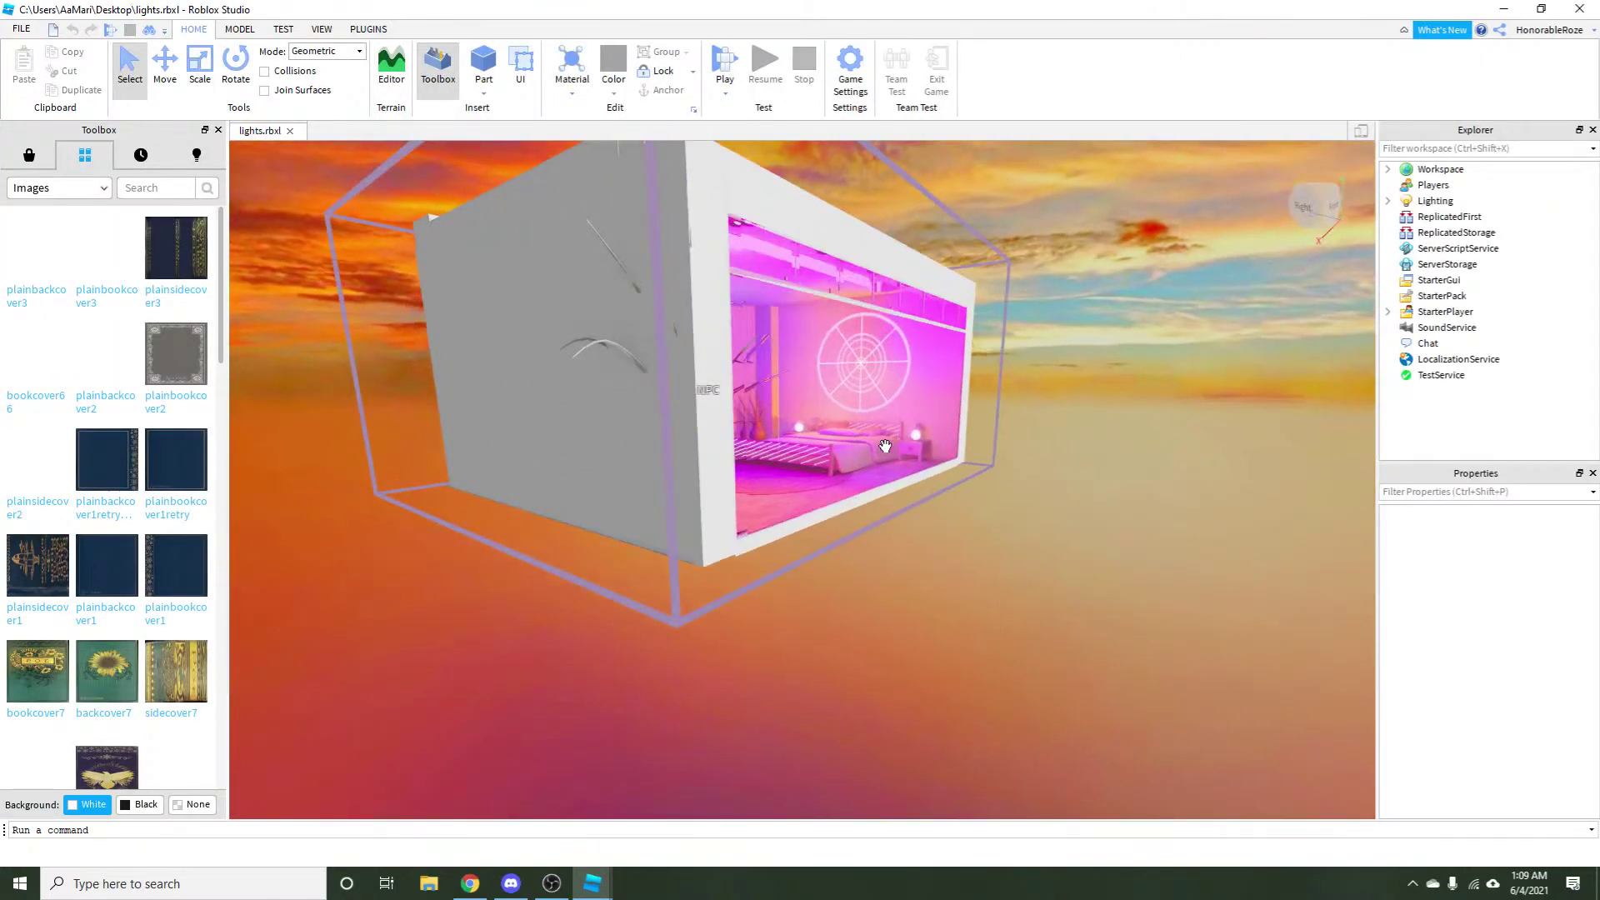
{"action": "scroll", "coordinate": [1012, 428], "scroll_direction": "down", "scroll_amount": 10}
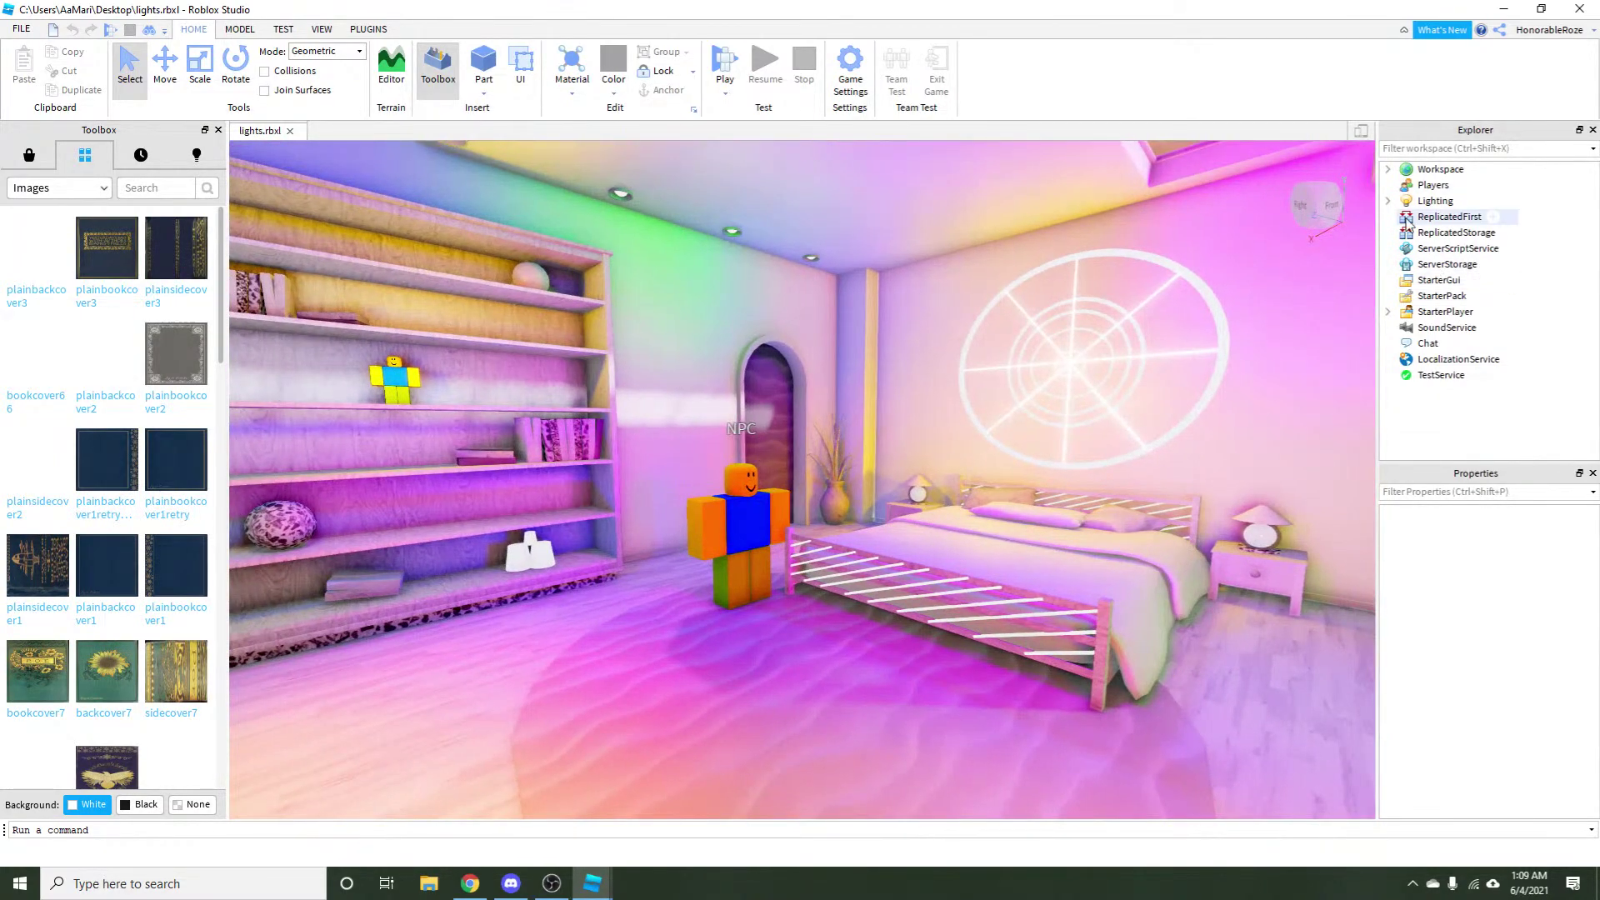
{"action": "left_click", "coordinate": [1387, 202]}
{"action": "left_click", "coordinate": [1435, 200]}
{"action": "scroll", "coordinate": [1491, 633], "scroll_direction": "down", "scroll_amount": 3}
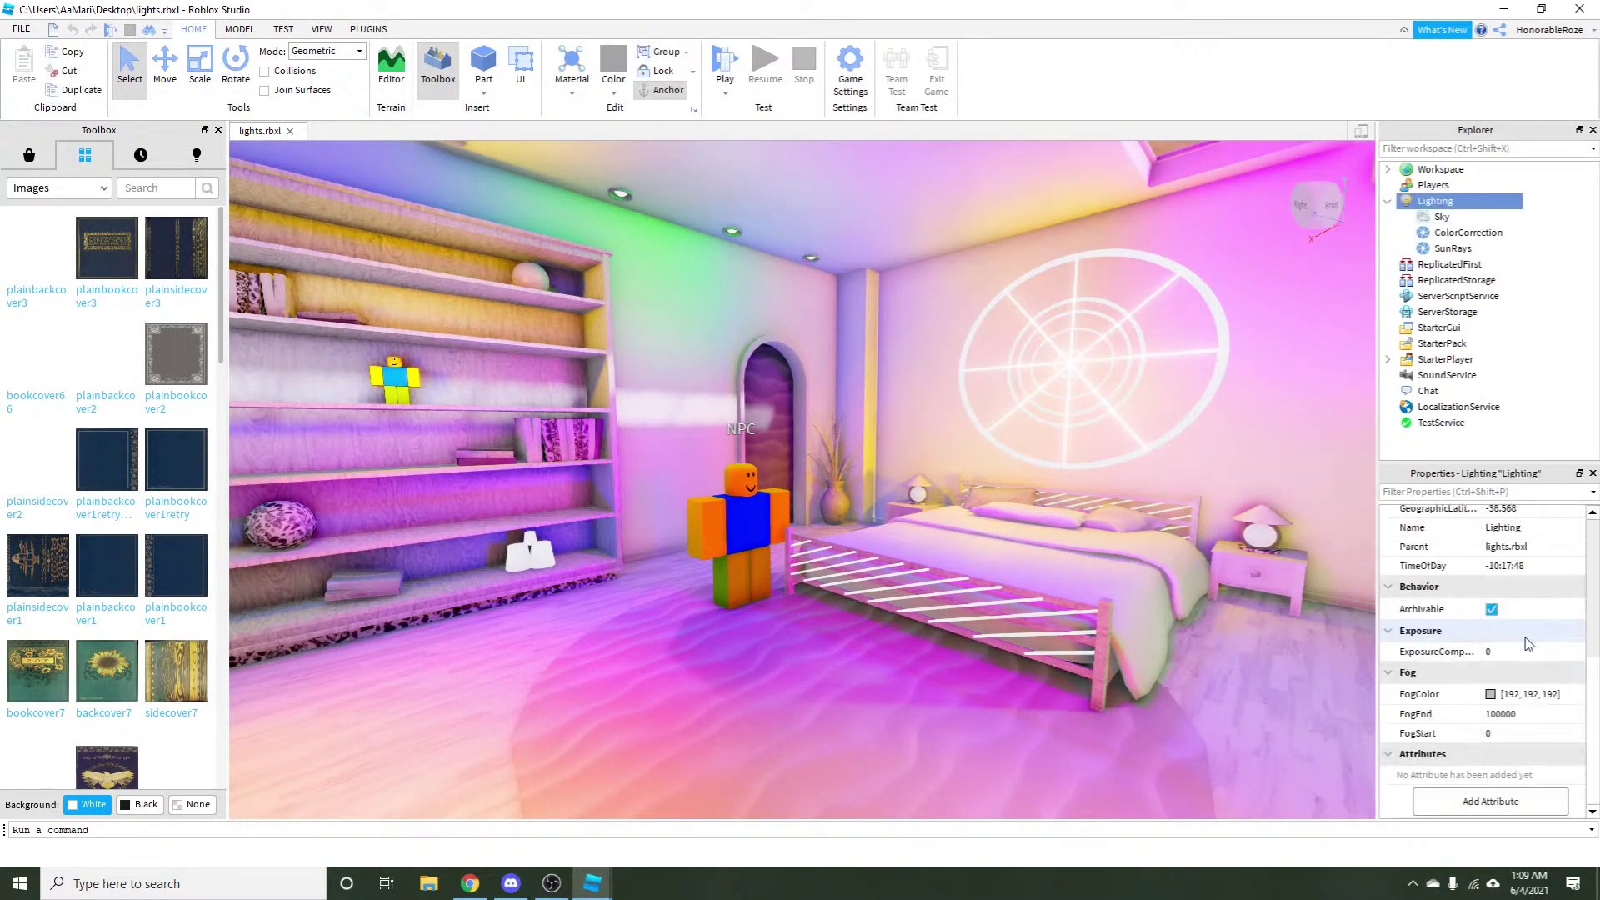
{"action": "scroll", "coordinate": [1558, 652], "scroll_direction": "up", "scroll_amount": 2}
{"action": "scroll", "coordinate": [1556, 700], "scroll_direction": "down", "scroll_amount": 2}
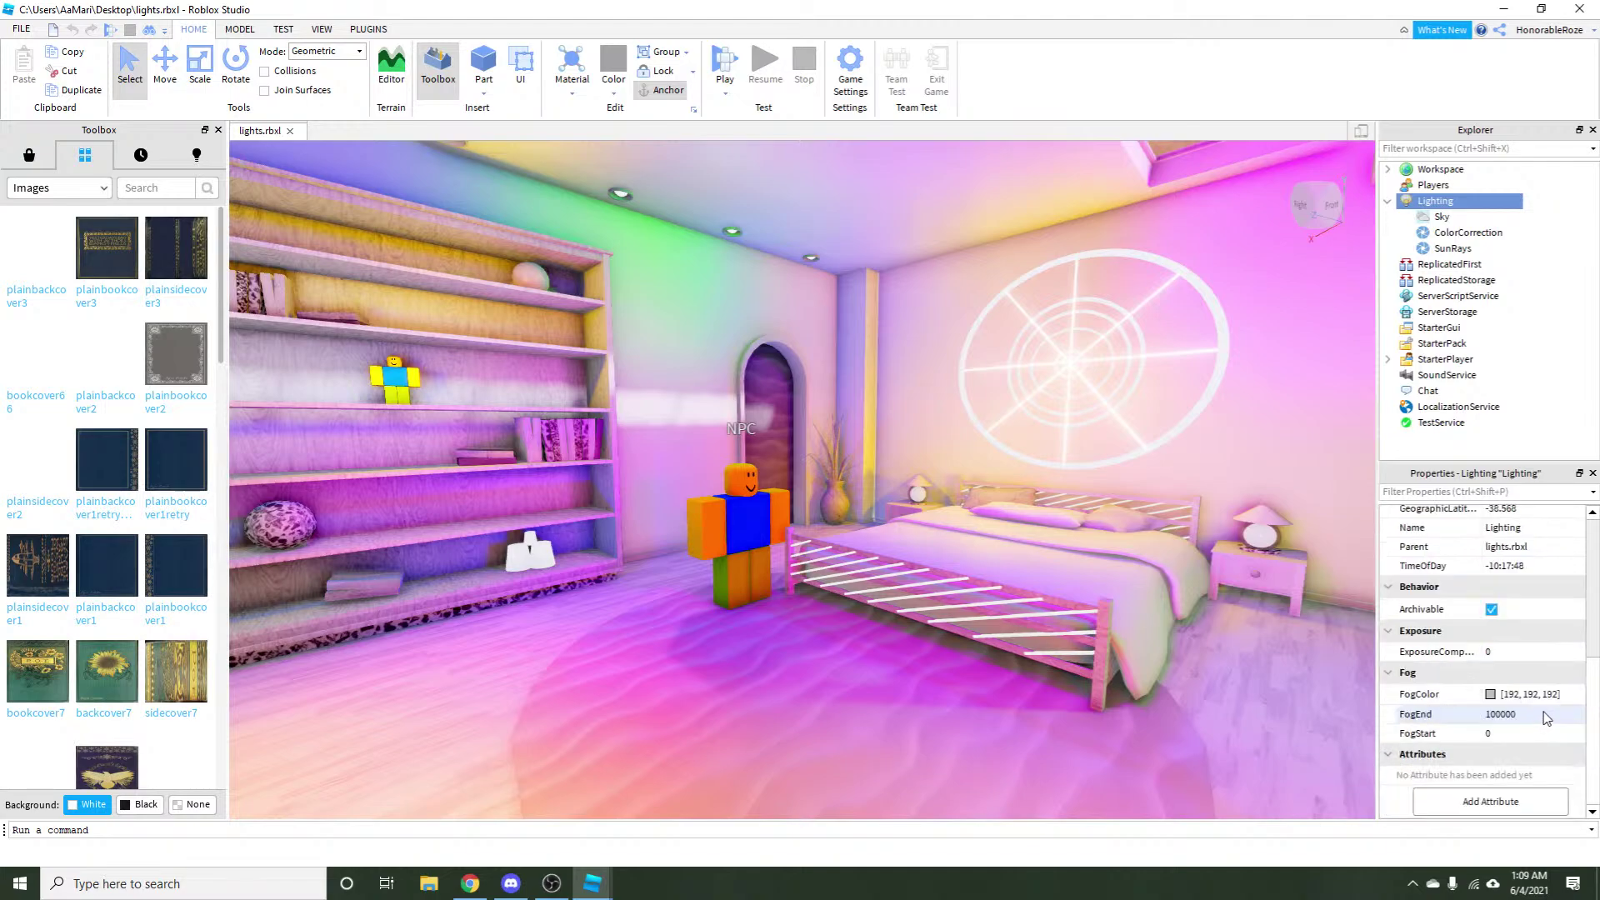
{"action": "scroll", "coordinate": [1554, 716], "scroll_direction": "up", "scroll_amount": 3}
{"action": "left_click", "coordinate": [1537, 615]}
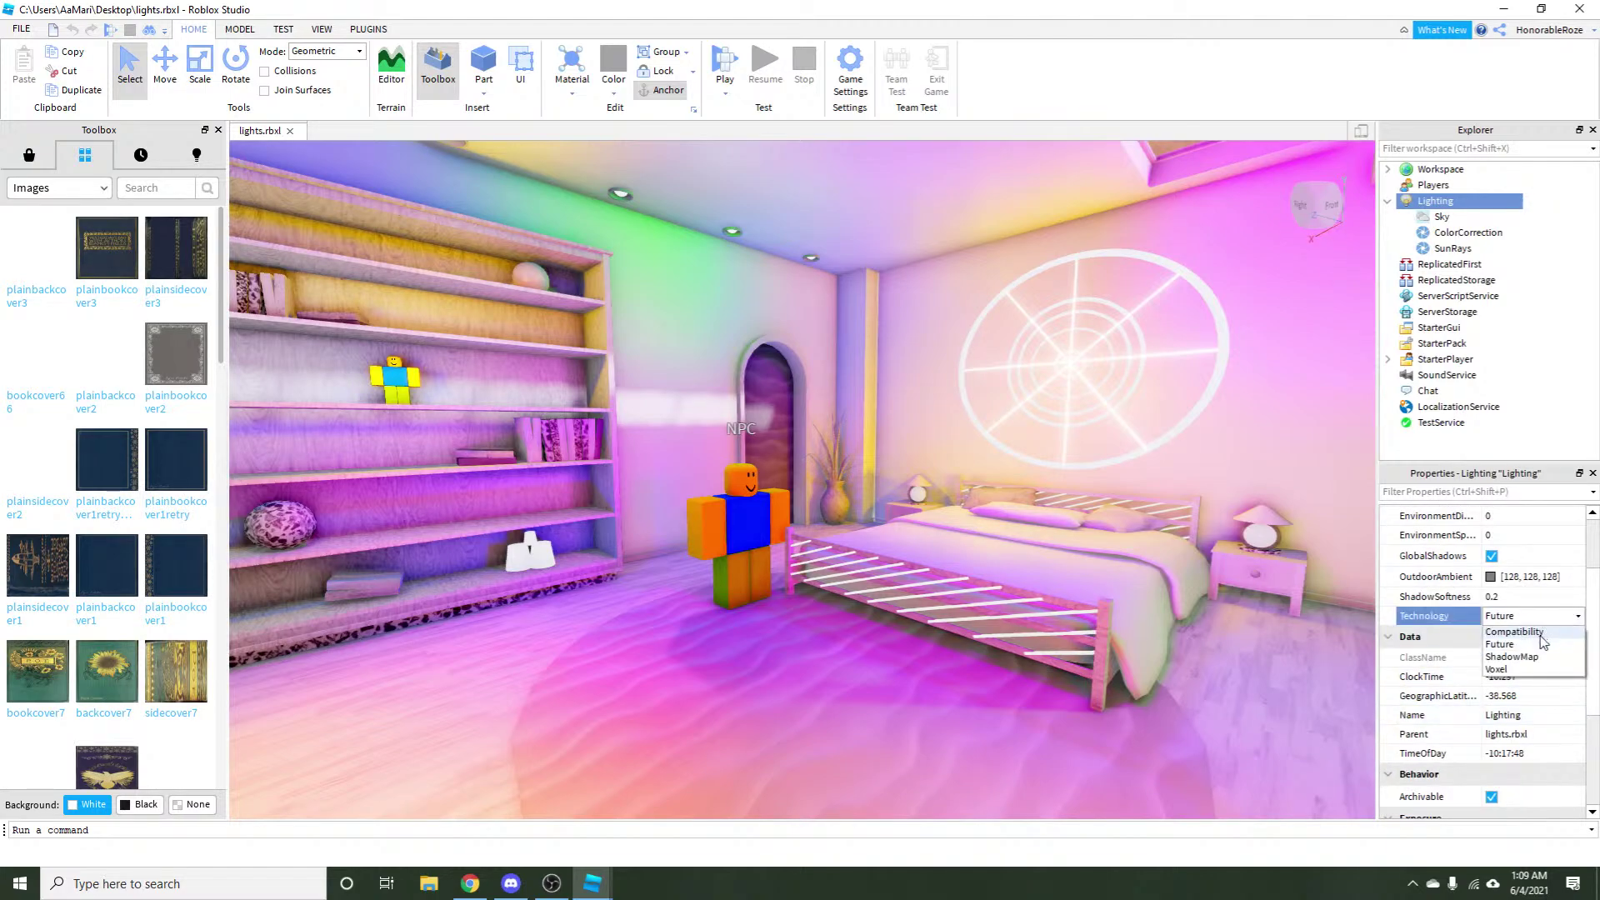
{"action": "left_click", "coordinate": [1514, 631]}
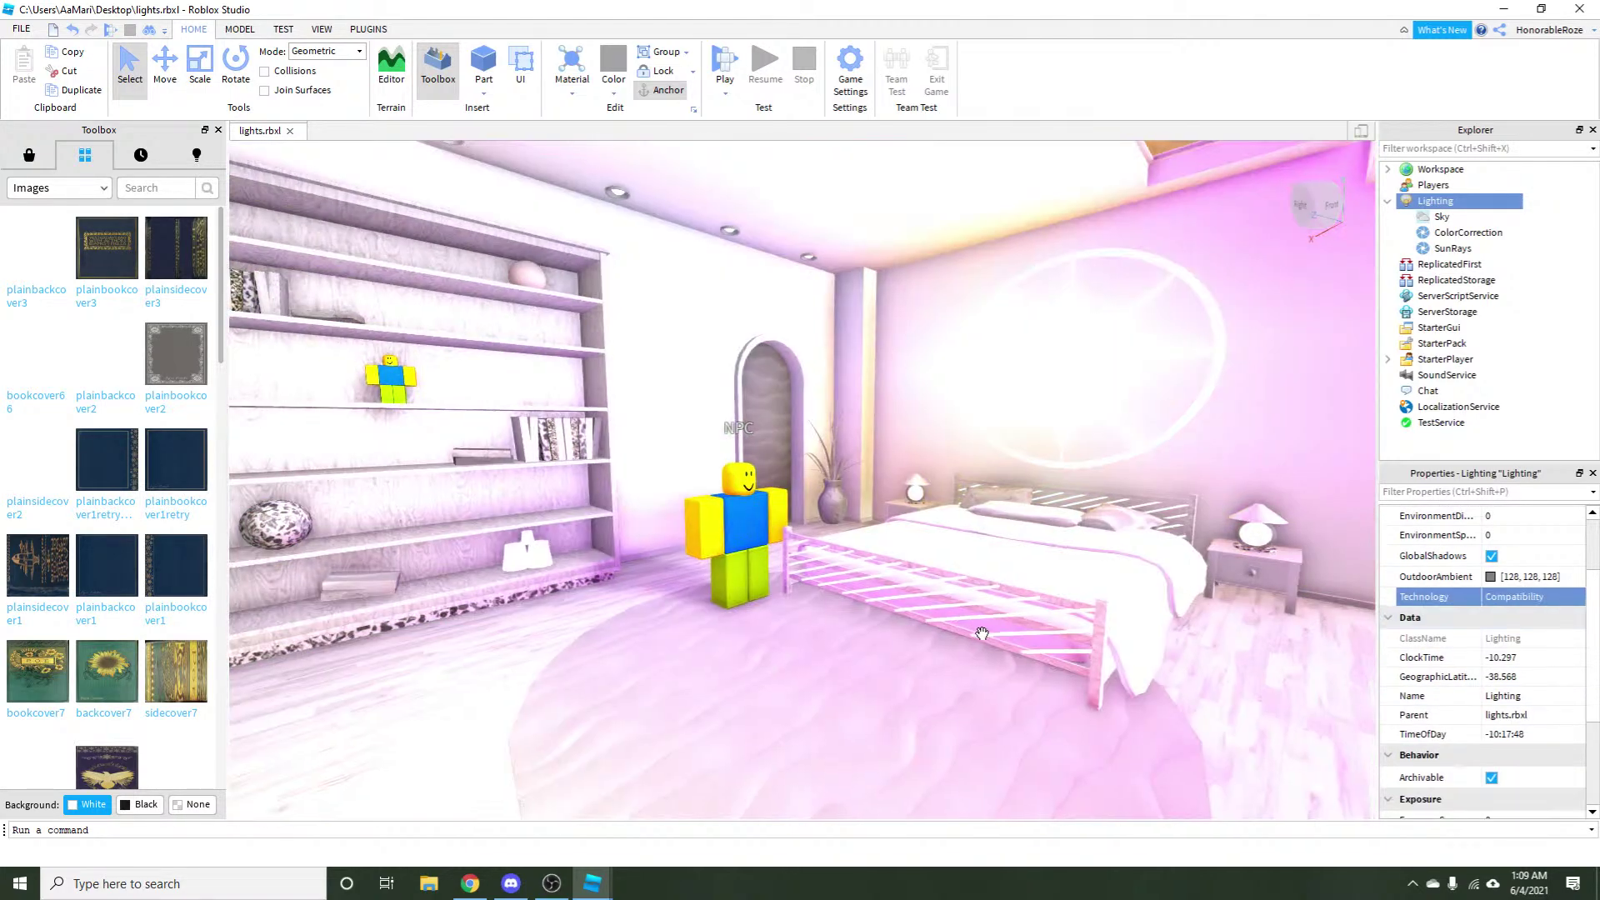
Fly the camera around the bedroom, then switch lighting Technology to Future.
{"action": "key", "text": "d"}
{"action": "key", "text": "s"}
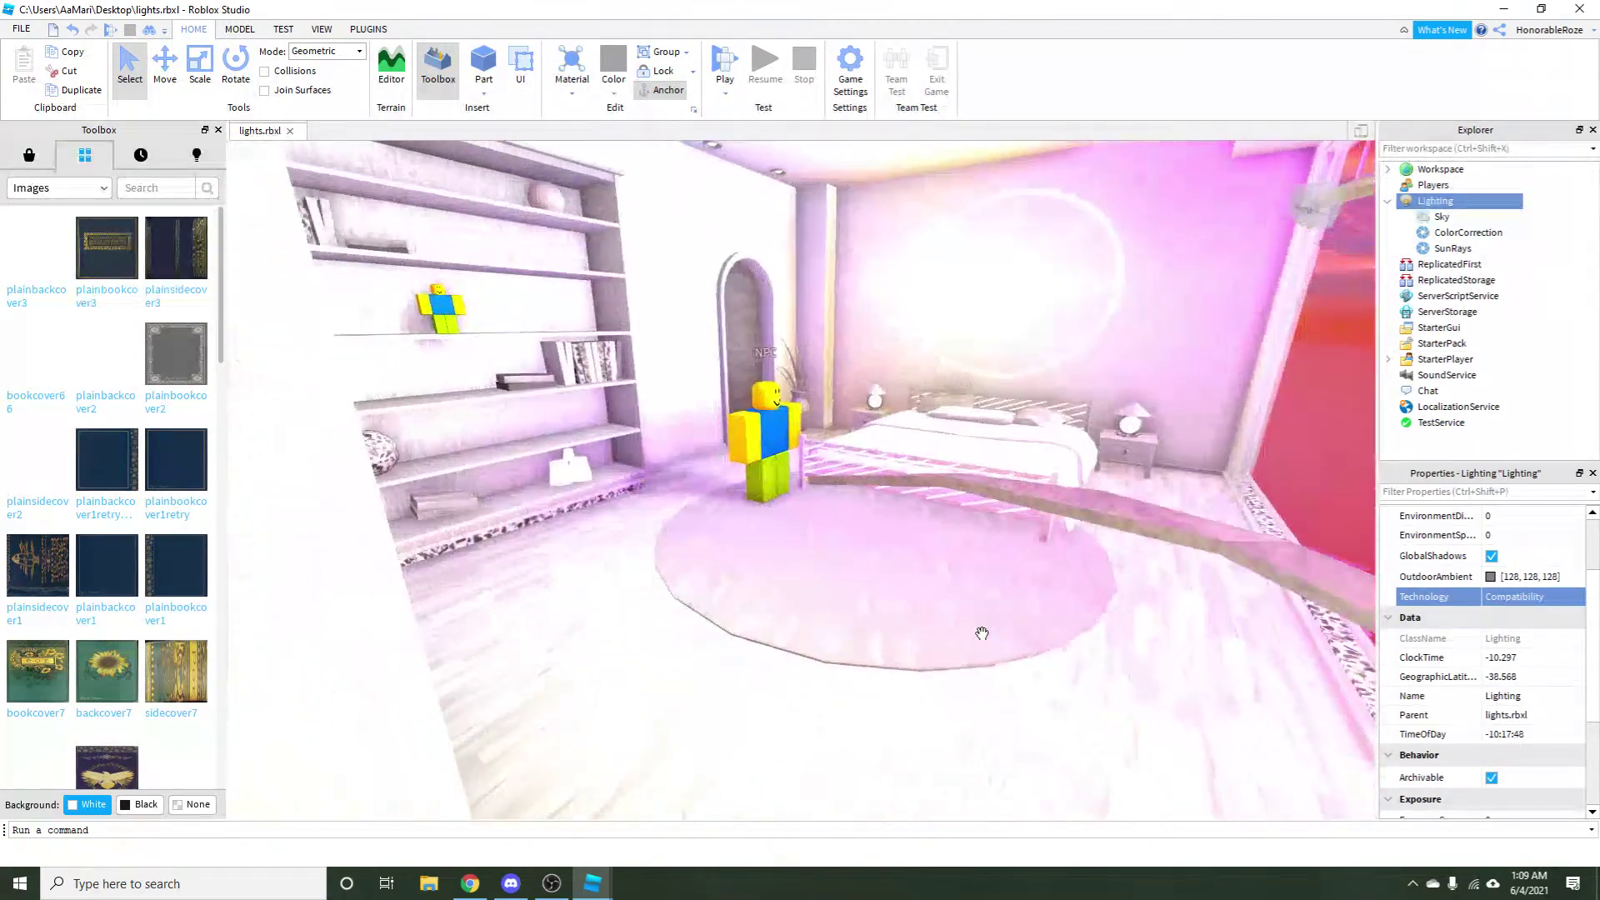
{"action": "key", "text": "w"}
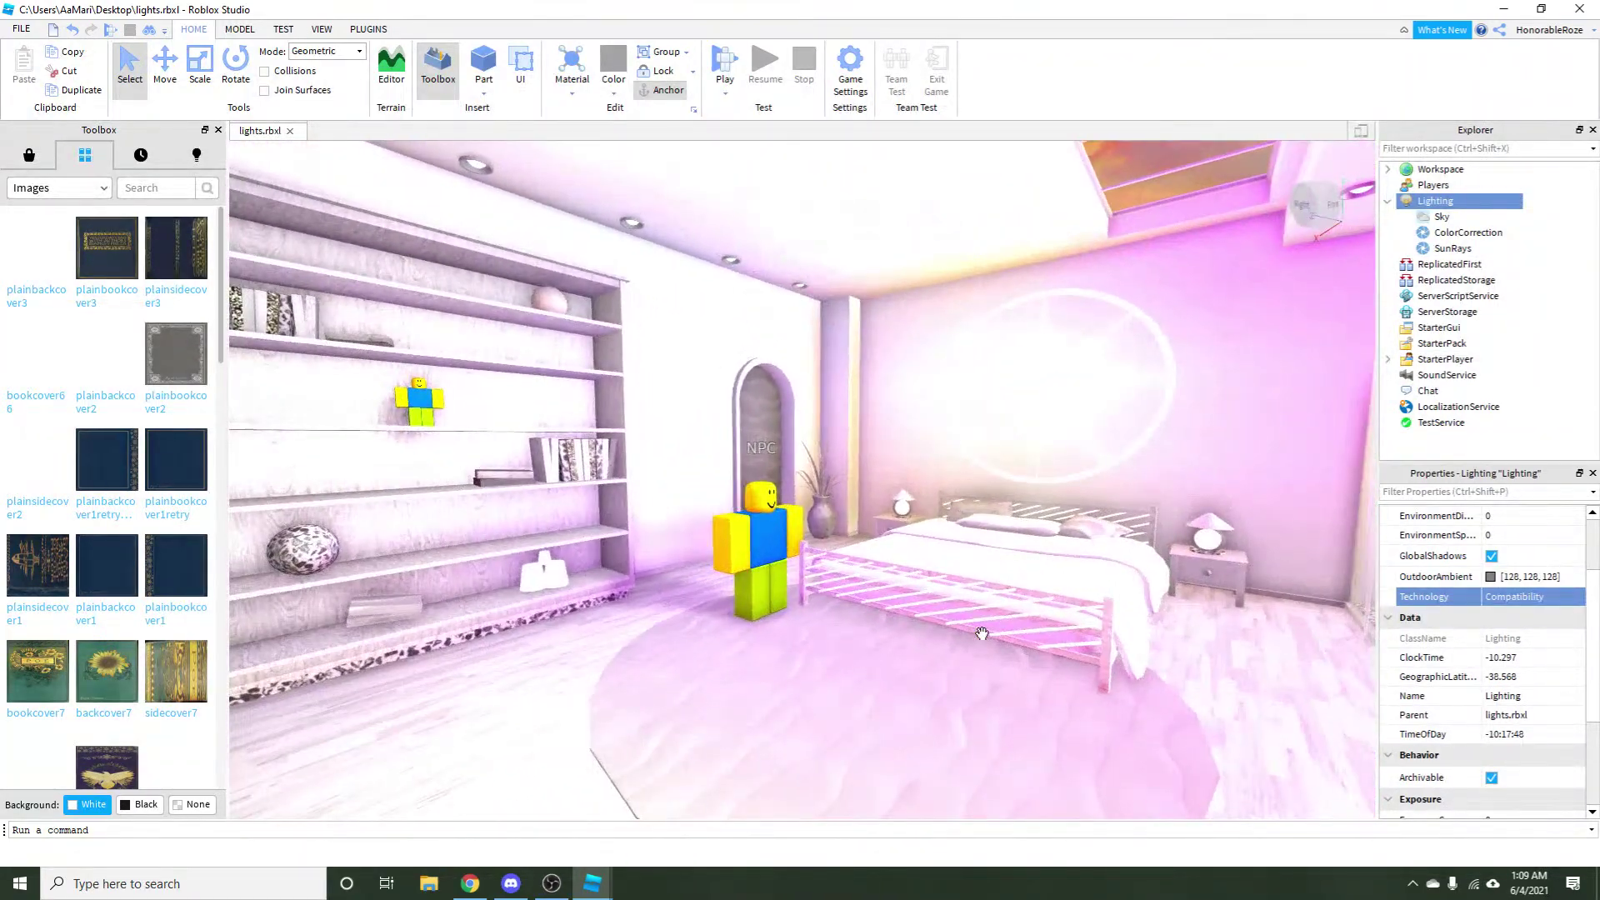
{"action": "key", "text": "q"}
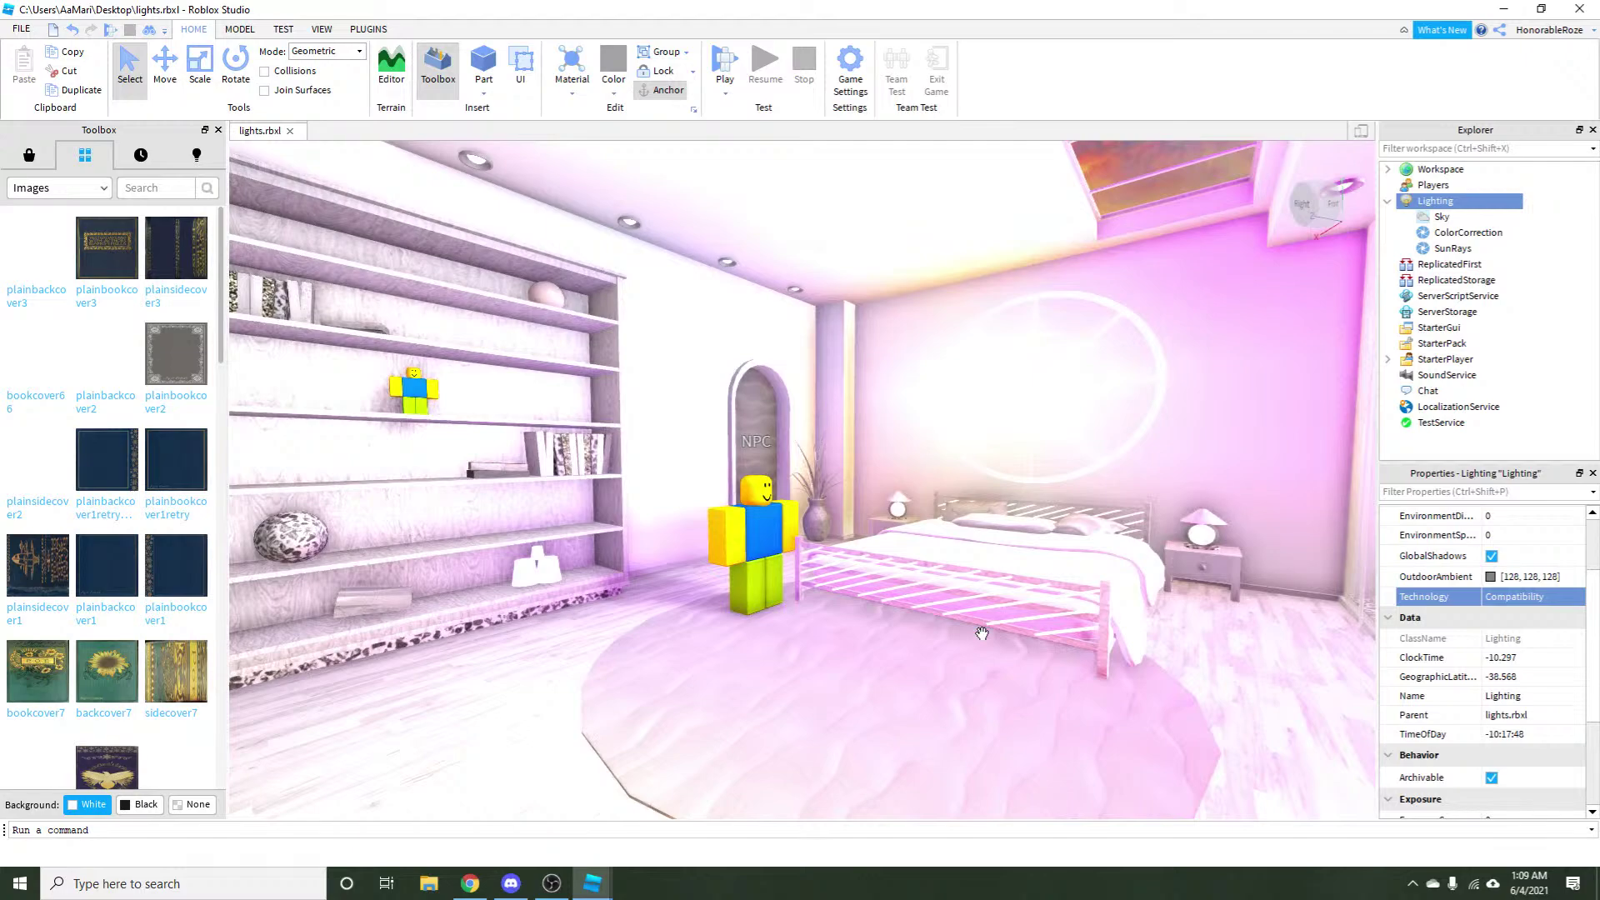
{"action": "key", "text": "w"}
{"action": "left_click", "coordinate": [1500, 596]}
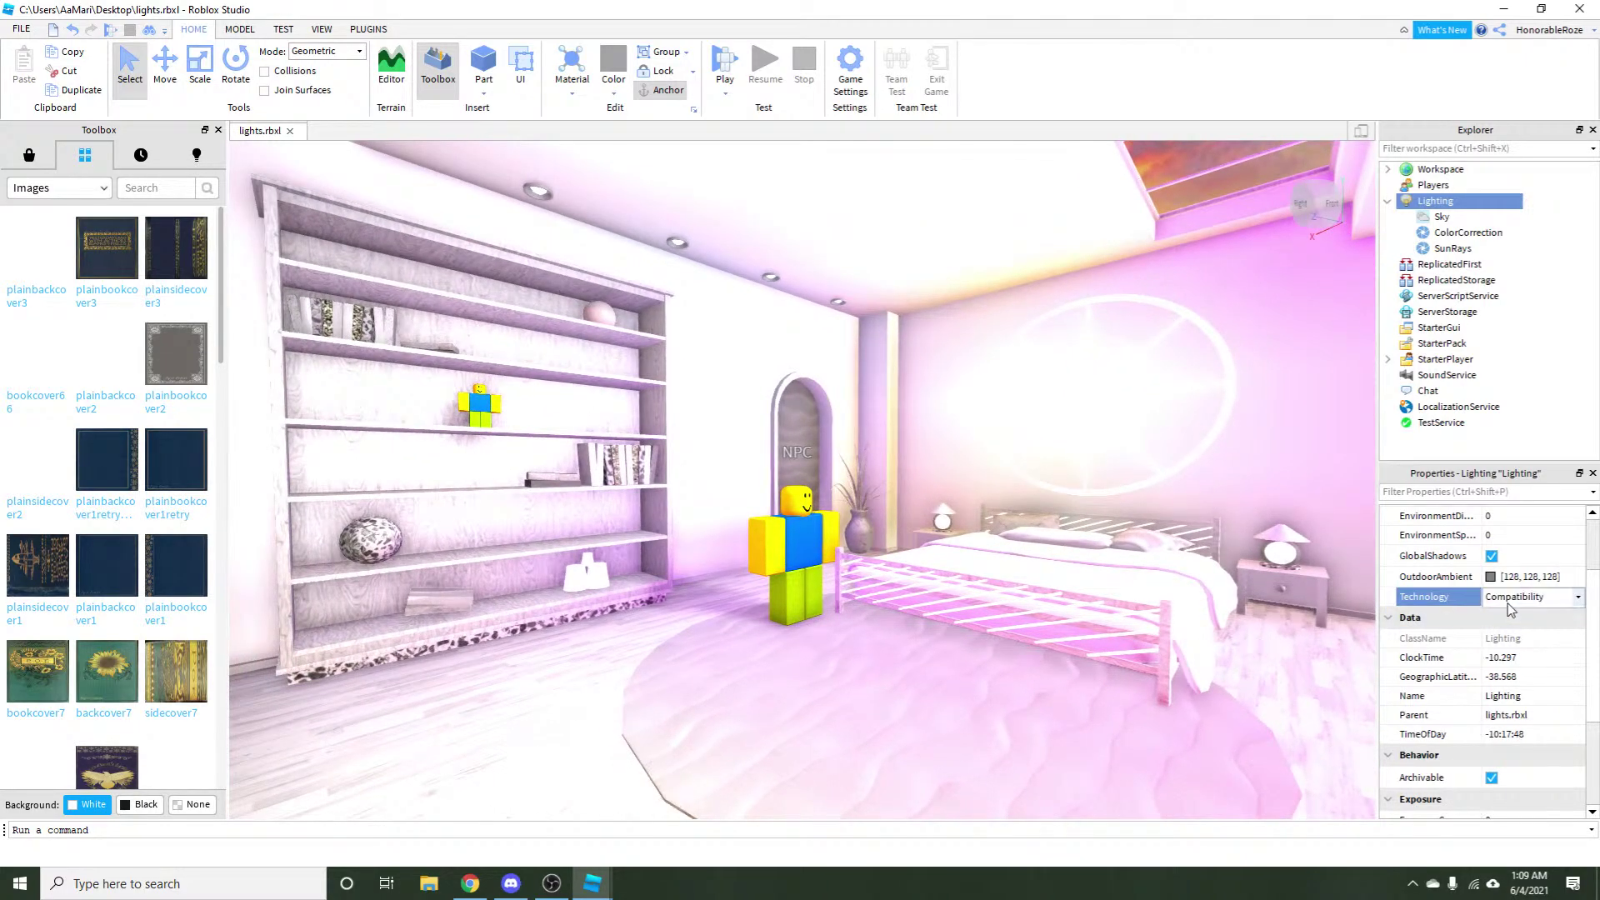
{"action": "left_click", "coordinate": [1518, 631]}
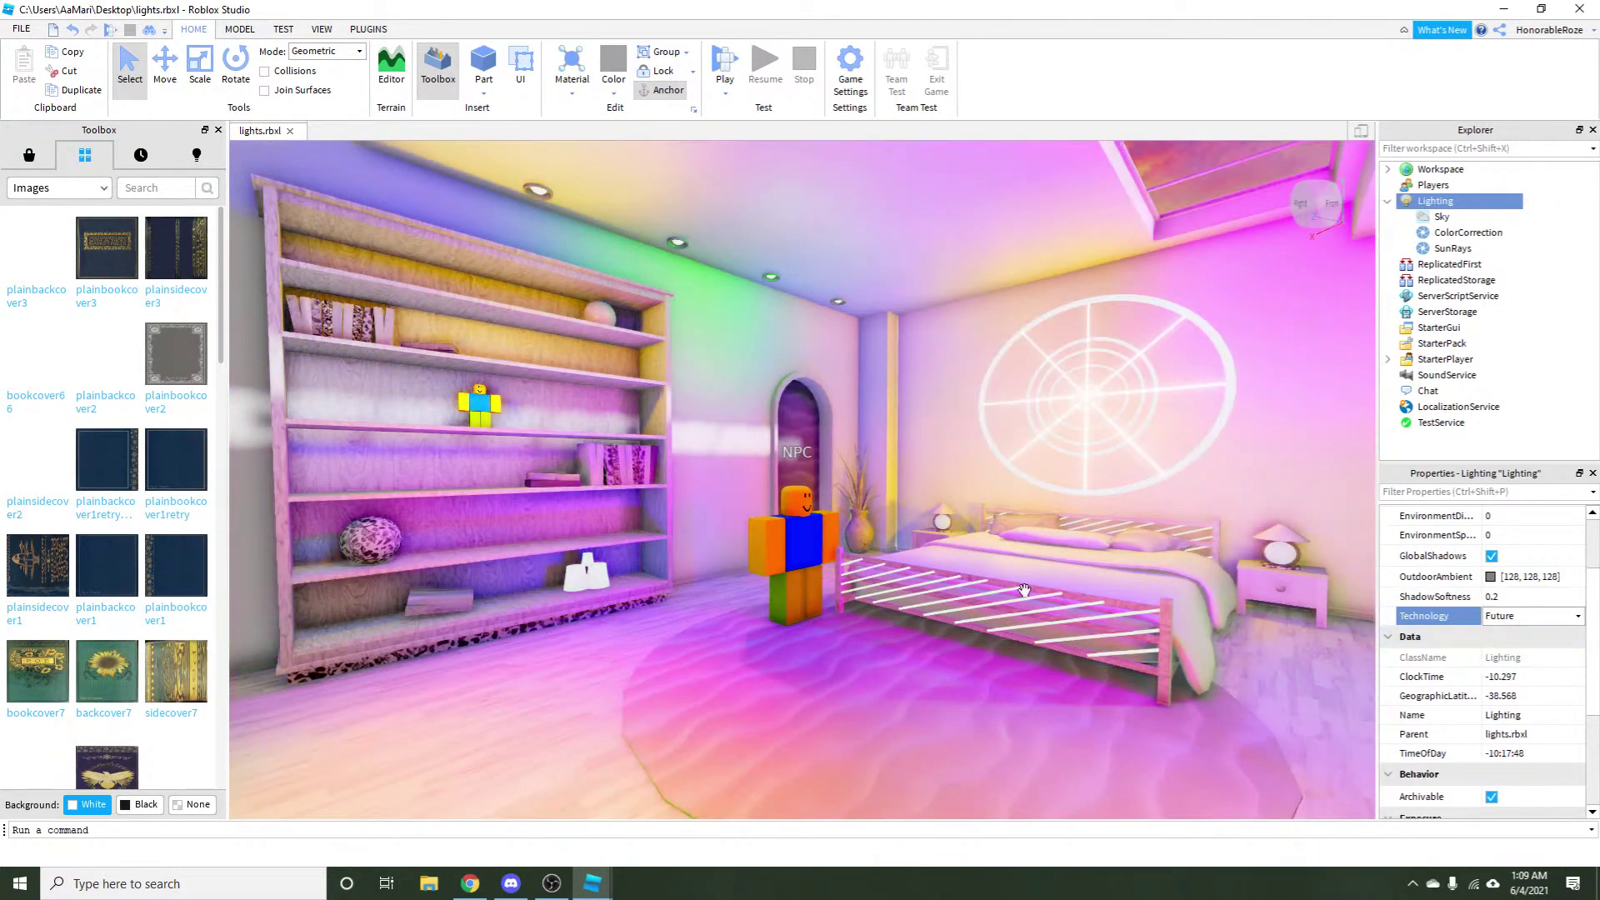
Pan across the room and change lighting Technology to ShadowMap, orbiting to view the result.
{"action": "key", "text": "a"}
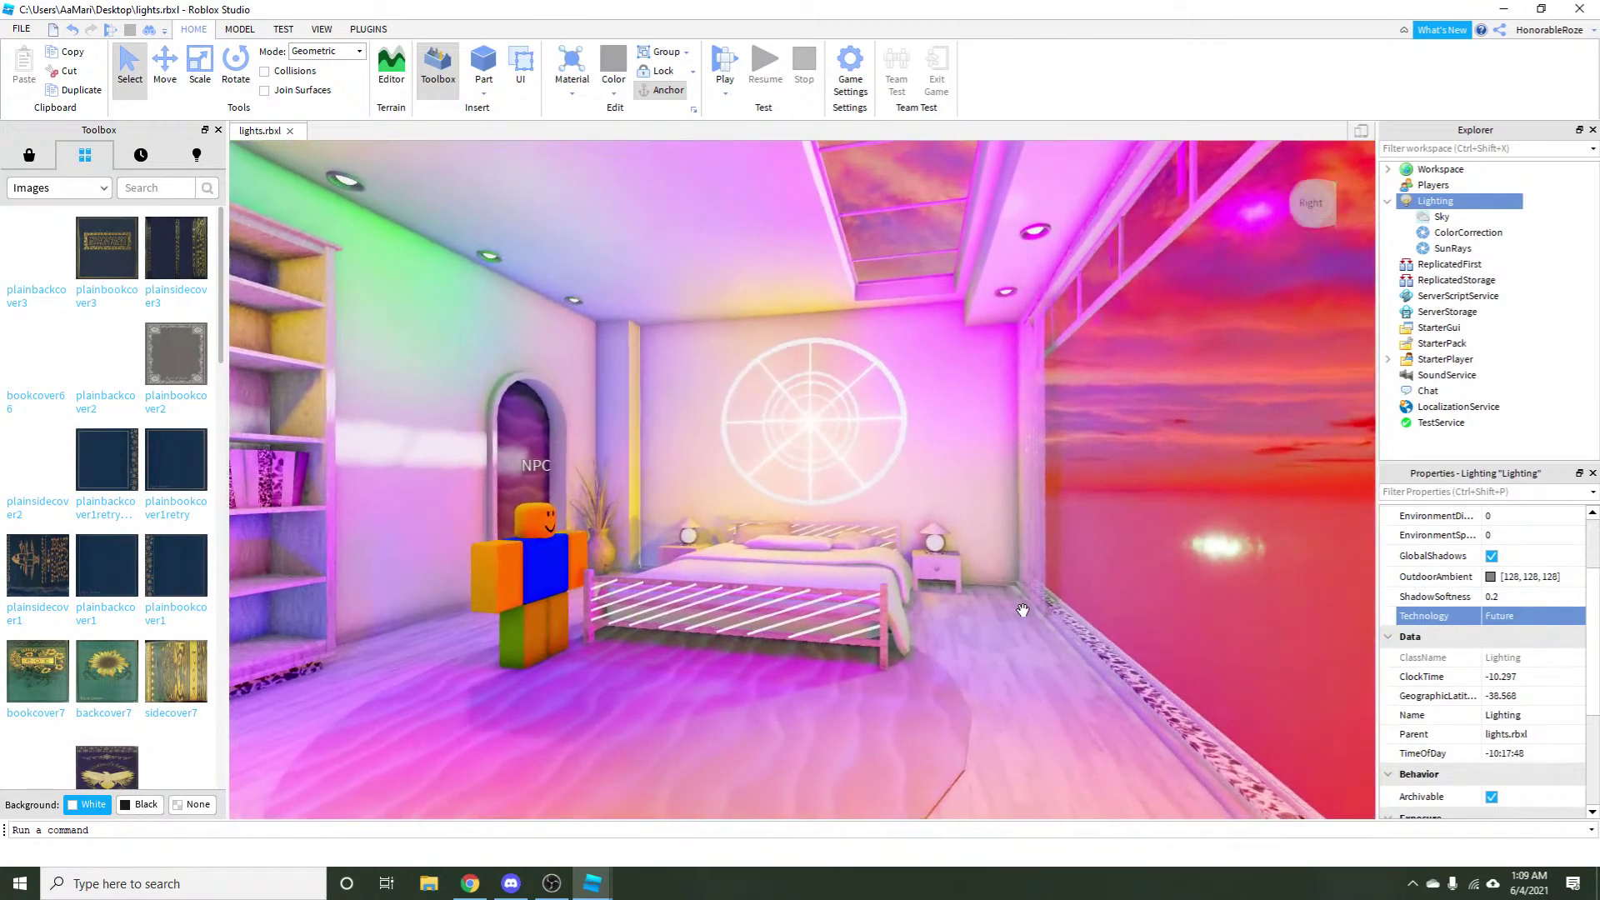
{"action": "key", "text": "d"}
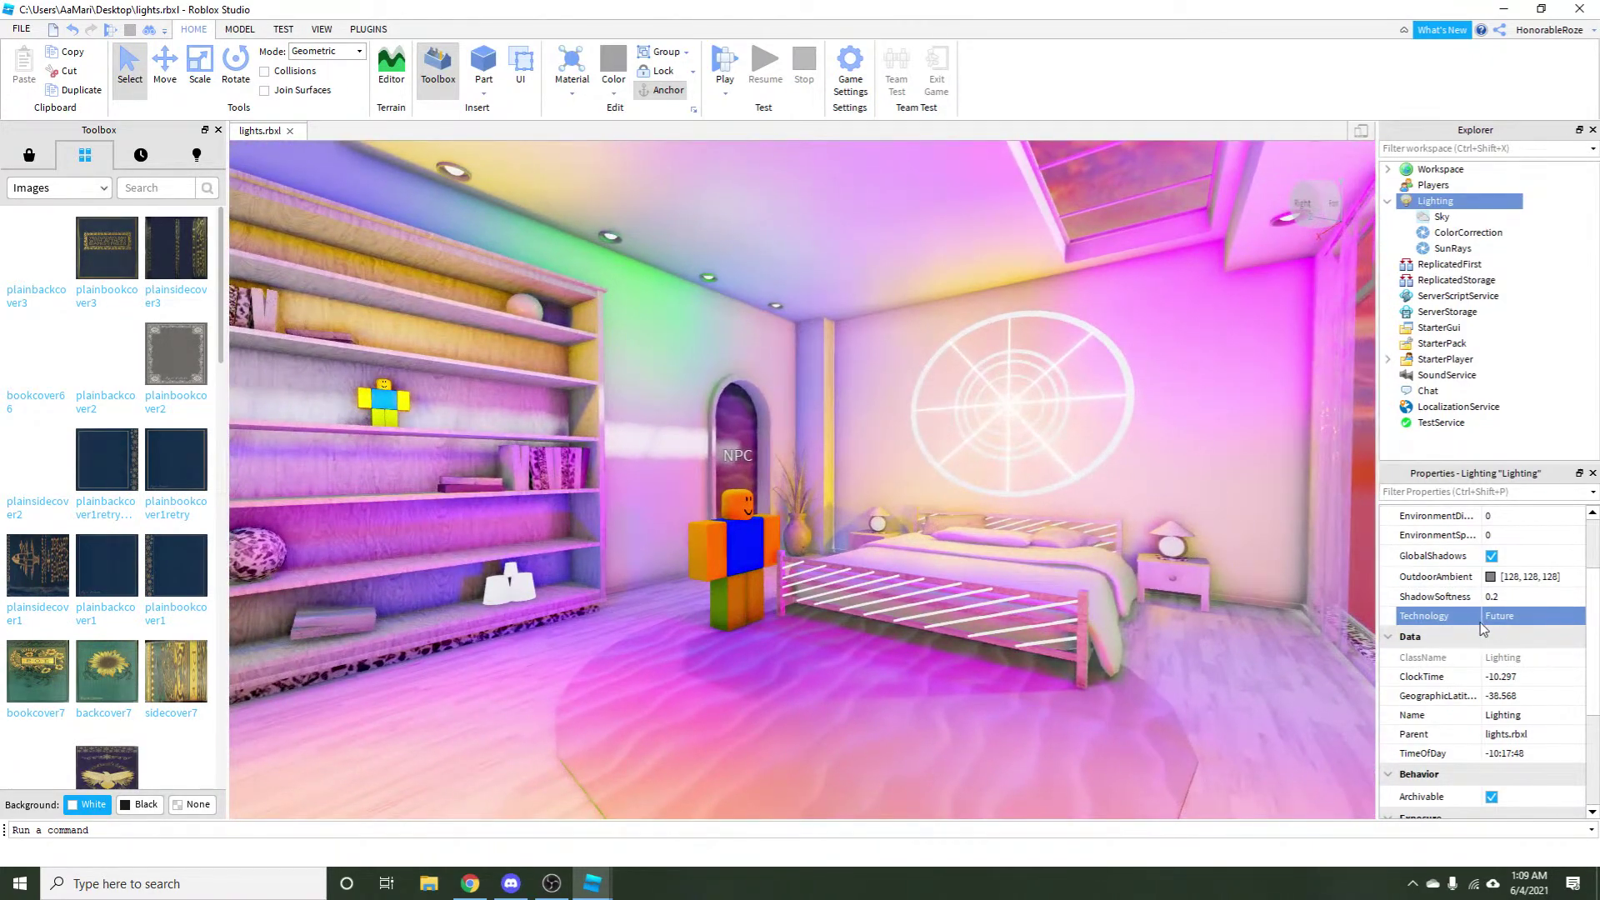
{"action": "left_click", "coordinate": [1482, 620]}
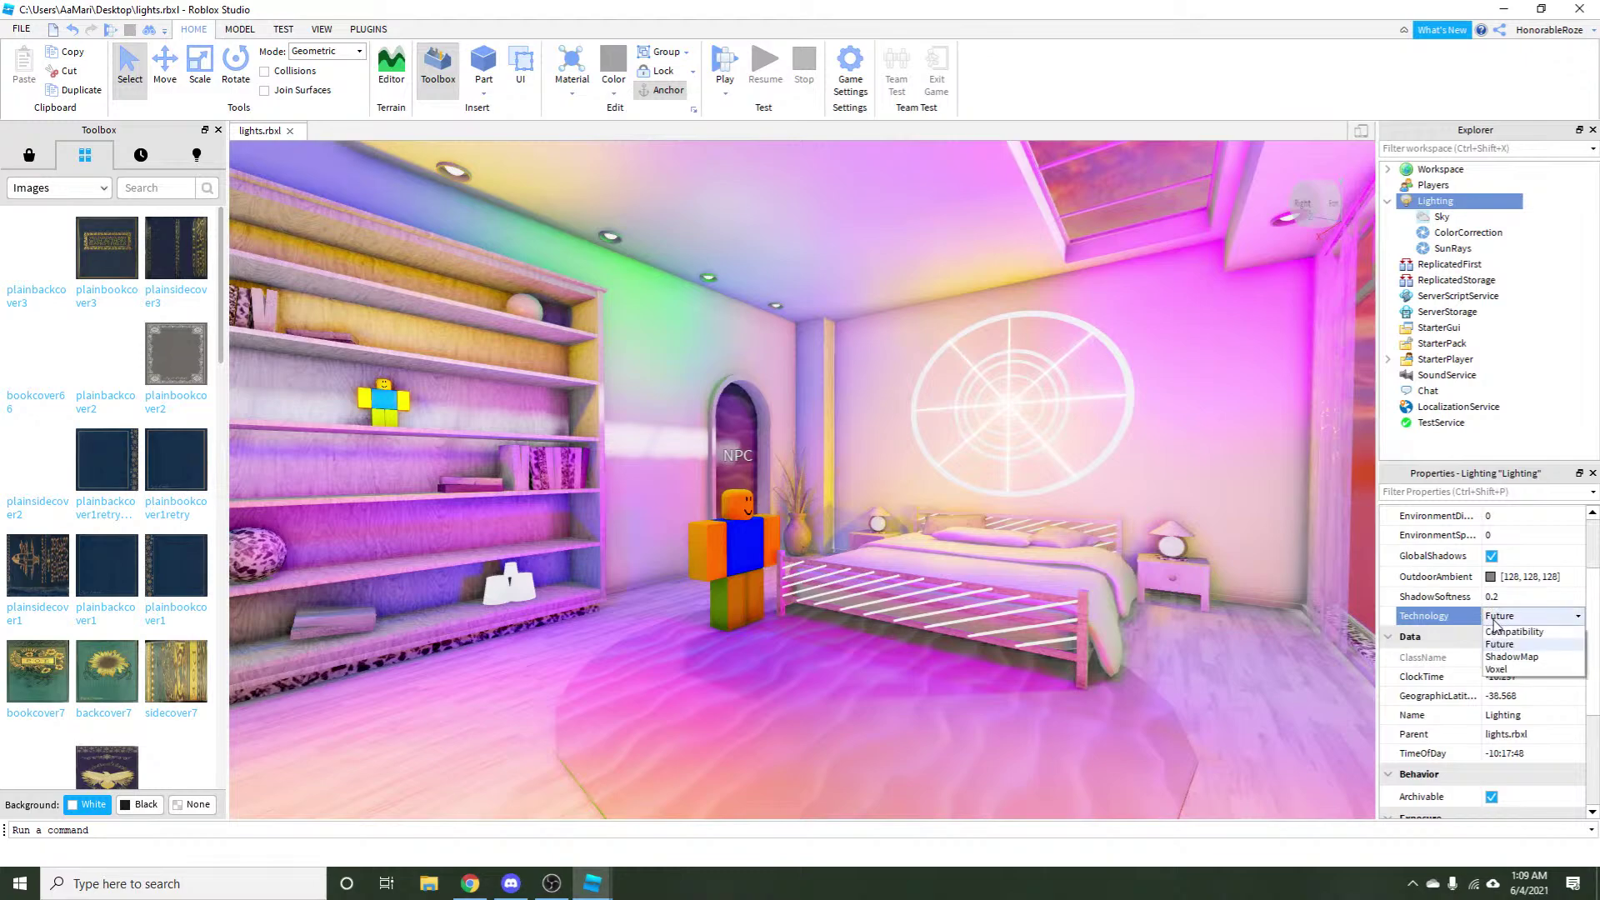
{"action": "left_click", "coordinate": [1511, 657]}
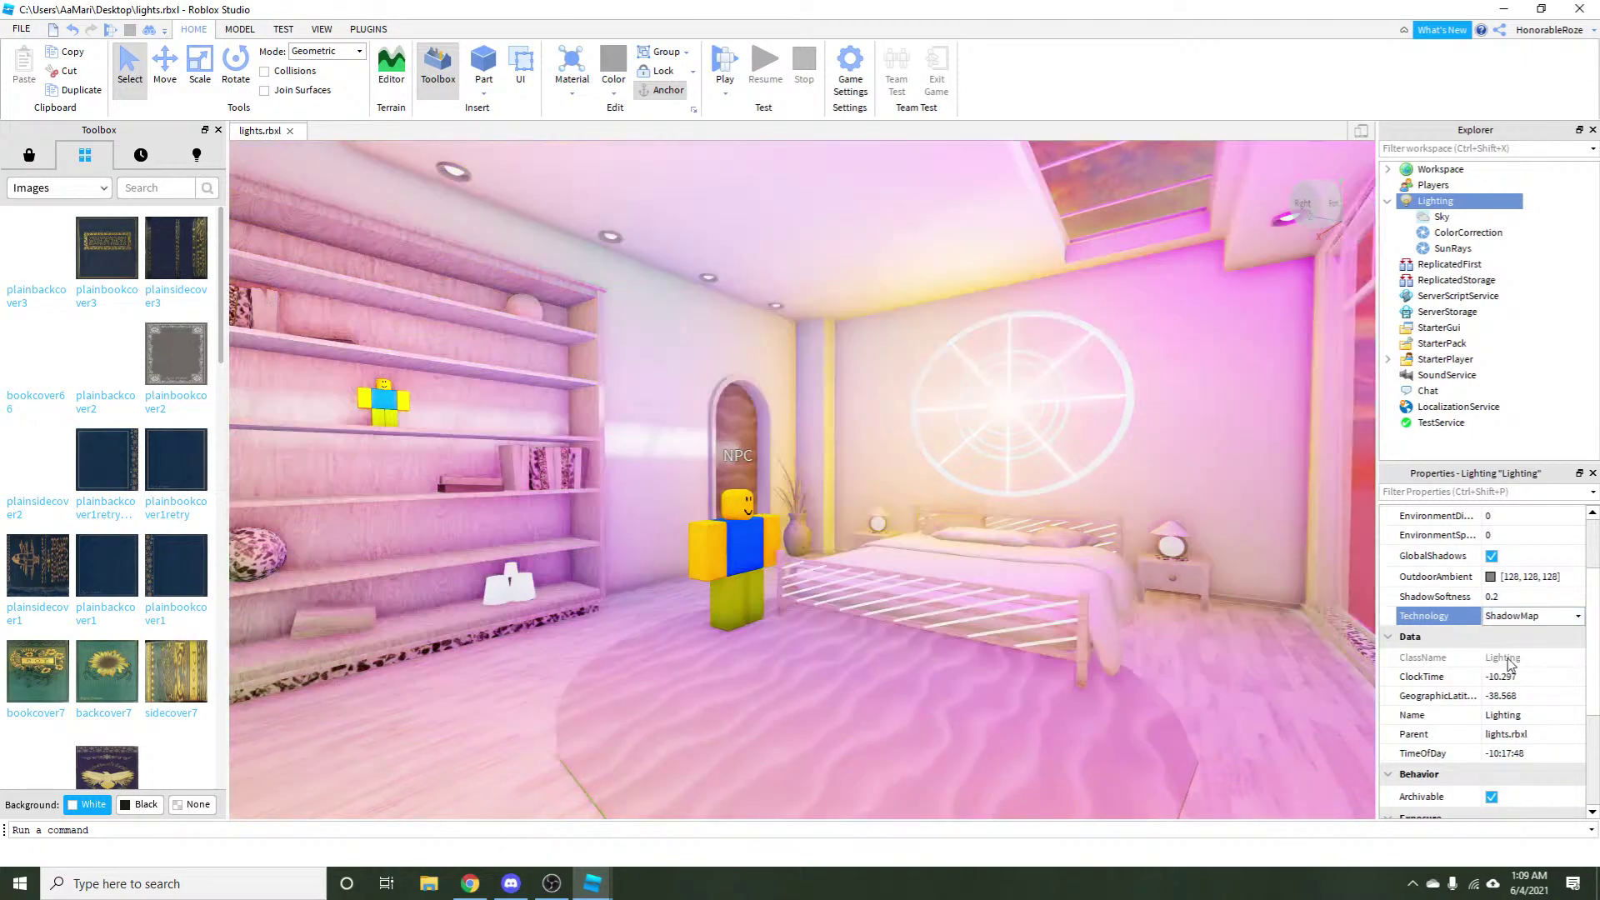
{"action": "left_click_drag", "start_coordinate": [1095, 609], "coordinate": [1005, 608]}
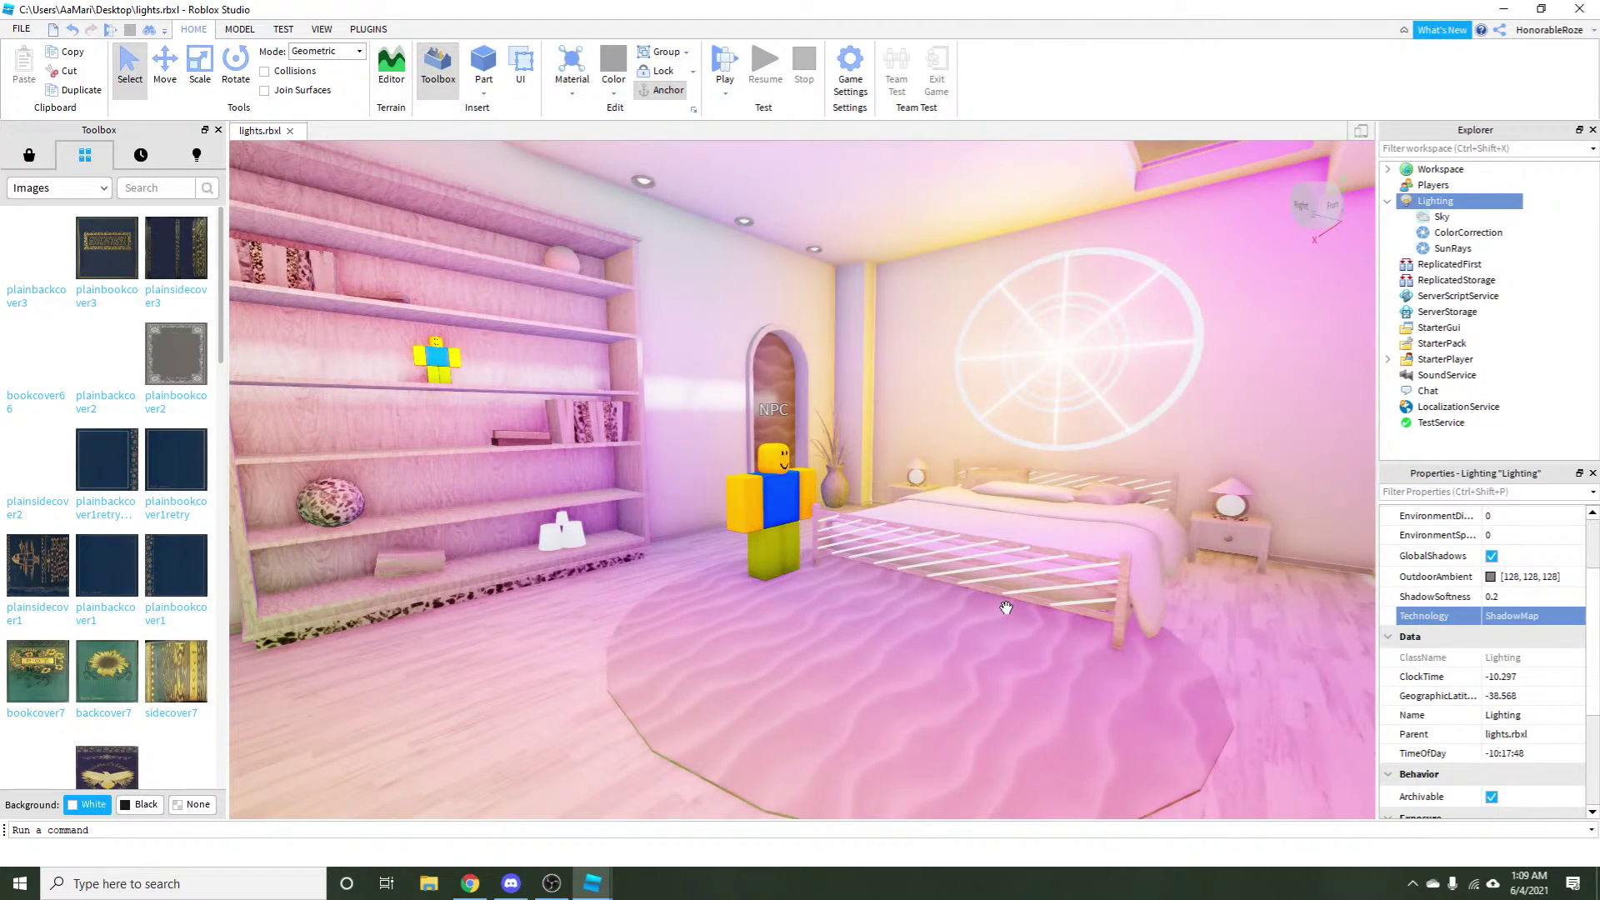
Toggle lighting Technology between Future and ShadowMap, ending back on Future.
{"action": "left_click", "coordinate": [1515, 621]}
{"action": "left_click", "coordinate": [1514, 621]}
{"action": "left_click", "coordinate": [1505, 653]}
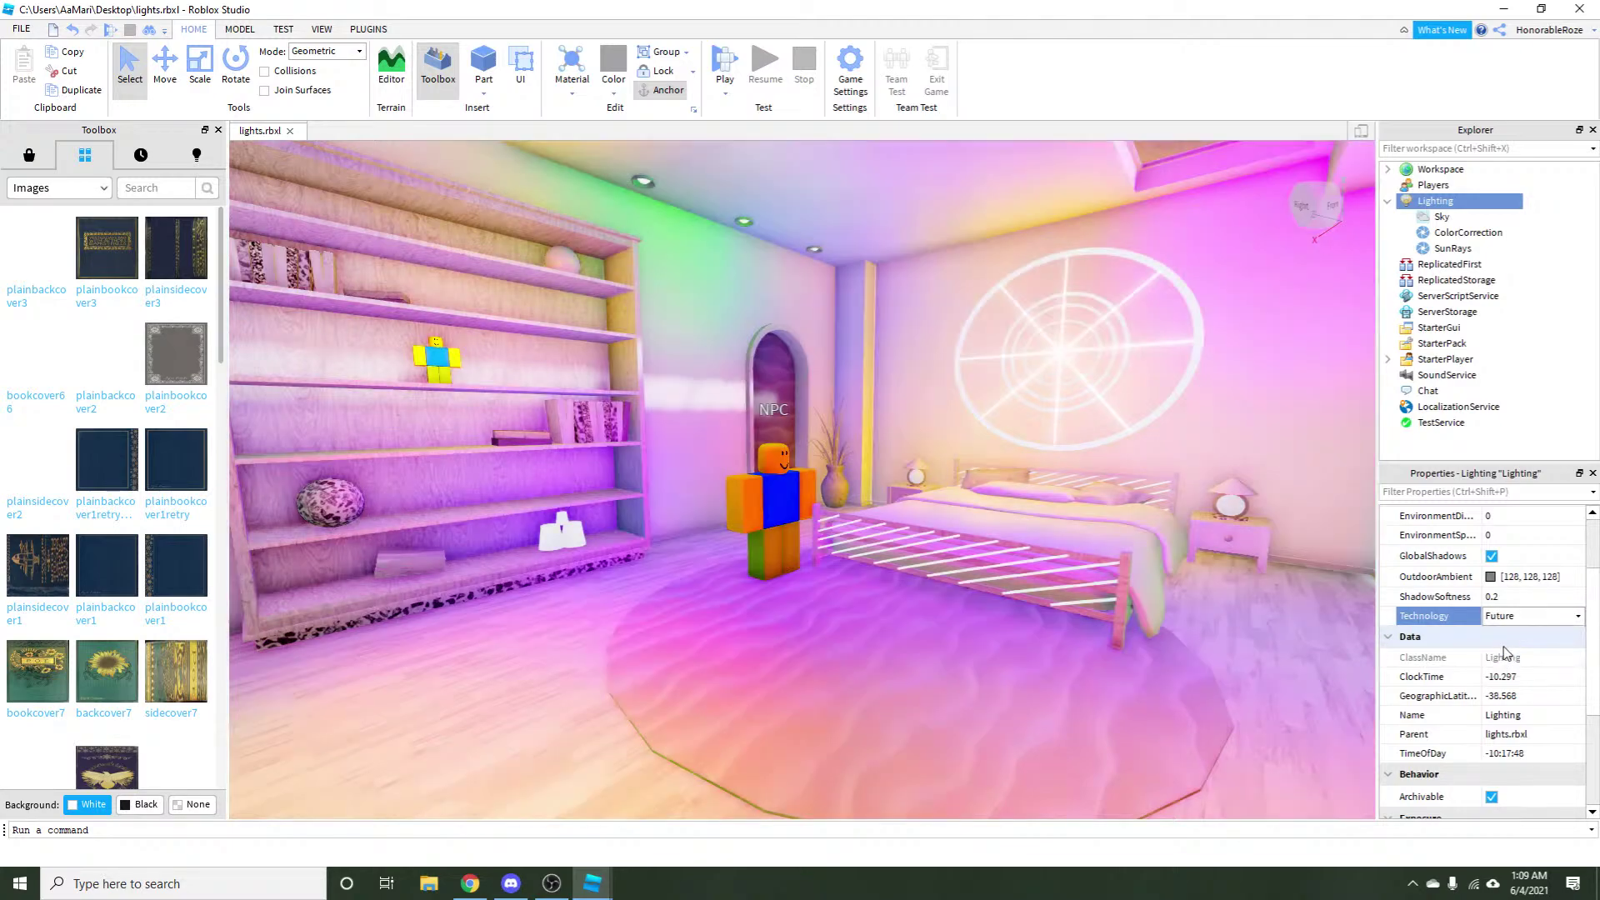
{"action": "left_click", "coordinate": [1521, 617]}
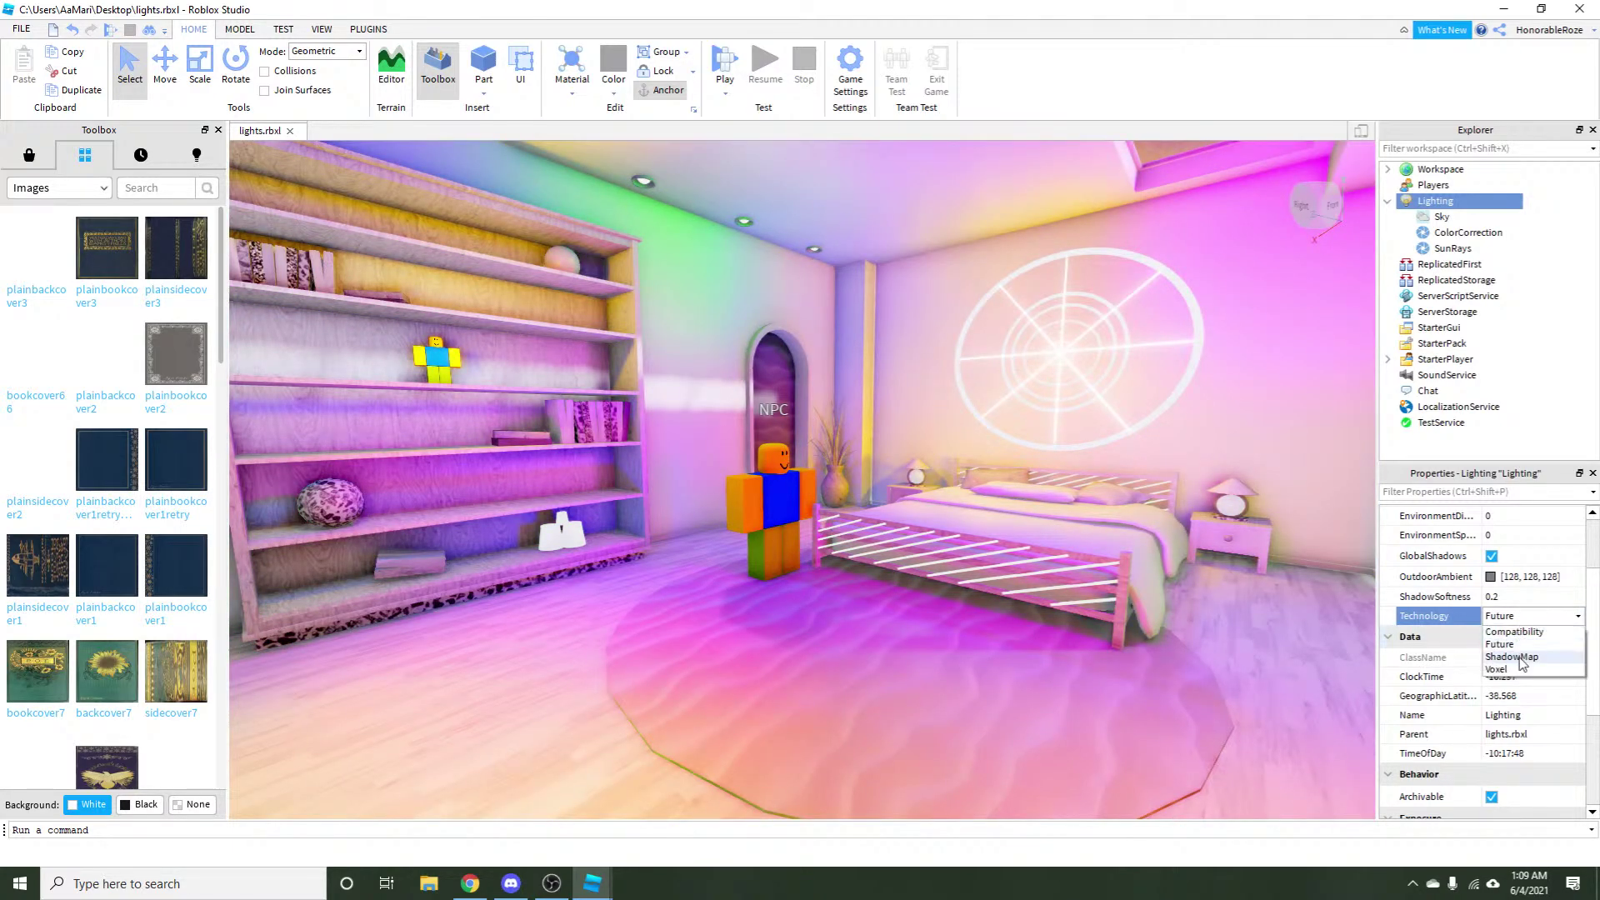
{"action": "left_click", "coordinate": [1521, 662]}
{"action": "left_click", "coordinate": [1521, 615]}
{"action": "left_click", "coordinate": [1521, 615]}
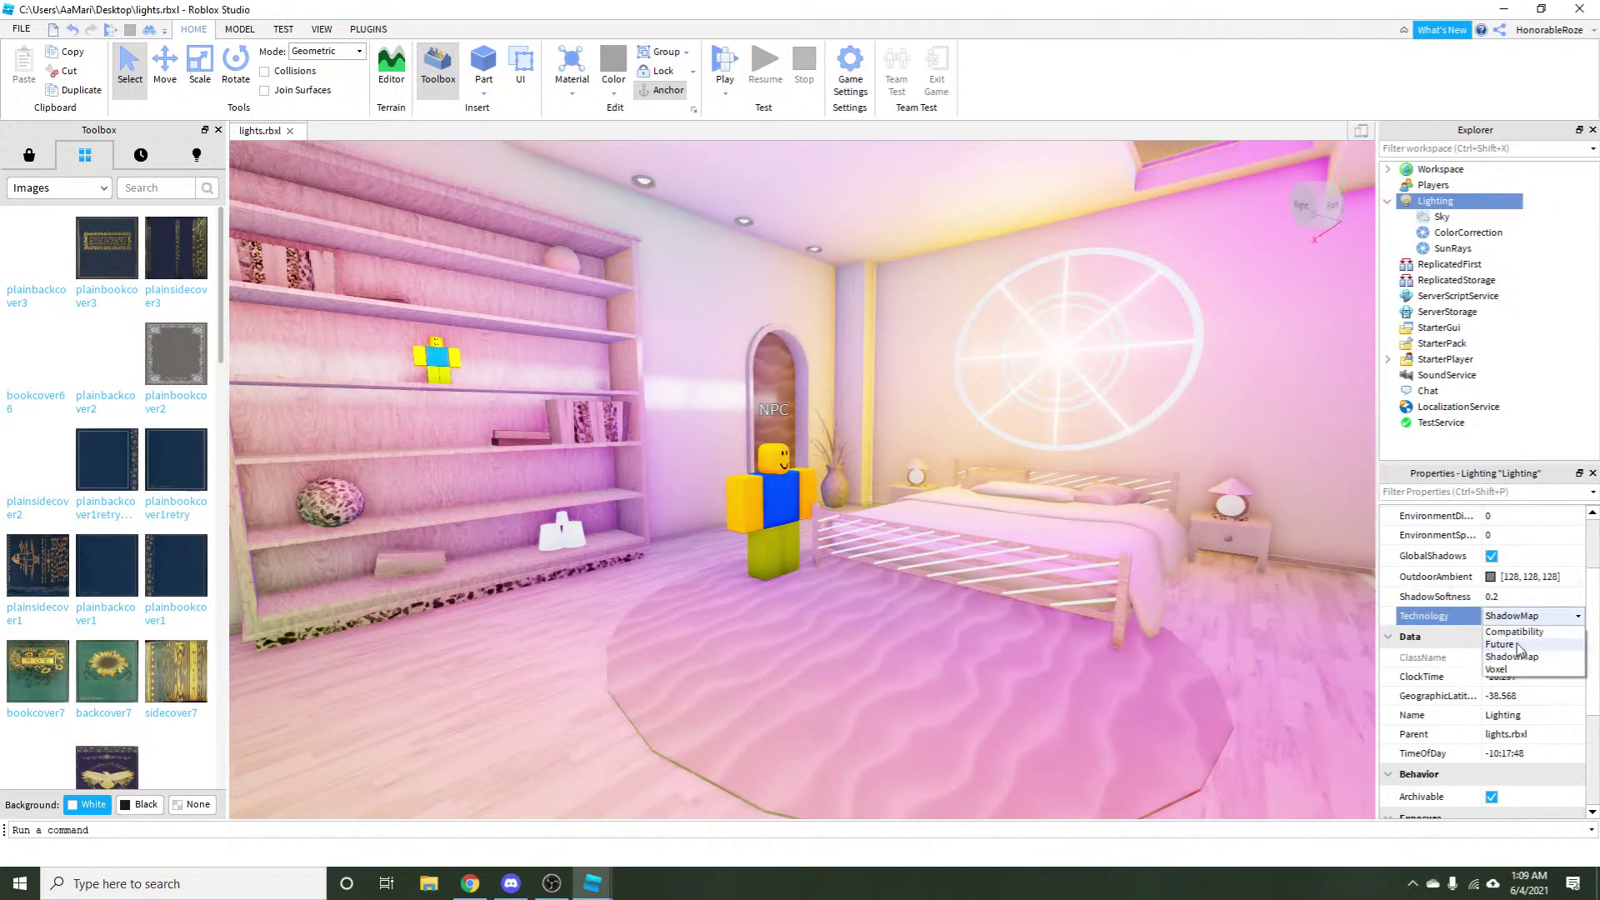
{"action": "left_click", "coordinate": [1522, 652]}
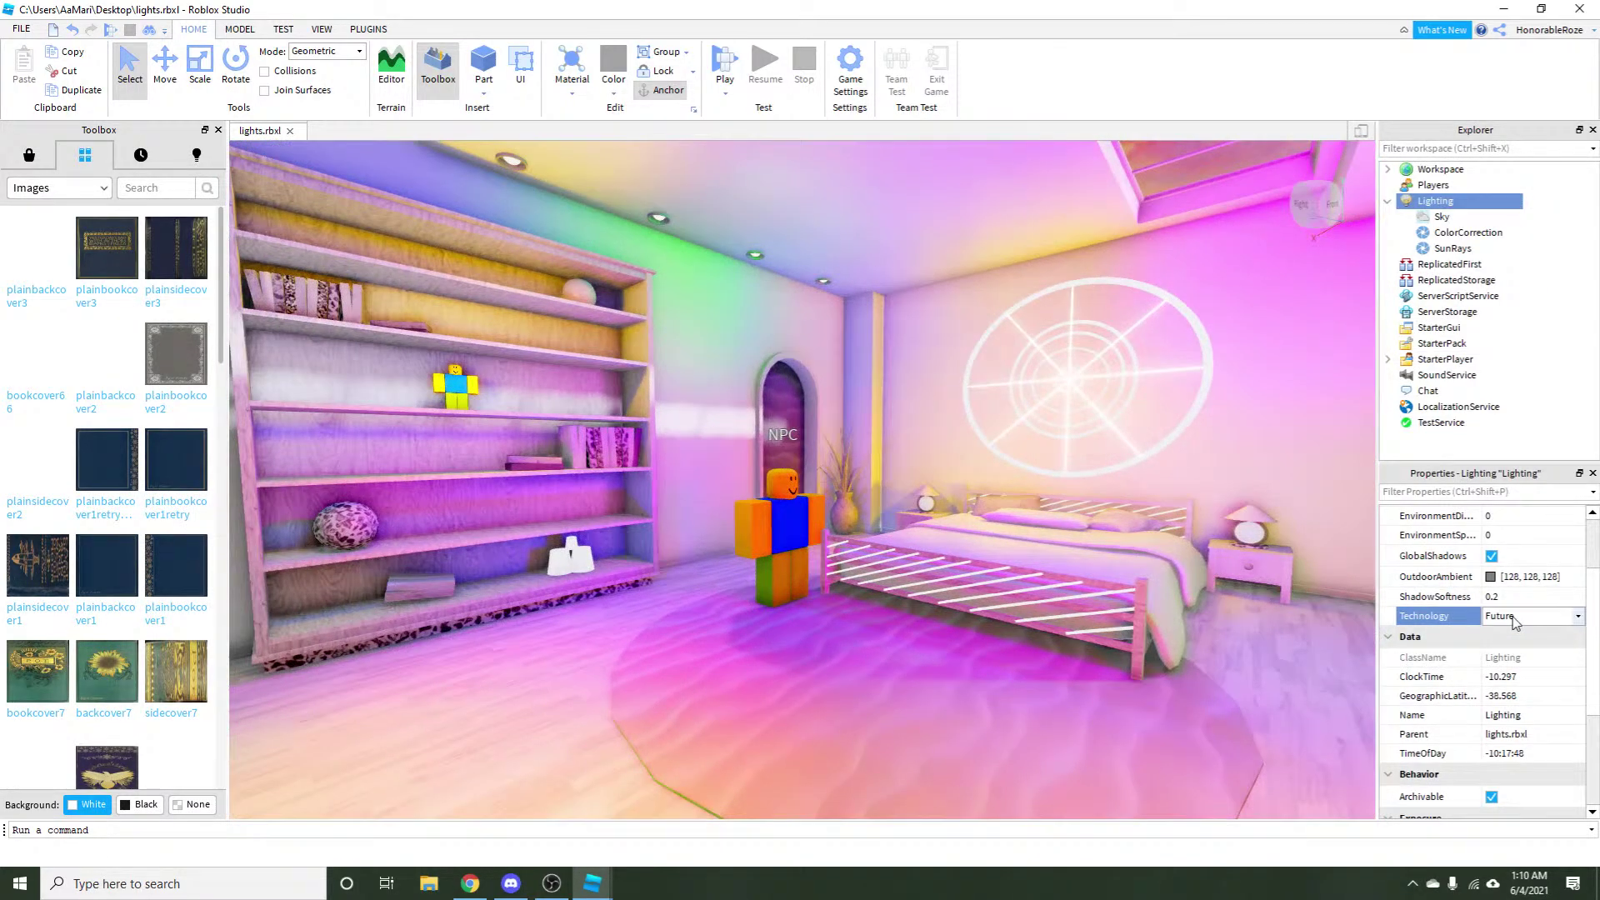
Try Voxel lighting Technology, compare it with ShadowMap, and return to Voxel.
{"action": "left_click", "coordinate": [1515, 620]}
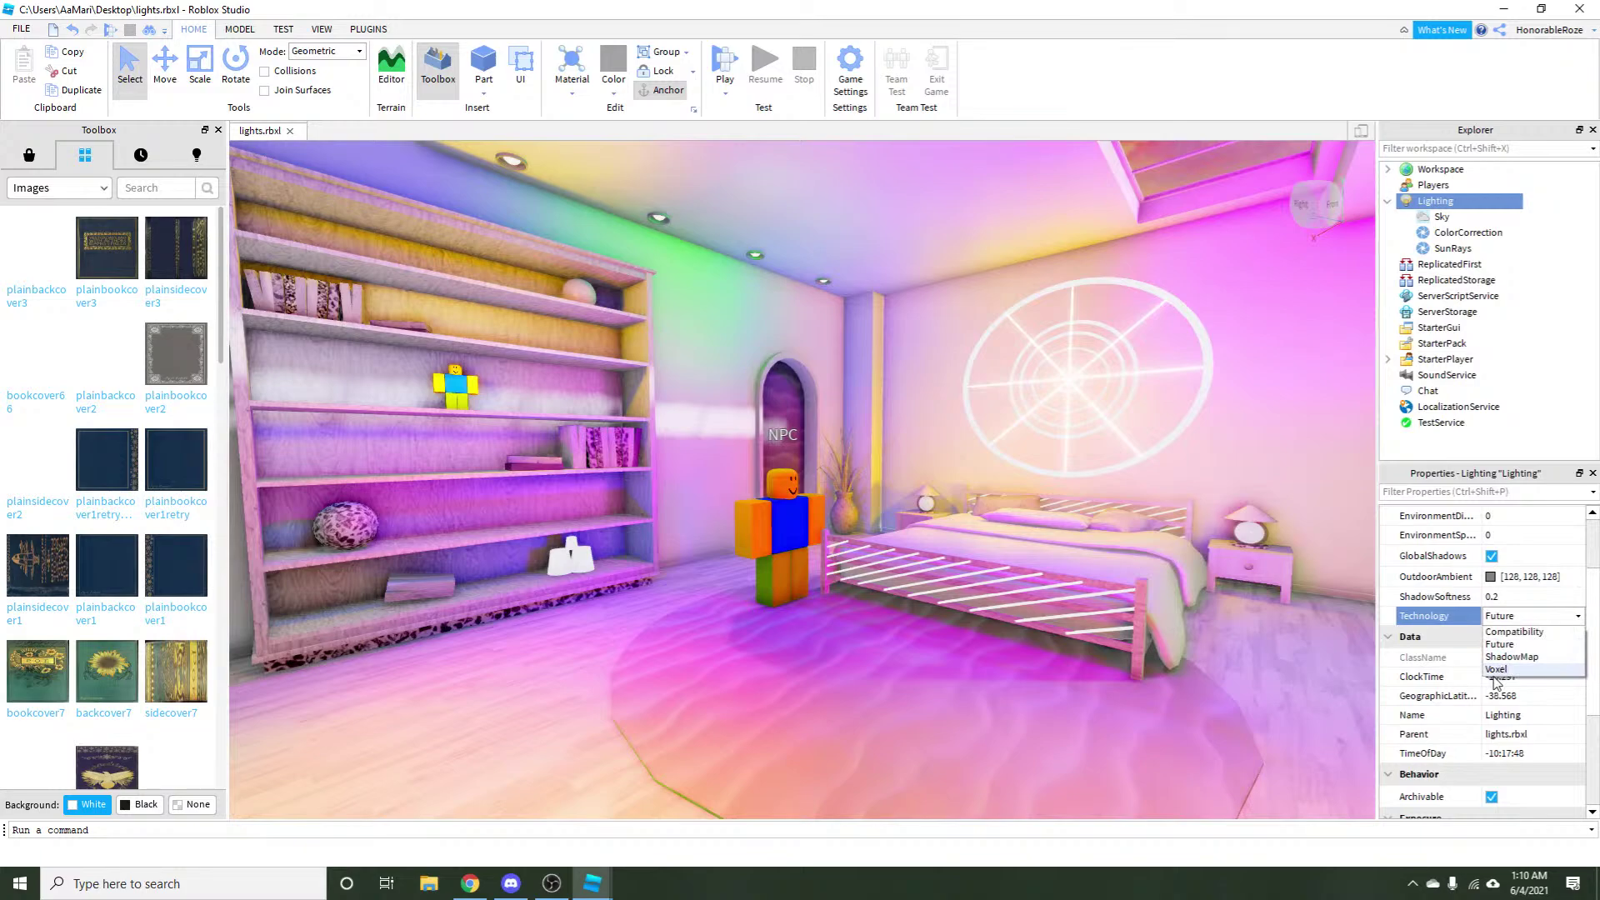
{"action": "left_click", "coordinate": [1495, 675]}
{"action": "left_click", "coordinate": [1512, 617]}
{"action": "left_click", "coordinate": [1504, 669]}
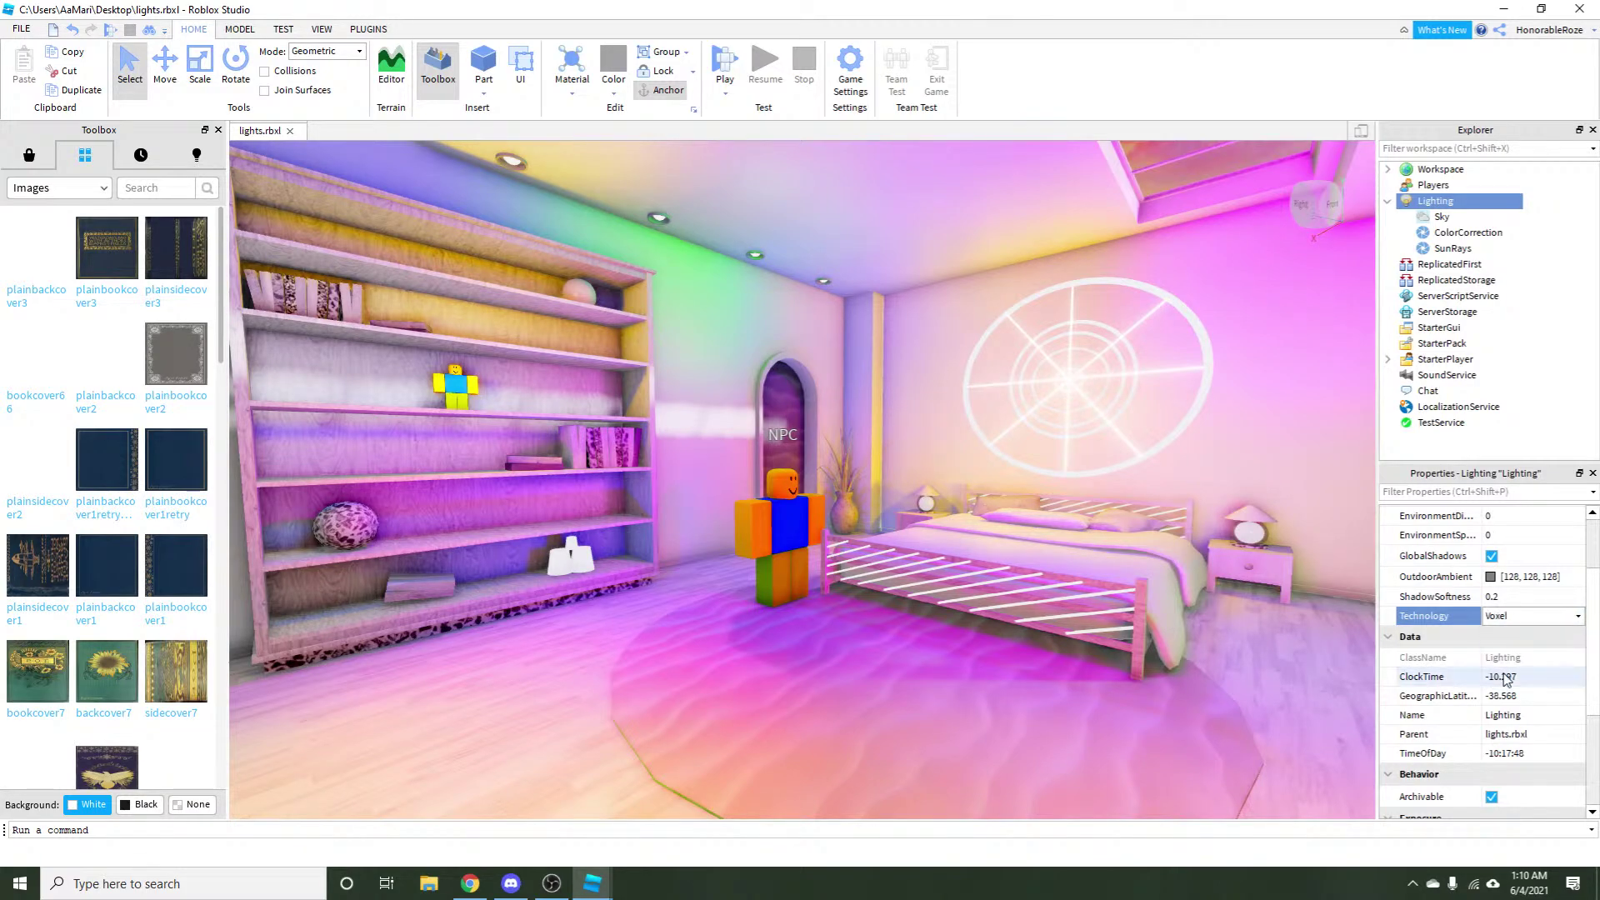
{"action": "left_click", "coordinate": [1510, 617]}
{"action": "left_click", "coordinate": [1500, 648]}
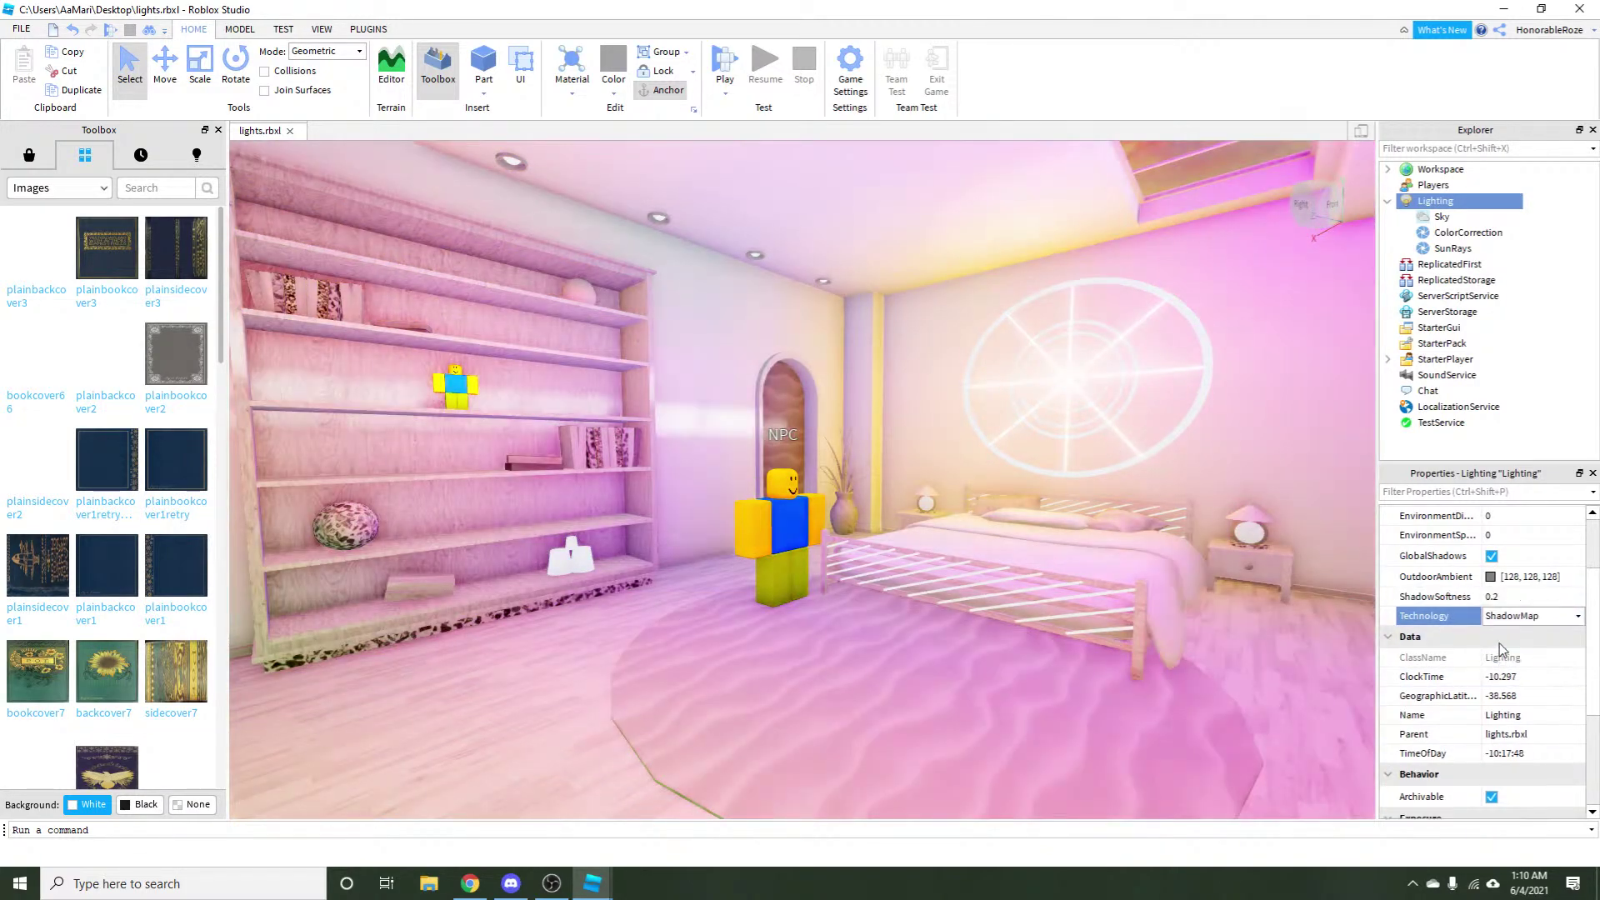
{"action": "left_click", "coordinate": [1510, 617]}
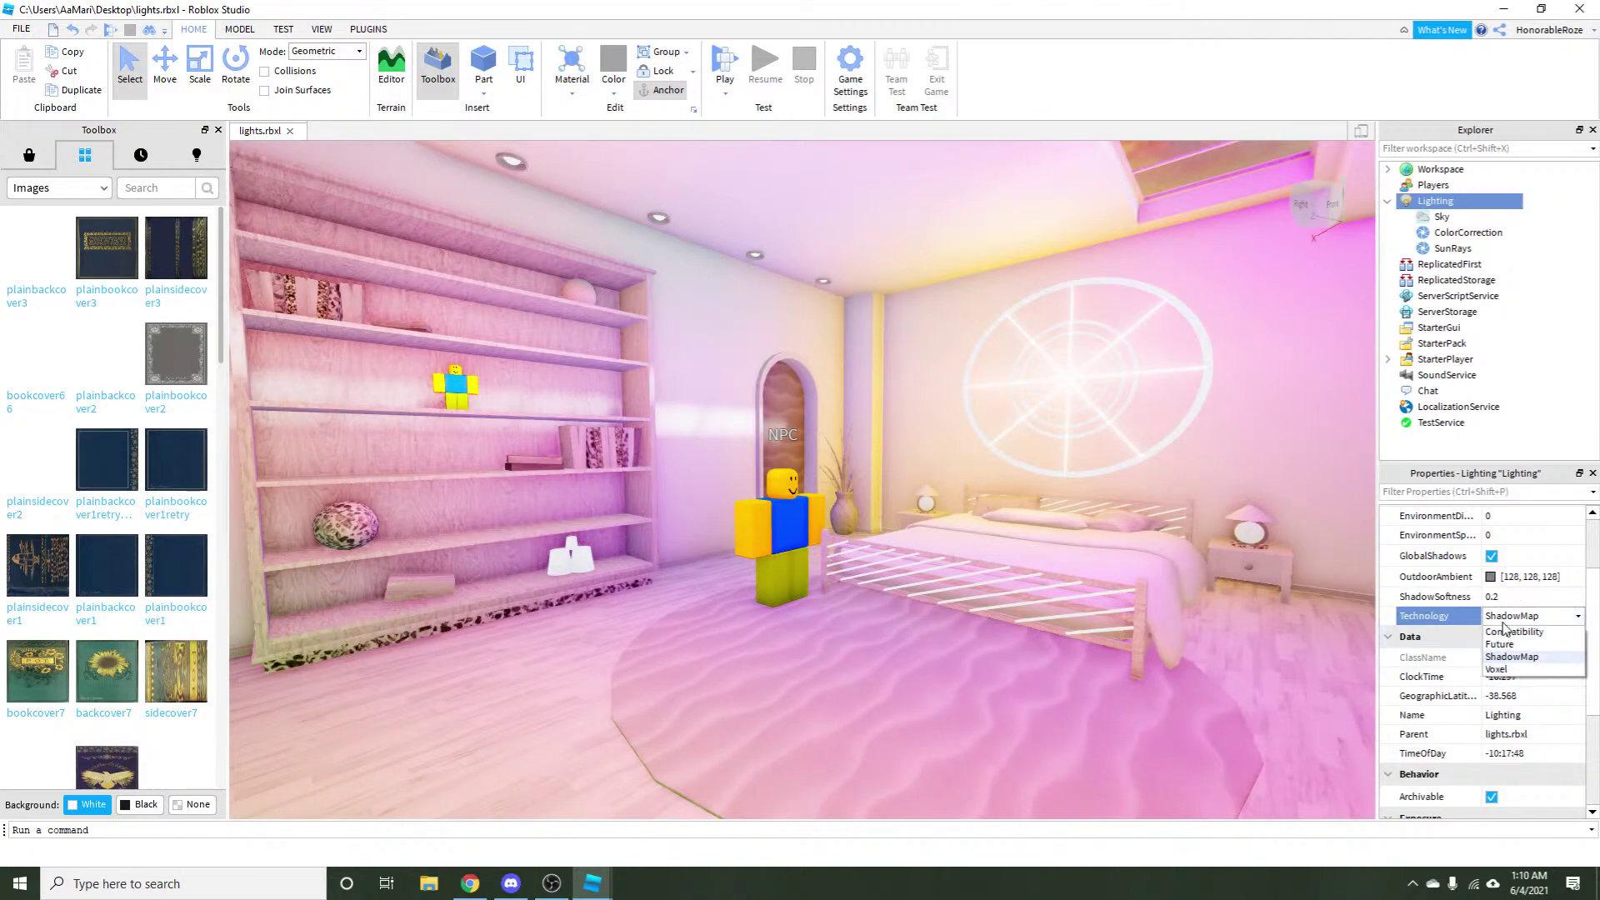
{"action": "left_click", "coordinate": [1506, 670]}
{"action": "scroll", "coordinate": [895, 484], "scroll_direction": "down", "scroll_amount": 5}
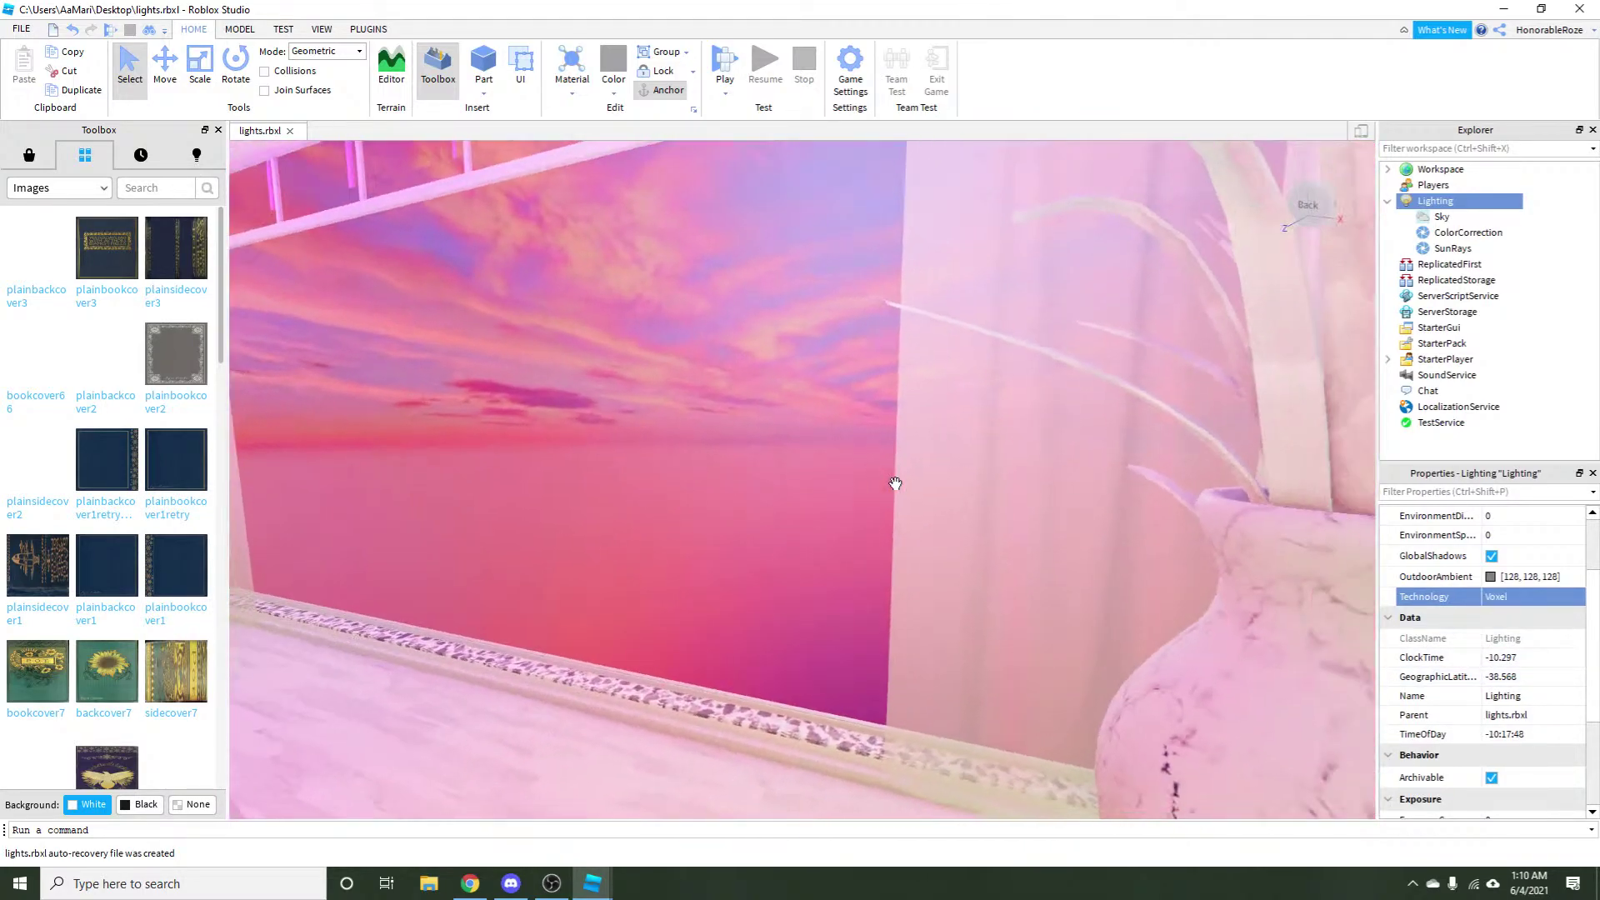
{"action": "scroll", "coordinate": [895, 483], "scroll_direction": "up", "scroll_amount": 10}
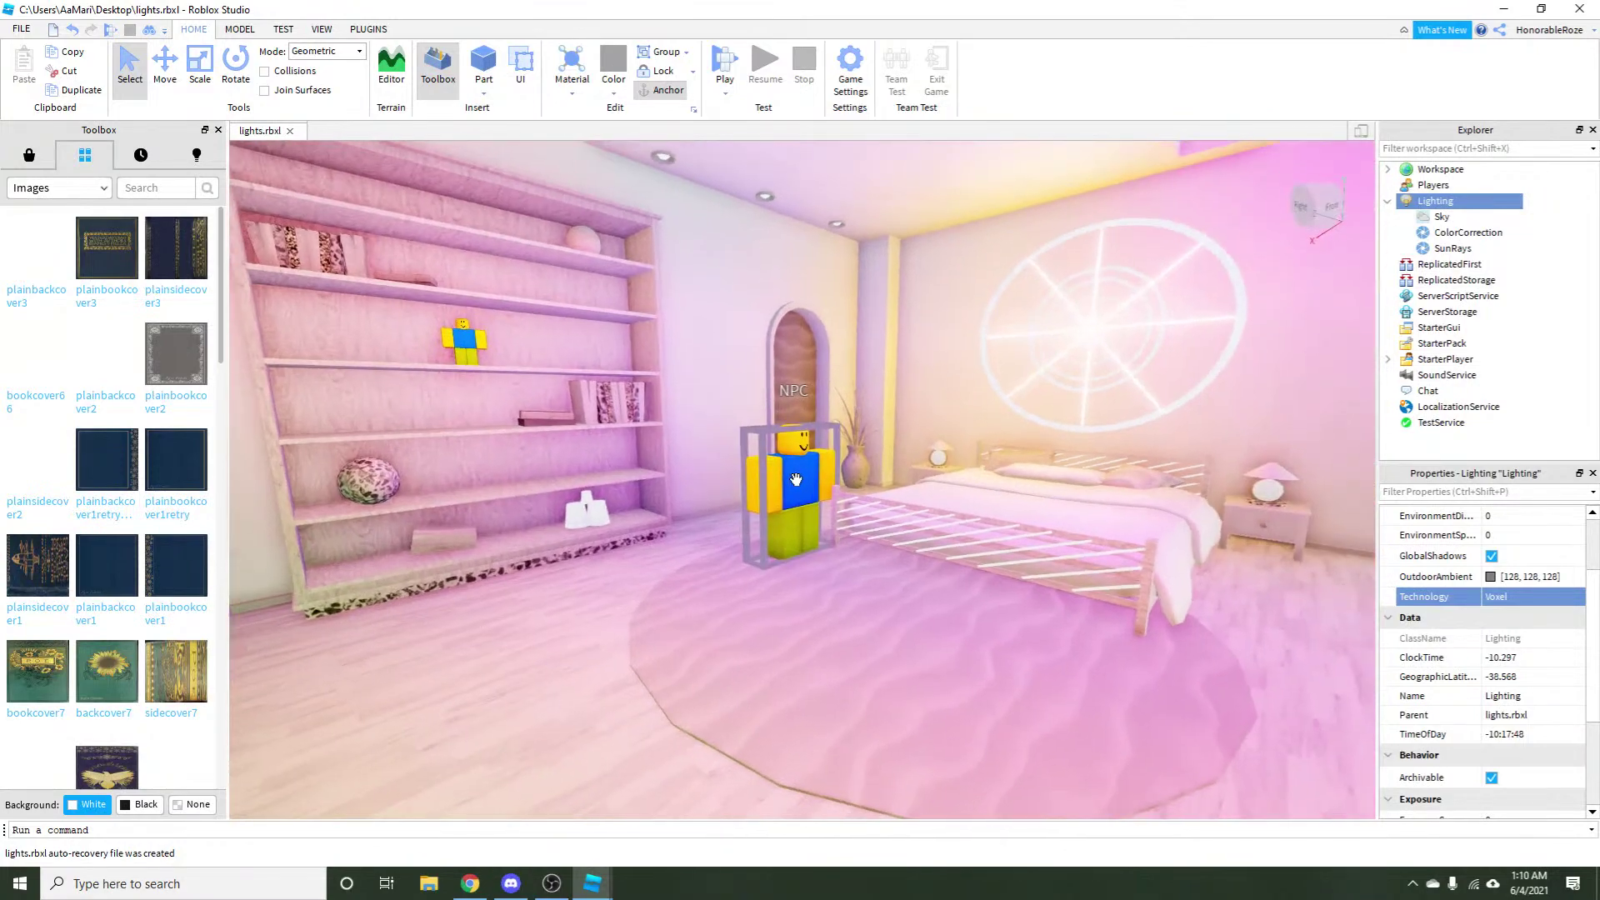
Switch through ShadowMap to settle on Future lighting, then orbit to view the whole bedroom.
{"action": "left_click", "coordinate": [1529, 597]}
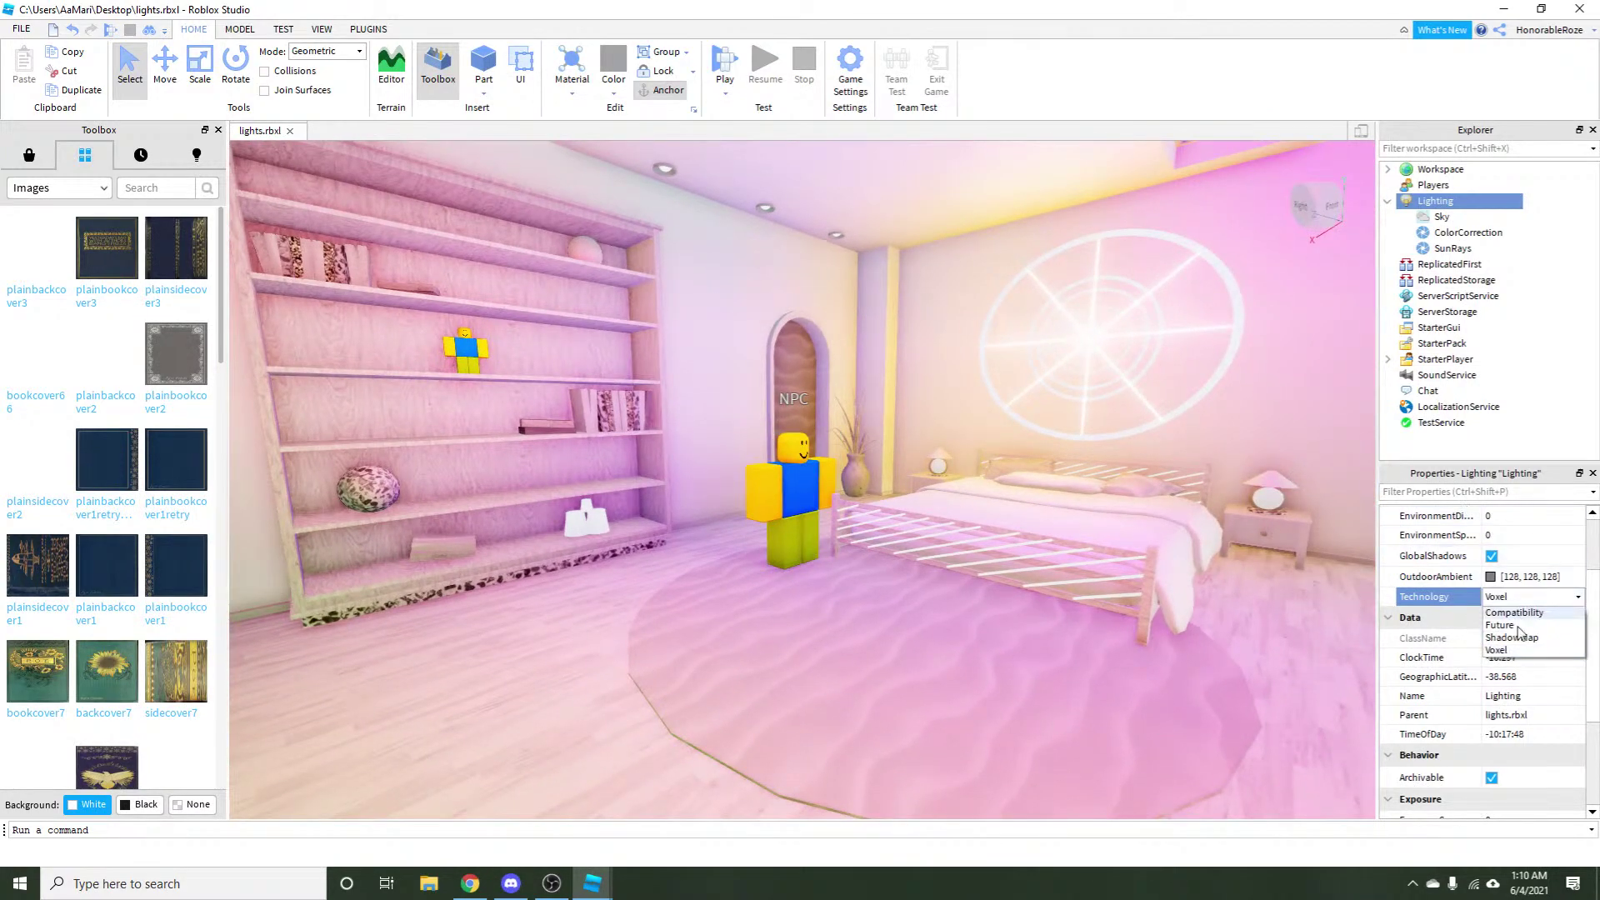
{"action": "left_click", "coordinate": [1511, 637]}
{"action": "scroll", "coordinate": [361, 387], "scroll_direction": "down", "scroll_amount": 2}
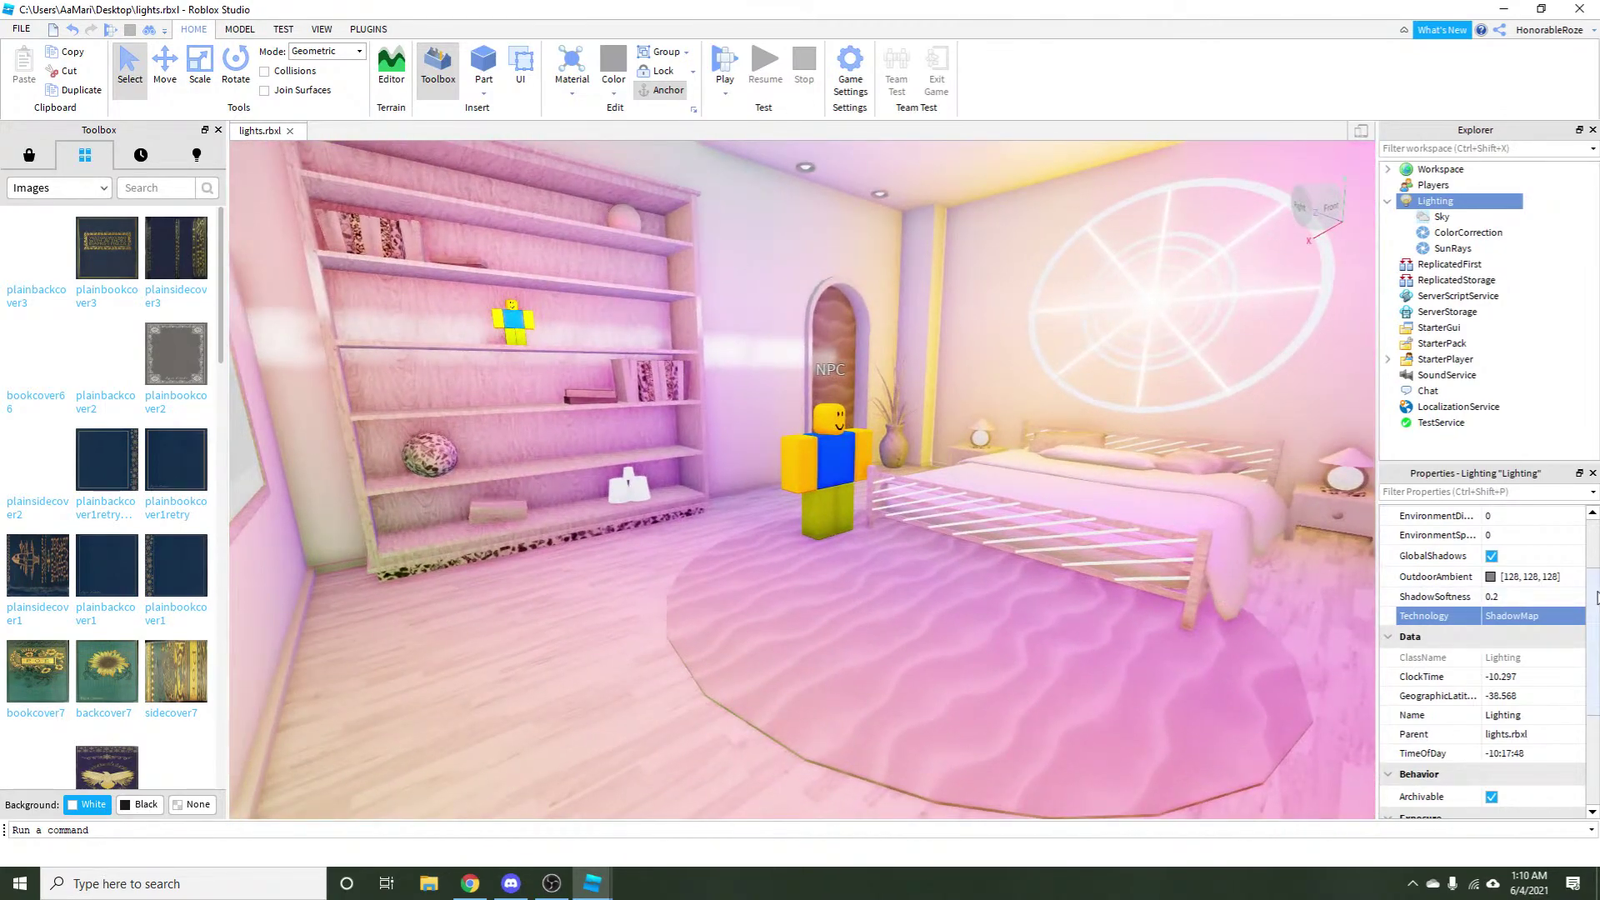
{"action": "left_click", "coordinate": [1537, 614]}
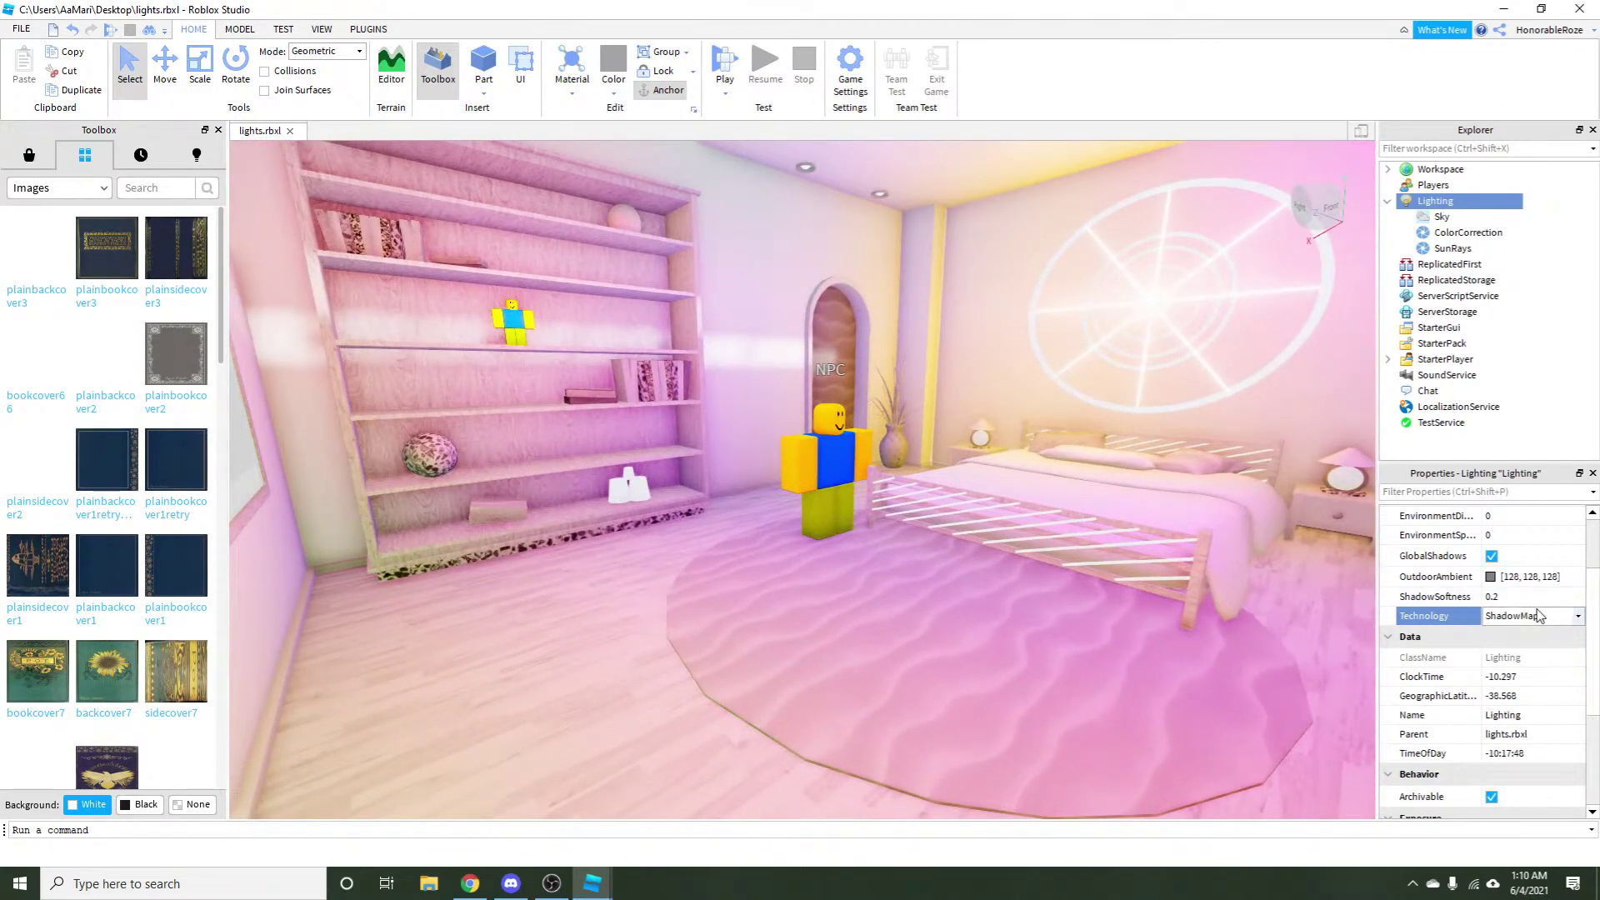
{"action": "left_click", "coordinate": [1537, 615]}
{"action": "left_click", "coordinate": [1499, 658]}
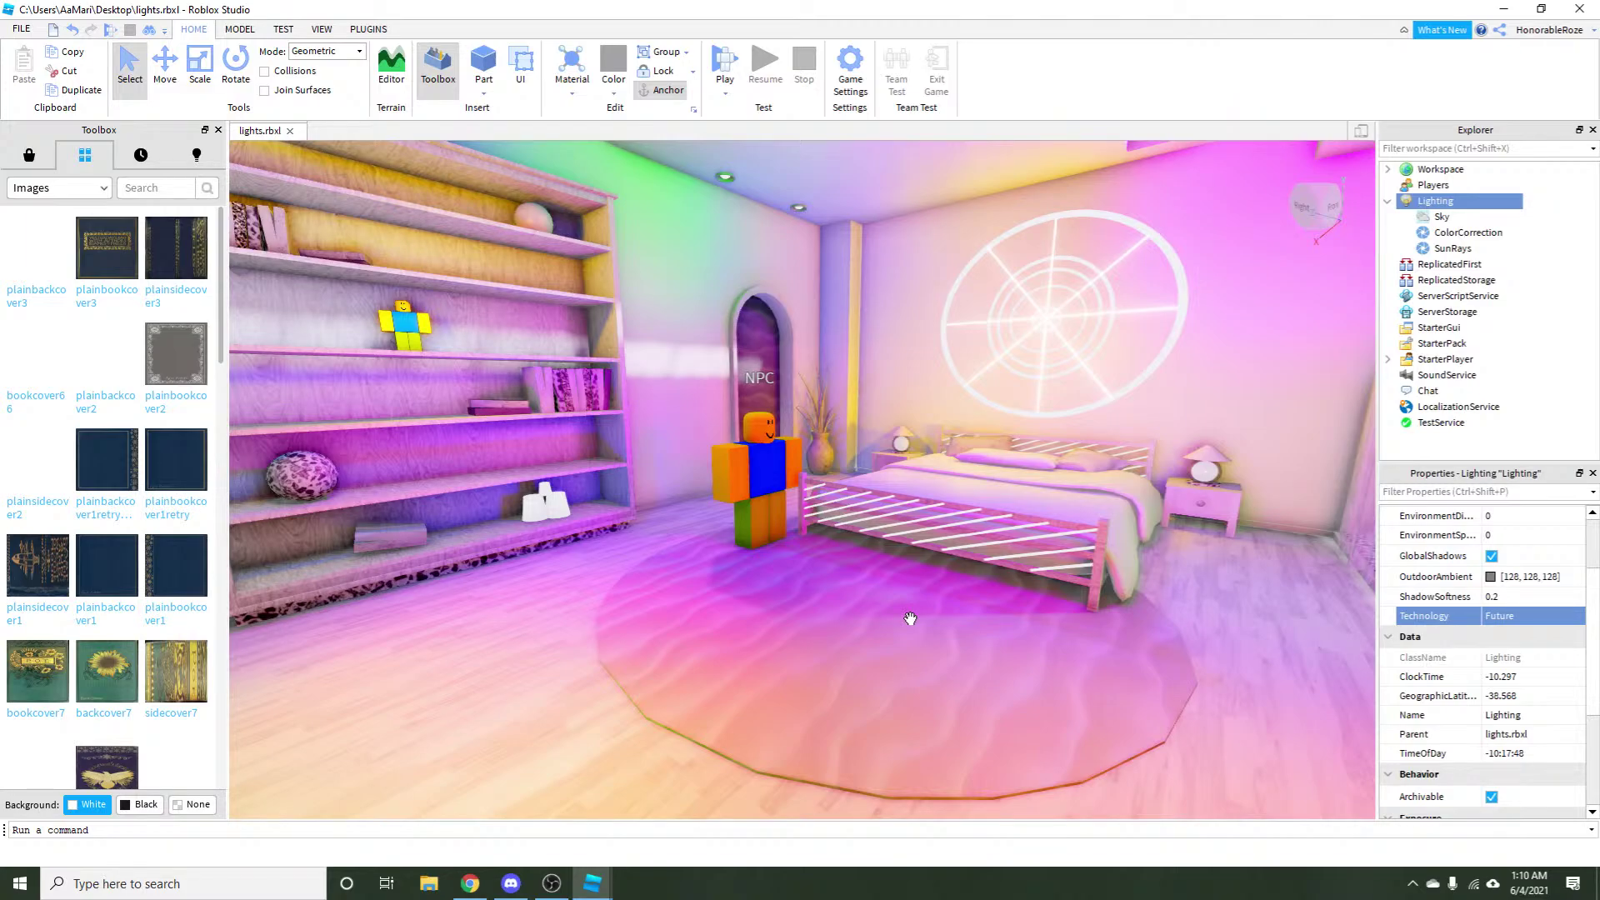
{"action": "left_click_drag", "start_coordinate": [910, 618], "coordinate": [850, 692]}
{"action": "scroll", "coordinate": [908, 617], "scroll_direction": "down", "scroll_amount": 2}
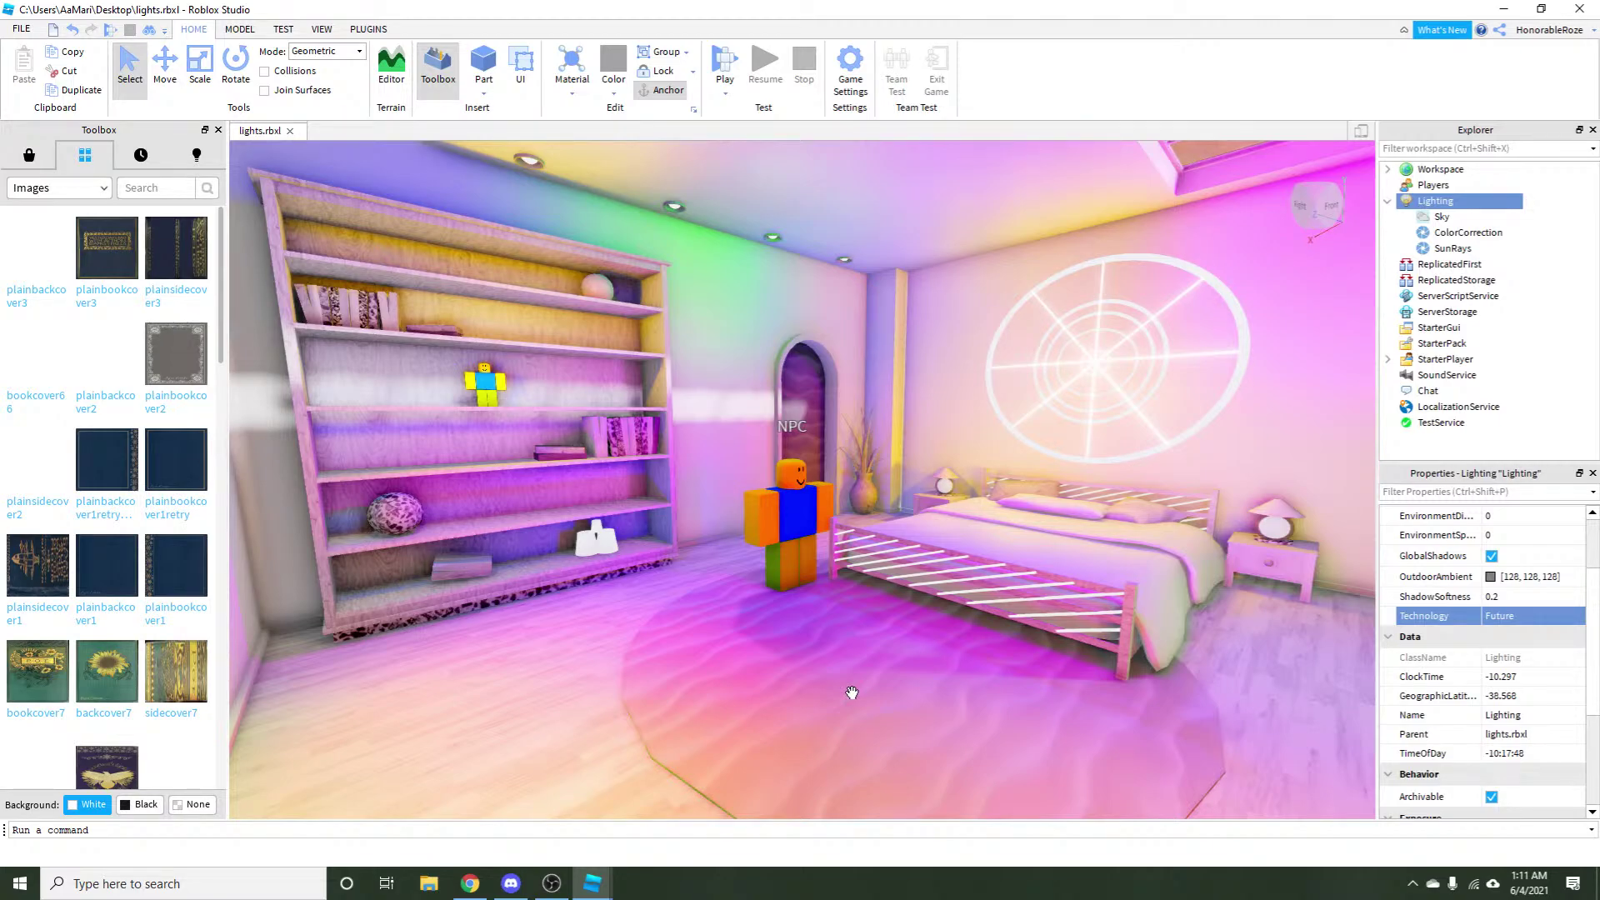
Open Discord's build-creations channel and scroll up through members' shared builds.
{"action": "left_click", "coordinate": [511, 883]}
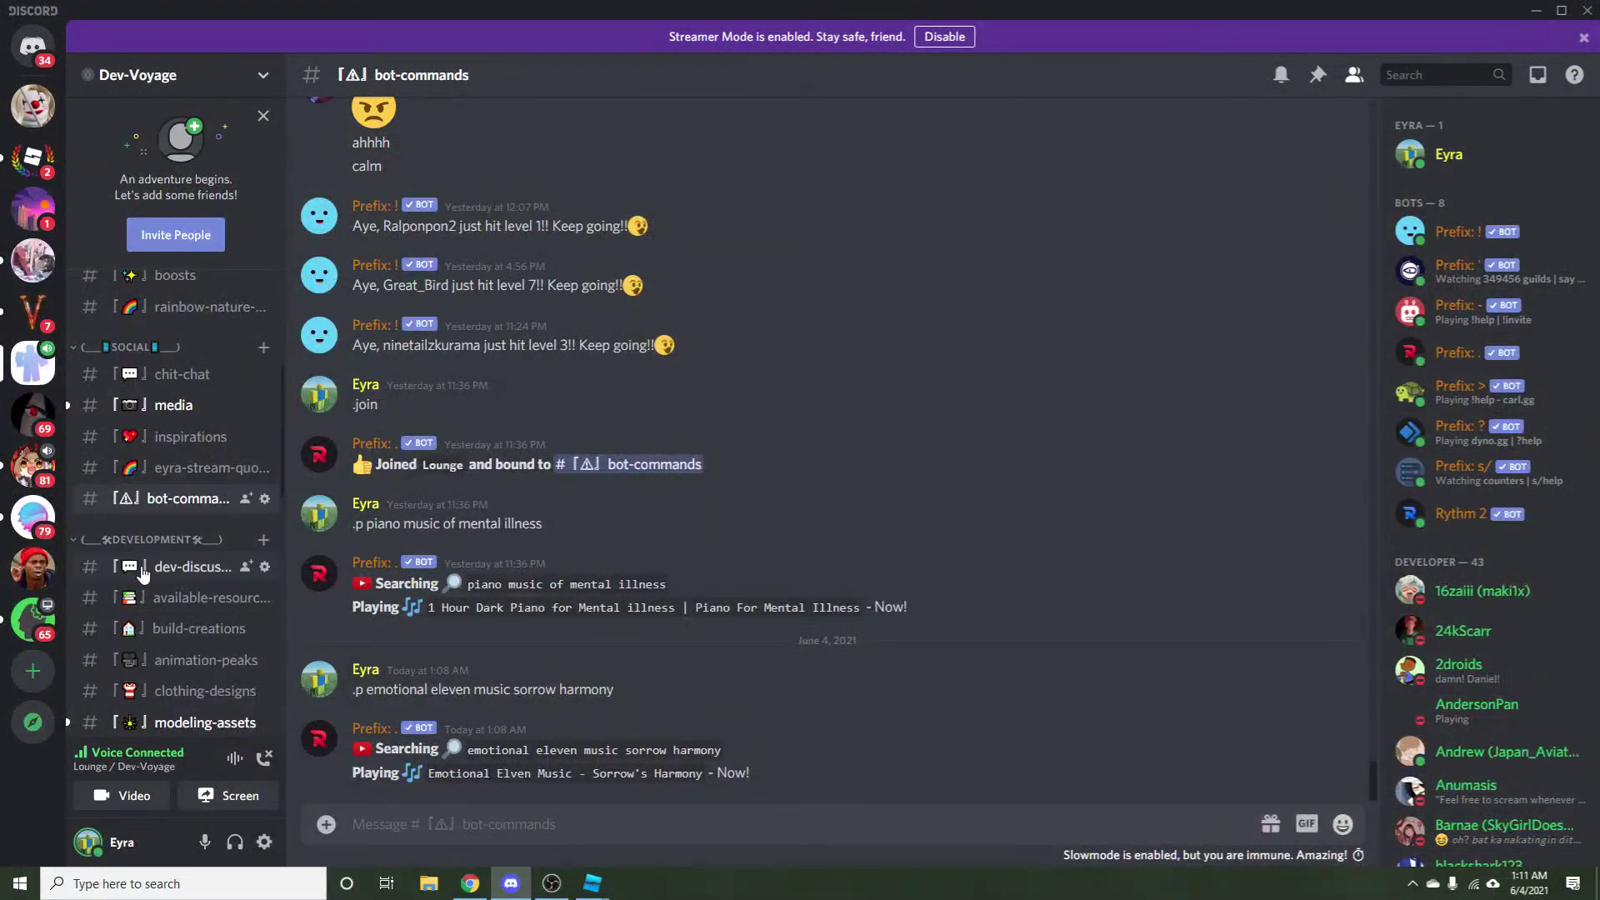
{"action": "left_click", "coordinate": [172, 640]}
{"action": "scroll", "coordinate": [560, 711], "scroll_direction": "down", "scroll_amount": 15}
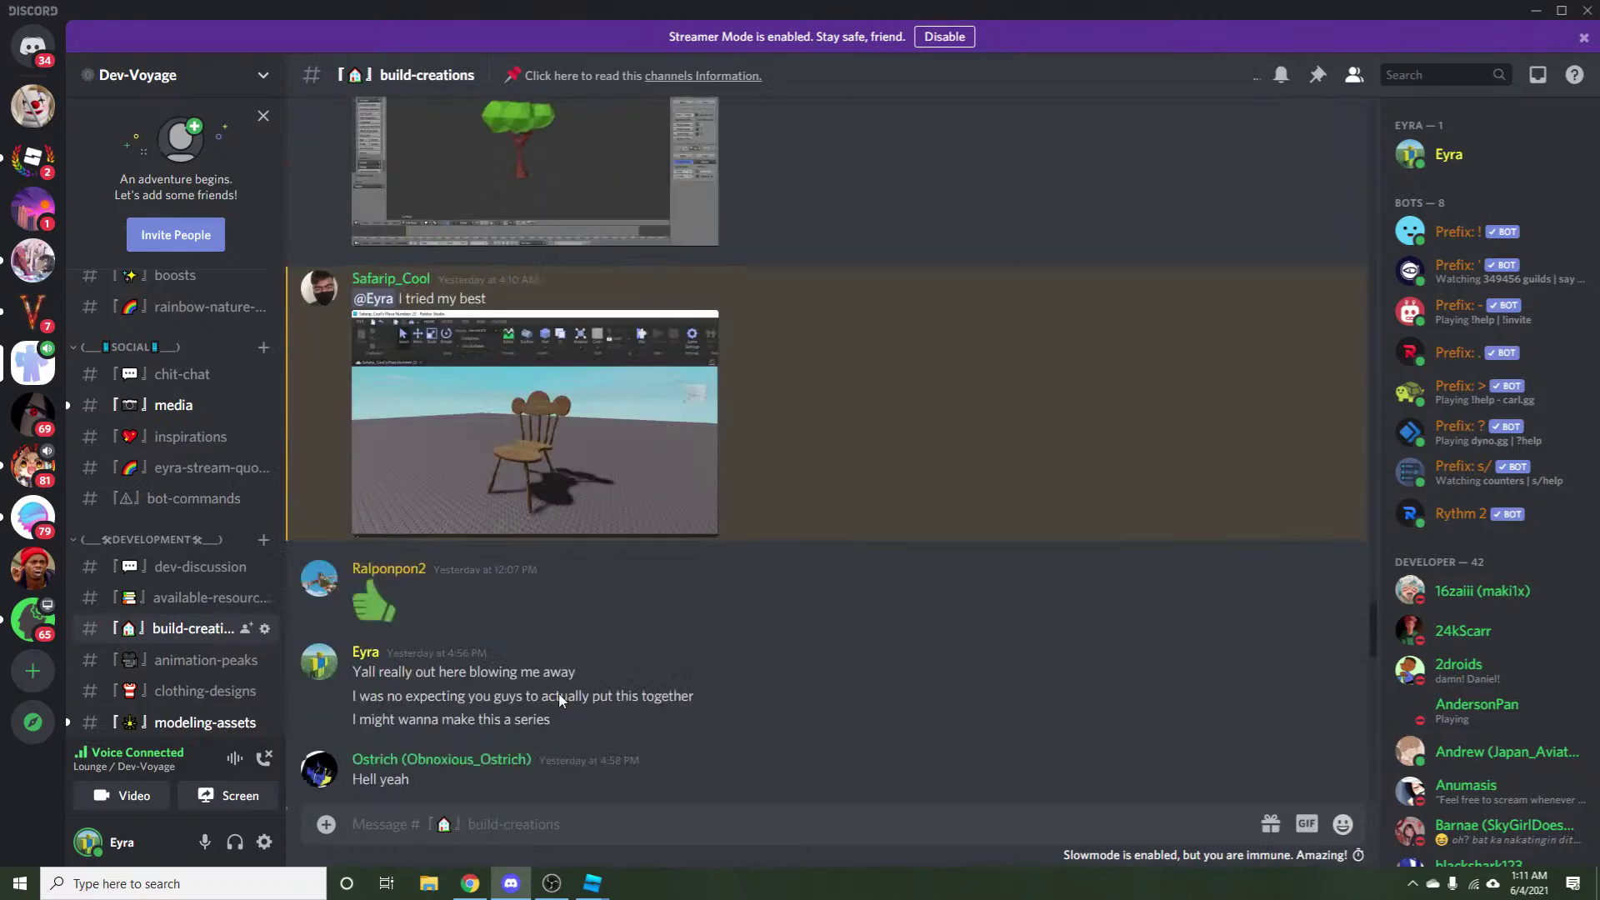
{"action": "scroll", "coordinate": [700, 553], "scroll_direction": "up", "scroll_amount": 20}
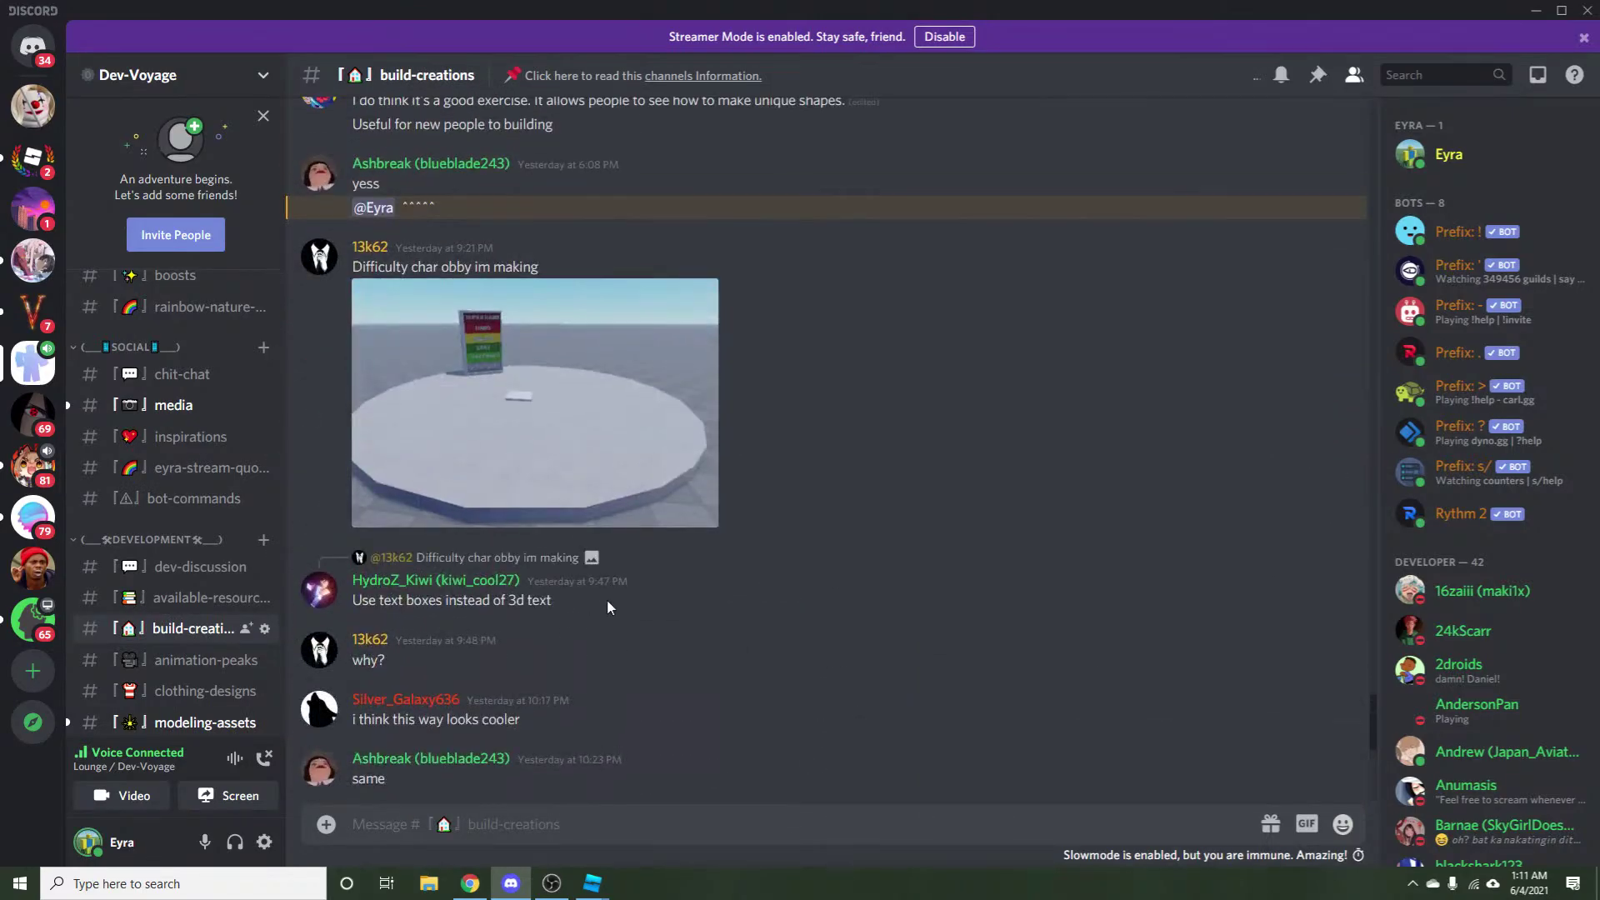
{"action": "scroll", "coordinate": [700, 553], "scroll_direction": "up", "scroll_amount": 20}
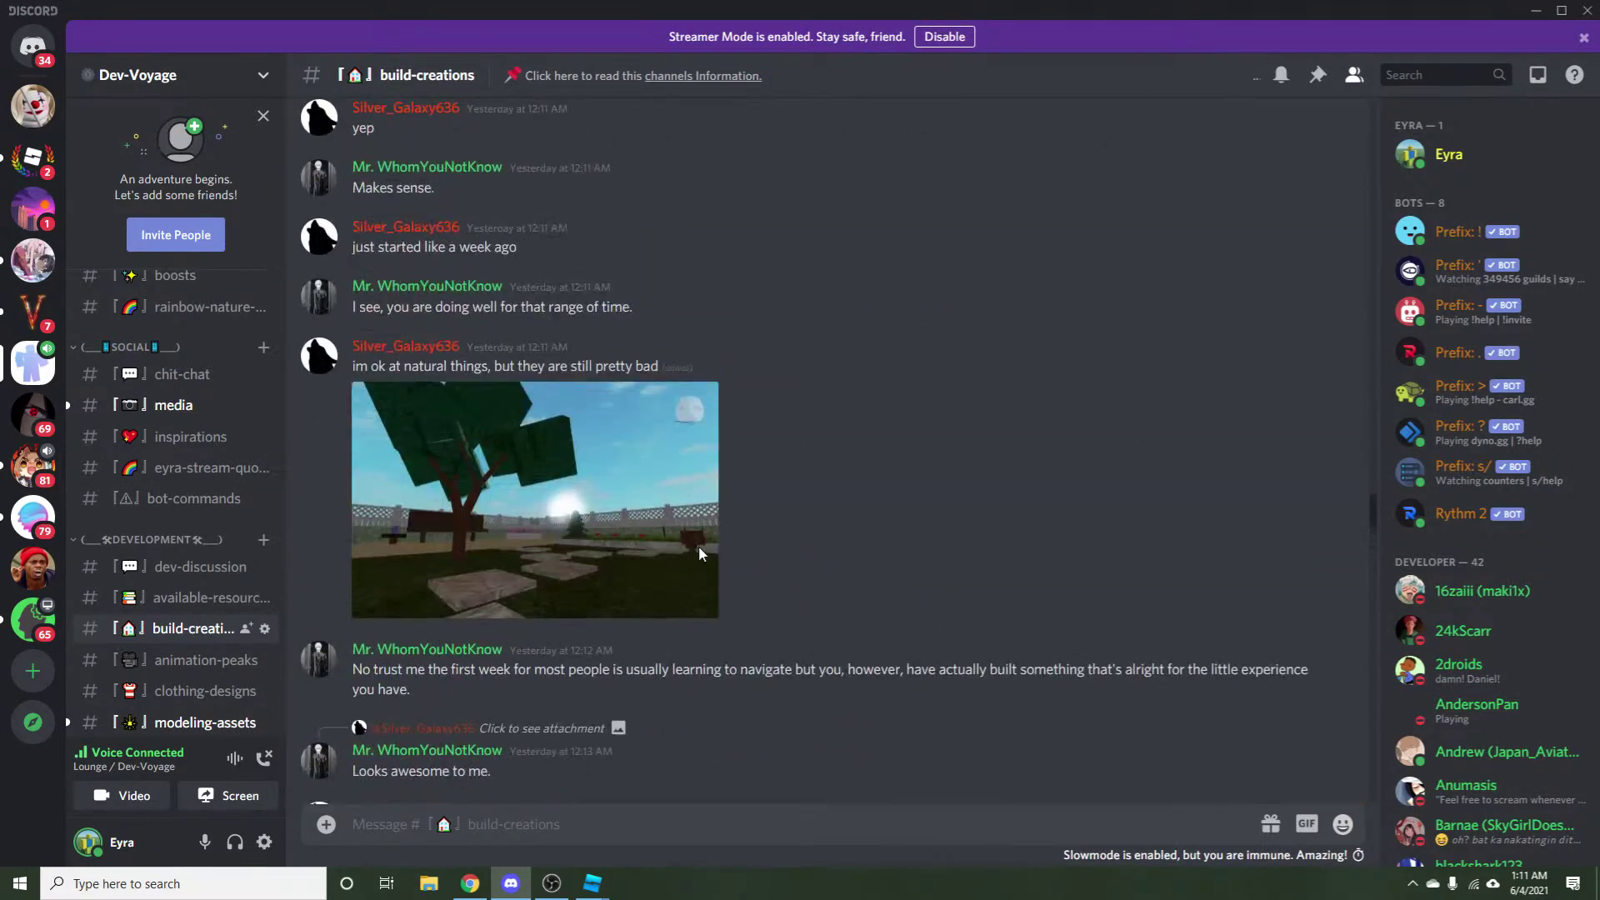
{"action": "scroll", "coordinate": [700, 553], "scroll_direction": "up", "scroll_amount": 5}
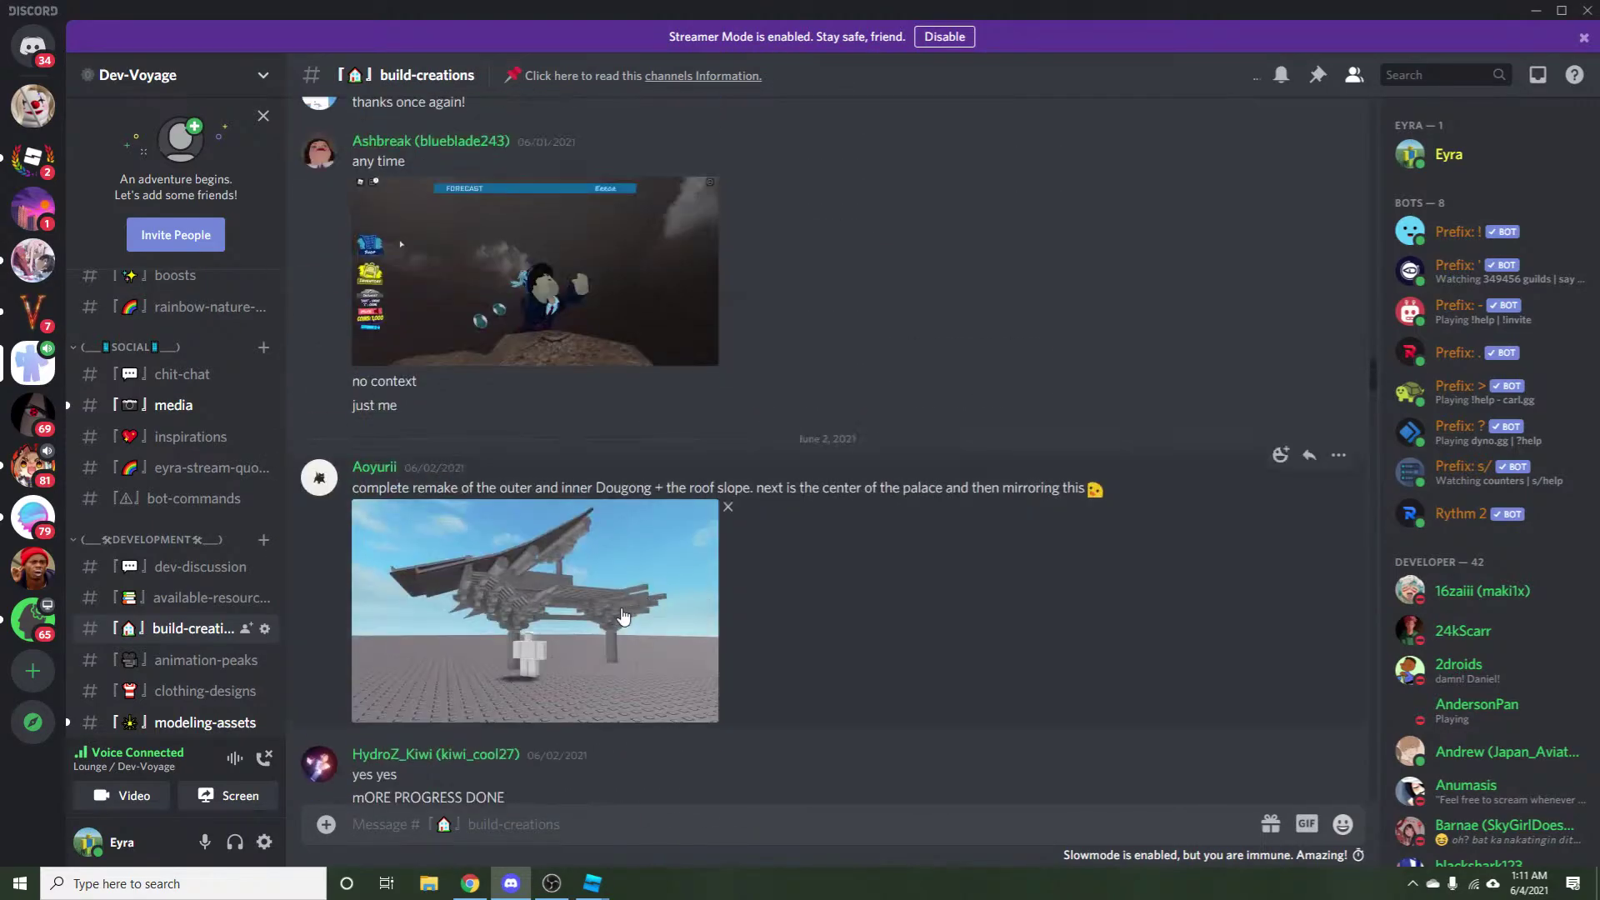
{"action": "scroll", "coordinate": [599, 625], "scroll_direction": "up", "scroll_amount": 5}
{"action": "scroll", "coordinate": [599, 625], "scroll_direction": "up", "scroll_amount": 10}
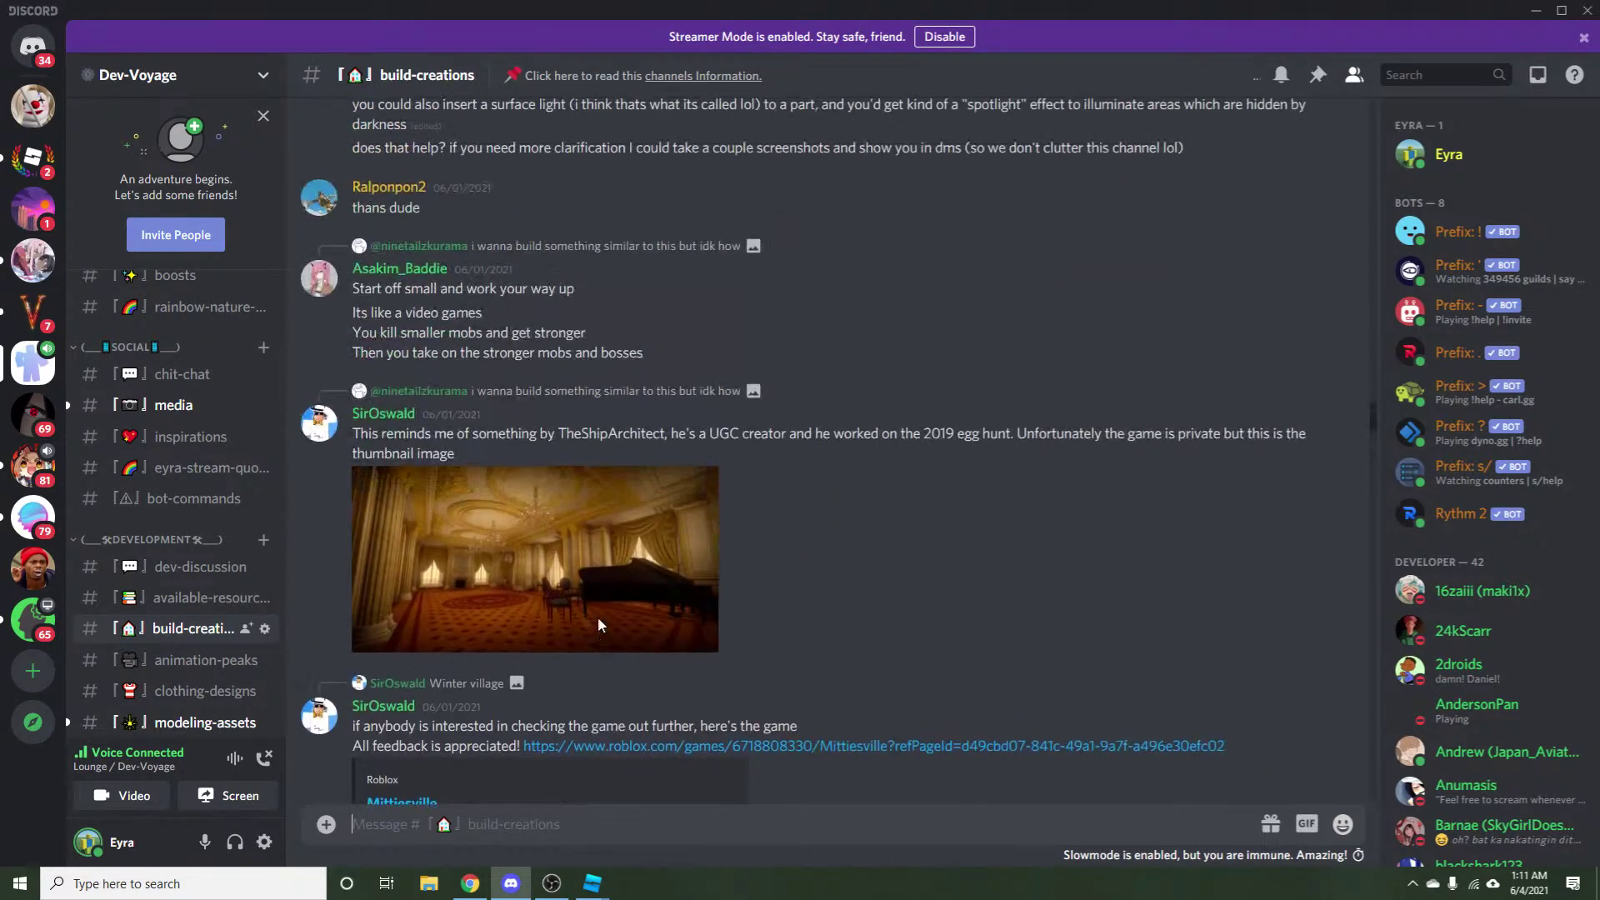
Enlarge and close the ballroom and house screenshots, then return to the Pinterest browser window.
{"action": "left_click", "coordinate": [597, 617]}
{"action": "left_click", "coordinate": [597, 618]}
{"action": "scroll", "coordinate": [506, 610], "scroll_direction": "down", "scroll_amount": 5}
{"action": "scroll", "coordinate": [506, 610], "scroll_direction": "up", "scroll_amount": 10}
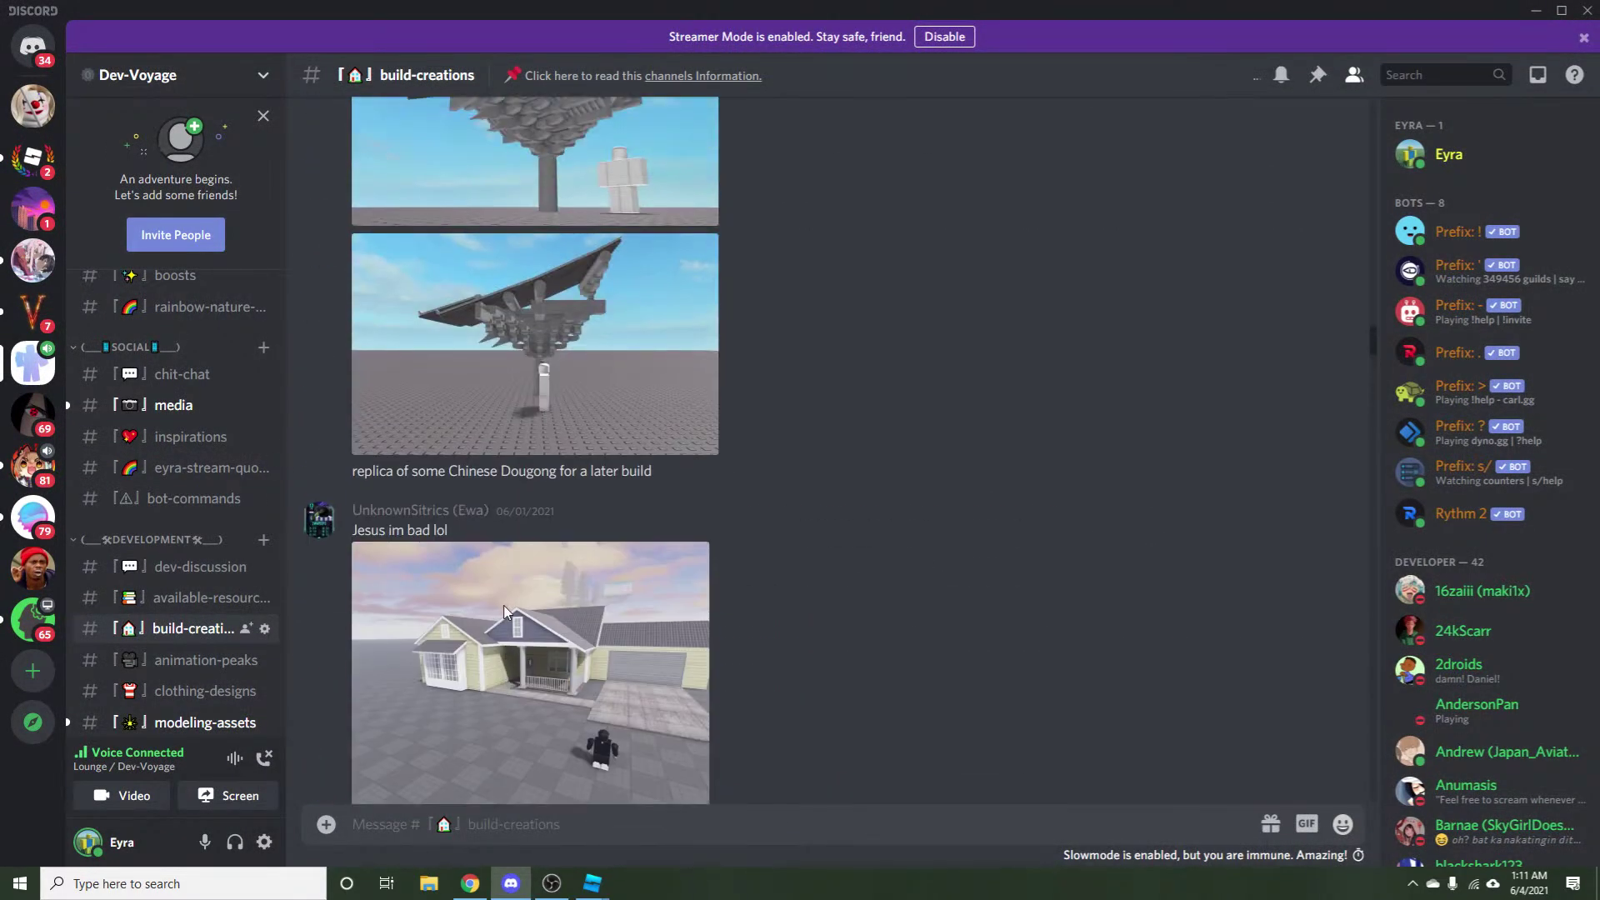
{"action": "left_click", "coordinate": [464, 677]}
{"action": "left_click", "coordinate": [692, 776]}
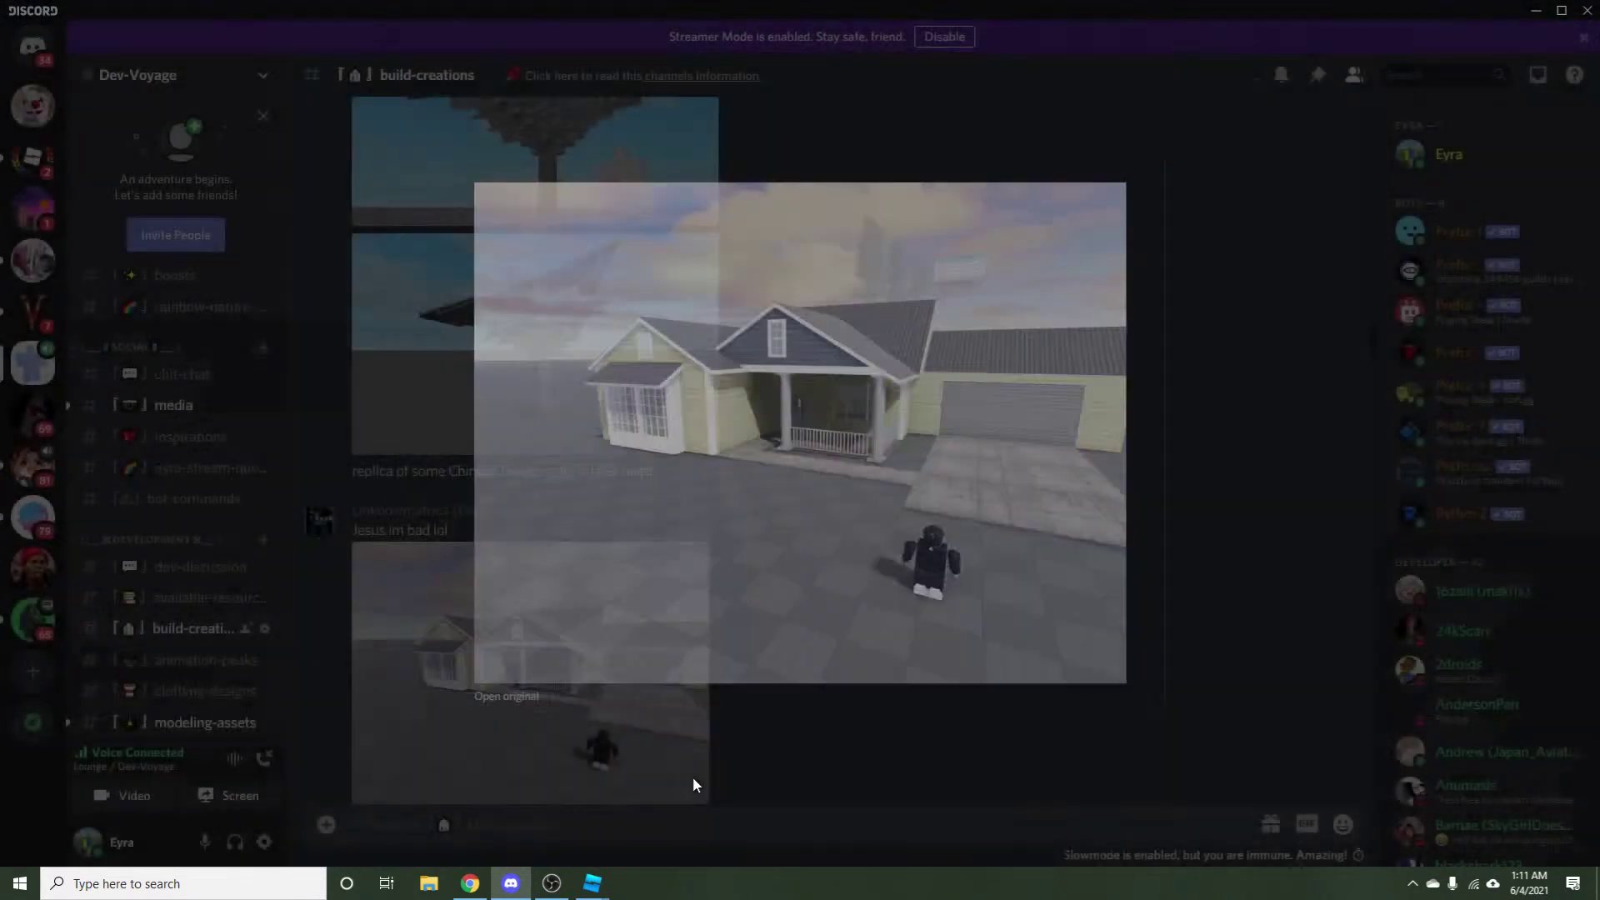
{"action": "left_click", "coordinate": [471, 883]}
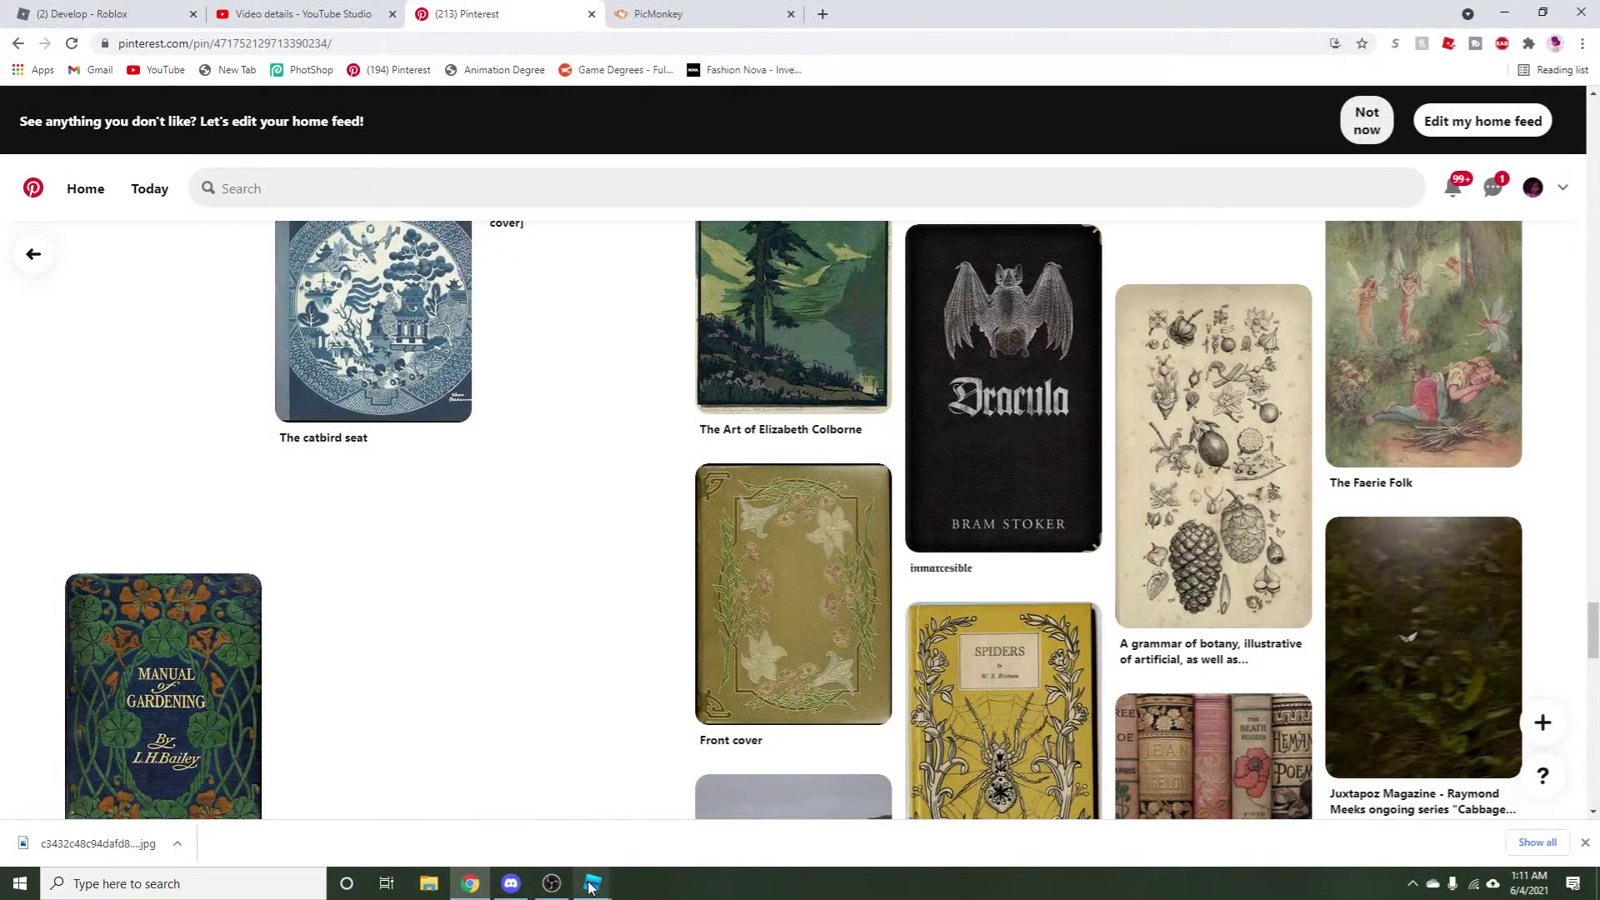
Bring the lights.rbxl place in Roblox Studio back in front of Pinterest.
{"action": "mouse_move", "coordinate": [592, 882]}
{"action": "left_click", "coordinate": [624, 840]}
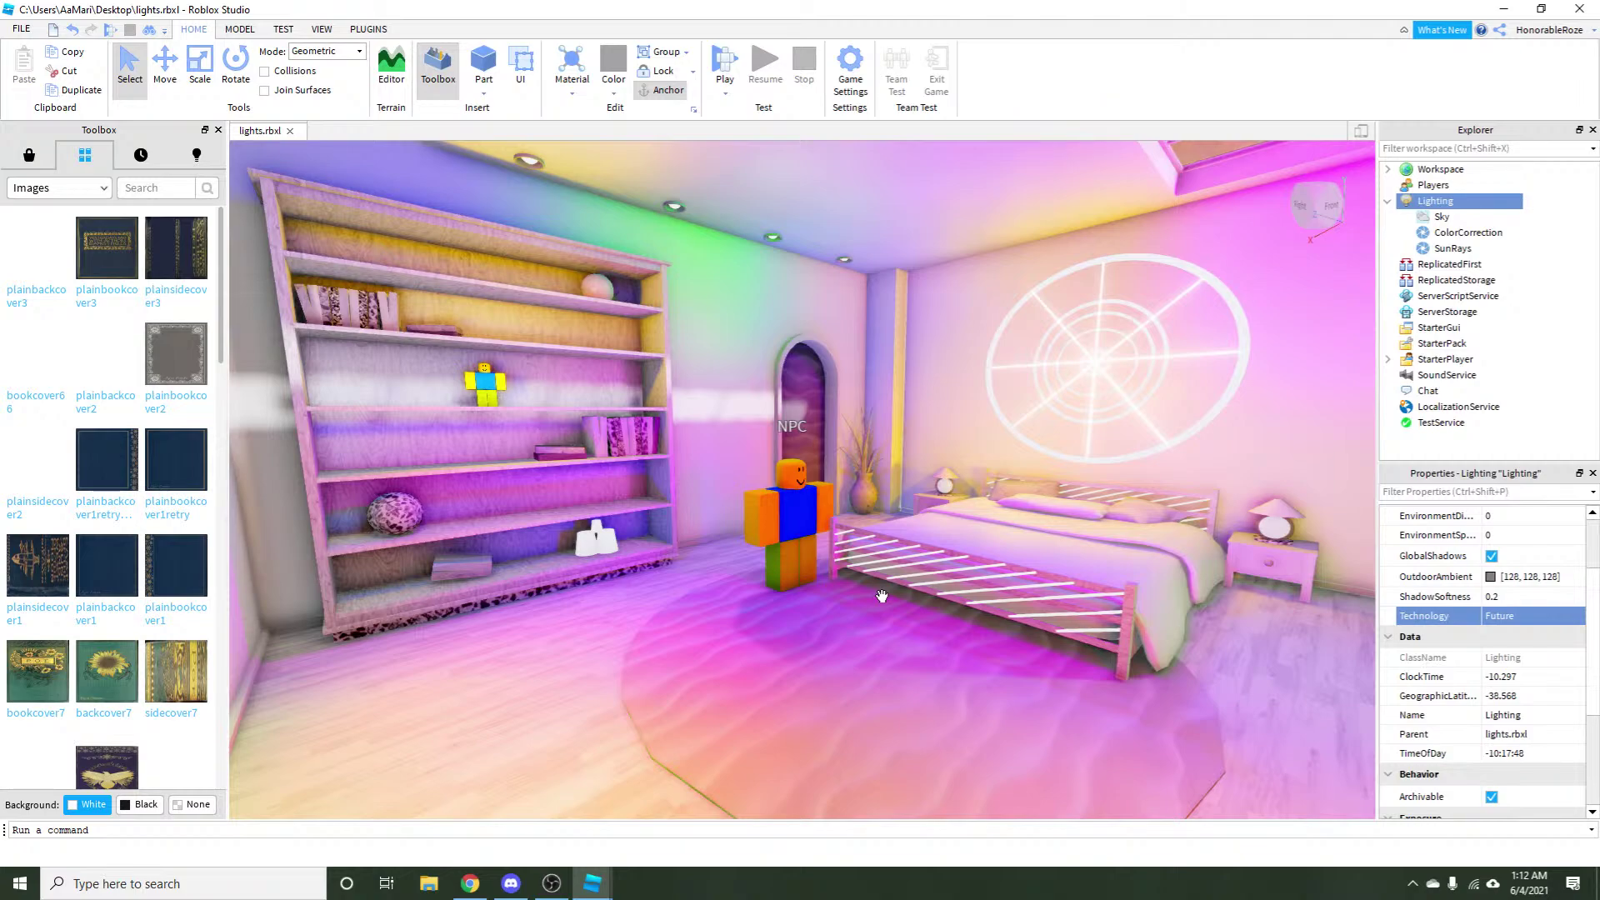
Filter the Explorer for the ColorLights objects and frame a ColorLights part in view.
{"action": "key", "text": "s"}
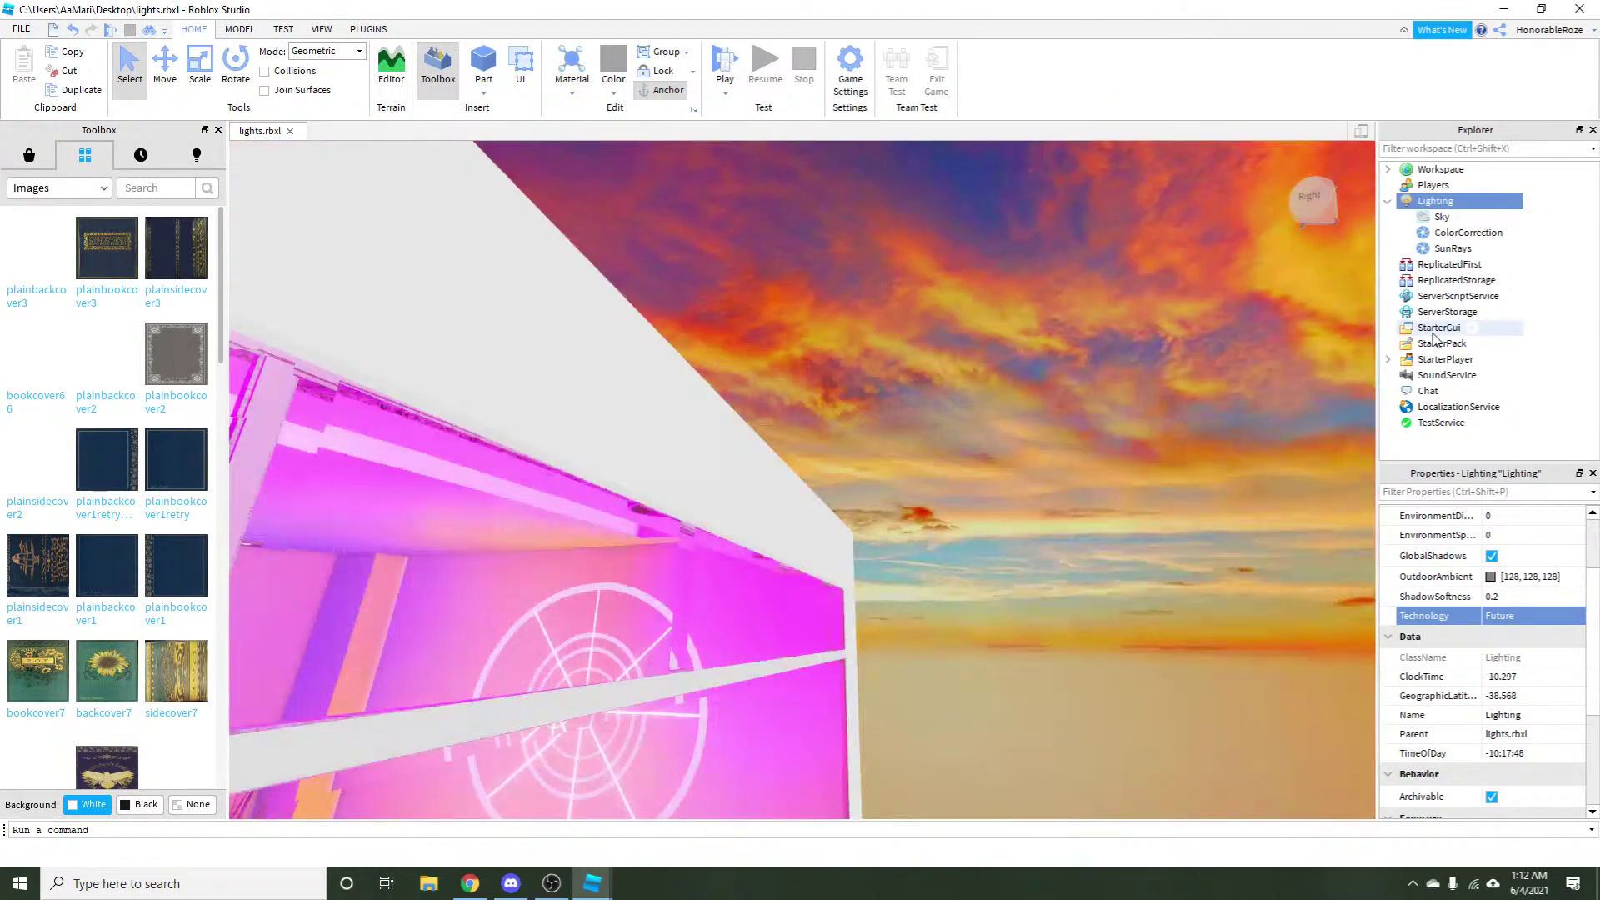
{"action": "left_click", "coordinate": [1483, 142]}
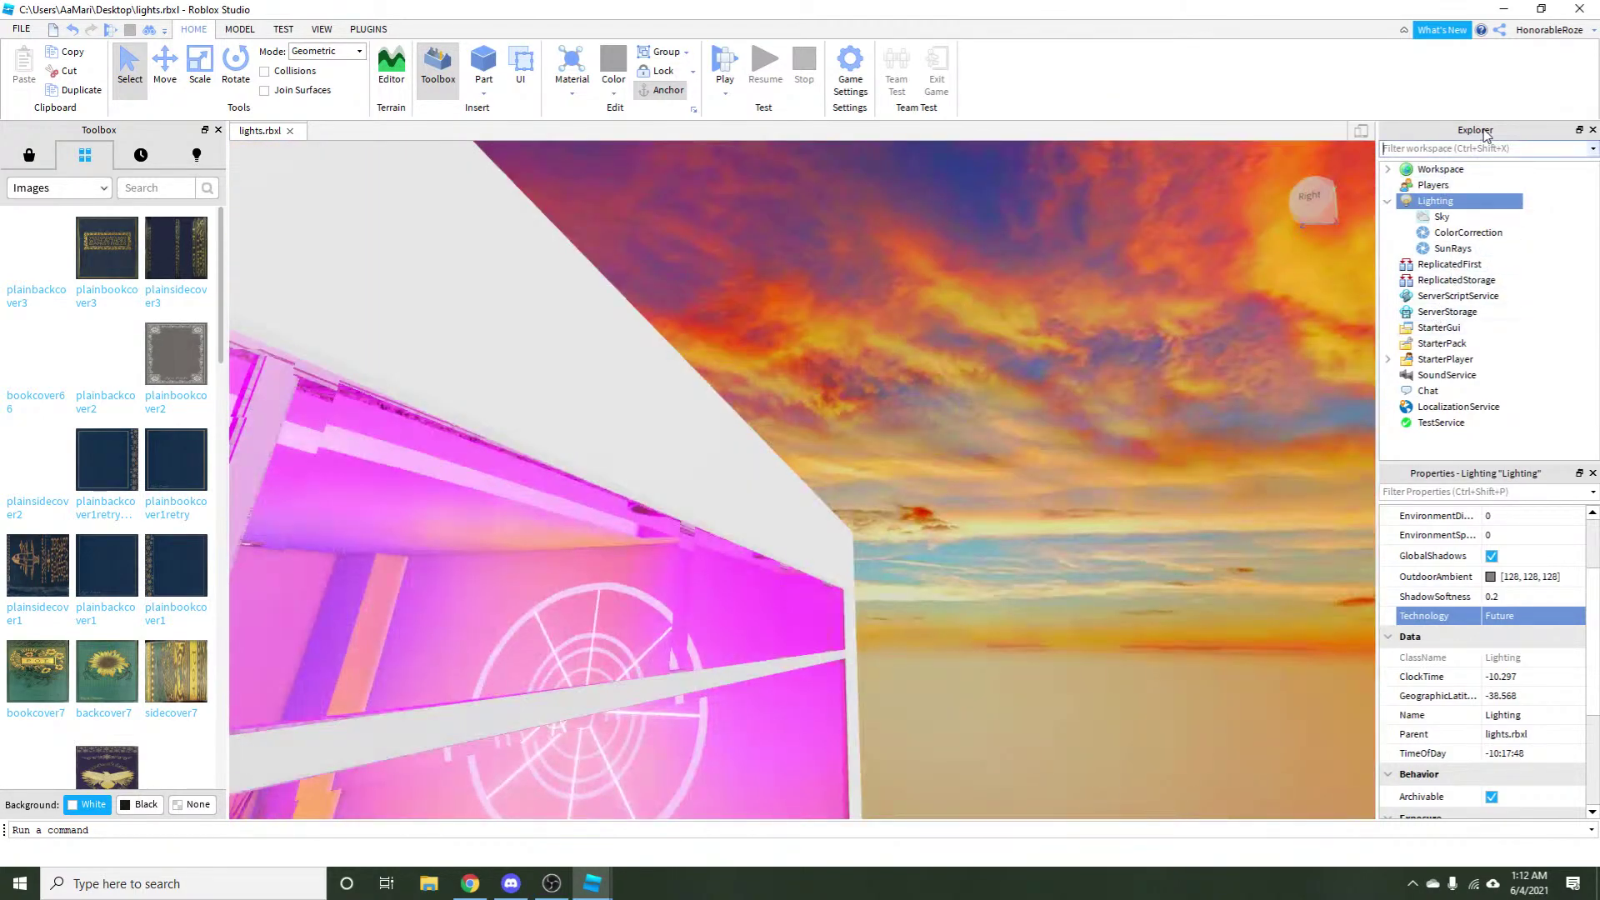
{"action": "type", "text": "ligh"}
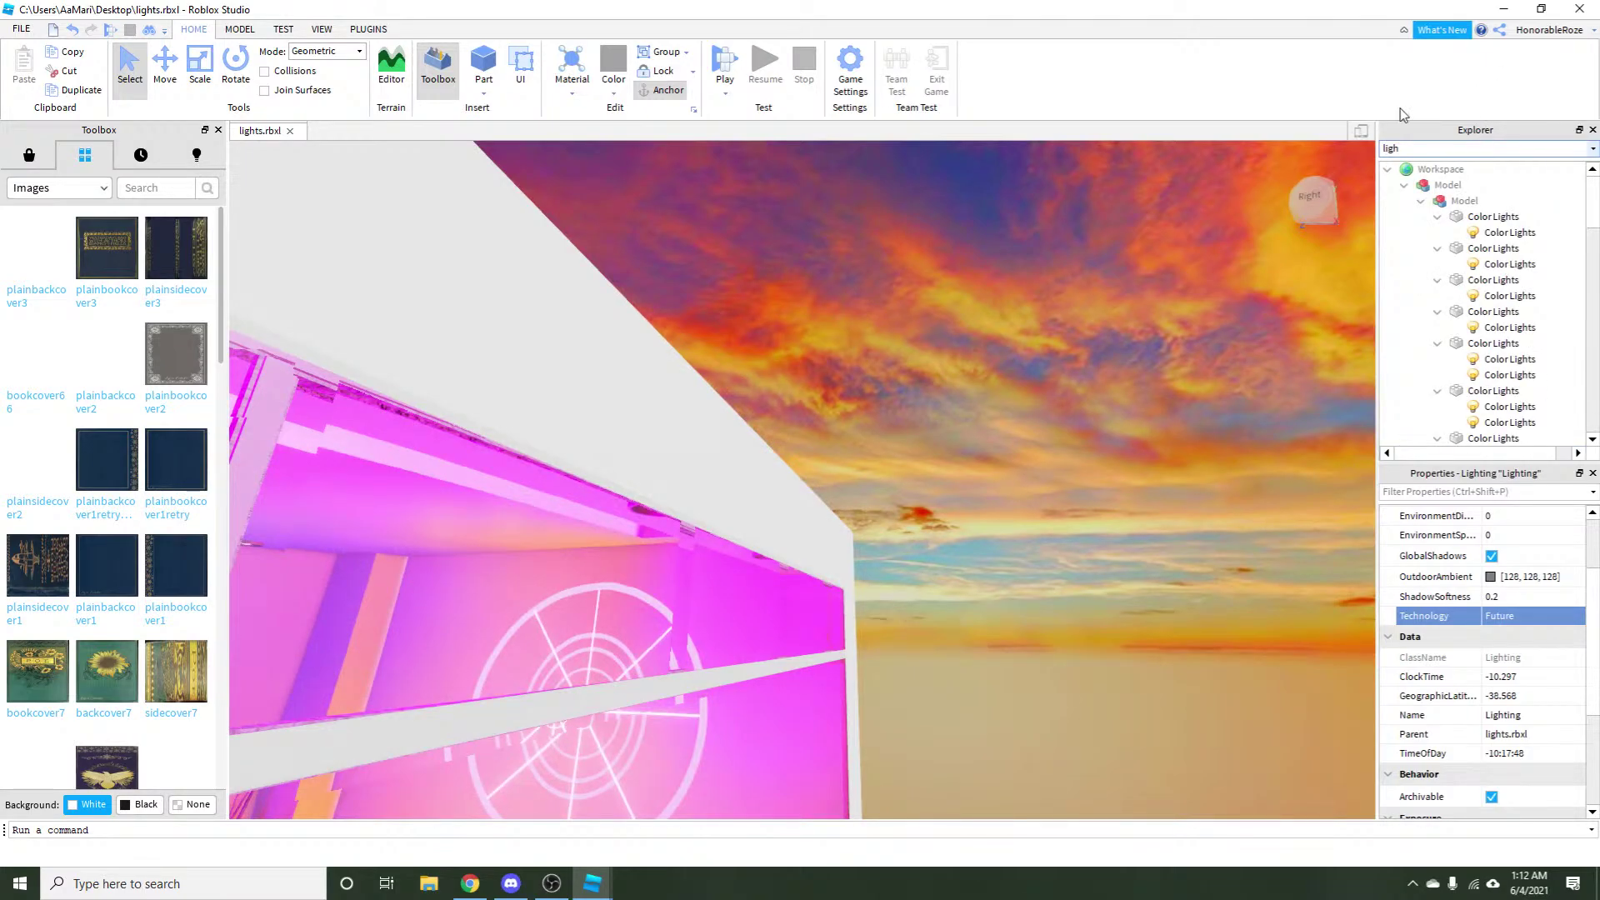
{"action": "type", "text": "w"}
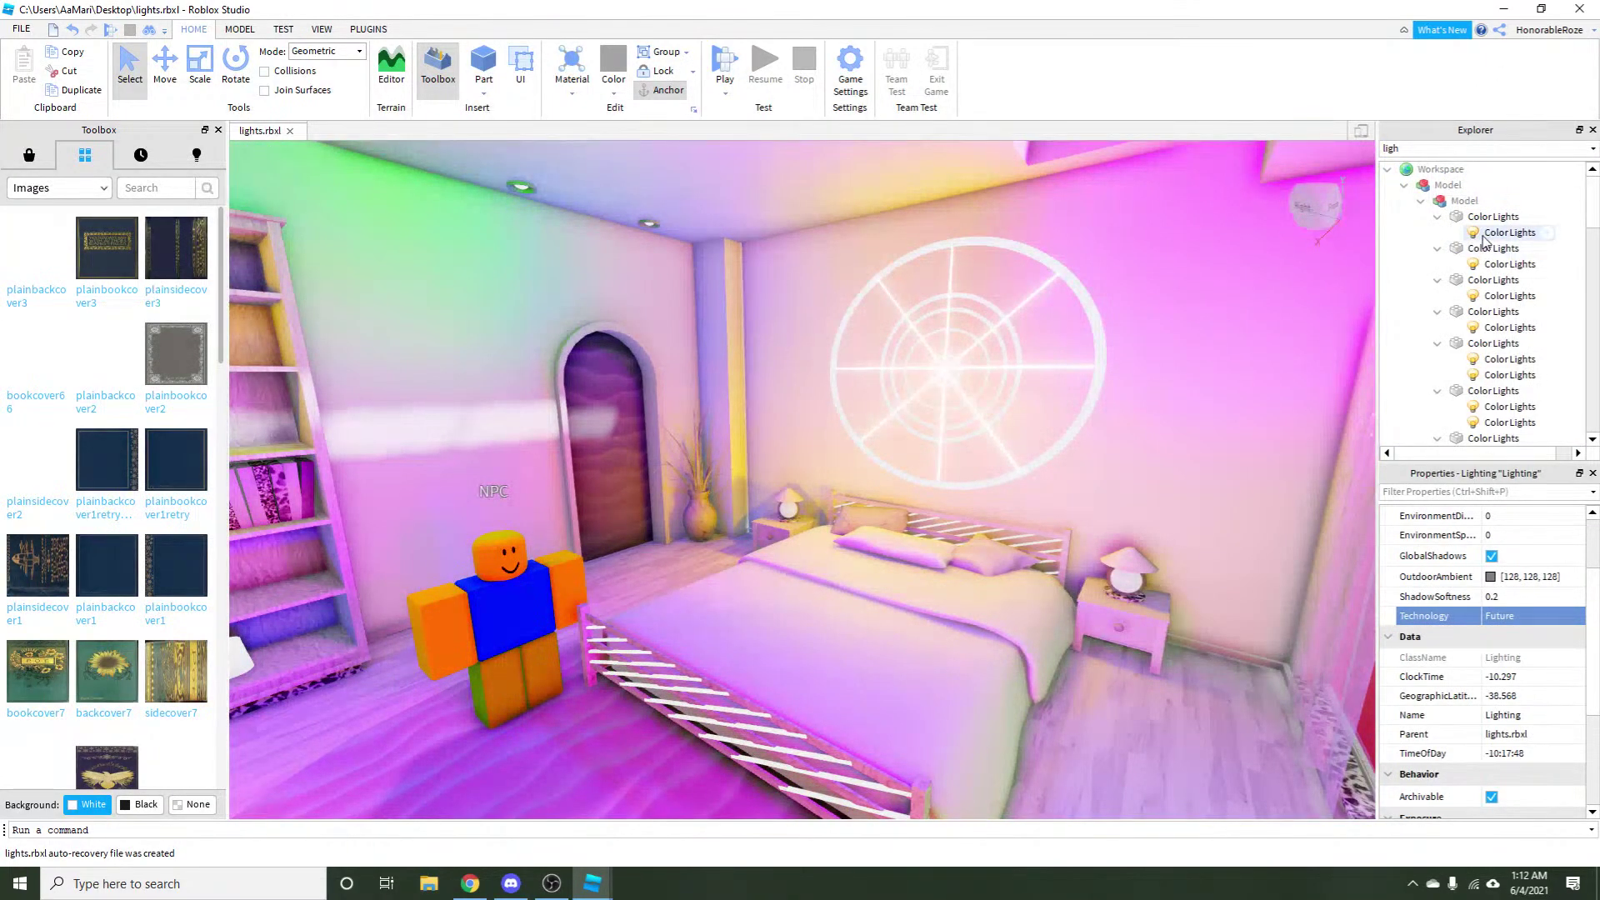
{"action": "left_click", "coordinate": [1484, 235]}
{"action": "key", "text": "f"}
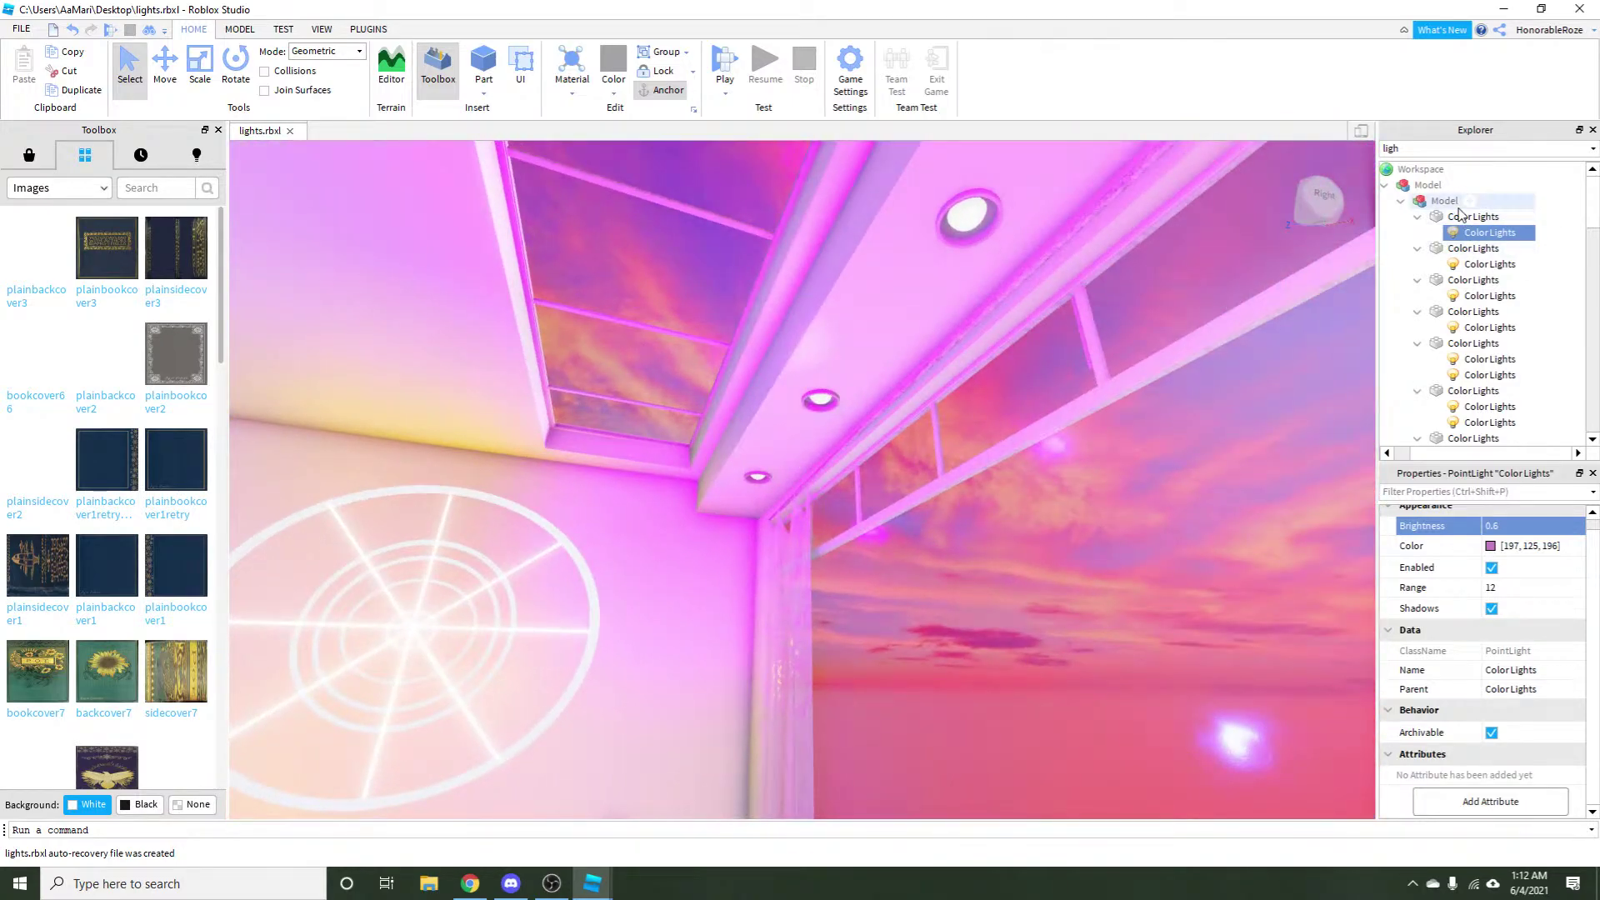
{"action": "left_click", "coordinate": [1457, 219]}
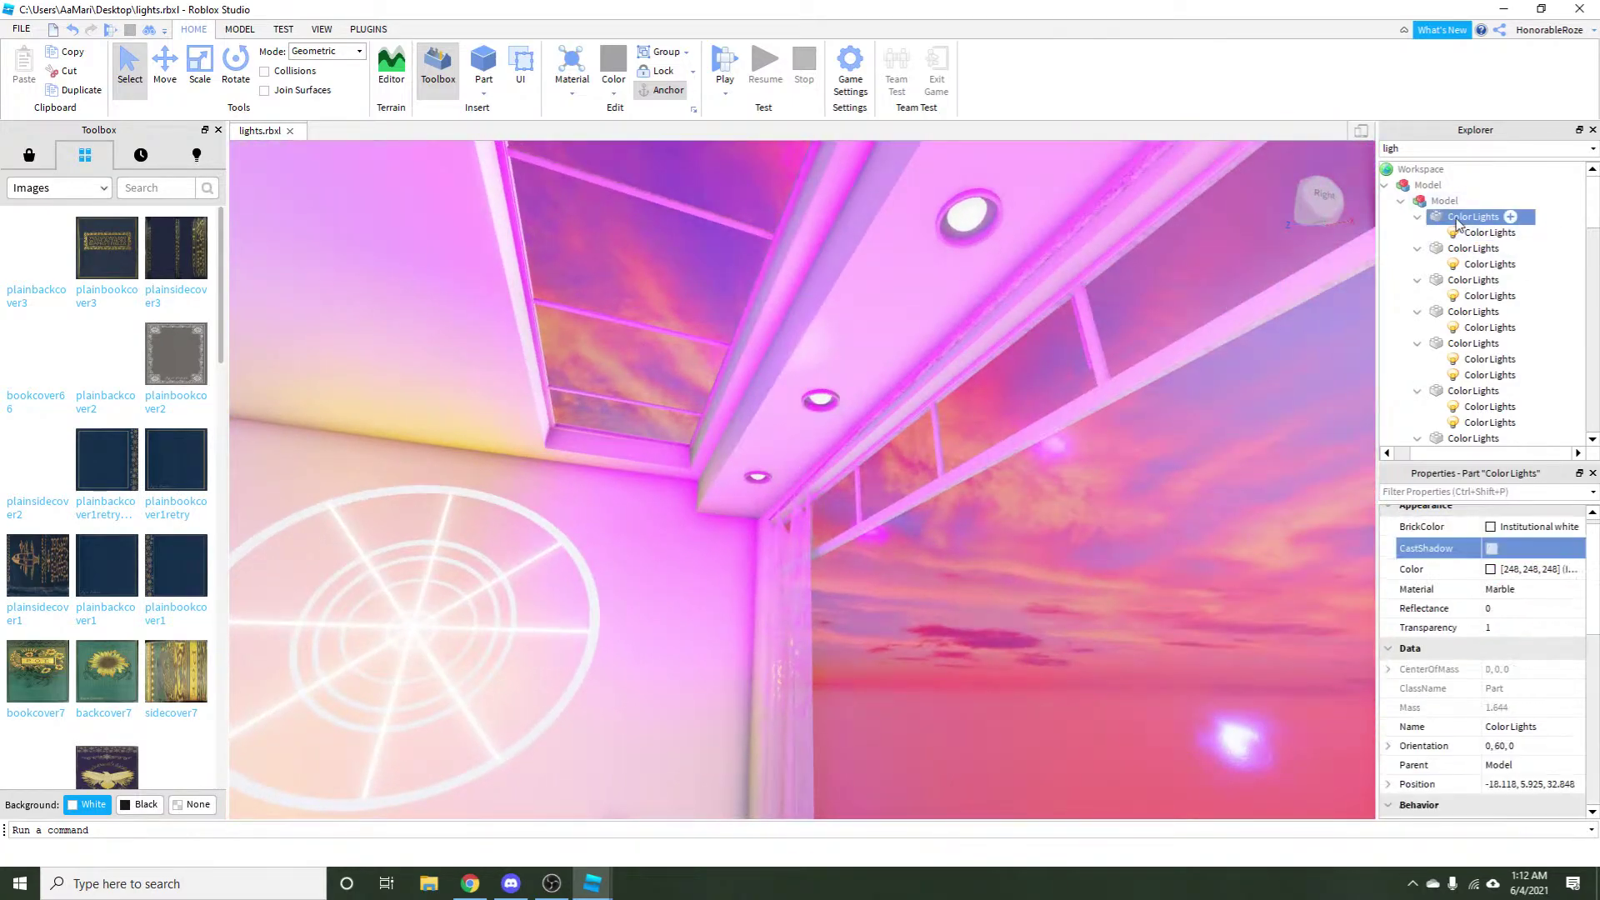
{"action": "key", "text": "f"}
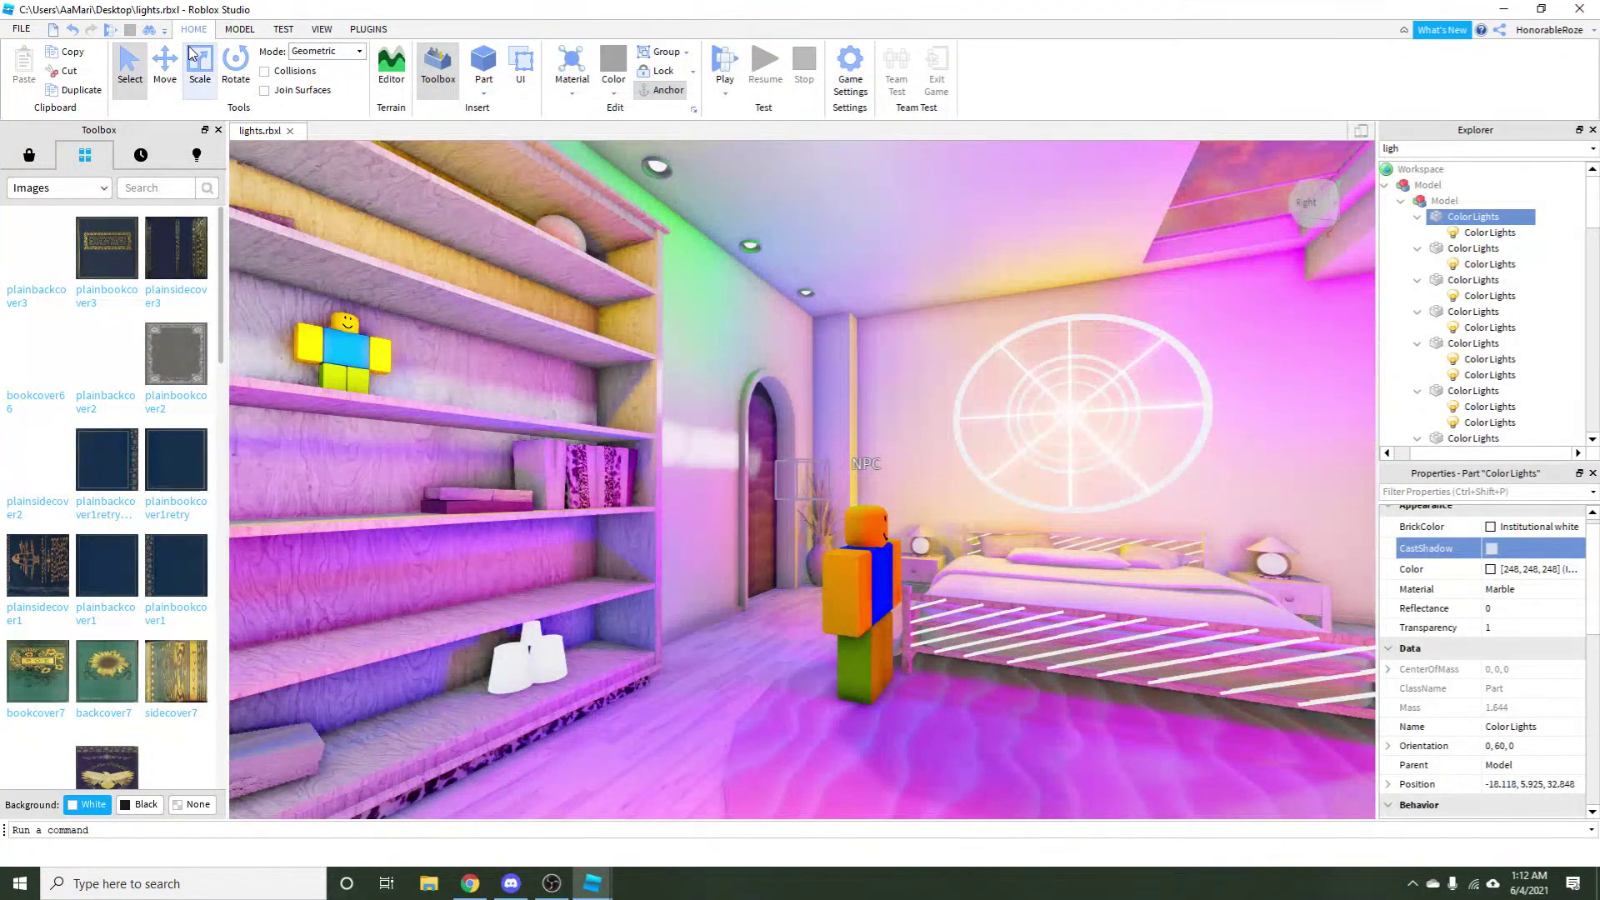
Use the Move tool to shift the first ColorLights part toward the NPC.
{"action": "left_click", "coordinate": [168, 67]}
{"action": "scroll", "coordinate": [864, 425], "scroll_direction": "down", "scroll_amount": 2}
{"action": "scroll", "coordinate": [864, 426], "scroll_direction": "up", "scroll_amount": 1}
{"action": "left_click", "coordinate": [900, 413]}
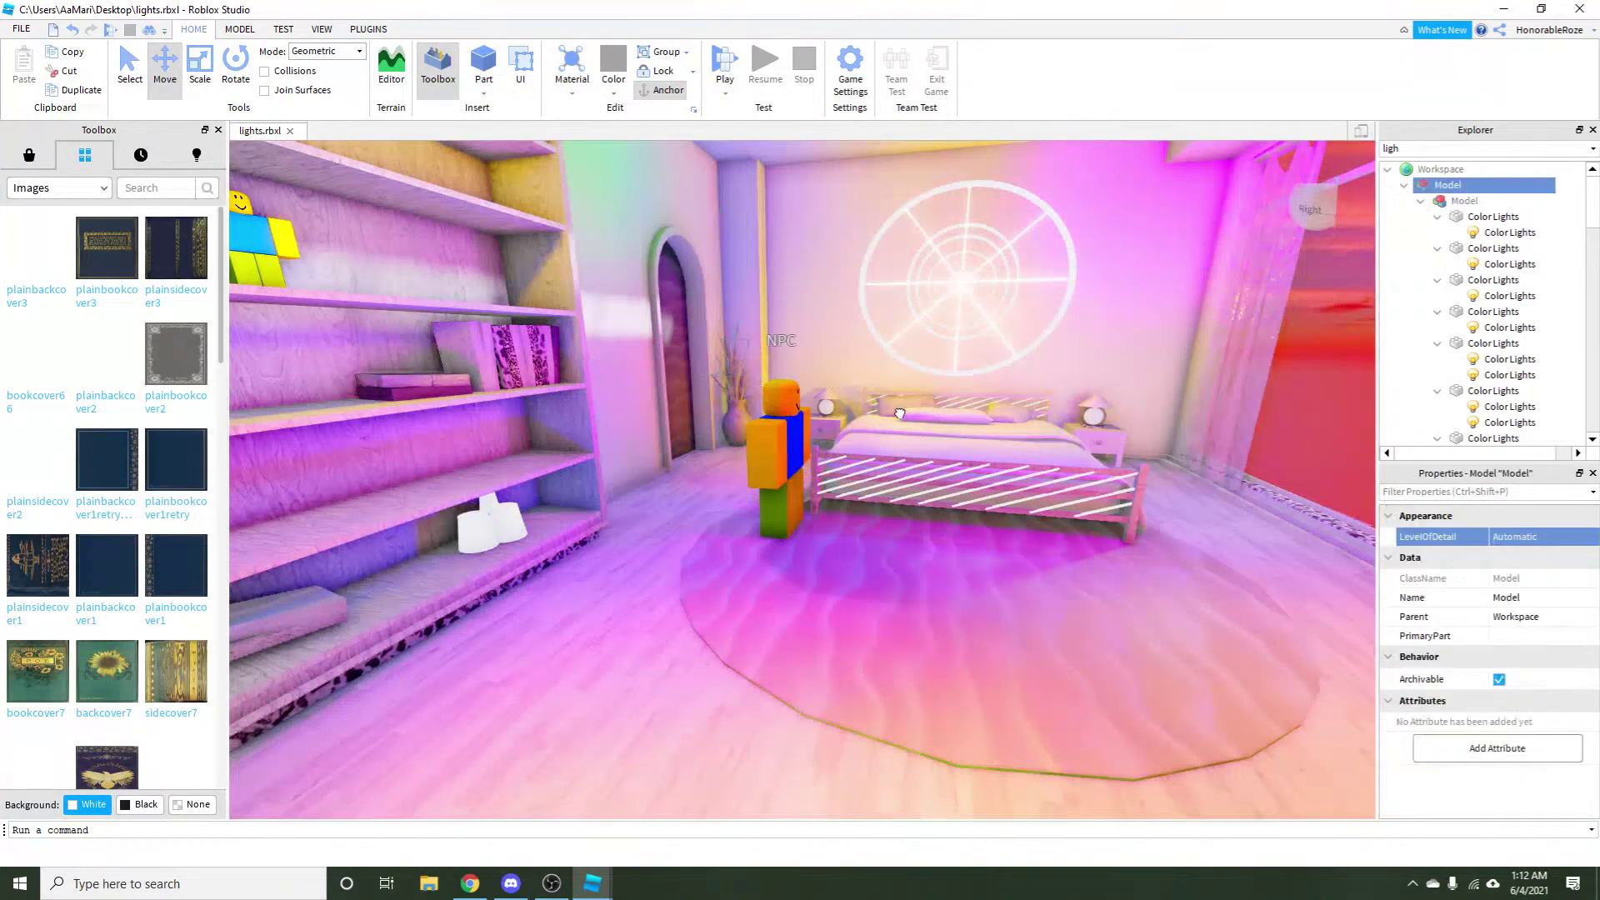
{"action": "left_click", "coordinate": [1492, 216]}
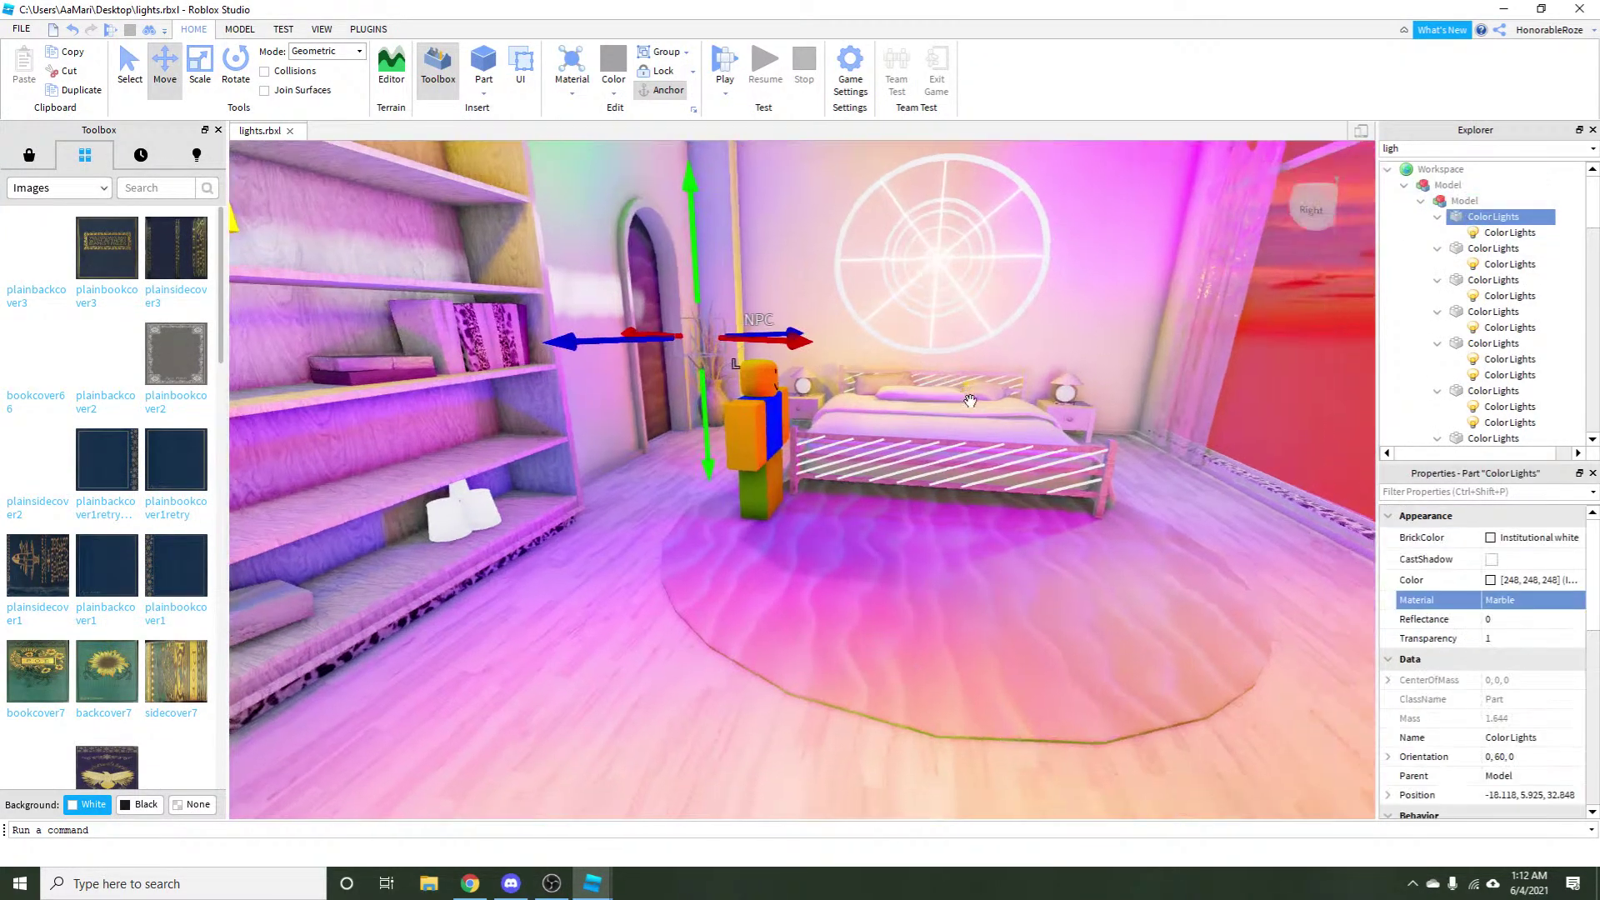
{"action": "left_click_drag", "start_coordinate": [970, 401], "coordinate": [658, 433]}
{"action": "key", "text": "d"}
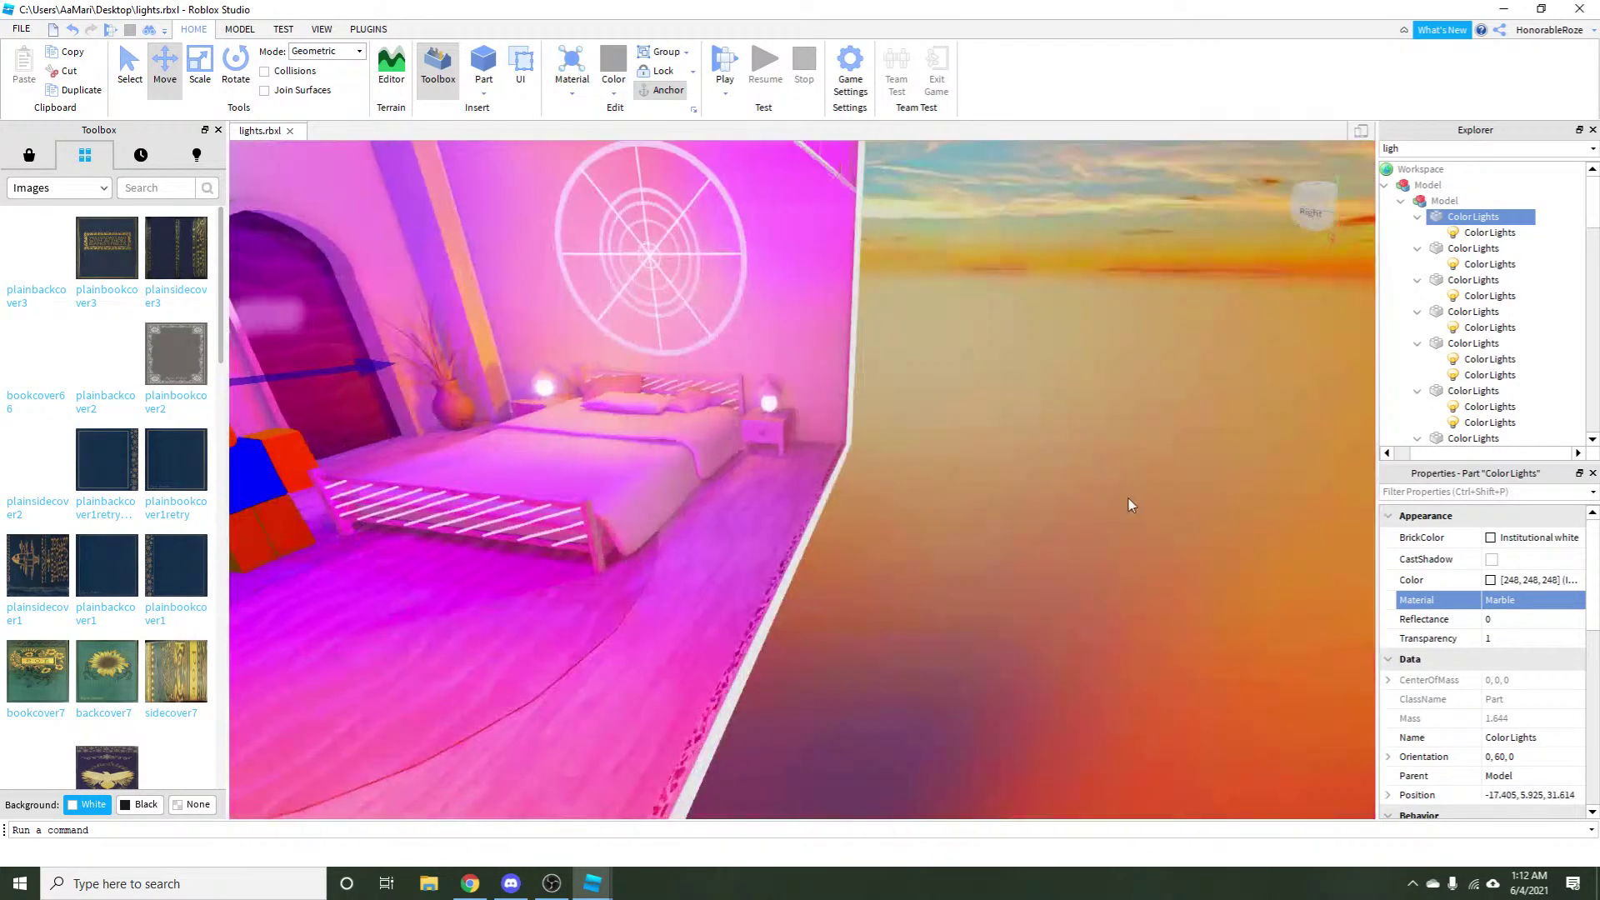
{"action": "left_click", "coordinate": [1128, 500]}
{"action": "scroll", "coordinate": [1065, 465], "scroll_direction": "down", "scroll_amount": 5}
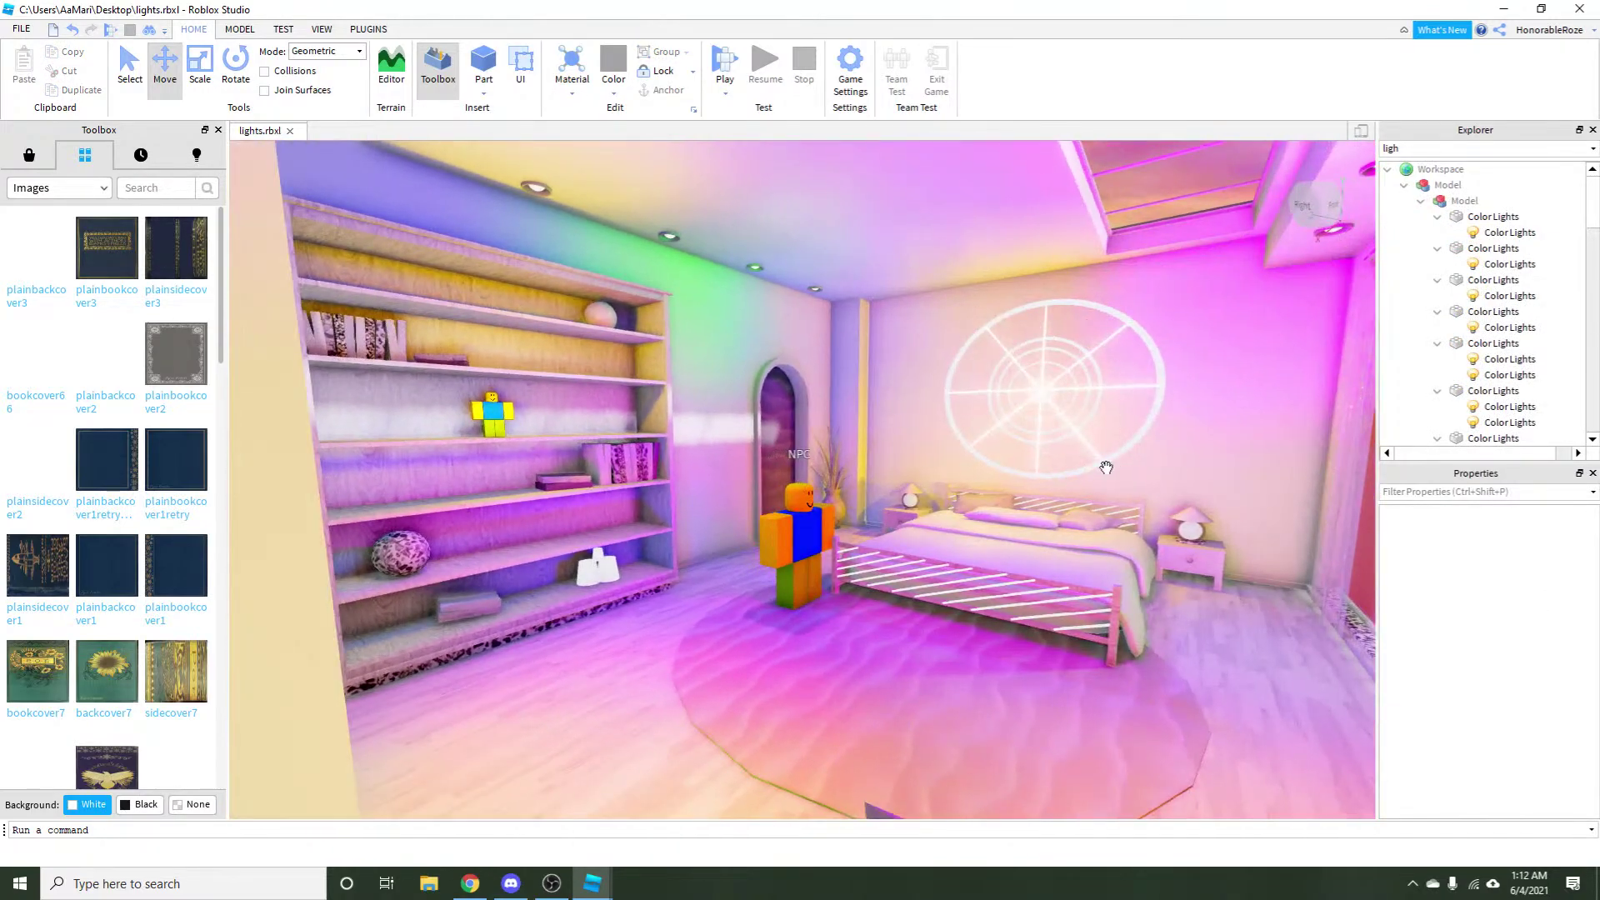
{"action": "scroll", "coordinate": [1105, 467], "scroll_direction": "up", "scroll_amount": 3}
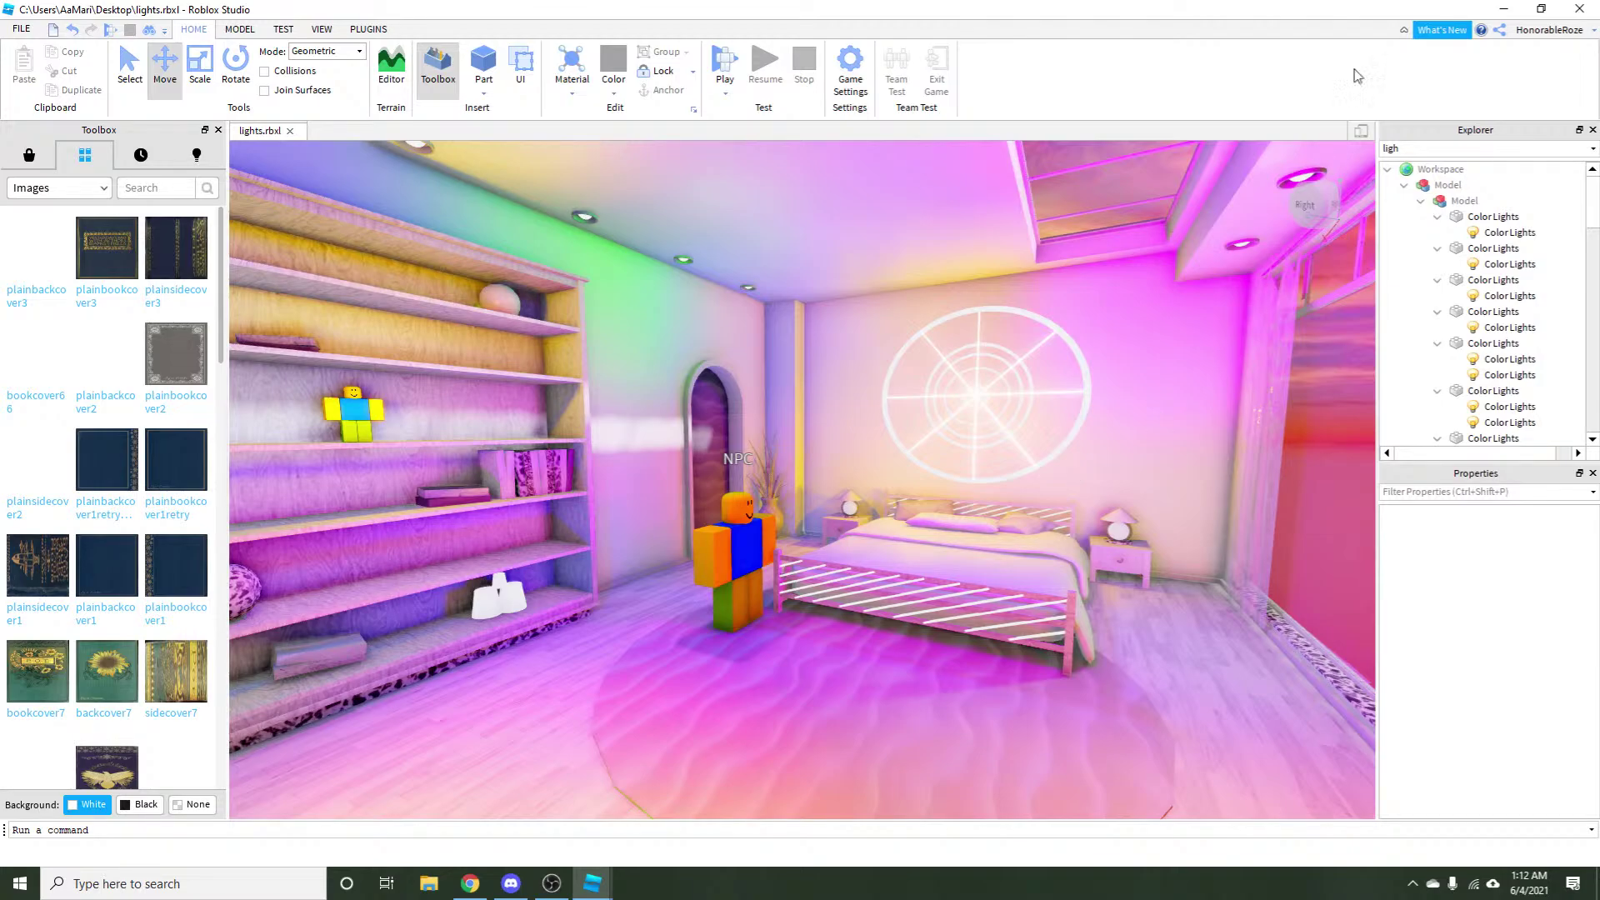
Close lights.rbxl and choose No to discard its unsaved changes.
{"action": "left_click", "coordinate": [1578, 9]}
{"action": "left_click", "coordinate": [813, 464]}
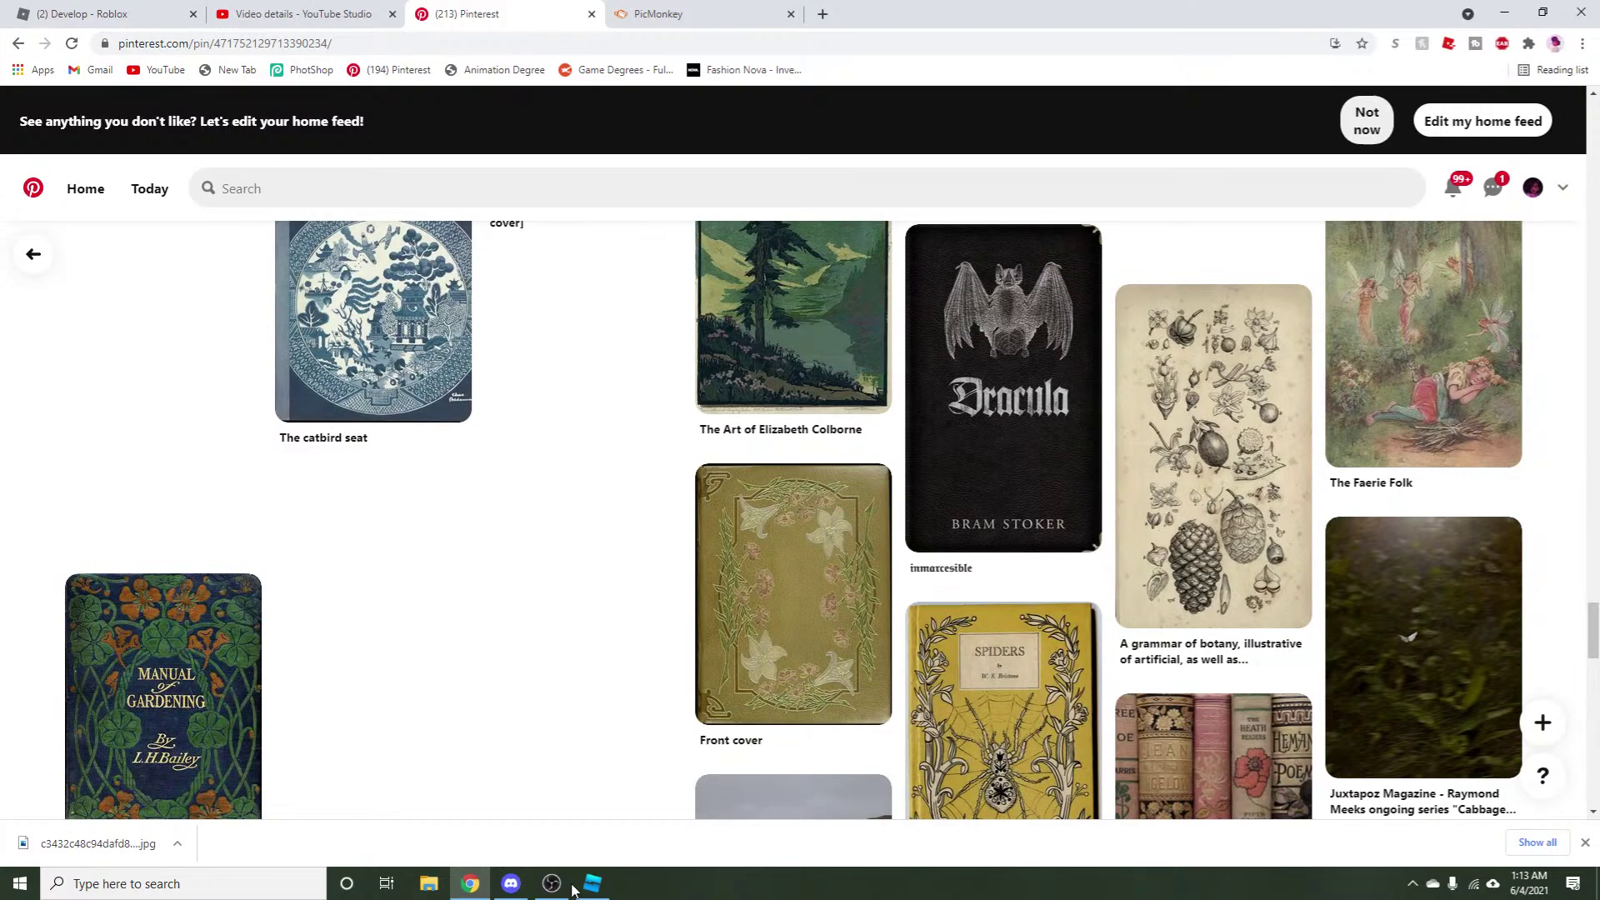
Return to Pinterest and open the All Pins board from the profile.
{"action": "left_click", "coordinate": [605, 890]}
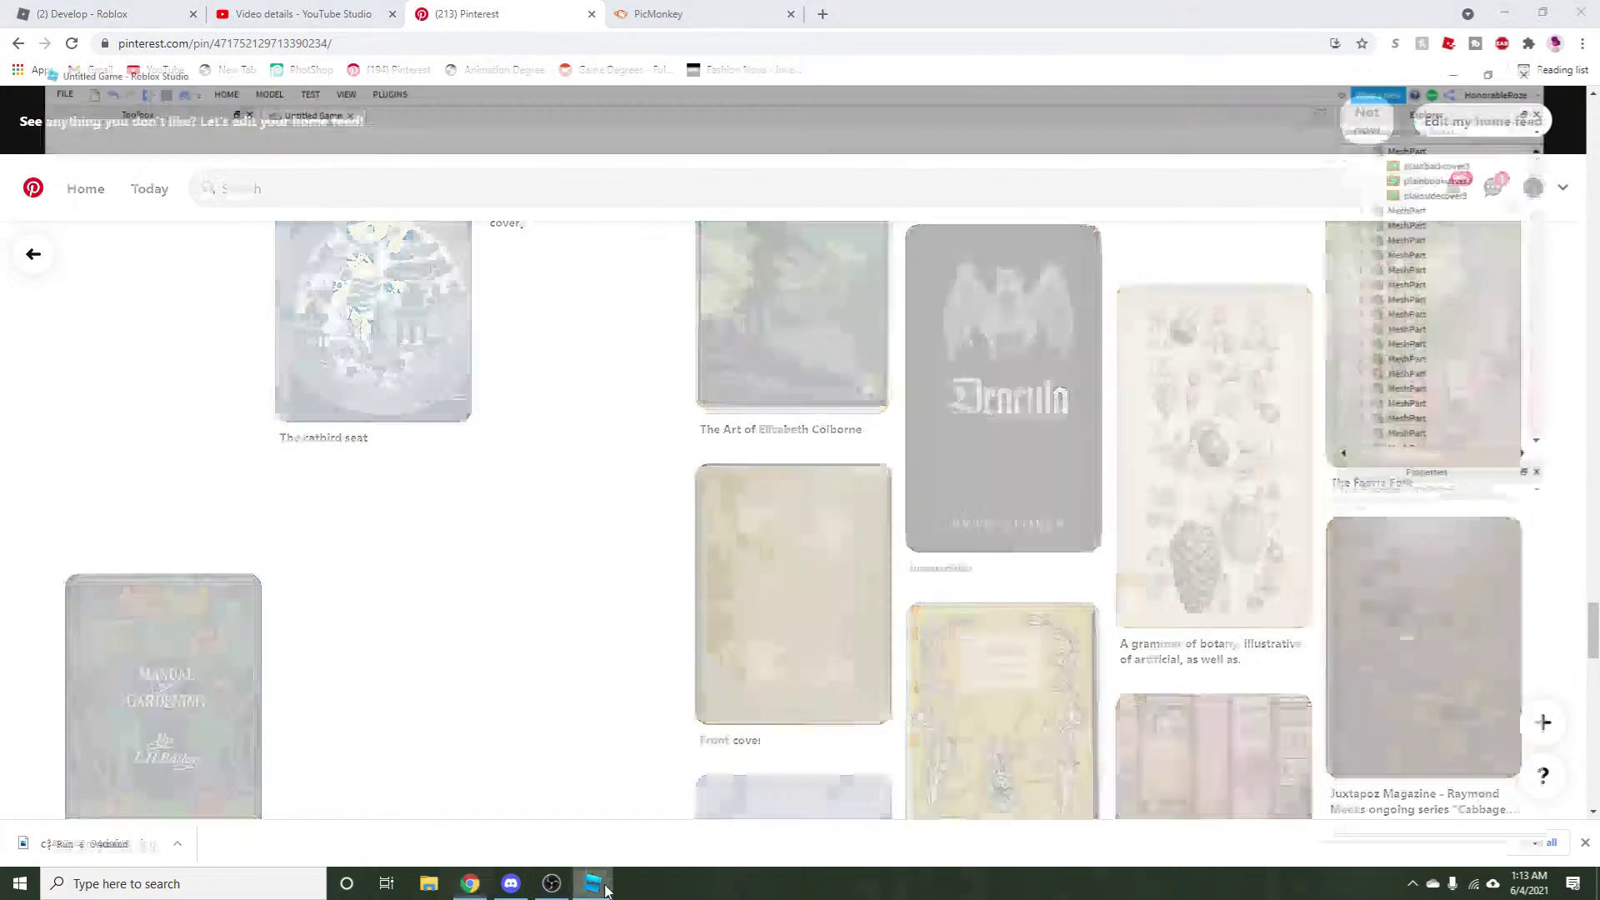
{"action": "left_click", "coordinate": [490, 888]}
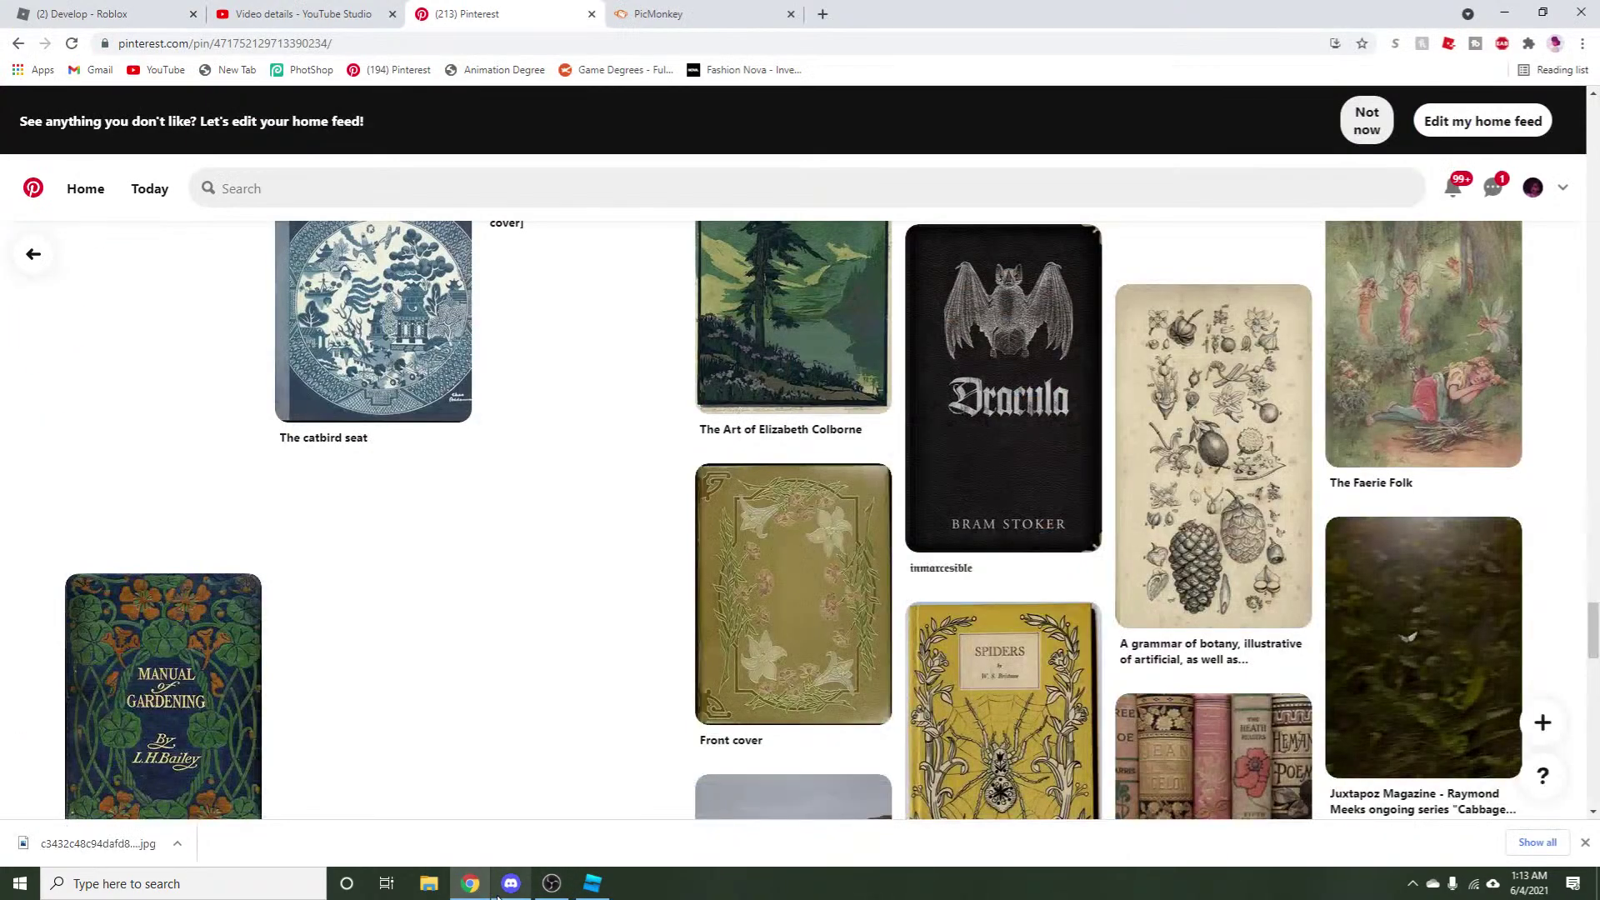
{"action": "left_click", "coordinate": [1531, 188]}
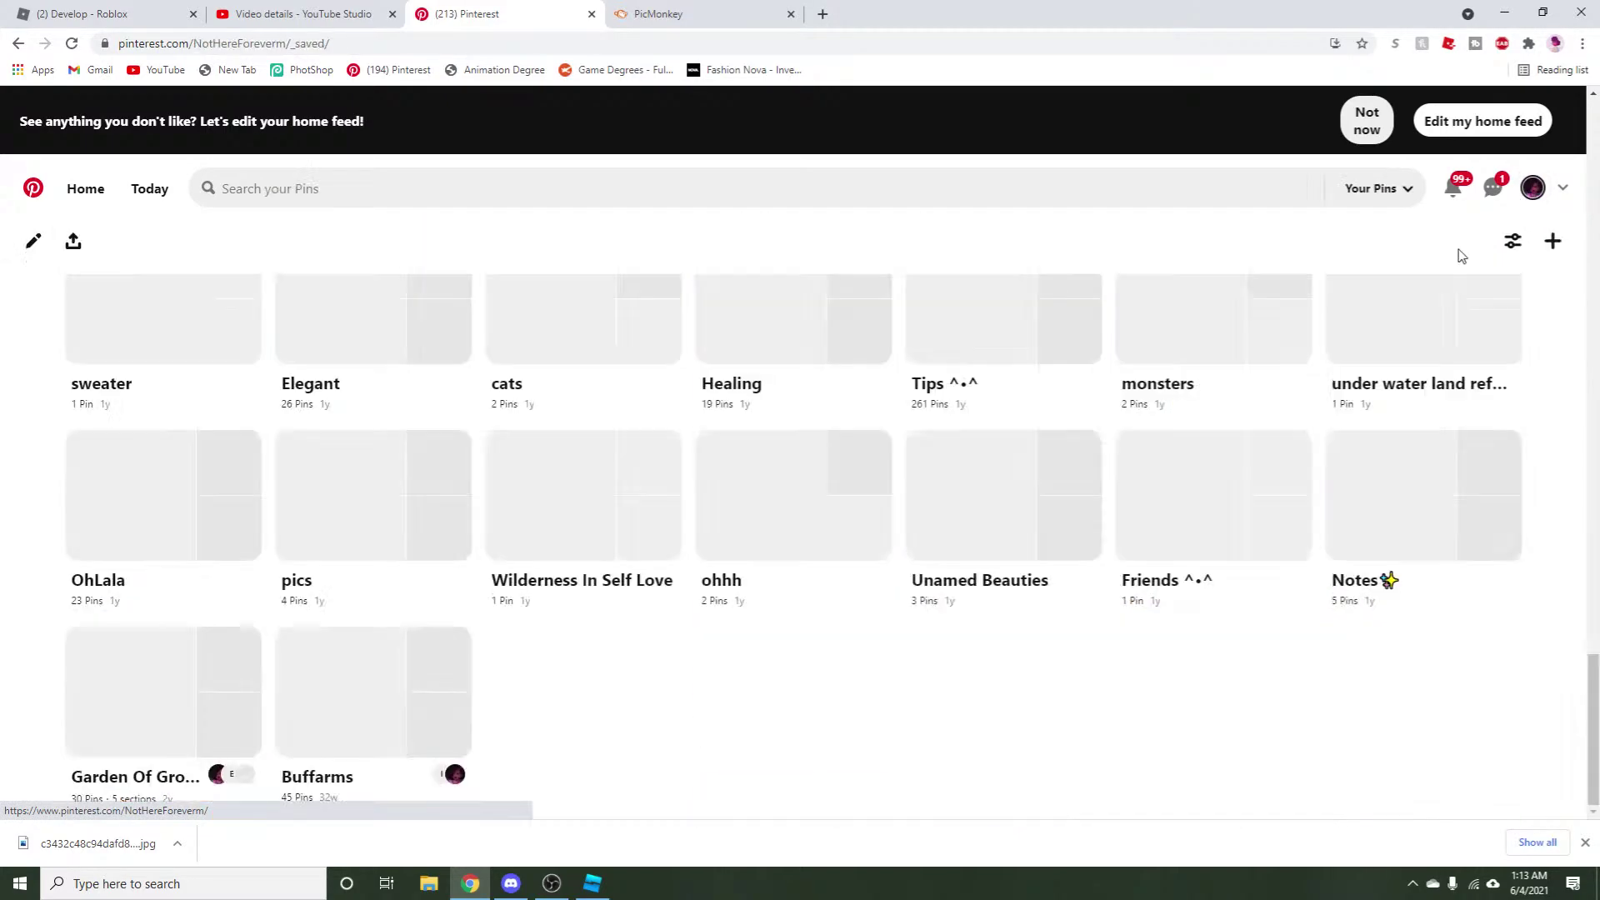
{"action": "scroll", "coordinate": [9, 517], "scroll_direction": "up", "scroll_amount": 20}
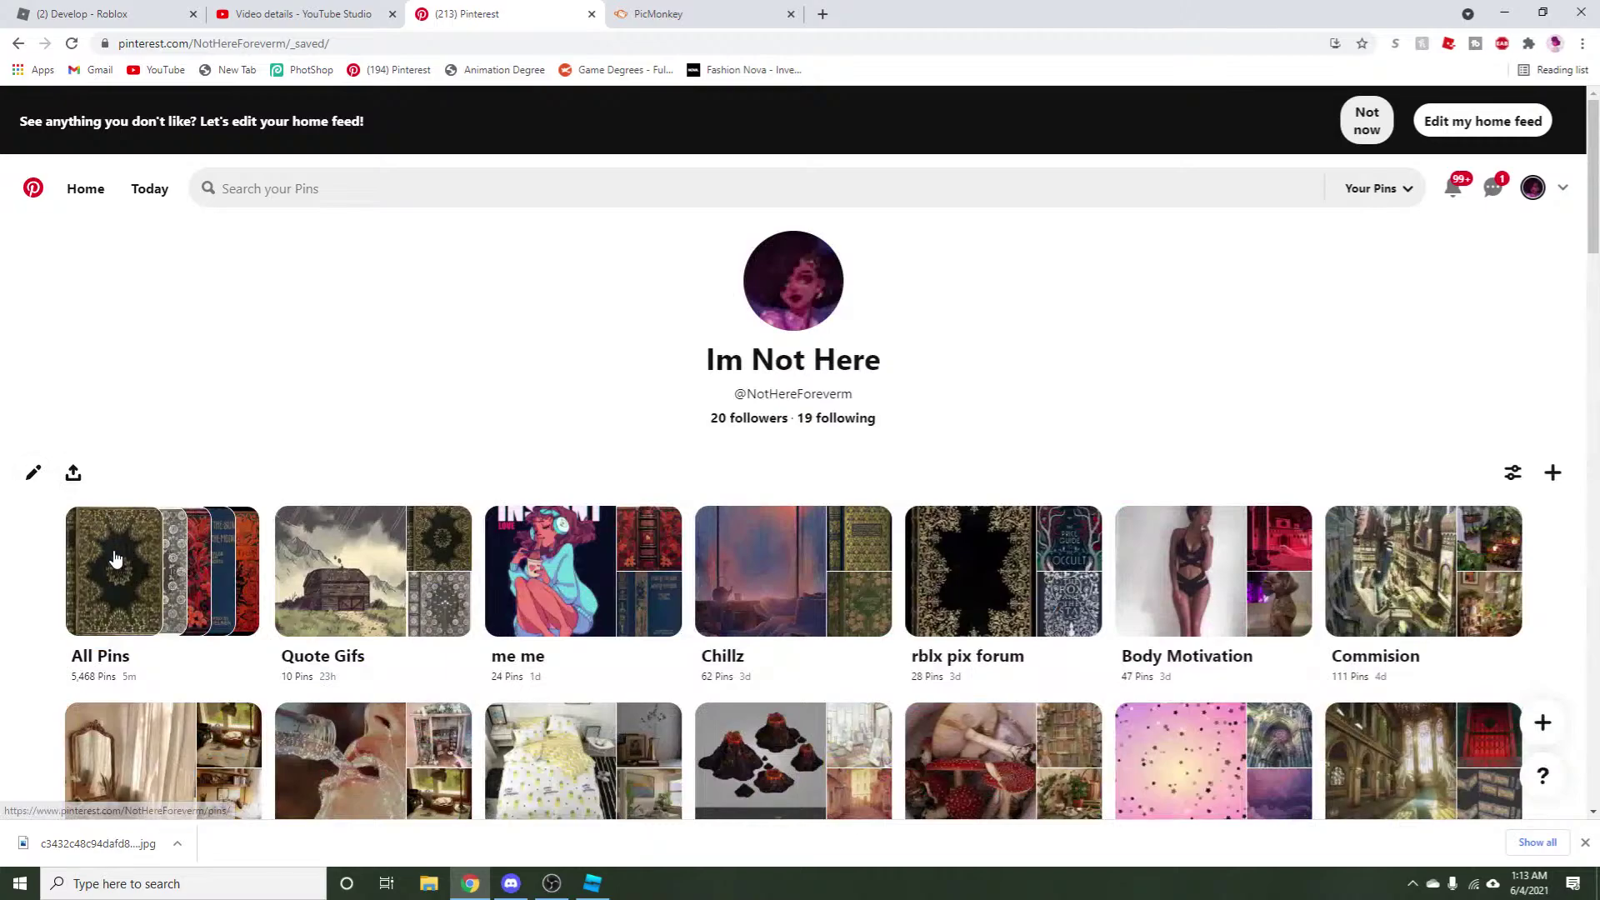
{"action": "left_click", "coordinate": [114, 550]}
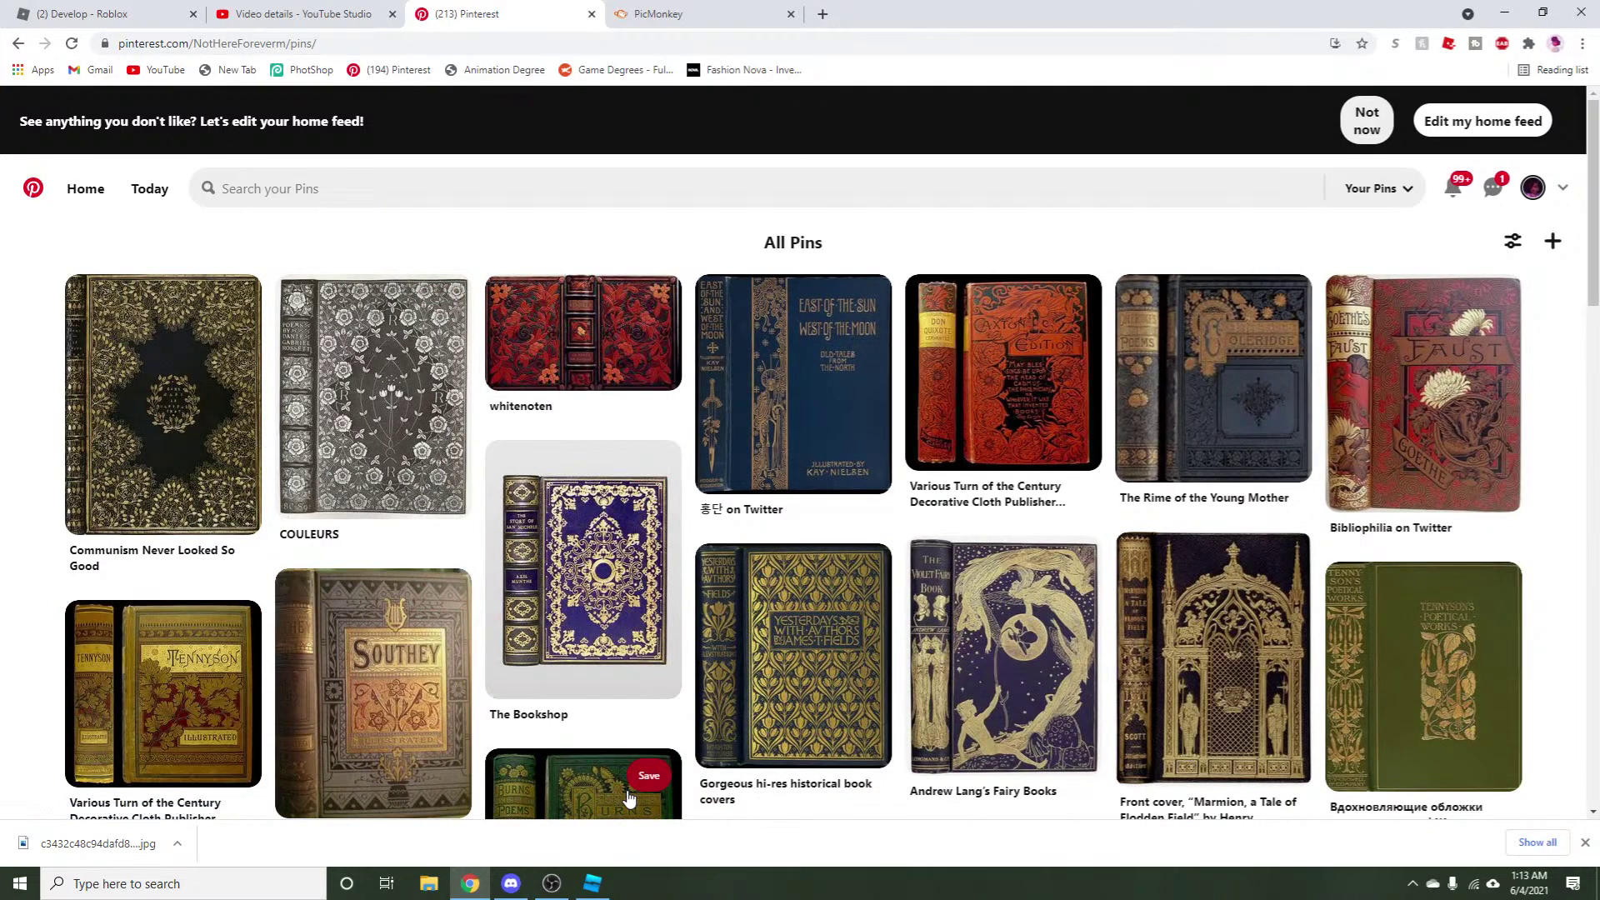
{"action": "left_click", "coordinate": [72, 43]}
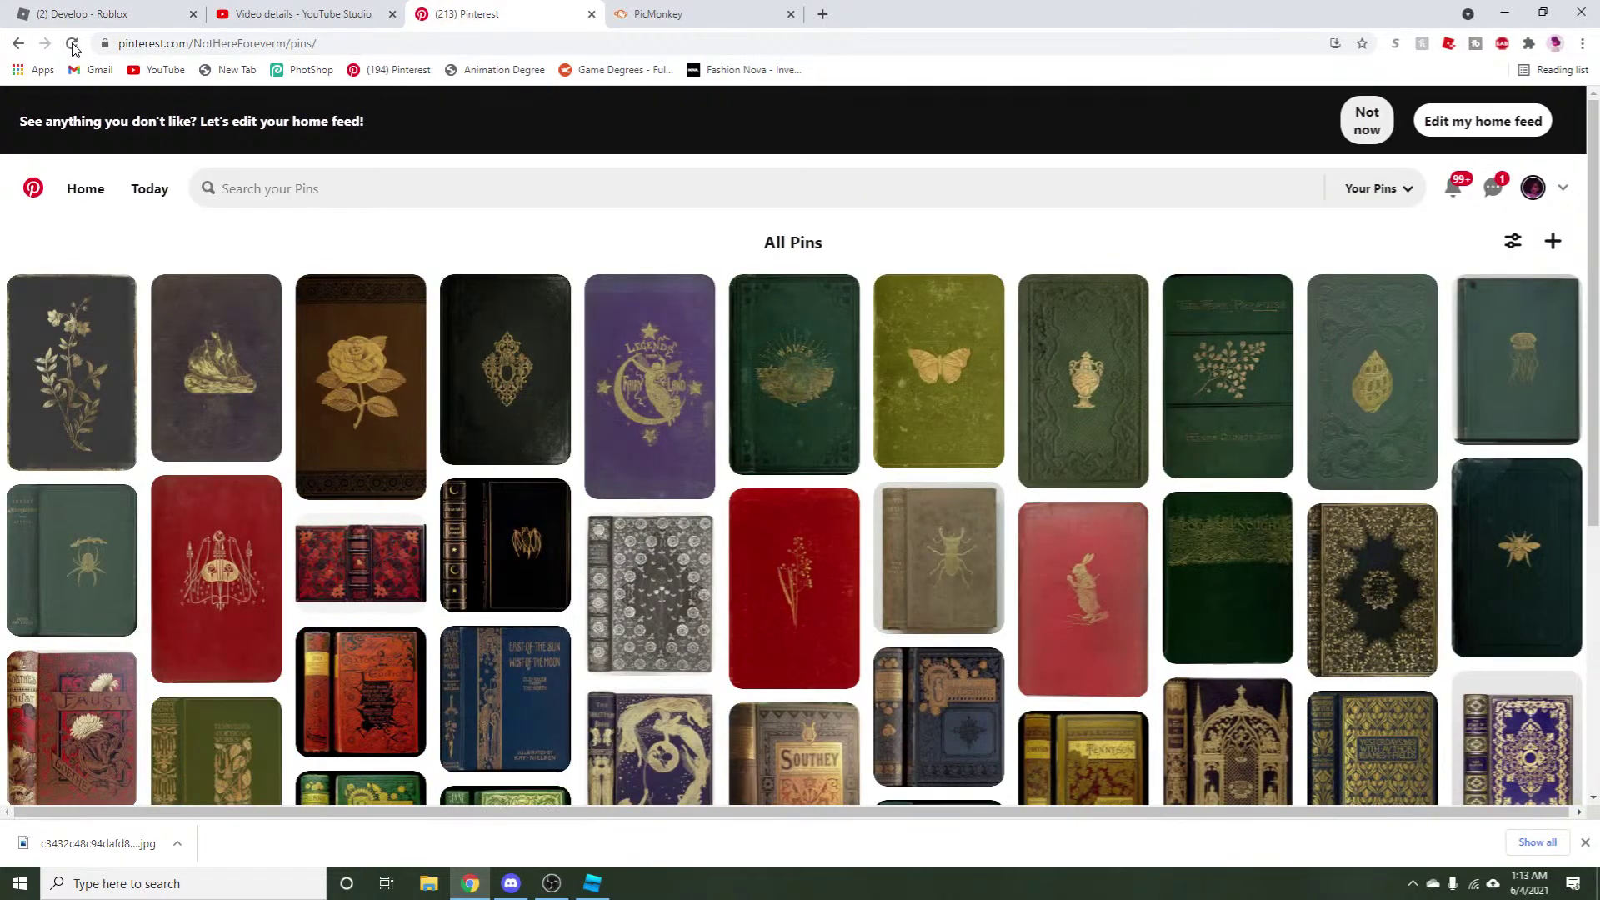
{"action": "scroll", "coordinate": [350, 298], "scroll_direction": "down", "scroll_amount": 10}
{"action": "scroll", "coordinate": [351, 298], "scroll_direction": "up", "scroll_amount": 10}
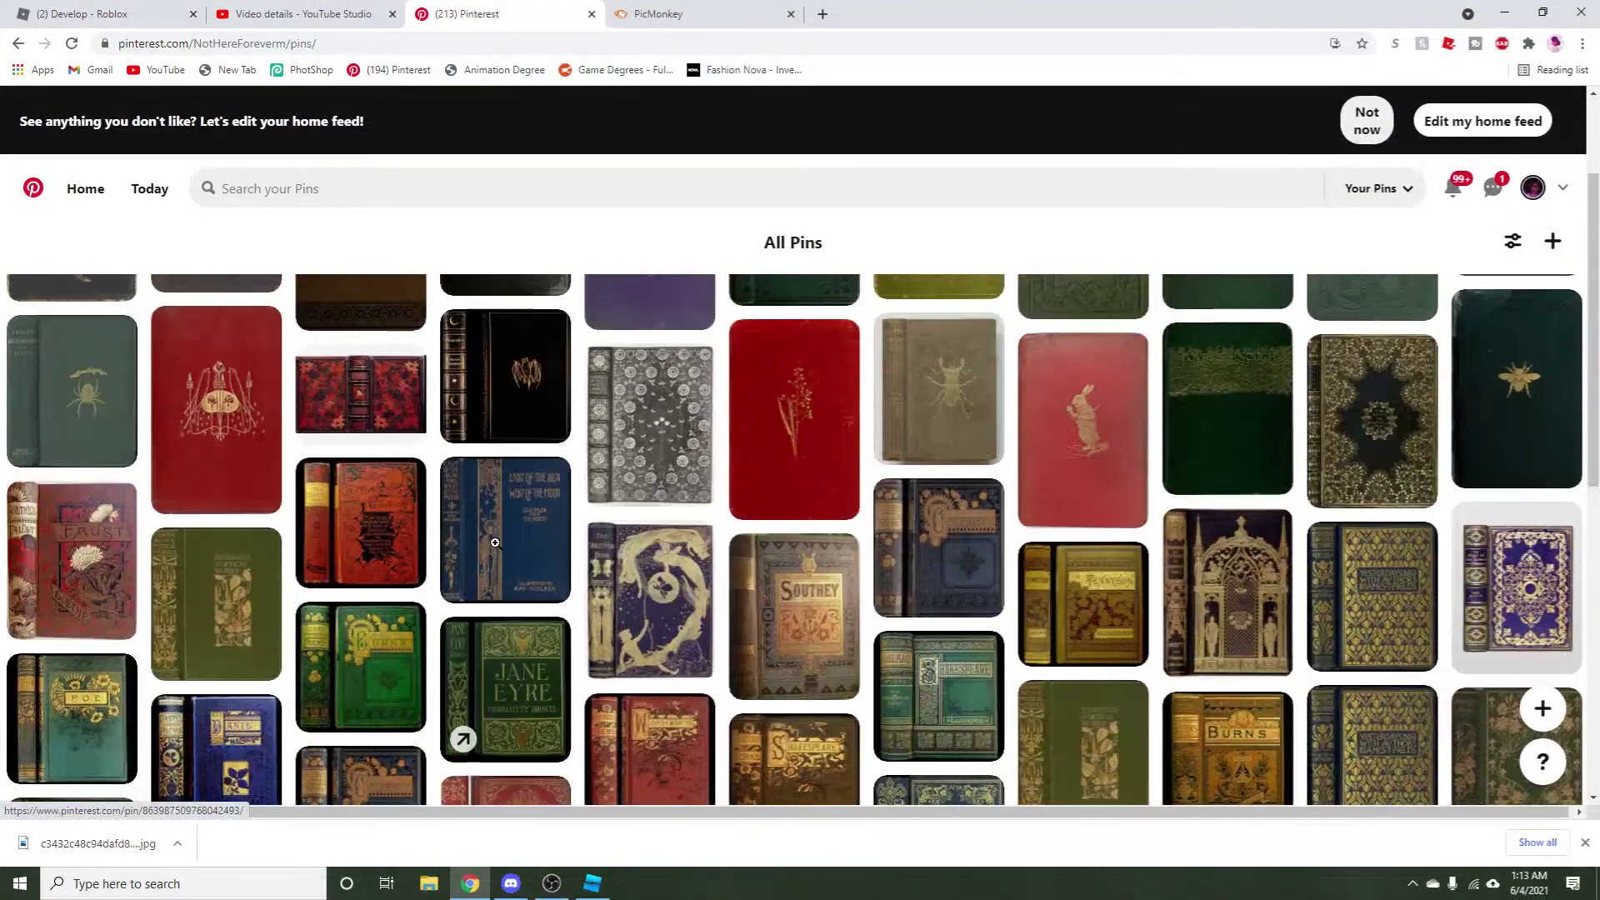
{"action": "scroll", "coordinate": [539, 524], "scroll_direction": "down", "scroll_amount": 8}
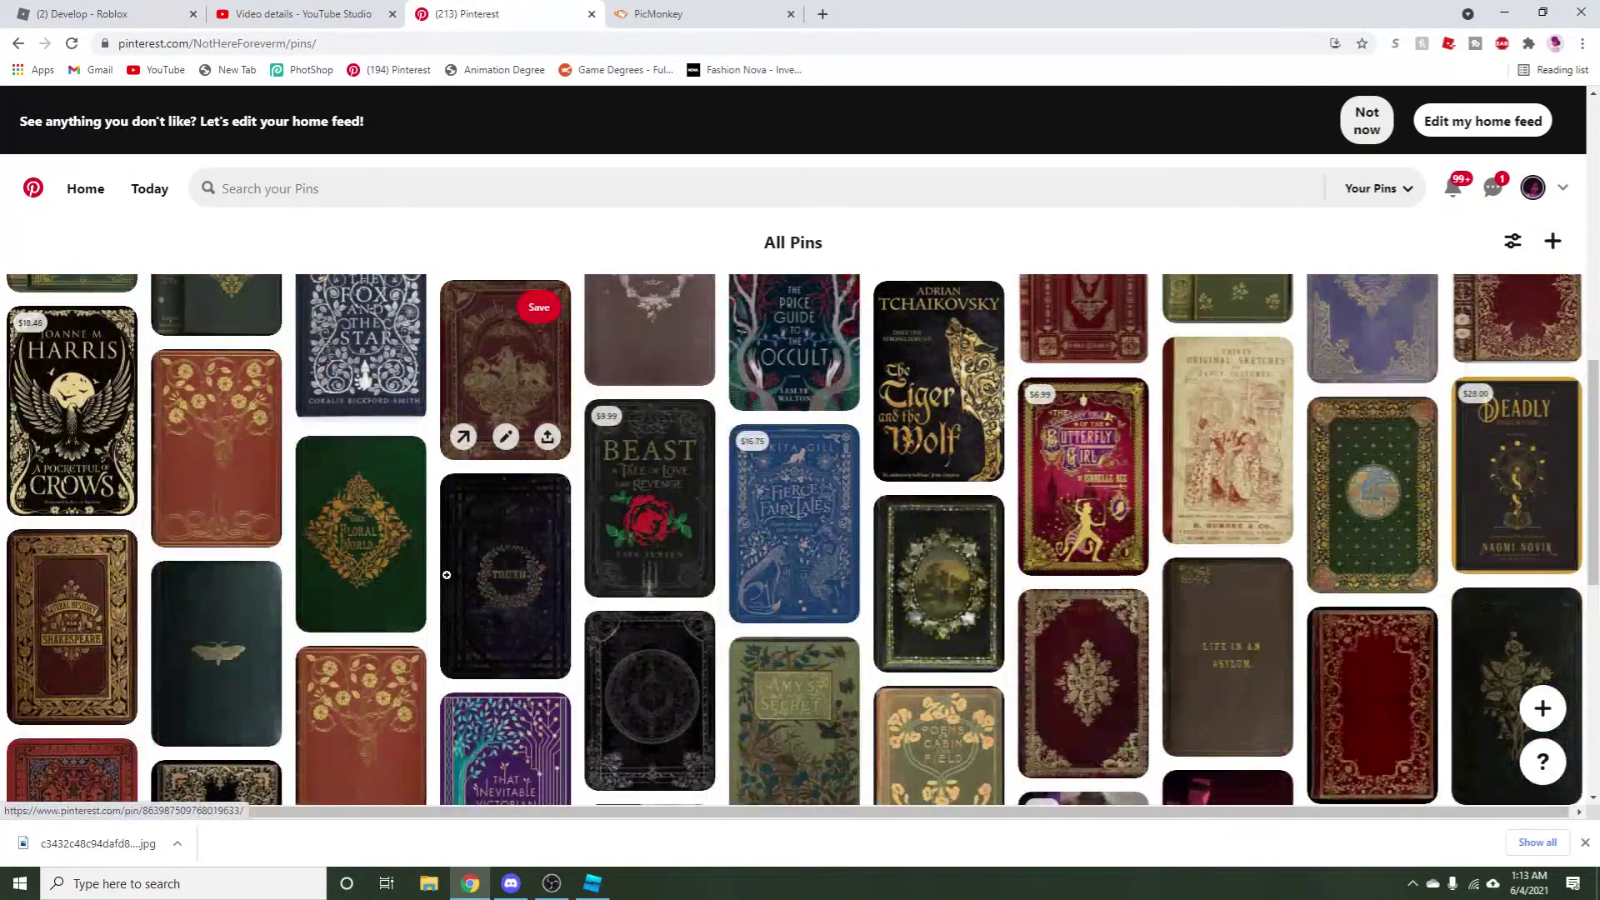
{"action": "scroll", "coordinate": [438, 585], "scroll_direction": "up", "scroll_amount": 8}
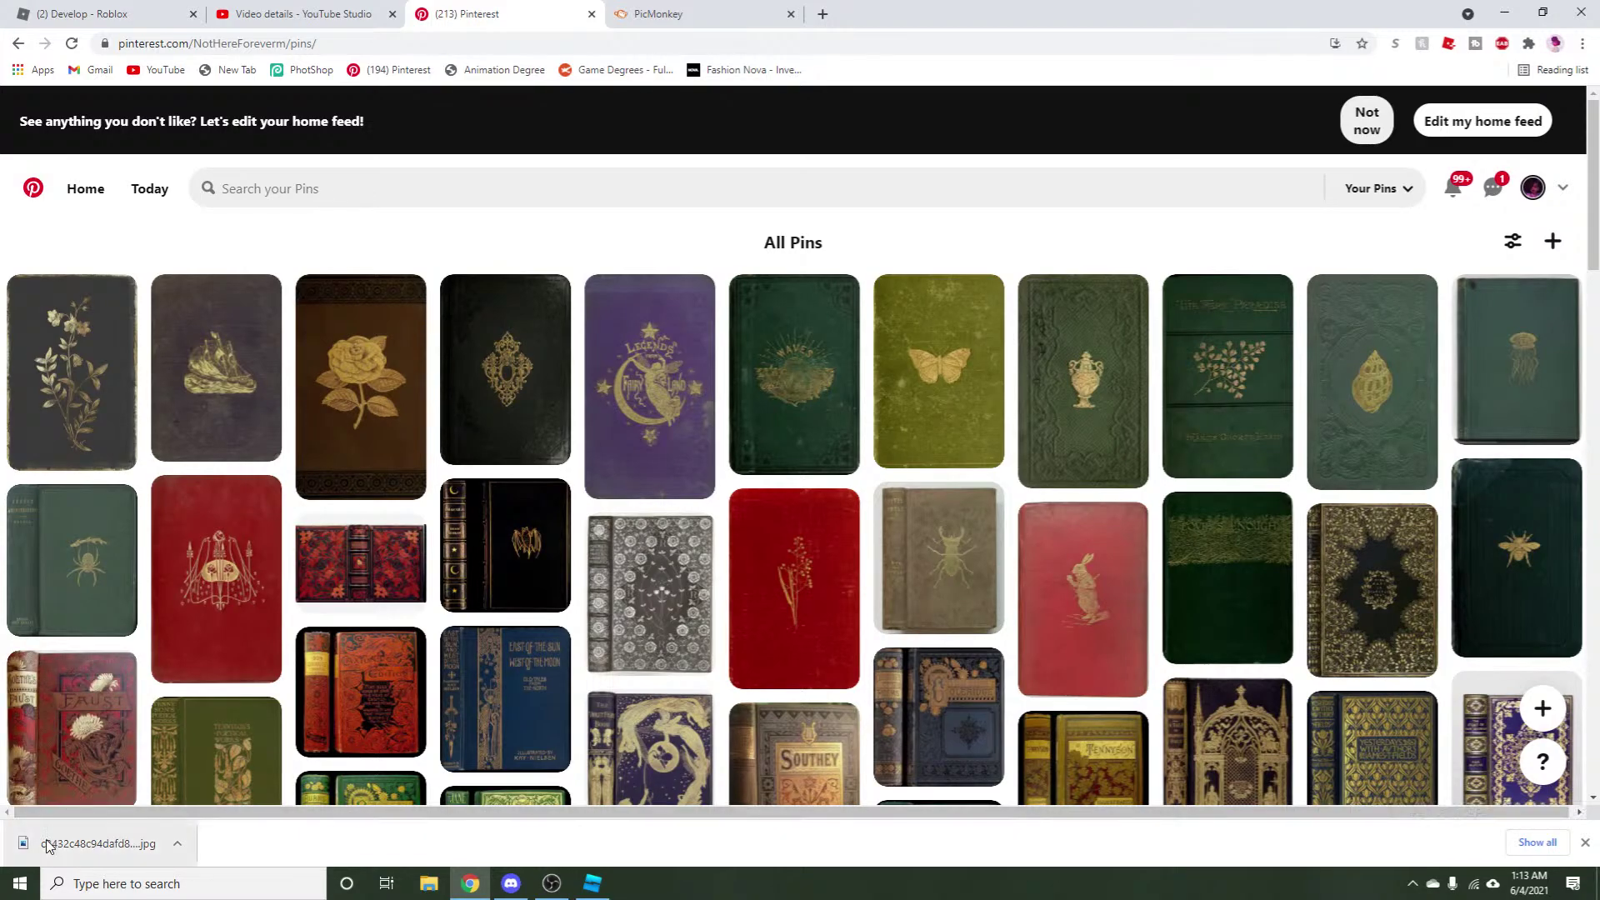
Save the green Insect Architecture spider cover image to the computer.
{"action": "left_click", "coordinate": [73, 528]}
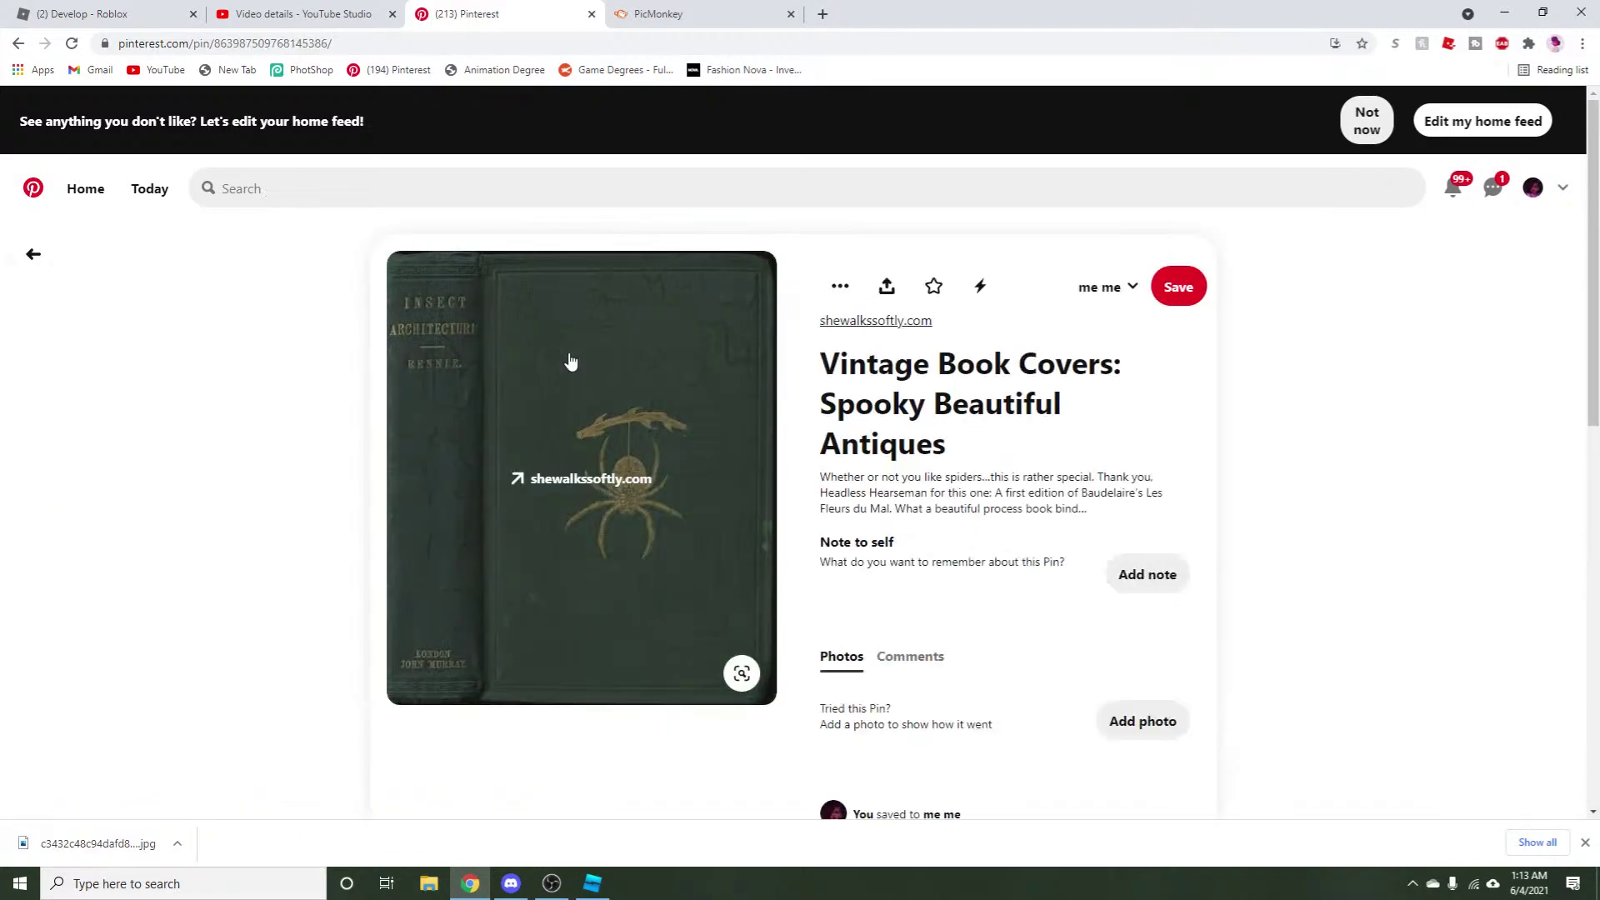
{"action": "right_click", "coordinate": [496, 590]}
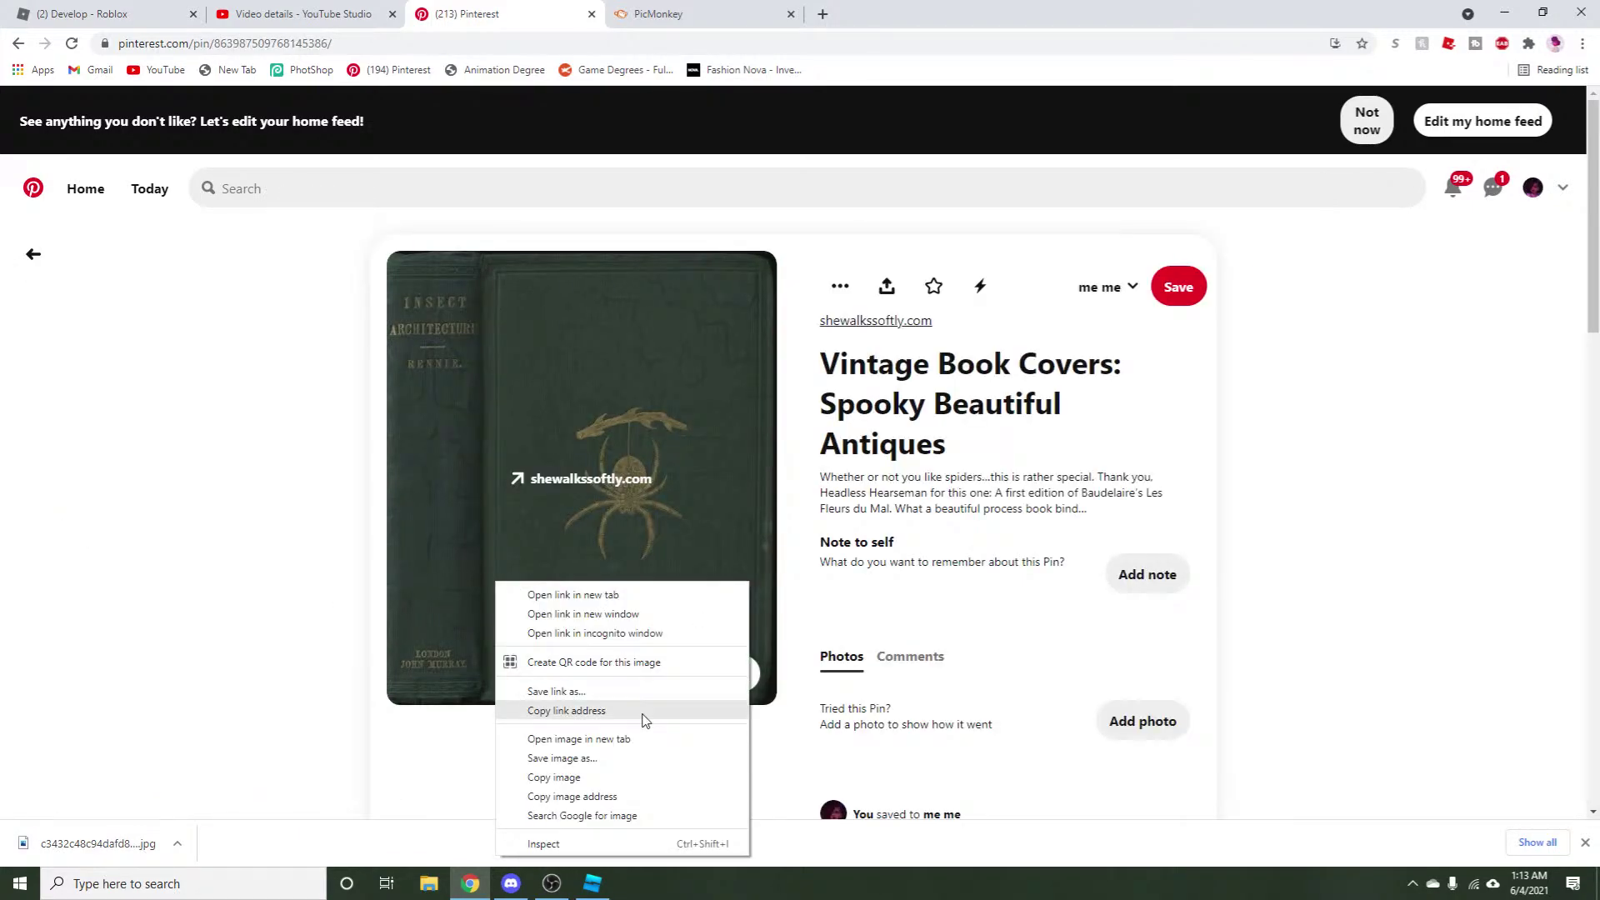
{"action": "left_click", "coordinate": [598, 757]}
{"action": "left_click", "coordinate": [1030, 421]}
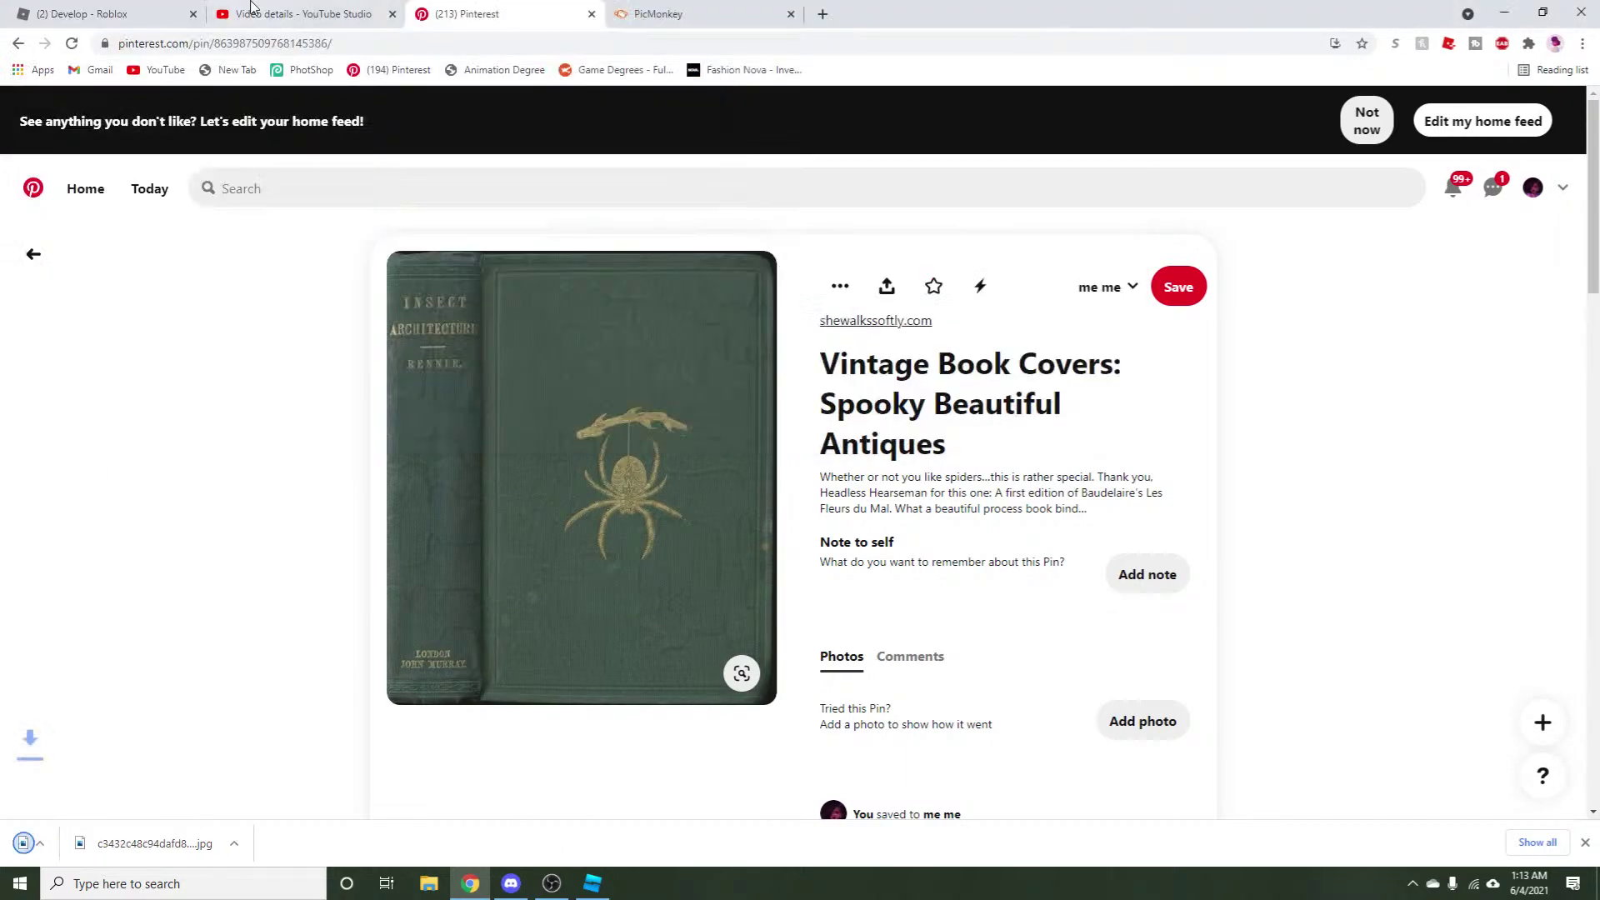
Start a new blank PicMonkey canvas at the YouTube Thumbnail size.
{"action": "left_click", "coordinate": [633, 13]}
{"action": "left_click", "coordinate": [28, 115]}
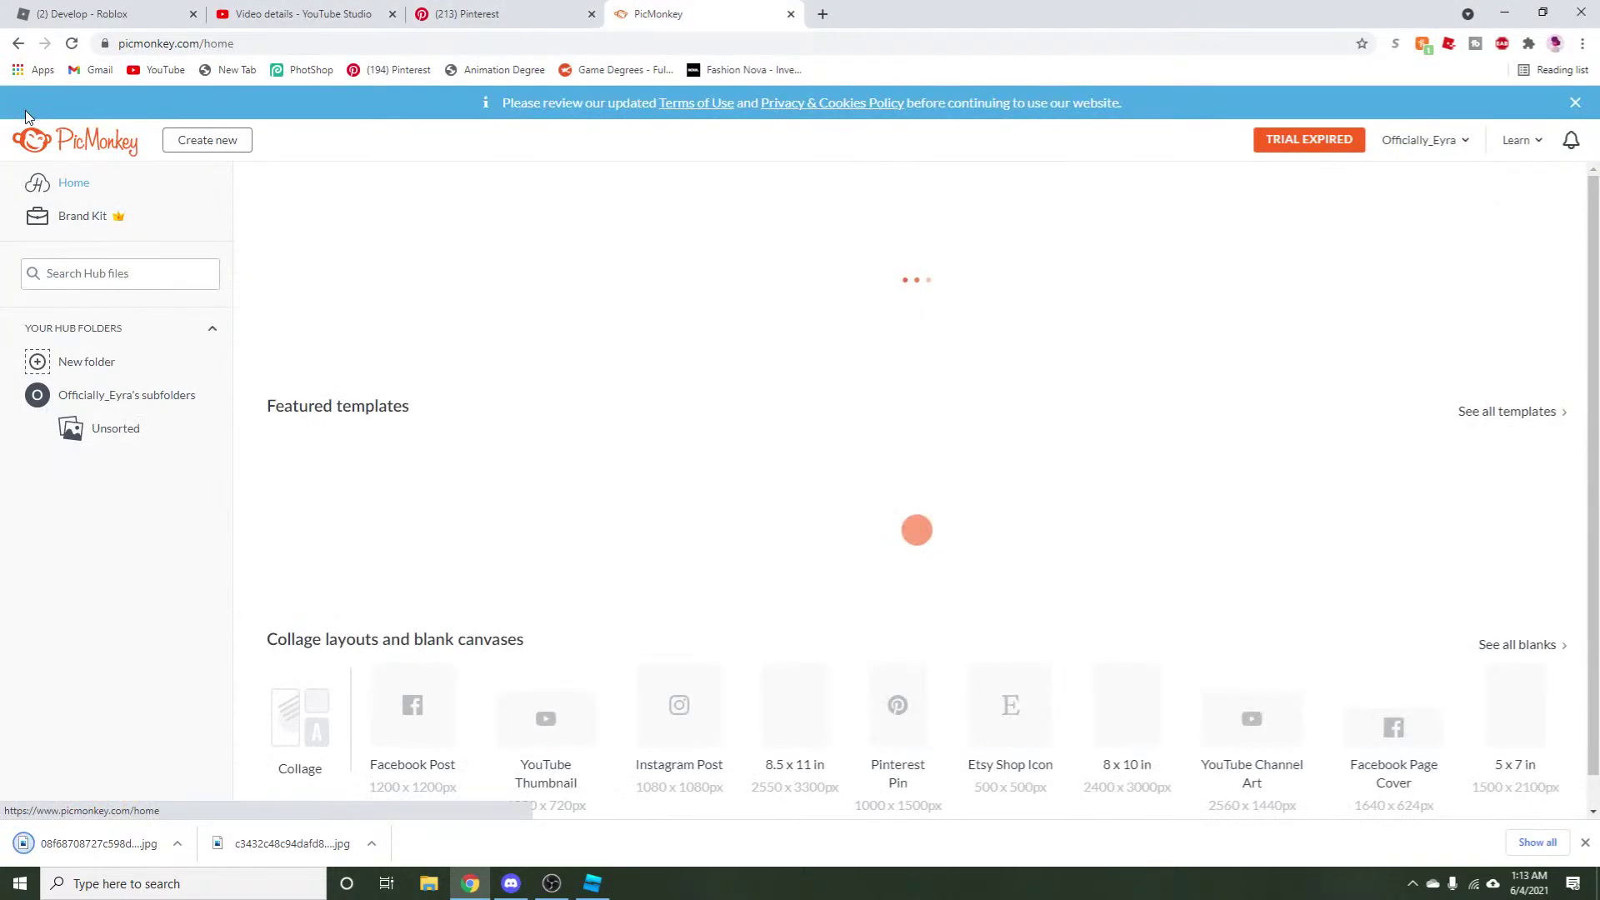
{"action": "left_click", "coordinate": [335, 269]}
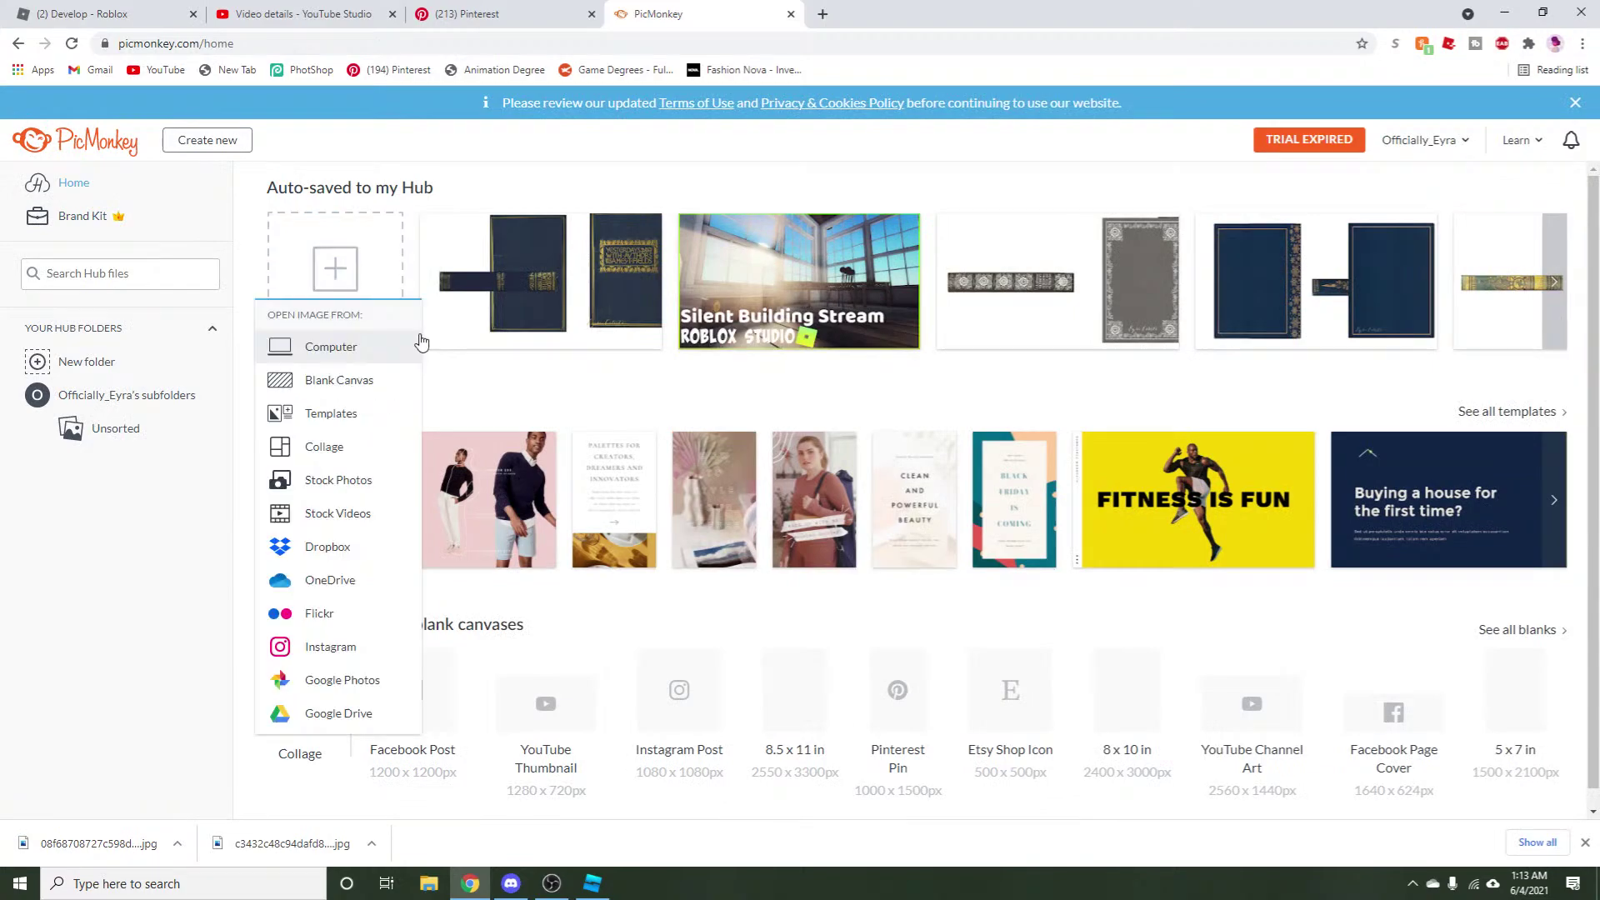
{"action": "left_click", "coordinate": [334, 392]}
{"action": "scroll", "coordinate": [500, 466], "scroll_direction": "down", "scroll_amount": 9}
{"action": "scroll", "coordinate": [581, 448], "scroll_direction": "down", "scroll_amount": 15}
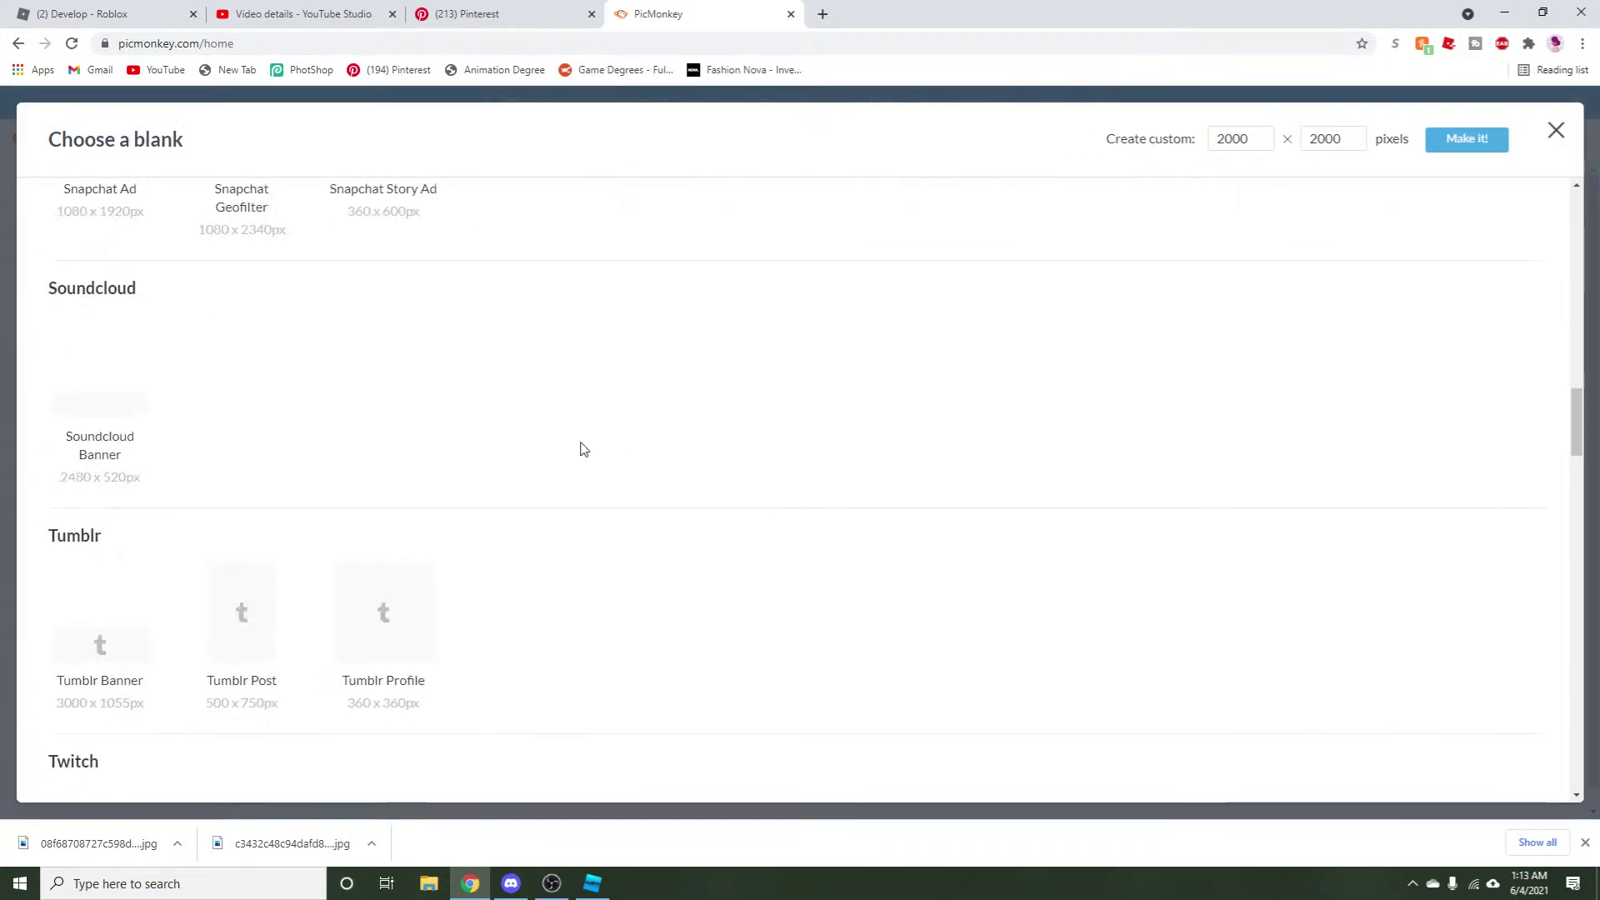
{"action": "left_click", "coordinate": [812, 463]}
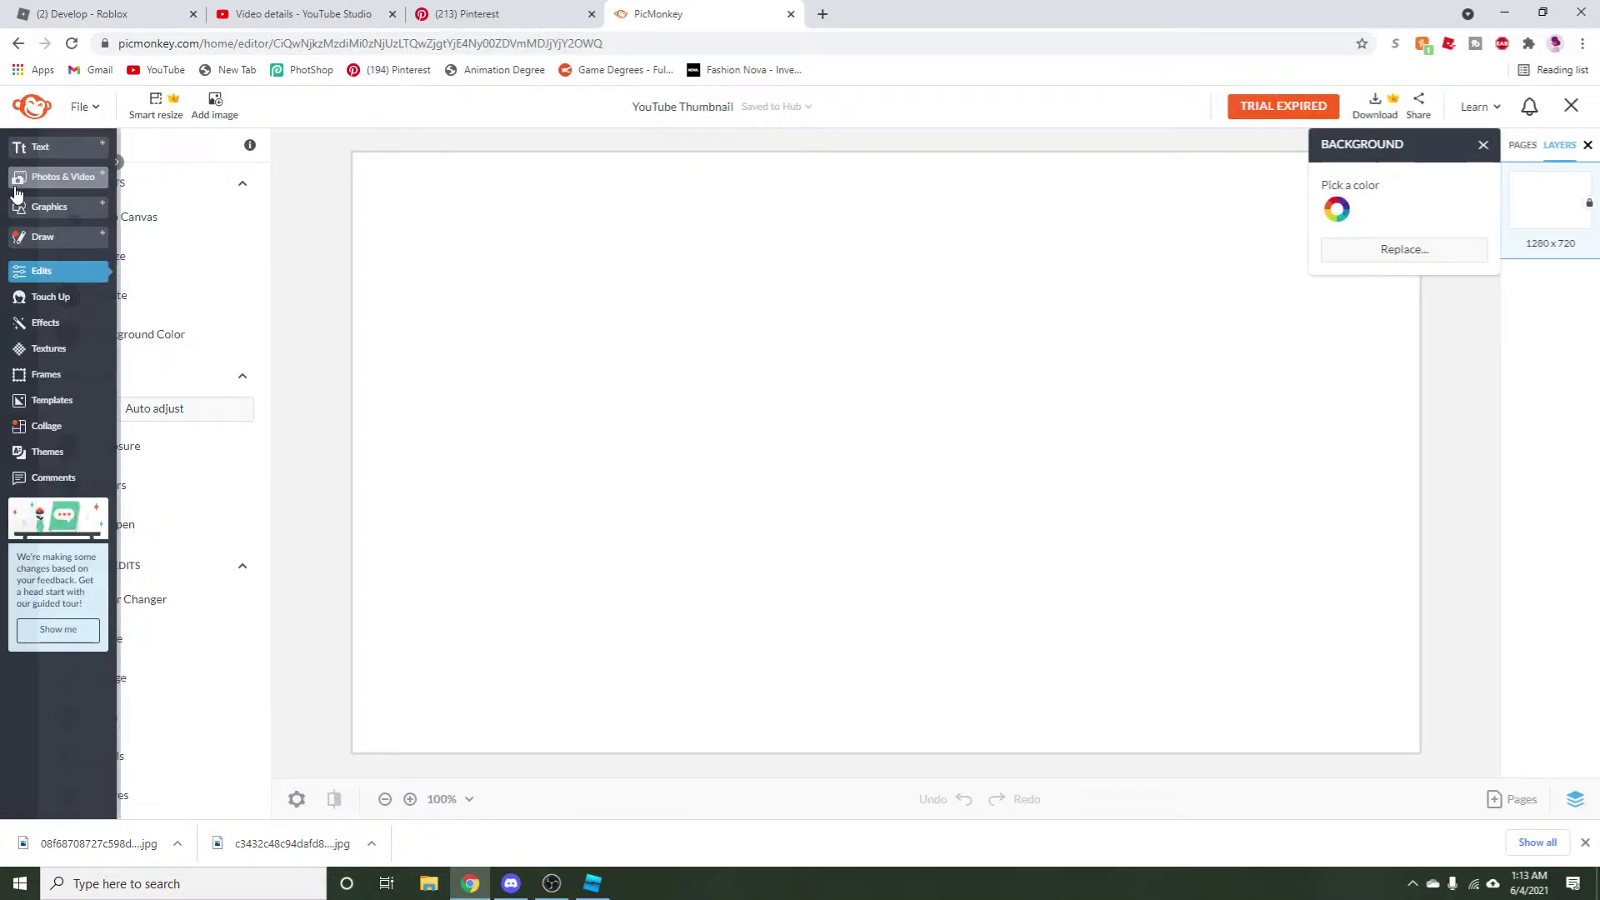
Upload the downloaded green spider book cover from recent files to Uploaded photos.
{"action": "left_click", "coordinate": [33, 177]}
{"action": "left_click", "coordinate": [218, 223]}
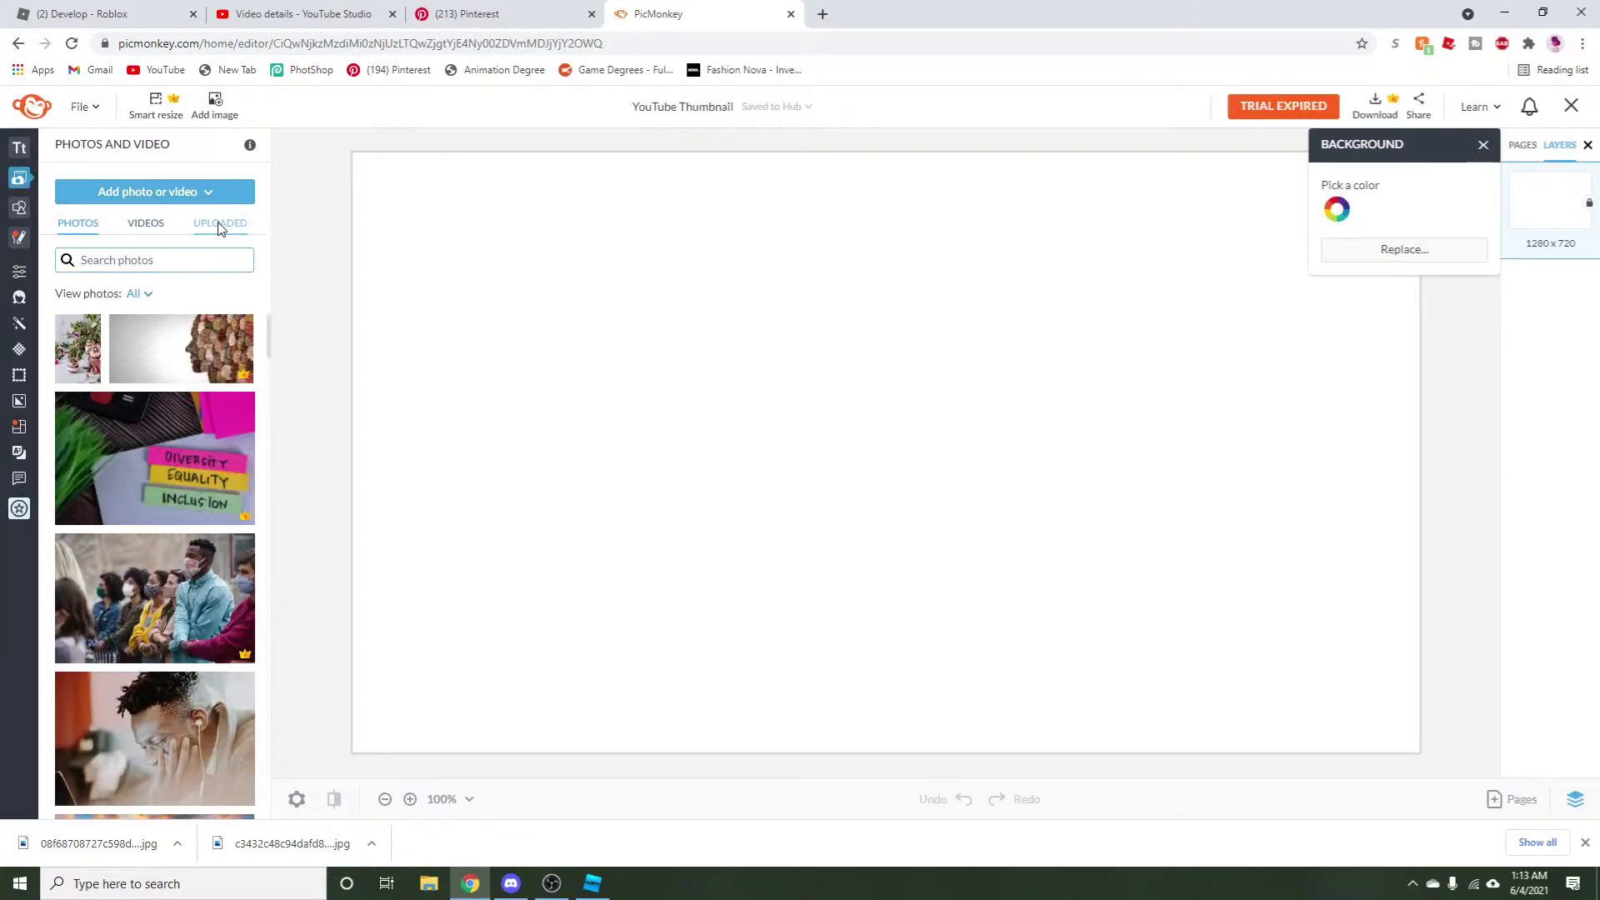
{"action": "left_click", "coordinate": [196, 194]}
{"action": "left_click", "coordinate": [172, 251]}
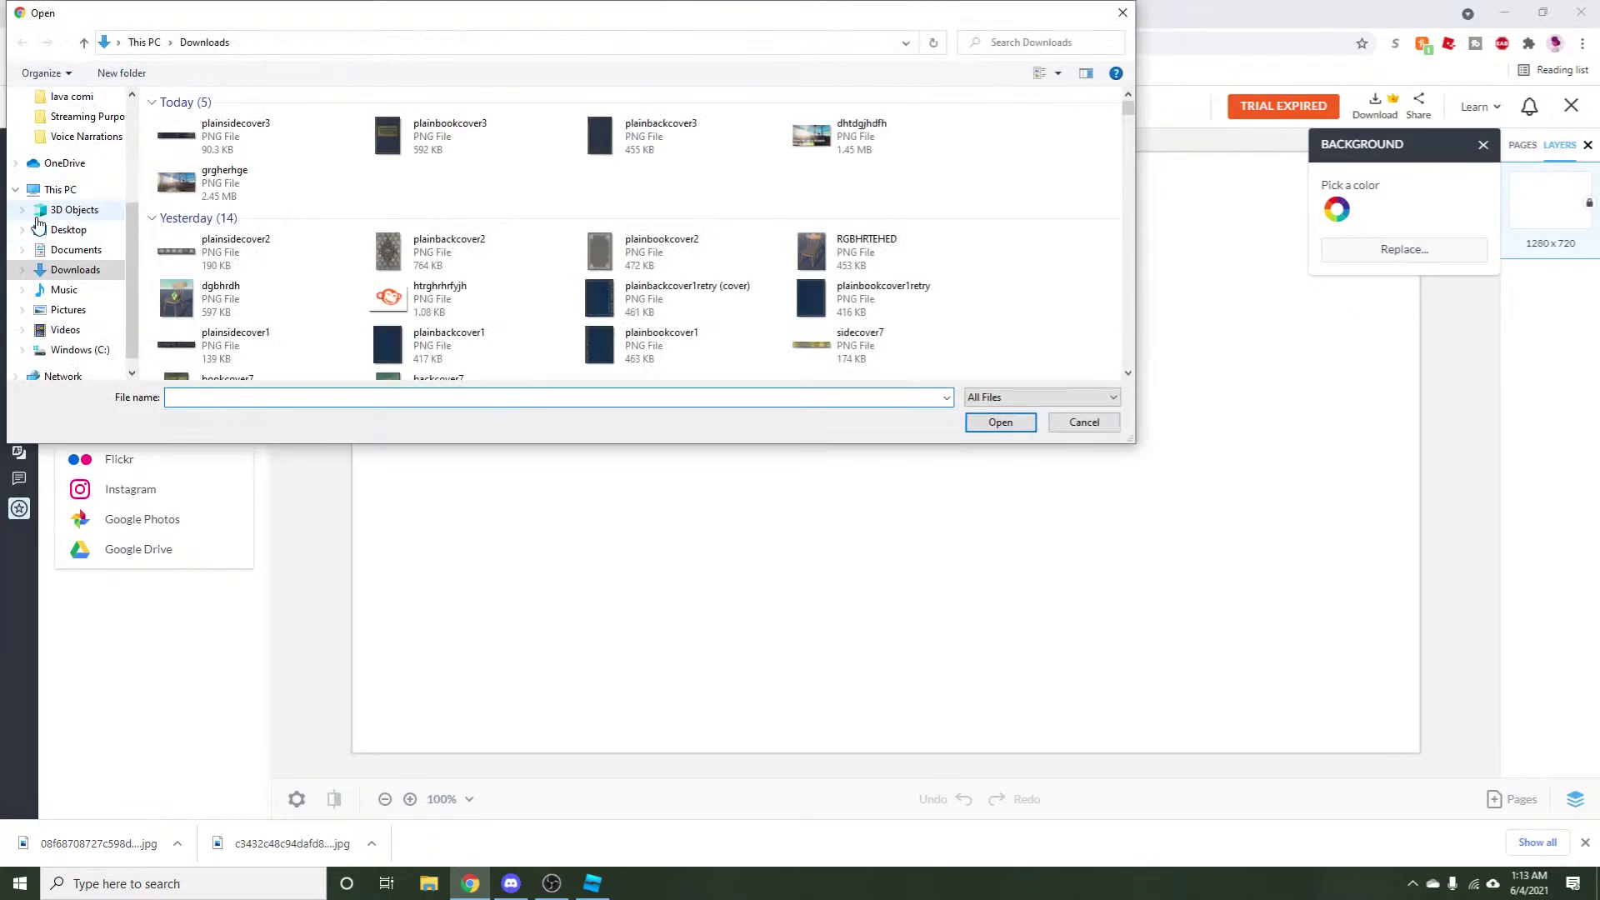
{"action": "left_click", "coordinate": [63, 131]}
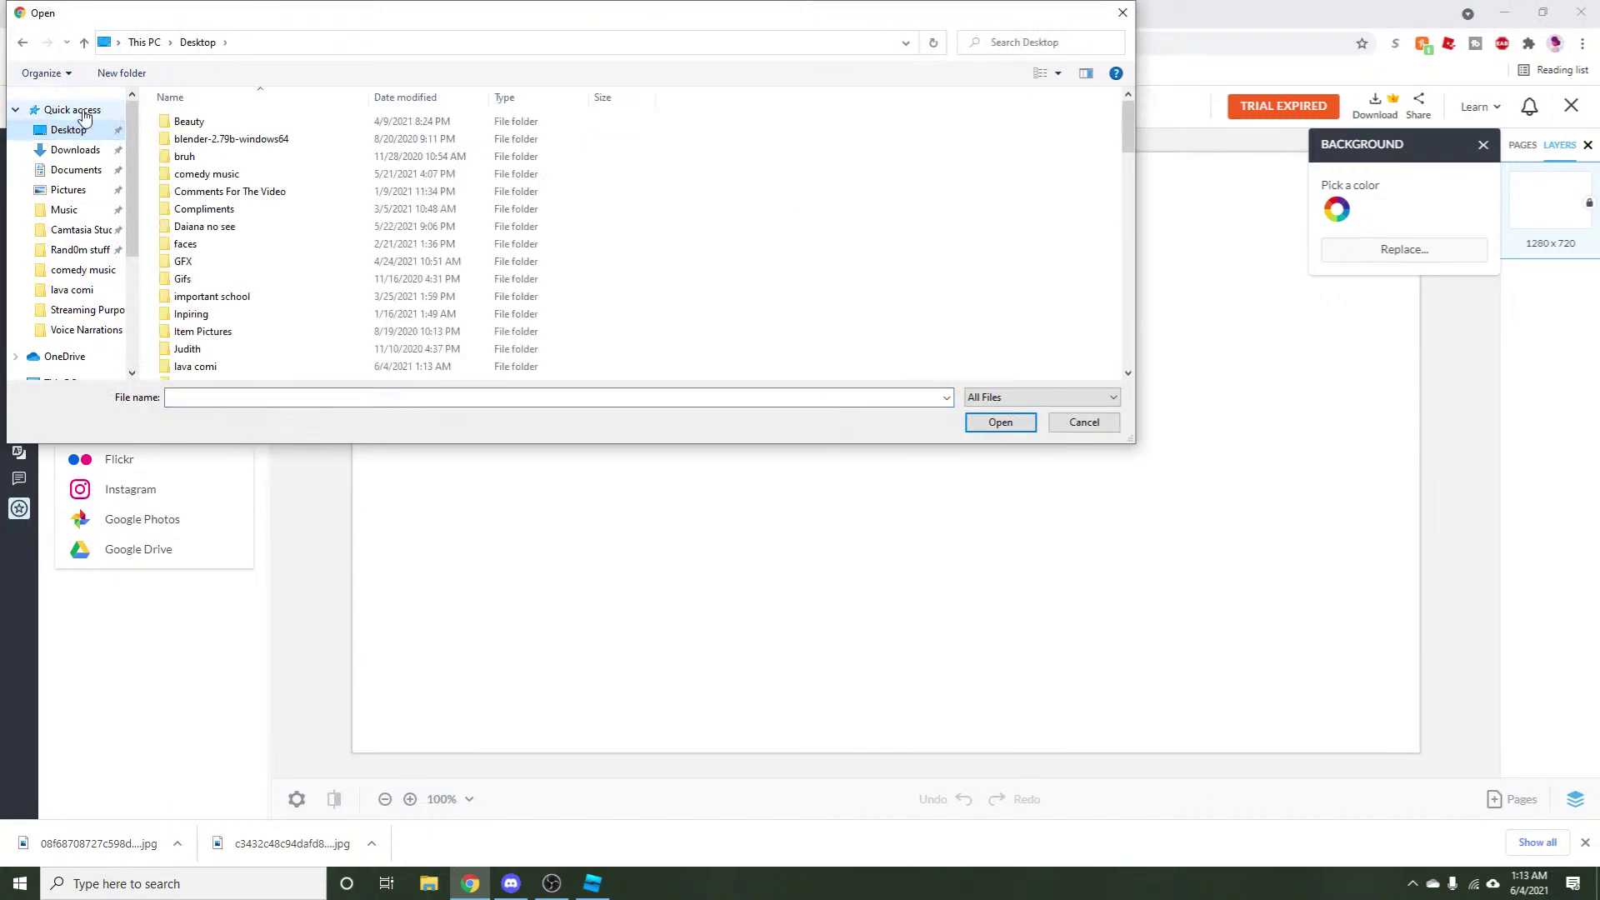
{"action": "left_click", "coordinate": [71, 110]}
{"action": "left_click", "coordinate": [293, 327]}
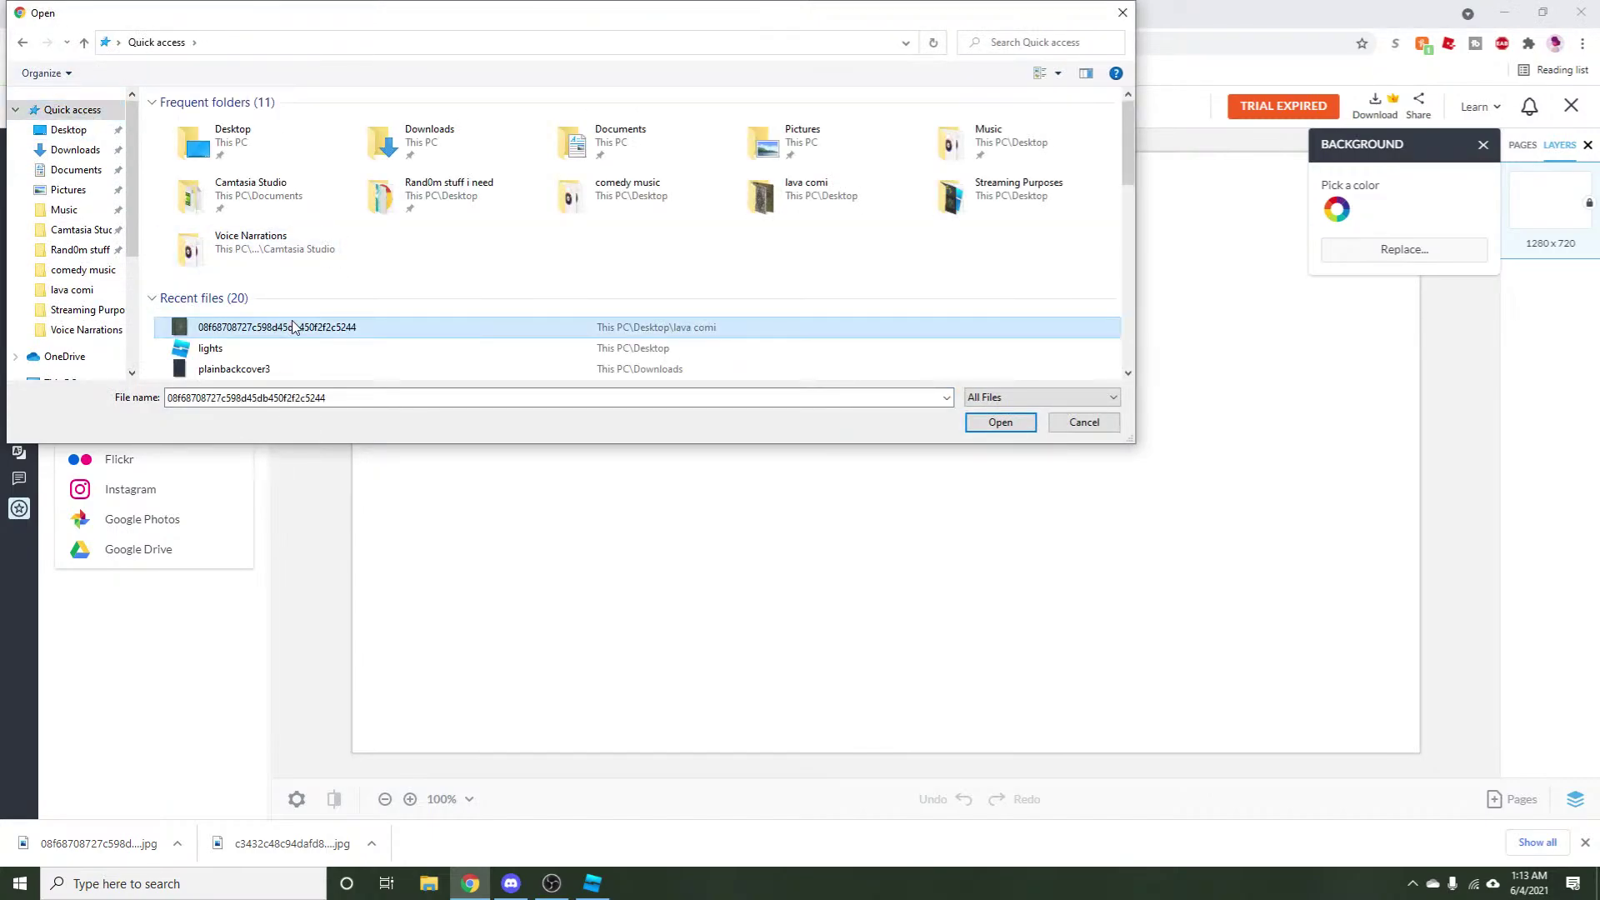
{"action": "left_click", "coordinate": [1024, 423]}
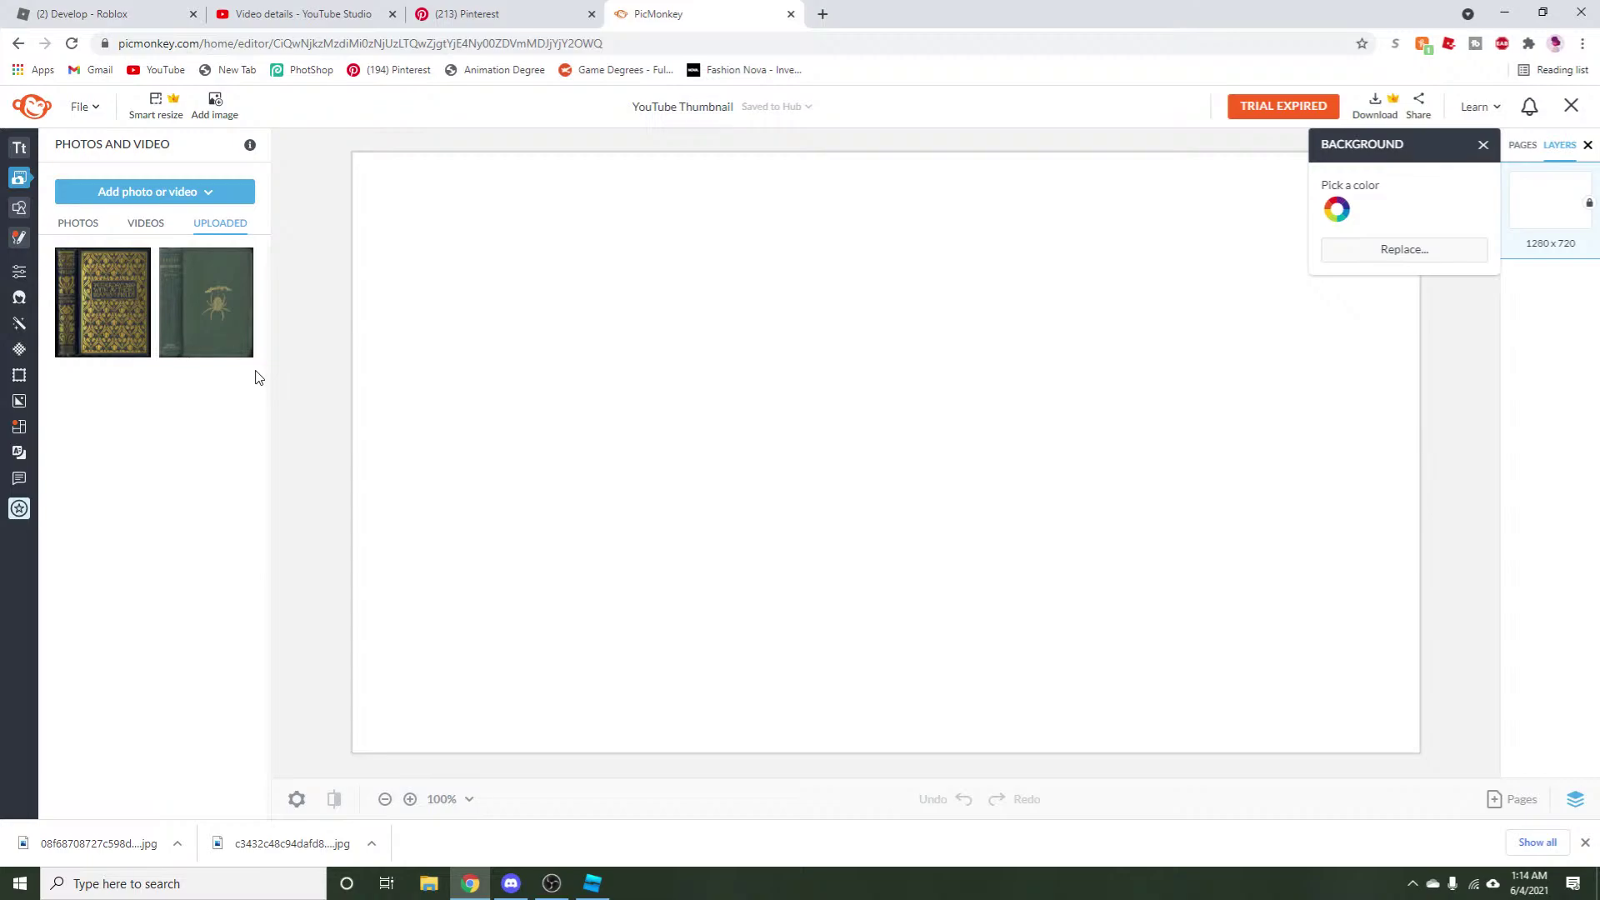
Place the green book cover on the canvas and paste a duplicate to its right.
{"action": "left_click", "coordinate": [201, 346]}
{"action": "left_click_drag", "start_coordinate": [707, 482], "coordinate": [443, 468]}
{"action": "right_click", "coordinate": [493, 421]}
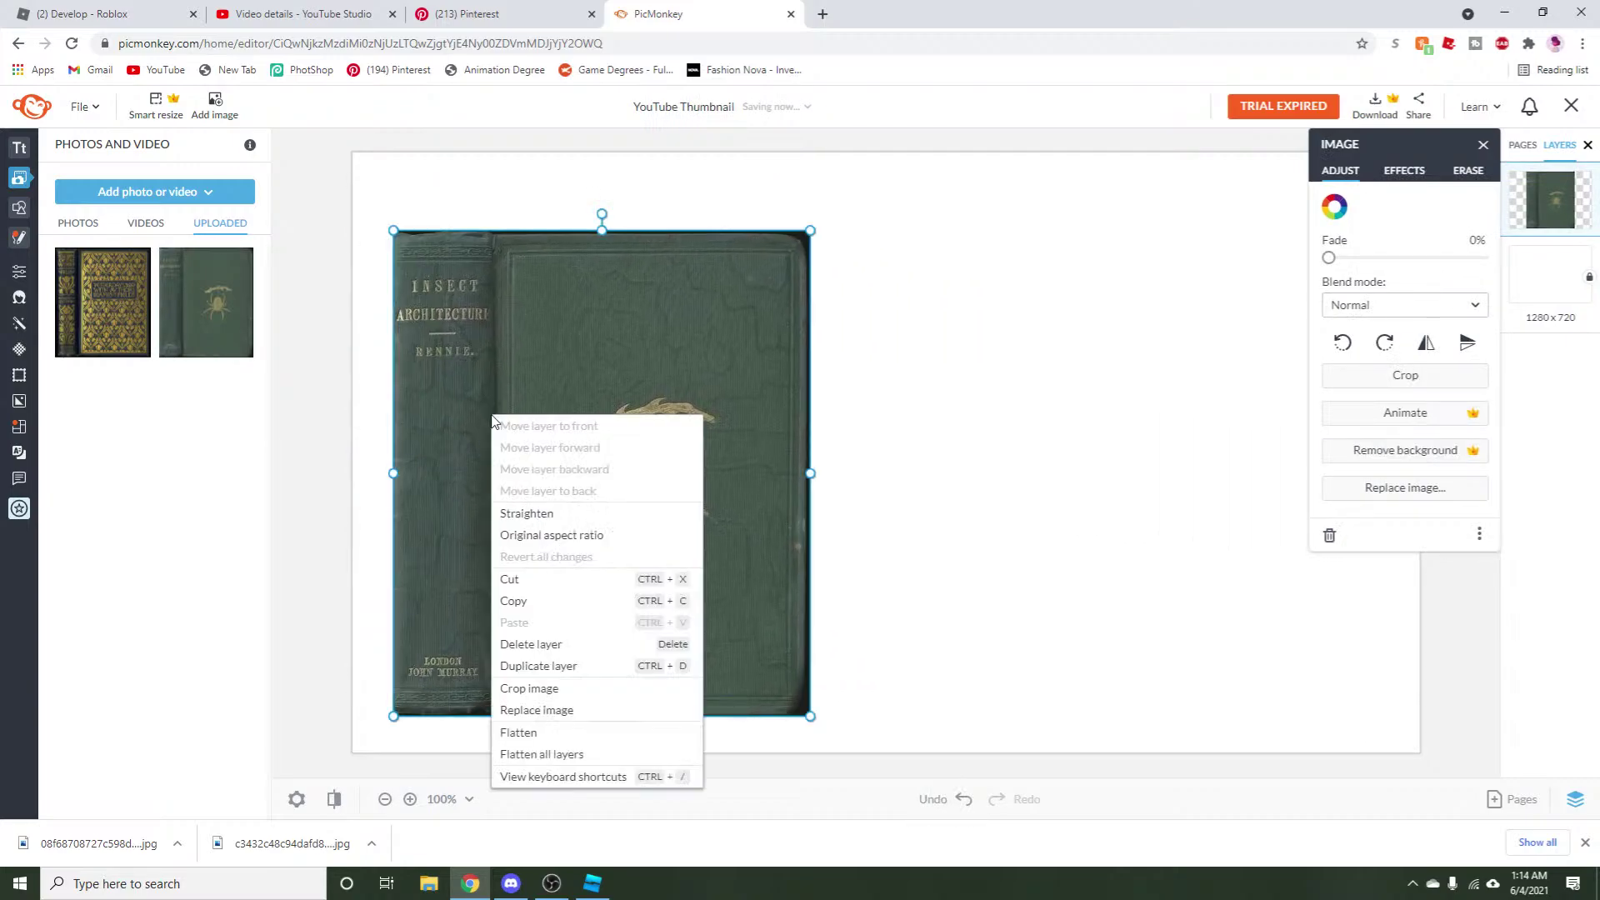
{"action": "left_click", "coordinate": [580, 600]}
{"action": "right_click", "coordinate": [573, 575]}
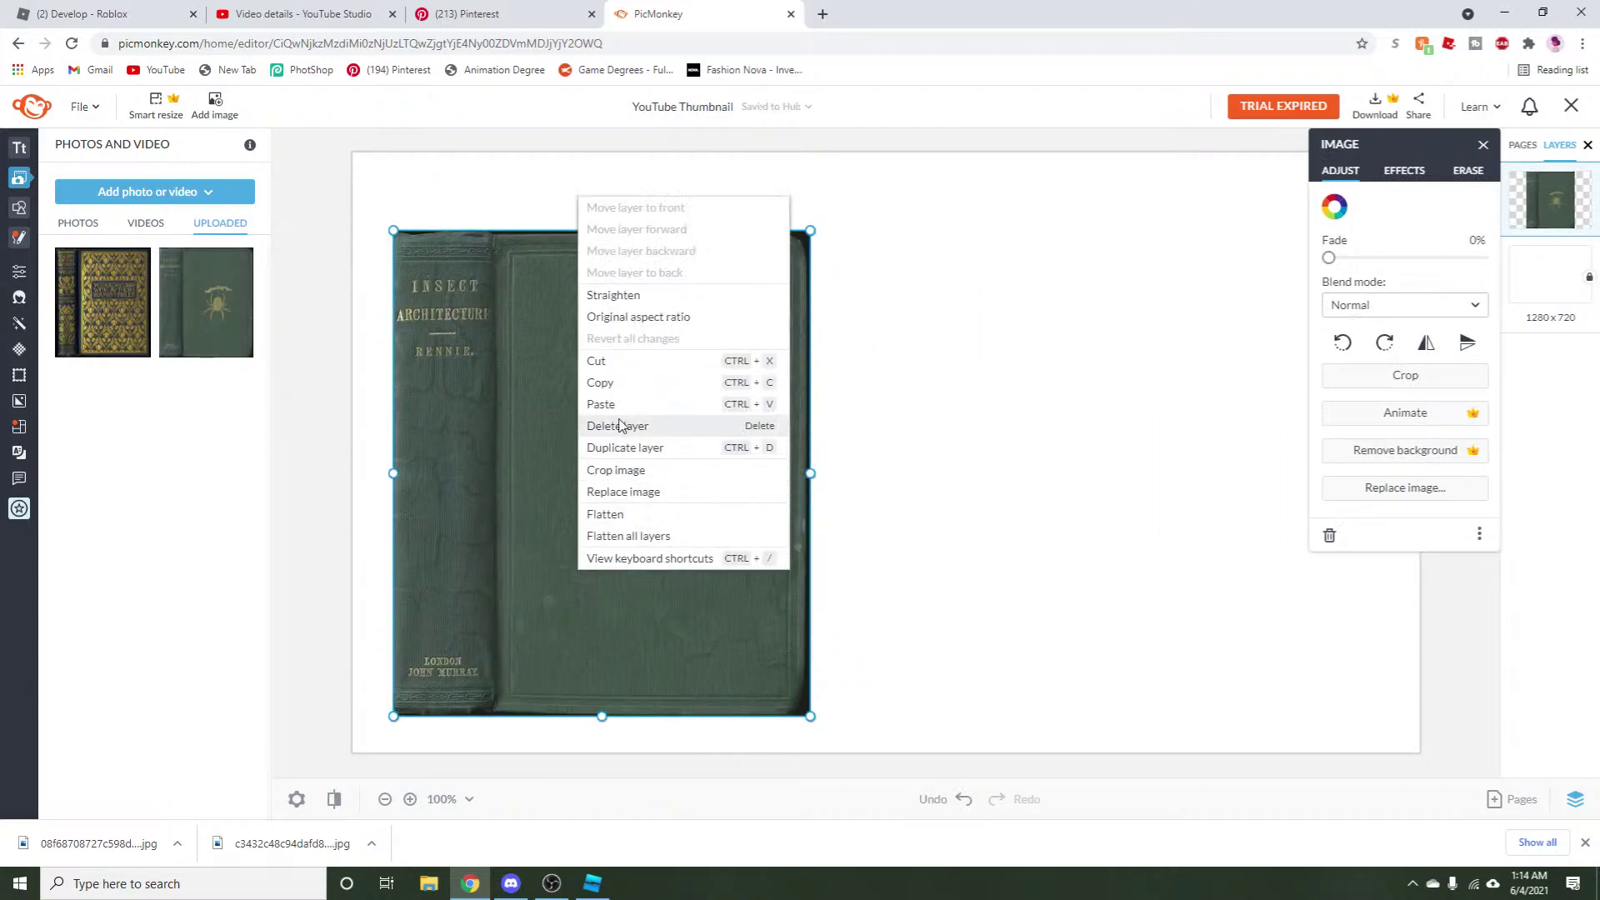
{"action": "left_click", "coordinate": [517, 403]}
{"action": "left_click_drag", "start_coordinate": [621, 421], "coordinate": [1051, 443]}
{"action": "left_click_drag", "start_coordinate": [699, 446], "coordinate": [714, 414]}
Crop the left book image down to just its lettered spine.
{"action": "left_click", "coordinate": [1333, 375]}
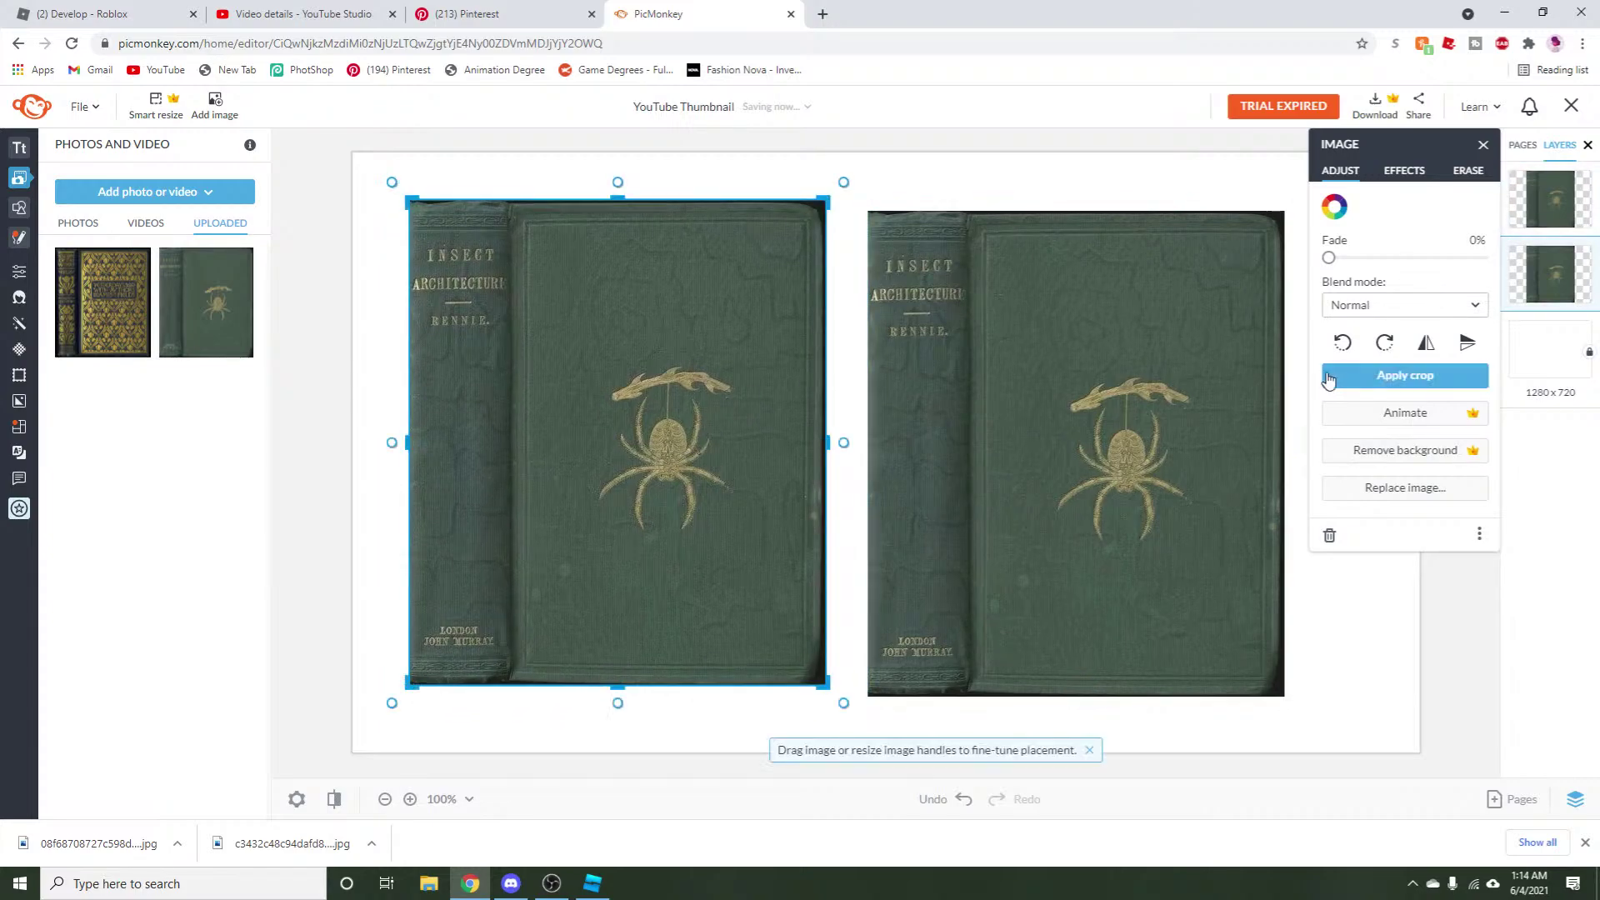
{"action": "left_click_drag", "start_coordinate": [830, 446], "coordinate": [511, 511]}
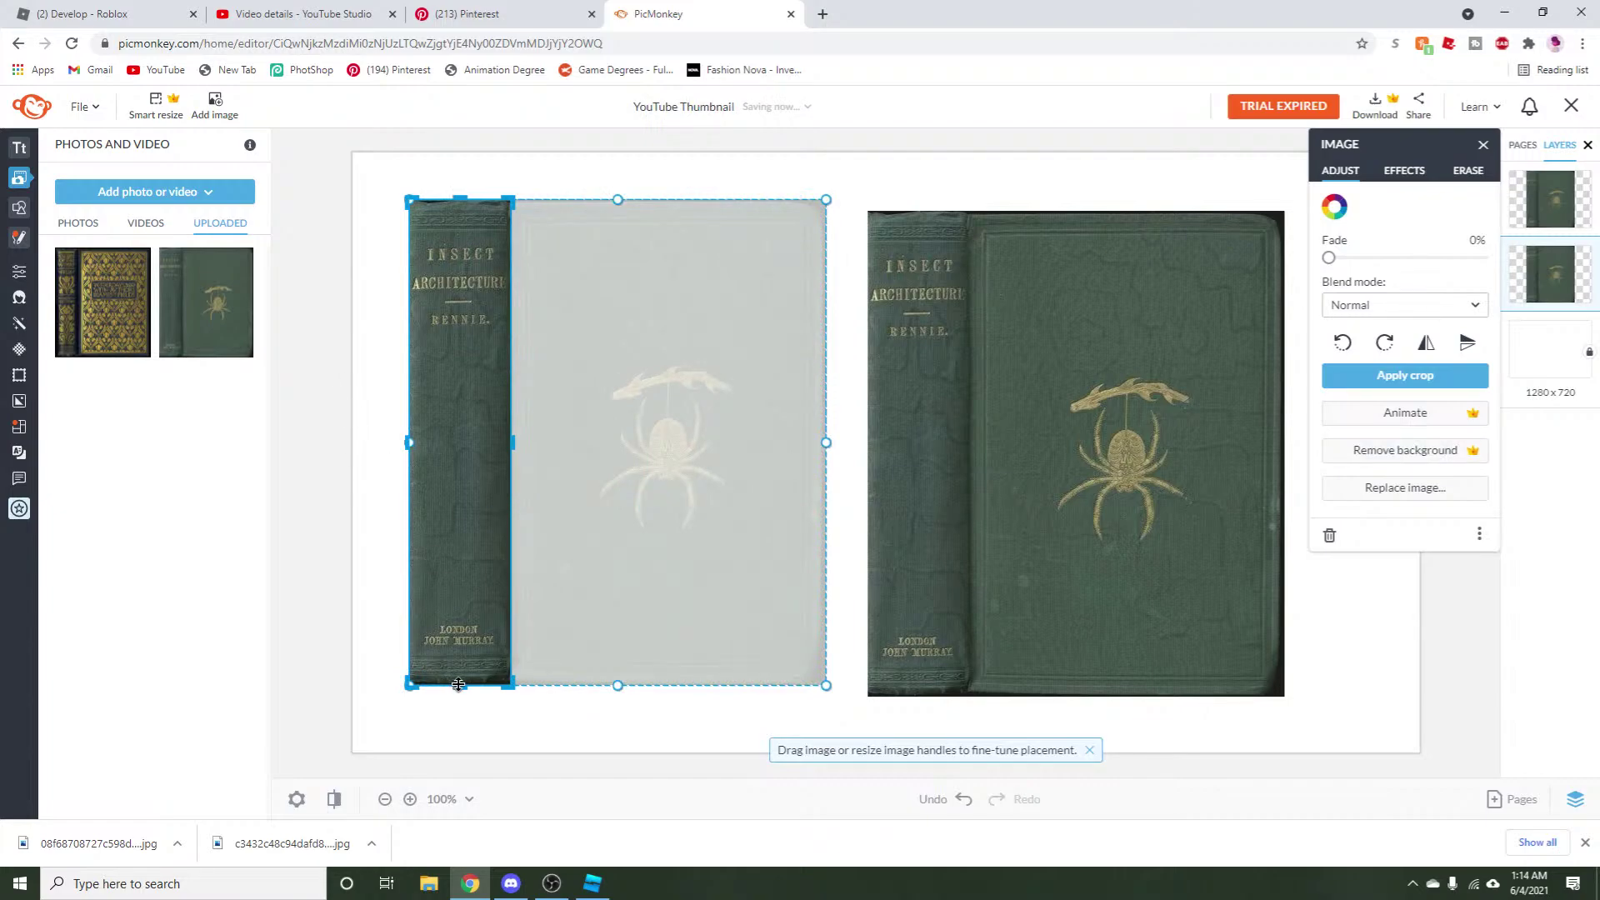
{"action": "left_click_drag", "start_coordinate": [458, 684], "coordinate": [476, 679]}
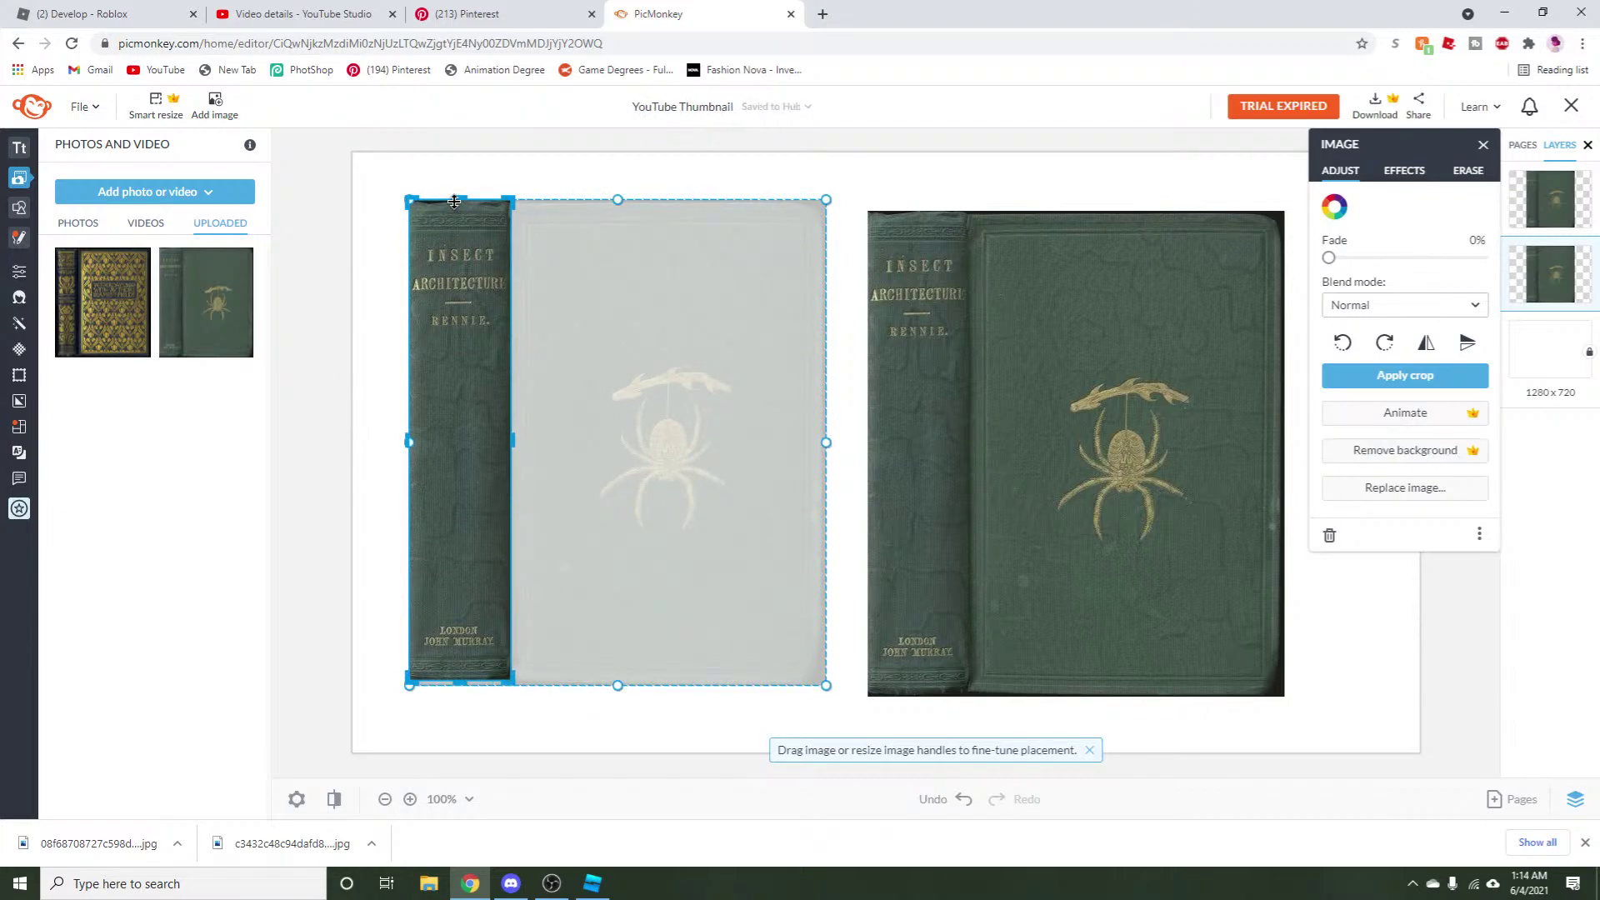
{"action": "left_click_drag", "start_coordinate": [460, 198], "coordinate": [461, 203]}
{"action": "left_click", "coordinate": [1334, 375]}
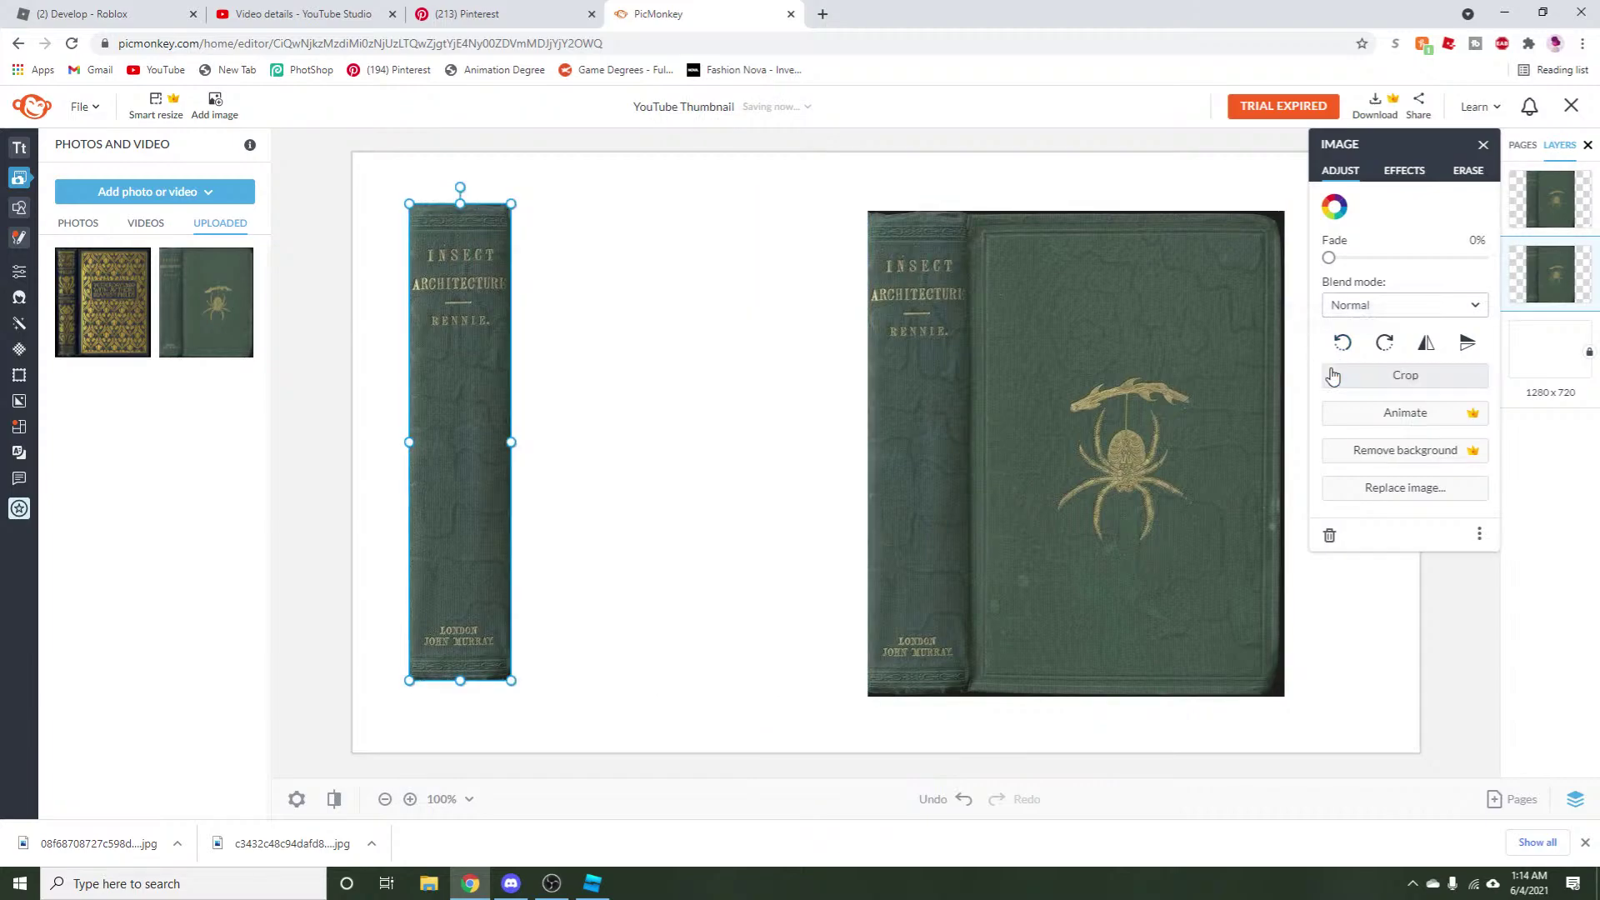
Crop the second book image to only its spider front cover.
{"action": "left_click_drag", "start_coordinate": [444, 497], "coordinate": [428, 472]}
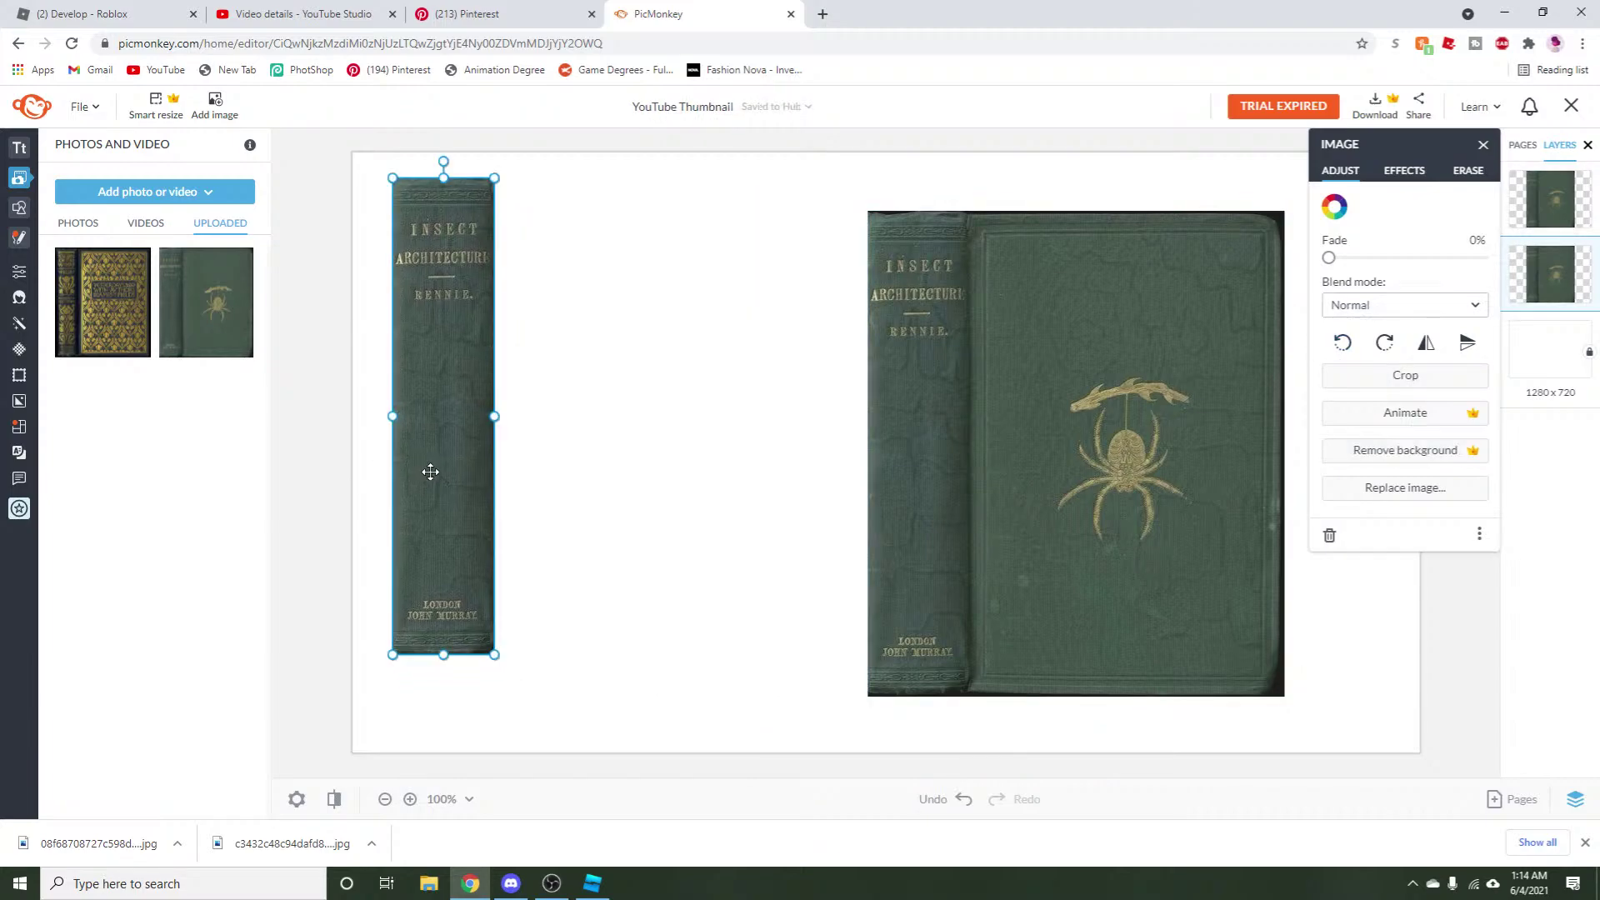
{"action": "left_click_drag", "start_coordinate": [1000, 439], "coordinate": [711, 409]}
{"action": "double_click", "coordinate": [712, 409]}
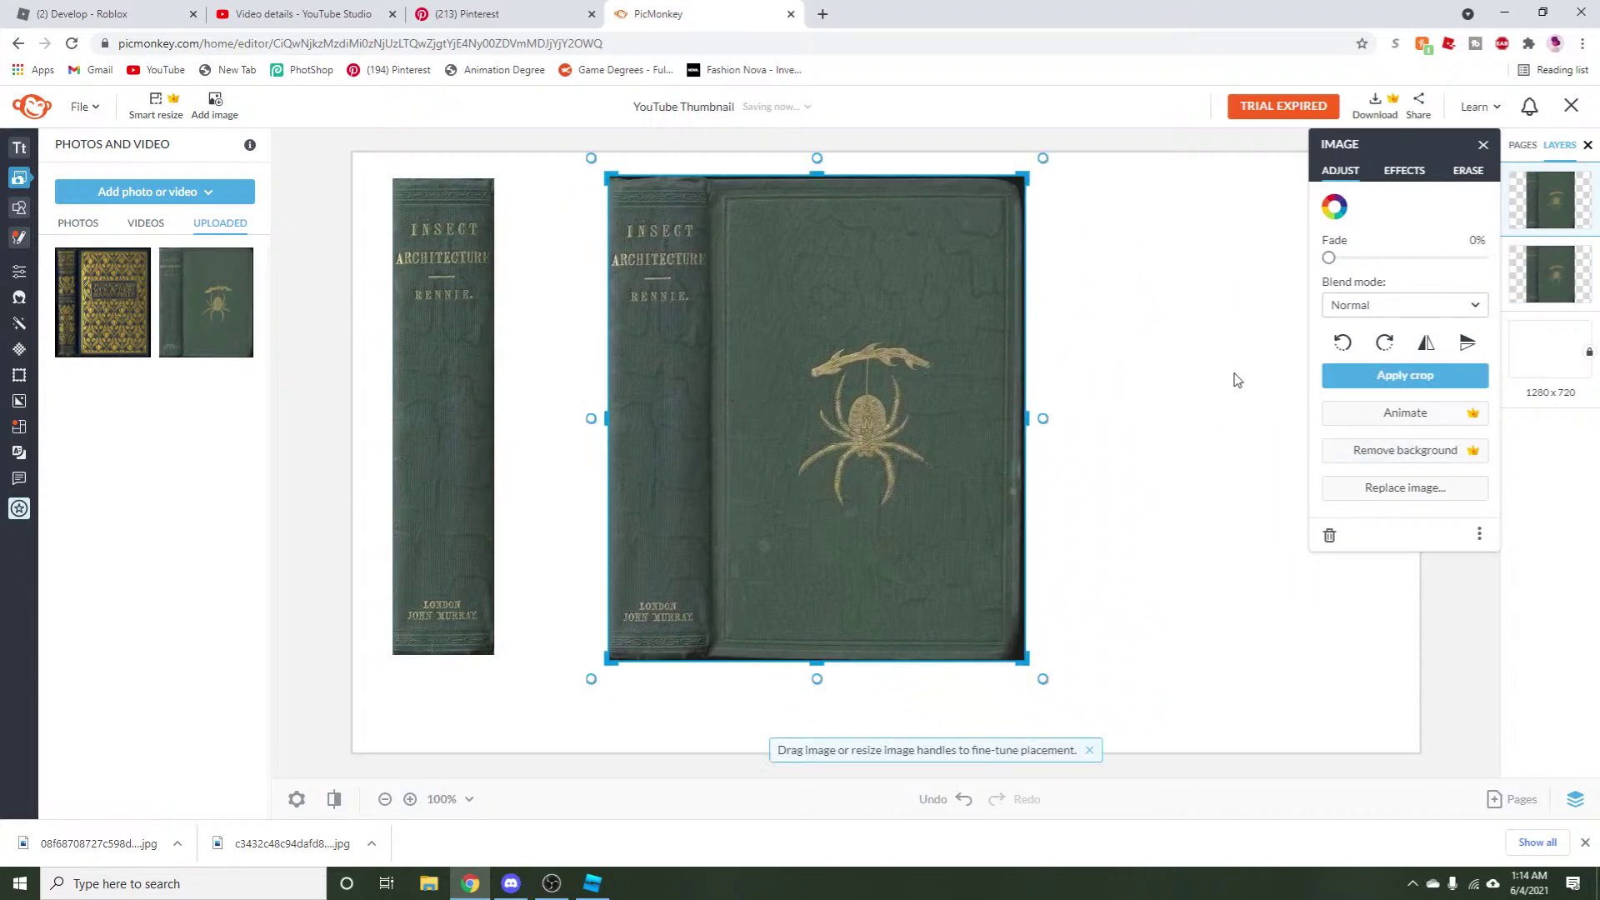
{"action": "left_click_drag", "start_coordinate": [606, 418], "coordinate": [707, 429]}
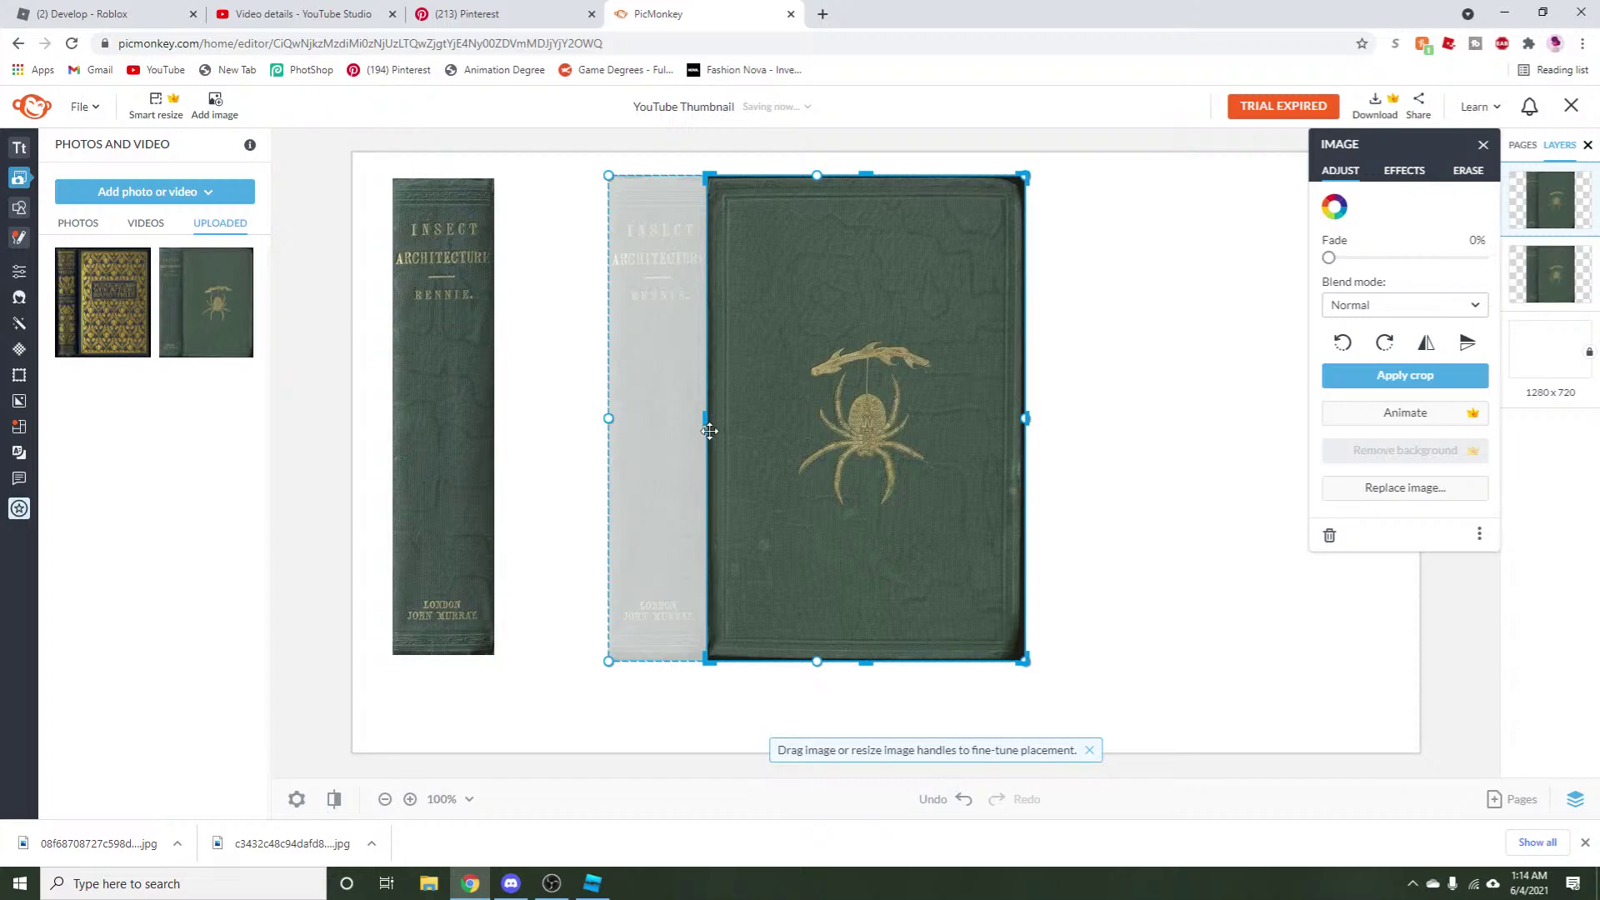
{"action": "left_click_drag", "start_coordinate": [1026, 418], "coordinate": [1017, 418]}
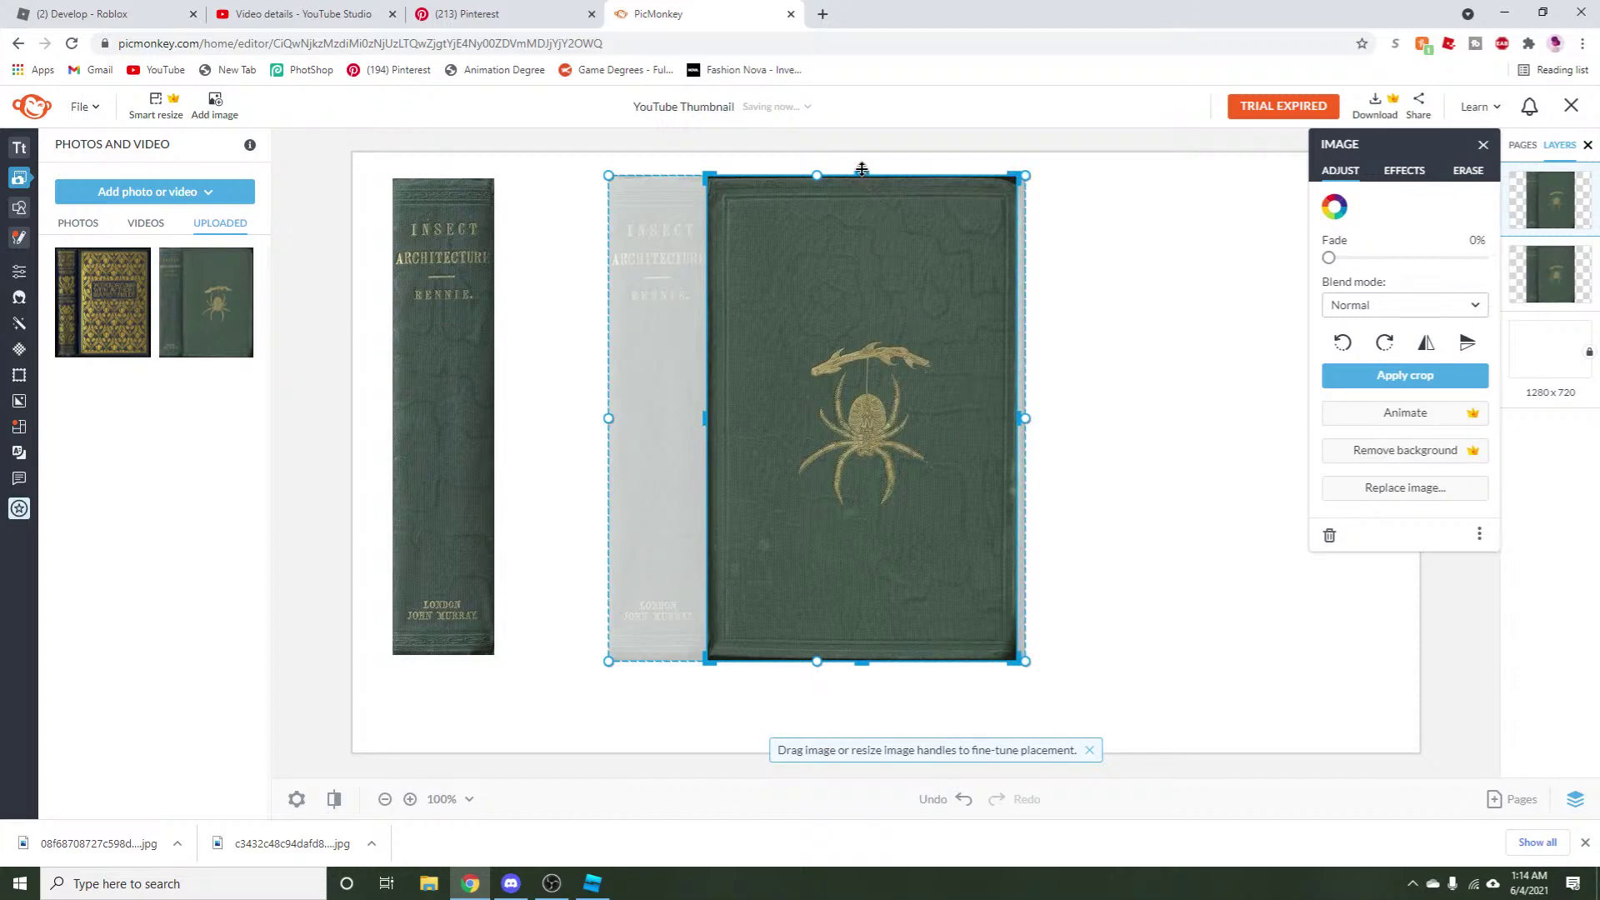
{"action": "left_click_drag", "start_coordinate": [863, 174], "coordinate": [876, 180]}
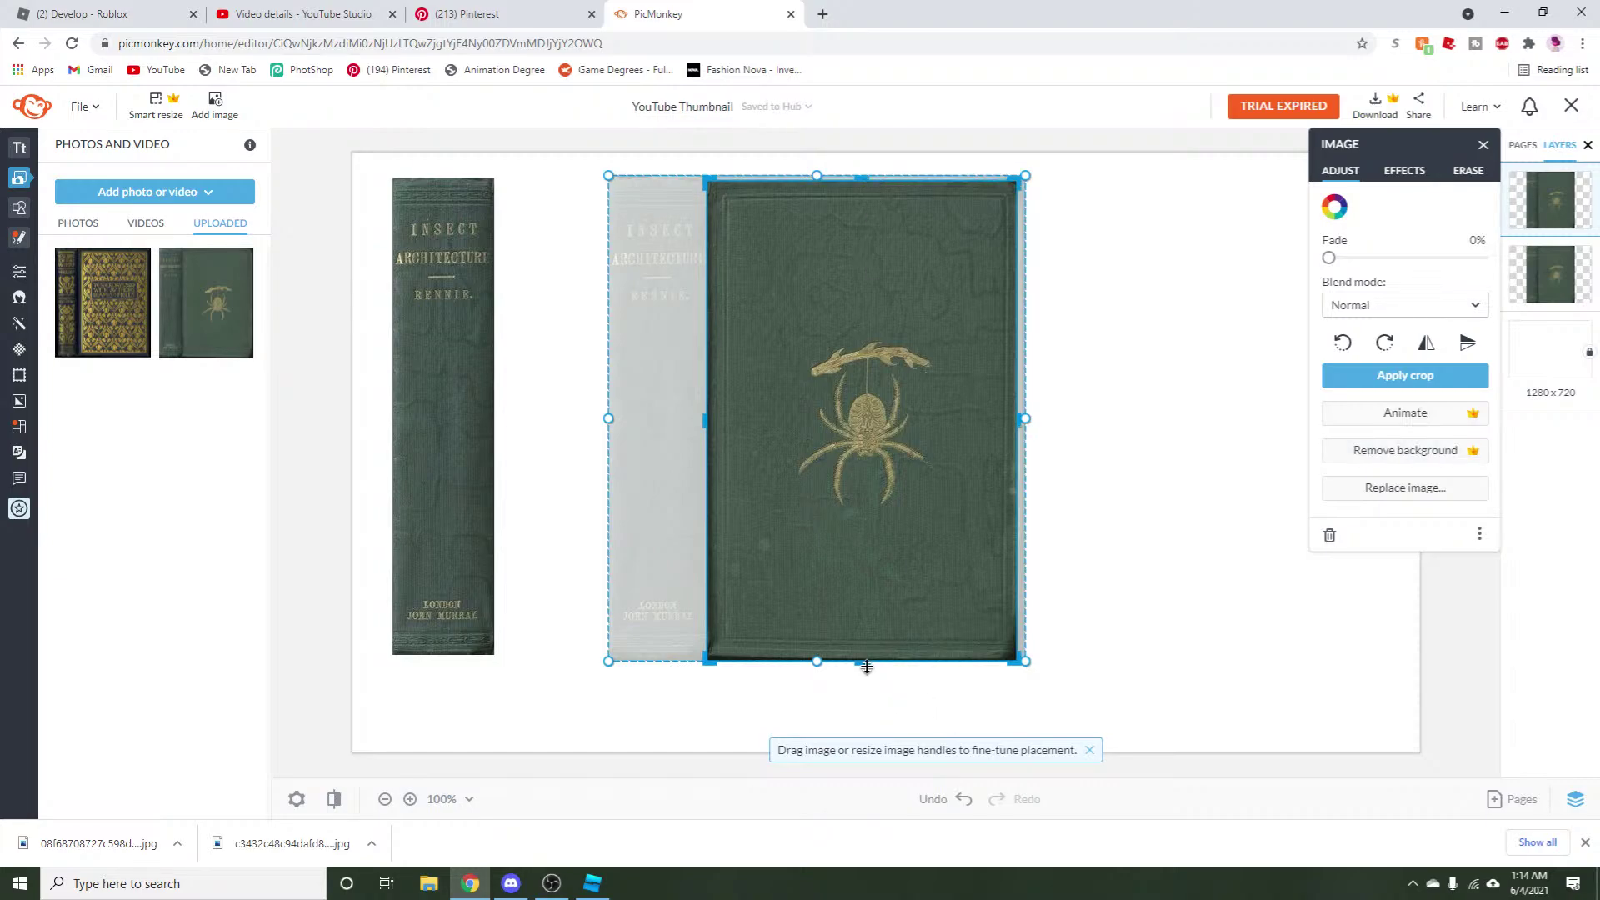
{"action": "left_click_drag", "start_coordinate": [867, 666], "coordinate": [888, 659]}
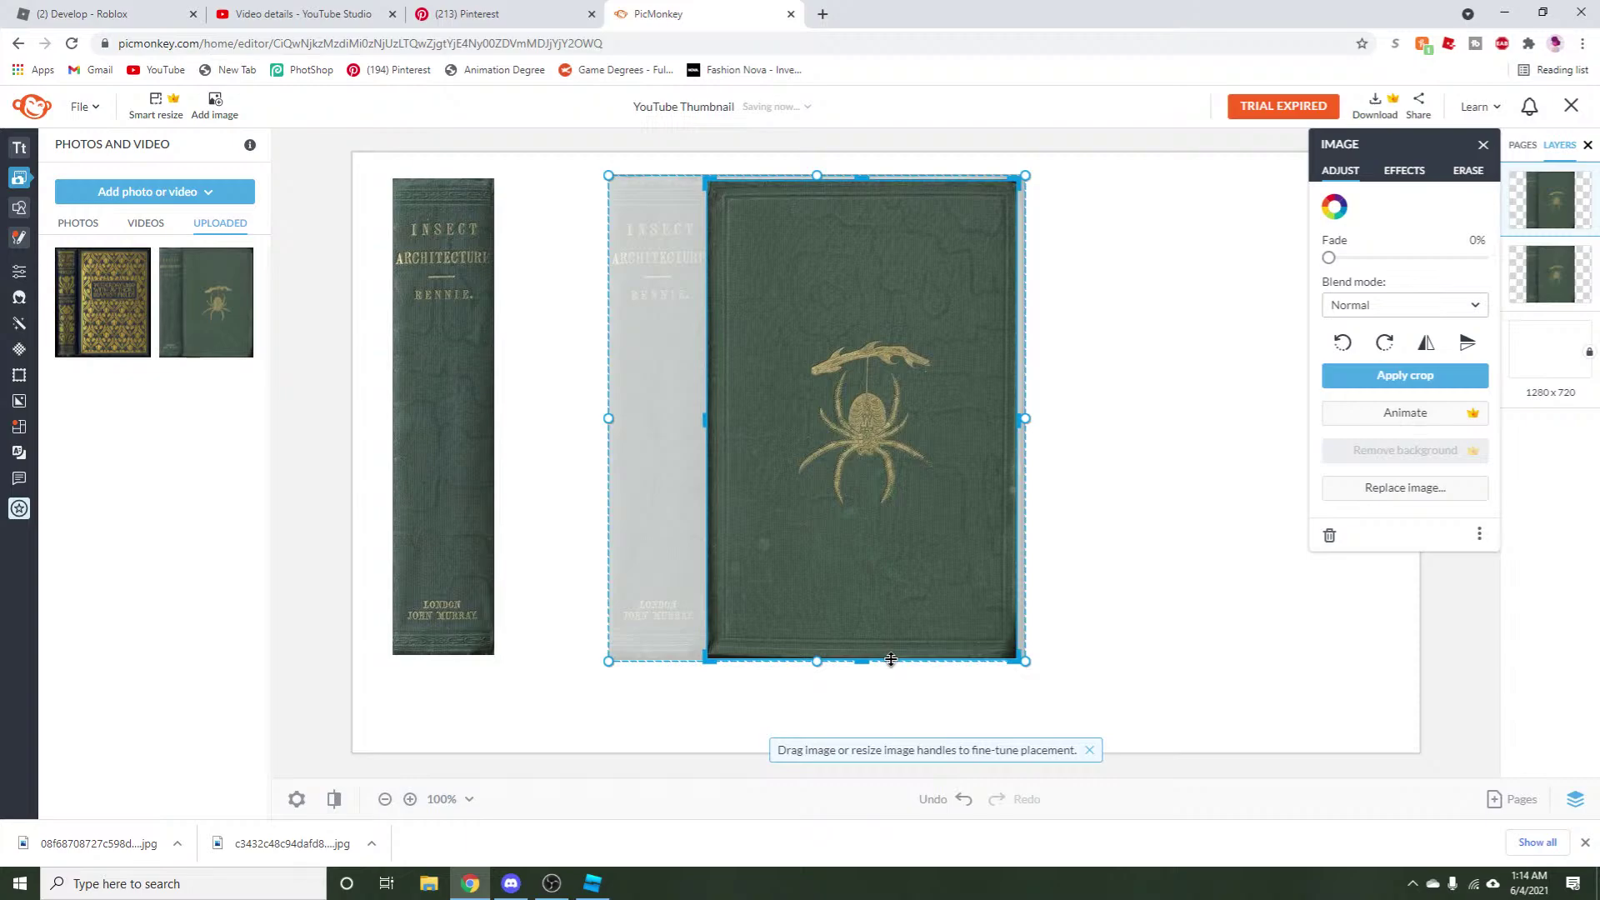
{"action": "left_click", "coordinate": [1325, 376]}
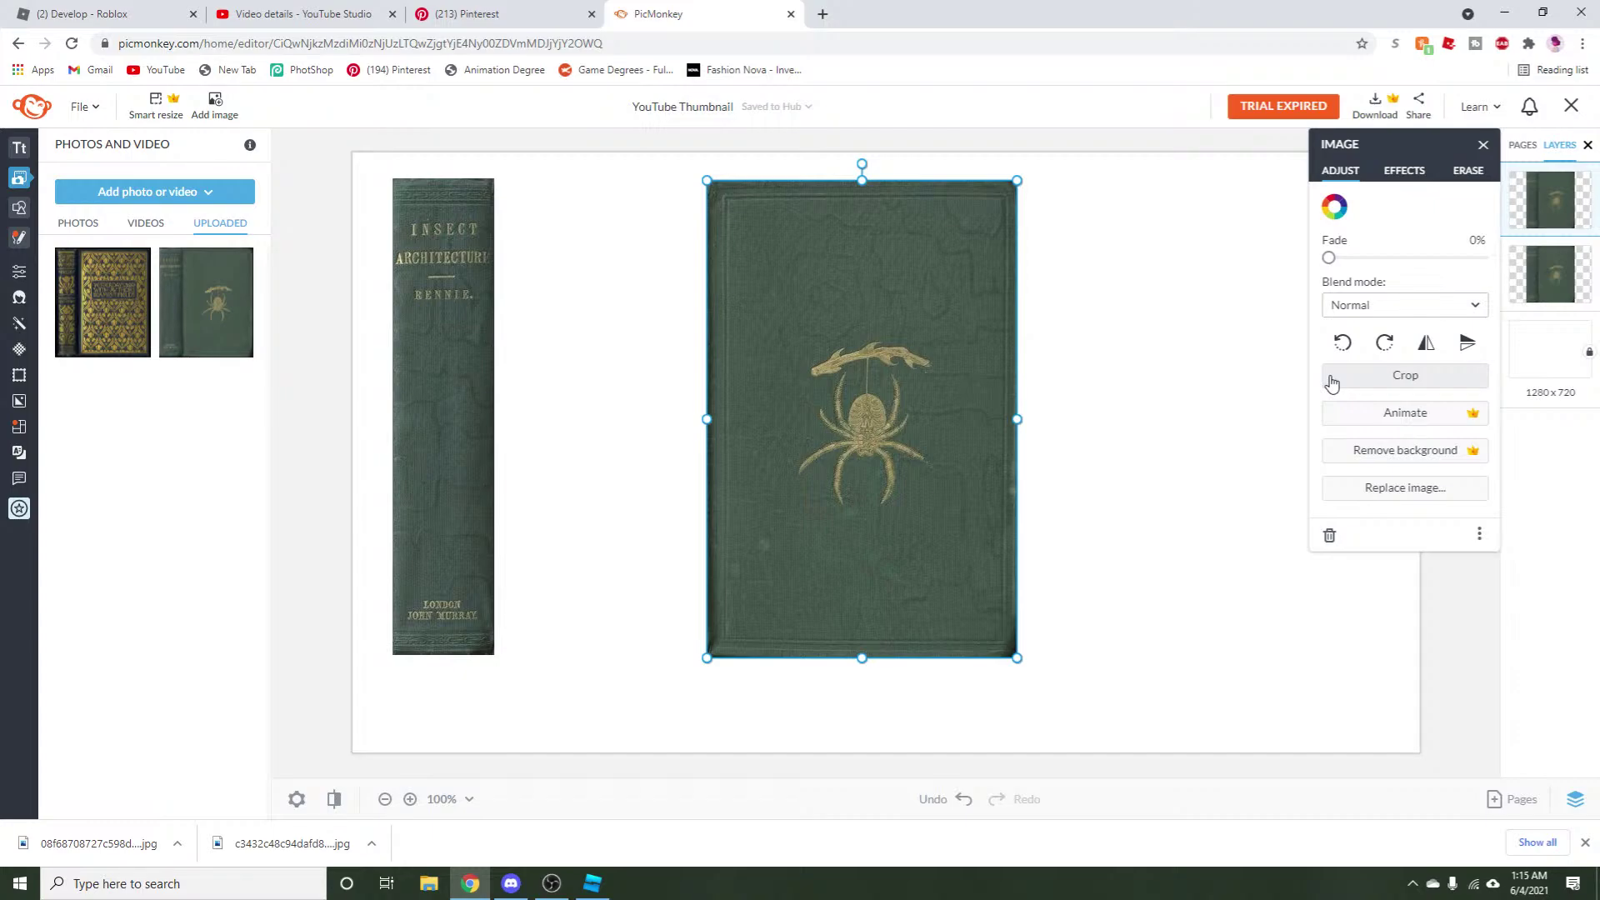
Set the front cover beside the spine and paste a copy of it.
{"action": "left_click_drag", "start_coordinate": [867, 401], "coordinate": [692, 390]}
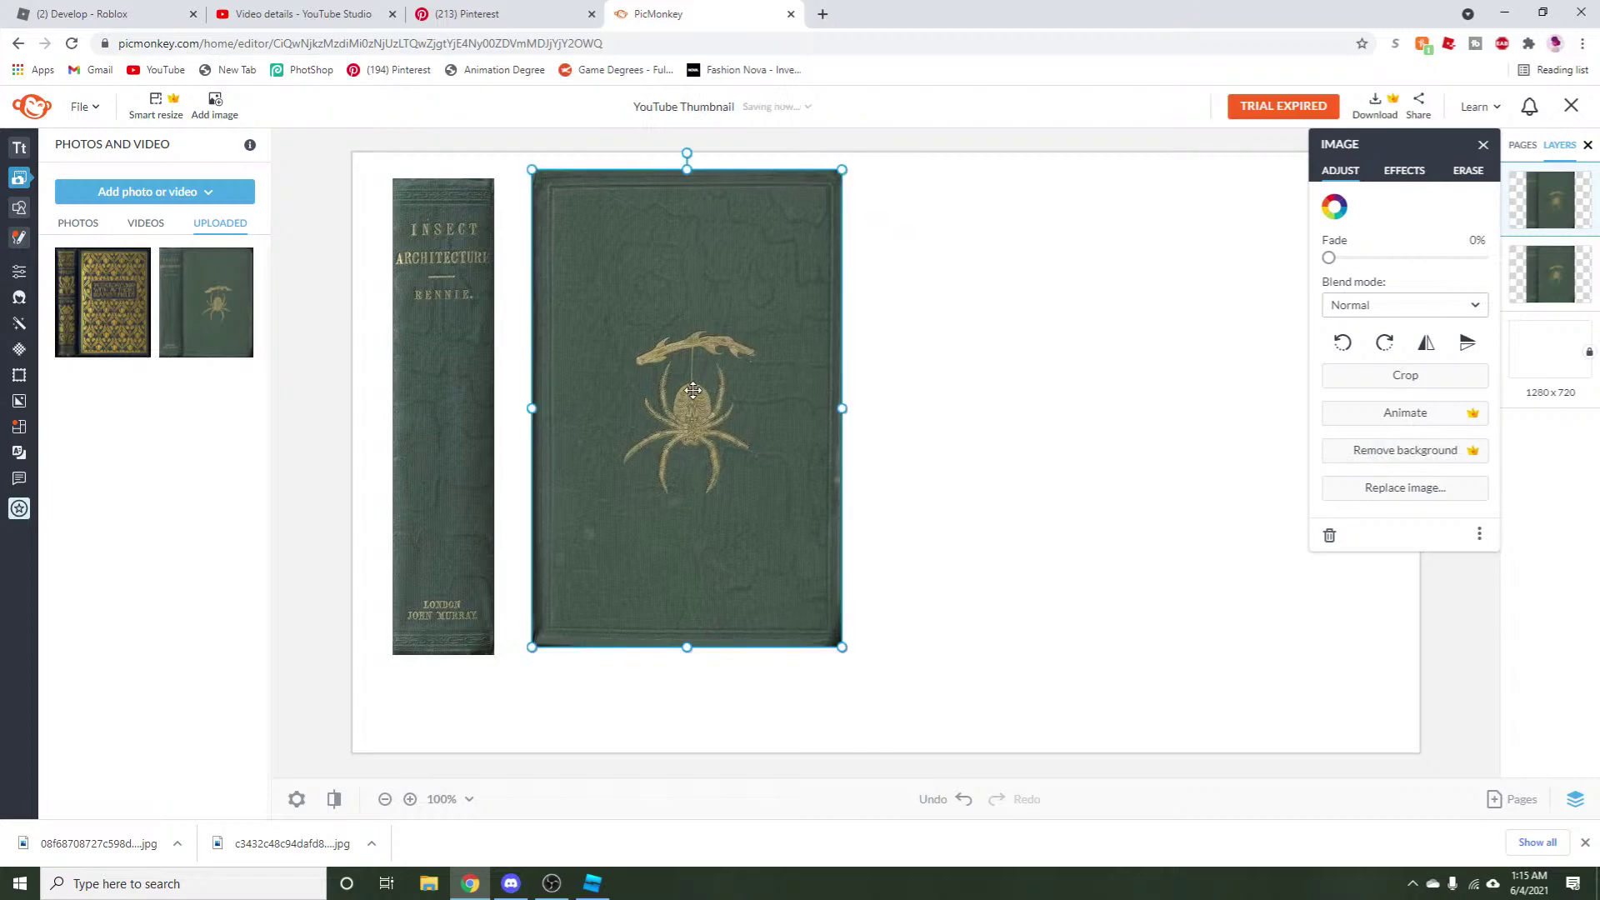
{"action": "right_click", "coordinate": [693, 390]}
{"action": "left_click", "coordinate": [749, 583]}
{"action": "right_click", "coordinate": [746, 582]}
{"action": "left_click", "coordinate": [768, 413]}
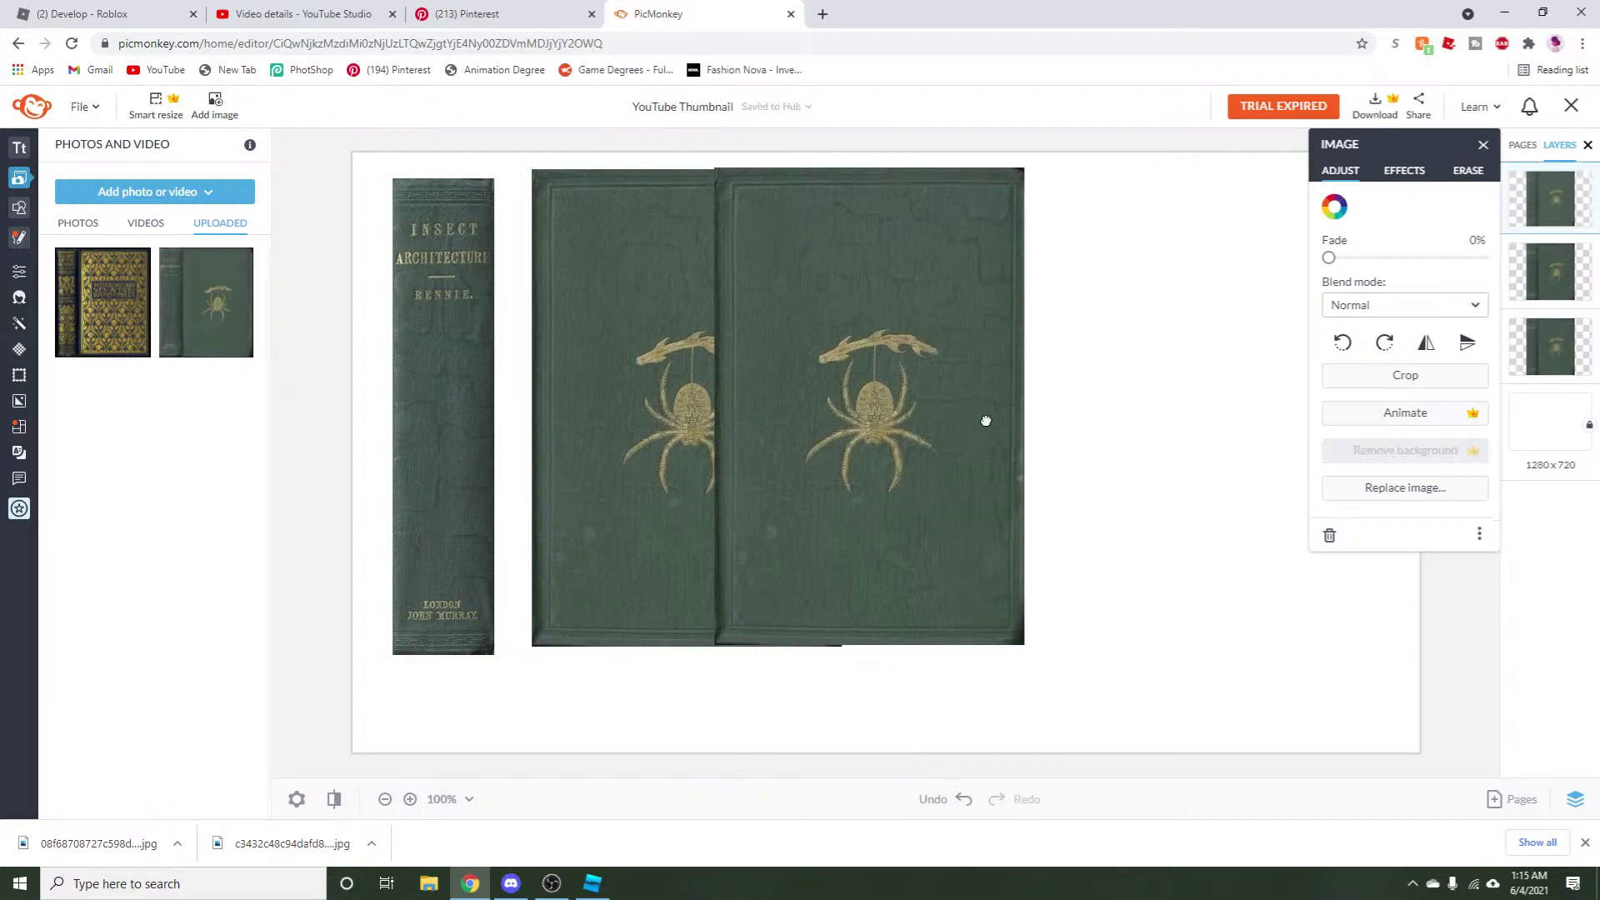
Paste another front cover copy and move it toward the middle of the canvas.
{"action": "right_click", "coordinate": [1029, 451]}
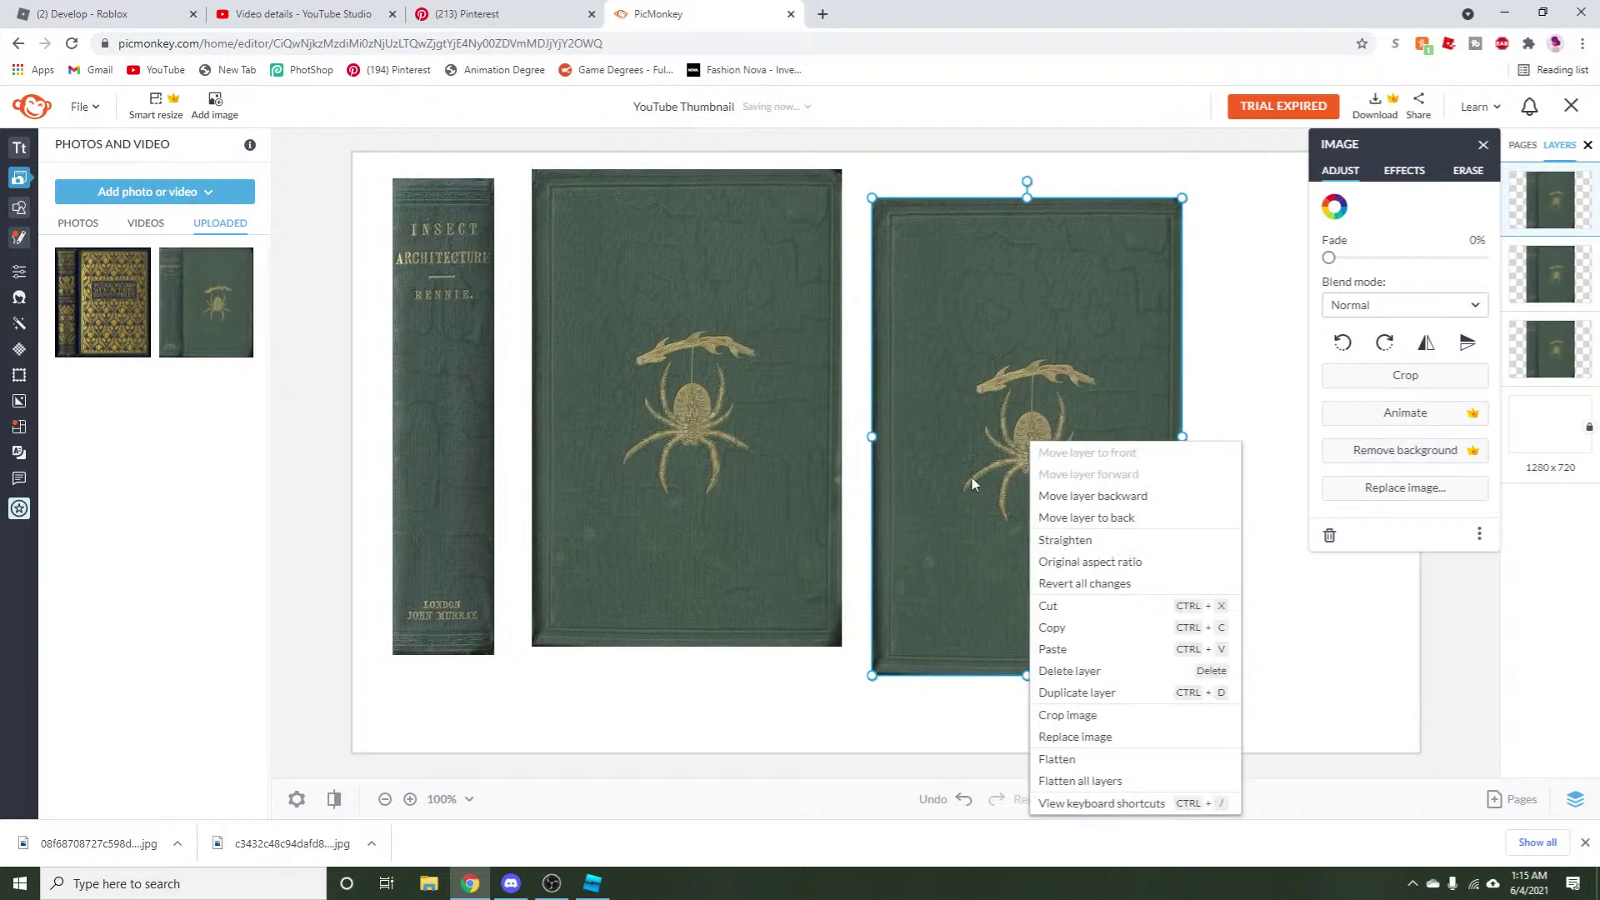
{"action": "left_click", "coordinate": [1053, 649]}
{"action": "left_click_drag", "start_coordinate": [802, 498], "coordinate": [918, 514]}
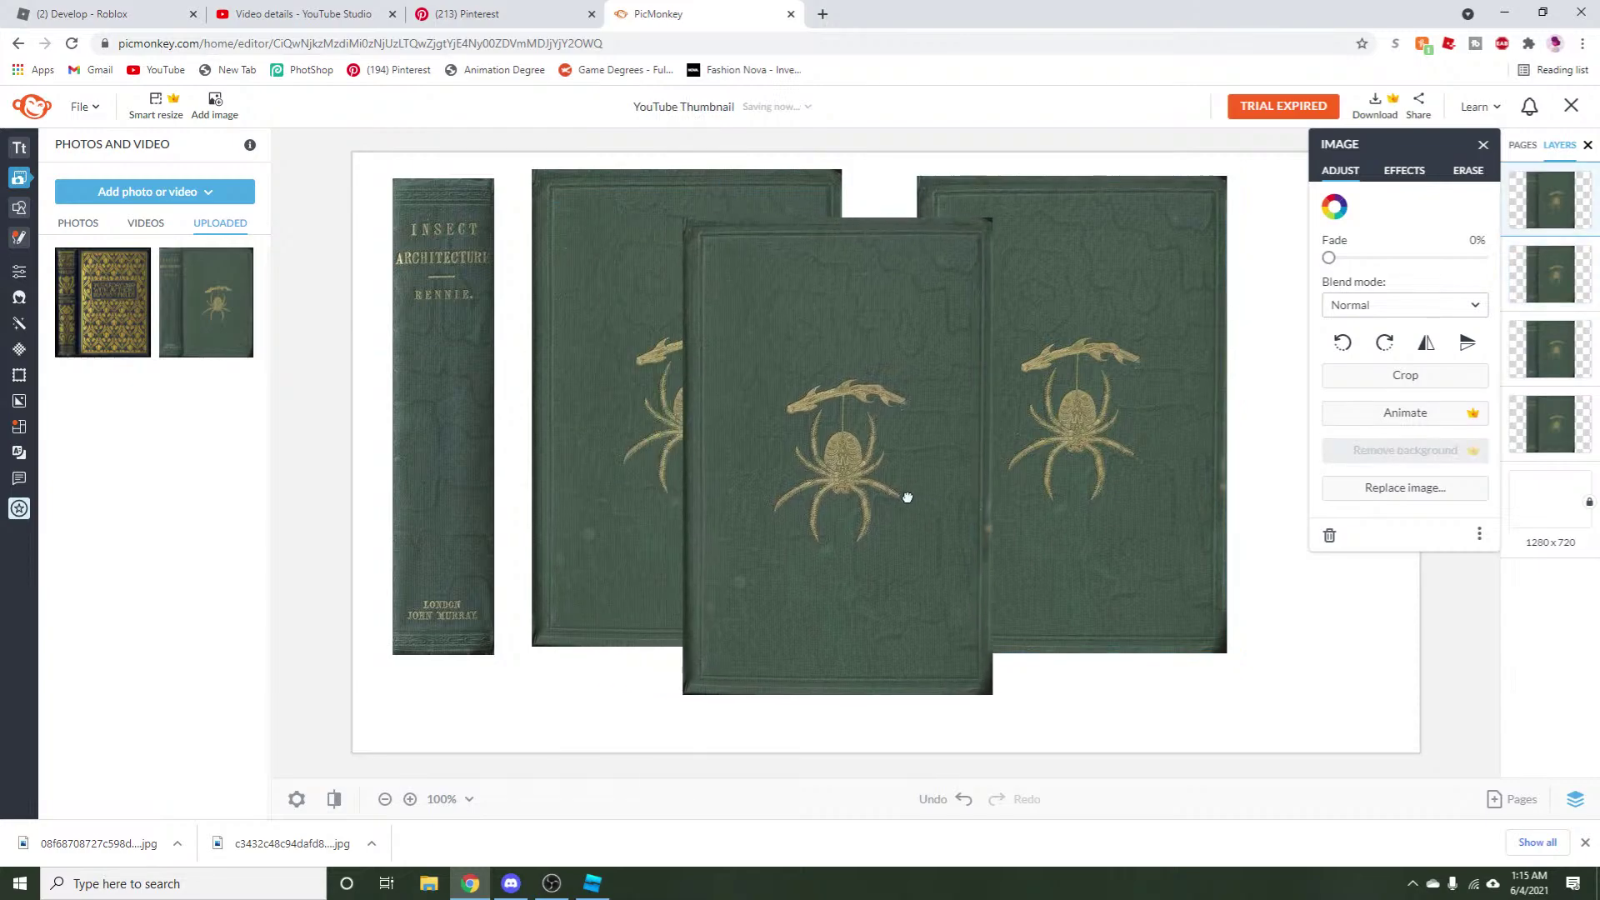
{"action": "right_click", "coordinate": [919, 514]}
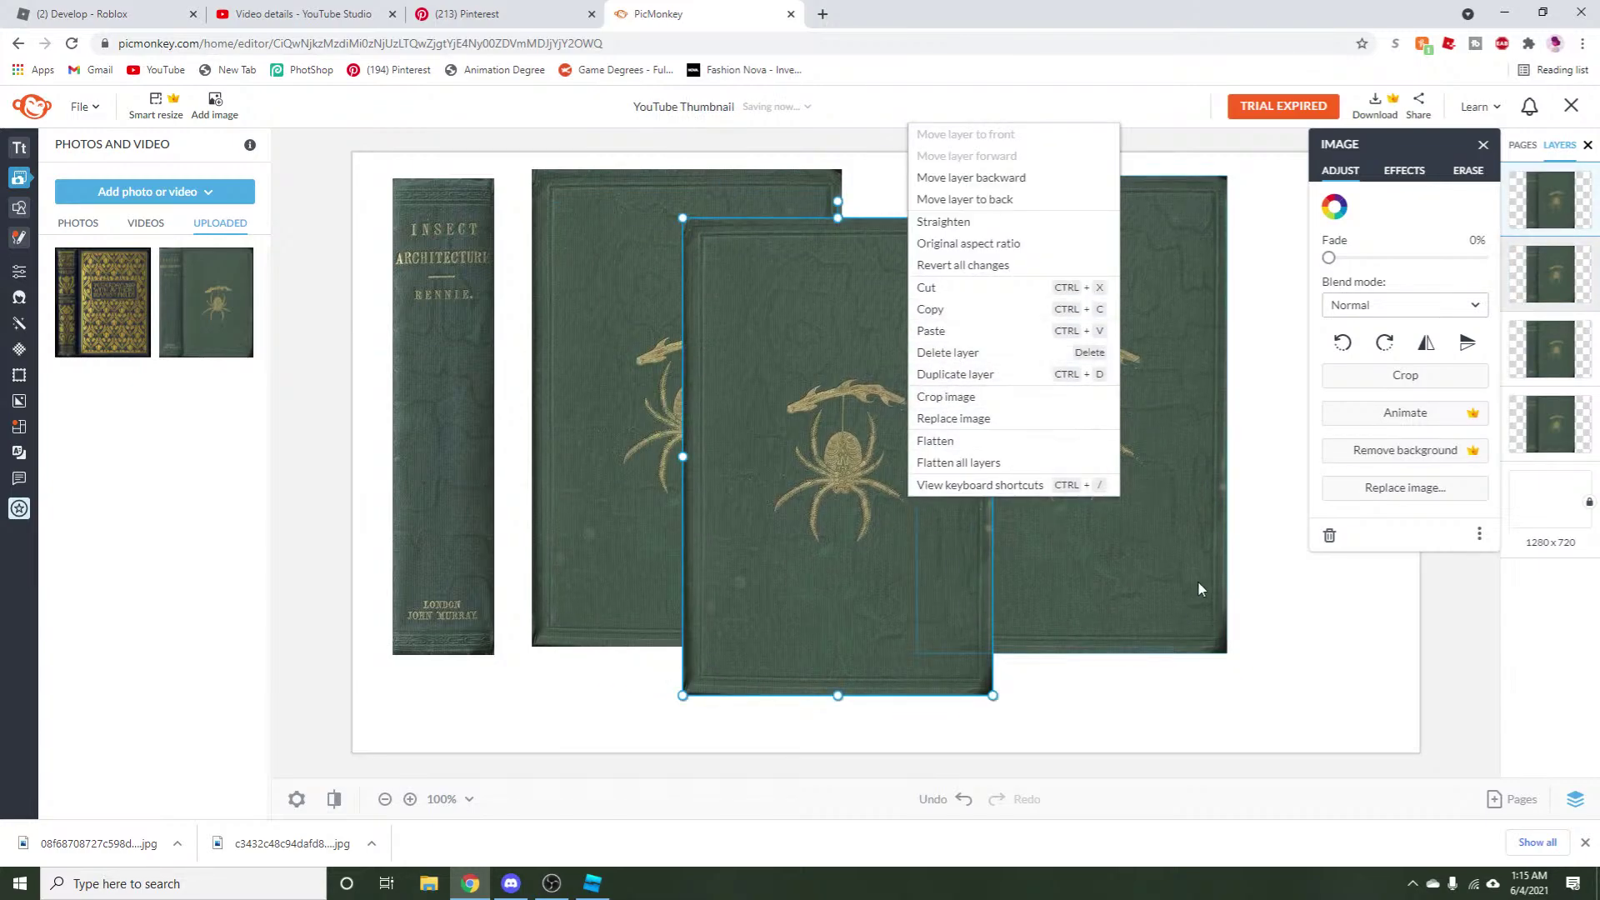
{"action": "left_click", "coordinate": [972, 646]}
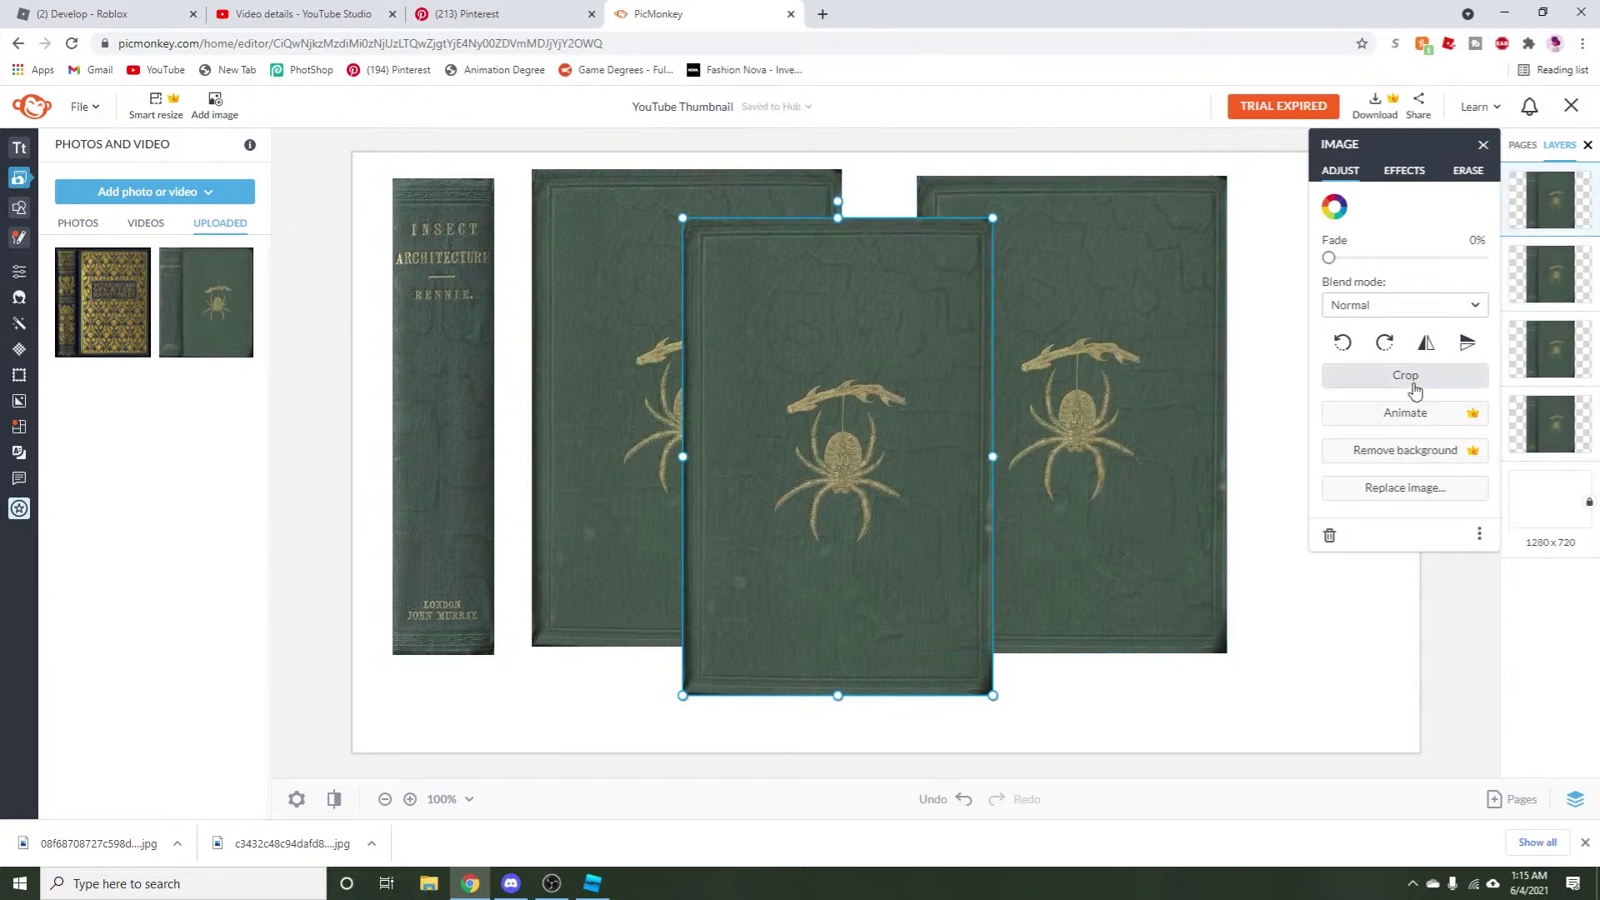
Crop that copy to a plain green strip and lay it over the right cover's spider.
{"action": "left_click", "coordinate": [1412, 381]}
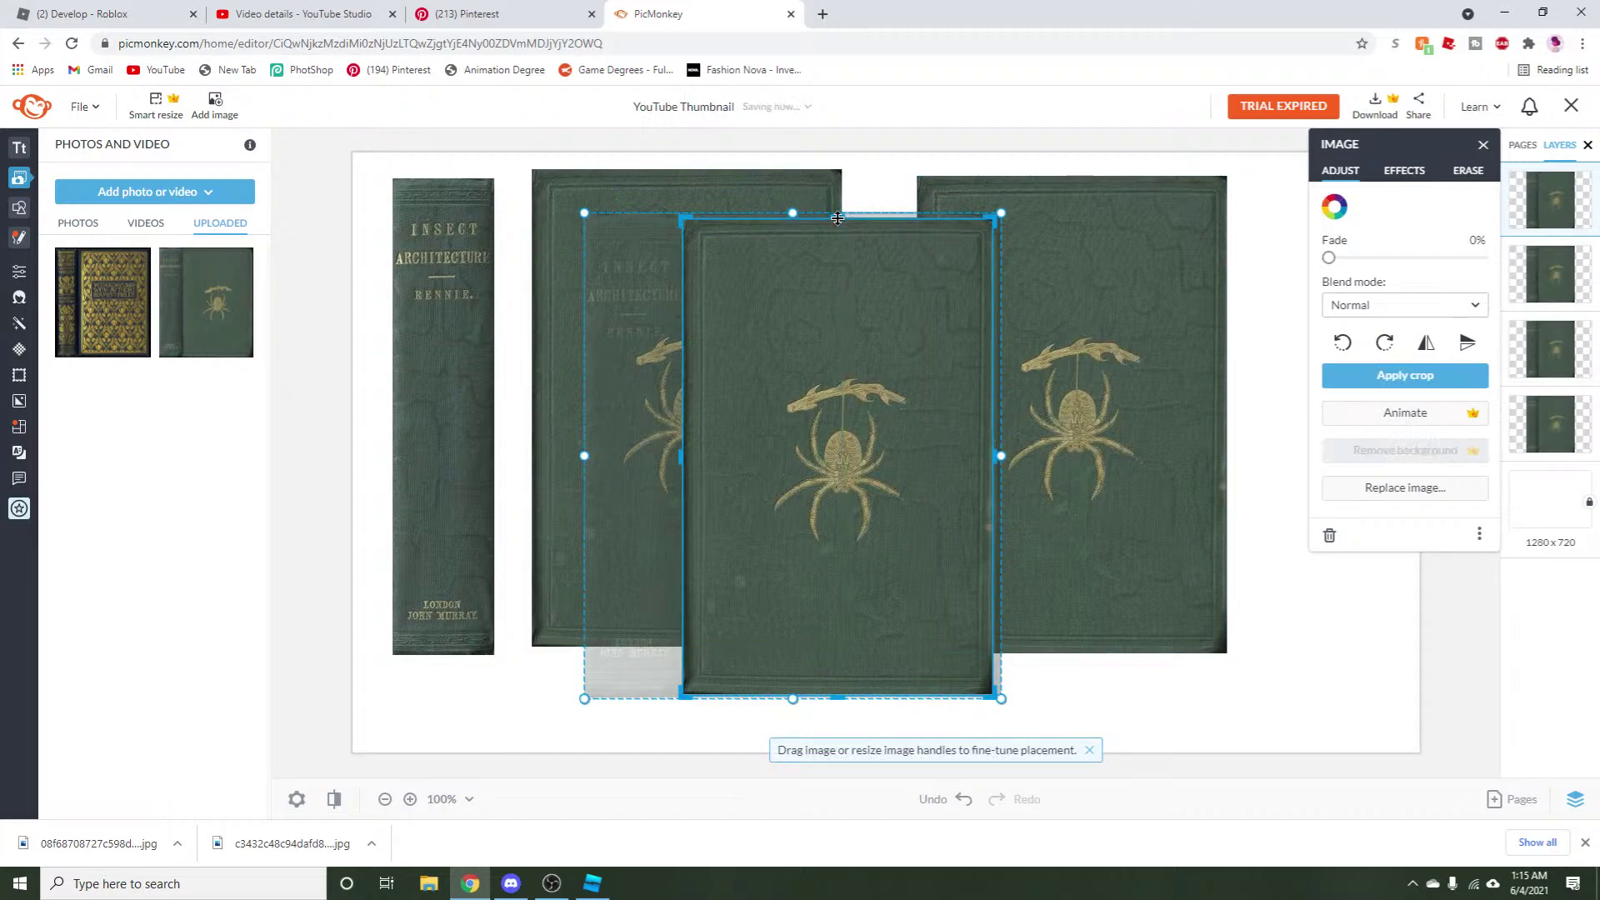
{"action": "left_click_drag", "start_coordinate": [842, 217], "coordinate": [842, 236]}
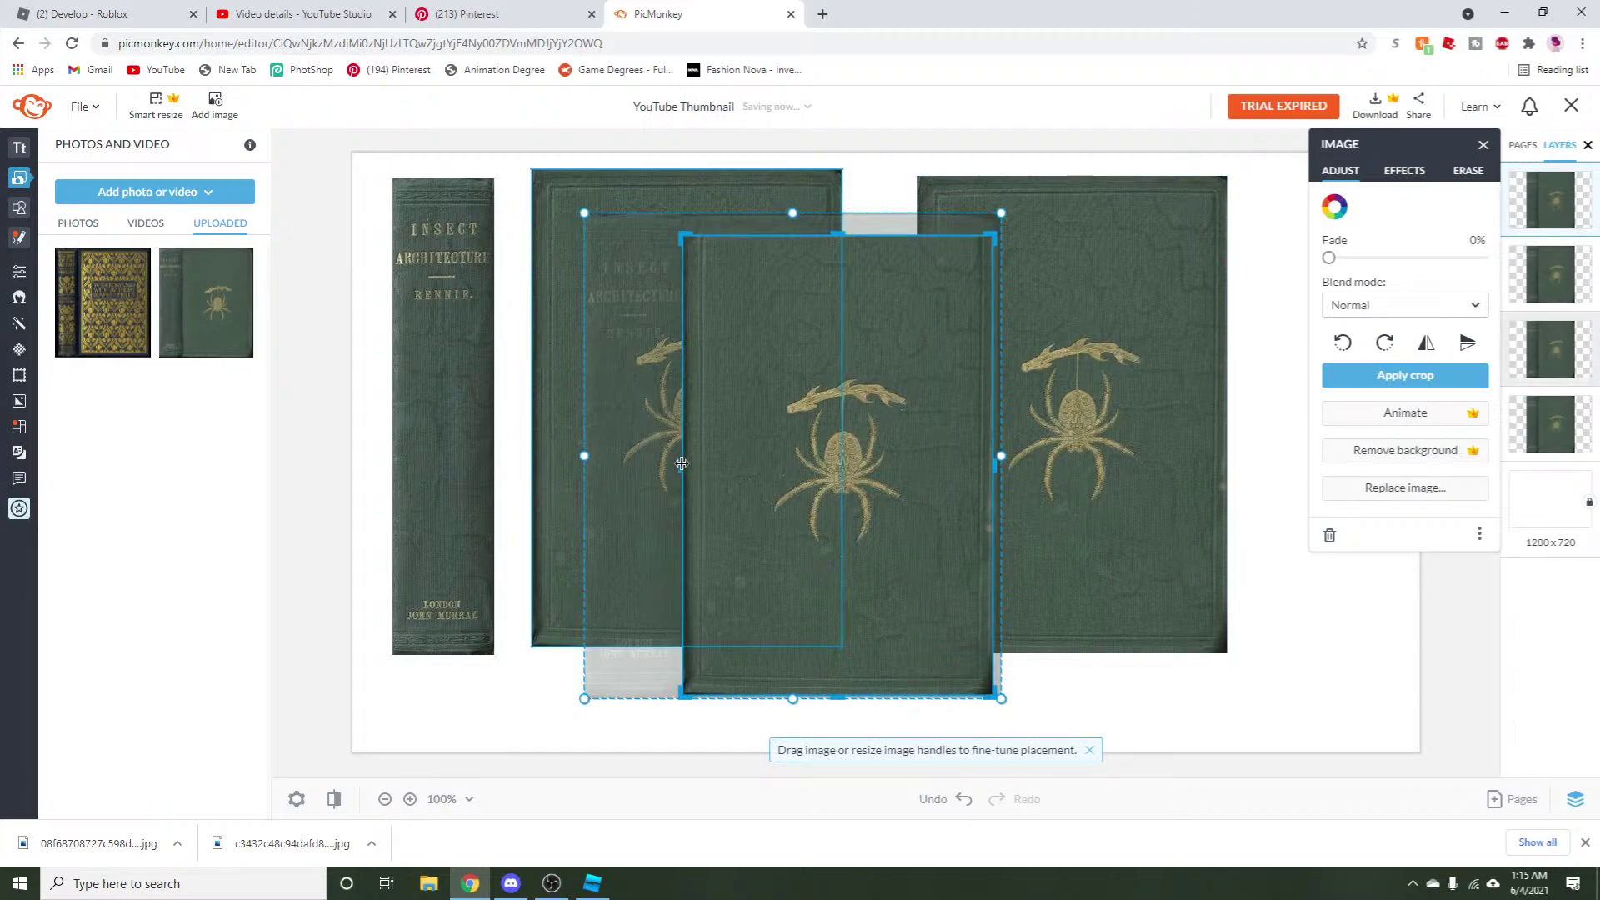
{"action": "left_click_drag", "start_coordinate": [682, 465], "coordinate": [704, 468]}
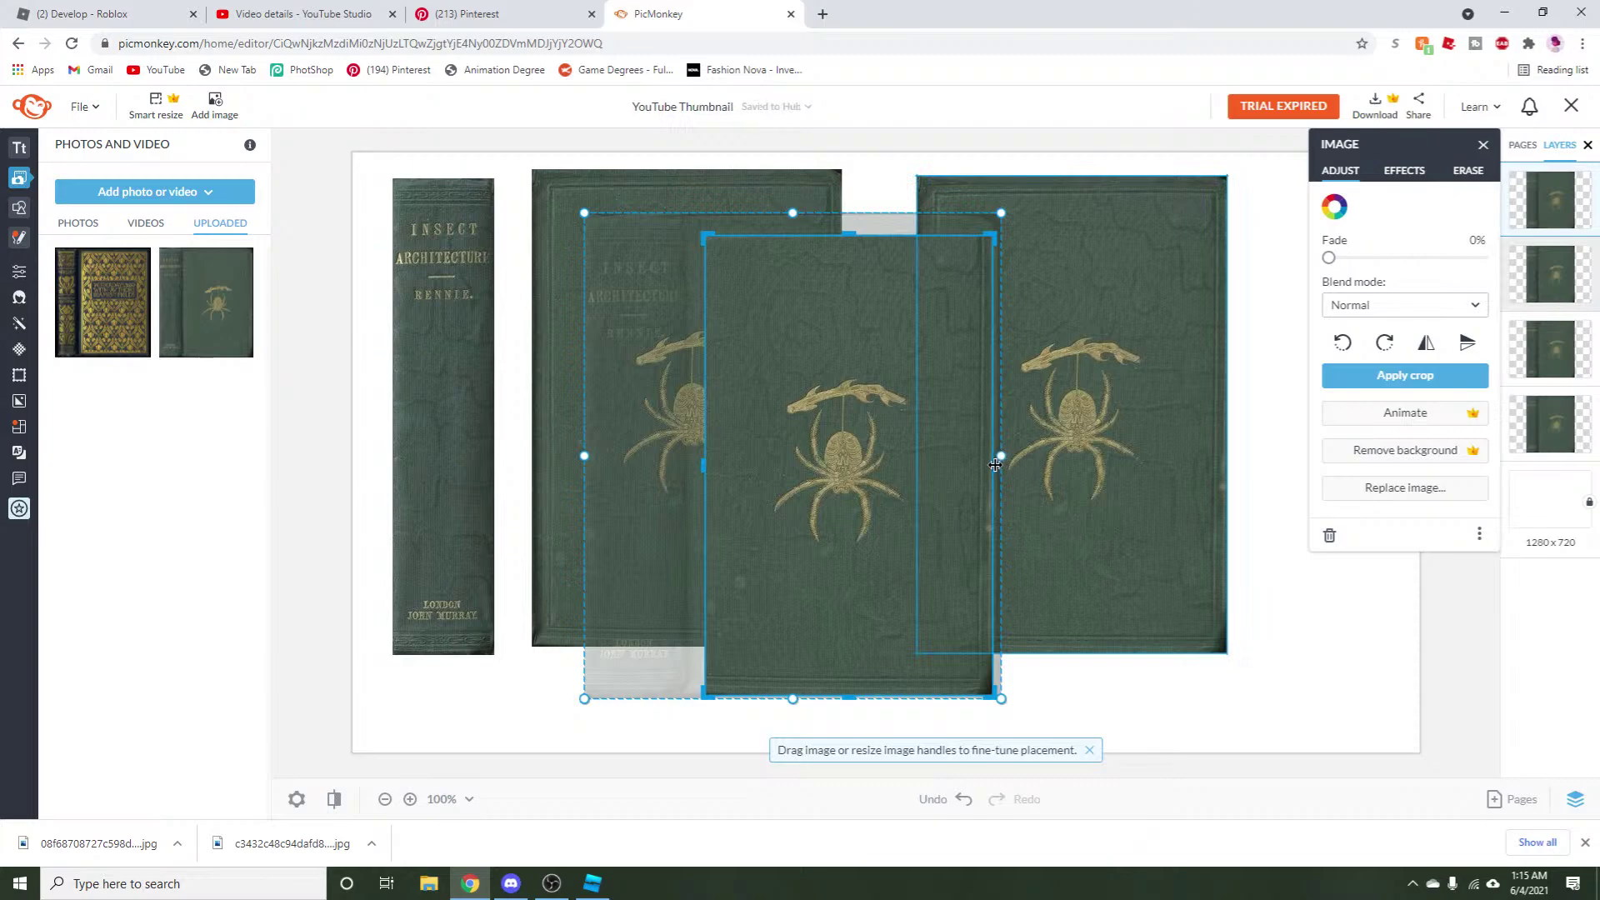
{"action": "left_click_drag", "start_coordinate": [995, 465], "coordinate": [977, 465]}
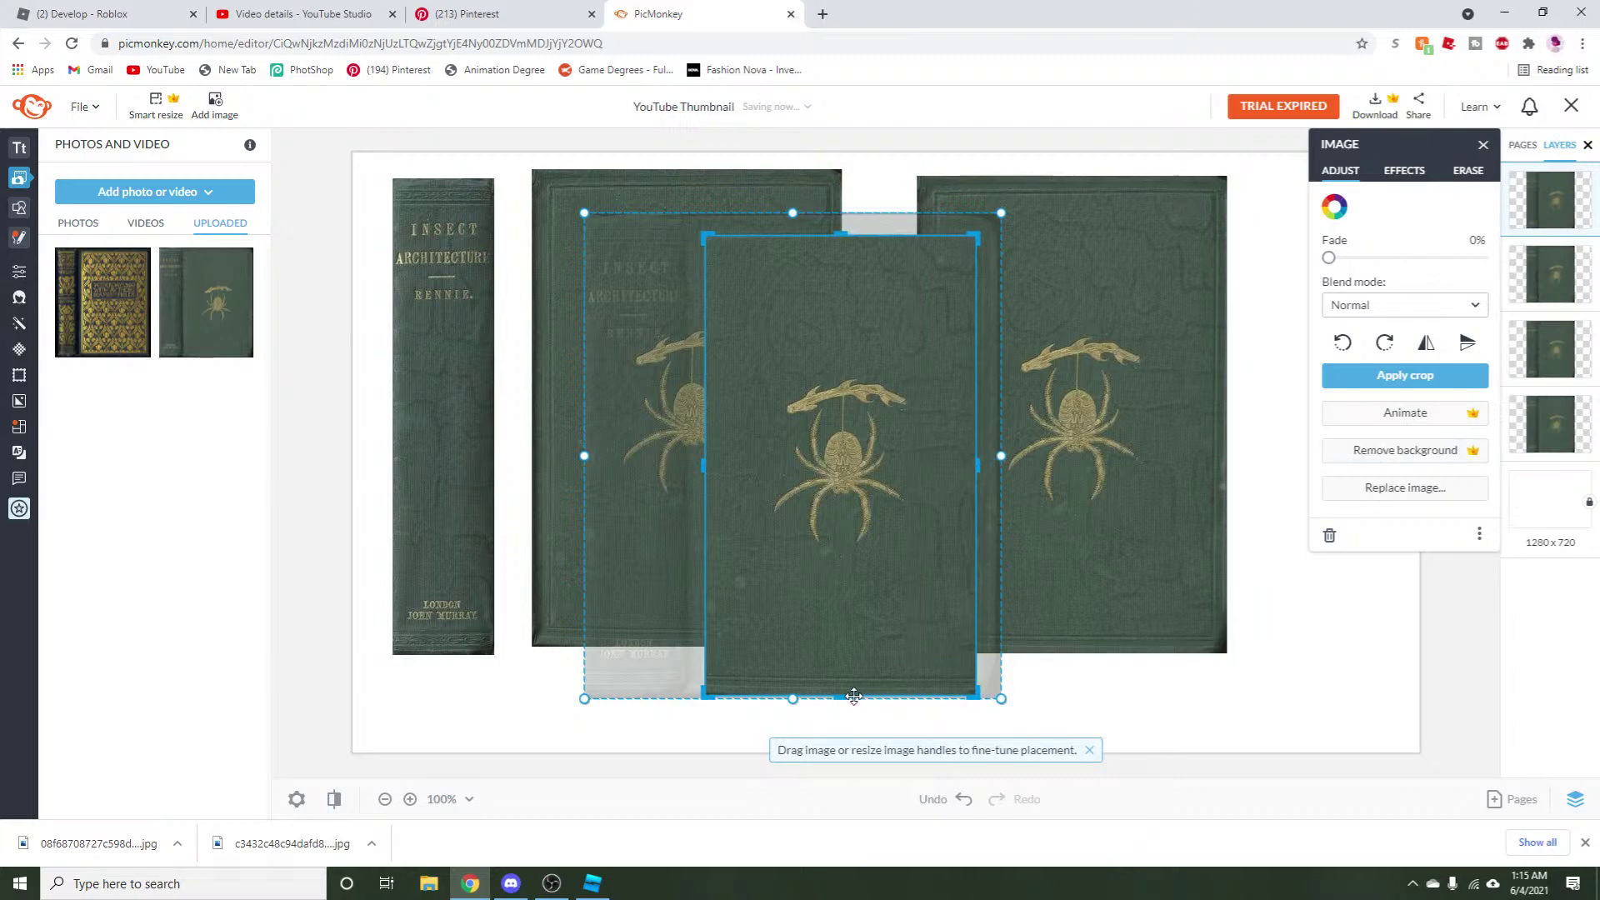
{"action": "left_click_drag", "start_coordinate": [853, 697], "coordinate": [853, 369]}
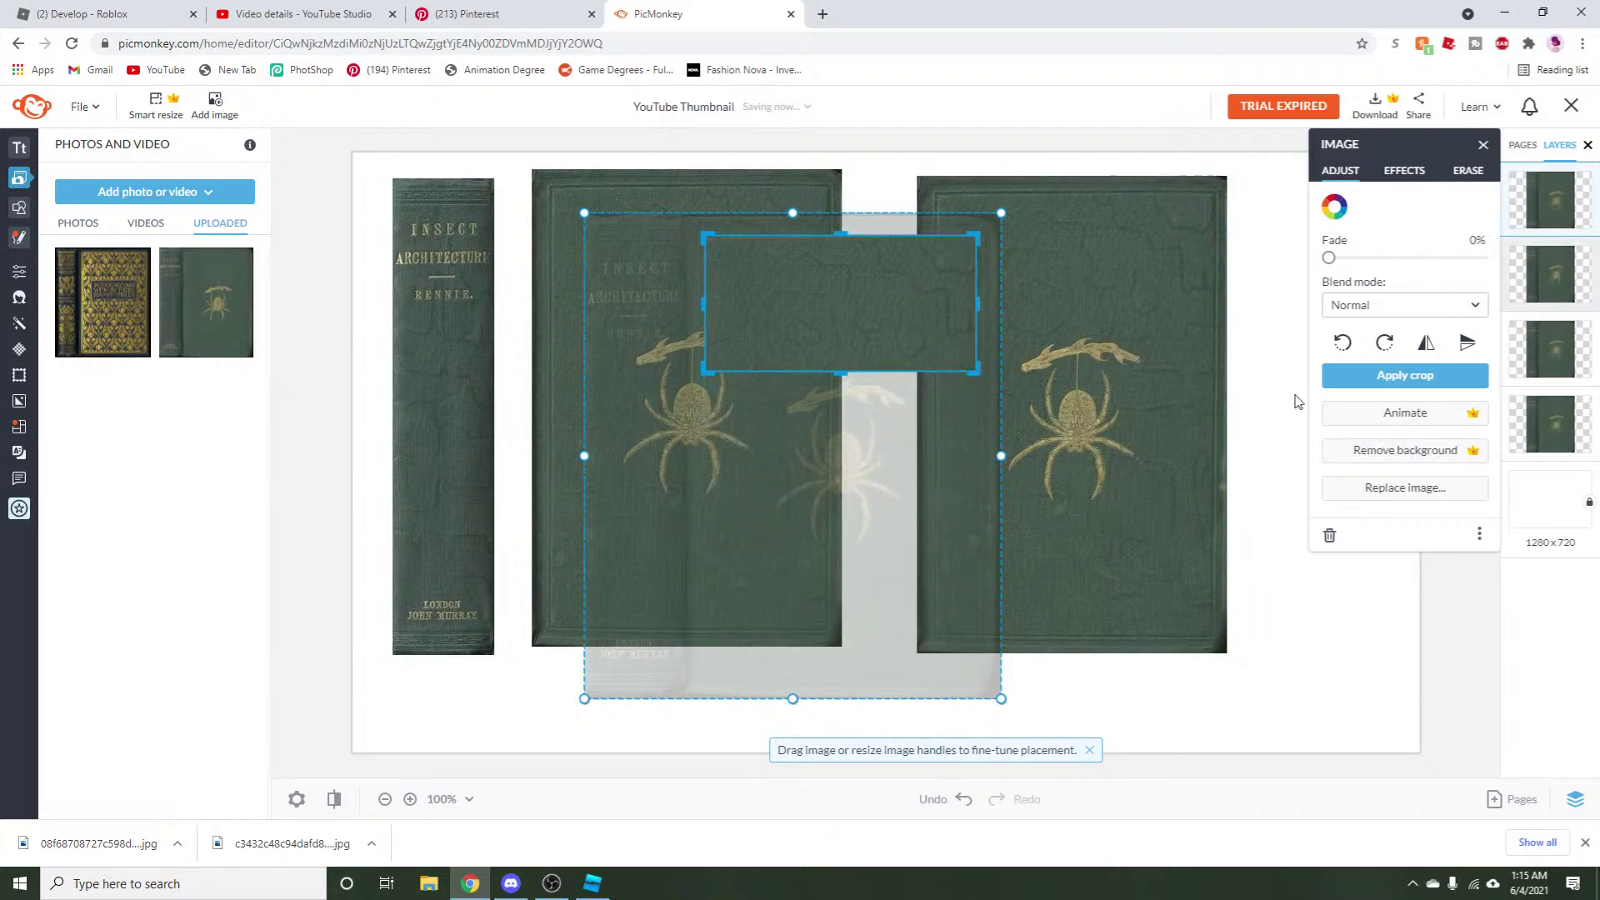
{"action": "left_click", "coordinate": [1373, 375]}
{"action": "left_click_drag", "start_coordinate": [786, 297], "coordinate": [1043, 375]}
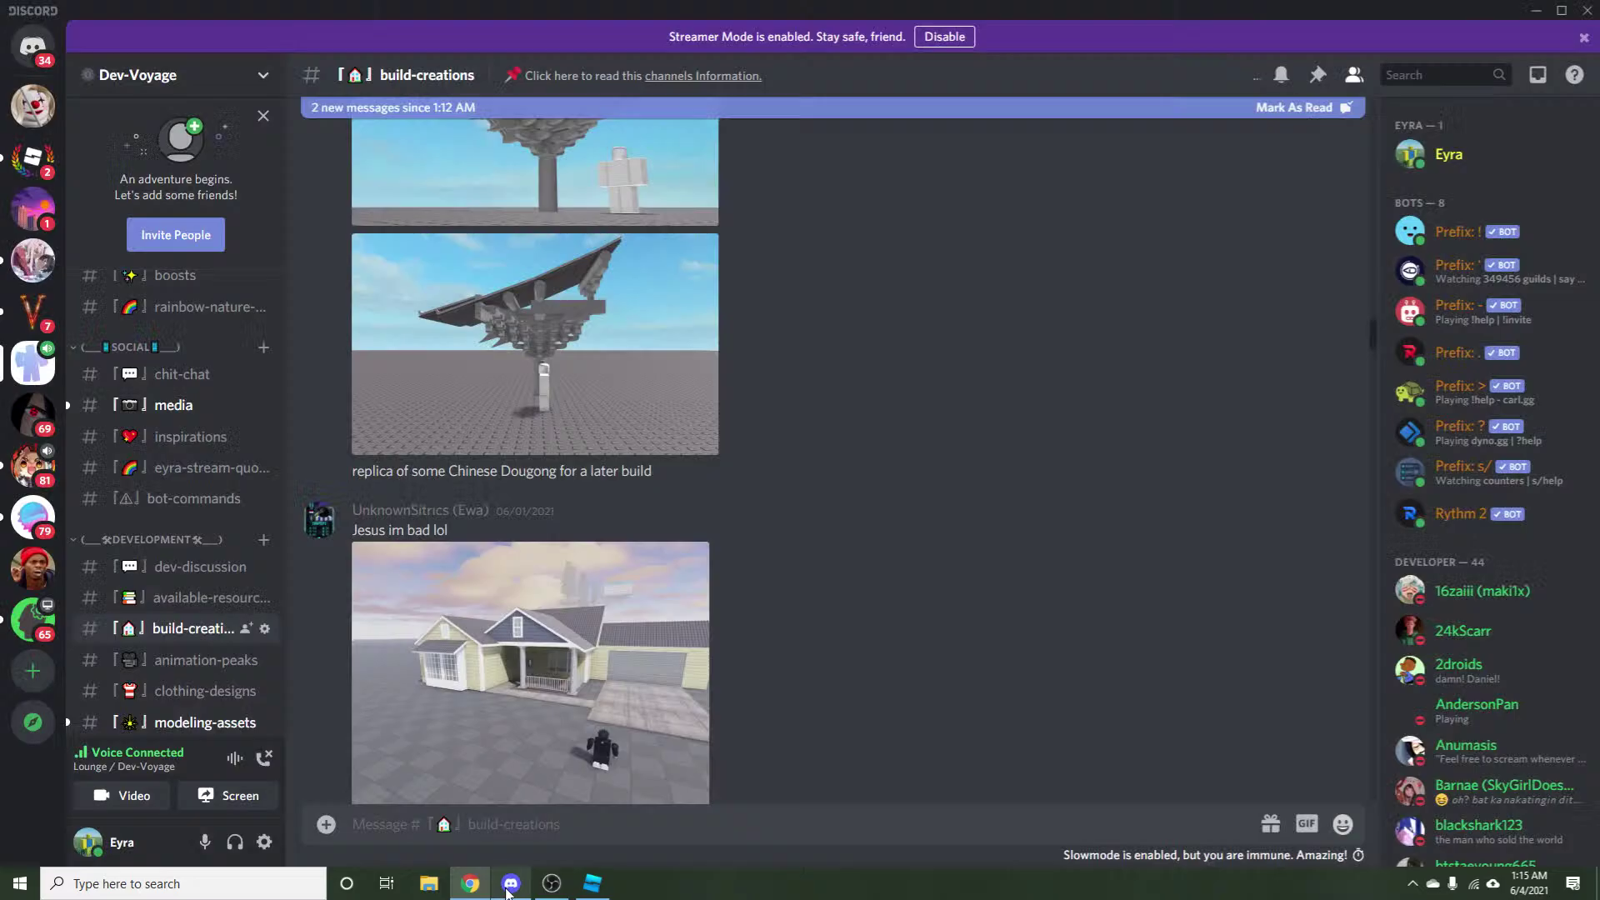
View the sunset house and flag images in Discord, then open PicMonkey's erase brush options.
{"action": "left_click", "coordinate": [511, 883]}
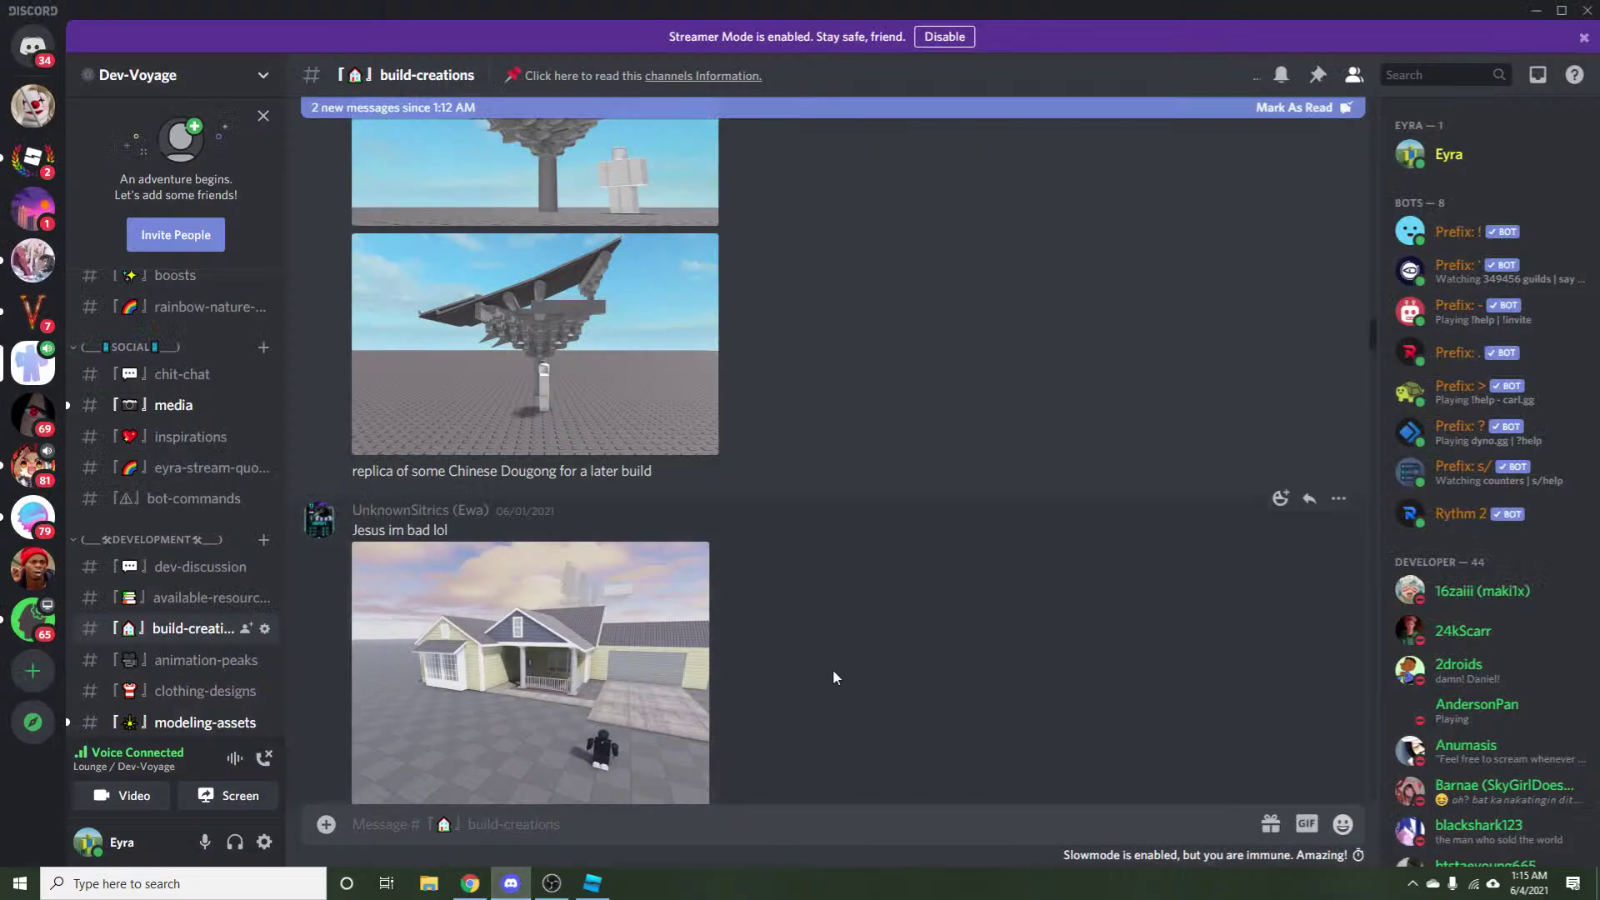
{"action": "scroll", "coordinate": [846, 668], "scroll_direction": "down", "scroll_amount": 10}
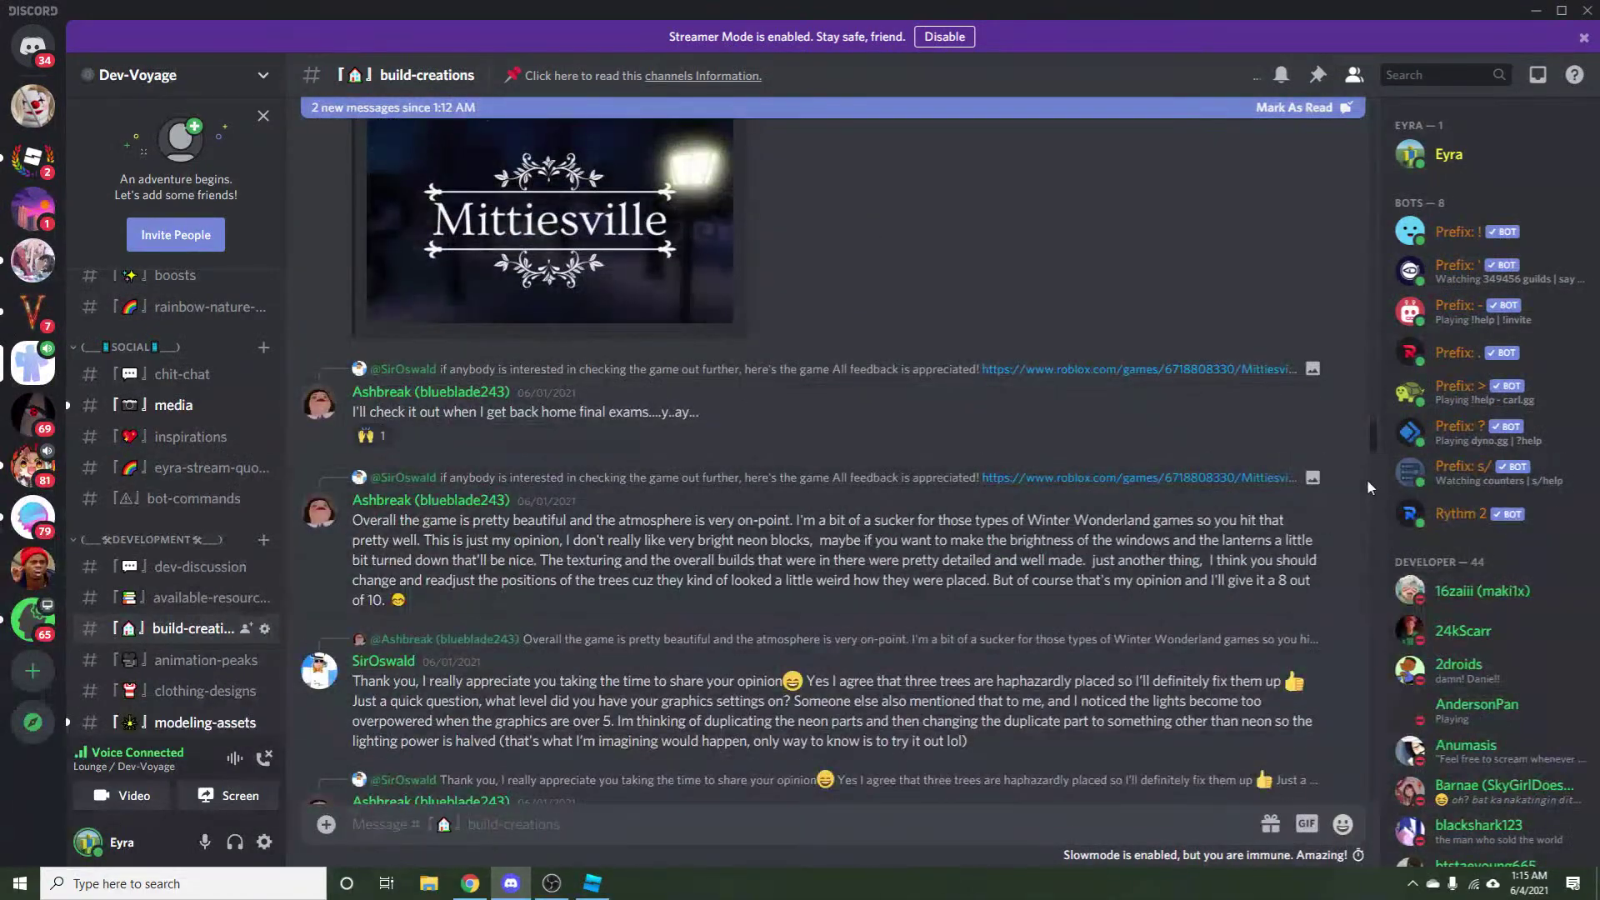
{"action": "left_click_drag", "start_coordinate": [1376, 452], "coordinate": [1342, 833]}
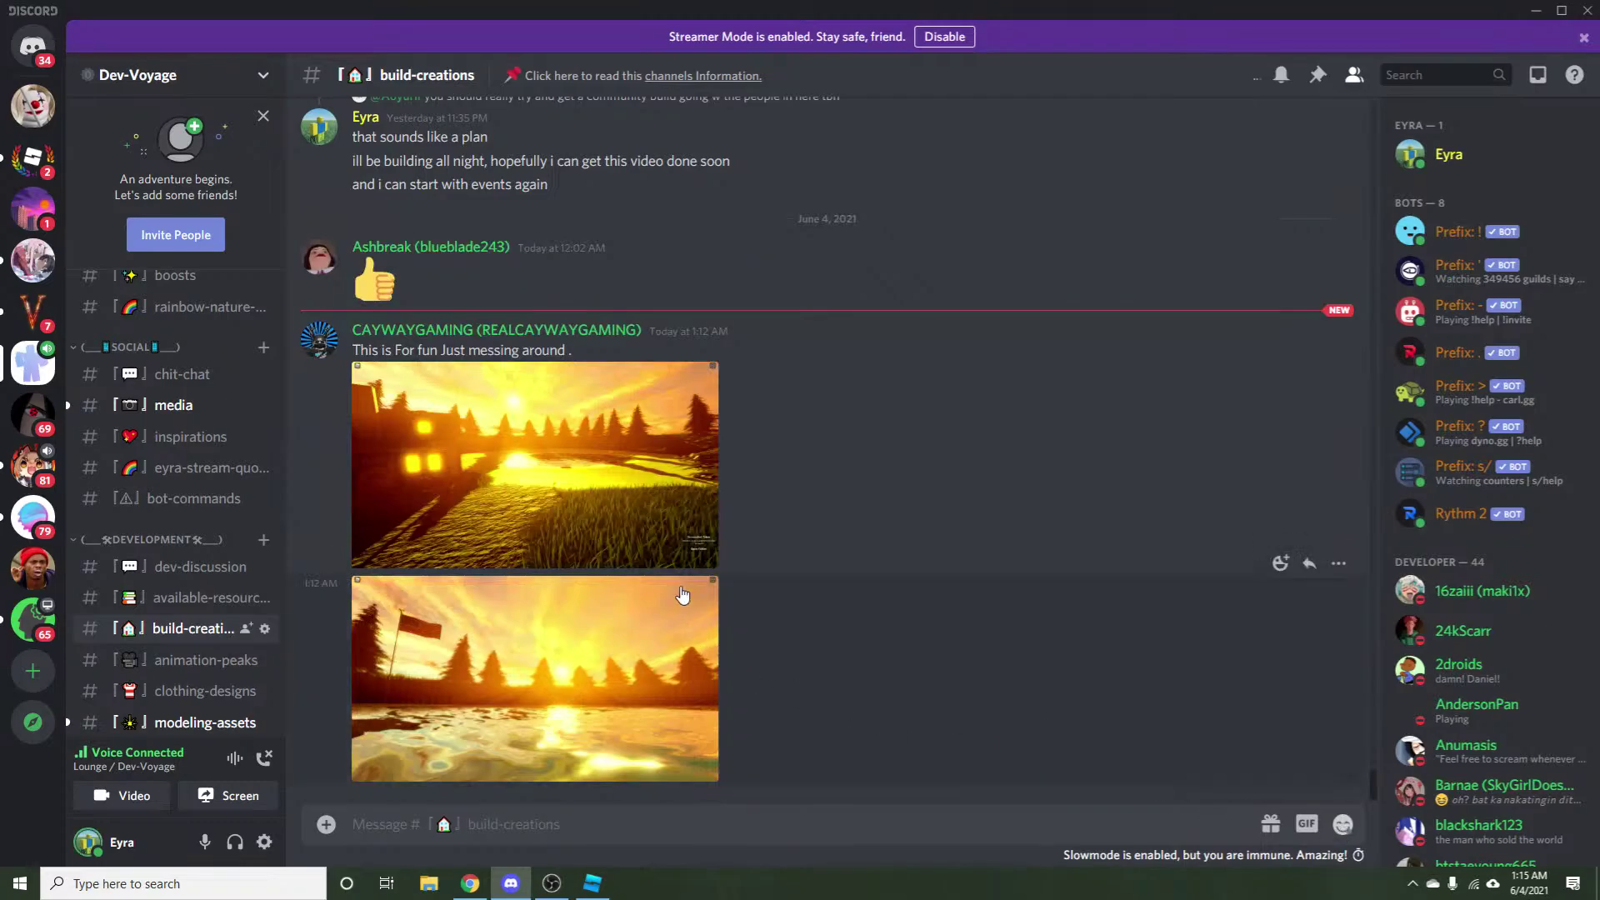
{"action": "left_click", "coordinate": [635, 511]}
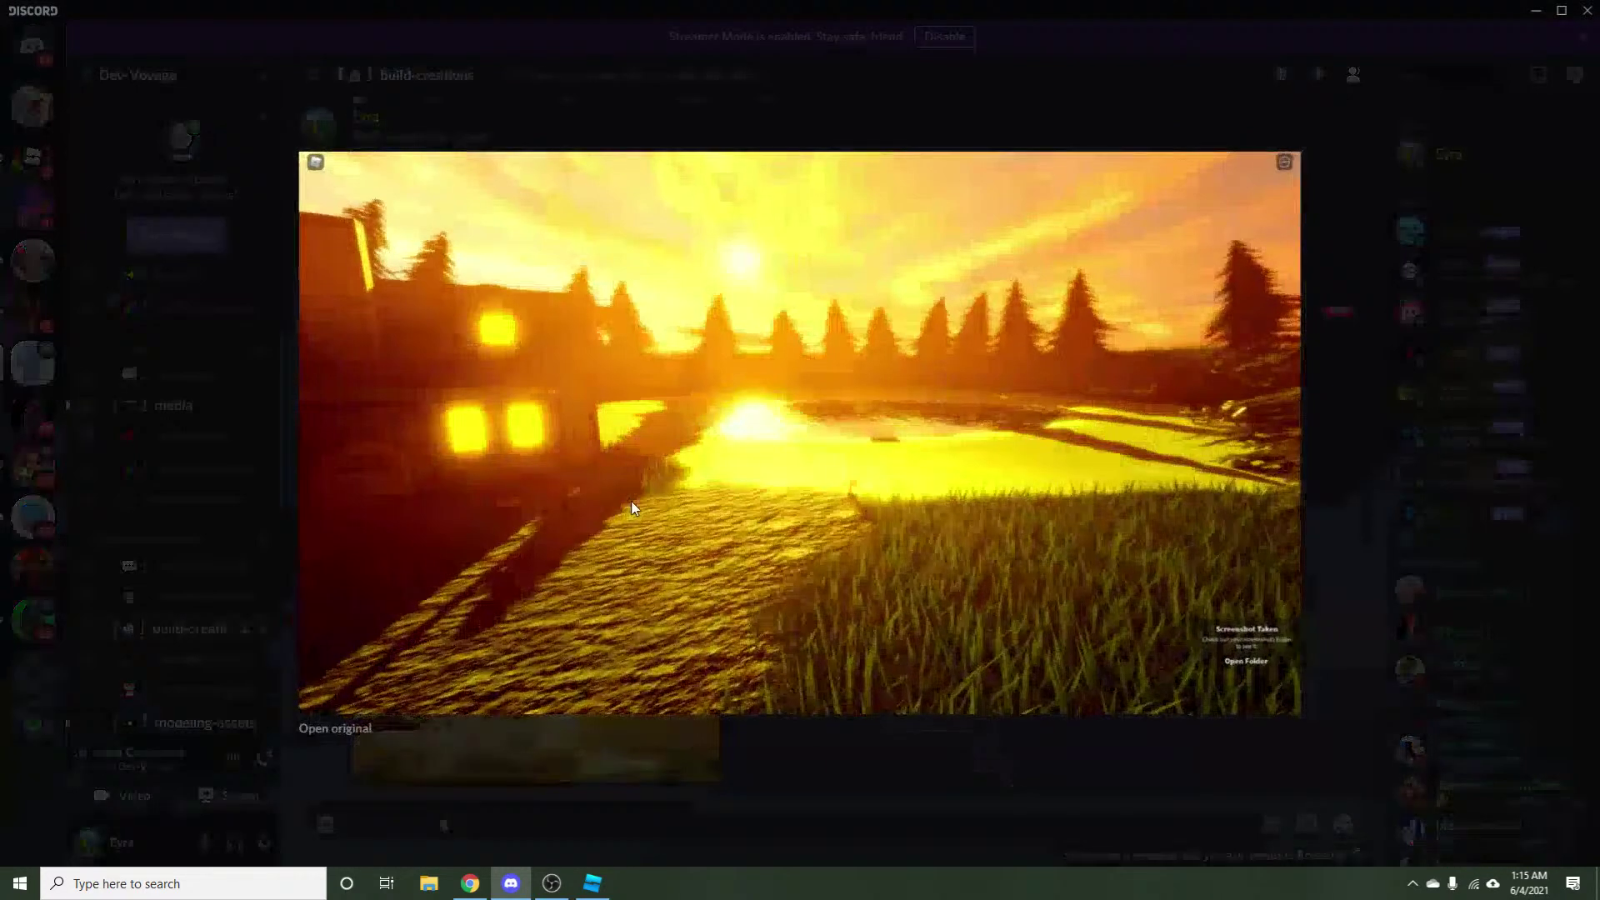
{"action": "left_click", "coordinate": [768, 768]}
{"action": "left_click", "coordinate": [563, 738]}
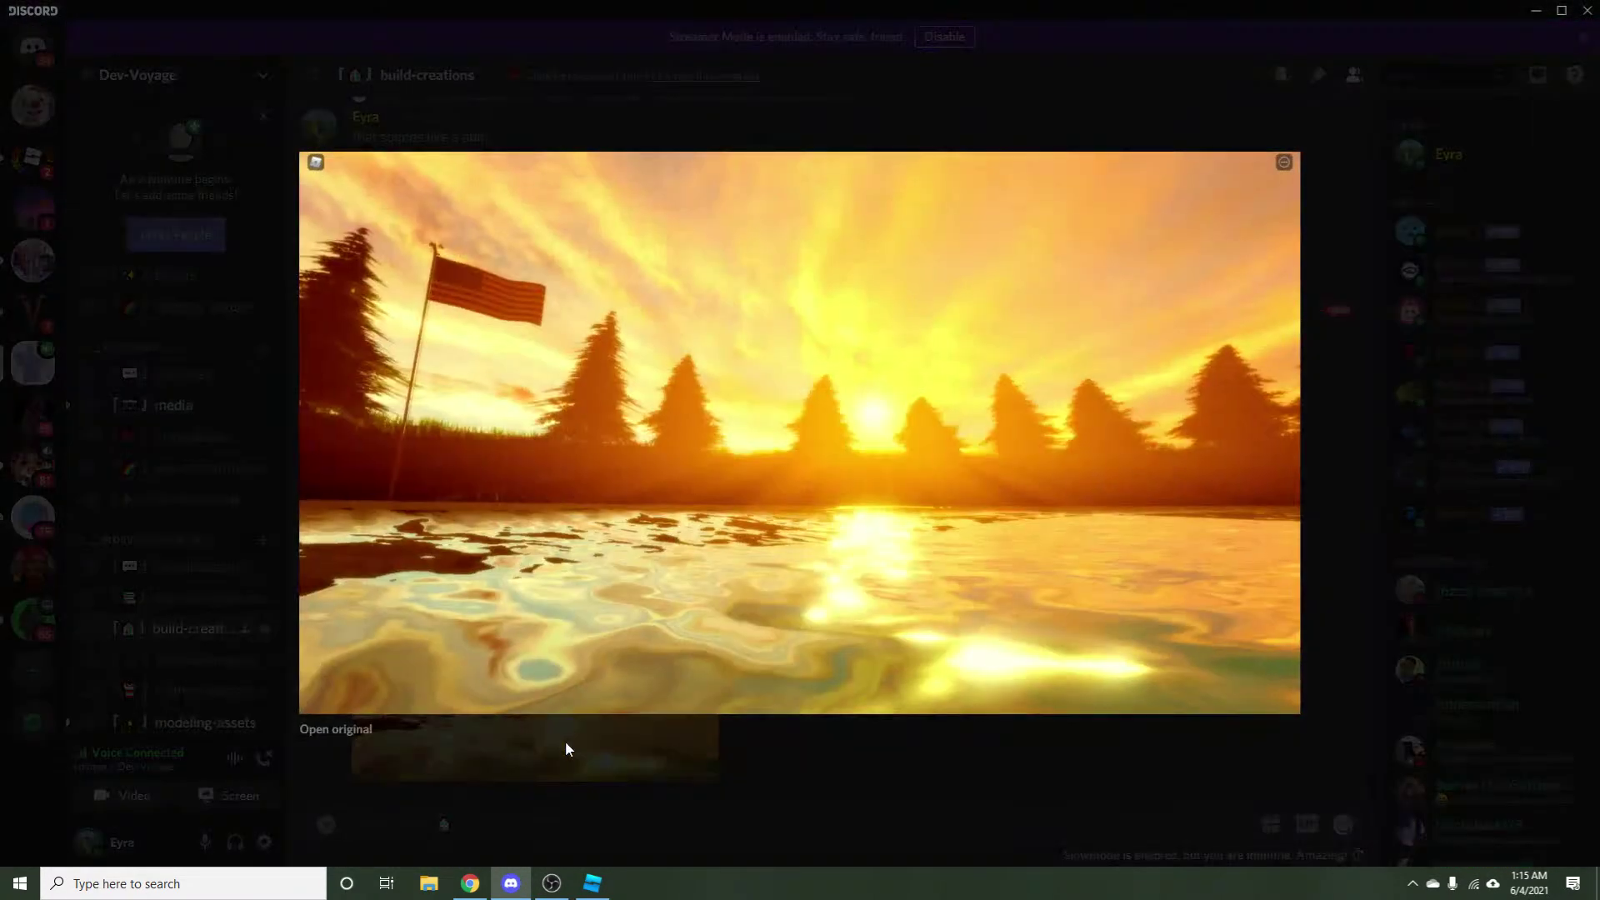
{"action": "left_click", "coordinate": [565, 742]}
{"action": "key", "text": "alt+Tab"}
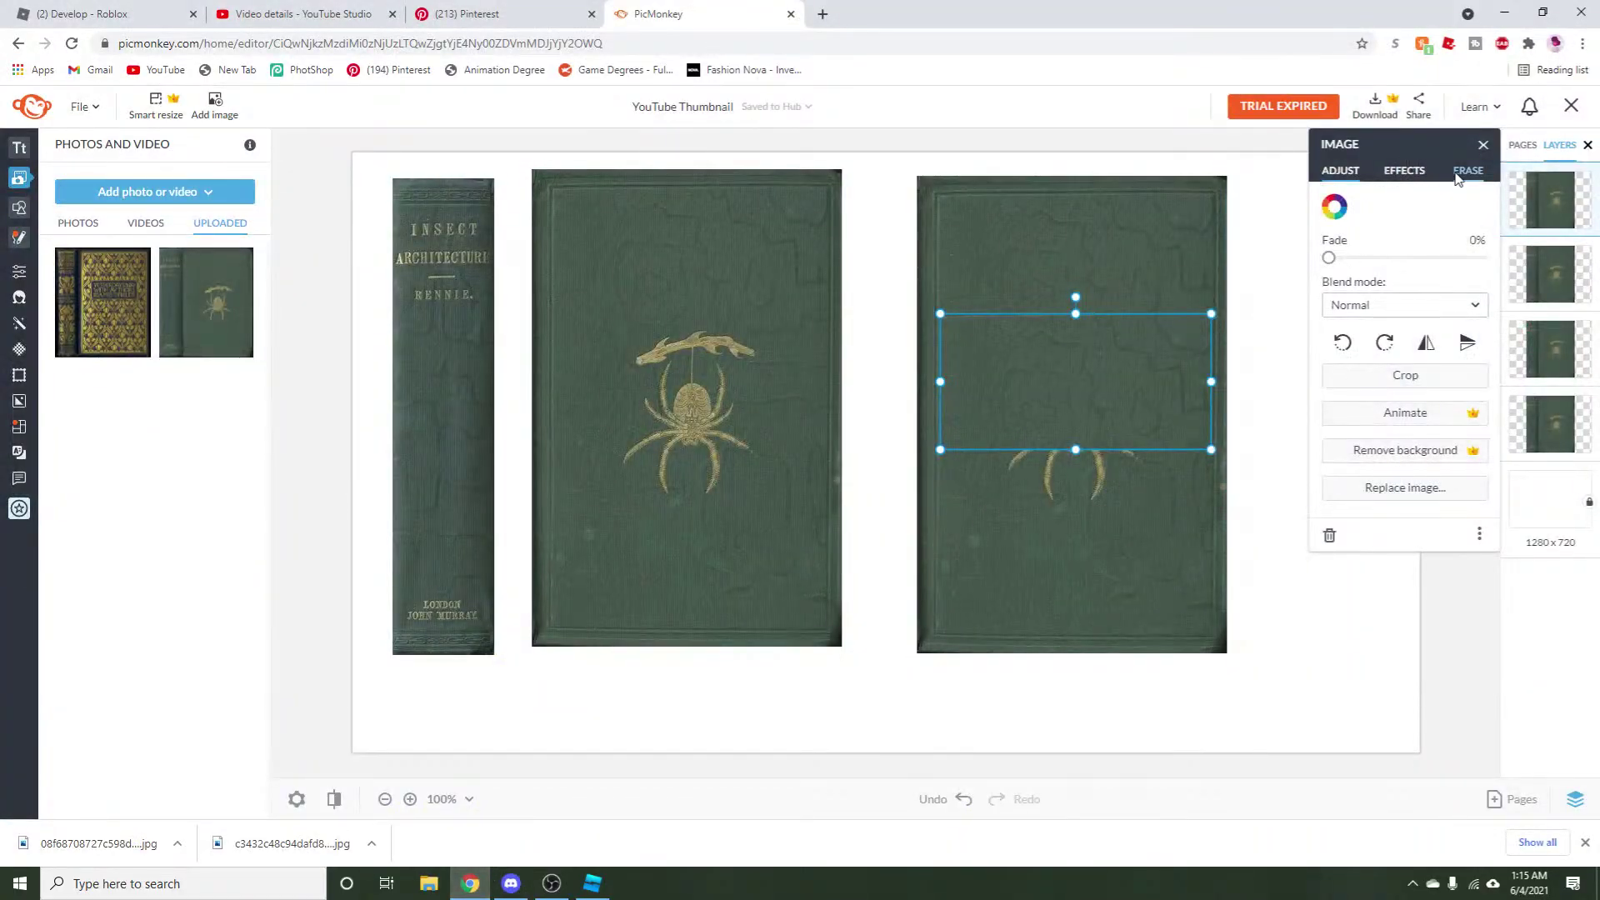
{"action": "left_click", "coordinate": [1466, 171]}
In #bot-commands, copy the earlier goetia dark magic music search text.
{"action": "left_click", "coordinate": [510, 883]}
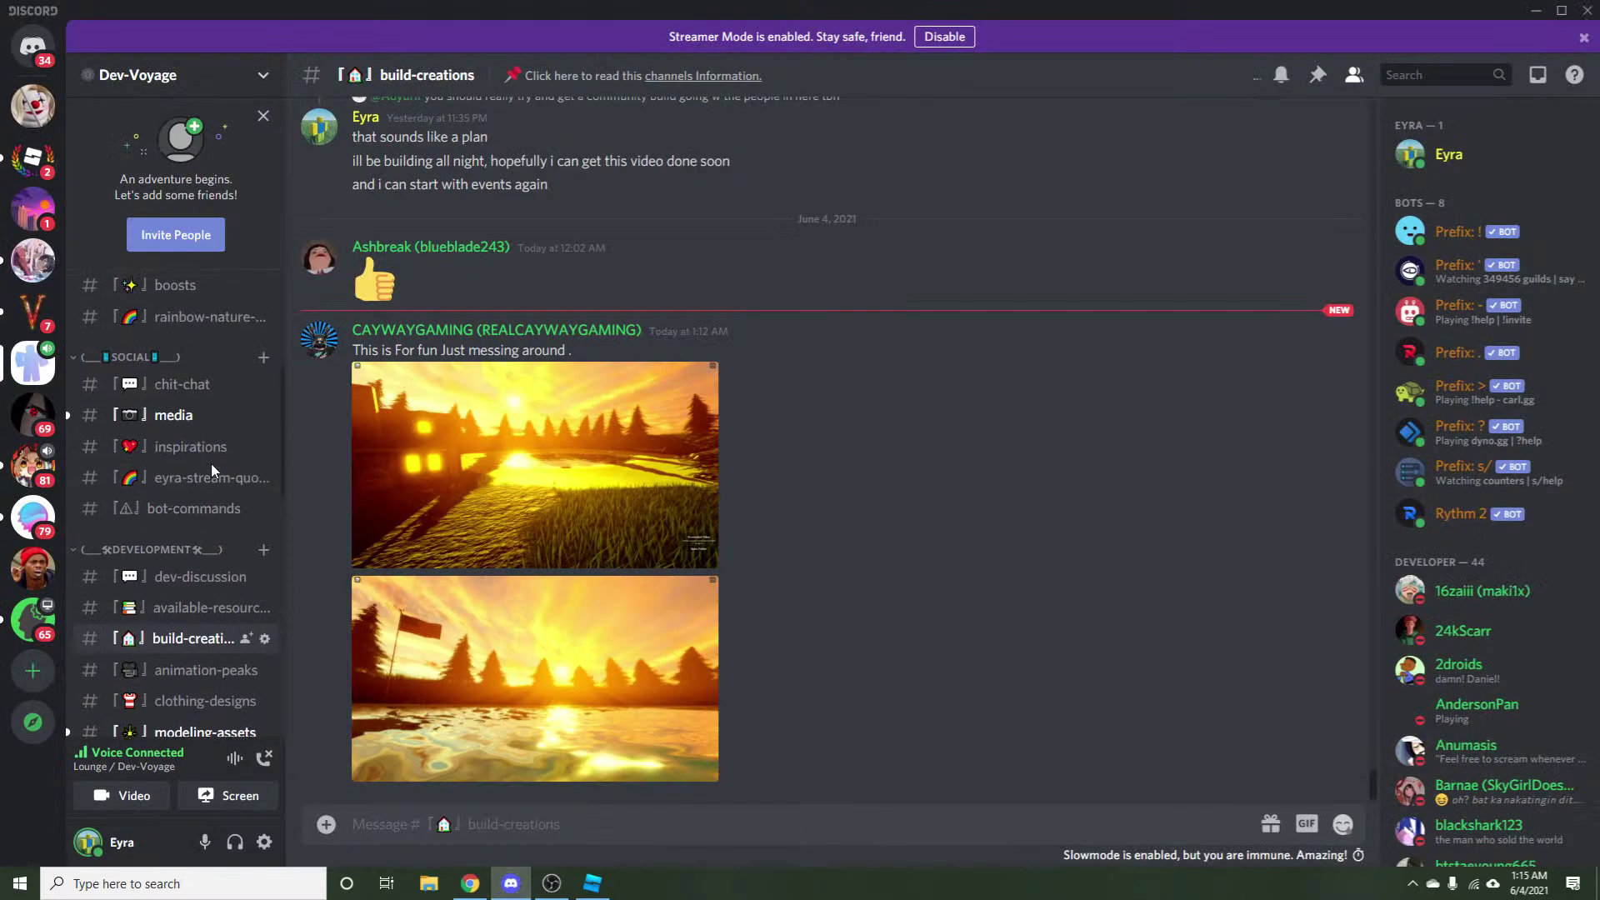
{"action": "scroll", "coordinate": [212, 471], "scroll_direction": "up", "scroll_amount": 5}
{"action": "scroll", "coordinate": [205, 500], "scroll_direction": "down", "scroll_amount": 4}
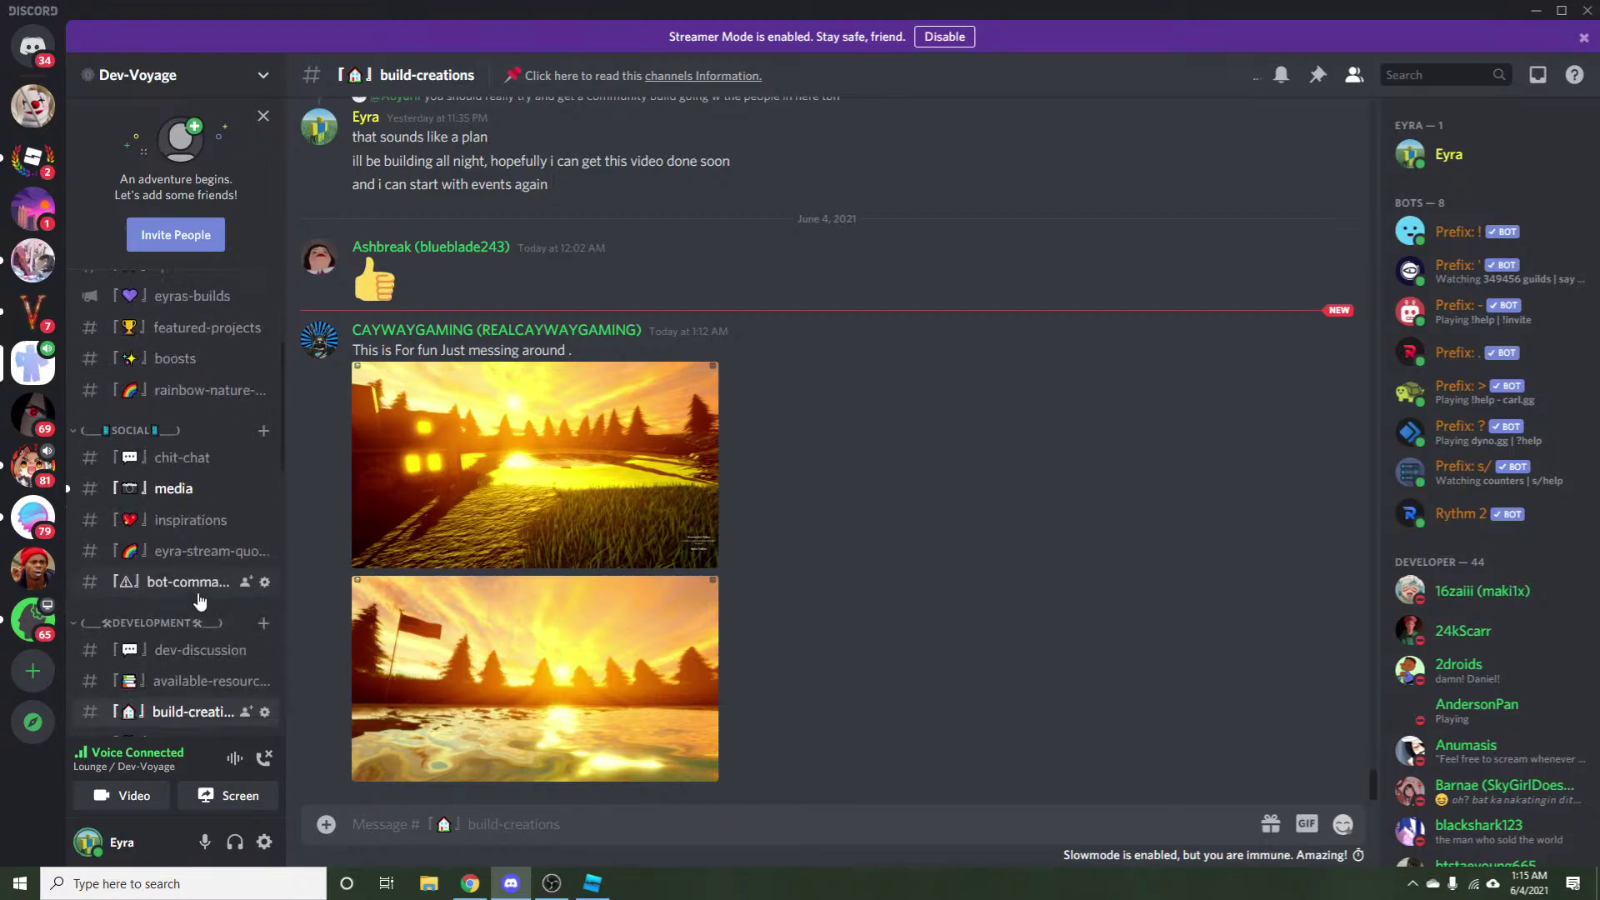
{"action": "left_click", "coordinate": [187, 581]}
{"action": "scroll", "coordinate": [645, 666], "scroll_direction": "up", "scroll_amount": 10}
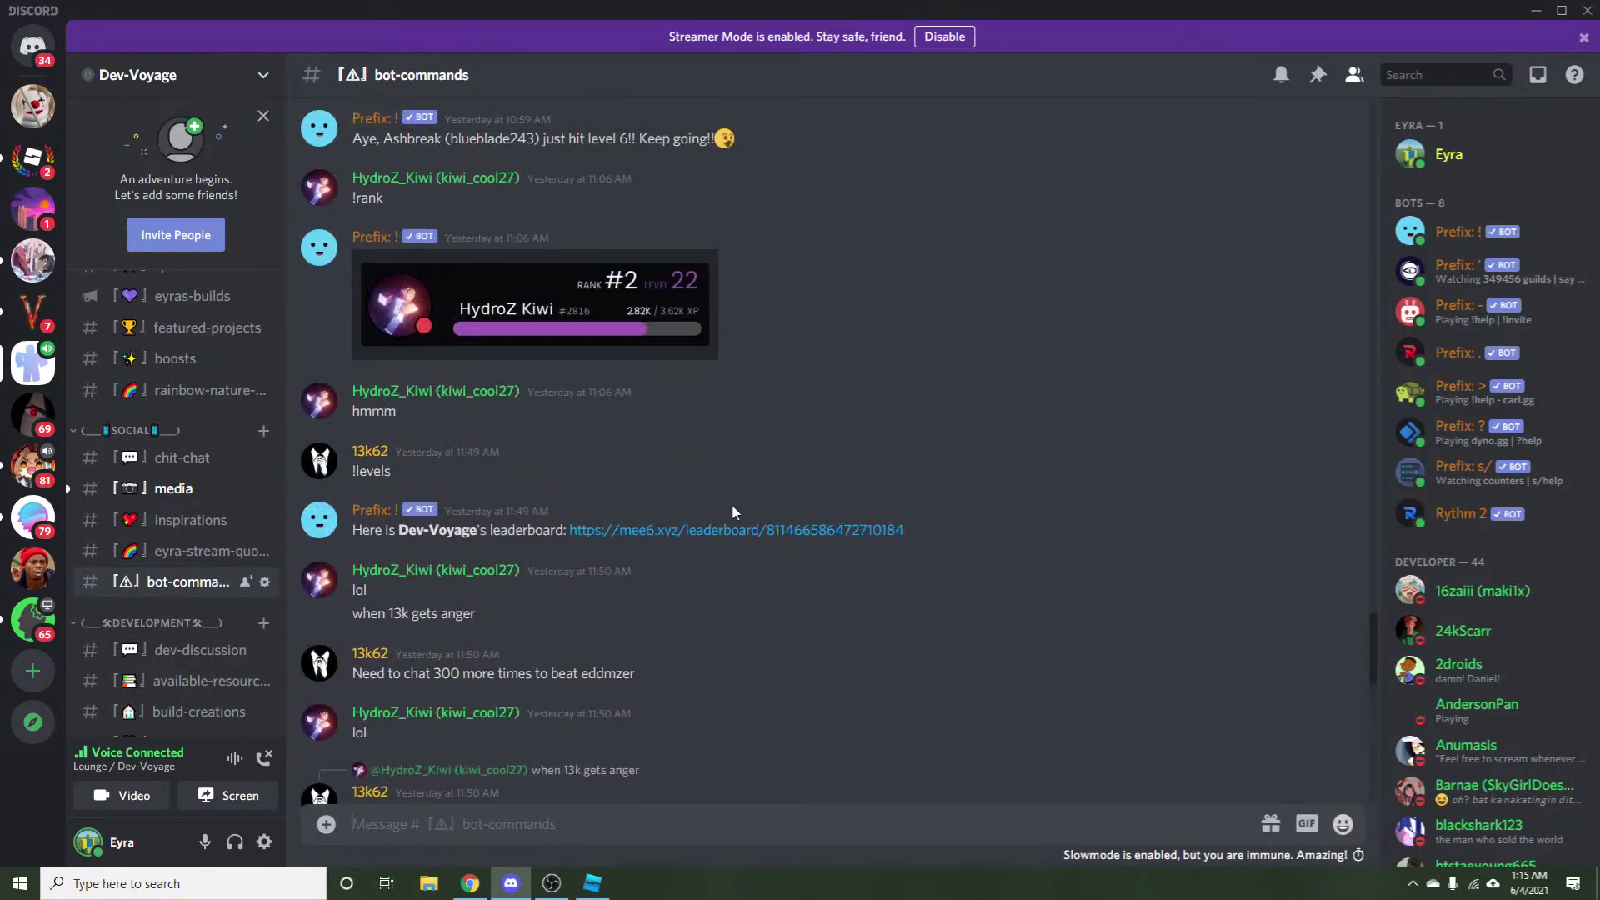
{"action": "scroll", "coordinate": [723, 413], "scroll_direction": "up", "scroll_amount": 15}
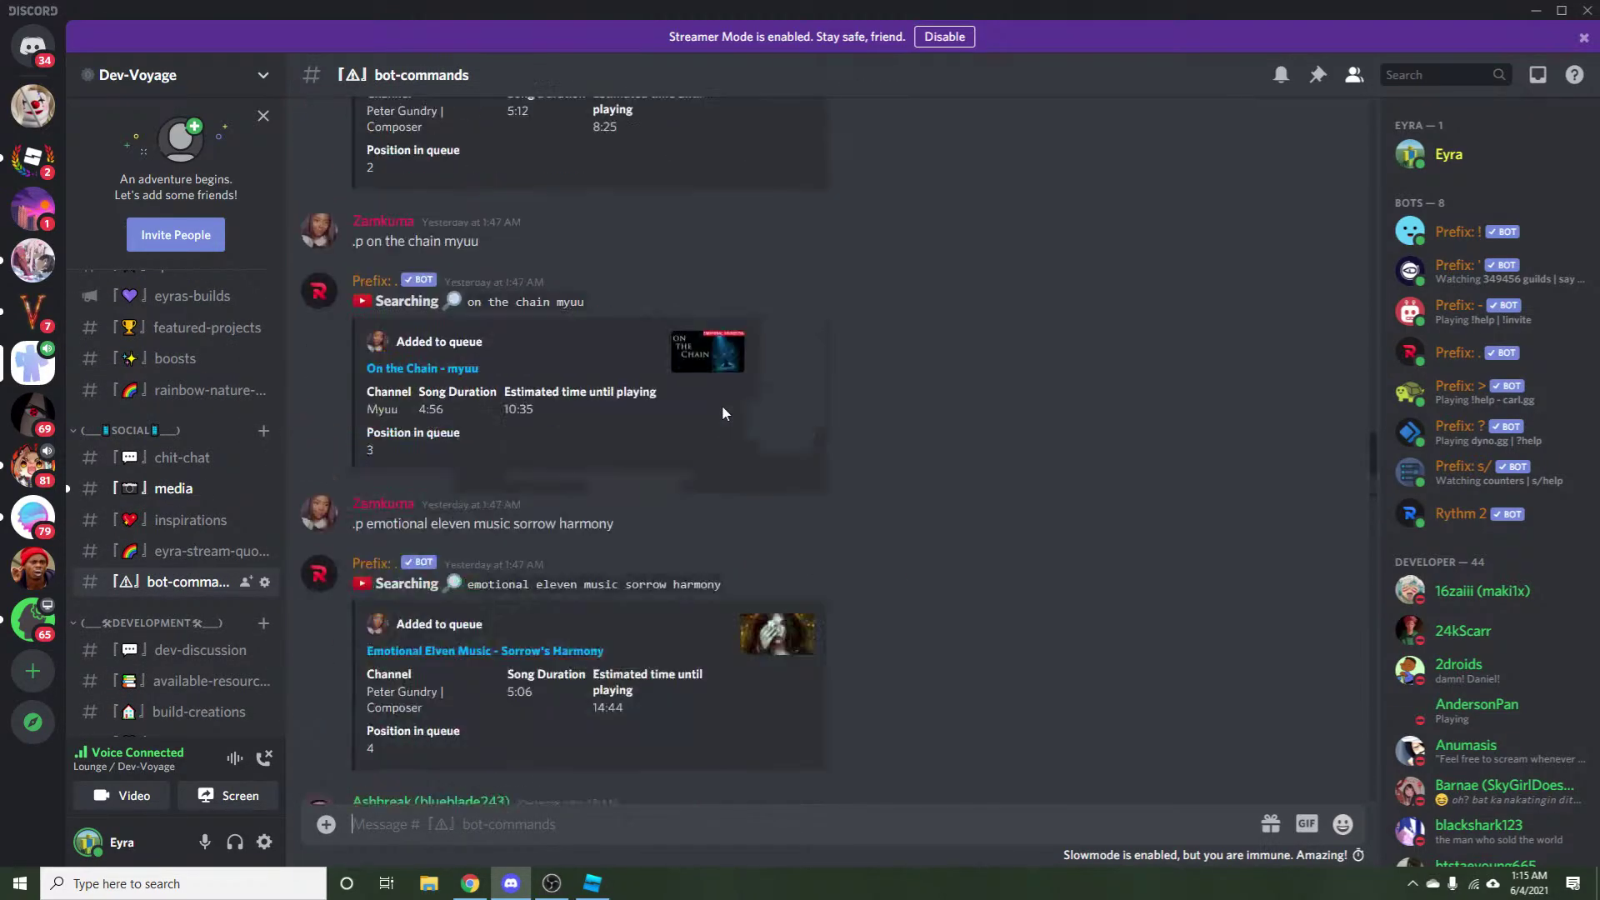
{"action": "scroll", "coordinate": [722, 411], "scroll_direction": "up", "scroll_amount": 6}
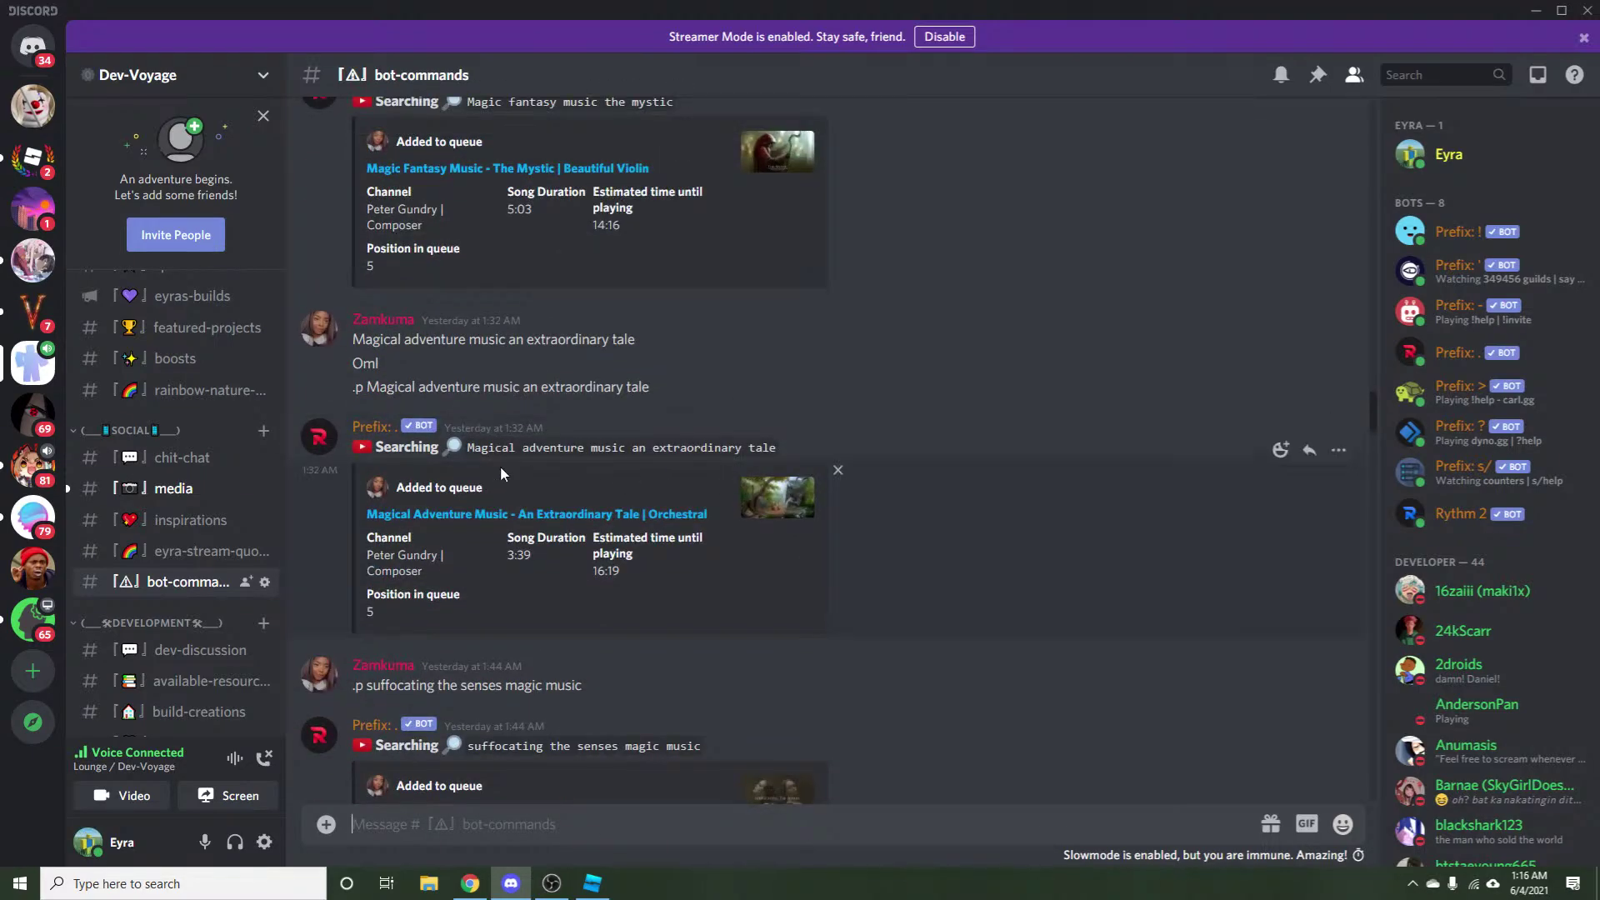
{"action": "scroll", "coordinate": [514, 462], "scroll_direction": "up", "scroll_amount": 7}
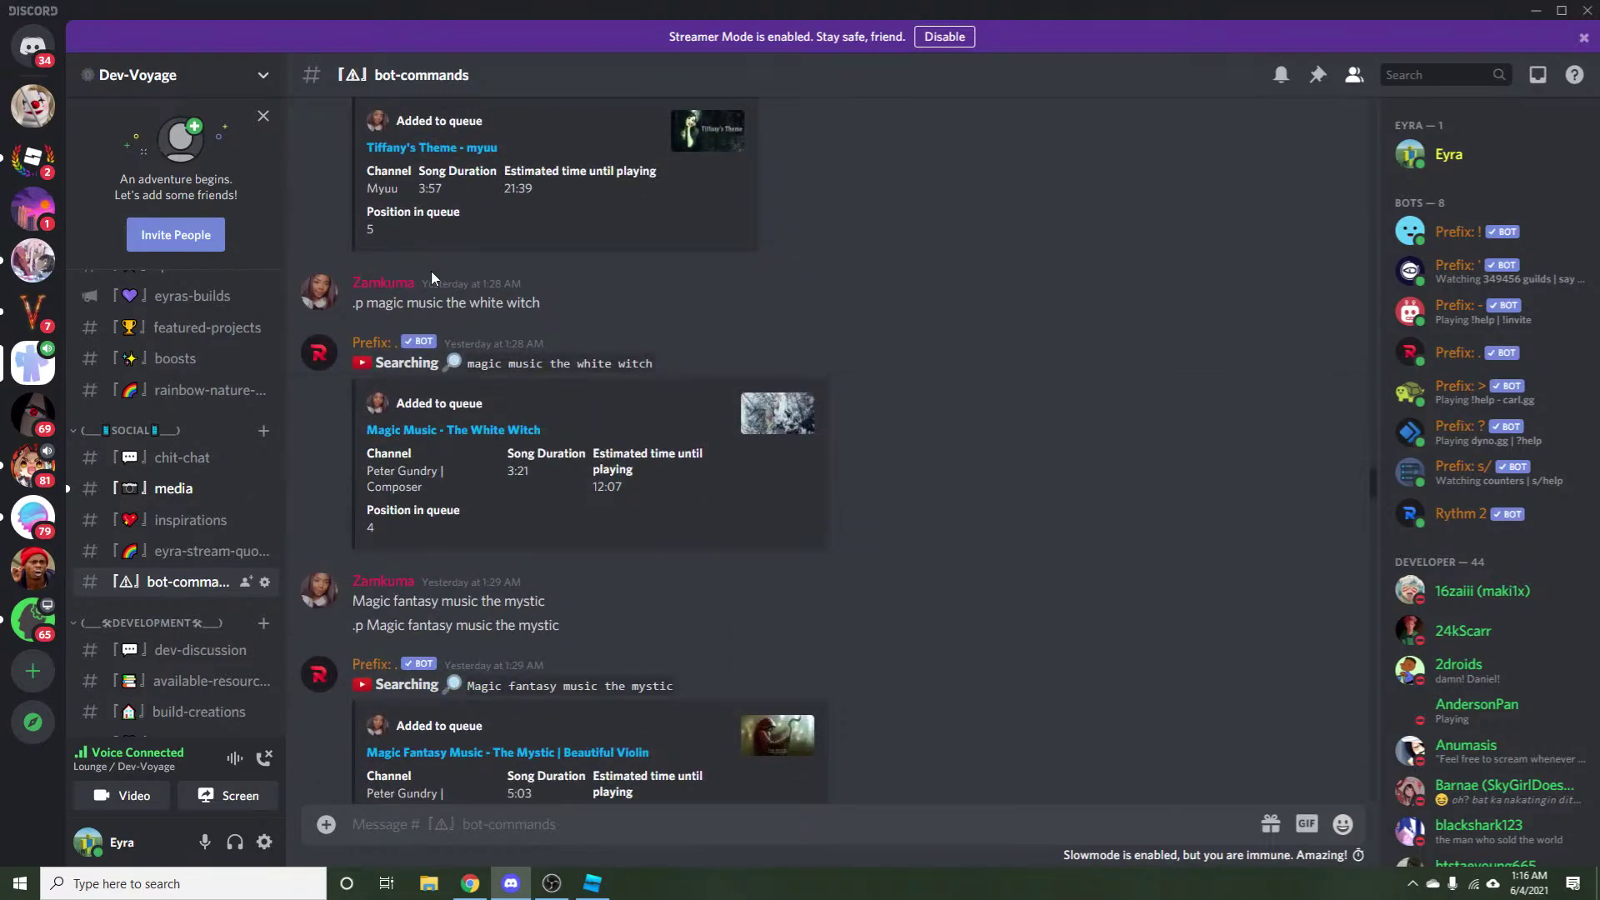
{"action": "scroll", "coordinate": [532, 382], "scroll_direction": "up", "scroll_amount": 5}
{"action": "scroll", "coordinate": [543, 391], "scroll_direction": "up", "scroll_amount": 5}
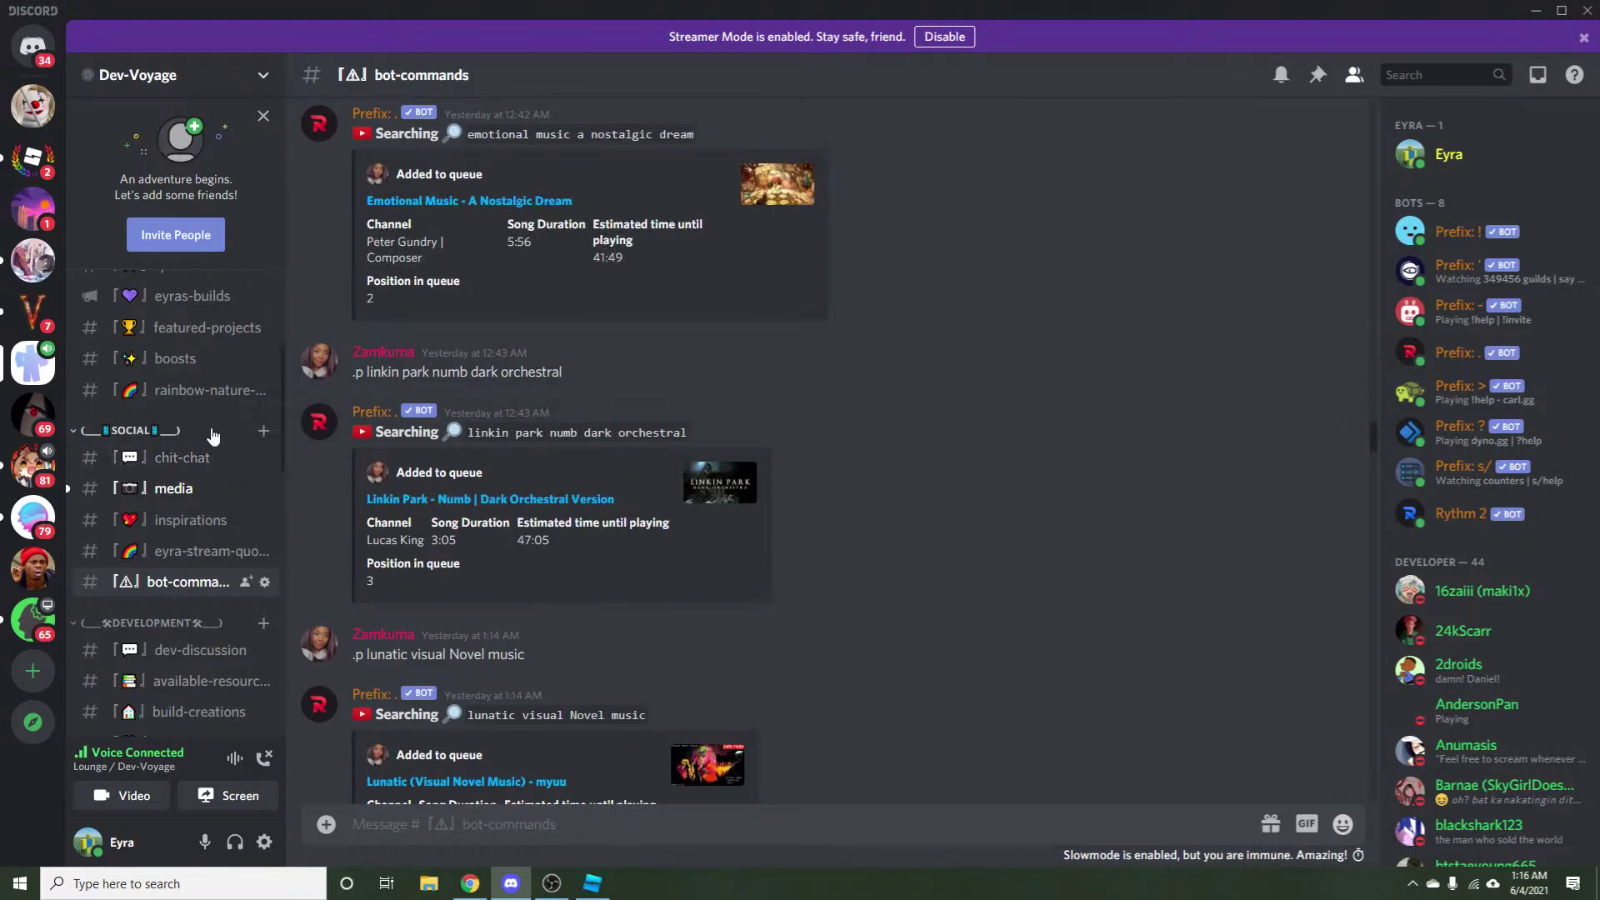
{"action": "scroll", "coordinate": [370, 401], "scroll_direction": "up", "scroll_amount": 5}
{"action": "scroll", "coordinate": [370, 406], "scroll_direction": "up", "scroll_amount": 3}
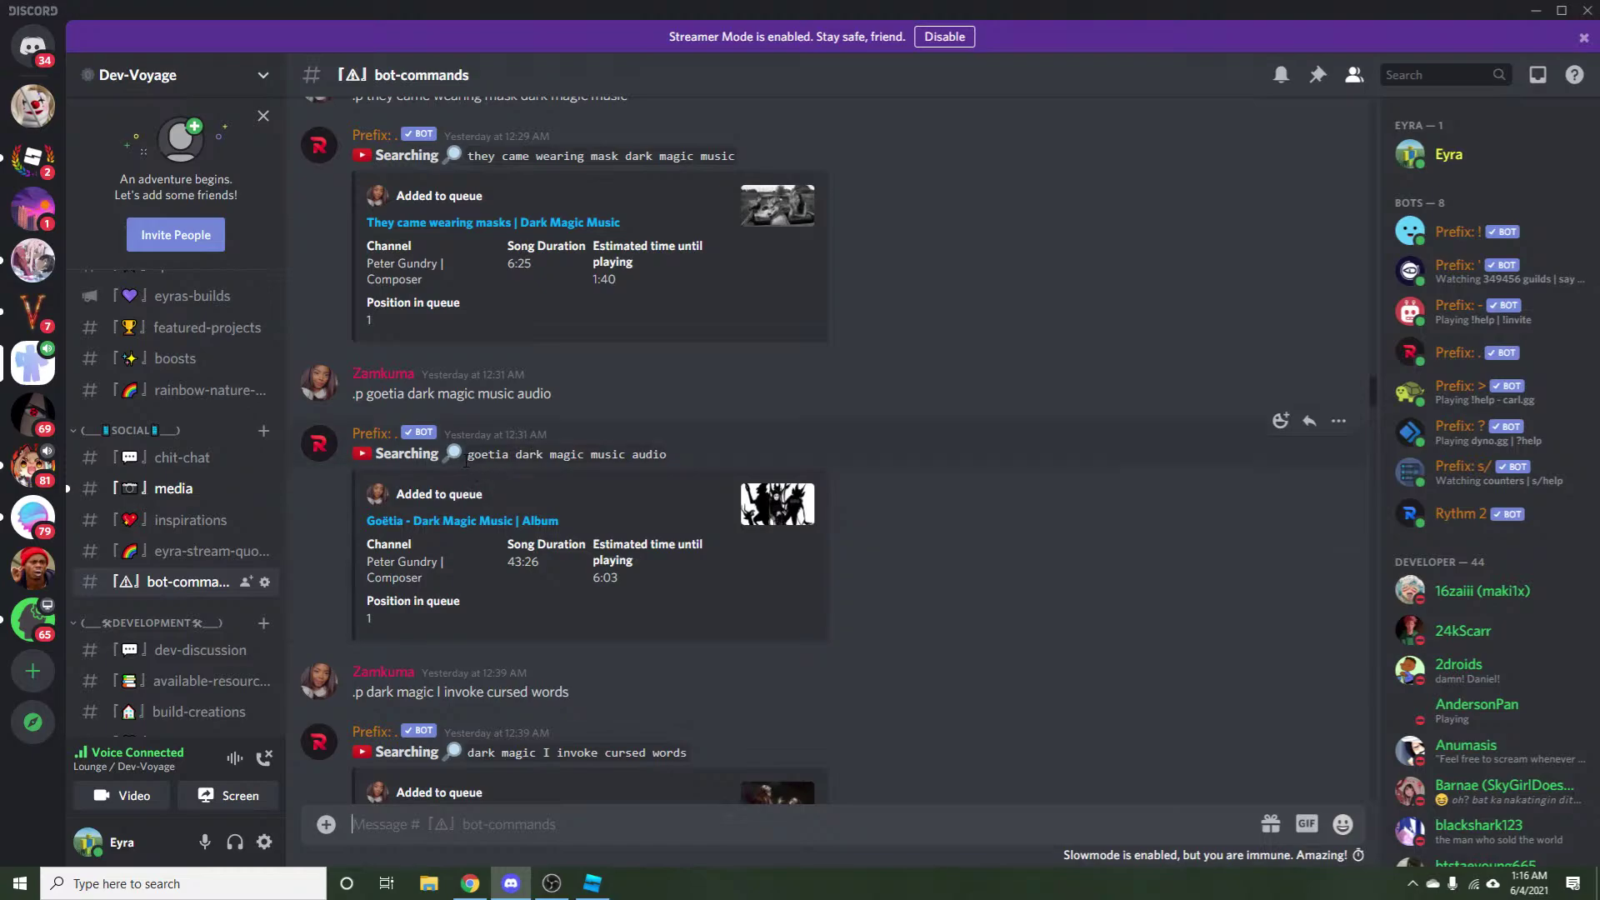
{"action": "left_click_drag", "start_coordinate": [466, 454], "coordinate": [634, 468]}
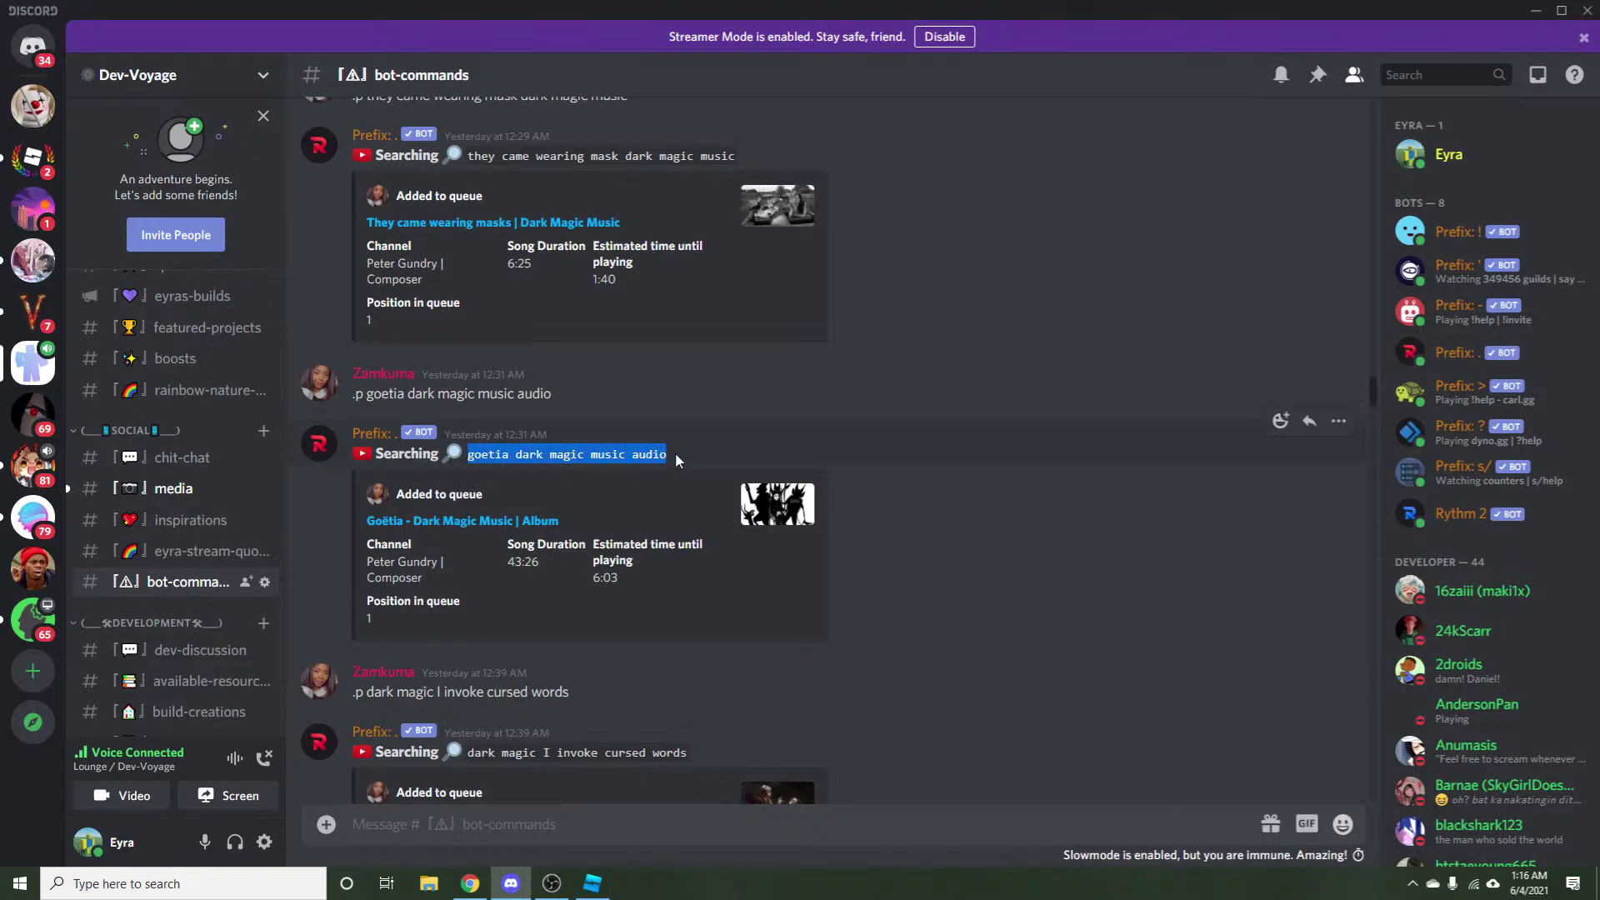
{"action": "scroll", "coordinate": [675, 453], "scroll_direction": "up", "scroll_amount": 4}
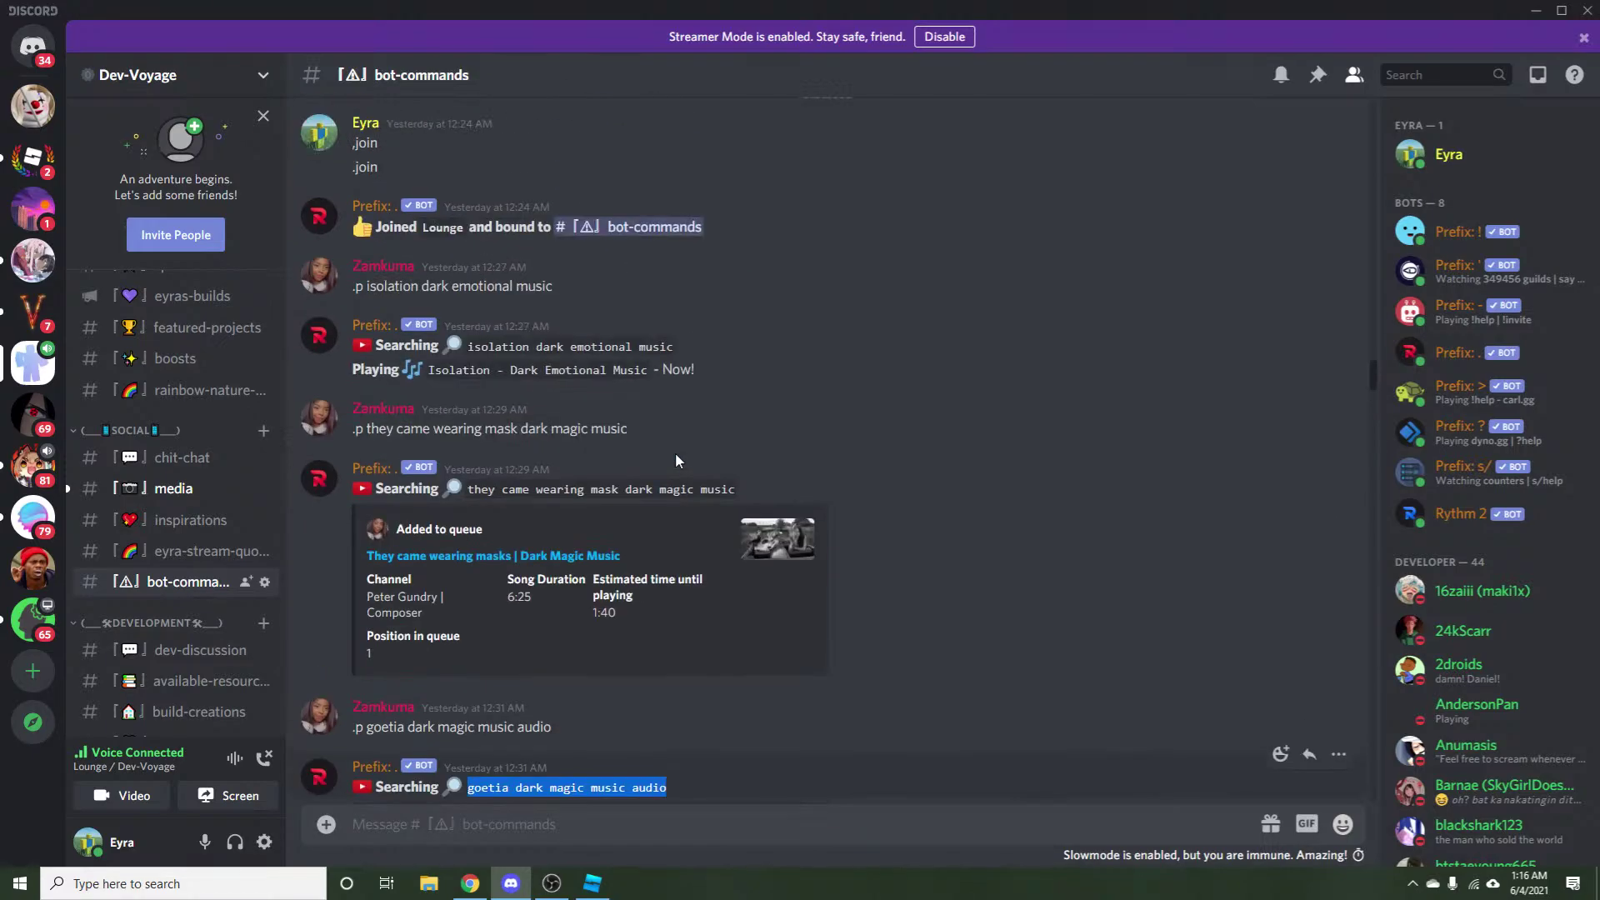
{"action": "scroll", "coordinate": [675, 452], "scroll_direction": "up", "scroll_amount": 5}
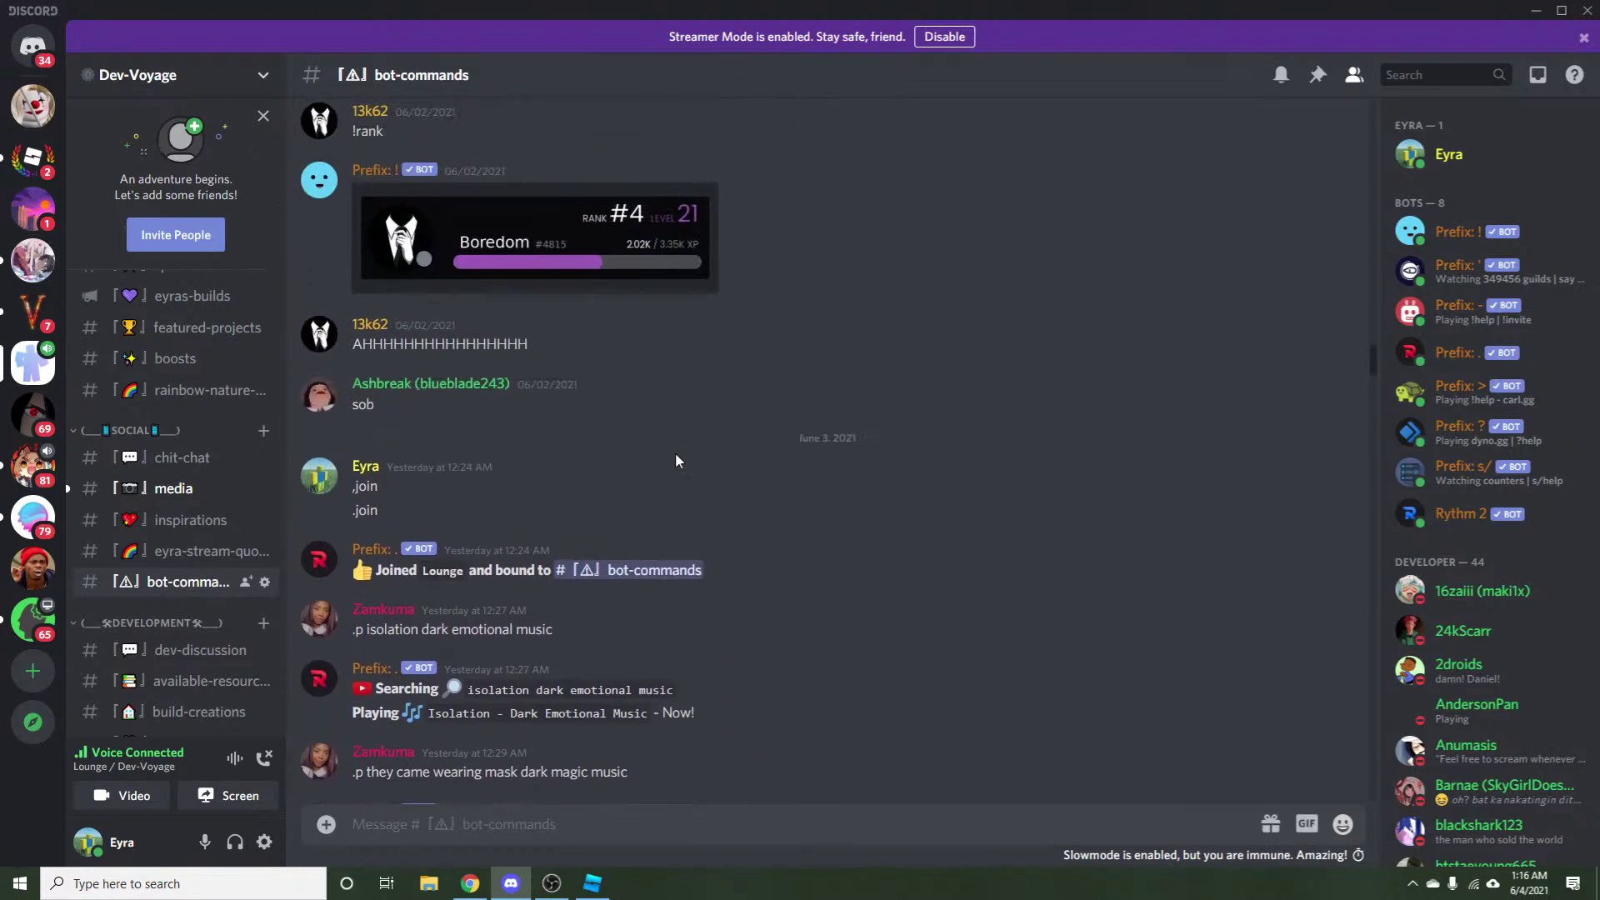
{"action": "scroll", "coordinate": [675, 452], "scroll_direction": "down", "scroll_amount": 6}
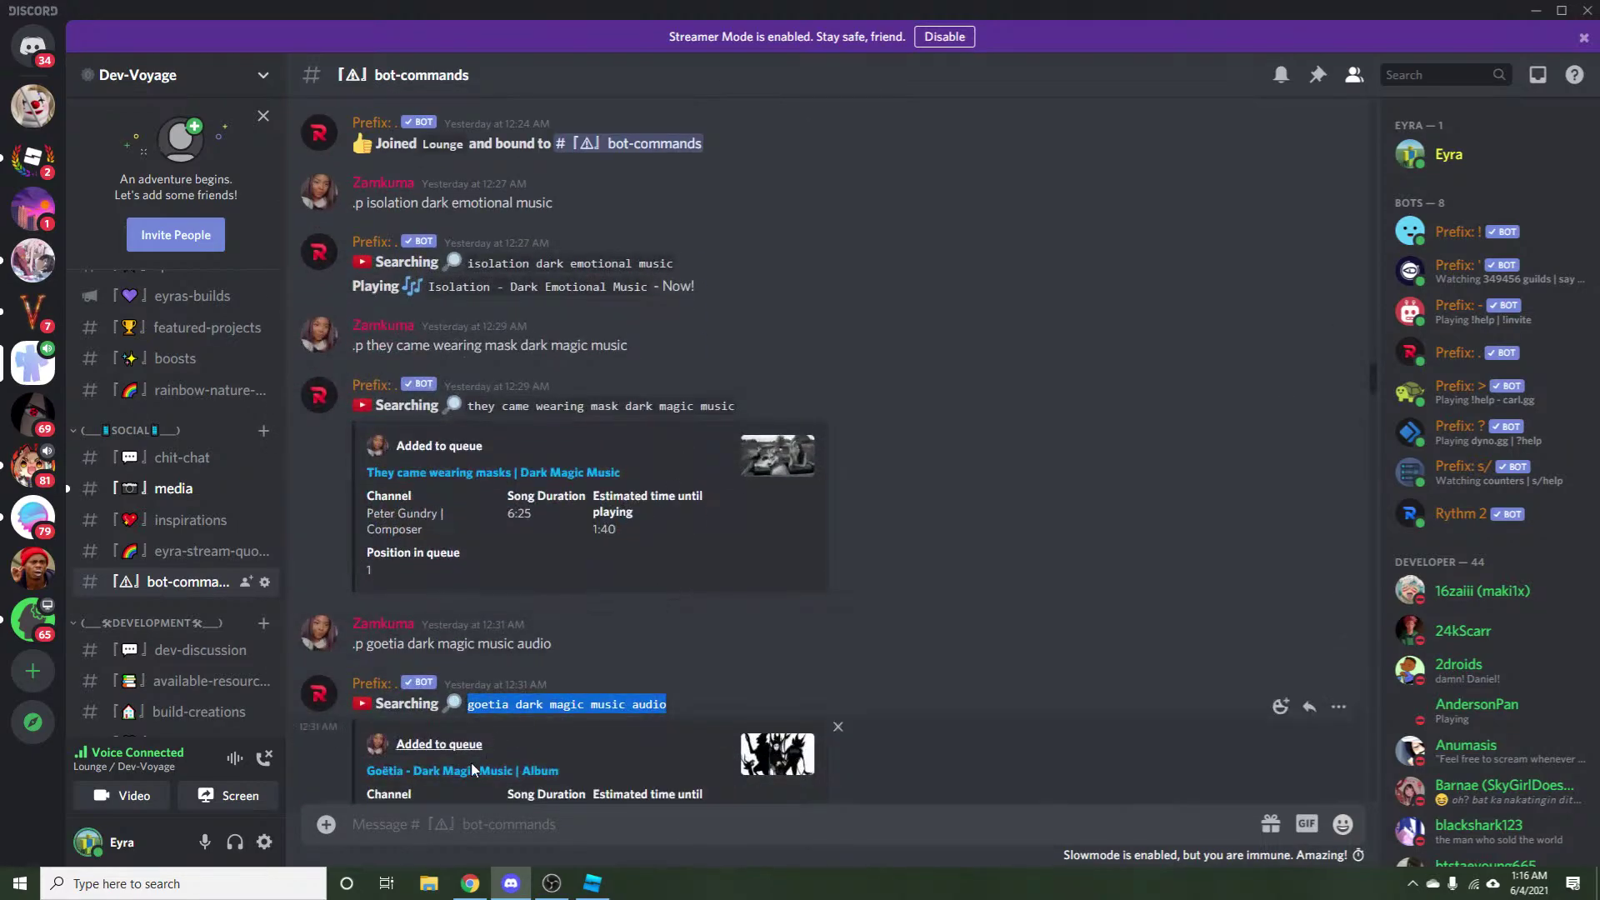
Send '.p' with the goetia search so the bot plays Goëtia - Dark Magic Music.
{"action": "left_click", "coordinate": [436, 820]}
{"action": "type", "text": "goetia dark magic music audio"}
{"action": "key", "text": "Return"}
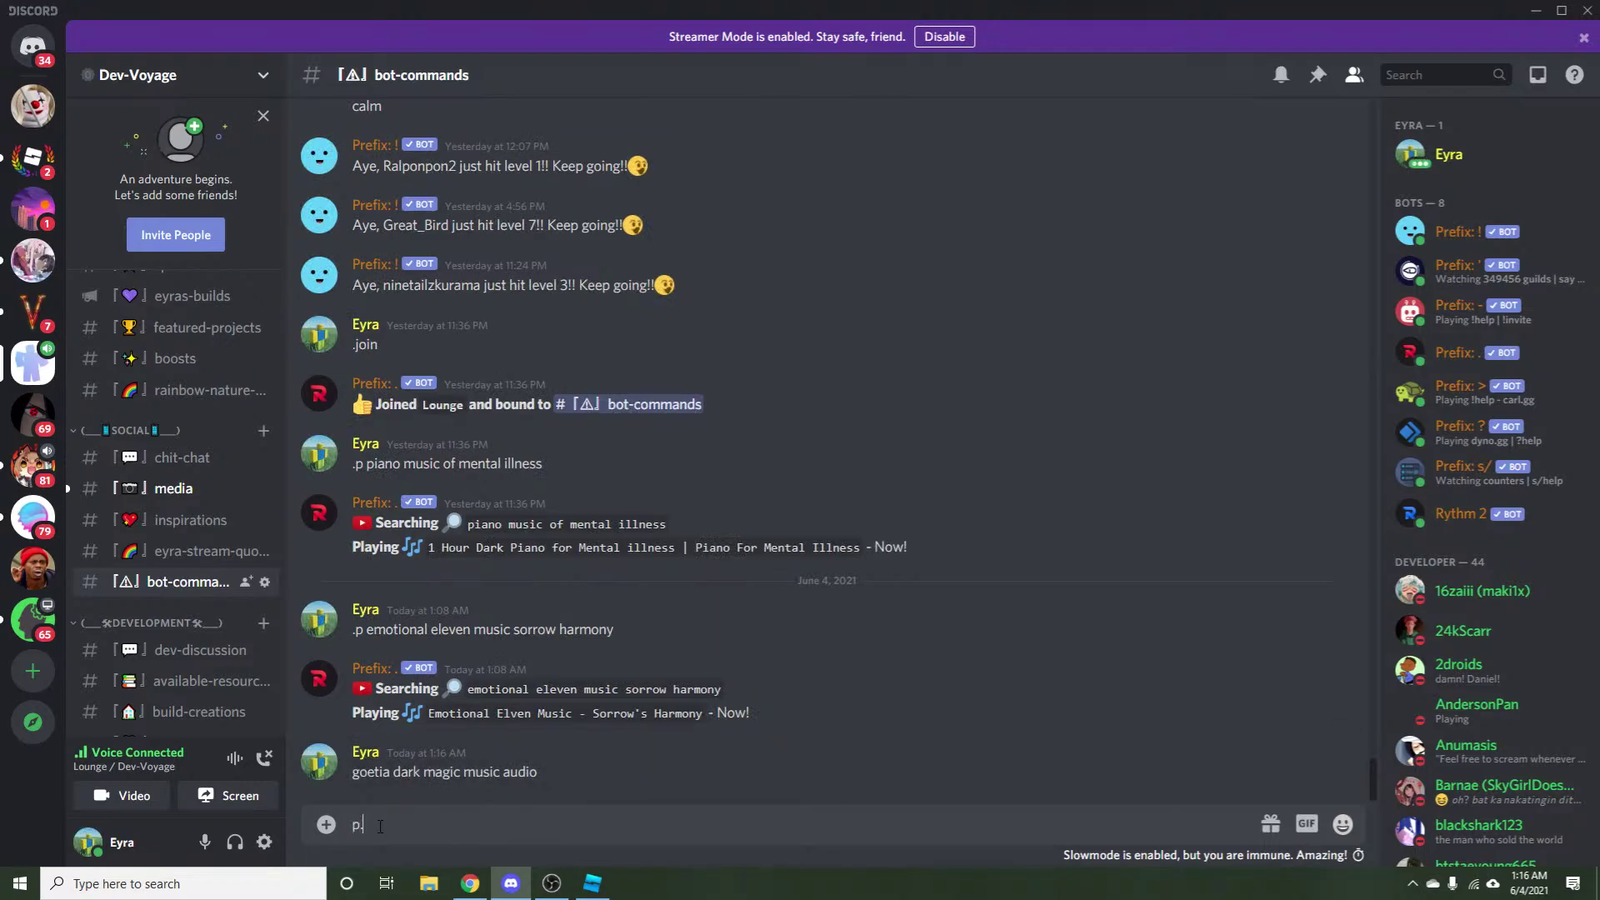
{"action": "type", "text": ".p"}
{"action": "type", "text": "goetia dark magic music audio"}
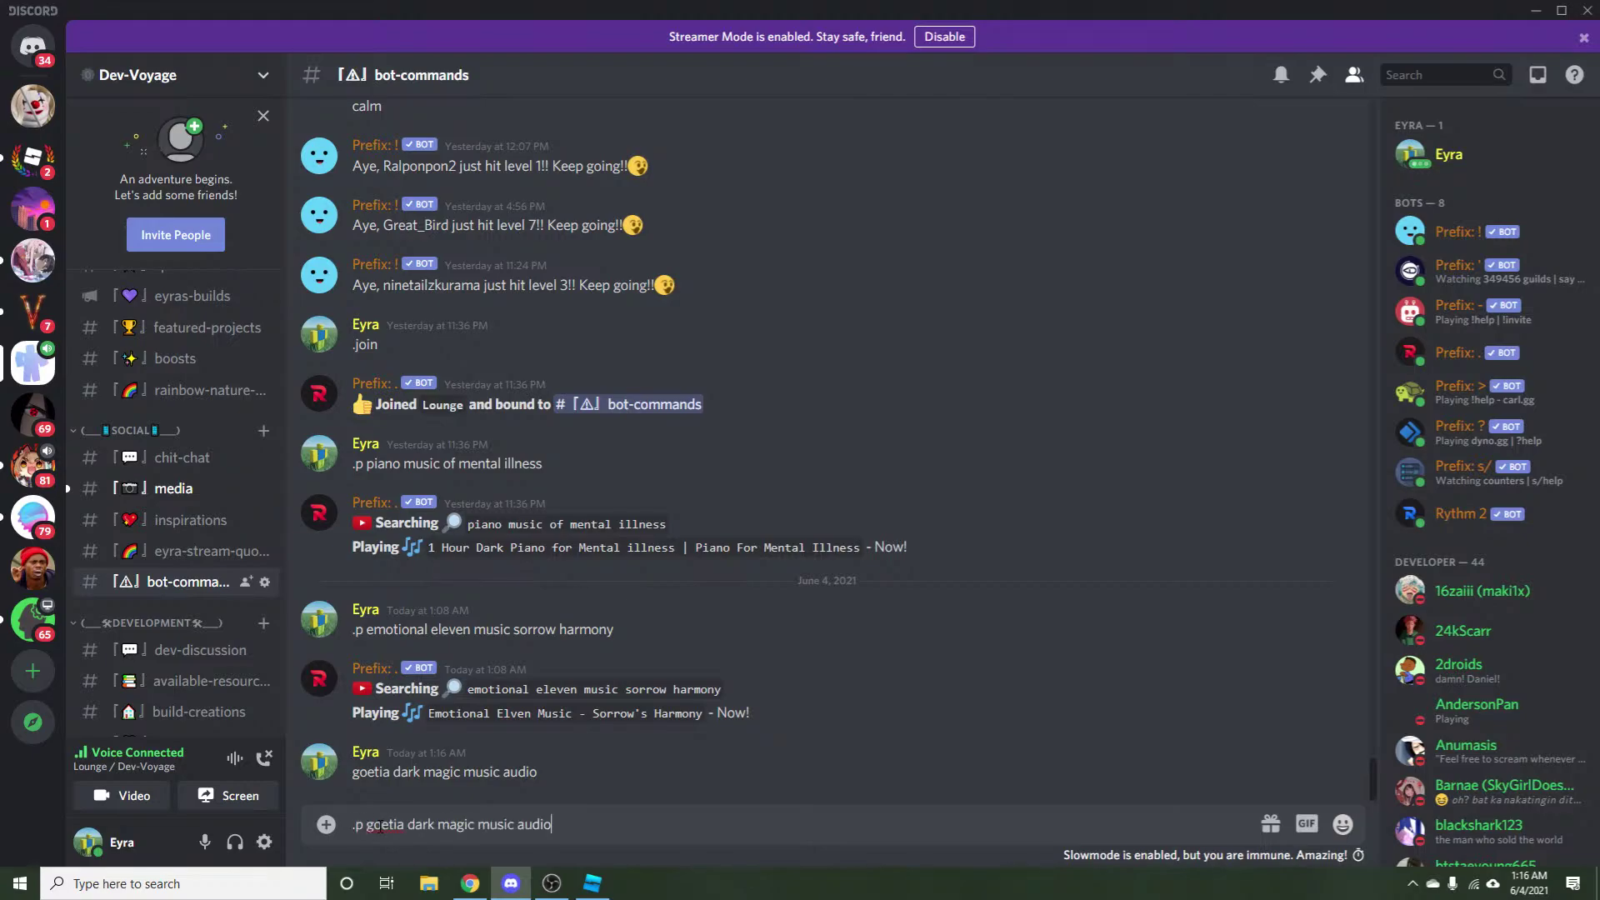
{"action": "key", "text": "Return"}
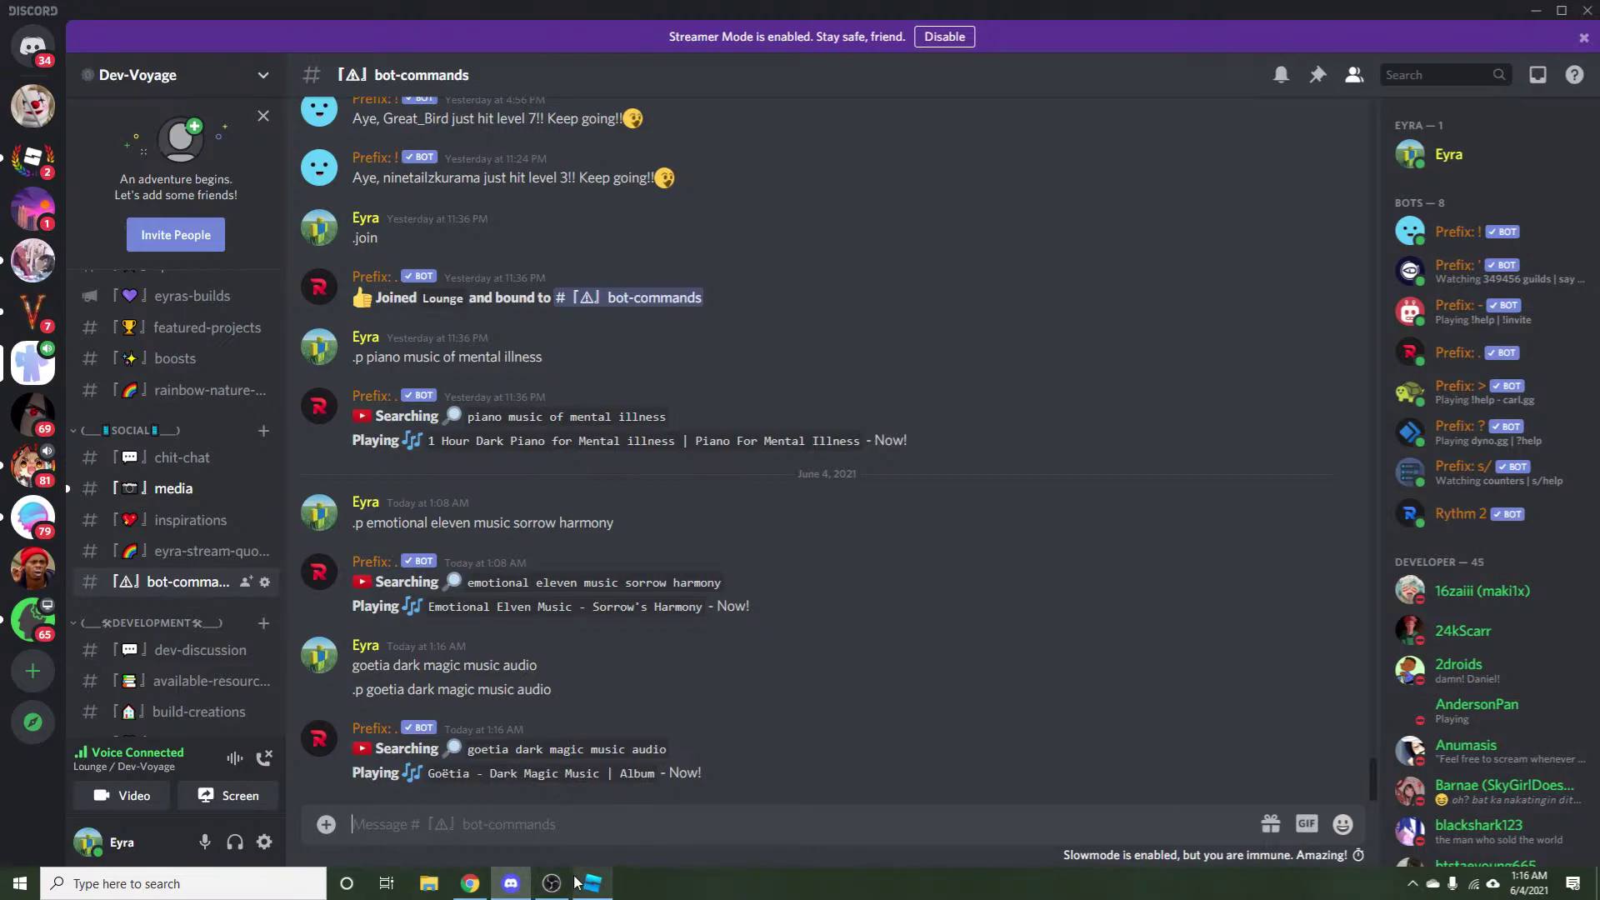
{"action": "left_click", "coordinate": [603, 873]}
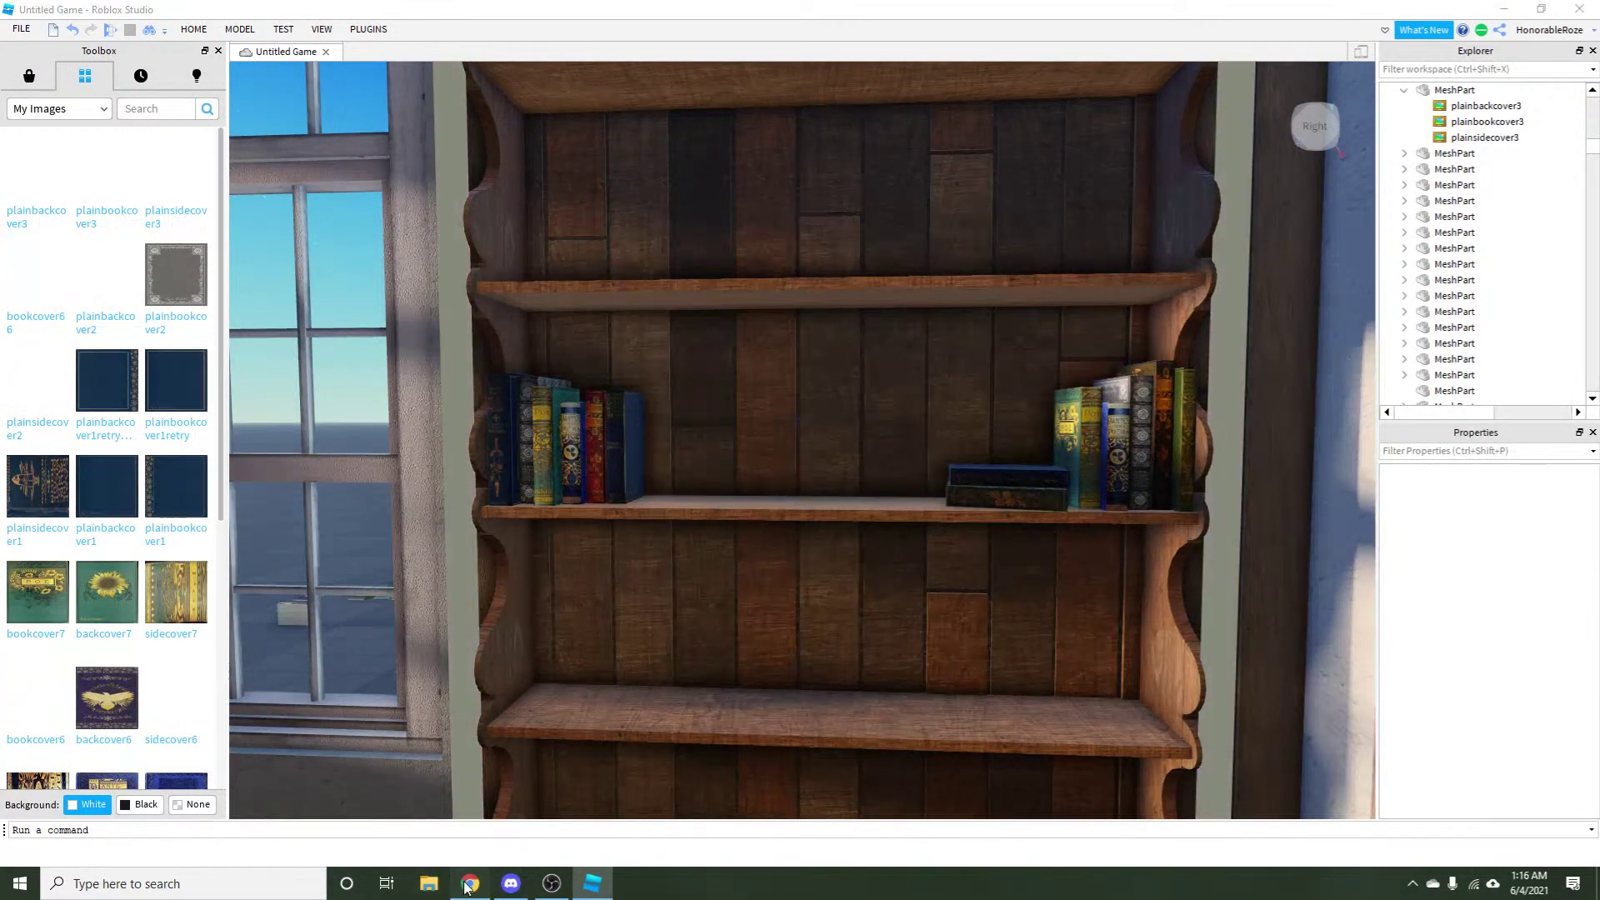
Erase the patch's top edge and paste a second patch over the leftover spider legs.
{"action": "key", "text": "alt+Tab"}
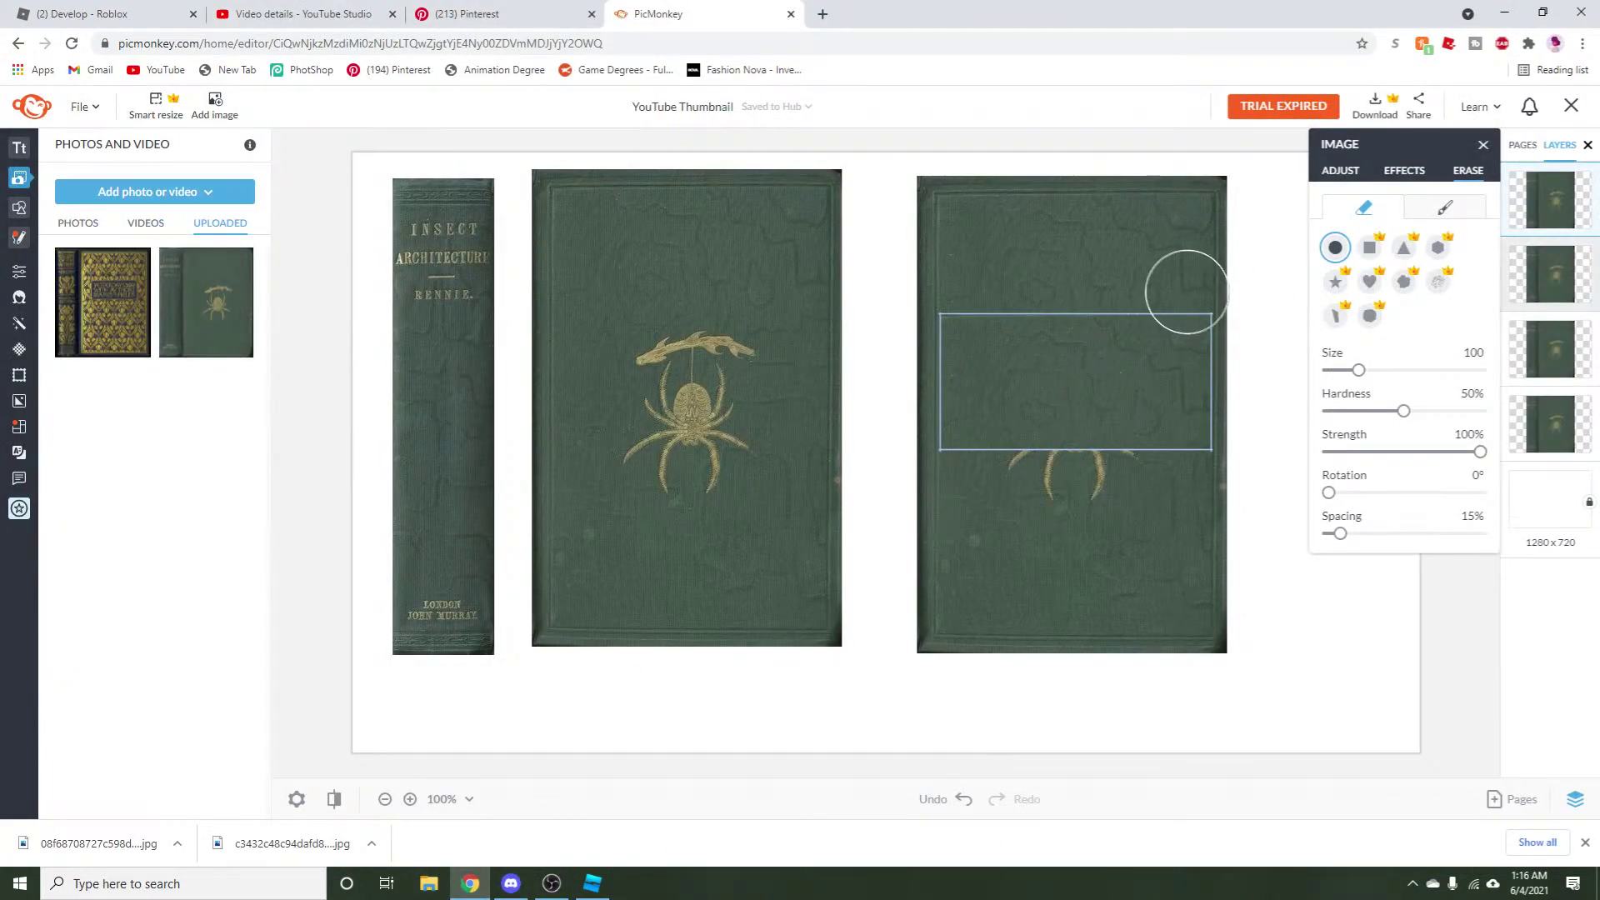
{"action": "mouse_move", "coordinate": [1202, 282]}
{"action": "left_mouse_down"}
{"action": "mouse_move", "coordinate": [1069, 280]}
{"action": "mouse_move", "coordinate": [1010, 257]}
{"action": "mouse_move", "coordinate": [929, 277]}
{"action": "left_mouse_up"}
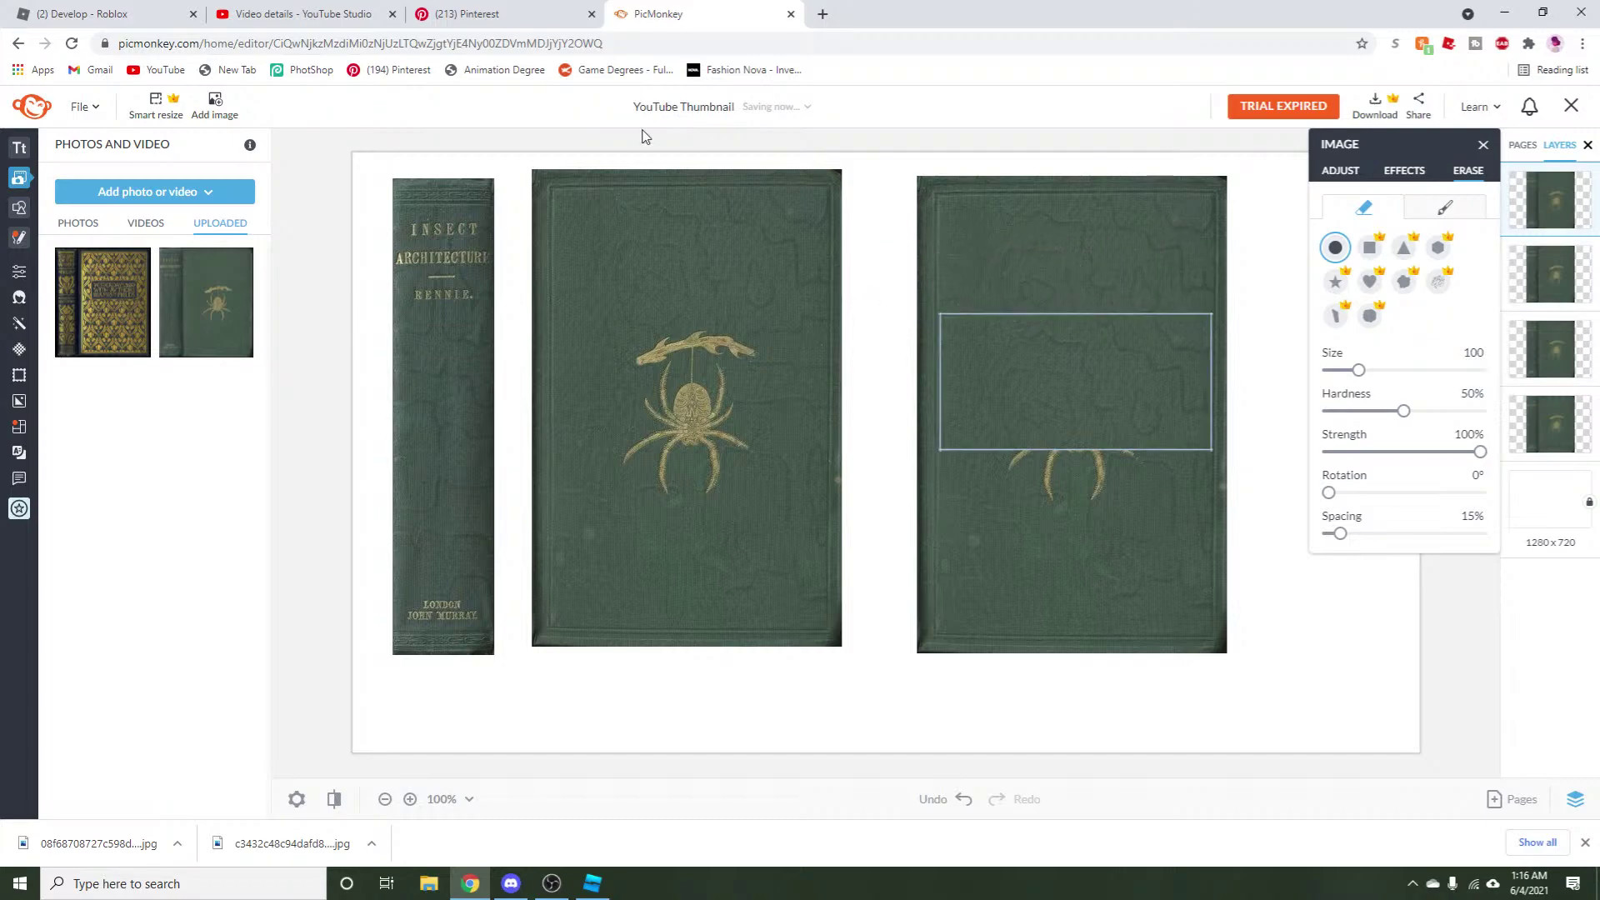
{"action": "left_click", "coordinate": [1340, 170]}
{"action": "right_click", "coordinate": [1080, 380]}
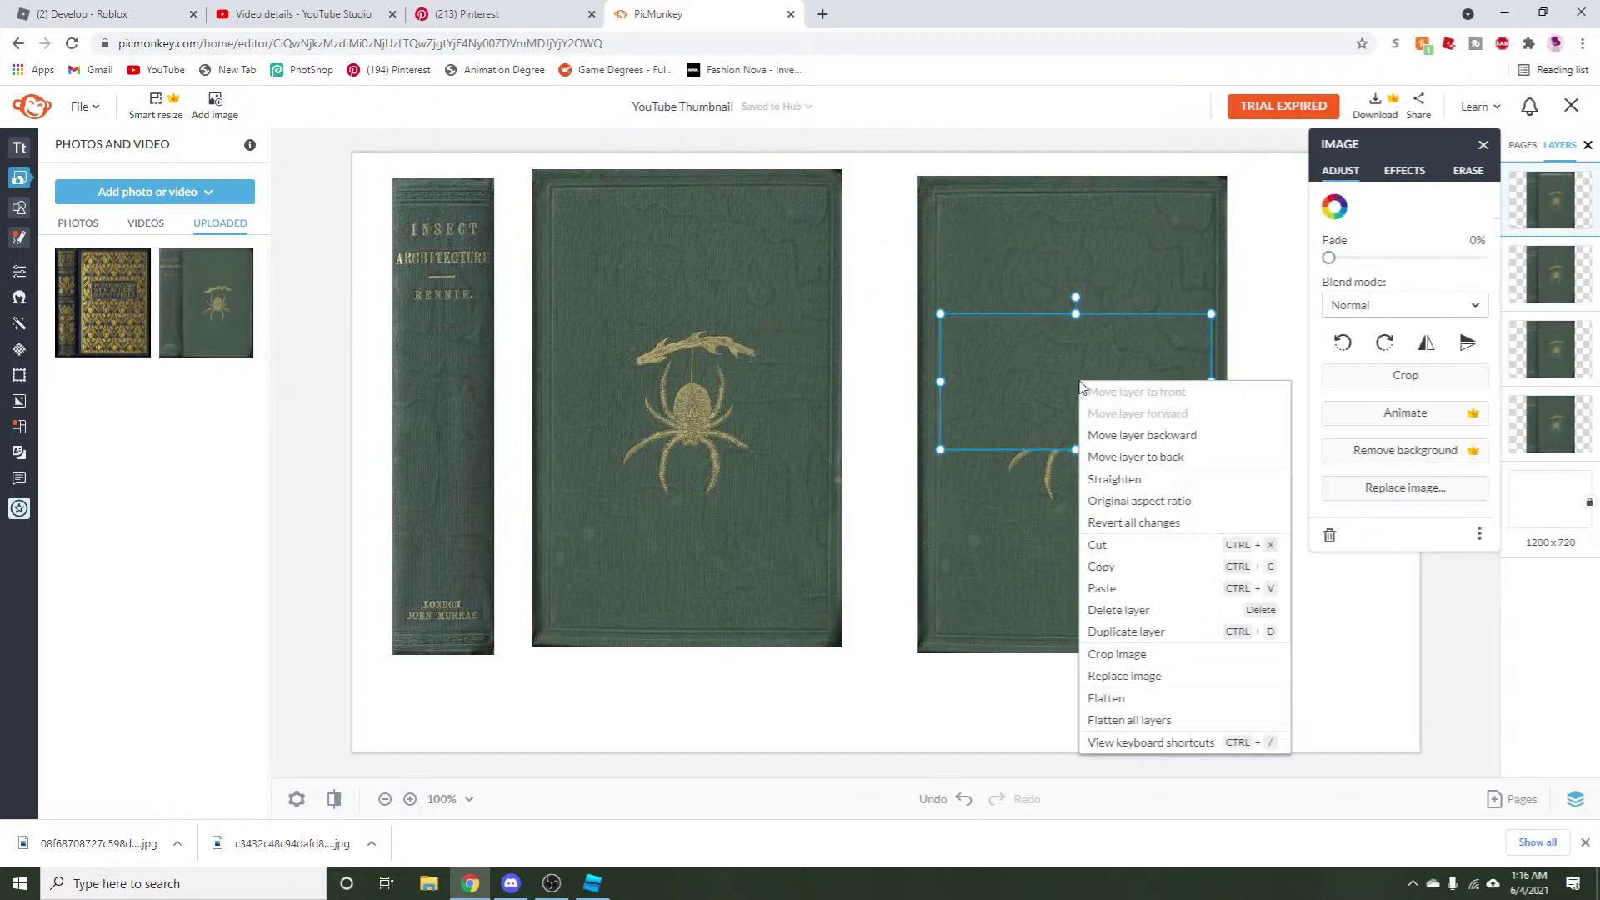
{"action": "left_click", "coordinate": [1108, 588]}
{"action": "right_click", "coordinate": [1040, 418]}
{"action": "left_click", "coordinate": [1051, 627]}
{"action": "left_click_drag", "start_coordinate": [1043, 487], "coordinate": [1030, 569]}
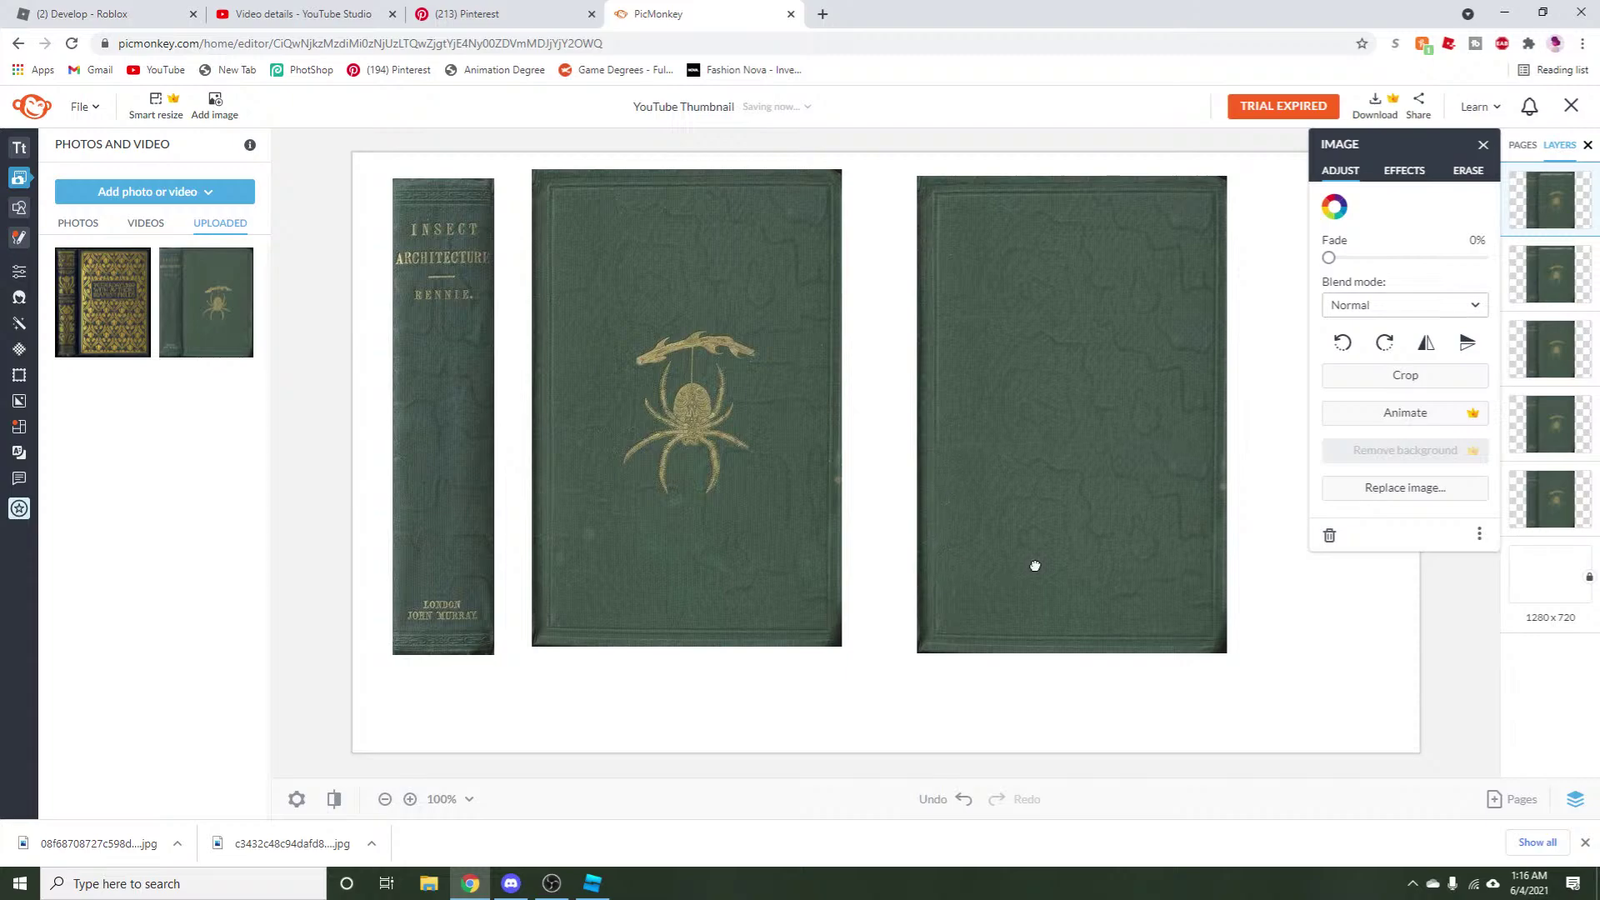
{"action": "left_click", "coordinate": [1034, 565]}
{"action": "left_click", "coordinate": [1003, 739]}
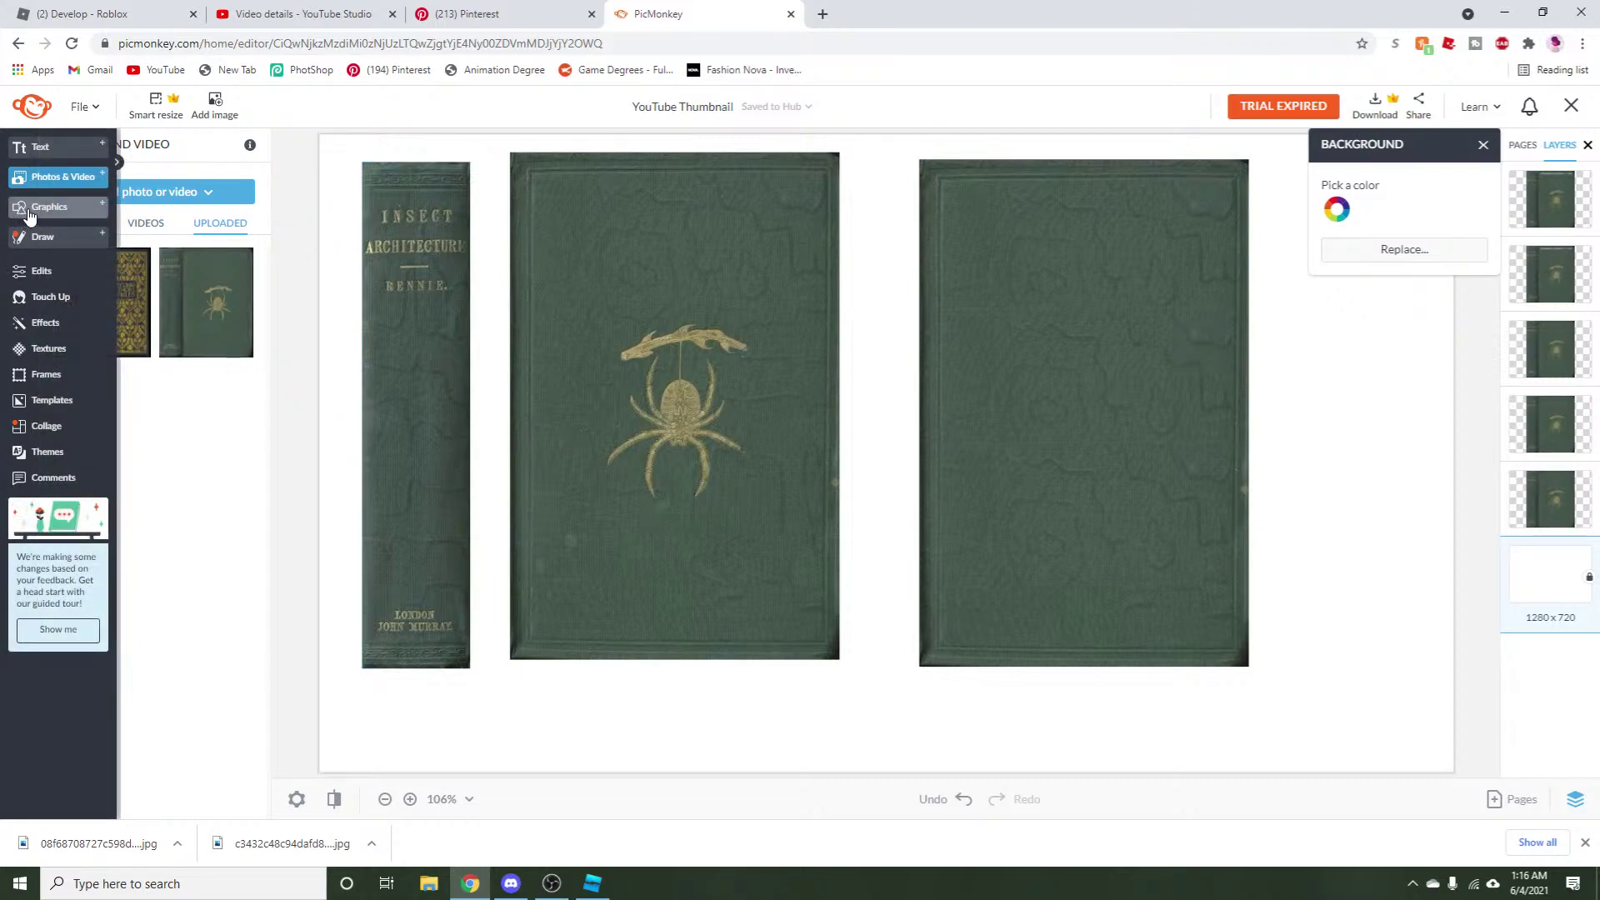
Add an outlined square from the Basic graphics and drag it onto the right book cover.
{"action": "left_click", "coordinate": [30, 208]}
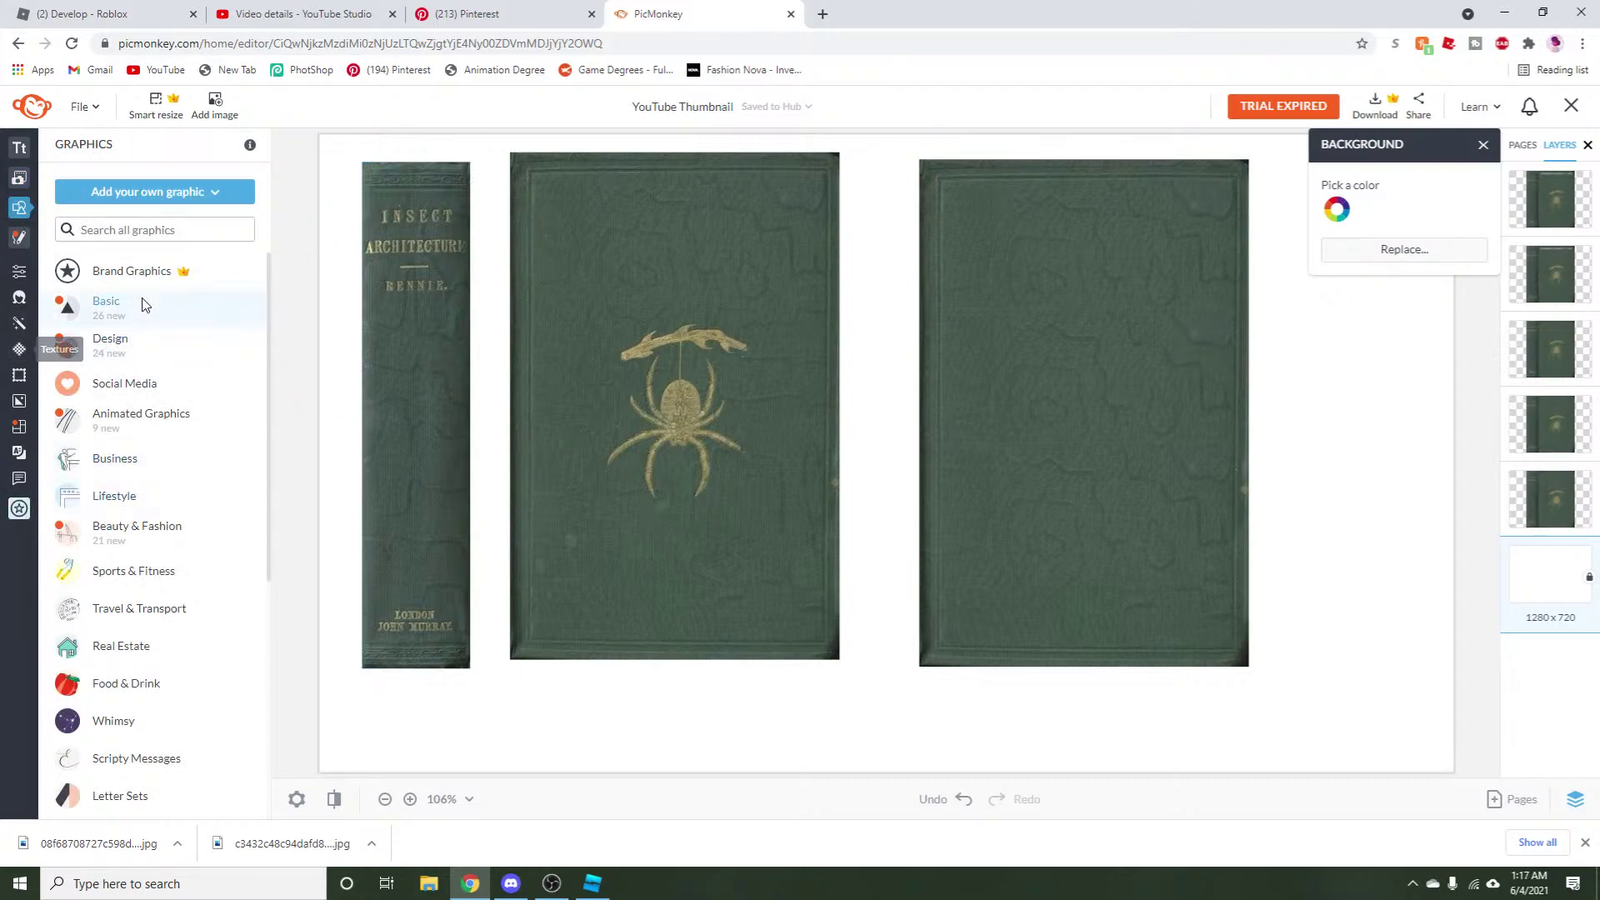
{"action": "left_click", "coordinate": [114, 310]}
{"action": "left_click", "coordinate": [70, 505]}
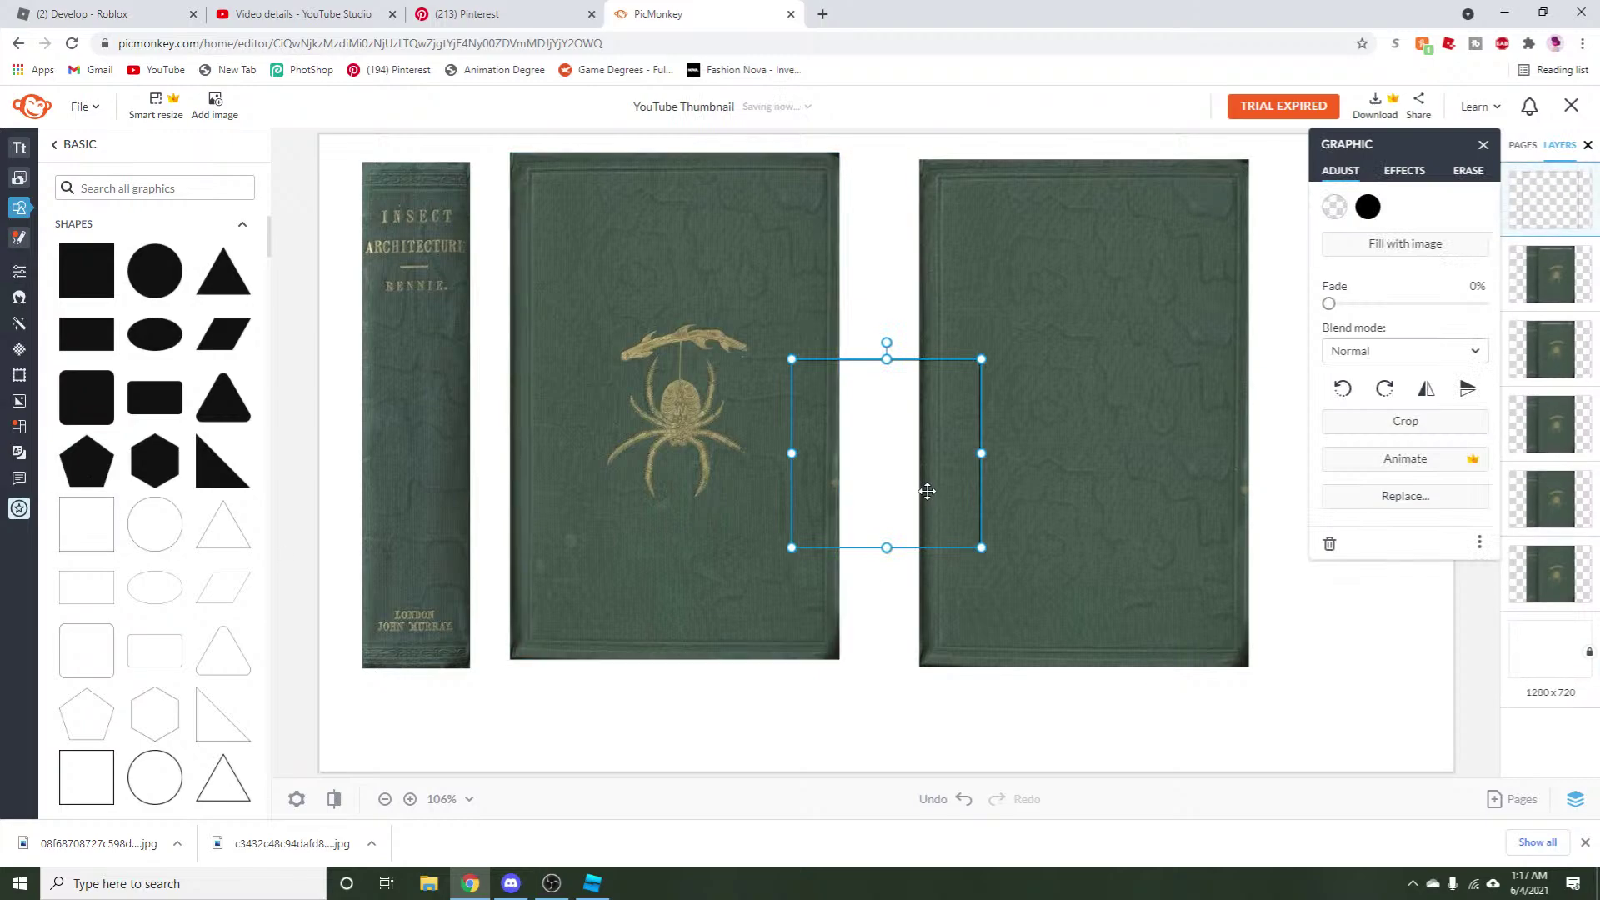
{"action": "left_click_drag", "start_coordinate": [994, 470], "coordinate": [1128, 412]}
Open the square's colour options and shift the spectrum toward yellow hues.
{"action": "left_click", "coordinate": [1367, 205]}
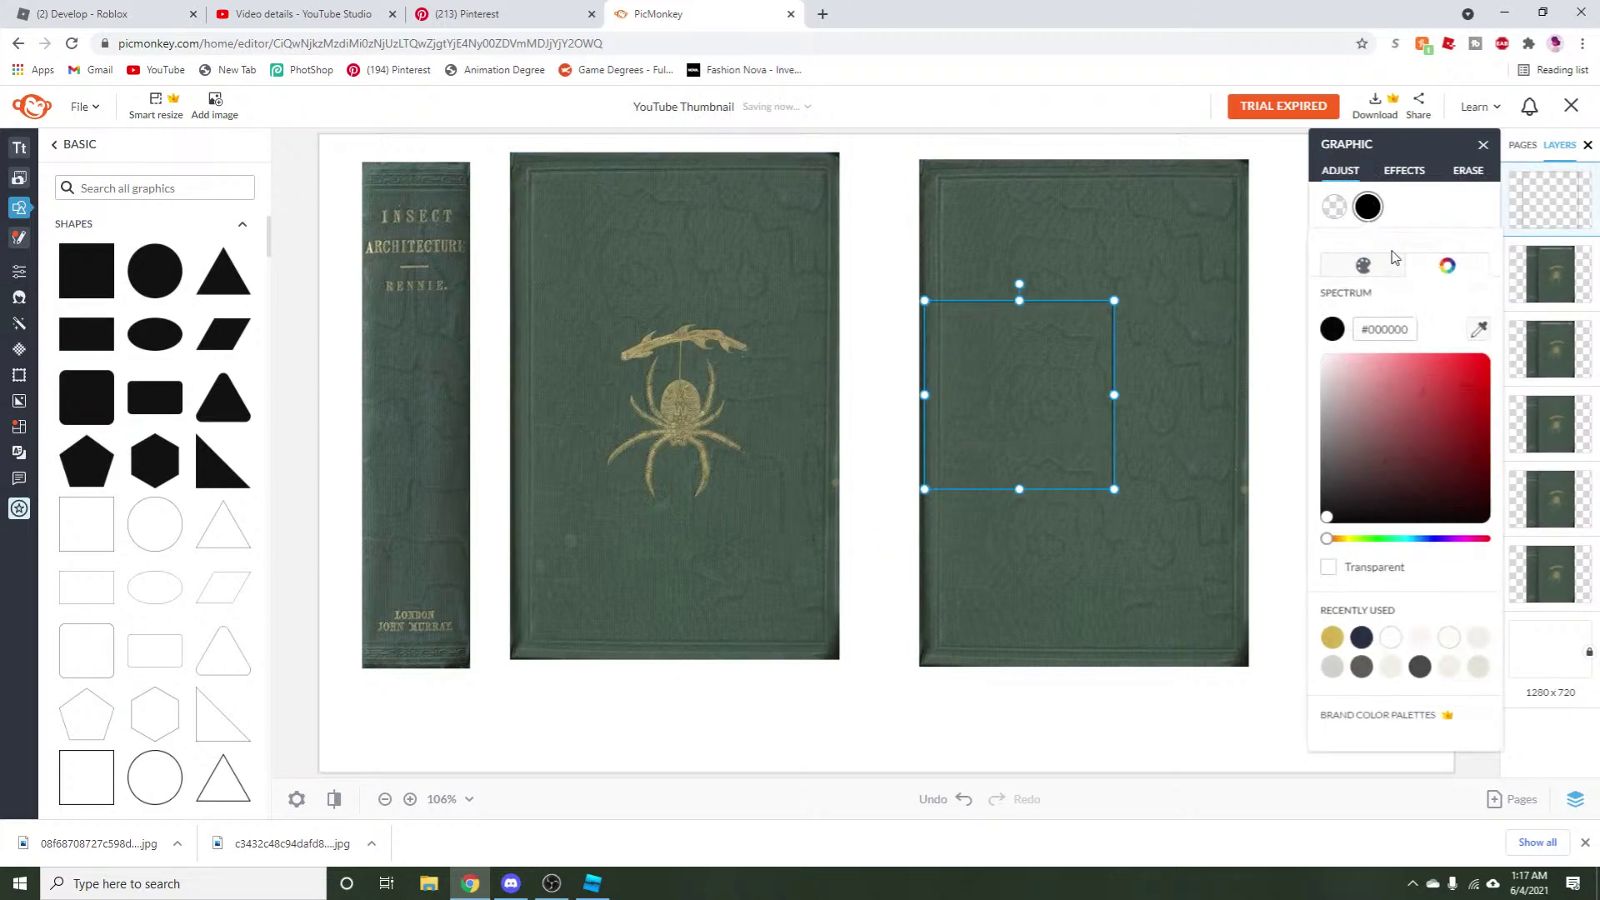
{"action": "left_click", "coordinate": [1345, 547]}
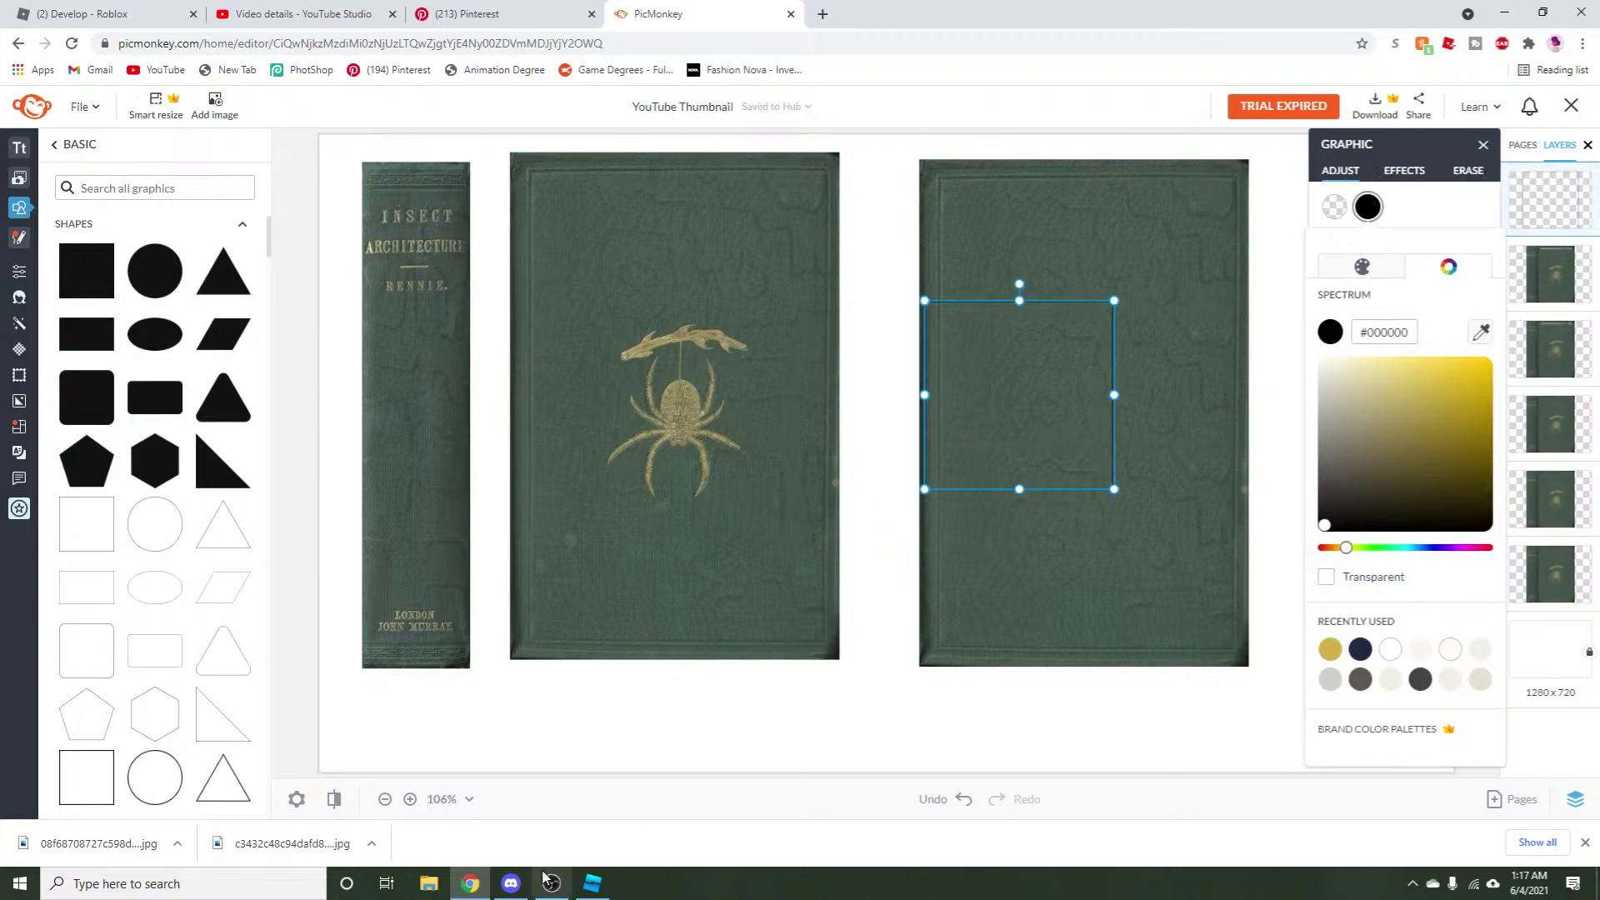
{"action": "left_click", "coordinate": [428, 883]}
Skip the Goëtia track by sending .f and then .fs to the music bot.
{"action": "left_click", "coordinate": [428, 831]}
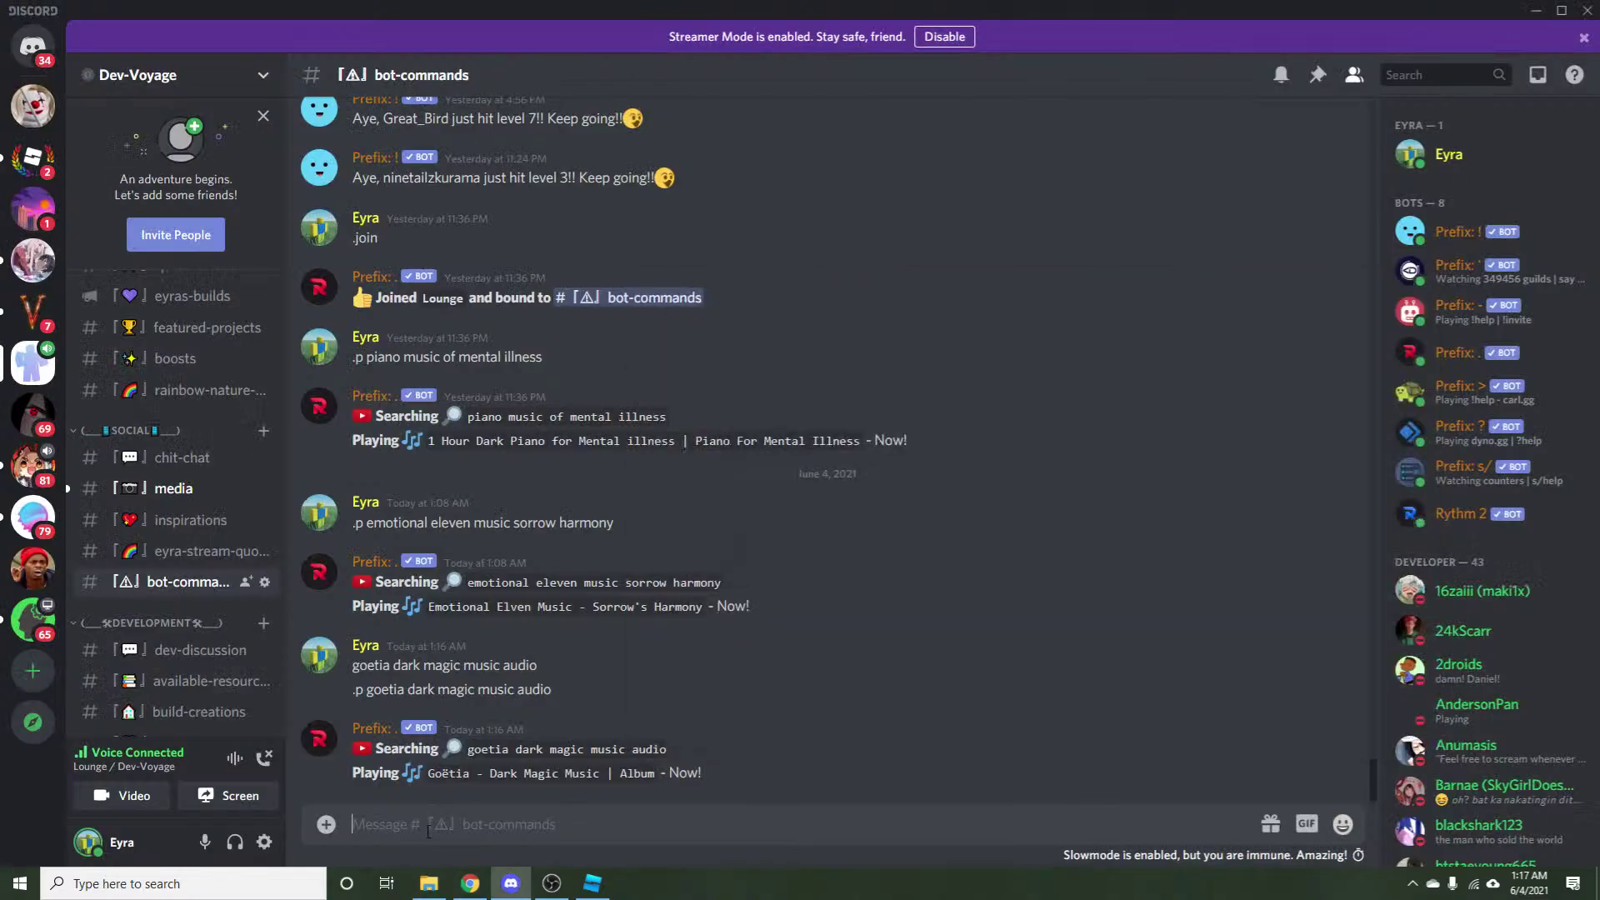
{"action": "type", "text": ".f"}
{"action": "key", "text": "Return"}
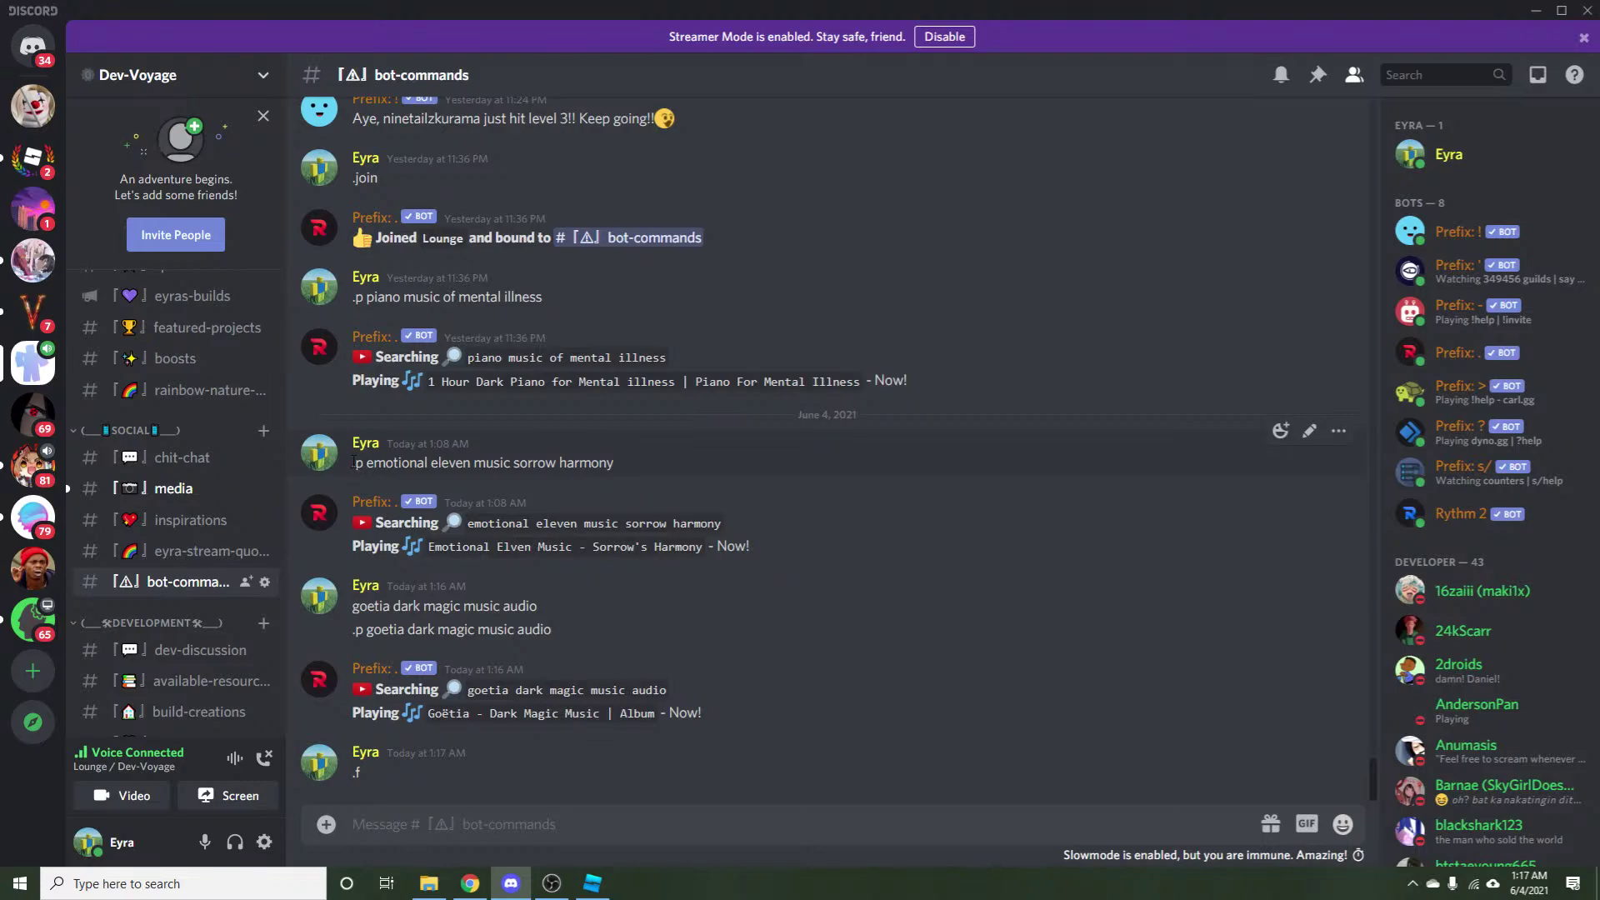
{"action": "type", "text": ".fs"}
{"action": "key", "text": "Return"}
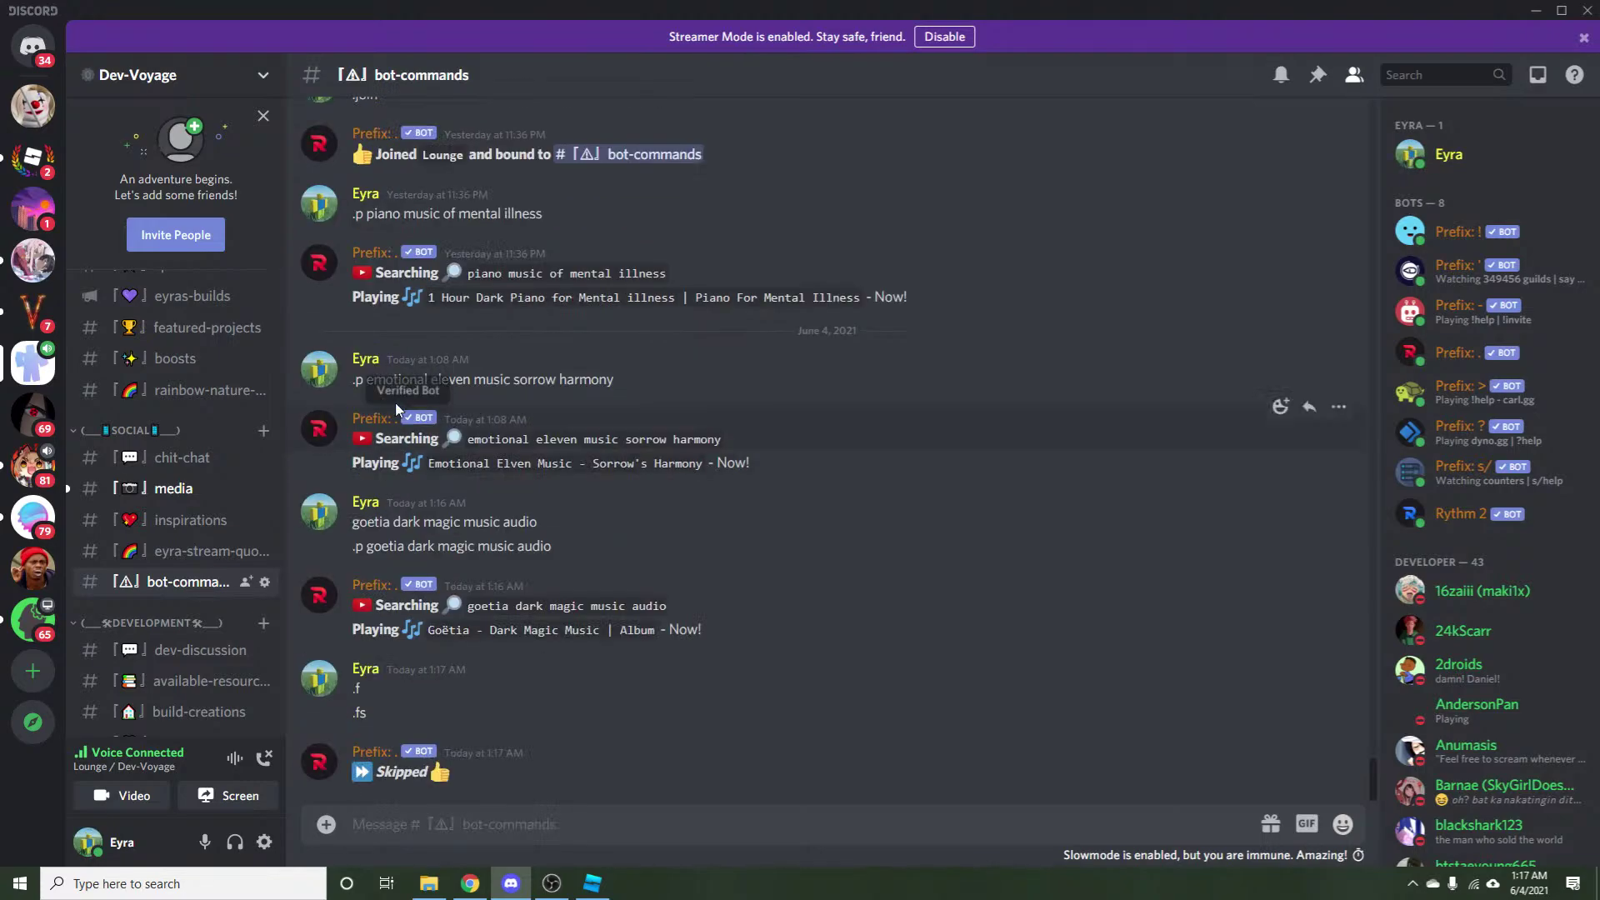
Re-send the earlier Emotional Elven Music - Sorrow's Harmony request to the music bot.
{"action": "left_click_drag", "start_coordinate": [352, 381], "coordinate": [694, 383]}
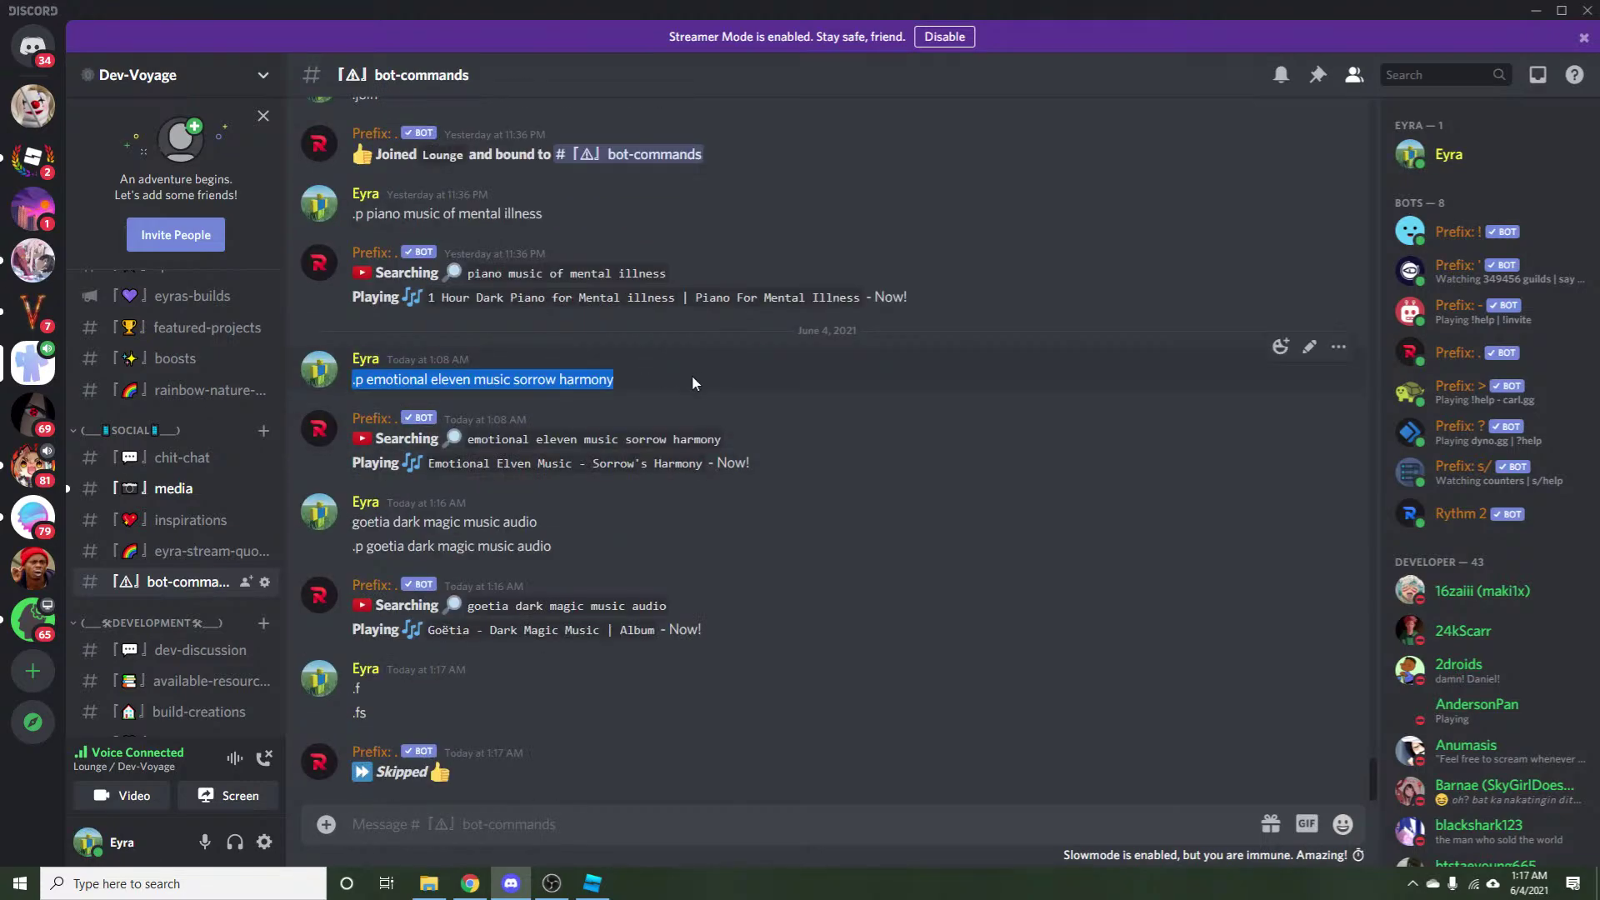
{"action": "key", "text": "ctrl+c"}
{"action": "left_click", "coordinate": [529, 815]}
{"action": "key", "text": "ctrl+v"}
{"action": "key", "text": "Return"}
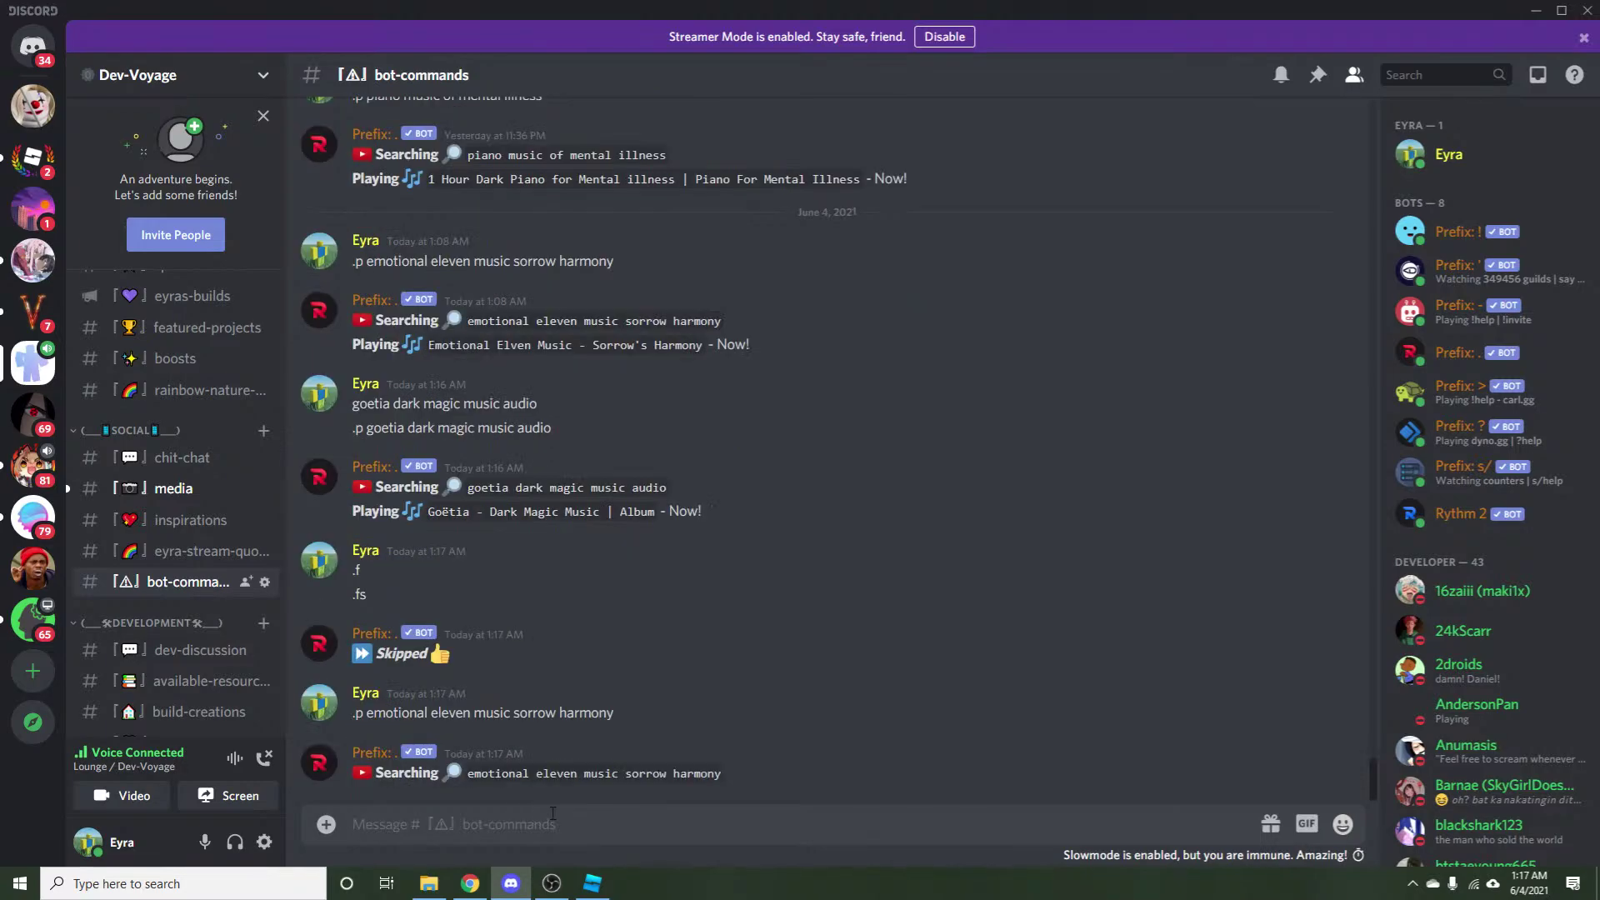
{"action": "left_click", "coordinate": [470, 883]}
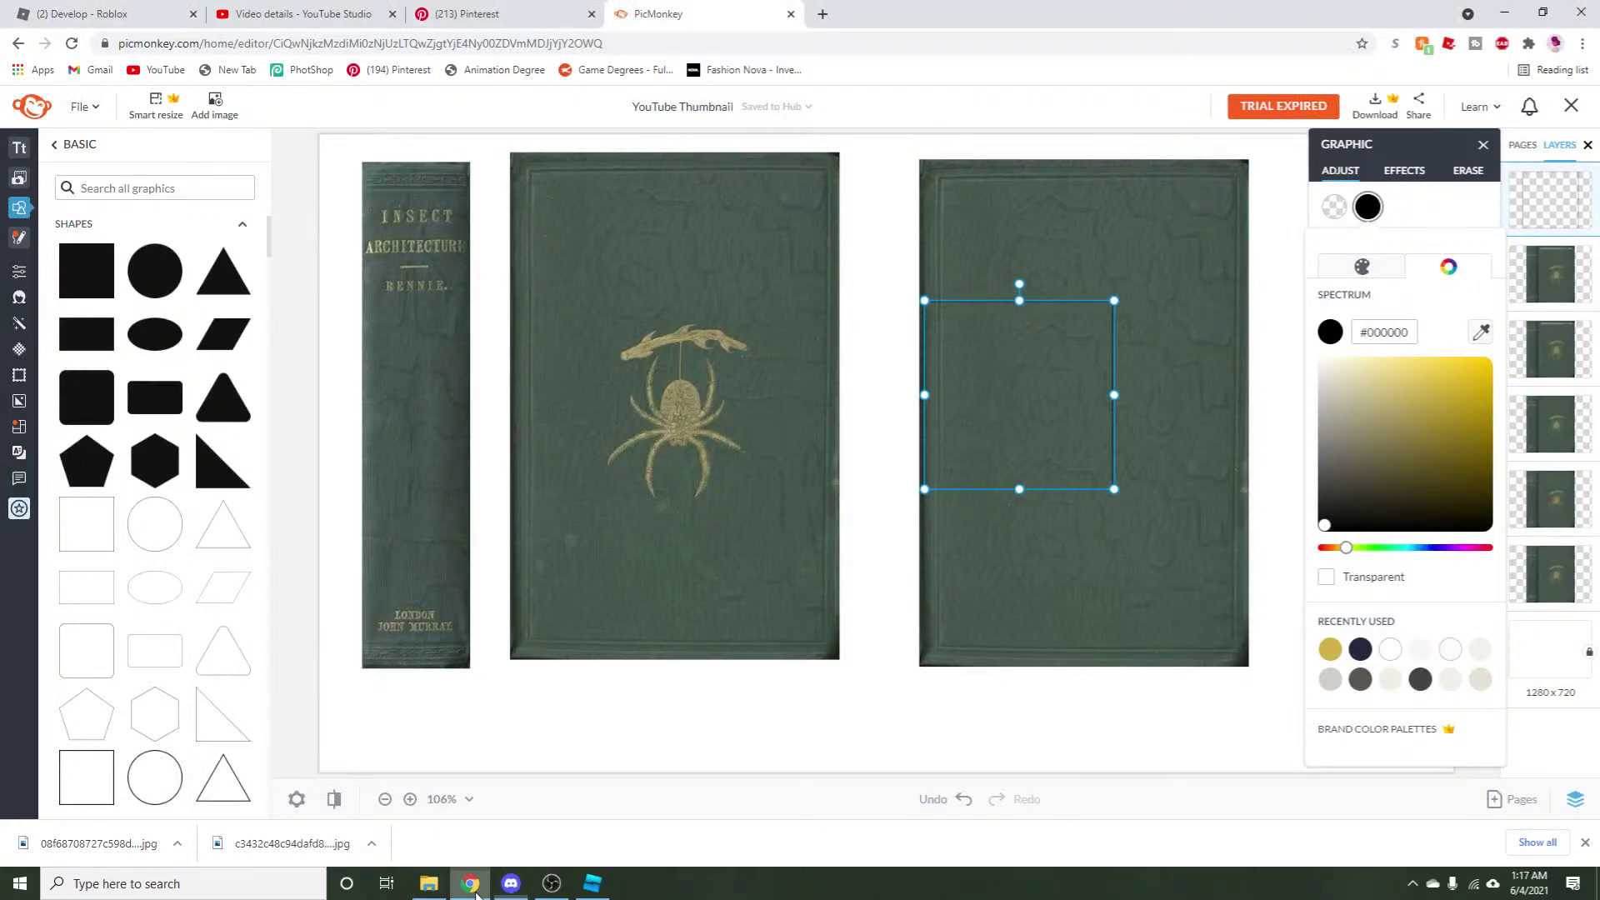
Colour the square with gold sampled from the spider emblem using the eyedropper.
{"action": "left_click", "coordinate": [1061, 453]}
{"action": "left_click", "coordinate": [1367, 208]}
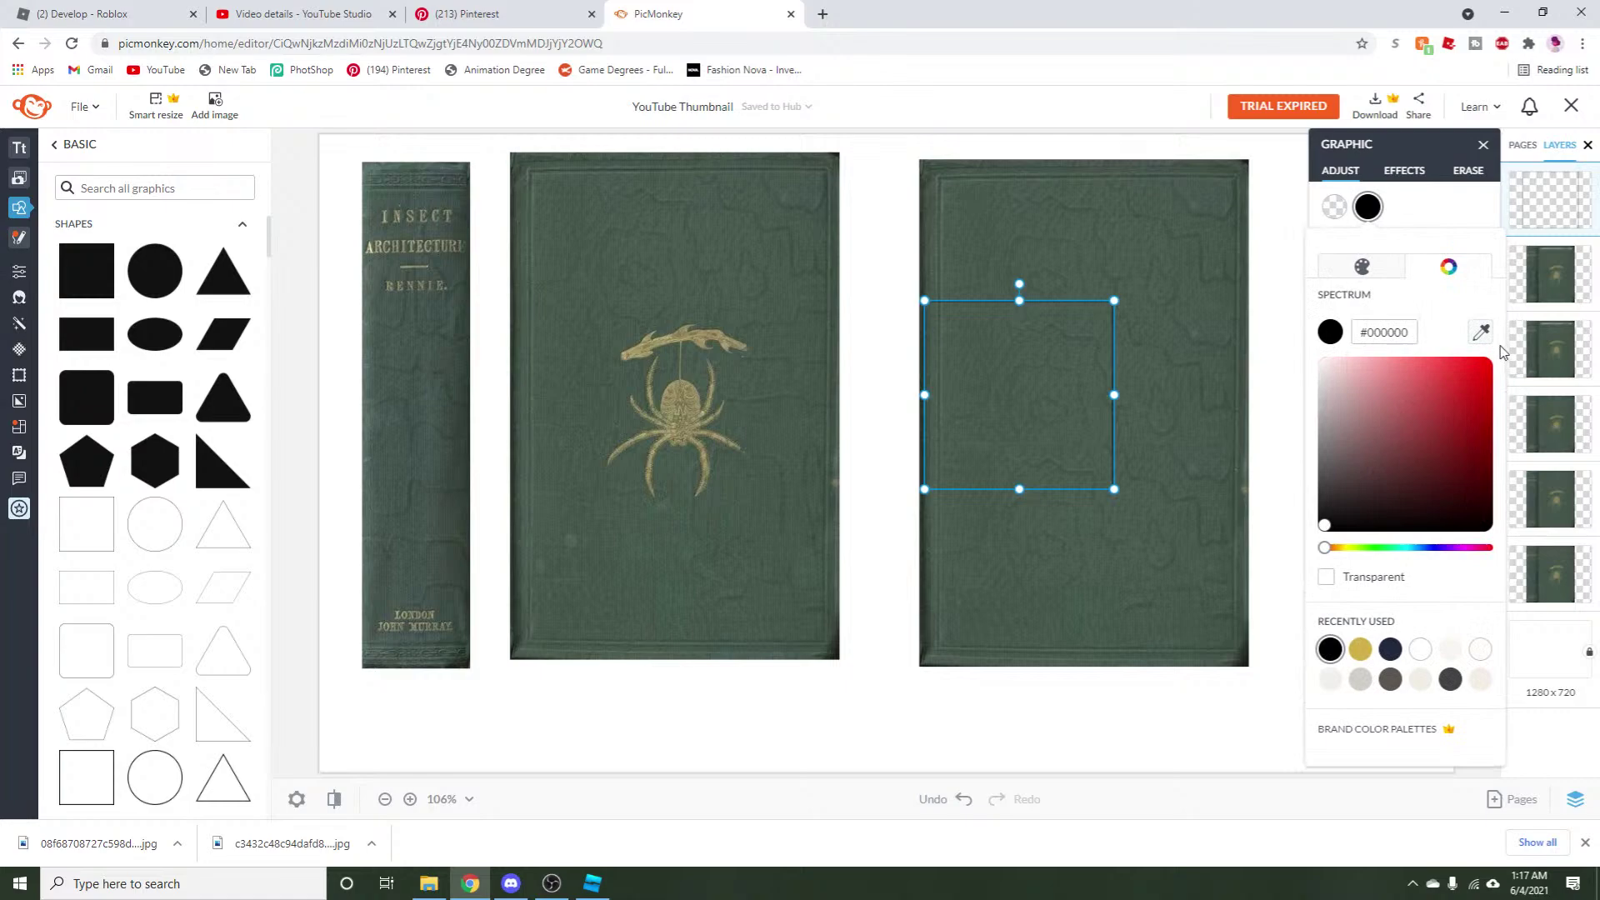
{"action": "left_click", "coordinate": [1480, 332]}
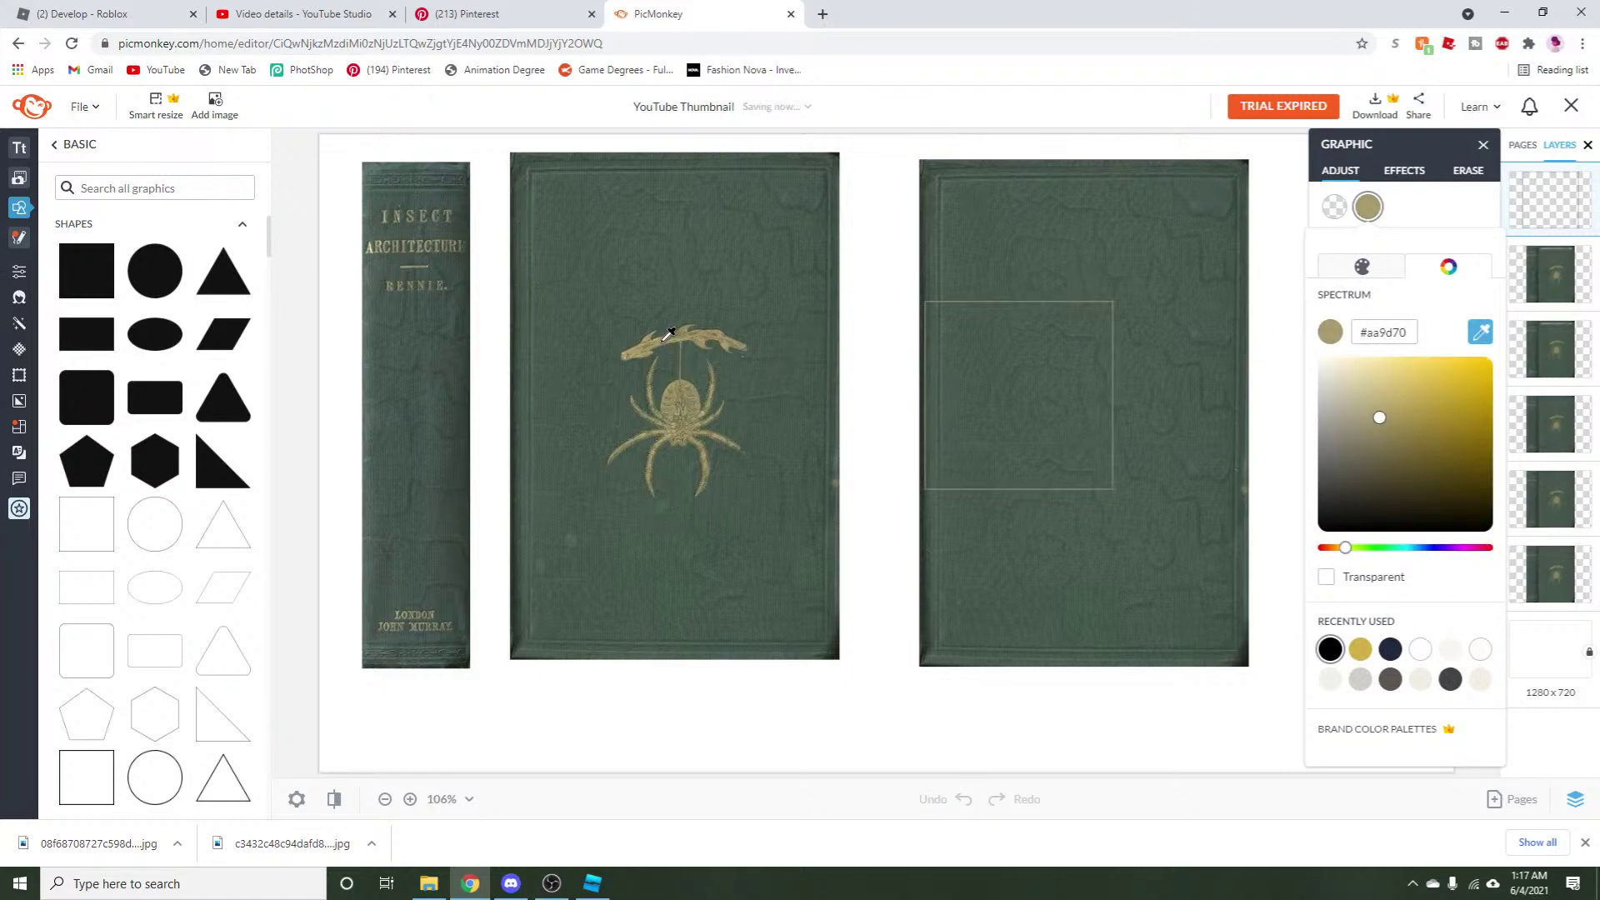
{"action": "left_click", "coordinate": [662, 348]}
Move and stretch the rectangle so it frames the back cover just inside its edges.
{"action": "left_click_drag", "start_coordinate": [982, 410], "coordinate": [1002, 288]}
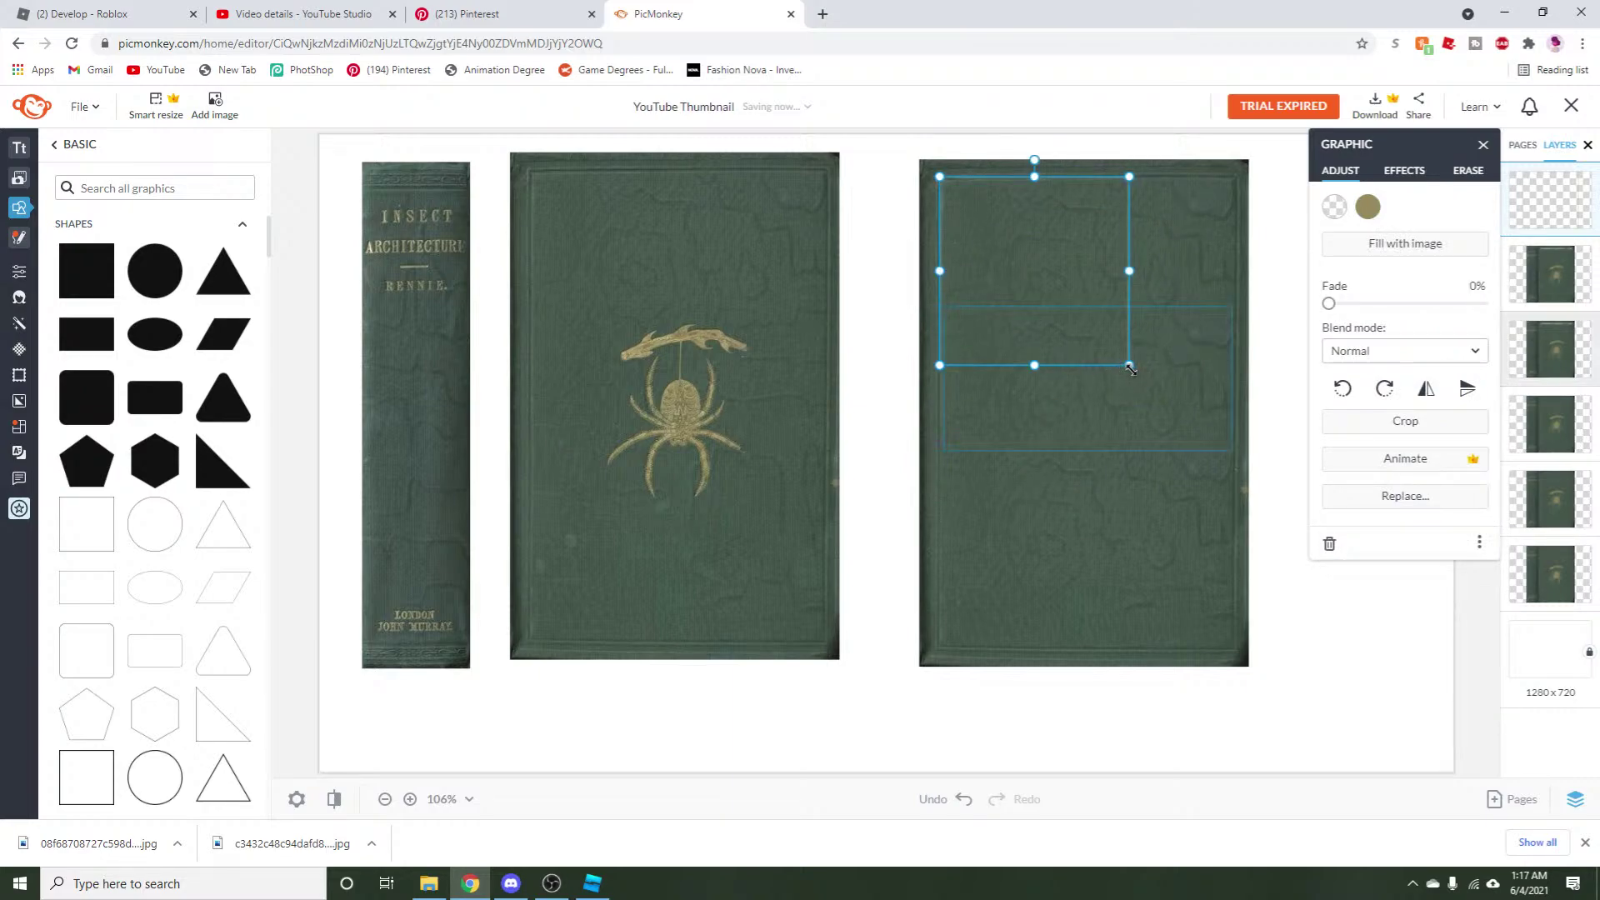
{"action": "left_click_drag", "start_coordinate": [1129, 368], "coordinate": [1256, 463]}
{"action": "left_click_drag", "start_coordinate": [1087, 473], "coordinate": [1077, 657]}
{"action": "left_click", "coordinate": [1009, 712]}
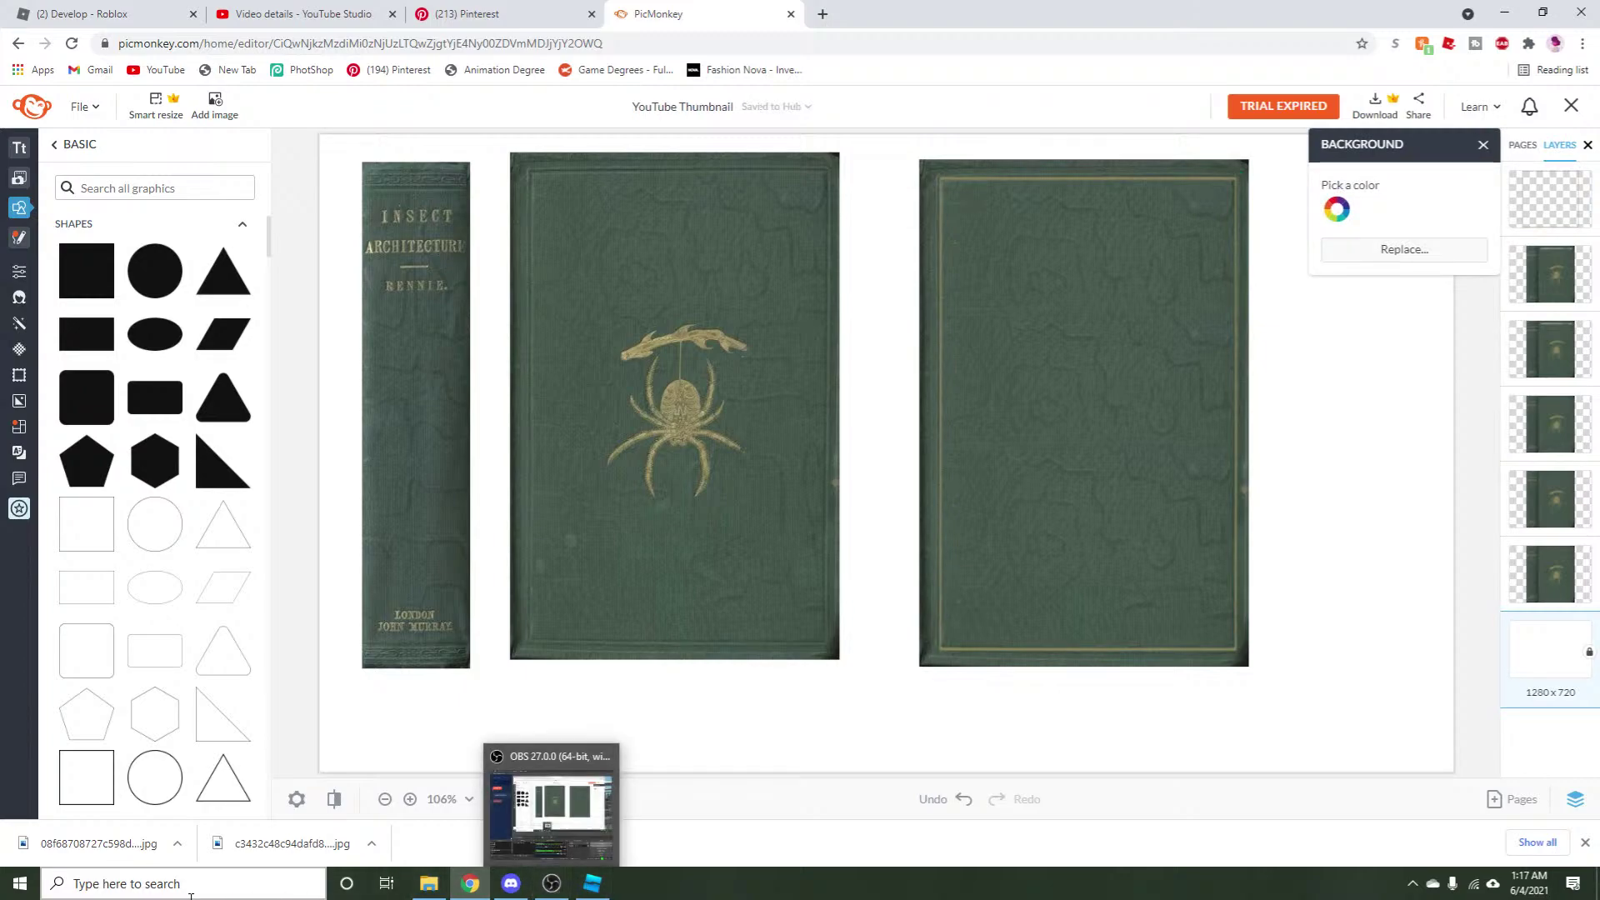
Briefly open Windows search, then dismiss it and return to the design.
{"action": "key", "text": "super+s"}
{"action": "key", "text": "Escape"}
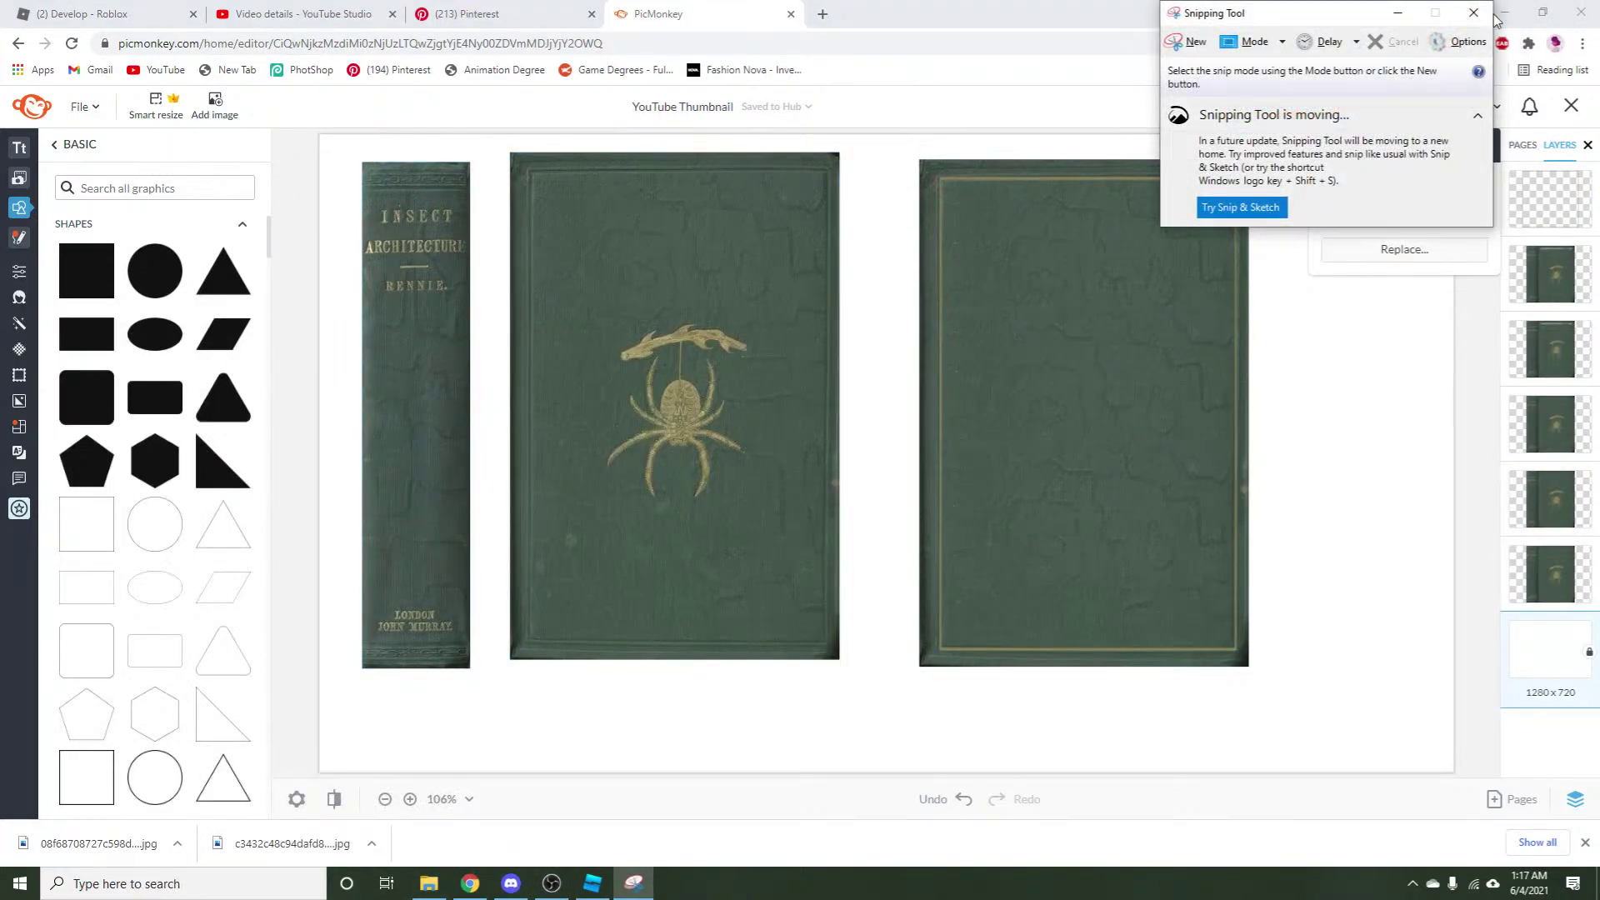
{"action": "left_click", "coordinate": [1492, 13]}
Add a text box on the lower back cover and type the author name.
{"action": "mouse_move", "coordinate": [83, 170]}
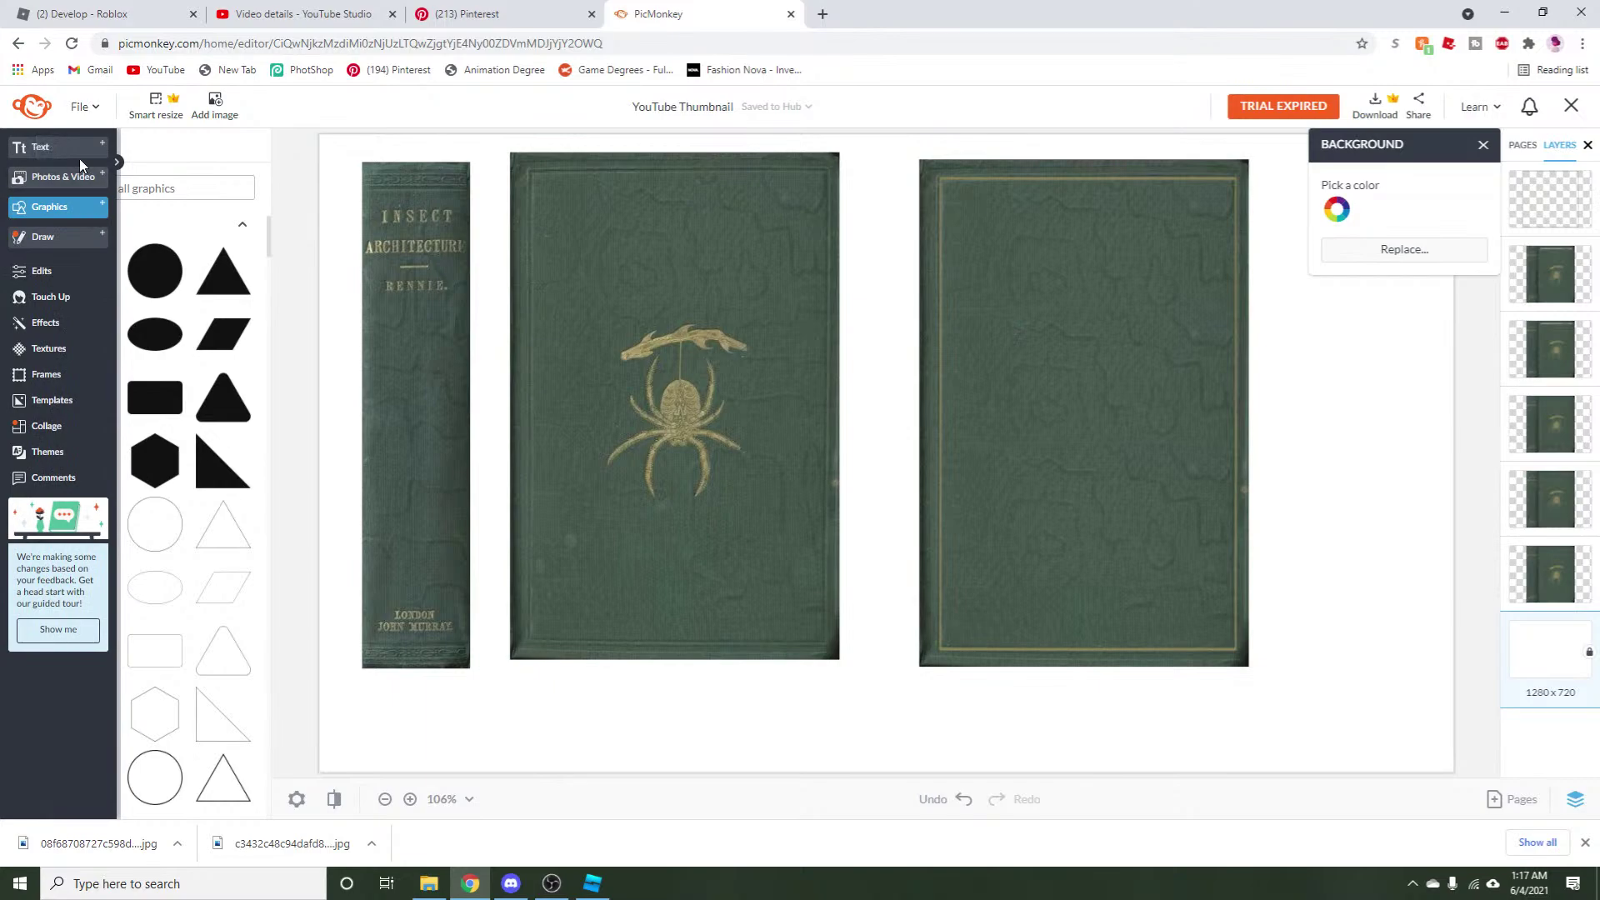
{"action": "left_click", "coordinate": [42, 146]}
{"action": "left_click", "coordinate": [155, 193]}
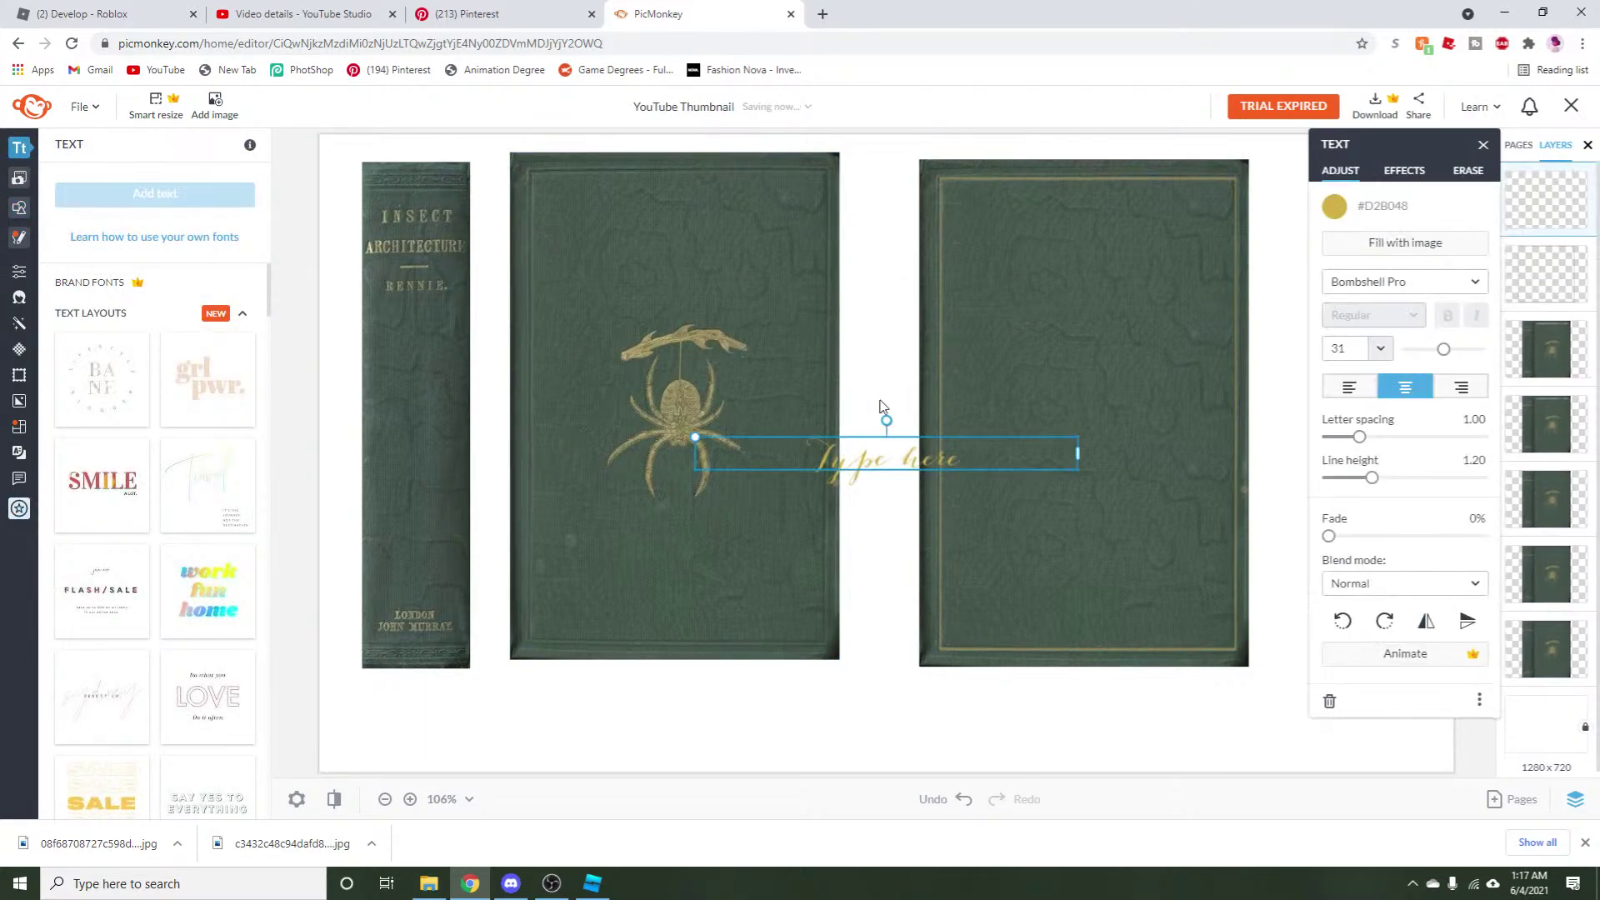
{"action": "left_click_drag", "start_coordinate": [893, 458], "coordinate": [1037, 594]}
{"action": "double_click", "coordinate": [1037, 593]}
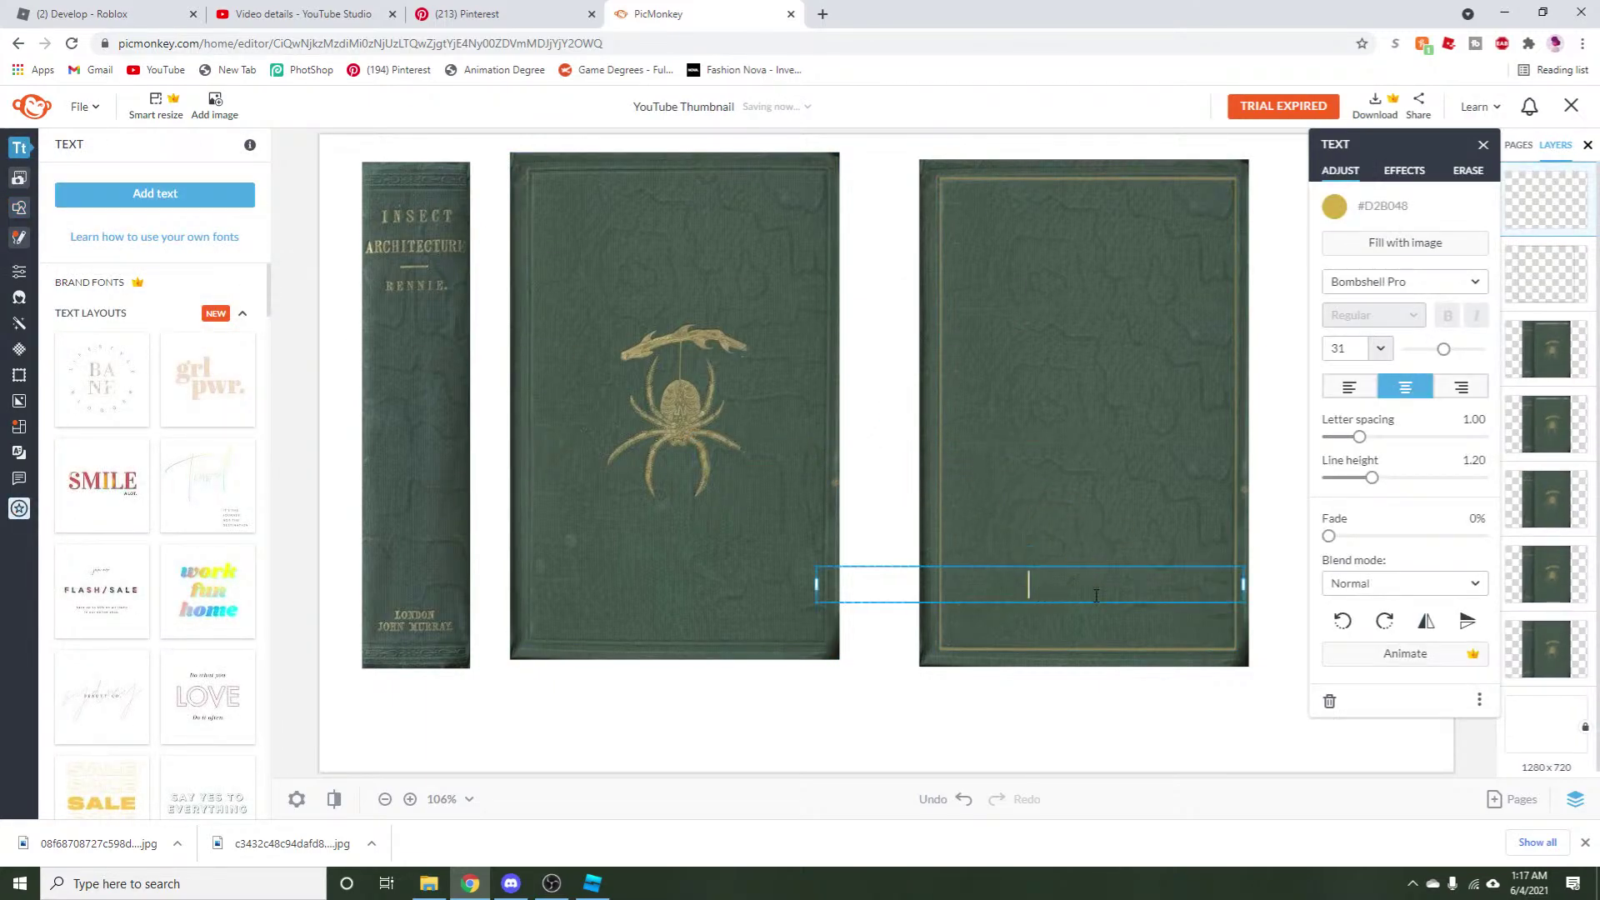
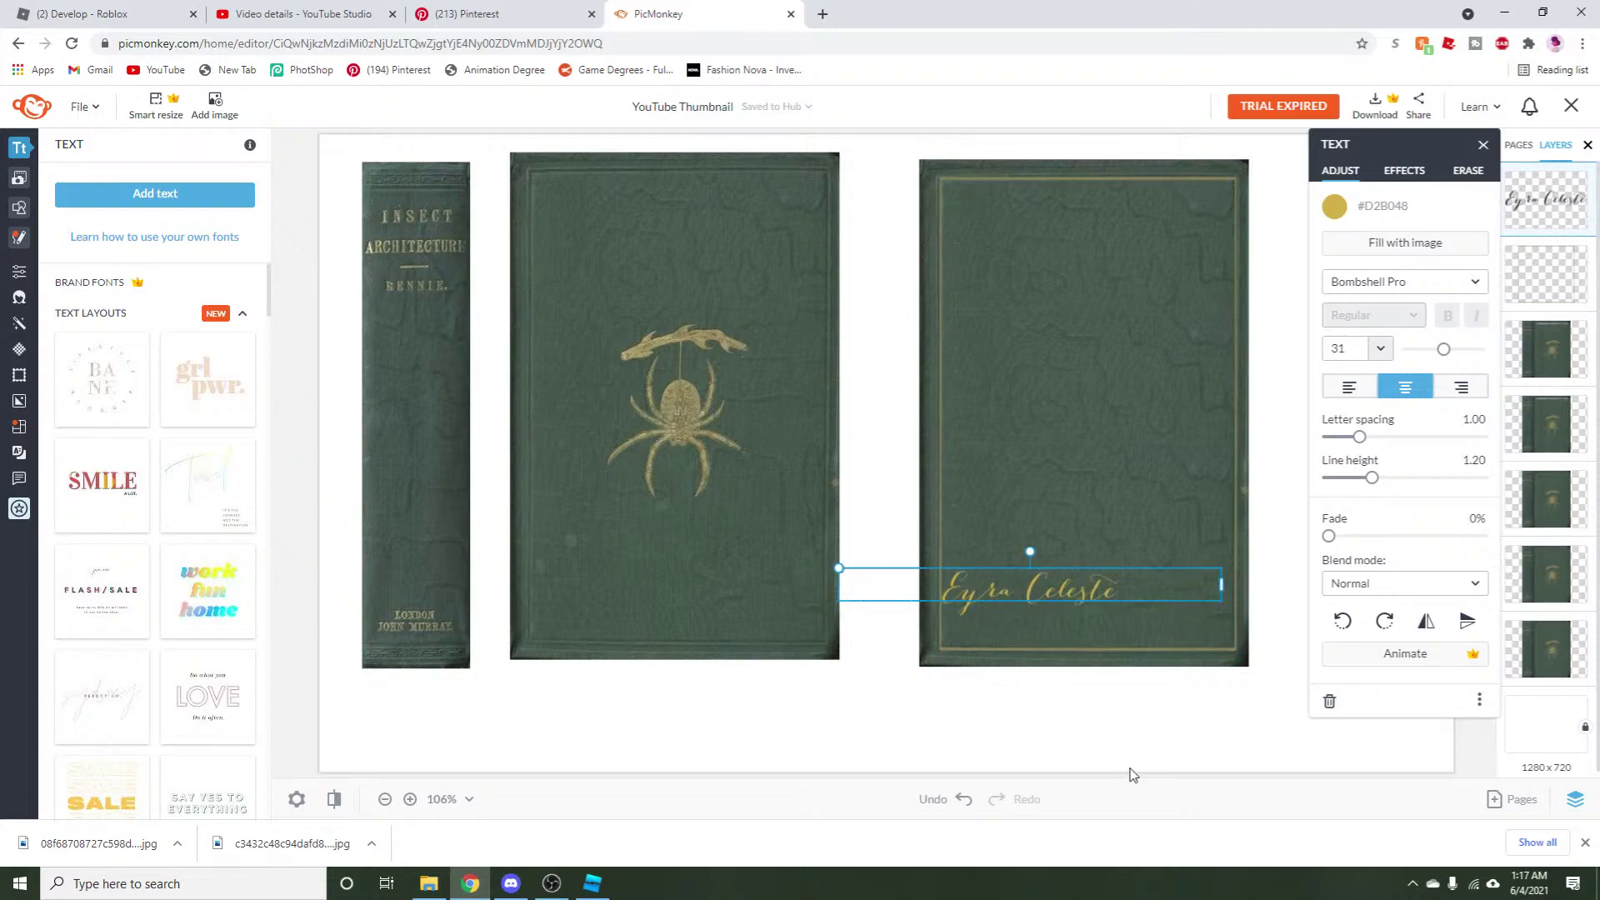
{"action": "left_click", "coordinate": [1234, 575]}
Narrow the author-name box and move it down just above the bottom border.
{"action": "left_click", "coordinate": [1200, 637]}
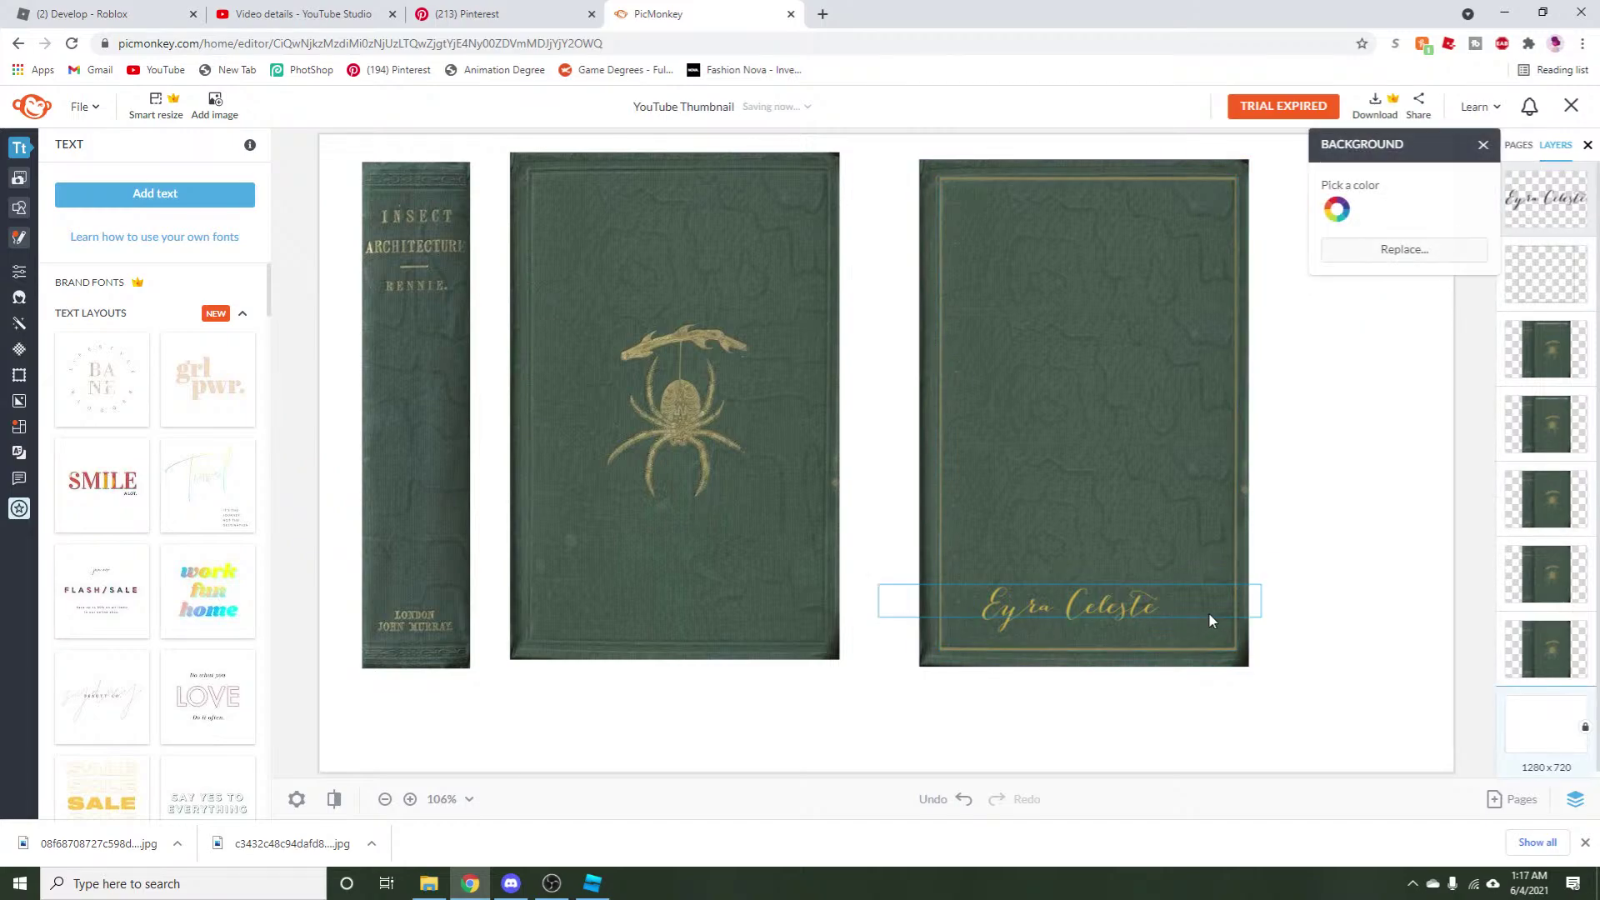
{"action": "left_click", "coordinate": [1261, 593]}
{"action": "left_click_drag", "start_coordinate": [1263, 592], "coordinate": [1168, 596]}
{"action": "left_click_drag", "start_coordinate": [894, 579], "coordinate": [1006, 629]}
{"action": "left_click", "coordinate": [916, 692]}
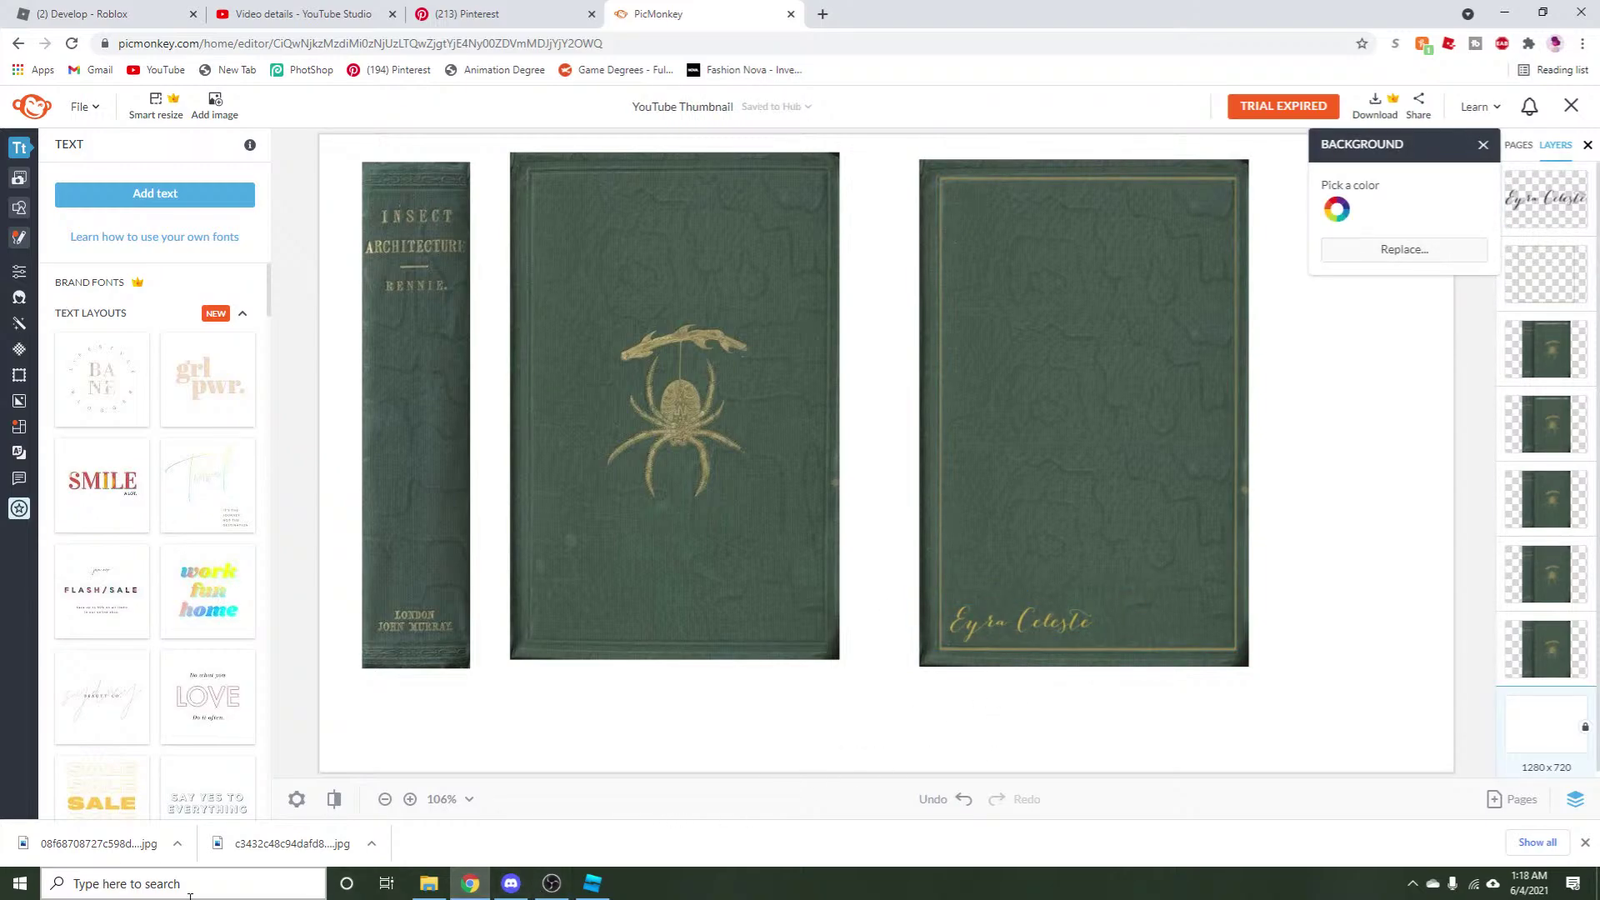
Snip the back cover in Snipping Tool and save it to Downloads as plainbackcover4.
{"action": "left_click", "coordinate": [167, 884]}
{"action": "left_click", "coordinate": [366, 457]}
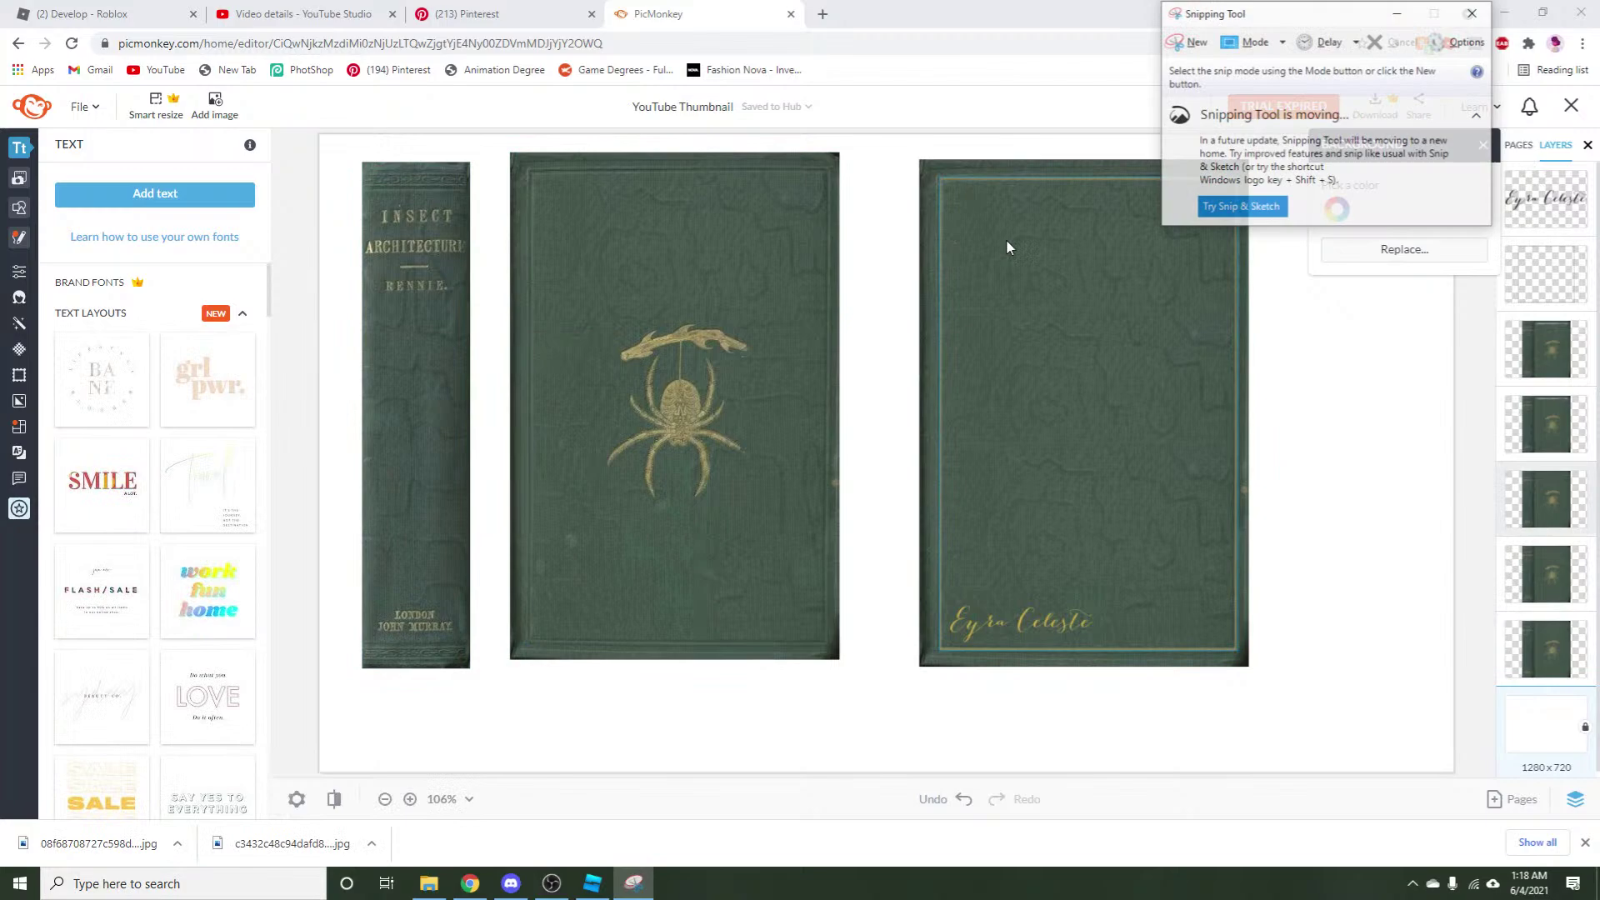
{"action": "left_click", "coordinate": [1189, 41]}
{"action": "left_click_drag", "start_coordinate": [918, 158], "coordinate": [1250, 672]}
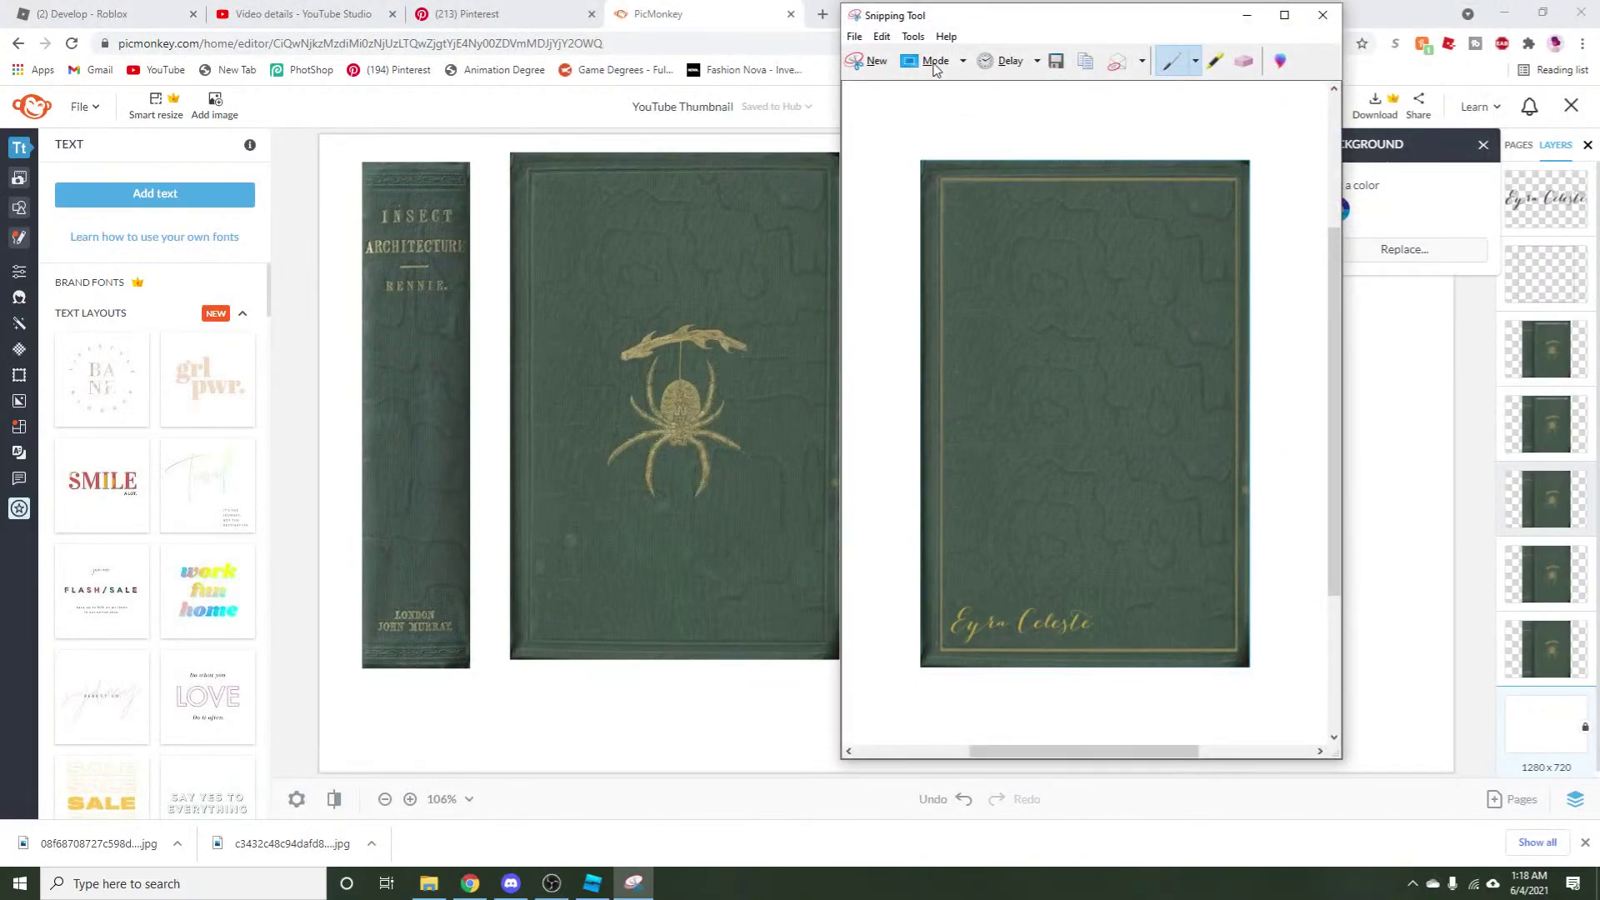
{"action": "left_click", "coordinate": [855, 37]}
{"action": "left_click", "coordinate": [871, 73]}
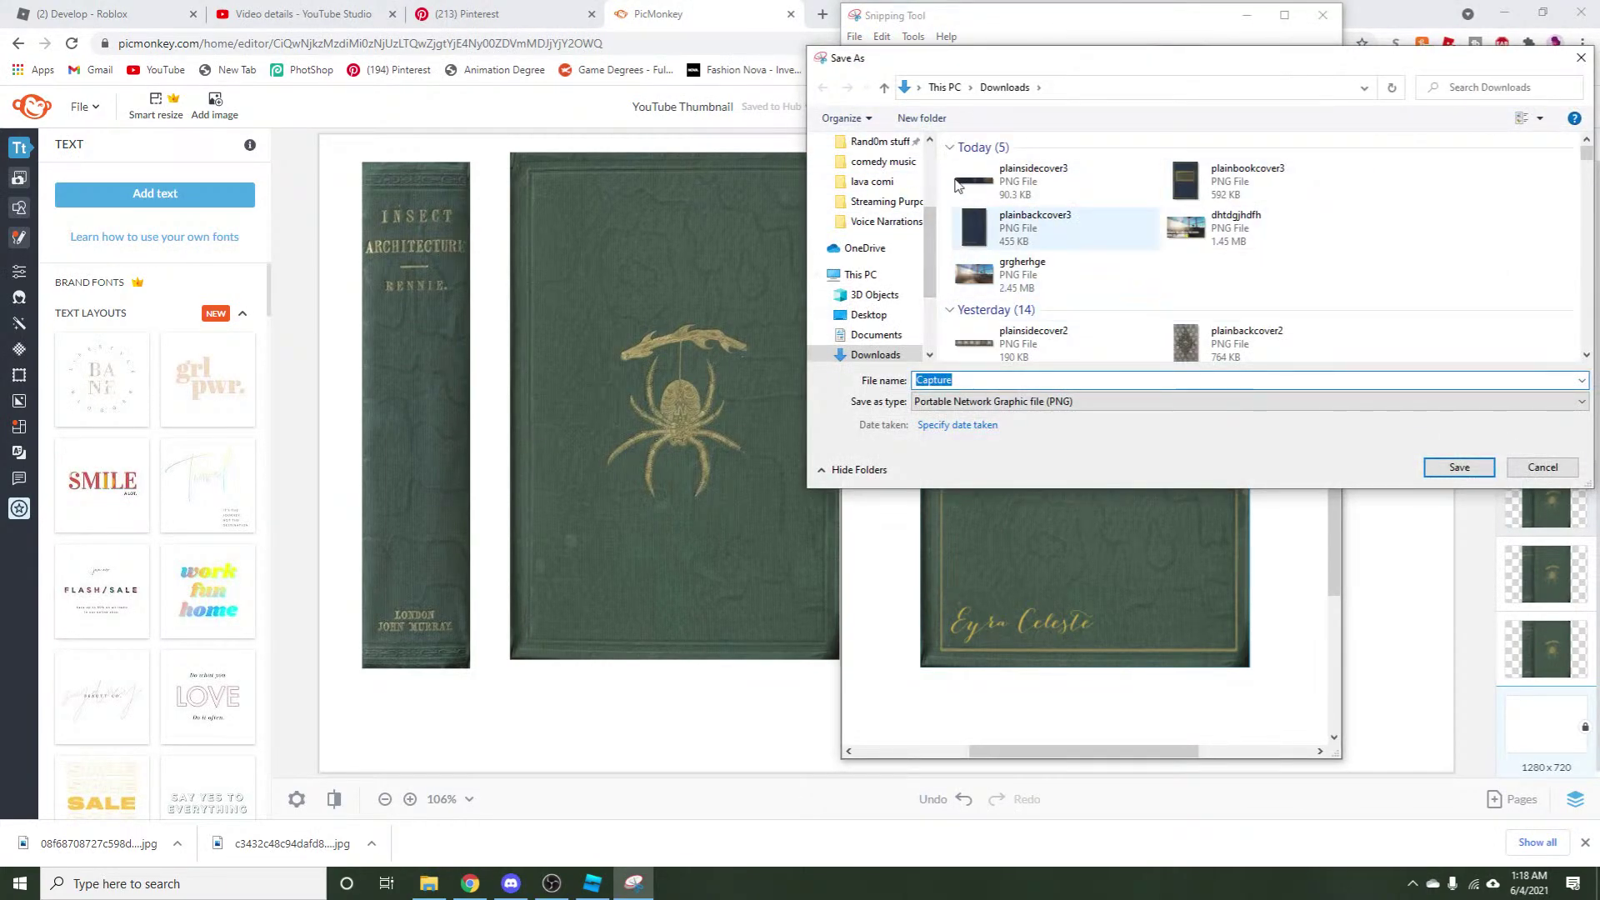
{"action": "left_click", "coordinate": [1037, 226]}
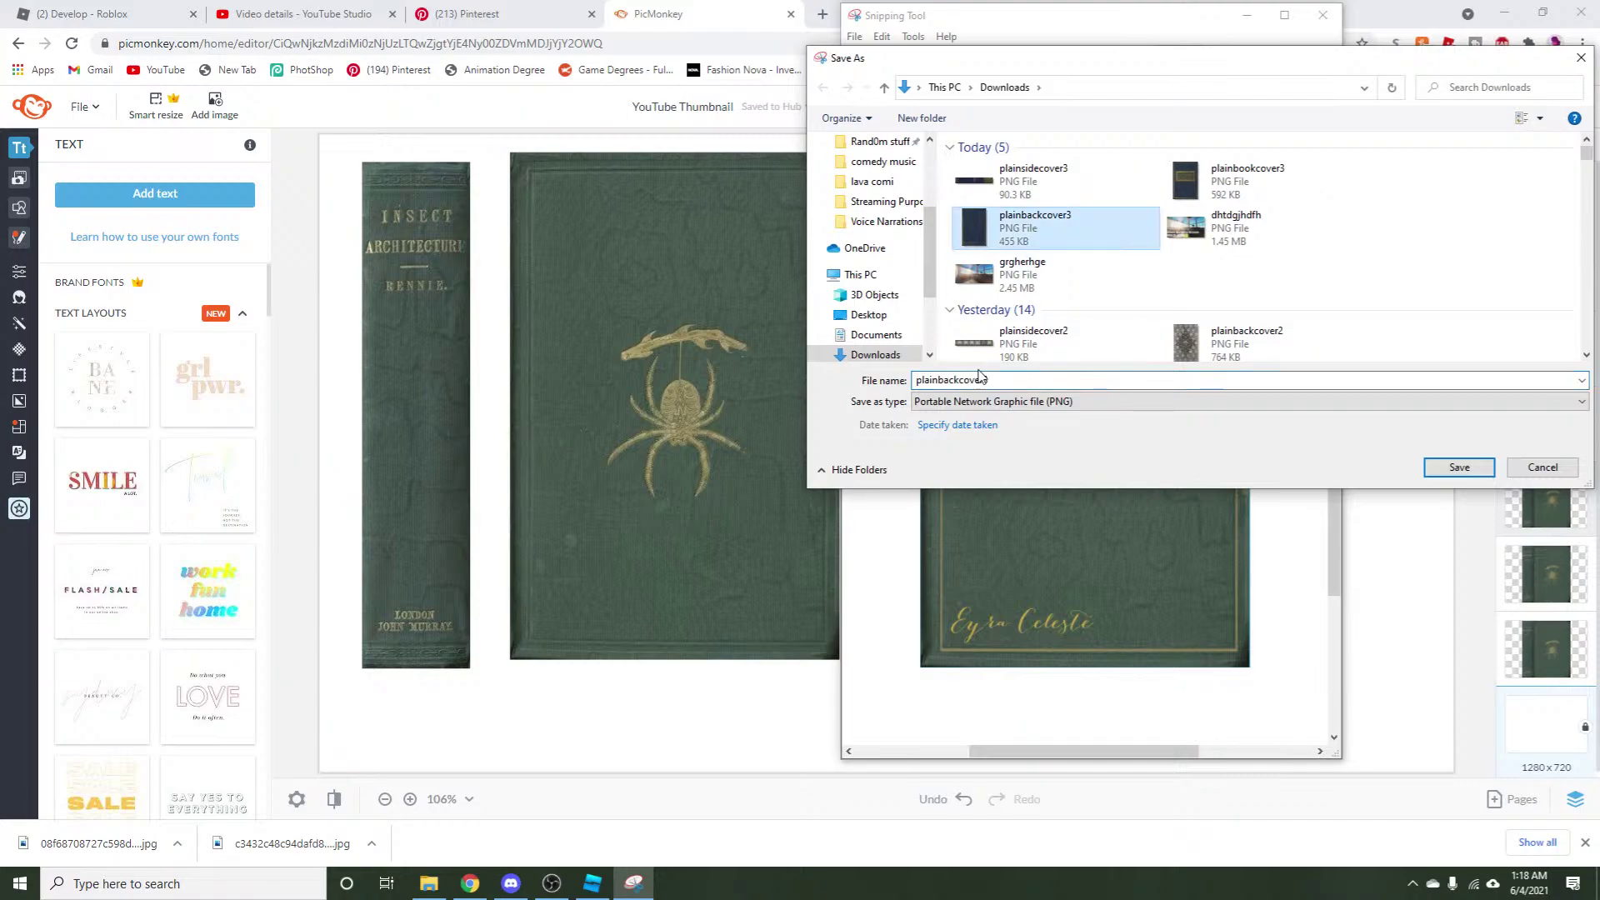
{"action": "left_click", "coordinate": [1001, 381]}
{"action": "key", "text": "BackSpace"}
{"action": "type", "text": "4"}
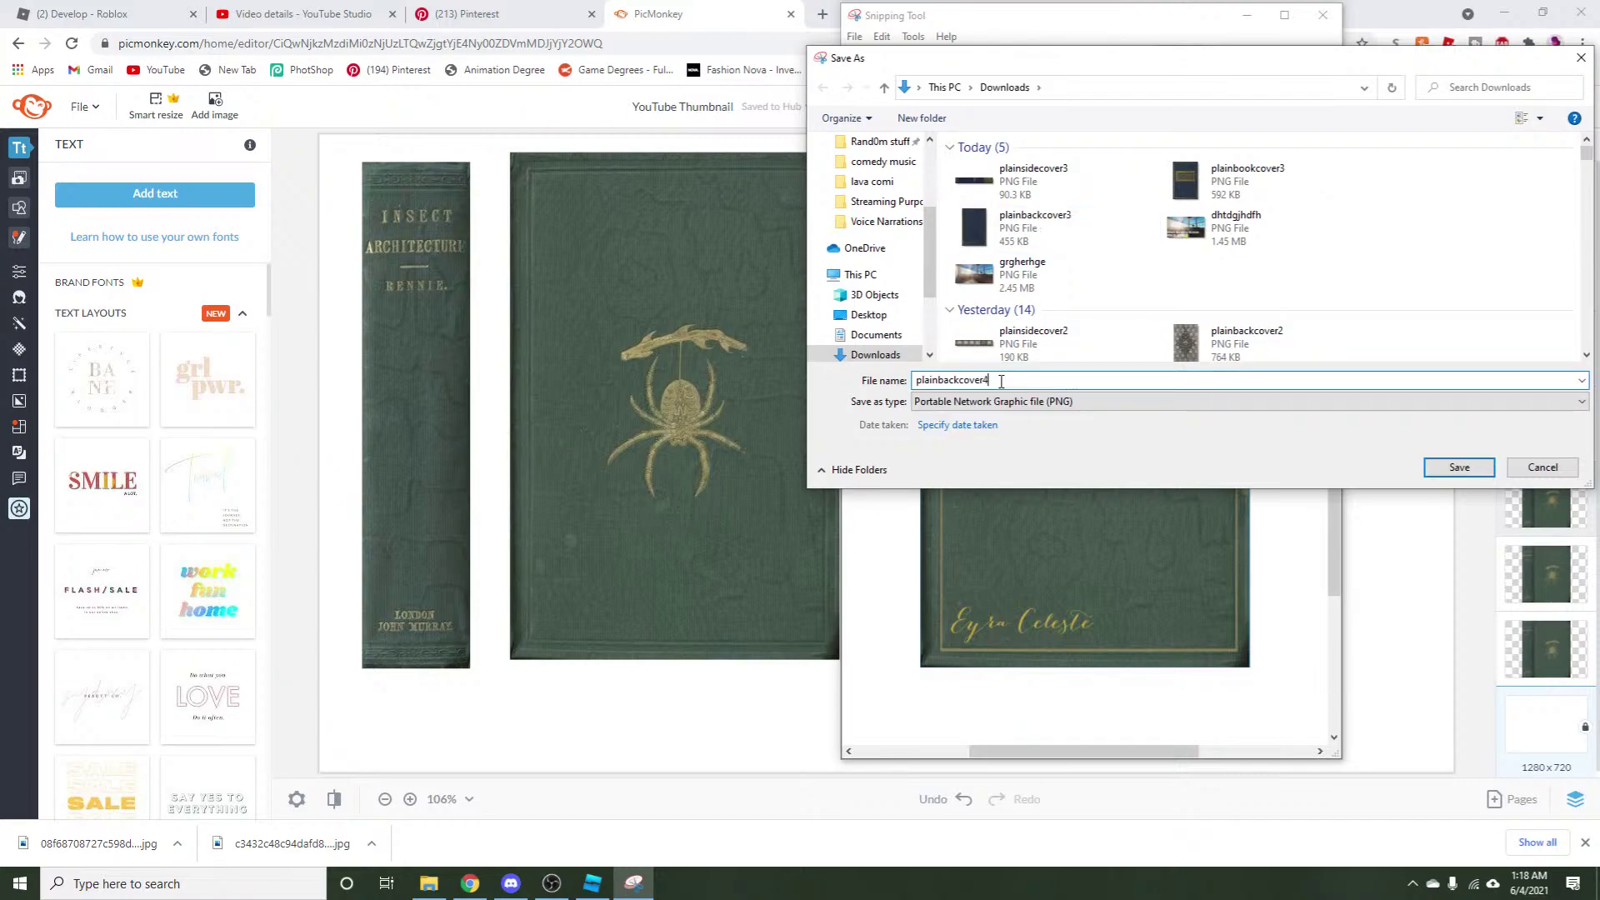
{"action": "left_click", "coordinate": [1458, 467]}
Snip the spider front cover and name the file plainbookcover4 in Save As.
{"action": "left_click", "coordinate": [871, 62]}
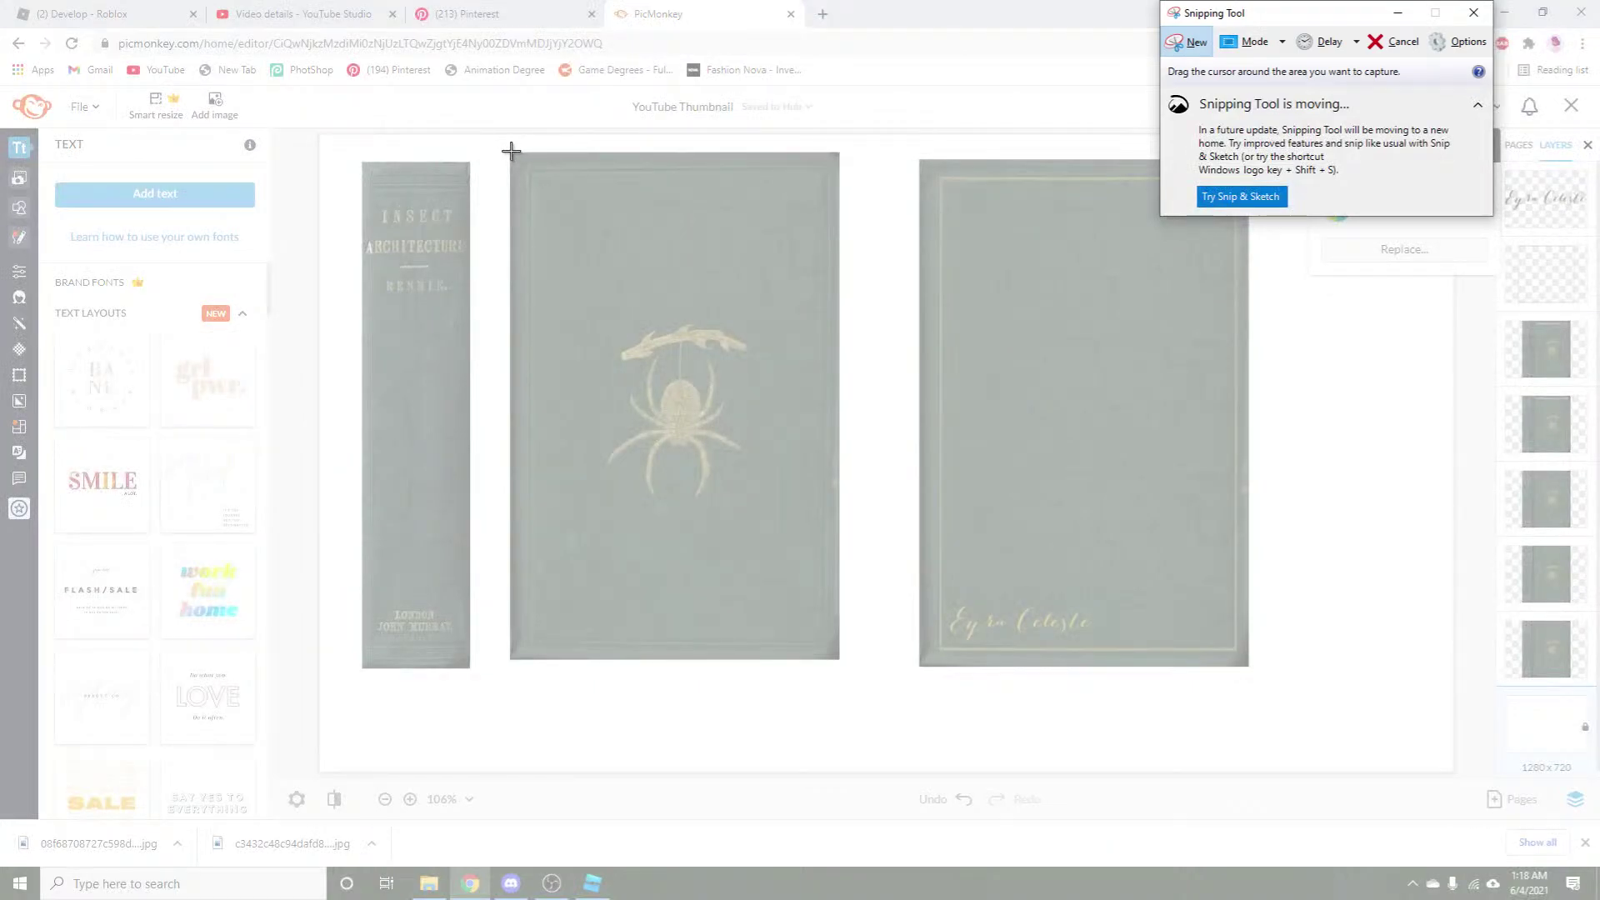
{"action": "left_click_drag", "start_coordinate": [511, 150], "coordinate": [839, 659]}
{"action": "left_click", "coordinate": [446, 34]}
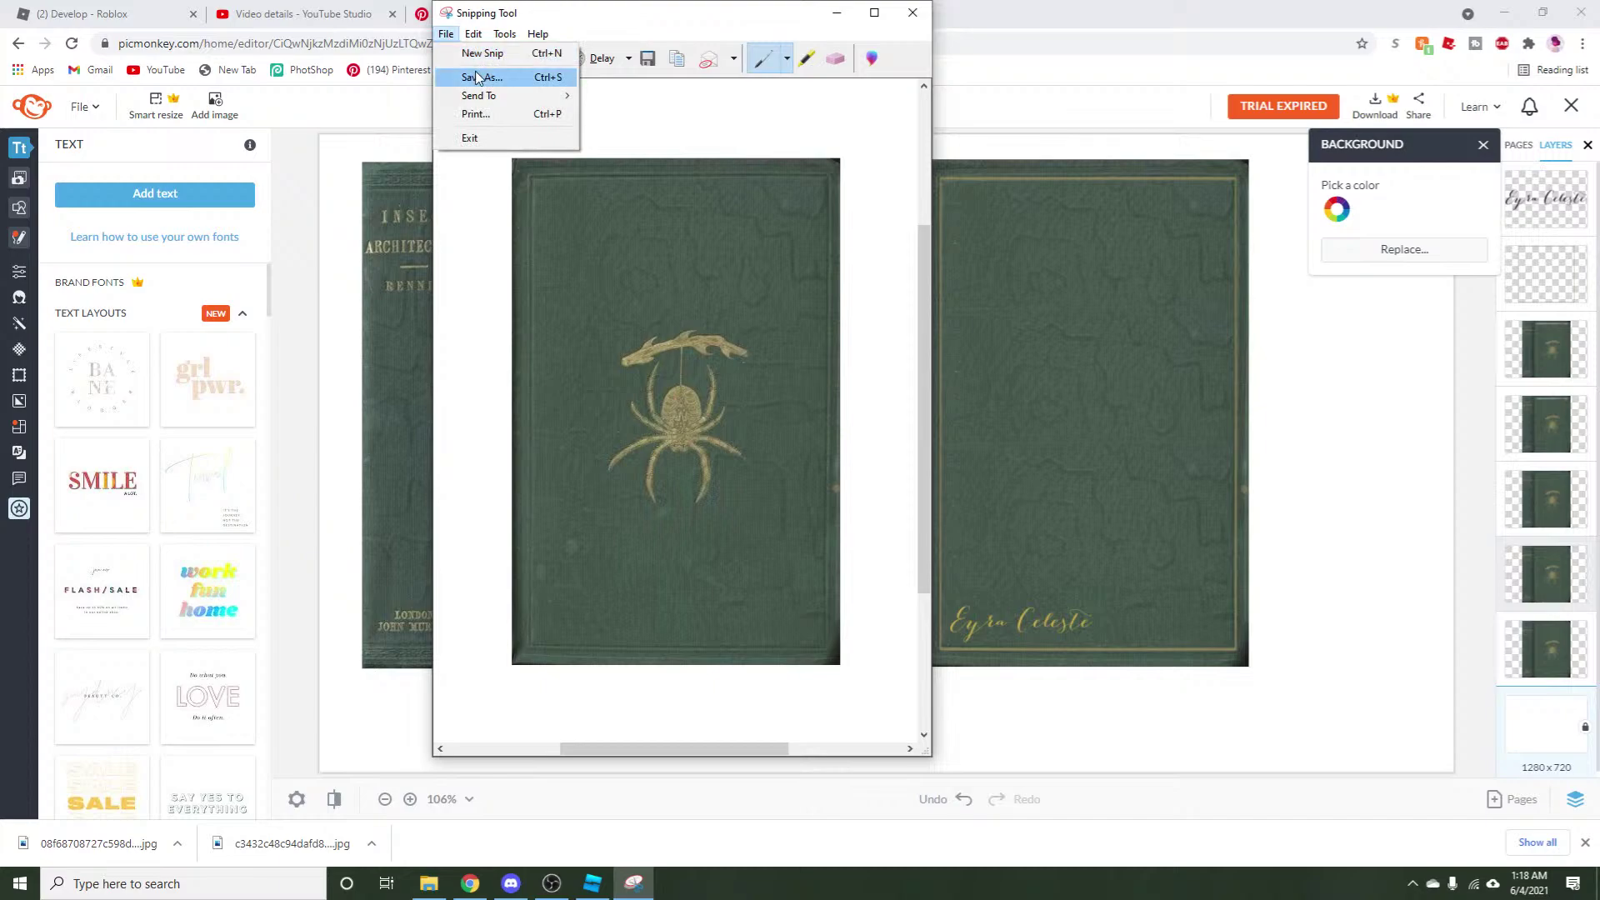
{"action": "left_click", "coordinate": [483, 75]}
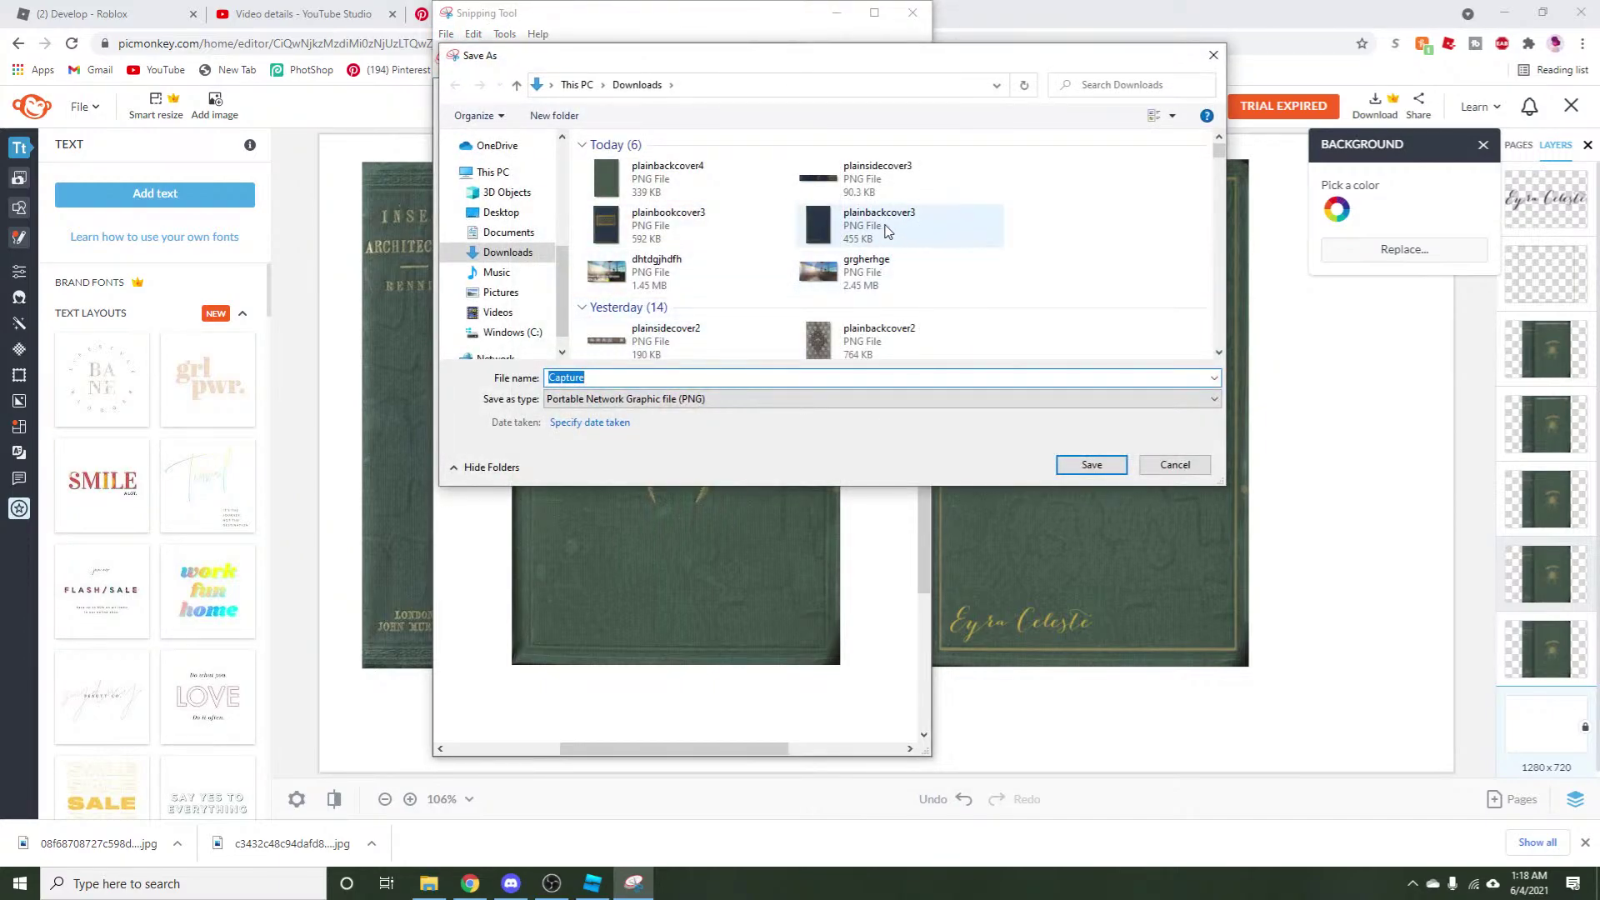
{"action": "left_click", "coordinate": [702, 229]}
{"action": "left_click", "coordinate": [663, 376]}
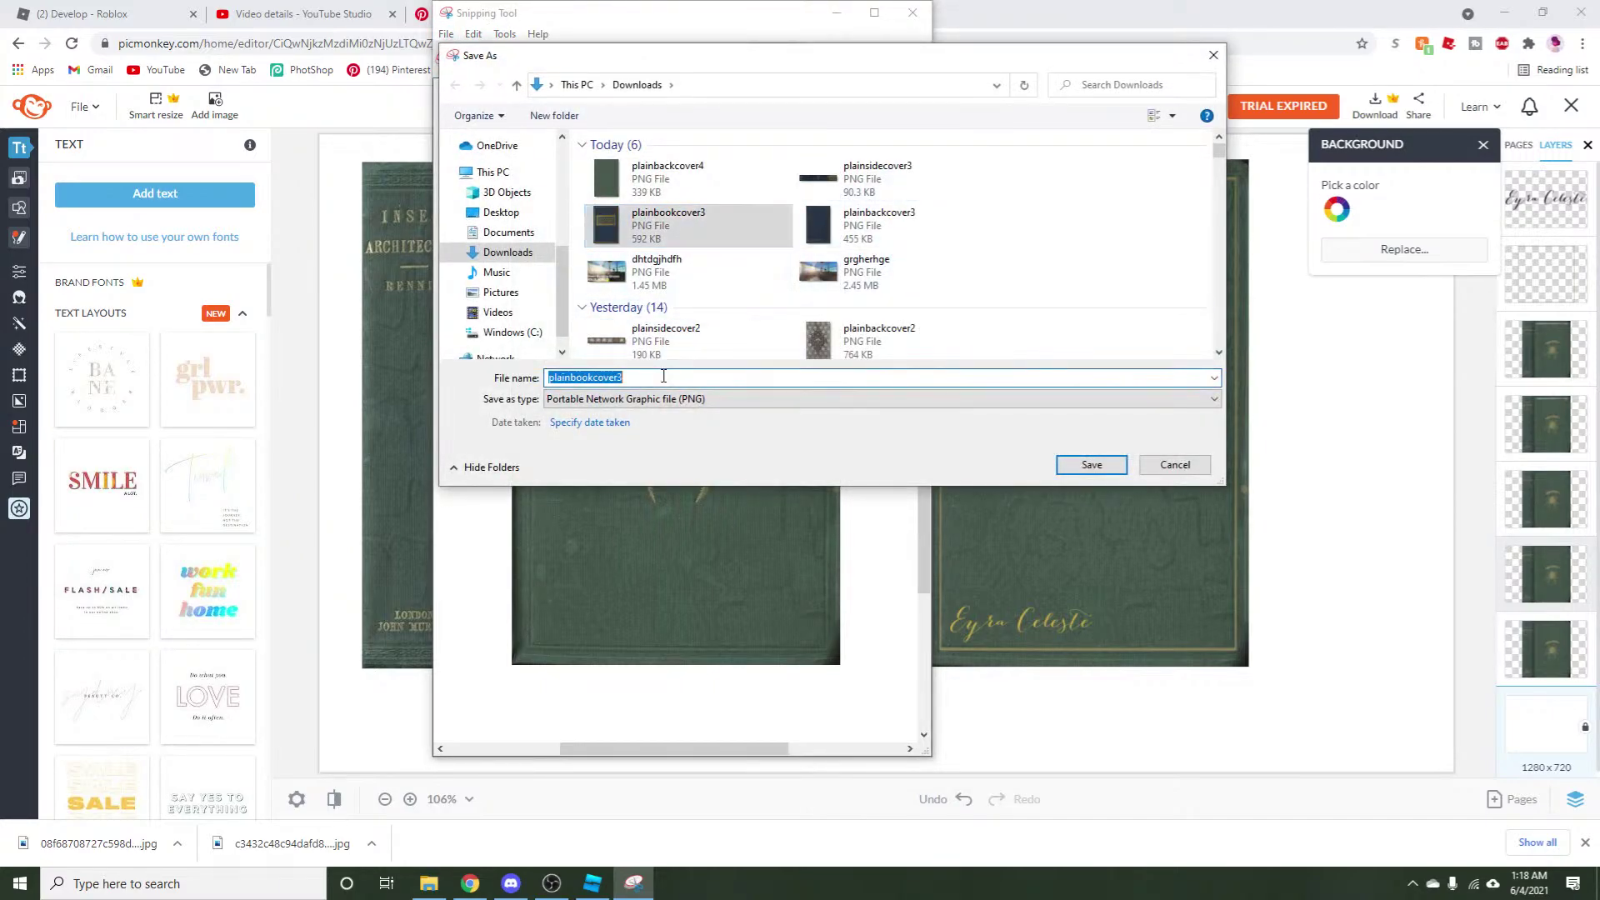
{"action": "key", "text": "BackSpace"}
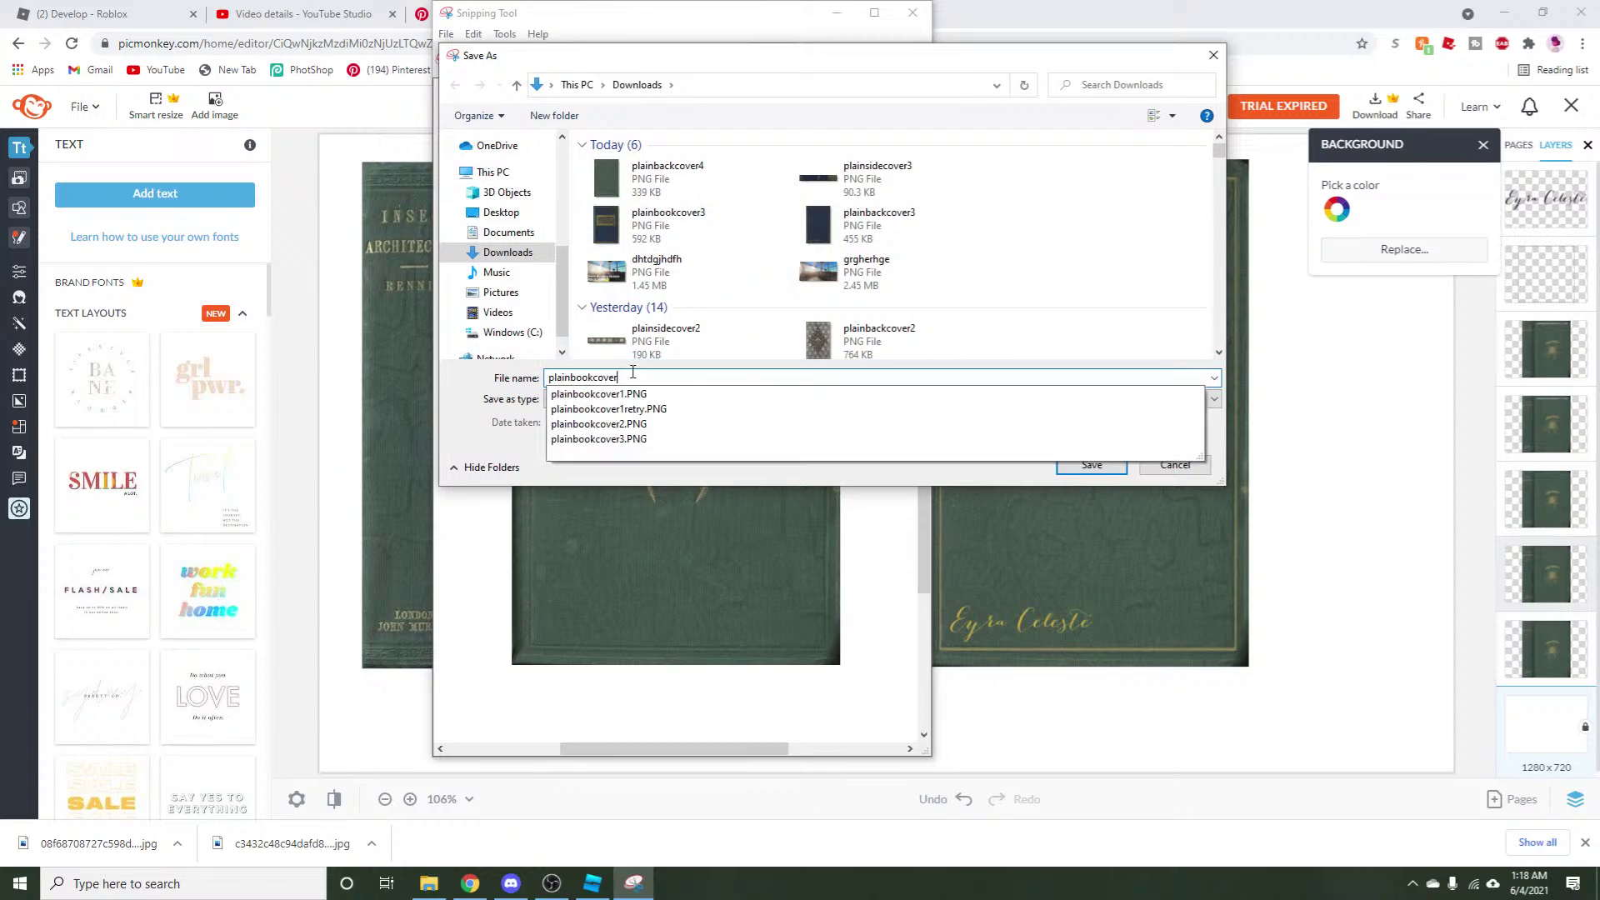
{"action": "type", "text": "4"}
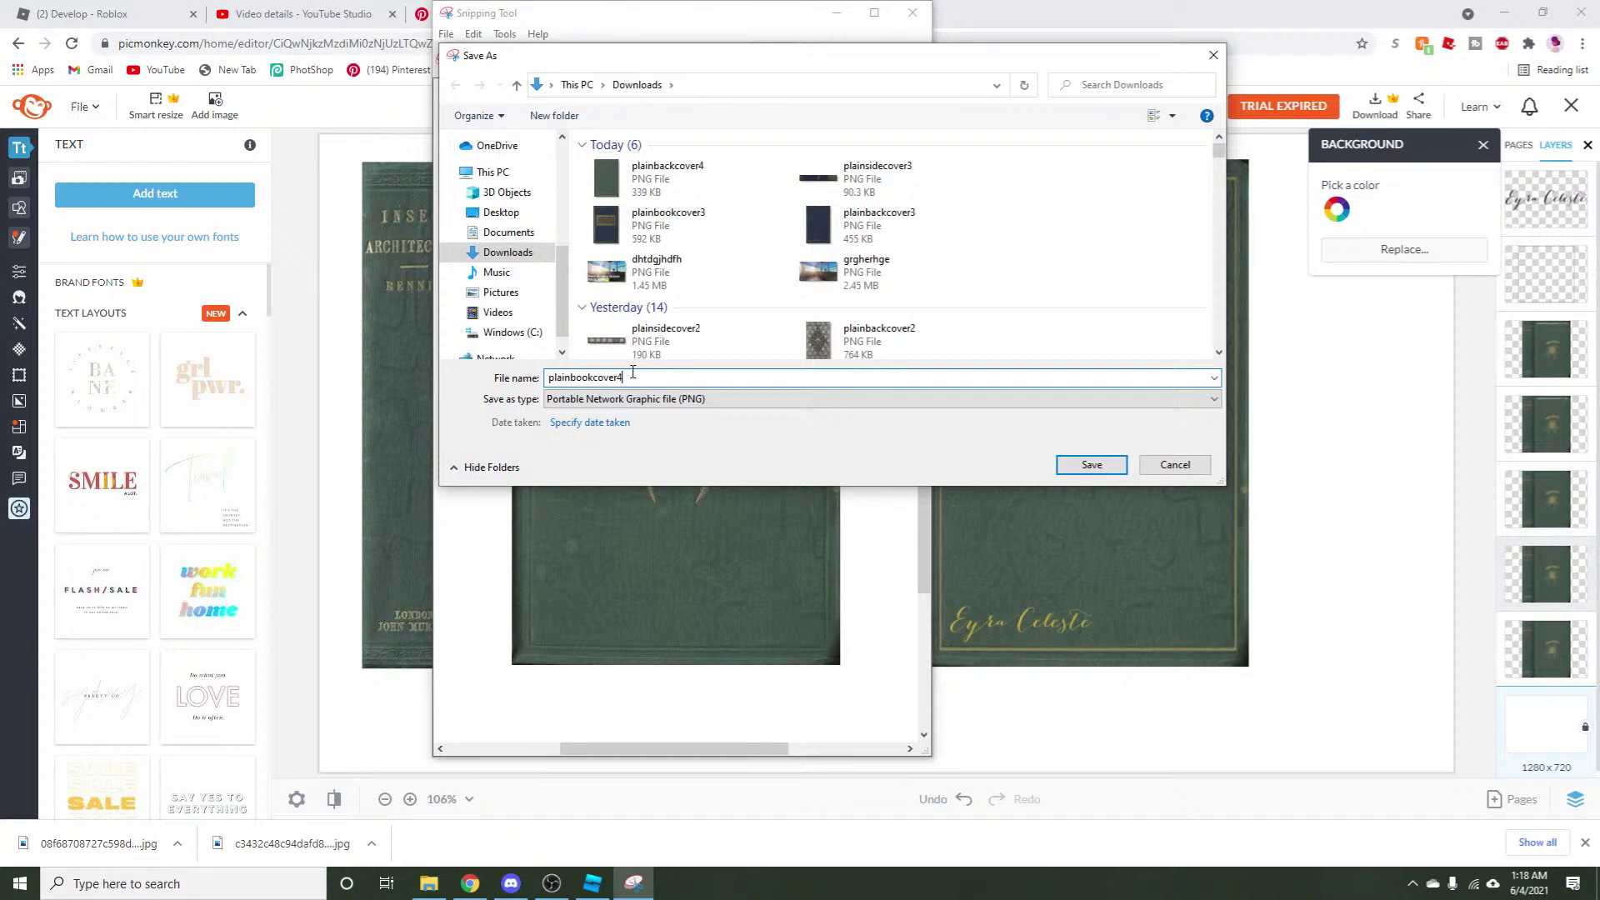
Save plainbookcover4, then move the spider cover aside and rotate the spine image horizontal.
{"action": "left_click", "coordinate": [1092, 465]}
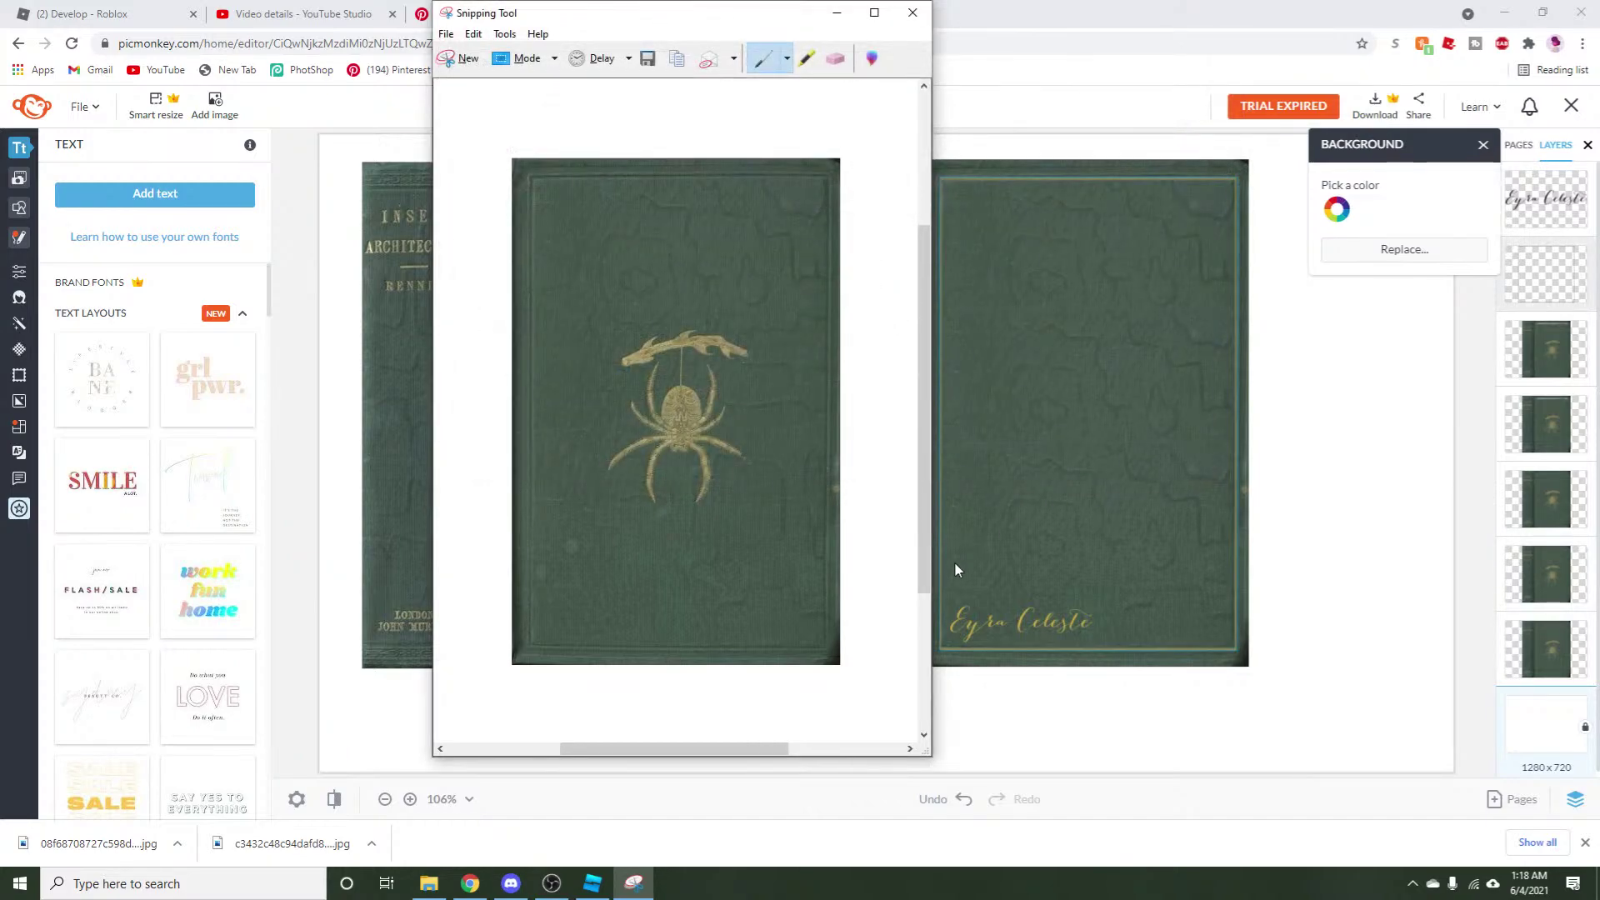
{"action": "left_click", "coordinate": [955, 563]}
{"action": "left_click_drag", "start_coordinate": [658, 493], "coordinate": [1319, 516]}
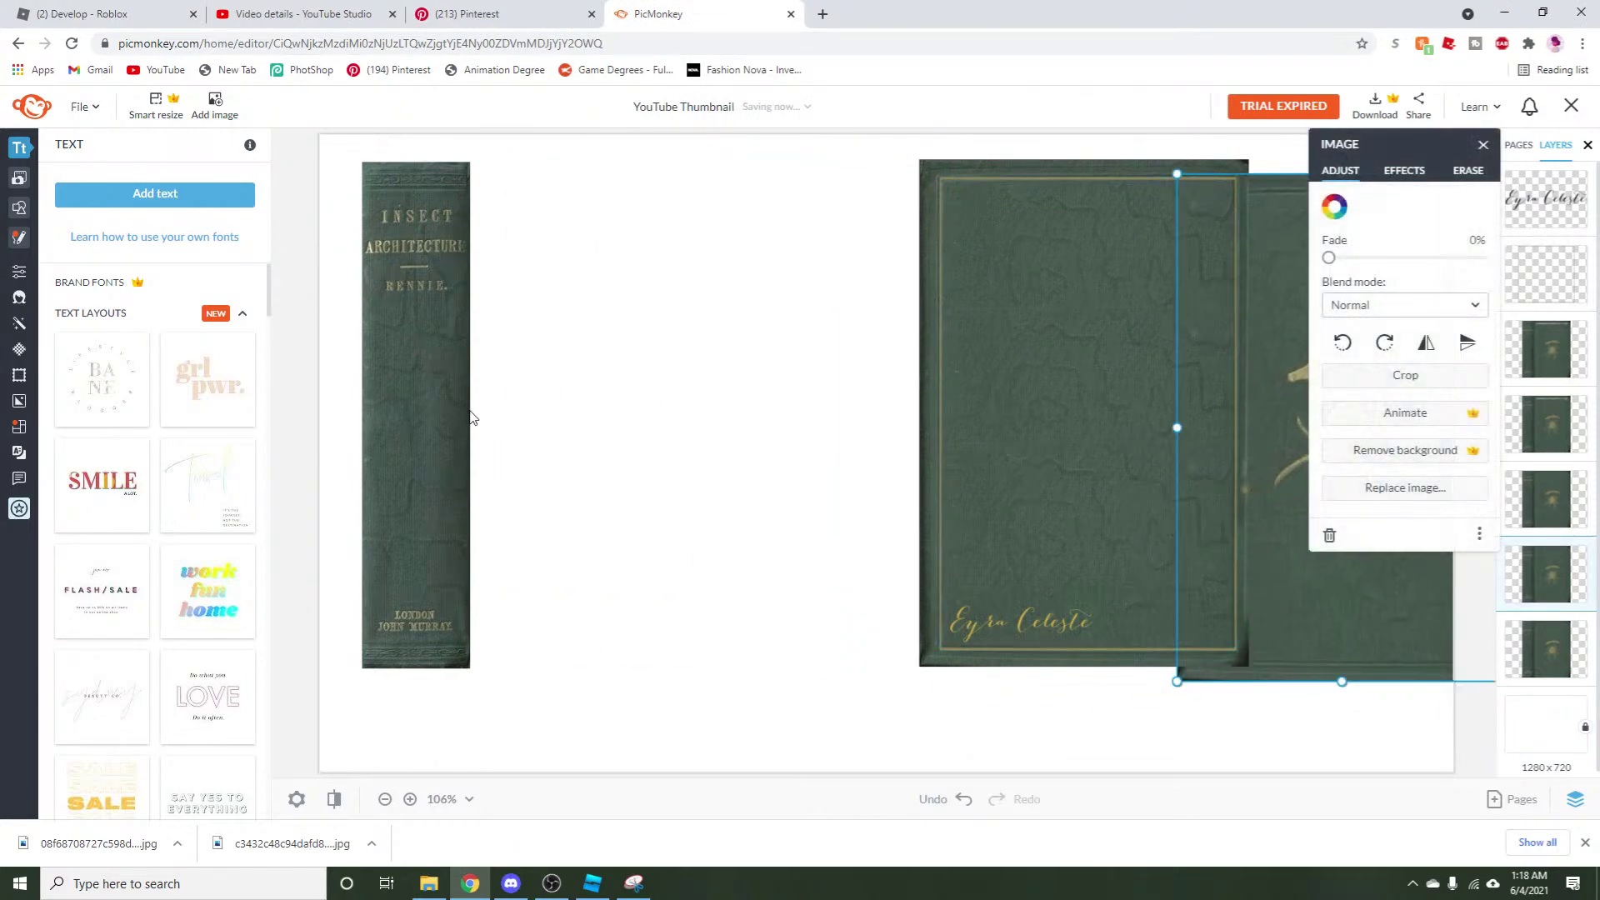
{"action": "left_click_drag", "start_coordinate": [435, 393], "coordinate": [595, 469]}
{"action": "left_click_drag", "start_coordinate": [573, 218], "coordinate": [843, 489]}
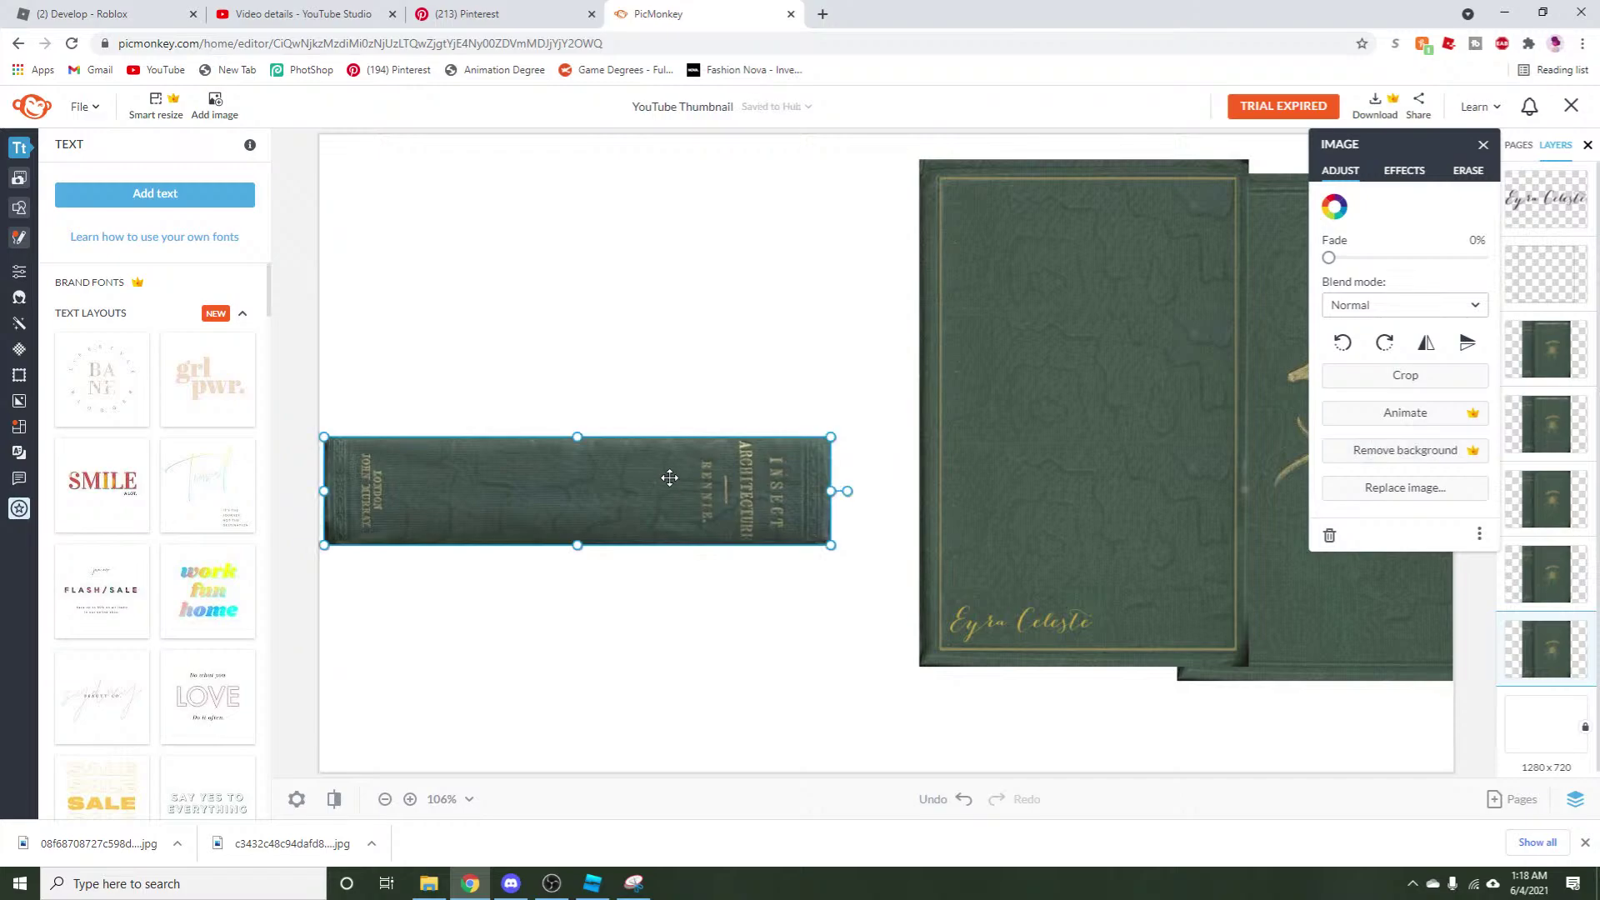
{"action": "left_click_drag", "start_coordinate": [668, 475], "coordinate": [639, 549]}
{"action": "left_click", "coordinate": [638, 633]}
Take a new snip of the horizontal spine image.
{"action": "left_click", "coordinate": [634, 883]}
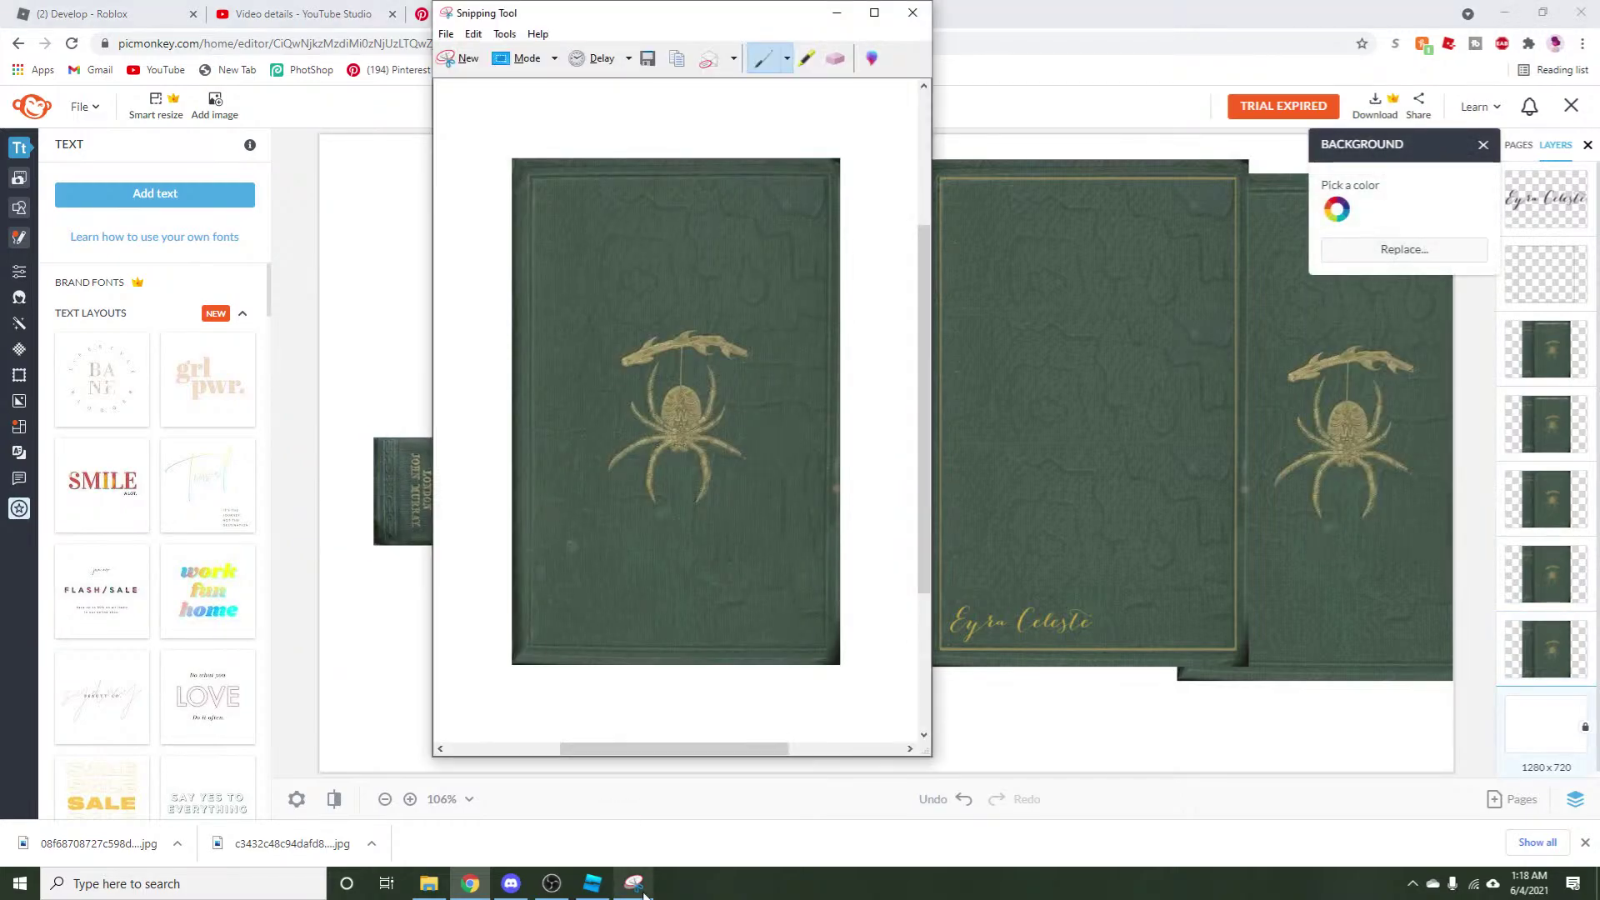
{"action": "left_click", "coordinate": [454, 58]}
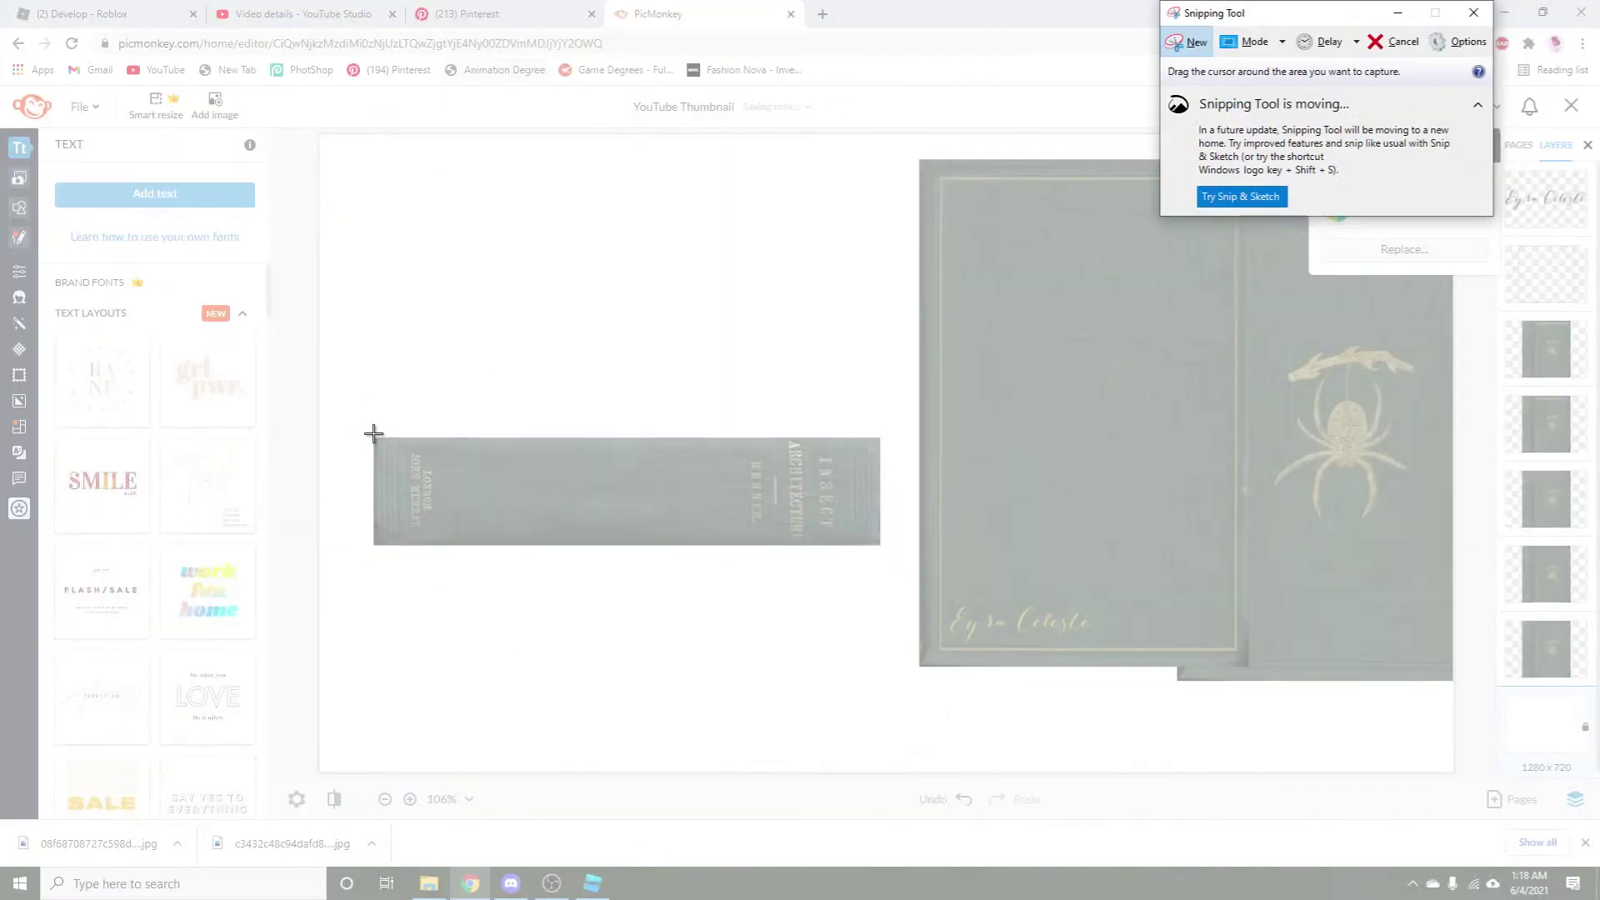
{"action": "left_click_drag", "start_coordinate": [375, 438], "coordinate": [881, 545]}
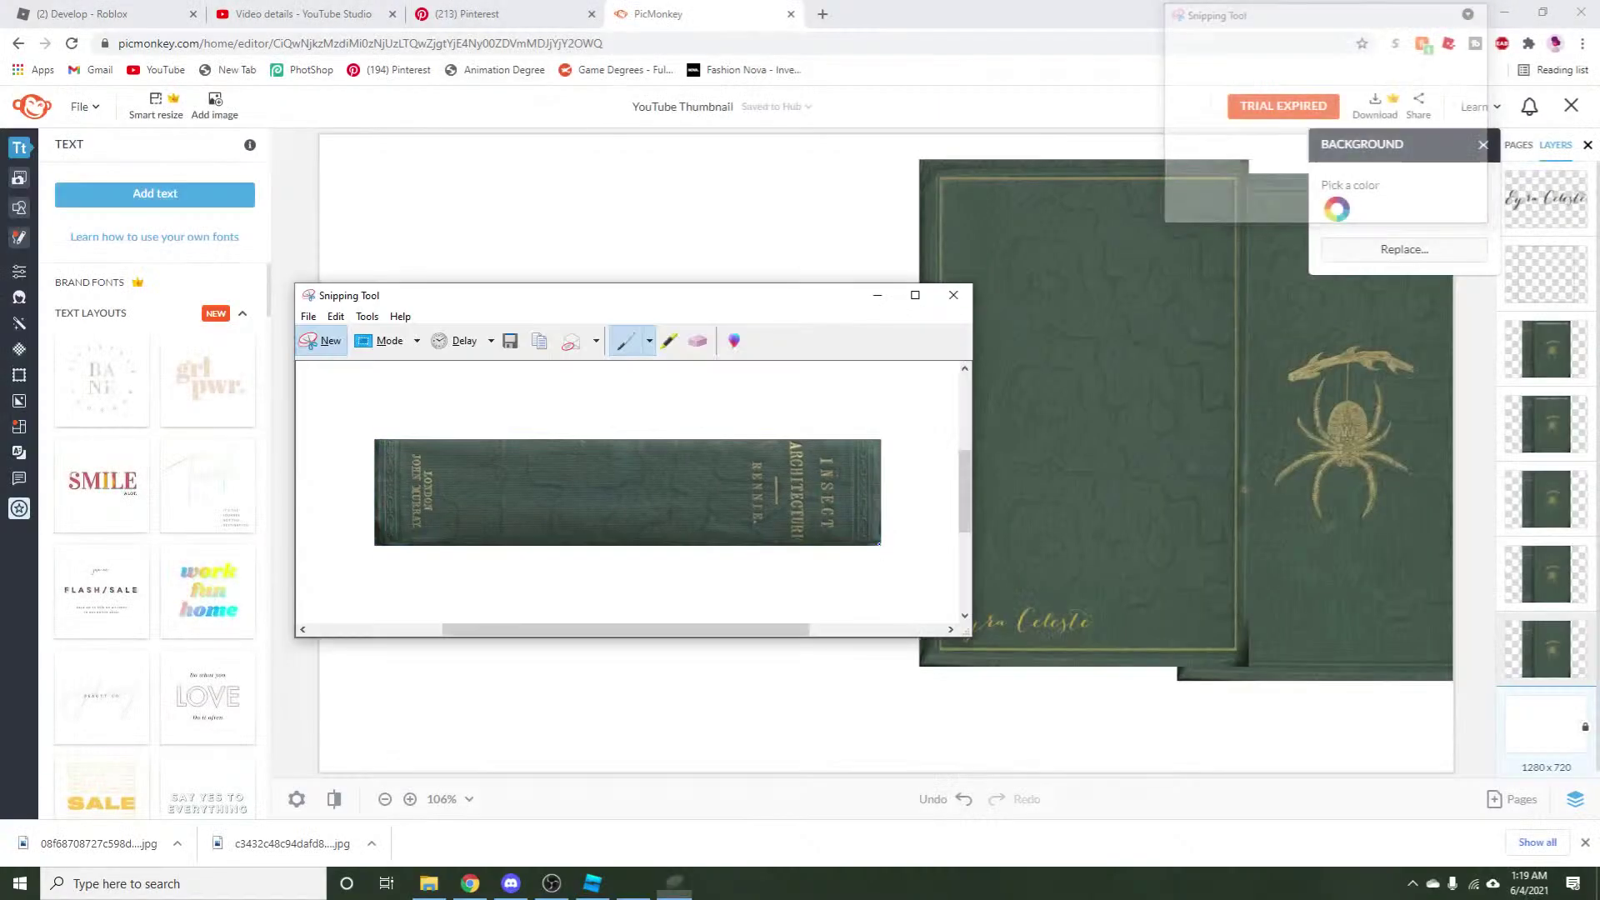
Save the spine snip to Downloads as plainsidecover4.
{"action": "left_click", "coordinate": [309, 316]}
{"action": "left_click", "coordinate": [317, 359]}
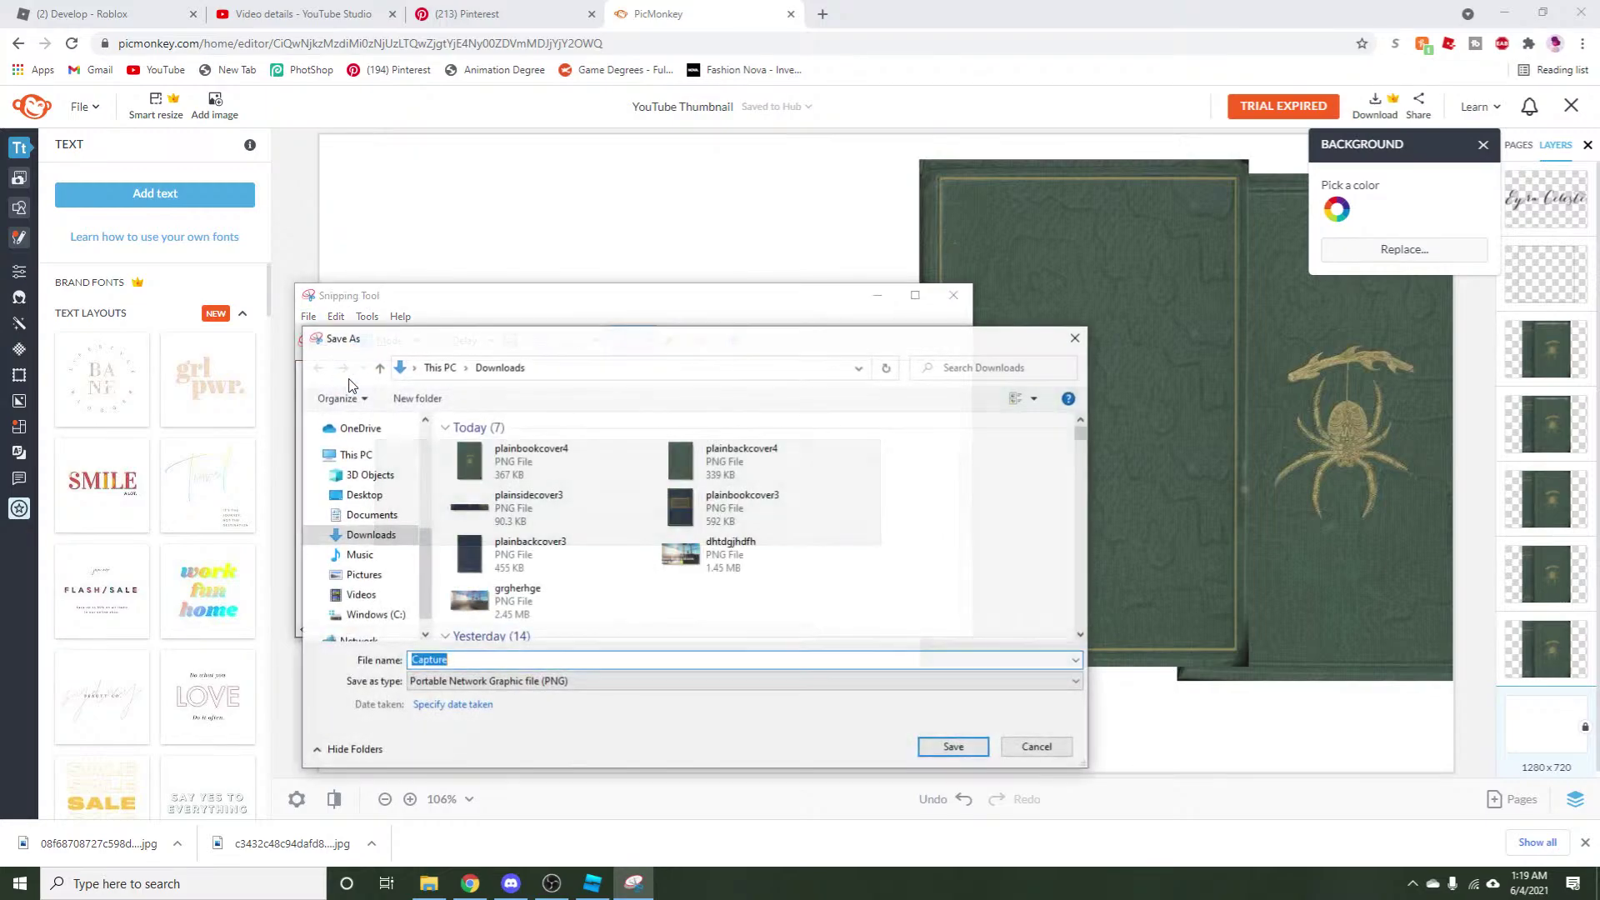
{"action": "left_click", "coordinate": [519, 522]}
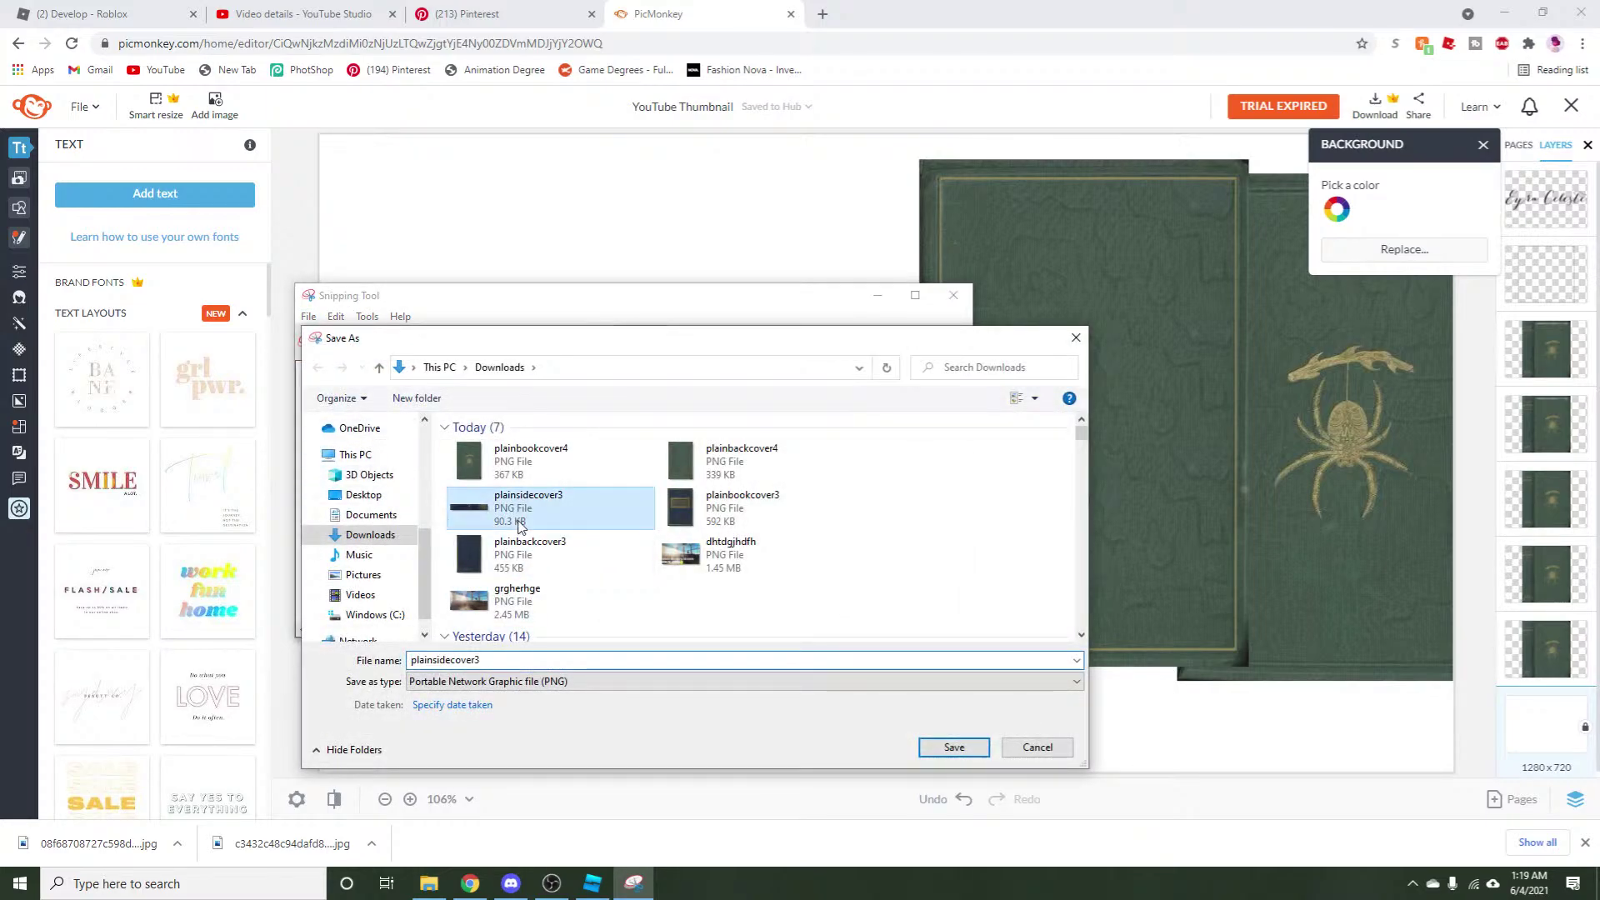
{"action": "double_click", "coordinate": [499, 657]}
{"action": "type", "text": "4"}
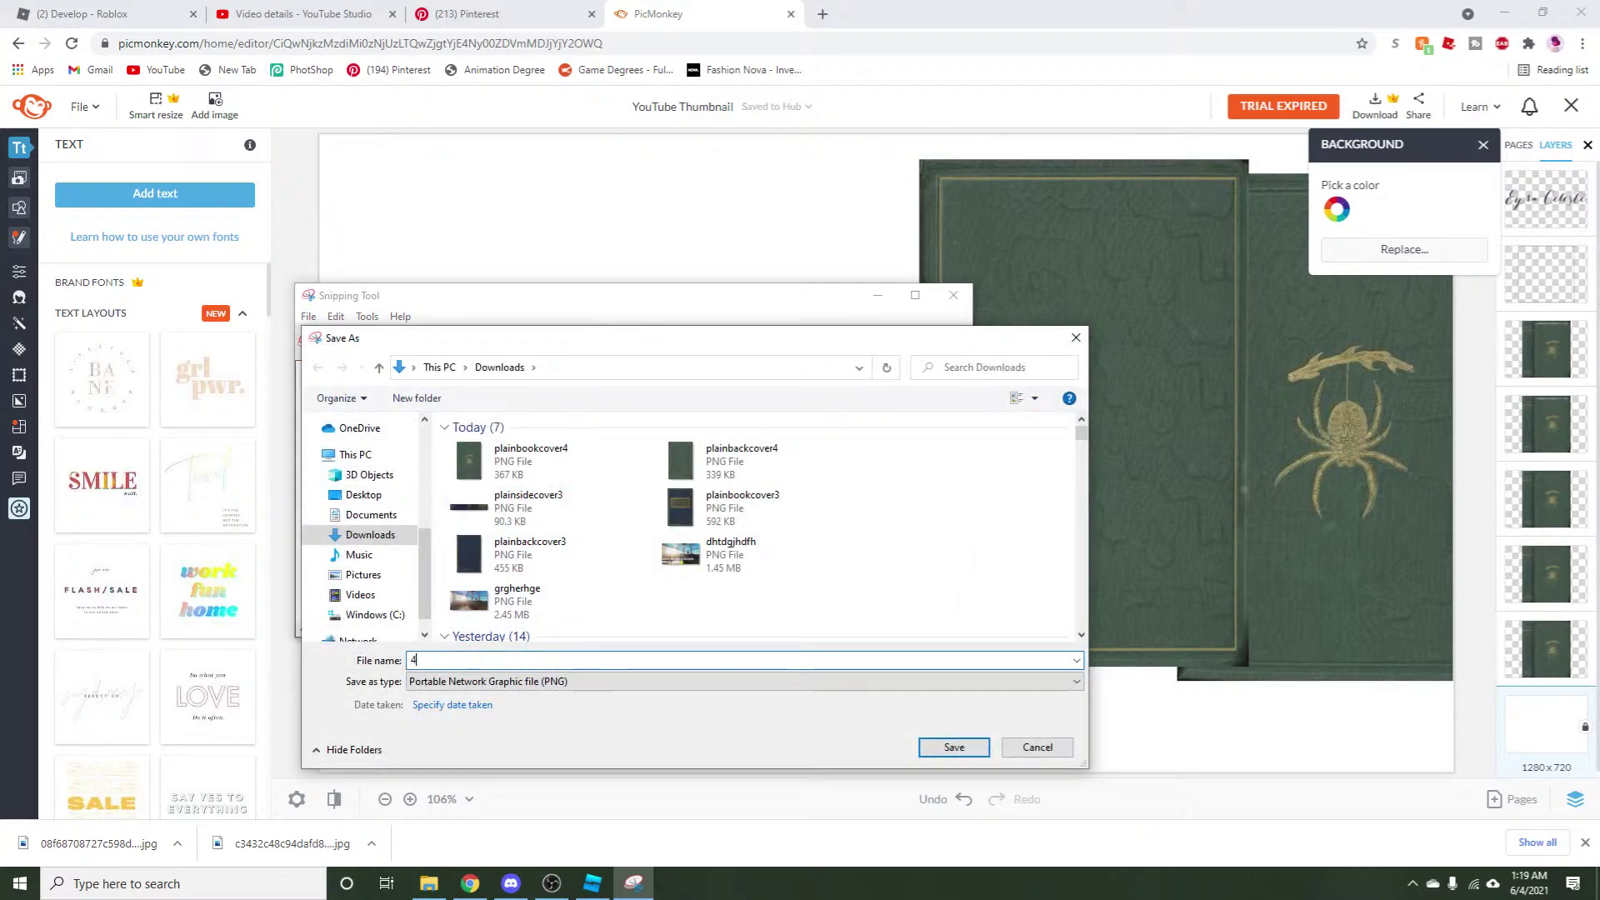
{"action": "left_click", "coordinate": [596, 553]}
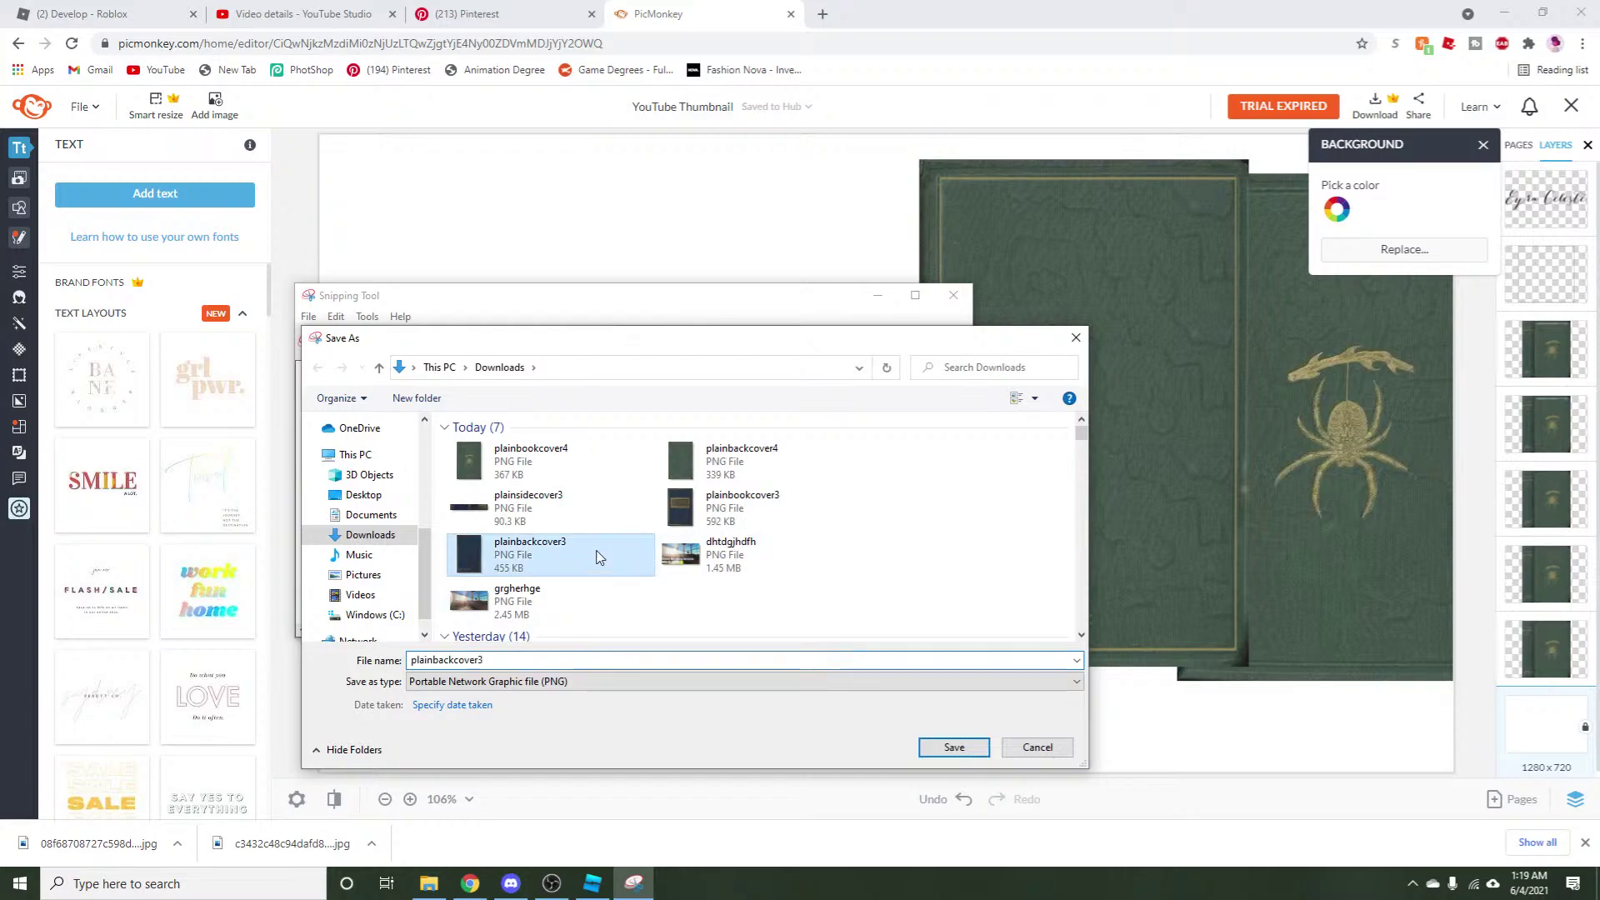
{"action": "left_click", "coordinate": [634, 504]}
{"action": "double_click", "coordinate": [515, 659]}
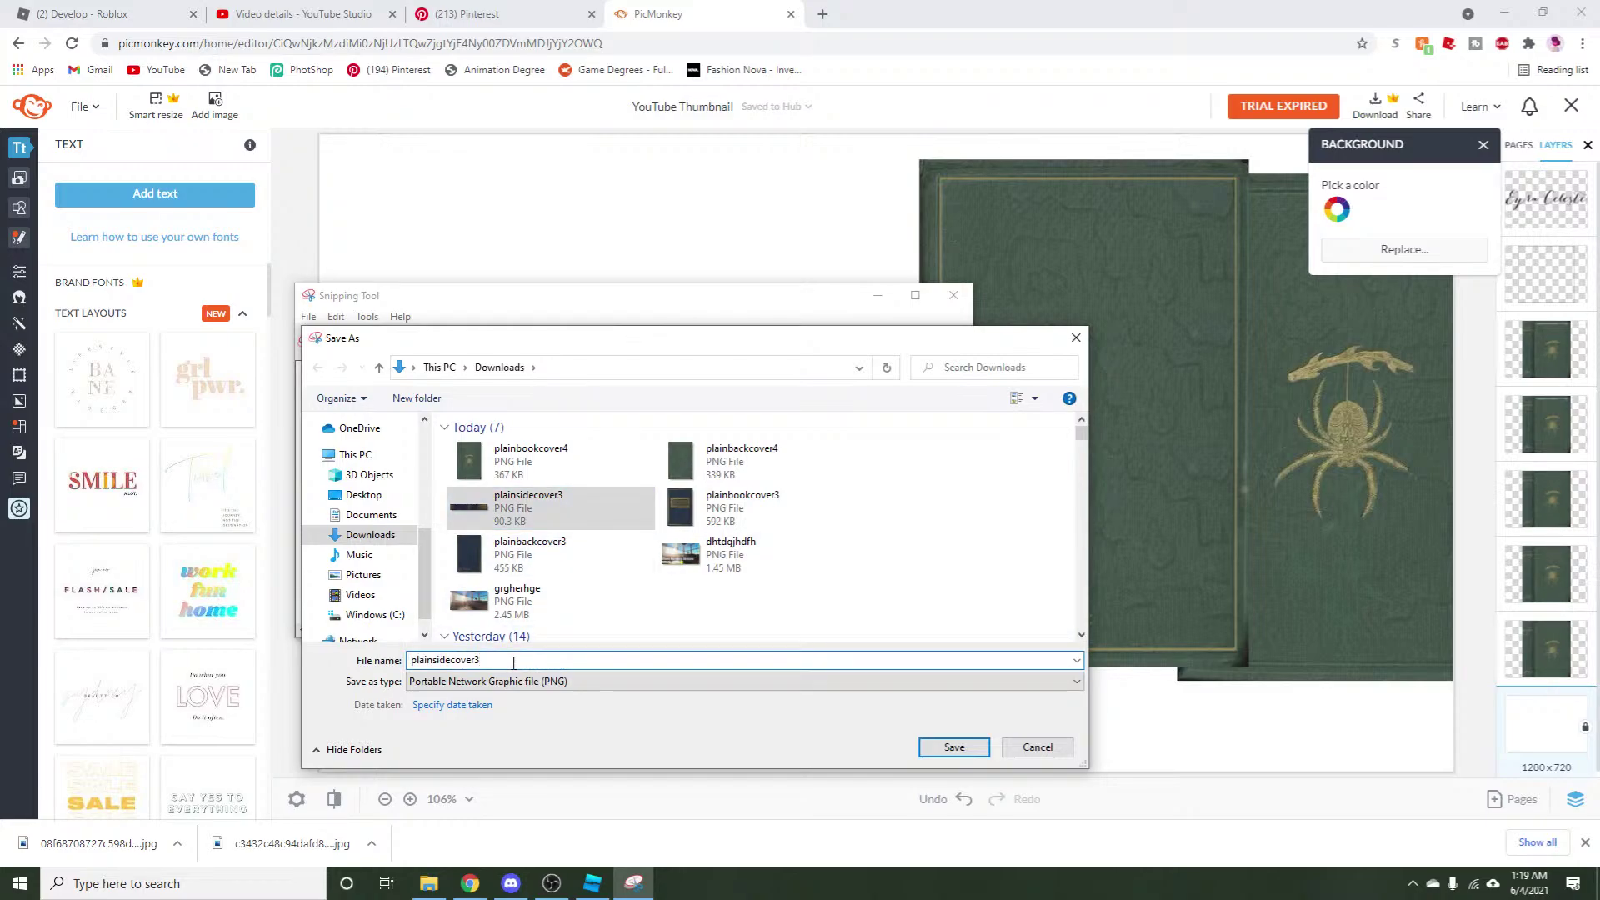
{"action": "key", "text": "BackSpace"}
{"action": "type", "text": "4"}
{"action": "left_click", "coordinate": [950, 746]}
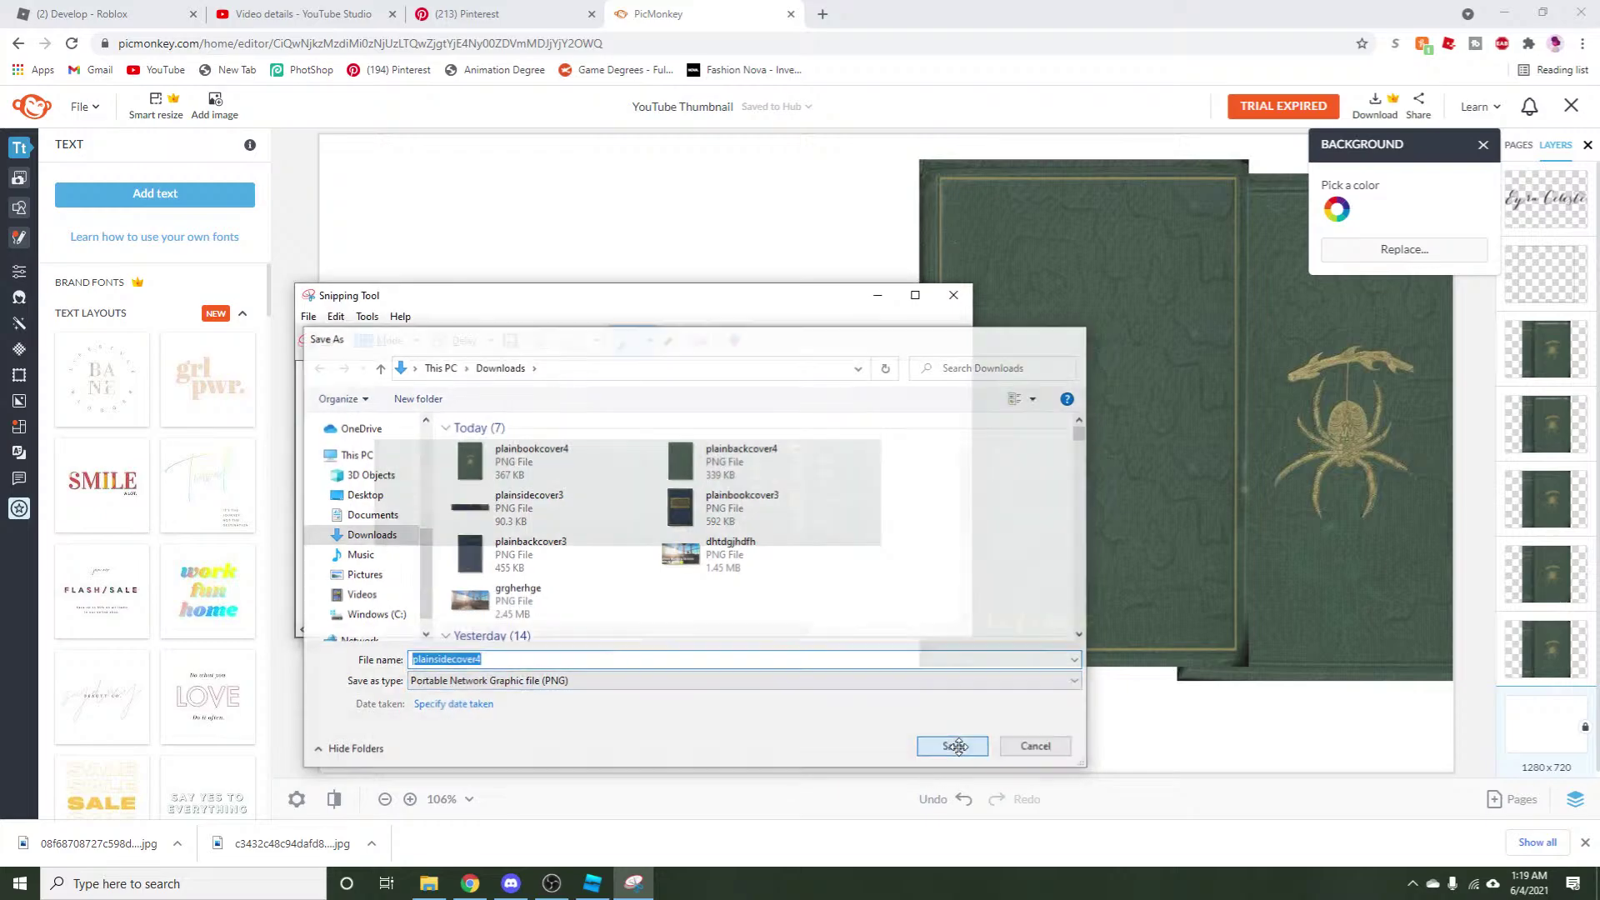
{"action": "left_click", "coordinate": [467, 14]}
Upload plainsidecover4 as a new decal on the Create a Decal page.
{"action": "left_click", "coordinate": [374, 8]}
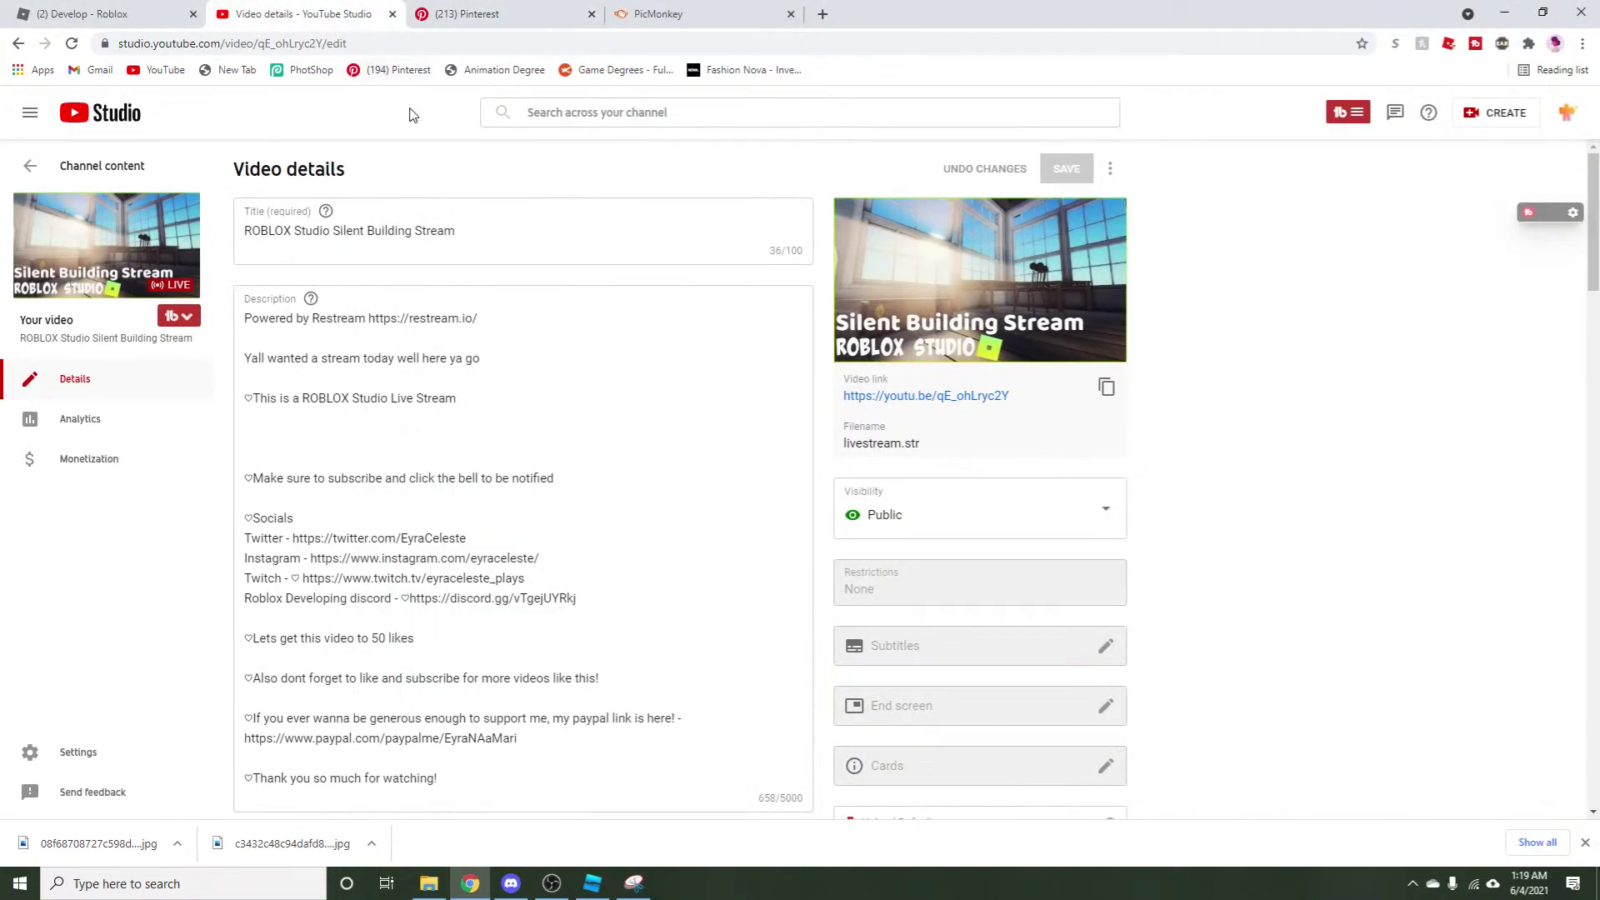
{"action": "left_click", "coordinate": [70, 8]}
{"action": "left_click", "coordinate": [671, 239]}
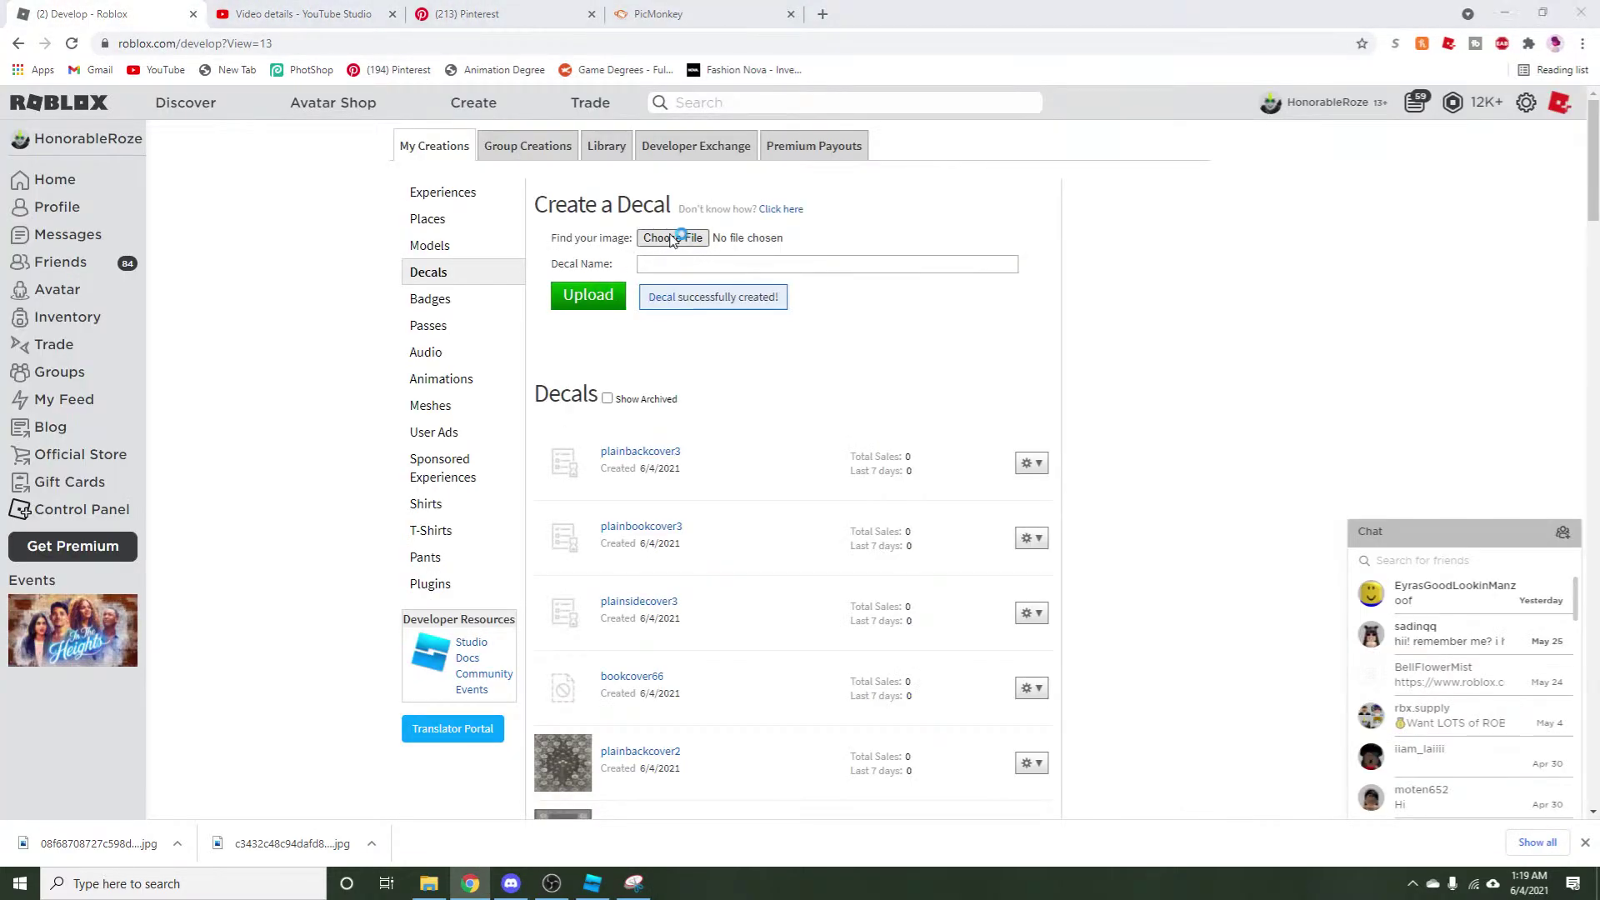
{"action": "left_click", "coordinate": [71, 109]}
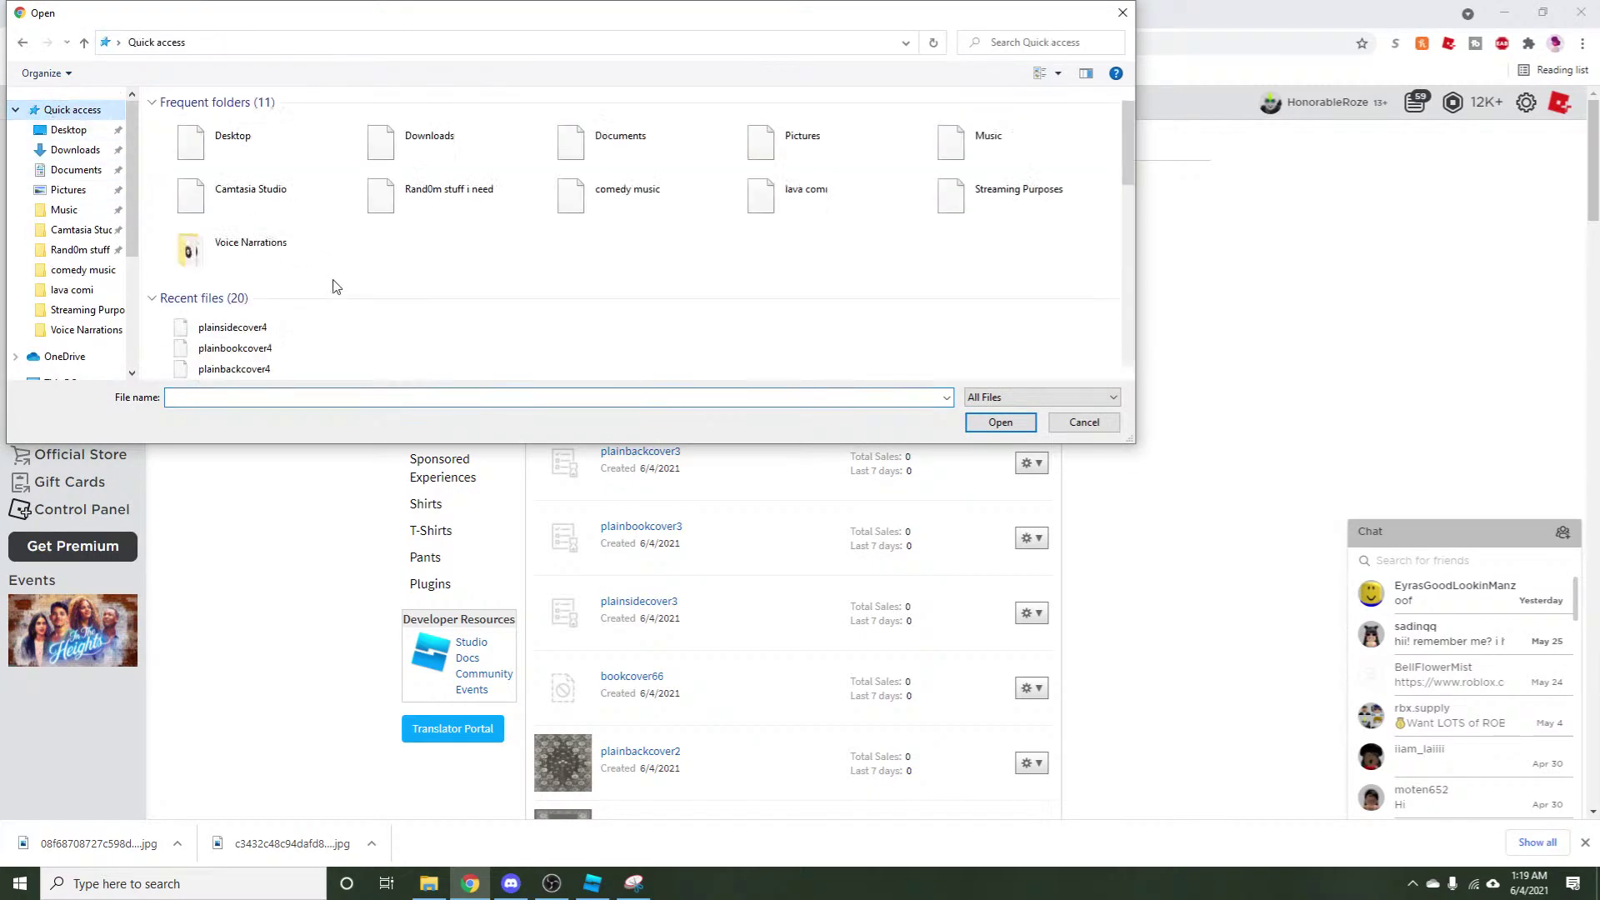
{"action": "left_click", "coordinate": [233, 326]}
{"action": "left_click", "coordinate": [1006, 427]}
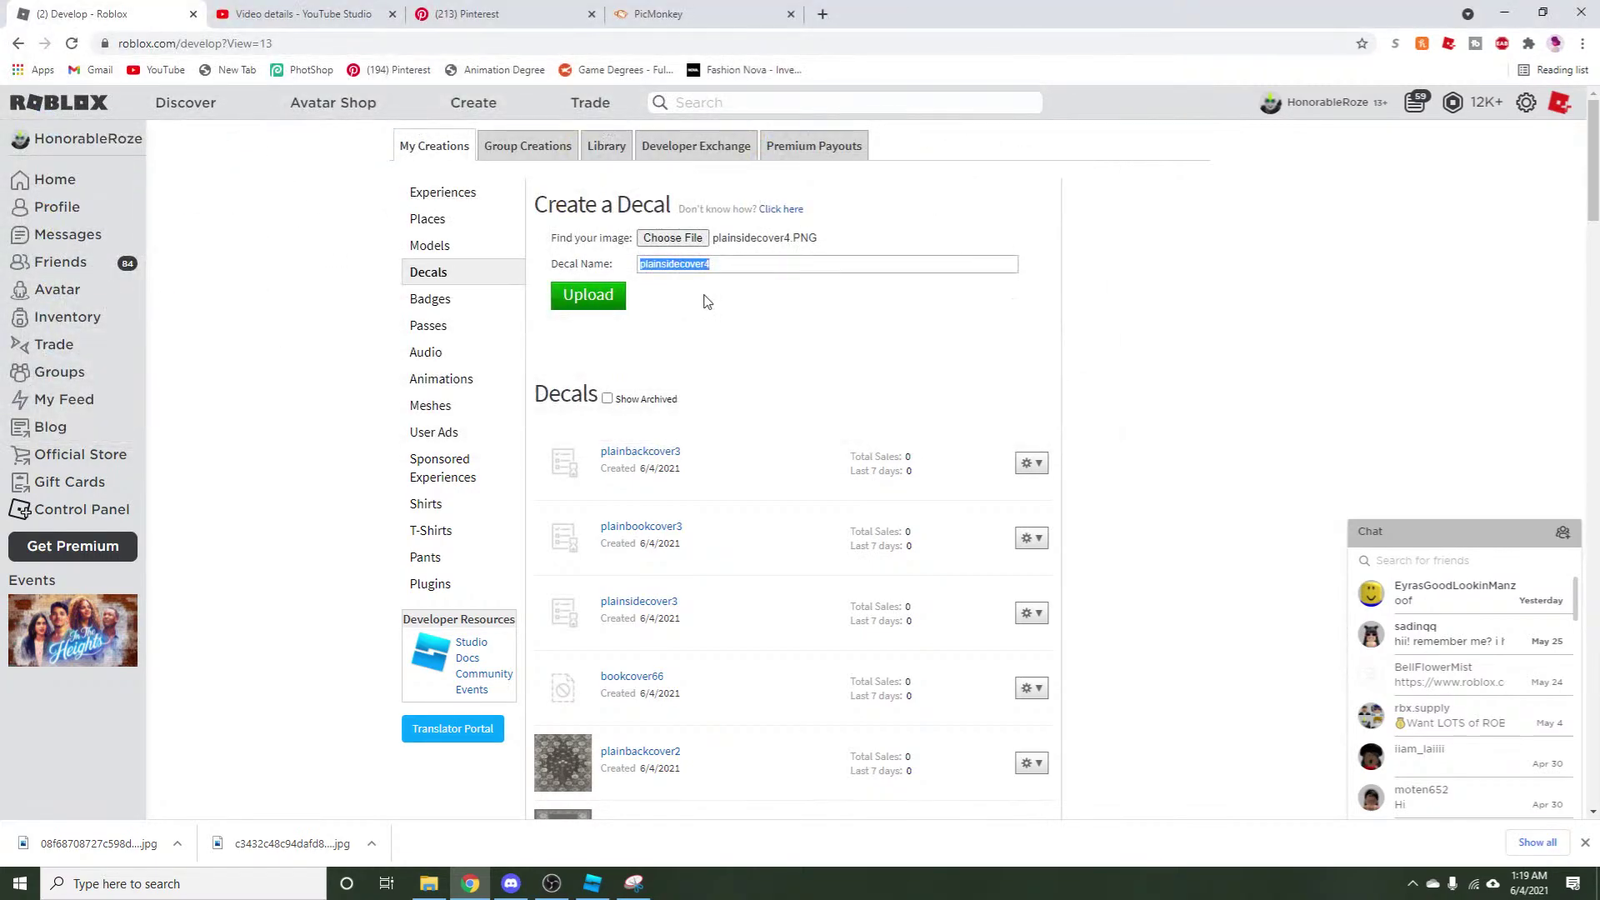
{"action": "left_click", "coordinate": [623, 289]}
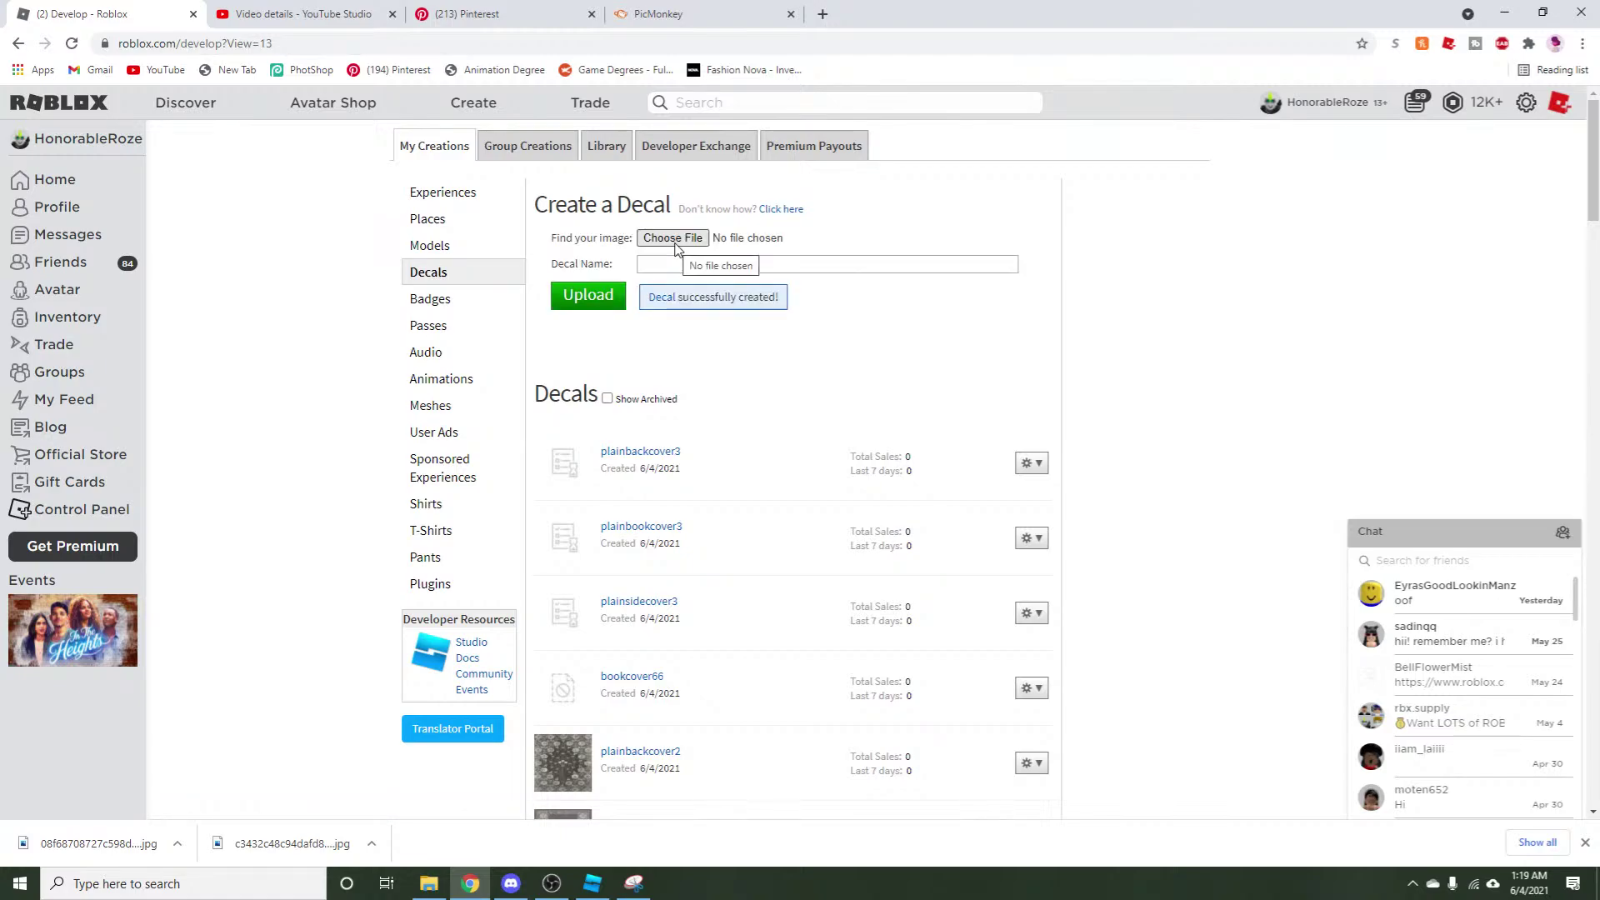
Upload plainbookcover4 as a second new decal.
{"action": "left_click", "coordinate": [673, 239]}
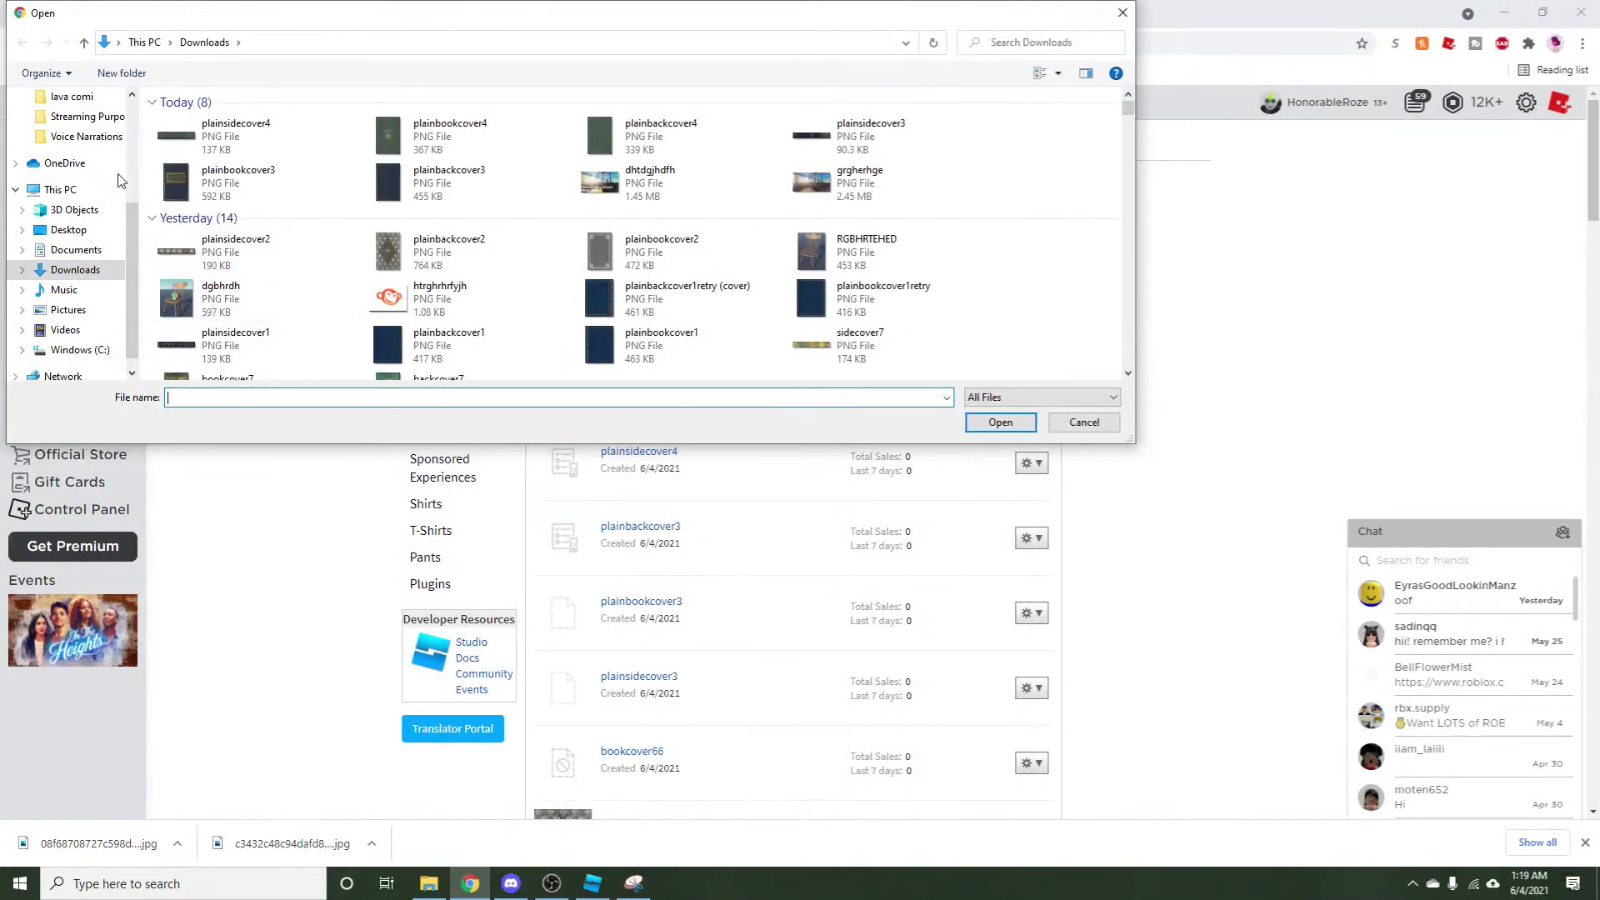
{"action": "left_click", "coordinate": [69, 111]}
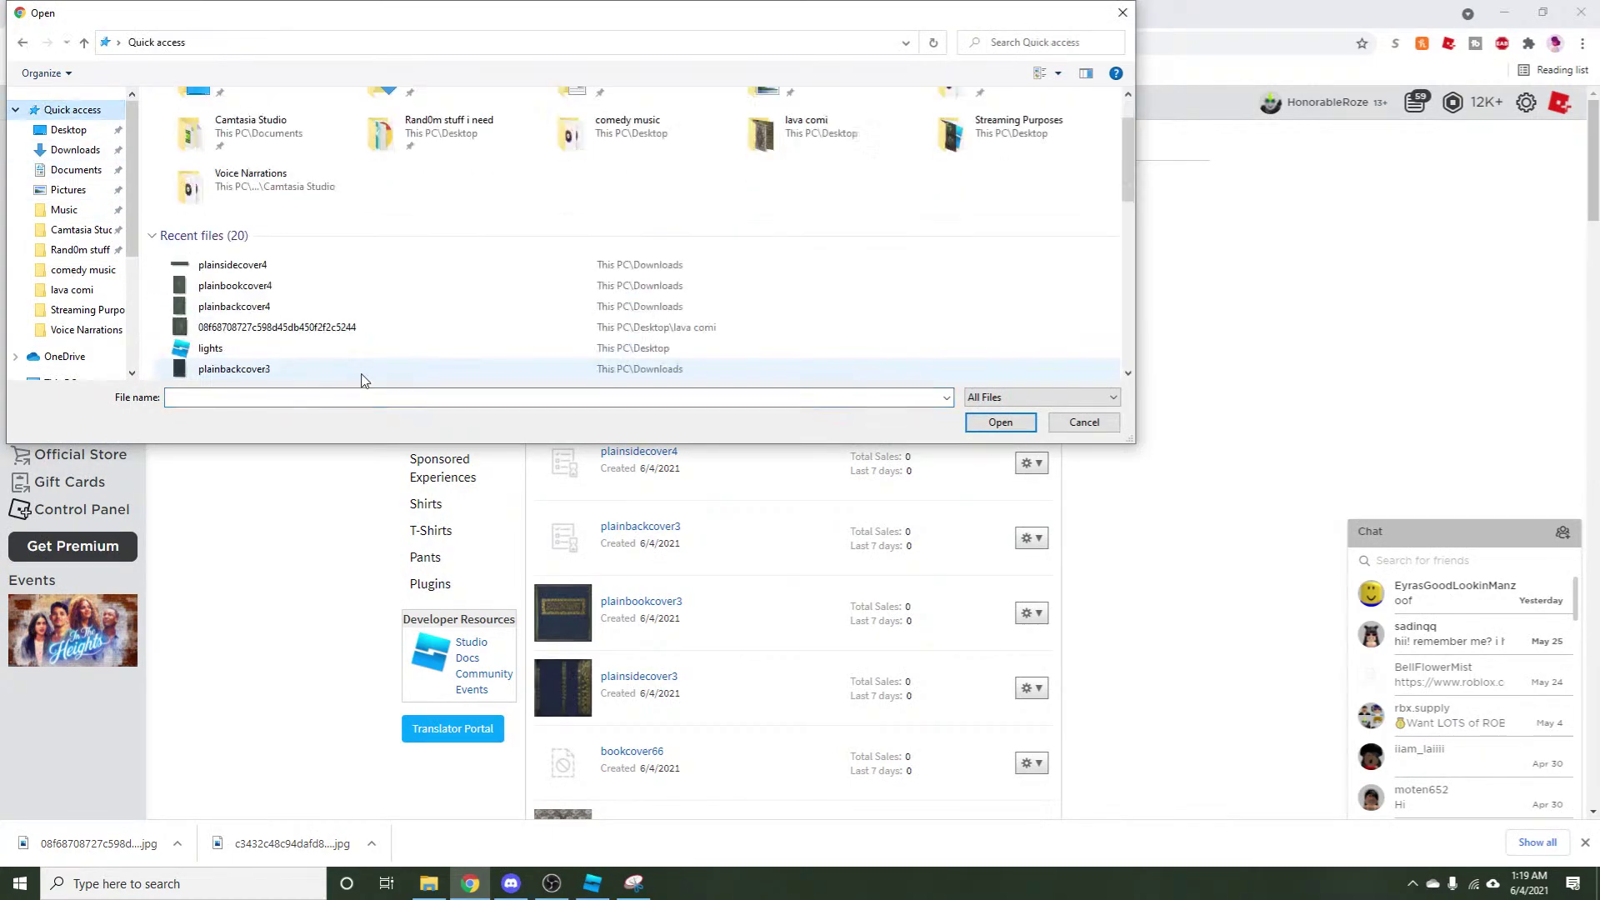
{"action": "left_click", "coordinate": [303, 286]}
{"action": "left_click", "coordinate": [1020, 426]}
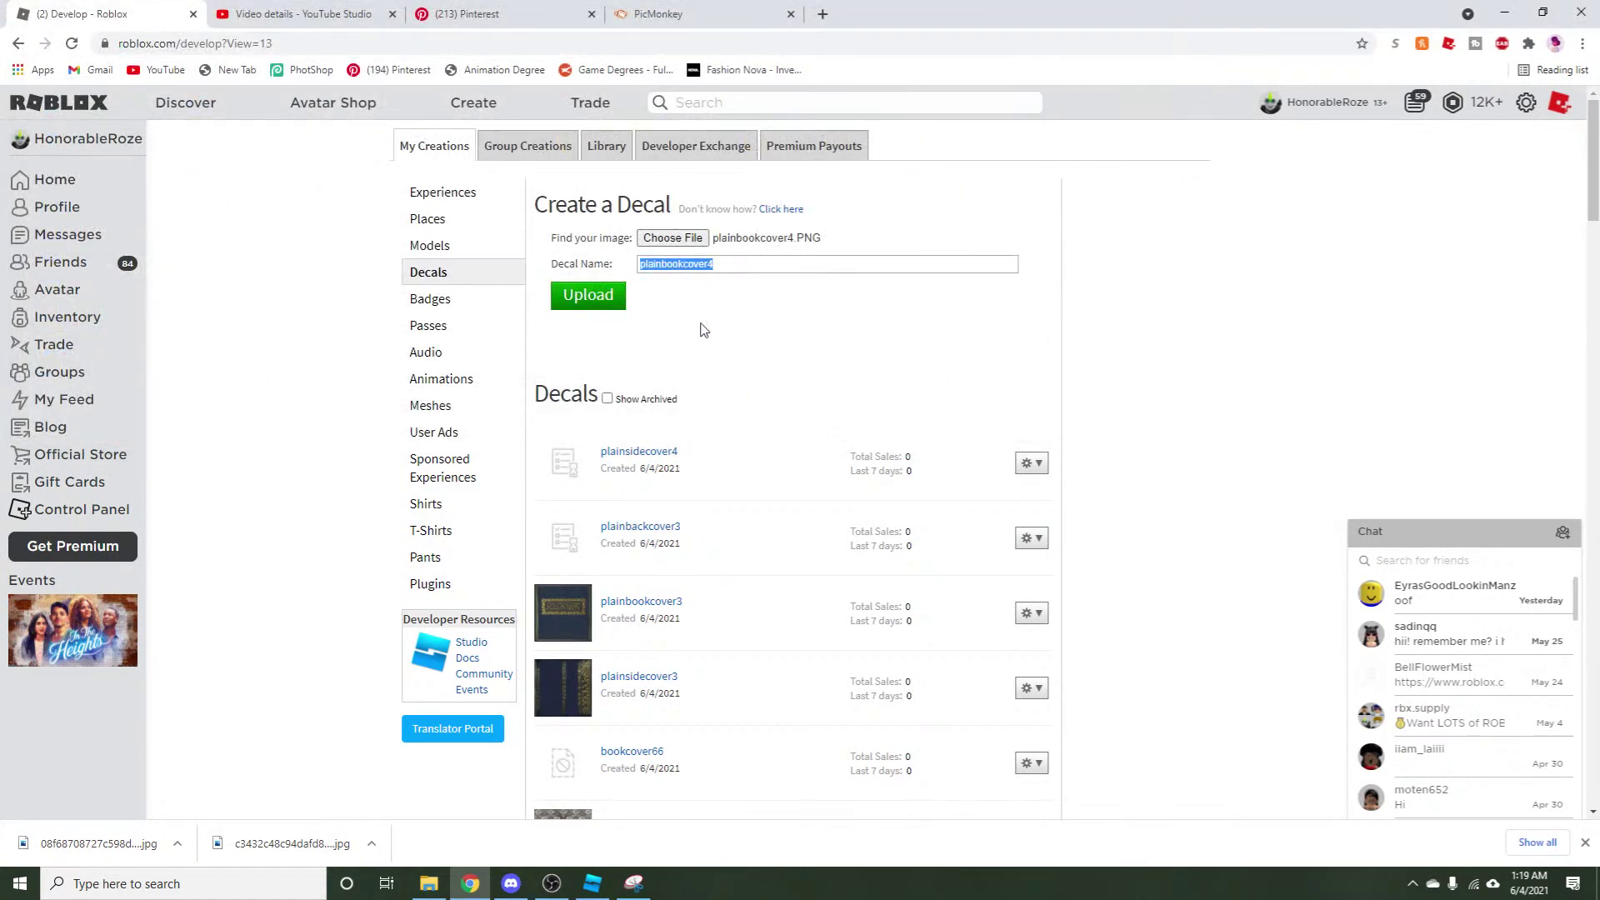
{"action": "left_click", "coordinate": [621, 294]}
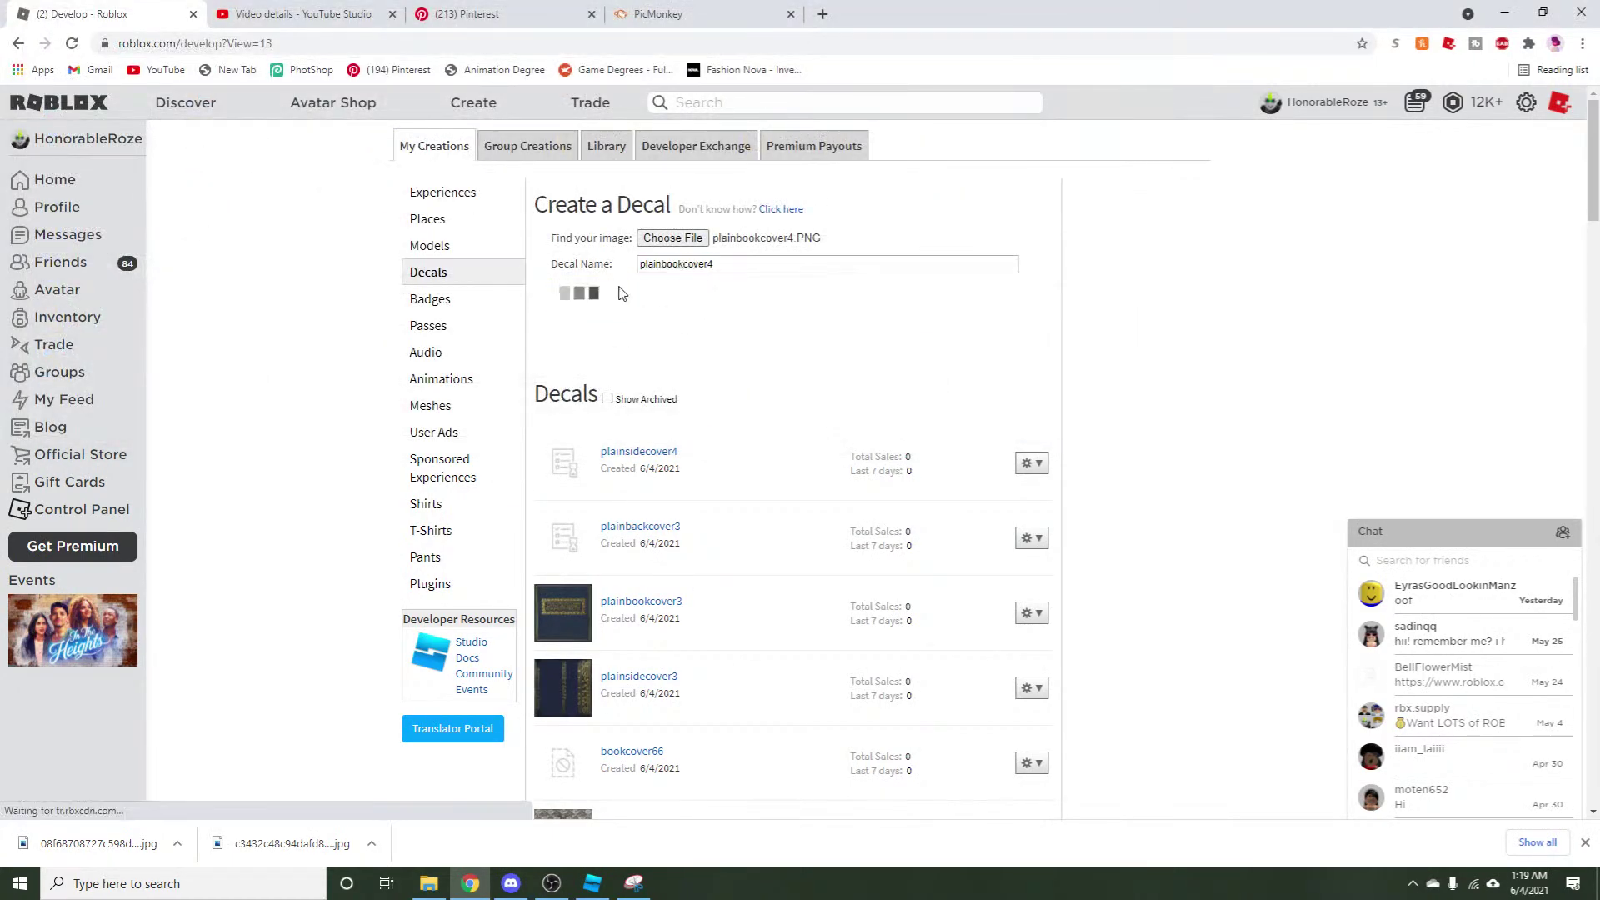
Upload plainbackcover4 as a third decal and bring Roblox Studio back to the front.
{"action": "left_click", "coordinate": [688, 240]}
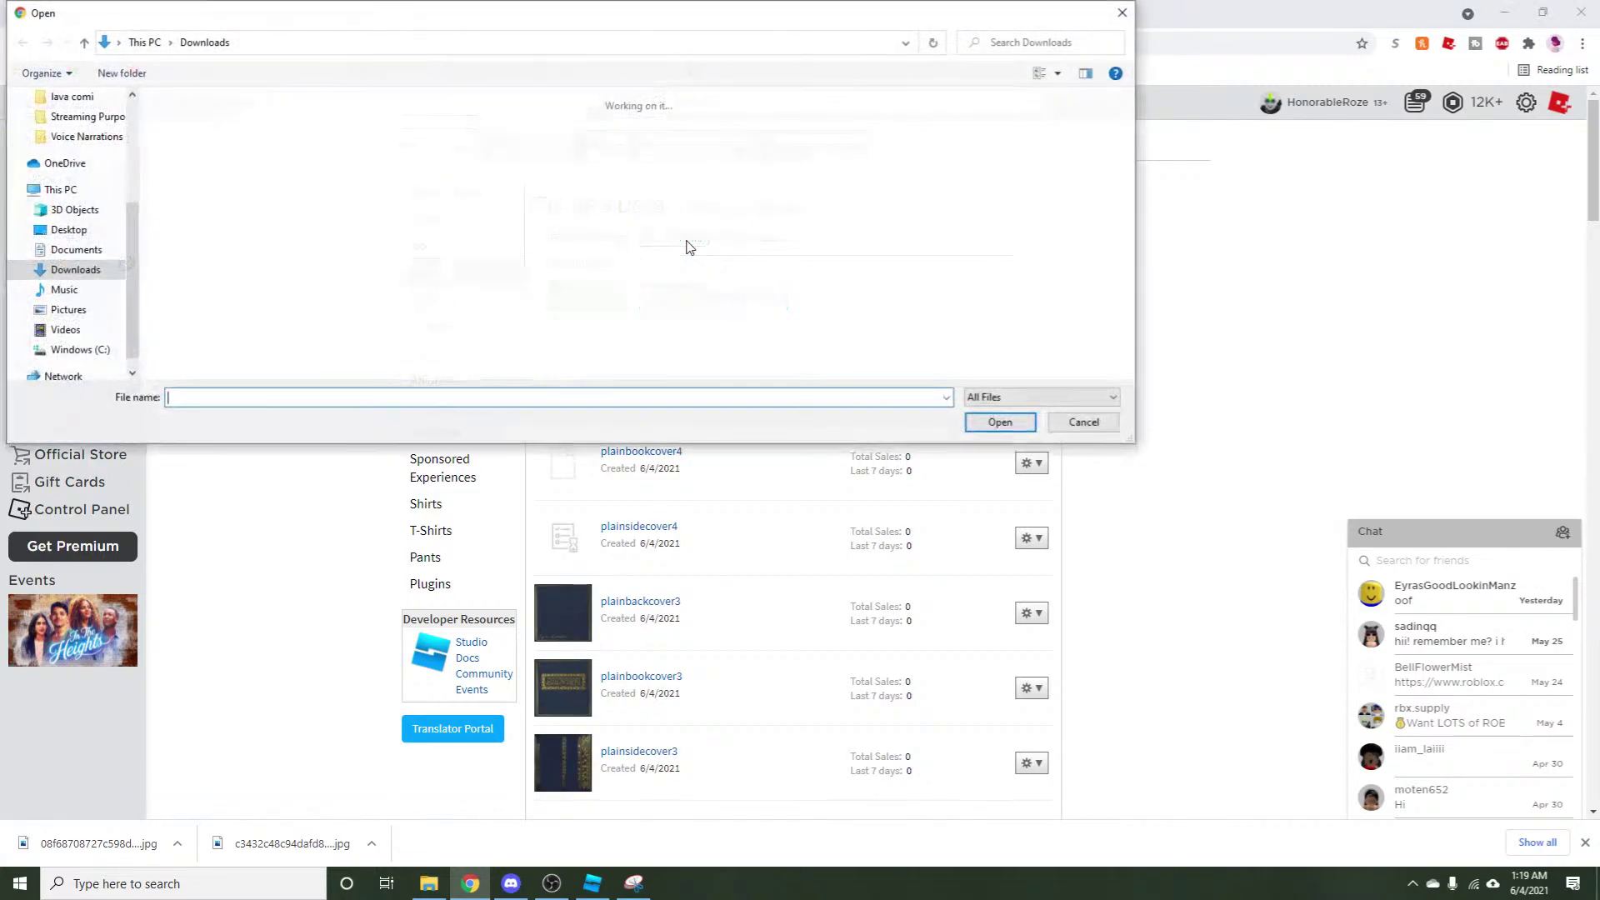
{"action": "scroll", "coordinate": [69, 136], "scroll_direction": "up", "scroll_amount": 5}
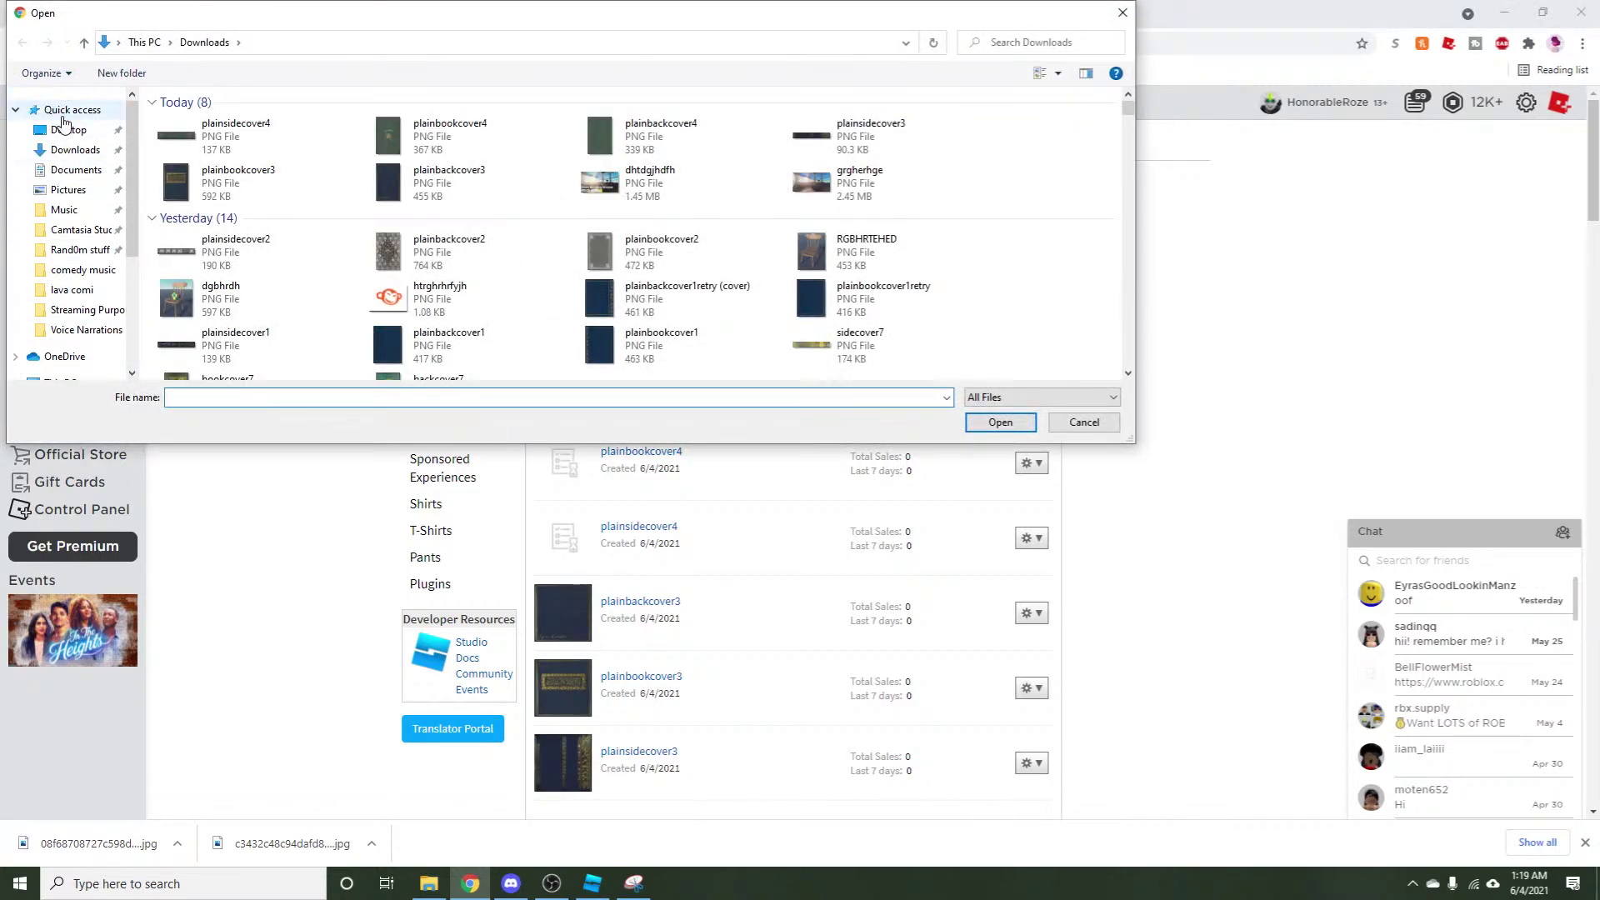
{"action": "left_click", "coordinate": [68, 110]}
{"action": "left_click", "coordinate": [304, 369]}
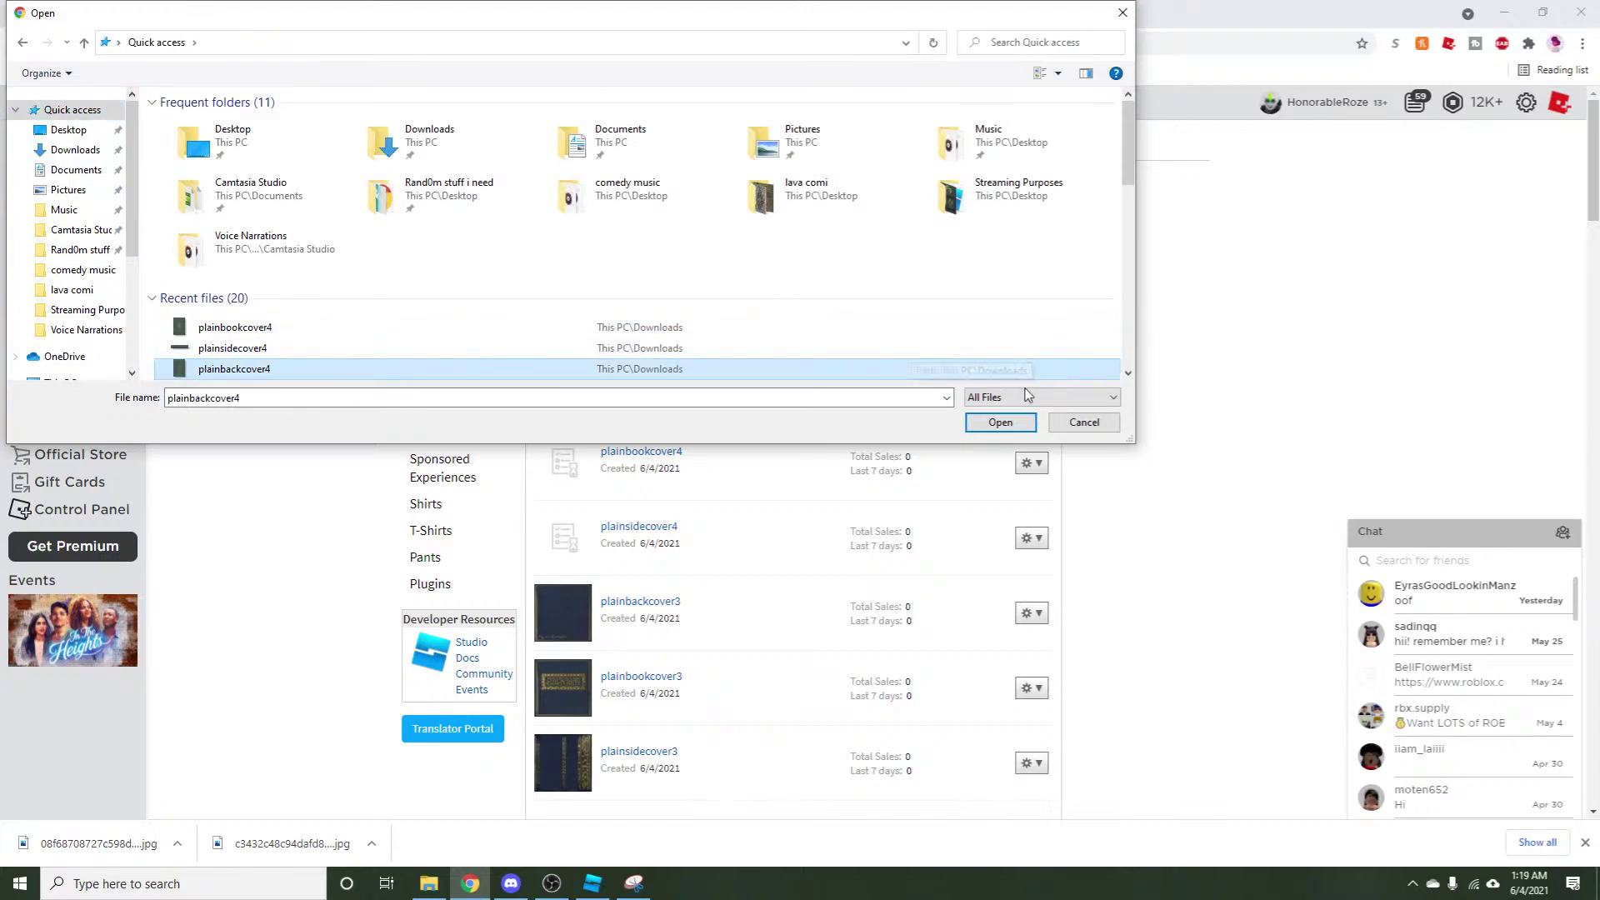
{"action": "left_click", "coordinate": [1003, 422]}
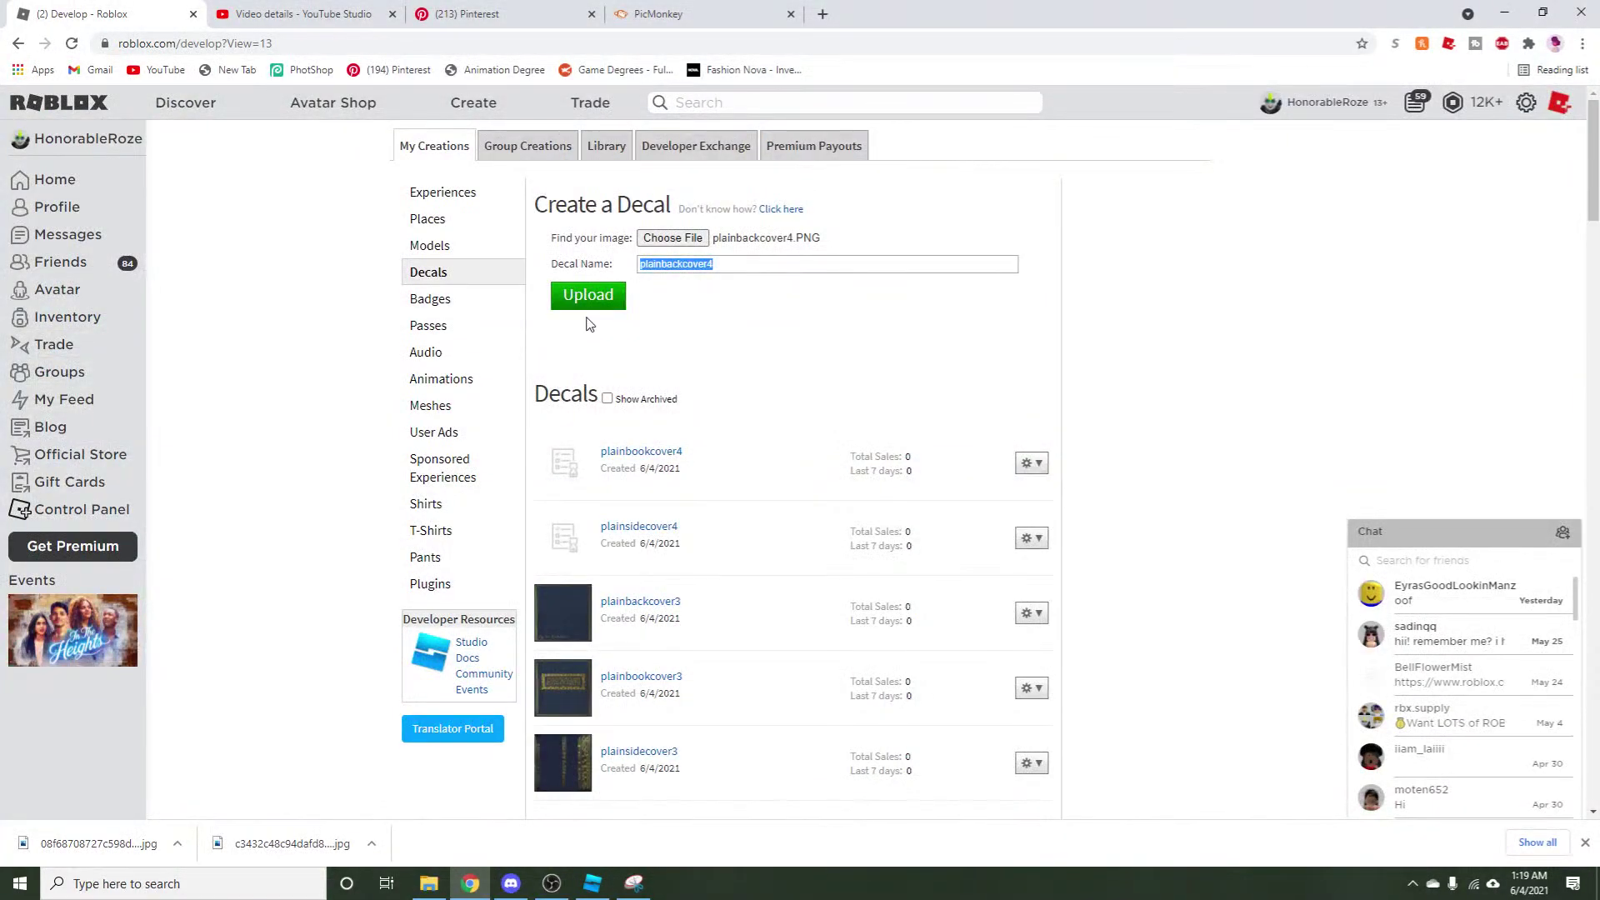
{"action": "left_click", "coordinate": [598, 300]}
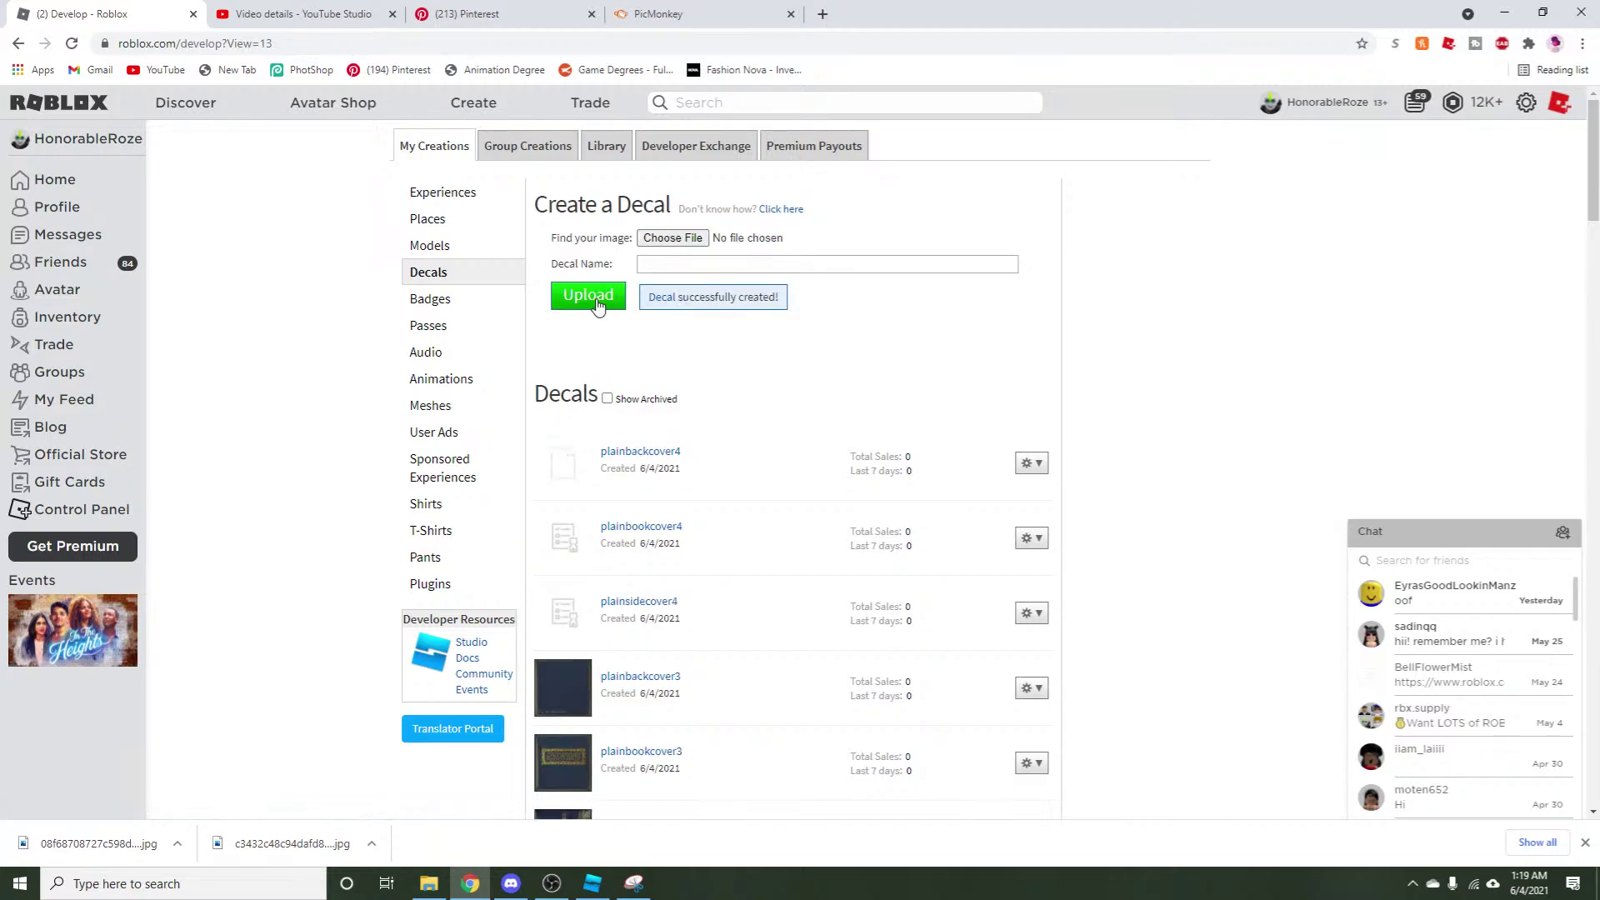
{"action": "left_click", "coordinate": [591, 884]}
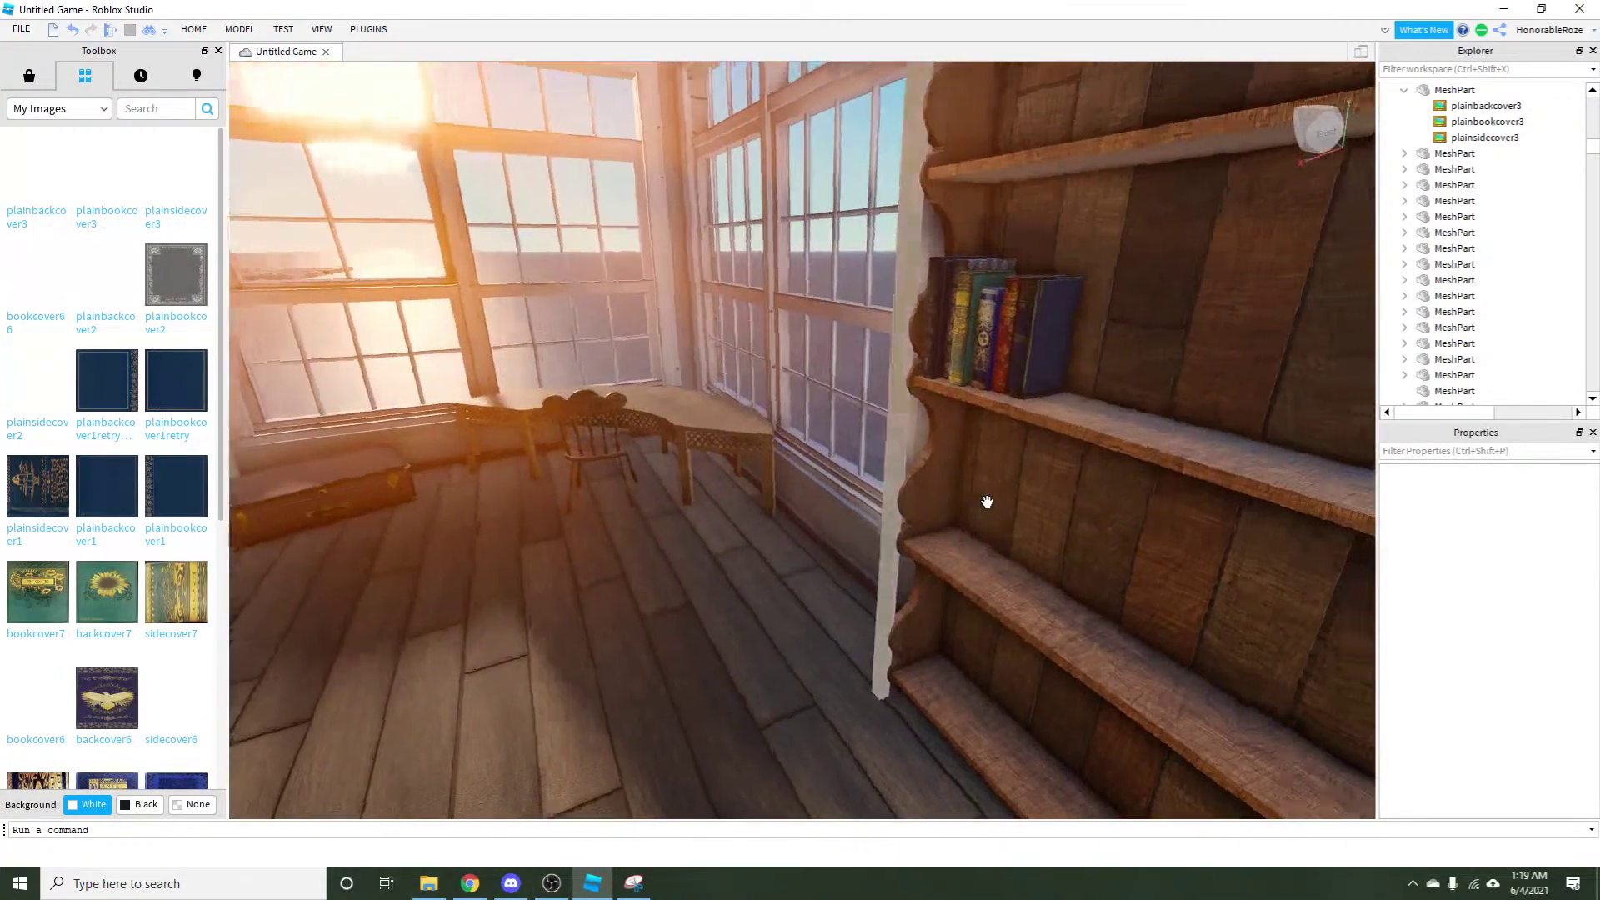
Select the book mesh, focus on it, and delete its old cover decals.
{"action": "left_click", "coordinate": [815, 371]}
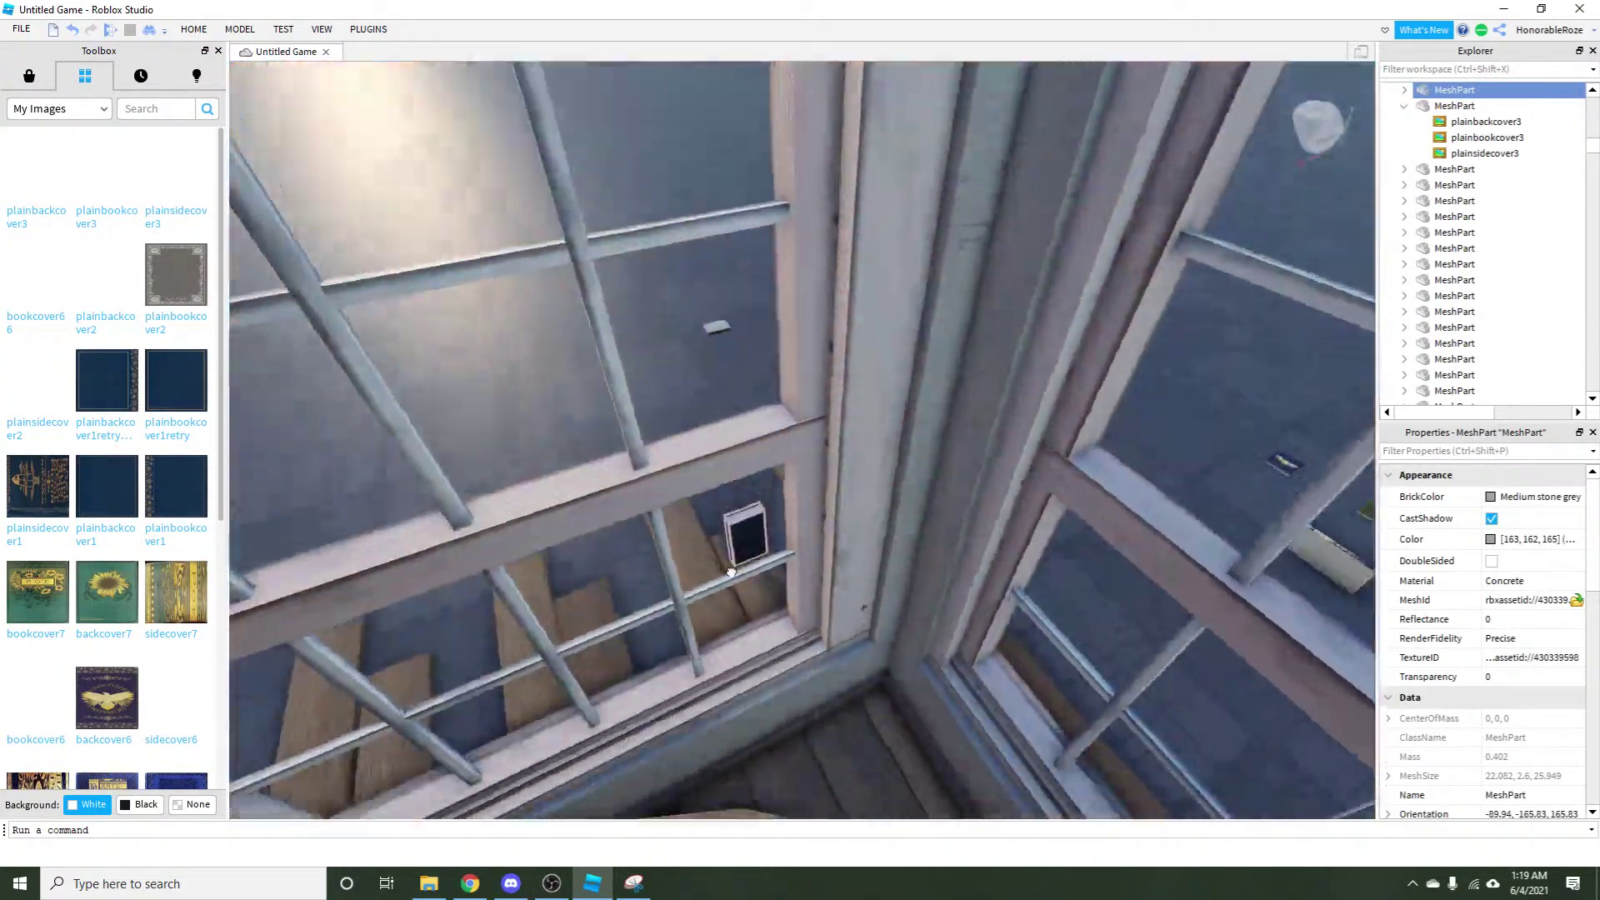
{"action": "key", "text": "f"}
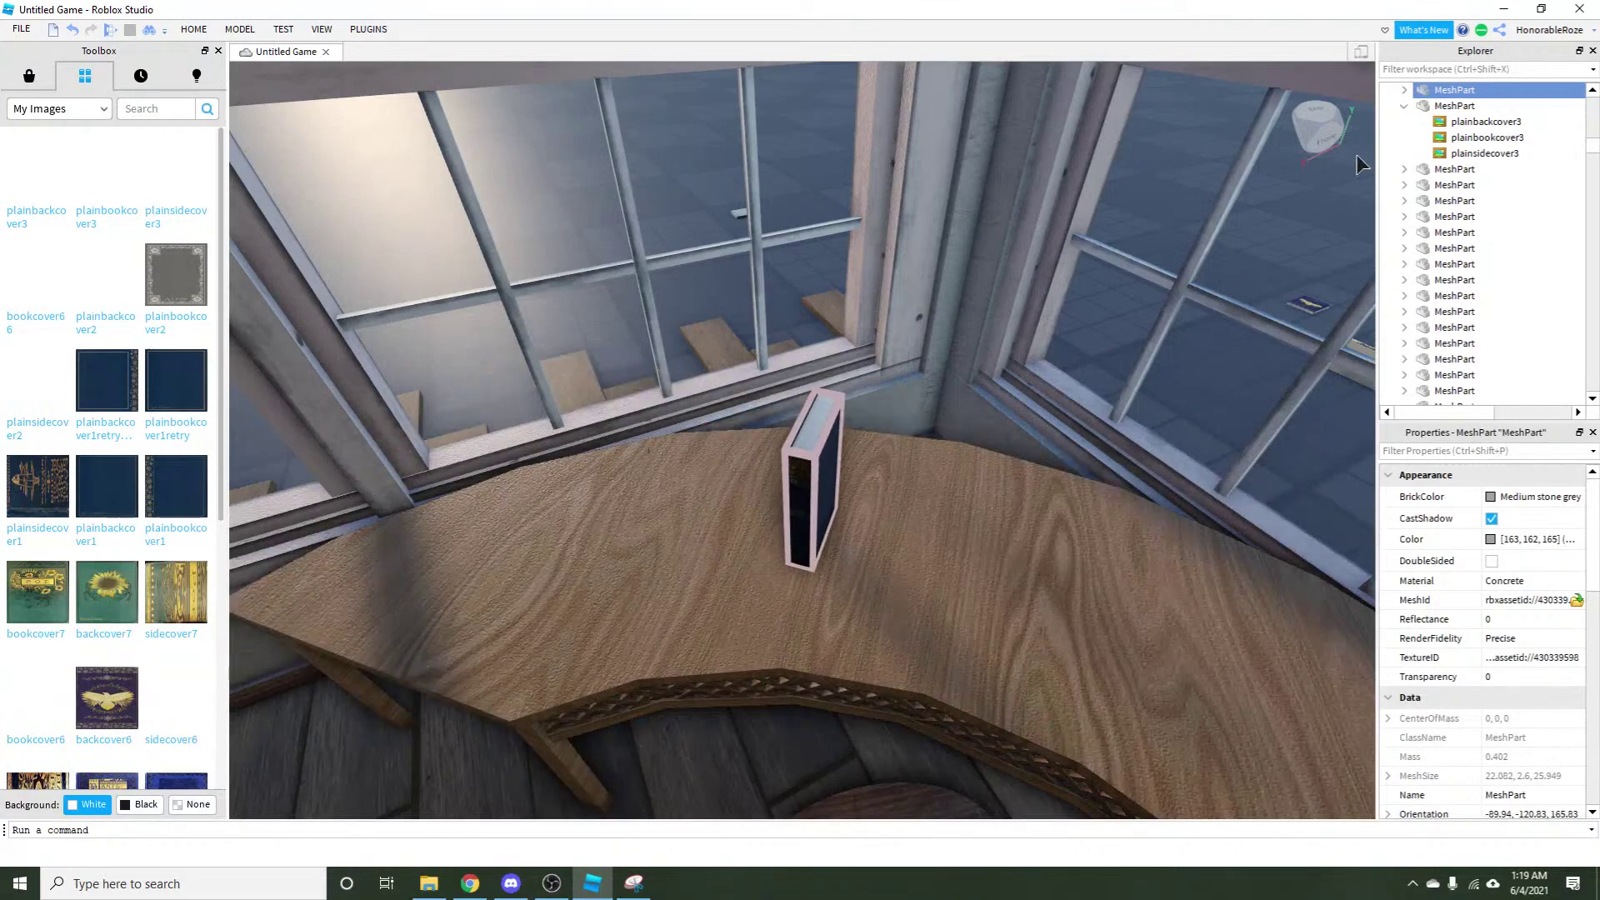
{"action": "left_click", "coordinate": [1406, 90]}
{"action": "left_click", "coordinate": [1470, 106]}
{"action": "left_click", "coordinate": [1471, 122], "text": "shift"}
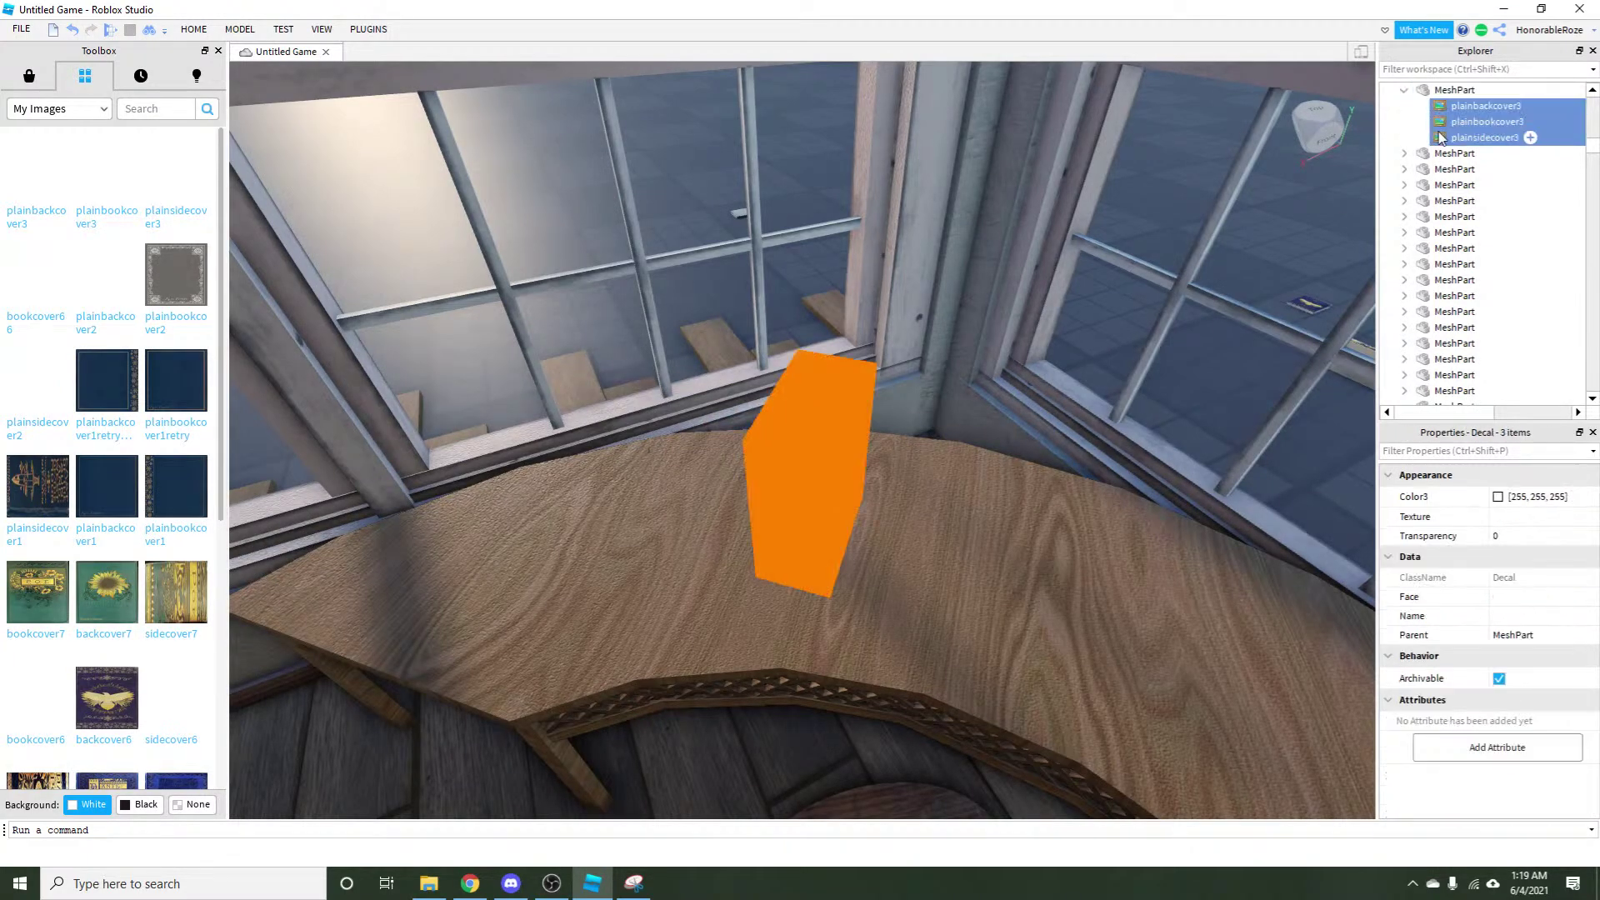
{"action": "key", "text": "Delete"}
Apply the plainsidecover3 decal to the book's left face.
{"action": "left_click", "coordinate": [812, 483]}
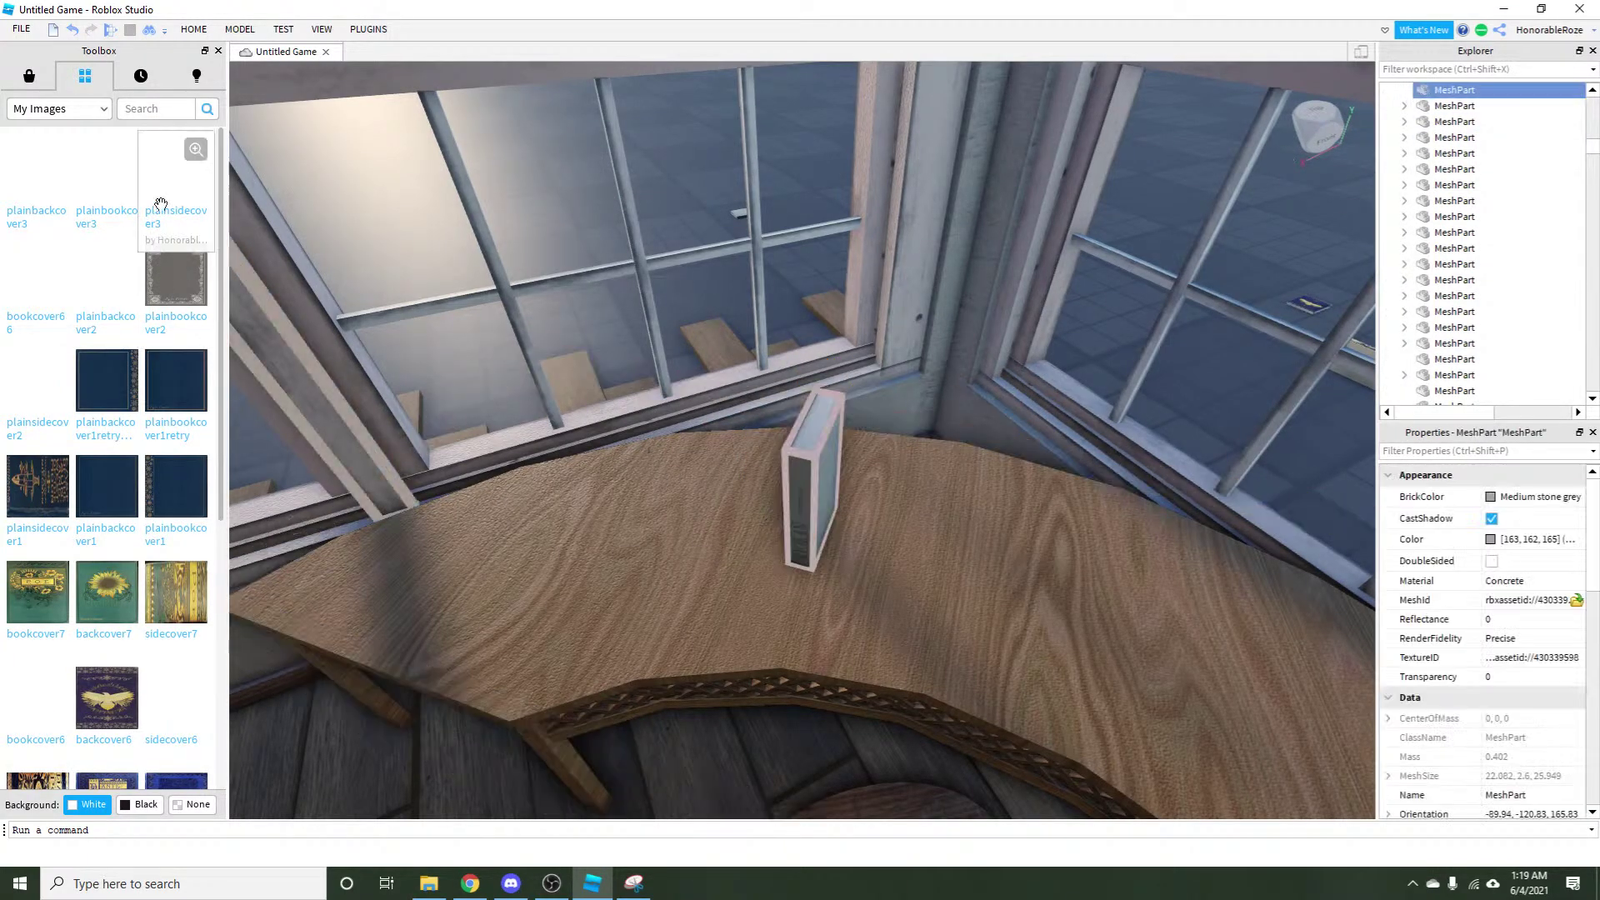
{"action": "left_click", "coordinate": [213, 185]}
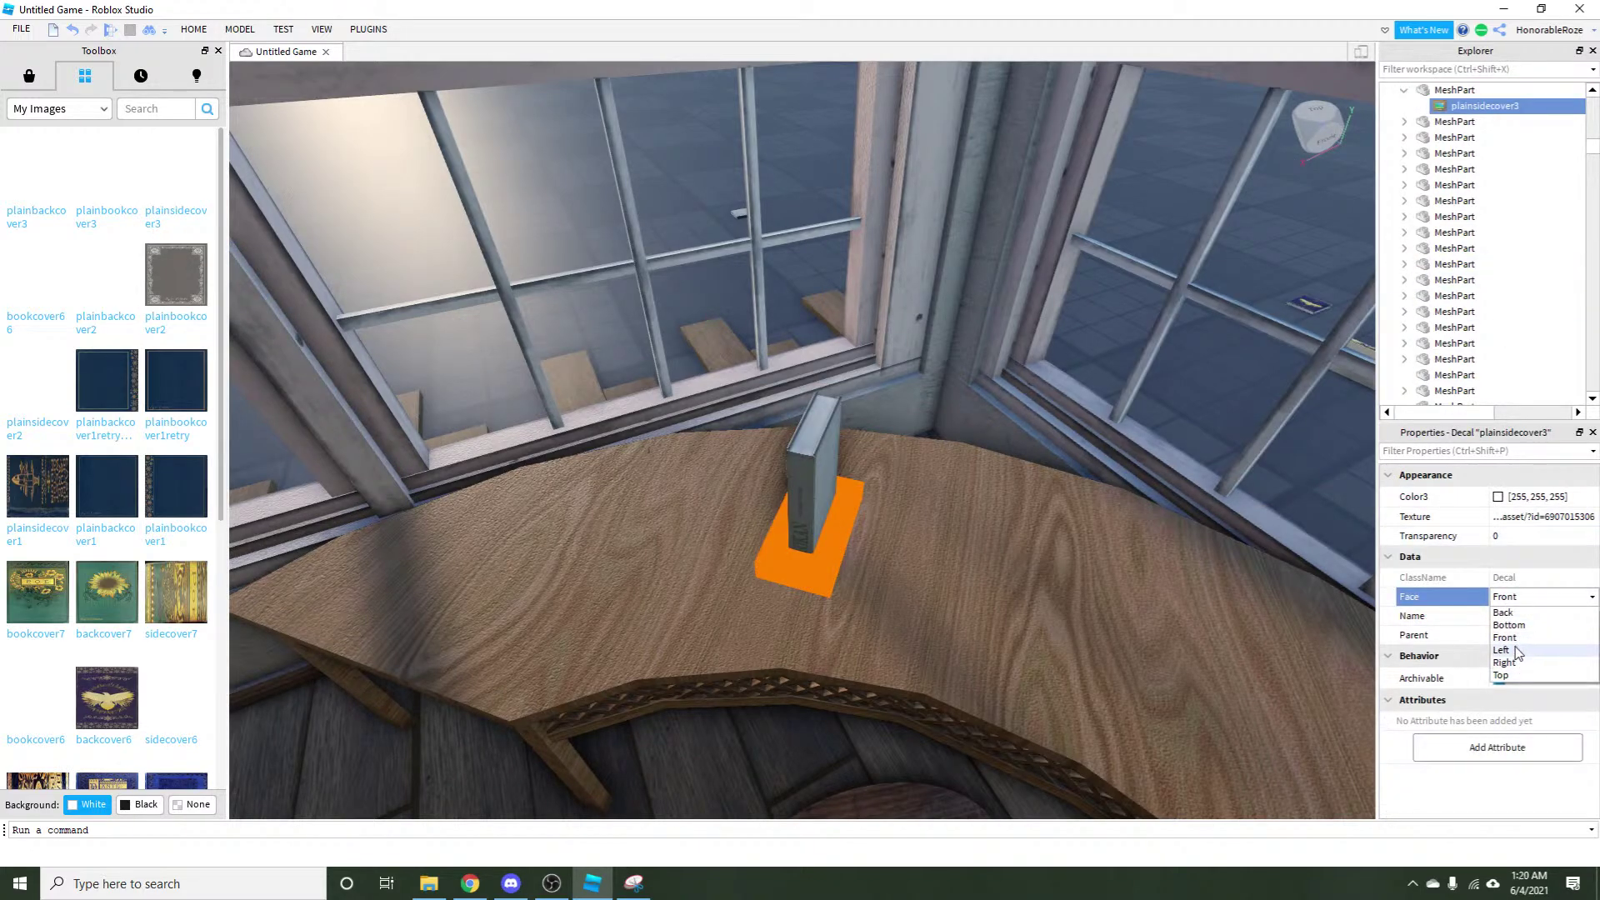
{"action": "left_click", "coordinate": [1502, 650]}
Apply the plainbookcover3 decal to the book's top face.
{"action": "left_click", "coordinate": [771, 475]}
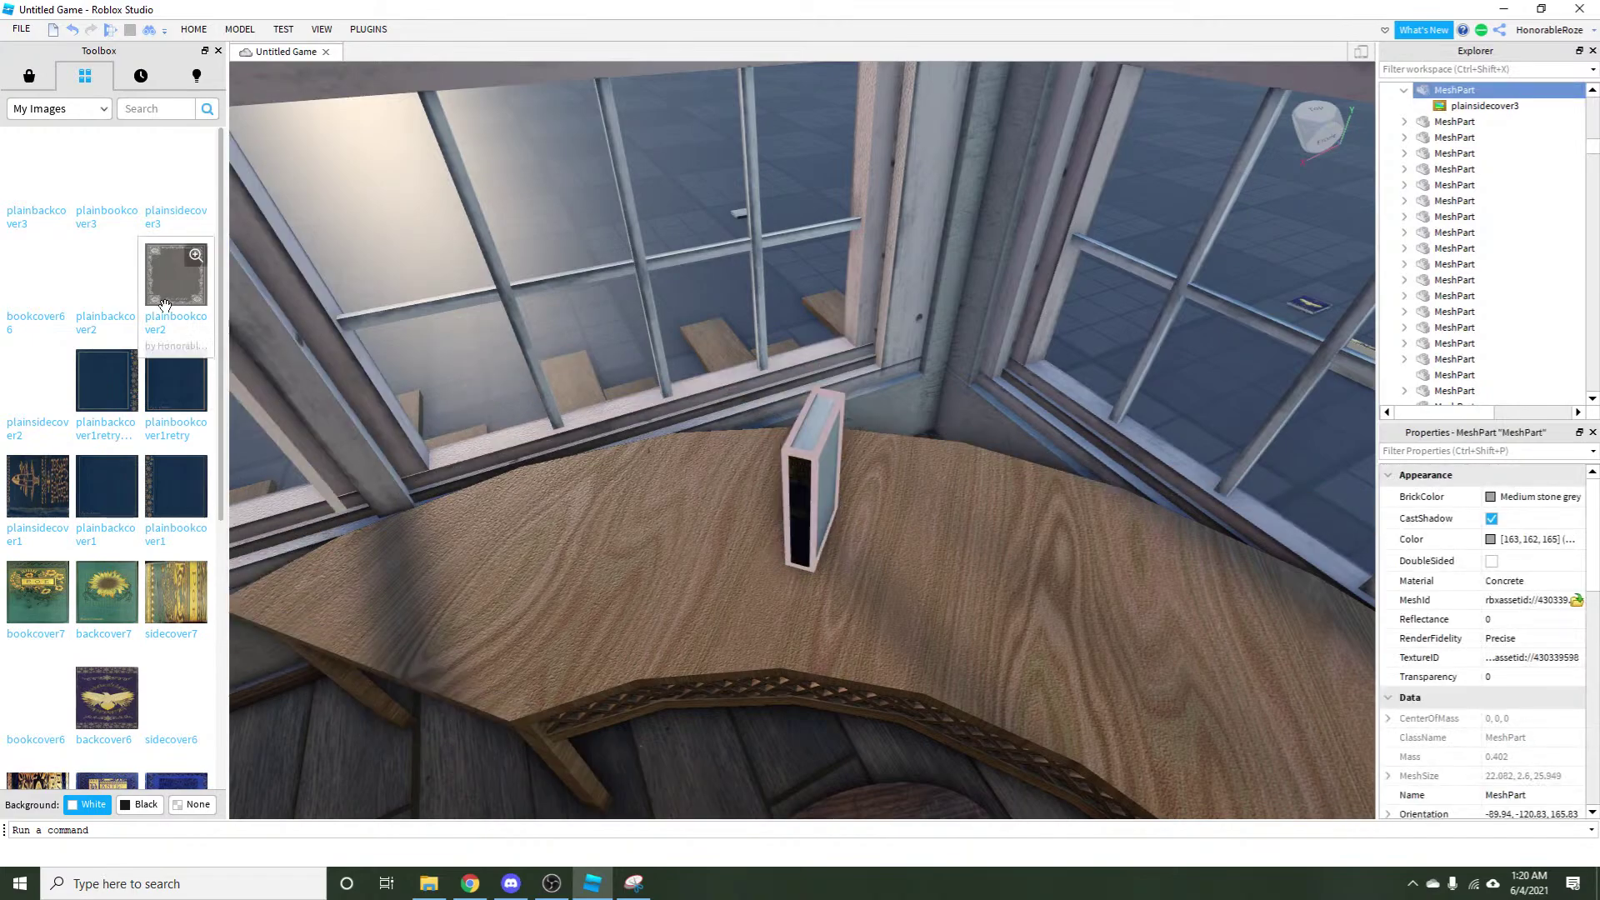
{"action": "left_click", "coordinate": [87, 193]}
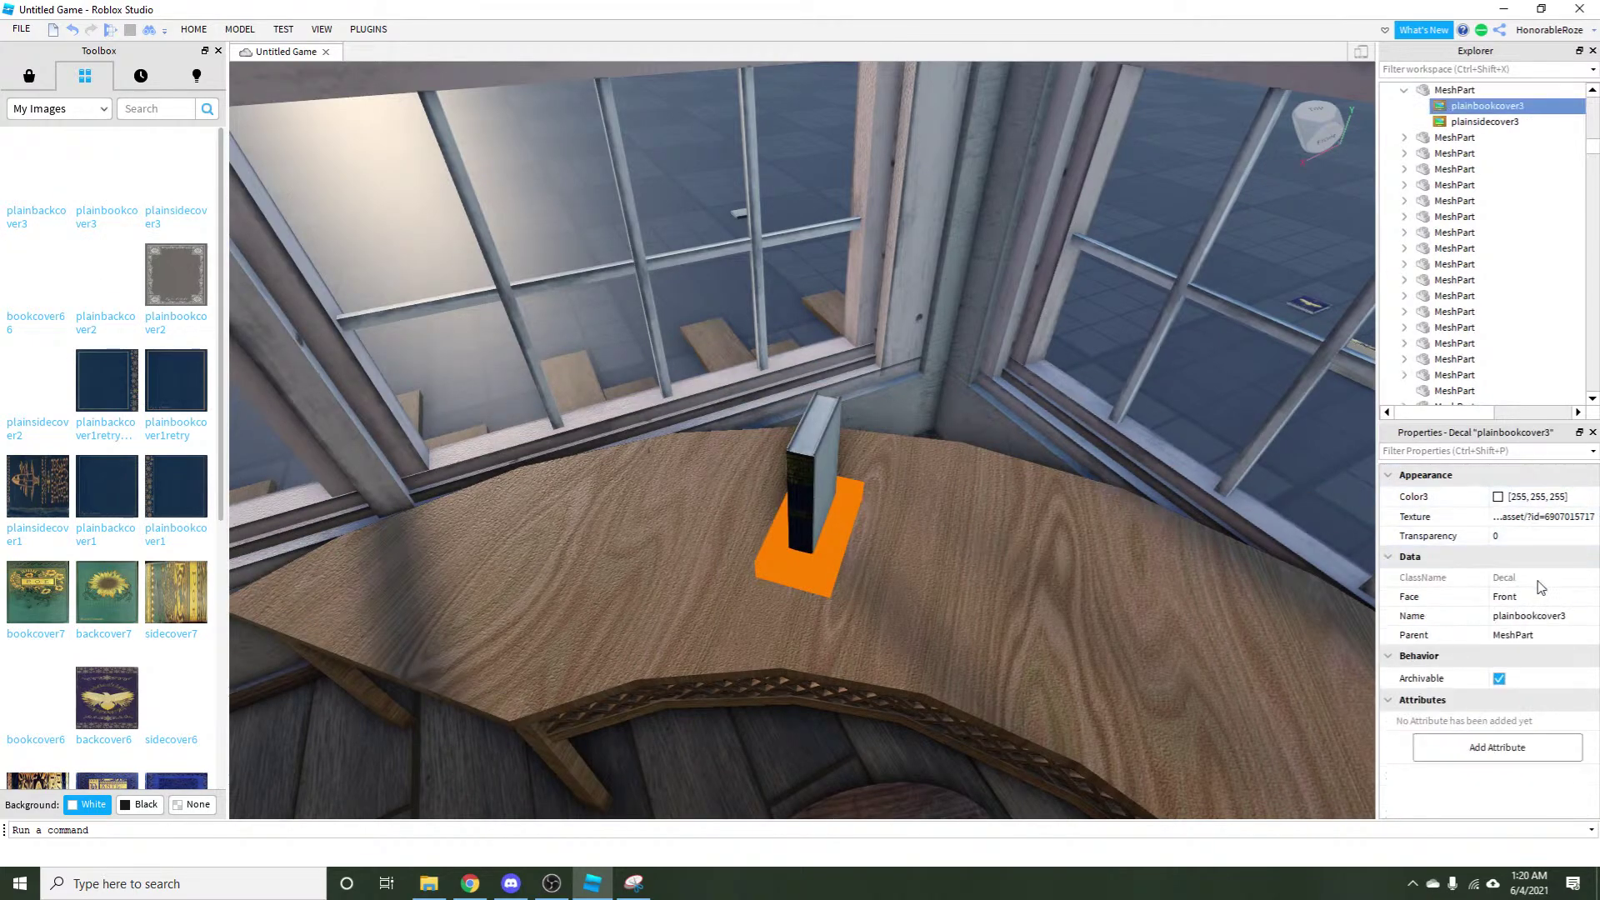
{"action": "left_click", "coordinate": [1538, 596]}
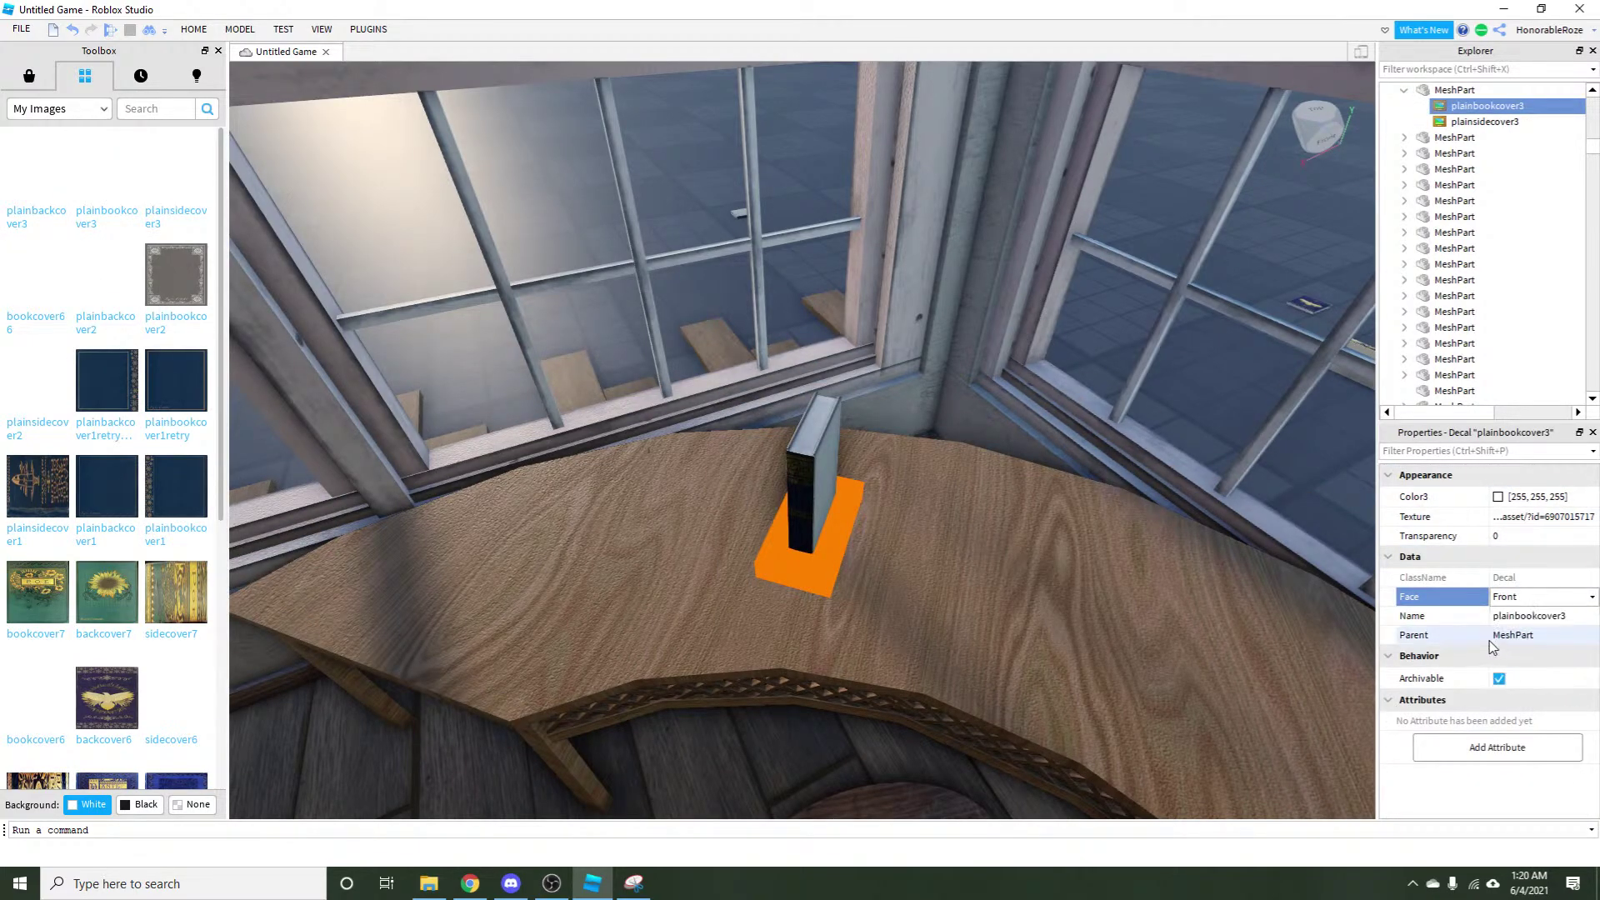
{"action": "left_click", "coordinate": [1591, 597]}
{"action": "left_click", "coordinate": [1501, 675]}
Apply the plainbackcover3 decal, set its face, and clear the selection to check the book.
{"action": "left_click", "coordinate": [820, 470]}
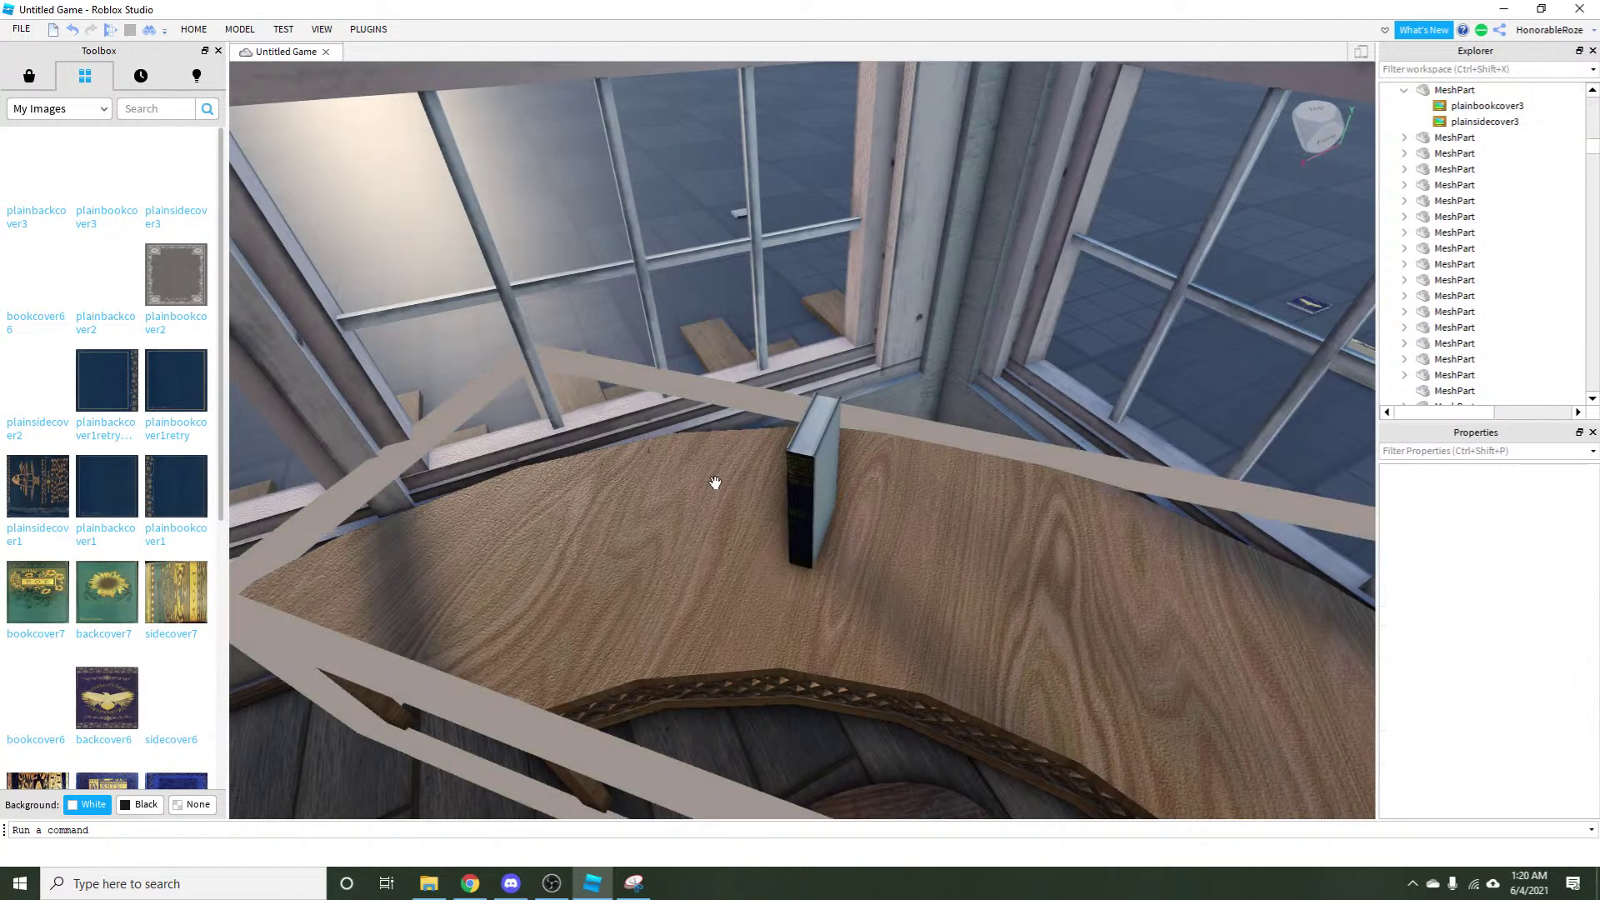
{"action": "left_click", "coordinate": [51, 181]}
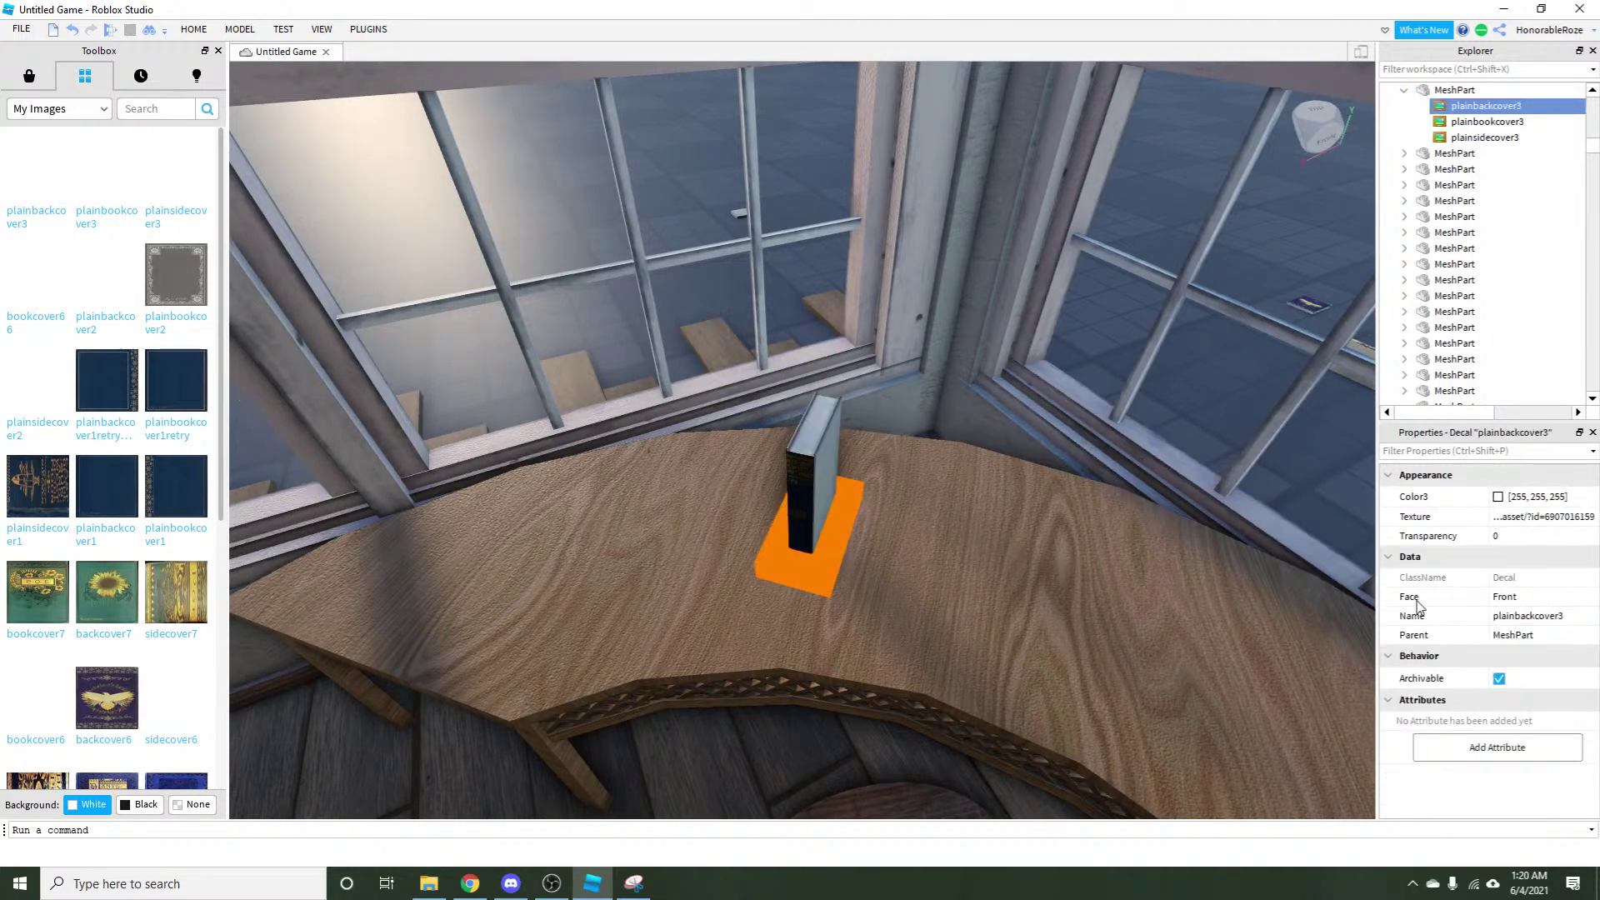
{"action": "left_click", "coordinate": [1506, 596]}
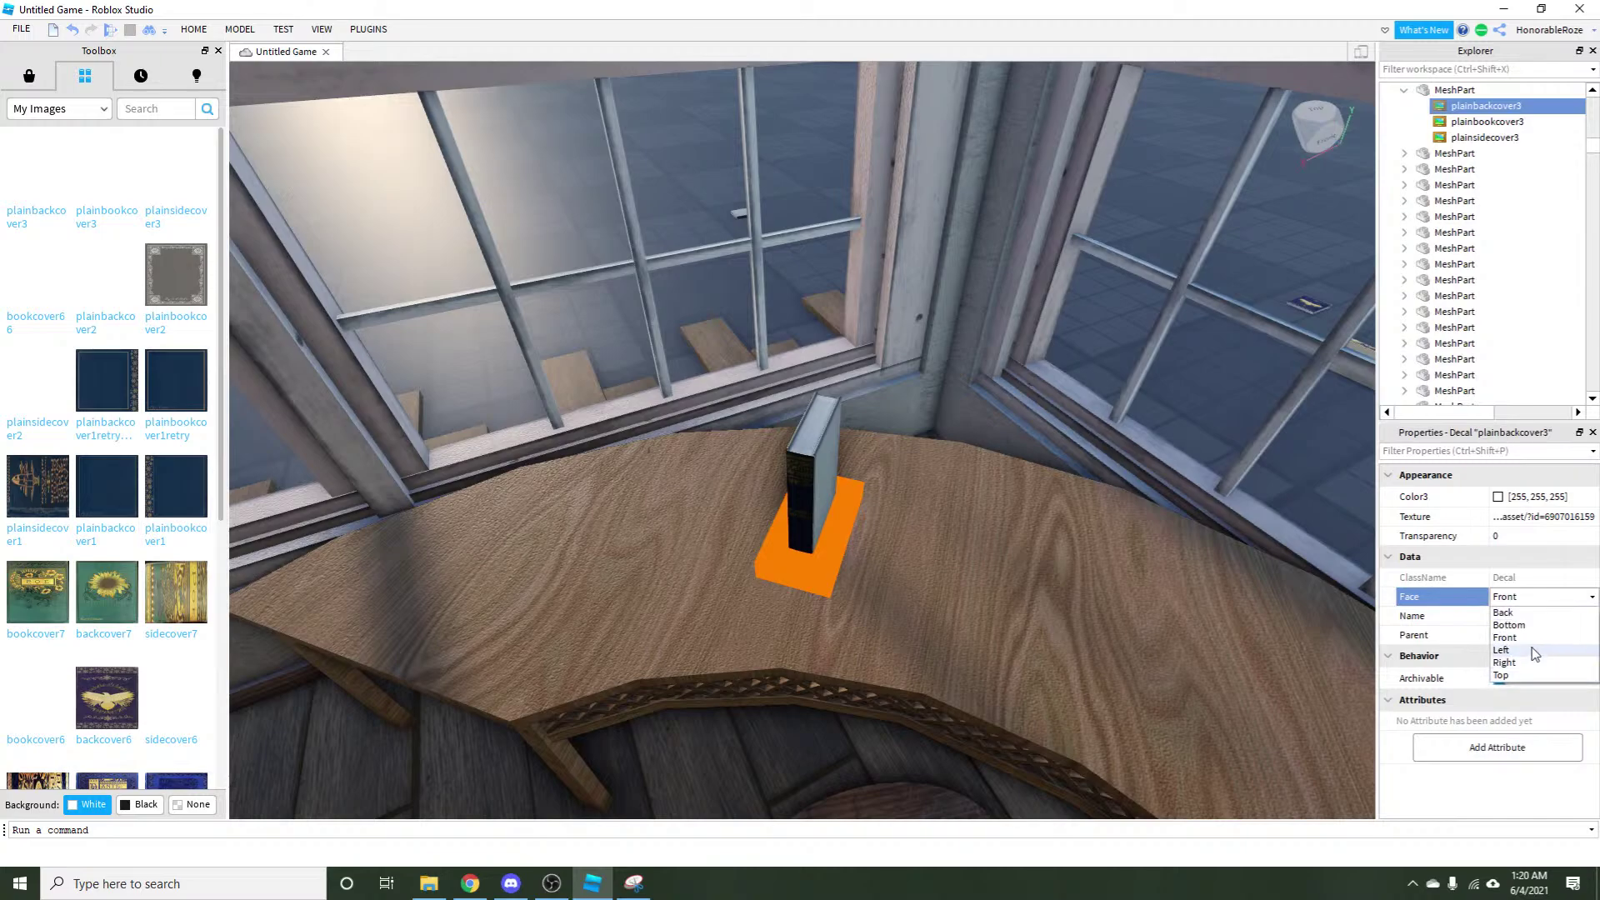
{"action": "left_click", "coordinate": [1535, 651]}
{"action": "left_click", "coordinate": [1175, 446]}
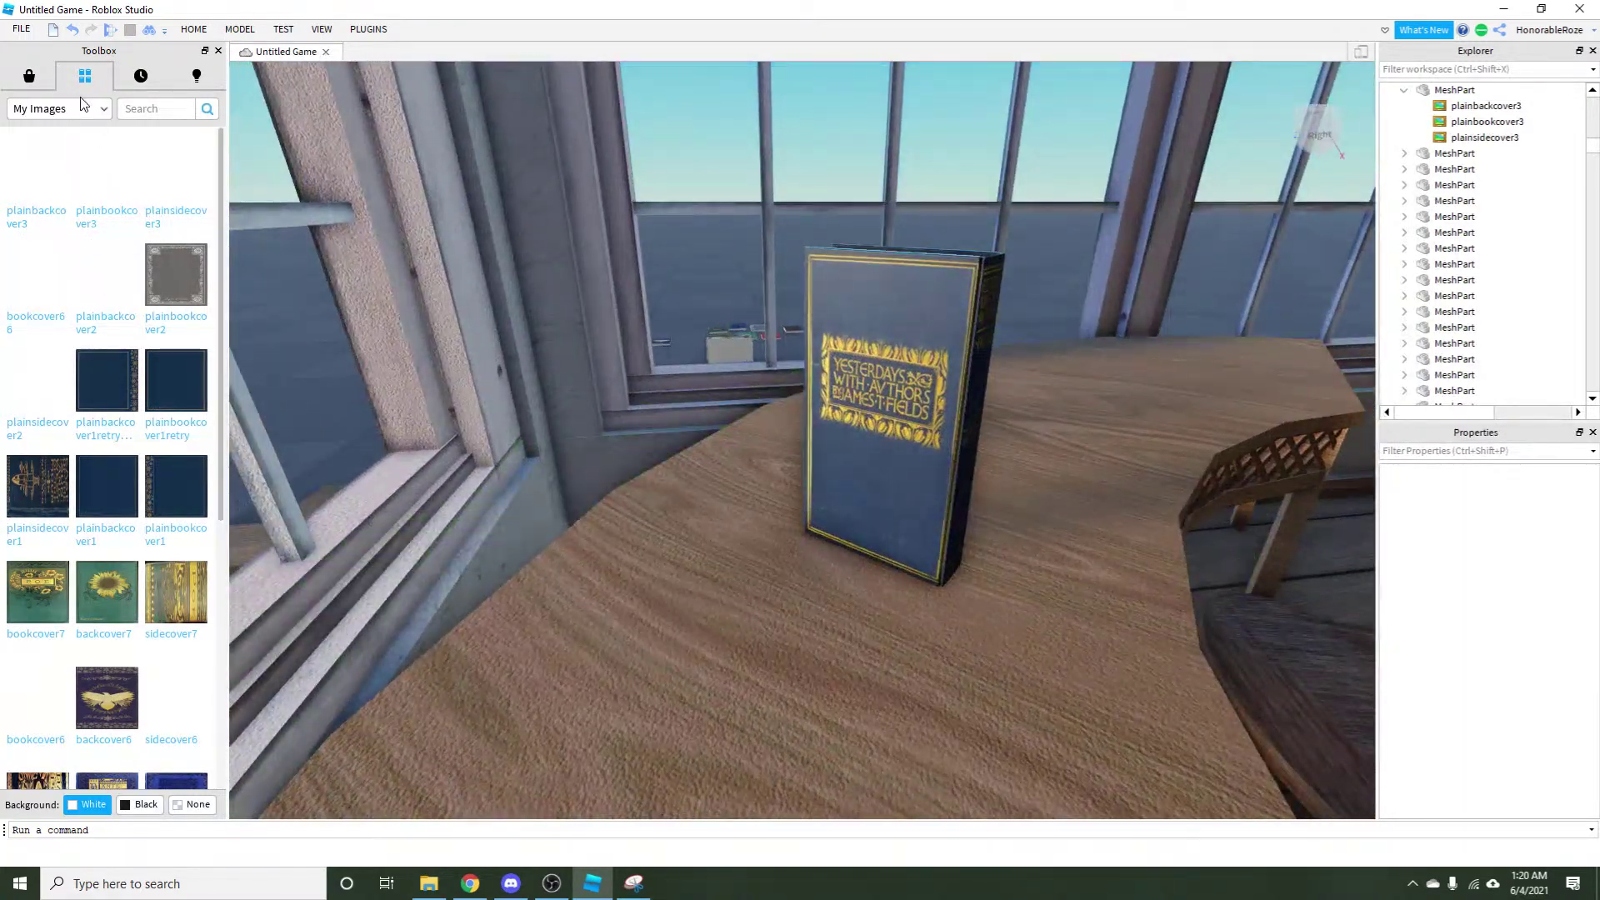
Delete the three old plainbackcover3-set cover decals from the book.
{"action": "left_click", "coordinate": [81, 106]}
{"action": "left_click", "coordinate": [59, 160]}
{"action": "left_click", "coordinate": [58, 108]}
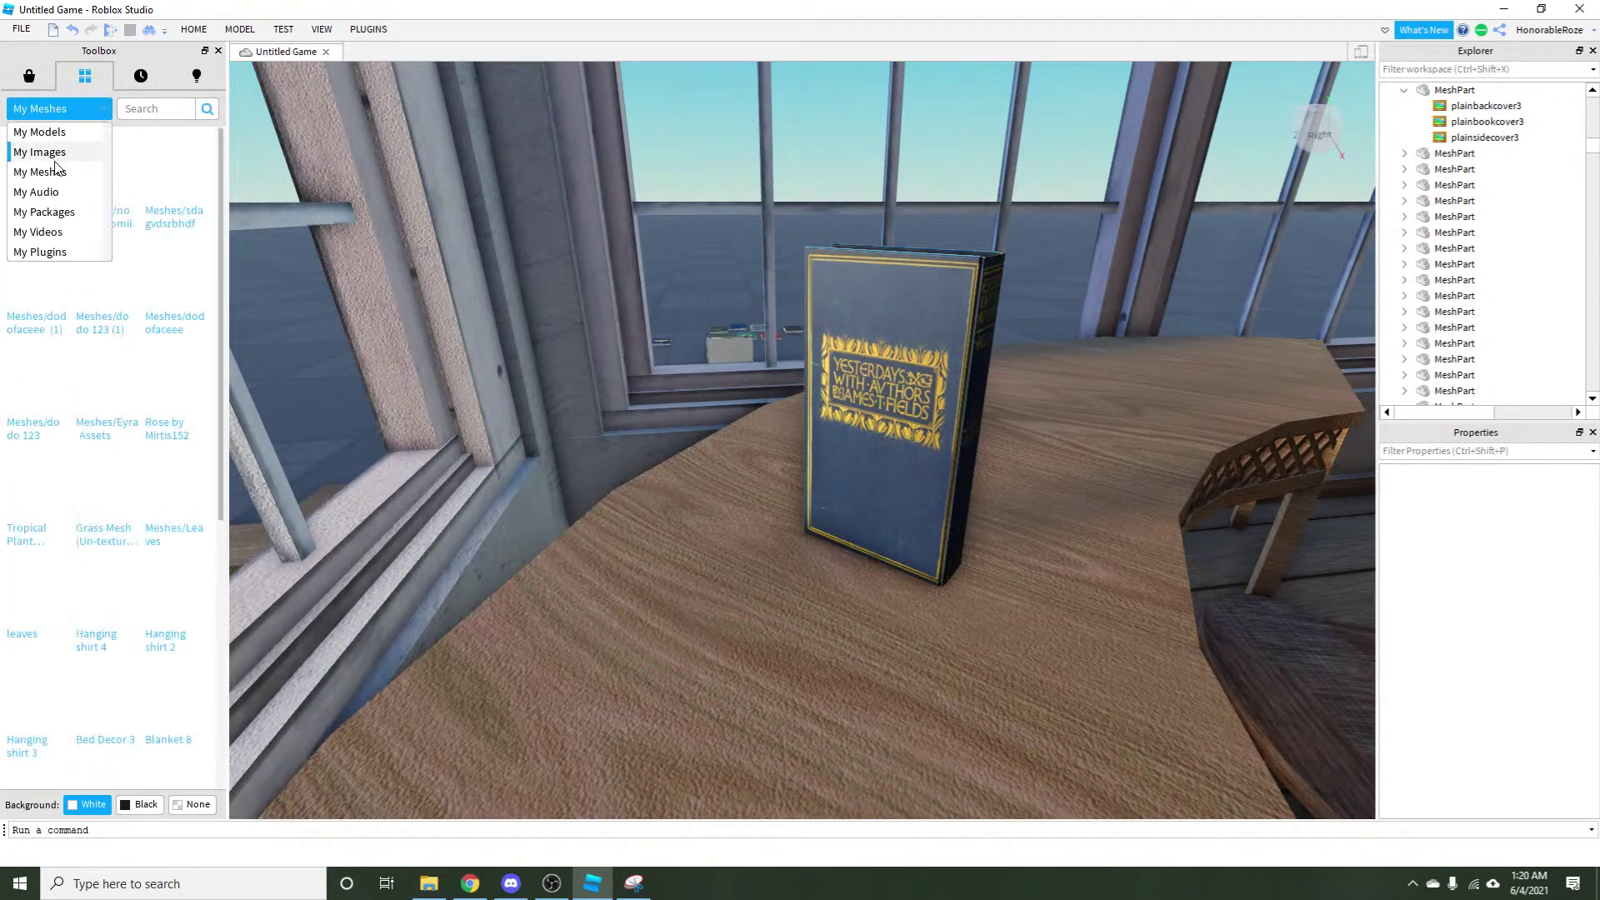
{"action": "left_click", "coordinate": [37, 143]}
{"action": "left_click", "coordinate": [1486, 106]}
{"action": "left_click", "coordinate": [1454, 137], "text": "shift"}
{"action": "key", "text": "Delete"}
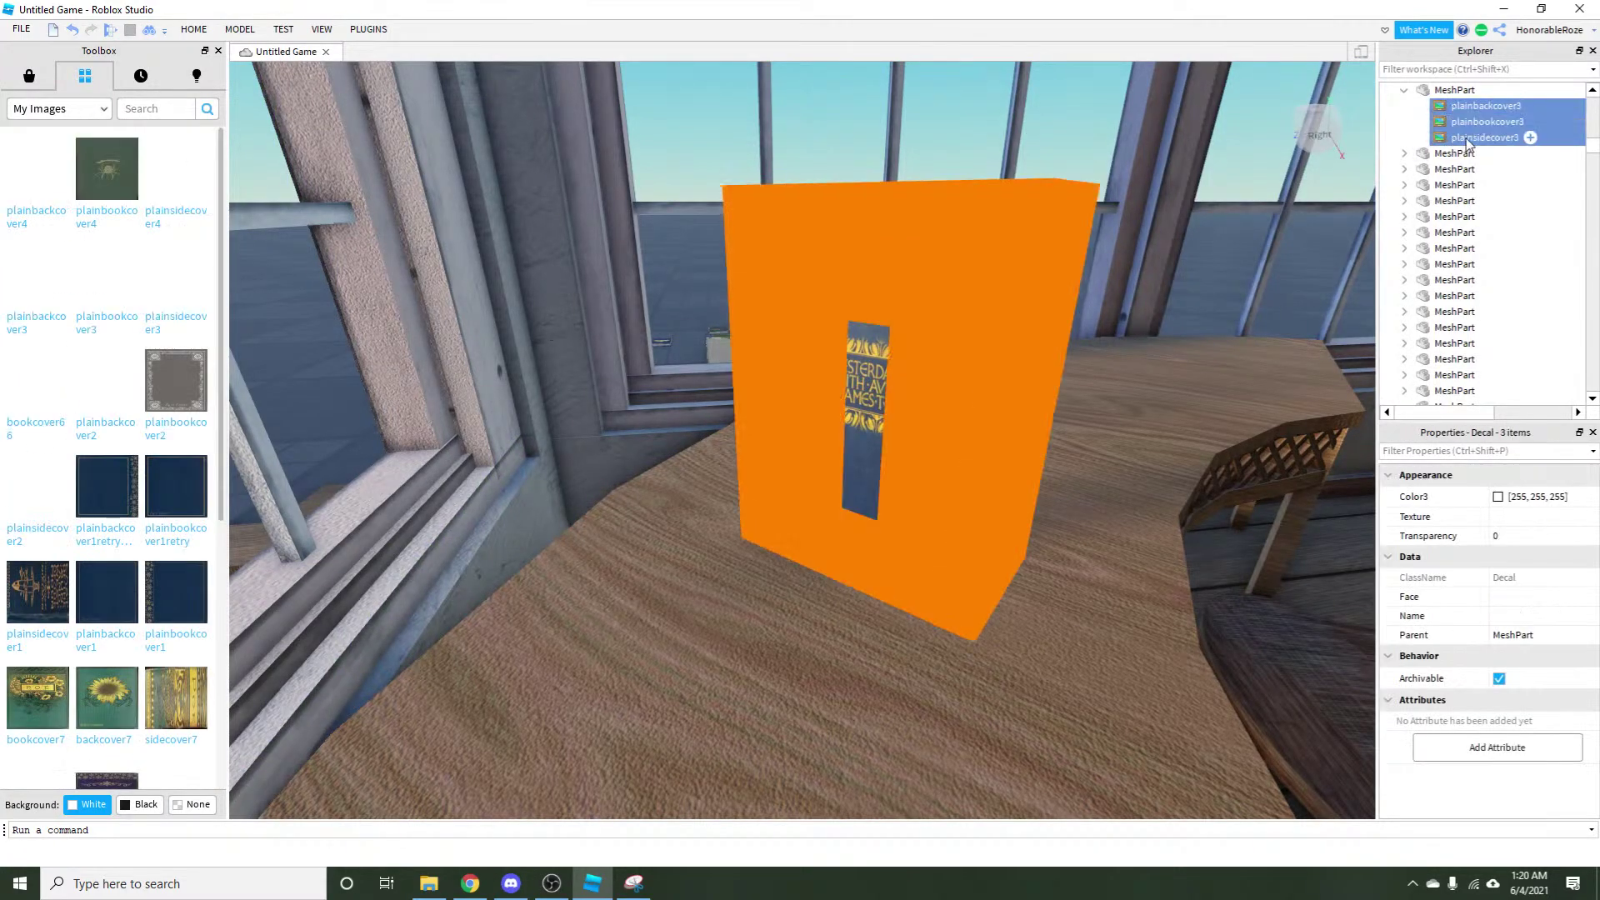
Apply the plainbookcover4 spider cover decal to the book's Top face.
{"action": "left_click", "coordinate": [833, 375]}
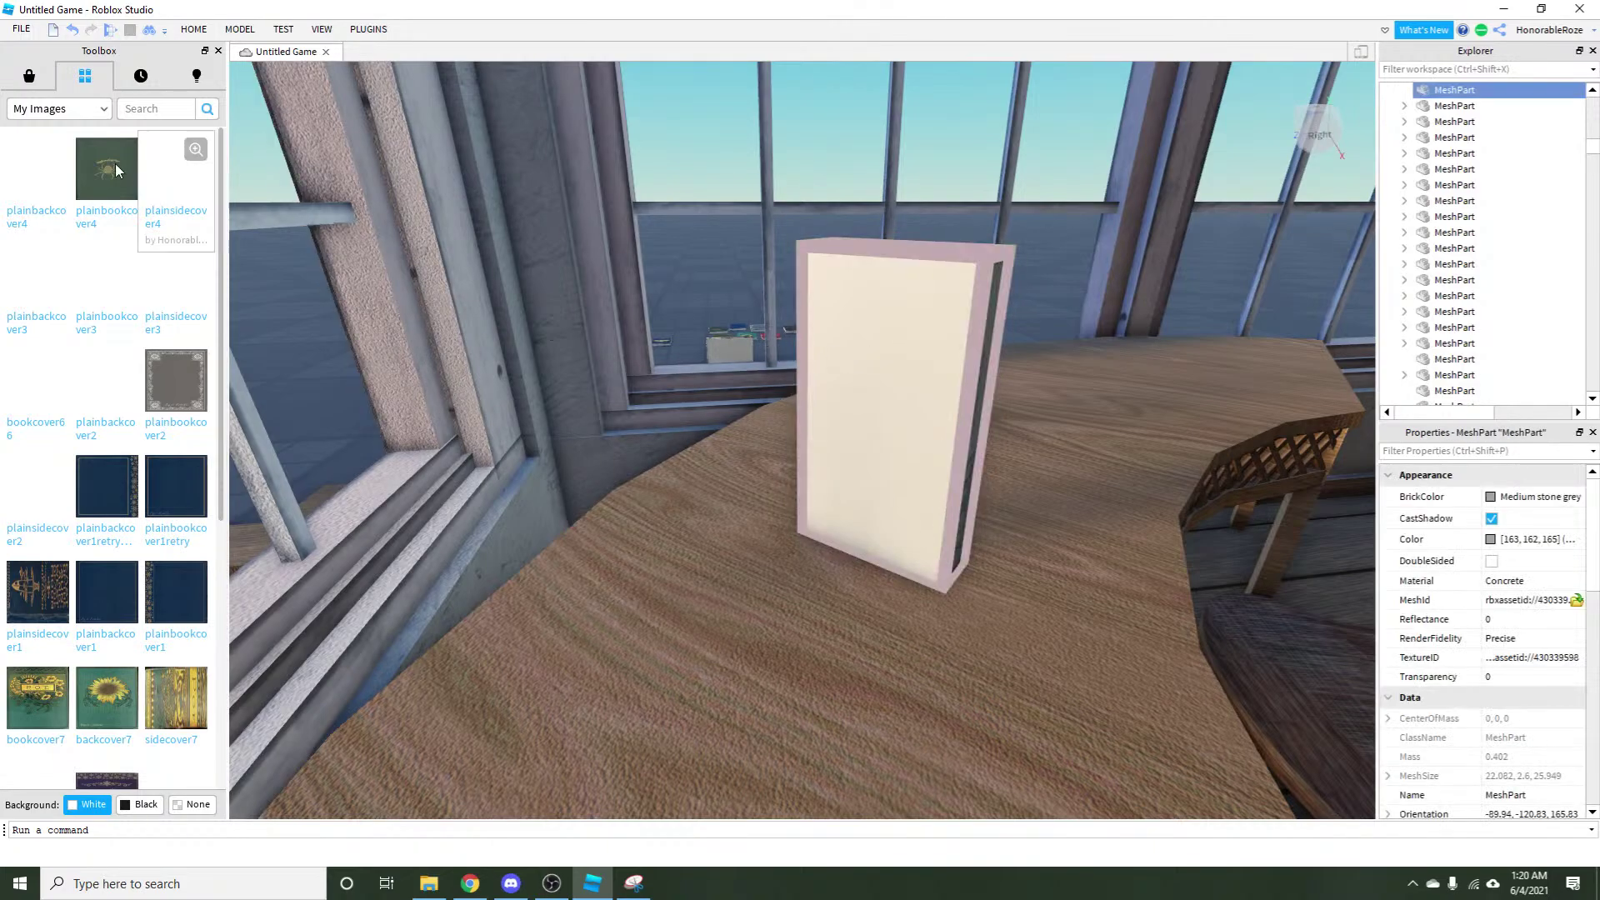
{"action": "left_click_drag", "start_coordinate": [325, 222], "coordinate": [892, 399]}
{"action": "left_click", "coordinate": [1541, 596]}
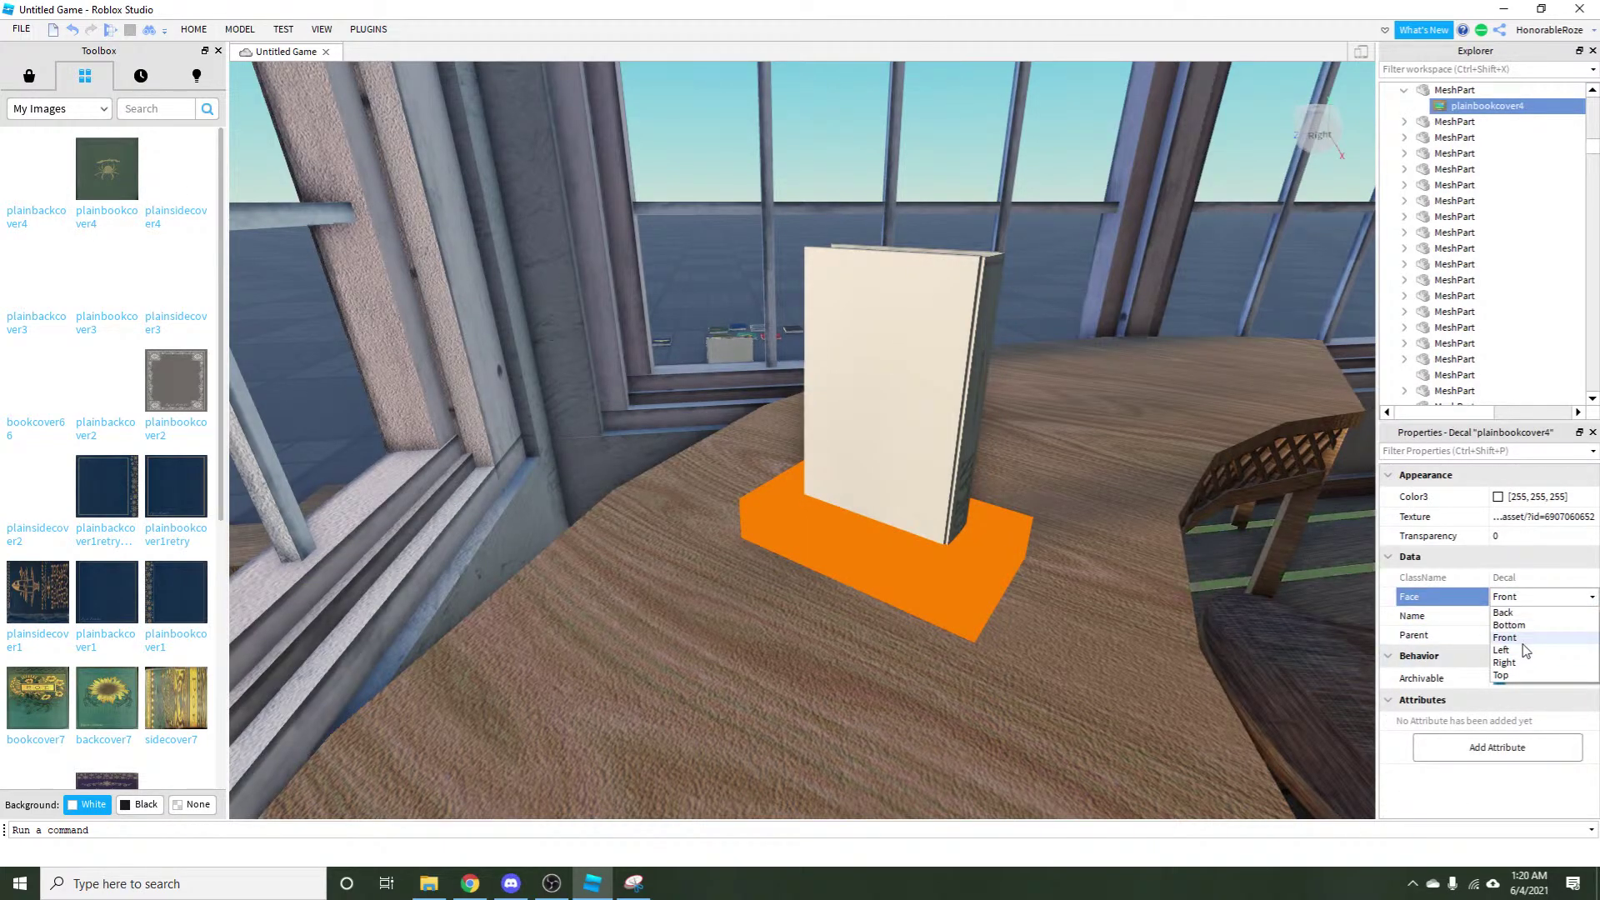
{"action": "left_click", "coordinate": [1502, 675]}
Add the plainsidecover4 spine decal to the book's Left face.
{"action": "left_click", "coordinate": [949, 404]}
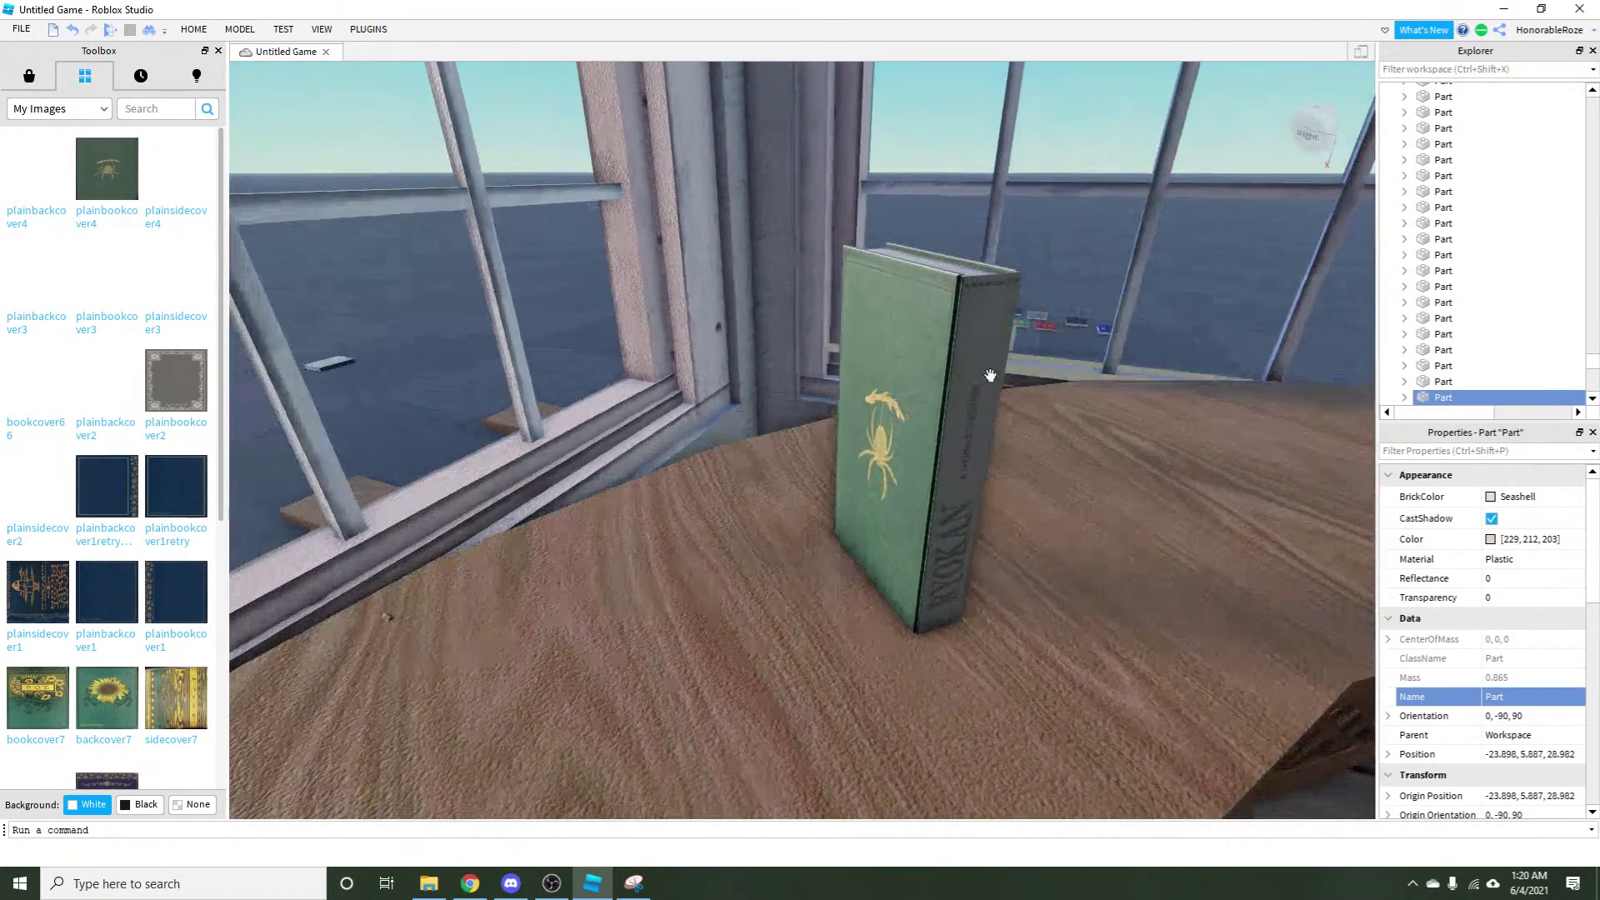
{"action": "left_click", "coordinate": [174, 199]}
{"action": "left_click", "coordinate": [1541, 596]}
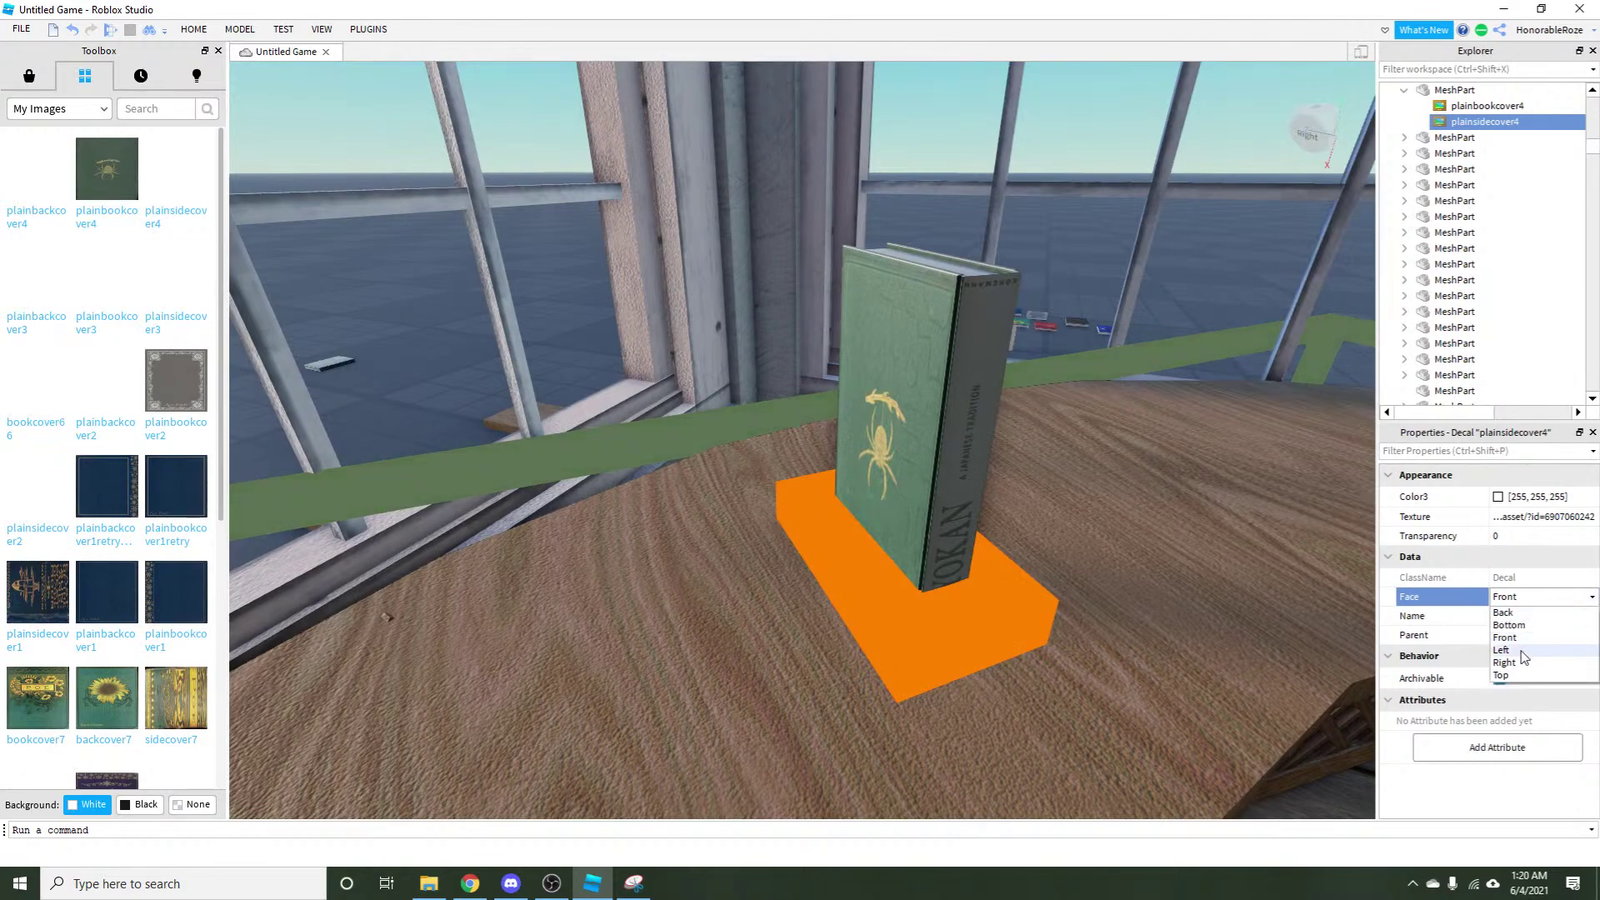
{"action": "left_click", "coordinate": [1521, 650]}
{"action": "left_click", "coordinate": [1221, 250]}
Add the plainbackcover4 back cover decal to the book's Bottom face.
{"action": "right_click", "coordinate": [1195, 252]}
{"action": "left_click", "coordinate": [785, 439]}
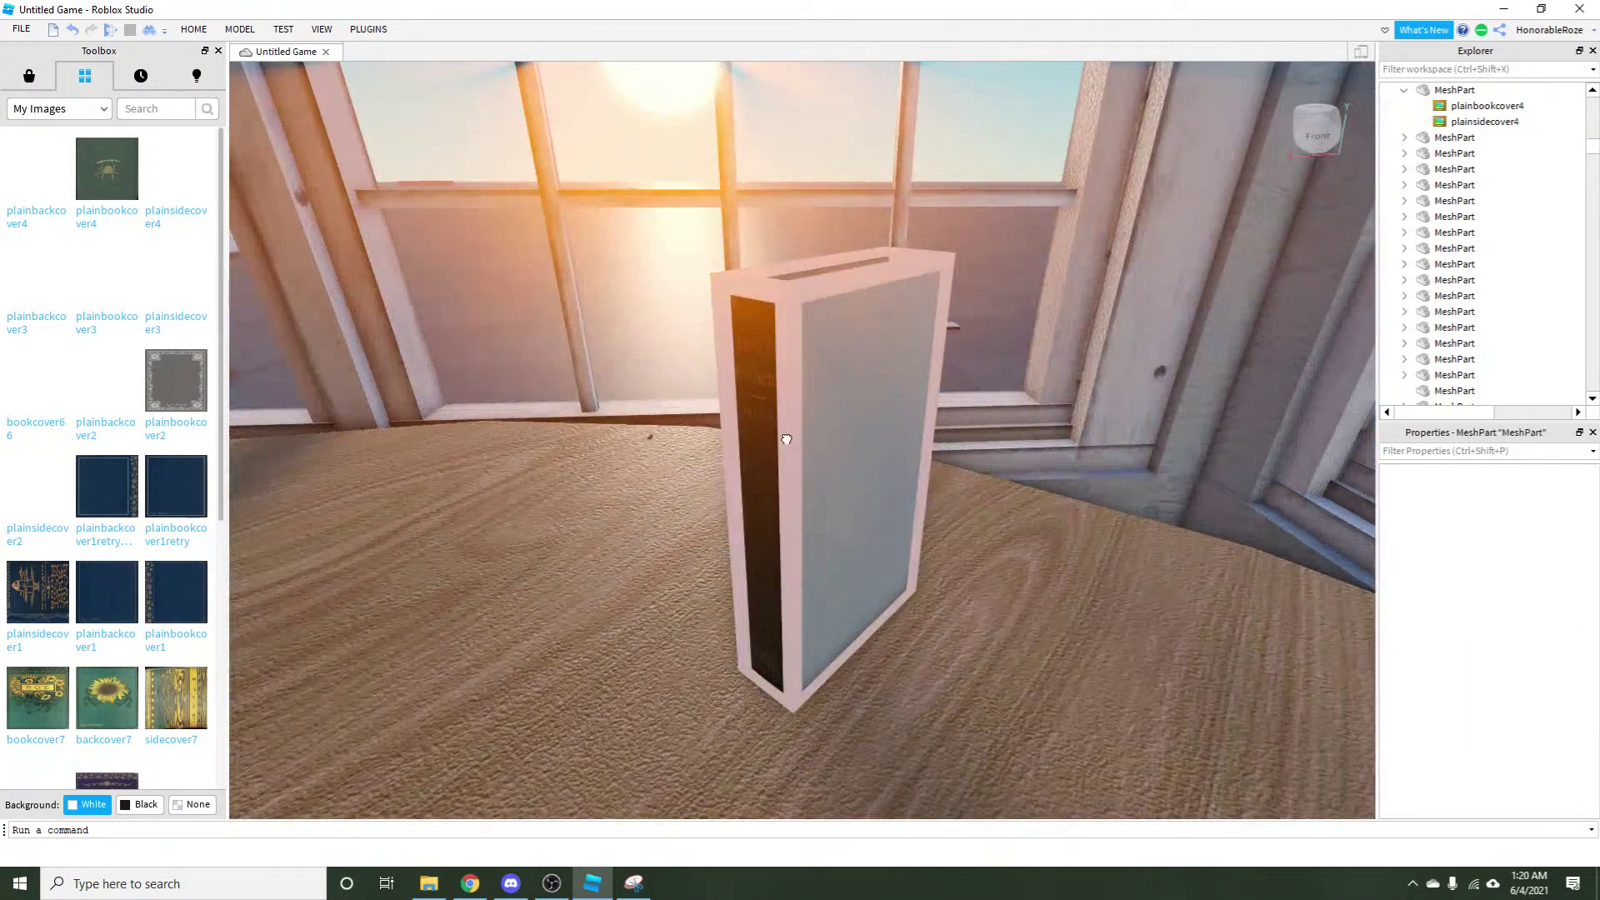
{"action": "left_click", "coordinate": [34, 170]}
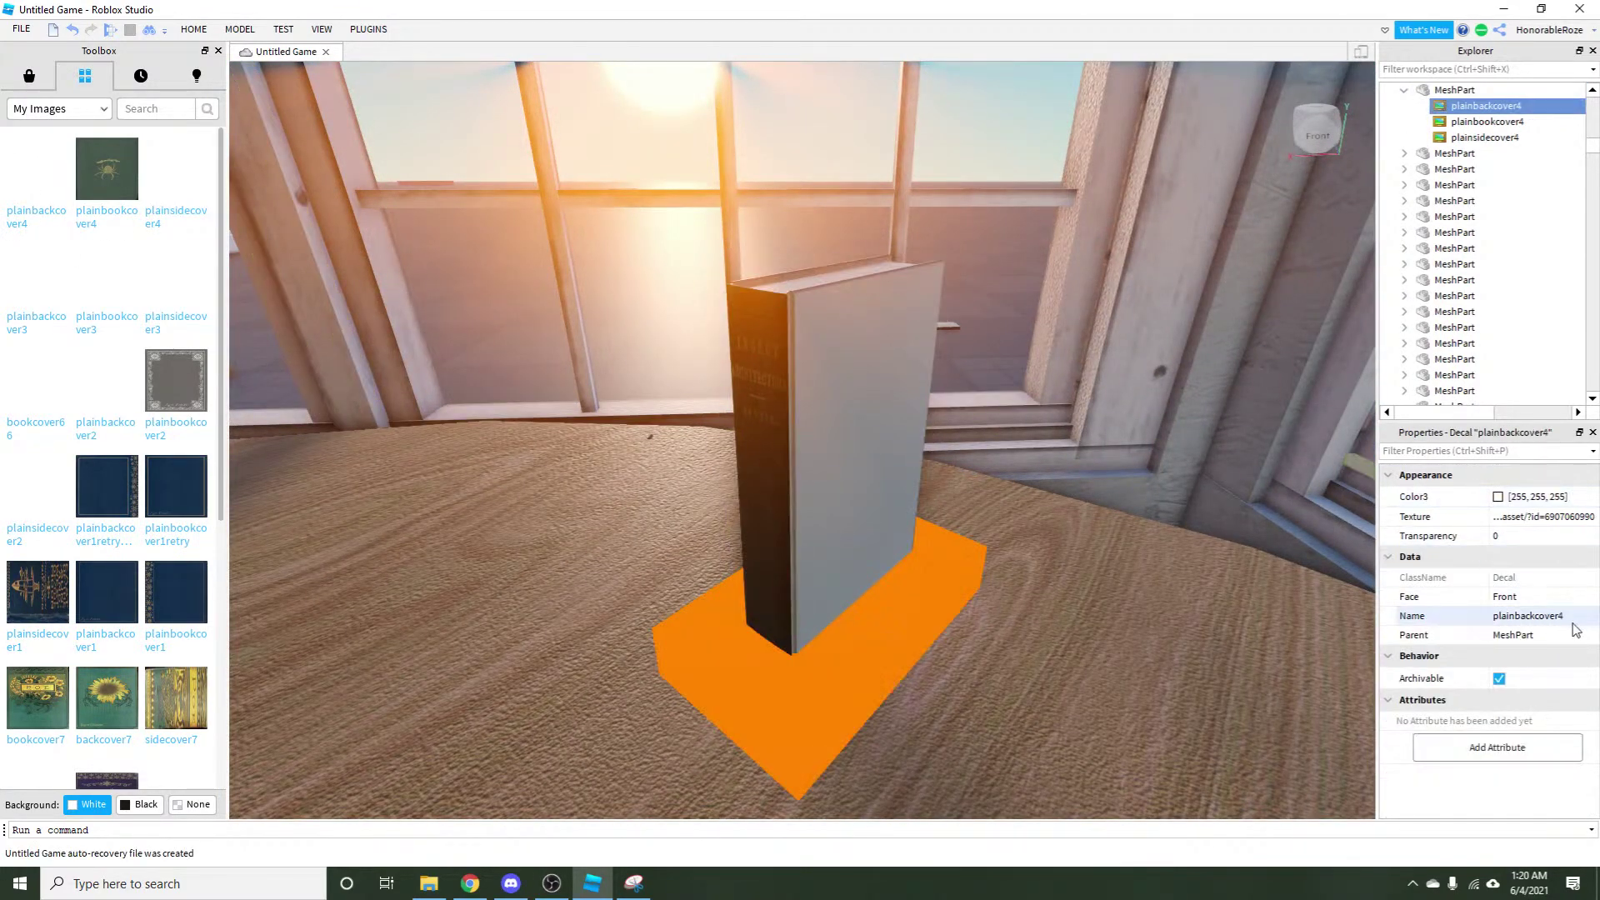
{"action": "left_click", "coordinate": [1541, 597]}
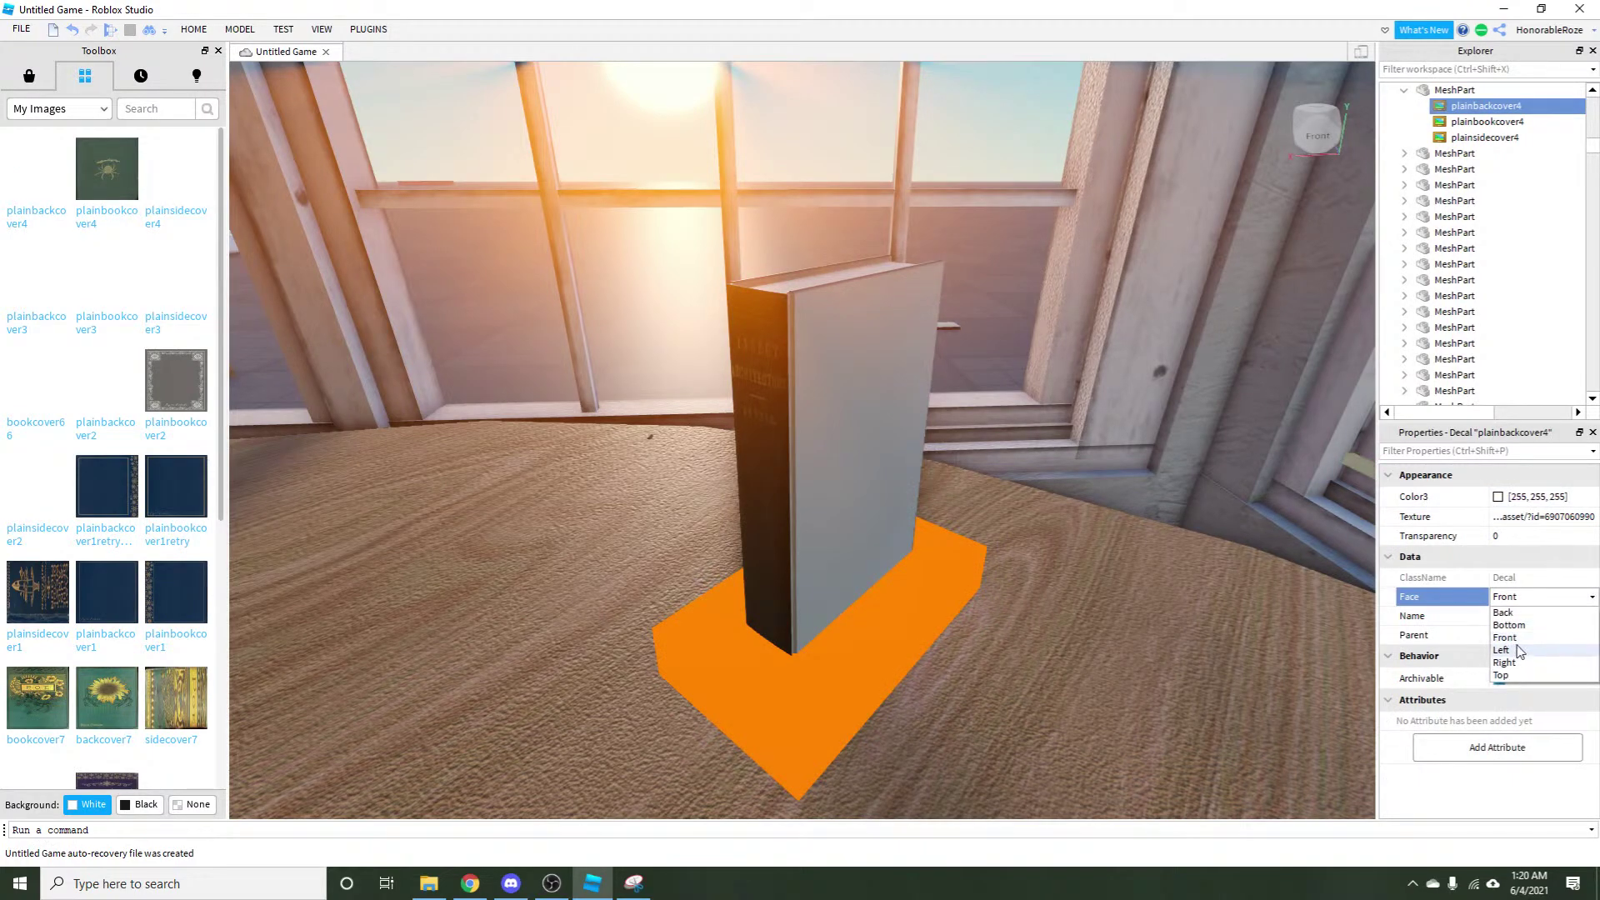
{"action": "left_click", "coordinate": [1509, 625]}
{"action": "left_click", "coordinate": [1033, 284]}
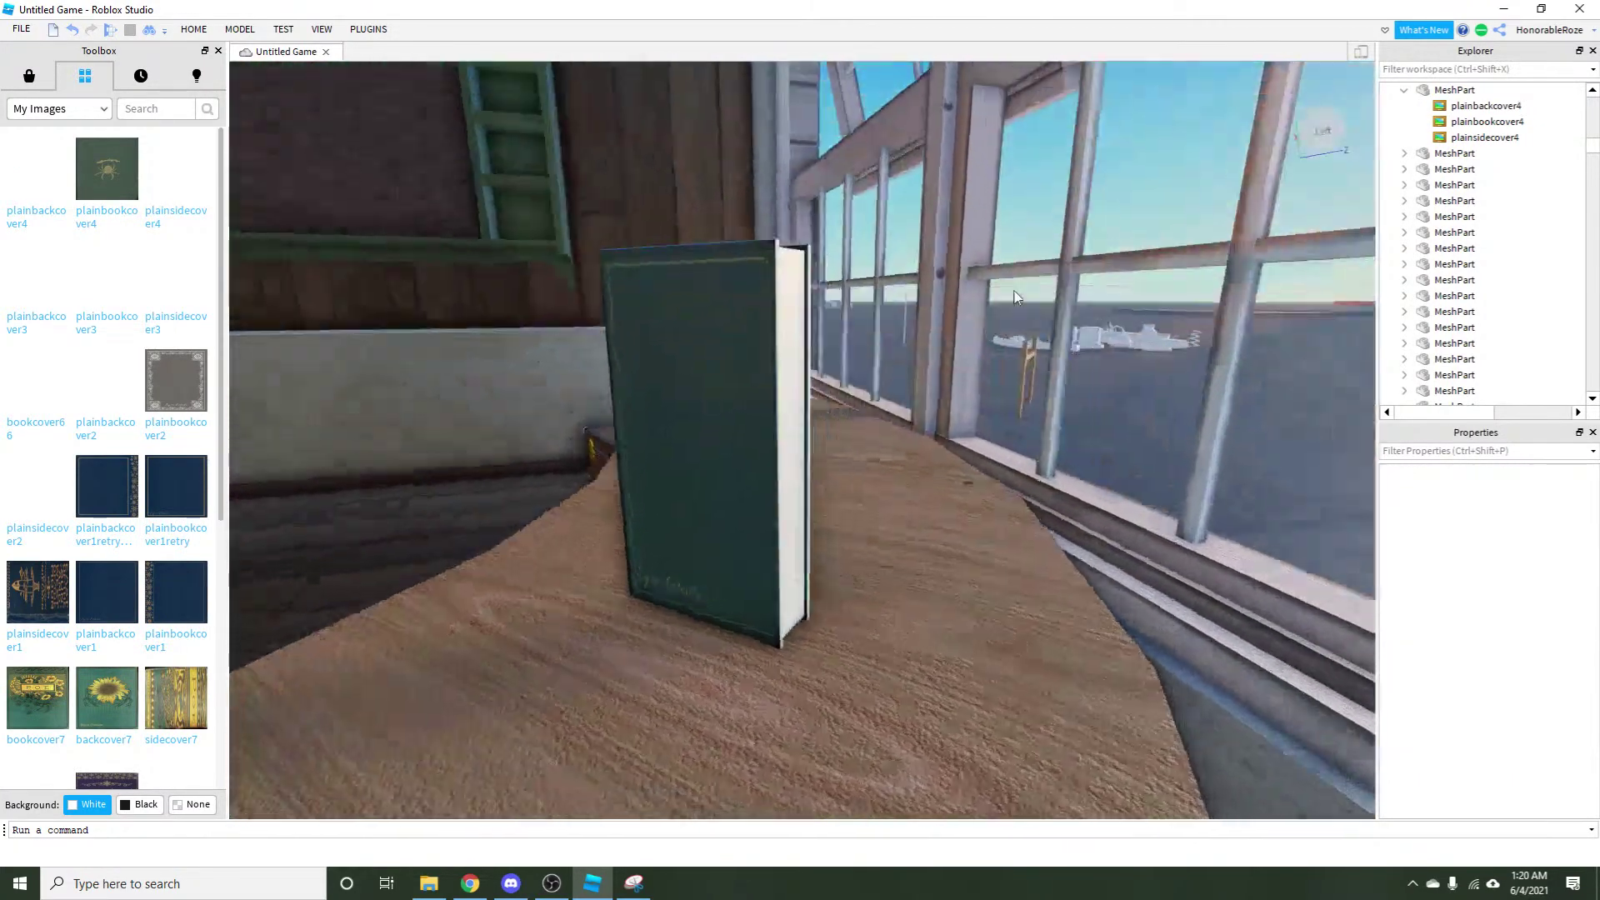
Rotate the book with R so its green spider cover faces forward.
{"action": "left_click_drag", "start_coordinate": [1013, 290], "coordinate": [1013, 290]}
{"action": "left_click_drag", "start_coordinate": [753, 114], "coordinate": [757, 117]}
{"action": "left_click", "coordinate": [892, 493]}
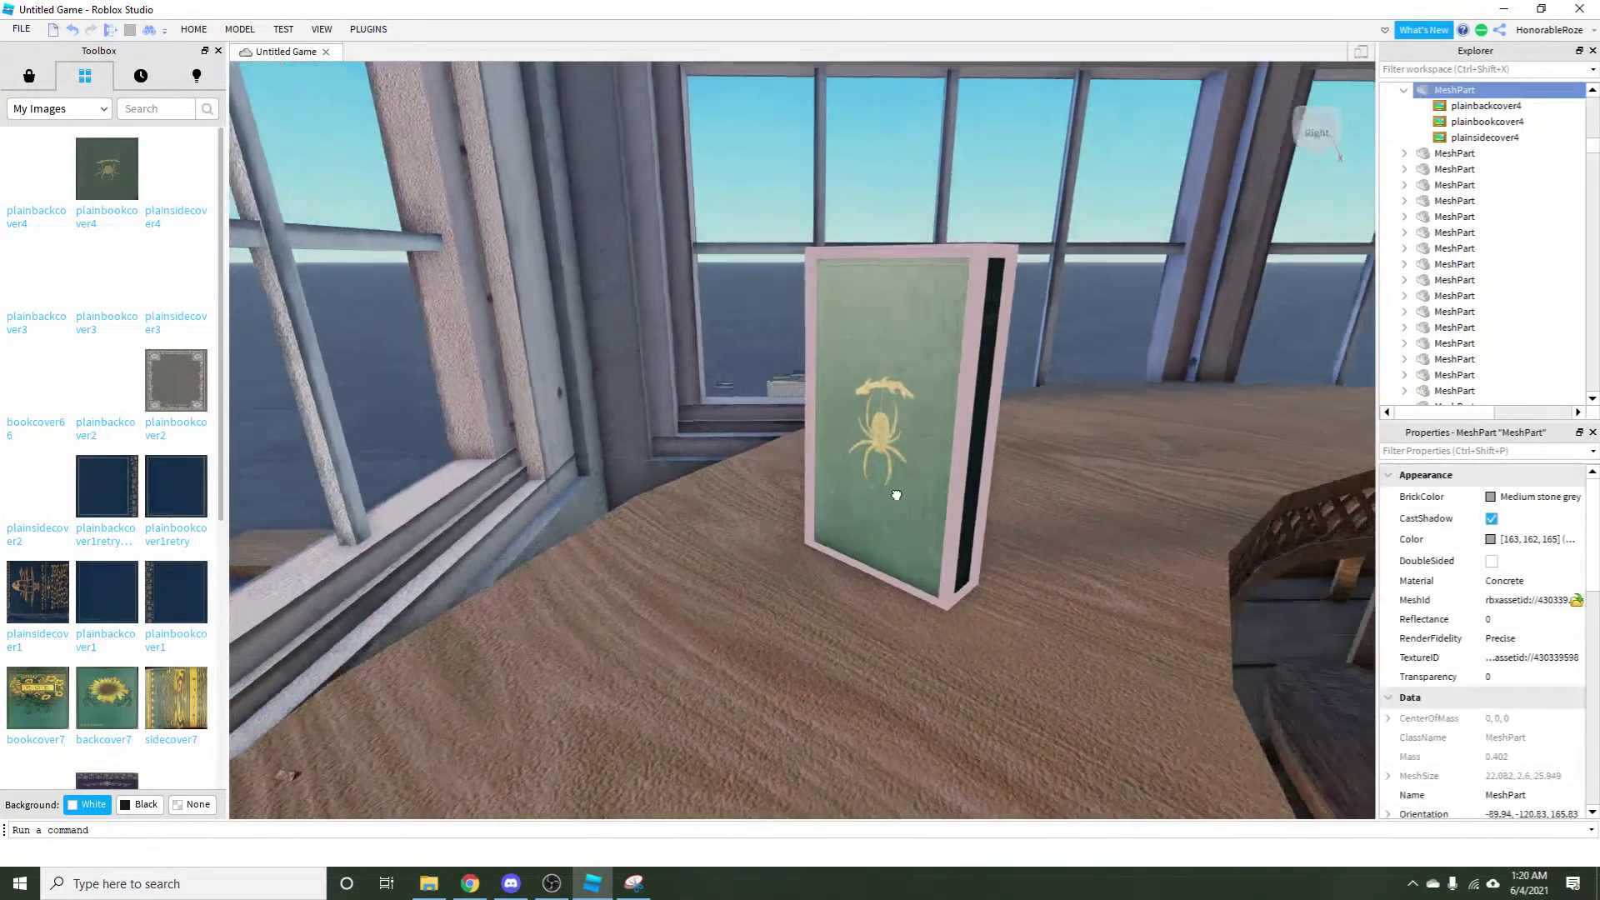
{"action": "key", "text": "r"}
{"action": "key", "text": "r"}
{"action": "left_click_drag", "start_coordinate": [820, 531], "coordinate": [787, 525]}
{"action": "key", "text": "r"}
{"action": "key", "text": "r"}
{"action": "left_click", "coordinate": [913, 347]}
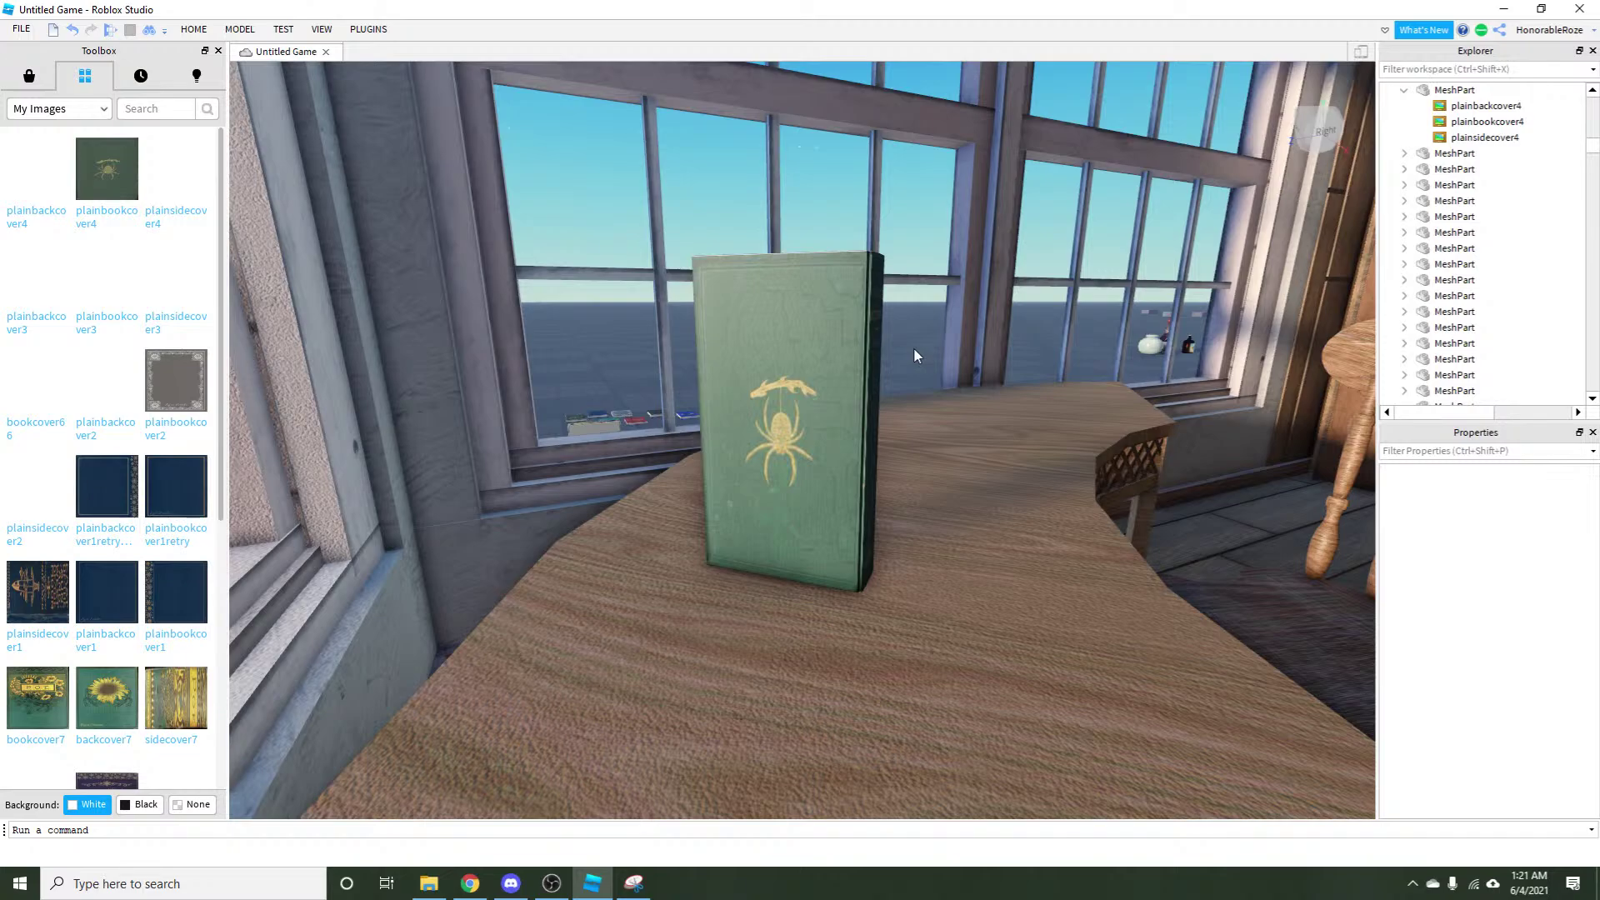
Fly around the room with WASD to inspect the shelf and the spider book.
{"action": "key", "text": "a"}
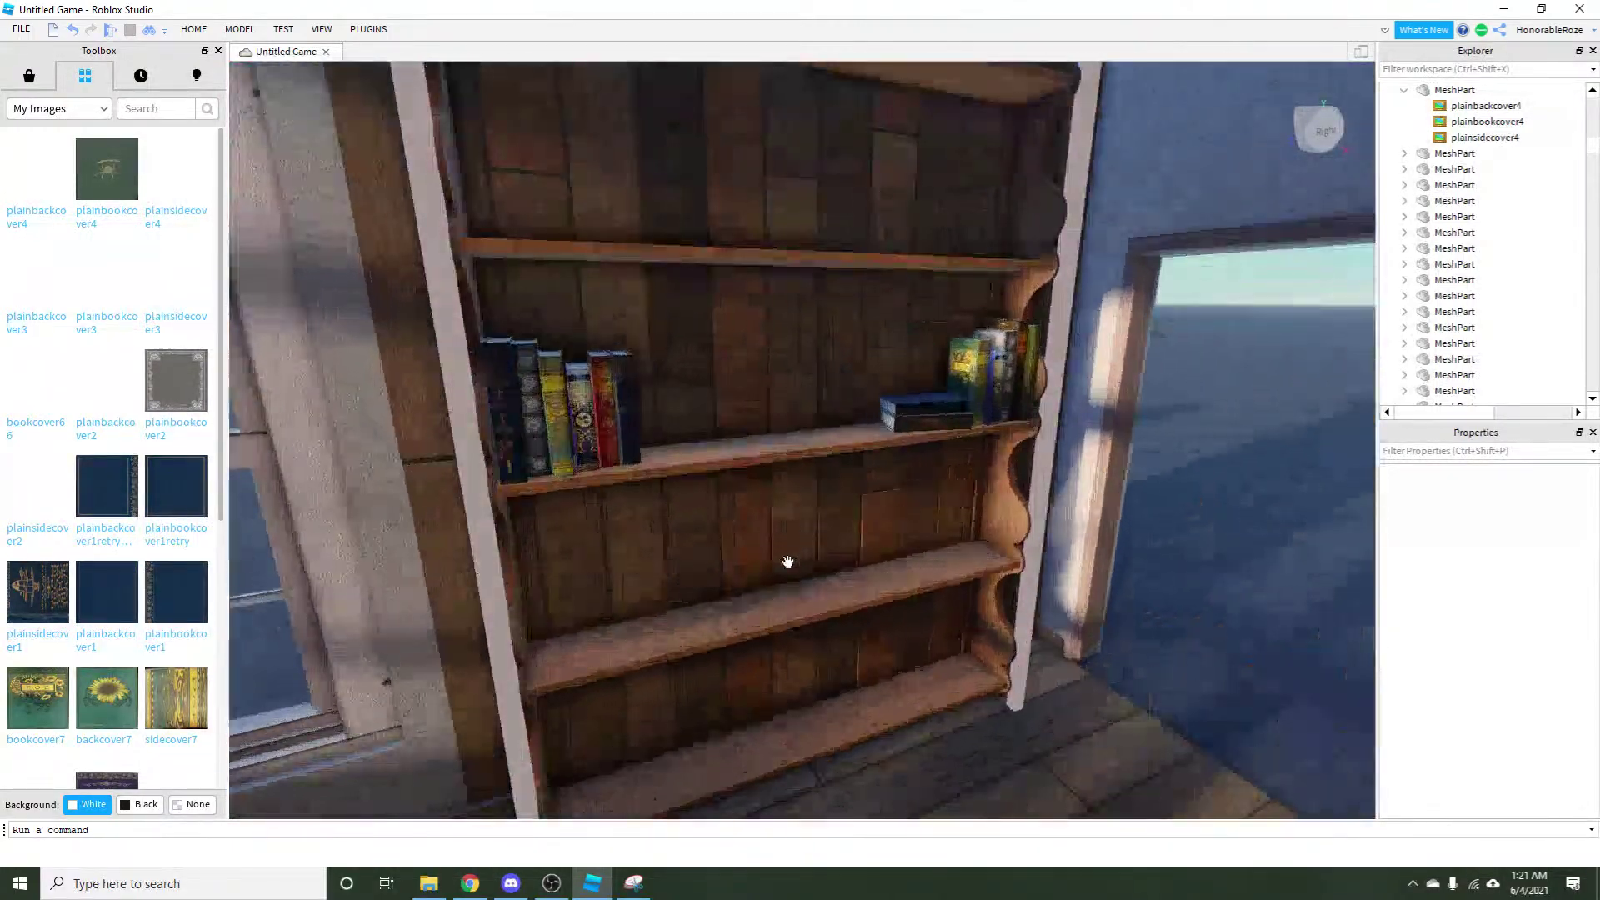
{"action": "key", "text": "d"}
{"action": "key", "text": "w"}
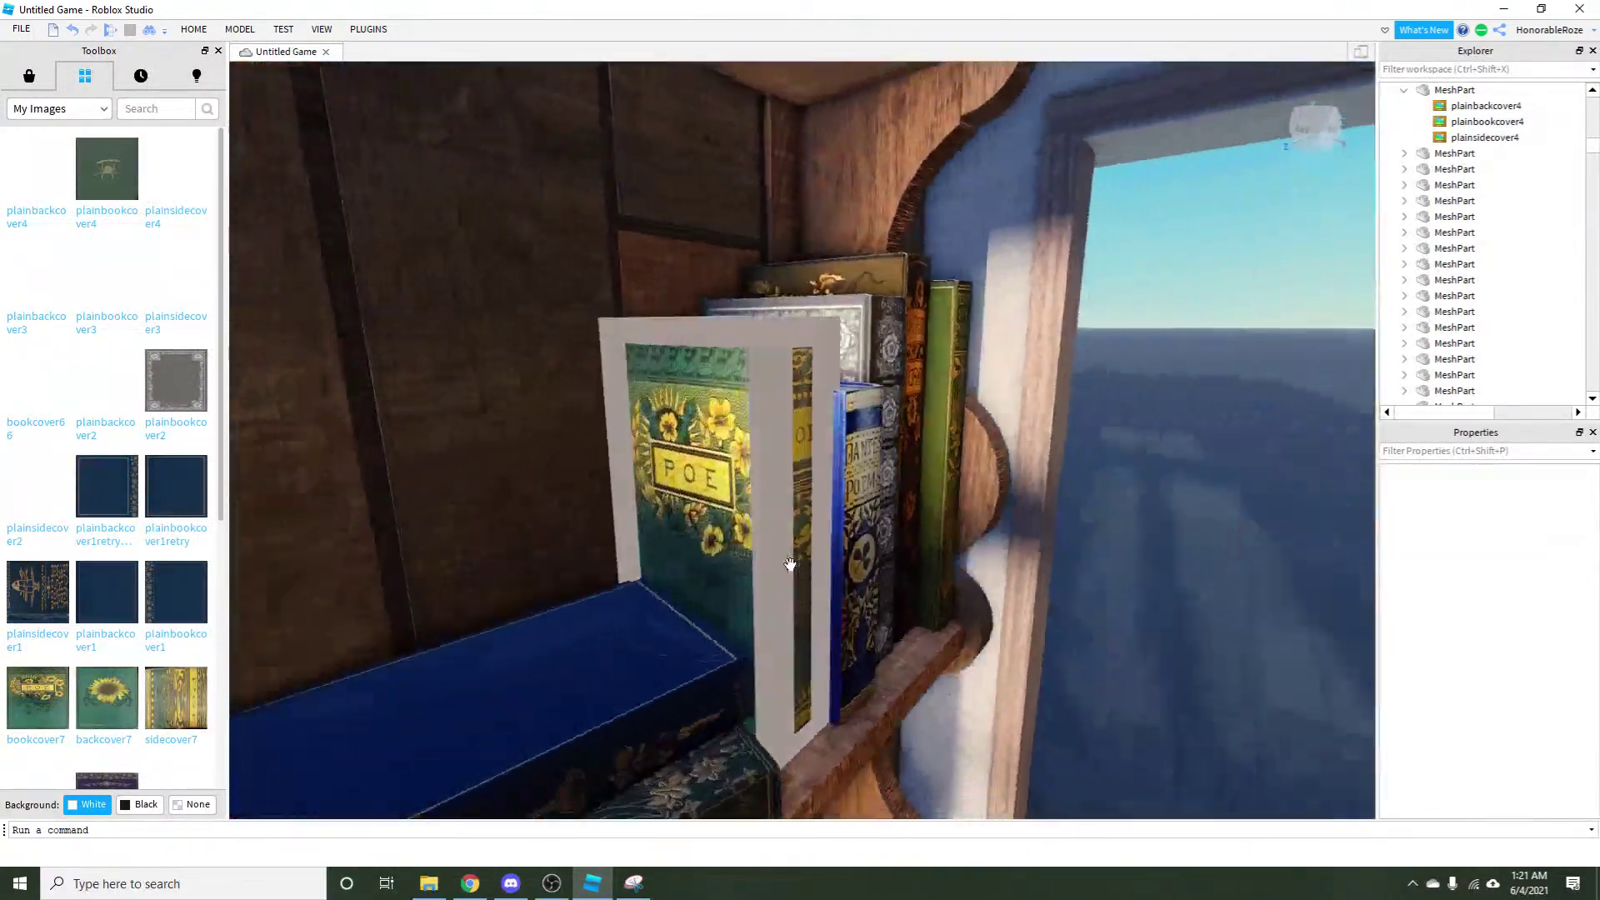
{"action": "key", "text": "s"}
{"action": "key", "text": "w"}
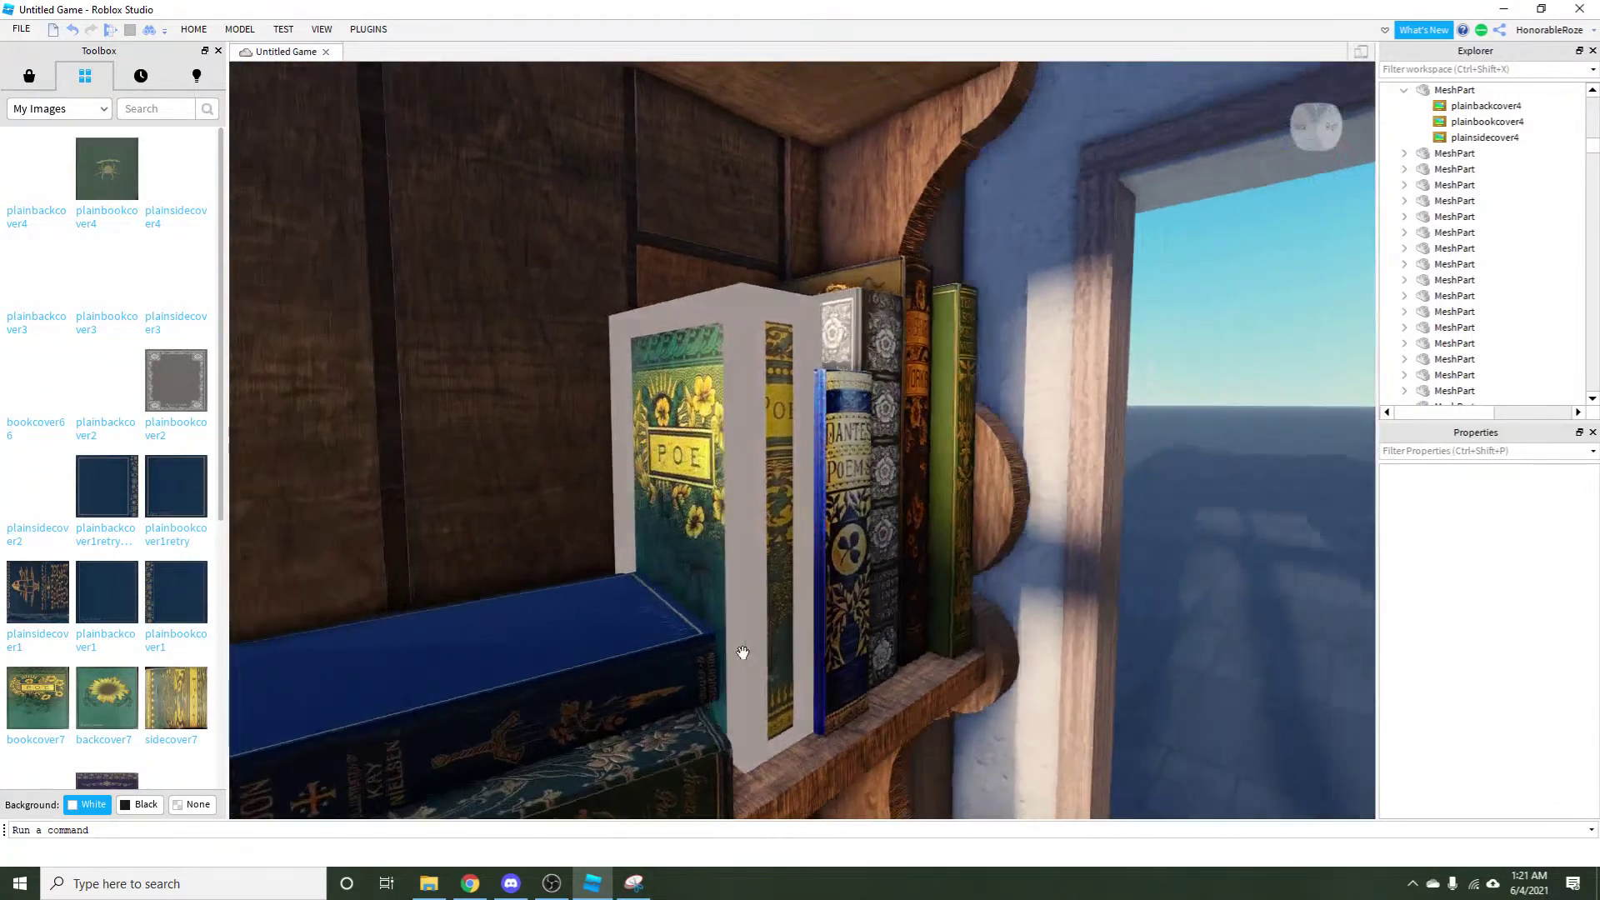
{"action": "key", "text": "s"}
{"action": "key", "text": "w"}
{"action": "key", "text": "a"}
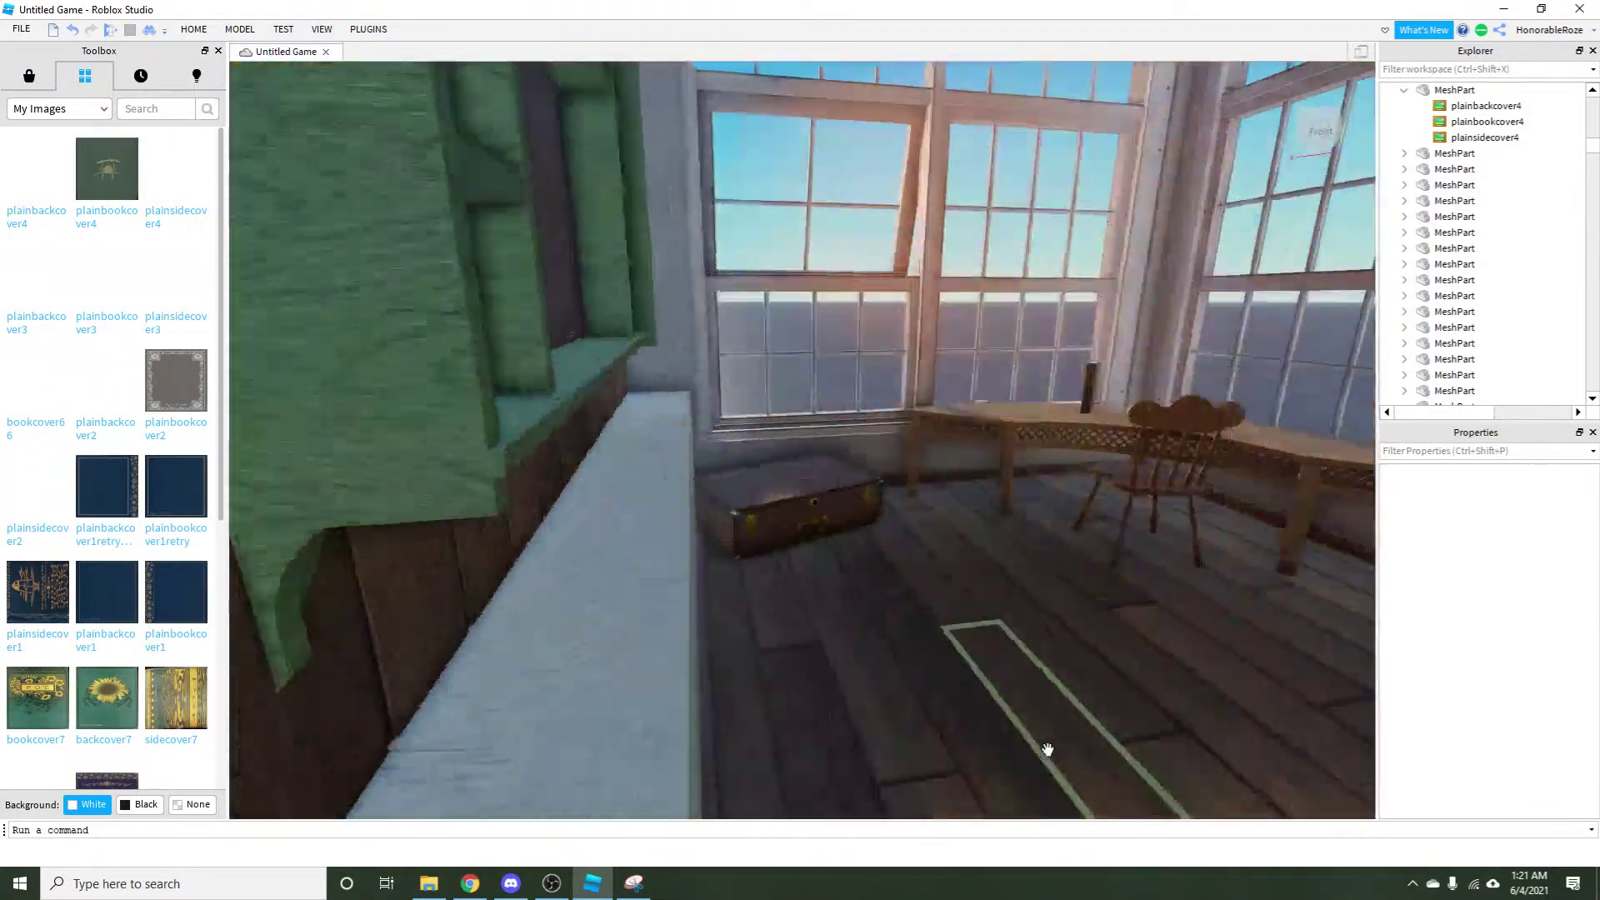
{"action": "key", "text": "w"}
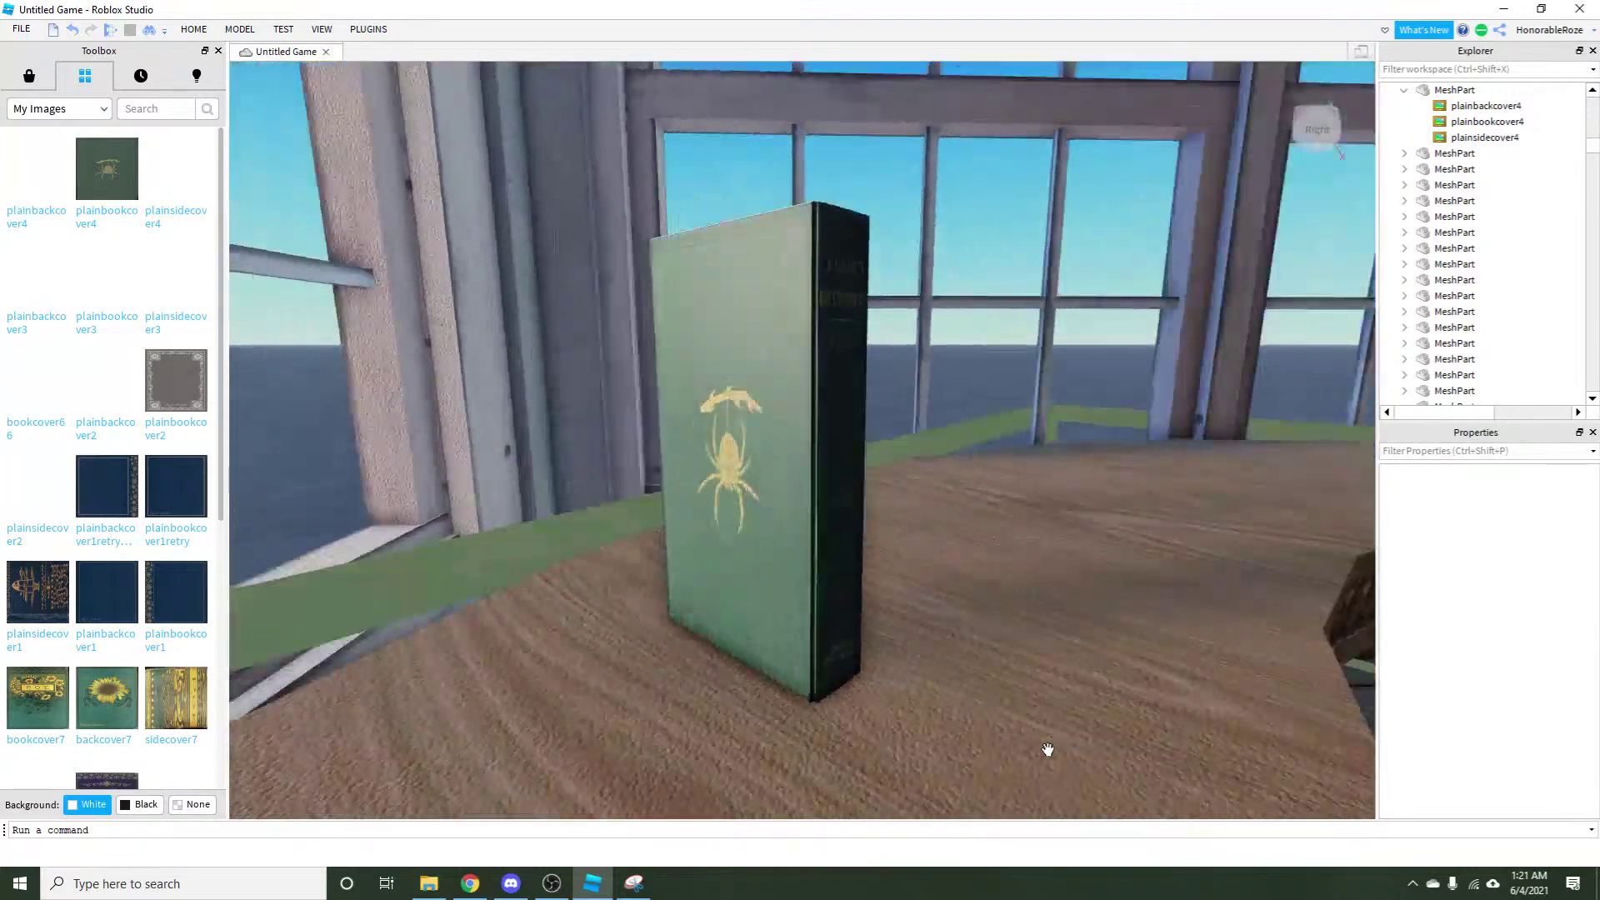
{"action": "left_click_drag", "start_coordinate": [1047, 748], "coordinate": [1047, 748]}
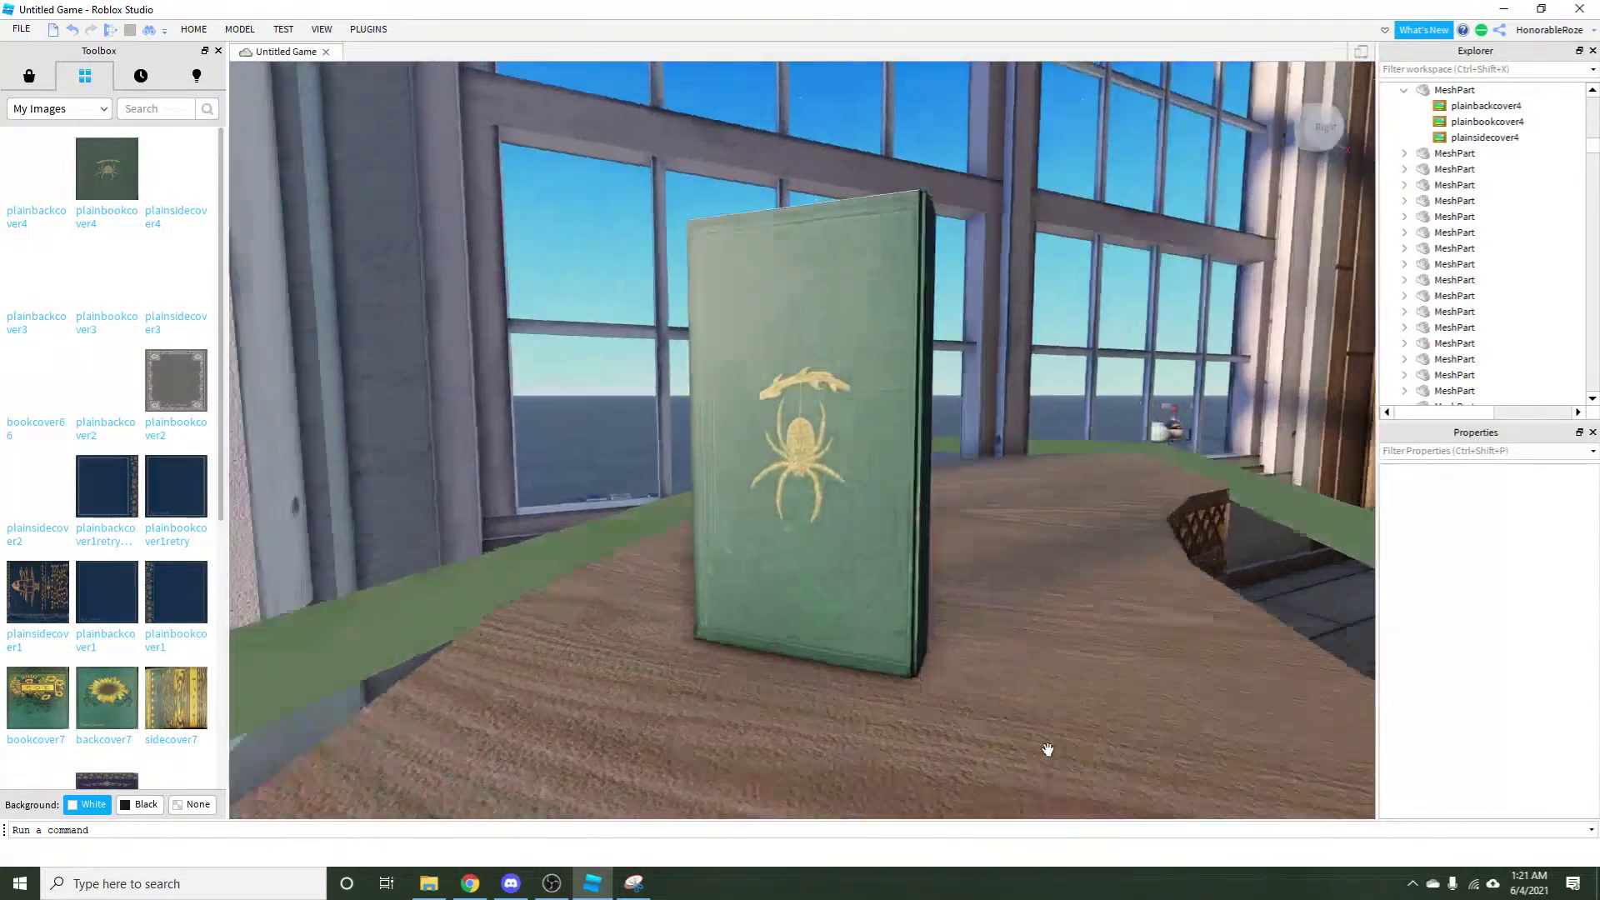
{"action": "key", "text": "s"}
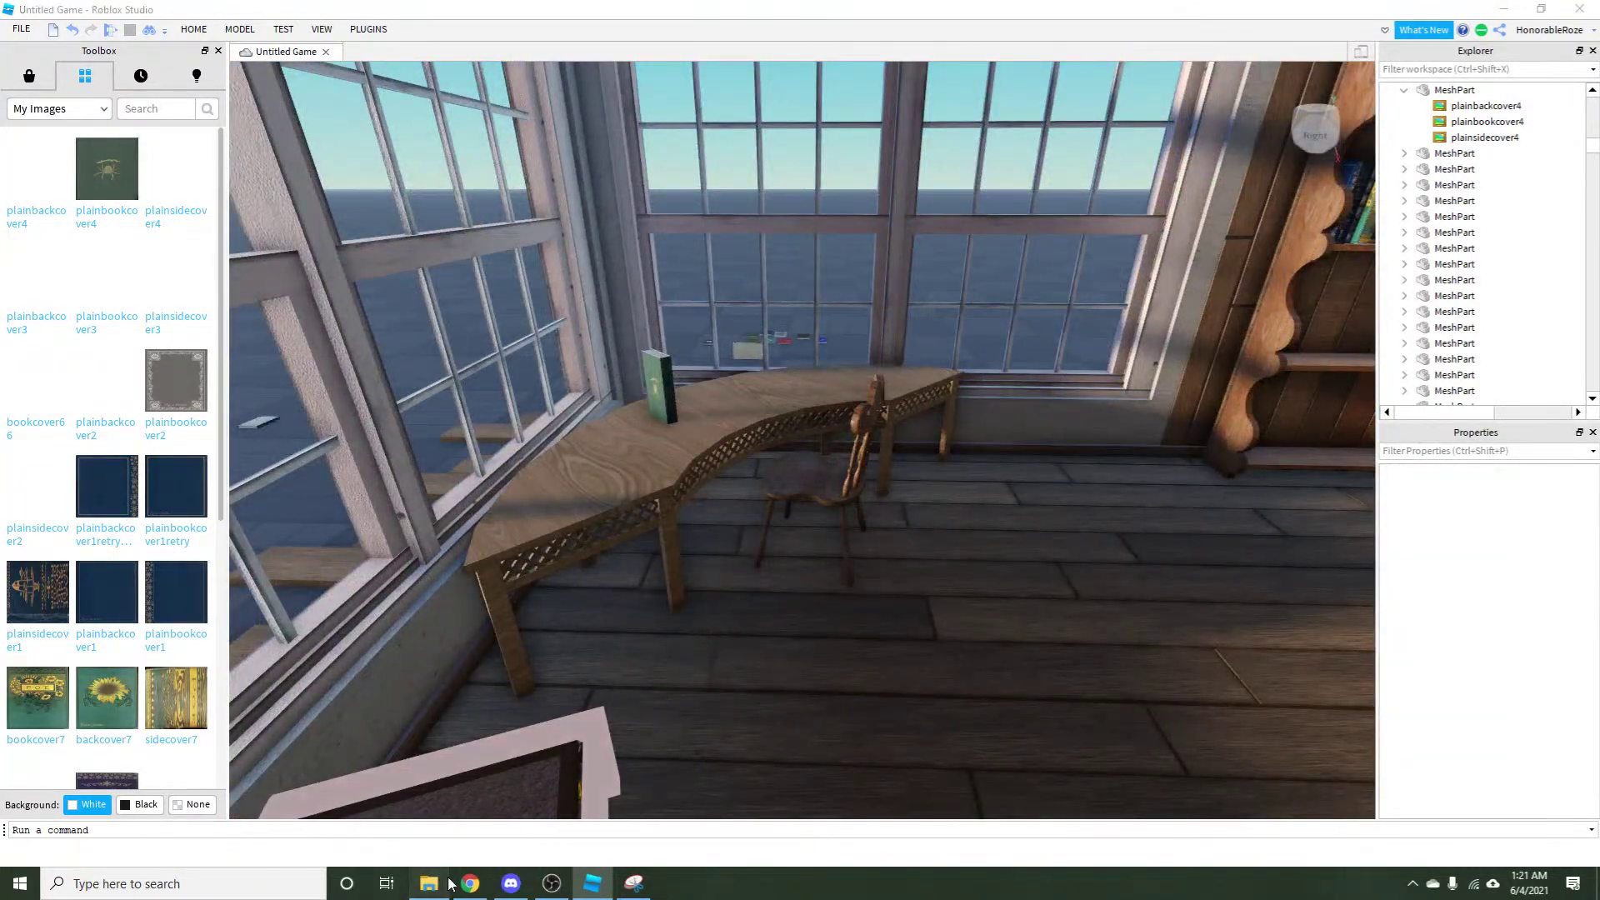
{"action": "left_click", "coordinate": [504, 884]}
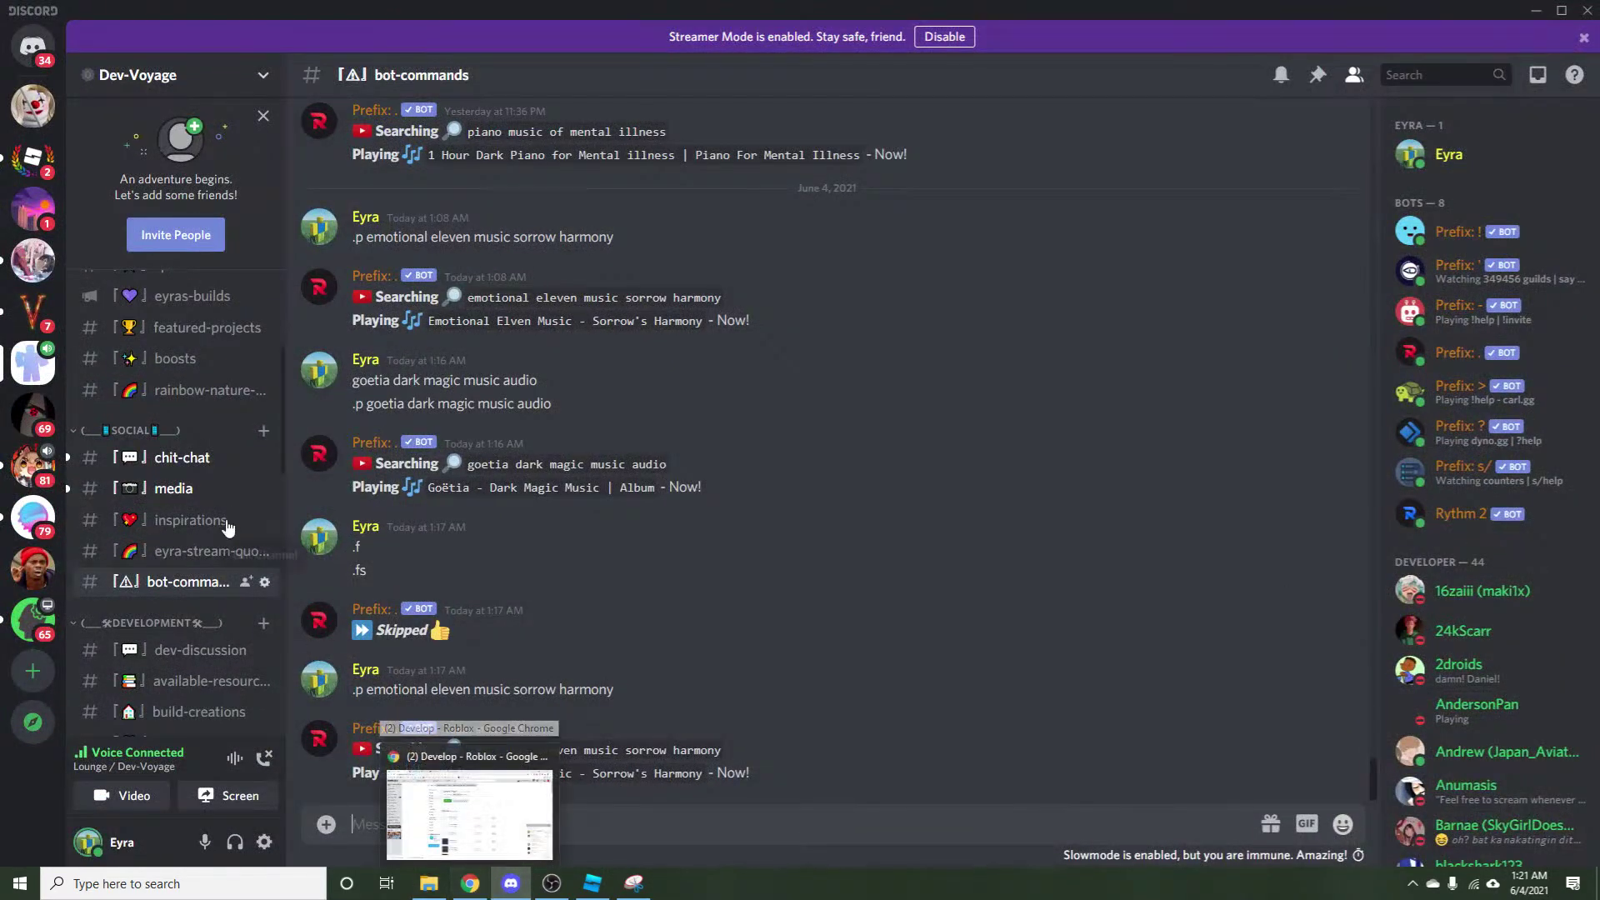
Post the message 'ihii' in the Dev-Voyage chit-chat channel.
{"action": "left_click", "coordinate": [167, 431]}
{"action": "left_click", "coordinate": [167, 456]}
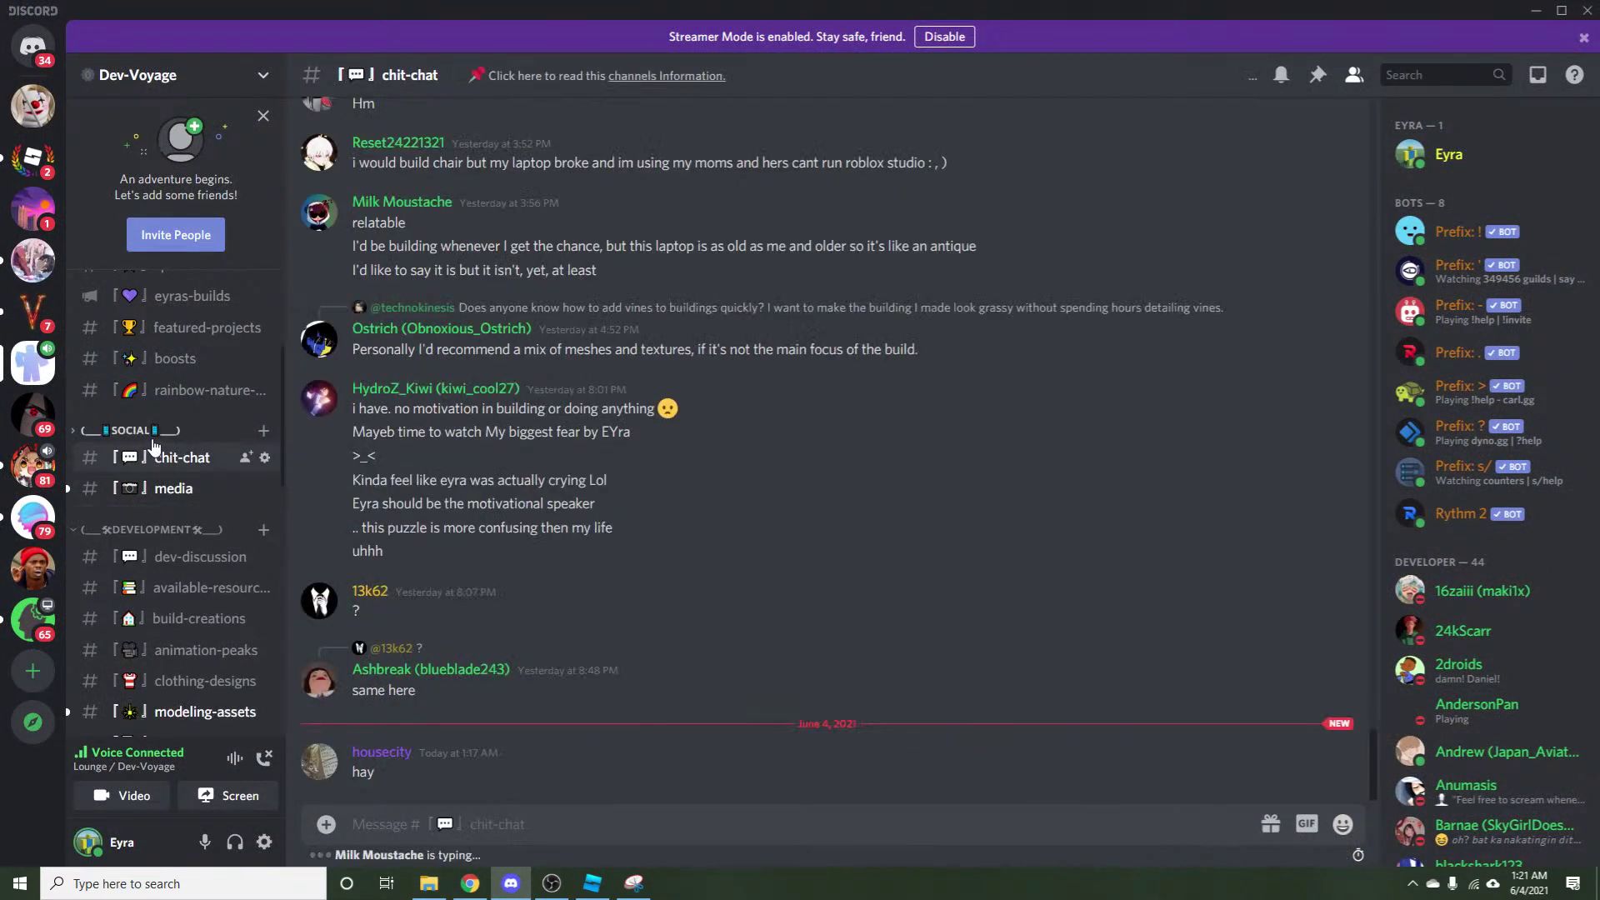
{"action": "left_click", "coordinate": [153, 435]}
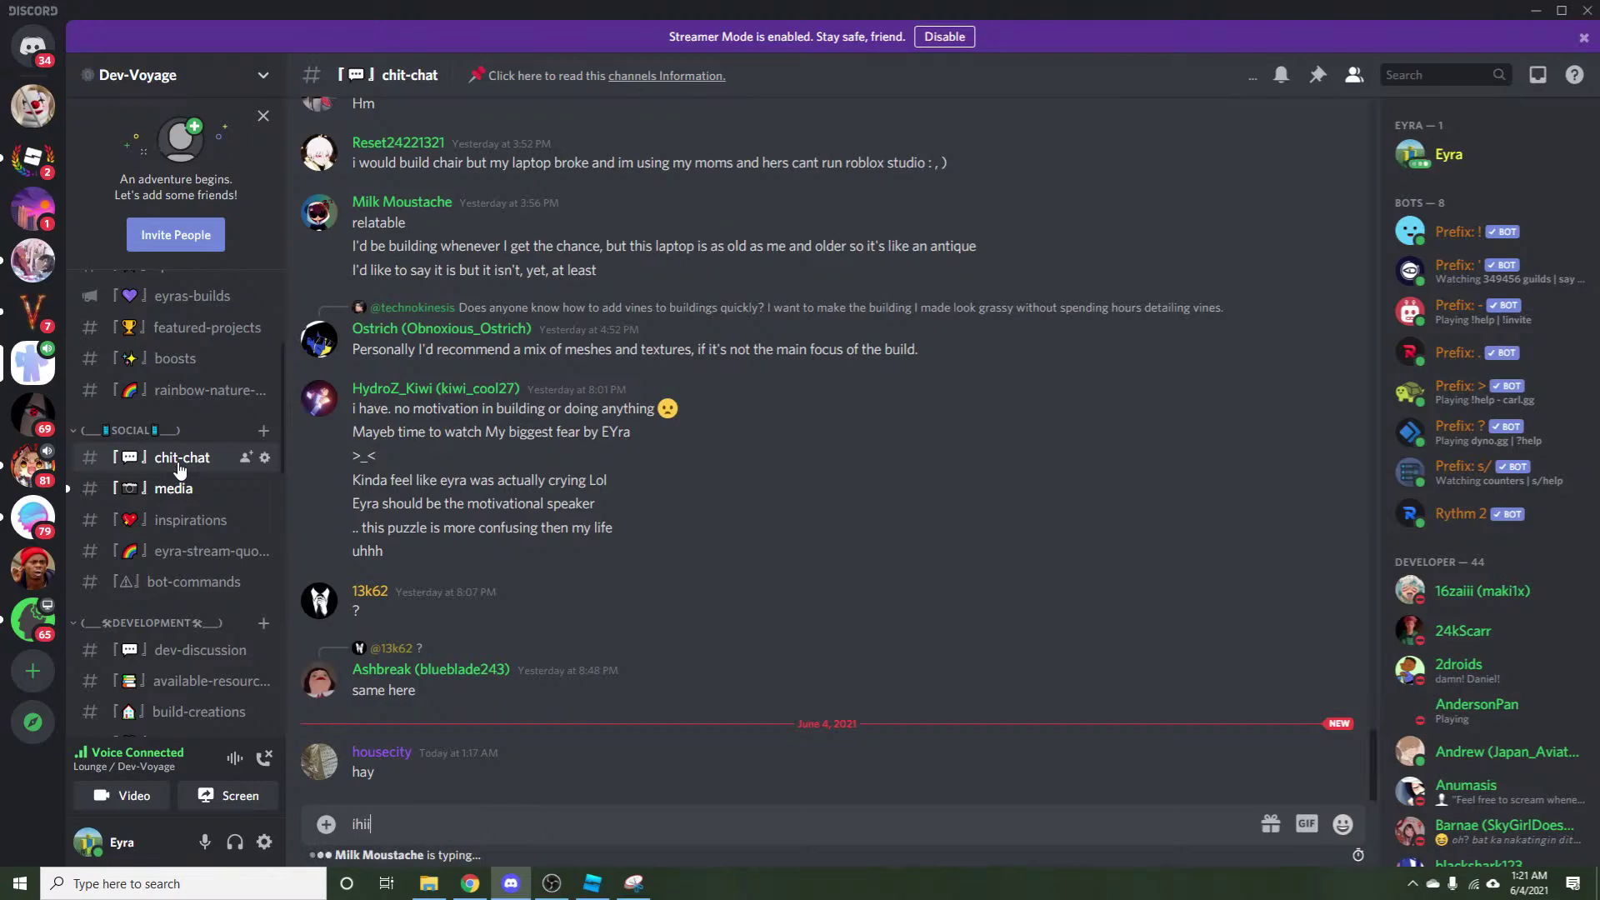
{"action": "type", "text": "ihii"}
{"action": "key", "text": "Return"}
{"action": "scroll", "coordinate": [167, 497], "scroll_direction": "down", "scroll_amount": 5}
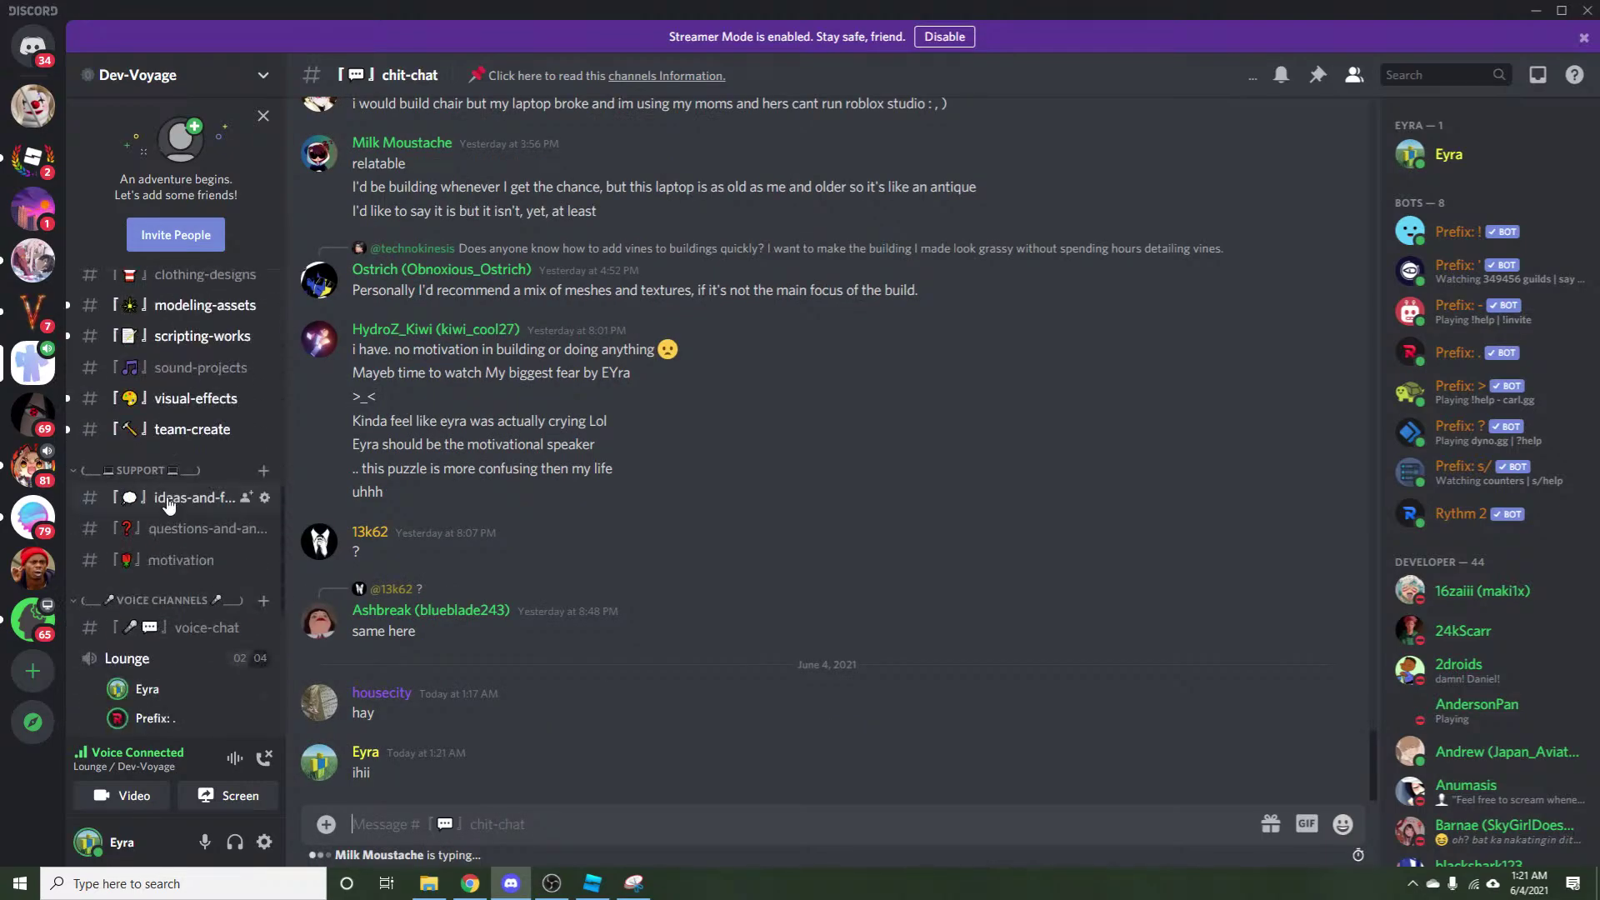
Save the British beetles book cover image from Pinterest into the lava comi folder.
{"action": "left_click", "coordinate": [471, 883]}
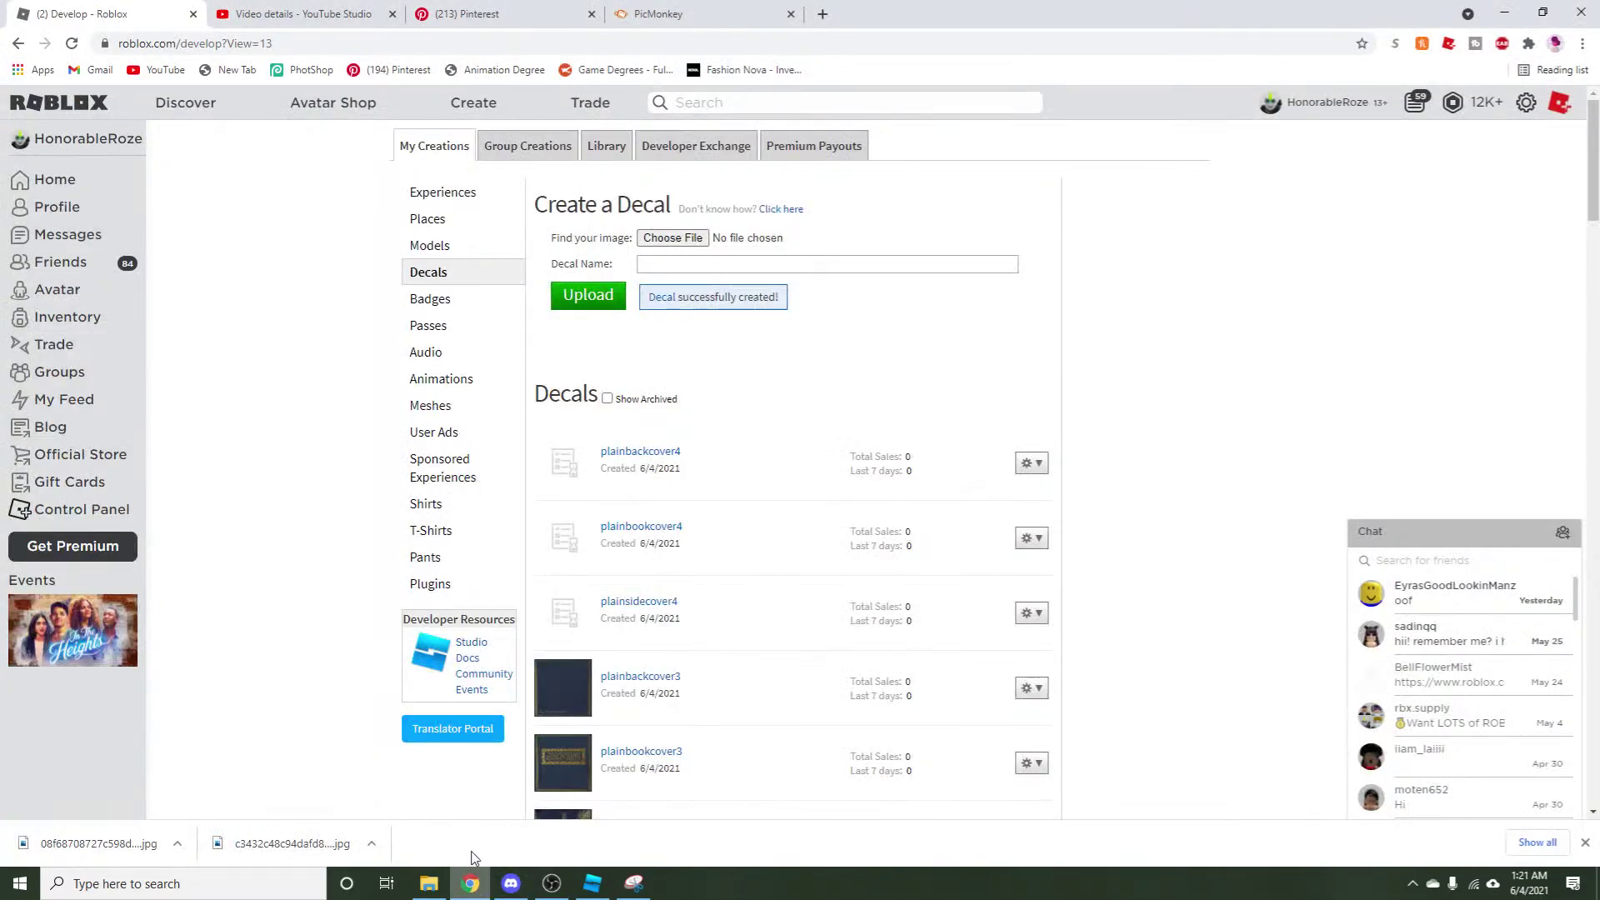
{"action": "left_click", "coordinate": [467, 13]}
{"action": "scroll", "coordinate": [261, 400], "scroll_direction": "down", "scroll_amount": 7}
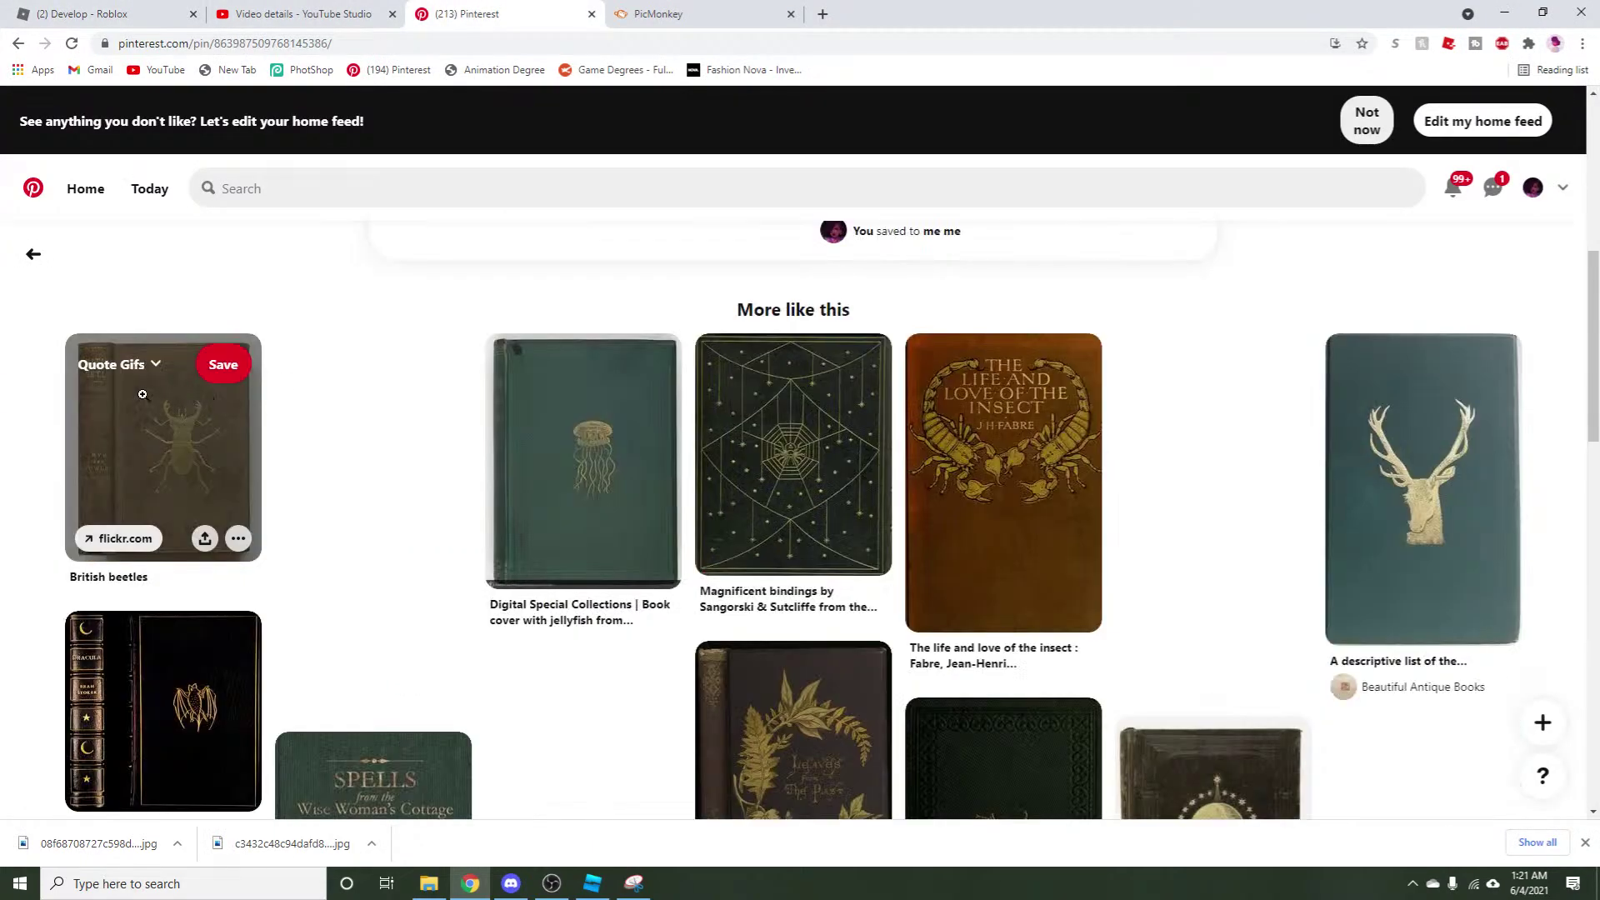
{"action": "mouse_move", "coordinate": [201, 452]}
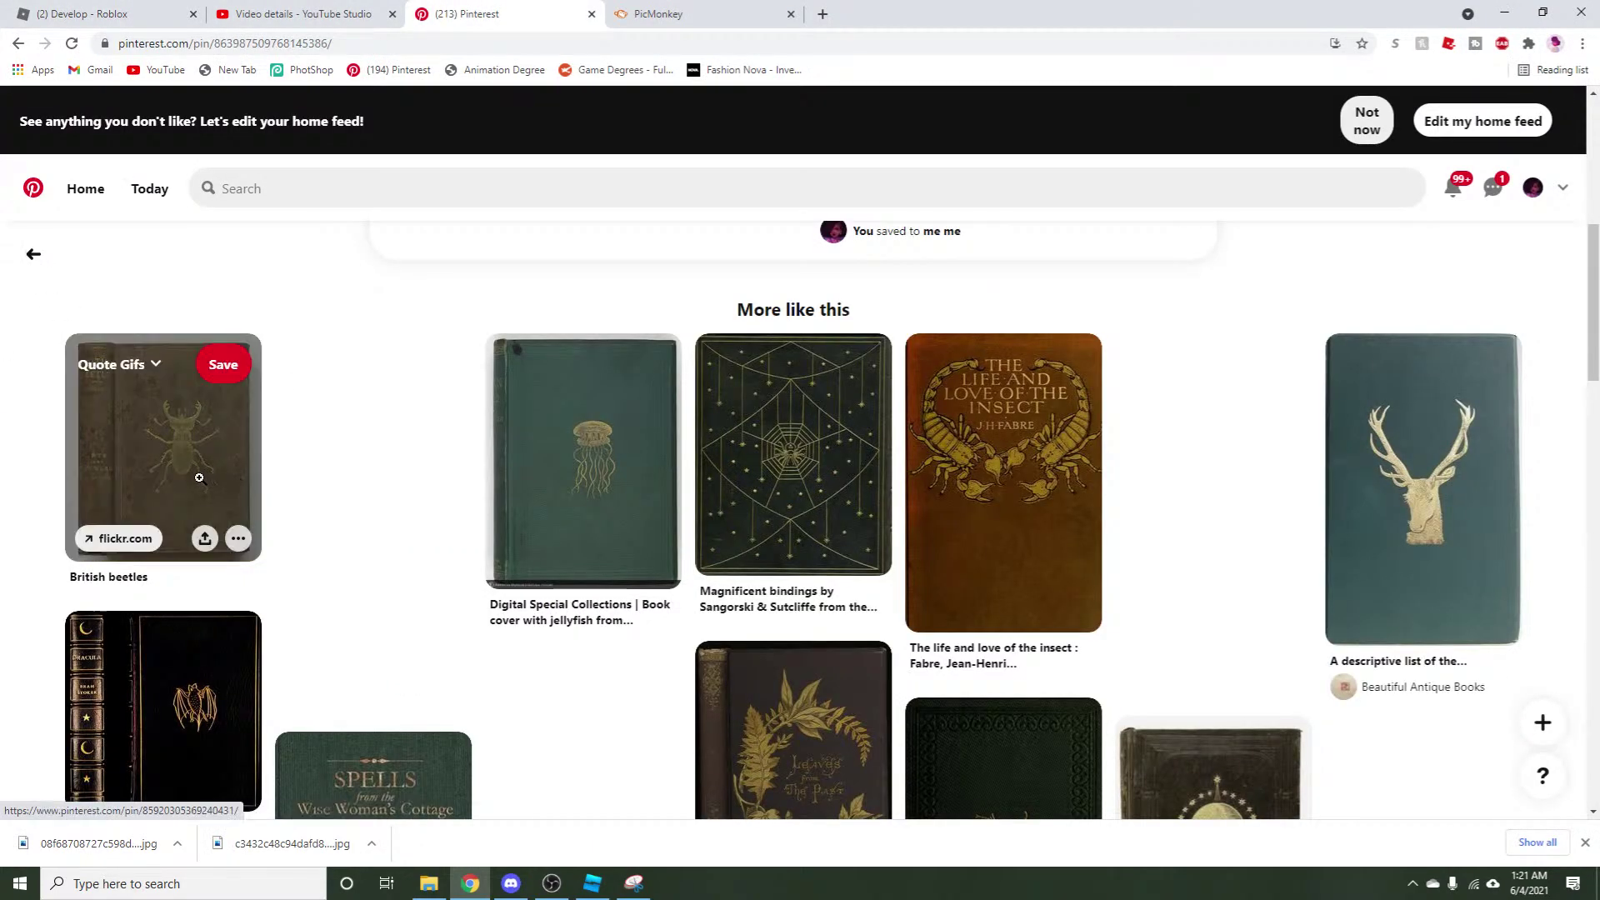
{"action": "left_click", "coordinate": [199, 477]}
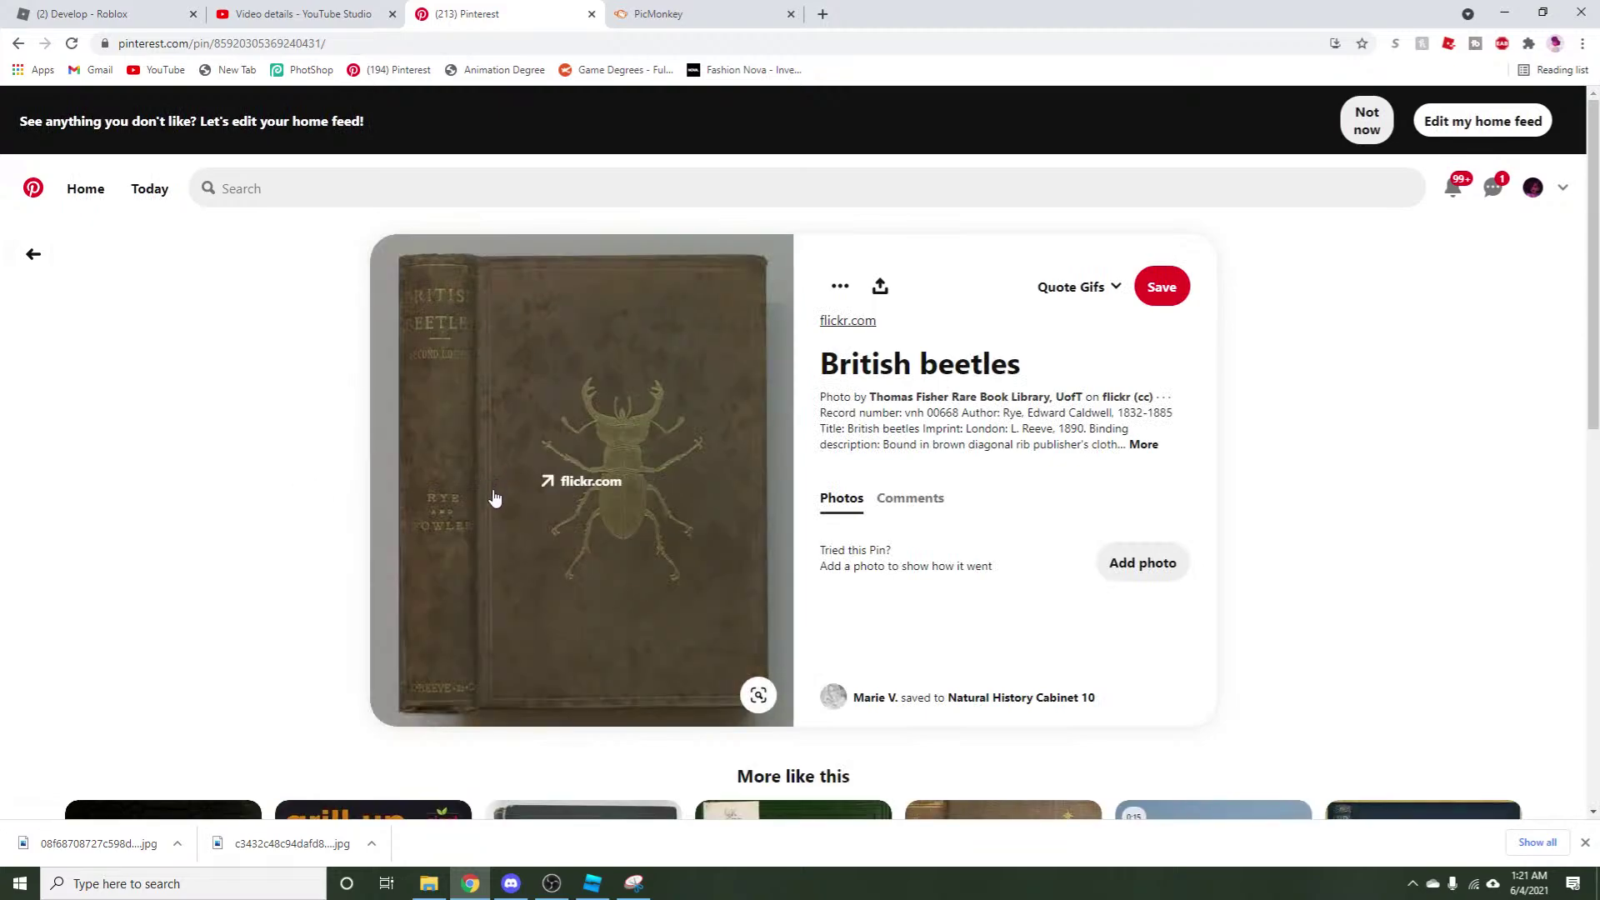
{"action": "right_click", "coordinate": [492, 498]}
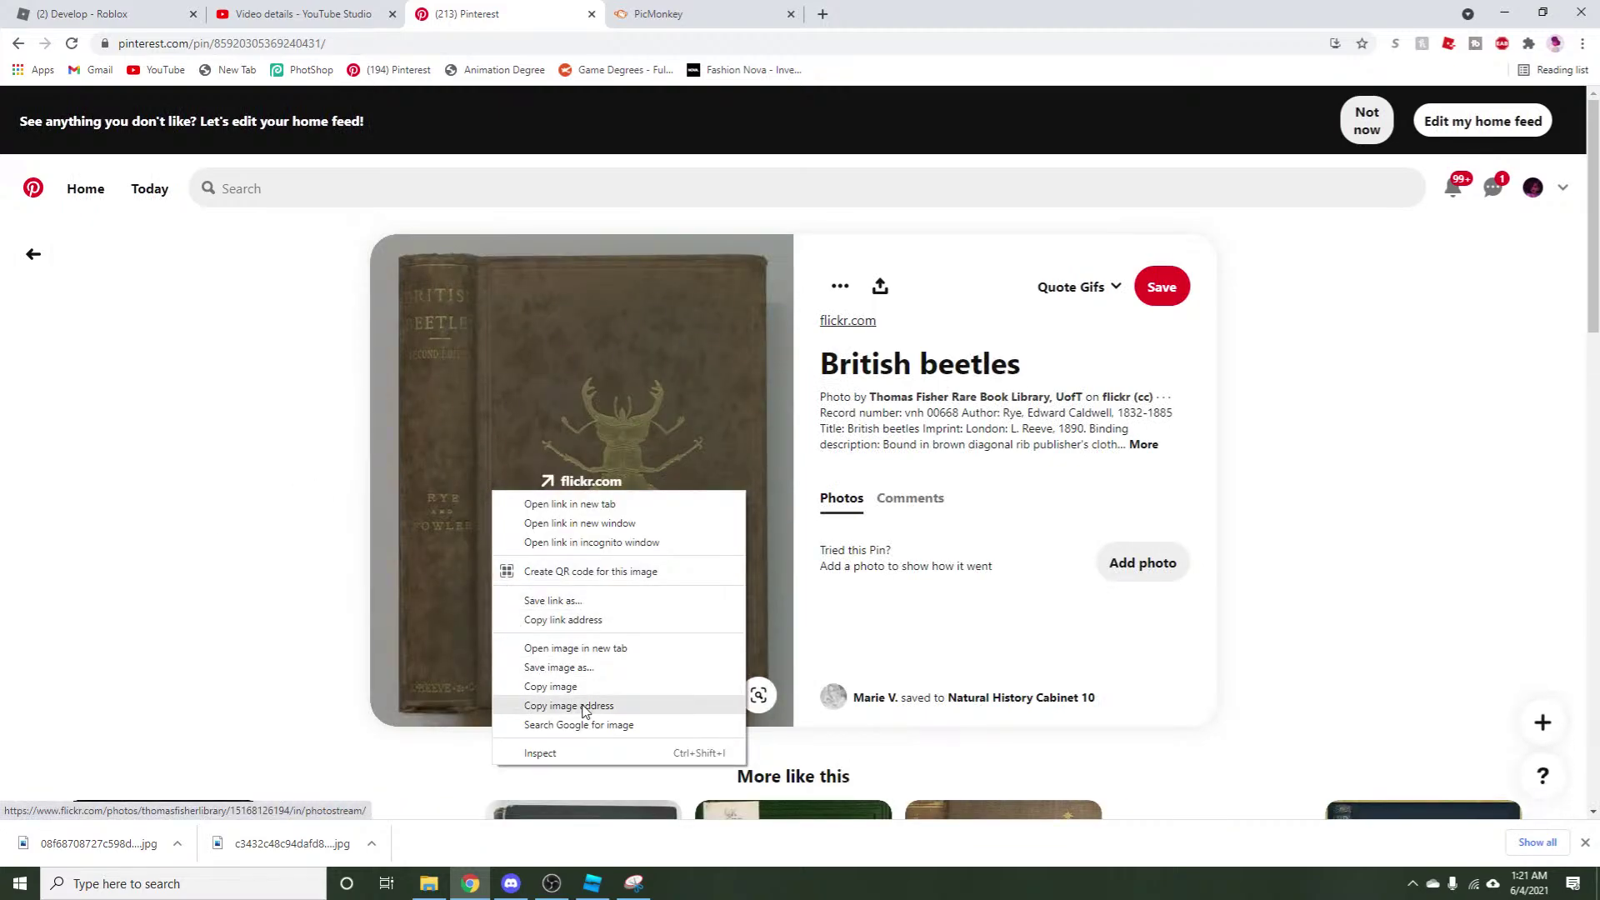
{"action": "left_click", "coordinate": [585, 666]}
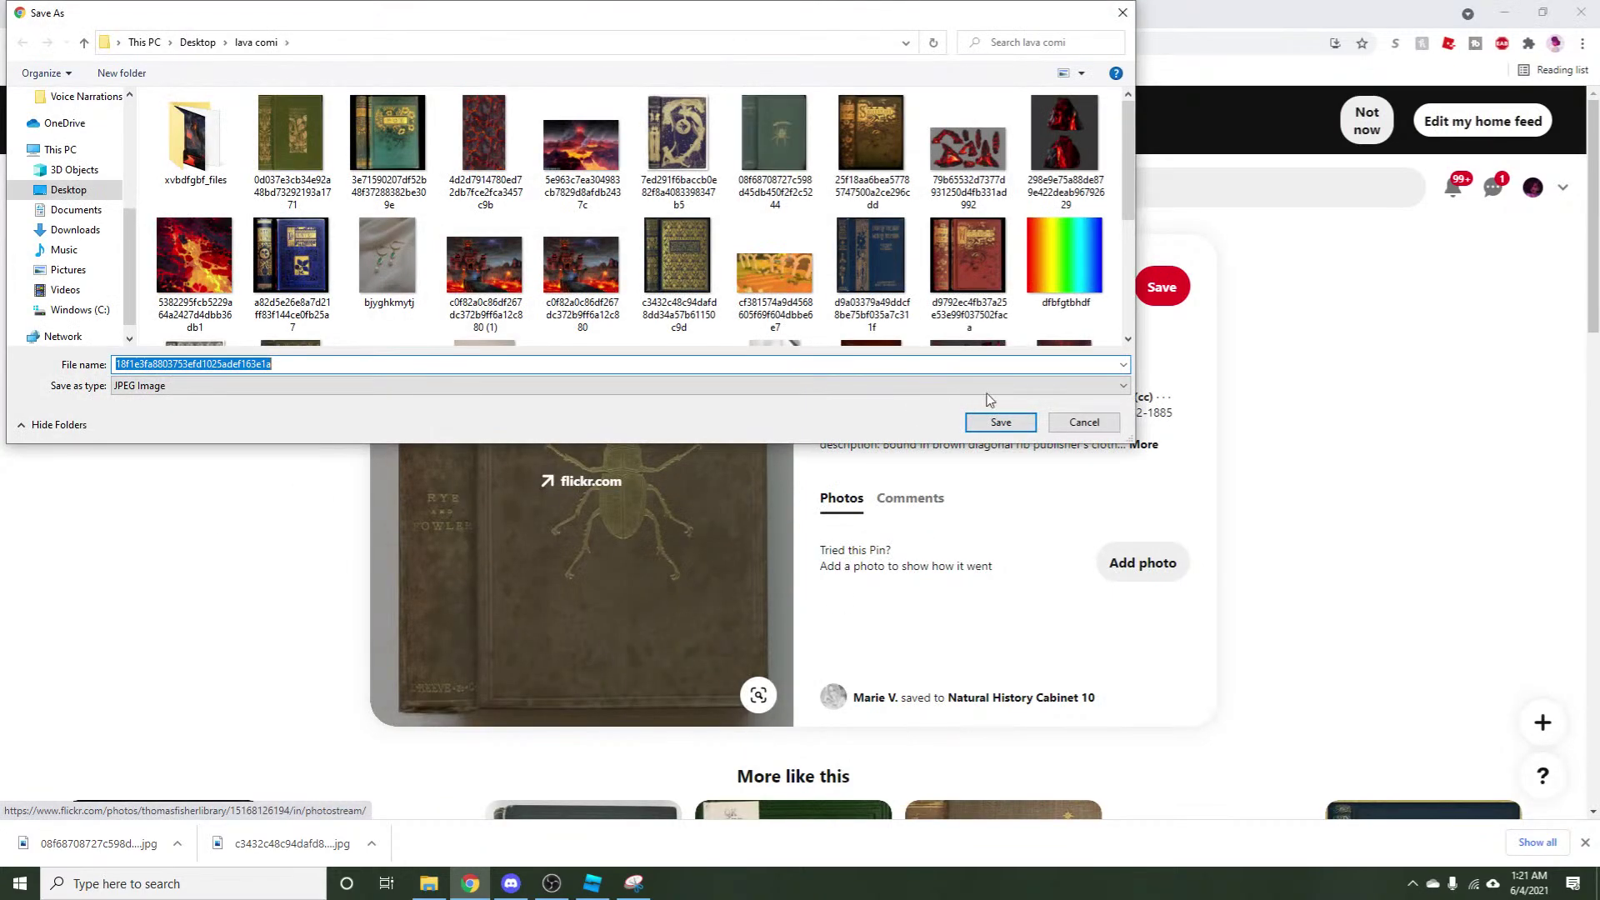
{"action": "left_click", "coordinate": [1001, 422]}
Create a blank 1280 × 720 YouTube Thumbnail canvas from the PicMonkey home hub.
{"action": "left_click", "coordinate": [672, 16]}
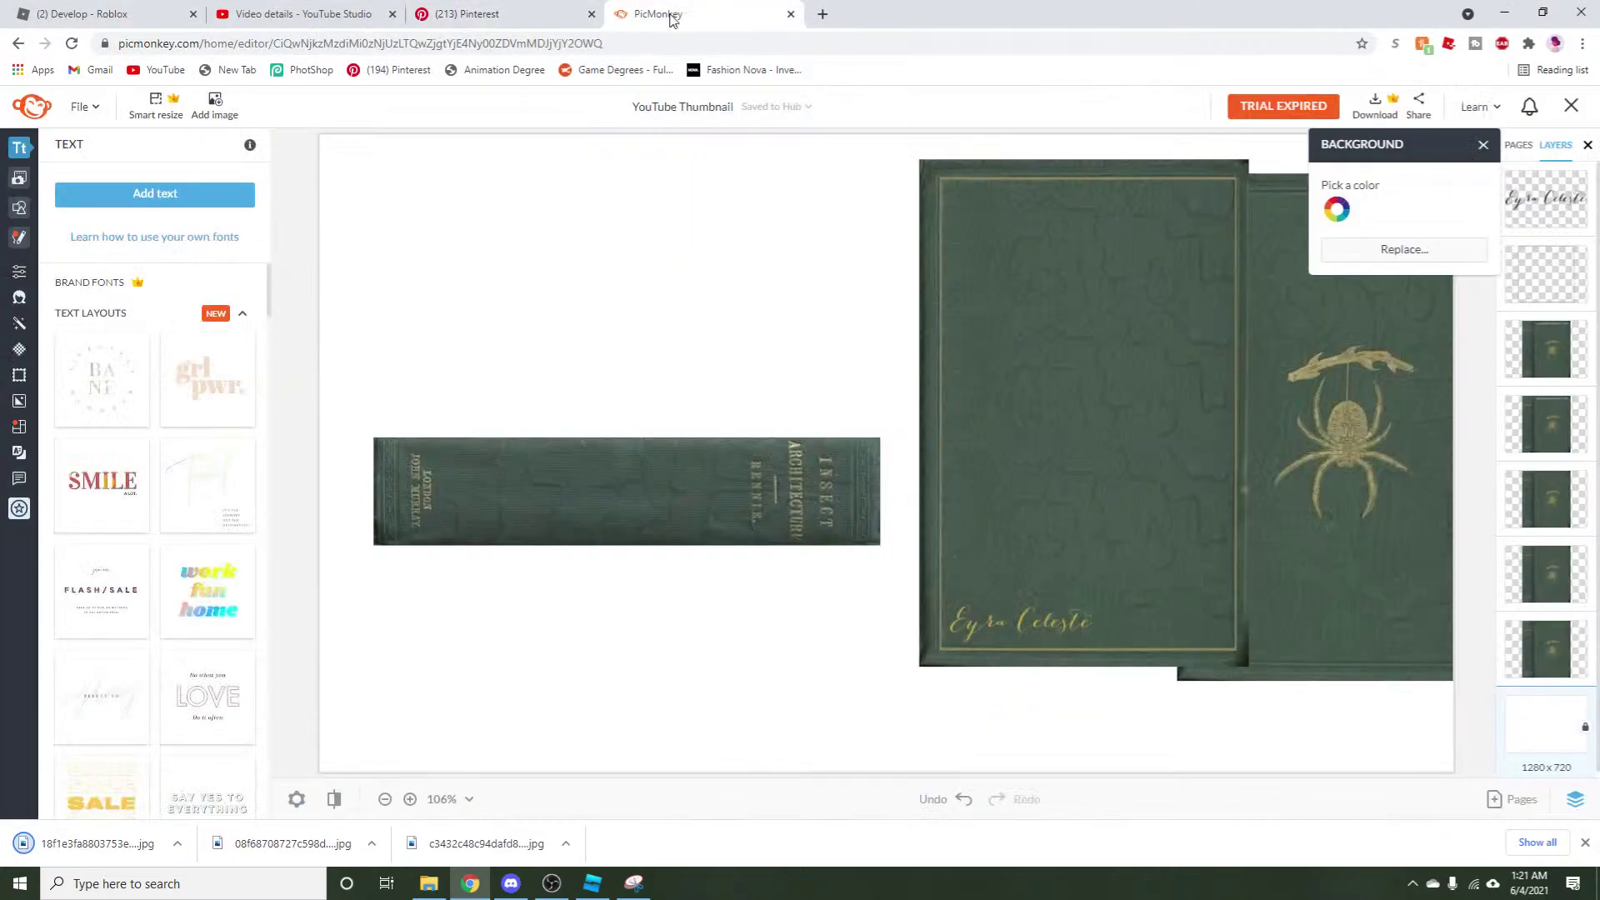
{"action": "left_click", "coordinate": [29, 117]}
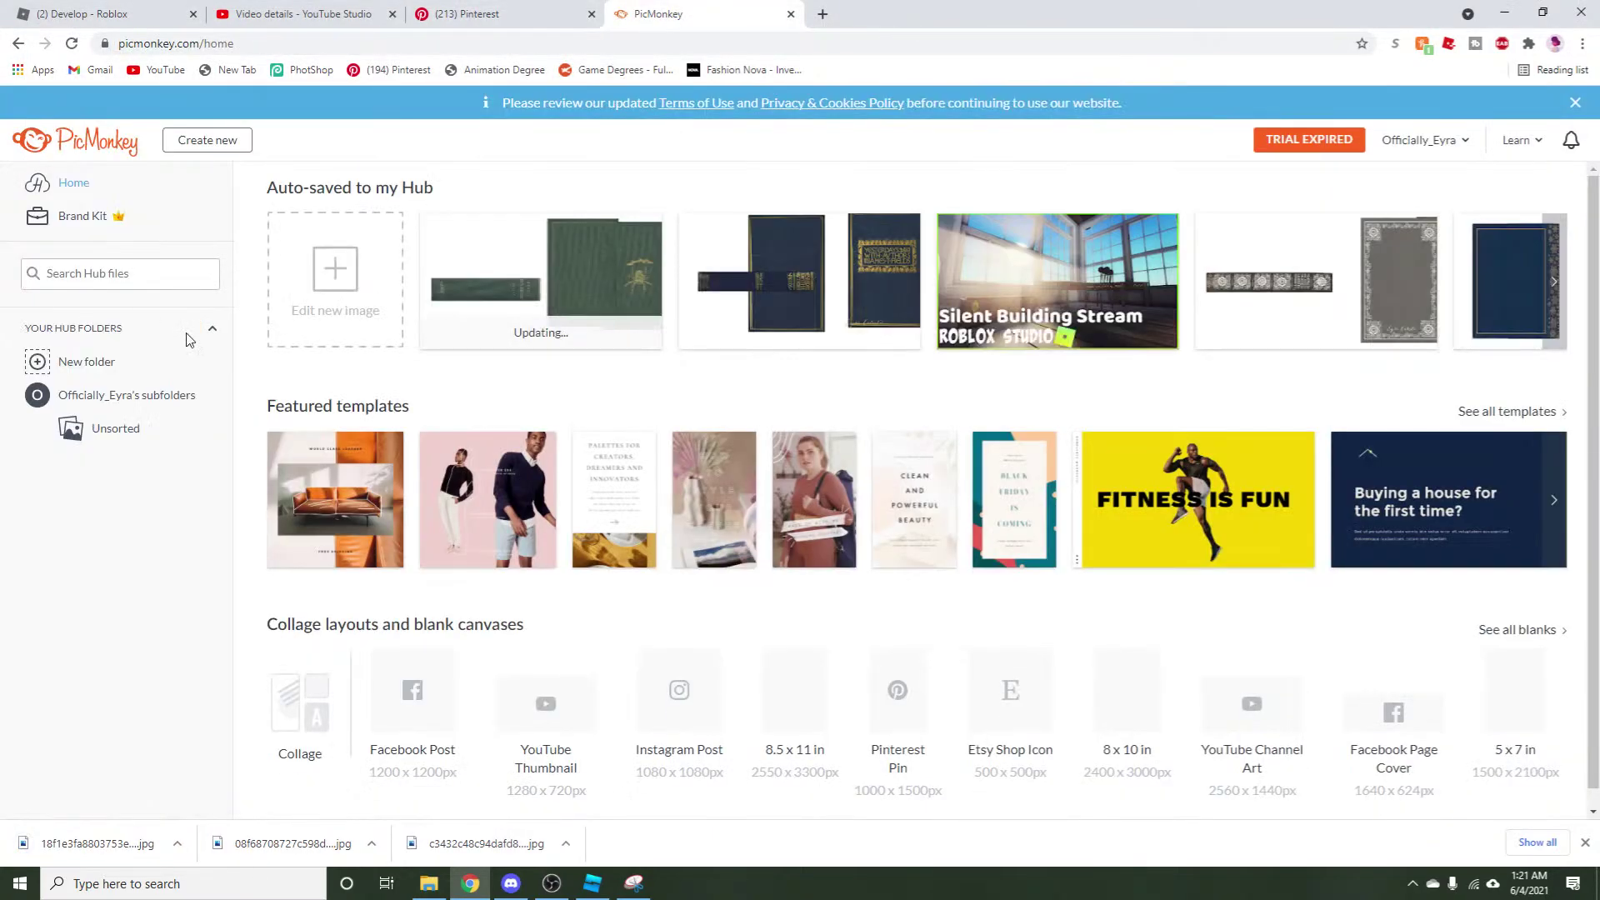
{"action": "left_click", "coordinate": [383, 296]}
{"action": "left_click", "coordinate": [389, 379]}
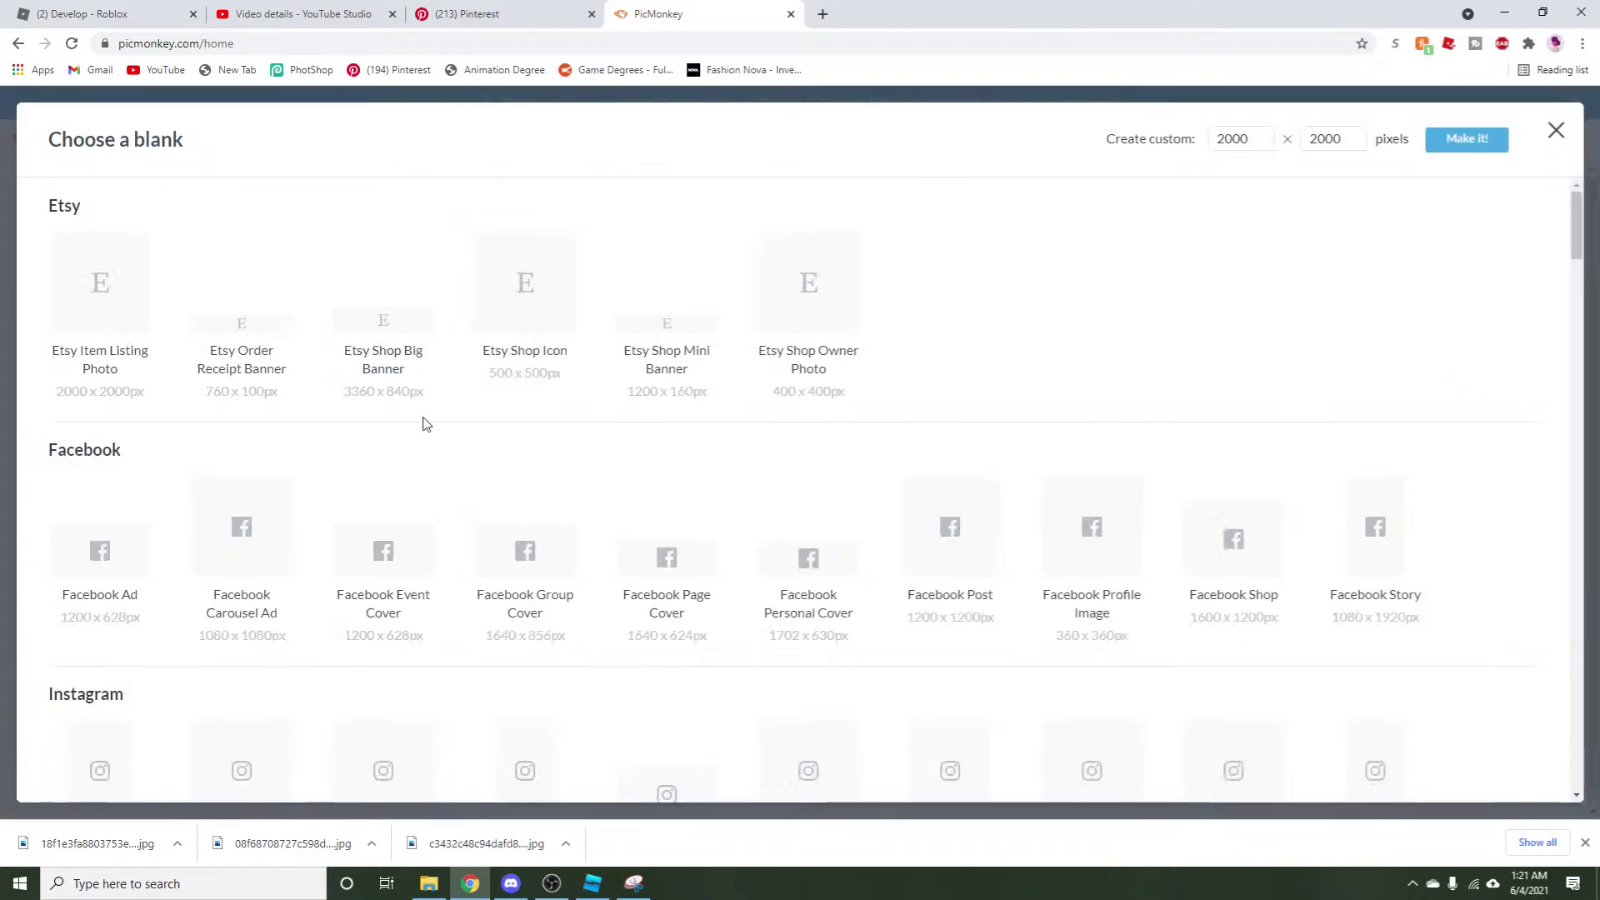
{"action": "scroll", "coordinate": [764, 557], "scroll_direction": "down", "scroll_amount": 15}
{"action": "scroll", "coordinate": [769, 559], "scroll_direction": "down", "scroll_amount": 15}
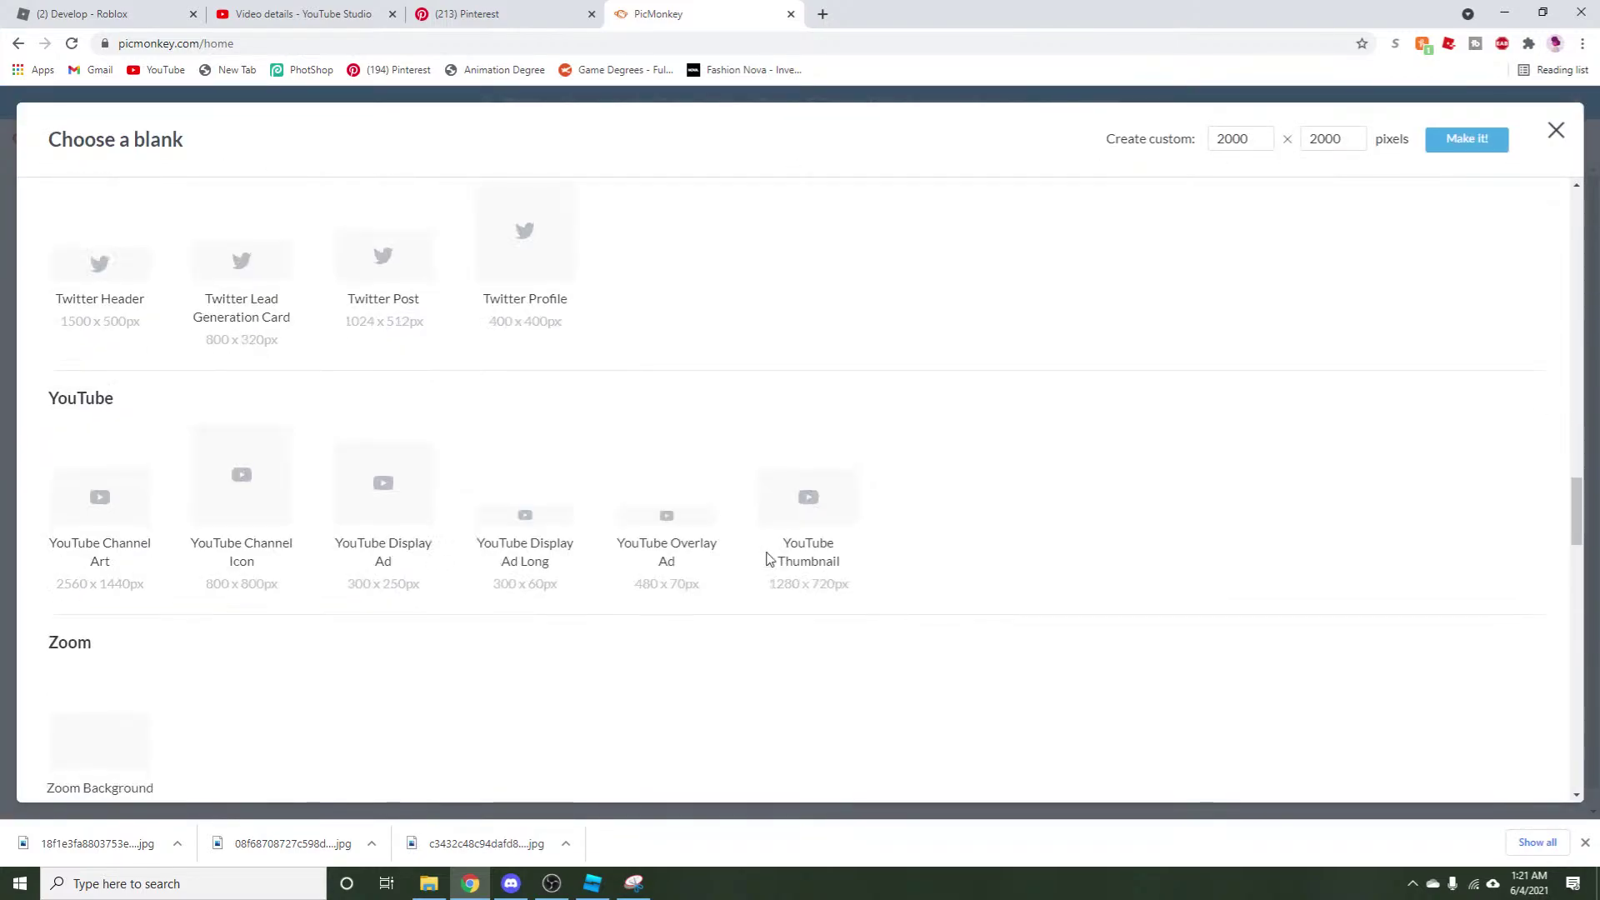
{"action": "left_click", "coordinate": [804, 538]}
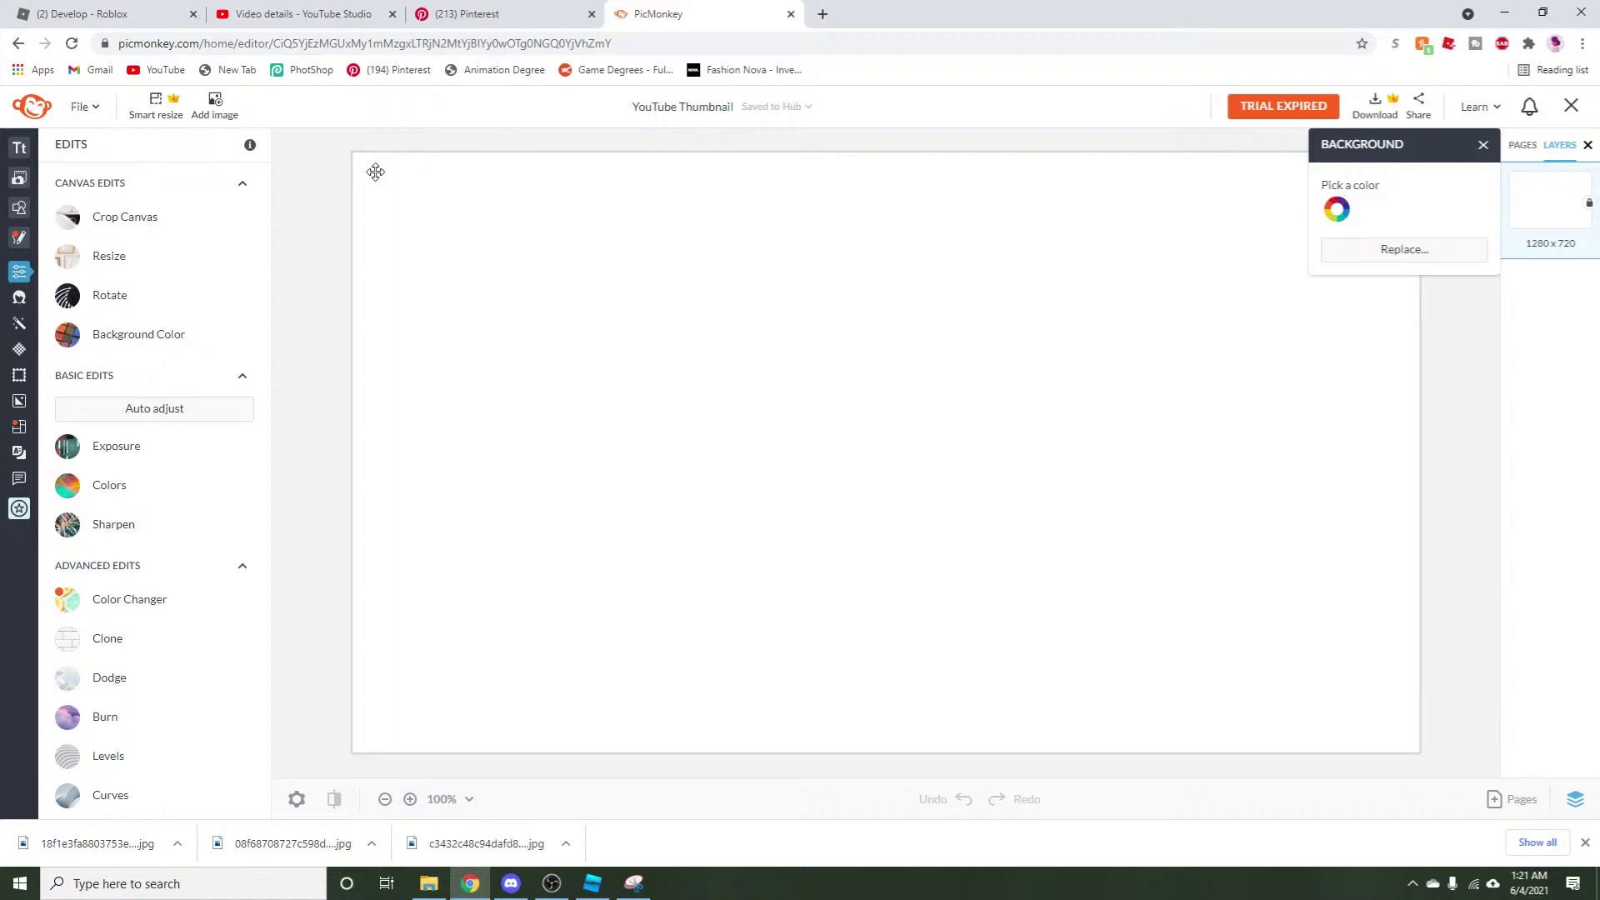
Upload the downloaded beetle-book photo from the computer and place it on the thumbnail canvas.
{"action": "mouse_move", "coordinate": [19, 200]}
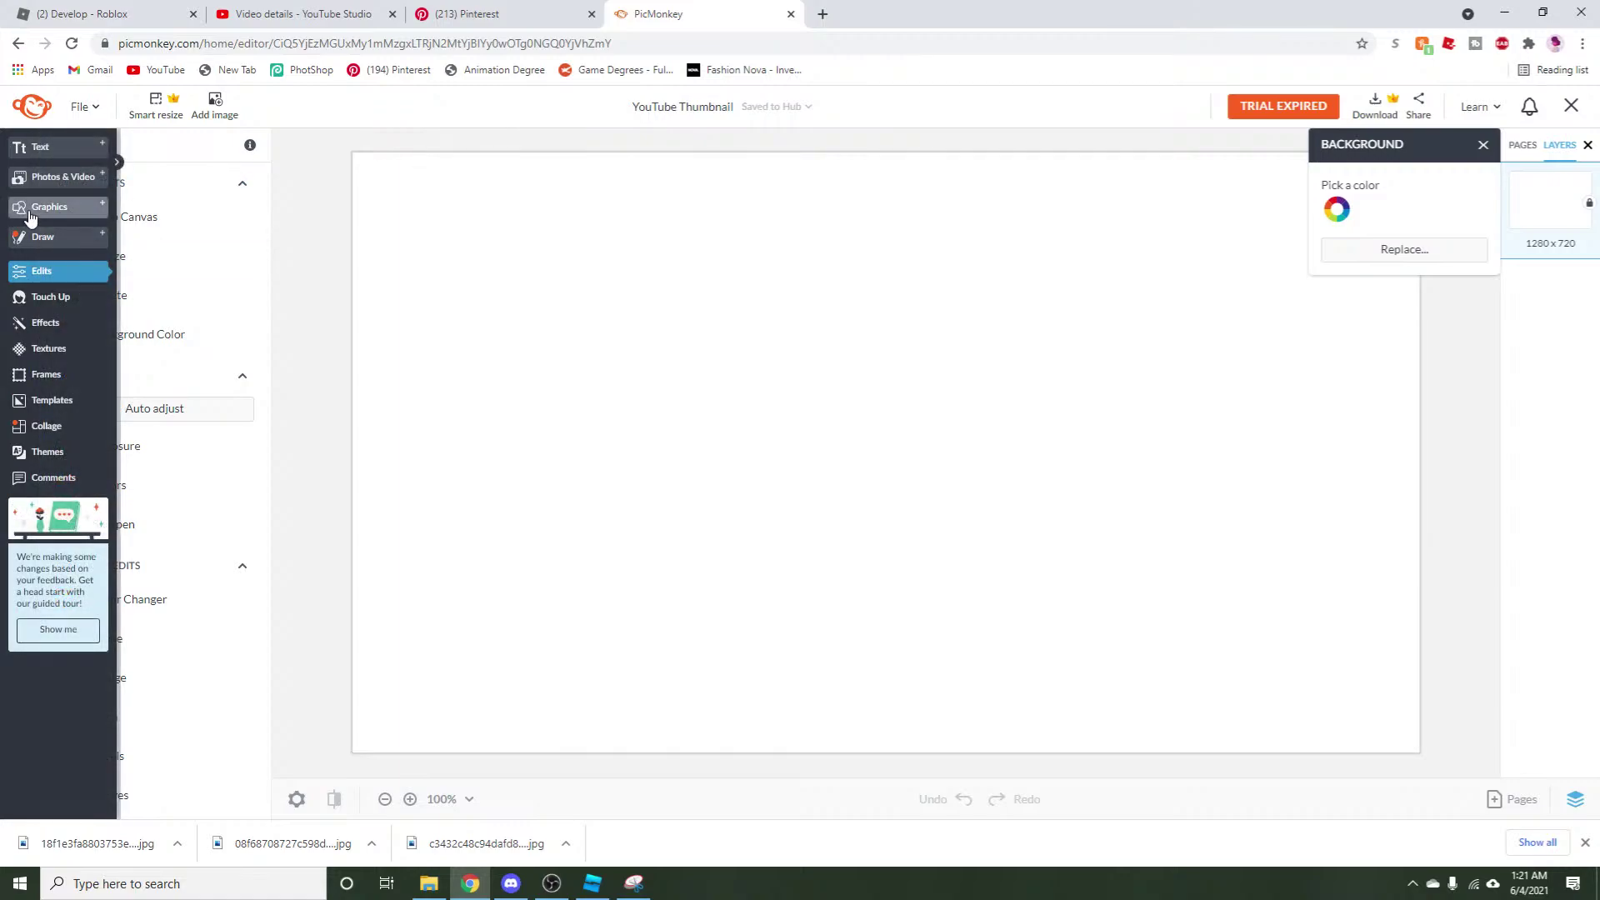
{"action": "left_click", "coordinate": [89, 178]}
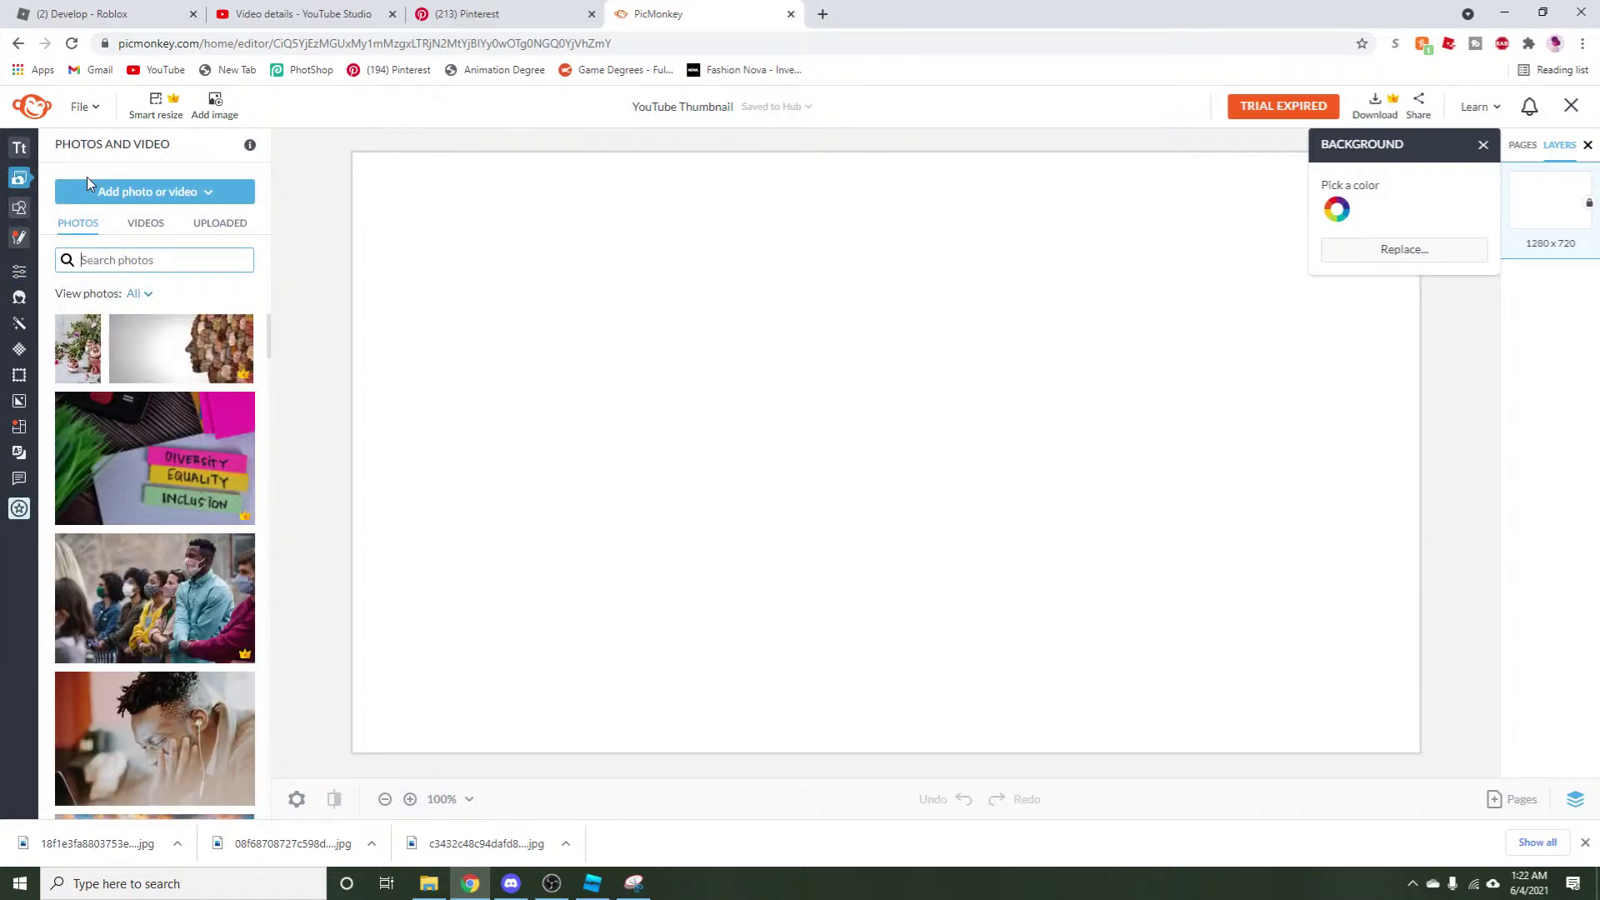
{"action": "left_click", "coordinate": [219, 225]}
{"action": "left_click", "coordinate": [177, 198]}
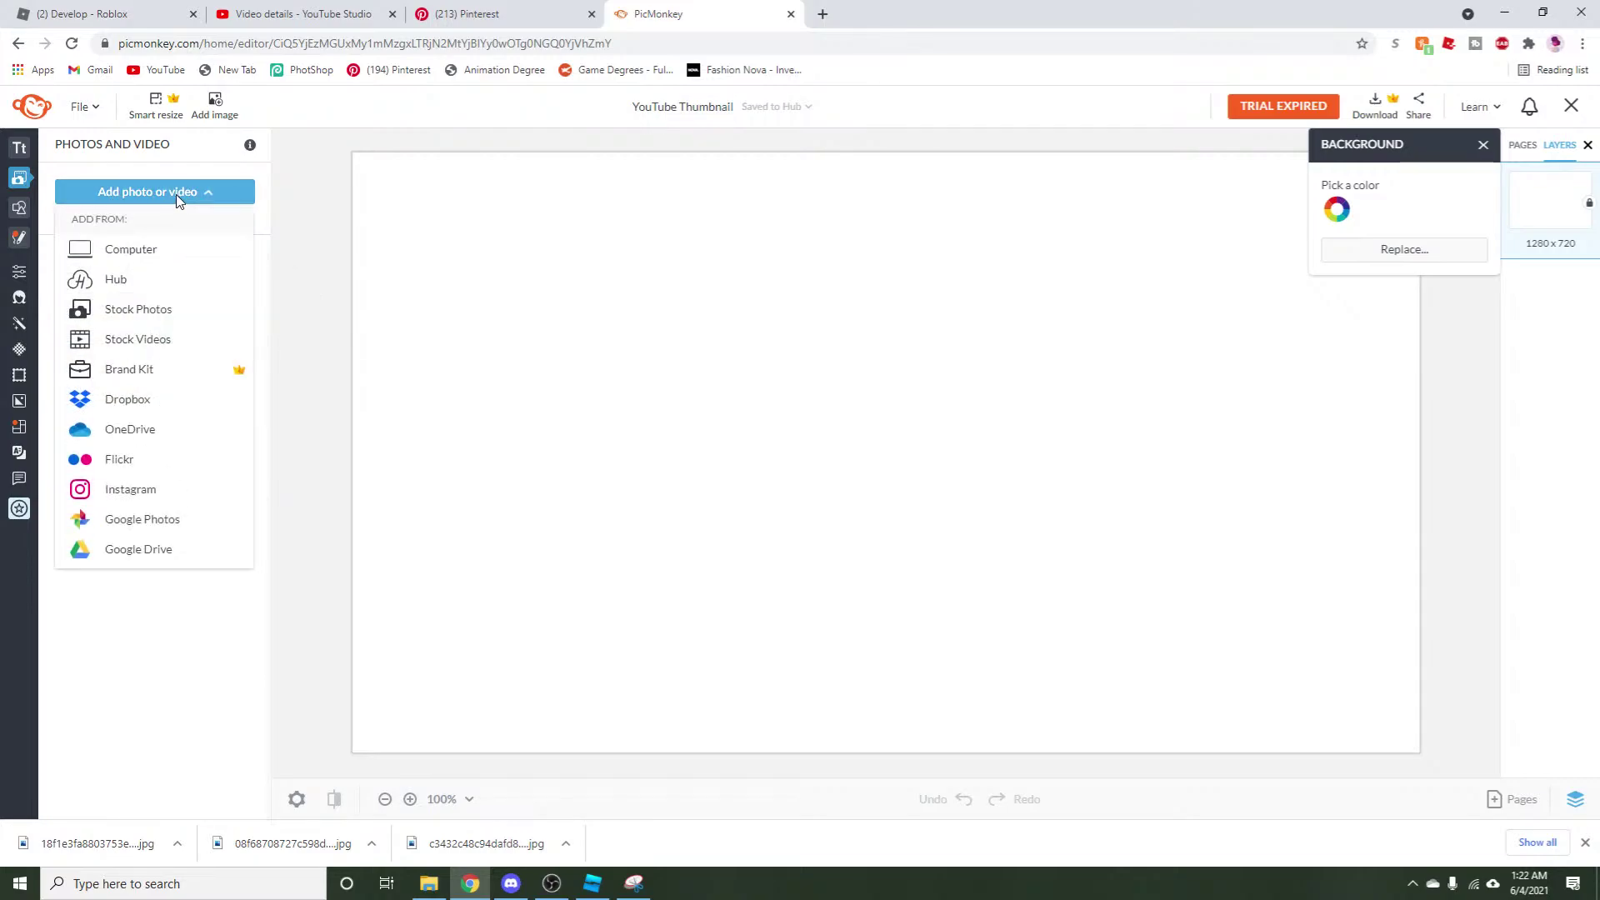
{"action": "left_click", "coordinate": [125, 250]}
{"action": "left_click_drag", "start_coordinate": [124, 257], "coordinate": [134, 172]}
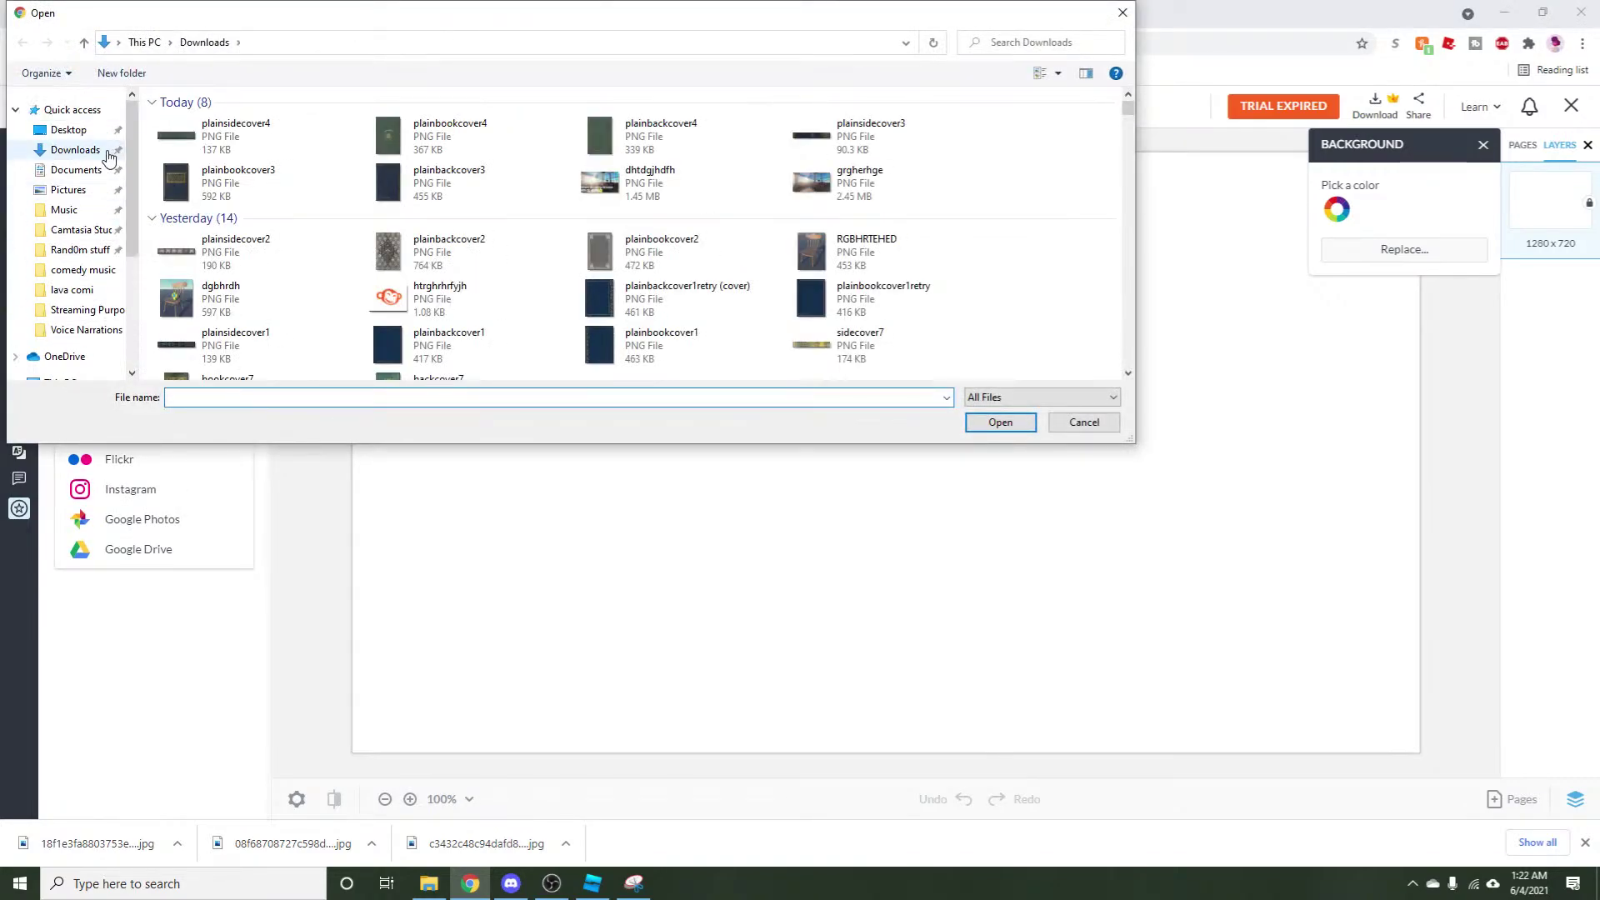
{"action": "left_click", "coordinate": [73, 109]}
{"action": "left_click", "coordinate": [258, 327]}
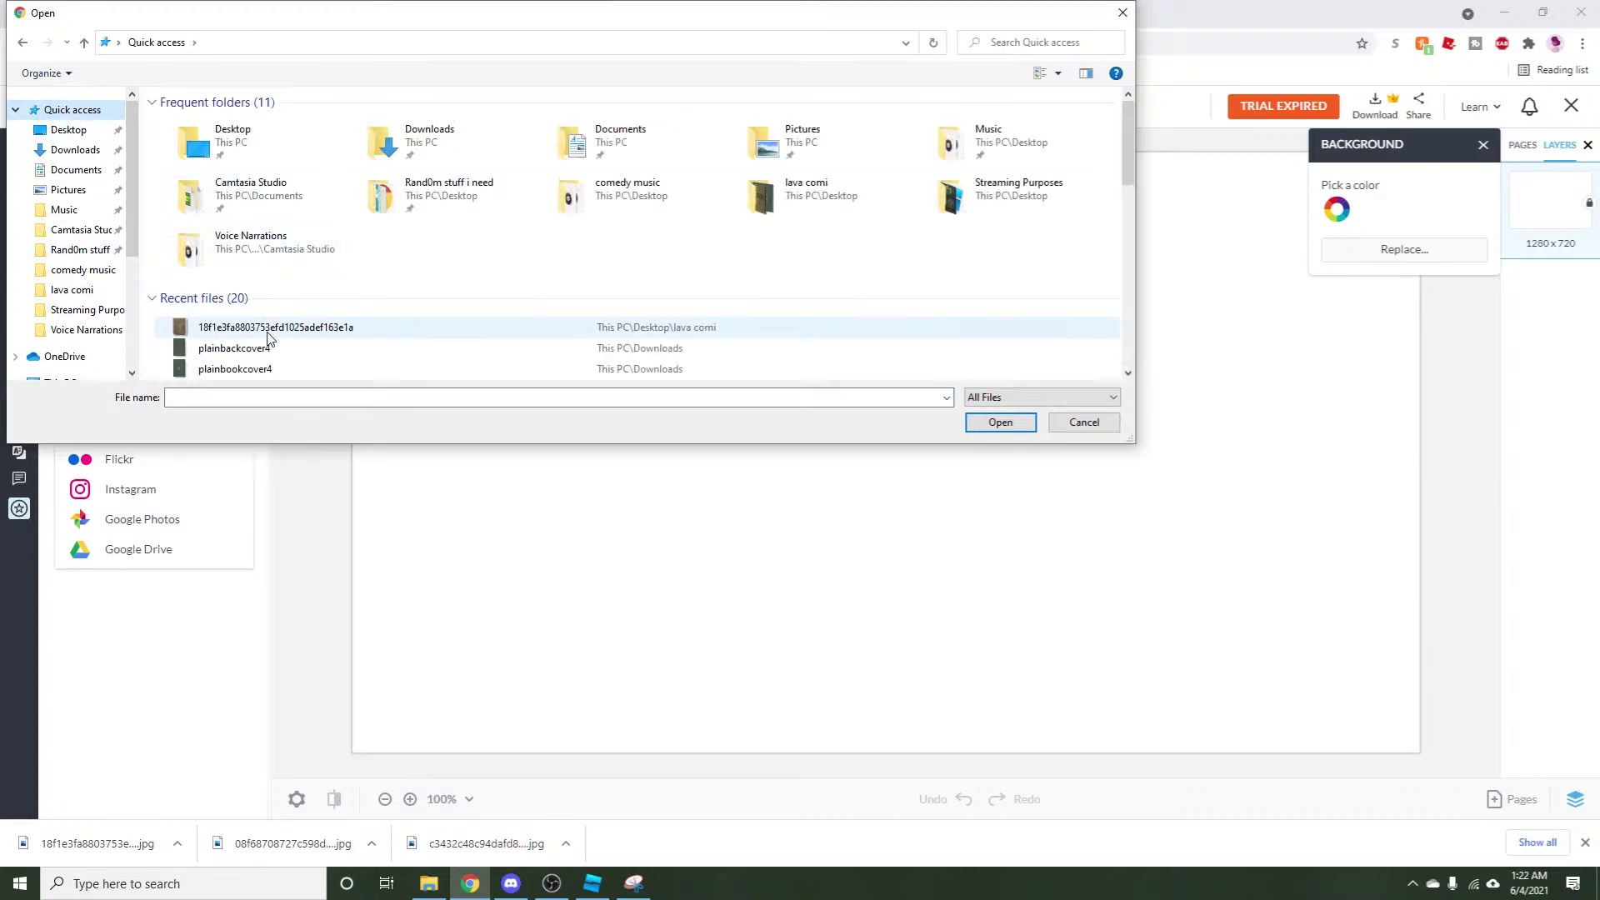
{"action": "left_click", "coordinate": [992, 421]}
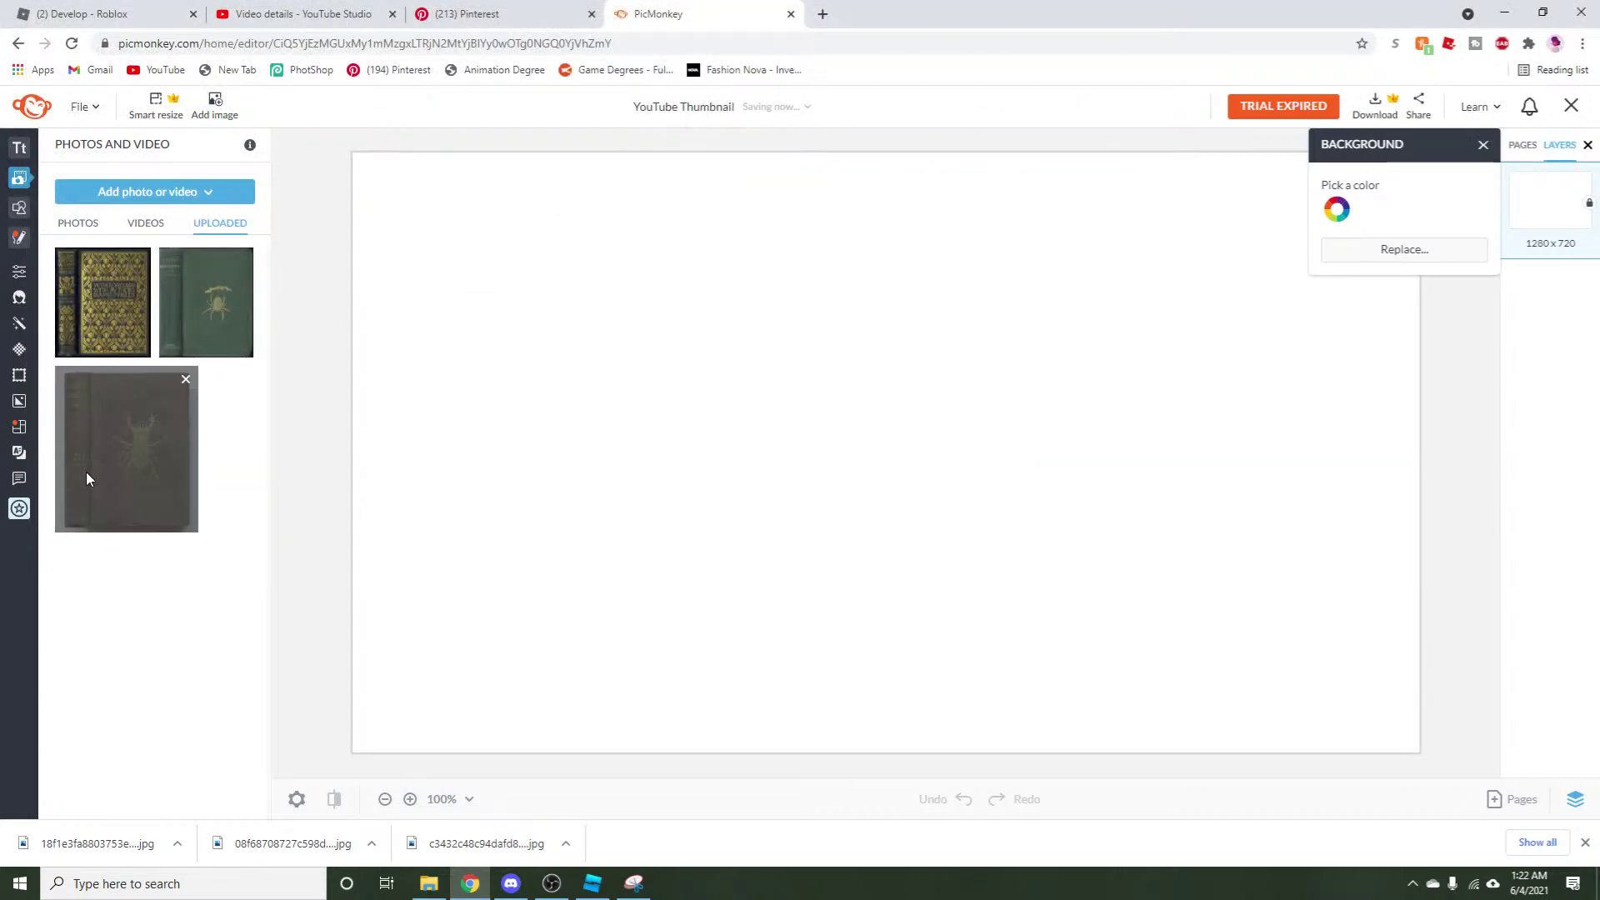
{"action": "left_click", "coordinate": [89, 478]}
Move the book photo to the left and paste a duplicate on the canvas's right half.
{"action": "left_click_drag", "start_coordinate": [717, 410], "coordinate": [459, 399]}
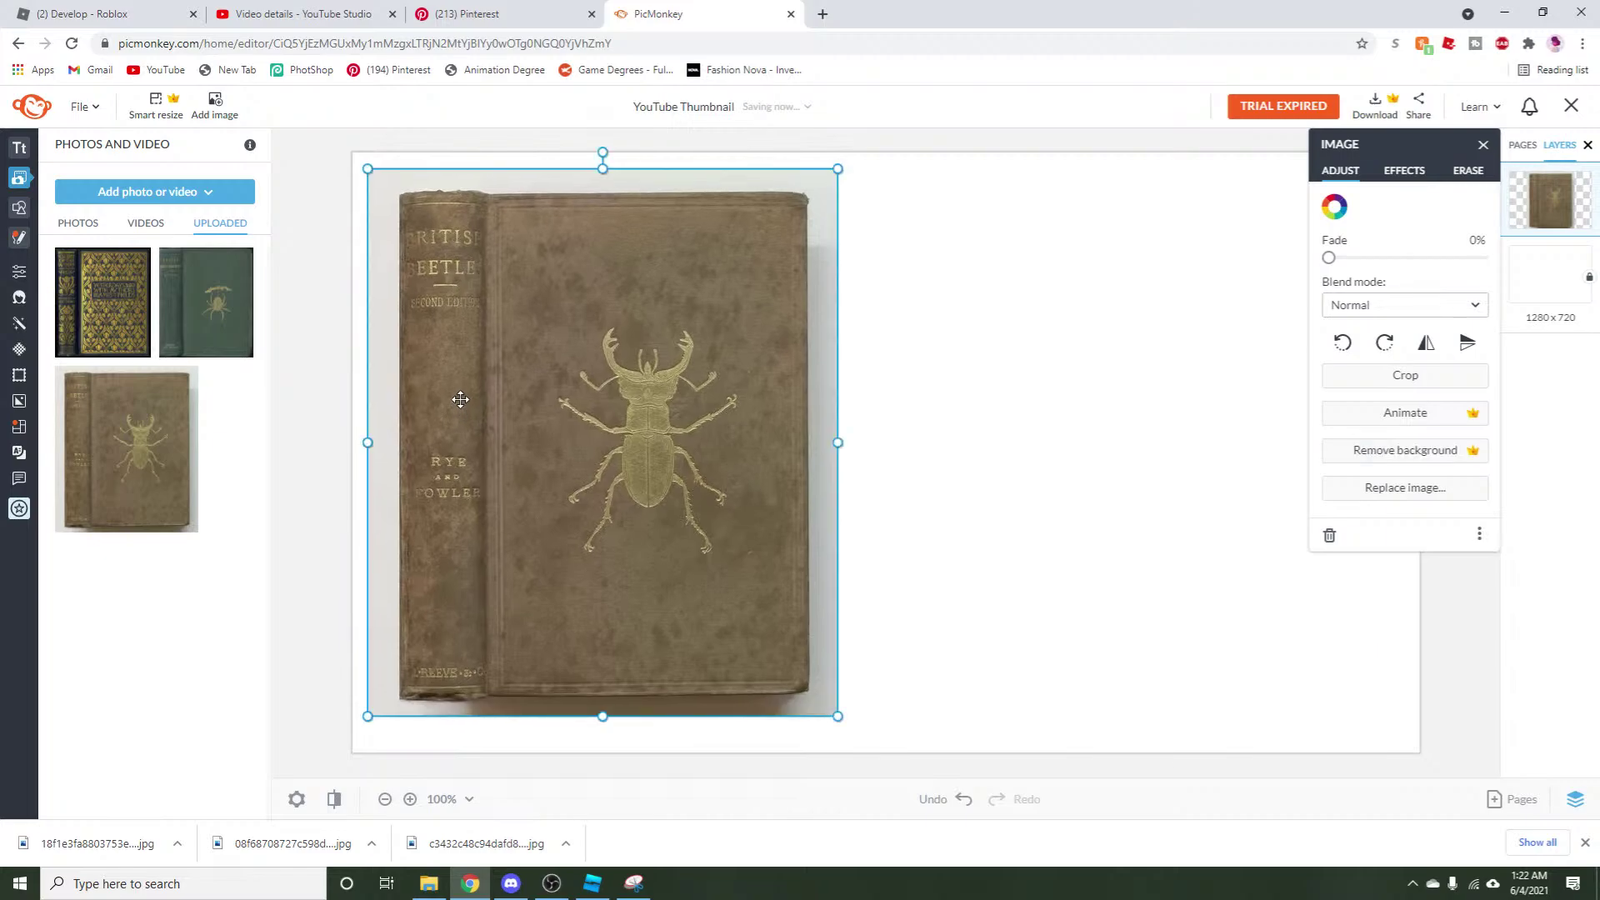
{"action": "right_click", "coordinate": [460, 399]}
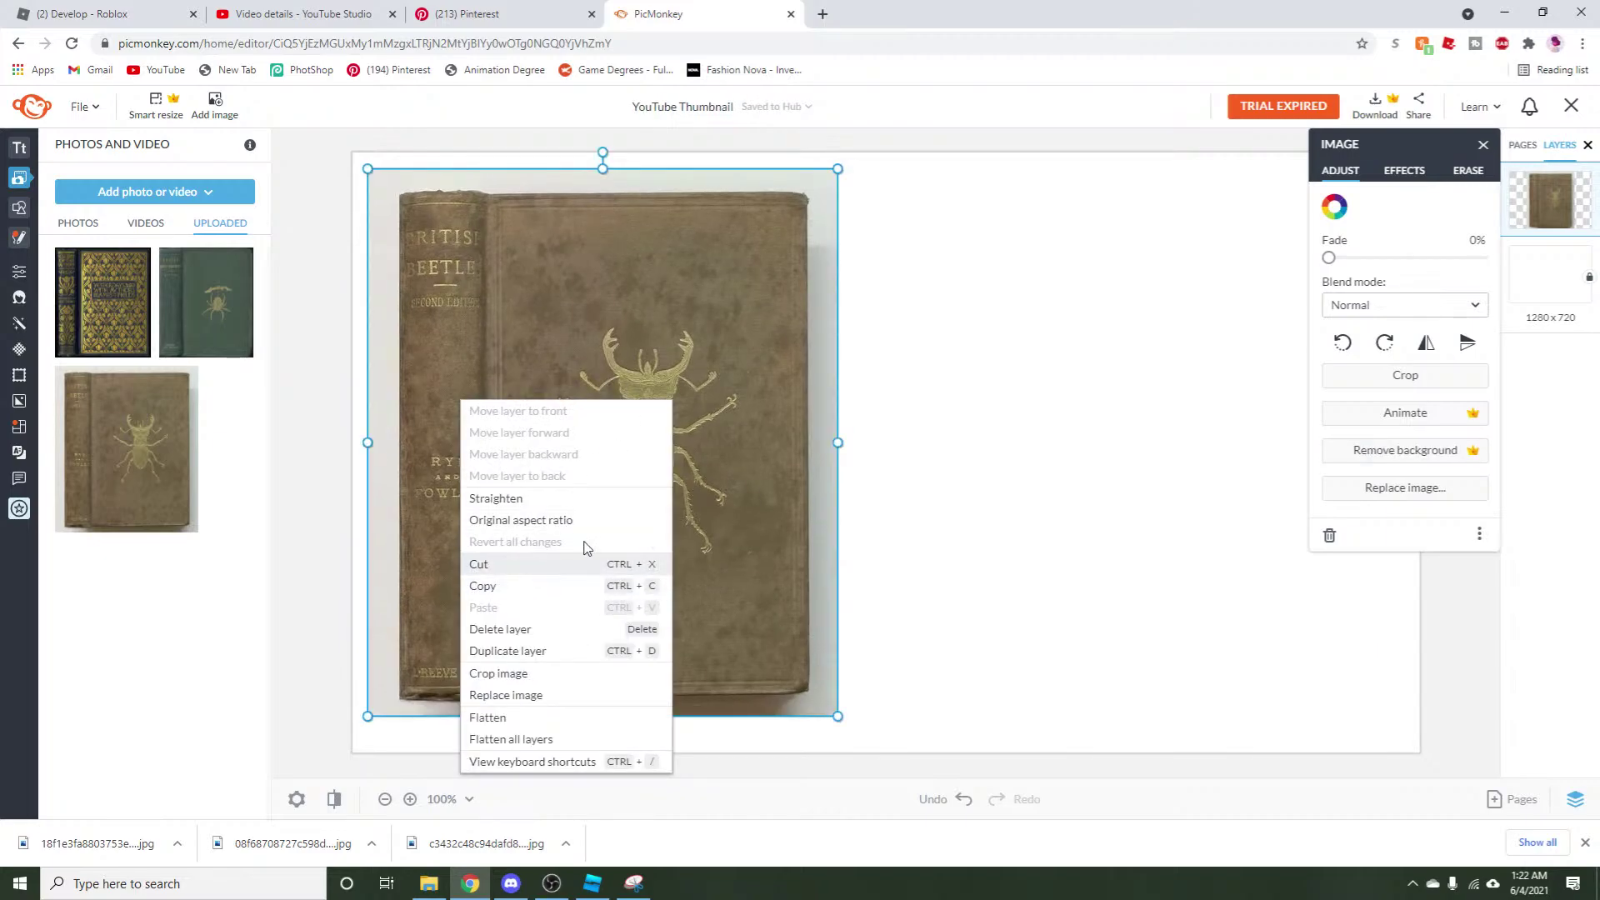
{"action": "left_click", "coordinate": [587, 586]}
{"action": "right_click", "coordinate": [649, 467]}
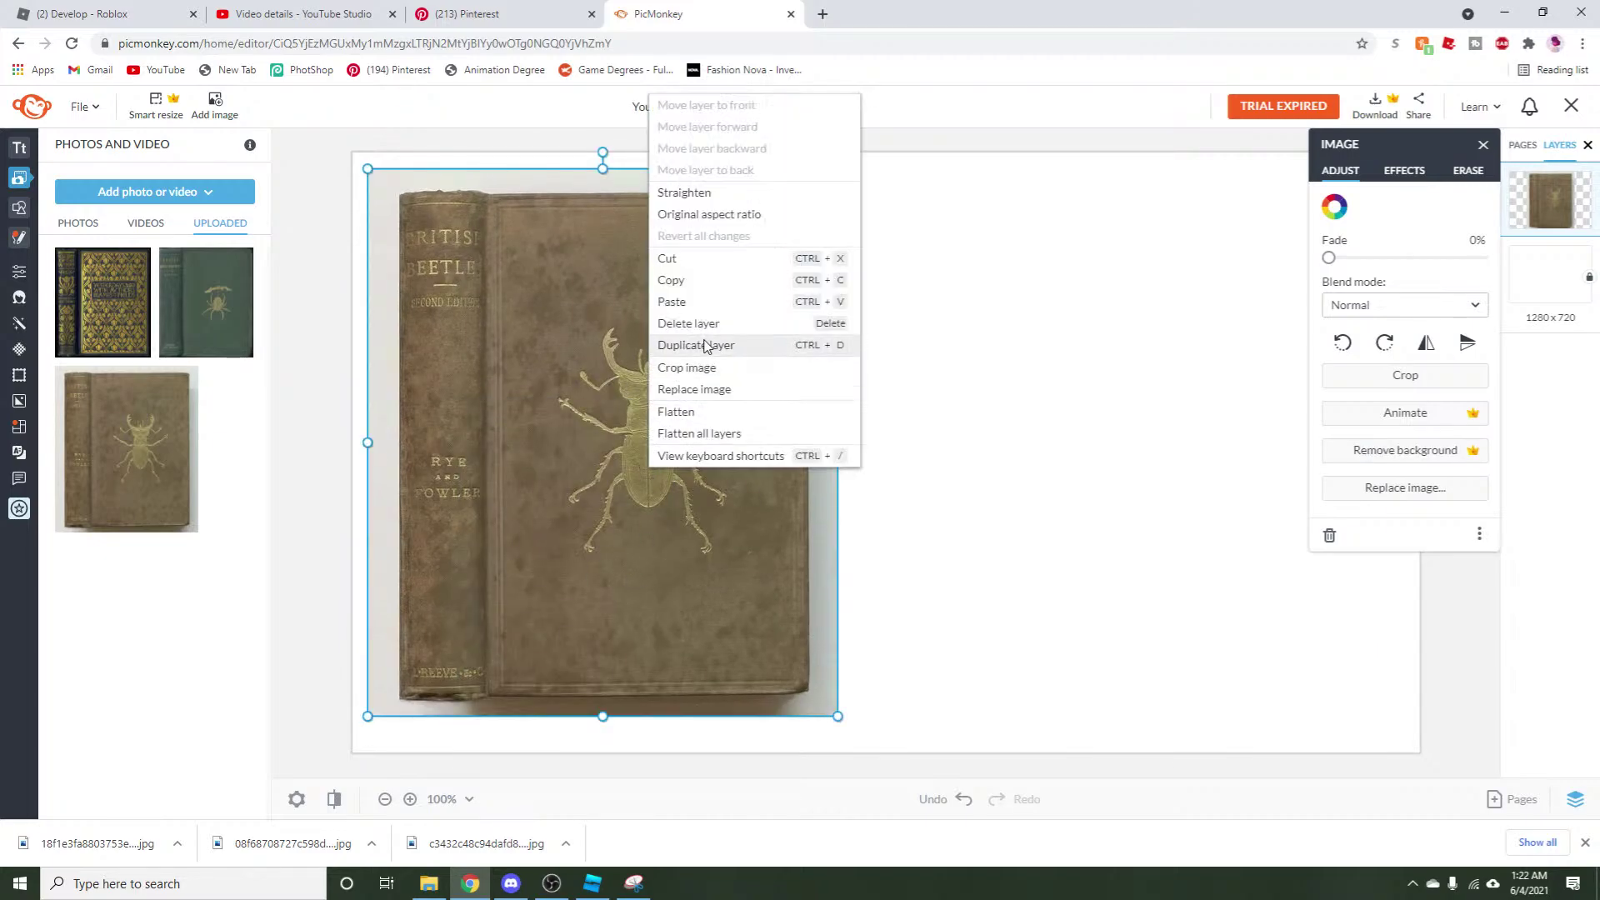
{"action": "left_click", "coordinate": [671, 302]}
{"action": "left_click_drag", "start_coordinate": [571, 489], "coordinate": [1096, 489]}
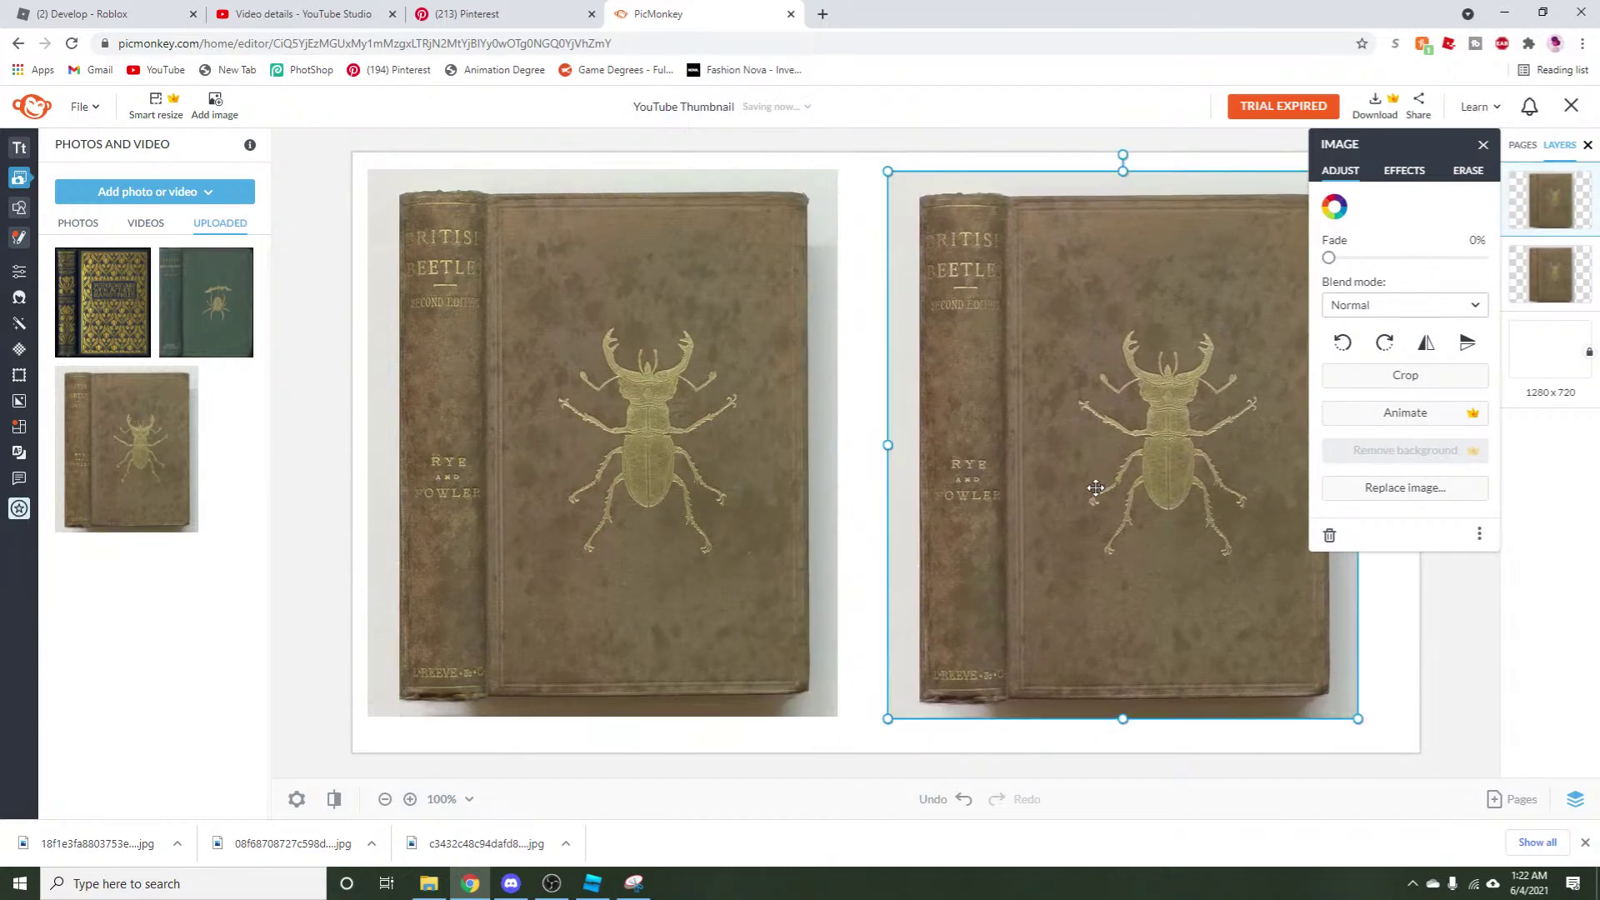
Crop the left book copy down to just its spine.
{"action": "left_click", "coordinate": [696, 512]}
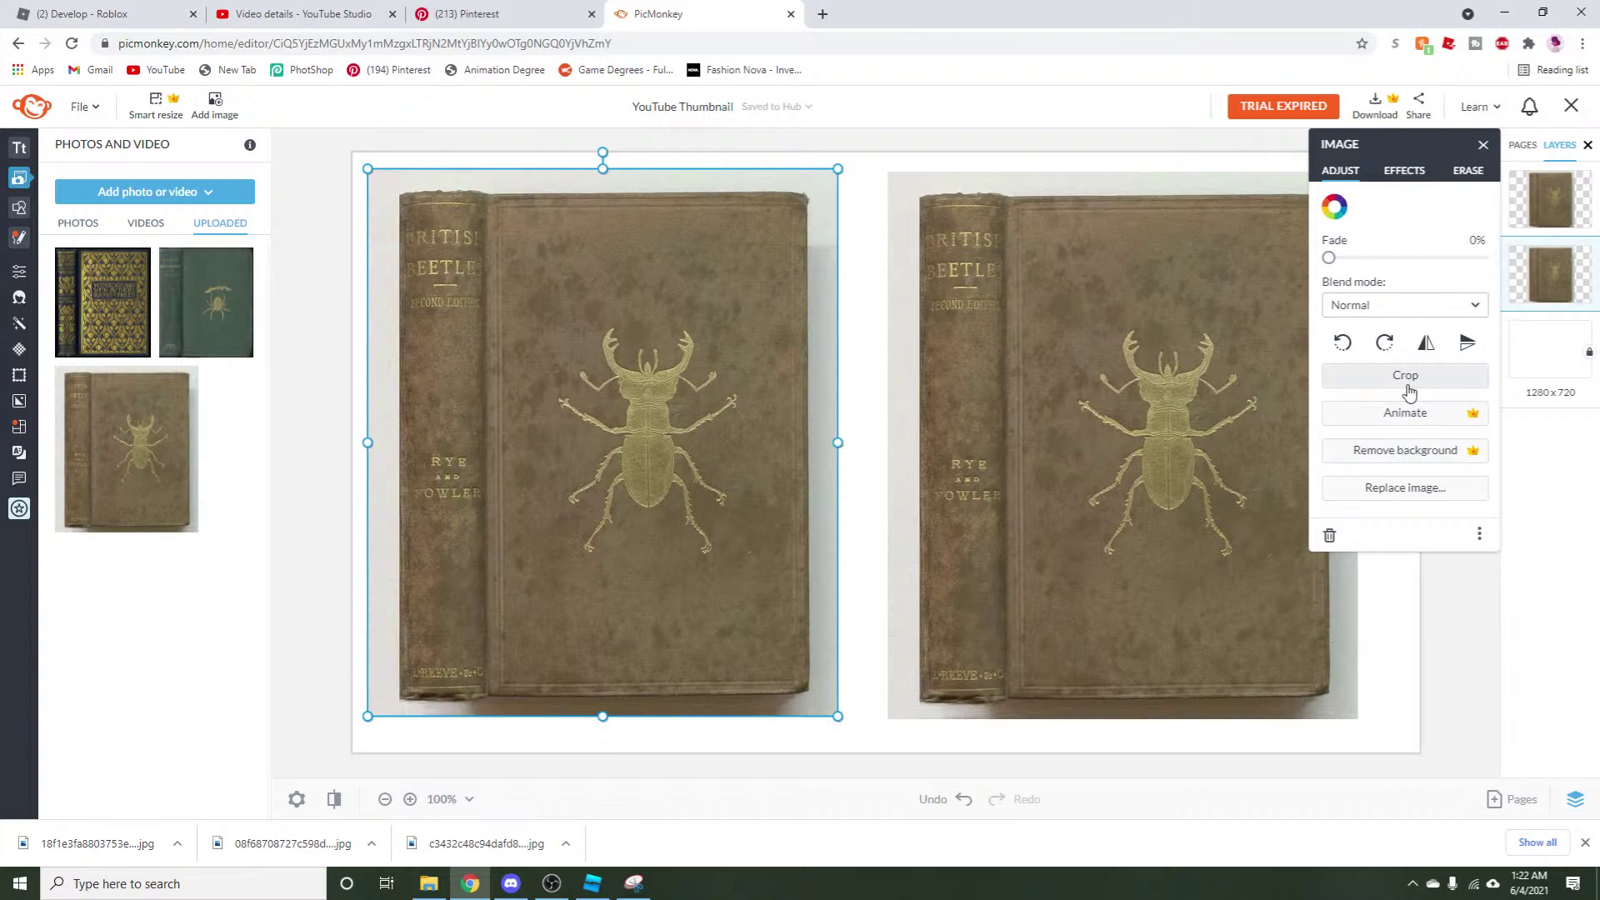
{"action": "left_click", "coordinate": [1381, 376]}
{"action": "left_click_drag", "start_coordinate": [837, 442], "coordinate": [486, 571]}
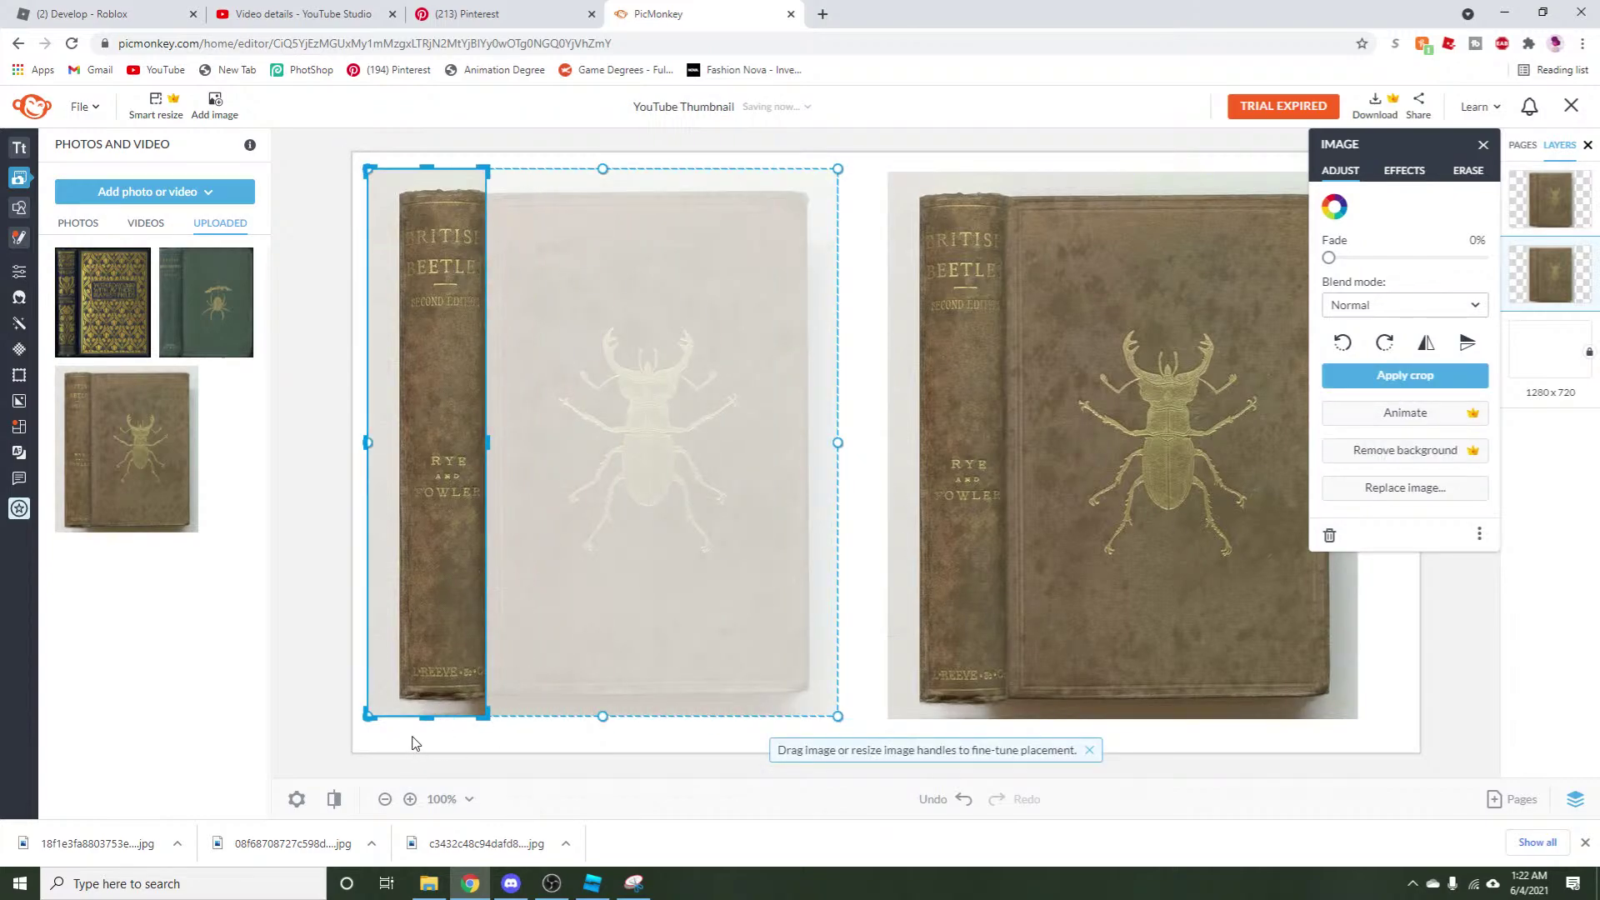
{"action": "left_click_drag", "start_coordinate": [431, 720], "coordinate": [422, 702]}
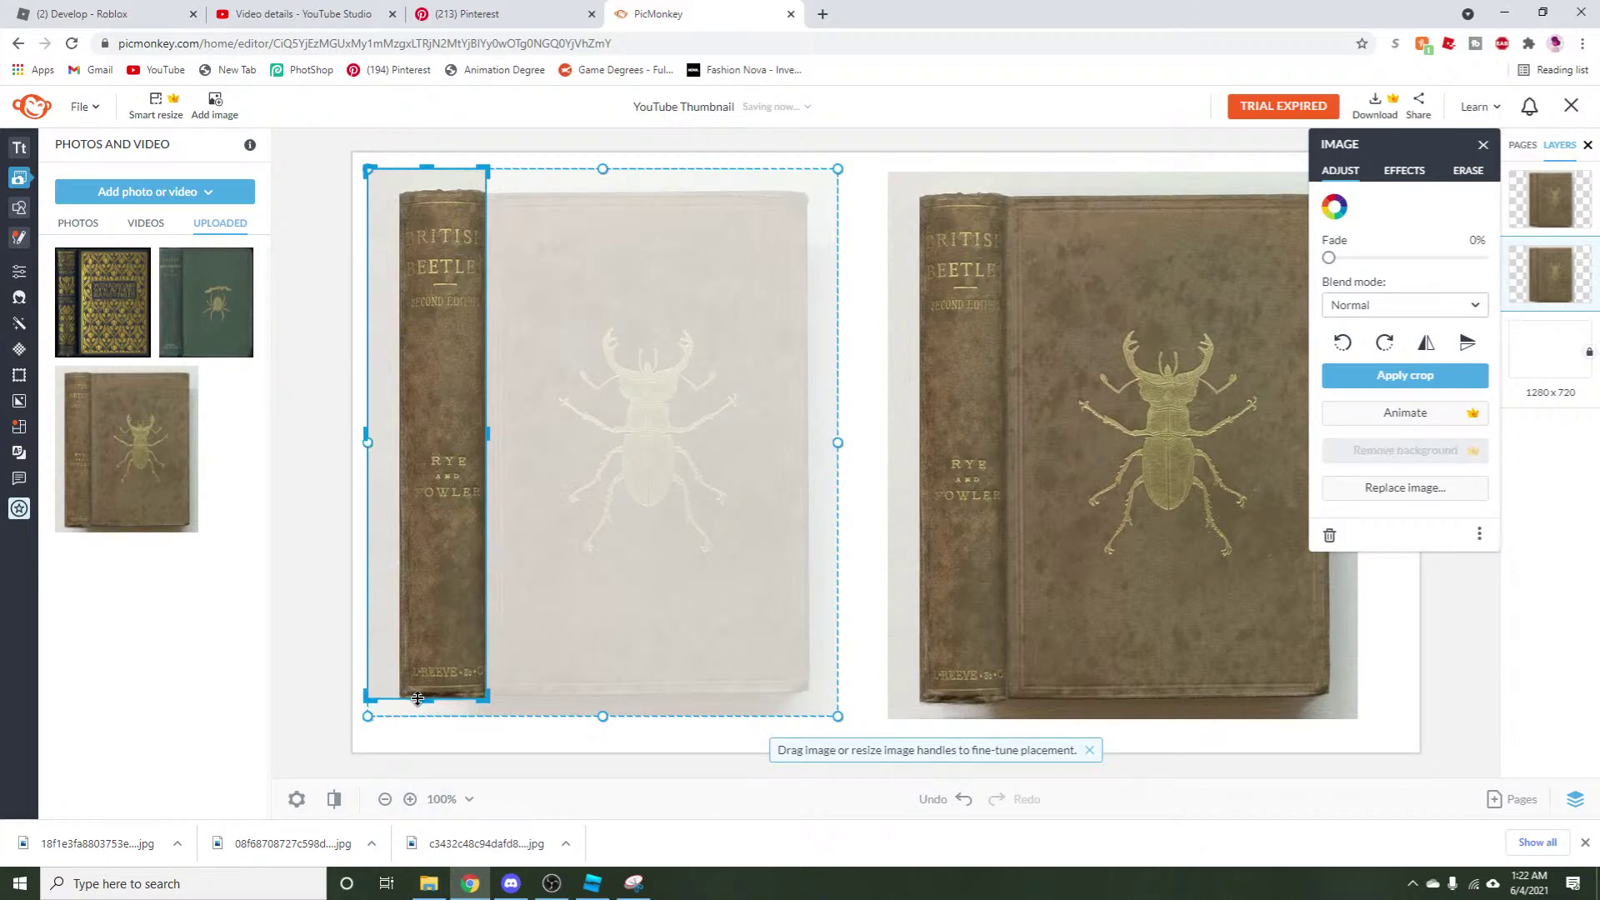
{"action": "left_click_drag", "start_coordinate": [366, 434], "coordinate": [394, 438]}
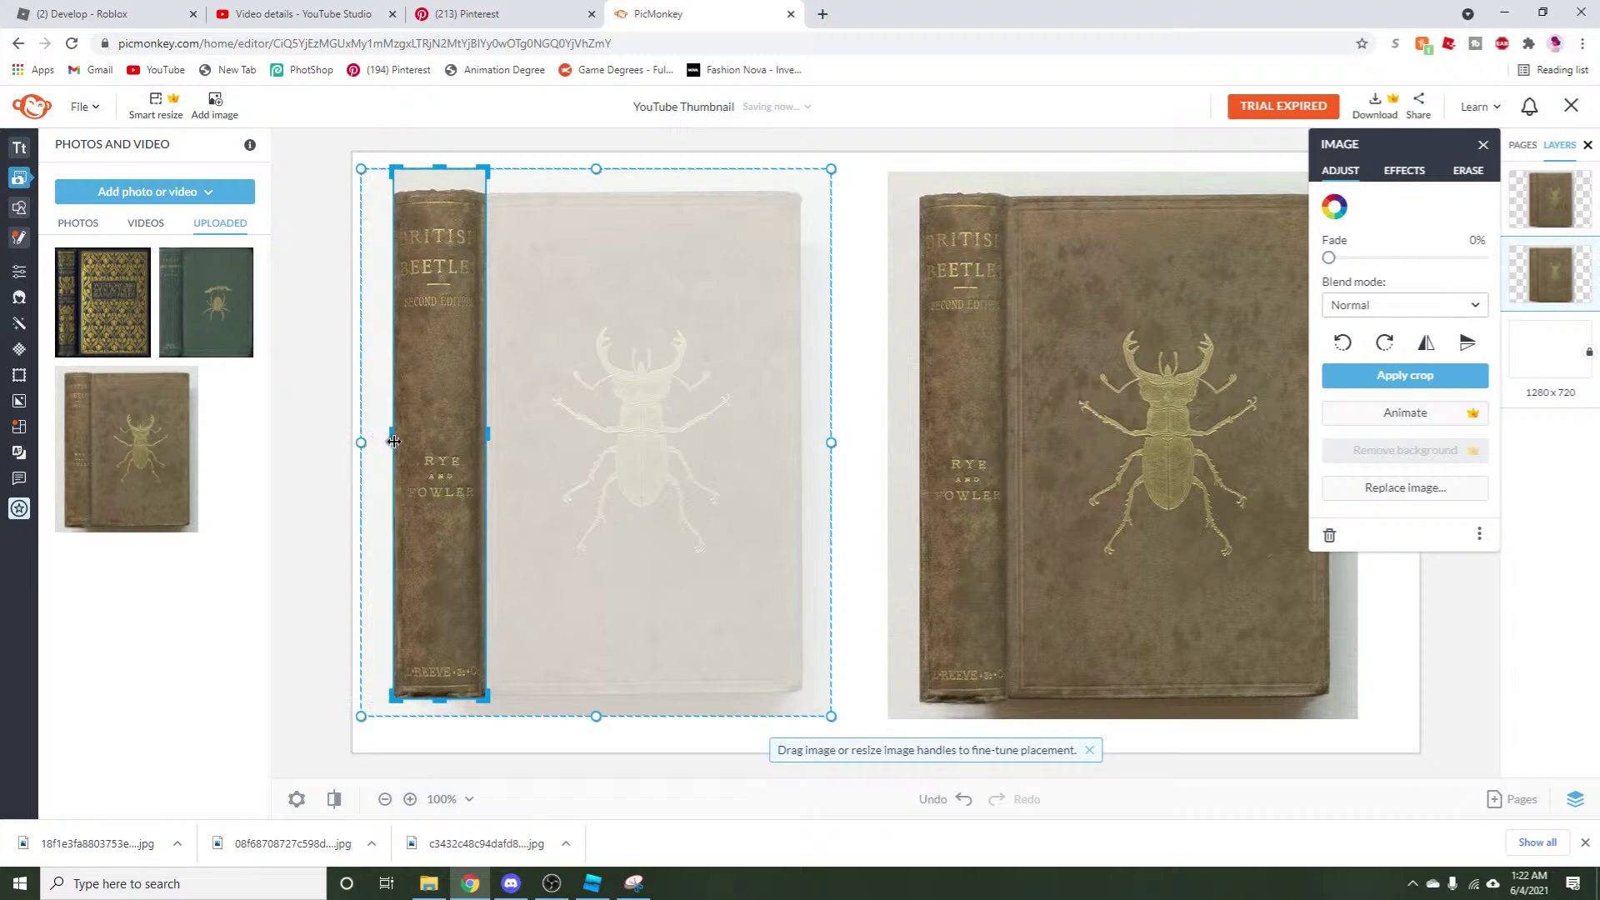
{"action": "left_click_drag", "start_coordinate": [492, 440], "coordinate": [480, 440]}
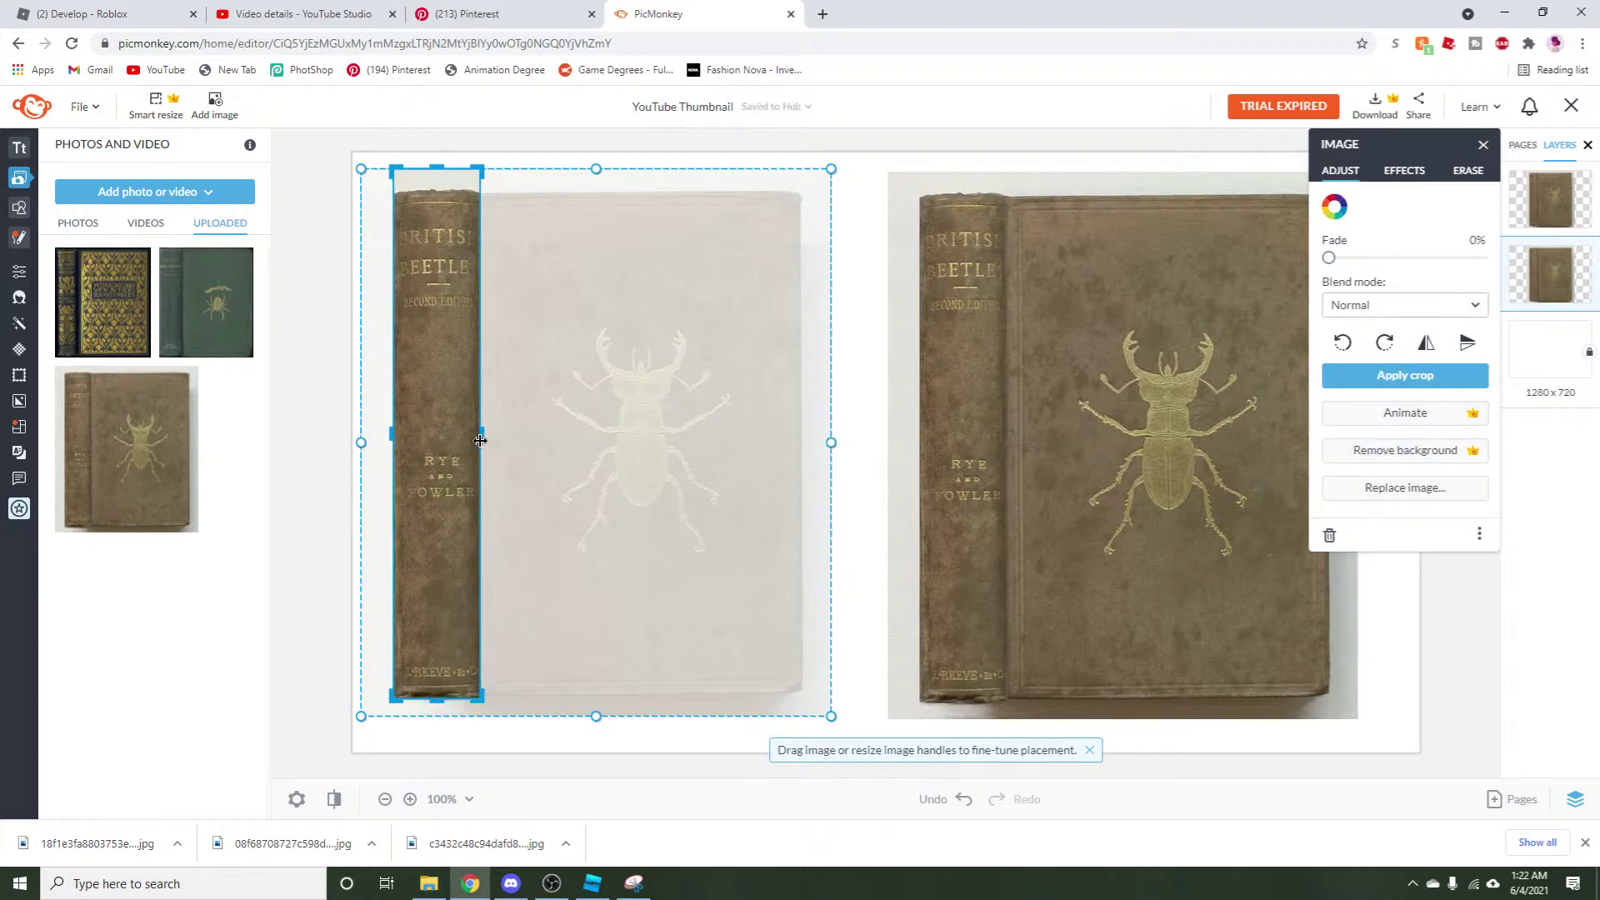
{"action": "left_click_drag", "start_coordinate": [440, 164], "coordinate": [447, 182]}
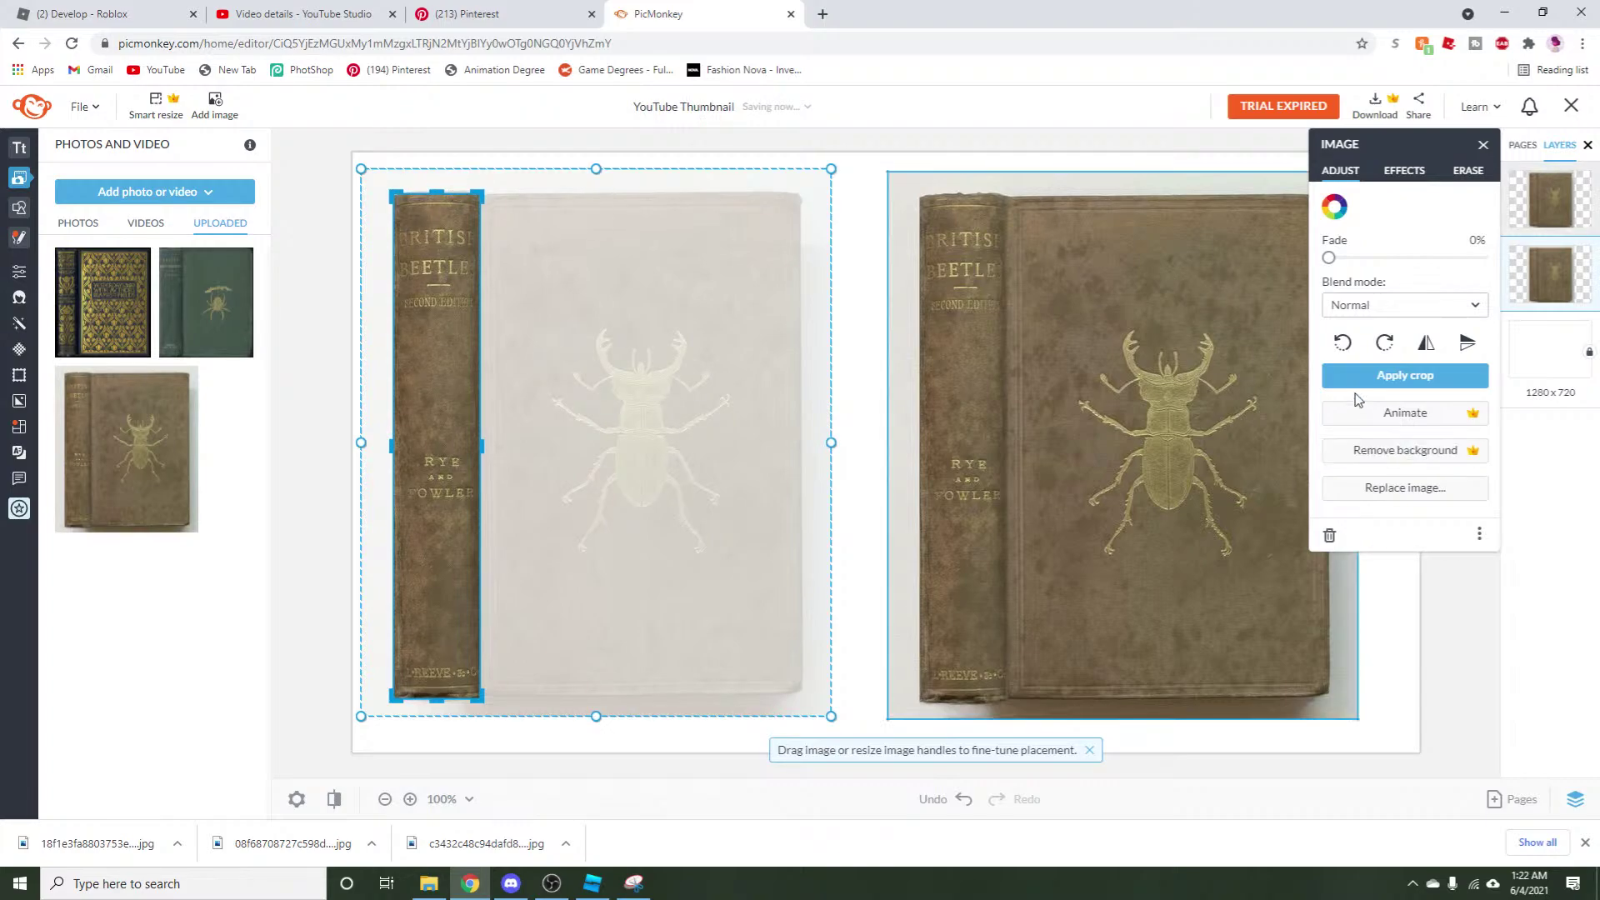
Apply the spine crop, move the second copy beside it, and crop that copy to its front cover.
{"action": "left_click", "coordinate": [1383, 376]}
{"action": "left_click_drag", "start_coordinate": [1027, 491], "coordinate": [711, 482]}
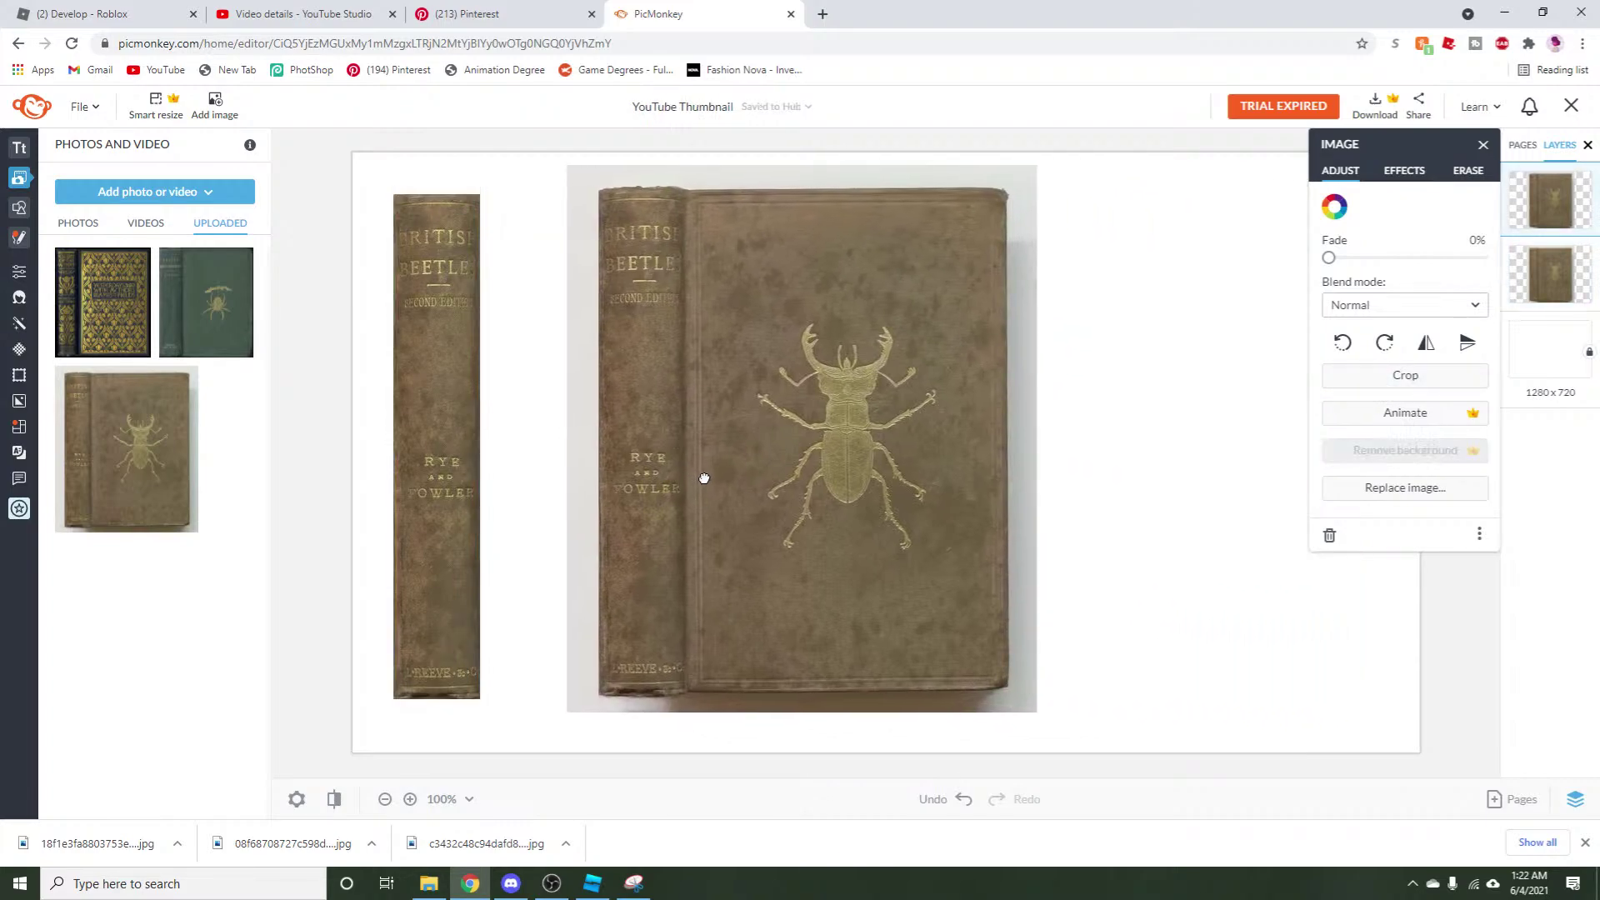
{"action": "left_click", "coordinate": [1356, 374]}
{"action": "left_click_drag", "start_coordinate": [569, 436], "coordinate": [690, 436]}
{"action": "left_click_drag", "start_coordinate": [865, 160], "coordinate": [865, 190]}
{"action": "left_click_drag", "start_coordinate": [1046, 447], "coordinate": [1012, 450]}
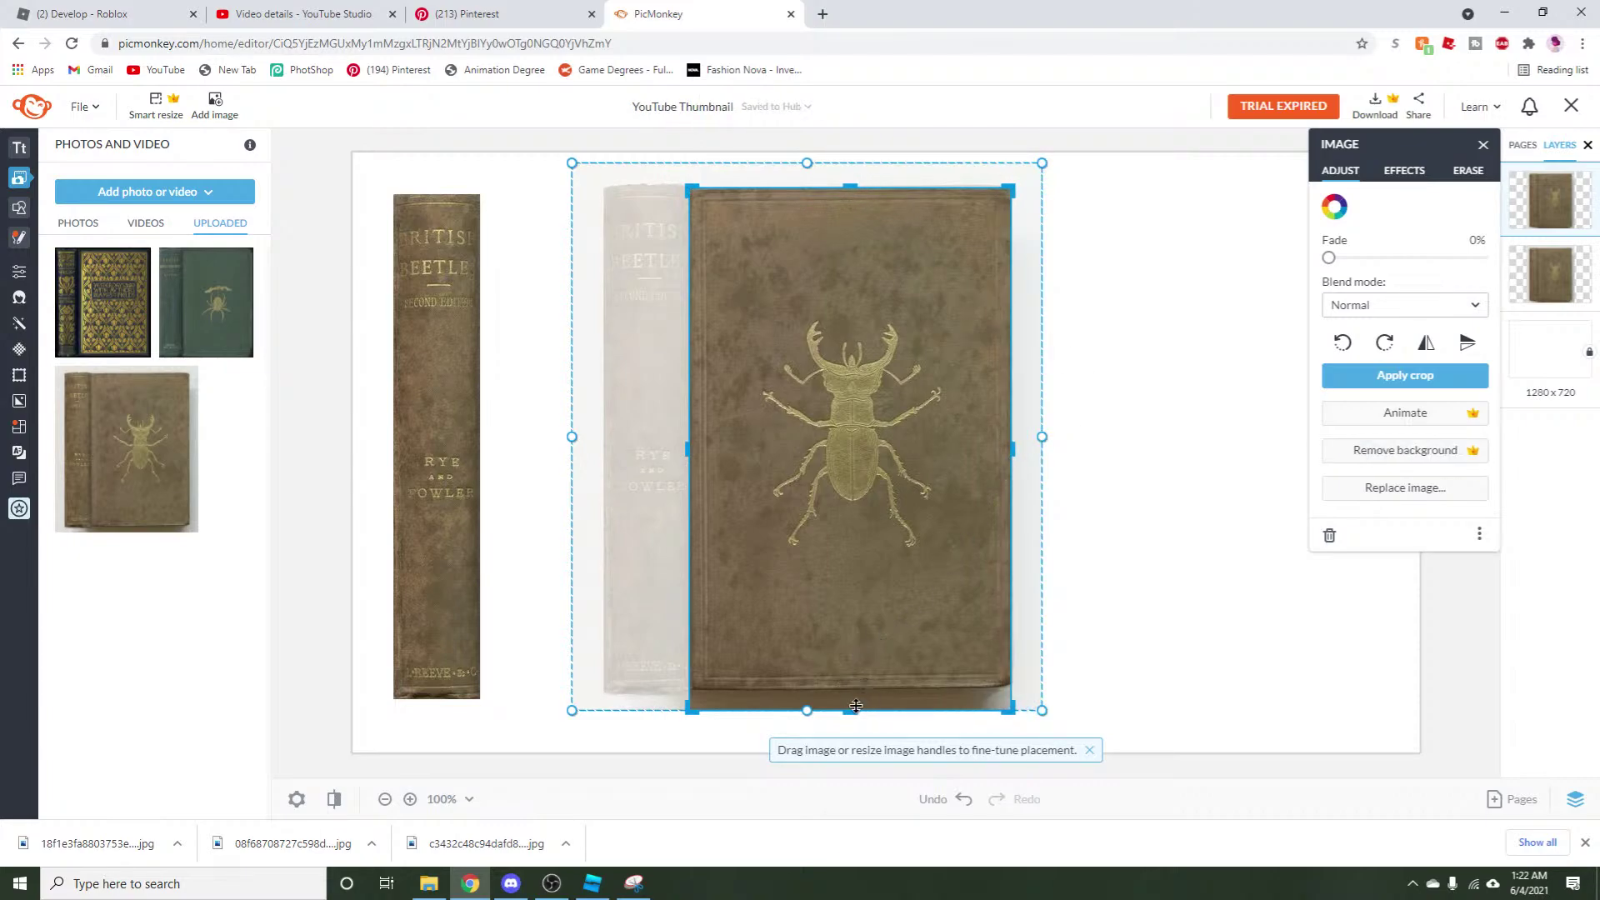
{"action": "left_click_drag", "start_coordinate": [850, 708], "coordinate": [889, 685]}
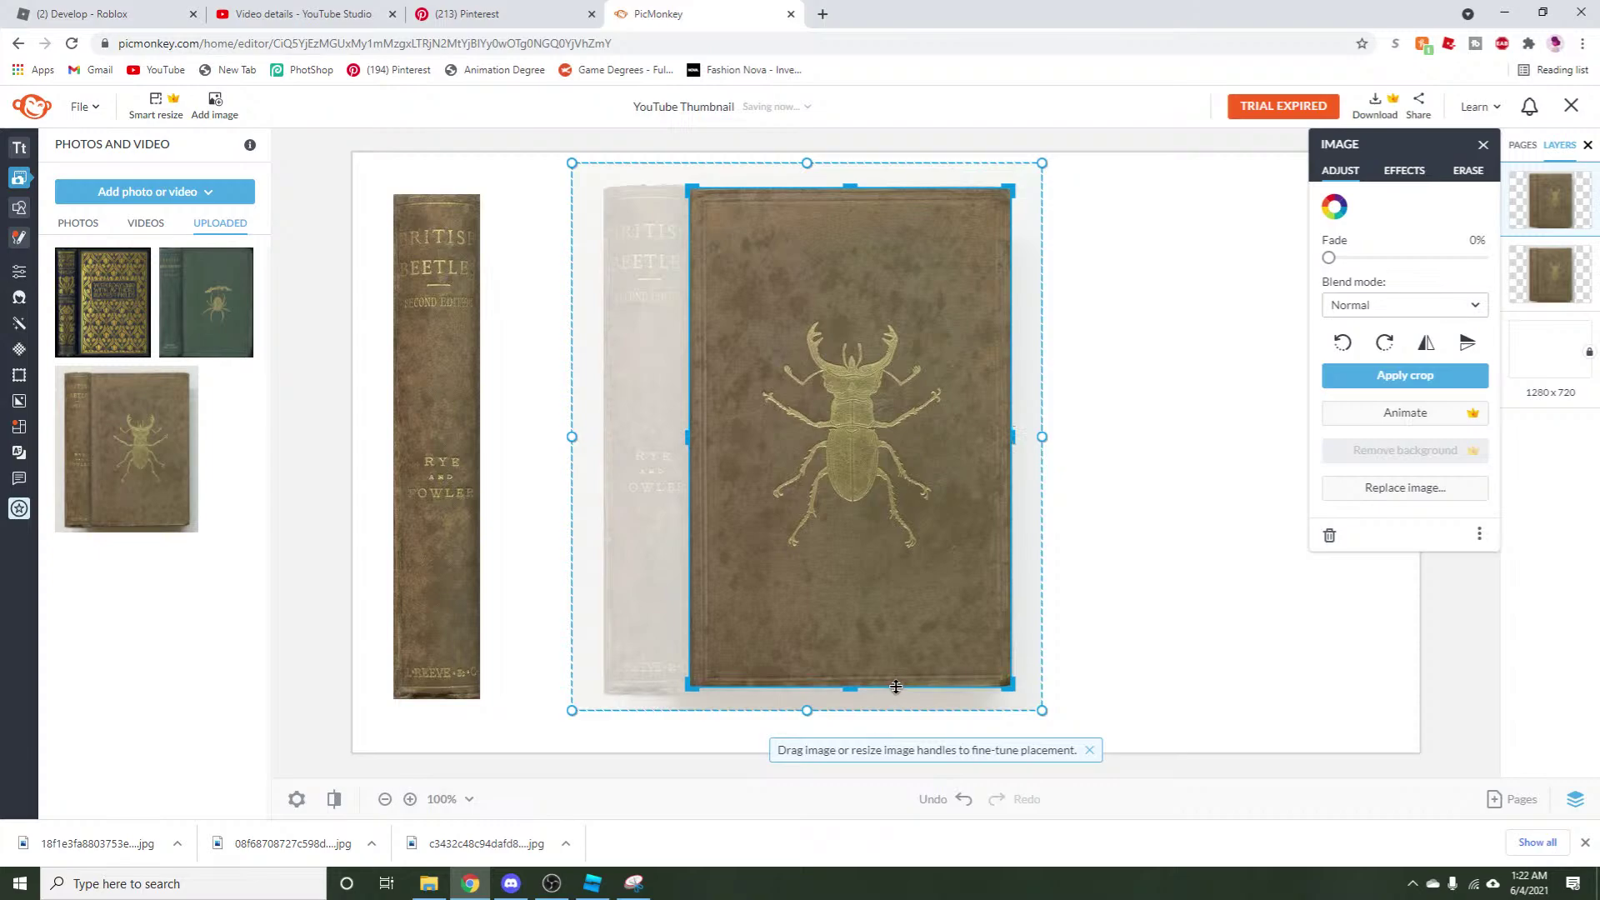
{"action": "left_click", "coordinate": [1356, 378]}
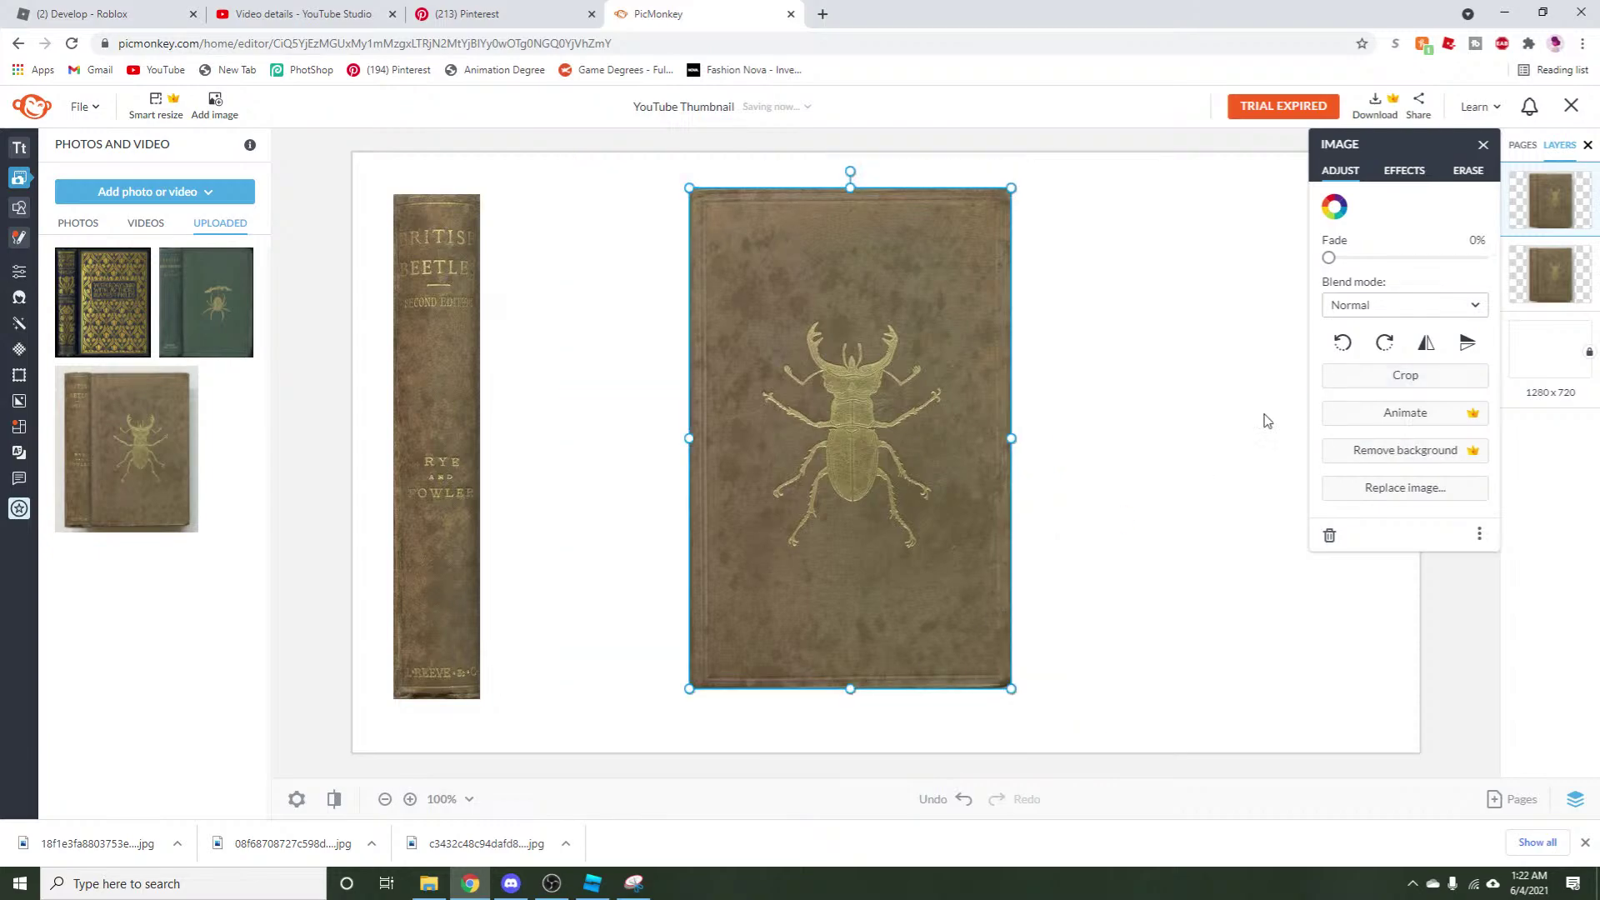
Move the cover next to the spine and paste a duplicate cover on the right side.
{"action": "left_click_drag", "start_coordinate": [850, 543], "coordinate": [703, 561]}
{"action": "right_click", "coordinate": [701, 550]}
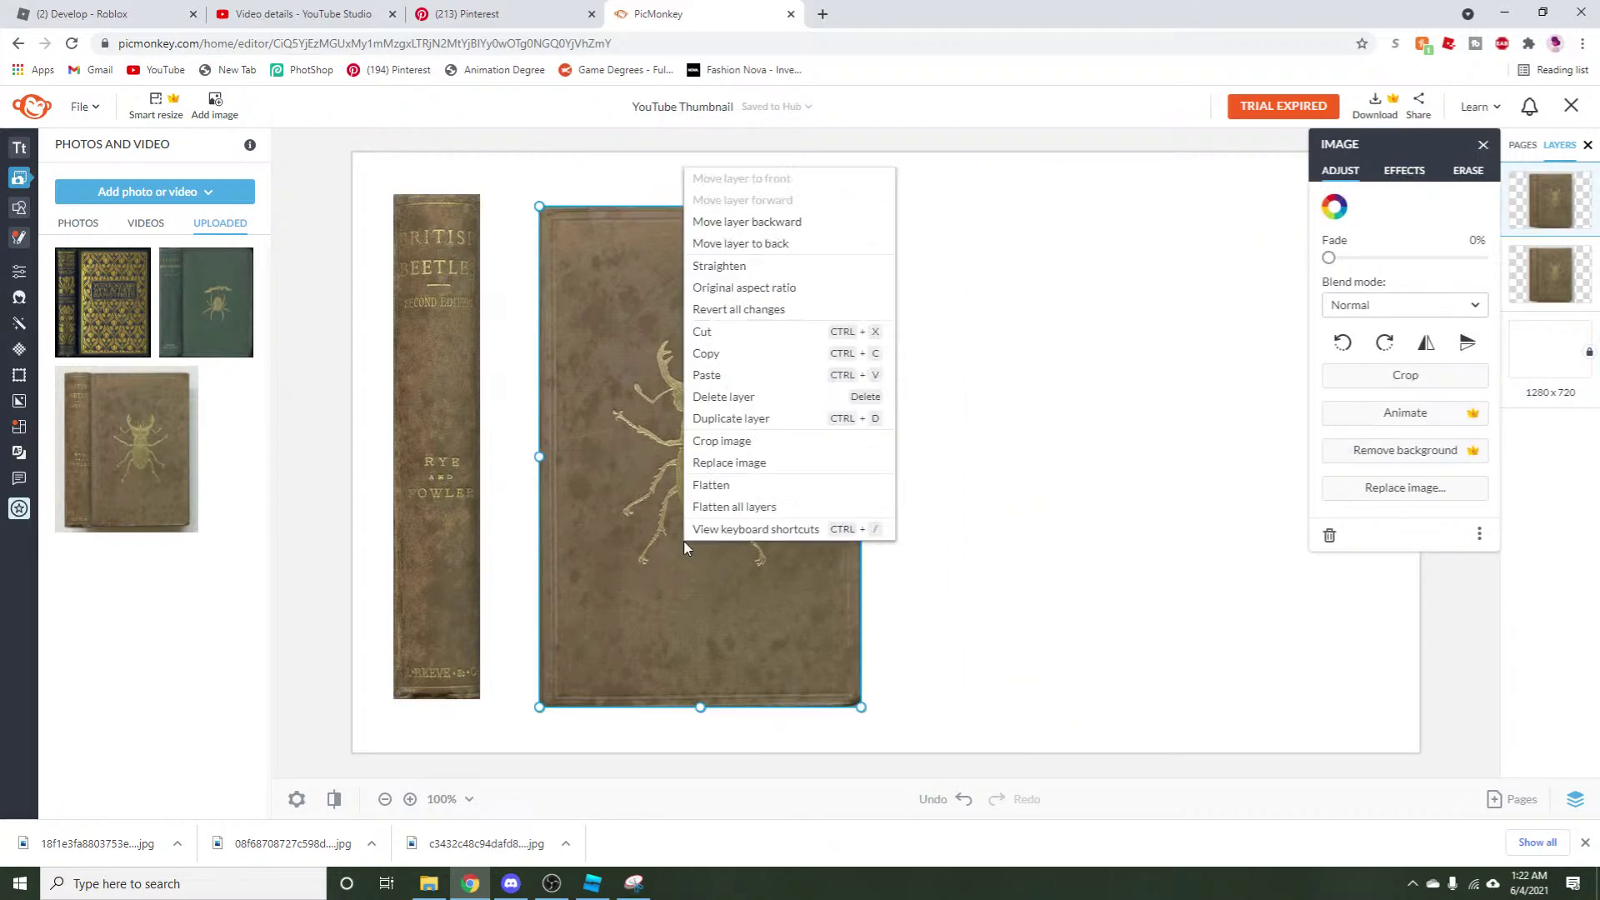
{"action": "left_click", "coordinate": [727, 355]}
{"action": "right_click", "coordinate": [728, 352]}
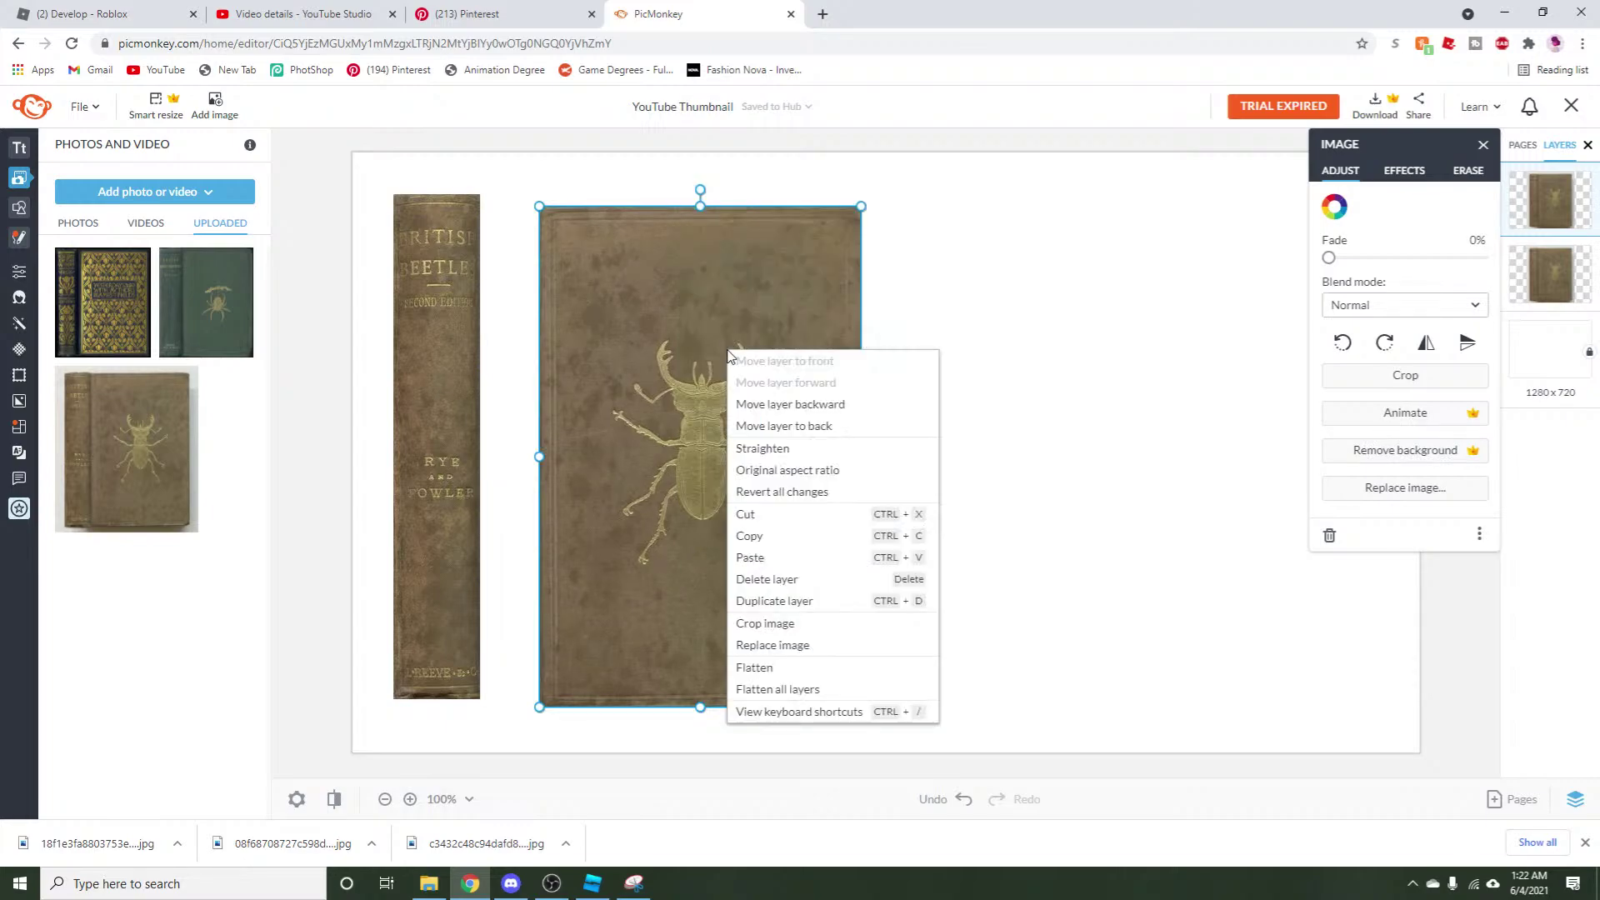
{"action": "left_click", "coordinate": [733, 558]}
{"action": "left_click_drag", "start_coordinate": [690, 528], "coordinate": [1070, 508]}
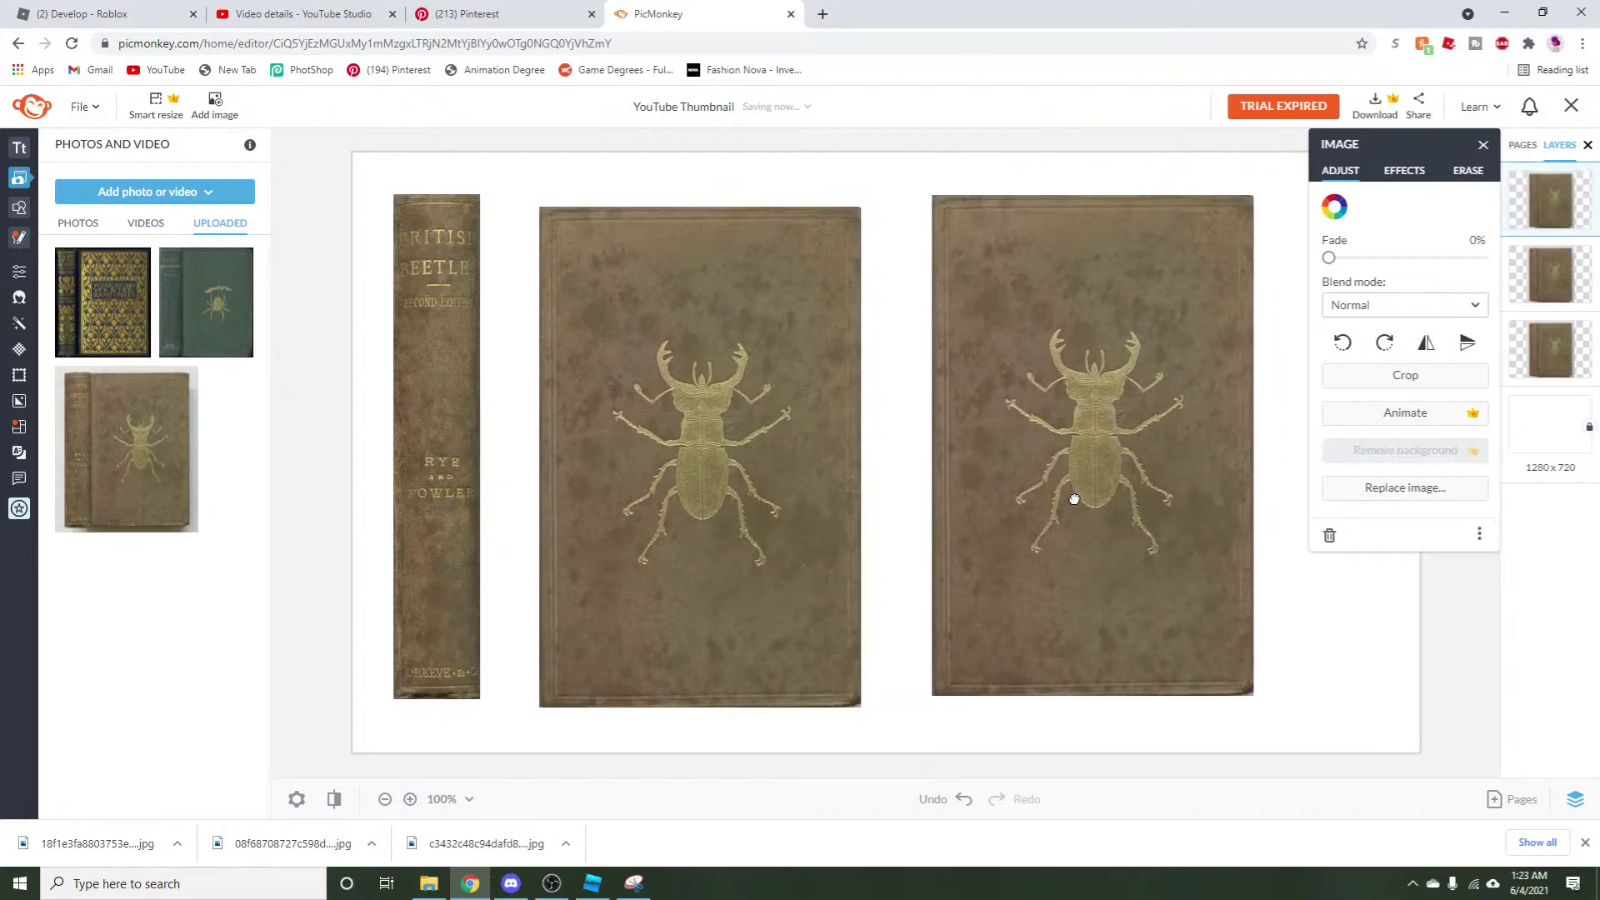
Paste another cover copy, crop it to its top strip, and lay it over the right cover's beetle head.
{"action": "left_click", "coordinate": [686, 334]}
{"action": "right_click", "coordinate": [686, 334]}
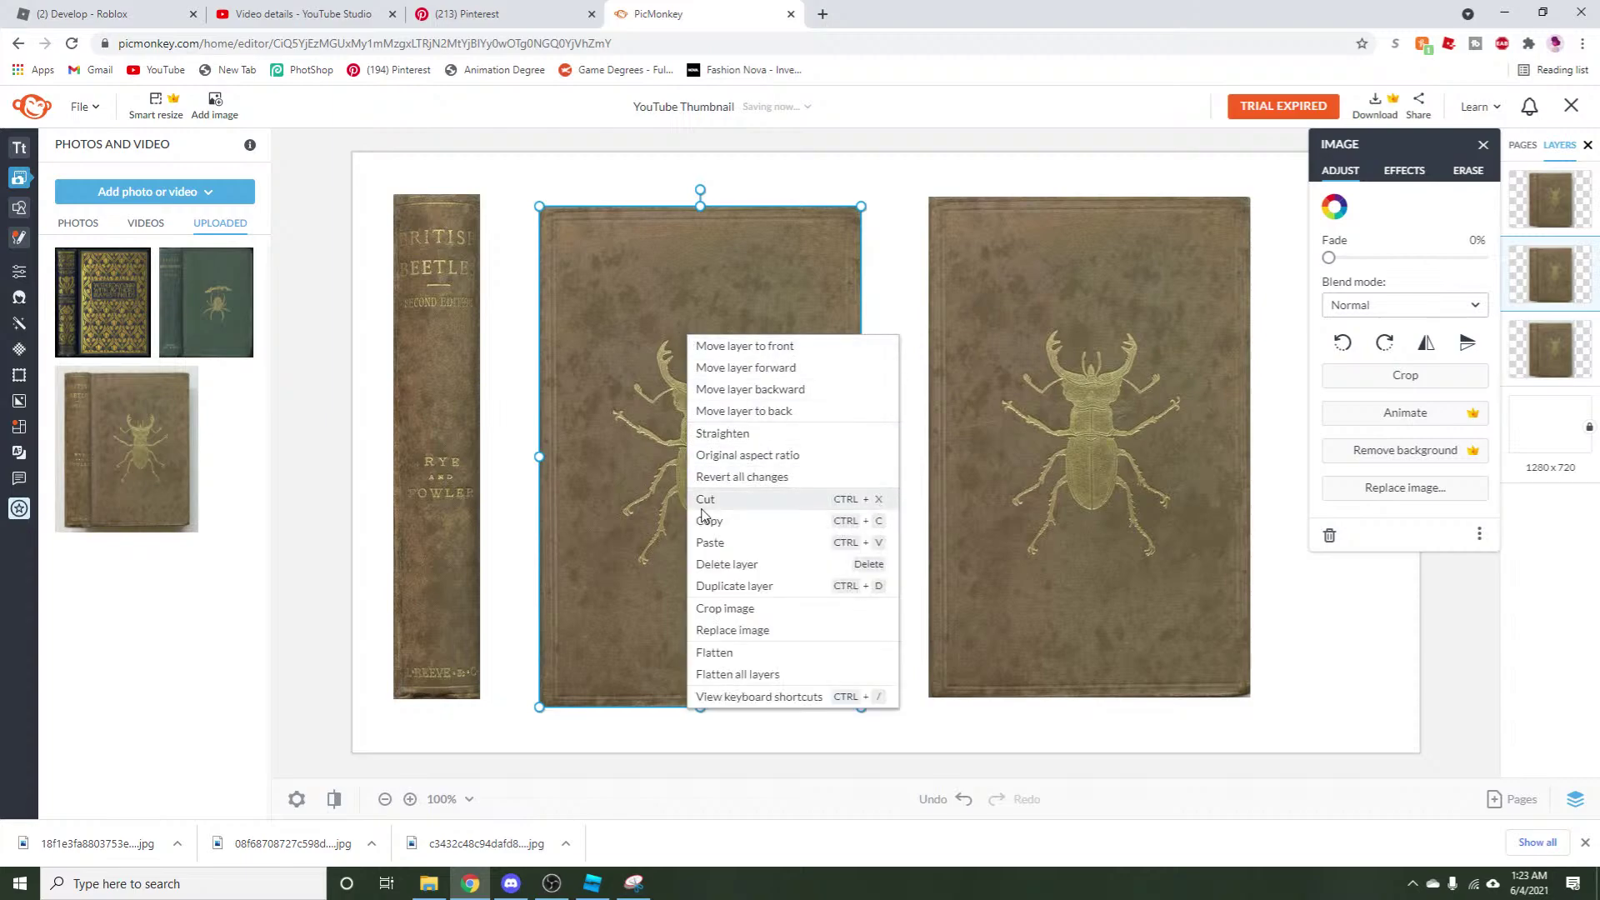
{"action": "left_click", "coordinate": [716, 539]}
{"action": "left_click", "coordinate": [1390, 376]}
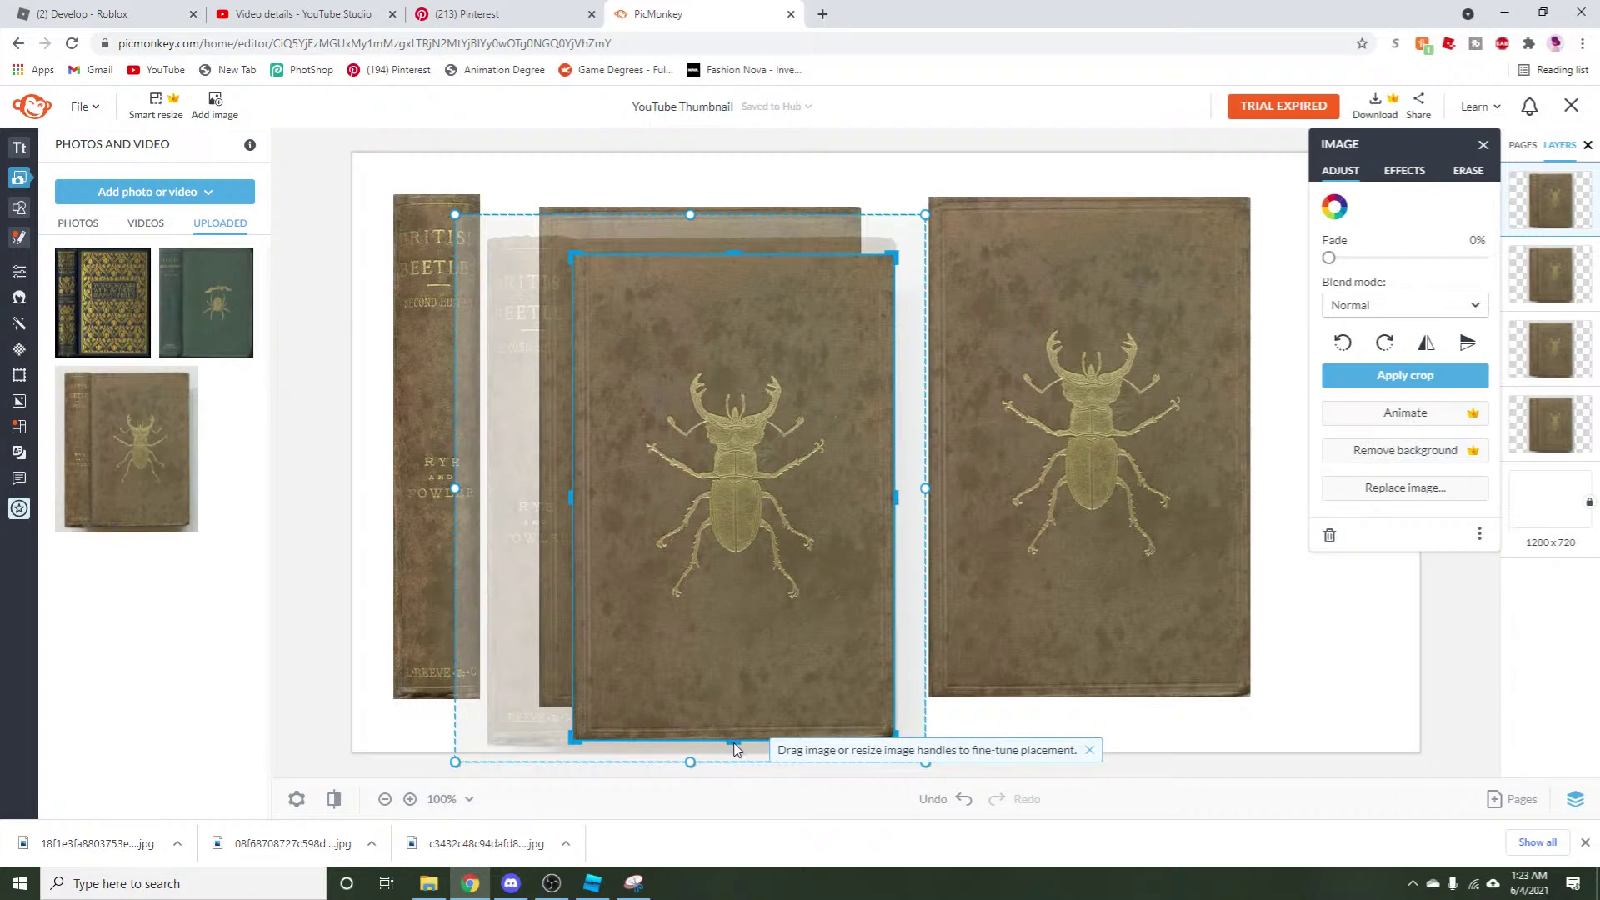
{"action": "left_click_drag", "start_coordinate": [731, 734], "coordinate": [731, 367]}
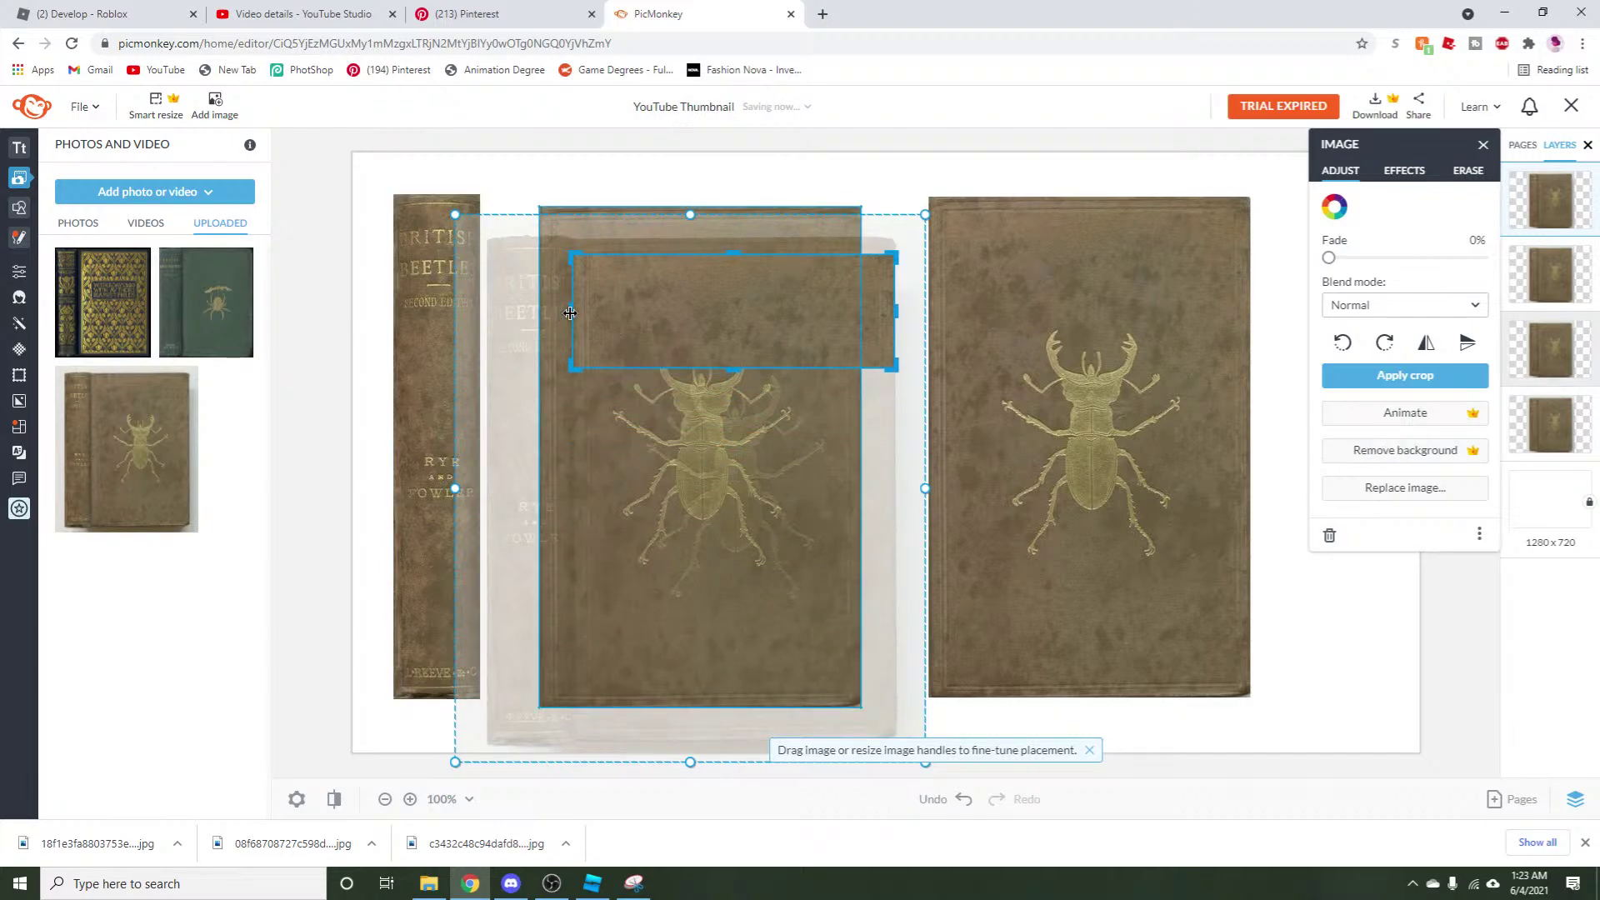
{"action": "left_click", "coordinate": [1405, 375]}
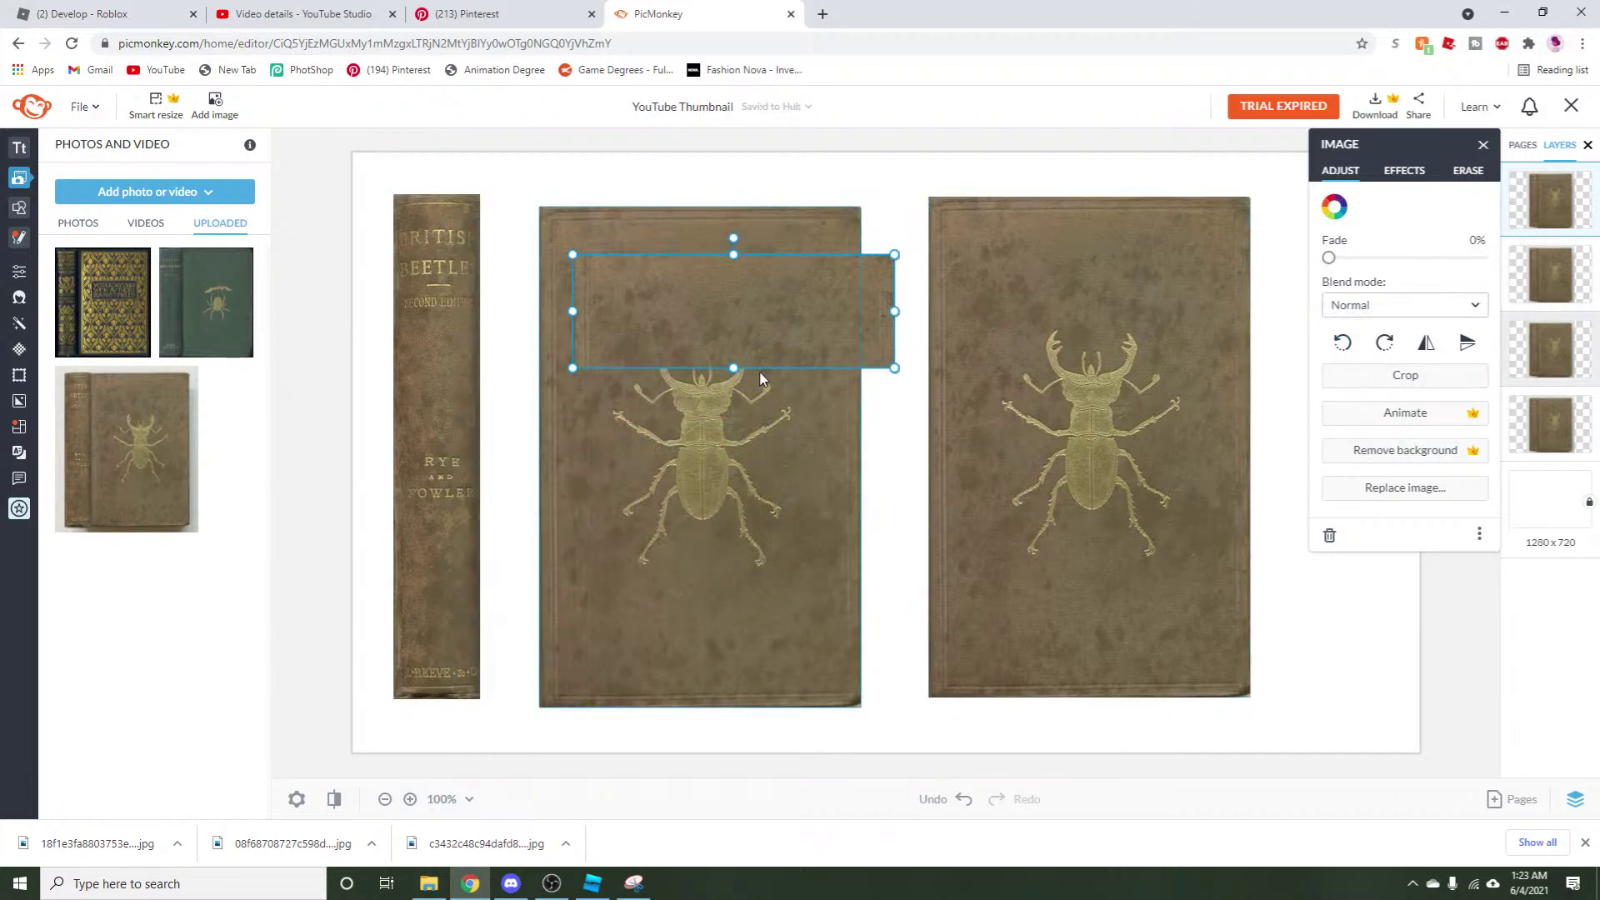
{"action": "left_click_drag", "start_coordinate": [748, 310], "coordinate": [1088, 377]}
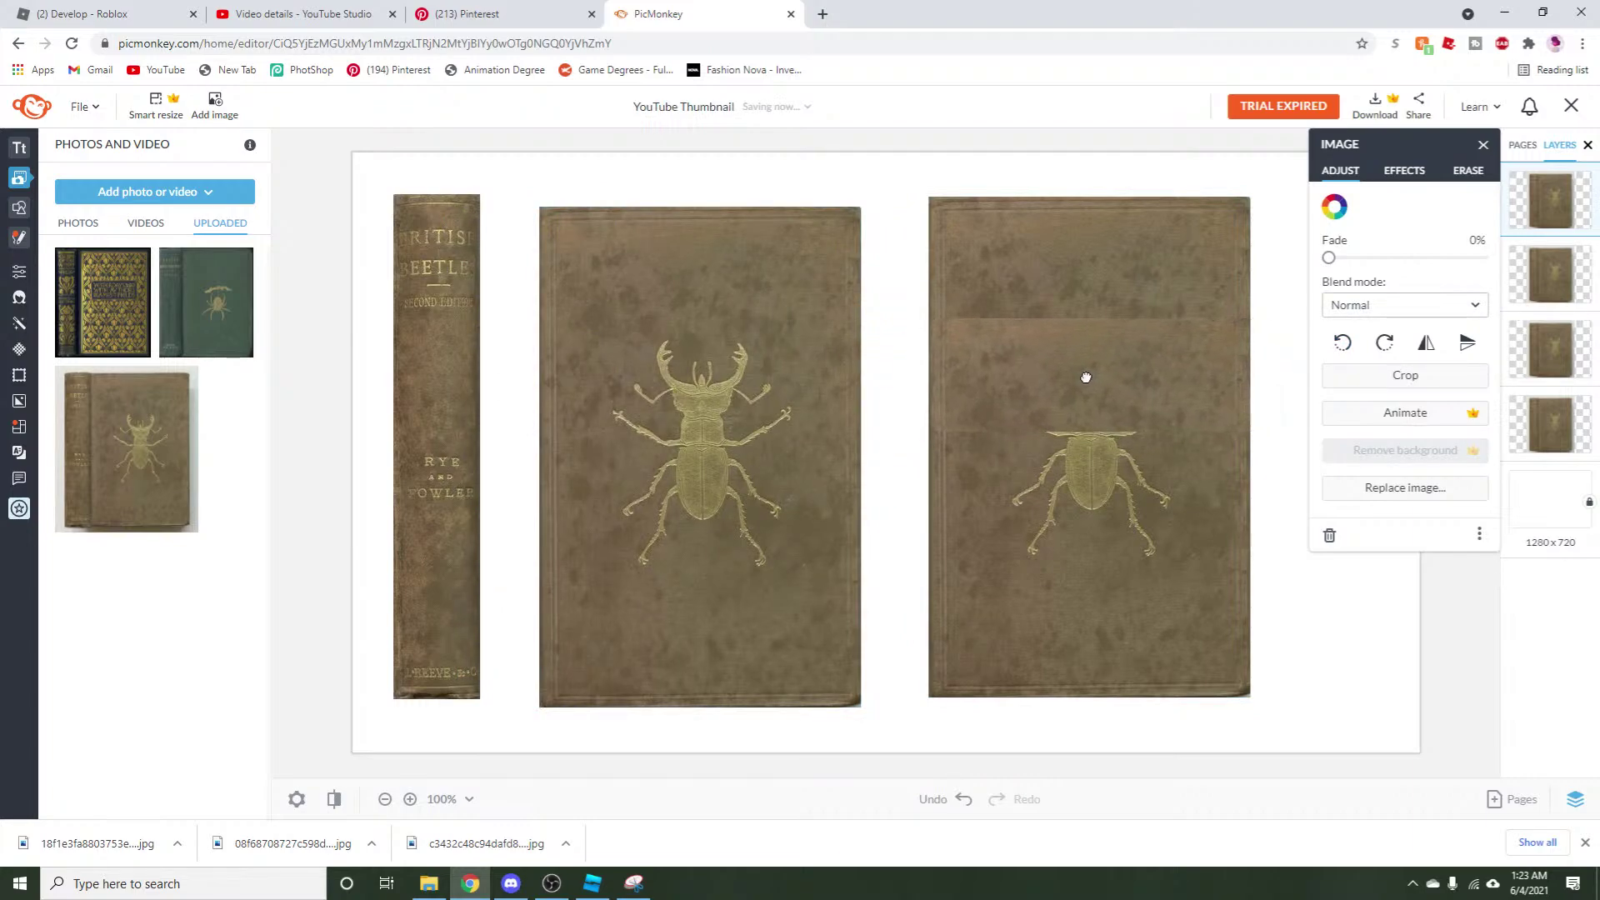
Erase part of the overlaid strip, then switch over to Roblox Studio.
{"action": "left_click", "coordinate": [1468, 170]}
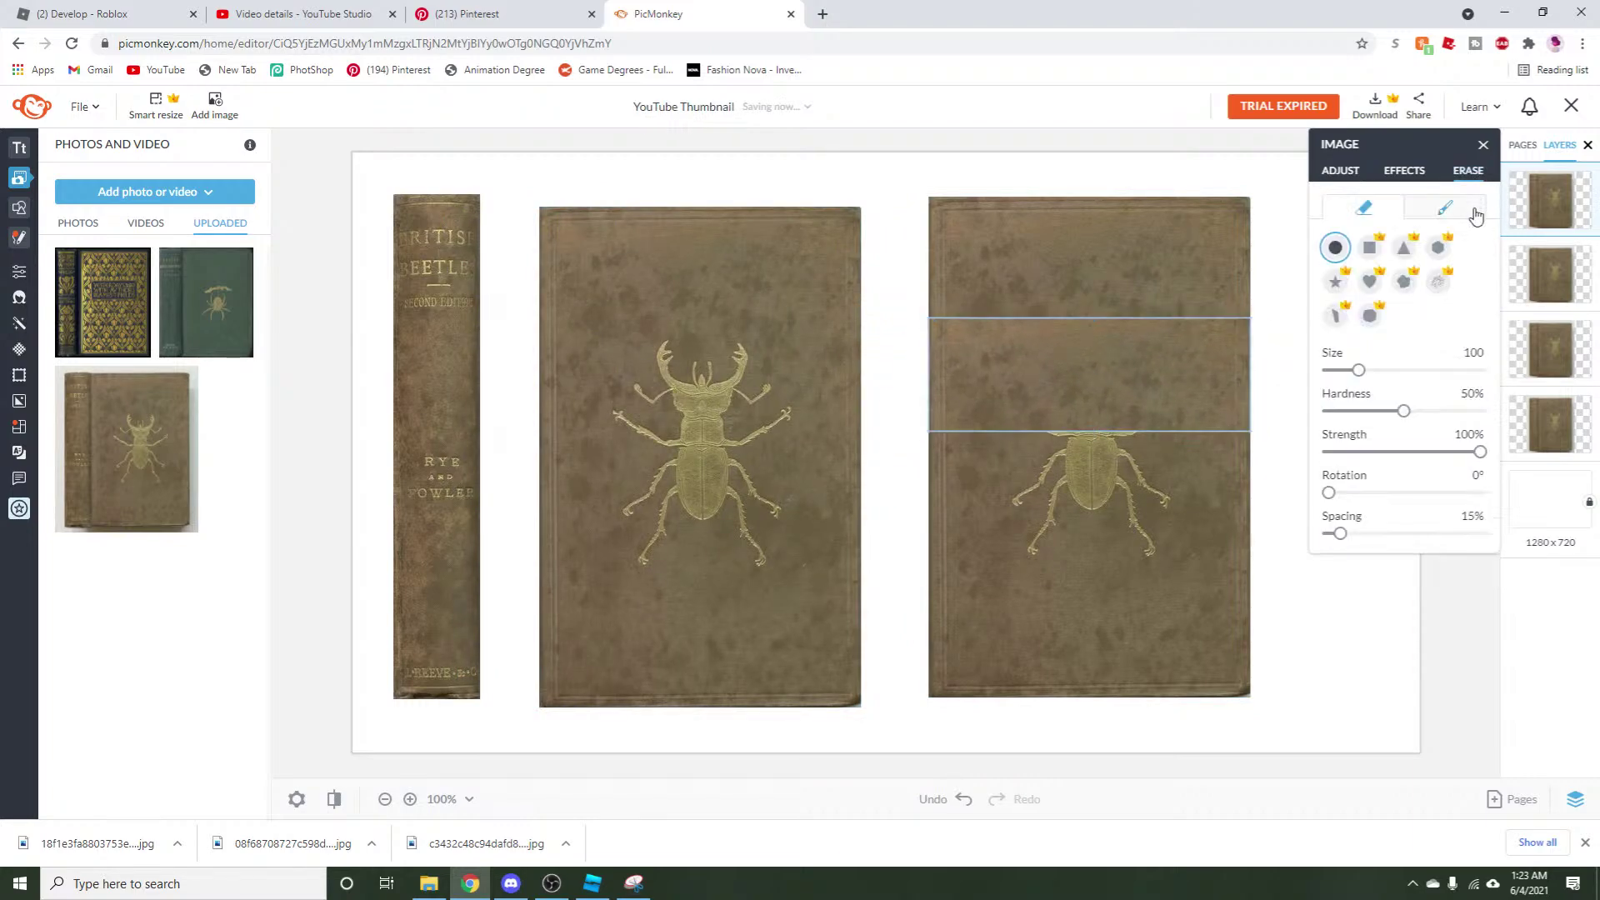
{"action": "left_click", "coordinate": [1242, 291]}
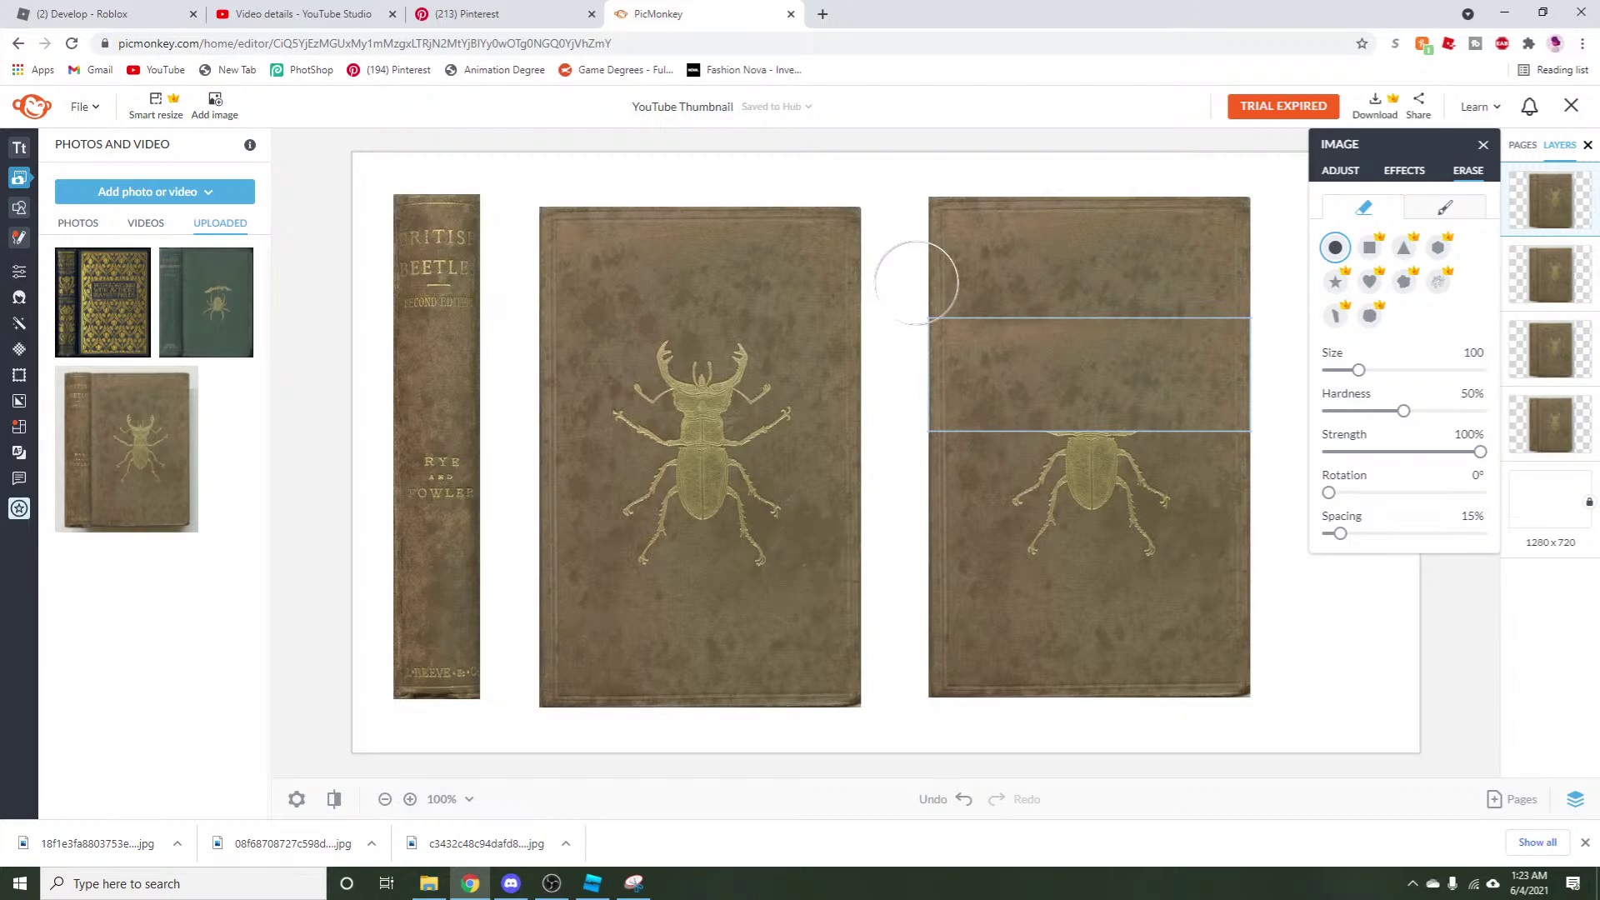
{"action": "left_click", "coordinate": [590, 882]}
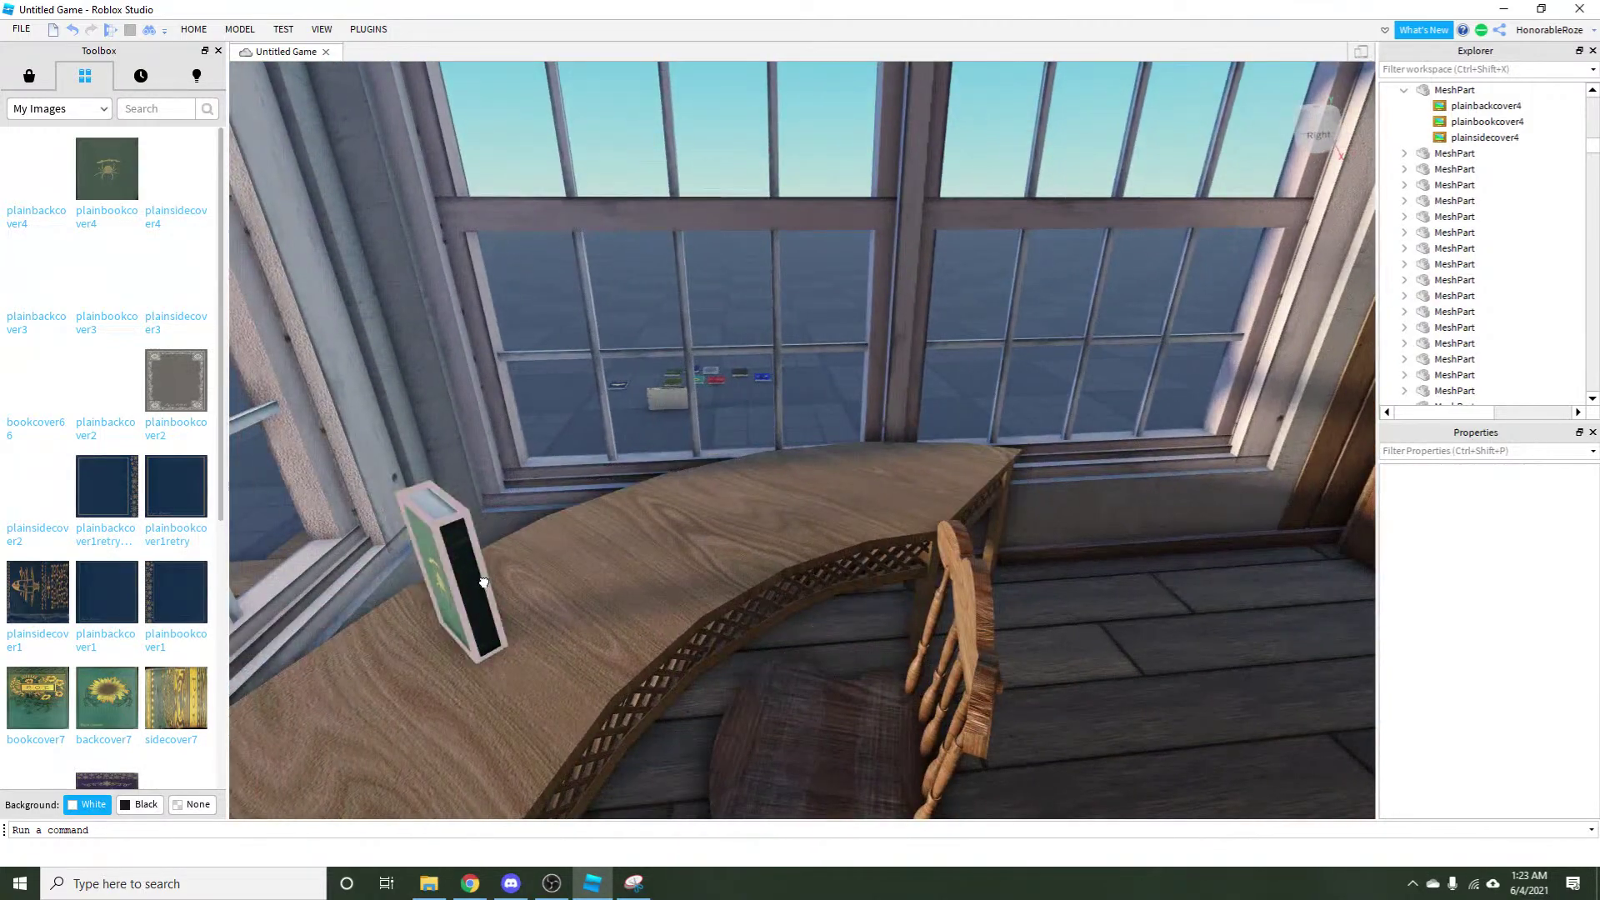
Move the book on the desk, deselect it, and pull the camera back and up.
{"action": "left_click_drag", "start_coordinate": [429, 572], "coordinate": [859, 445]}
{"action": "left_click", "coordinate": [798, 412]}
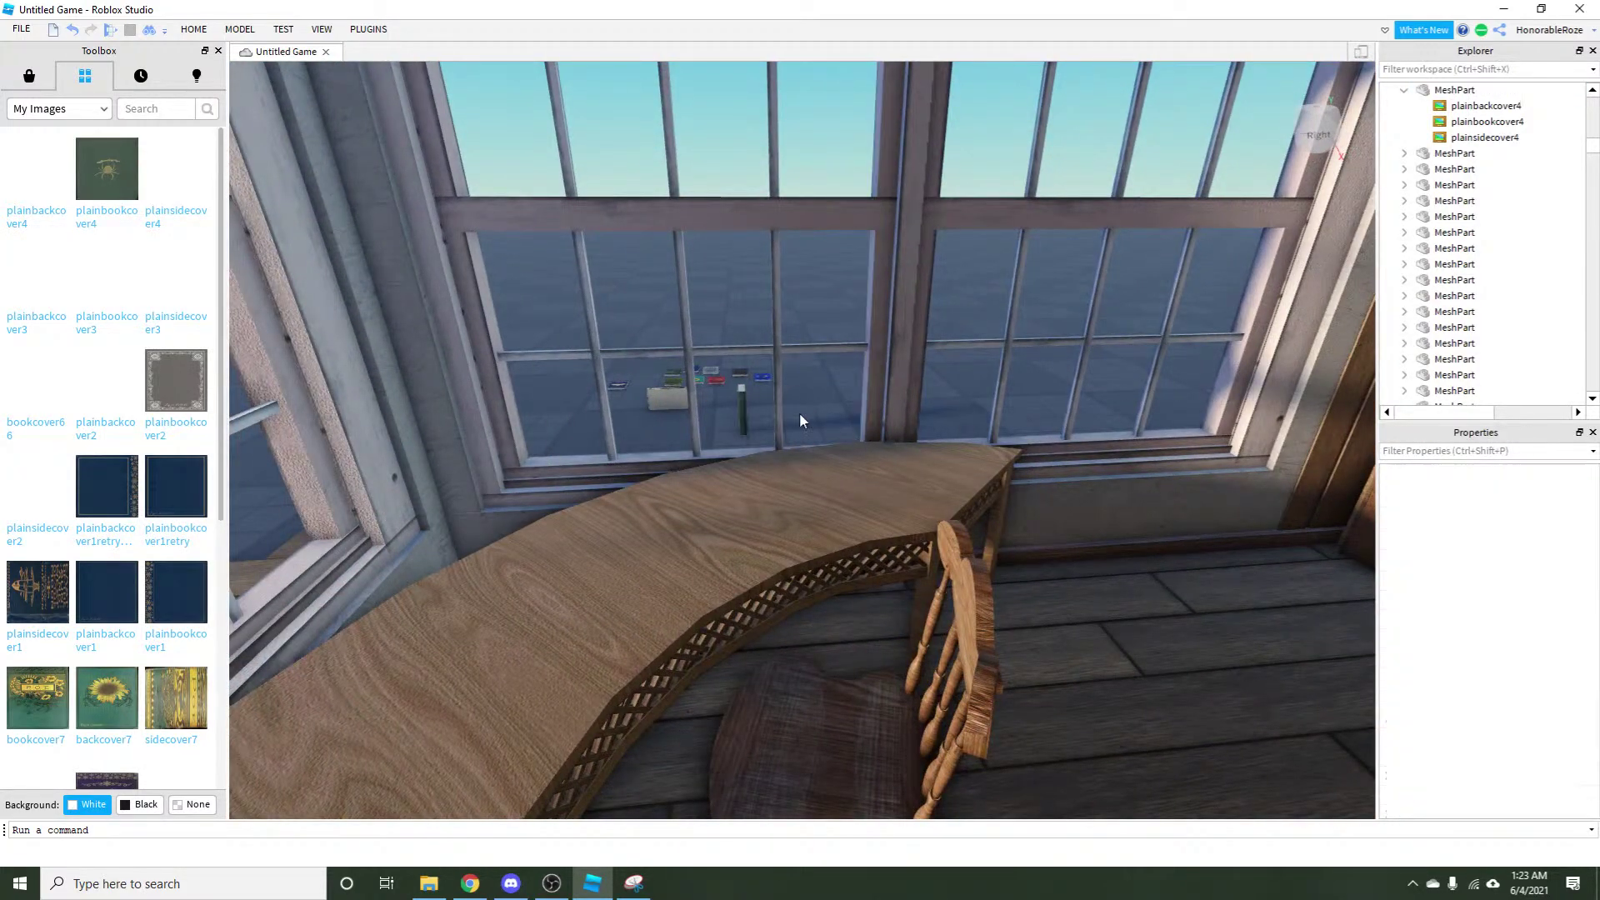
{"action": "key", "text": "s"}
{"action": "scroll", "coordinate": [1197, 639], "scroll_direction": "down", "scroll_amount": 6}
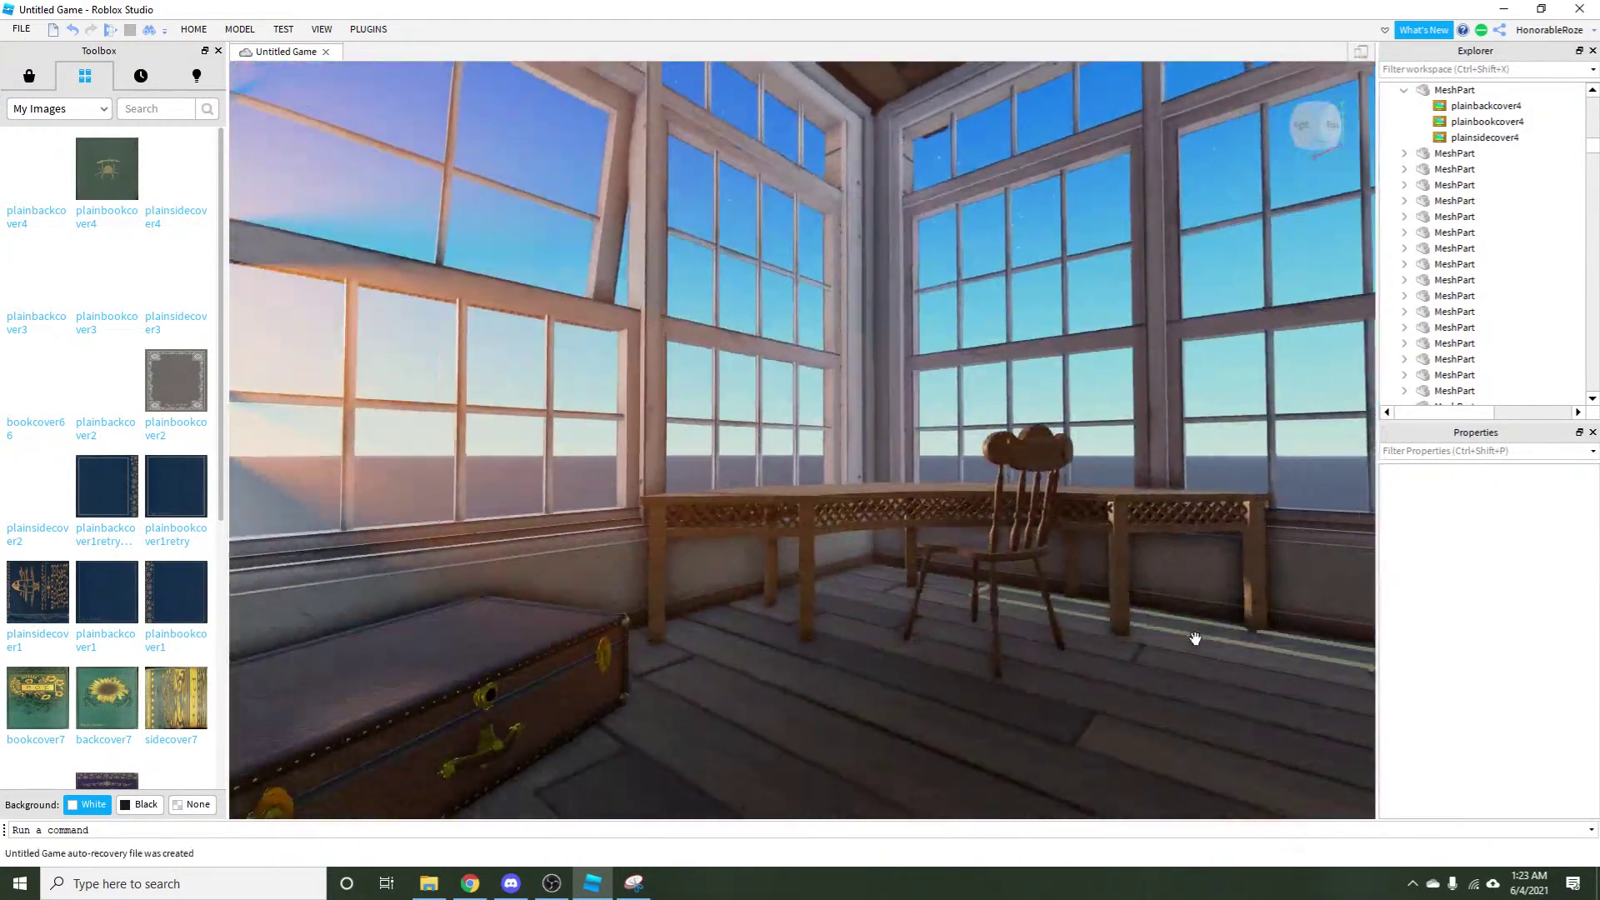
{"action": "scroll", "coordinate": [1231, 541], "scroll_direction": "up", "scroll_amount": 4}
{"action": "scroll", "coordinate": [1226, 482], "scroll_direction": "down", "scroll_amount": 4}
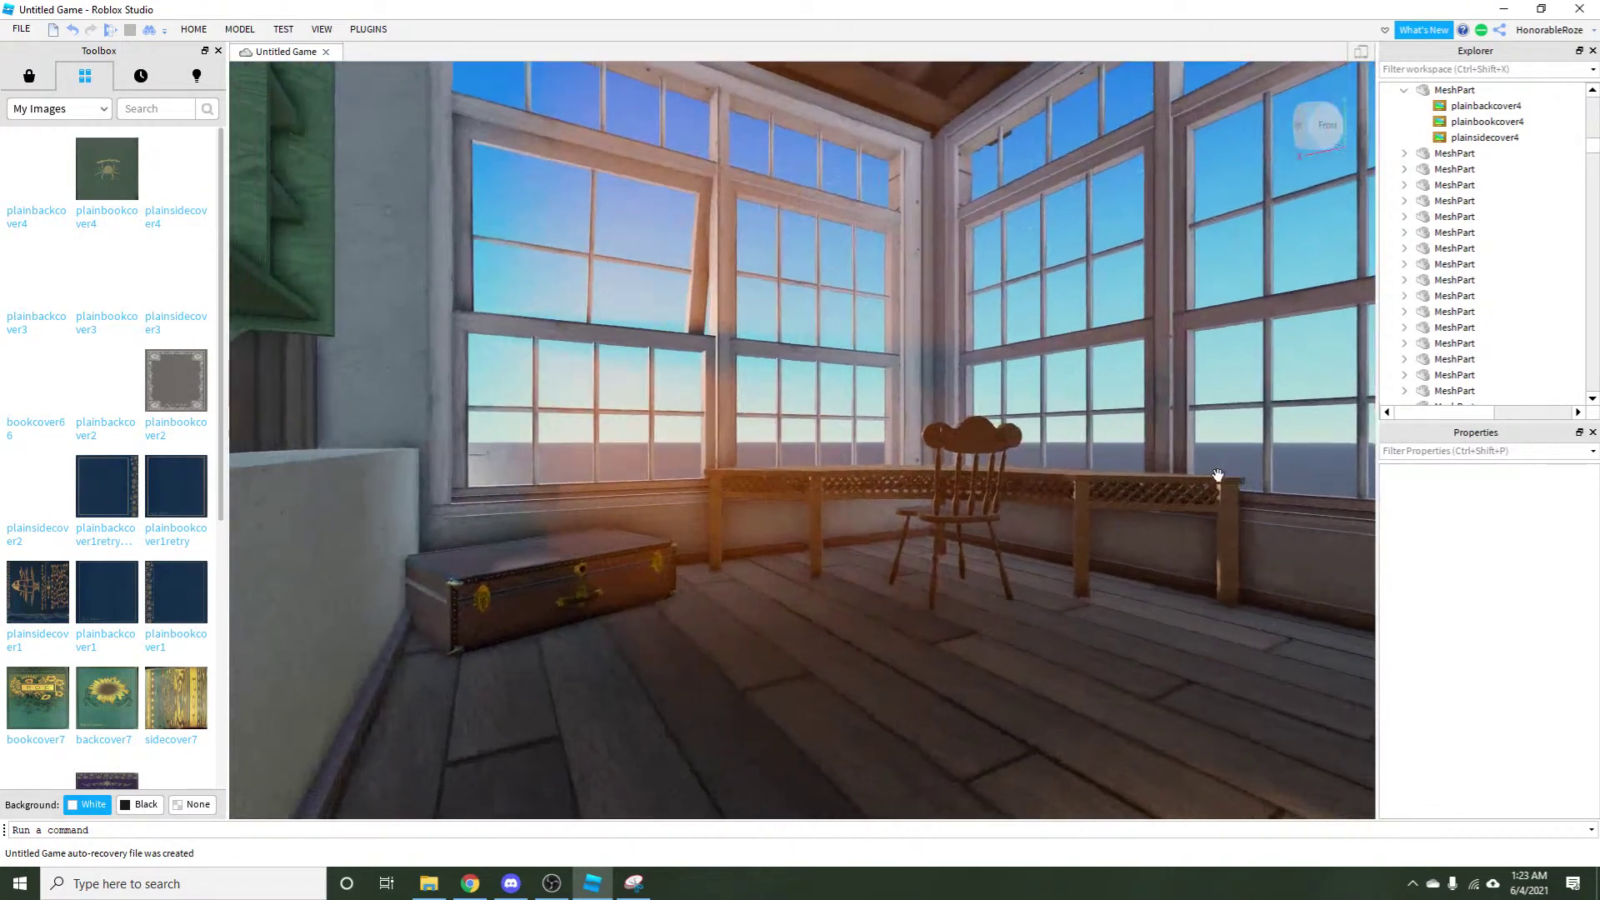
{"action": "key", "text": "e"}
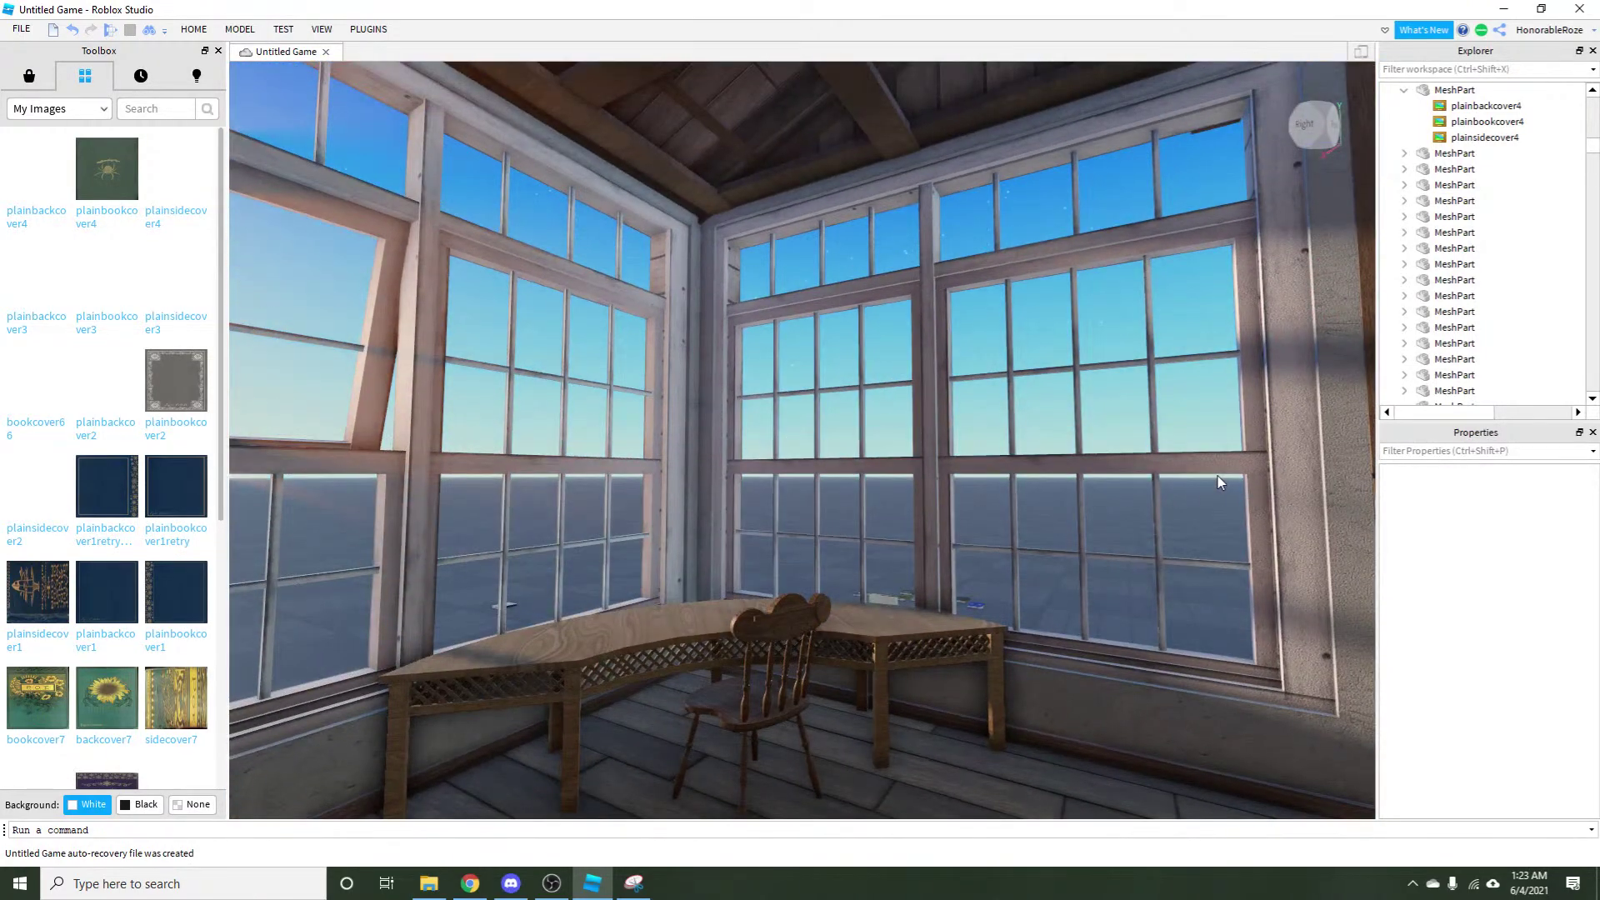
{"action": "key", "text": "e"}
{"action": "key", "text": "e"}
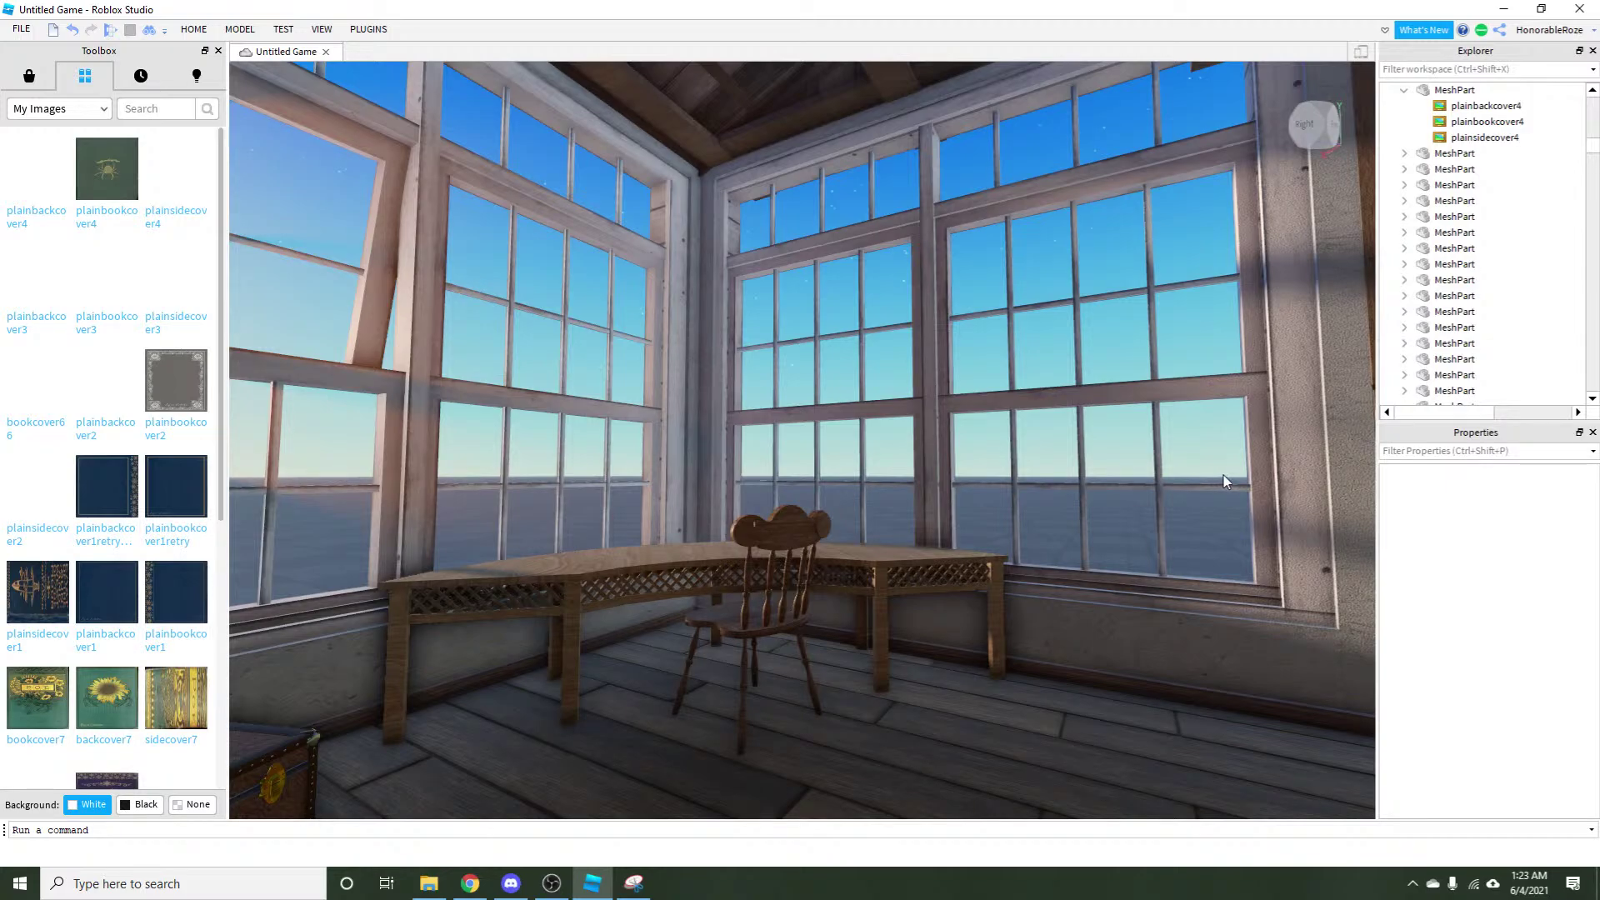
Fly the camera across the room past the shelves, trunk, windows and bookshelf.
{"action": "key", "text": "w"}
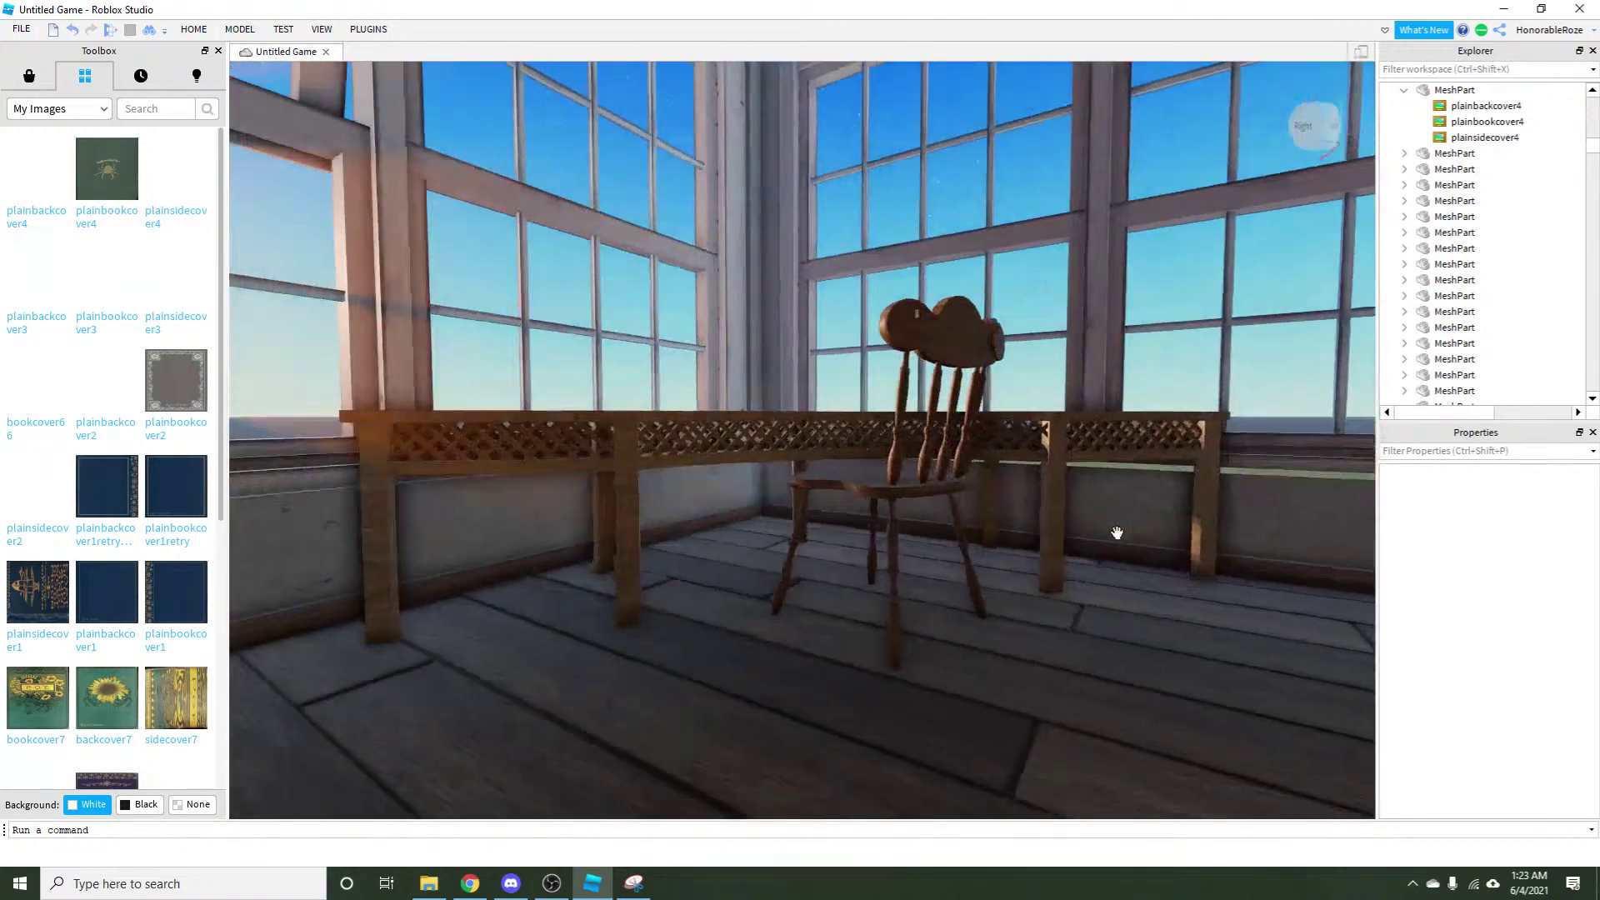
{"action": "key", "text": "w"}
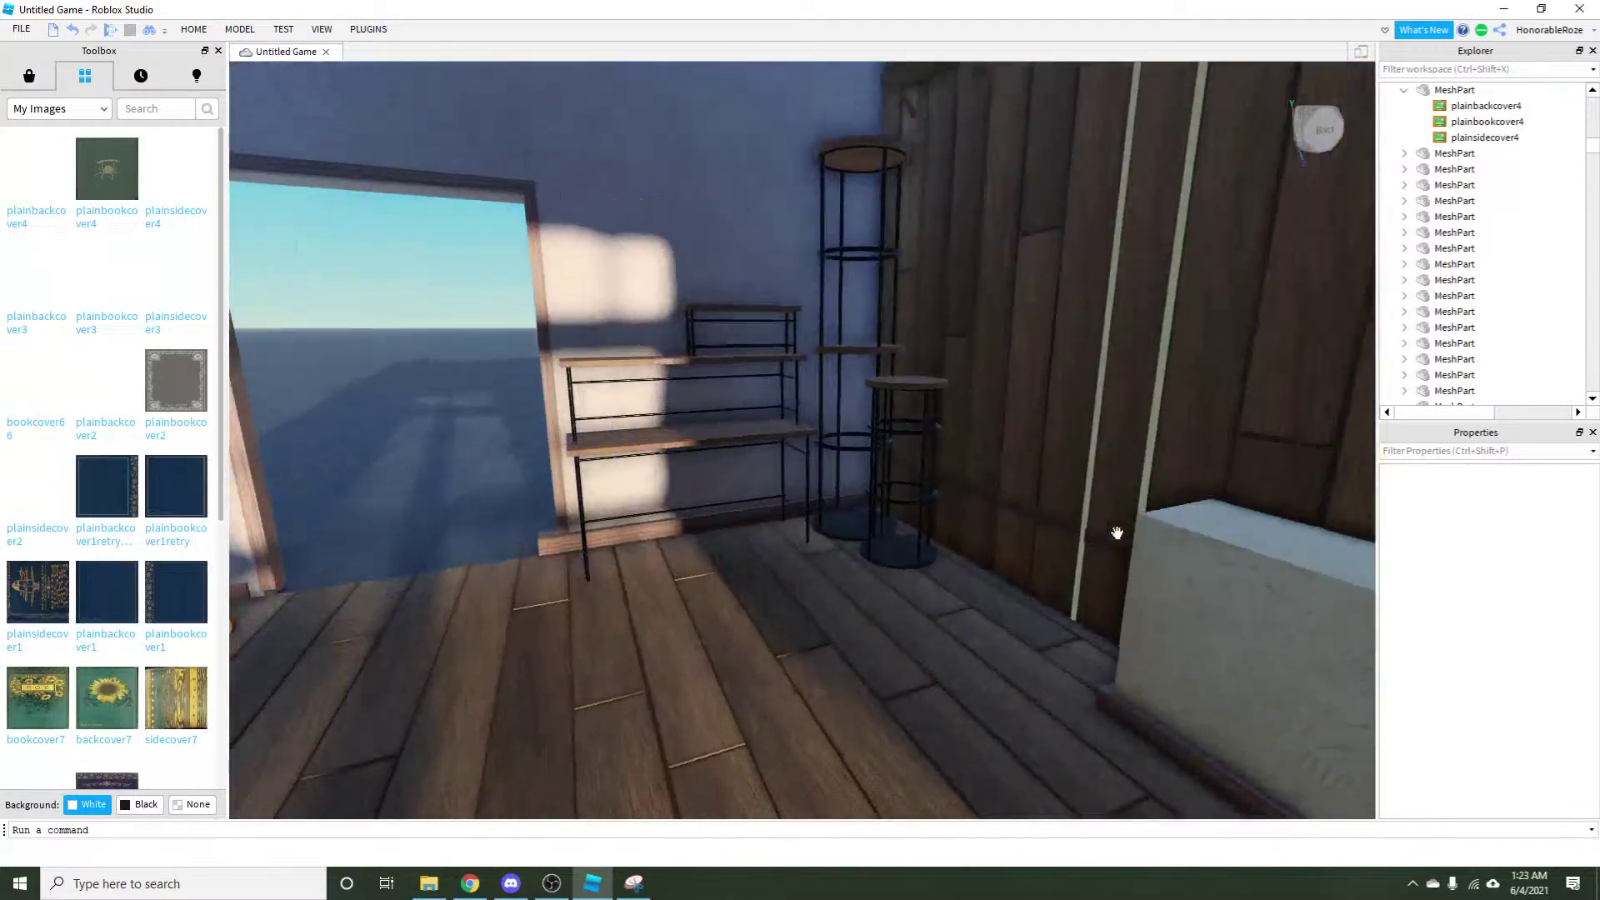
{"action": "key", "text": "w"}
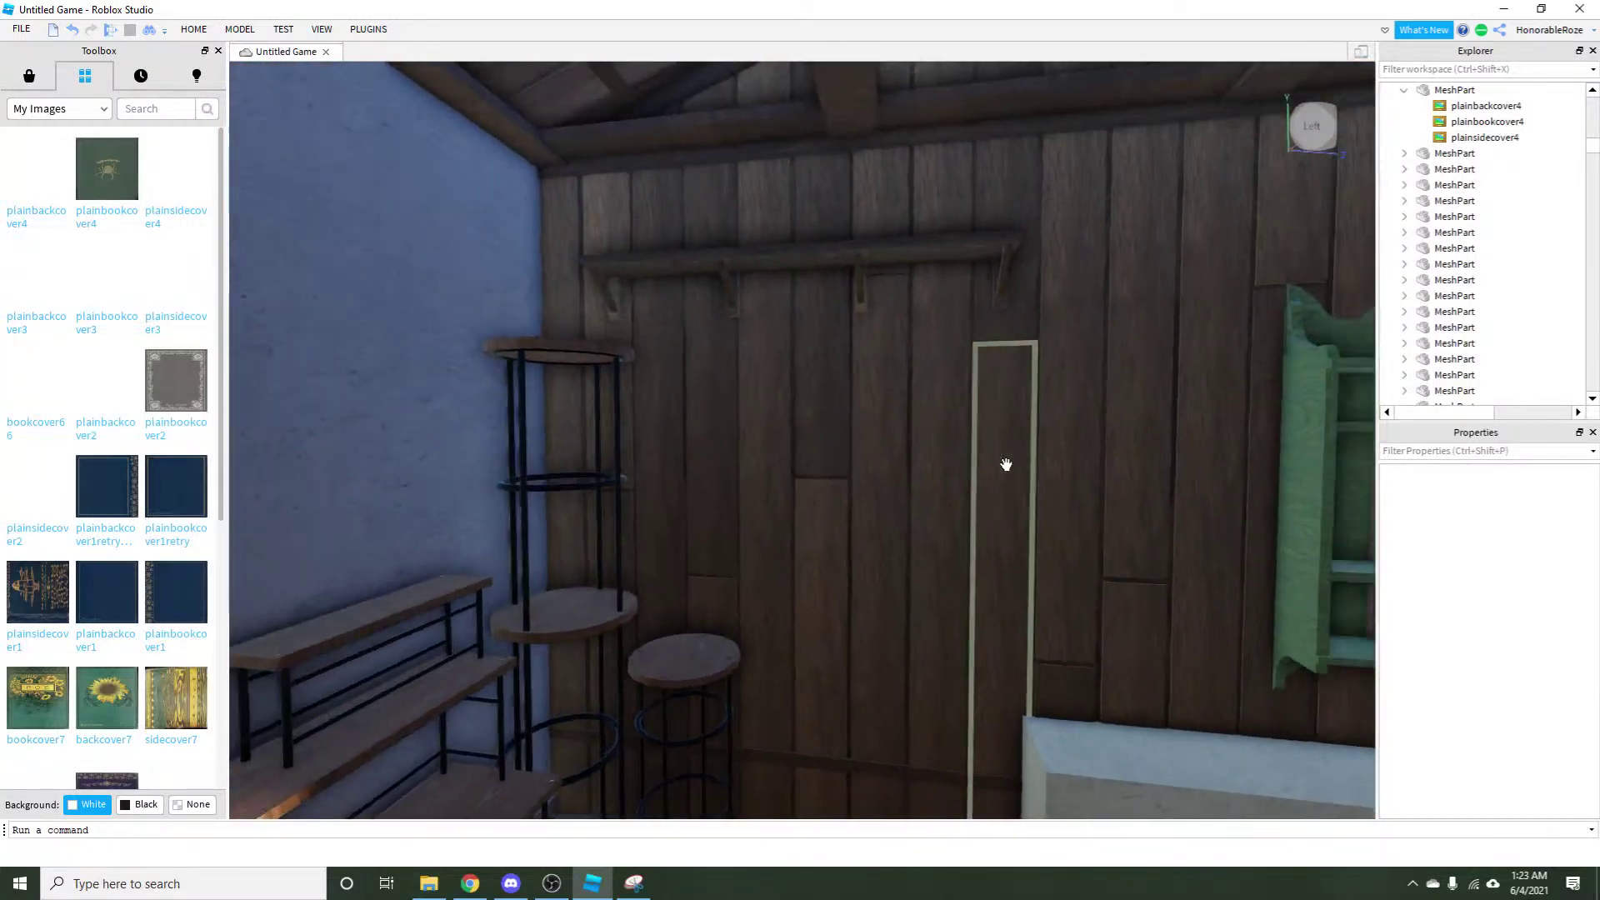
{"action": "key", "text": "w"}
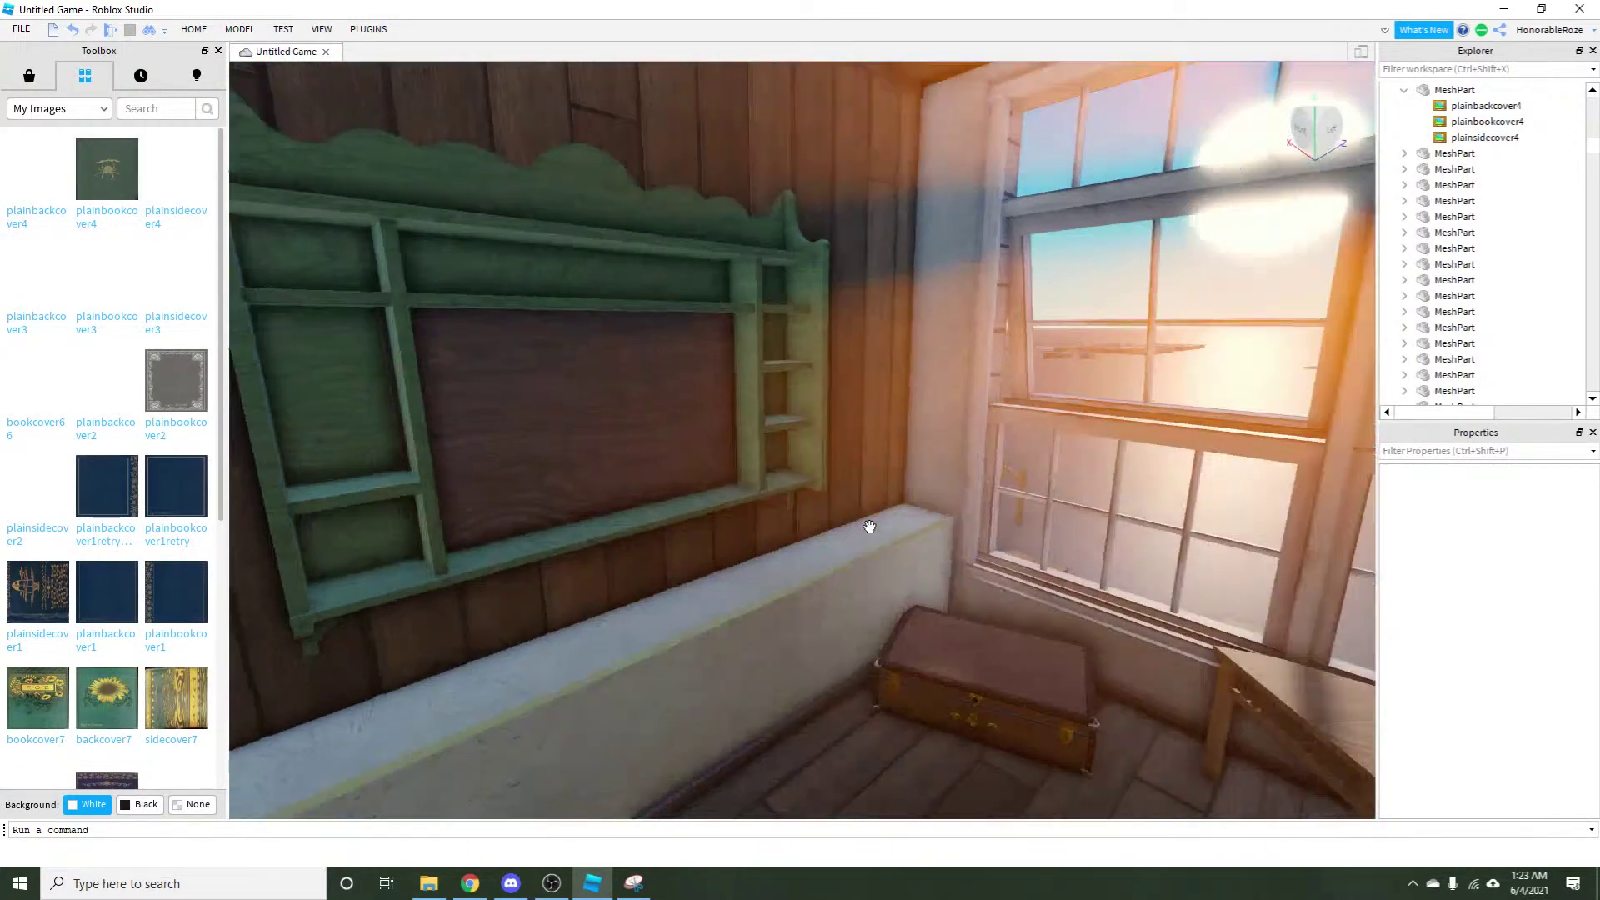
{"action": "key", "text": "w"}
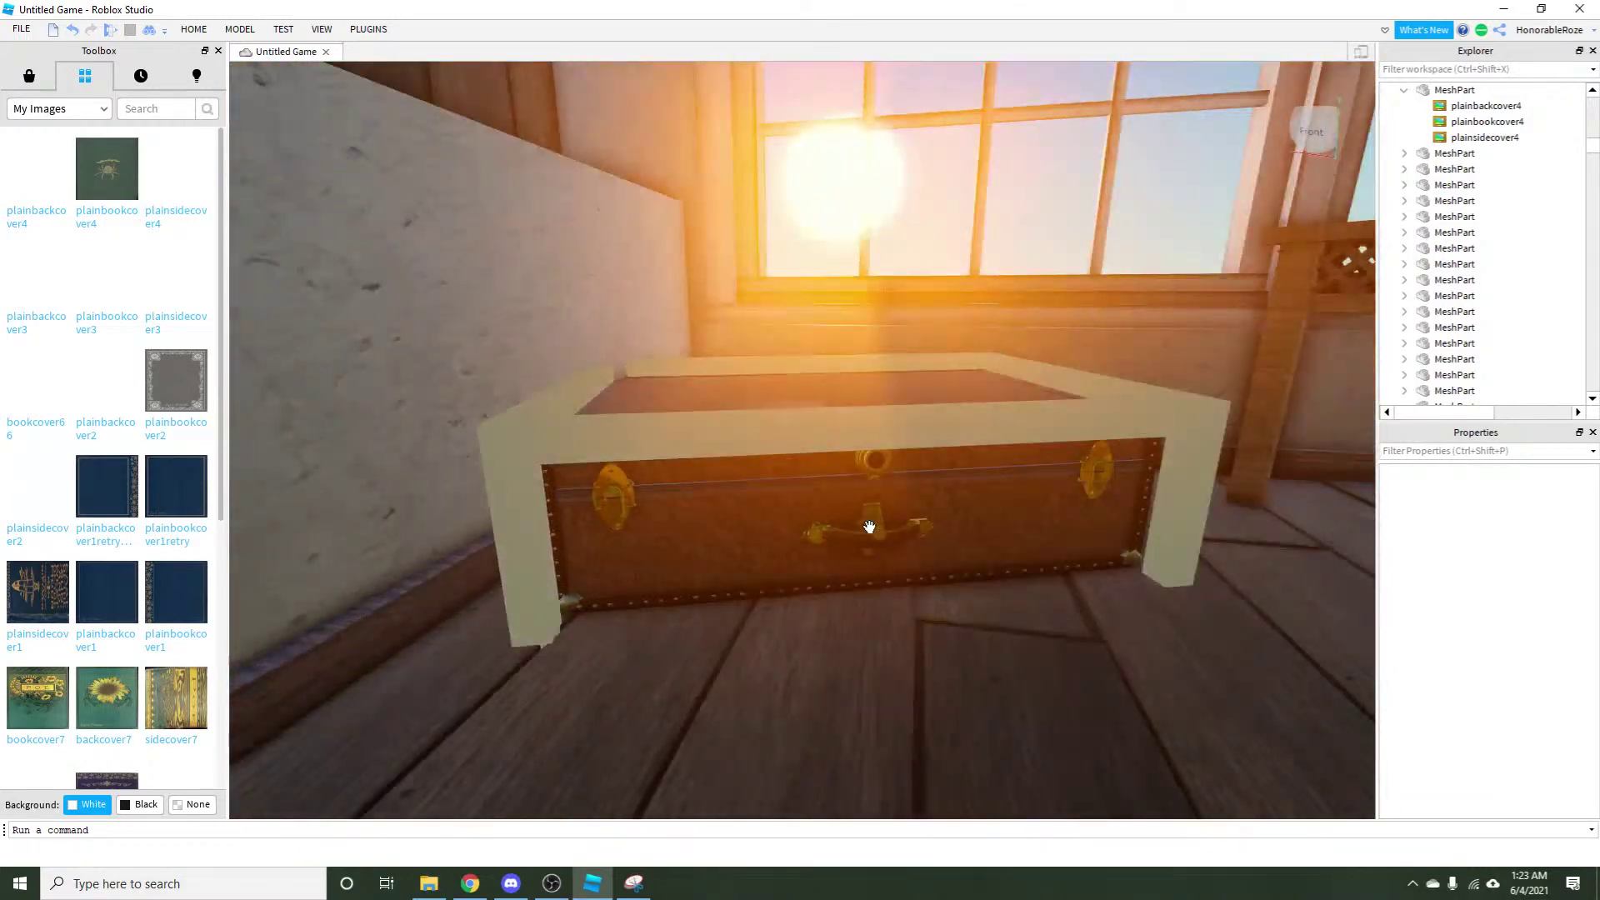
{"action": "key", "text": "w"}
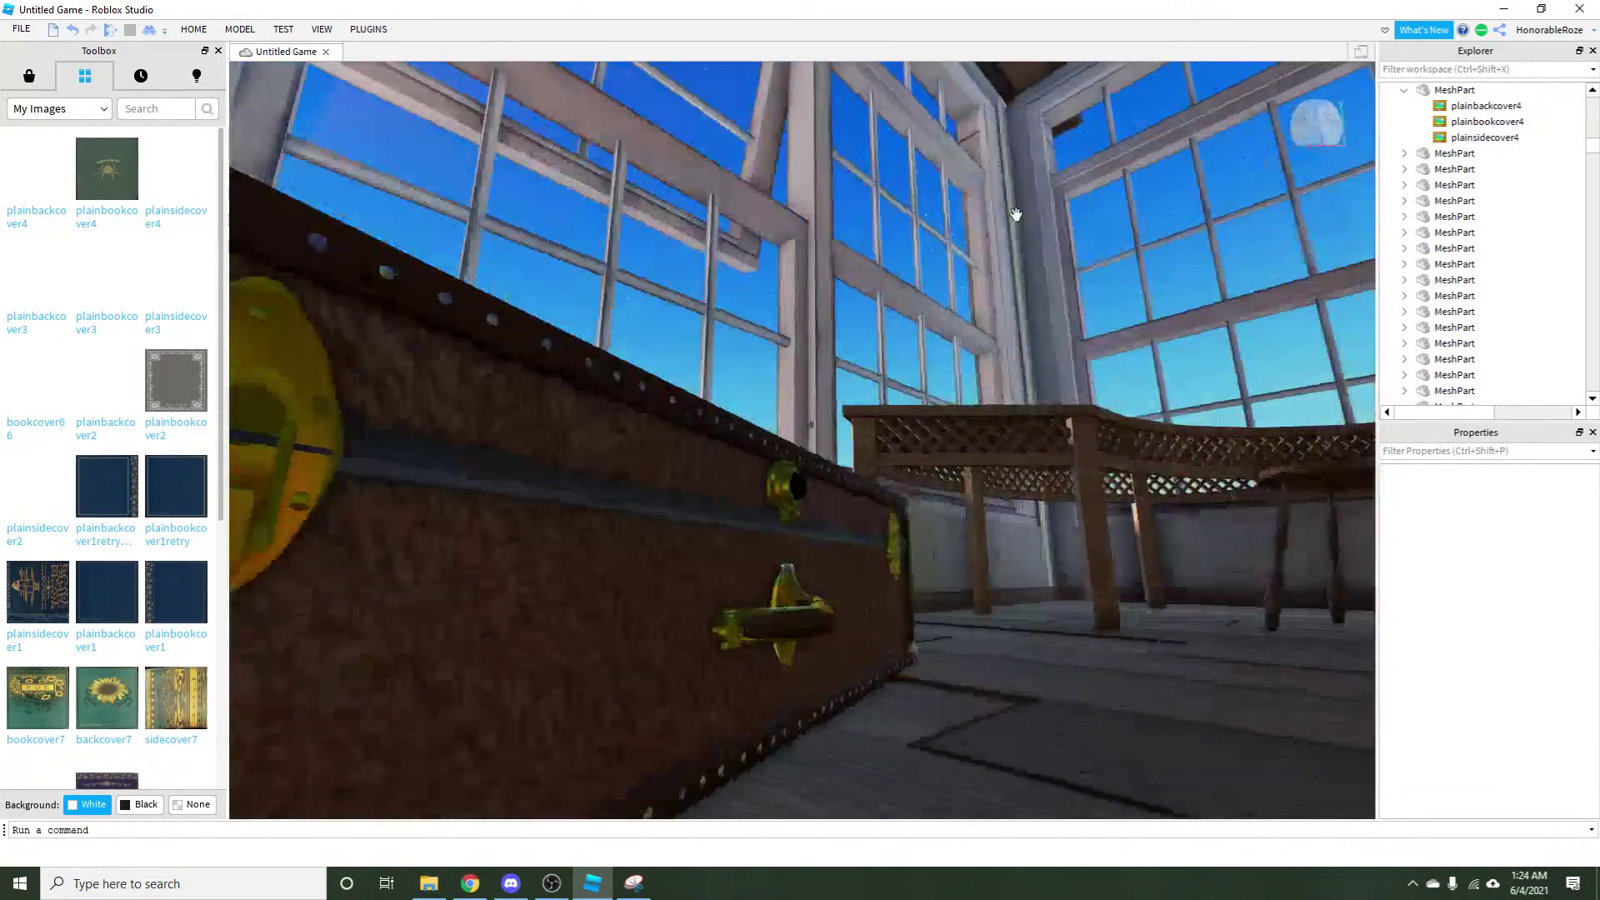
{"action": "key", "text": "w"}
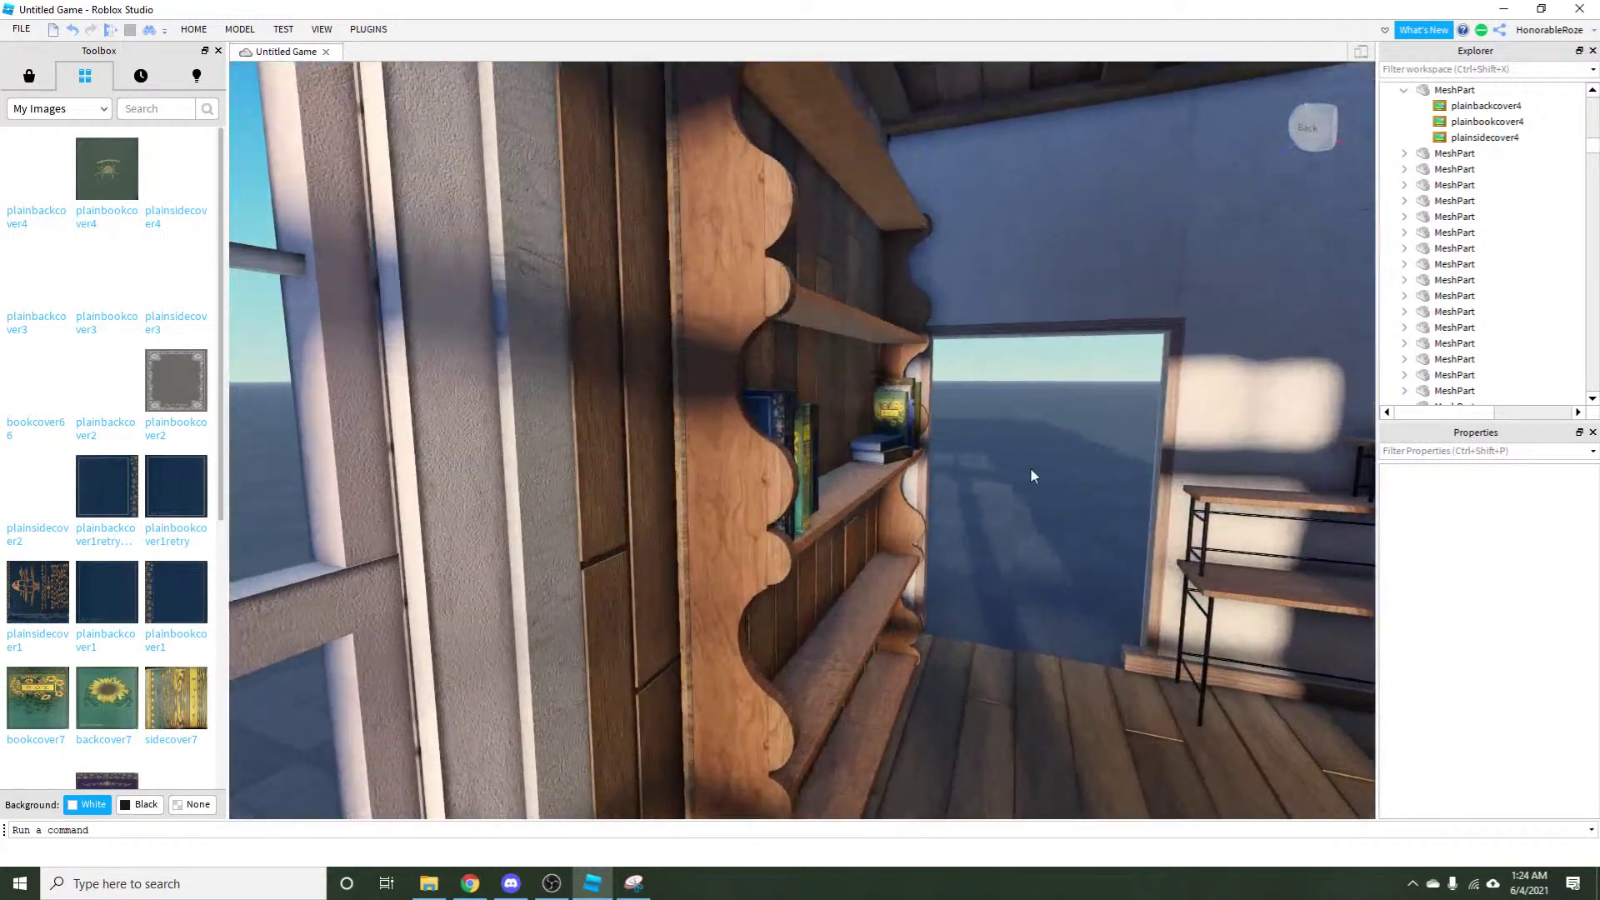
{"action": "key", "text": "s"}
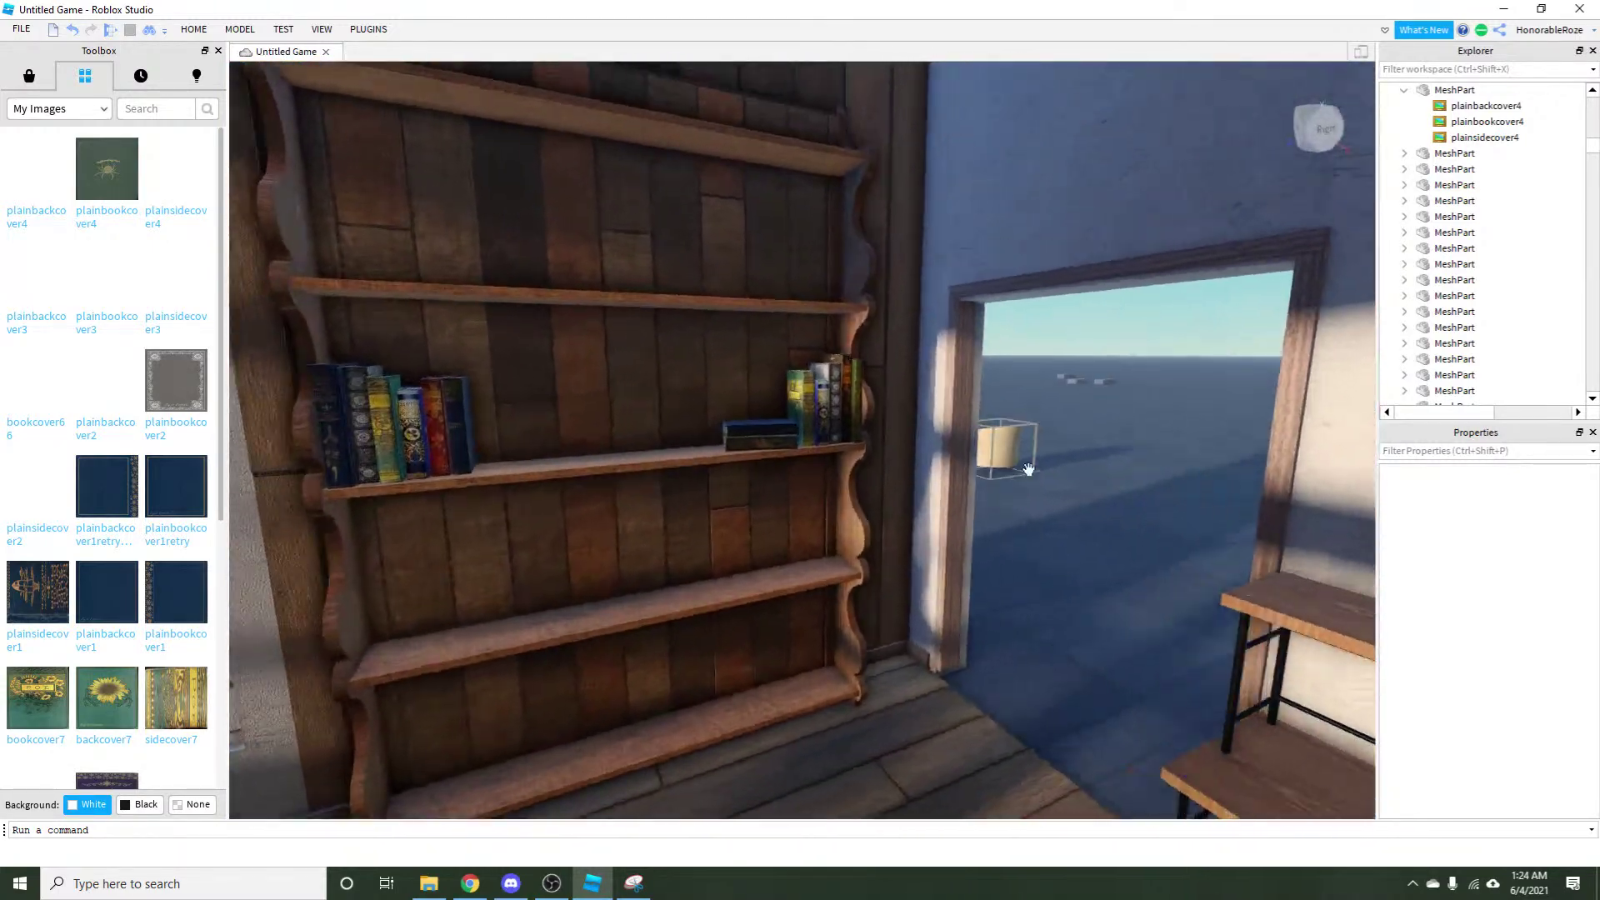
{"action": "key", "text": "s"}
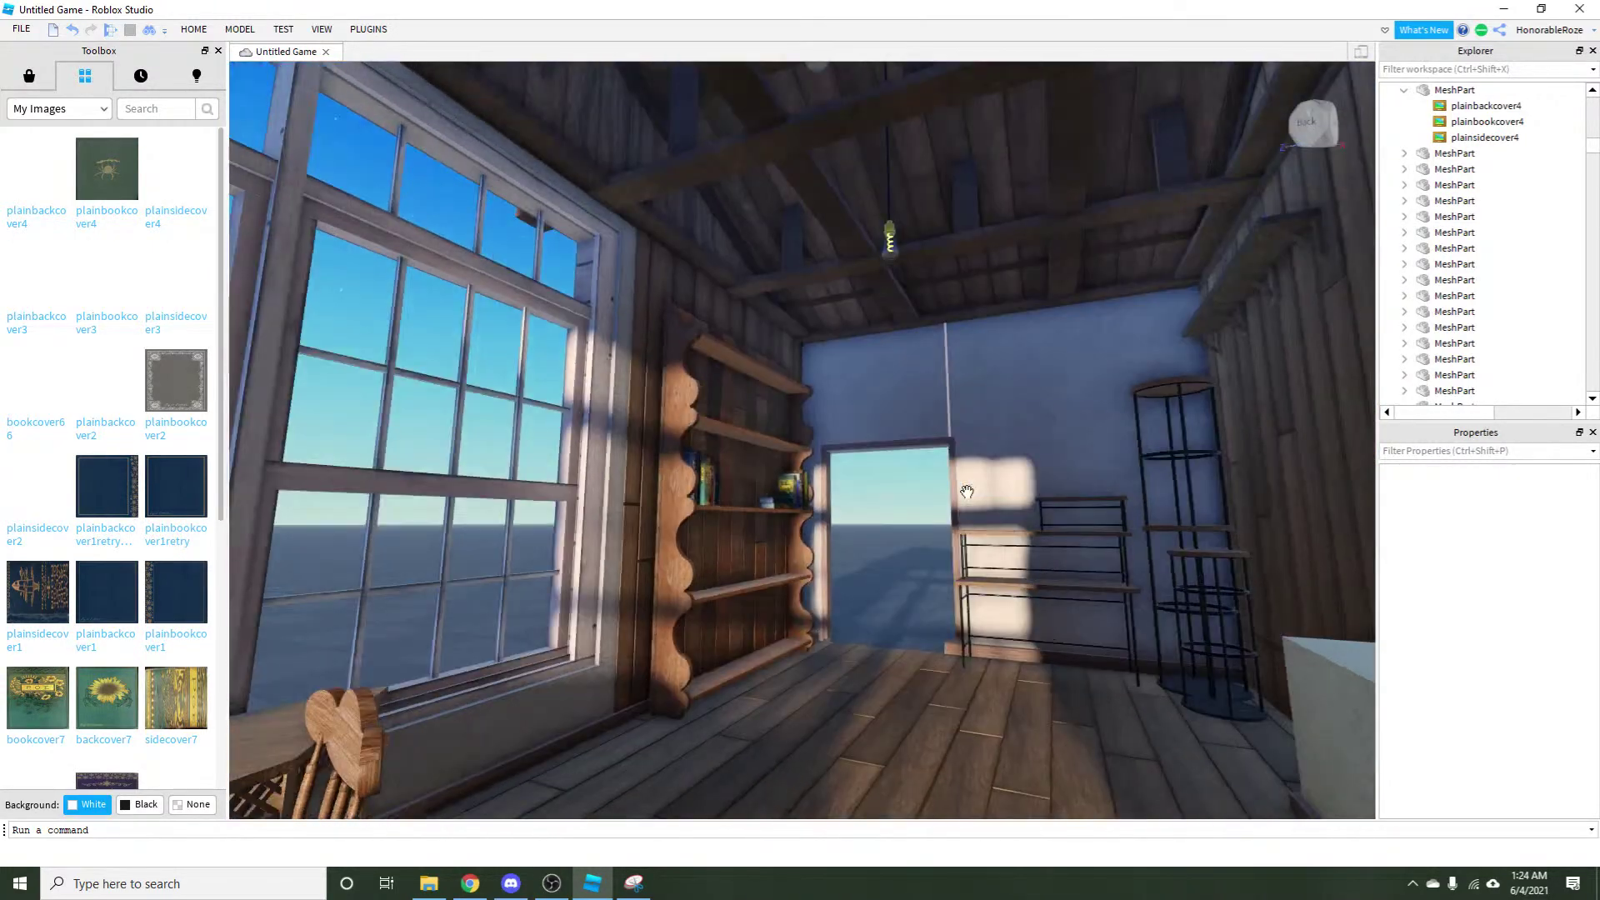
Tilt the view to the ceiling beams and corner windows, then select the lattice table and box.
{"action": "left_click_drag", "start_coordinate": [967, 491], "coordinate": [650, 549]}
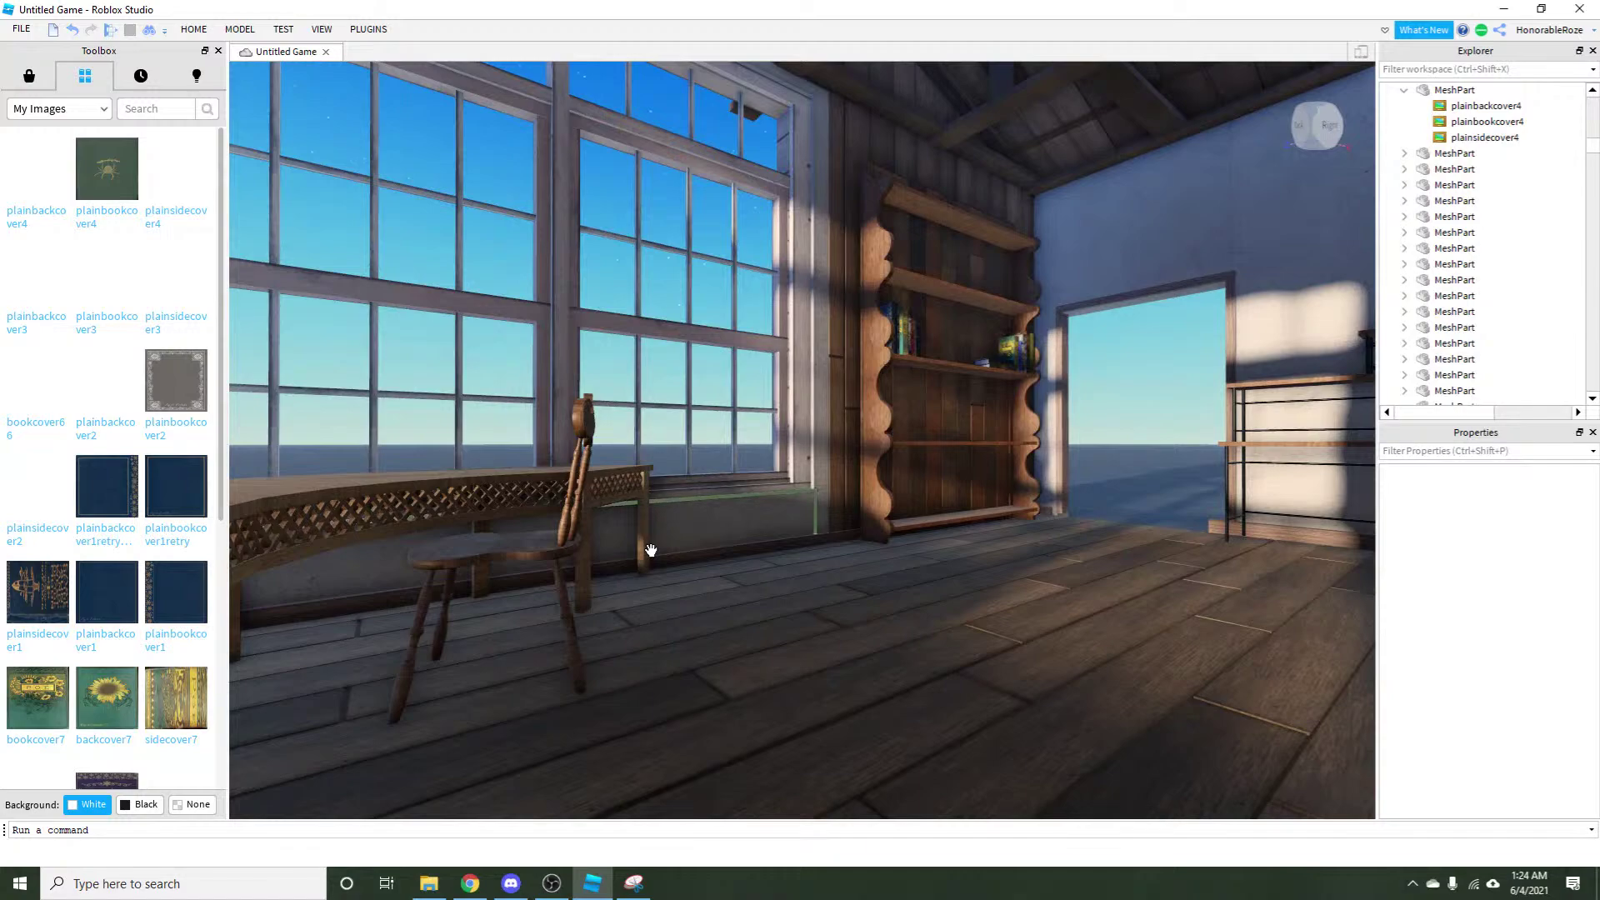
{"action": "key", "text": "a"}
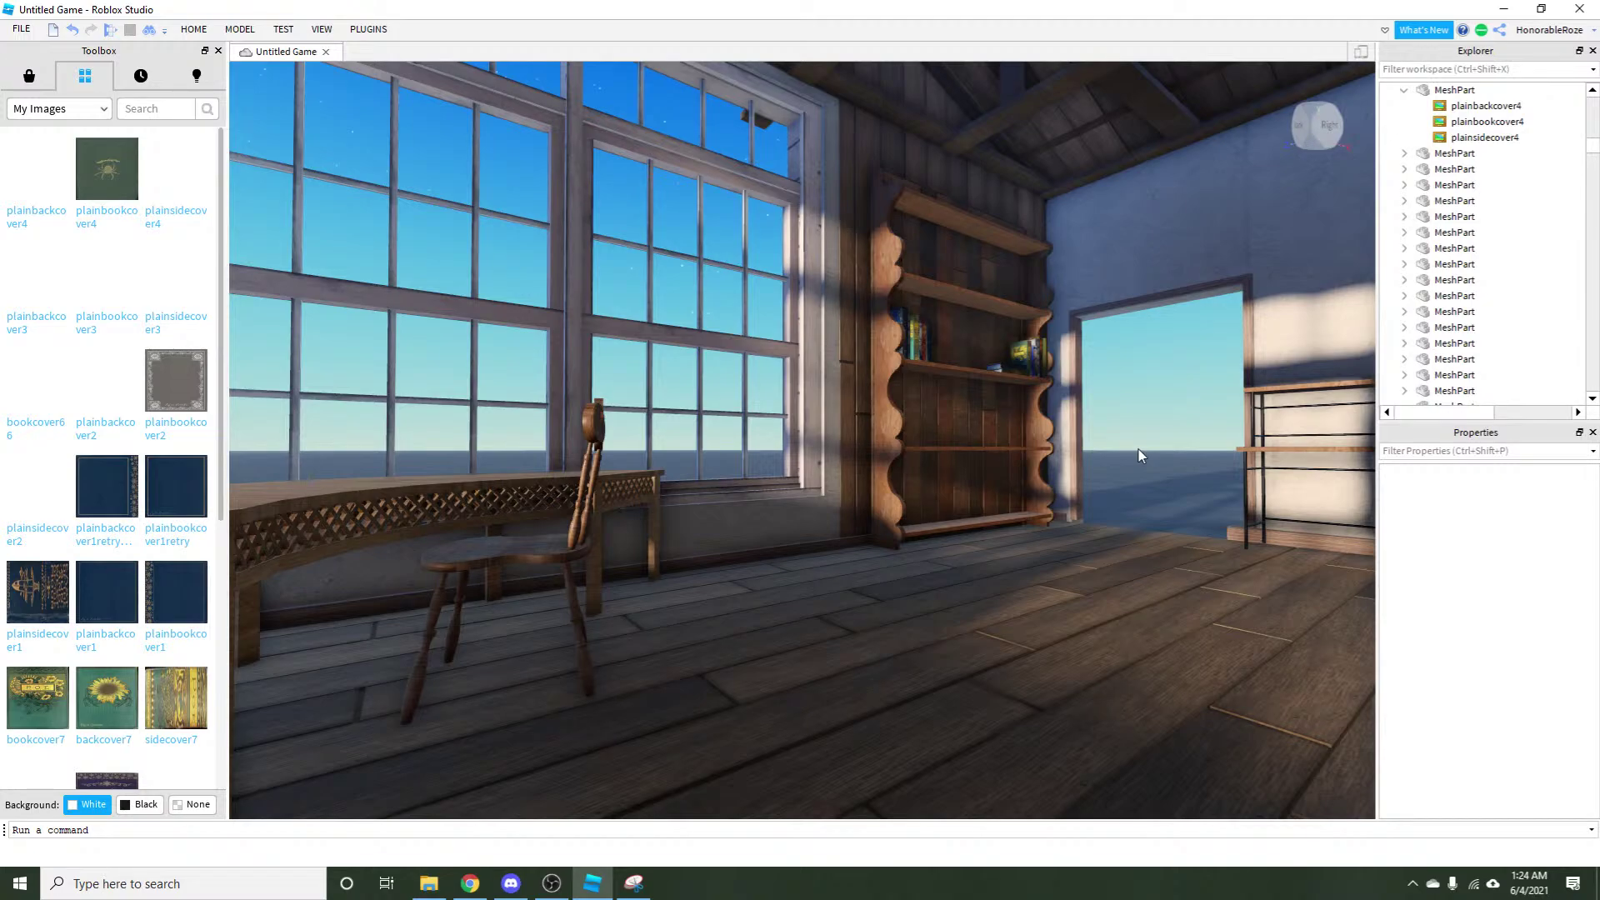
{"action": "left_click_drag", "start_coordinate": [1138, 448], "coordinate": [883, 451]}
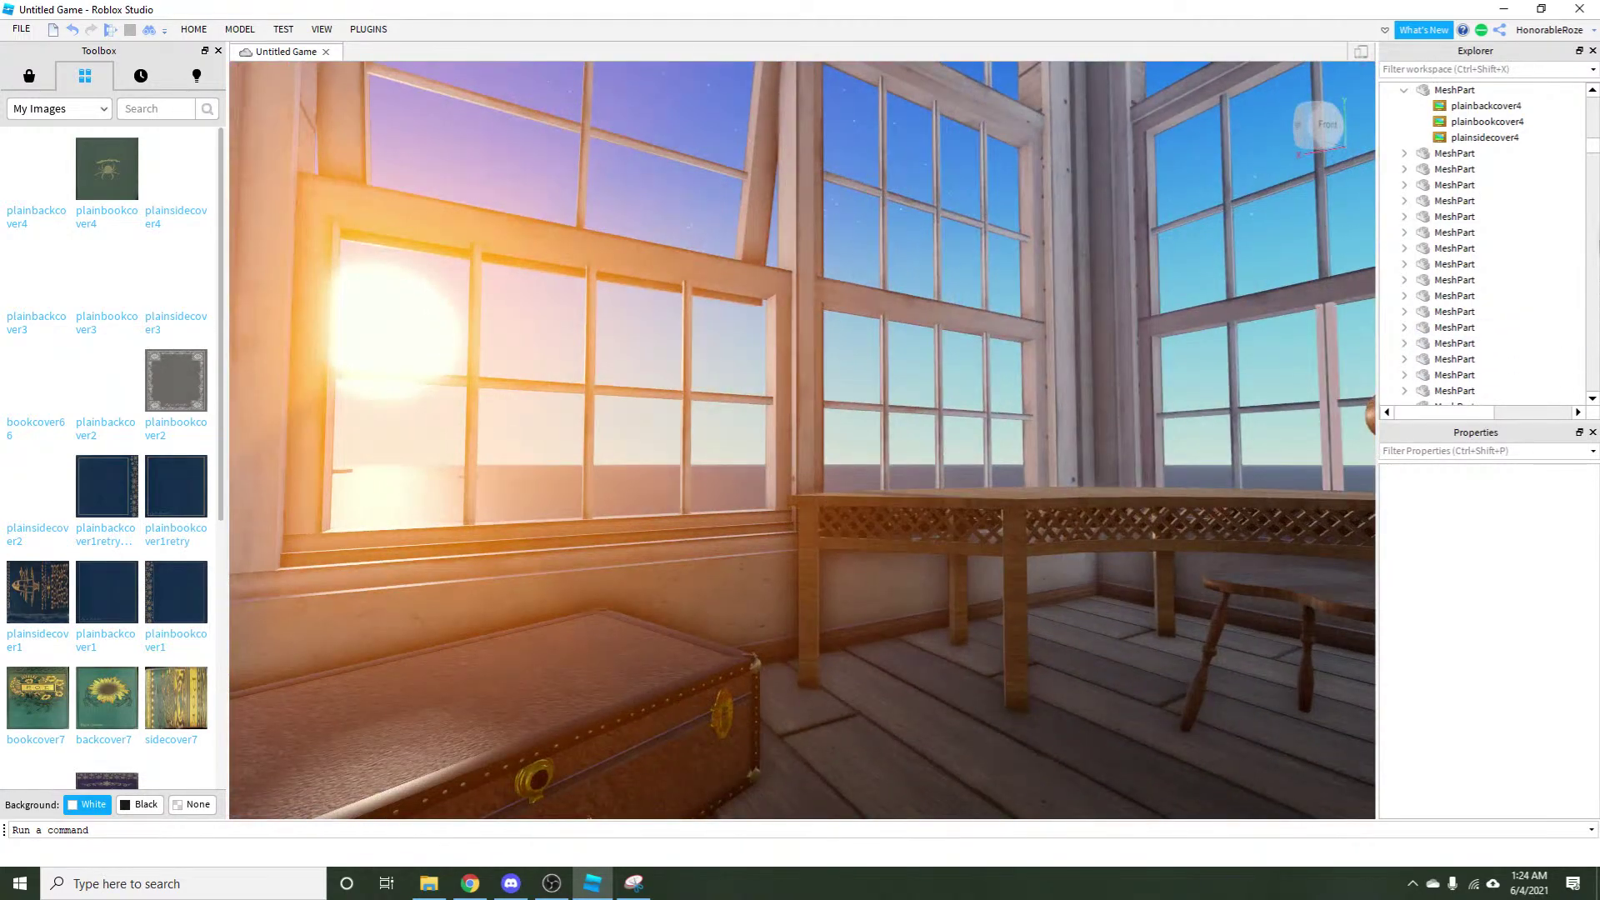
{"action": "left_click", "coordinate": [1083, 542]}
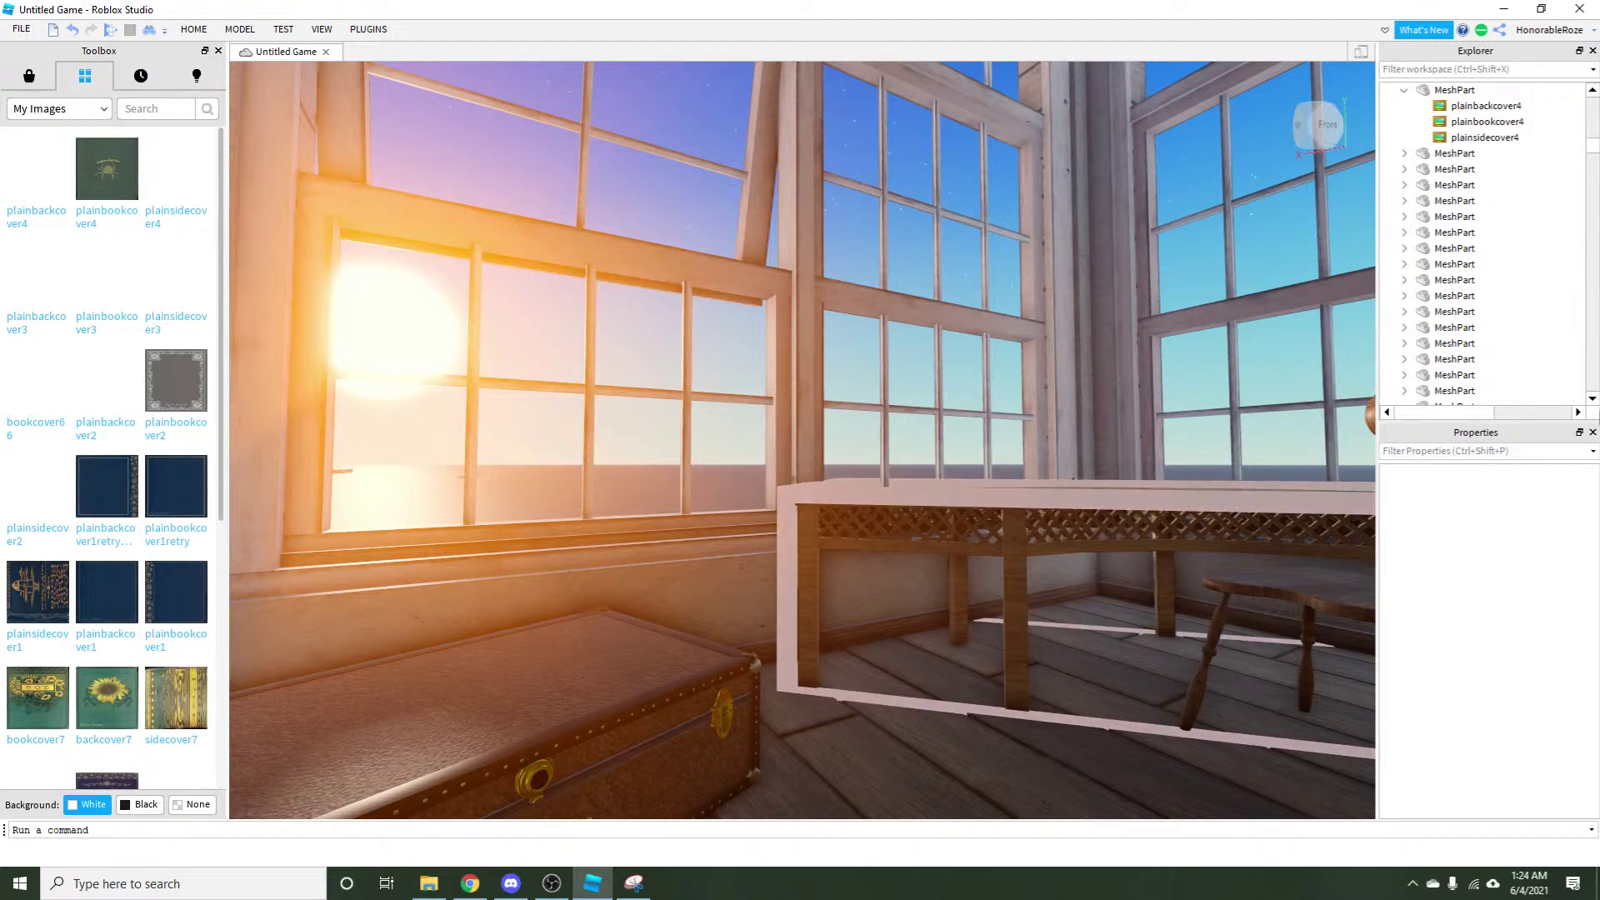
{"action": "left_click", "coordinate": [1116, 583]}
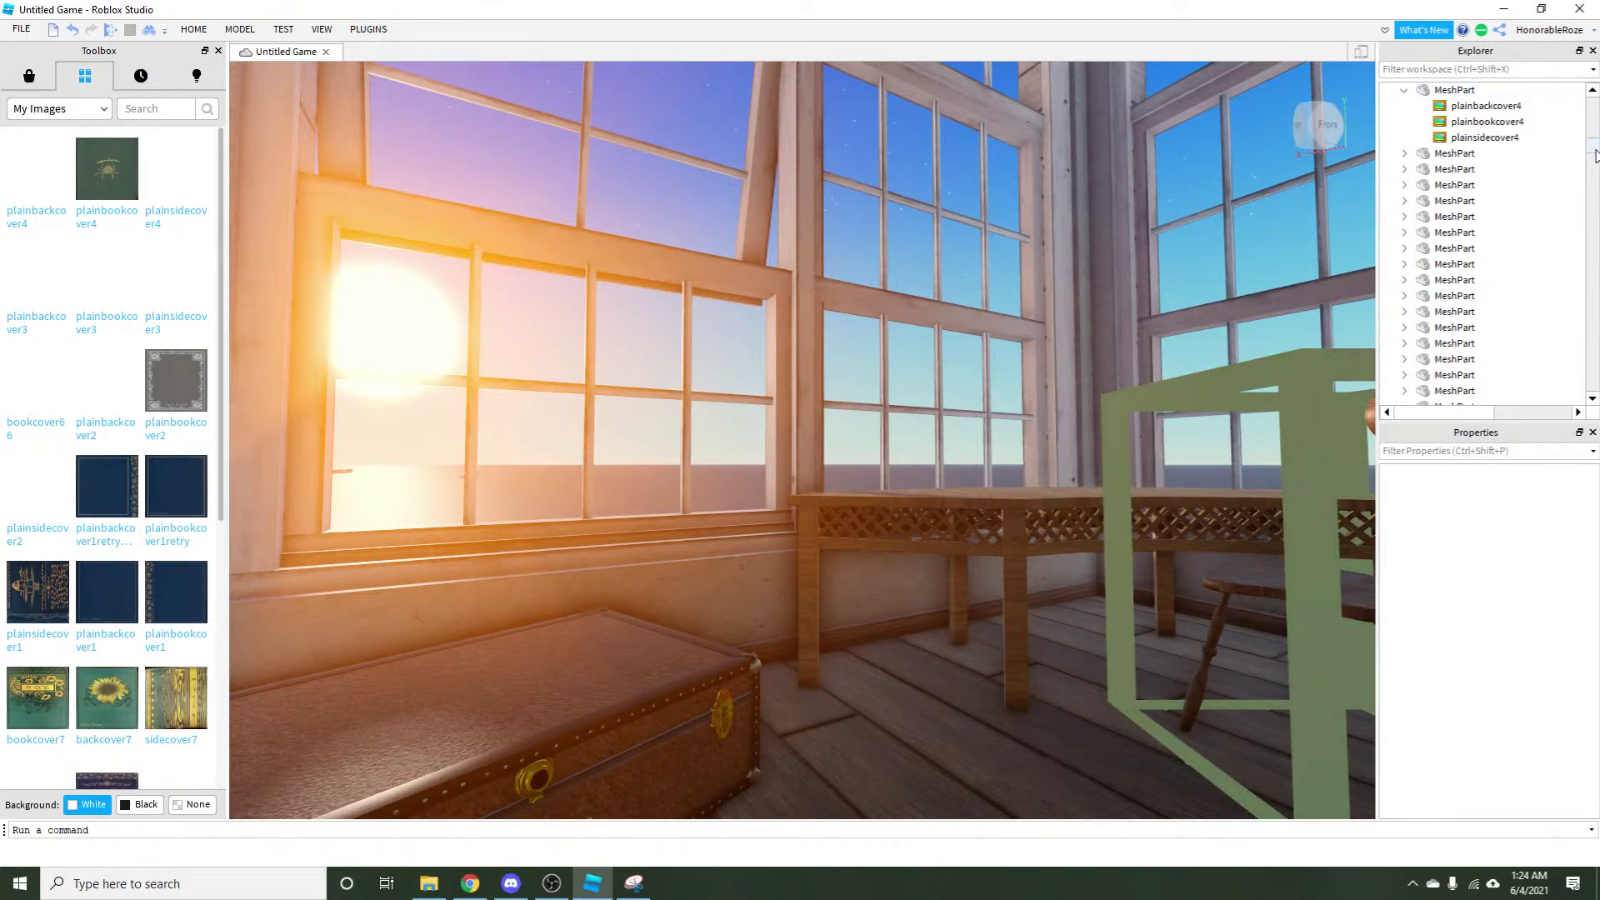
{"action": "left_click_drag", "start_coordinate": [1596, 155], "coordinate": [1583, 412]}
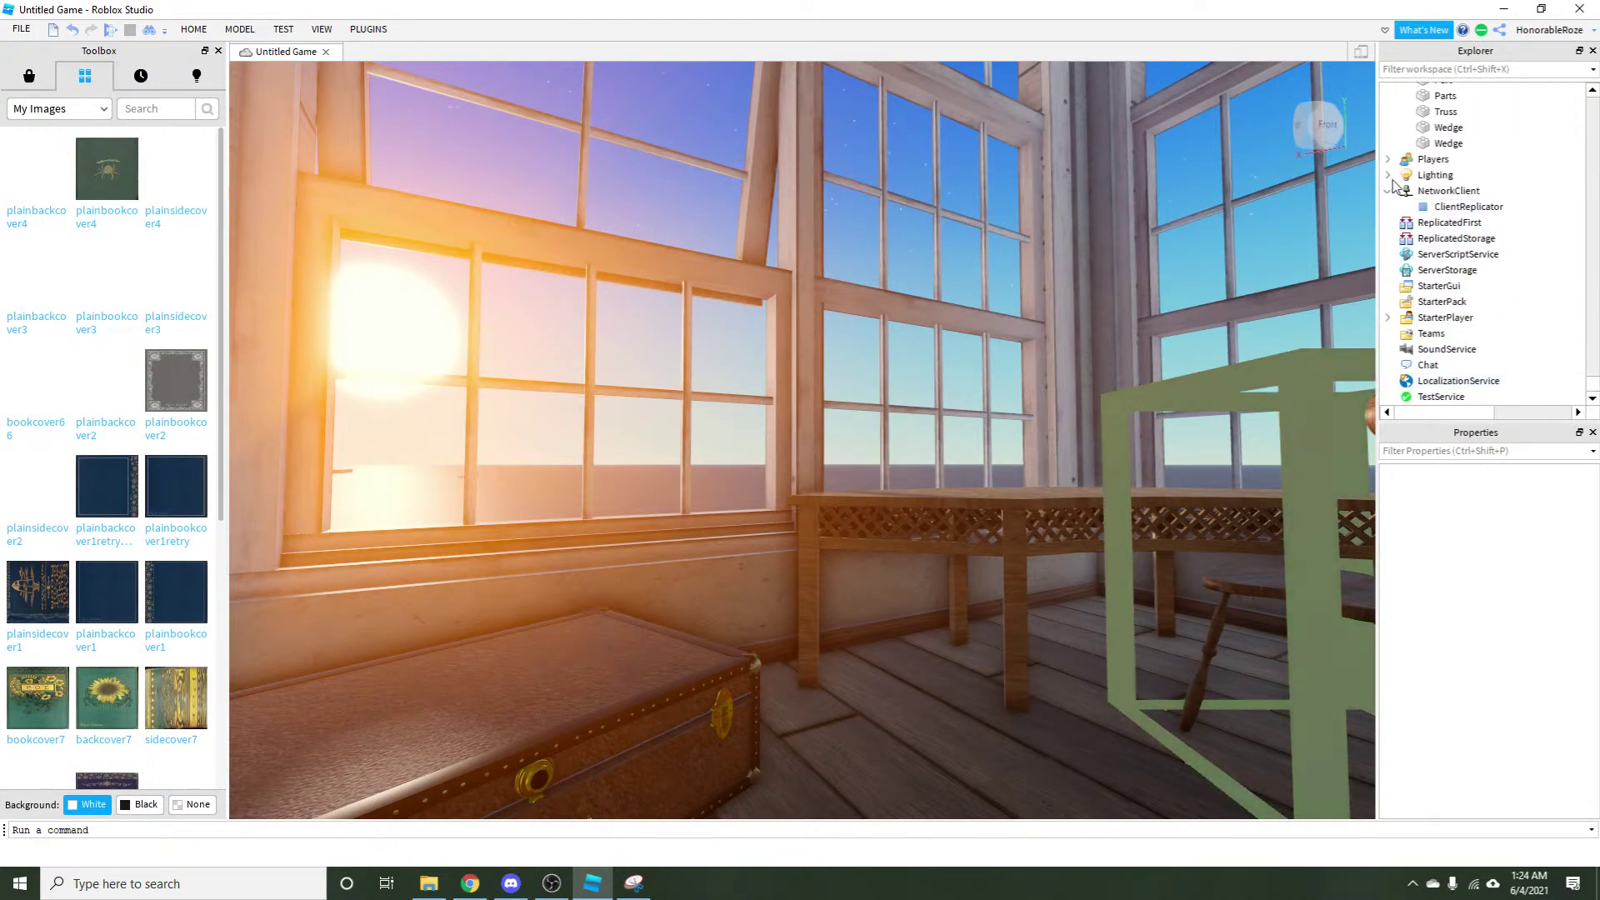
Expand Lighting to list its effects, search 'sun' in Insert Object, then cancel without inserting.
{"action": "left_click", "coordinate": [1393, 176]}
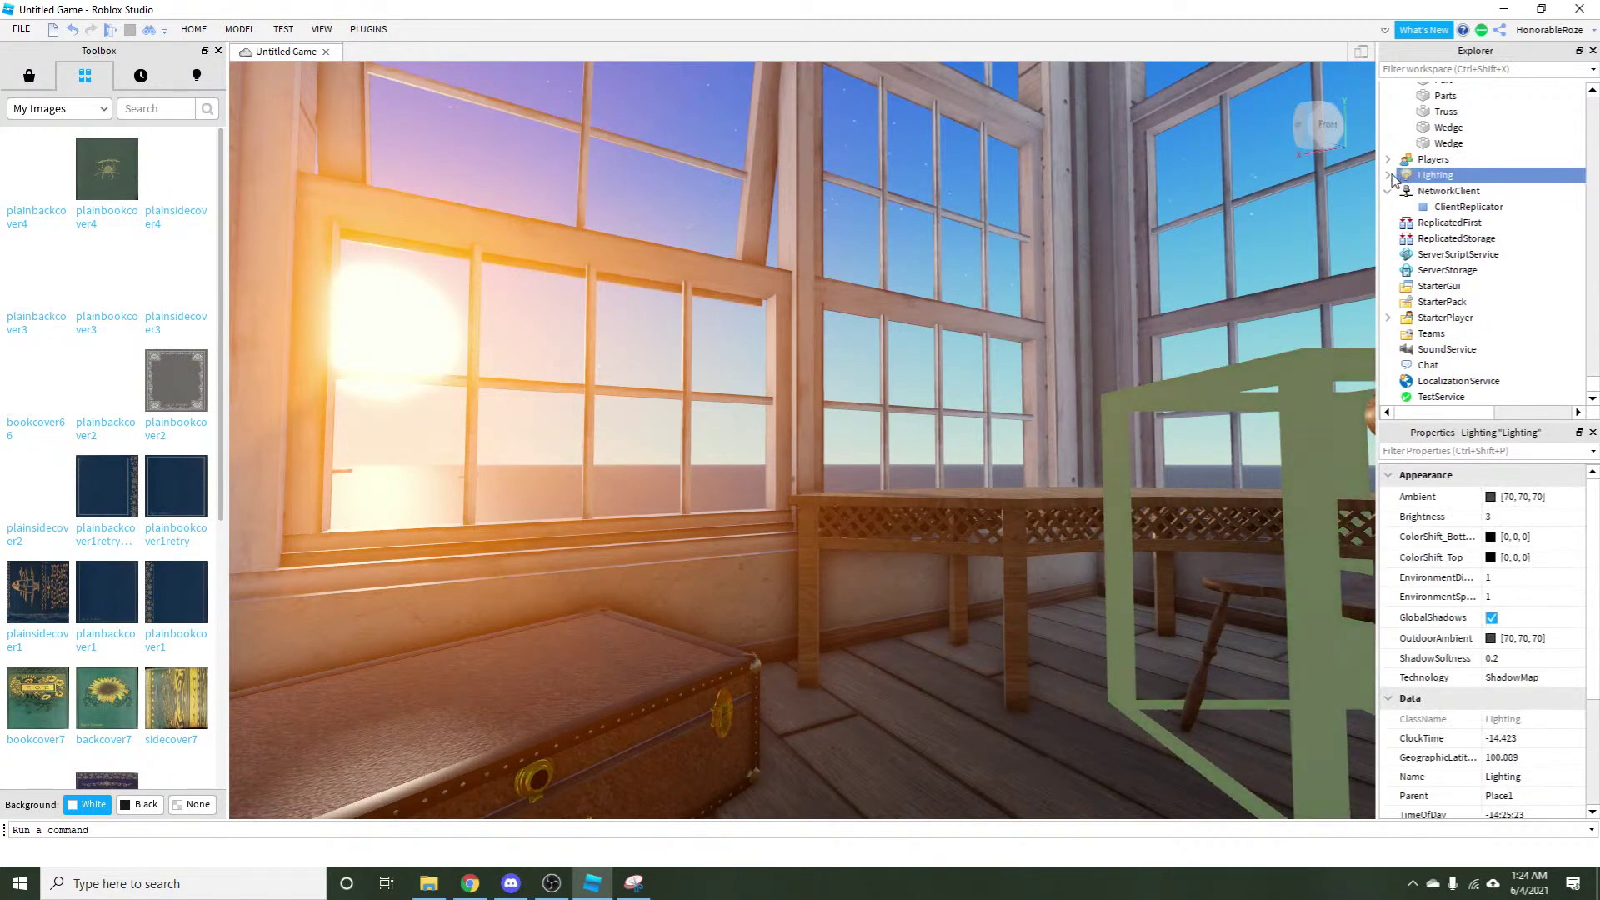
{"action": "left_click", "coordinate": [1389, 176]}
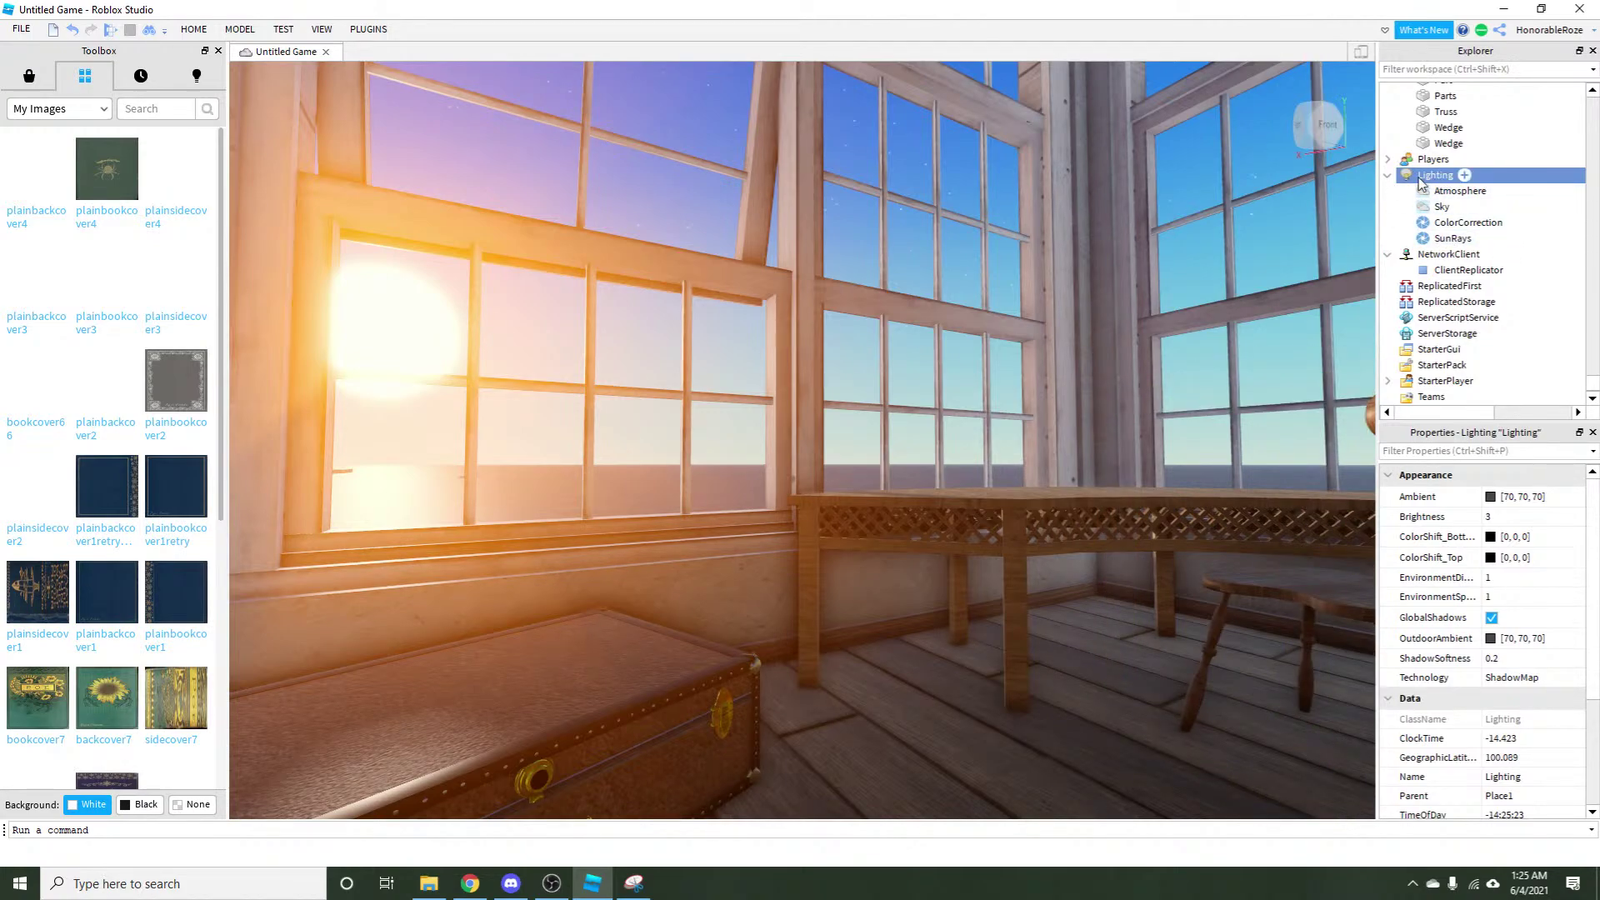
{"action": "right_click", "coordinate": [1421, 176]}
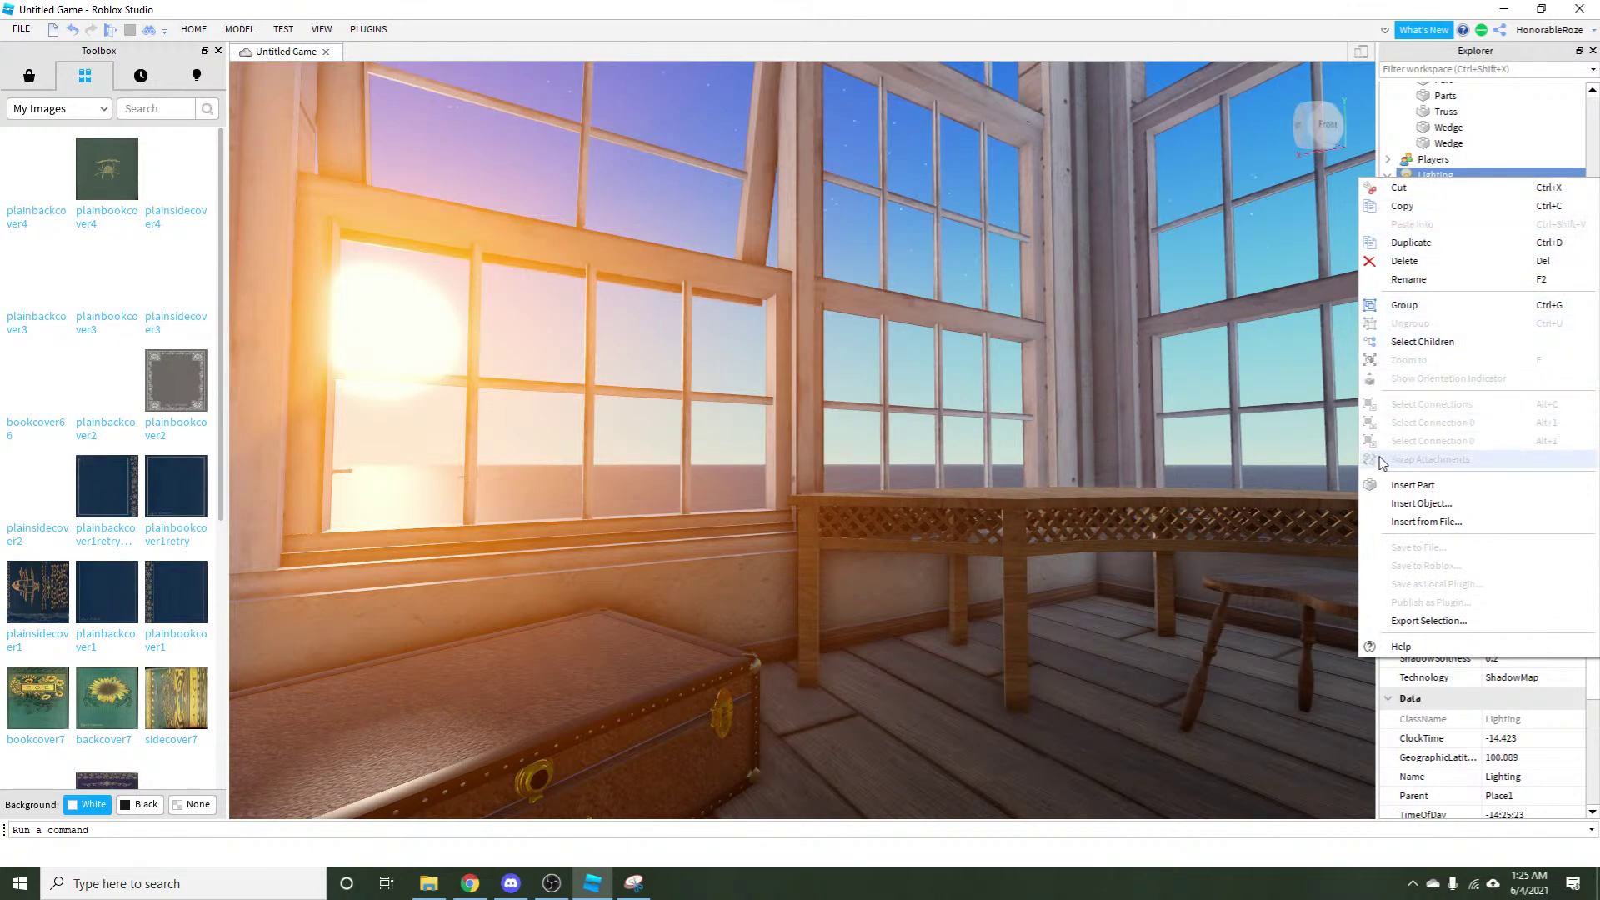
{"action": "left_click", "coordinate": [1408, 504]}
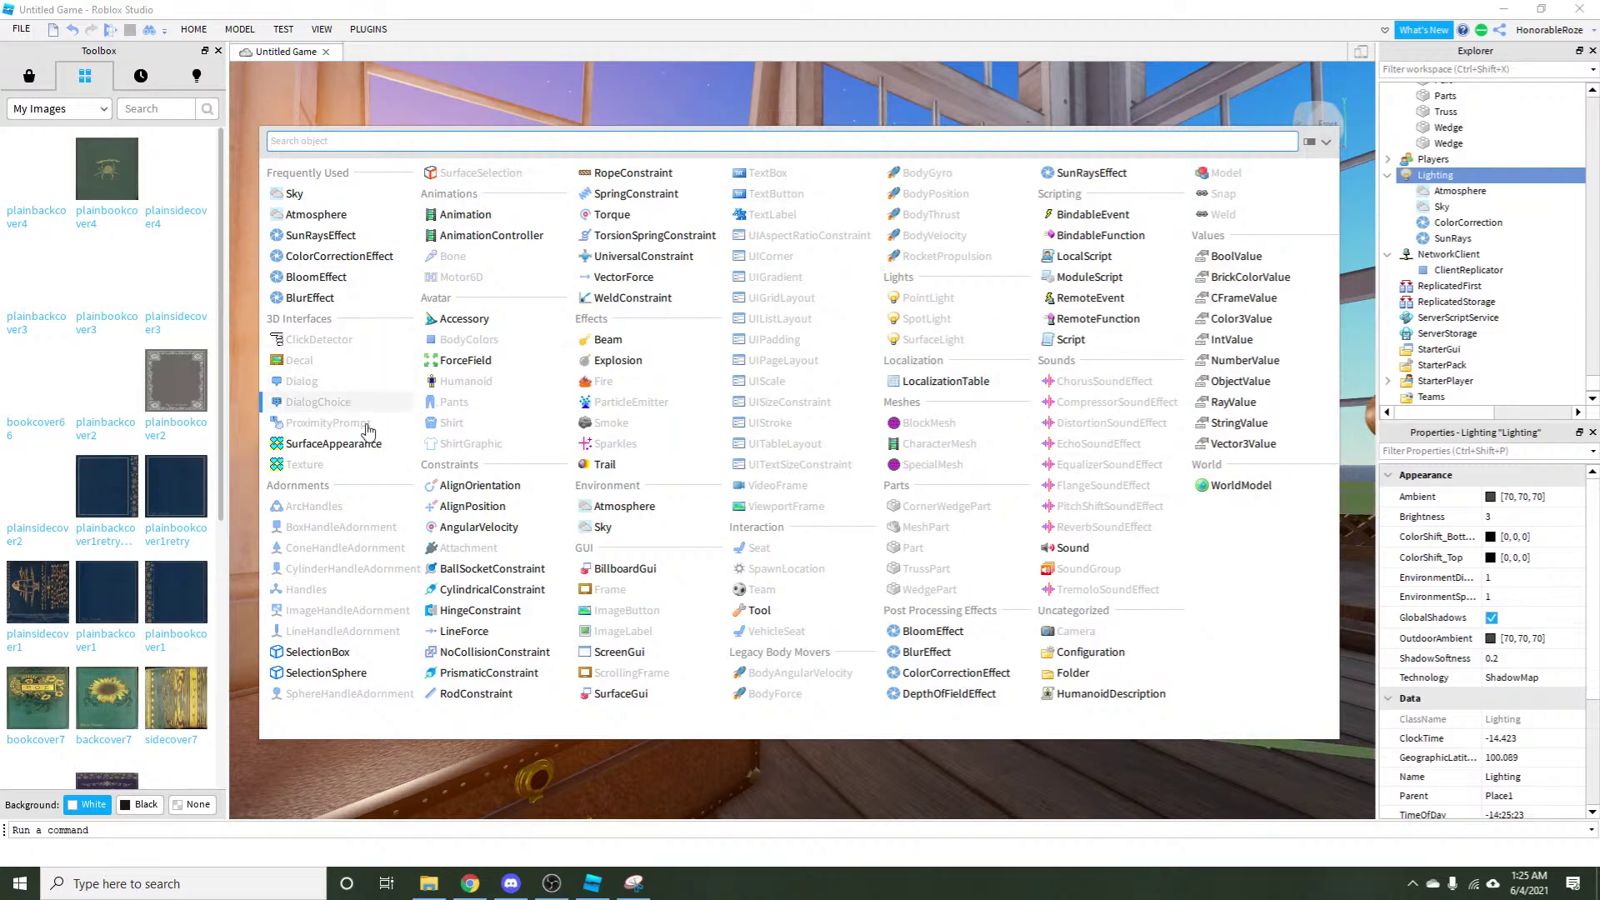
{"action": "left_click", "coordinate": [1309, 142]}
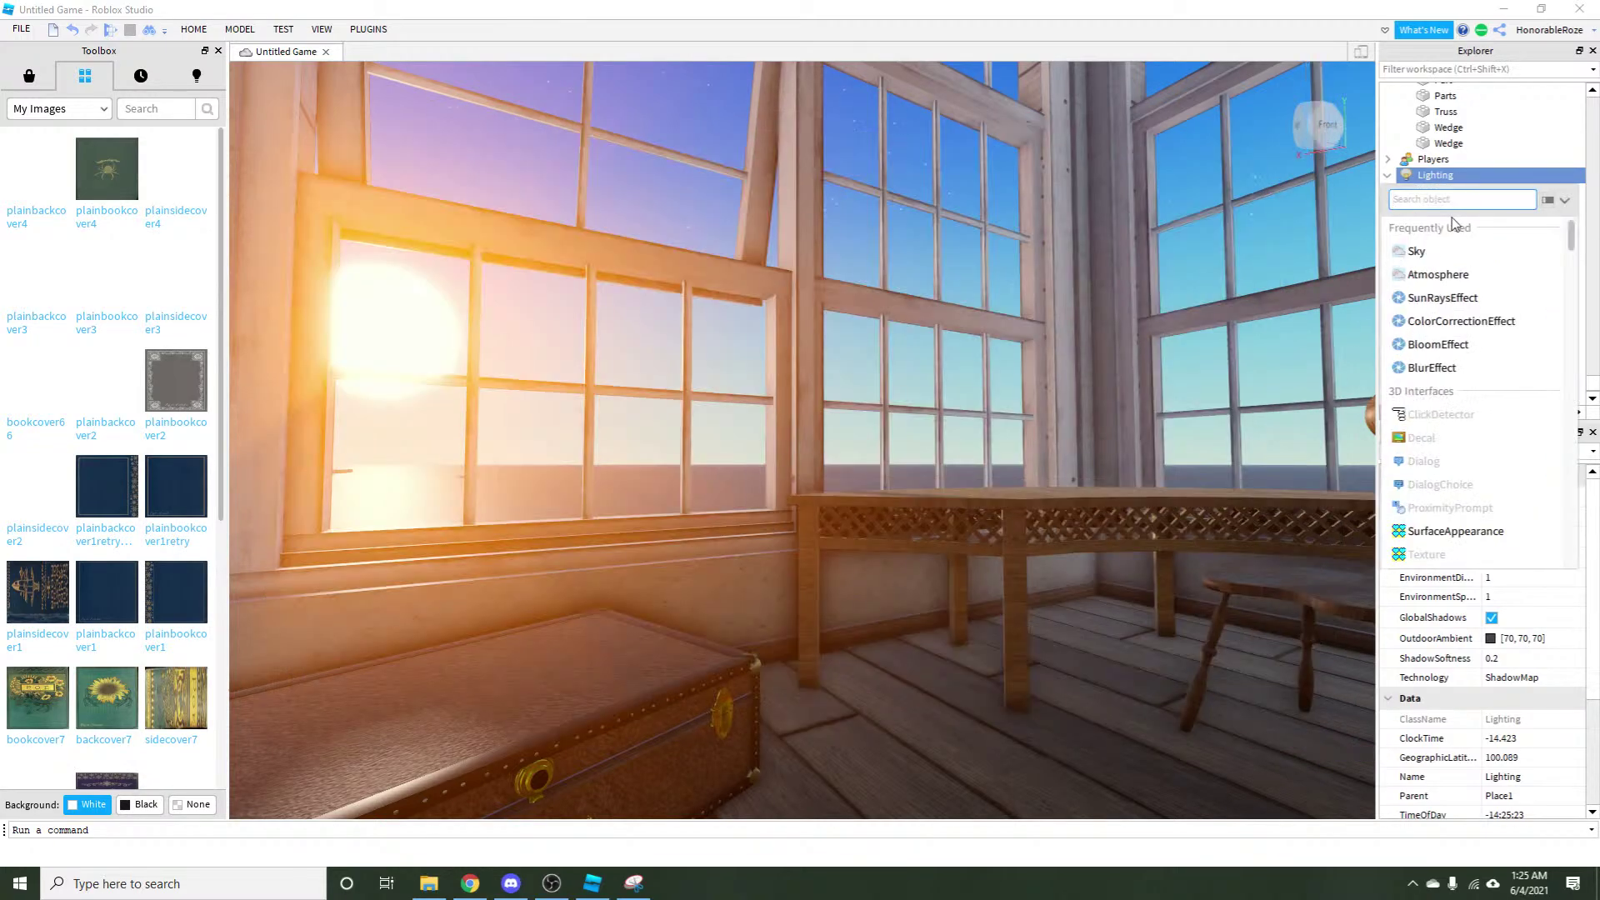
{"action": "left_click", "coordinate": [1547, 201]}
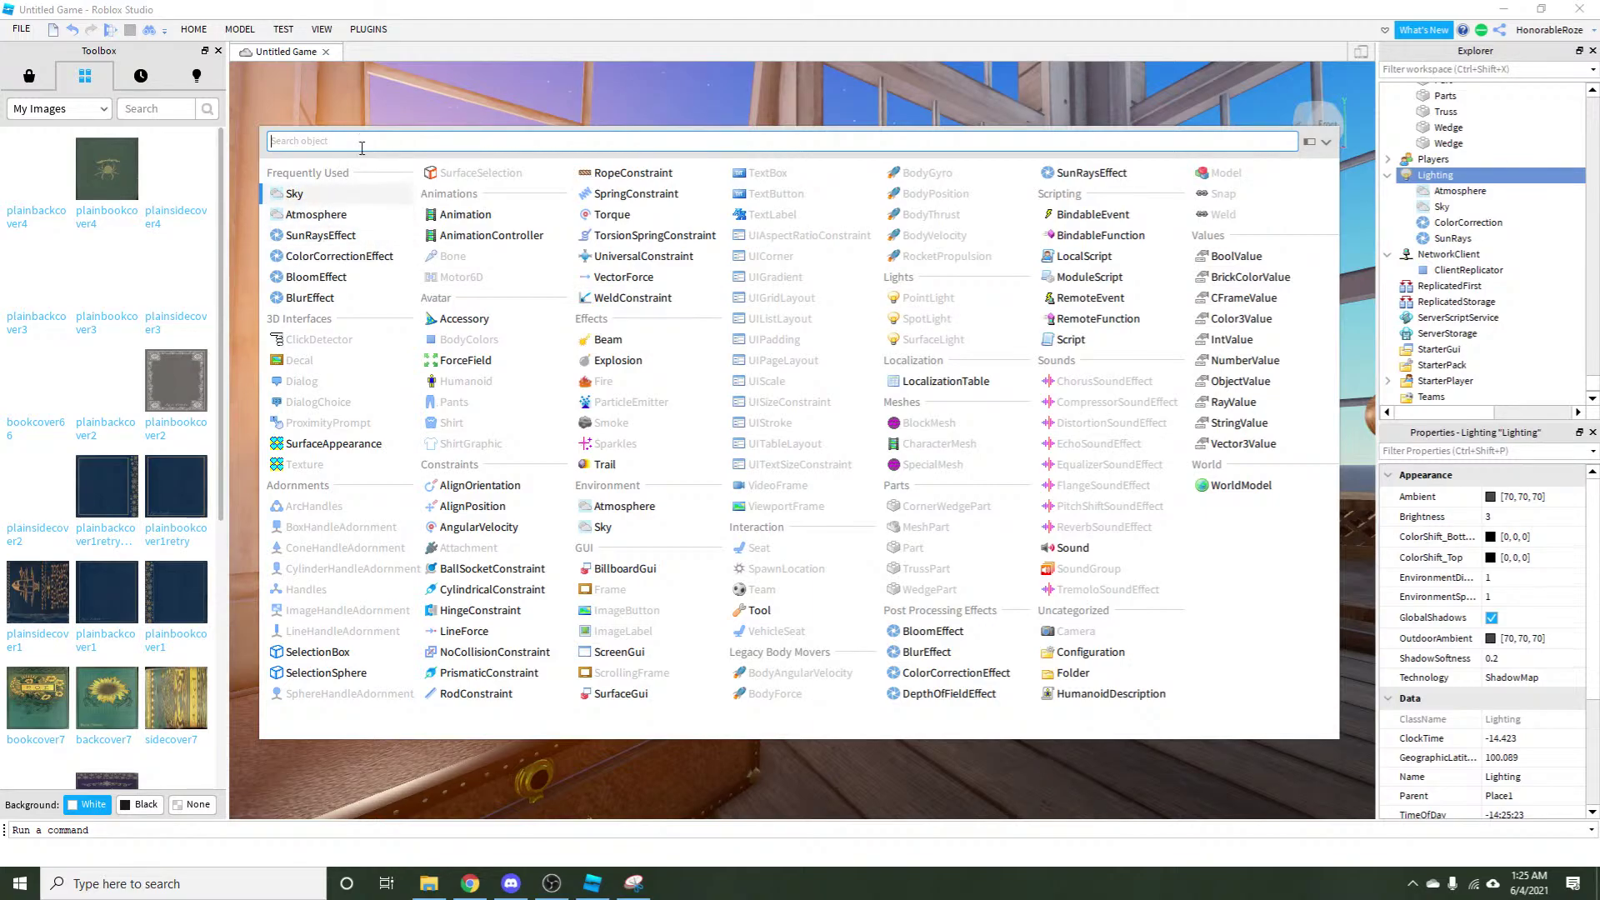
{"action": "type", "text": "sunray"}
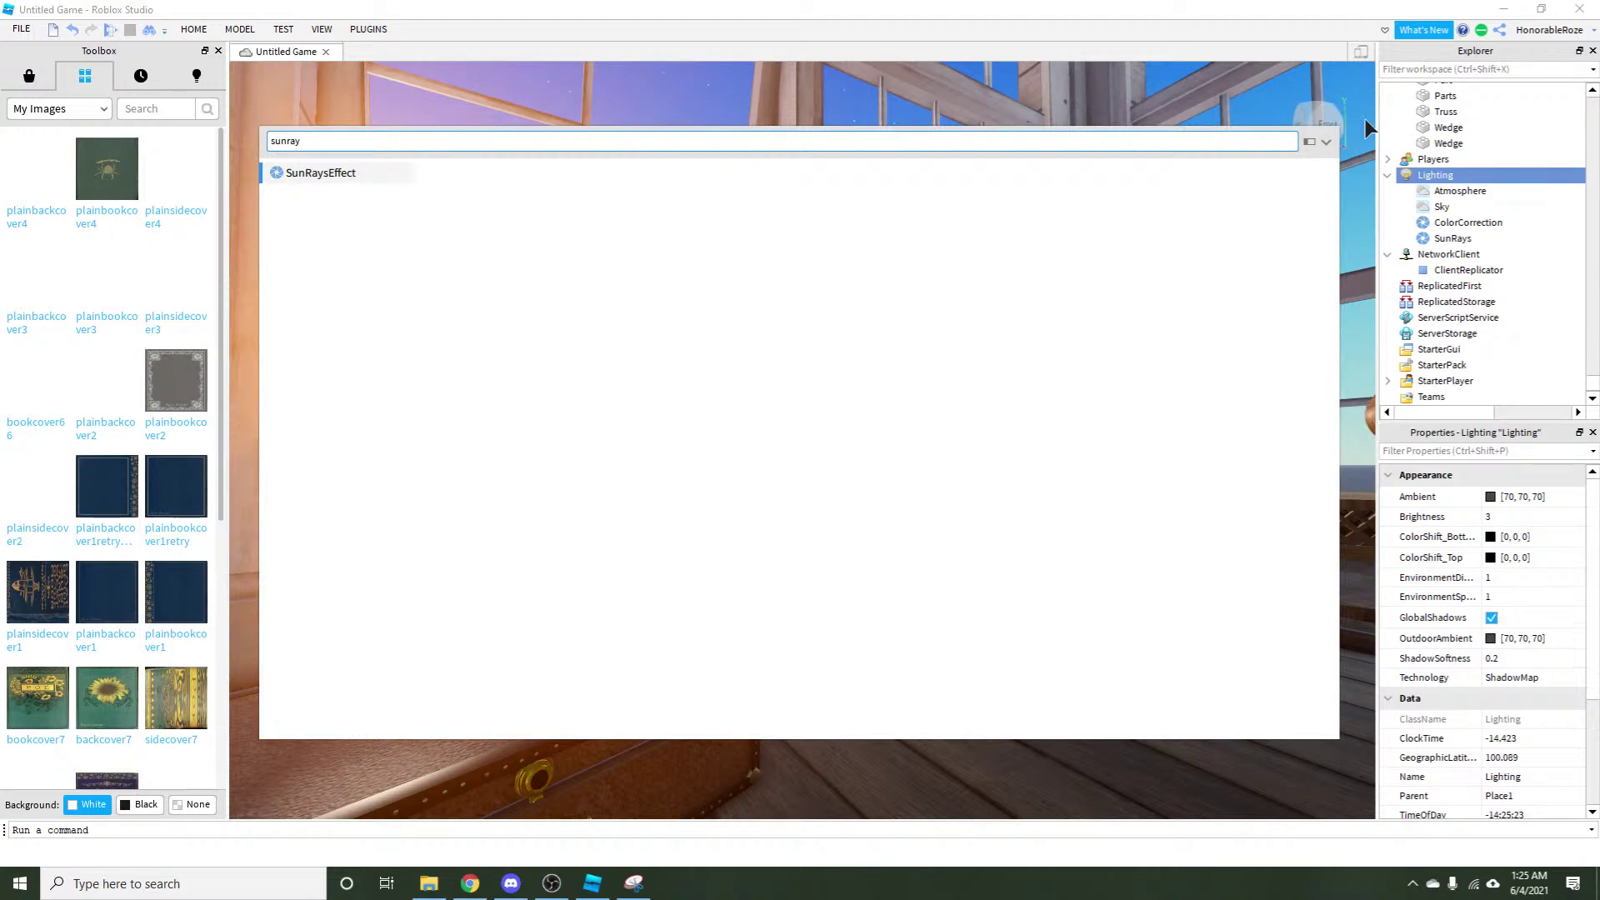
{"action": "key", "text": "Escape"}
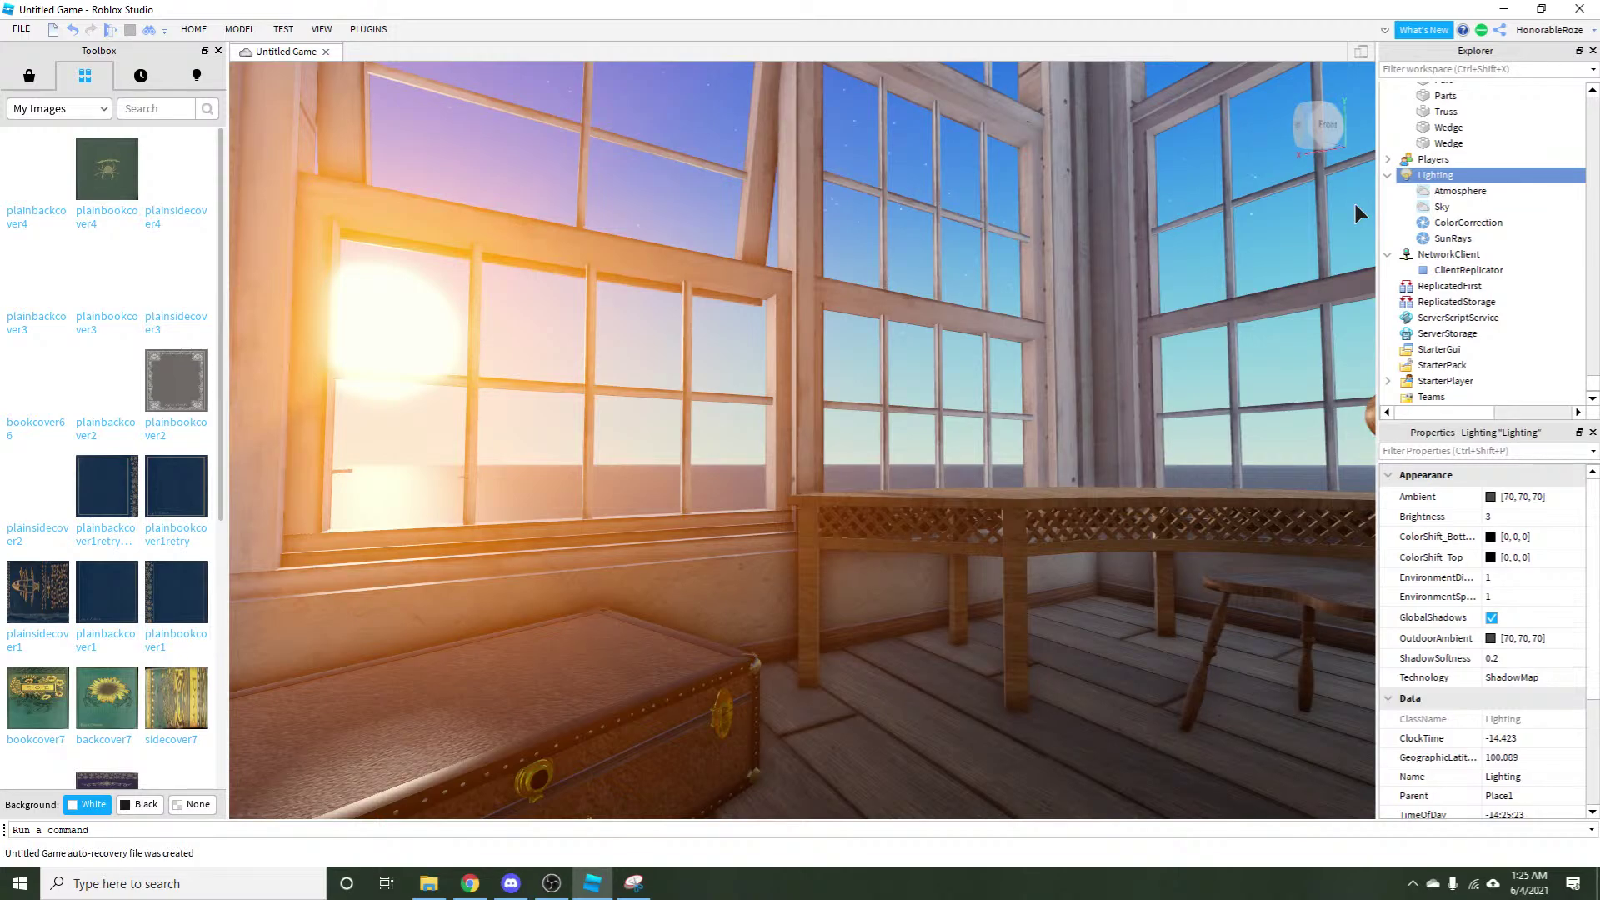
Minimize Studio, the browser and Discord, close Snipping Tool, and open the Blue Roof Medieval garden file.
{"action": "left_click", "coordinate": [1503, 9]}
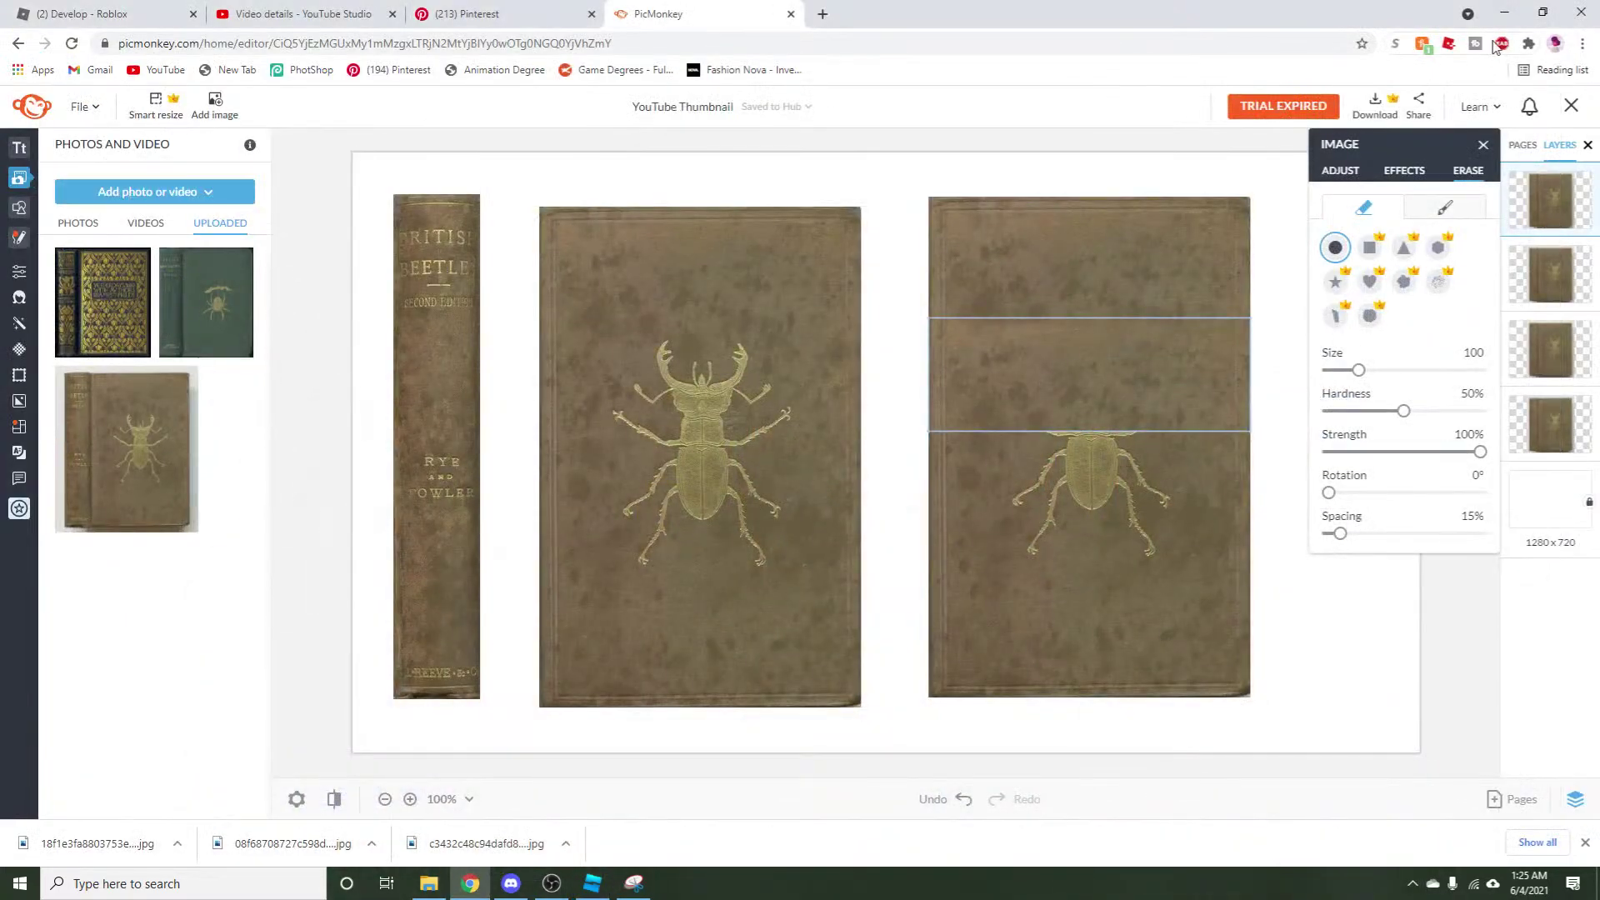
{"action": "left_click", "coordinate": [1501, 11]}
{"action": "left_click", "coordinate": [1535, 10]}
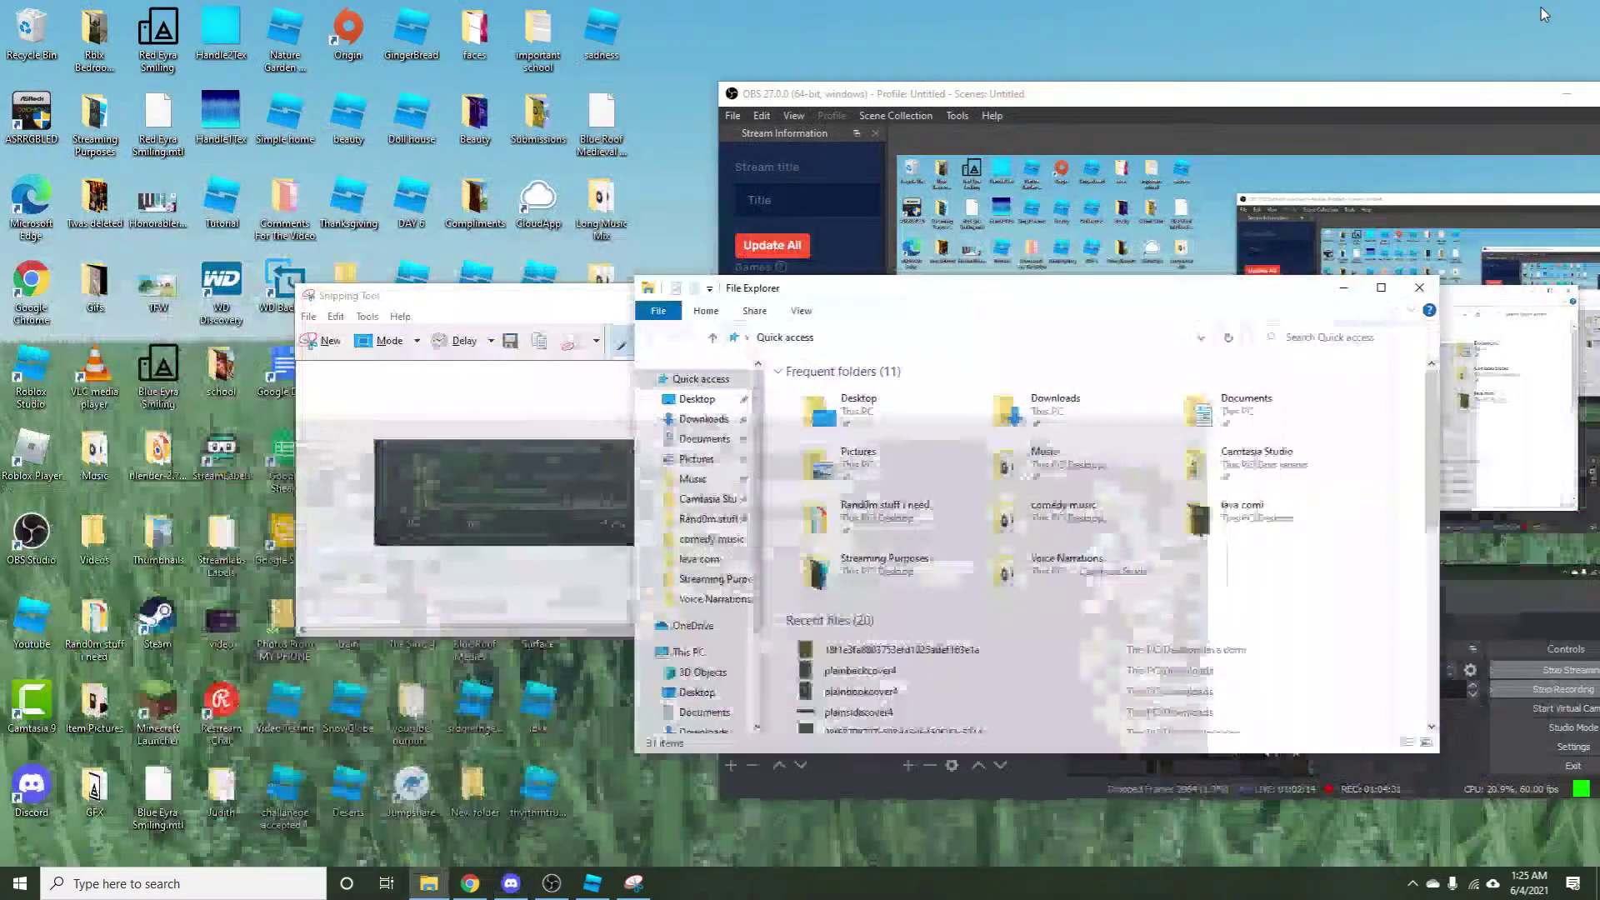
{"action": "left_click", "coordinate": [493, 300]}
{"action": "left_click", "coordinate": [952, 296]}
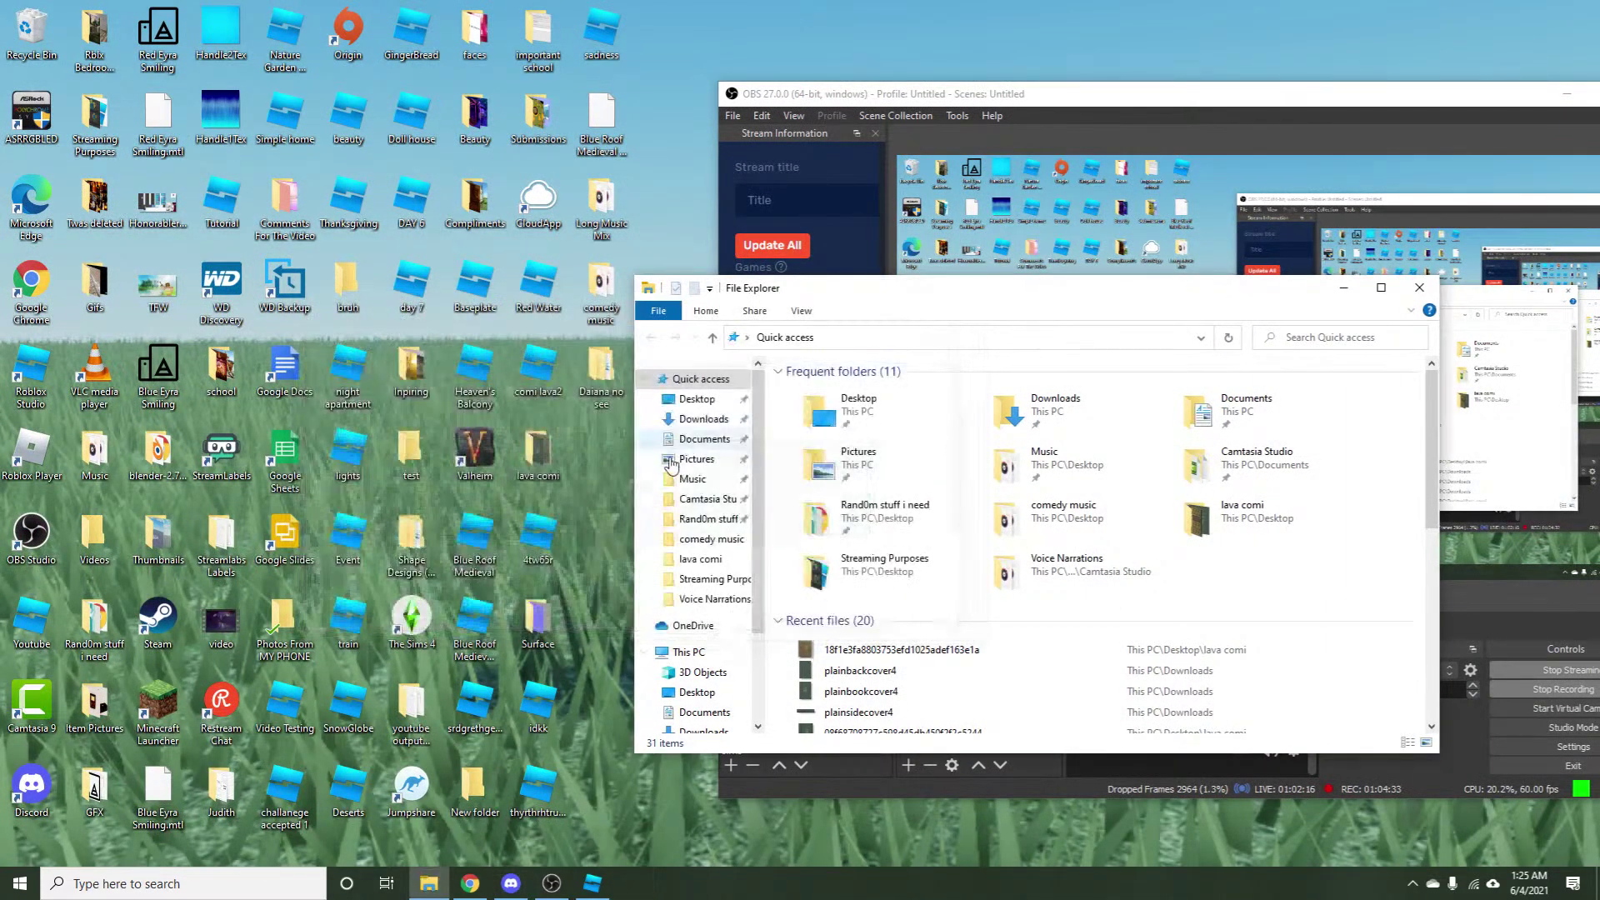
{"action": "left_click", "coordinate": [471, 637]}
{"action": "double_click", "coordinate": [472, 639]}
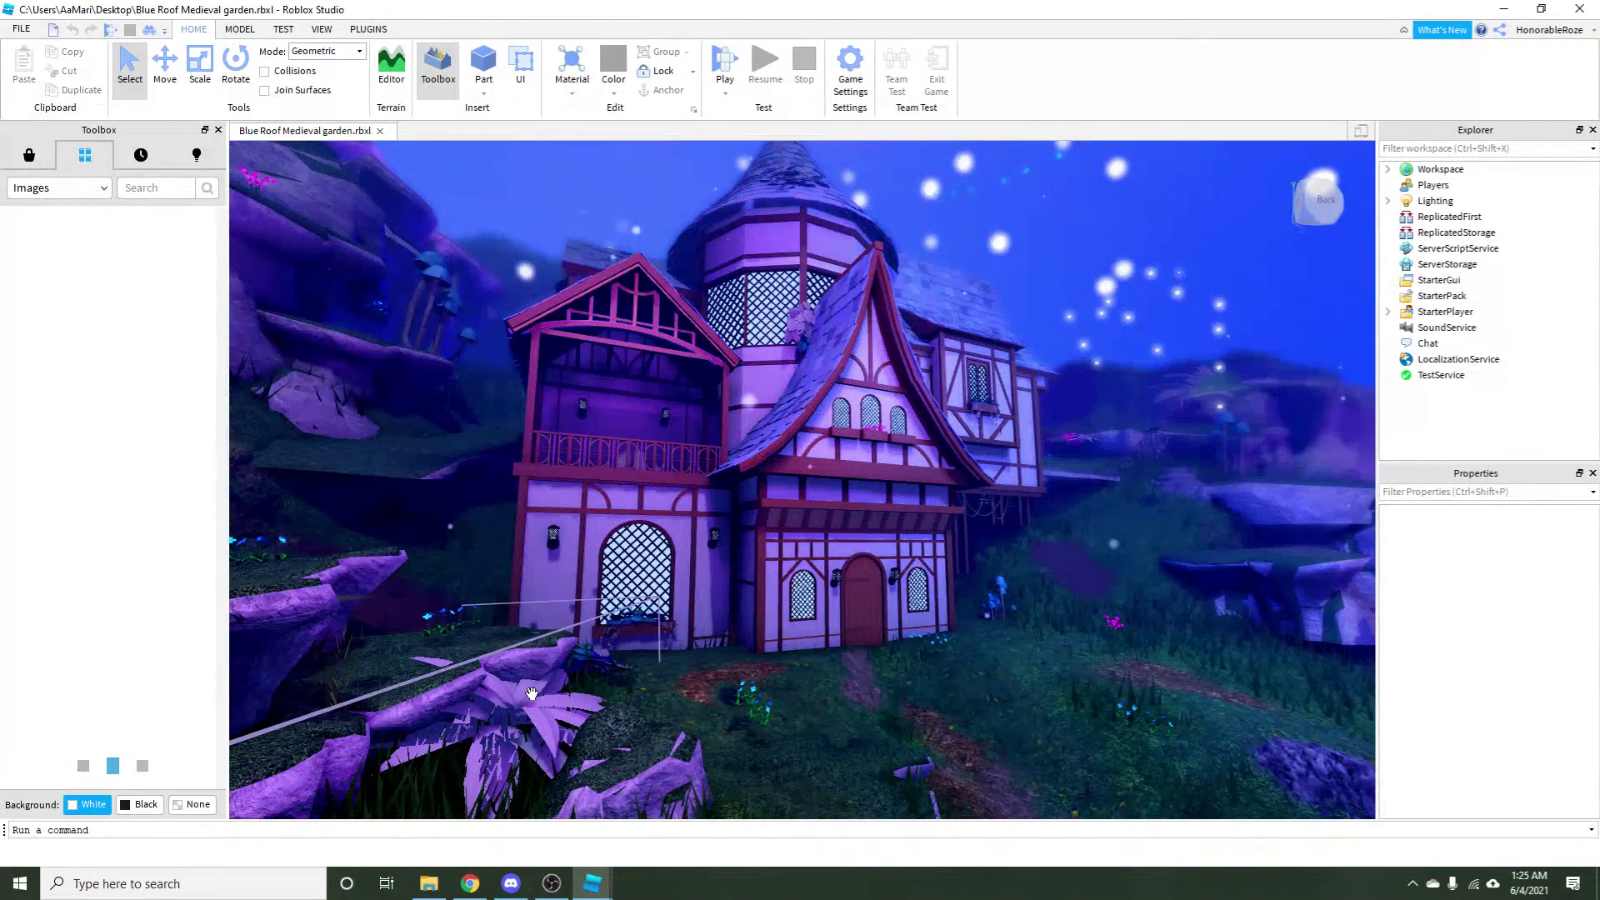
Close Toolbox, Explorer and Properties, open Smooth Camera settings, and collapse the ribbon to widen the scene.
{"action": "left_click", "coordinate": [218, 131]}
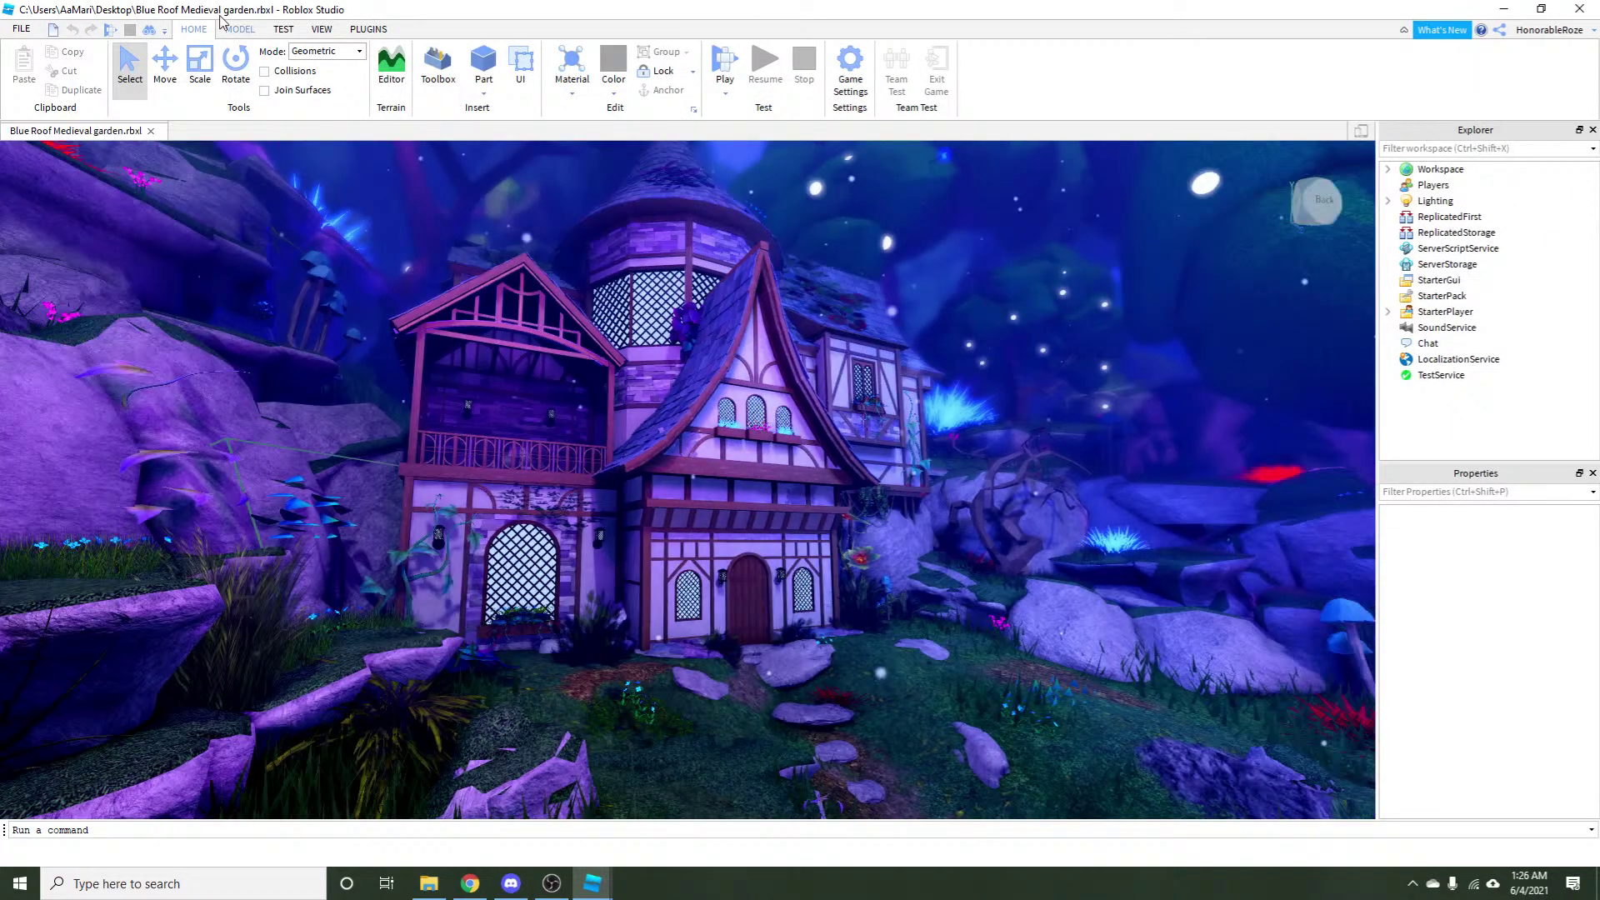
{"action": "left_click", "coordinate": [1592, 131]}
{"action": "left_click", "coordinate": [1592, 130]}
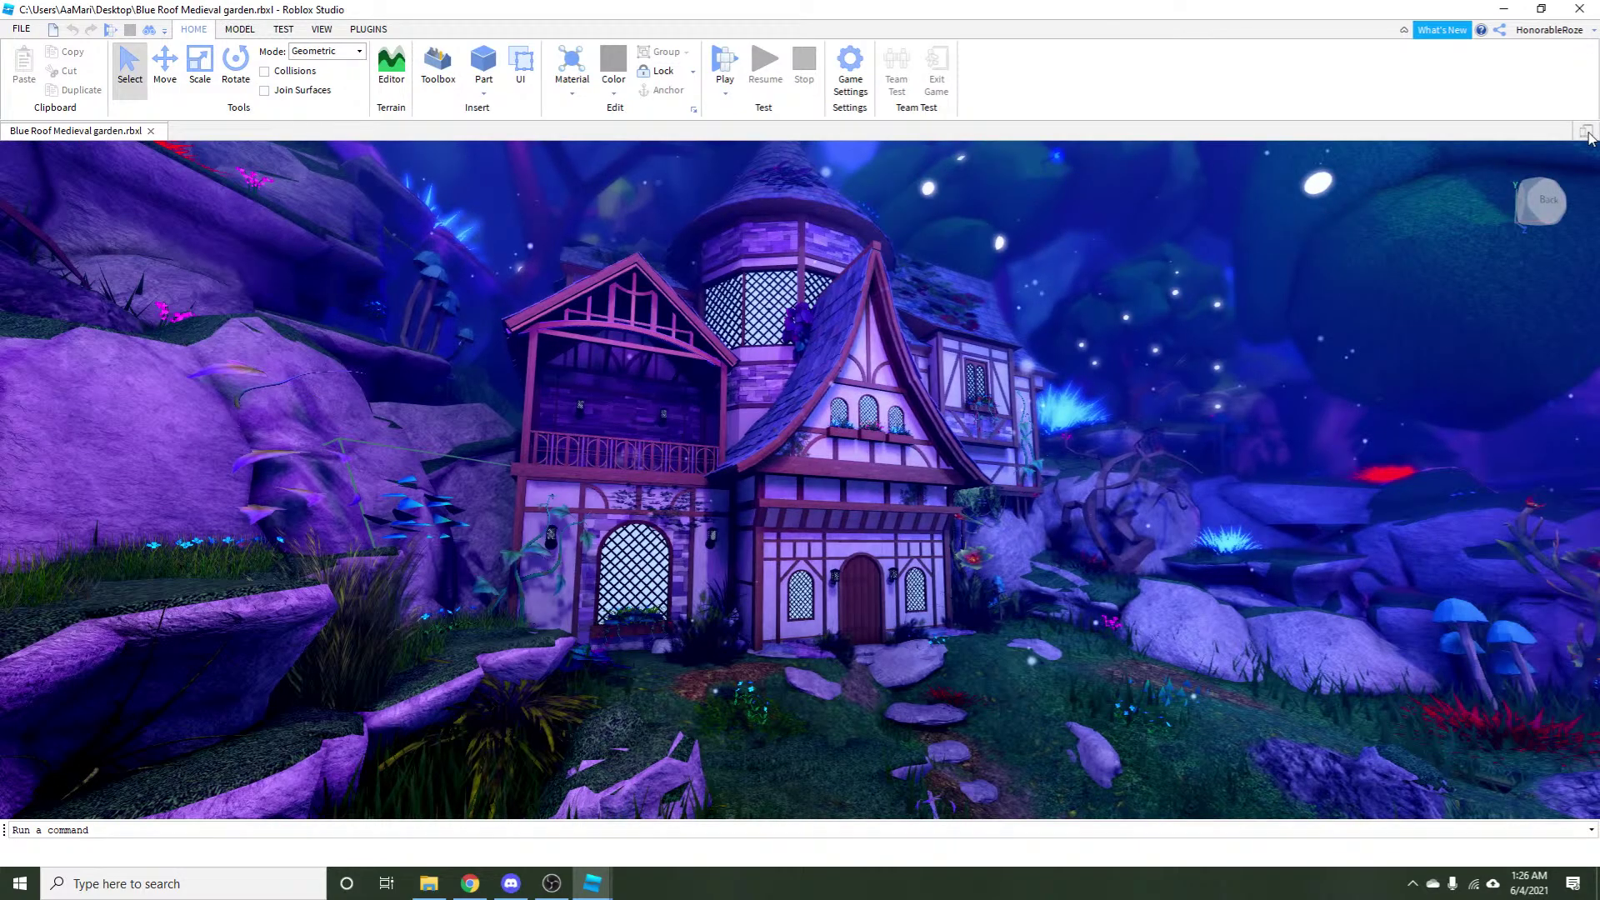
{"action": "left_click", "coordinate": [322, 29]}
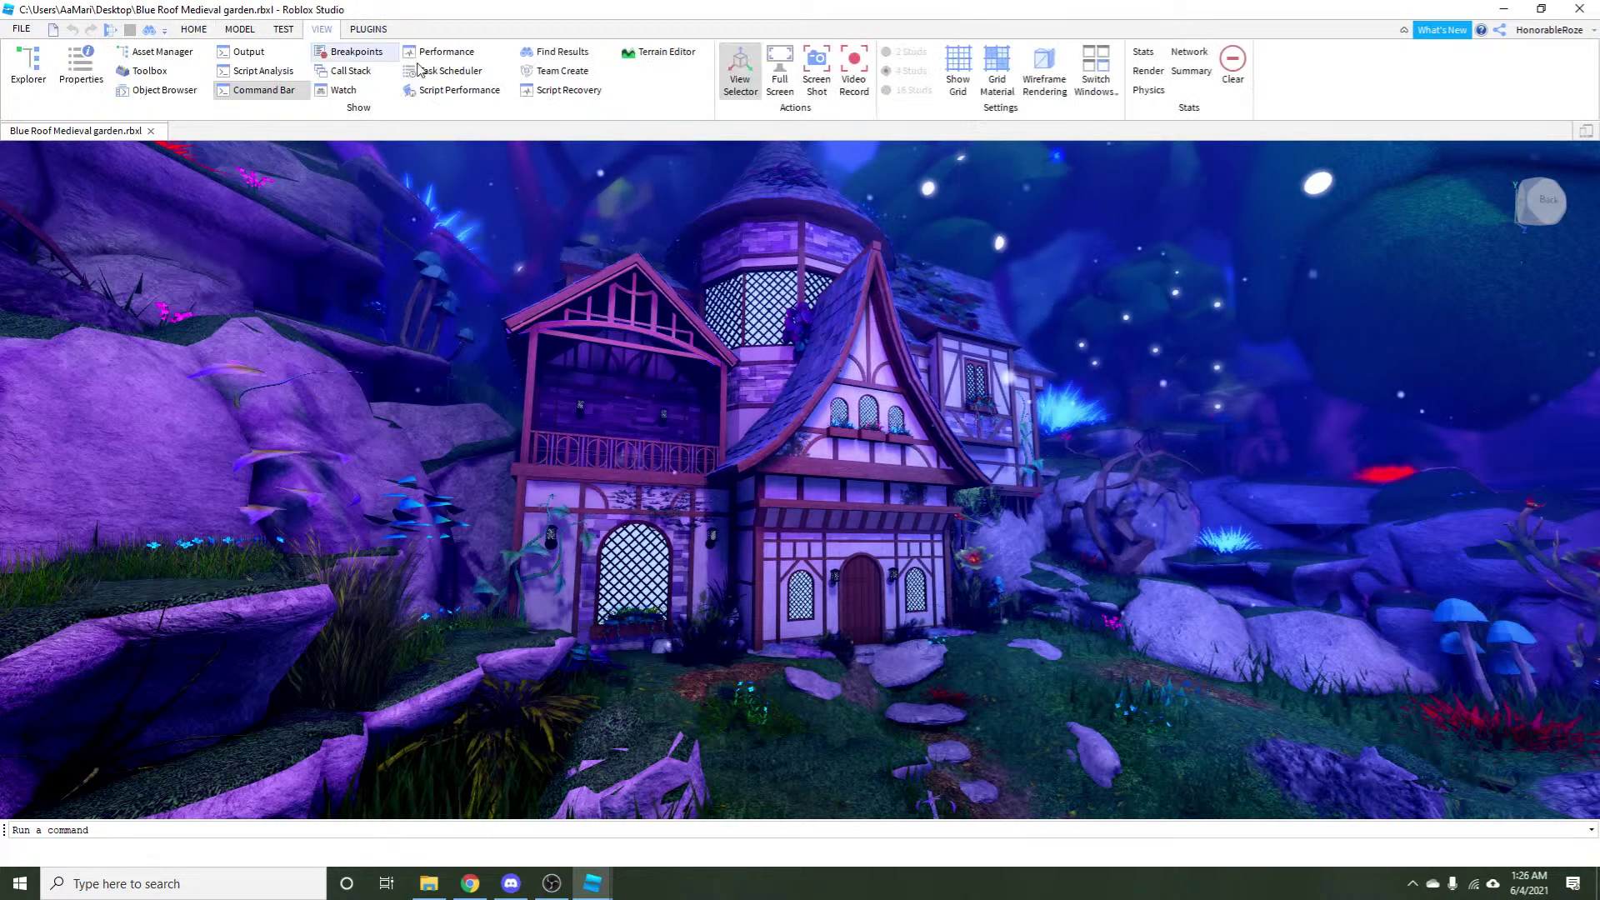
{"action": "left_click", "coordinate": [369, 30]}
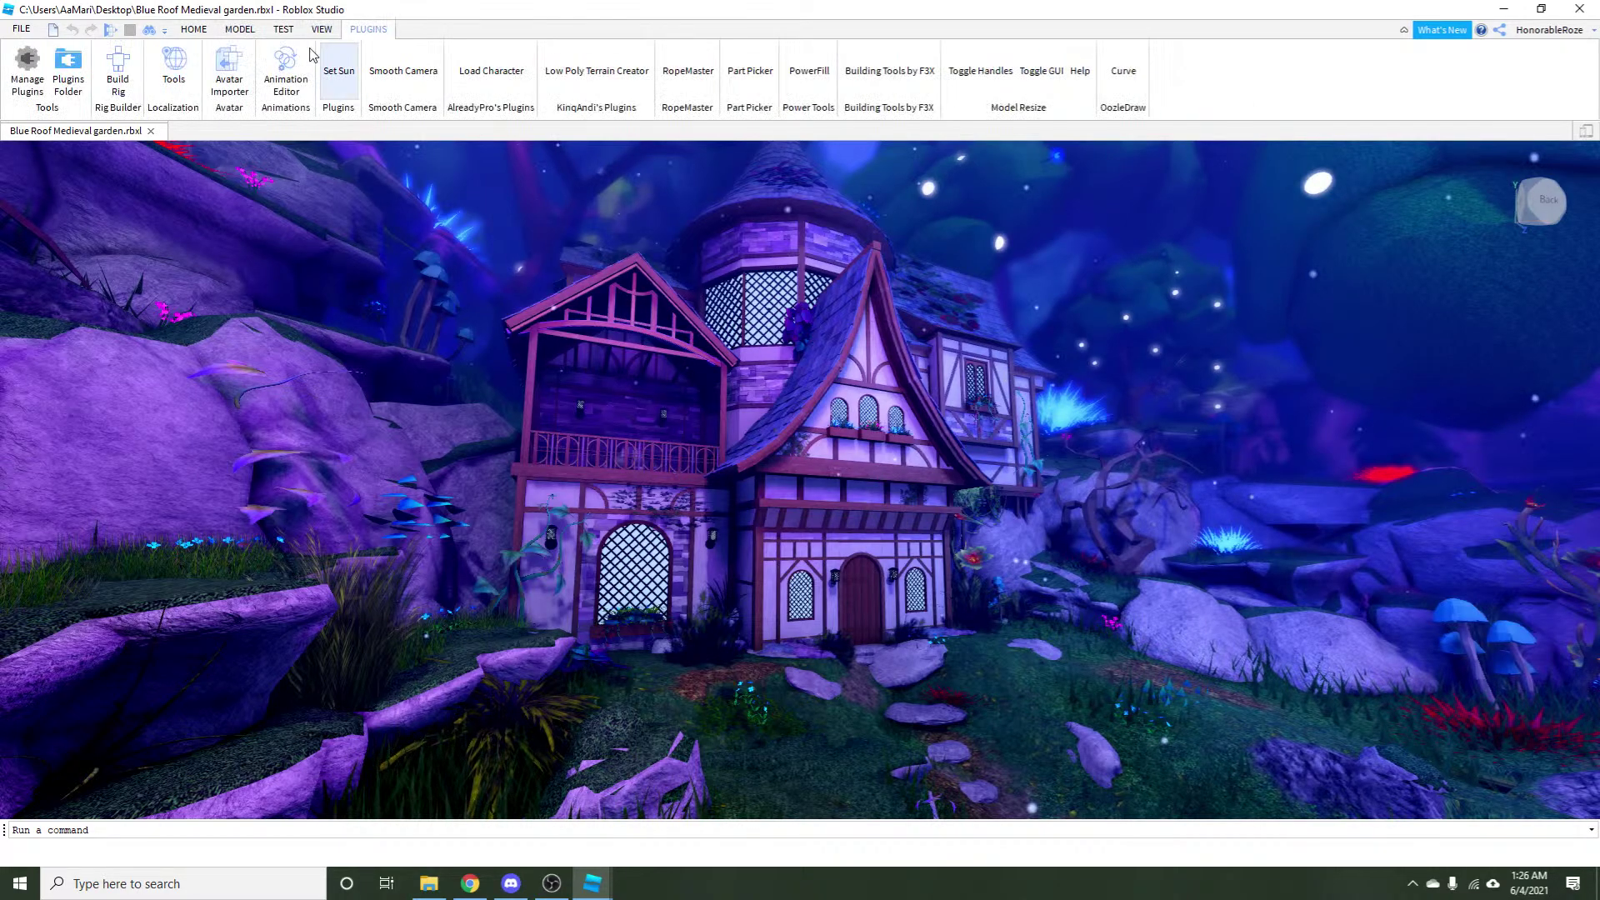
{"action": "left_click", "coordinate": [396, 71]}
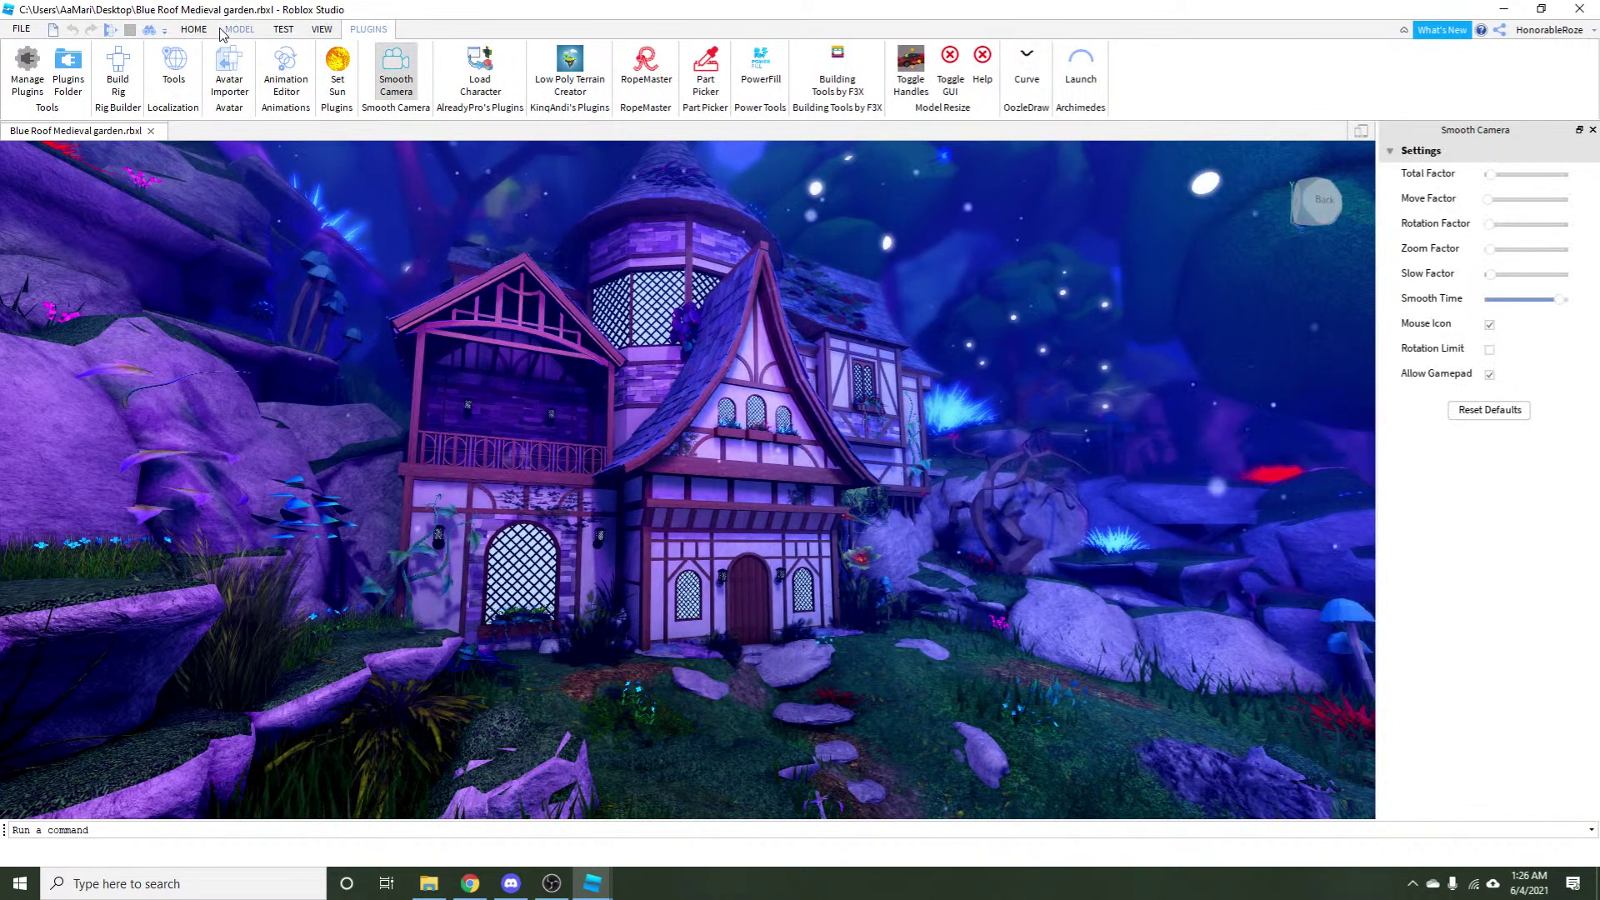
{"action": "double_click", "coordinate": [352, 32]}
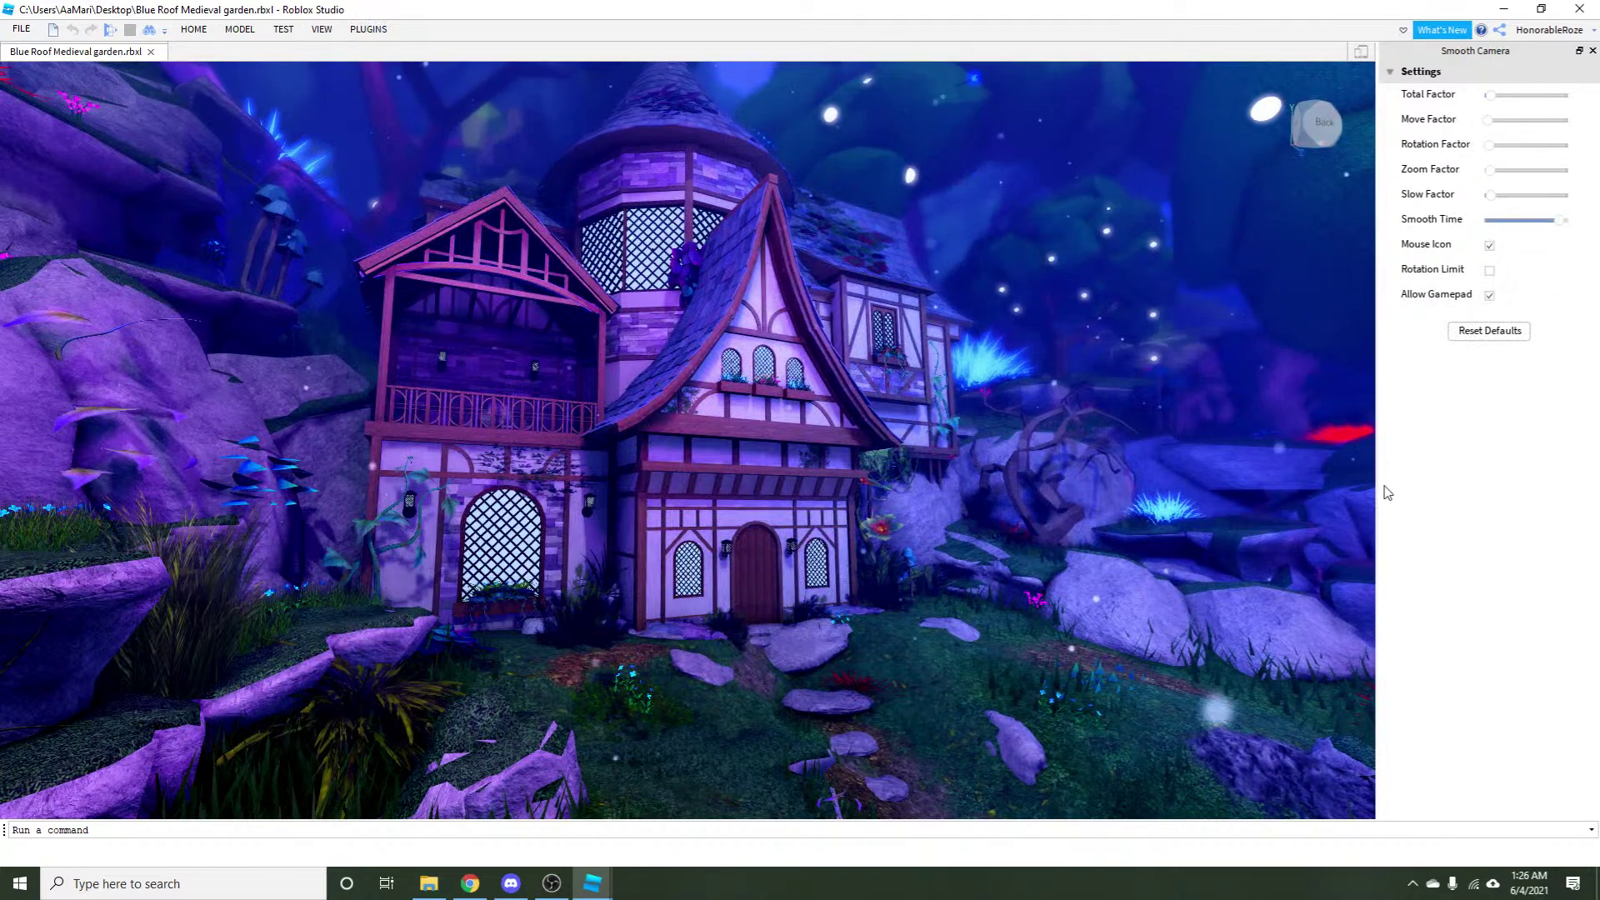
{"action": "left_click_drag", "start_coordinate": [1376, 478], "coordinate": [1561, 460]}
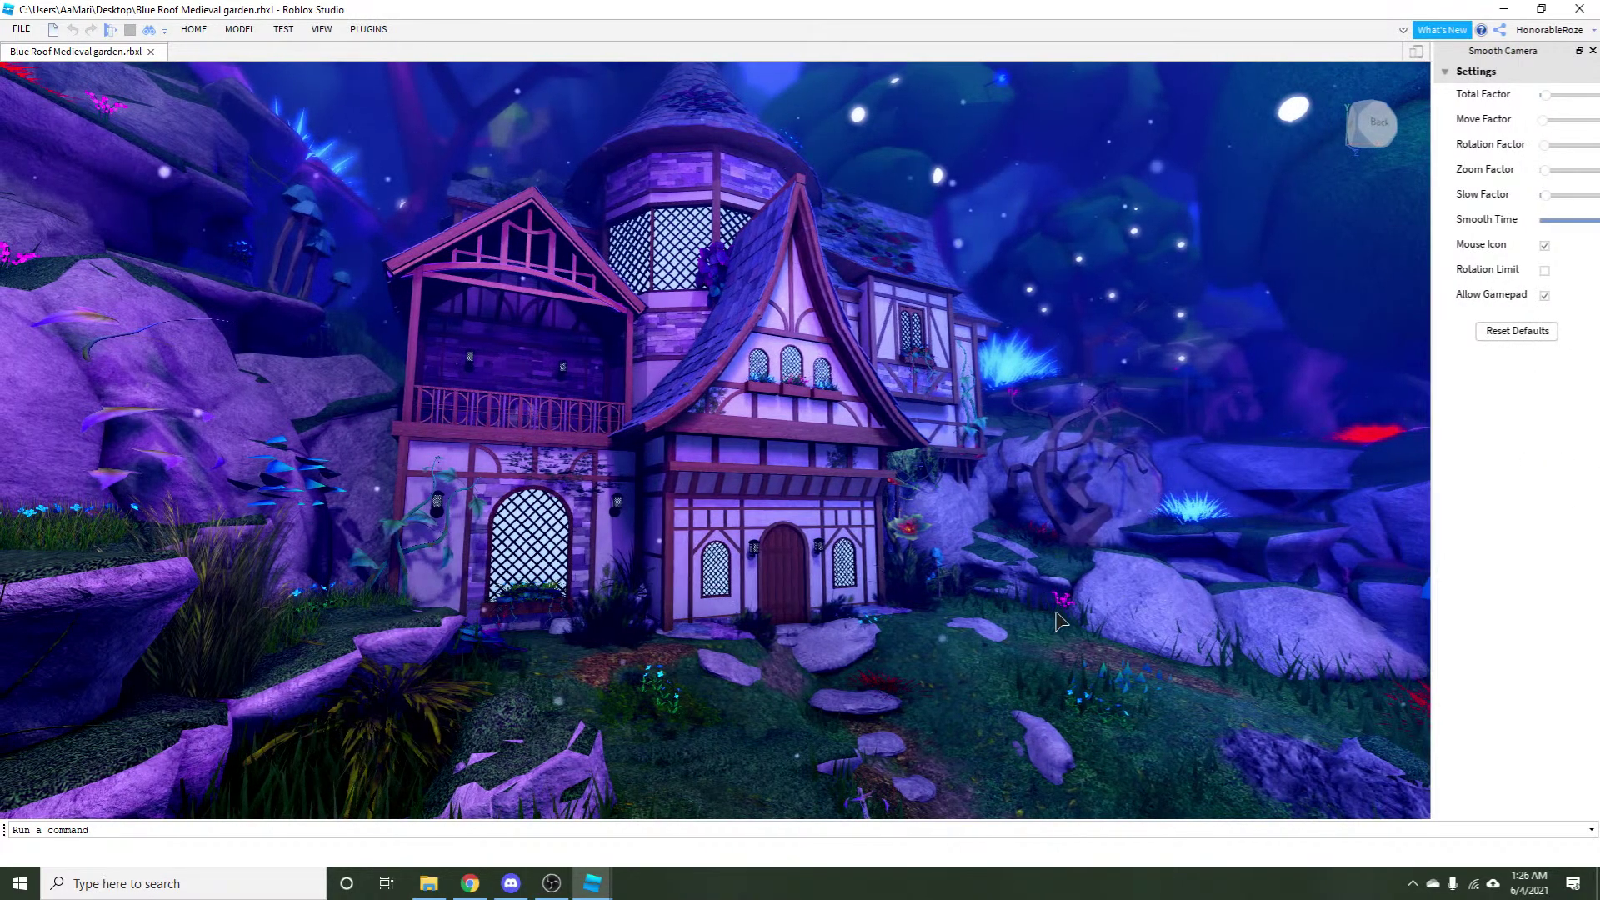
Glide the camera sideways along the rock wall and forward toward the house.
{"action": "key", "text": "a"}
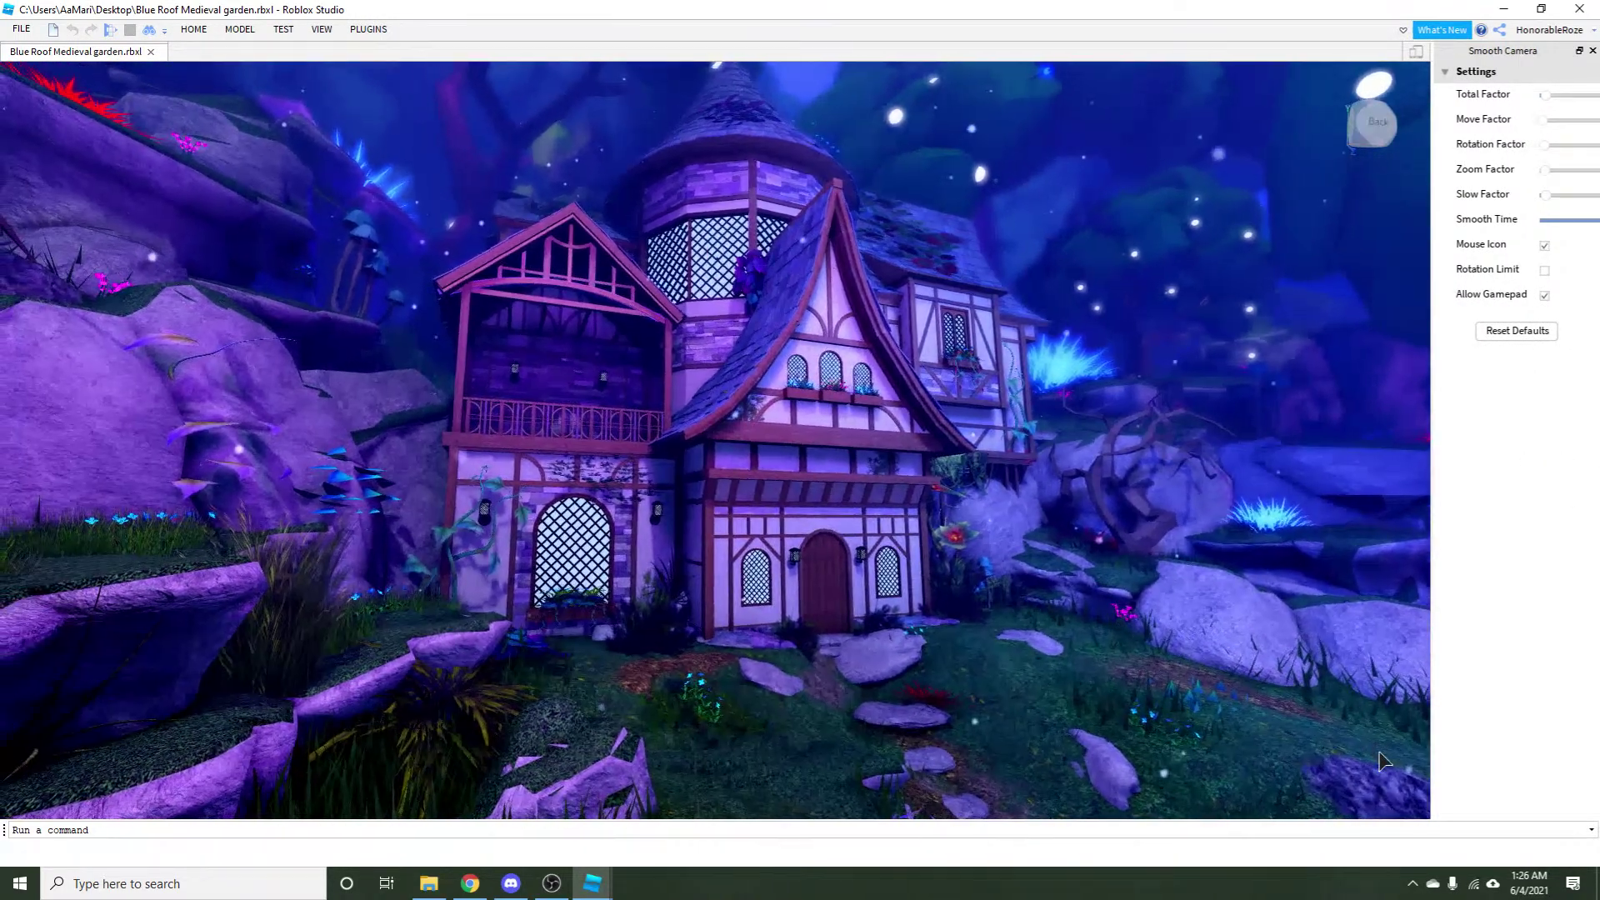
{"action": "key", "text": "s"}
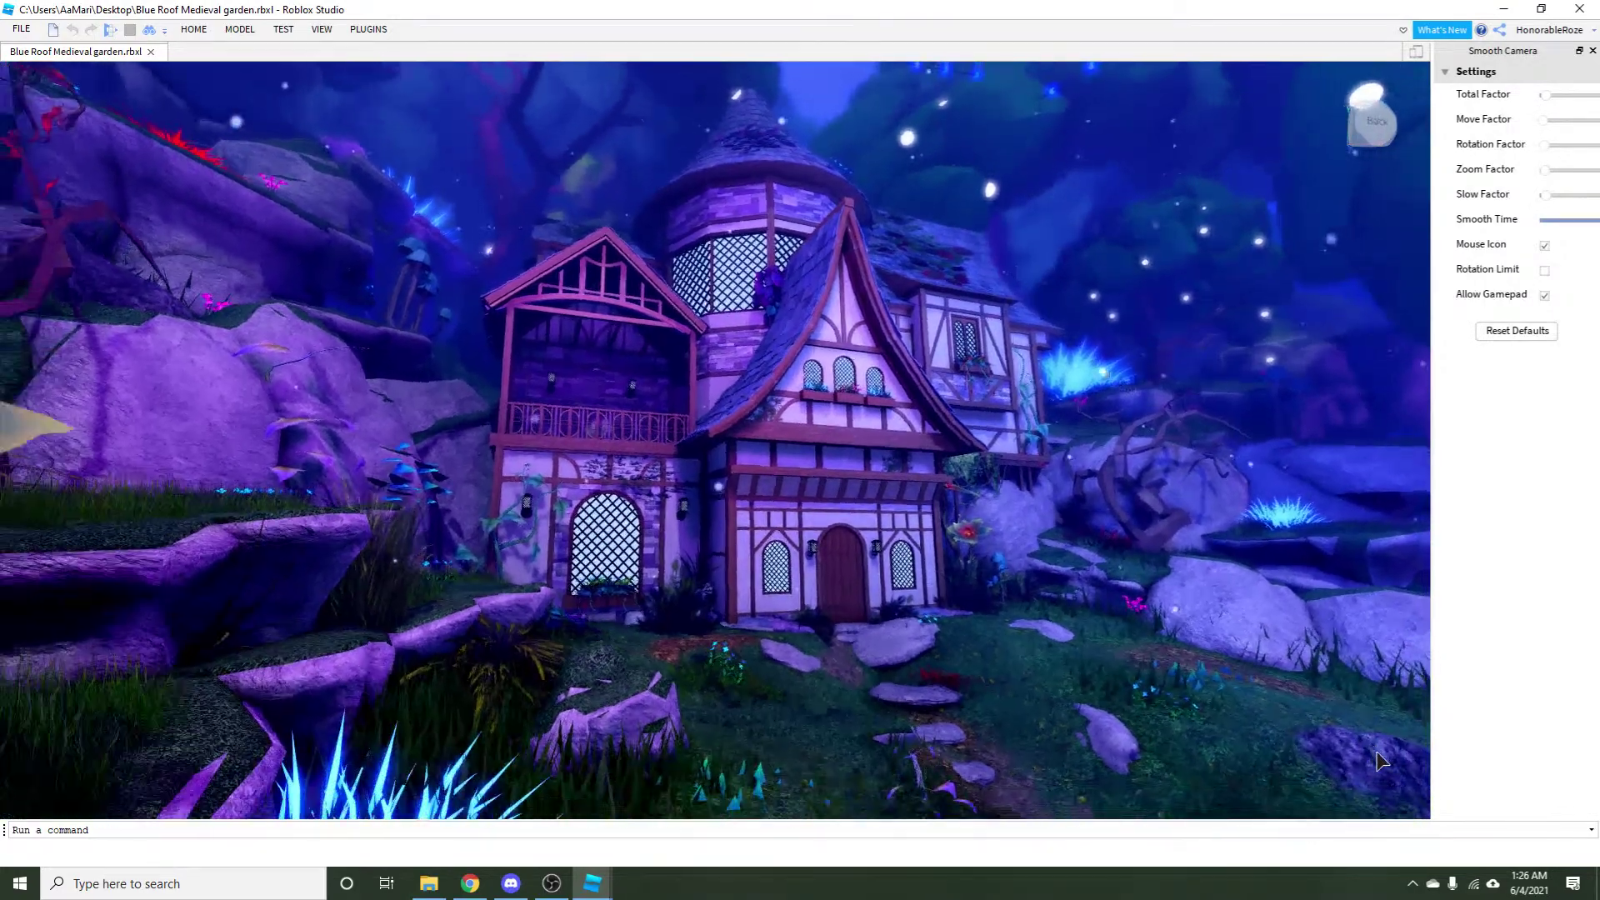
{"action": "key", "text": "a"}
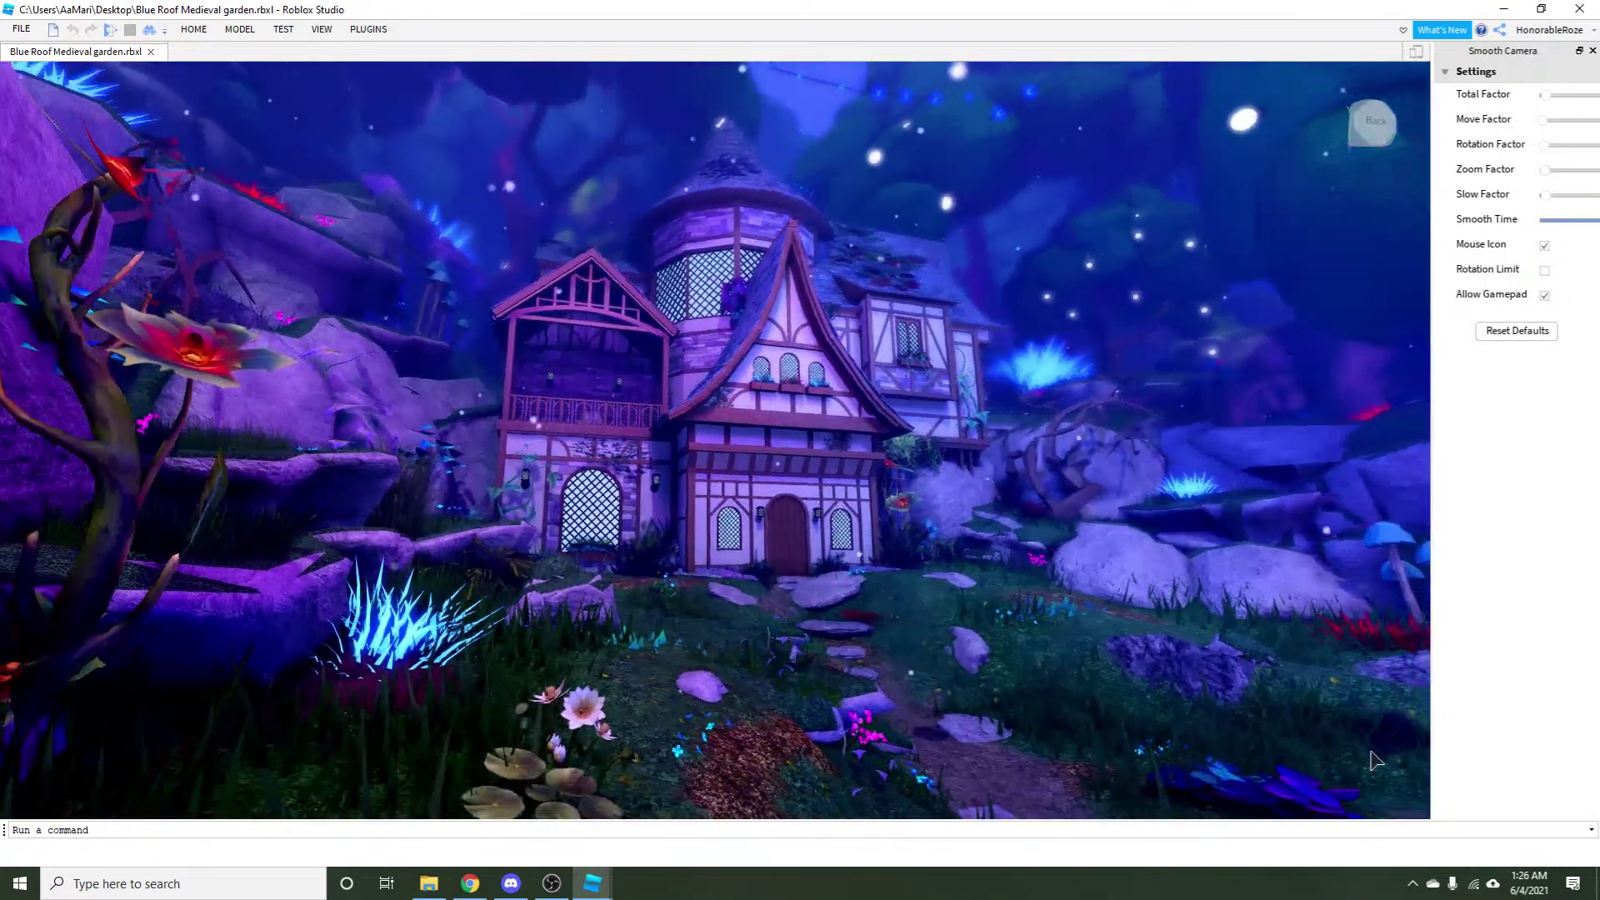
{"action": "key", "text": "a"}
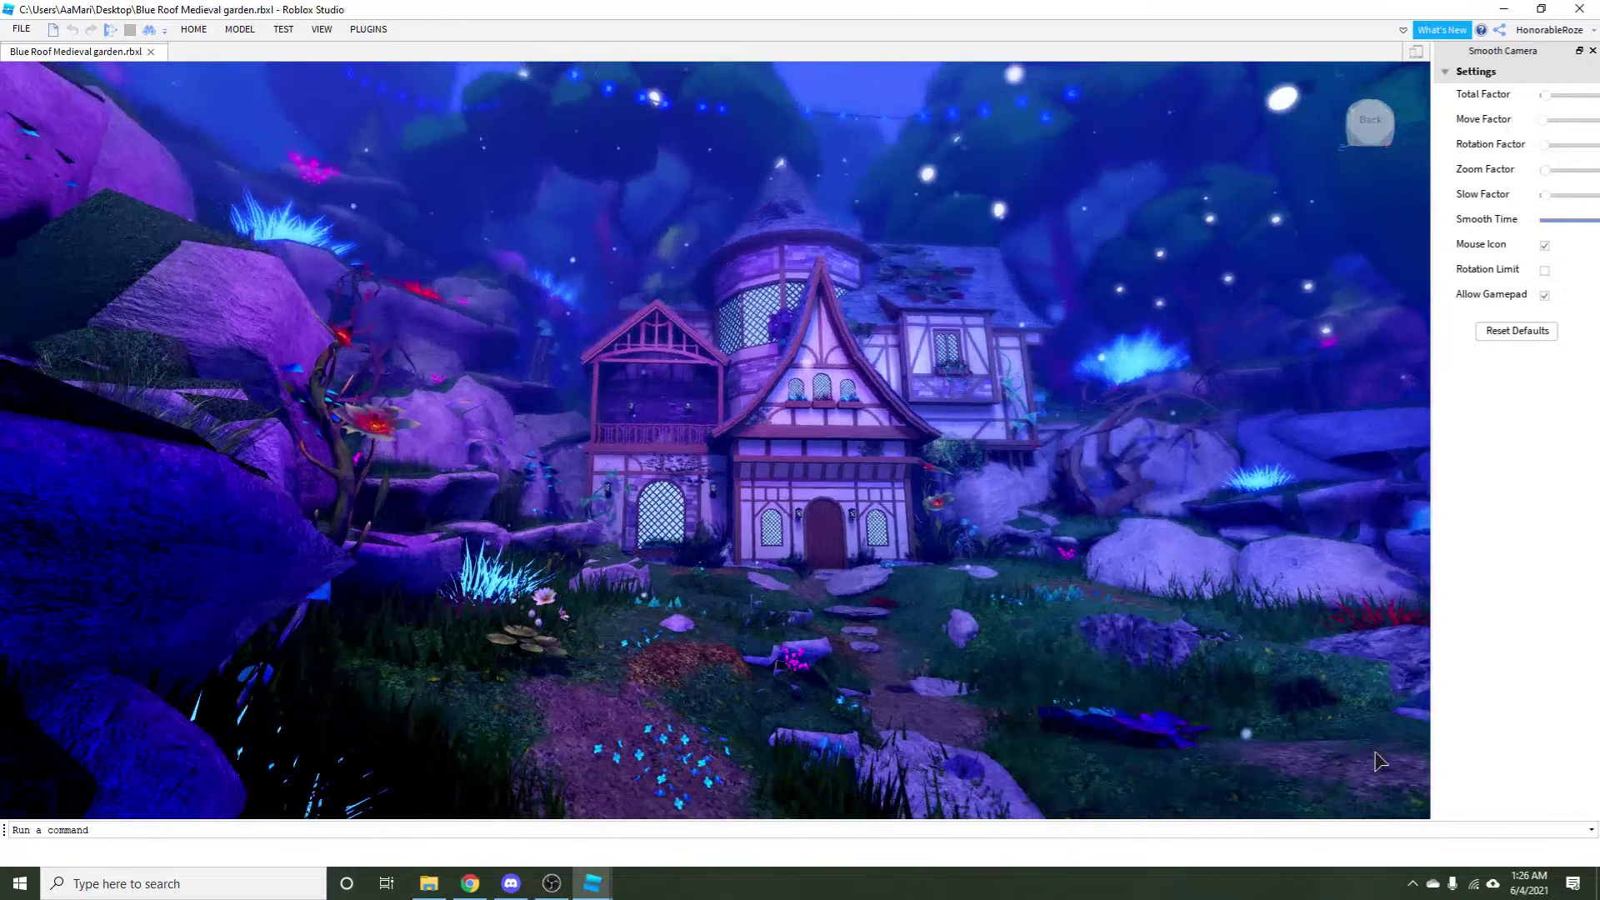
{"action": "key", "text": "w"}
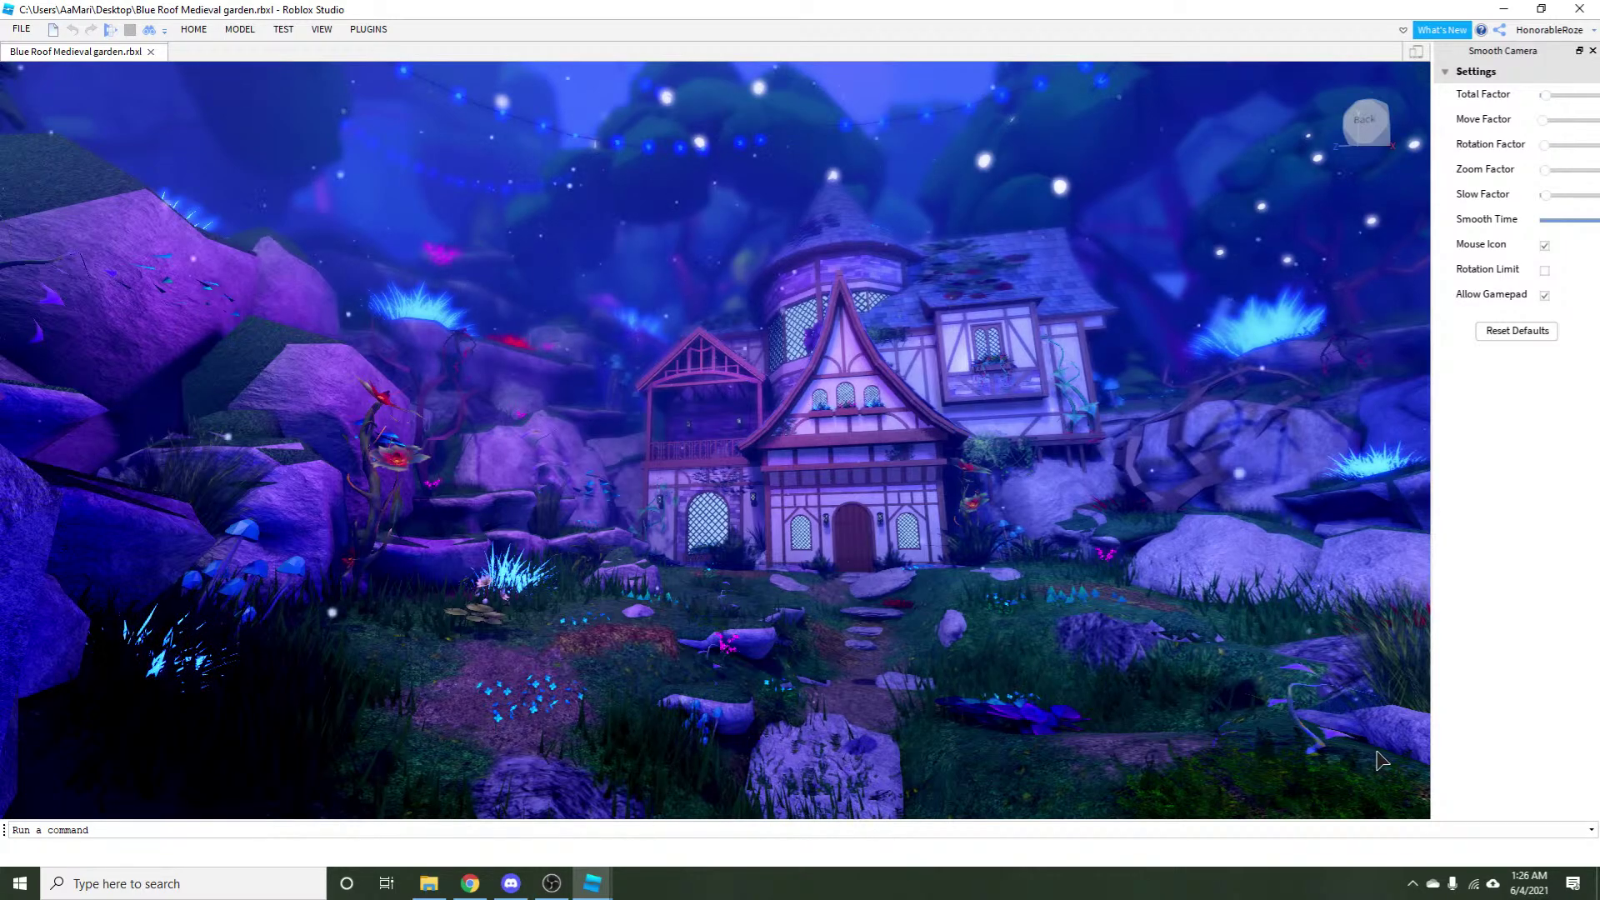
{"action": "scroll", "coordinate": [654, 524], "scroll_direction": "up", "scroll_amount": 3}
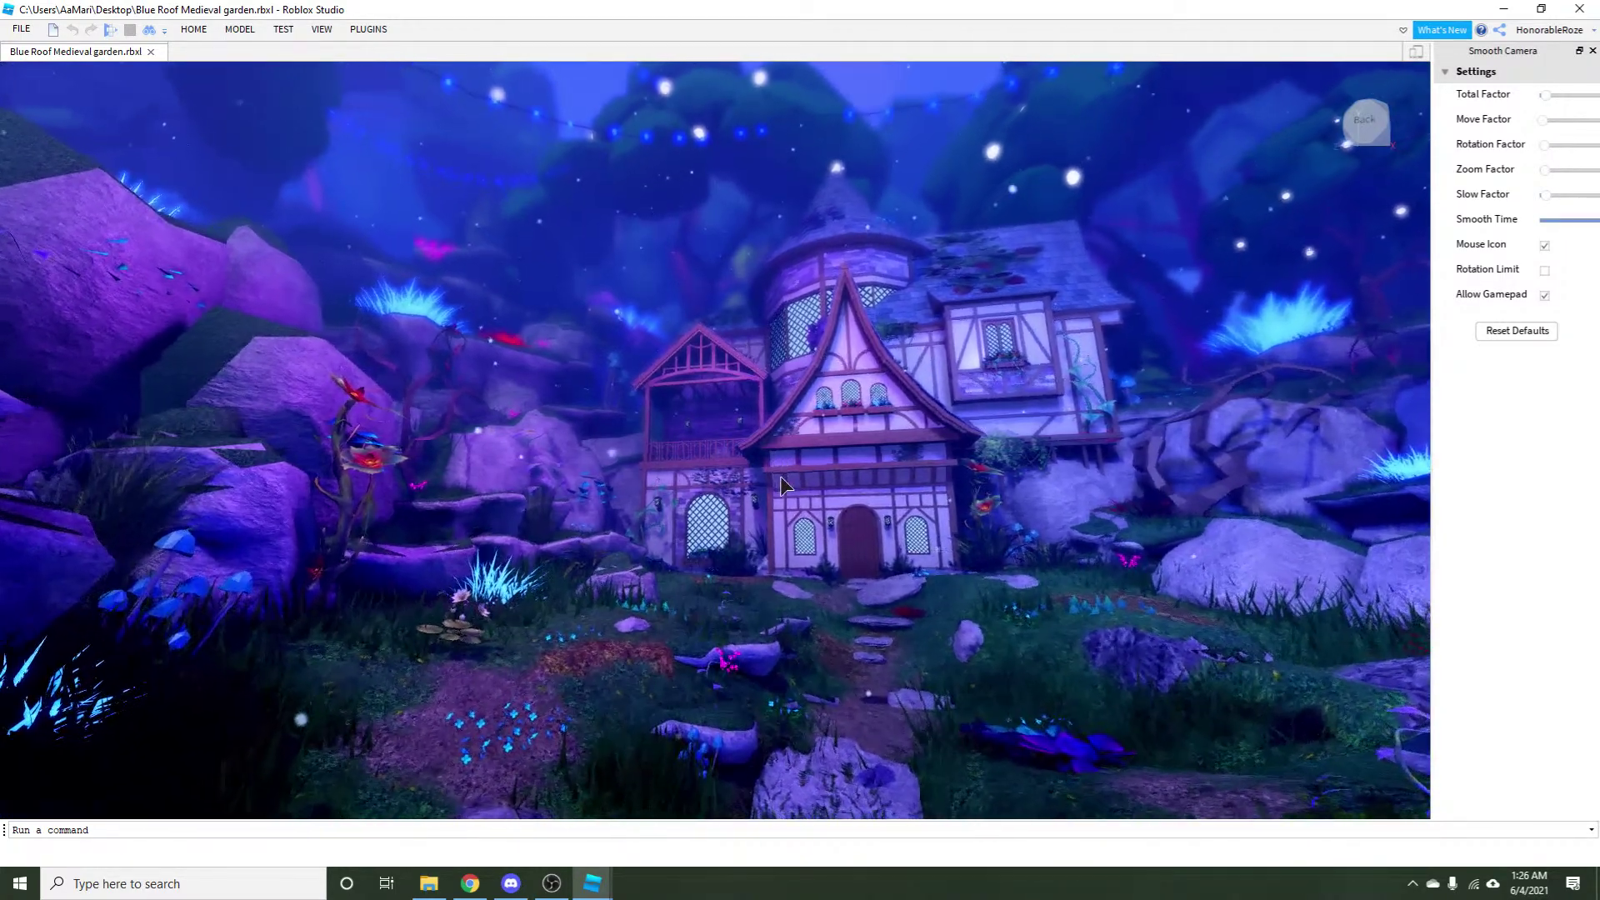
{"action": "scroll", "coordinate": [898, 493], "scroll_direction": "up", "scroll_amount": 3}
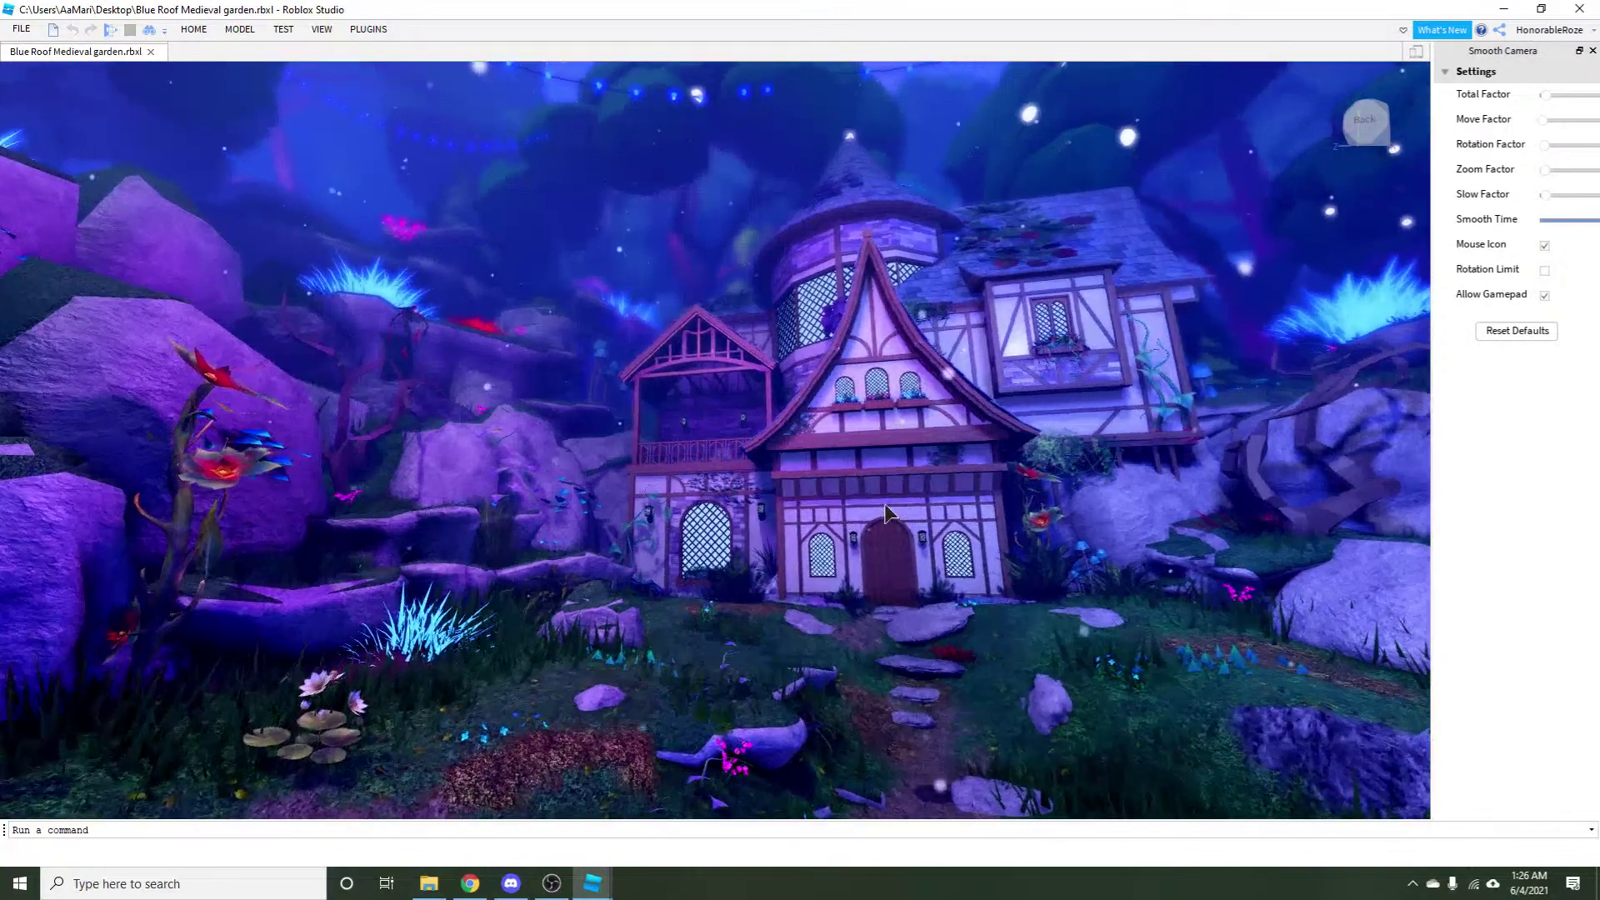
{"action": "scroll", "coordinate": [886, 520], "scroll_direction": "up", "scroll_amount": 3}
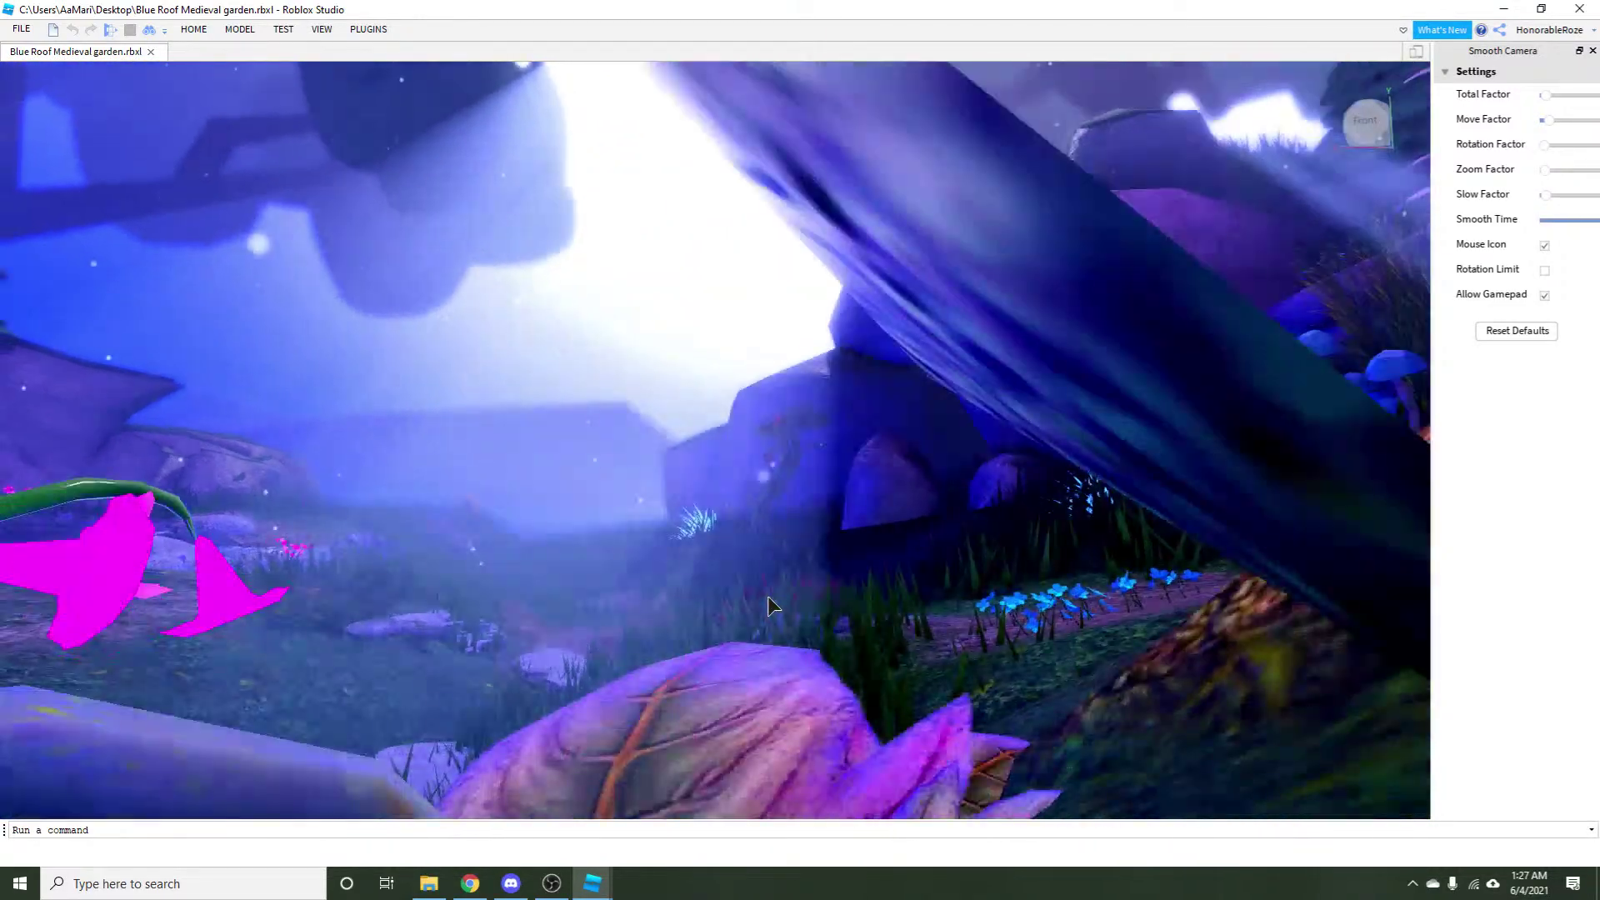
Fly the camera up the garden path past the rocks and circle to face the timber house.
{"action": "key", "text": "w"}
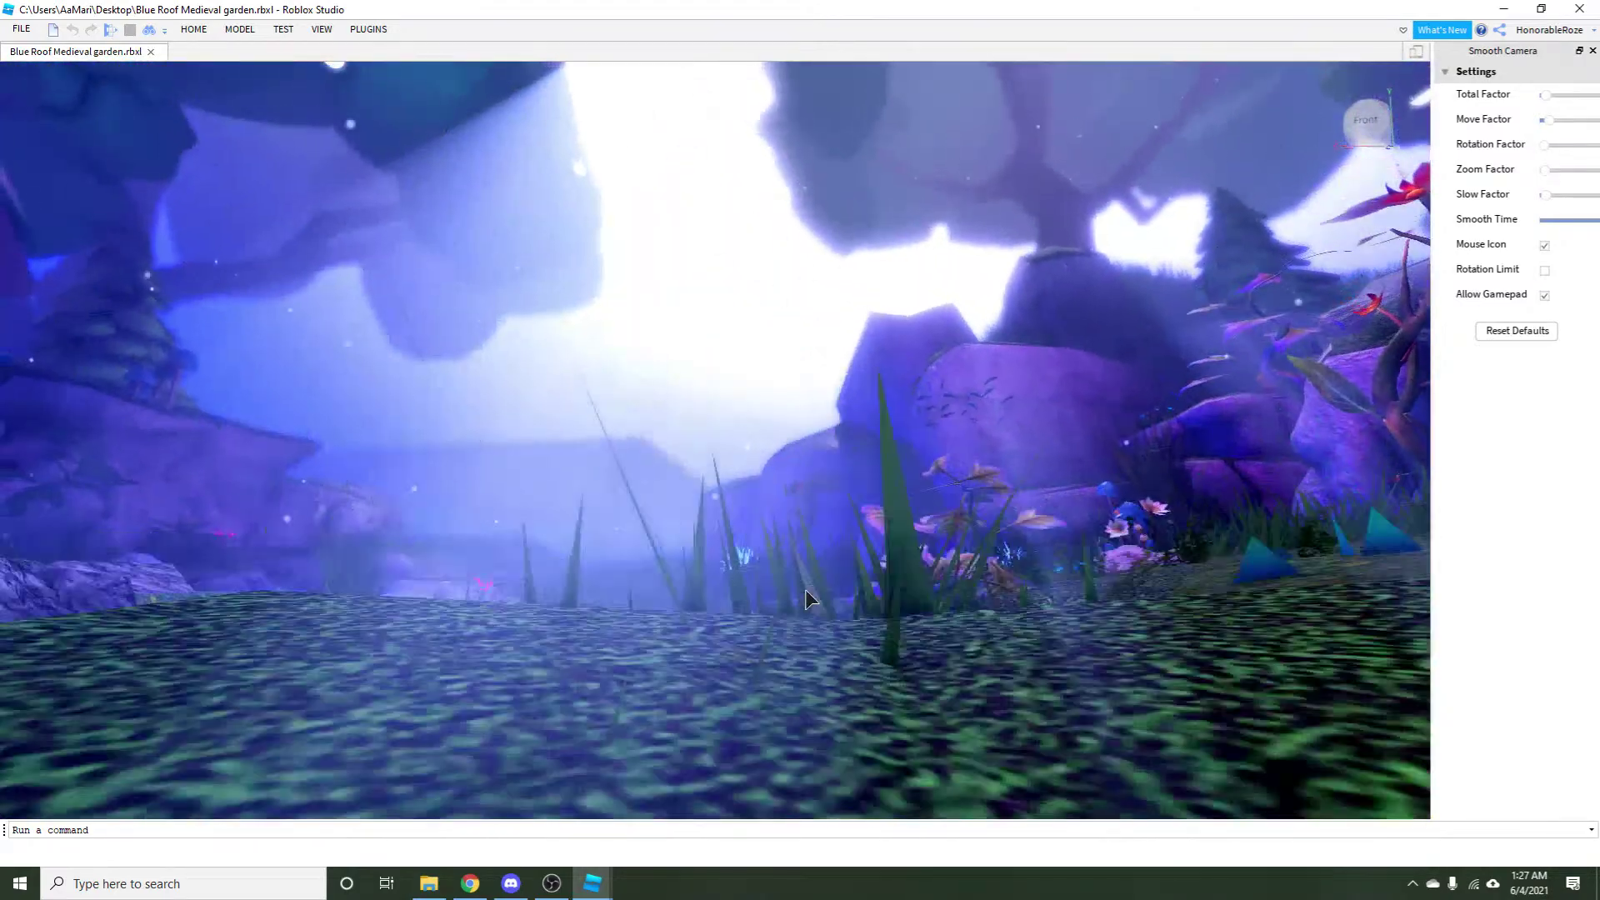
{"action": "key", "text": "e"}
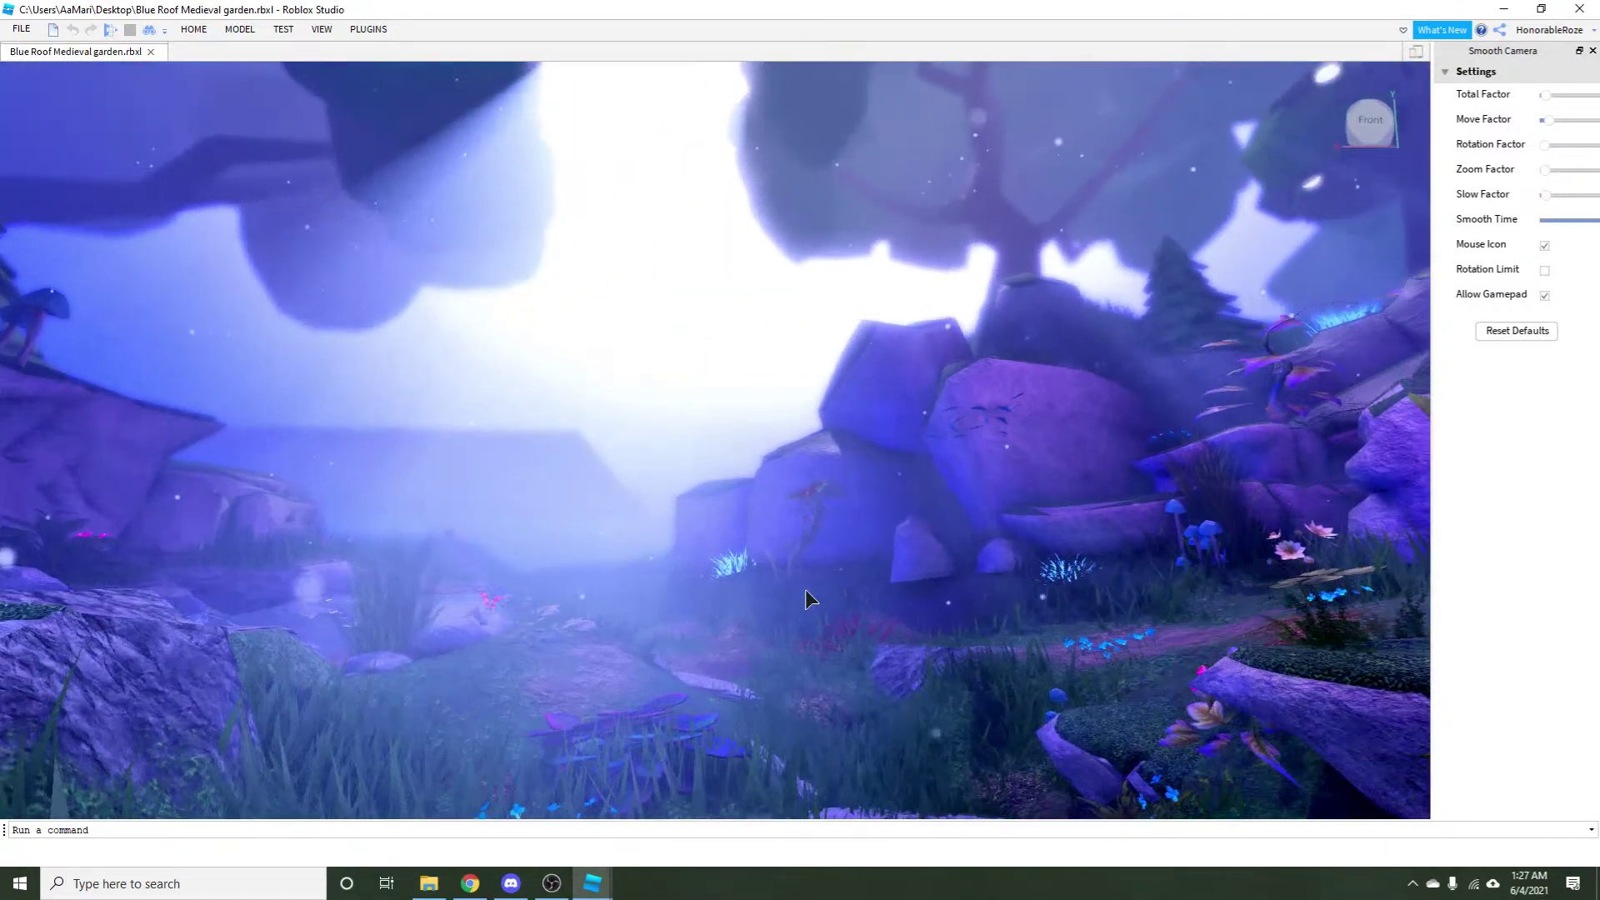
{"action": "key", "text": "d"}
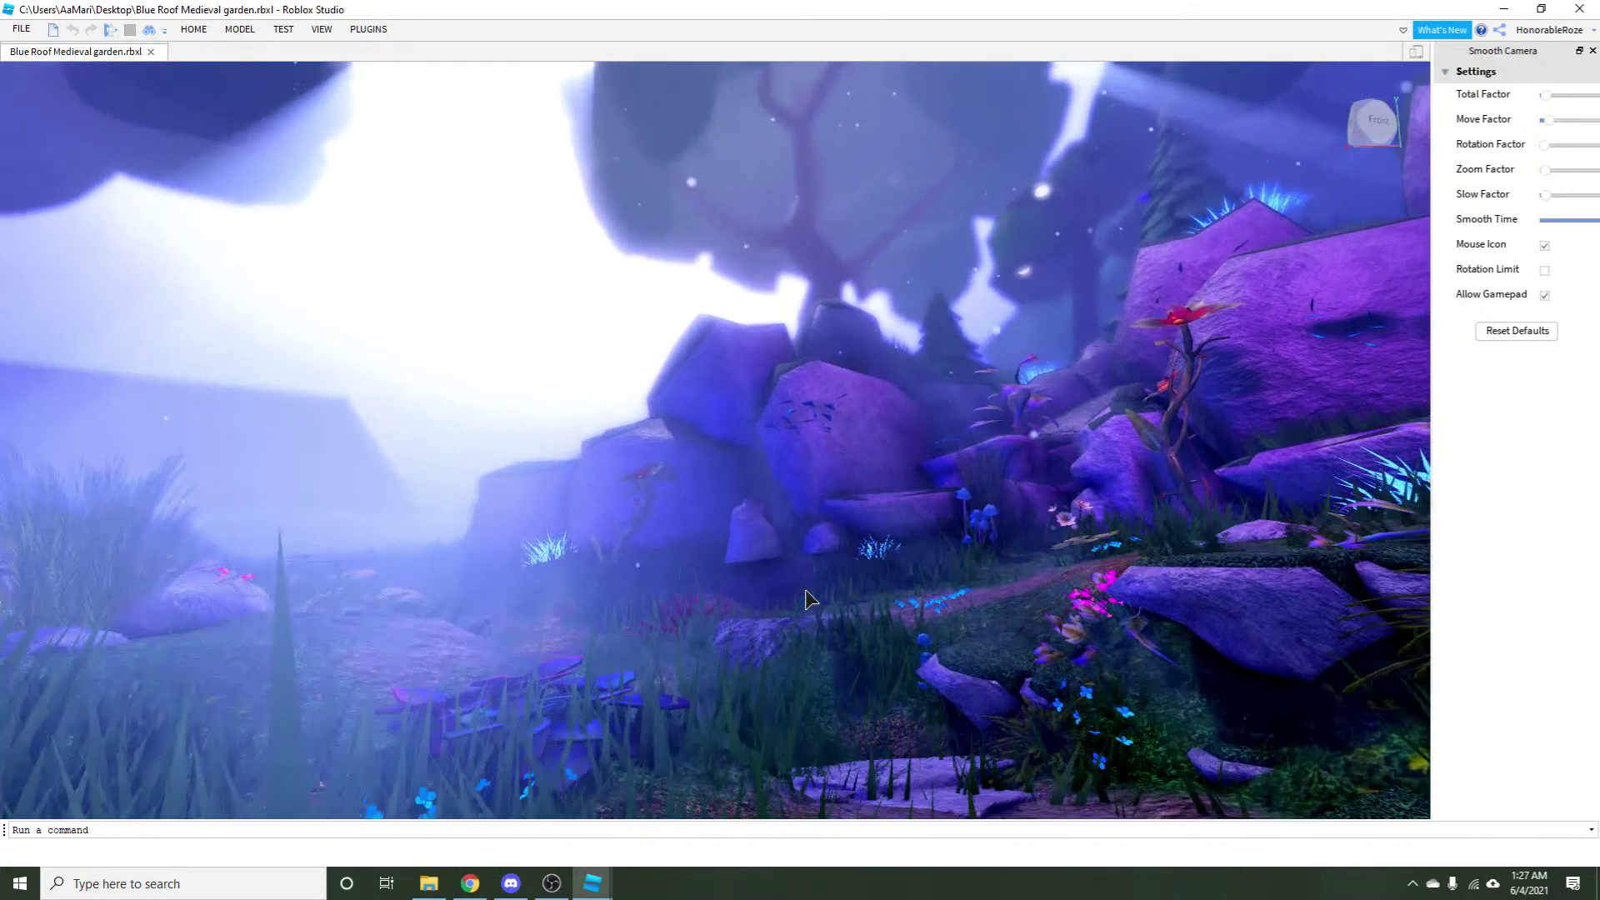
{"action": "key", "text": "d"}
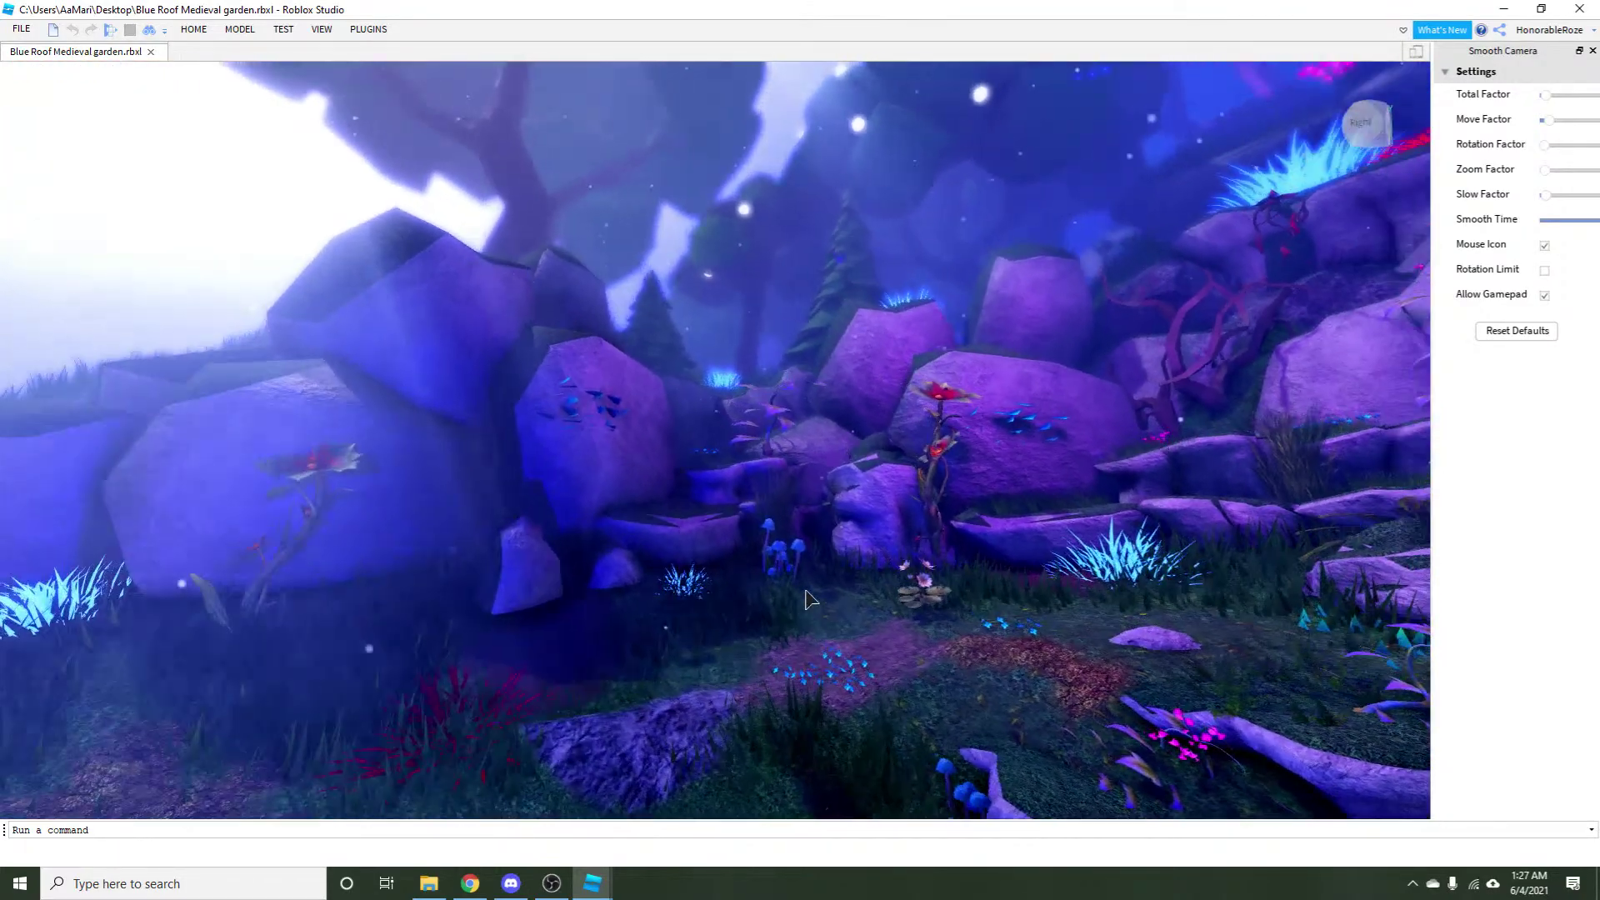
{"action": "key", "text": "d"}
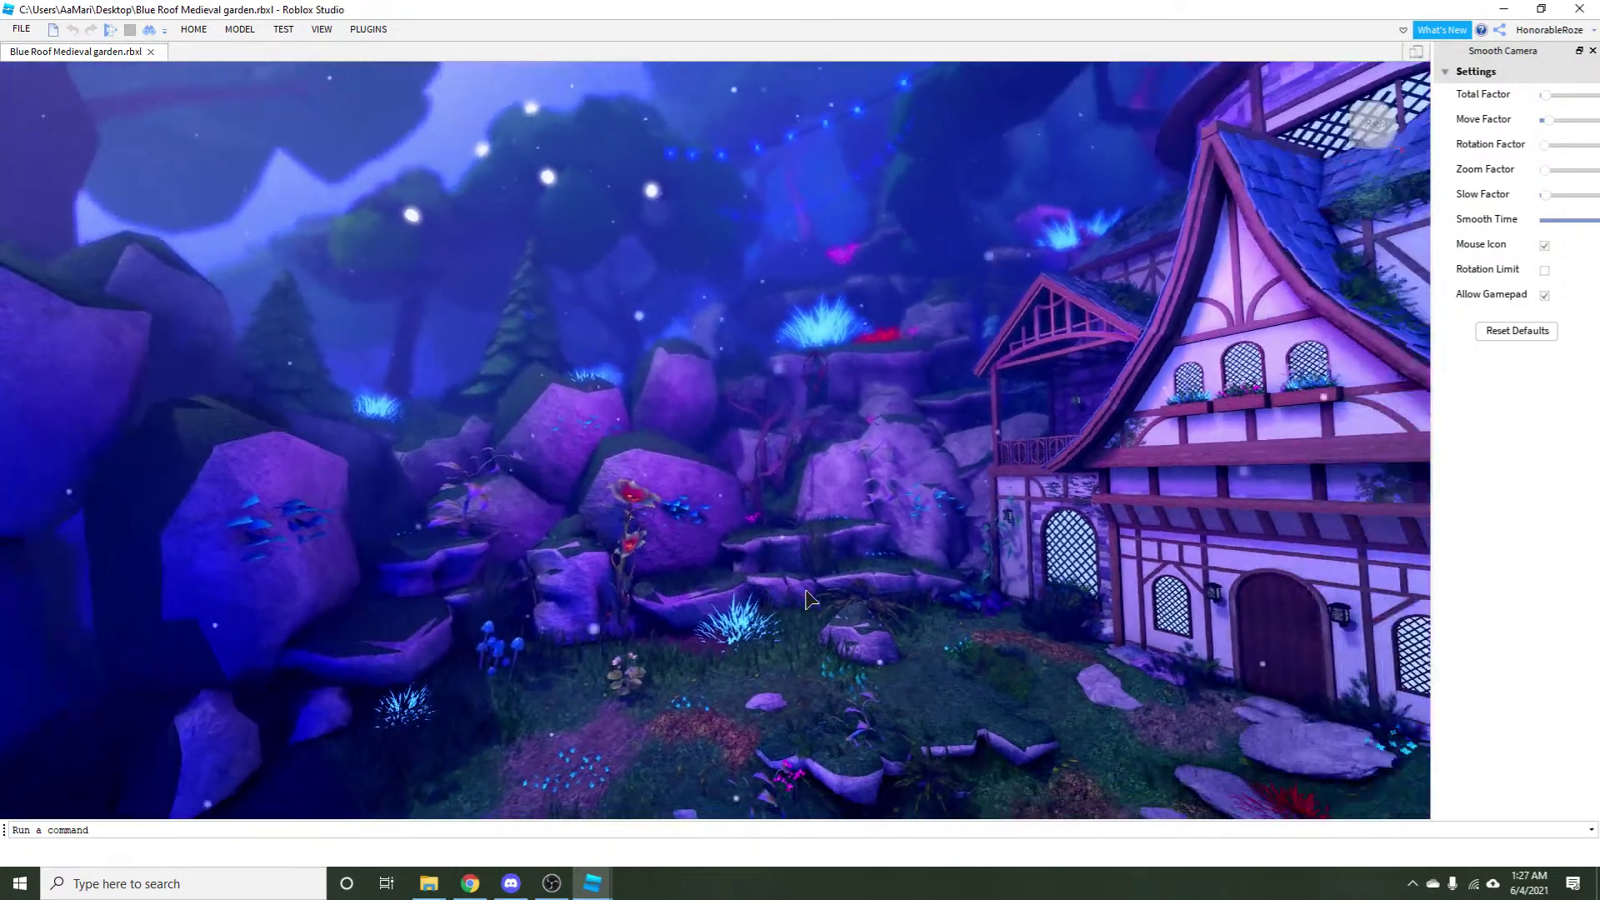
{"action": "key", "text": "d"}
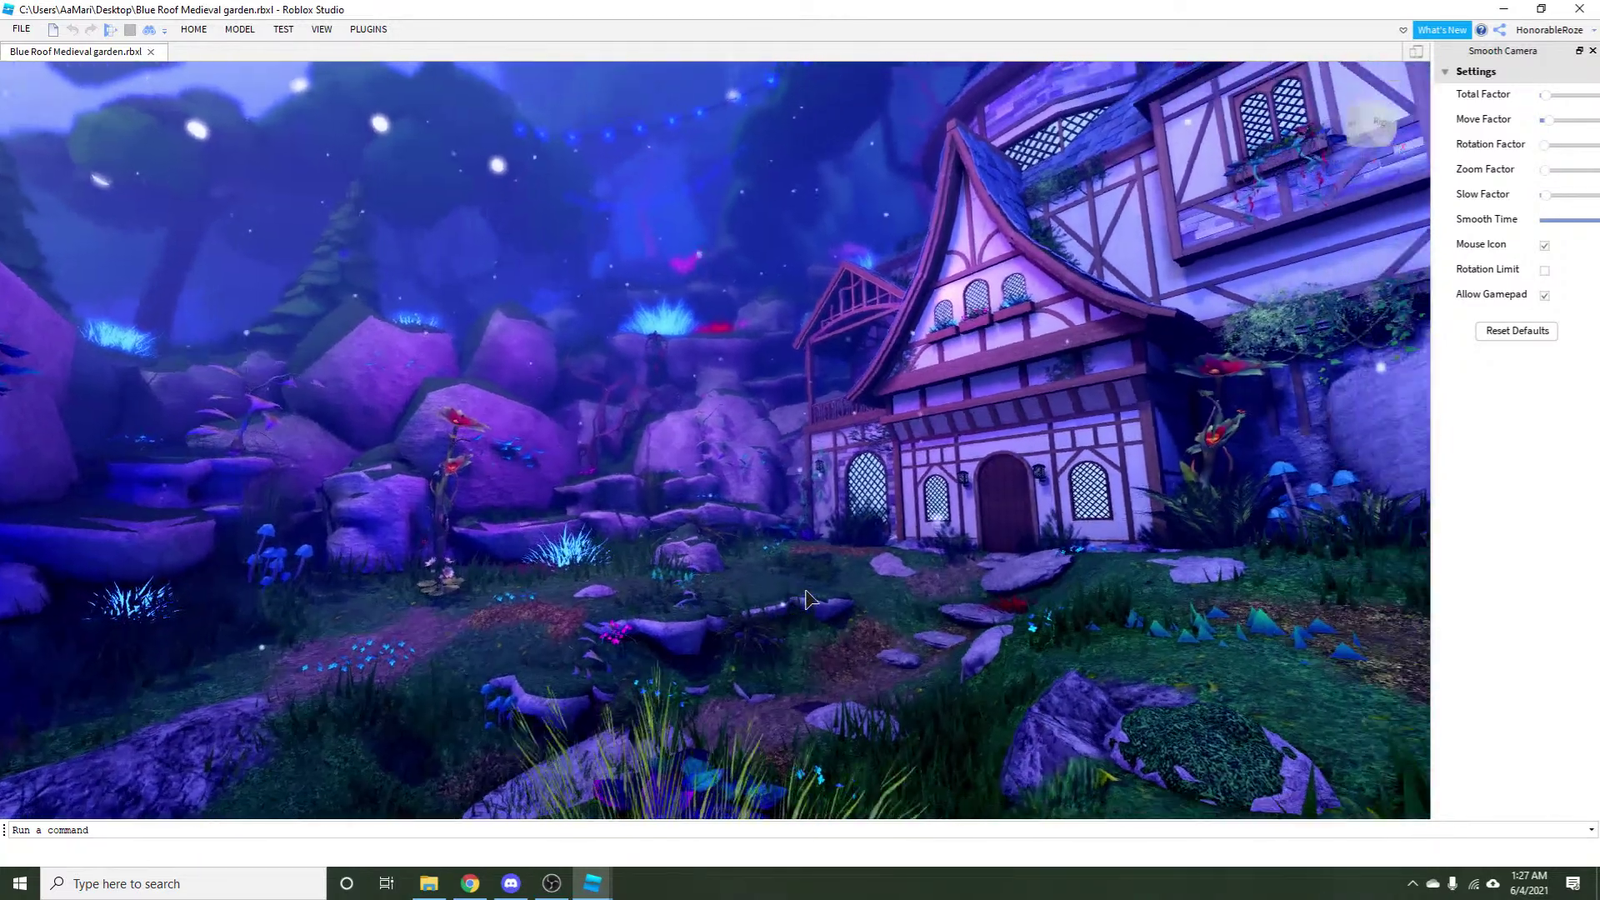
{"action": "key", "text": "d"}
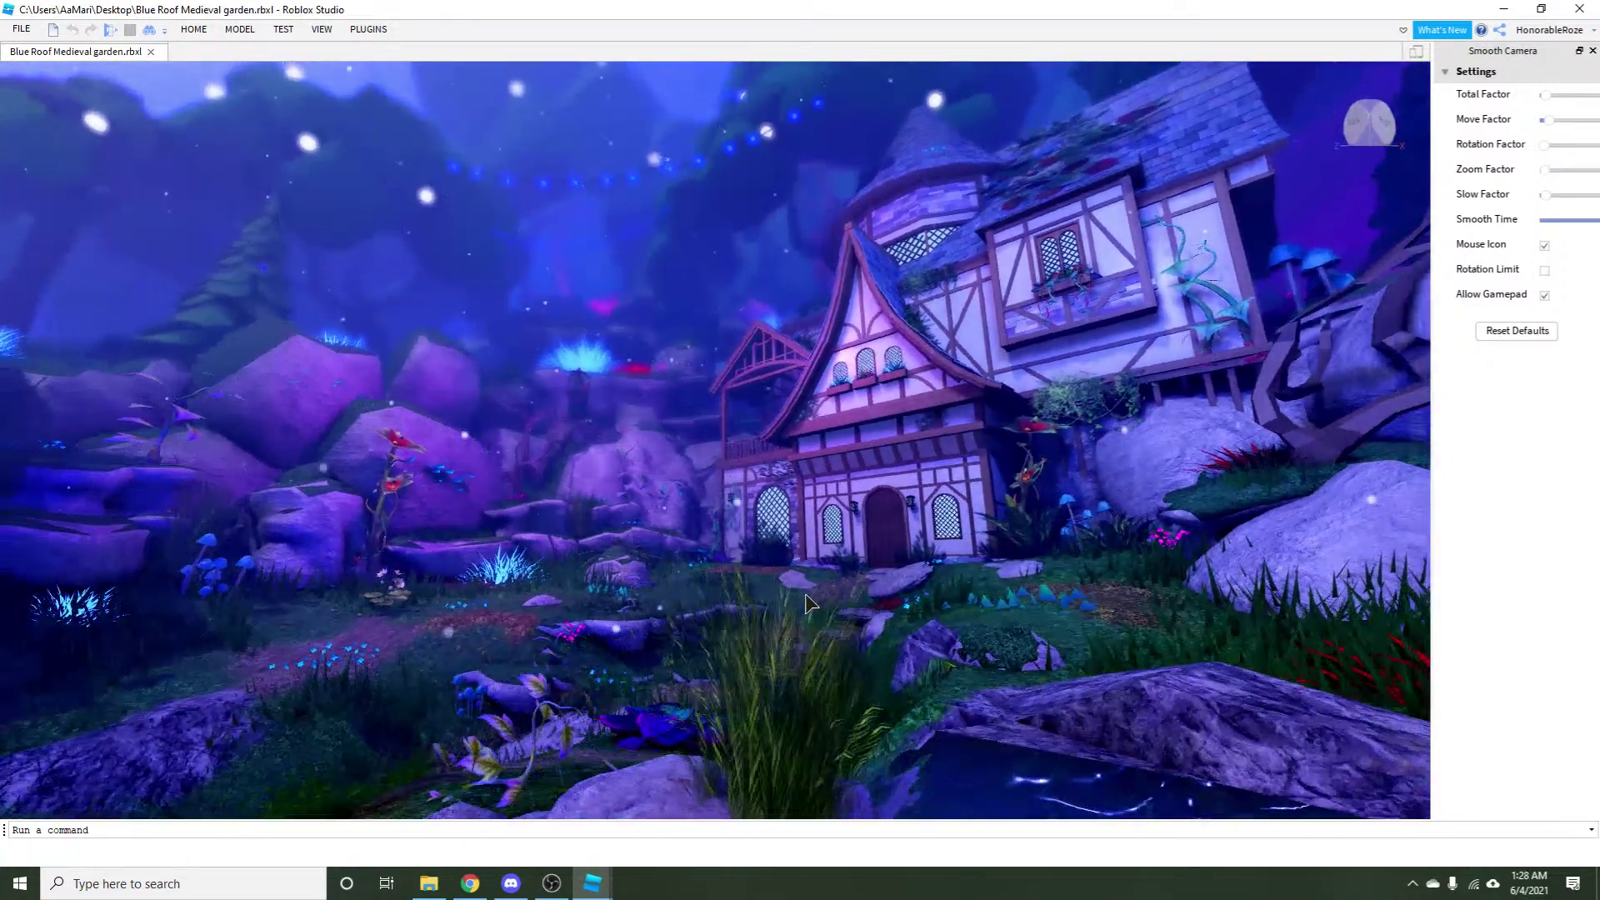
{"action": "key", "text": "a"}
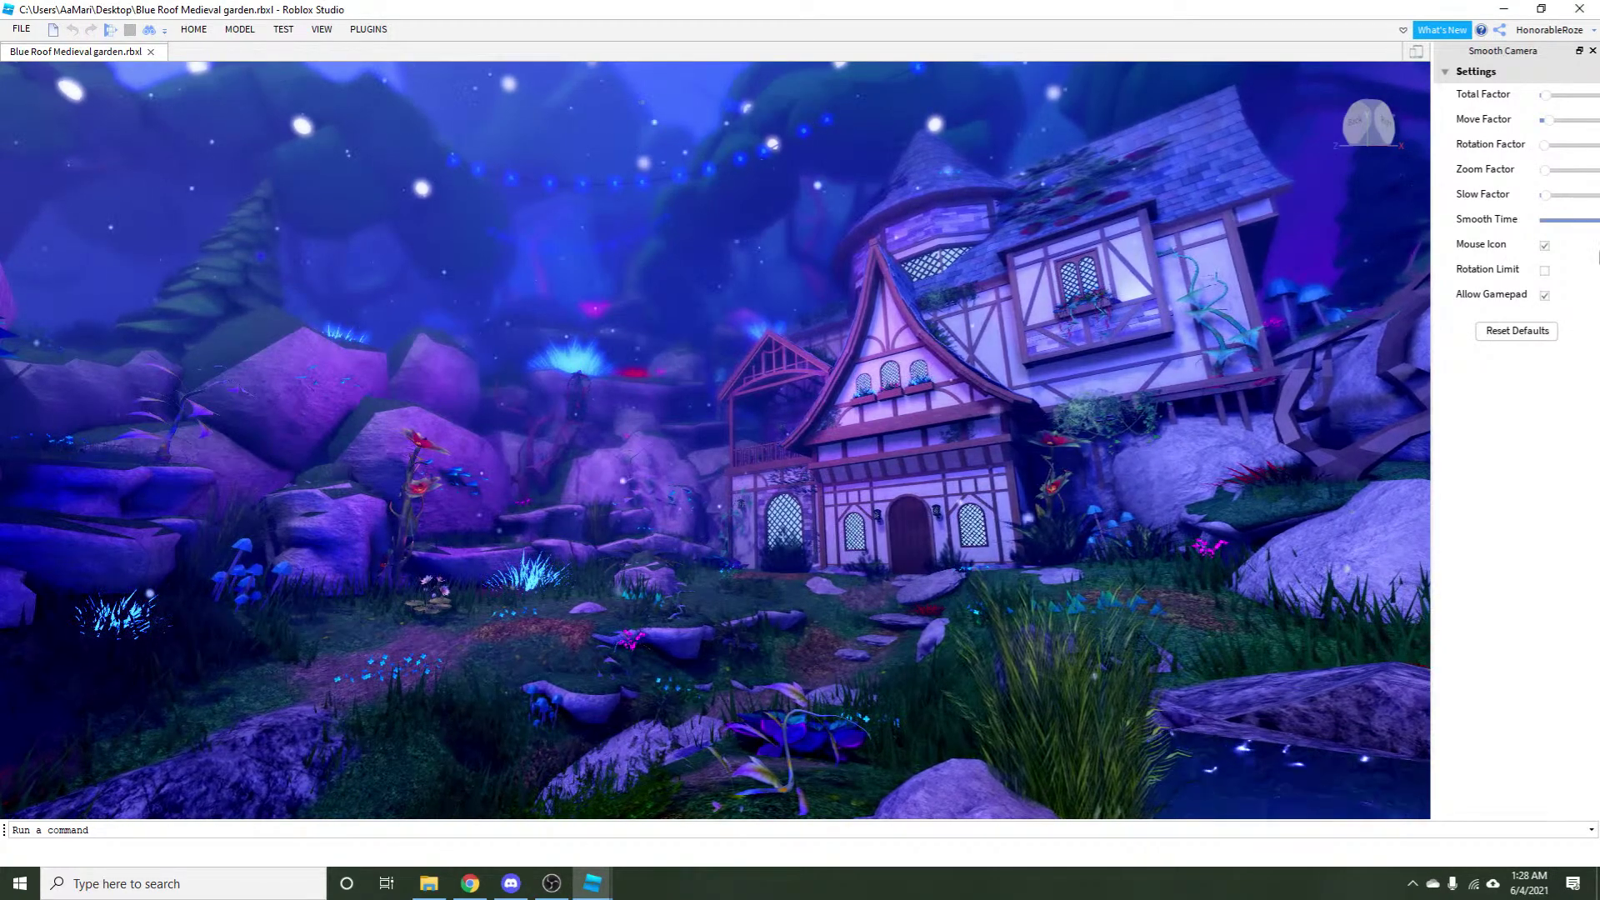
Close the garden place without saving and bring back the Untitled Game Studio window.
{"action": "left_click", "coordinate": [1579, 8]}
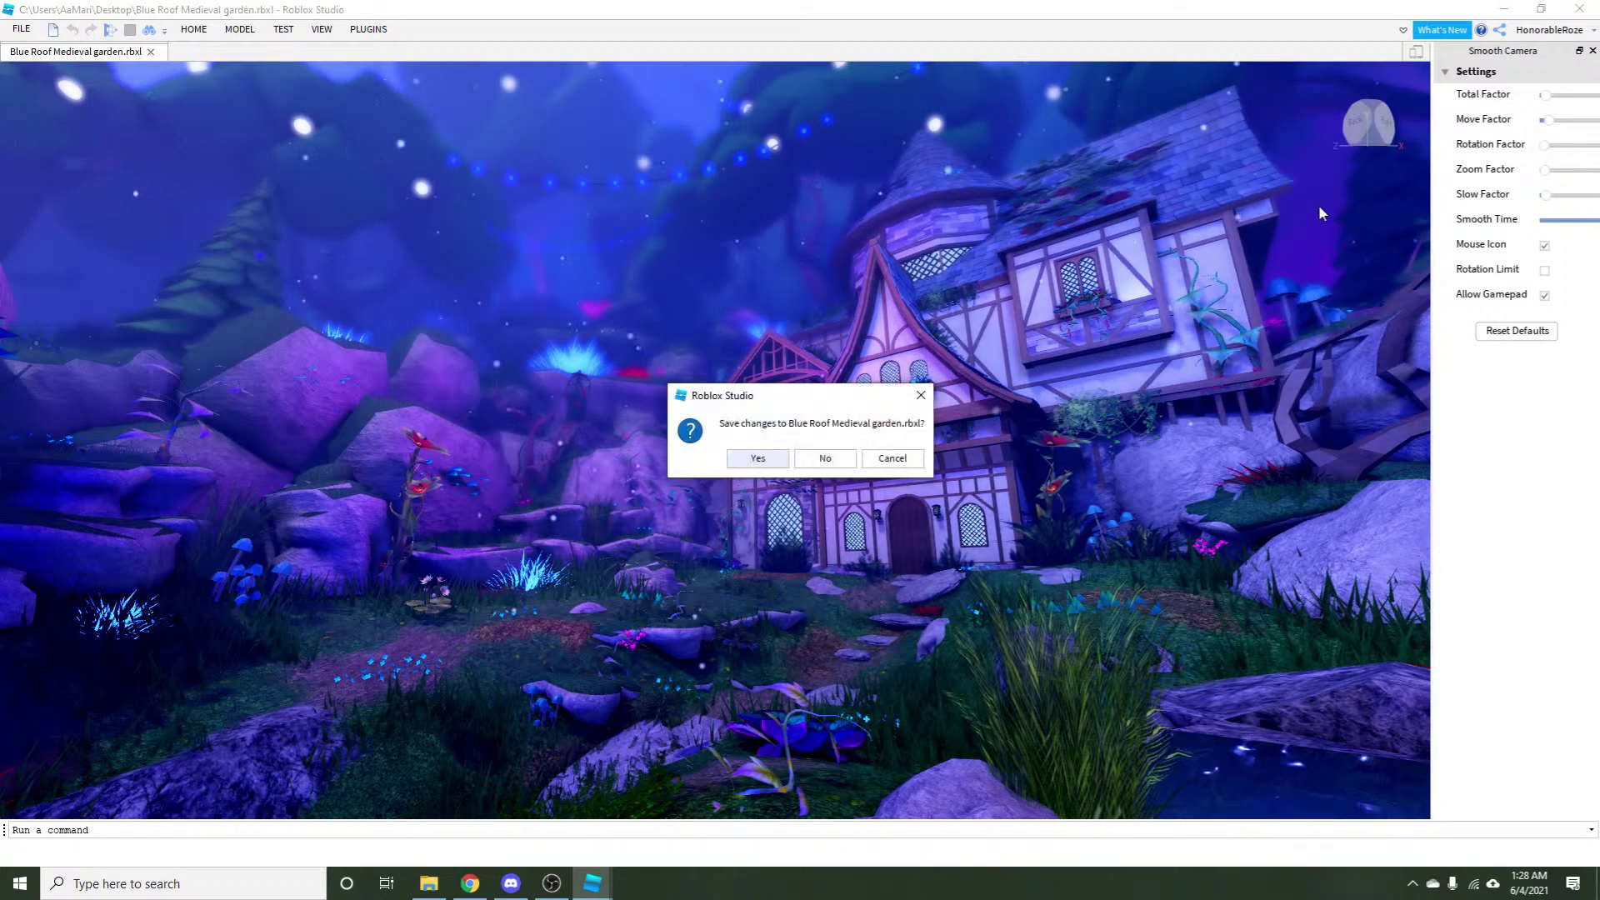
{"action": "left_click", "coordinate": [824, 458]}
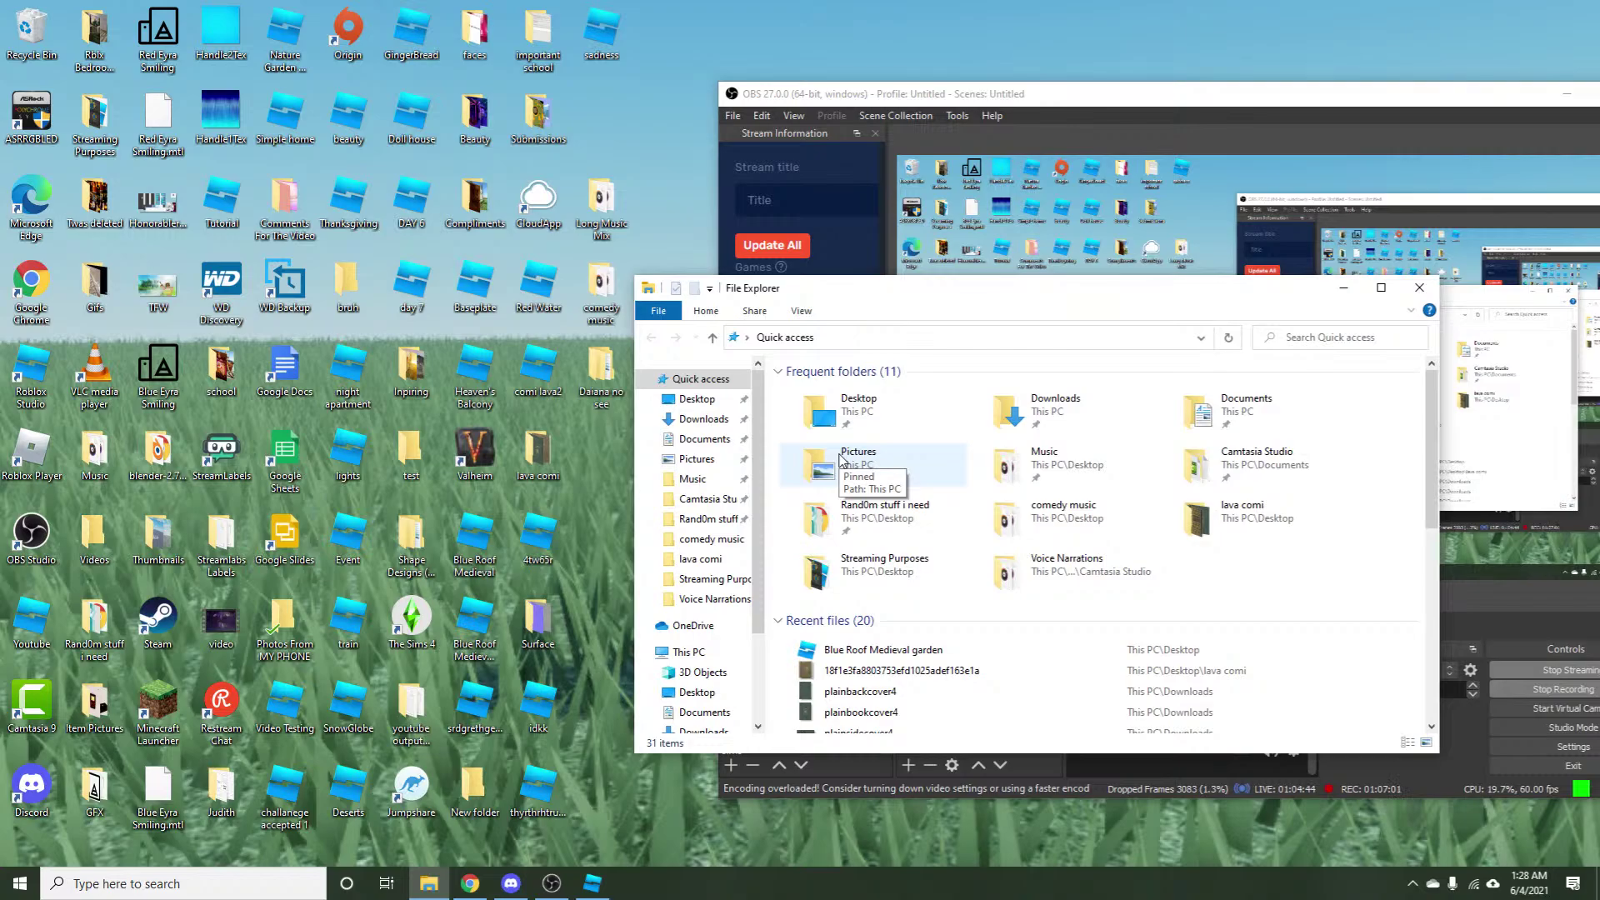
{"action": "left_click", "coordinate": [593, 883]}
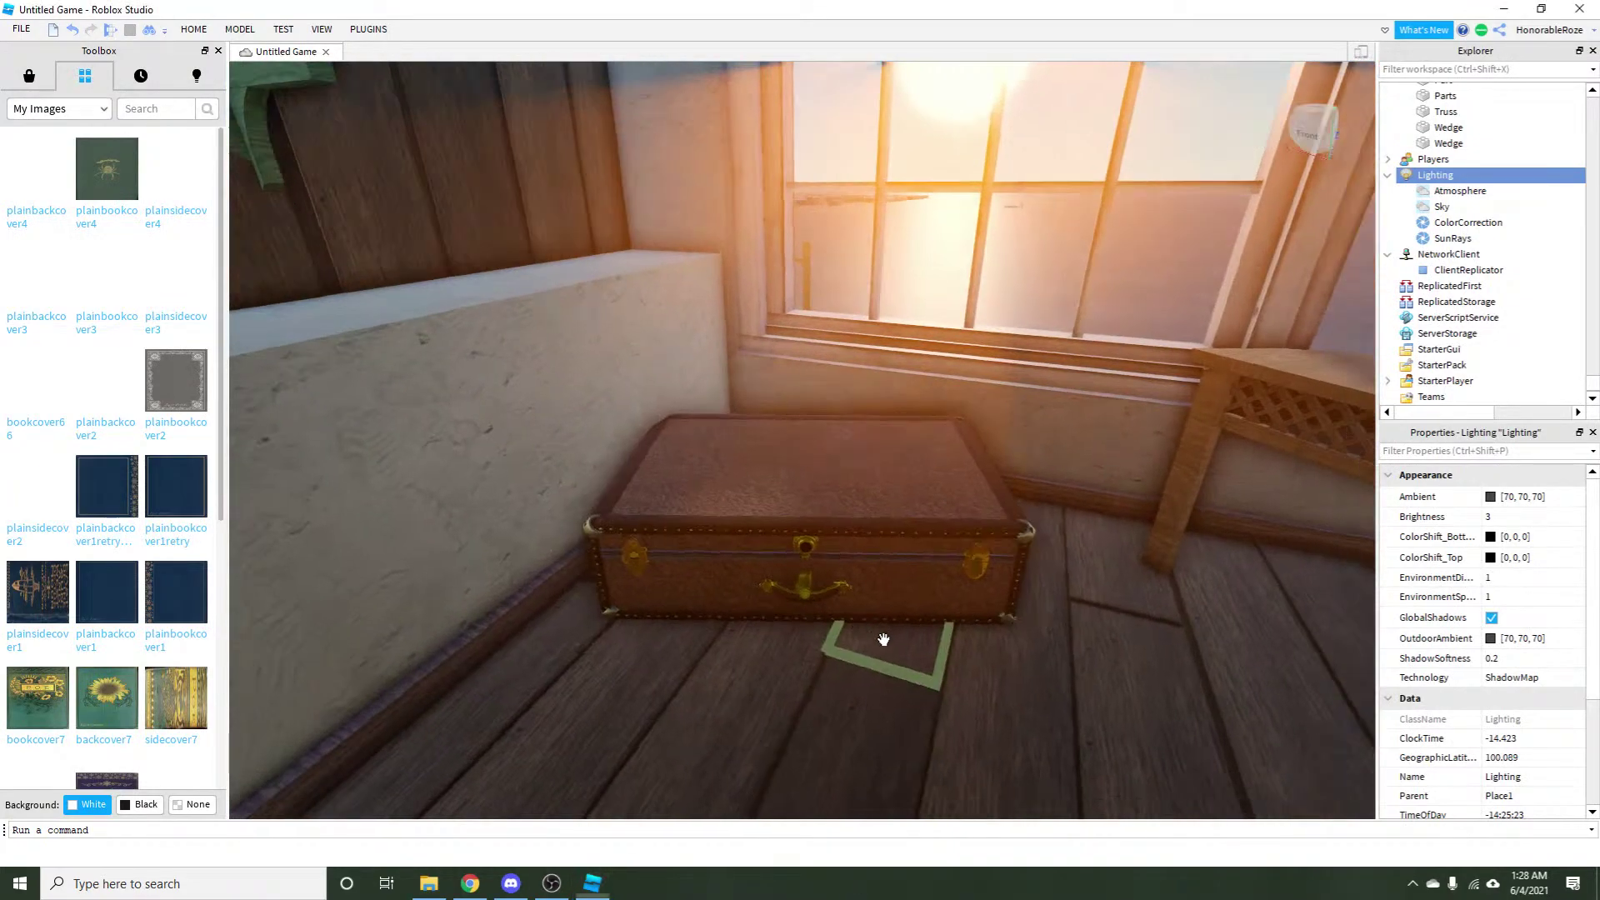
{"action": "scroll", "coordinate": [883, 639], "scroll_direction": "down", "scroll_amount": 10}
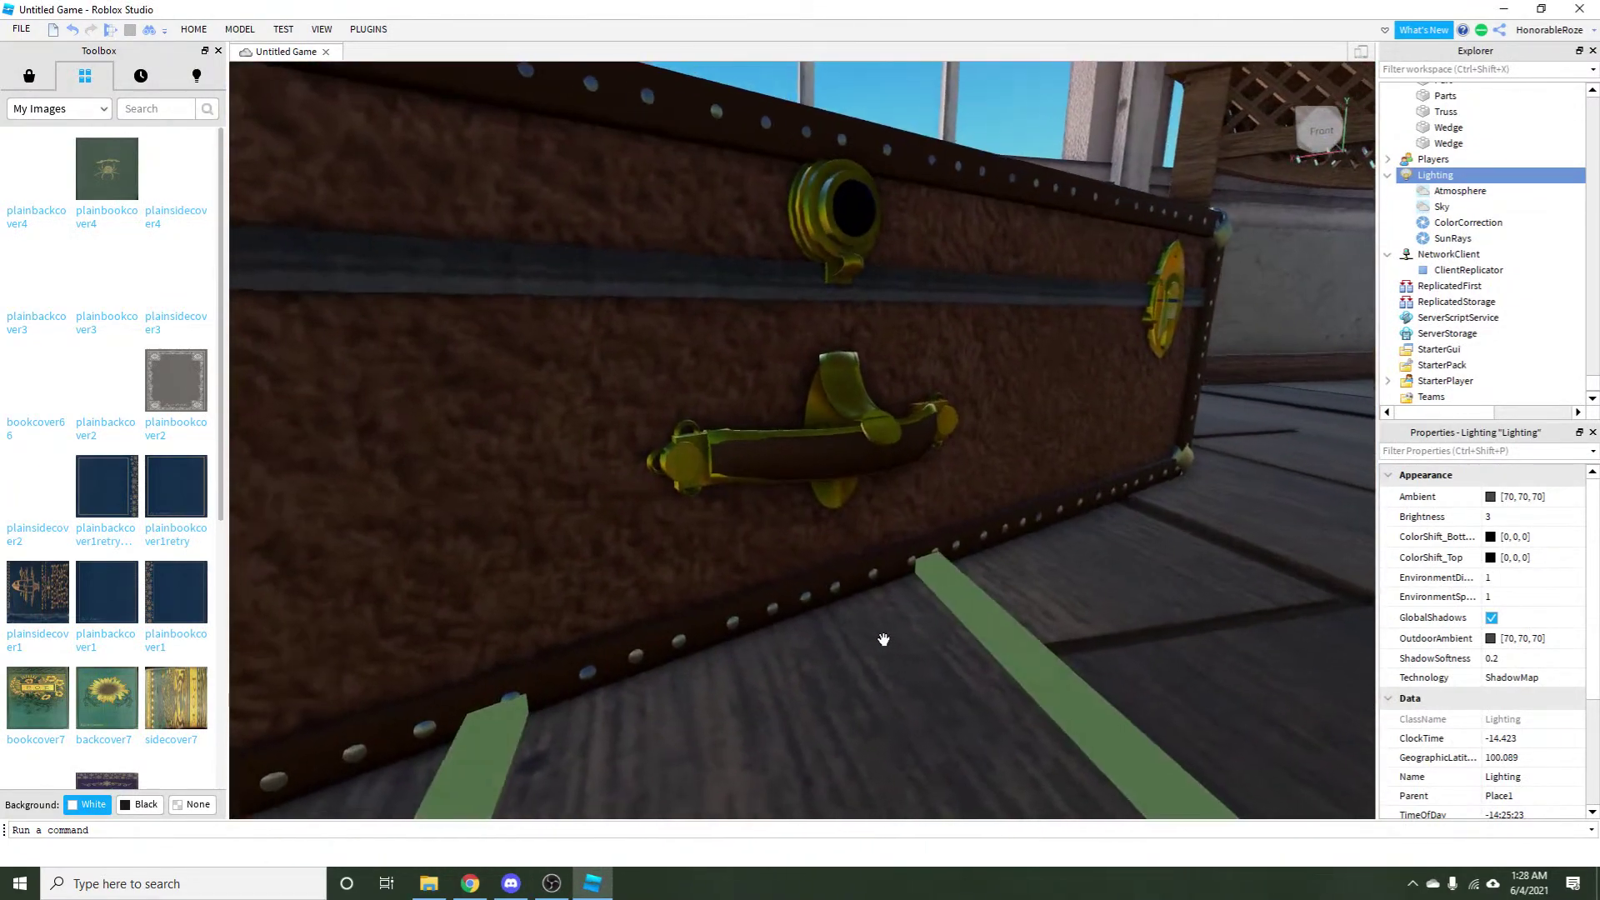
{"action": "key", "text": "a"}
{"action": "key", "text": "d"}
{"action": "key", "text": "a"}
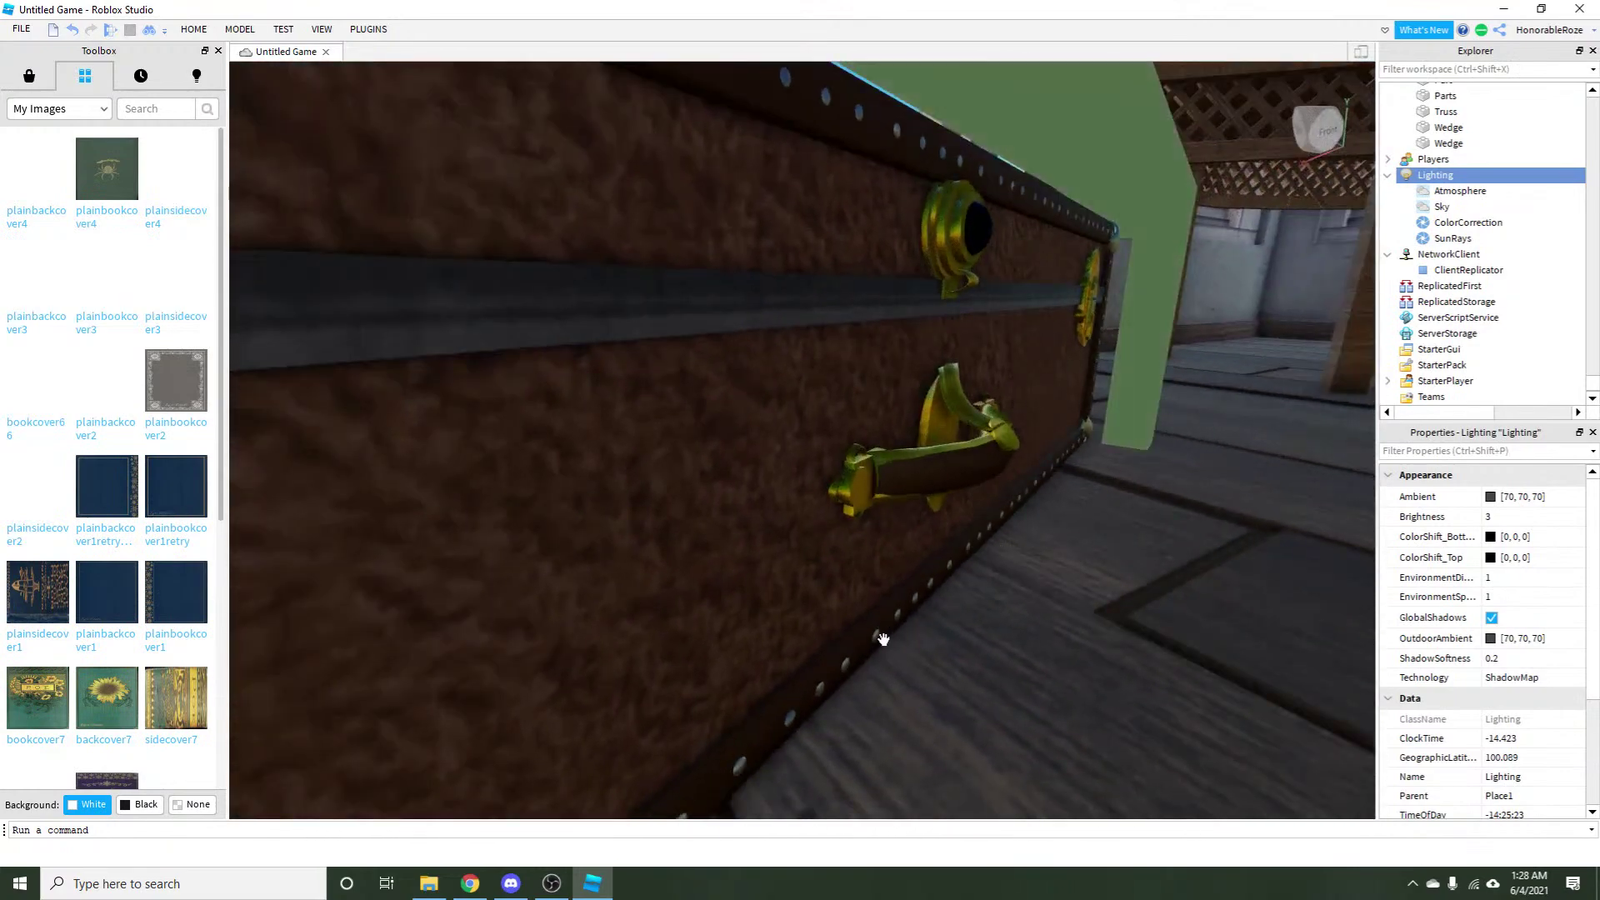
{"action": "key", "text": "d"}
{"action": "left_click", "coordinate": [1027, 392]}
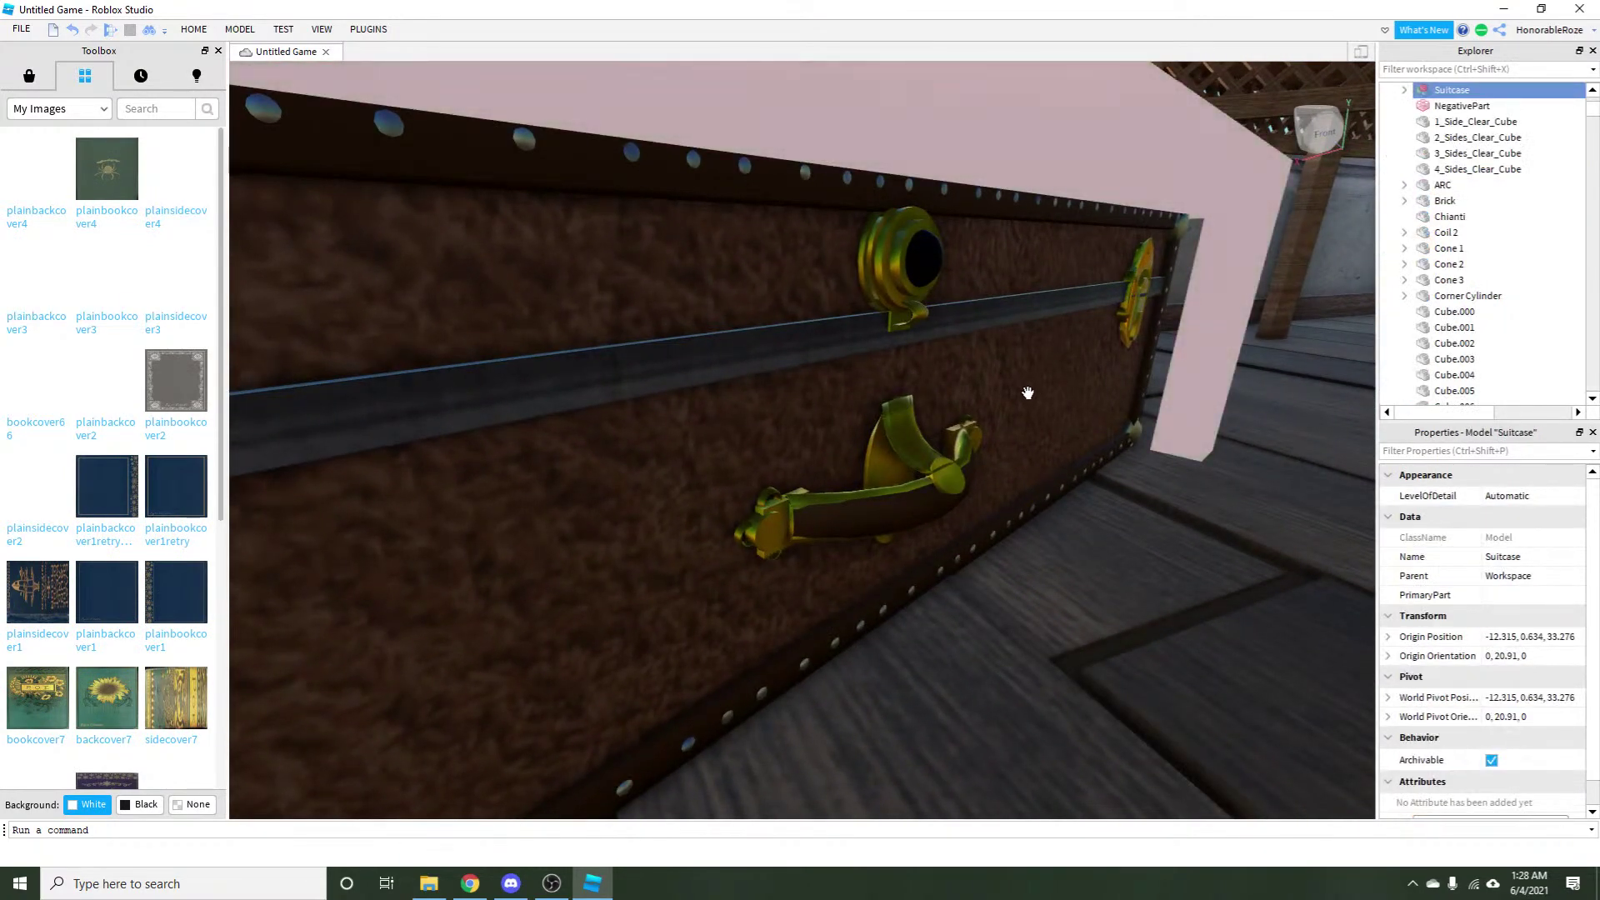
{"action": "scroll", "coordinate": [1027, 393], "scroll_direction": "up", "scroll_amount": 3}
{"action": "key", "text": "ctrl+u"}
{"action": "scroll", "coordinate": [926, 597], "scroll_direction": "up", "scroll_amount": 5}
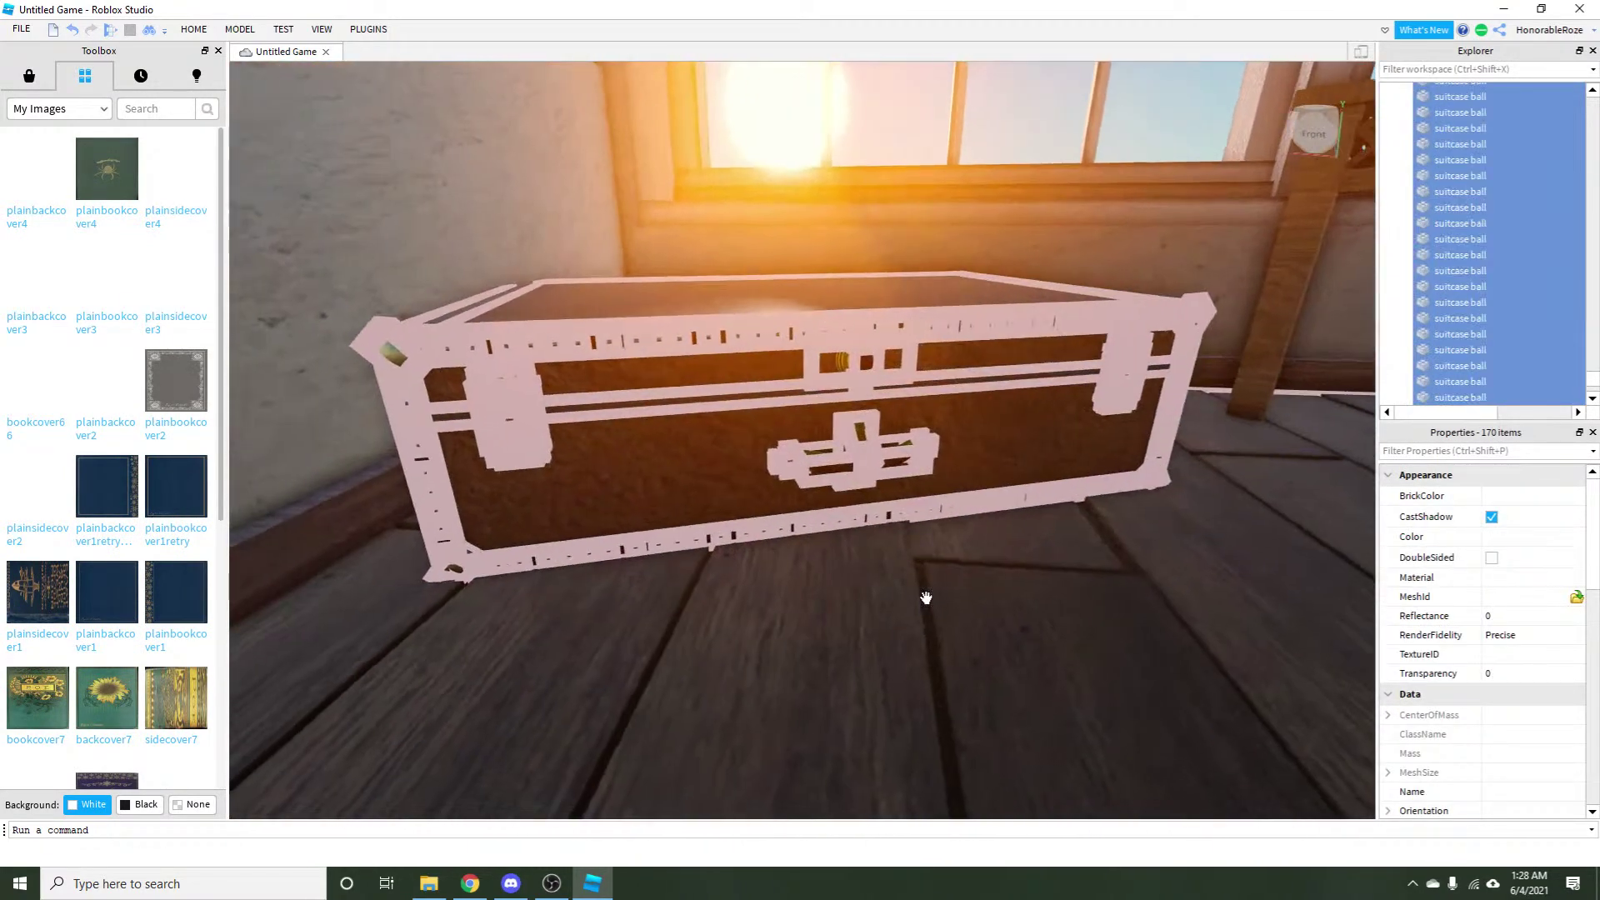
{"action": "key", "text": "d"}
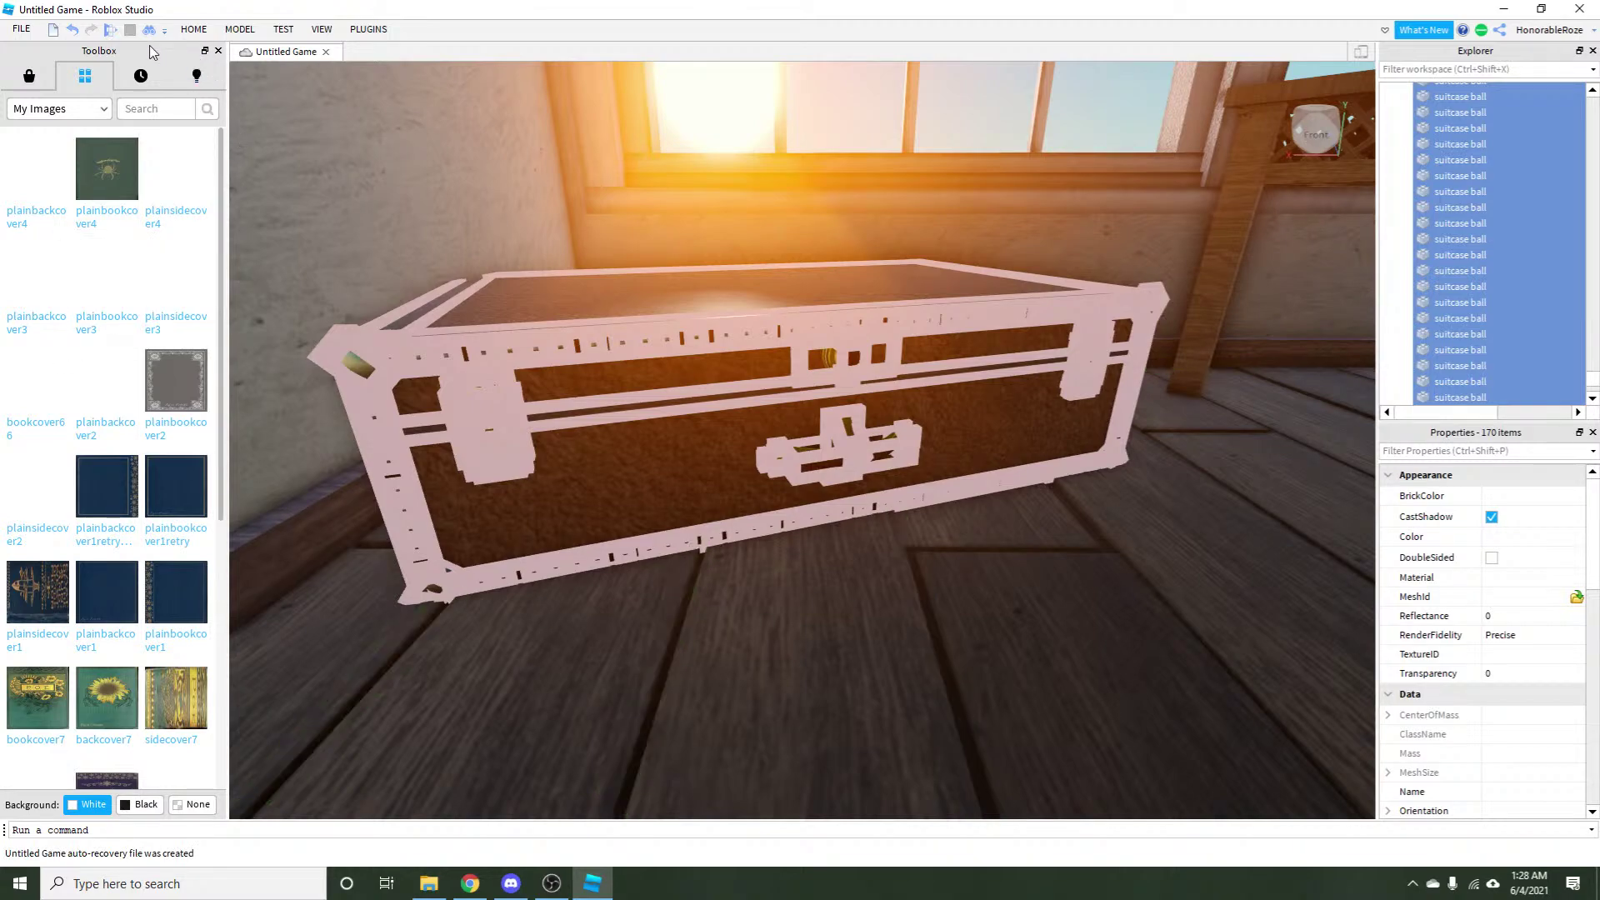
{"action": "left_click", "coordinate": [73, 31]}
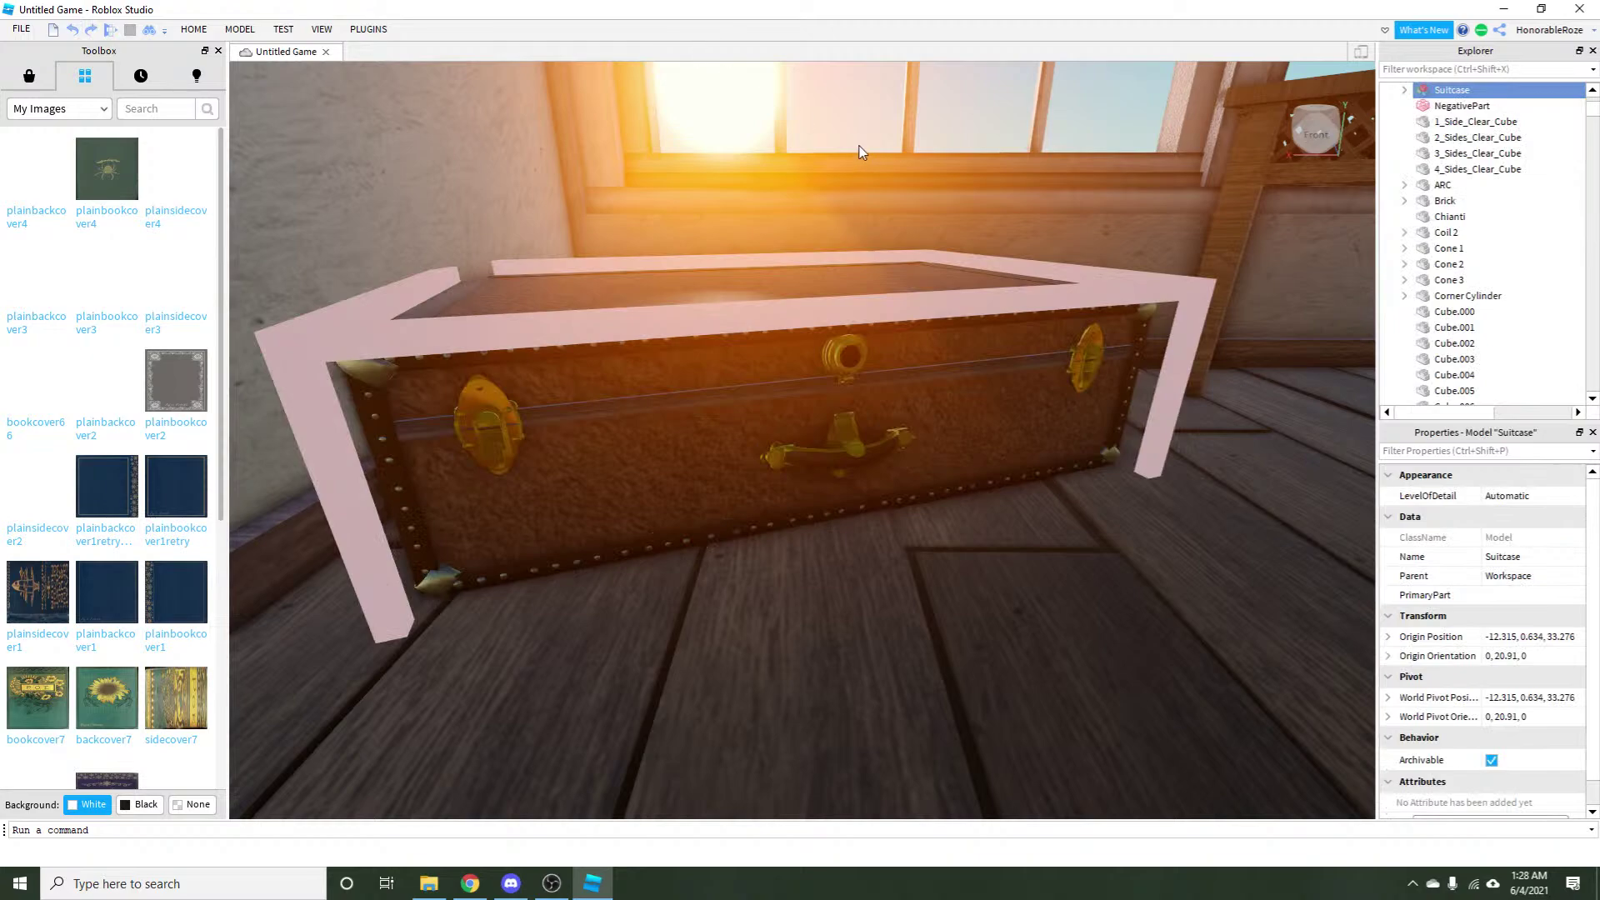
{"action": "left_click_drag", "start_coordinate": [861, 153], "coordinate": [730, 376]}
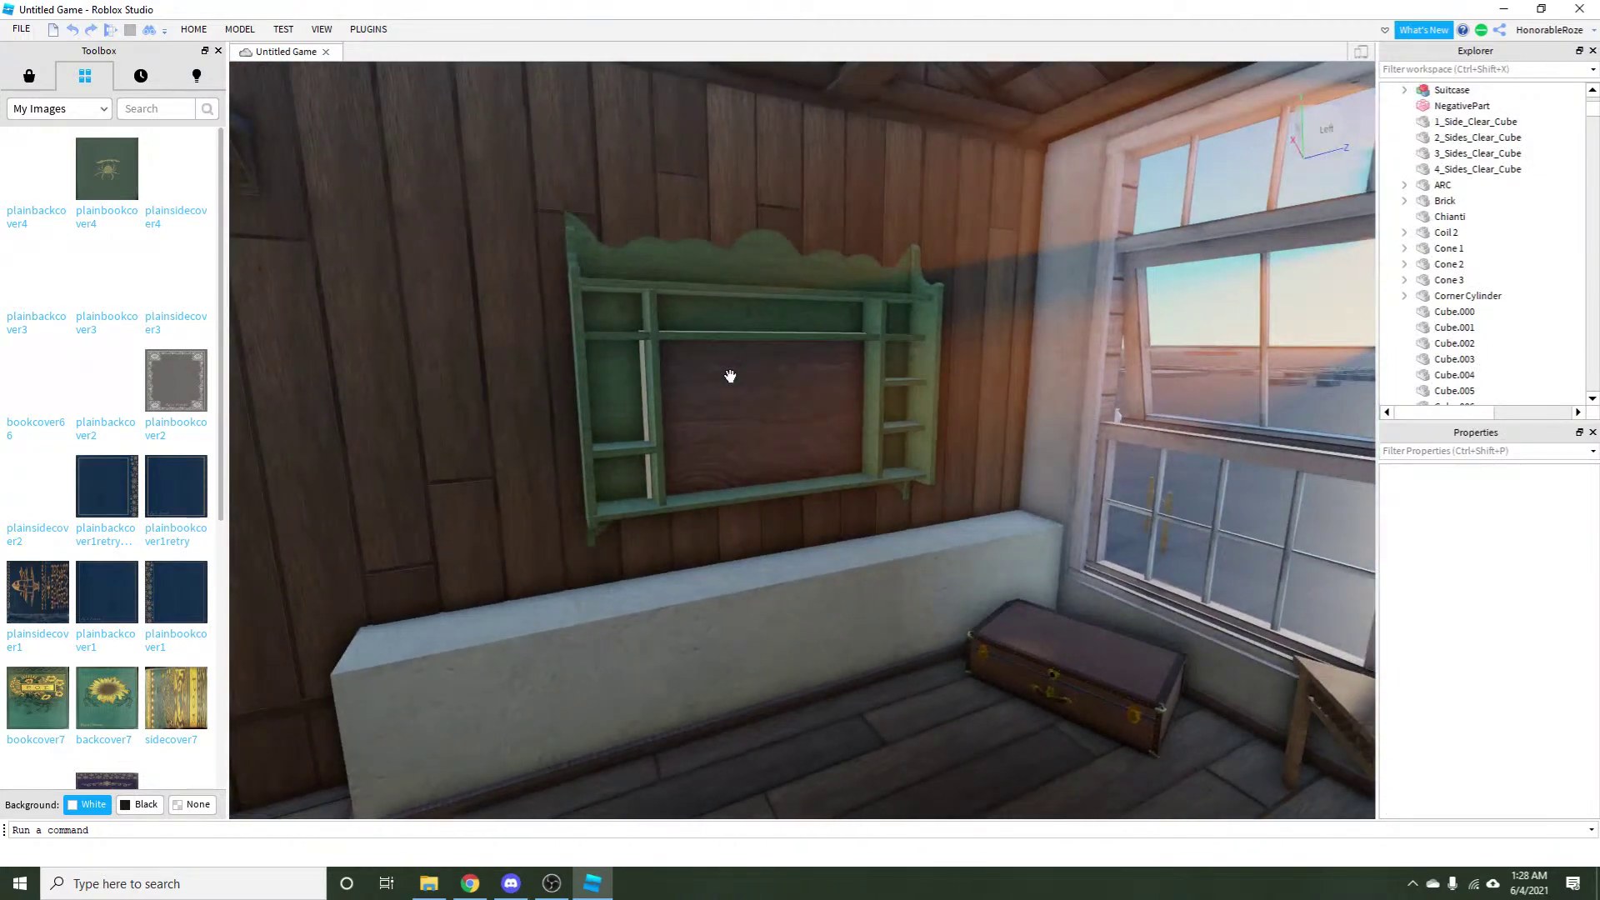
{"action": "scroll", "coordinate": [730, 376], "scroll_direction": "up", "scroll_amount": 3}
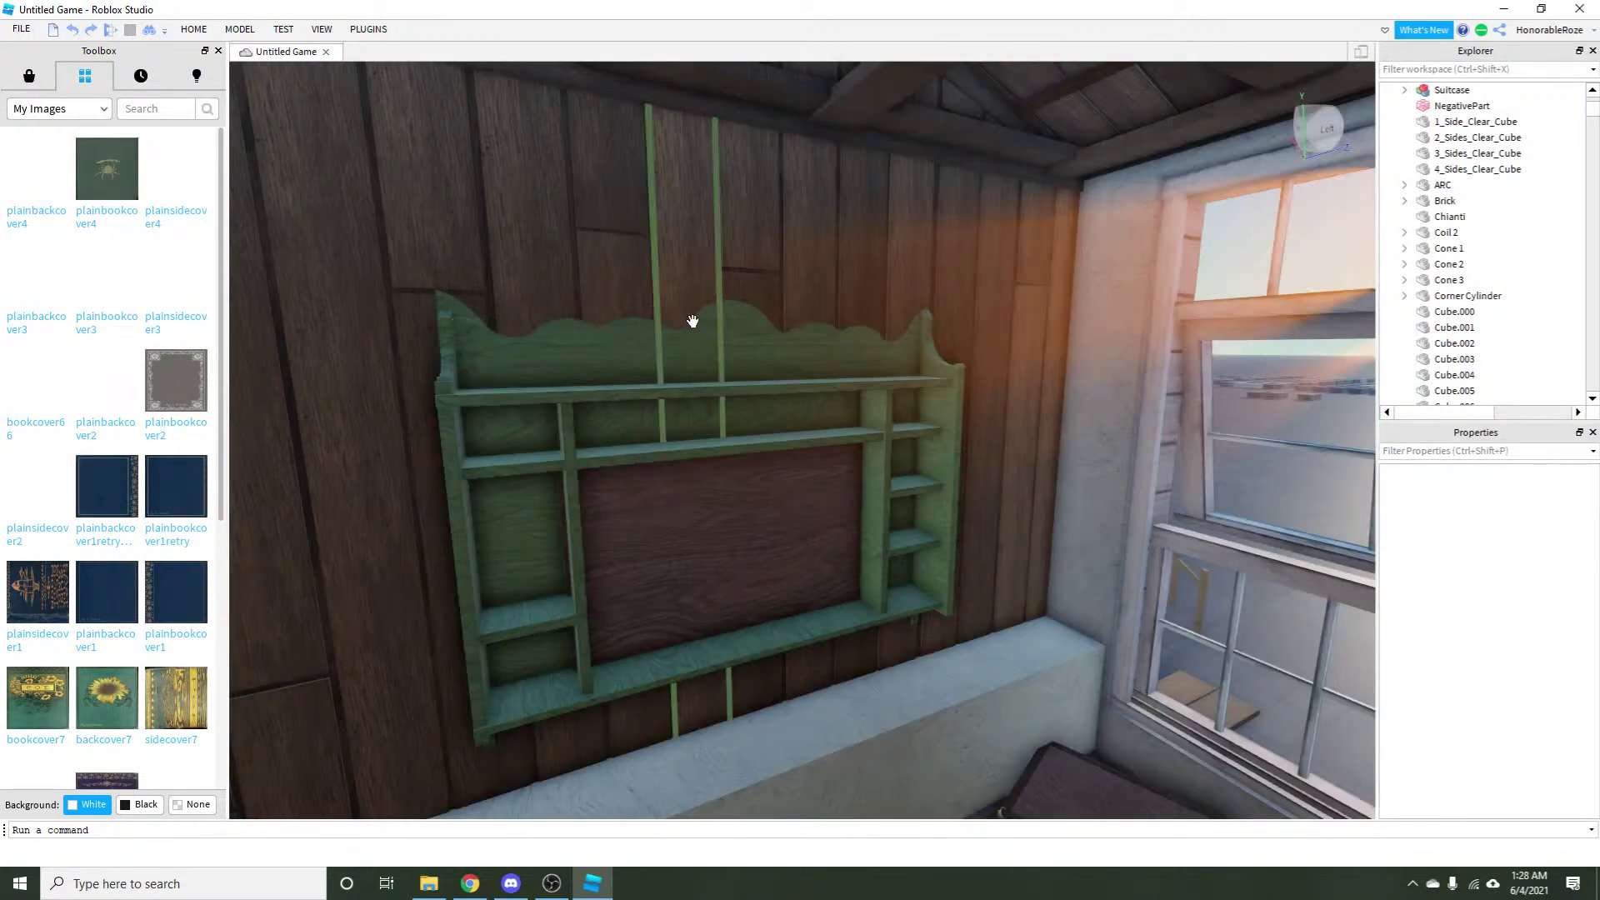
{"action": "scroll", "coordinate": [833, 327], "scroll_direction": "up", "scroll_amount": 5}
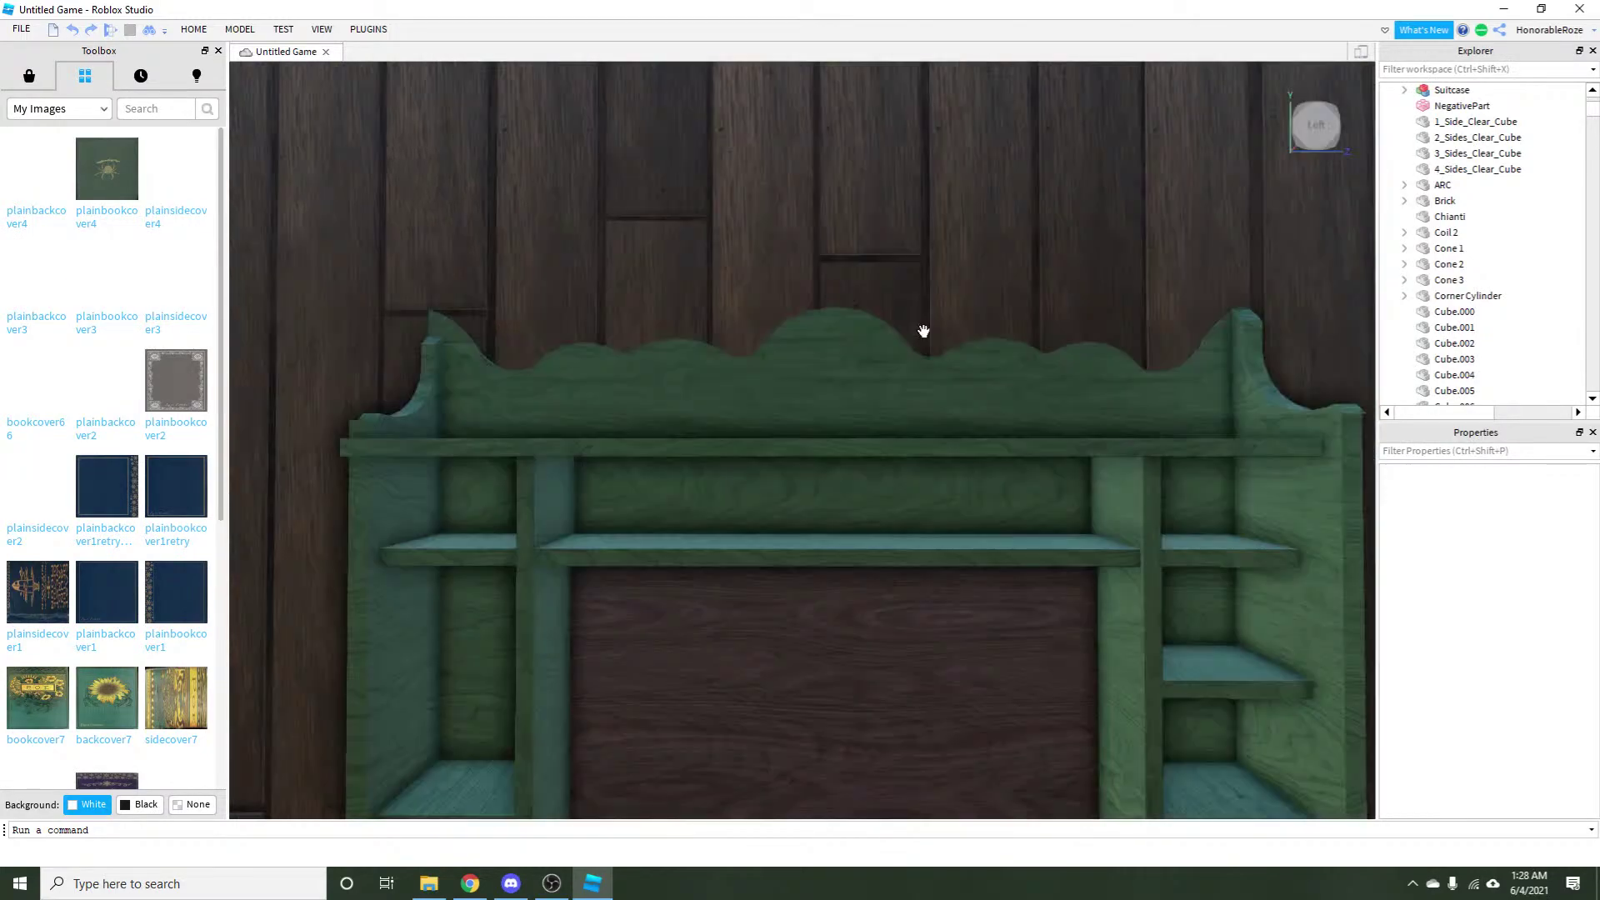
{"action": "scroll", "coordinate": [592, 661], "scroll_direction": "down", "scroll_amount": 2}
{"action": "left_click_drag", "start_coordinate": [593, 661], "coordinate": [811, 475]}
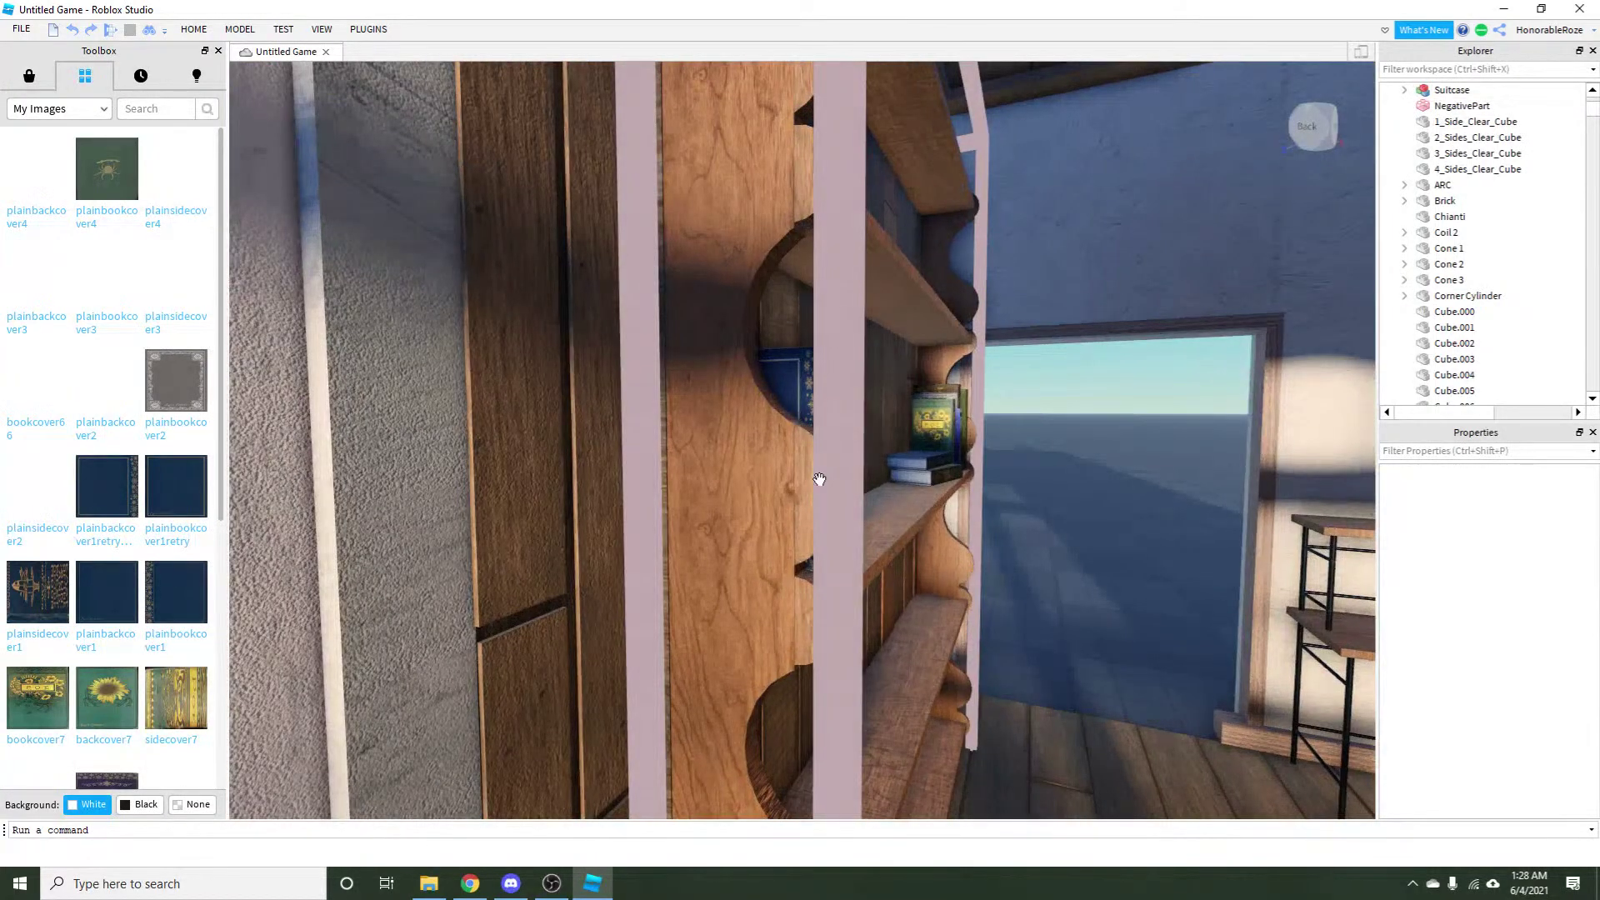
{"action": "left_click_drag", "start_coordinate": [747, 240], "coordinate": [525, 553]}
{"action": "scroll", "coordinate": [934, 549], "scroll_direction": "up", "scroll_amount": 8}
{"action": "scroll", "coordinate": [935, 550], "scroll_direction": "up", "scroll_amount": 3}
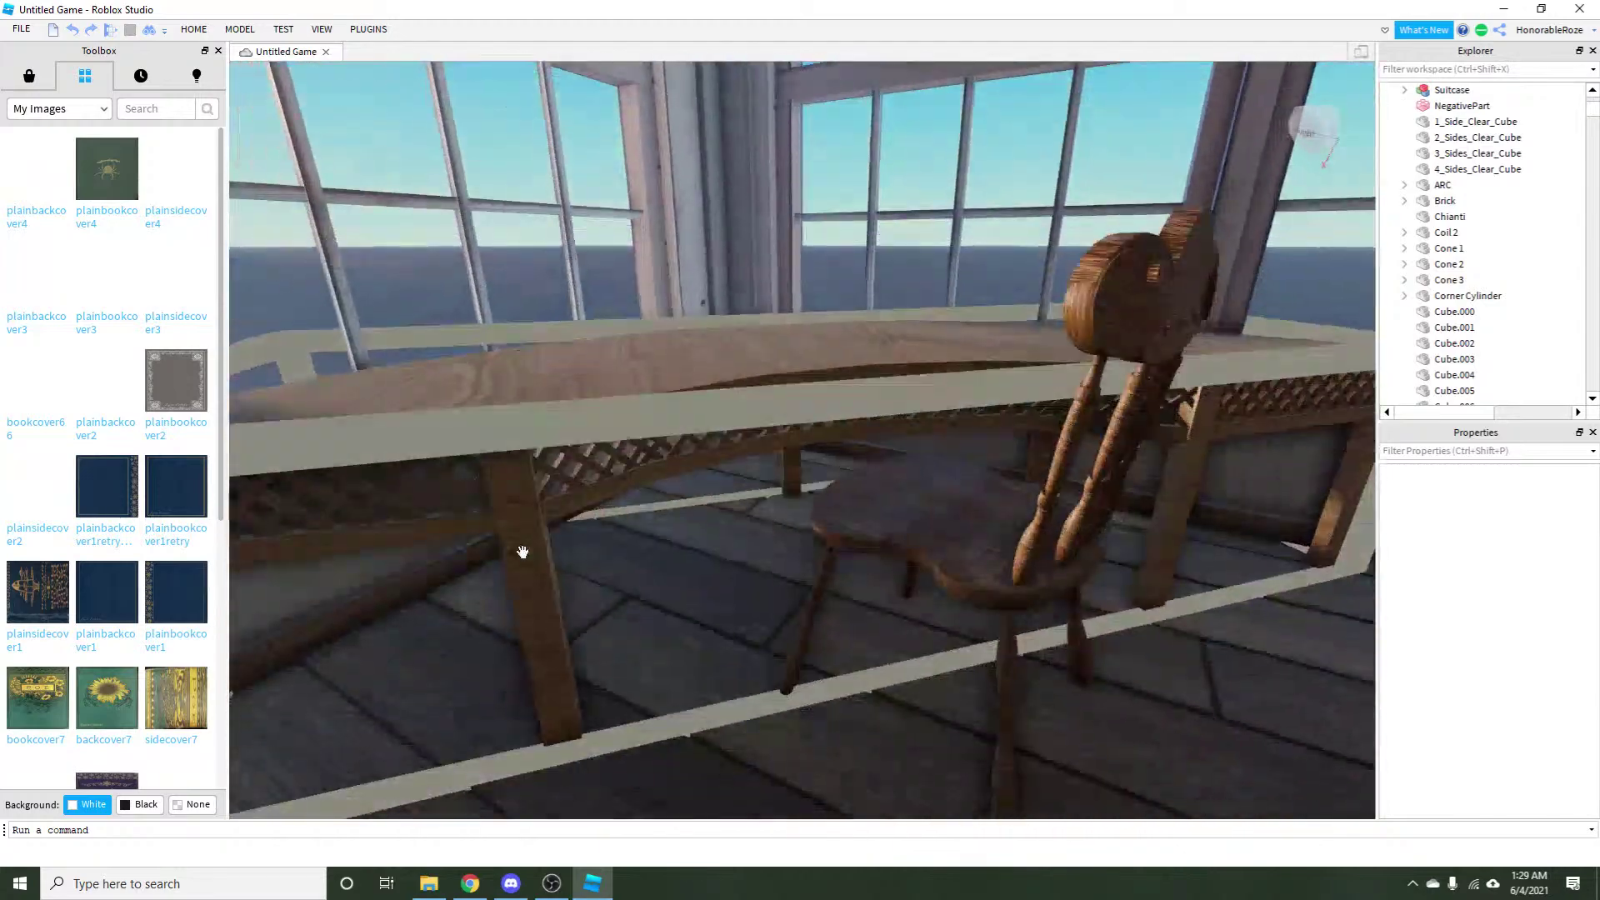
{"action": "scroll", "coordinate": [525, 553], "scroll_direction": "down", "scroll_amount": 3}
{"action": "scroll", "coordinate": [544, 689], "scroll_direction": "down", "scroll_amount": 3}
{"action": "scroll", "coordinate": [906, 571], "scroll_direction": "up", "scroll_amount": 5}
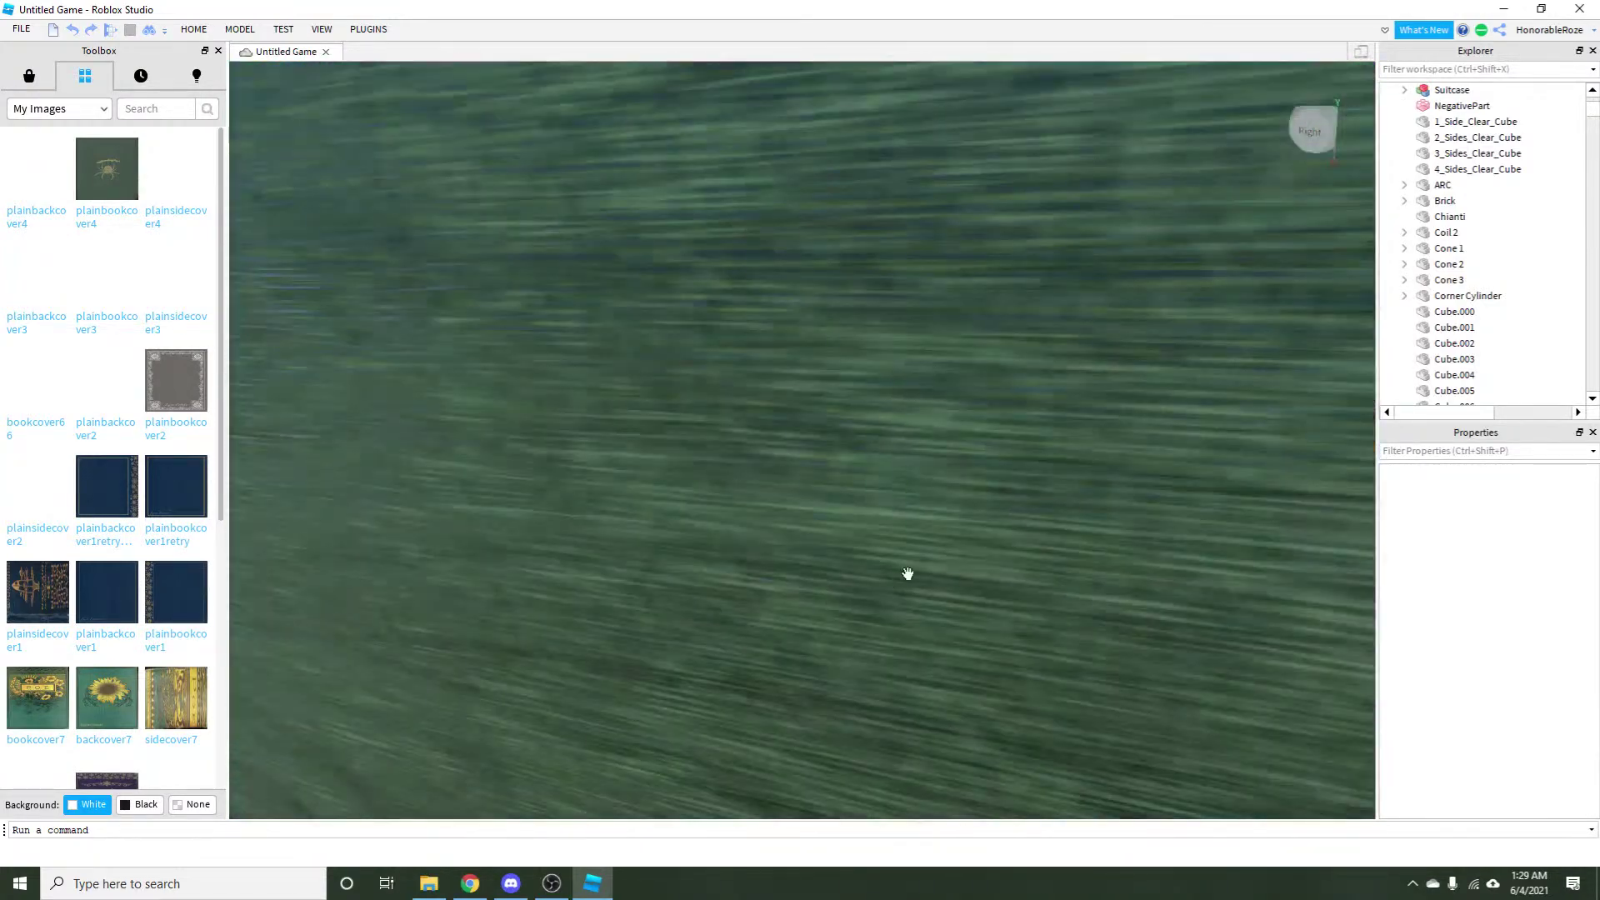
{"action": "scroll", "coordinate": [939, 543], "scroll_direction": "down", "scroll_amount": 5}
{"action": "left_click_drag", "start_coordinate": [939, 542], "coordinate": [936, 540]}
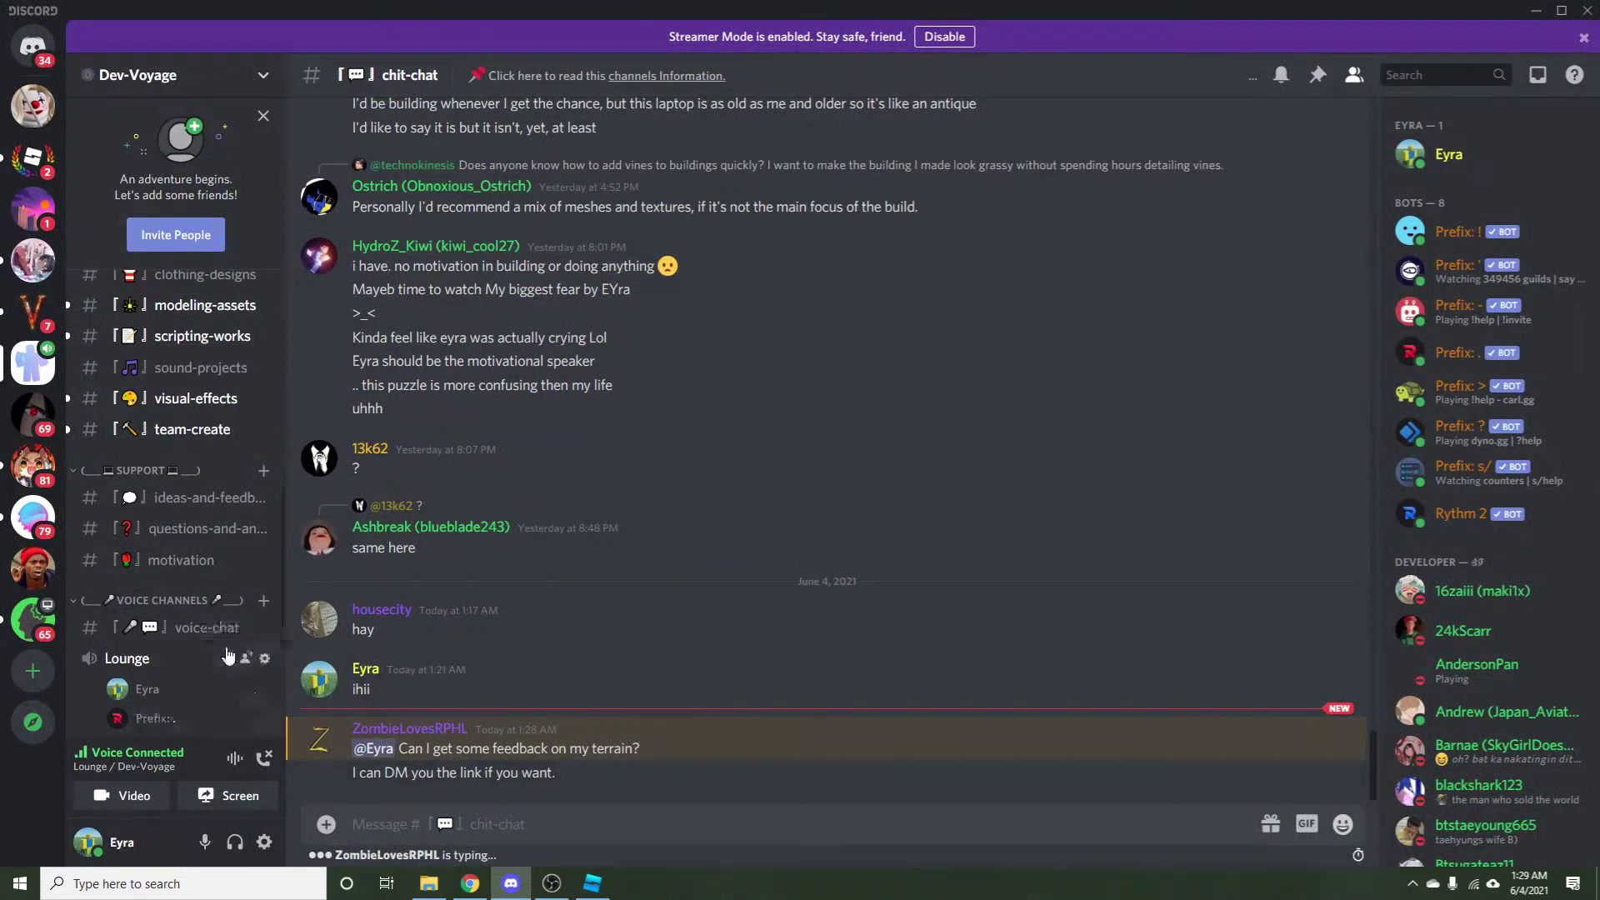
Post the reply 'sure' in the #chit-chat channel.
{"action": "scroll", "coordinate": [173, 616], "scroll_direction": "up", "scroll_amount": 5}
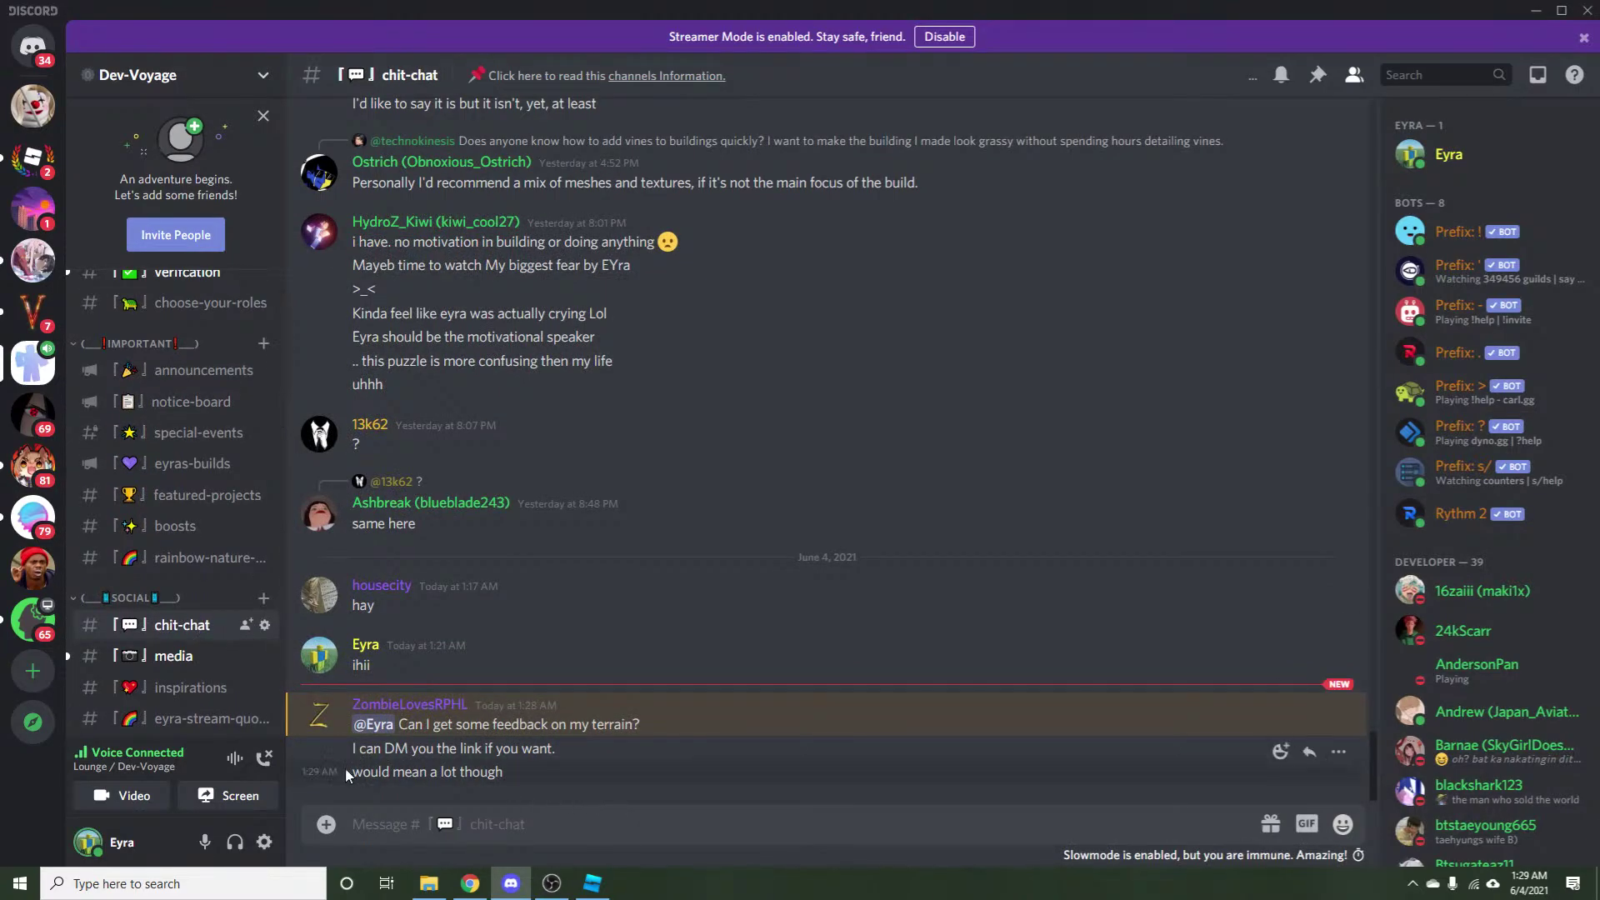
{"action": "type", "text": "sure"}
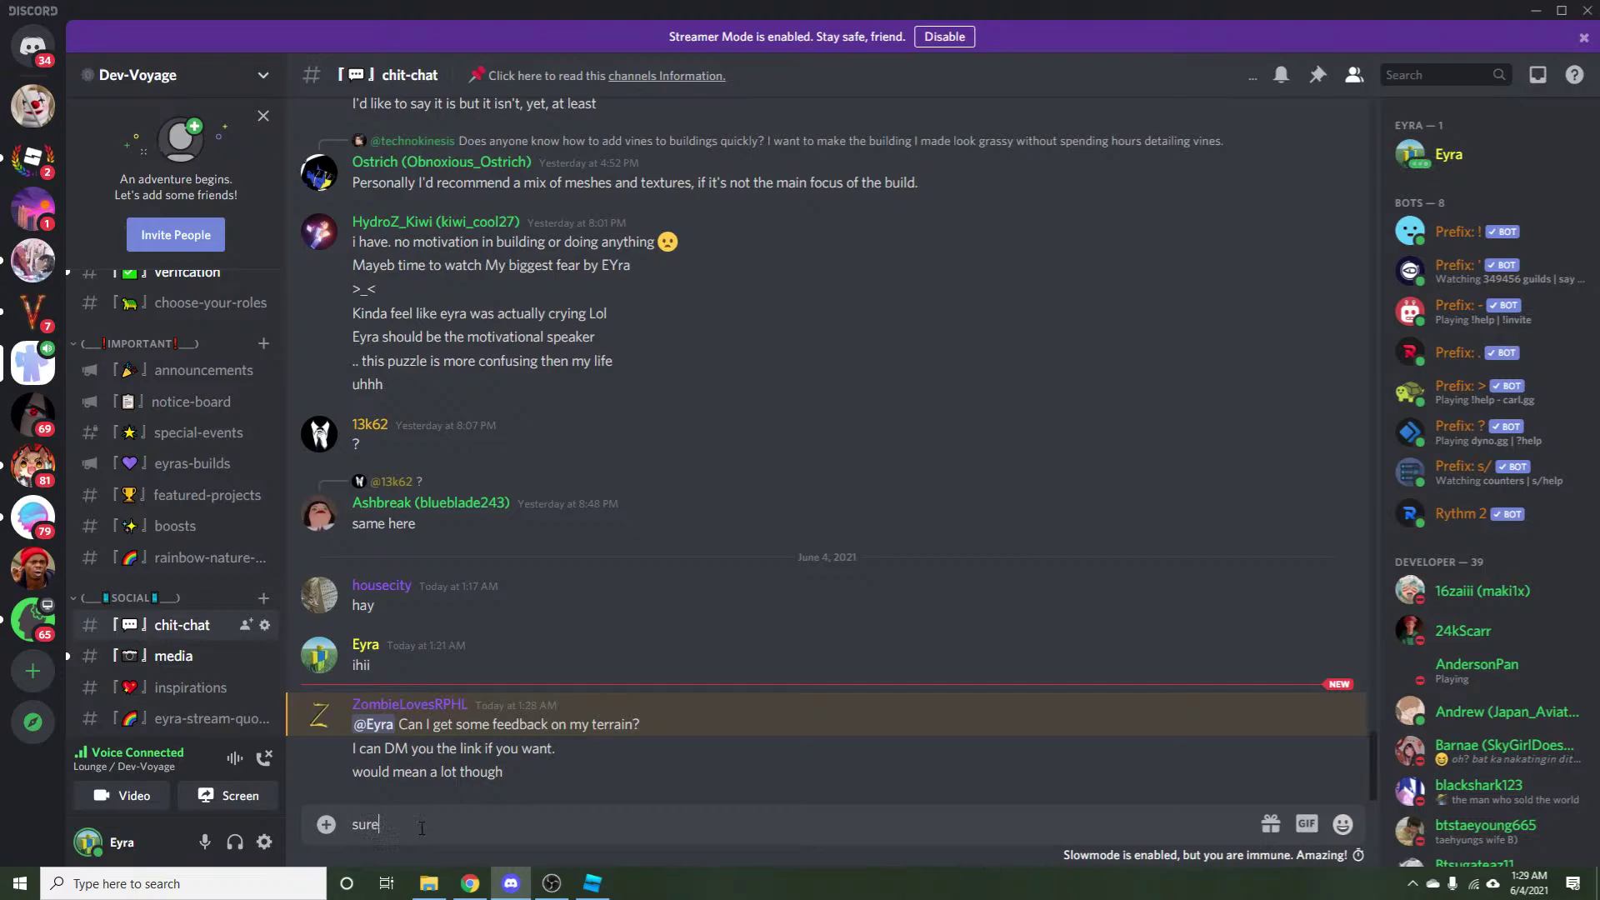
{"action": "key", "text": "Return"}
{"action": "scroll", "coordinate": [180, 577], "scroll_direction": "down", "scroll_amount": 8}
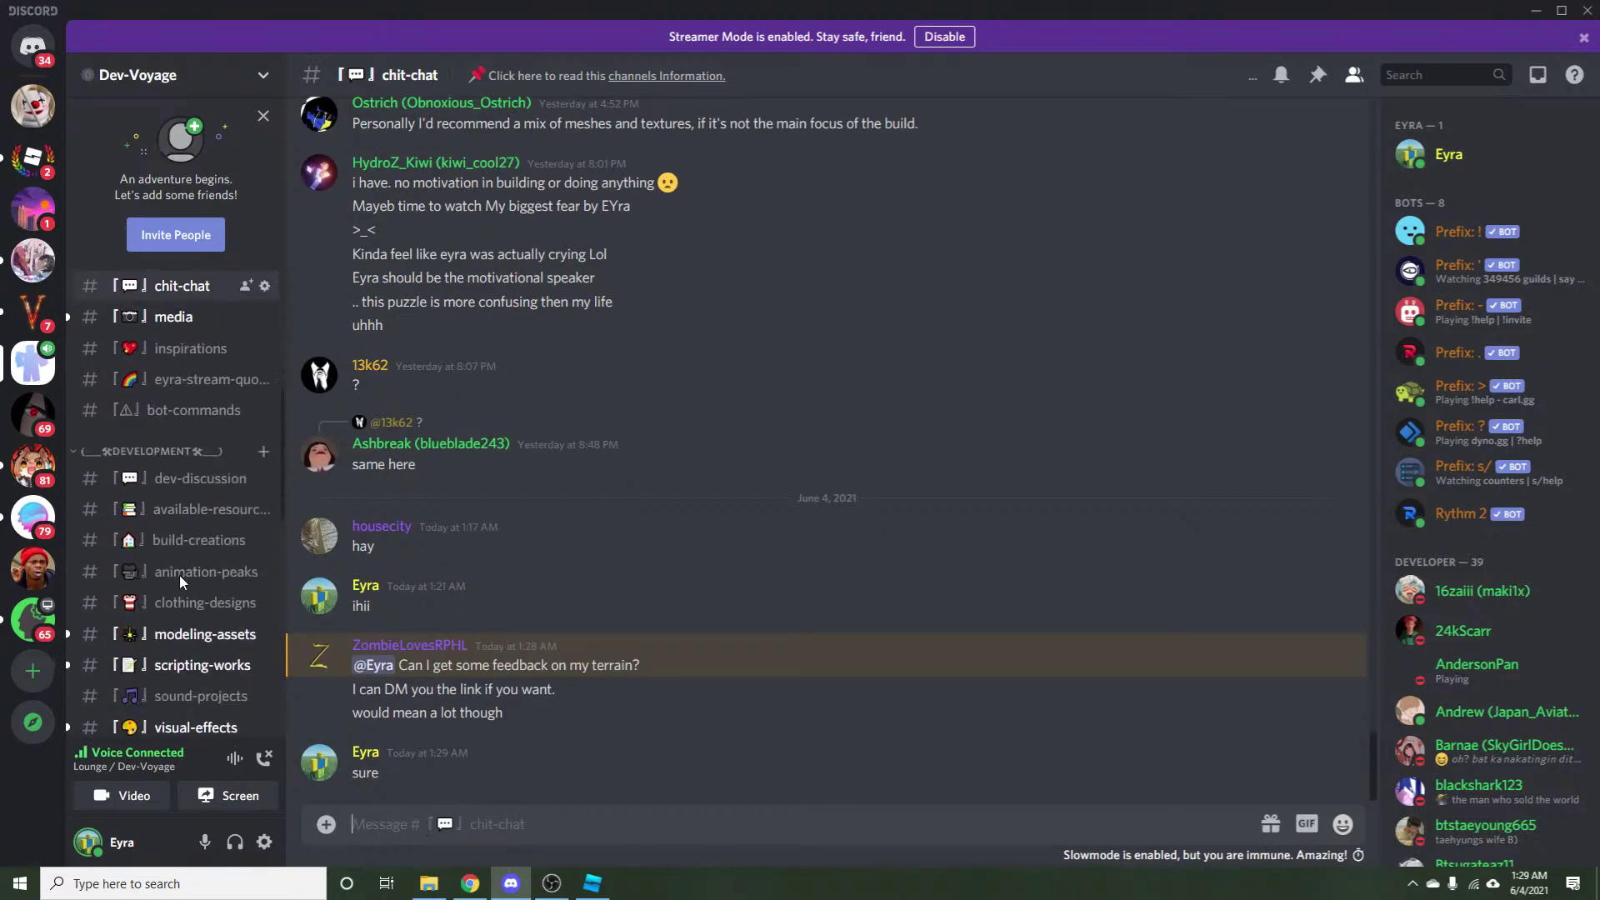
{"action": "scroll", "coordinate": [194, 614], "scroll_direction": "up", "scroll_amount": 6}
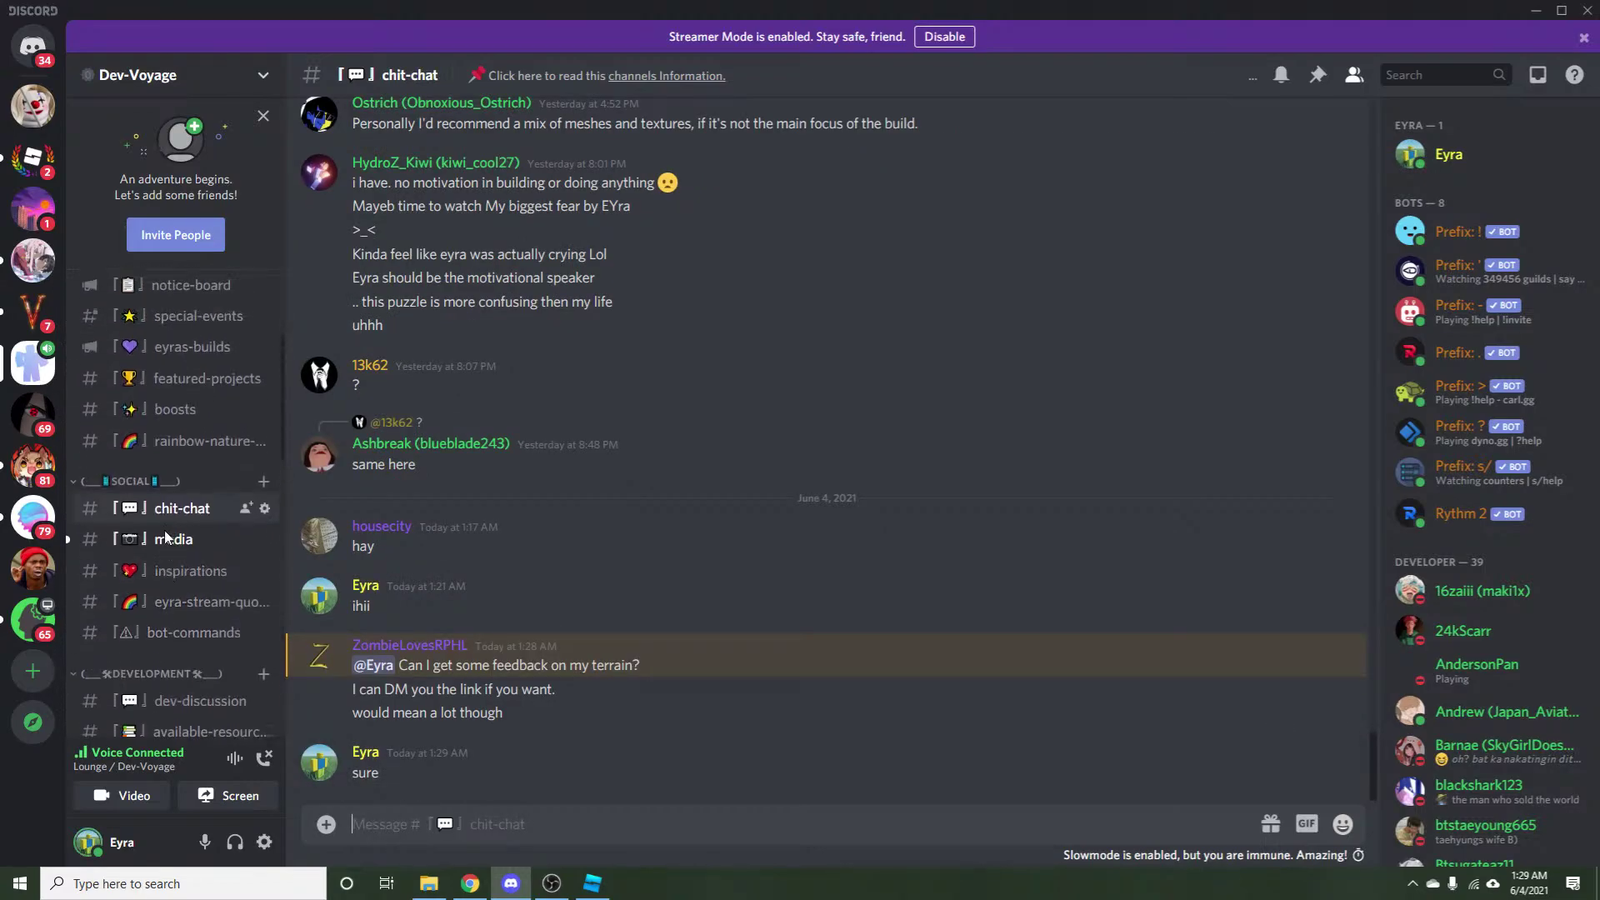
Copy the old .p piano command in #bot-commands and send it again.
{"action": "left_click", "coordinate": [171, 667]}
{"action": "scroll", "coordinate": [523, 700], "scroll_direction": "up", "scroll_amount": 5}
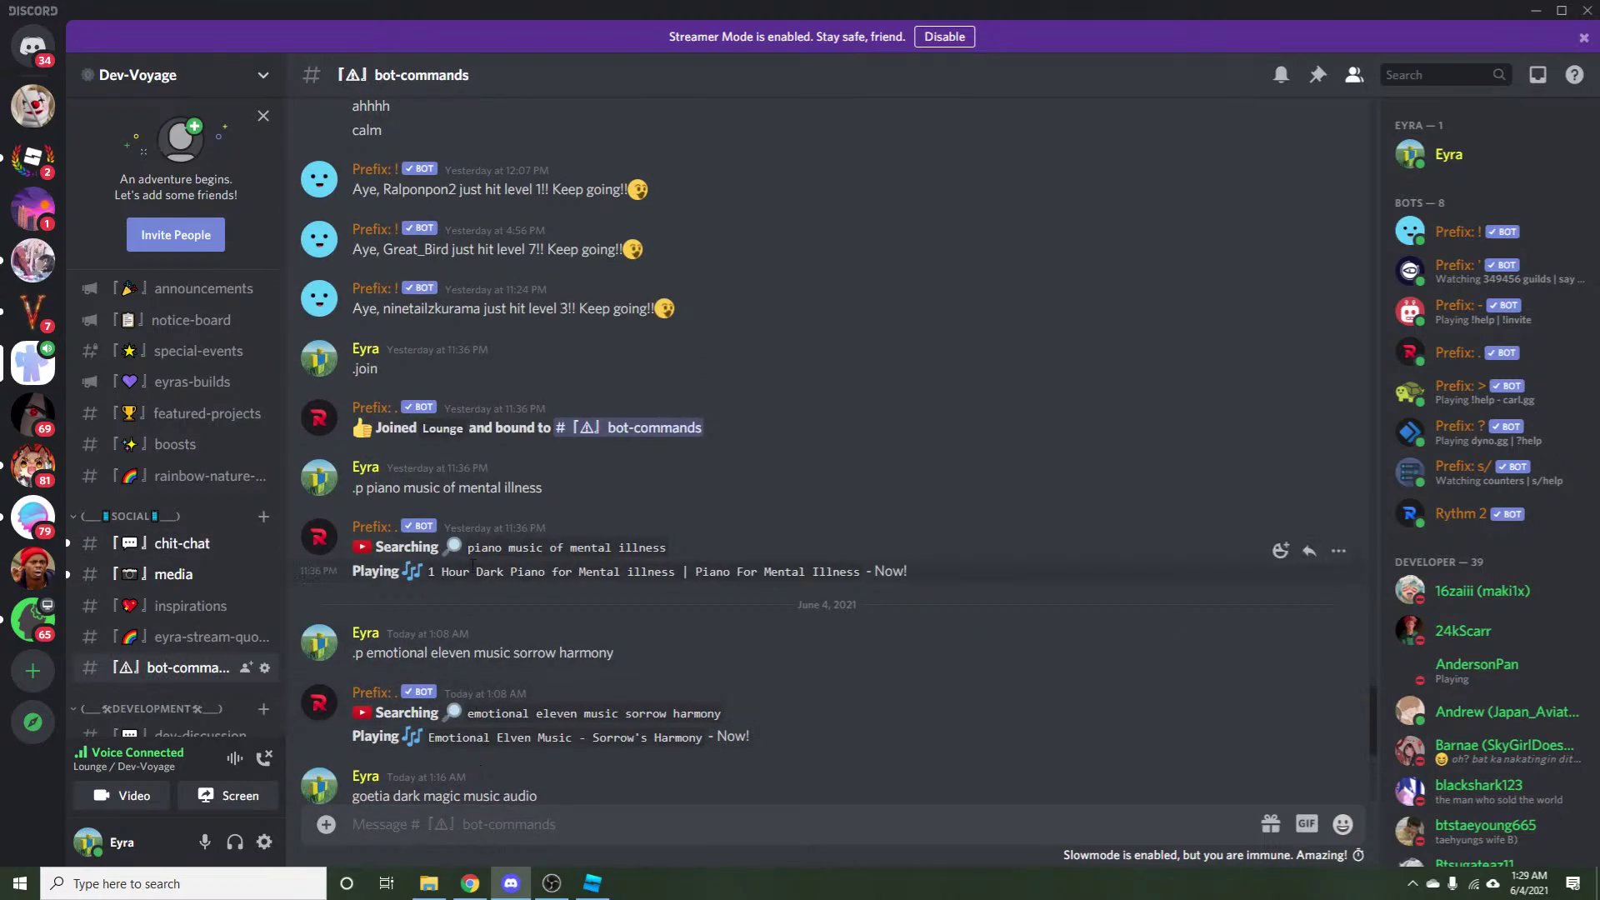
{"action": "left_click_drag", "start_coordinate": [351, 489], "coordinate": [539, 492]}
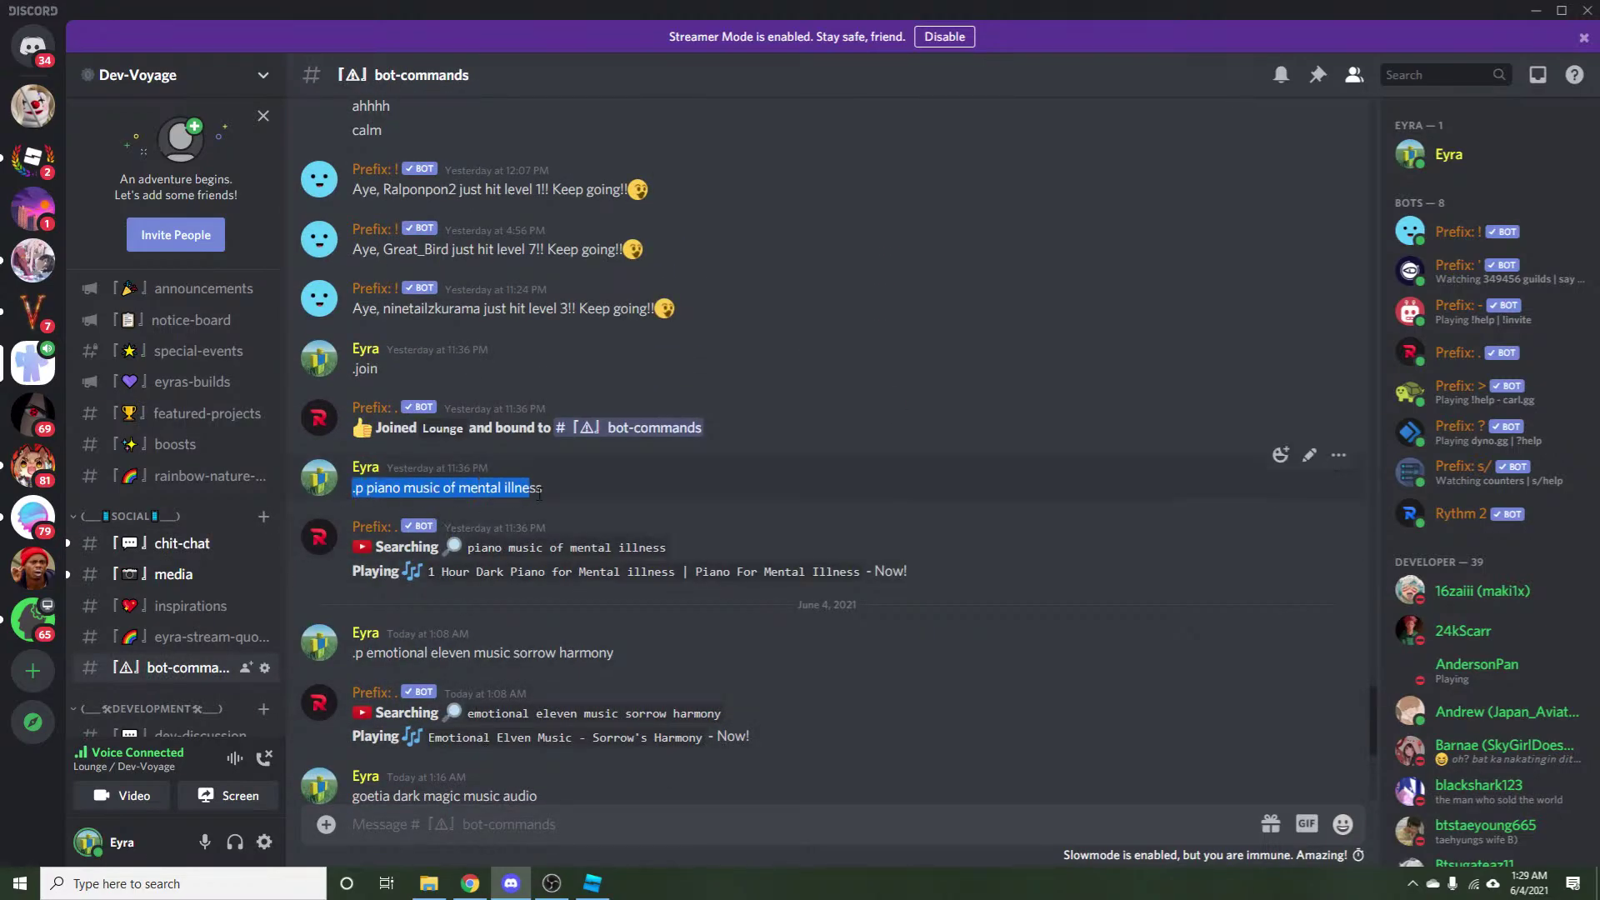
{"action": "left_click", "coordinate": [544, 831]}
{"action": "type", "text": ".p piano music of mental illness"}
{"action": "key", "text": "Return"}
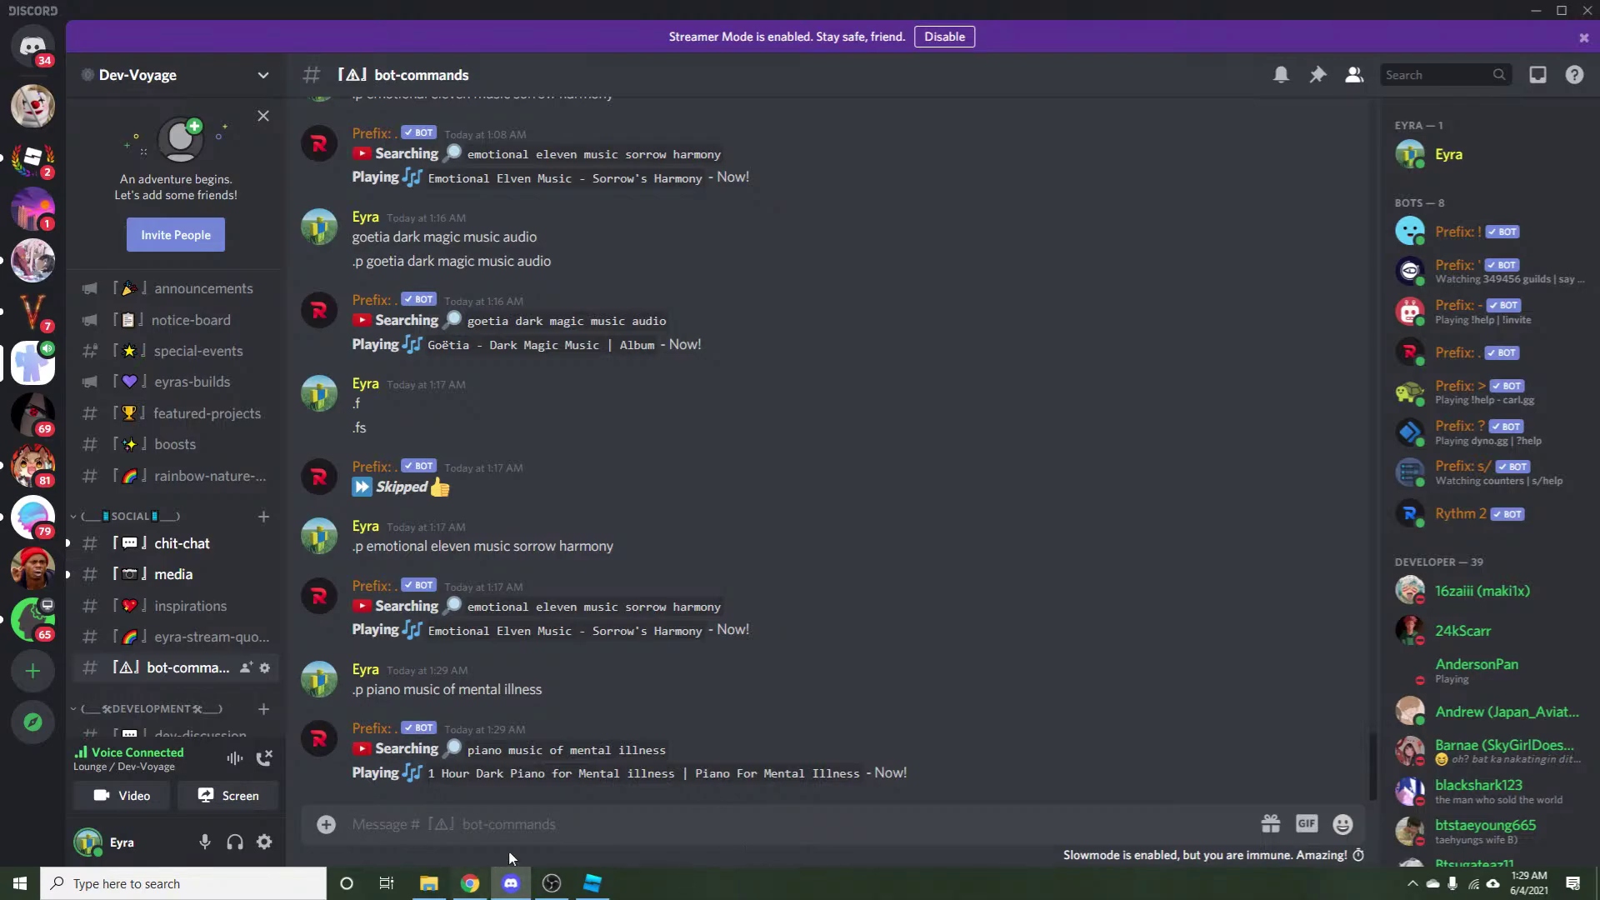
{"action": "left_click", "coordinate": [592, 883]}
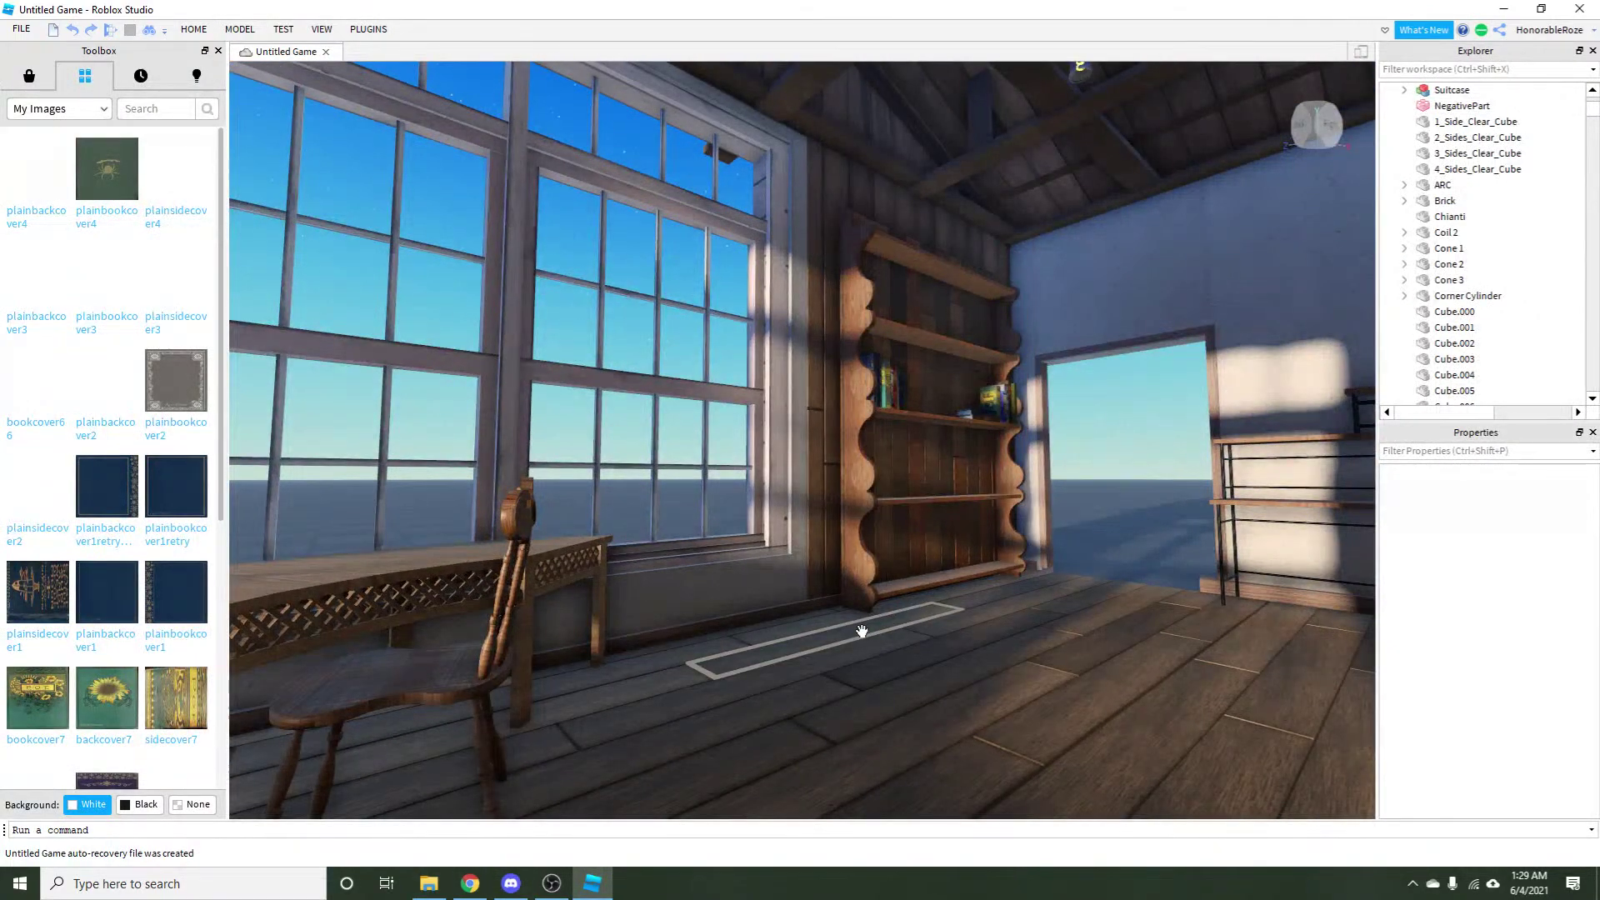
Duplicate the bookshelf model and frame the copy on its own.
{"action": "left_click", "coordinate": [872, 494]}
{"action": "key", "text": "ctrl+d"}
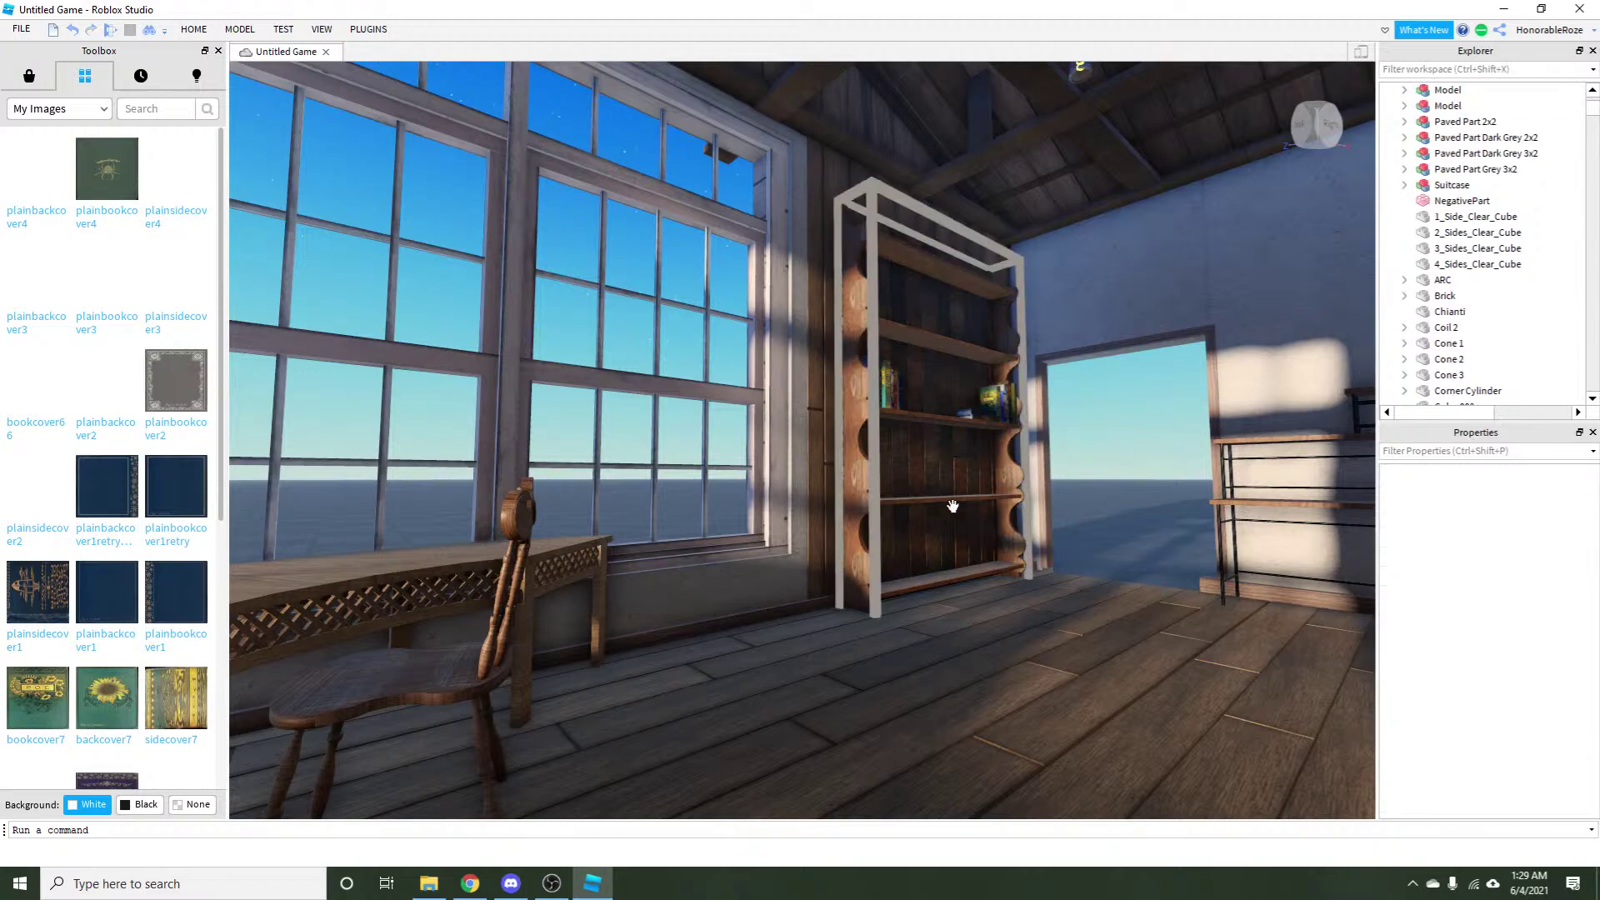
{"action": "key", "text": "f"}
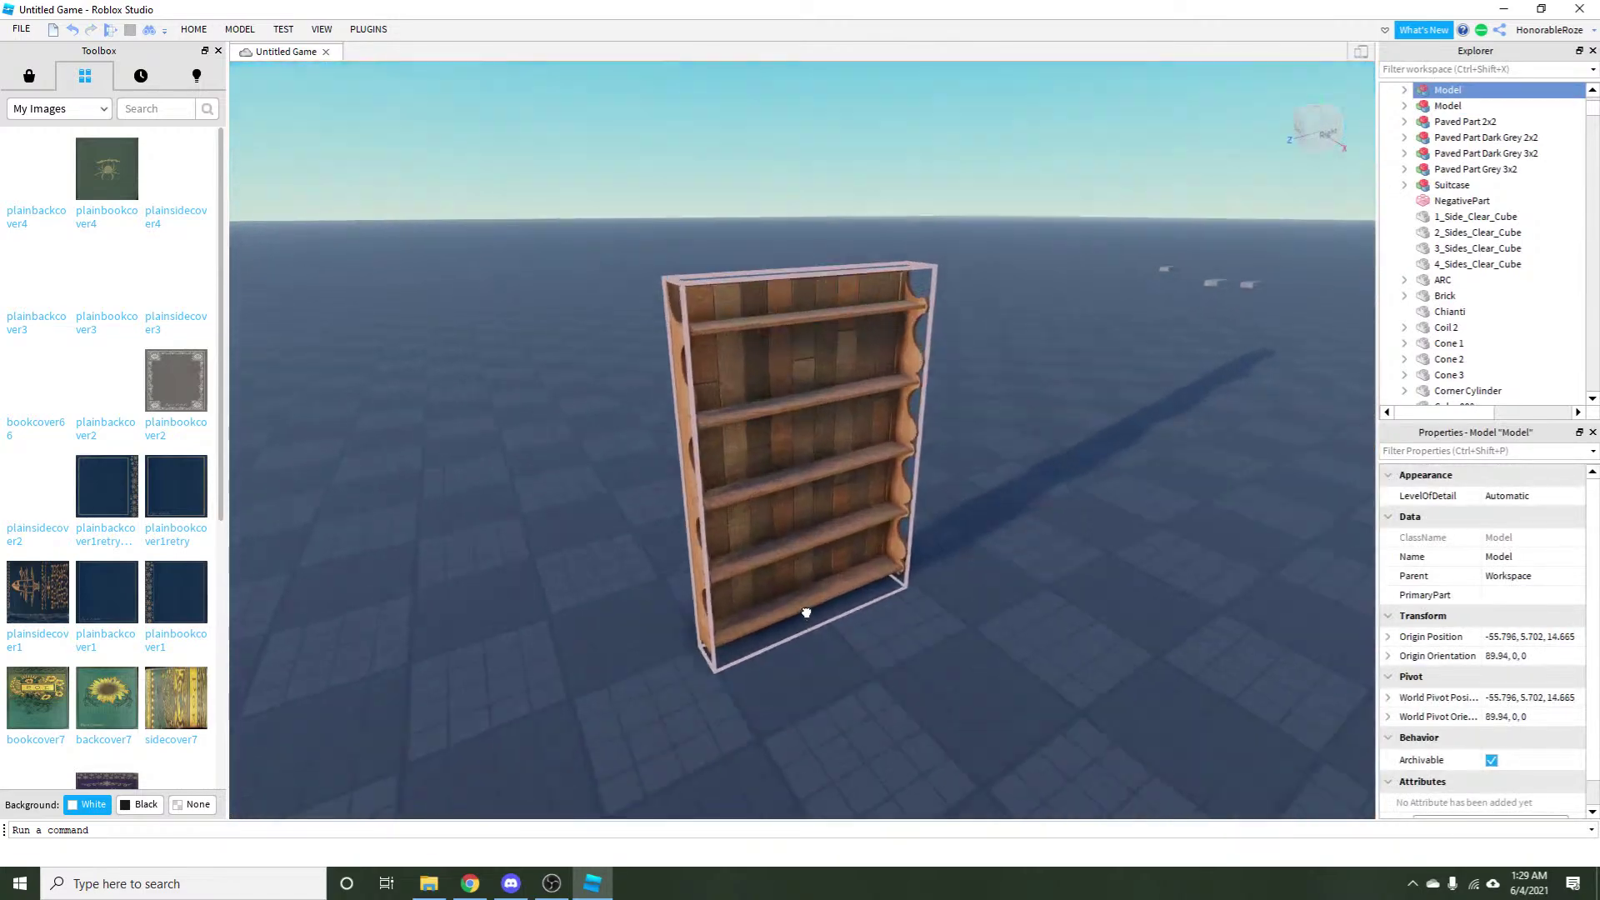
{"action": "scroll", "coordinate": [807, 613], "scroll_direction": "up", "scroll_amount": 3}
{"action": "left_click", "coordinate": [950, 645]}
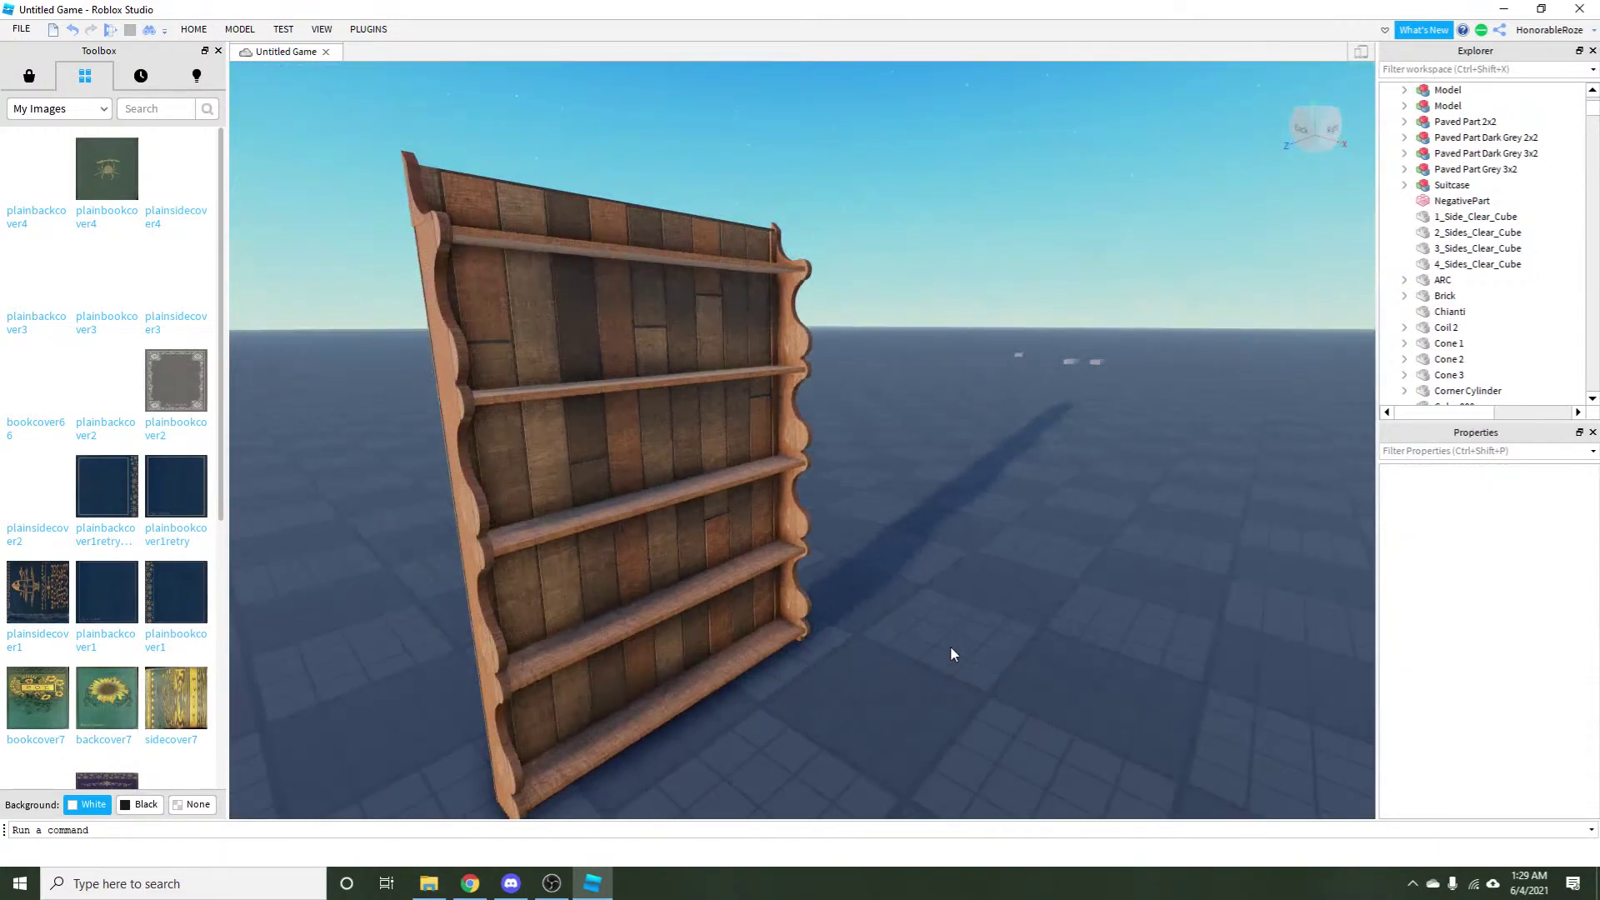
{"action": "scroll", "coordinate": [1118, 680], "scroll_direction": "down", "scroll_amount": 3}
{"action": "key", "text": "Left"}
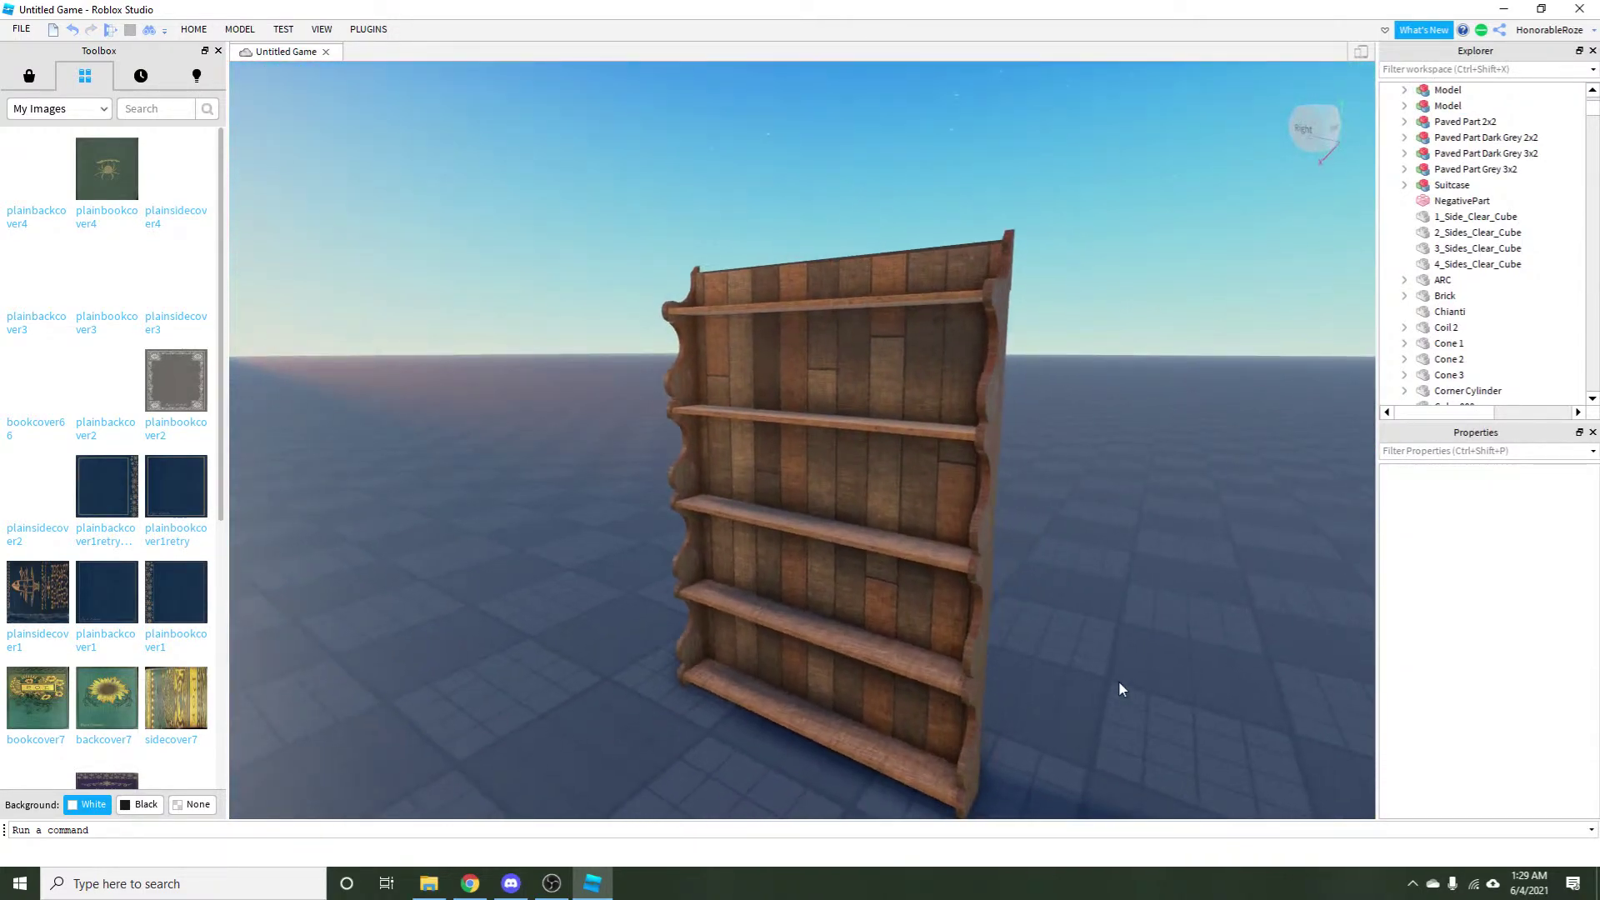
{"action": "key", "text": "Left"}
Ungroup the copied bookshelf into its 46 separate parts.
{"action": "left_click", "coordinate": [821, 542]}
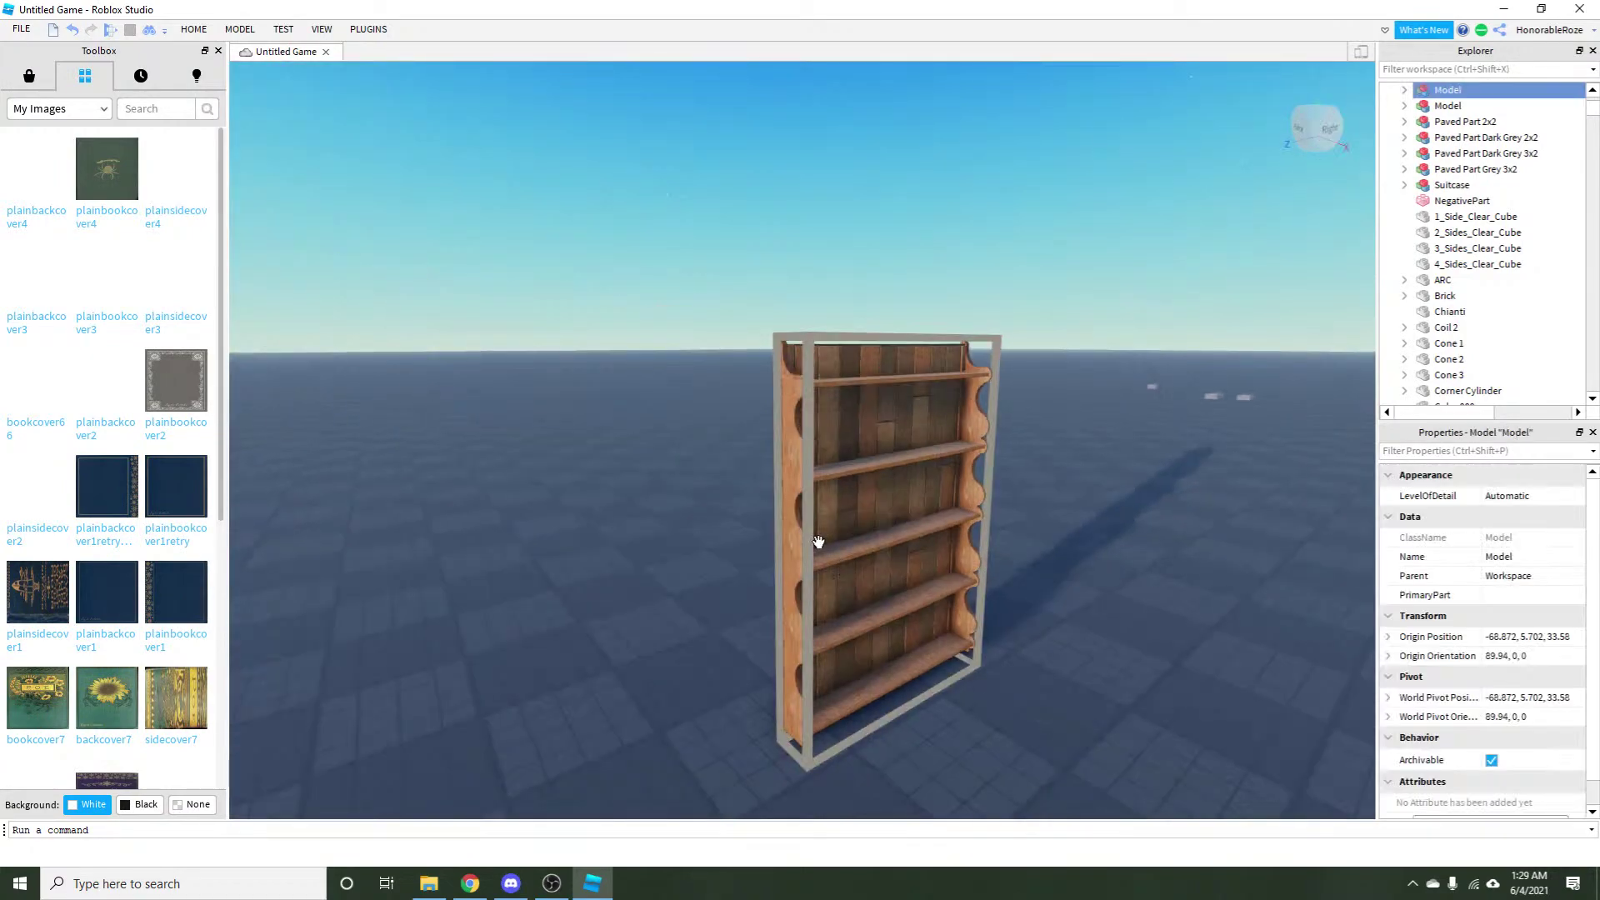
{"action": "left_click", "coordinate": [193, 29]}
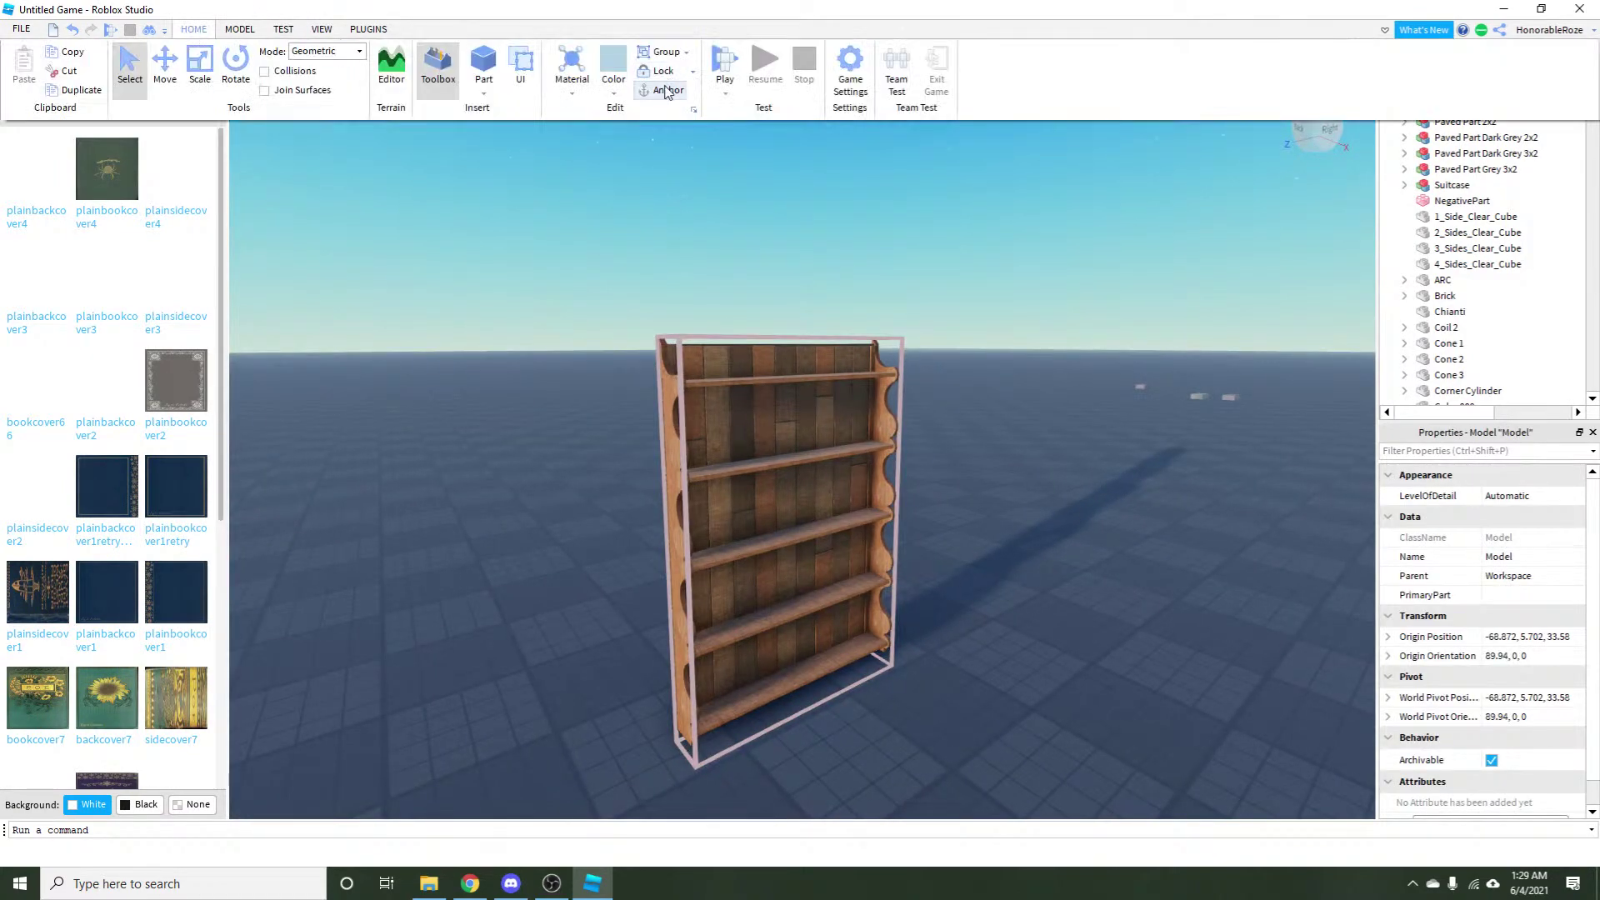
{"action": "left_click", "coordinate": [688, 55]}
{"action": "left_click", "coordinate": [715, 90]}
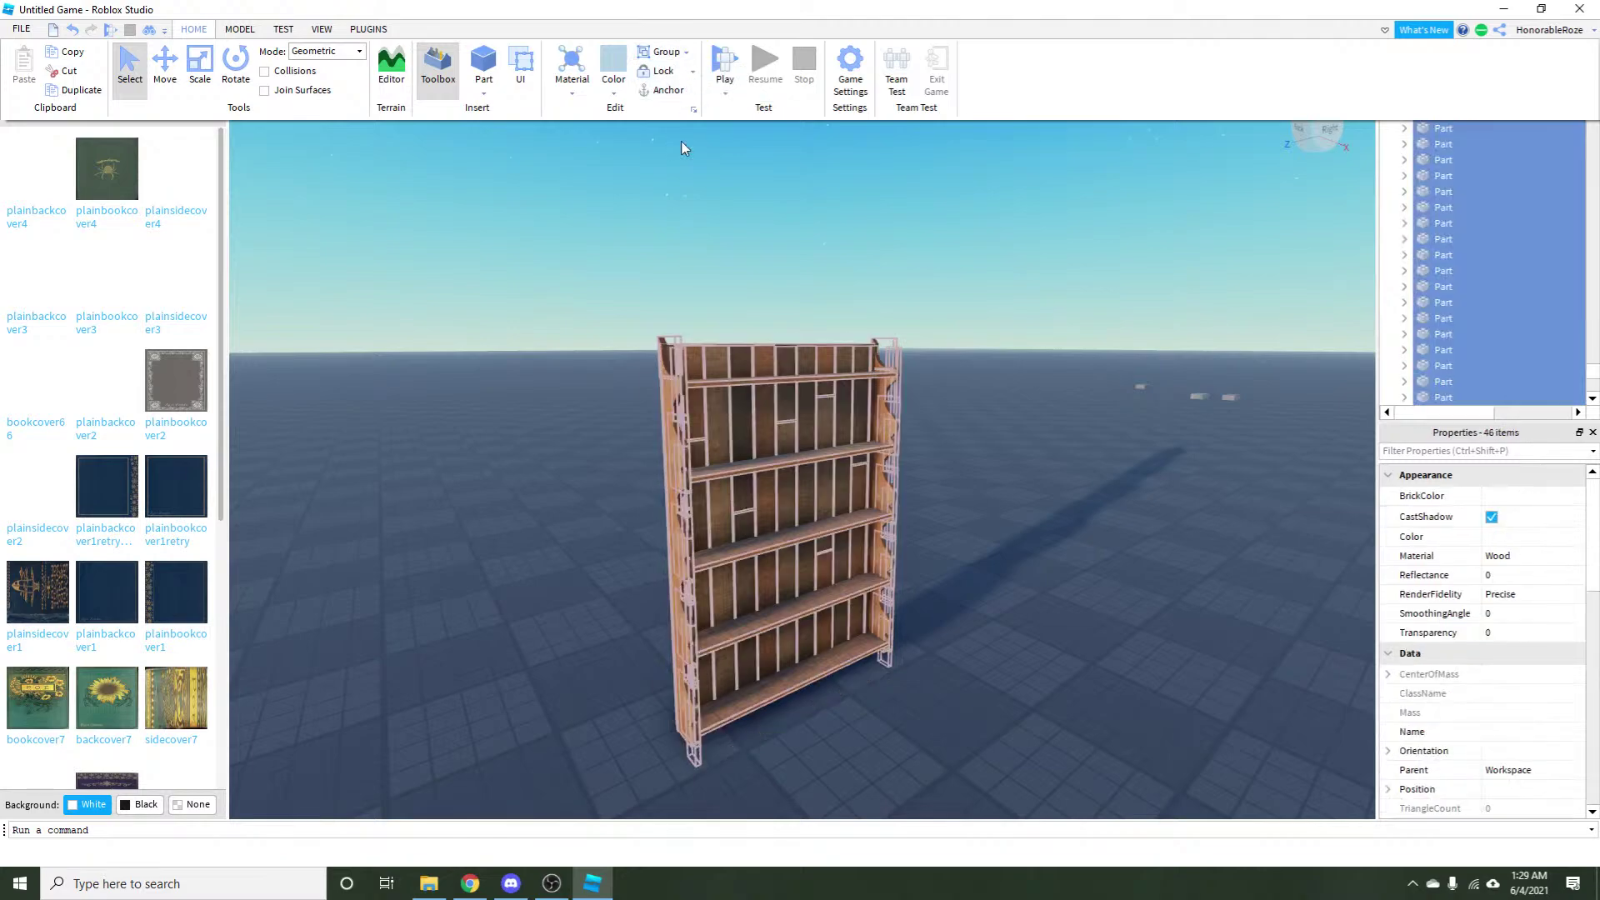
{"action": "scroll", "coordinate": [581, 257], "scroll_direction": "up", "scroll_amount": 5}
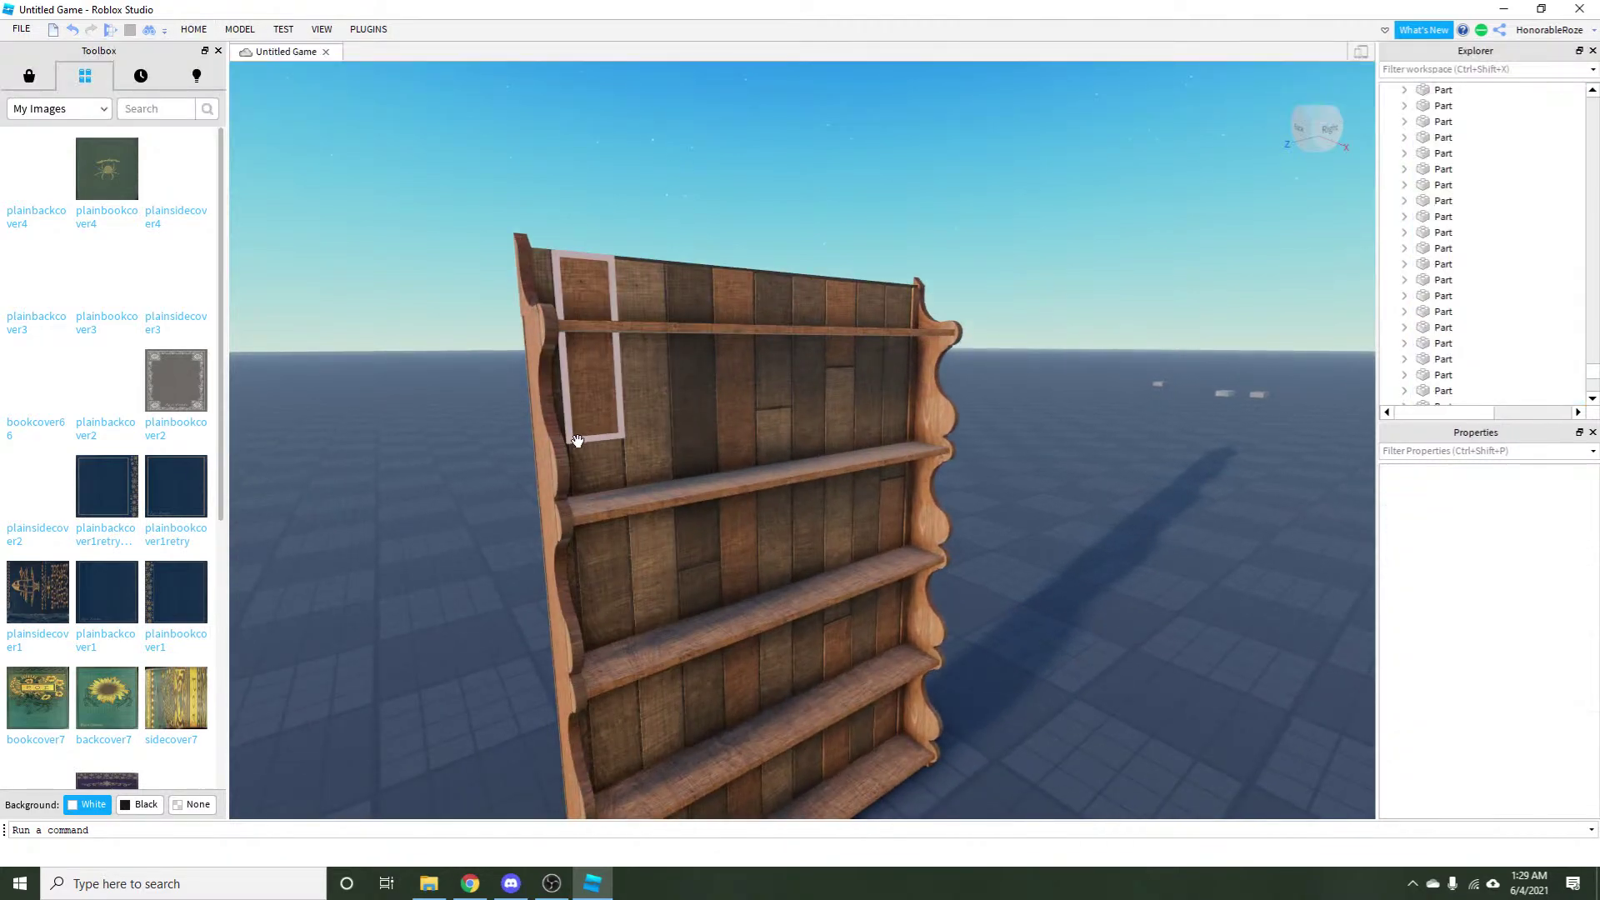
Pull the wavy side panel away and separate its union, moving the hole part down.
{"action": "left_click", "coordinate": [505, 500]}
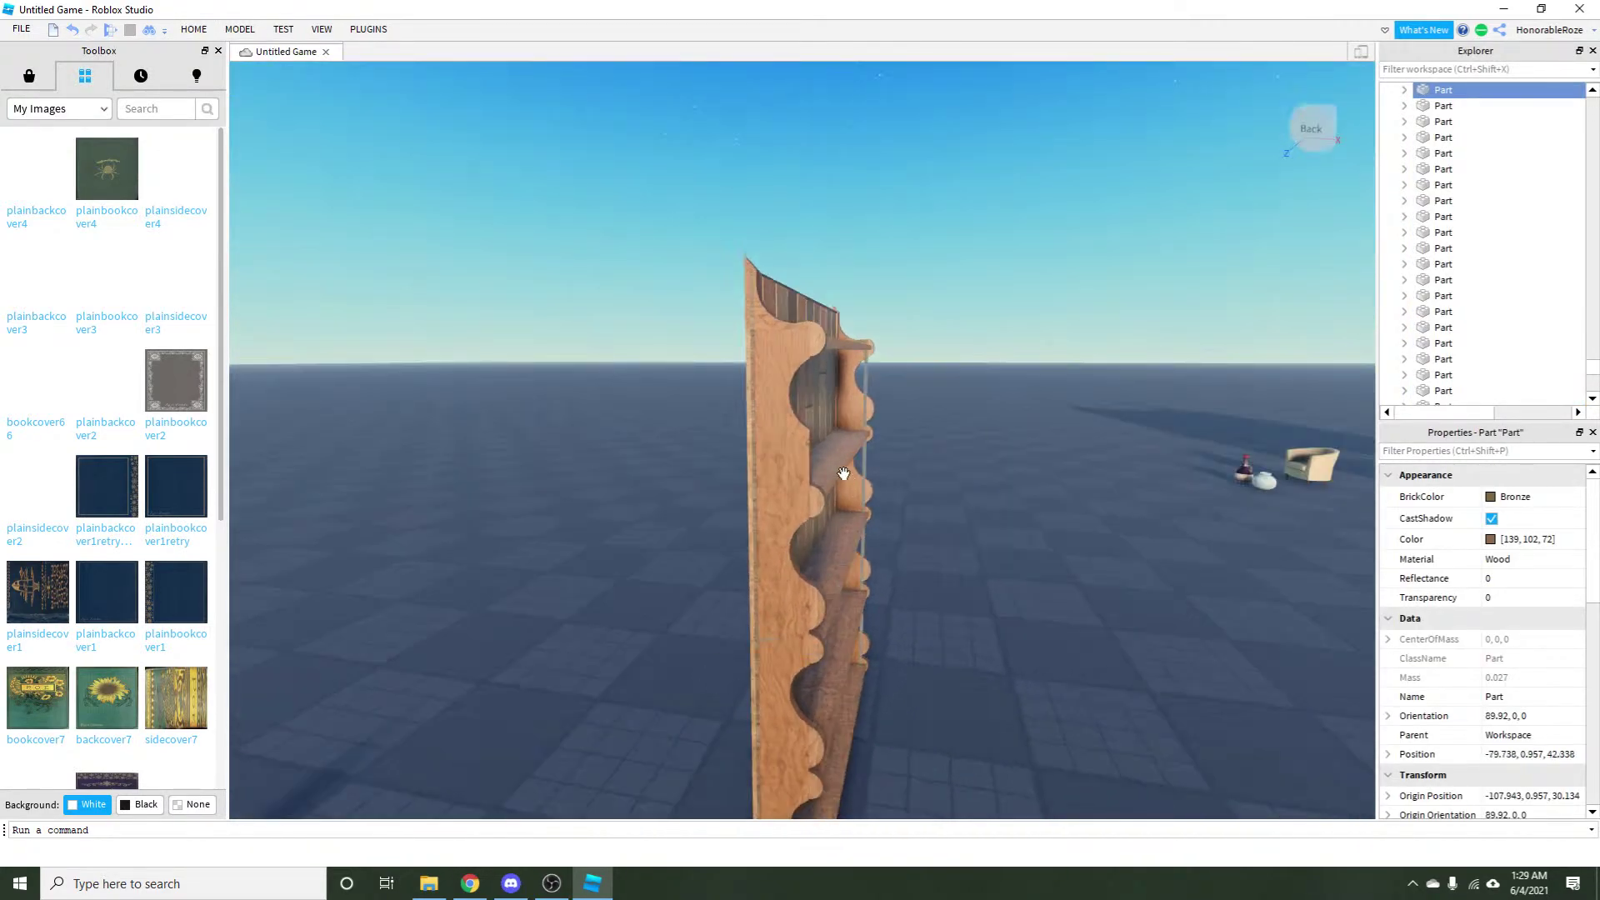
{"action": "mouse_move", "coordinate": [760, 482]}
{"action": "left_mouse_down"}
{"action": "mouse_move", "coordinate": [567, 701]}
{"action": "mouse_move", "coordinate": [636, 682]}
{"action": "left_mouse_up"}
{"action": "left_click", "coordinate": [342, 29]}
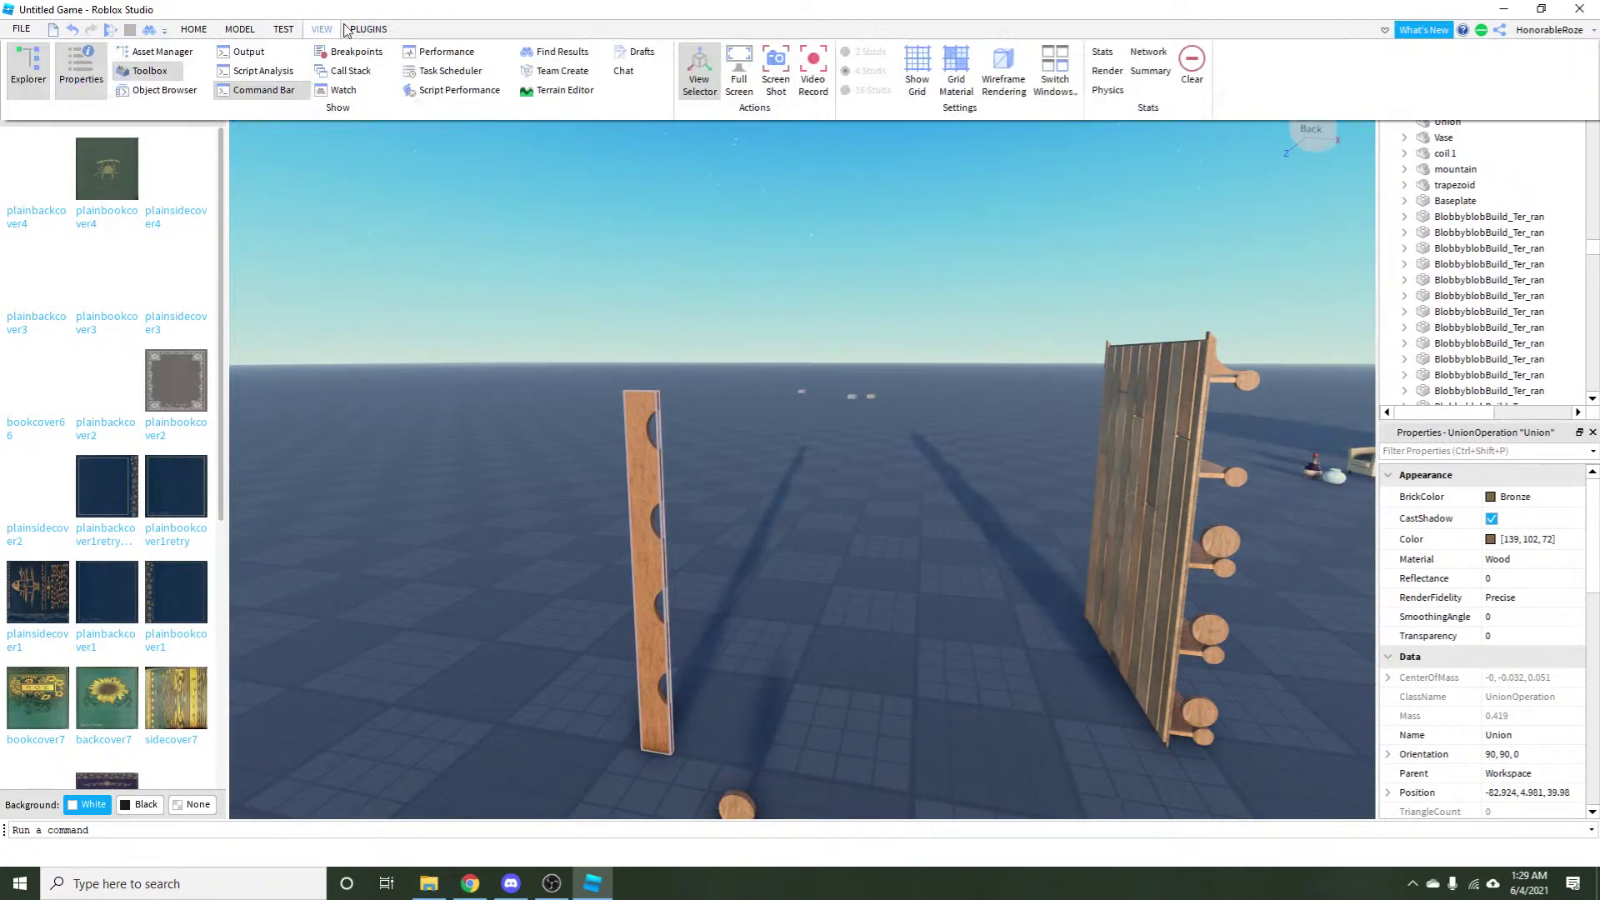
{"action": "left_click", "coordinate": [240, 29]}
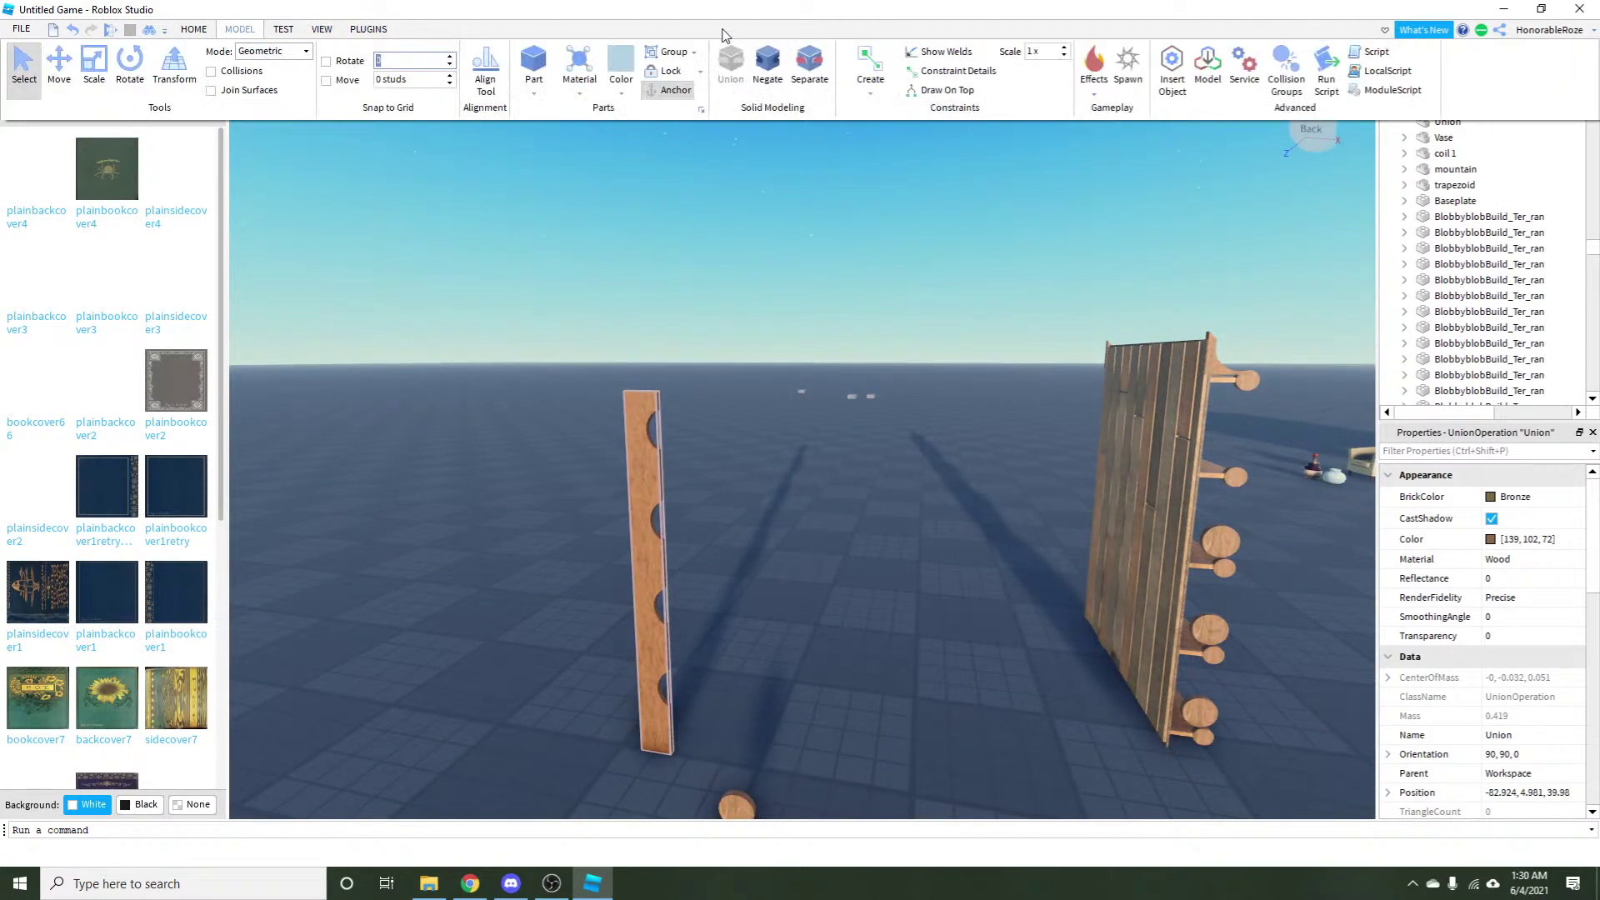
{"action": "left_click", "coordinate": [804, 71]}
{"action": "left_click_drag", "start_coordinate": [672, 522], "coordinate": [649, 876]}
Pull a shelf part and a plank aside, and drag the back panel out to the left.
{"action": "right_click", "coordinate": [707, 553]}
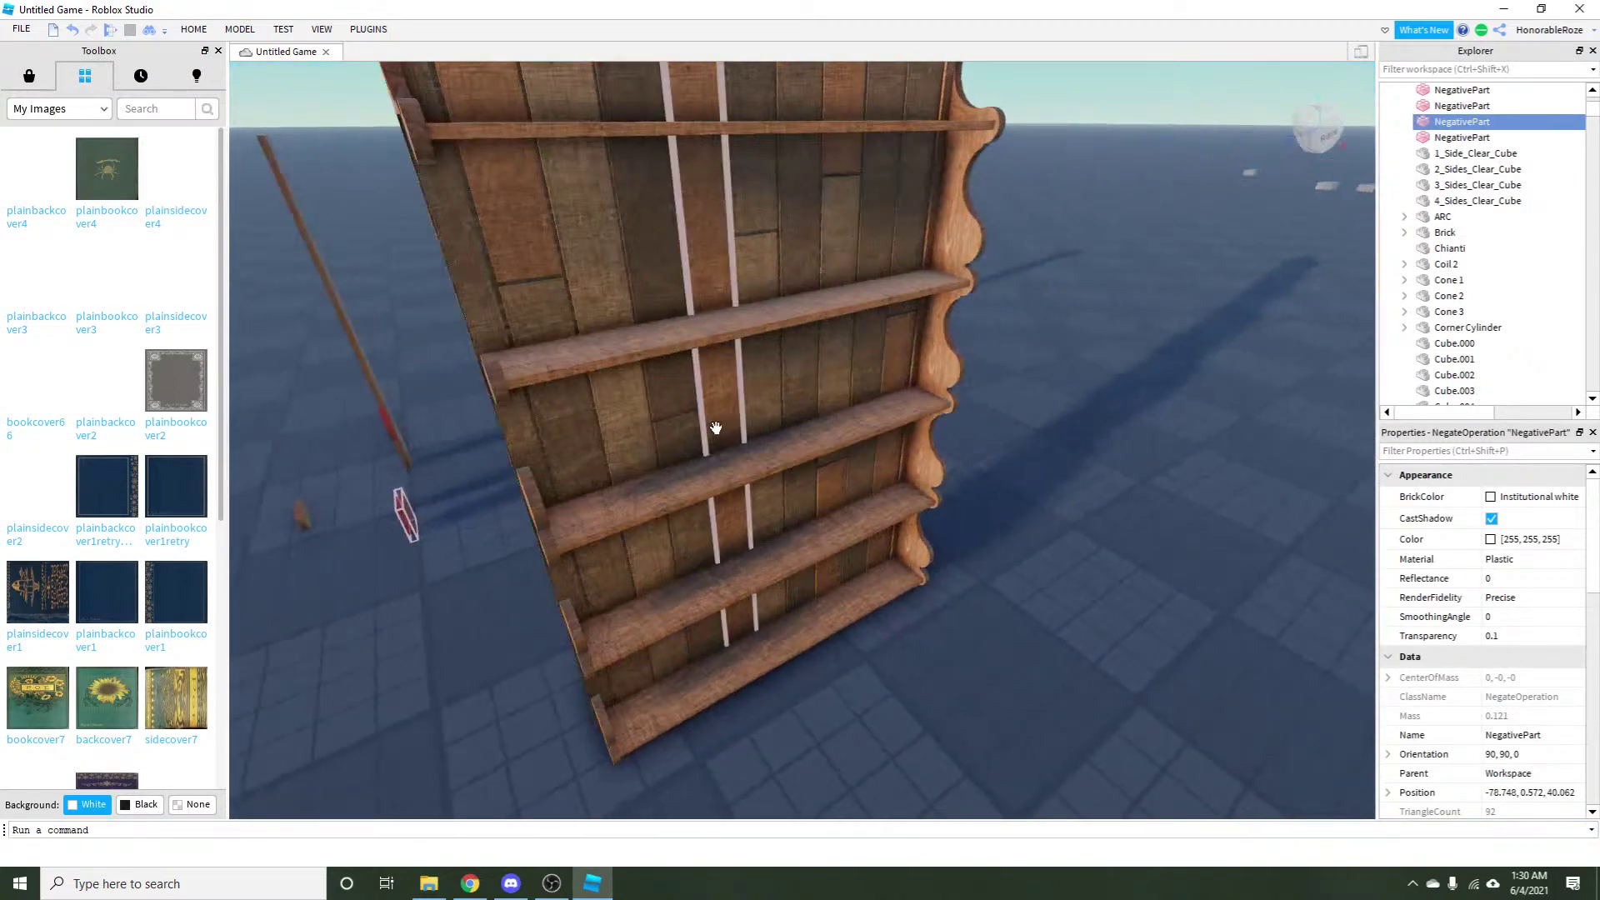
{"action": "left_click_drag", "start_coordinate": [544, 500], "coordinate": [730, 726]}
{"action": "right_click", "coordinate": [547, 590]}
{"action": "right_click", "coordinate": [812, 691]}
{"action": "right_click", "coordinate": [788, 239]}
{"action": "left_click_drag", "start_coordinate": [457, 486], "coordinate": [528, 398]}
{"action": "right_click", "coordinate": [528, 398]}
{"action": "left_click_drag", "start_coordinate": [669, 502], "coordinate": [522, 753]}
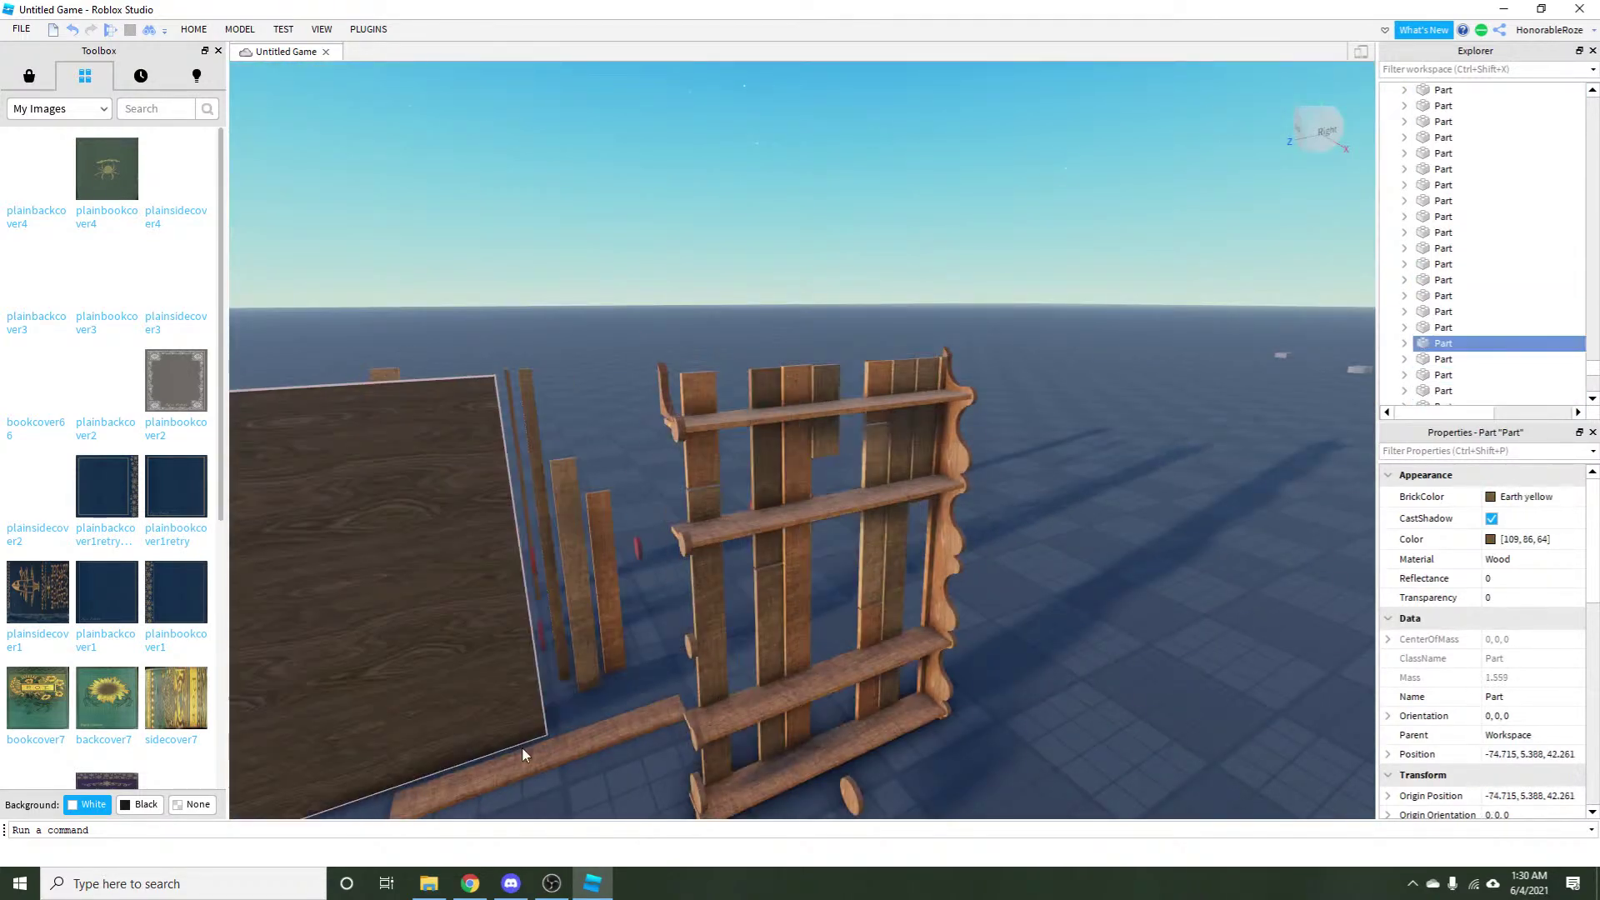
Move two more planks off the shelf onto the floor beside the loose parts.
{"action": "left_click", "coordinate": [664, 686]}
{"action": "left_click_drag", "start_coordinate": [754, 646], "coordinate": [620, 629]}
{"action": "left_click", "coordinate": [766, 620]}
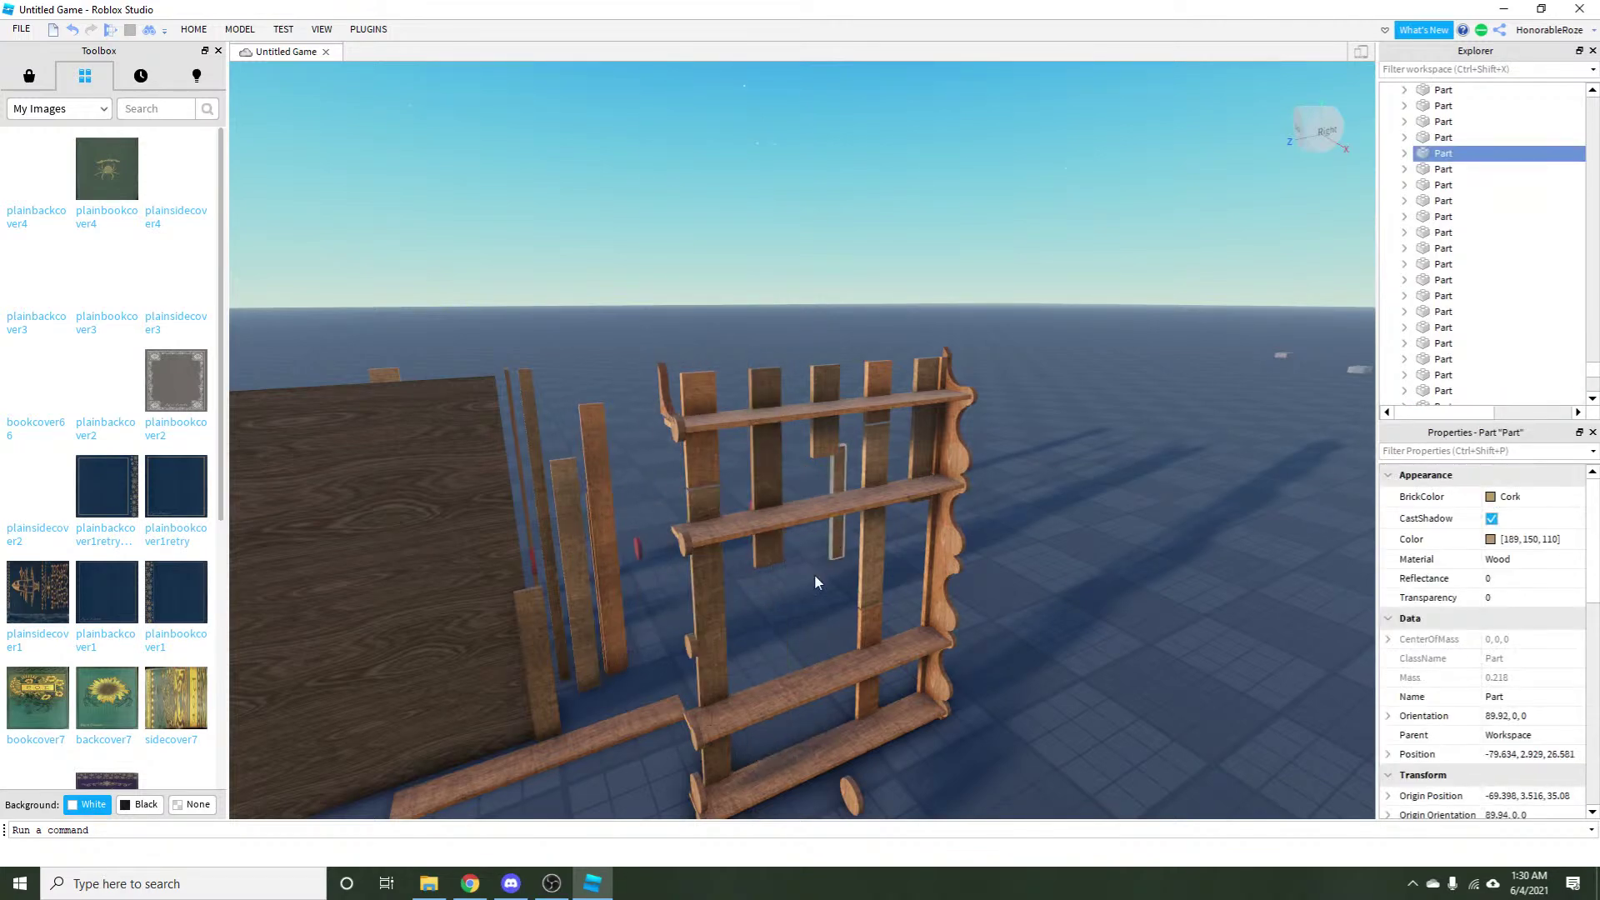
{"action": "right_click", "coordinate": [813, 573]}
{"action": "left_click_drag", "start_coordinate": [851, 590], "coordinate": [516, 650]}
{"action": "right_click", "coordinate": [712, 648]}
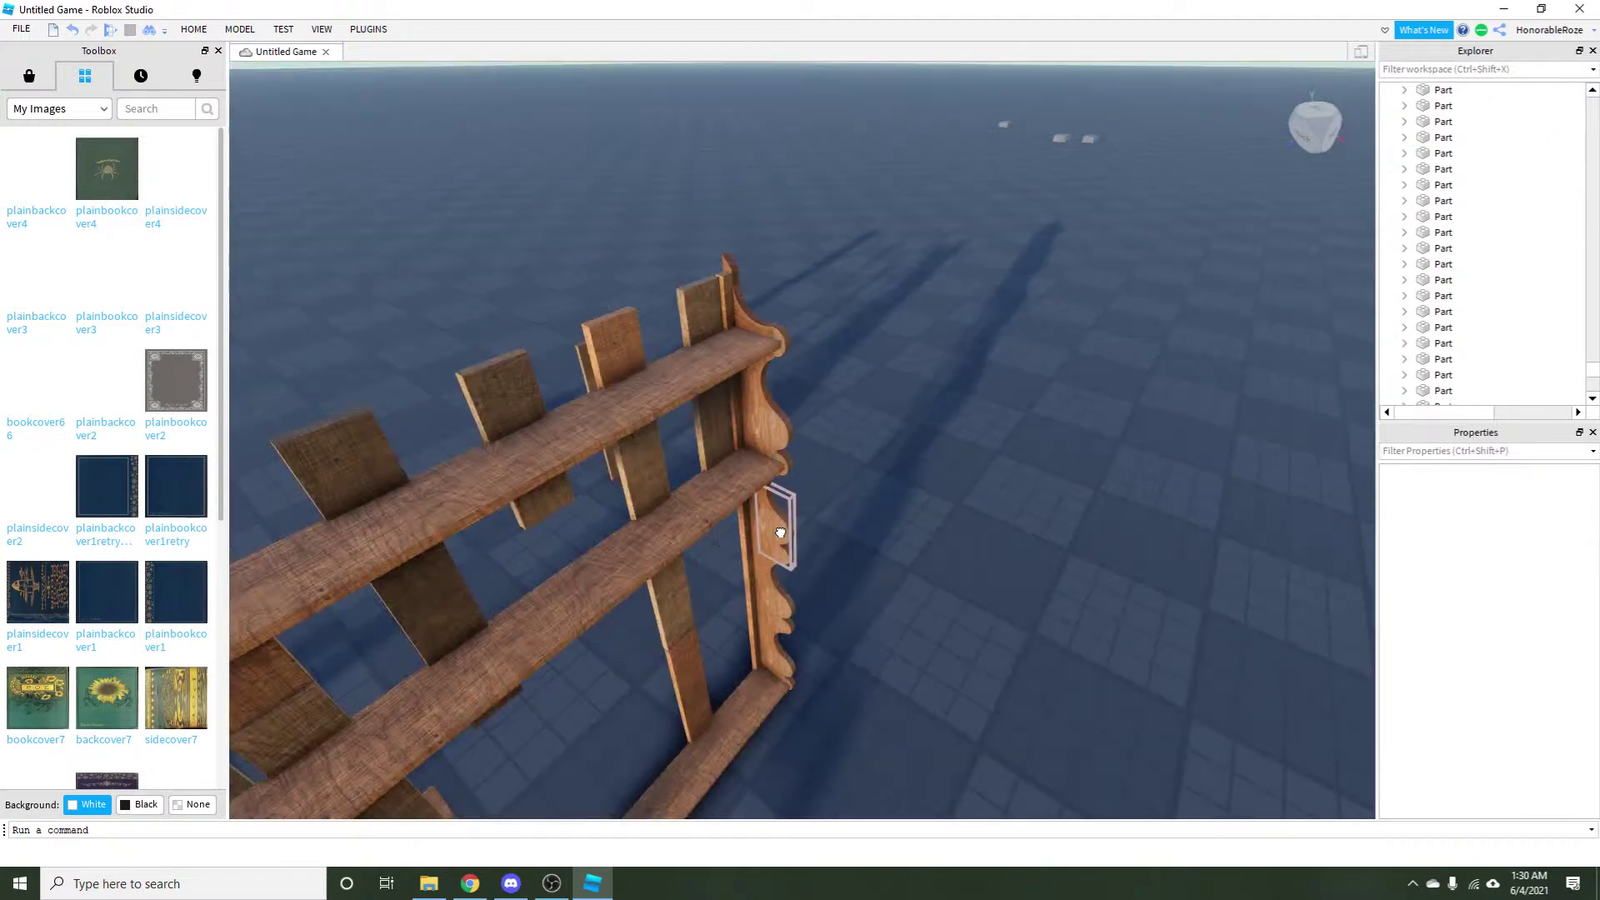
{"action": "left_click", "coordinate": [814, 518]}
{"action": "left_click", "coordinate": [937, 538]}
{"action": "left_click", "coordinate": [948, 522]}
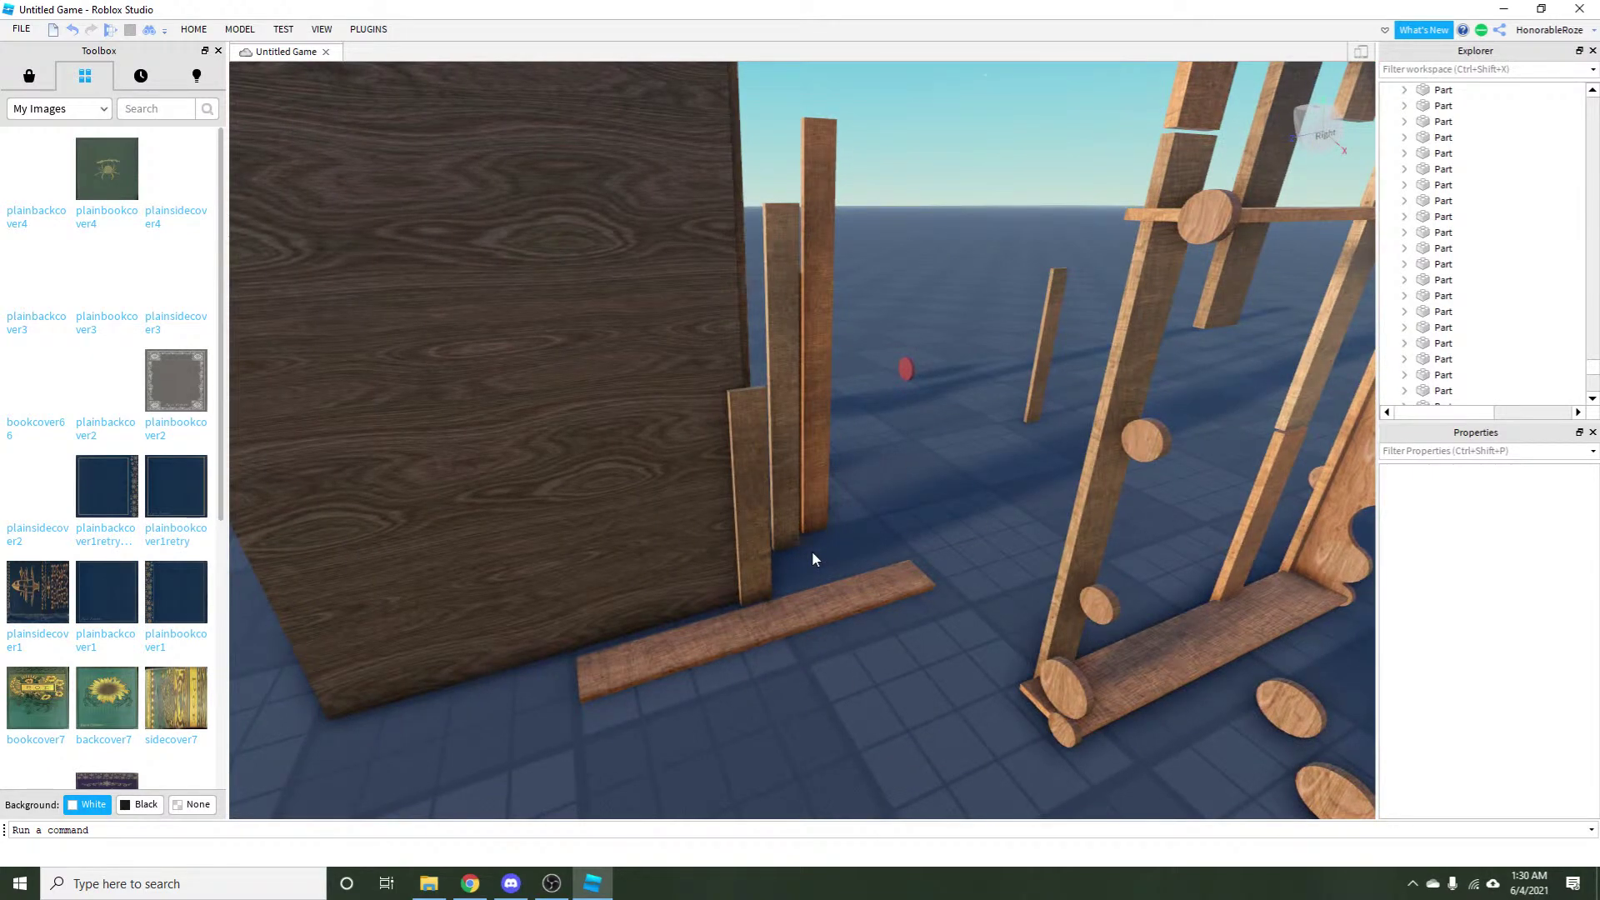
Box-select the loose shelf parts together.
{"action": "scroll", "coordinate": [811, 552], "scroll_direction": "down", "scroll_amount": 10}
{"action": "left_click_drag", "start_coordinate": [390, 218], "coordinate": [841, 597]}
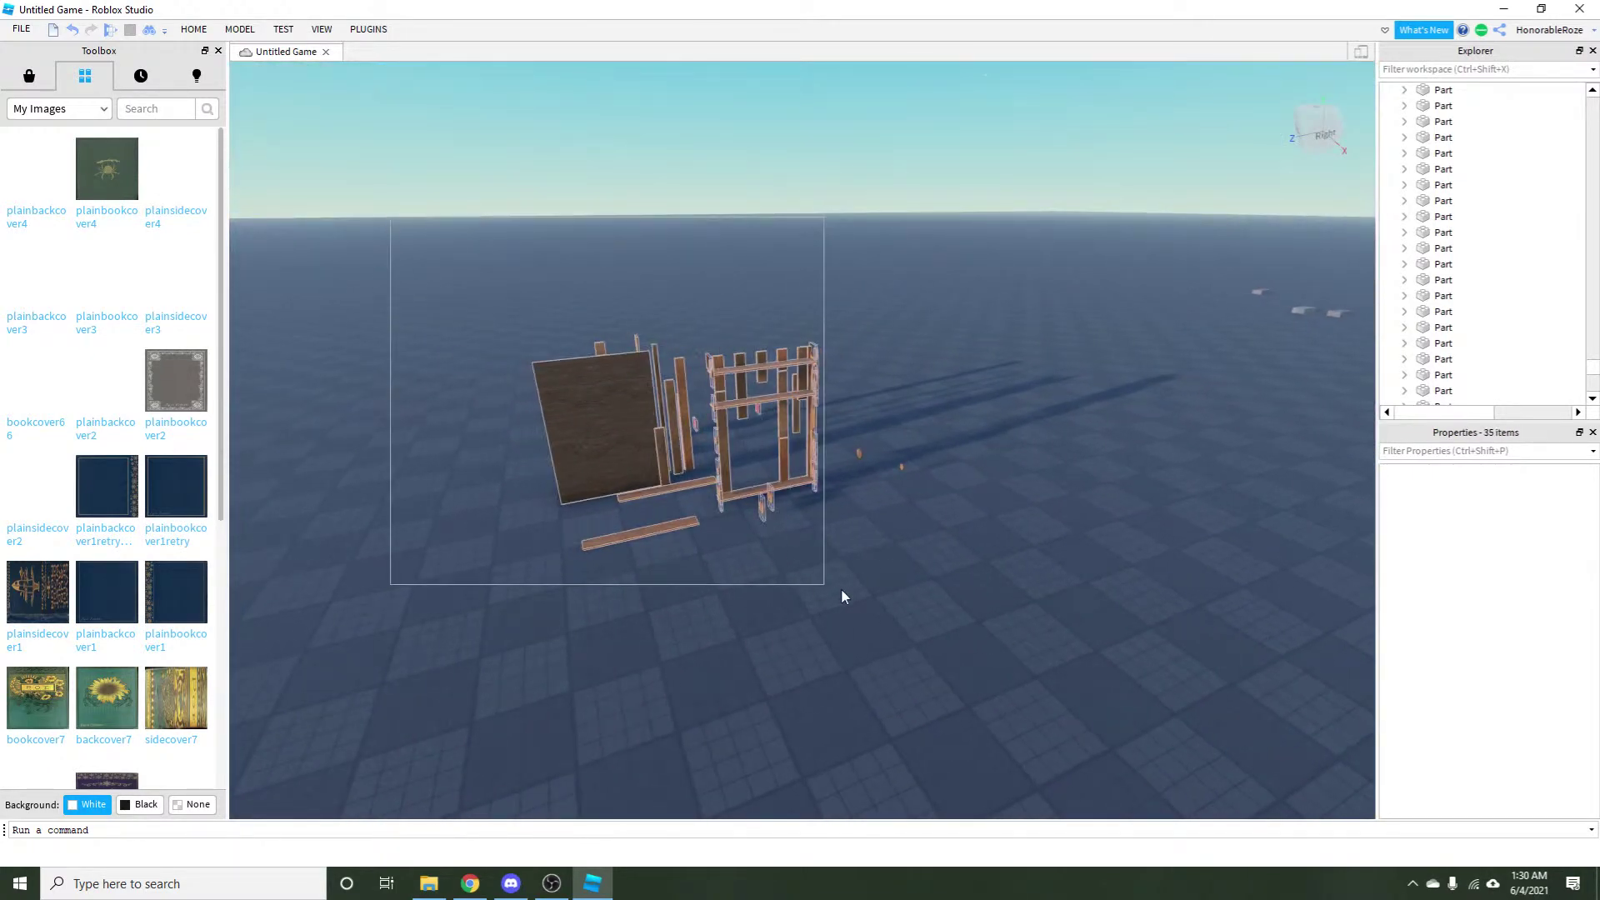
{"action": "left_click", "coordinate": [981, 605]}
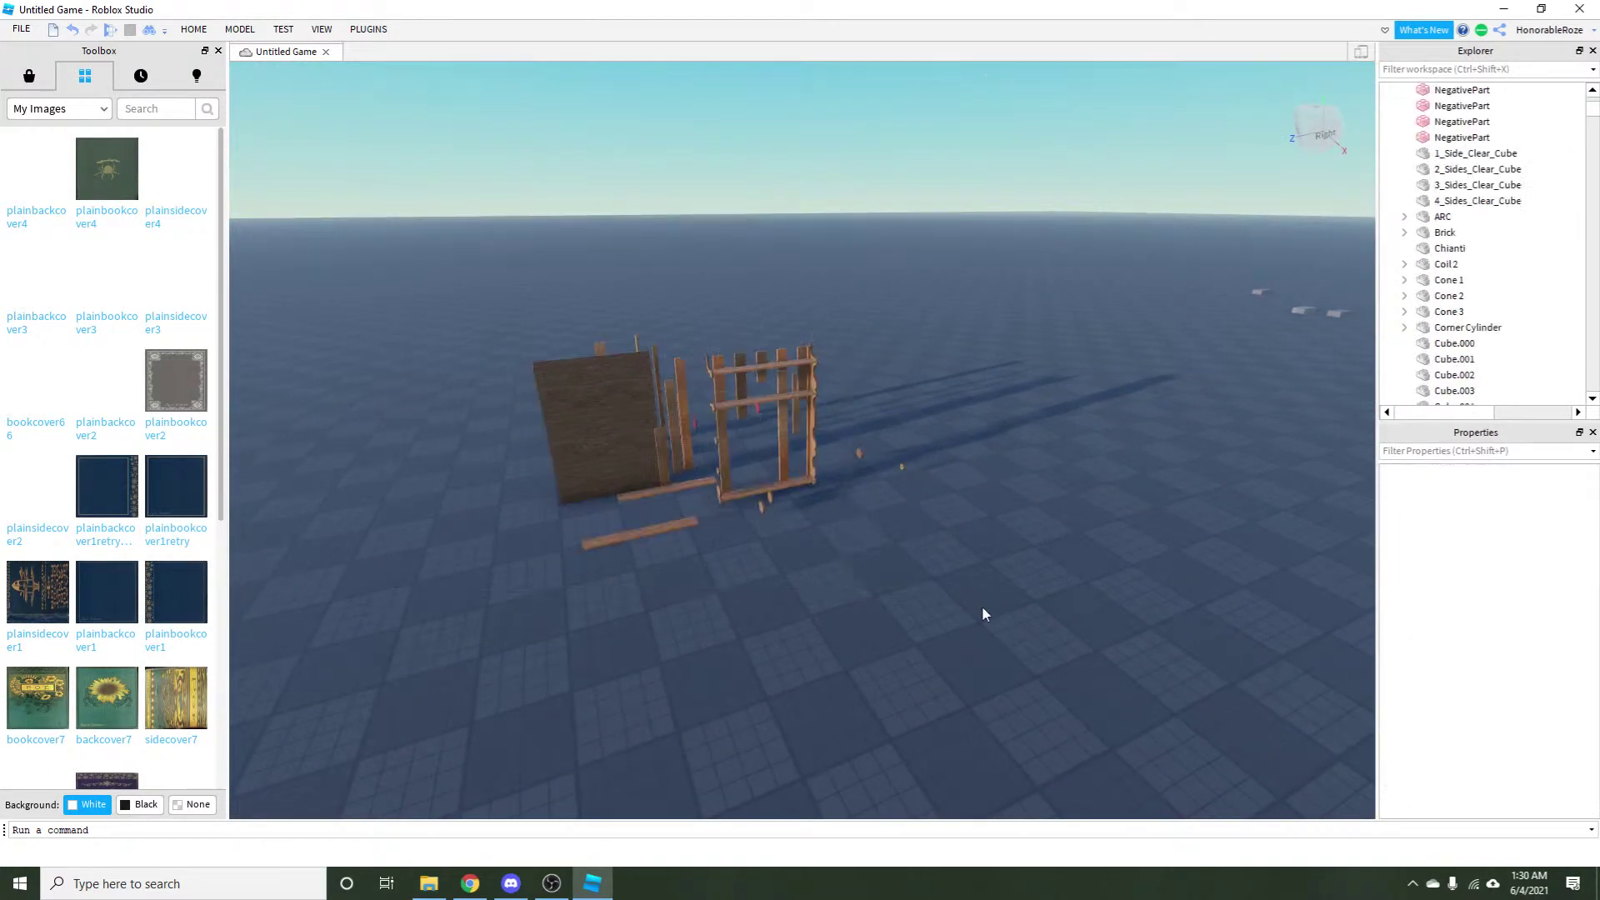
{"action": "left_click_drag", "start_coordinate": [371, 214], "coordinate": [1098, 628]}
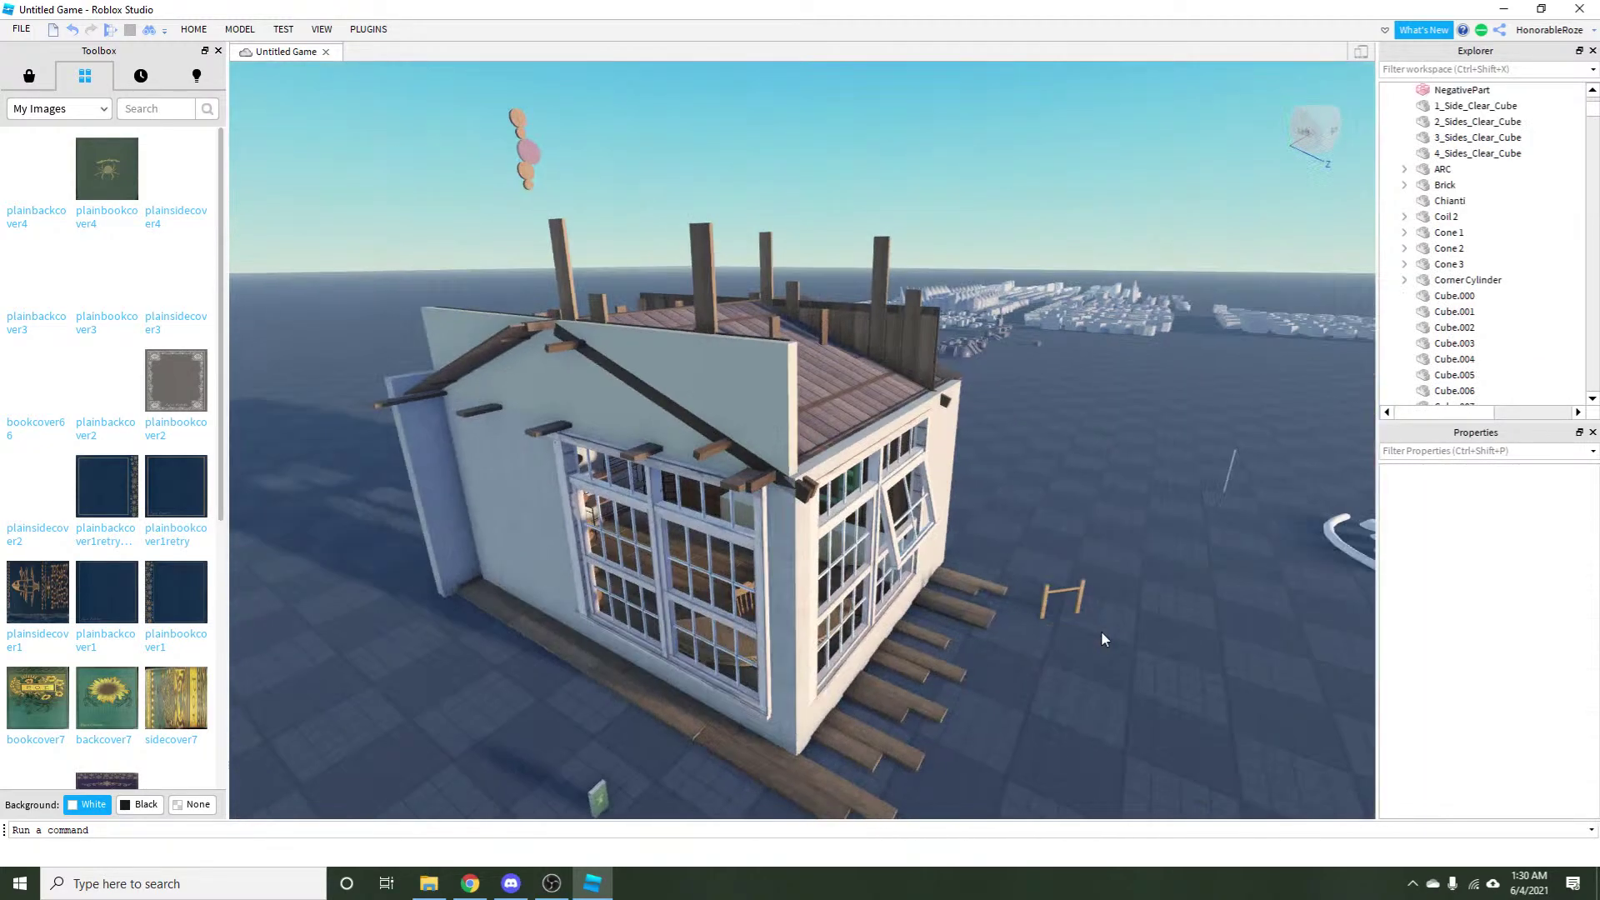
Fly the camera into the house and zoom in on the bookshelf by the window.
{"action": "key", "text": "w"}
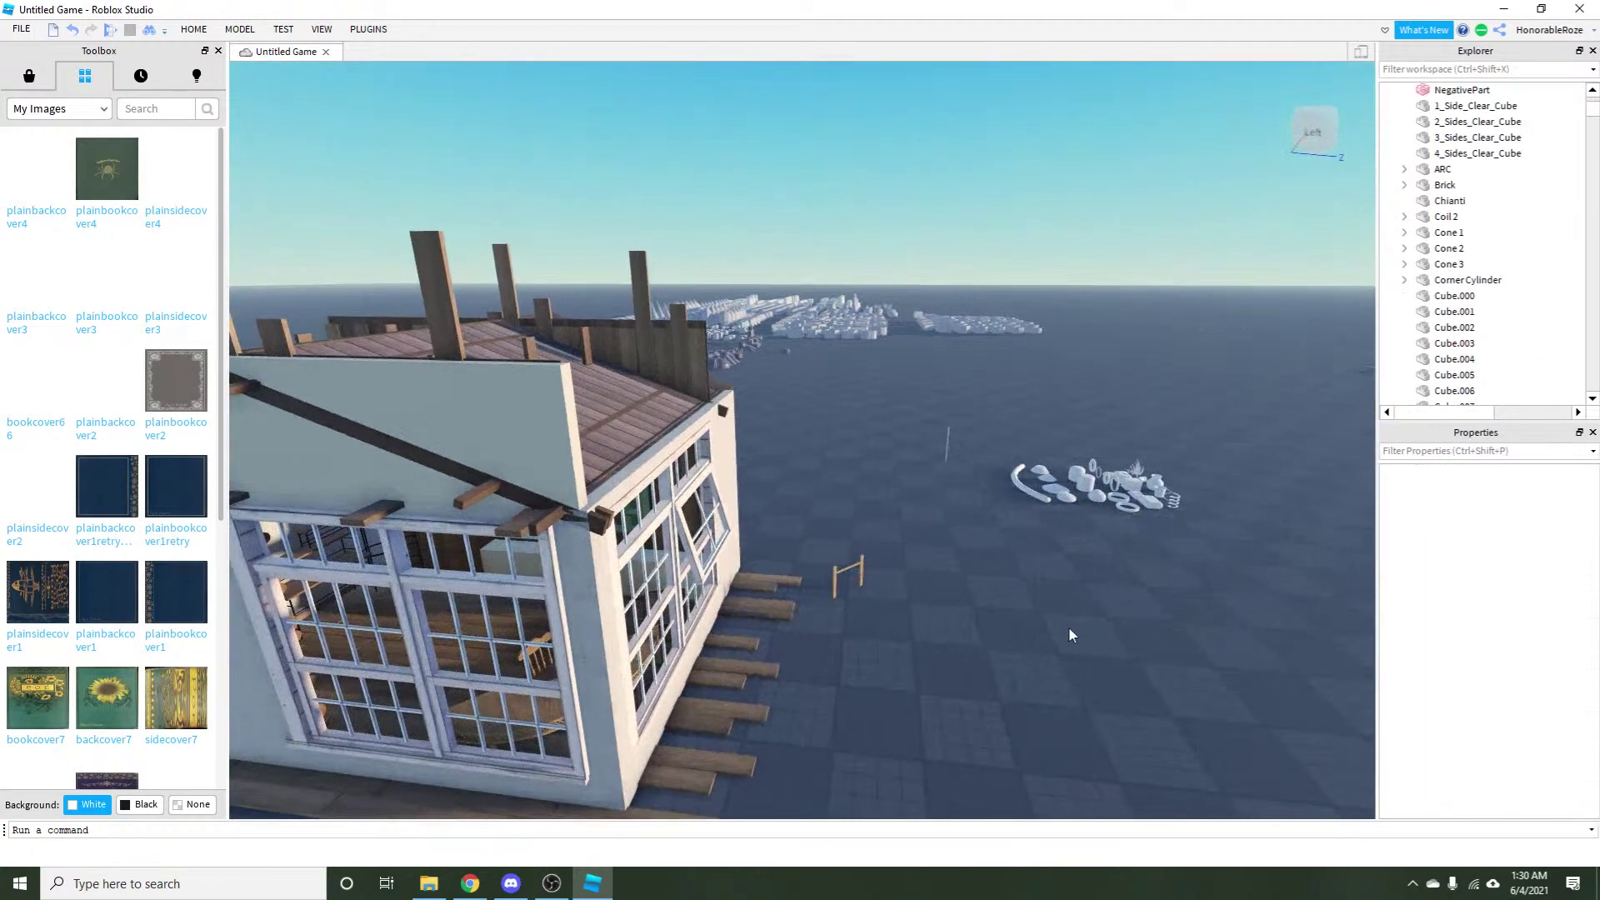
{"action": "scroll", "coordinate": [922, 447], "scroll_direction": "down", "scroll_amount": 3}
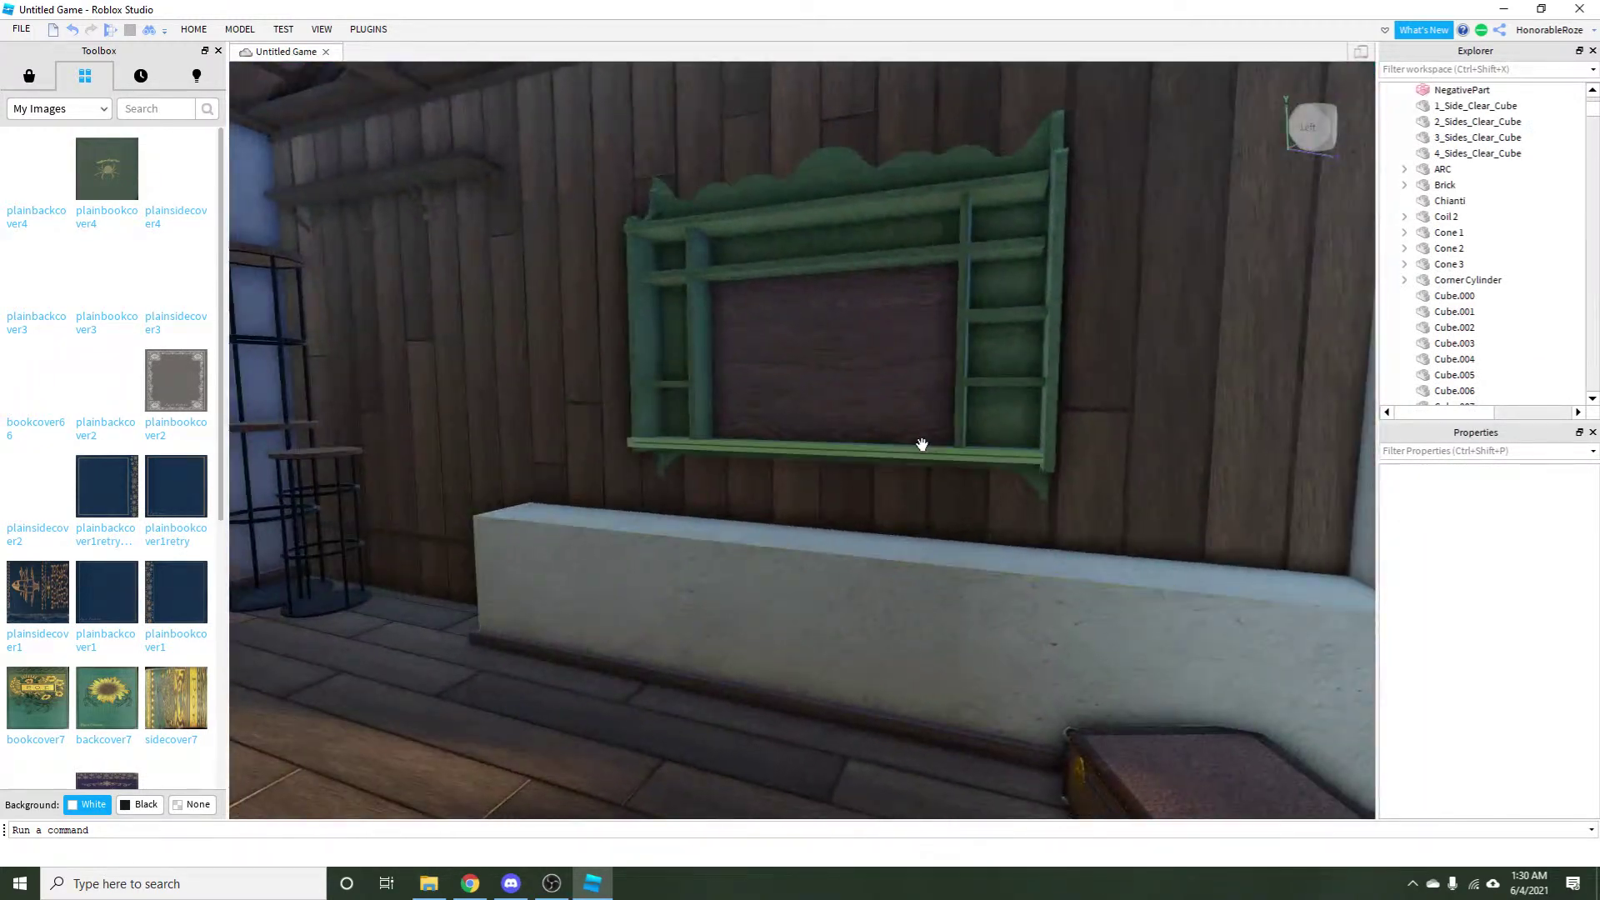
{"action": "scroll", "coordinate": [1083, 367], "scroll_direction": "up", "scroll_amount": 4}
{"action": "scroll", "coordinate": [992, 339], "scroll_direction": "up", "scroll_amount": 5}
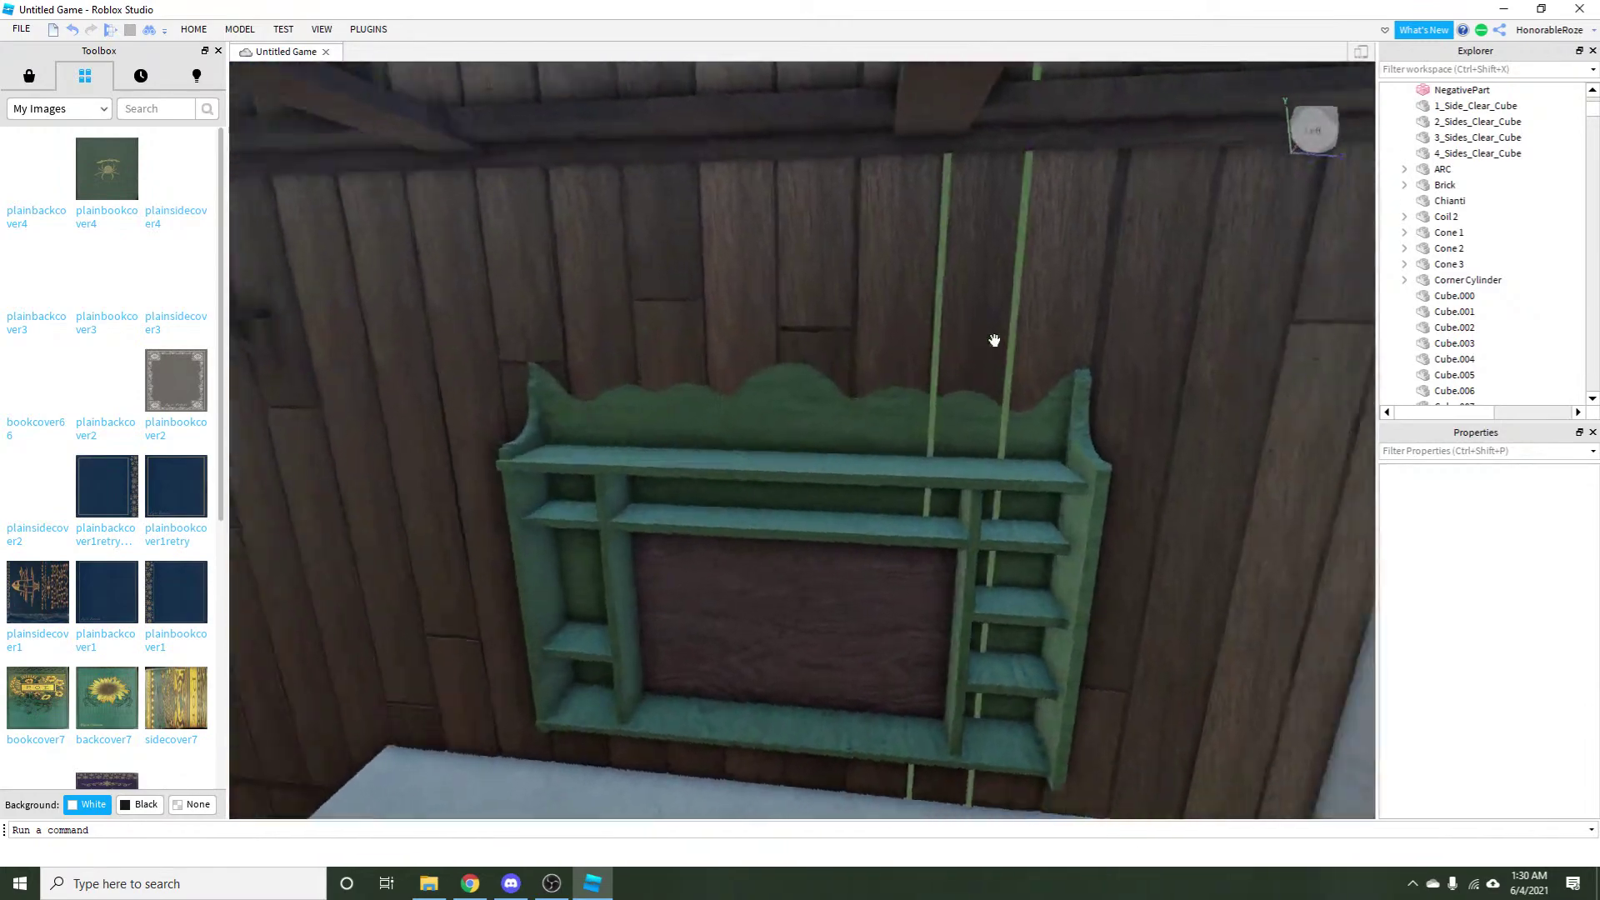
{"action": "scroll", "coordinate": [648, 284], "scroll_direction": "down", "scroll_amount": 2}
{"action": "left_click_drag", "start_coordinate": [648, 284], "coordinate": [1137, 557]}
{"action": "scroll", "coordinate": [994, 598], "scroll_direction": "up", "scroll_amount": 8}
{"action": "scroll", "coordinate": [994, 598], "scroll_direction": "down", "scroll_amount": 3}
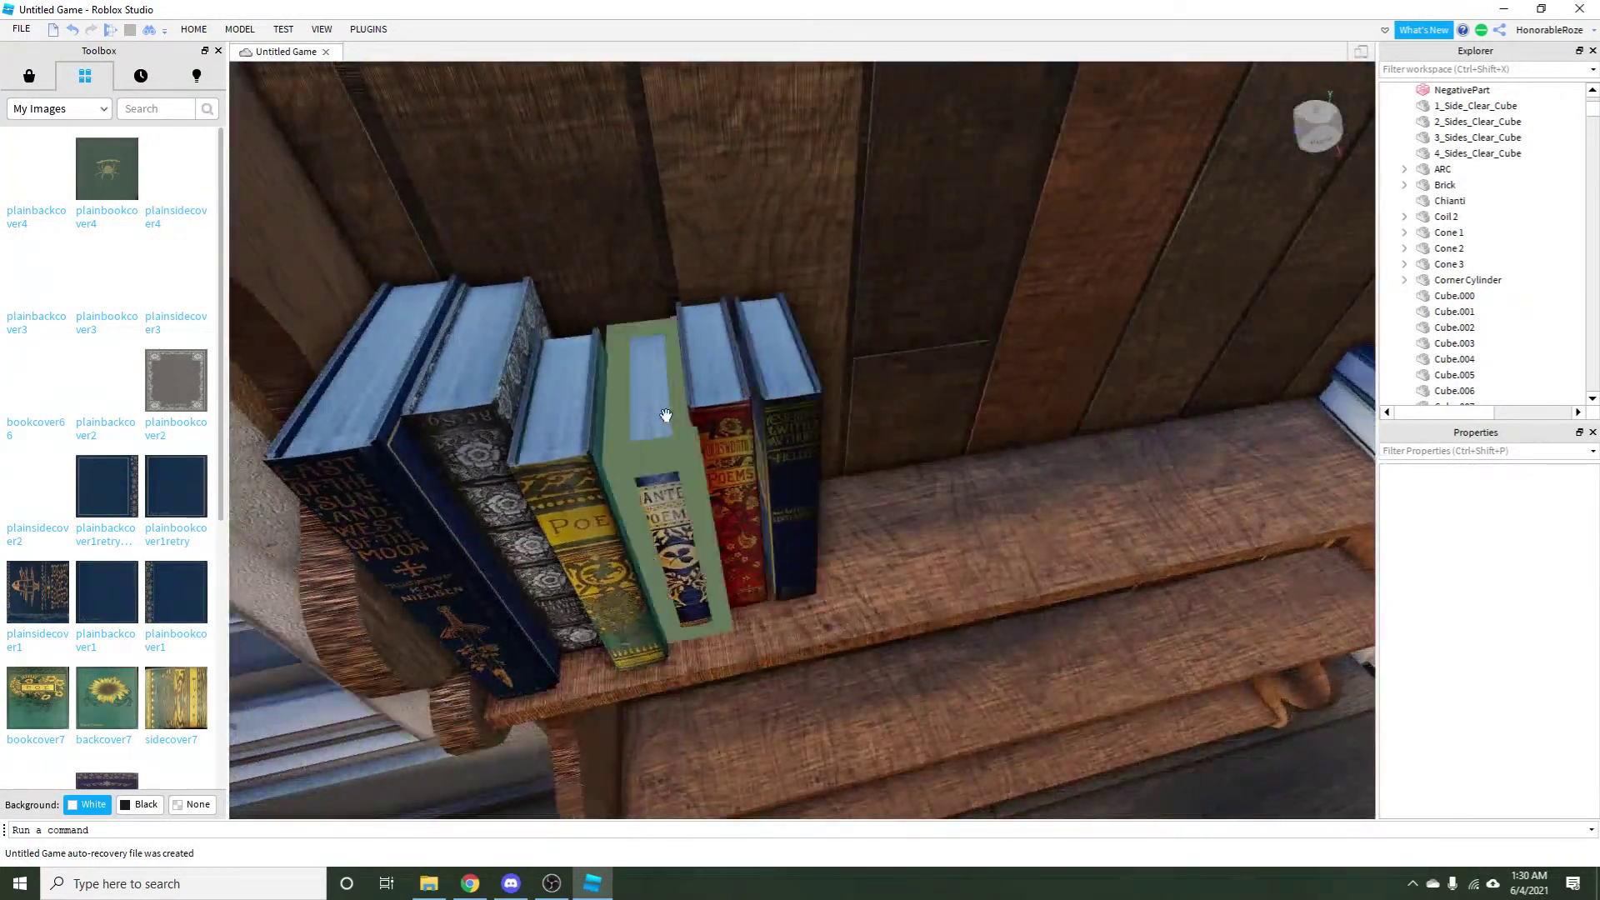
Drag the Poe book to the left, out of line with the other books.
{"action": "mouse_move", "coordinate": [682, 361]}
{"action": "left_mouse_down"}
{"action": "mouse_move", "coordinate": [583, 417]}
{"action": "mouse_move", "coordinate": [605, 447]}
{"action": "left_mouse_up"}
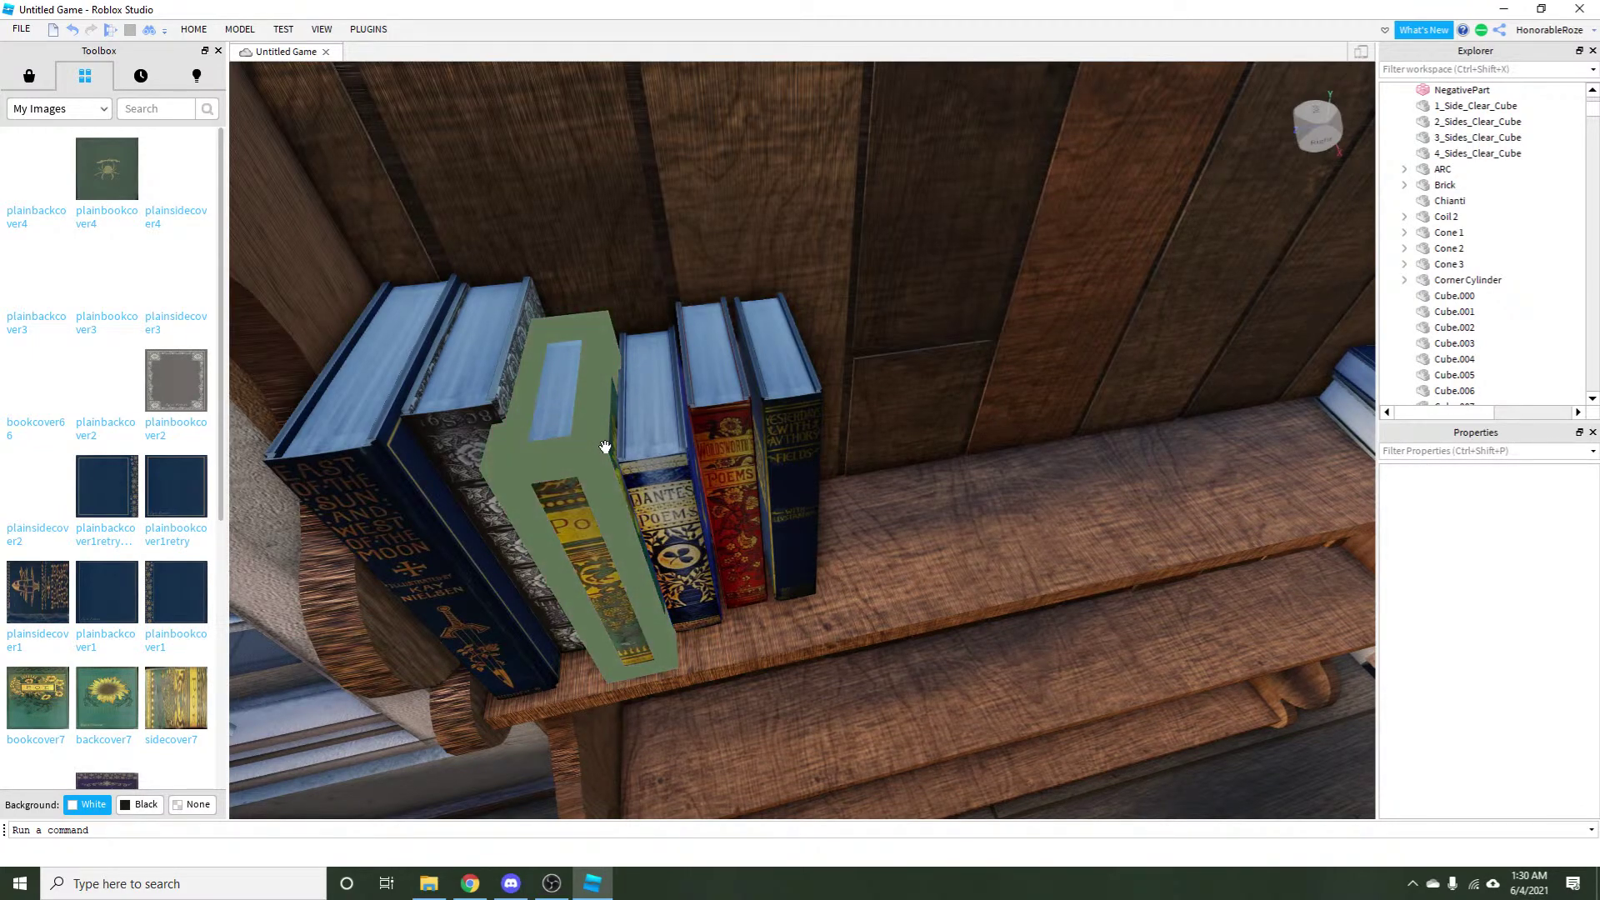
{"action": "scroll", "coordinate": [605, 448], "scroll_direction": "down", "scroll_amount": 10}
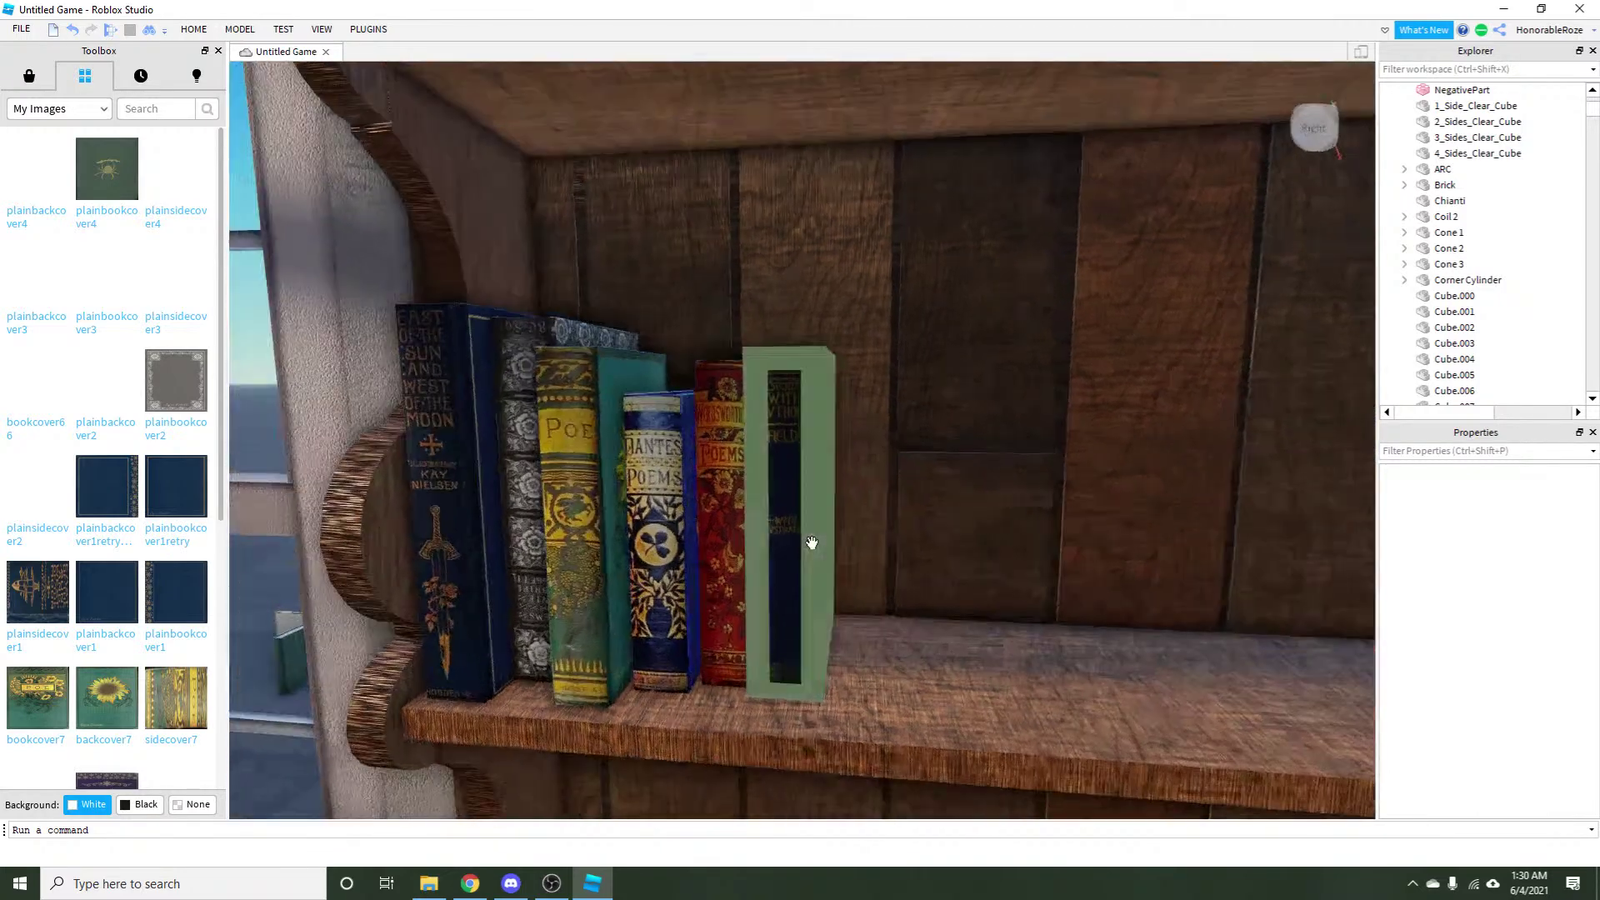
{"action": "scroll", "coordinate": [811, 544], "scroll_direction": "up", "scroll_amount": 10}
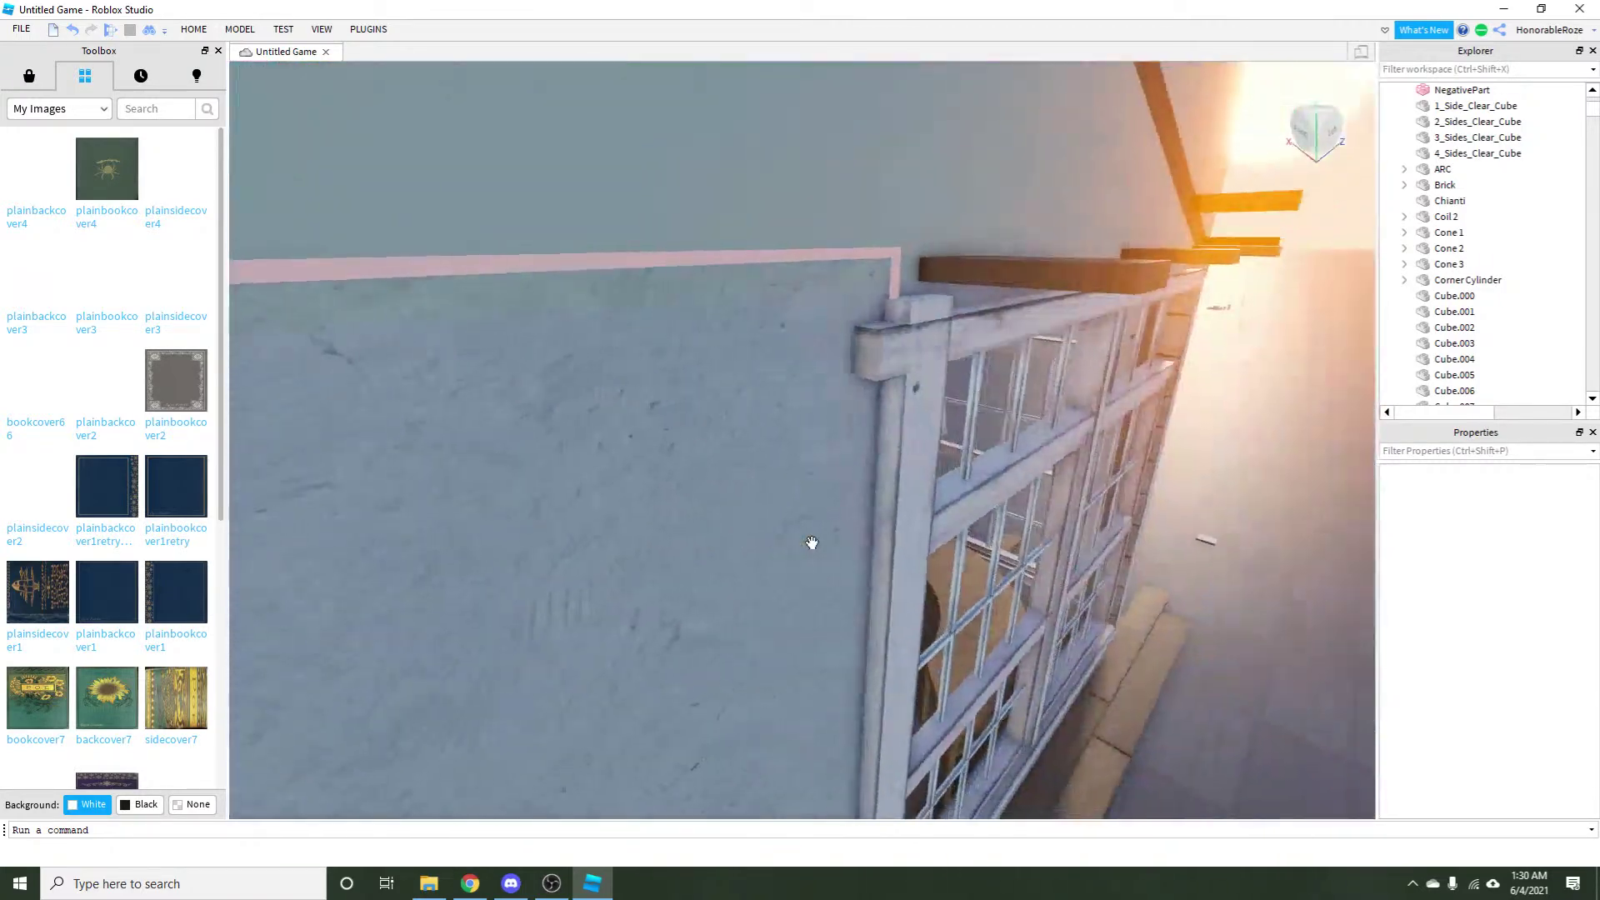
{"action": "scroll", "coordinate": [828, 538], "scroll_direction": "up", "scroll_amount": 5}
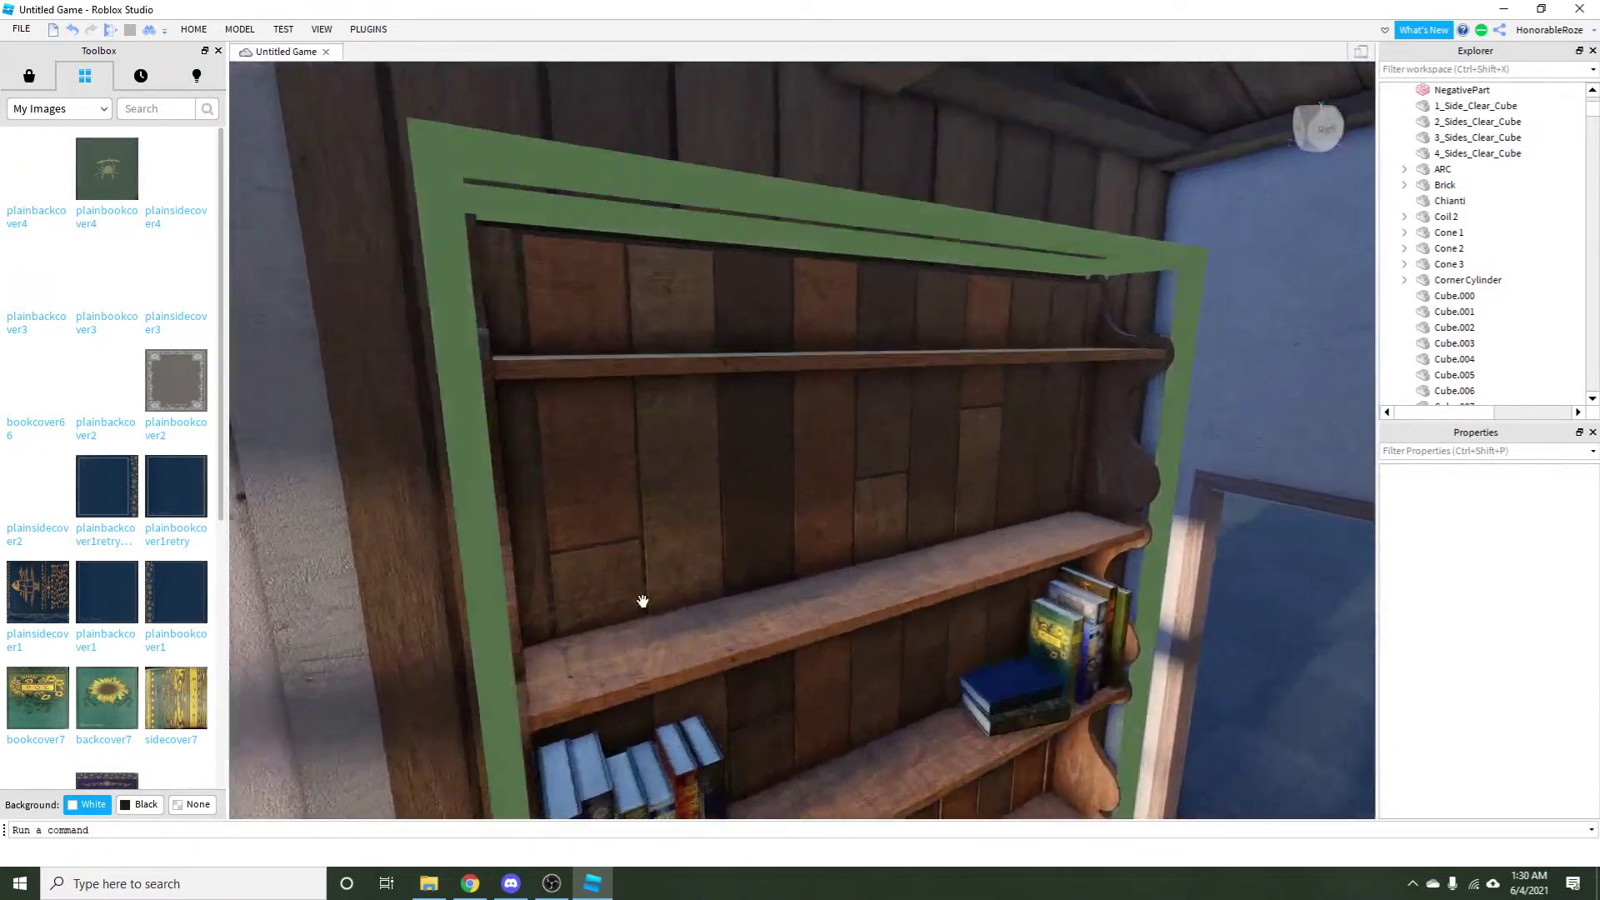
{"action": "scroll", "coordinate": [1303, 696], "scroll_direction": "down", "scroll_amount": 3}
{"action": "scroll", "coordinate": [786, 467], "scroll_direction": "up", "scroll_amount": 10}
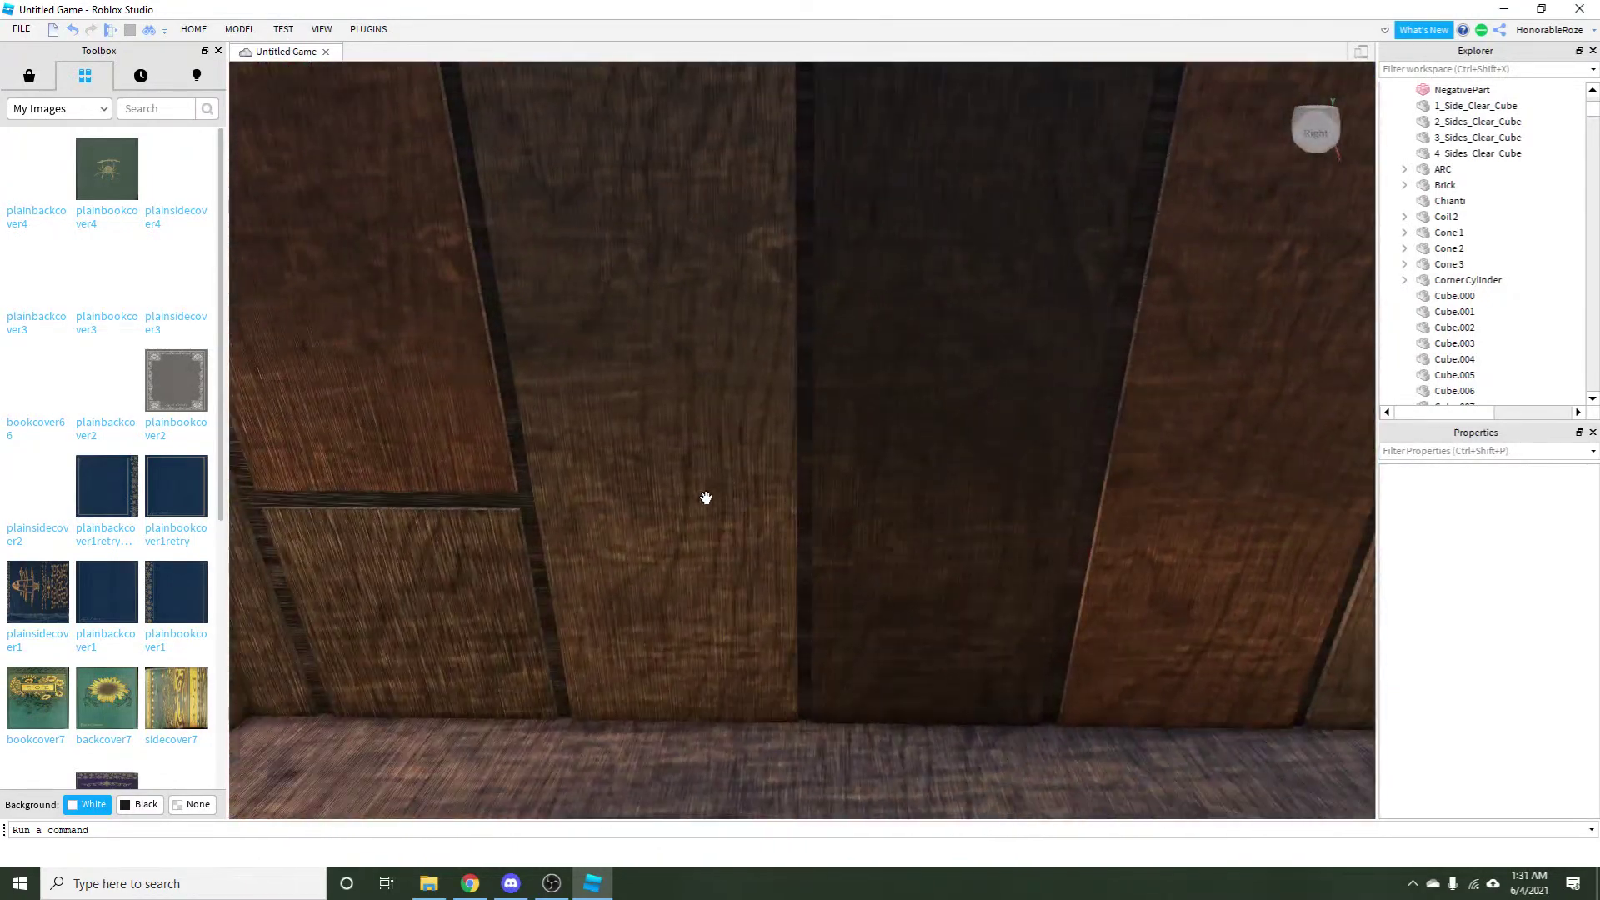
{"action": "scroll", "coordinate": [708, 496], "scroll_direction": "down", "scroll_amount": 10}
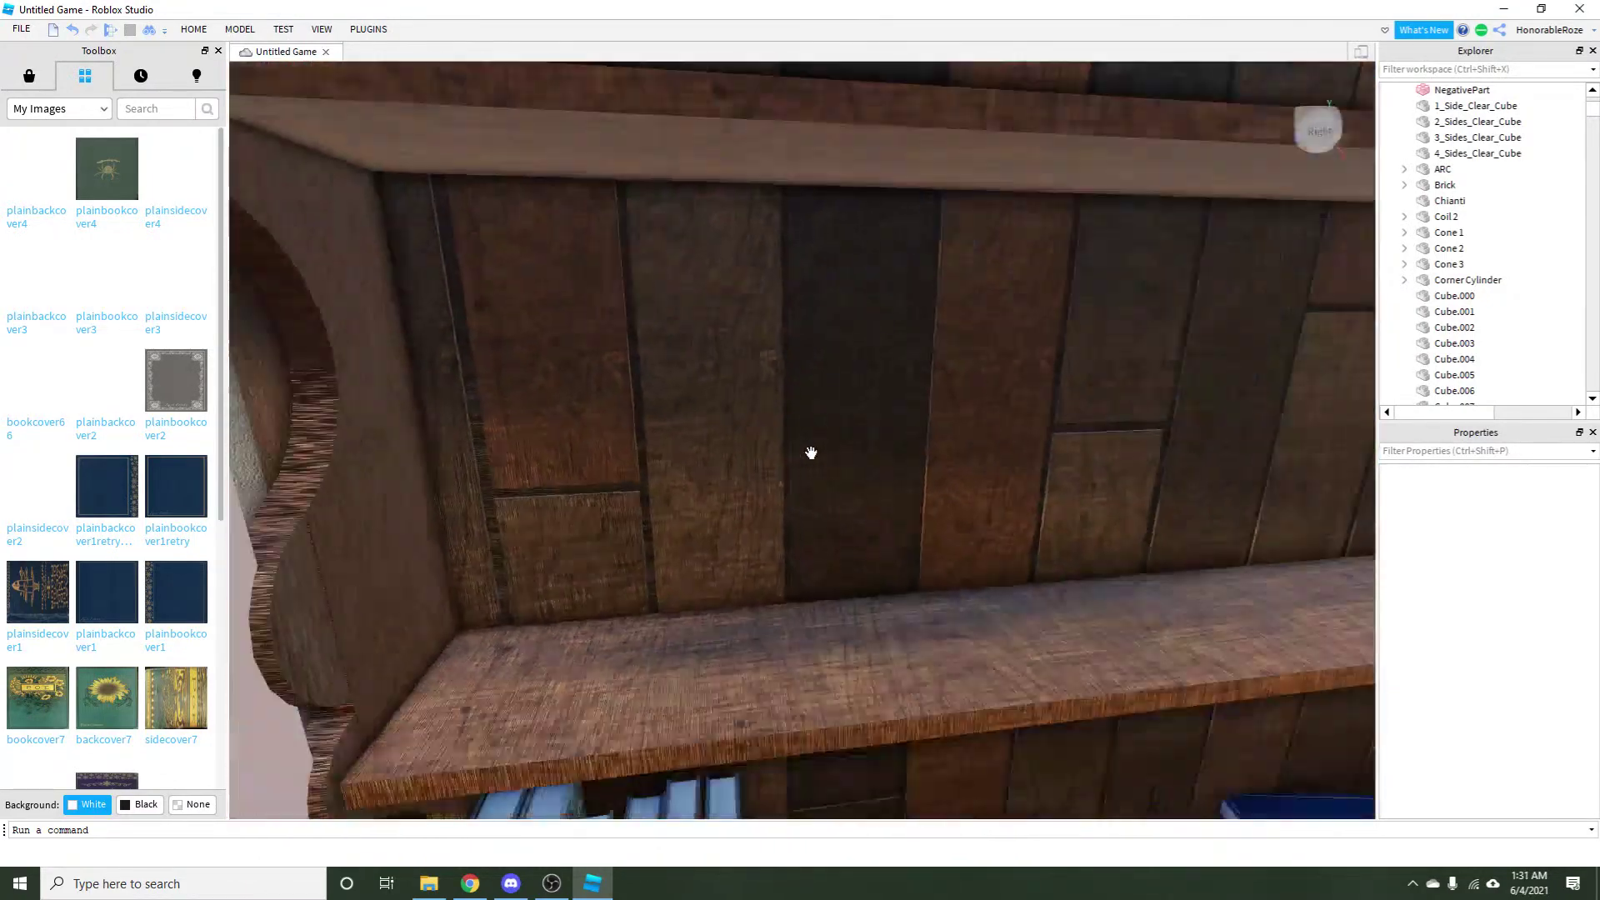
{"action": "scroll", "coordinate": [911, 442], "scroll_direction": "up", "scroll_amount": 5}
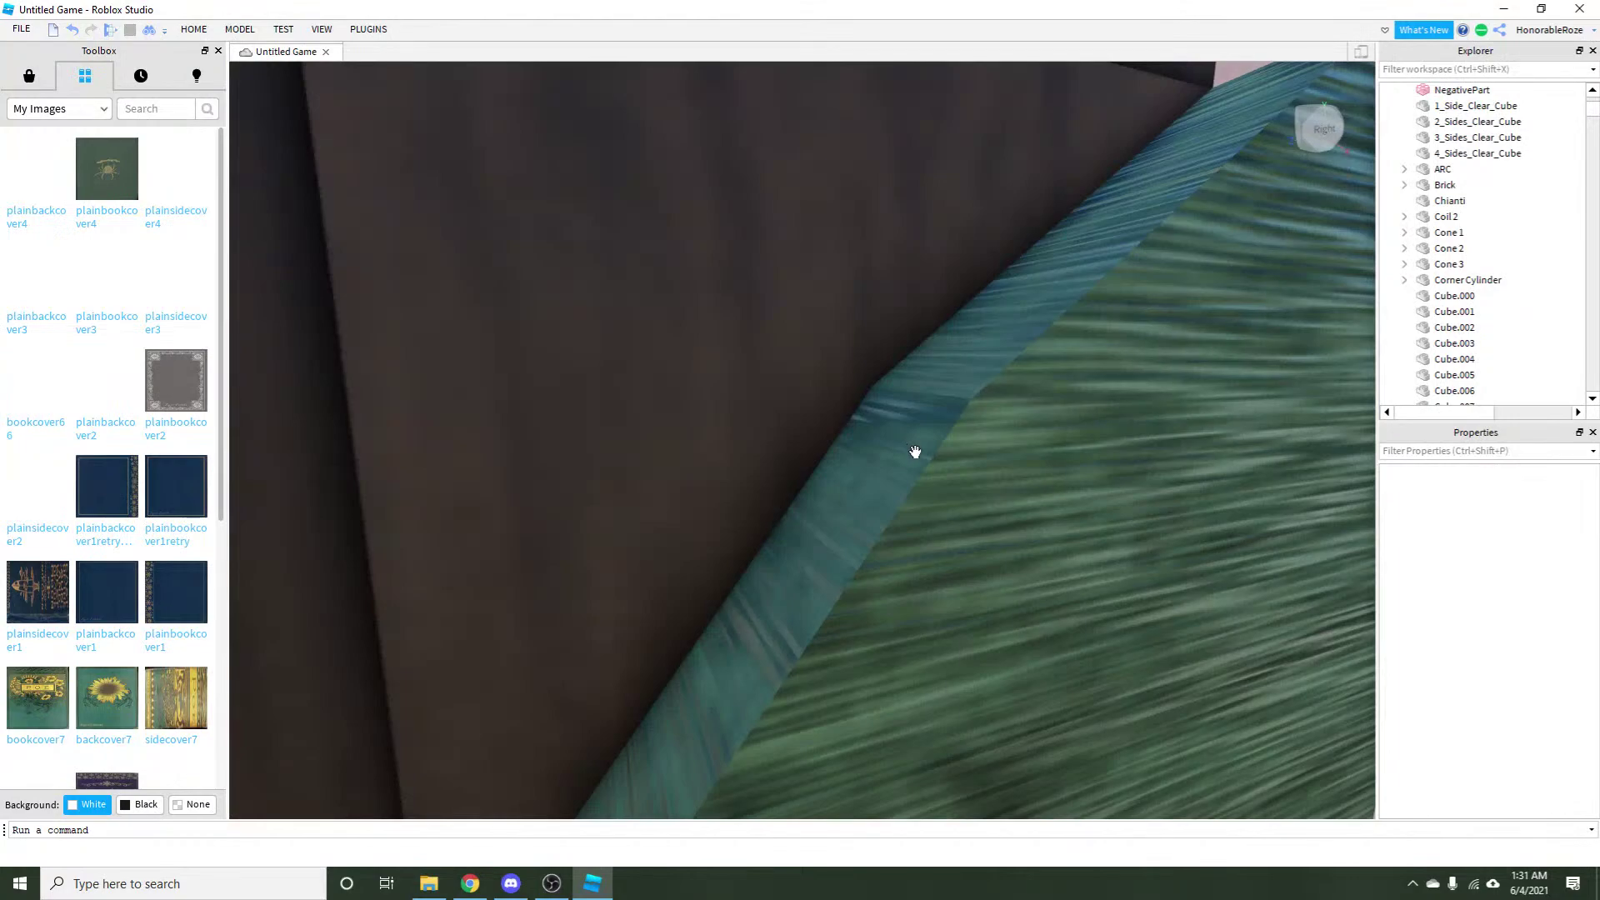
{"action": "scroll", "coordinate": [914, 452], "scroll_direction": "down", "scroll_amount": 5}
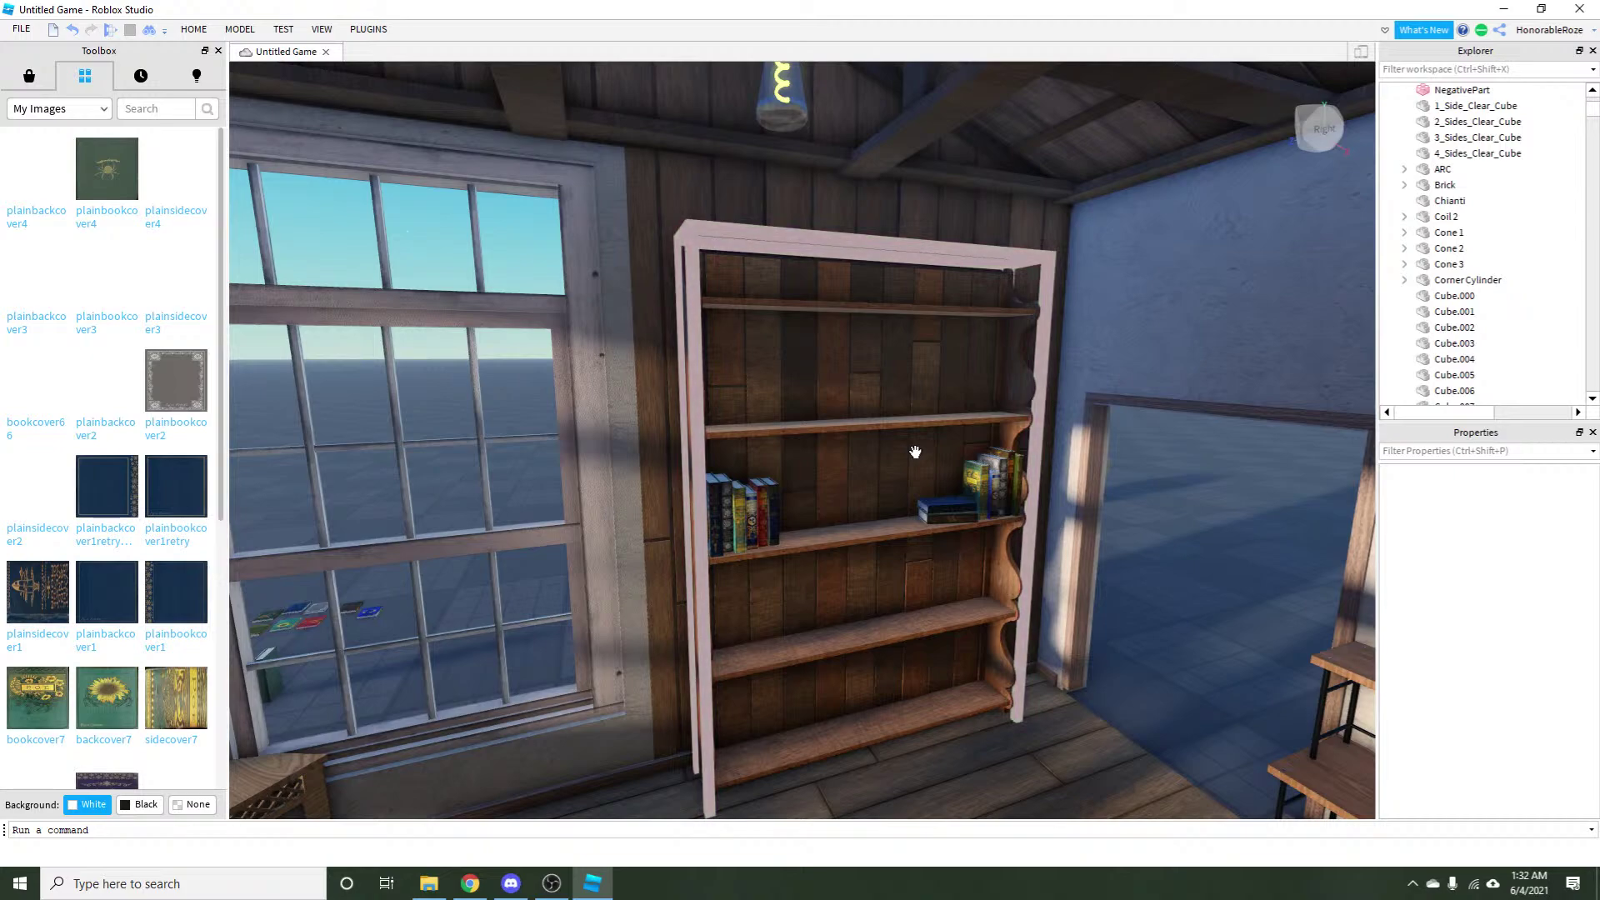
Select the cloth-texture strip on the right cover and copy it.
{"action": "left_click", "coordinate": [470, 883]}
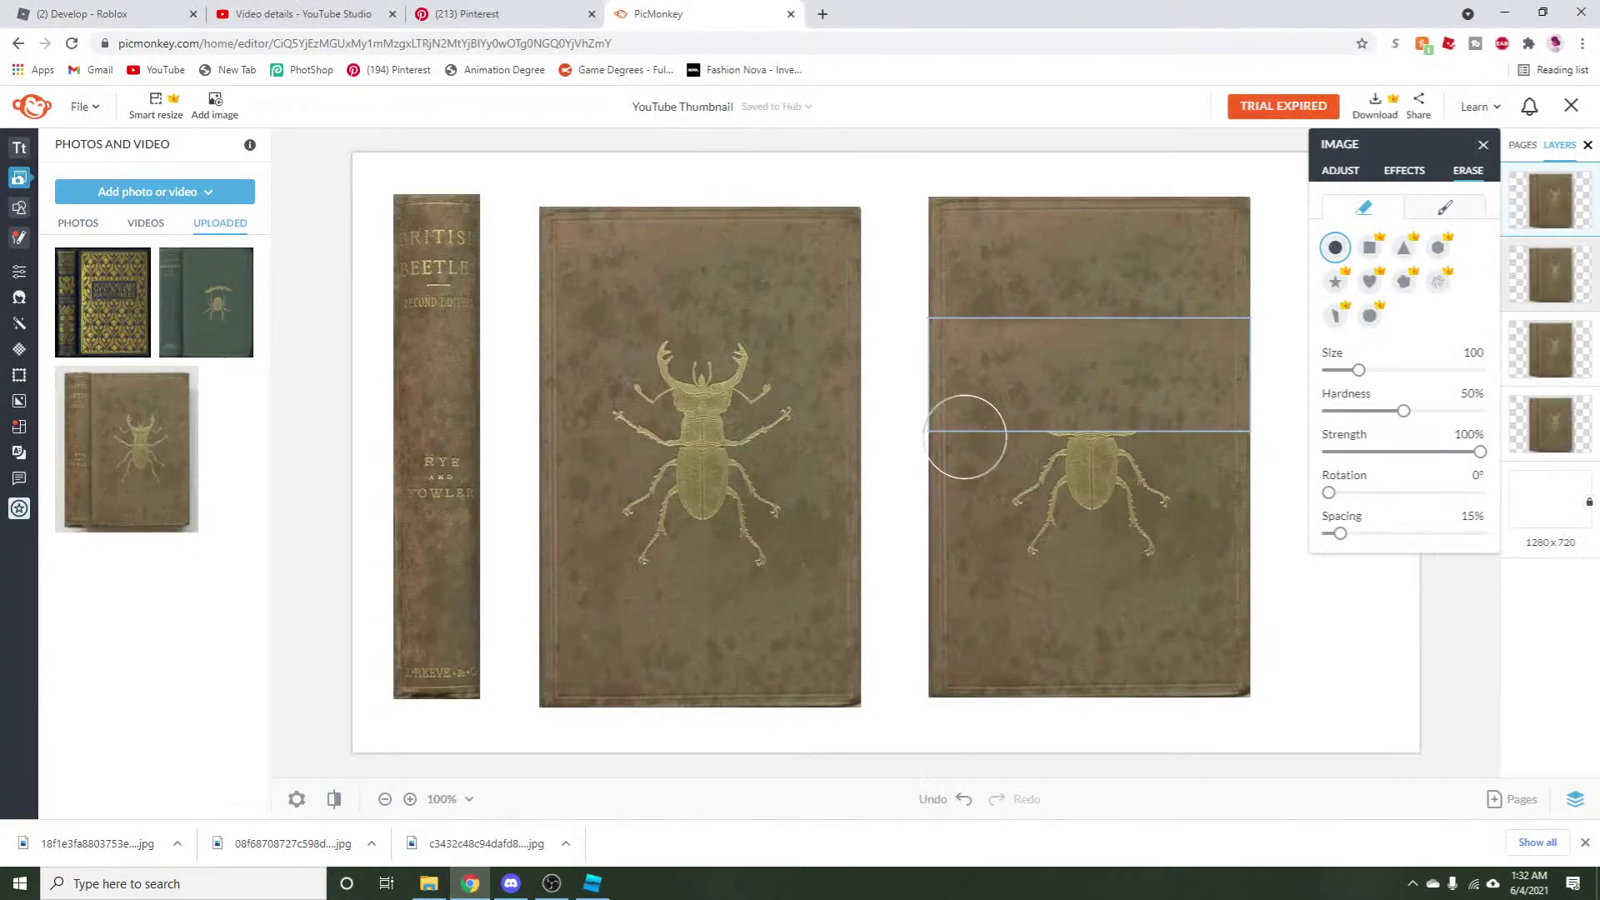
{"action": "left_click", "coordinate": [1336, 171]}
{"action": "right_click", "coordinate": [1065, 377]}
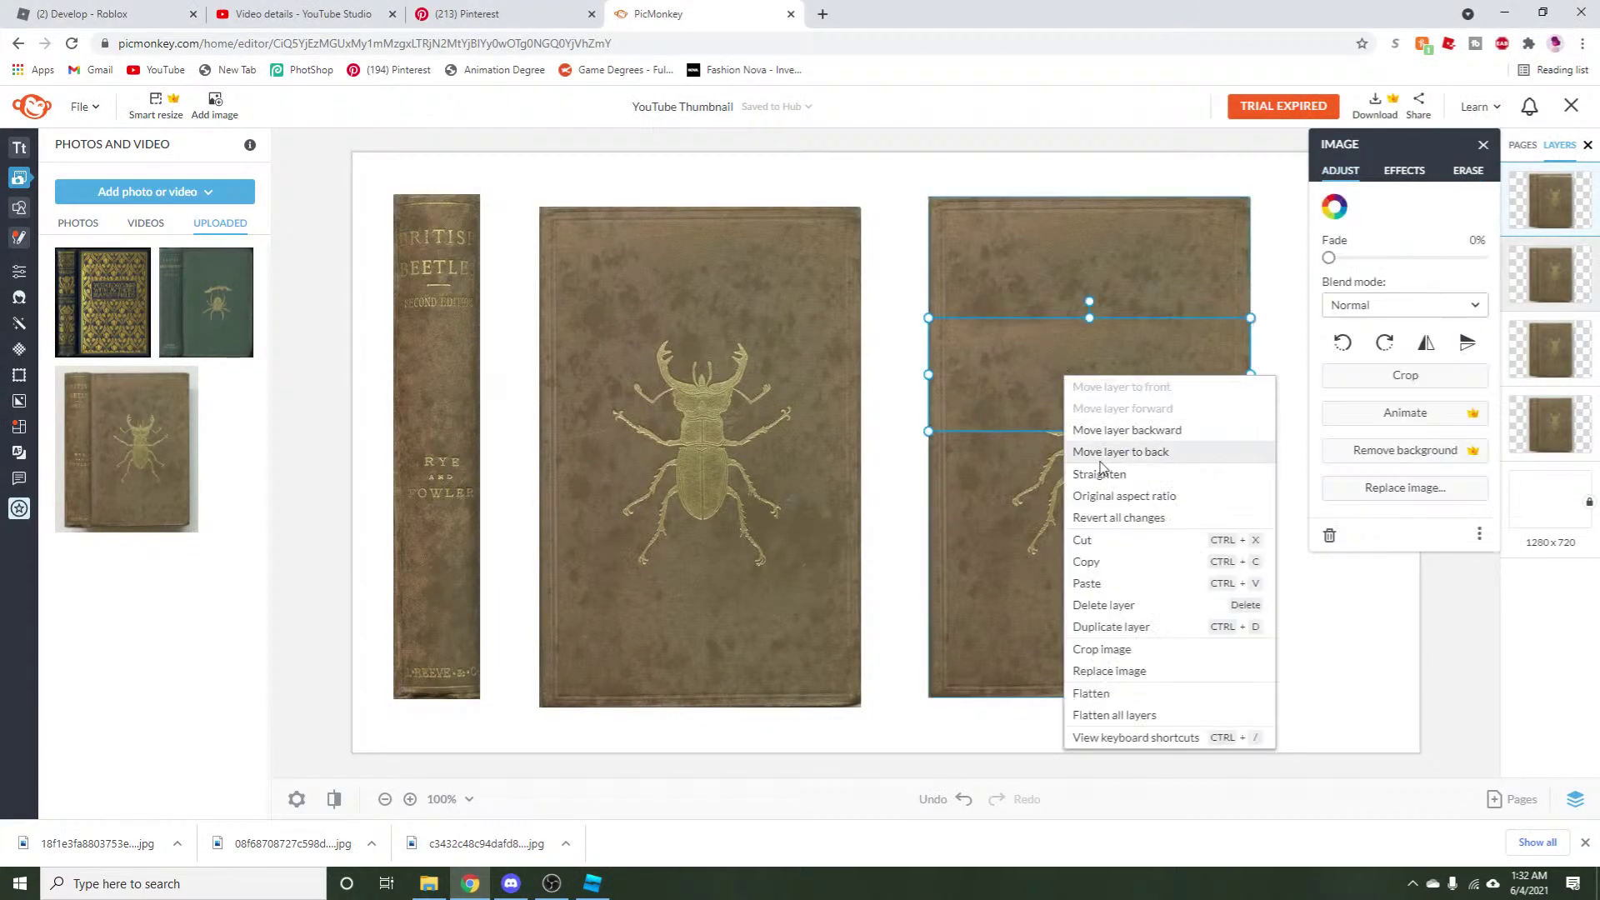
{"action": "left_click", "coordinate": [1261, 360]}
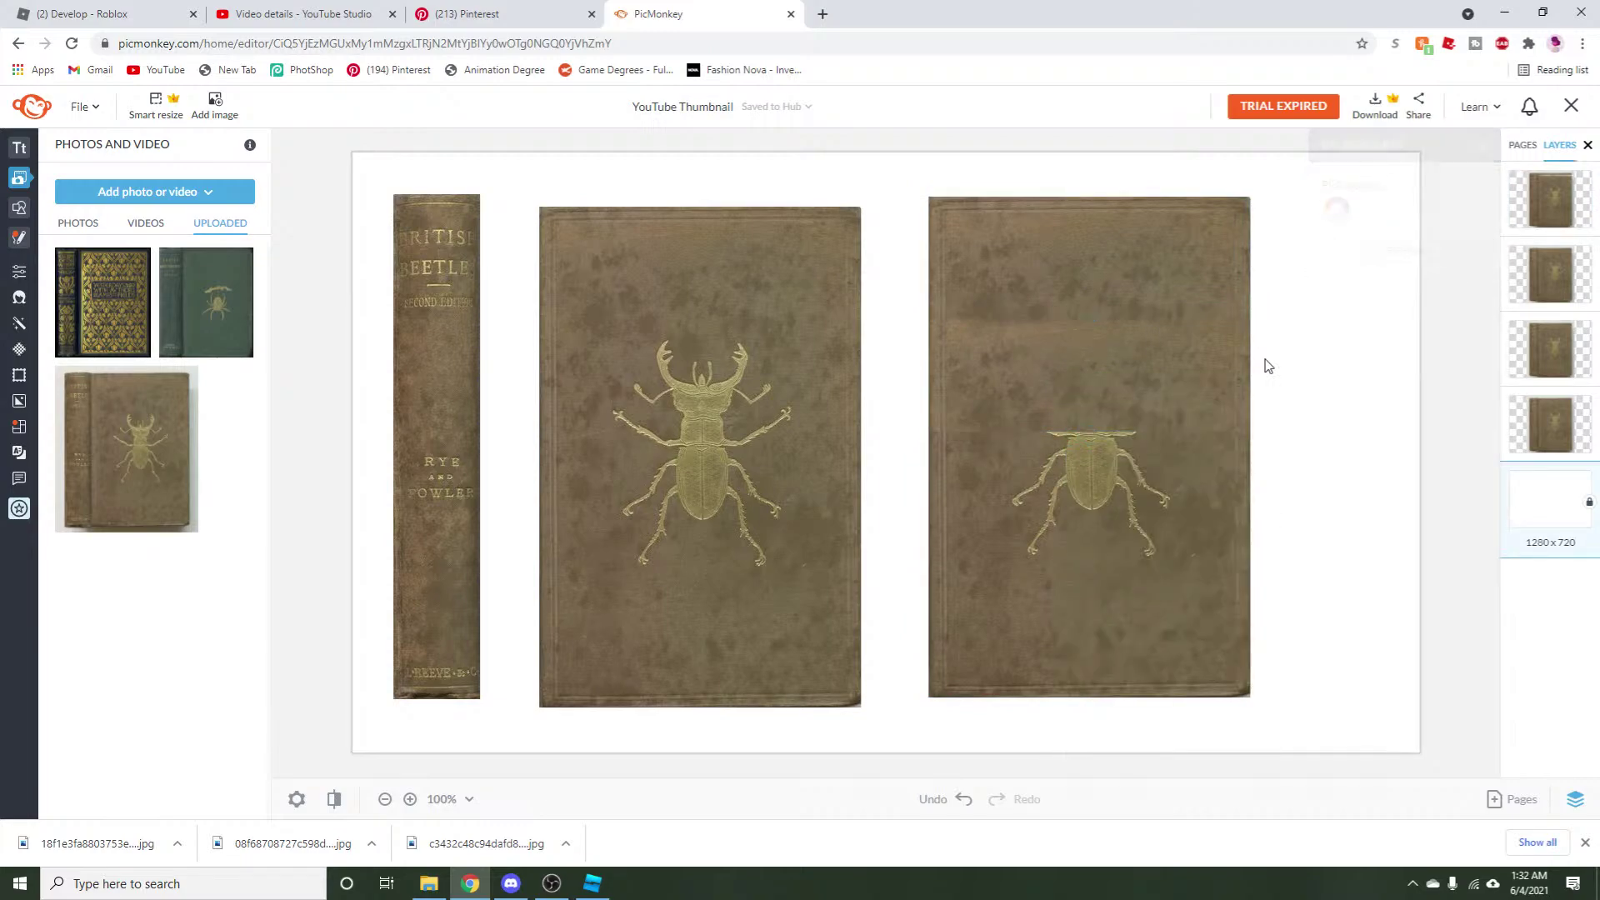
{"action": "left_click", "coordinate": [1097, 382]}
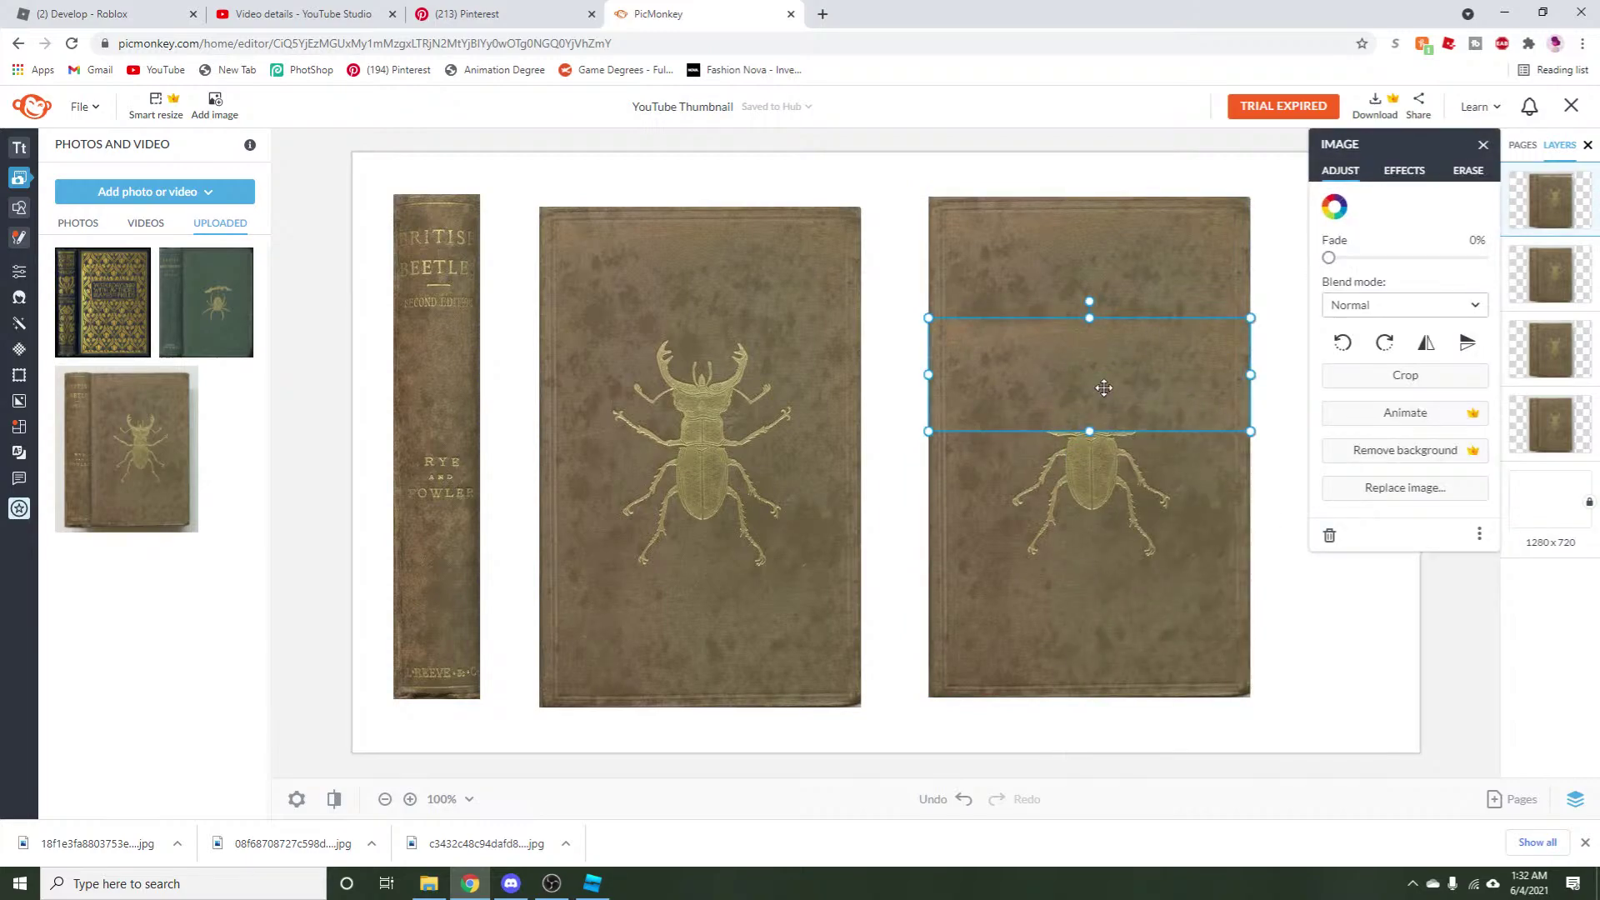
{"action": "left_click", "coordinate": [1468, 171]}
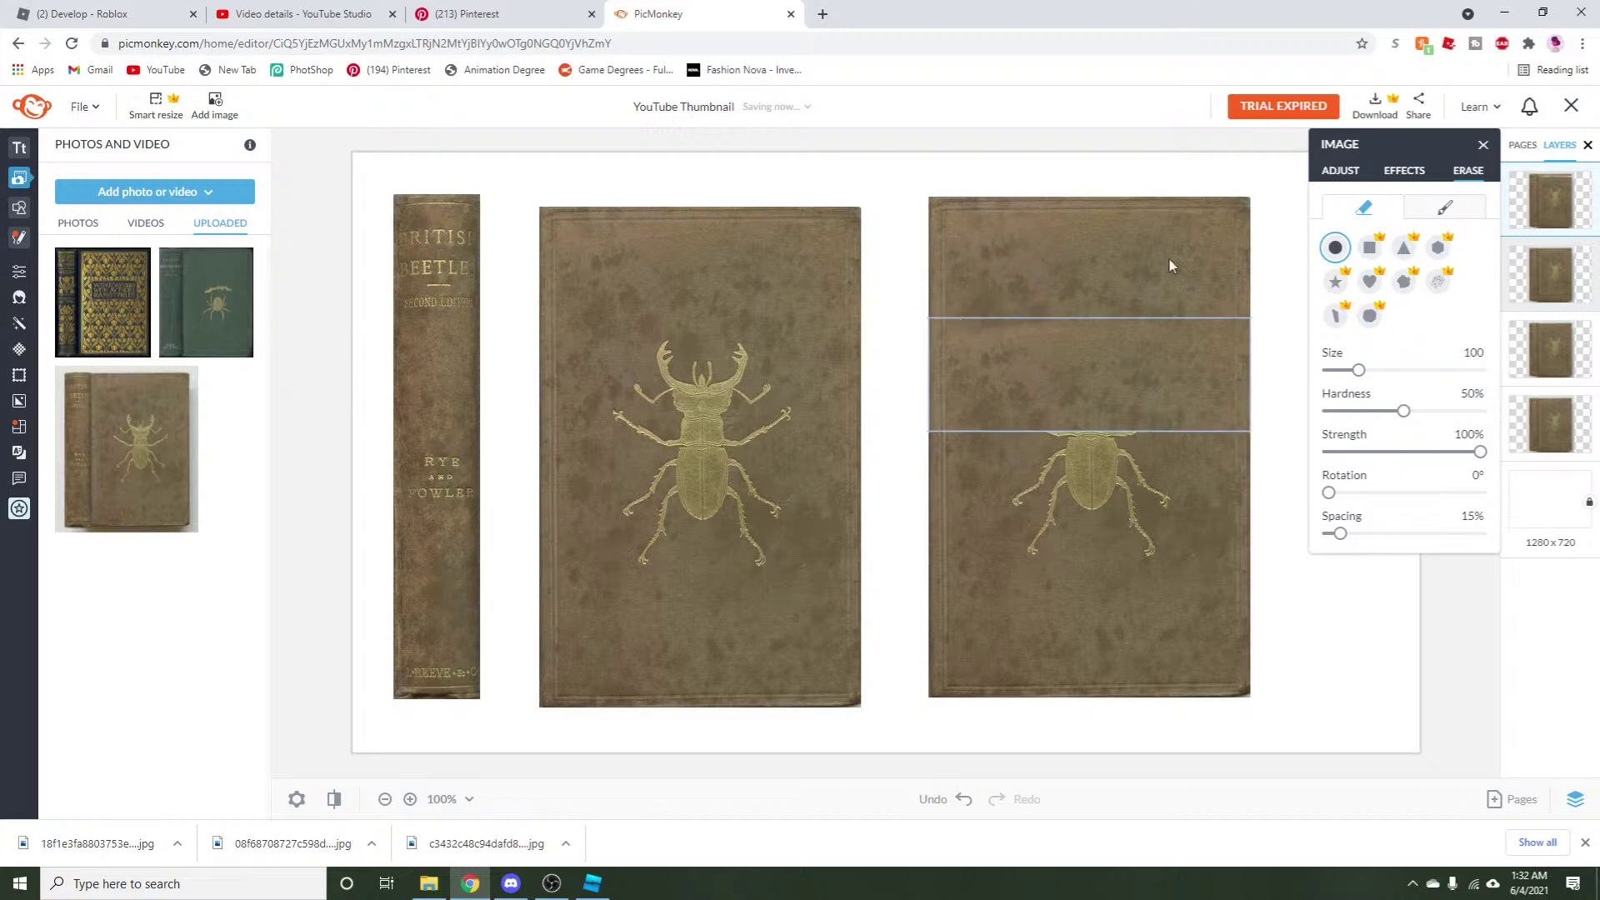
{"action": "left_click", "coordinate": [1338, 171]}
{"action": "right_click", "coordinate": [986, 369]}
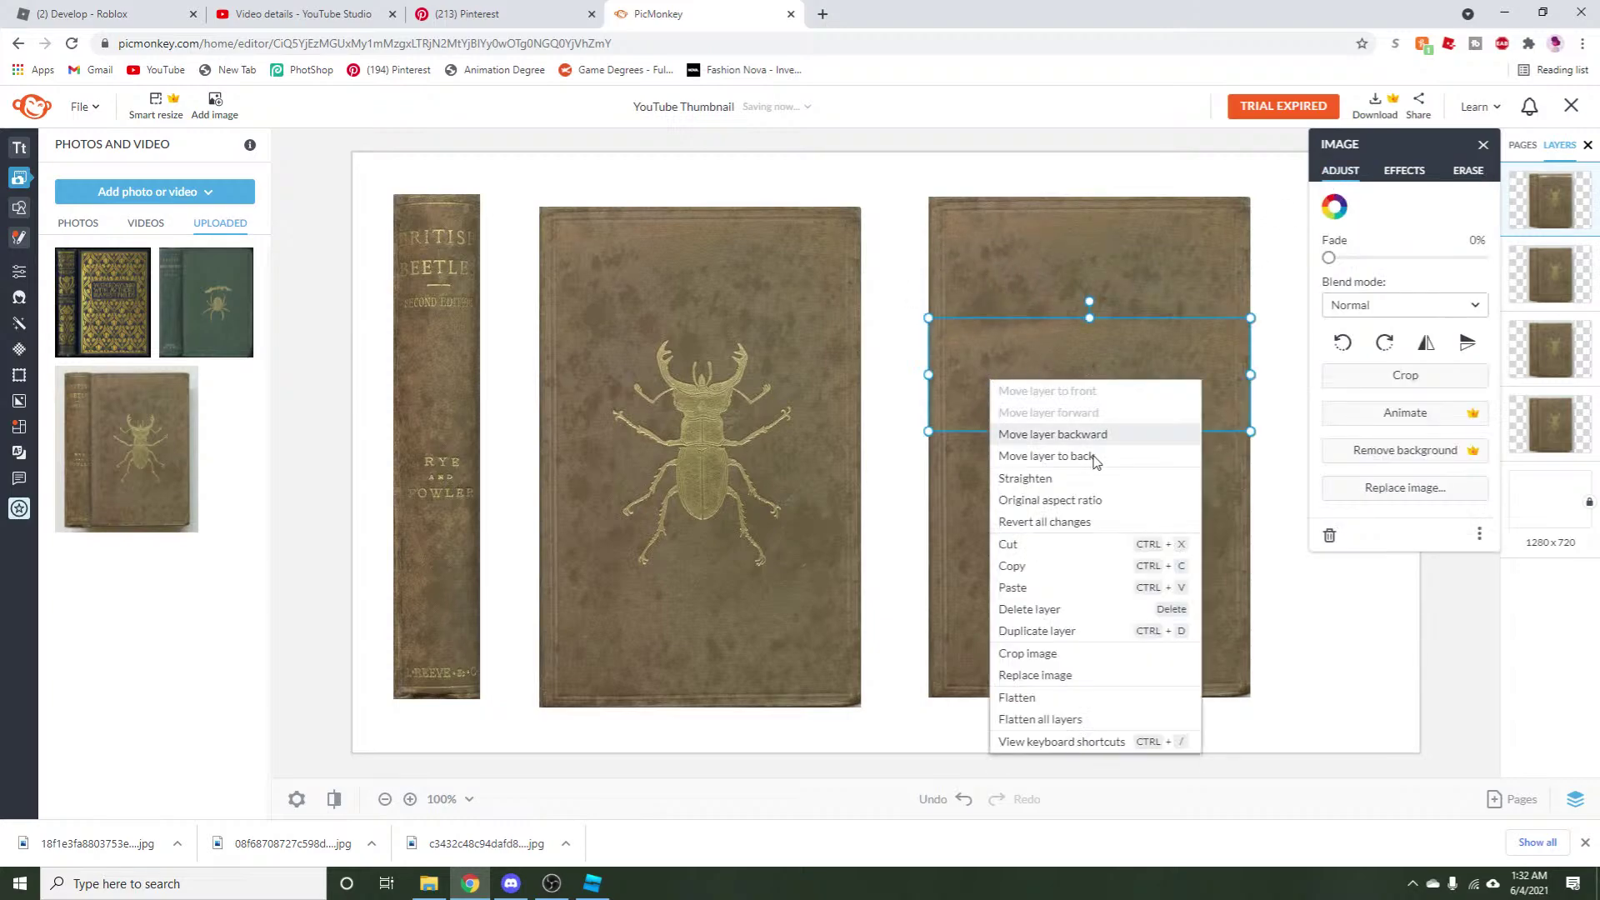
{"action": "left_click", "coordinate": [1042, 564]}
Paste a copy of the strip over the beetle and flip it upside down.
{"action": "right_click", "coordinate": [1044, 432]}
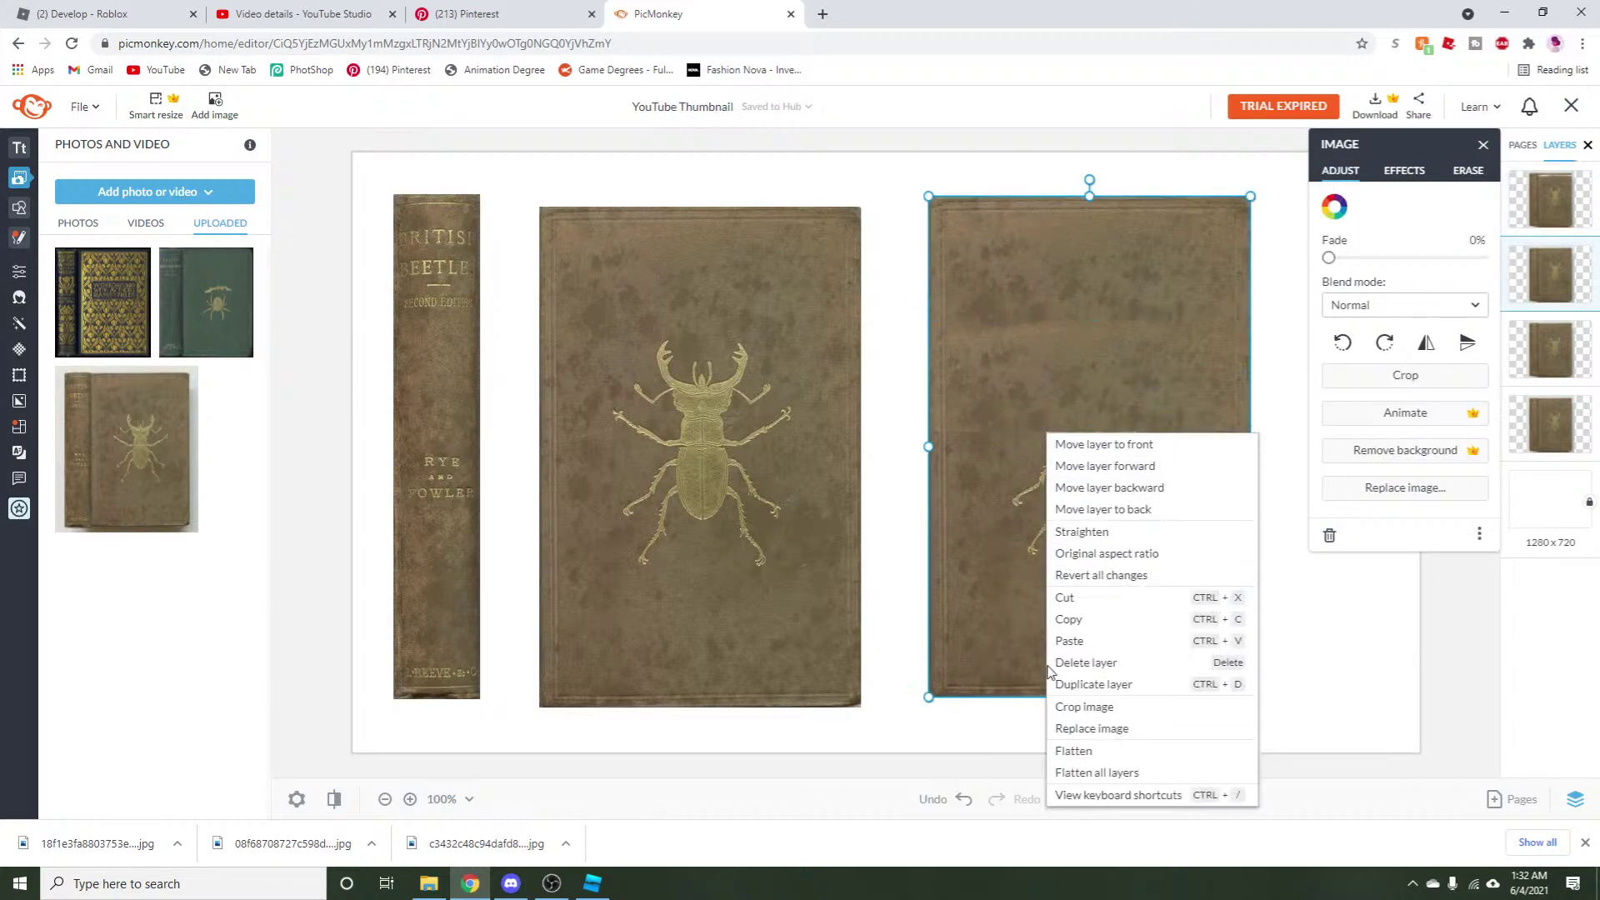
{"action": "left_click", "coordinate": [1095, 646]}
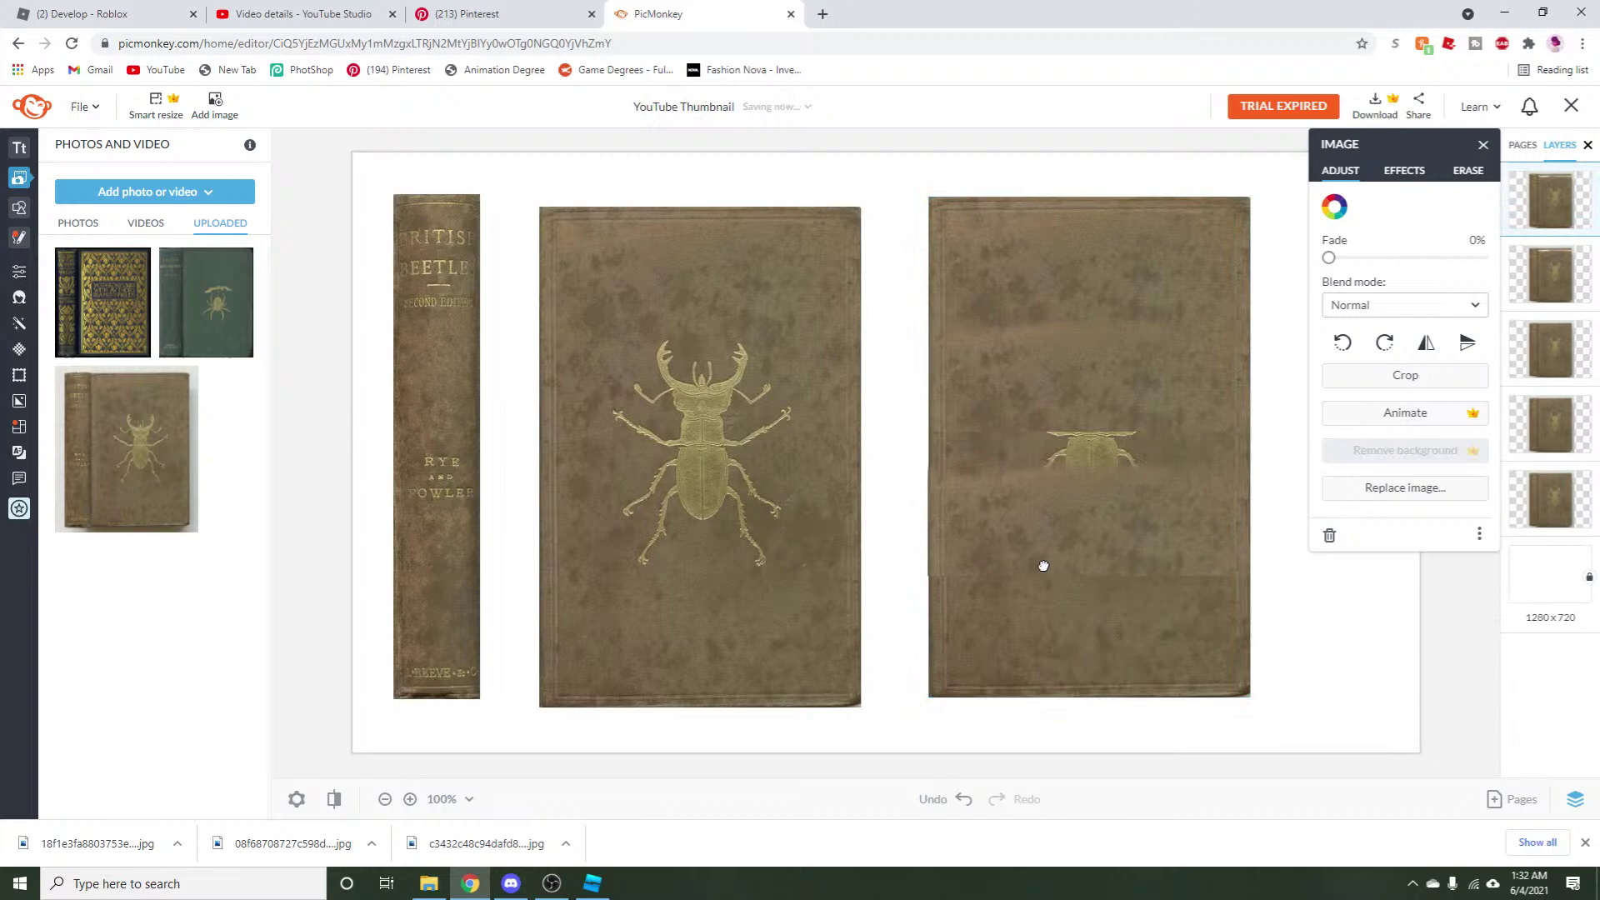
{"action": "left_click", "coordinate": [1044, 518]}
{"action": "left_click", "coordinate": [1467, 344]}
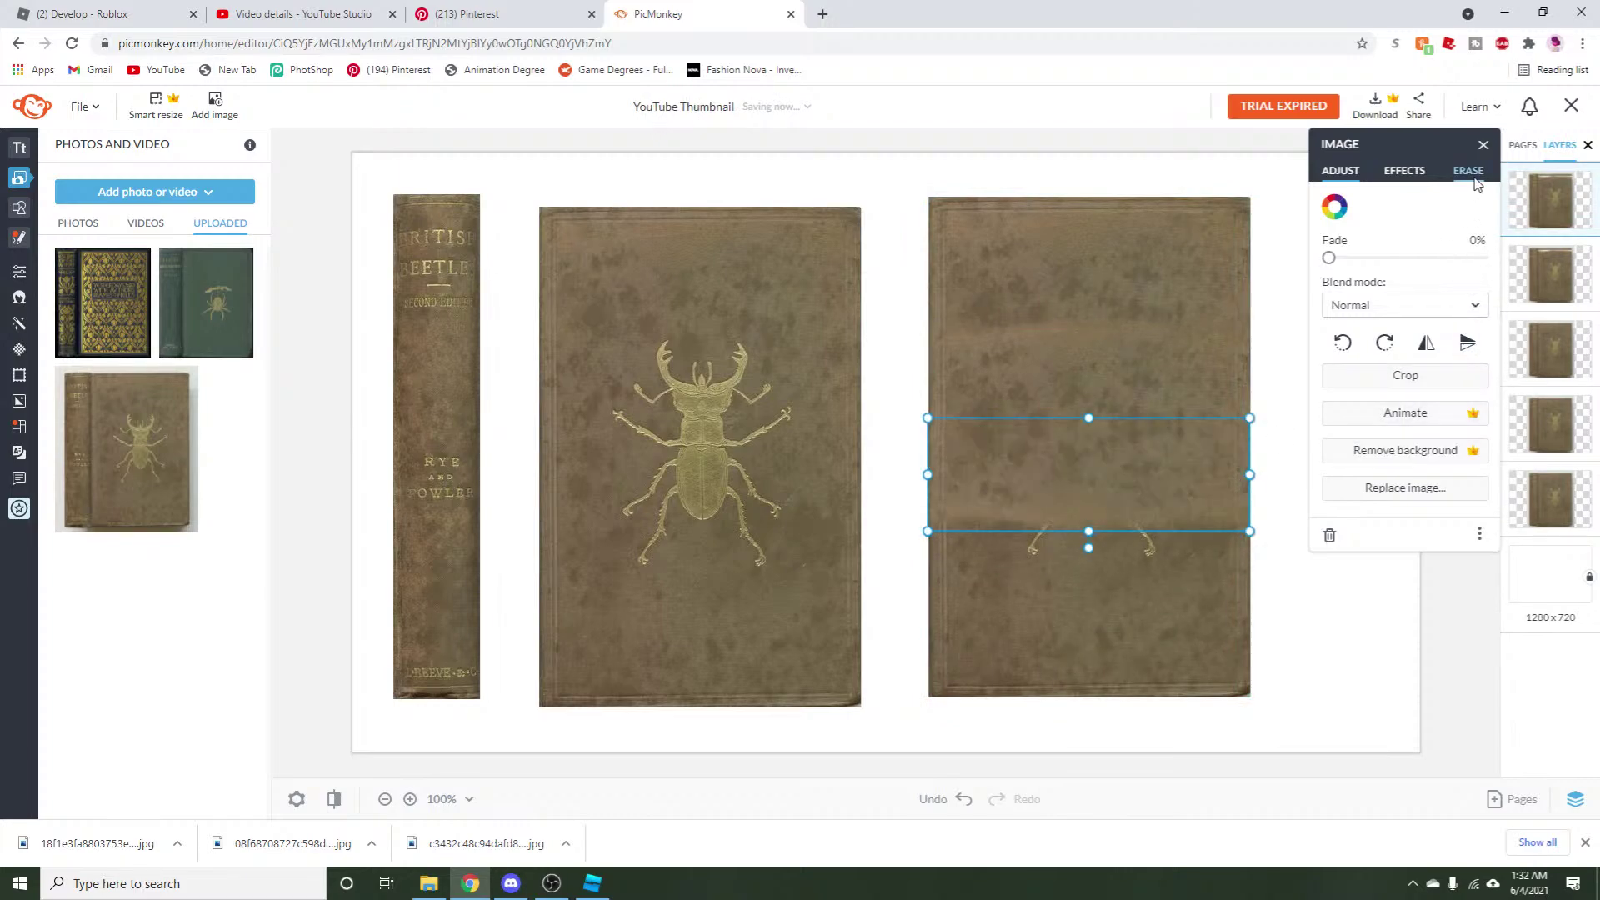
{"action": "left_click", "coordinate": [1295, 600]}
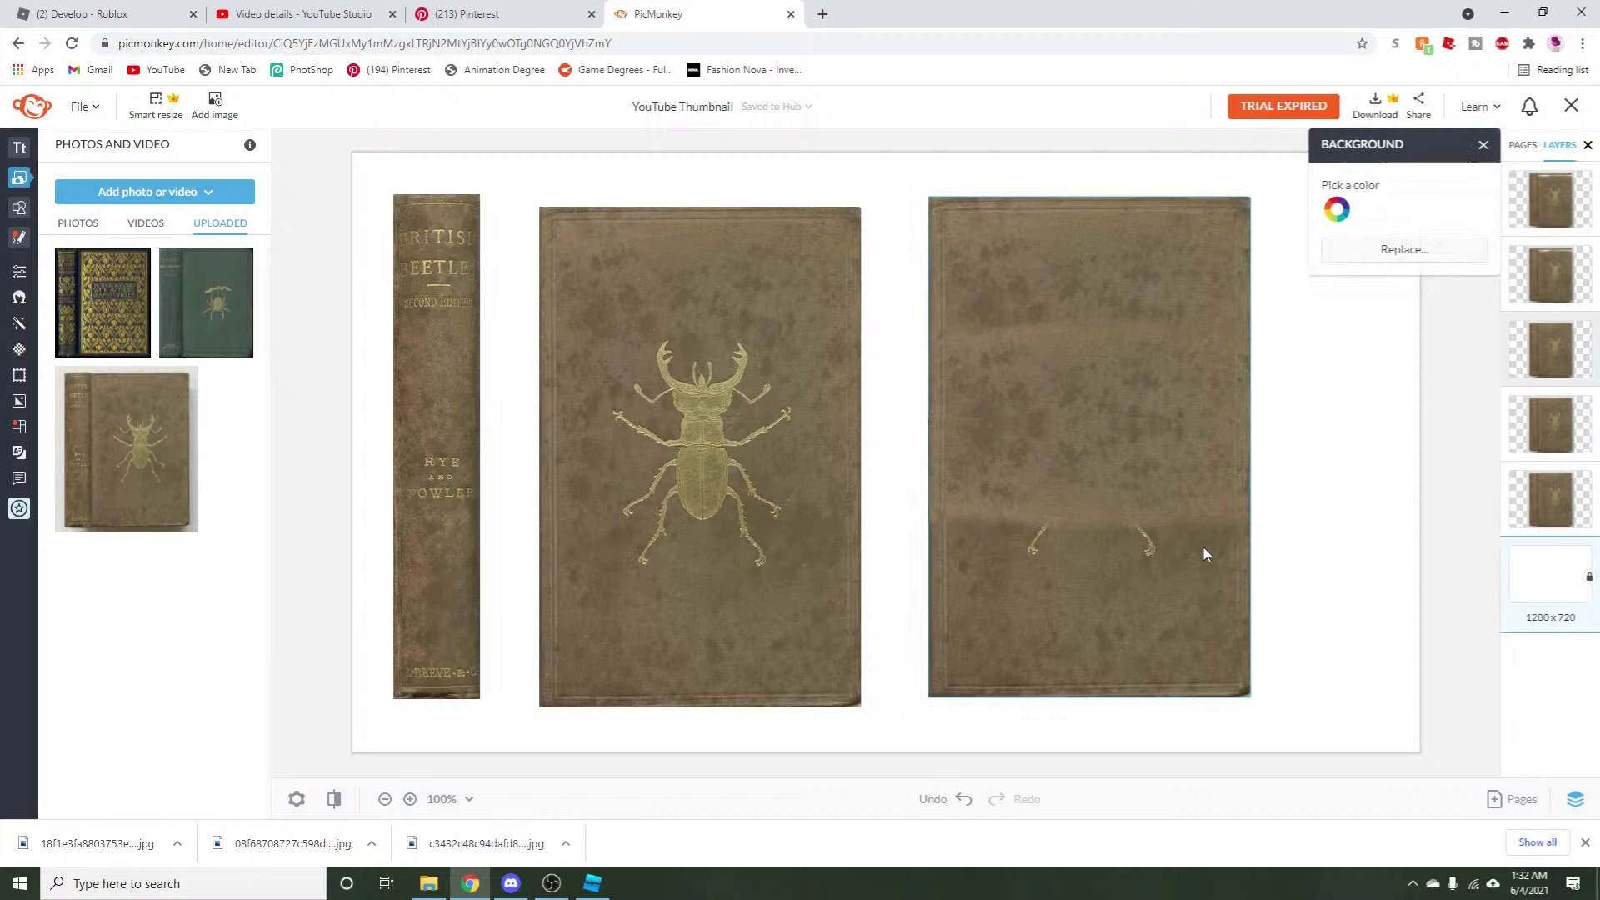
Copy the strip again and paste another copy lower on the cover.
{"action": "left_click", "coordinate": [1191, 498]}
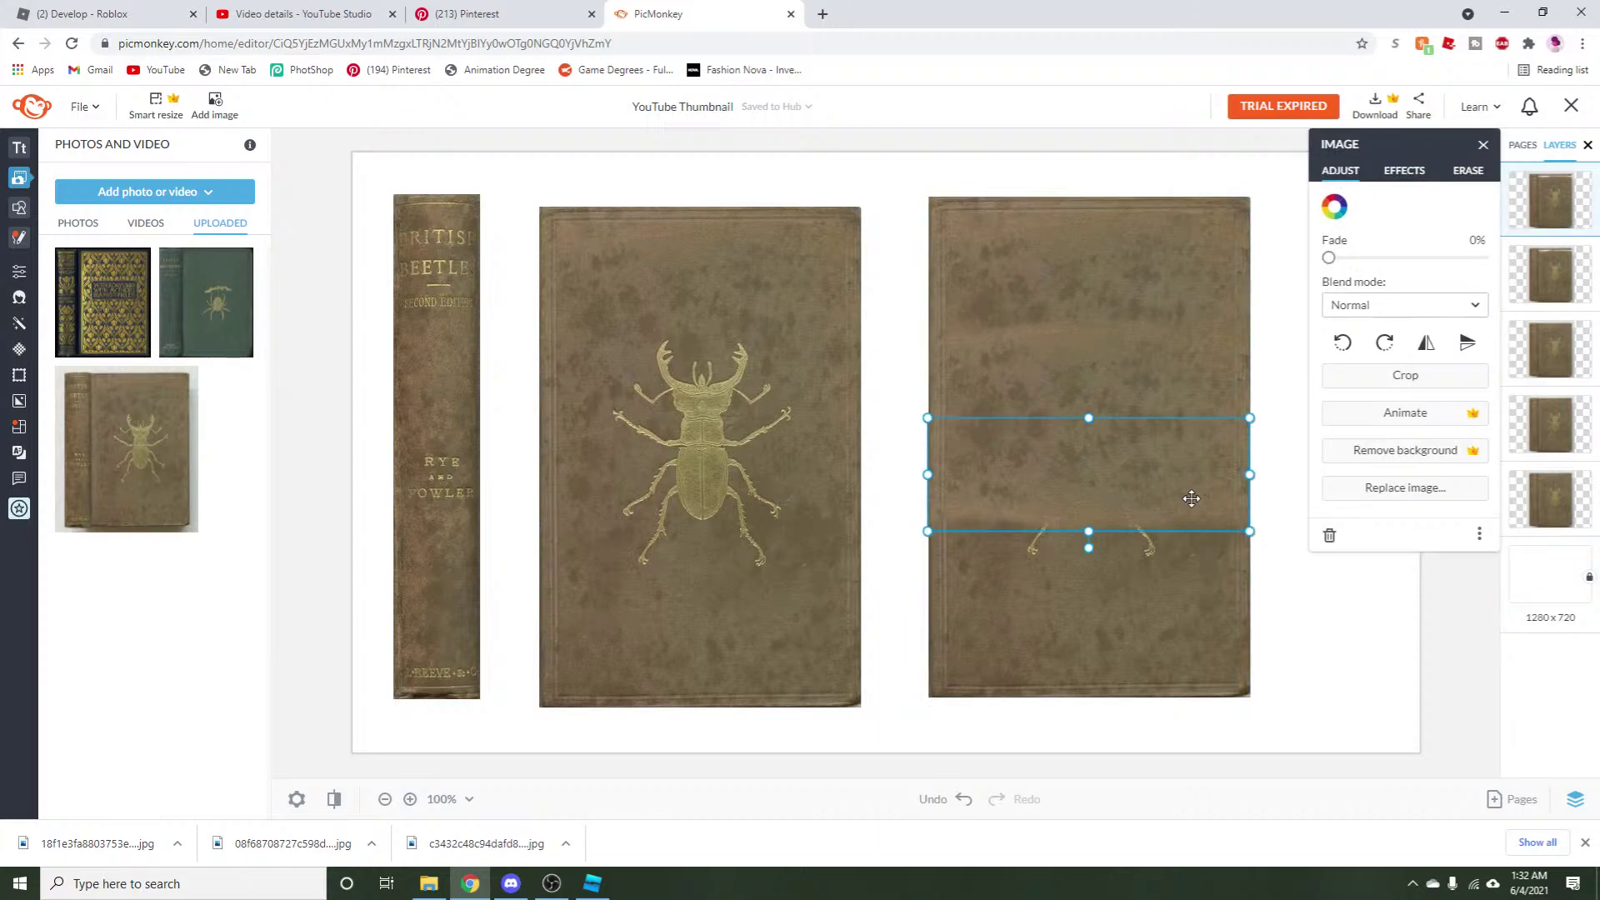
{"action": "right_click", "coordinate": [1123, 504]}
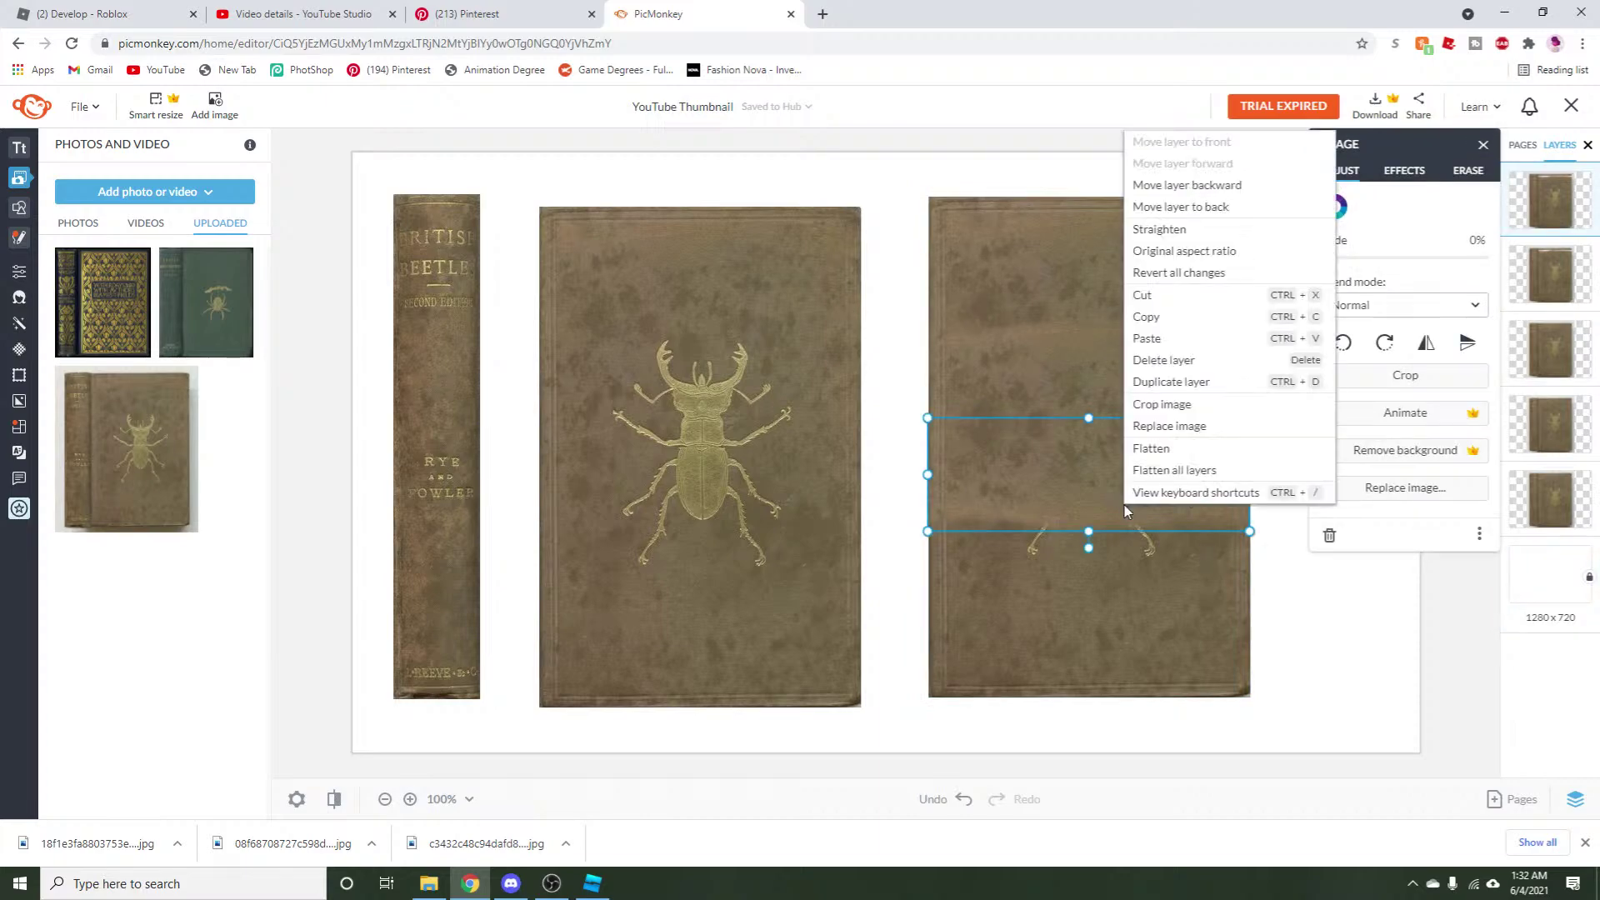
{"action": "left_click", "coordinate": [1145, 318]}
{"action": "right_click", "coordinate": [1084, 438]}
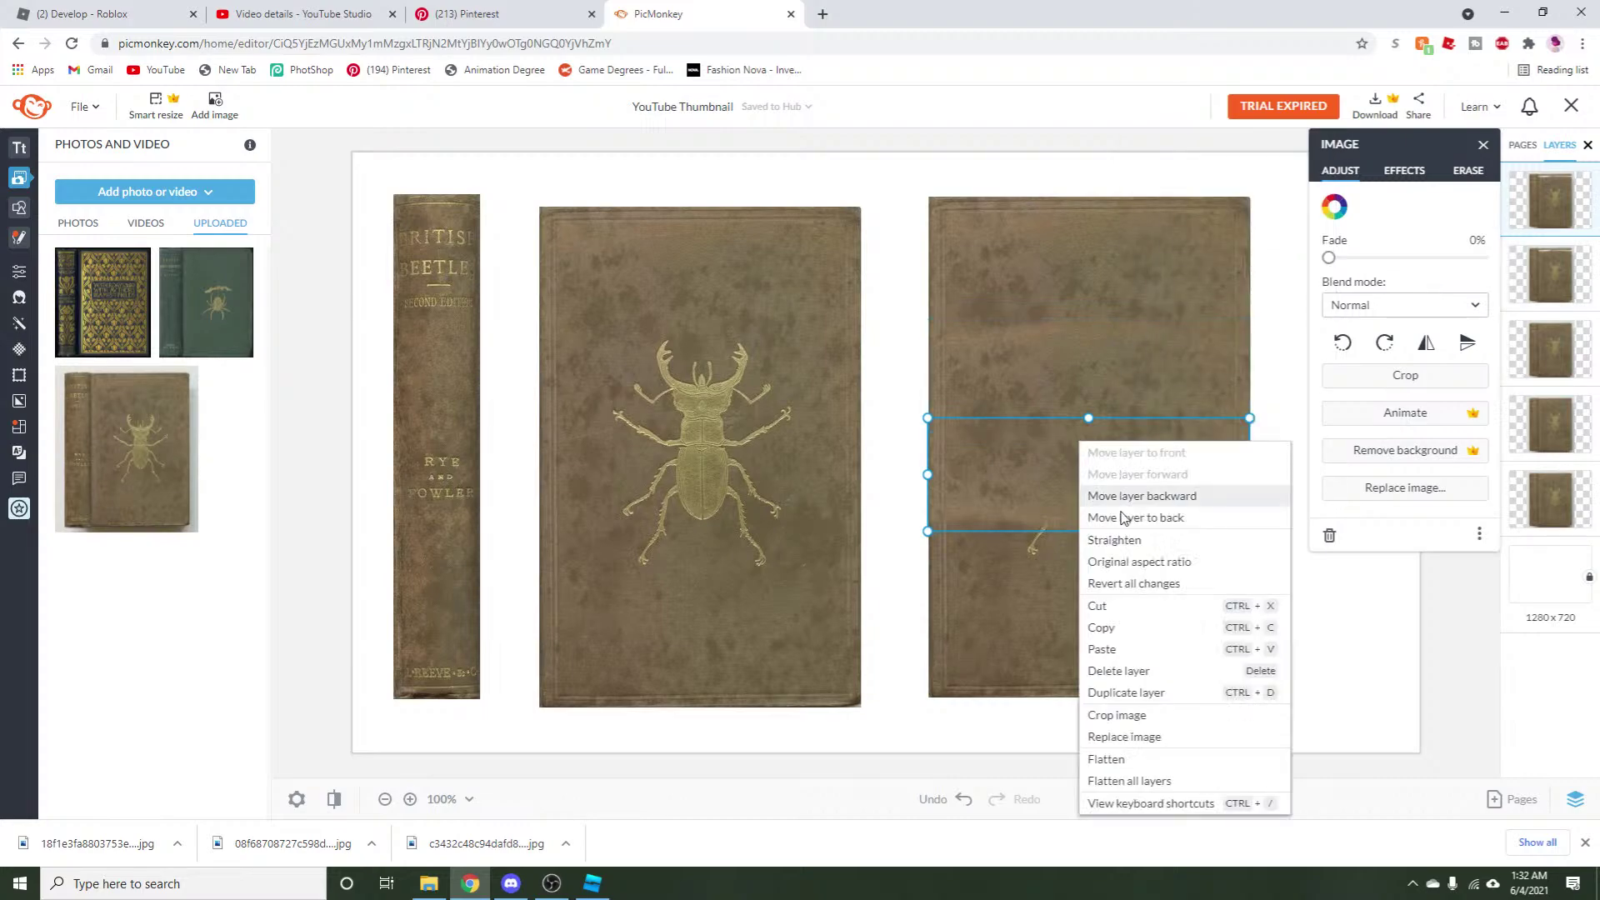
{"action": "left_click", "coordinate": [1108, 627]}
{"action": "left_click_drag", "start_coordinate": [1101, 489], "coordinate": [1086, 583]}
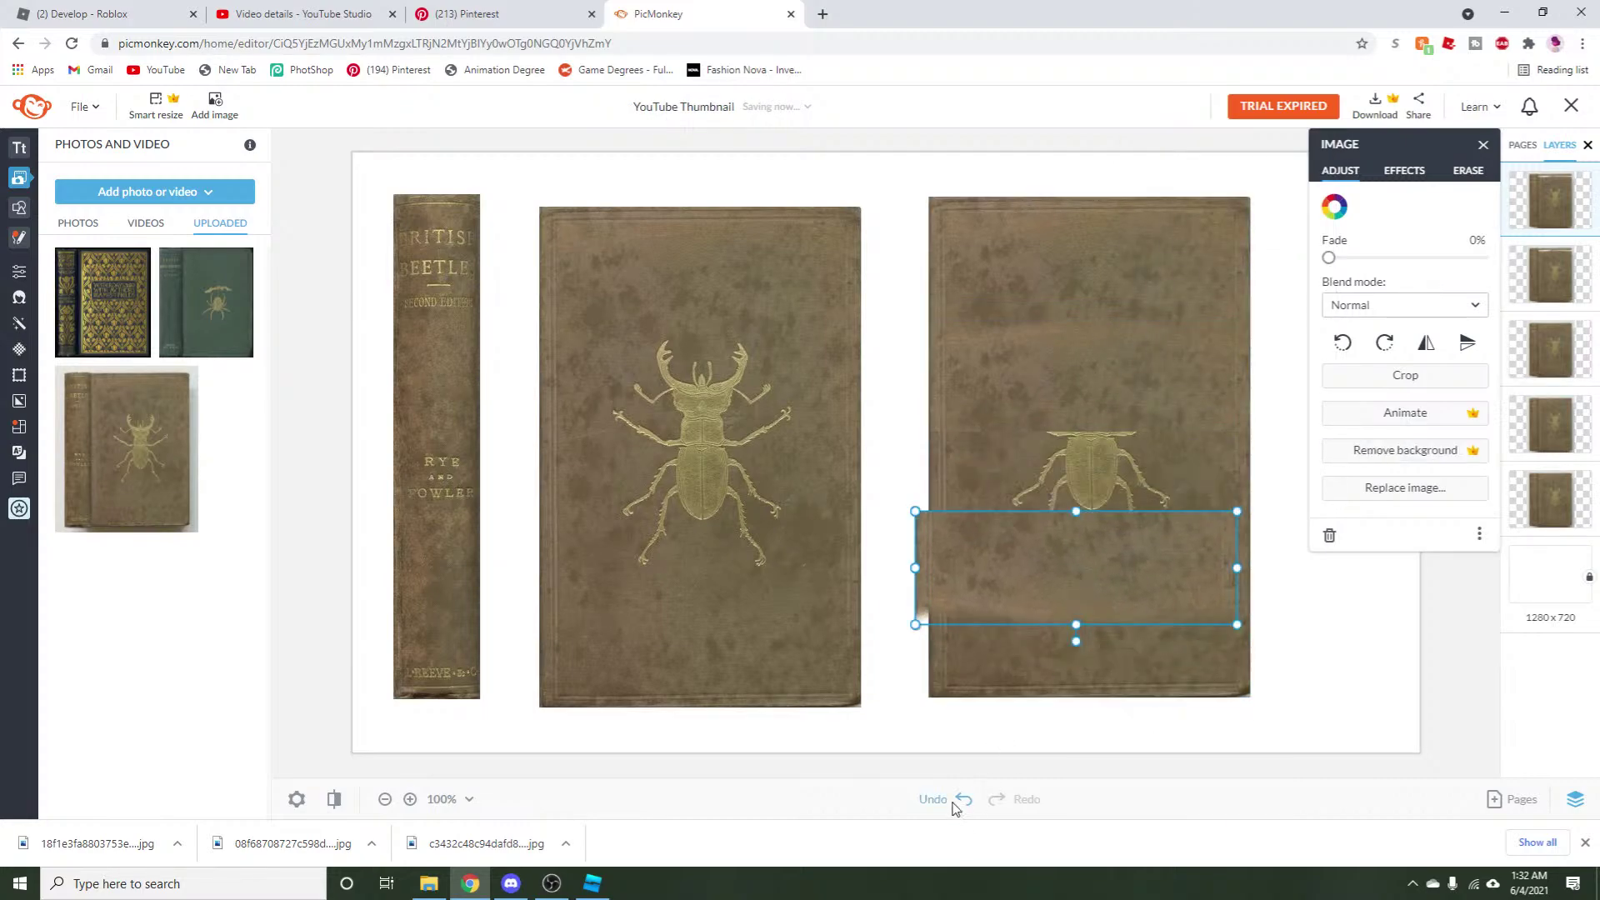
{"action": "left_click", "coordinate": [957, 800]}
{"action": "right_click", "coordinate": [1033, 615]}
{"action": "left_click", "coordinate": [1083, 446]}
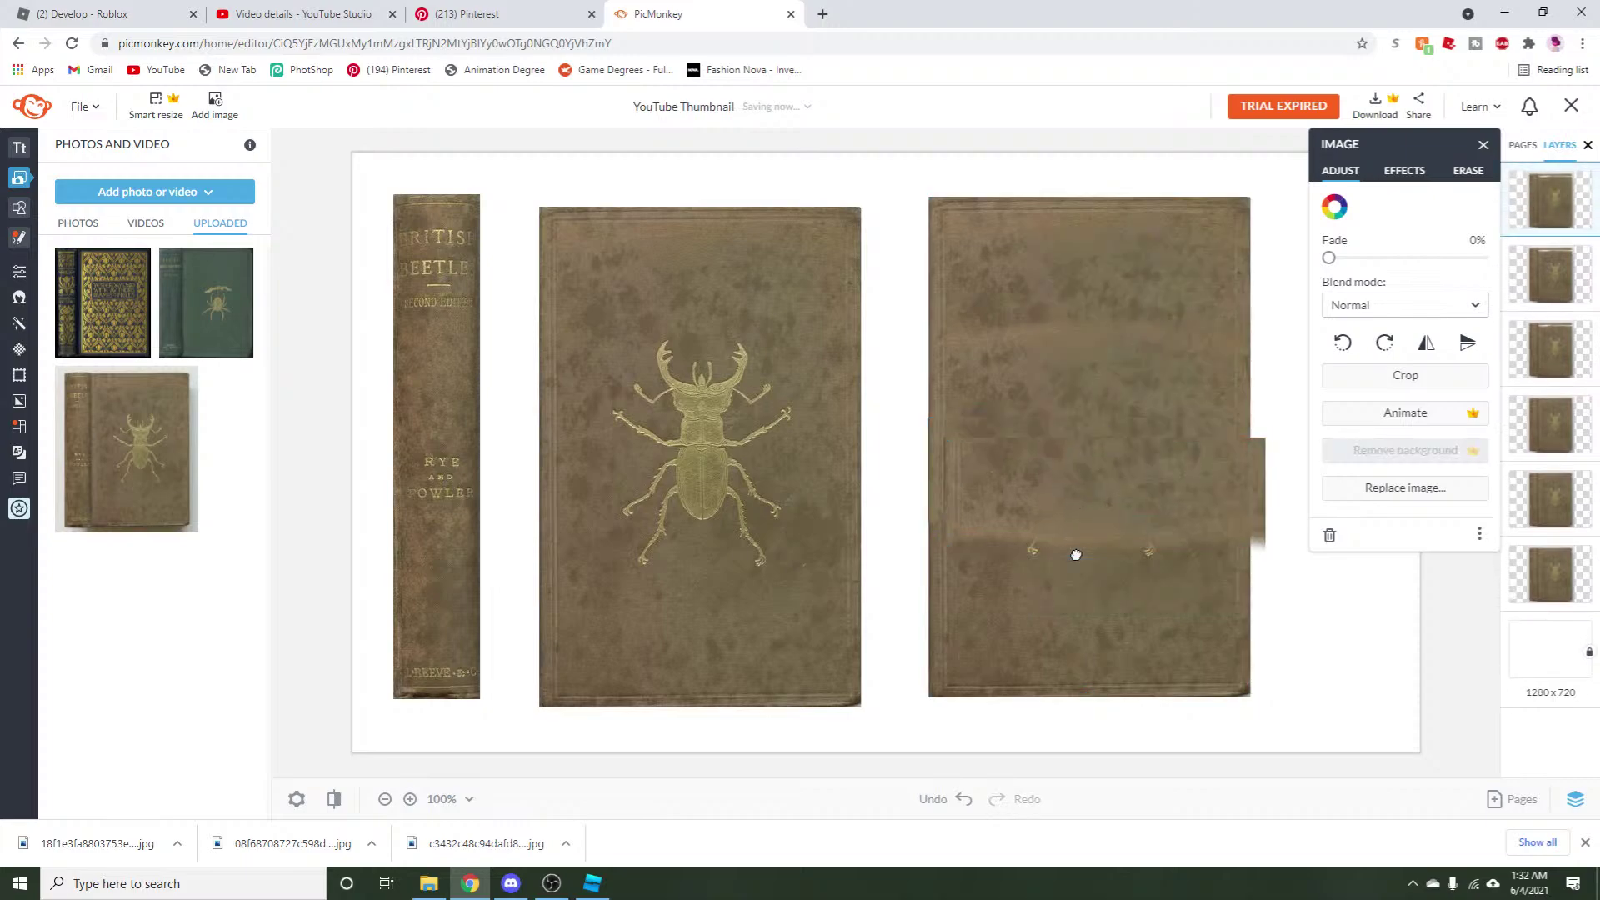
Move the new strip up over the beetle and switch to Erase to blend its edges.
{"action": "left_click", "coordinate": [1468, 170]}
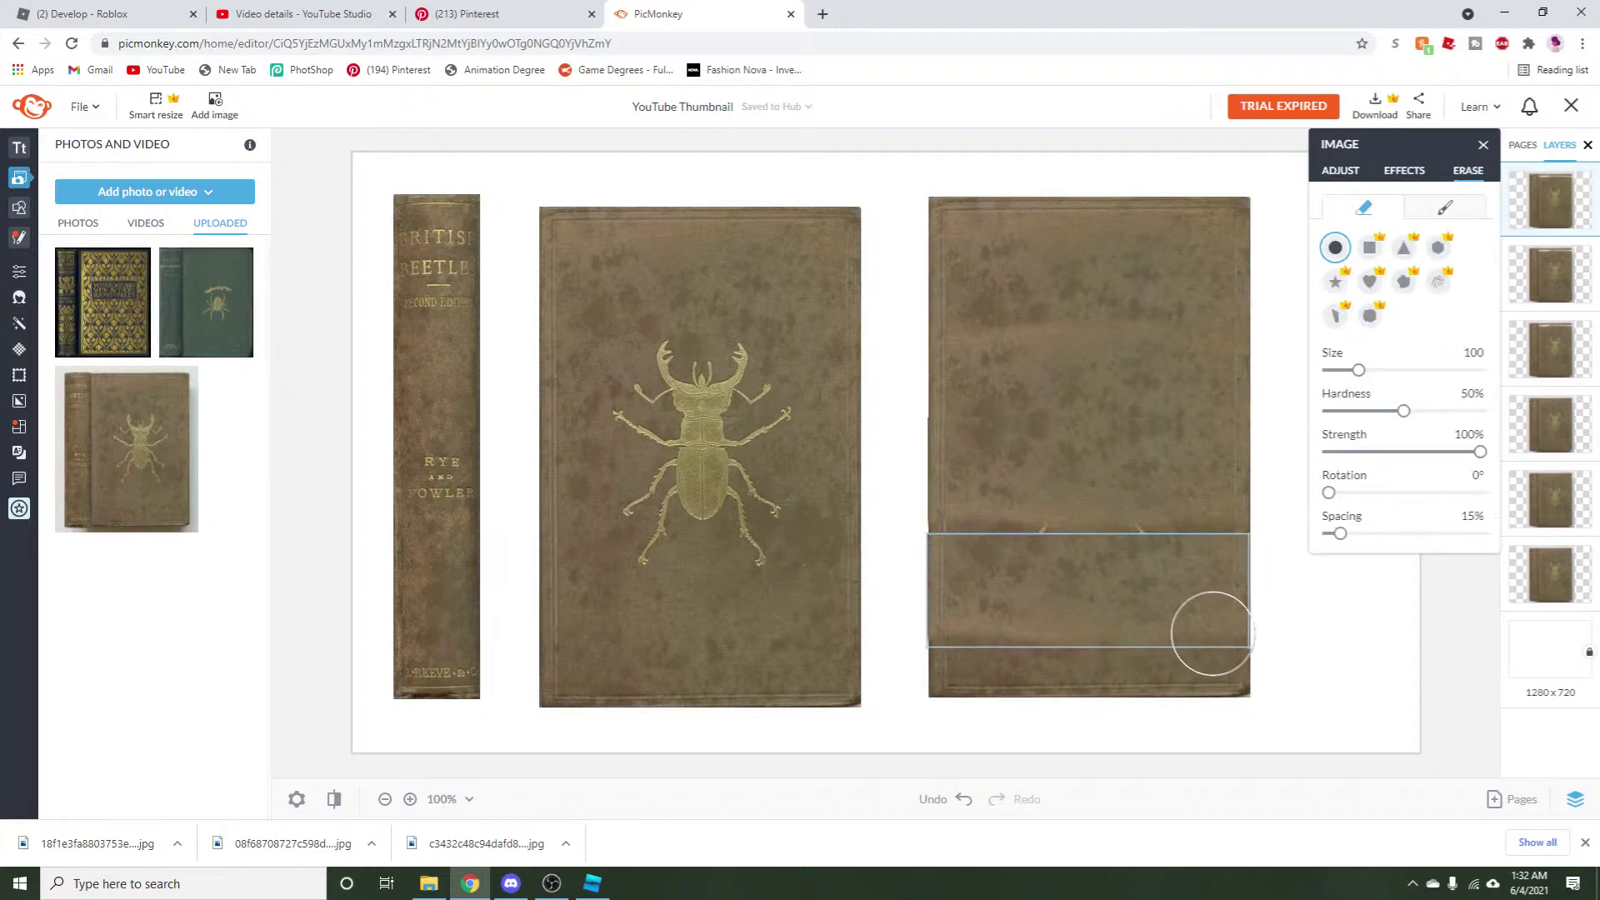
{"action": "left_click", "coordinate": [904, 663]}
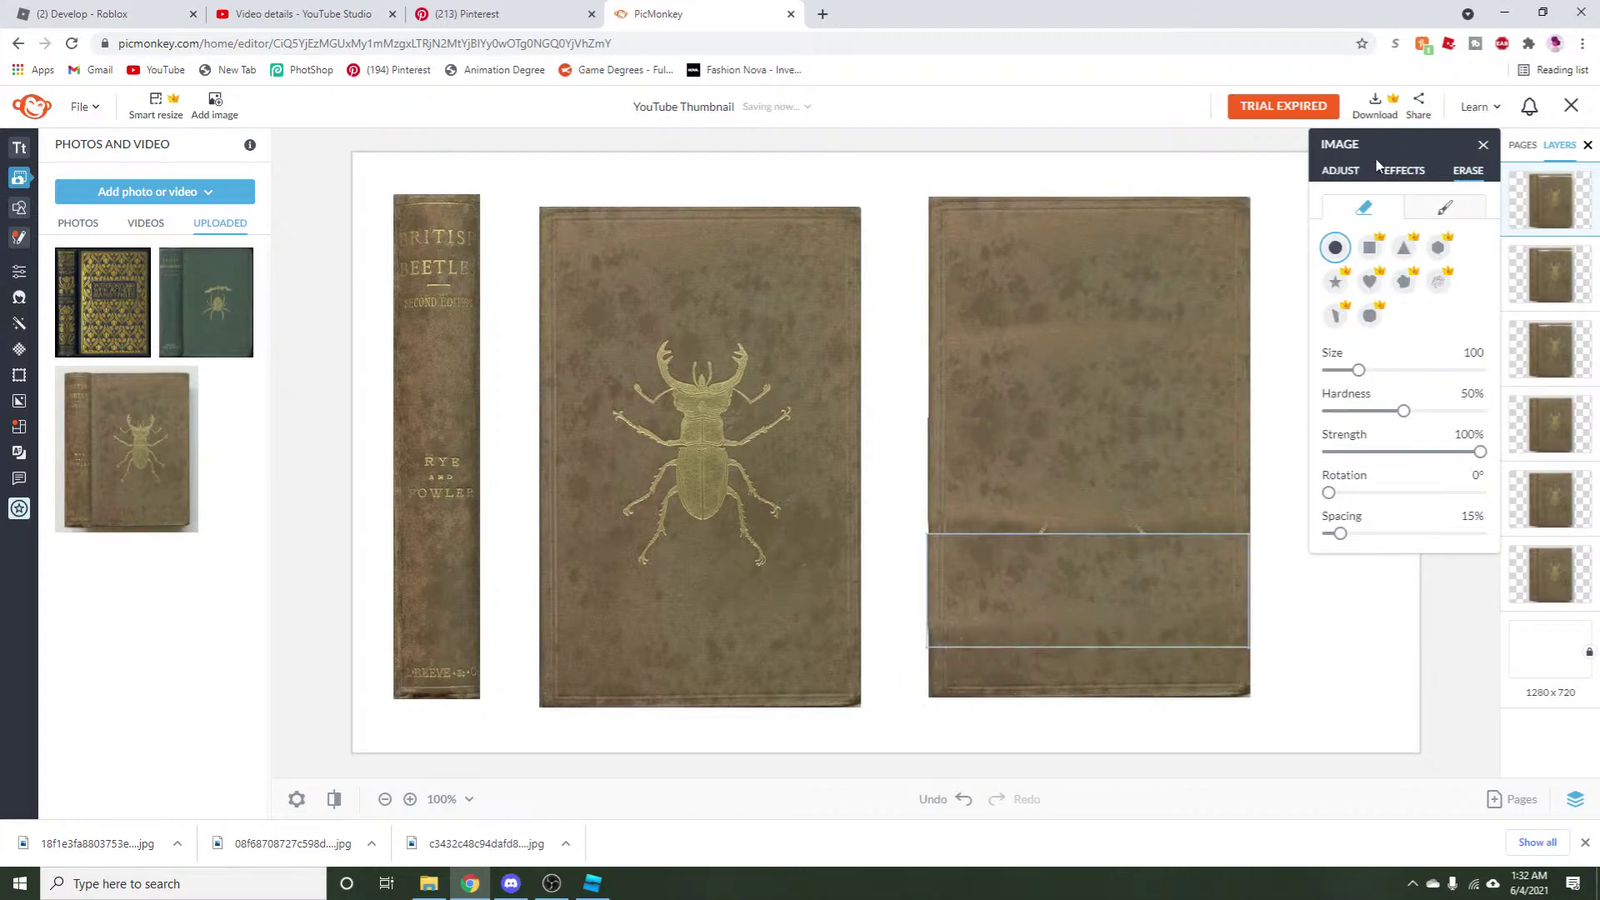
{"action": "left_click_drag", "start_coordinate": [1064, 575], "coordinate": [1099, 543]}
{"action": "left_click", "coordinate": [1468, 170]}
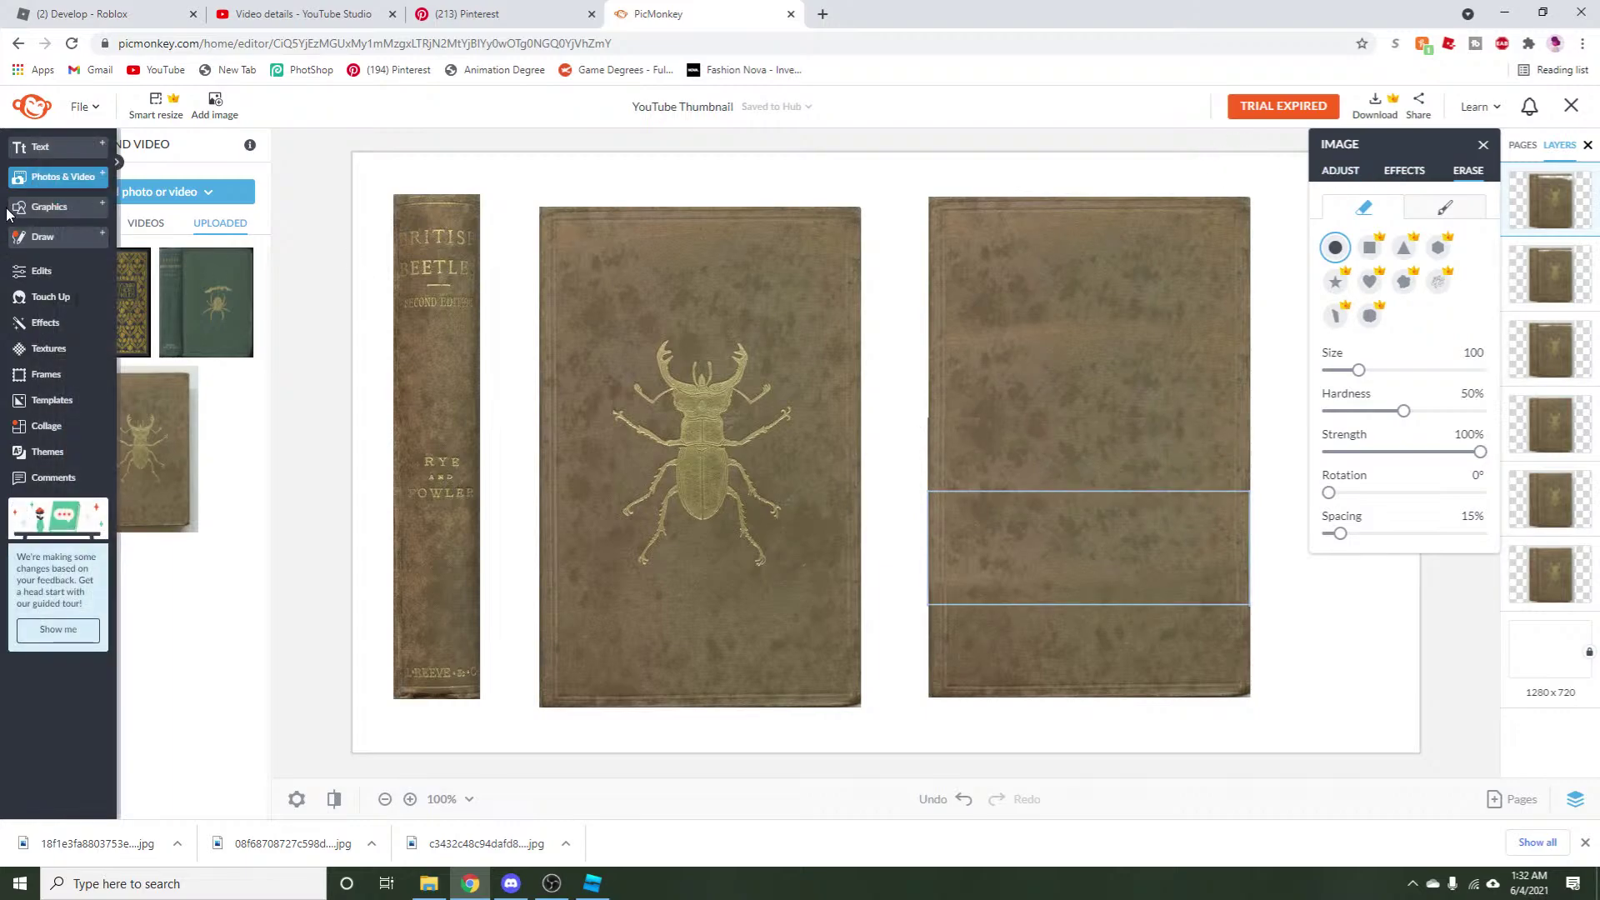
Try a filled Basic square tinted beetle gold on the cover, then delete it.
{"action": "left_click", "coordinate": [33, 207]}
{"action": "left_click", "coordinate": [111, 305]}
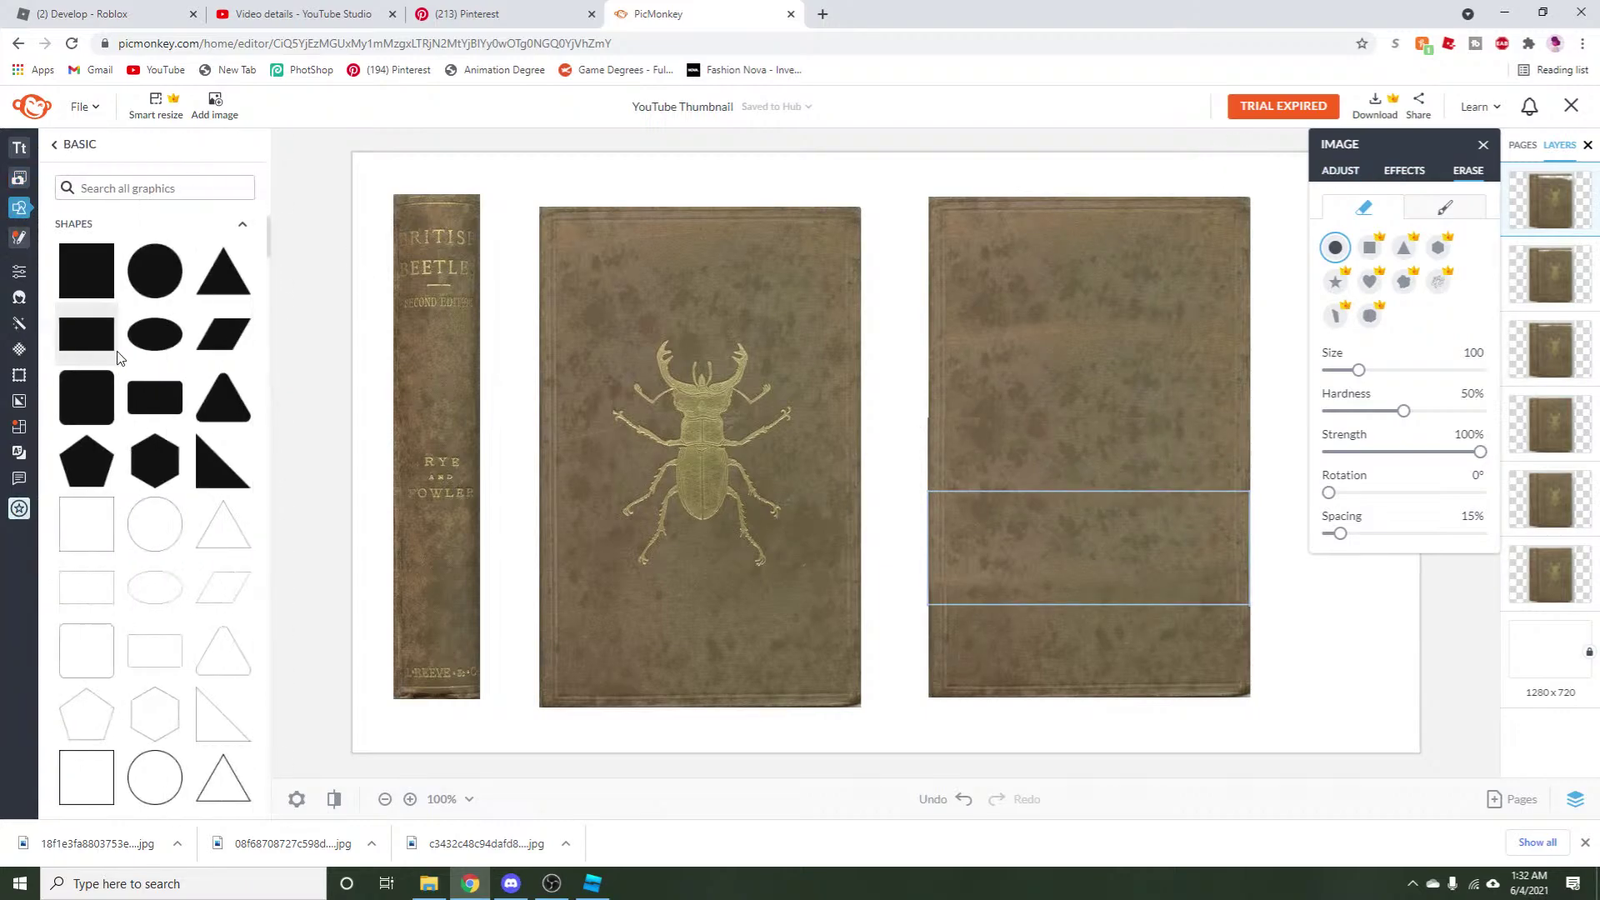
{"action": "left_click", "coordinate": [87, 524]}
{"action": "left_click_drag", "start_coordinate": [883, 408], "coordinate": [1104, 374]}
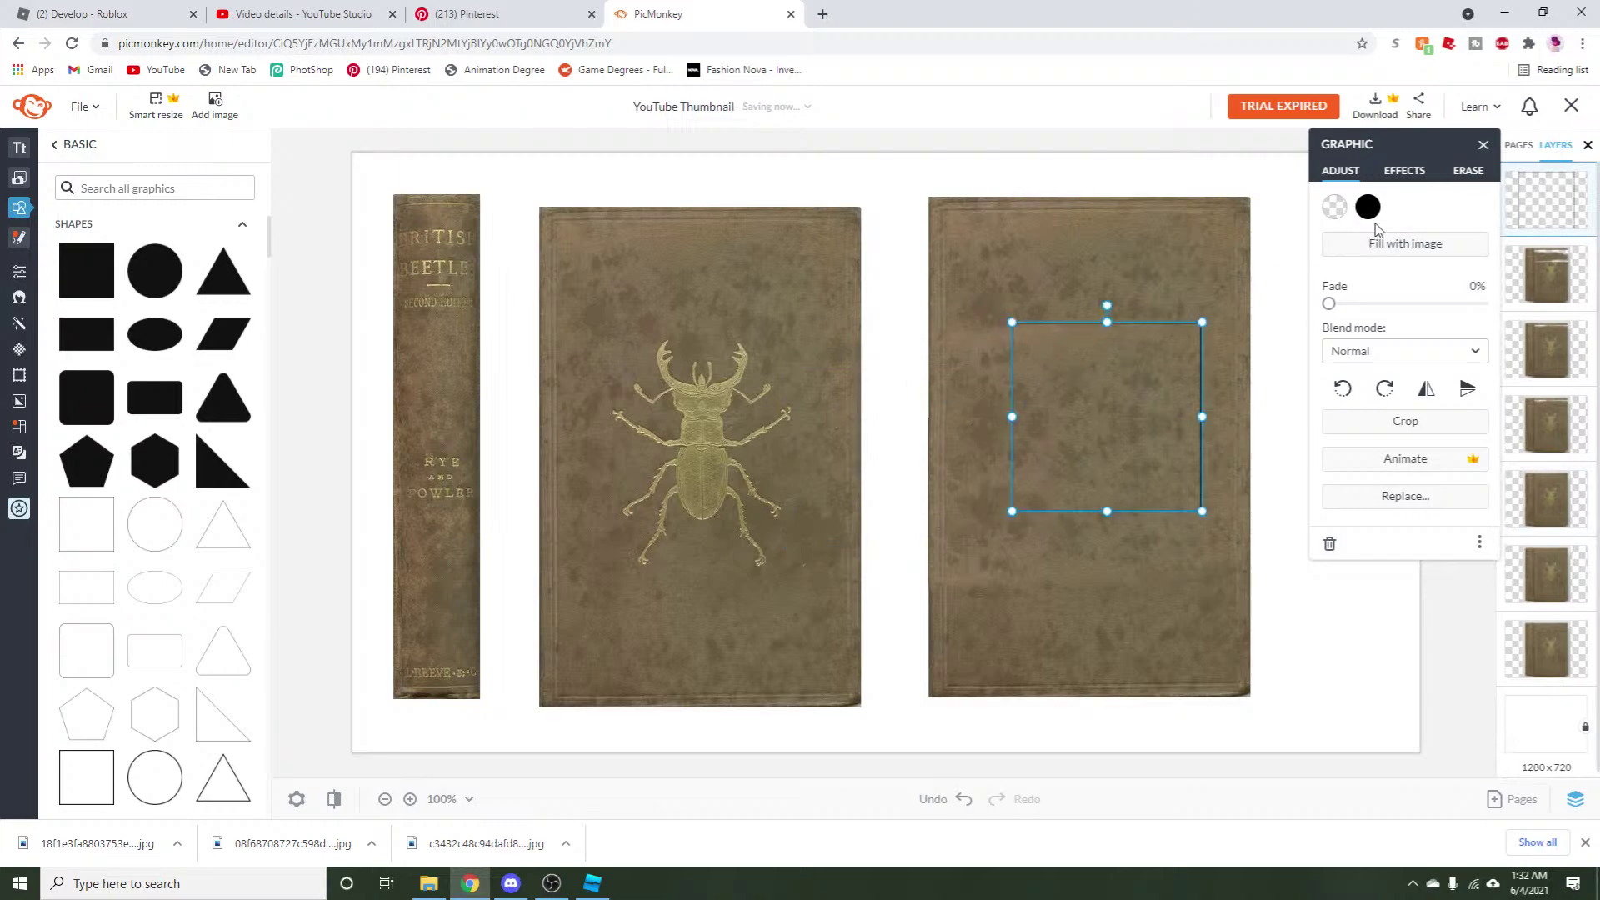
{"action": "left_click", "coordinate": [1367, 206]}
{"action": "left_click", "coordinate": [1479, 332]}
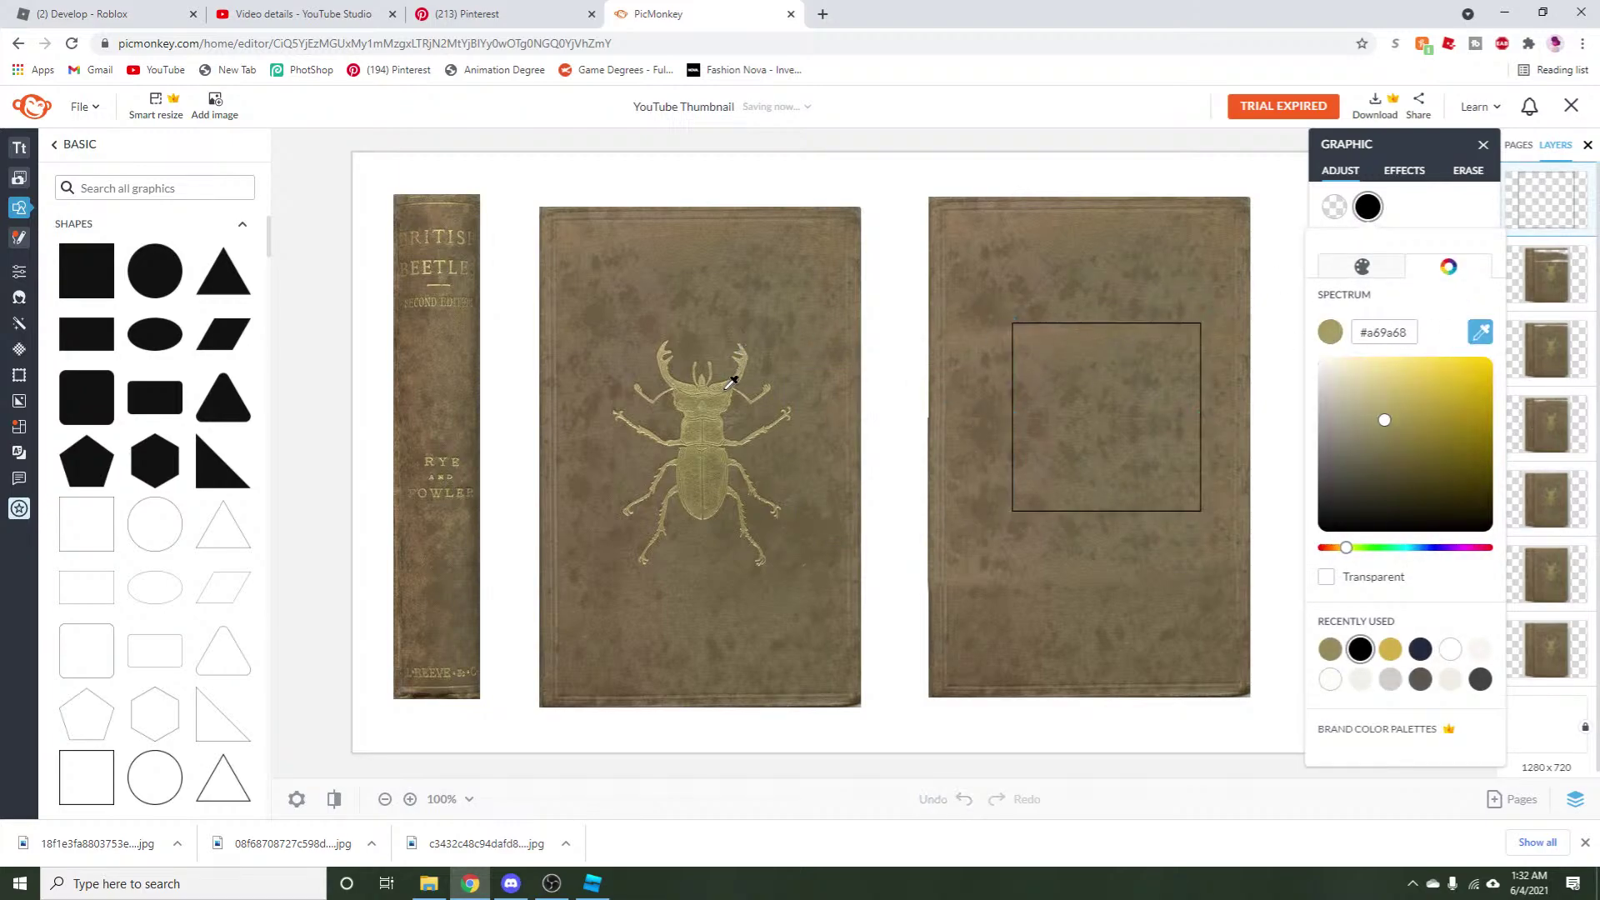
{"action": "left_click", "coordinate": [729, 375]}
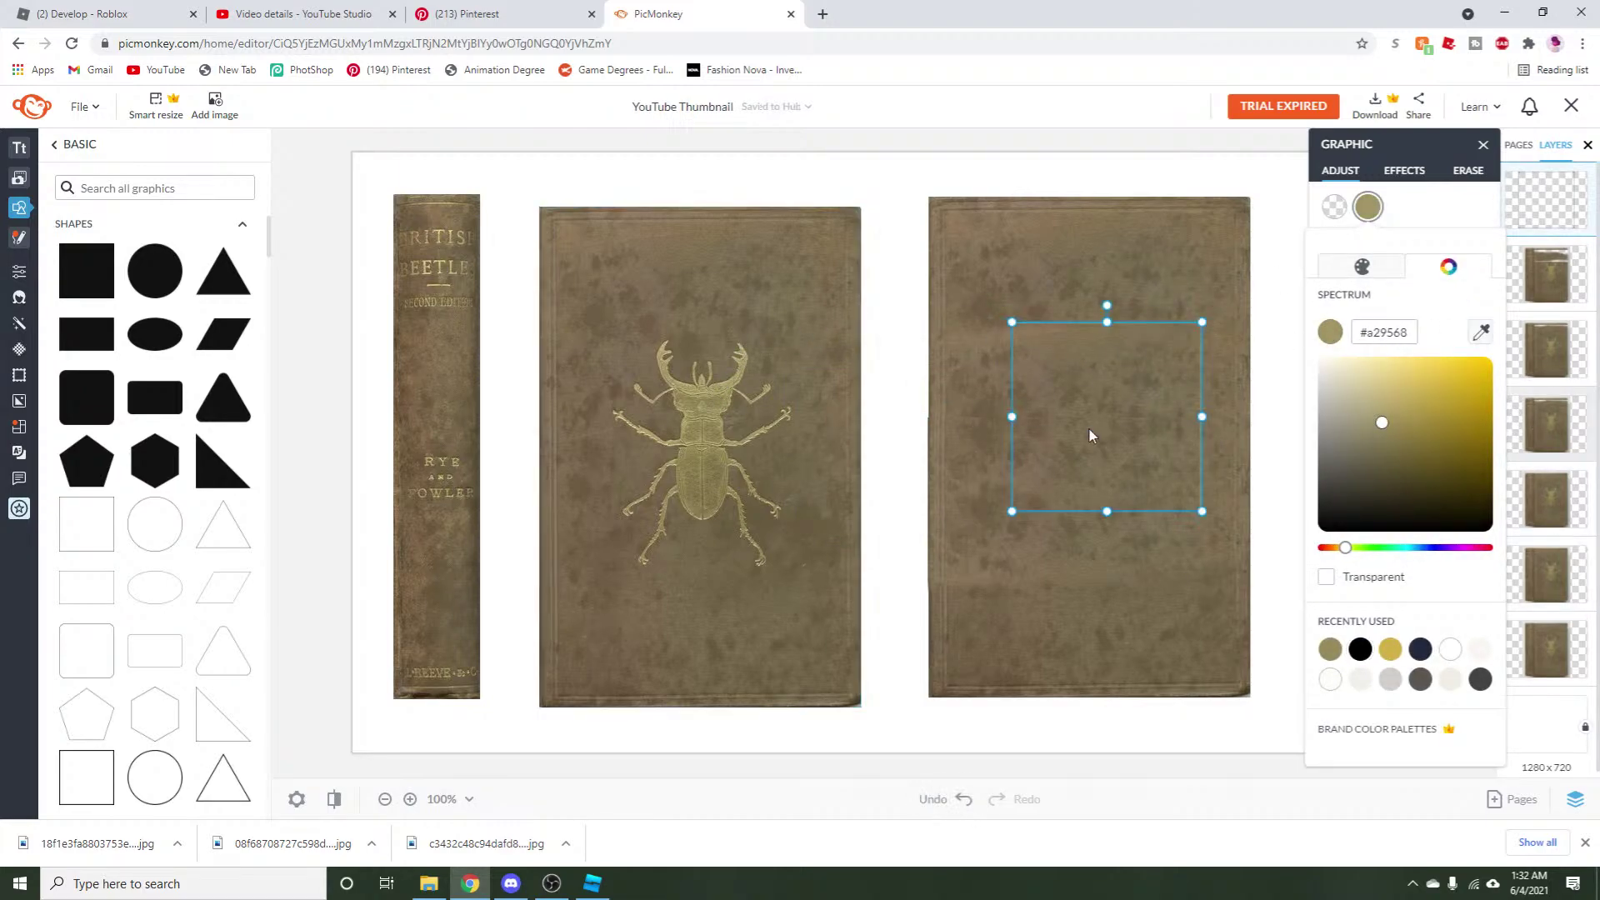
{"action": "left_click", "coordinate": [1064, 442]}
{"action": "left_click_drag", "start_coordinate": [1064, 443], "coordinate": [1001, 327]}
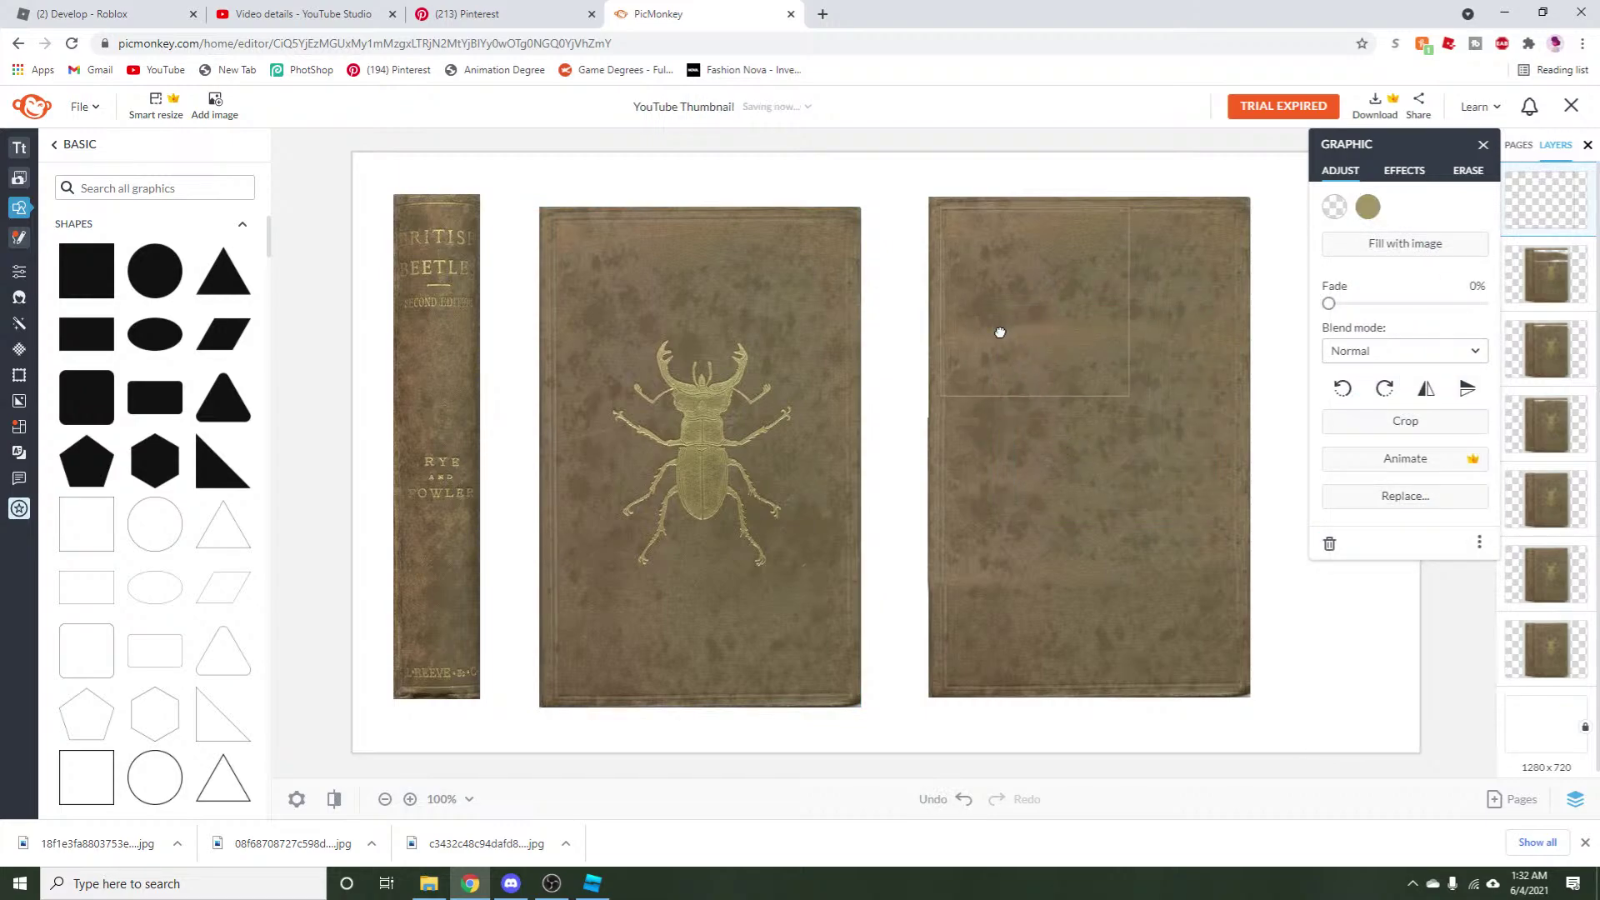
{"action": "left_click_drag", "start_coordinate": [1129, 397], "coordinate": [1230, 497]}
{"action": "key", "text": "Delete"}
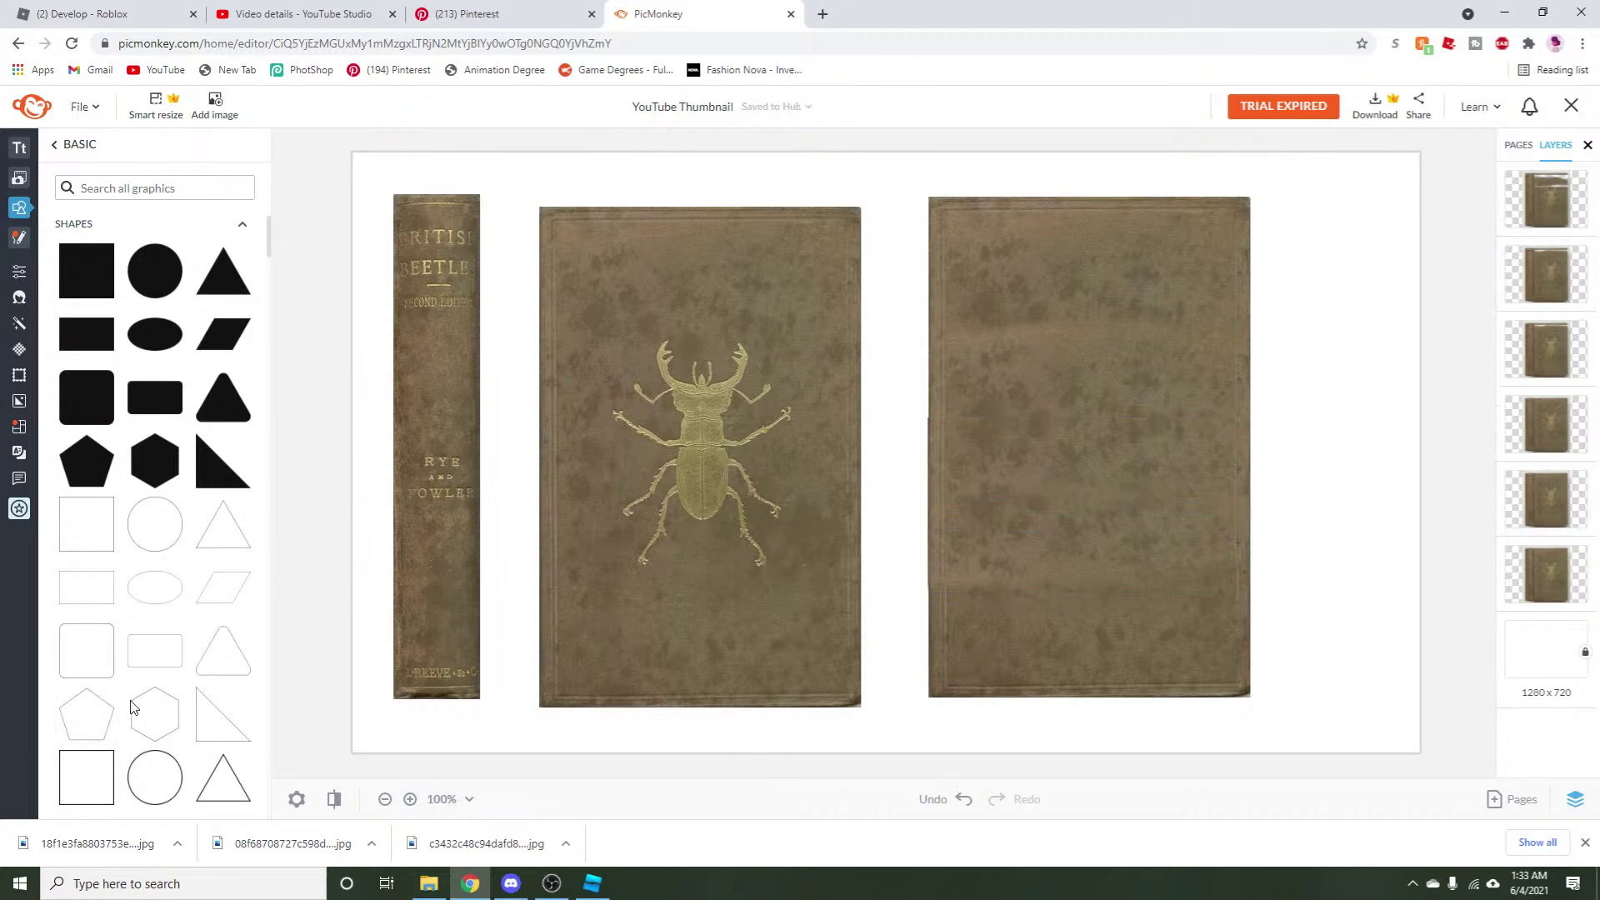
Add an outlined square and stretch it into a tall rectangle fitting the cover.
{"action": "left_click", "coordinate": [108, 765]}
{"action": "left_click_drag", "start_coordinate": [908, 490], "coordinate": [1053, 348]}
{"action": "left_click_drag", "start_coordinate": [1129, 397], "coordinate": [1253, 492]}
{"action": "left_click_drag", "start_coordinate": [1087, 503], "coordinate": [1058, 688]}
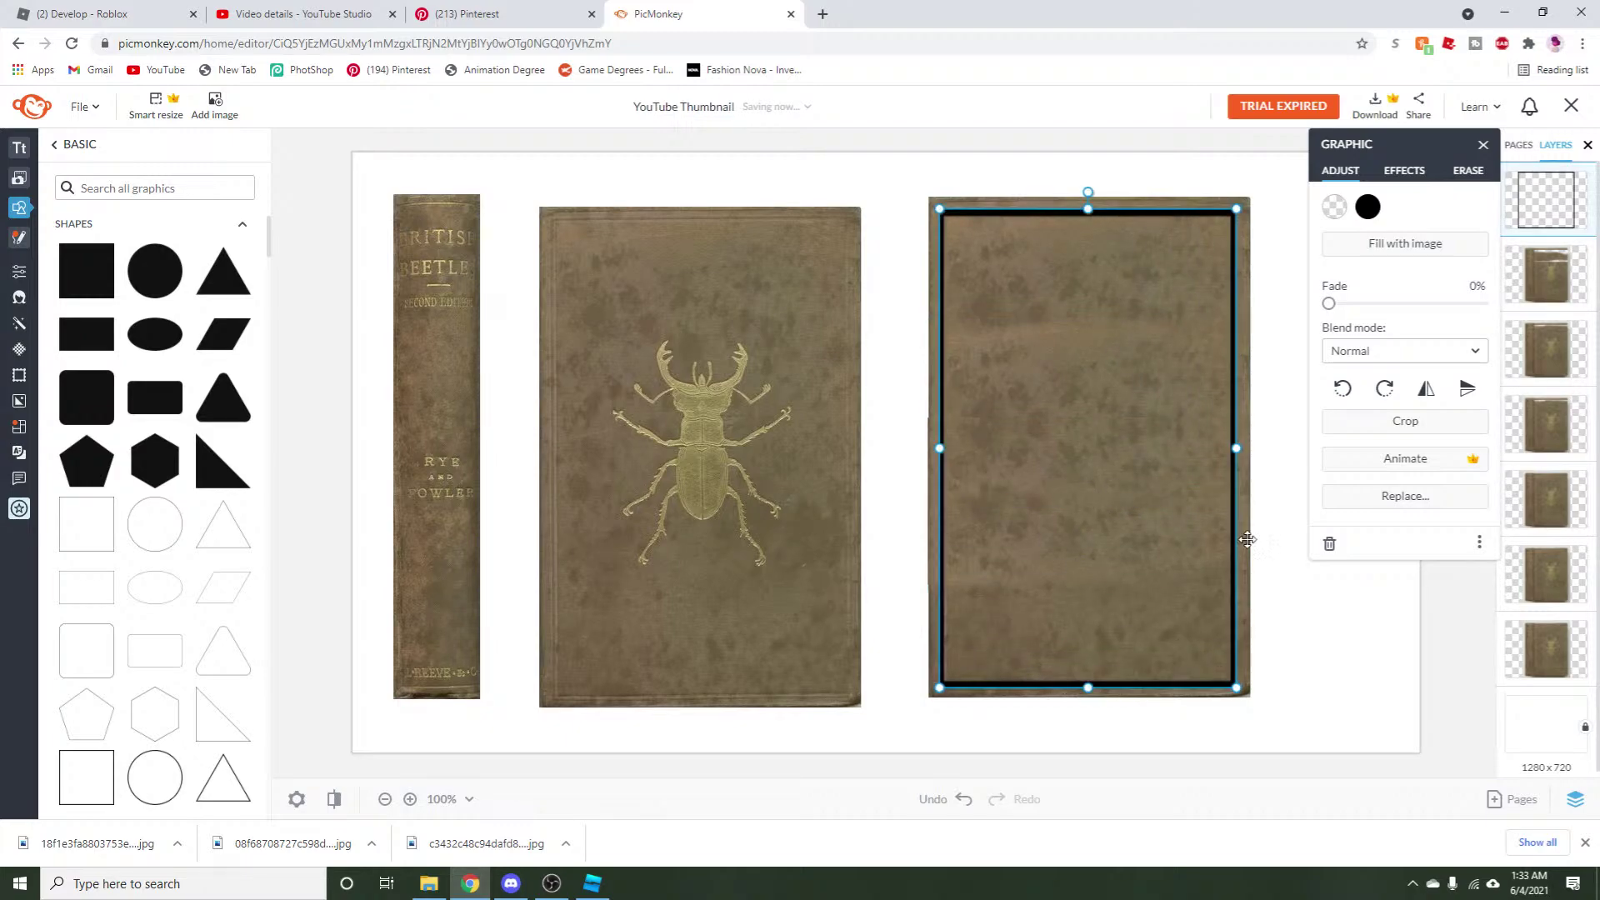
Crop the rectangle to thin its top and bottom borders.
{"action": "left_click", "coordinate": [1392, 422]}
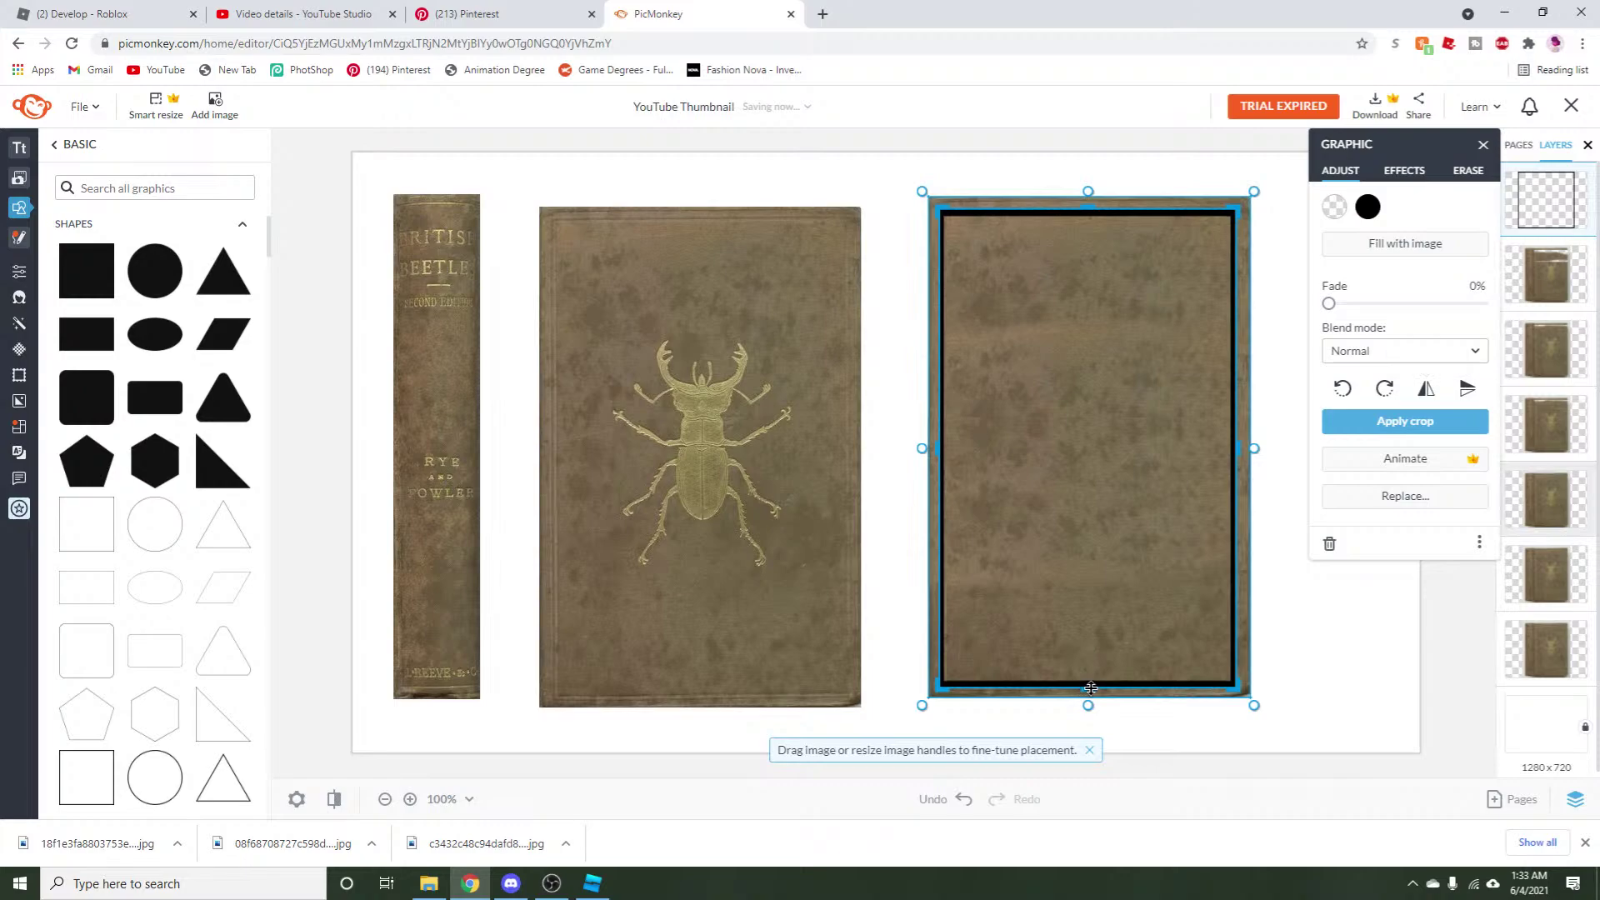
{"action": "left_click_drag", "start_coordinate": [1093, 685], "coordinate": [1097, 684]}
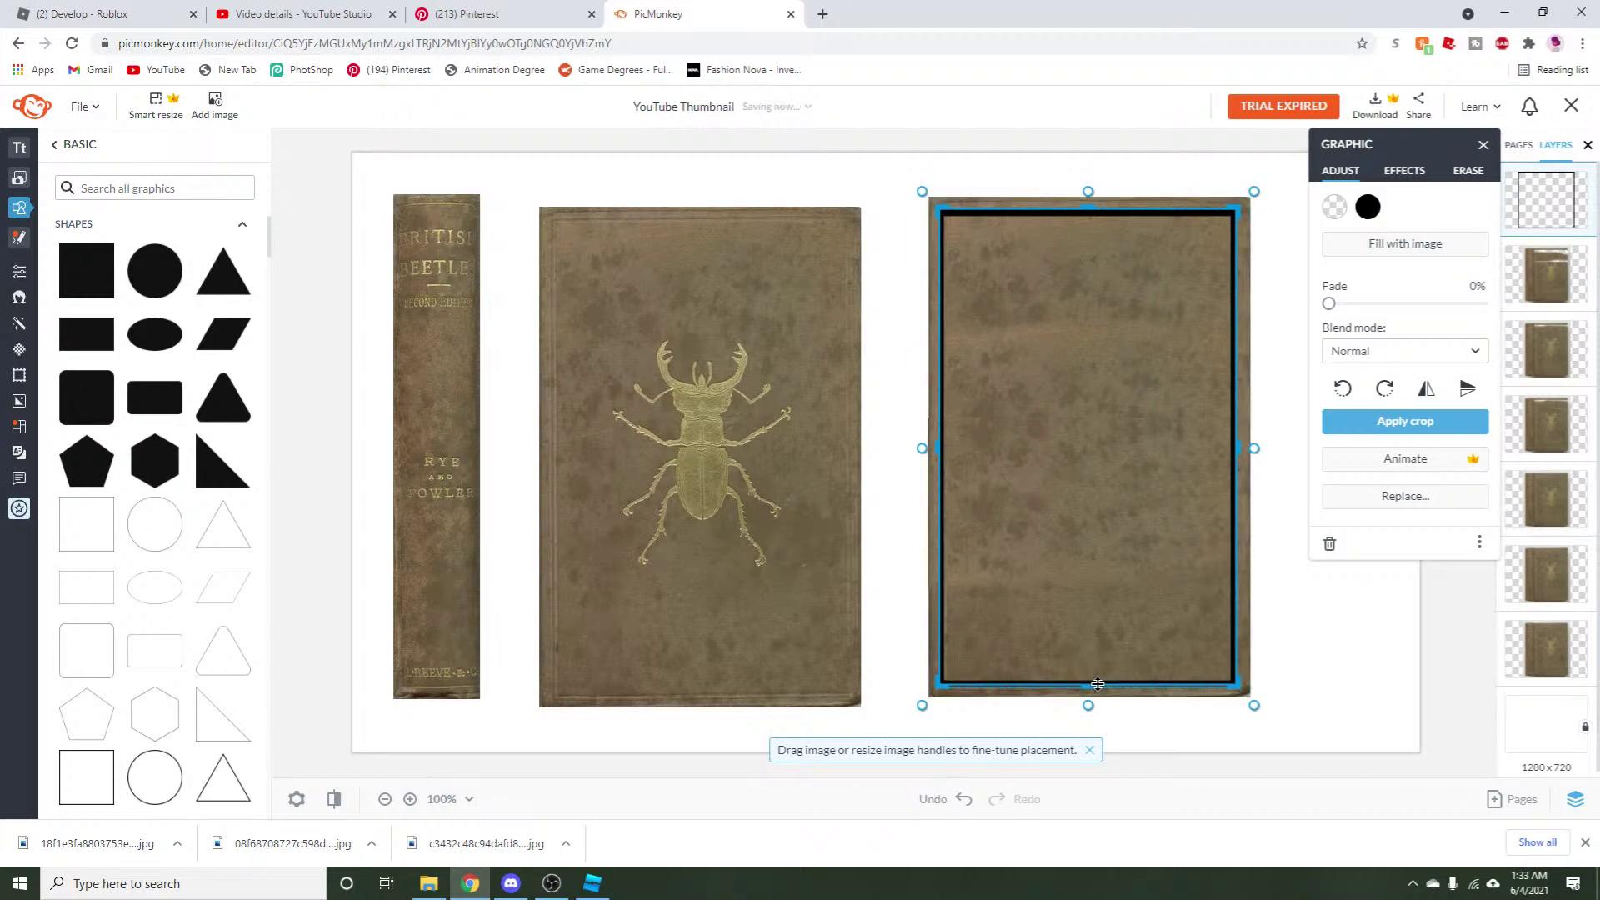
{"action": "left_click_drag", "start_coordinate": [1088, 208], "coordinate": [1090, 211]}
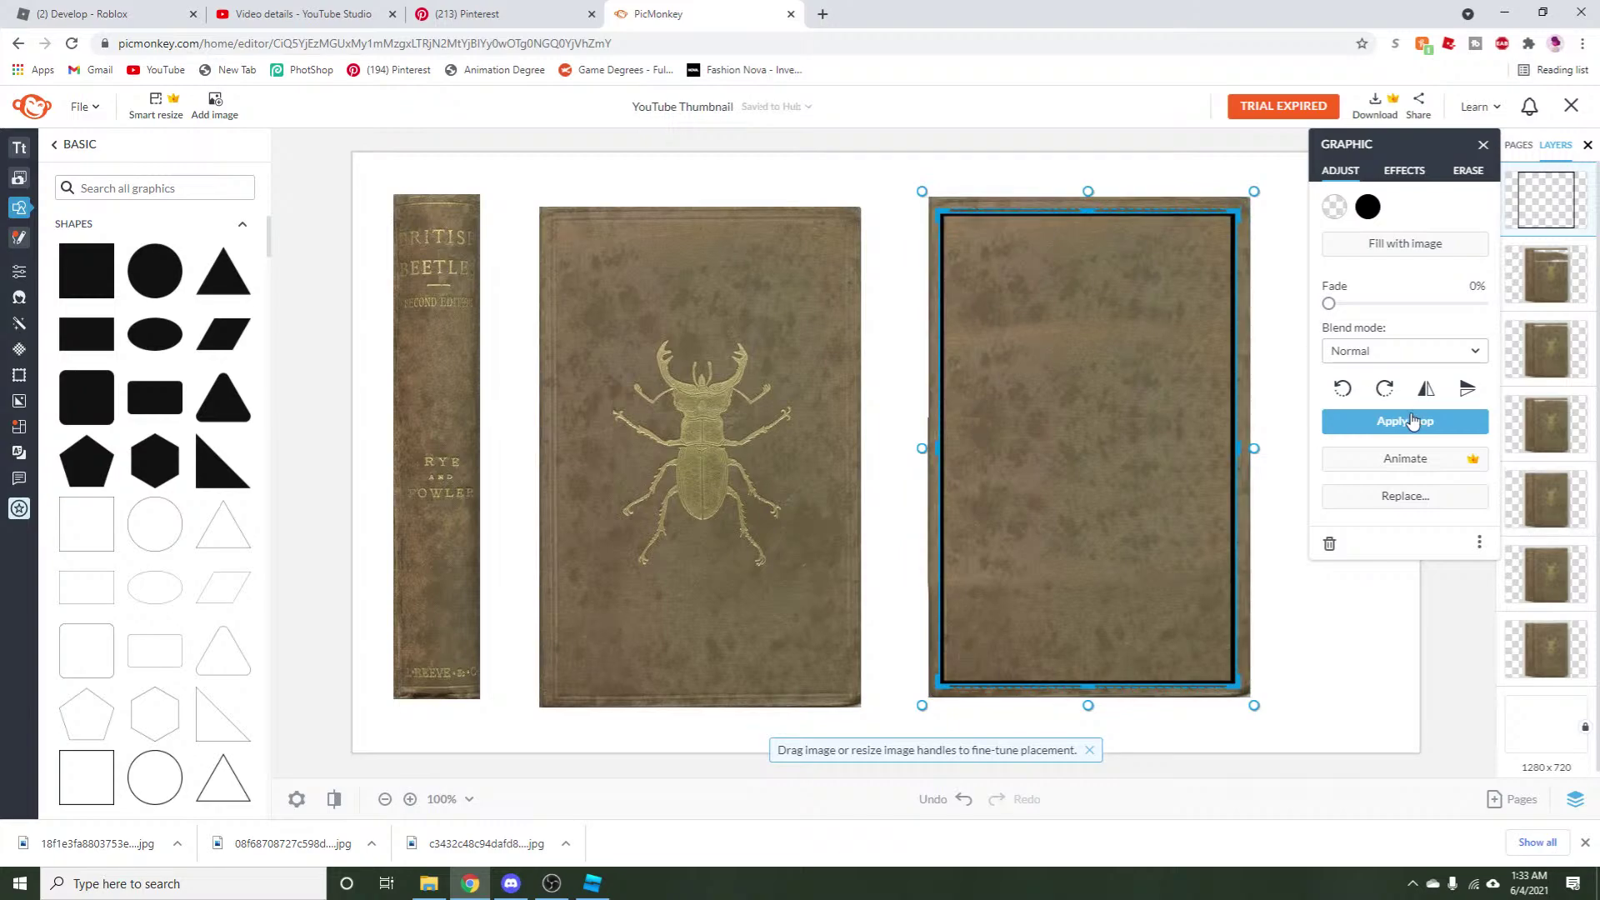
{"action": "left_click", "coordinate": [1410, 421]}
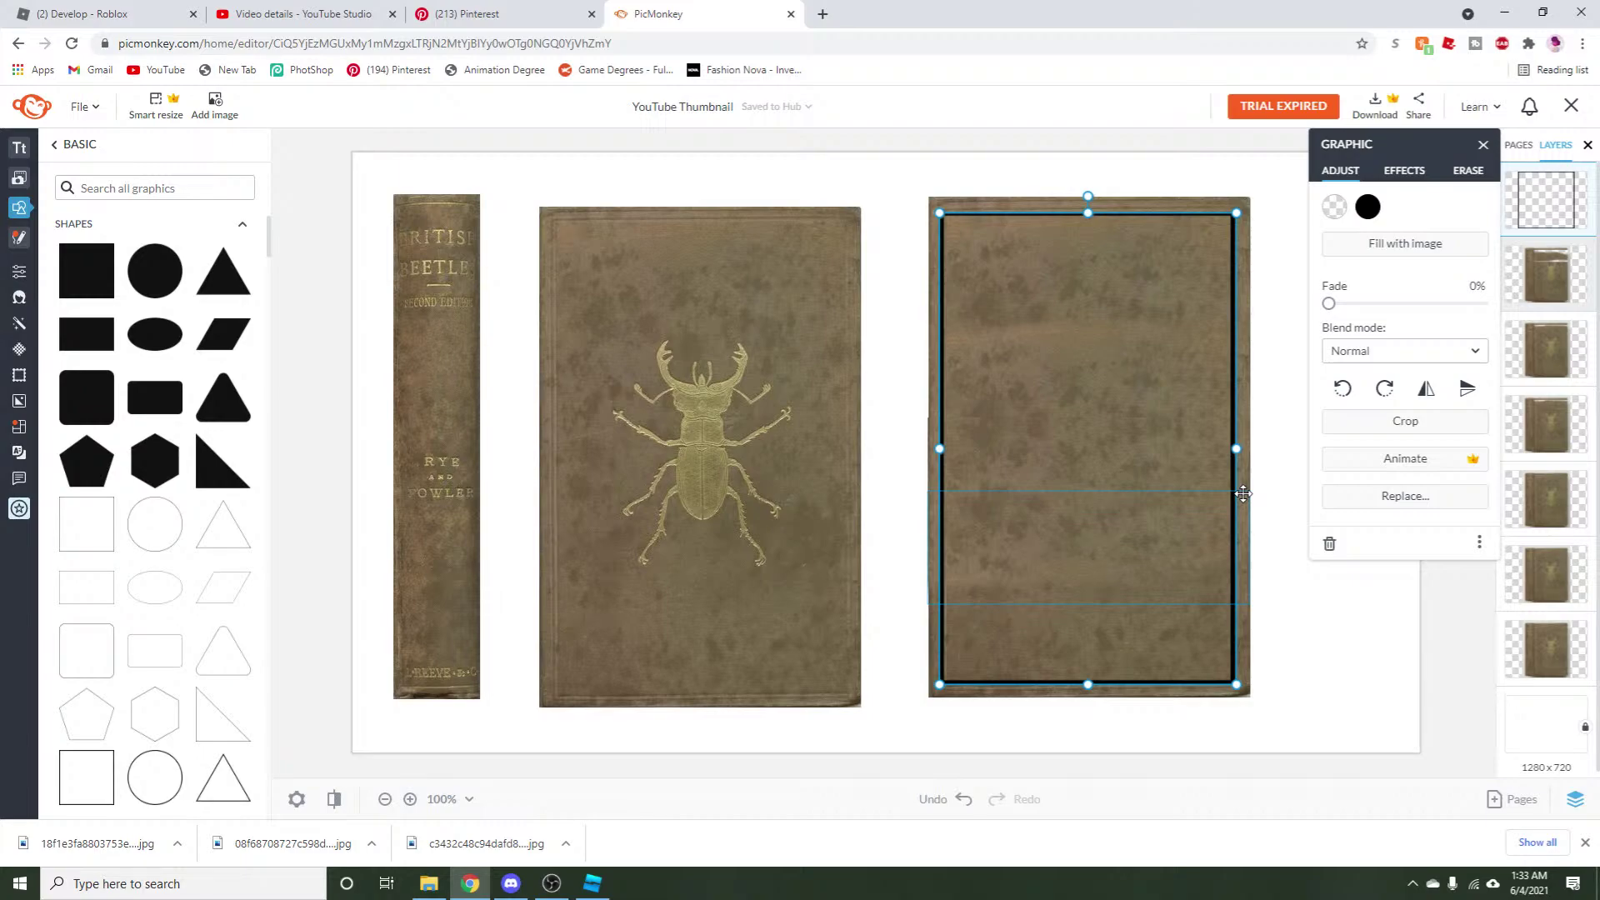
{"action": "left_click", "coordinate": [1374, 421]}
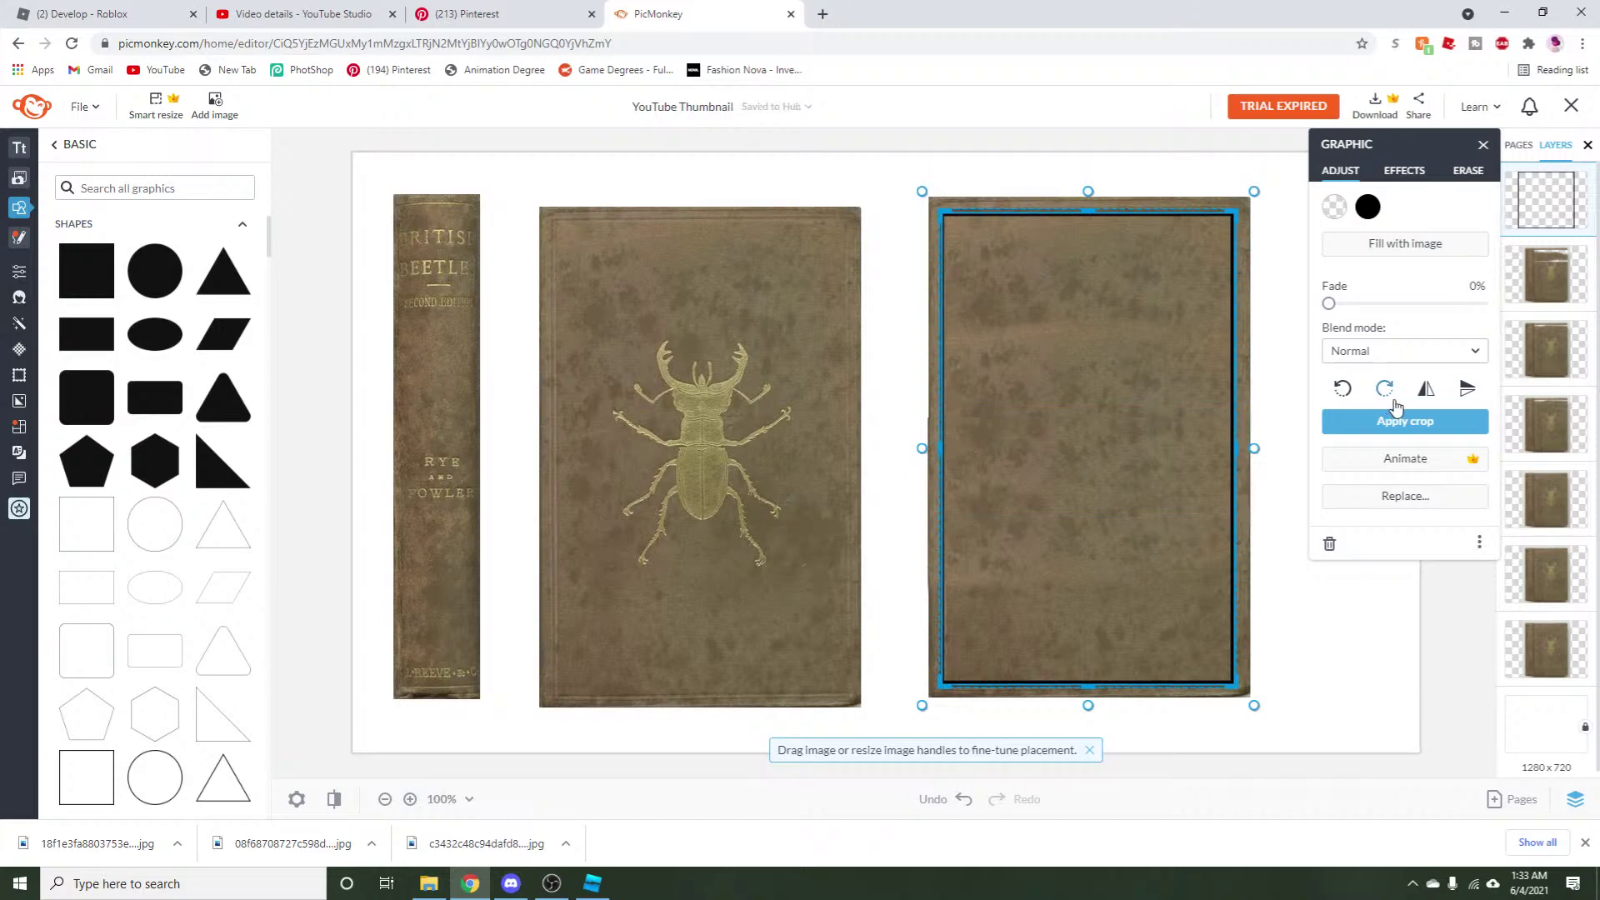
{"action": "left_click", "coordinate": [1398, 419]}
Colour the border outline beetle gold (#9F9361) using the eyedropper.
{"action": "left_click", "coordinate": [1367, 207]}
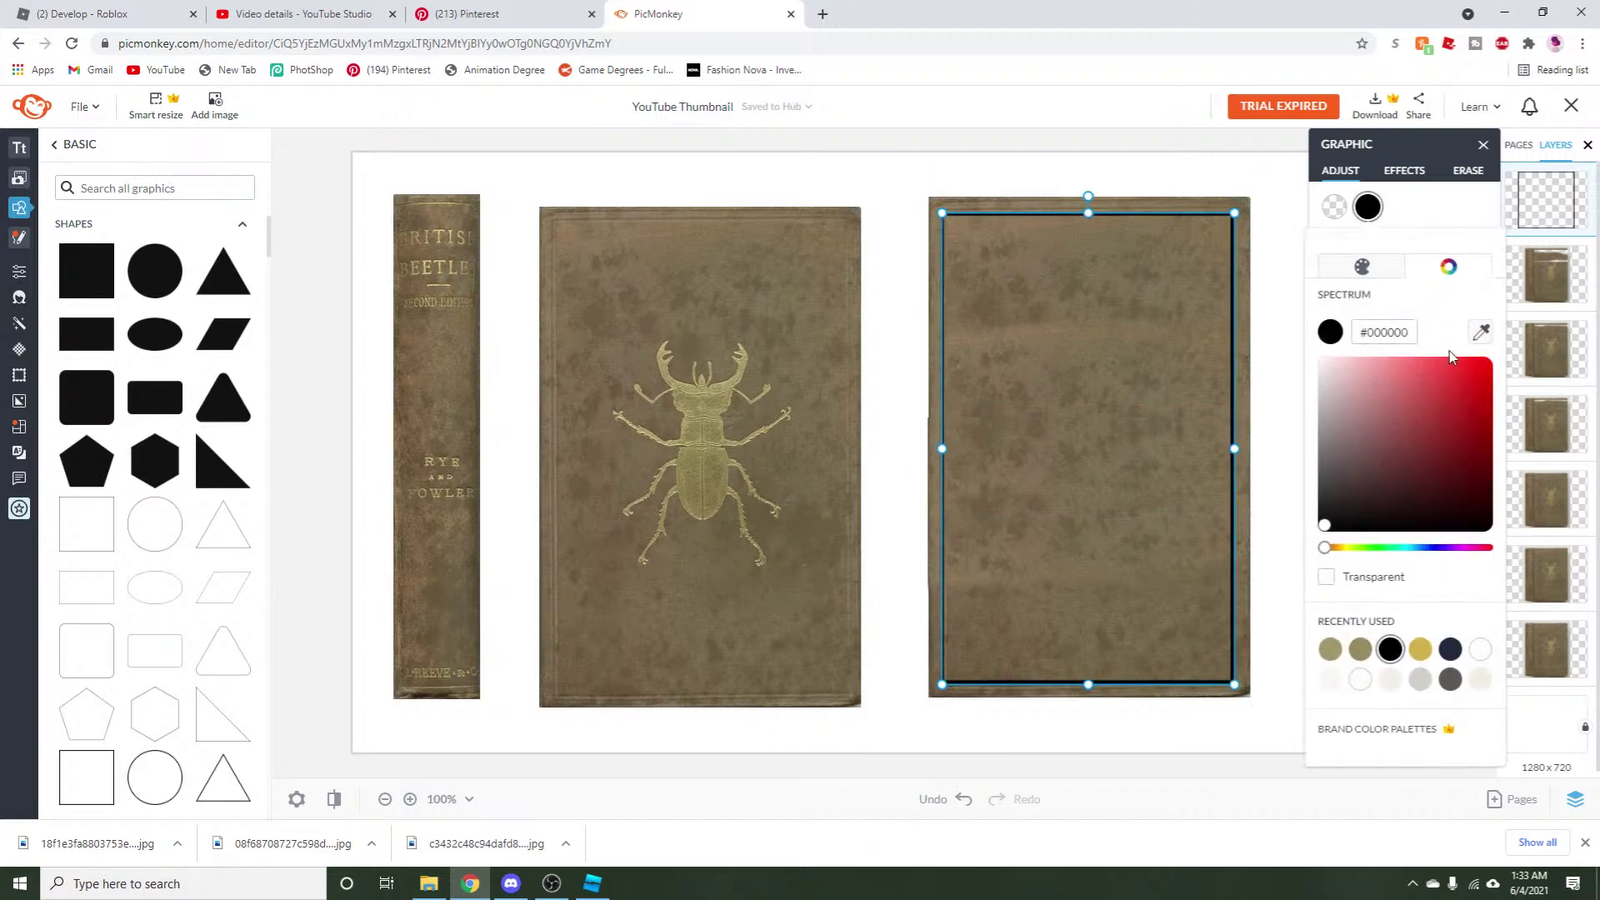
{"action": "left_click", "coordinate": [1481, 331]}
{"action": "left_click", "coordinate": [720, 381]}
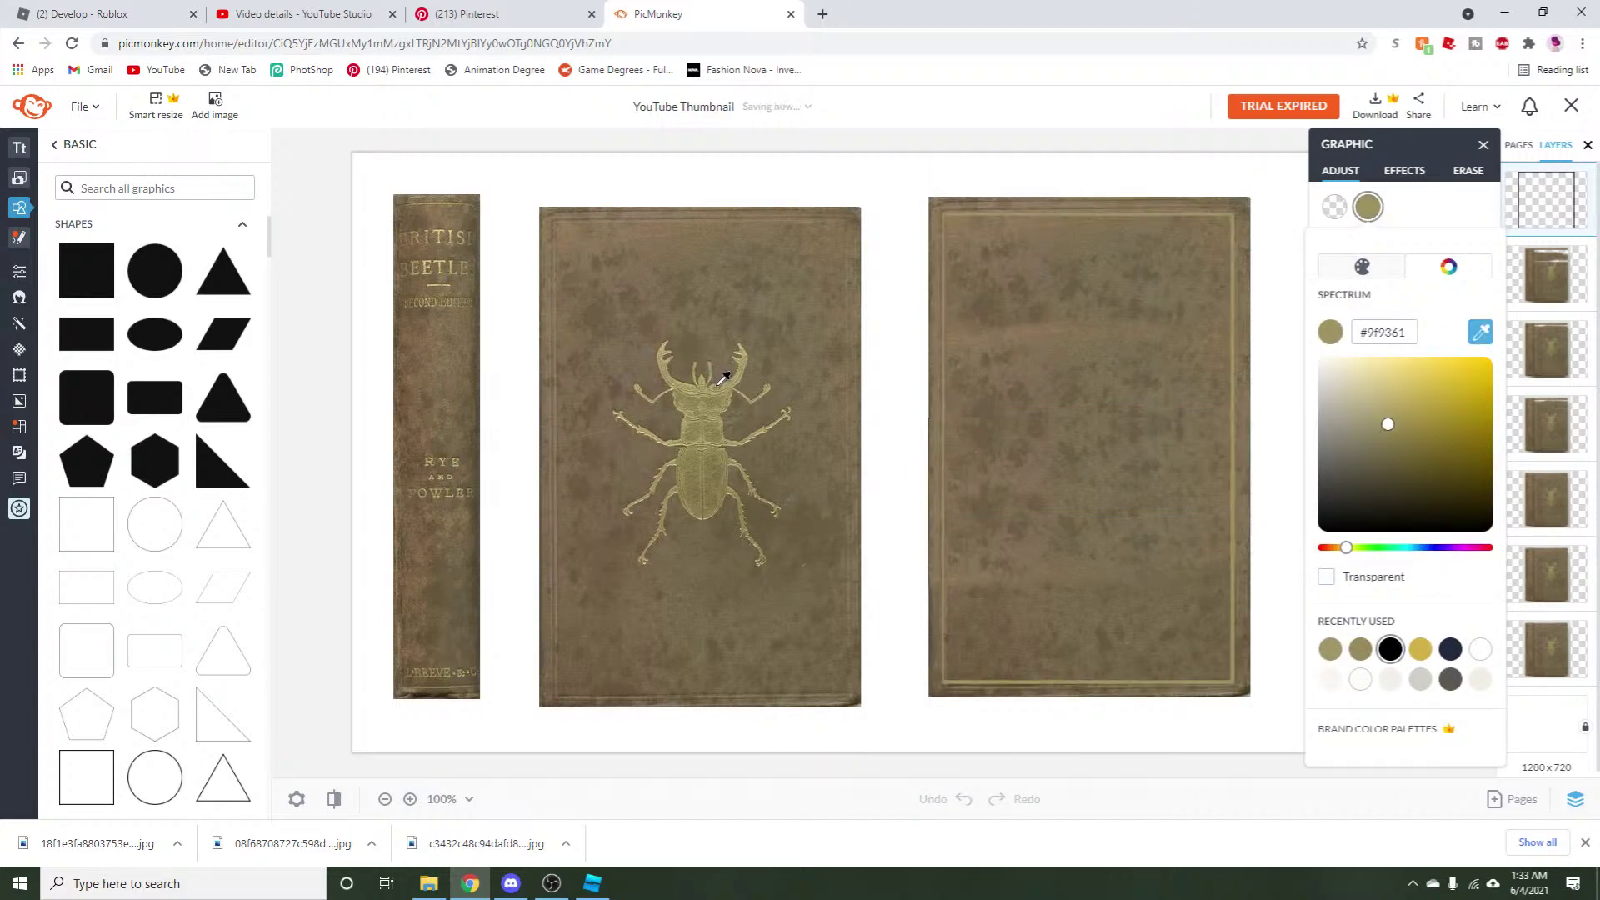
{"action": "left_click", "coordinate": [972, 721]}
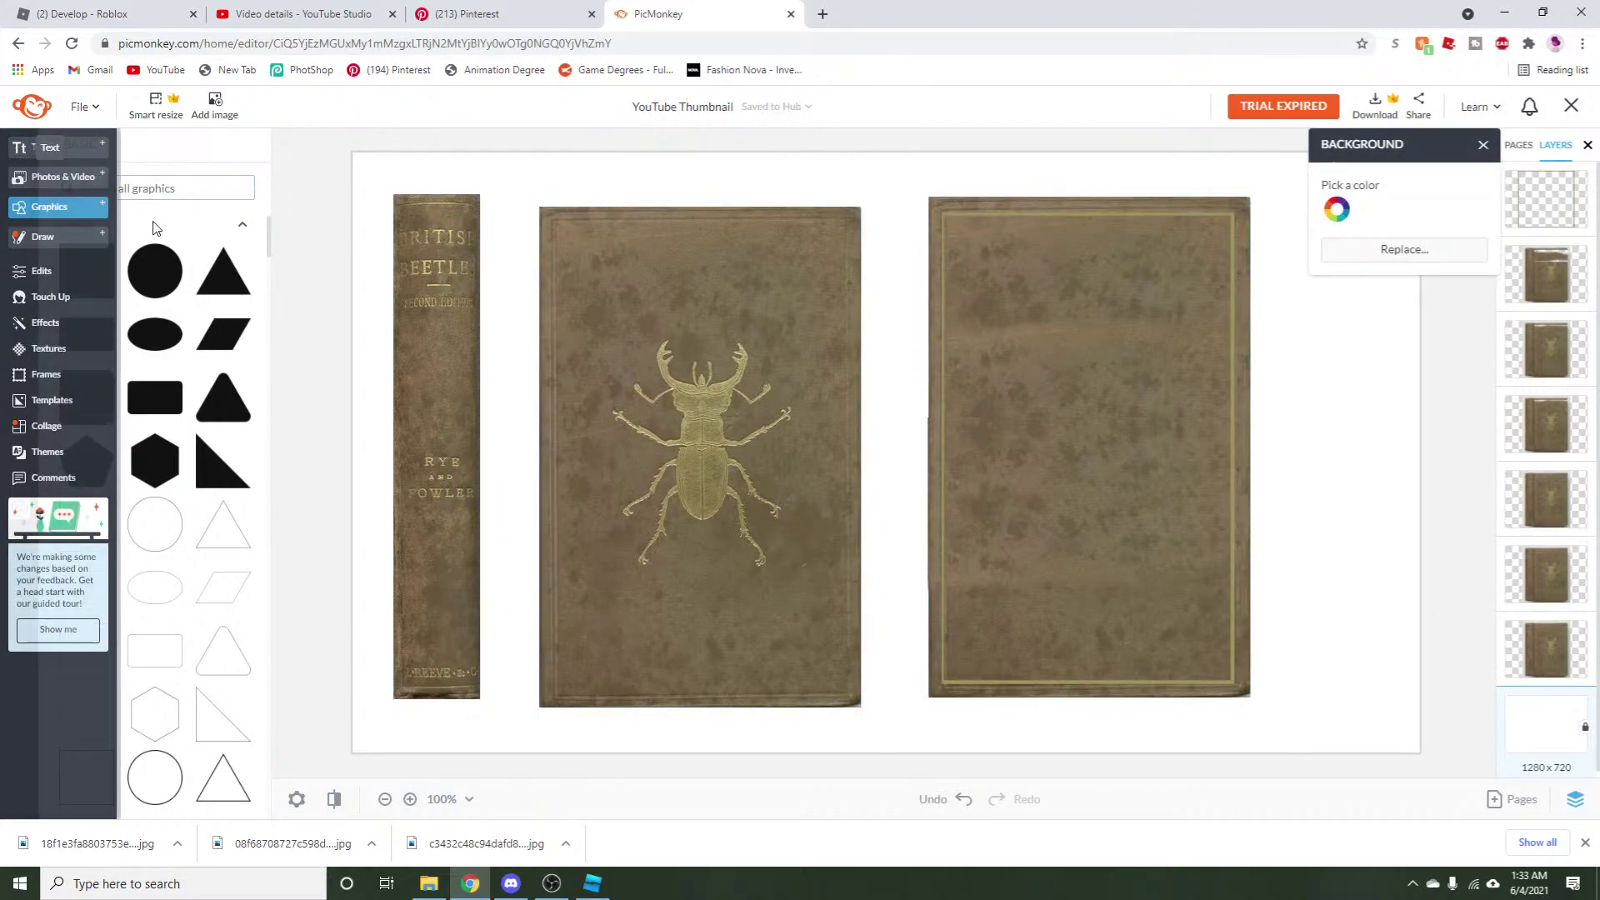
Add a text box on the back cover containing the author's name.
{"action": "left_click", "coordinate": [32, 152]}
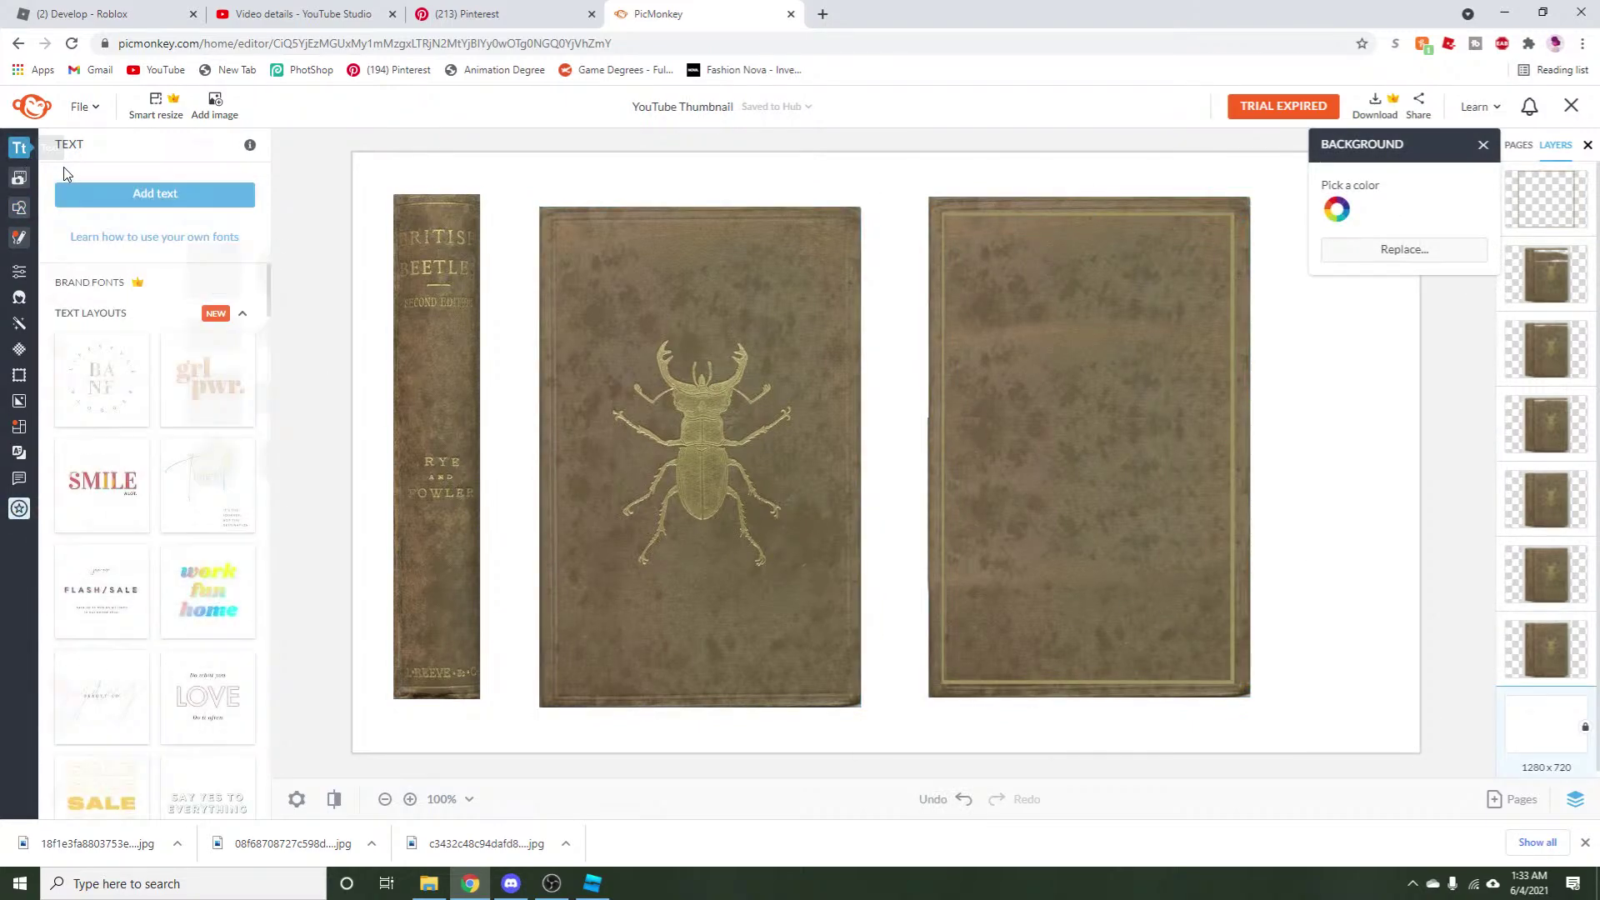
{"action": "left_click", "coordinate": [117, 195]}
{"action": "left_click_drag", "start_coordinate": [892, 446], "coordinate": [1048, 489]}
{"action": "left_click", "coordinate": [1041, 494]}
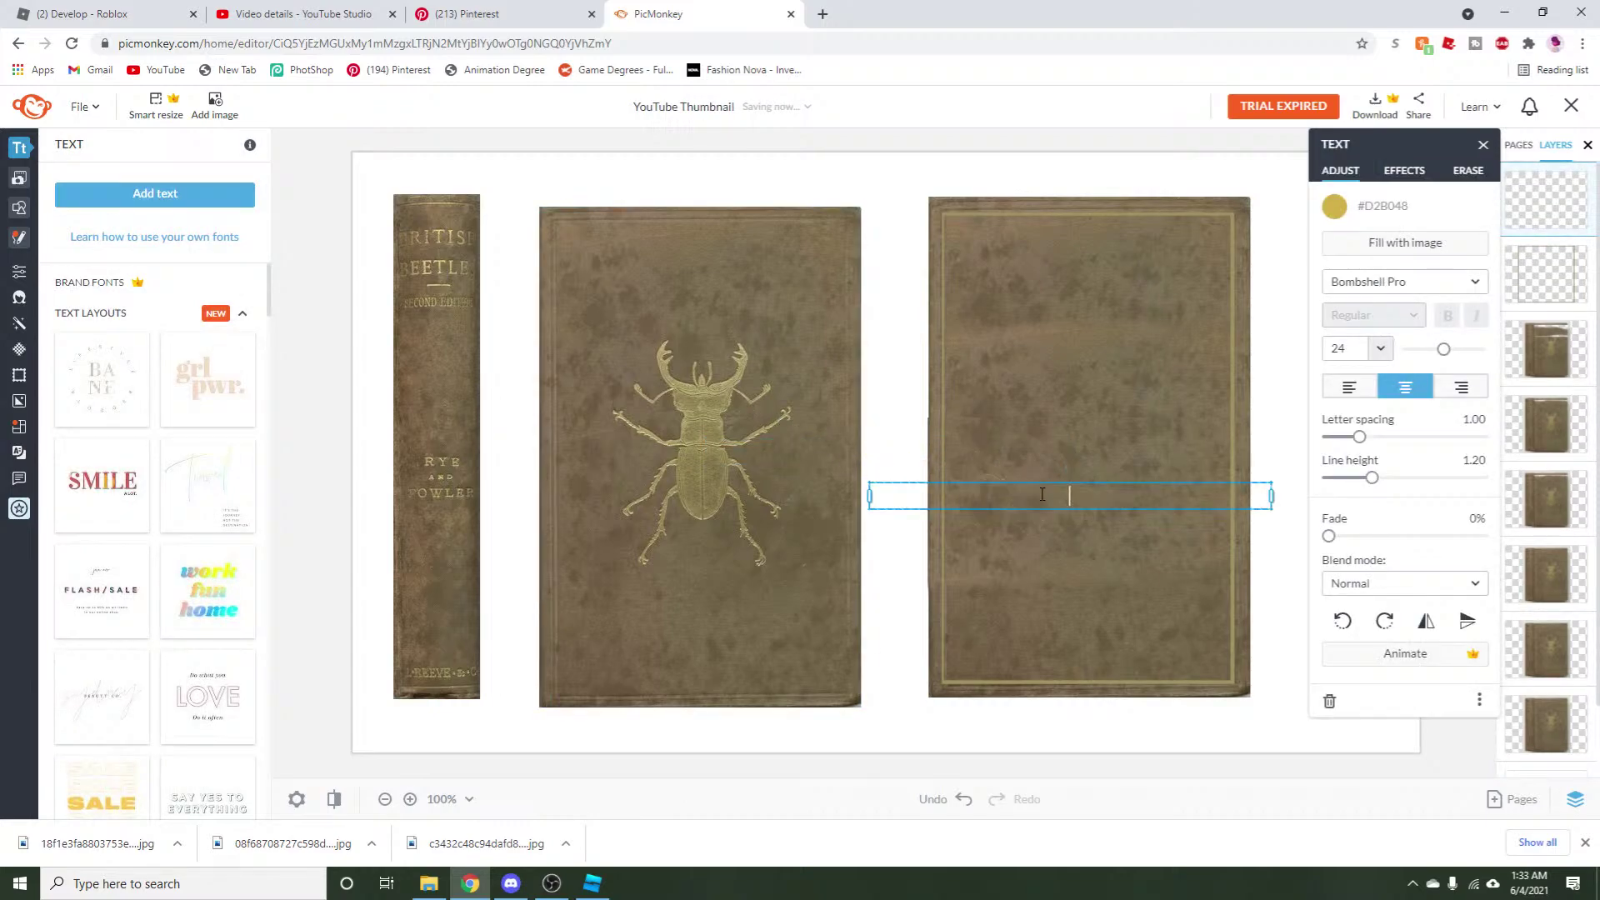
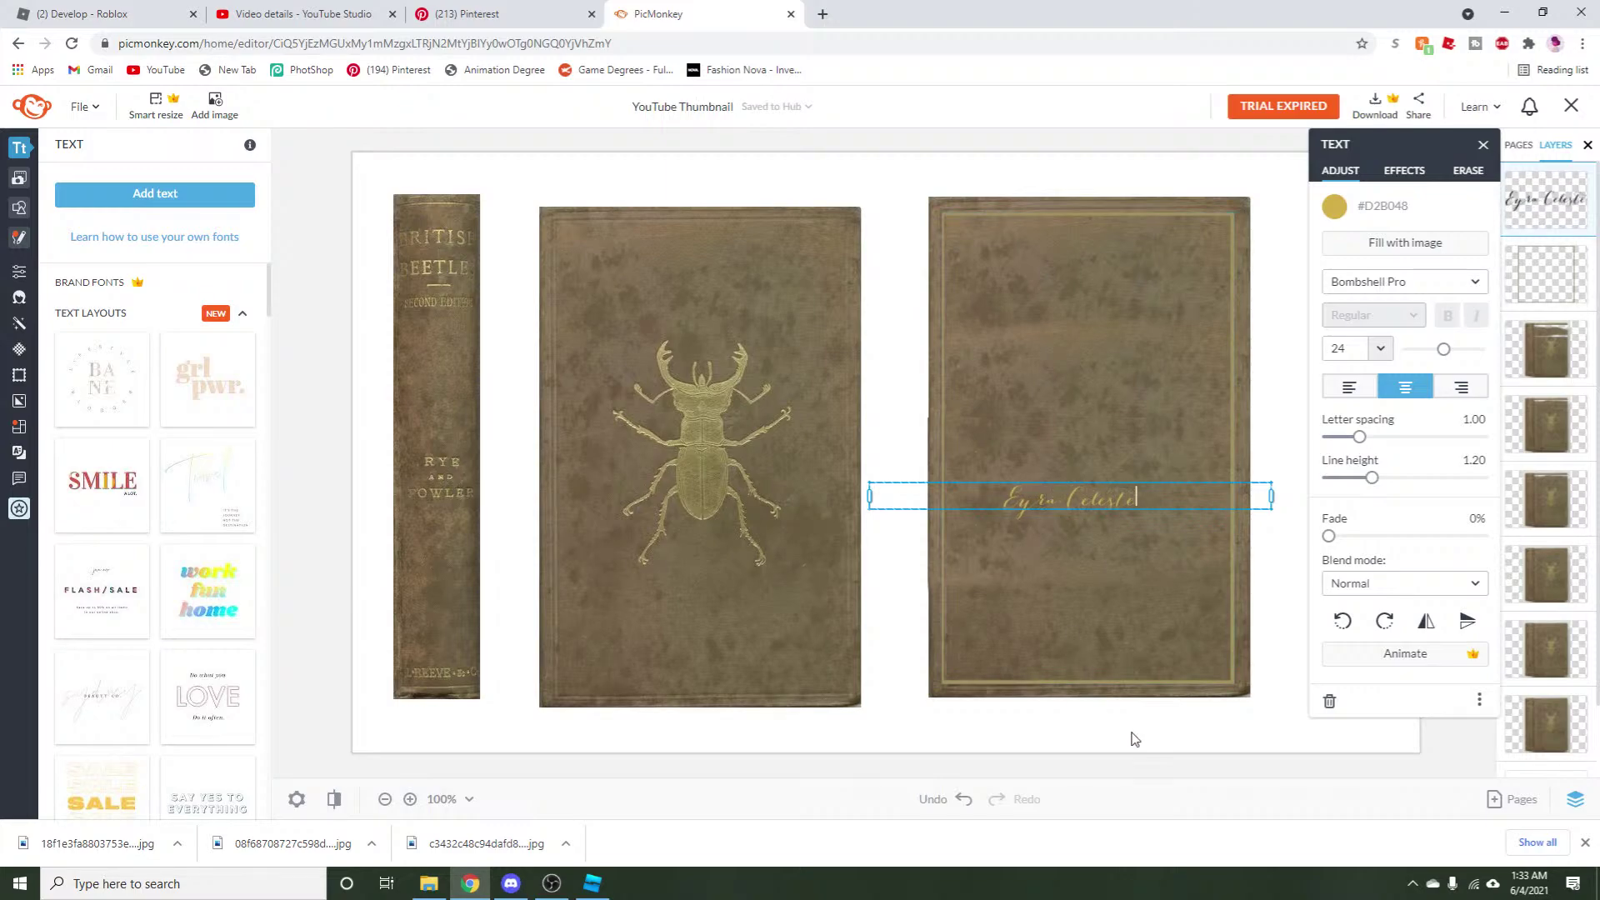
{"action": "key", "text": "Escape"}
Colour the name a brightened beetle gold (#D5C275).
{"action": "left_click", "coordinate": [1333, 206]}
{"action": "left_click", "coordinate": [1479, 331]}
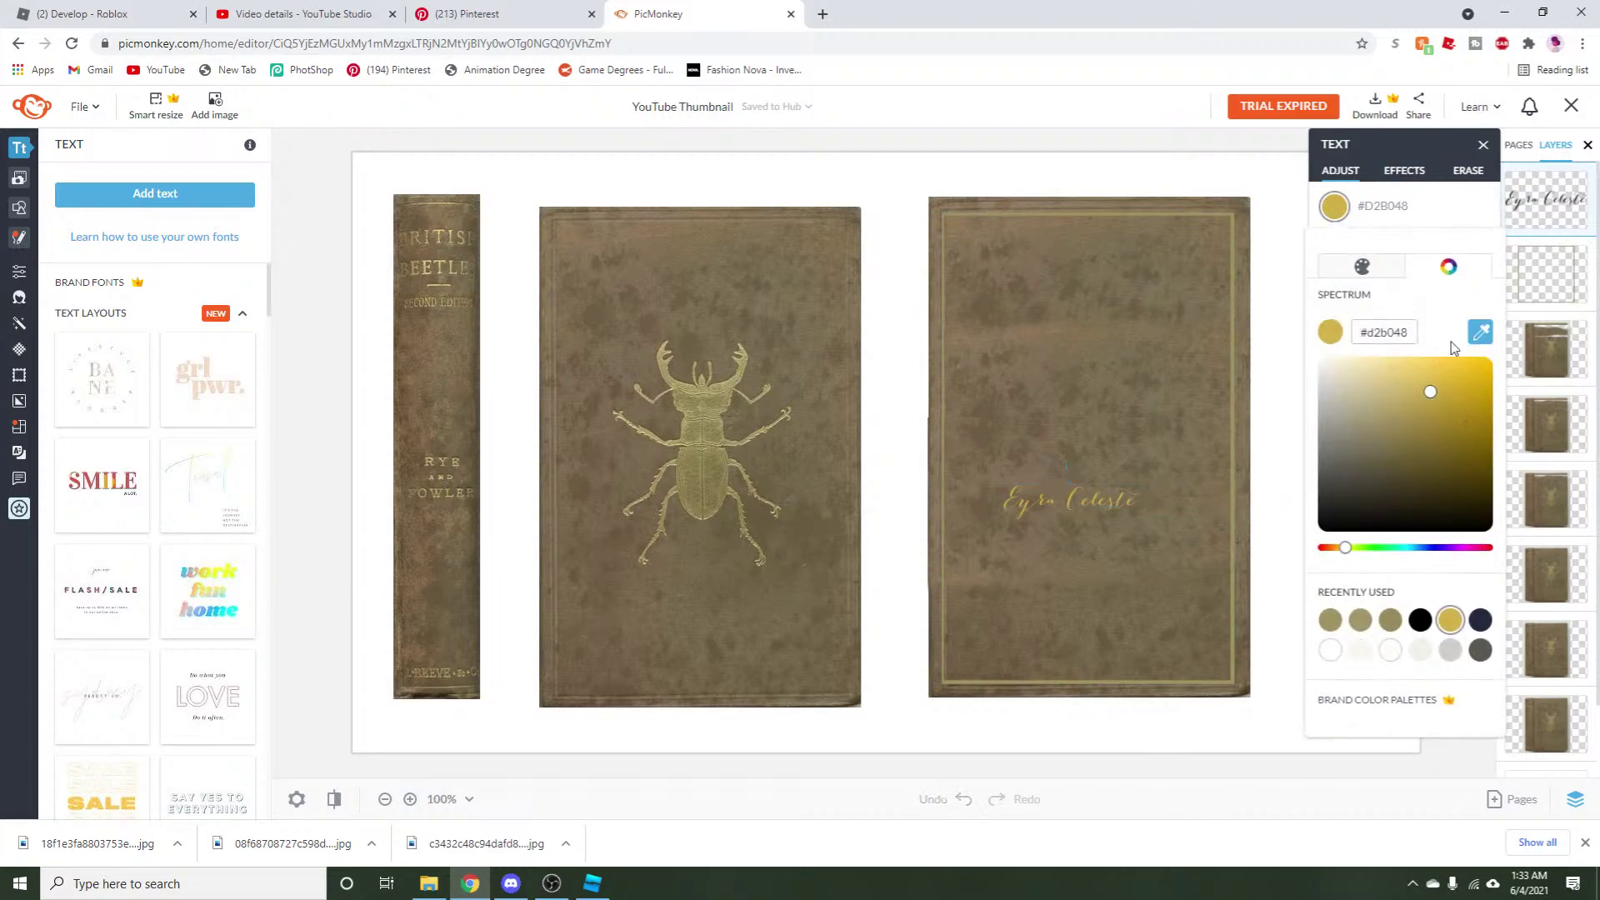
{"action": "left_click", "coordinate": [730, 380]}
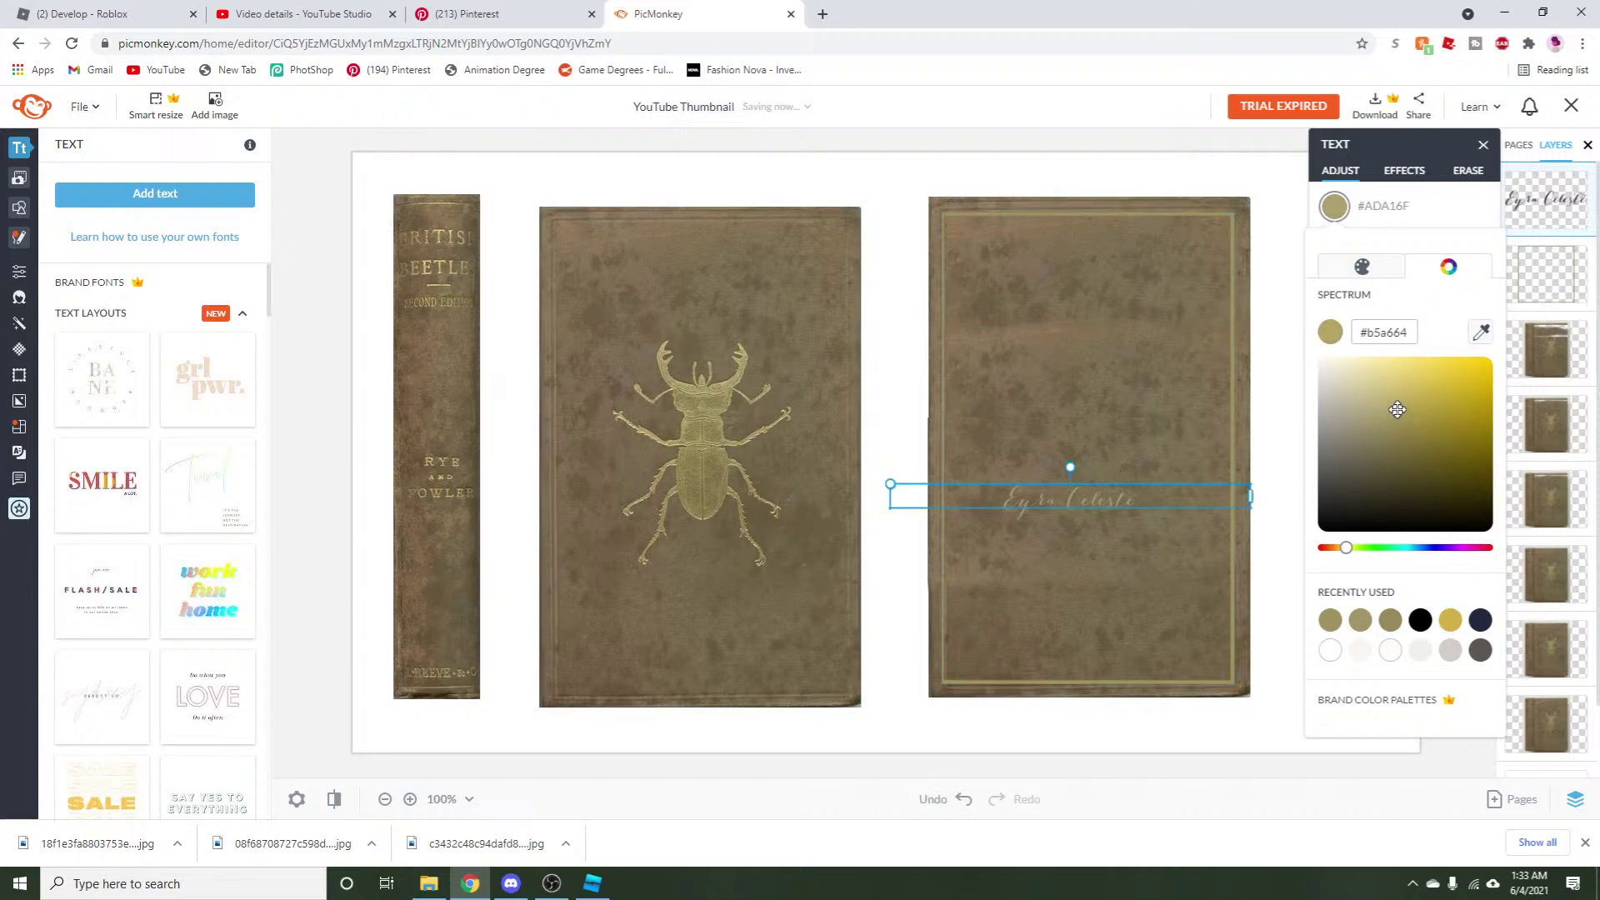
{"action": "left_click_drag", "start_coordinate": [1397, 409], "coordinate": [1401, 389]}
{"action": "left_click", "coordinate": [1136, 746]}
{"action": "left_click", "coordinate": [1086, 737]}
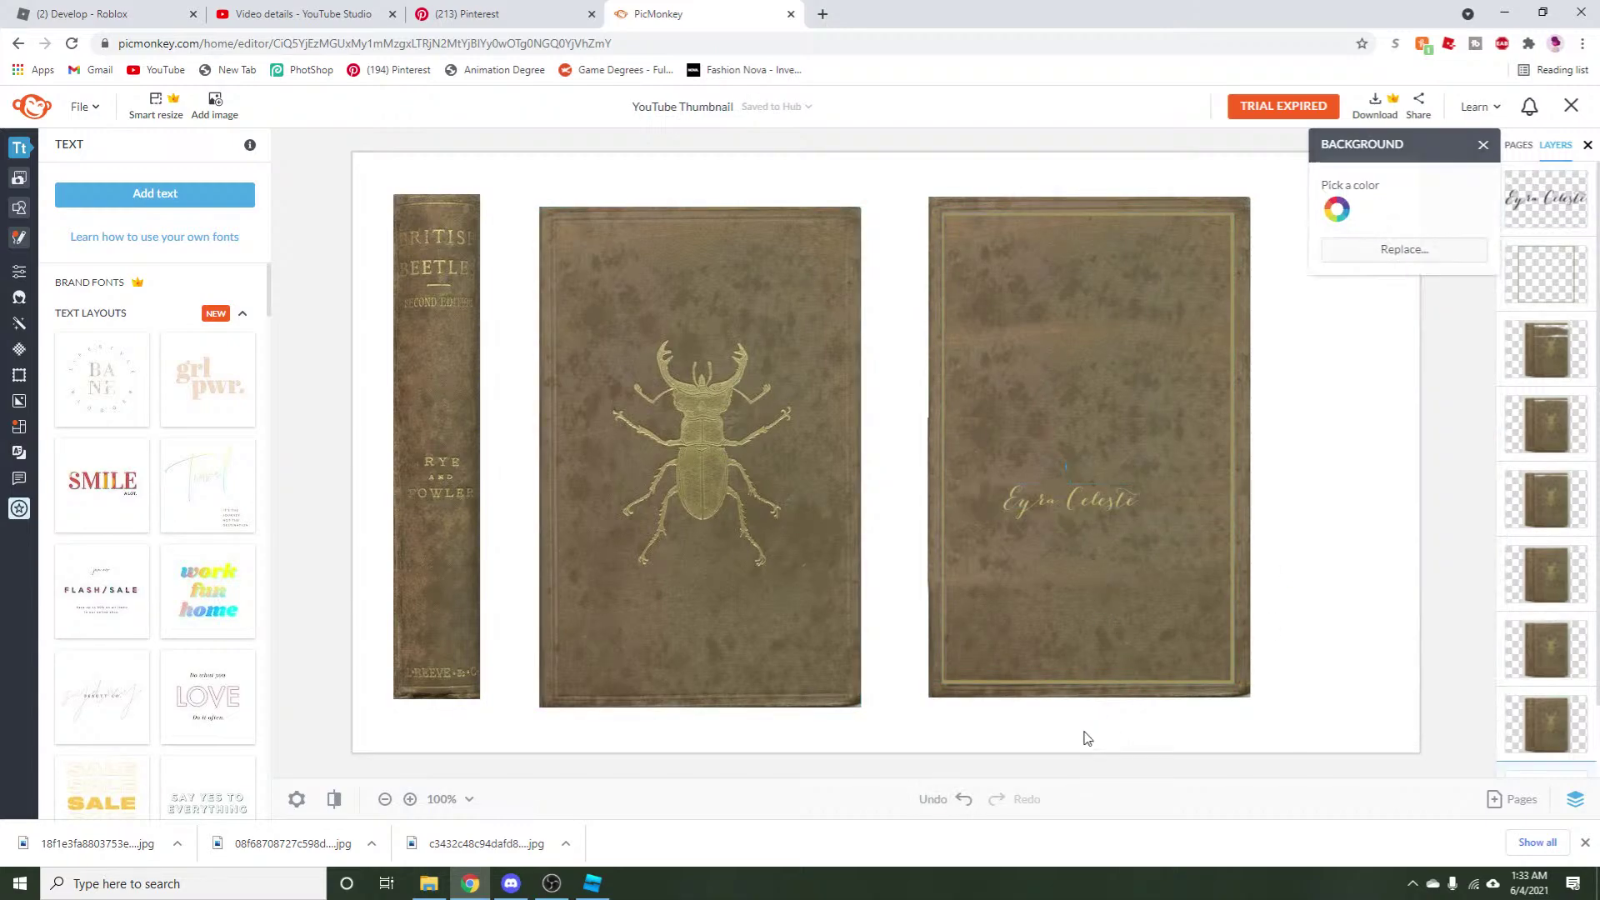
Move the name down near the bottom edge of the back cover.
{"action": "left_click_drag", "start_coordinate": [1096, 507], "coordinate": [1040, 657]}
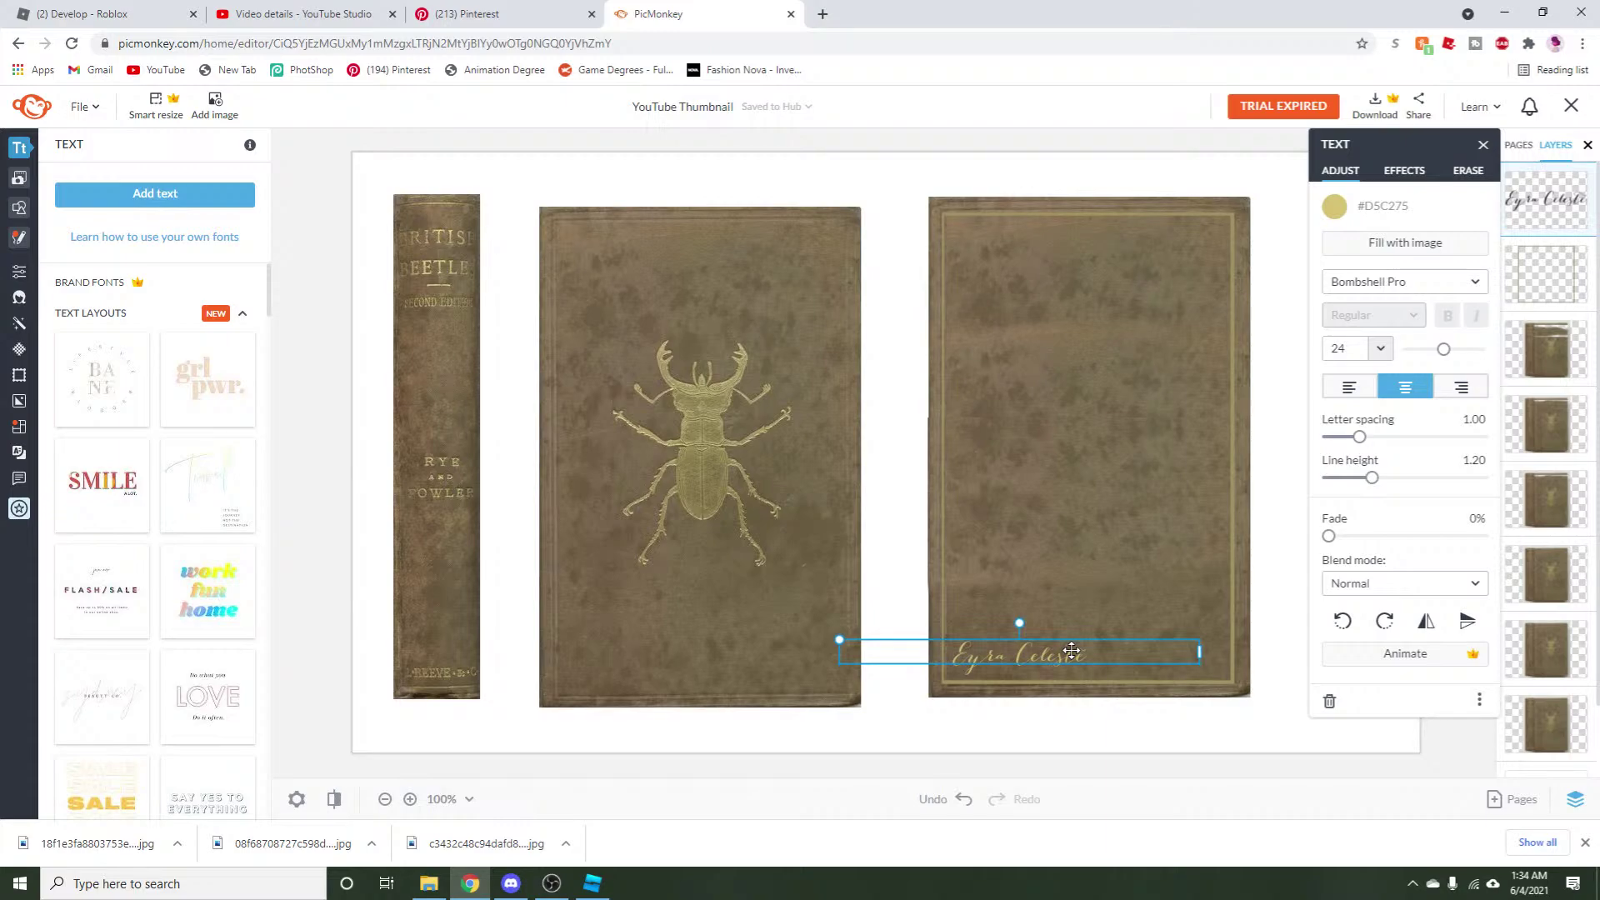
{"action": "left_click", "coordinate": [1009, 674]}
{"action": "left_click", "coordinate": [1017, 657]}
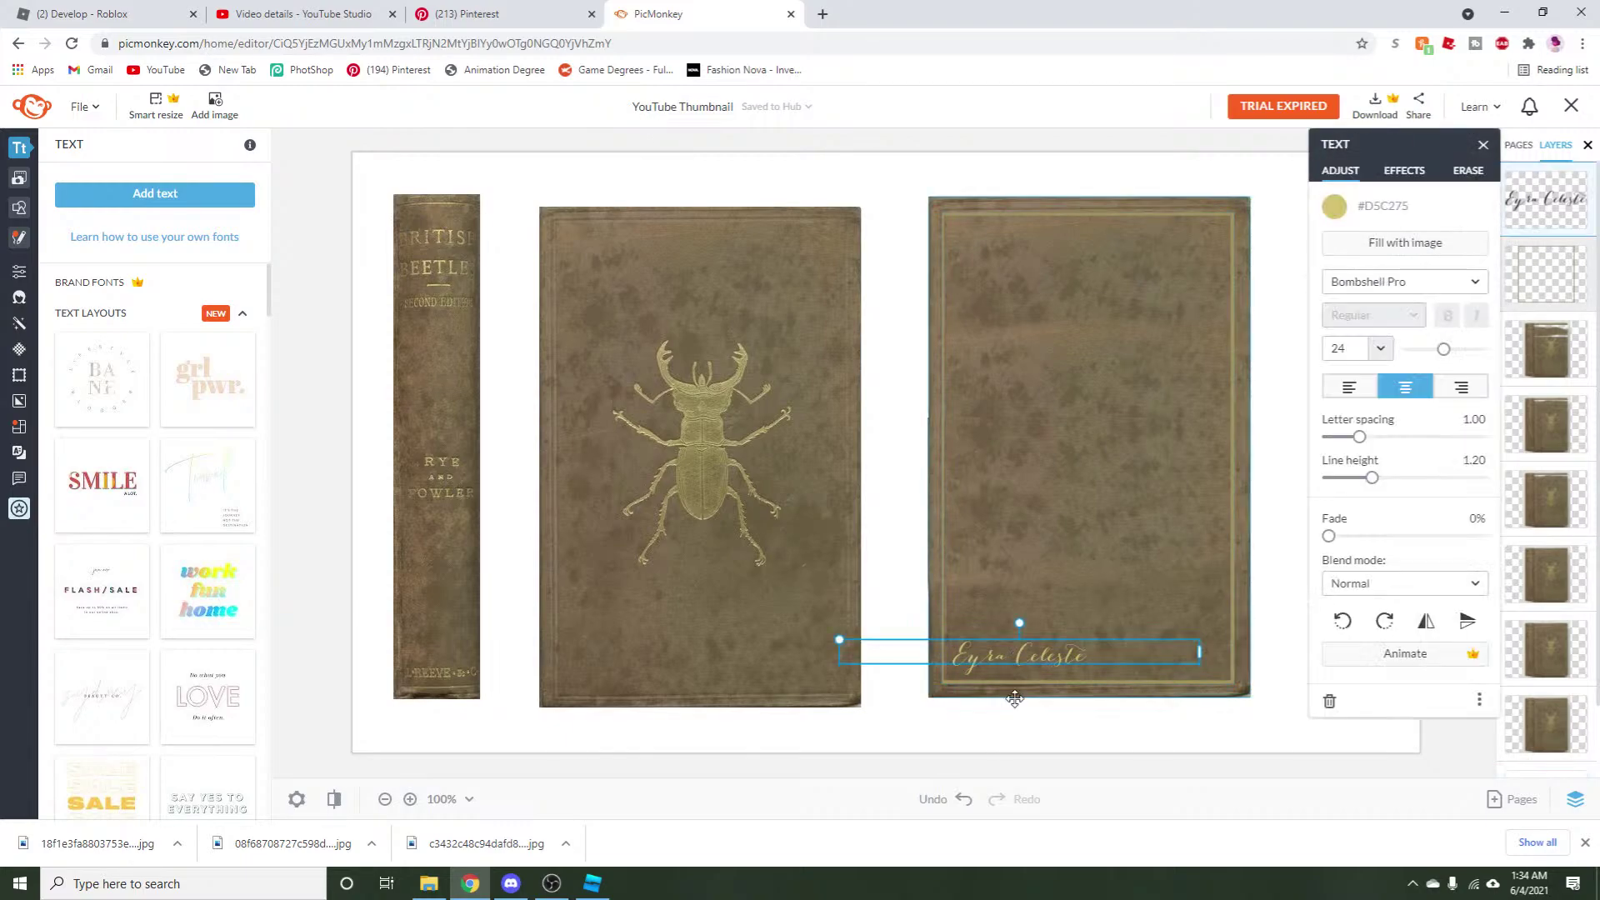
{"action": "left_click", "coordinate": [1014, 700]}
Launch Snipping Tool, then nudge the back cover's inner frame slightly right in PicMonkey.
{"action": "left_click", "coordinate": [277, 867]}
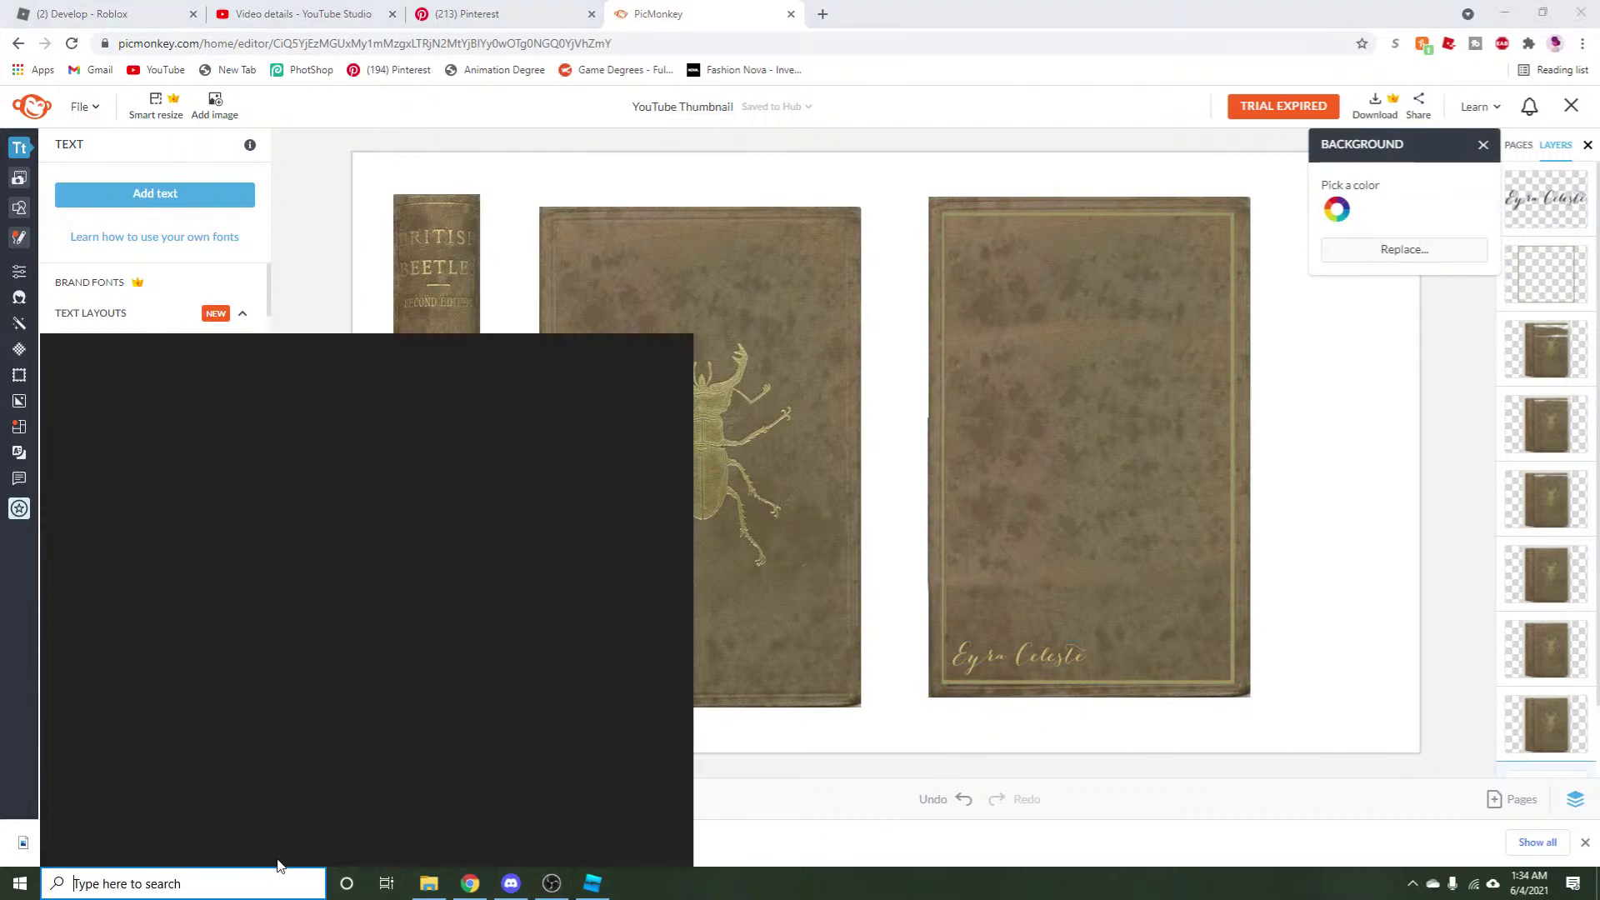
{"action": "left_click", "coordinate": [361, 450]}
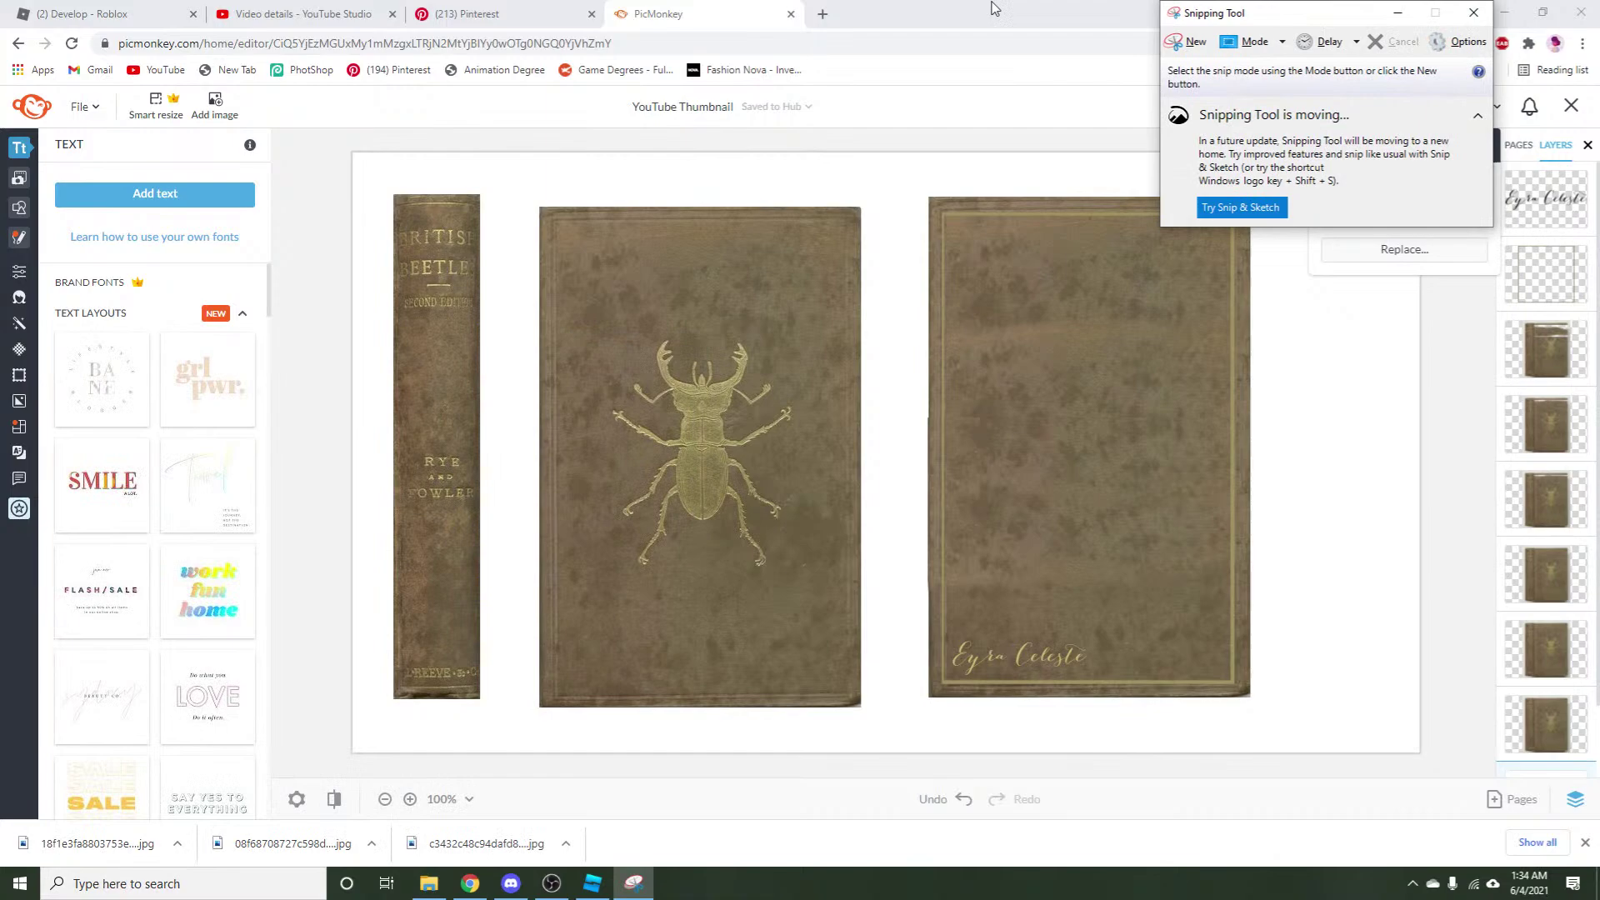
{"action": "left_click", "coordinate": [1200, 46]}
{"action": "mouse_move", "coordinate": [929, 197]}
{"action": "left_mouse_down"}
{"action": "mouse_move", "coordinate": [1167, 529]}
{"action": "mouse_move", "coordinate": [927, 206]}
{"action": "left_mouse_up"}
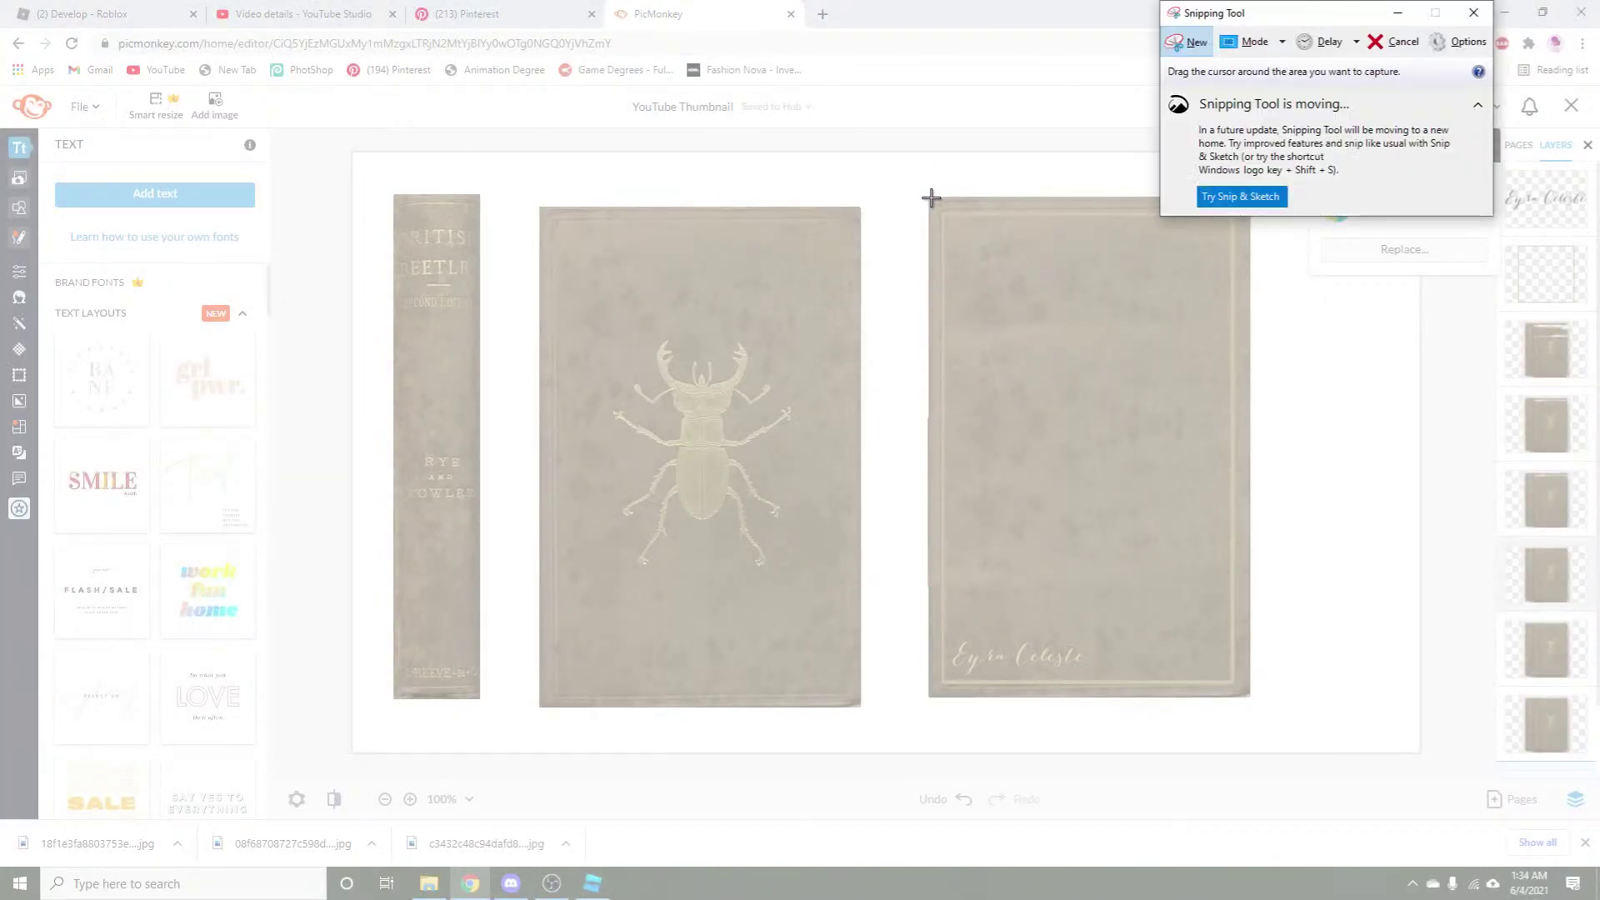
{"action": "mouse_move", "coordinate": [930, 196]}
{"action": "left_mouse_down"}
{"action": "mouse_move", "coordinate": [1249, 692]}
{"action": "mouse_move", "coordinate": [1106, 435]}
{"action": "mouse_move", "coordinate": [934, 198]}
{"action": "left_mouse_up"}
{"action": "left_click", "coordinate": [1475, 15]}
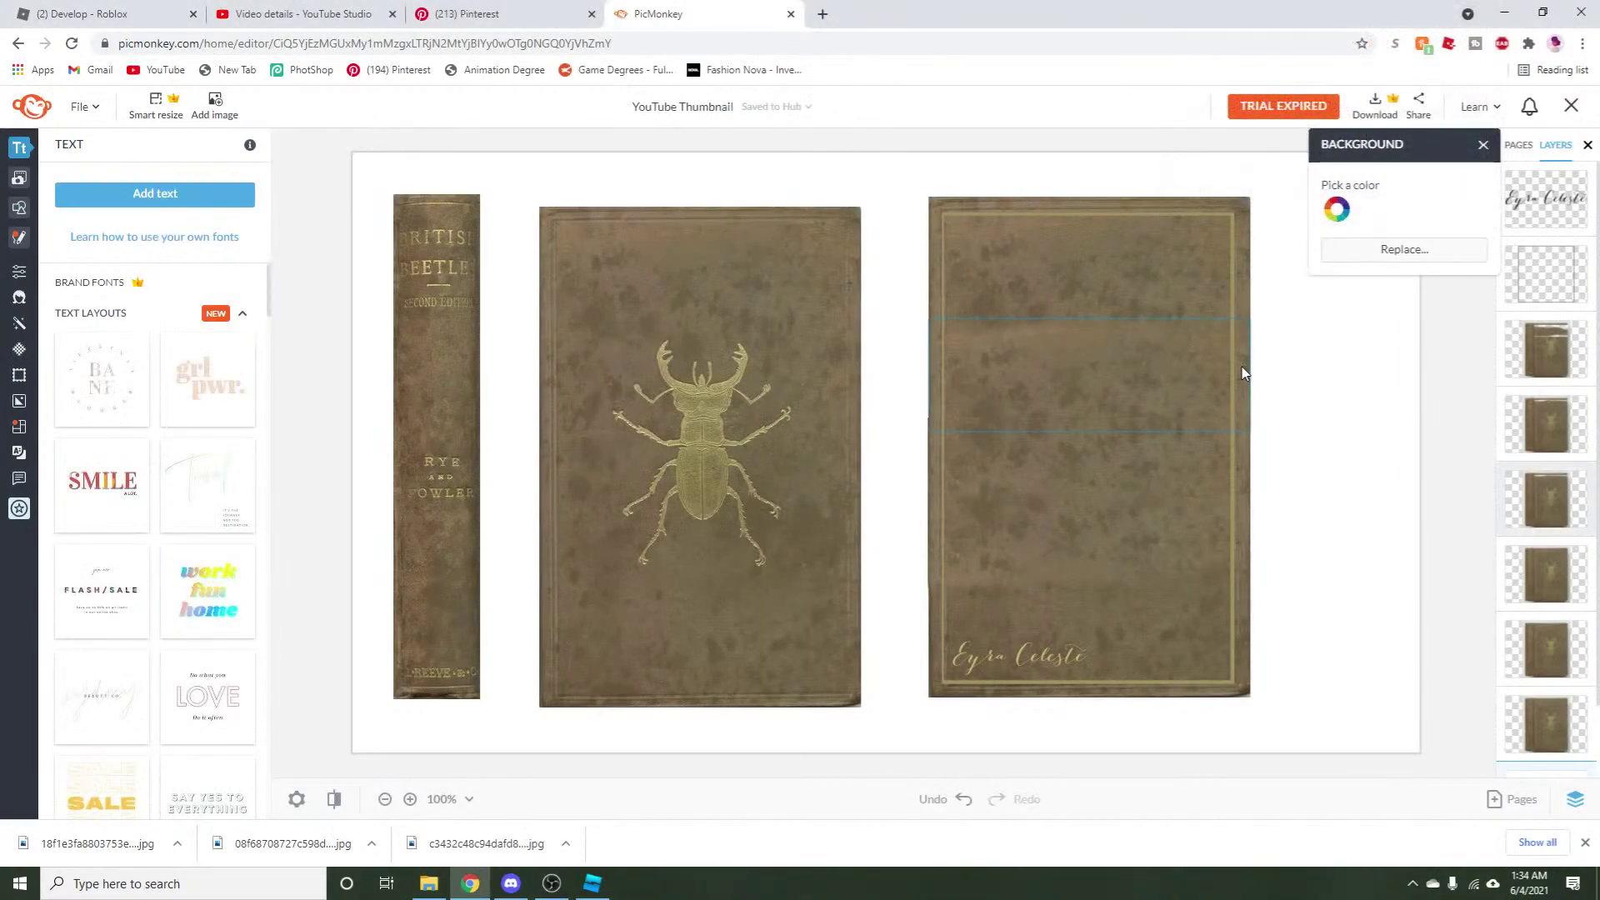
{"action": "left_click", "coordinate": [1231, 363]}
{"action": "left_click_drag", "start_coordinate": [1233, 450], "coordinate": [1236, 451]}
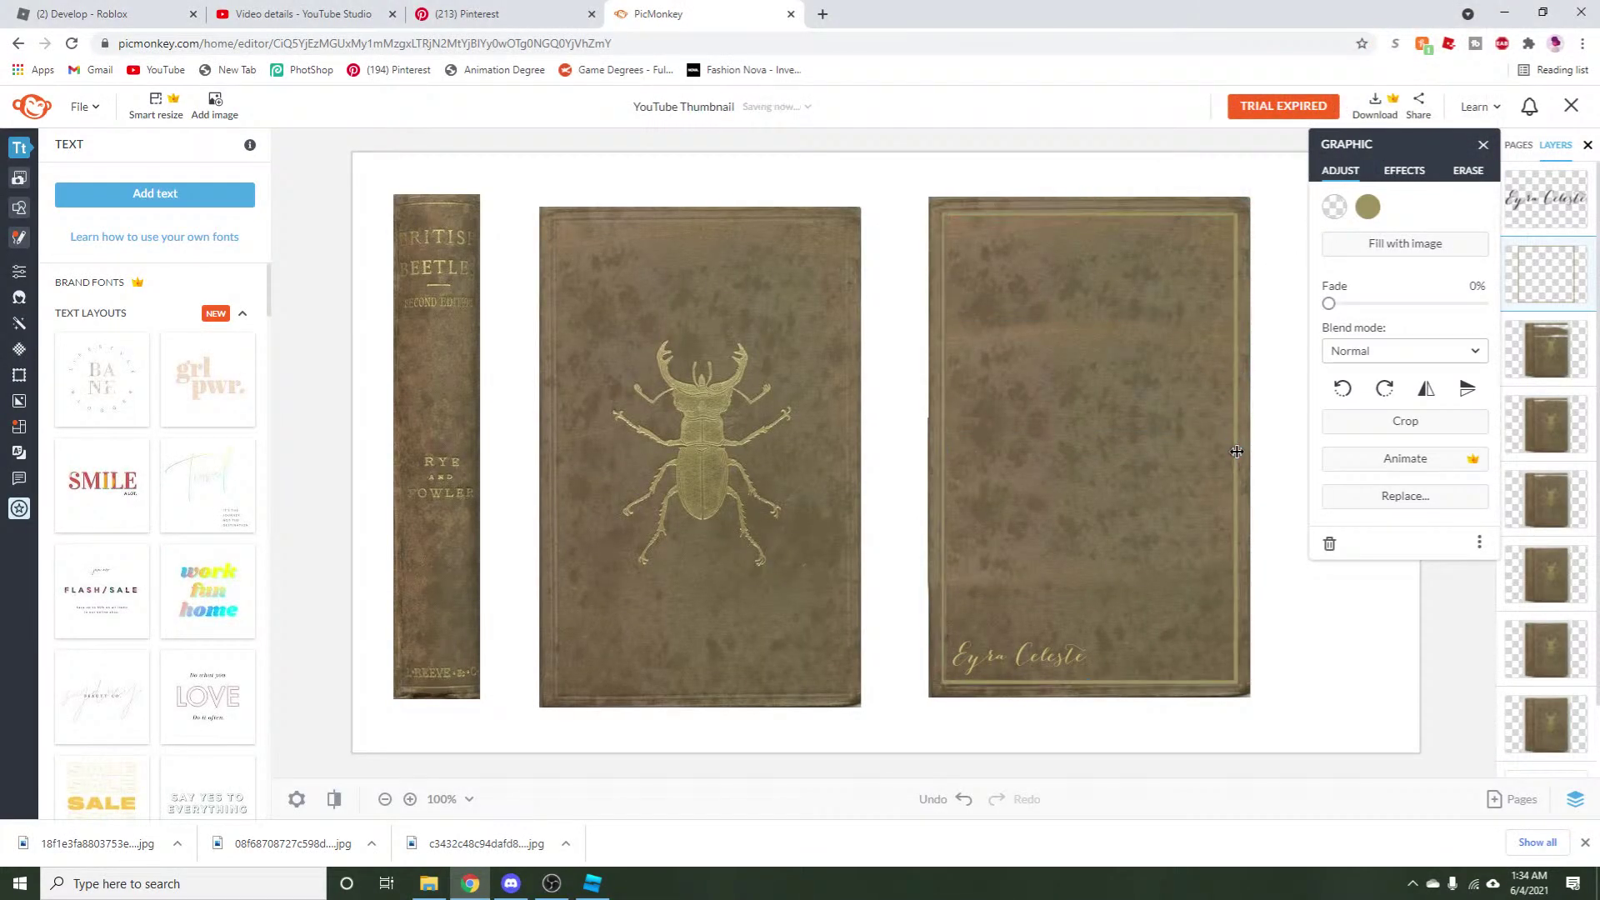
{"action": "left_click", "coordinate": [1278, 300]}
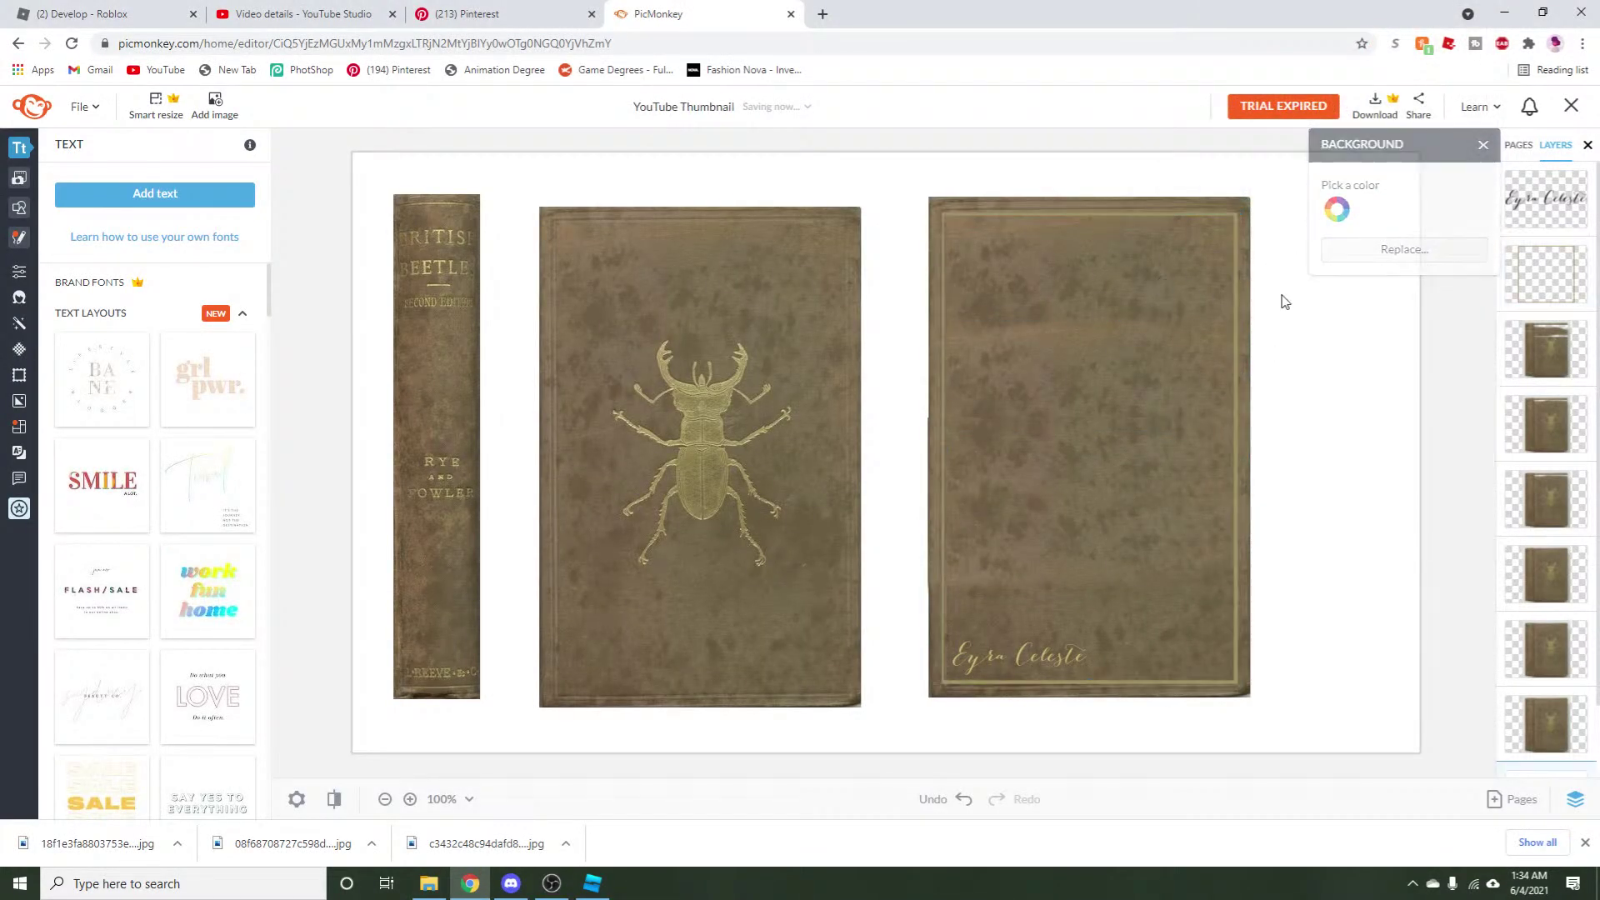
Capture the plain gold-framed back cover and save it to Downloads as plainbackcover5.png.
{"action": "left_click", "coordinate": [250, 883]}
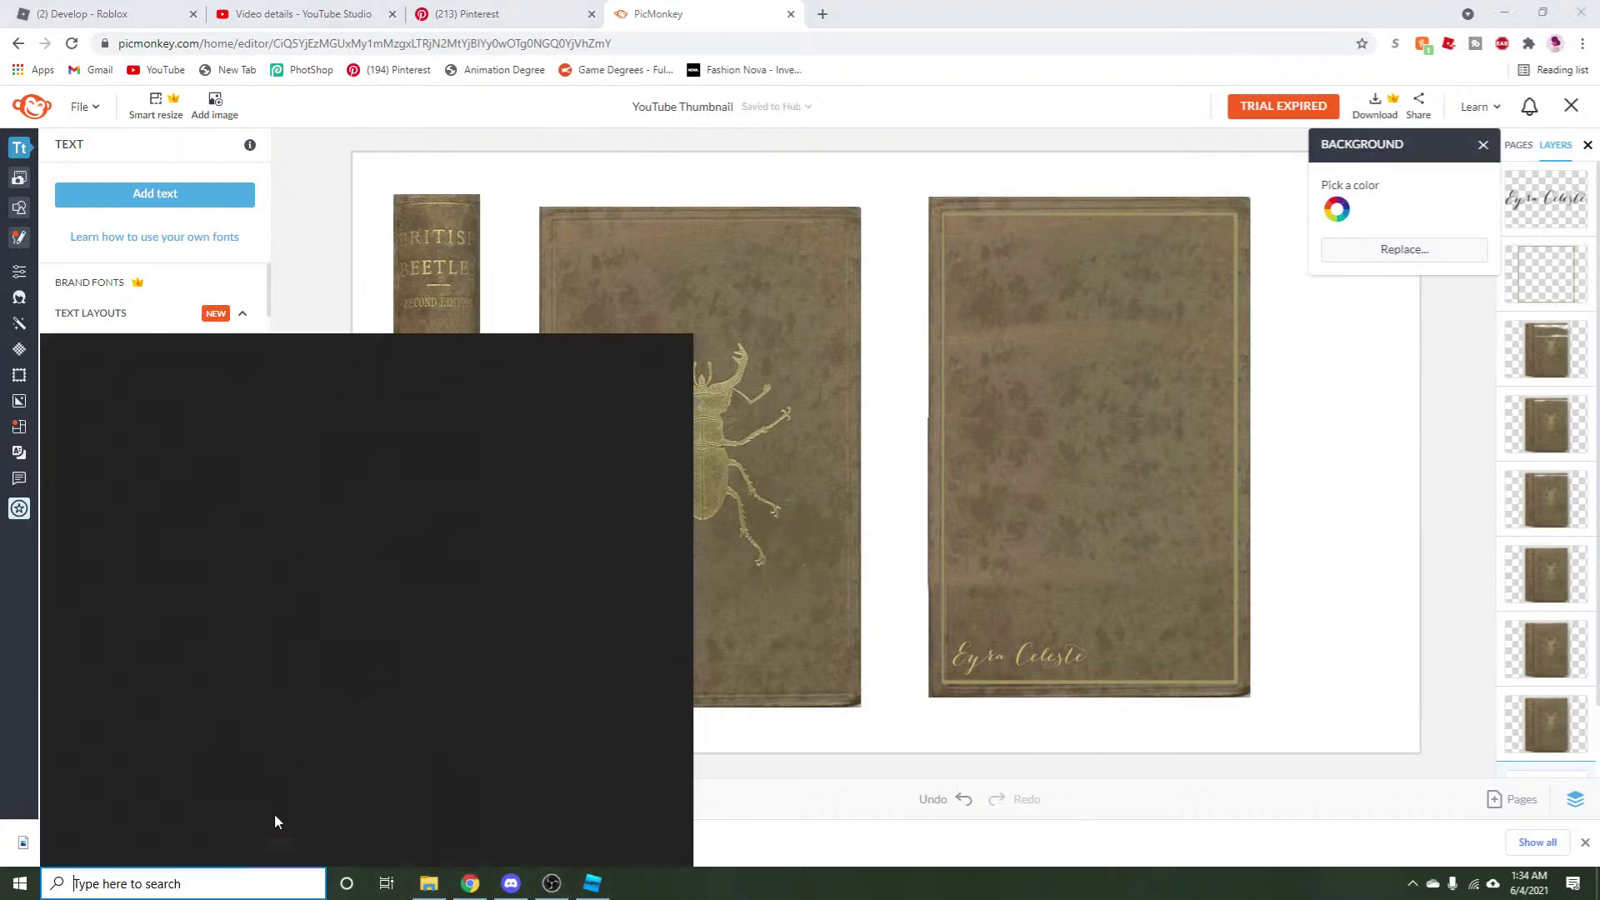
{"action": "left_click", "coordinate": [362, 453]}
{"action": "left_click", "coordinate": [1190, 42]}
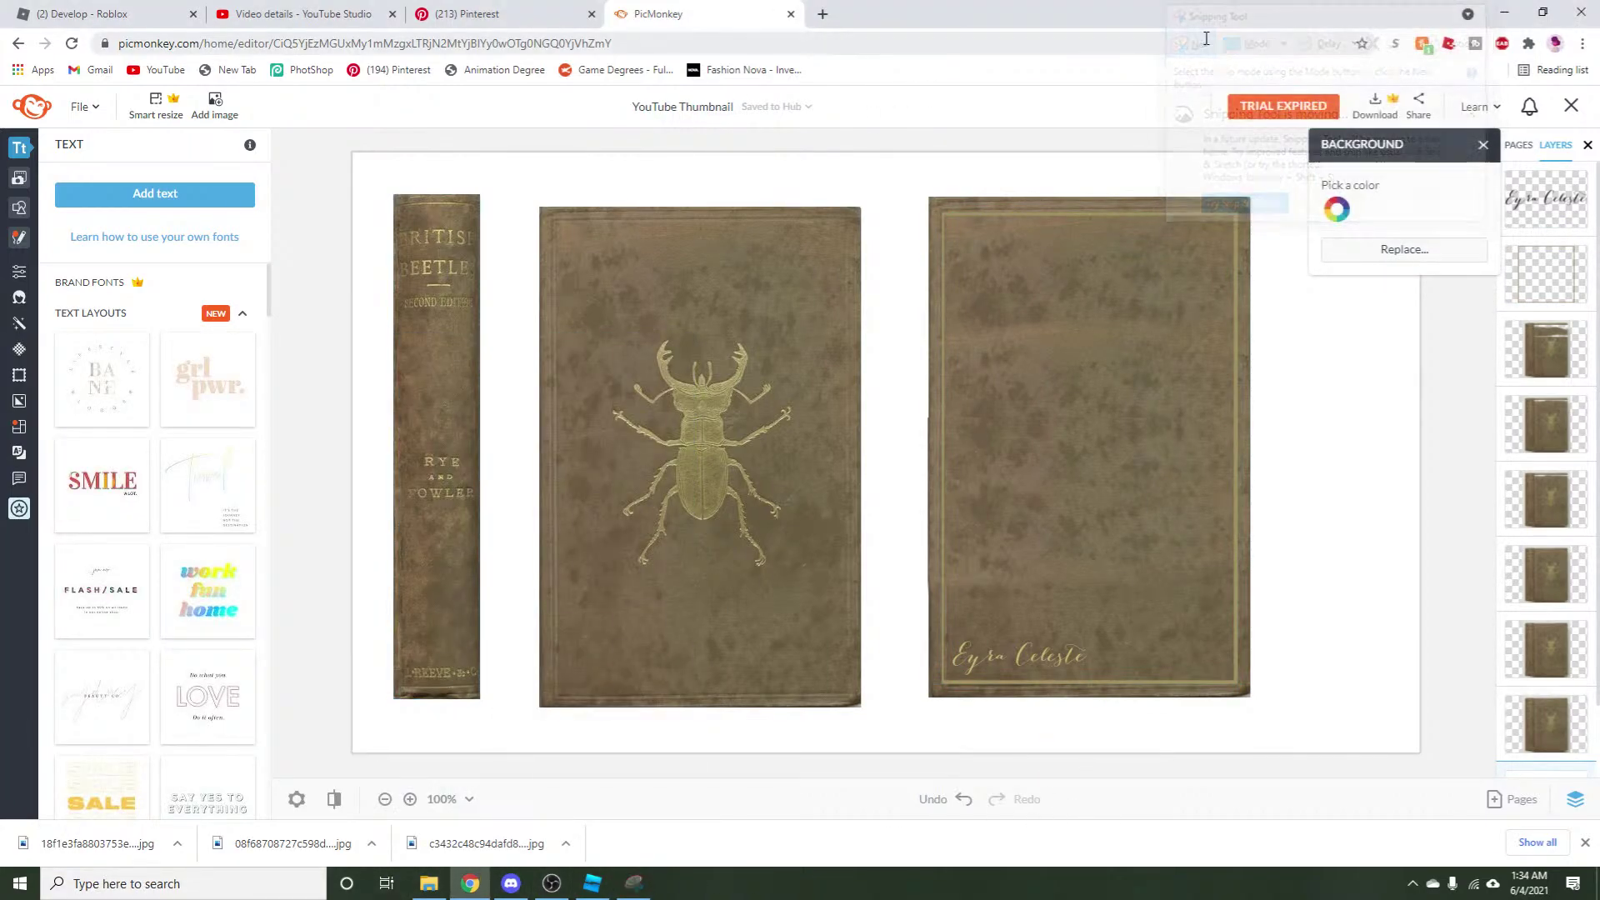
{"action": "left_click_drag", "start_coordinate": [928, 196], "coordinate": [1249, 698]}
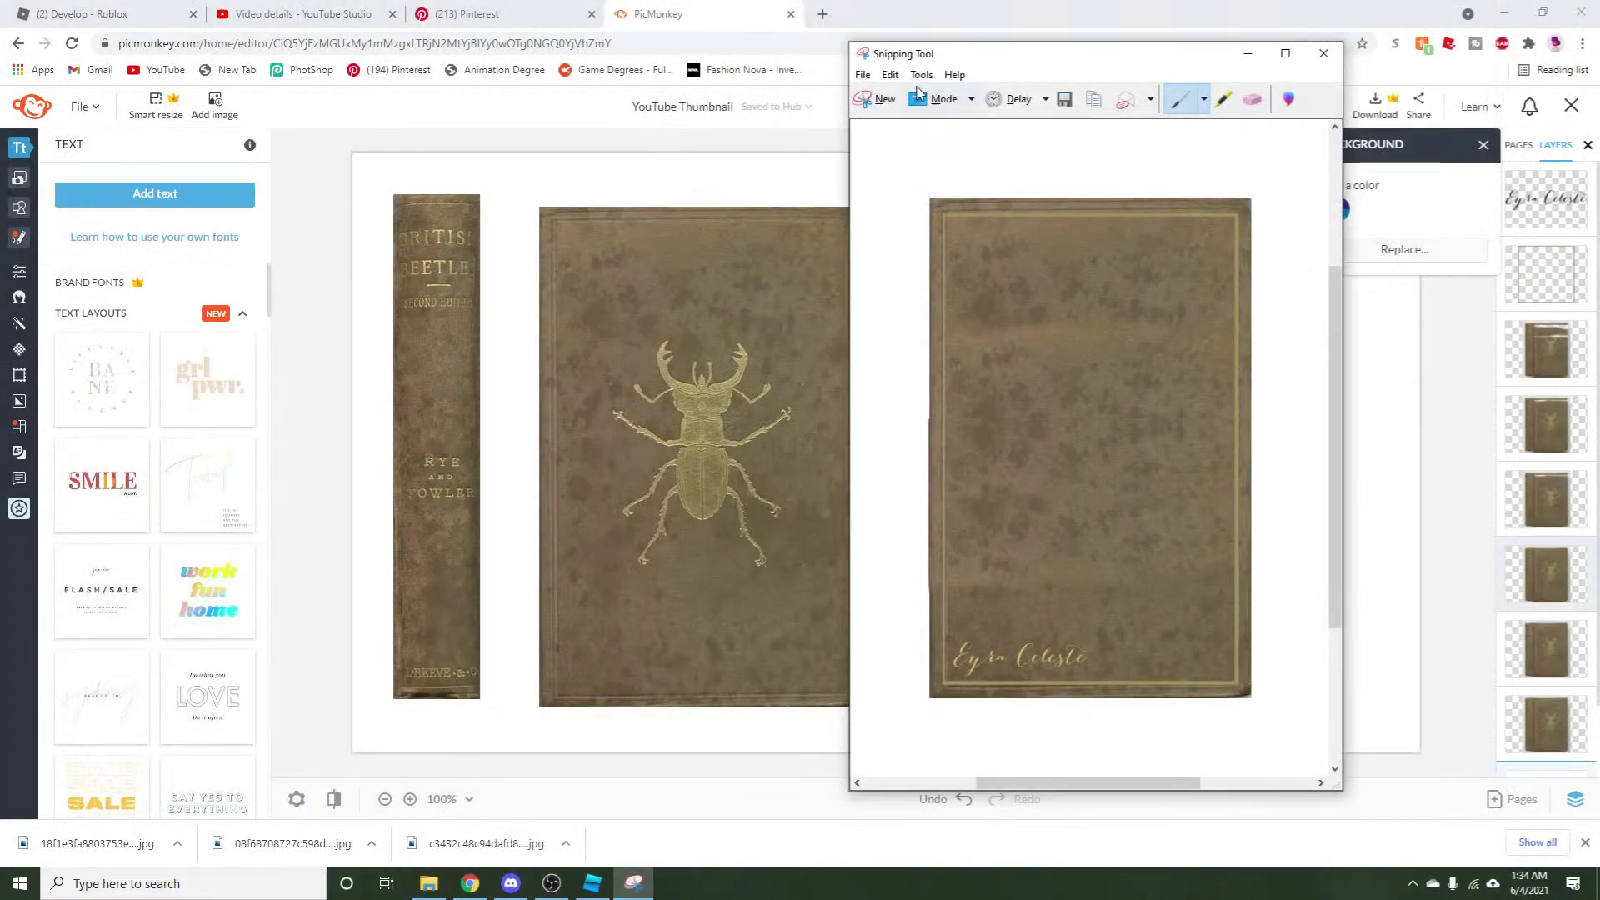
{"action": "left_click", "coordinate": [862, 74]}
{"action": "left_click", "coordinate": [885, 117]}
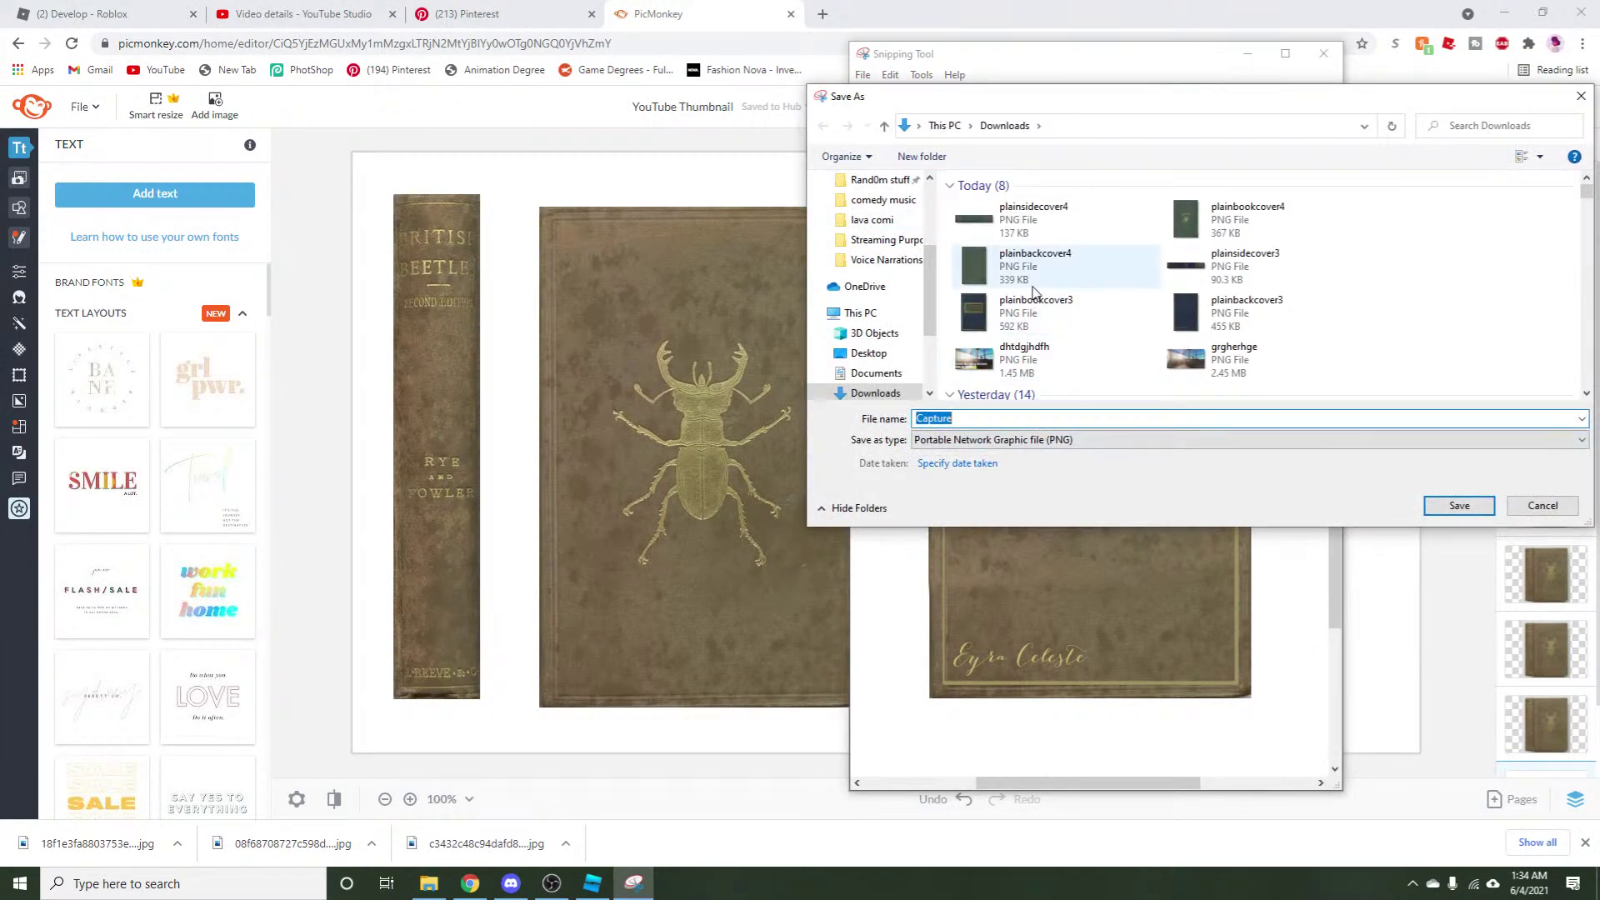
{"action": "left_click", "coordinate": [1083, 287]}
{"action": "left_click", "coordinate": [1002, 423]}
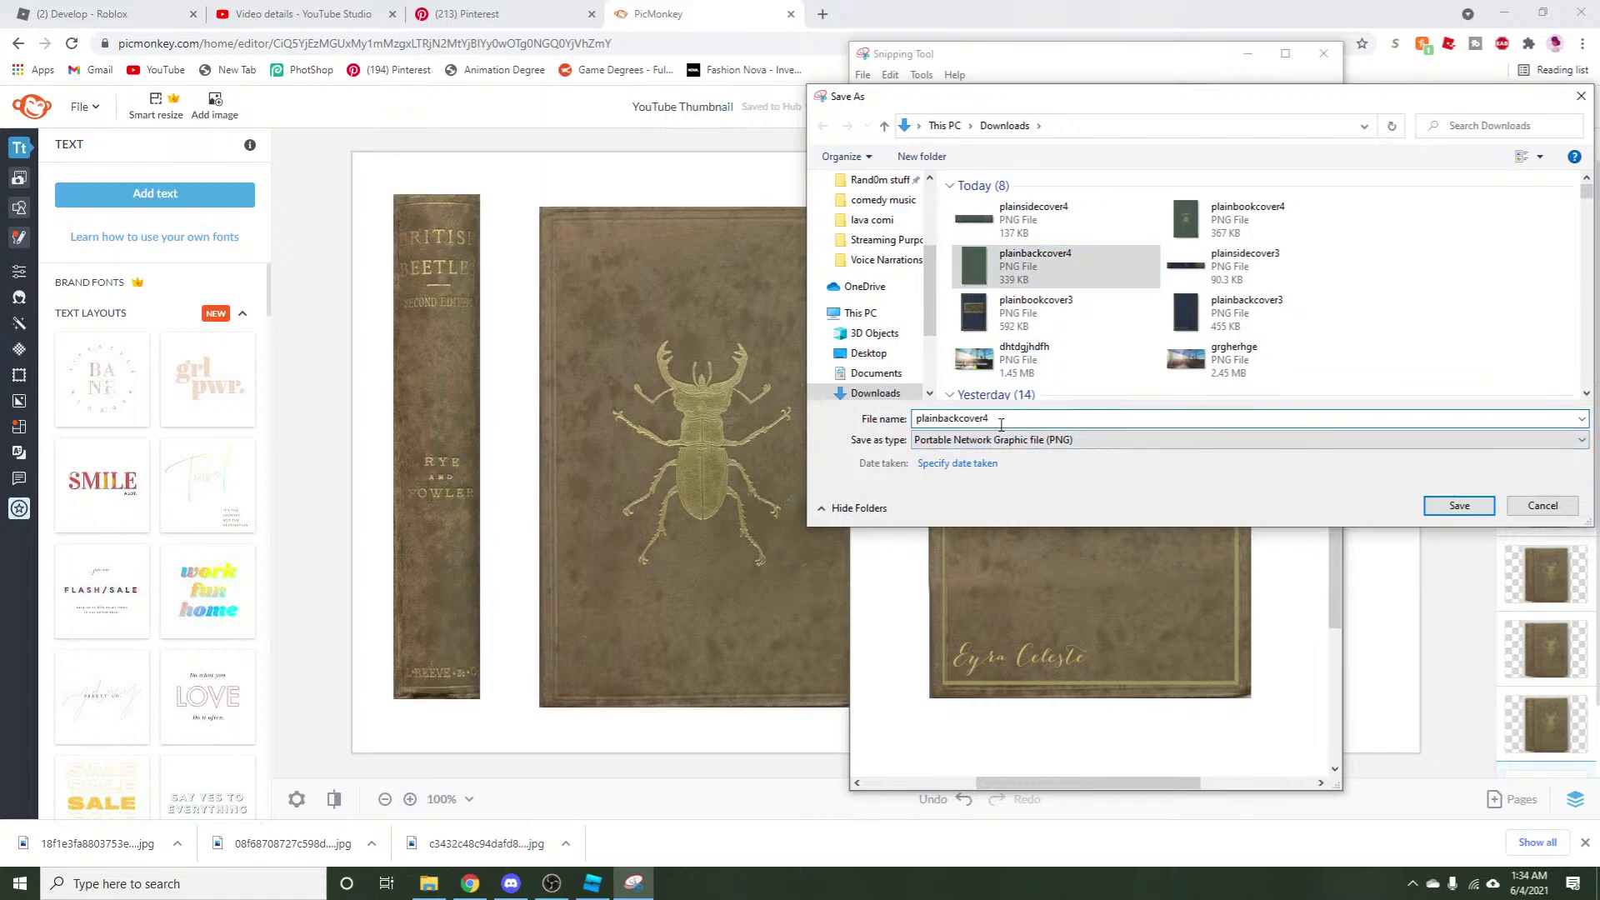
{"action": "key", "text": "BackSpace"}
{"action": "type", "text": "5"}
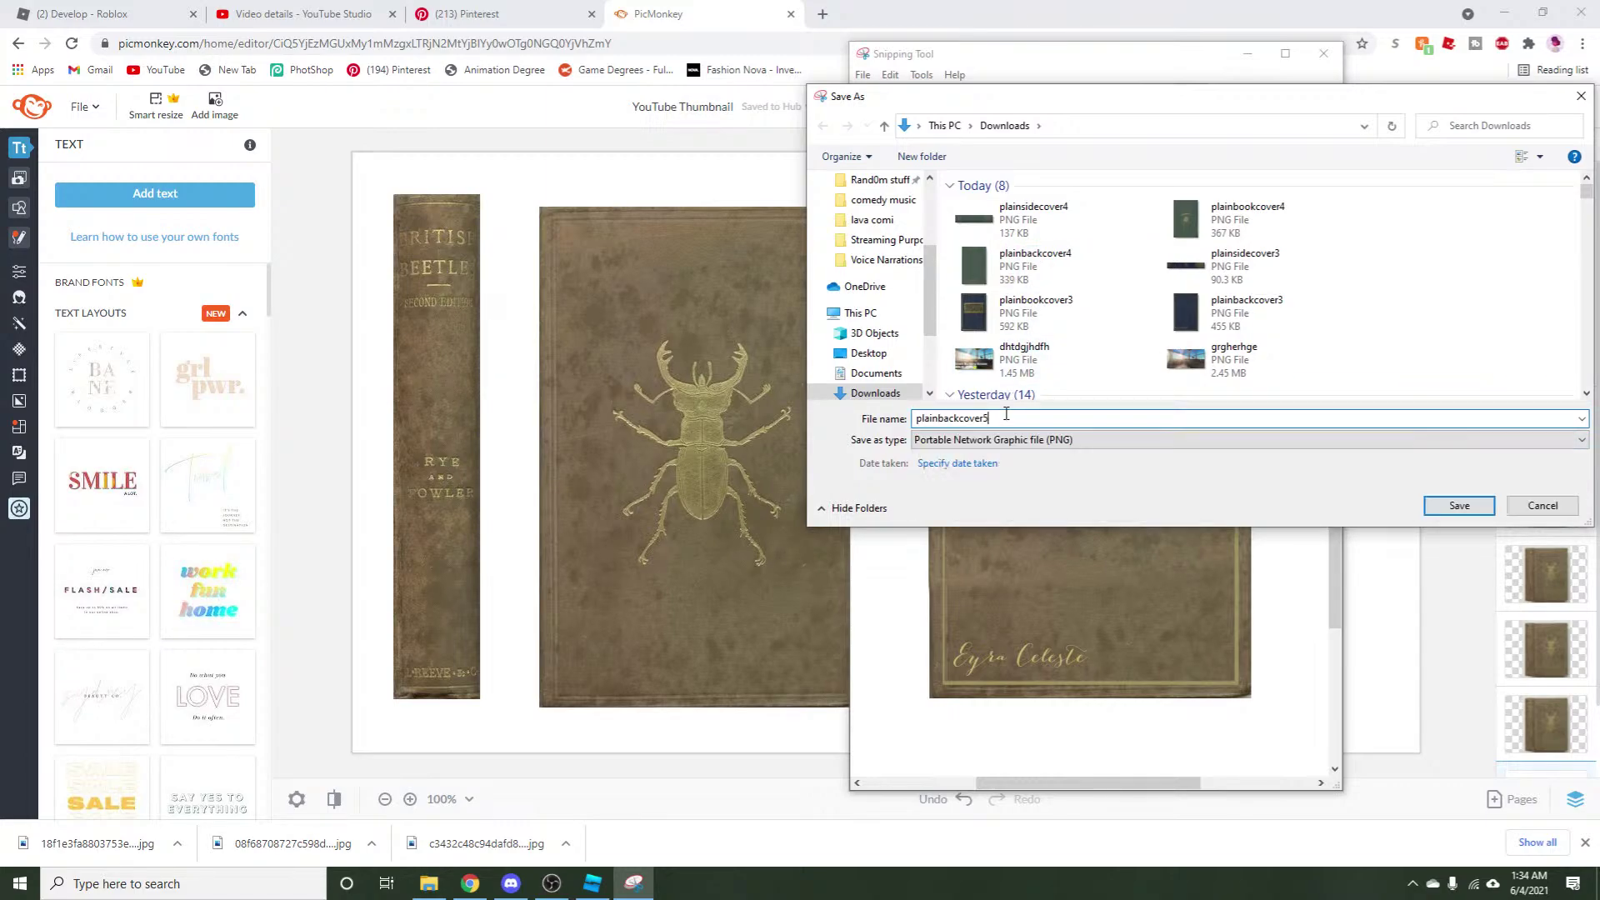
{"action": "left_click", "coordinate": [1477, 504]}
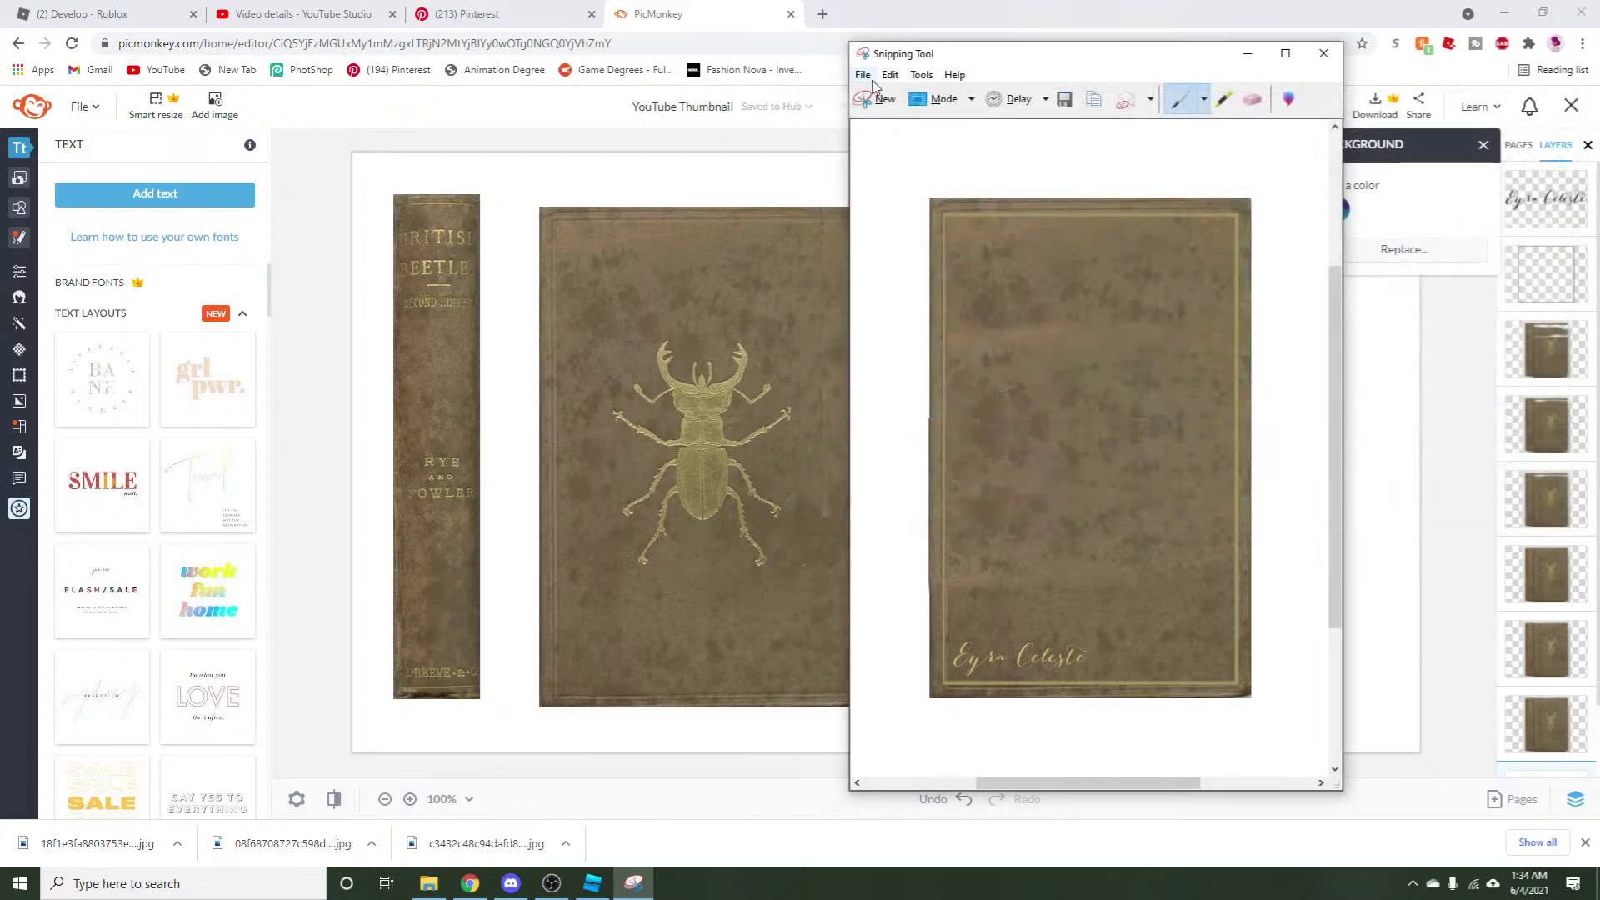
Capture the beetle front cover and save it as plainbookcover5.png.
{"action": "left_click", "coordinate": [877, 100]}
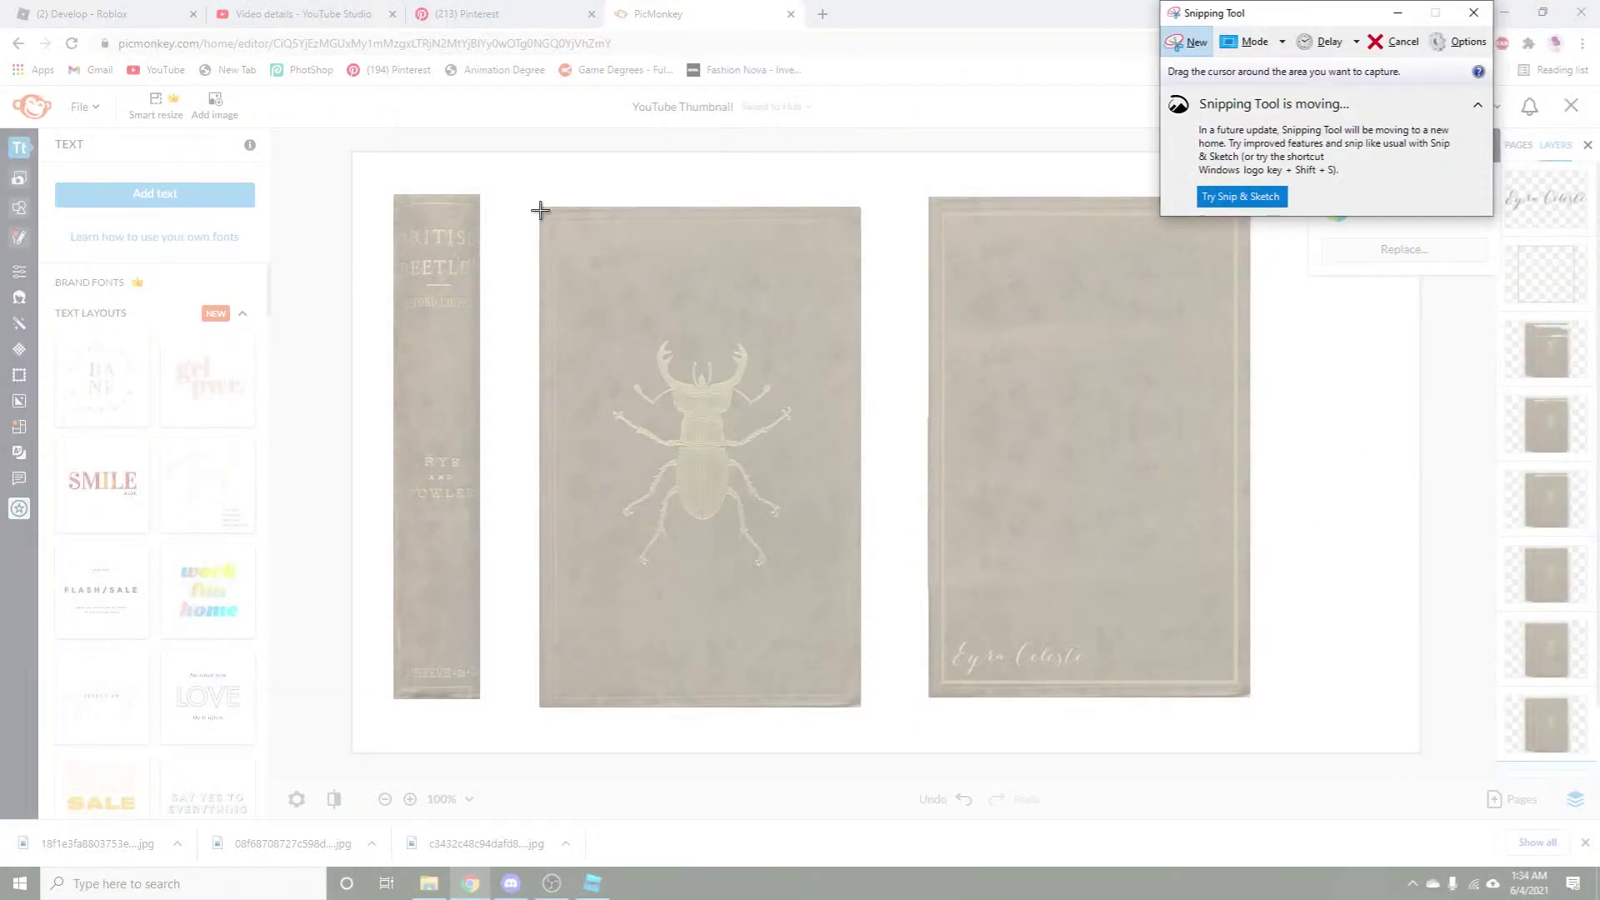
{"action": "left_click_drag", "start_coordinate": [539, 209], "coordinate": [860, 707]}
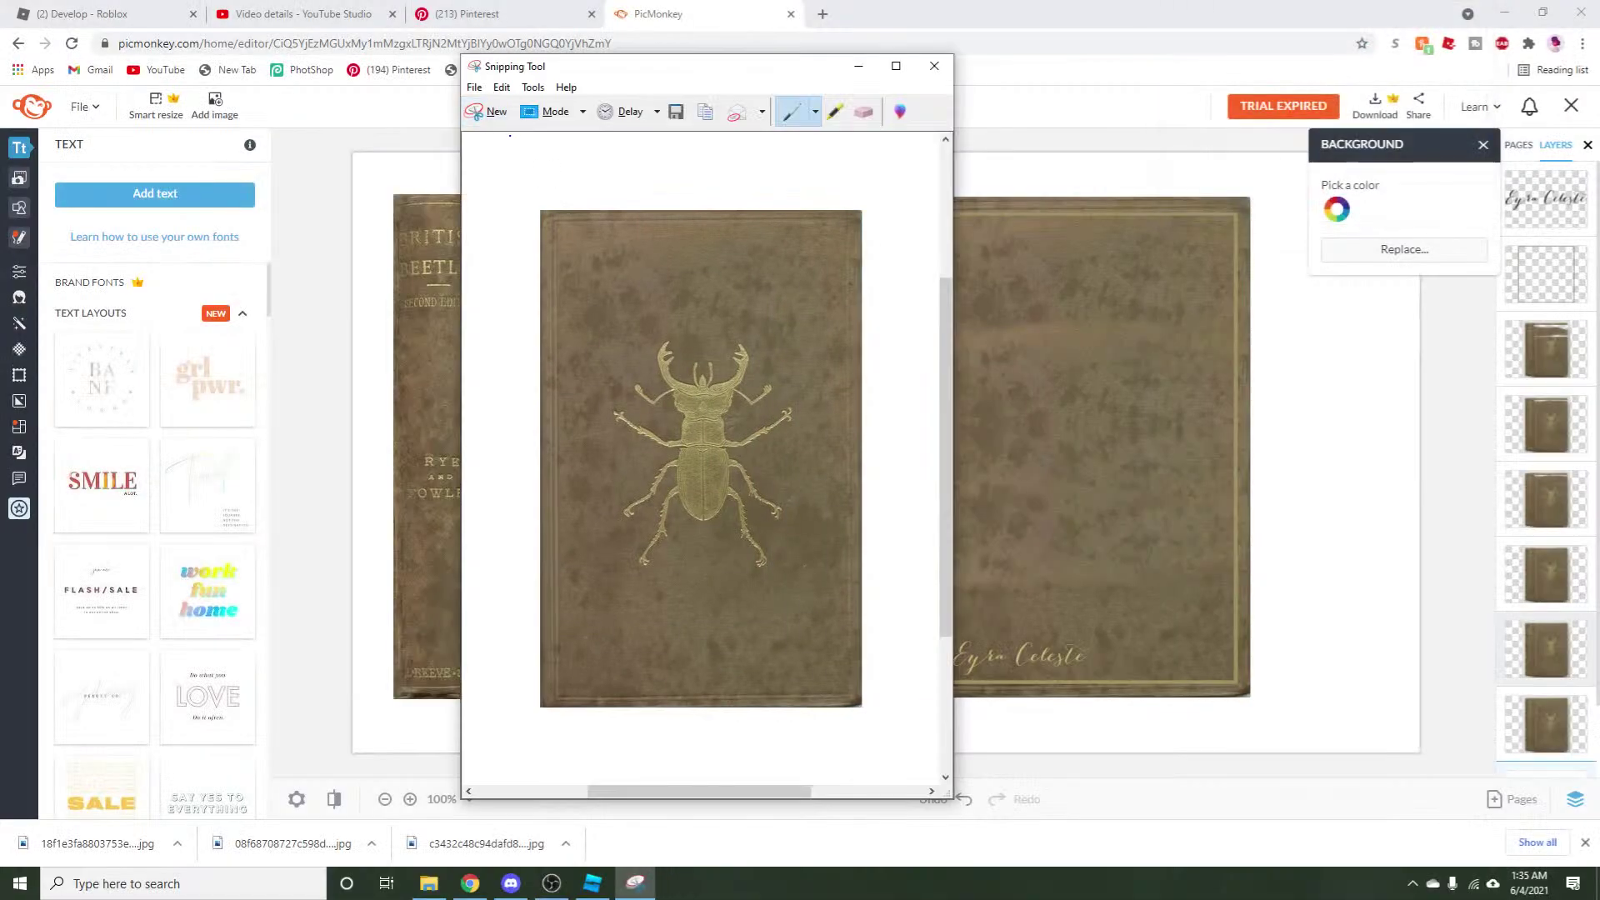
{"action": "left_click", "coordinate": [474, 87]}
{"action": "left_click", "coordinate": [492, 124]}
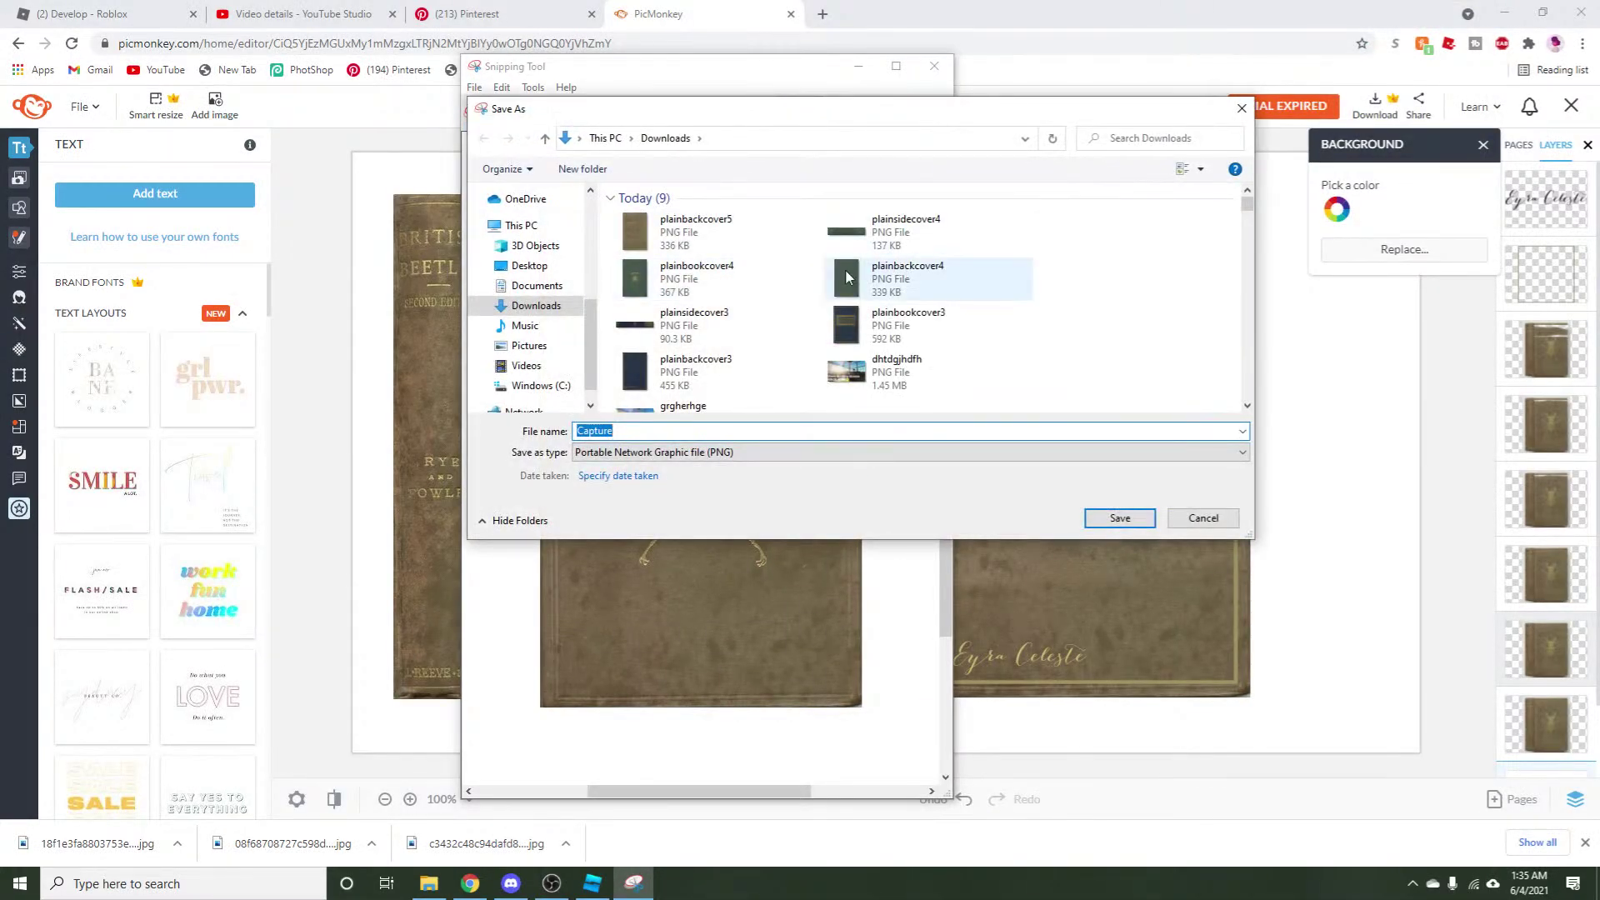
{"action": "left_click", "coordinate": [716, 278]}
{"action": "left_click", "coordinate": [672, 435]}
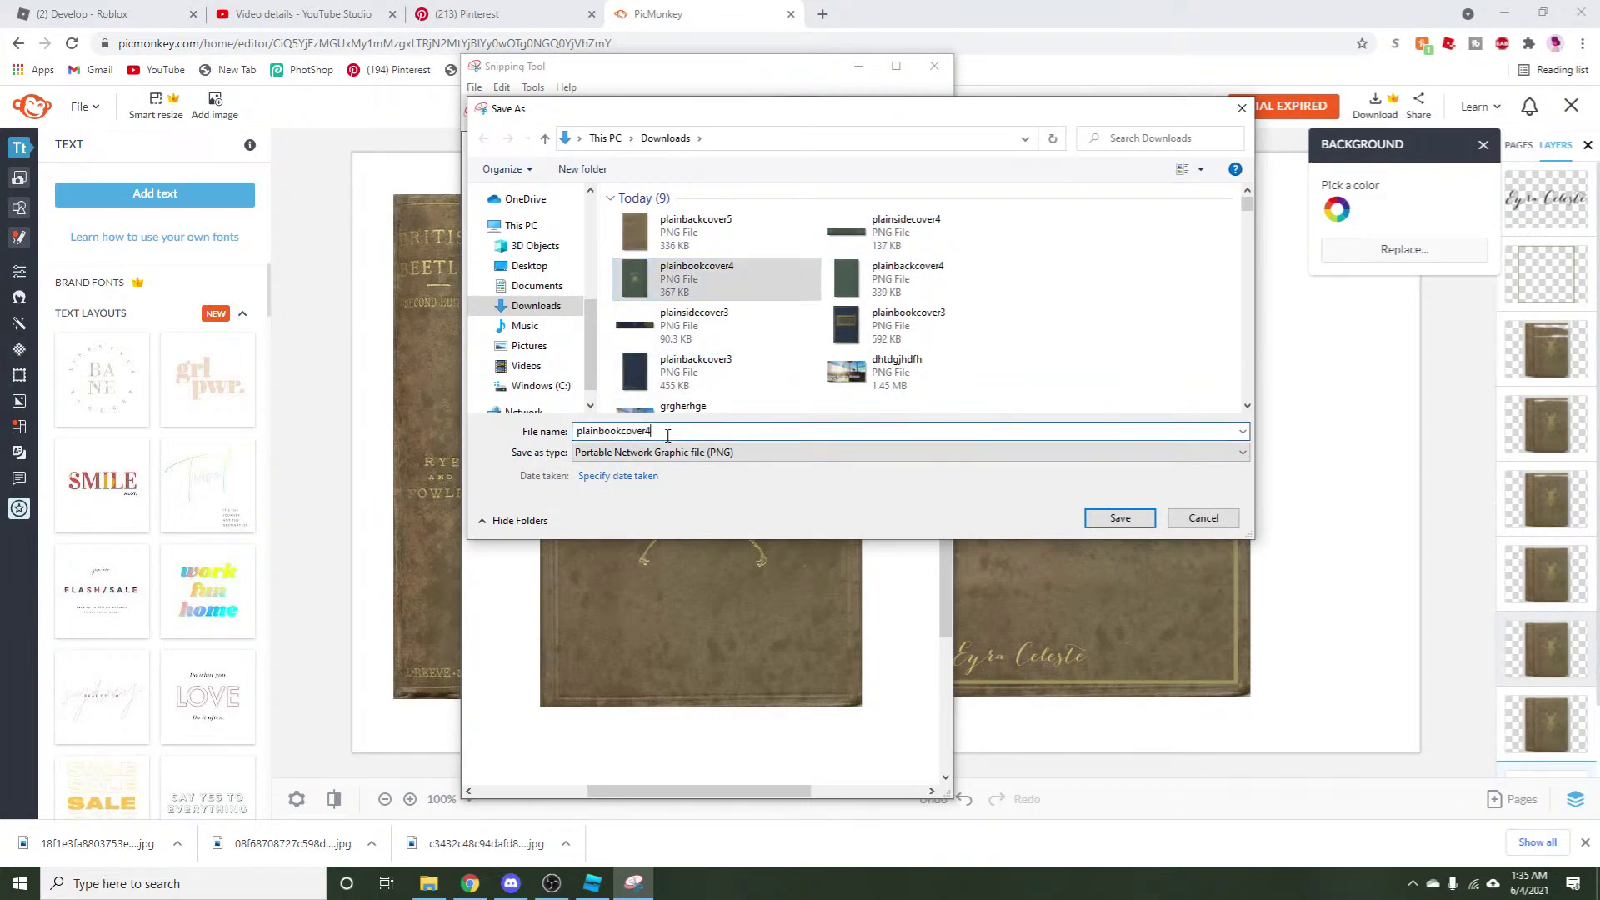
{"action": "key", "text": "BackSpace"}
{"action": "type", "text": "5"}
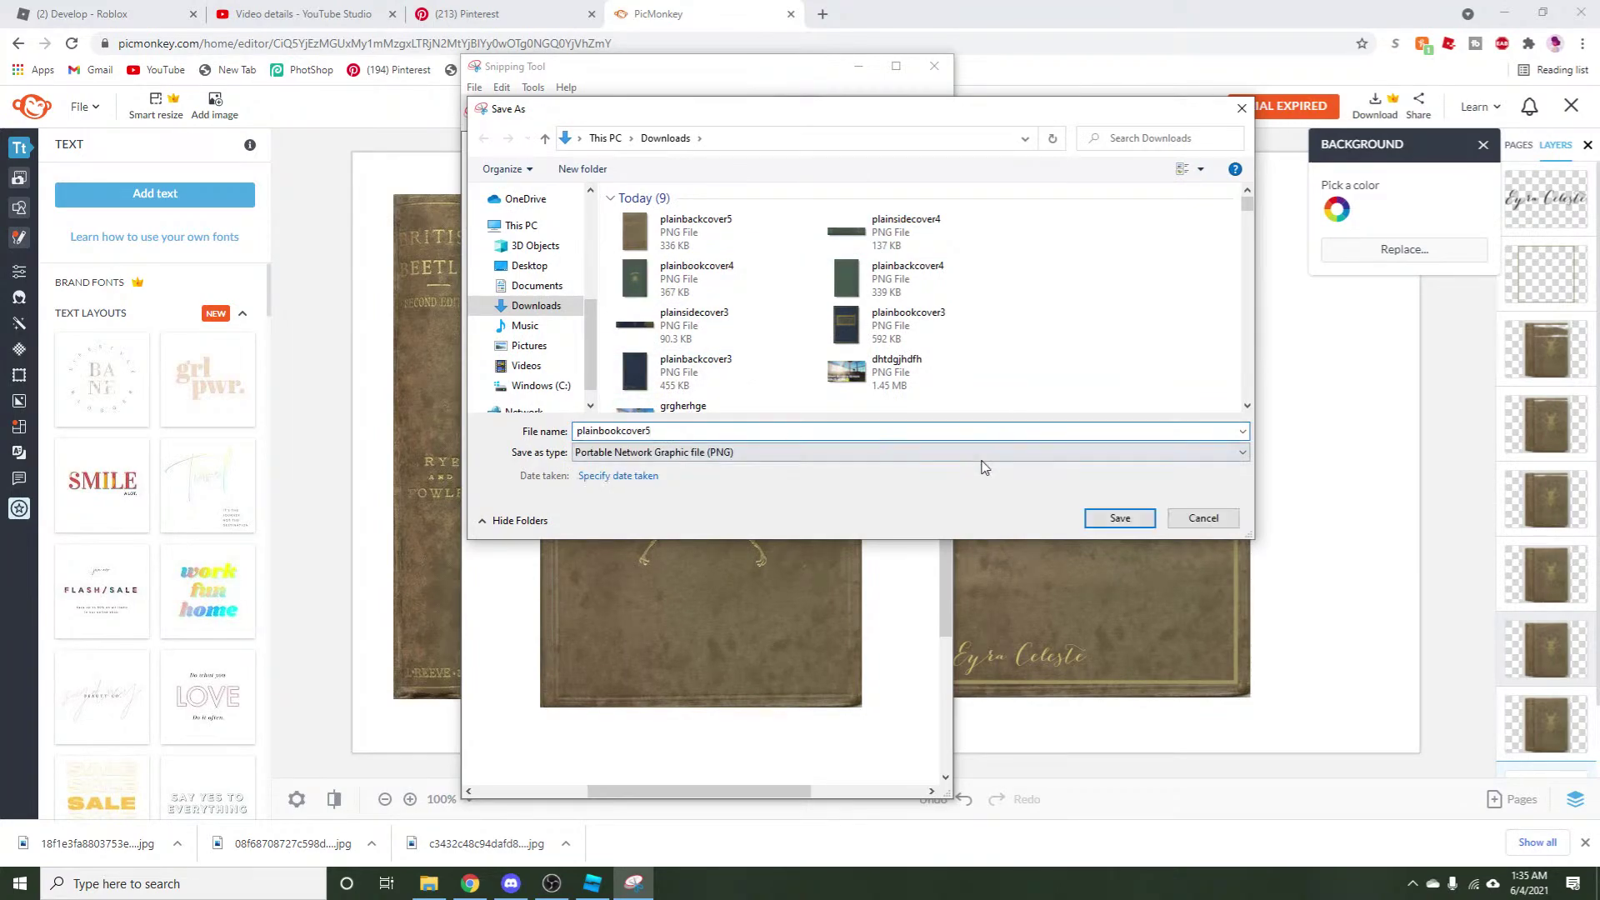
{"action": "left_click", "coordinate": [1098, 519]}
Move the beetle cover aside and rotate the spine image to lie horizontally mid-canvas.
{"action": "left_click_drag", "start_coordinate": [653, 520], "coordinate": [1339, 536]}
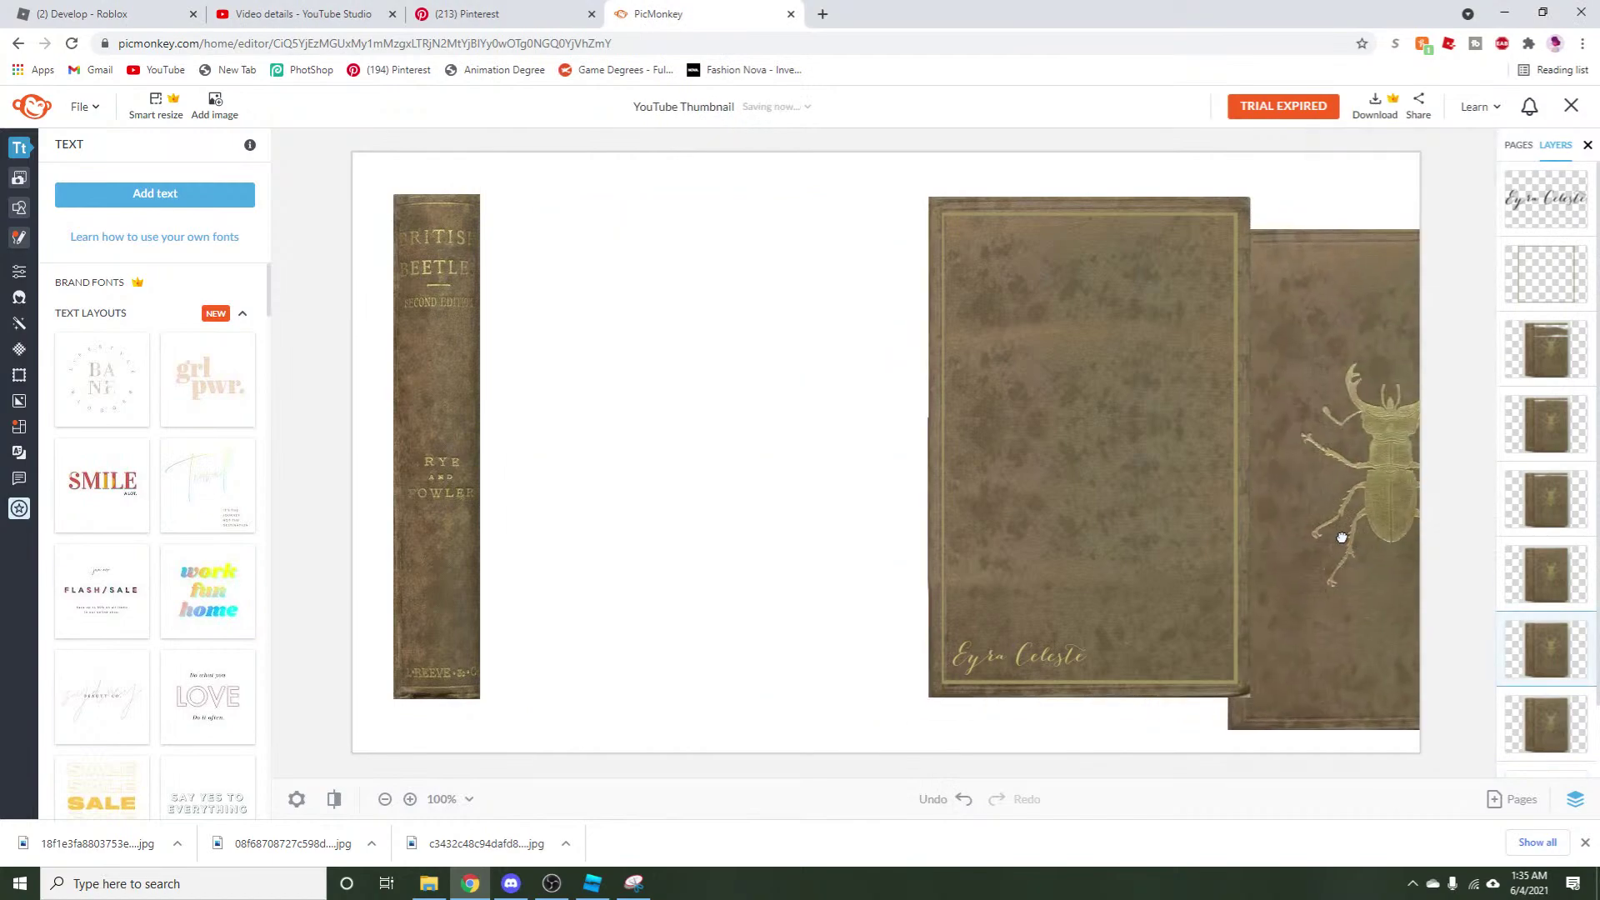
{"action": "left_click_drag", "start_coordinate": [442, 446], "coordinate": [657, 482]}
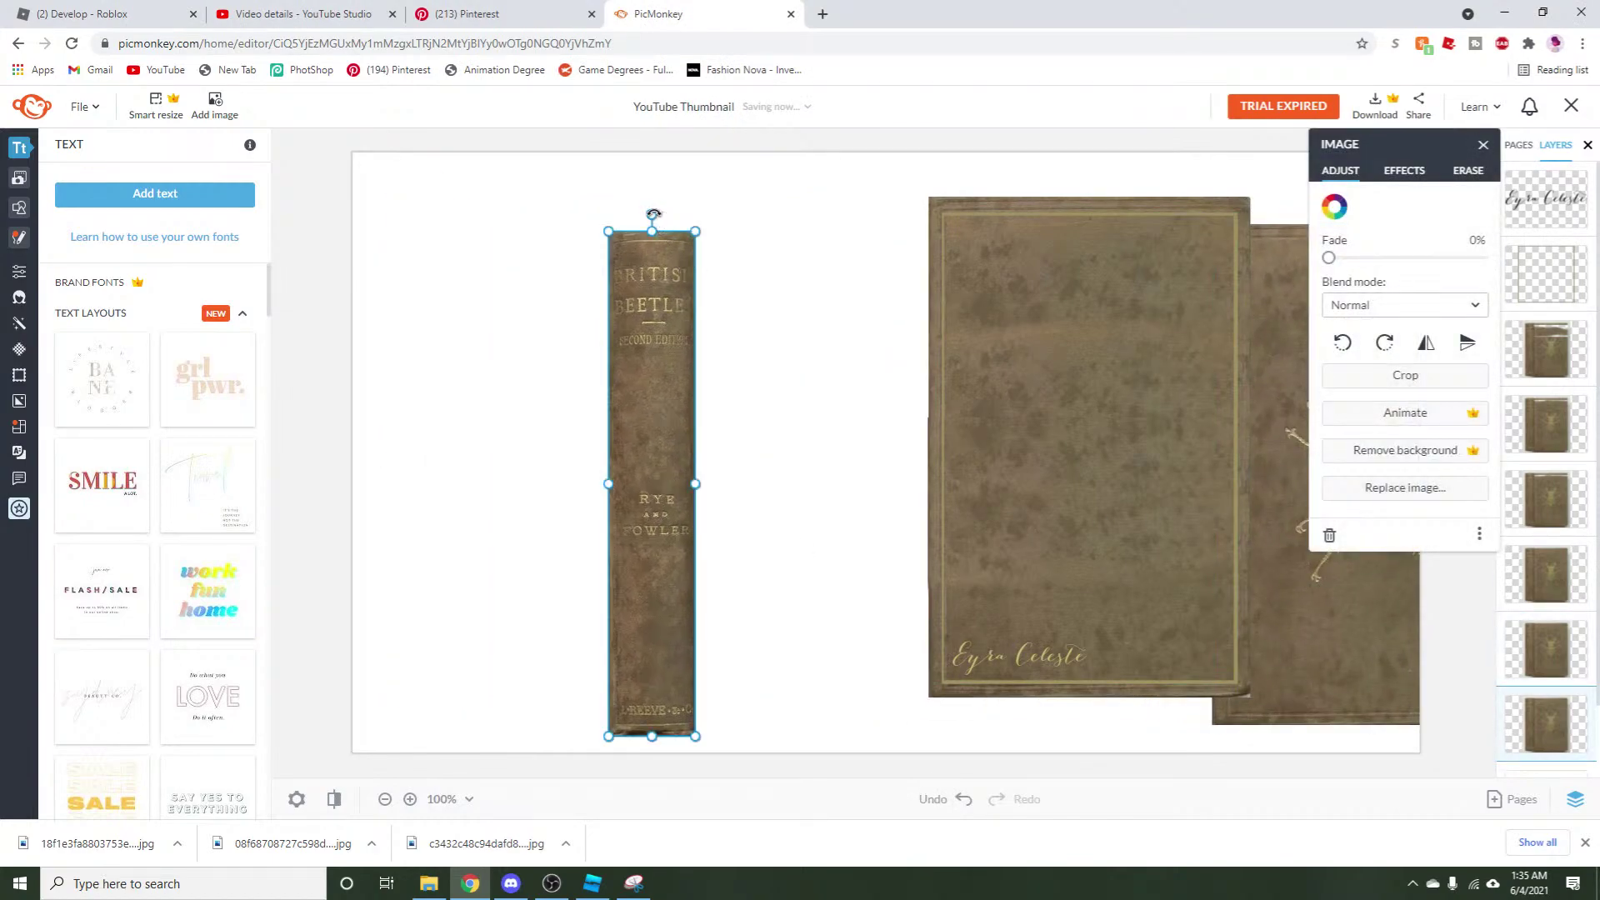
{"action": "left_click_drag", "start_coordinate": [653, 214], "coordinate": [921, 484]}
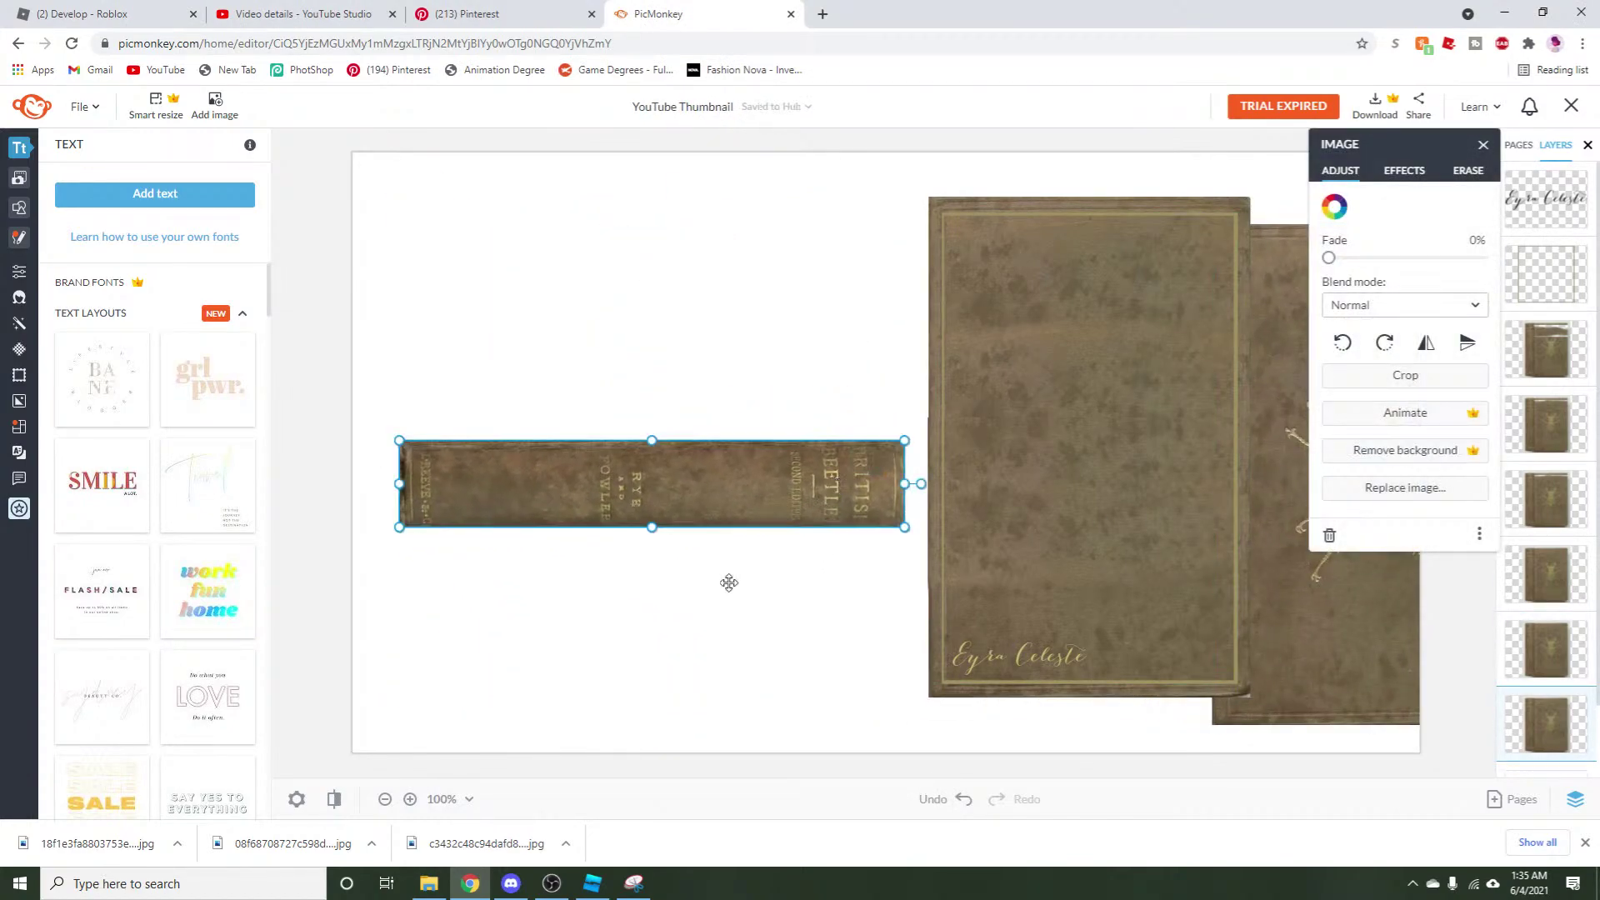
{"action": "left_click", "coordinate": [729, 582]}
Snip the horizontal spine and save it as plainsidecover5.png, then return to Roblox.
{"action": "key", "text": "alt+Tab"}
{"action": "left_click", "coordinate": [492, 110]}
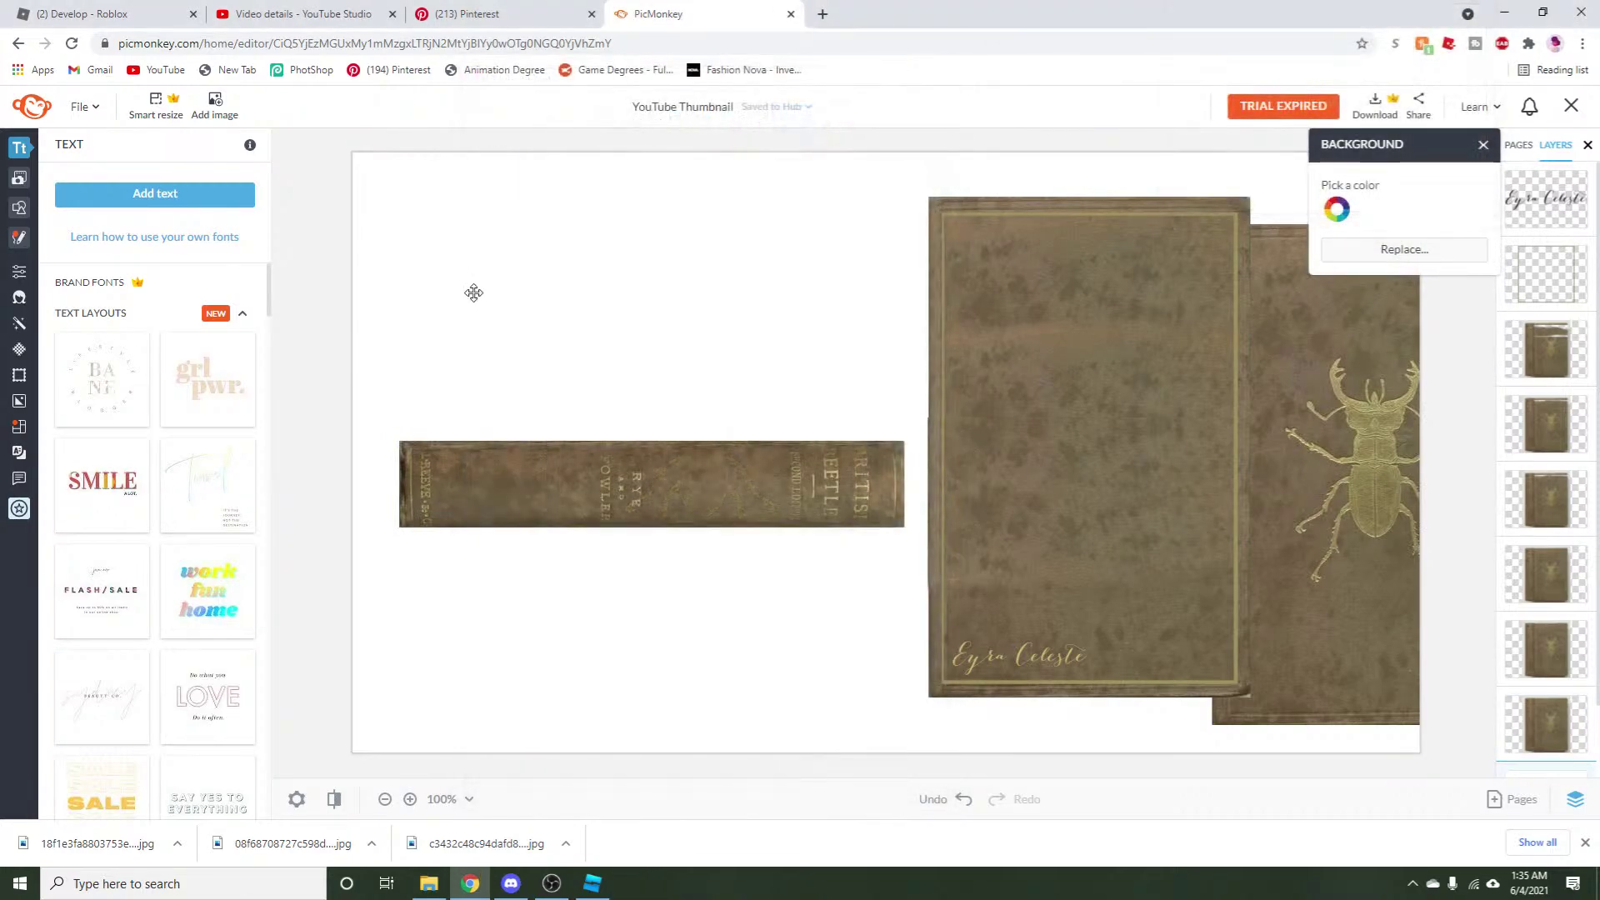
{"action": "left_click_drag", "start_coordinate": [403, 443], "coordinate": [904, 527]}
{"action": "left_click", "coordinate": [332, 319]}
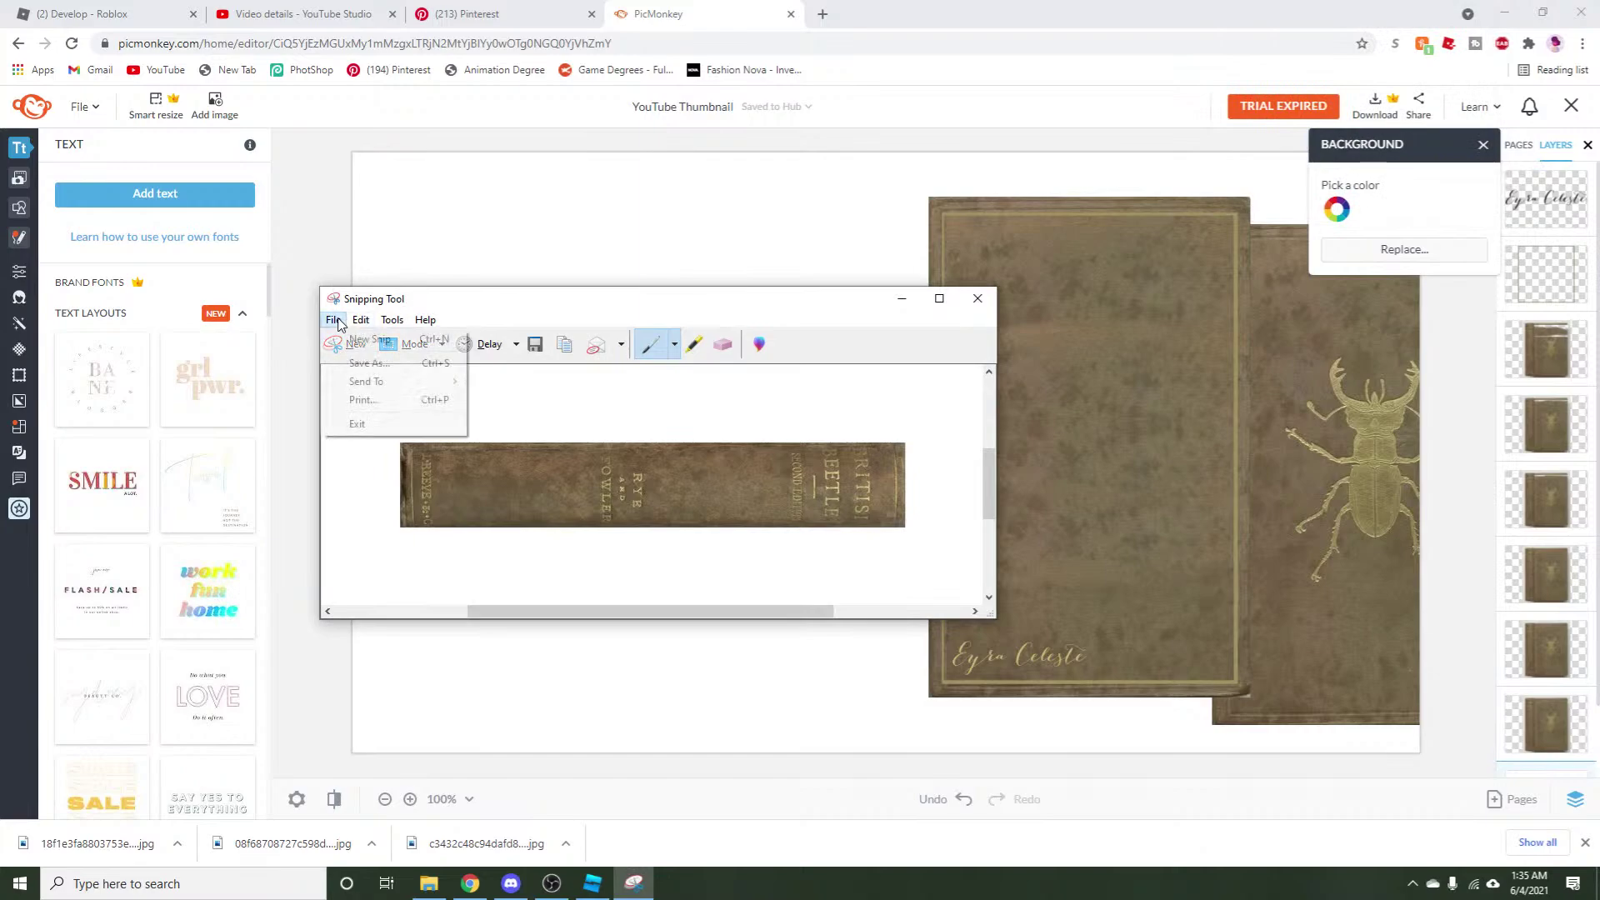
{"action": "left_click", "coordinate": [363, 360]}
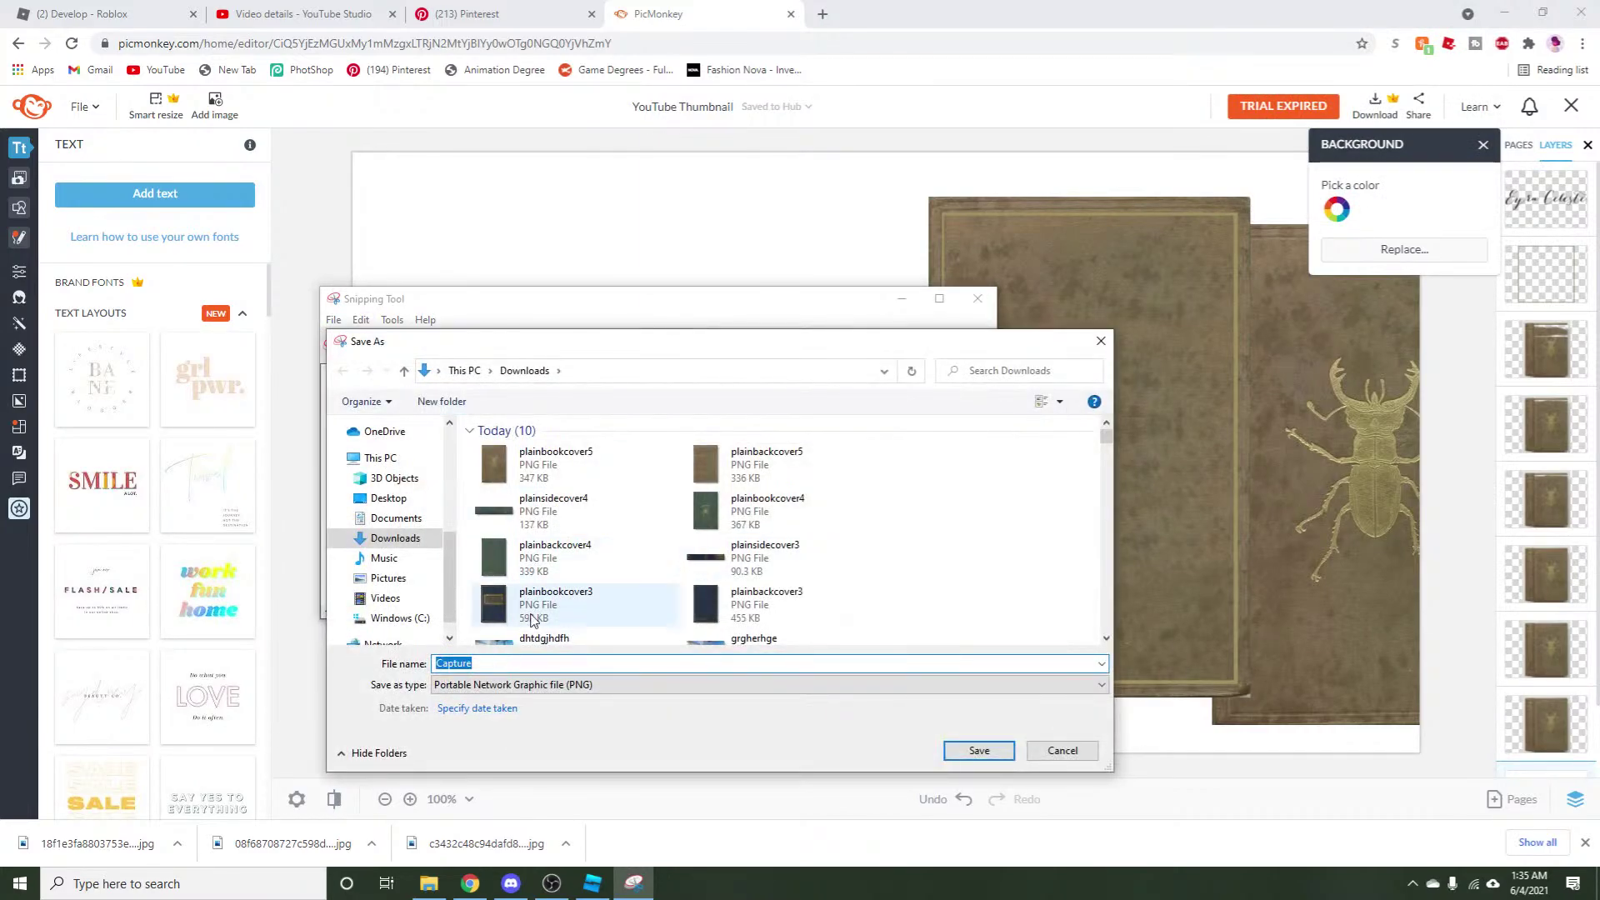
{"action": "left_click", "coordinate": [575, 513]}
{"action": "double_click", "coordinate": [518, 664]}
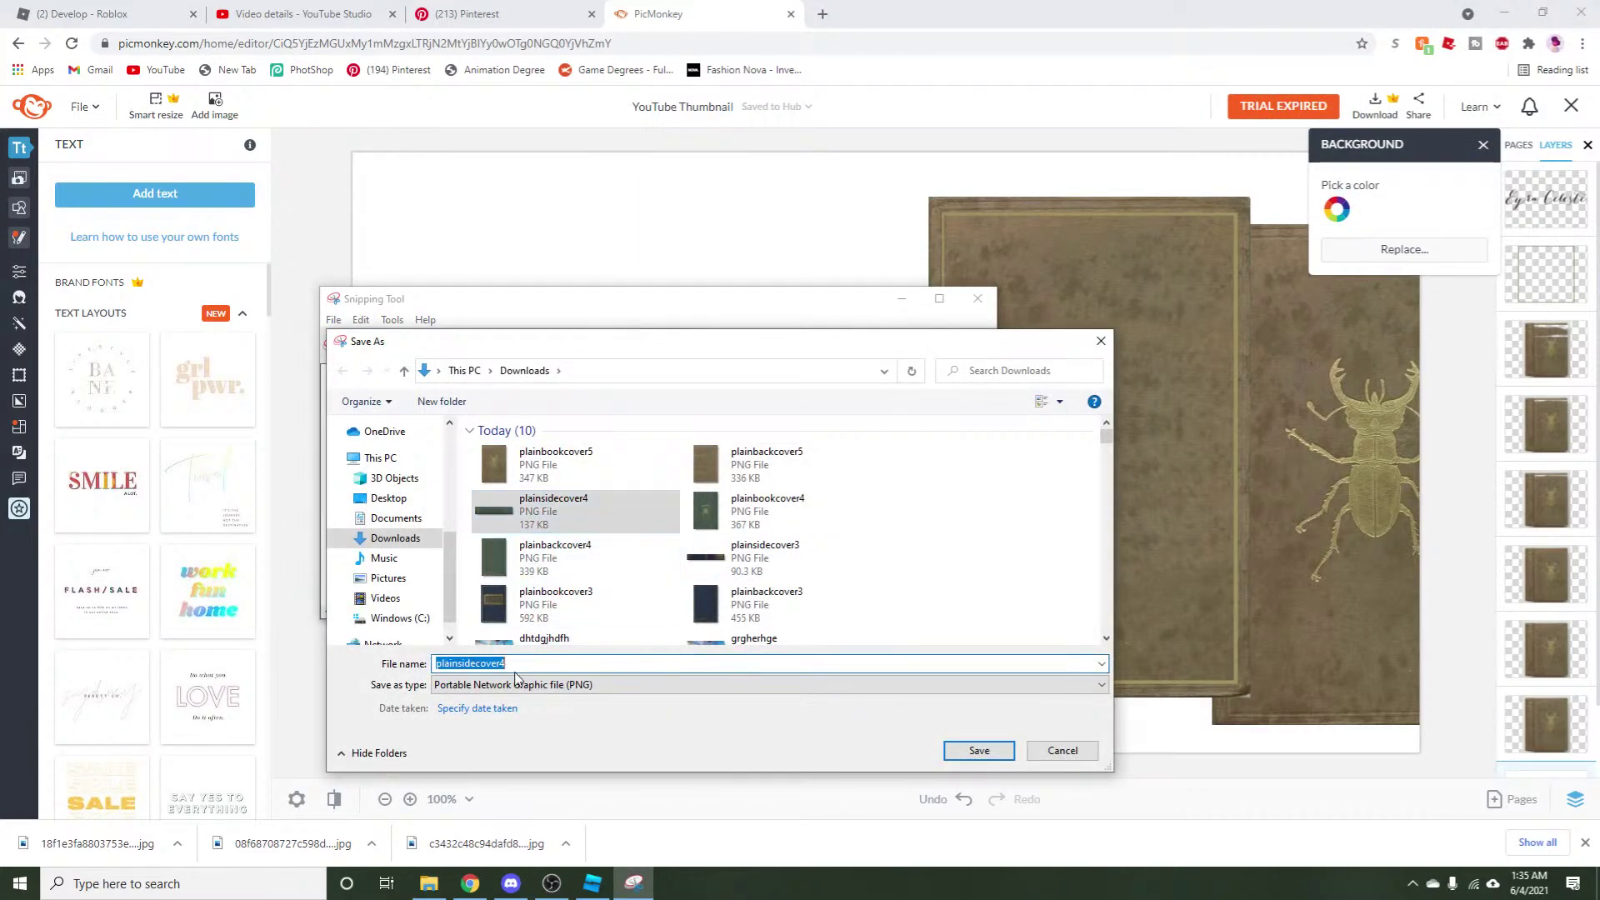
{"action": "key", "text": "BackSpace"}
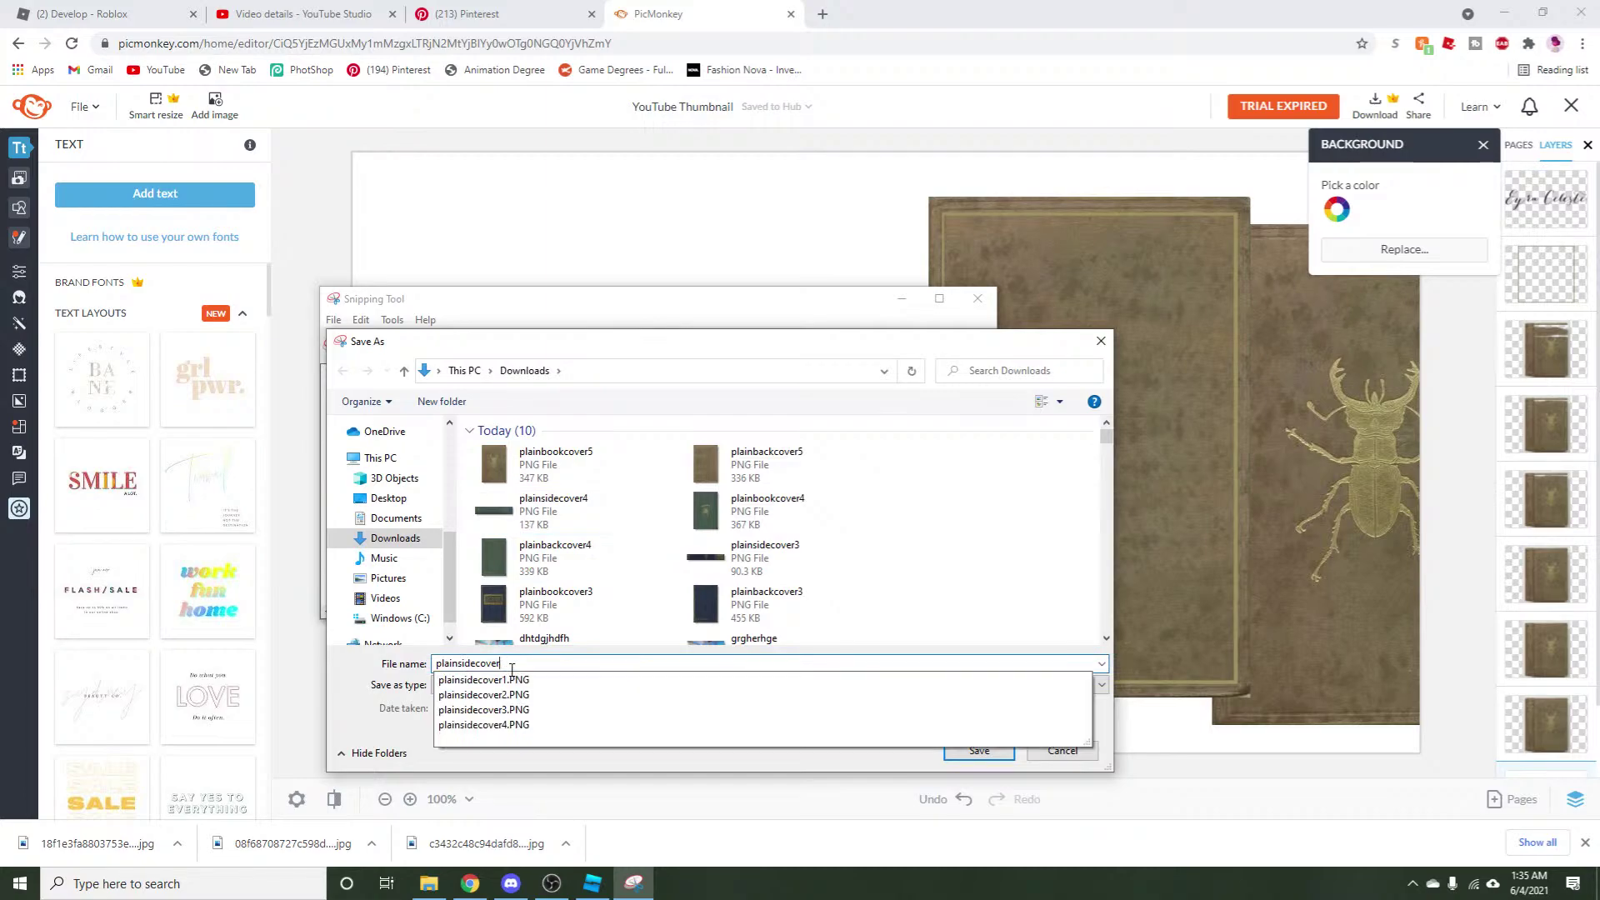
{"action": "type", "text": "5"}
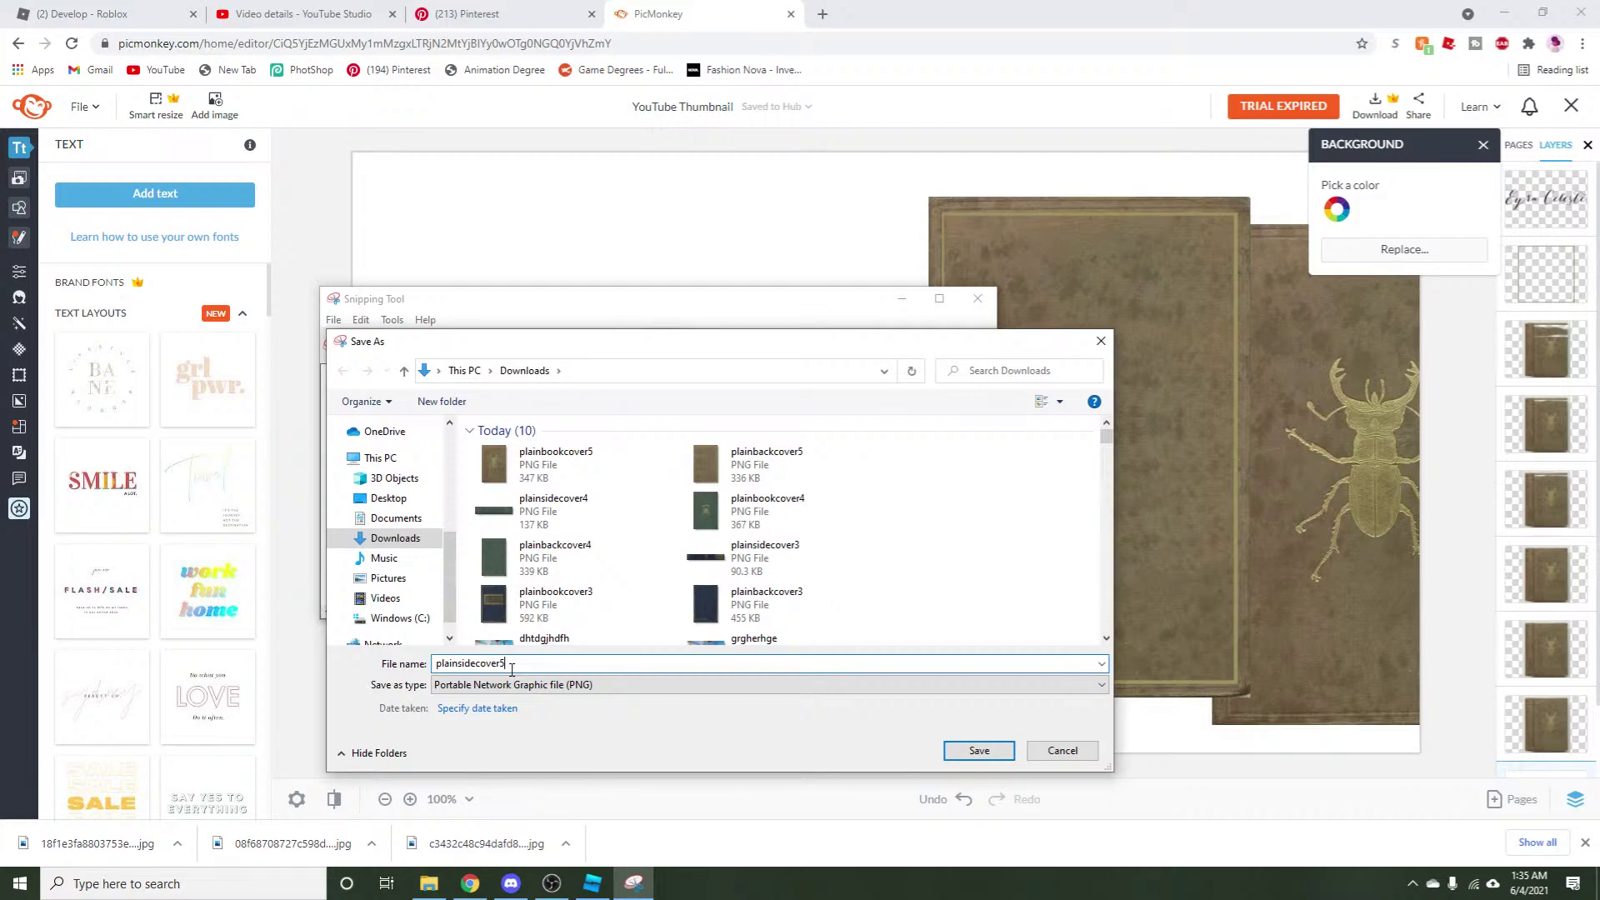
{"action": "left_click", "coordinate": [955, 753]}
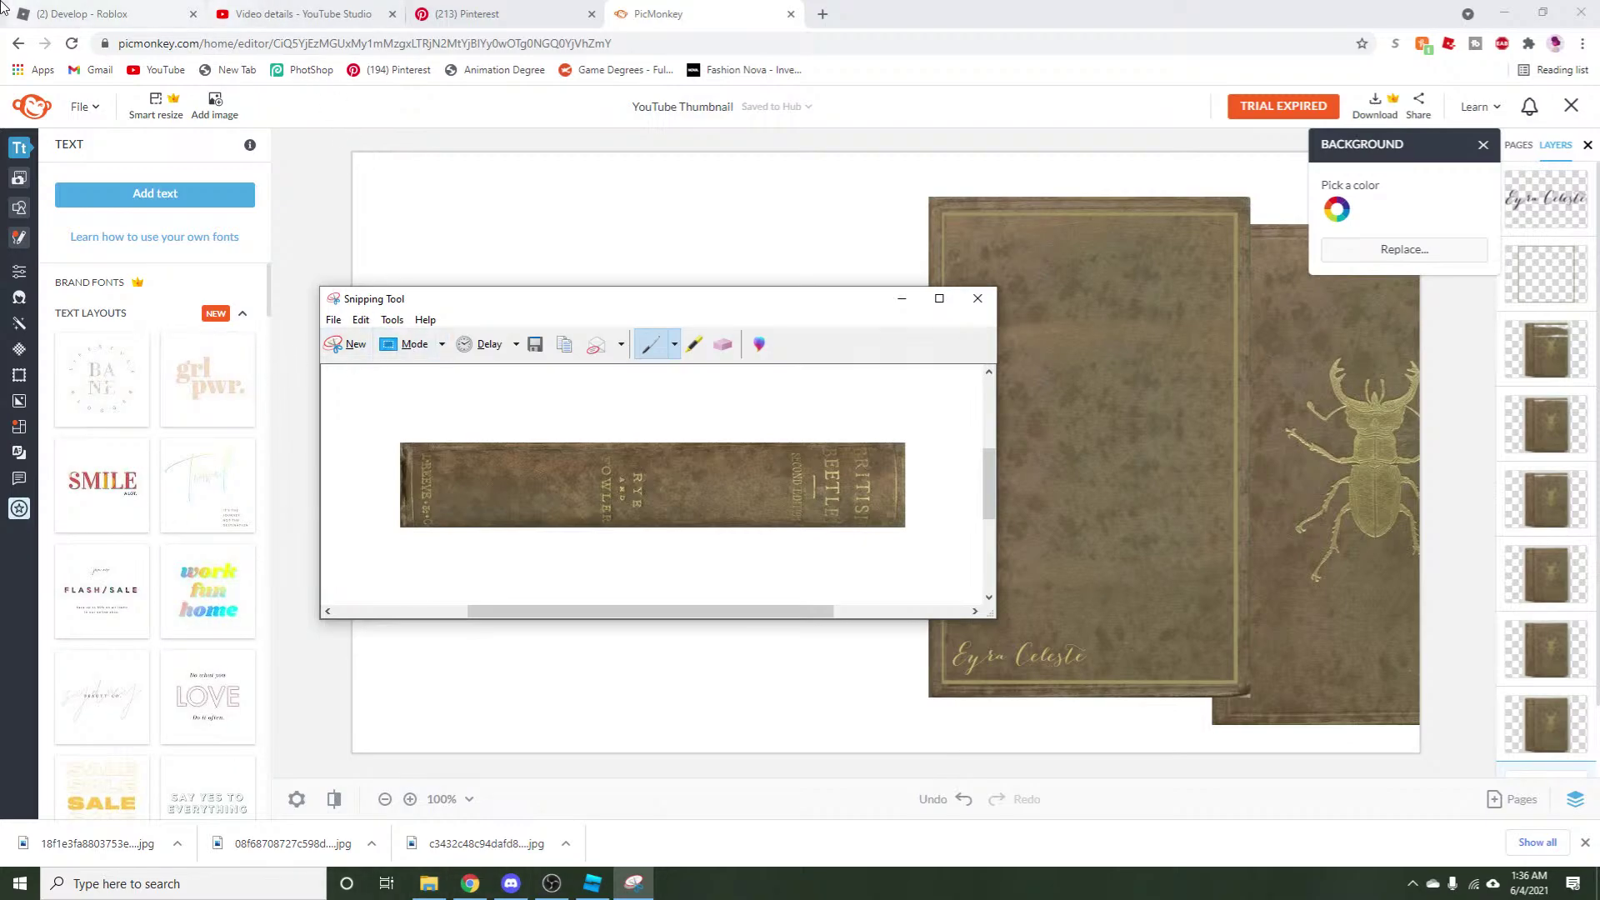
{"action": "left_click", "coordinate": [84, 14]}
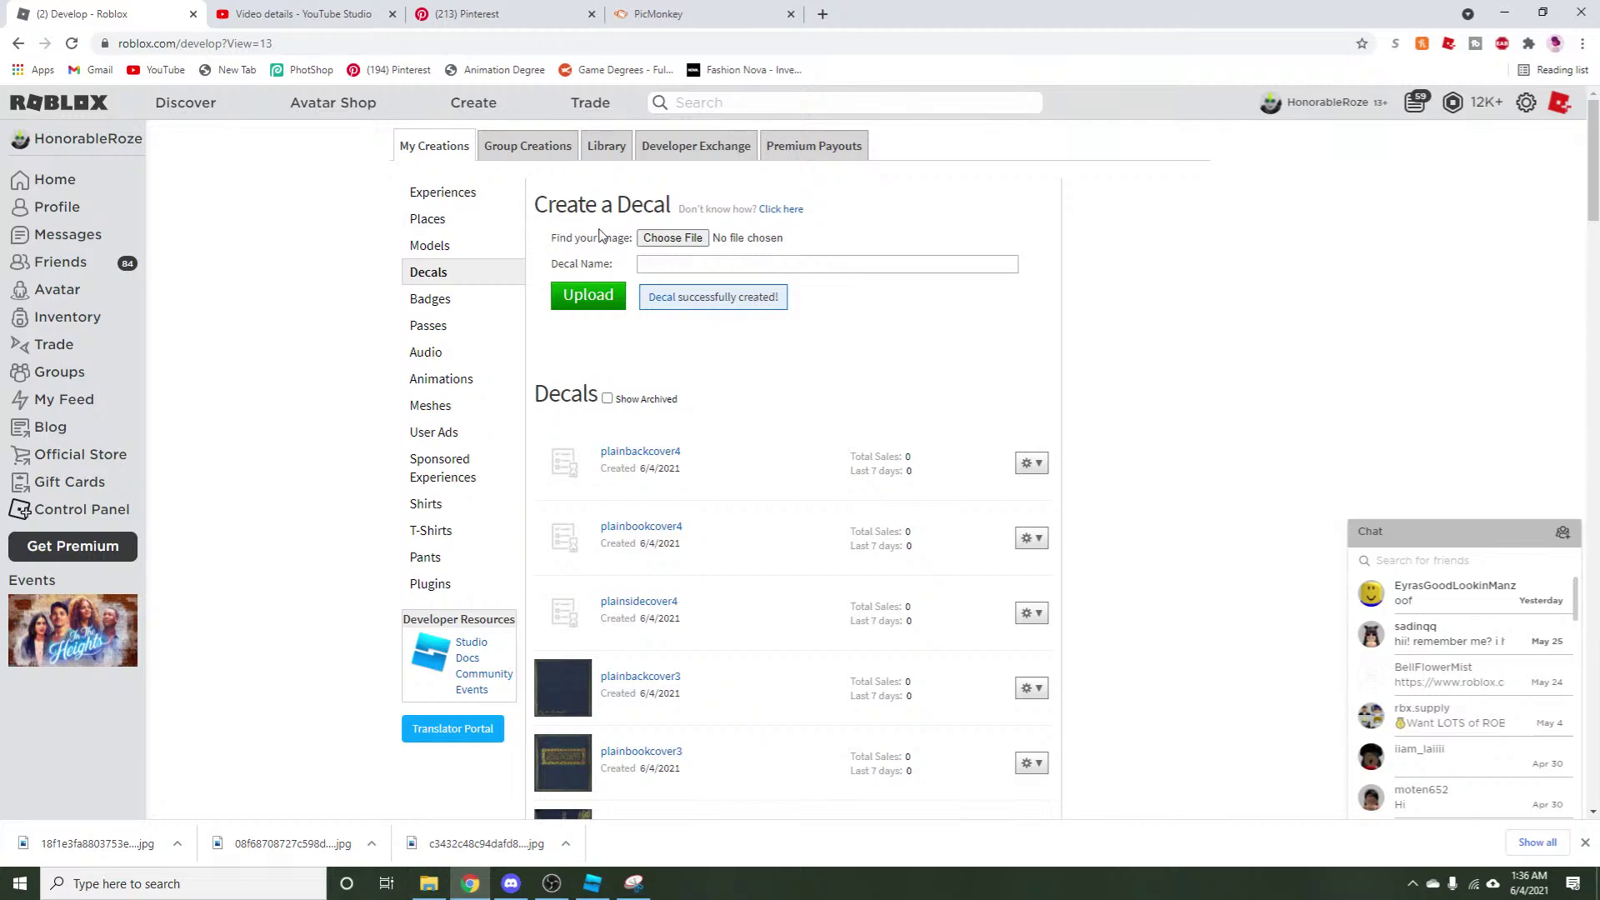
Upload plainsidecover5 from recent files as a new Roblox decal.
{"action": "left_click", "coordinate": [672, 239]}
{"action": "scroll", "coordinate": [75, 208], "scroll_direction": "up", "scroll_amount": 5}
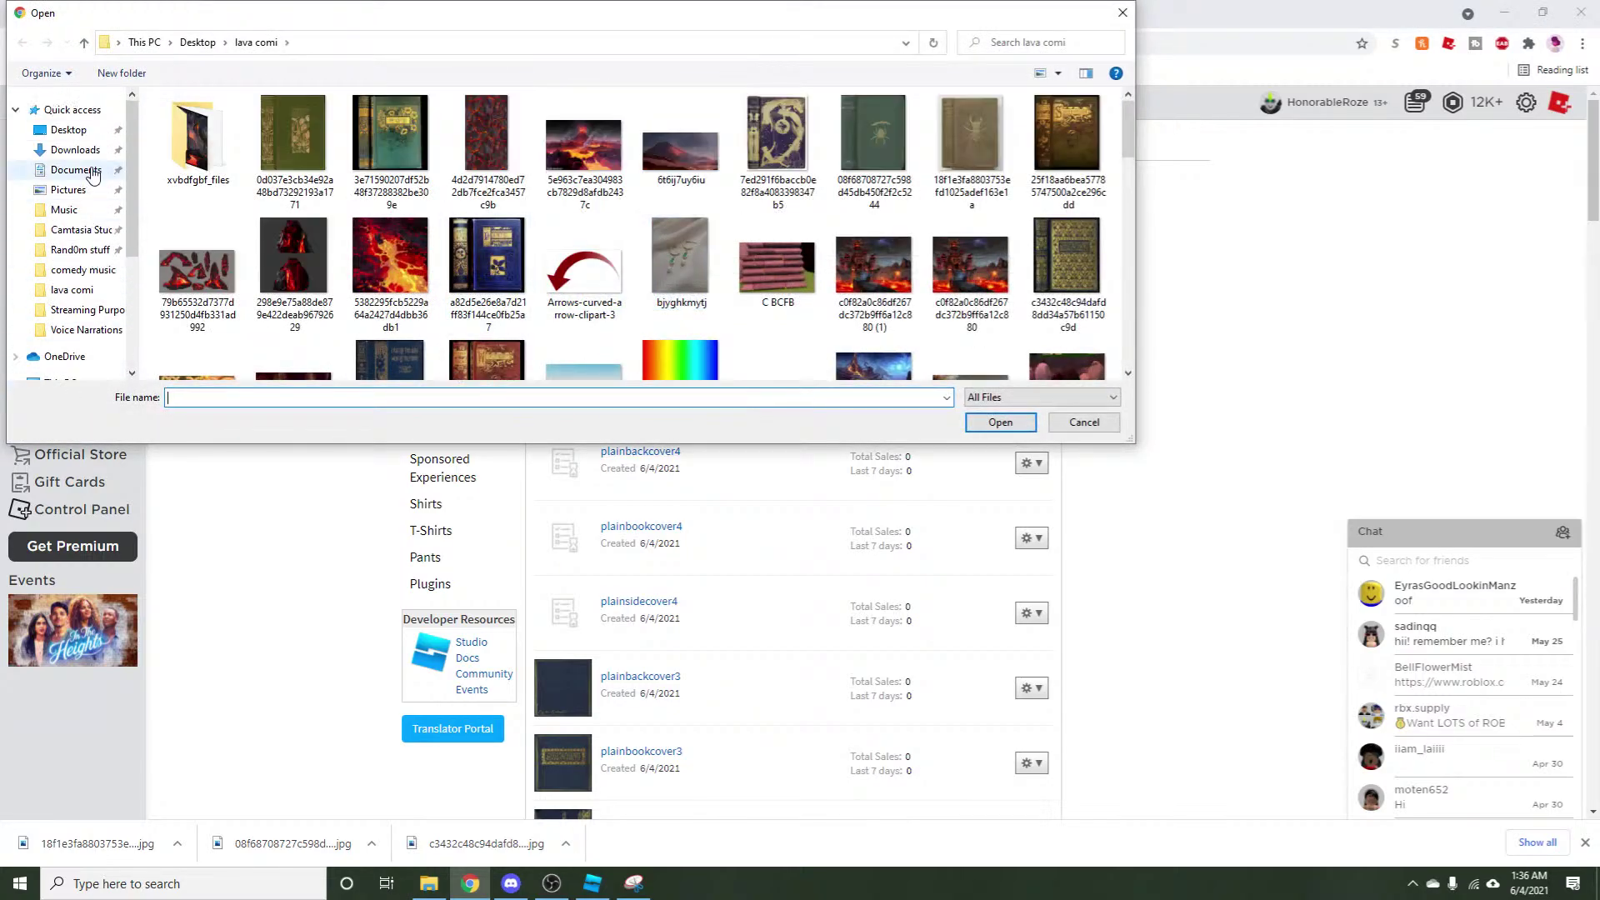
{"action": "left_click", "coordinate": [75, 109]}
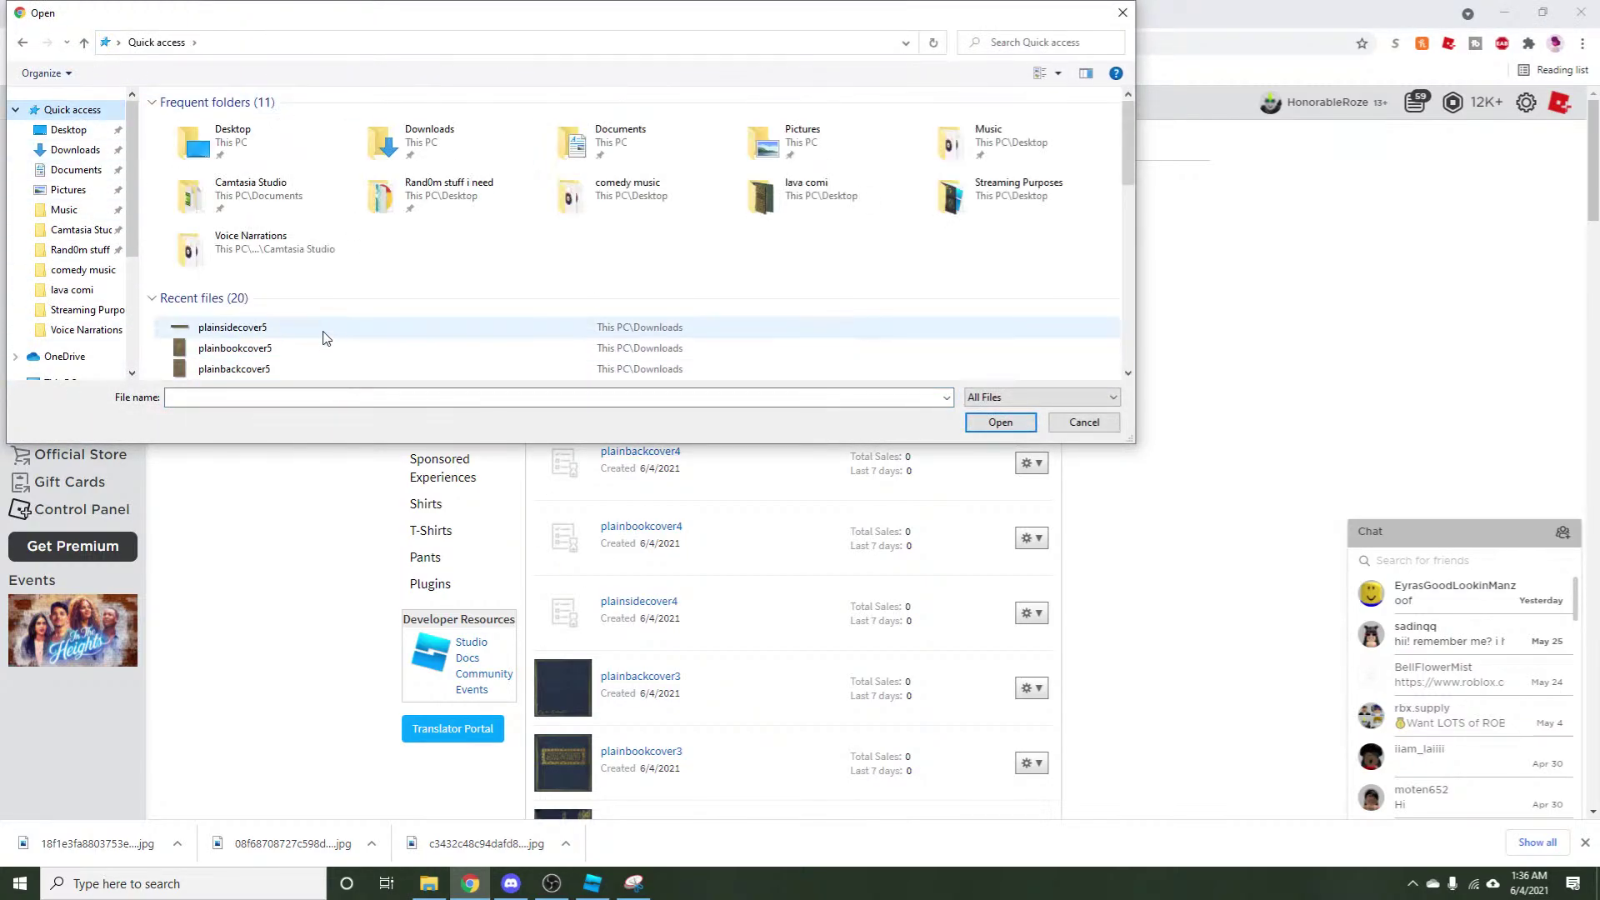
{"action": "left_click", "coordinate": [321, 328]}
{"action": "left_click", "coordinate": [1015, 429]}
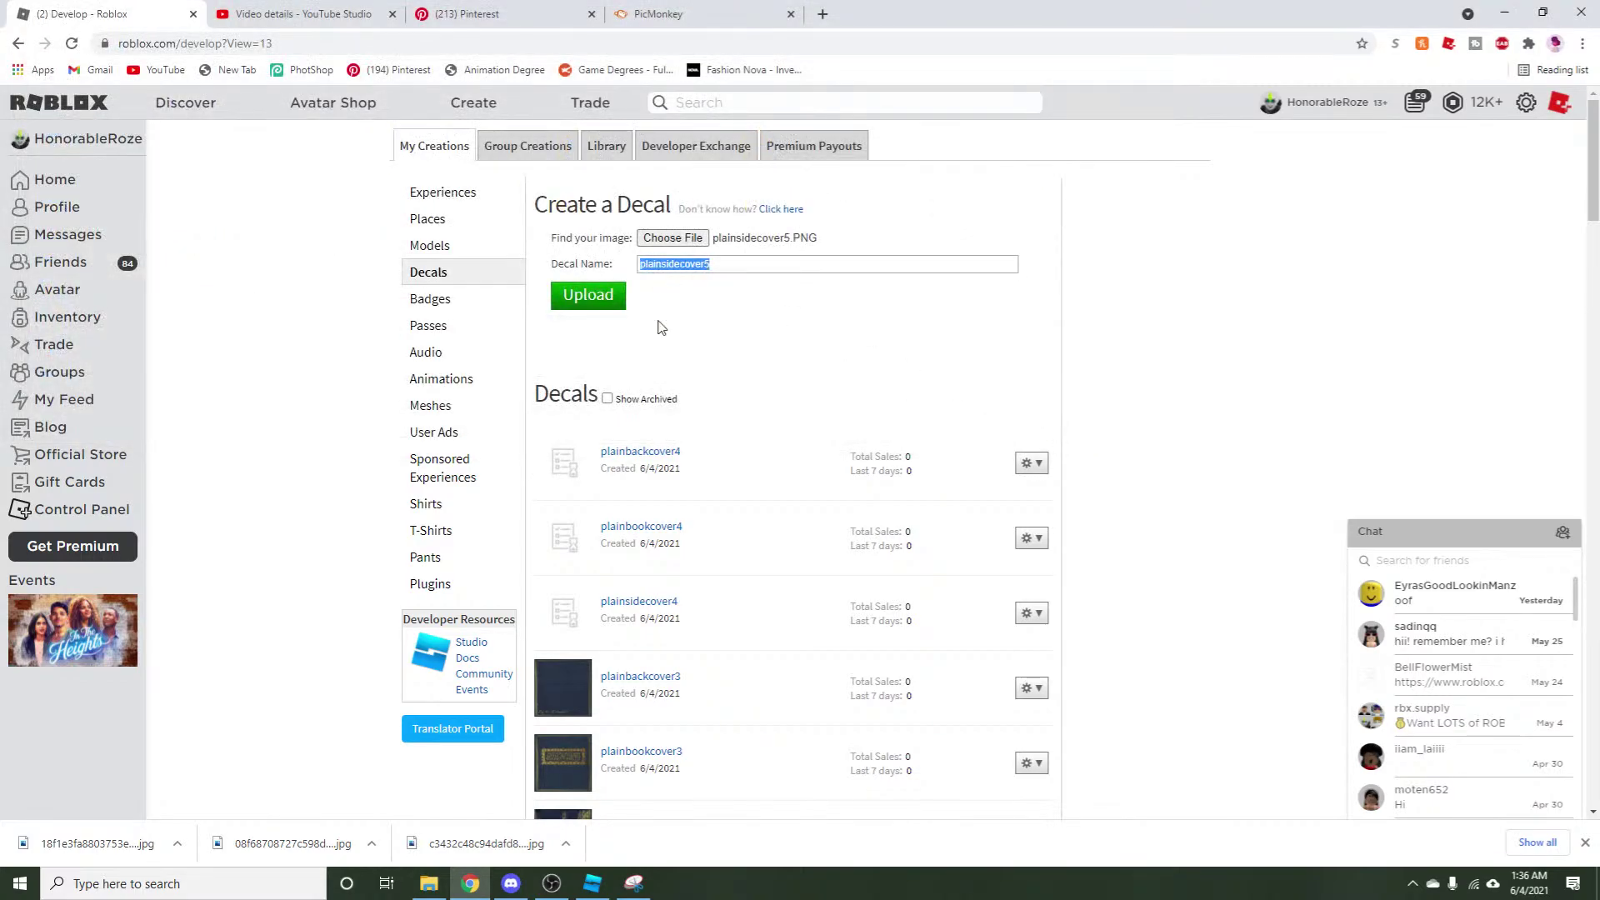
{"action": "left_click", "coordinate": [601, 307]}
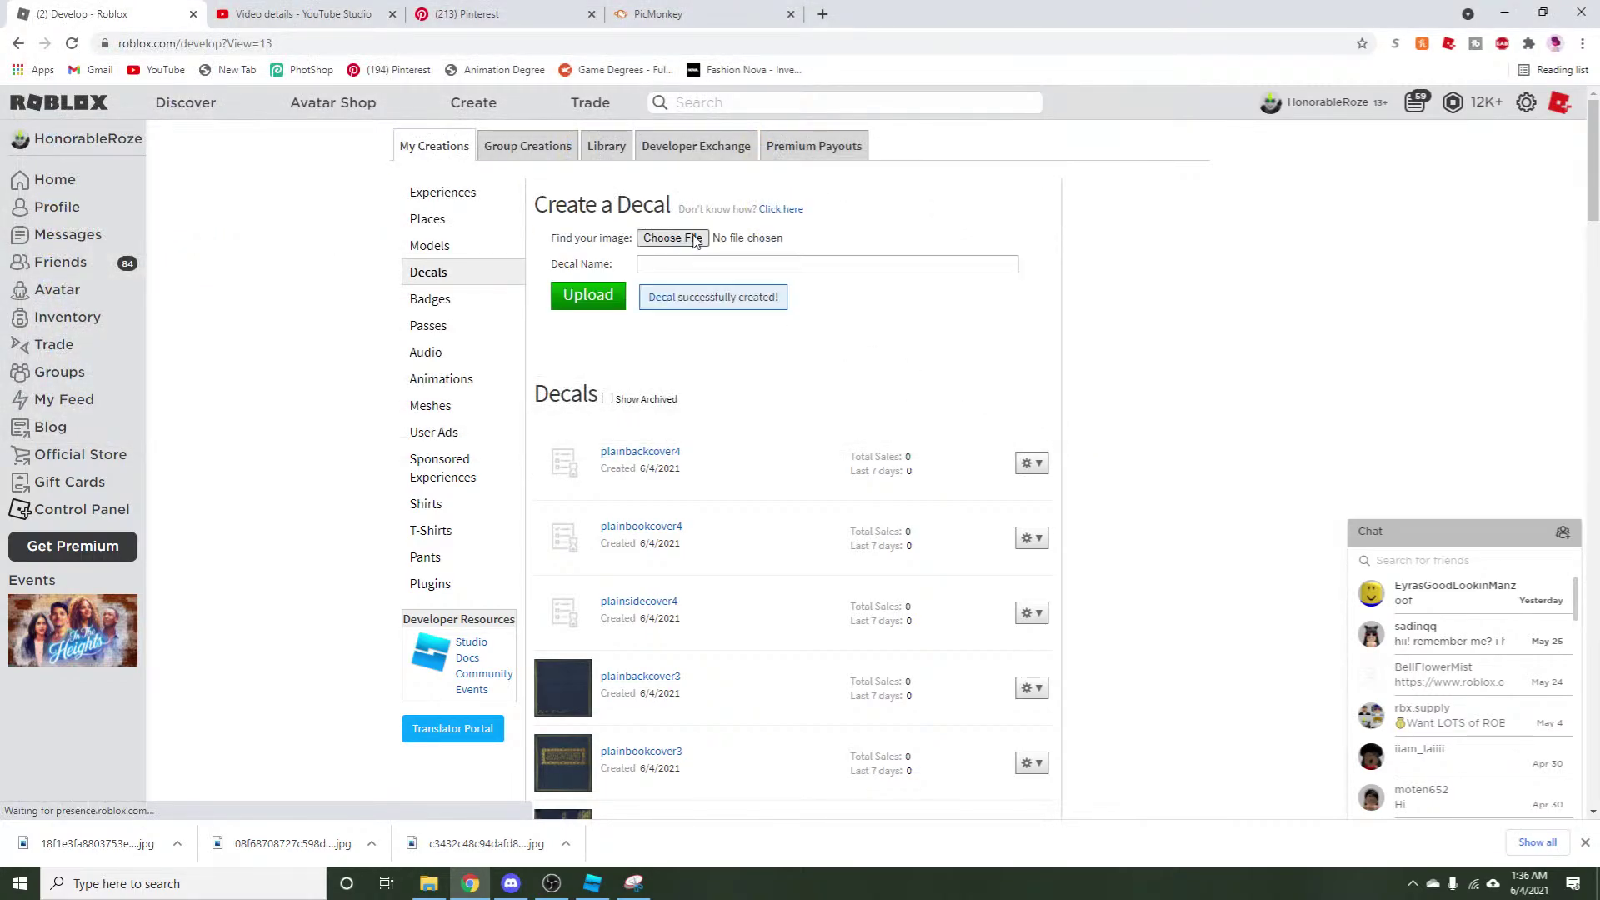
Upload plainbookcover5 as a new decal.
{"action": "left_click", "coordinate": [694, 239]}
{"action": "scroll", "coordinate": [63, 161], "scroll_direction": "up", "scroll_amount": 3}
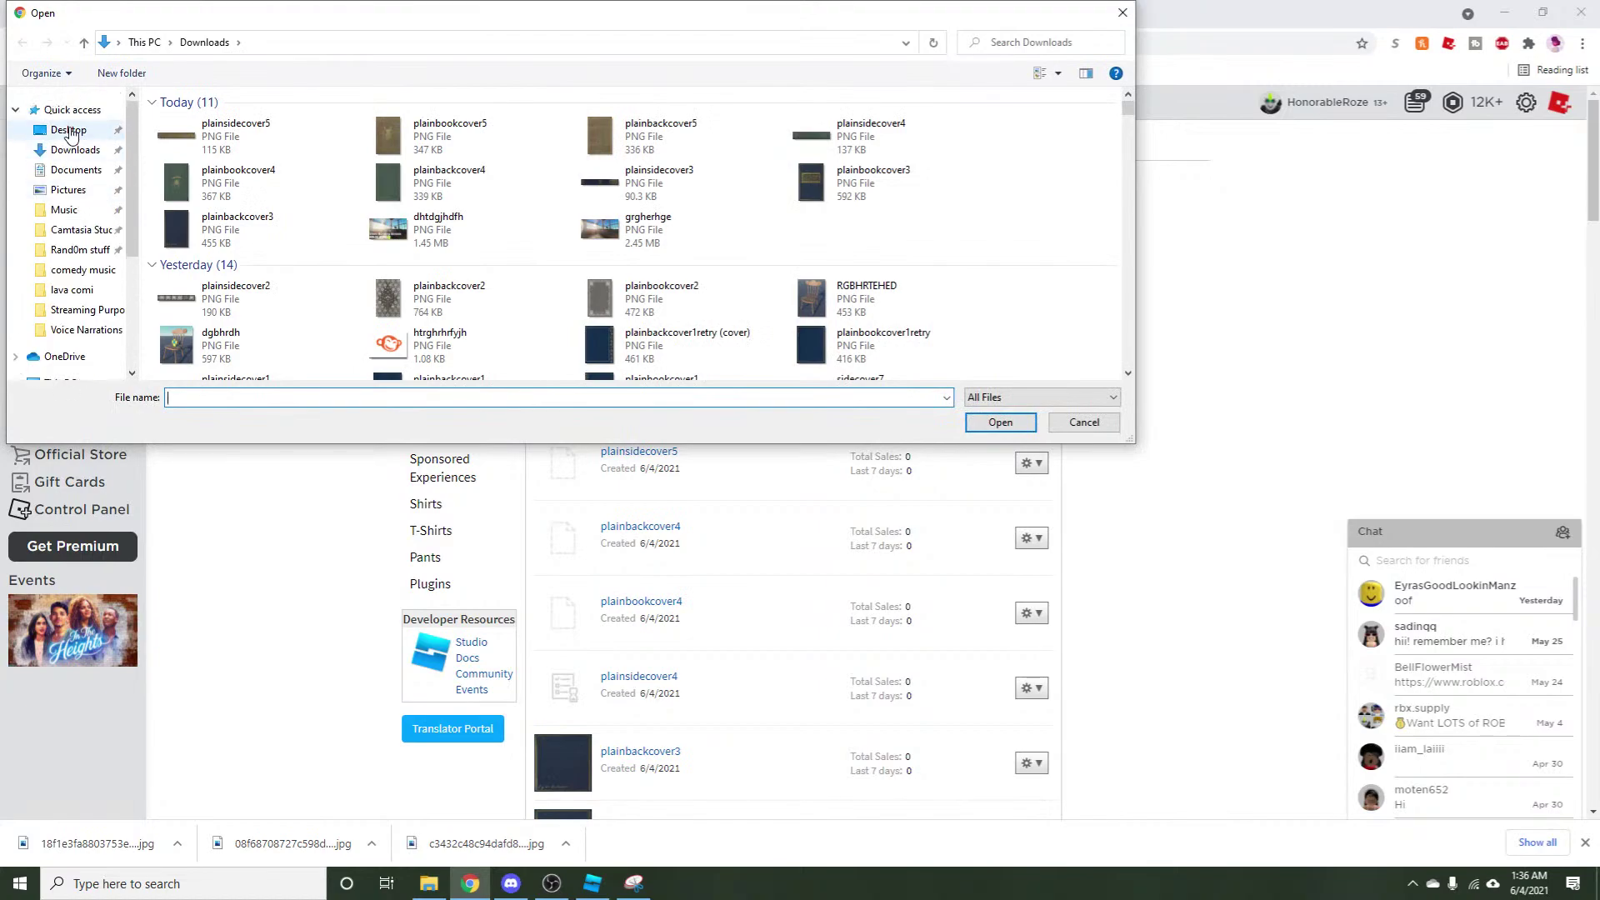
{"action": "left_click", "coordinate": [72, 109]}
{"action": "left_click", "coordinate": [279, 231]}
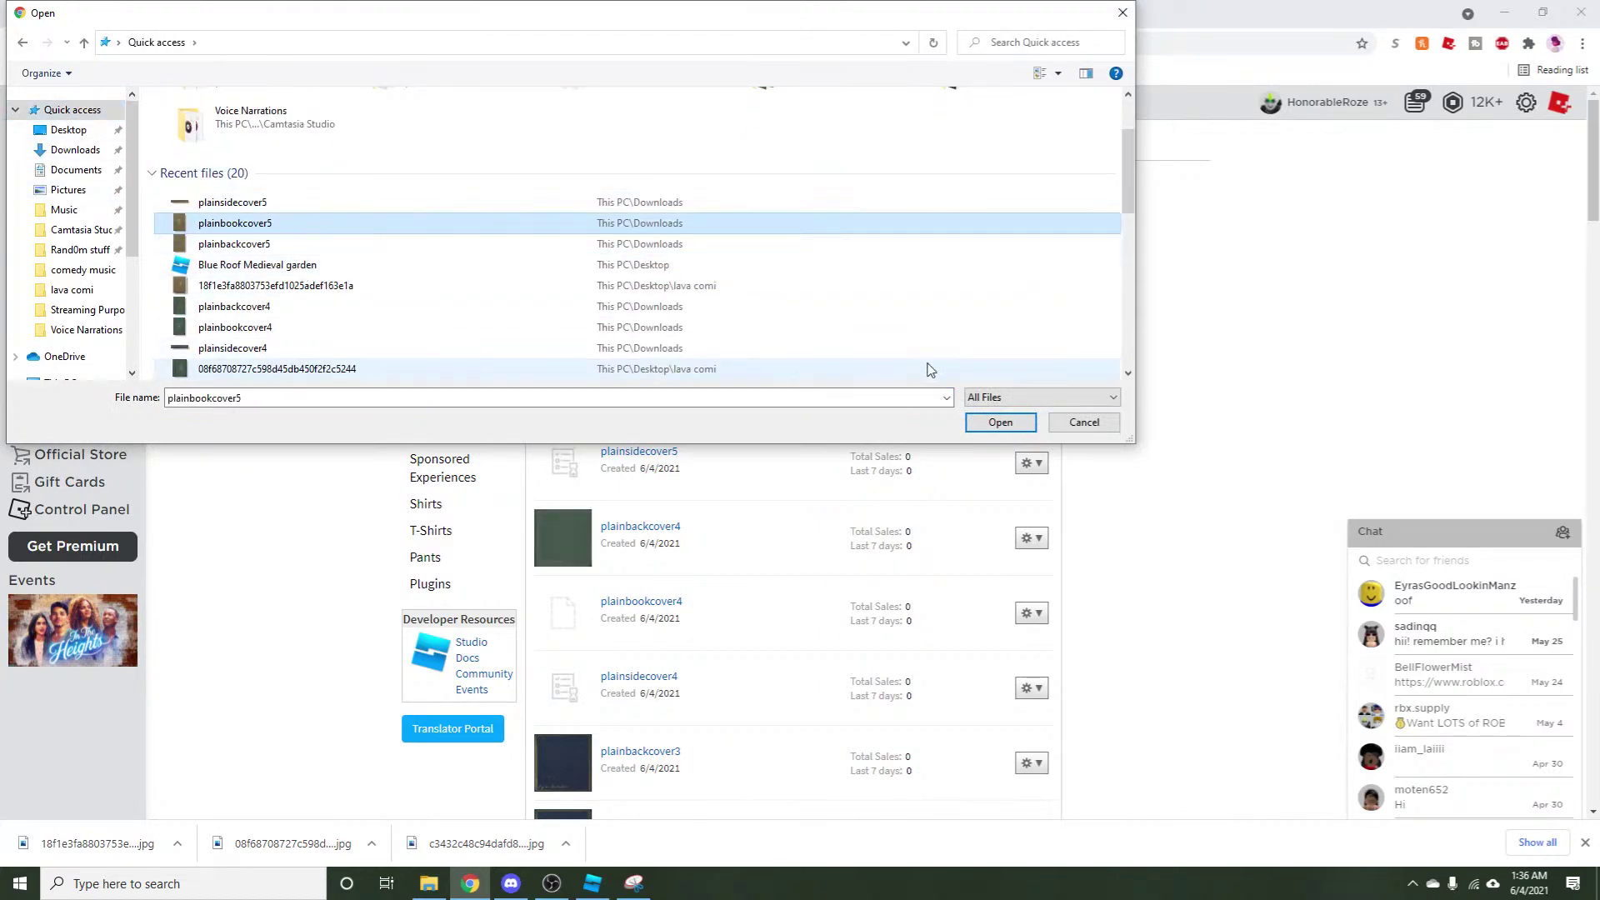
{"action": "left_click", "coordinate": [999, 423]}
{"action": "key", "text": "Return"}
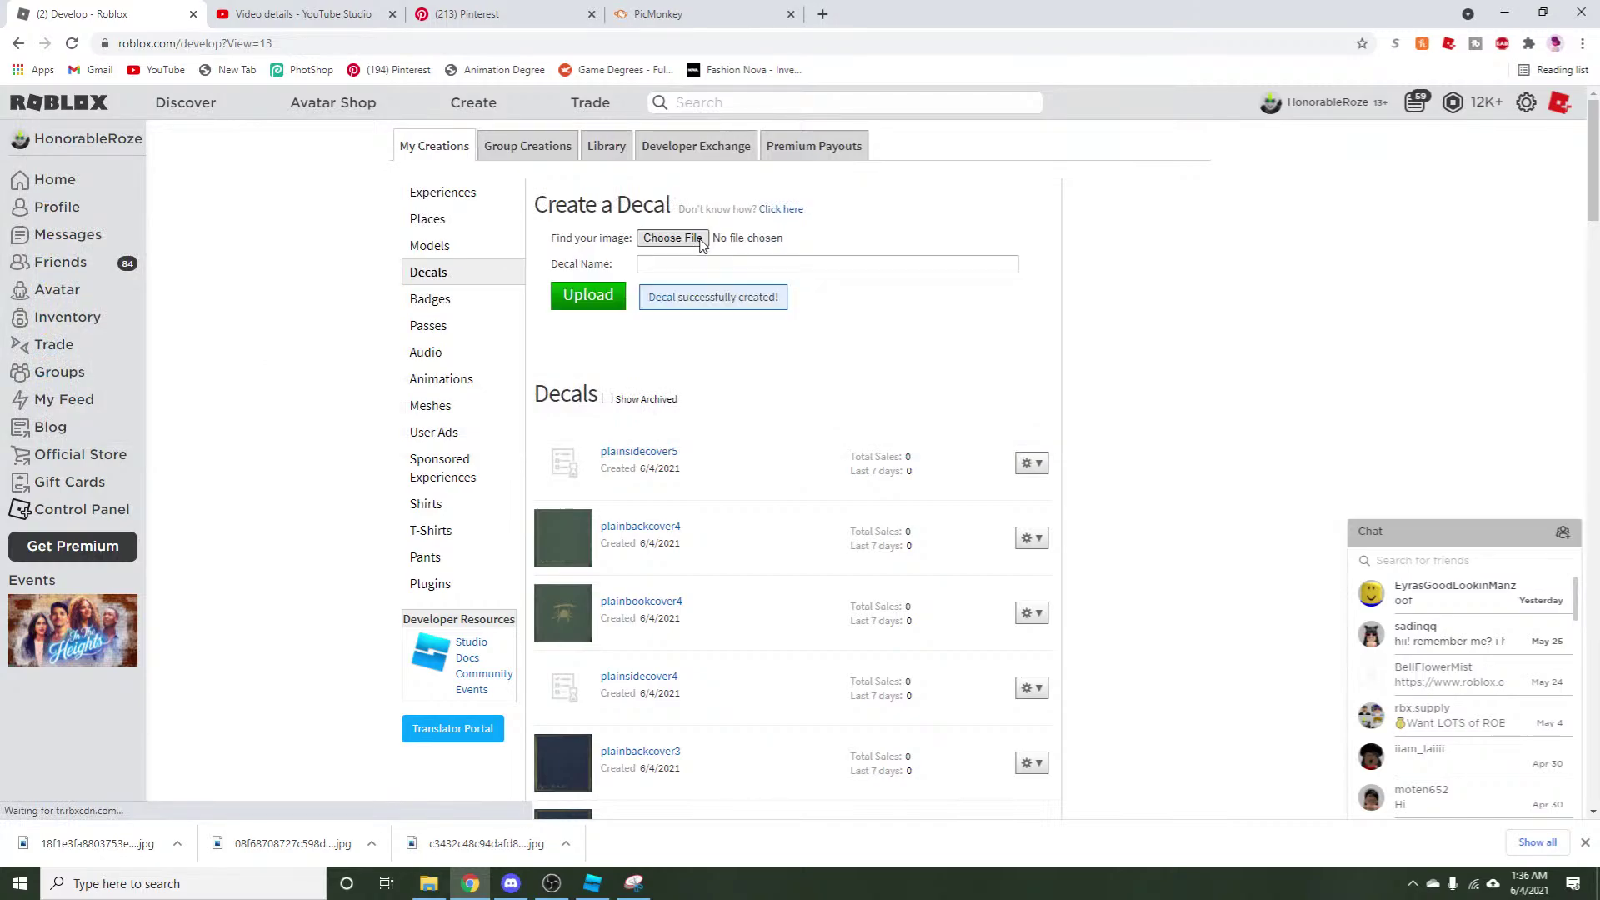
Upload plainbackcover5 as a new decal, then go to Roblox Studio.
{"action": "left_click", "coordinate": [696, 238]}
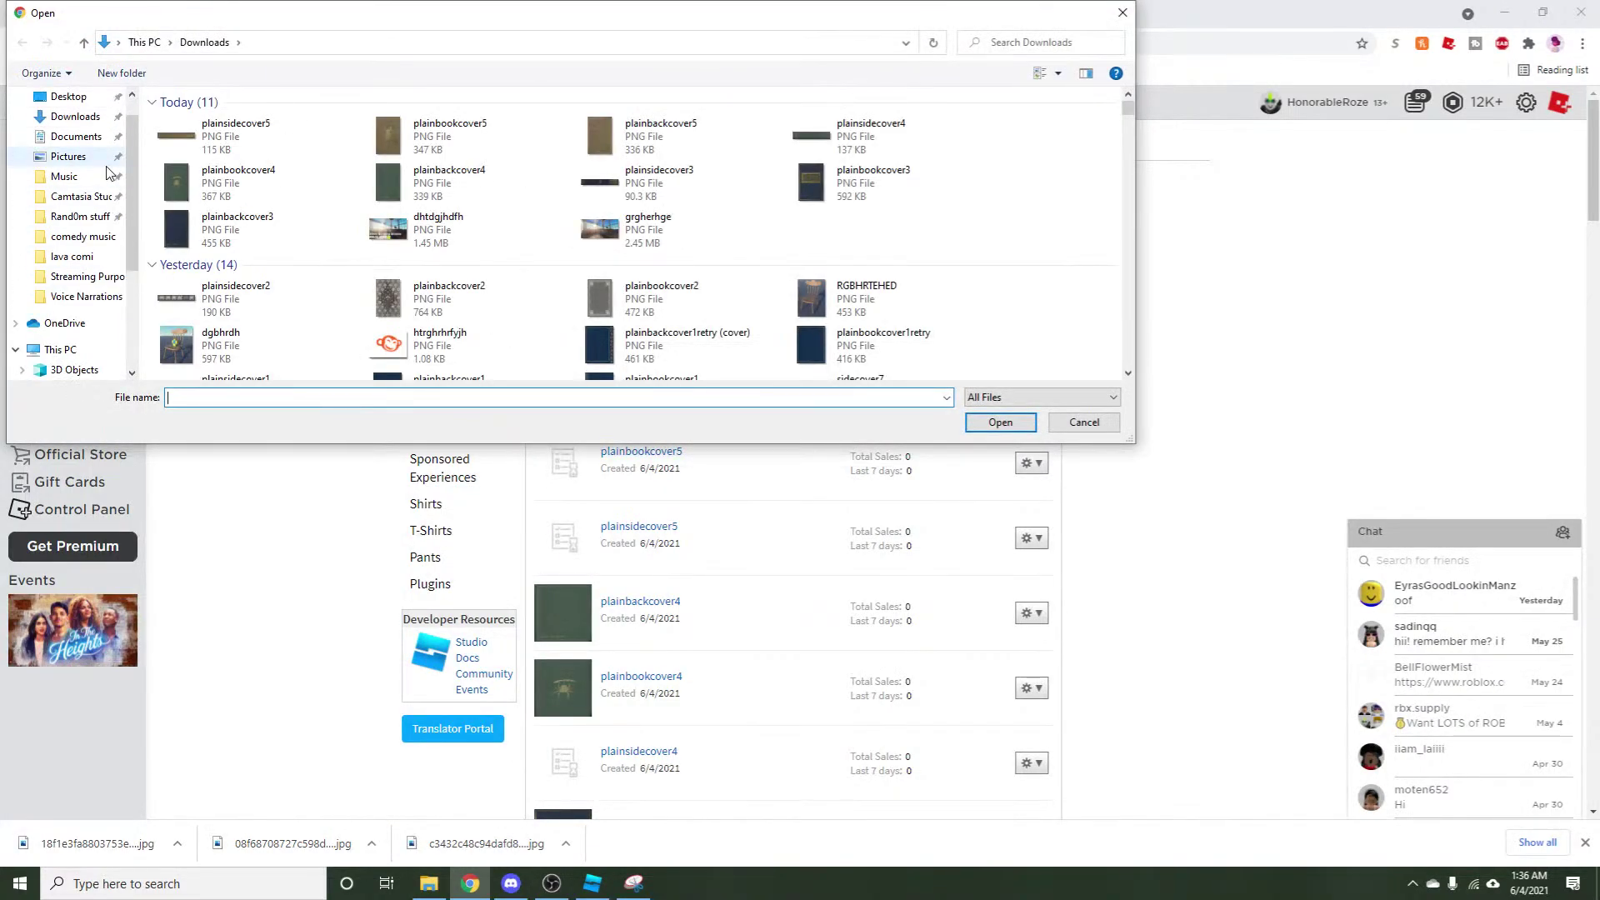
{"action": "left_click", "coordinate": [59, 109]}
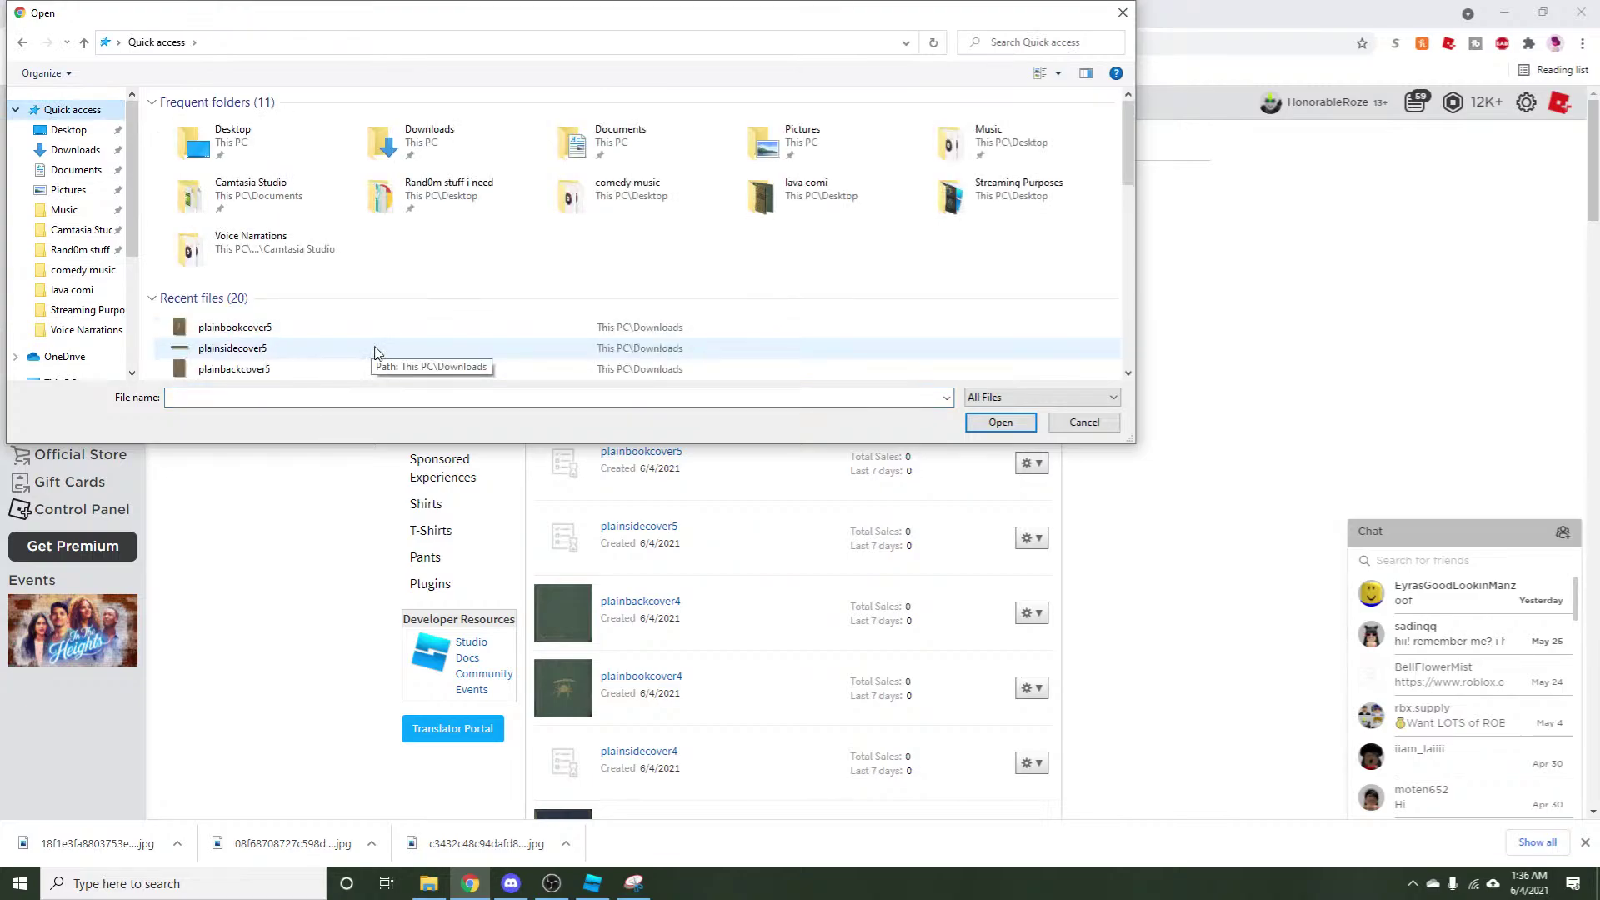
{"action": "scroll", "coordinate": [350, 287], "scroll_direction": "down", "scroll_amount": 1}
{"action": "left_click", "coordinate": [351, 305]}
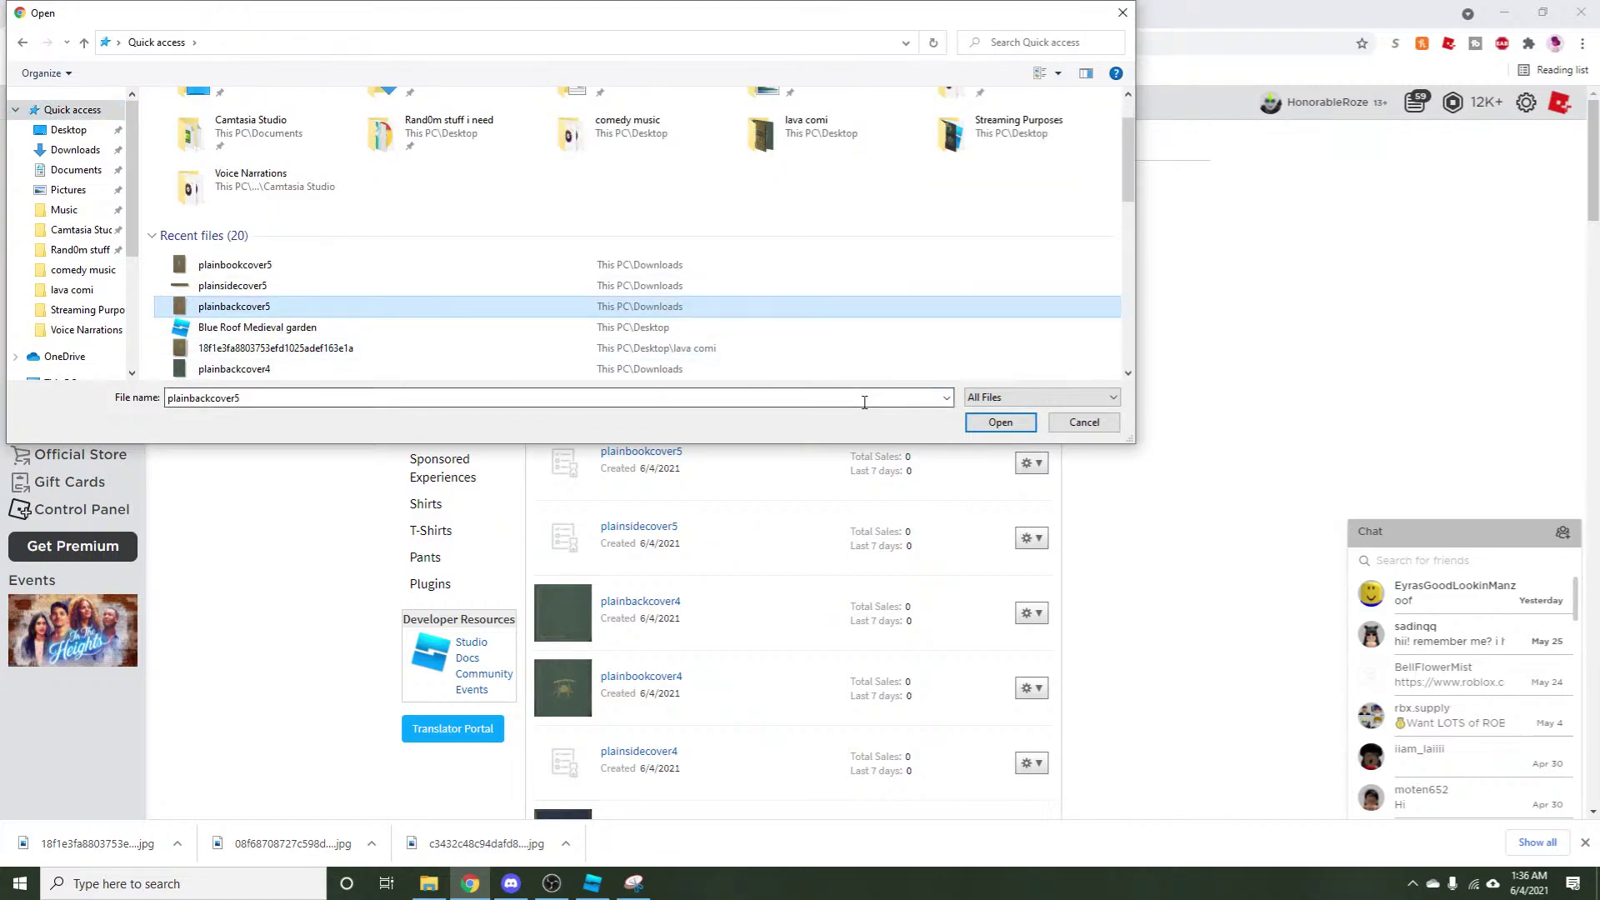
{"action": "left_click", "coordinate": [999, 422]}
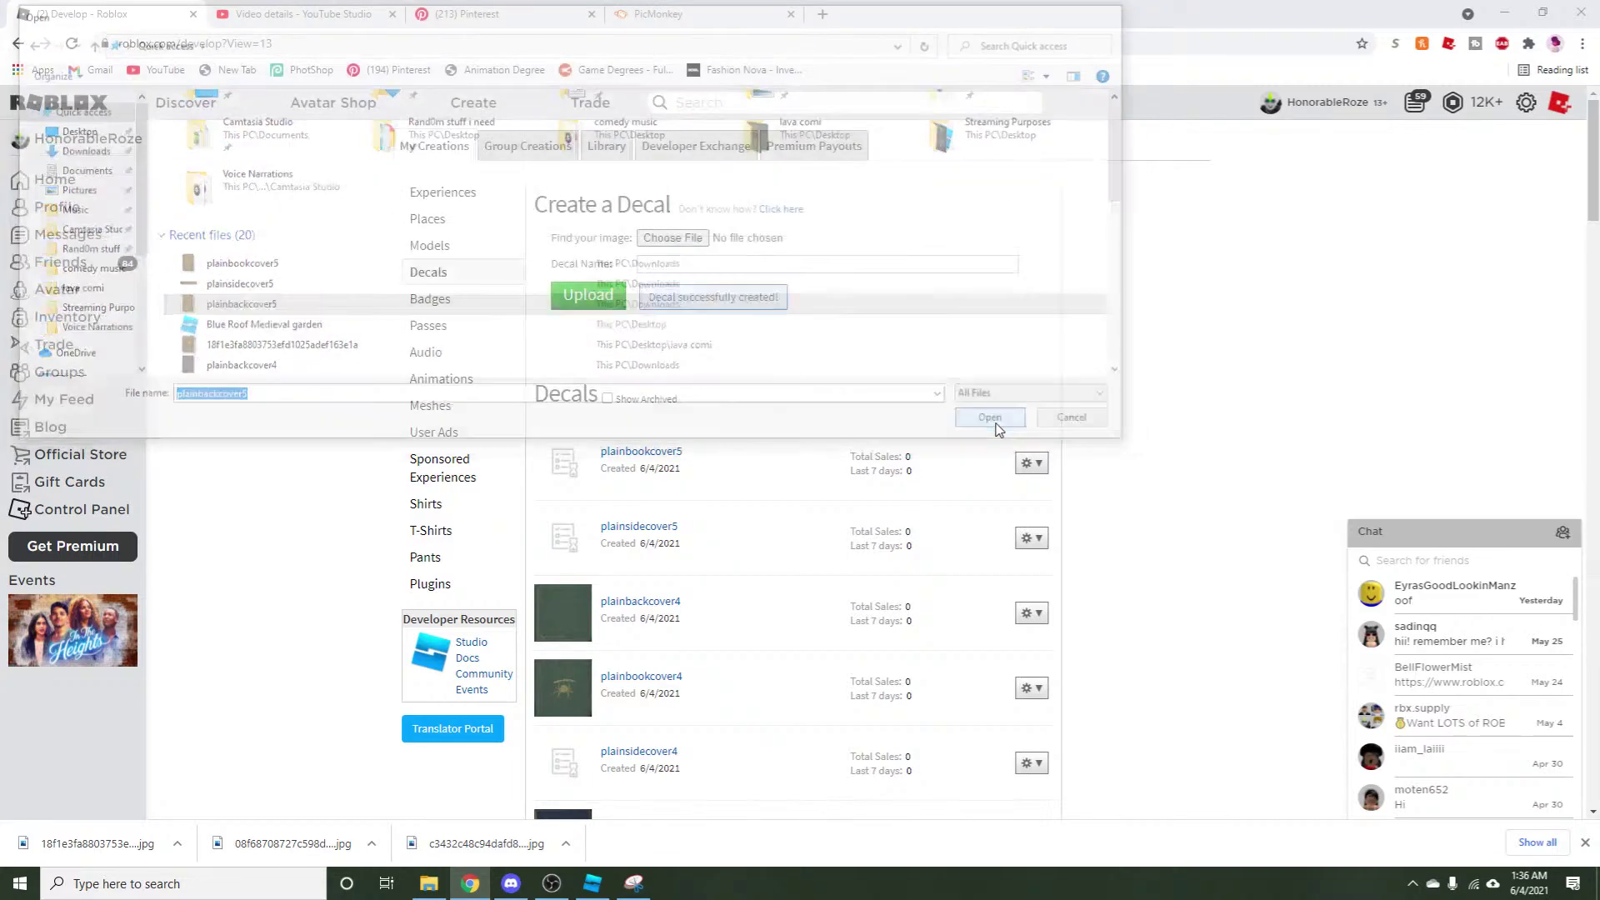
{"action": "left_click", "coordinate": [588, 300]}
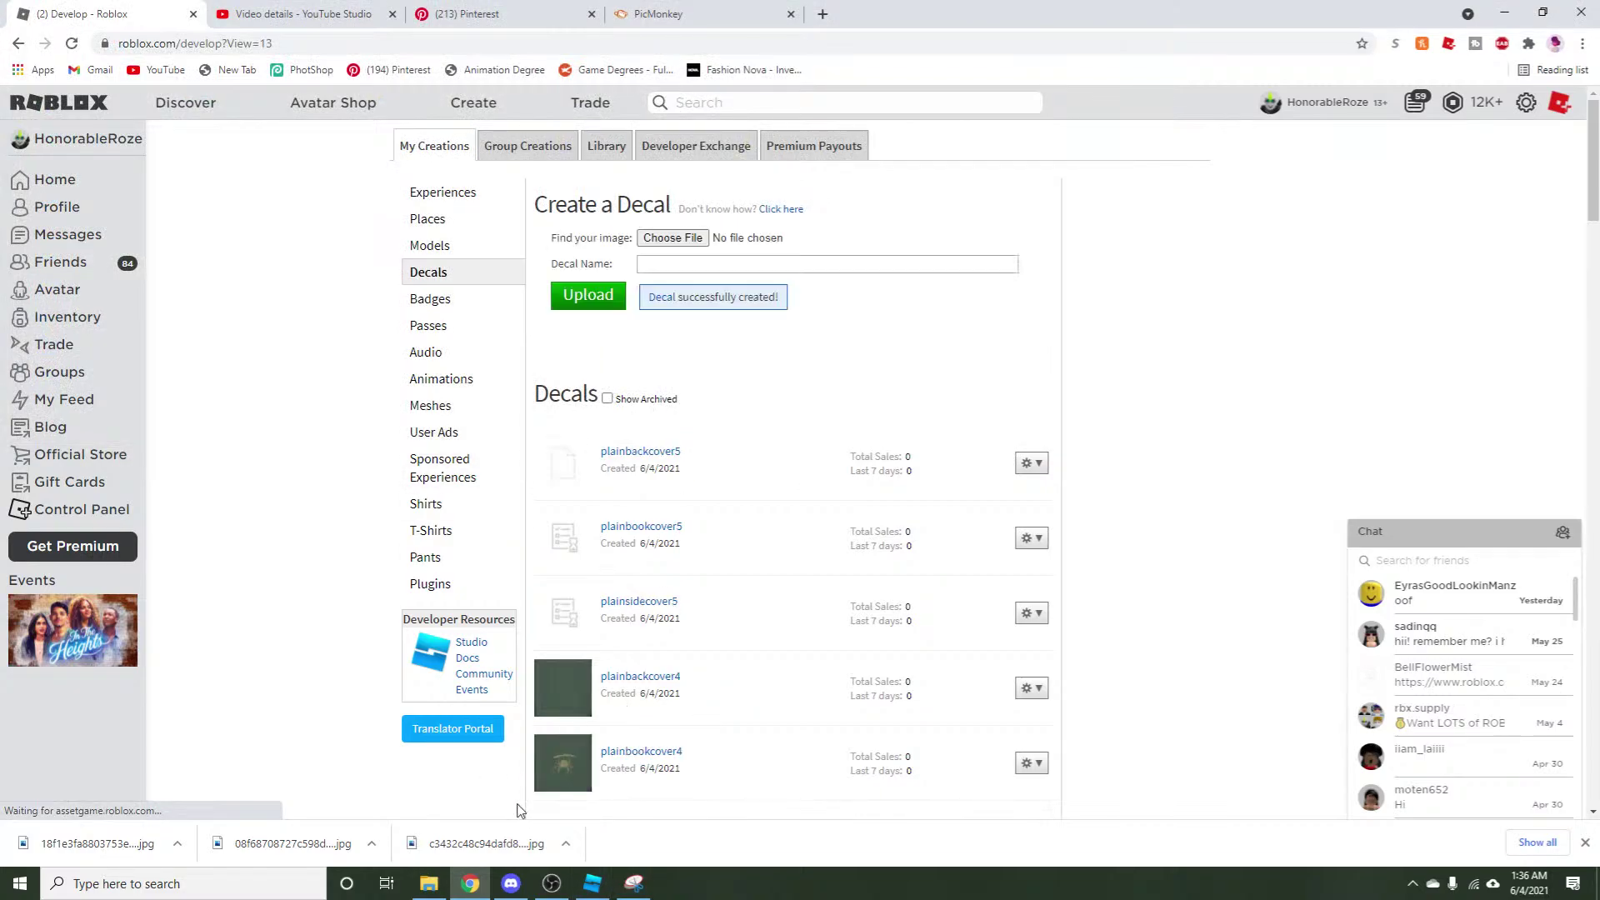
{"action": "left_click", "coordinate": [593, 883]}
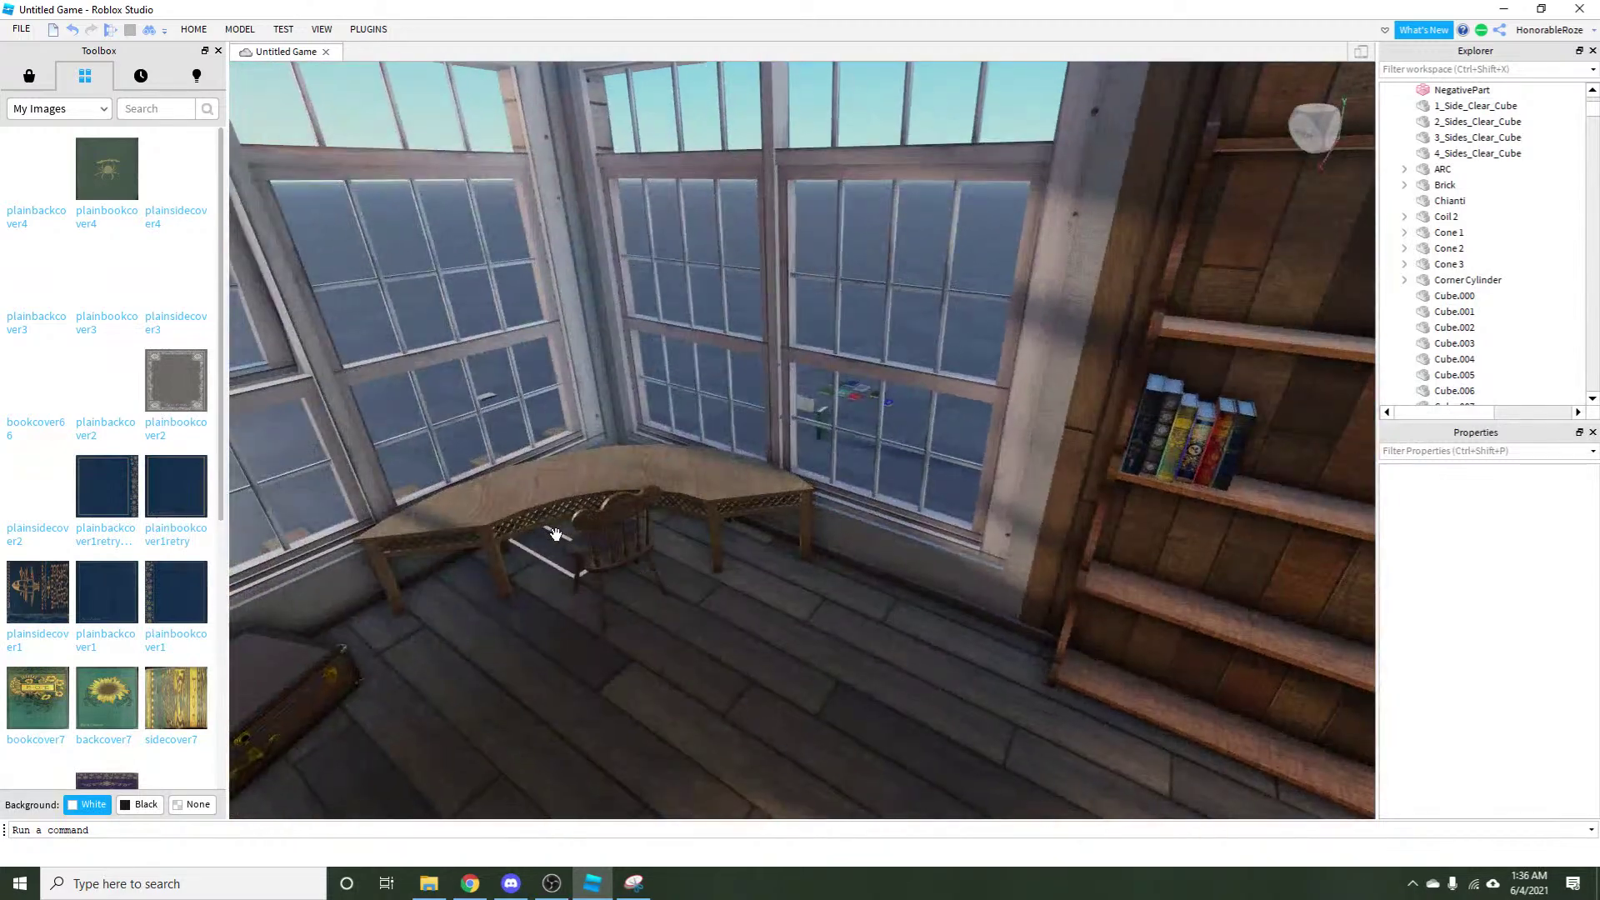
Move the duplicate book down off the shelf.
{"action": "scroll", "coordinate": [967, 495], "scroll_direction": "up", "scroll_amount": 5}
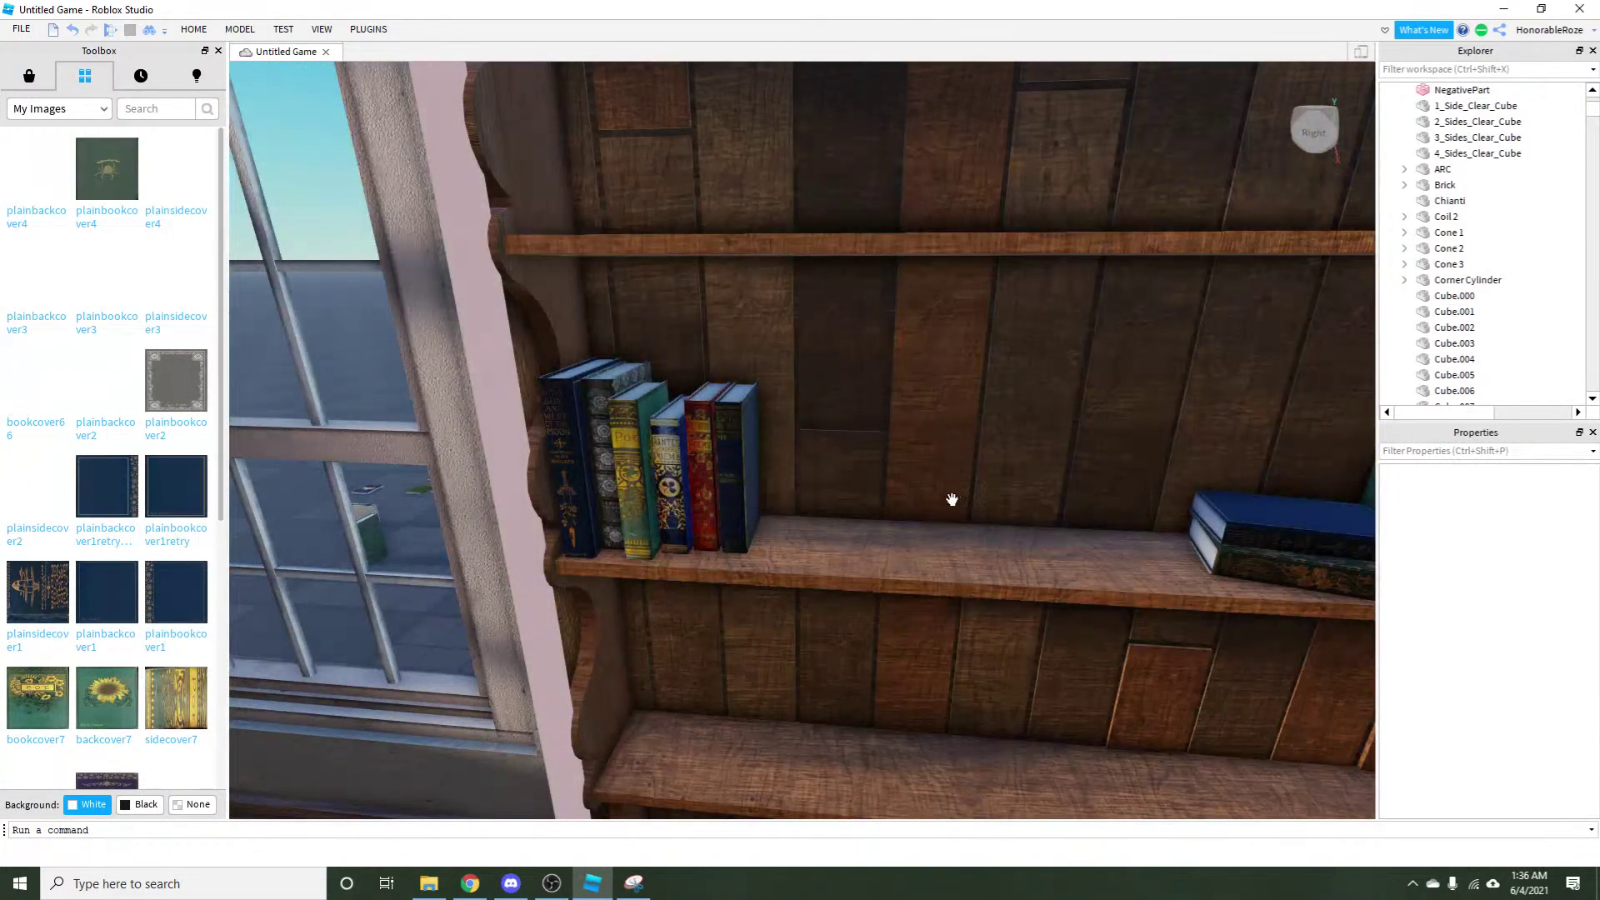
{"action": "left_click", "coordinate": [738, 496]}
{"action": "left_click_drag", "start_coordinate": [732, 471], "coordinate": [752, 579]}
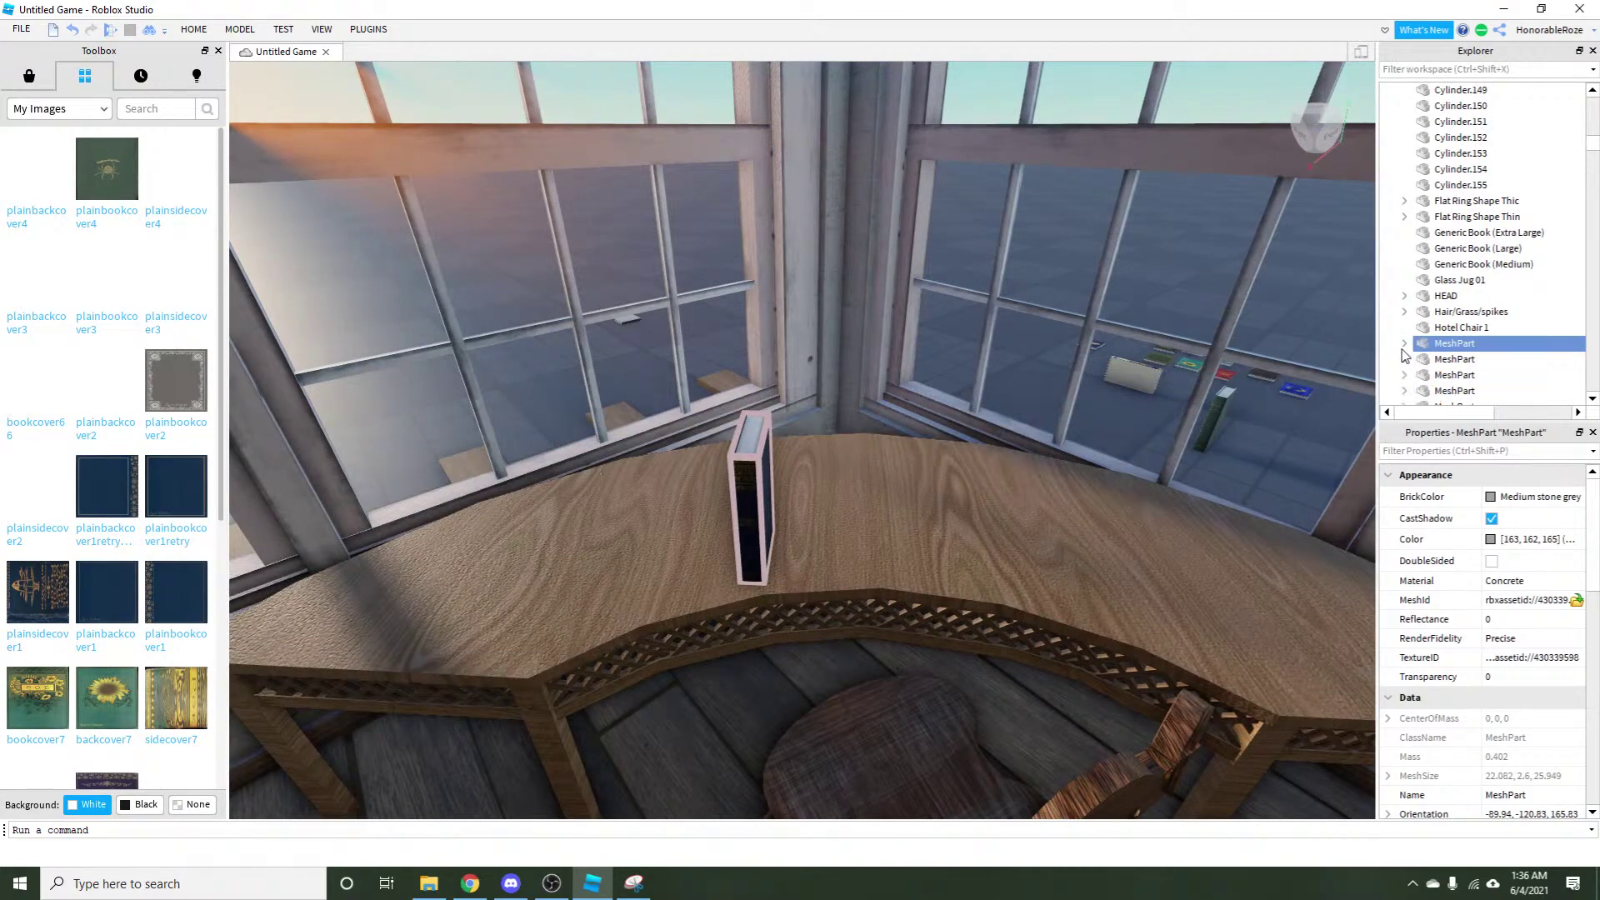
Delete the three old cover3 decals from the book MeshPart in Explorer.
{"action": "left_click", "coordinate": [1403, 342]}
{"action": "left_click", "coordinate": [1474, 358]}
{"action": "scroll", "coordinate": [1466, 367], "scroll_direction": "down", "scroll_amount": 1}
{"action": "left_click", "coordinate": [1458, 346], "text": "shift"}
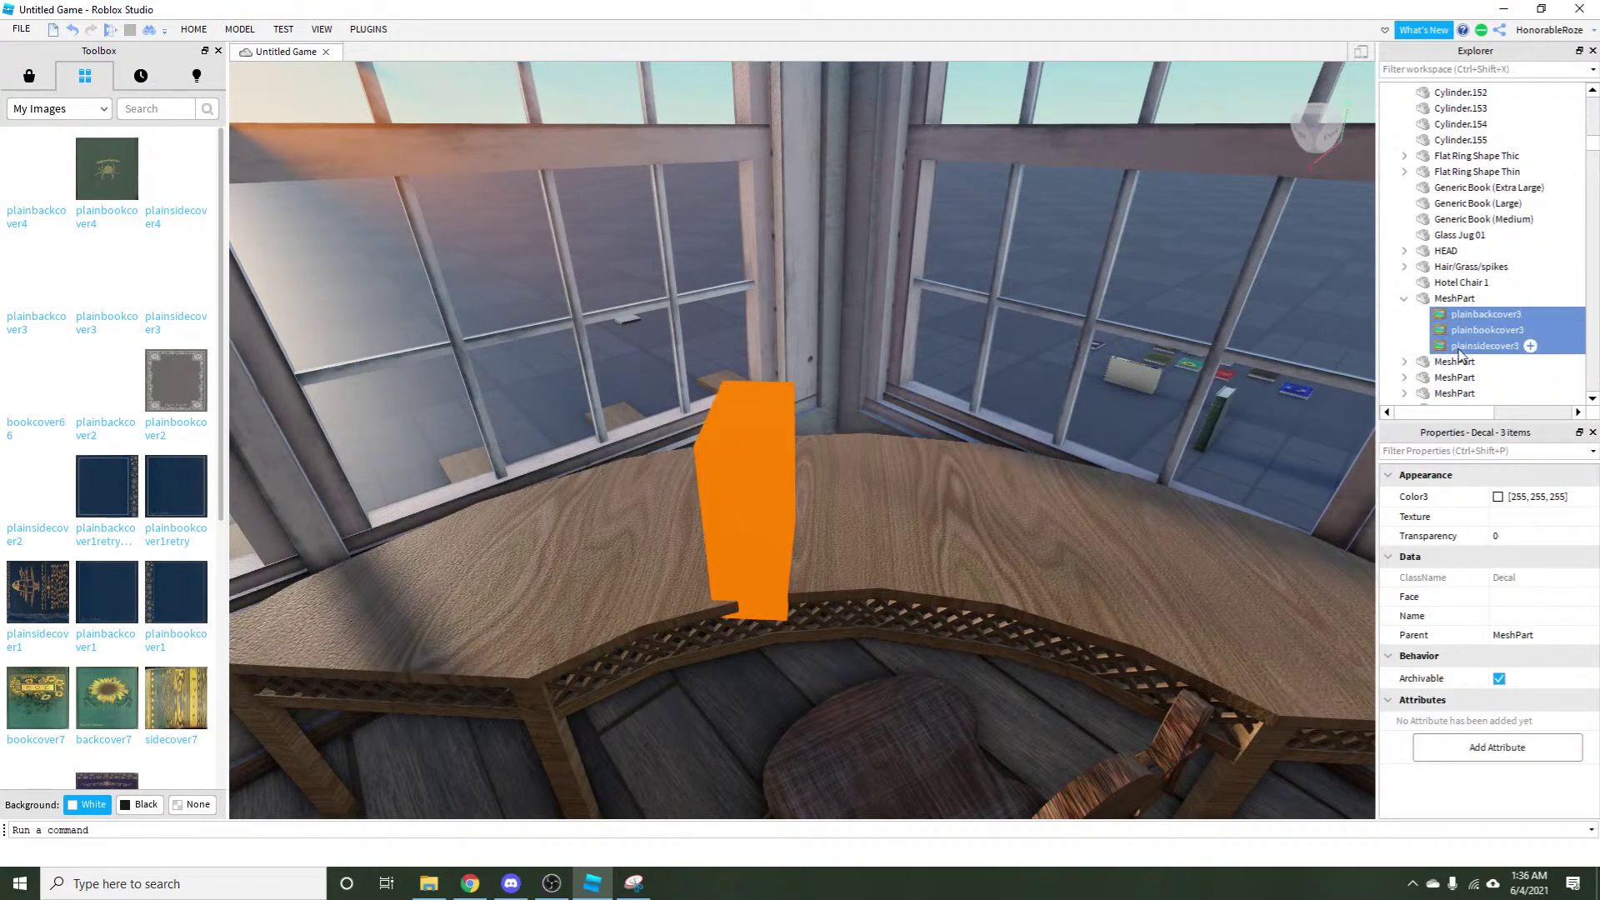
{"action": "key", "text": "Delete"}
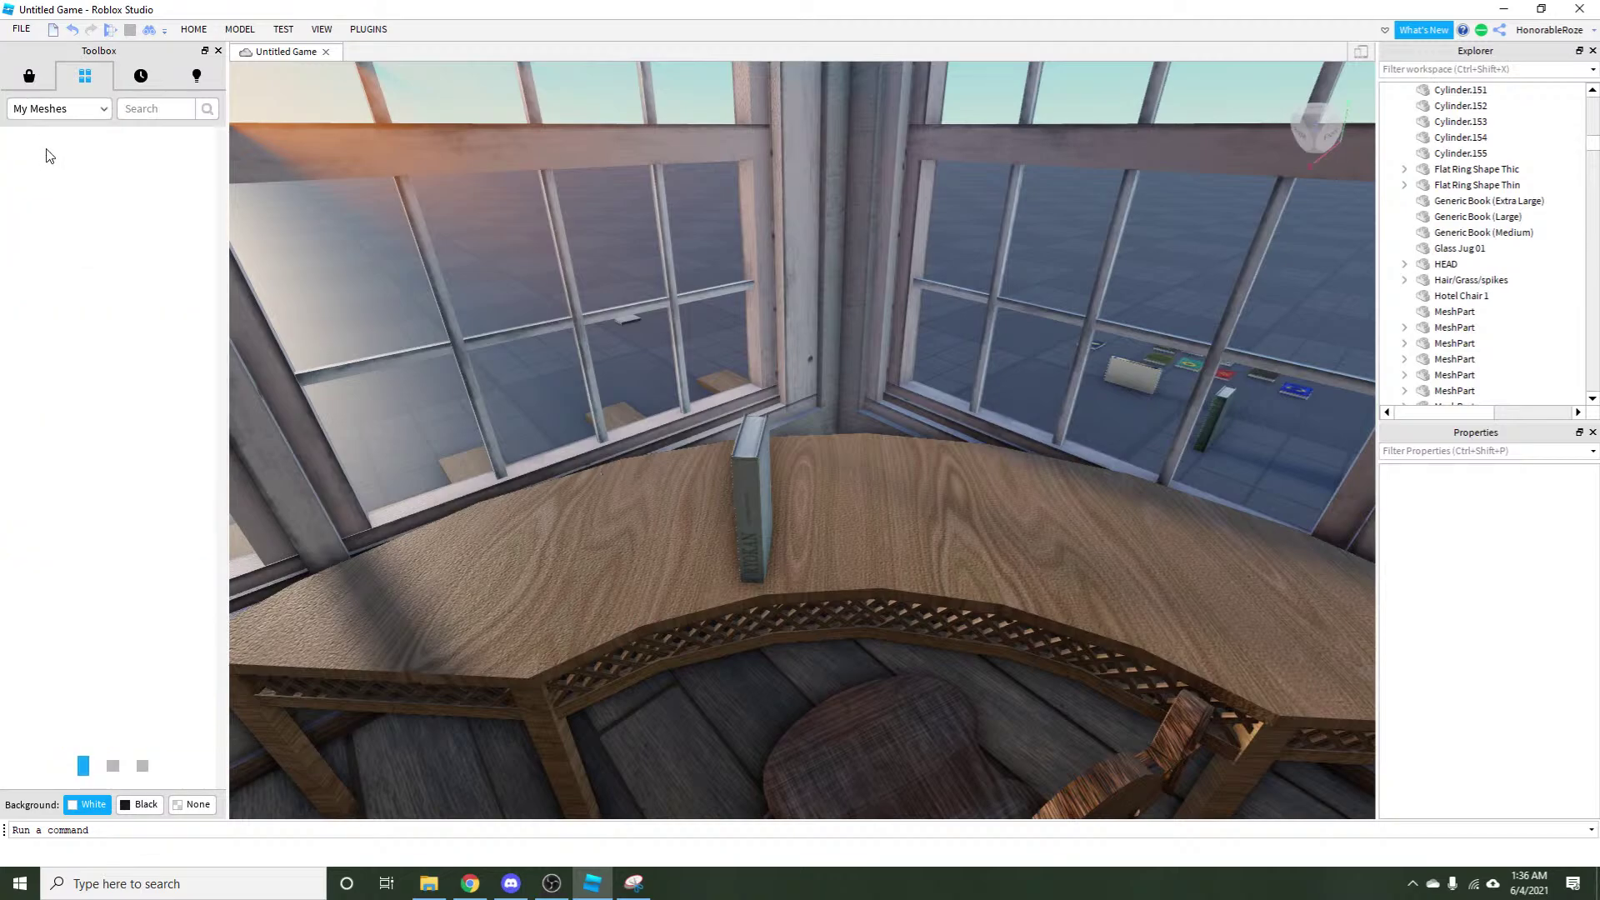
Switch the Toolbox to My Images and select the book mesh on the table.
{"action": "left_click", "coordinate": [62, 110]}
{"action": "left_click", "coordinate": [35, 153]}
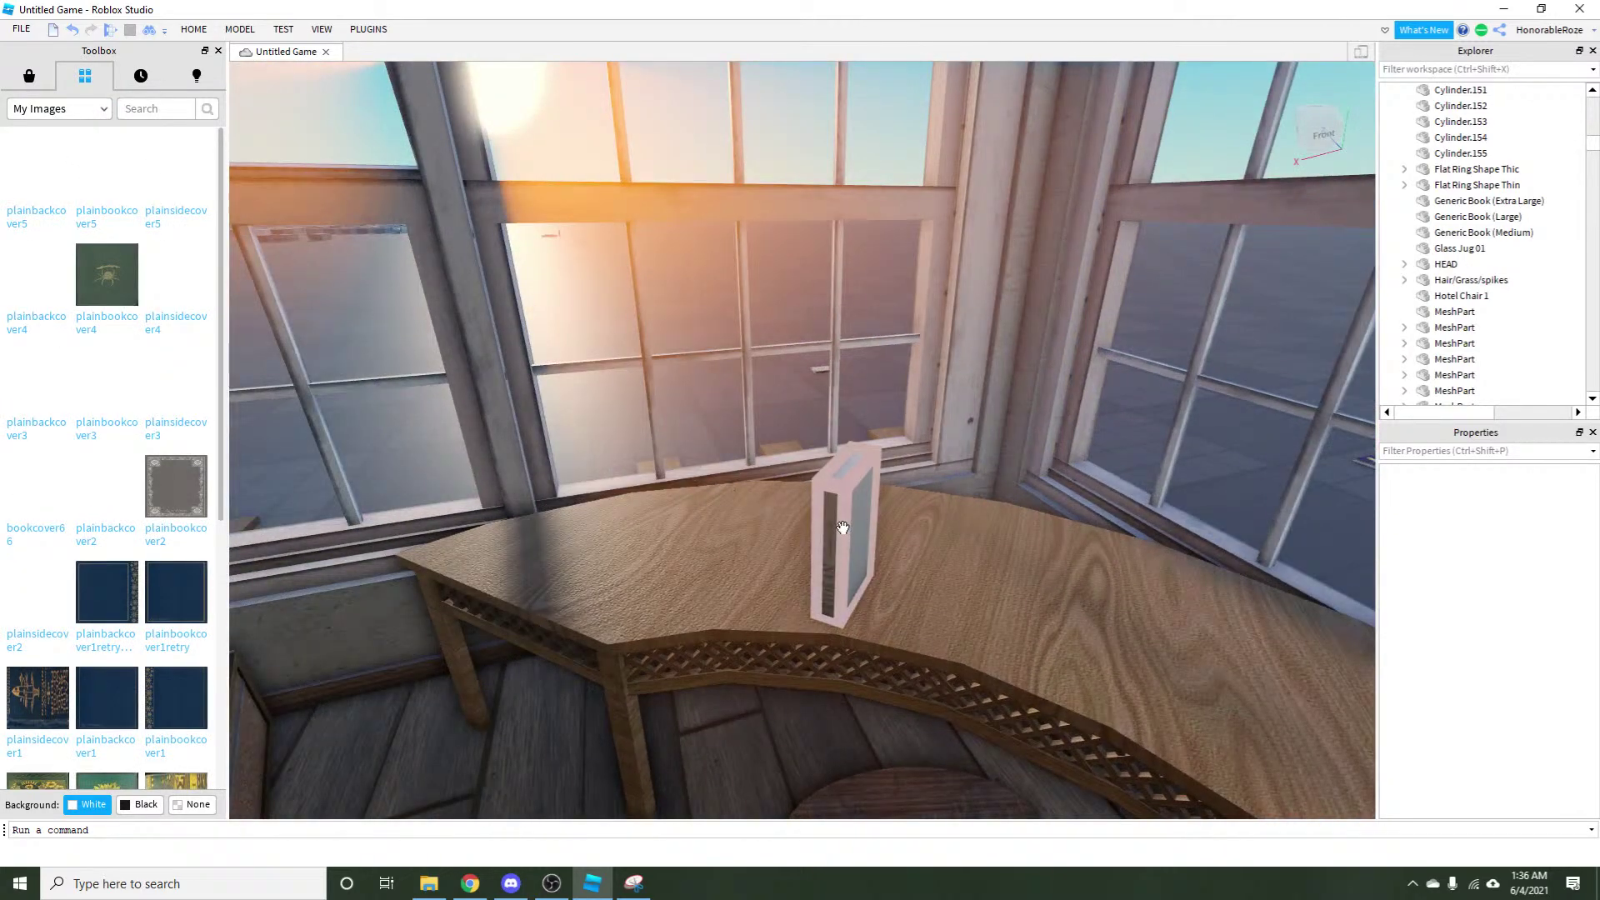
{"action": "left_click", "coordinate": [588, 568]}
{"action": "scroll", "coordinate": [588, 569], "scroll_direction": "down", "scroll_amount": 3}
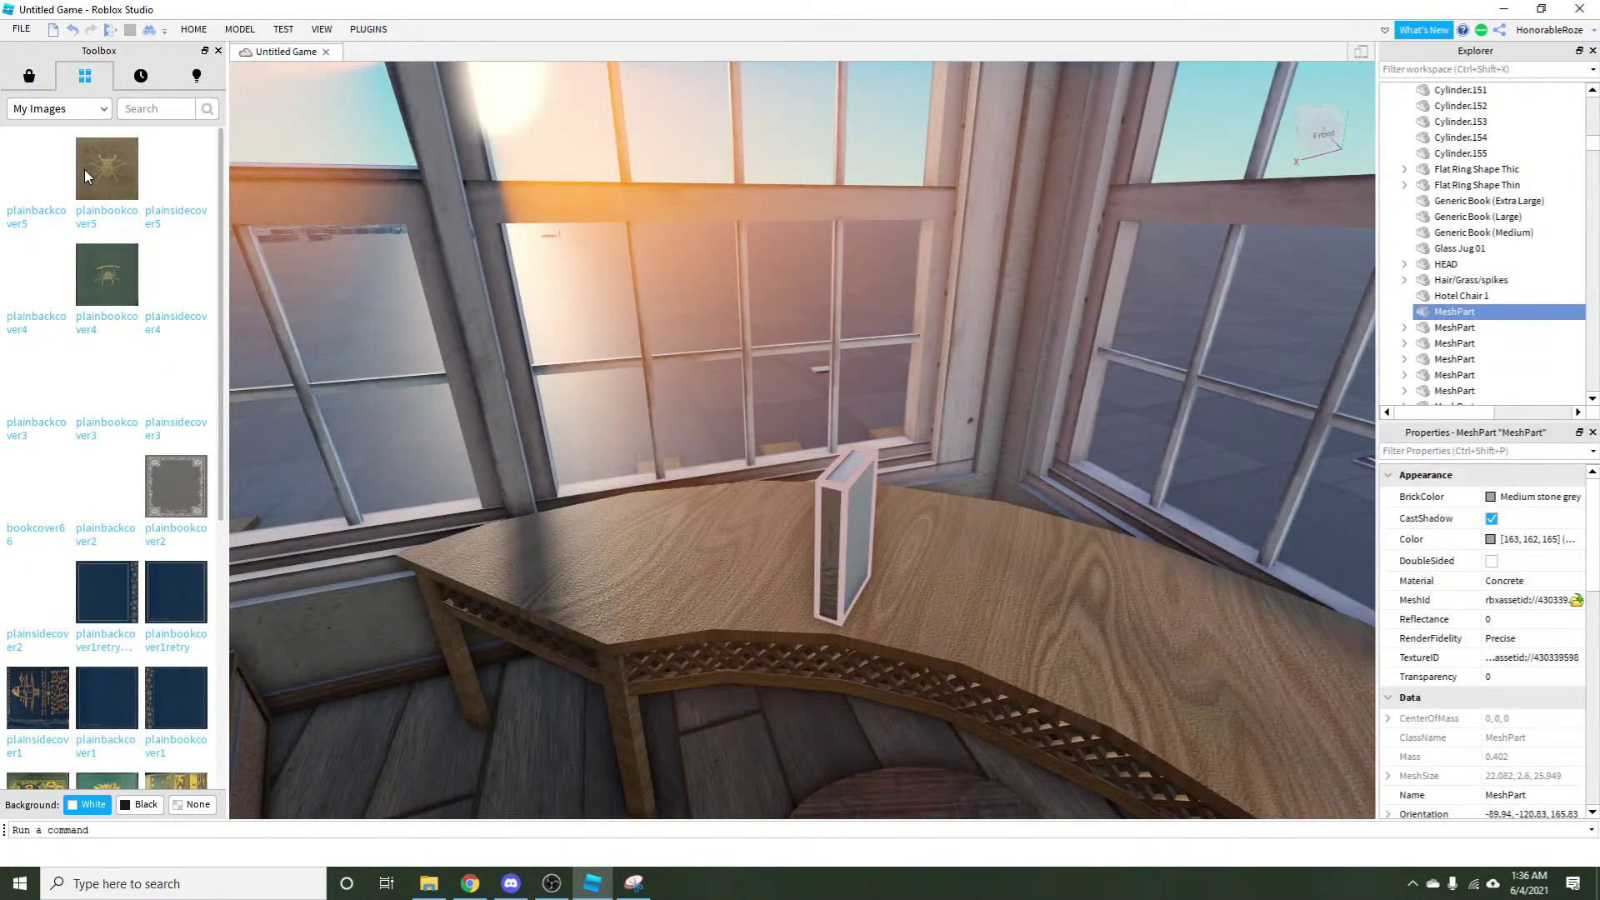
{"action": "scroll", "coordinate": [757, 543], "scroll_direction": "up", "scroll_amount": 5}
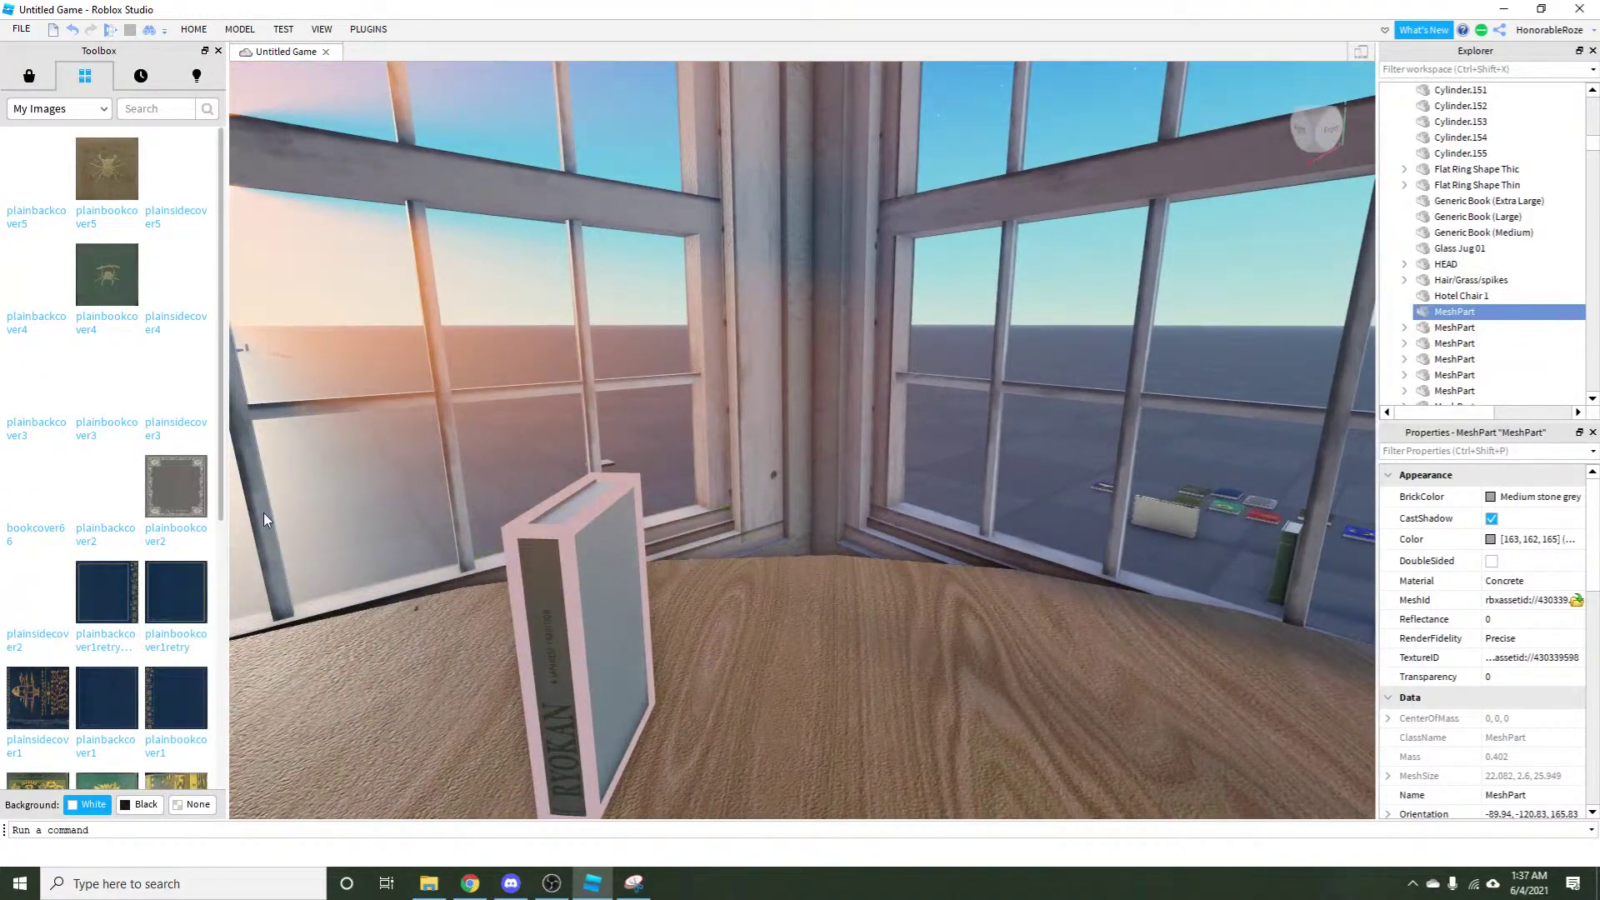
Apply the plainbookcover5 decal to the book and set its Face property.
{"action": "left_click", "coordinate": [121, 202]}
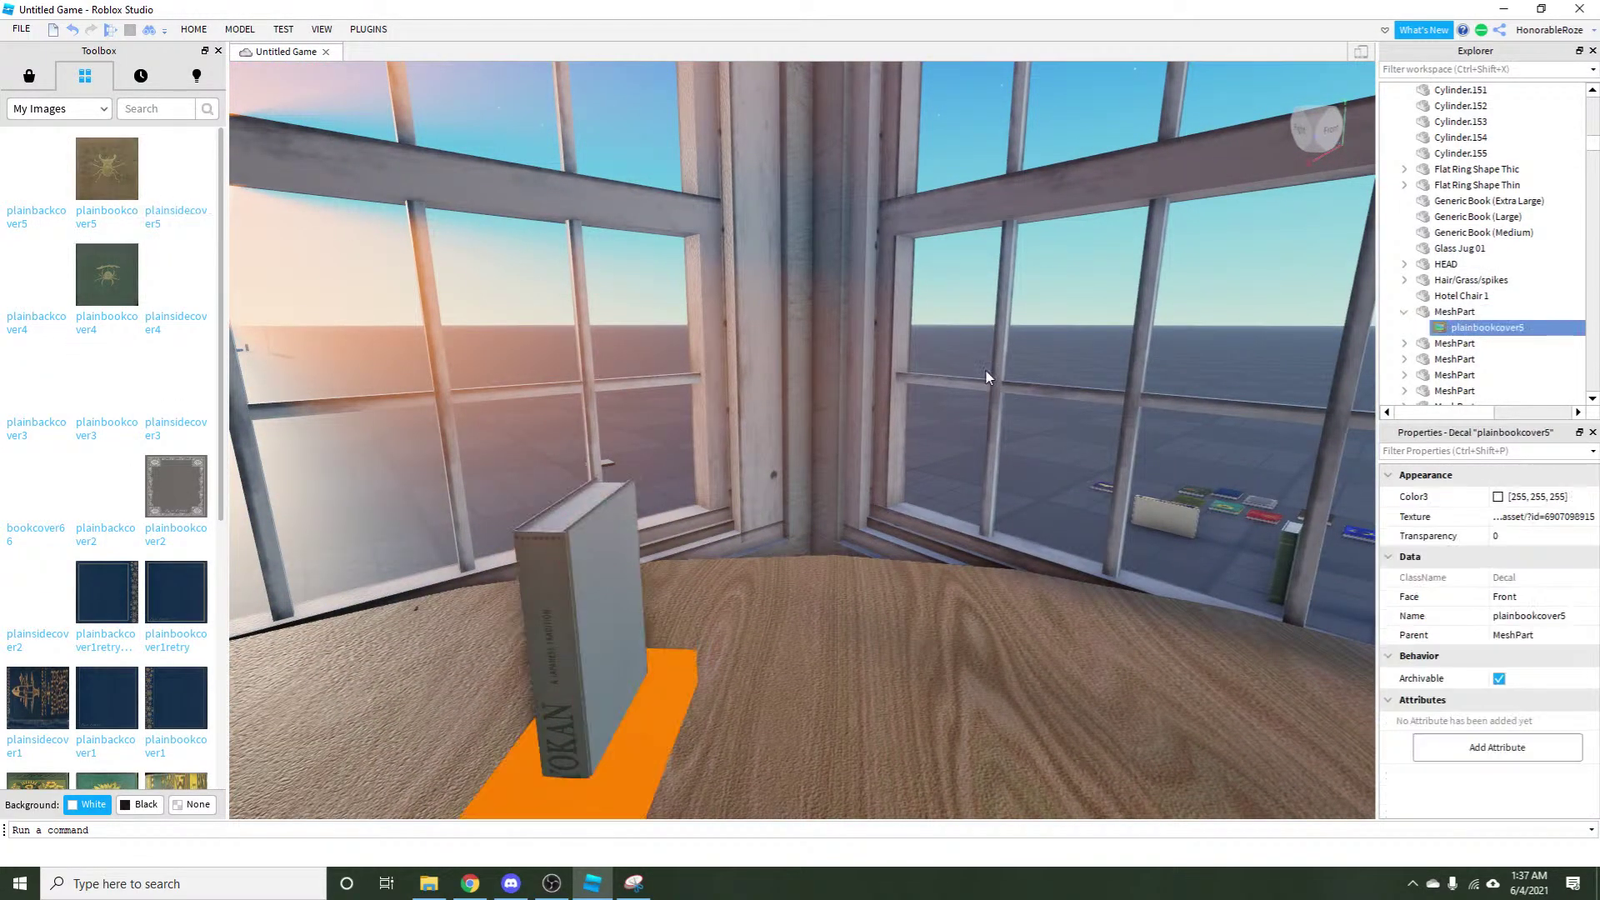
{"action": "left_click", "coordinate": [1555, 598]}
{"action": "left_click", "coordinate": [1554, 598]}
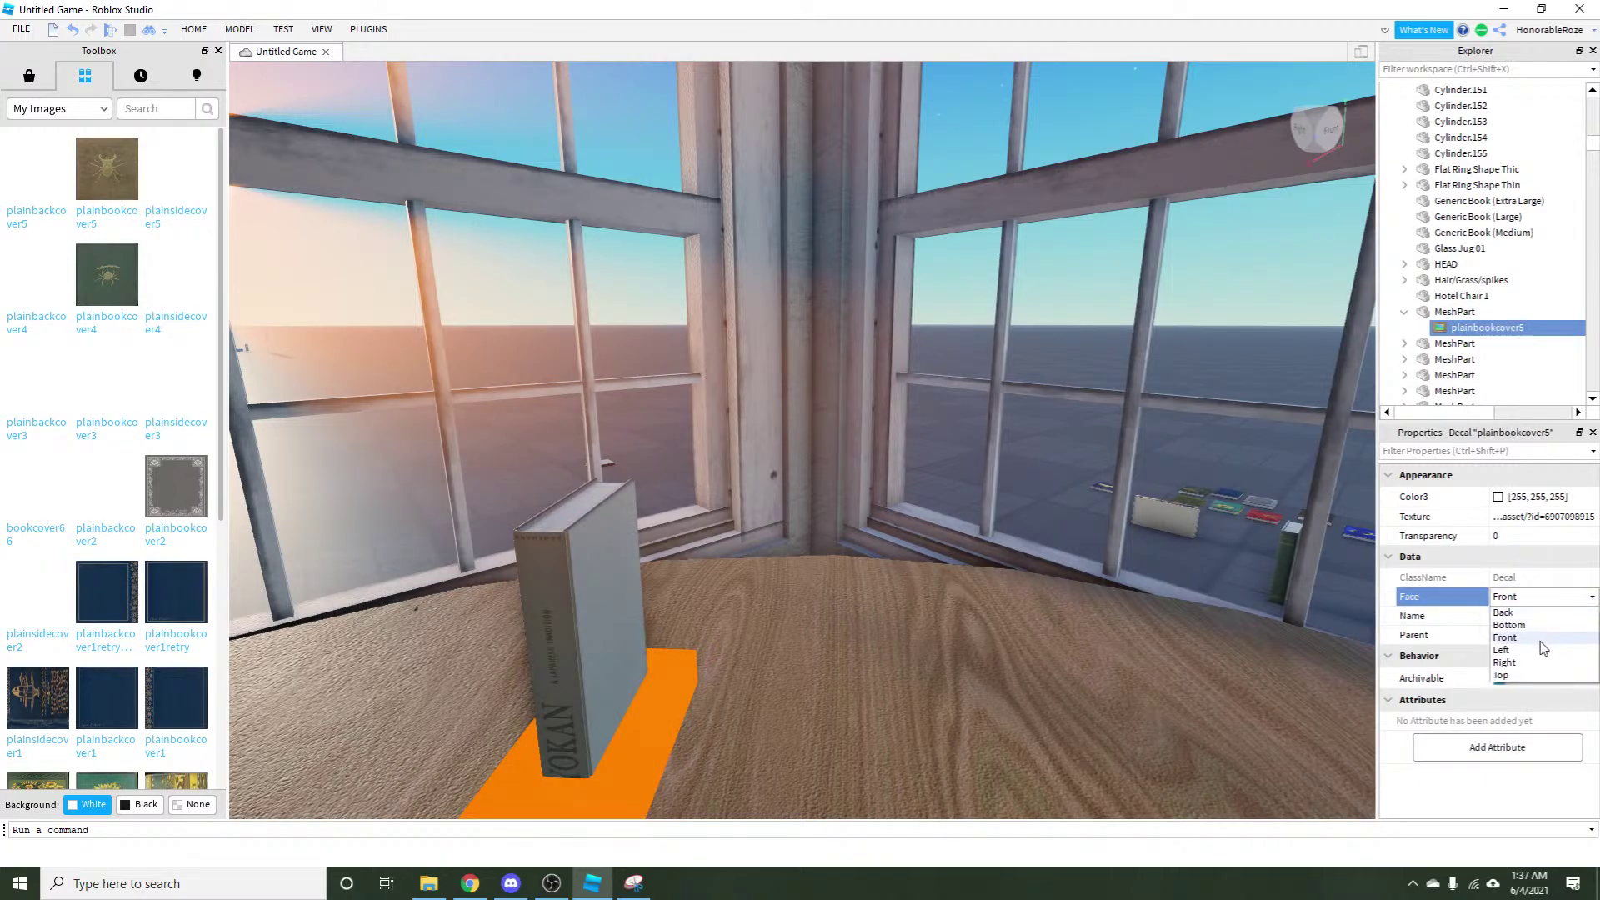
{"action": "left_click", "coordinate": [1524, 680]}
{"action": "left_click", "coordinate": [964, 669]}
Apply the plainbackcover5 decal to the book on its Bottom face.
{"action": "key", "text": "a"}
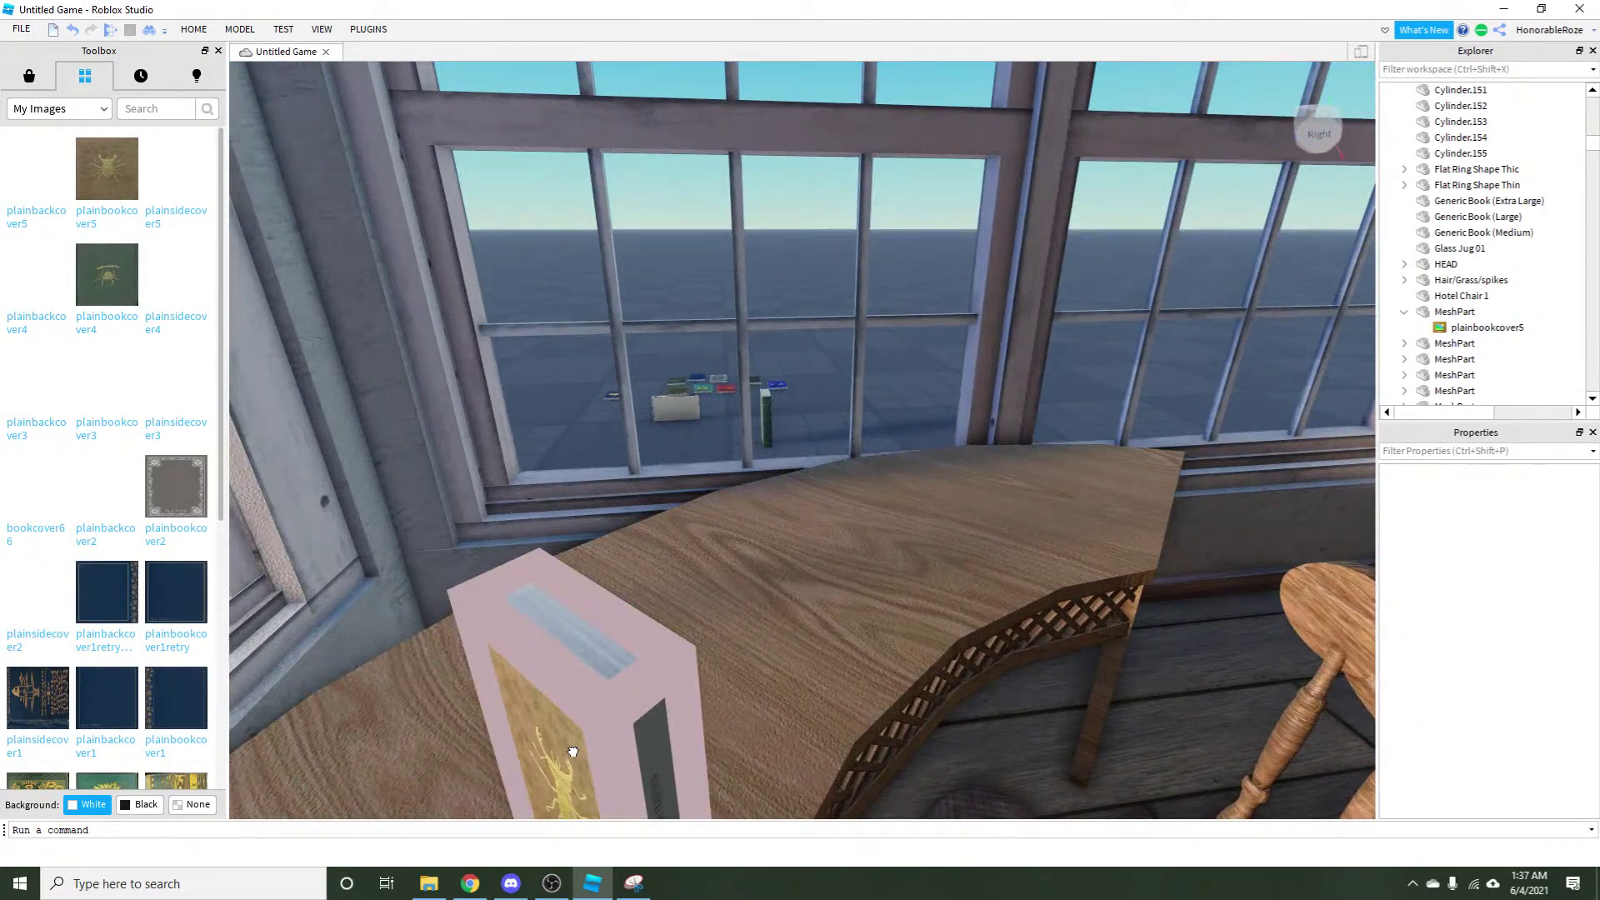
{"action": "left_click", "coordinate": [573, 752]}
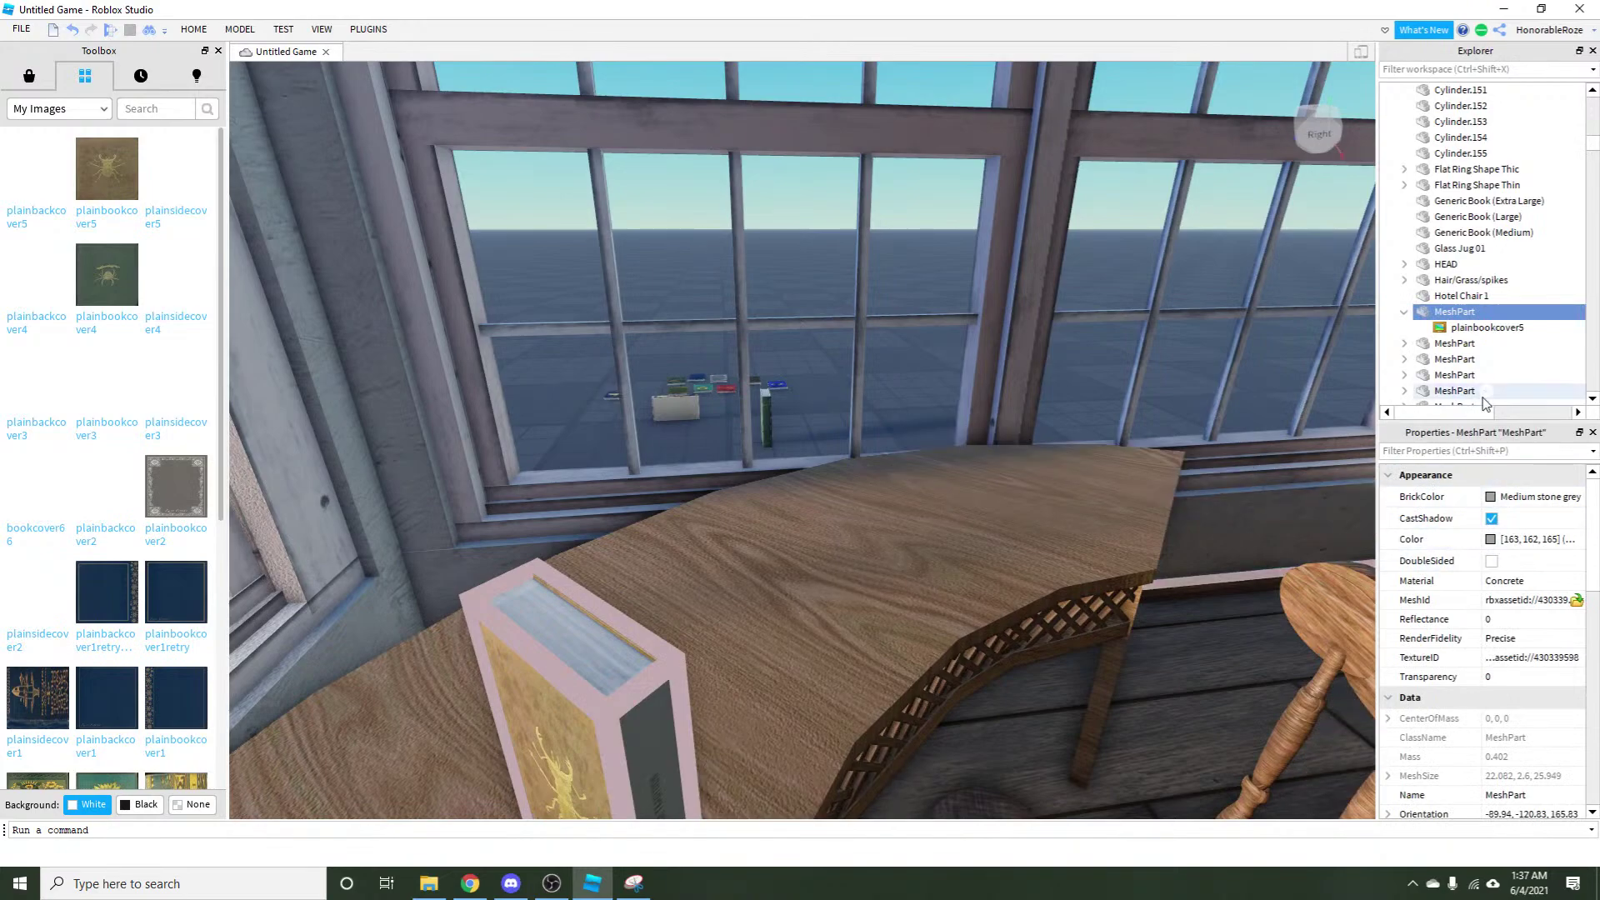
{"action": "left_click_drag", "start_coordinate": [58, 170], "coordinate": [575, 725]}
{"action": "left_click", "coordinate": [1537, 596]}
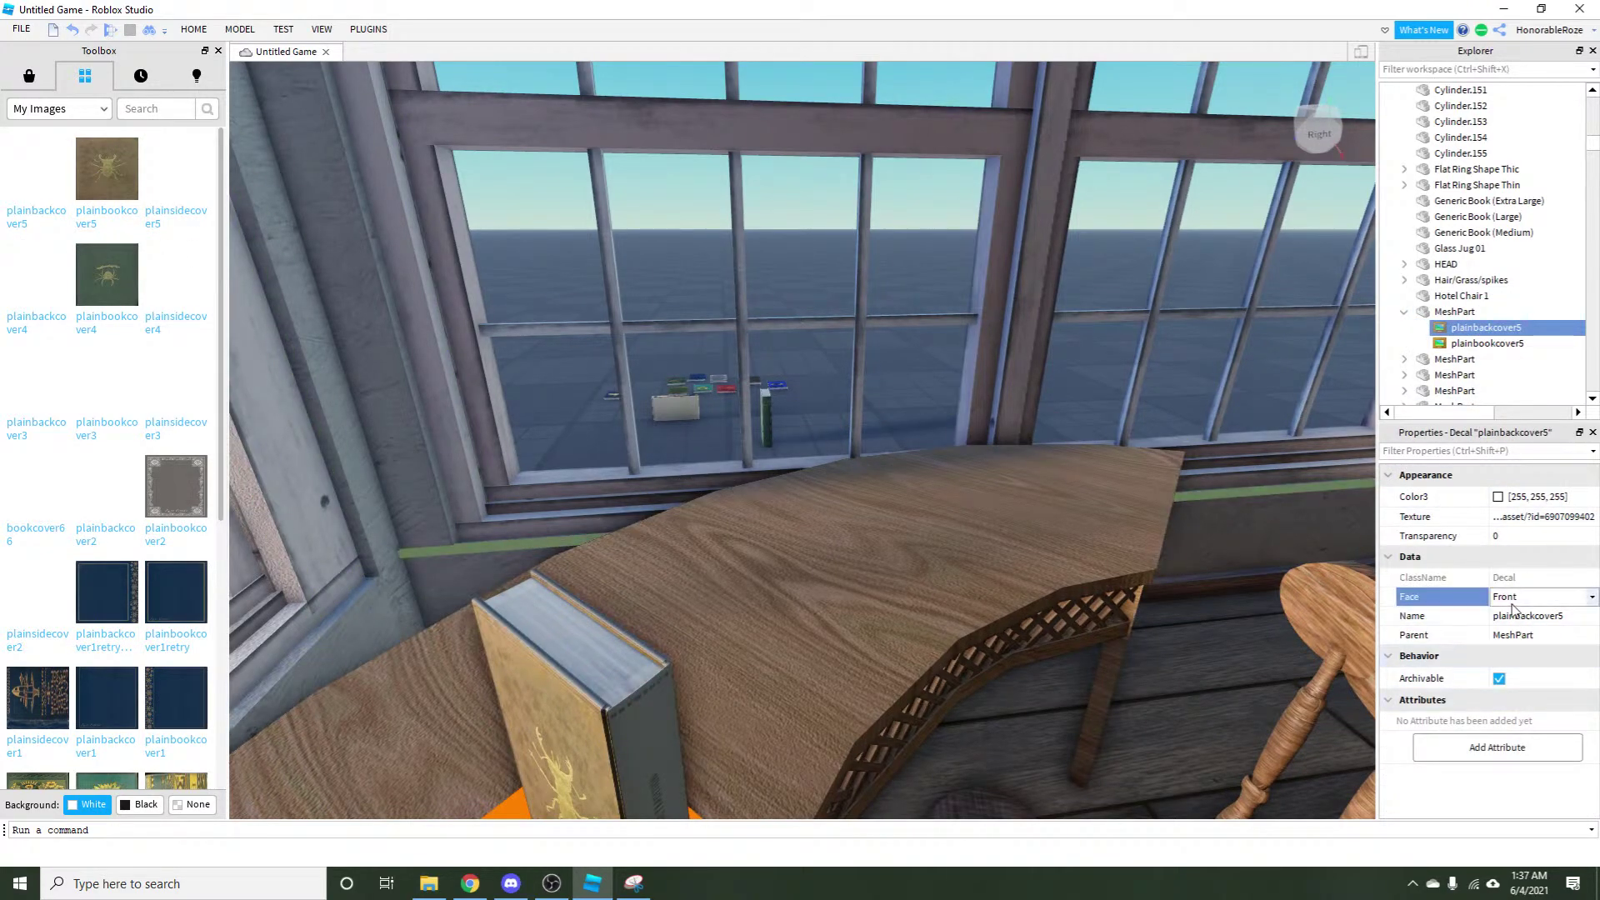
{"action": "left_click", "coordinate": [1524, 669]}
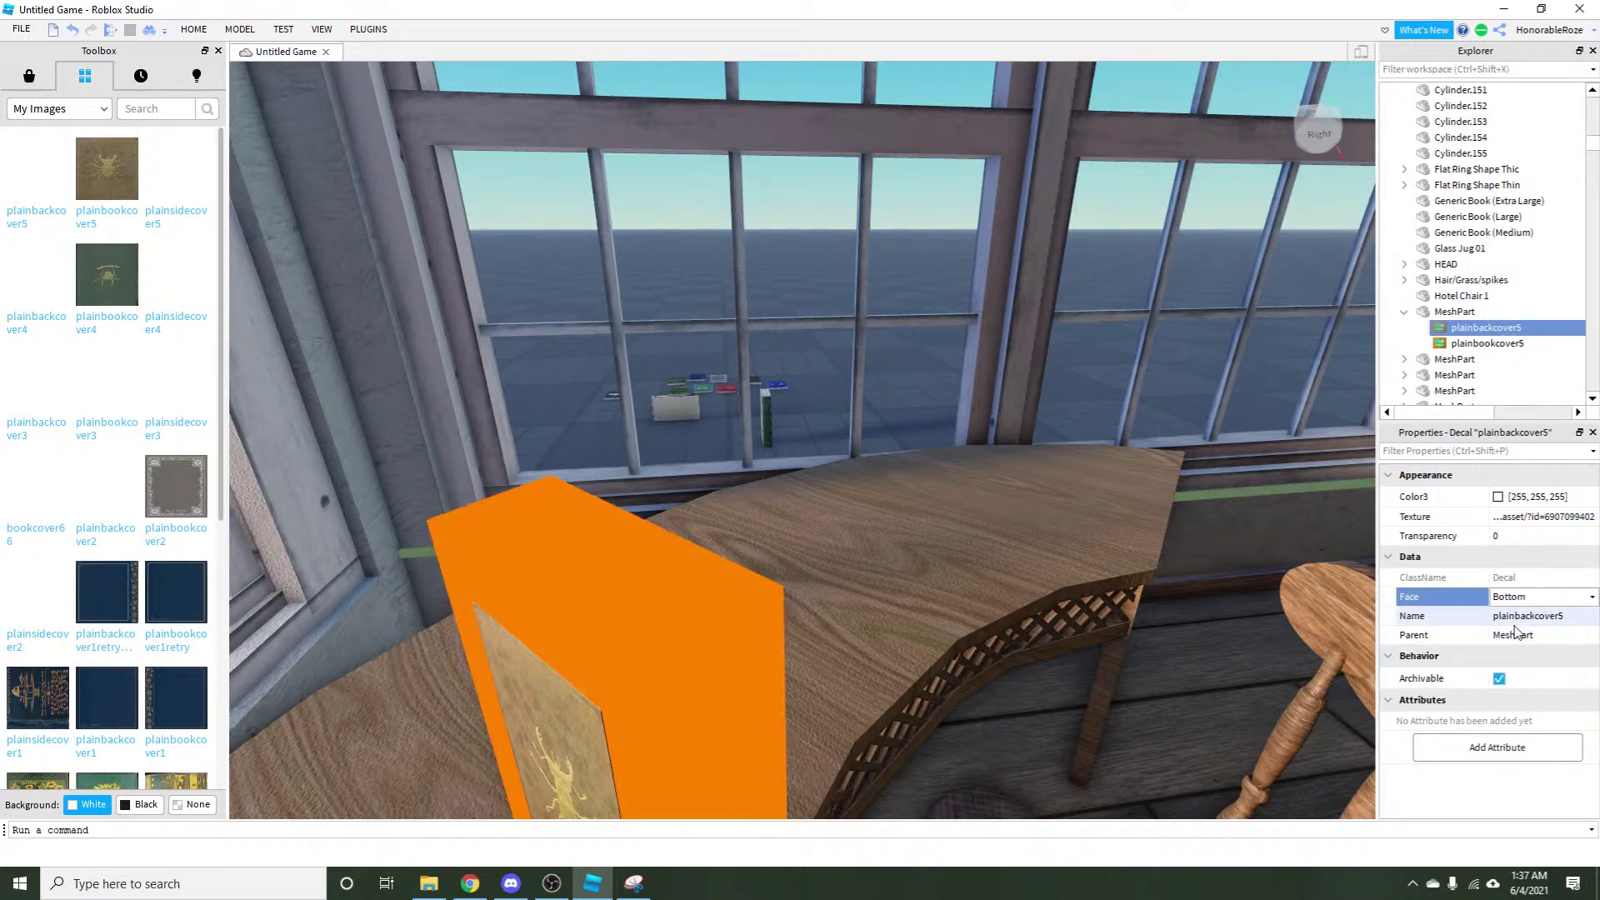
{"action": "left_click", "coordinate": [534, 641]}
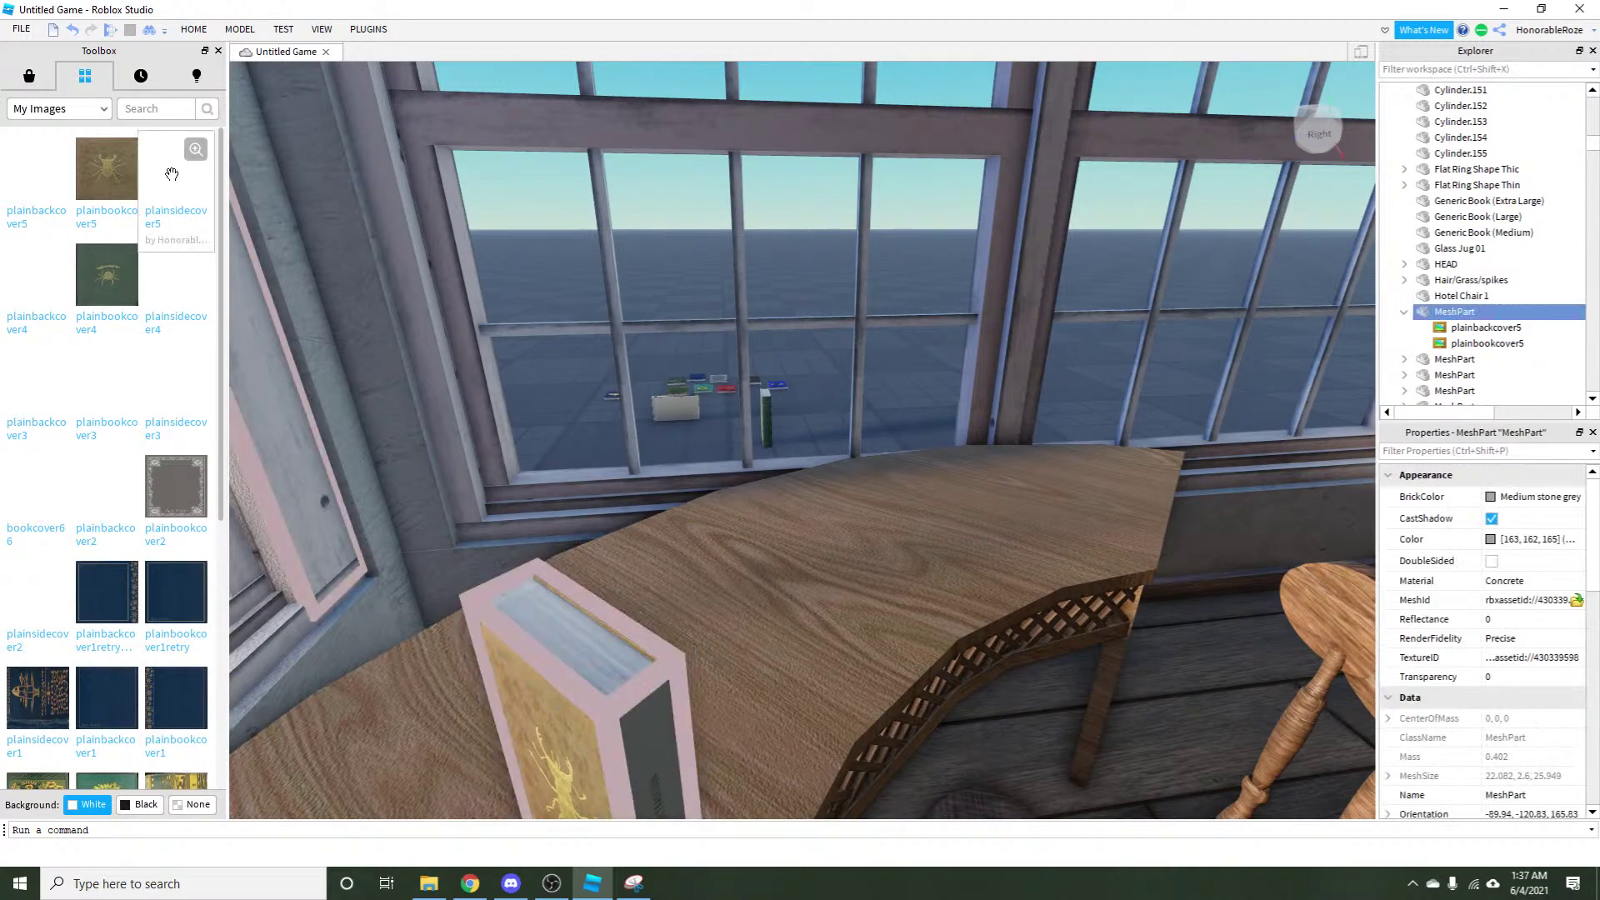
Apply the plainsidecover5 decal to the book's Right face.
{"action": "left_click_drag", "start_coordinate": [175, 171], "coordinate": [567, 708]}
{"action": "left_click", "coordinate": [1514, 597]}
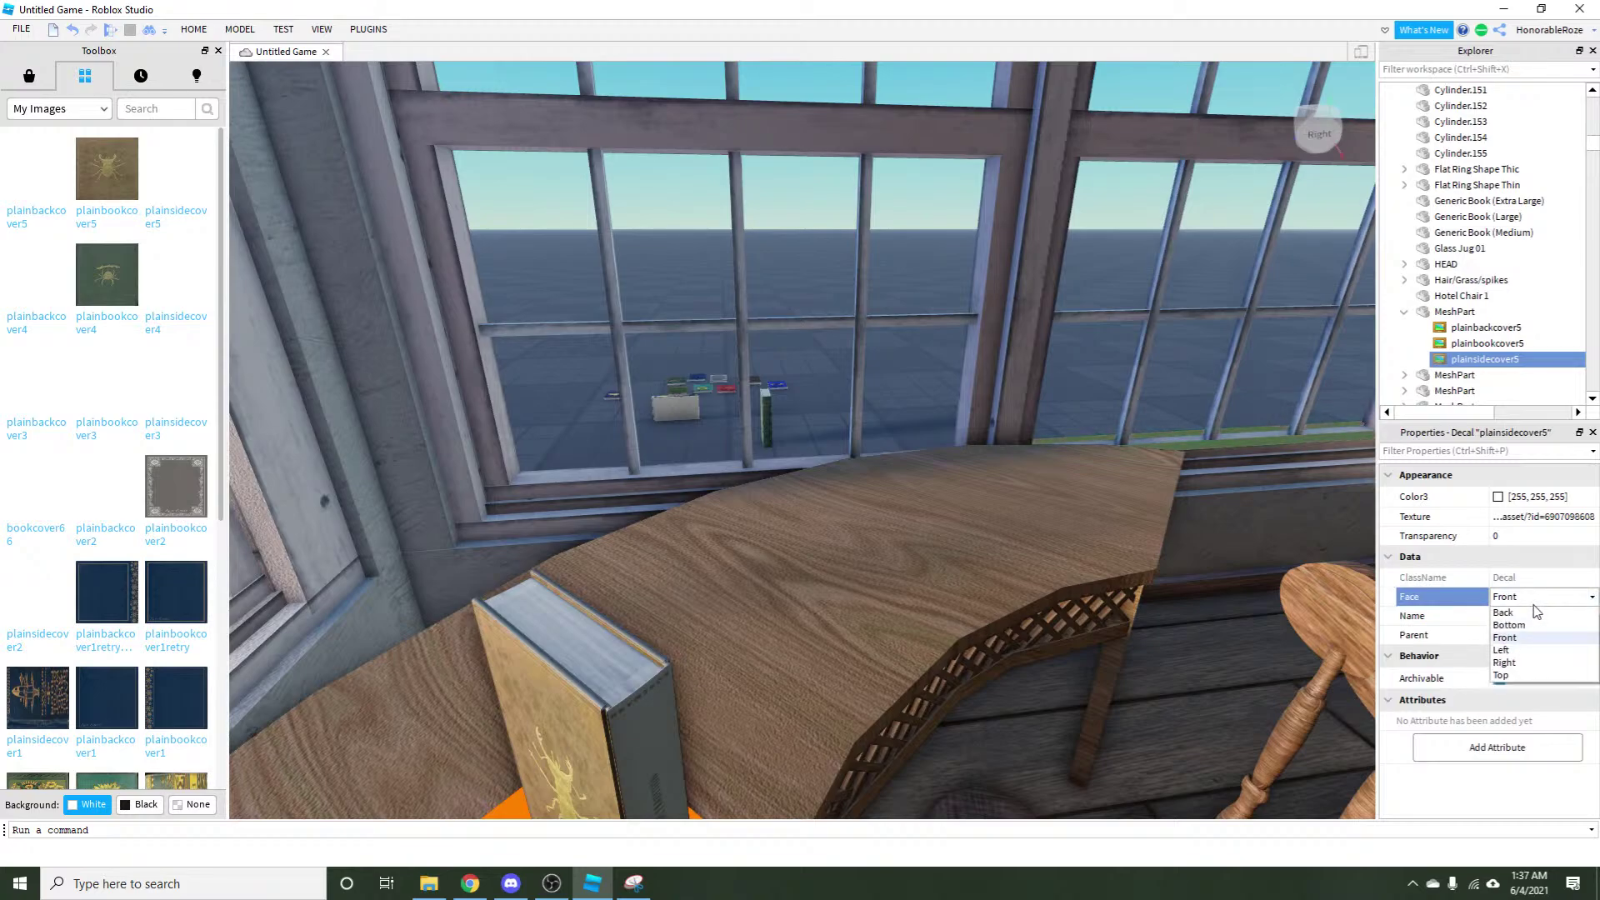
{"action": "left_click", "coordinate": [1518, 661]}
{"action": "left_click", "coordinate": [907, 500]}
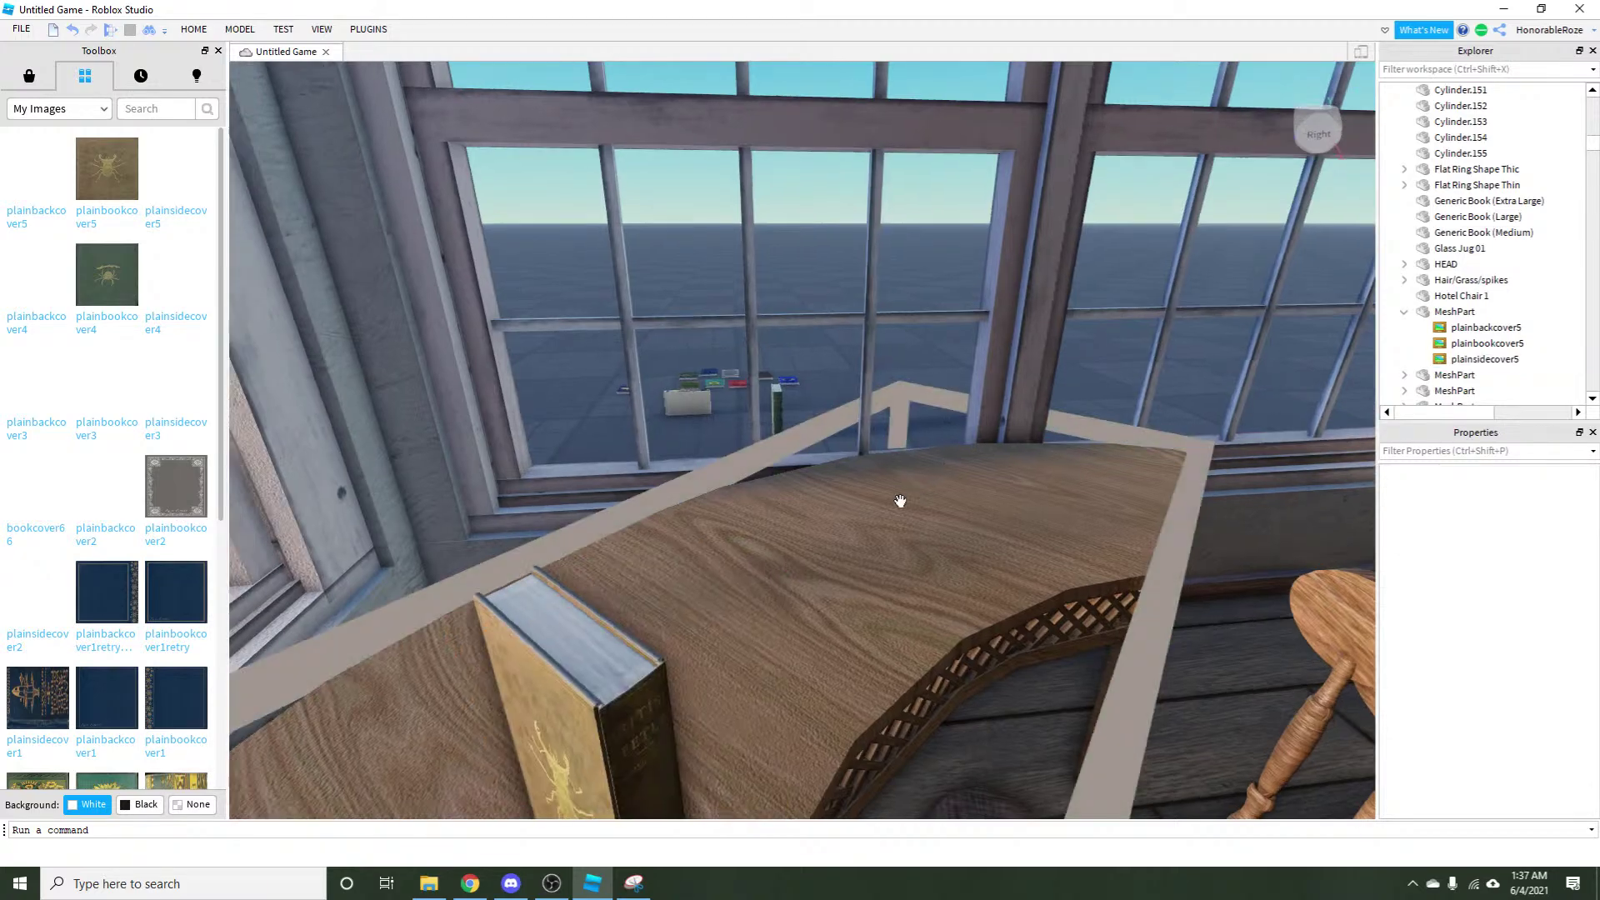
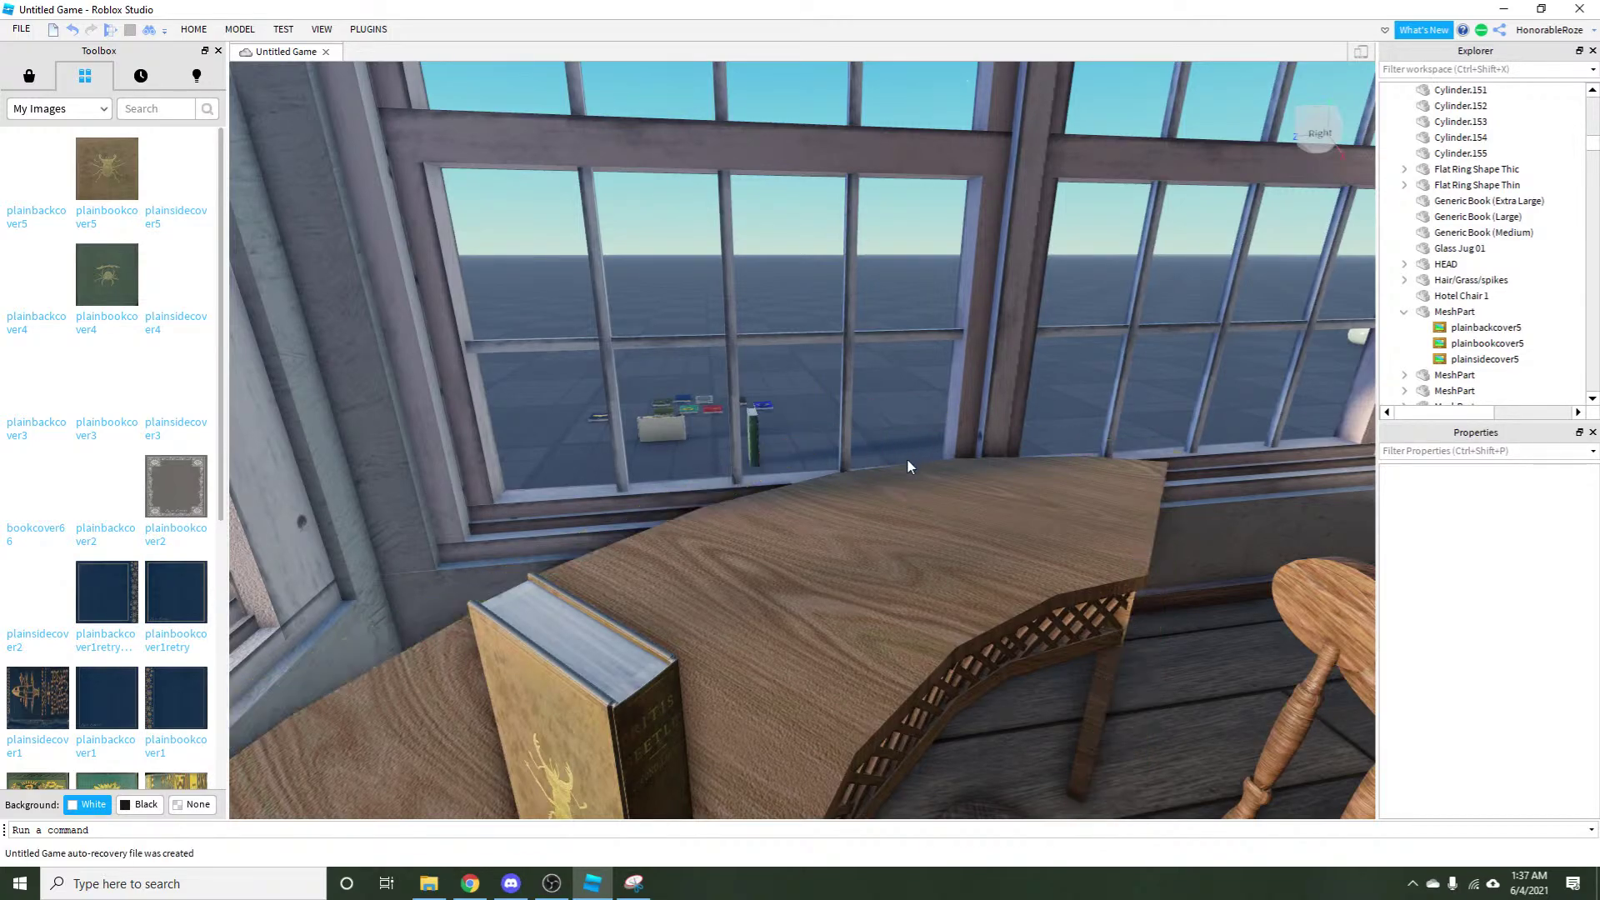
Slide the beetle-cover book left along the table and rotate it with Ctrl+R.
{"action": "key", "text": "d"}
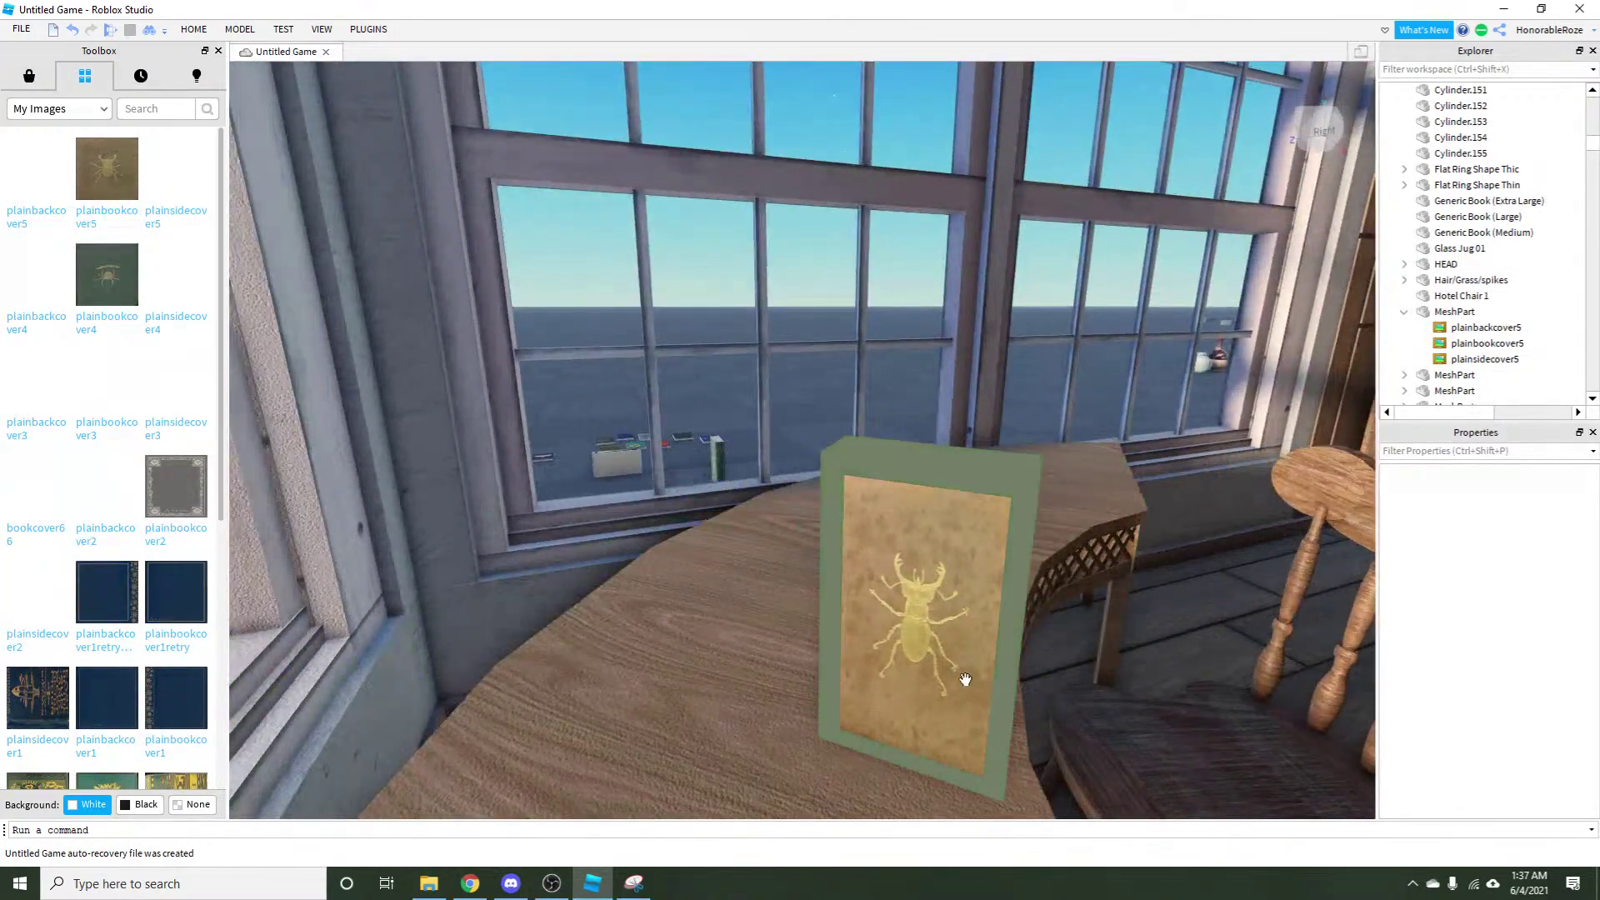
{"action": "left_click_drag", "start_coordinate": [965, 679], "coordinate": [682, 734]}
{"action": "key", "text": "r"}
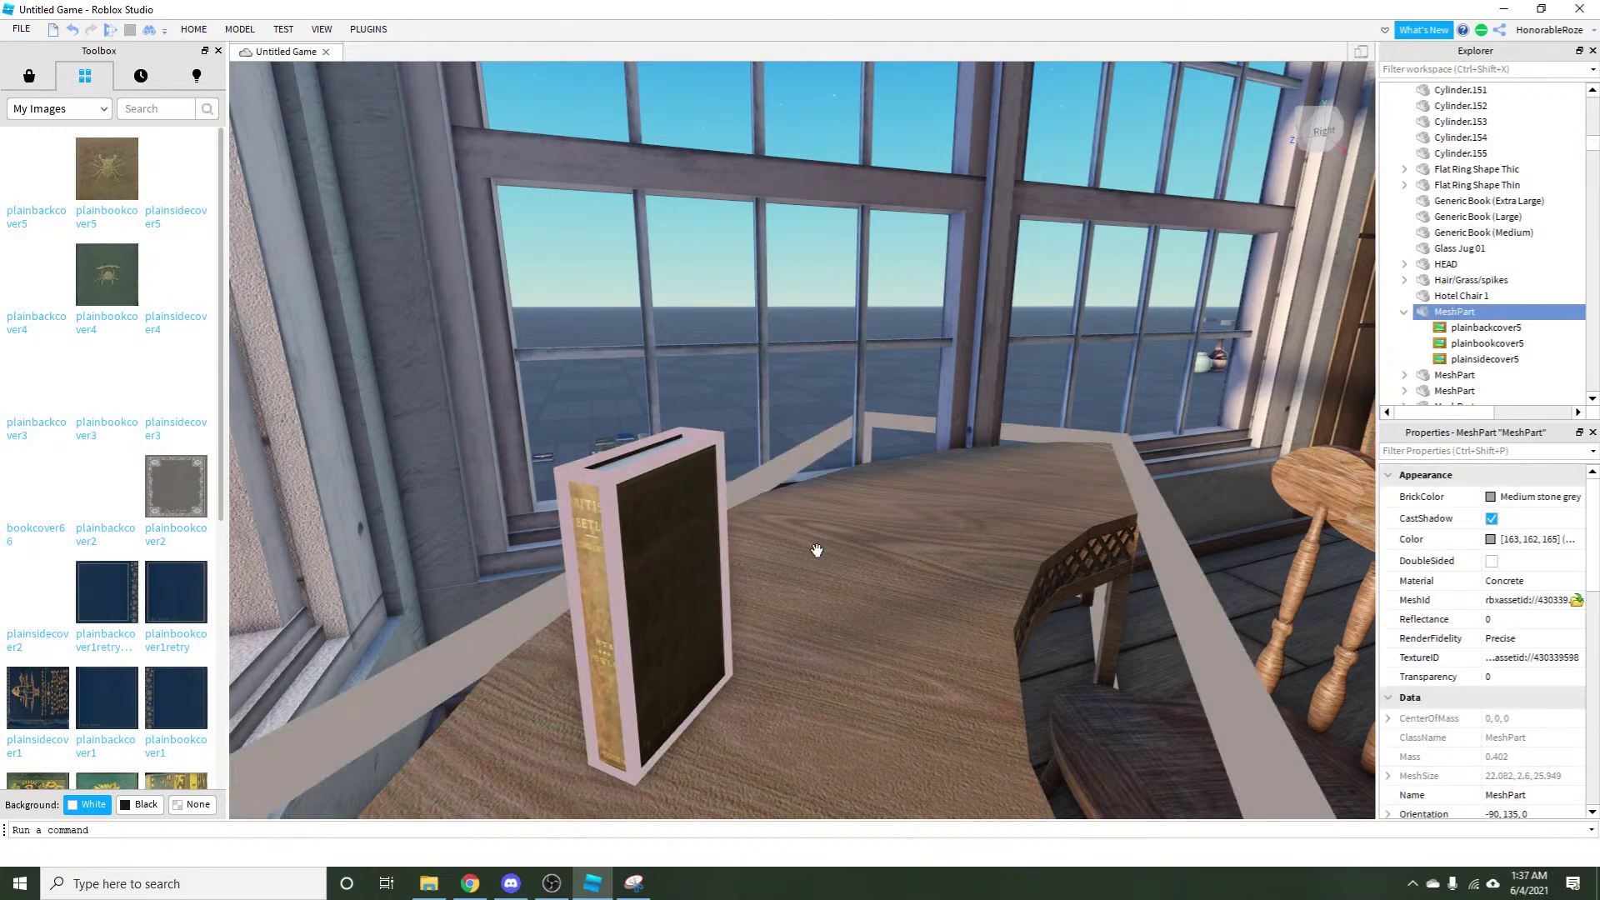
{"action": "left_click", "coordinate": [922, 757]}
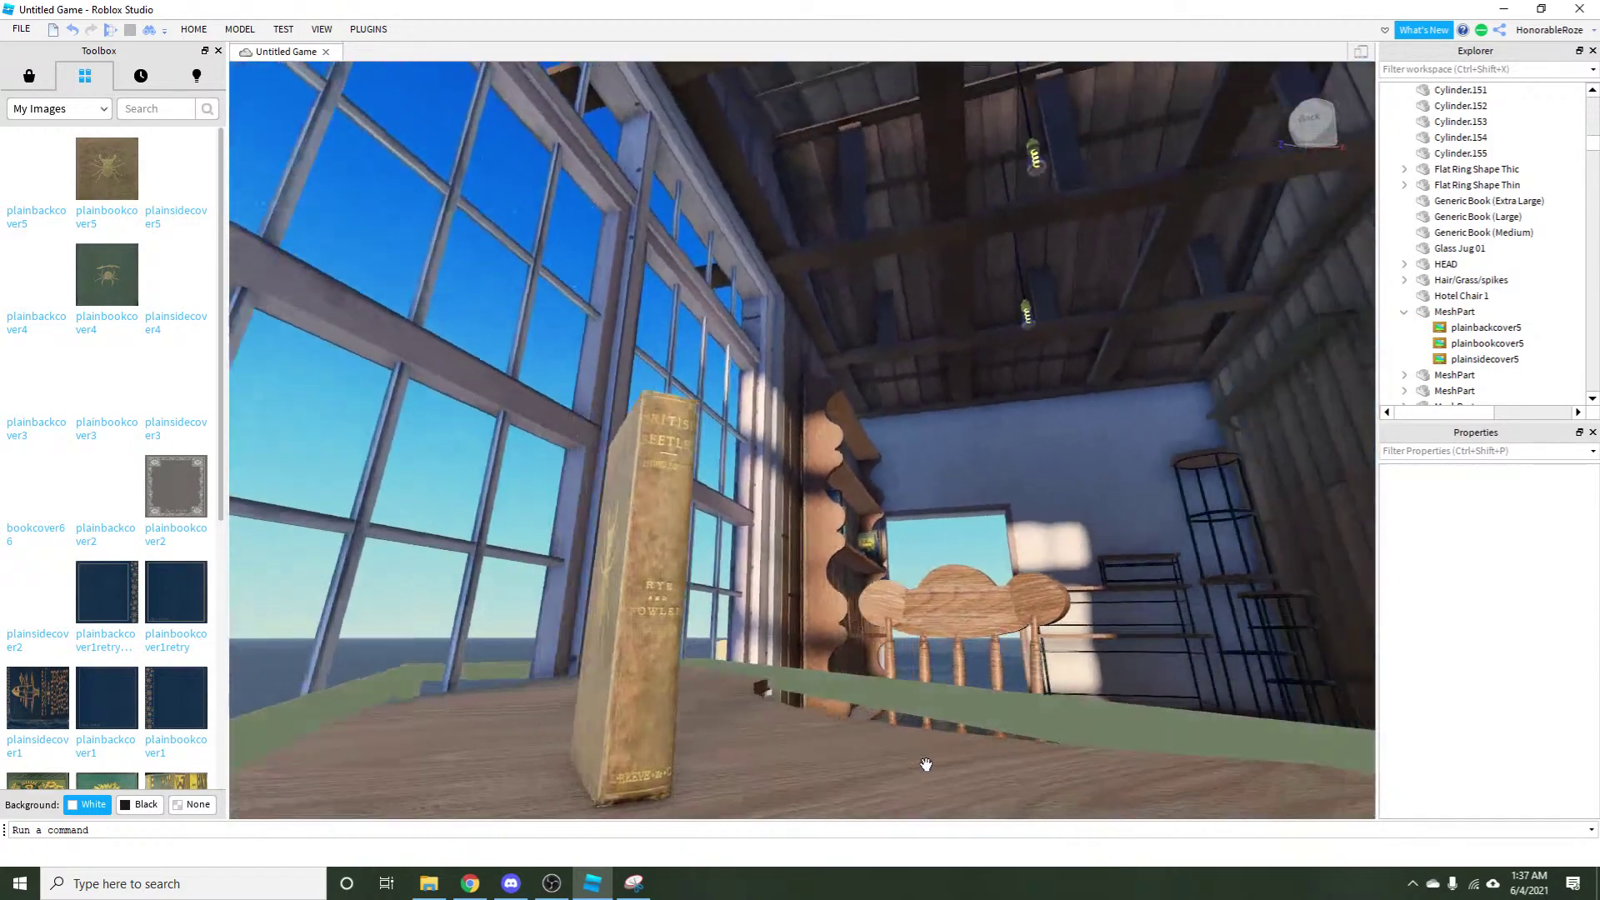
{"action": "left_click_drag", "start_coordinate": [925, 764], "coordinate": [925, 764]}
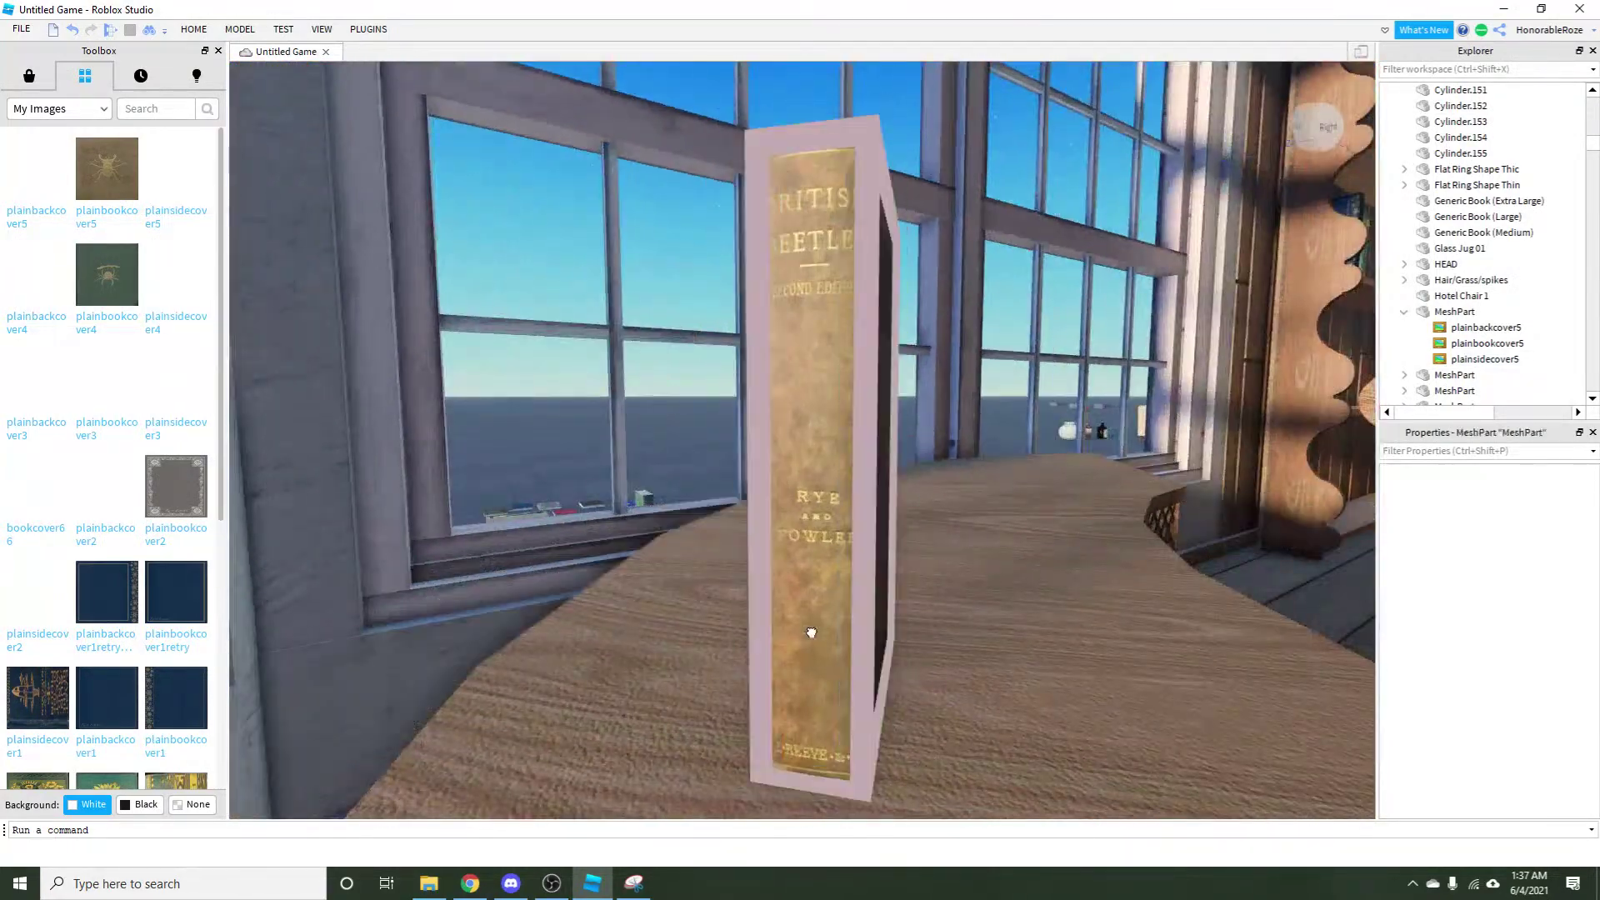
Orbit around the room to inspect the book's front cover, then pull back toward the windows.
{"action": "left_click", "coordinate": [810, 633]}
{"action": "left_click_drag", "start_coordinate": [810, 632], "coordinate": [784, 680]}
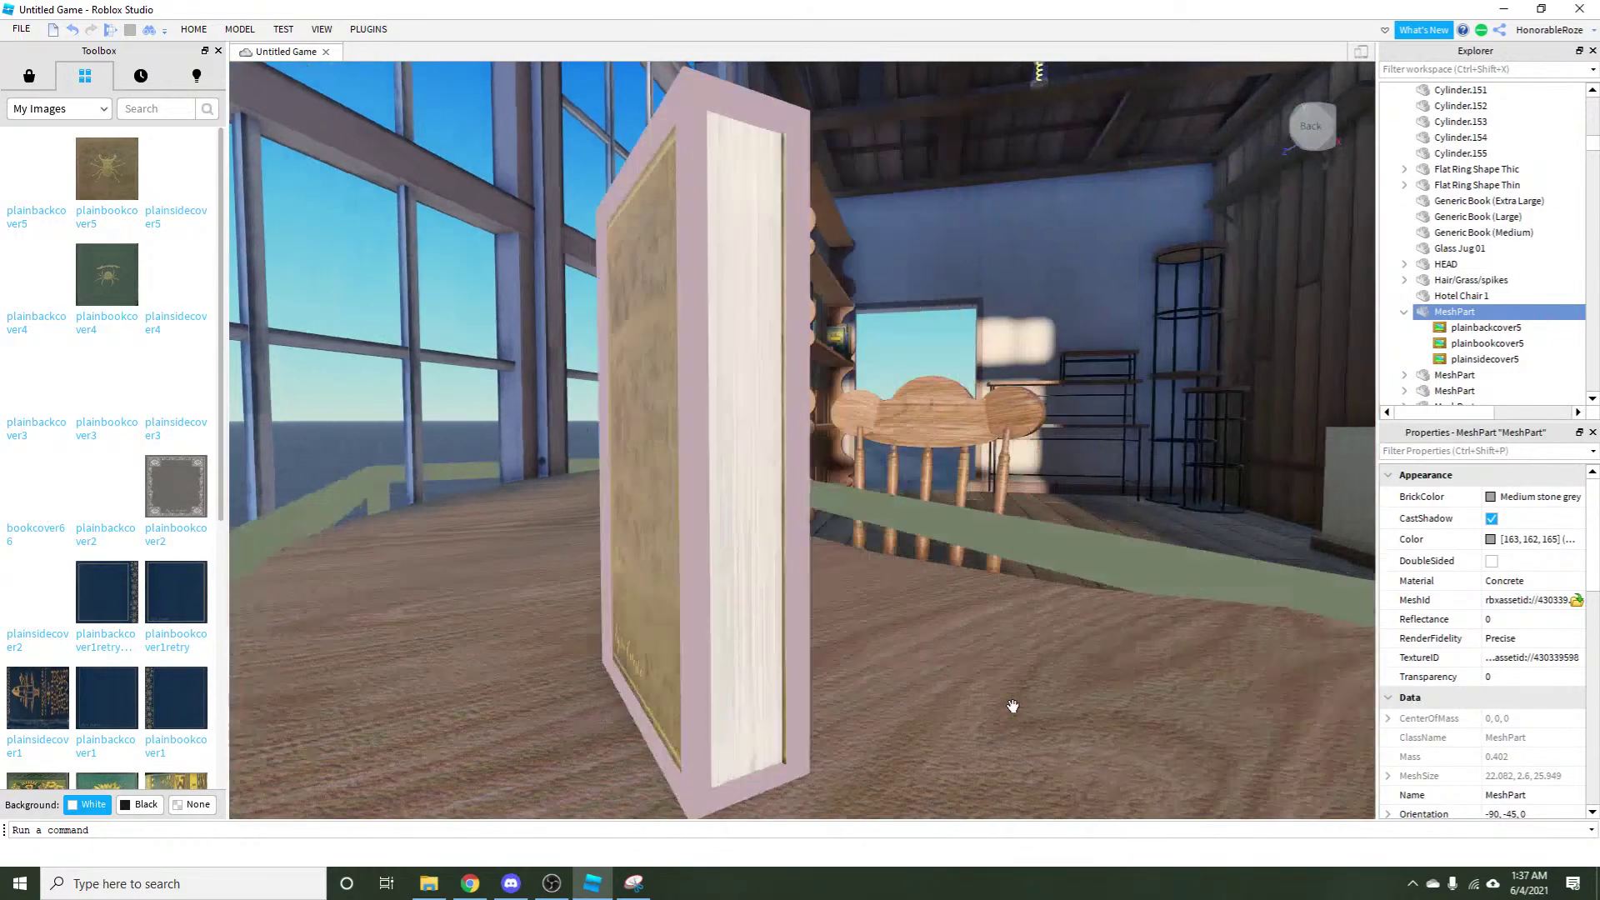
{"action": "left_click", "coordinate": [1068, 586]}
{"action": "left_click", "coordinate": [932, 361]}
{"action": "left_click_drag", "start_coordinate": [933, 361], "coordinate": [931, 353]}
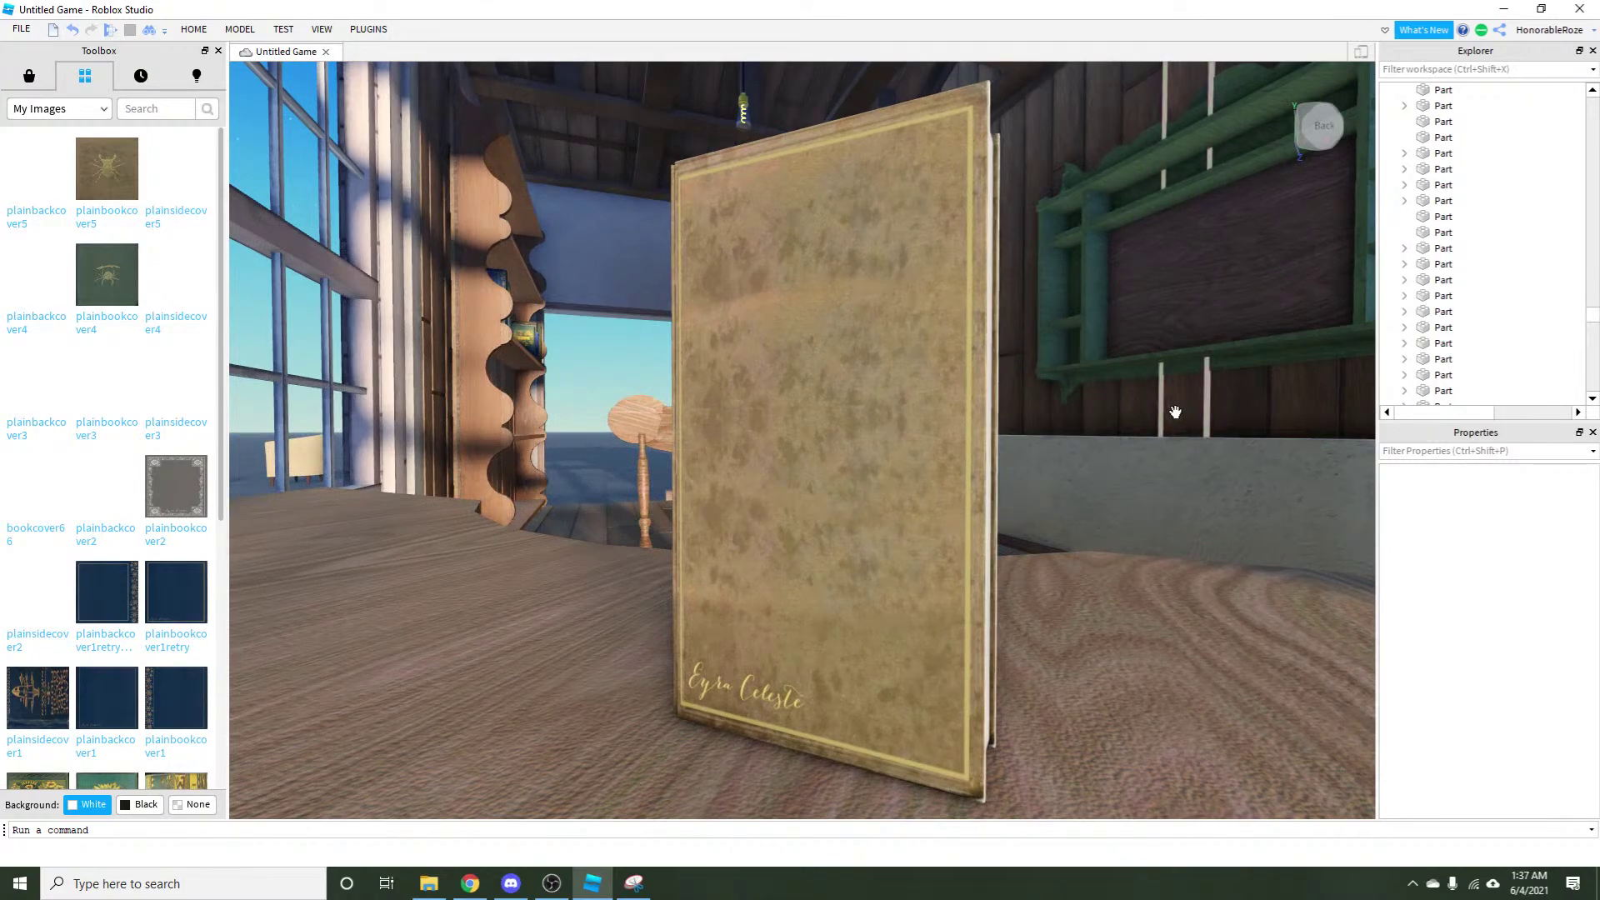
{"action": "left_click_drag", "start_coordinate": [1175, 411], "coordinate": [1001, 504]}
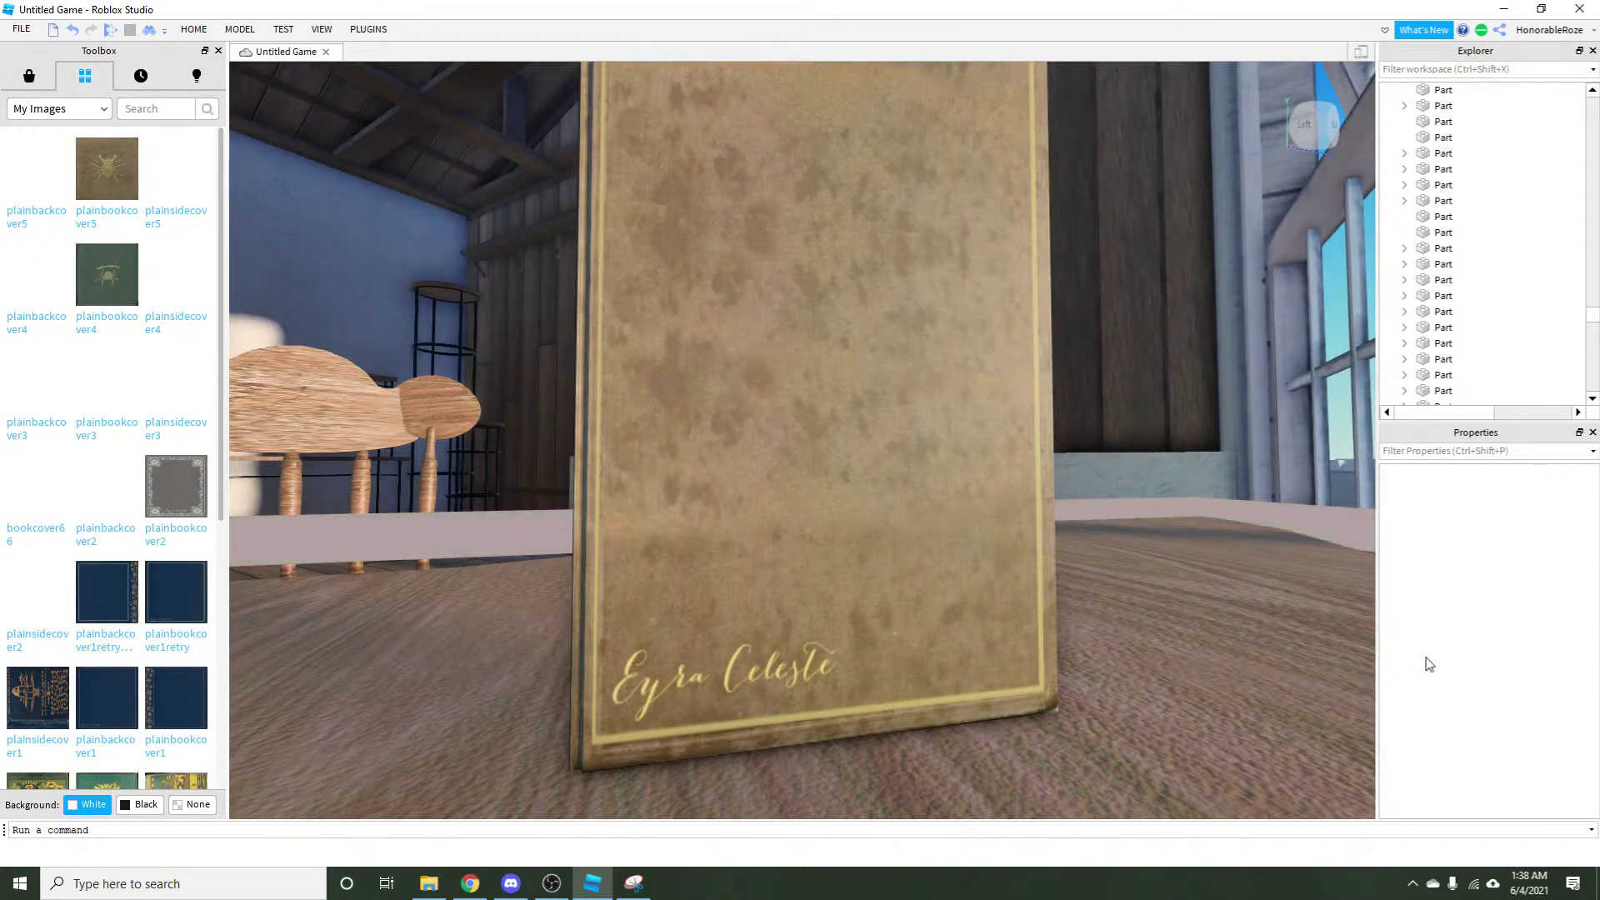
{"action": "left_click_drag", "start_coordinate": [940, 431], "coordinate": [839, 565]}
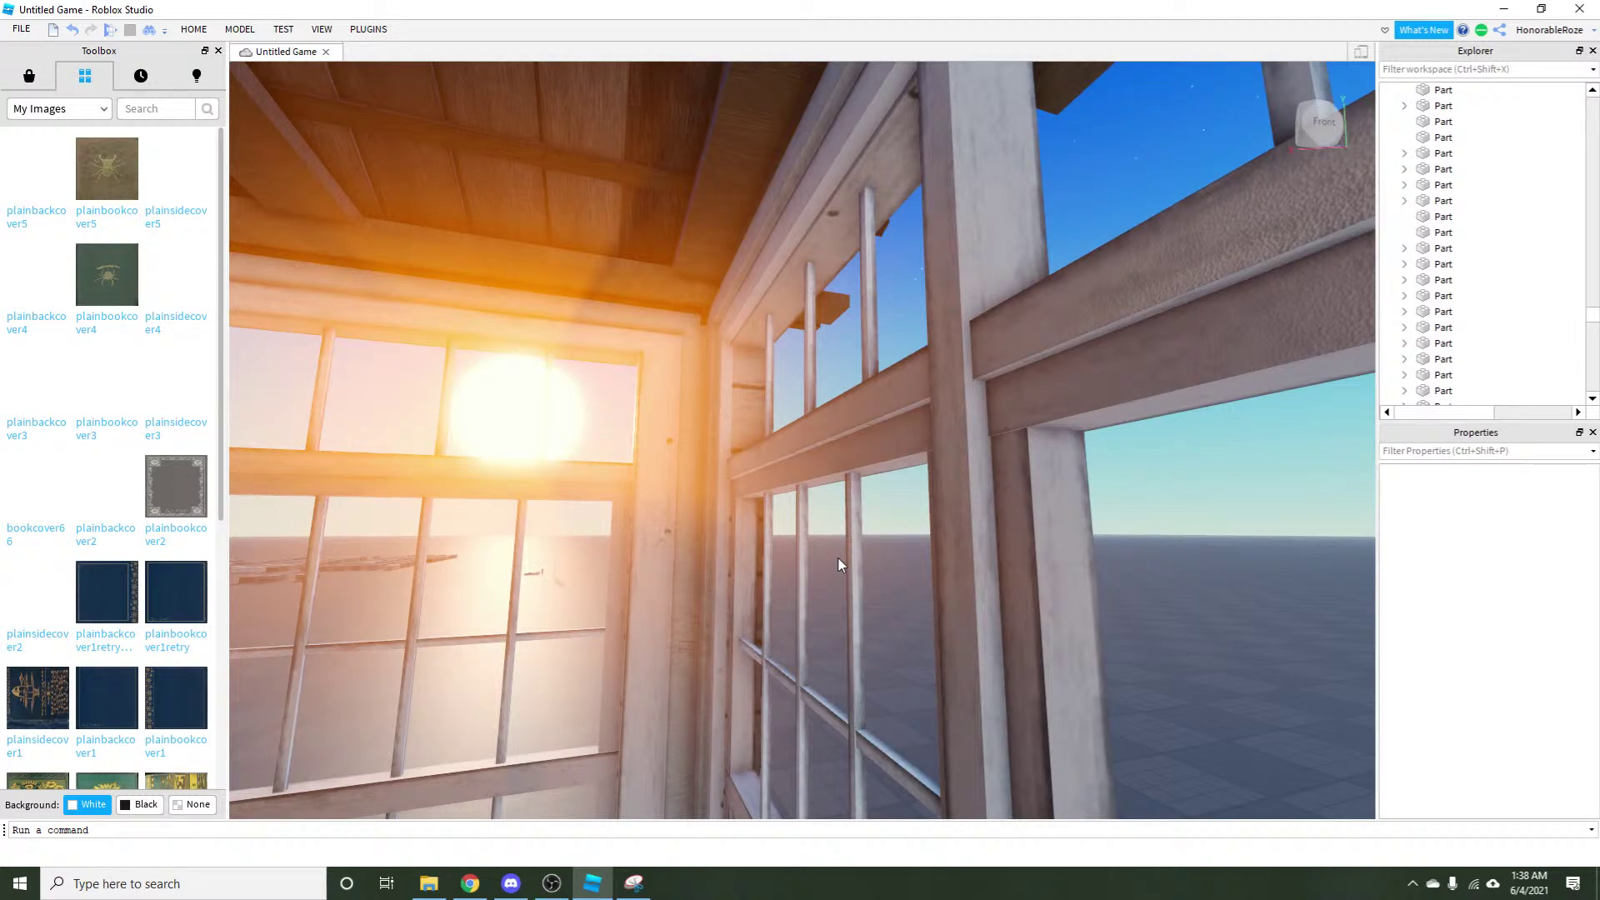
{"action": "left_click_drag", "start_coordinate": [839, 565], "coordinate": [782, 325]}
{"action": "scroll", "coordinate": [796, 483], "scroll_direction": "down", "scroll_amount": 3}
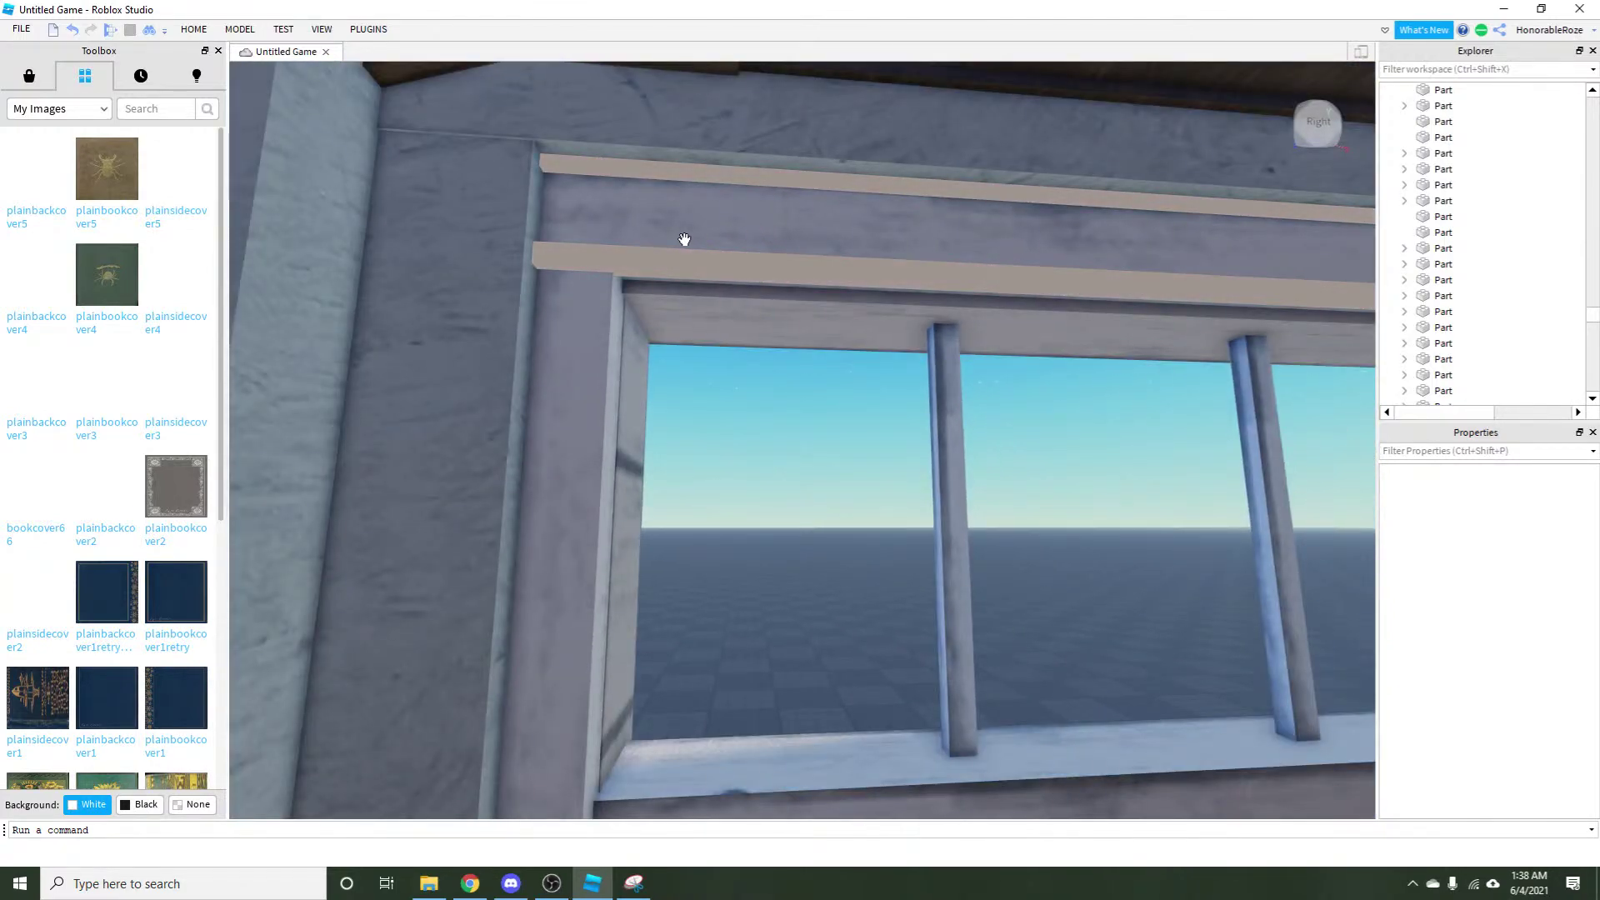
{"action": "key", "text": "d"}
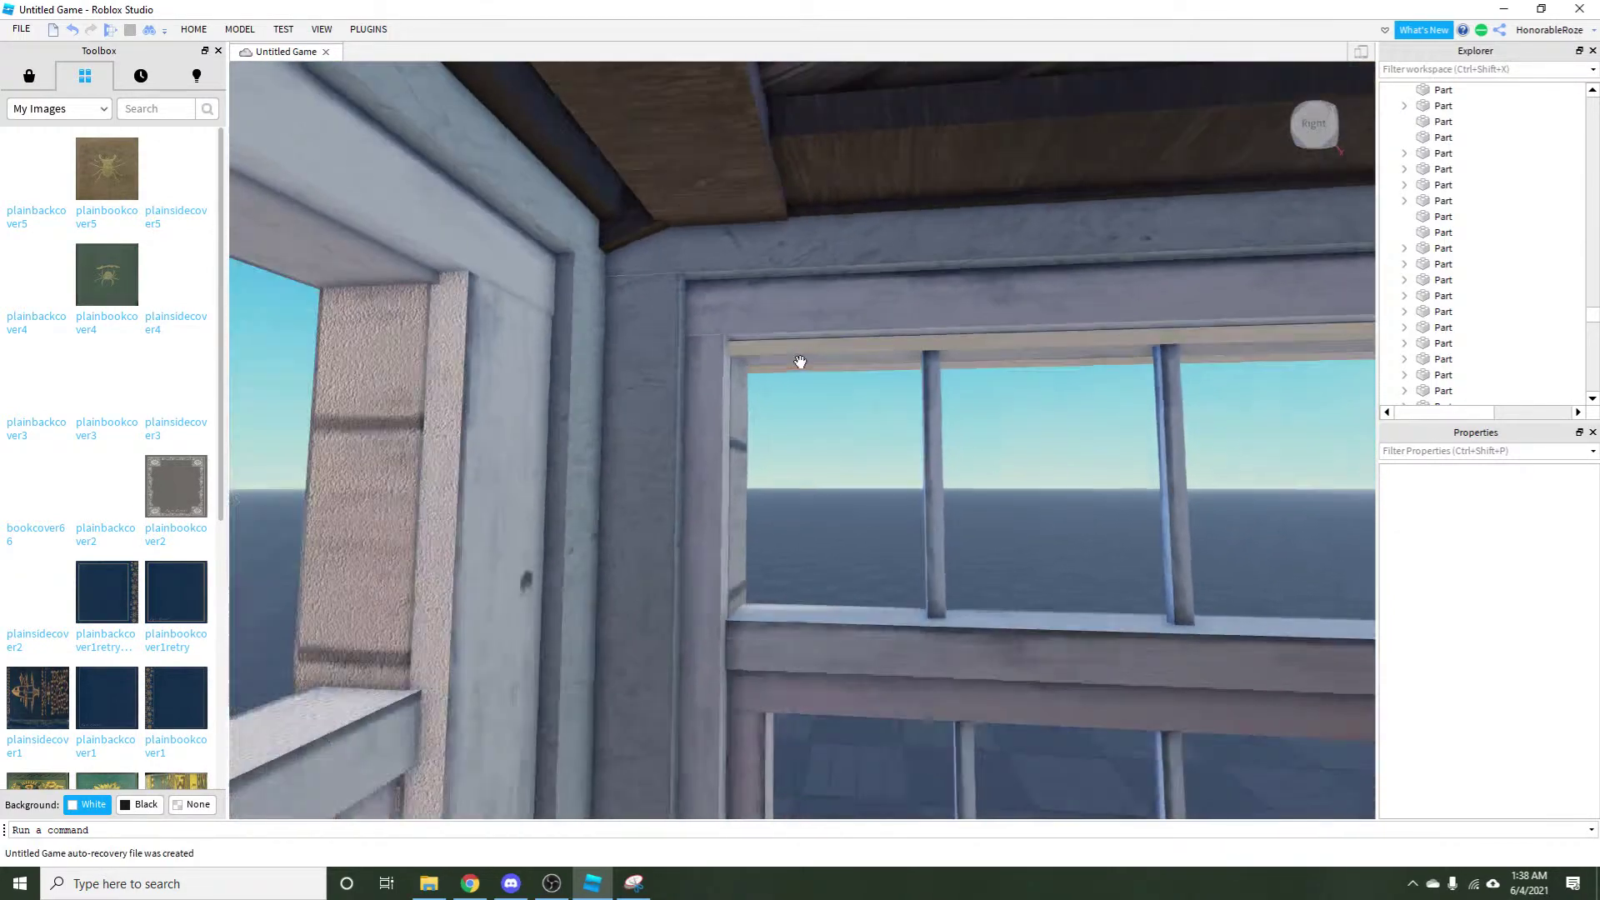
{"action": "key", "text": "d"}
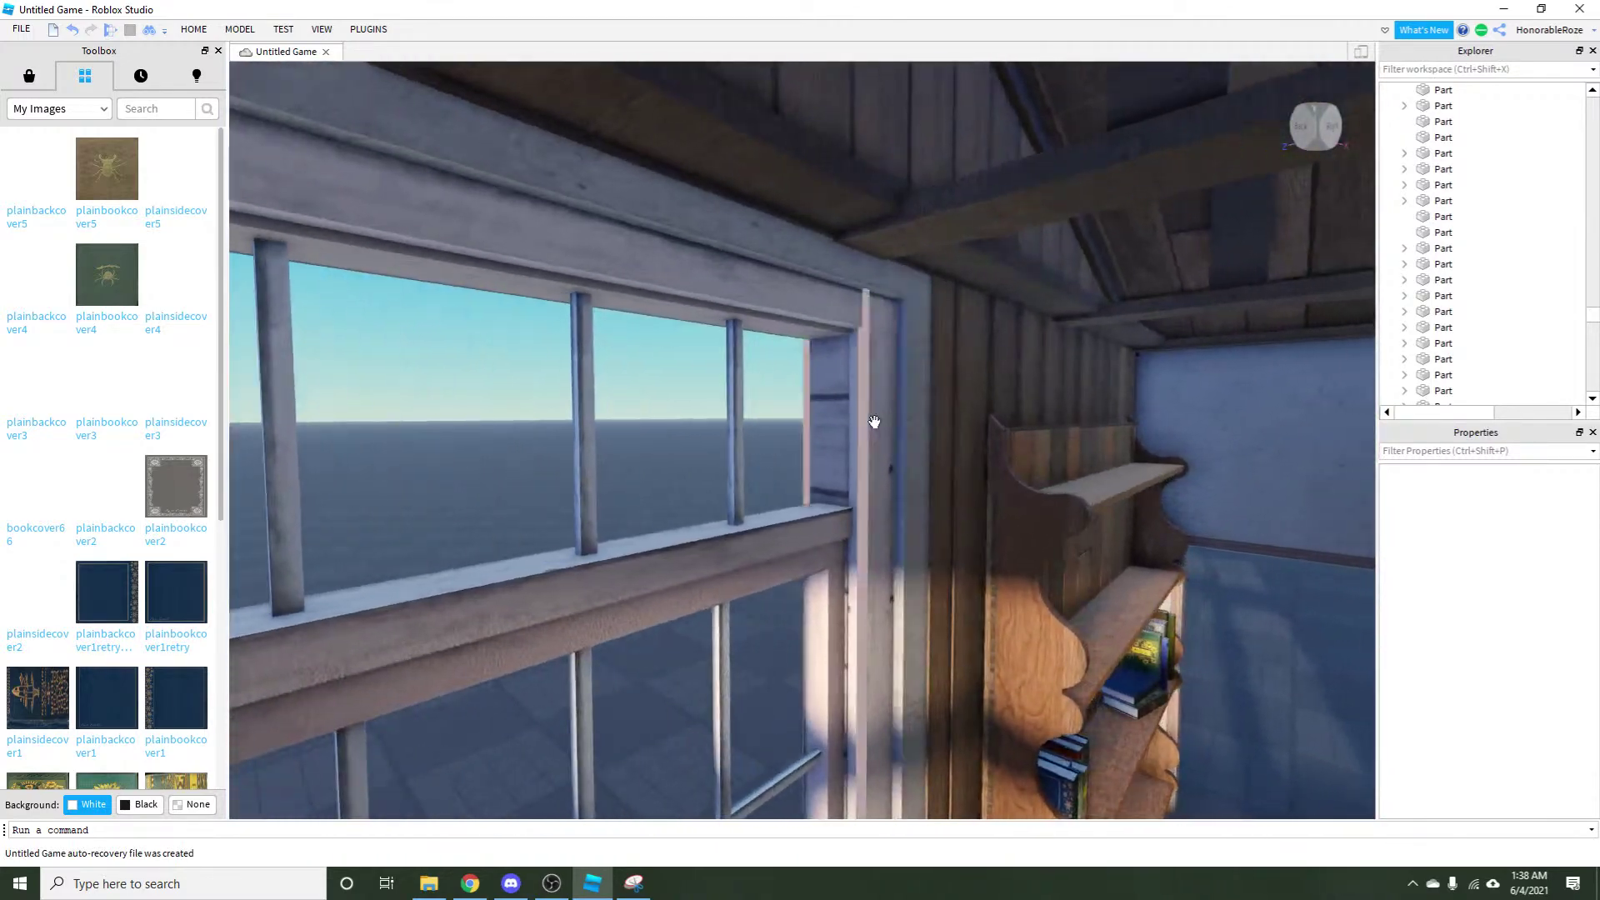
{"action": "scroll", "coordinate": [453, 403], "scroll_direction": "down", "scroll_amount": 3}
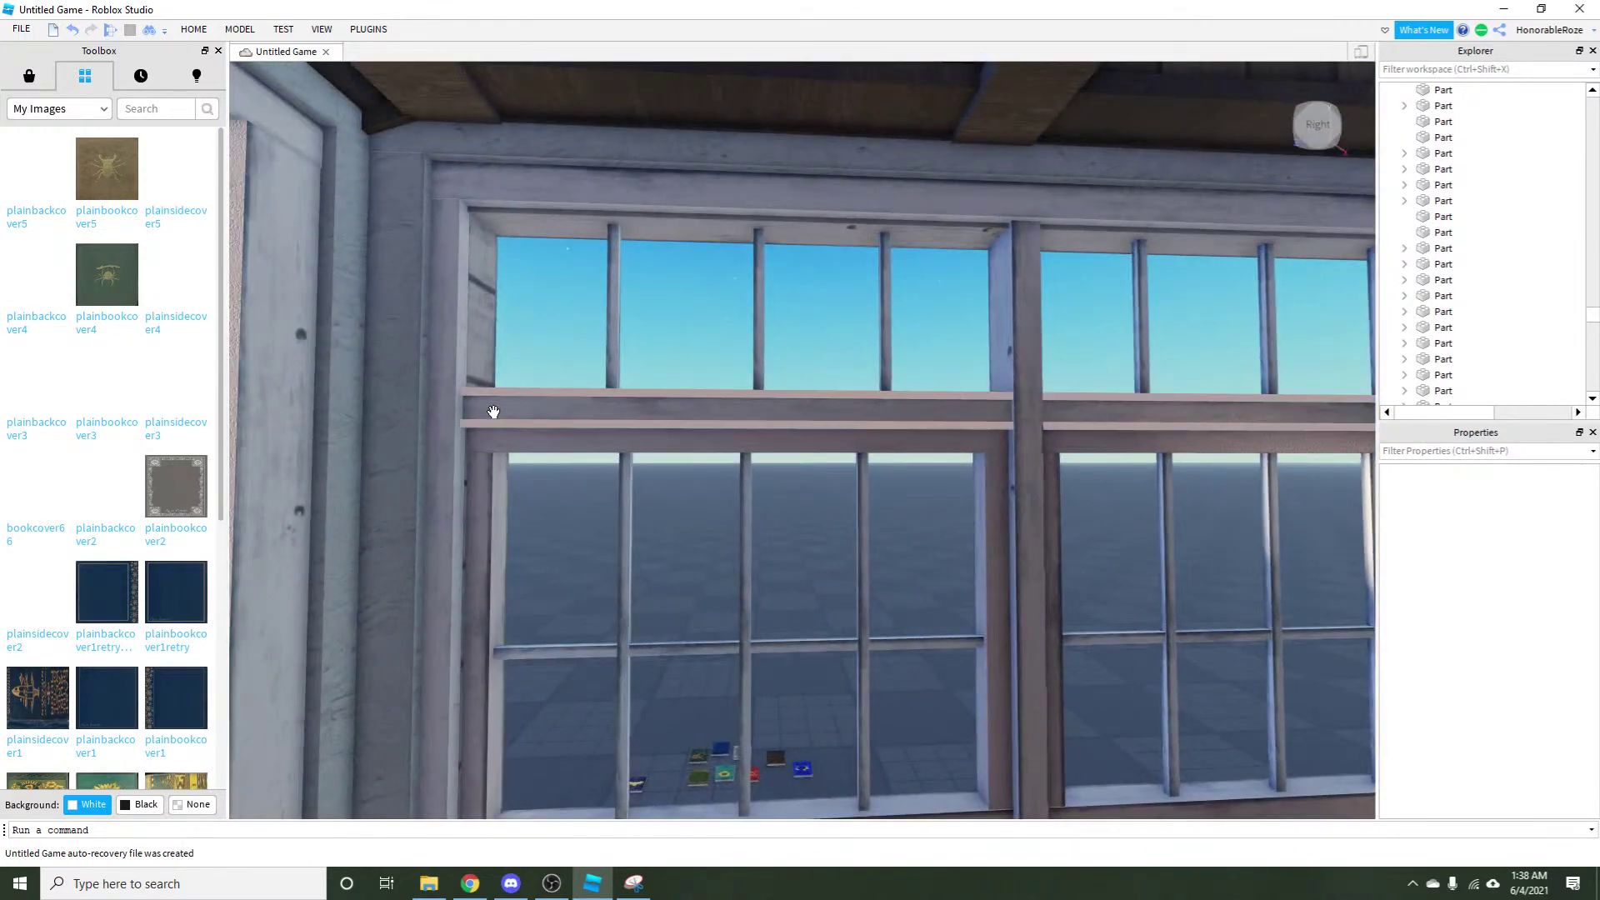
{"action": "scroll", "coordinate": [453, 403], "scroll_direction": "up", "scroll_amount": 3}
{"action": "key", "text": "d"}
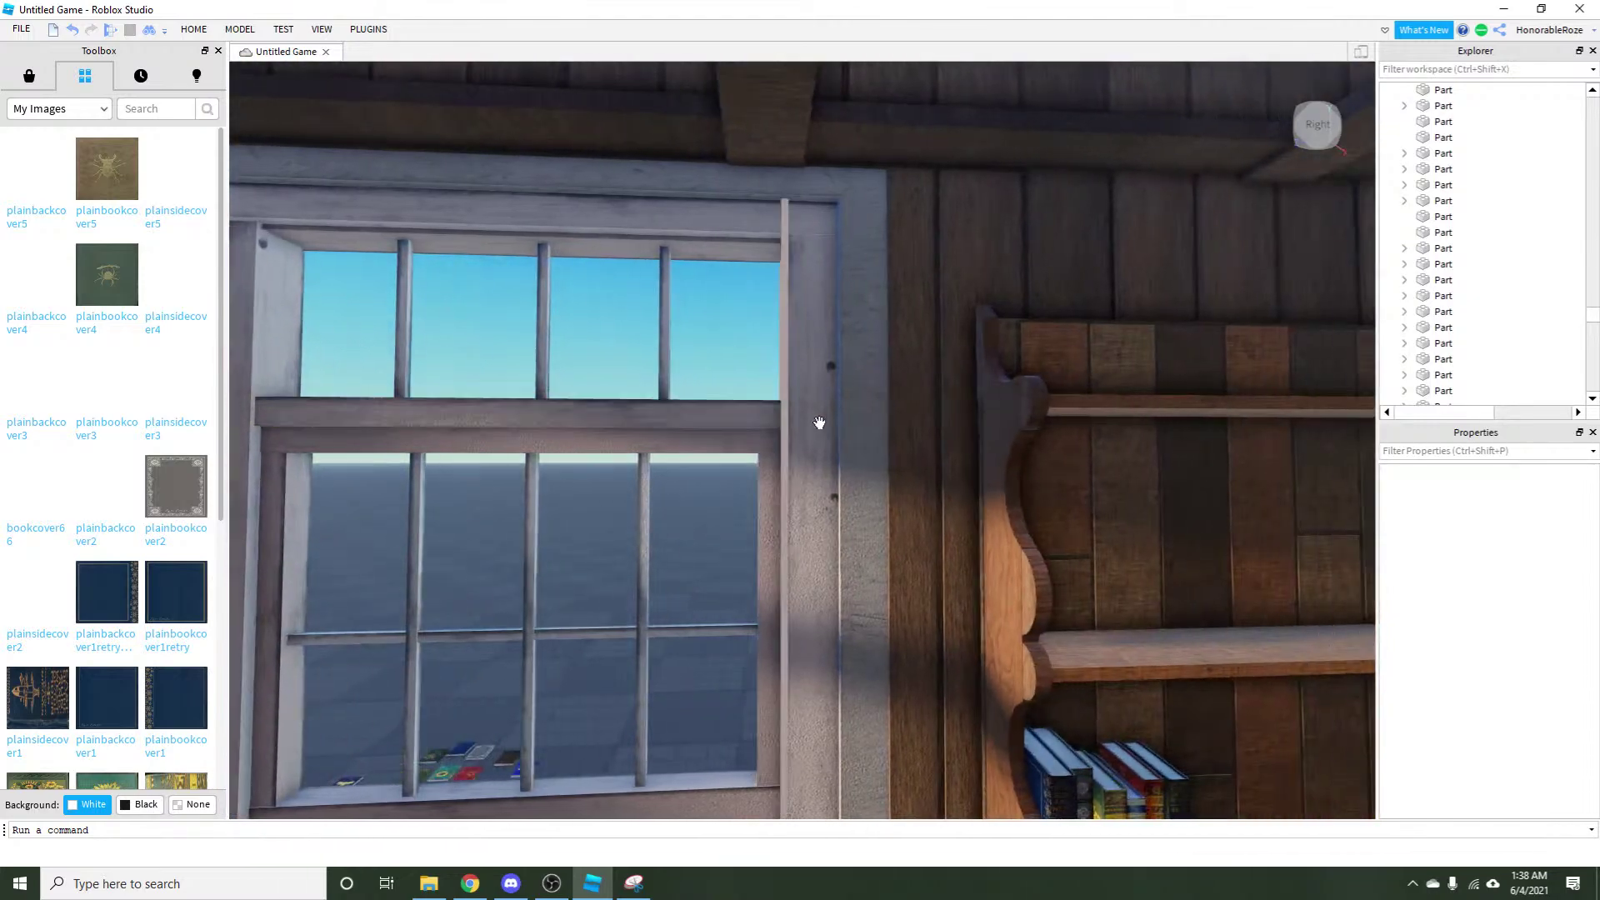
{"action": "key", "text": "a"}
{"action": "key", "text": "Right"}
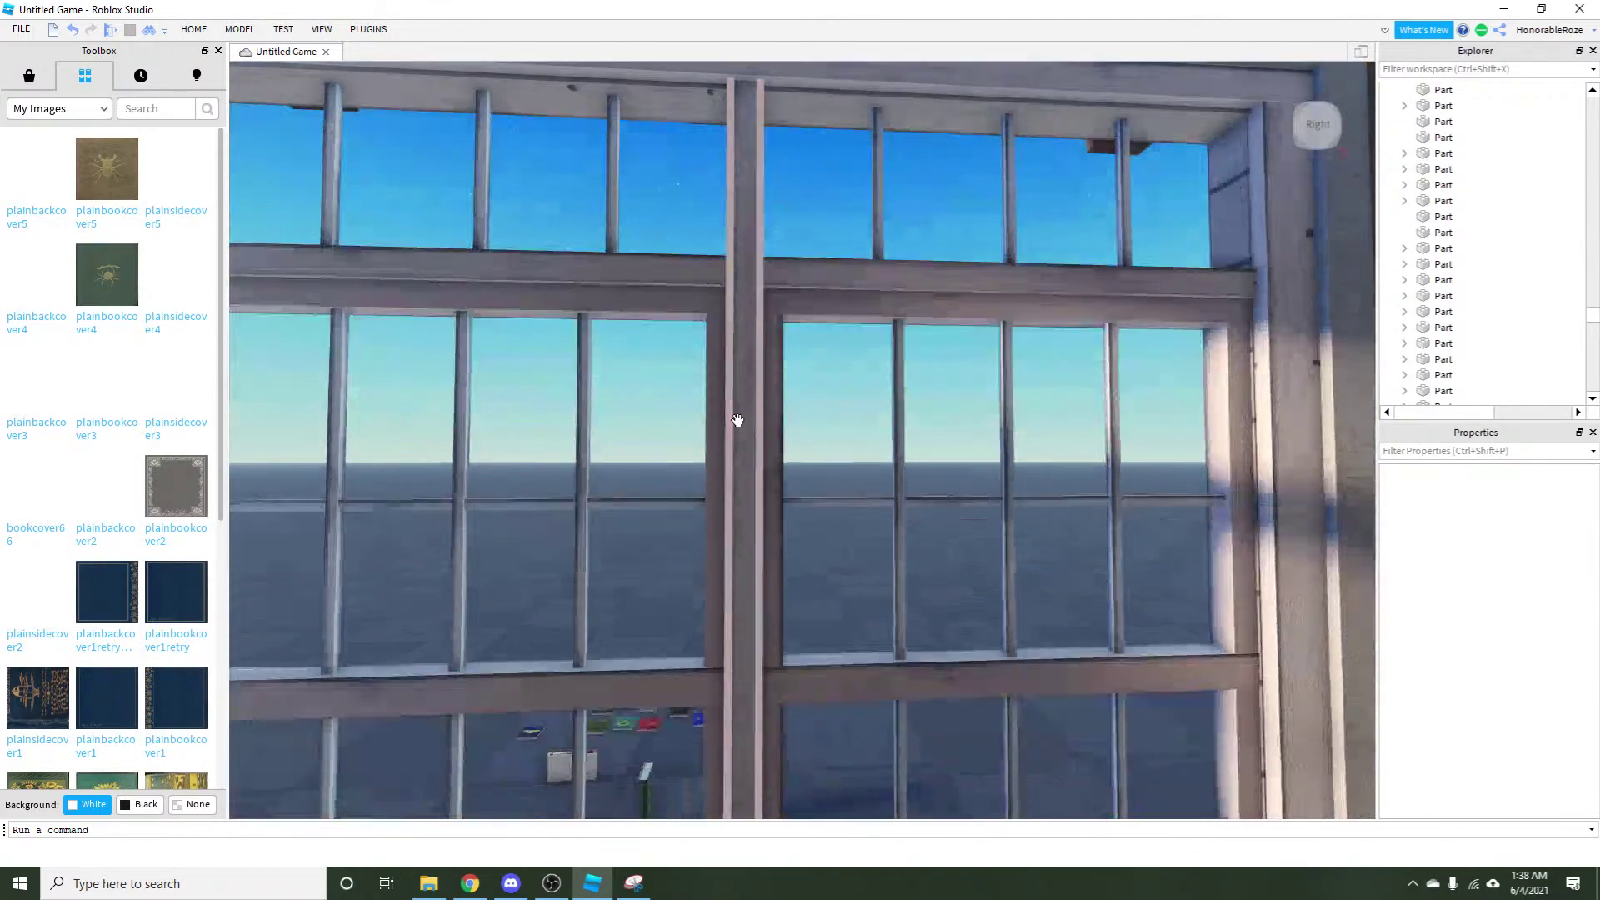
{"action": "key", "text": "Left"}
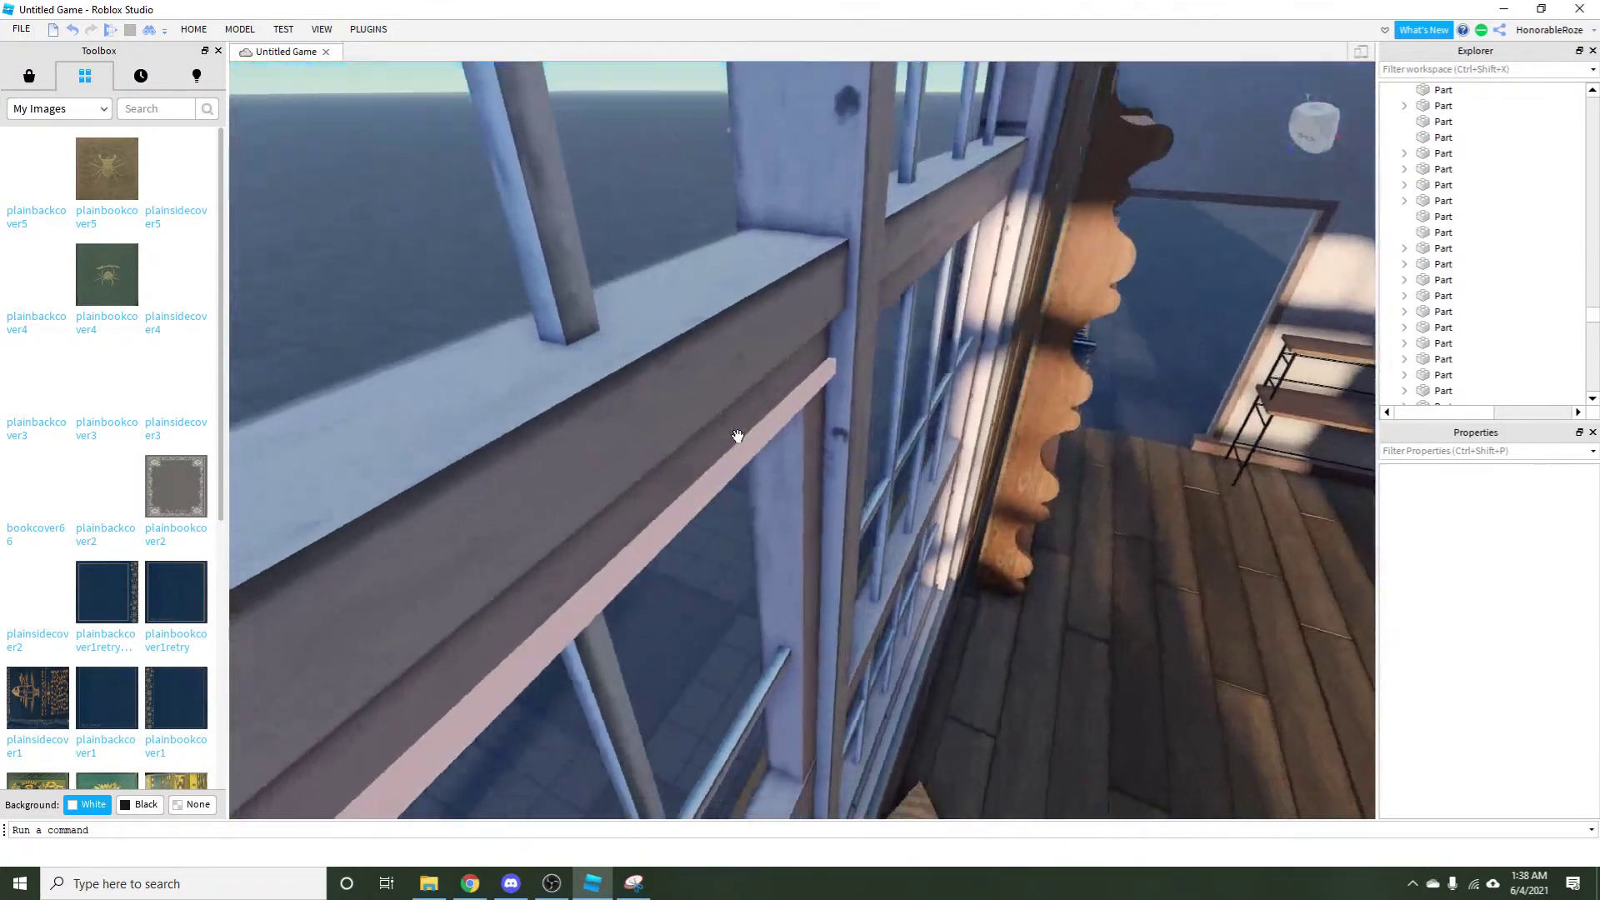
{"action": "key", "text": "Left"}
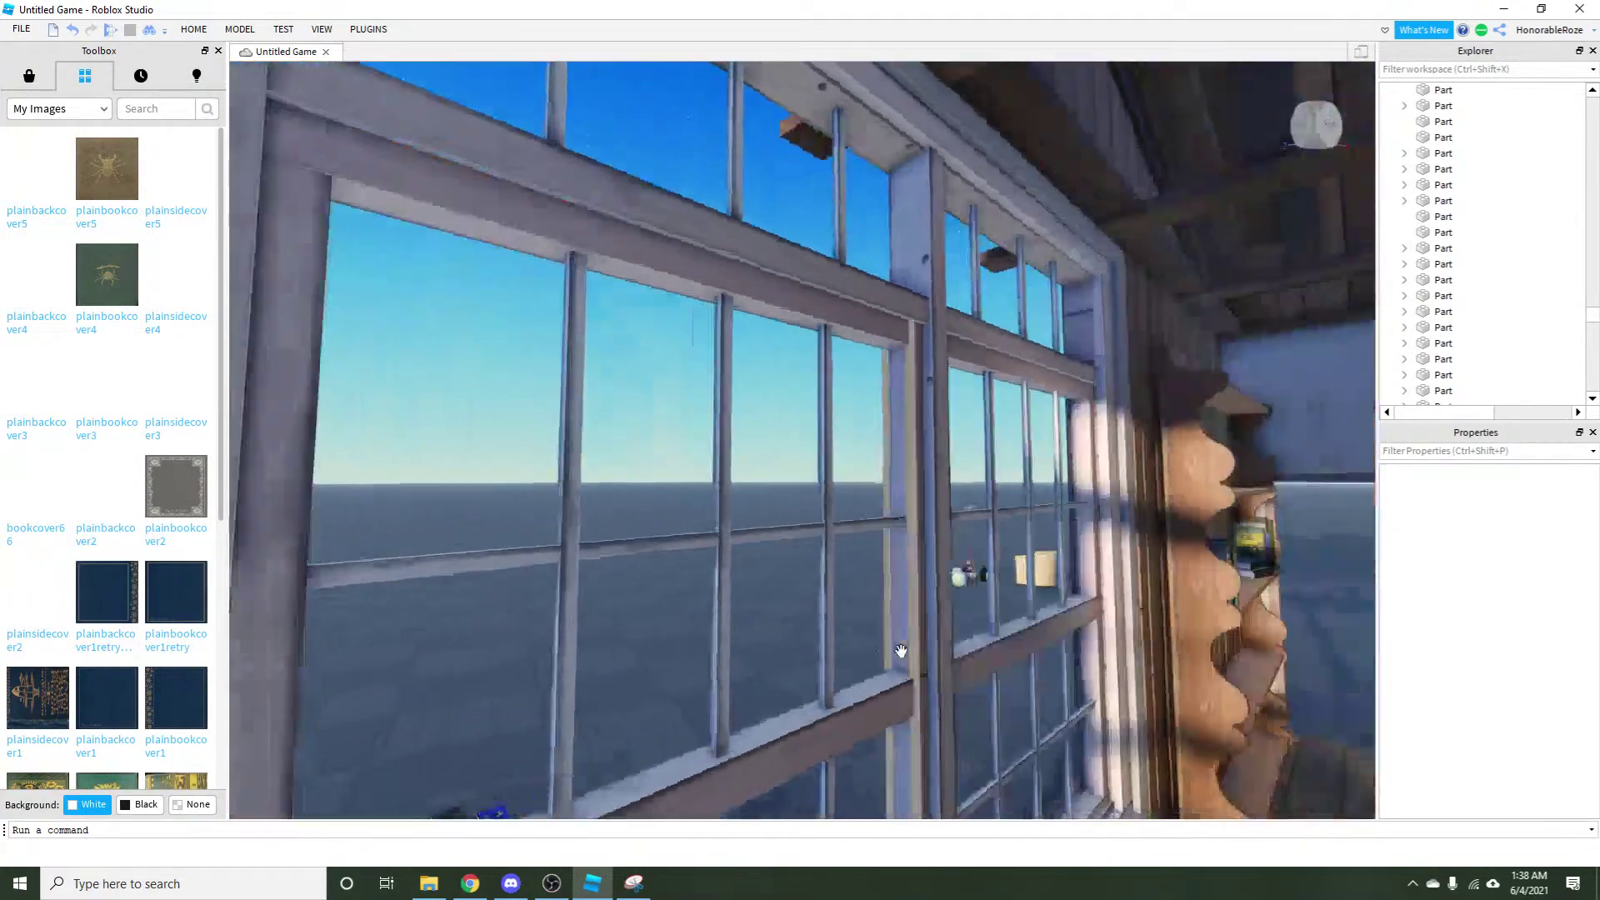
{"action": "key", "text": "Left"}
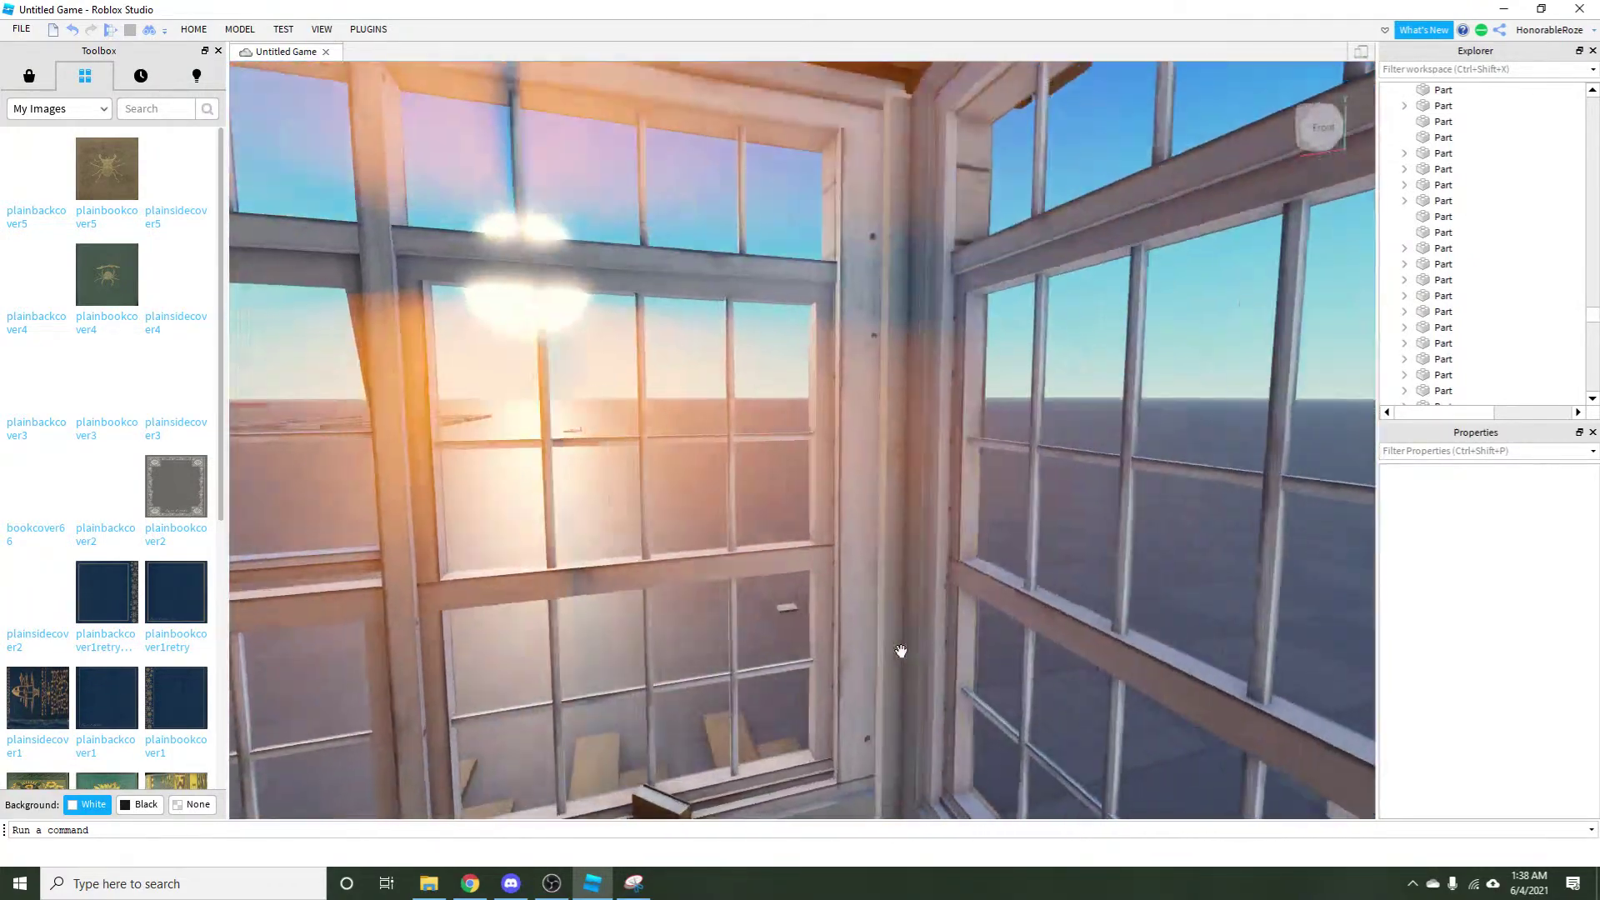
{"action": "key", "text": "e"}
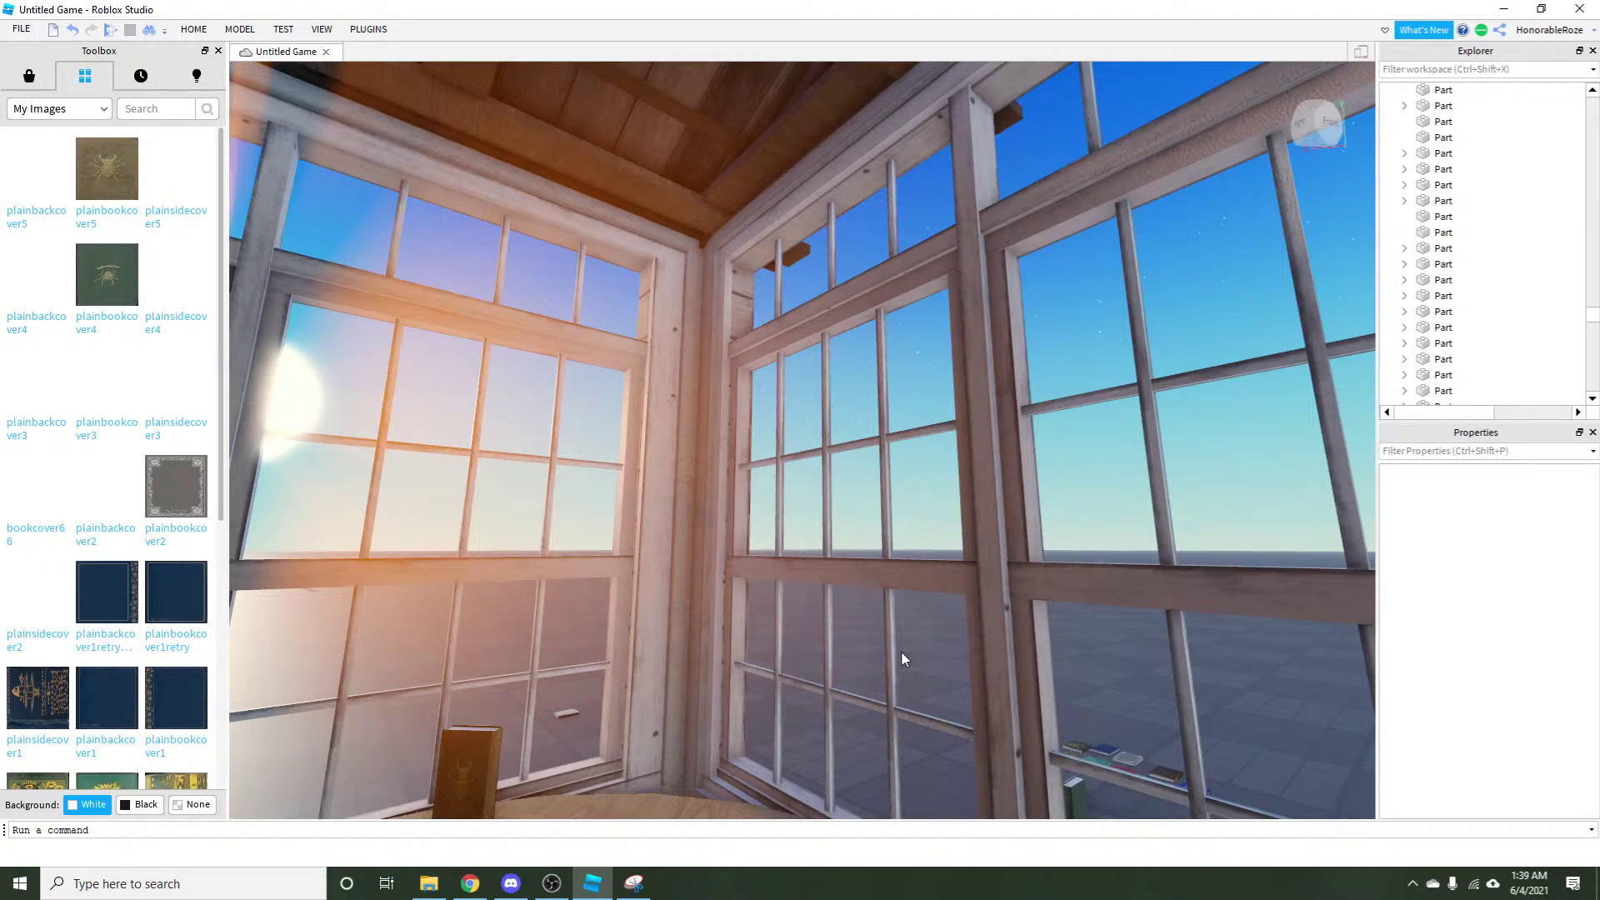
{"action": "left_click_drag", "start_coordinate": [913, 607], "coordinate": [1054, 515]}
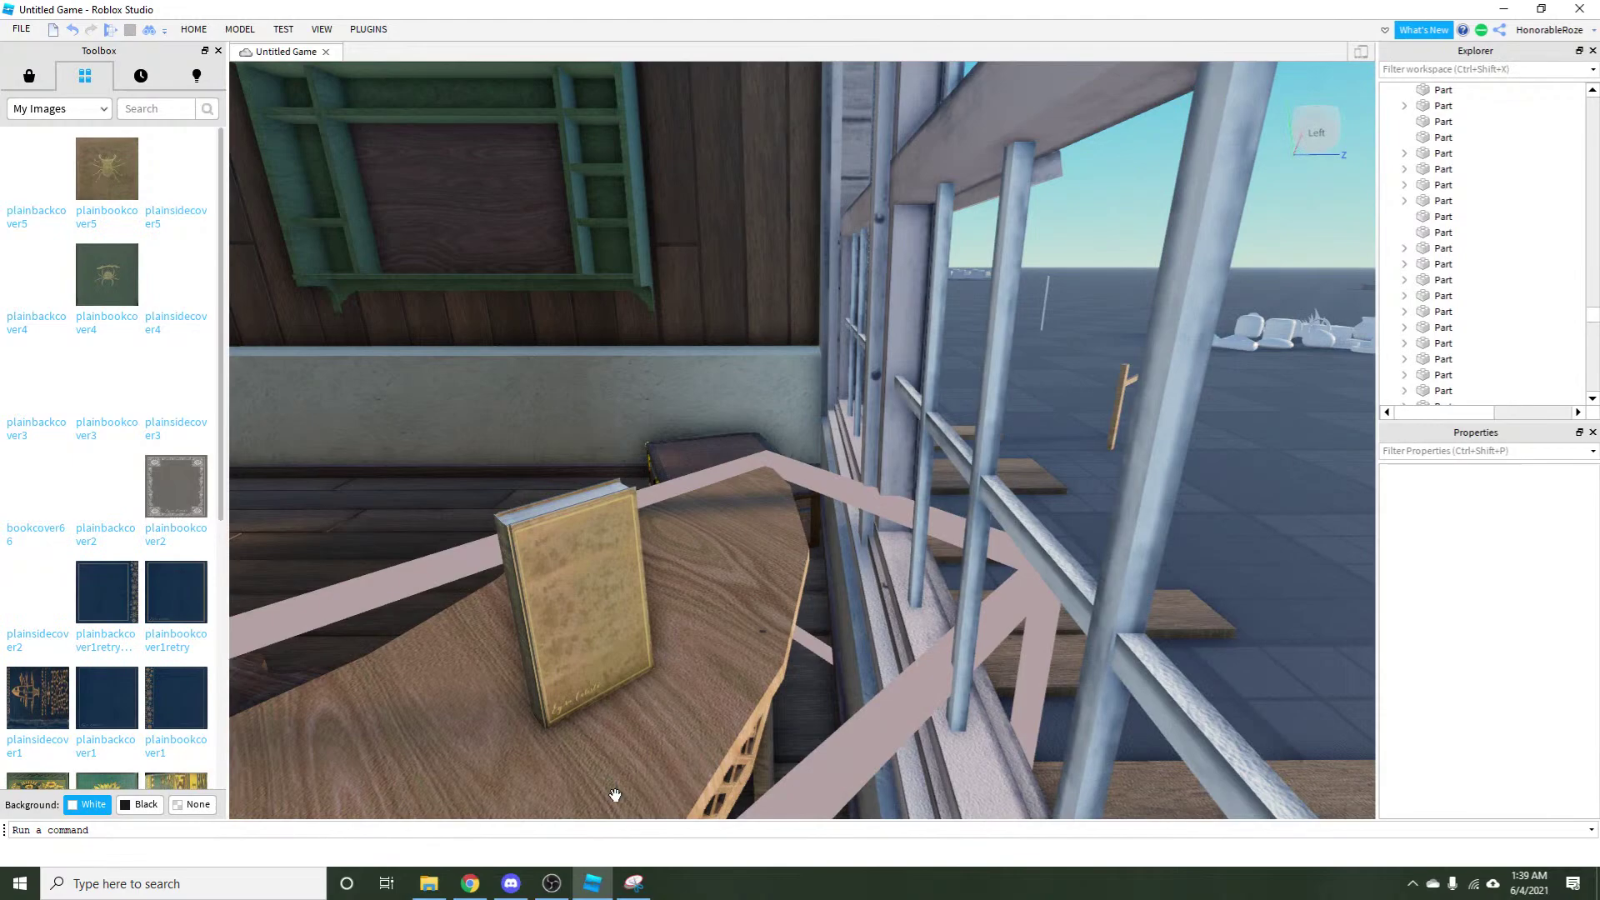
Bring Chrome forward, go to the Pinterest tab and scroll through the related pins.
{"action": "left_click", "coordinate": [470, 883]}
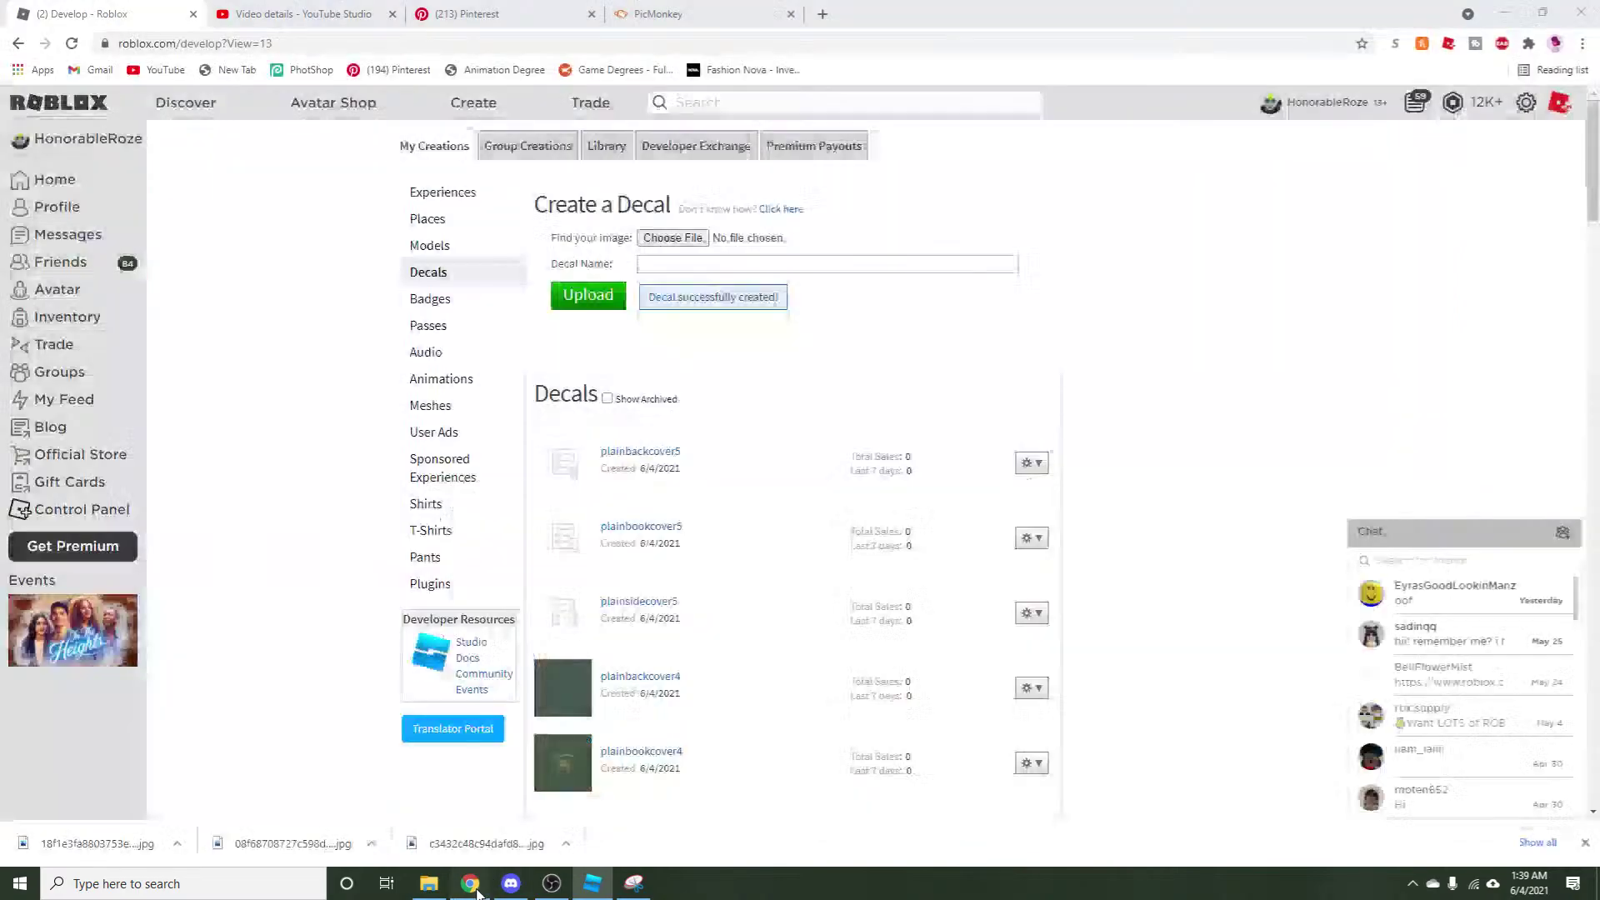
{"action": "left_click", "coordinate": [244, 10]}
{"action": "left_click", "coordinate": [658, 13]}
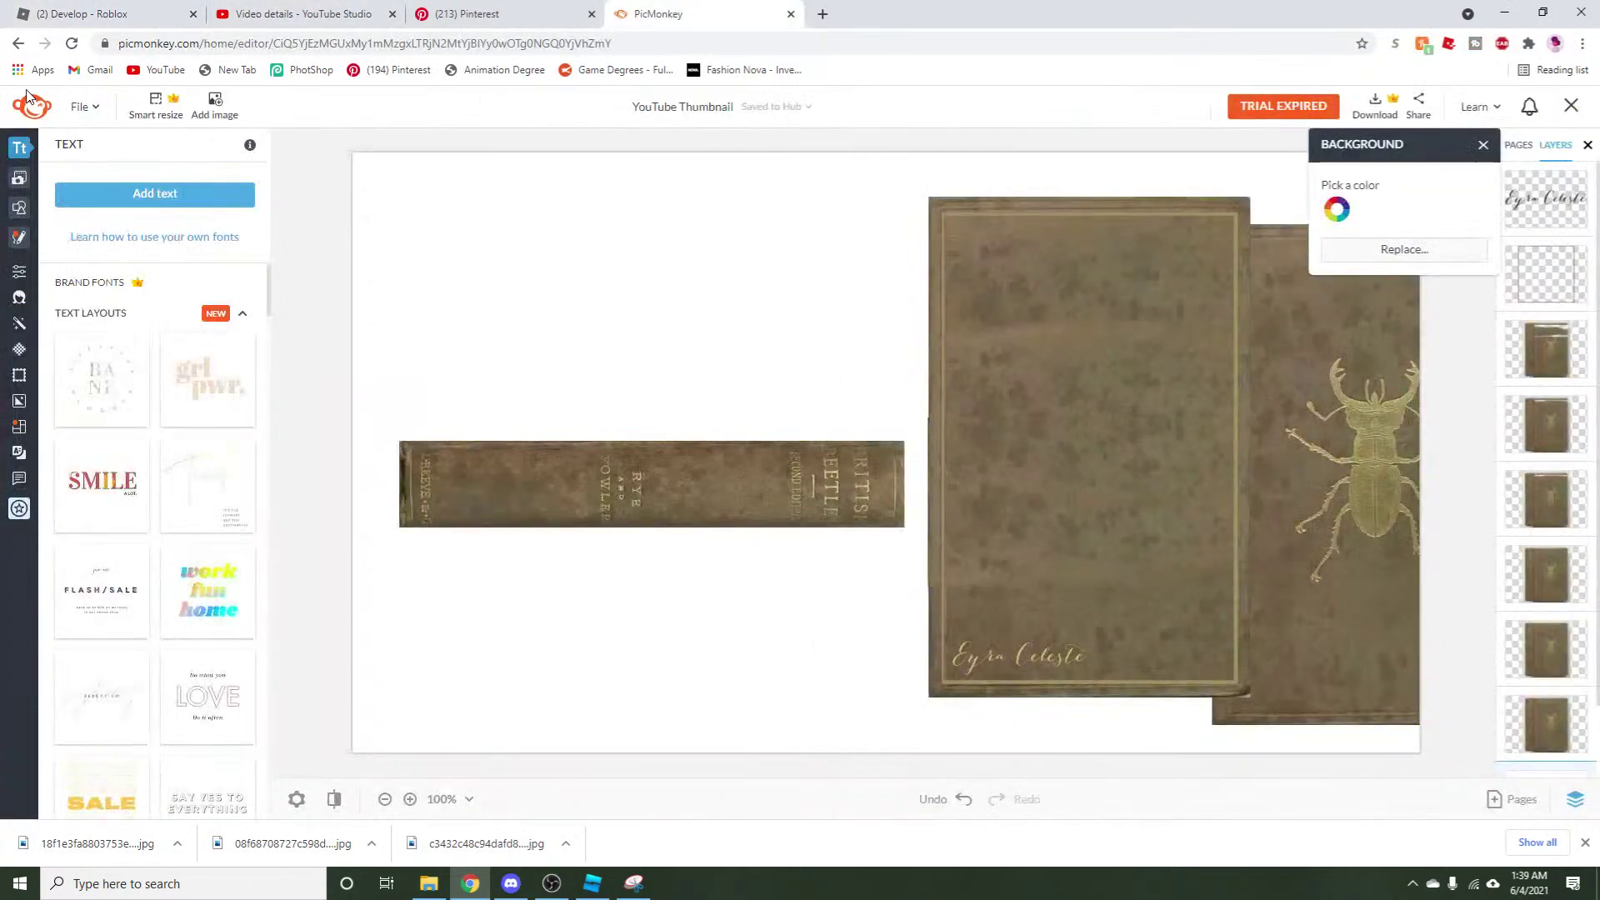
{"action": "left_click", "coordinate": [479, 10]}
{"action": "scroll", "coordinate": [333, 500], "scroll_direction": "down", "scroll_amount": 4}
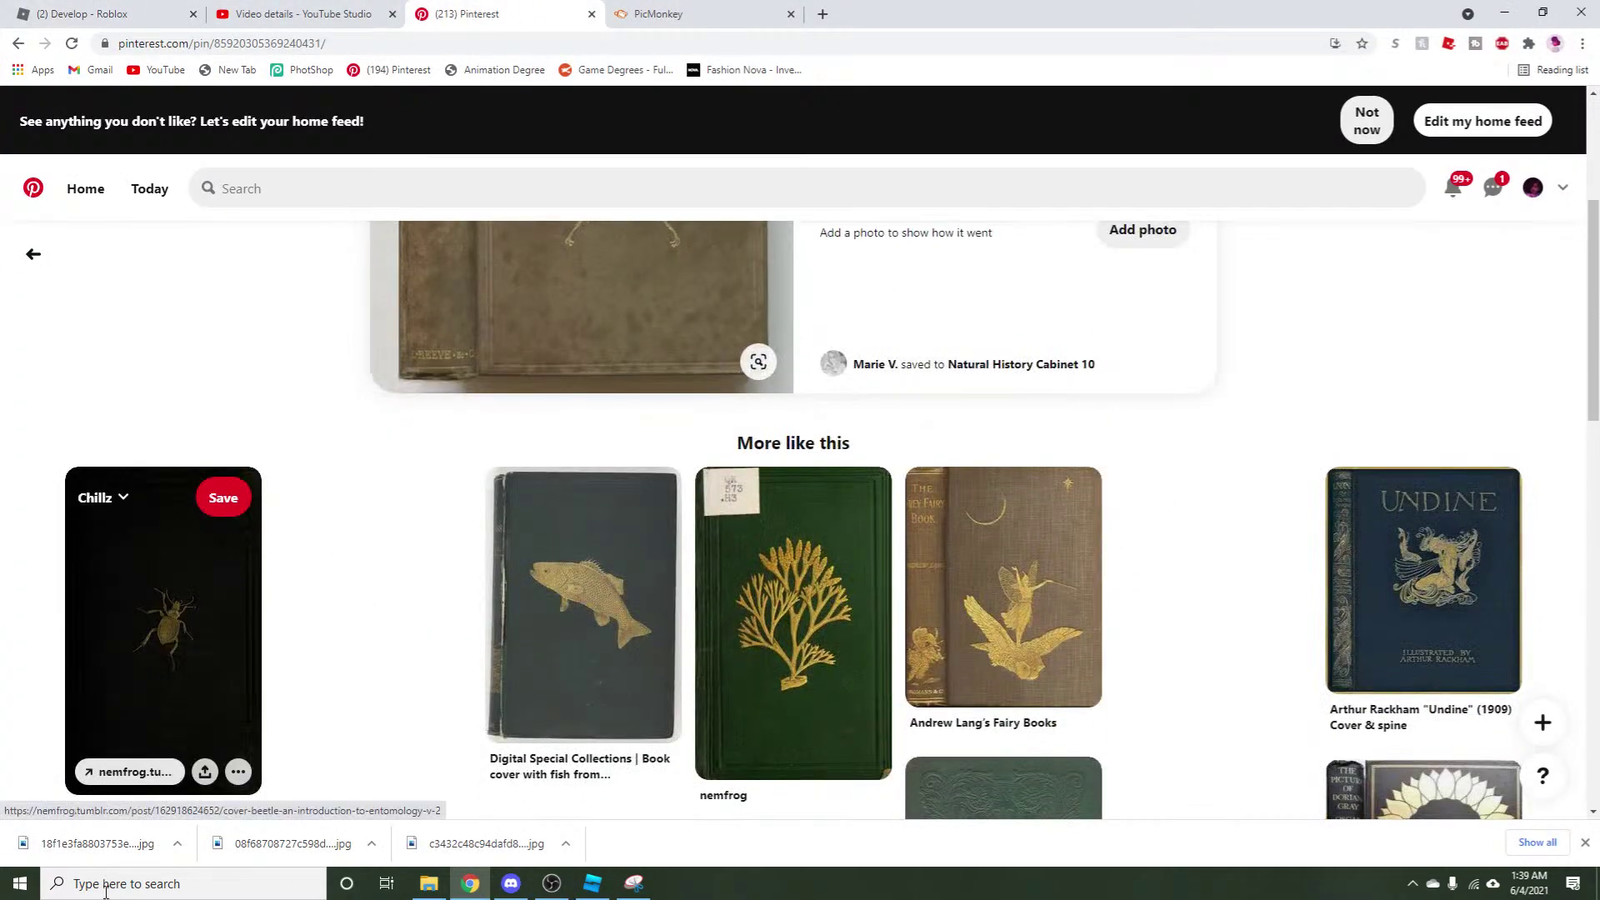
{"action": "scroll", "coordinate": [407, 338], "scroll_direction": "down", "scroll_amount": 2}
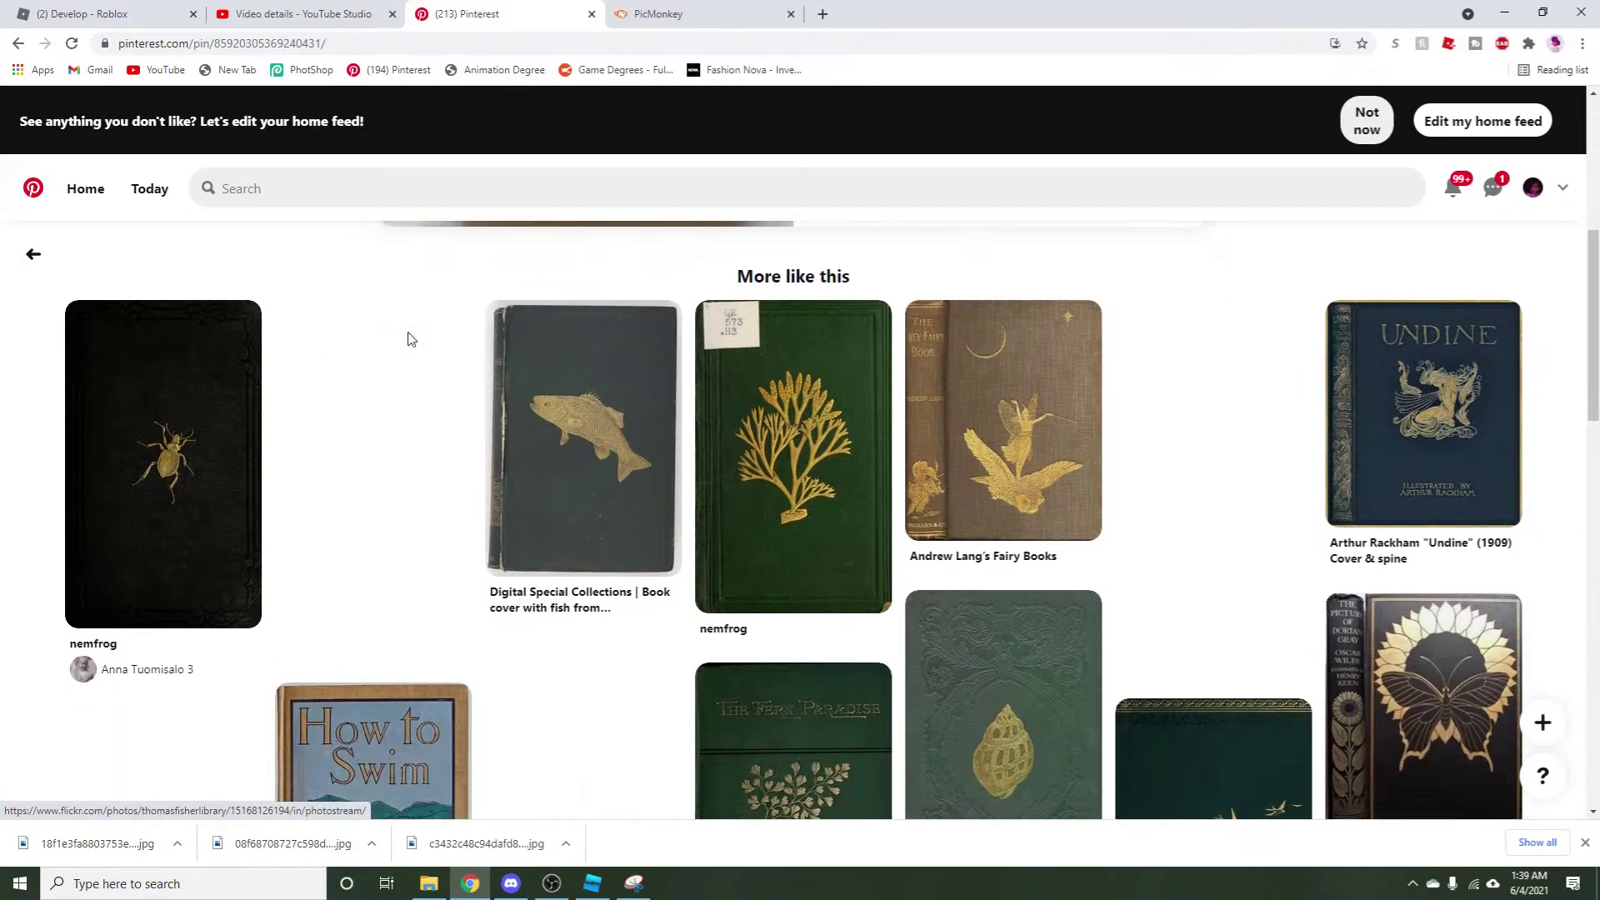
{"action": "scroll", "coordinate": [408, 338], "scroll_direction": "down", "scroll_amount": 4}
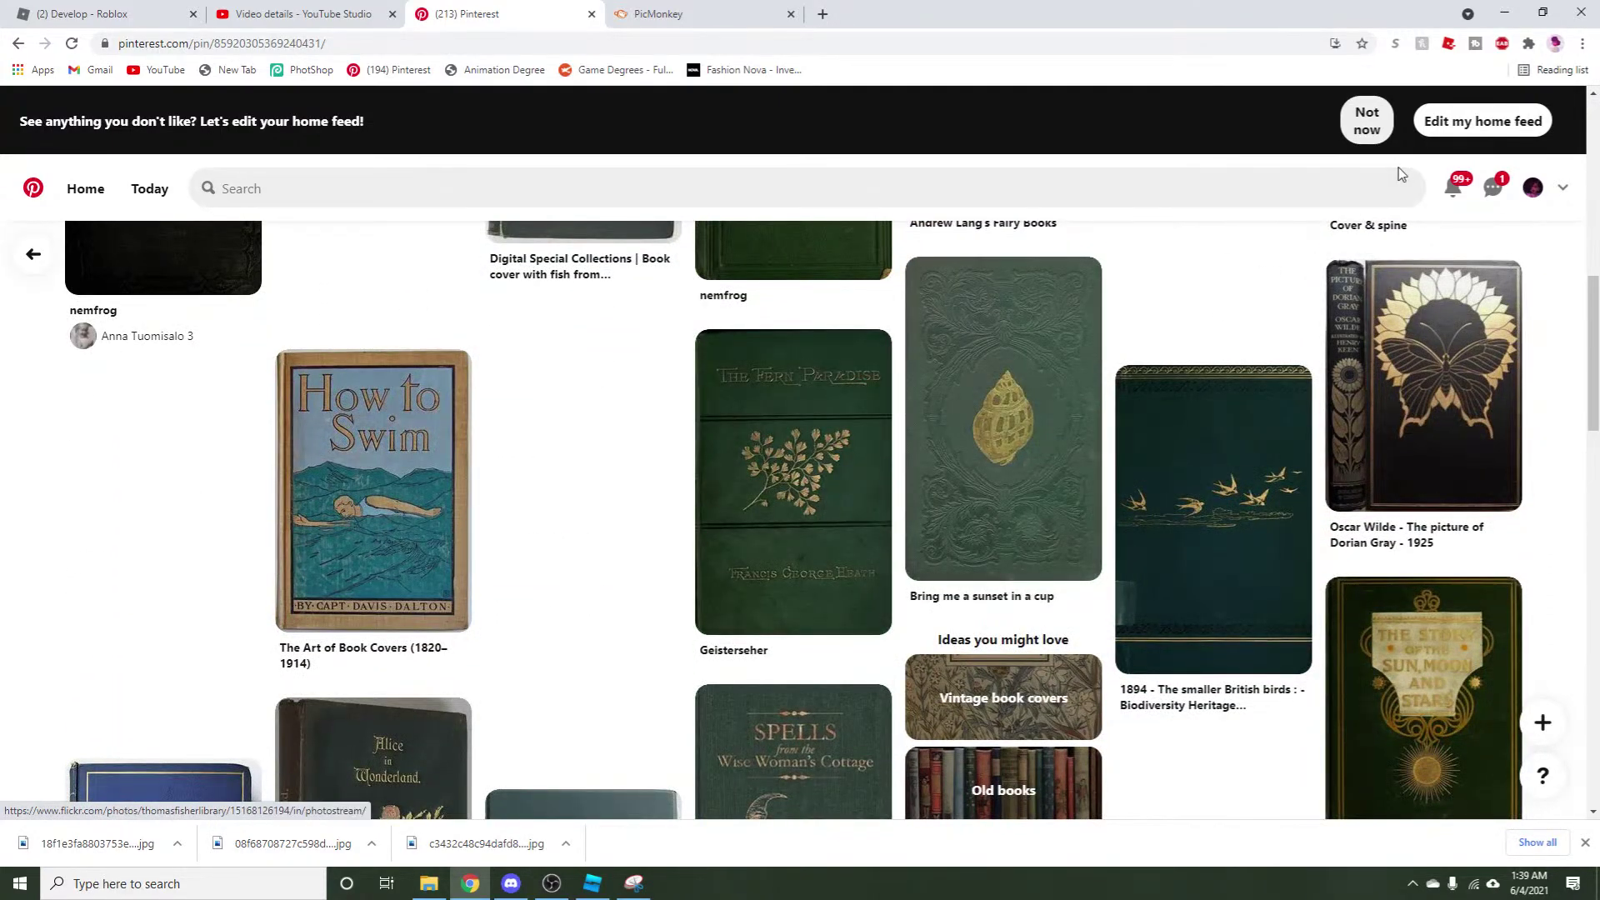
Open the green seashell book-cover pin and save its image to the lava comi folder.
{"action": "left_click", "coordinate": [1004, 458]}
{"action": "scroll", "coordinate": [348, 778], "scroll_direction": "down", "scroll_amount": 5}
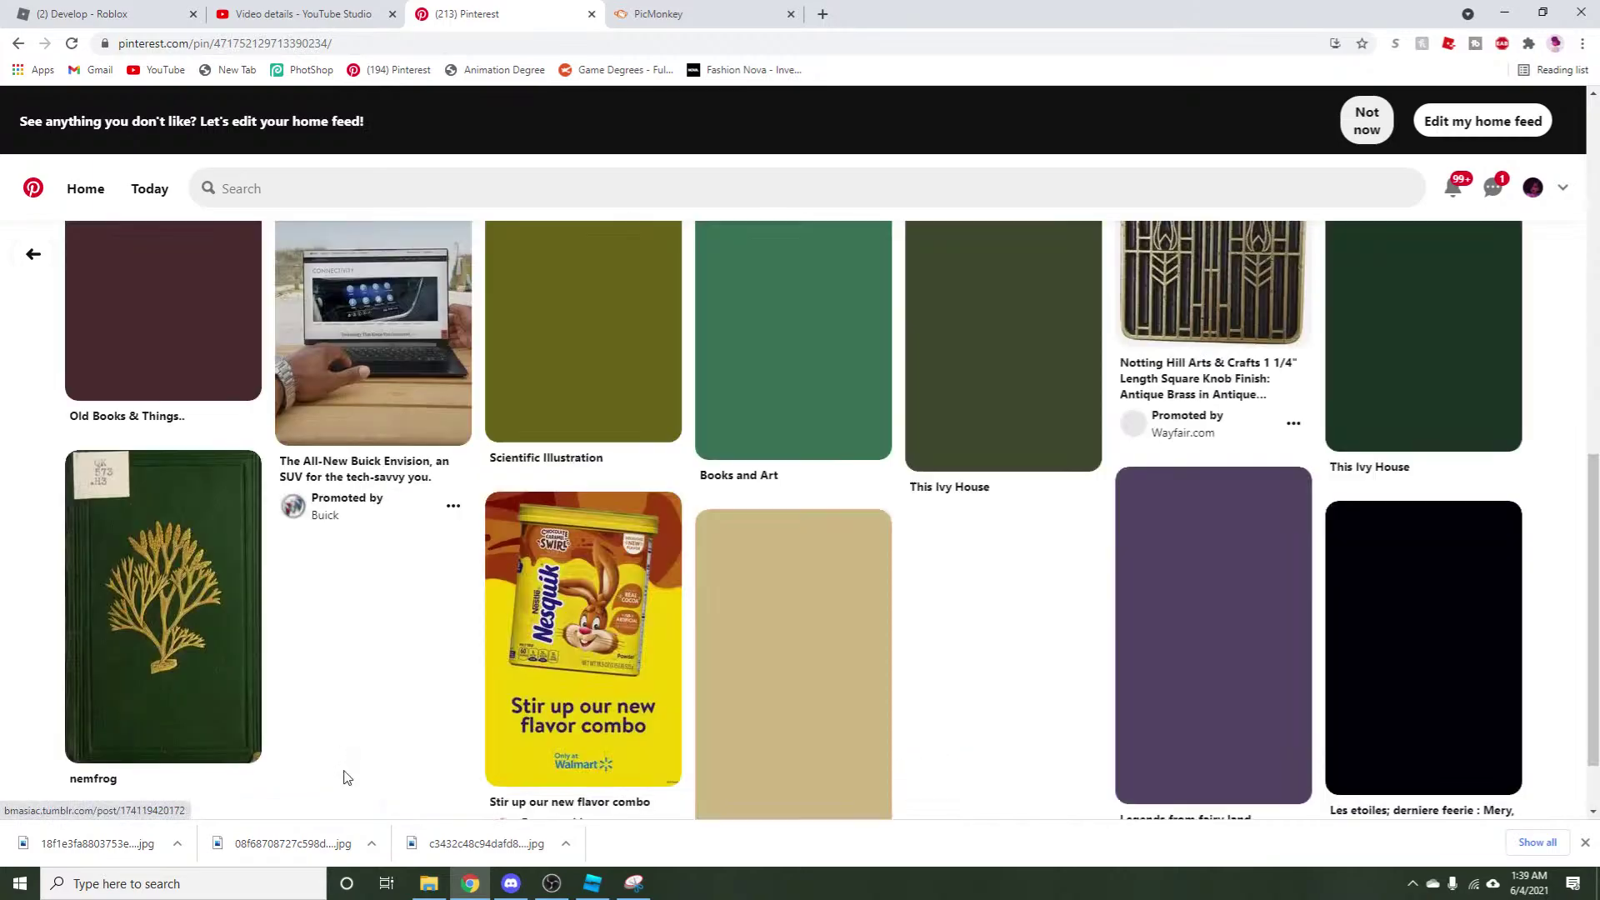
{"action": "scroll", "coordinate": [347, 777], "scroll_direction": "up", "scroll_amount": 10}
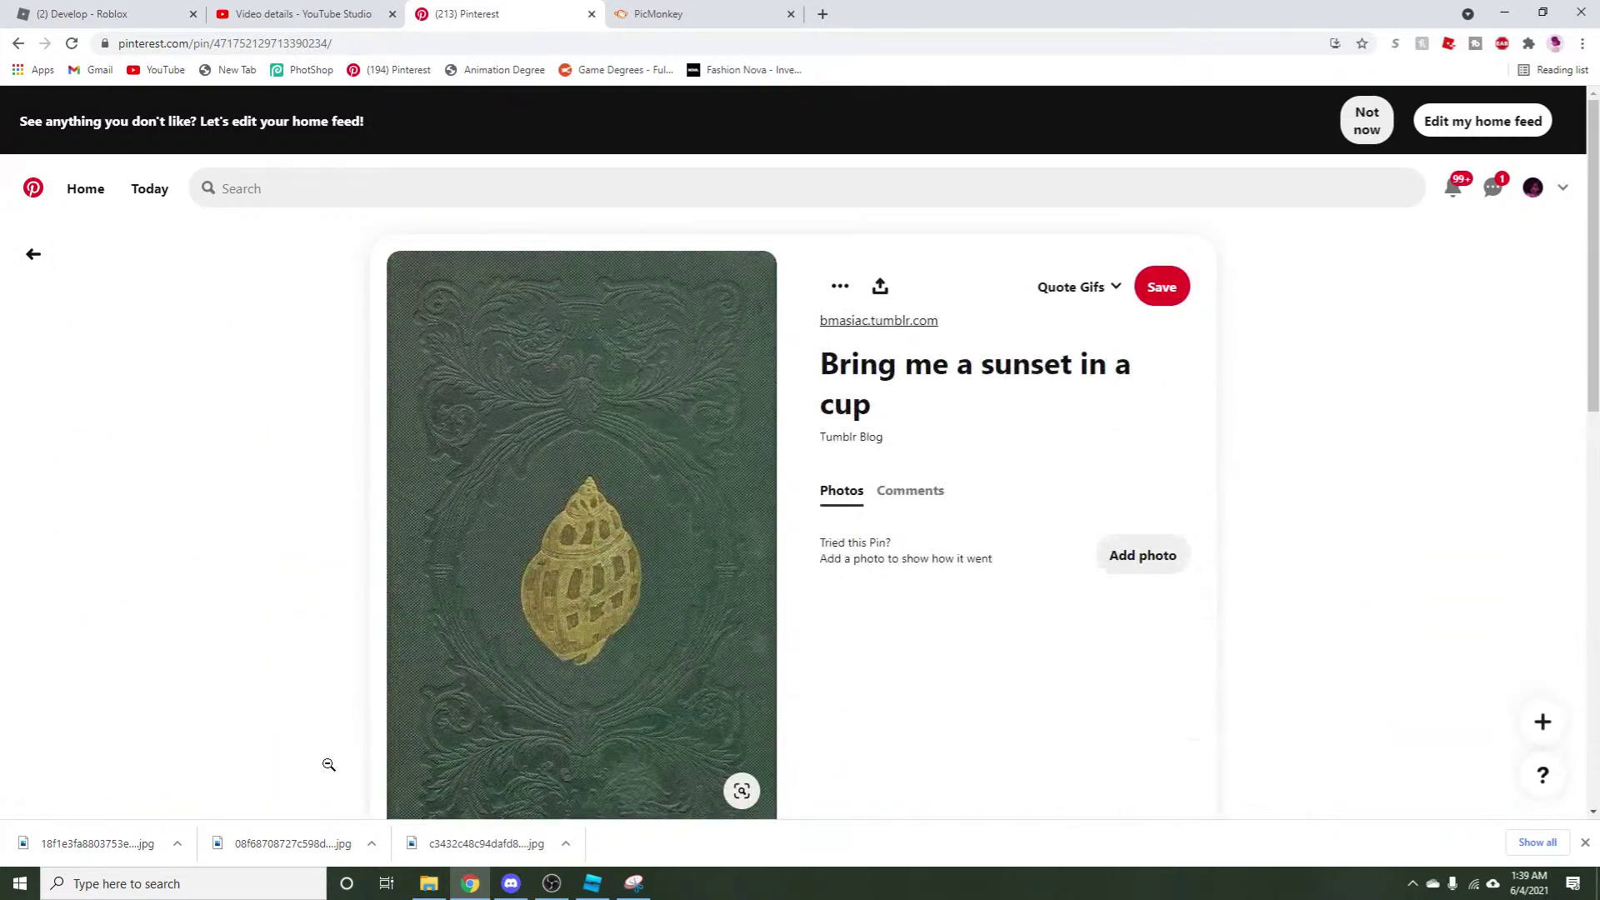
{"action": "scroll", "coordinate": [633, 700], "scroll_direction": "down", "scroll_amount": 2}
{"action": "right_click", "coordinate": [594, 616]}
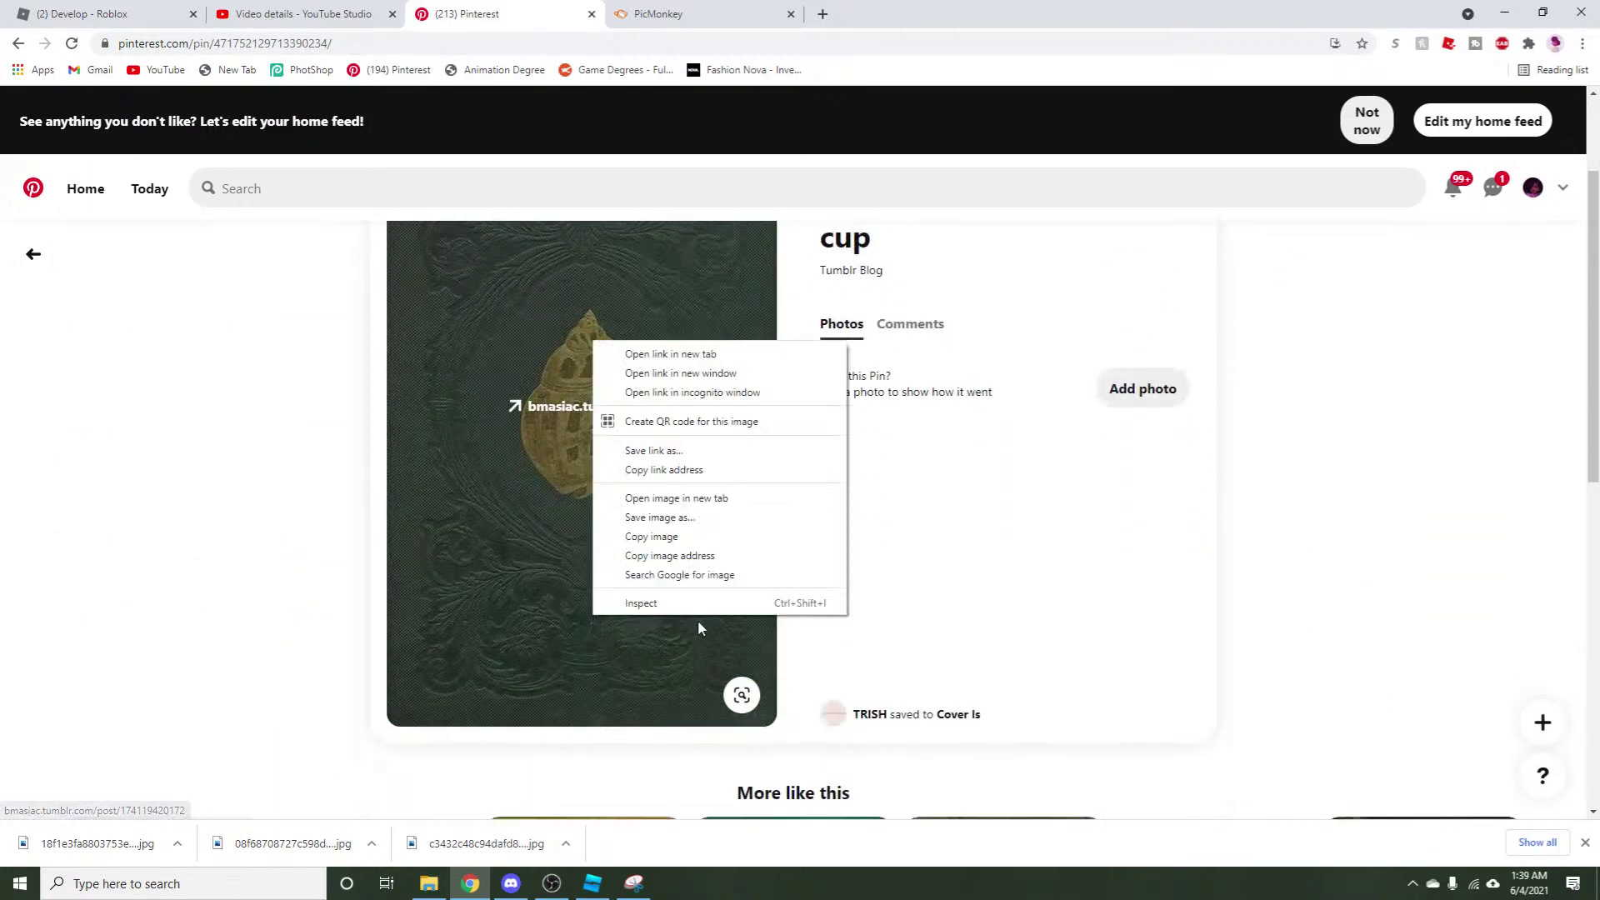
{"action": "left_click", "coordinate": [681, 517]}
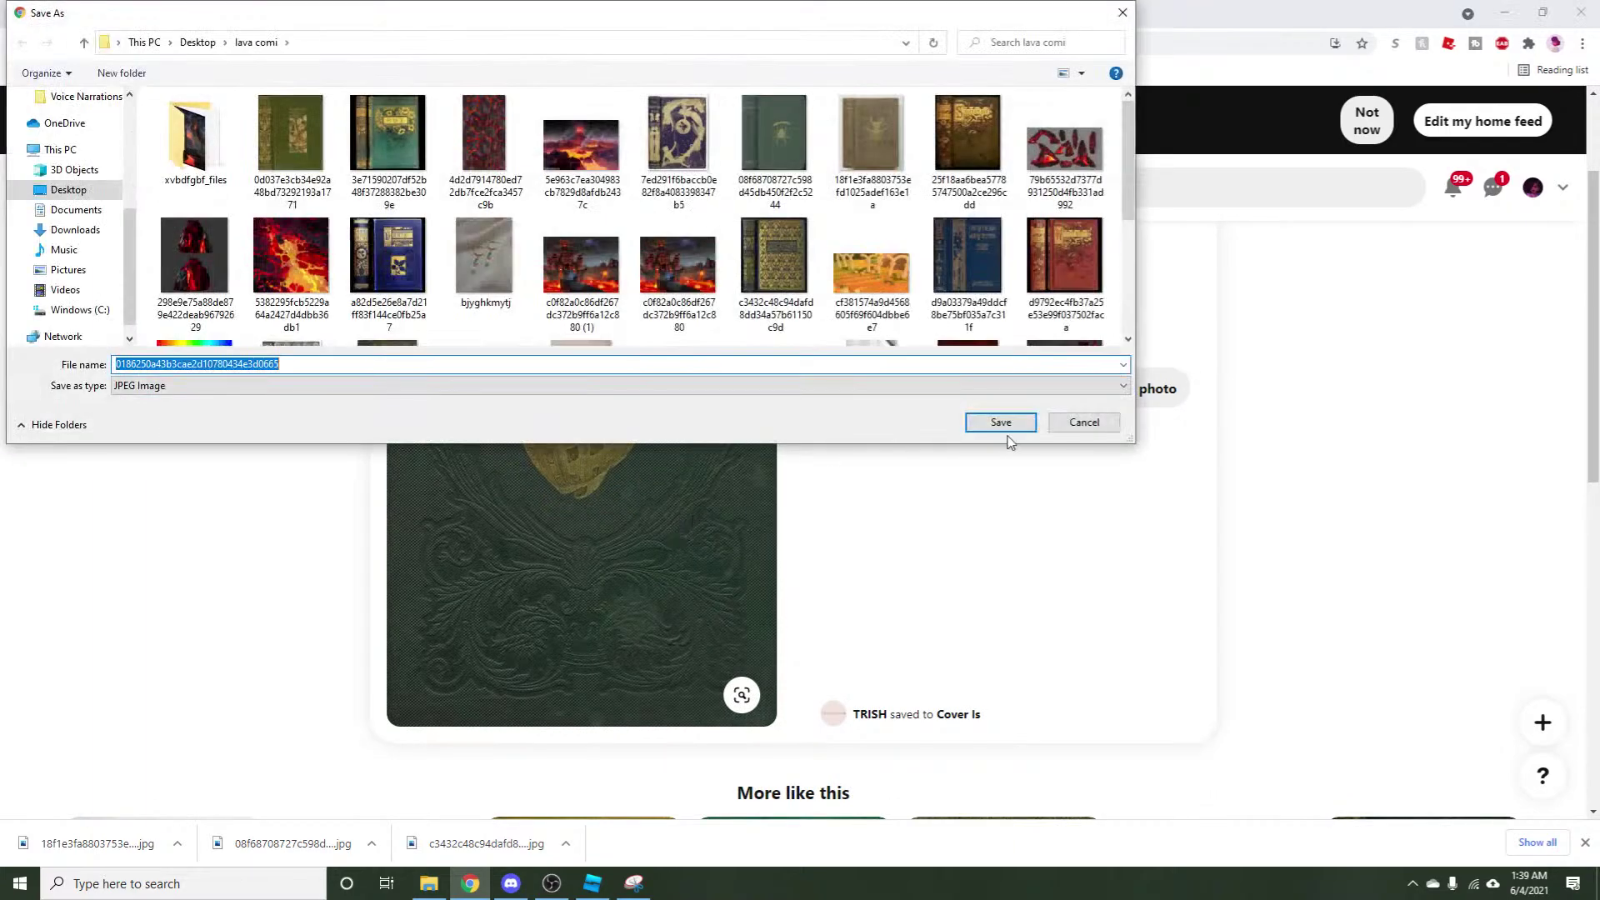
{"action": "left_click", "coordinate": [1013, 424]}
Create a blank YouTube Thumbnail canvas from PicMonkey's home hub.
{"action": "left_click", "coordinate": [333, 13]}
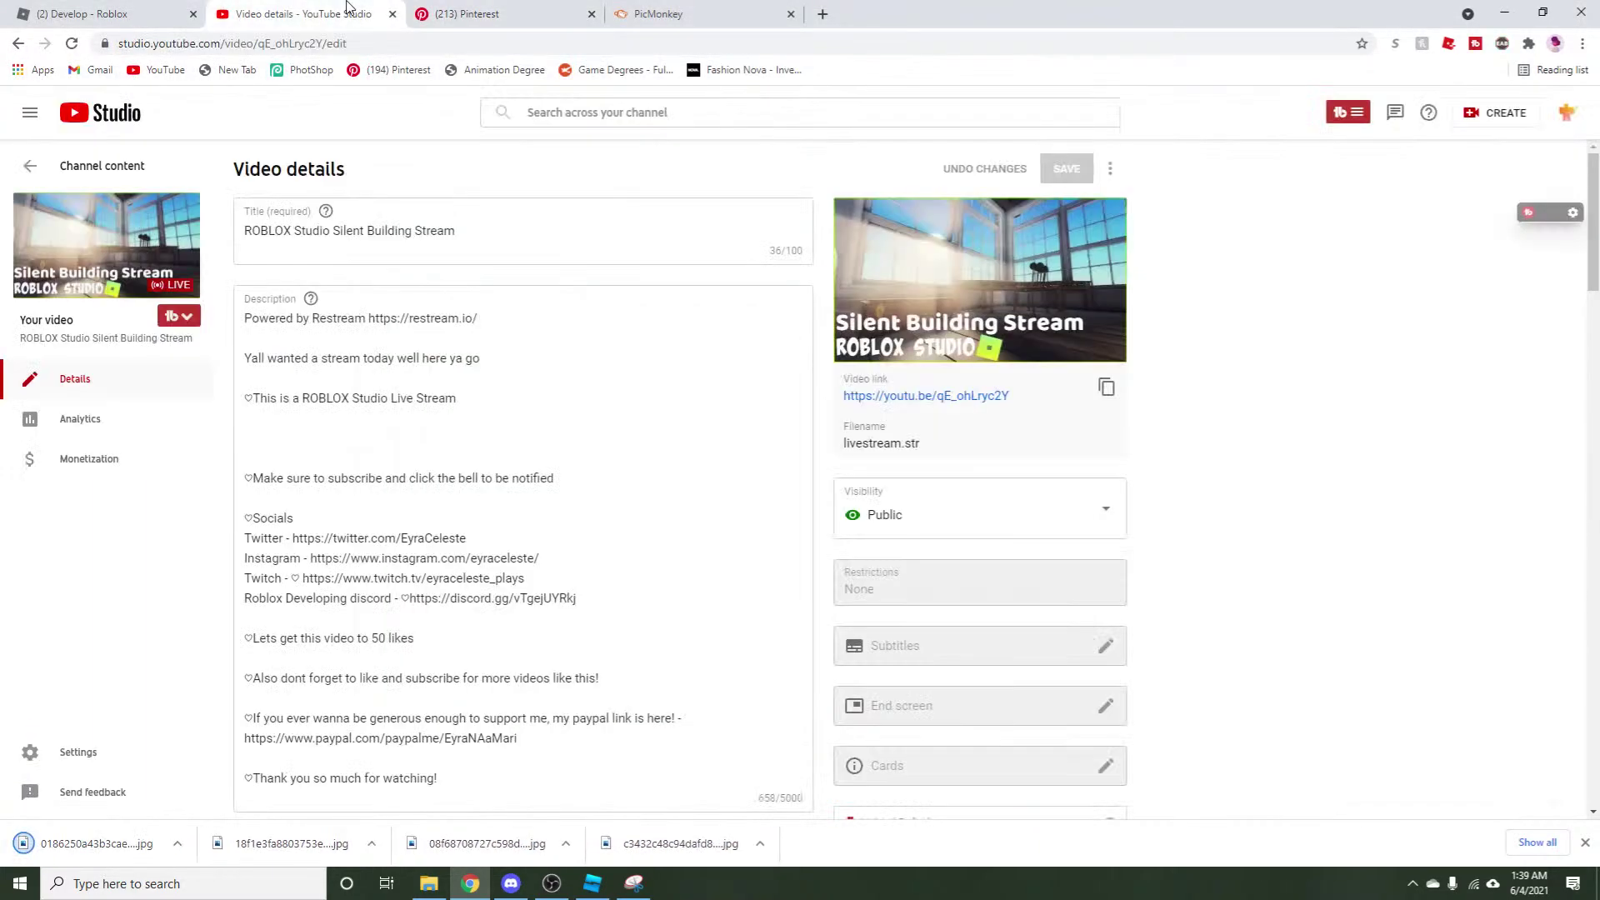
{"action": "left_click", "coordinate": [583, 8]}
{"action": "left_click", "coordinate": [642, 13]}
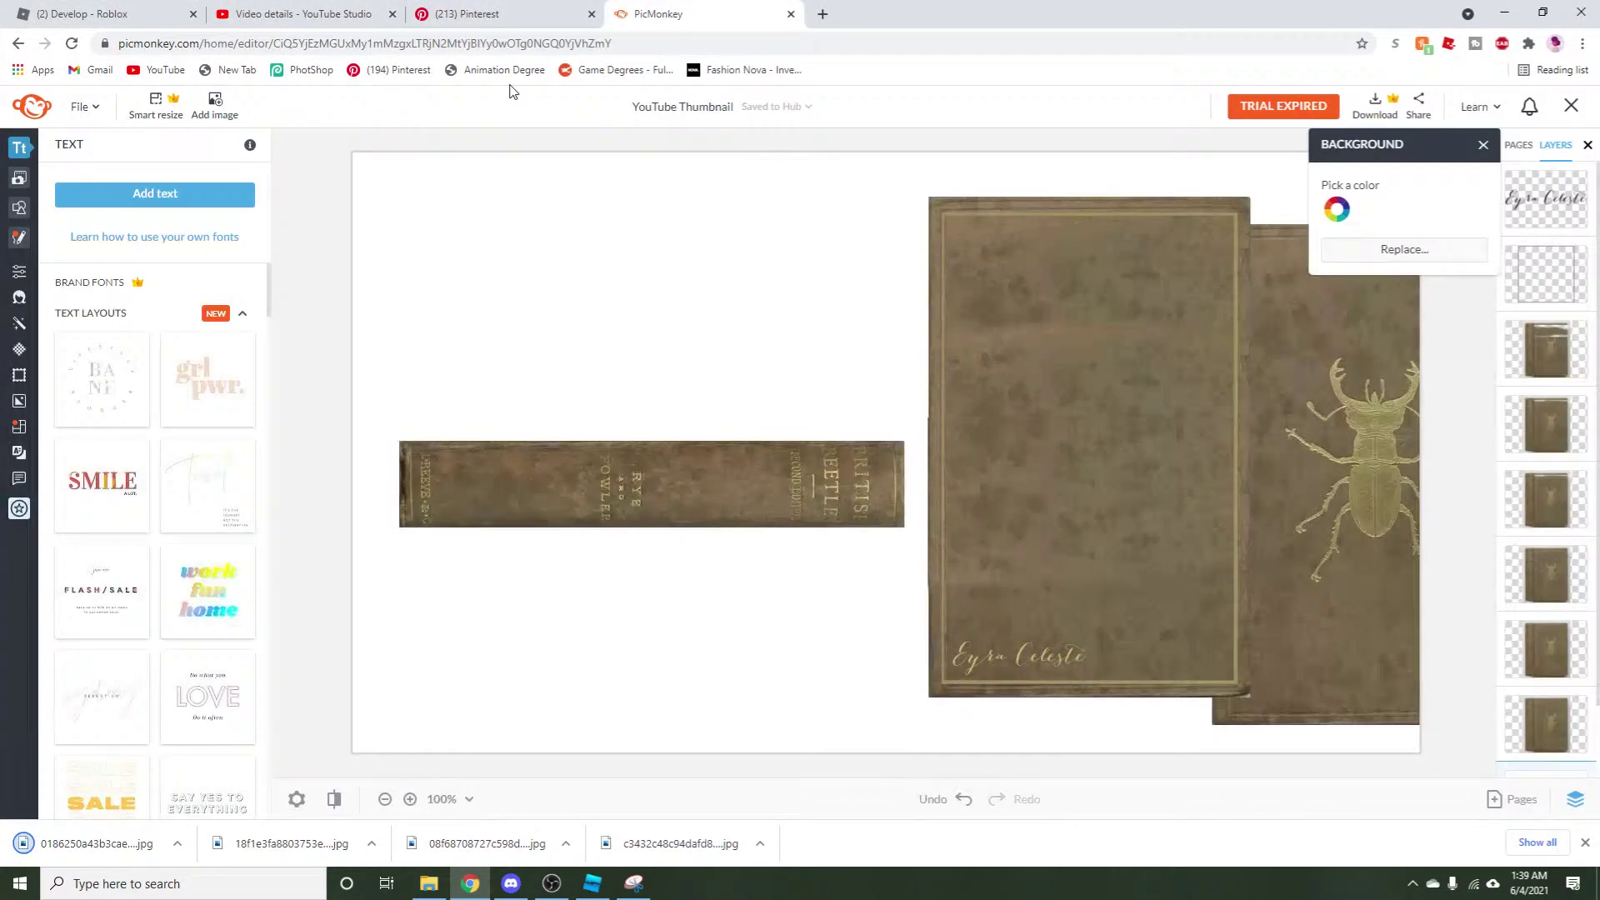
{"action": "left_click", "coordinate": [29, 101]}
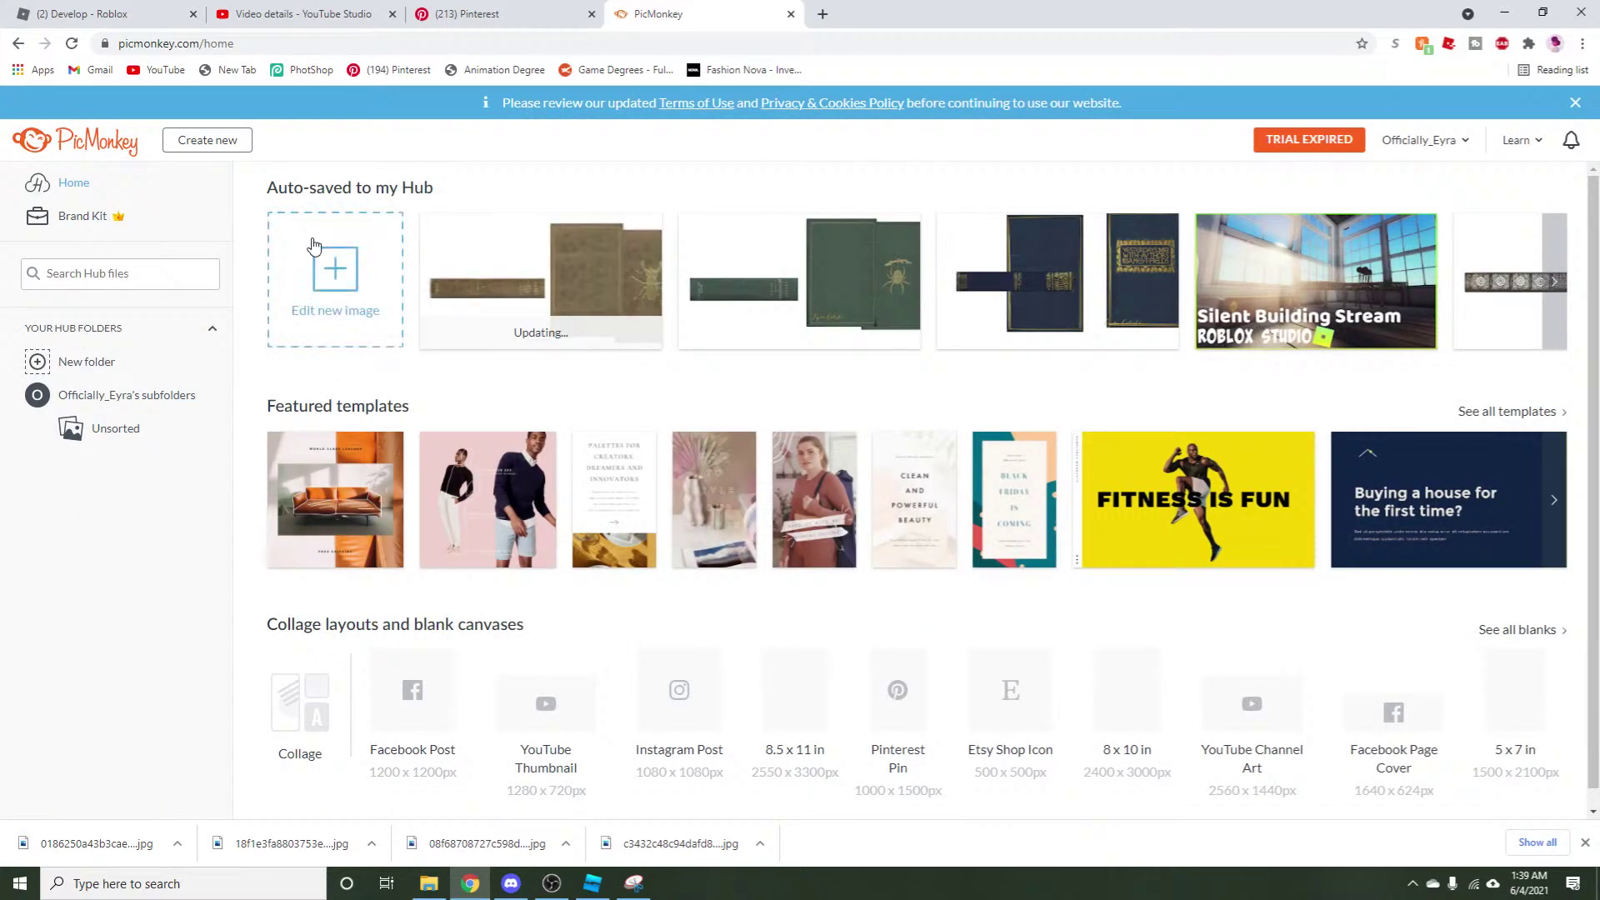
{"action": "left_click", "coordinate": [313, 245]}
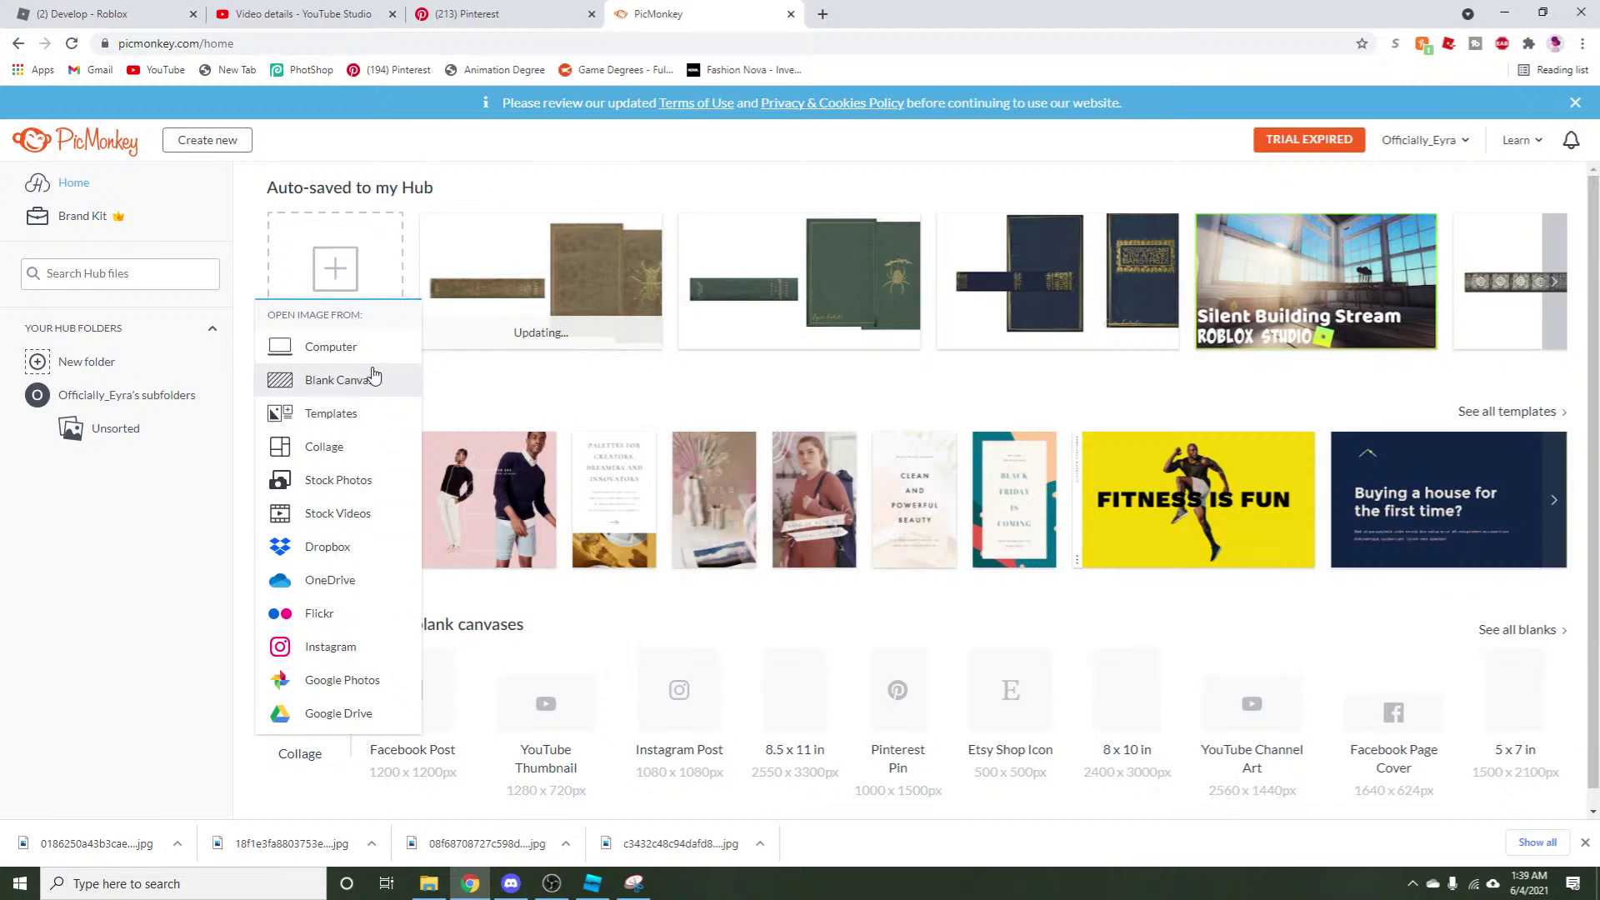
{"action": "left_click", "coordinate": [308, 379]}
{"action": "scroll", "coordinate": [829, 382], "scroll_direction": "down", "scroll_amount": 6}
{"action": "scroll", "coordinate": [939, 384], "scroll_direction": "down", "scroll_amount": 20}
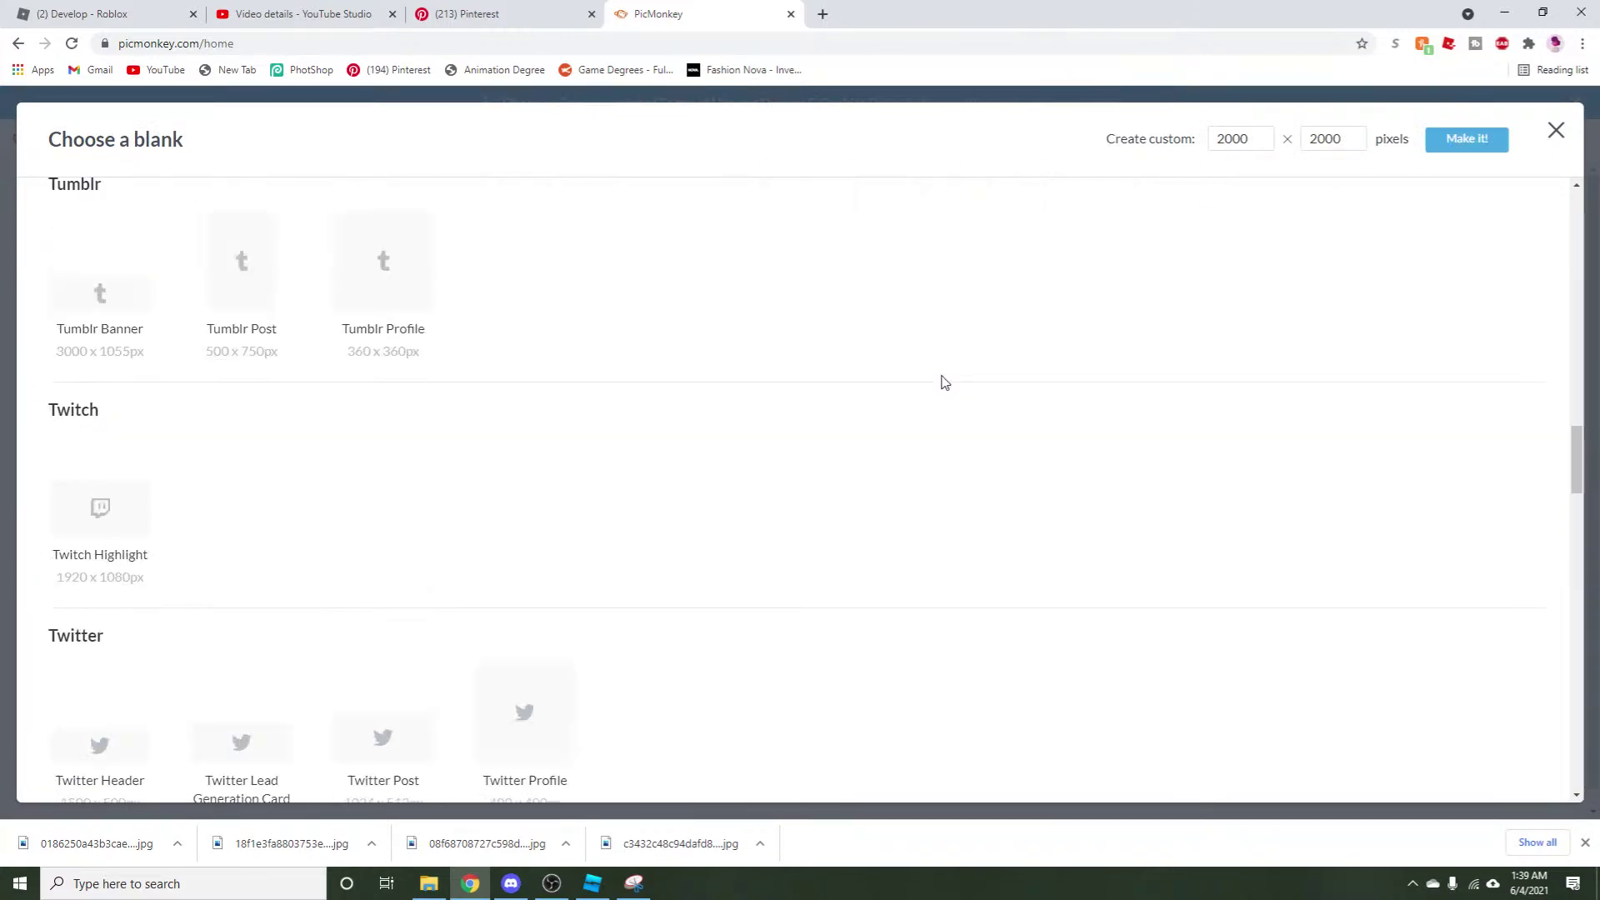
{"action": "scroll", "coordinate": [834, 386], "scroll_direction": "up", "scroll_amount": 10}
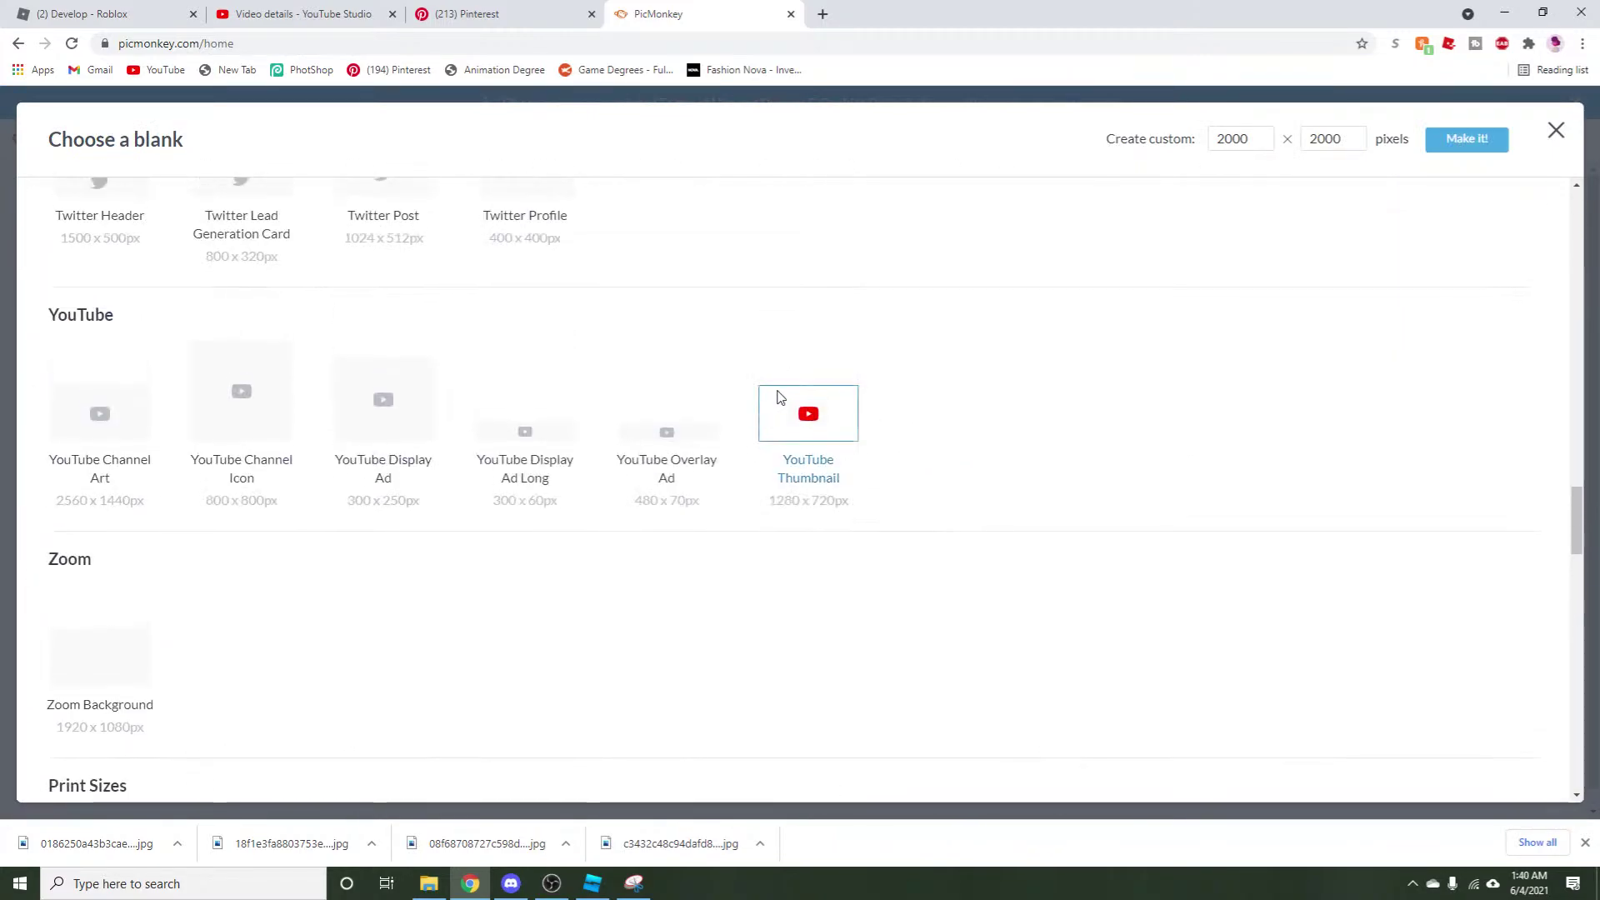
{"action": "left_click", "coordinate": [782, 393]}
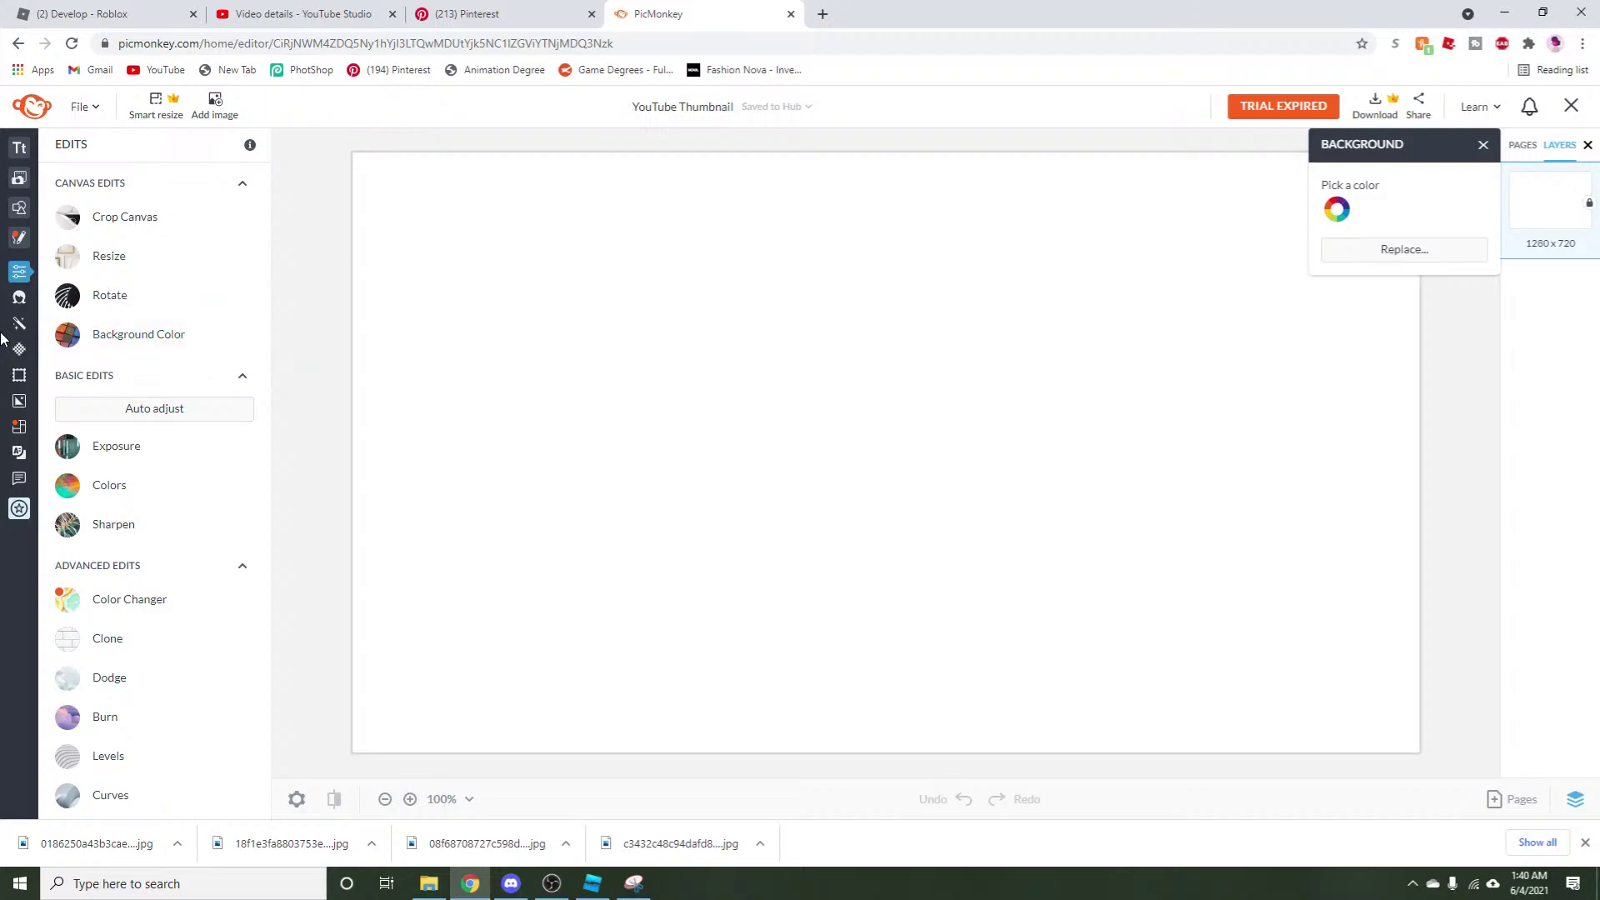
Upload the most recent green spider book-cover file from the computer onto the canvas.
{"action": "left_click", "coordinate": [34, 178]}
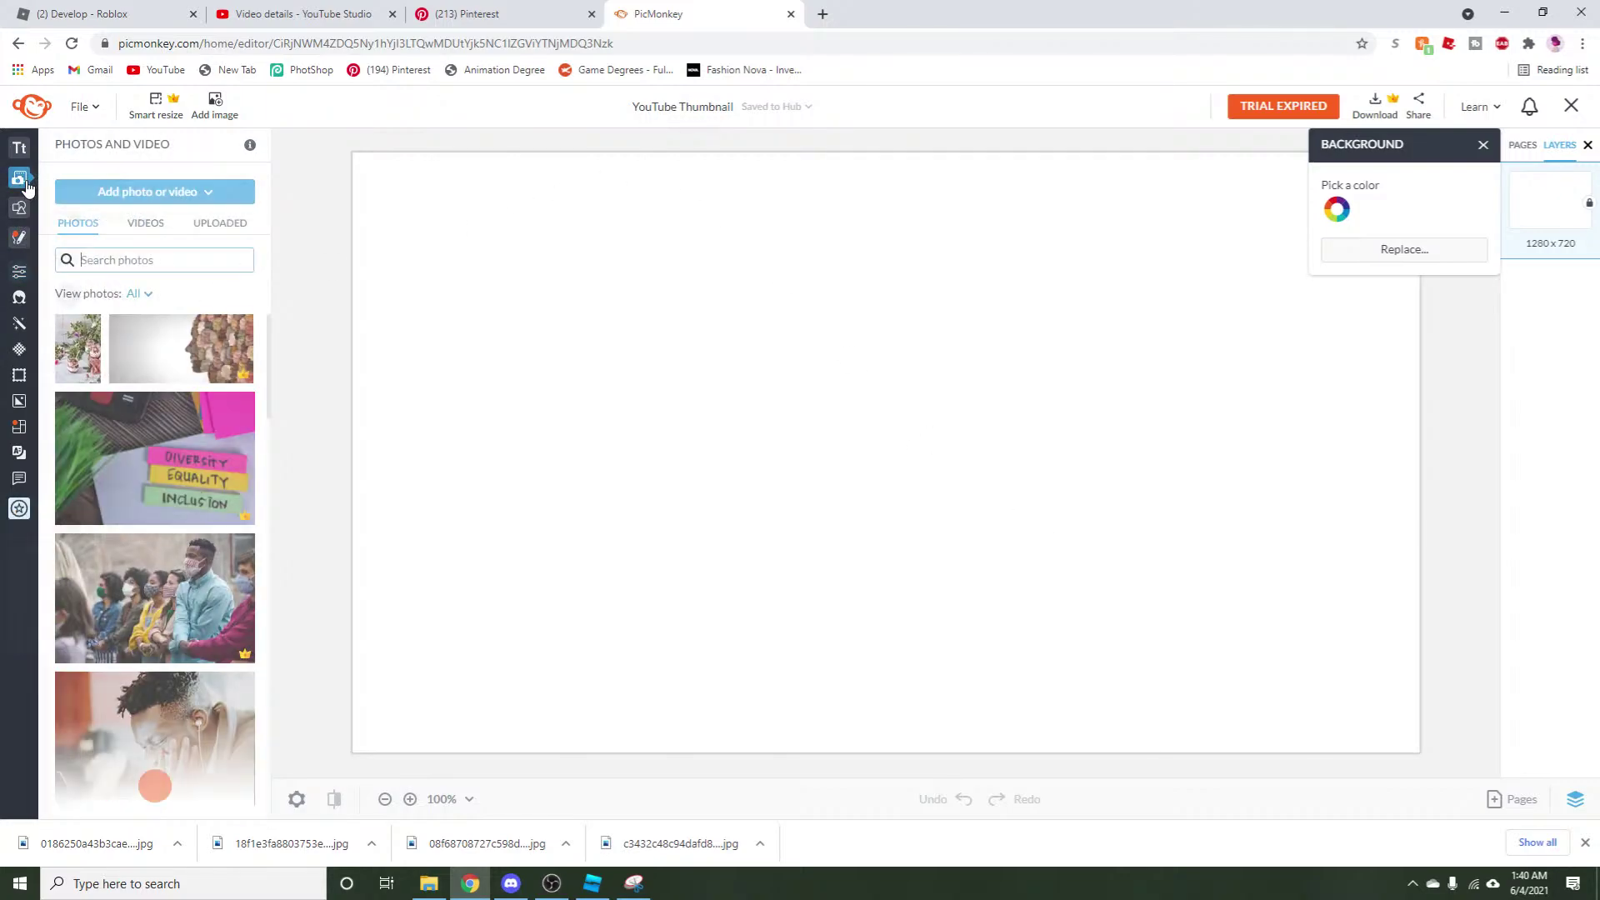
{"action": "left_click", "coordinate": [223, 229]}
{"action": "left_click", "coordinate": [149, 191]}
{"action": "left_click", "coordinate": [142, 251]}
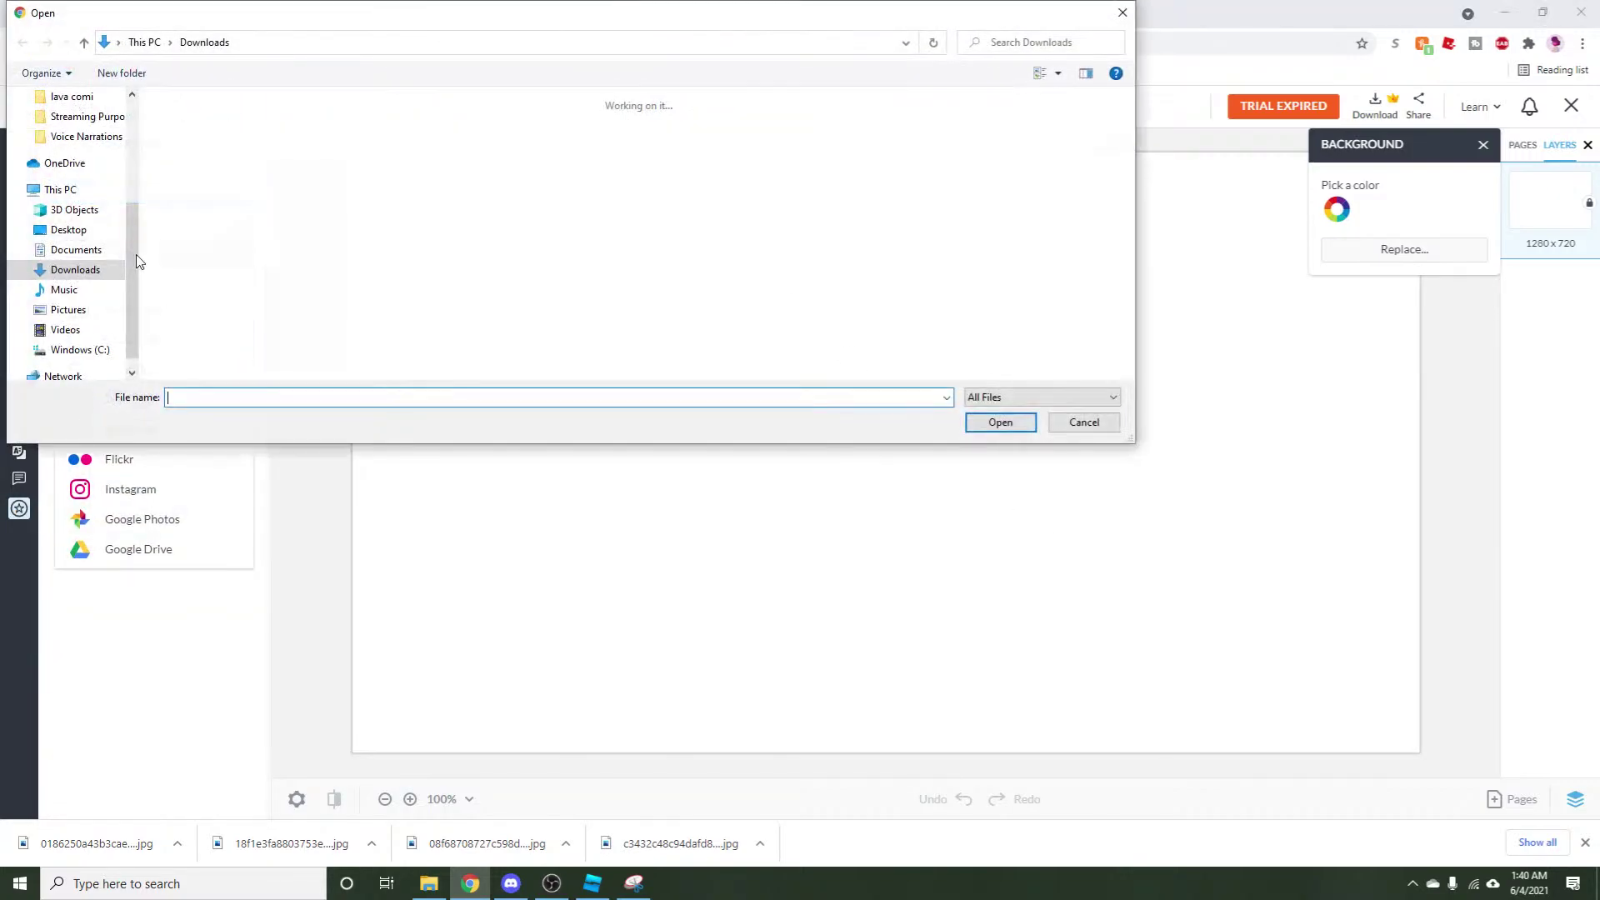
{"action": "scroll", "coordinate": [116, 167], "scroll_direction": "up", "scroll_amount": 3}
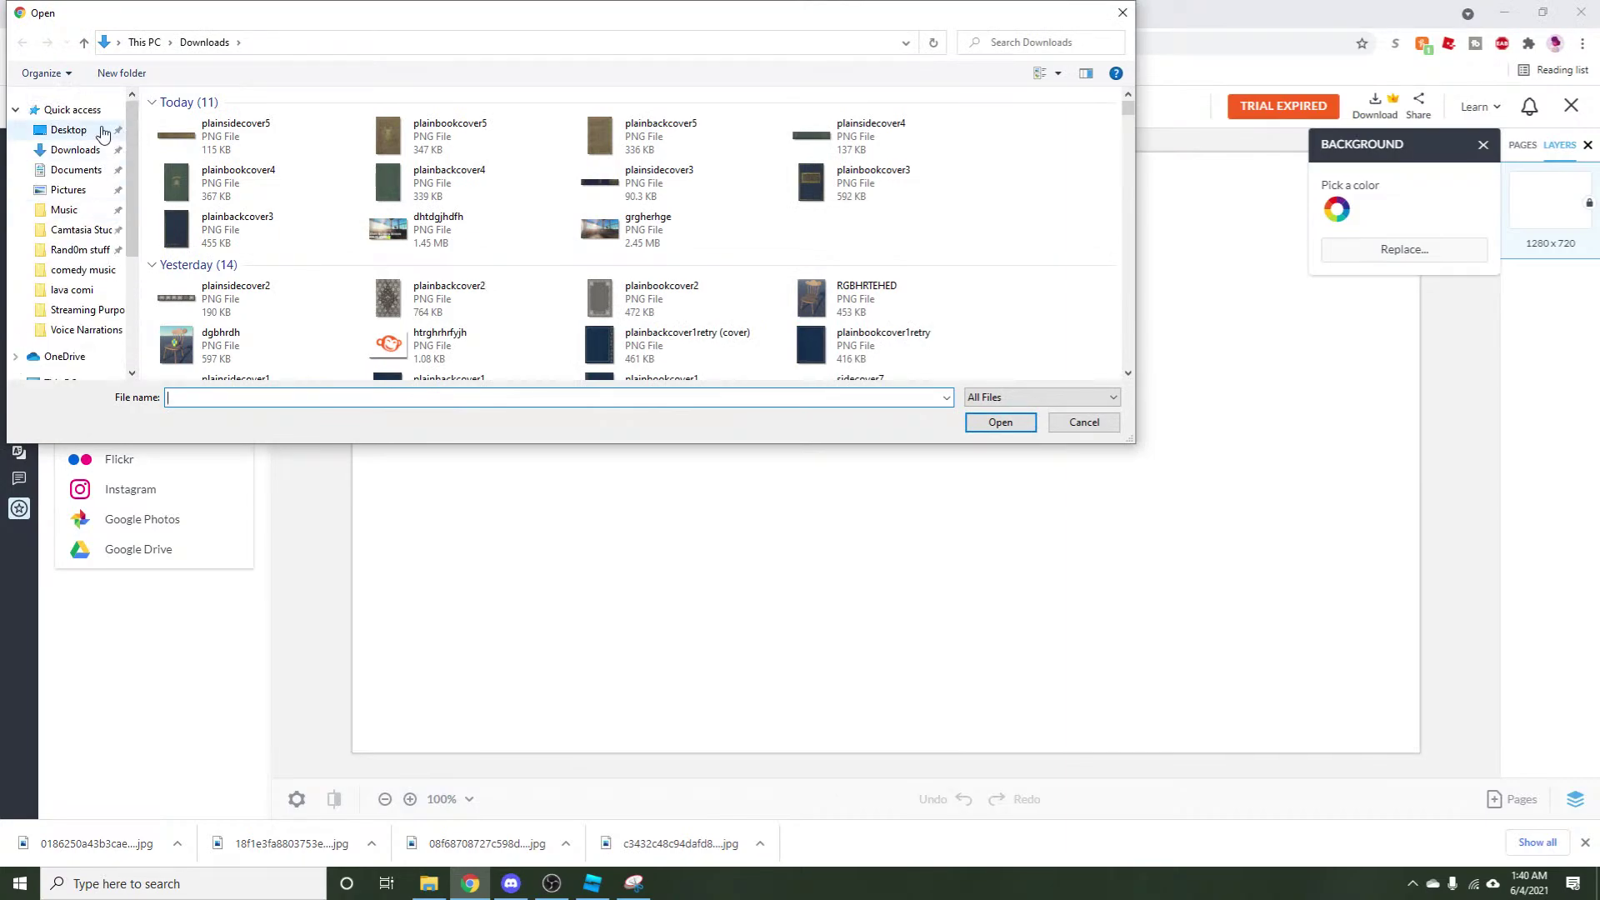
{"action": "left_click", "coordinate": [103, 132]}
{"action": "left_click", "coordinate": [72, 109]}
{"action": "left_click", "coordinate": [344, 333]}
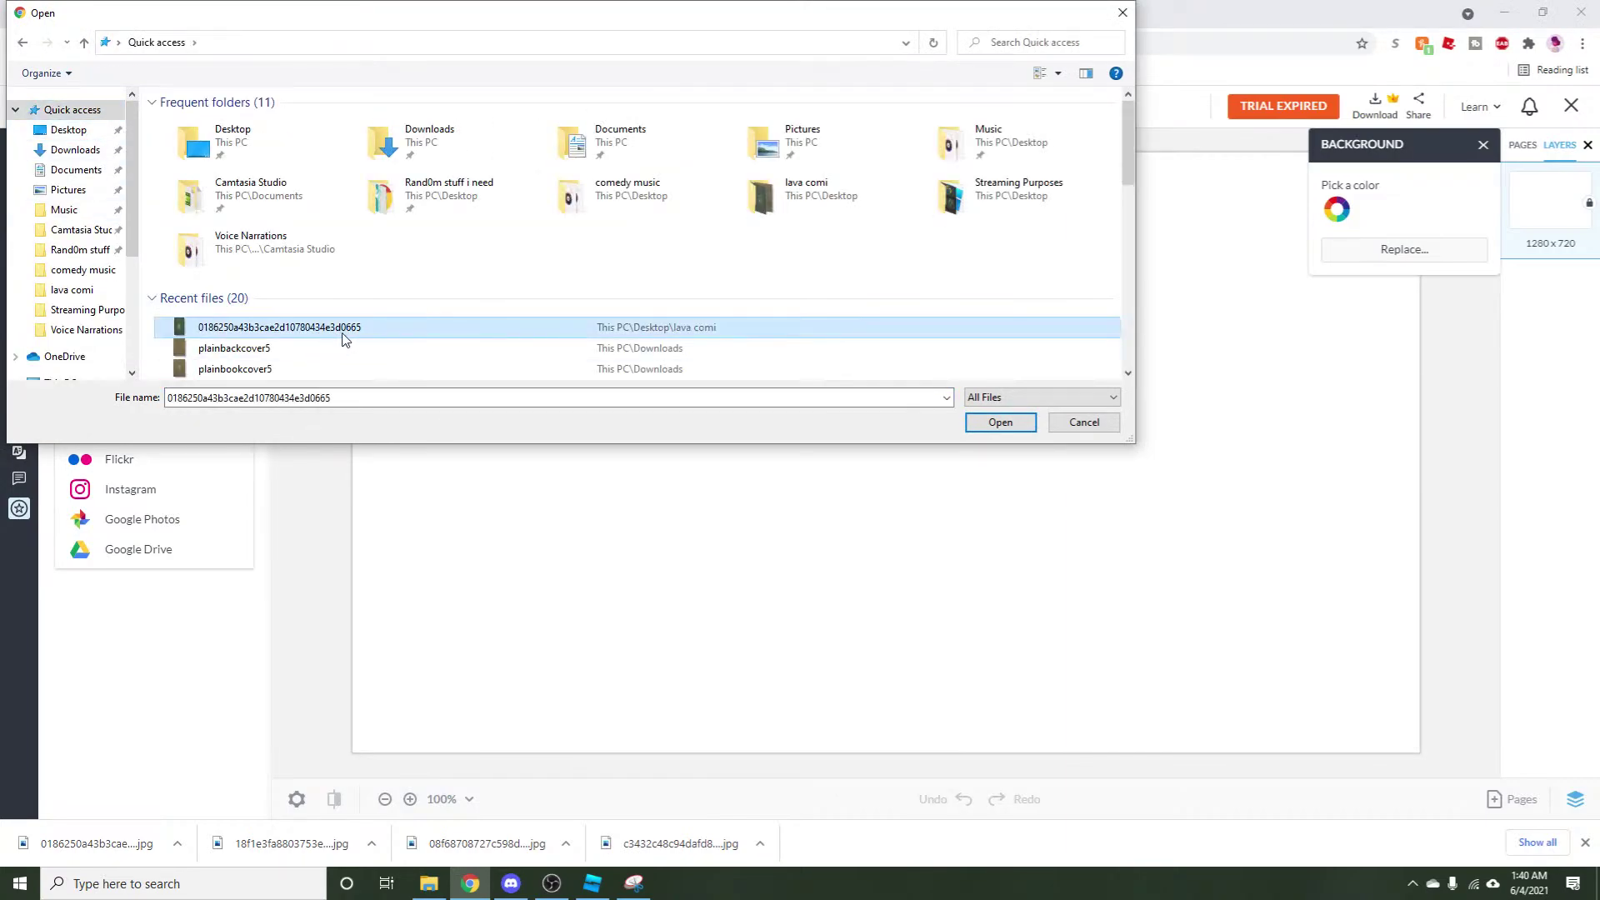
{"action": "left_click", "coordinate": [1021, 429]}
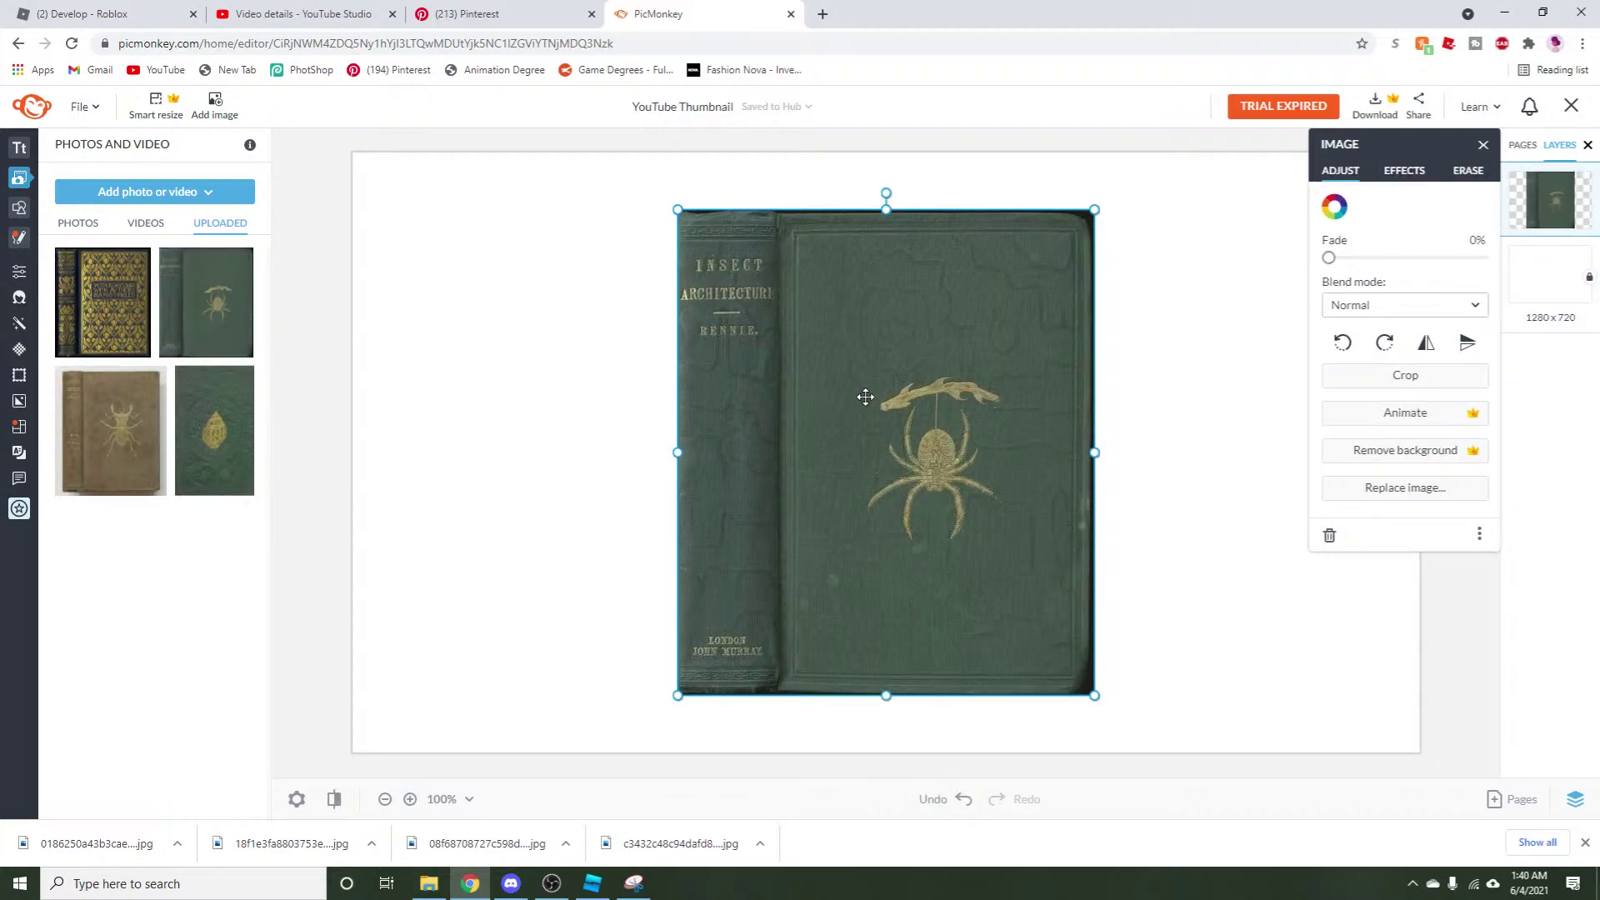
Add the shell cover at the right edge and crop the spider cover down to its spine.
{"action": "left_click", "coordinate": [185, 458]}
{"action": "left_click_drag", "start_coordinate": [1018, 429], "coordinate": [1175, 442]}
{"action": "left_click_drag", "start_coordinate": [988, 478], "coordinate": [803, 453]}
{"action": "left_click", "coordinate": [1405, 374]}
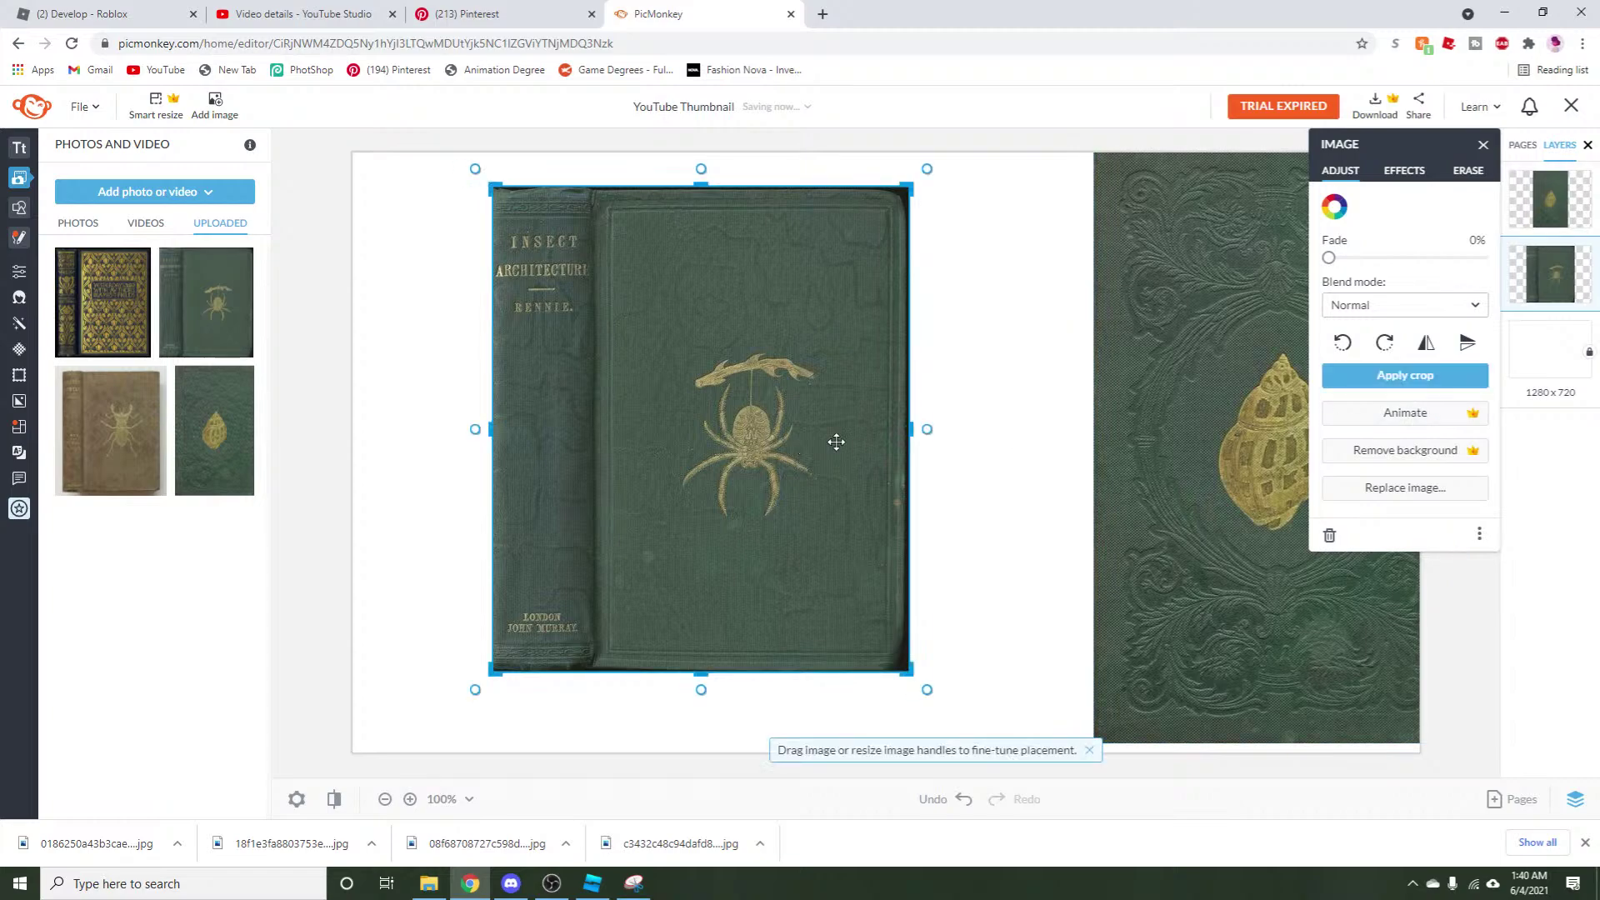
{"action": "left_click_drag", "start_coordinate": [899, 436], "coordinate": [590, 477]}
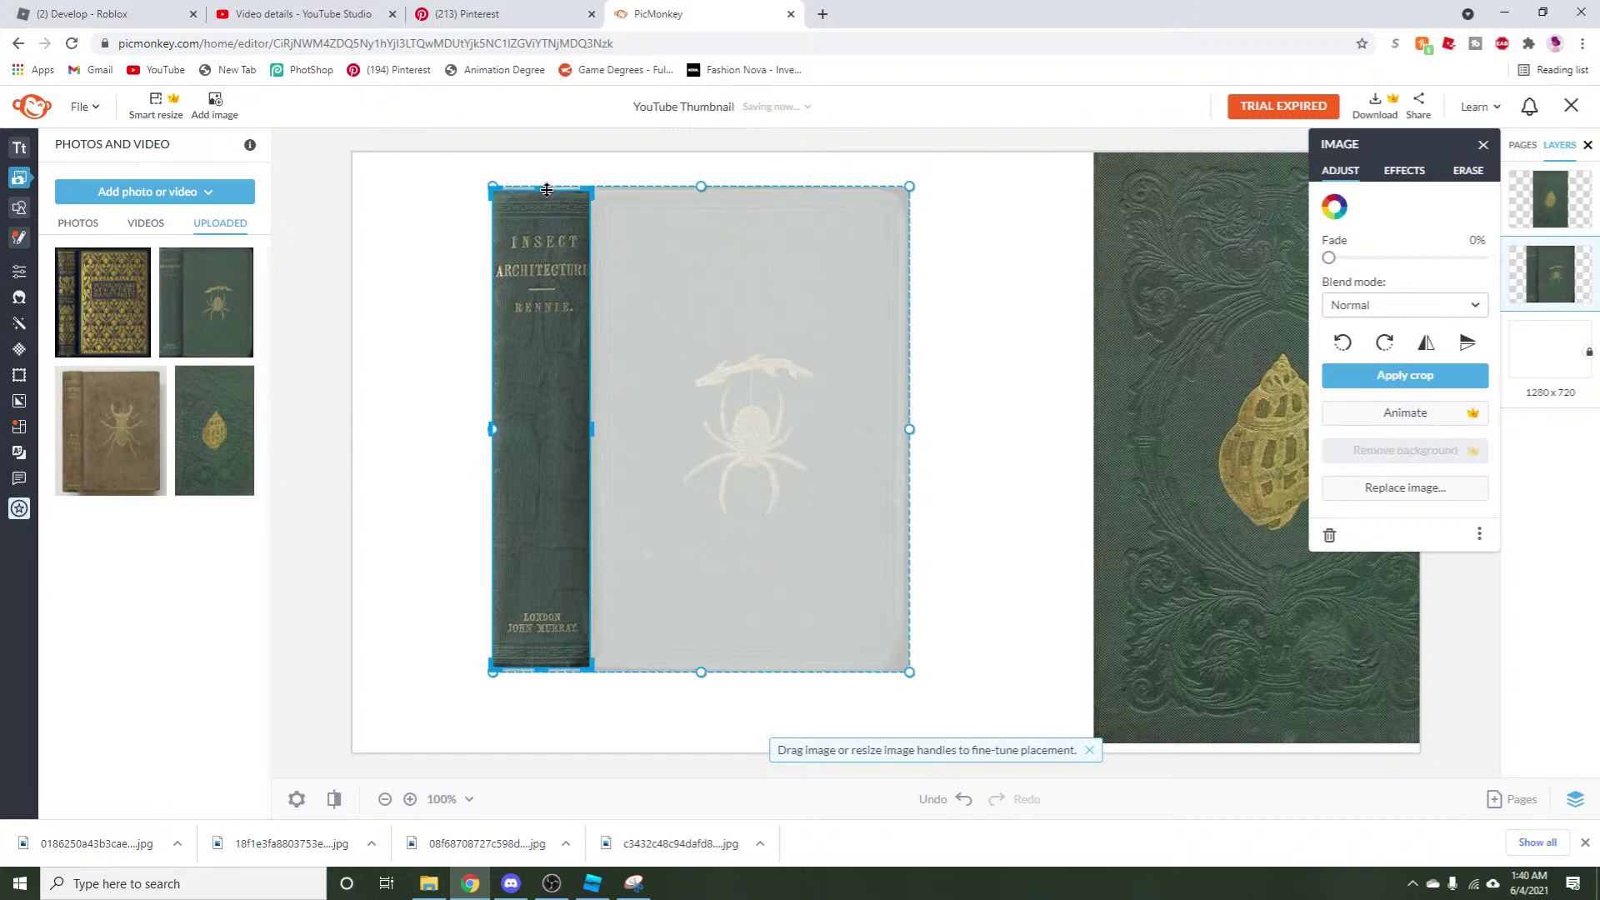
{"action": "left_click", "coordinate": [1362, 369]}
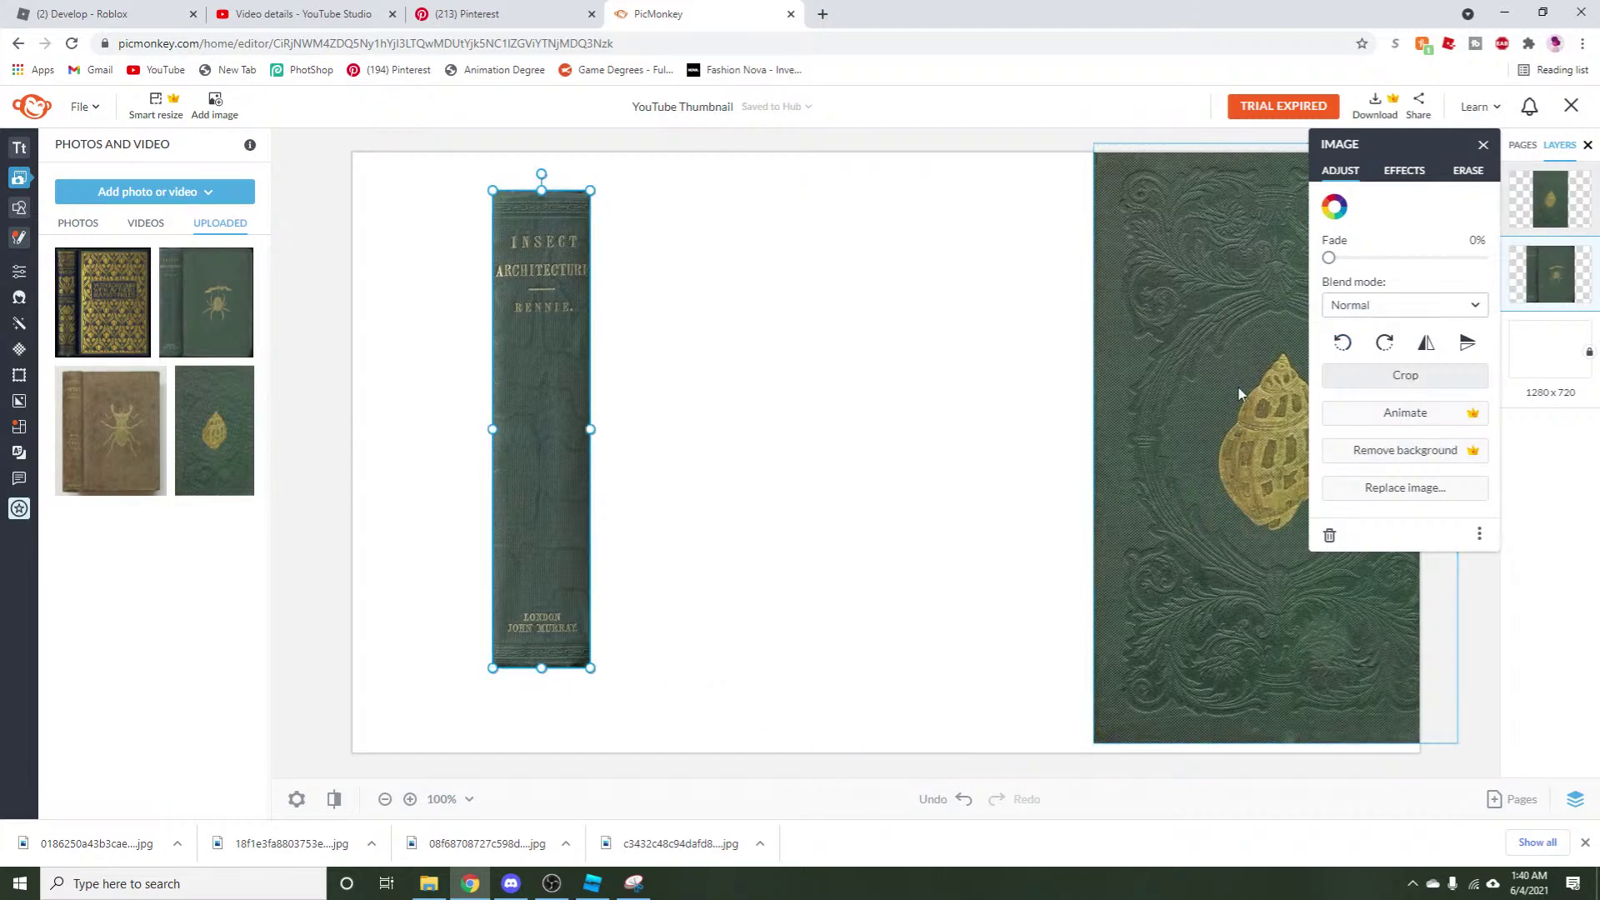
Paste a spine copy cropped free of lettering over the original spine's title.
{"action": "right_click", "coordinate": [581, 429]}
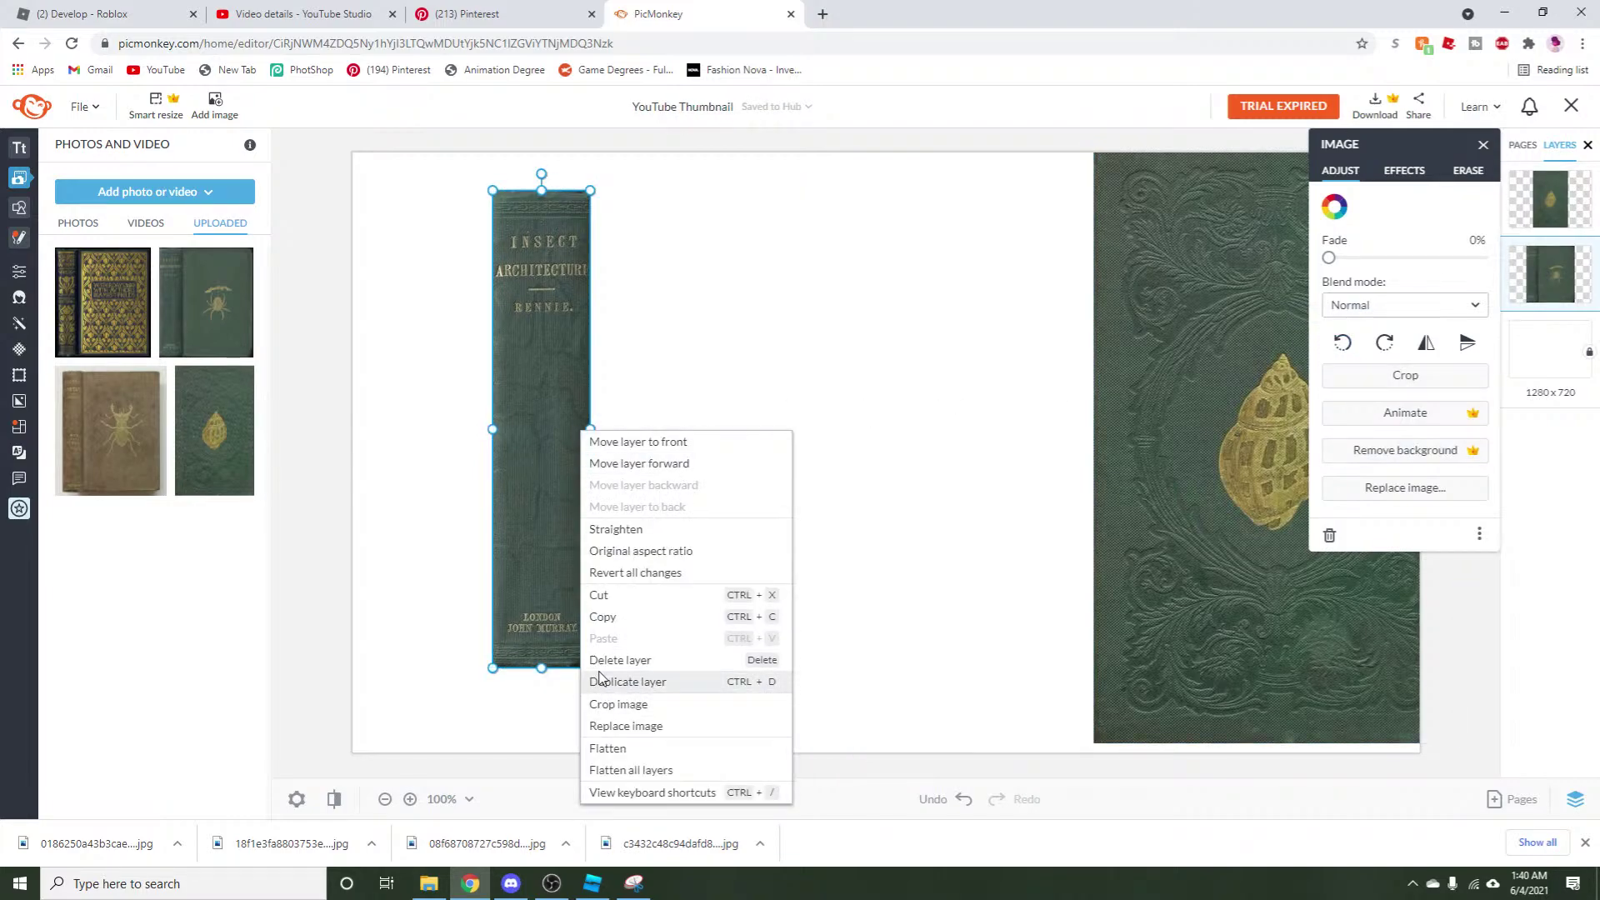
{"action": "left_click", "coordinate": [603, 617]}
{"action": "right_click", "coordinate": [570, 551]}
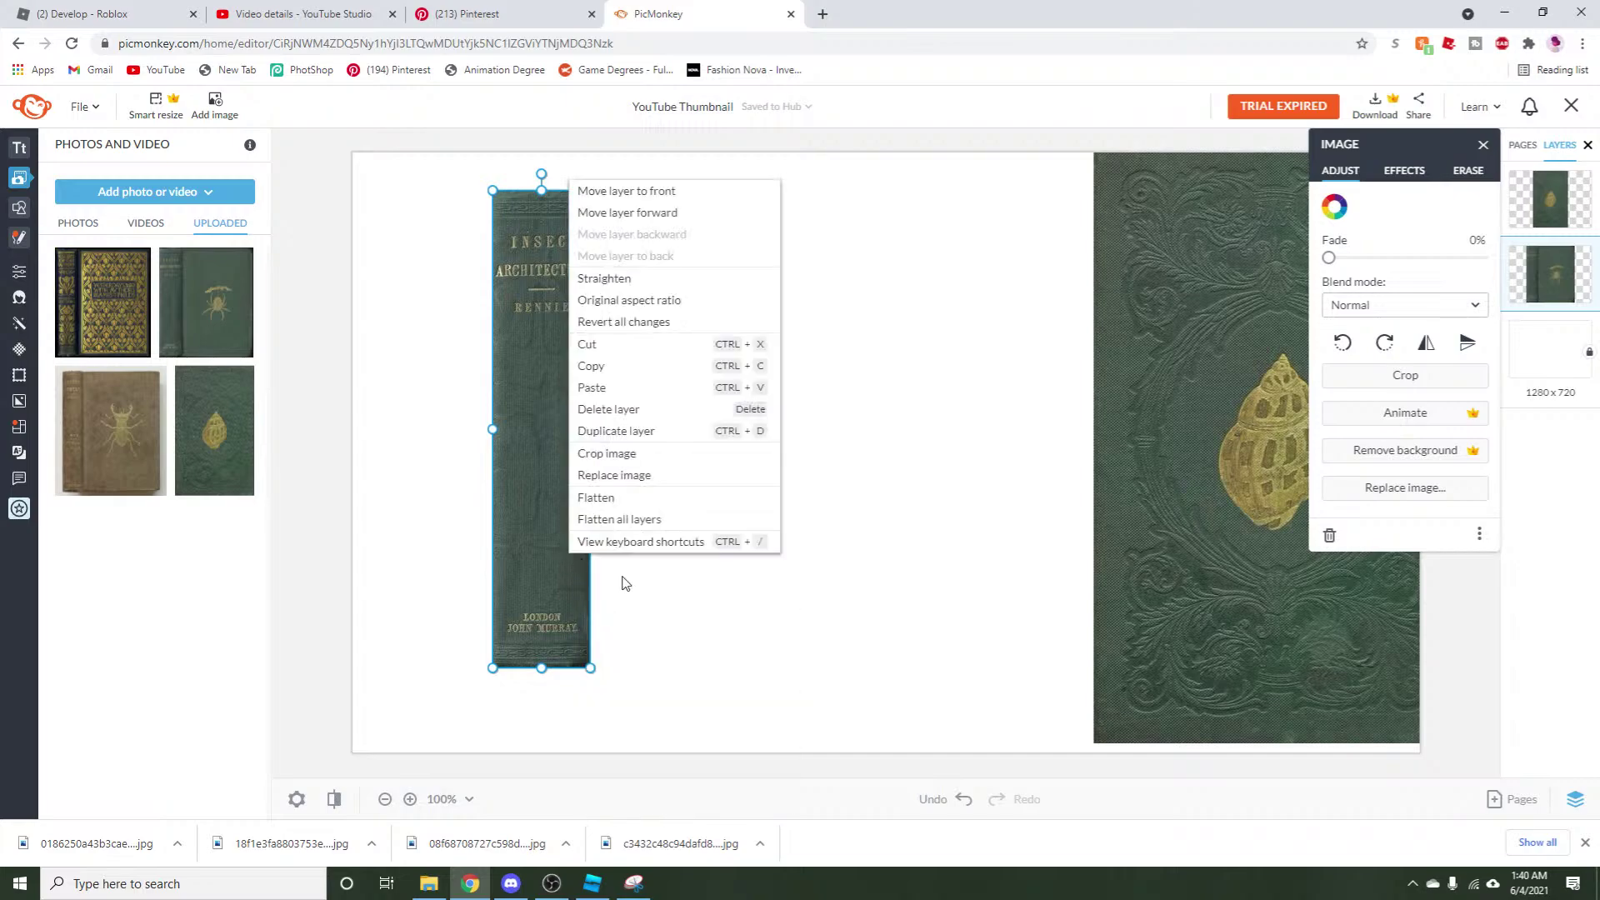
{"action": "left_click", "coordinate": [615, 386]}
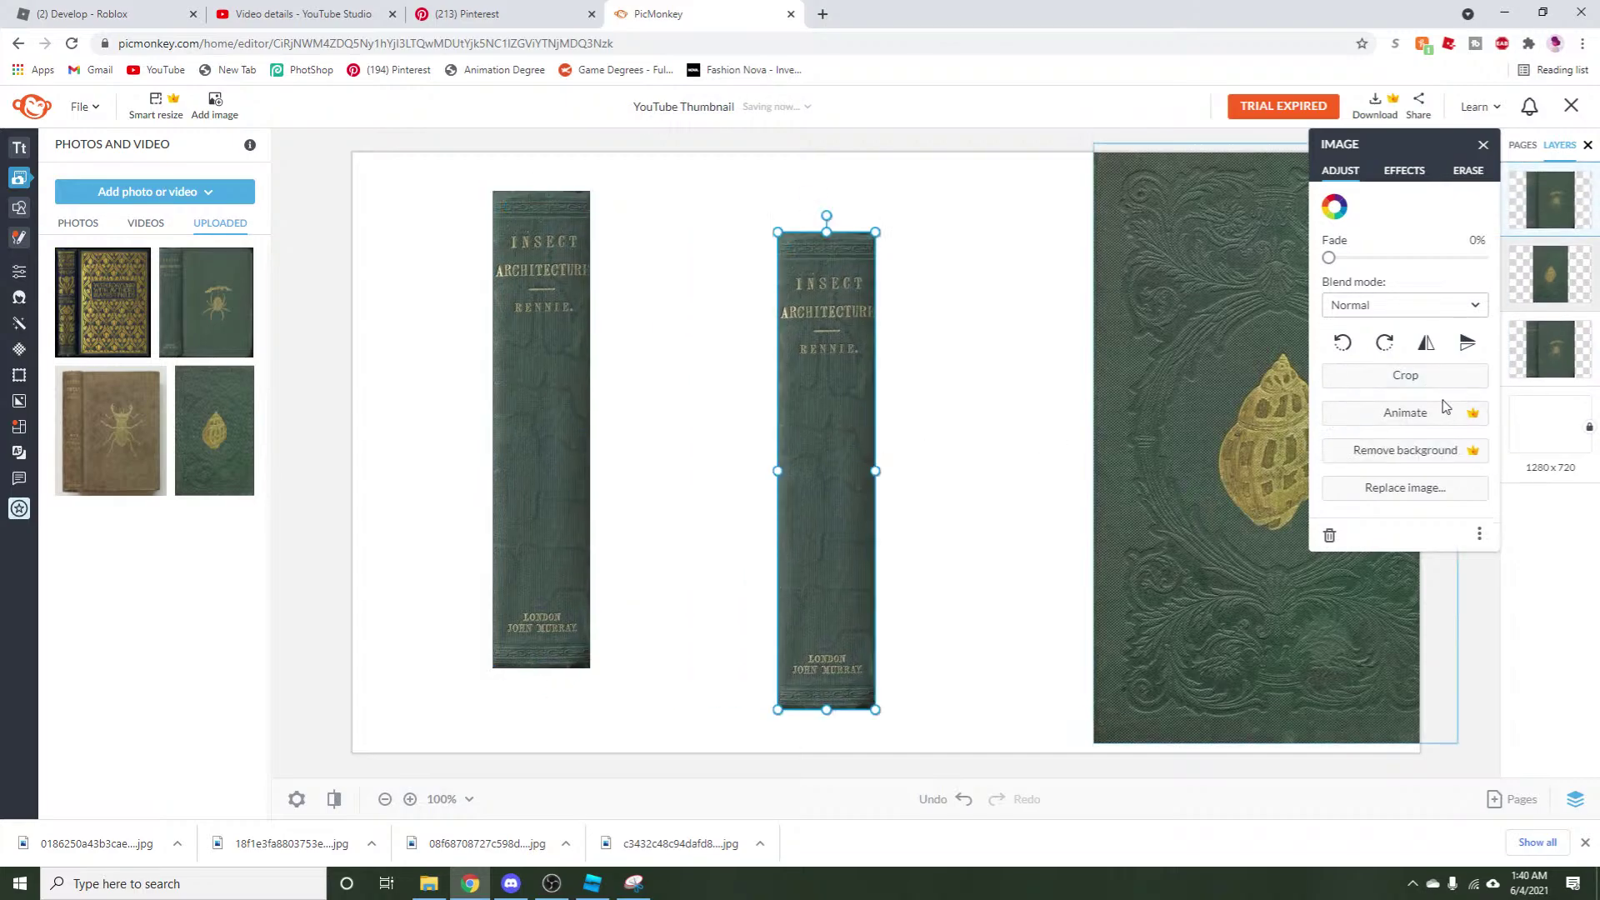
{"action": "left_click", "coordinate": [1425, 372]}
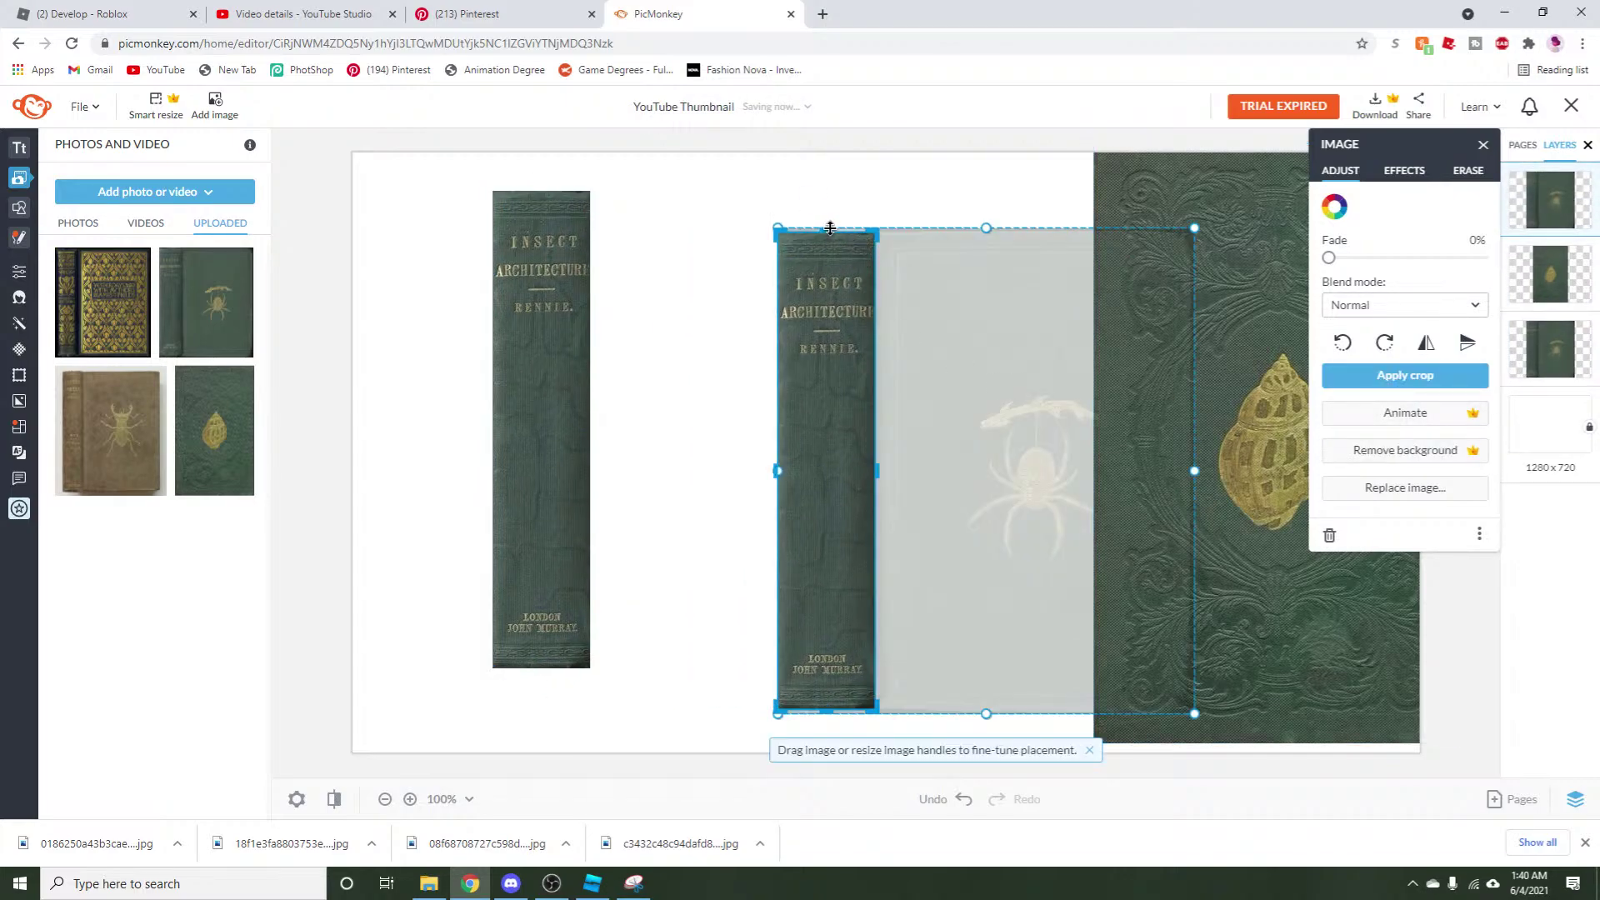
{"action": "left_click_drag", "start_coordinate": [830, 228], "coordinate": [829, 363]}
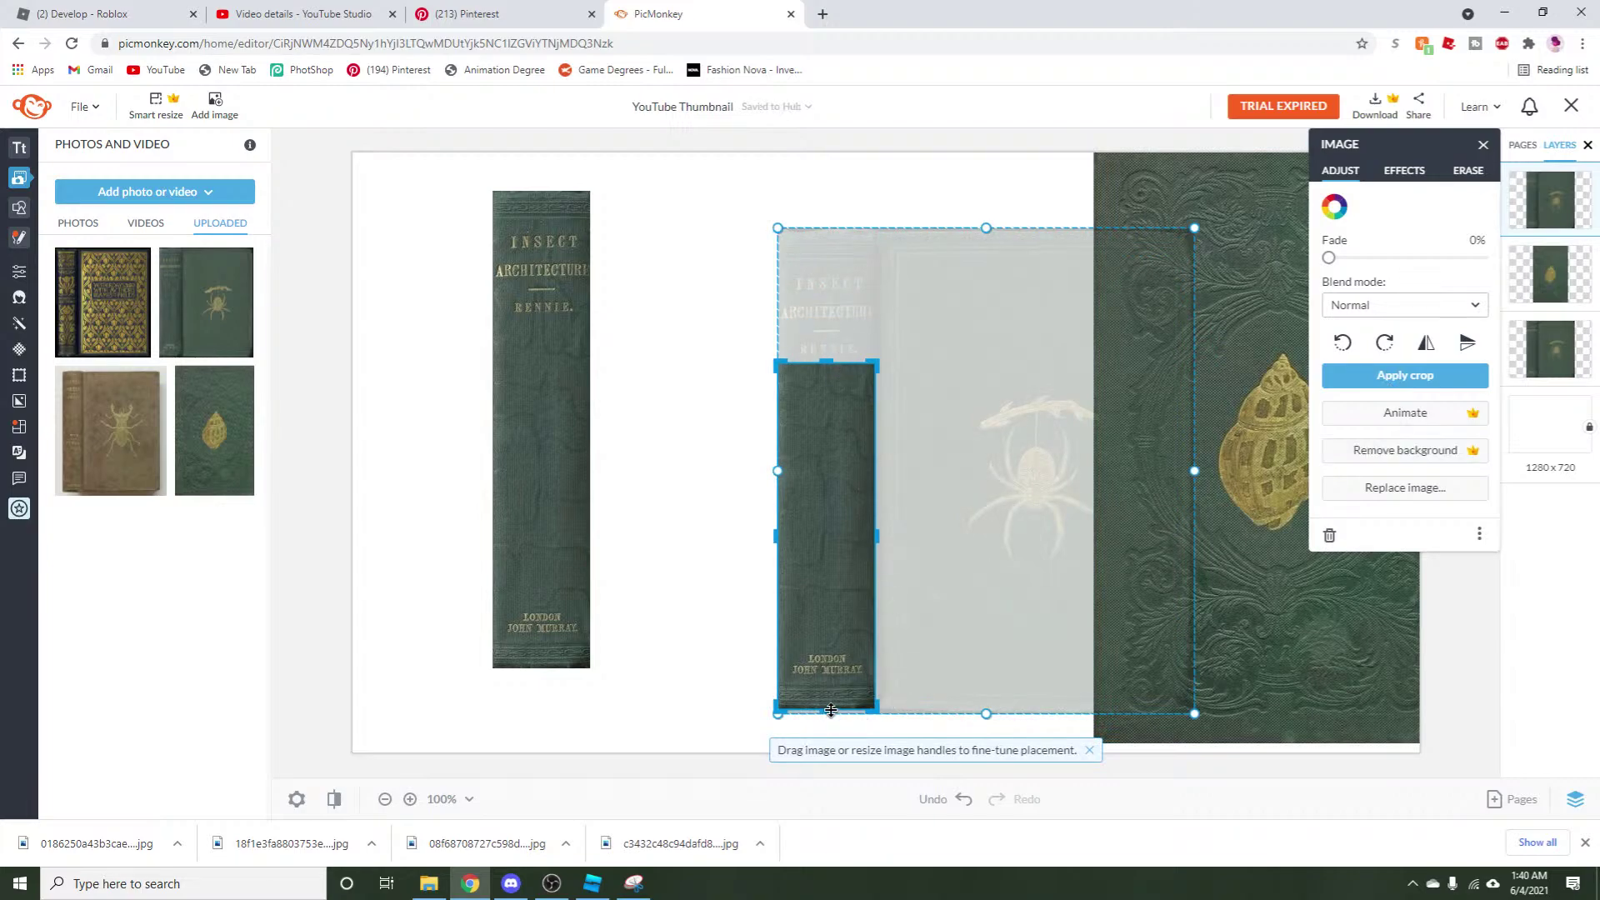
{"action": "left_click_drag", "start_coordinate": [831, 710], "coordinate": [831, 646]}
{"action": "left_click", "coordinate": [1404, 375]}
{"action": "left_click_drag", "start_coordinate": [749, 505], "coordinate": [527, 405]}
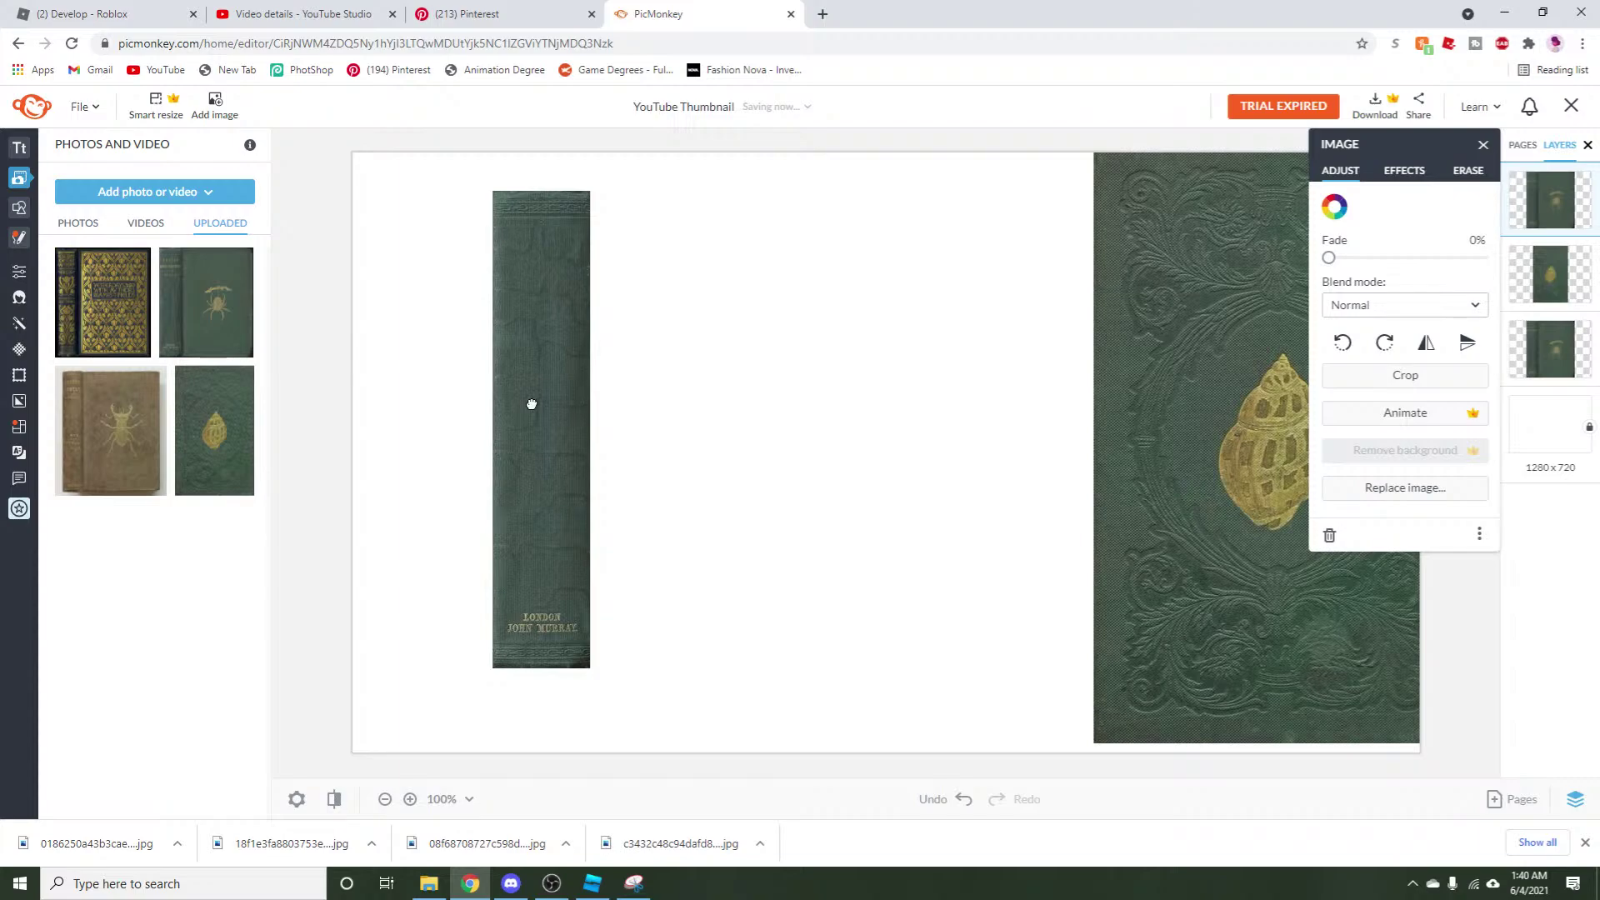
Cover the lettering at the spine's bottom with another plain piece and align the pieces.
{"action": "right_click", "coordinate": [531, 404]}
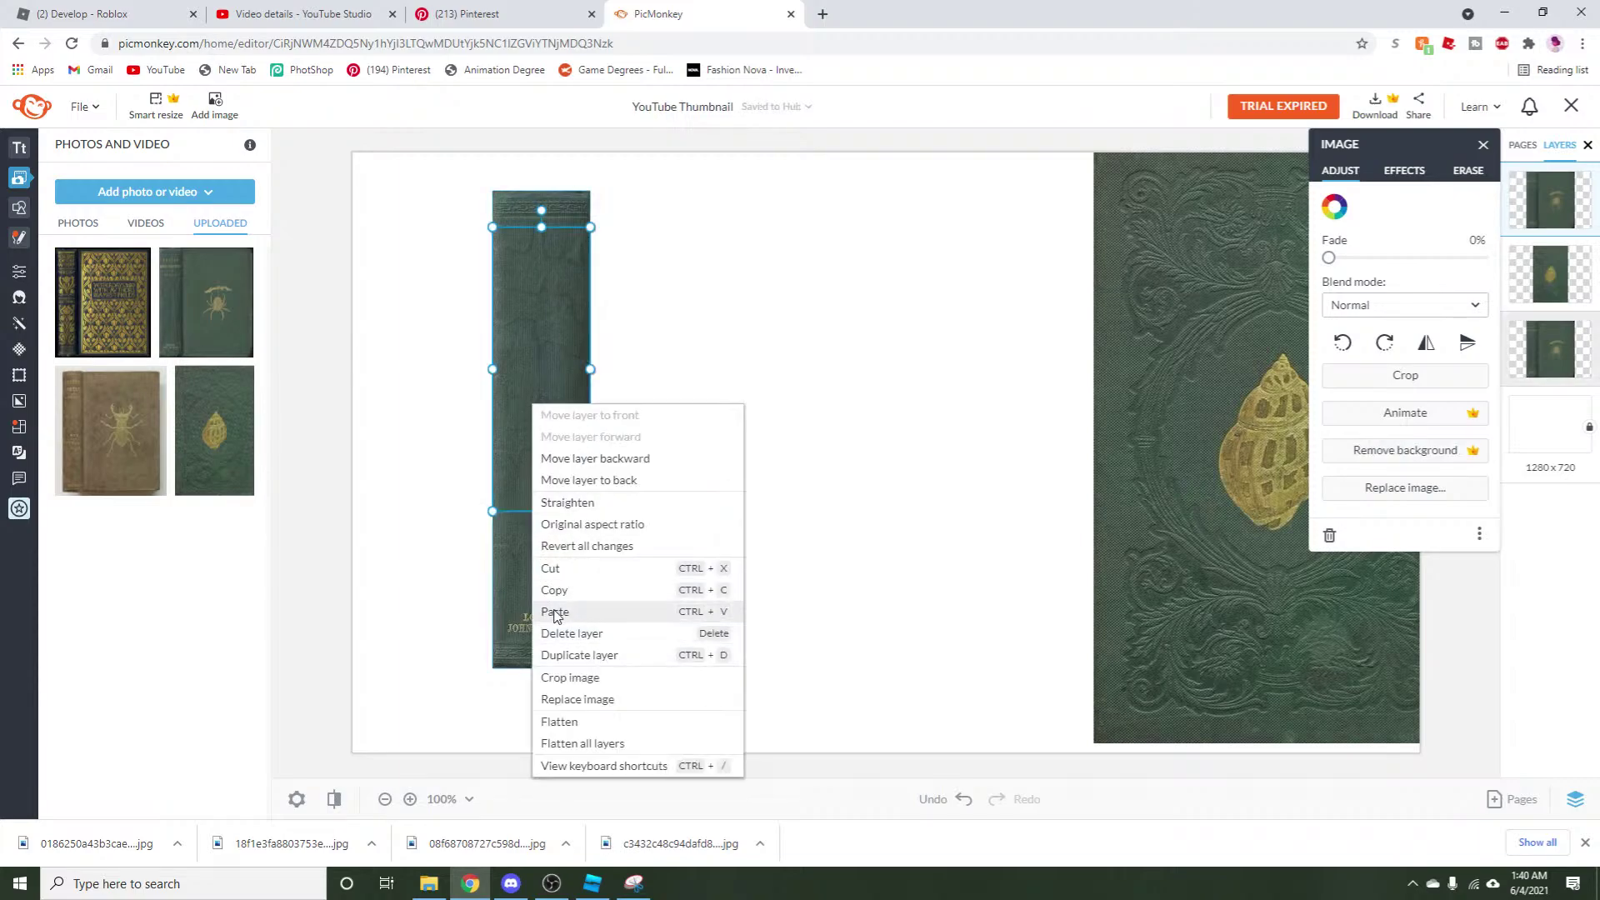
{"action": "left_click", "coordinate": [553, 554]}
{"action": "right_click", "coordinate": [556, 383]}
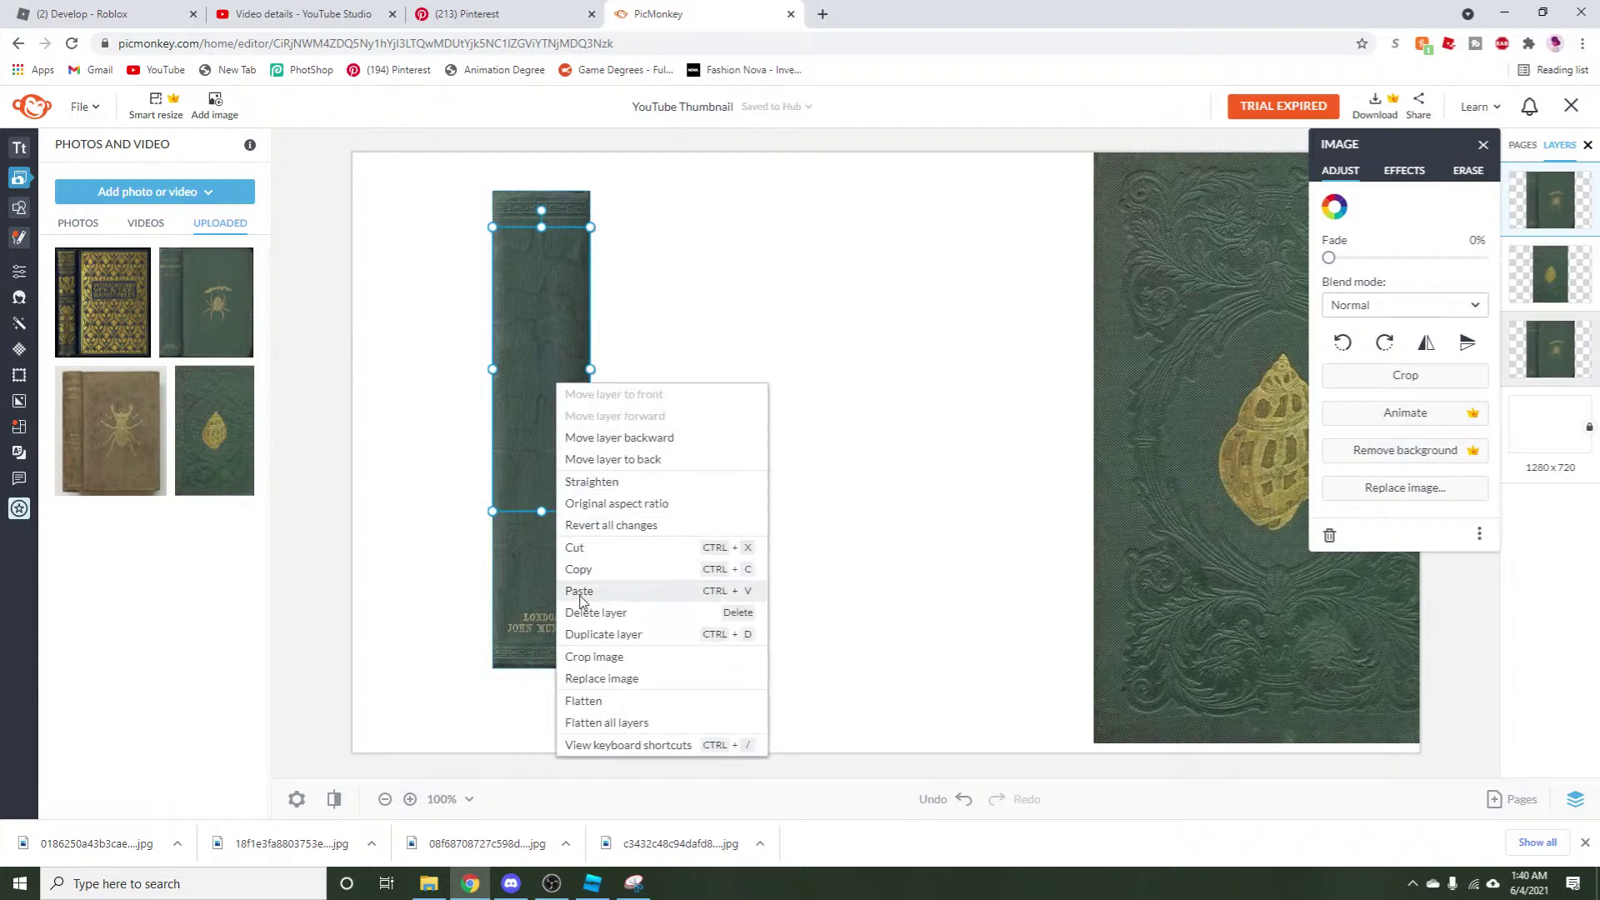
{"action": "left_click", "coordinate": [581, 590]}
{"action": "left_click_drag", "start_coordinate": [550, 436], "coordinate": [538, 528]}
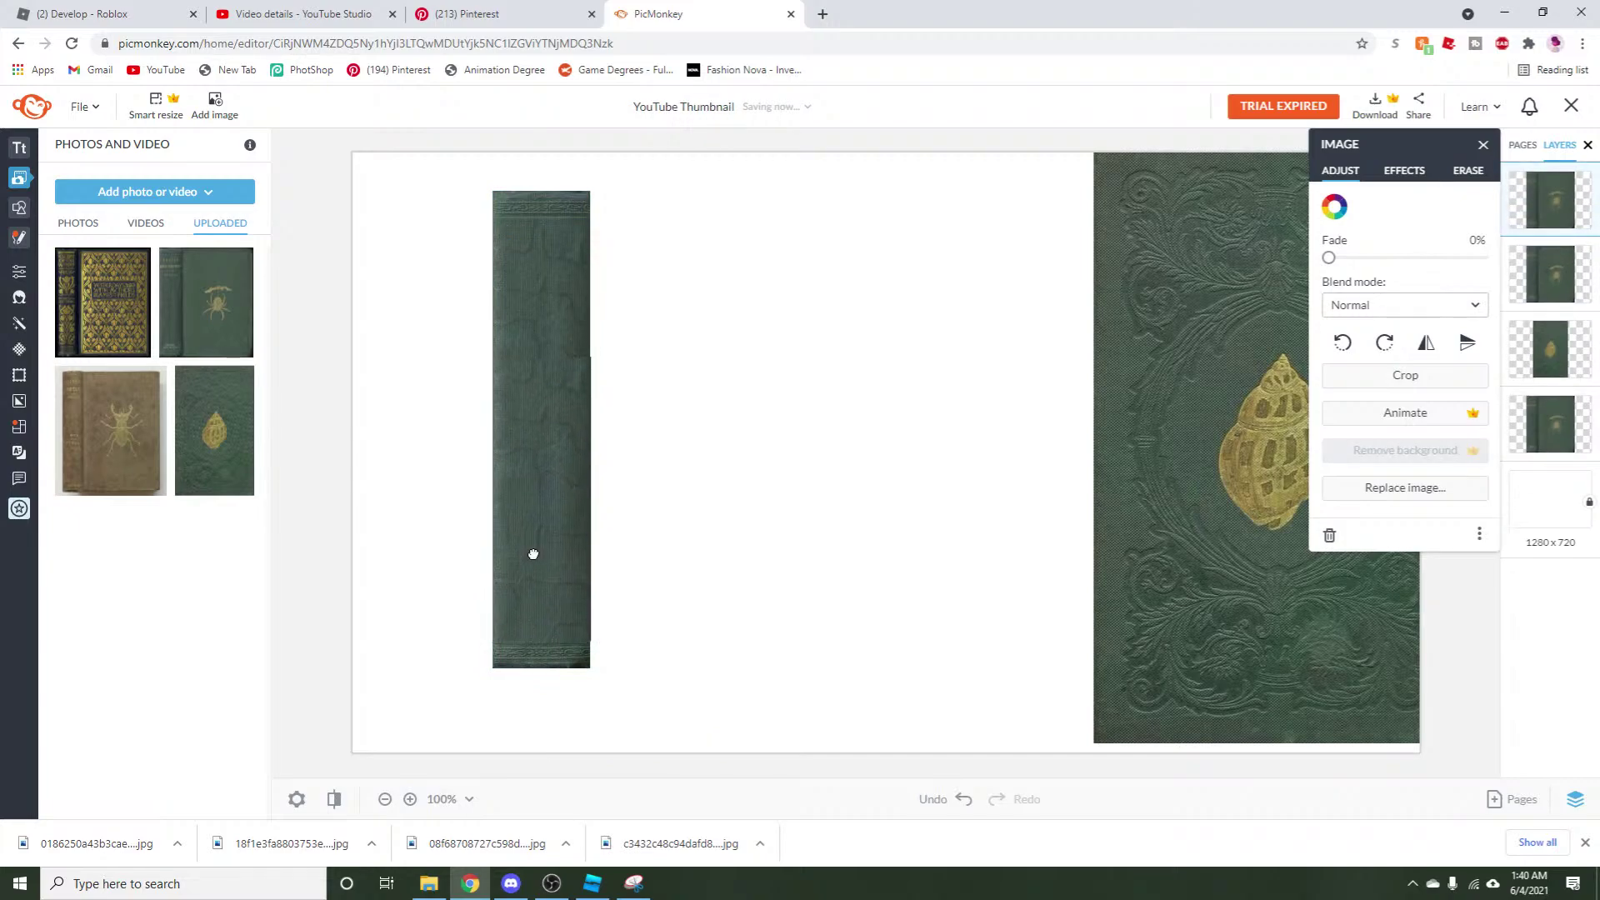
{"action": "left_click", "coordinate": [607, 707]}
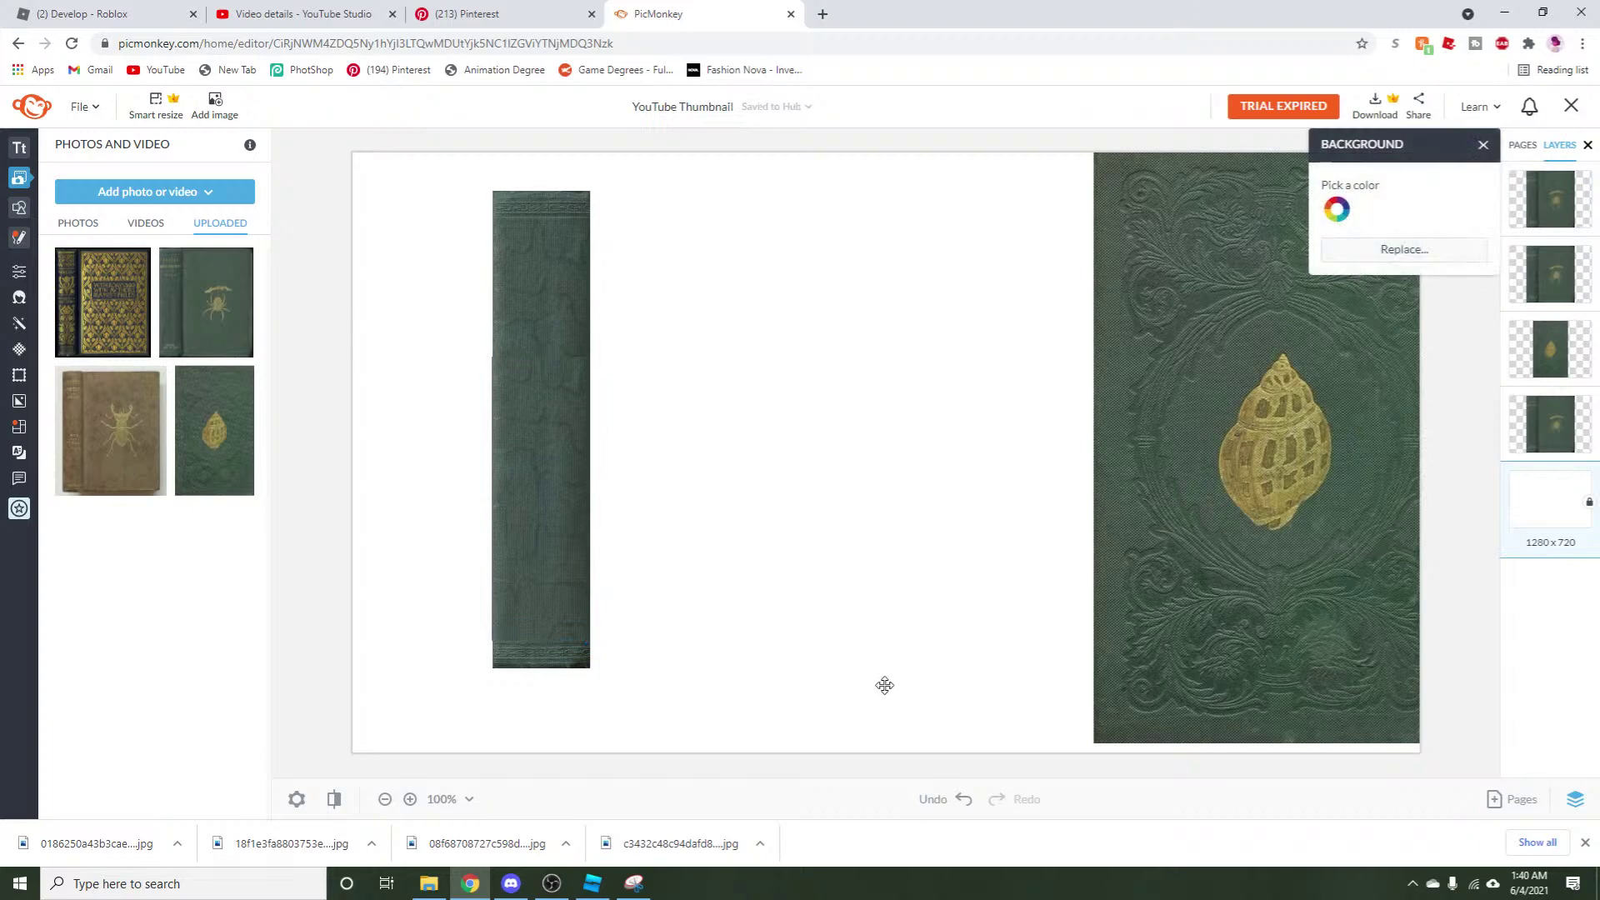
{"action": "right_click", "coordinate": [853, 687]}
{"action": "key", "text": "Escape"}
{"action": "left_click", "coordinate": [514, 500]}
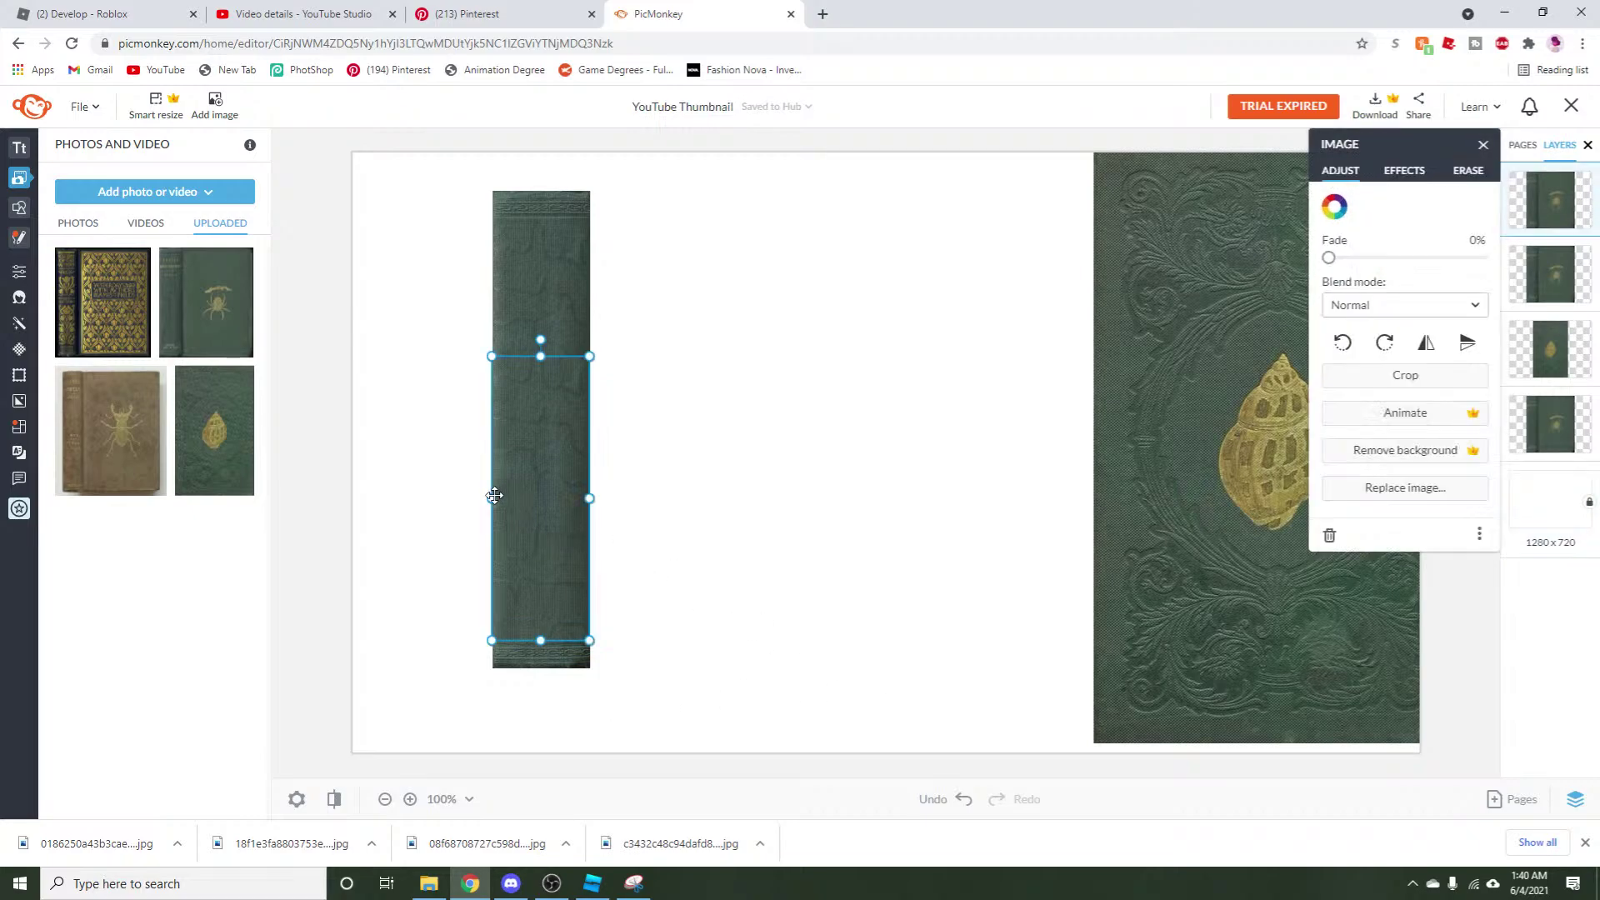
{"action": "left_click_drag", "start_coordinate": [495, 495], "coordinate": [495, 497]}
{"action": "left_click", "coordinate": [806, 503]}
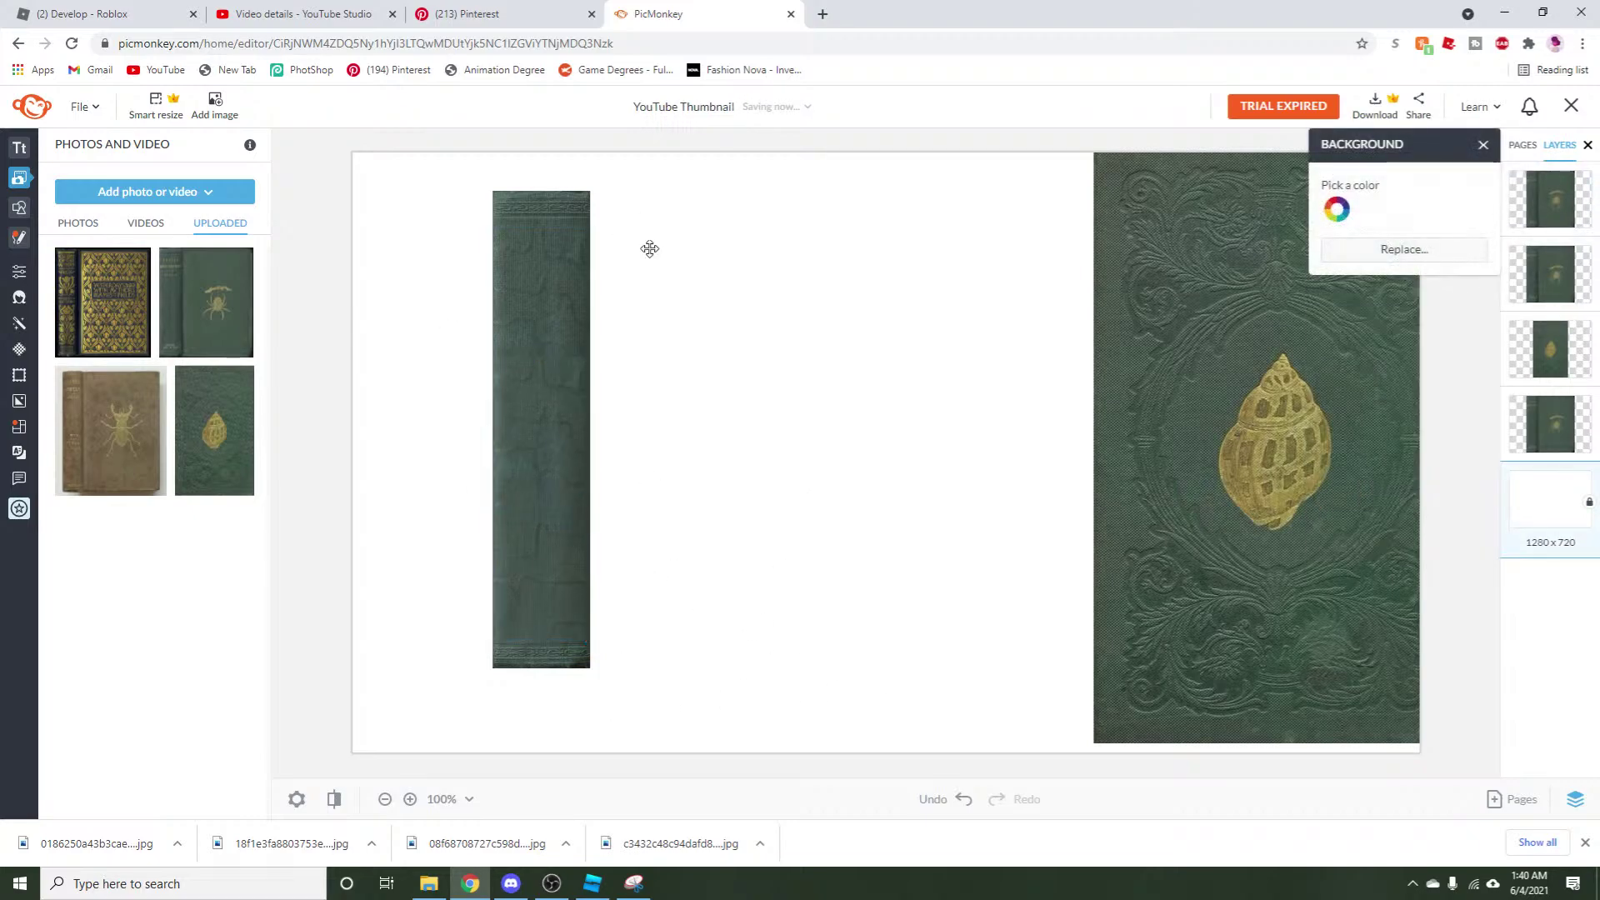
Group the spine pieces, shift the strip left, and move the shell cover to centre.
{"action": "left_click", "coordinate": [1483, 146]}
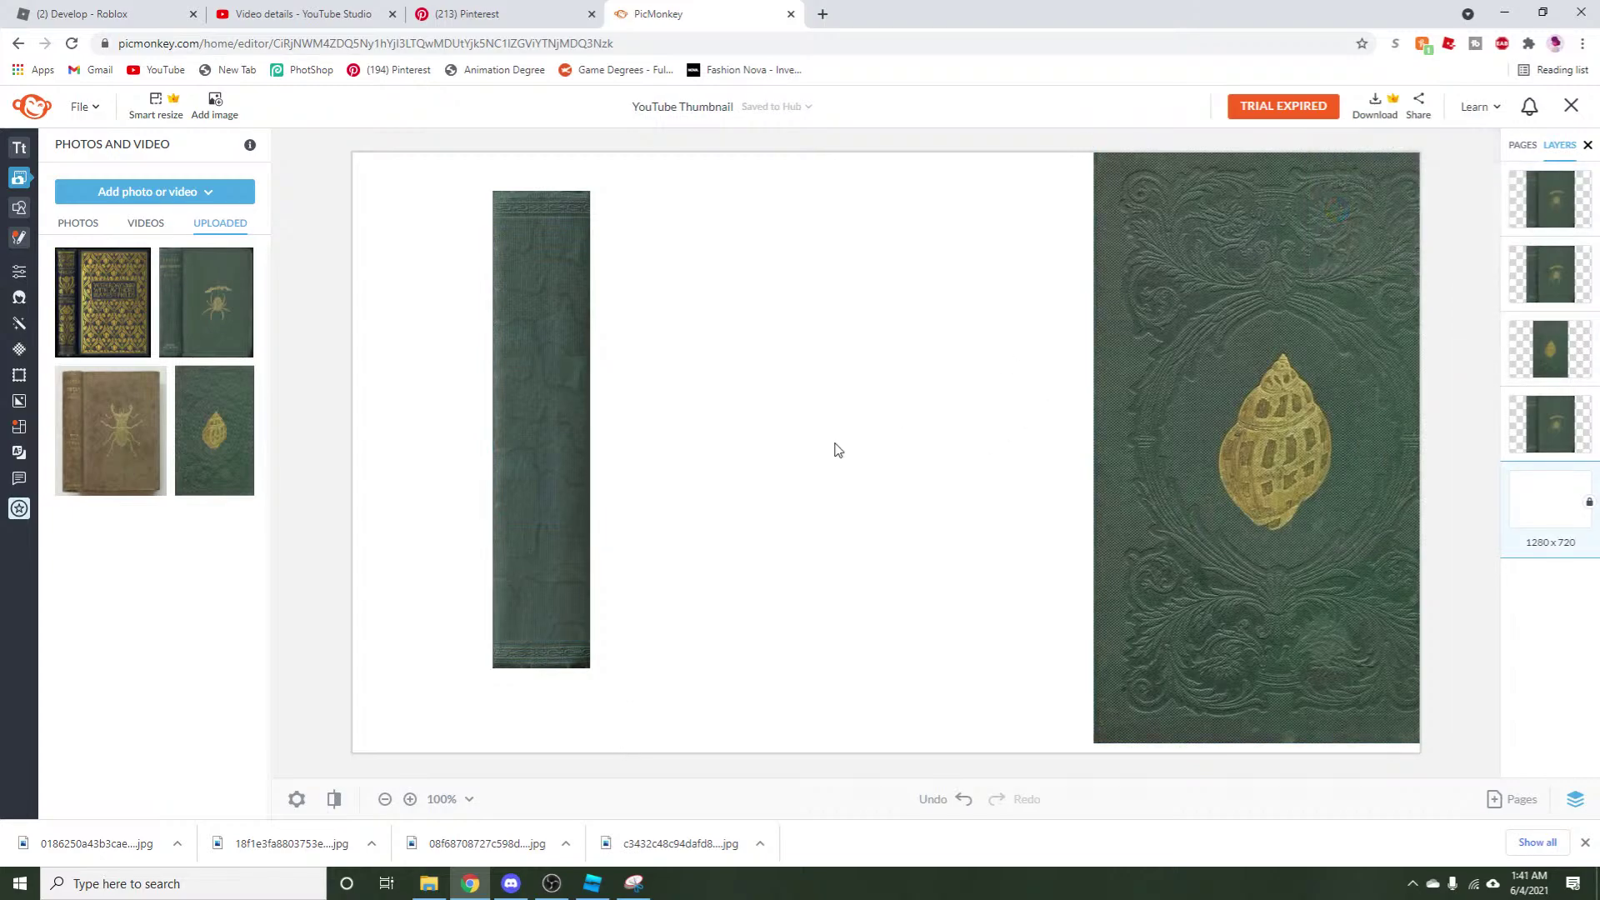
{"action": "left_click_drag", "start_coordinate": [638, 675], "coordinate": [459, 219]}
{"action": "left_click_drag", "start_coordinate": [523, 273], "coordinate": [418, 273]}
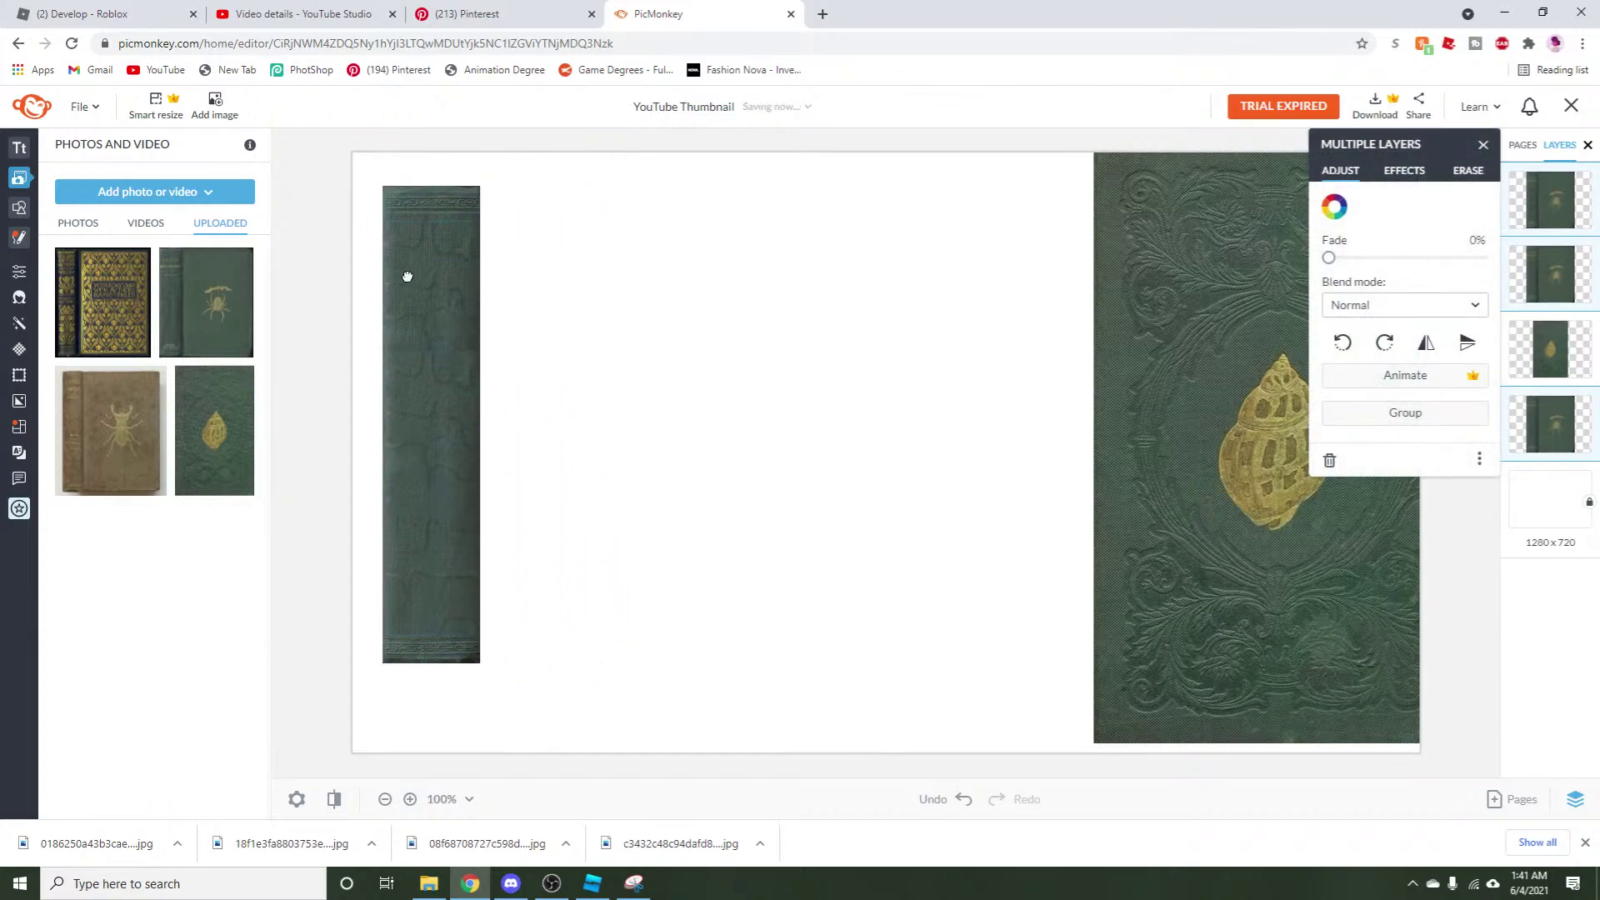
{"action": "right_click", "coordinate": [418, 273]}
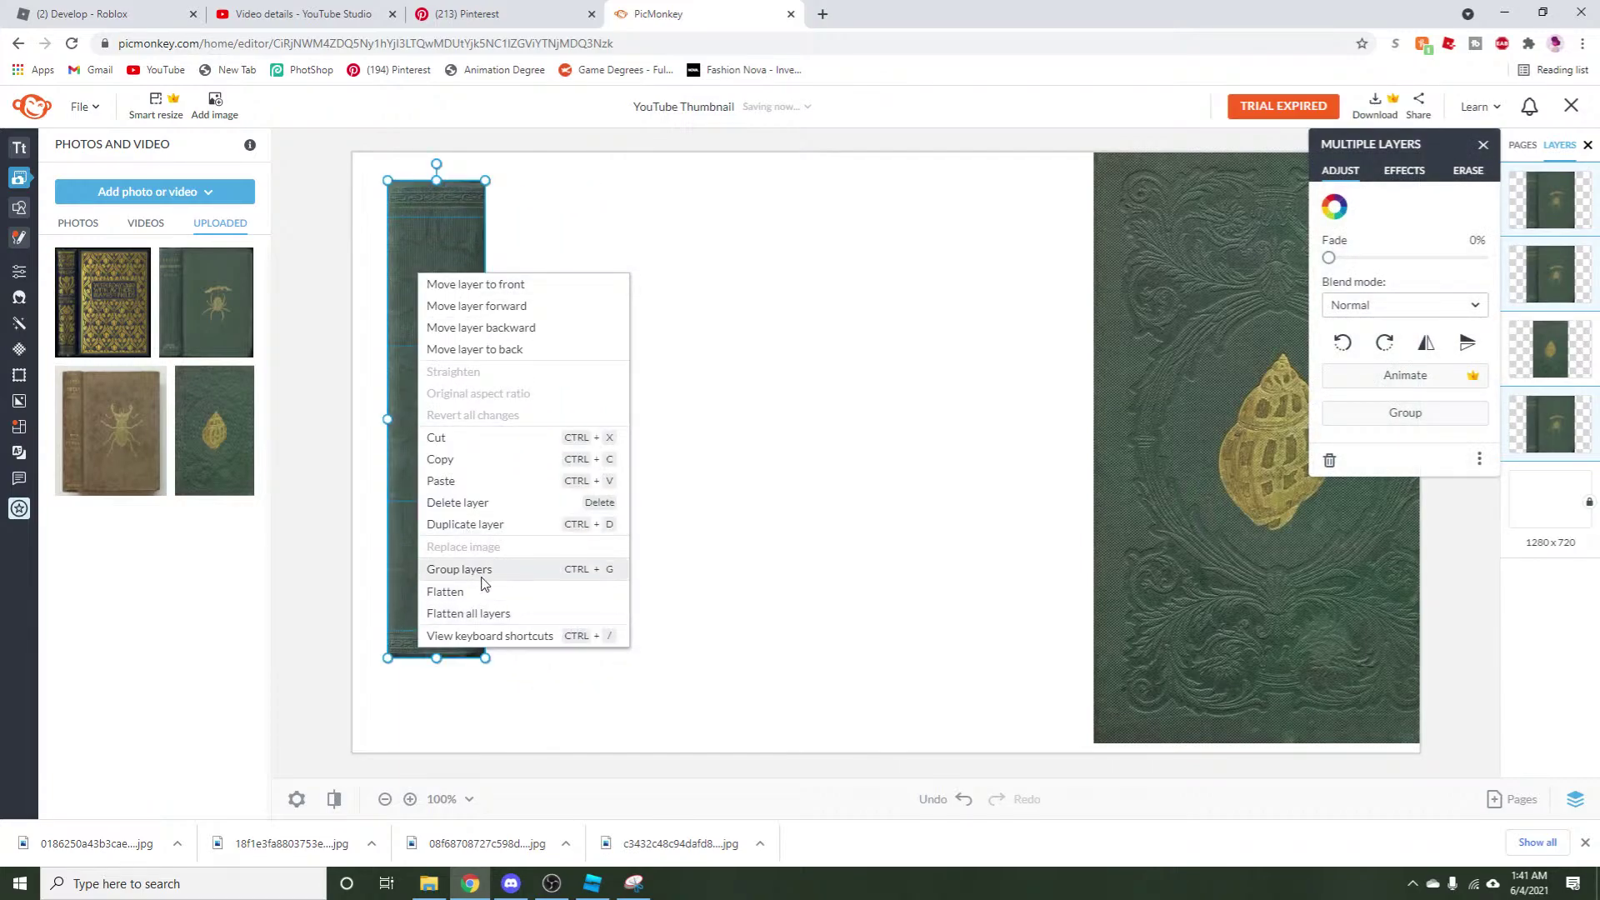
{"action": "left_click", "coordinate": [479, 580]}
{"action": "left_click_drag", "start_coordinate": [1341, 533], "coordinate": [919, 569]}
Shrink the shell cover and place a duplicate of it to the right.
{"action": "left_click_drag", "start_coordinate": [986, 764], "coordinate": [836, 592]}
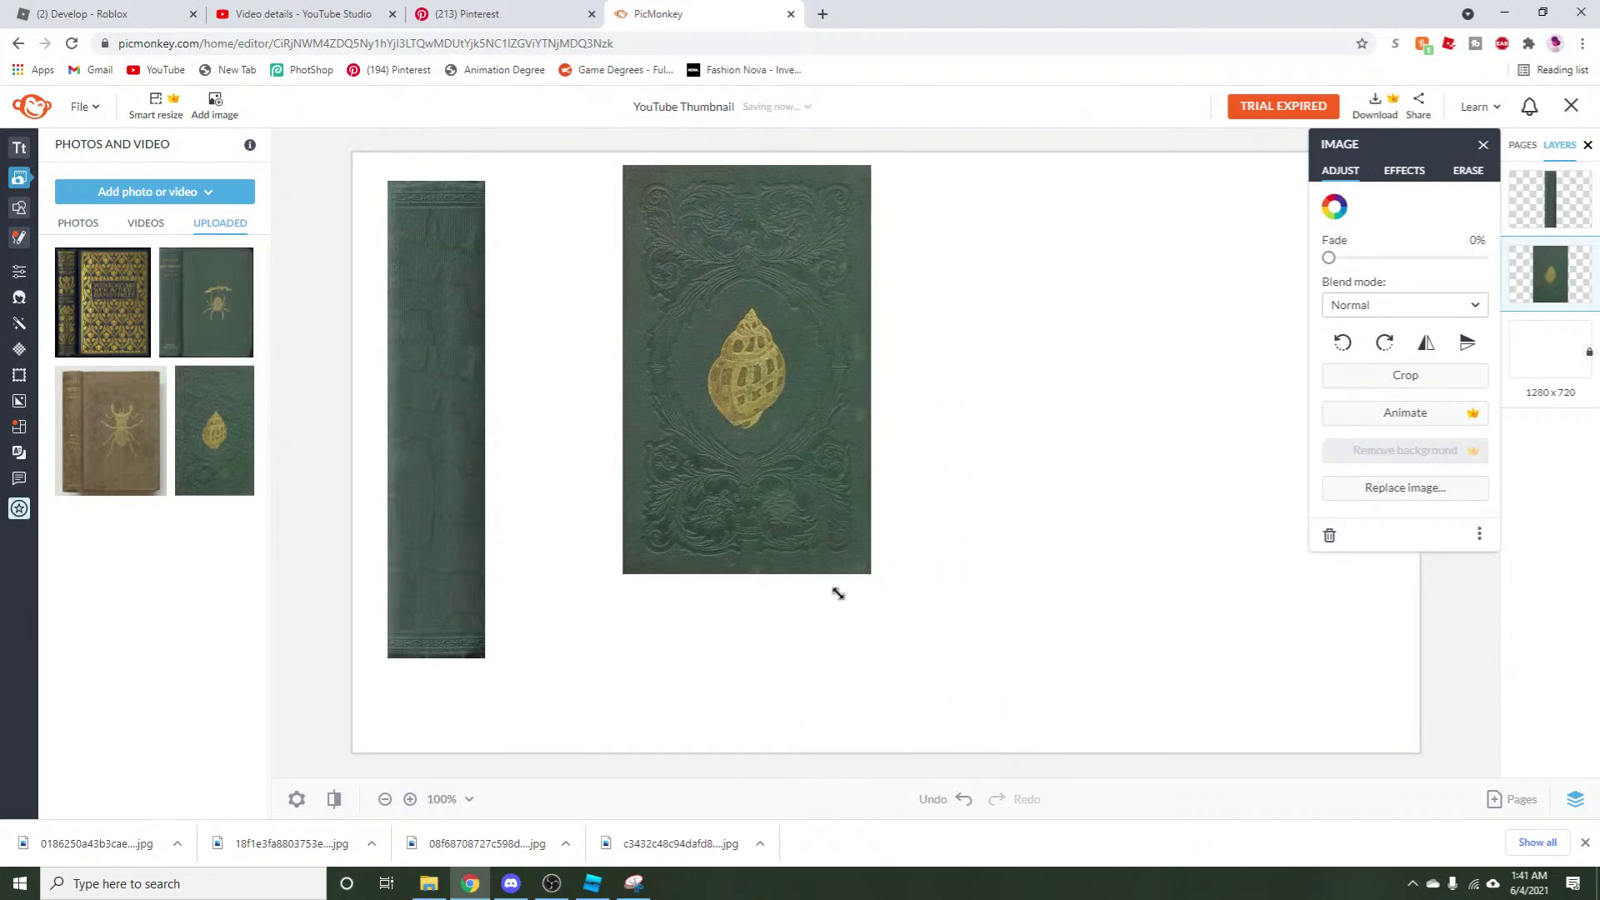
{"action": "left_click_drag", "start_coordinate": [808, 478], "coordinate": [758, 514]}
{"action": "left_click_drag", "start_coordinate": [826, 623], "coordinate": [856, 657]}
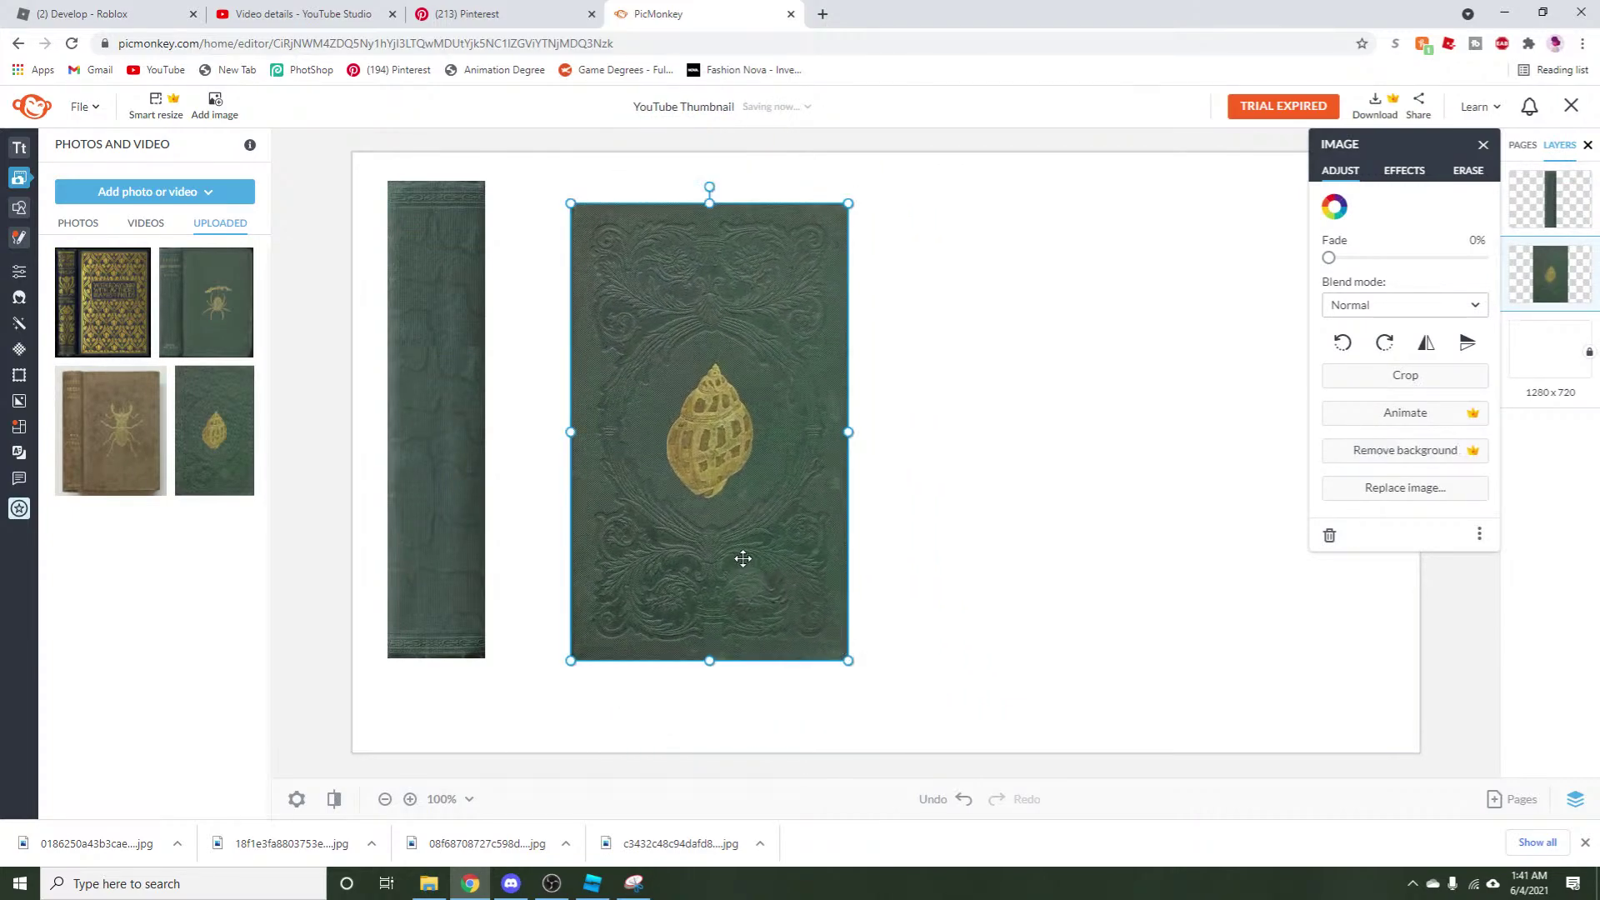
{"action": "right_click", "coordinate": [741, 560]}
{"action": "left_click", "coordinate": [786, 378]}
{"action": "right_click", "coordinate": [737, 470]}
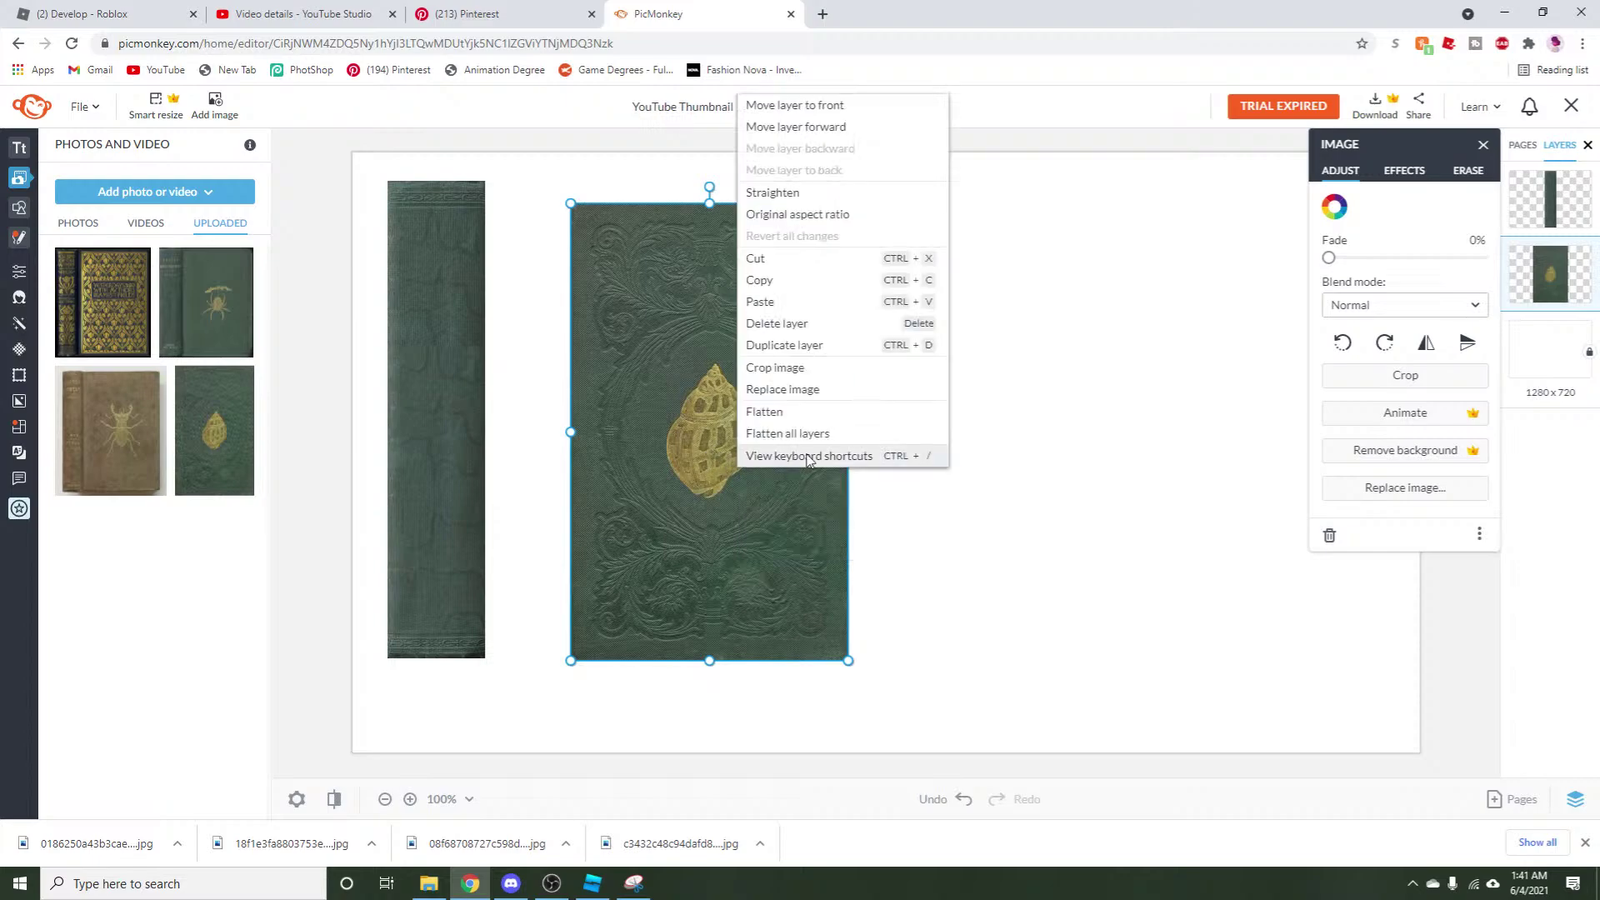
{"action": "left_click", "coordinate": [765, 301]}
{"action": "left_click_drag", "start_coordinate": [729, 416], "coordinate": [1032, 419]}
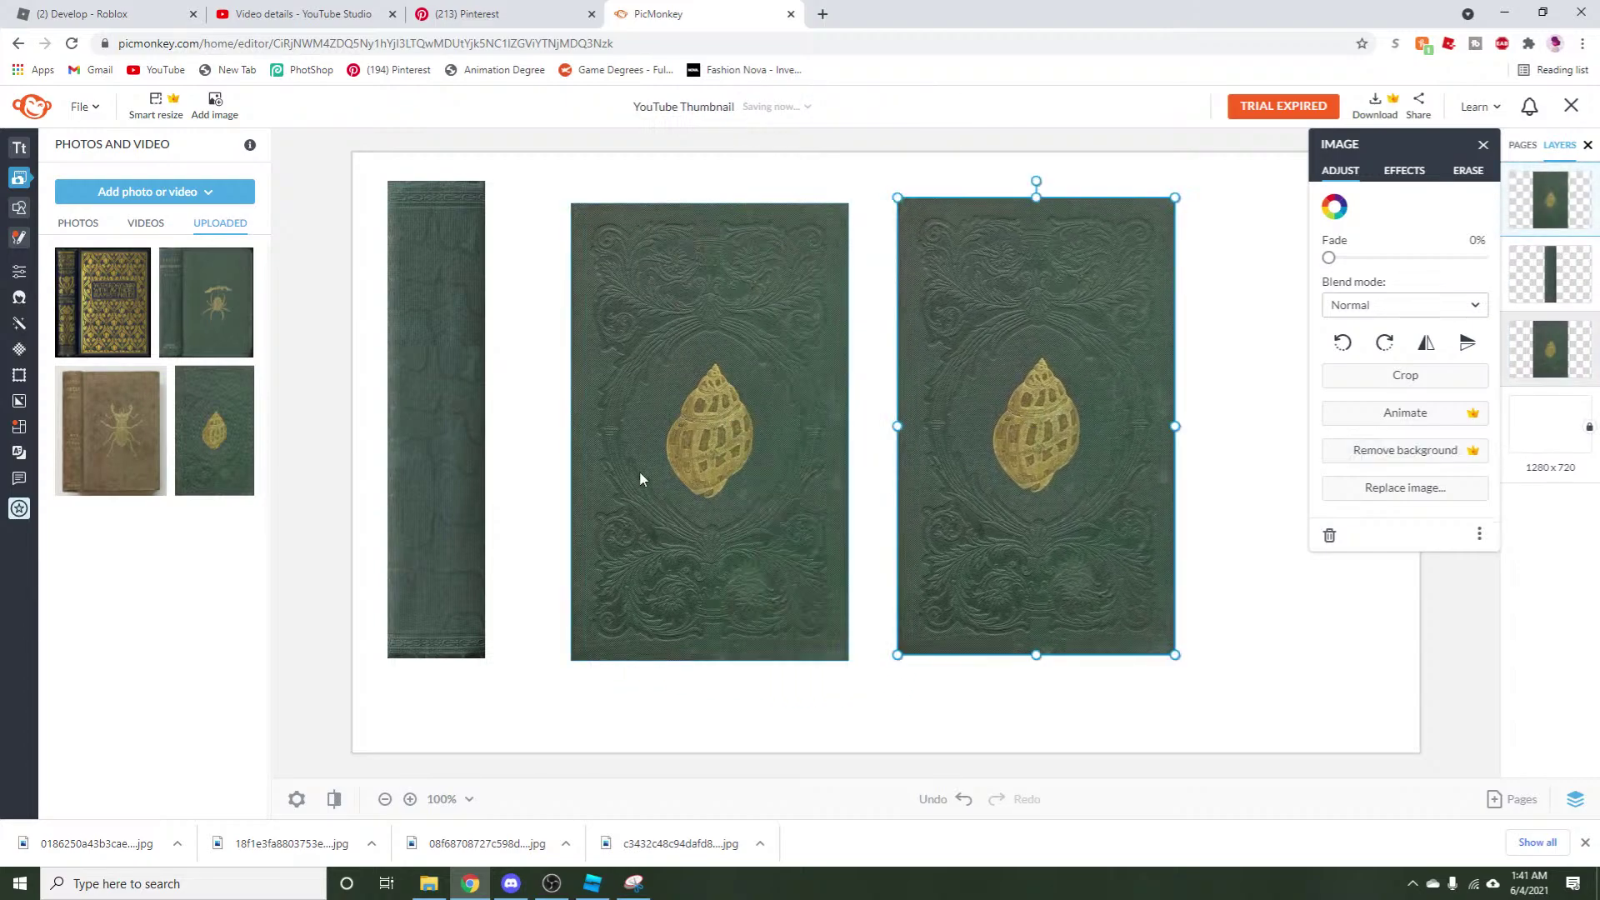
Copy the middle shell cover and paste a third copy onto the canvas.
{"action": "left_click", "coordinate": [692, 442]}
{"action": "right_click", "coordinate": [697, 442]}
{"action": "left_click", "coordinate": [693, 652]}
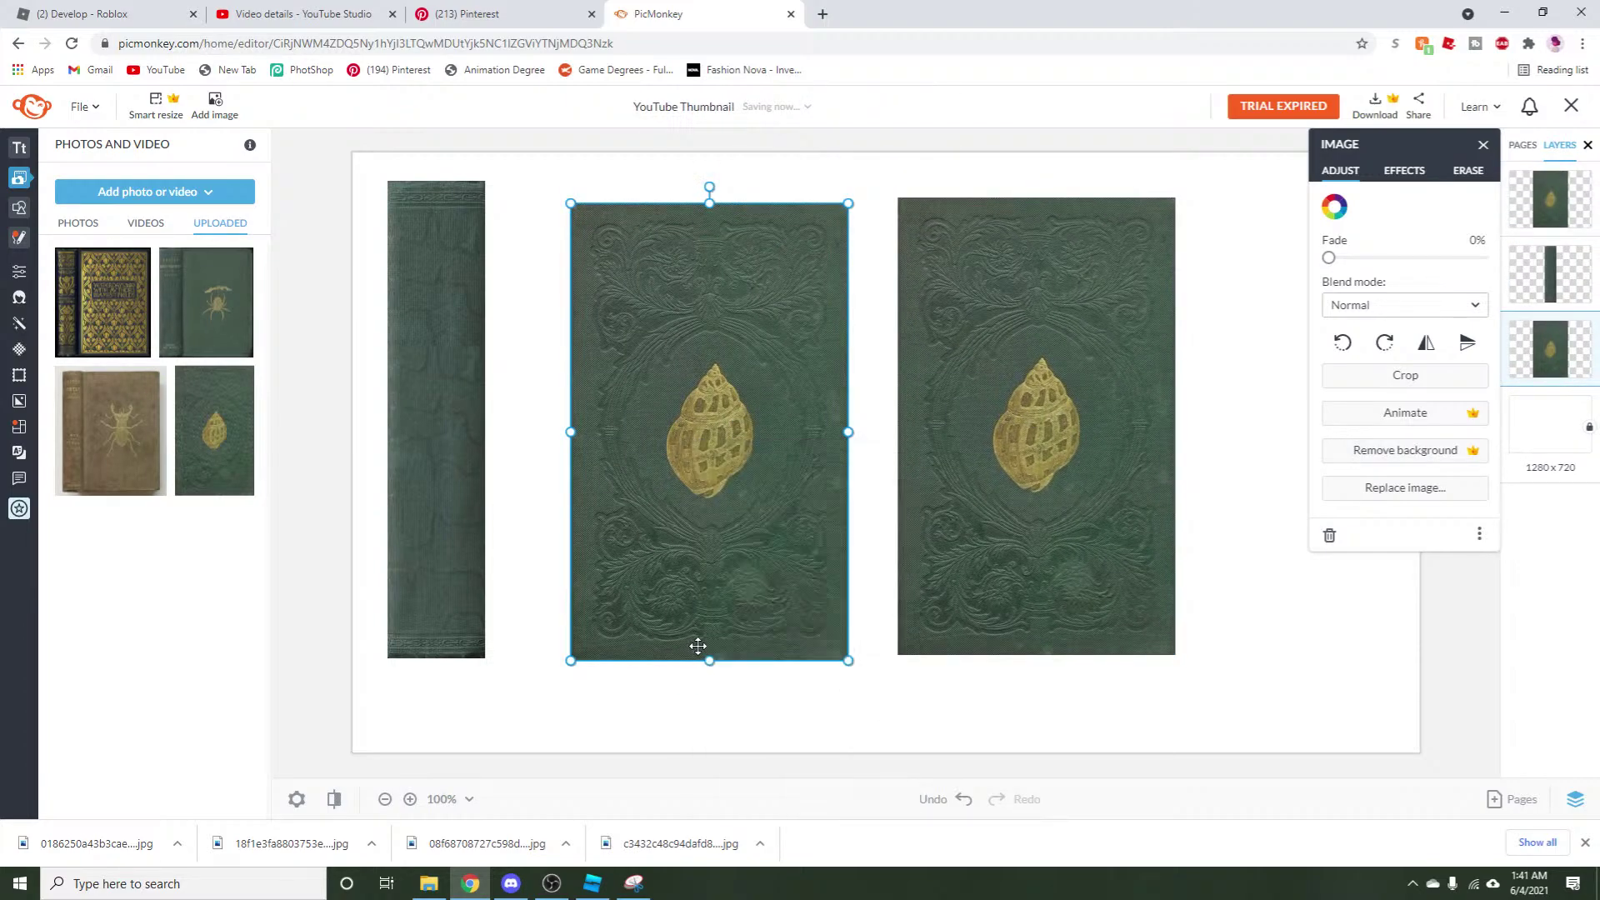
{"action": "right_click", "coordinate": [696, 650]}
{"action": "left_click", "coordinate": [723, 375]}
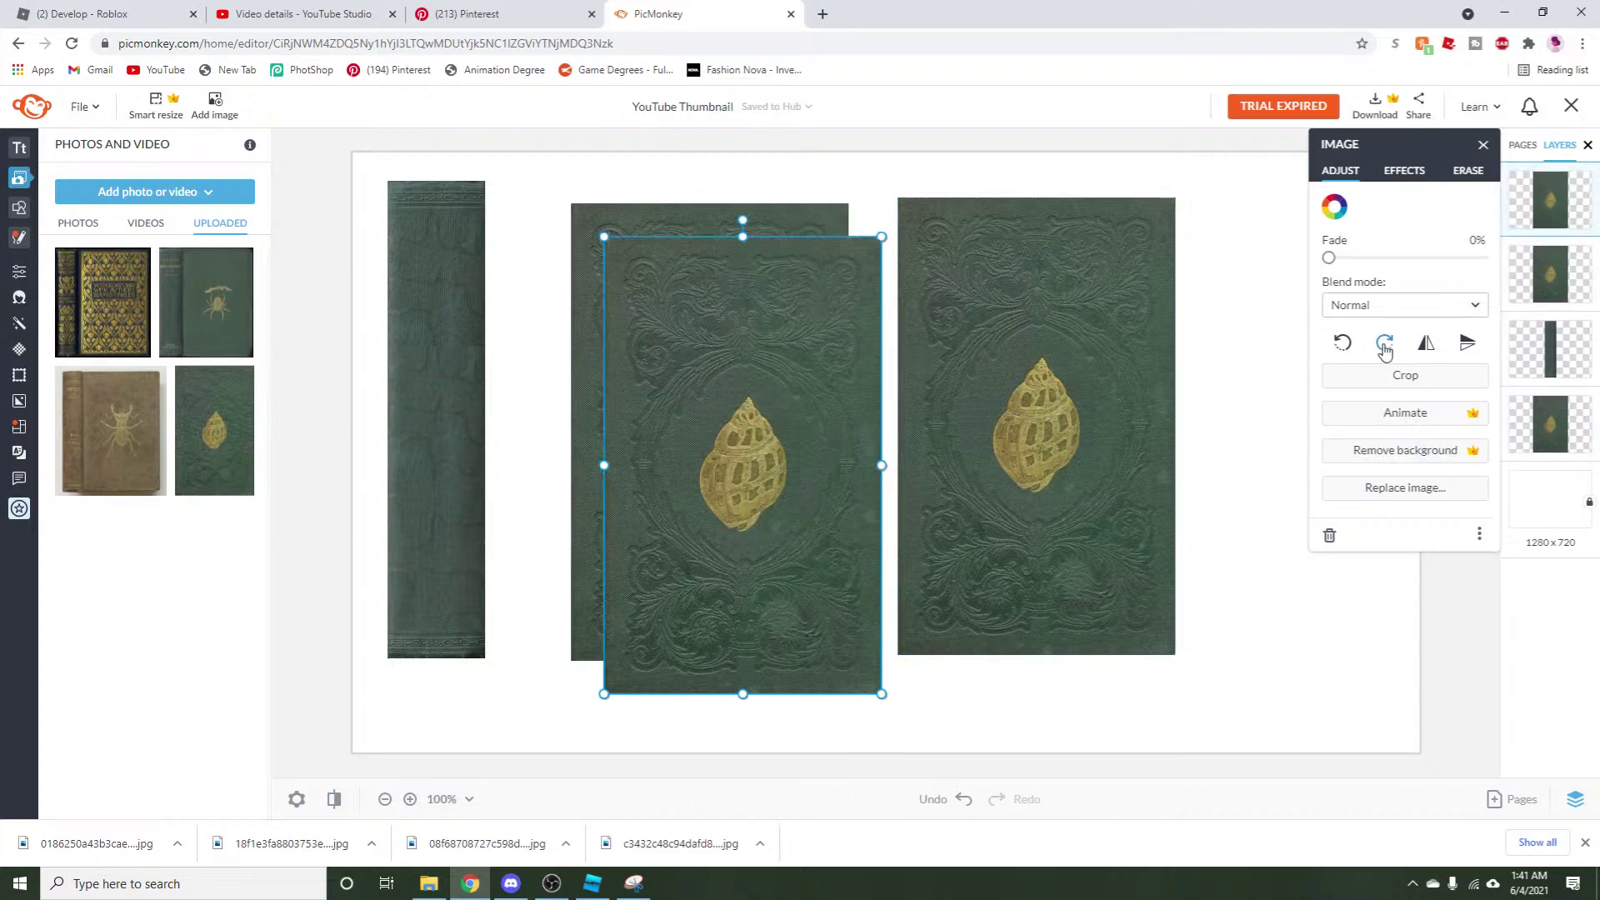
Crop the third shell cover copy down to a thin strip.
{"action": "left_click", "coordinate": [1405, 375]}
{"action": "left_click_drag", "start_coordinate": [741, 231], "coordinate": [756, 351]}
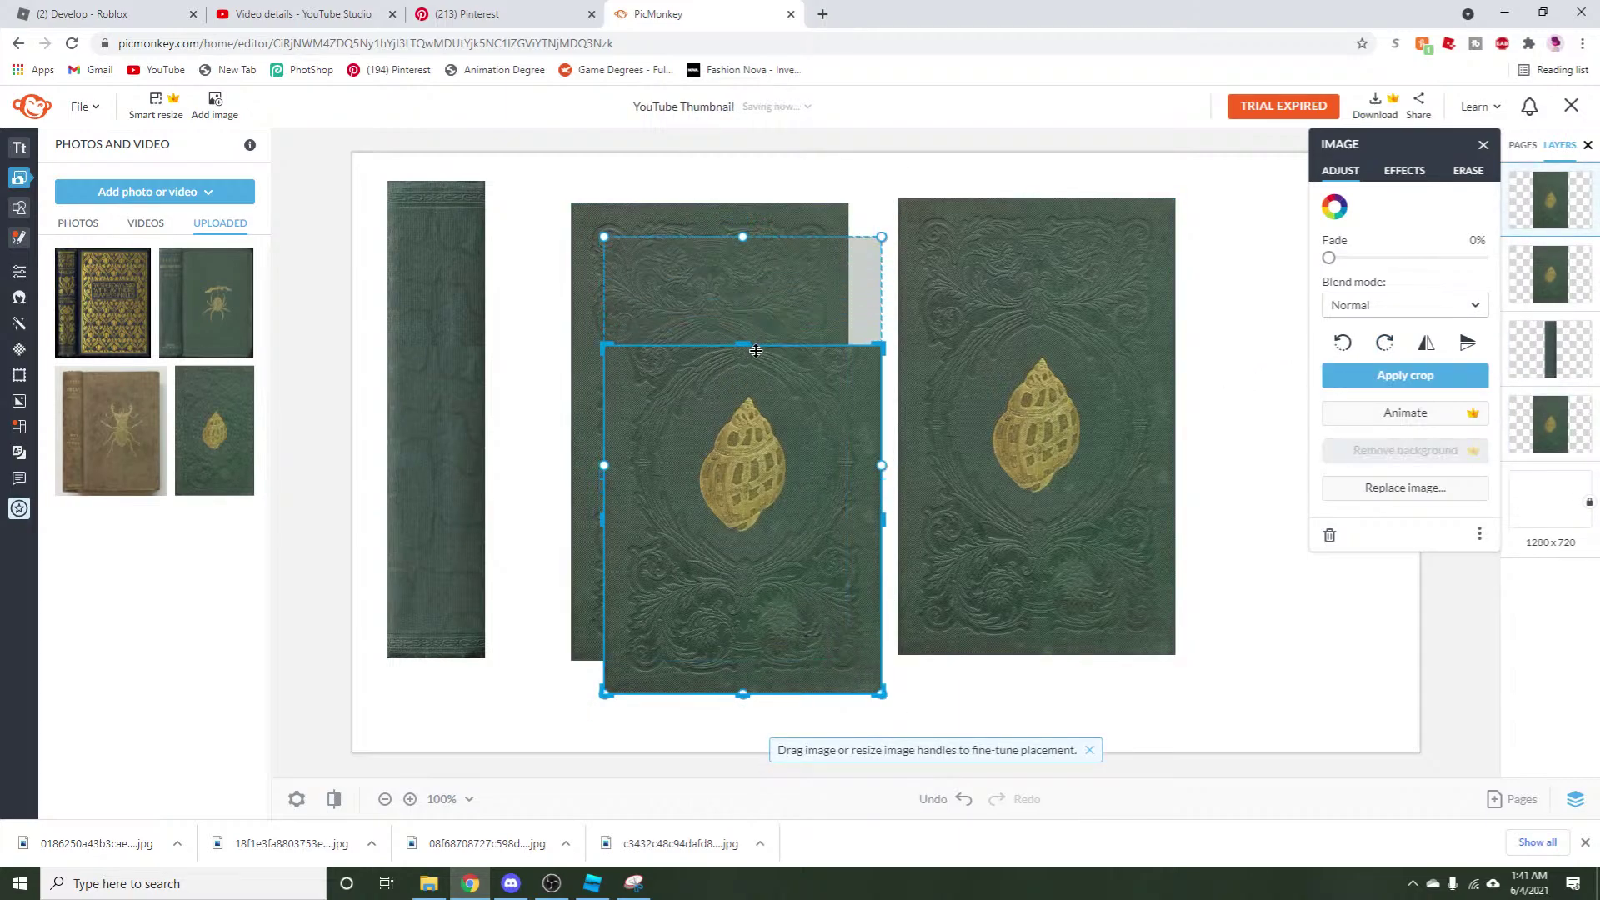
{"action": "left_click_drag", "start_coordinate": [742, 693], "coordinate": [757, 395]}
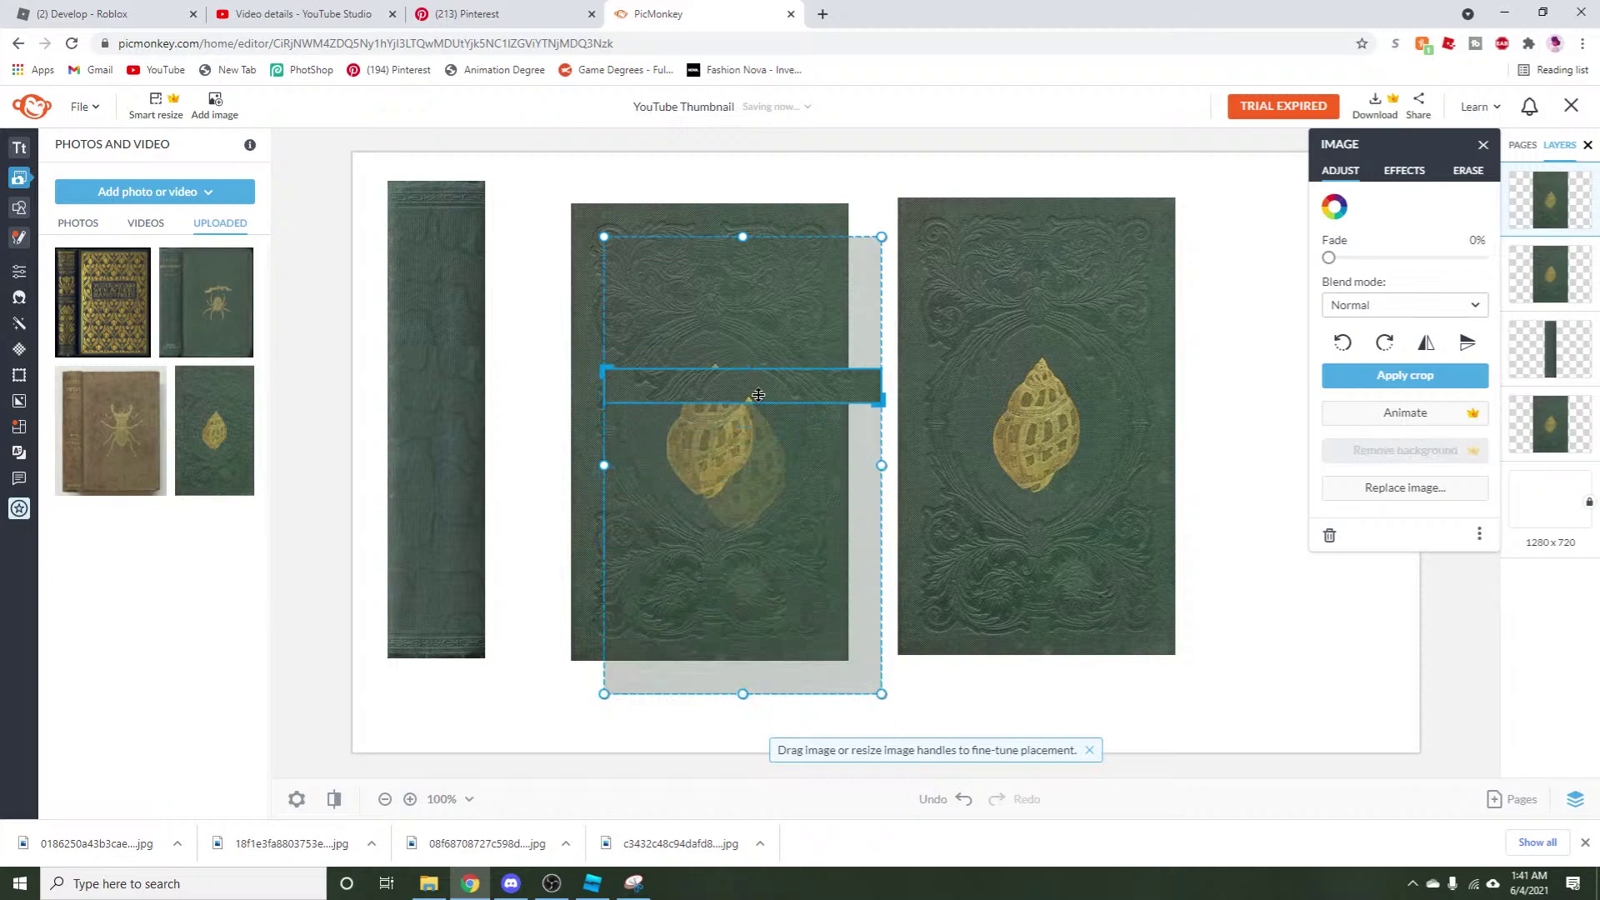
{"action": "left_click_drag", "start_coordinate": [878, 391], "coordinate": [702, 380]}
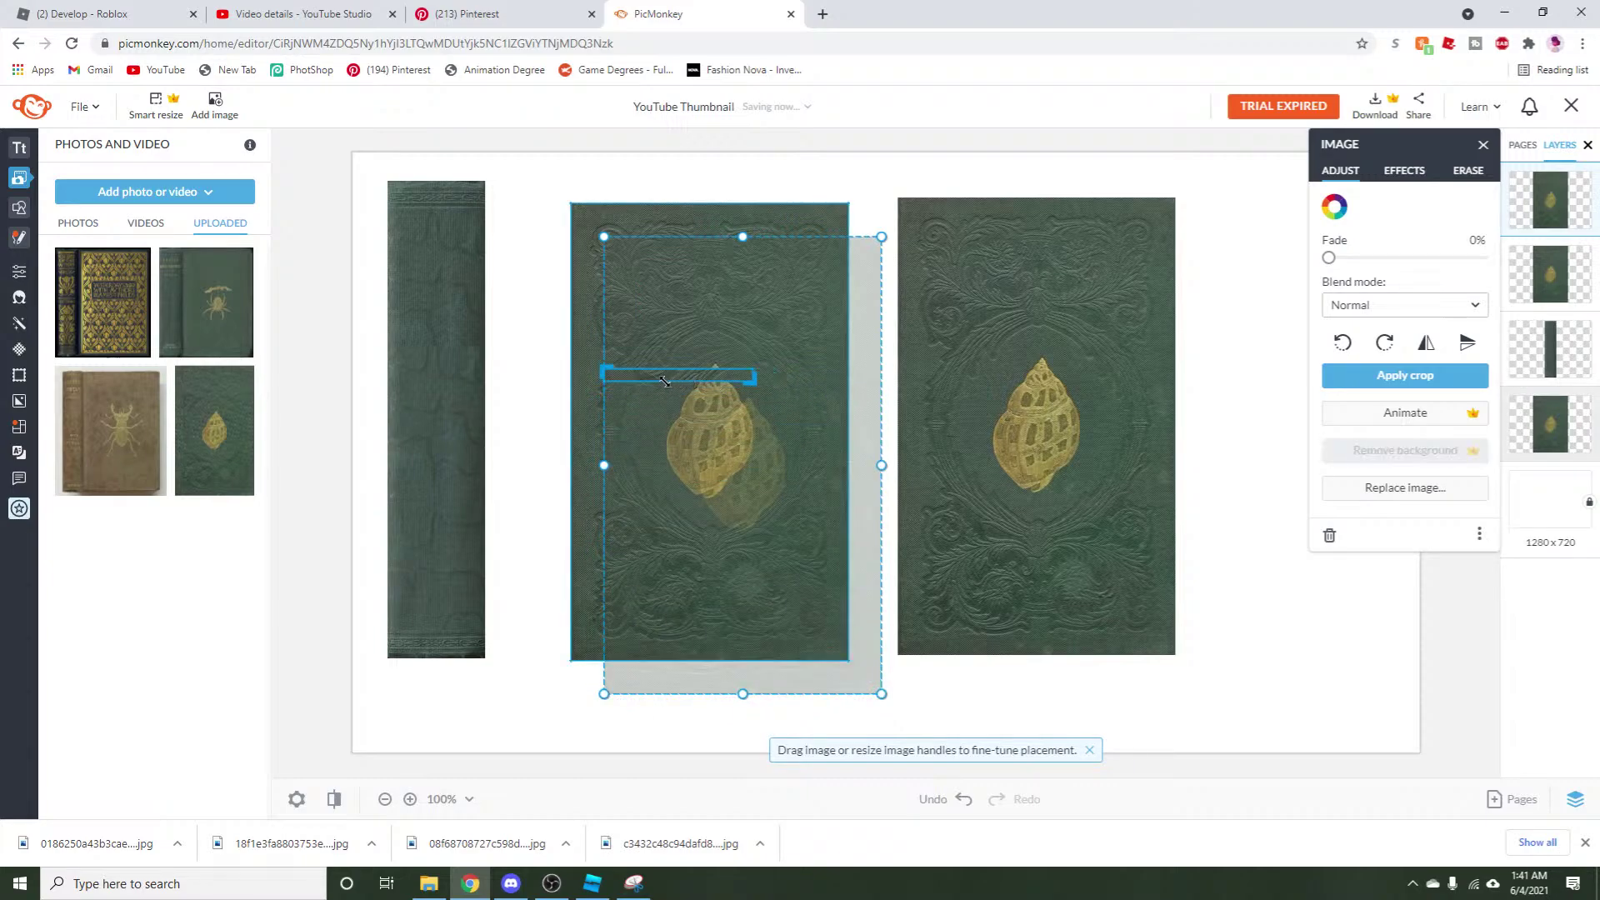
{"action": "left_click_drag", "start_coordinate": [601, 375], "coordinate": [690, 386]}
{"action": "scroll", "coordinate": [732, 375], "scroll_direction": "up", "scroll_amount": 5}
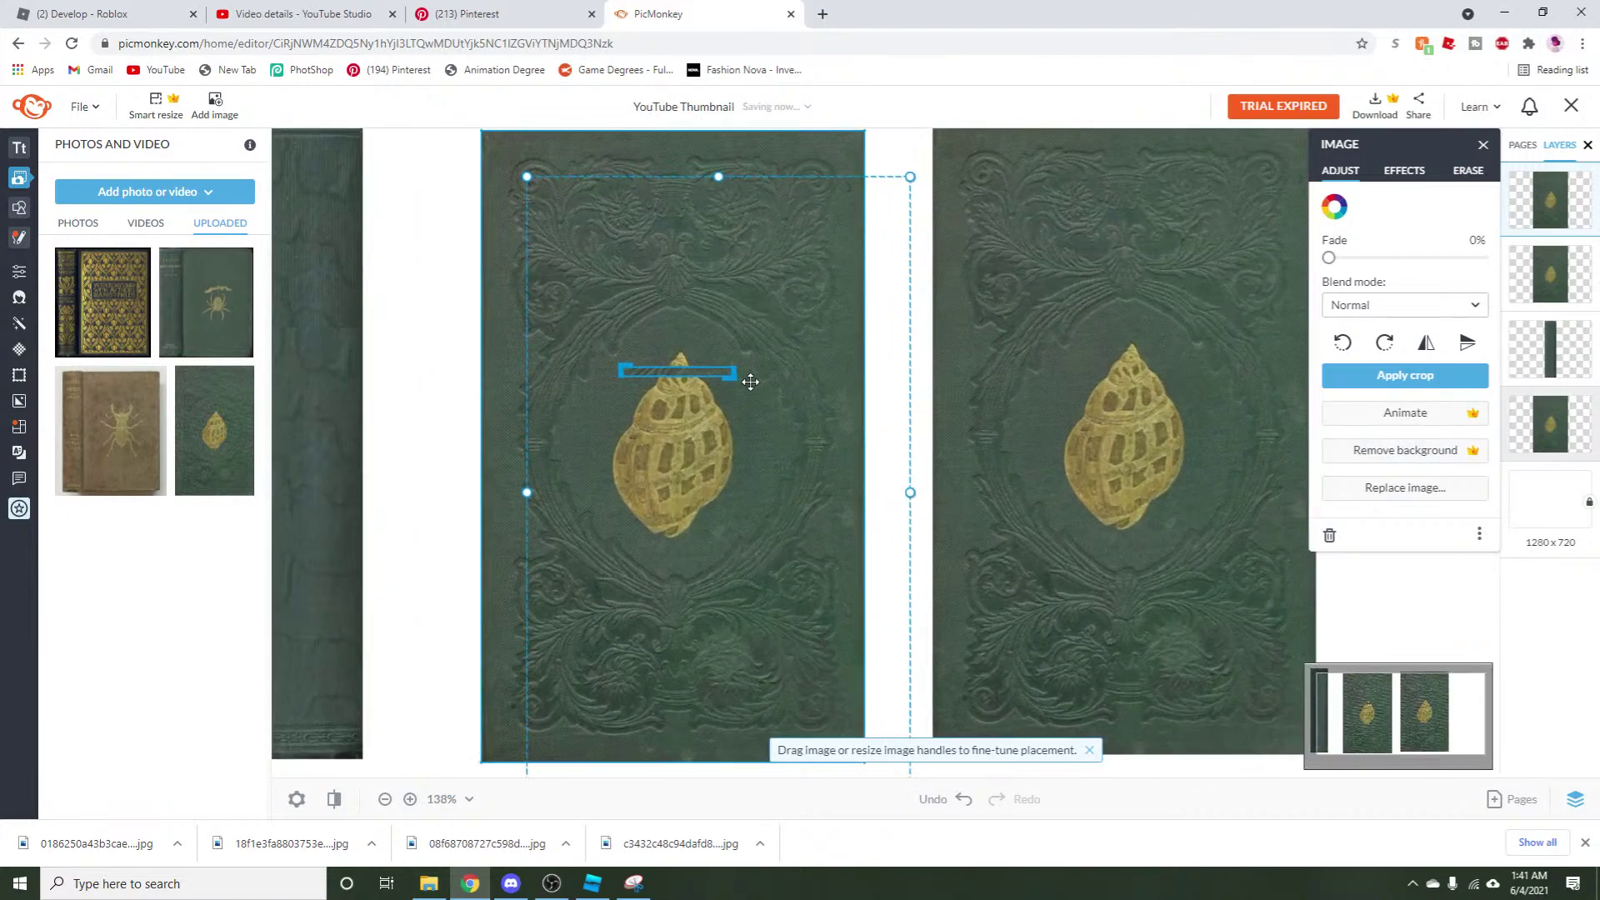
{"action": "left_click_drag", "start_coordinate": [708, 371], "coordinate": [702, 371]}
{"action": "left_click_drag", "start_coordinate": [782, 495], "coordinate": [732, 479]}
{"action": "left_click", "coordinate": [1368, 379]}
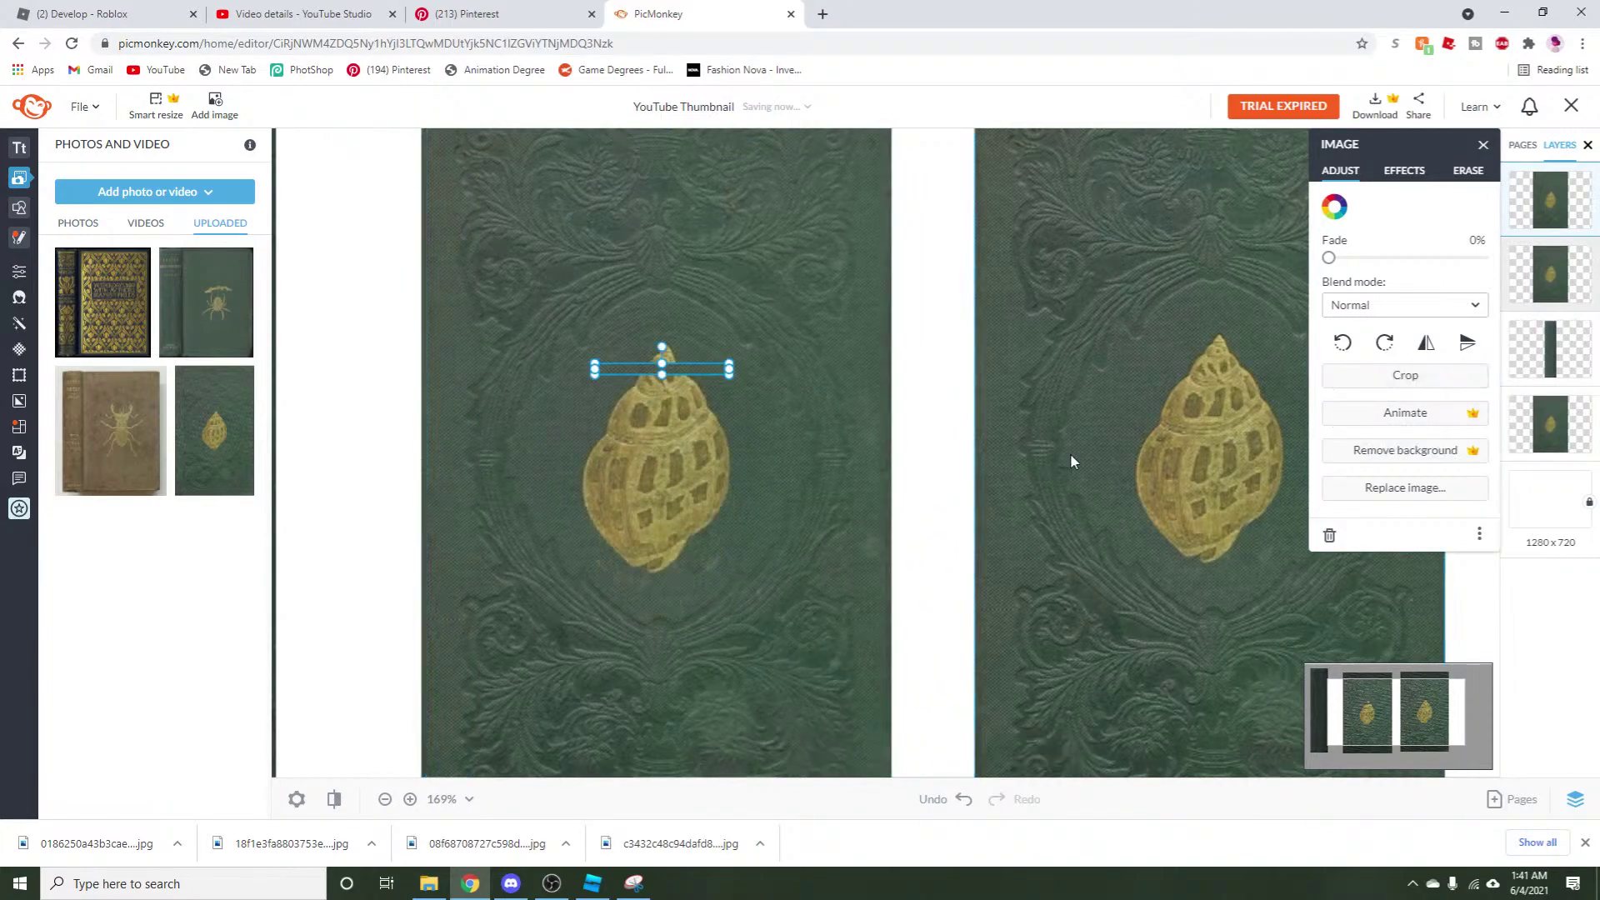
Stretch and resize the cropped strip, then delete it.
{"action": "scroll", "coordinate": [739, 425], "scroll_direction": "down", "scroll_amount": 1}
{"action": "left_click_drag", "start_coordinate": [717, 398], "coordinate": [1073, 421]}
{"action": "left_click_drag", "start_coordinate": [837, 421], "coordinate": [779, 590]}
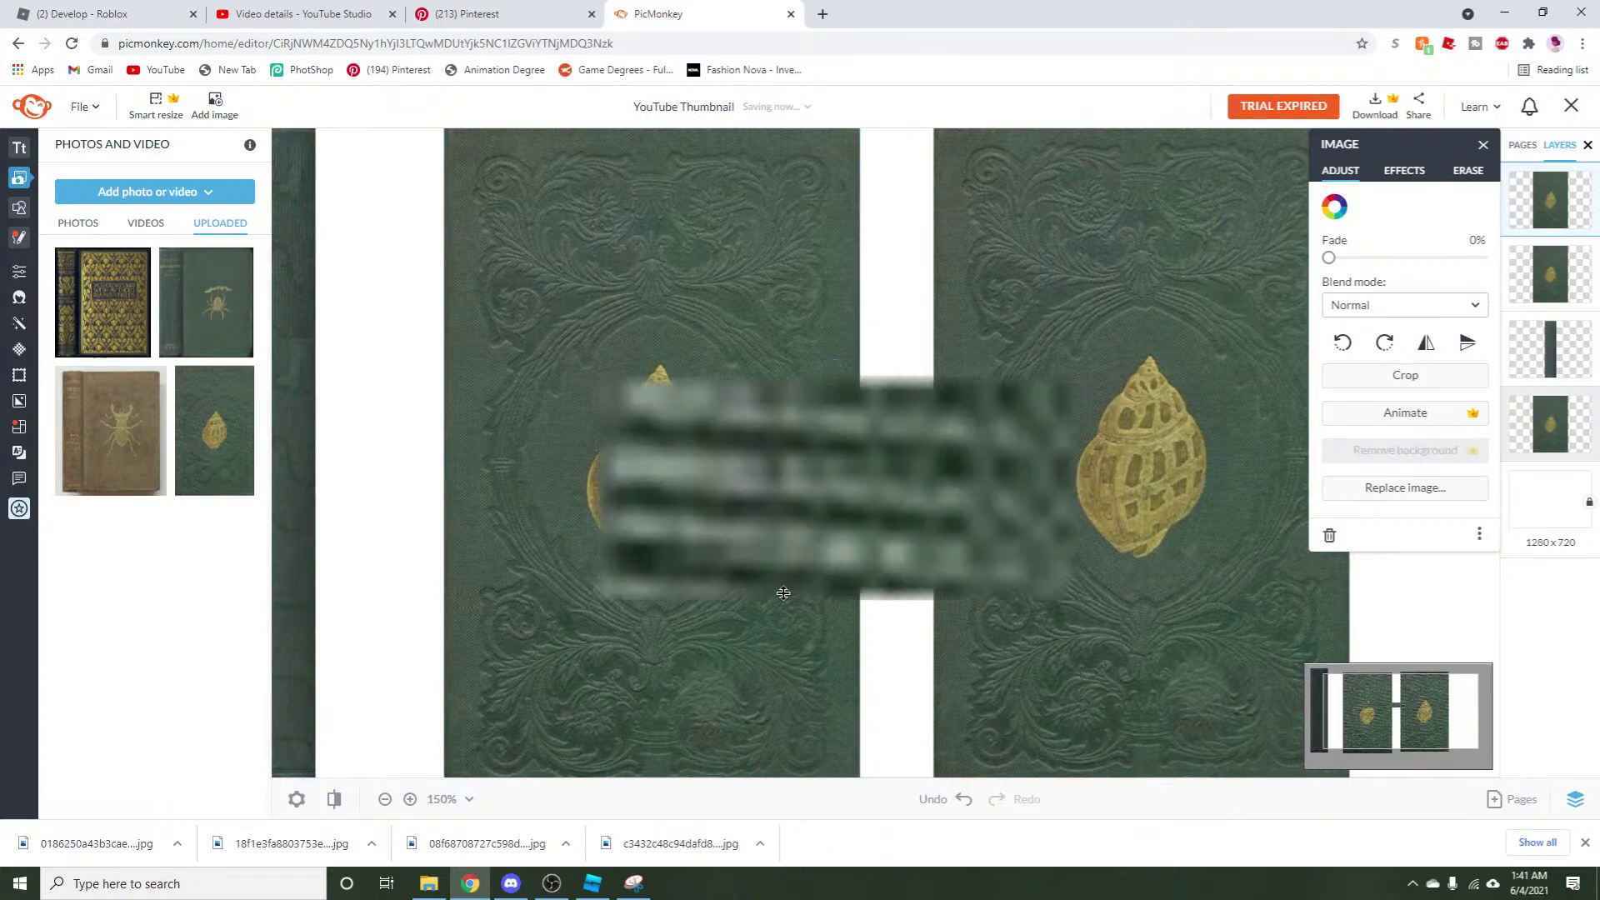
{"action": "scroll", "coordinate": [779, 590], "scroll_direction": "down", "scroll_amount": 2}
{"action": "left_click_drag", "start_coordinate": [633, 424], "coordinate": [790, 535]}
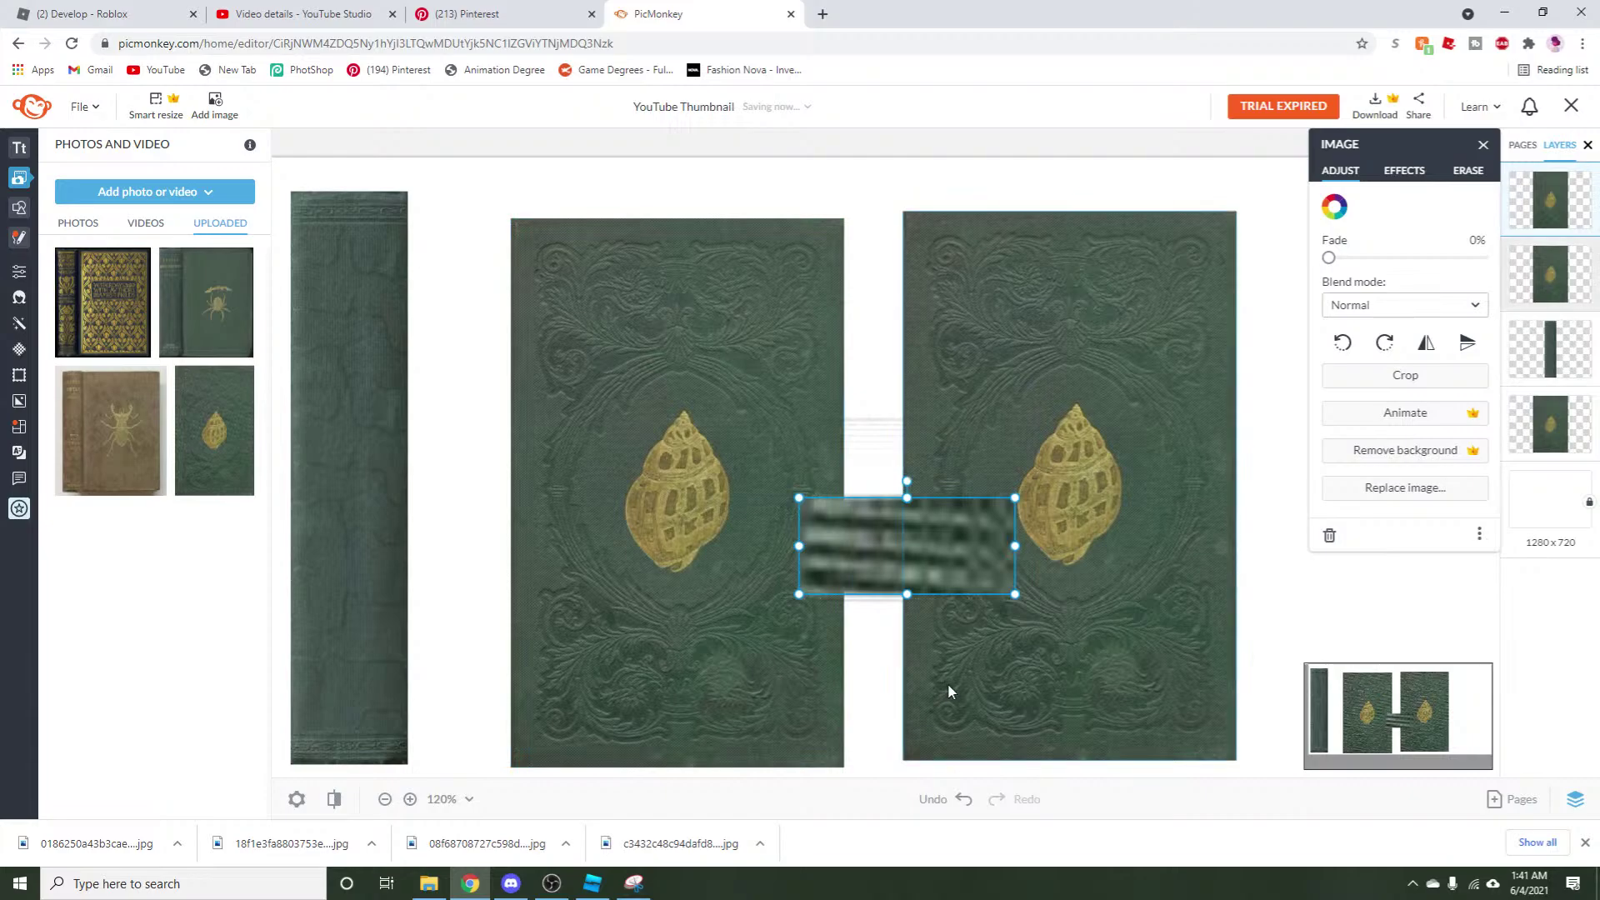
{"action": "key", "text": "Delete"}
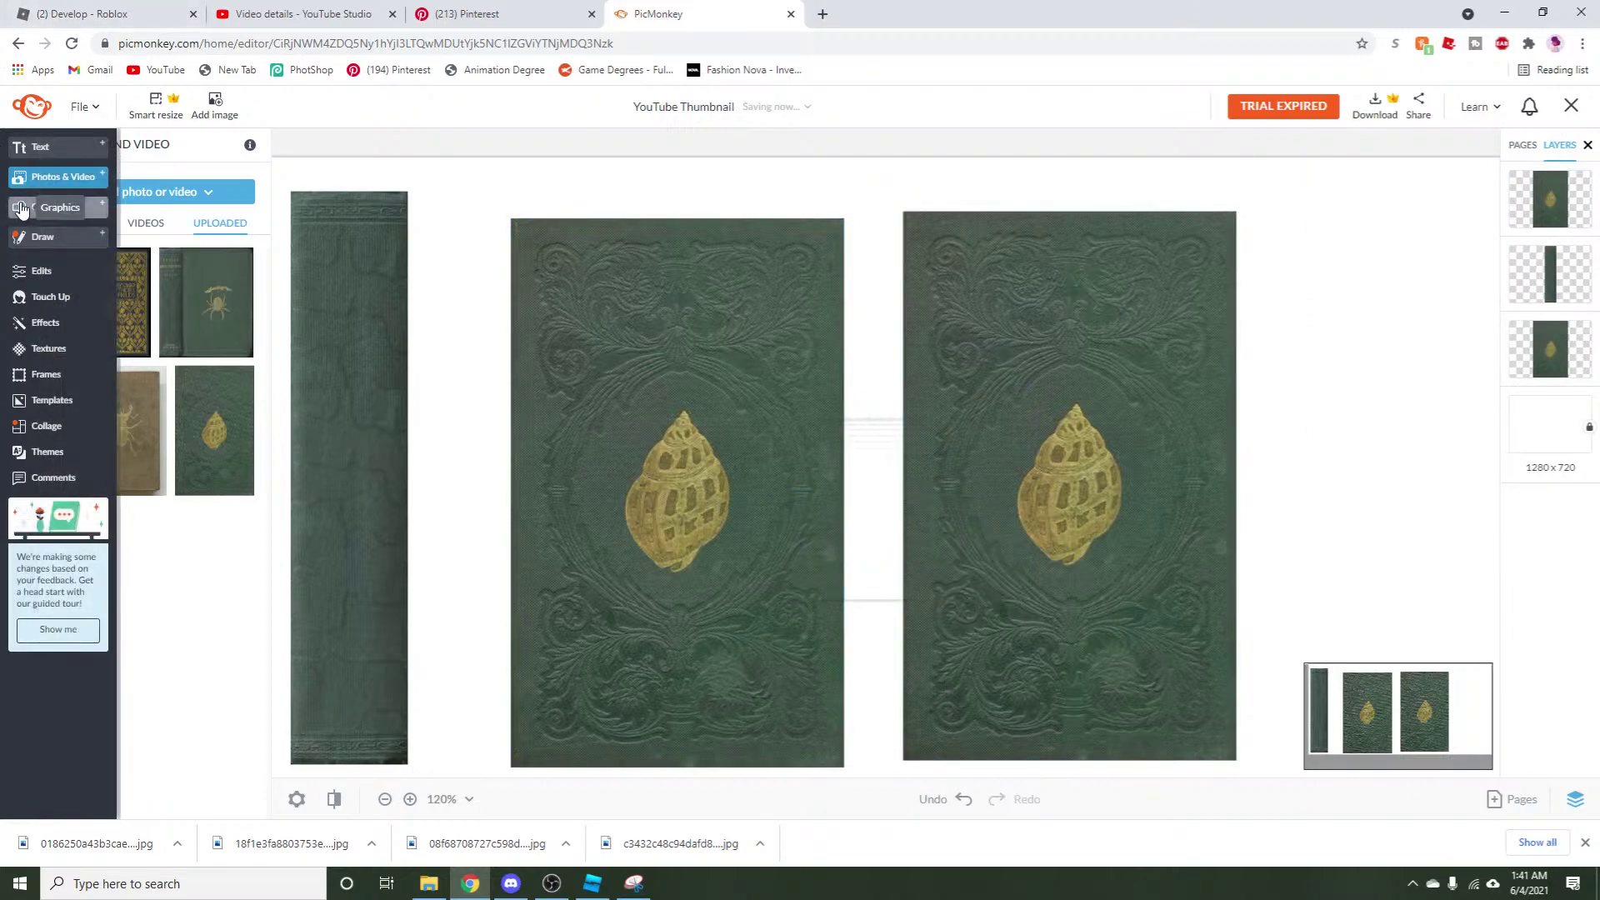
Add a basic square filled with the sampled cover green over the right cover's shell, and copy it.
{"action": "left_click", "coordinate": [18, 207]}
{"action": "left_click", "coordinate": [104, 308]}
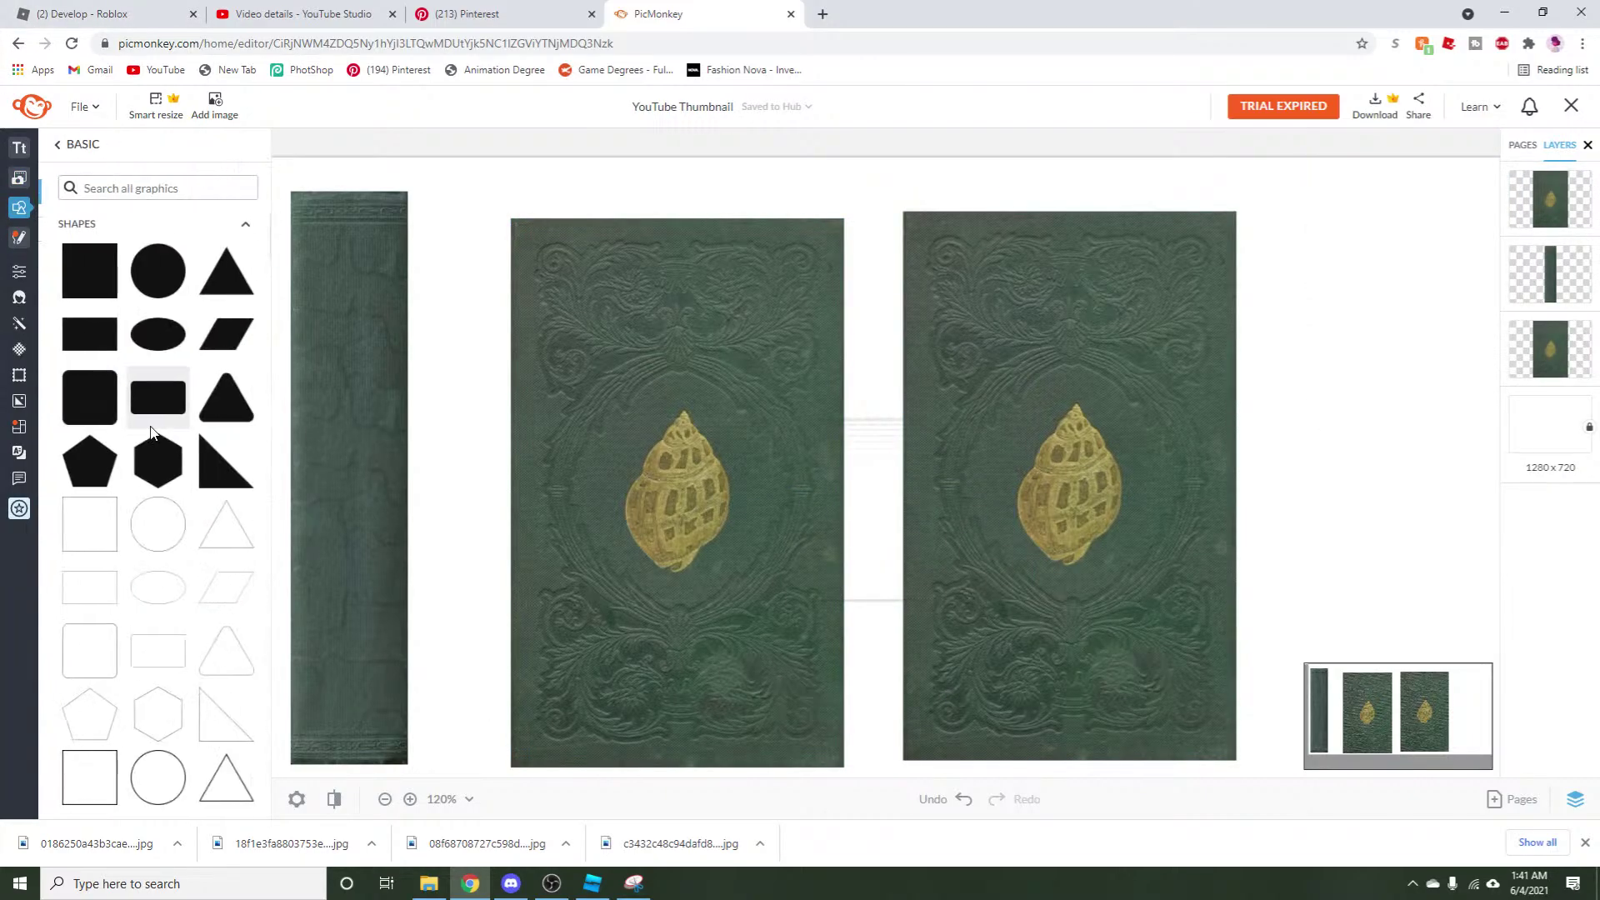
{"action": "left_click", "coordinate": [73, 270]}
{"action": "left_click", "coordinate": [1334, 207]}
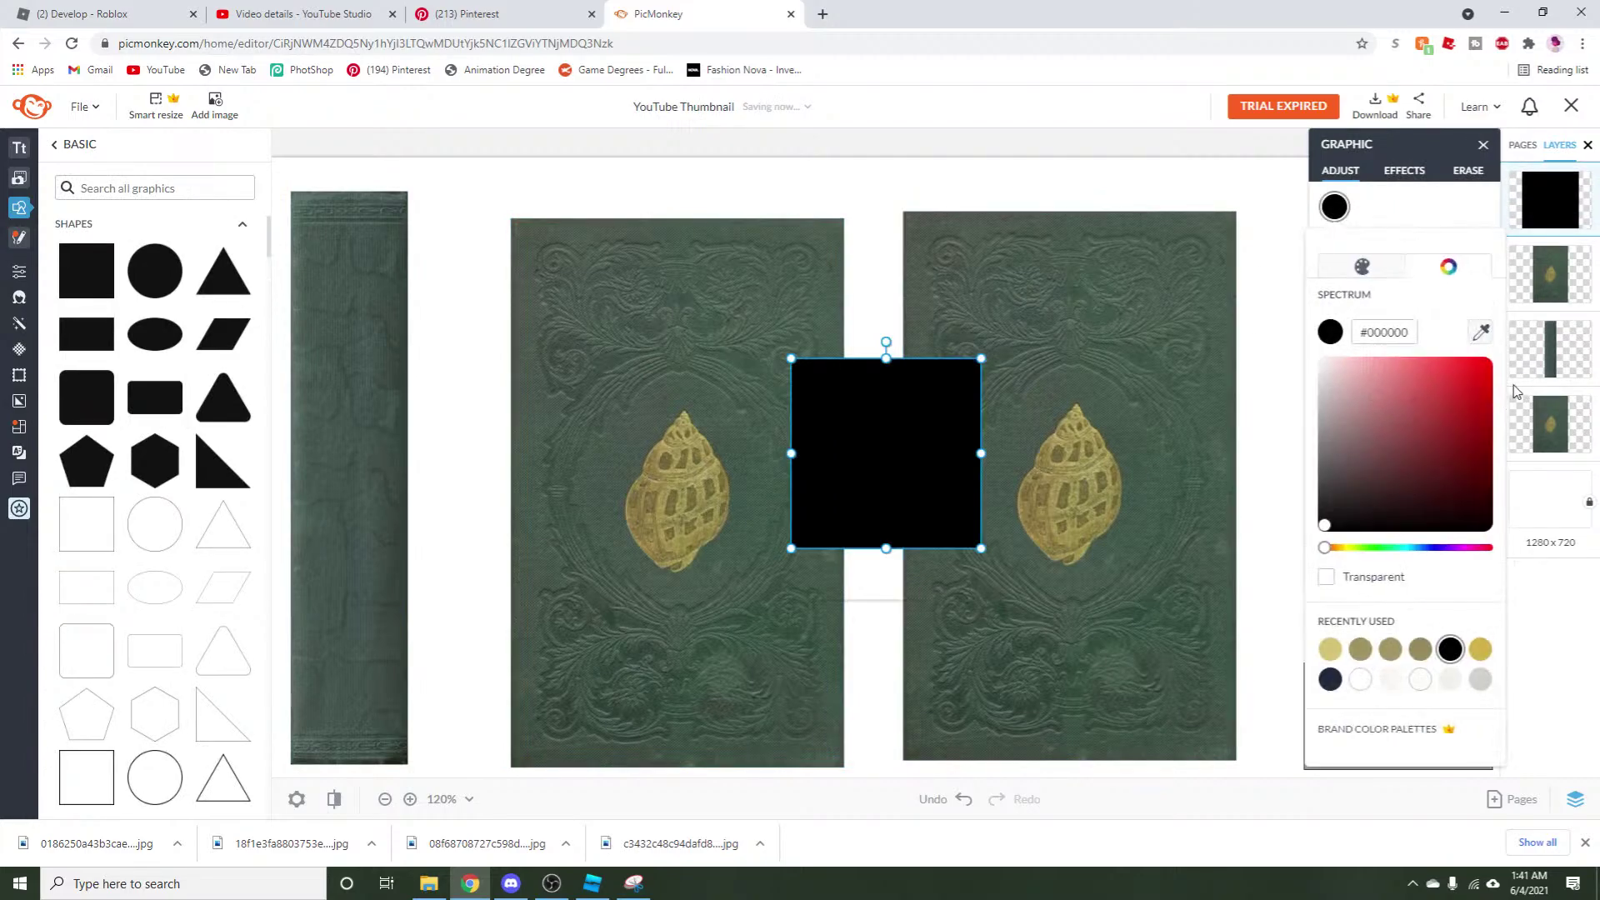
{"action": "left_click", "coordinate": [1481, 332]}
{"action": "left_click", "coordinate": [700, 388]}
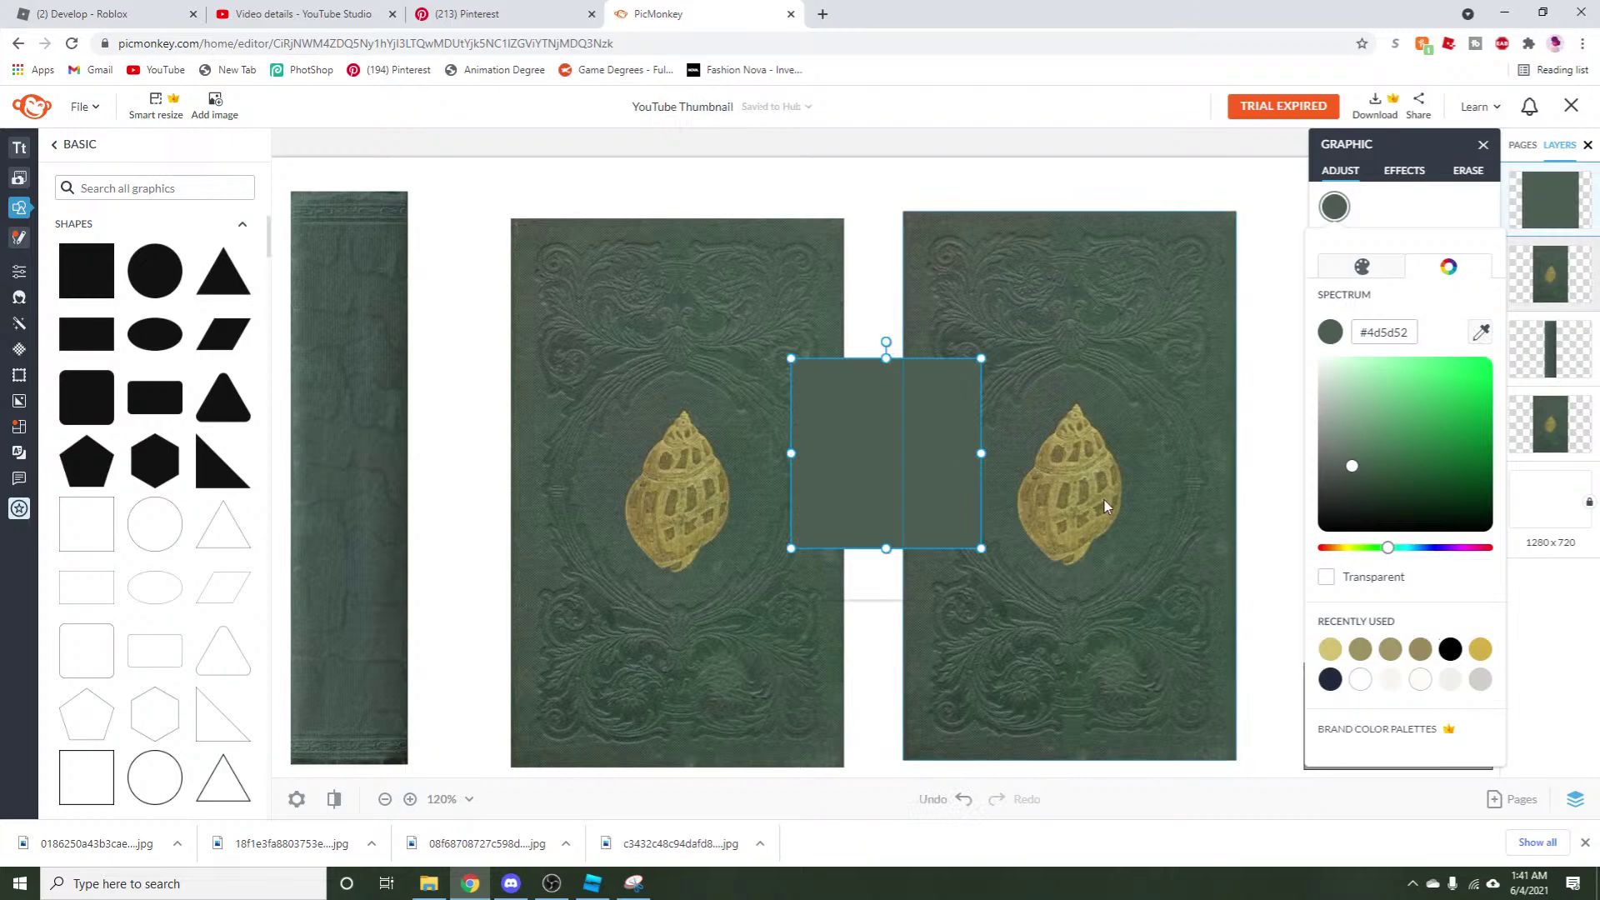
{"action": "left_click", "coordinate": [916, 466]}
{"action": "left_click", "coordinate": [871, 575]}
{"action": "left_click_drag", "start_coordinate": [861, 442], "coordinate": [973, 480]}
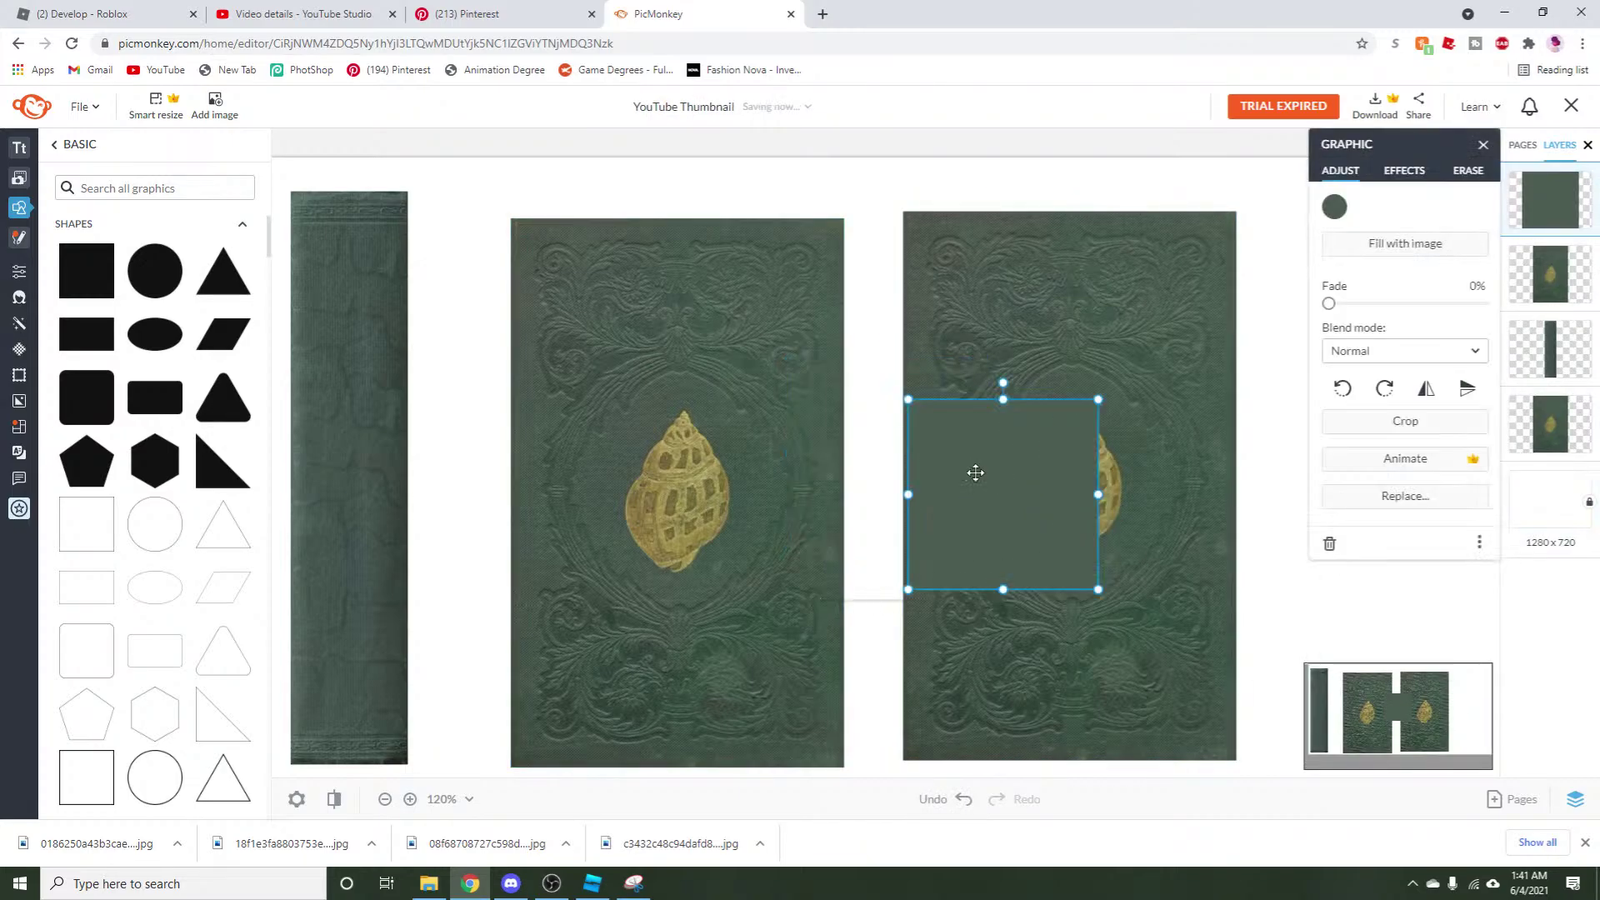
{"action": "right_click", "coordinate": [973, 479]}
{"action": "left_click", "coordinate": [1000, 287]}
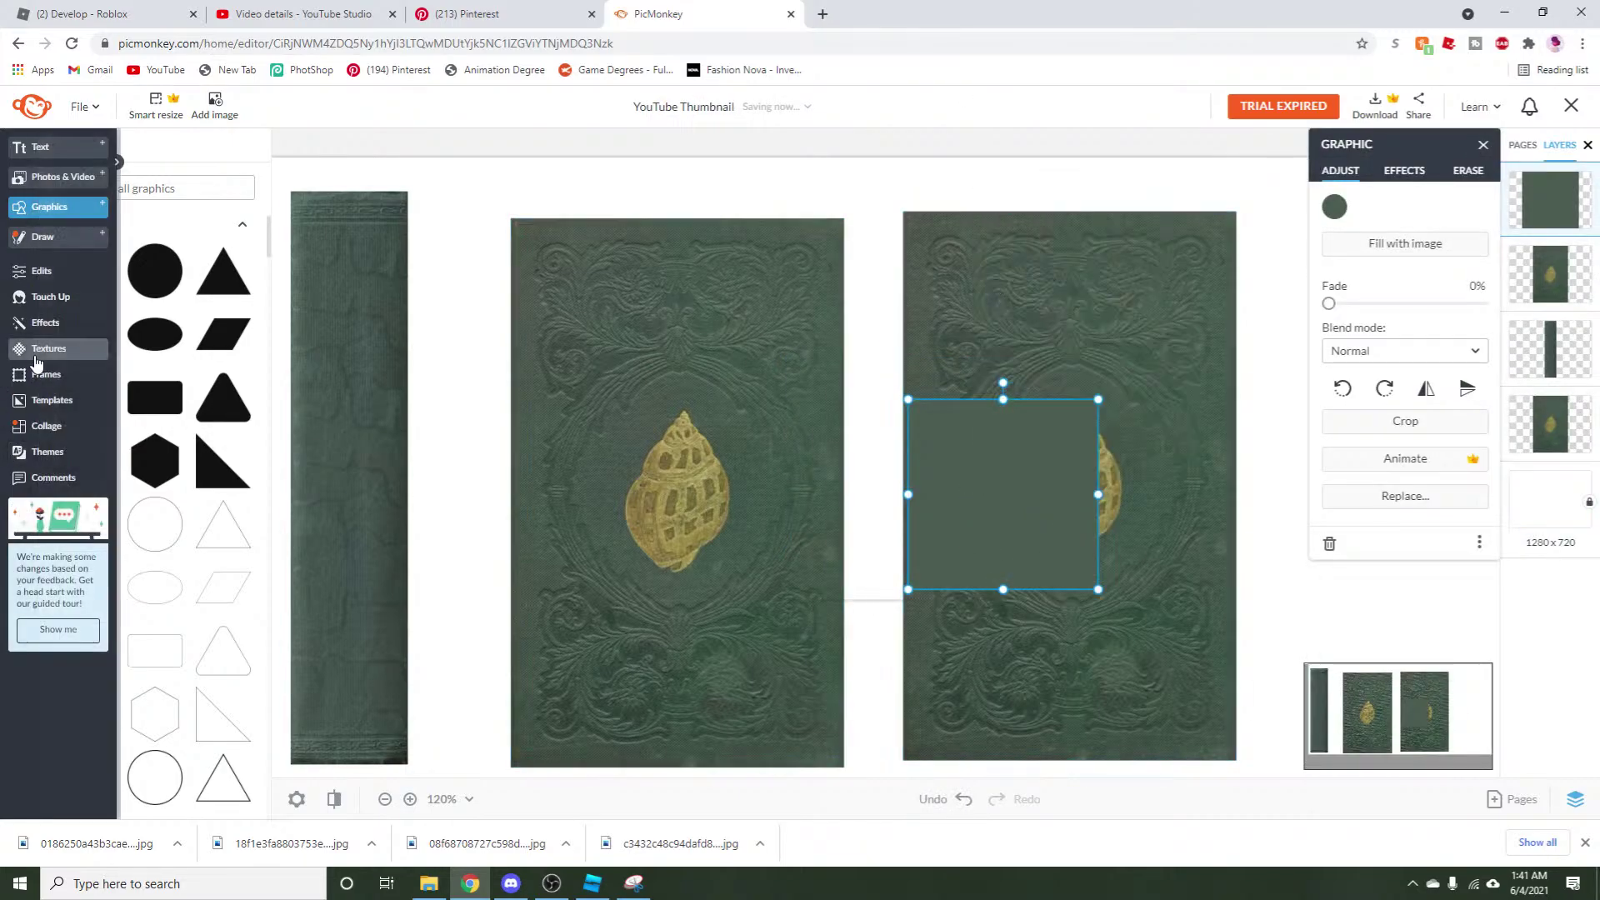
Apply an olive twill Textile texture to the square with saturation lowered to 29.
{"action": "left_click", "coordinate": [50, 350]}
{"action": "scroll", "coordinate": [179, 620], "scroll_direction": "down", "scroll_amount": 7}
{"action": "scroll", "coordinate": [177, 633], "scroll_direction": "down", "scroll_amount": 1}
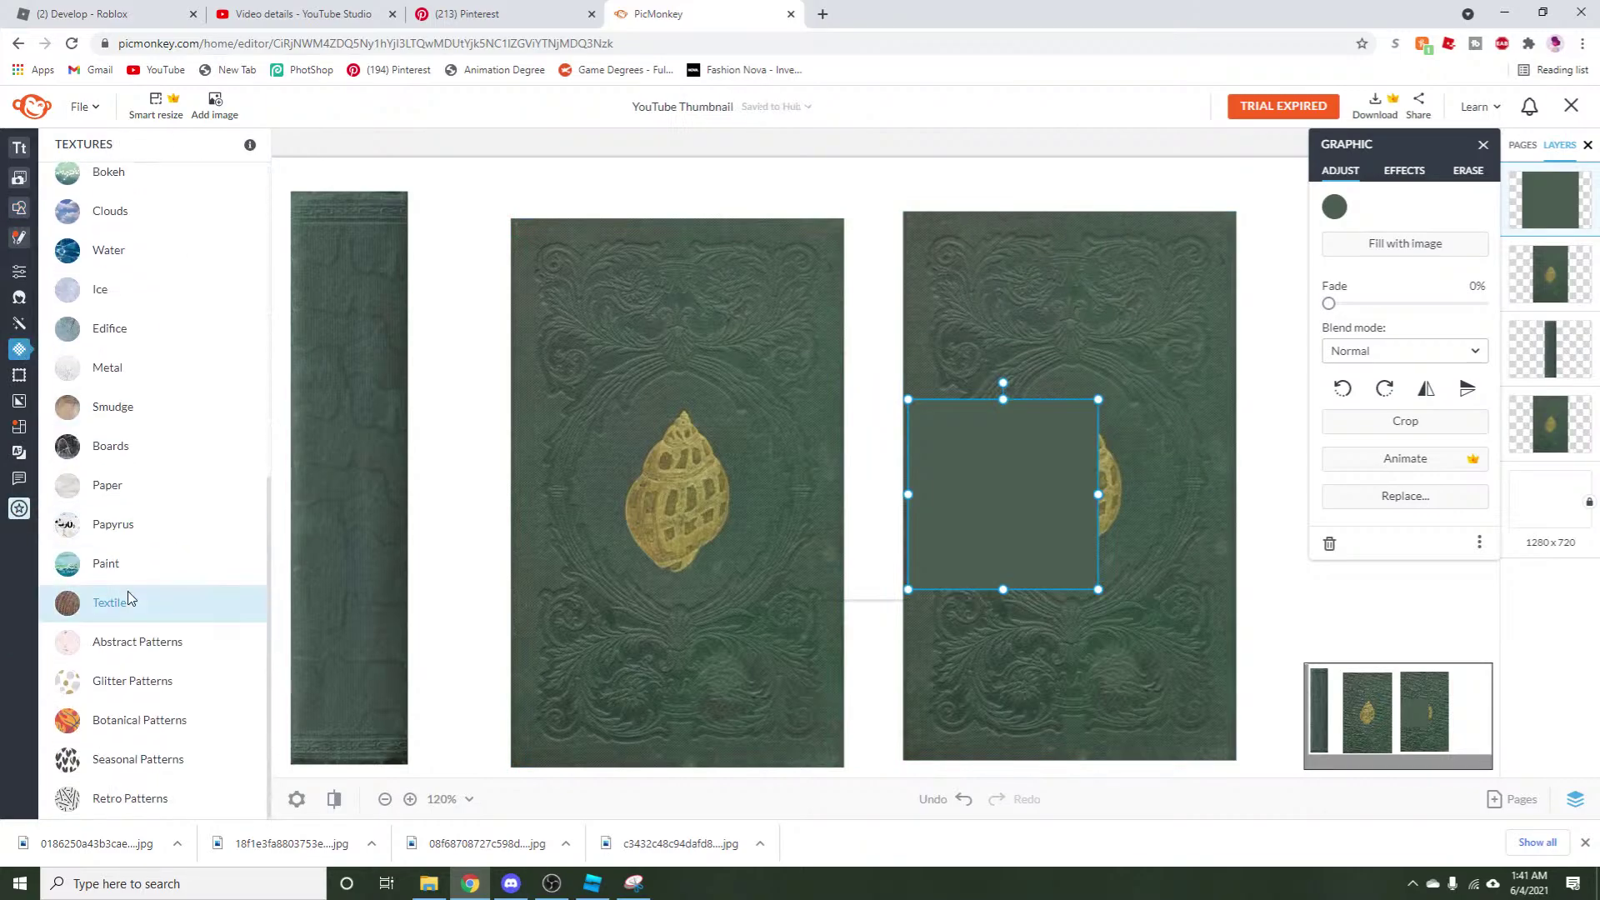
{"action": "left_click", "coordinate": [128, 593]}
{"action": "left_click", "coordinate": [217, 676]}
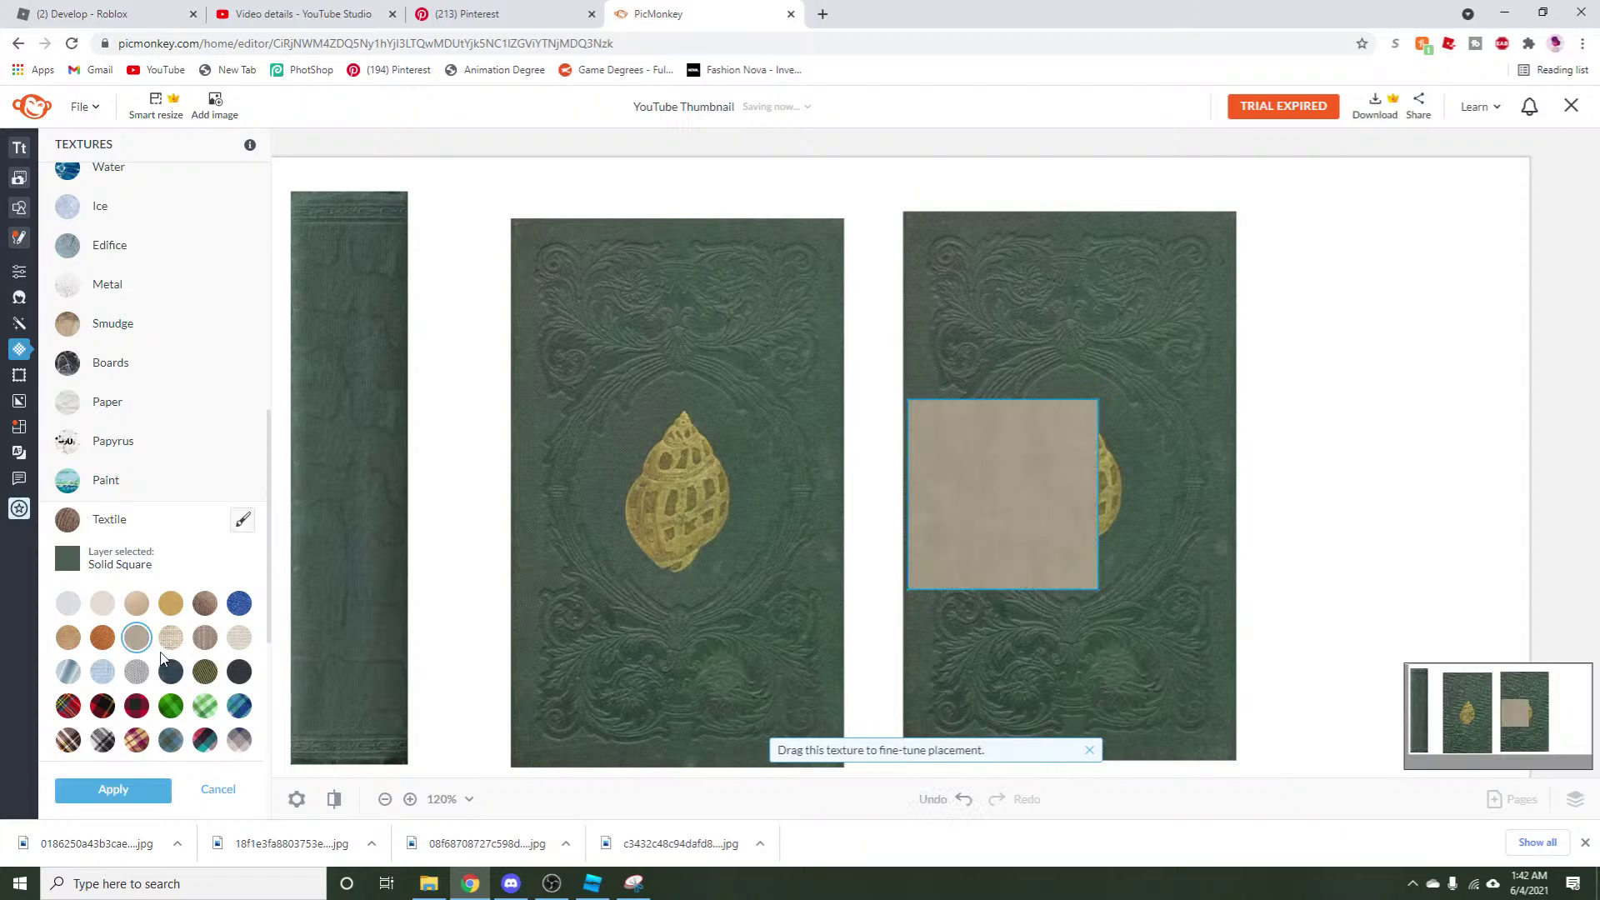
{"action": "left_click", "coordinate": [205, 671]}
{"action": "scroll", "coordinate": [206, 673], "scroll_direction": "down", "scroll_amount": 2}
{"action": "scroll", "coordinate": [206, 673], "scroll_direction": "down", "scroll_amount": 4}
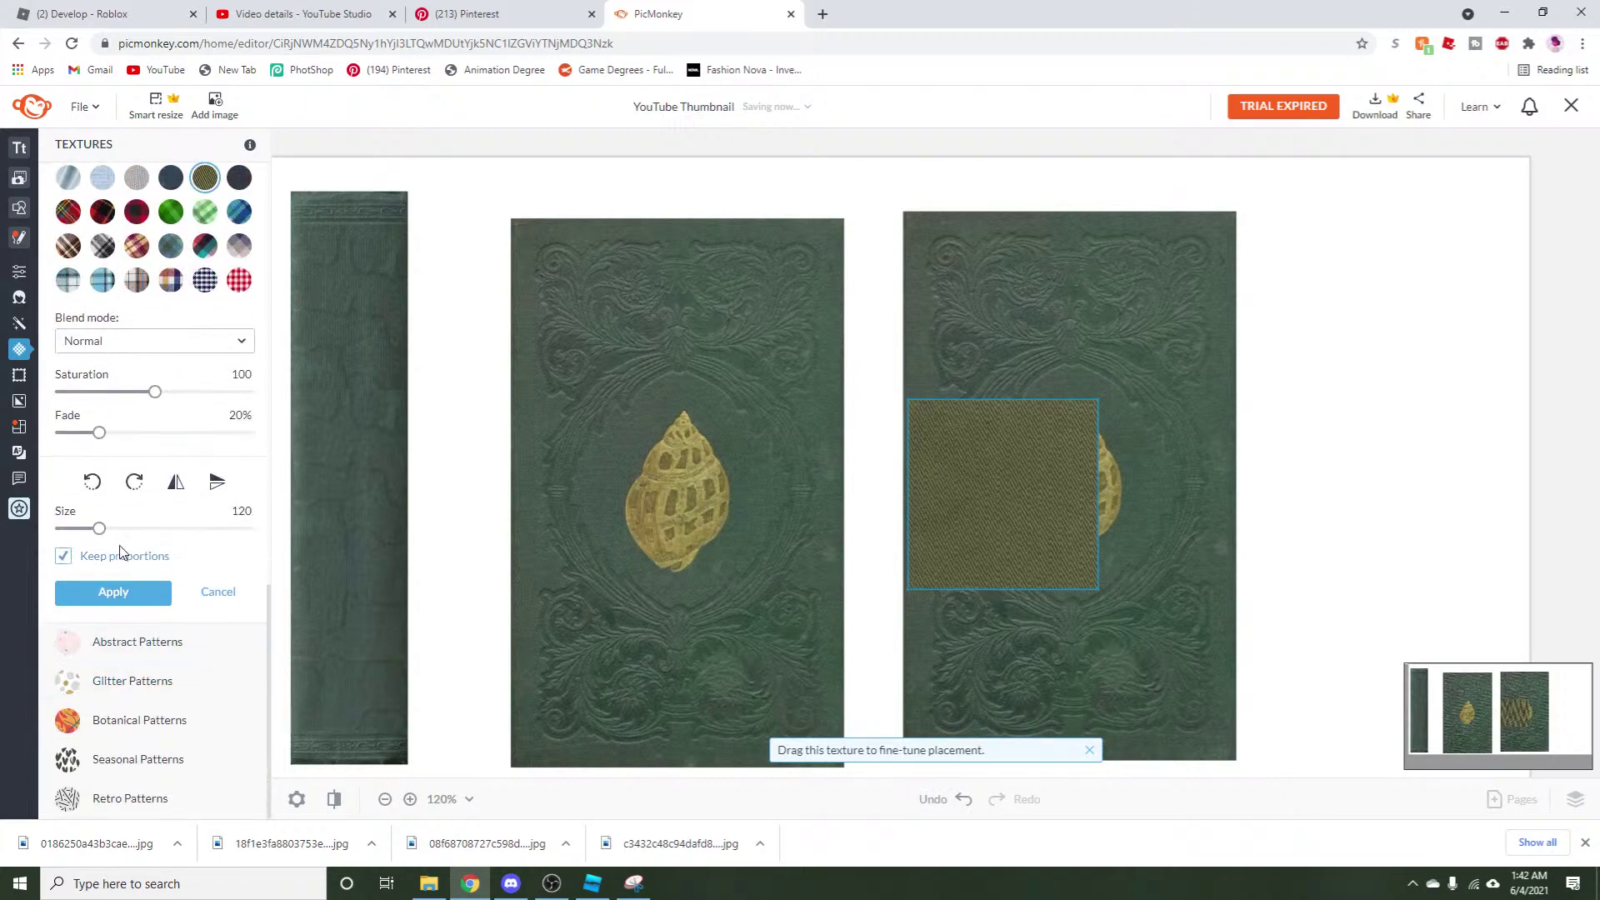
{"action": "left_click_drag", "start_coordinate": [155, 392], "coordinate": [88, 392]}
{"action": "left_click", "coordinate": [108, 593]}
Paste a copy of the green square on top and fade it to about half.
{"action": "right_click", "coordinate": [905, 409]}
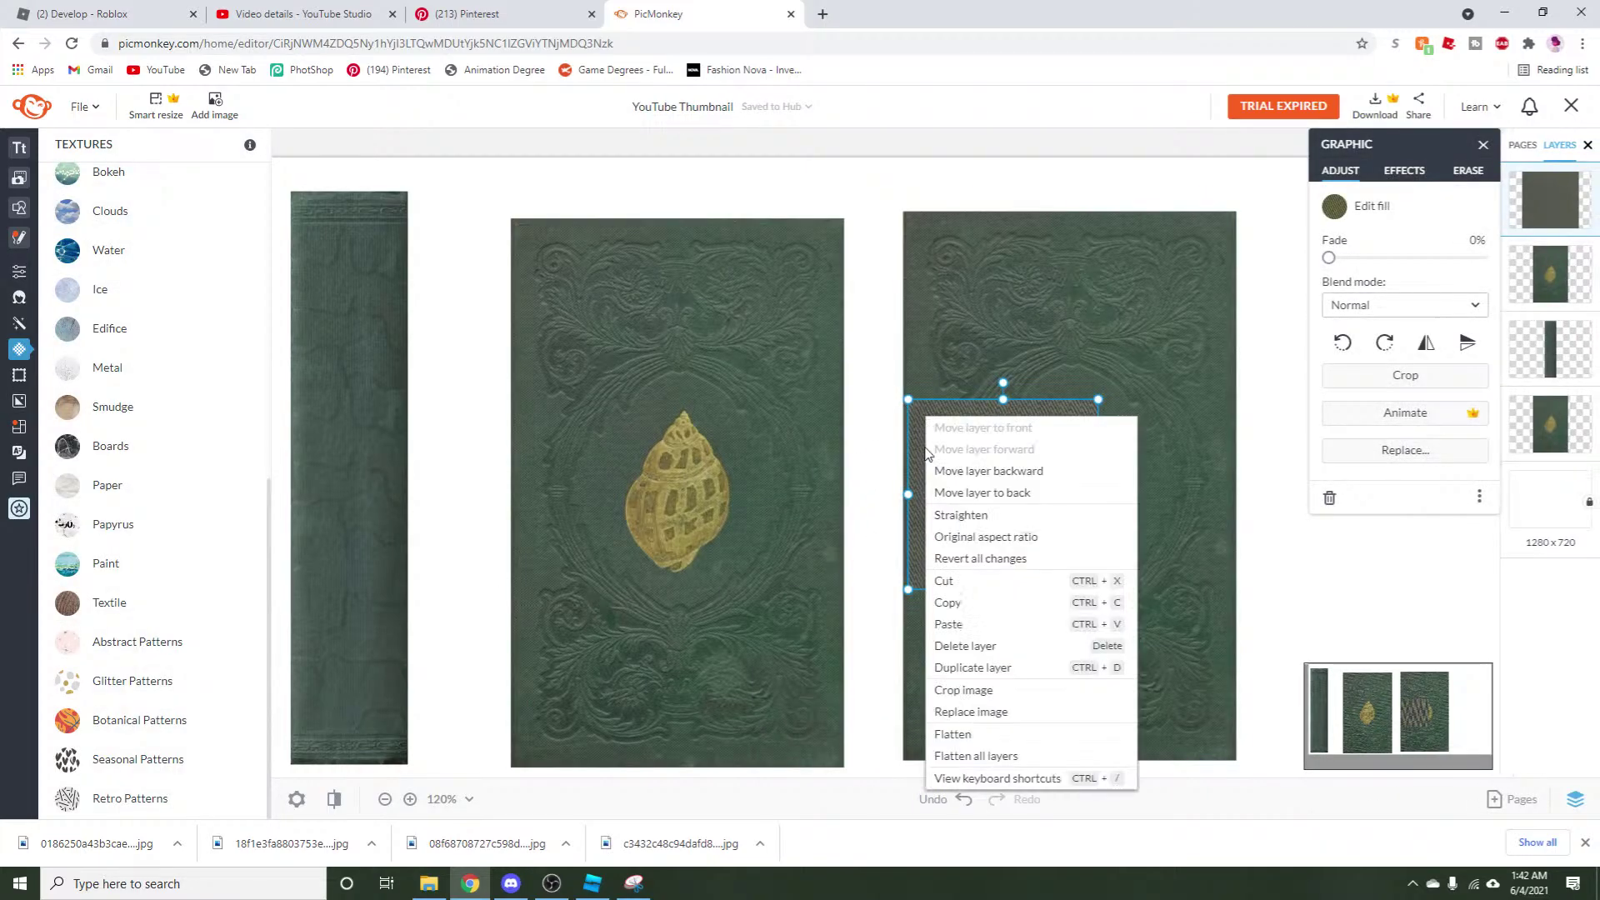
{"action": "left_click", "coordinate": [971, 628]}
{"action": "left_click_drag", "start_coordinate": [1025, 493], "coordinate": [1018, 471]}
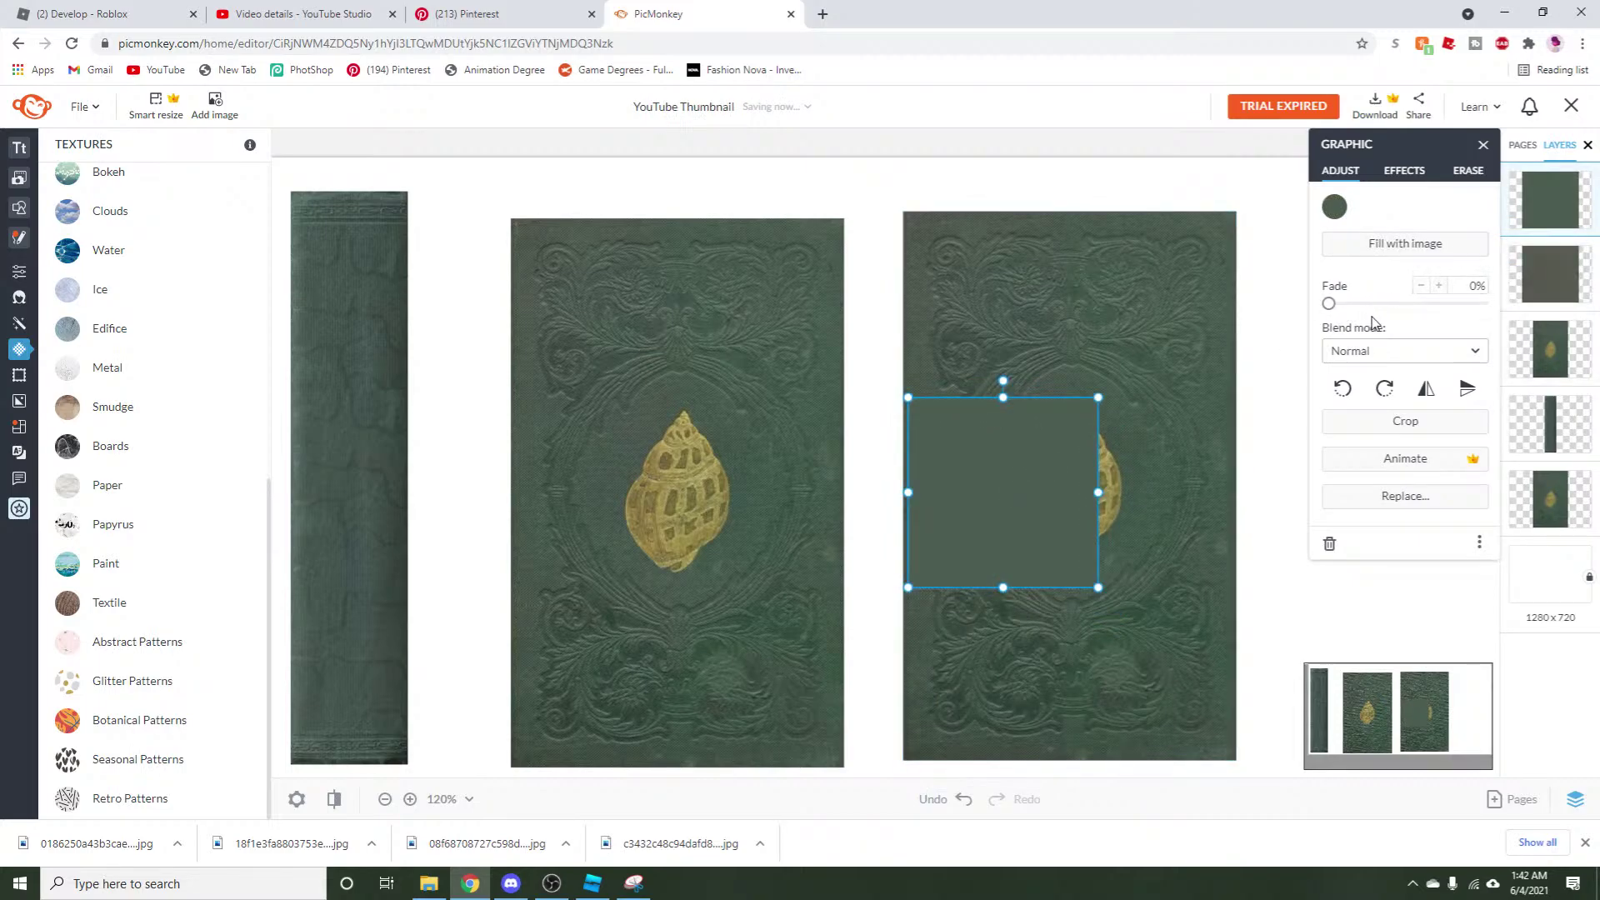
{"action": "left_click_drag", "start_coordinate": [1327, 305], "coordinate": [1376, 332]}
Tint the pasted square with a green sampled from the cover and set its fade to about 41%.
{"action": "left_click", "coordinate": [1334, 206]}
{"action": "left_click", "coordinate": [1480, 332]}
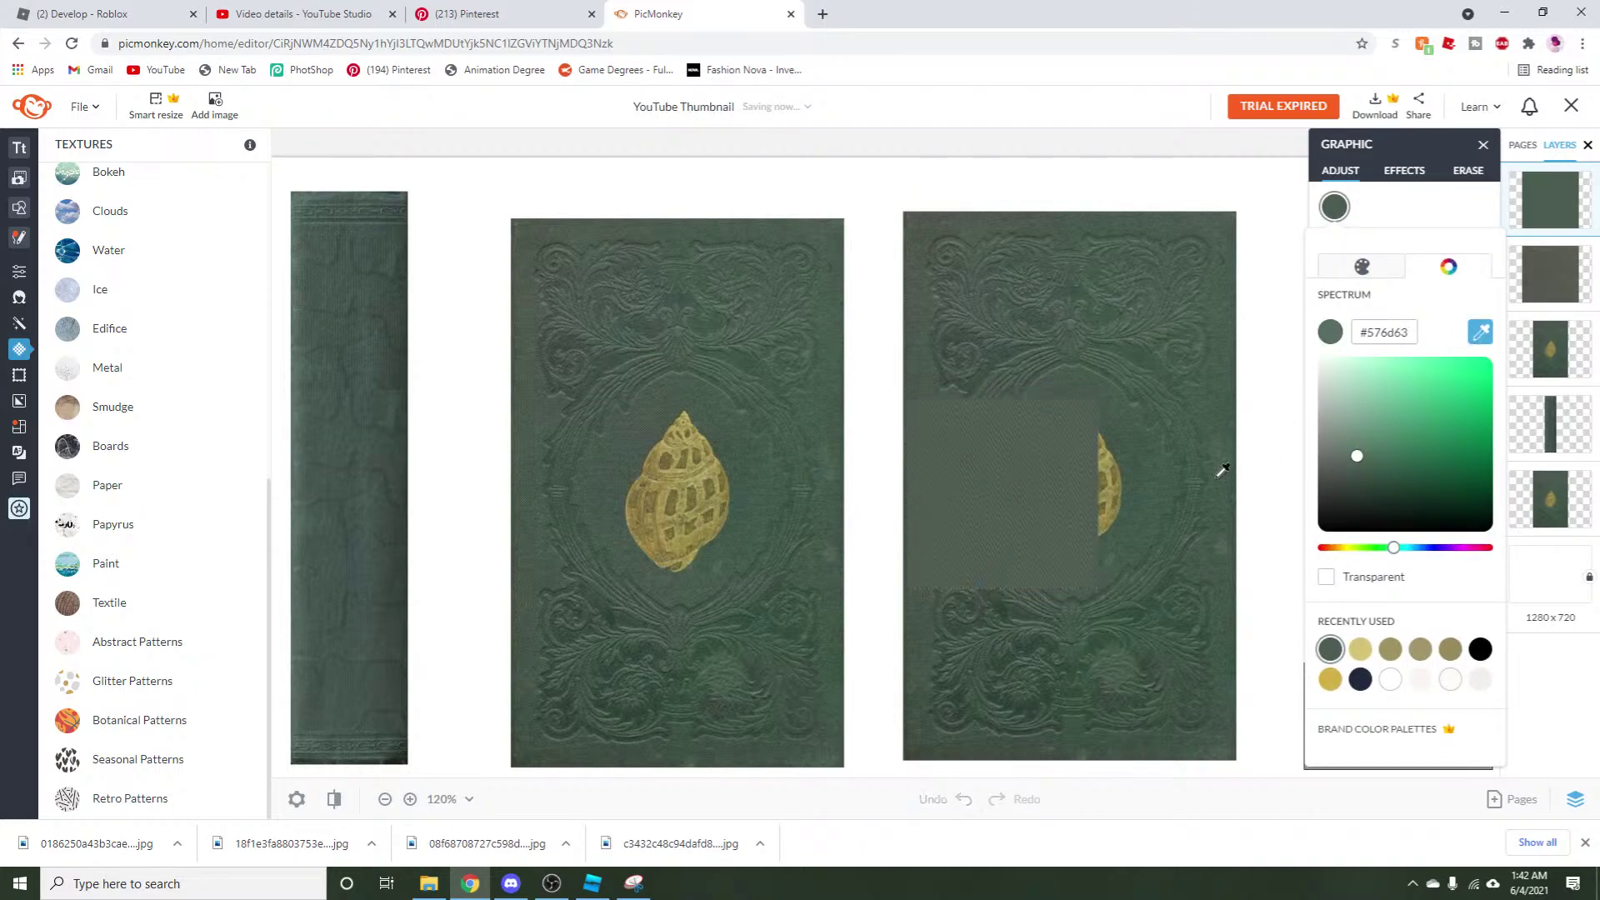
{"action": "left_click", "coordinate": [1170, 489]}
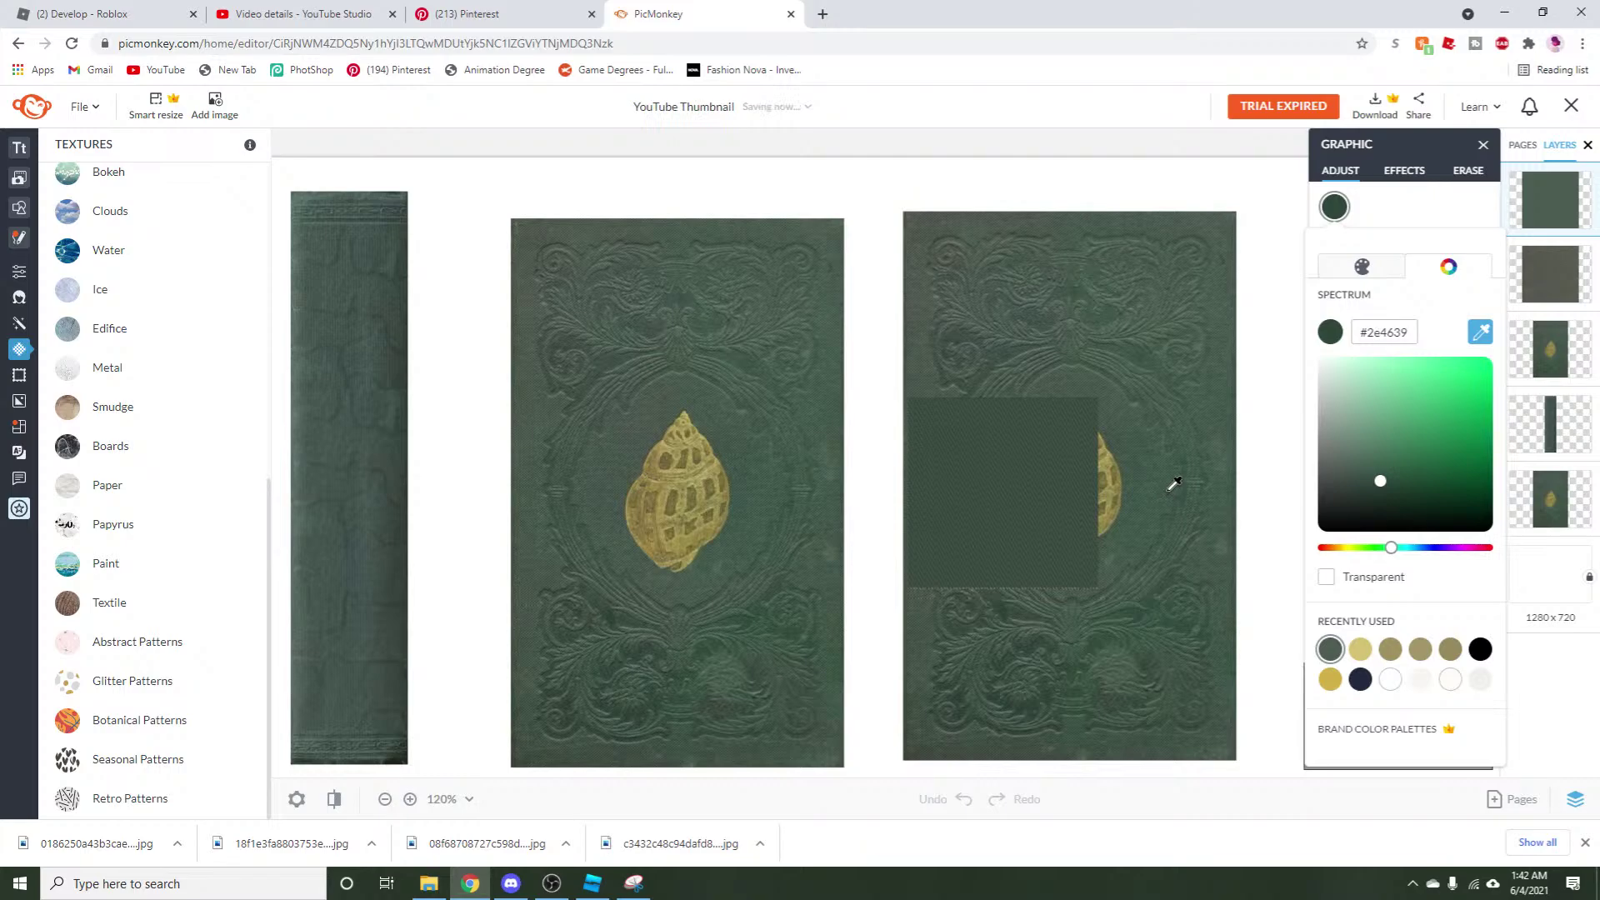
{"action": "left_click", "coordinate": [1171, 479]}
{"action": "left_click", "coordinate": [1173, 485]}
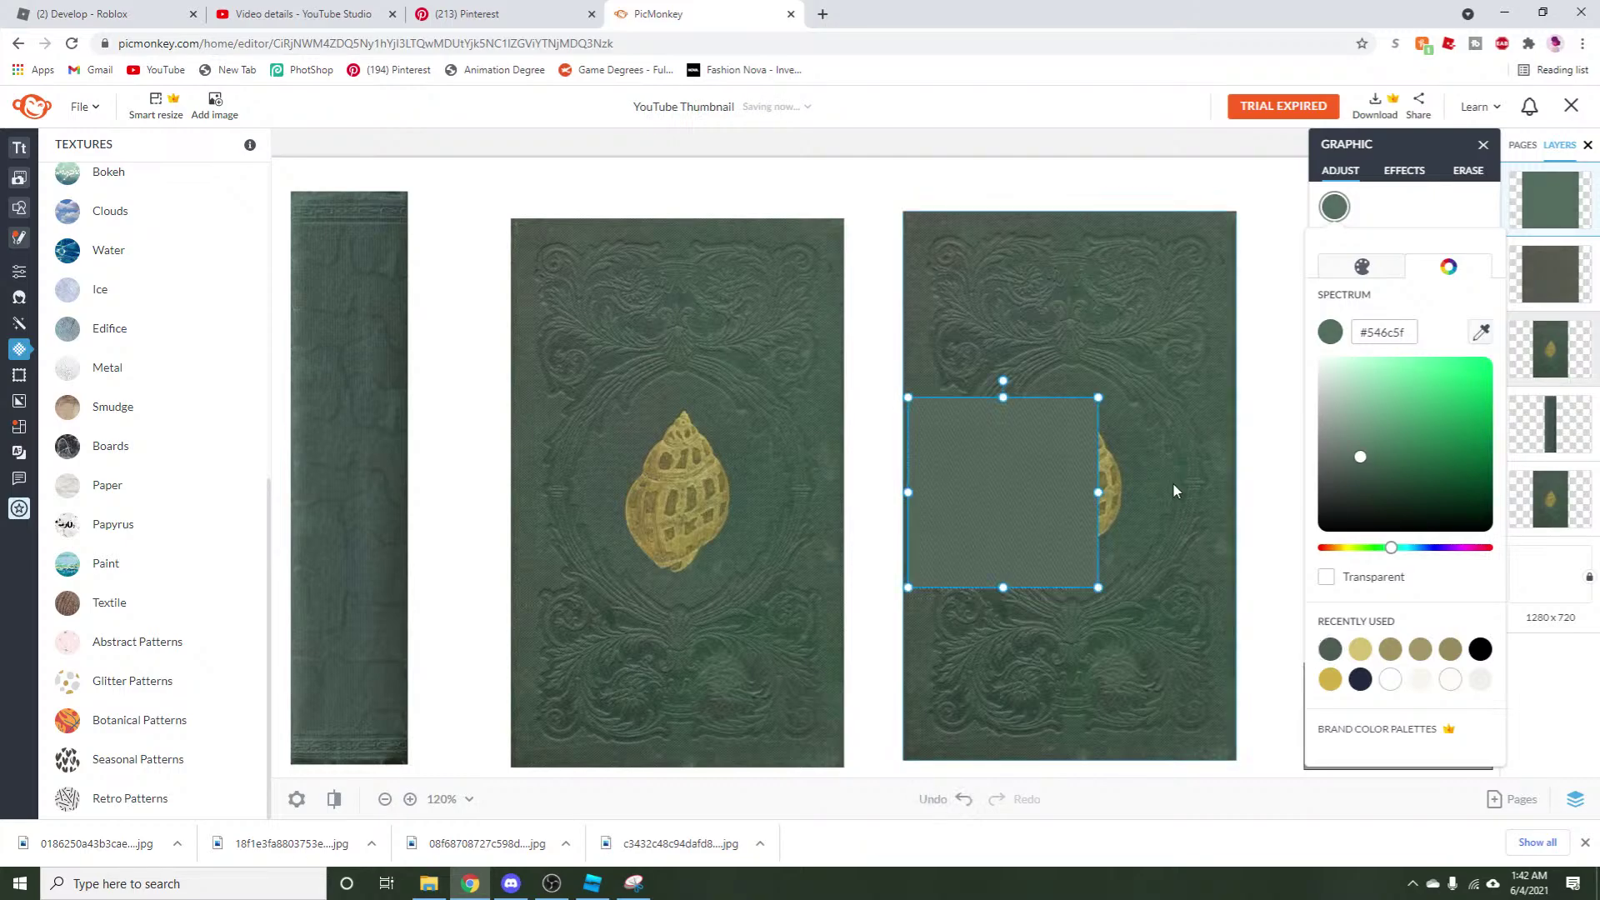
{"action": "mouse_move", "coordinate": [1376, 305]}
{"action": "left_mouse_down"}
{"action": "mouse_move", "coordinate": [1426, 305]}
{"action": "mouse_move", "coordinate": [1390, 307]}
{"action": "left_mouse_up"}
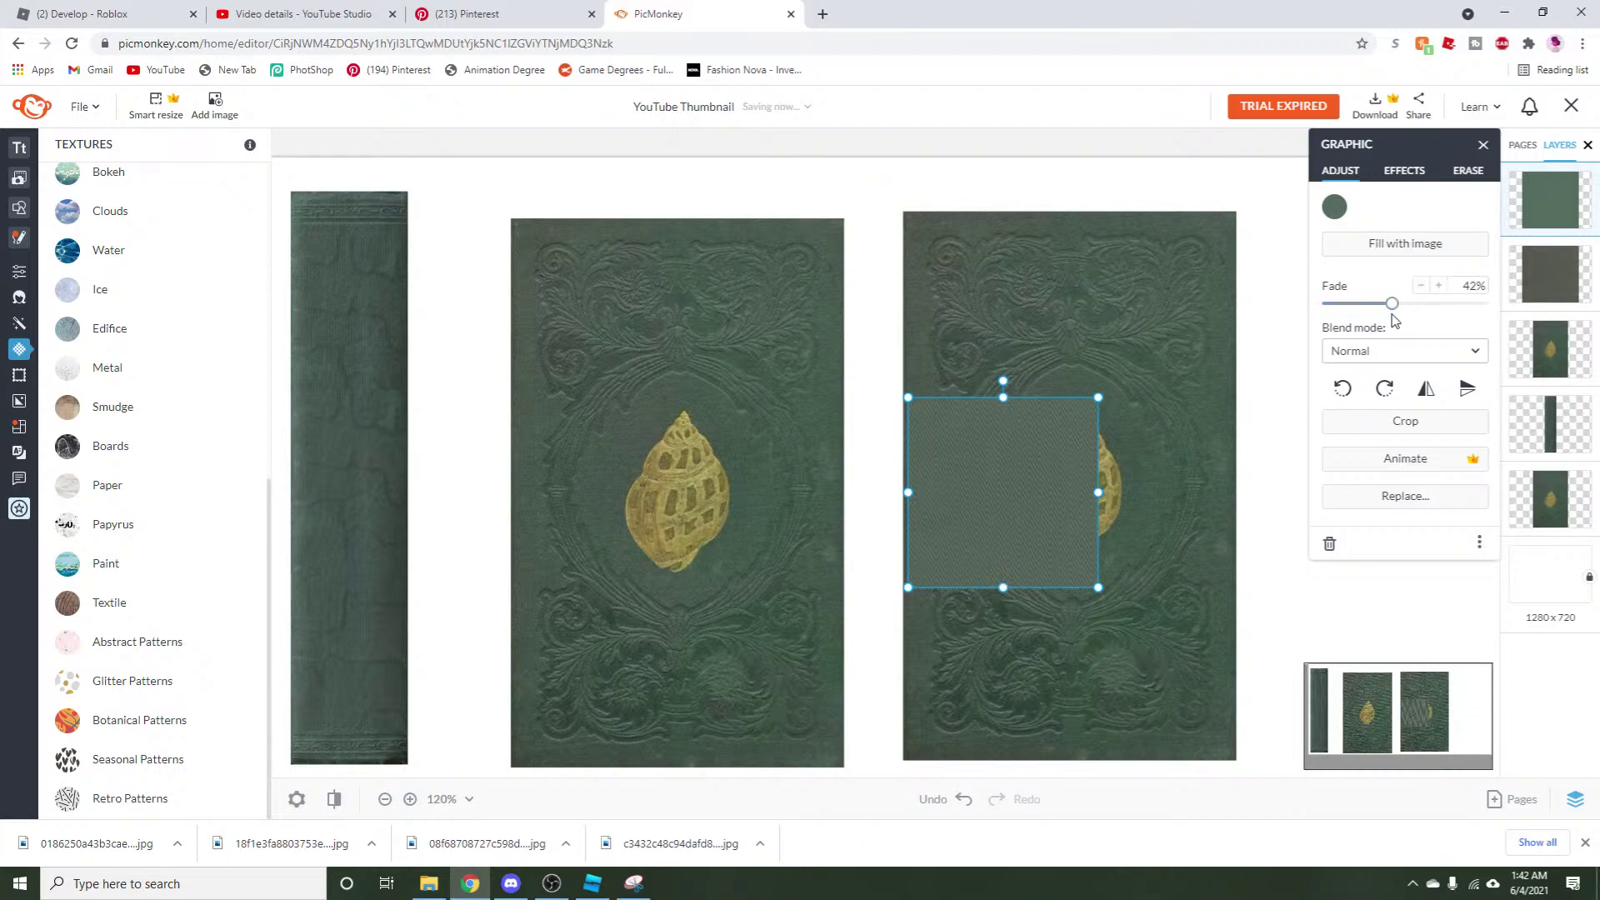
Resample a closer-matching cover green for the faded square.
{"action": "left_click", "coordinate": [1334, 207]}
{"action": "left_click", "coordinate": [1480, 332]}
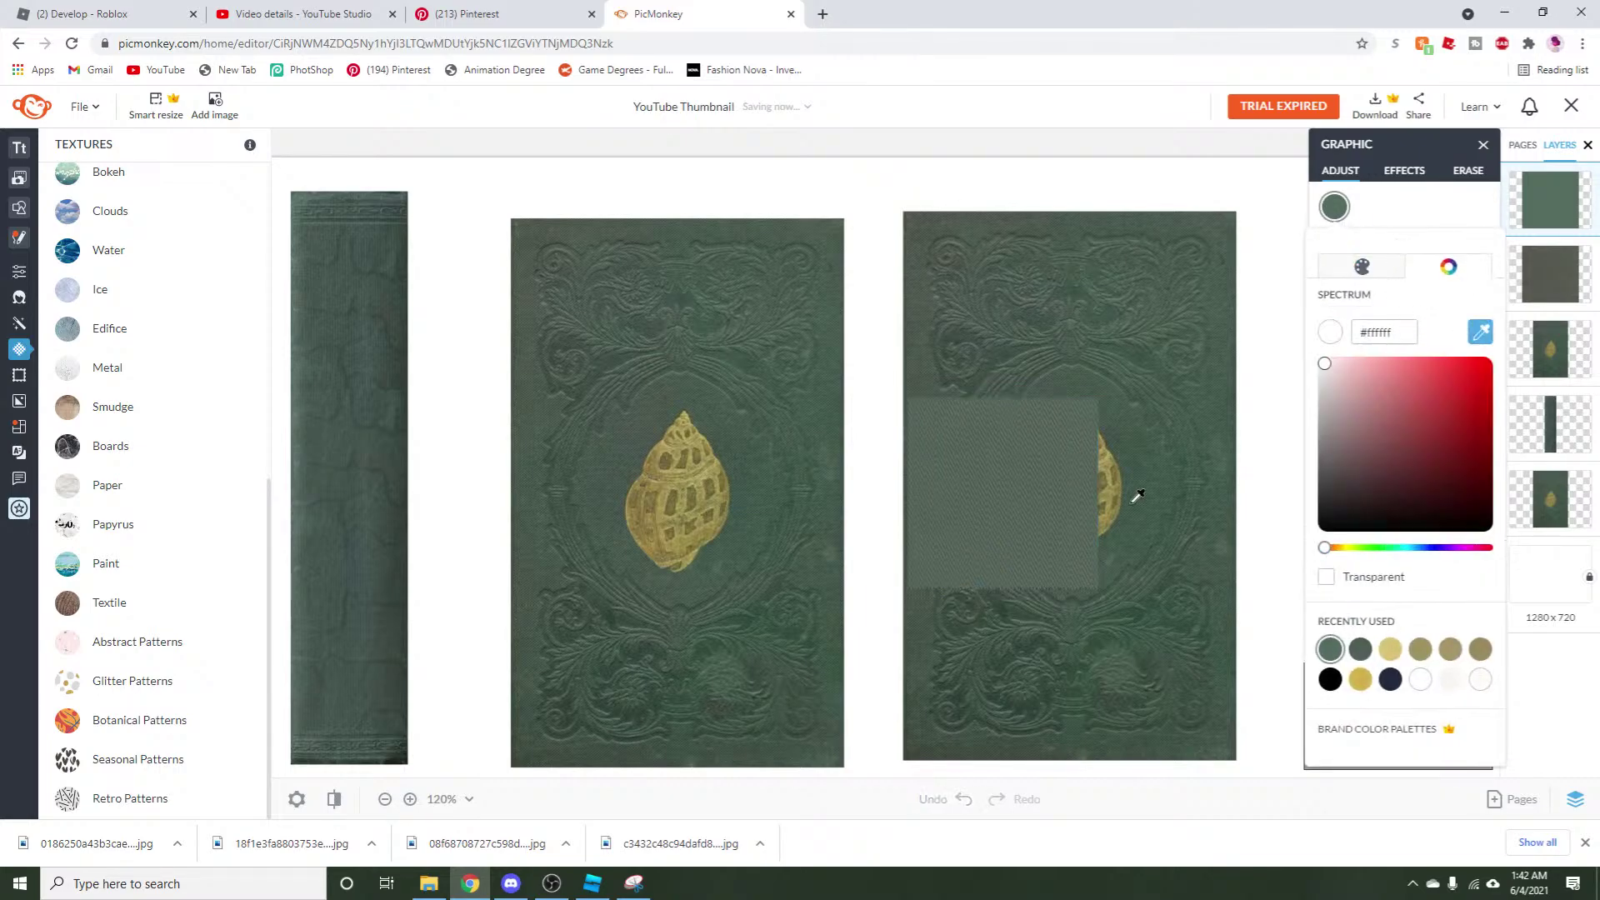
{"action": "left_click", "coordinate": [1139, 435]}
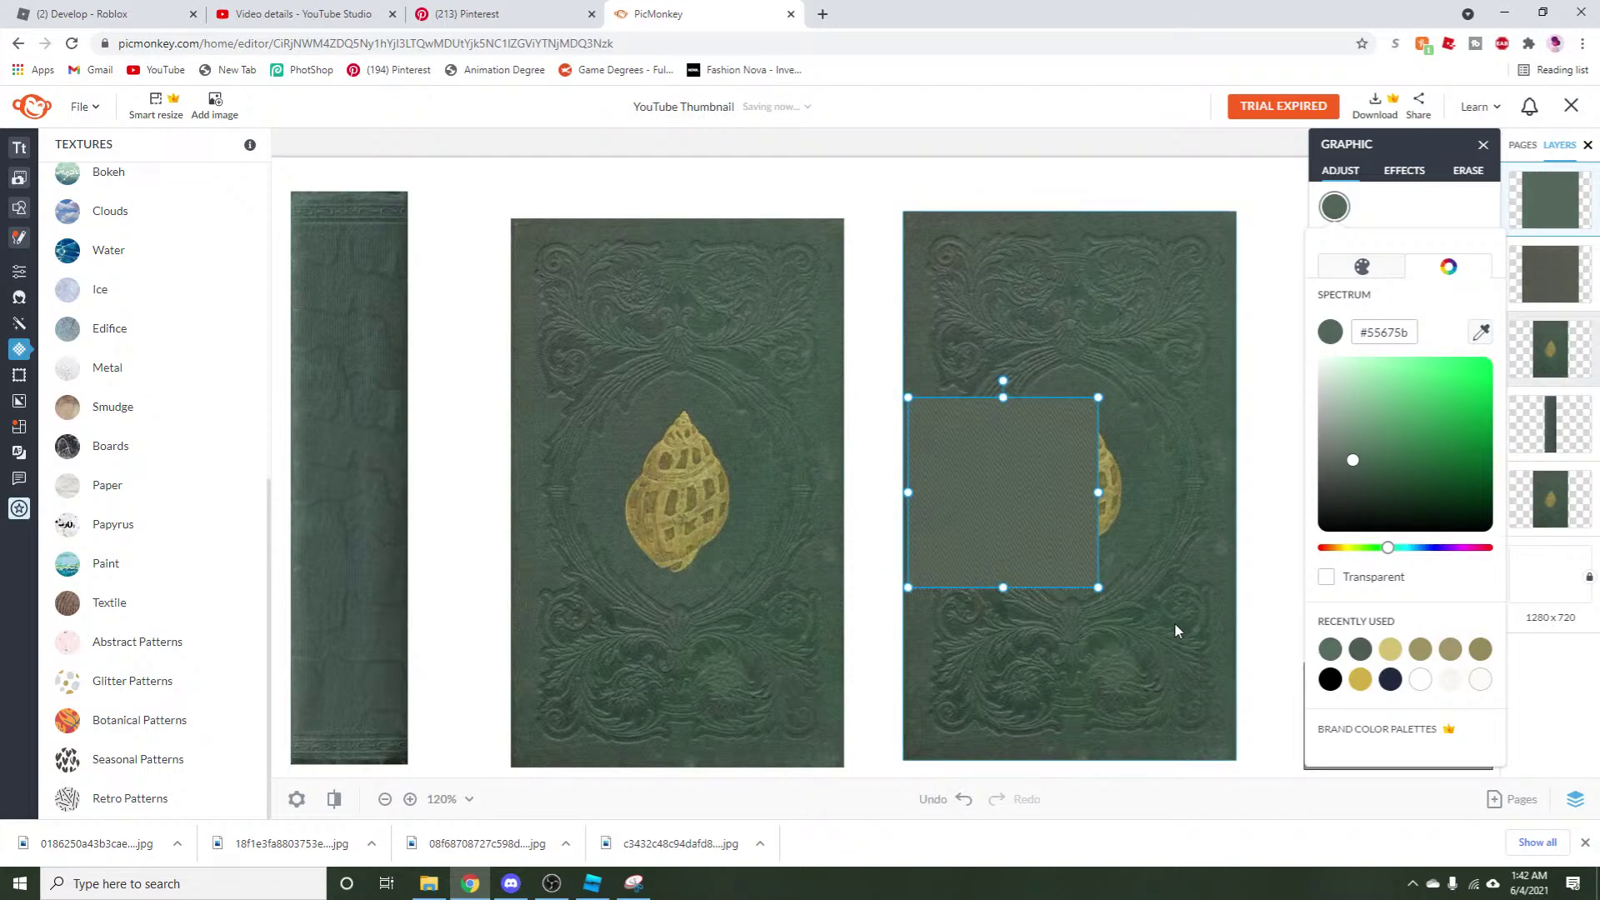
{"action": "scroll", "coordinate": [1253, 669], "scroll_direction": "up", "scroll_amount": 3}
{"action": "scroll", "coordinate": [1243, 604], "scroll_direction": "up", "scroll_amount": 4}
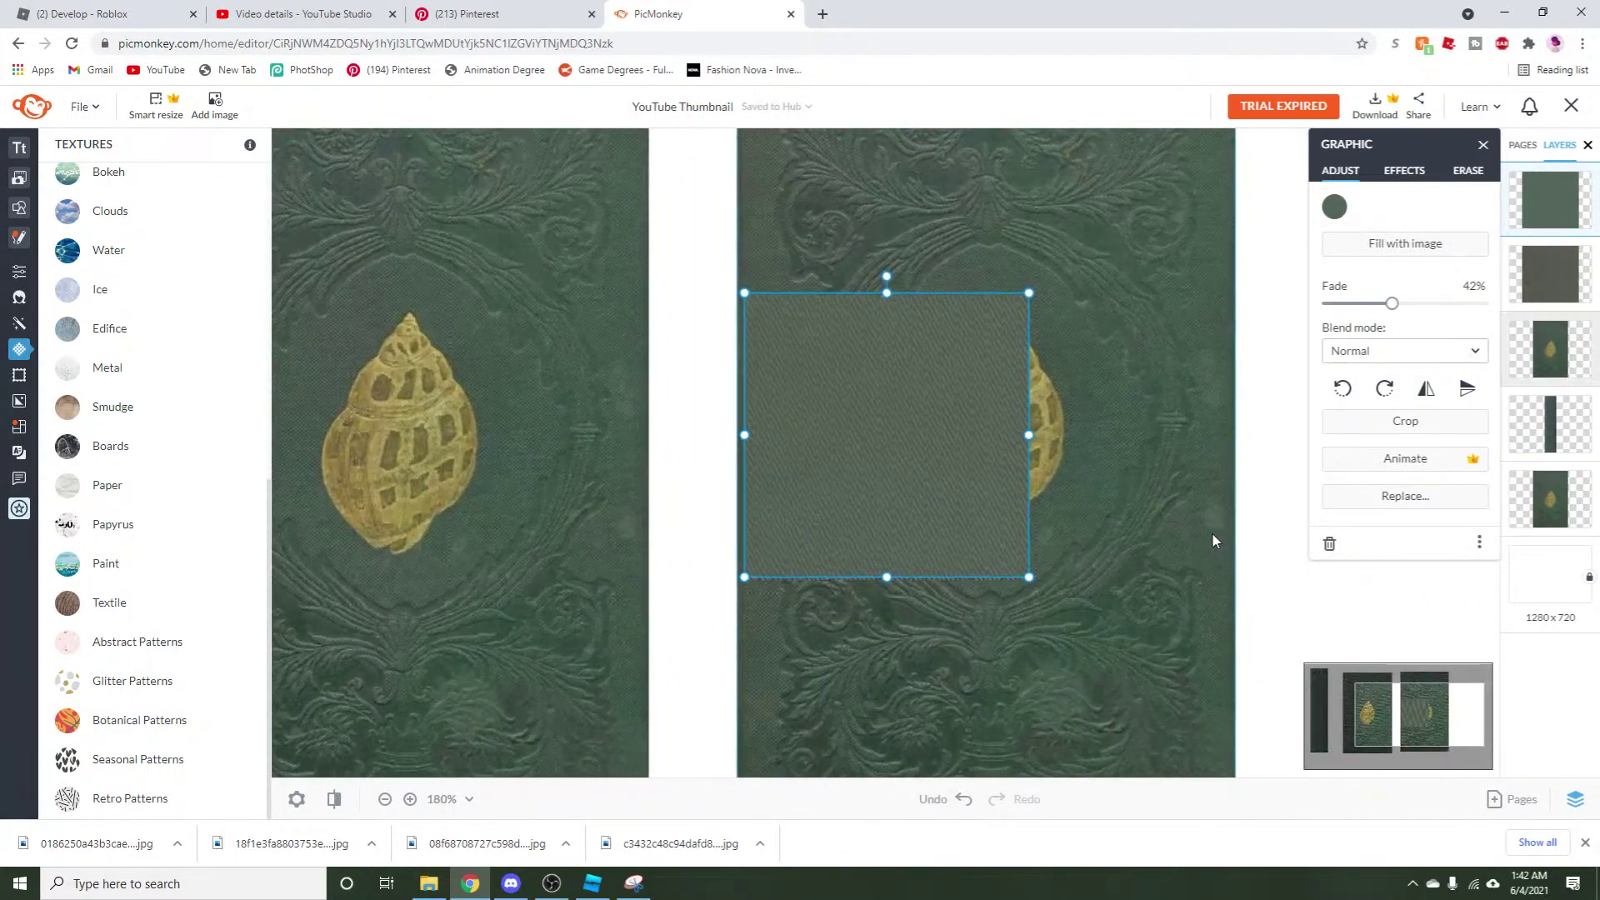
{"action": "left_click", "coordinate": [1334, 206]}
{"action": "left_click", "coordinate": [1480, 332]}
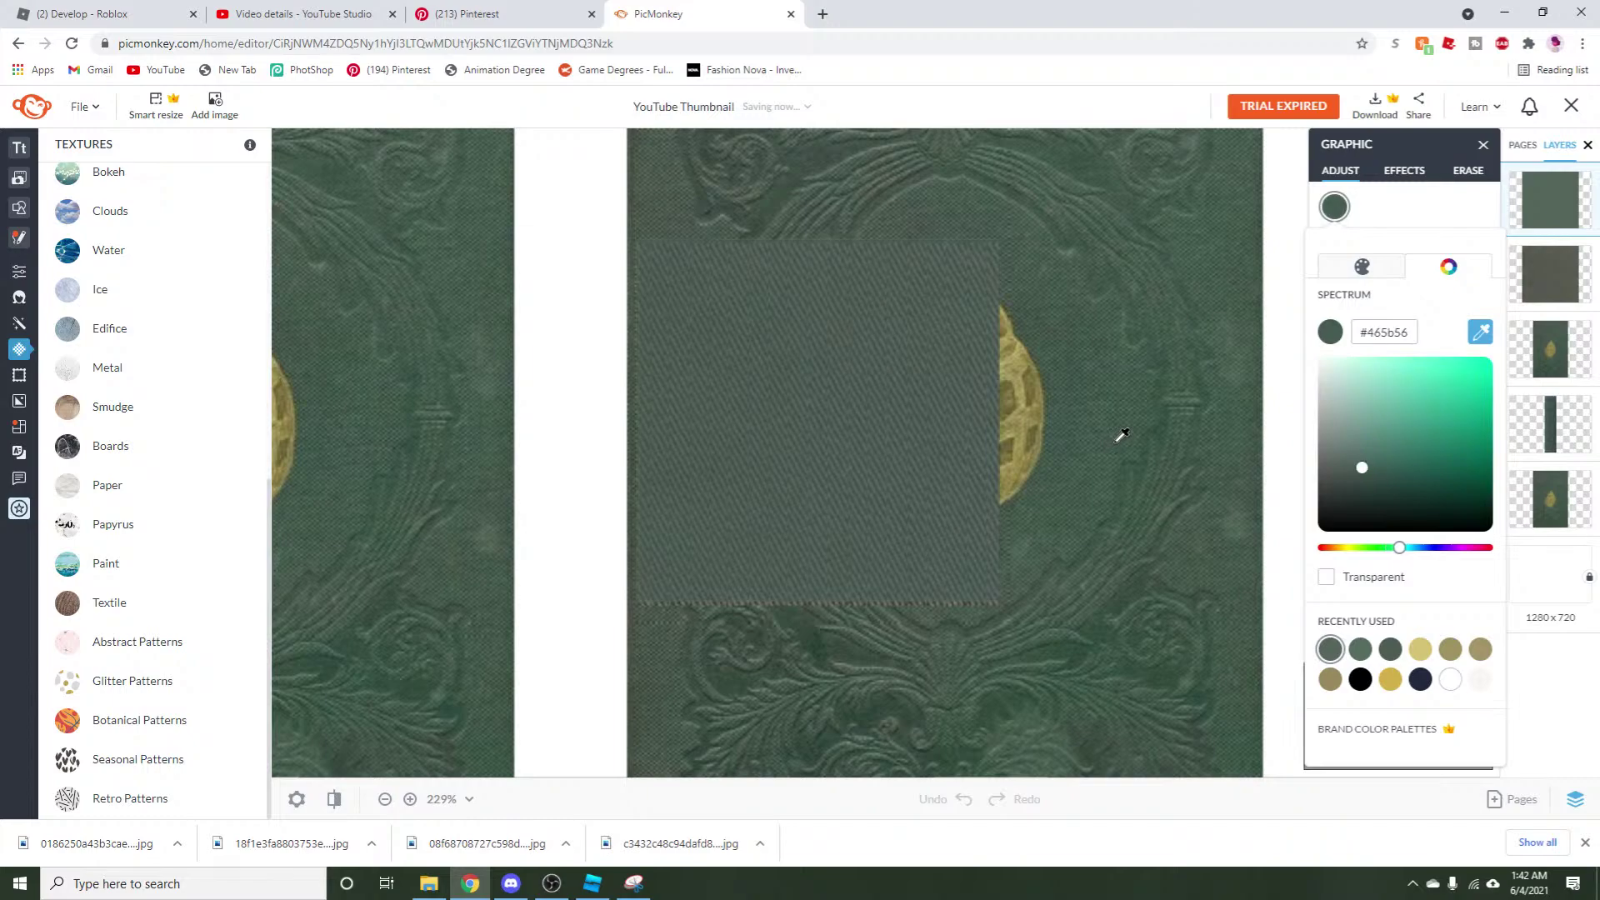
{"action": "left_click", "coordinate": [1118, 444]}
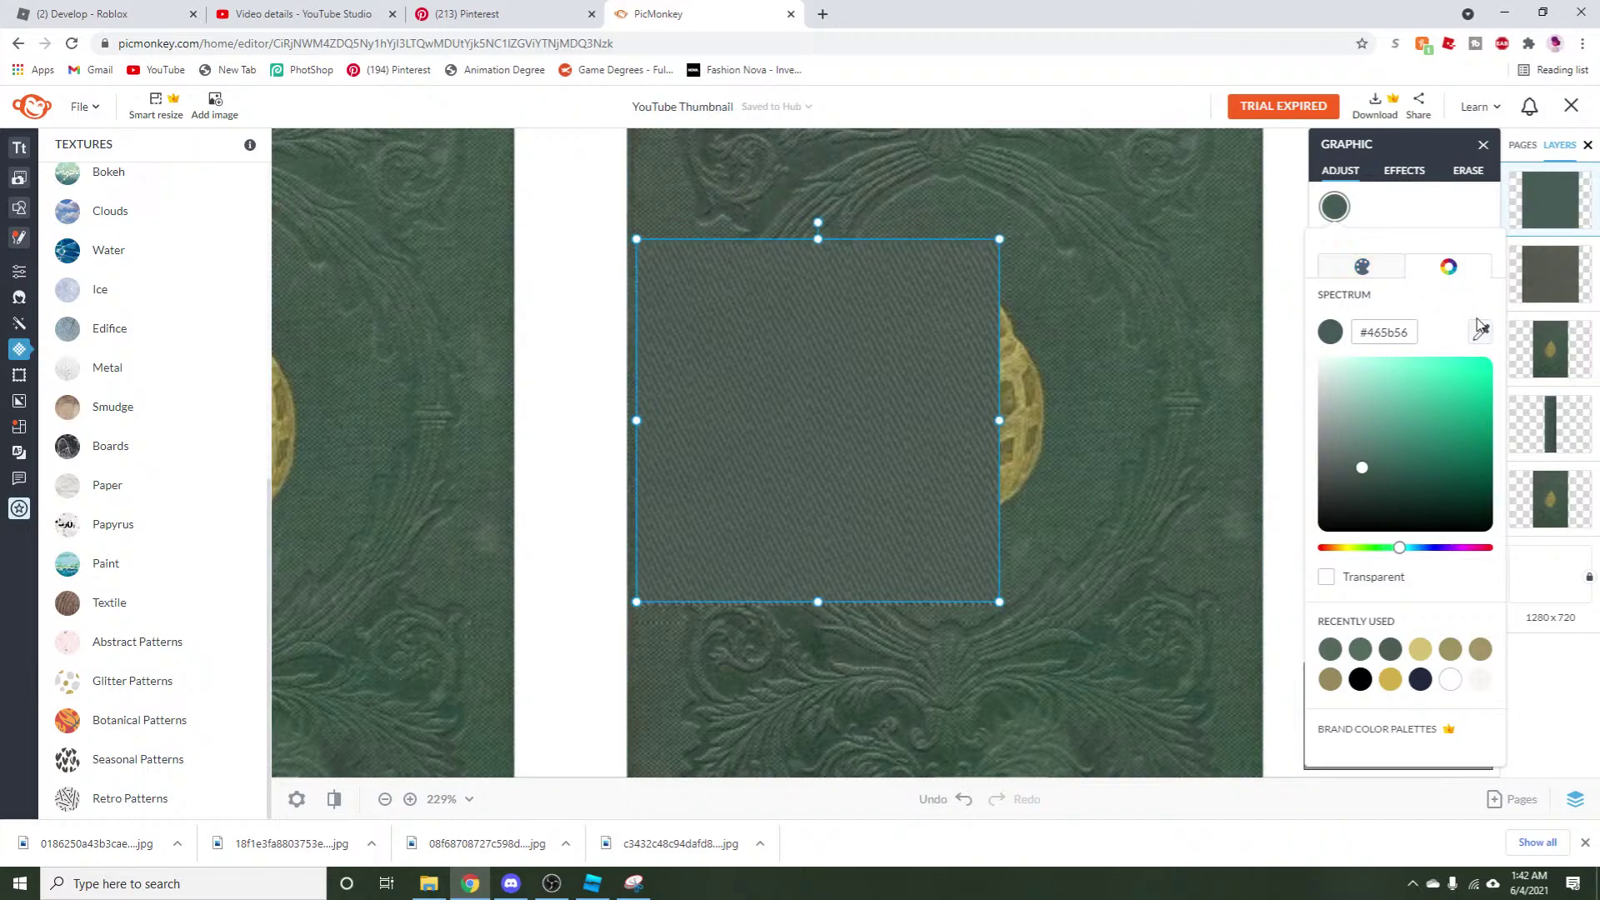
{"action": "left_click", "coordinate": [1486, 332]}
{"action": "left_click", "coordinate": [1096, 422]}
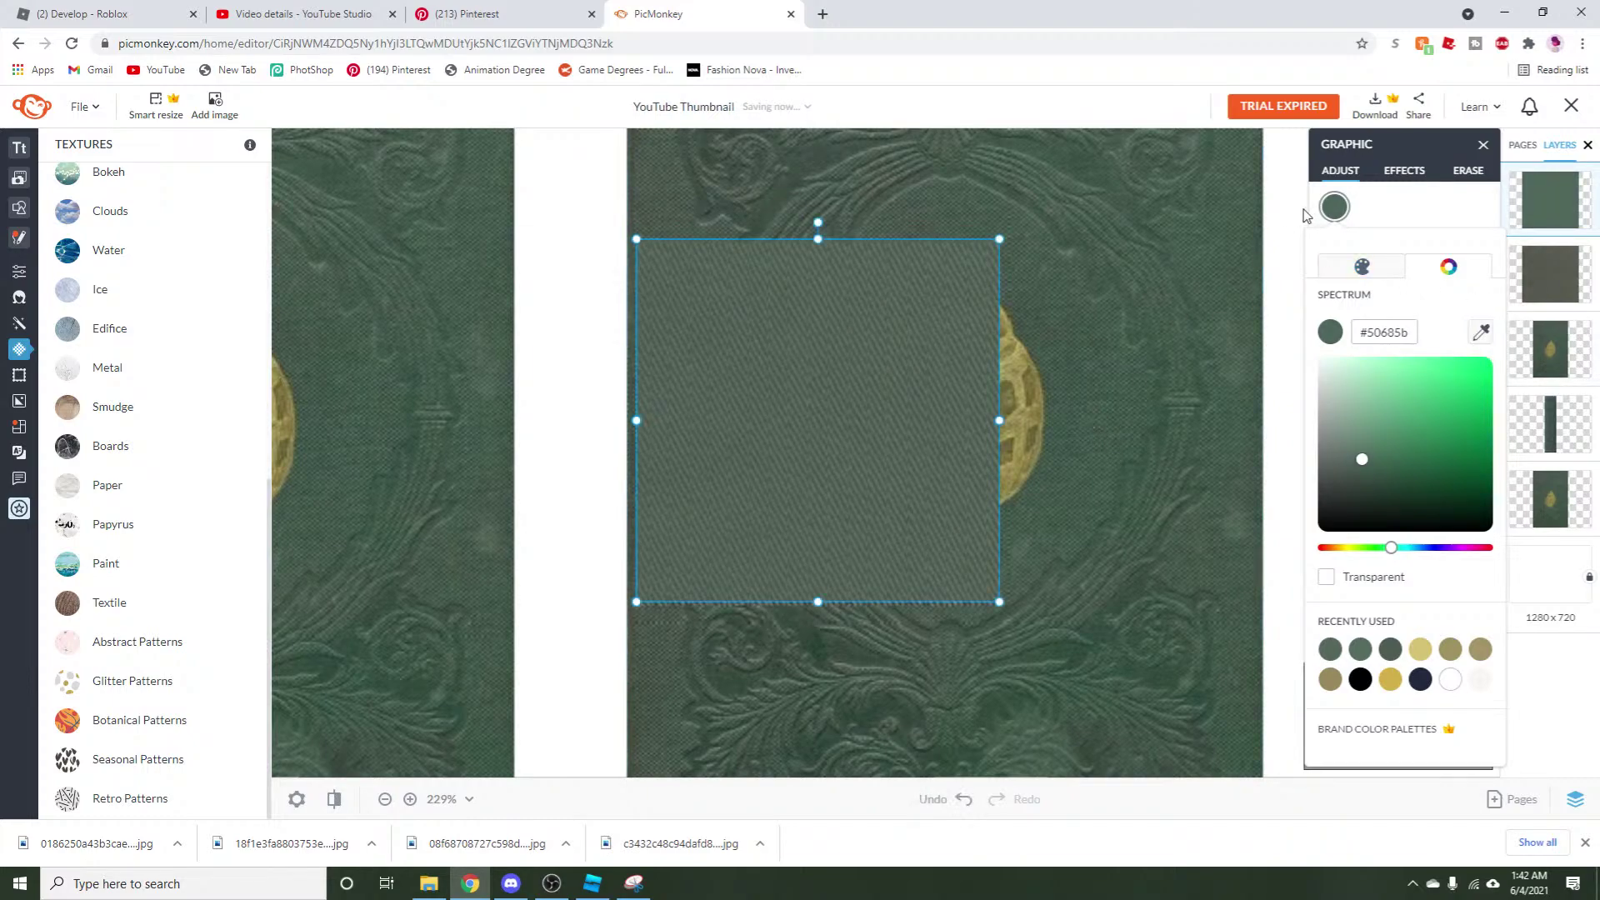
Group the textured and faded squares, then shrink the group and move it over the shell emblem.
{"action": "left_click", "coordinate": [1561, 260]}
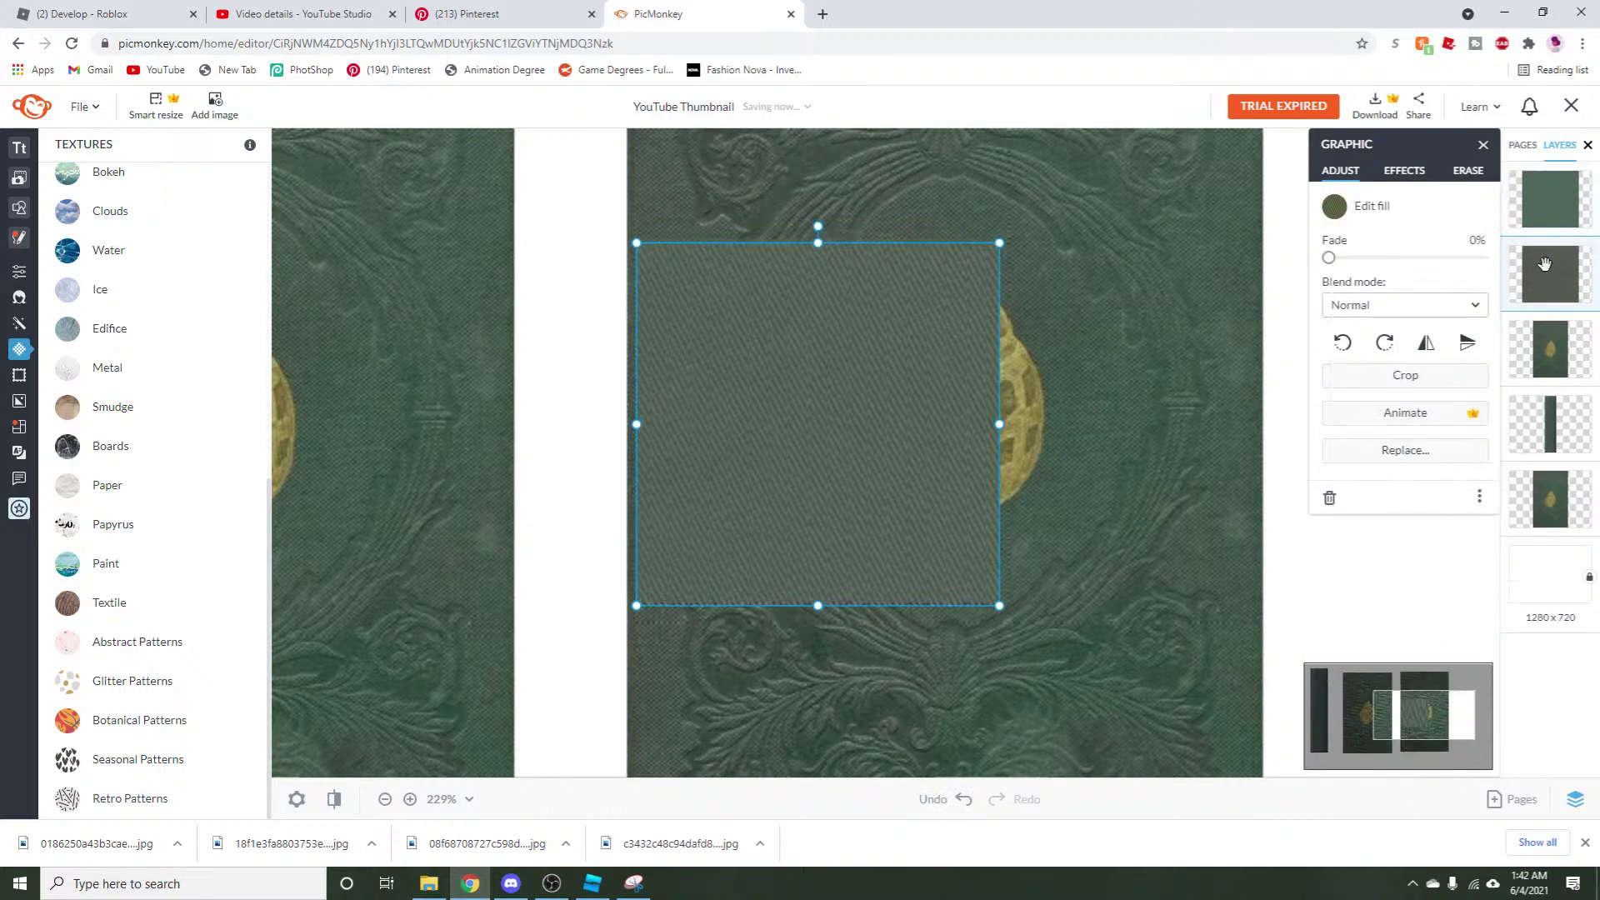
{"action": "left_click", "coordinate": [1557, 193], "text": "shift"}
{"action": "right_click", "coordinate": [699, 441]}
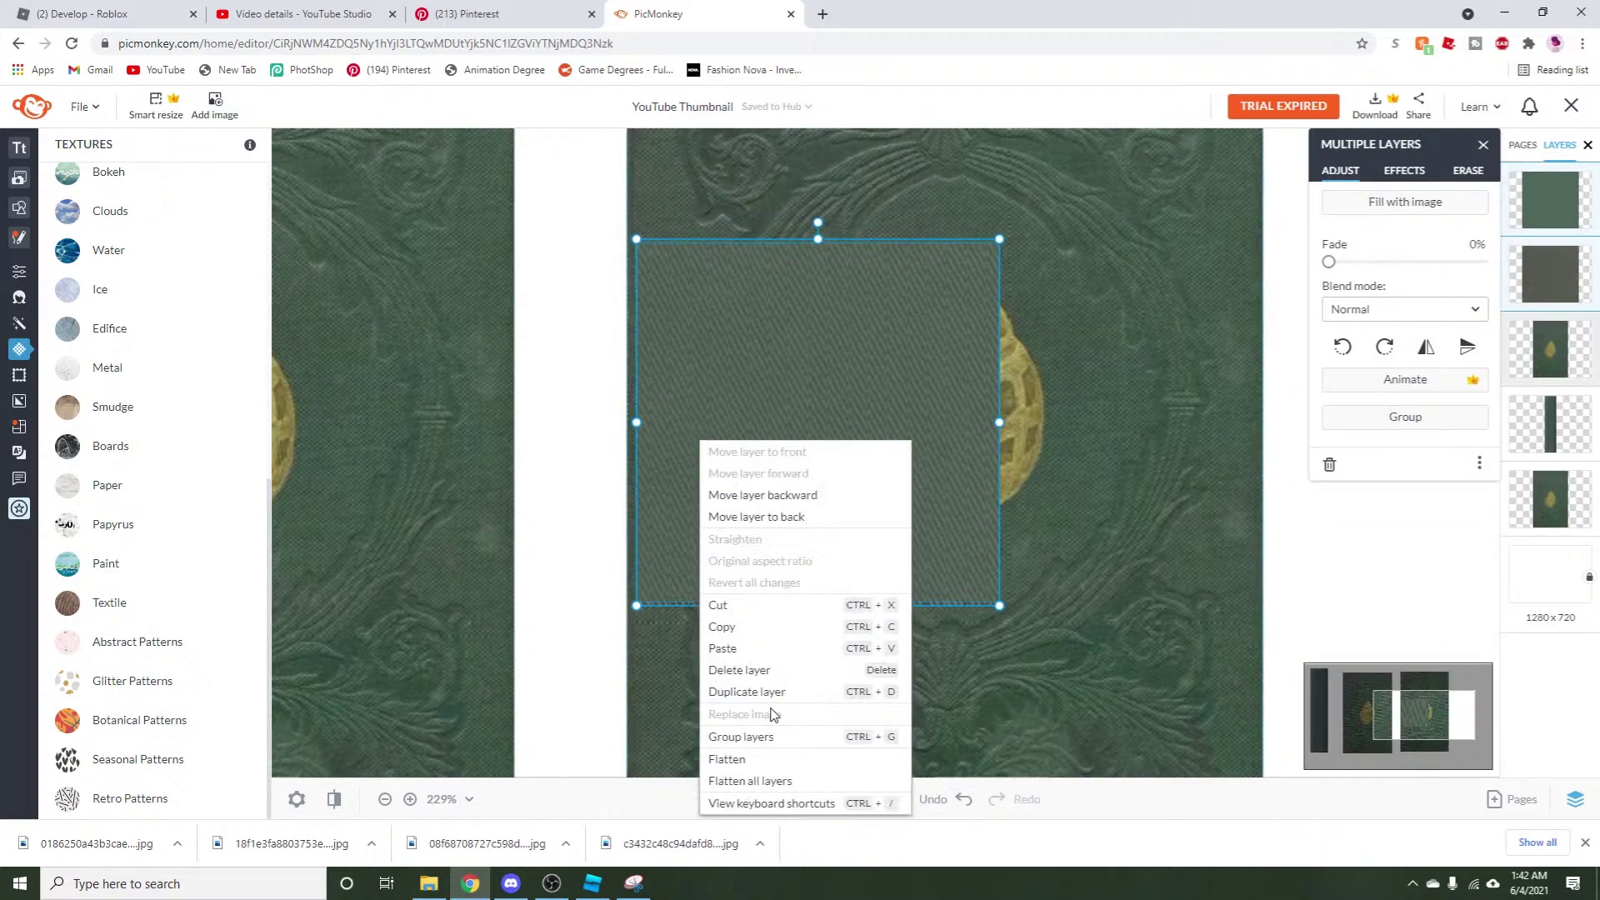
{"action": "left_click", "coordinate": [752, 739]}
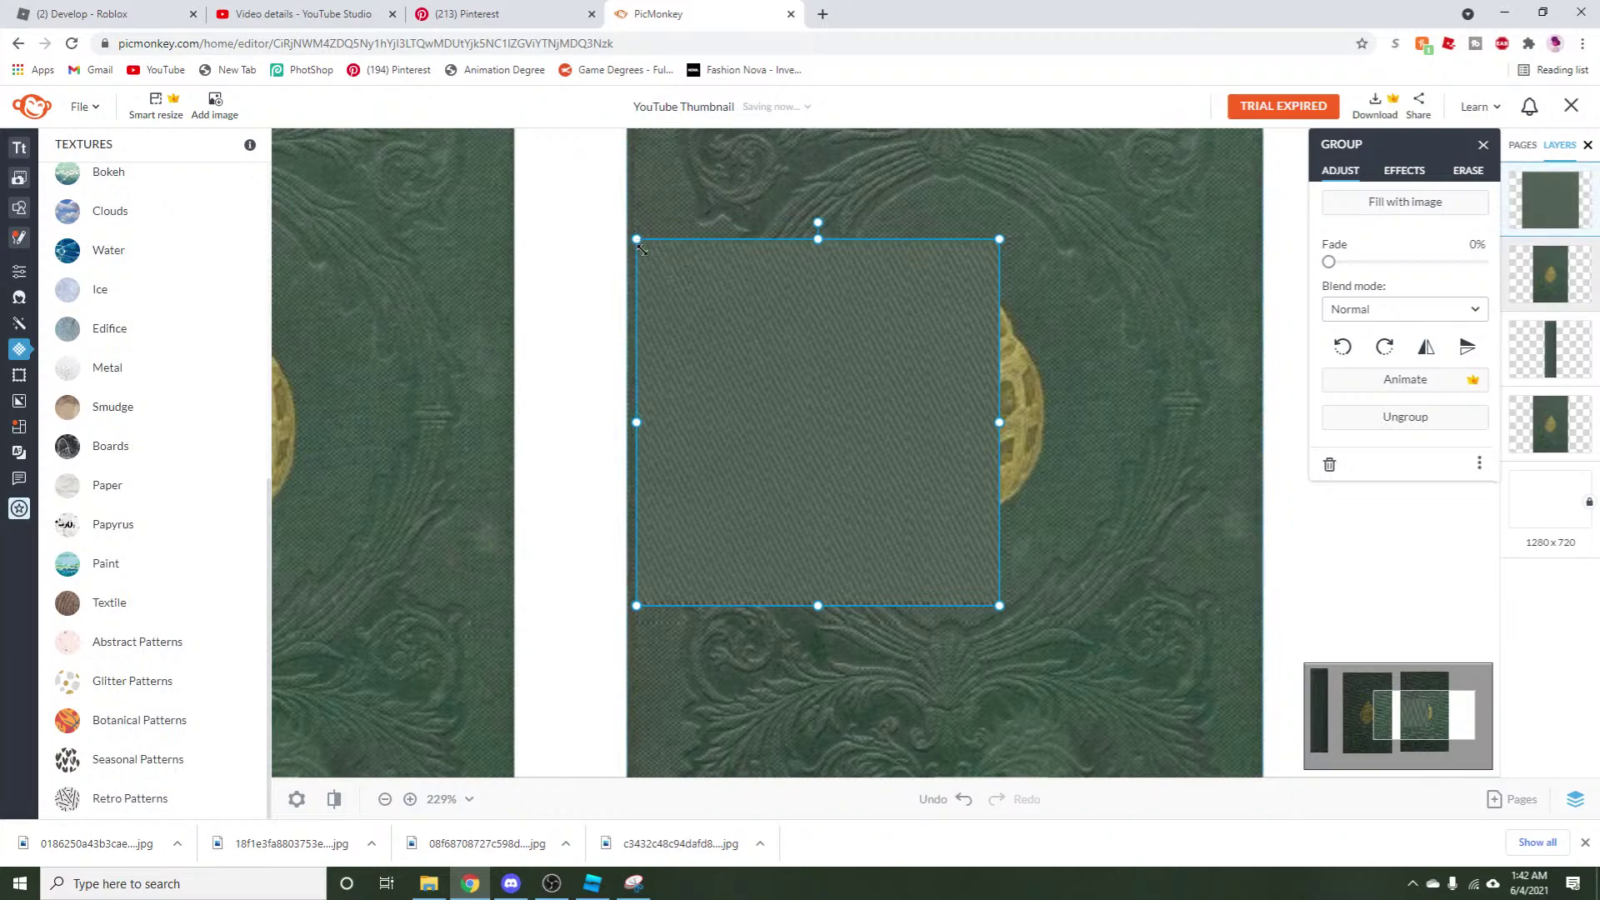
{"action": "left_click_drag", "start_coordinate": [636, 240], "coordinate": [730, 339]}
{"action": "left_click_drag", "start_coordinate": [903, 441], "coordinate": [979, 408]}
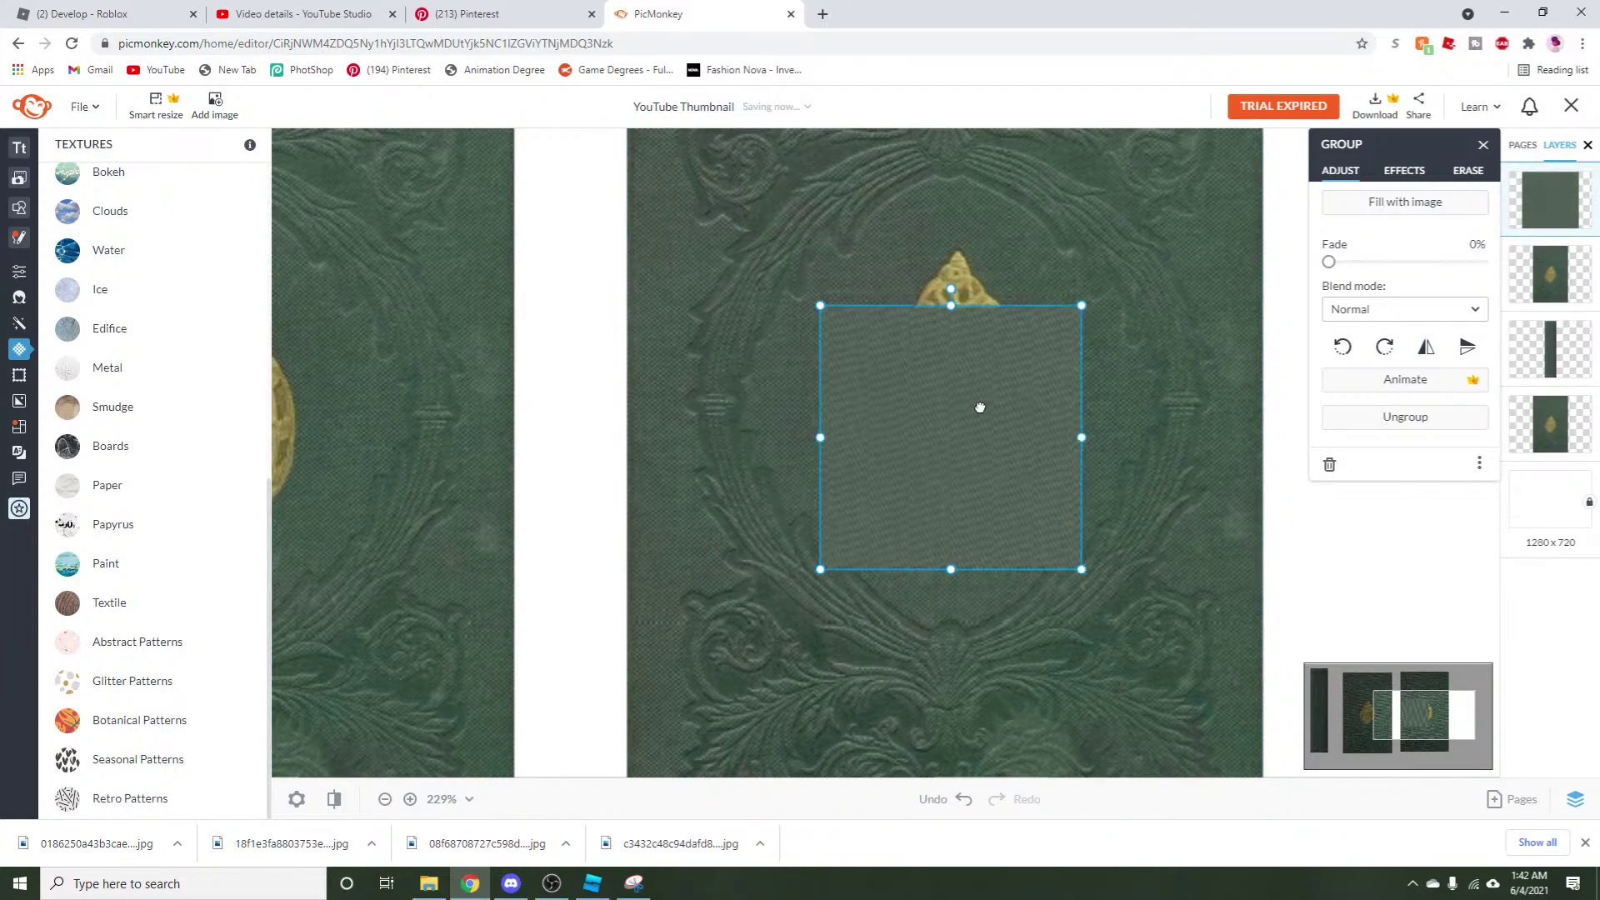
Resize the patch over the shell, making it taller and wider to the left.
{"action": "left_click_drag", "start_coordinate": [810, 300], "coordinate": [848, 367]}
{"action": "left_click_drag", "start_coordinate": [882, 454], "coordinate": [898, 437]}
{"action": "left_click_drag", "start_coordinate": [950, 357], "coordinate": [952, 232]}
{"action": "left_click_drag", "start_coordinate": [856, 395], "coordinate": [841, 395]}
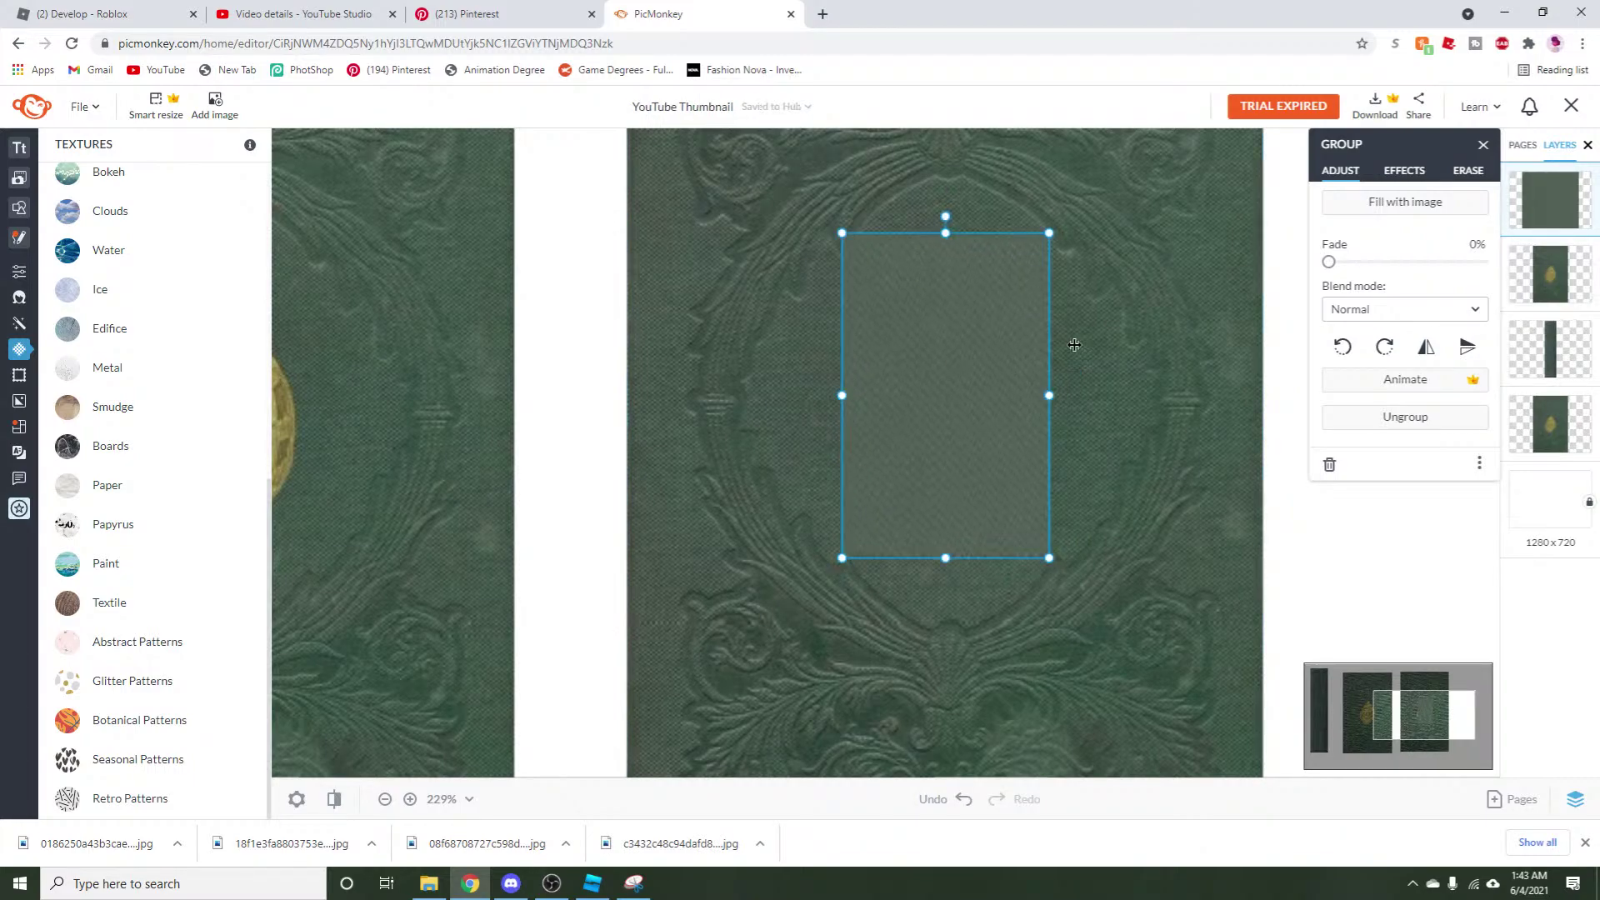
Erase along the patch's upper and left edges, undoing an accidental erase at its bottom.
{"action": "left_click", "coordinate": [1468, 170]}
{"action": "left_click", "coordinate": [987, 620]}
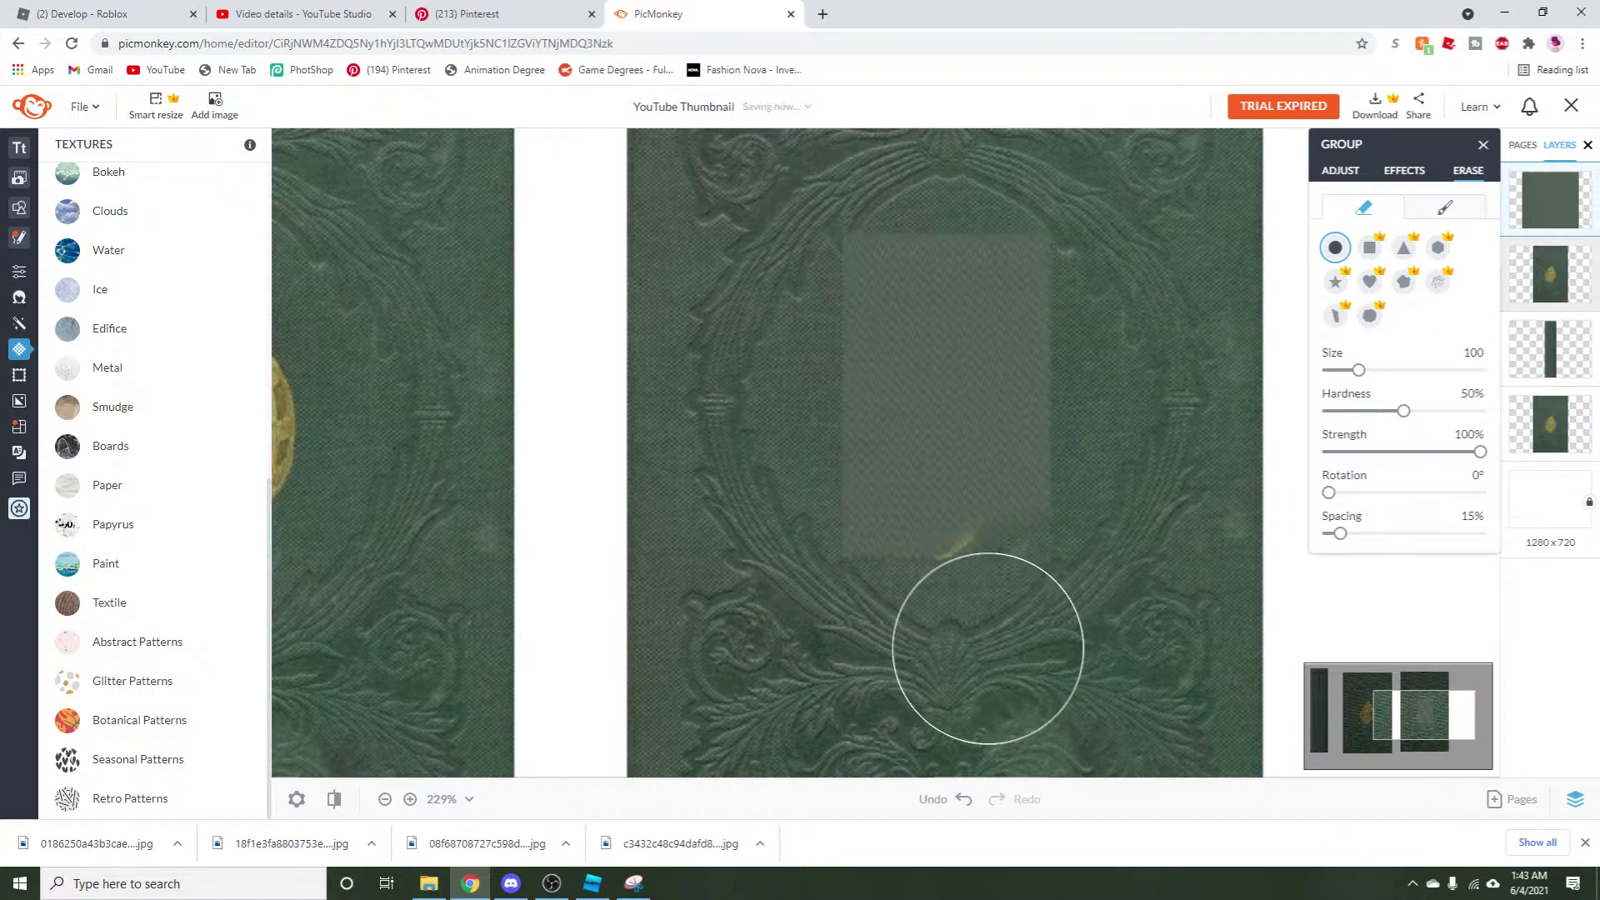
{"action": "left_click", "coordinate": [958, 799]}
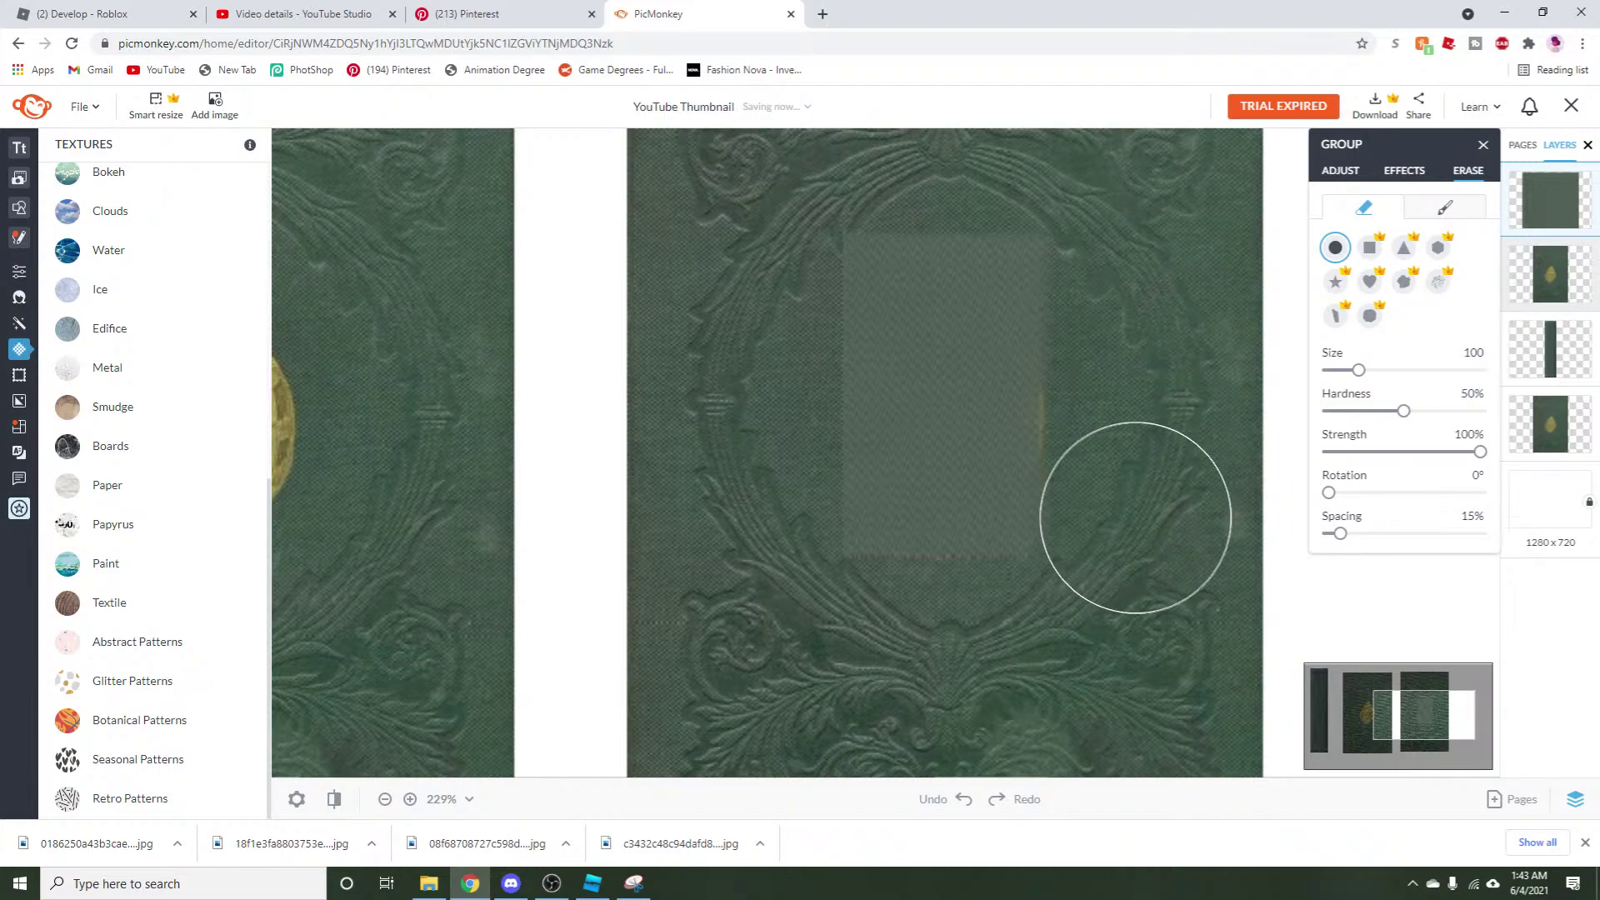
{"action": "left_click_drag", "start_coordinate": [1142, 197], "coordinate": [1072, 161]}
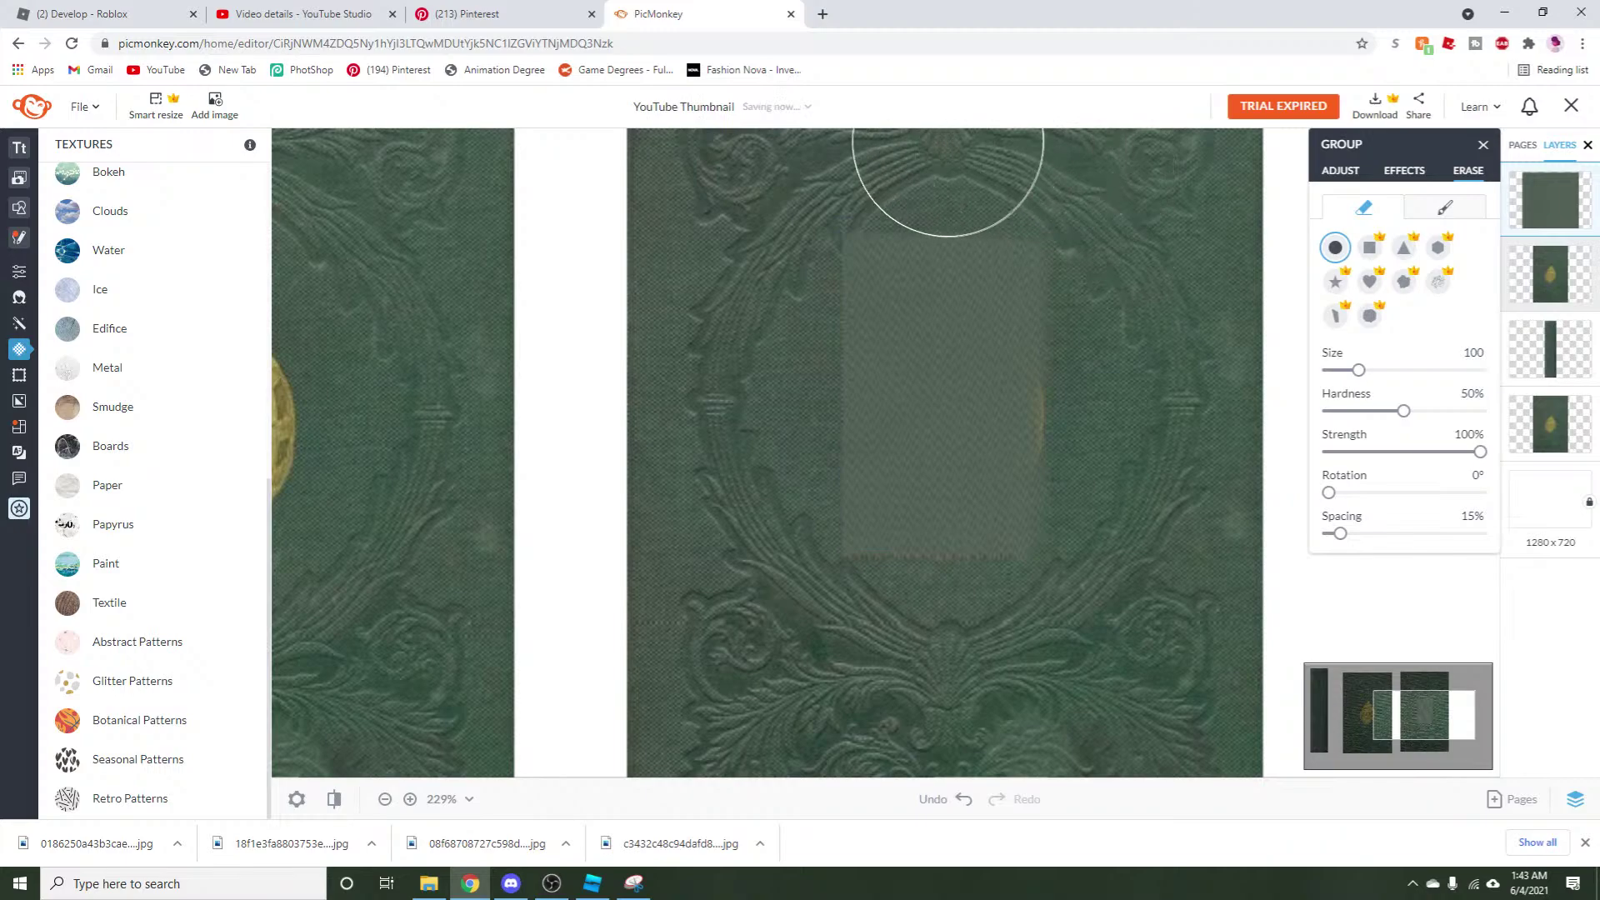
{"action": "mouse_move", "coordinate": [782, 180]}
{"action": "left_mouse_down"}
{"action": "mouse_move", "coordinate": [747, 242]}
{"action": "mouse_move", "coordinate": [765, 245]}
{"action": "mouse_move", "coordinate": [746, 296]}
{"action": "mouse_move", "coordinate": [748, 543]}
{"action": "mouse_move", "coordinate": [796, 593]}
{"action": "left_mouse_up"}
Widen the patch group leftward until it covers the gold emblem.
{"action": "left_click", "coordinate": [1058, 392]}
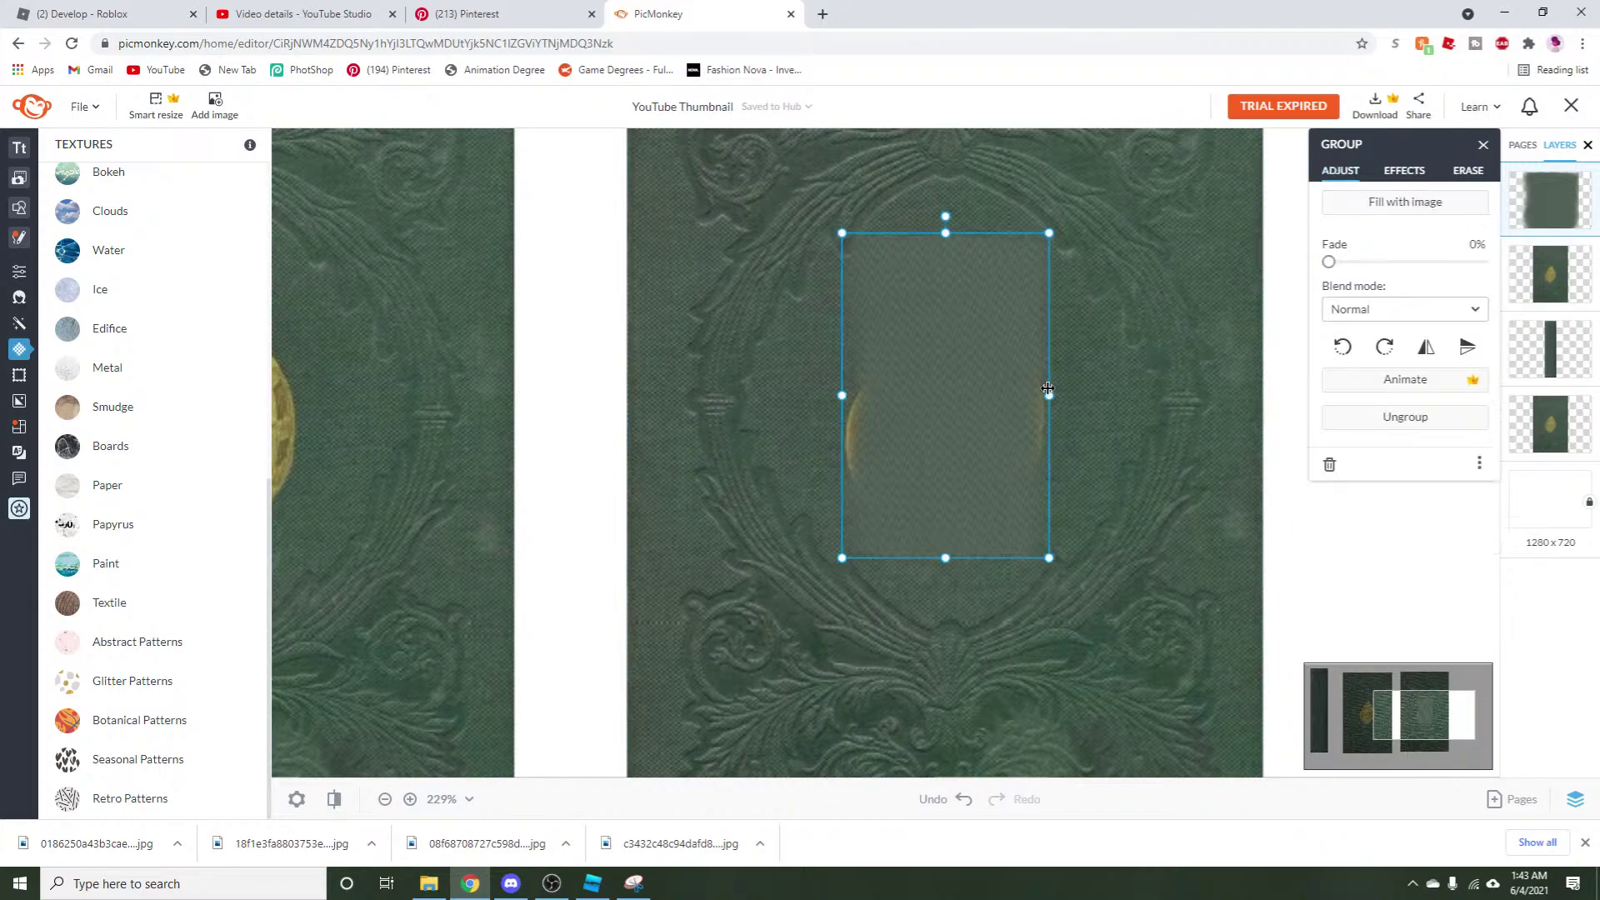
{"action": "left_click_drag", "start_coordinate": [829, 395], "coordinate": [796, 396]}
{"action": "left_click", "coordinate": [1468, 171]}
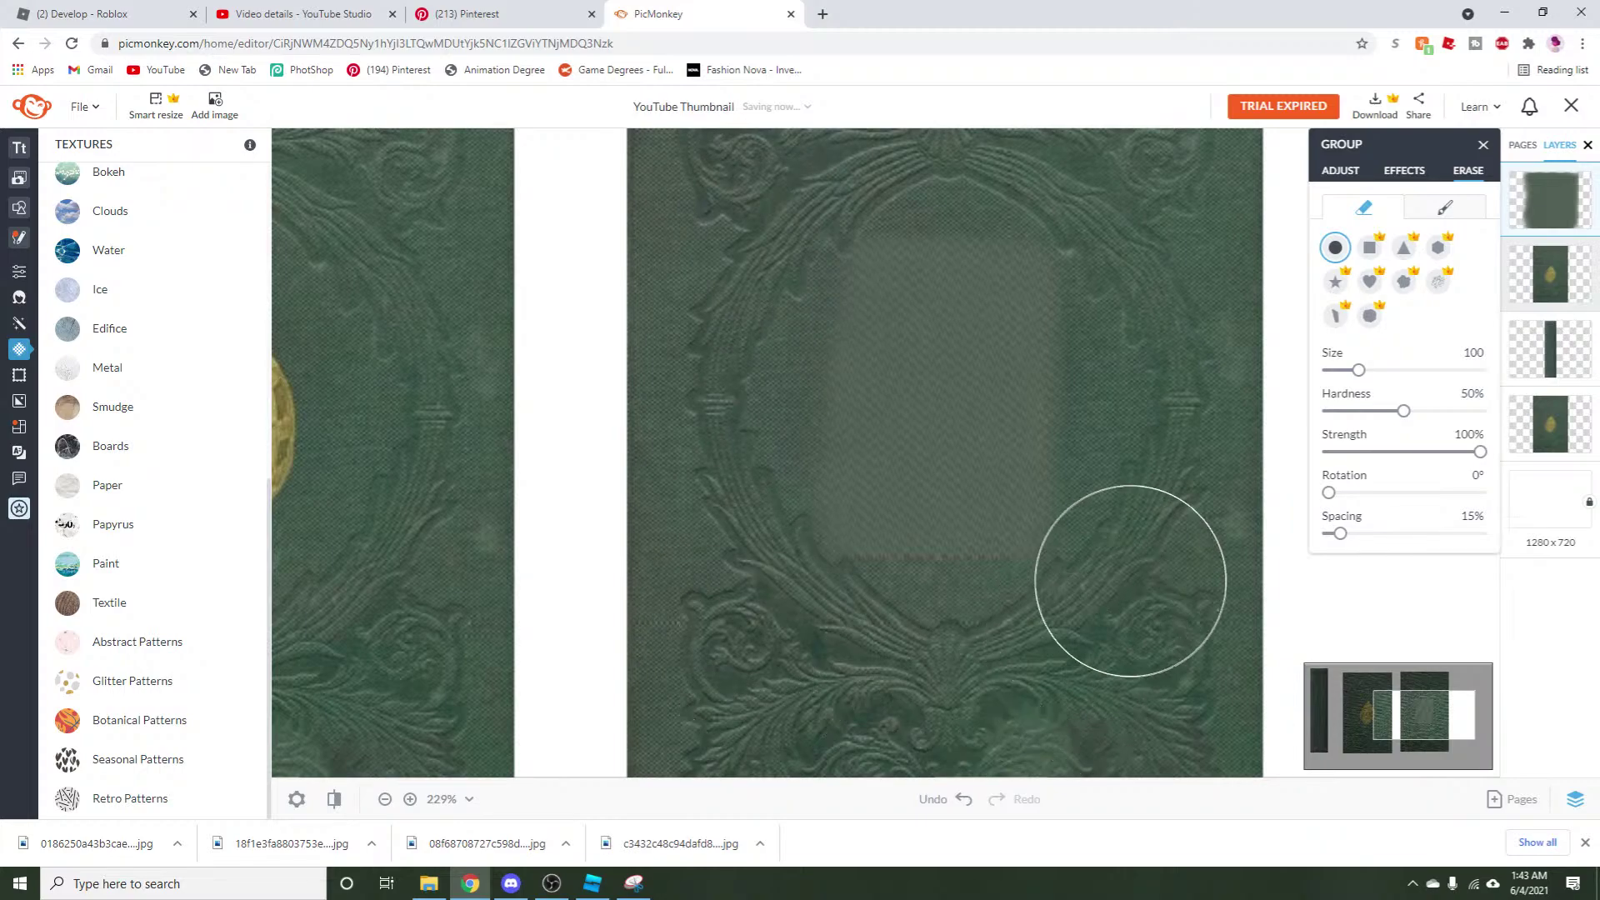
{"action": "left_click", "coordinate": [1339, 170]}
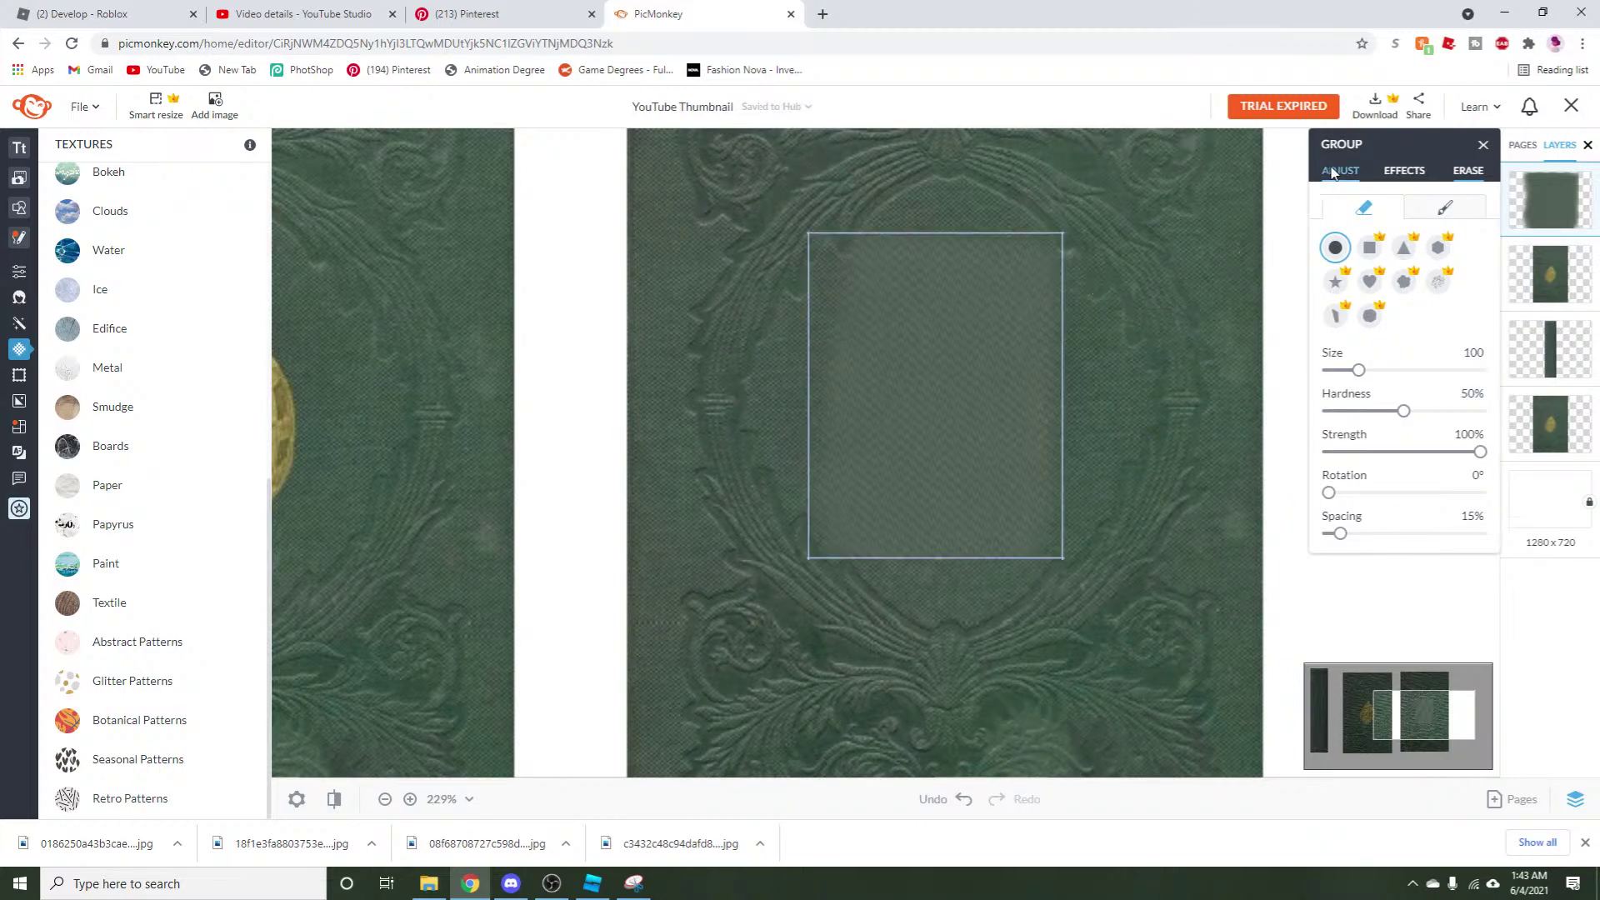
{"action": "scroll", "coordinate": [937, 429], "scroll_direction": "down", "scroll_amount": 3}
{"action": "right_click", "coordinate": [949, 407]}
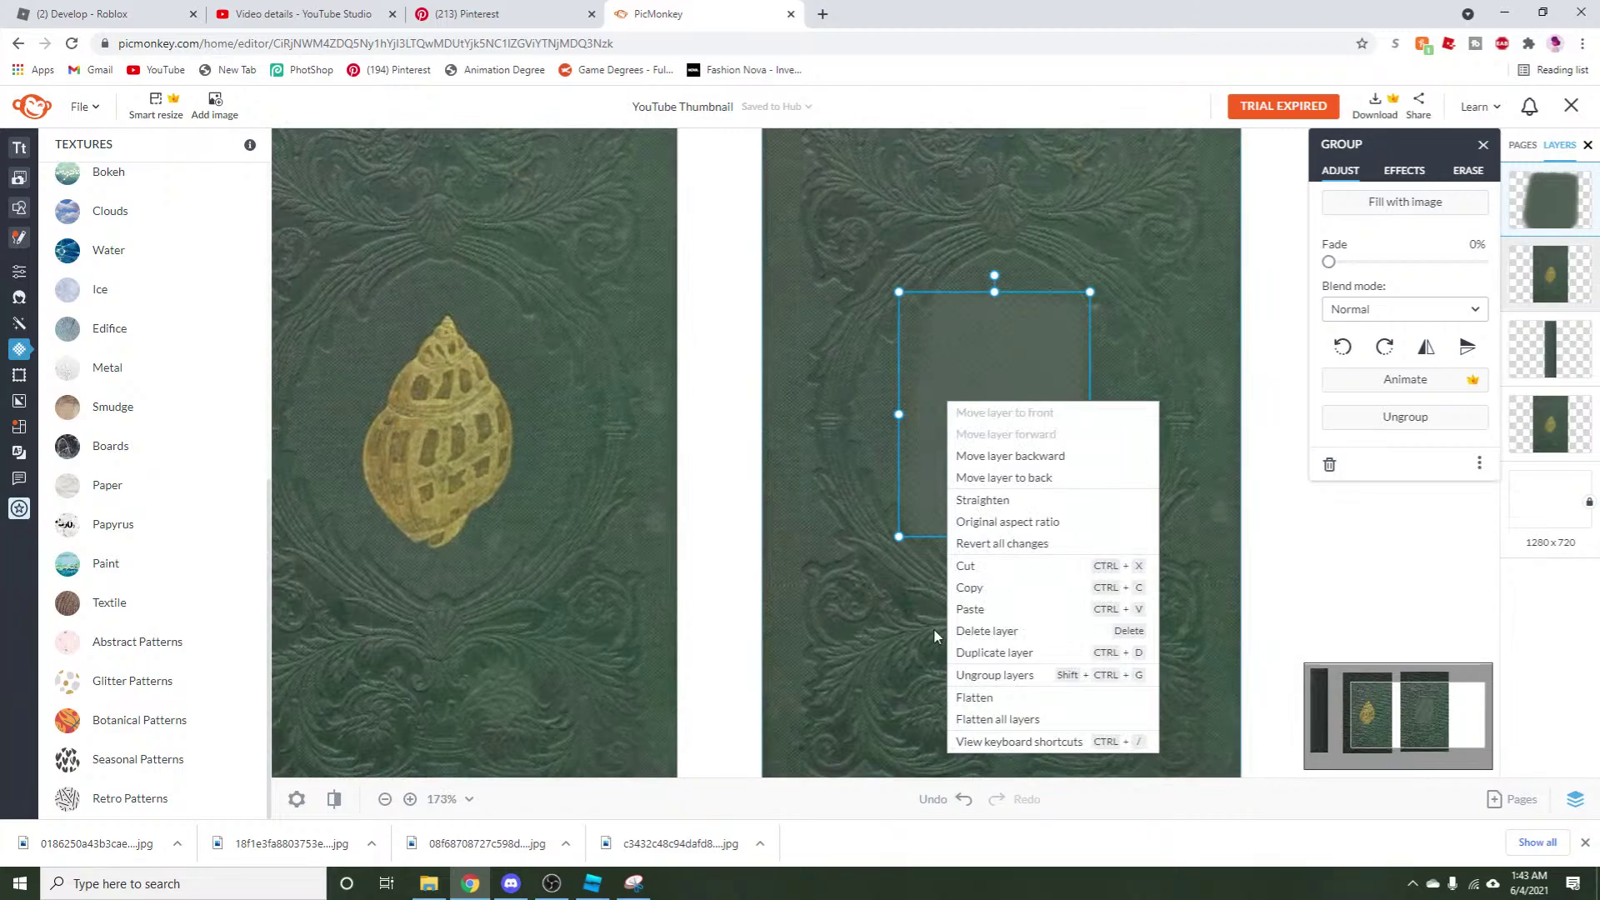
Paste another green rectangle over the oval frame, fade it about 42%, and shrink it to fit.
{"action": "left_click", "coordinate": [987, 610]}
{"action": "left_click_drag", "start_coordinate": [989, 440], "coordinate": [1022, 350]}
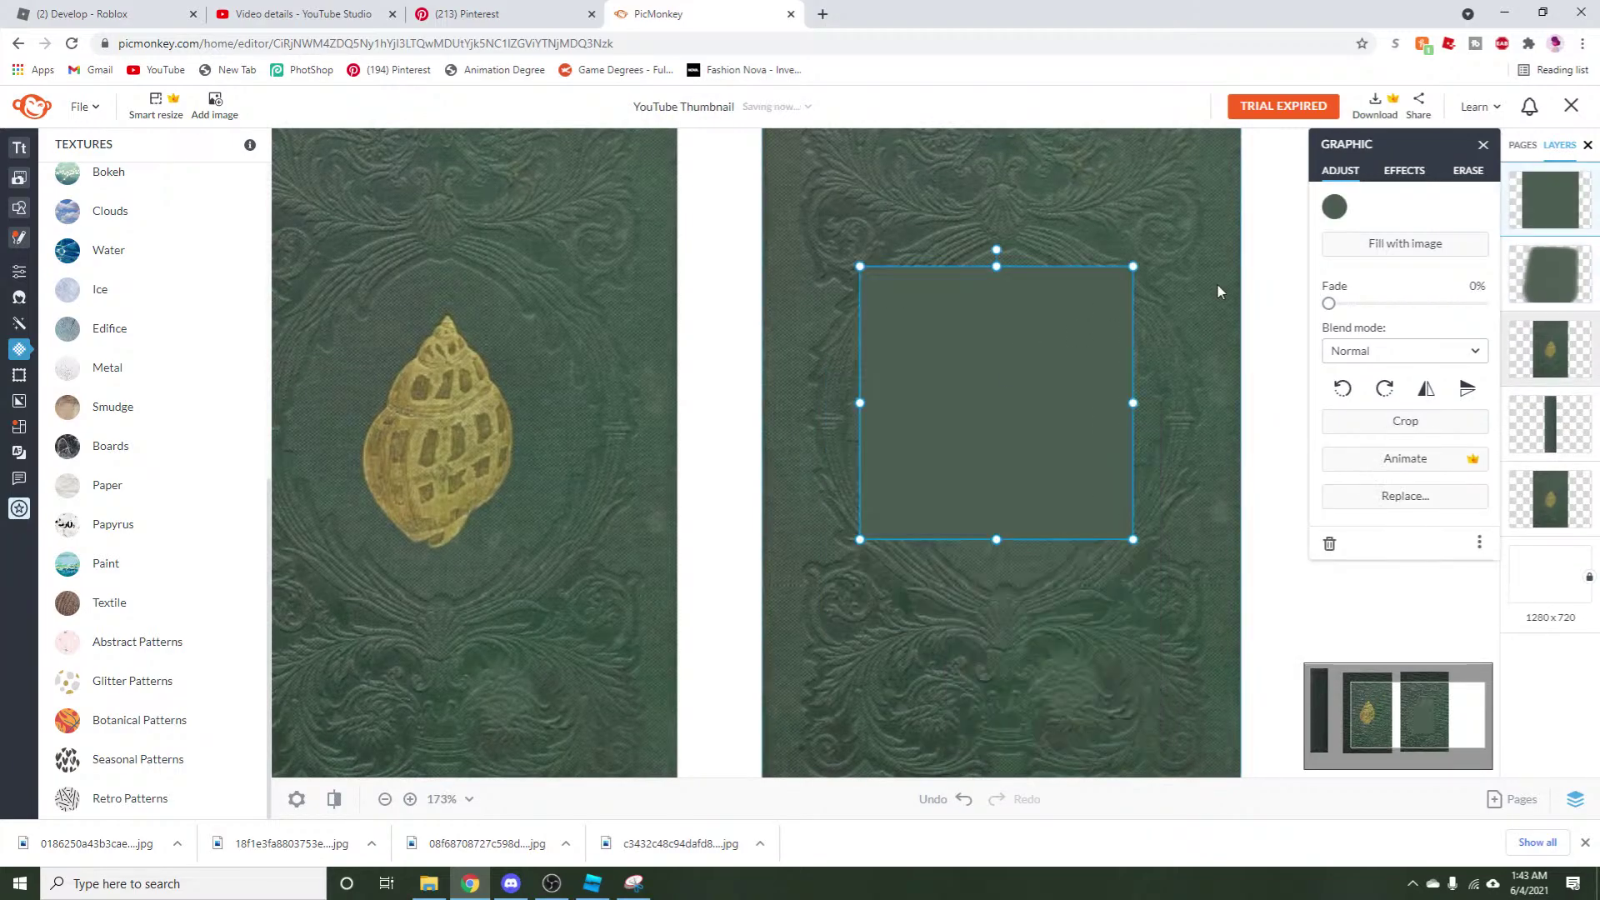
{"action": "left_click_drag", "start_coordinate": [1329, 304], "coordinate": [1395, 318]}
{"action": "left_click_drag", "start_coordinate": [861, 268], "coordinate": [902, 296]}
Round off the faded rectangle's top edge with Erase and nudge it slightly down.
{"action": "left_click", "coordinate": [964, 414]}
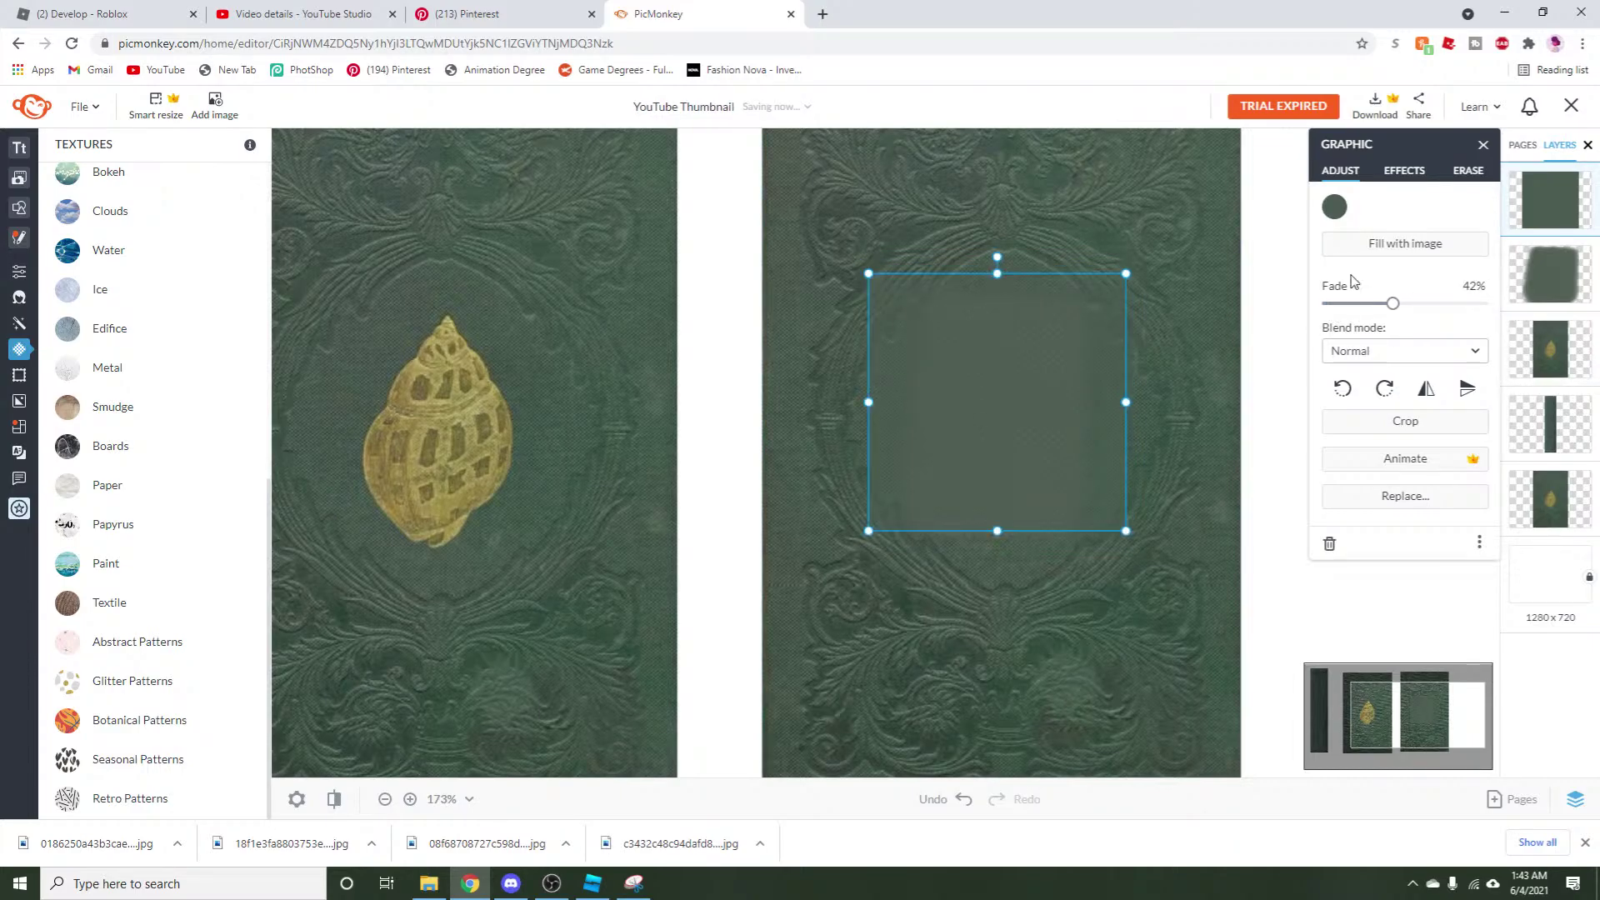
{"action": "left_click", "coordinate": [1468, 170]}
{"action": "mouse_move", "coordinate": [1158, 264]}
{"action": "left_mouse_down"}
{"action": "mouse_move", "coordinate": [1135, 221]}
{"action": "mouse_move", "coordinate": [1024, 203]}
{"action": "mouse_move", "coordinate": [927, 201]}
{"action": "mouse_move", "coordinate": [1022, 205]}
{"action": "mouse_move", "coordinate": [915, 223]}
{"action": "left_mouse_up"}
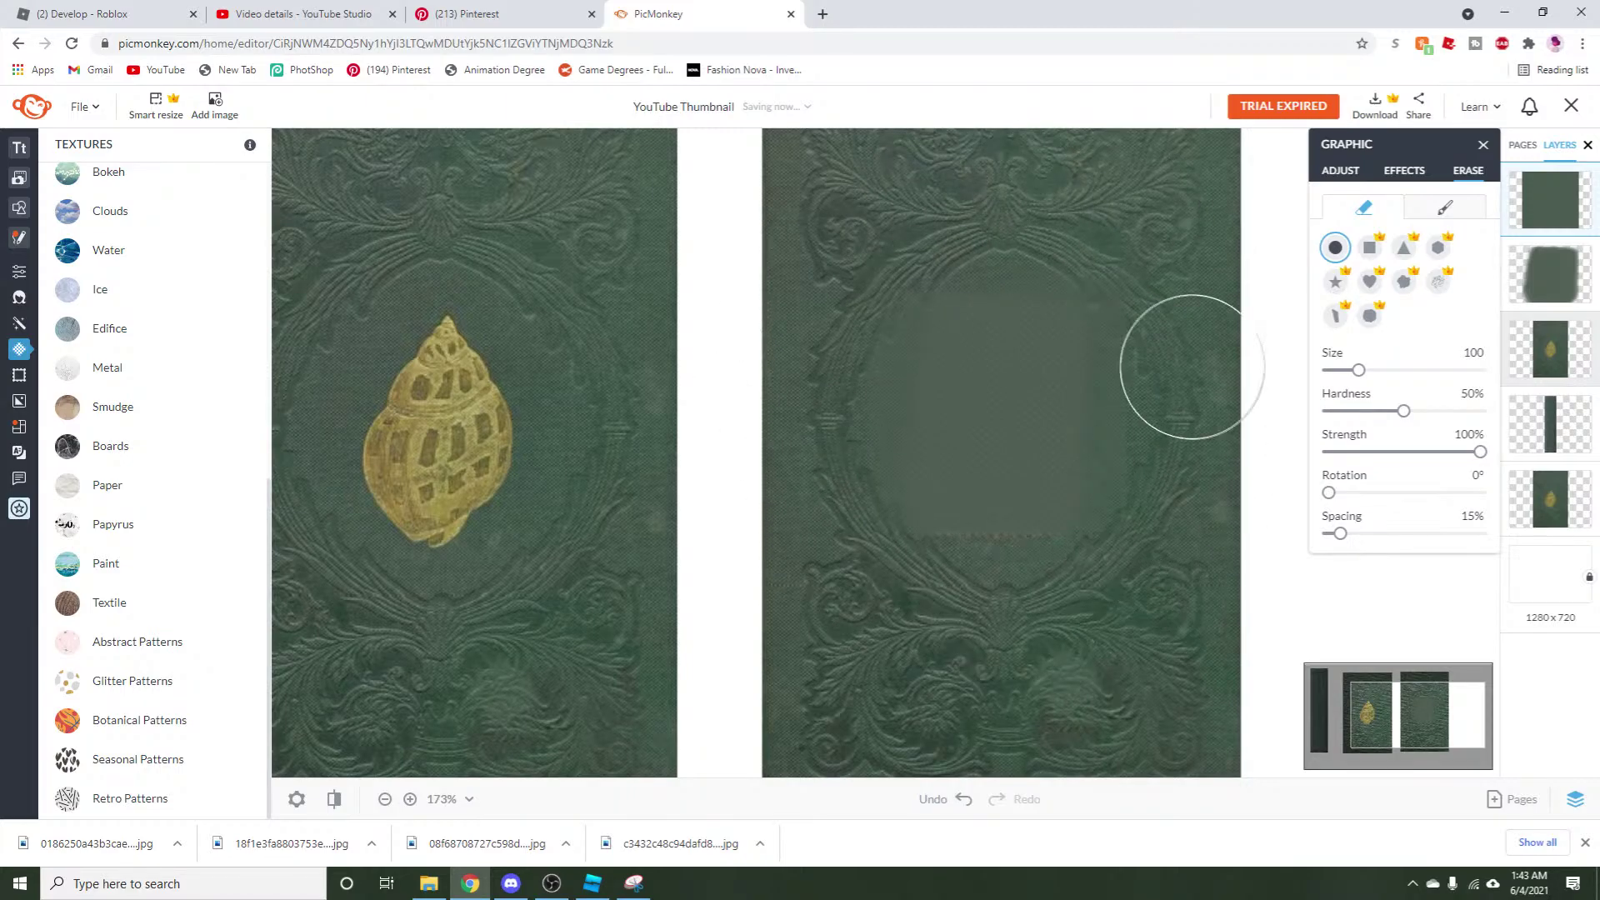
{"action": "left_click", "coordinate": [1340, 170]}
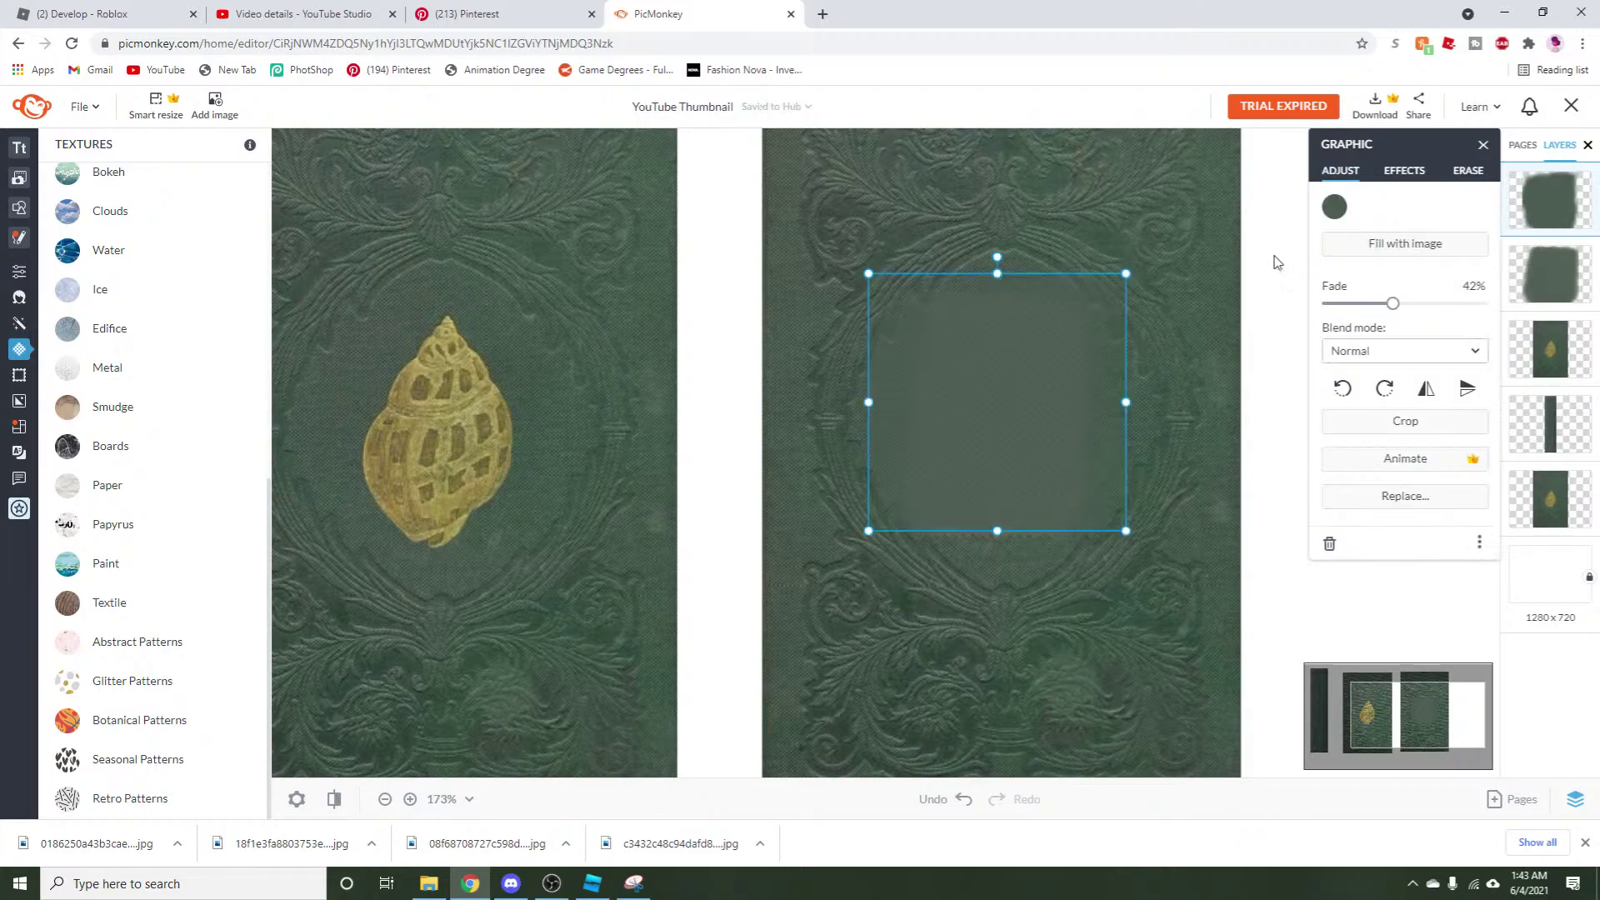
{"action": "left_click_drag", "start_coordinate": [994, 527], "coordinate": [999, 538]}
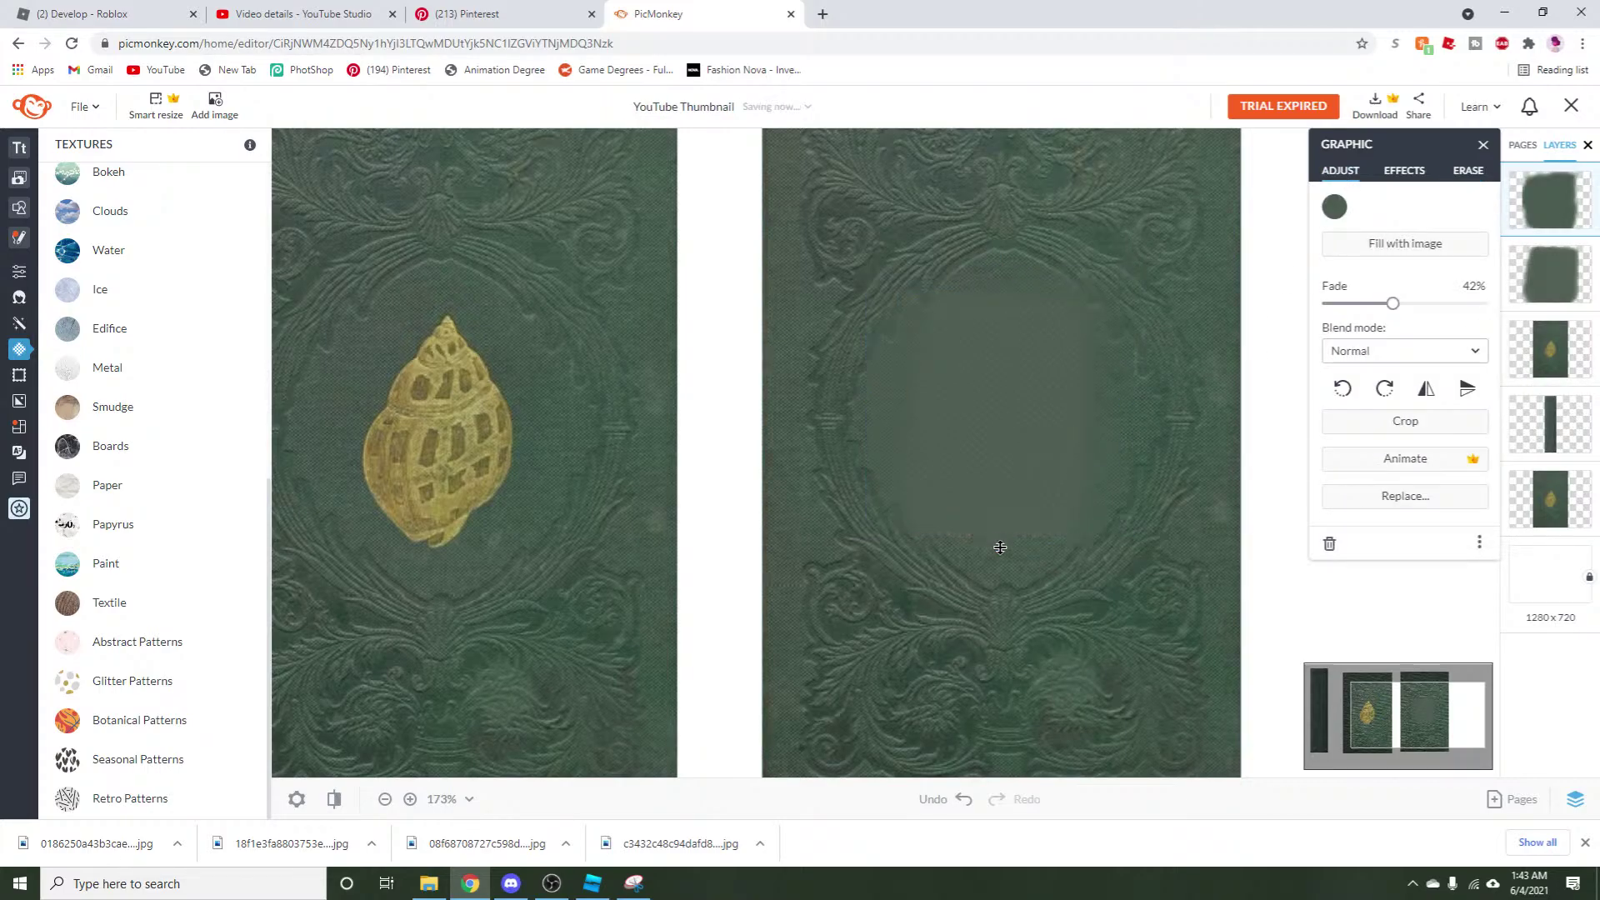
{"action": "left_click", "coordinate": [939, 675]}
Switch to Roblox Studio and move the camera around the book.
{"action": "scroll", "coordinate": [817, 589], "scroll_direction": "down", "scroll_amount": 3}
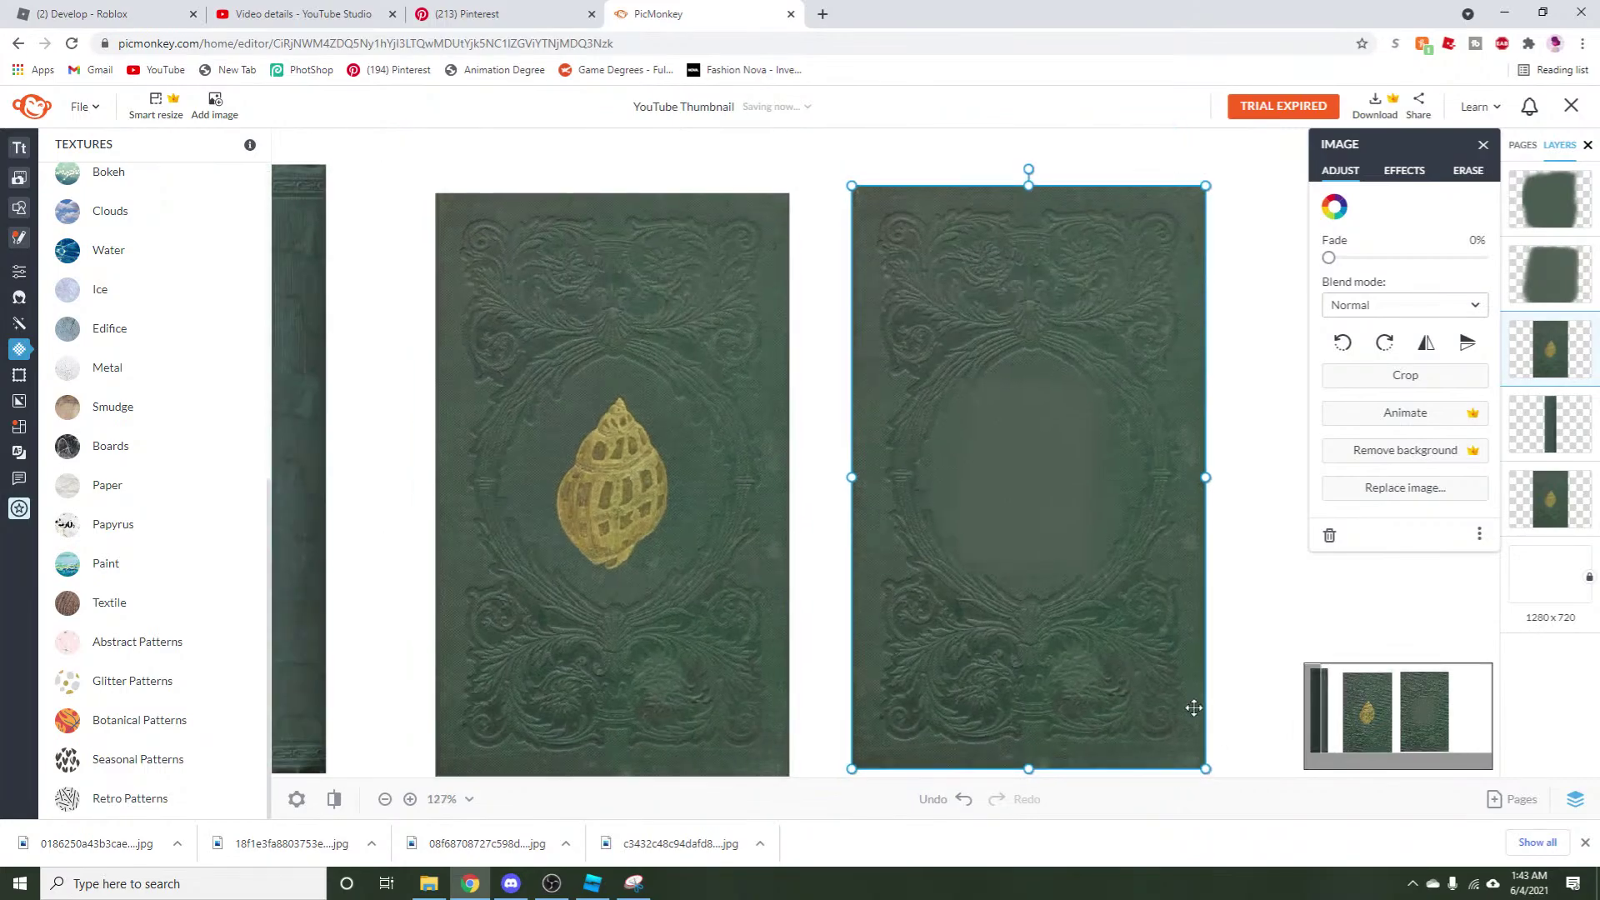
{"action": "scroll", "coordinate": [1260, 678], "scroll_direction": "down", "scroll_amount": 1}
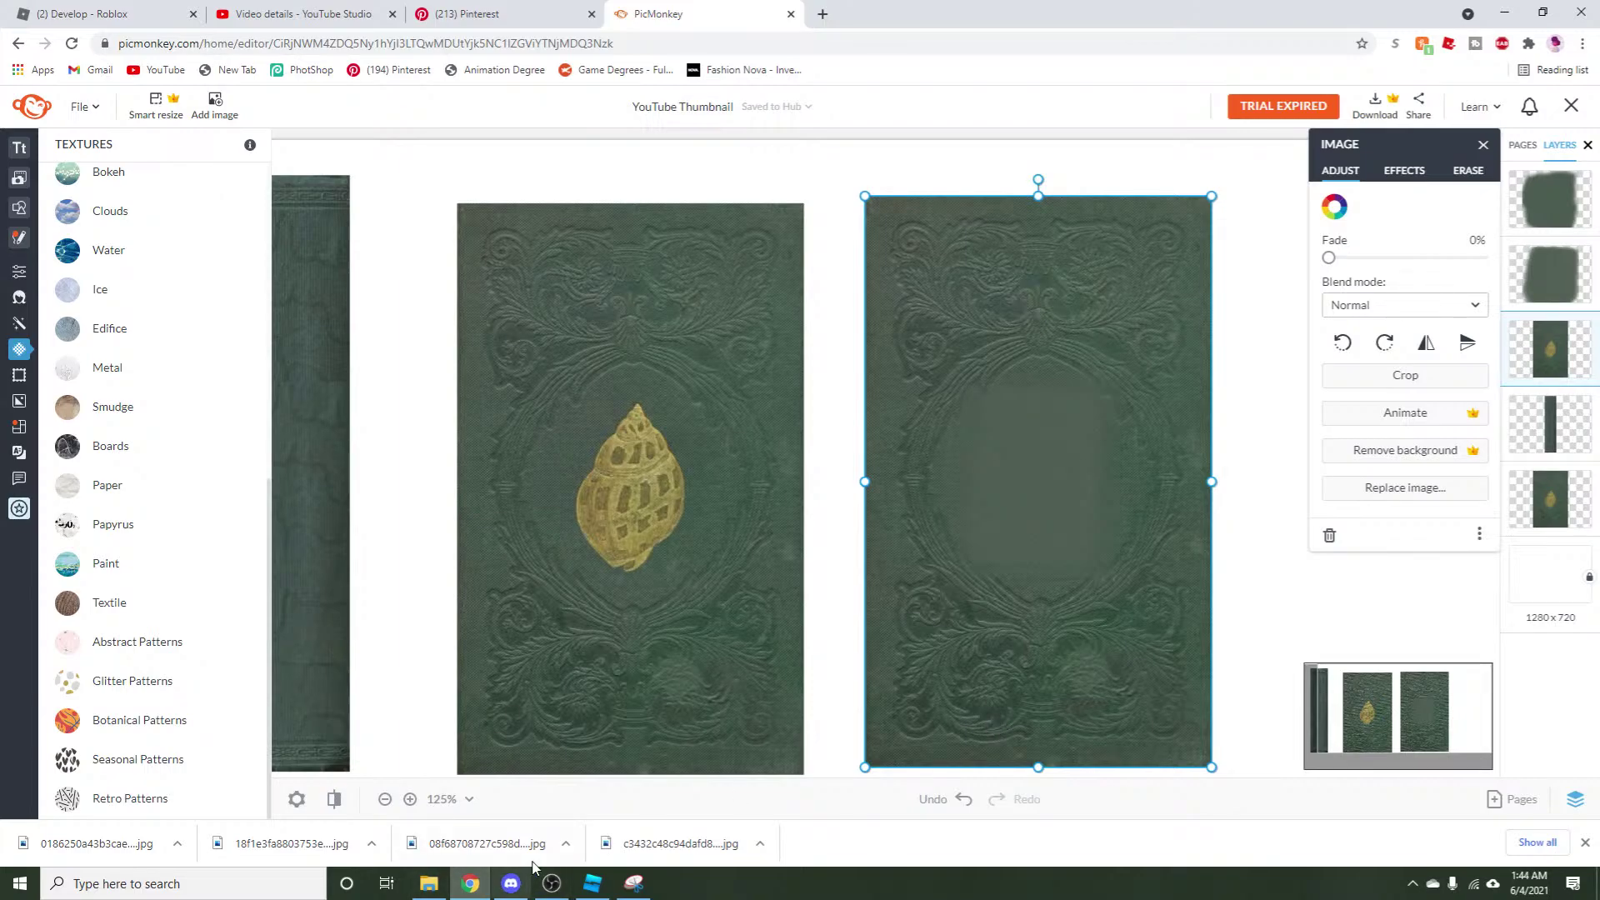
{"action": "left_click", "coordinate": [592, 883]}
{"action": "key", "text": "d"}
{"action": "key", "text": "a"}
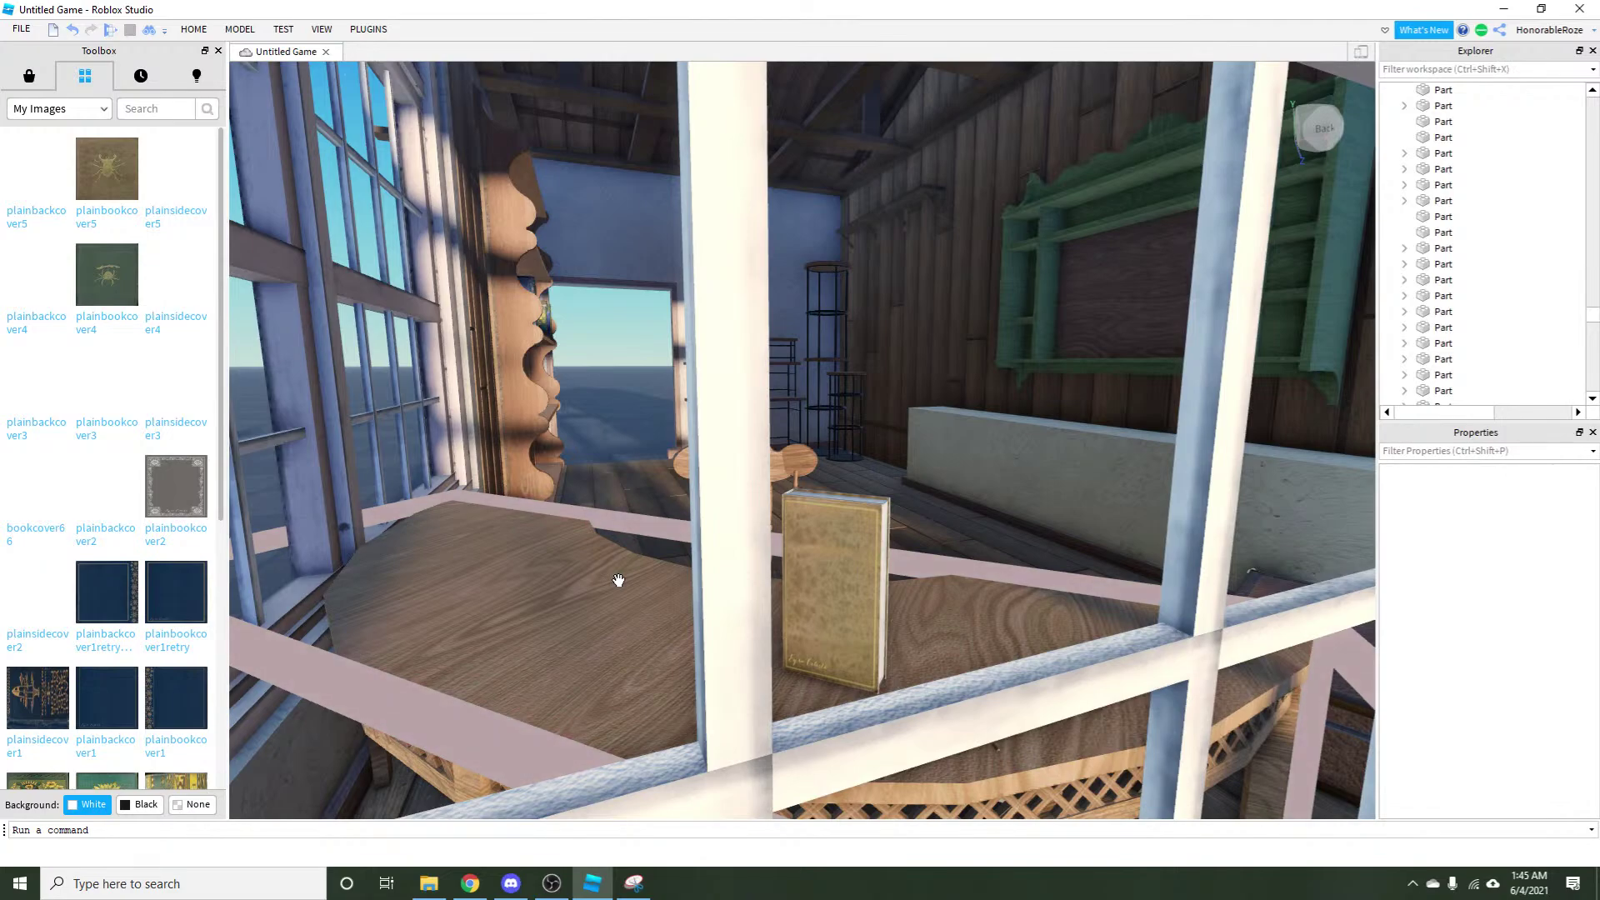
{"action": "left_click", "coordinate": [472, 885]}
{"action": "left_click", "coordinate": [511, 884]}
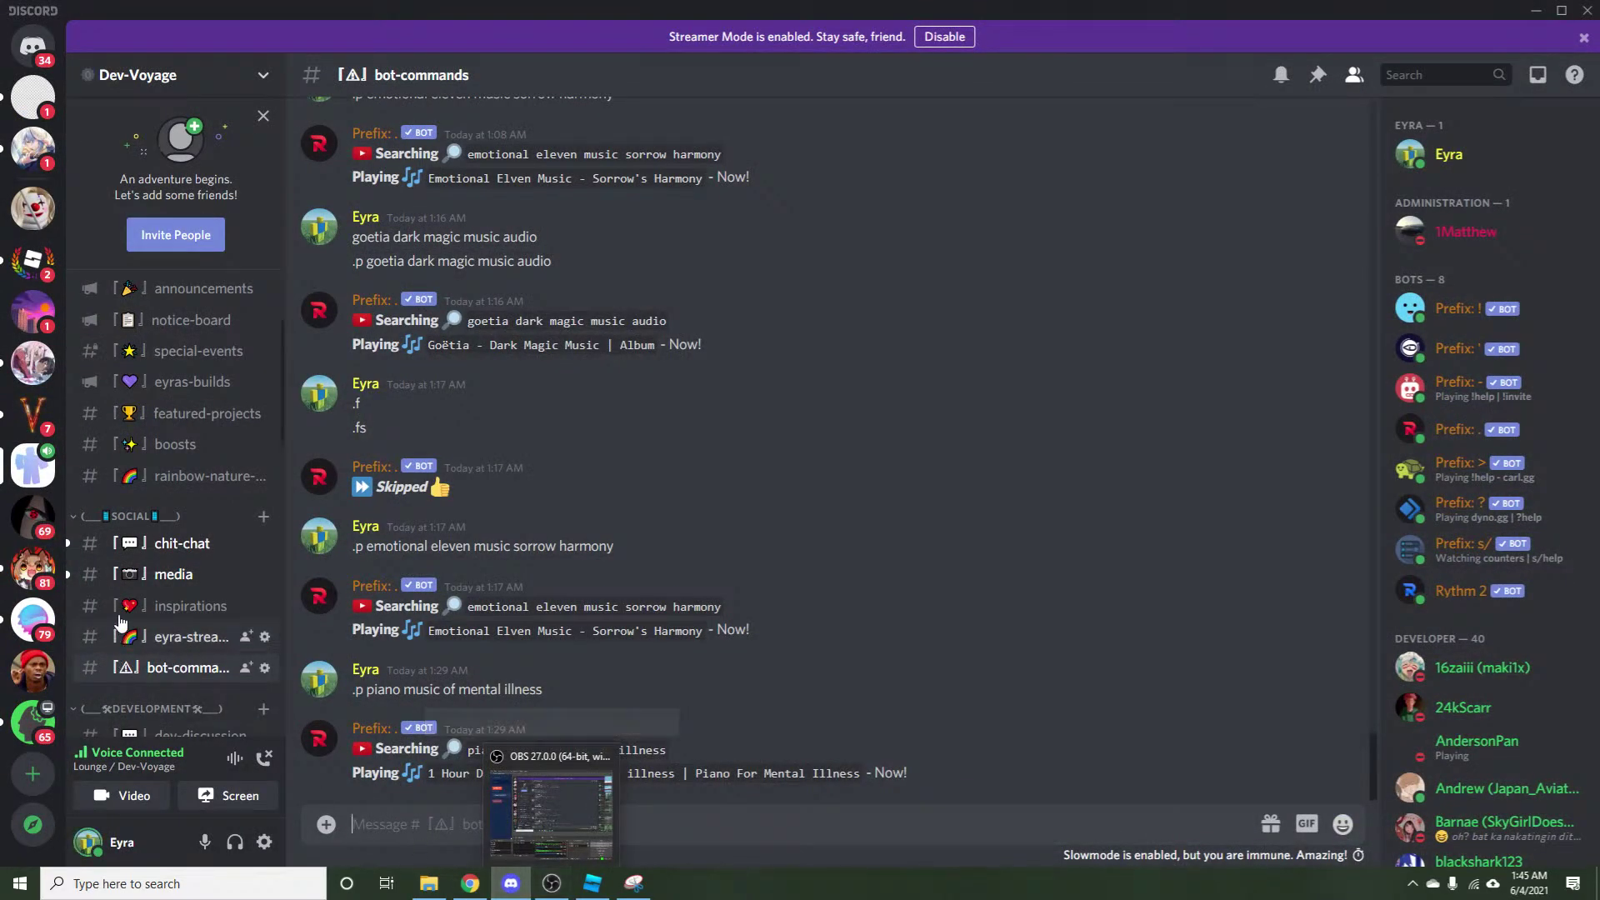
{"action": "left_click", "coordinate": [177, 550]}
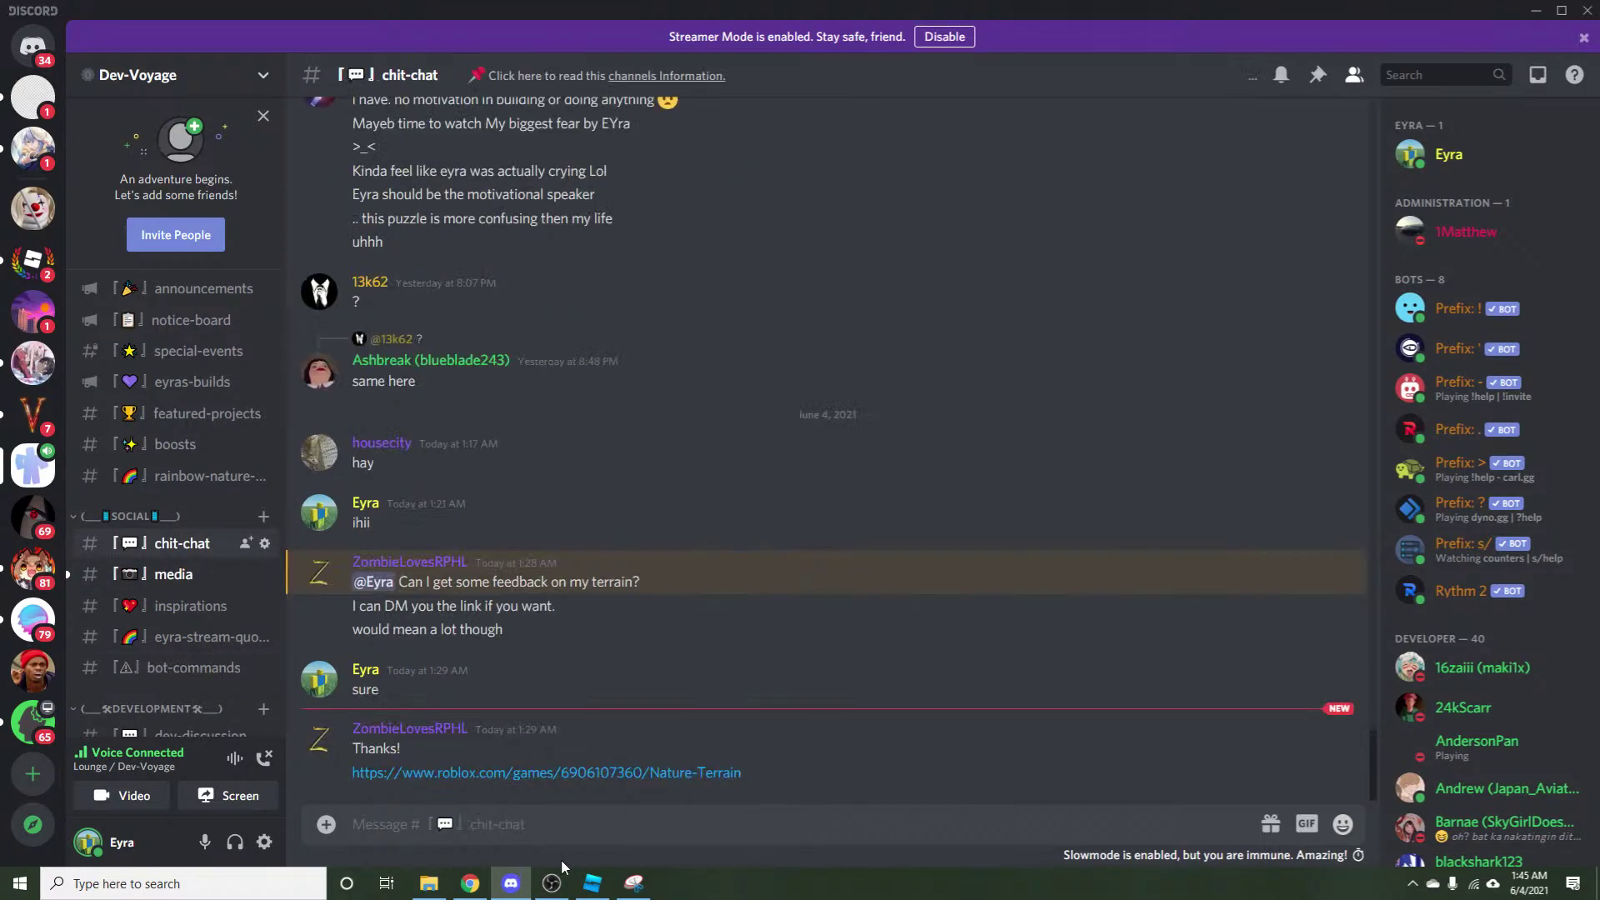
{"action": "left_click", "coordinate": [590, 881]}
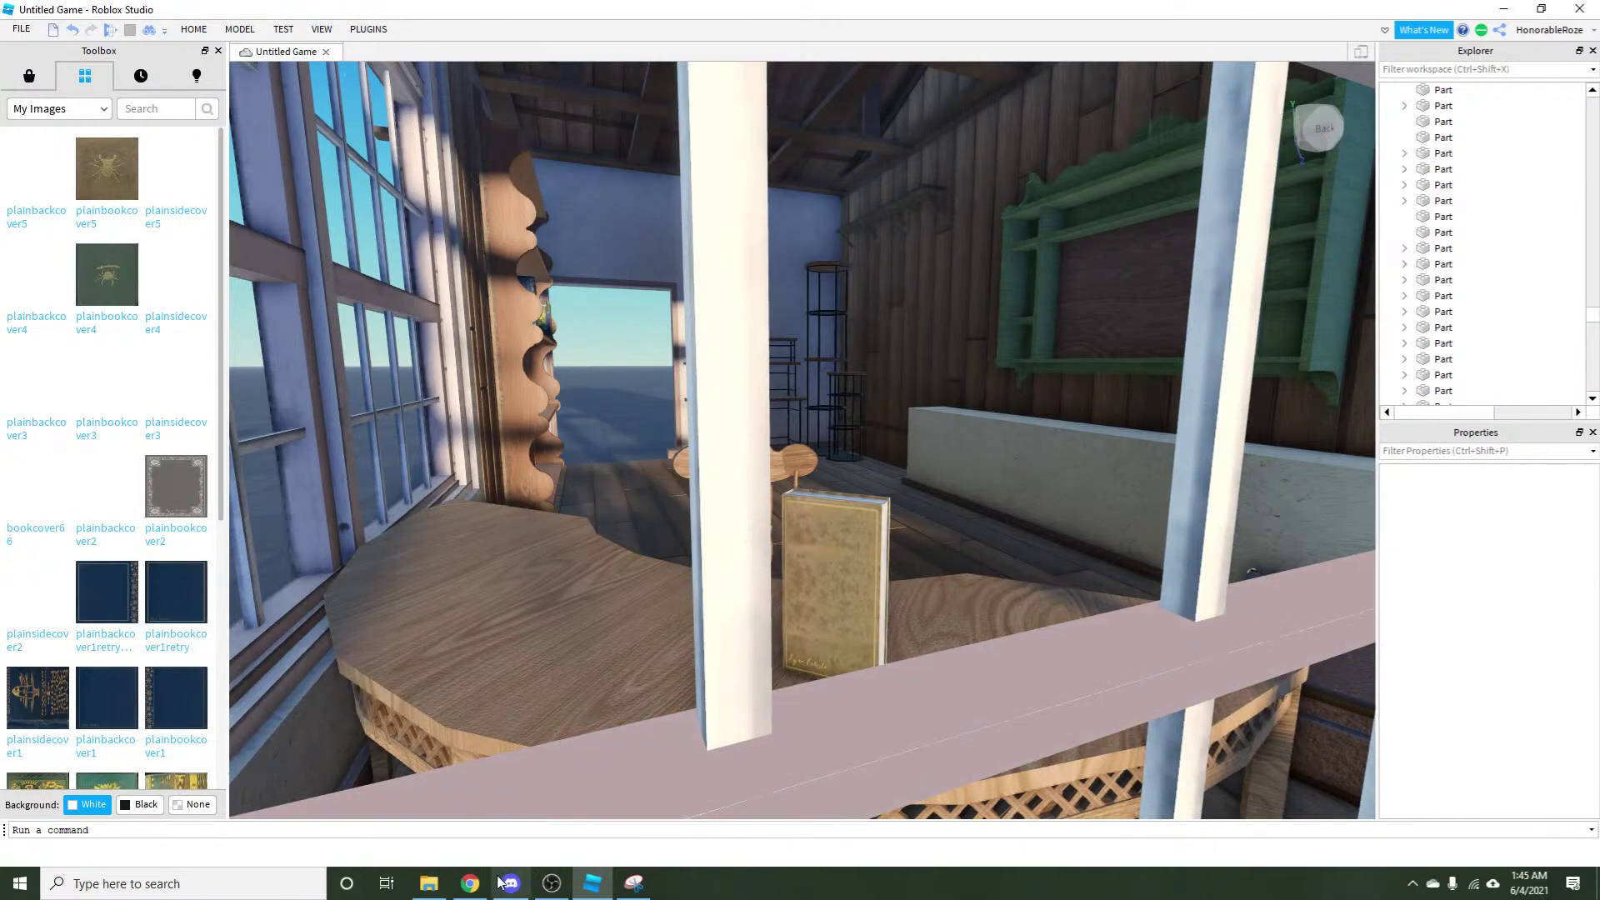
{"action": "left_click", "coordinate": [461, 889]}
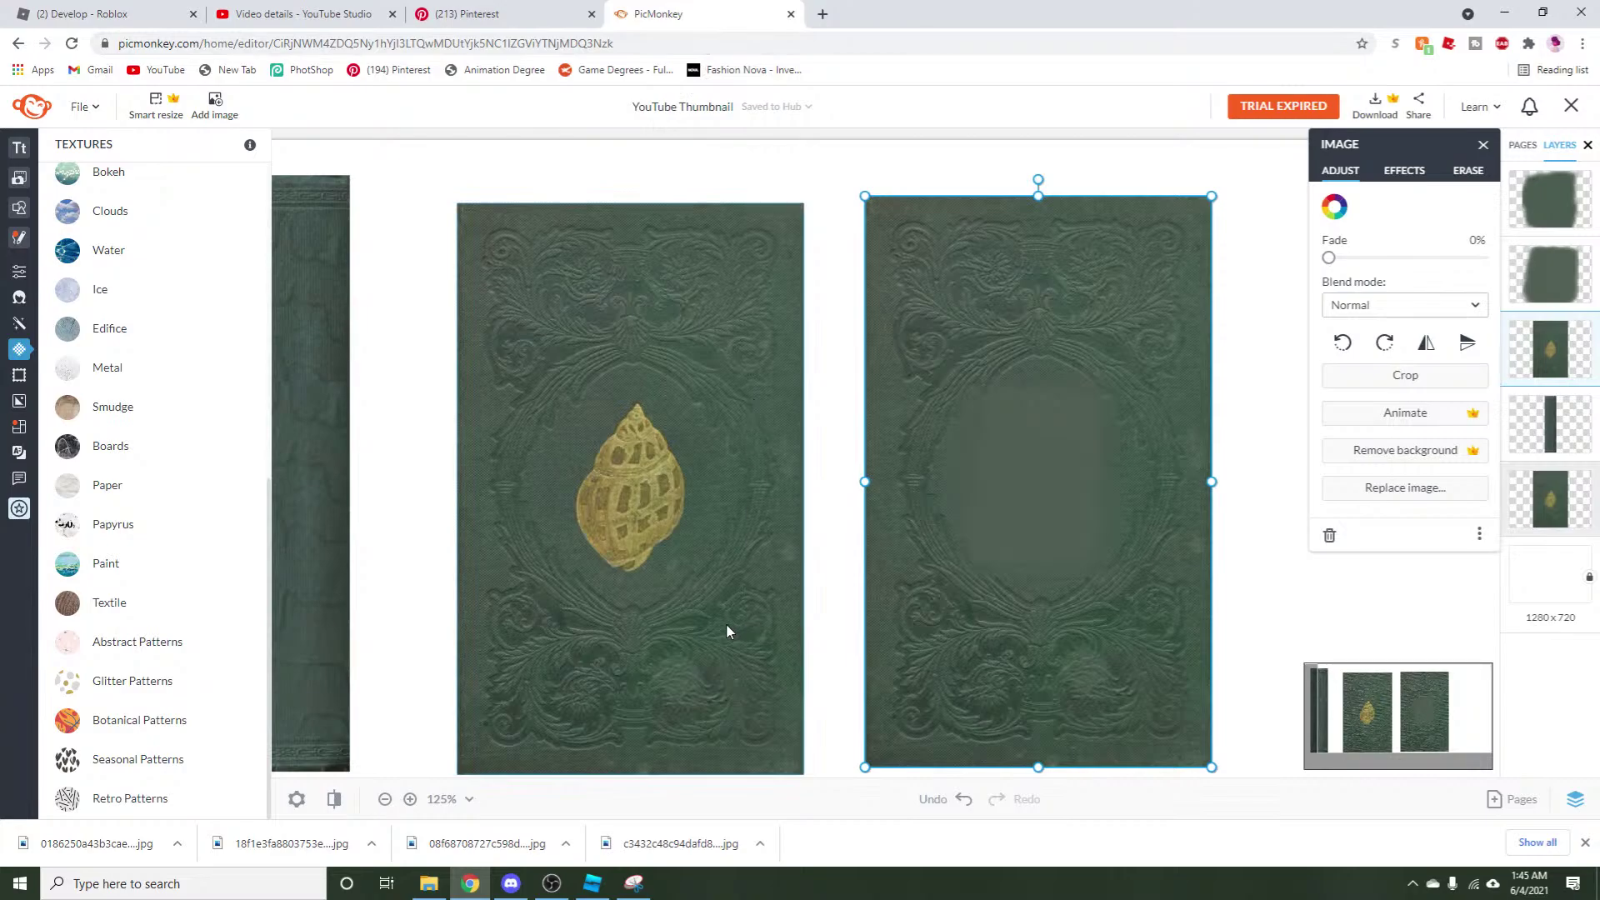
Add a text box with the author's name, fix a typo, and move it to the right cover's centre.
{"action": "left_click", "coordinate": [50, 148]}
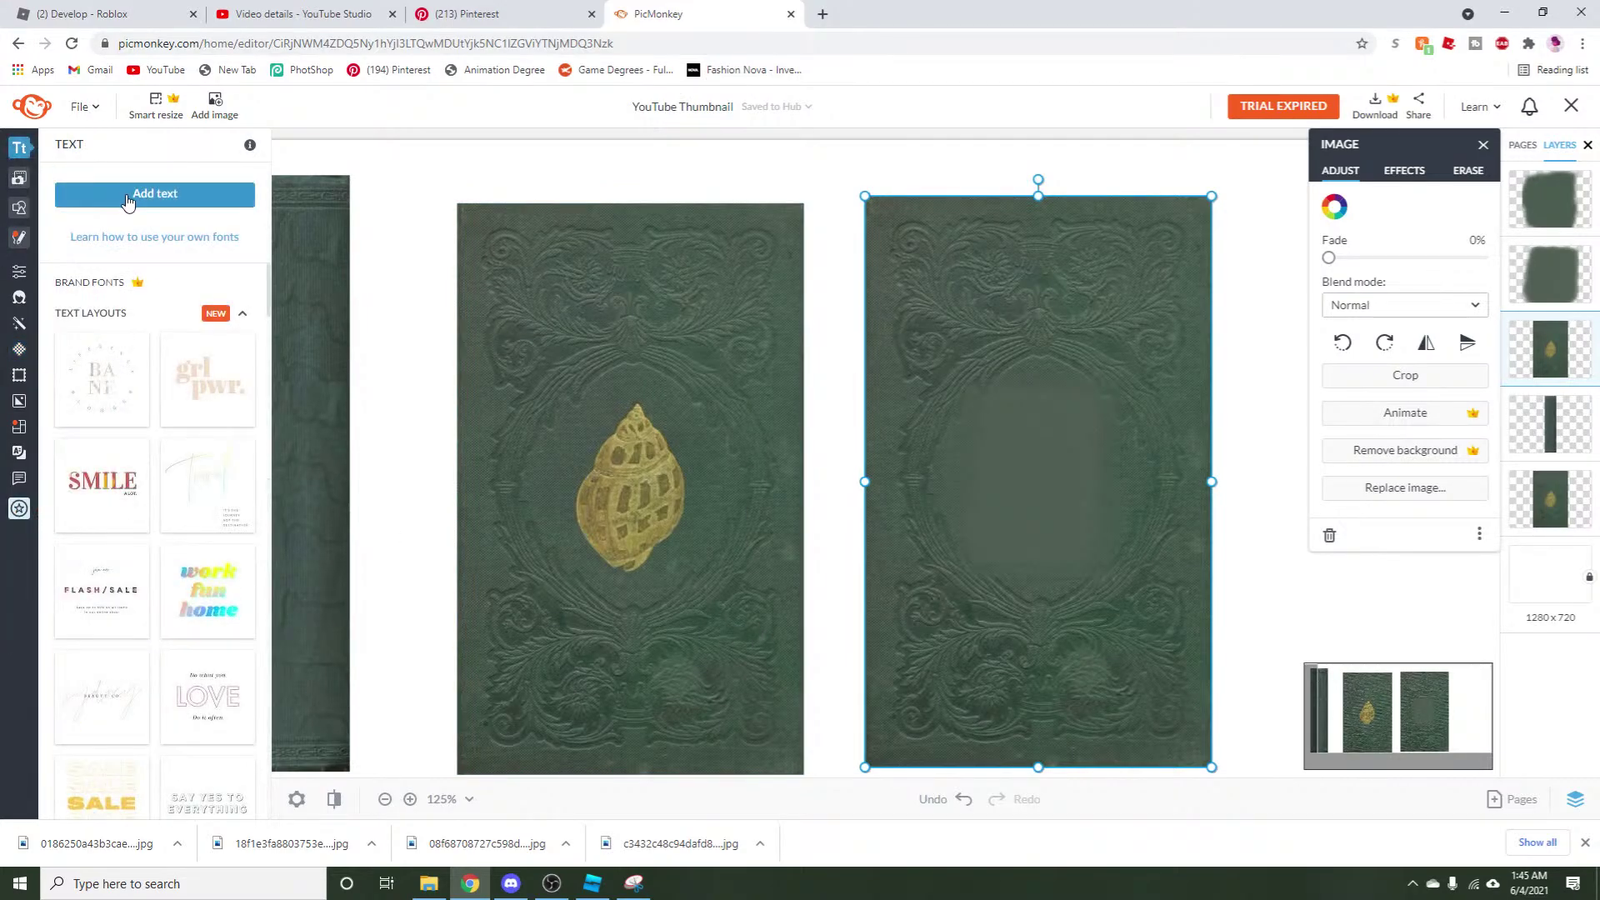
{"action": "left_click", "coordinate": [127, 195]}
{"action": "double_click", "coordinate": [898, 452]}
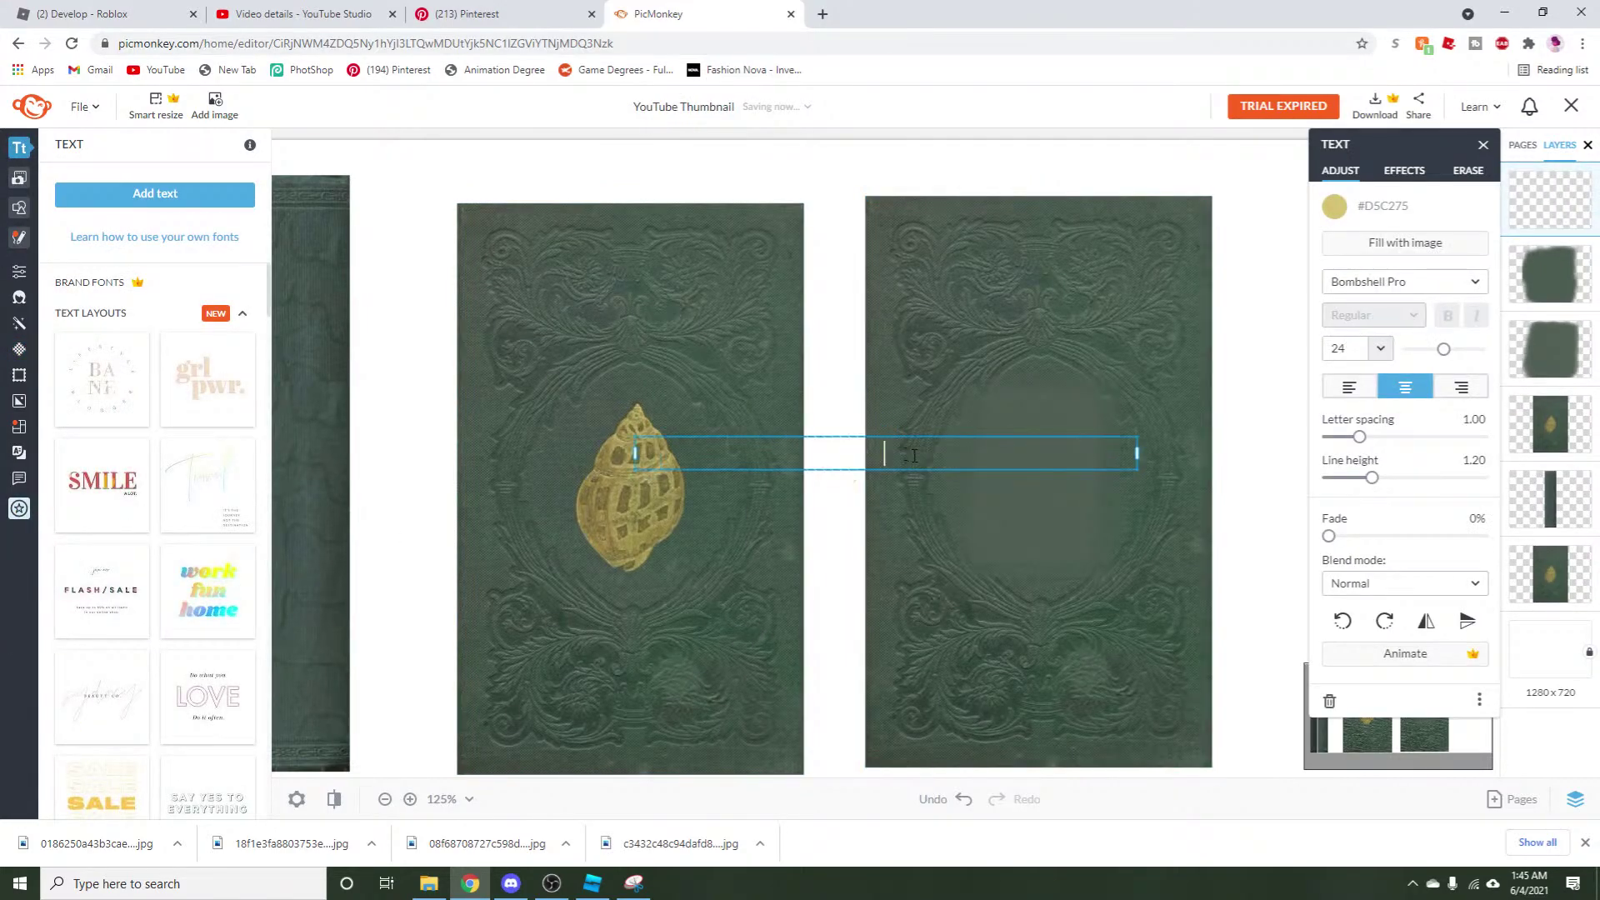
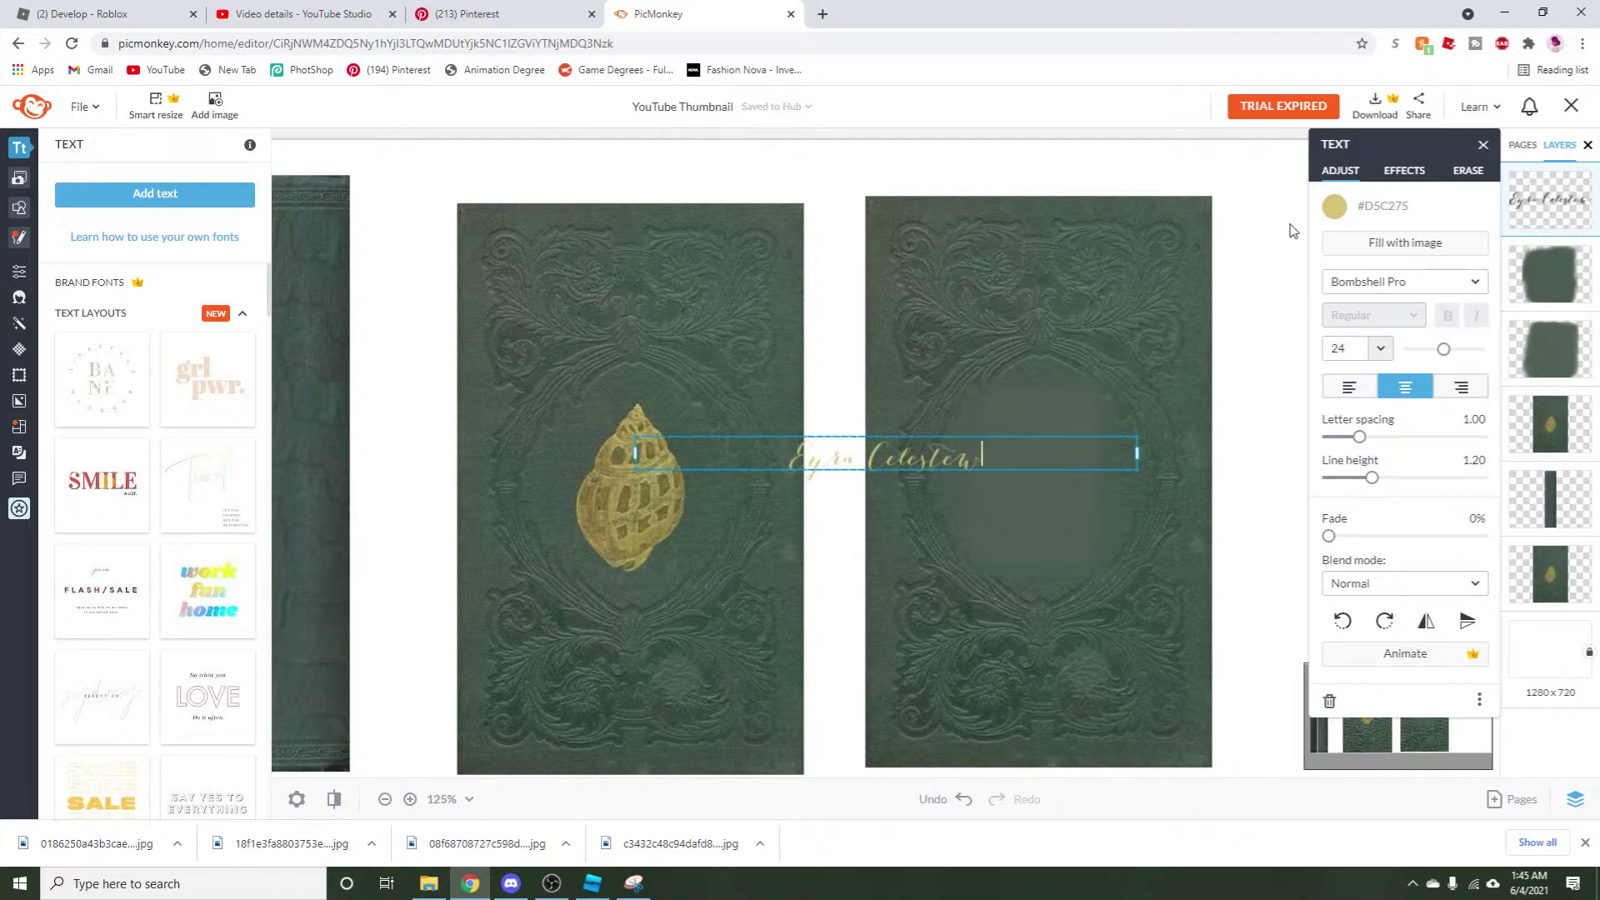
{"action": "key", "text": "Escape"}
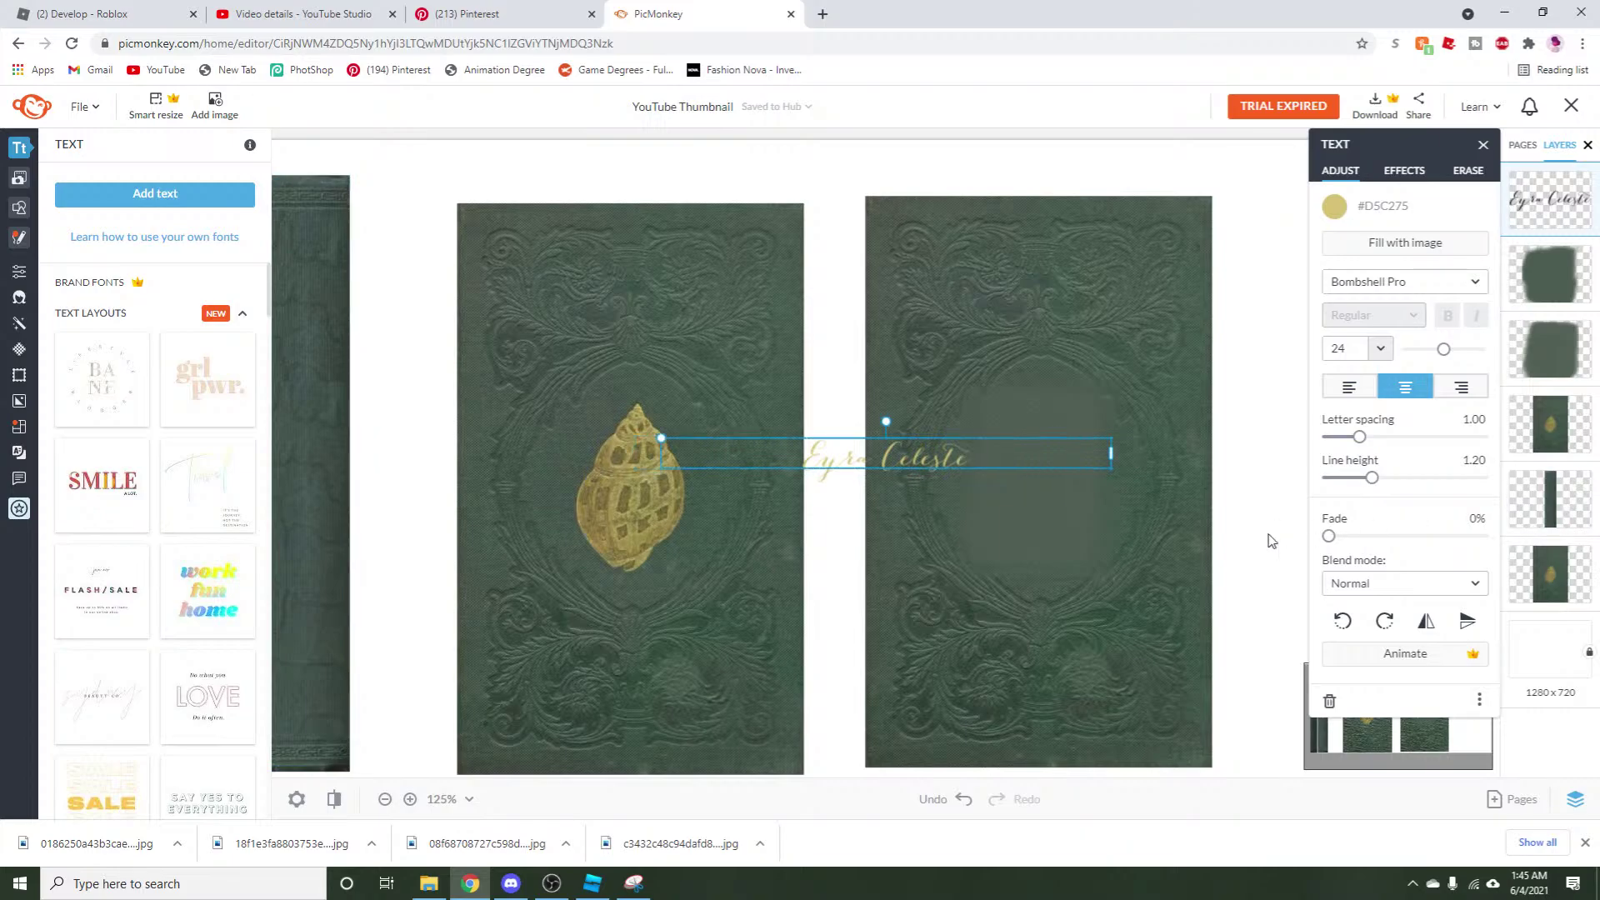
{"action": "left_click_drag", "start_coordinate": [907, 454], "coordinate": [1034, 483]}
{"action": "left_click", "coordinate": [1231, 564]}
{"action": "left_click", "coordinate": [1040, 483]}
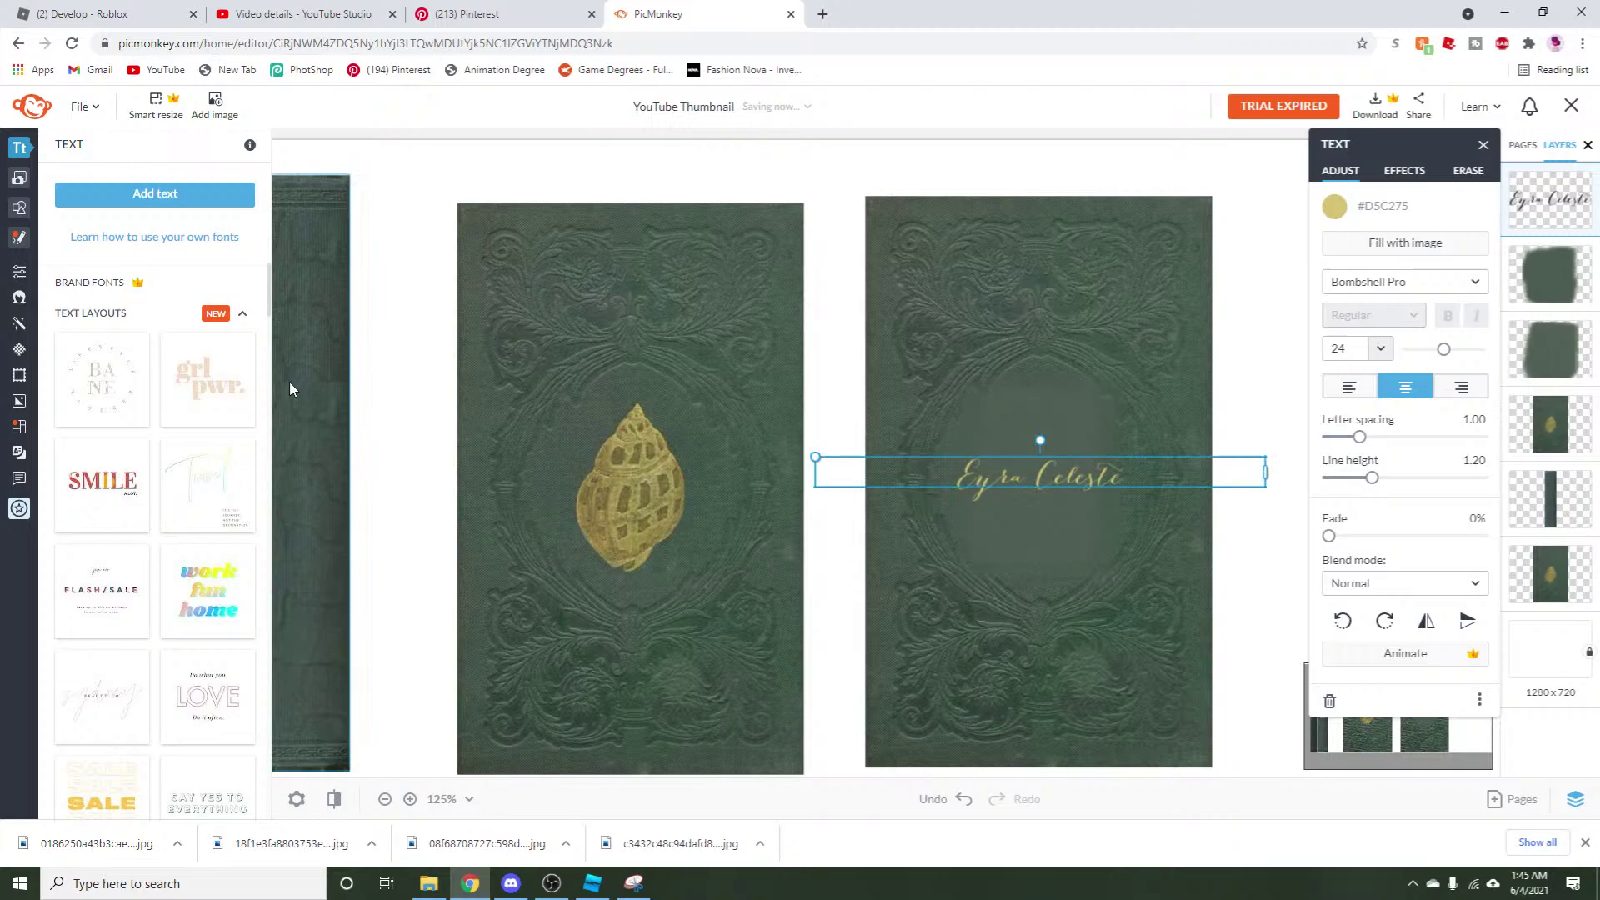
Add an outlined square and give its outline a gold sampled from the cover.
{"action": "left_click", "coordinate": [46, 208]}
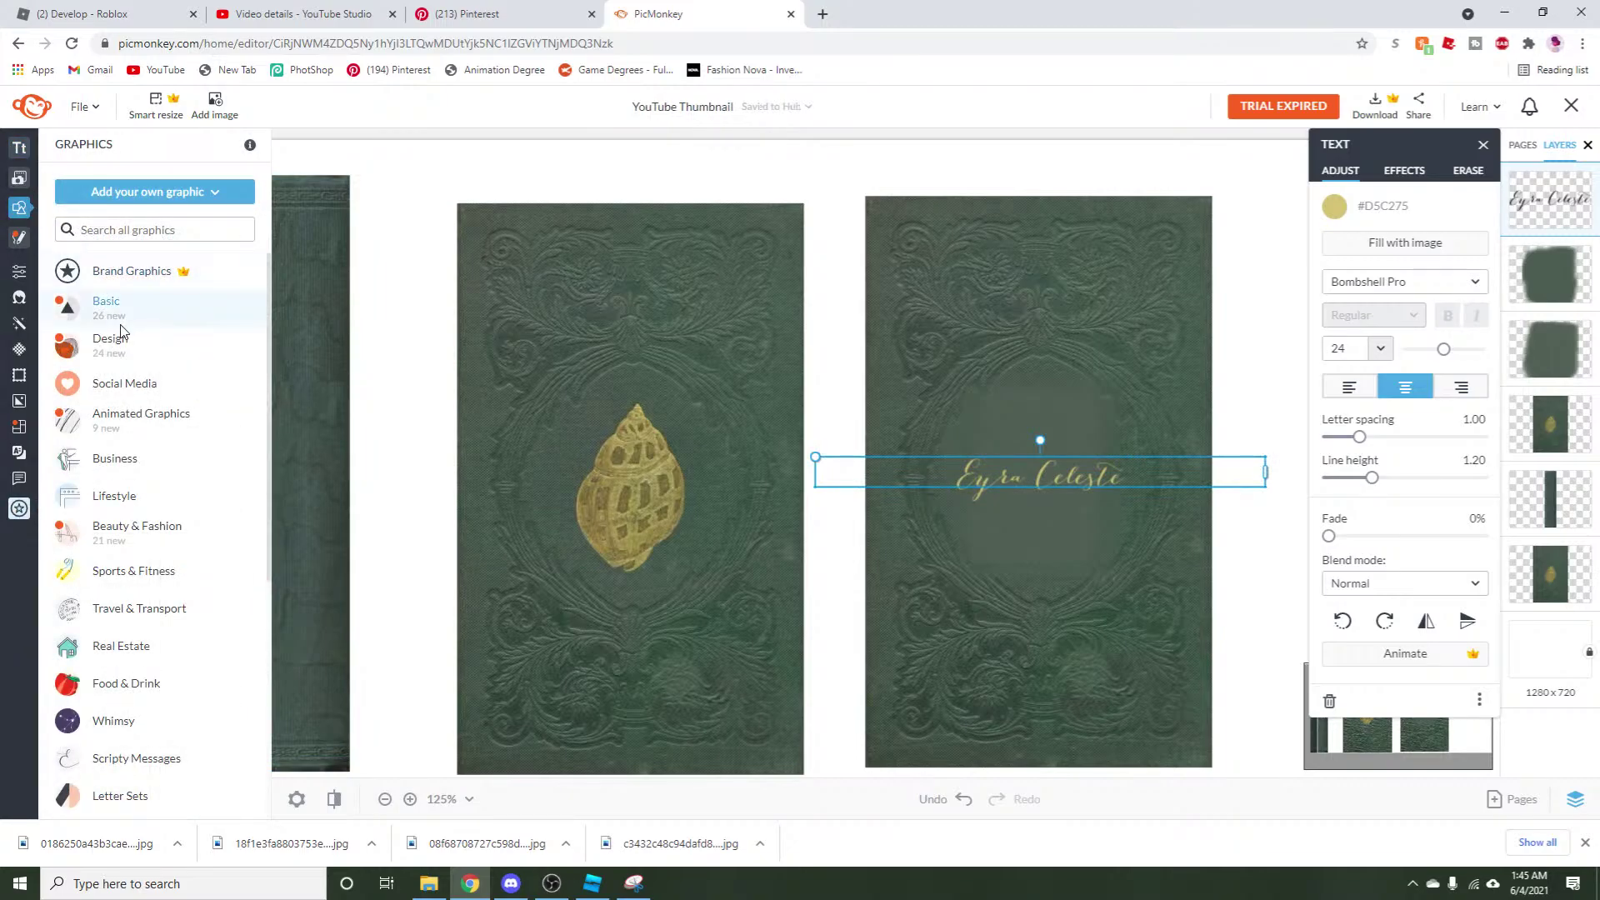
{"action": "left_click", "coordinate": [106, 305]}
{"action": "left_click", "coordinate": [93, 518]}
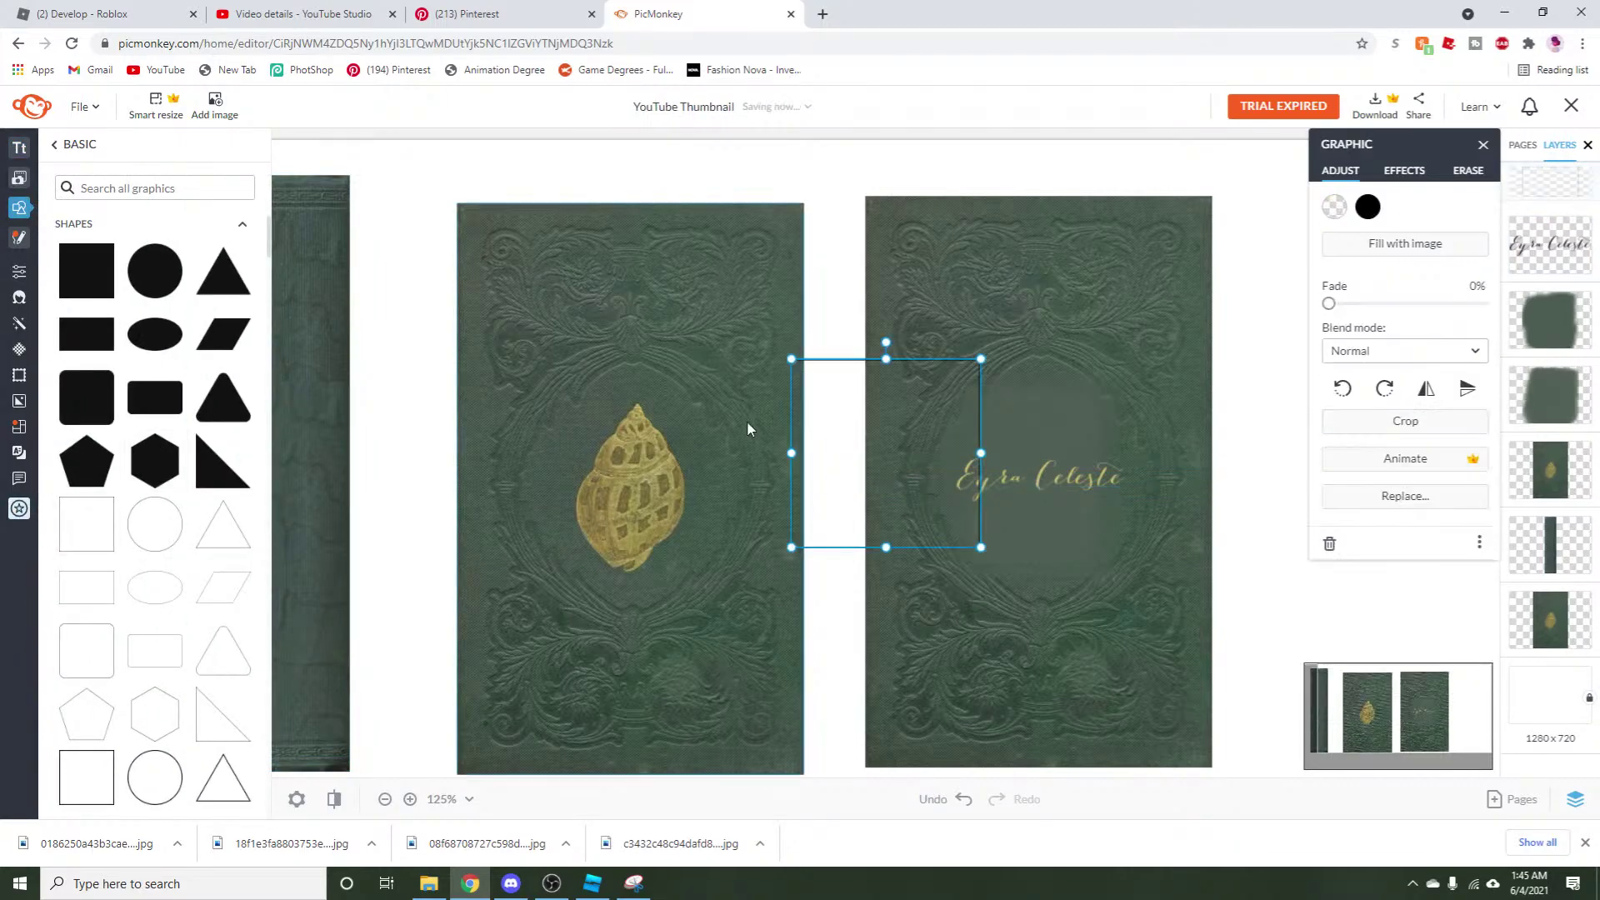
{"action": "left_click", "coordinate": [1367, 207]}
{"action": "left_click", "coordinate": [1481, 331]}
{"action": "left_click", "coordinate": [1063, 470]}
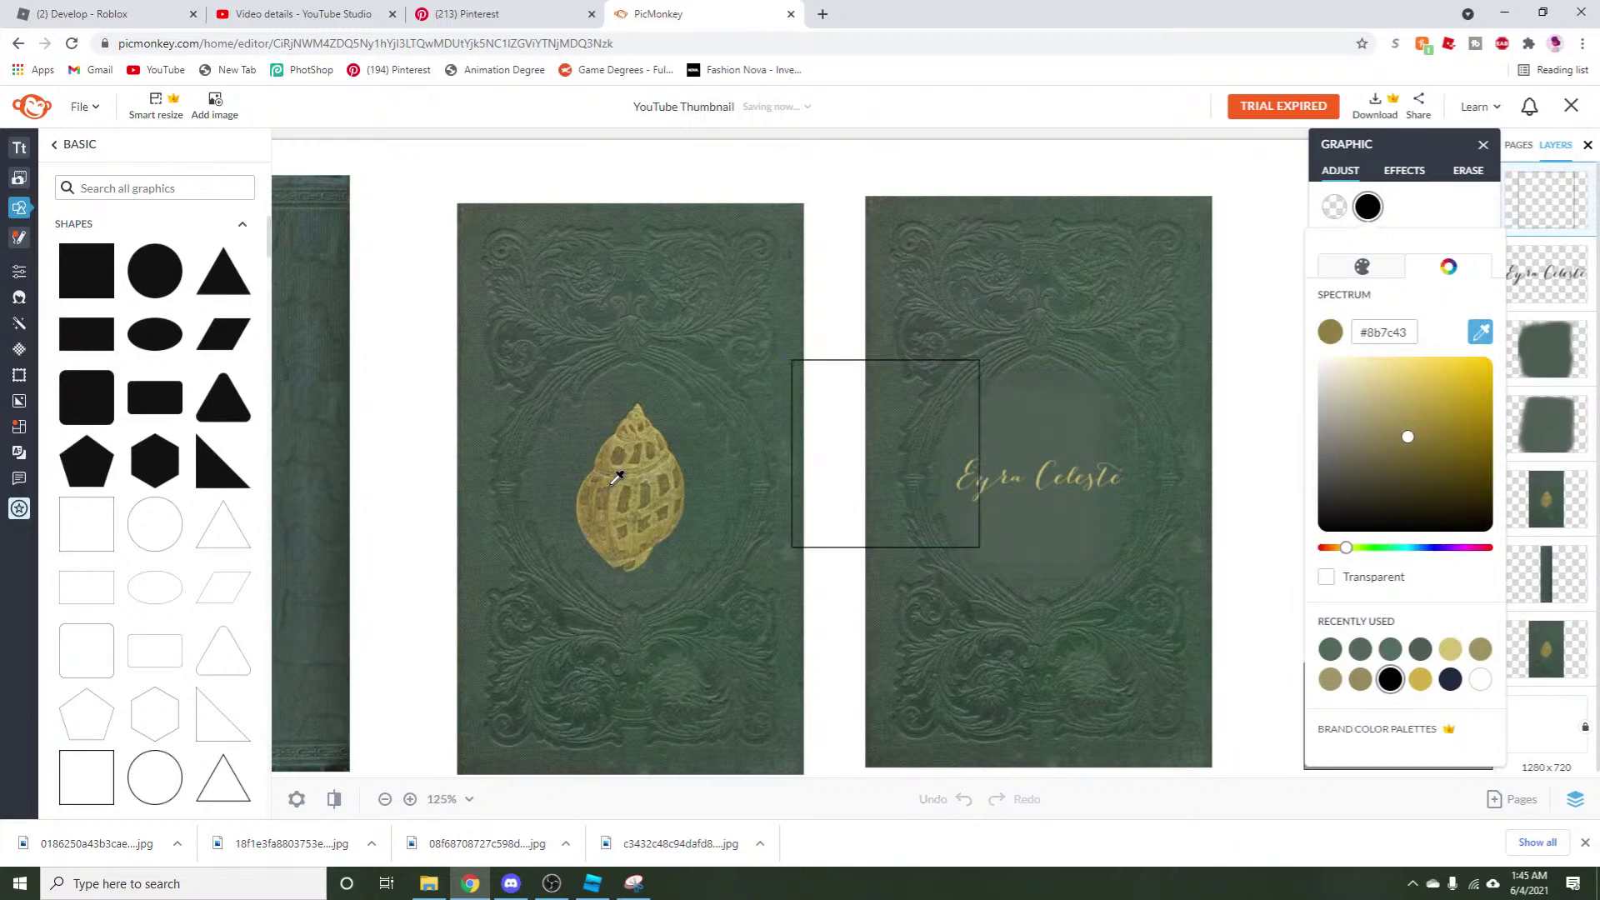
{"action": "left_click", "coordinate": [1480, 332]}
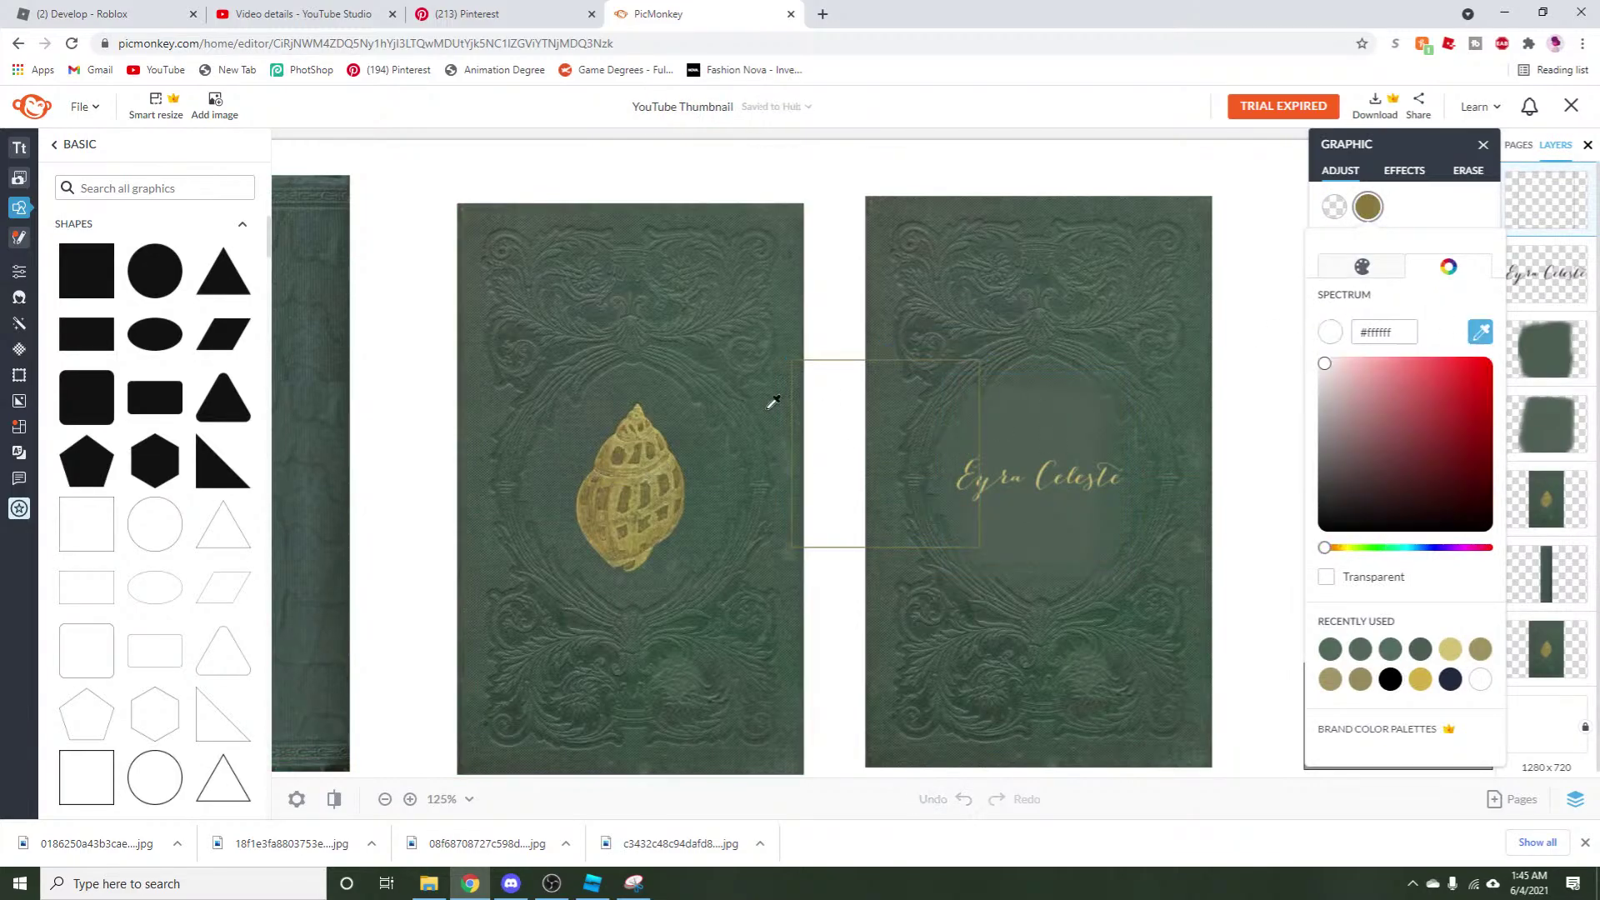
{"action": "left_click", "coordinate": [638, 433]}
Stretch the gold-outlined square into a frame around the whole right cover.
{"action": "left_click_drag", "start_coordinate": [857, 408], "coordinate": [932, 277]}
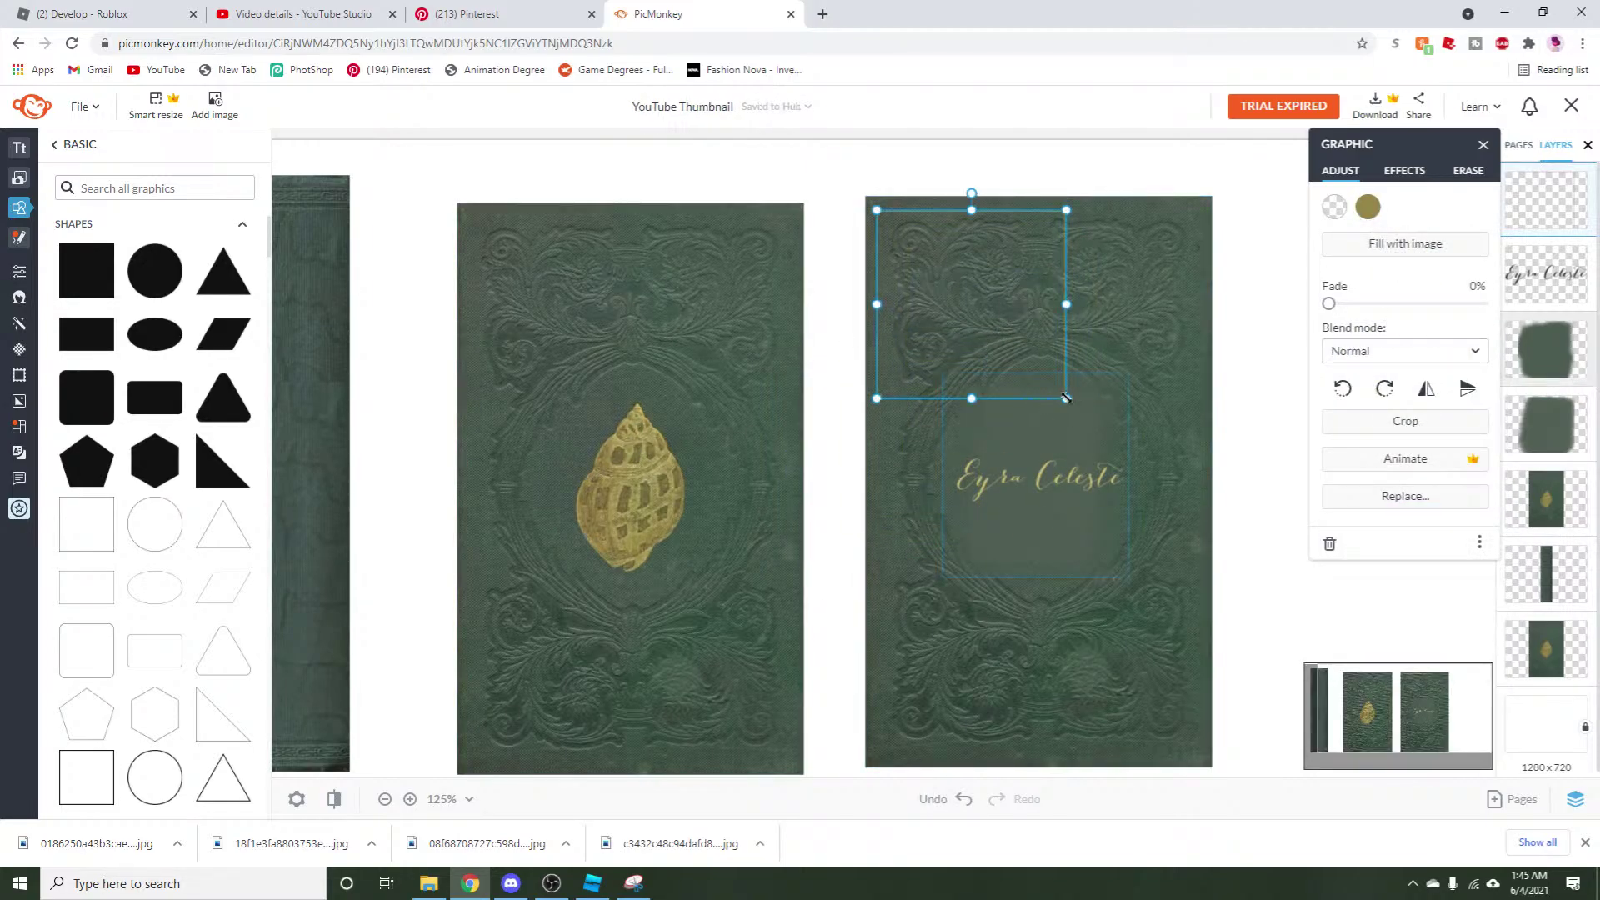
{"action": "left_click_drag", "start_coordinate": [1066, 398], "coordinate": [1200, 531]}
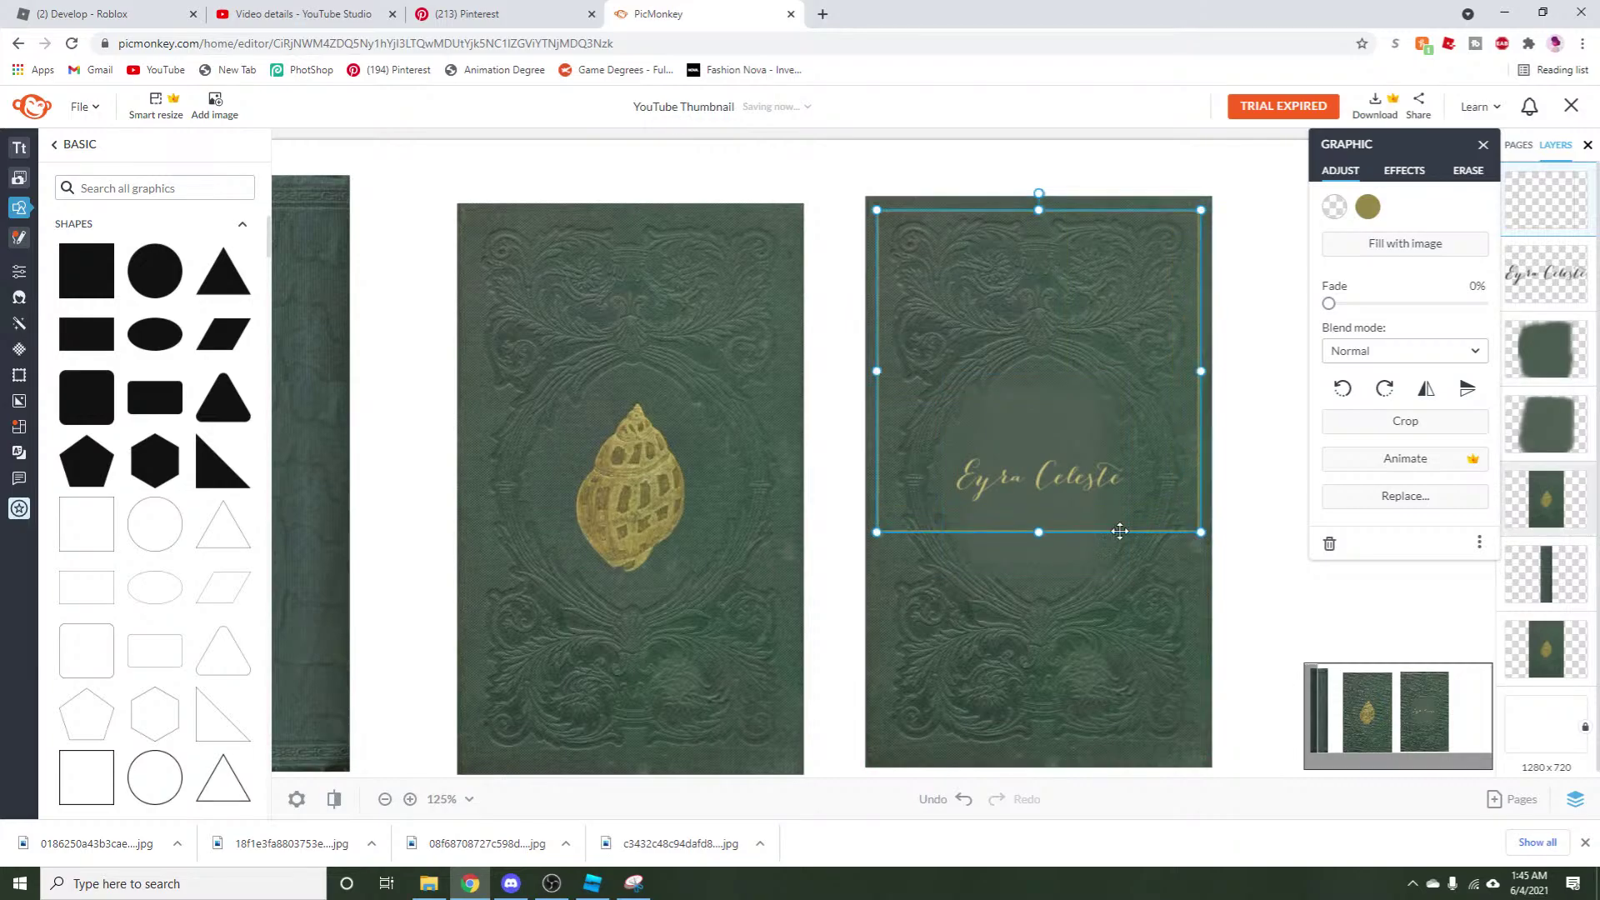
{"action": "left_click_drag", "start_coordinate": [1039, 531], "coordinate": [1026, 755]}
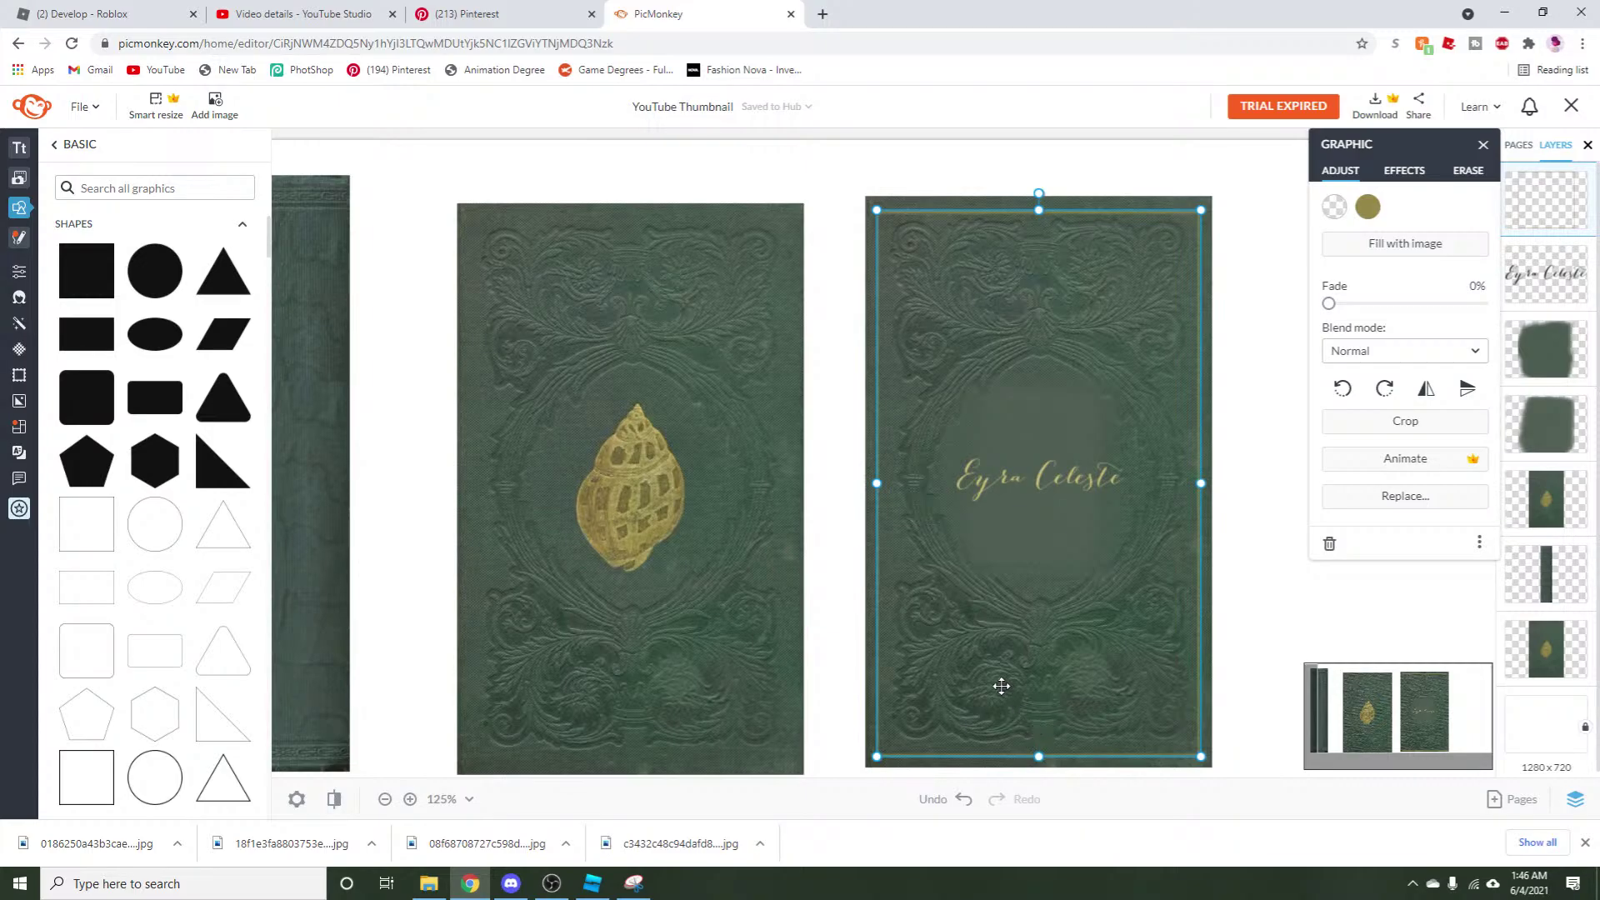
{"action": "left_click", "coordinate": [1256, 546]}
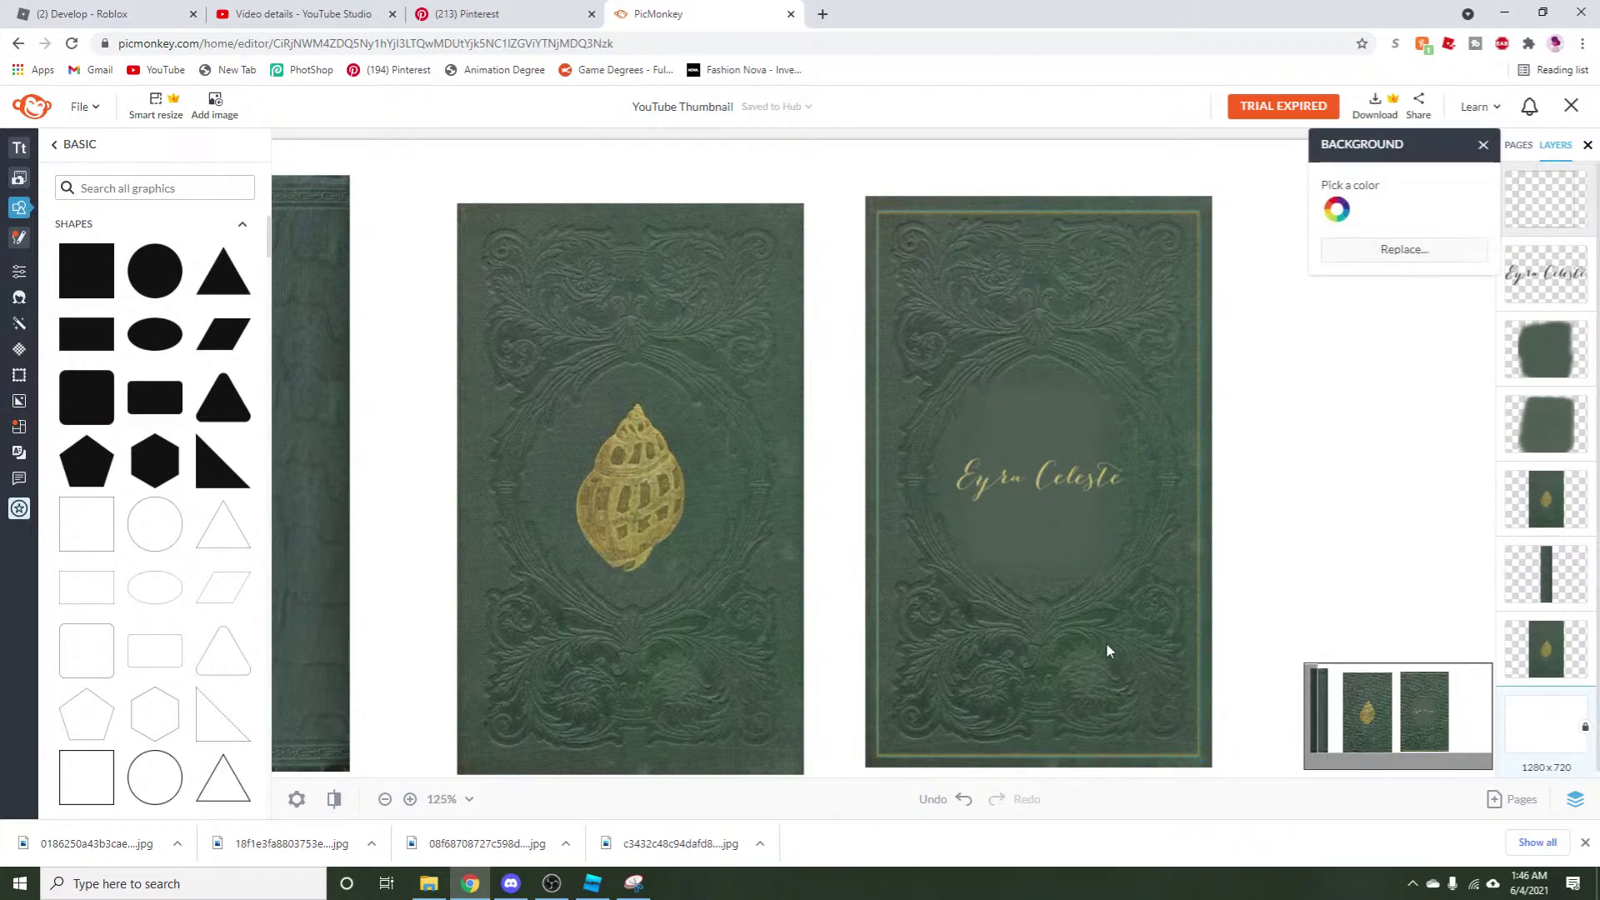
{"action": "scroll", "coordinate": [607, 646], "scroll_direction": "down", "scroll_amount": 2}
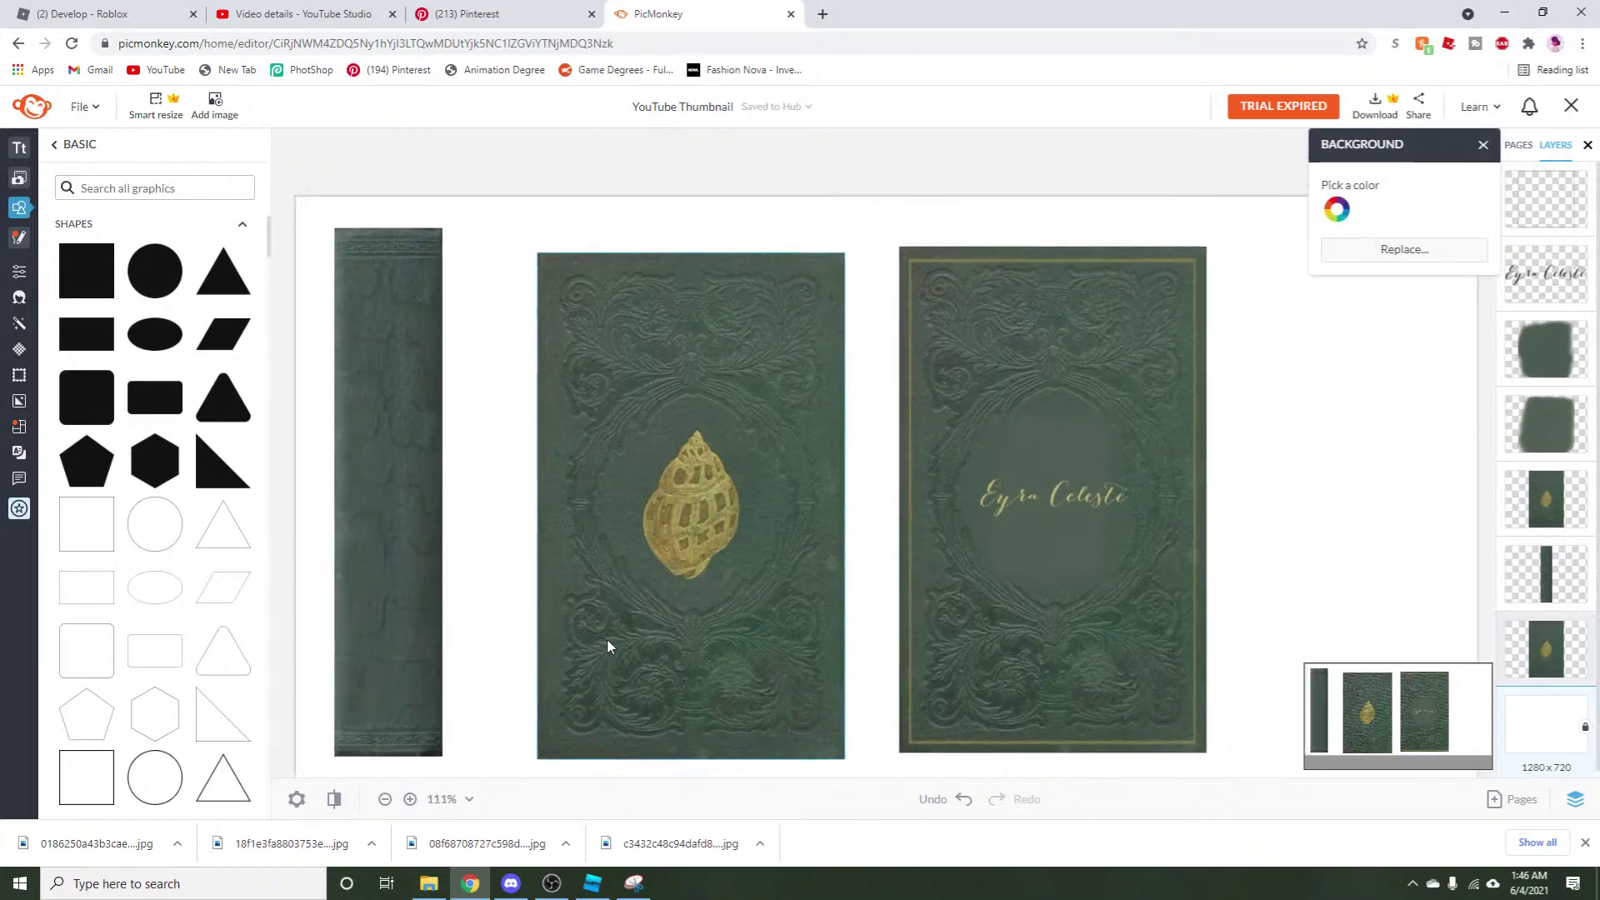
{"action": "scroll", "coordinate": [677, 676], "scroll_direction": "up", "scroll_amount": 1}
Snip the titled back cover region in Snipping Tool.
{"action": "scroll", "coordinate": [818, 738], "scroll_direction": "up", "scroll_amount": 1}
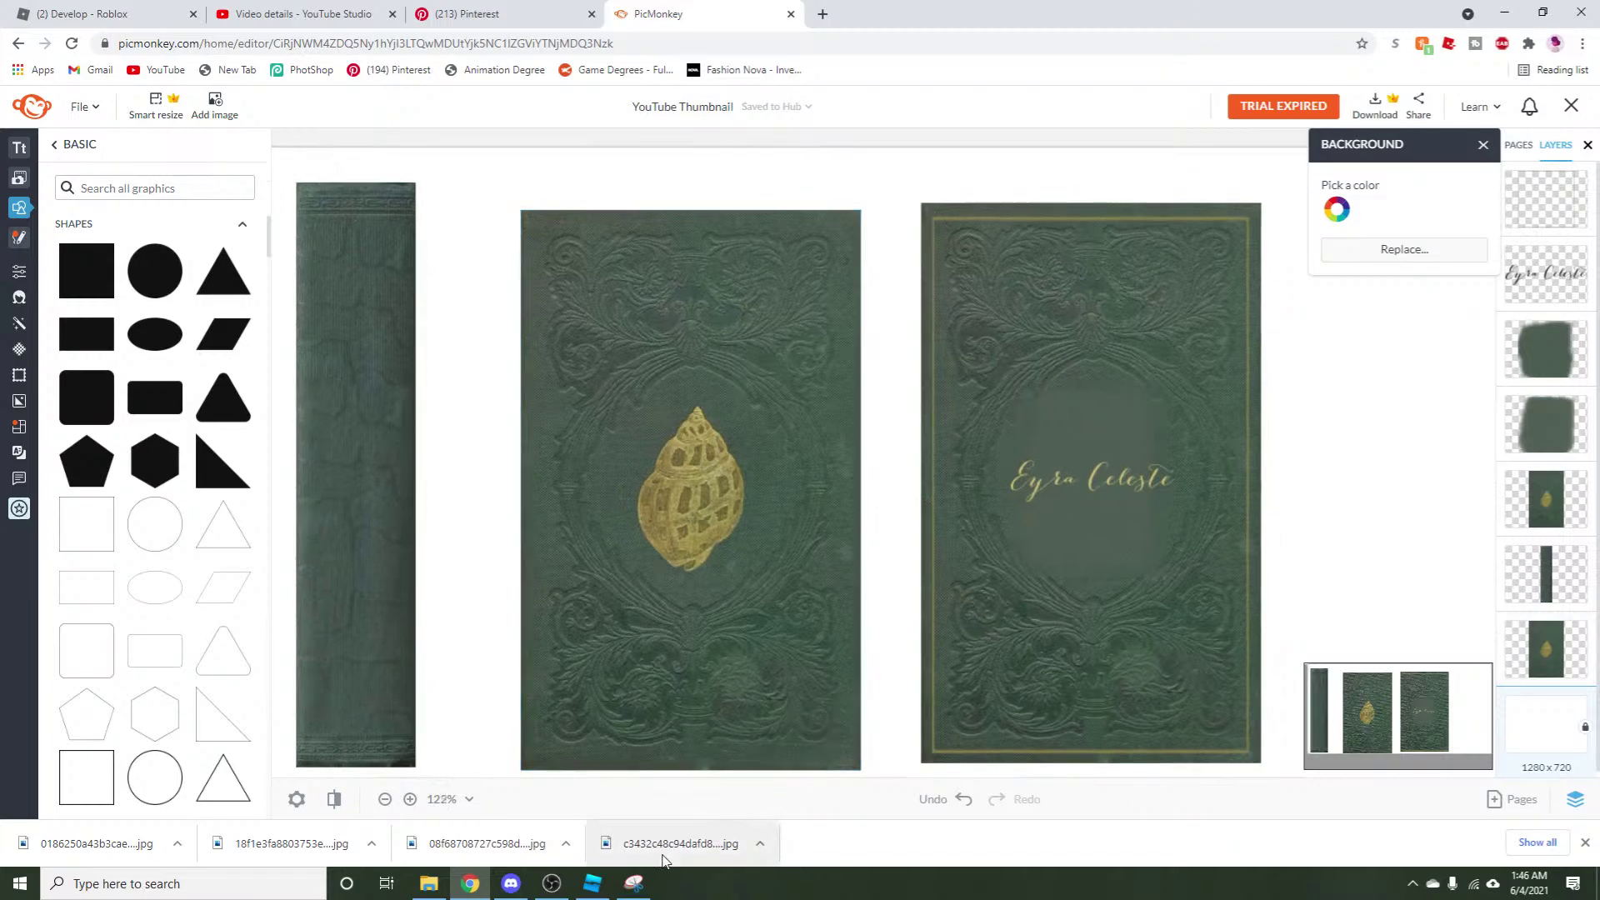
{"action": "left_click", "coordinate": [635, 884]}
{"action": "left_click", "coordinate": [350, 344]}
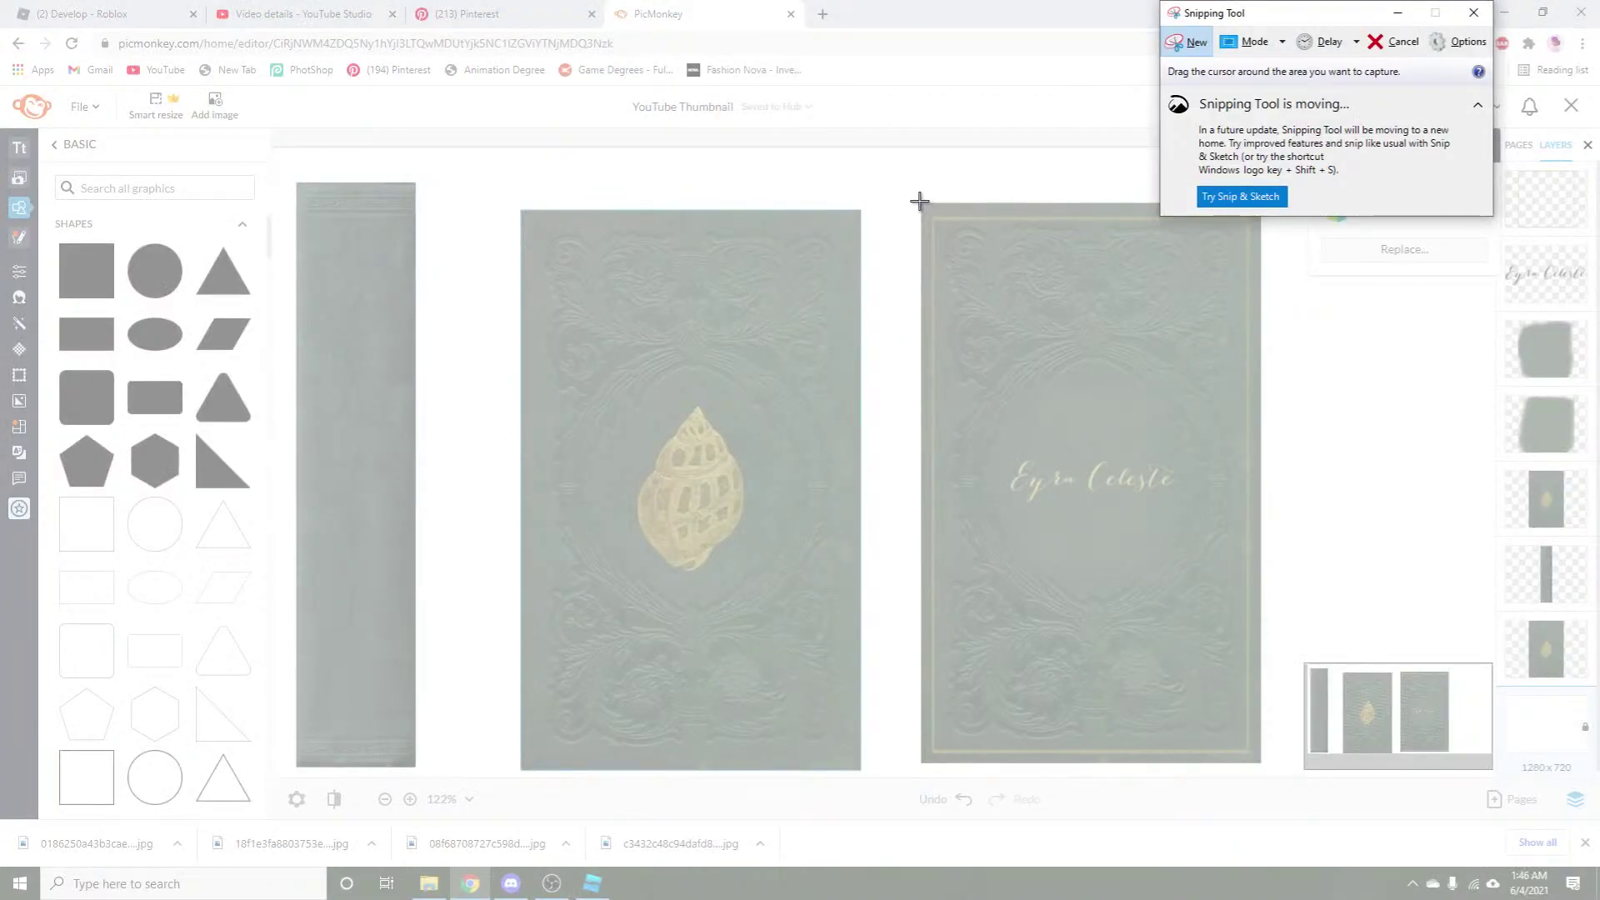
{"action": "left_click_drag", "start_coordinate": [920, 202], "coordinate": [1259, 763]}
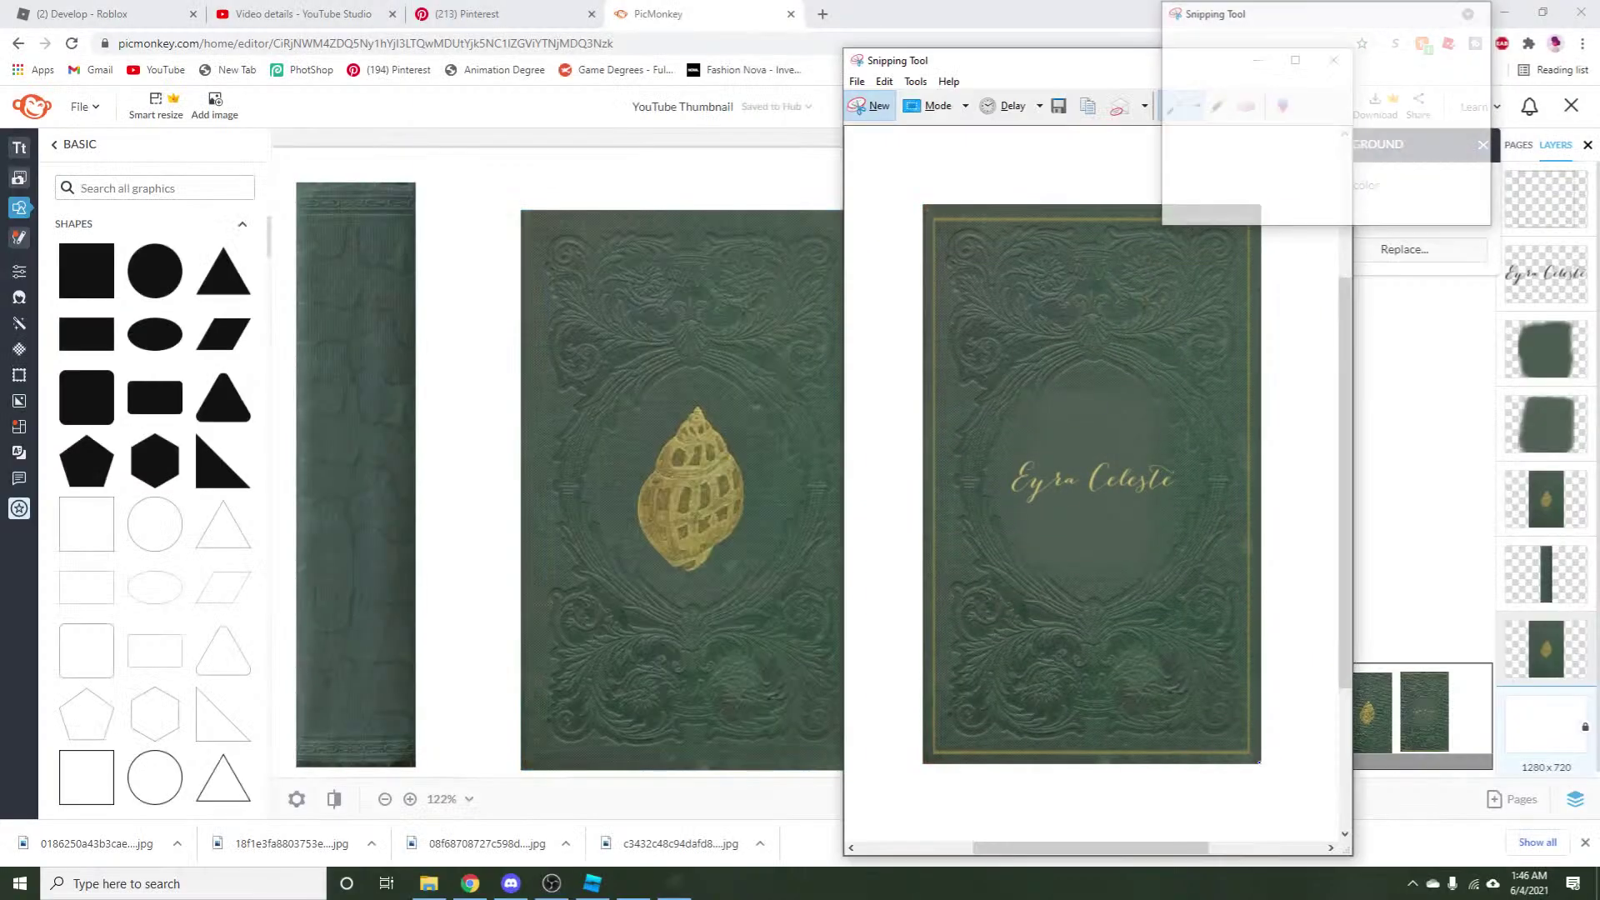
Save the back-cover capture to Downloads as plainbookcover6, declining to overwrite plainbookcover5.
{"action": "left_click", "coordinate": [858, 82]}
{"action": "mouse_move", "coordinate": [884, 81]}
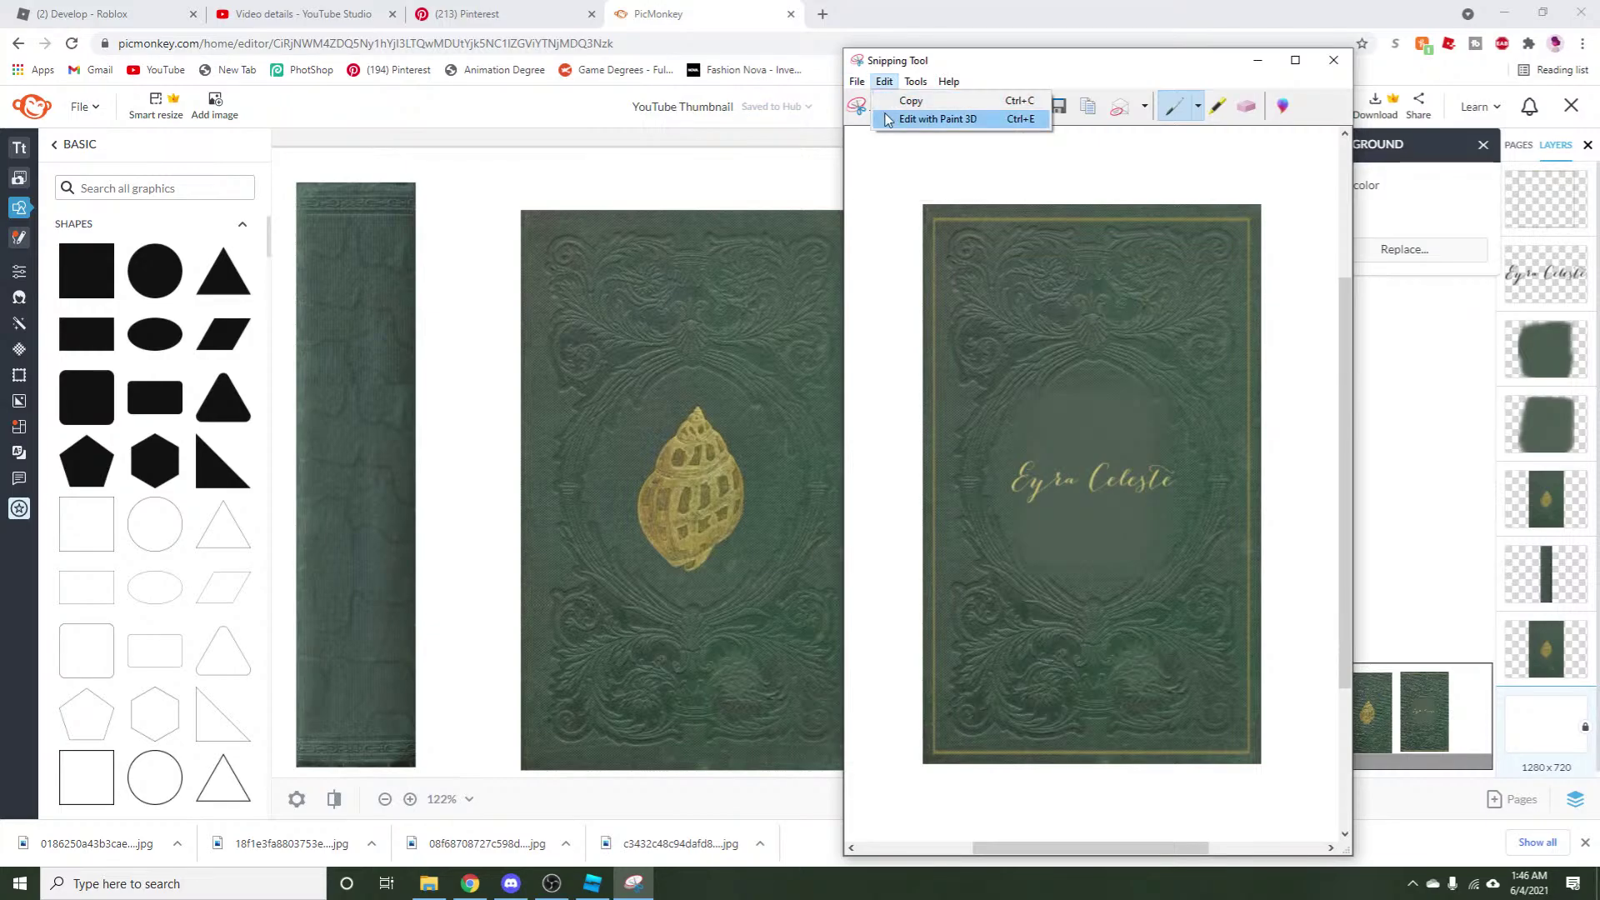
{"action": "left_click", "coordinate": [892, 124]}
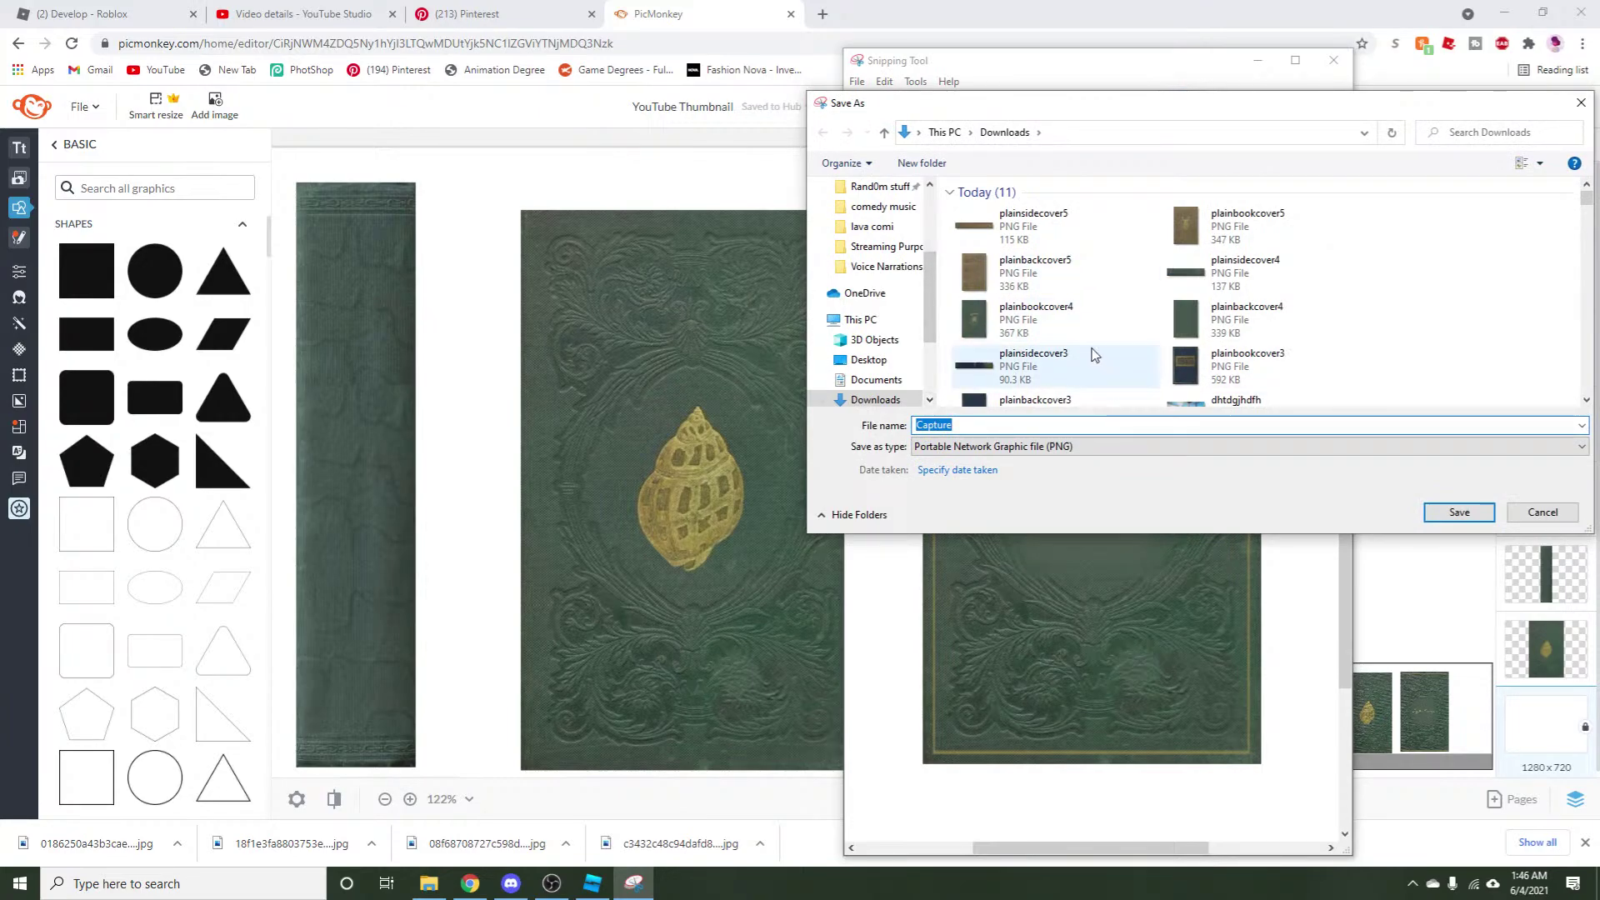
{"action": "left_click", "coordinate": [1084, 325]}
{"action": "left_click", "coordinate": [1088, 421]}
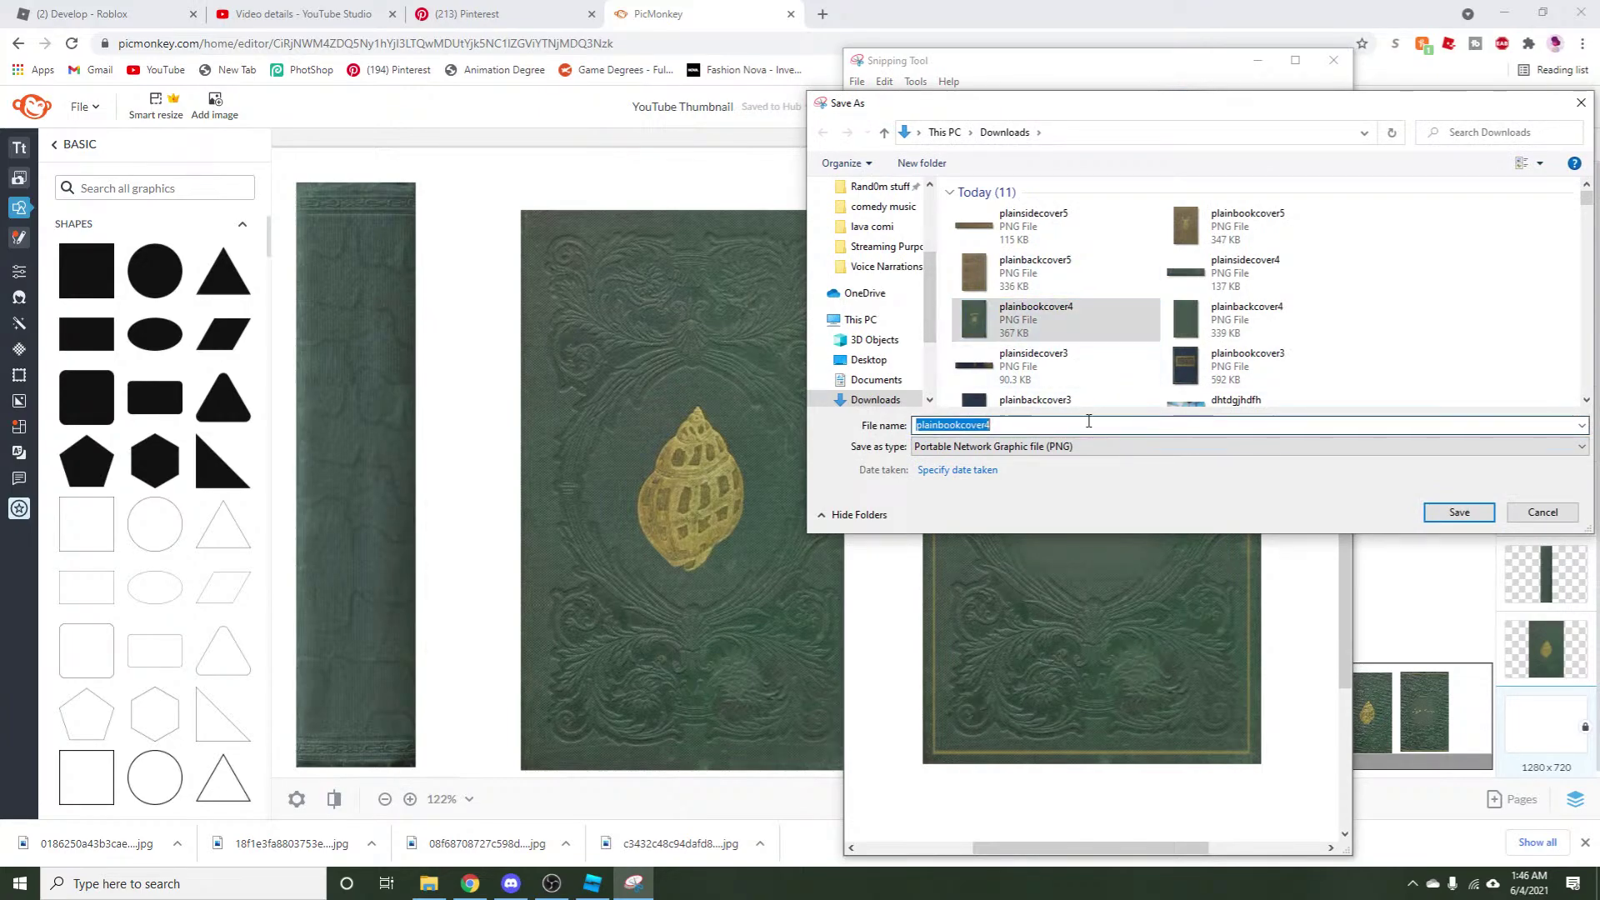
{"action": "left_click", "coordinate": [1094, 423]}
{"action": "key", "text": "BackSpace"}
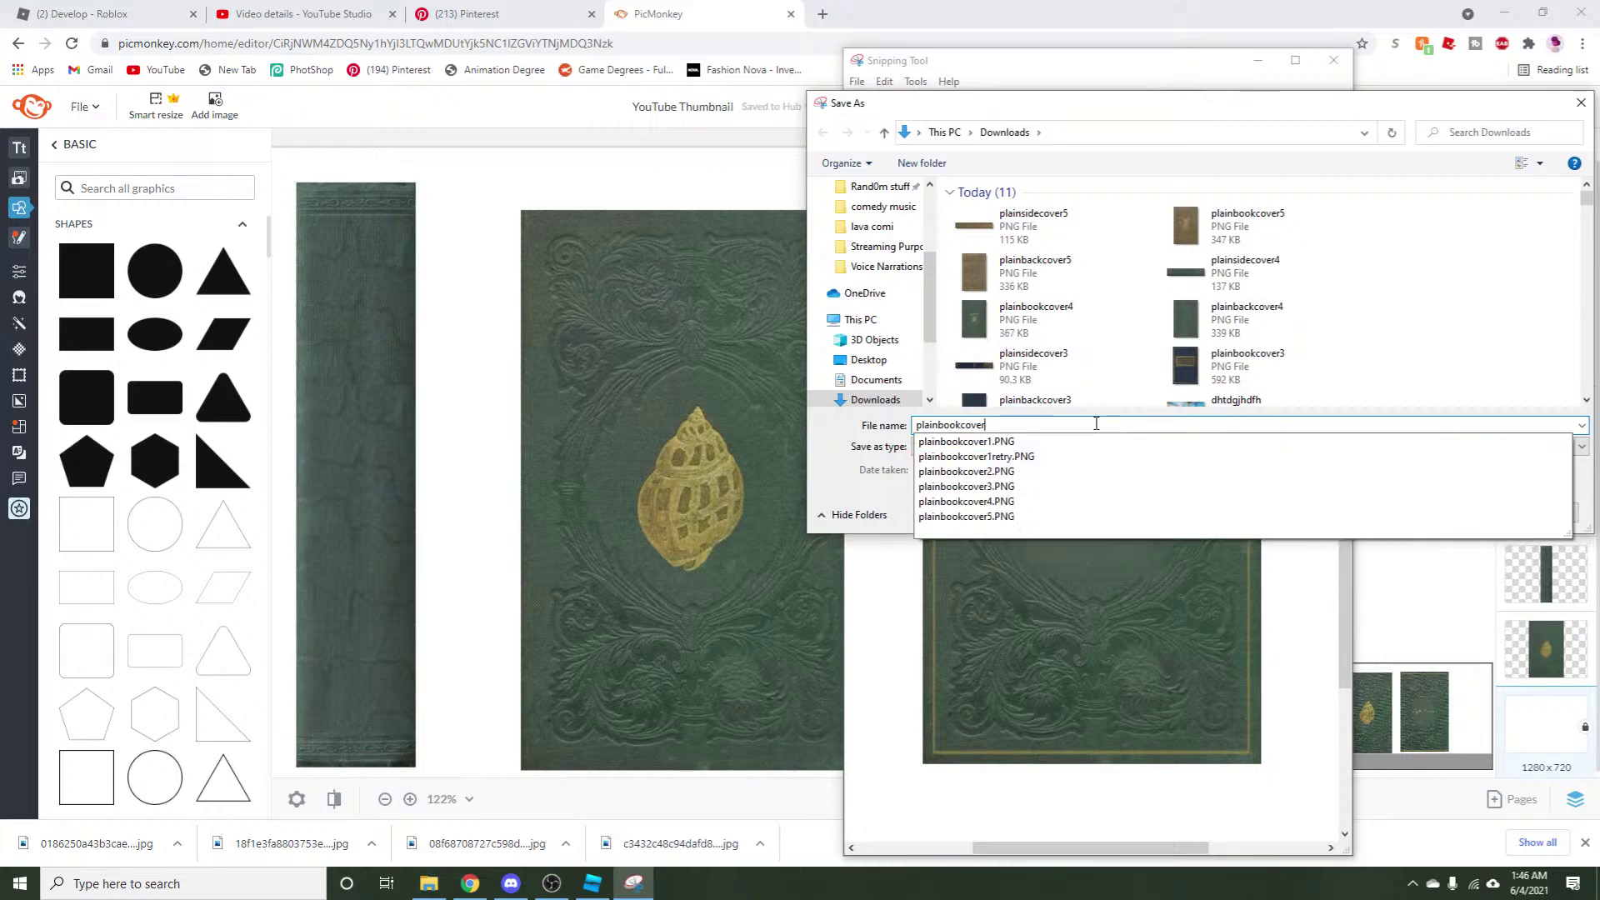
{"action": "type", "text": "5"}
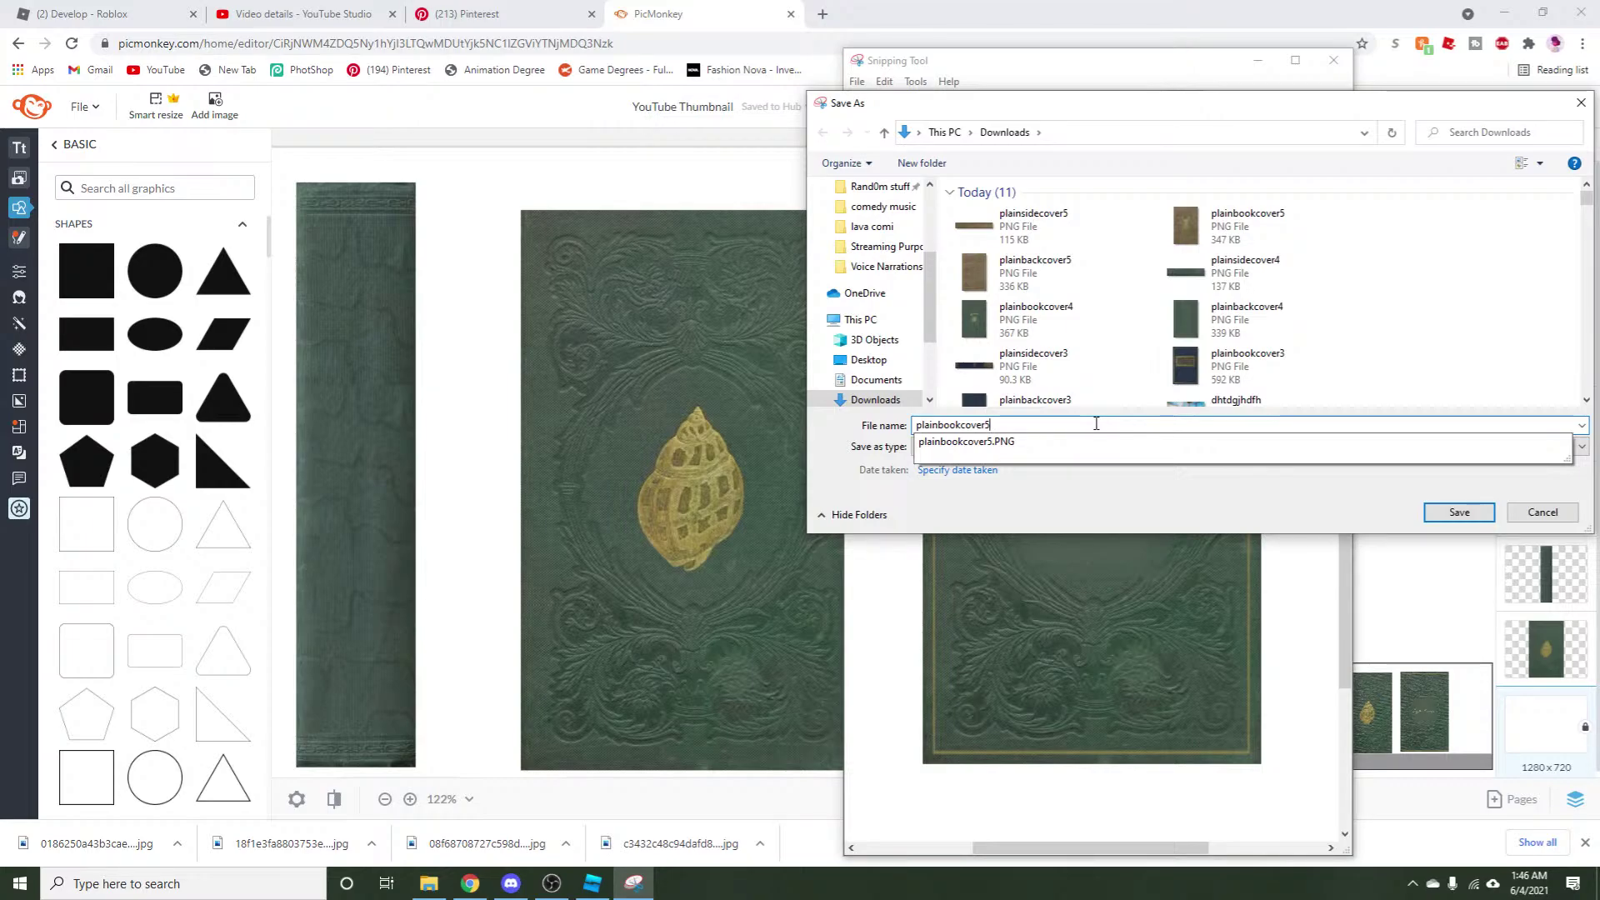
{"action": "key", "text": "Return"}
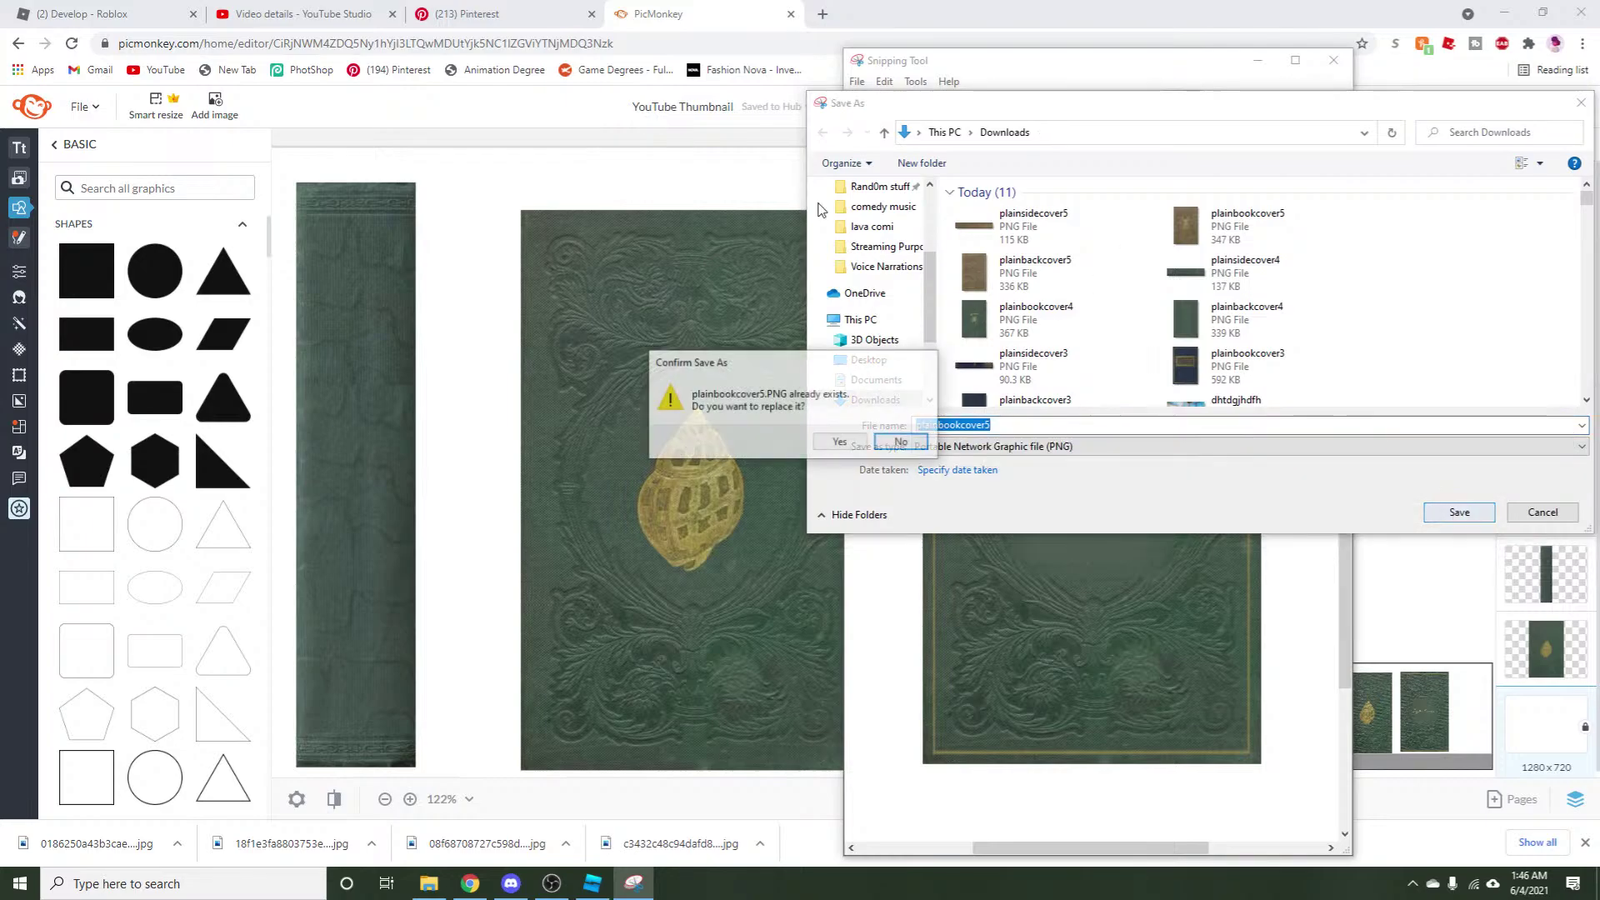
{"action": "left_click", "coordinate": [901, 441]}
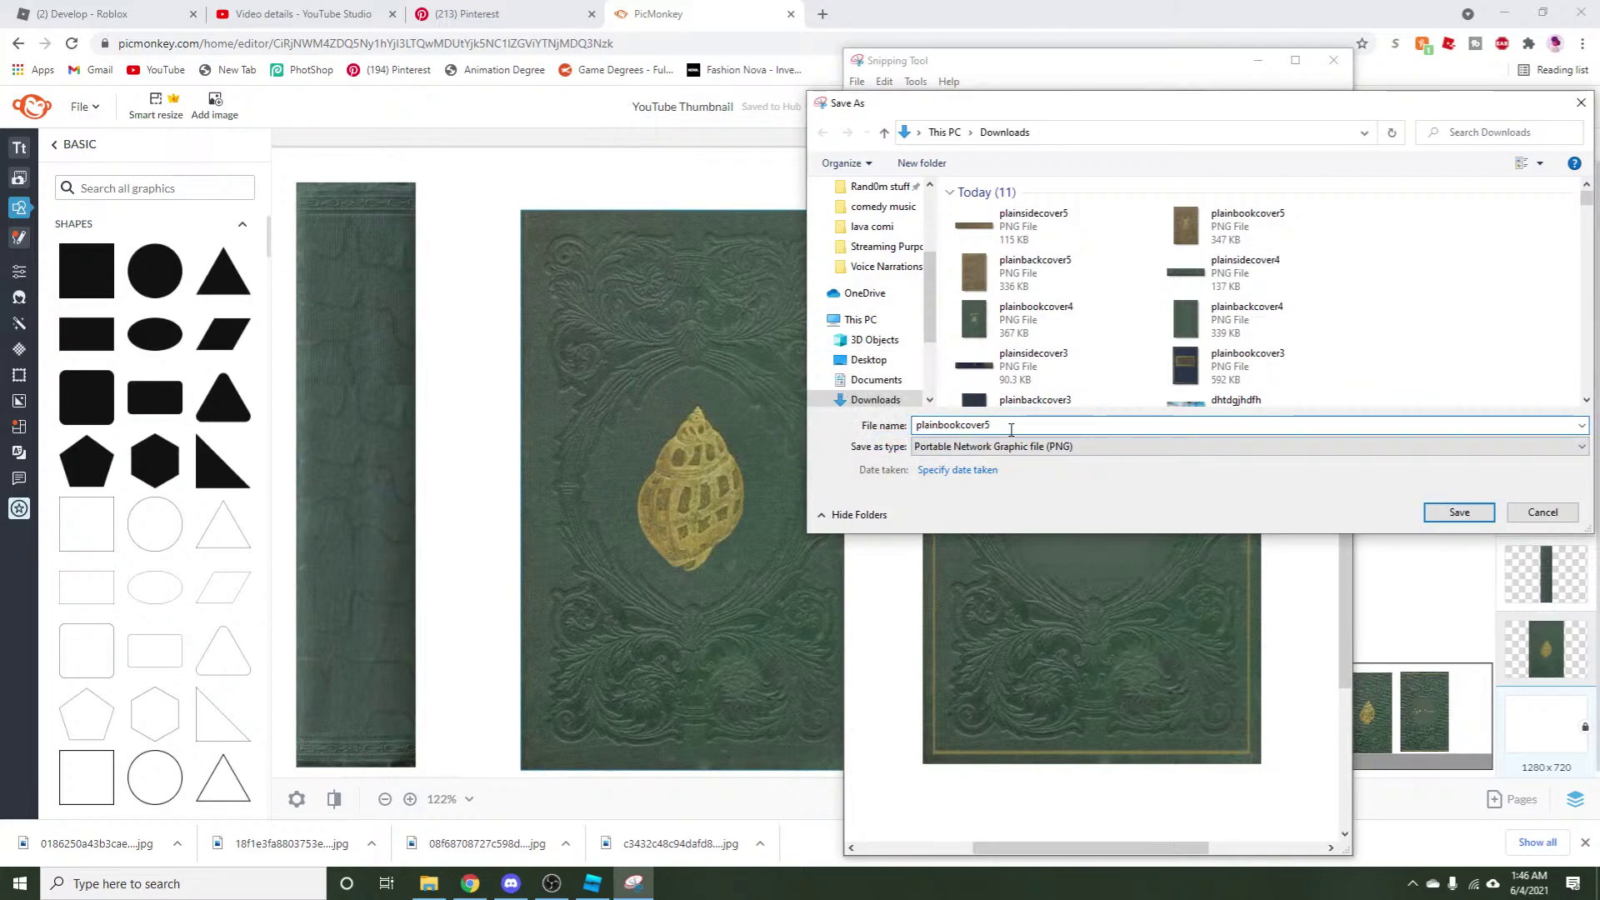
{"action": "left_click", "coordinate": [1456, 511]}
Snip the shell front cover and save it to Downloads as plainbackcover6.
{"action": "left_click", "coordinate": [862, 108]}
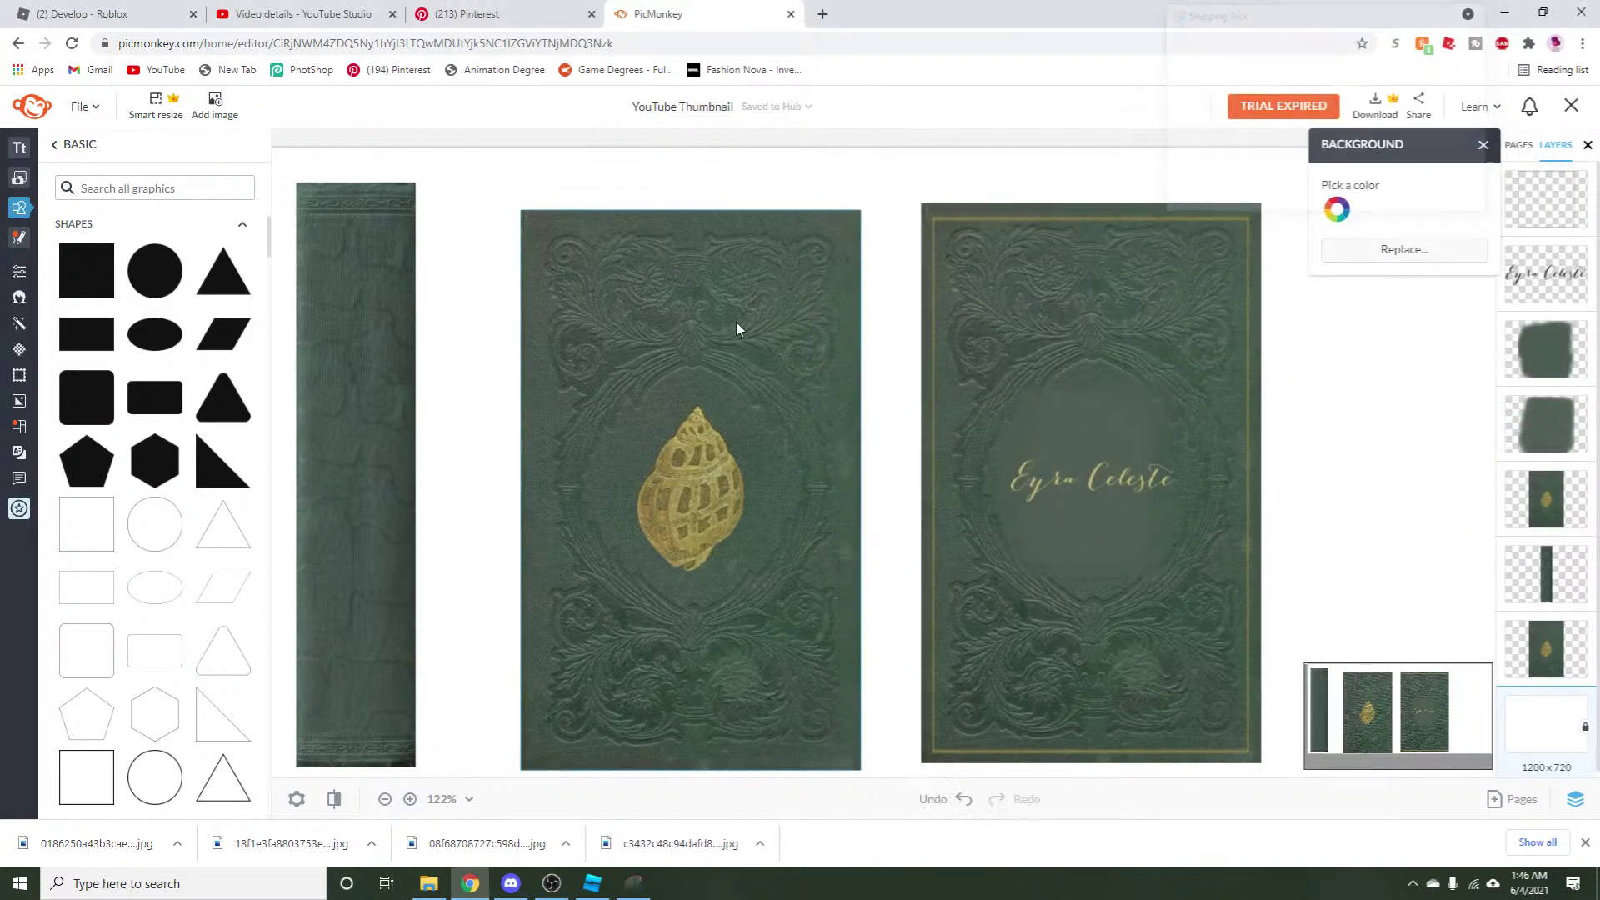
{"action": "left_click_drag", "start_coordinate": [524, 210], "coordinate": [860, 768]}
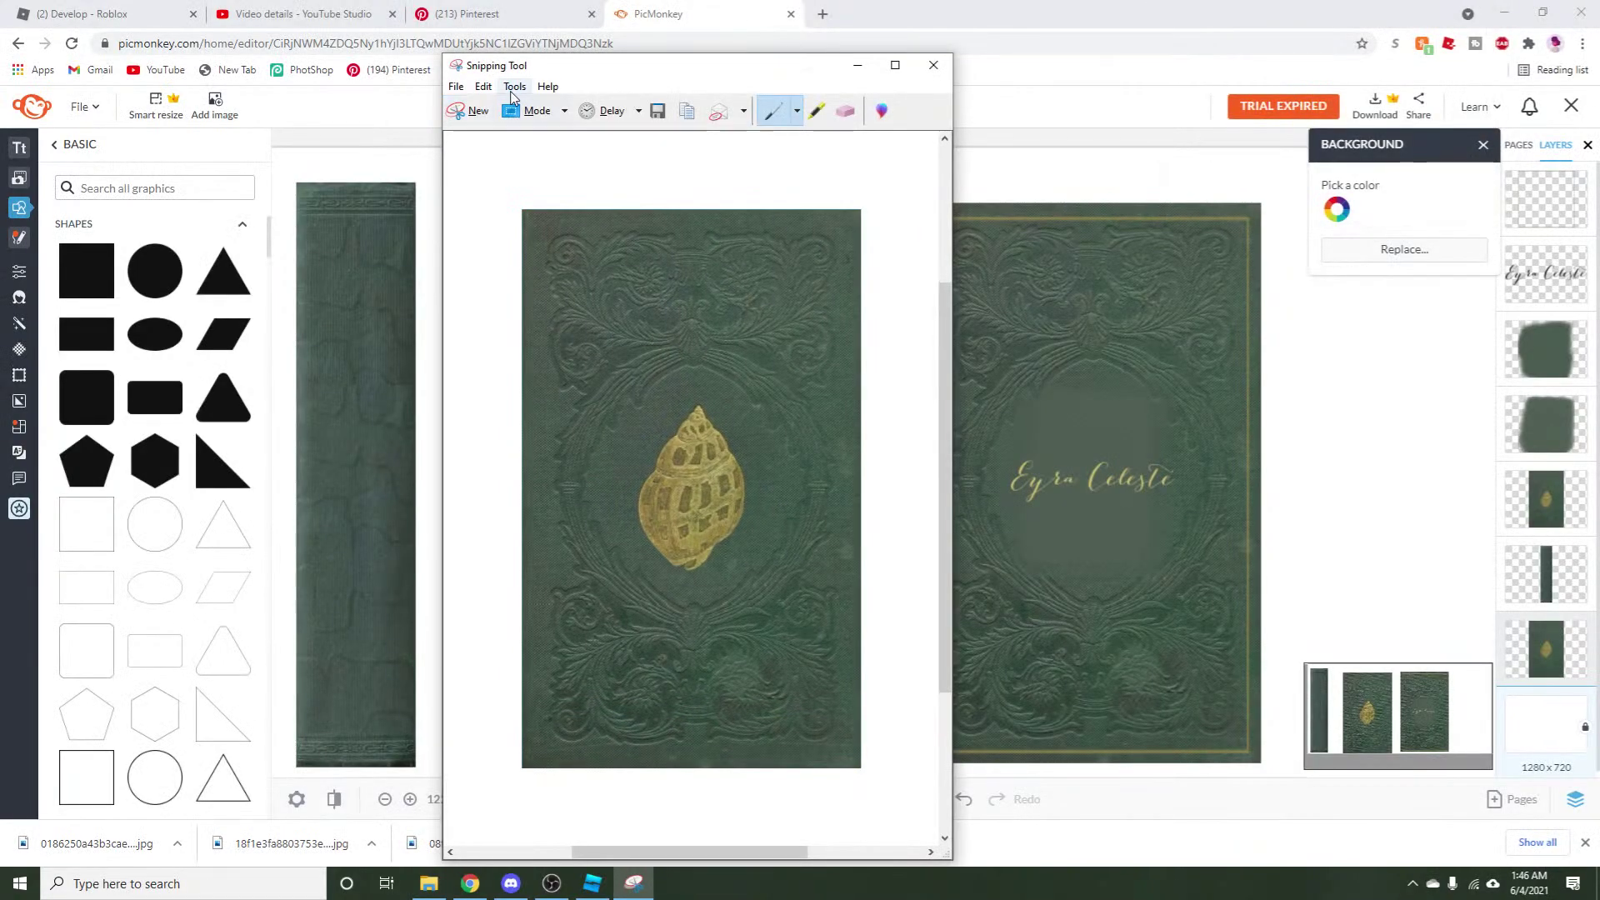
{"action": "left_click", "coordinate": [483, 87]}
{"action": "left_click", "coordinate": [488, 125]}
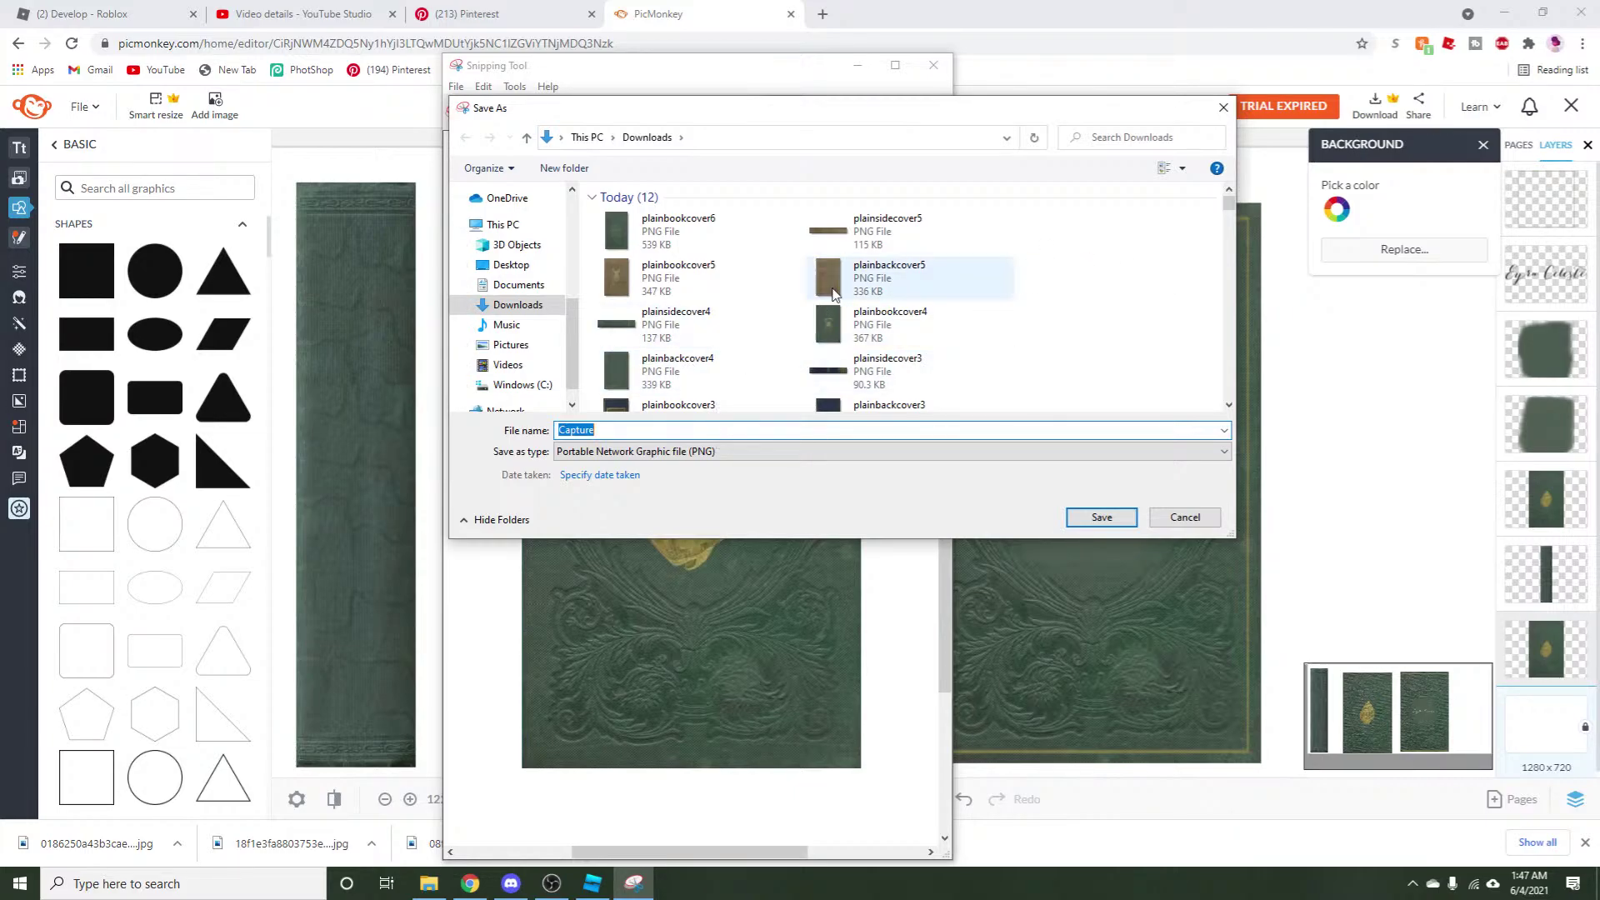
{"action": "left_click", "coordinate": [888, 277]}
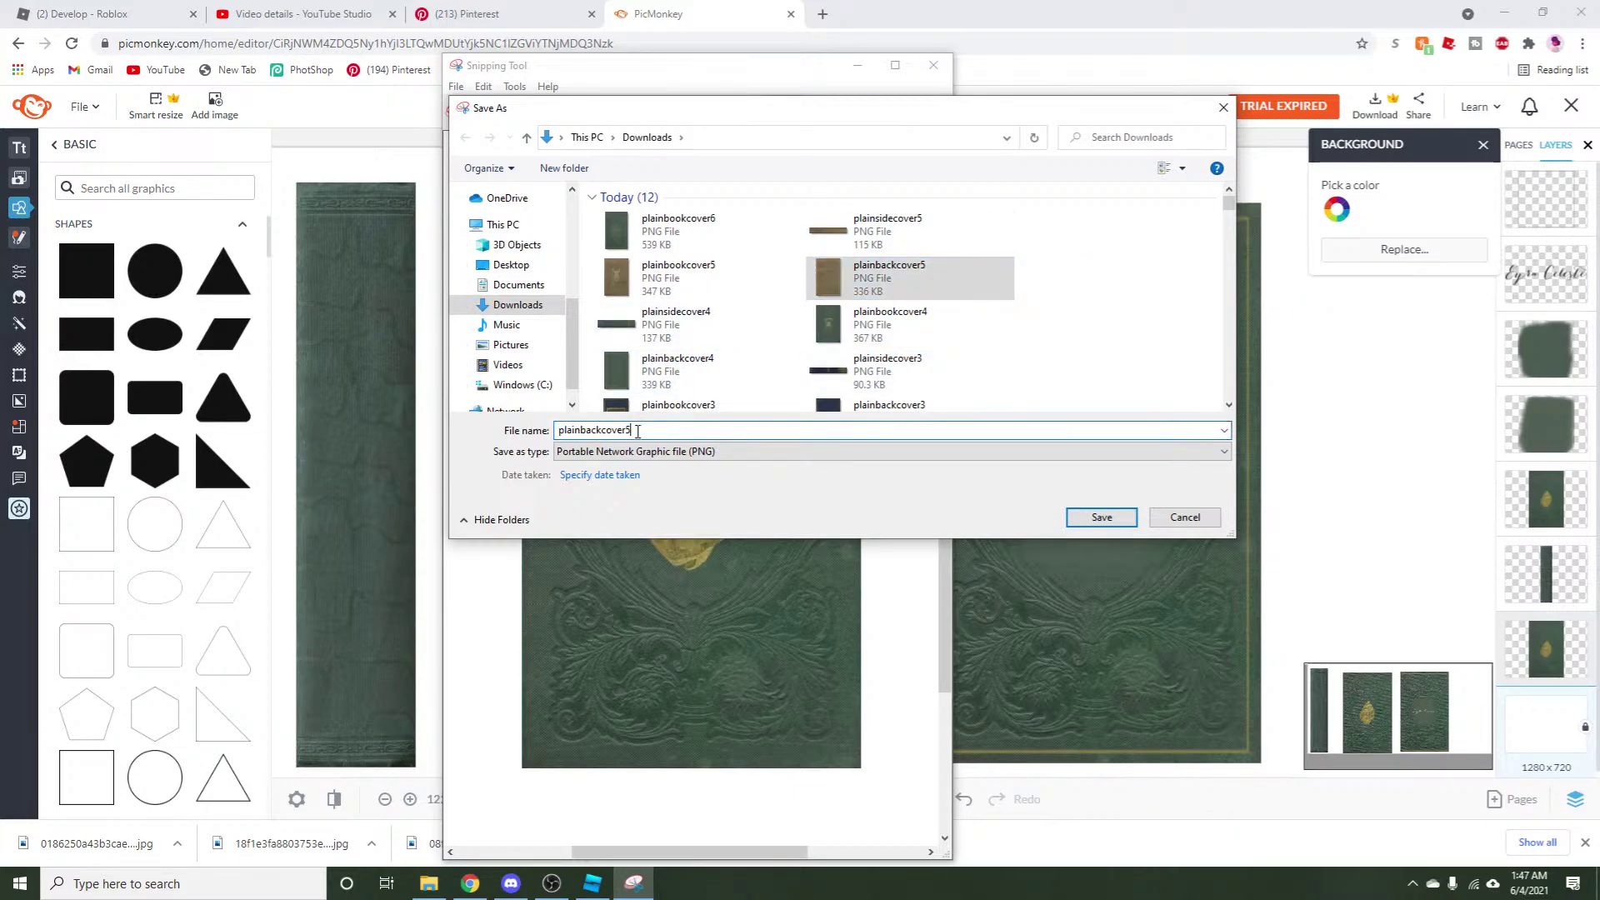
{"action": "key", "text": "BackSpace"}
{"action": "type", "text": "6"}
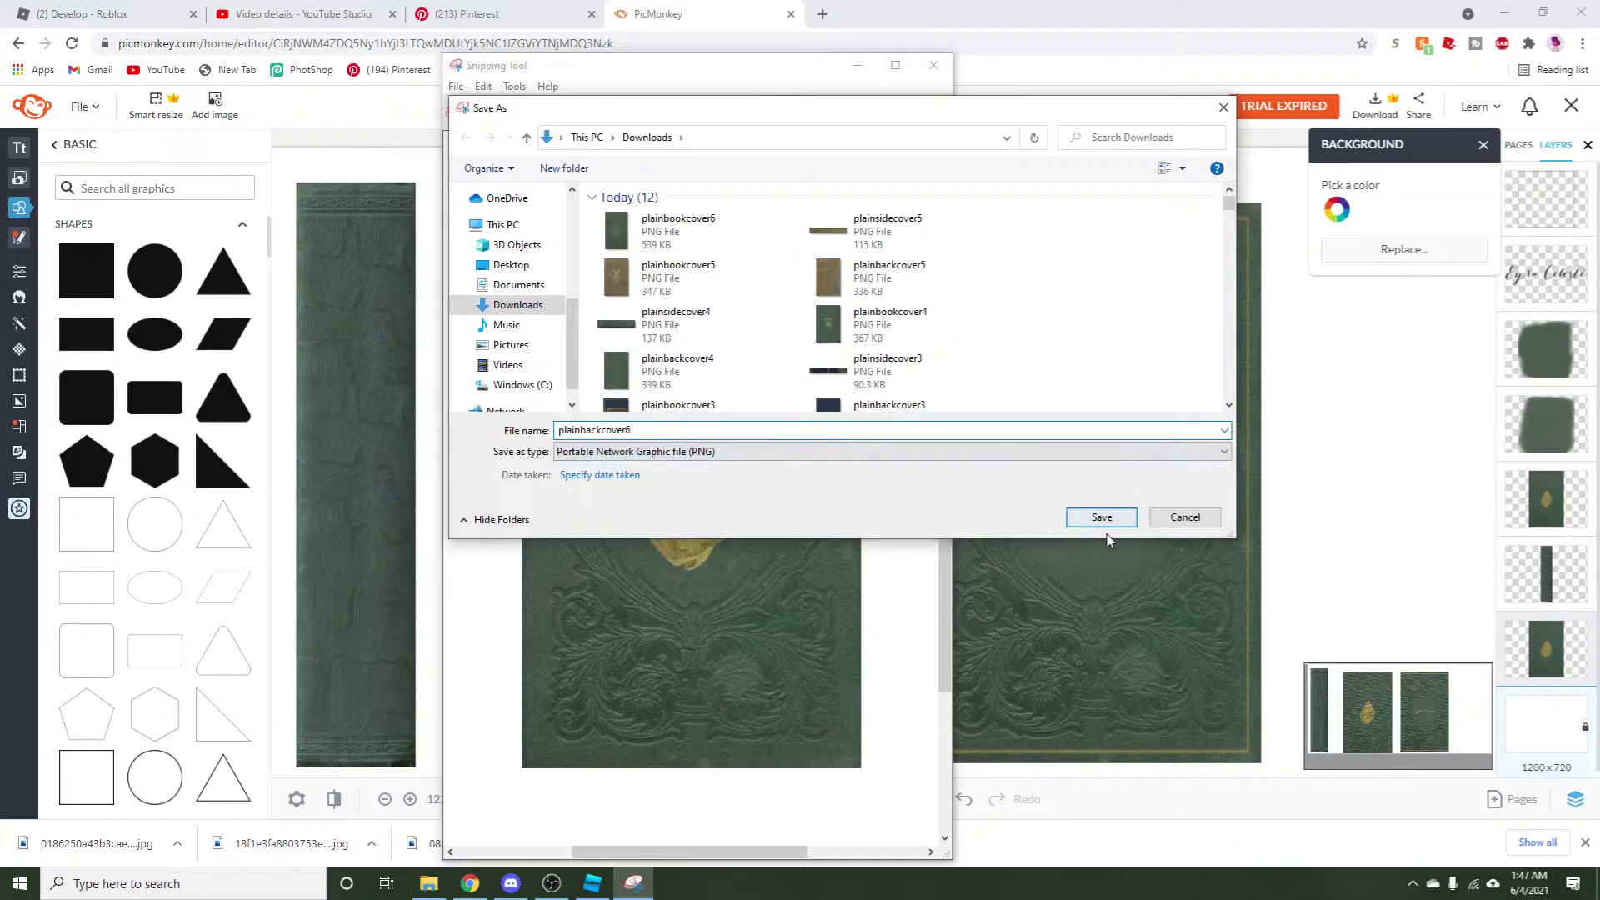
{"action": "left_click", "coordinate": [1101, 518]}
Tuck the shell cover behind the titled cover, rotate the spine horizontal, and add an outlined square.
{"action": "left_click", "coordinate": [950, 522]}
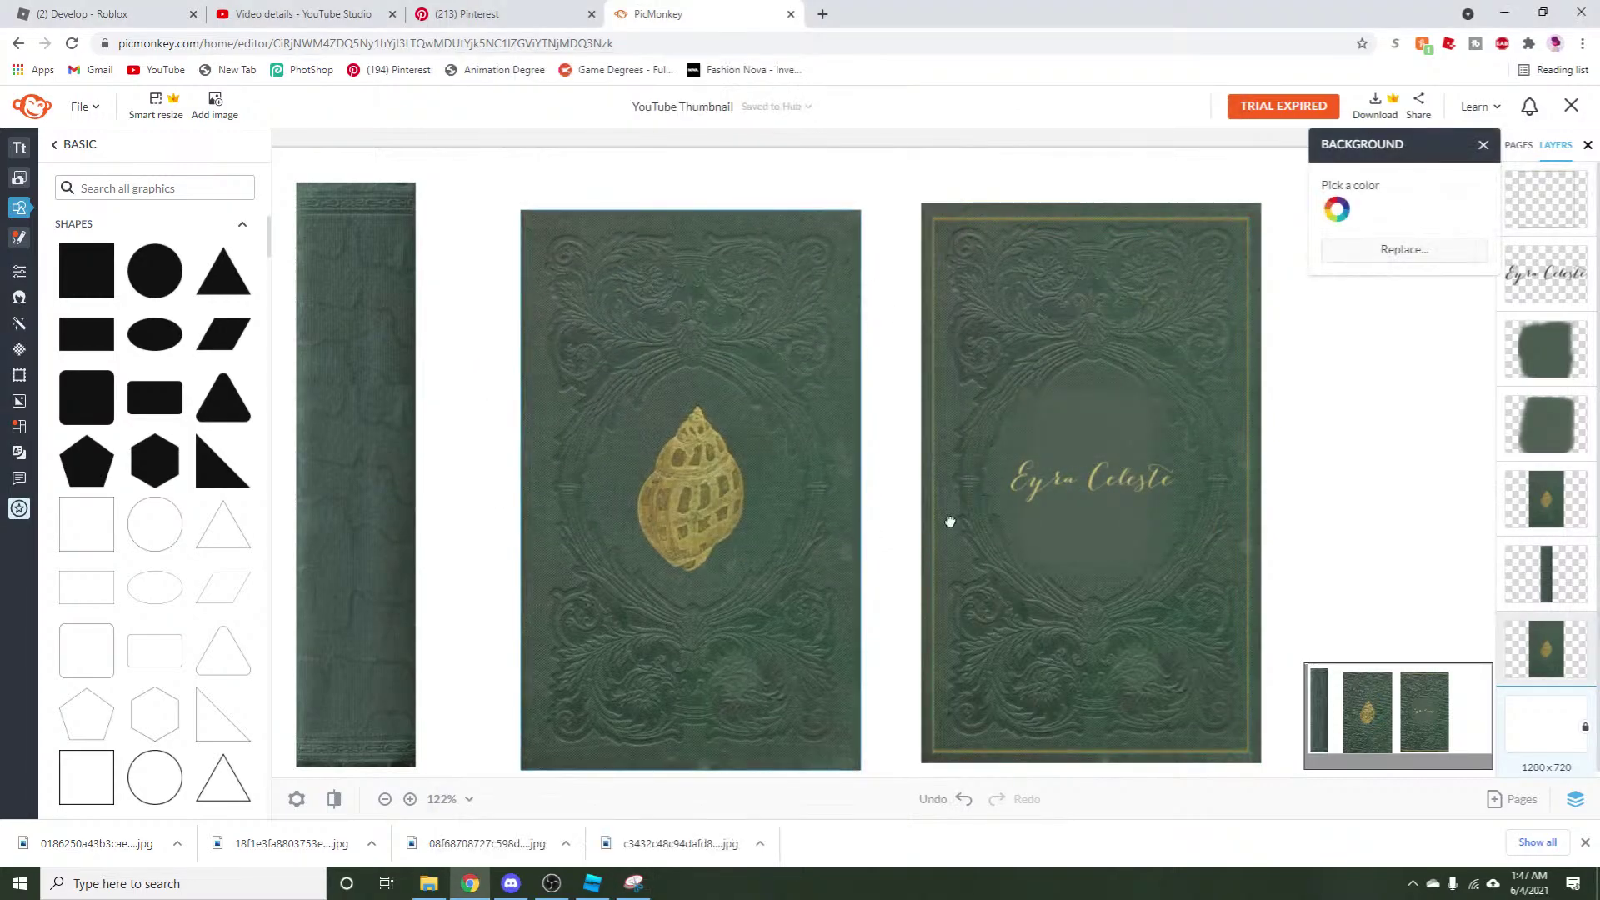
{"action": "left_click_drag", "start_coordinate": [296, 510], "coordinate": [592, 324]}
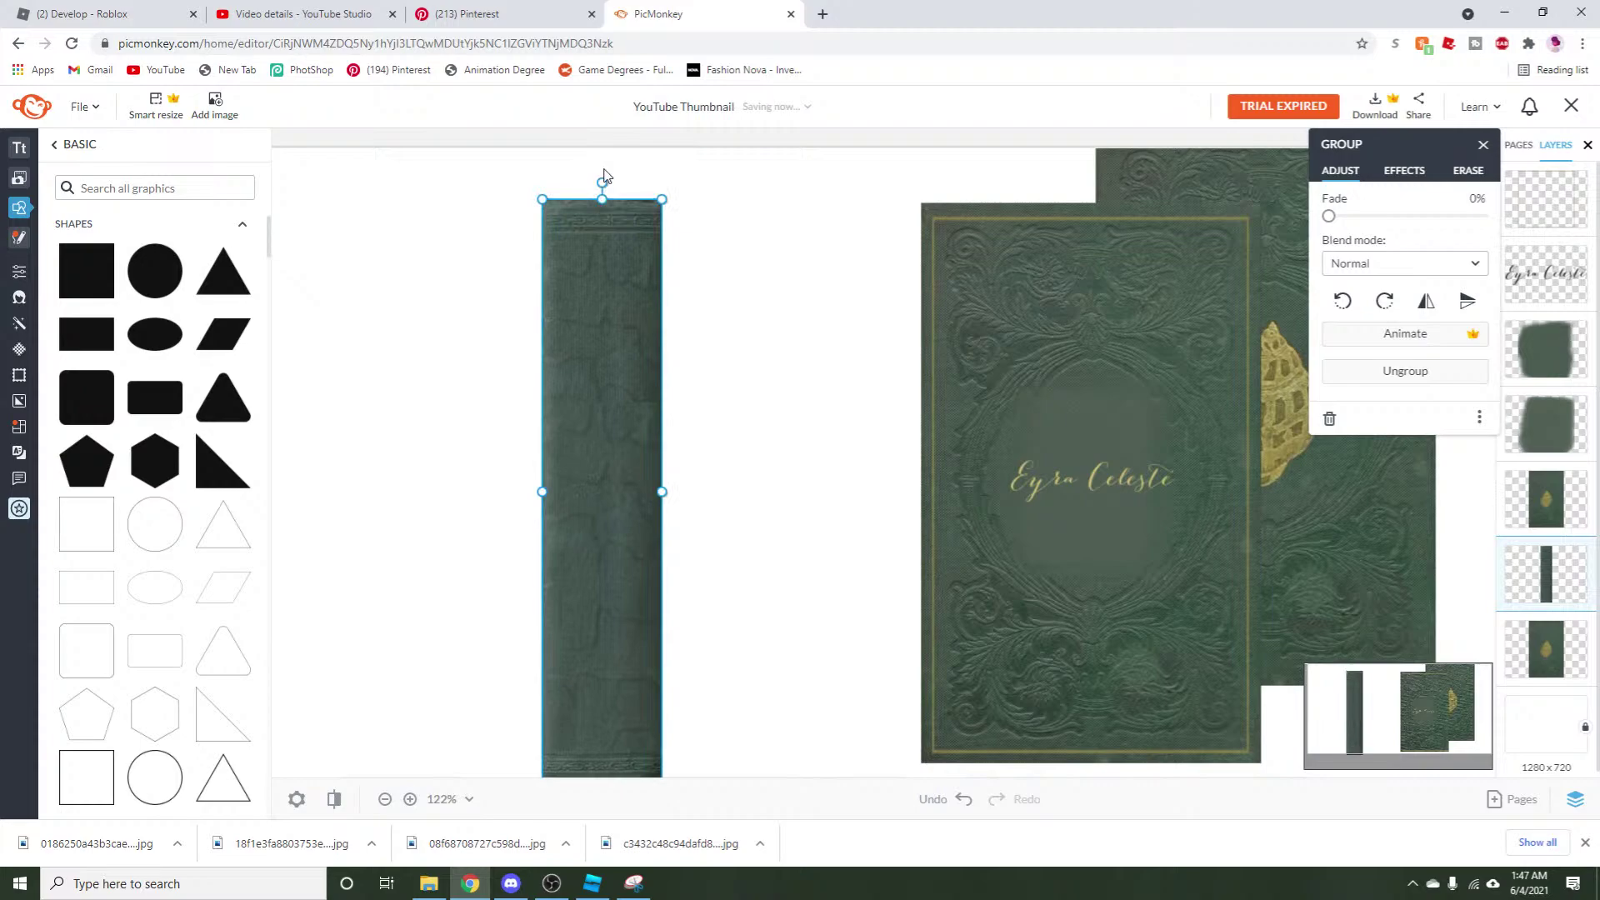
{"action": "left_click_drag", "start_coordinate": [599, 178], "coordinate": [848, 492]}
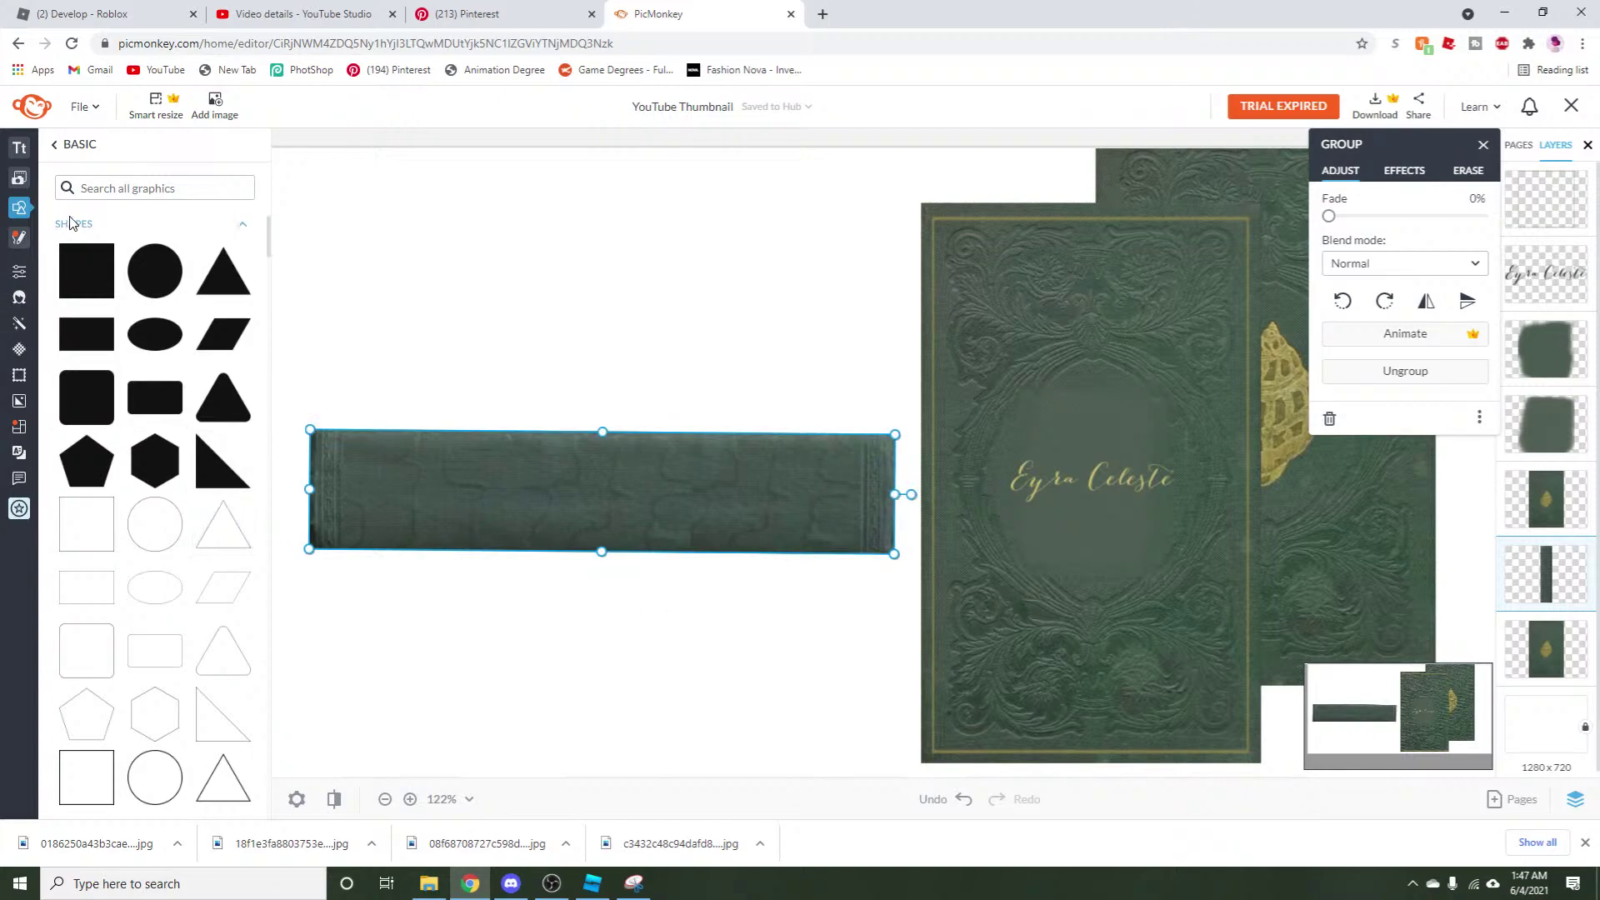
{"action": "scroll", "coordinate": [117, 654], "scroll_direction": "down", "scroll_amount": 3}
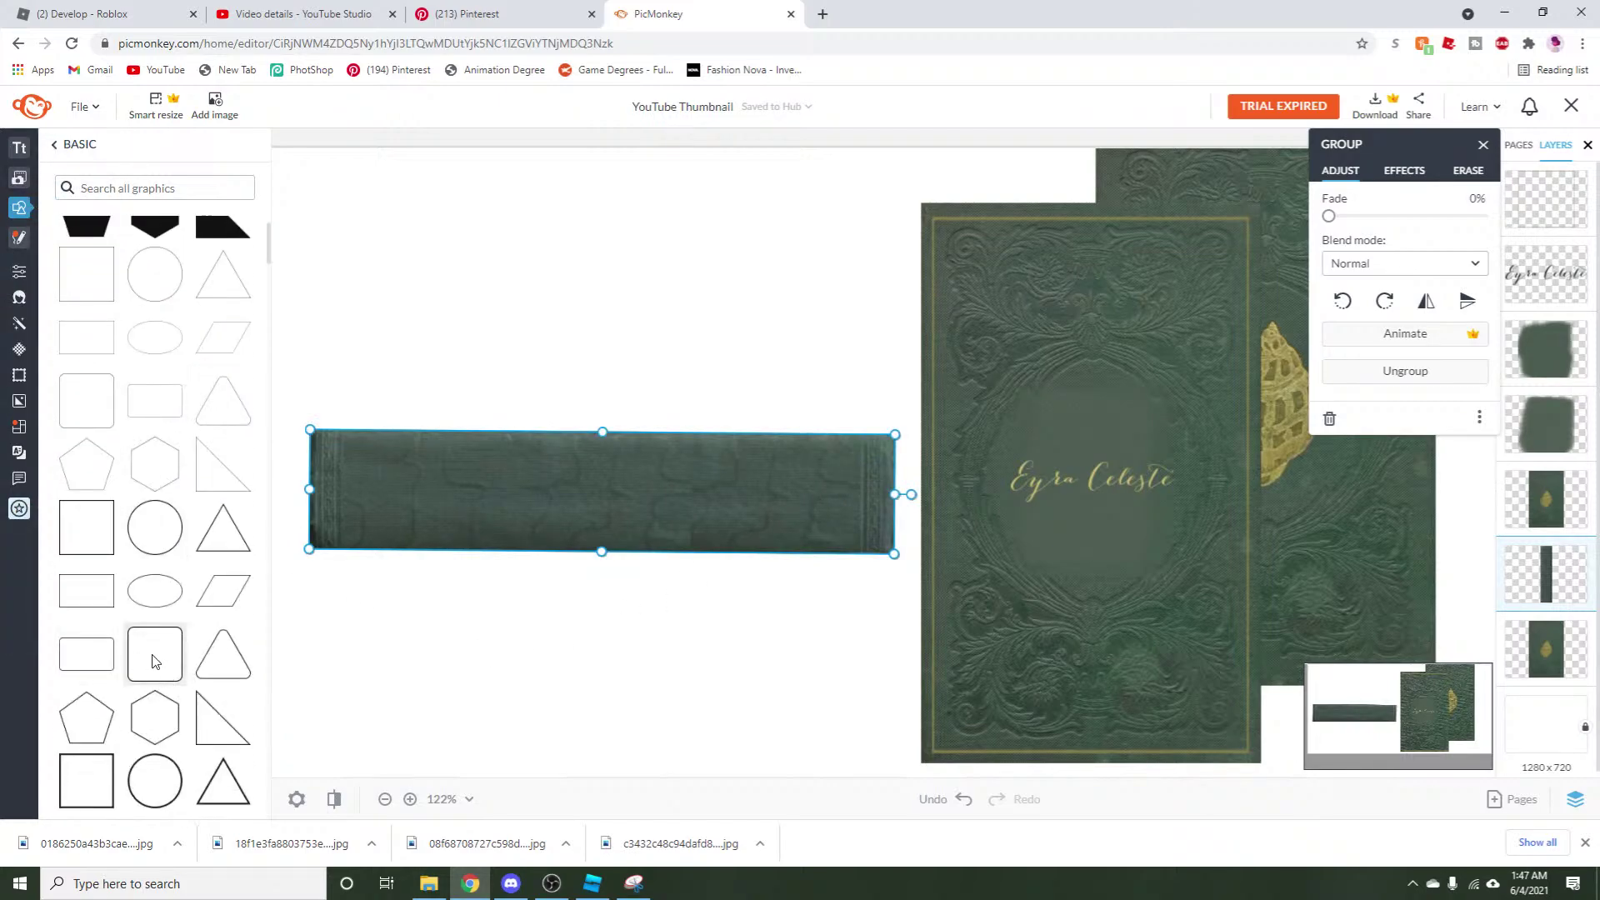
{"action": "scroll", "coordinate": [152, 661], "scroll_direction": "down", "scroll_amount": 5}
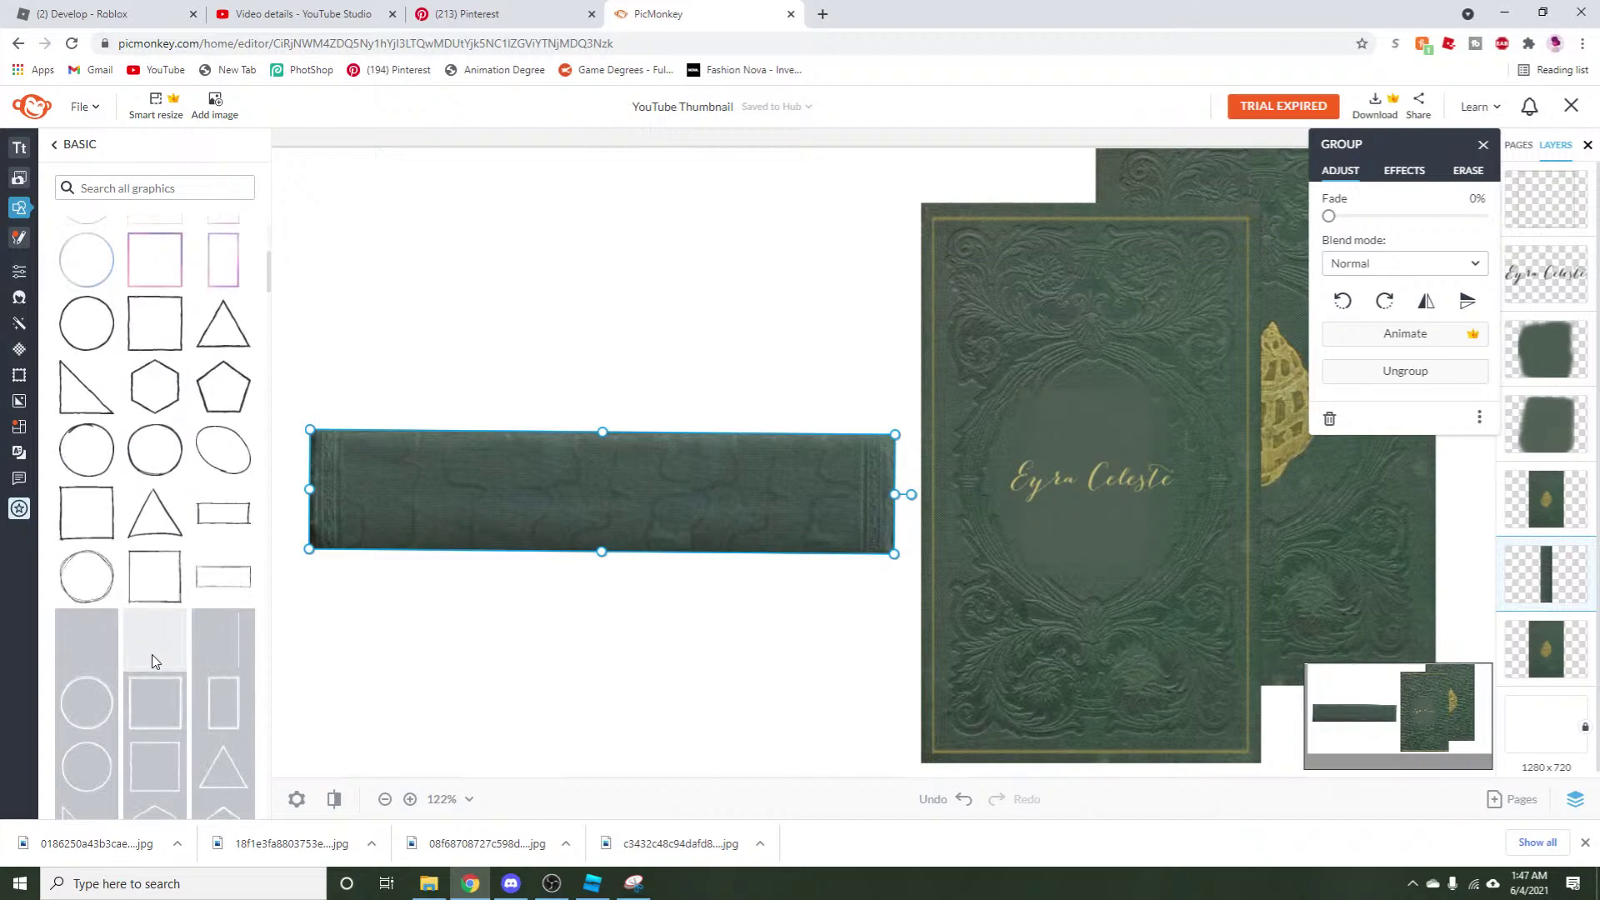
{"action": "scroll", "coordinate": [94, 683], "scroll_direction": "up", "scroll_amount": 5}
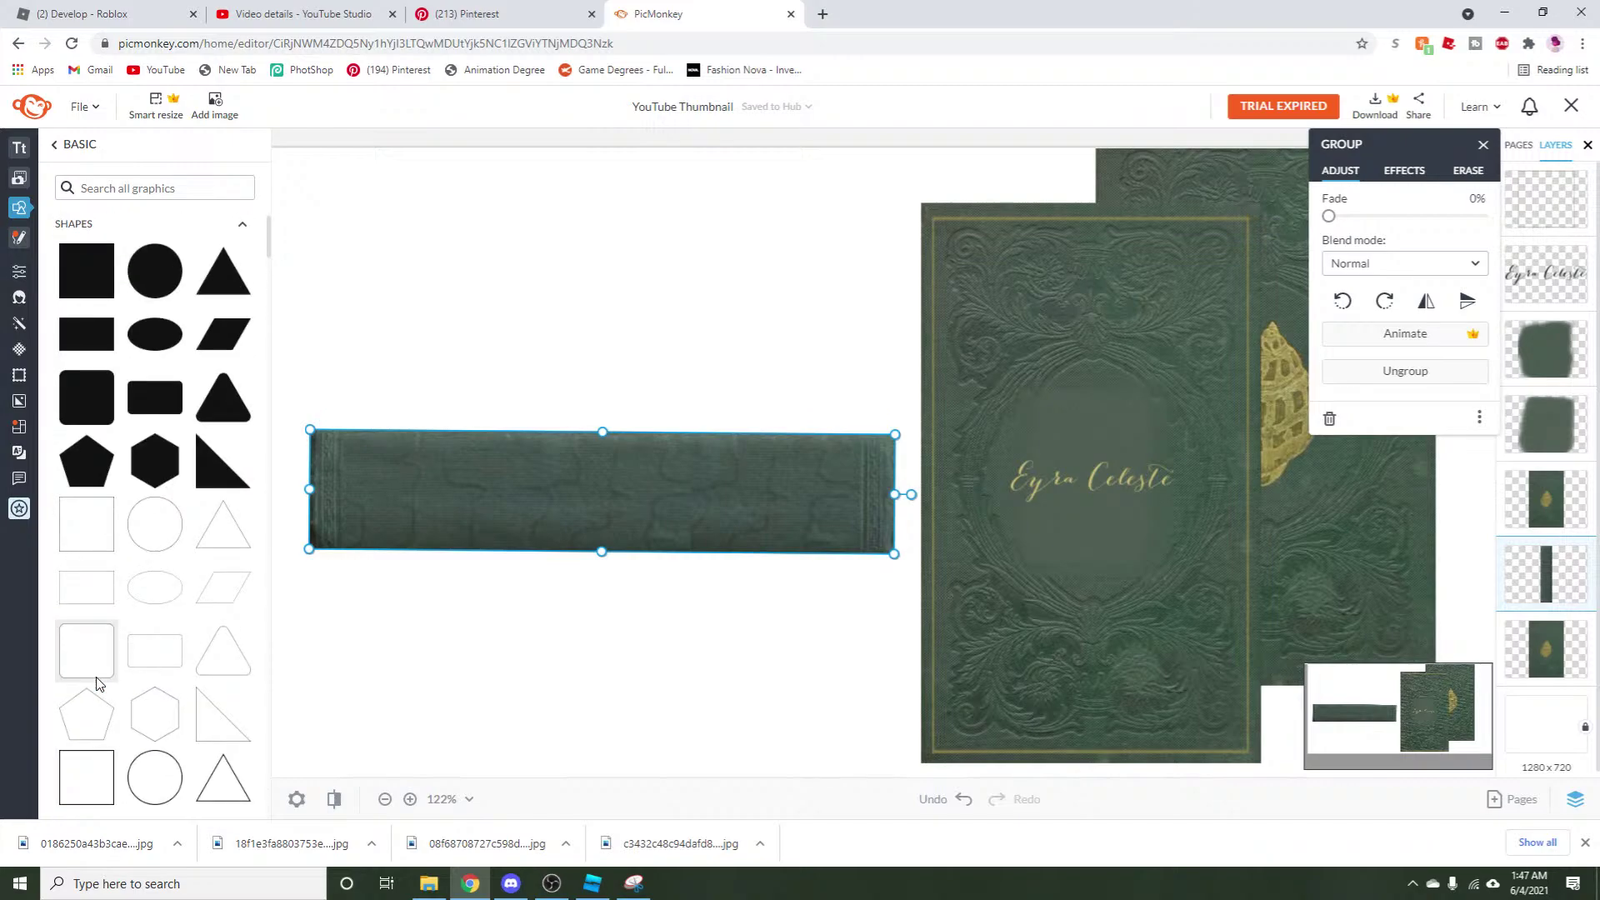
{"action": "left_click", "coordinate": [667, 649]}
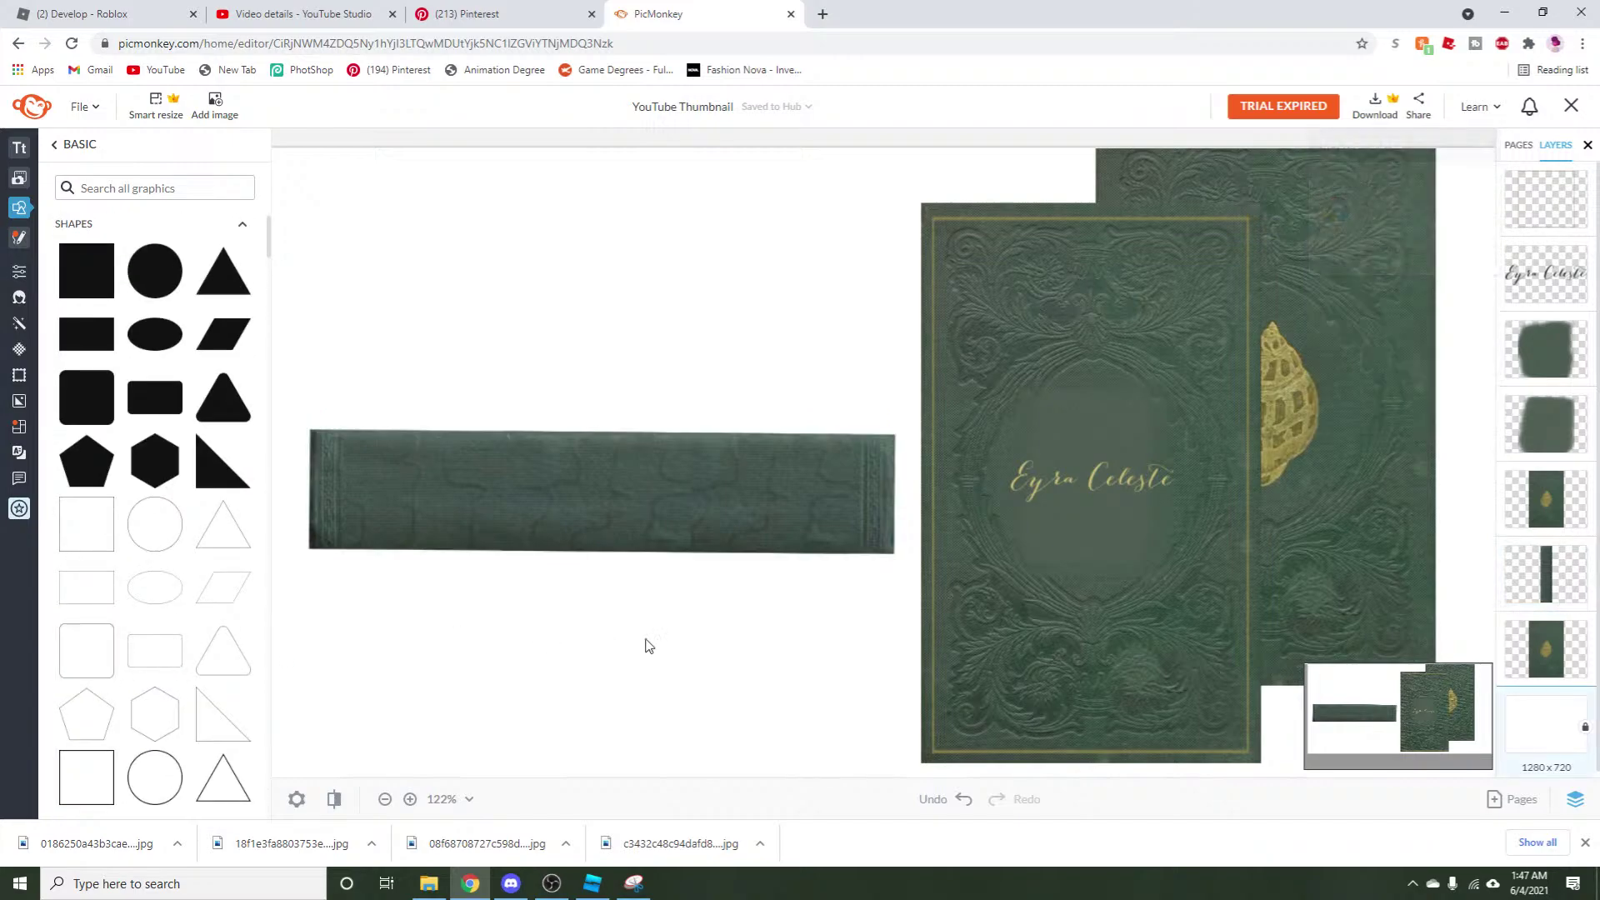
{"action": "left_click", "coordinate": [87, 777]}
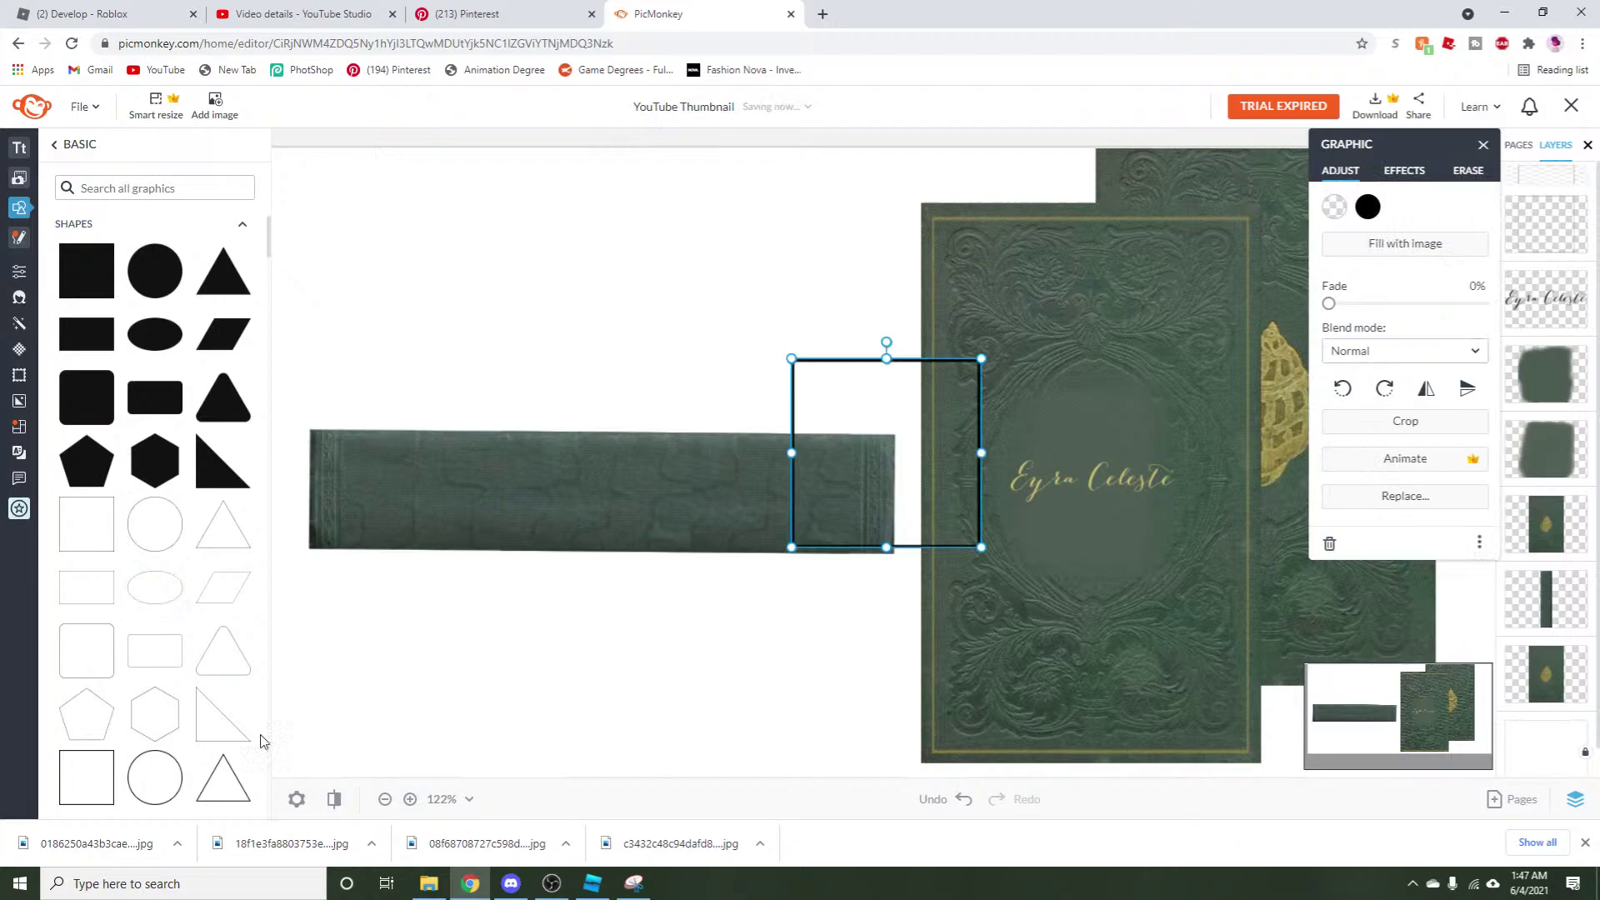
{"action": "left_click", "coordinate": [510, 883]}
{"action": "scroll", "coordinate": [262, 650], "scroll_direction": "down", "scroll_amount": 8}
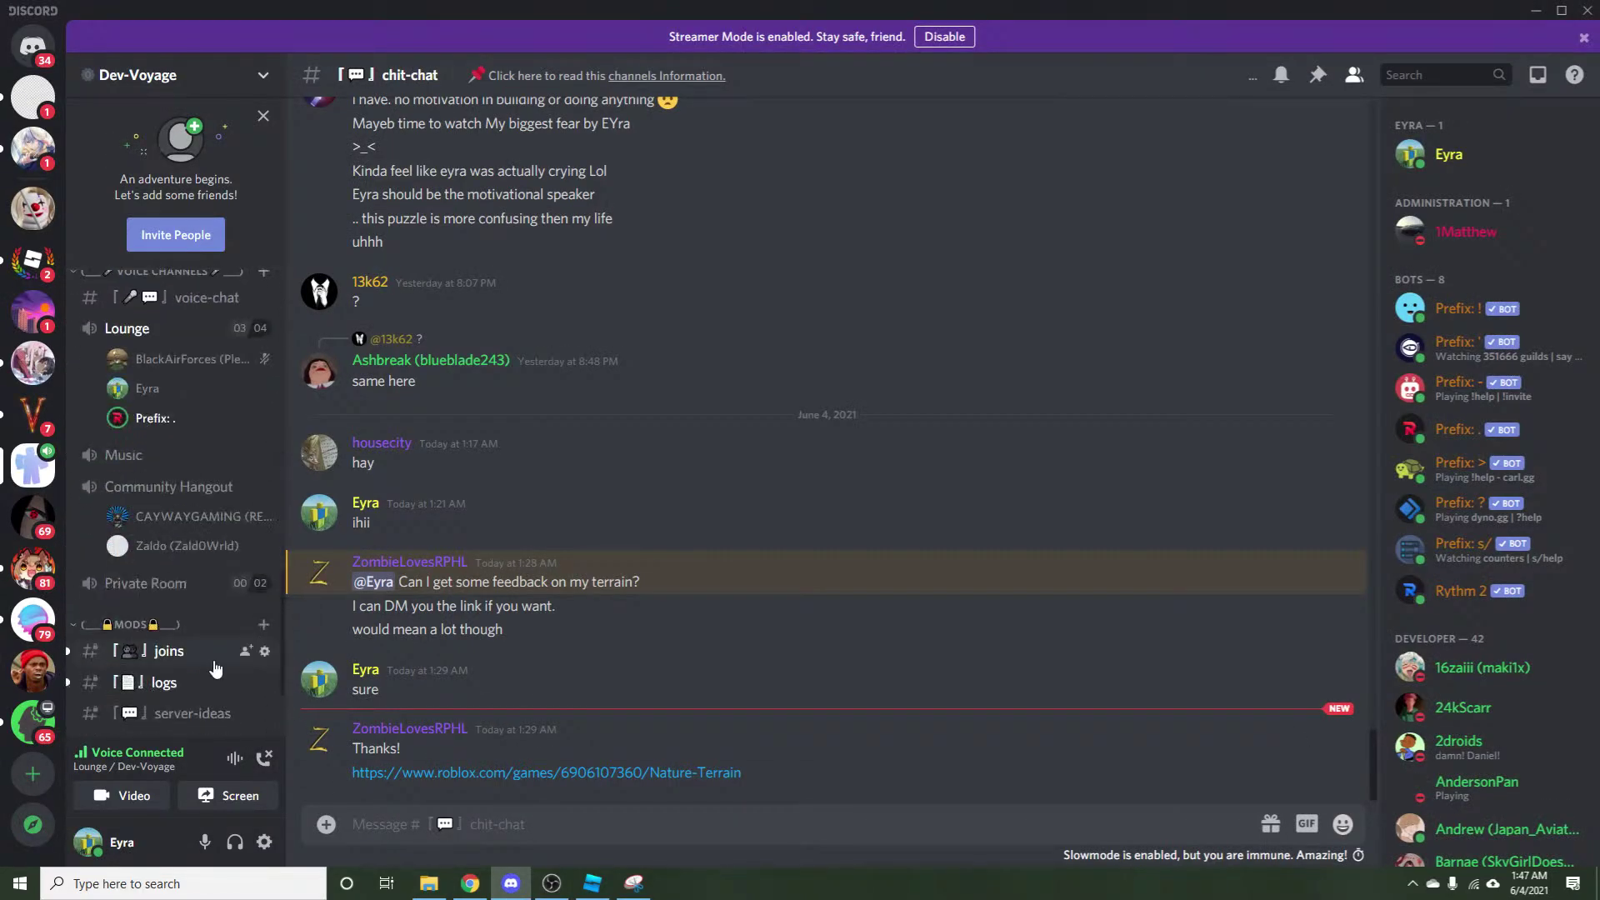
{"action": "scroll", "coordinate": [215, 669], "scroll_direction": "up", "scroll_amount": 2}
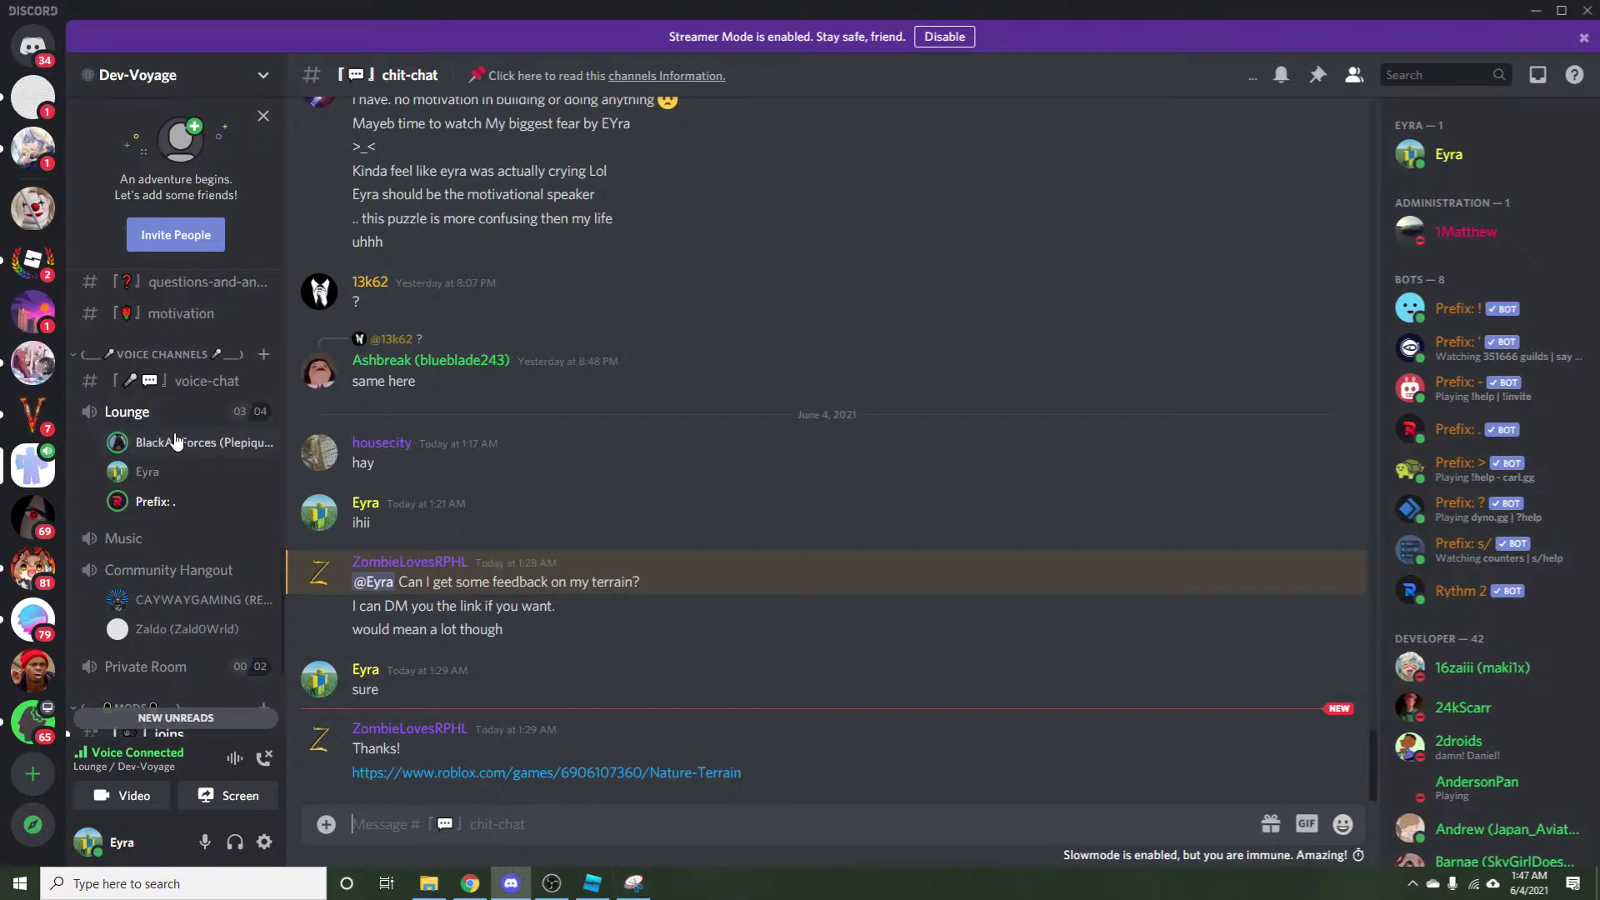
{"action": "left_click", "coordinate": [470, 882]}
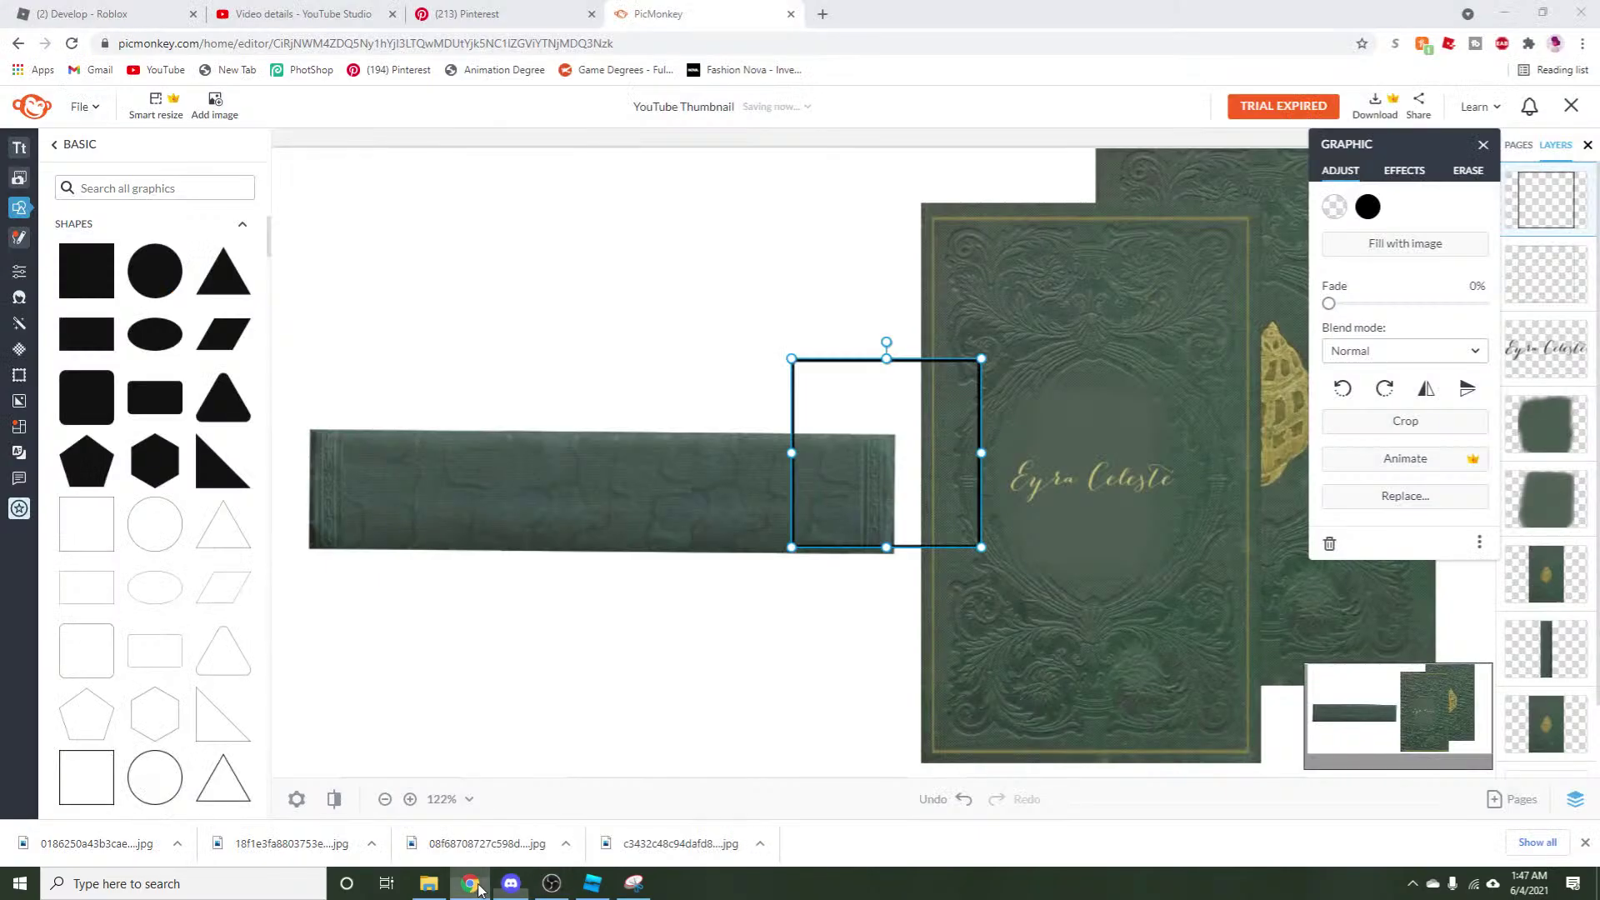
Colour the square's outline gold from the cover and stretch it across the horizontal spine.
{"action": "left_click", "coordinate": [1367, 207]}
{"action": "left_click", "coordinate": [1478, 332]}
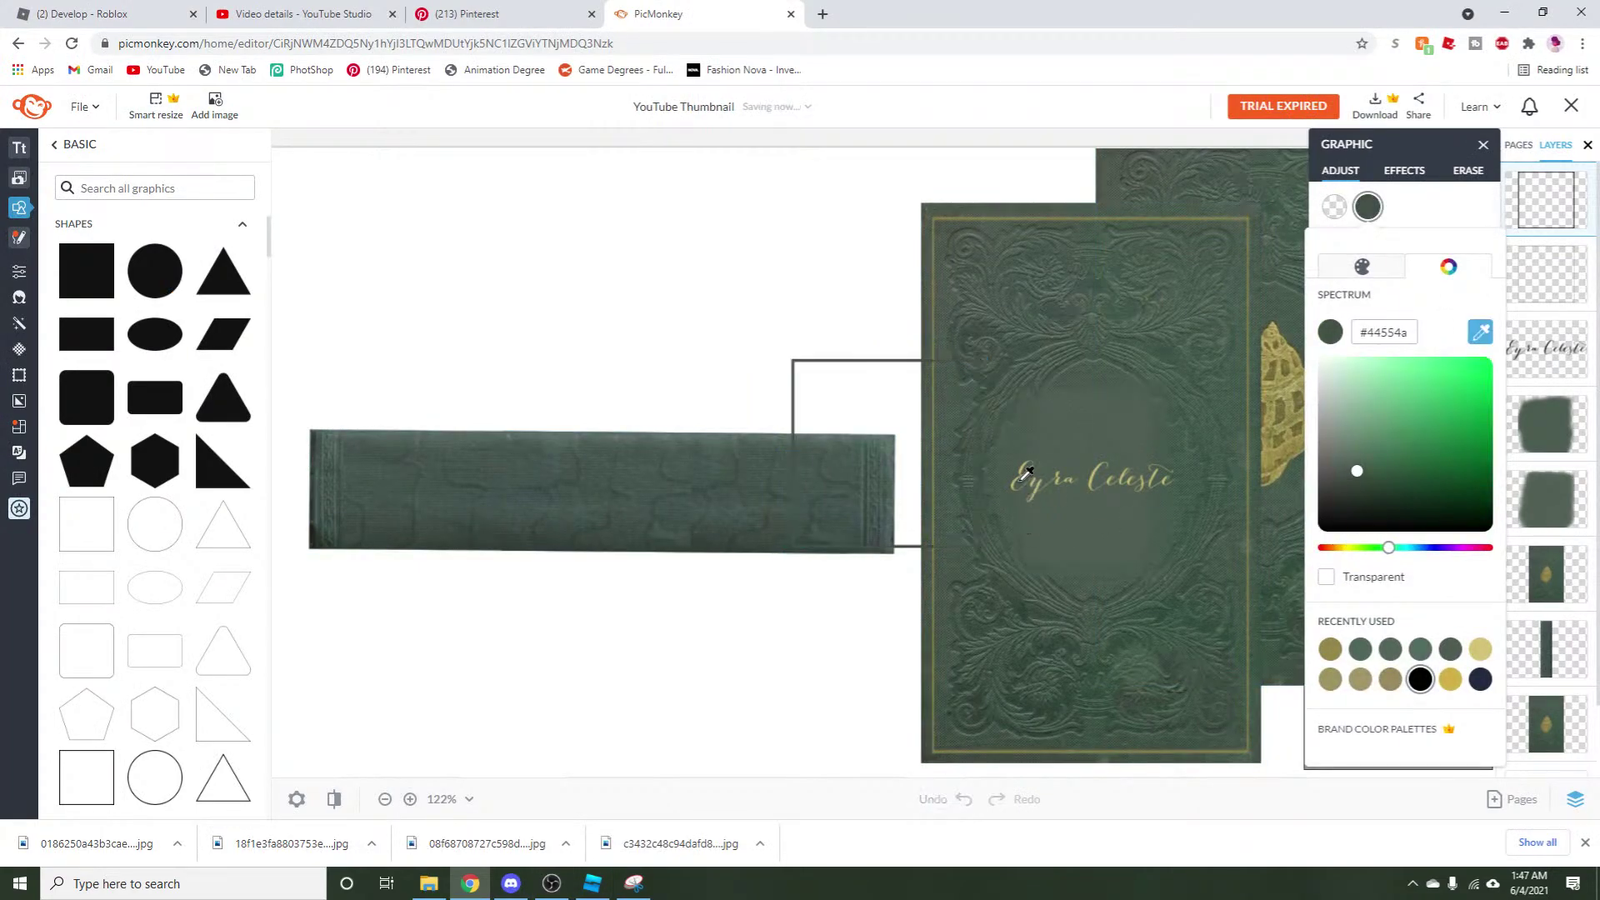
{"action": "left_click", "coordinate": [1270, 426]}
{"action": "left_click_drag", "start_coordinate": [907, 461], "coordinate": [448, 468]}
{"action": "left_click_drag", "start_coordinate": [427, 363], "coordinate": [427, 429]}
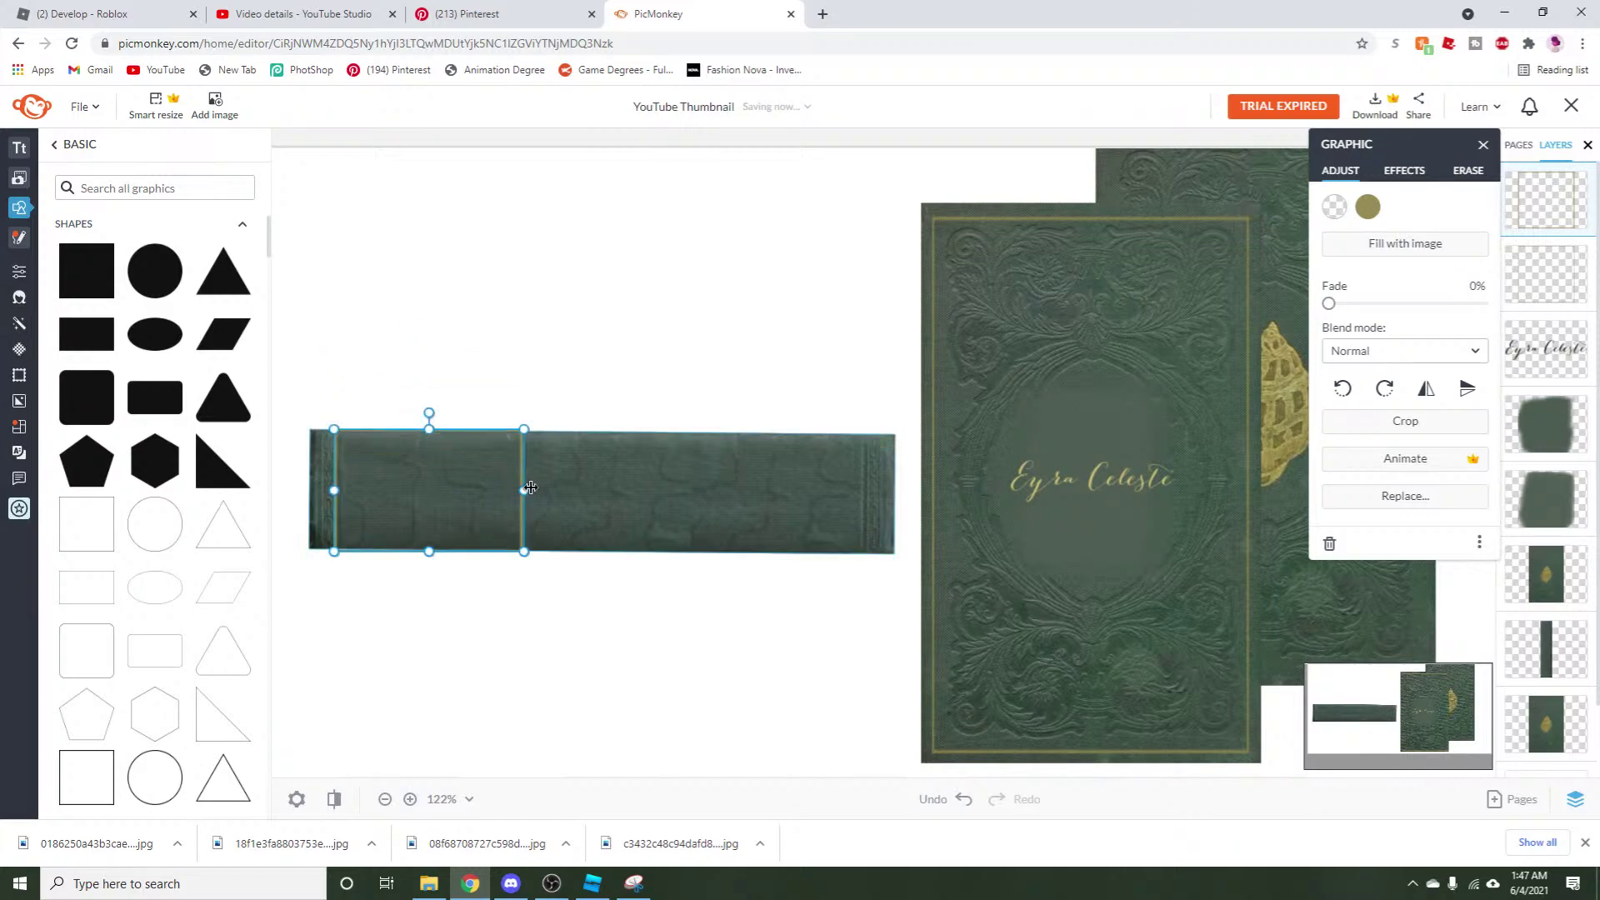
{"action": "left_click_drag", "start_coordinate": [524, 490], "coordinate": [871, 531]}
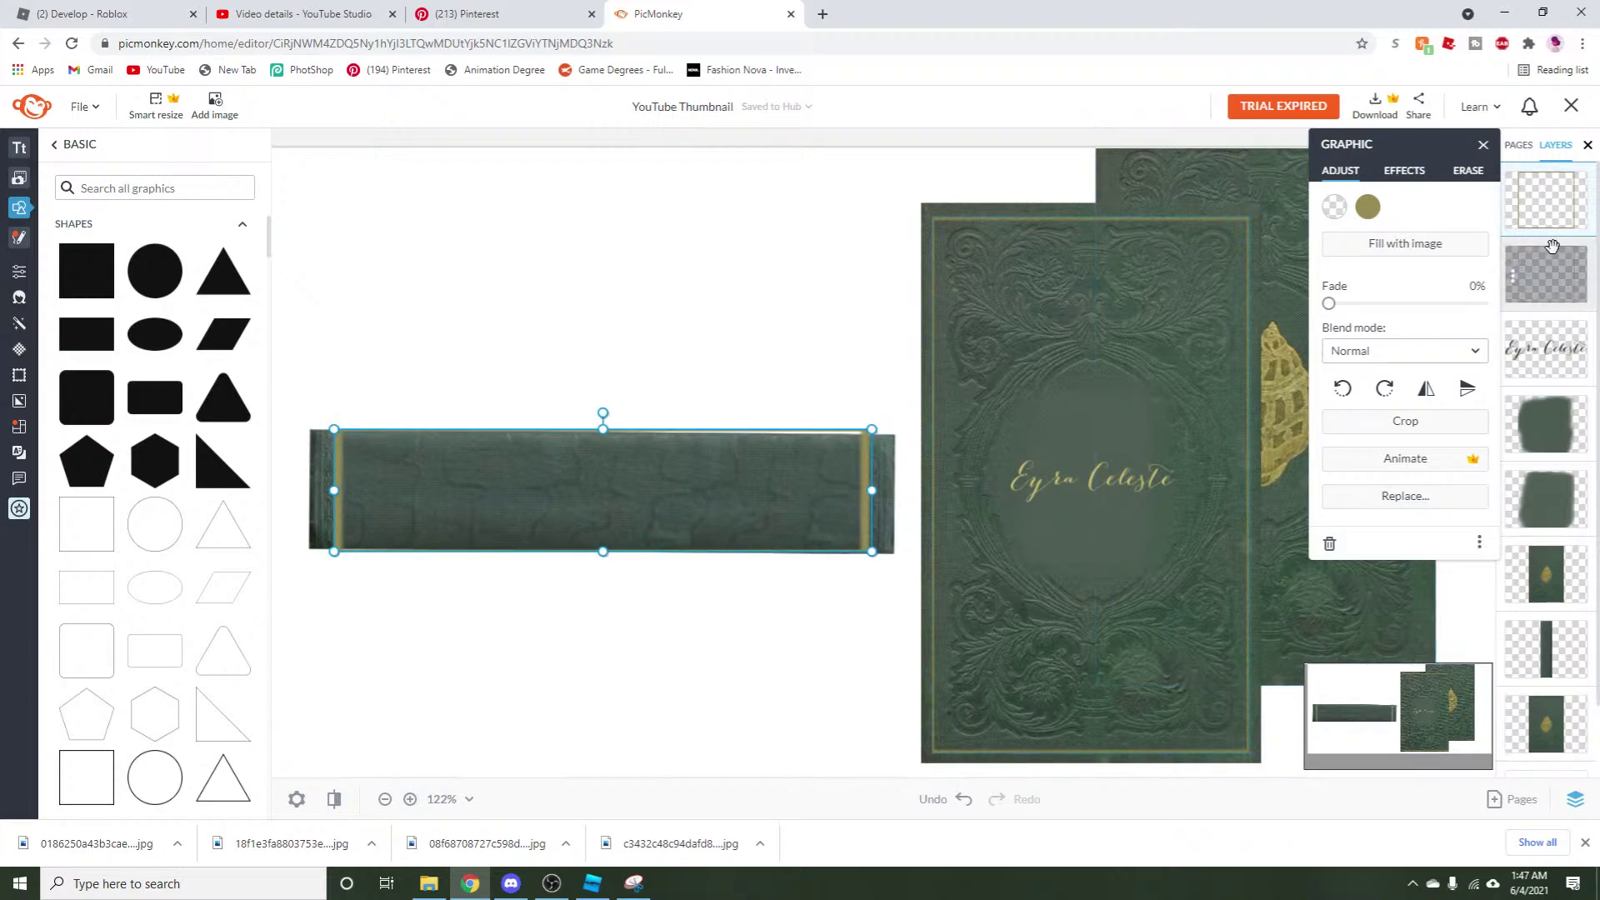
Erase stray bits of the gold bar with 100% hardness and nudge it into place.
{"action": "left_click", "coordinate": [1470, 173]}
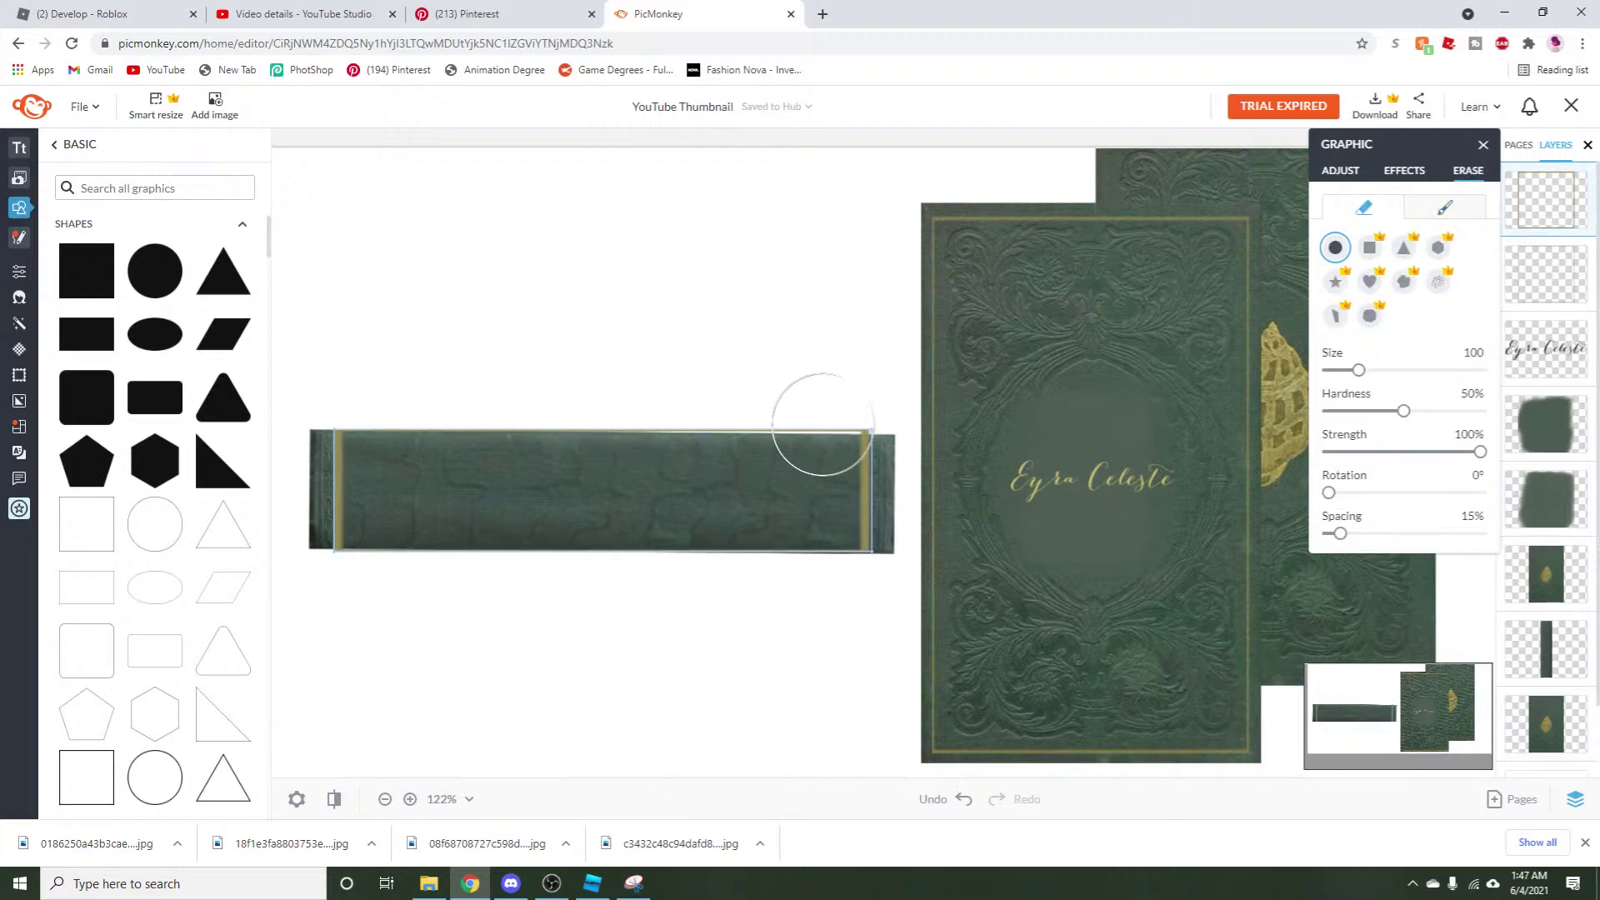
{"action": "left_click", "coordinate": [805, 423]}
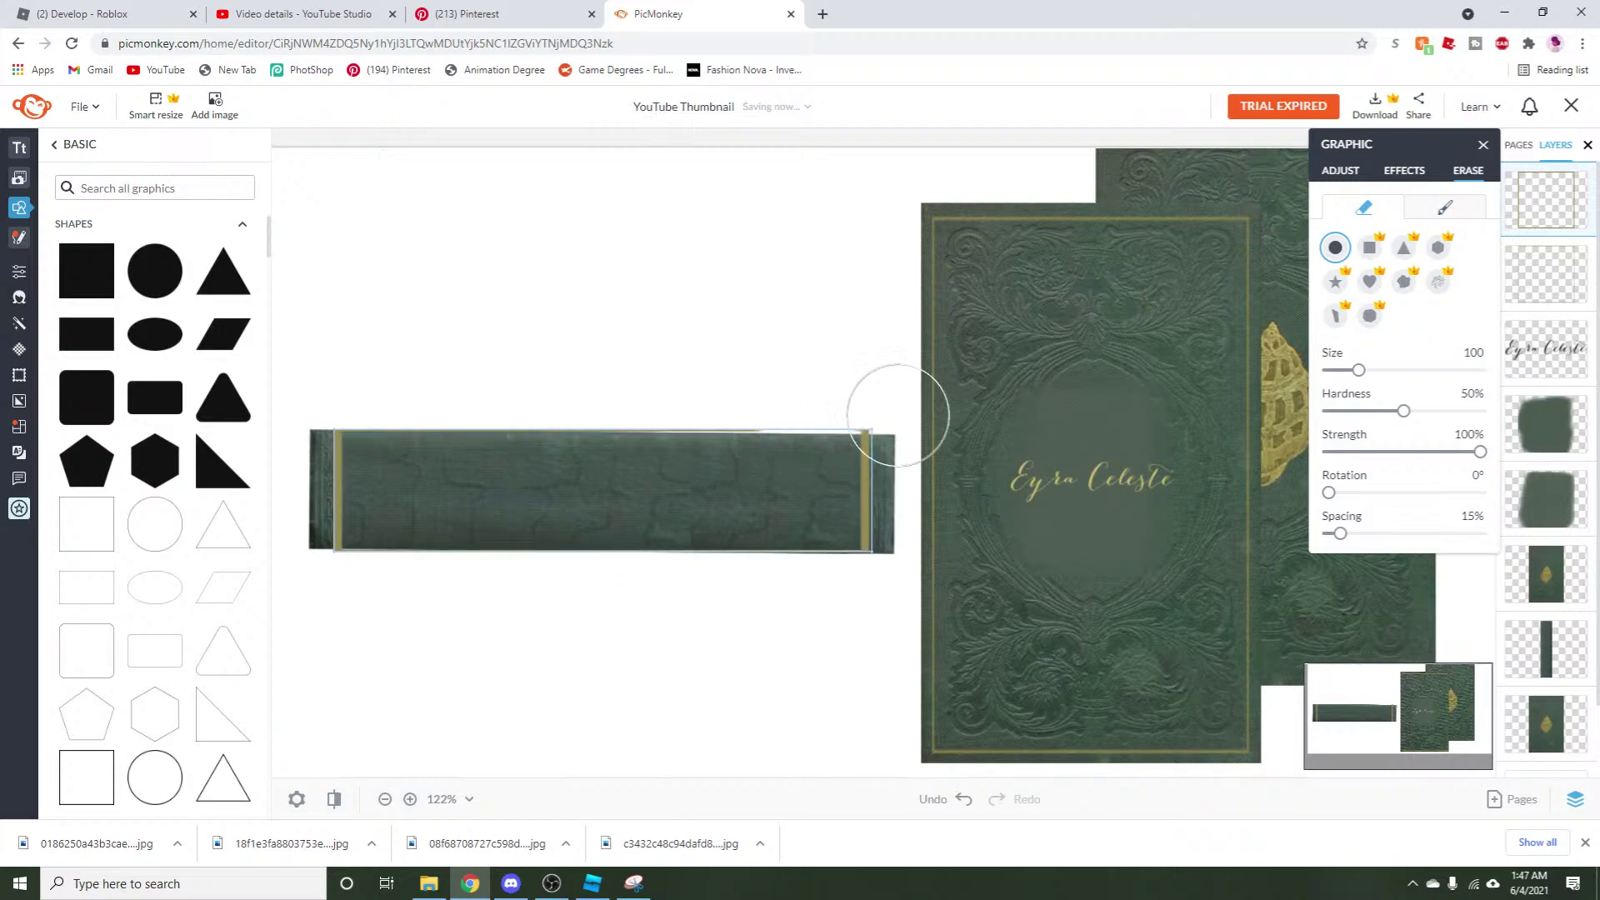
{"action": "left_click_drag", "start_coordinate": [1406, 411], "coordinate": [1542, 405]}
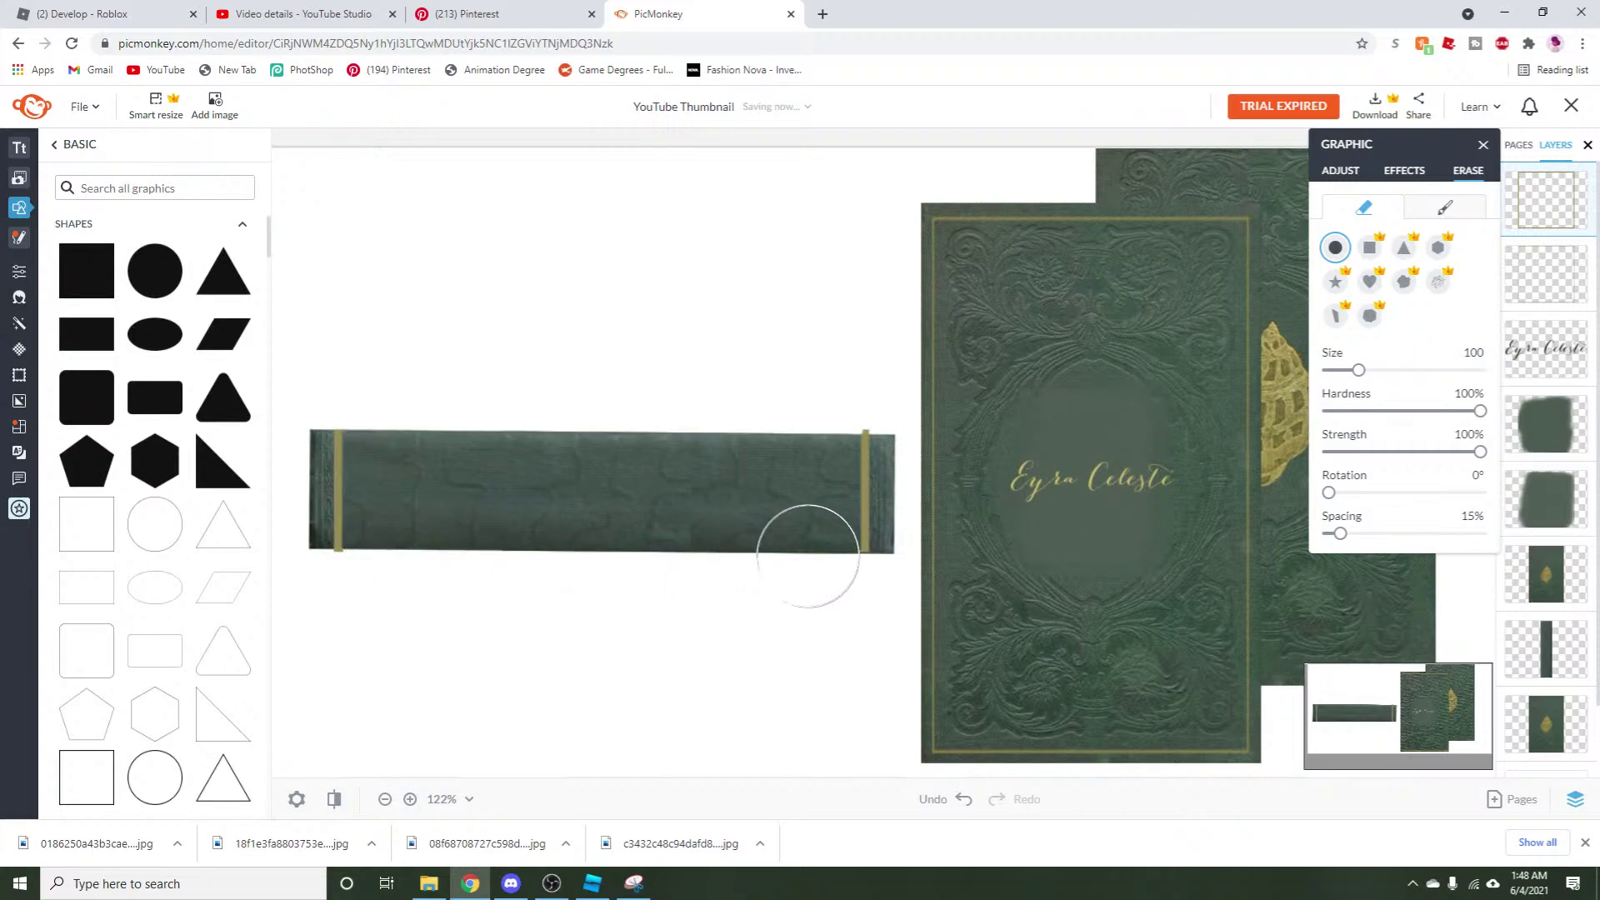
{"action": "left_click", "coordinate": [1340, 172]}
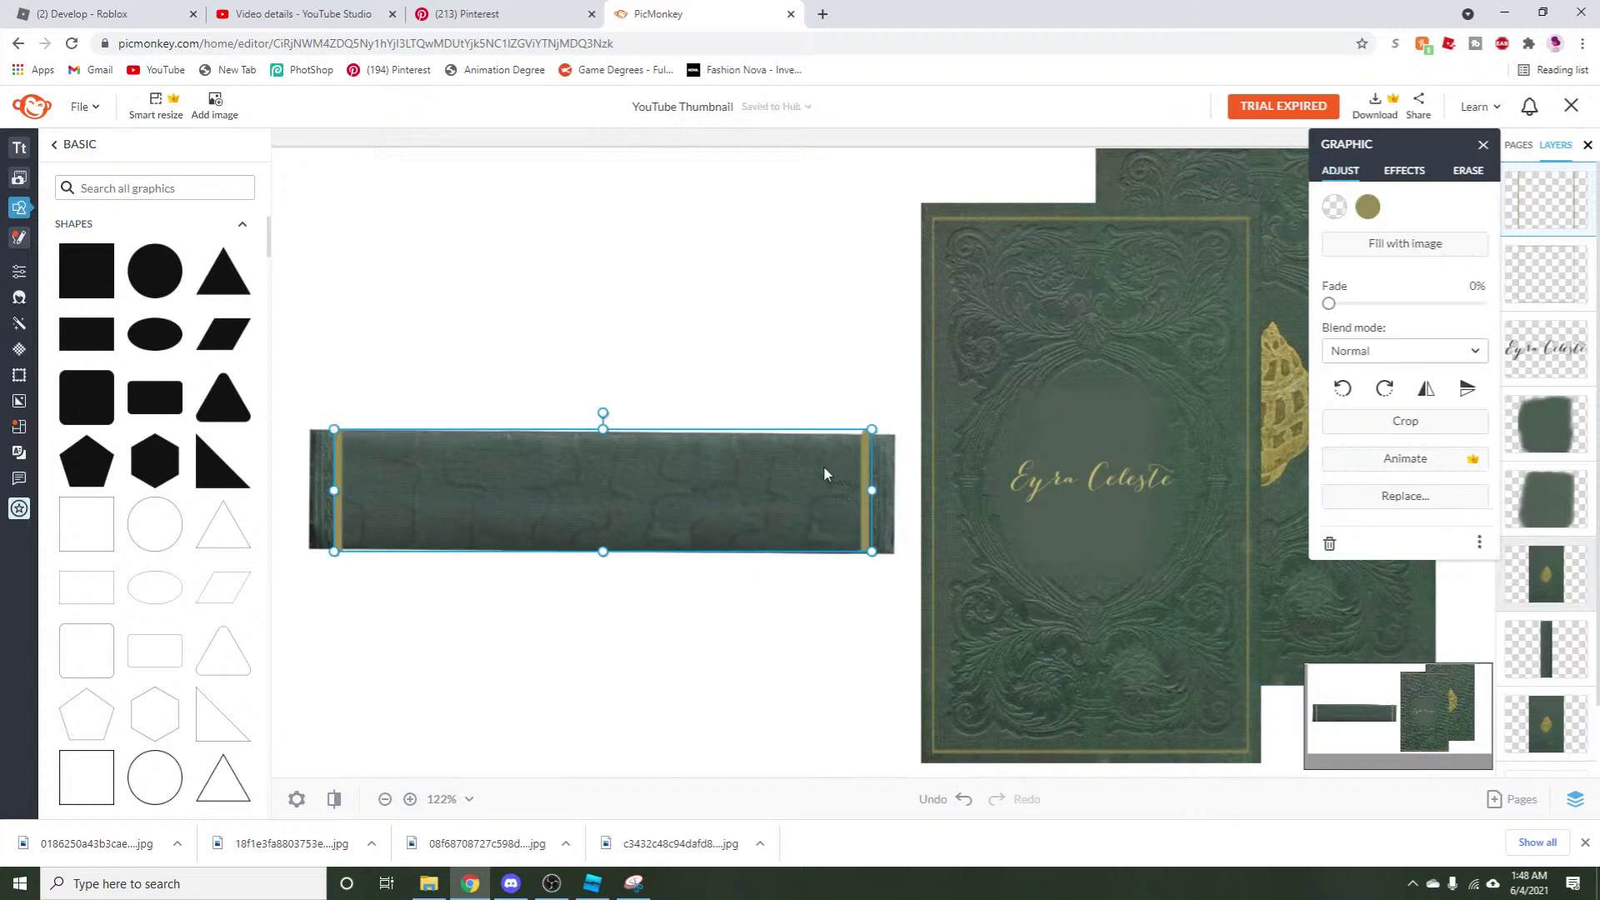
{"action": "left_click_drag", "start_coordinate": [834, 483], "coordinate": [837, 480]}
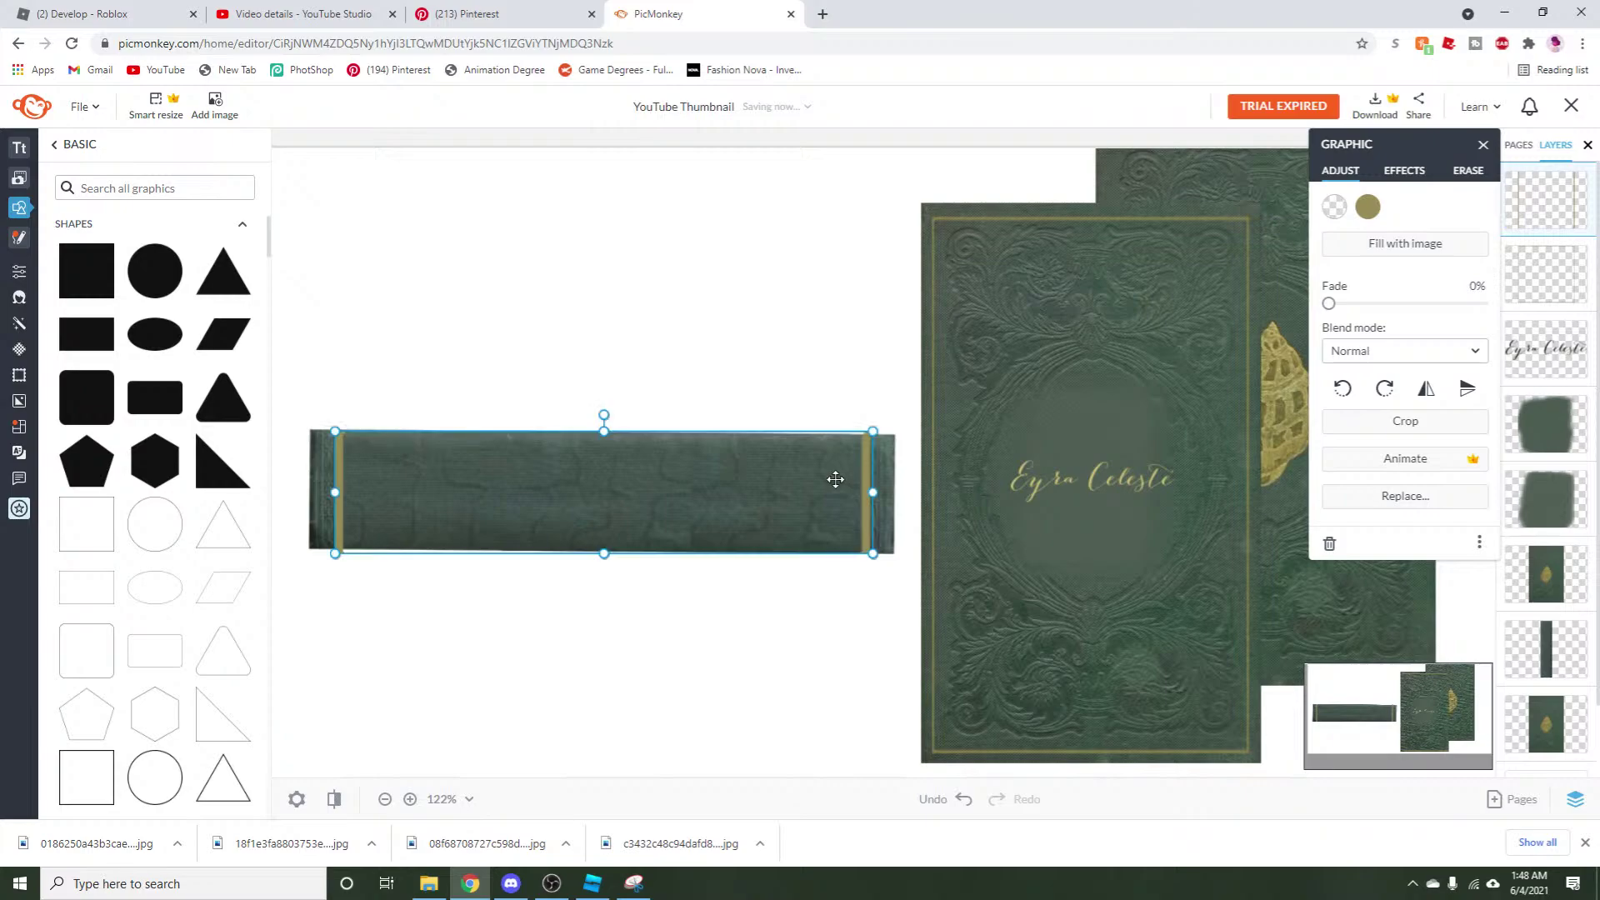
{"action": "left_click", "coordinate": [753, 620]}
Snip the gold-banded spine strip, save it to Downloads as plainsidecover6, and return to Roblox Studio.
{"action": "left_click", "coordinate": [634, 882]}
{"action": "left_click", "coordinate": [467, 111]}
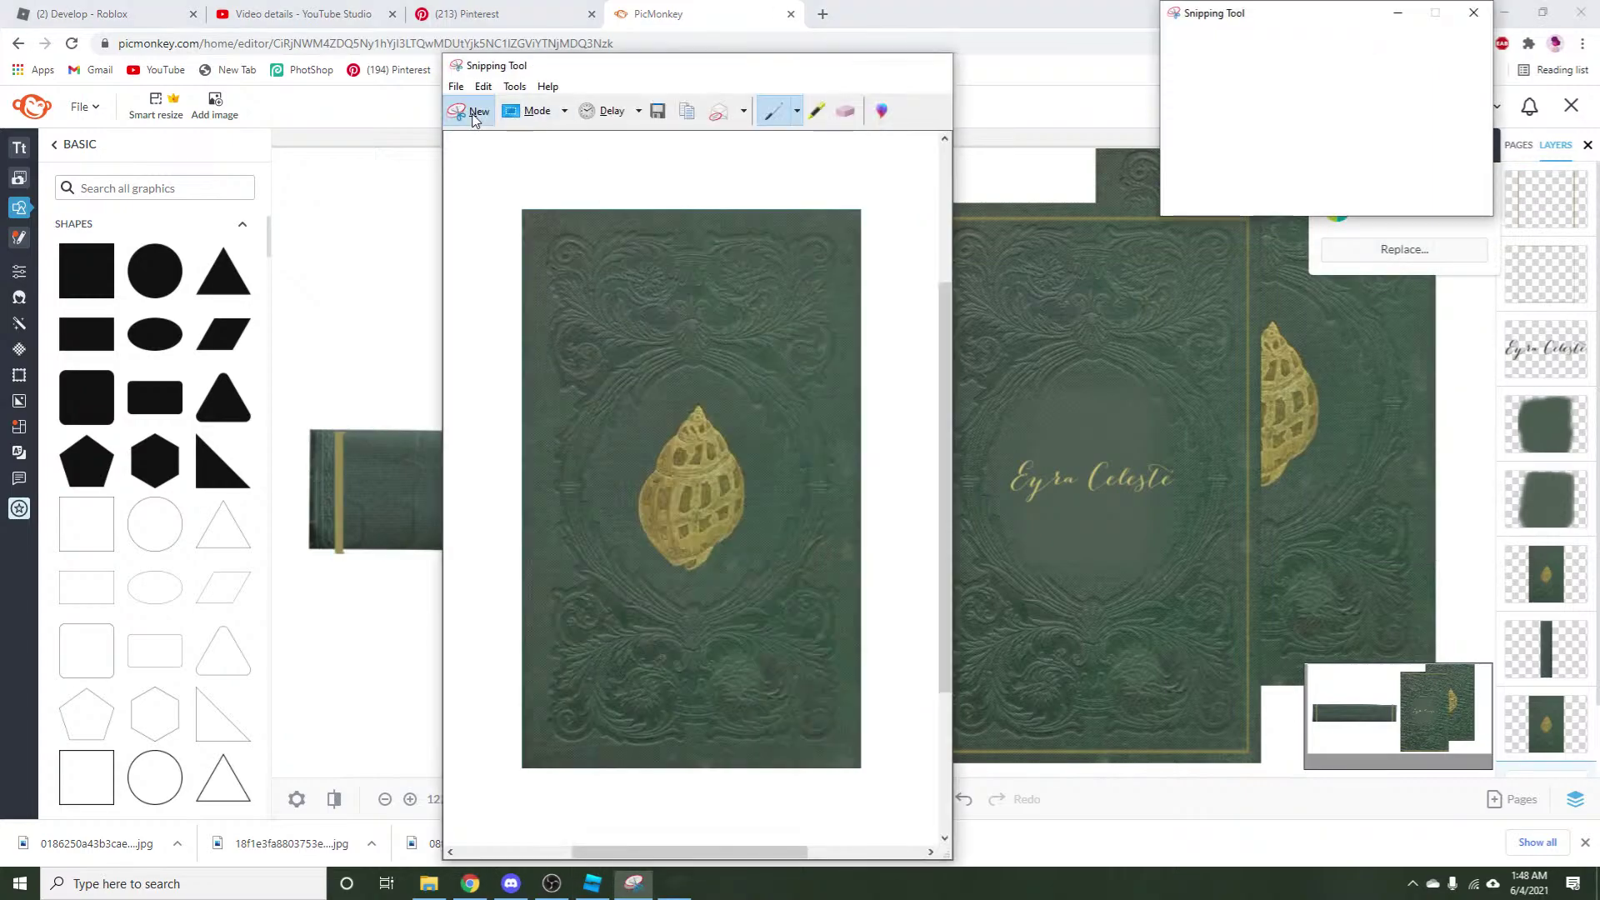
{"action": "left_click_drag", "start_coordinate": [311, 430], "coordinate": [891, 552]}
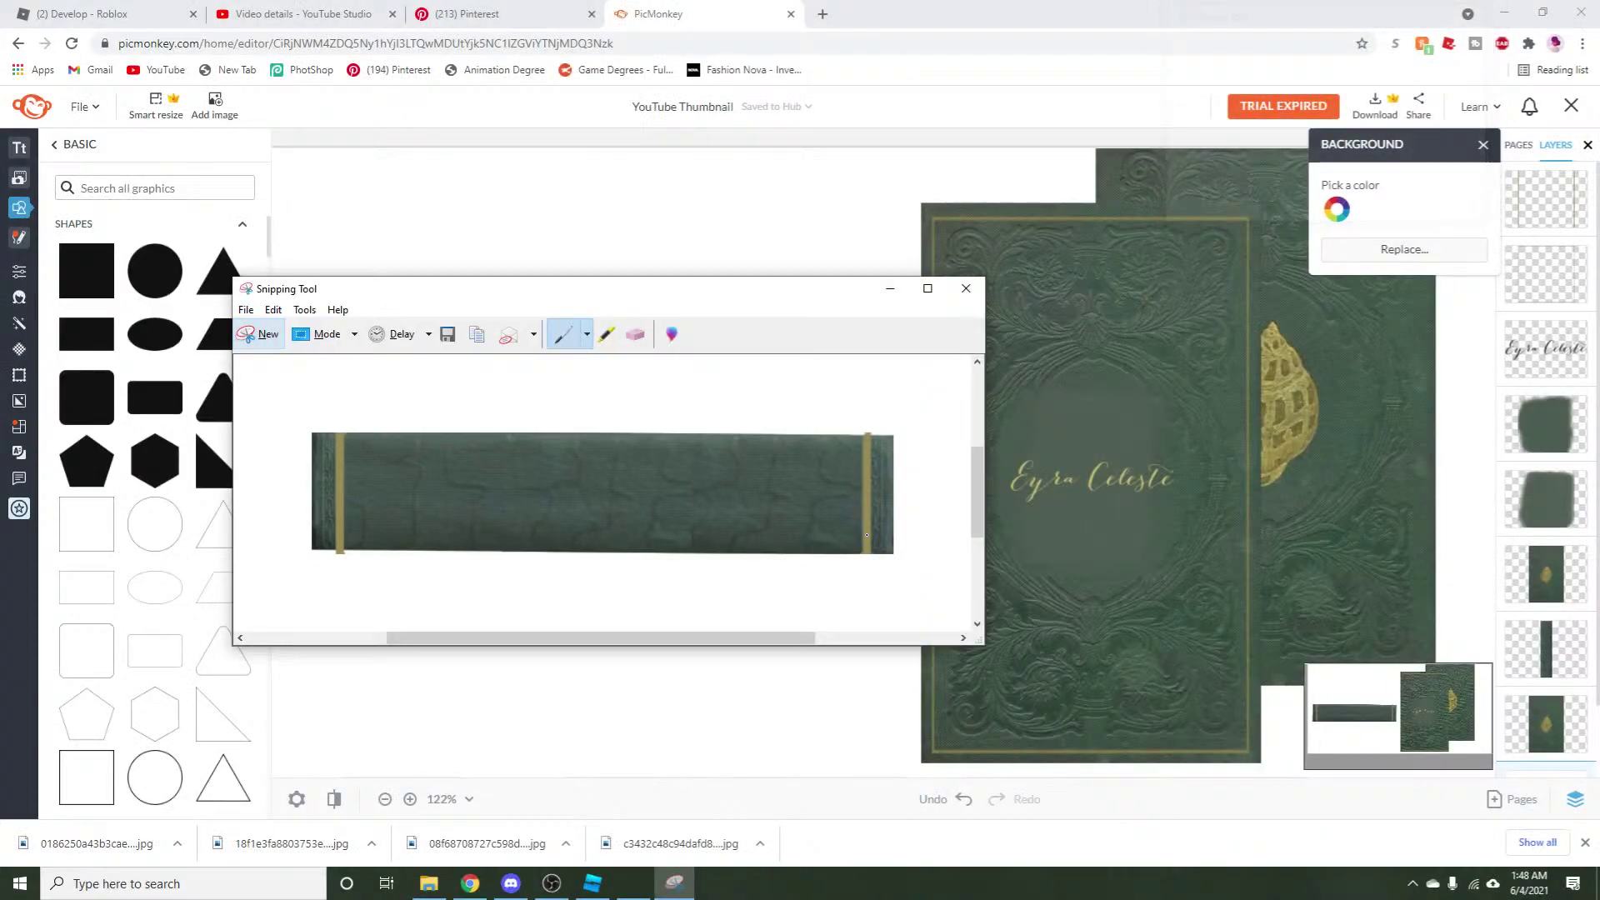
{"action": "left_click", "coordinate": [255, 312]}
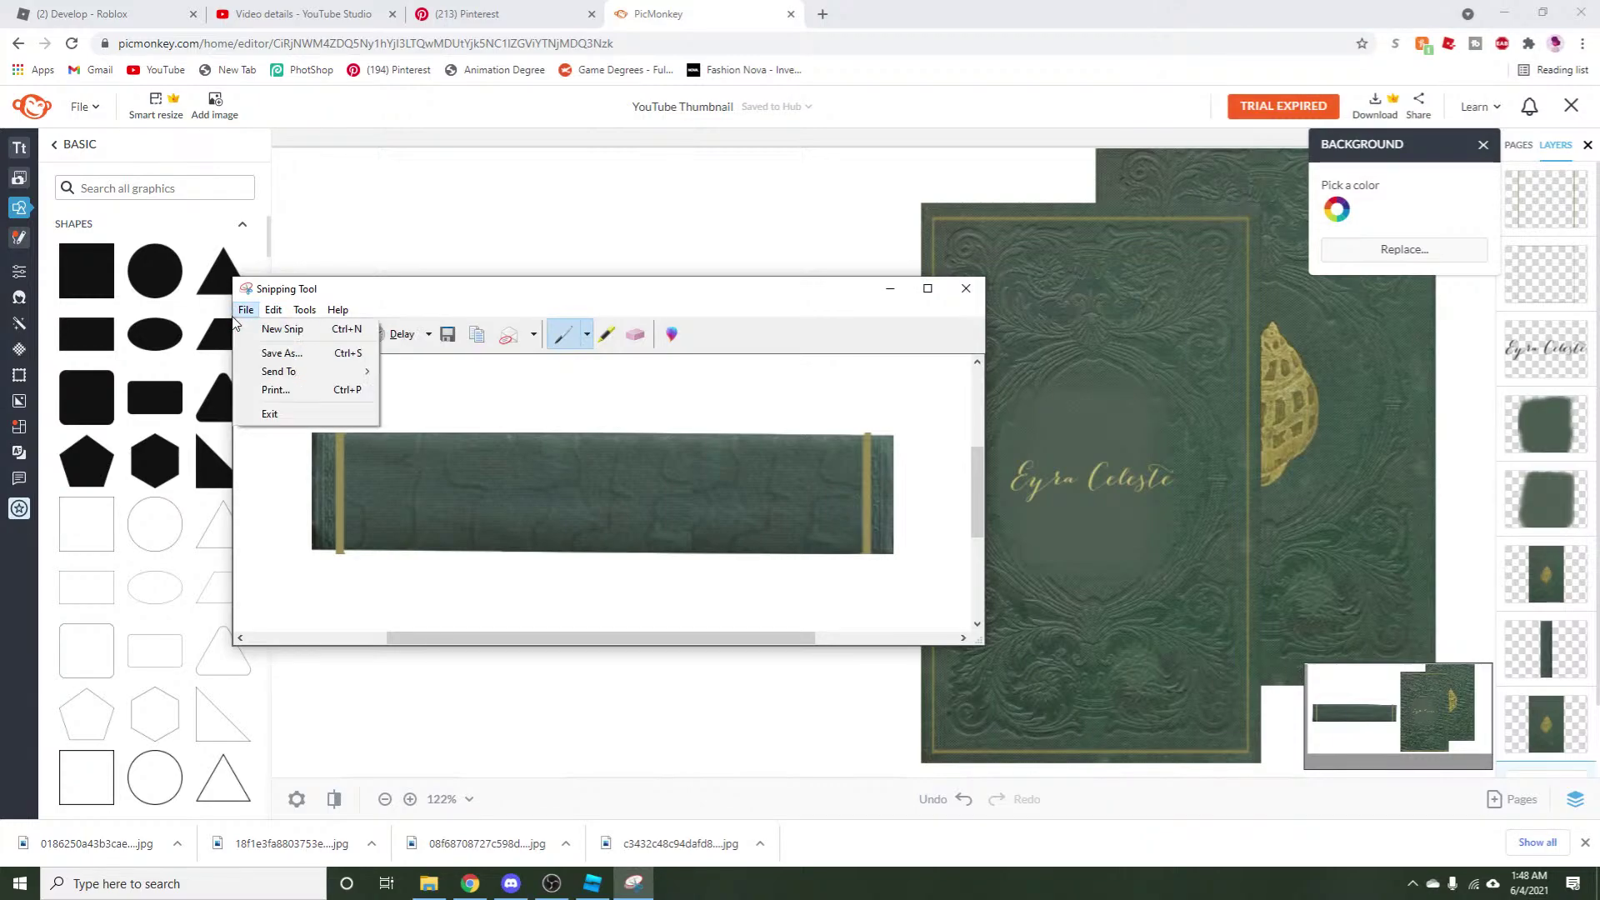
{"action": "left_click", "coordinate": [292, 350]}
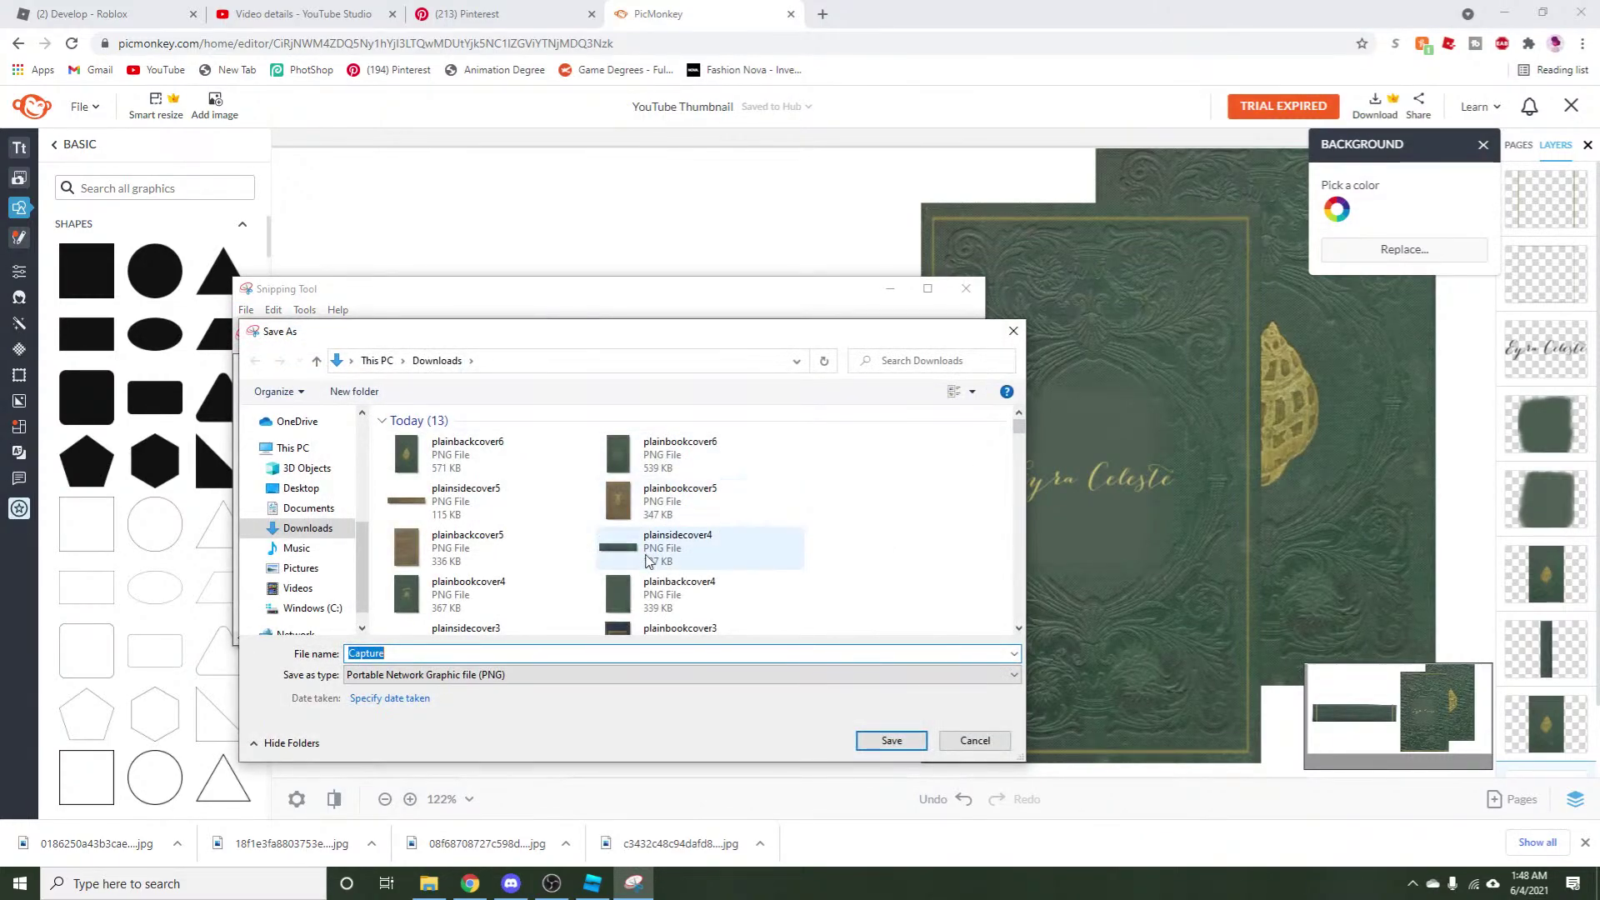
{"action": "left_click", "coordinate": [466, 500]}
{"action": "double_click", "coordinate": [428, 655]}
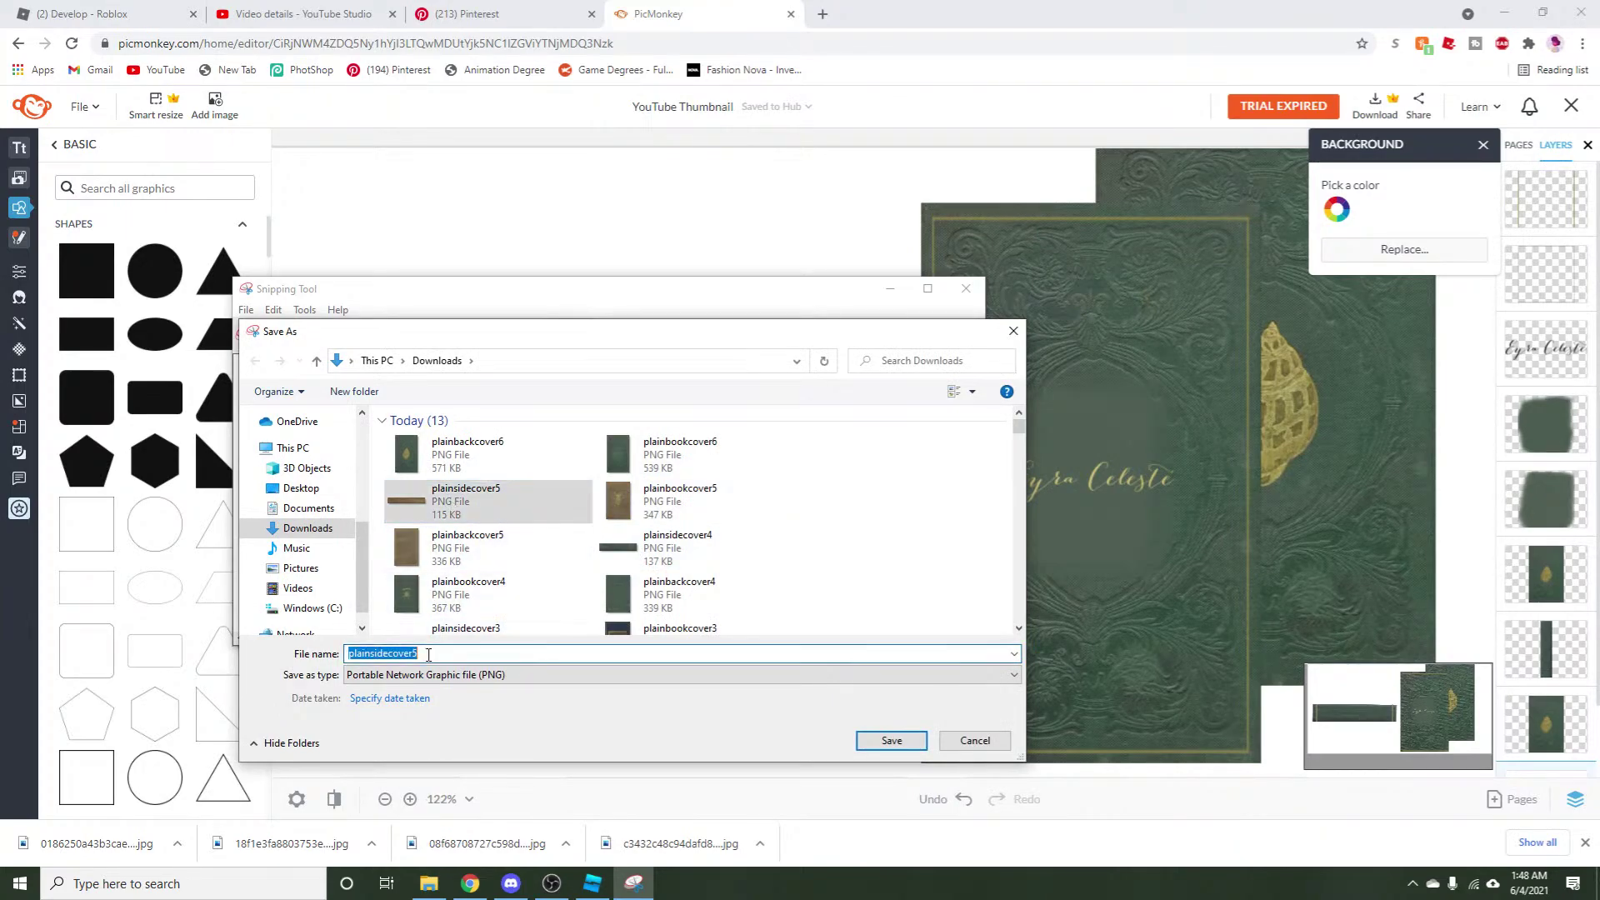
{"action": "key", "text": "BackSpace"}
{"action": "type", "text": "6"}
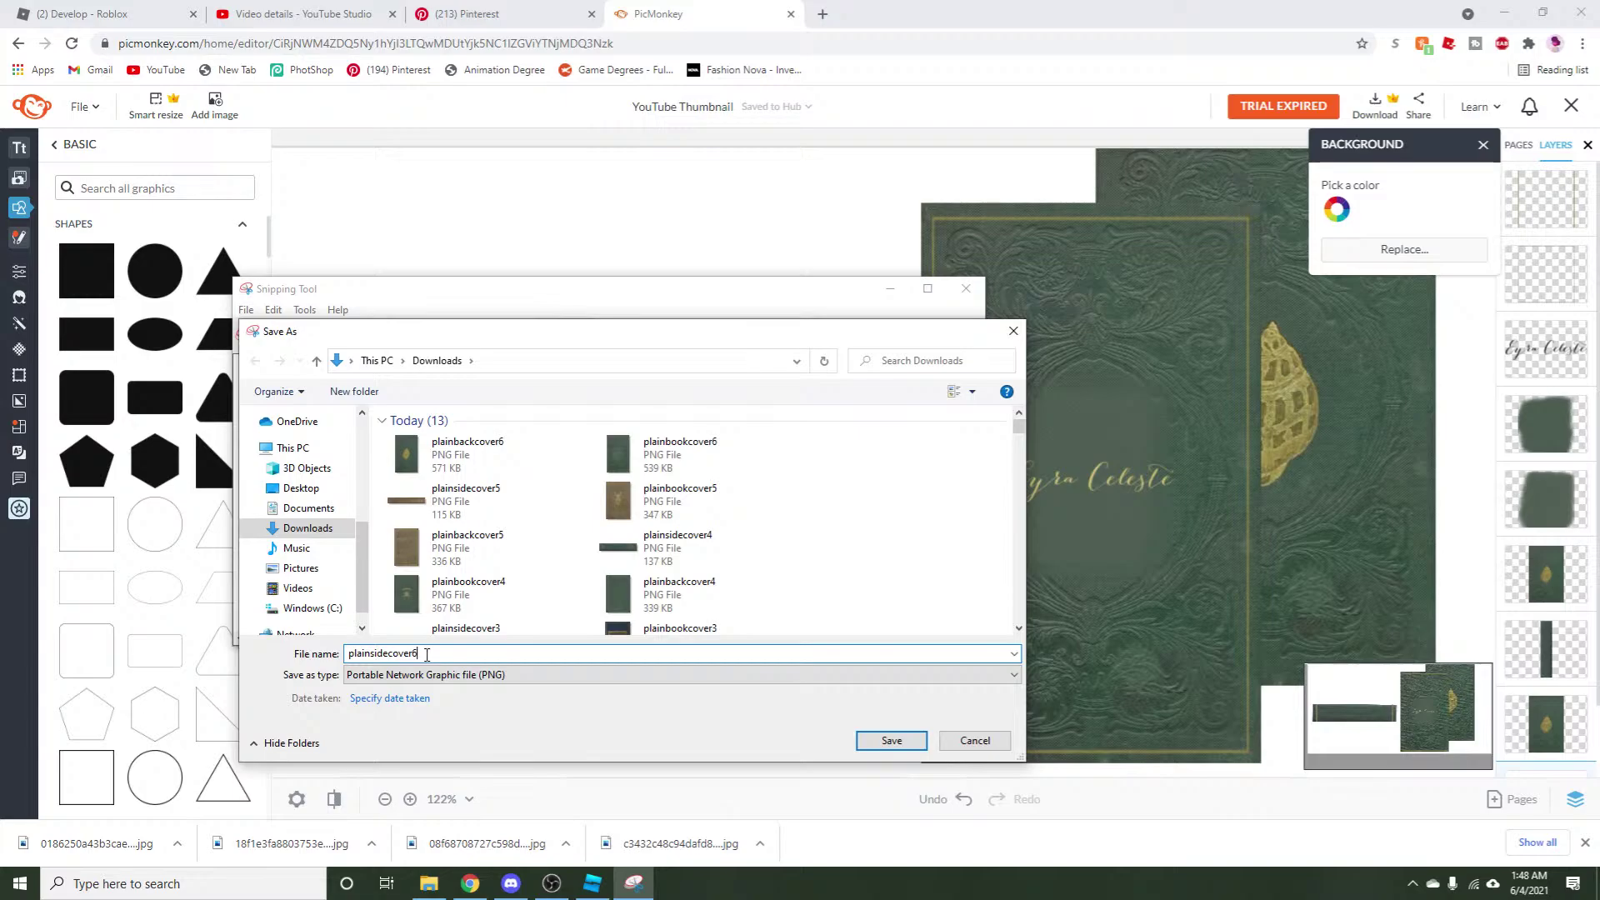
{"action": "left_click", "coordinate": [892, 741]}
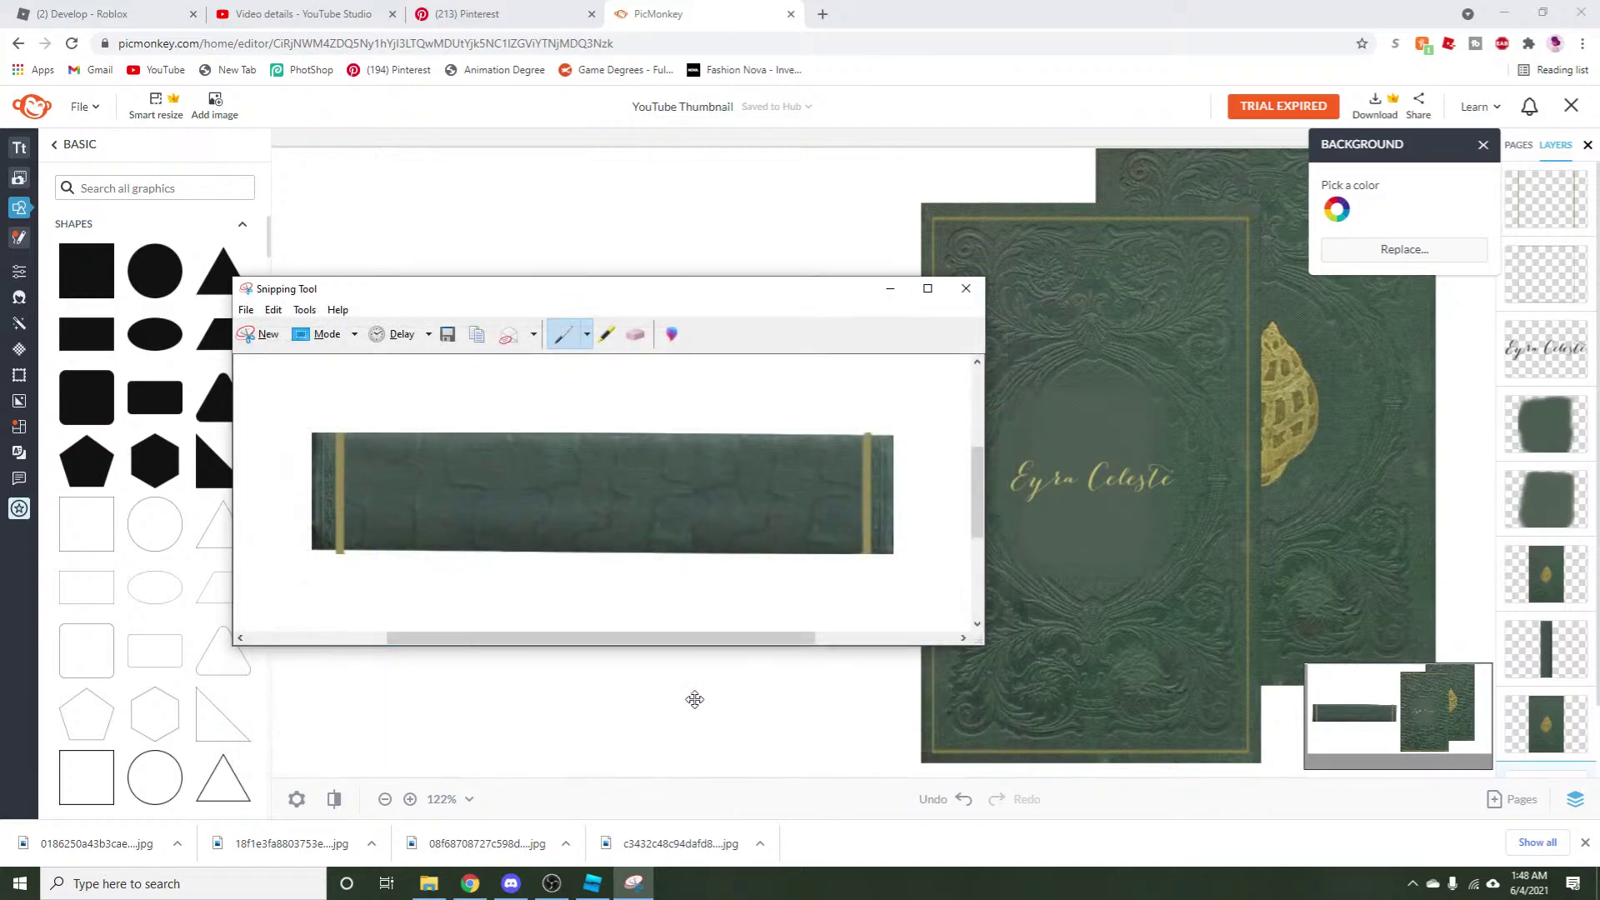
{"action": "left_click", "coordinate": [694, 700]}
{"action": "left_click", "coordinate": [591, 883]}
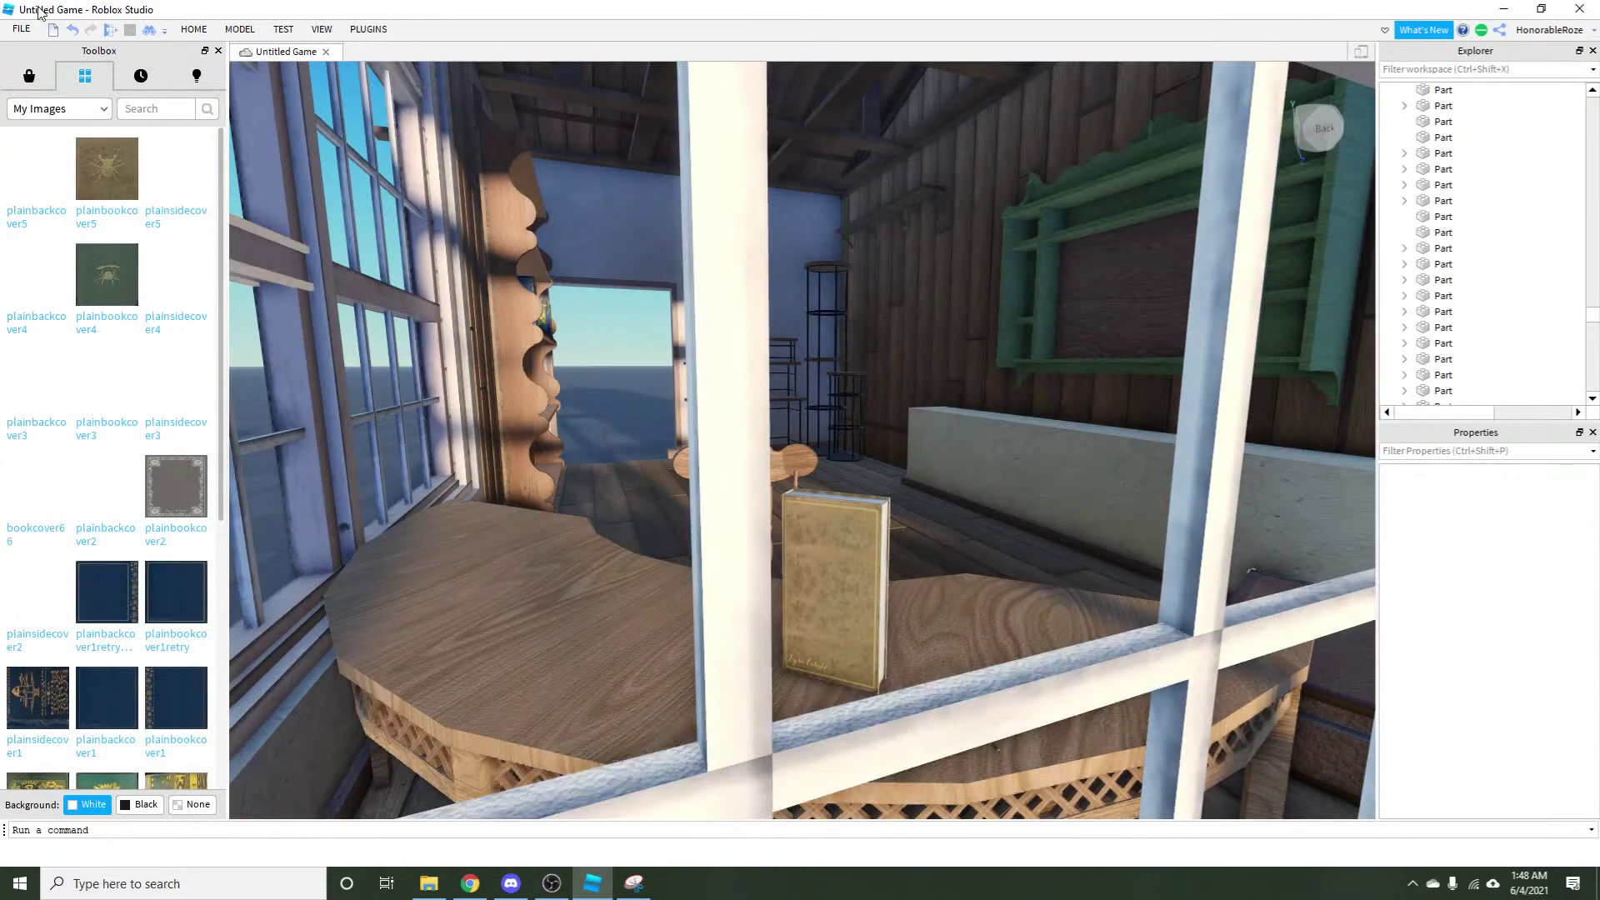
Upload plainsidecover6 from recent files as a new decal.
{"action": "key", "text": "alt+Tab"}
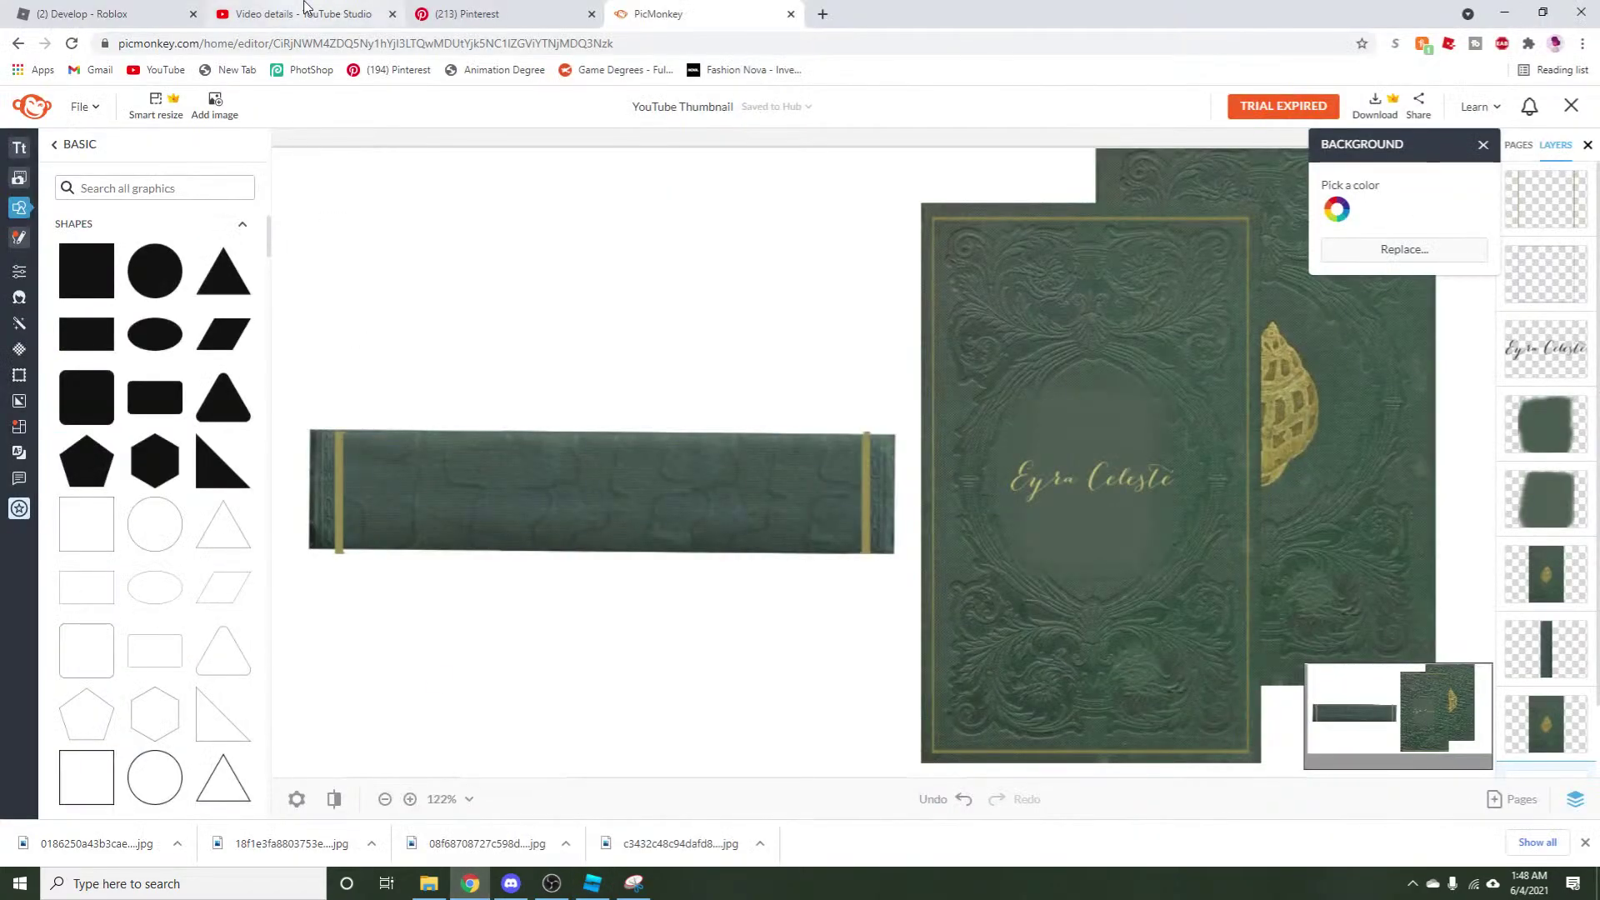
{"action": "left_click", "coordinate": [91, 14]}
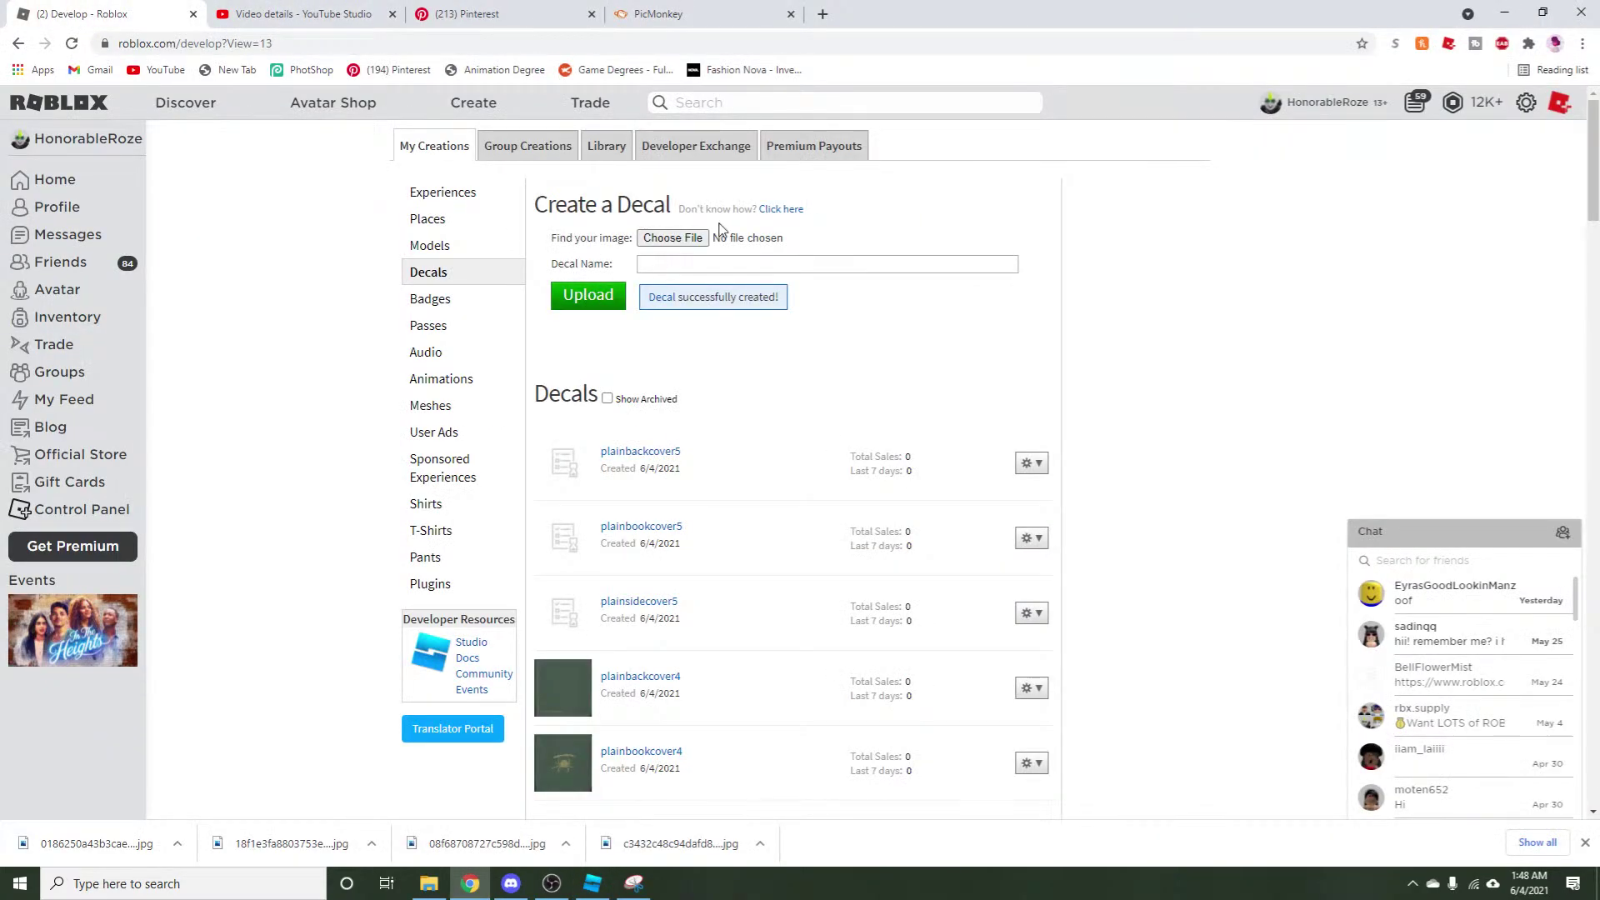
{"action": "left_click", "coordinate": [673, 238]}
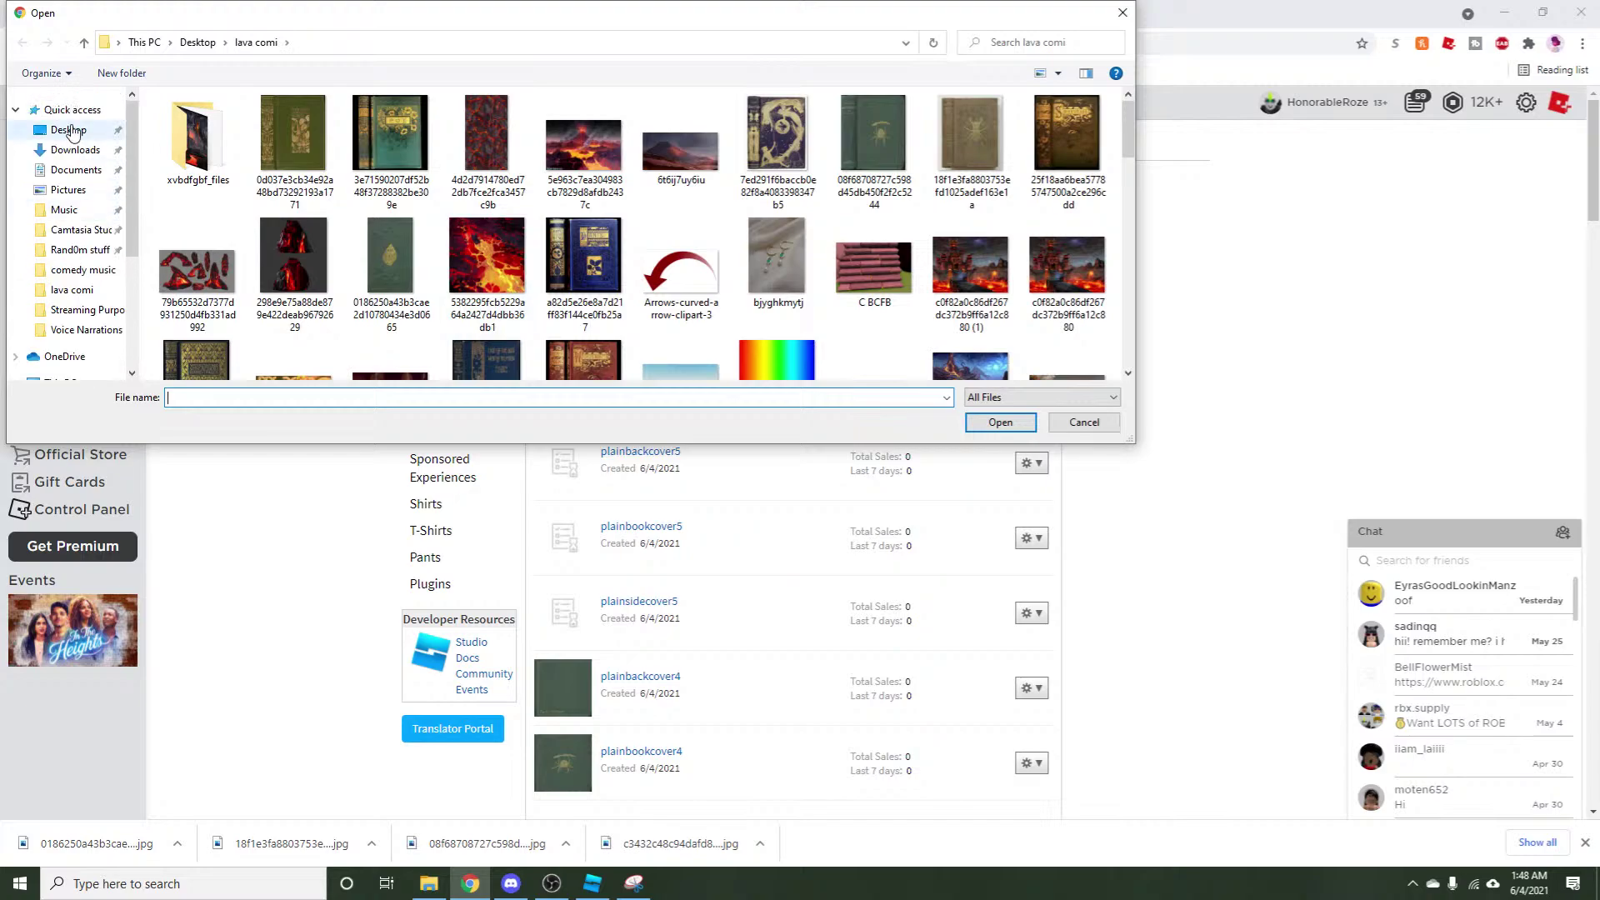
{"action": "left_click", "coordinate": [72, 109]}
{"action": "left_click", "coordinate": [285, 202]}
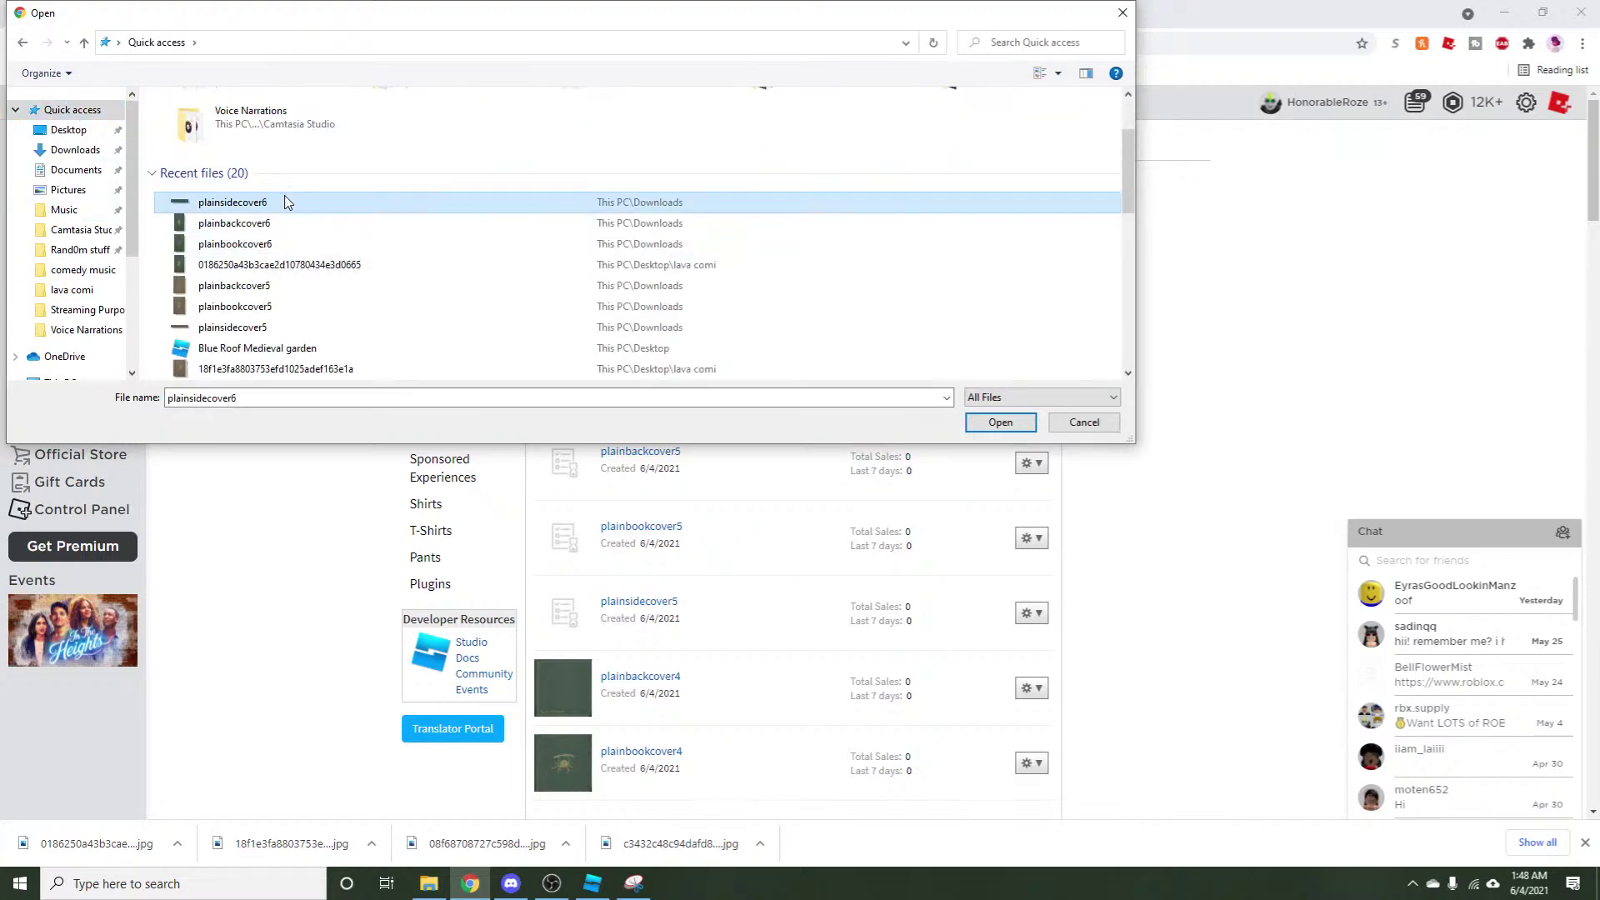
{"action": "left_click", "coordinate": [1000, 422]}
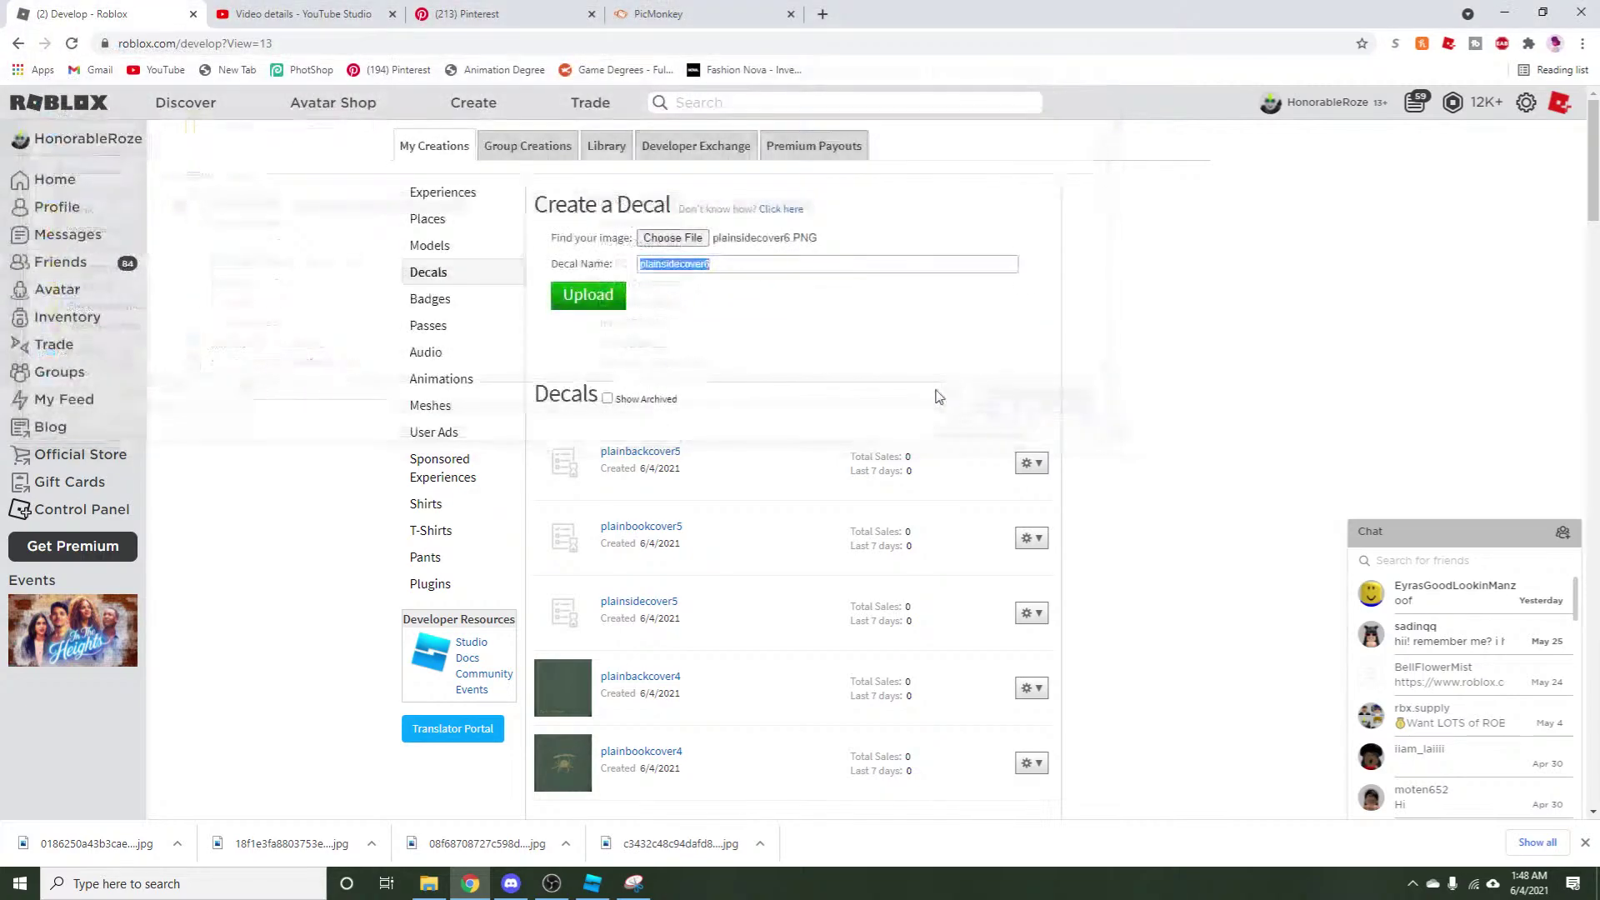
{"action": "left_click", "coordinate": [621, 302]}
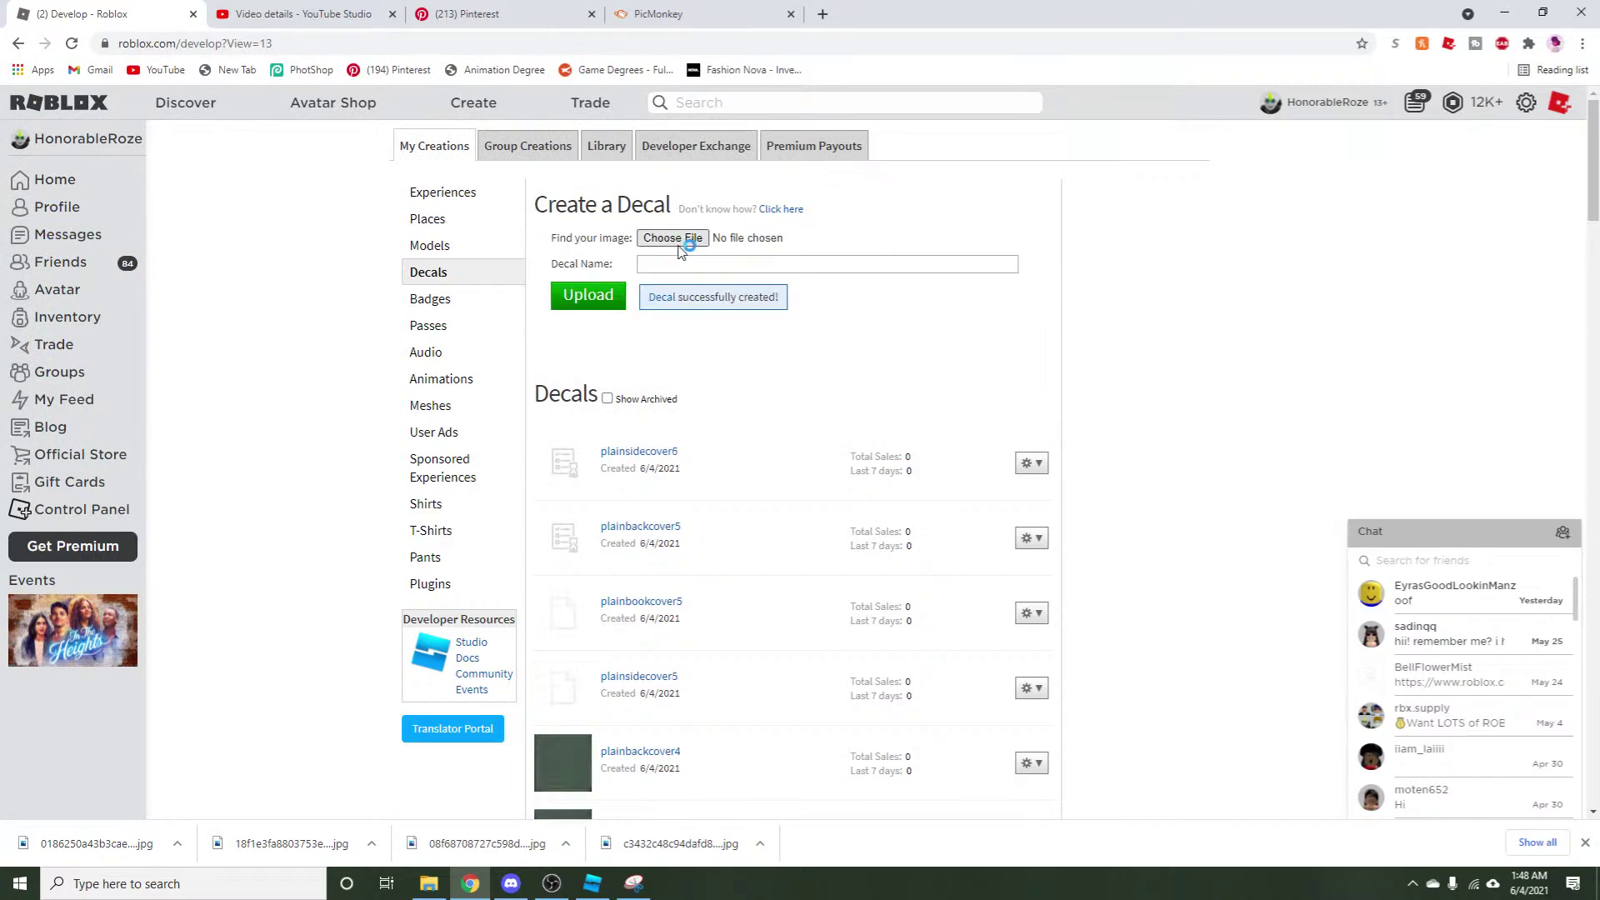
Upload plainbackcover6 as a second decal.
{"action": "left_click", "coordinate": [686, 241]}
{"action": "scroll", "coordinate": [101, 129], "scroll_direction": "up", "scroll_amount": 5}
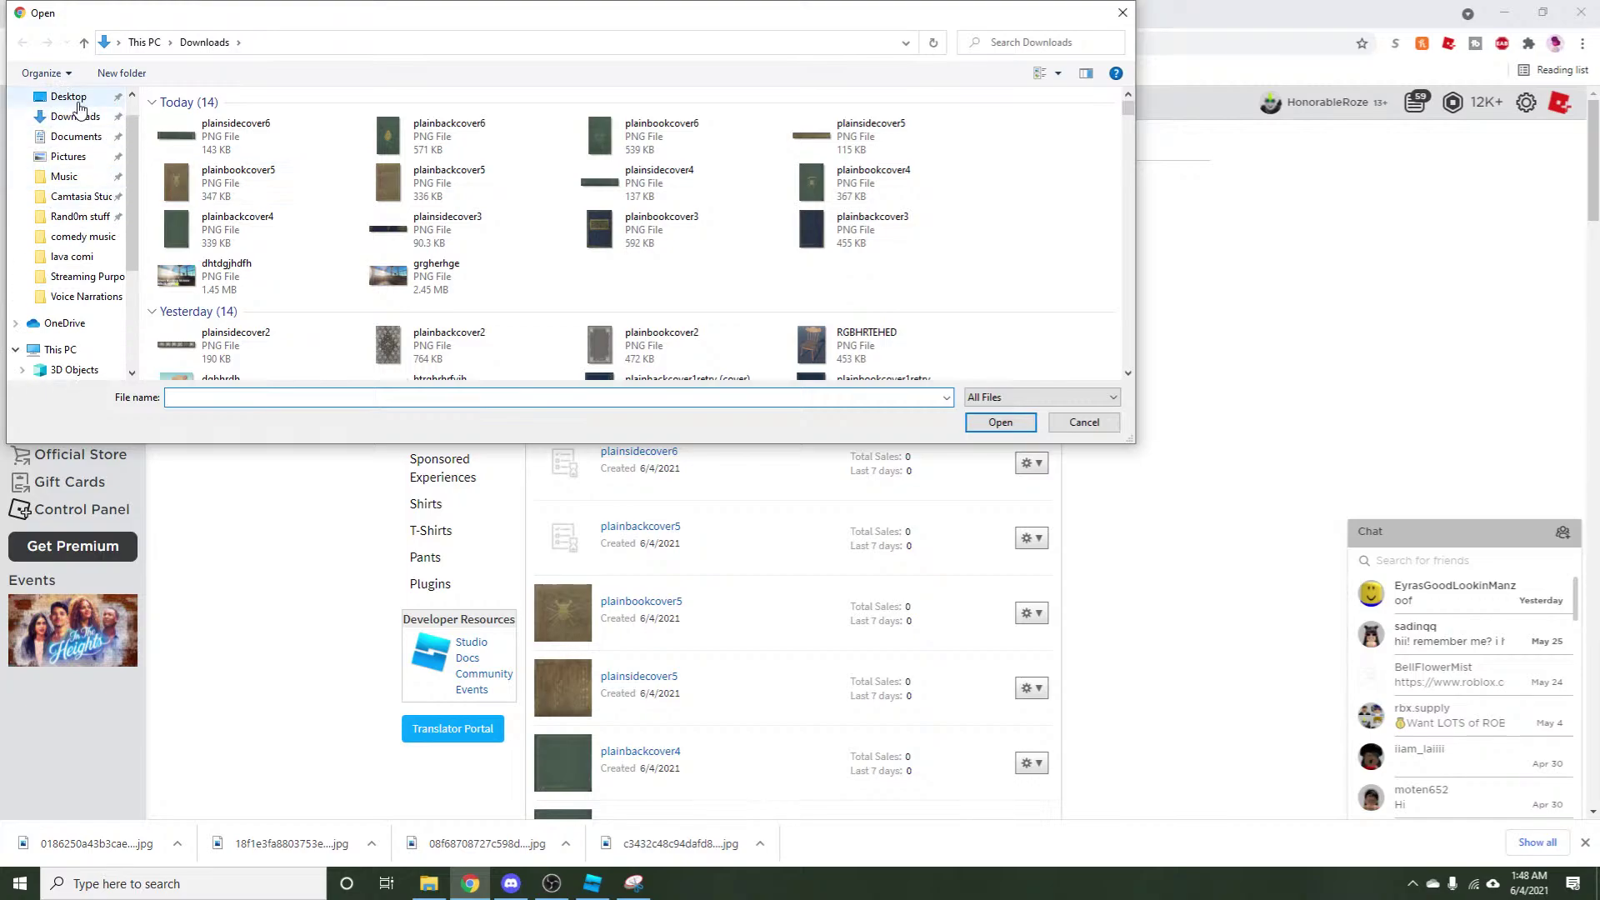
{"action": "left_click", "coordinate": [75, 109]}
{"action": "double_click", "coordinate": [340, 286]}
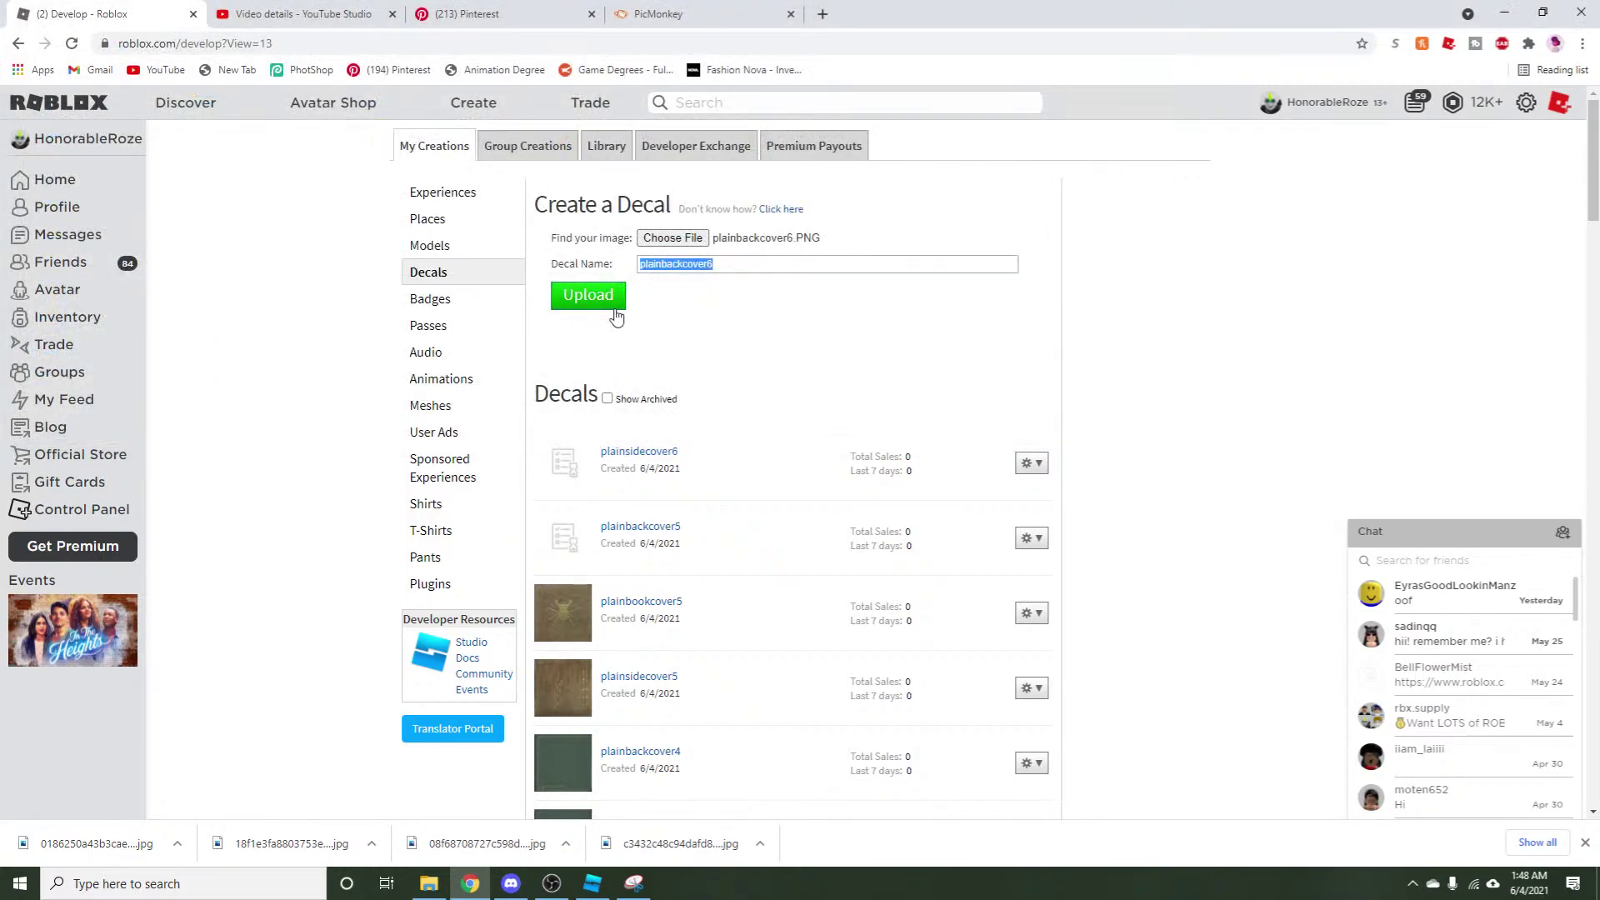
{"action": "left_click", "coordinate": [602, 300]}
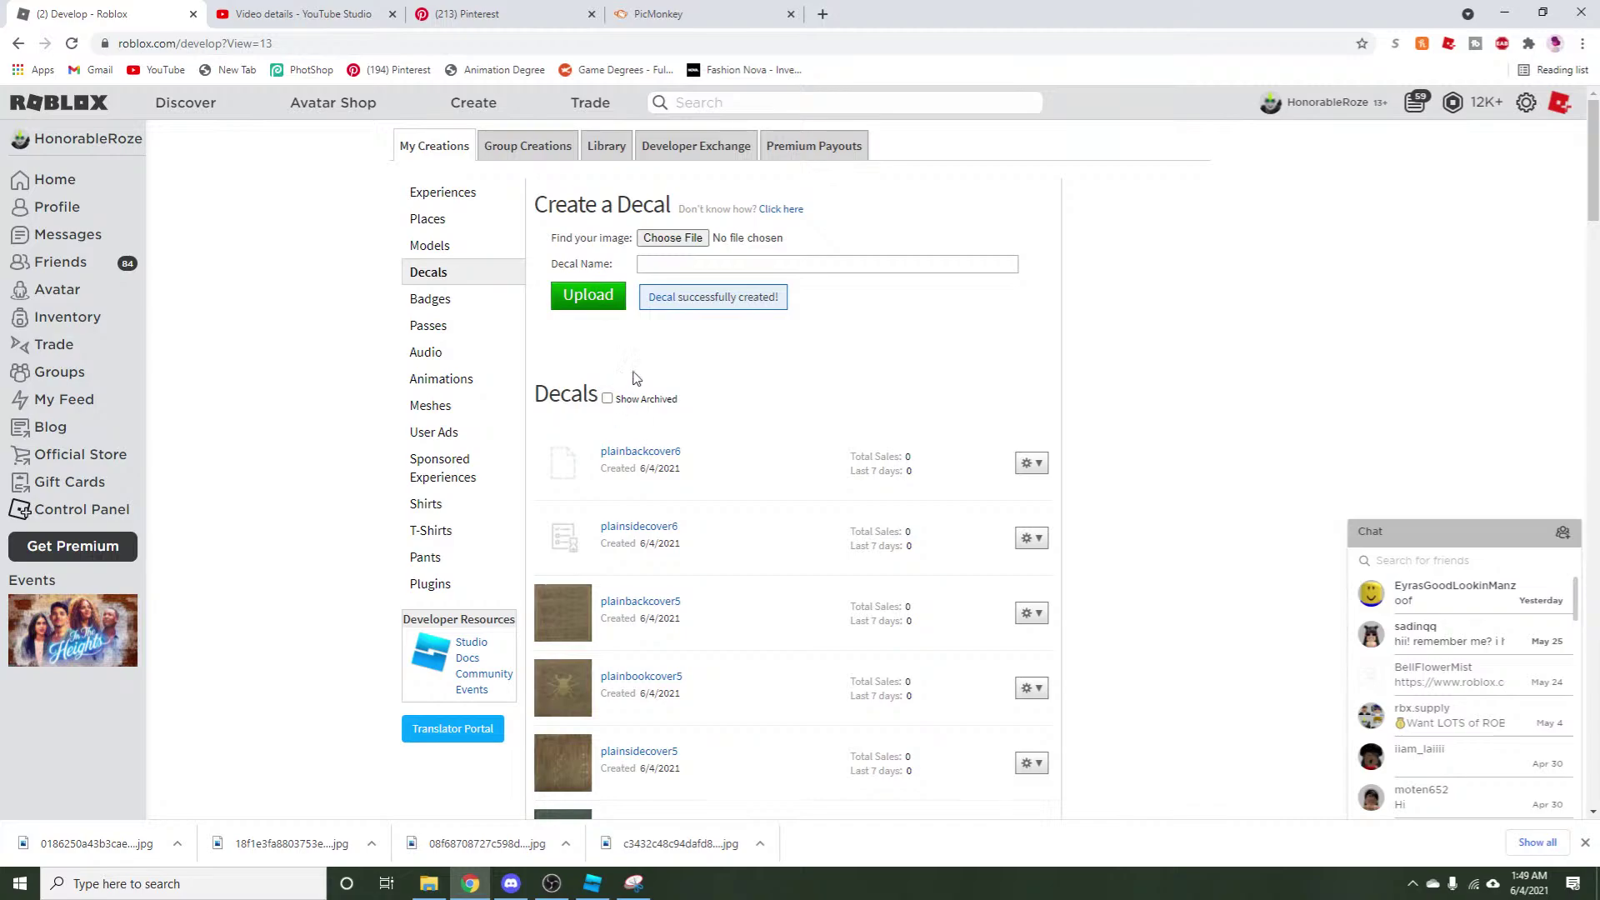
Upload plainbookcover6 as the third decal.
{"action": "left_click", "coordinate": [658, 239]}
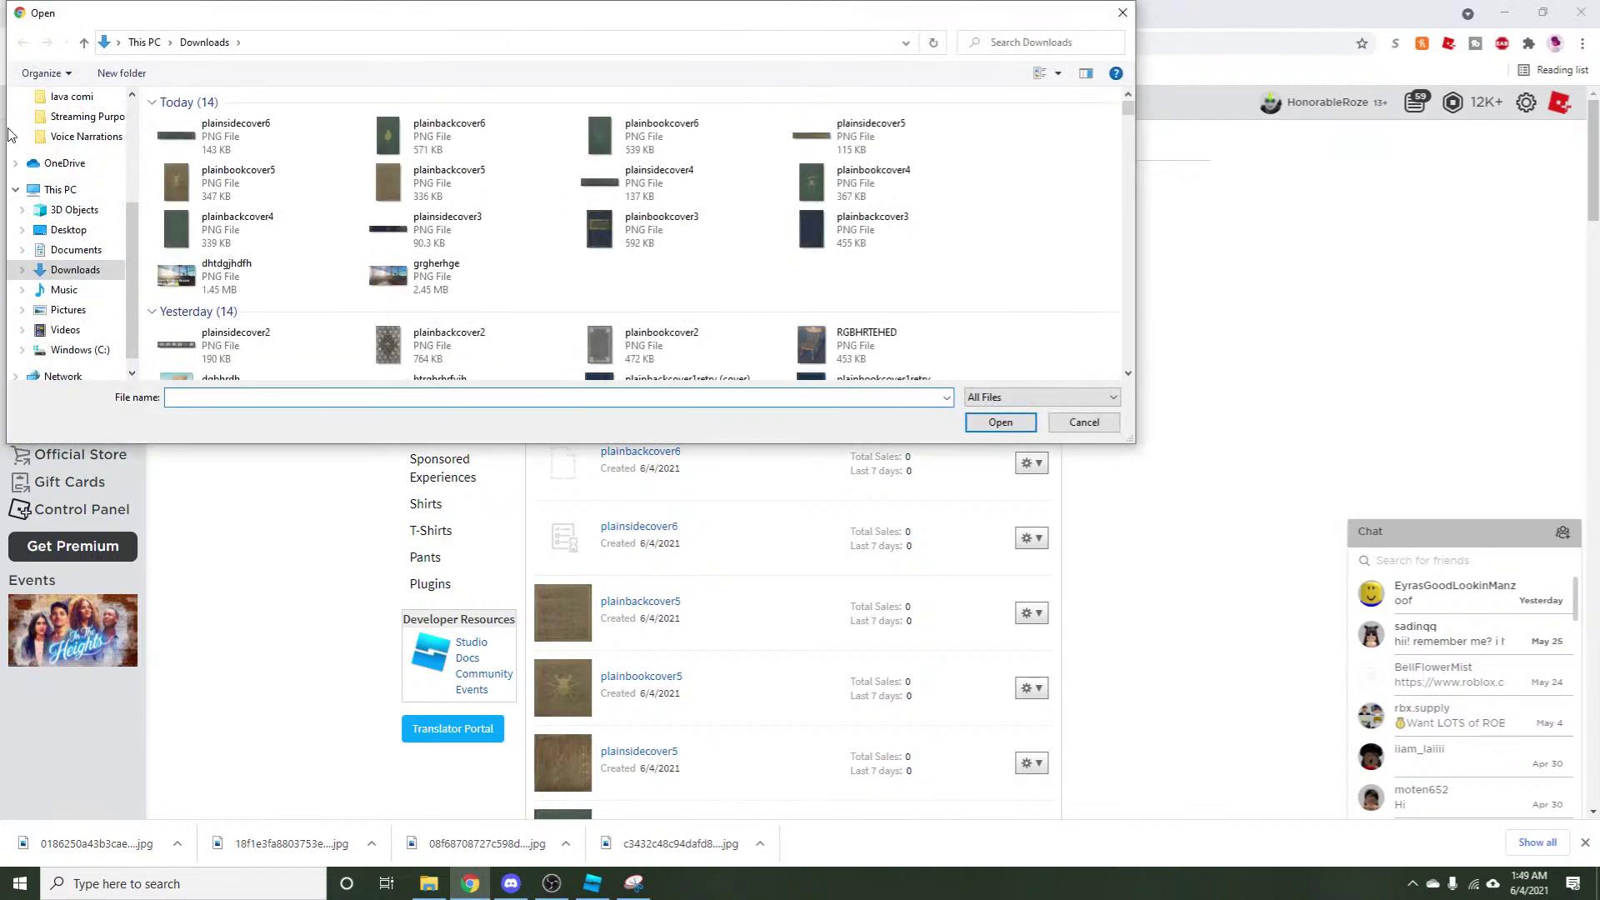
{"action": "left_click", "coordinate": [73, 111]}
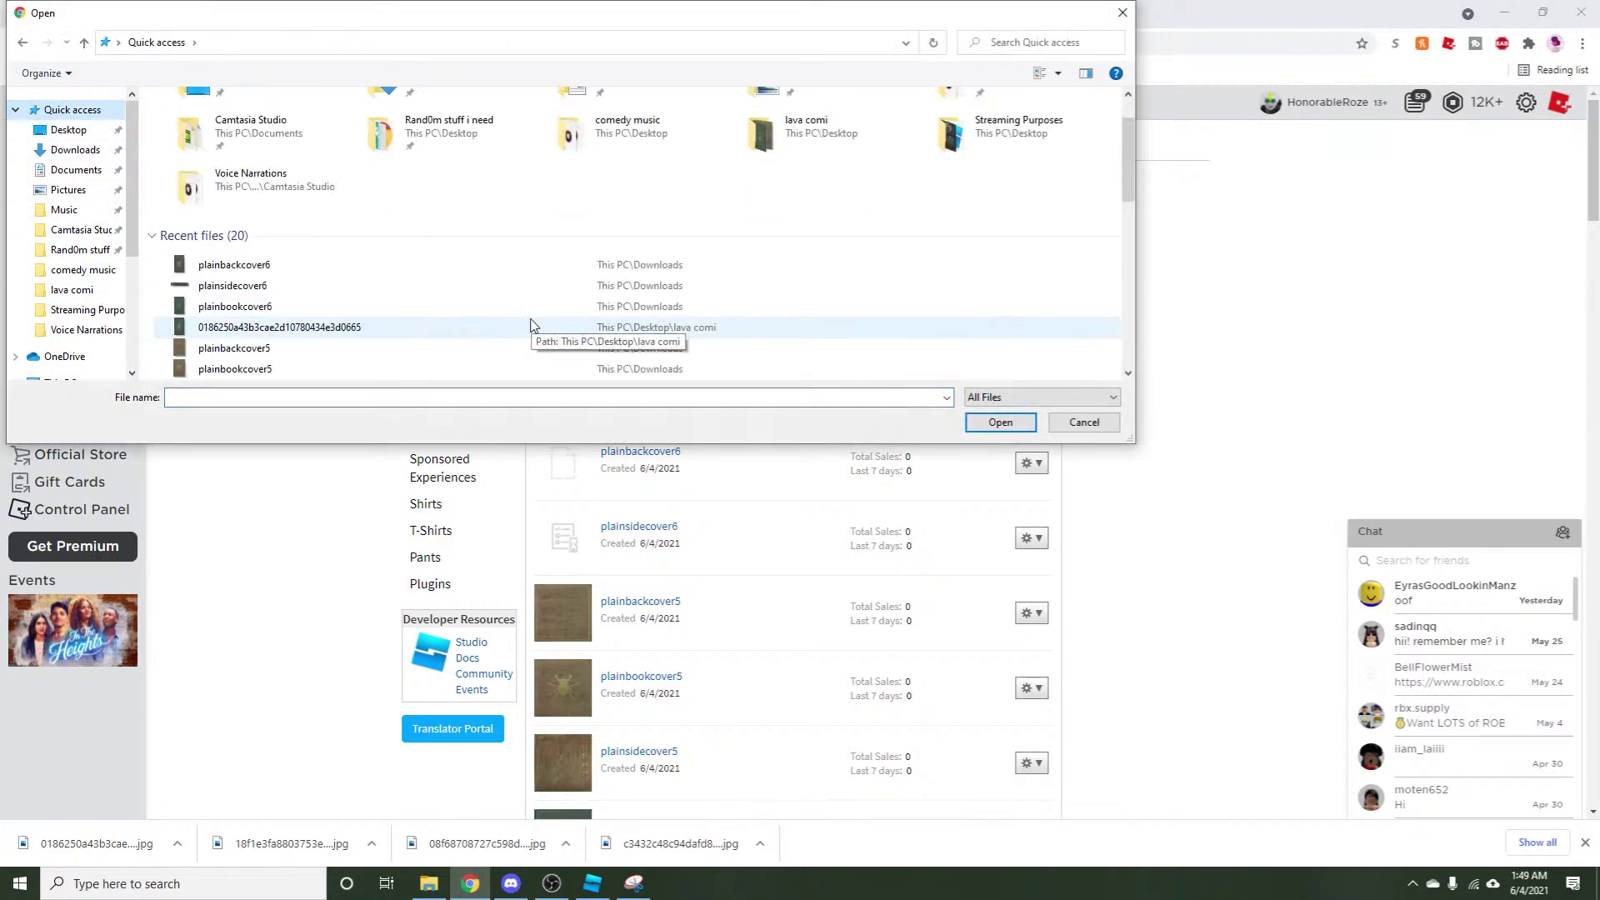
{"action": "left_click", "coordinate": [529, 307]}
{"action": "left_click", "coordinate": [1010, 425]}
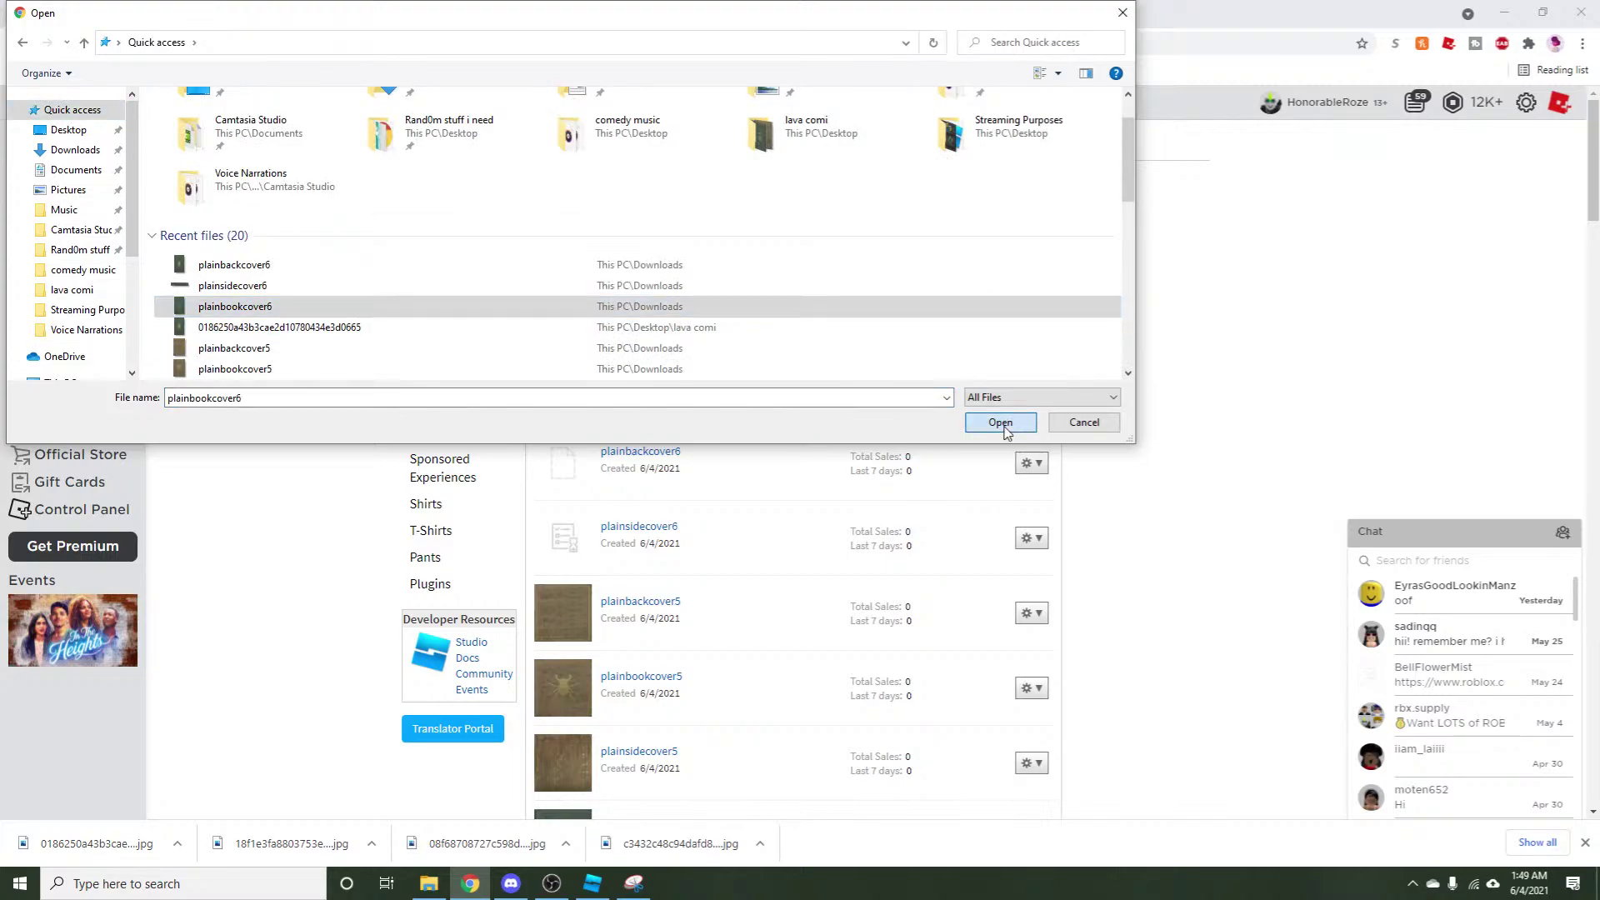
{"action": "left_click", "coordinate": [620, 307]}
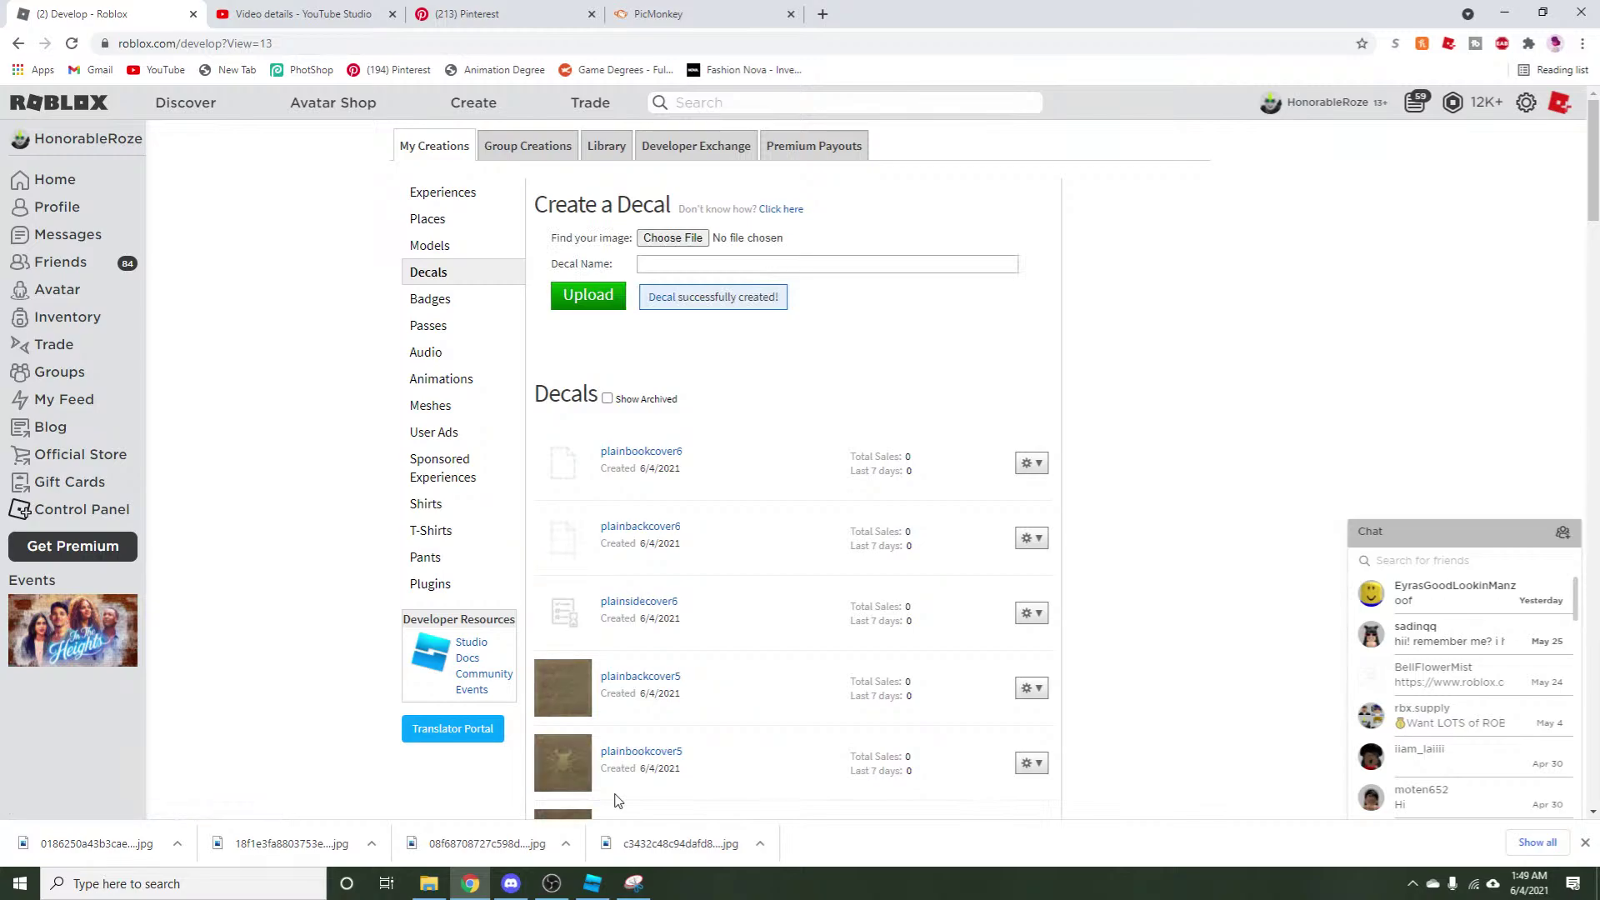
{"action": "mouse_move", "coordinate": [593, 882]}
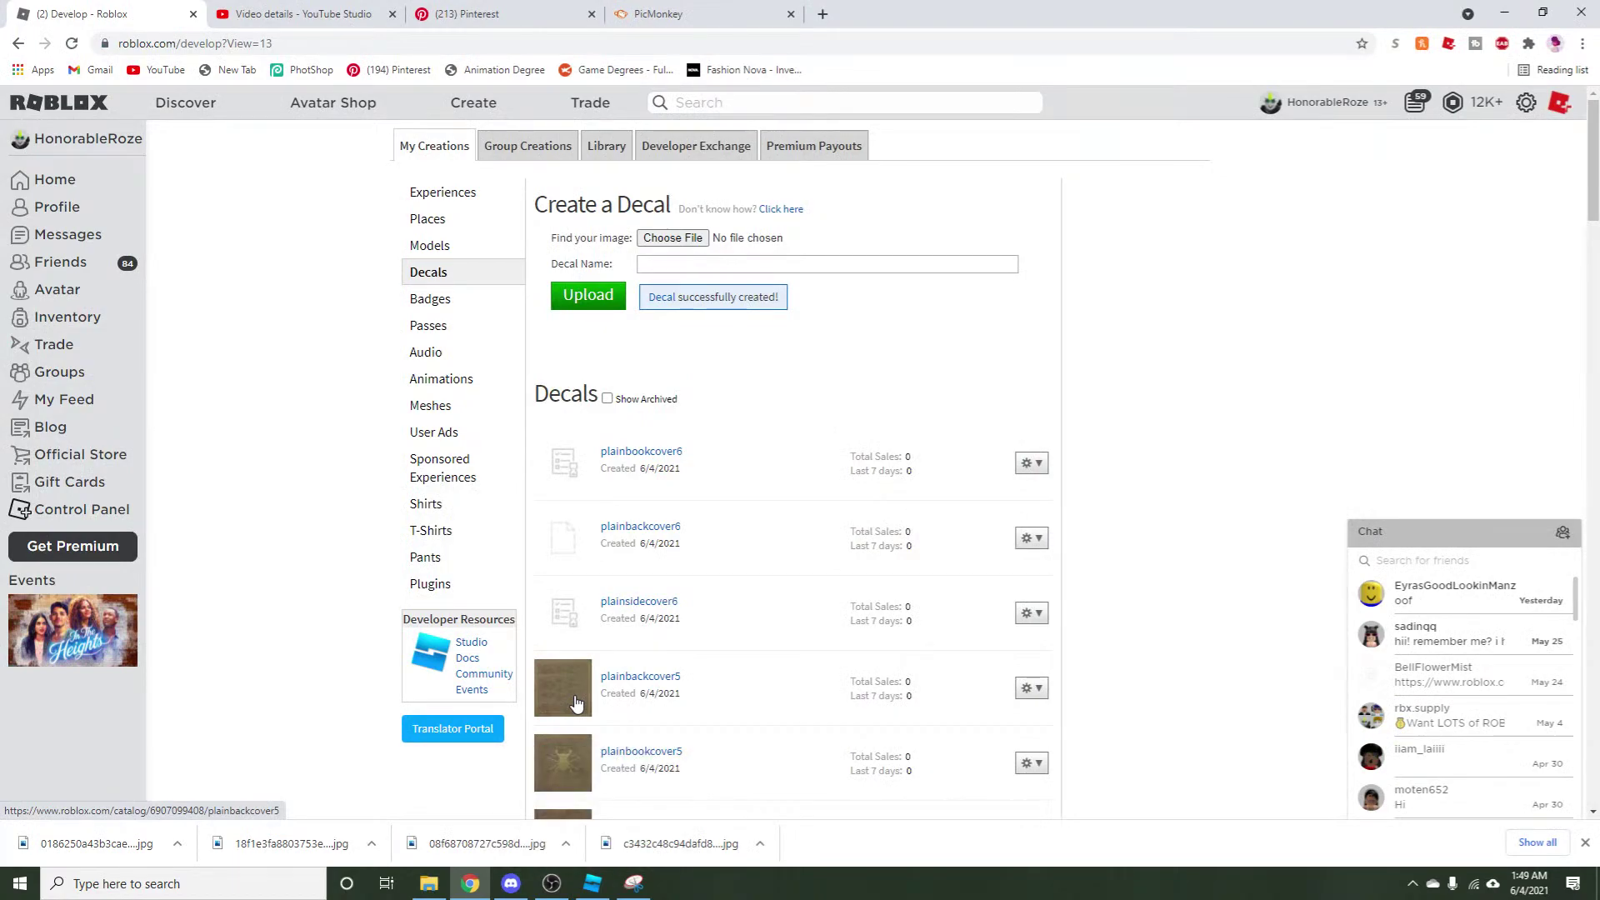
Refresh the Toolbox's My Images list in Studio to show the new decals.
{"action": "left_click", "coordinate": [590, 888]}
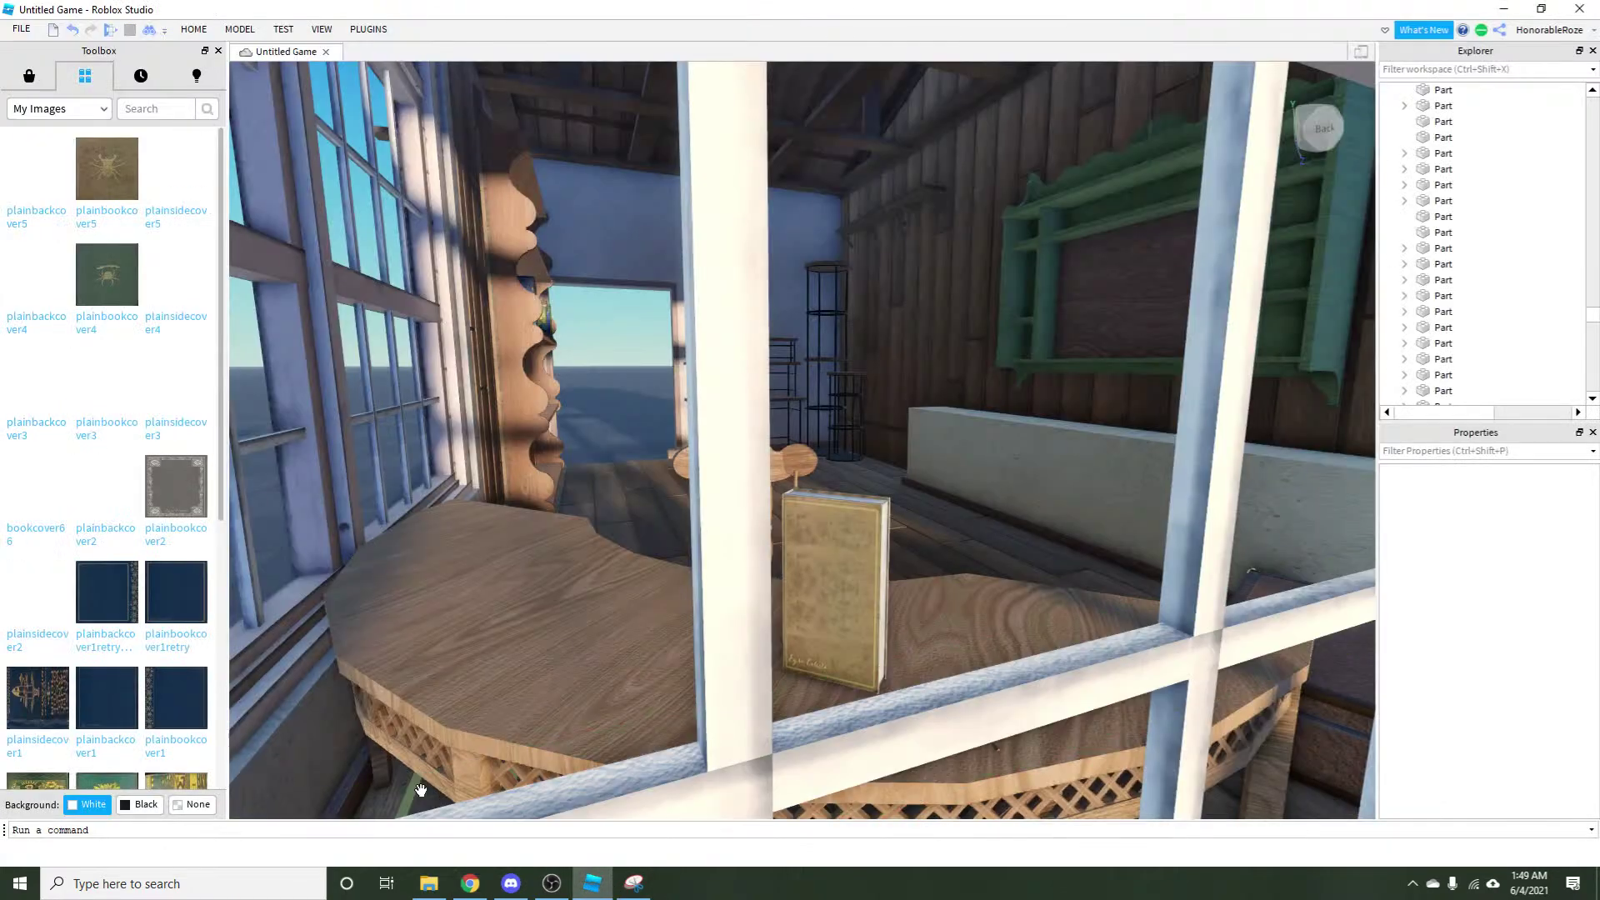
{"action": "left_click", "coordinate": [50, 111]}
{"action": "left_click", "coordinate": [62, 192]}
{"action": "left_click", "coordinate": [67, 115]}
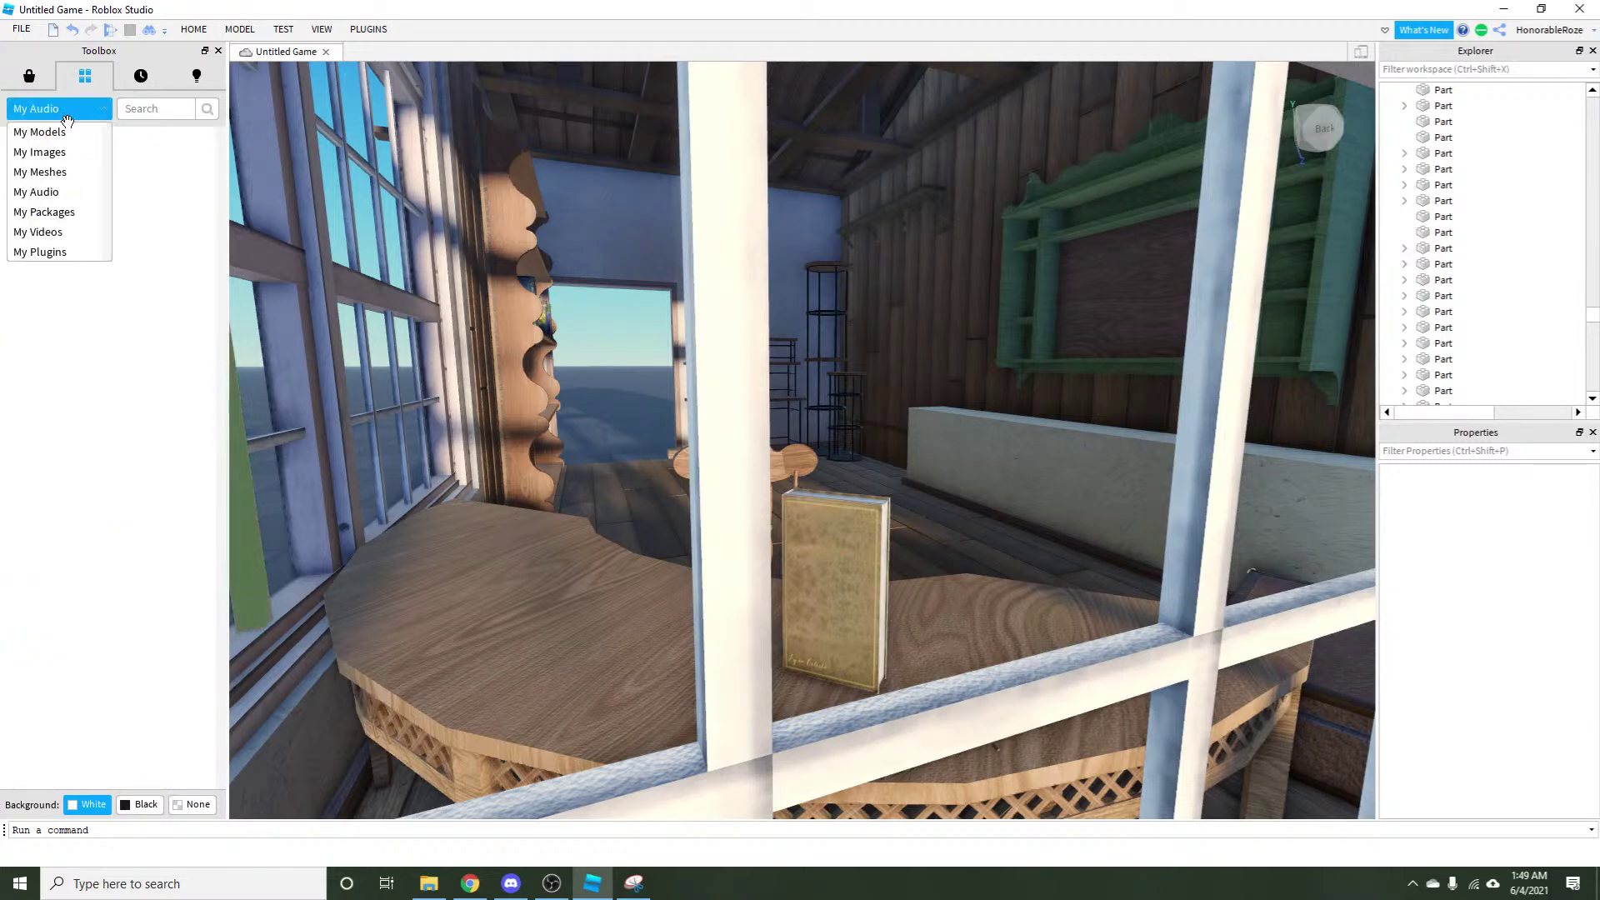
{"action": "left_click", "coordinate": [86, 153]}
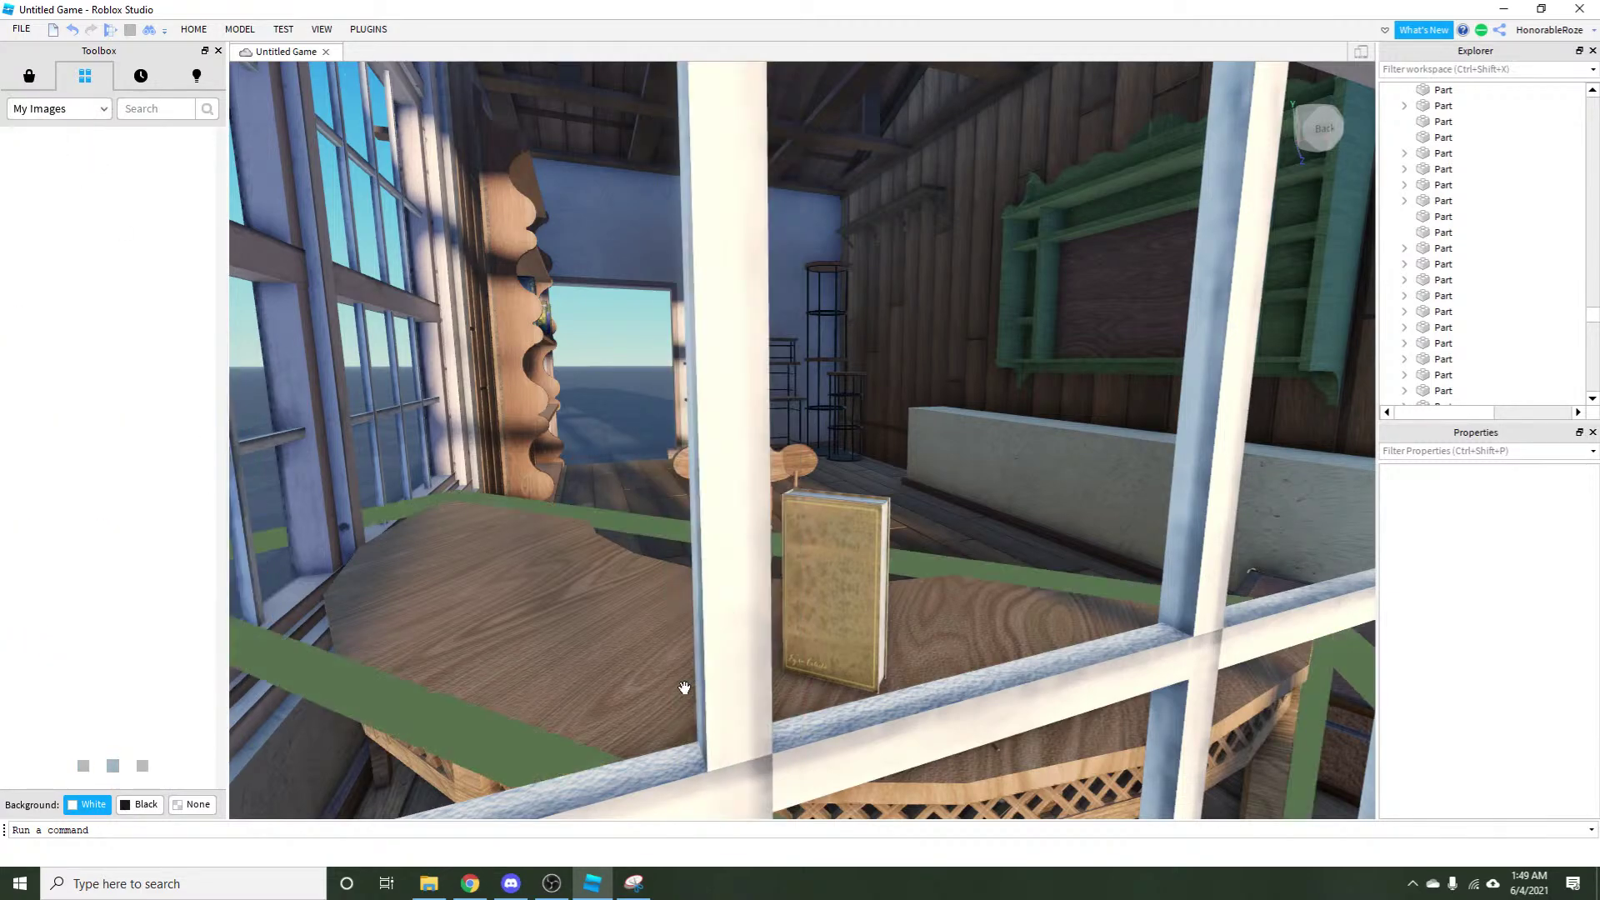
Move the book along the table, duplicate it, and delete the copy's three old cover decals.
{"action": "key", "text": "s"}
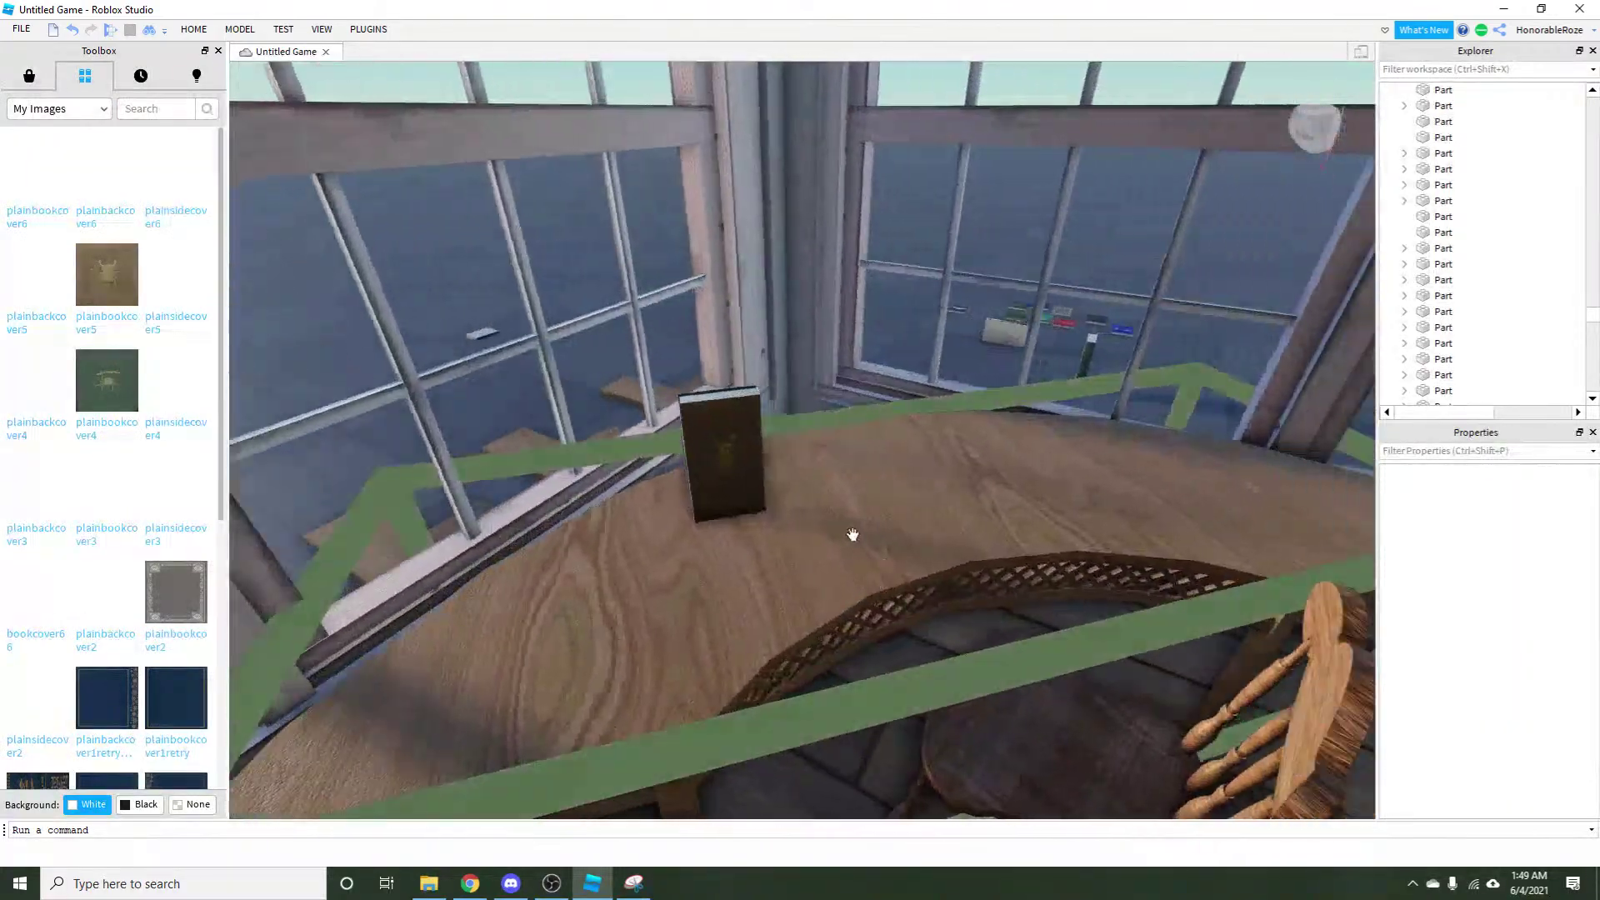
{"action": "left_click_drag", "start_coordinate": [751, 502], "coordinate": [723, 554]}
{"action": "key", "text": "ctrl+d"}
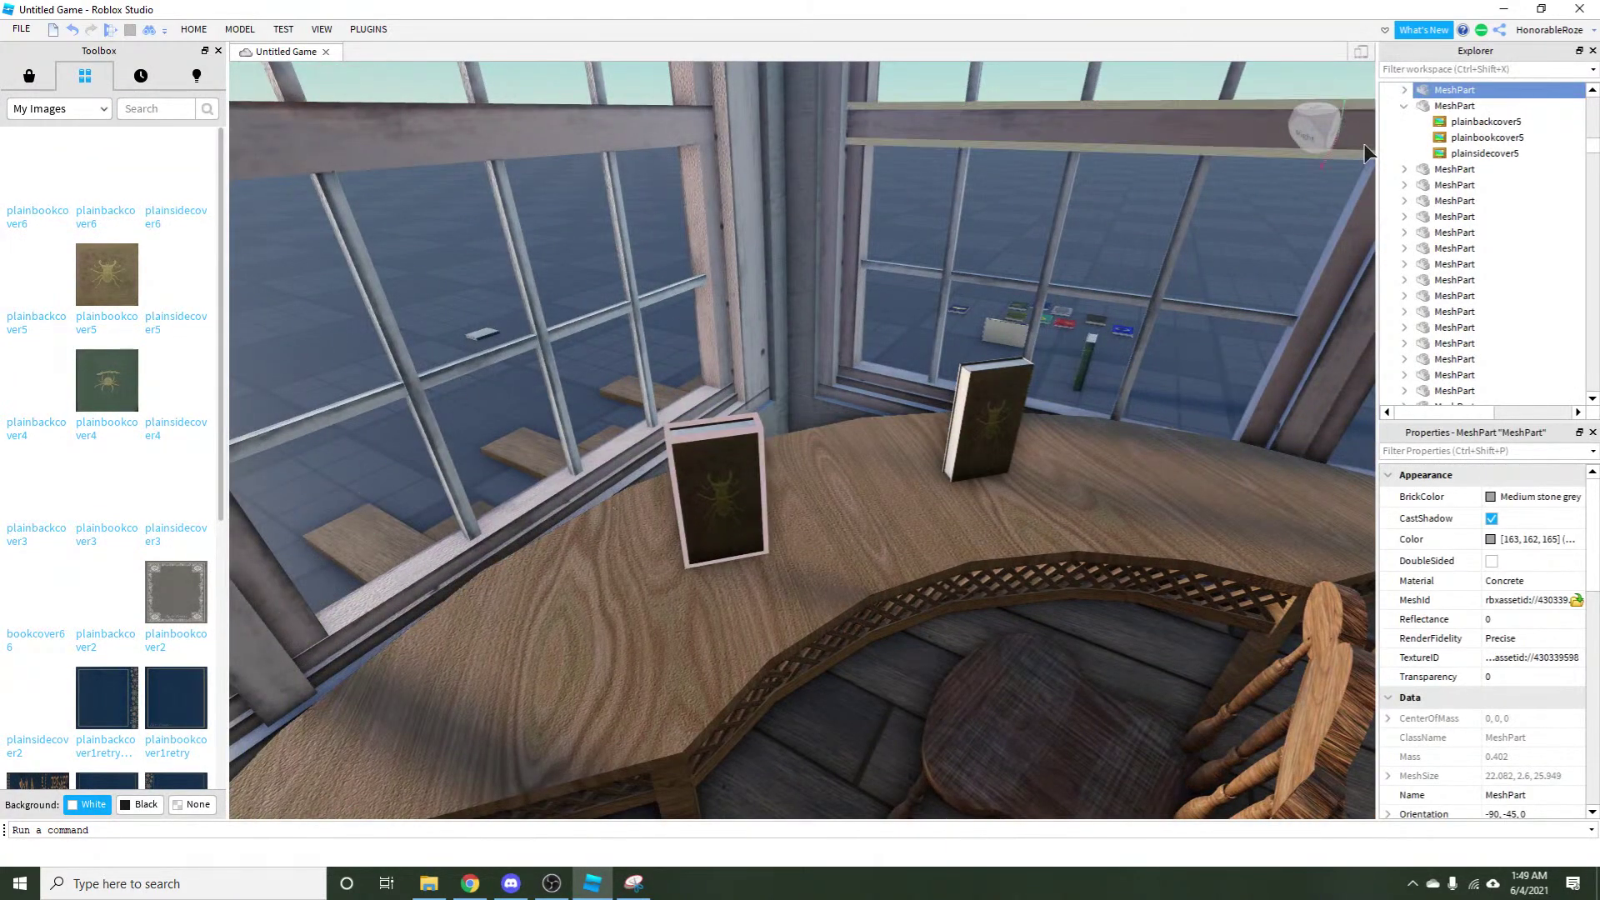
{"action": "left_click", "coordinate": [1466, 122]}
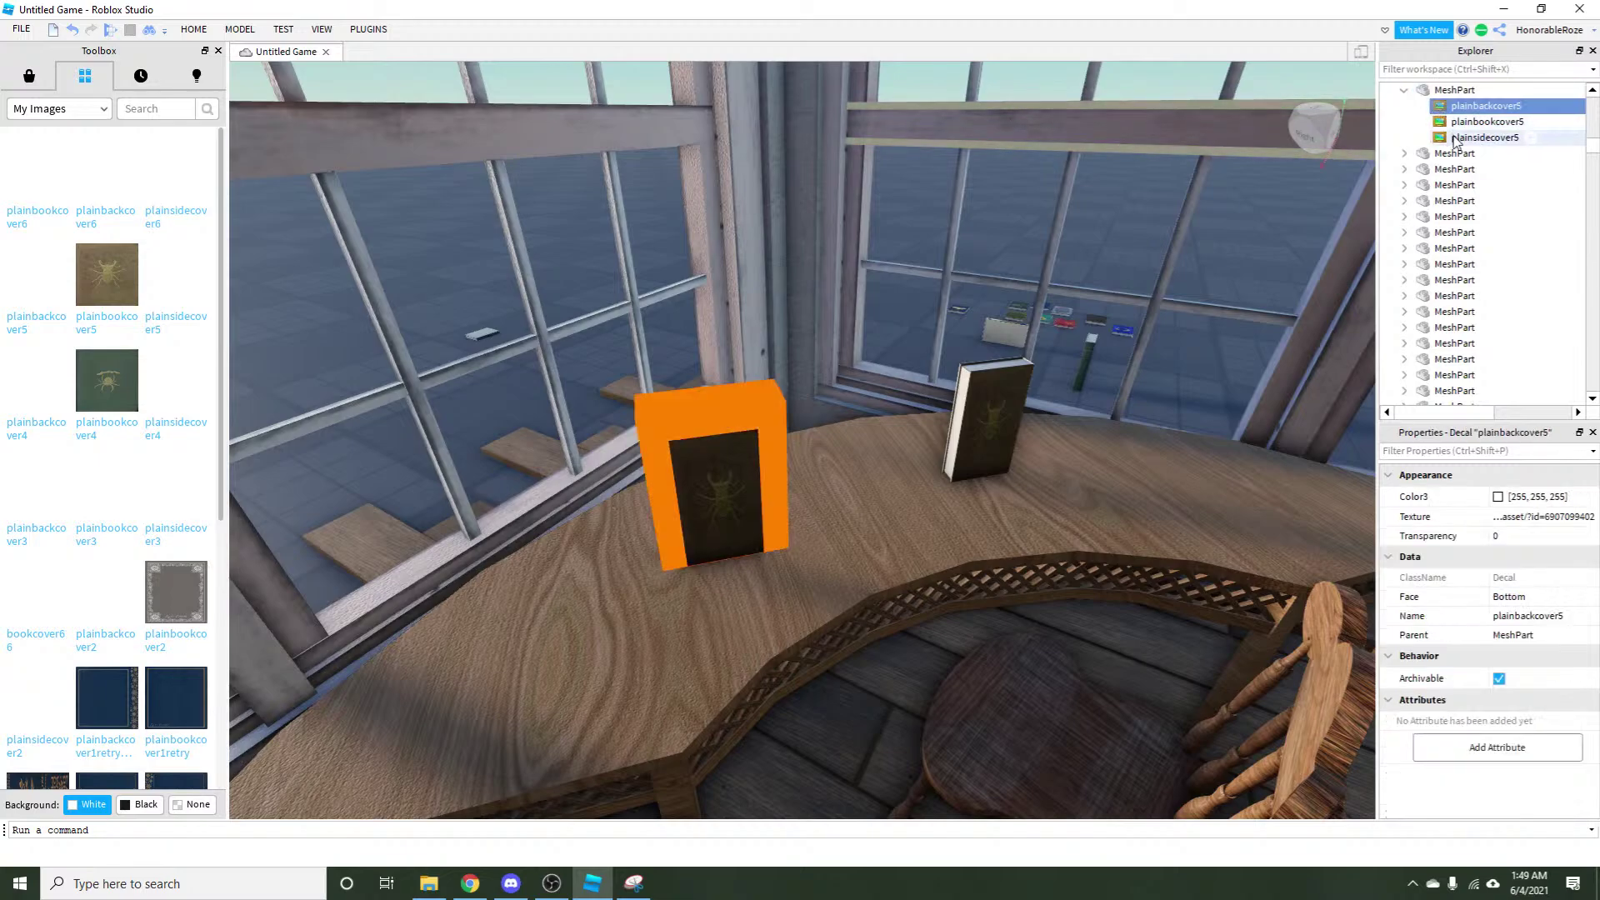
{"action": "left_click", "coordinate": [1454, 139], "text": "shift"}
{"action": "key", "text": "Delete"}
Add plainbackcover6 to the plain book, remove it again, then select and frame the white book.
{"action": "left_click", "coordinate": [714, 478]}
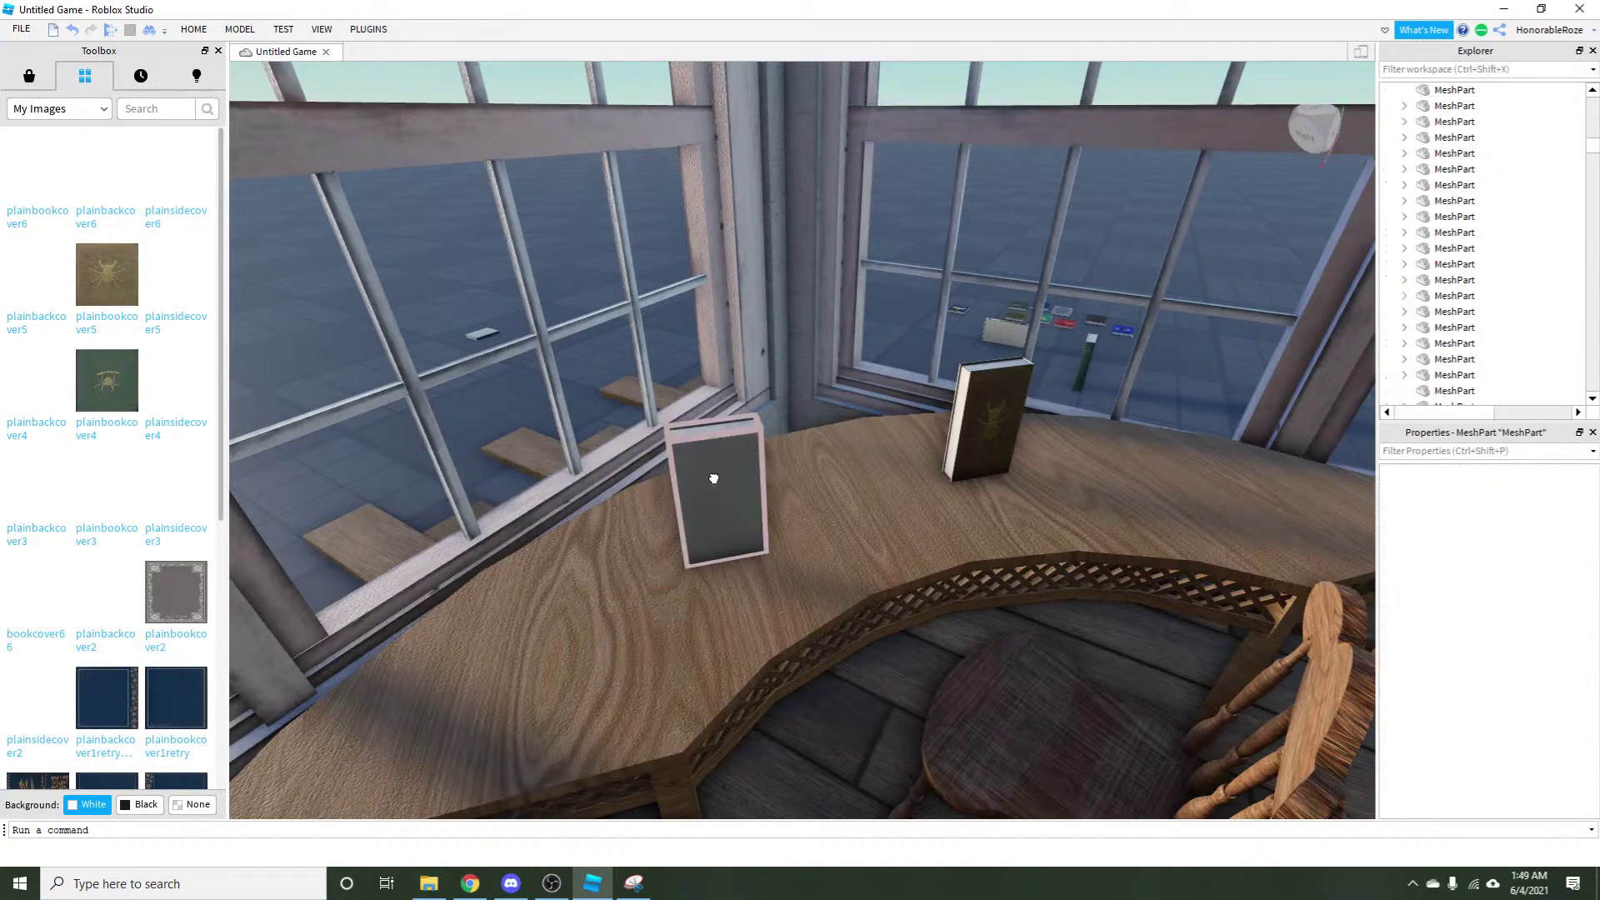
{"action": "left_click", "coordinate": [106, 200]}
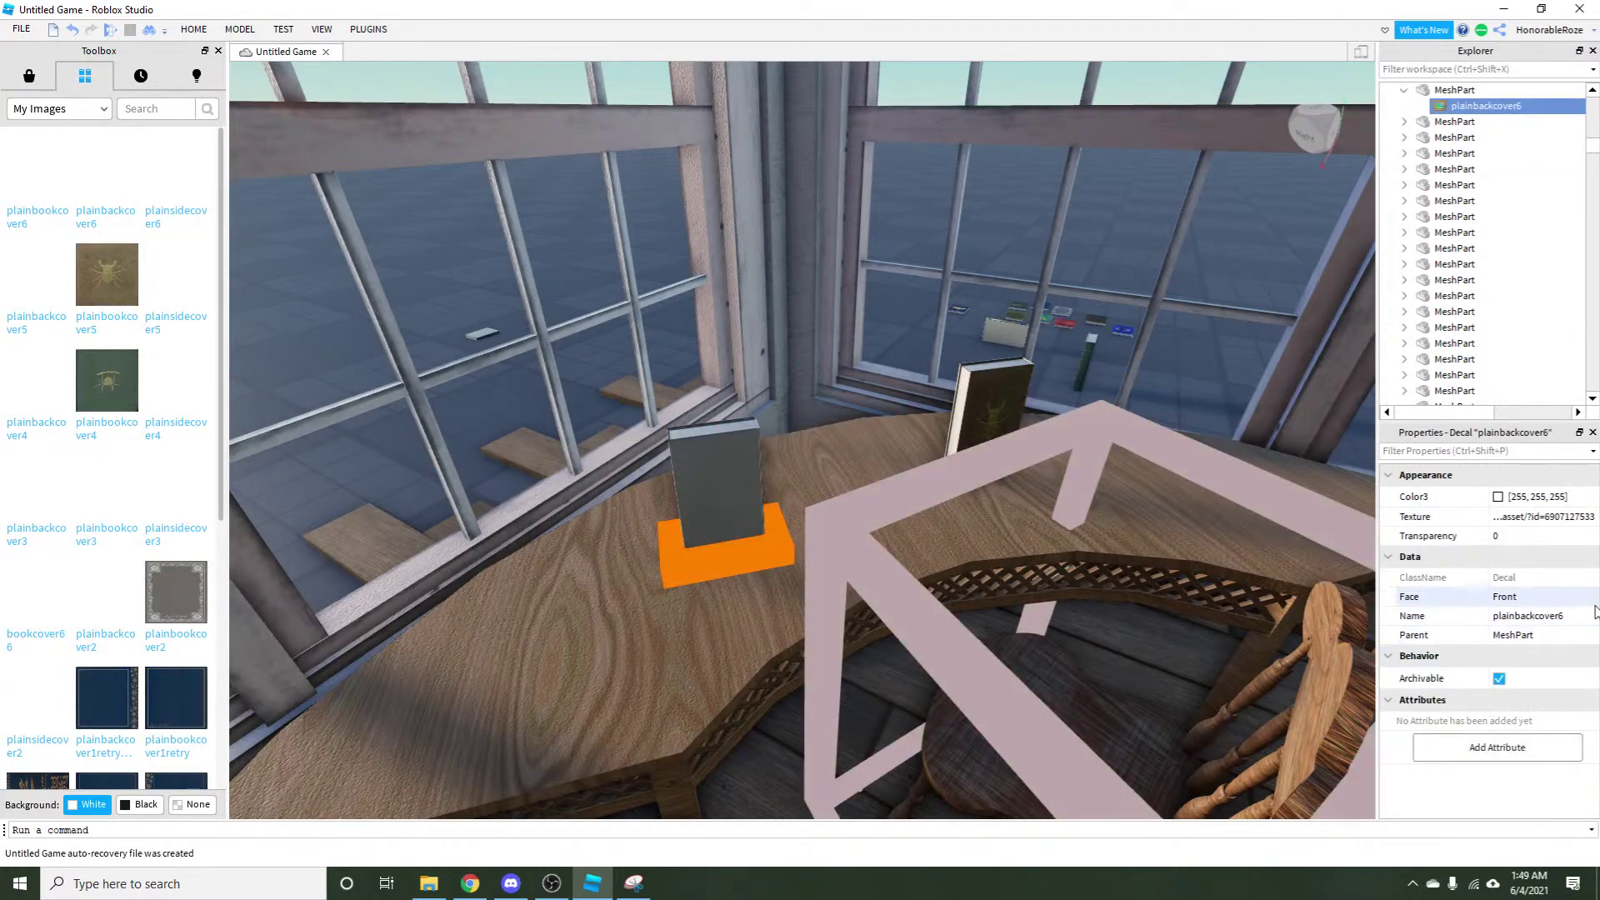
{"action": "mouse_move", "coordinate": [1535, 109]}
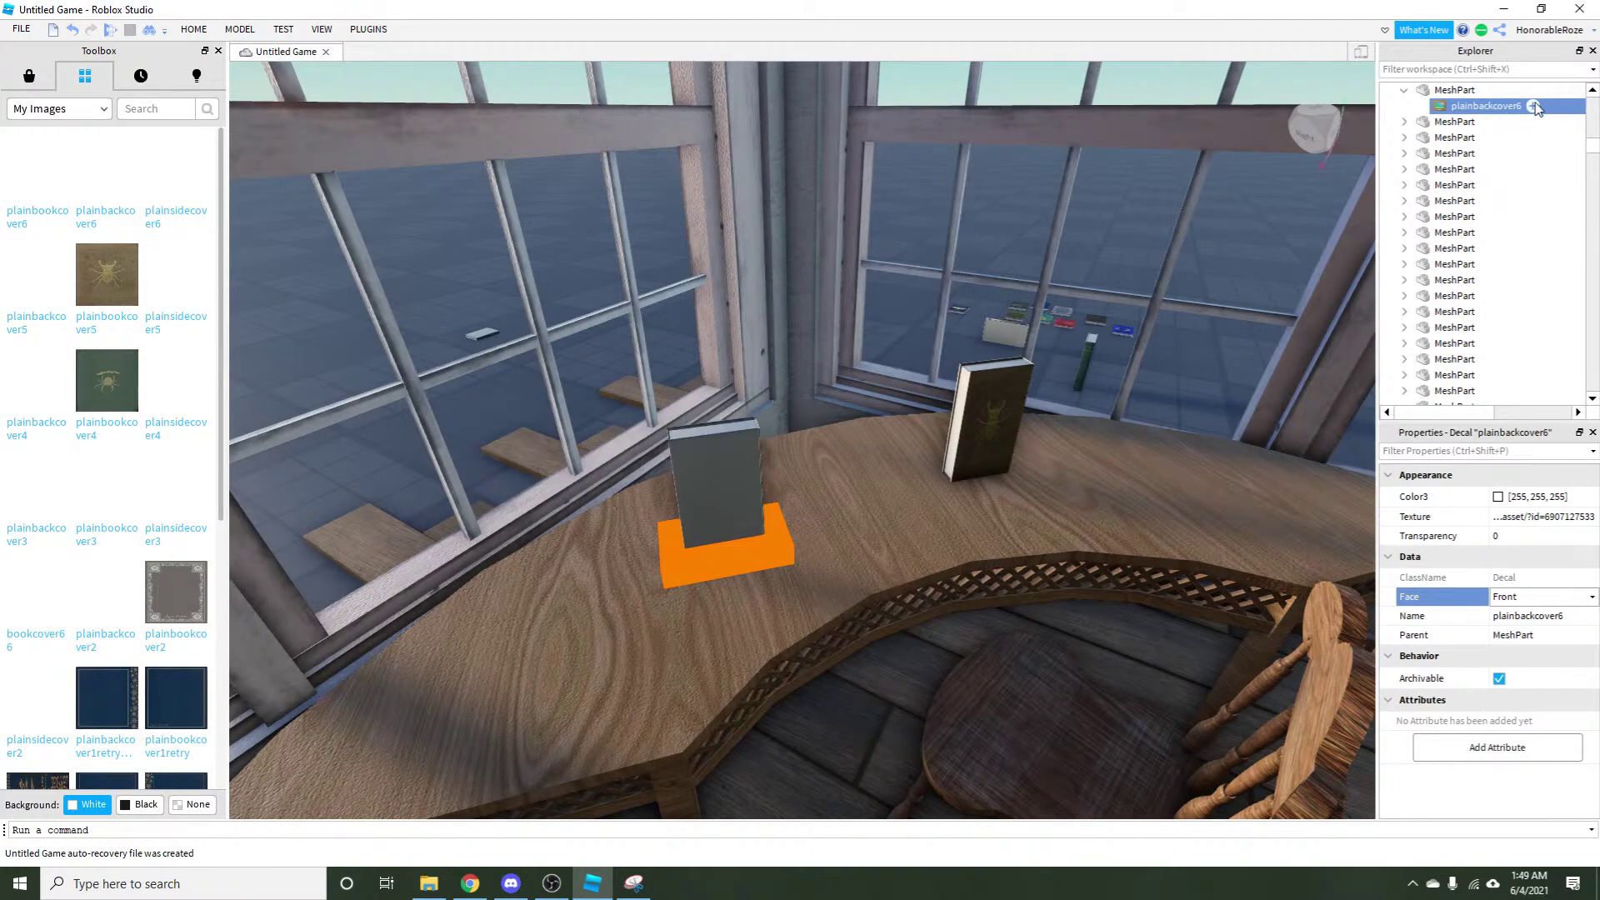
{"action": "key", "text": "Delete"}
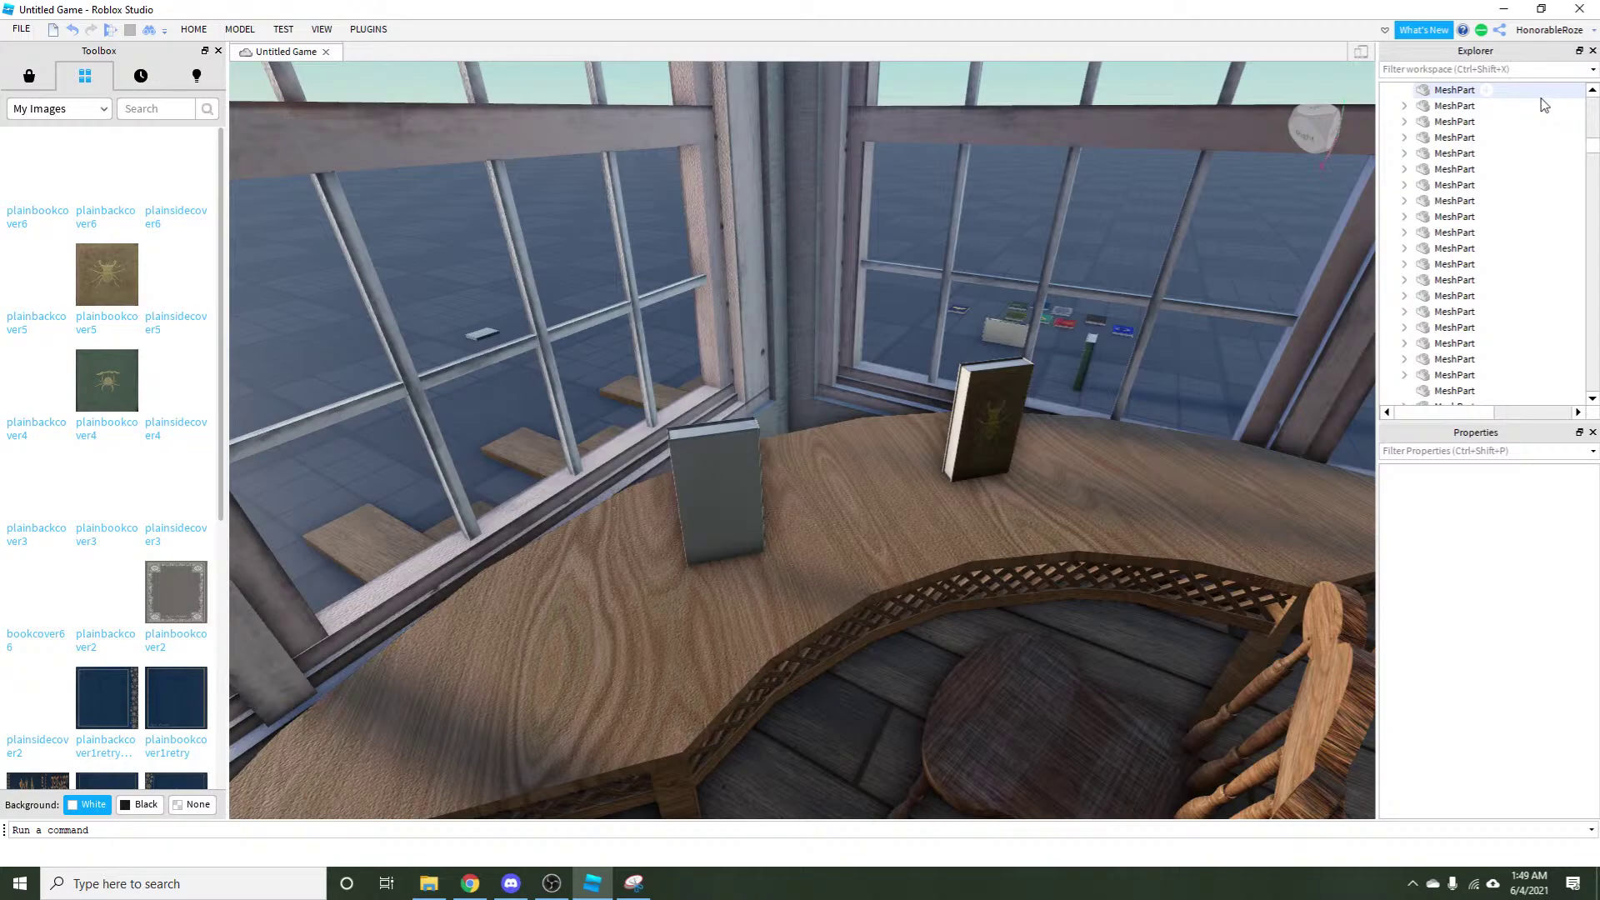
{"action": "scroll", "coordinate": [1083, 500], "scroll_direction": "up", "scroll_amount": 5}
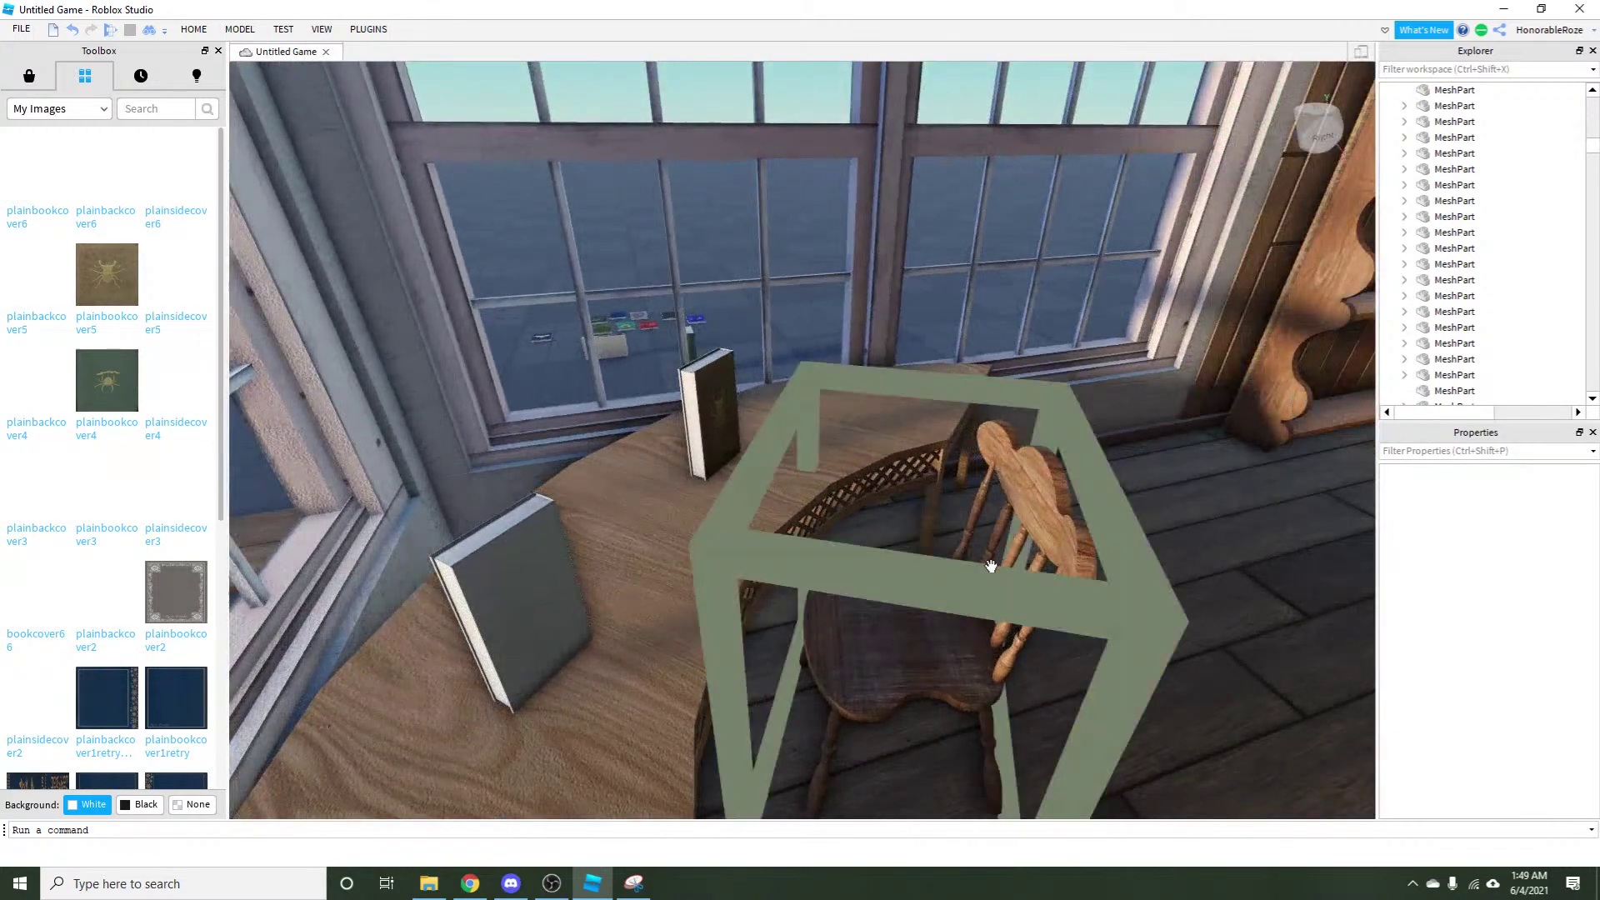
{"action": "scroll", "coordinate": [967, 575], "scroll_direction": "up", "scroll_amount": 5}
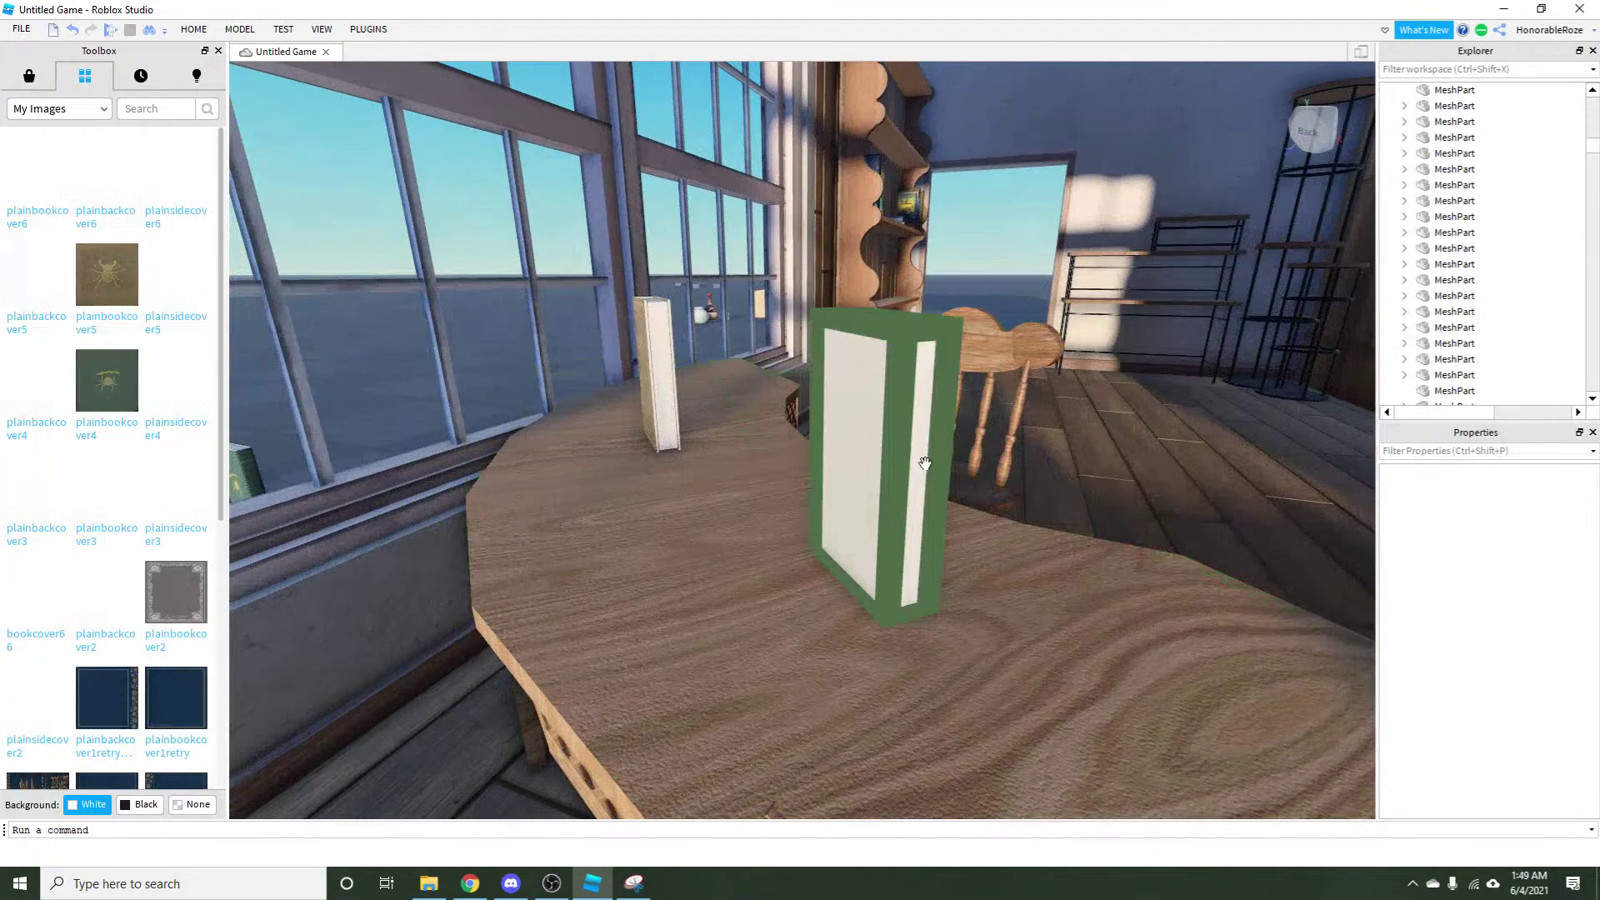
{"action": "left_click", "coordinate": [925, 463]}
{"action": "key", "text": "f"}
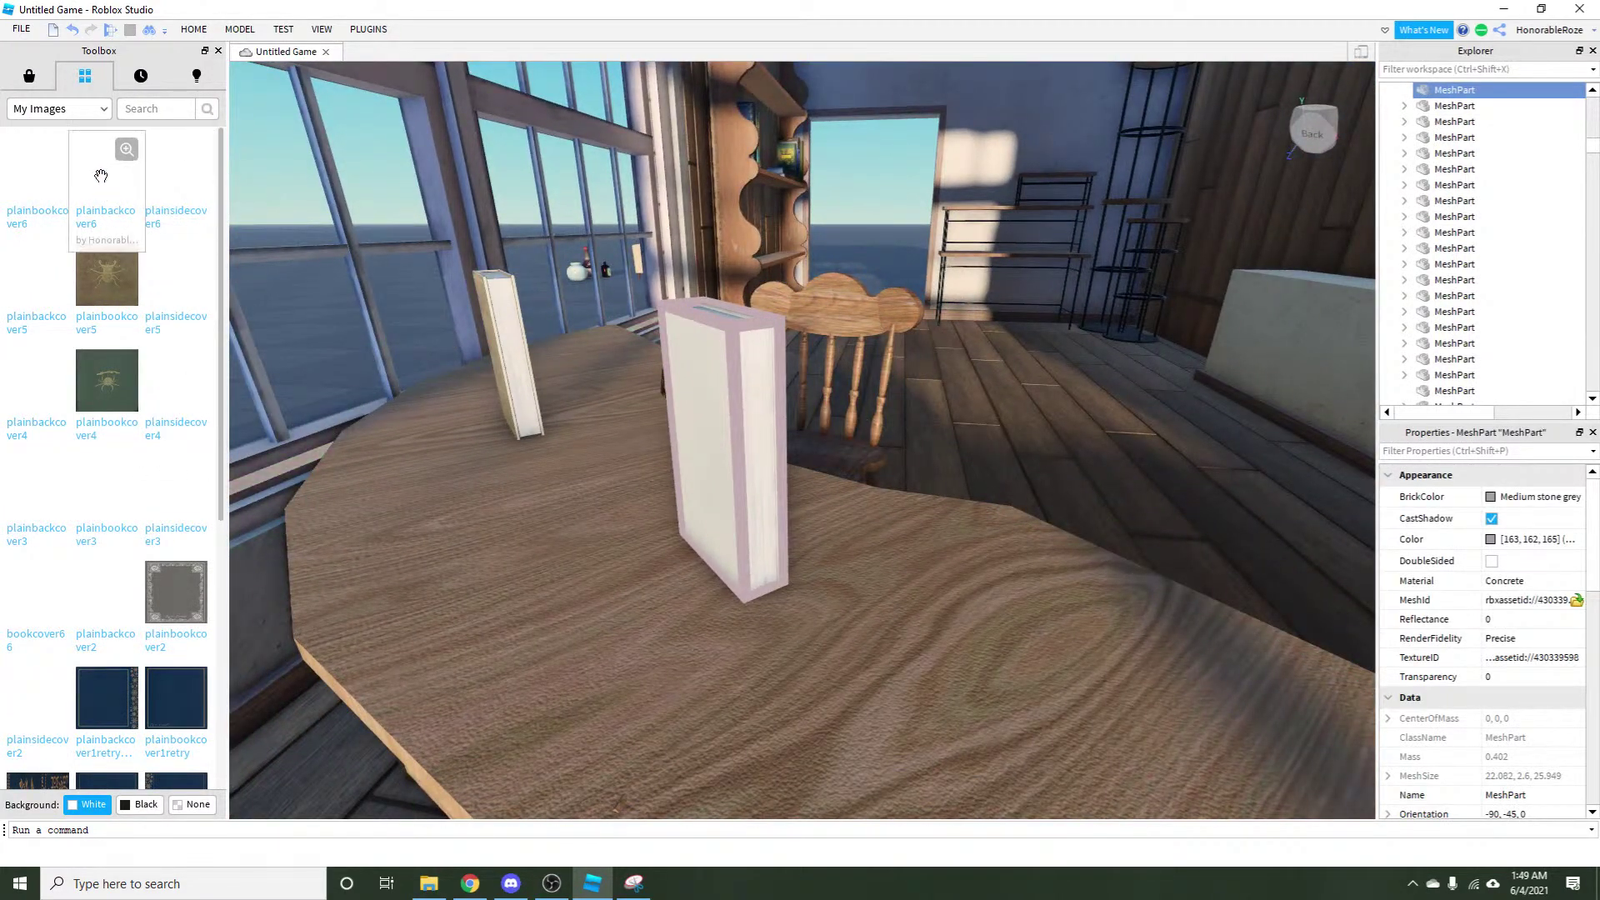
Drag the plainbackcover6 image onto the white book and orbit to view it.
{"action": "left_click_drag", "start_coordinate": [101, 175], "coordinate": [847, 533]}
{"action": "key", "text": "f"}
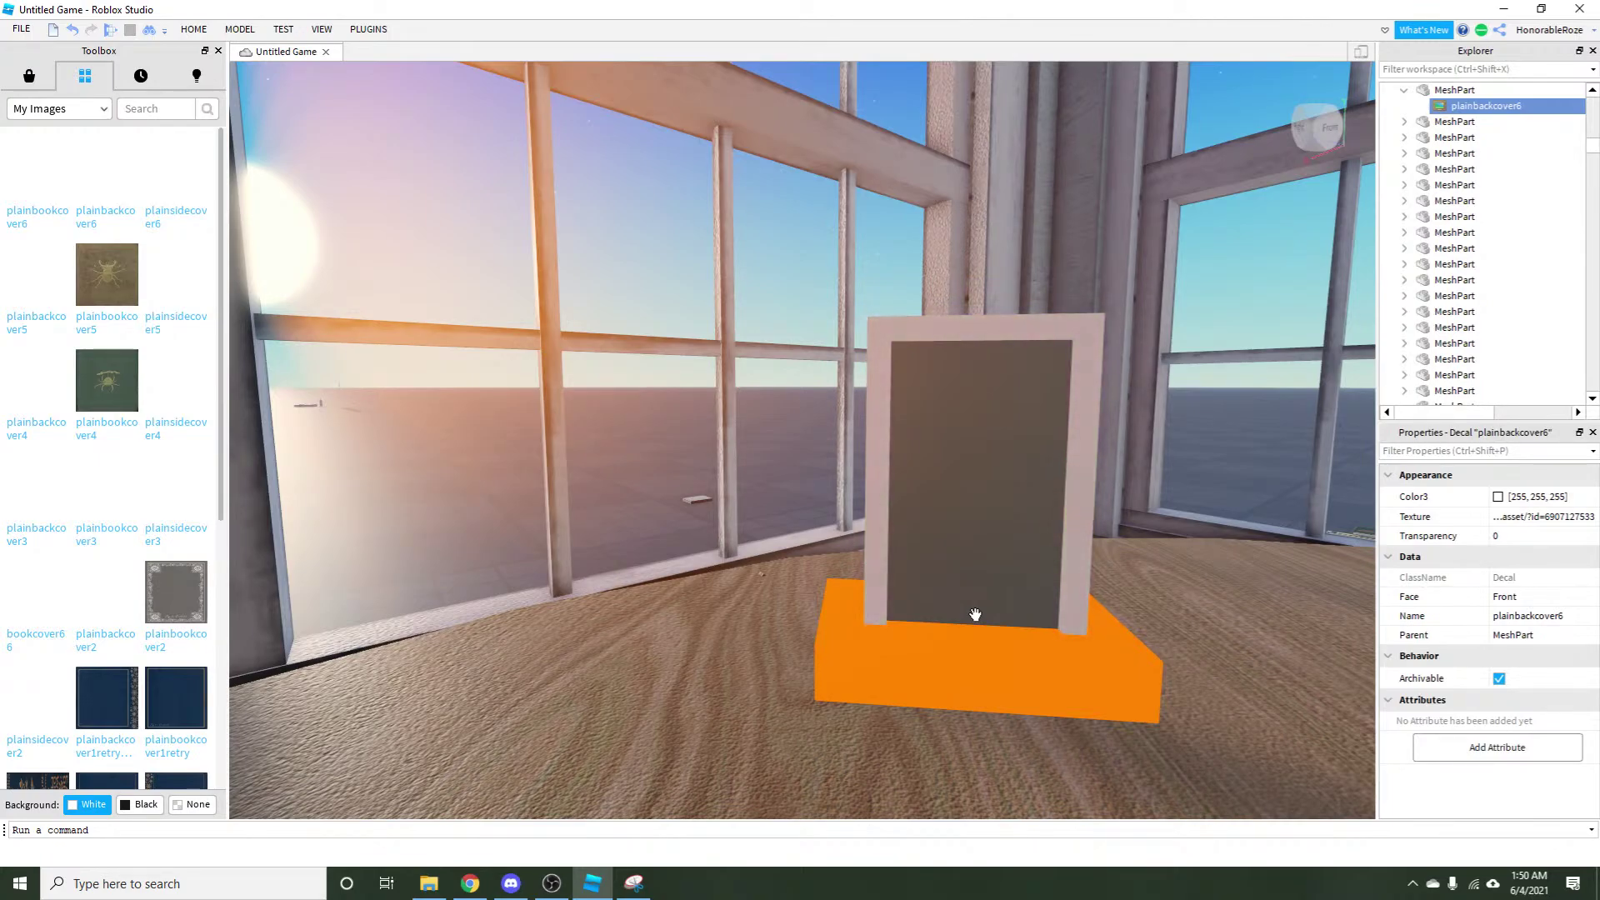
{"action": "scroll", "coordinate": [975, 614], "scroll_direction": "down", "scroll_amount": 3}
{"action": "key", "text": "a"}
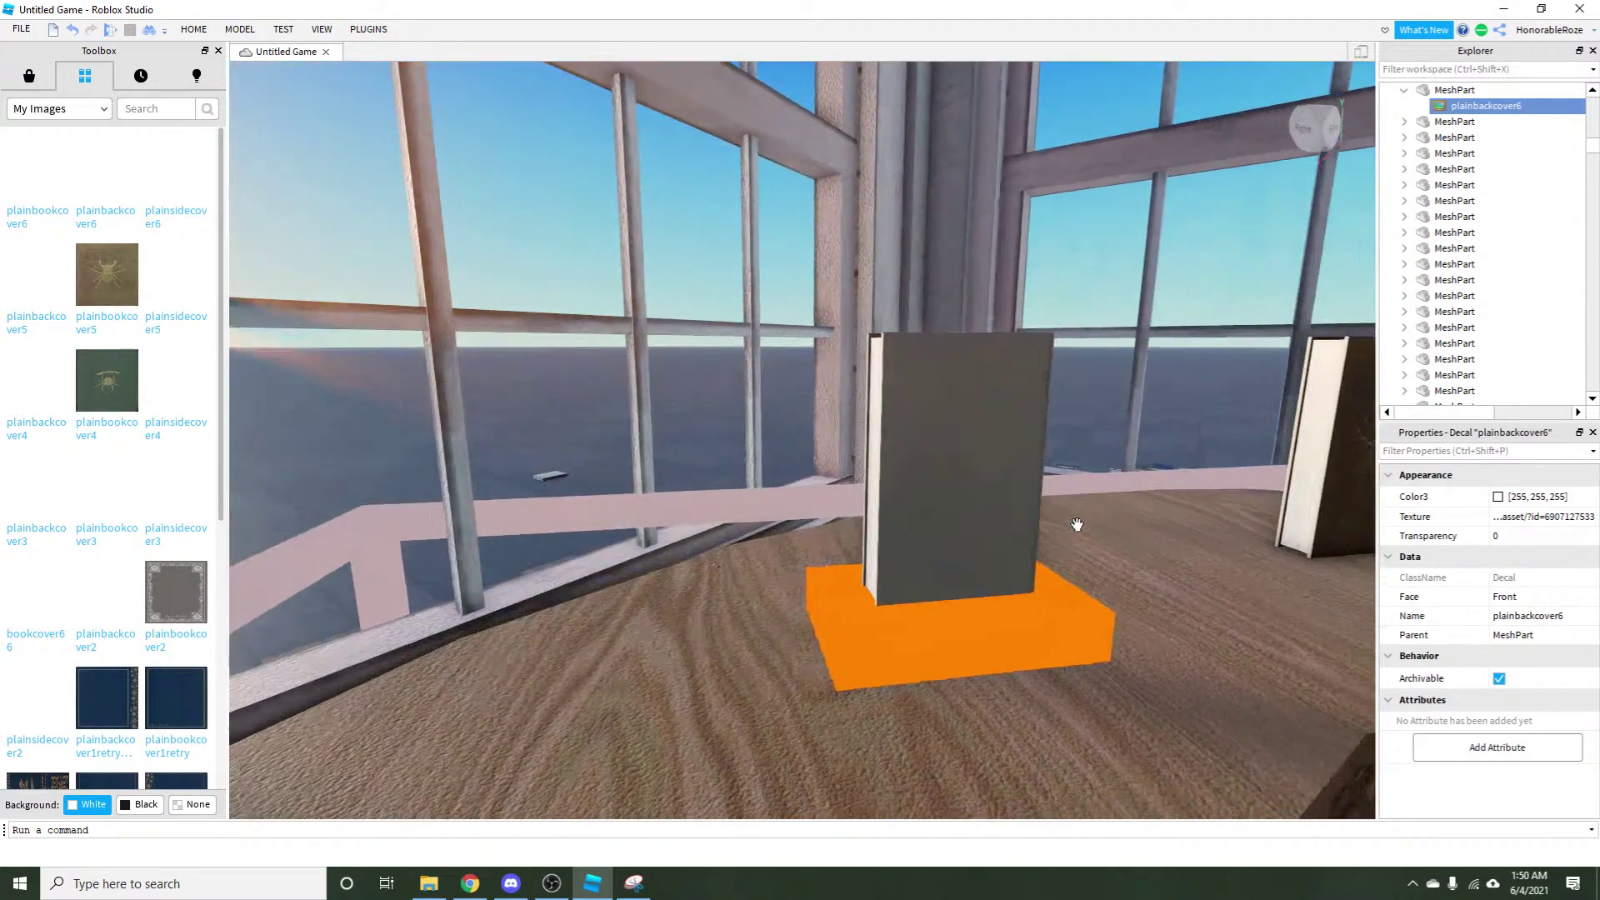
{"action": "key", "text": "a"}
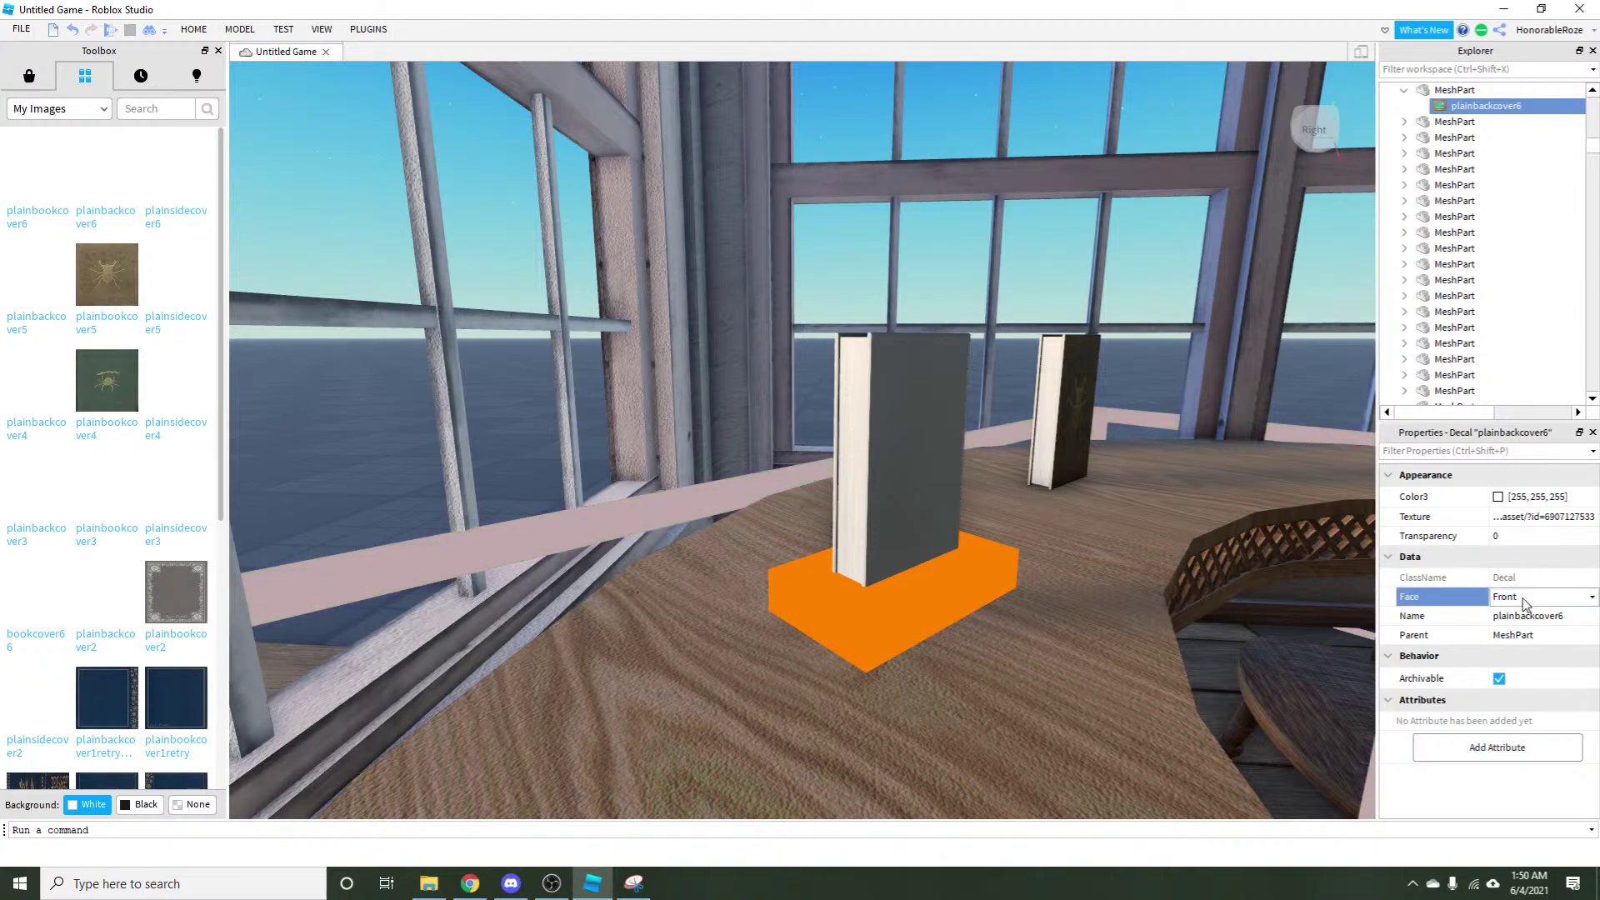
Set the decal's Face to Bottom, then change it to Top.
{"action": "left_click", "coordinate": [1591, 598]}
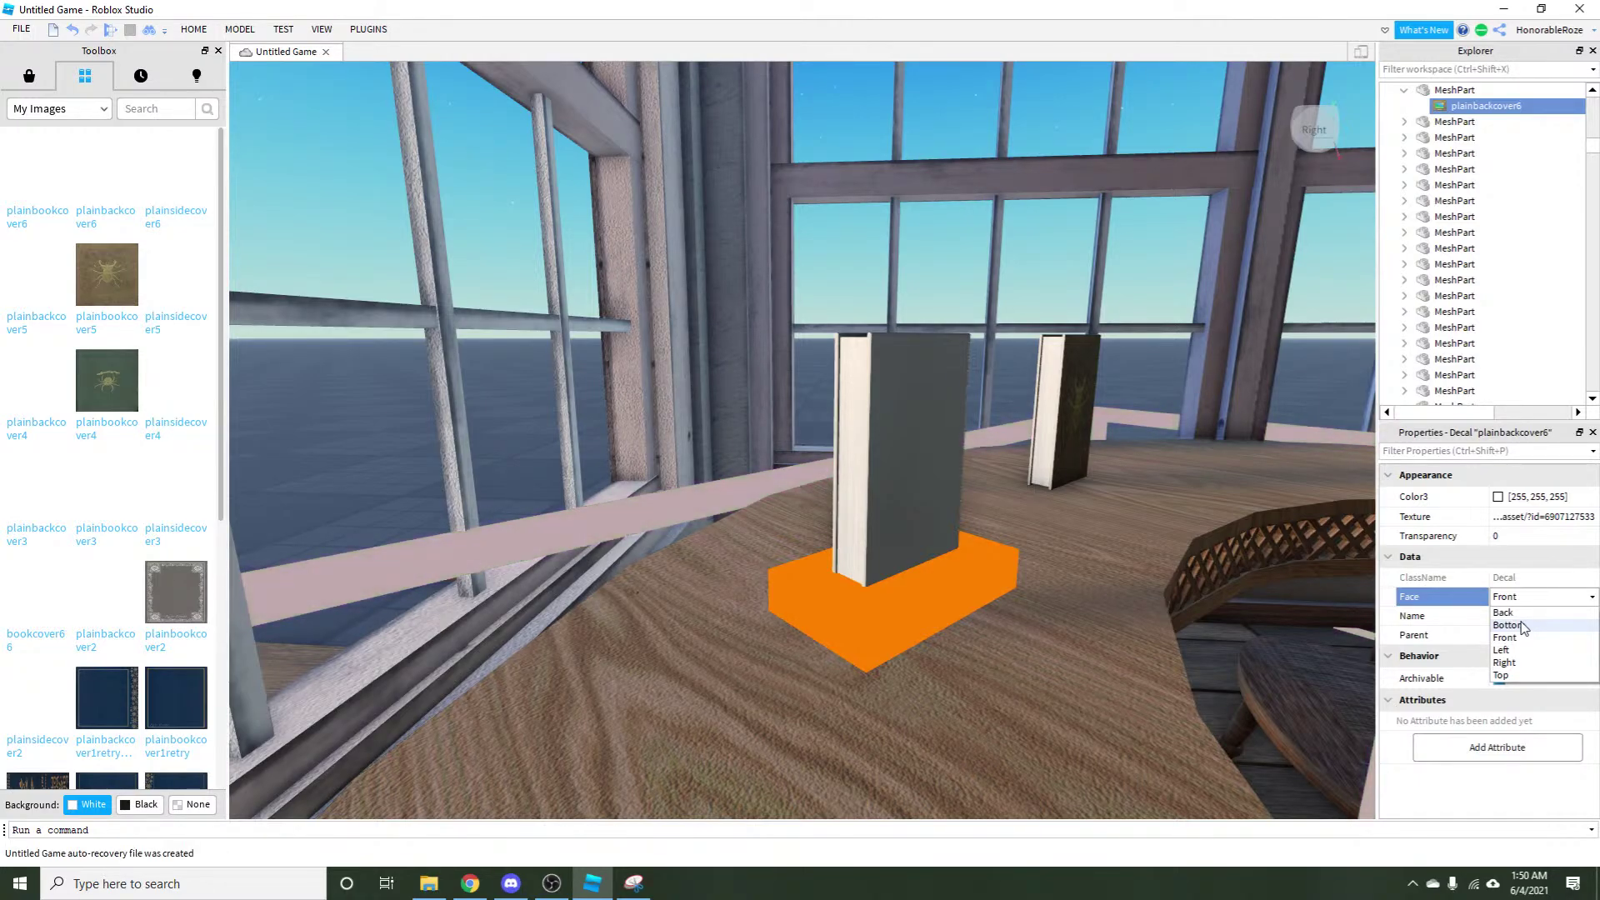
{"action": "left_click", "coordinate": [1507, 624]}
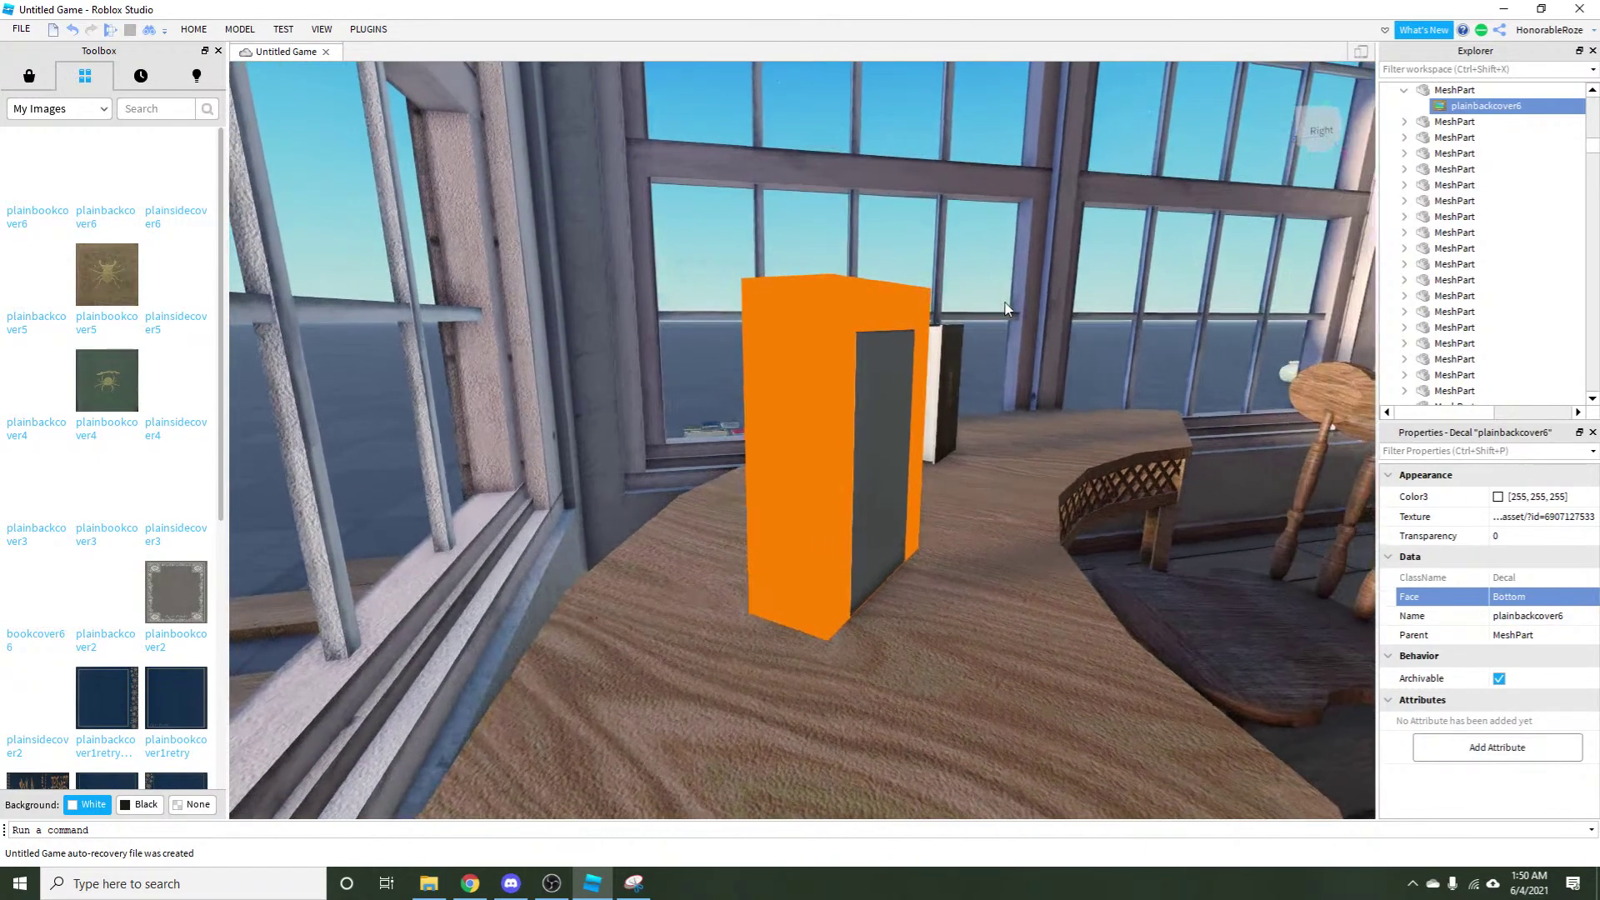
{"action": "left_click_drag", "start_coordinate": [1004, 308], "coordinate": [720, 510]}
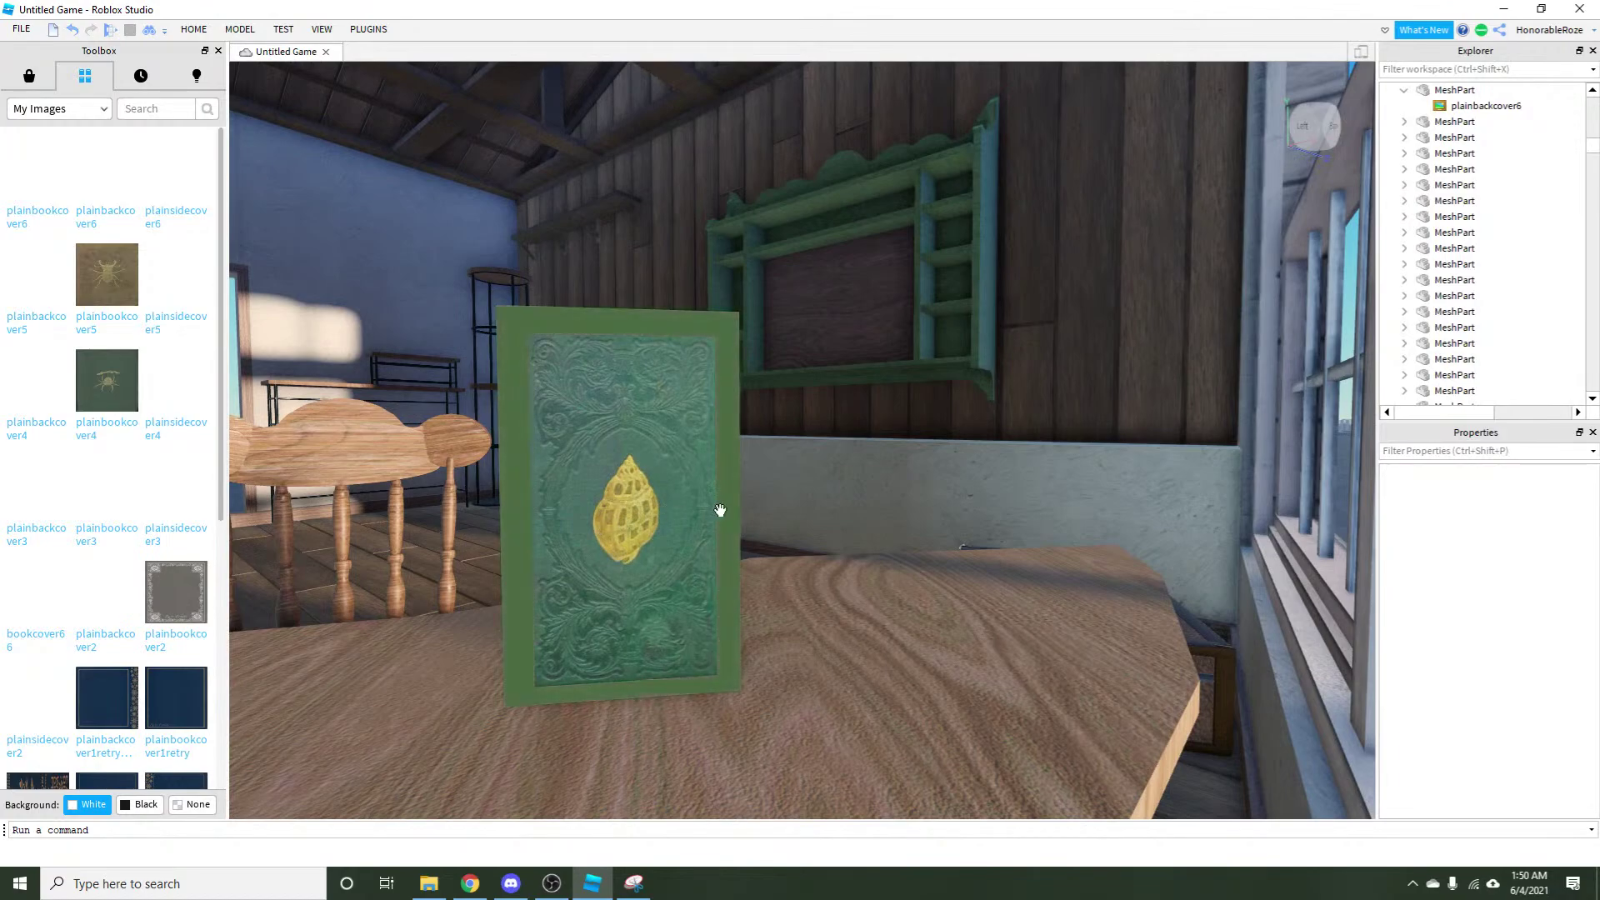
{"action": "left_click", "coordinate": [1454, 121]}
{"action": "left_click", "coordinate": [1451, 106]}
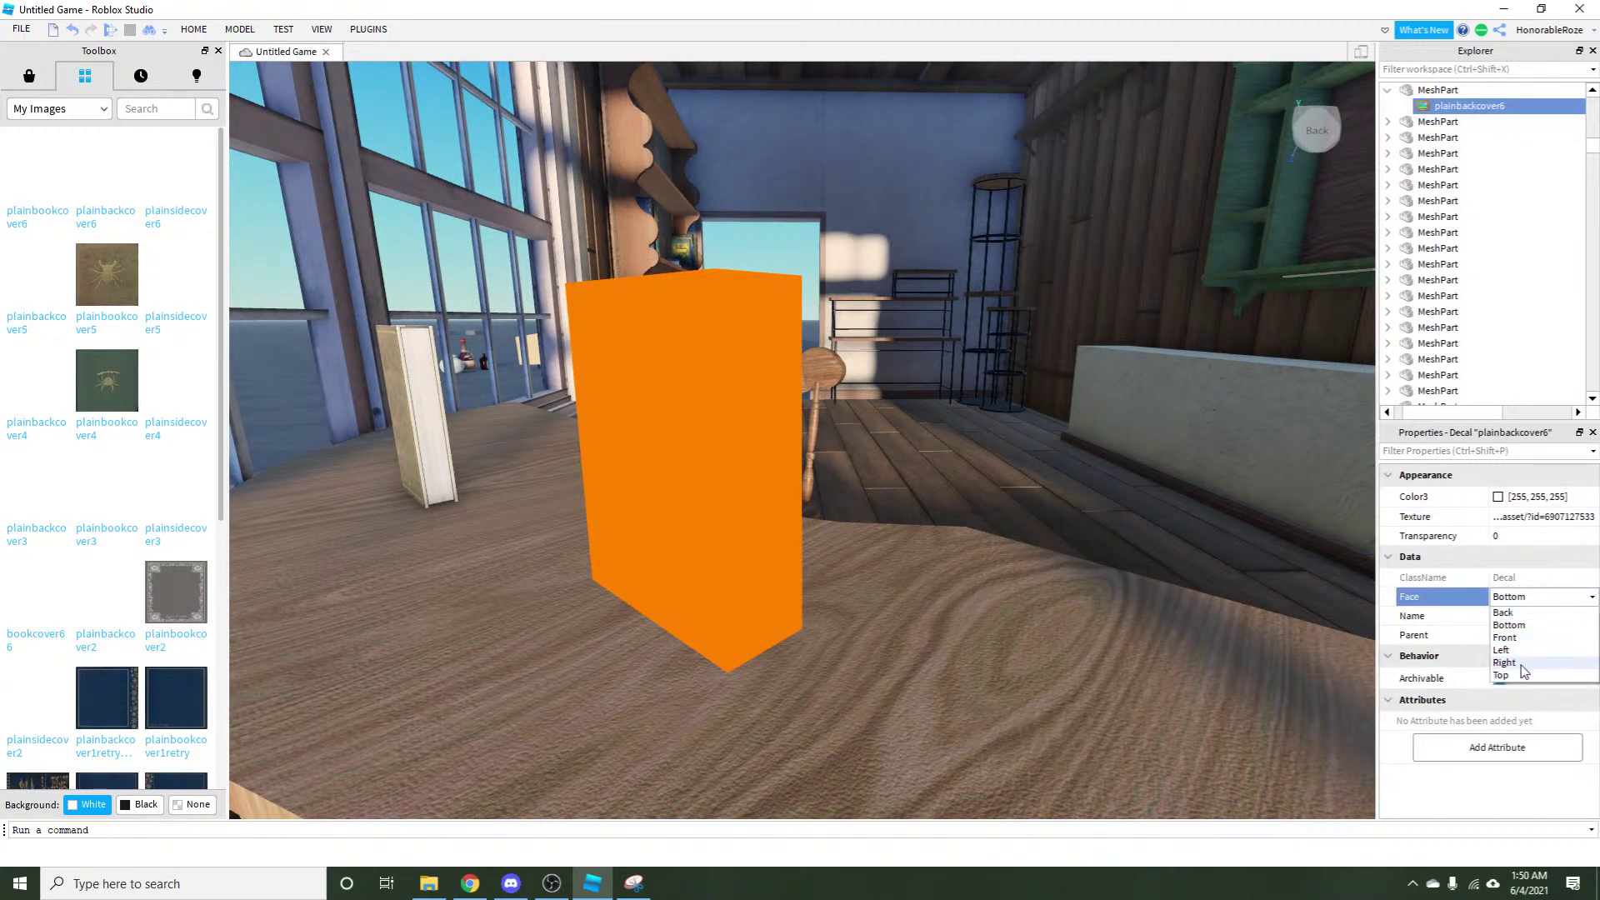
{"action": "left_click", "coordinate": [1502, 675]}
{"action": "left_click", "coordinate": [783, 269]}
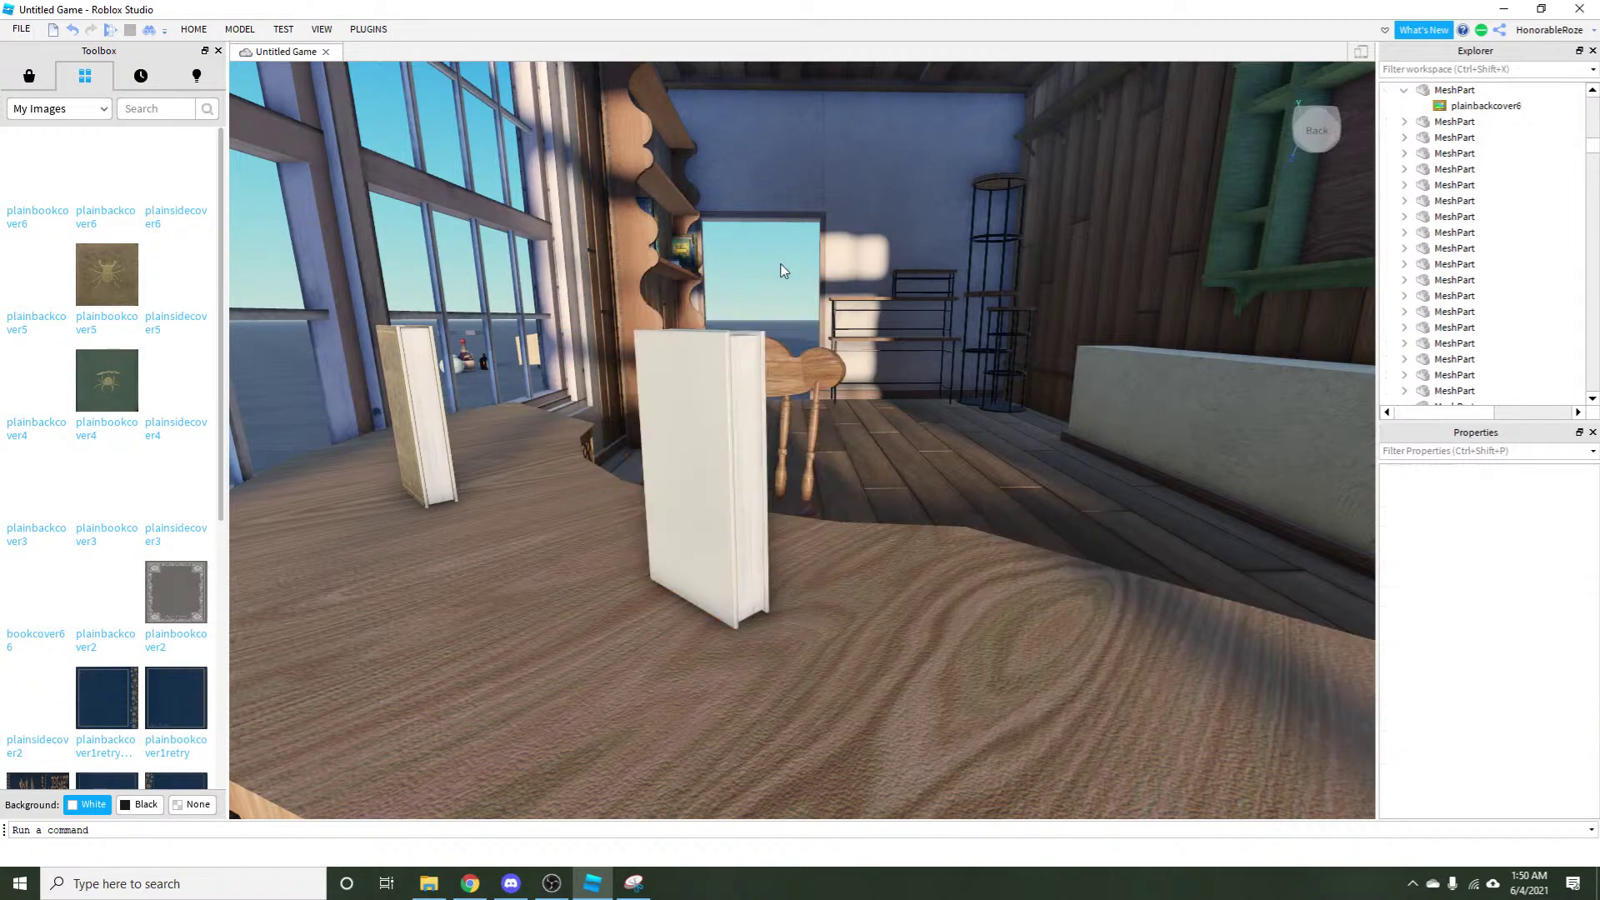
Level the view toward the window and reselect the plainbackcover6 decal.
{"action": "scroll", "coordinate": [851, 305], "scroll_direction": "up", "scroll_amount": 5}
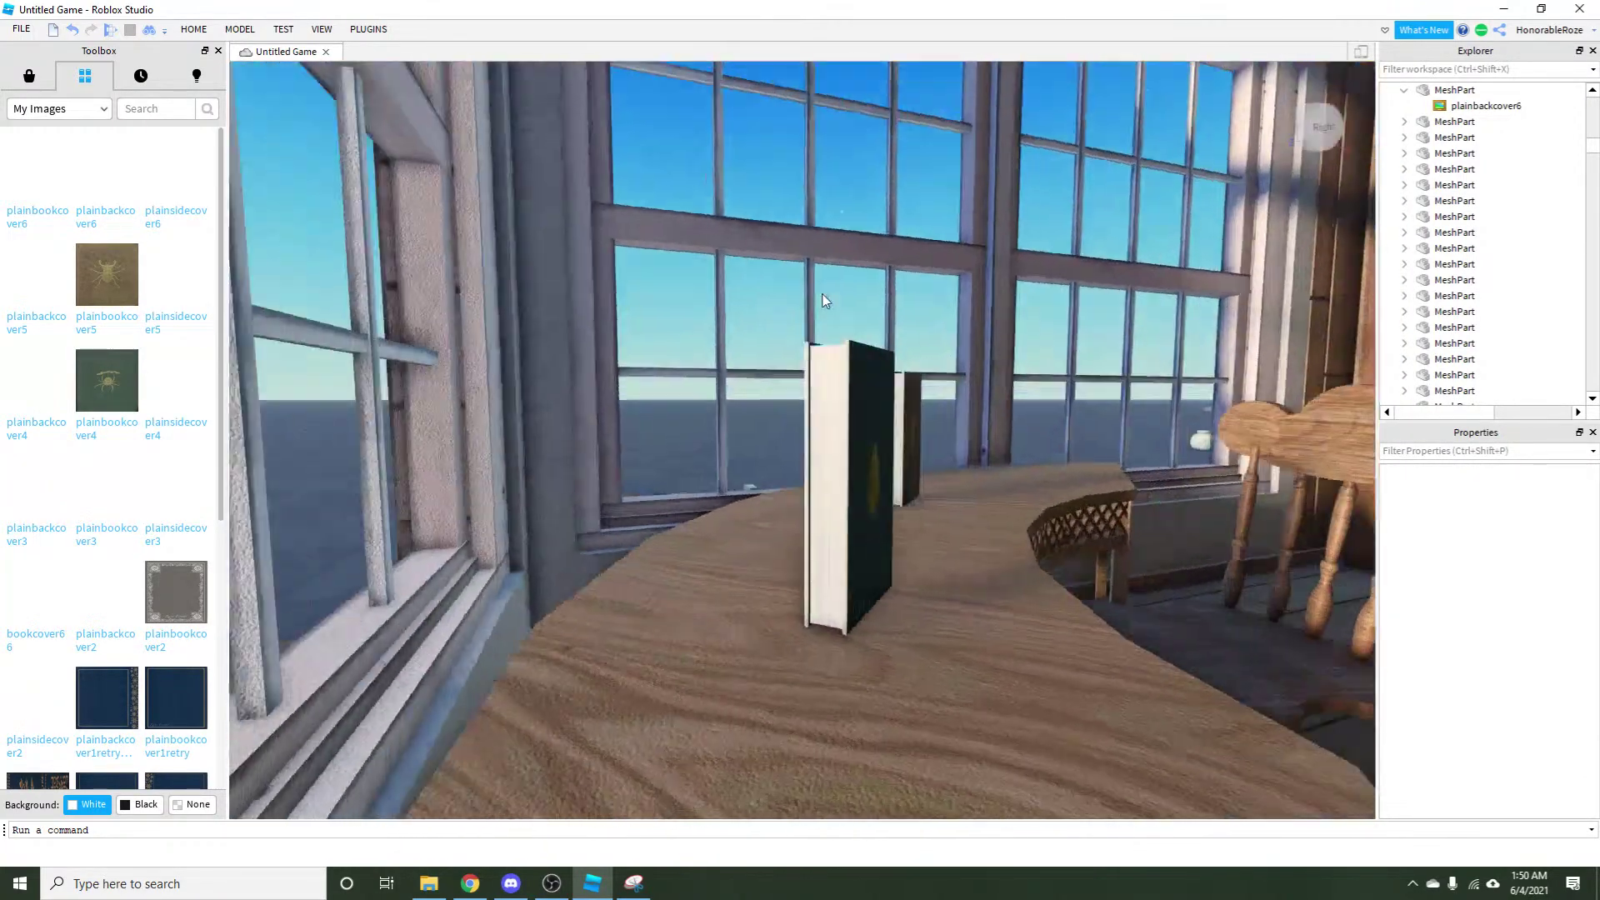
{"action": "scroll", "coordinate": [822, 300], "scroll_direction": "down", "scroll_amount": 5}
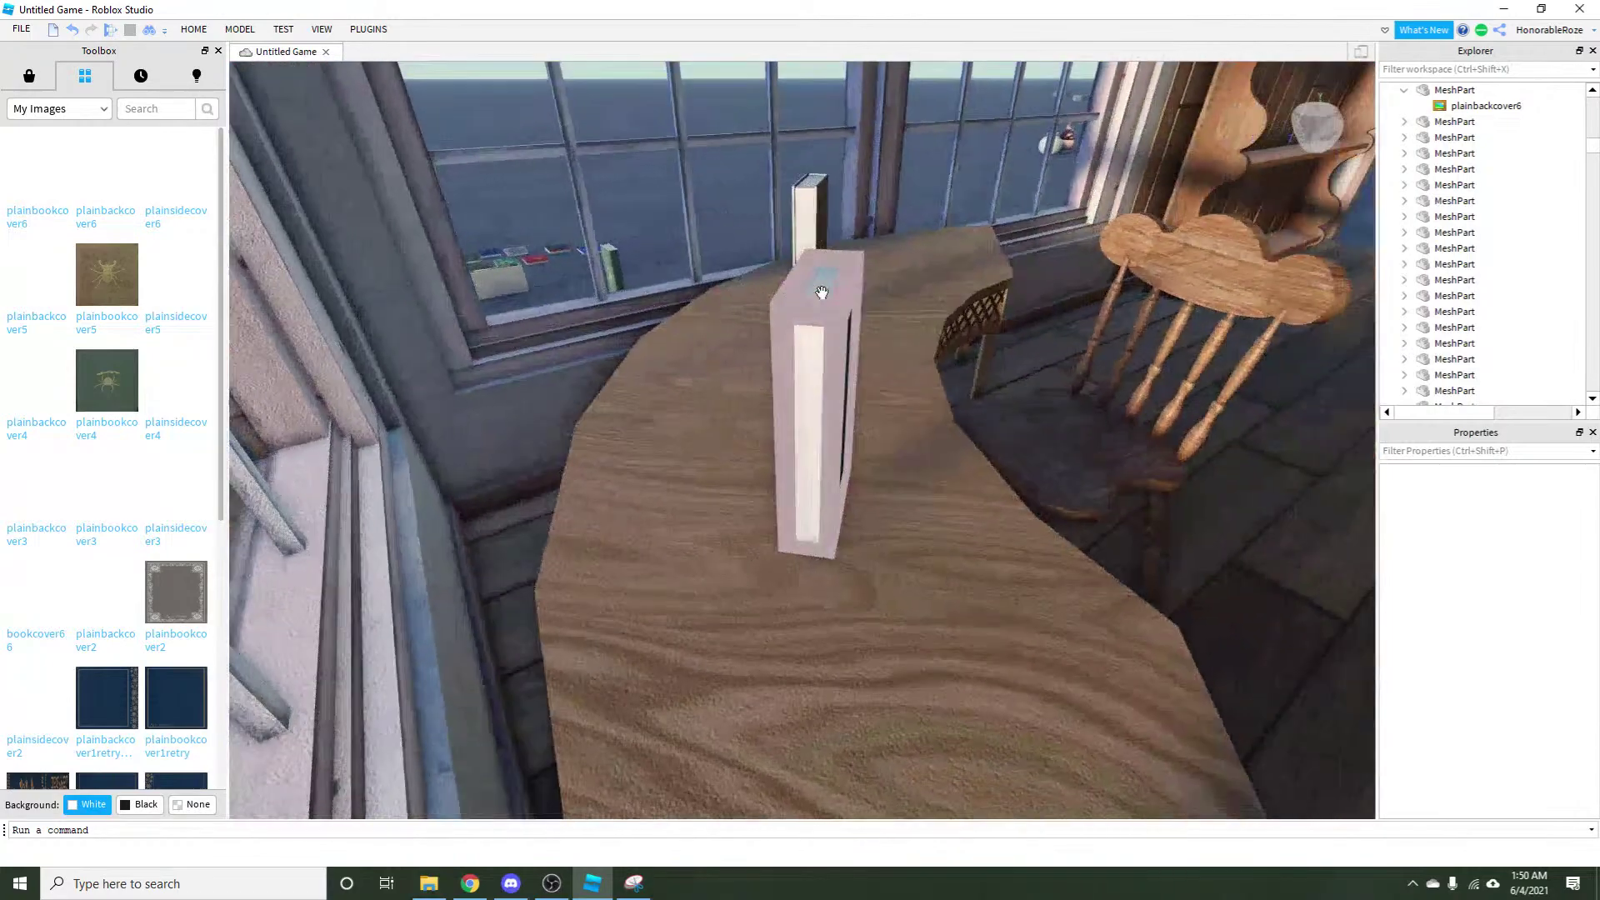
{"action": "left_click_drag", "start_coordinate": [810, 390], "coordinate": [1259, 224]}
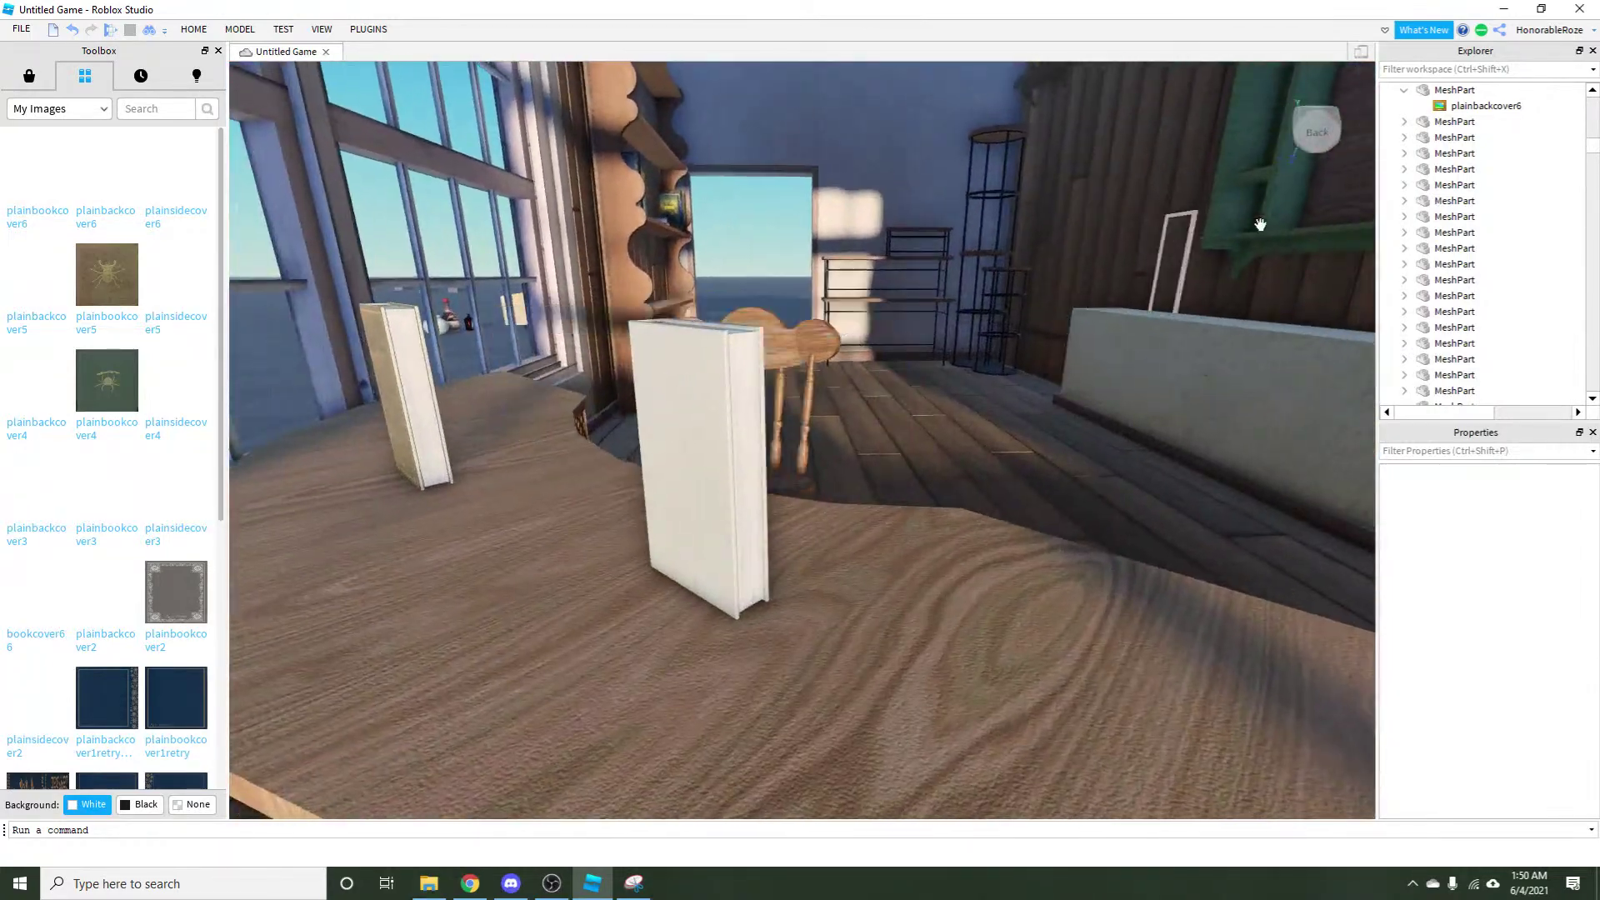
{"action": "left_click", "coordinate": [1484, 106]}
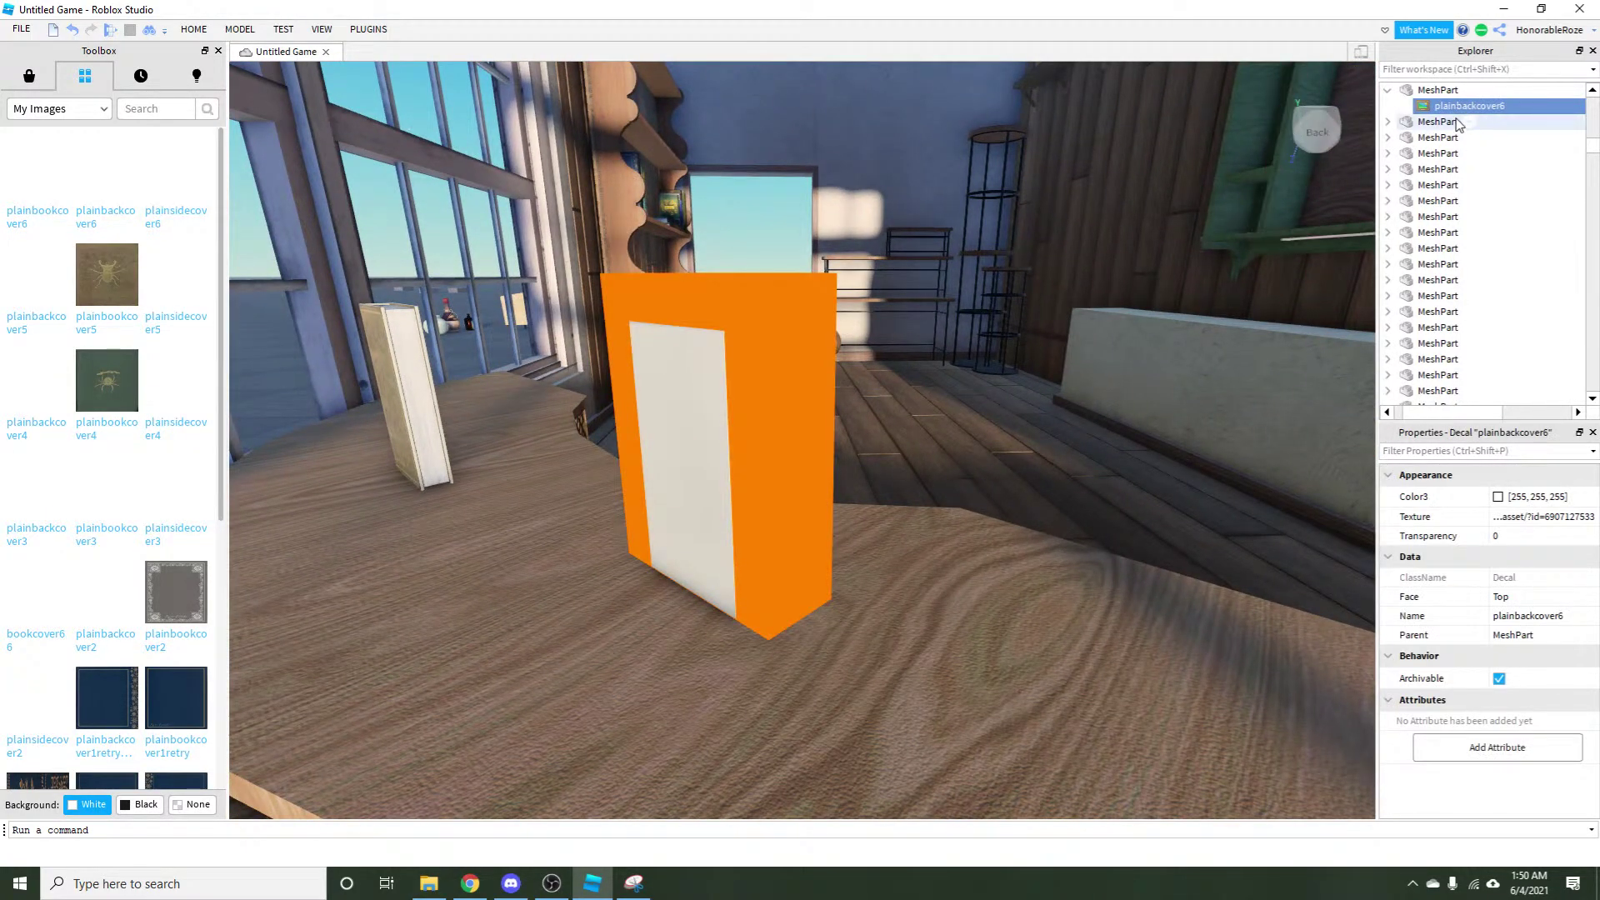
Copy the plainbackcover6 decal, paste it into the book's MeshPart, and set its Face to Bottom.
{"action": "right_click", "coordinate": [1449, 109]}
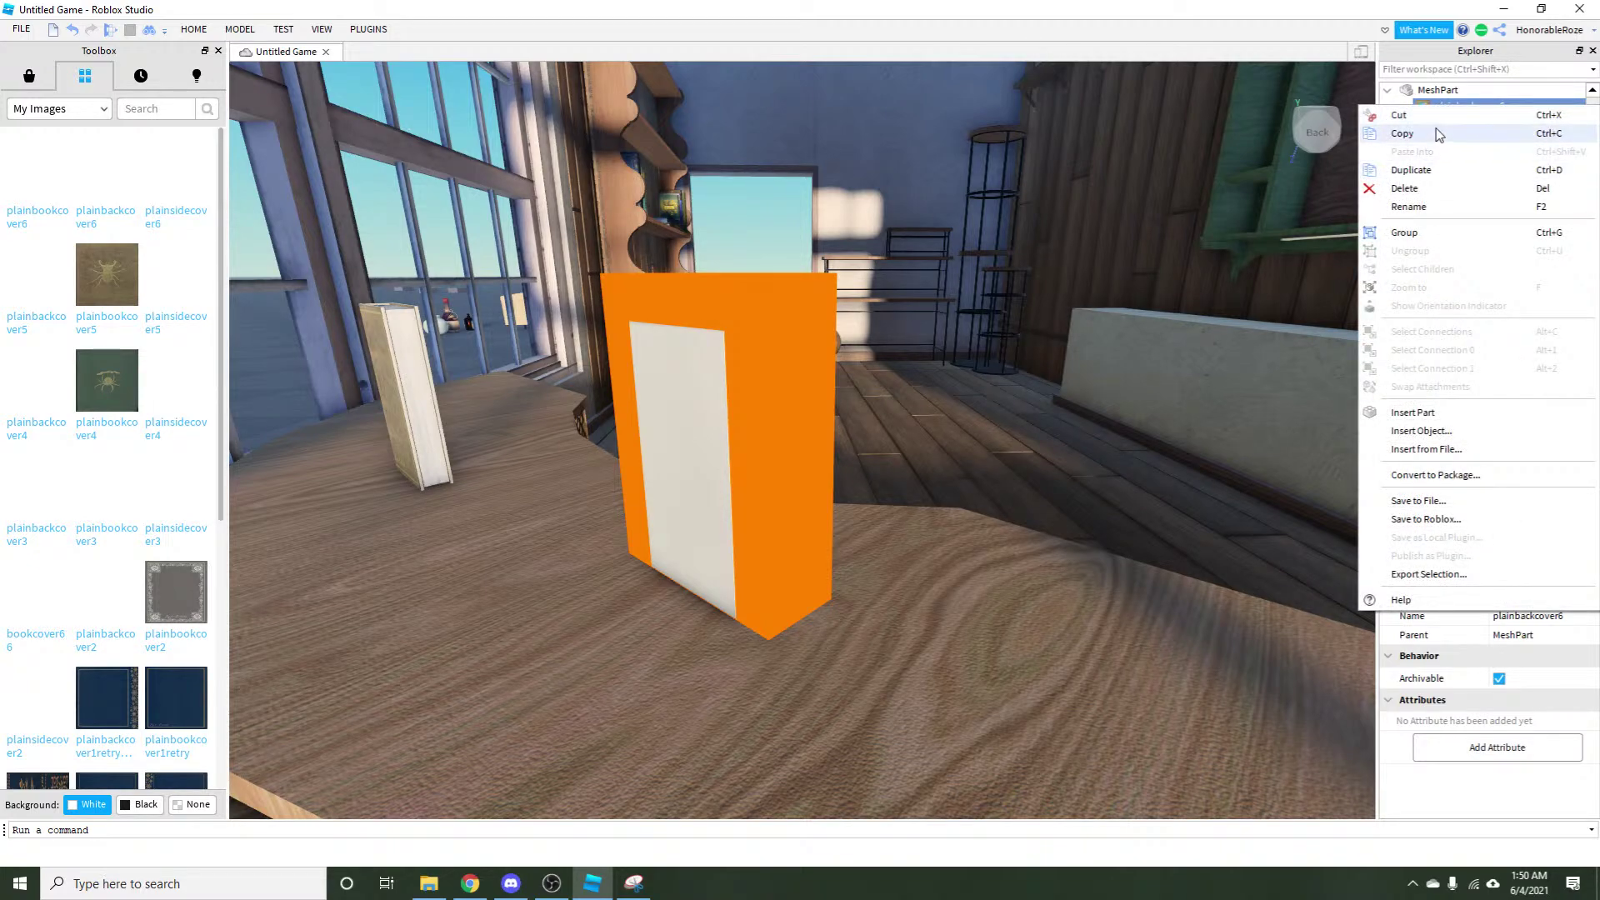
{"action": "left_click", "coordinate": [1436, 135]}
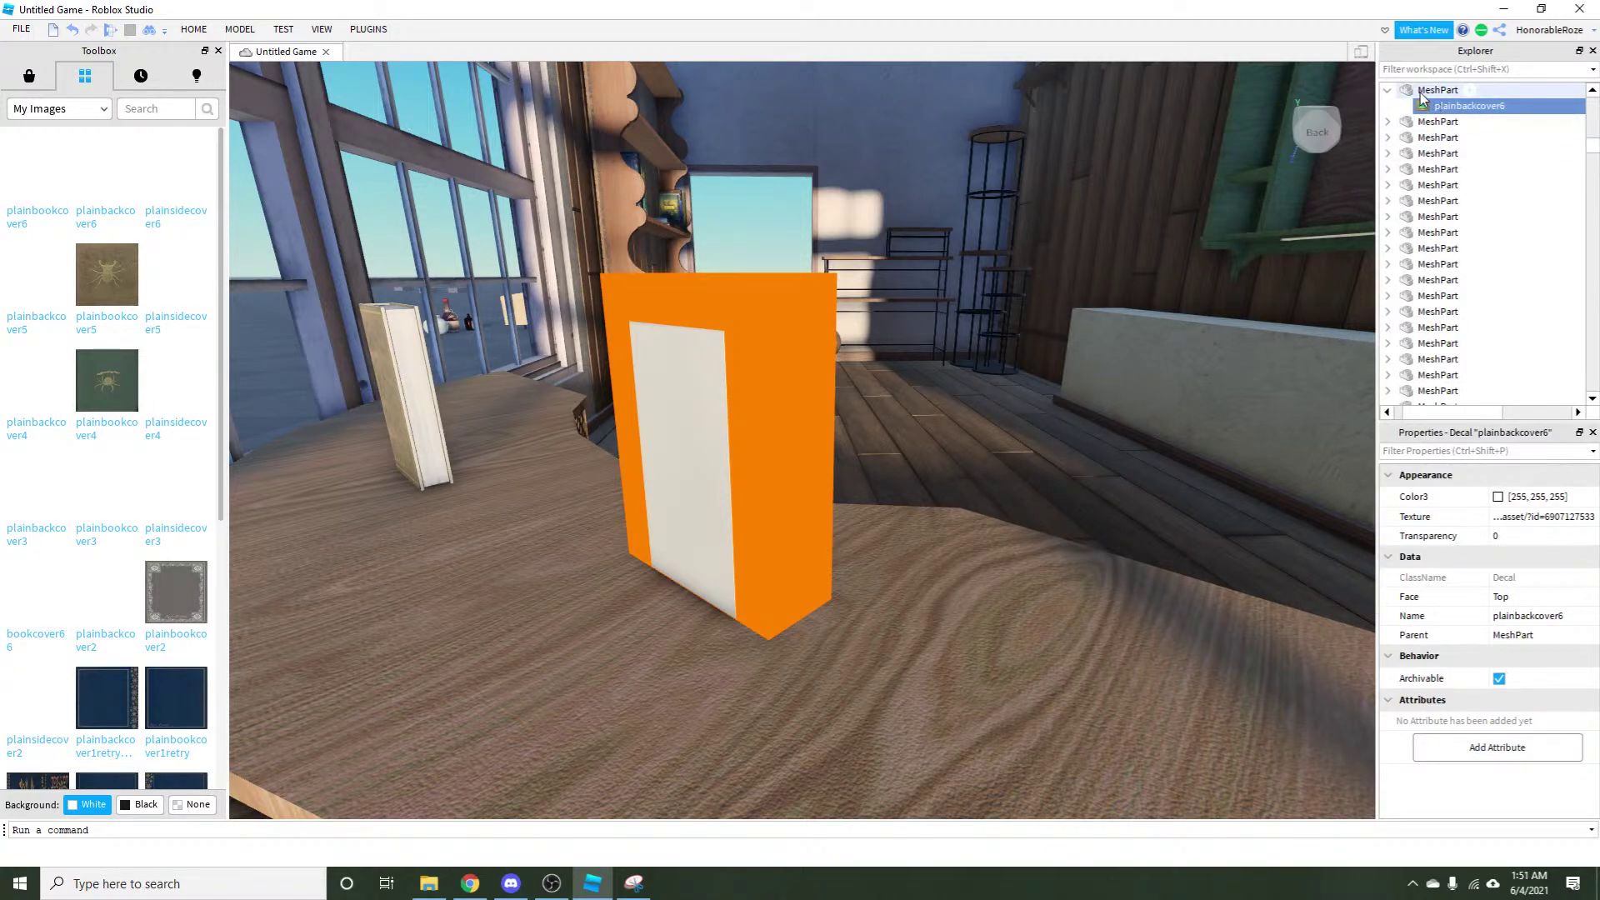
{"action": "left_click", "coordinate": [1423, 92]}
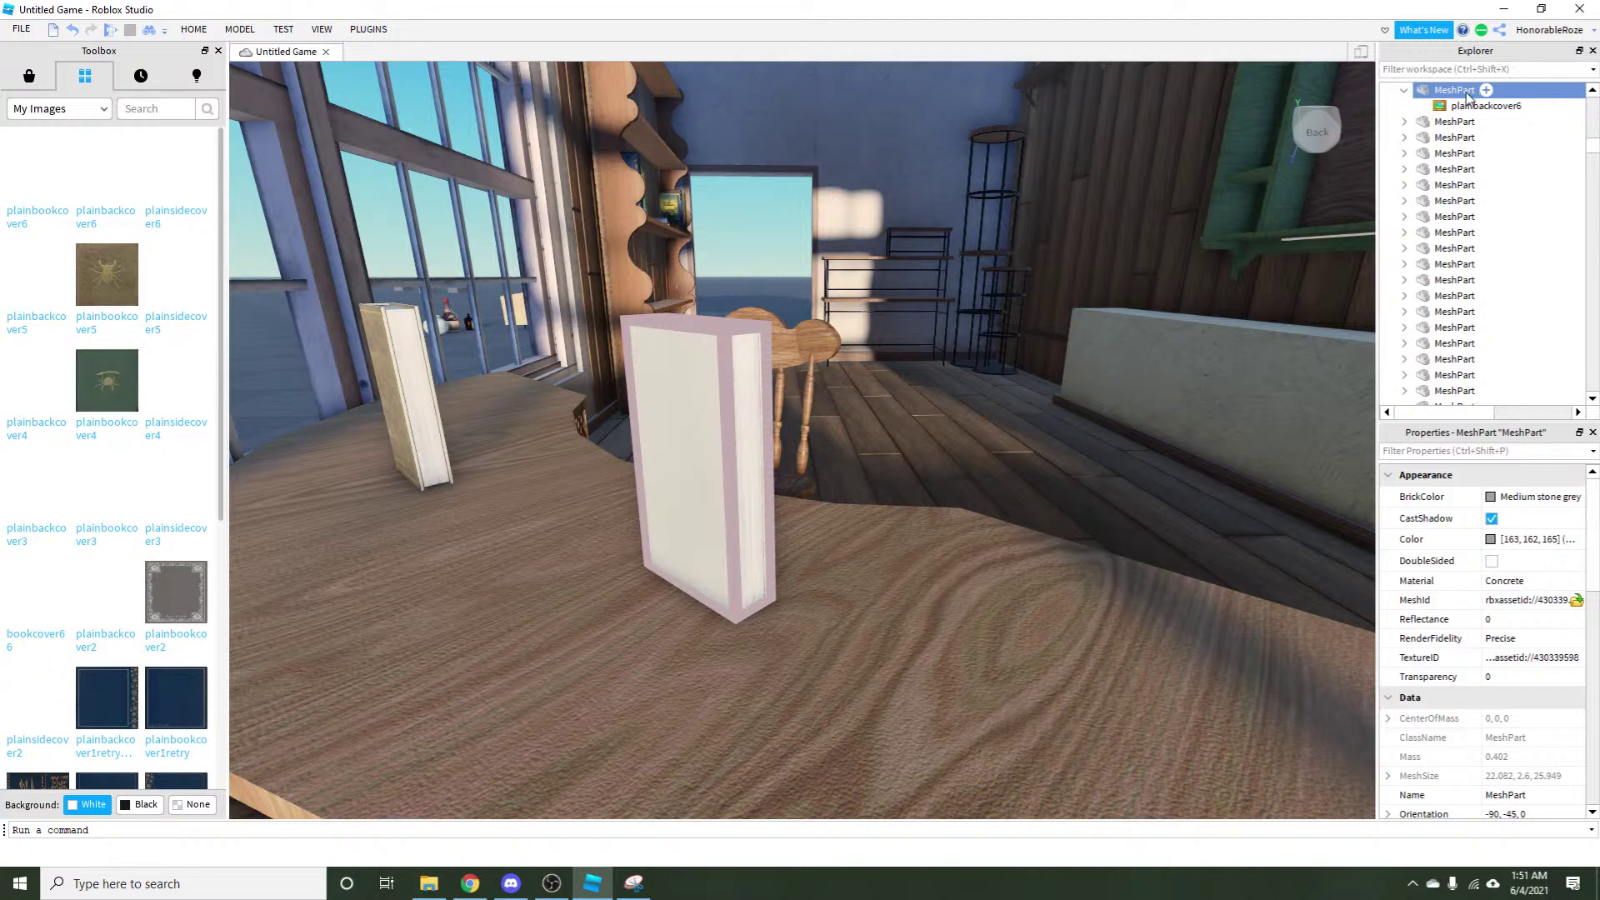
{"action": "right_click", "coordinate": [1468, 97]}
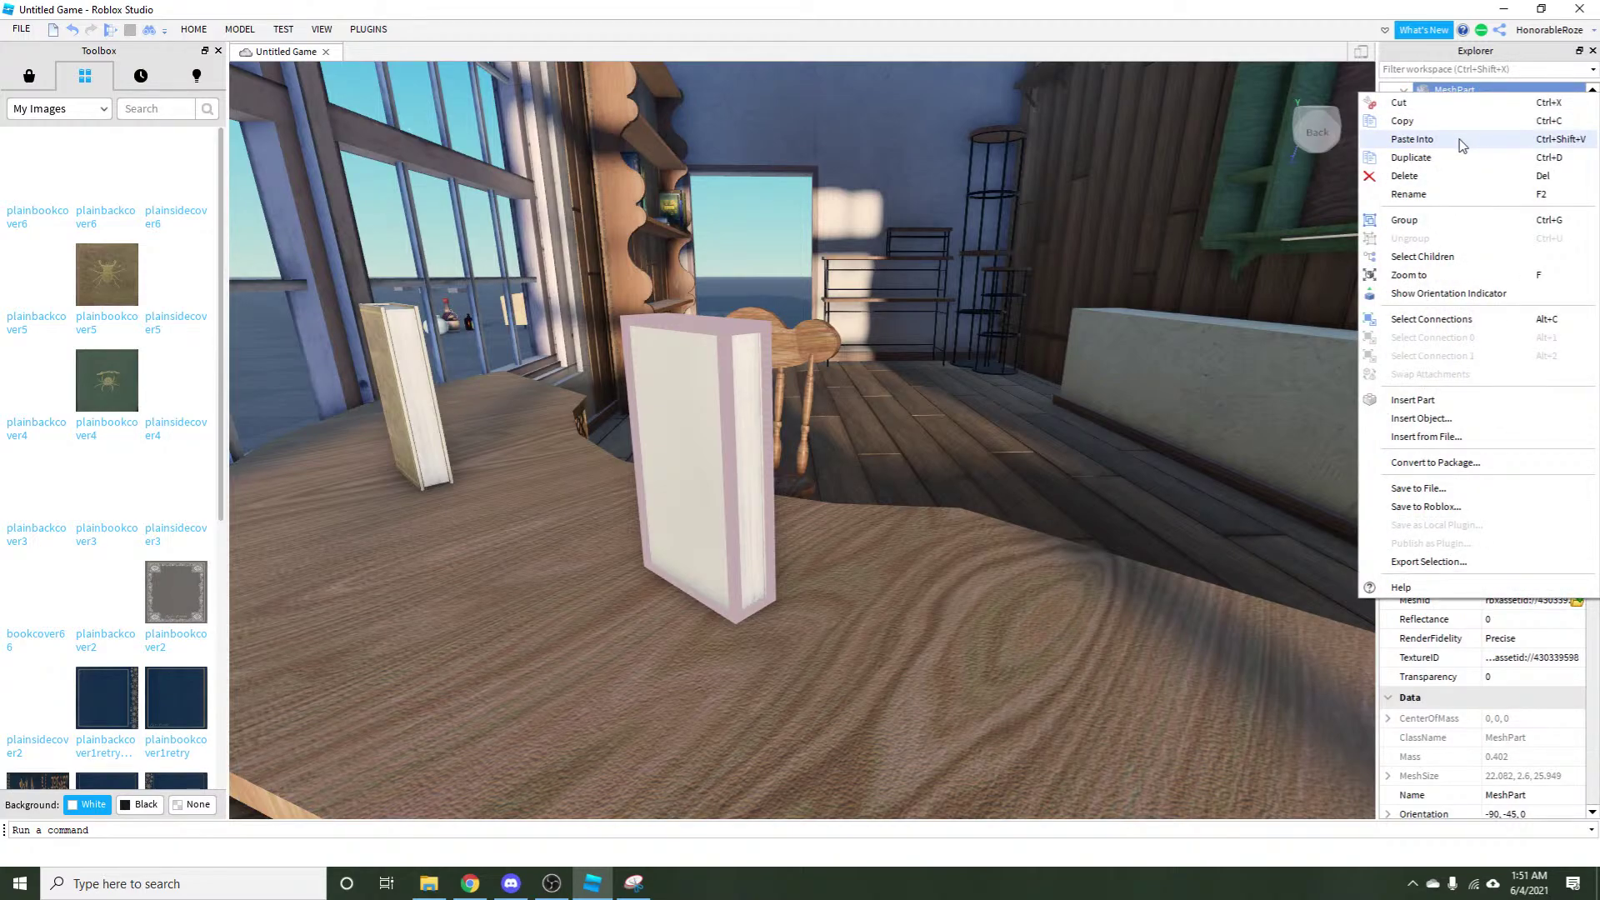
{"action": "left_click", "coordinate": [1461, 142]}
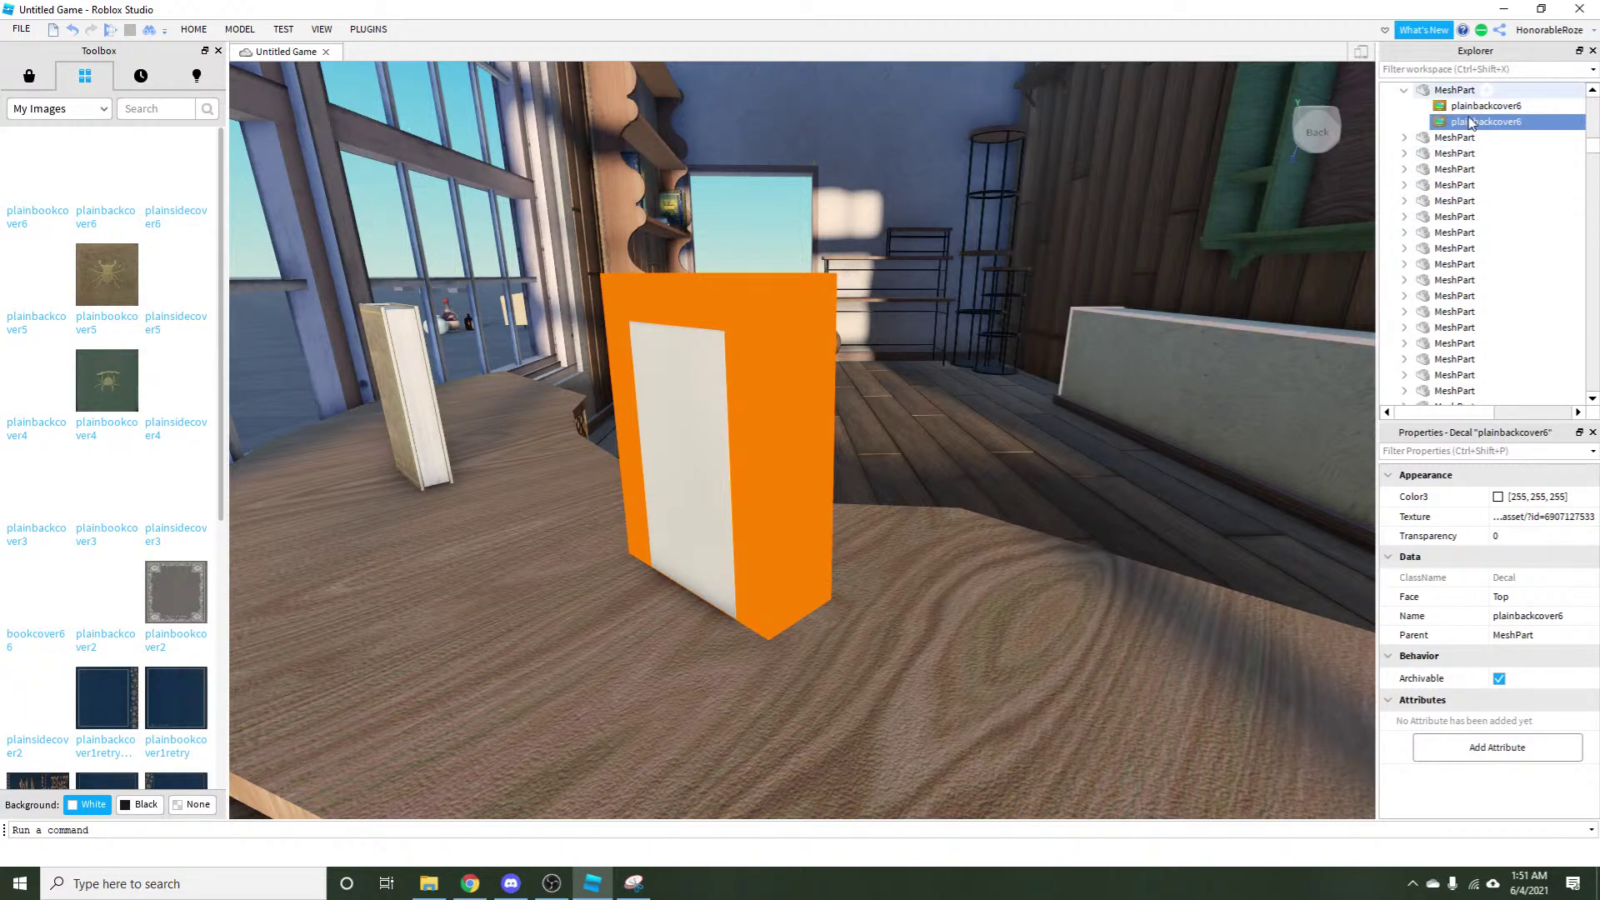
{"action": "left_click", "coordinate": [1512, 597]}
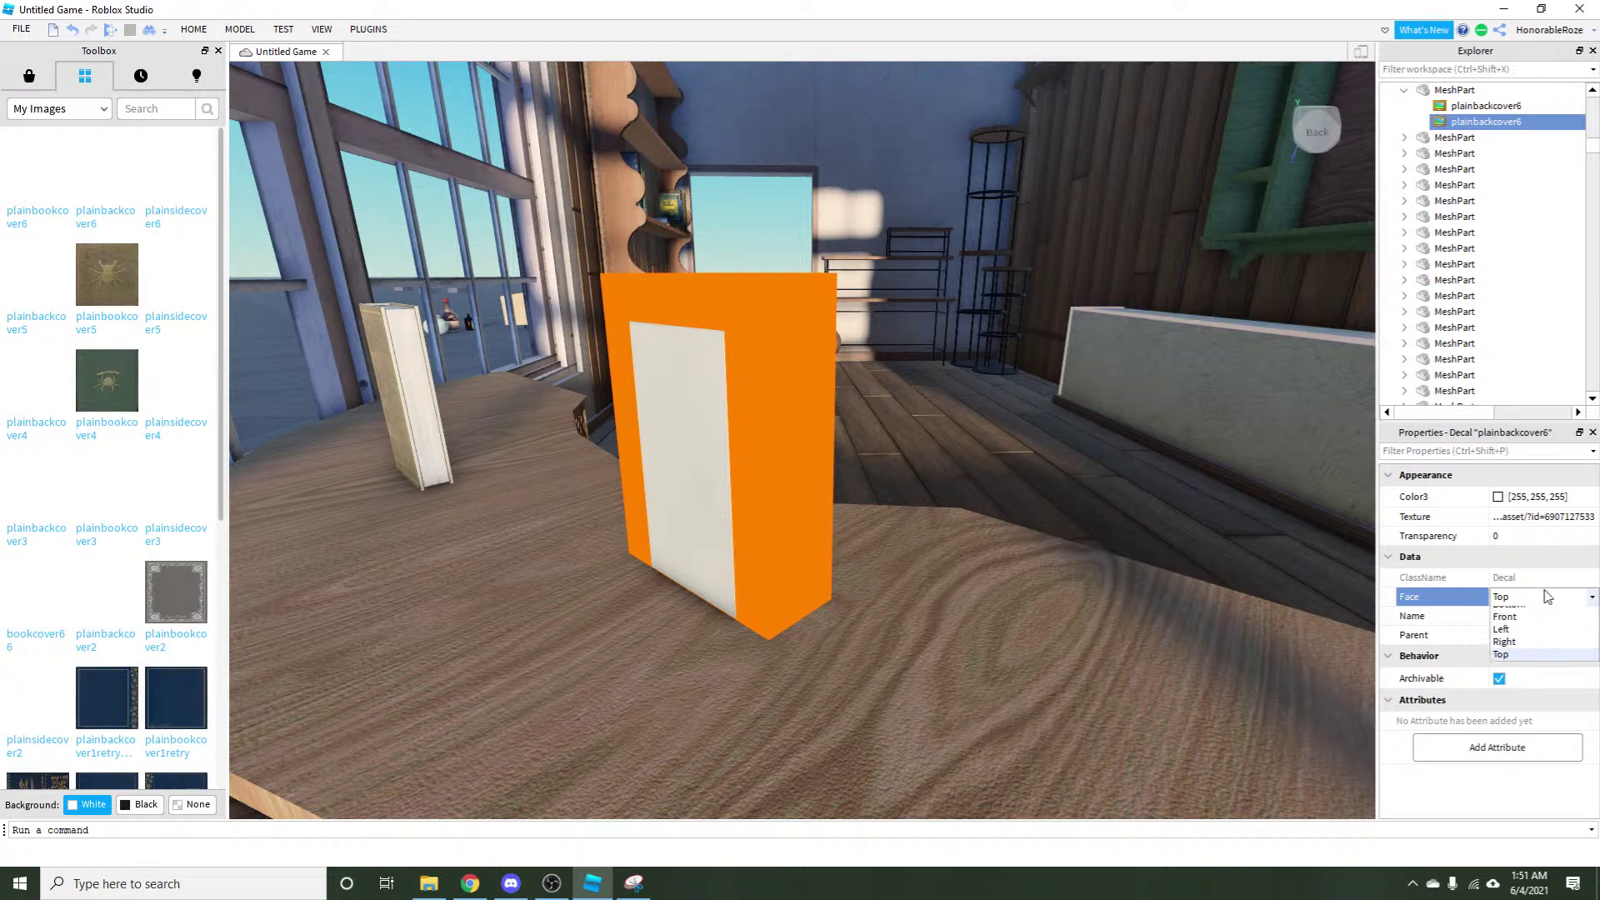
{"action": "left_click", "coordinate": [1531, 626]}
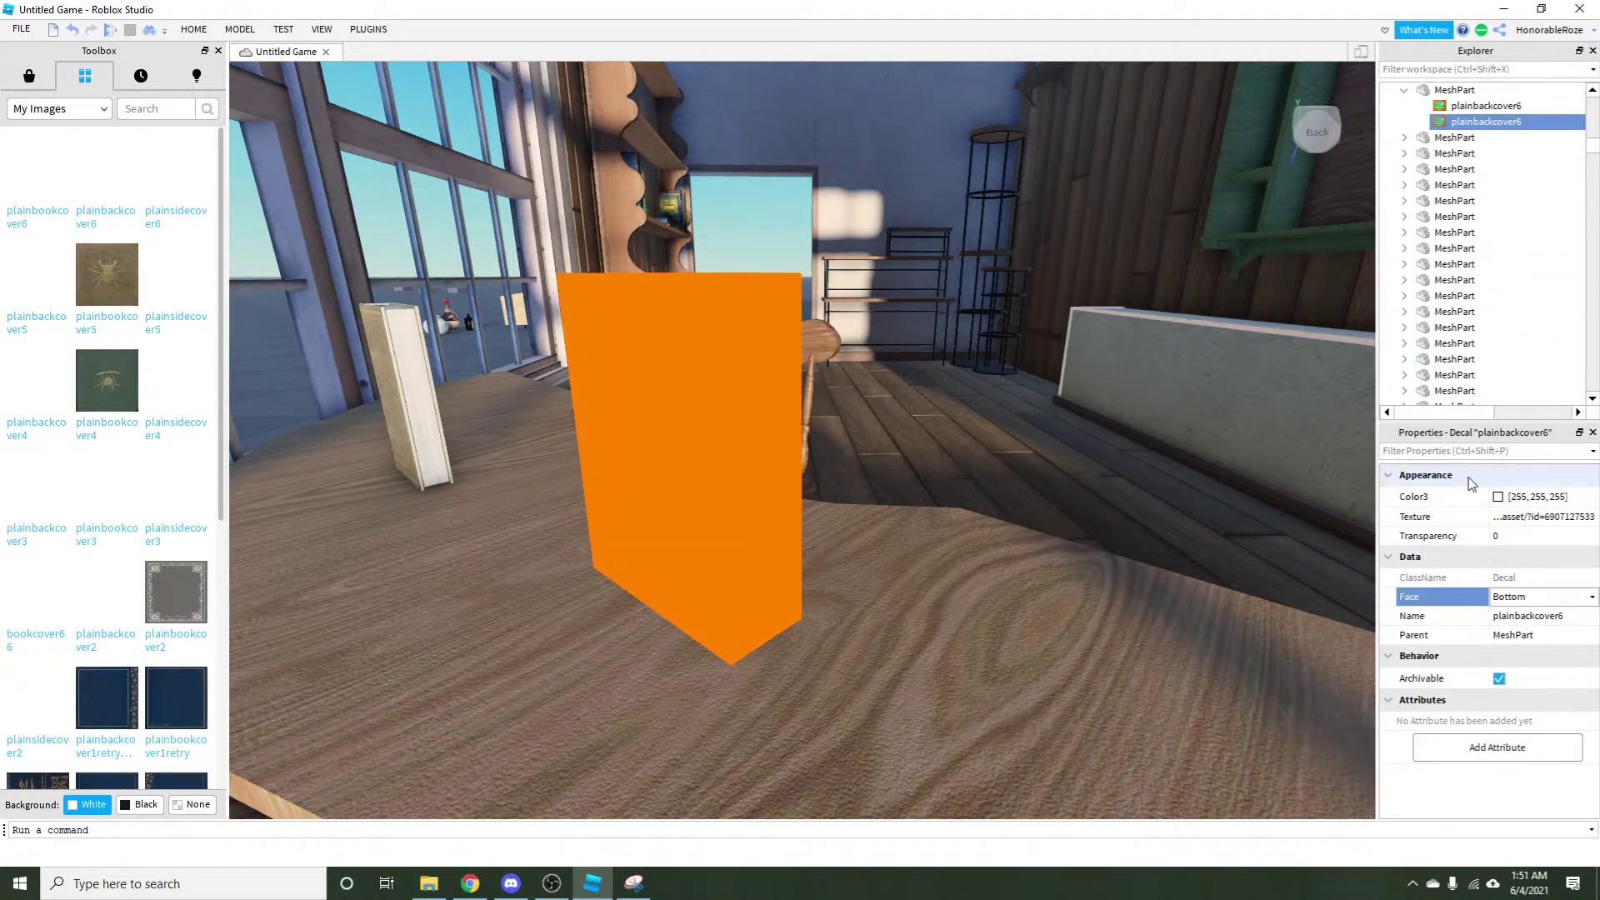
{"action": "left_click", "coordinate": [746, 241]}
{"action": "key", "text": "w"}
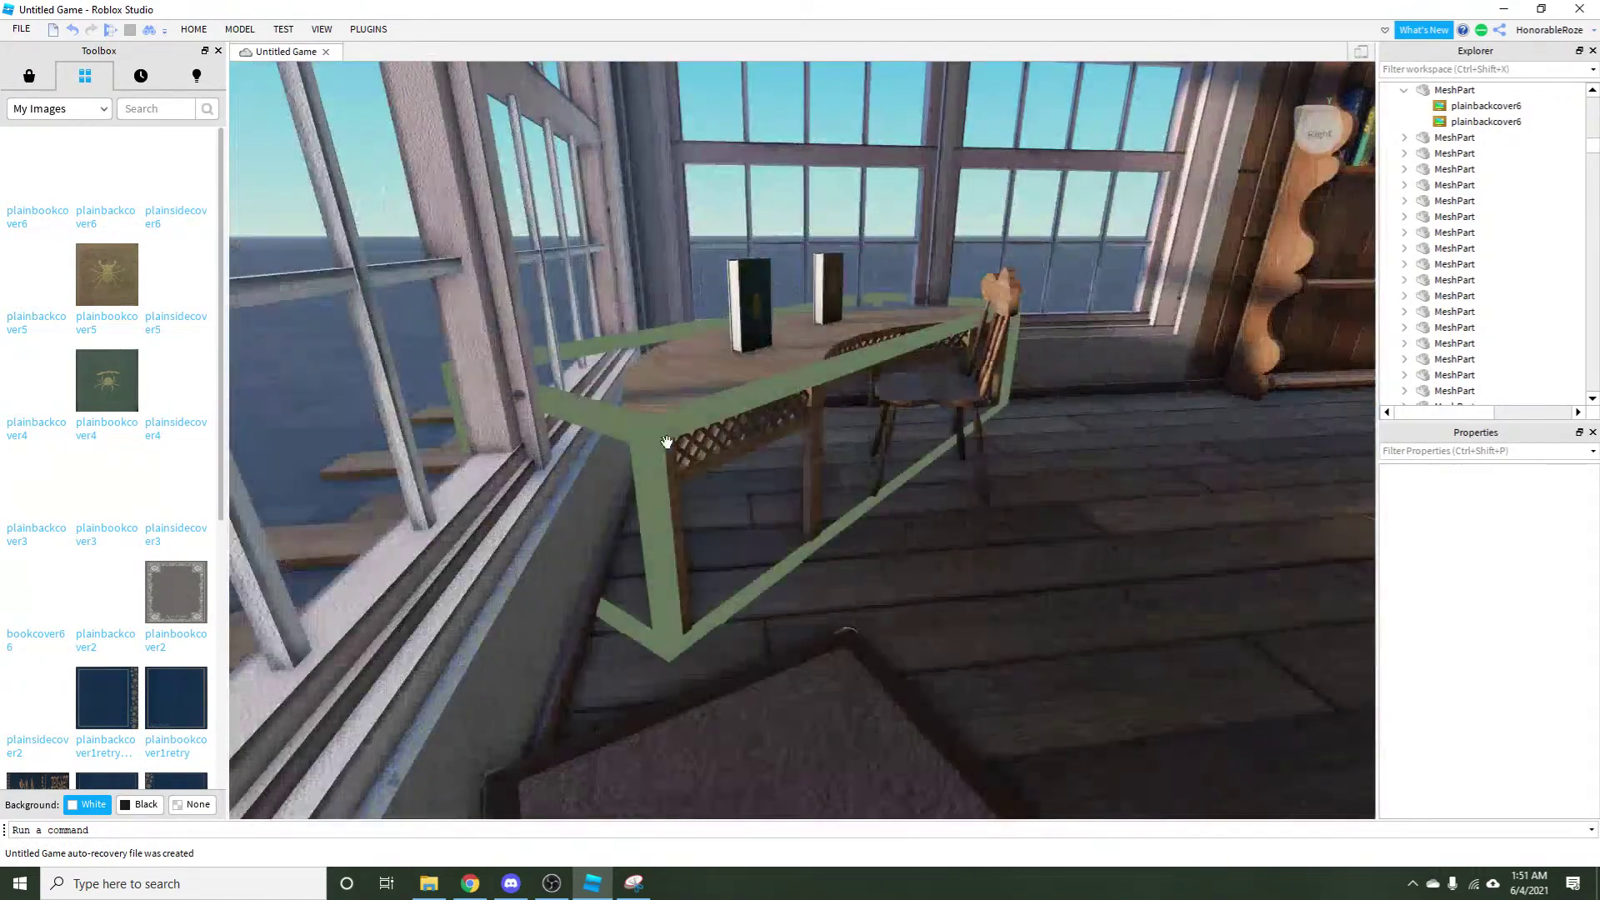
Ungroup the Desk, try raising the Table top with Move, then undo it.
{"action": "left_click", "coordinate": [666, 442]}
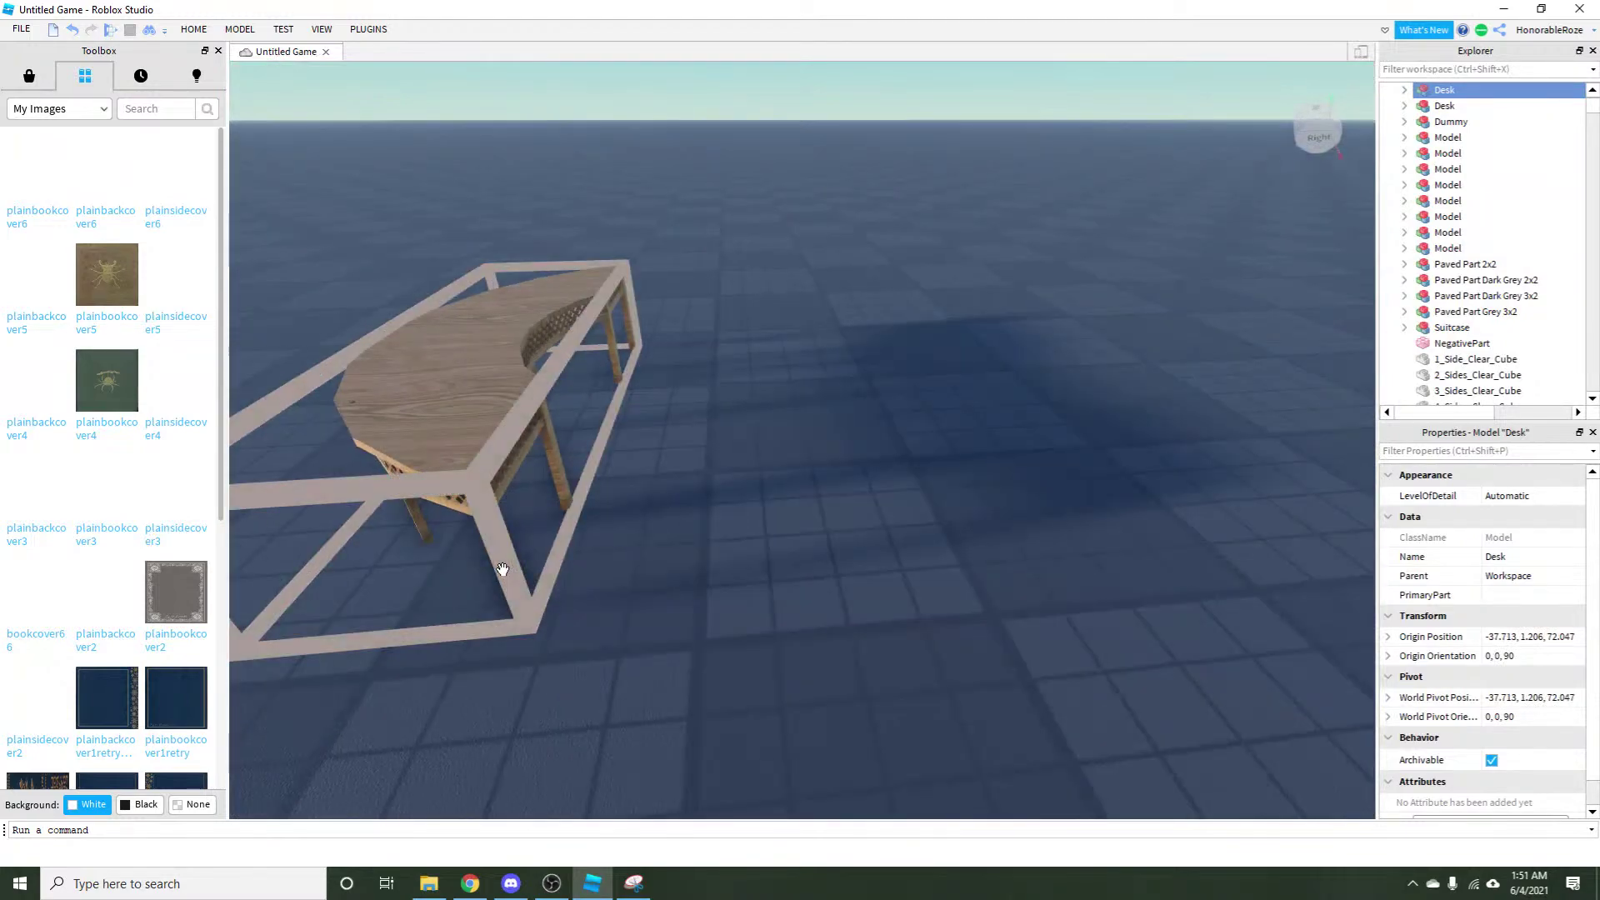
{"action": "key", "text": "ctrl+u"}
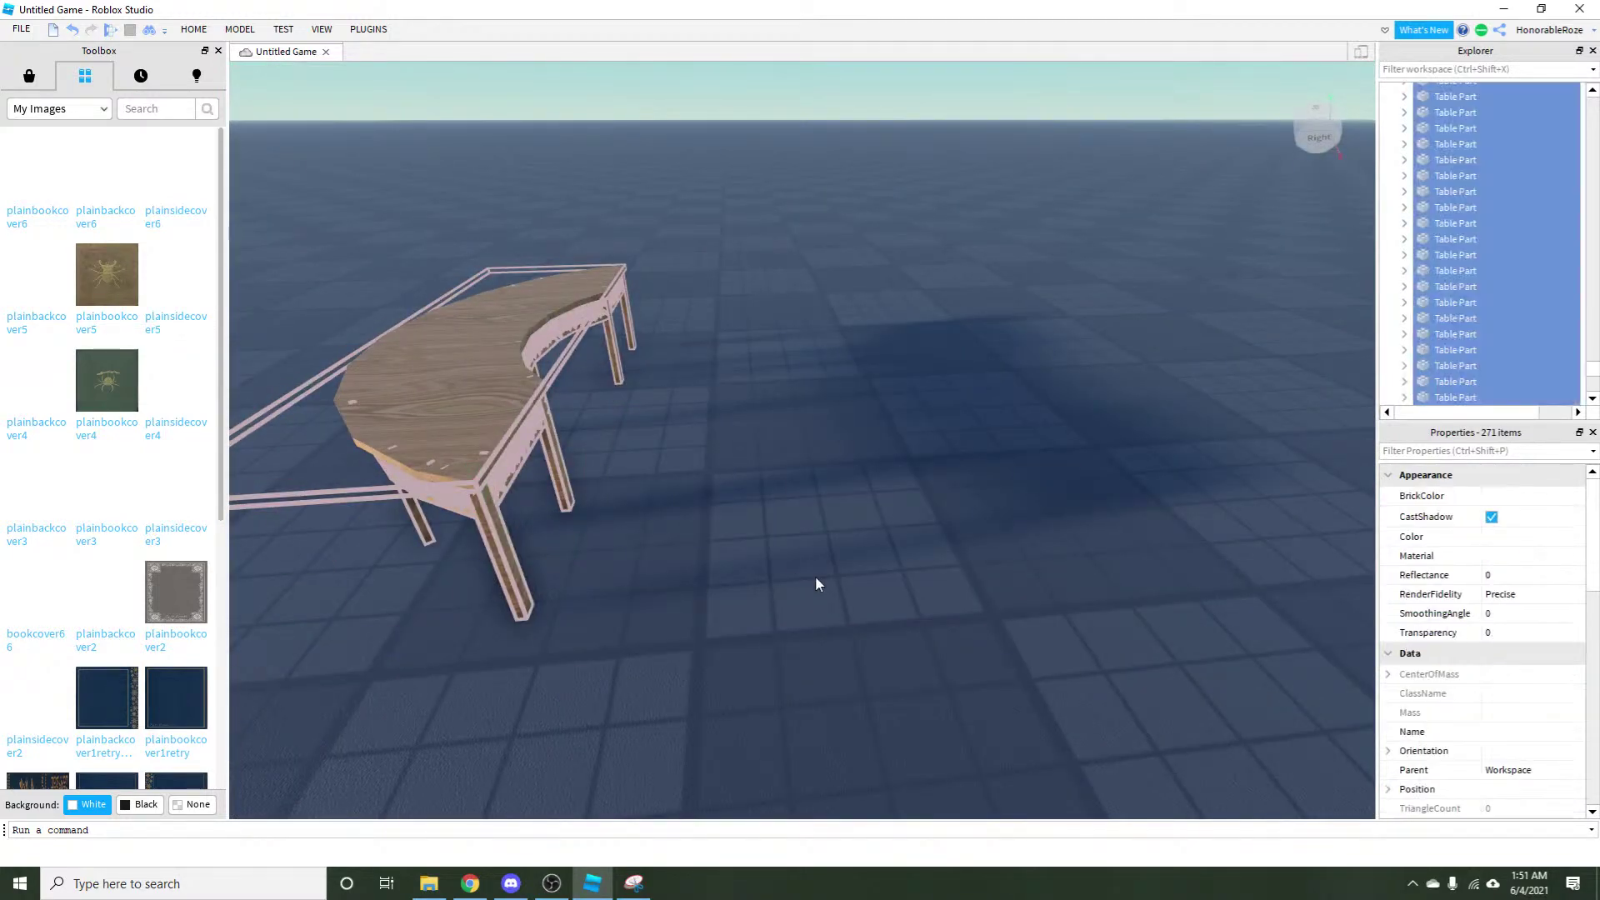
{"action": "left_click", "coordinate": [810, 581]}
{"action": "left_click", "coordinate": [792, 274]}
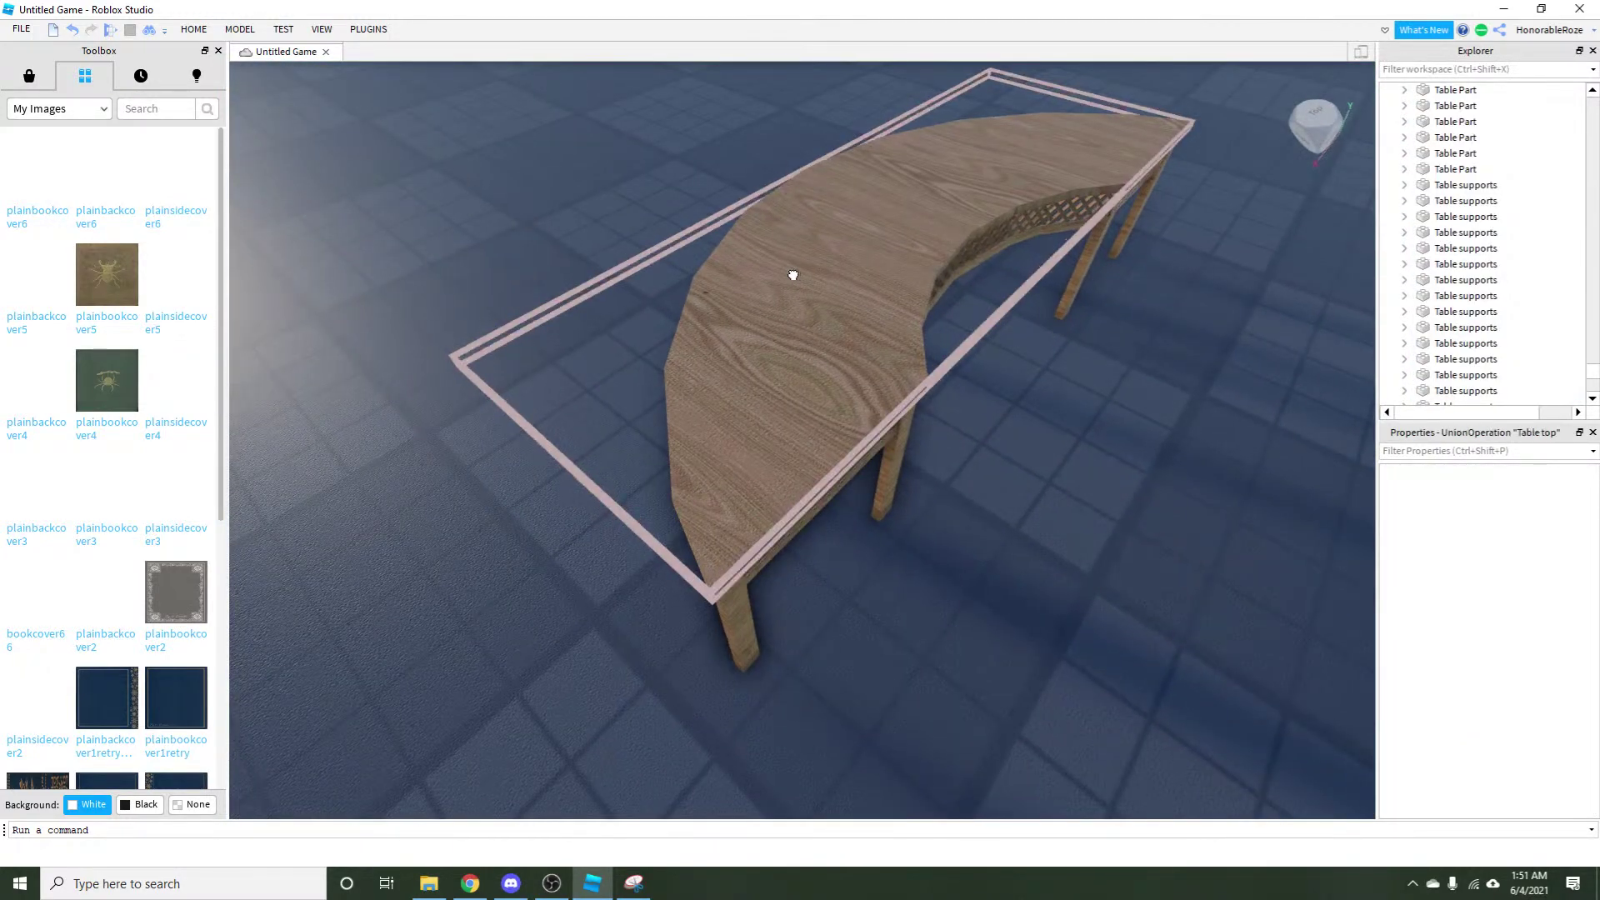
{"action": "scroll", "coordinate": [1018, 546], "scroll_direction": "up", "scroll_amount": 5}
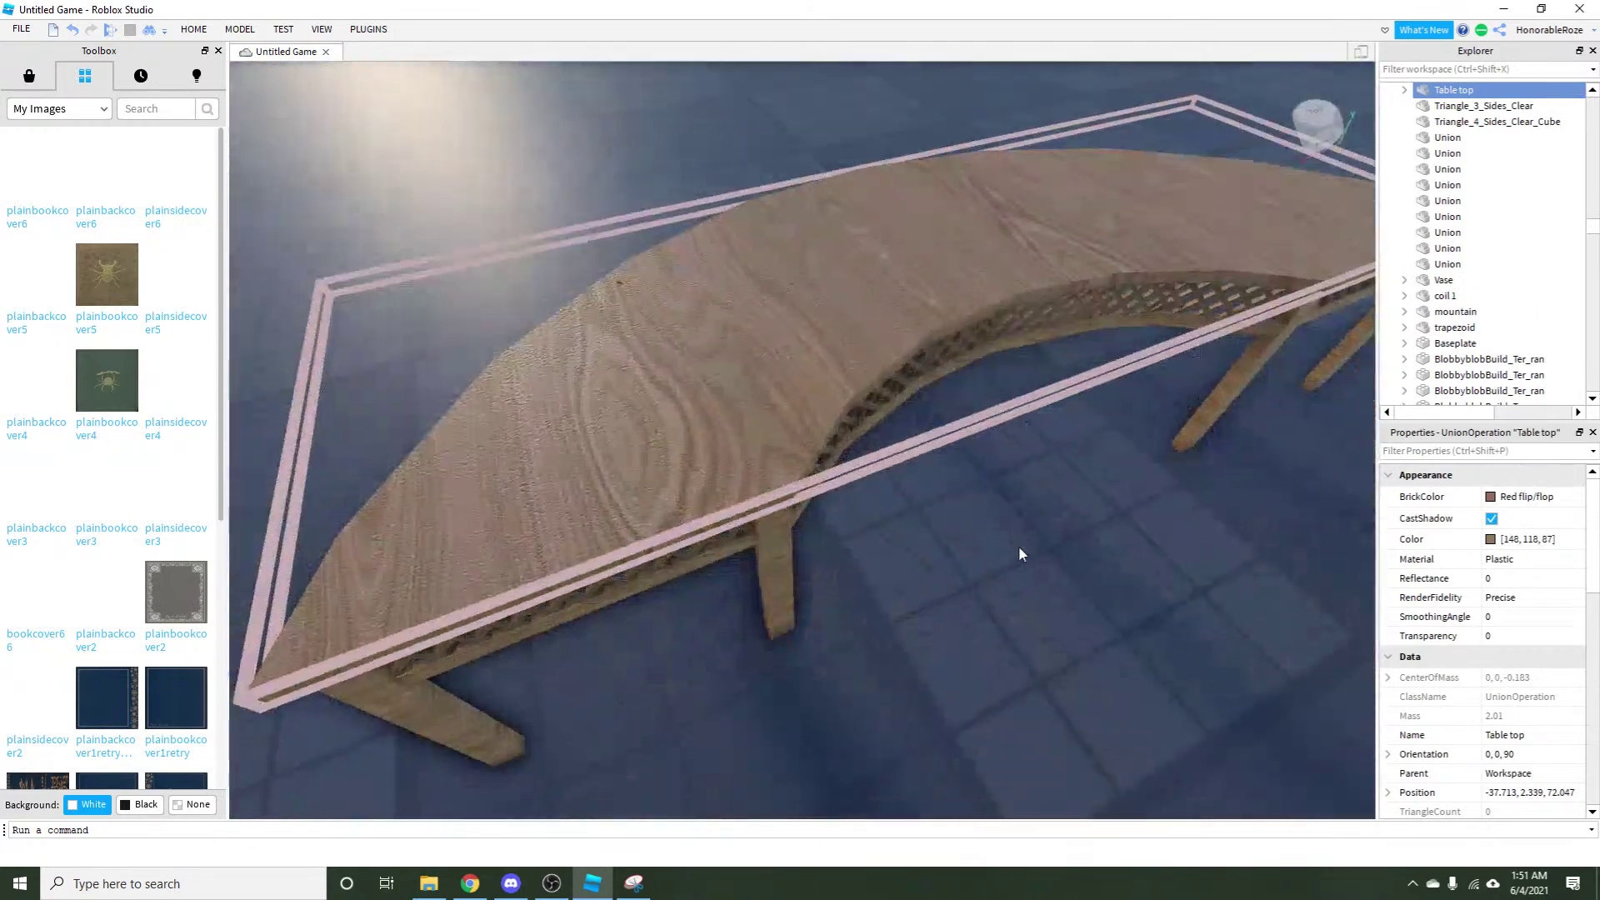
{"action": "scroll", "coordinate": [833, 393], "scroll_direction": "down", "scroll_amount": 5}
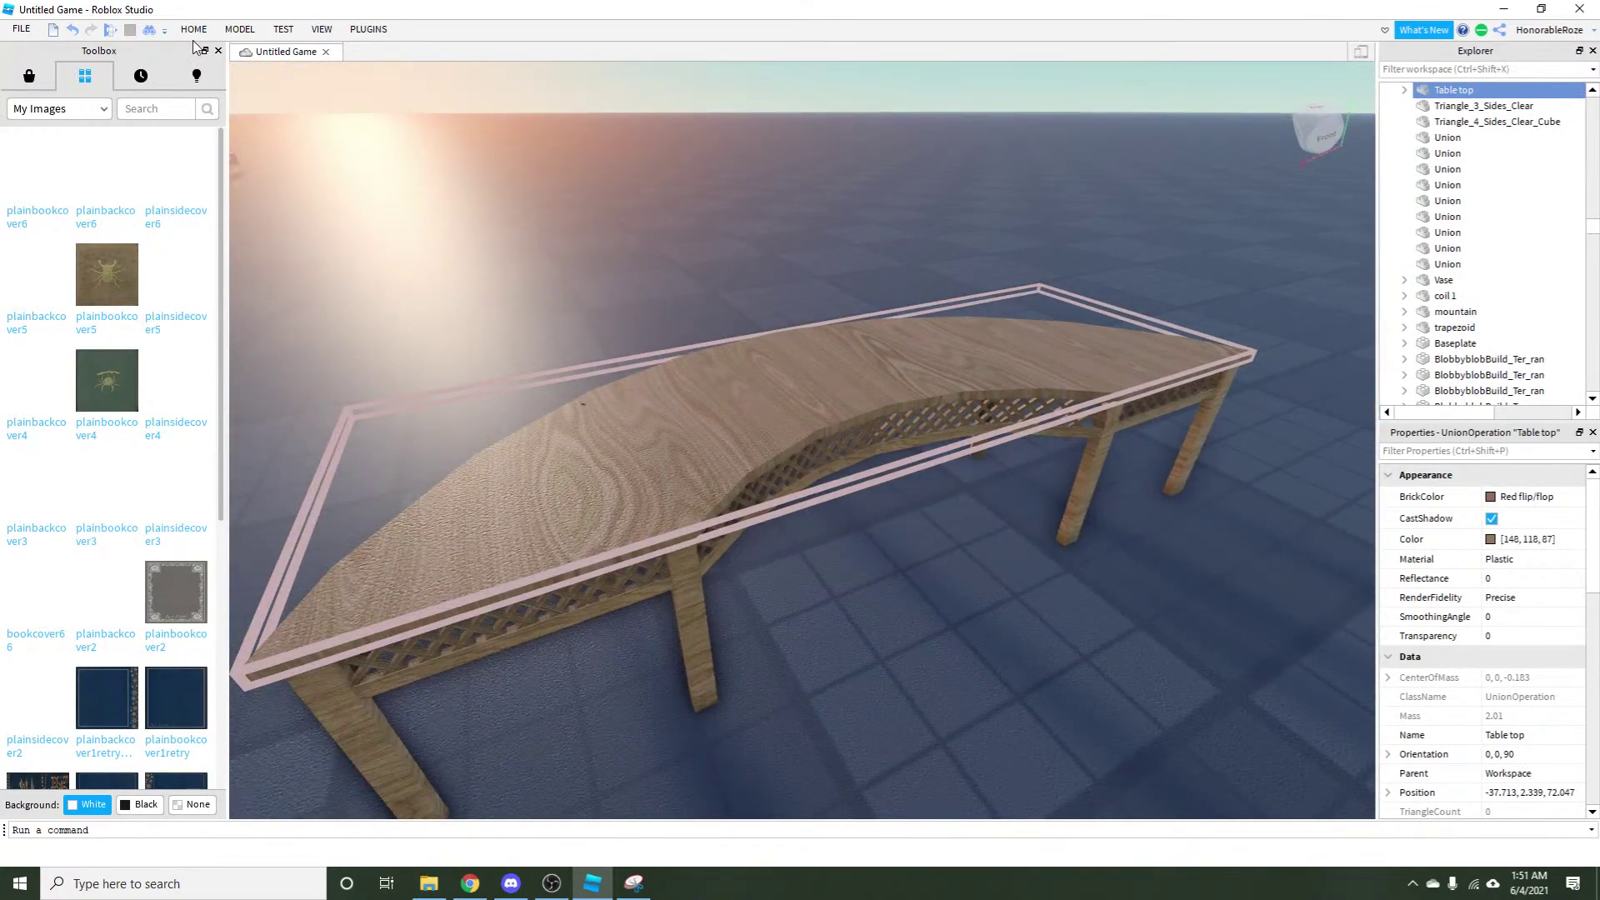
{"action": "left_click", "coordinate": [193, 29]}
{"action": "left_click", "coordinate": [197, 71]}
{"action": "left_click_drag", "start_coordinate": [841, 381], "coordinate": [314, 192]}
{"action": "left_click", "coordinate": [73, 30]}
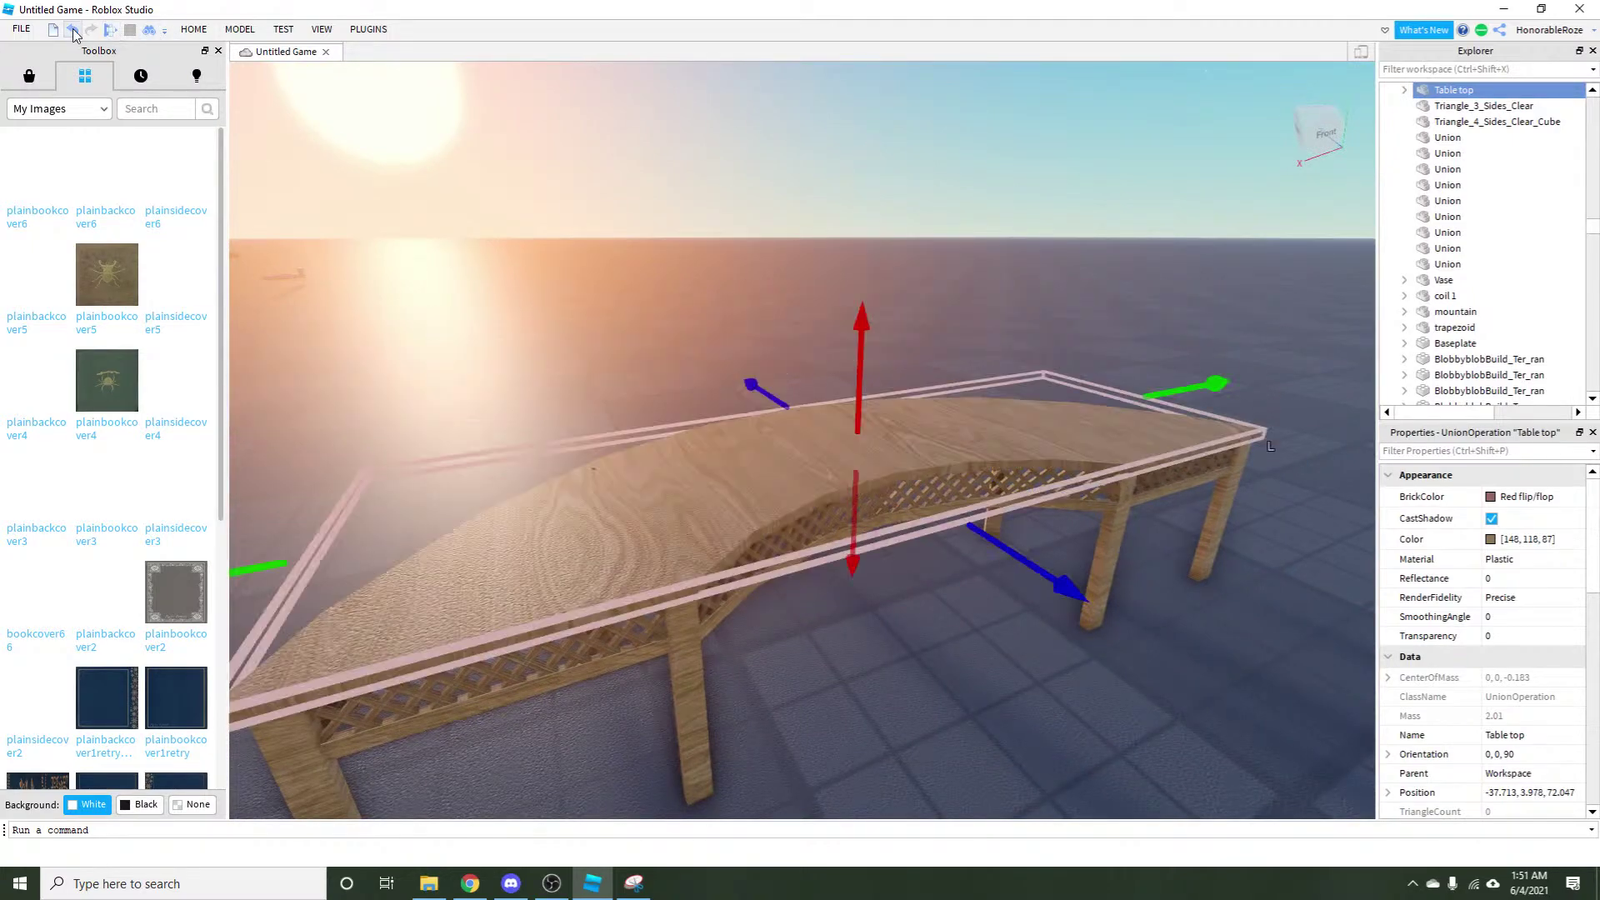
Check the Face setting of each of the Table top's six textures.
{"action": "left_click", "coordinate": [1403, 90]}
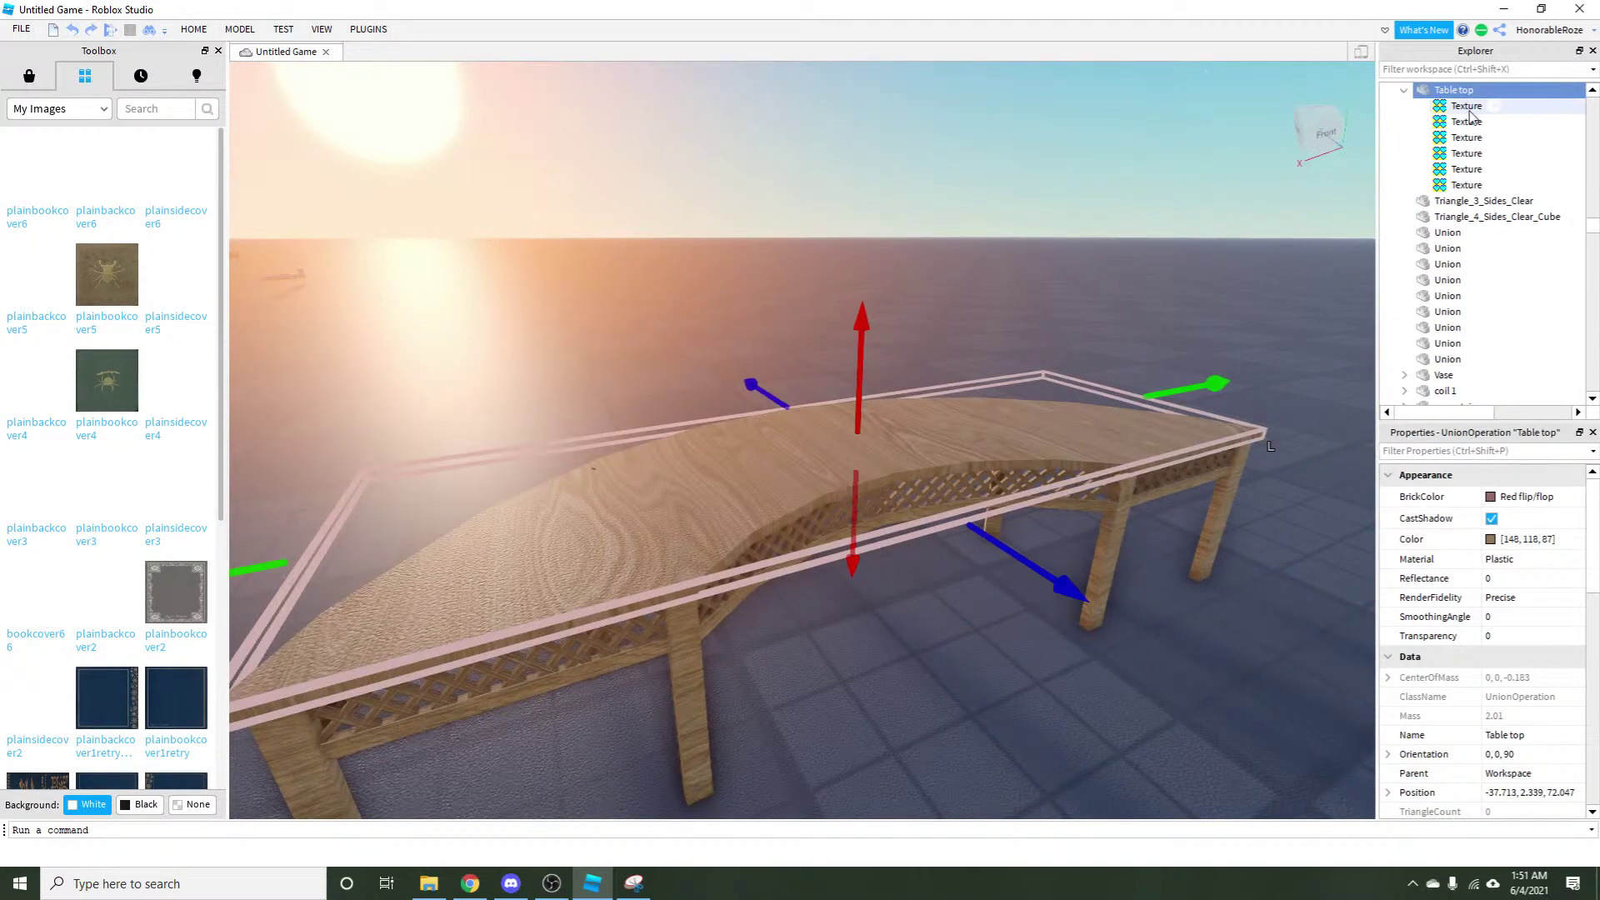
{"action": "left_click", "coordinate": [1466, 185]}
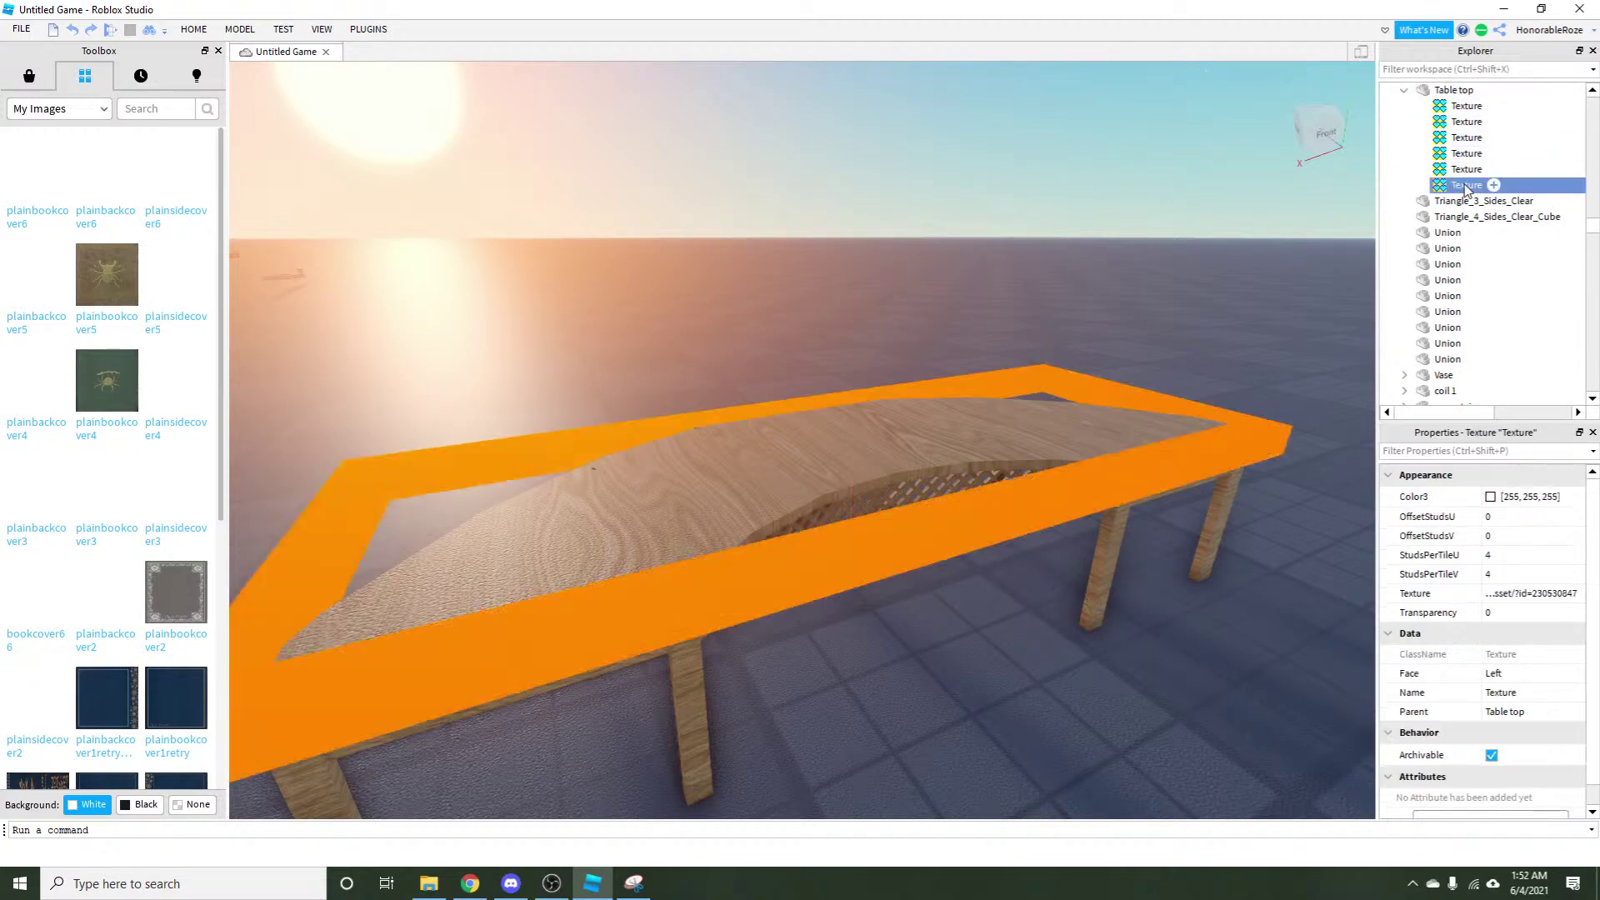
{"action": "left_click", "coordinate": [1452, 170]}
{"action": "left_click", "coordinate": [1457, 154]}
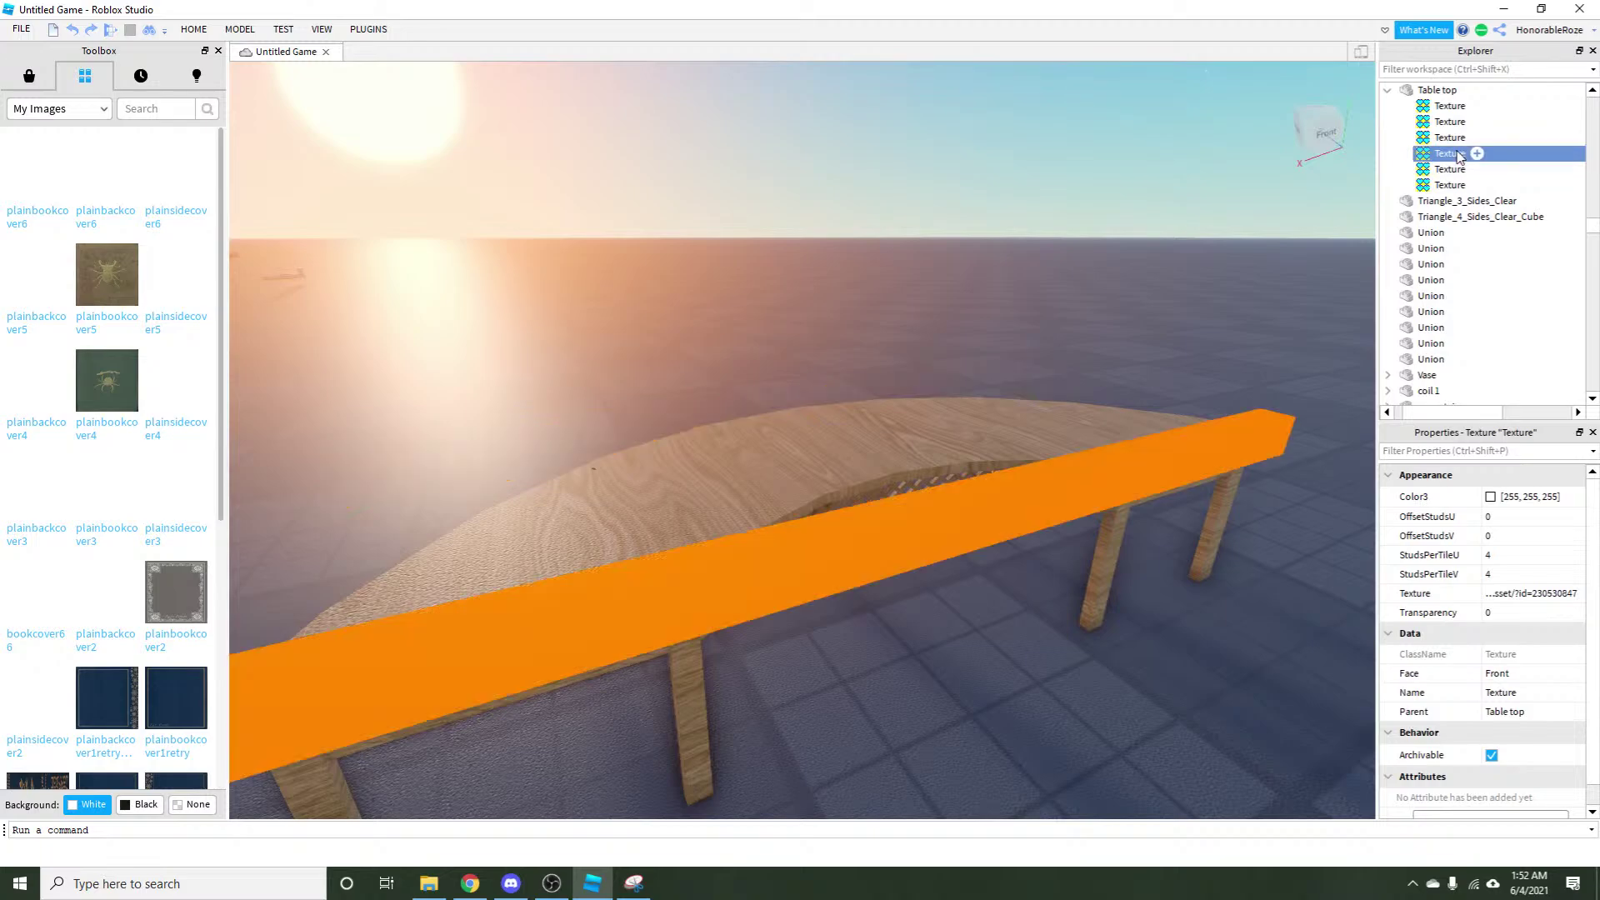
{"action": "left_click", "coordinate": [1453, 138]}
{"action": "left_click", "coordinate": [1449, 124]}
{"action": "left_click", "coordinate": [1451, 106]}
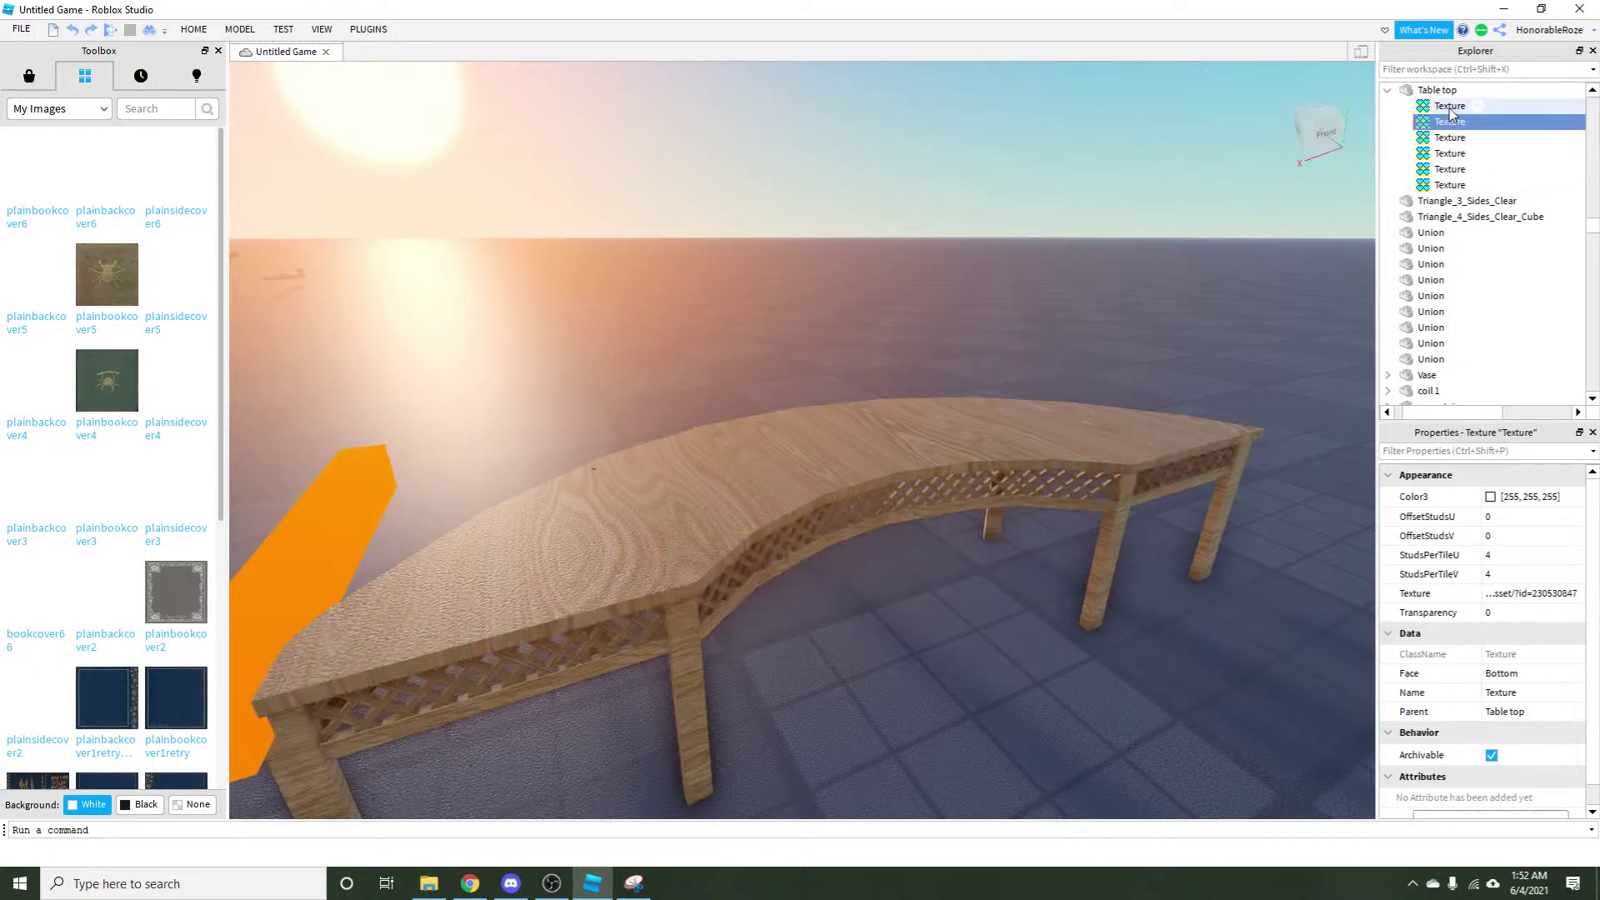
{"action": "left_click", "coordinate": [1454, 122]}
{"action": "left_click", "coordinate": [1458, 137]}
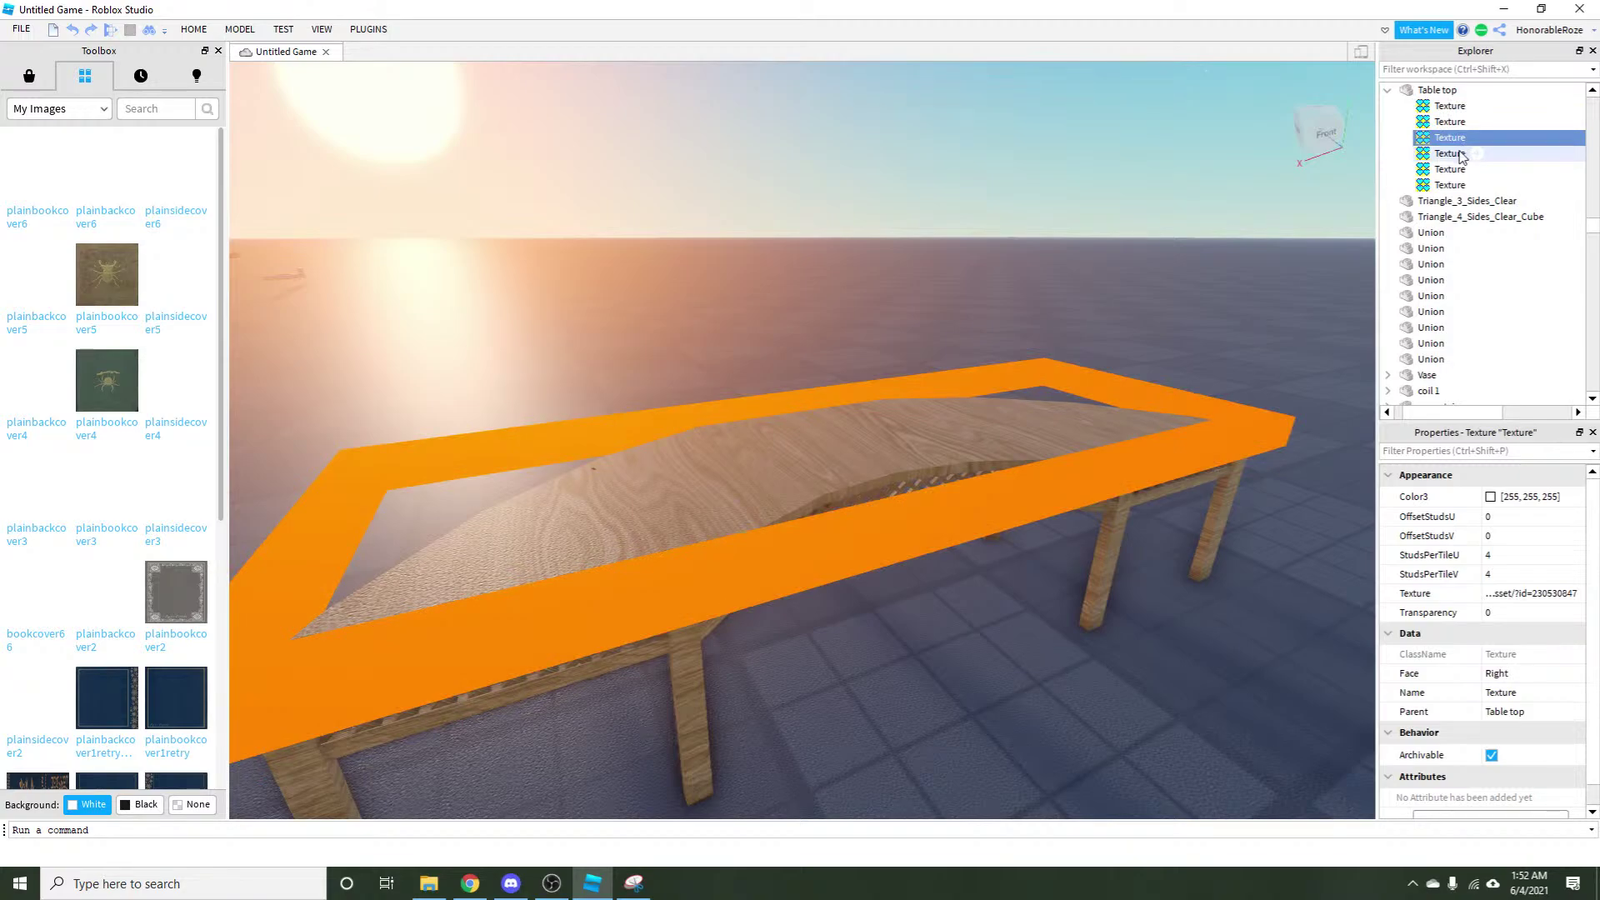
{"action": "left_click", "coordinate": [1458, 153]}
Swing the view to the spare curved table and box-select all its parts.
{"action": "left_click", "coordinate": [571, 546]}
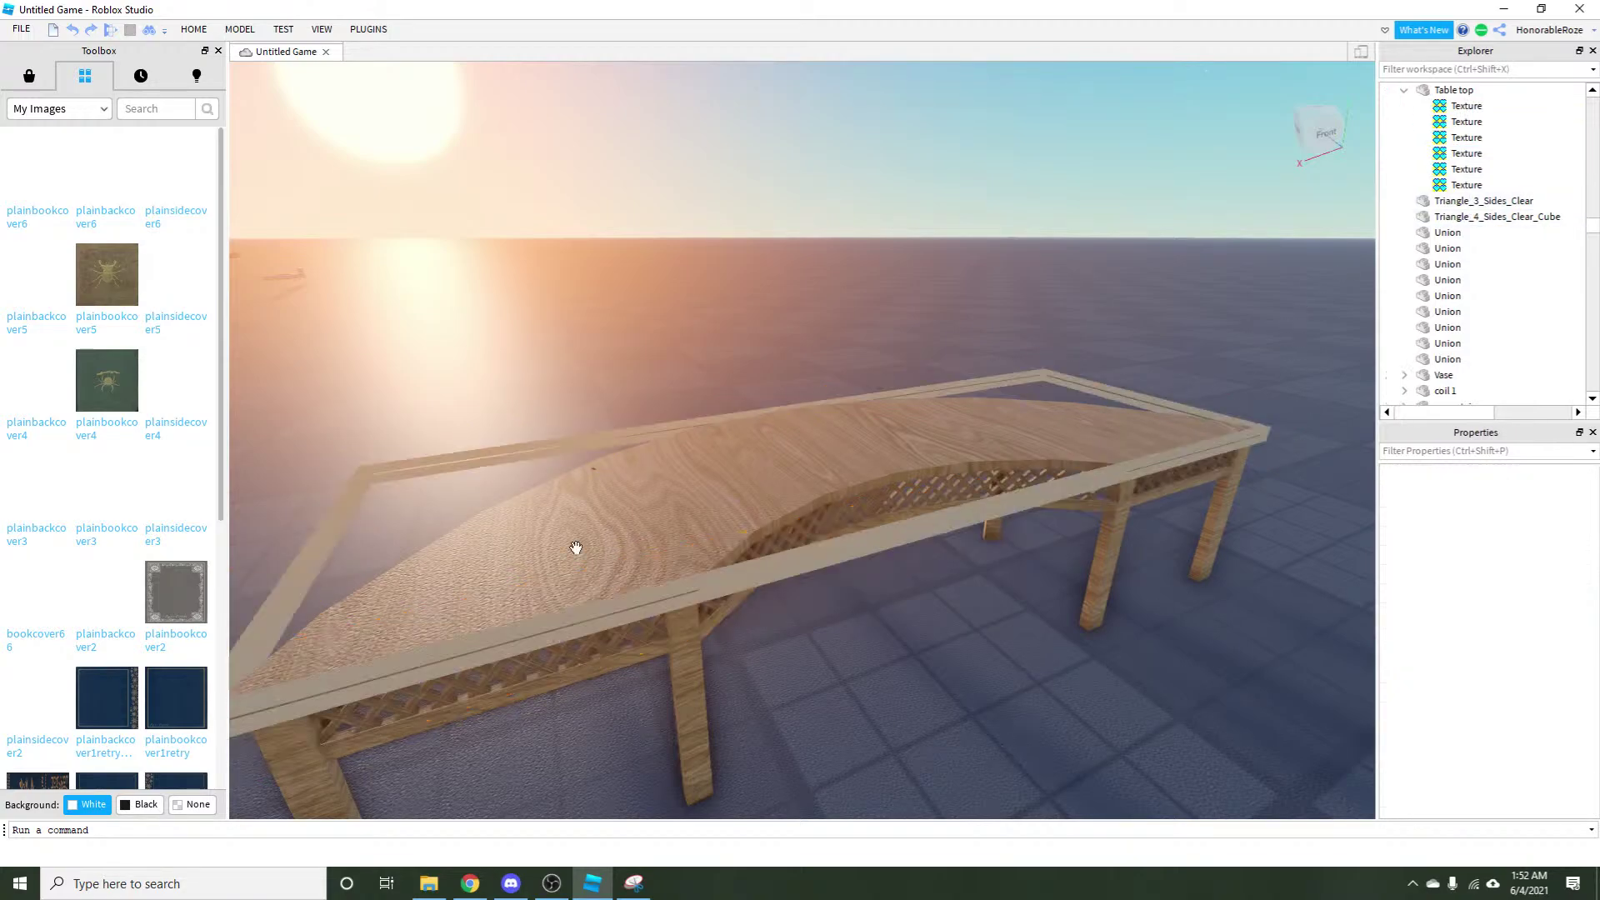
{"action": "left_click_drag", "start_coordinate": [714, 341], "coordinate": [707, 339]}
{"action": "scroll", "coordinate": [514, 400], "scroll_direction": "down", "scroll_amount": 3}
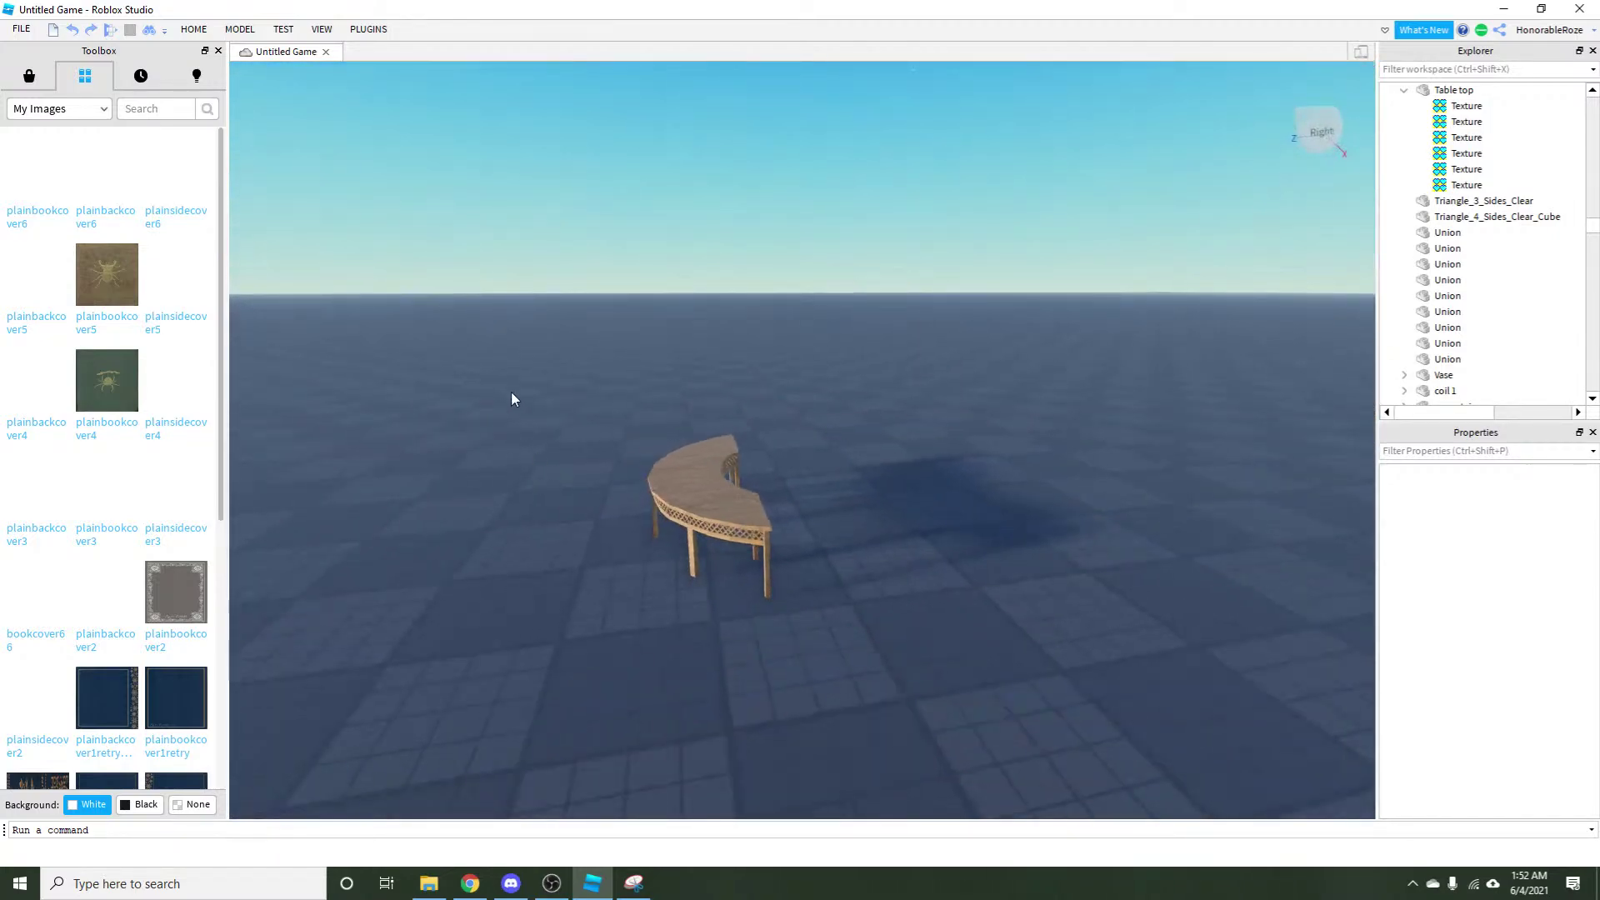
{"action": "left_click_drag", "start_coordinate": [514, 400], "coordinate": [882, 481]}
Delete the curved table and put plainbackcover6 on the white book's Bottom face.
{"action": "key", "text": "Delete"}
{"action": "scroll", "coordinate": [948, 546], "scroll_direction": "up", "scroll_amount": 5}
{"action": "scroll", "coordinate": [902, 468], "scroll_direction": "up", "scroll_amount": 2}
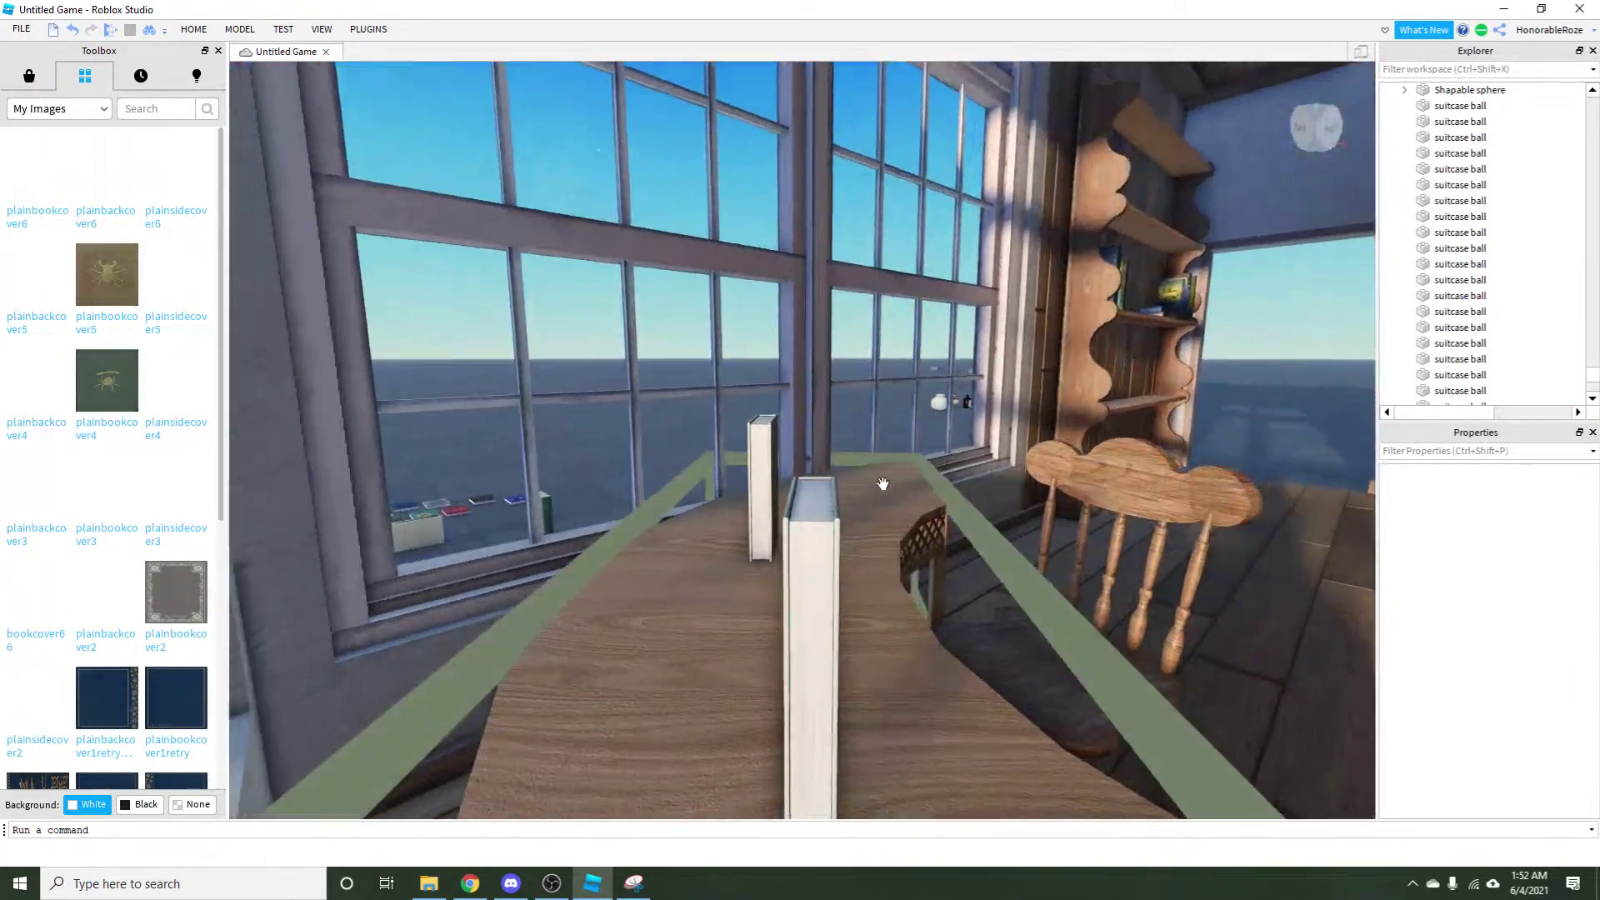
{"action": "left_click", "coordinate": [816, 575]}
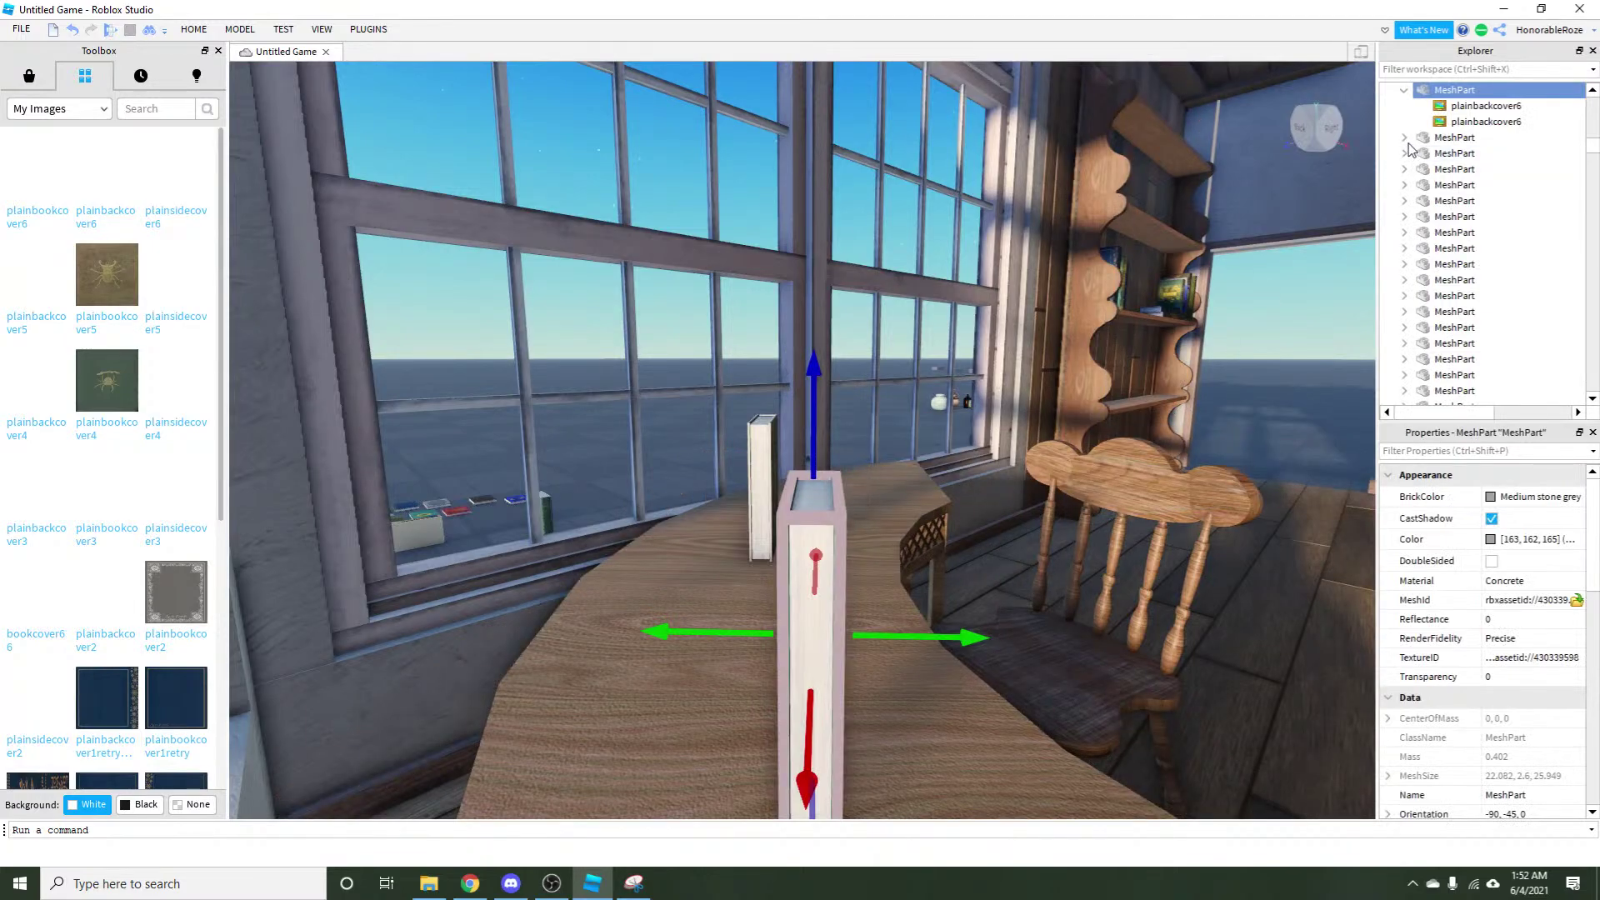
{"action": "left_click", "coordinate": [1469, 122]}
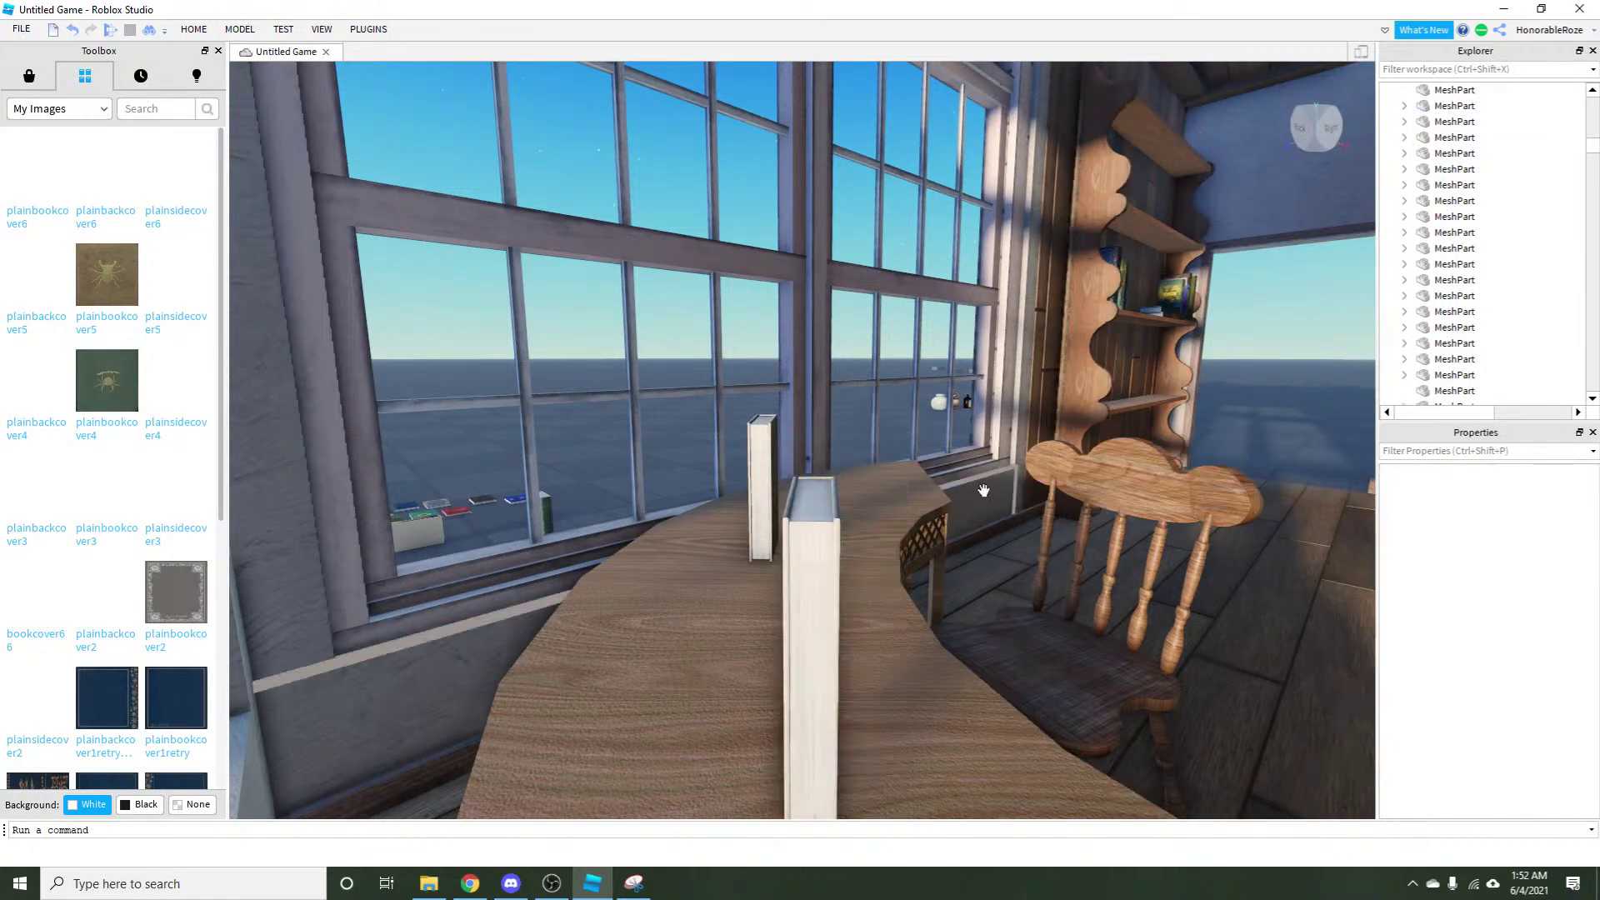
{"action": "left_click", "coordinate": [104, 179]}
{"action": "left_click", "coordinate": [1531, 593]}
{"action": "left_click", "coordinate": [1541, 598]}
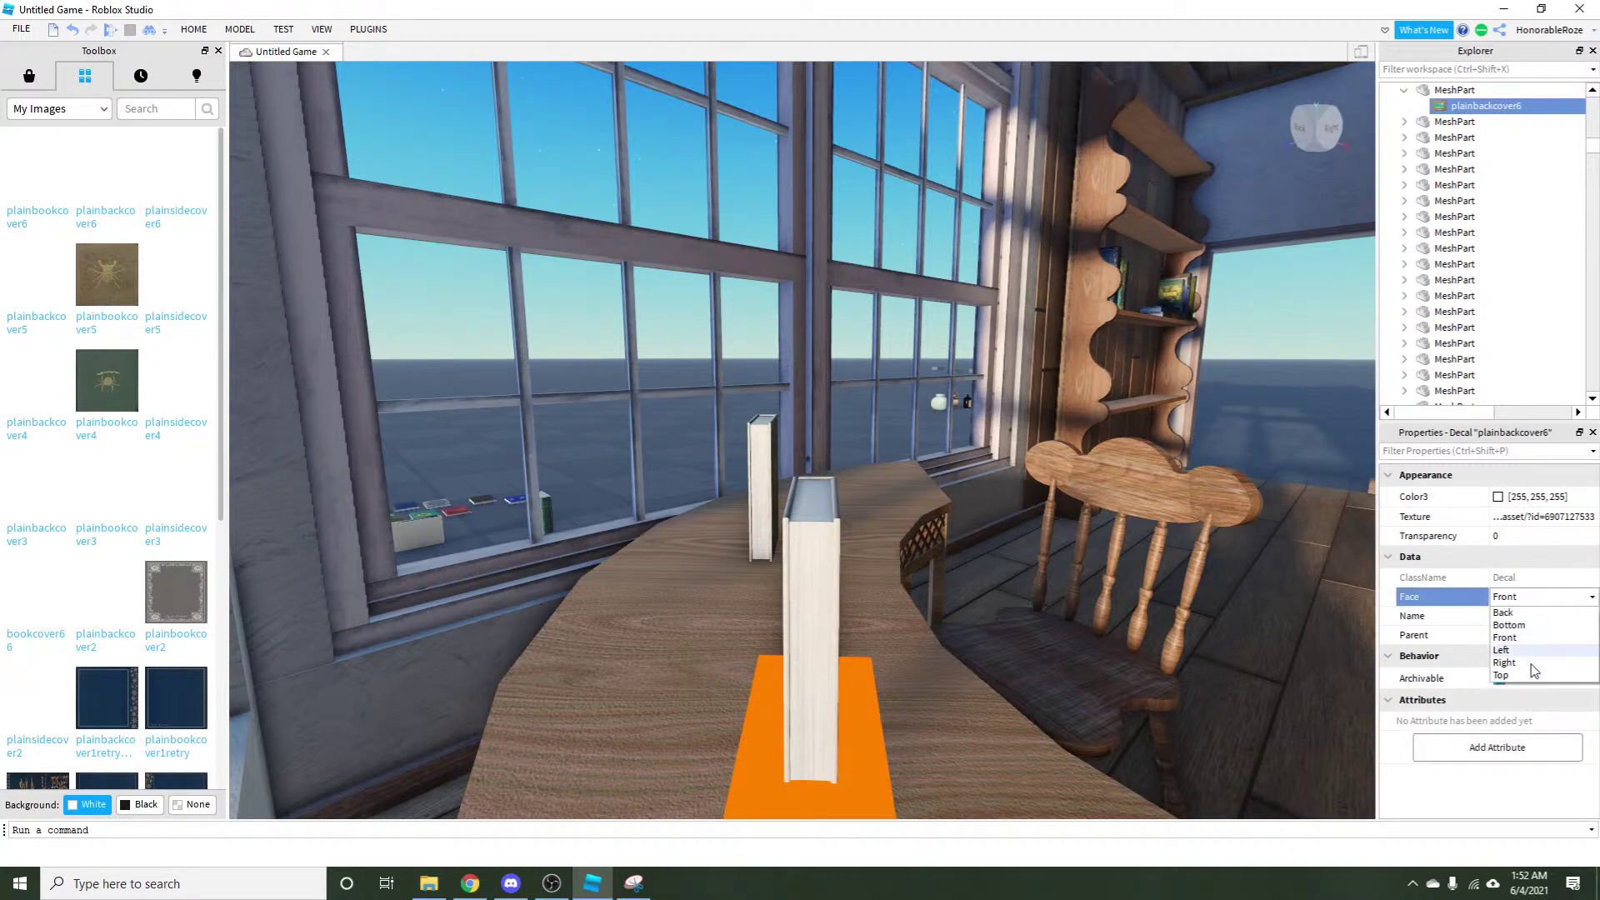
{"action": "left_click", "coordinate": [1525, 666]}
Add the plainbookcover6 decal to the book on its Top face.
{"action": "left_click_drag", "start_coordinate": [1273, 677], "coordinate": [689, 543]}
{"action": "left_click", "coordinate": [839, 582]}
{"action": "left_click", "coordinate": [38, 171]}
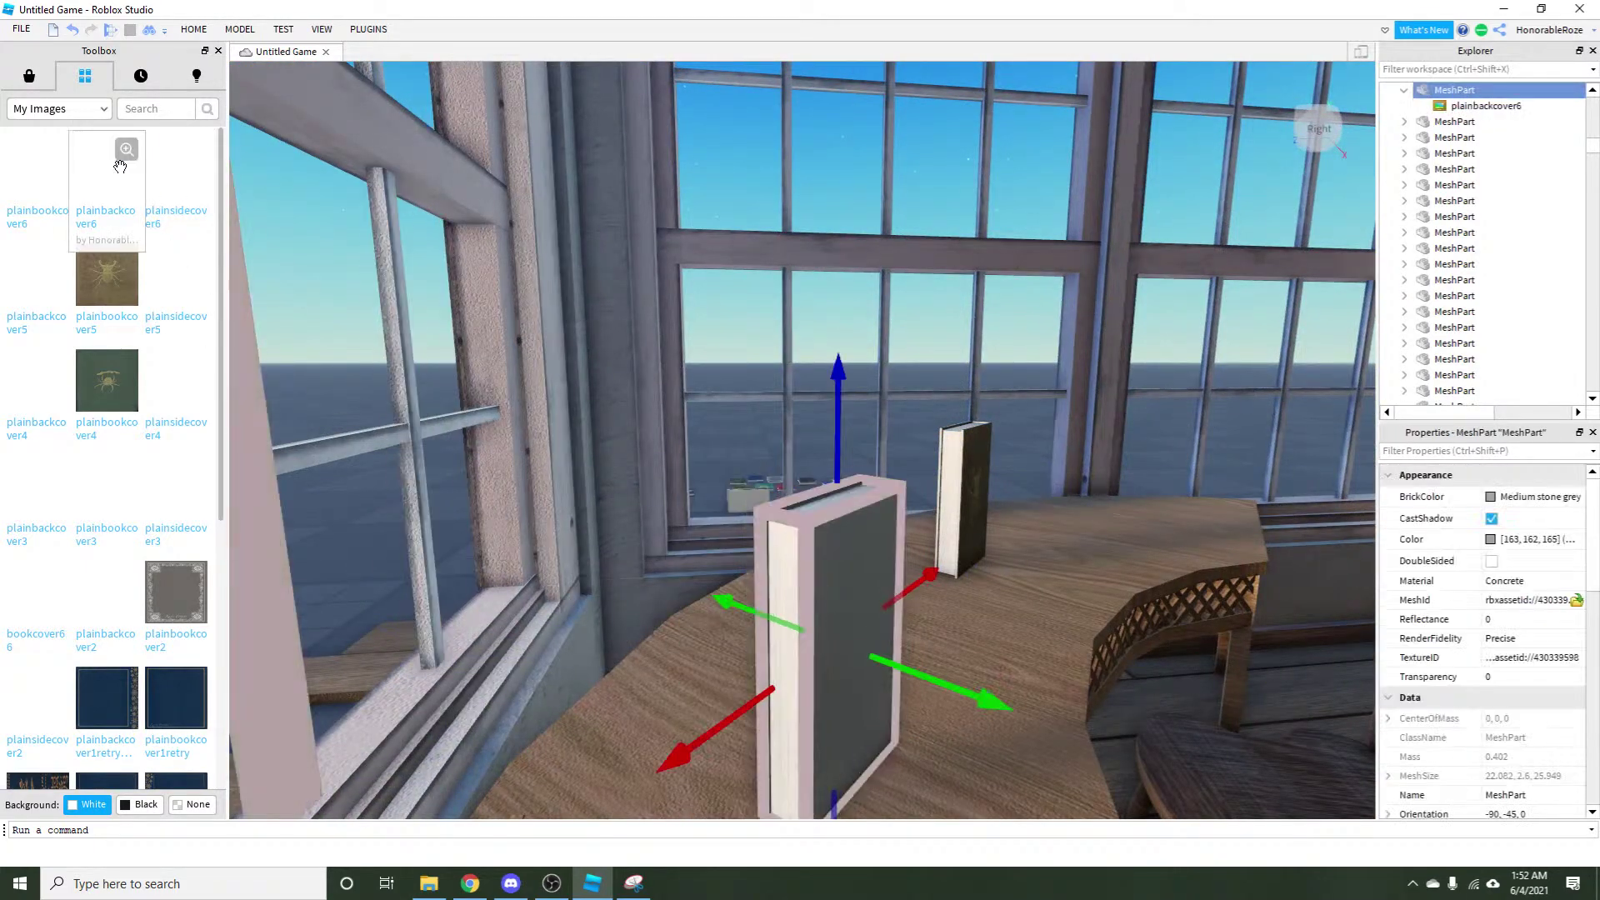
{"action": "left_click", "coordinate": [1525, 596]}
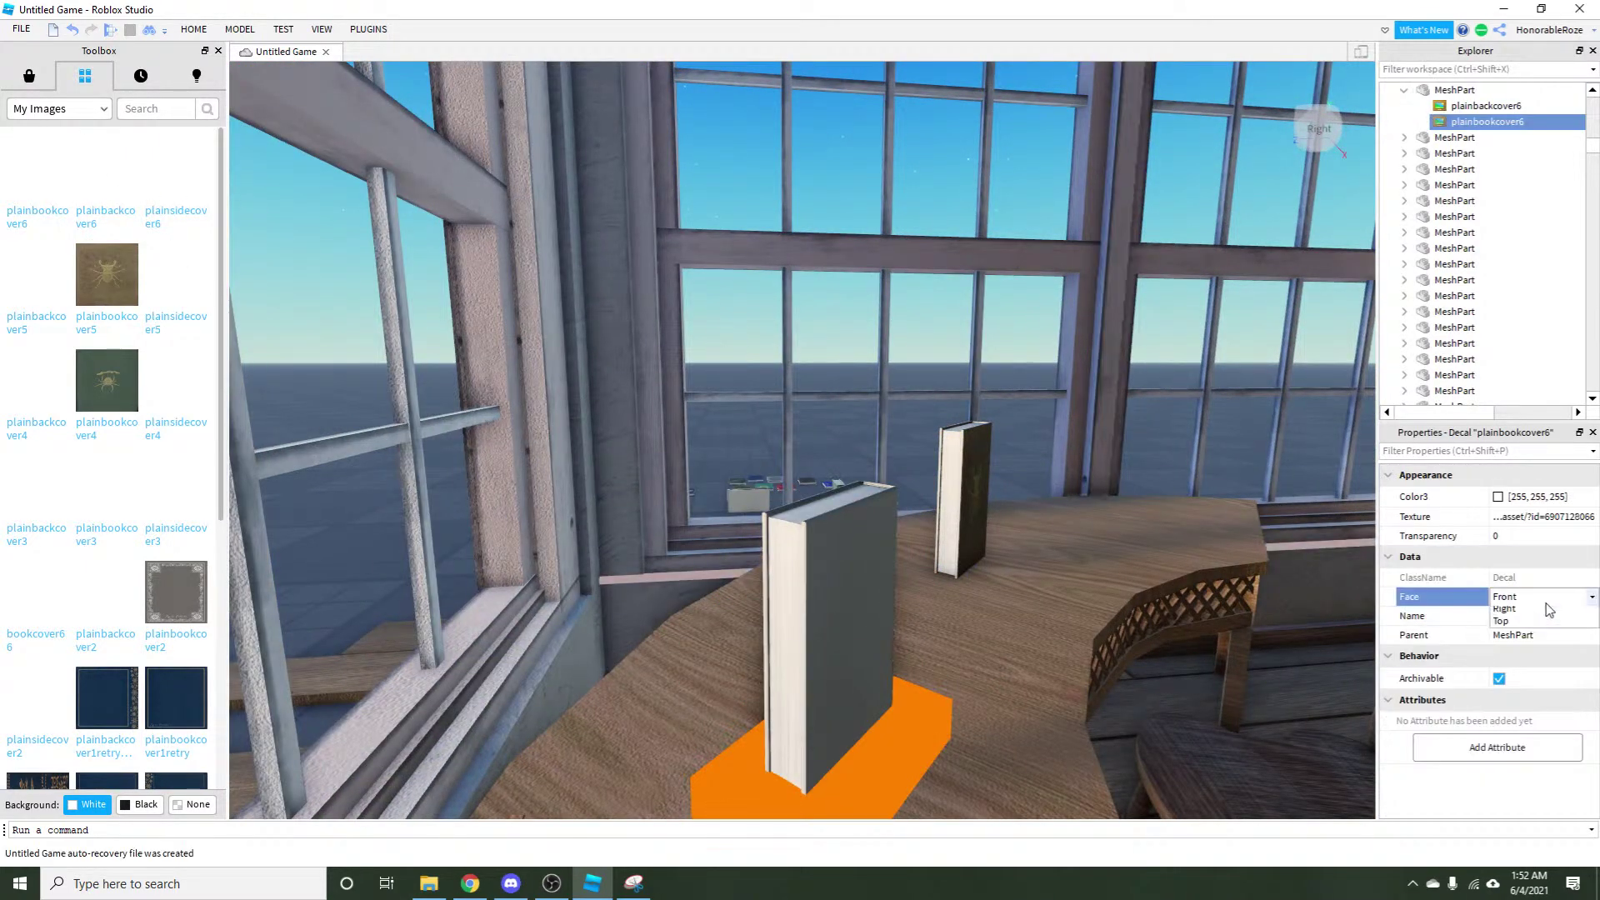
{"action": "left_click", "coordinate": [1501, 675]}
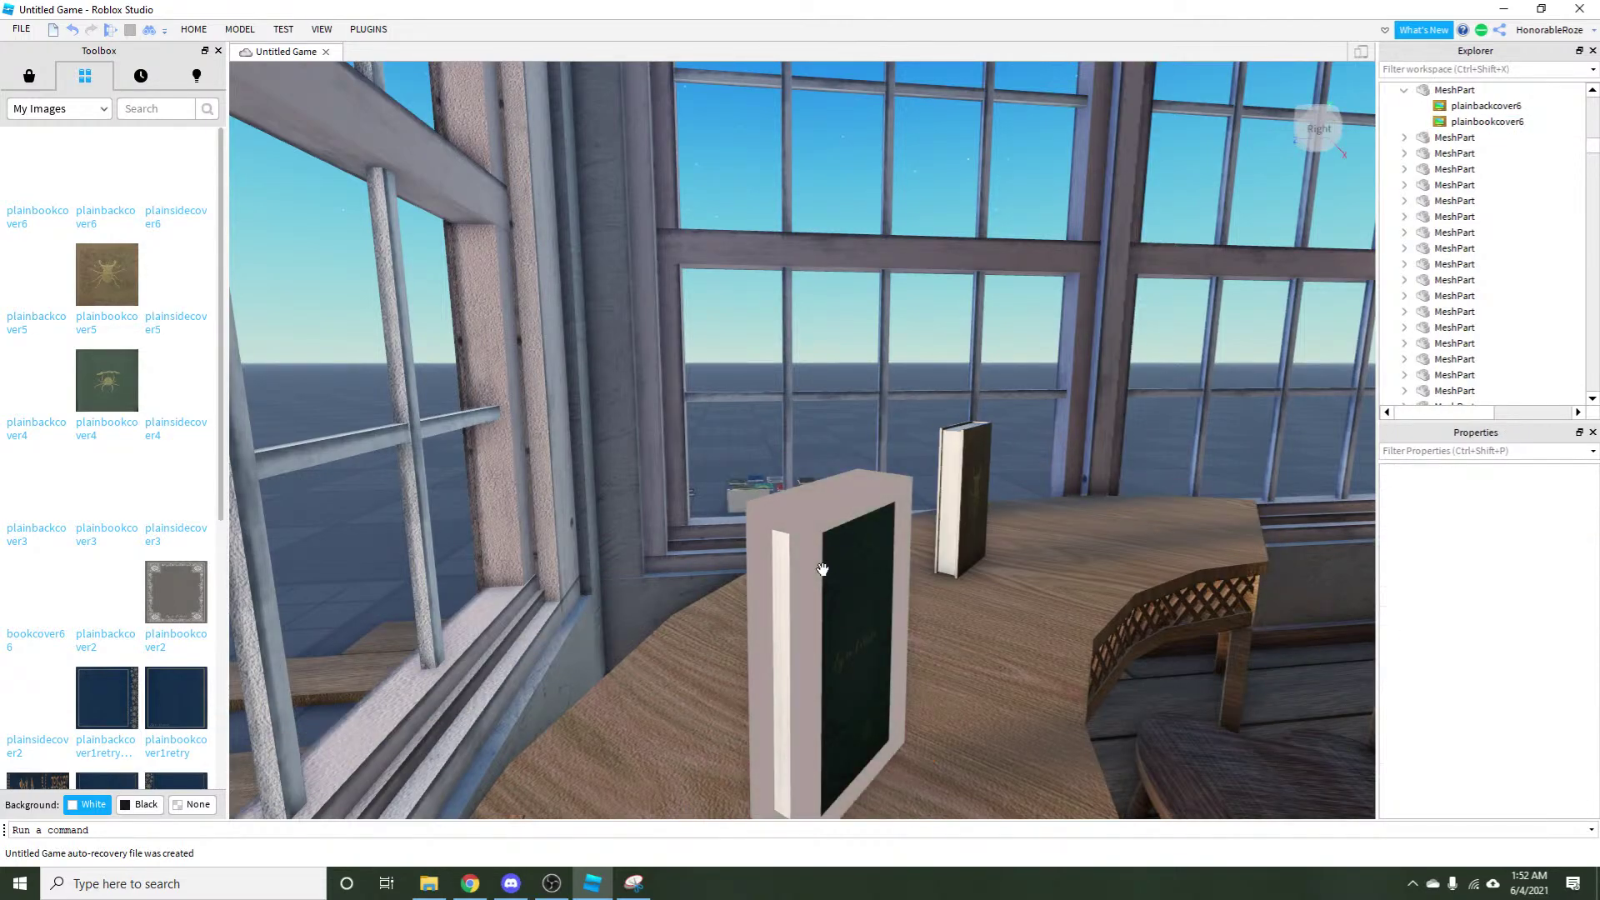
Add the plainsidecover6 decal to the book on its Left face.
{"action": "left_click", "coordinate": [842, 633]}
{"action": "left_click", "coordinate": [161, 183]}
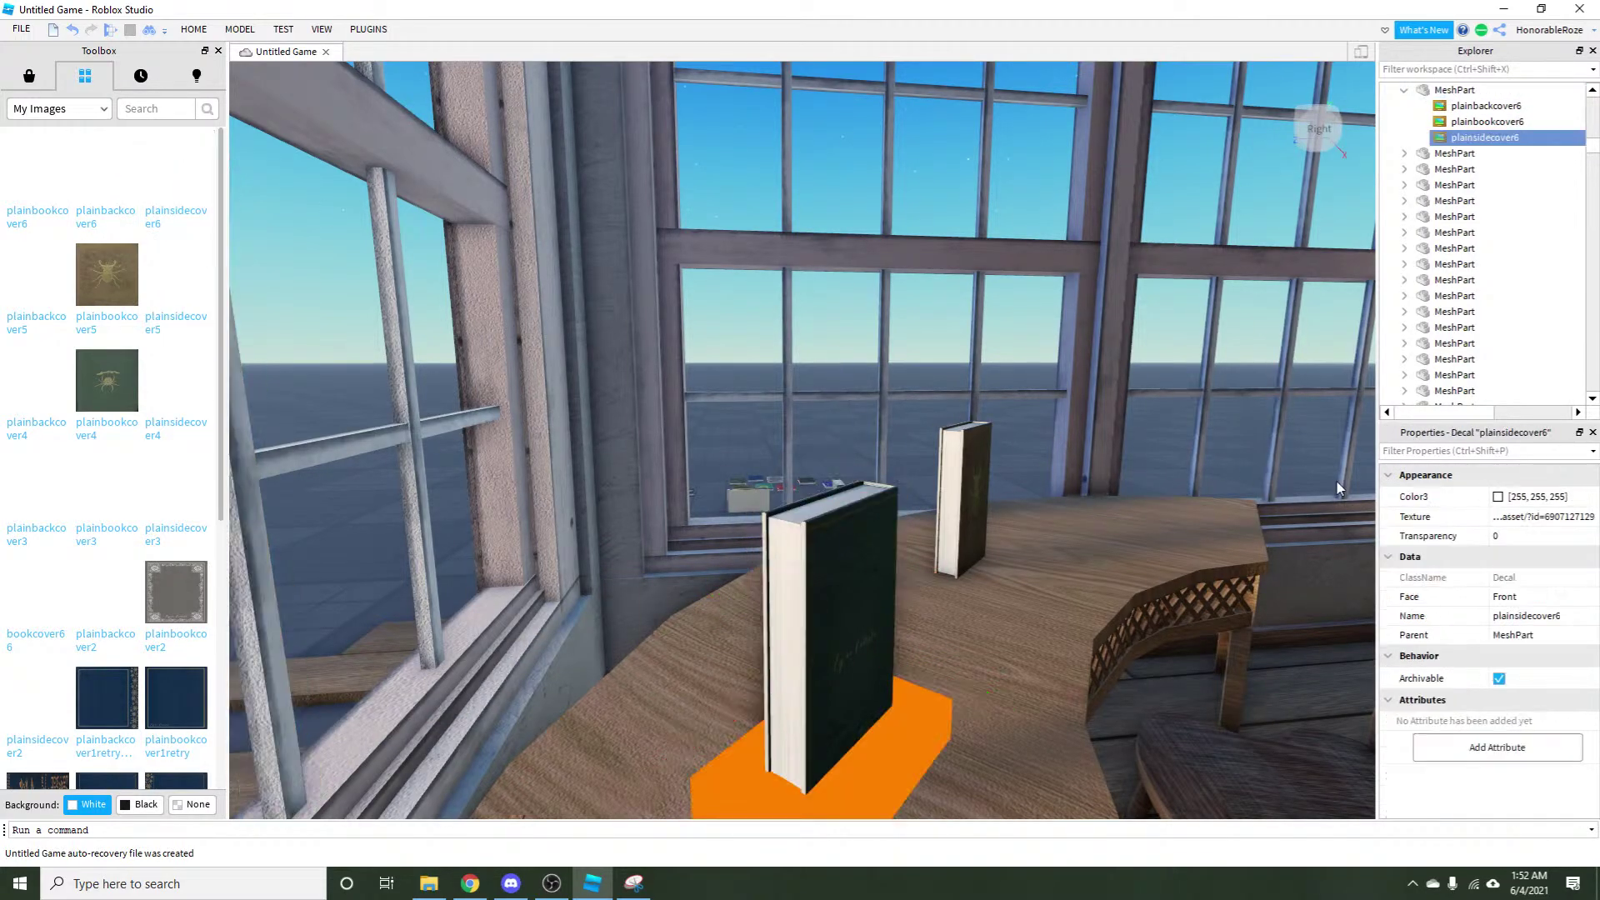
{"action": "left_click", "coordinate": [1524, 597]}
{"action": "left_click", "coordinate": [1503, 661]}
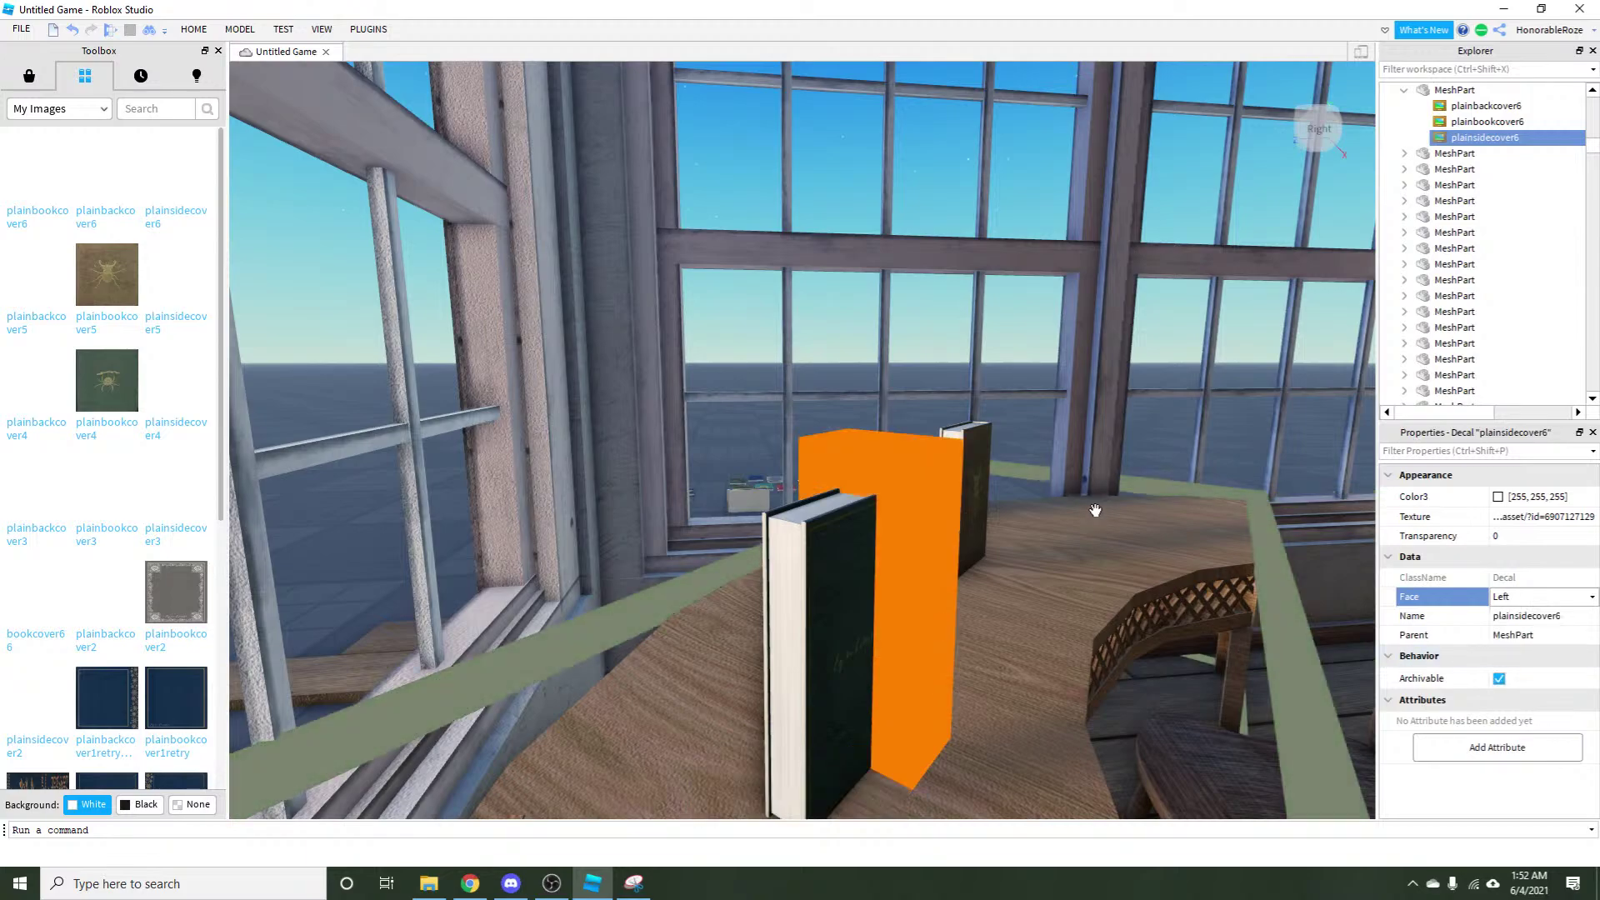
{"action": "left_click", "coordinate": [1036, 443]}
Fly the camera up to the green shell book and circle around it.
{"action": "key", "text": "w"}
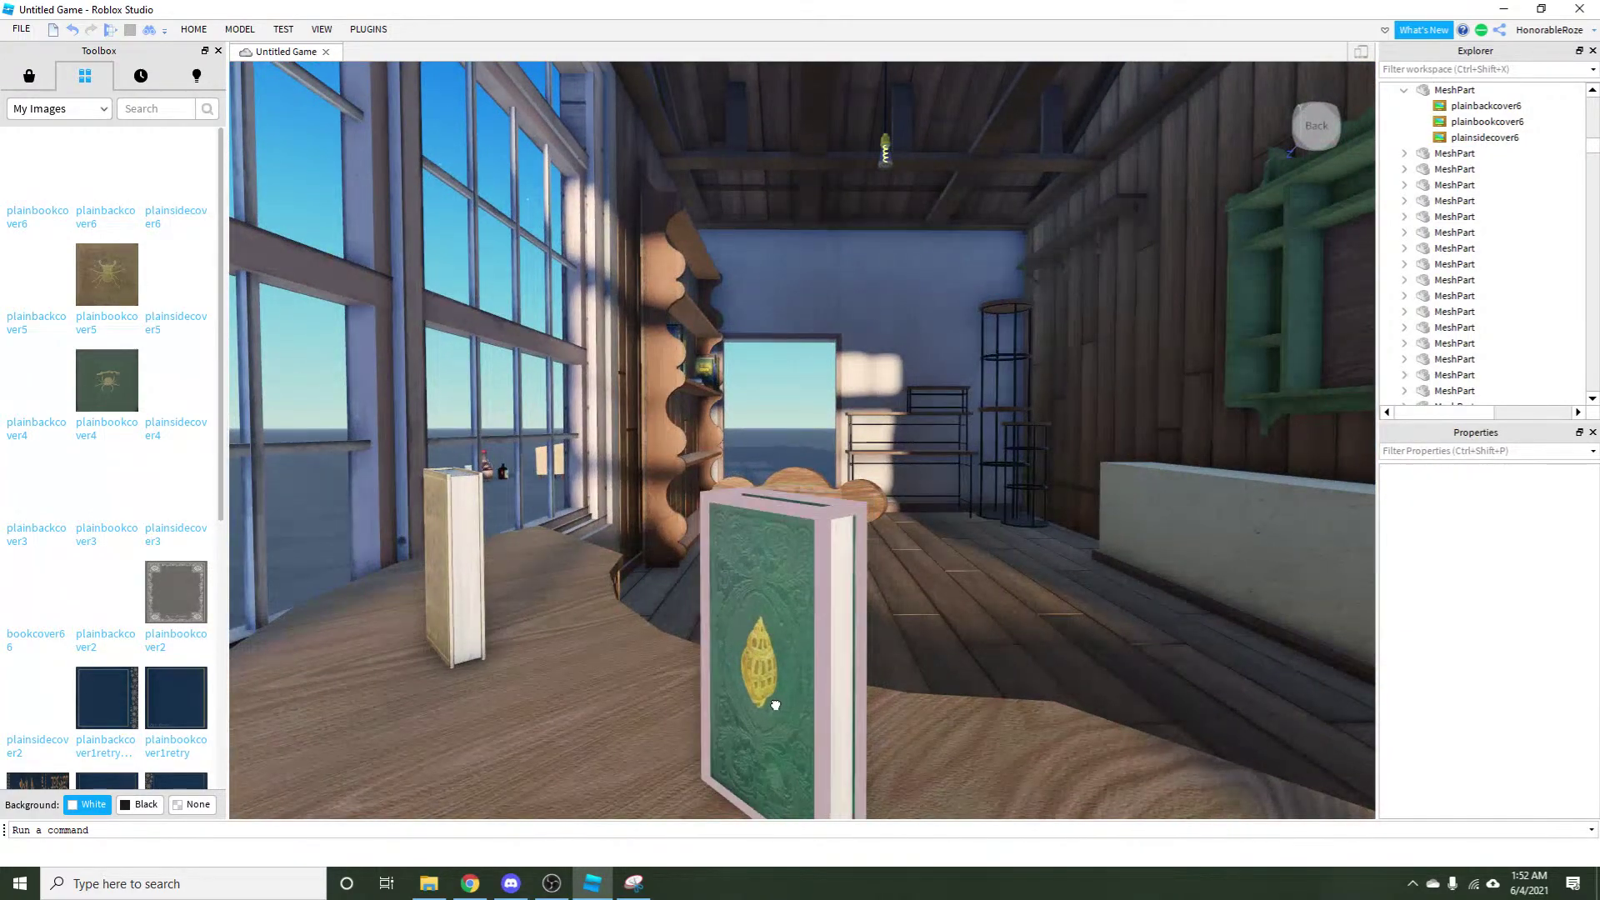
{"action": "left_click", "coordinate": [698, 742]}
{"action": "left_click", "coordinate": [770, 437]}
{"action": "key", "text": "w"}
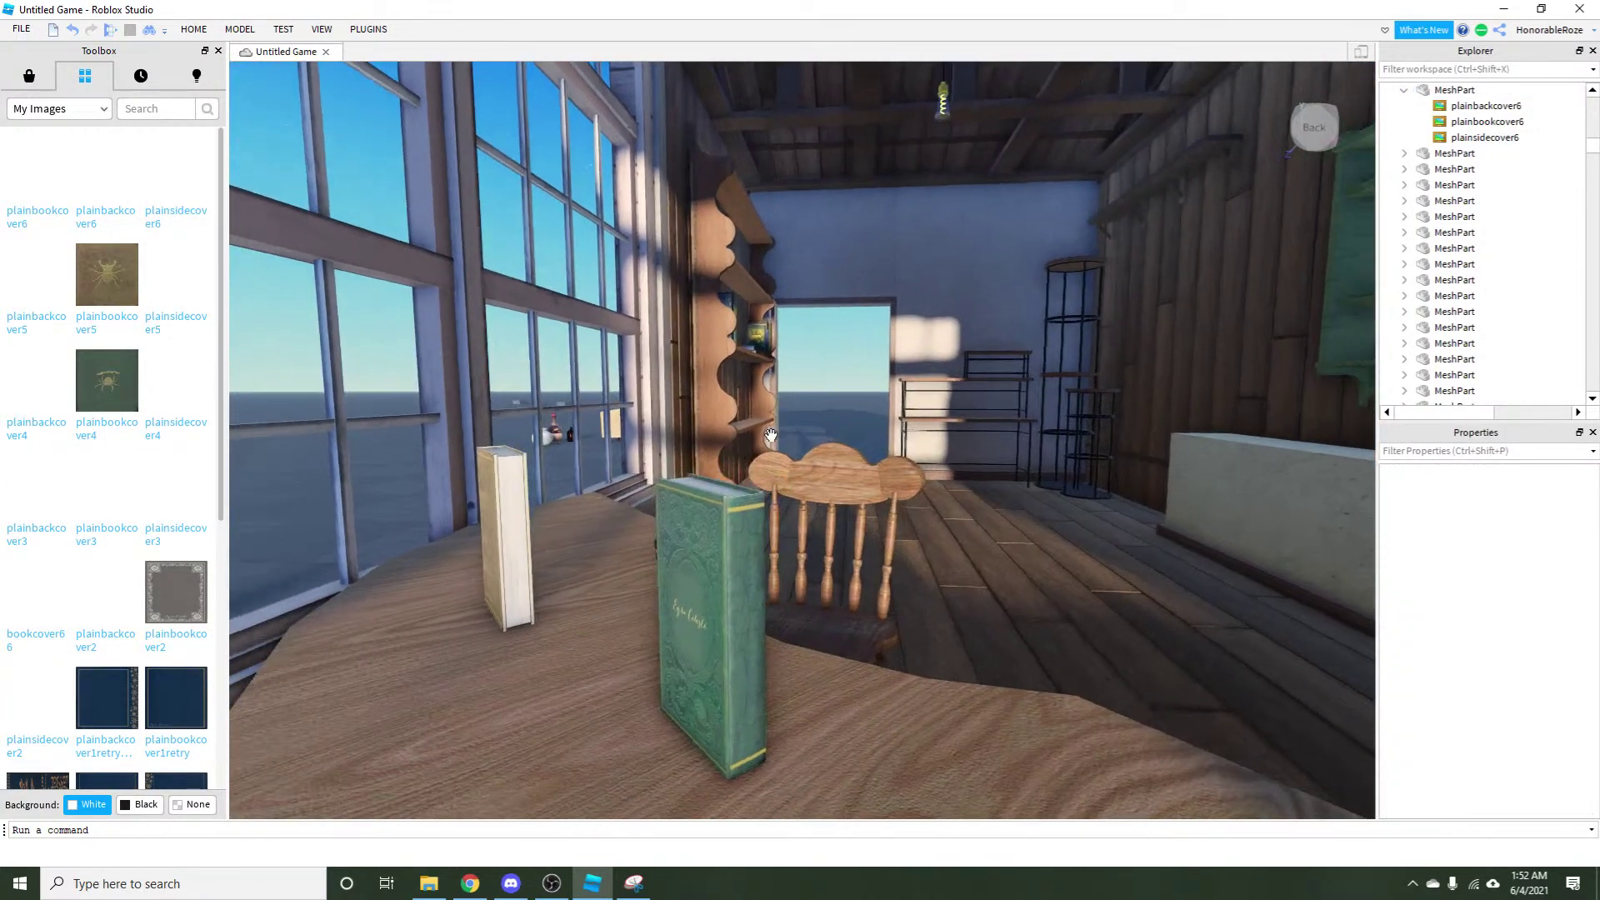
{"action": "key", "text": "s"}
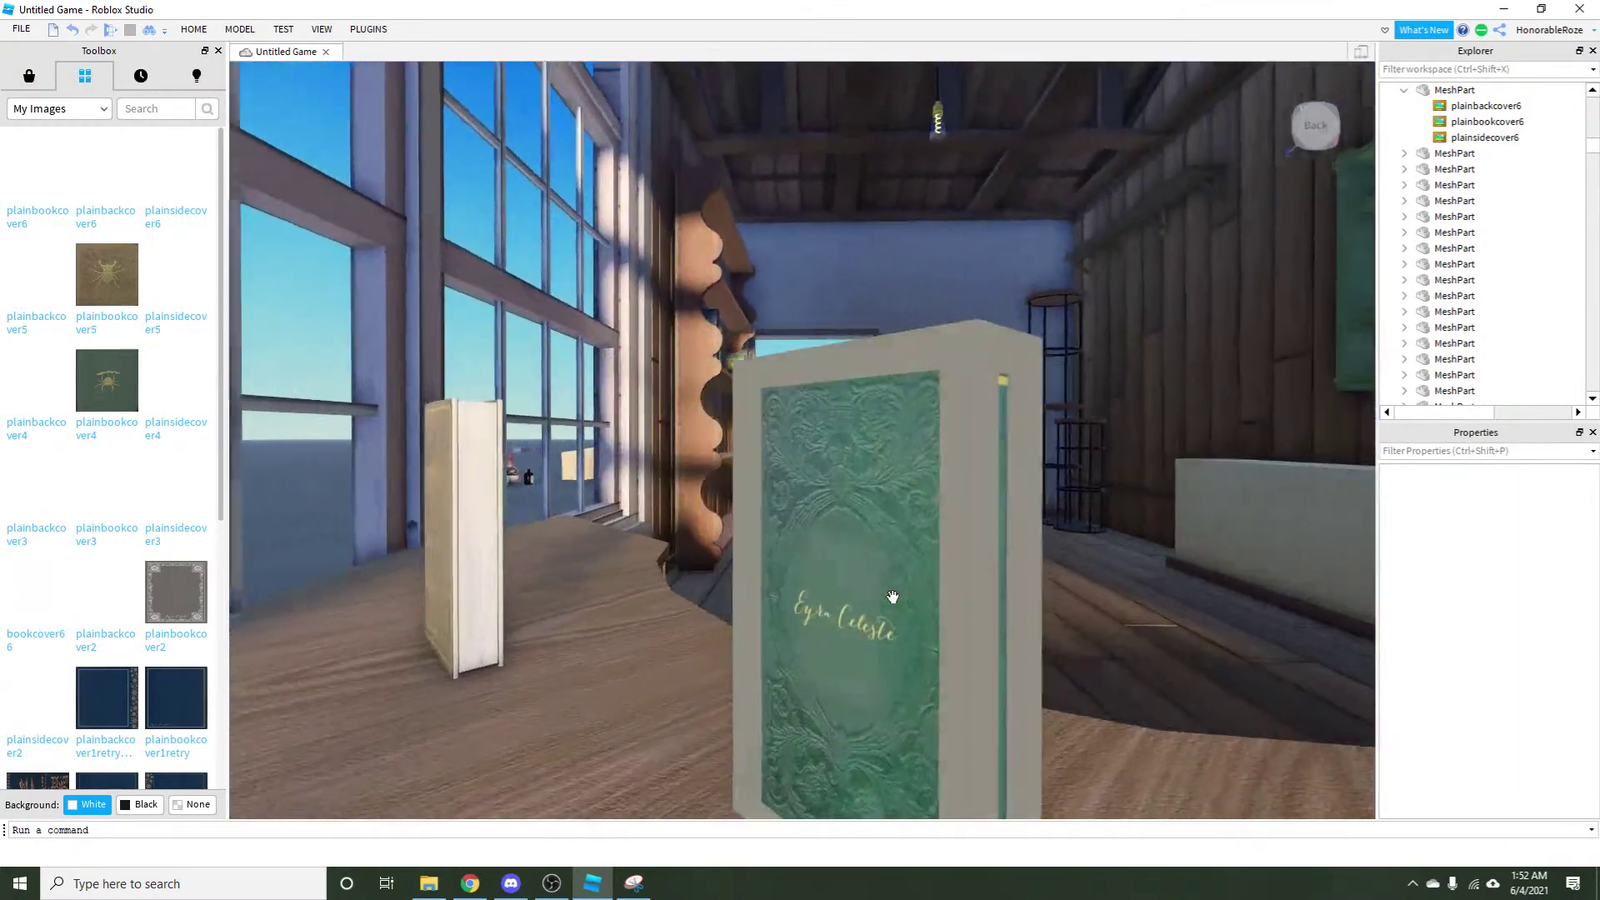
{"action": "key", "text": "Left"}
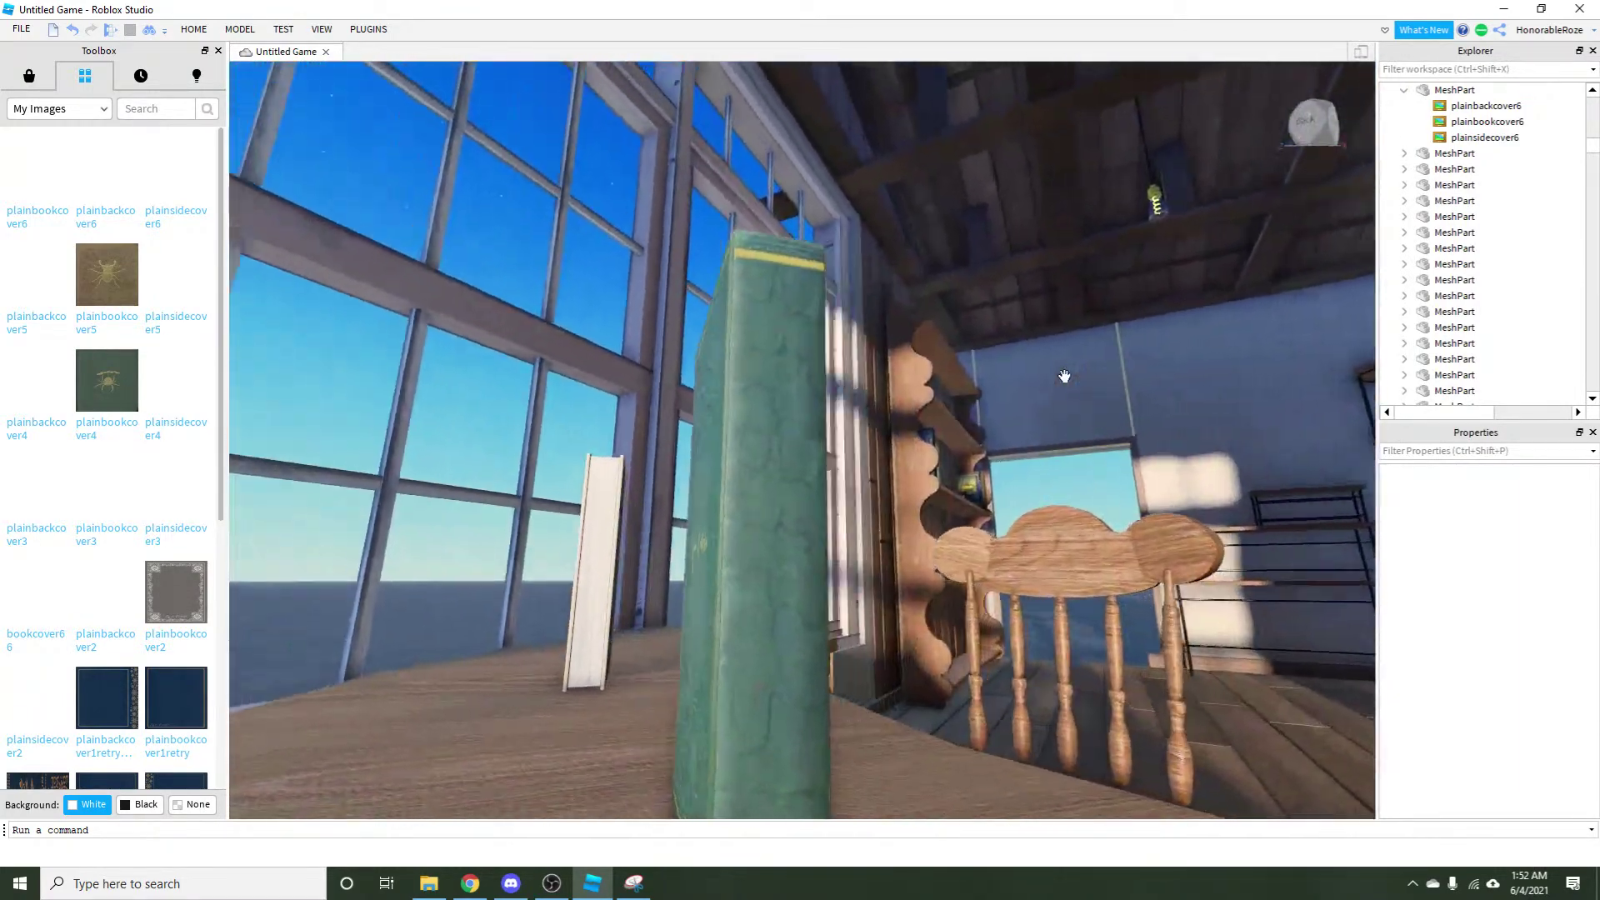
{"action": "key", "text": "Right"}
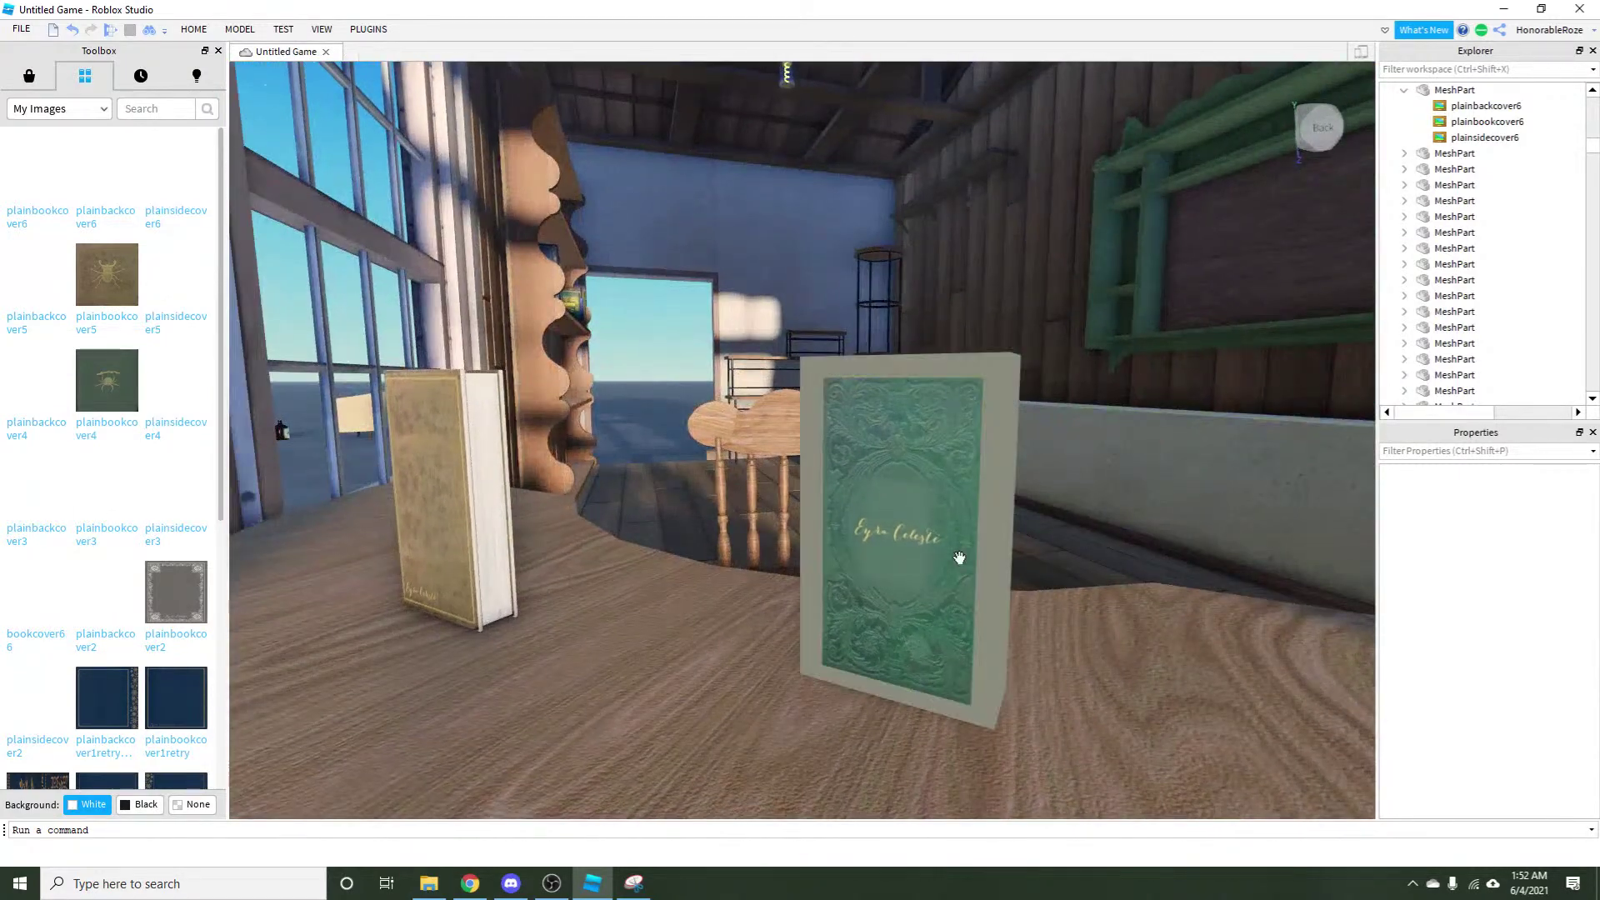
Drag the green shell book beside the gold book, then switch over to Discord.
{"action": "left_click", "coordinate": [958, 558]}
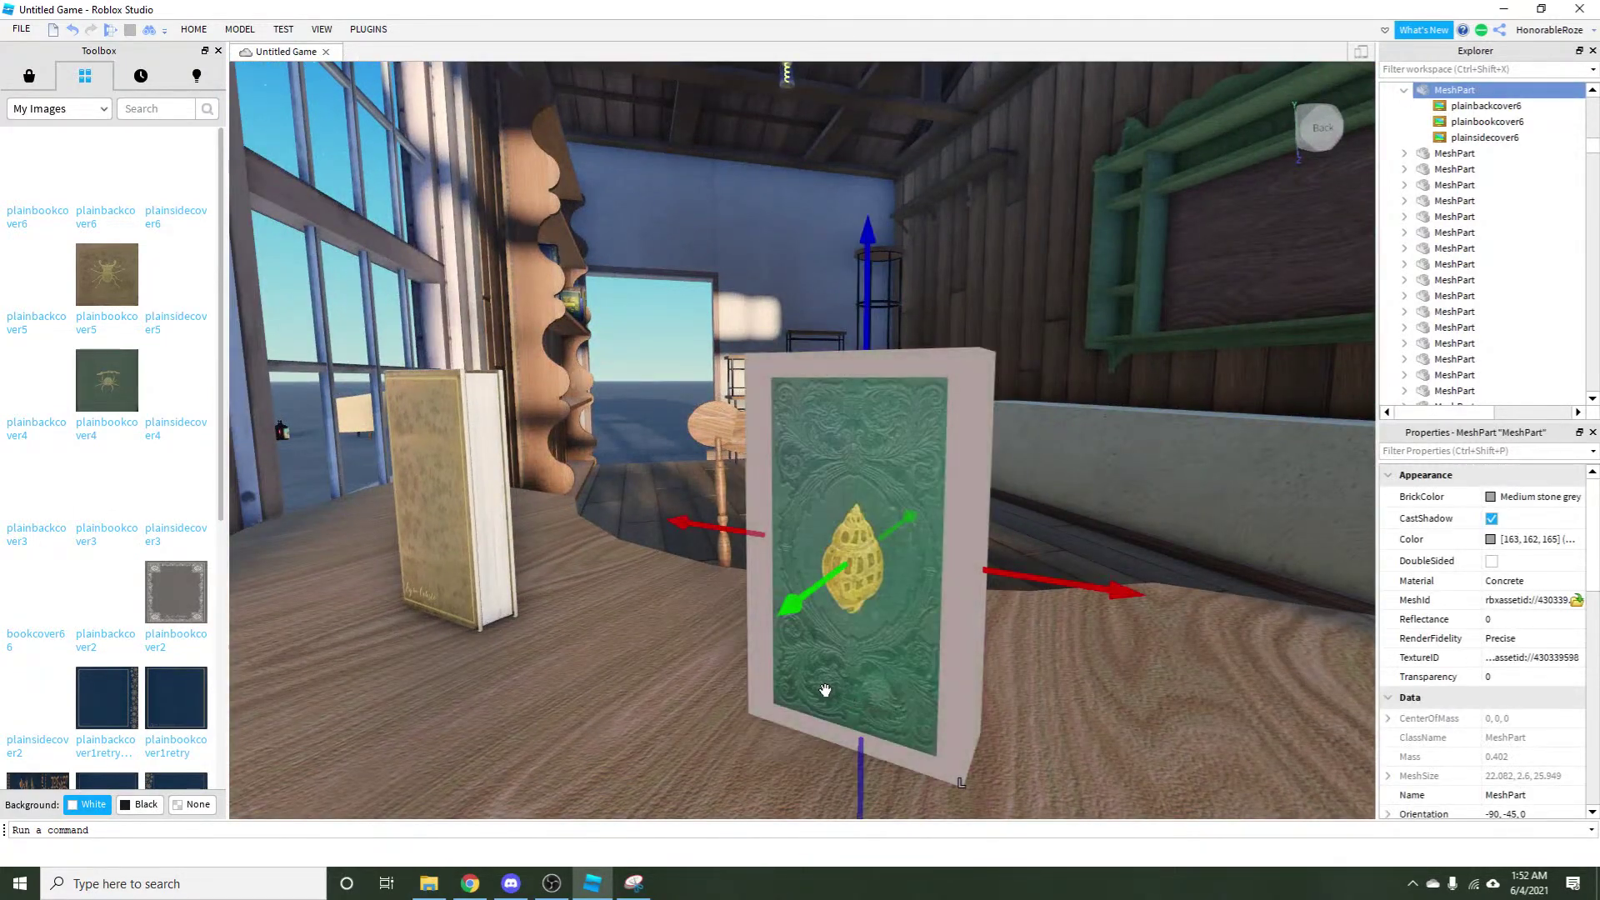
{"action": "left_click_drag", "start_coordinate": [855, 670], "coordinate": [620, 667]}
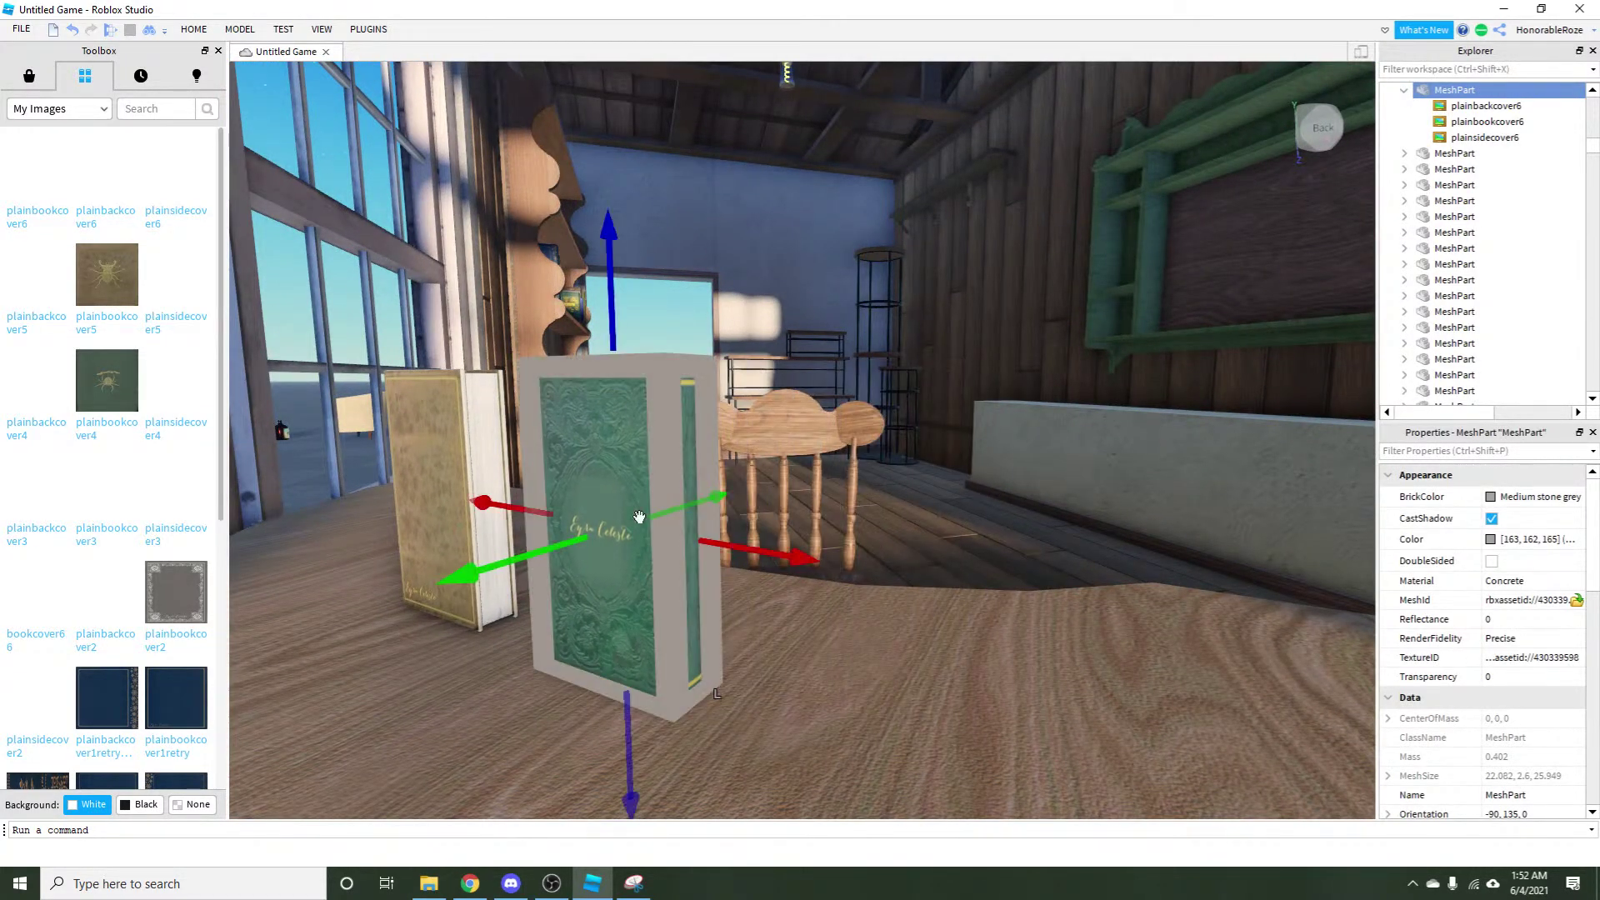
{"action": "left_click", "coordinate": [679, 333]}
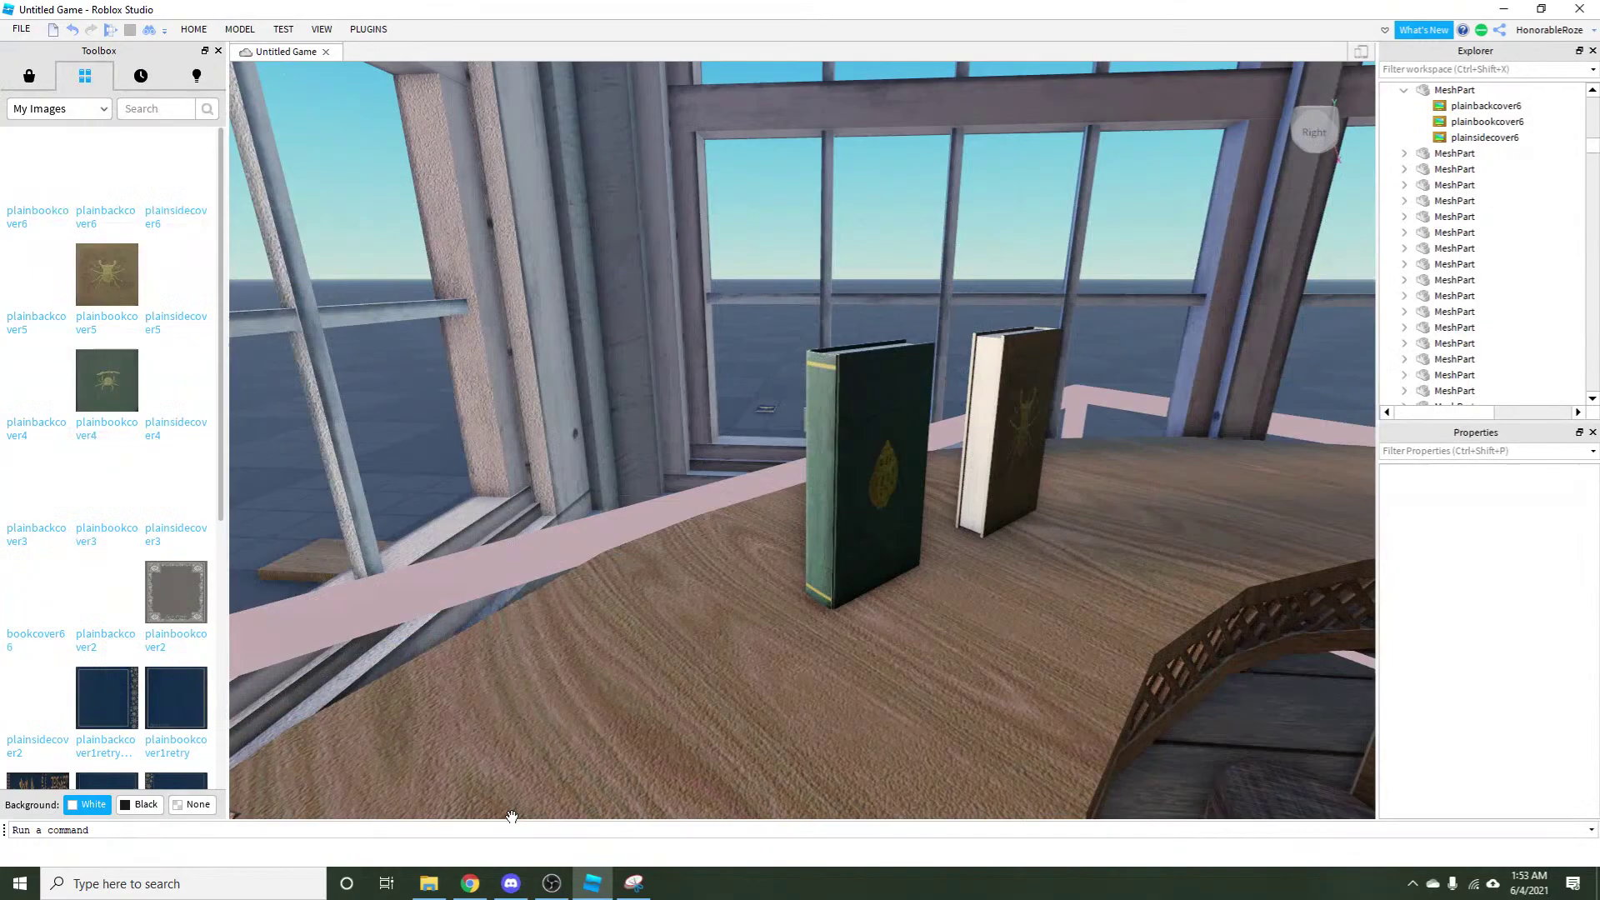
{"action": "left_click", "coordinate": [470, 883]}
{"action": "left_click", "coordinate": [510, 885]}
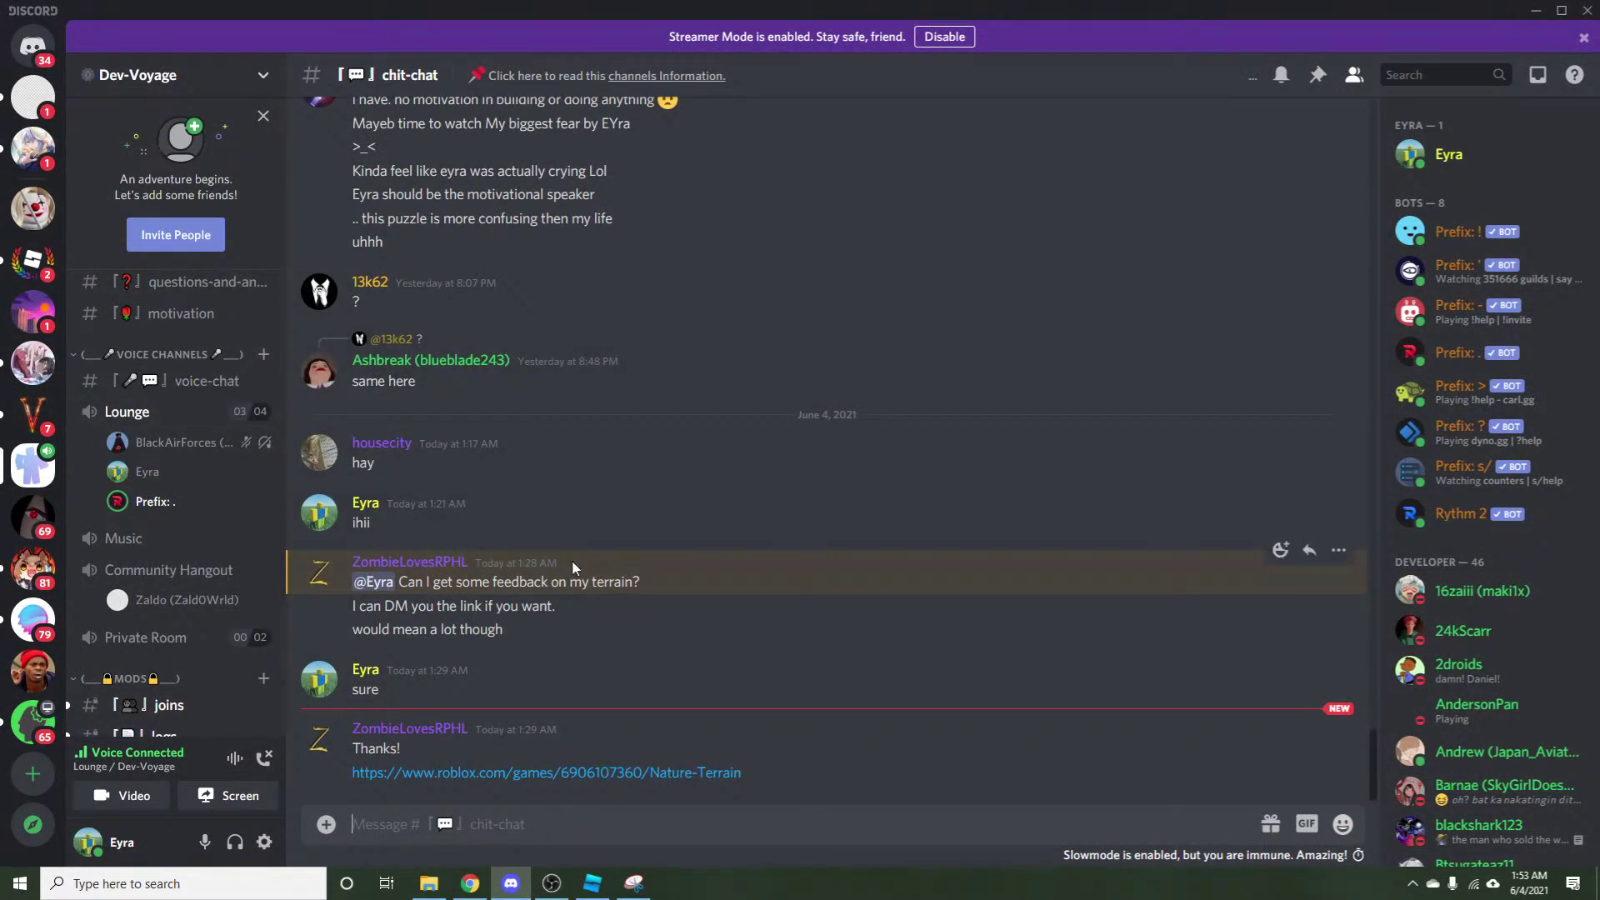
Reply in the unread DM with 'hdrawing on stream lol' and 'it looks so nice'.
{"action": "left_click", "coordinate": [33, 146]}
{"action": "type", "text": "hi, sorry i reacte"}
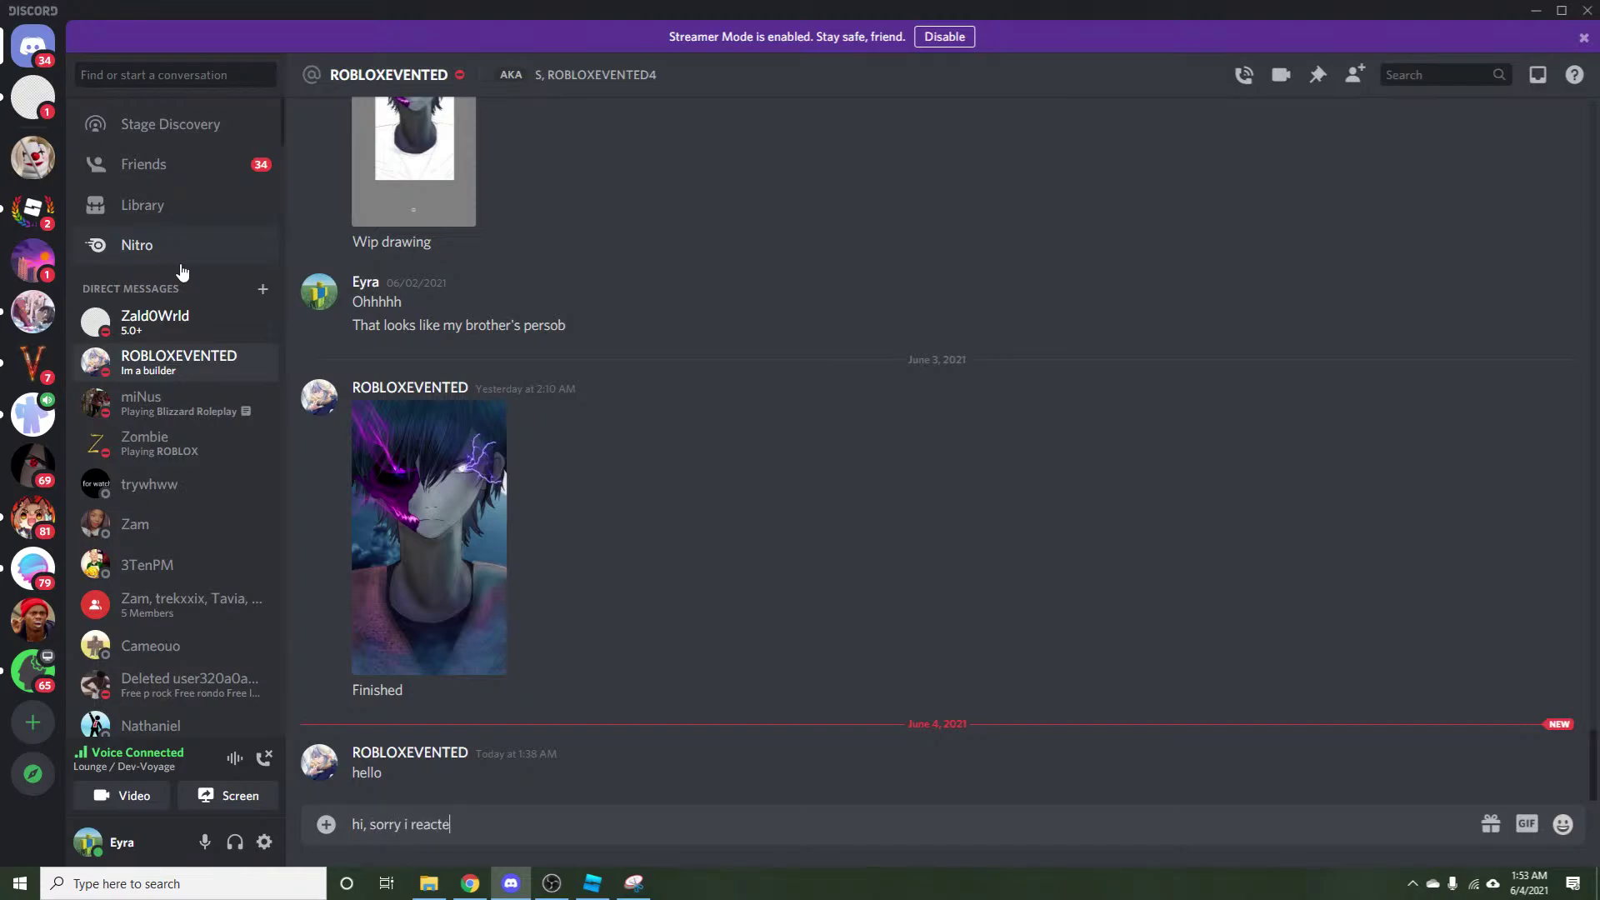
{"action": "type", "text": "drawing on stream lol"}
{"action": "key", "text": "Return"}
{"action": "type", "text": "it "}
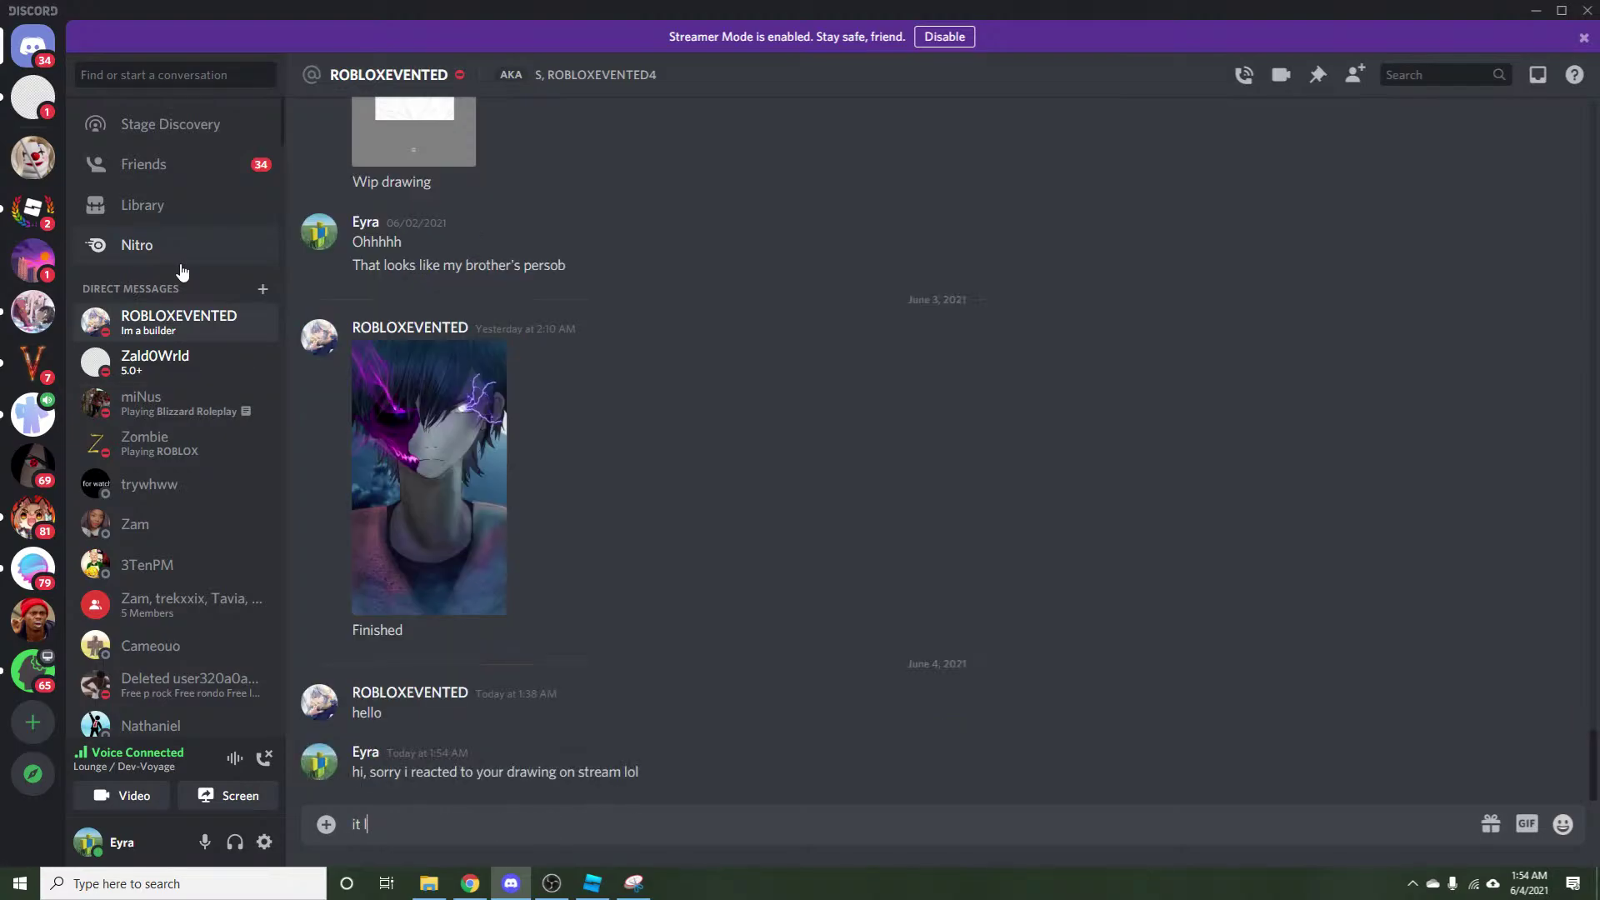
{"action": "type", "text": "looks so nice"}
{"action": "key", "text": "Return"}
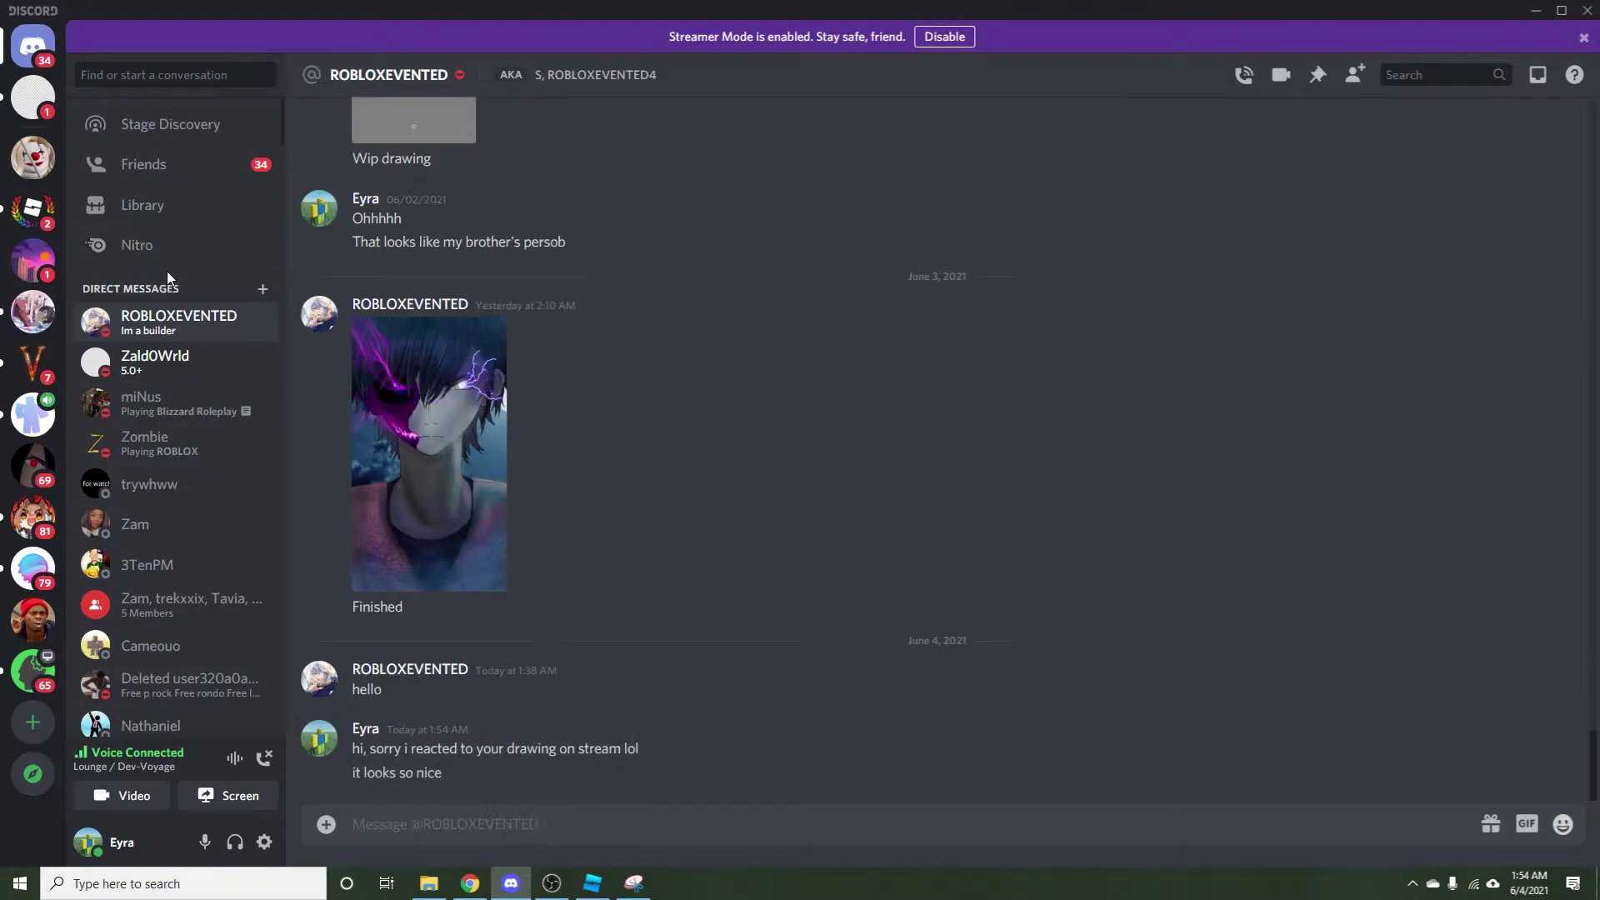
Answer another DM that they're in the server's resources channel, then open Dev-Voyage chit-chat.
{"action": "left_click", "coordinate": [133, 371]}
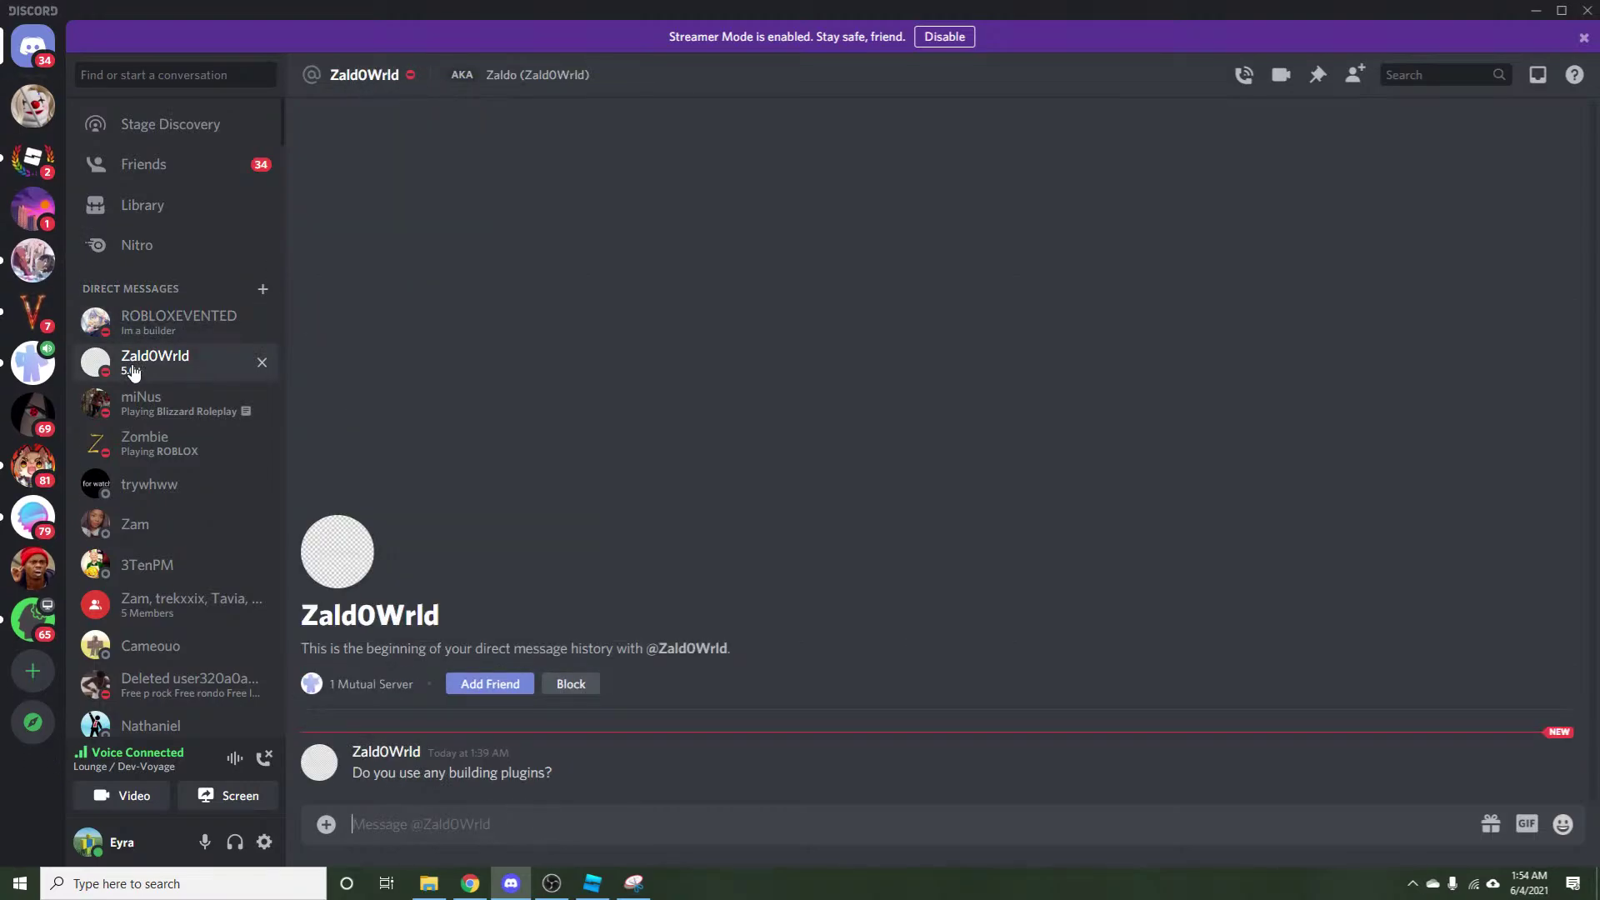
{"action": "type", "text": "they are in the resouces"}
{"action": "type", "text": "channel in the"}
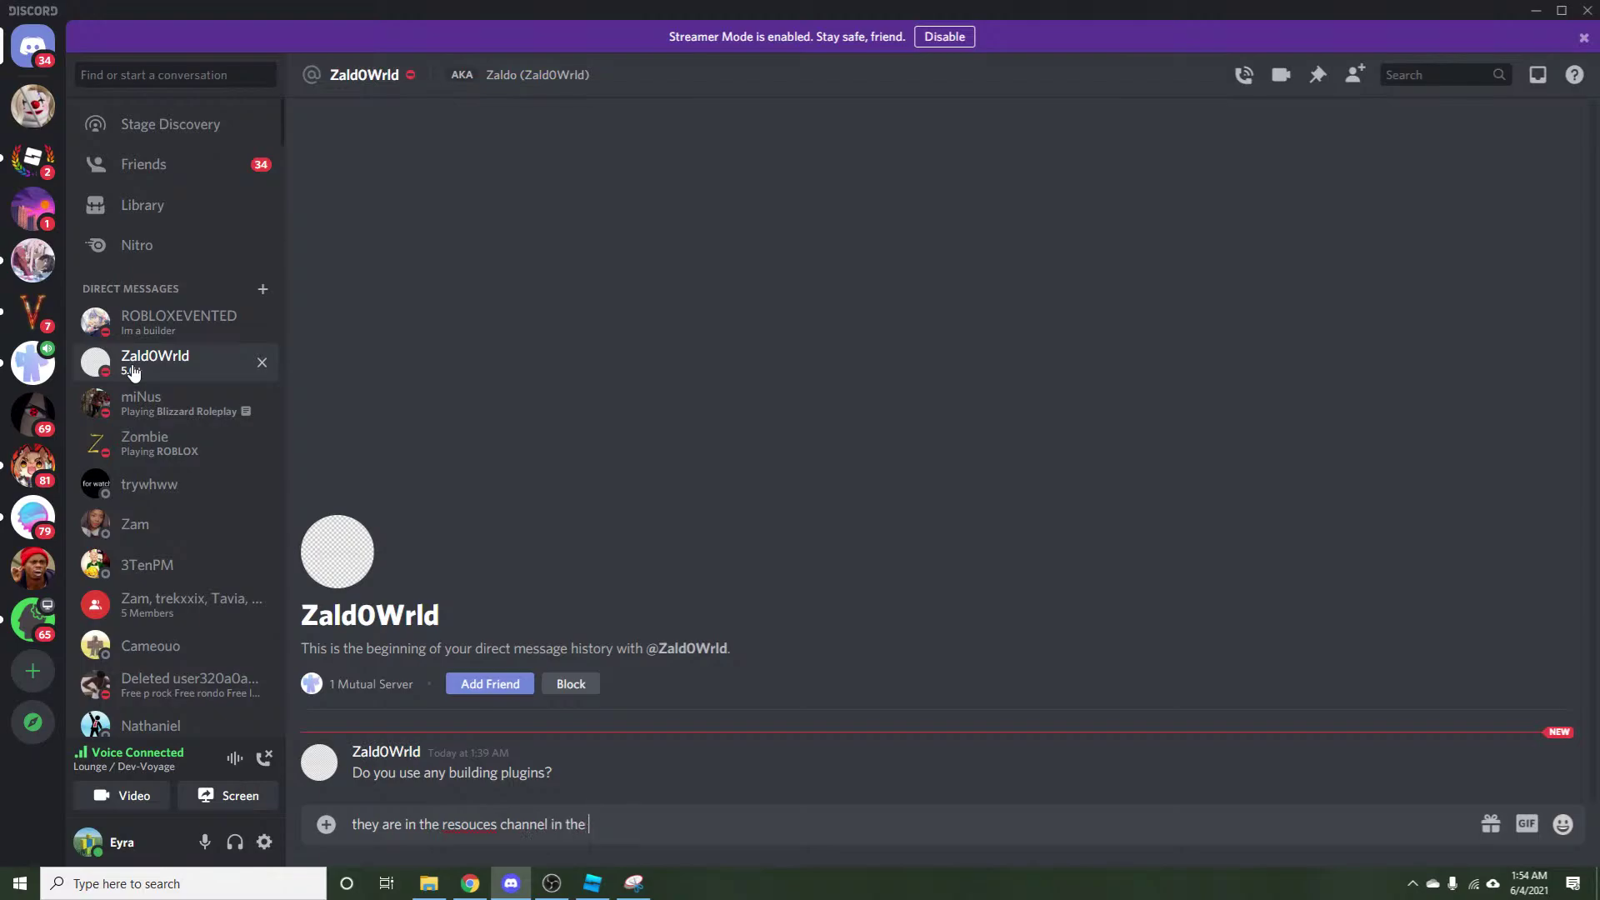
{"action": "type", "text": " server"}
{"action": "key", "text": "Return"}
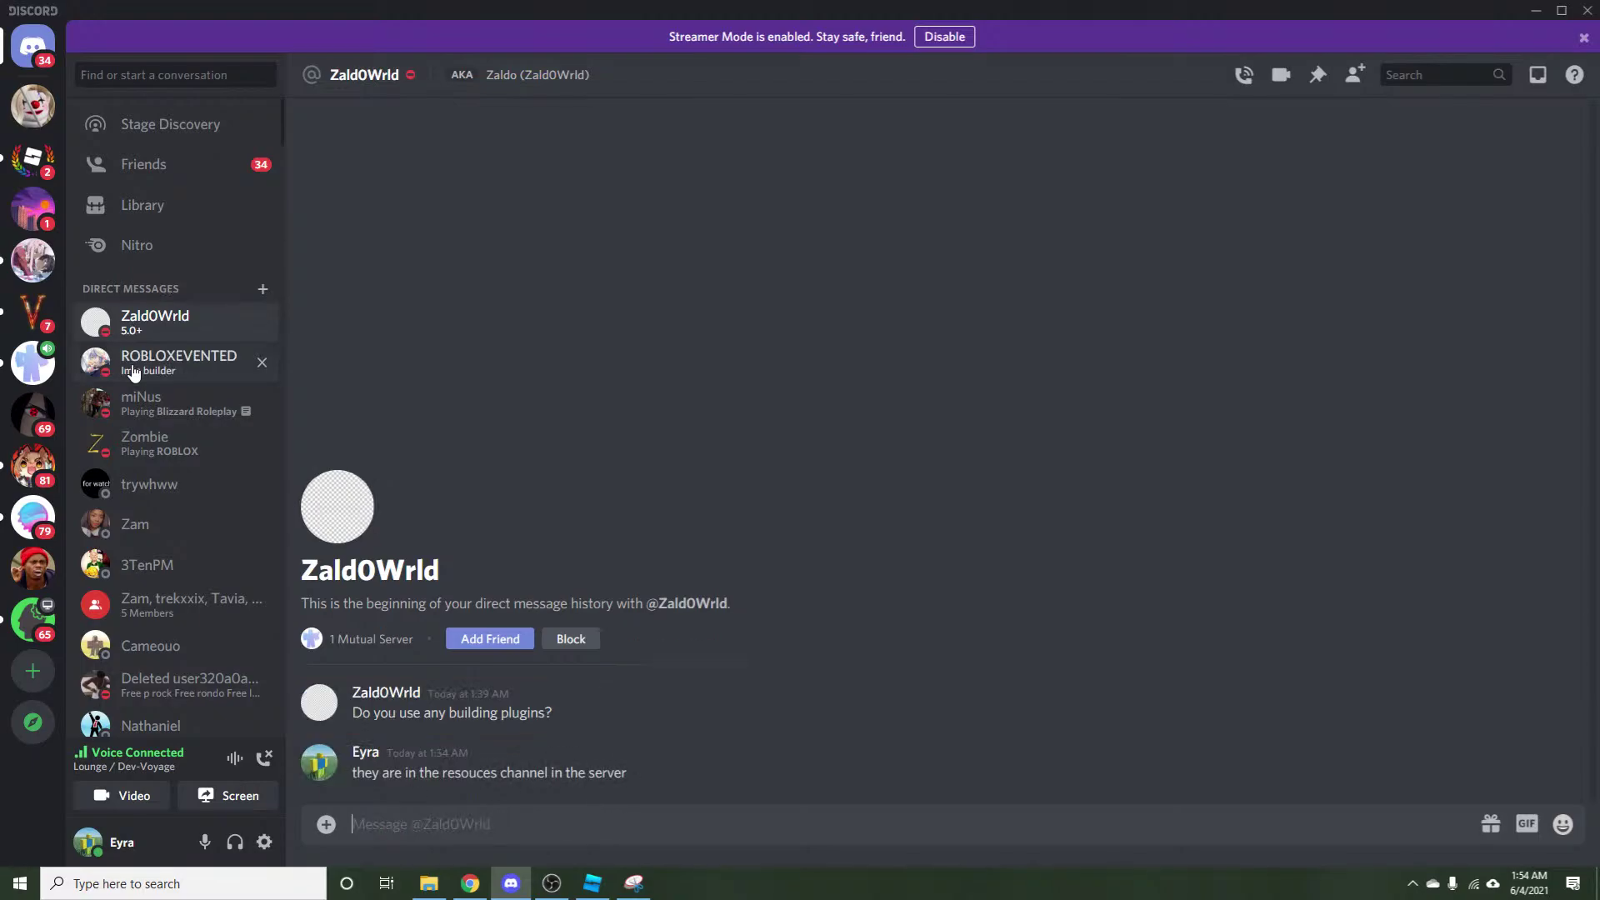
{"action": "left_click", "coordinate": [121, 317]}
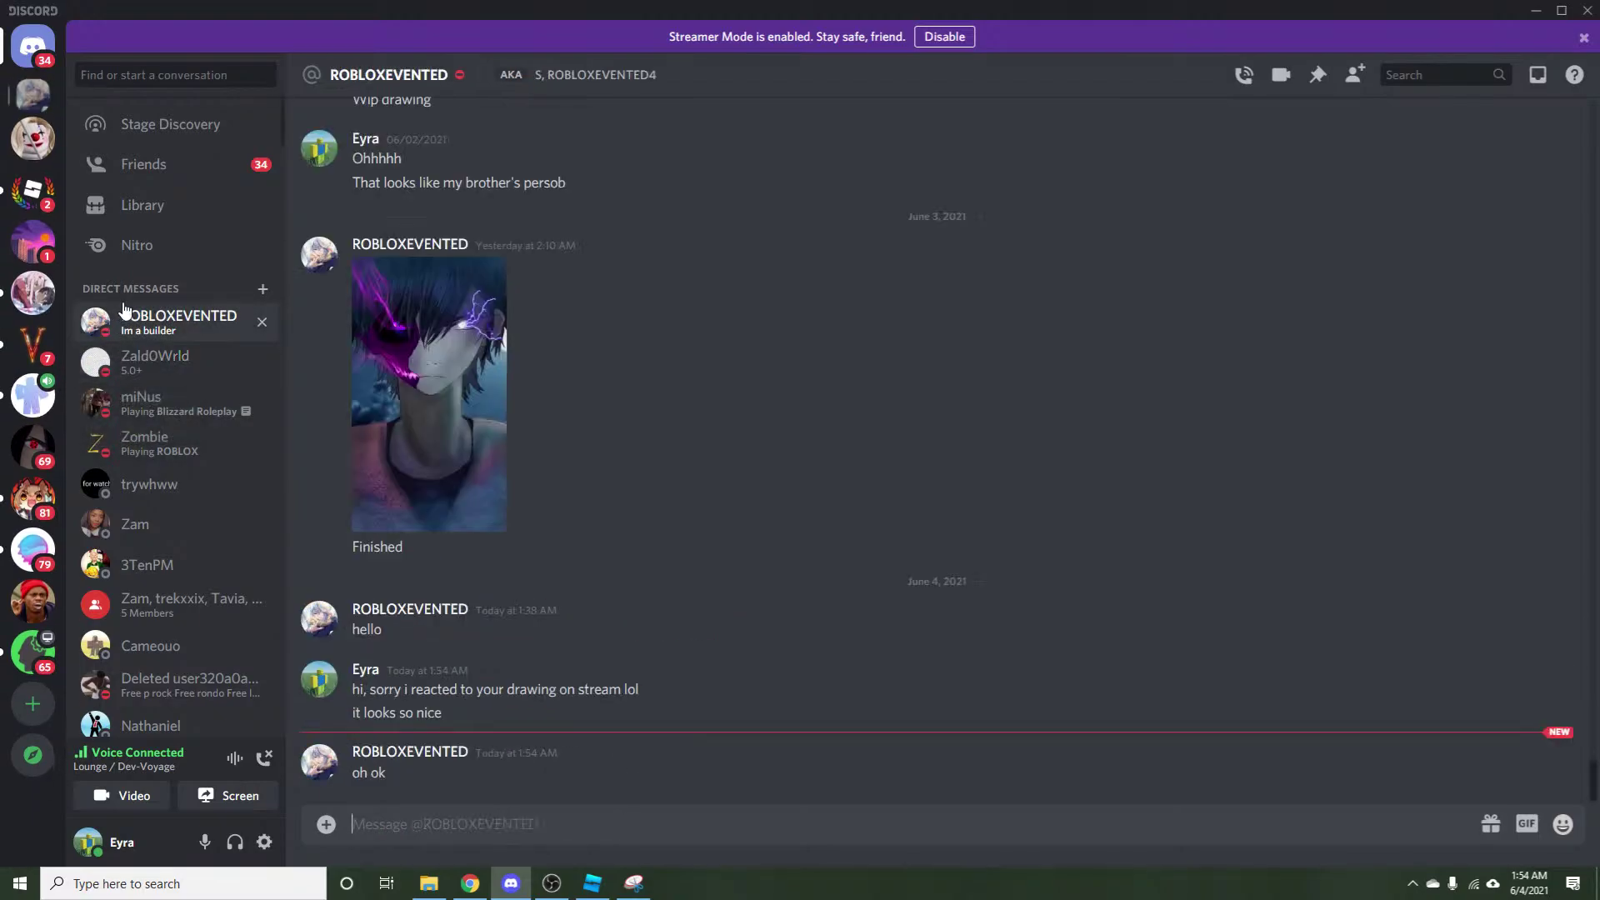
{"action": "left_click", "coordinate": [44, 366]}
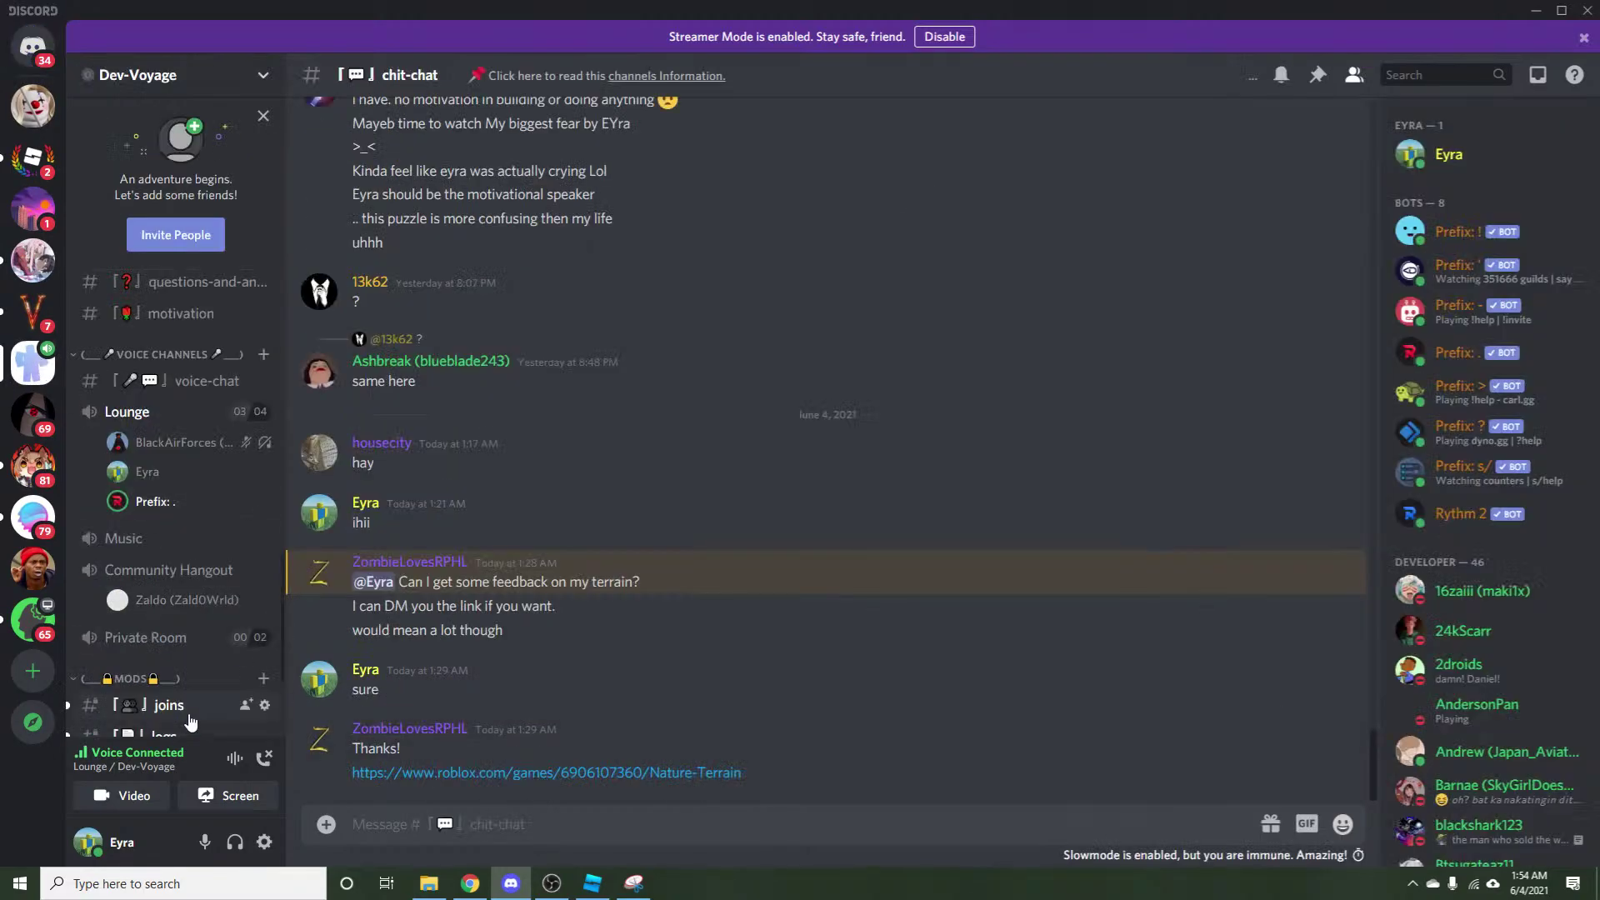
Check the browser and the Roblox Studio scene, then return to Discord.
{"action": "scroll", "coordinate": [175, 710], "scroll_direction": "up", "scroll_amount": 5}
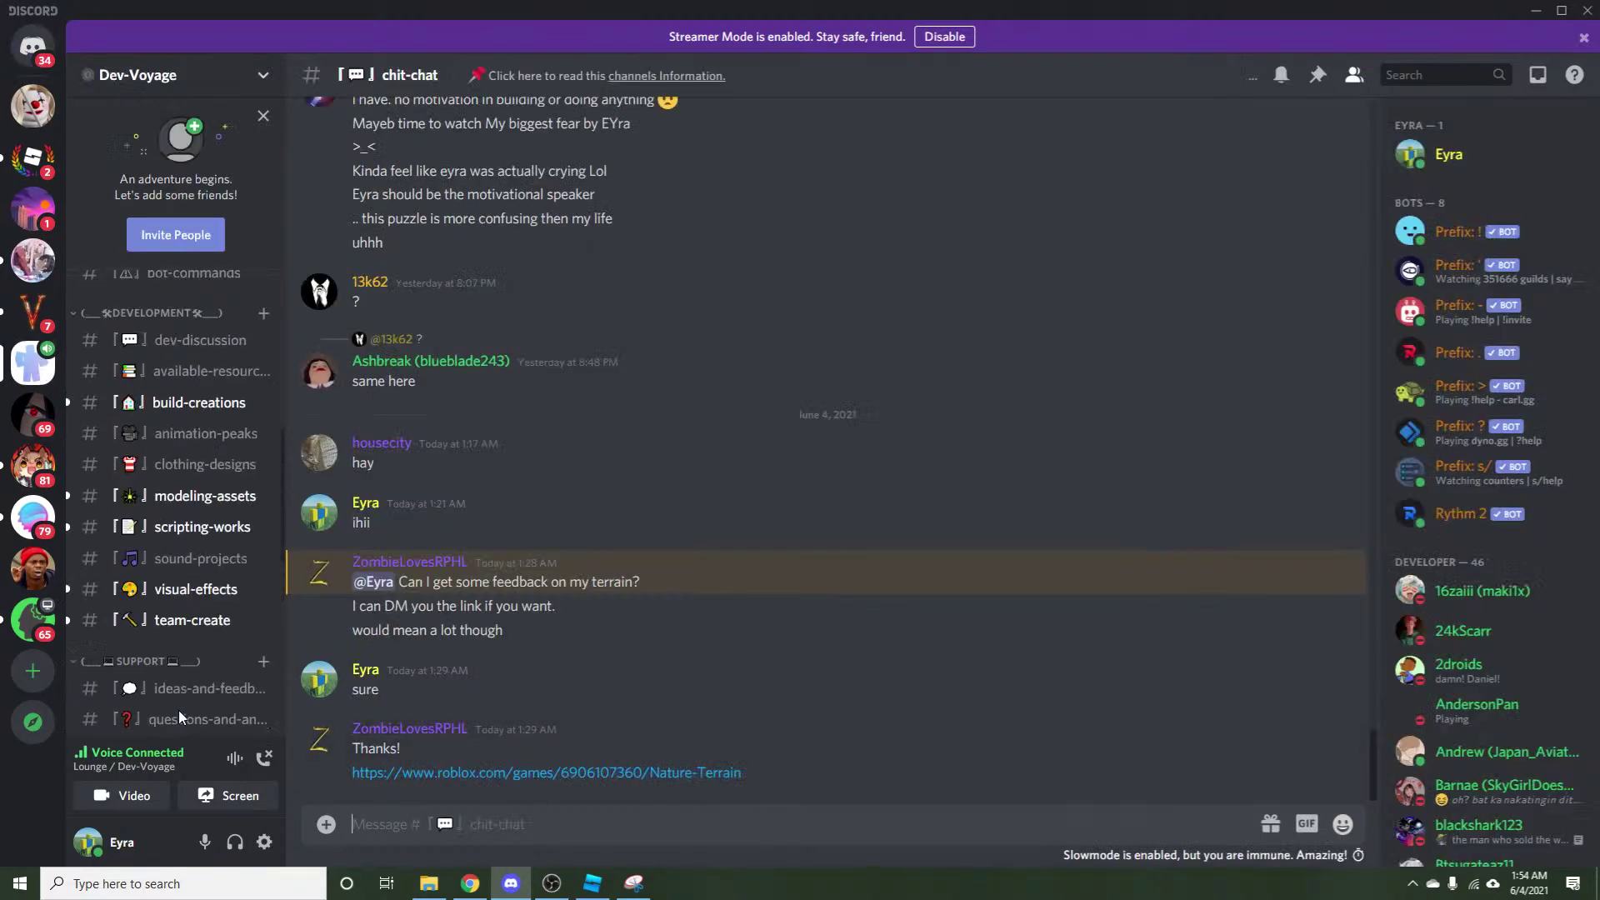
{"action": "left_click", "coordinate": [475, 885]}
{"action": "left_click", "coordinate": [593, 890]}
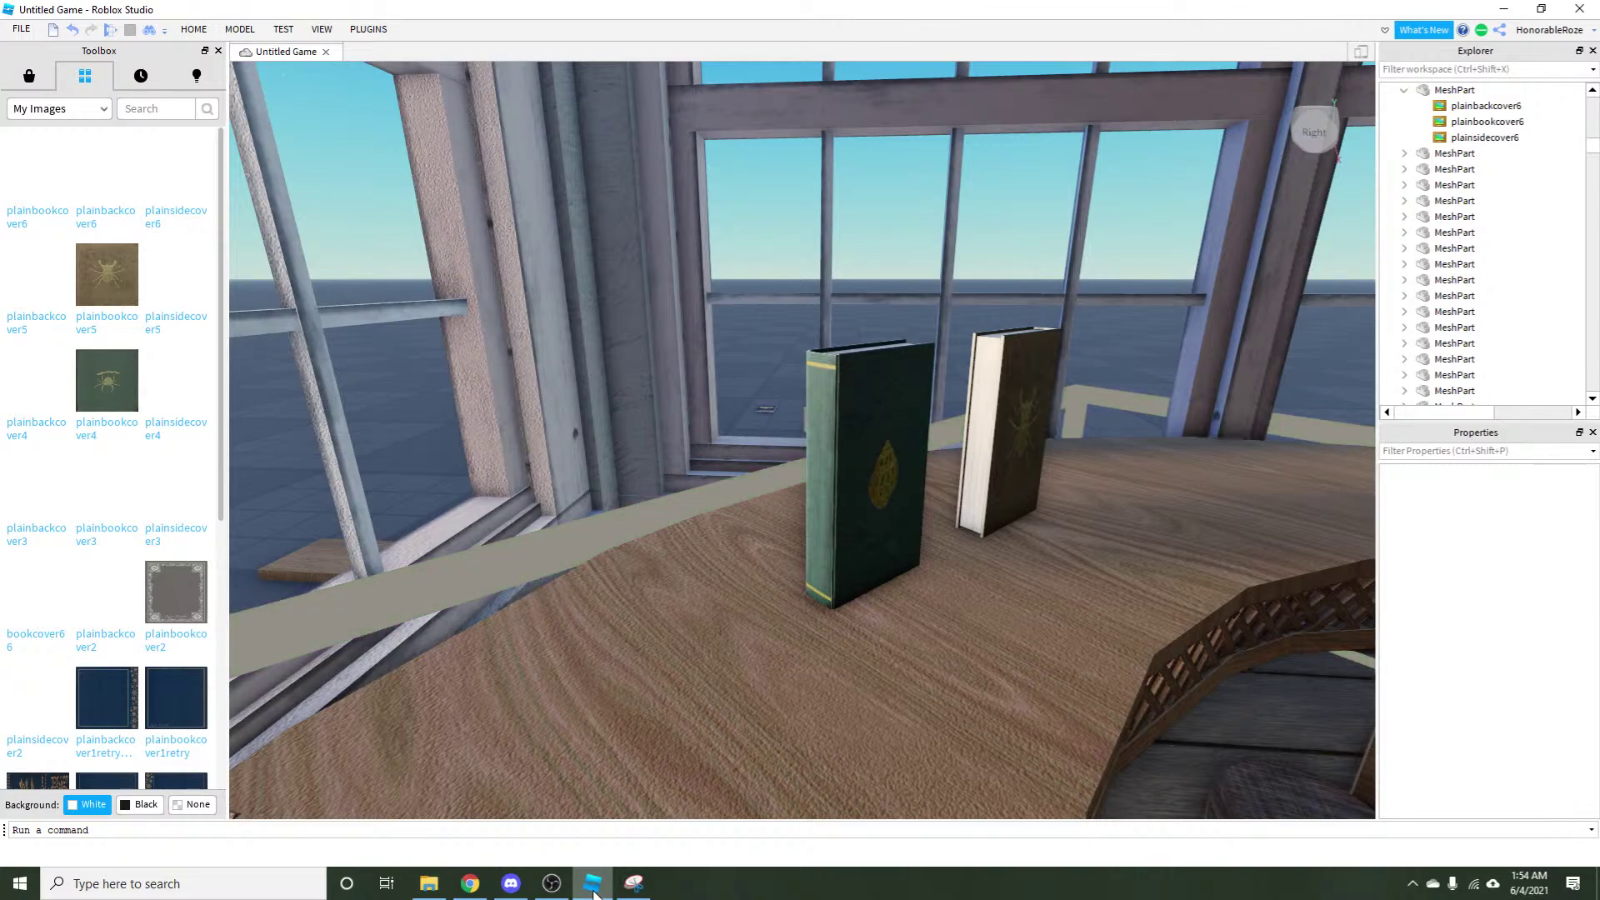
{"action": "left_click", "coordinate": [511, 883]}
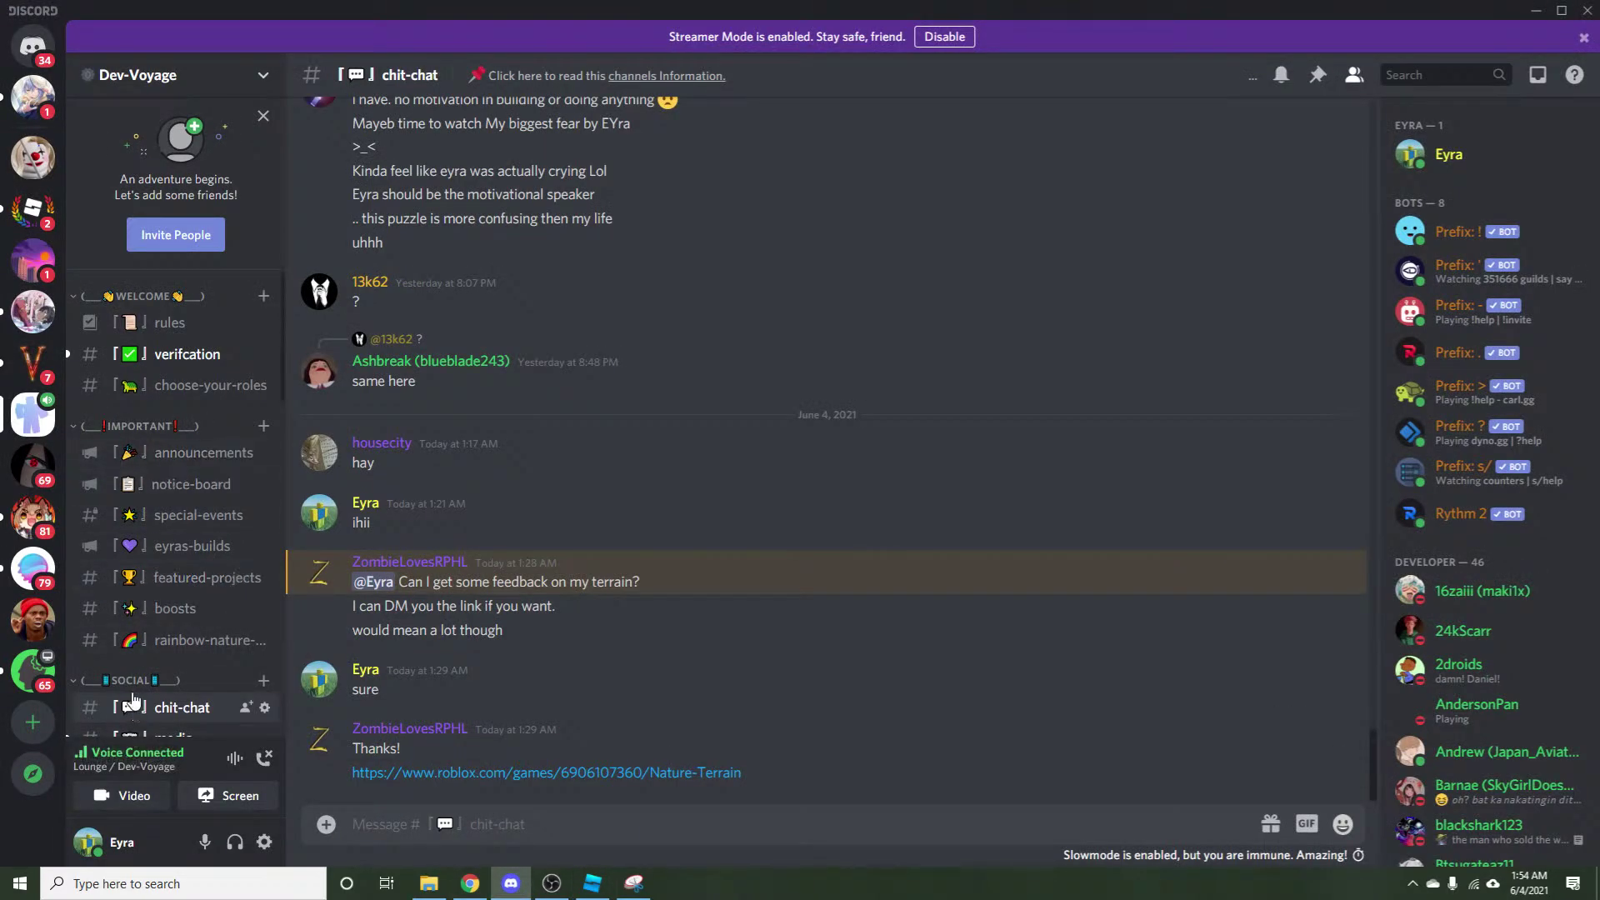
{"action": "scroll", "coordinate": [162, 587], "scroll_direction": "down", "scroll_amount": 2}
Browse the media channel, then open the build-creations channel.
{"action": "left_click", "coordinate": [159, 573]}
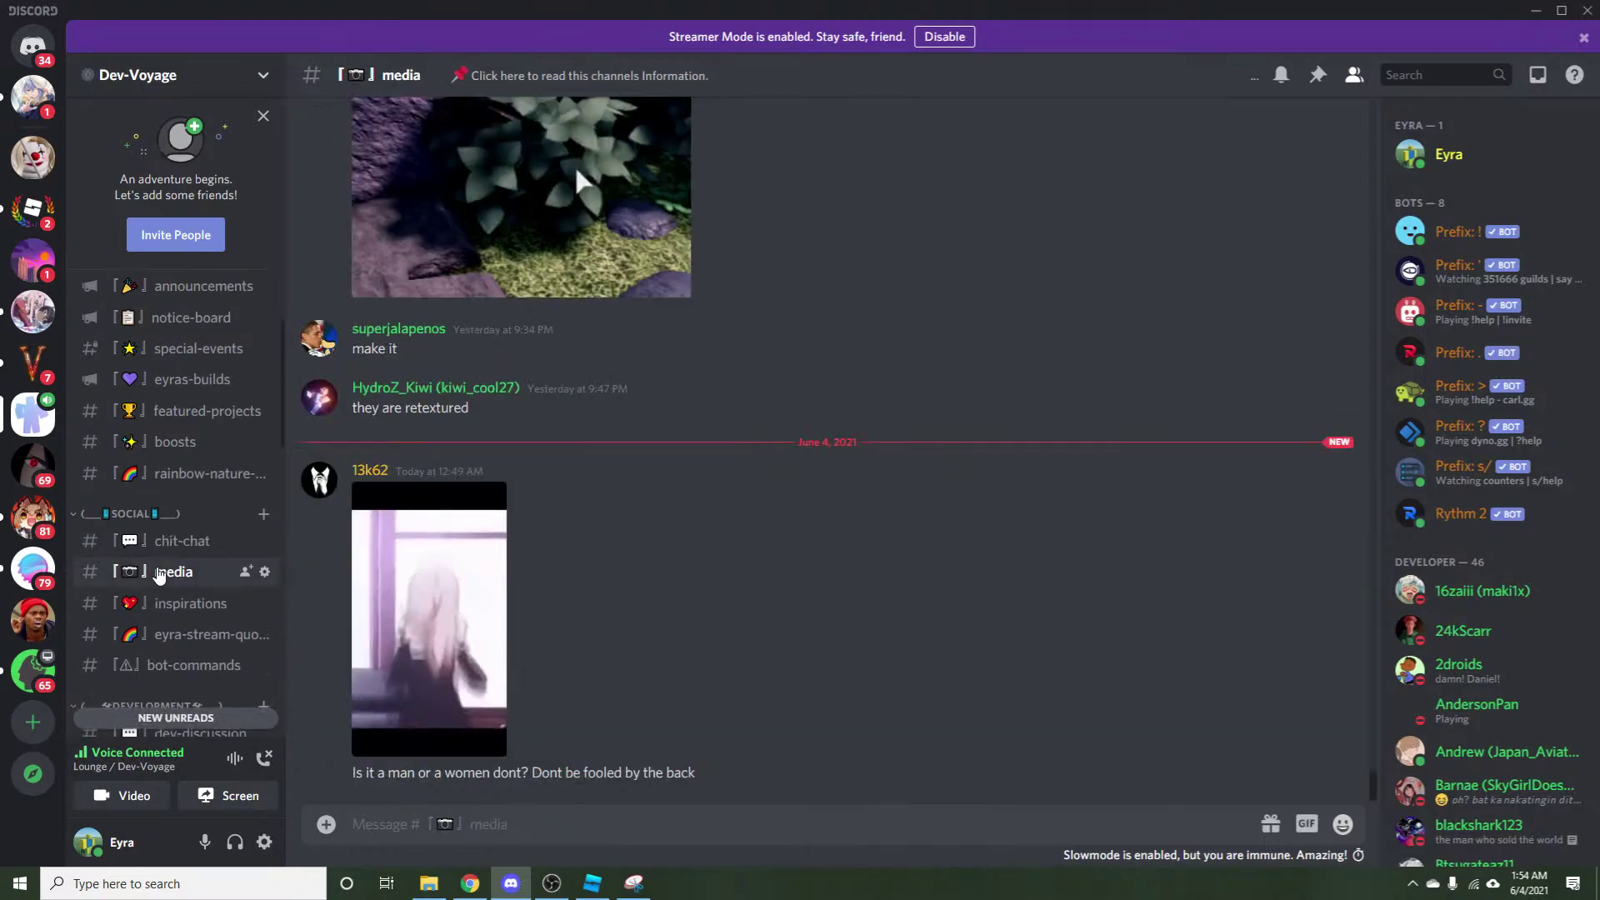
{"action": "scroll", "coordinate": [159, 573], "scroll_direction": "down", "scroll_amount": 2}
{"action": "scroll", "coordinate": [160, 573], "scroll_direction": "down", "scroll_amount": 2}
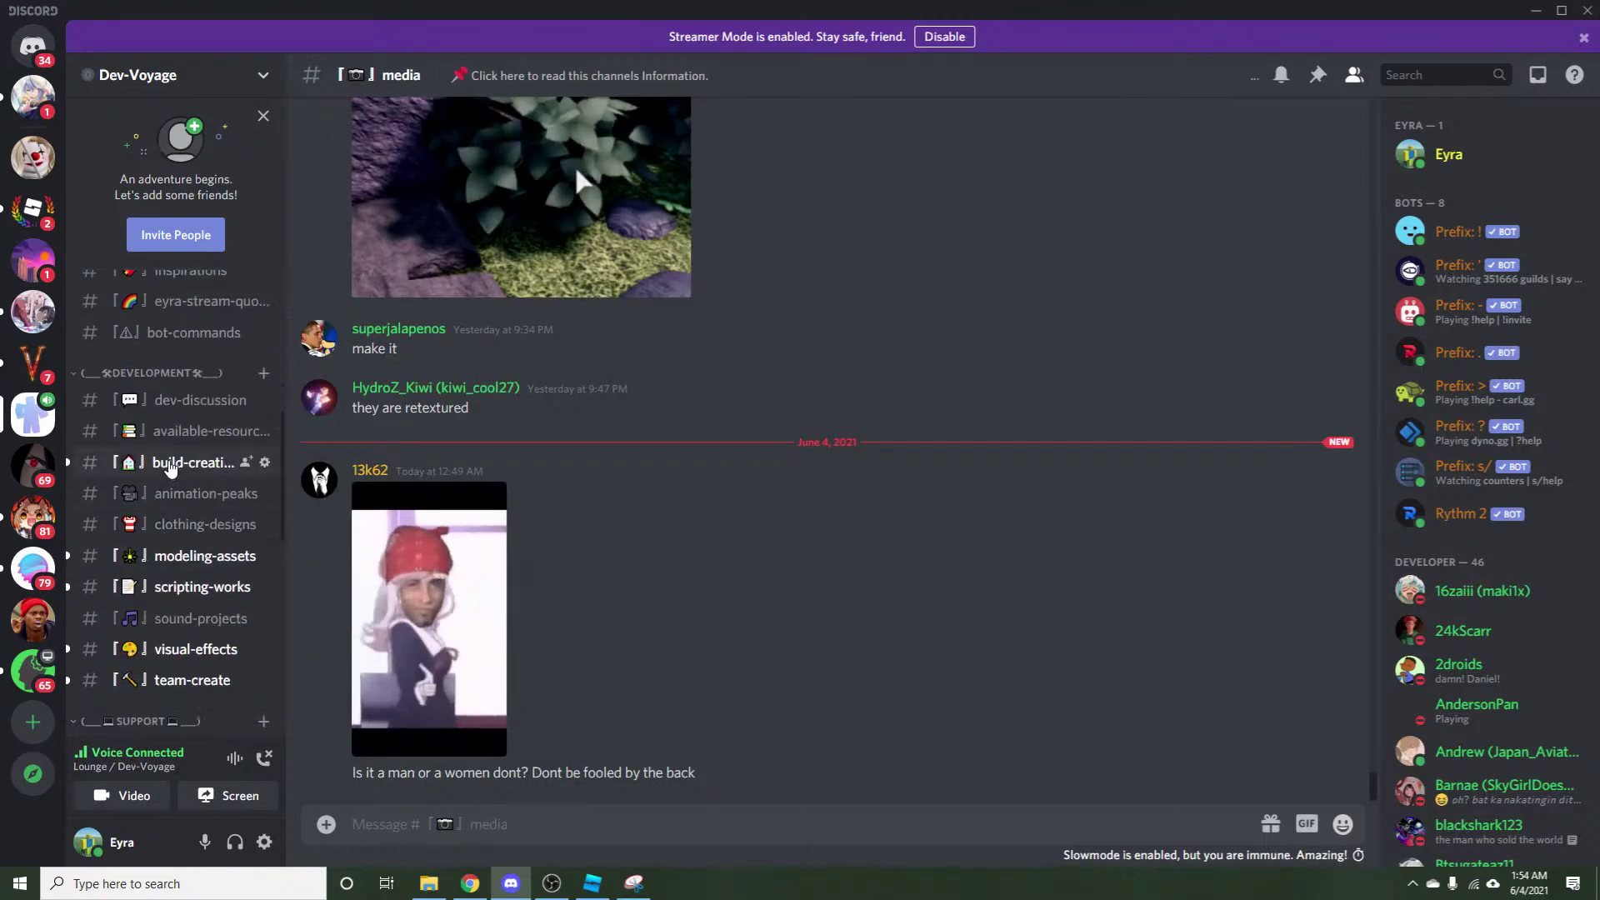
{"action": "left_click", "coordinate": [192, 462]}
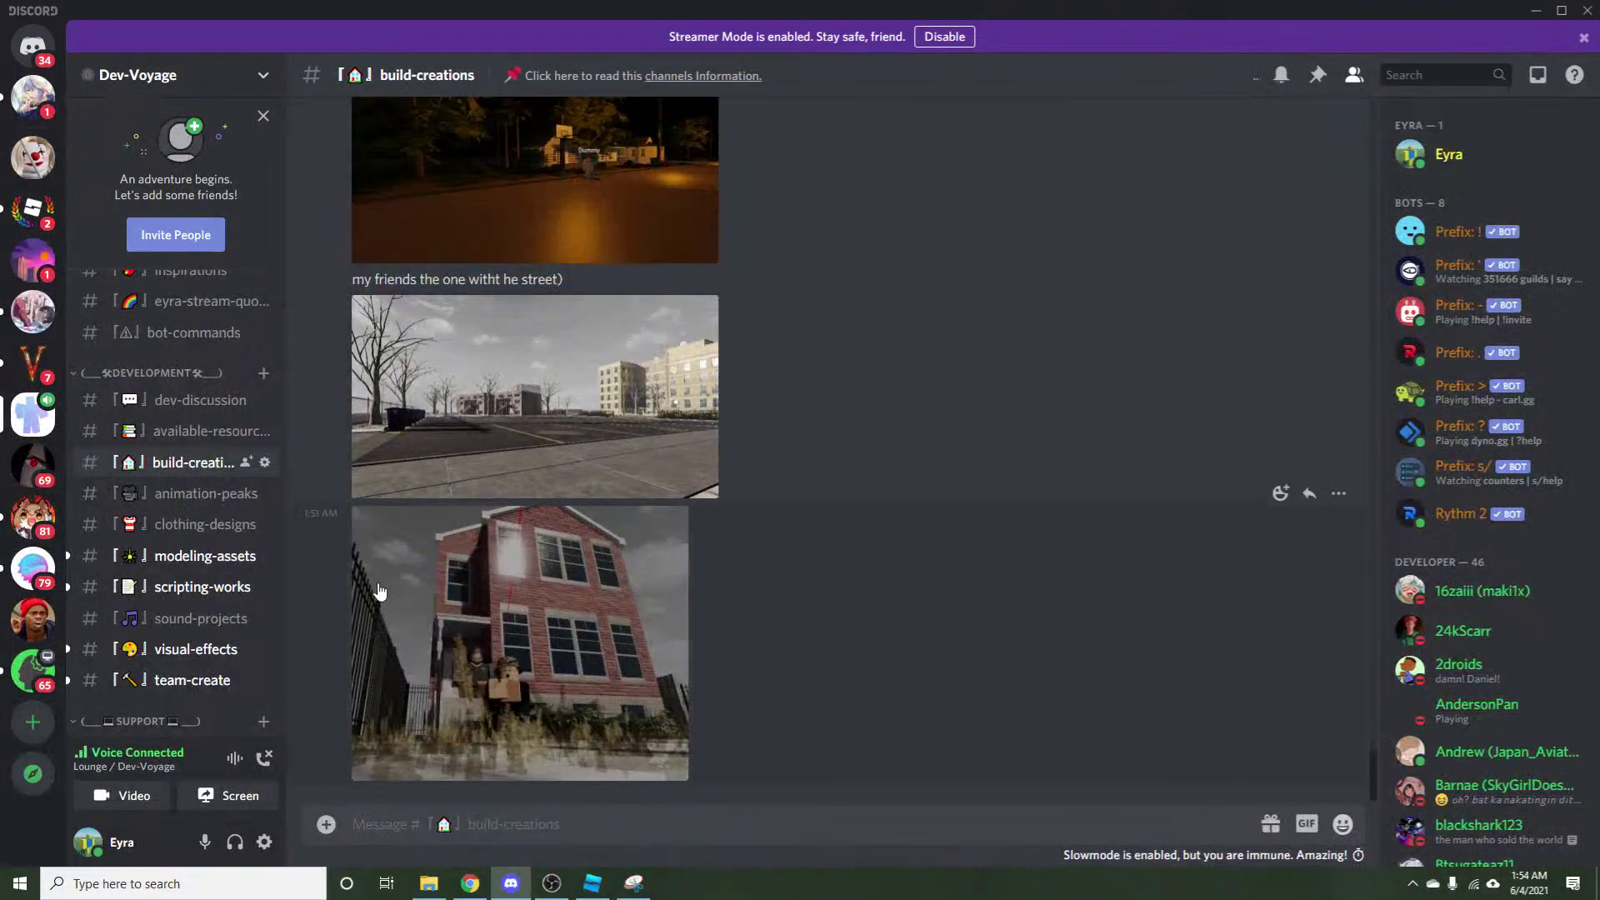
{"action": "scroll", "coordinate": [378, 366], "scroll_direction": "up", "scroll_amount": 5}
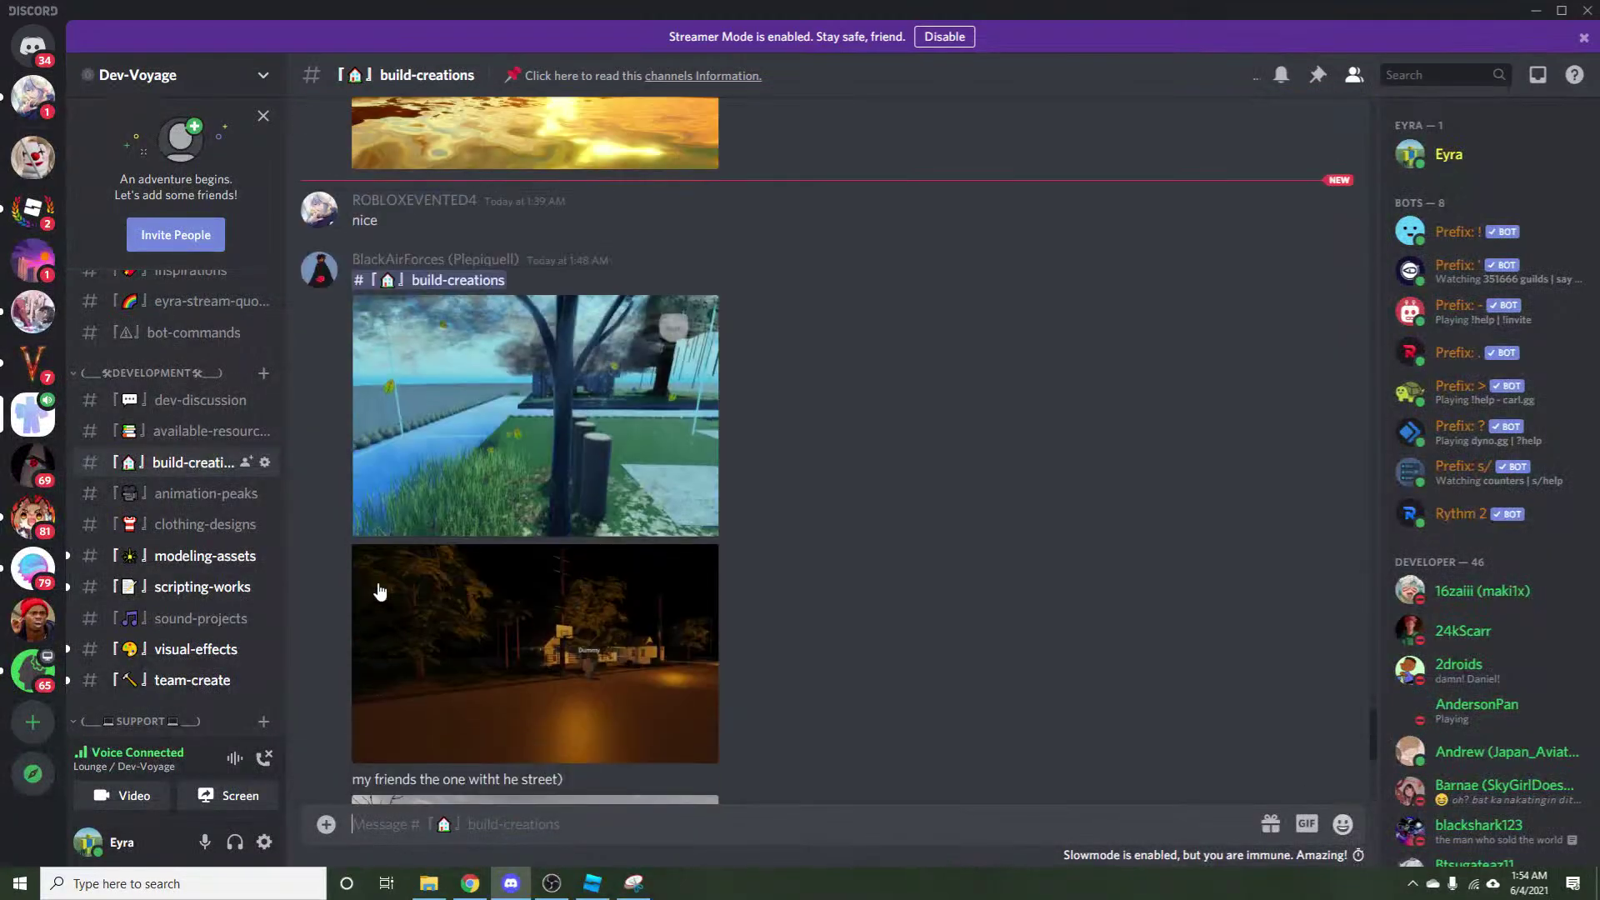
View the tree-and-grass and brick-house screenshots enlarged, closing each afterward.
{"action": "left_click", "coordinate": [489, 365]}
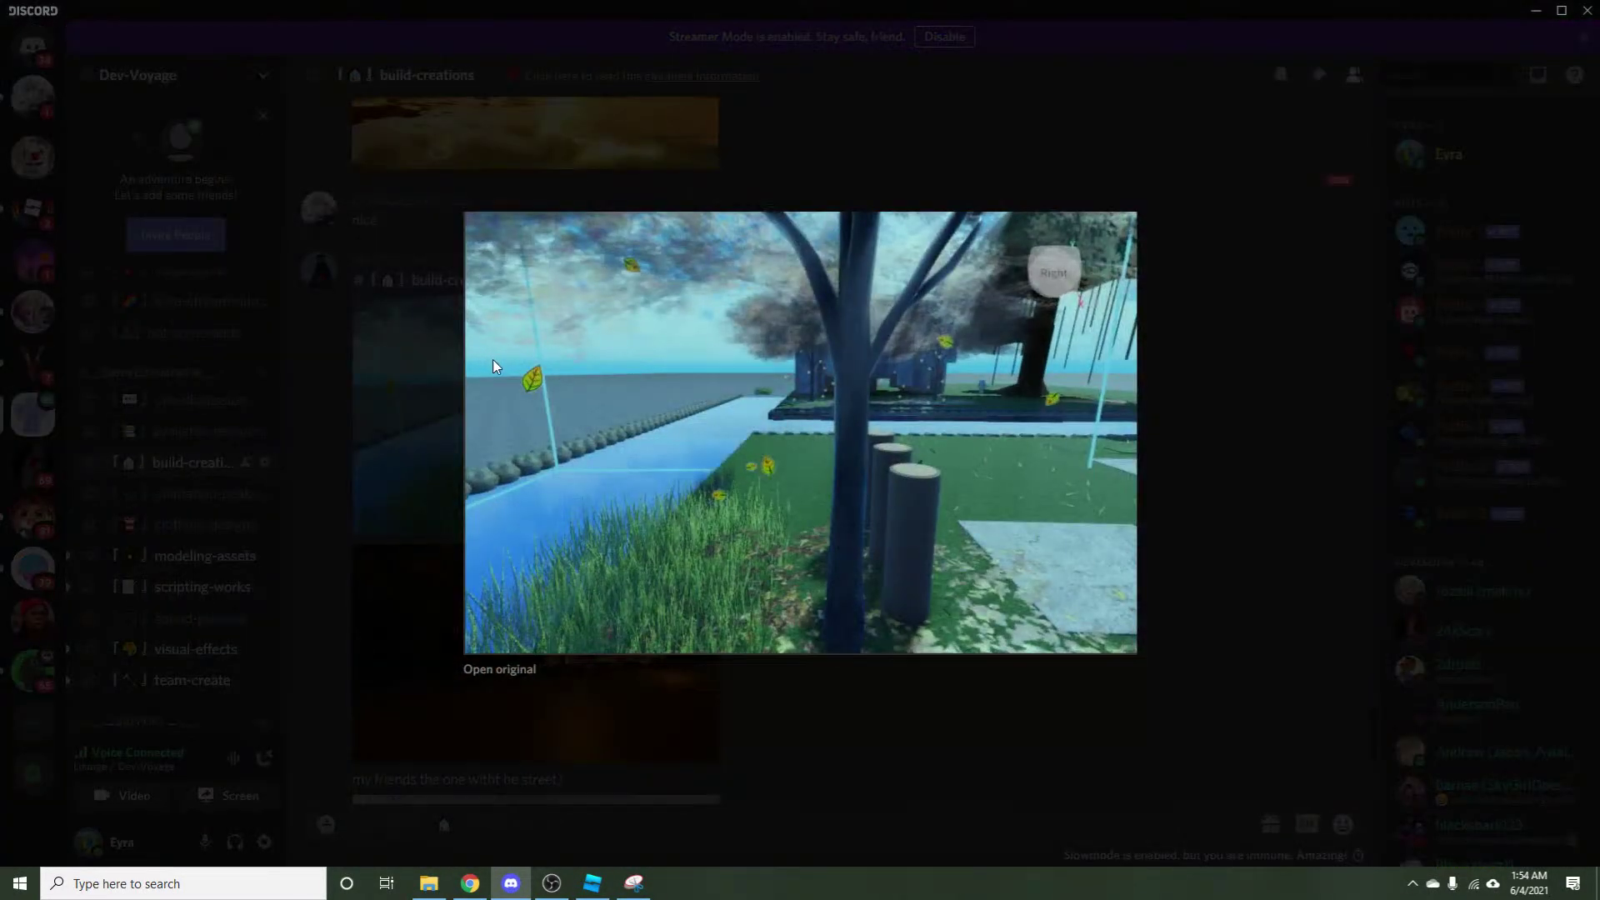
{"action": "left_click", "coordinate": [670, 679]}
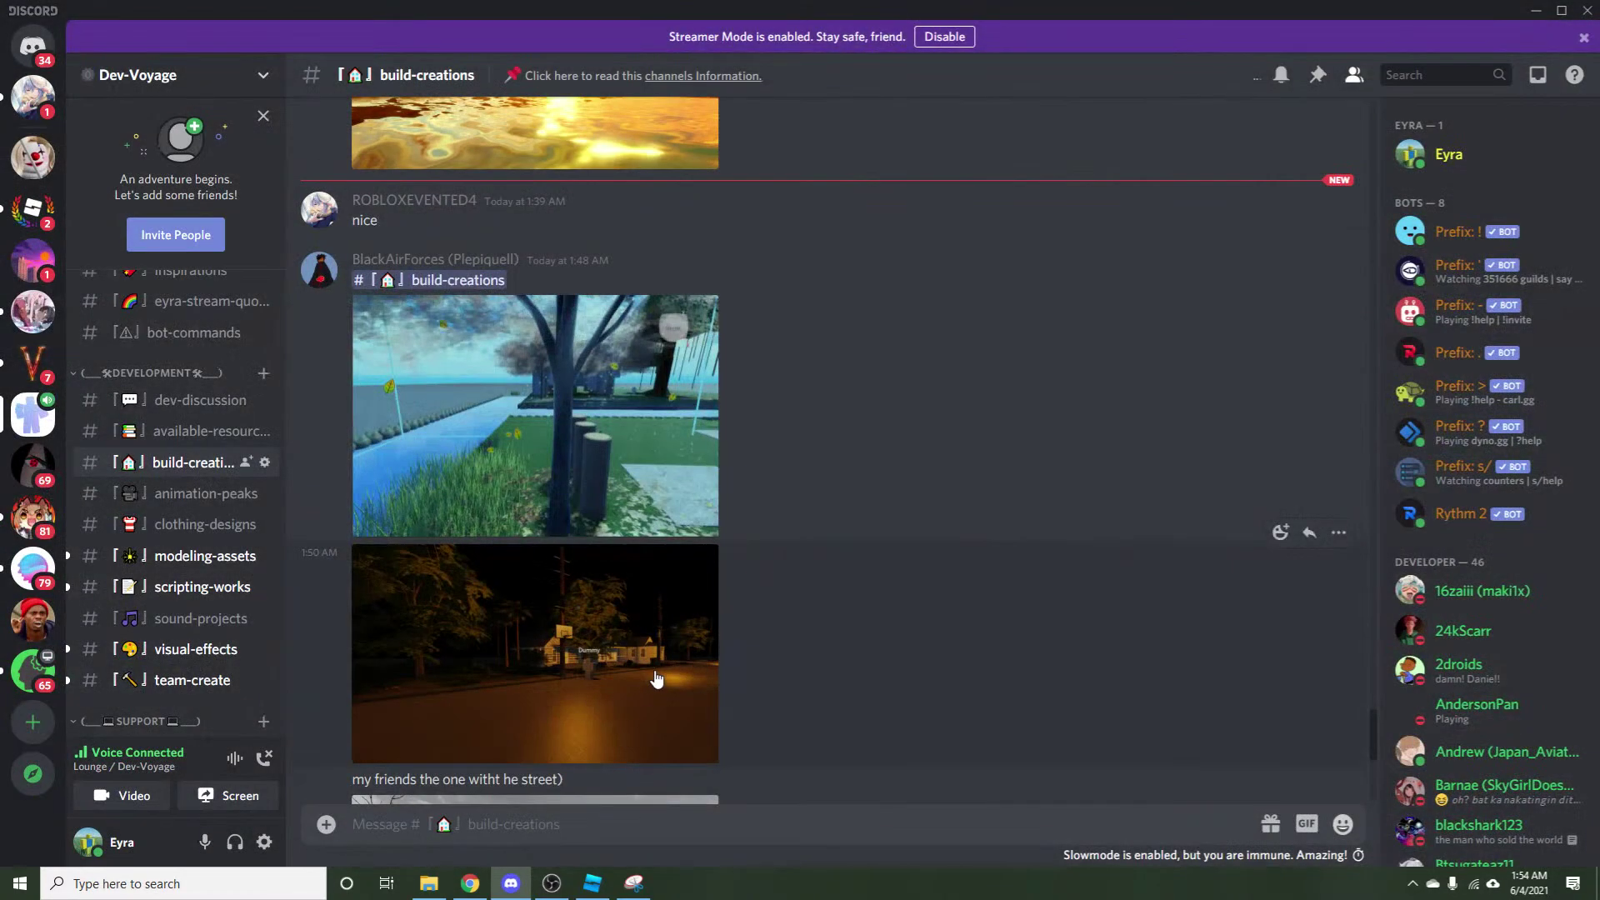
{"action": "scroll", "coordinate": [621, 629], "scroll_direction": "down", "scroll_amount": 5}
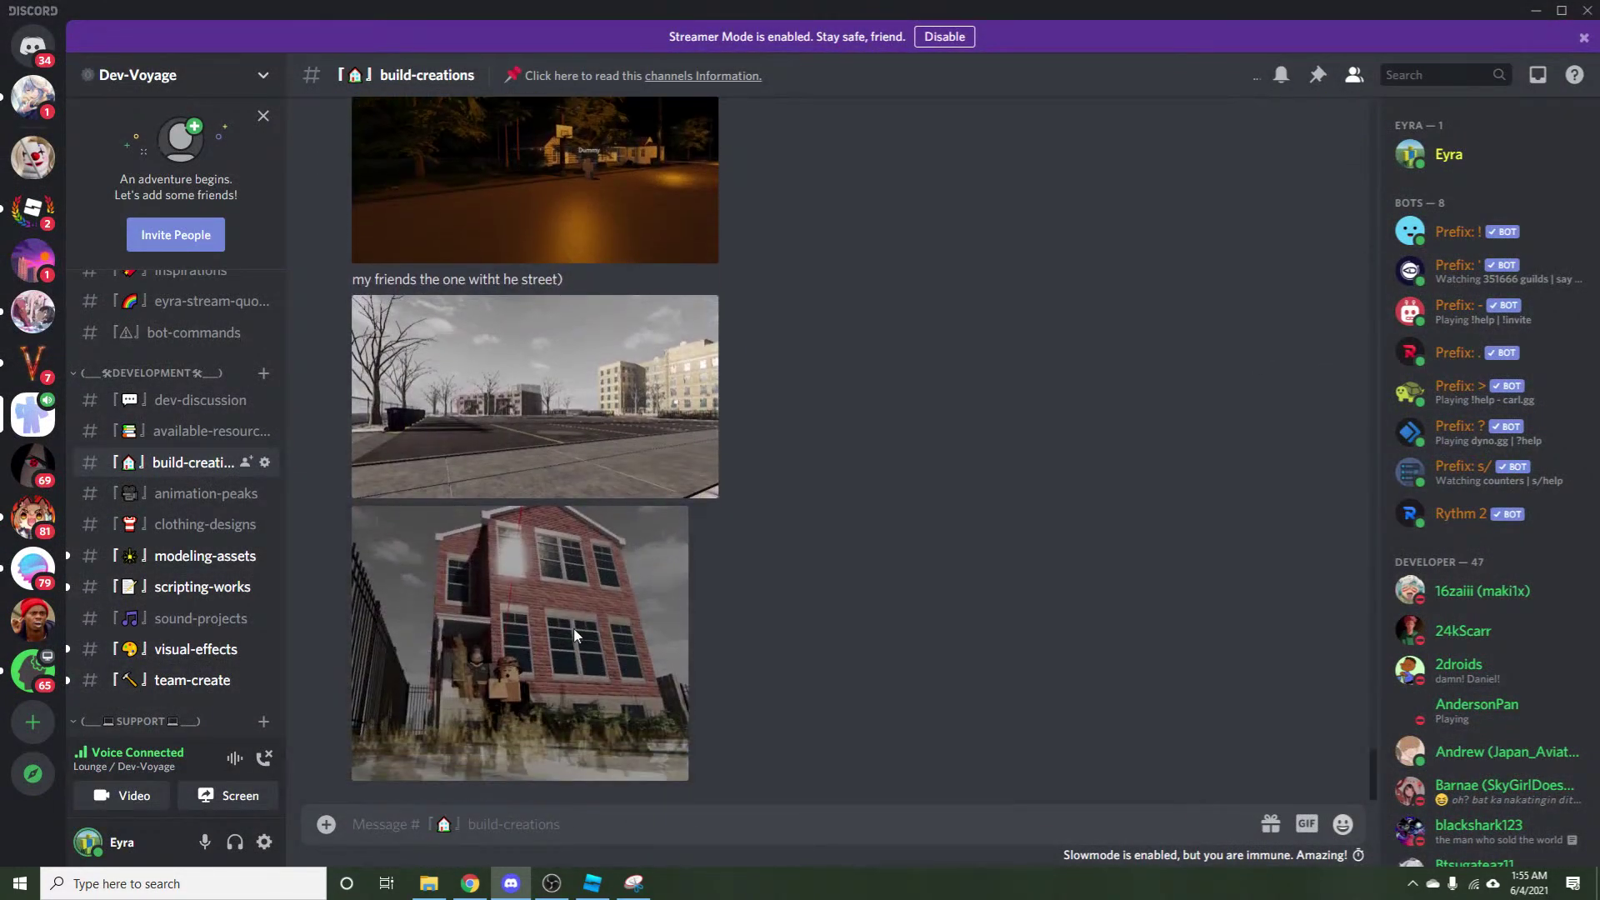
{"action": "left_click", "coordinate": [564, 637]}
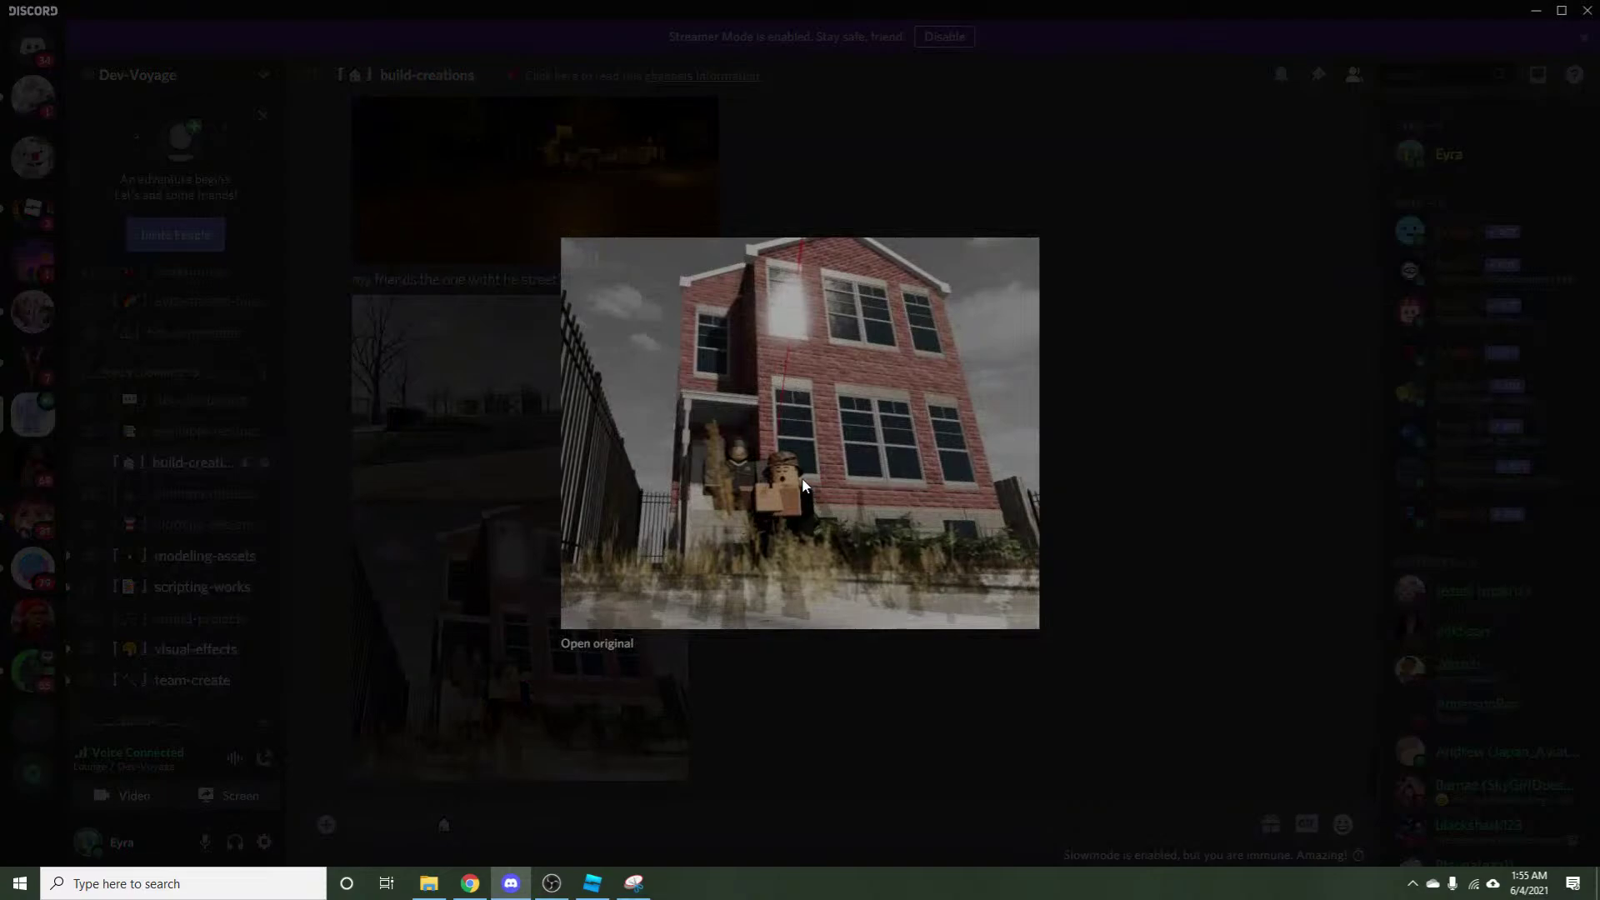
{"action": "left_click", "coordinate": [660, 716]}
{"action": "scroll", "coordinate": [548, 715], "scroll_direction": "up", "scroll_amount": 2}
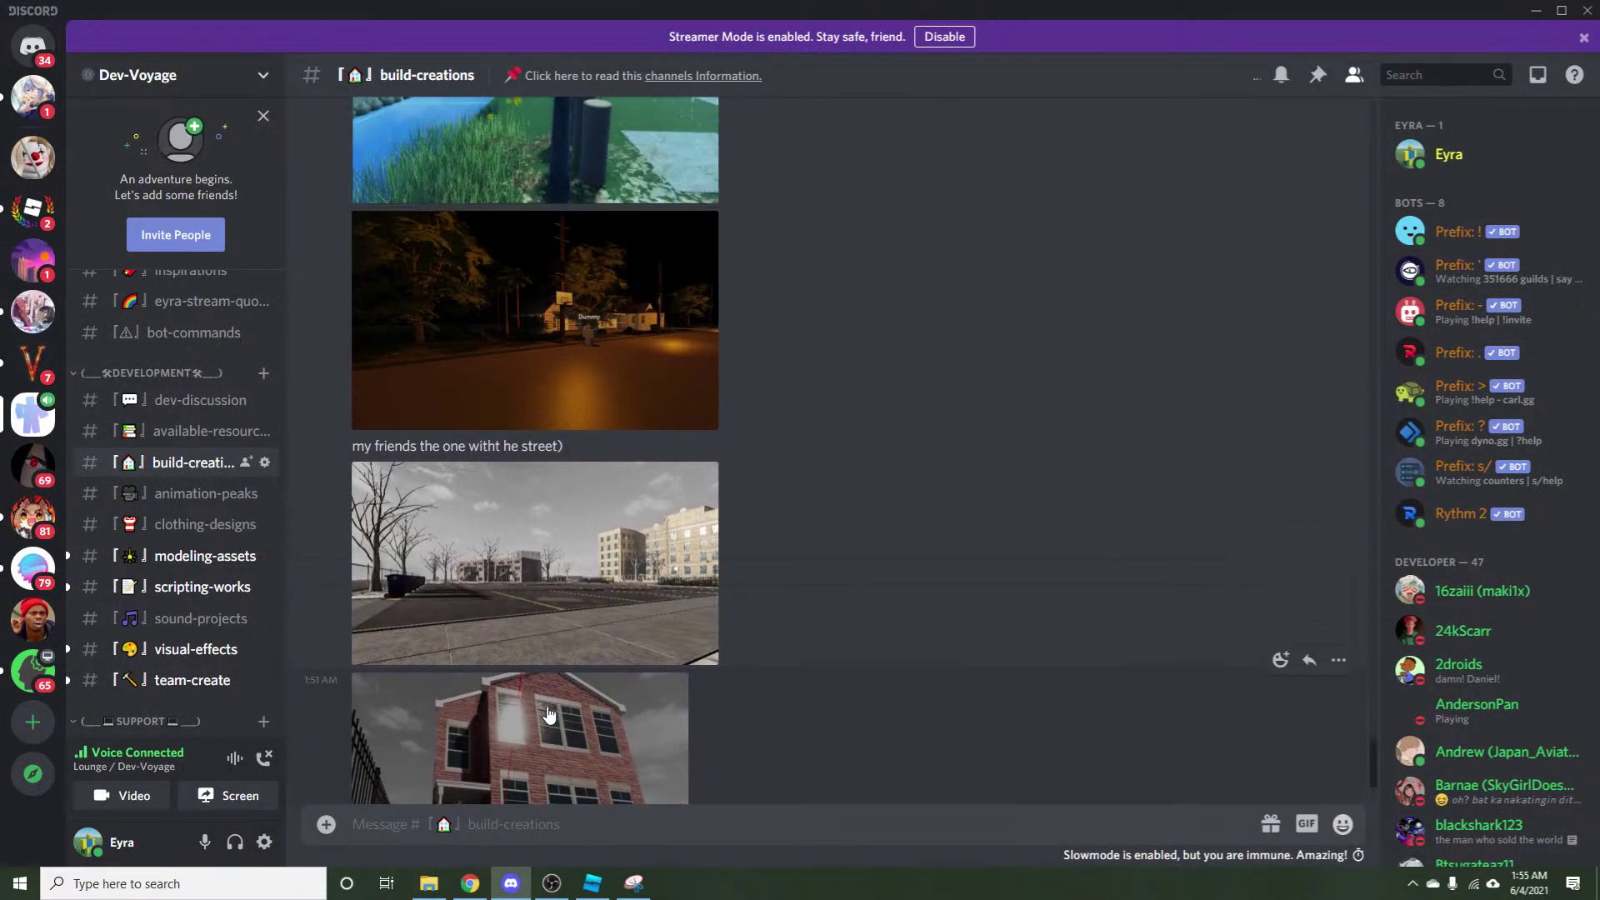
{"action": "scroll", "coordinate": [519, 569], "scroll_direction": "up", "scroll_amount": 4}
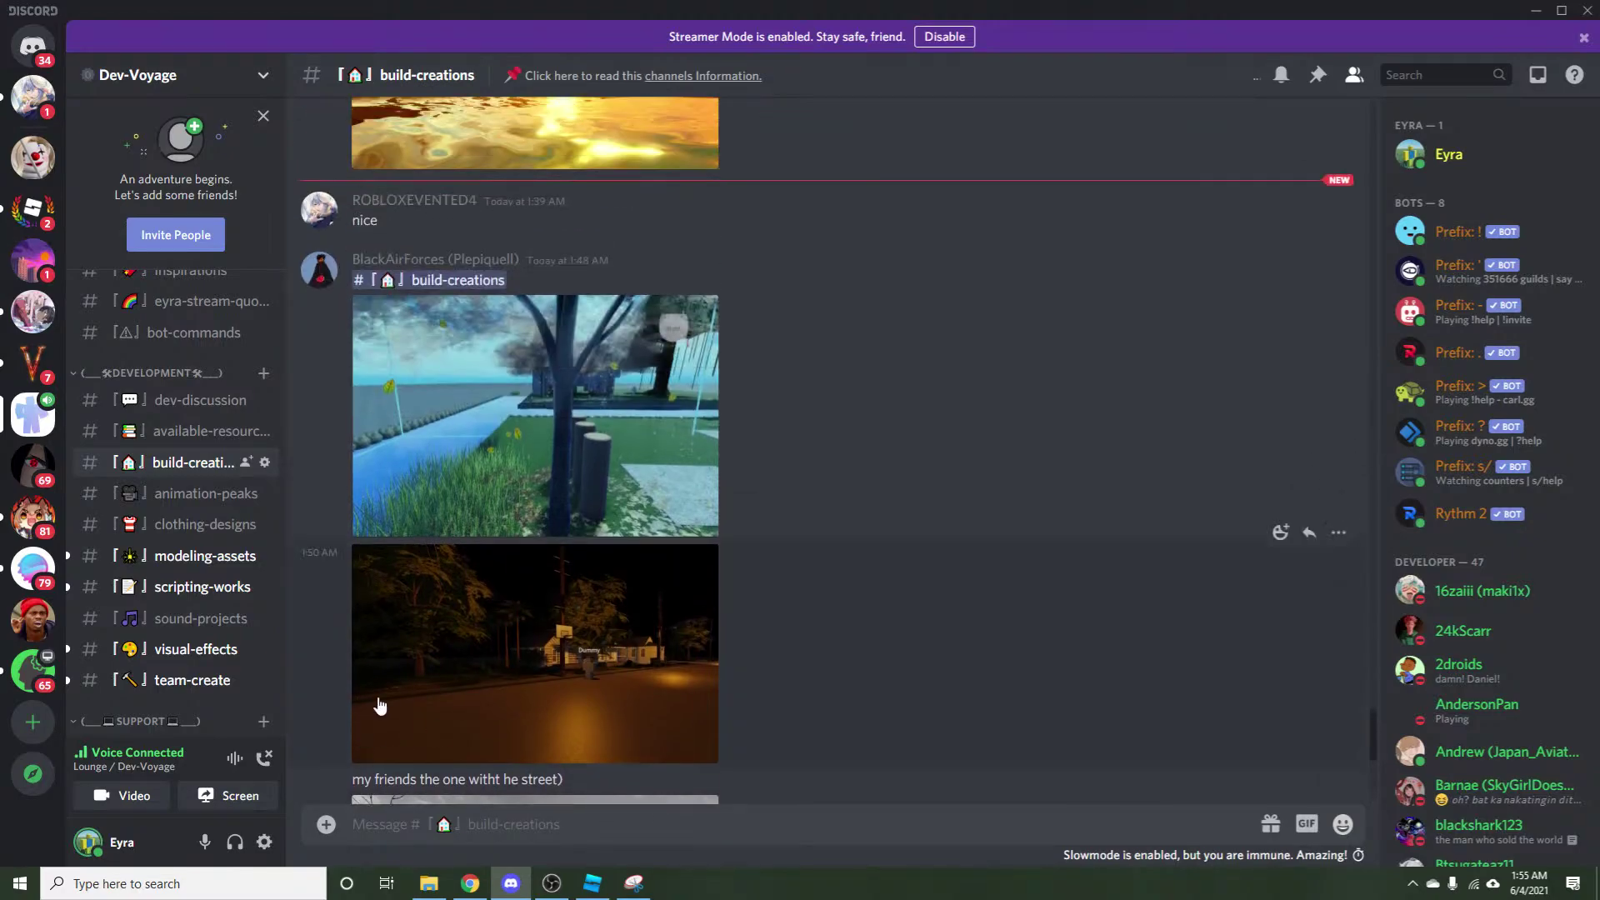
{"action": "scroll", "coordinate": [518, 569], "scroll_direction": "down", "scroll_amount": 5}
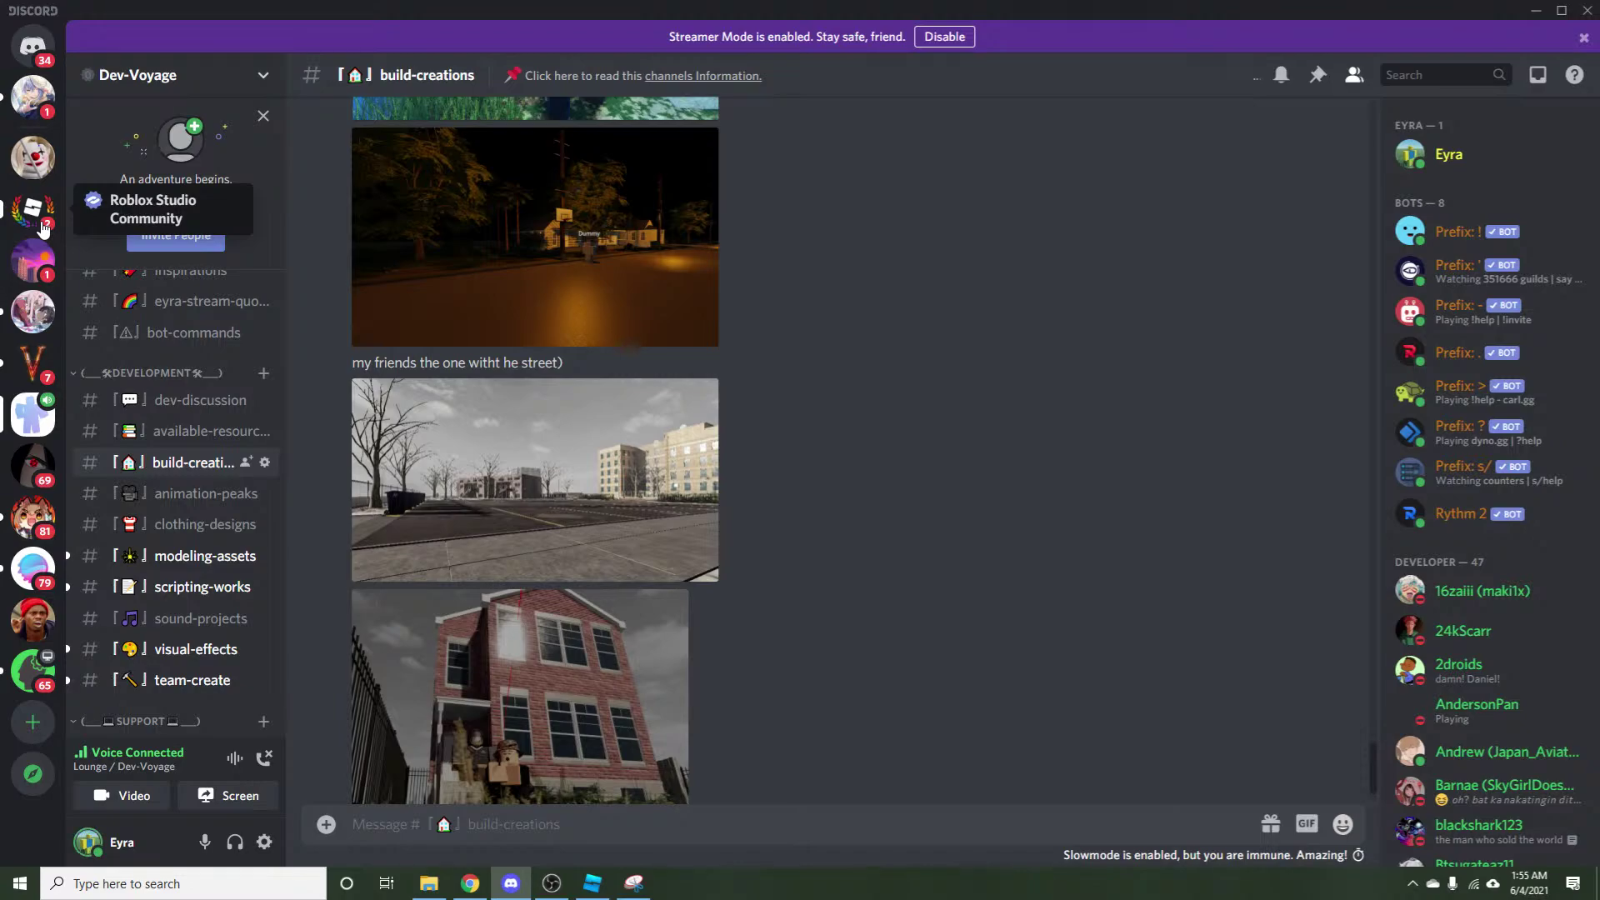
Check the OBS recording window, then bring Roblox Studio back to the front.
{"action": "left_click", "coordinate": [551, 883]}
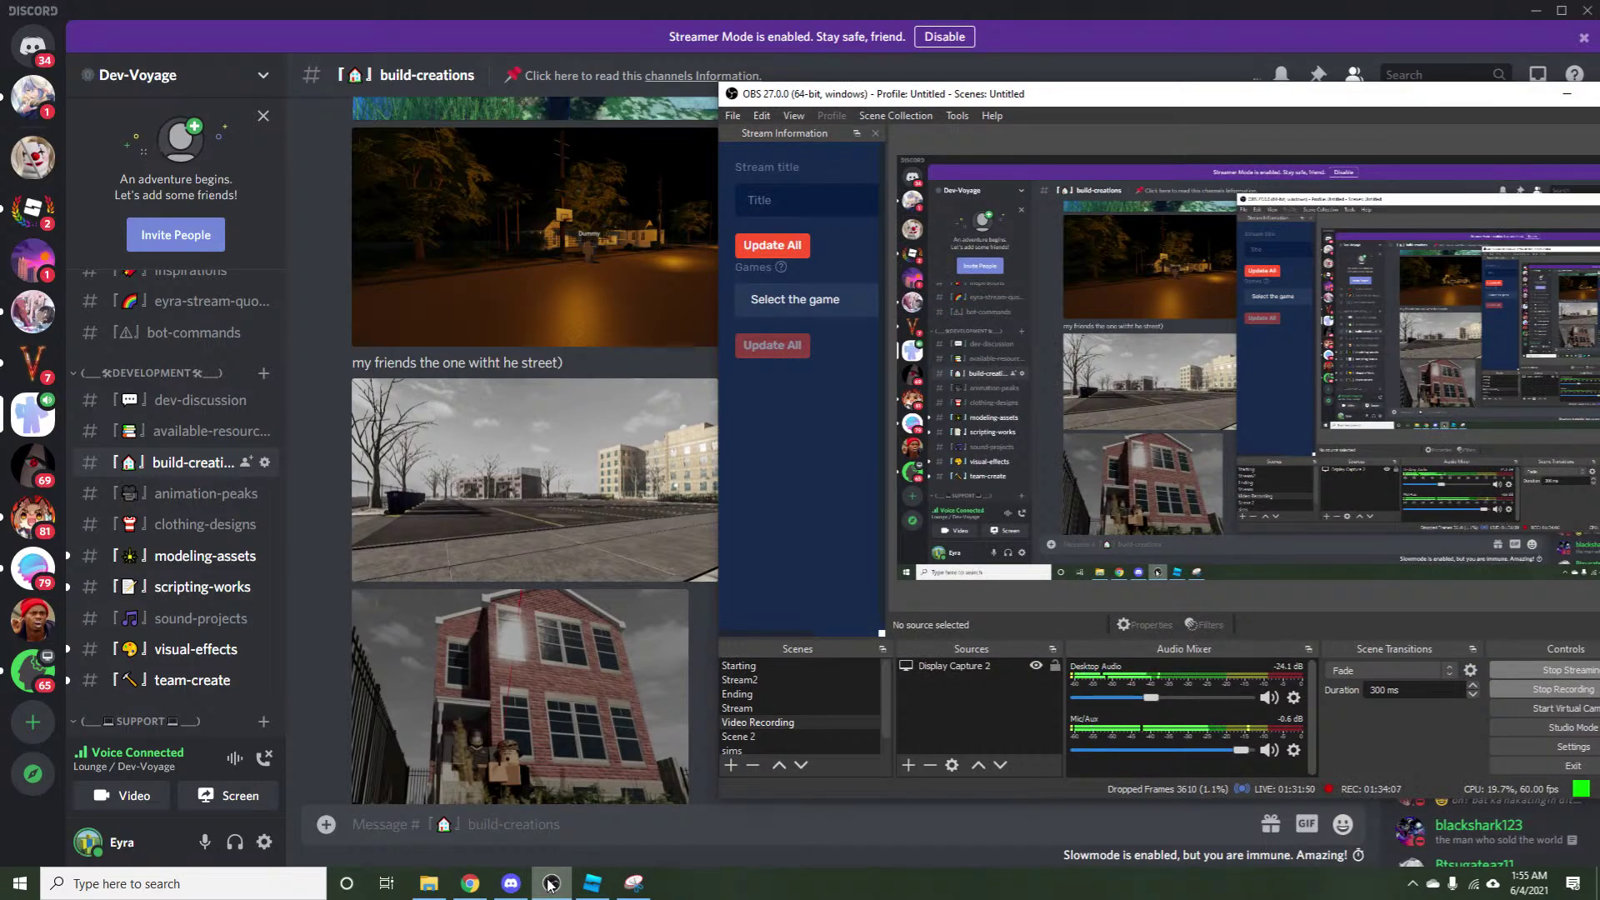
{"action": "left_click", "coordinate": [552, 883]}
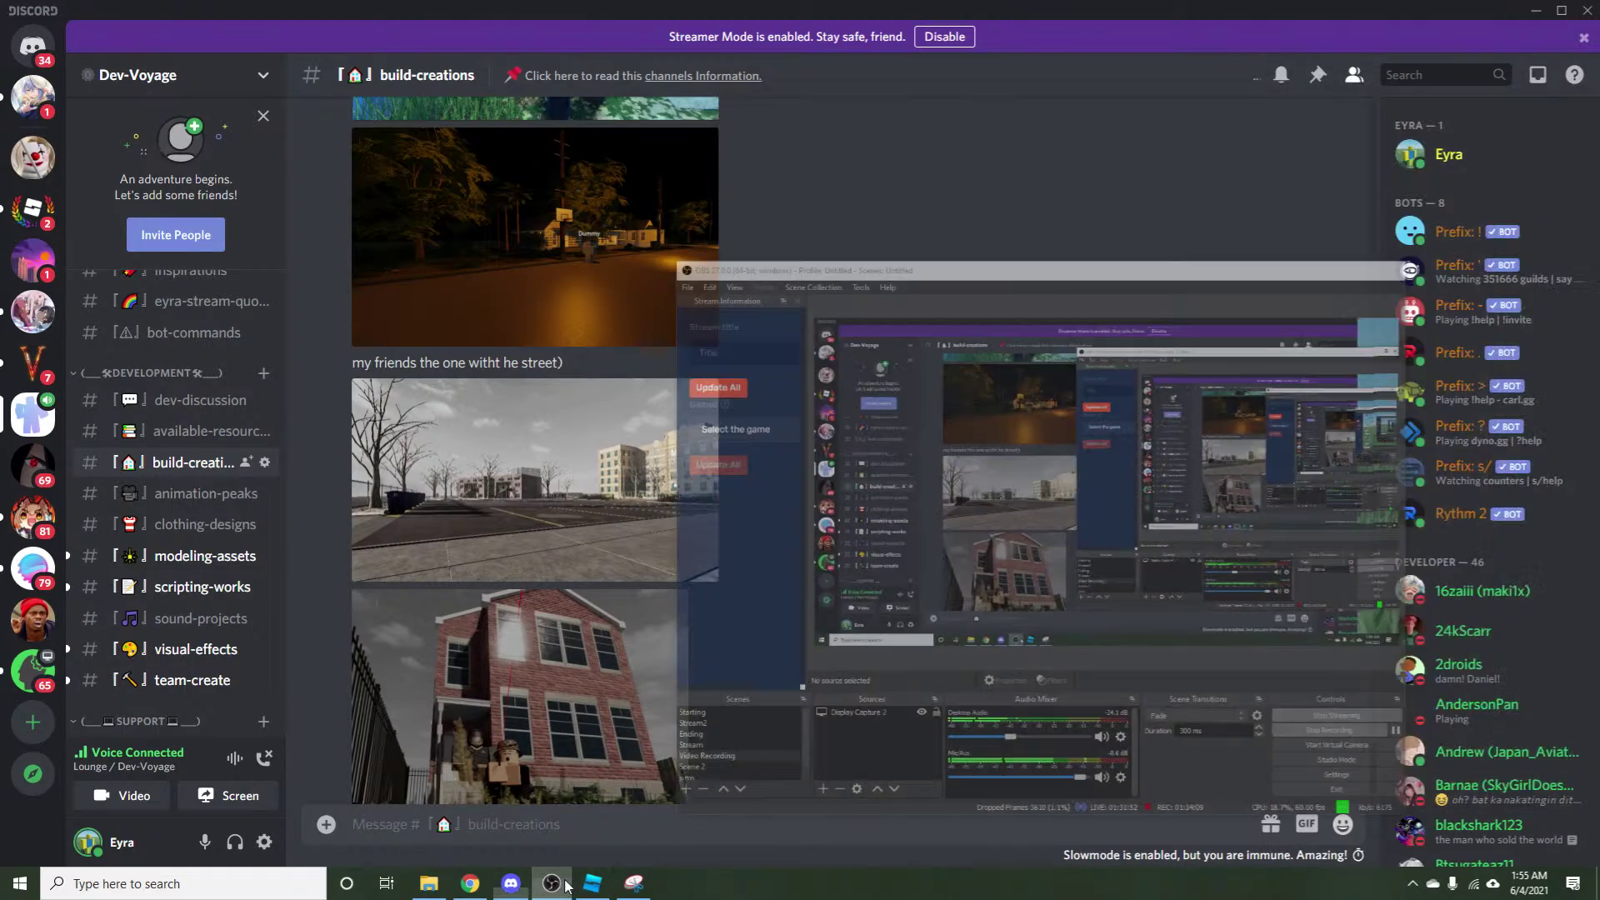
{"action": "left_click", "coordinate": [591, 883]}
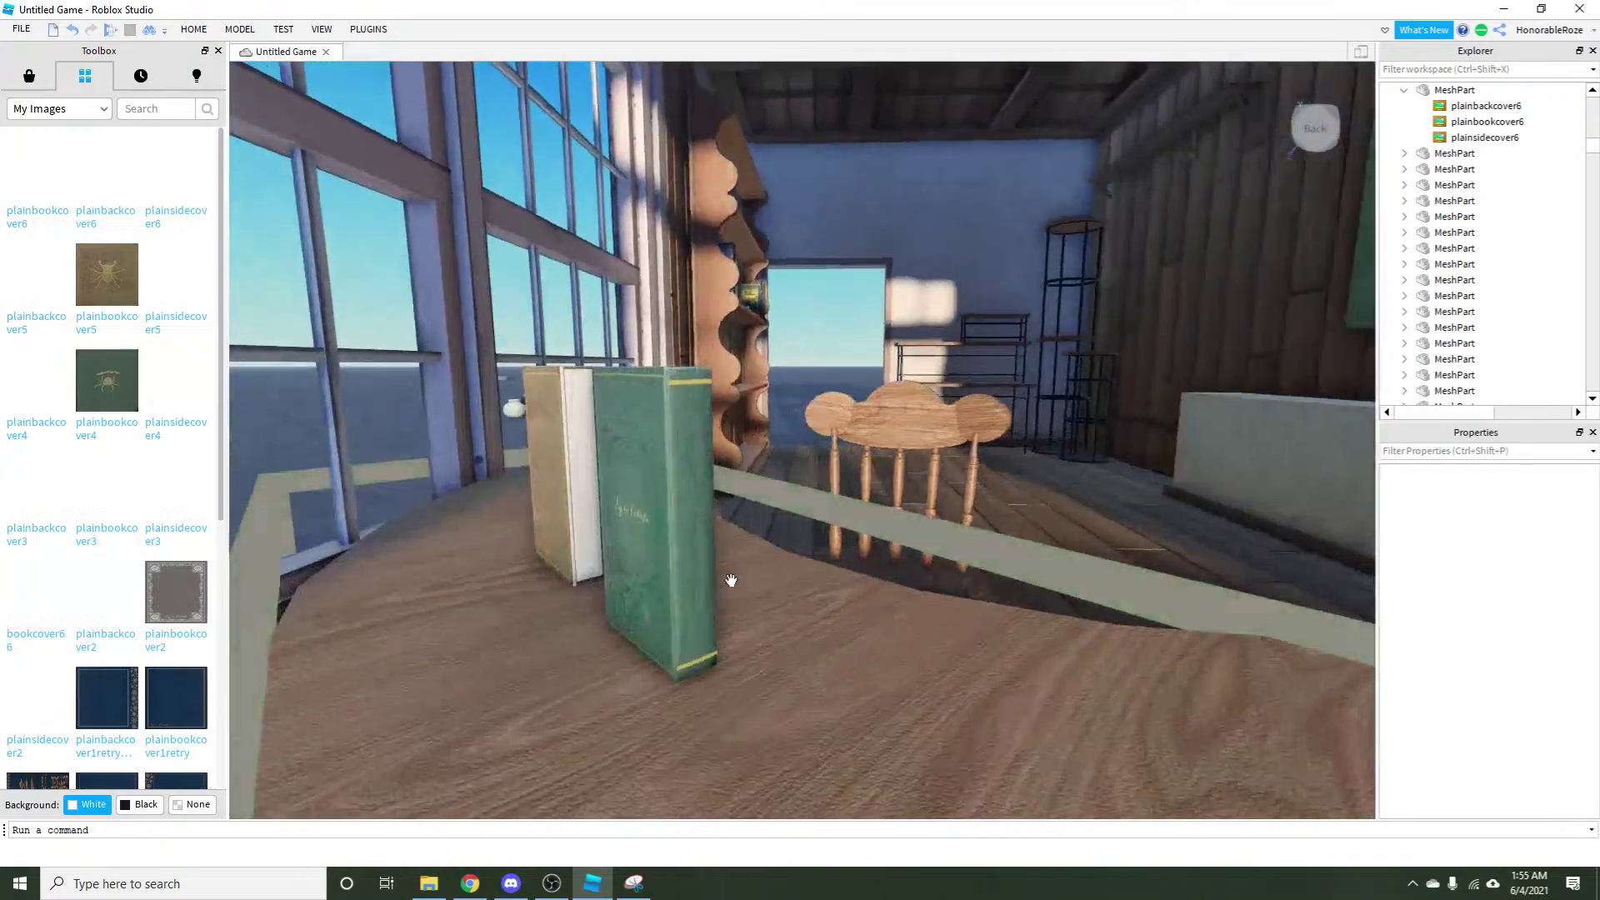
Move the tan beetle-cover book beside the green book and stand it upright, then bring up OBS.
{"action": "scroll", "coordinate": [404, 475], "scroll_direction": "down", "scroll_amount": 5}
{"action": "scroll", "coordinate": [399, 473], "scroll_direction": "up", "scroll_amount": 3}
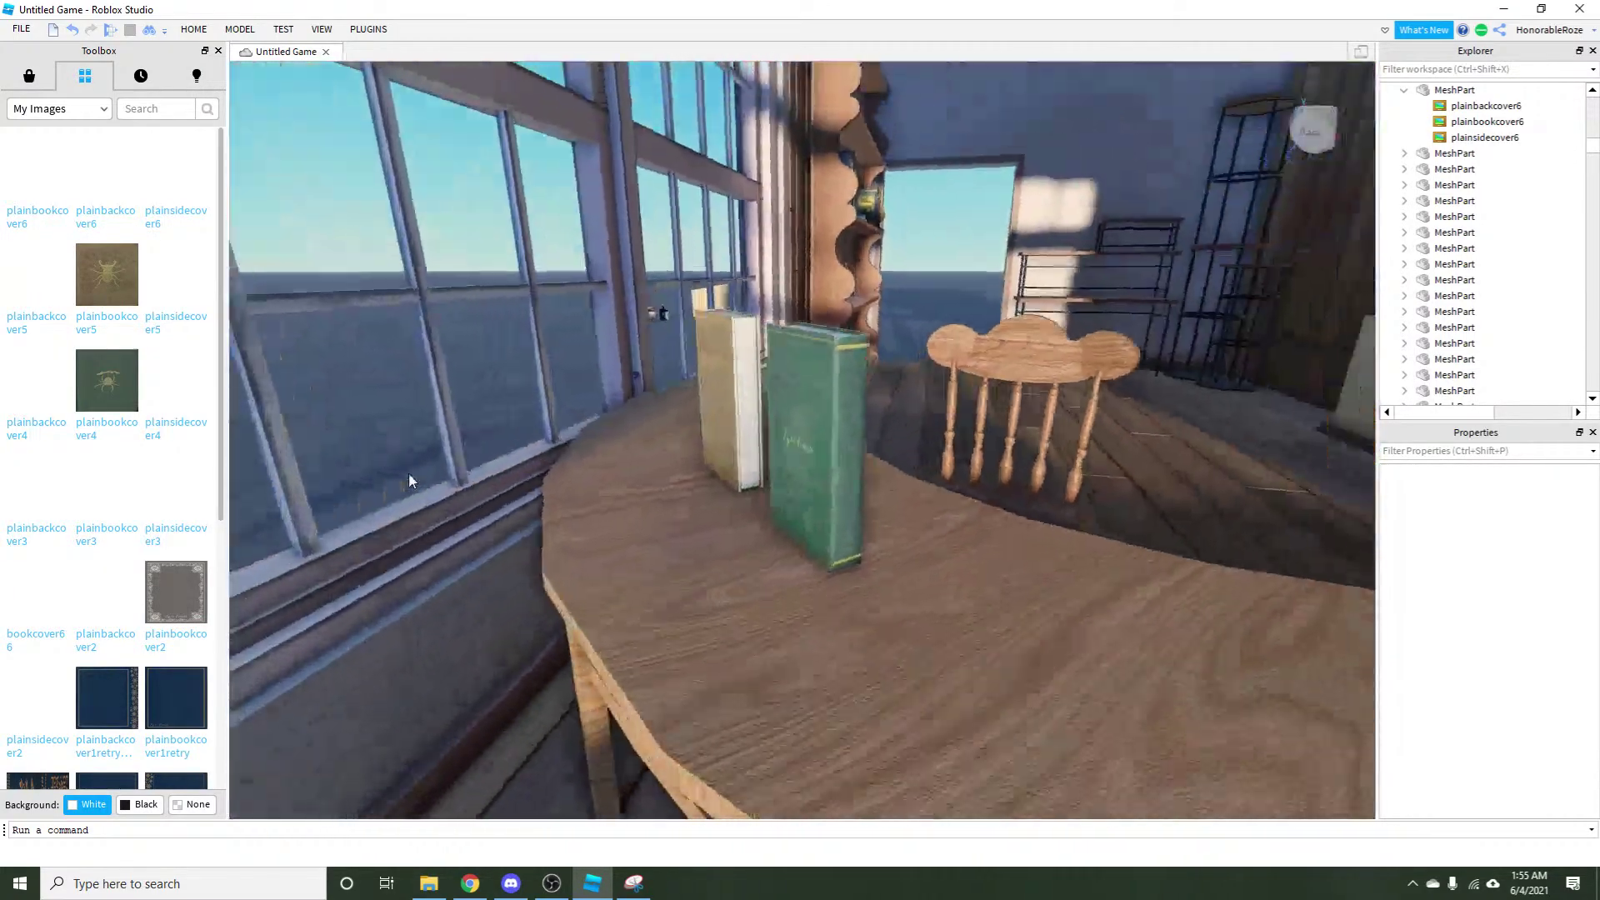
{"action": "scroll", "coordinate": [408, 472], "scroll_direction": "down", "scroll_amount": 5}
{"action": "scroll", "coordinate": [408, 474], "scroll_direction": "up", "scroll_amount": 5}
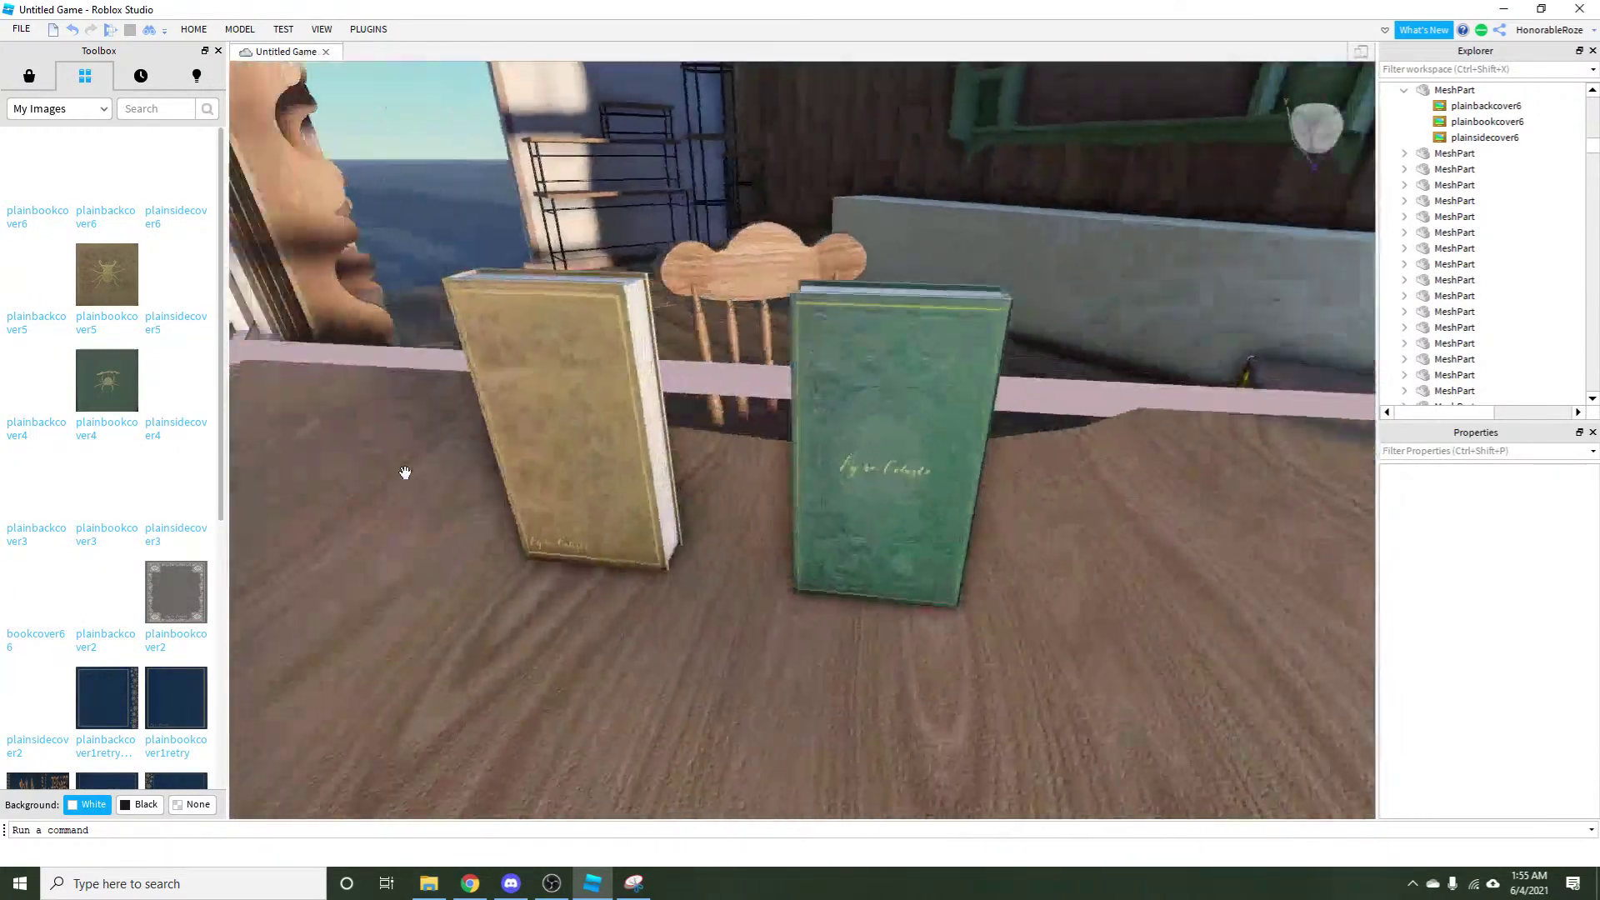
{"action": "scroll", "coordinate": [597, 485], "scroll_direction": "down", "scroll_amount": 3}
{"action": "left_click_drag", "start_coordinate": [597, 485], "coordinate": [651, 517]}
{"action": "key", "text": "ctrl+t"}
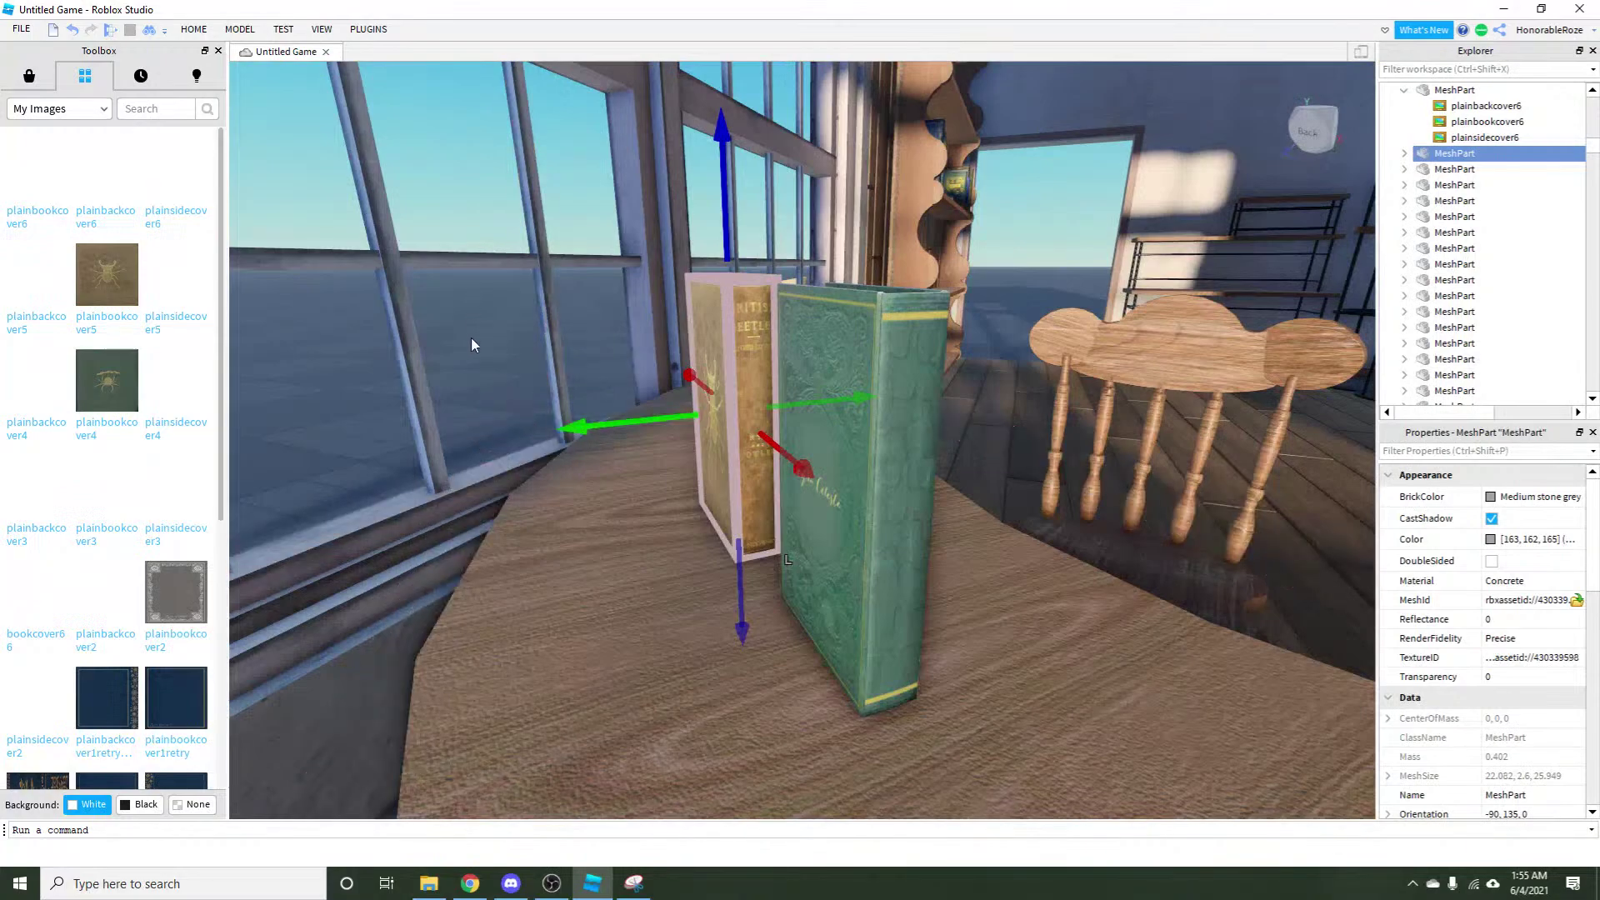
{"action": "left_click", "coordinate": [481, 385]}
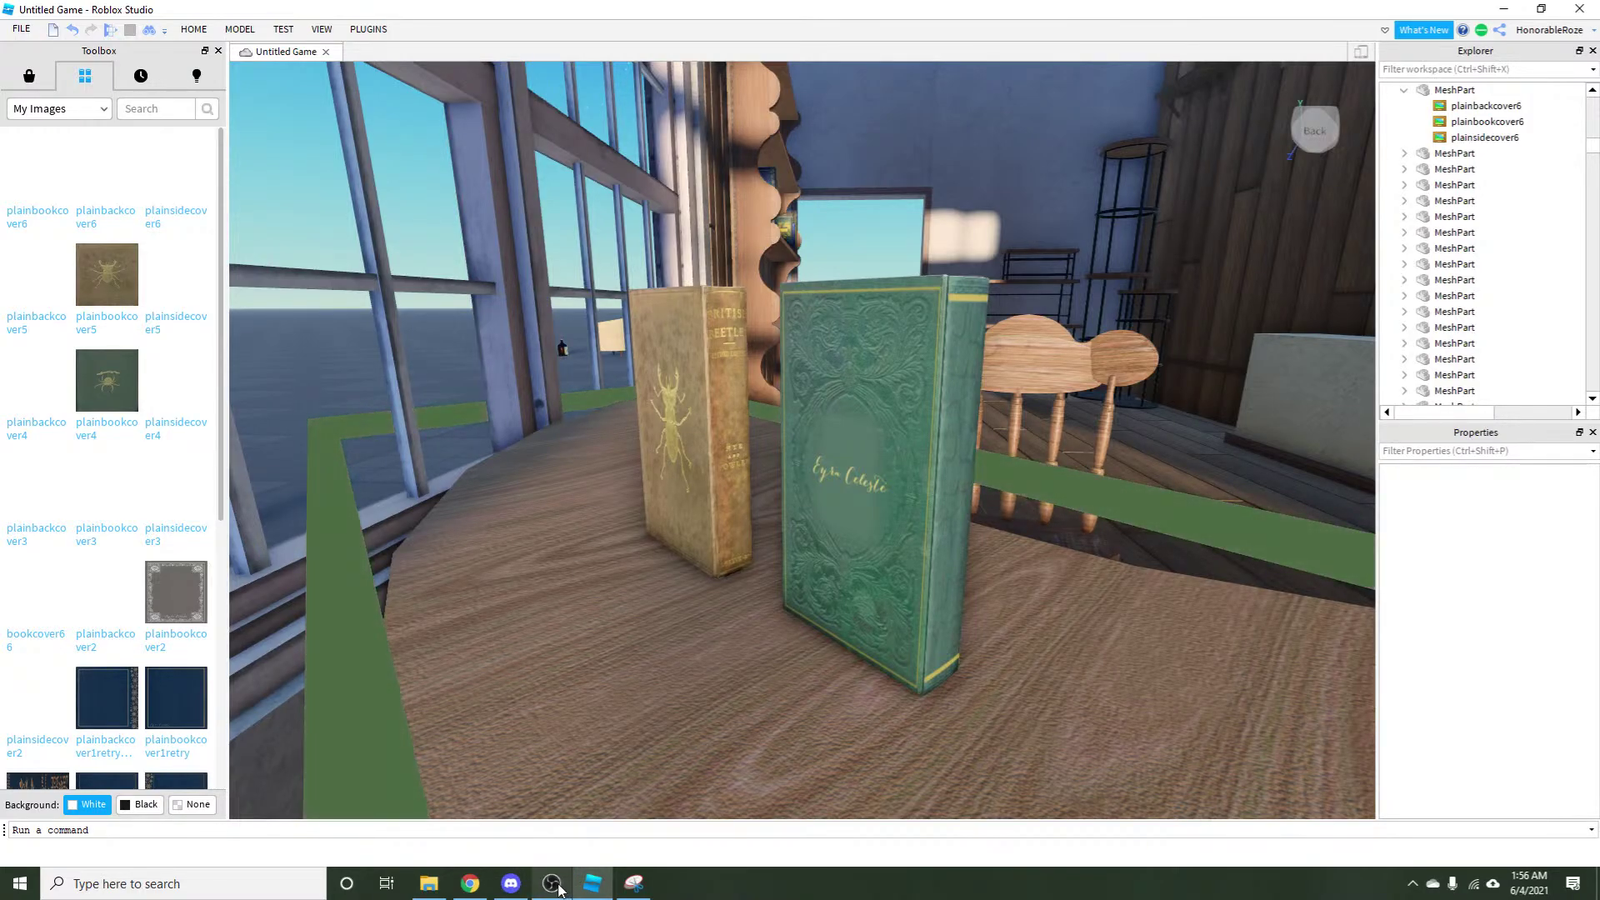
{"action": "left_click", "coordinate": [554, 884]}
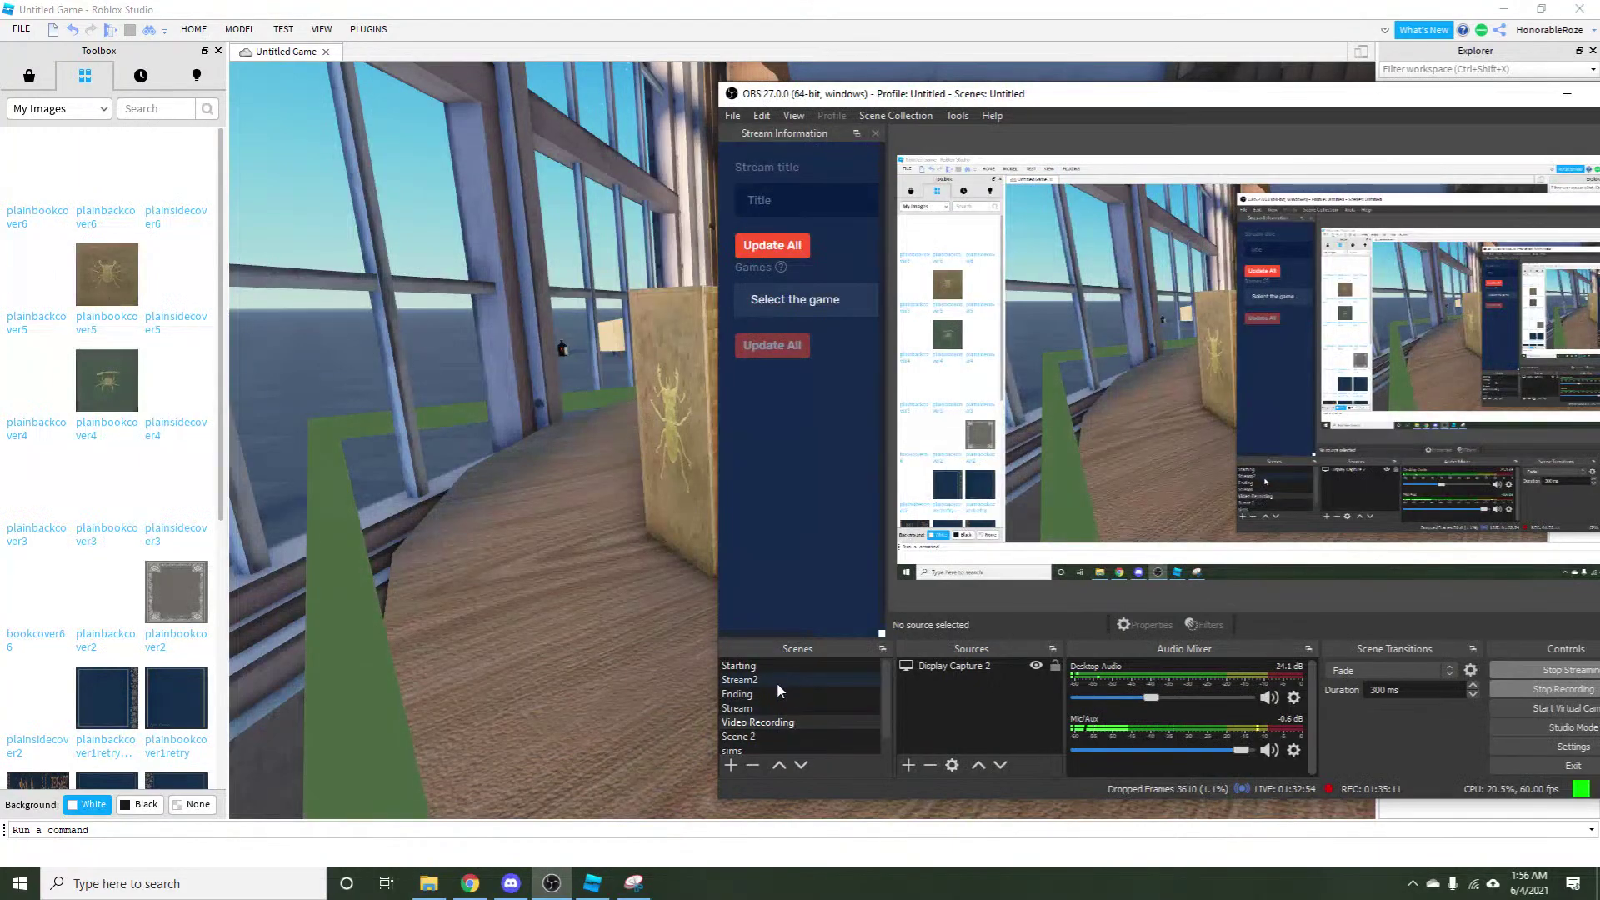